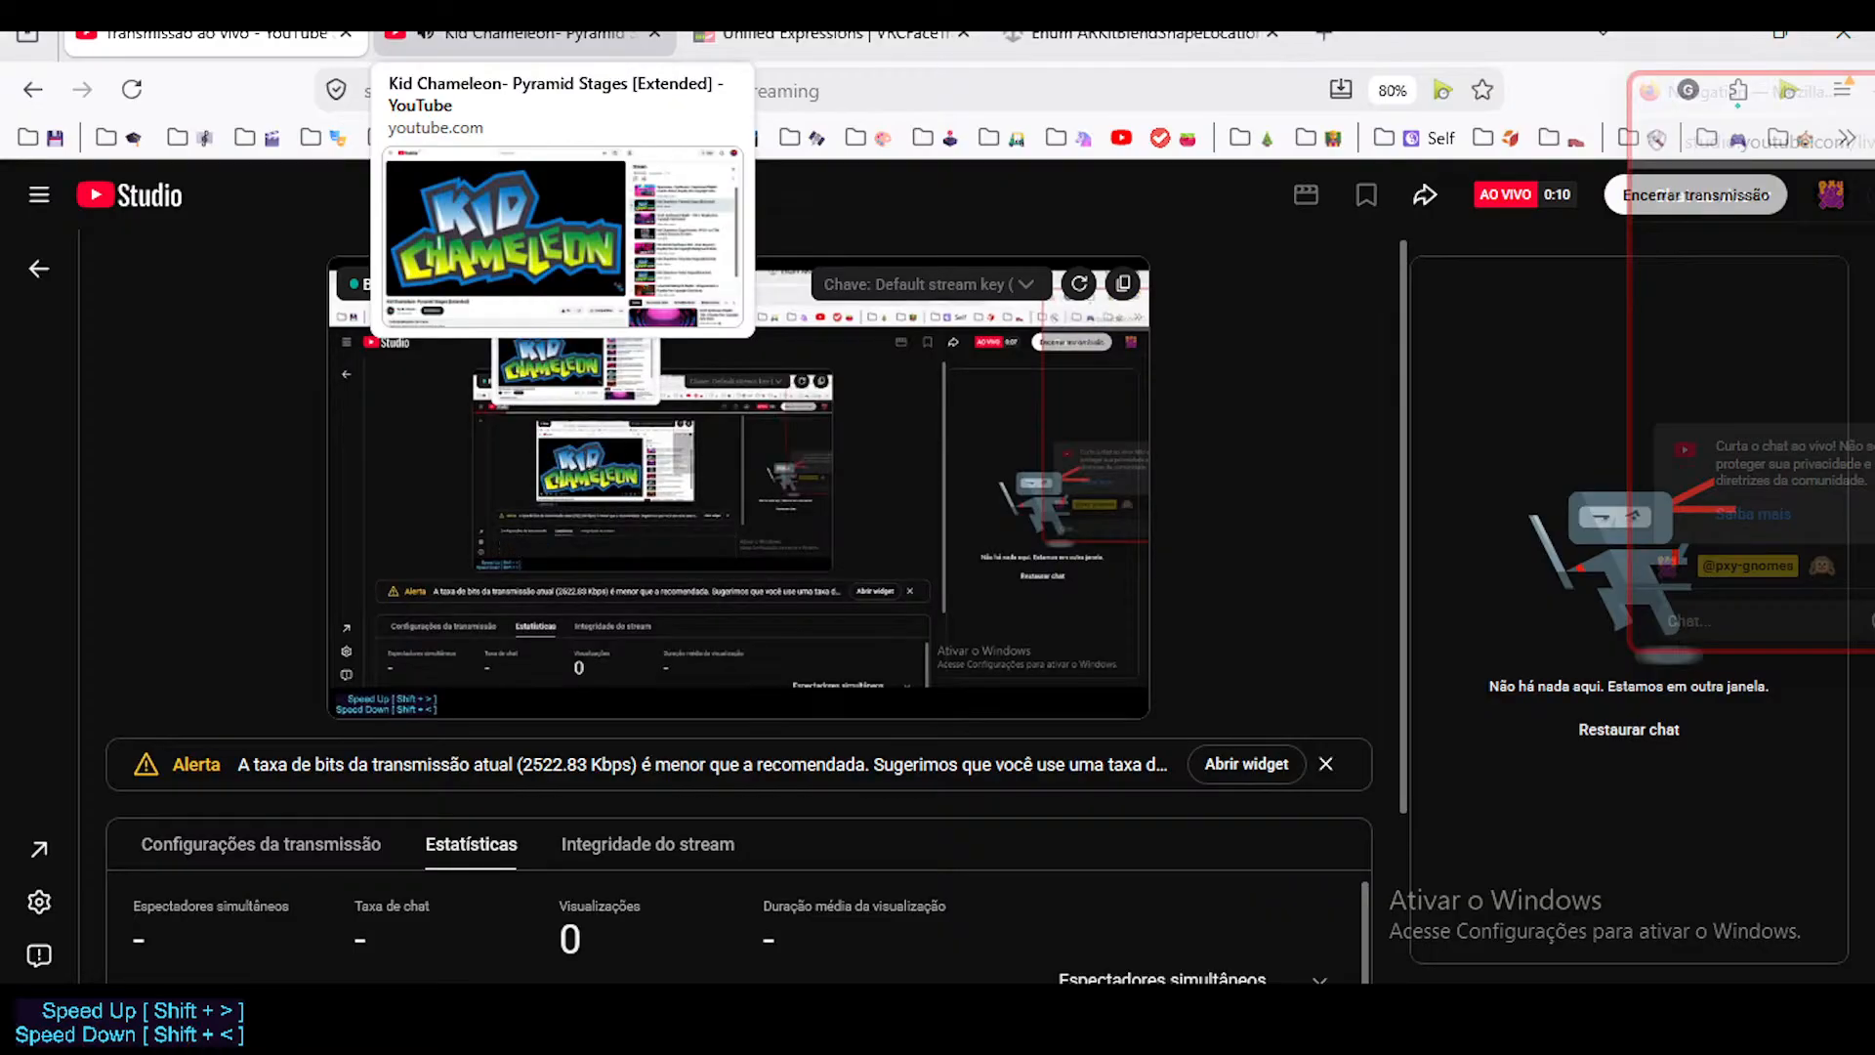
Switch to the Clock app and set the Volkanic Session timer to 01:20:00.
left_click(527, 34)
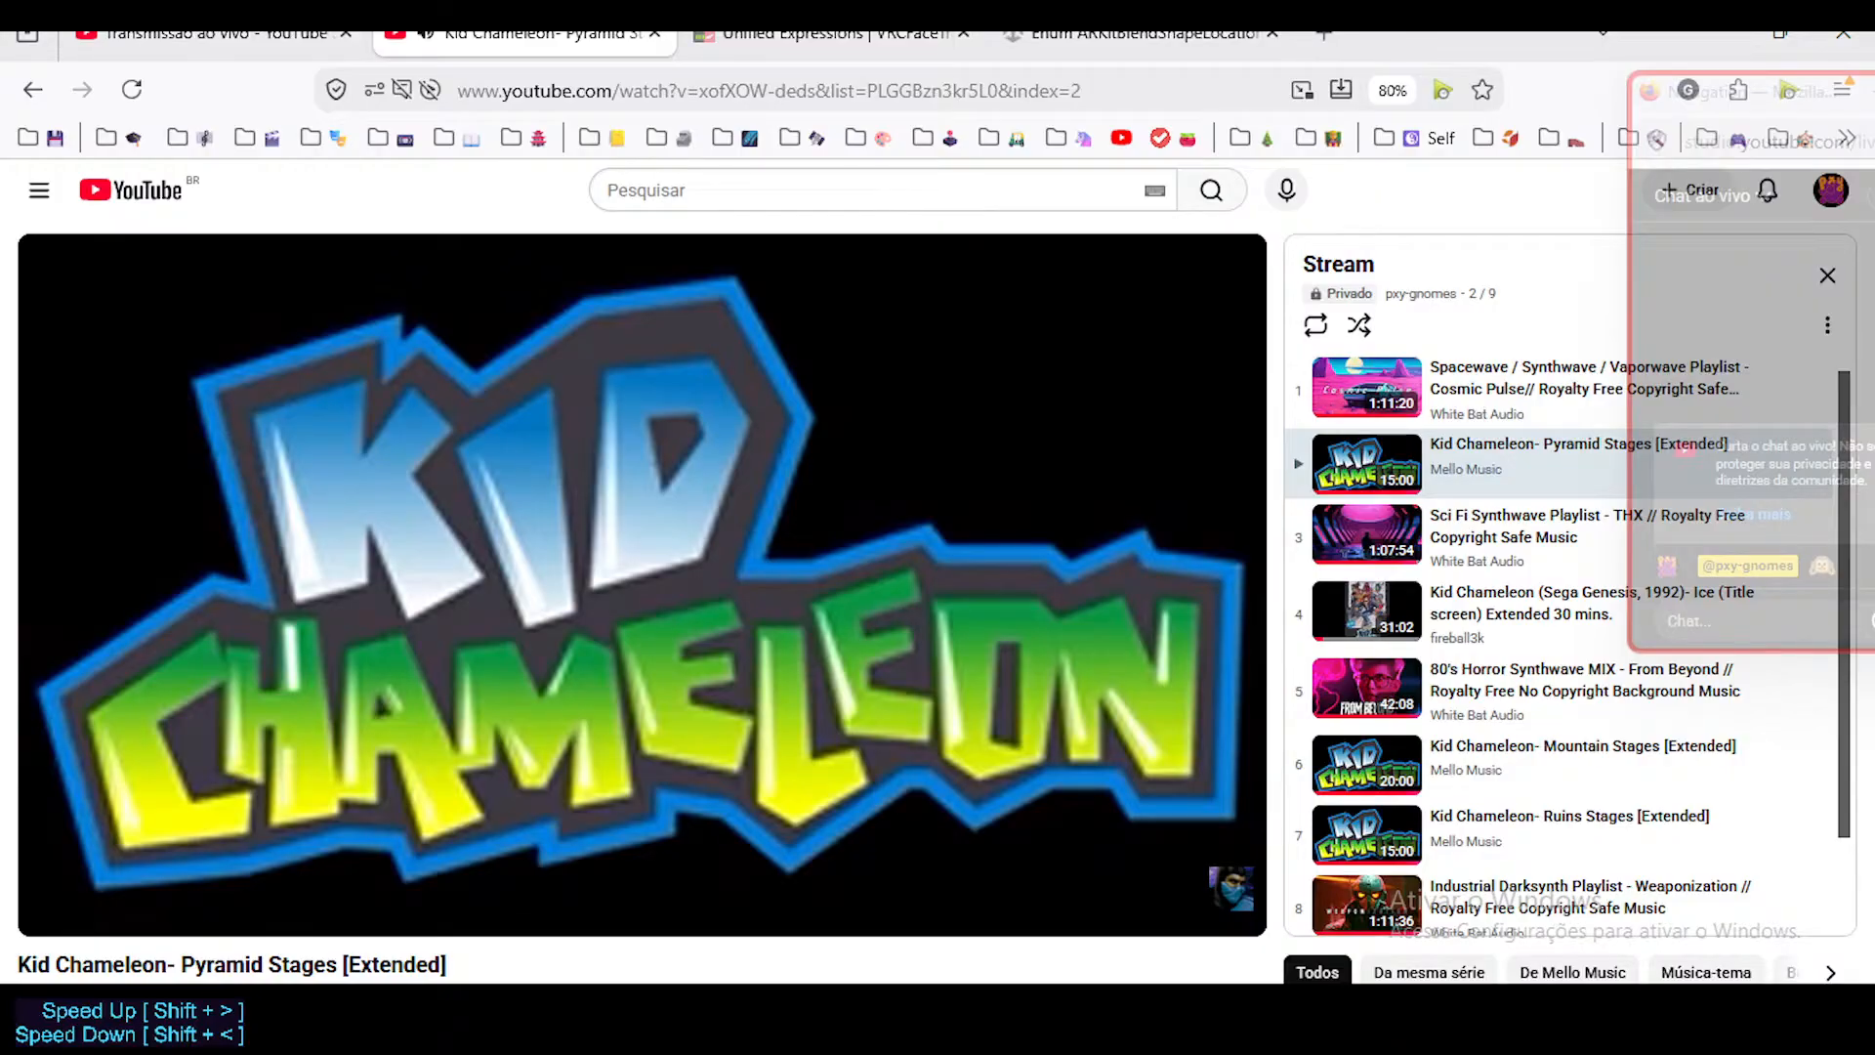
left_click(347, 1020)
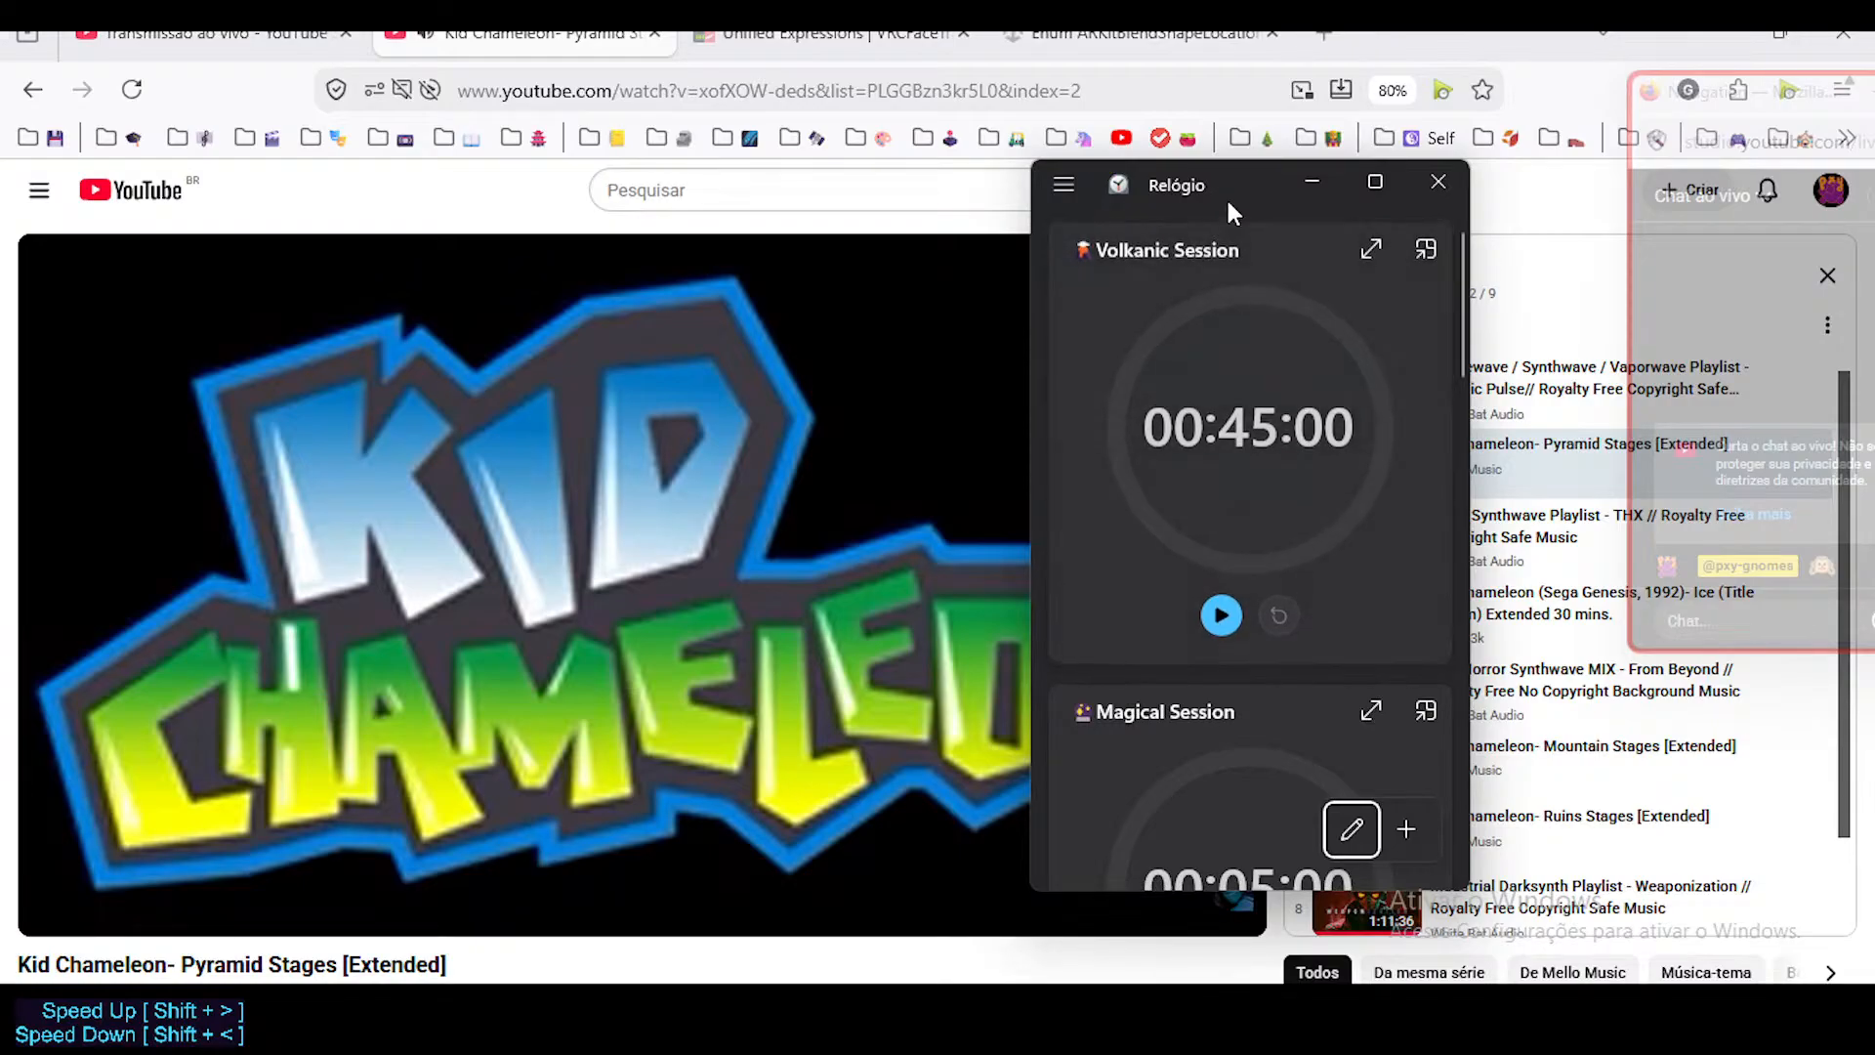
left_click_drag(1226, 192, 1265, 171)
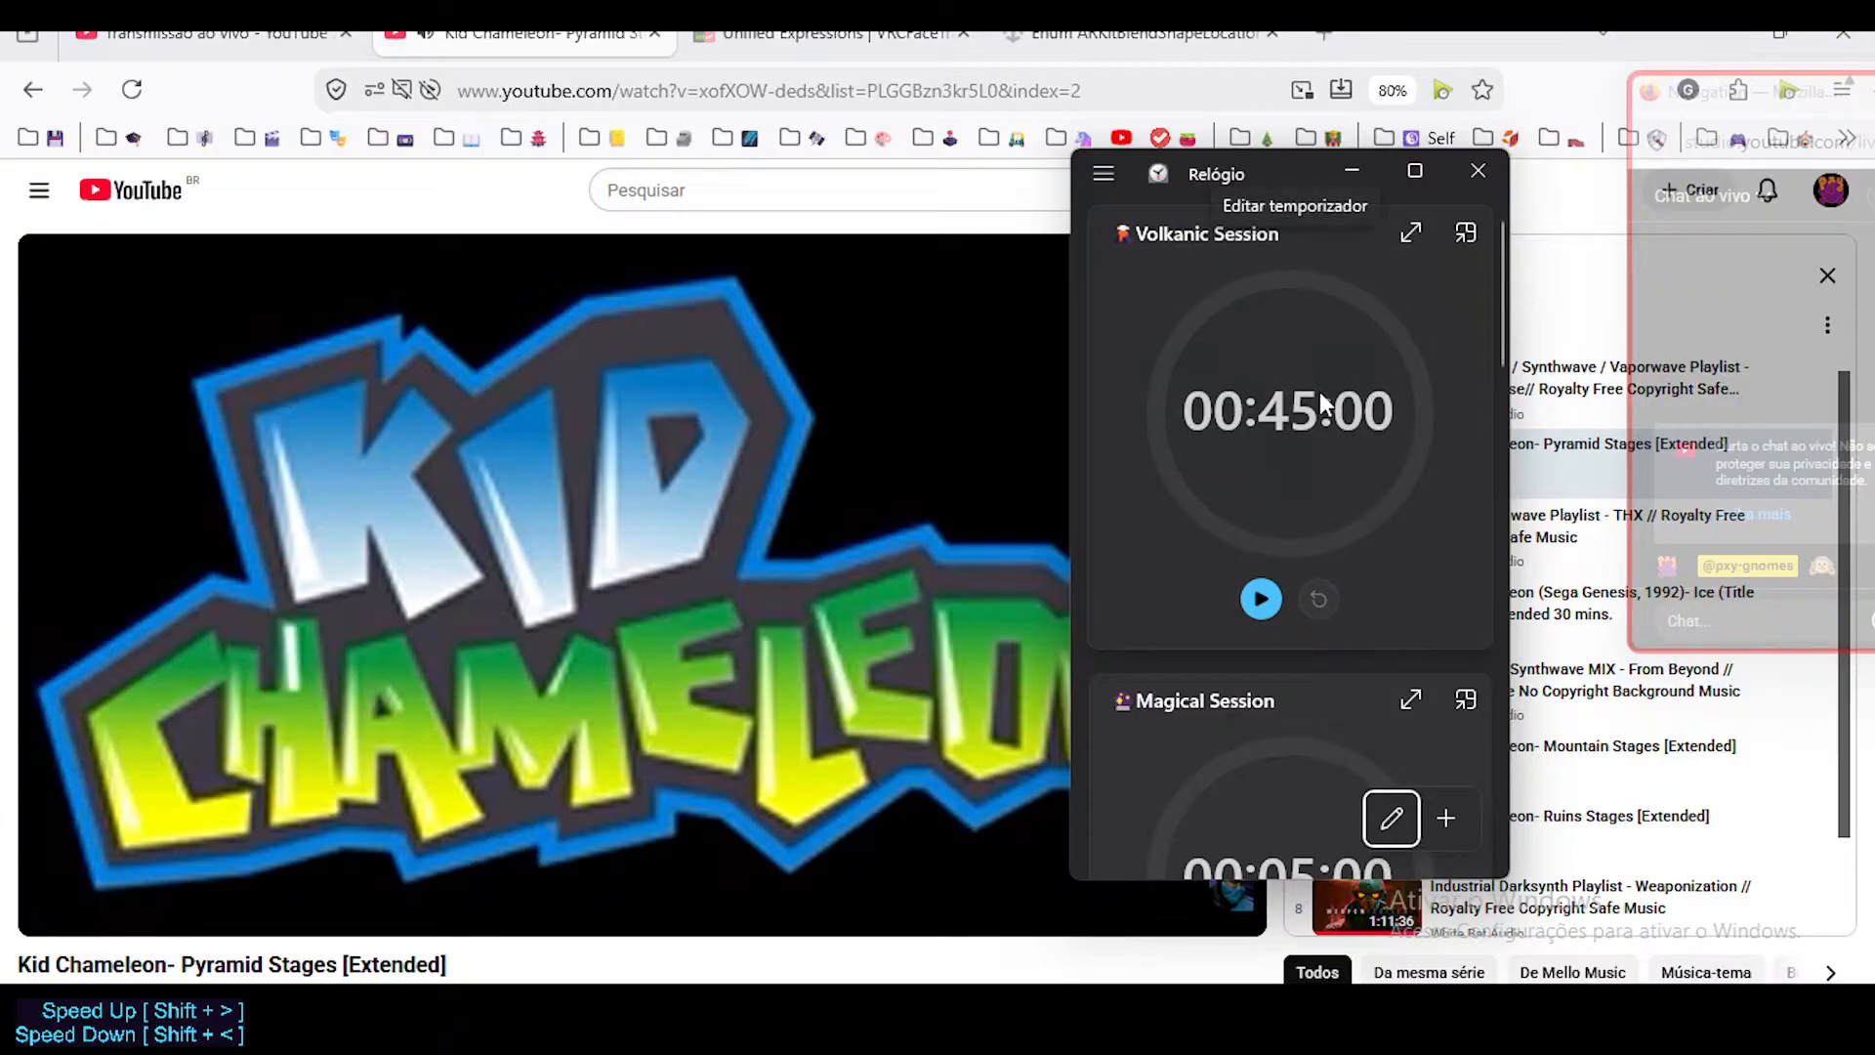
left_click(1252, 391)
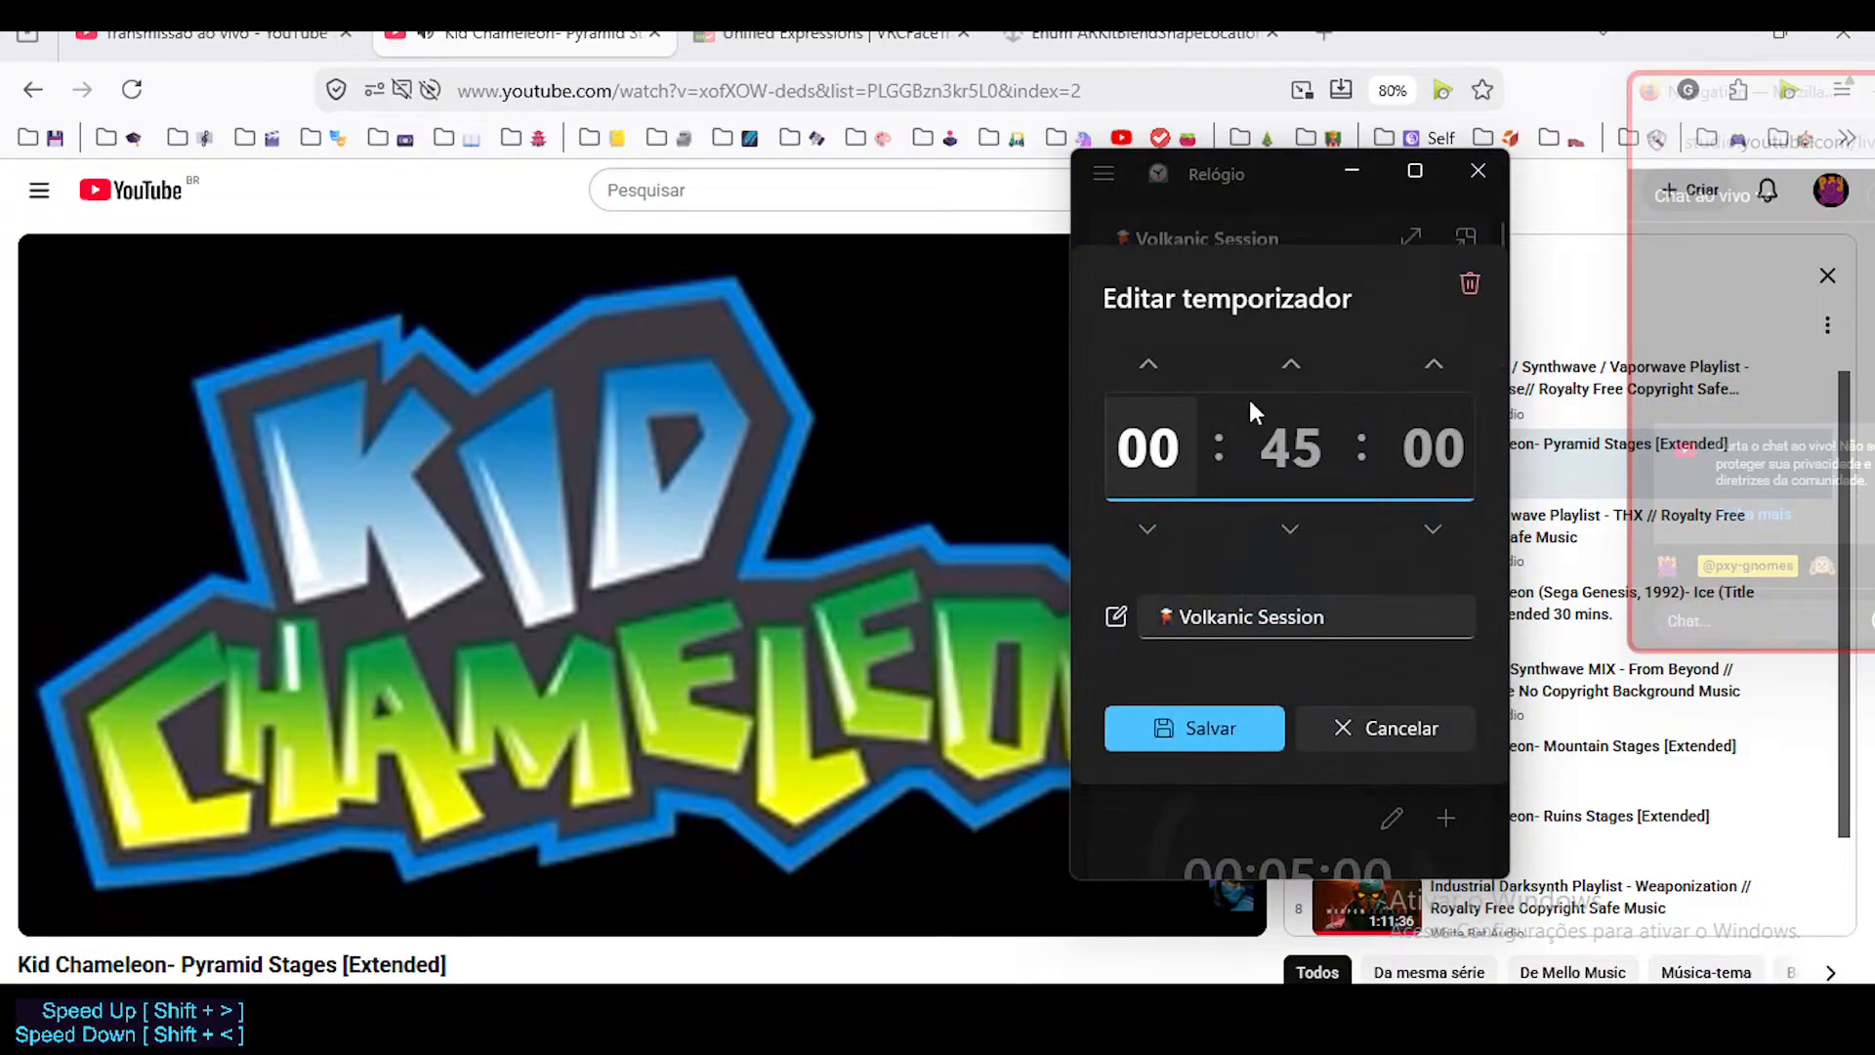
left_click(1148, 365)
left_click(1307, 447)
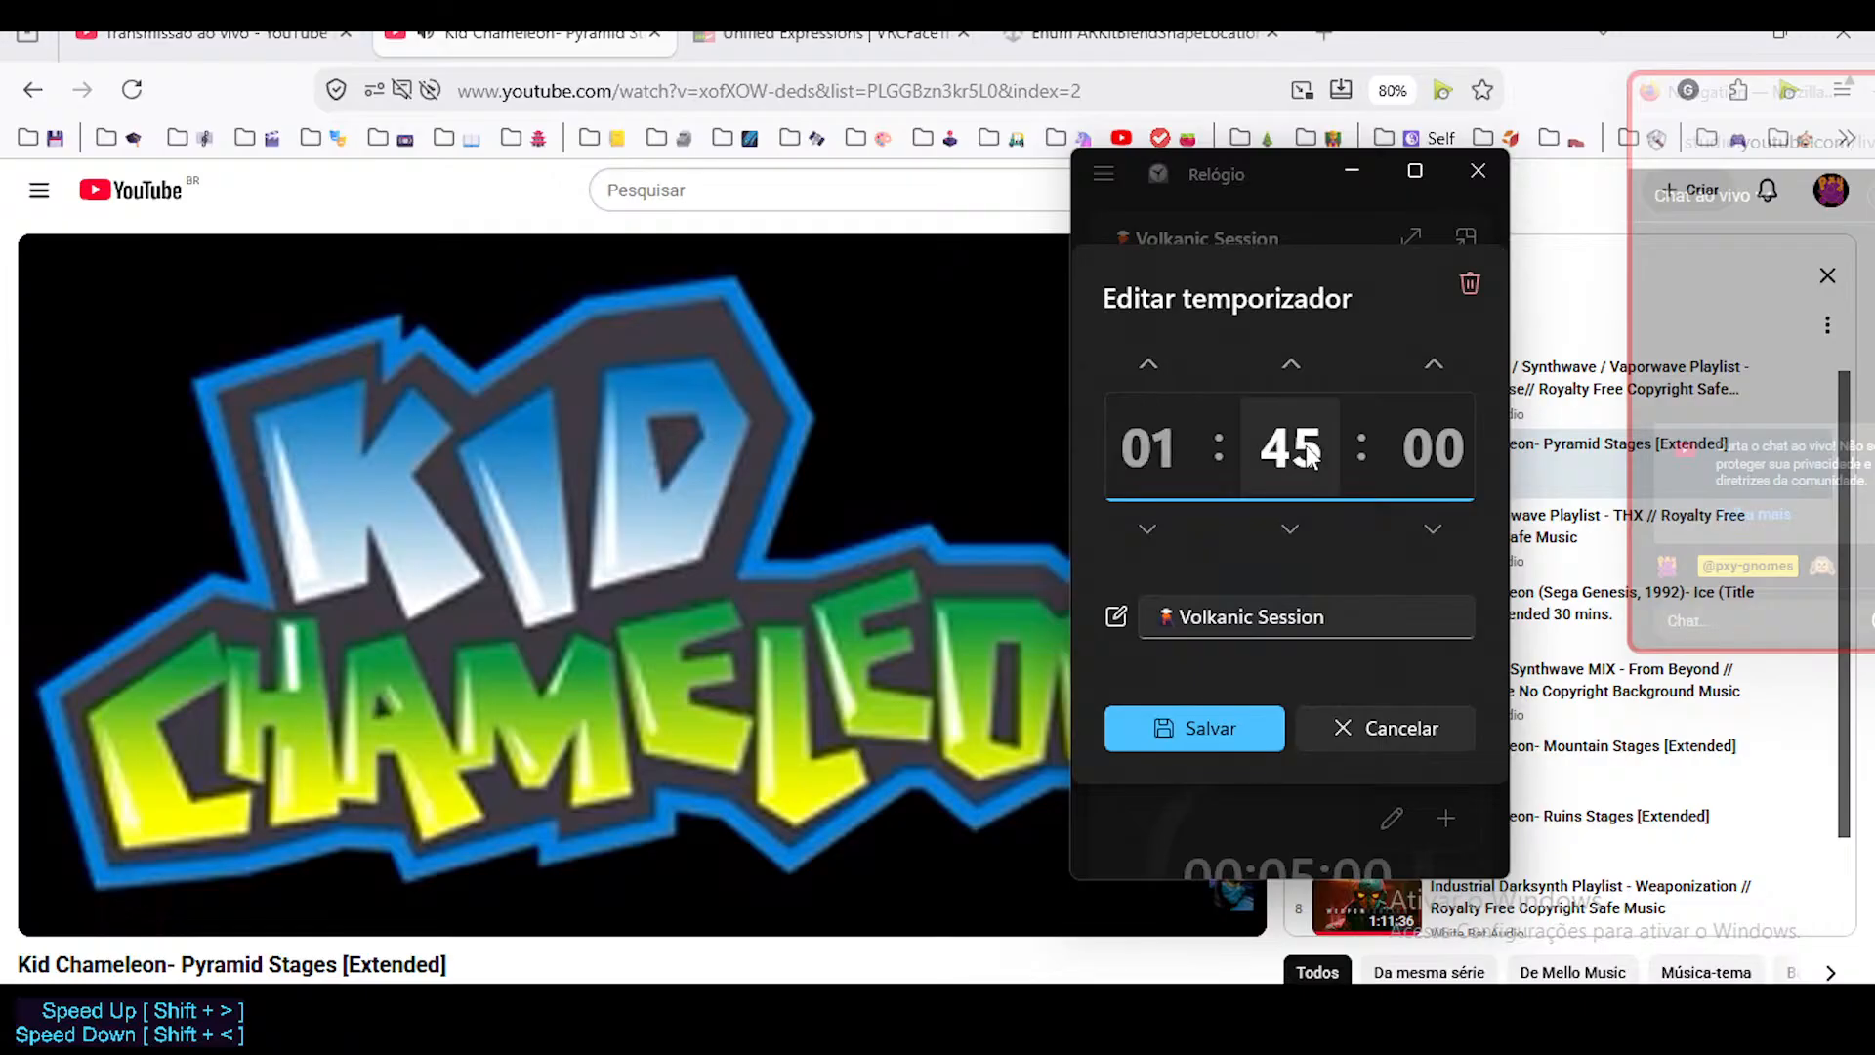
type("20")
key("Escape")
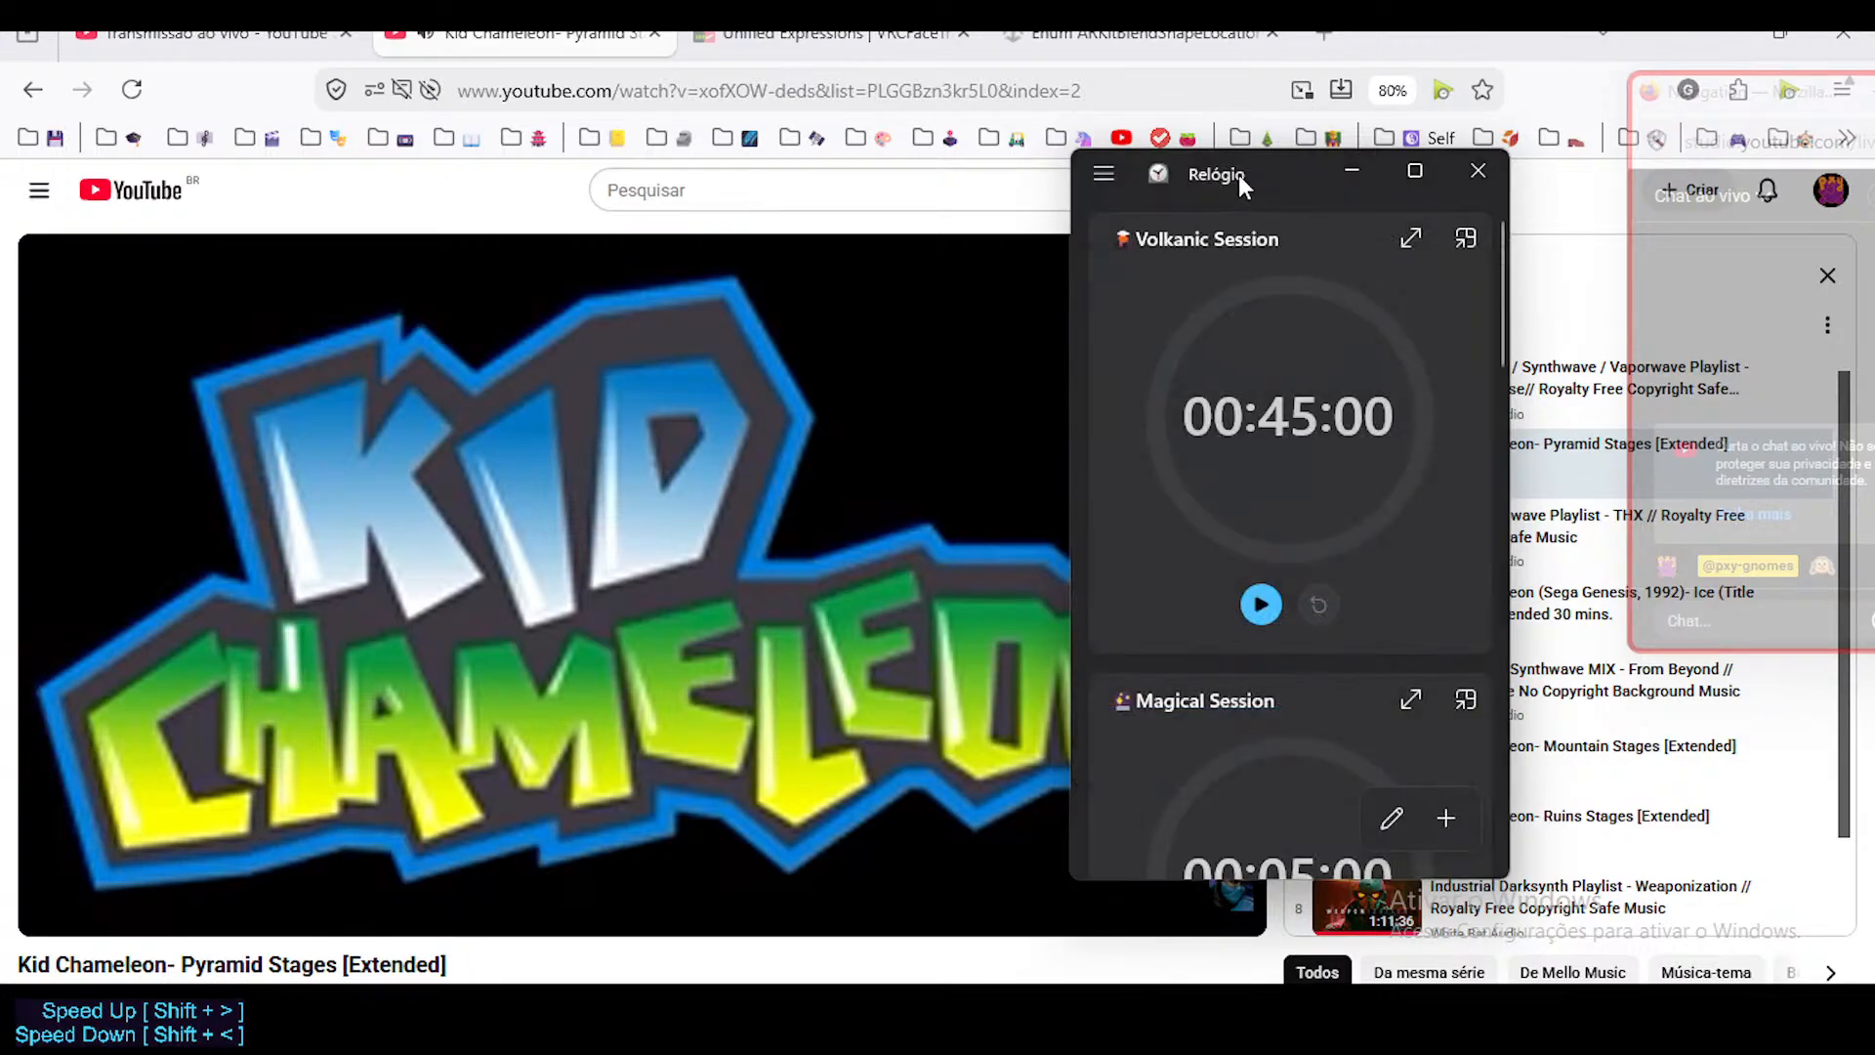
left_click(1289, 426)
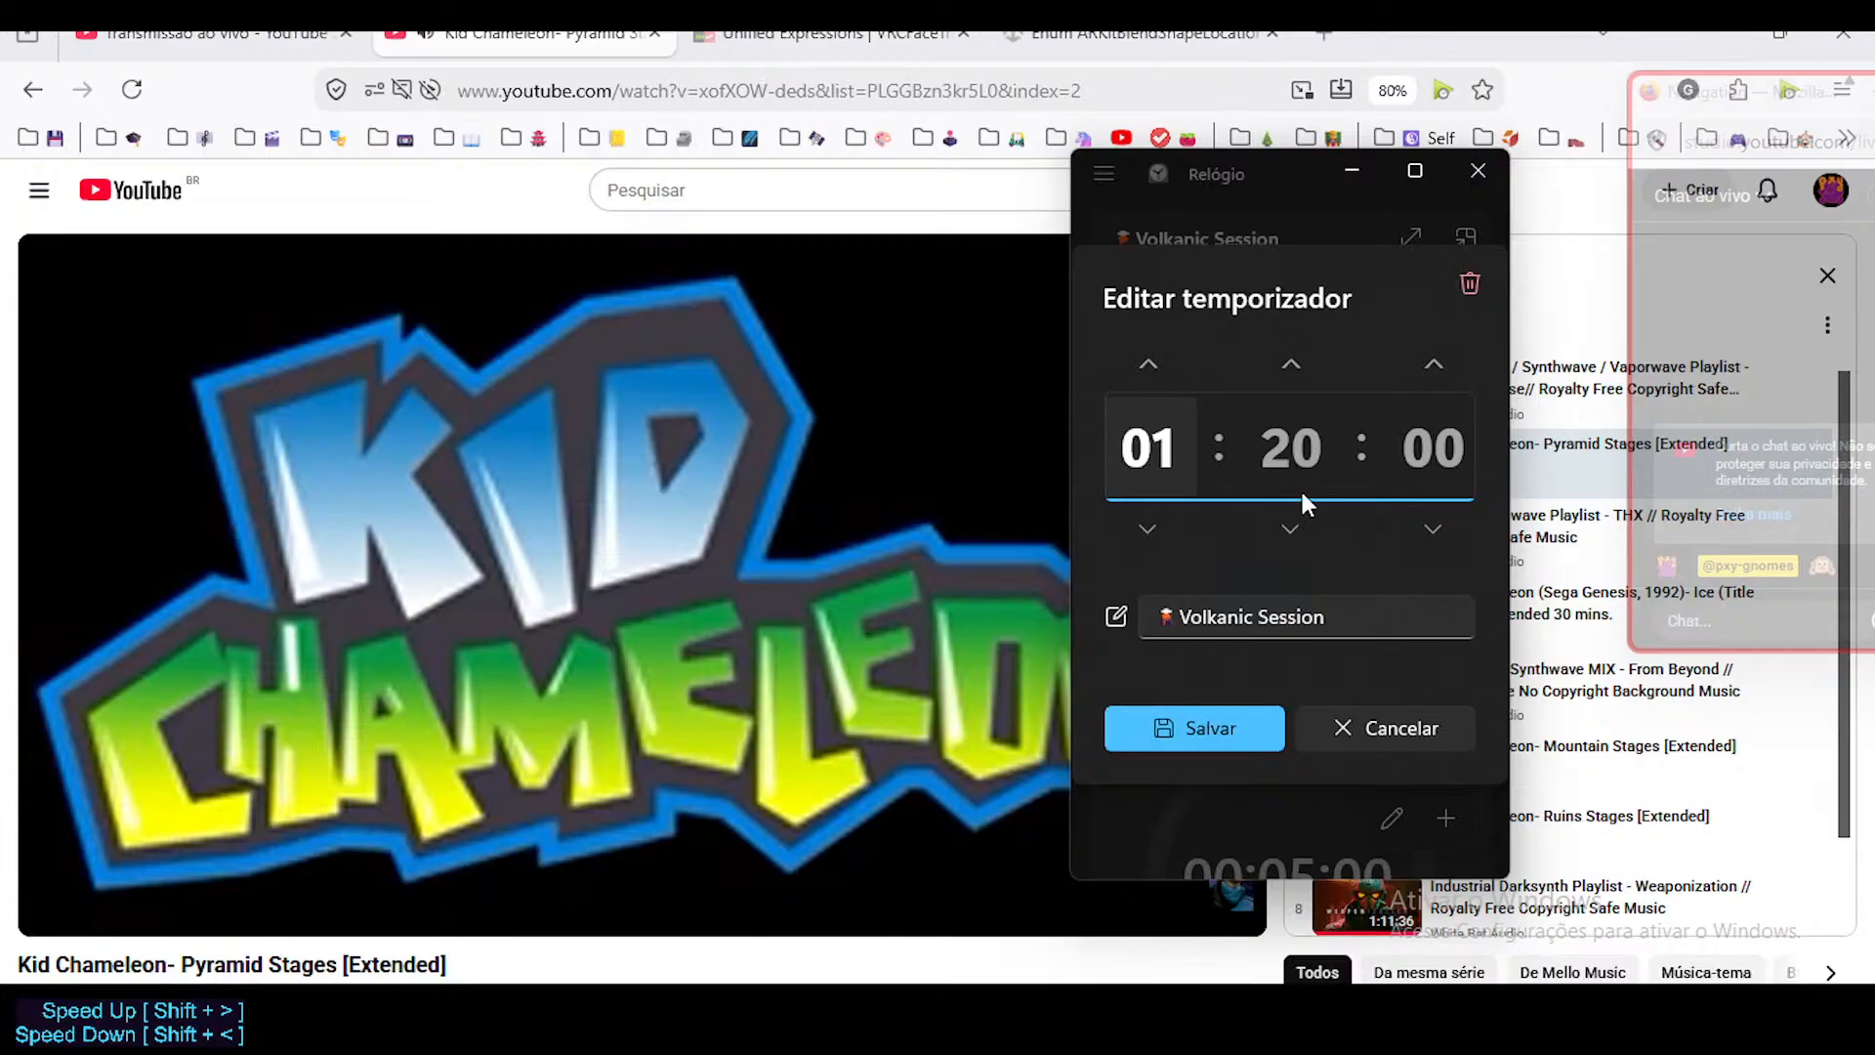
left_click(1211, 715)
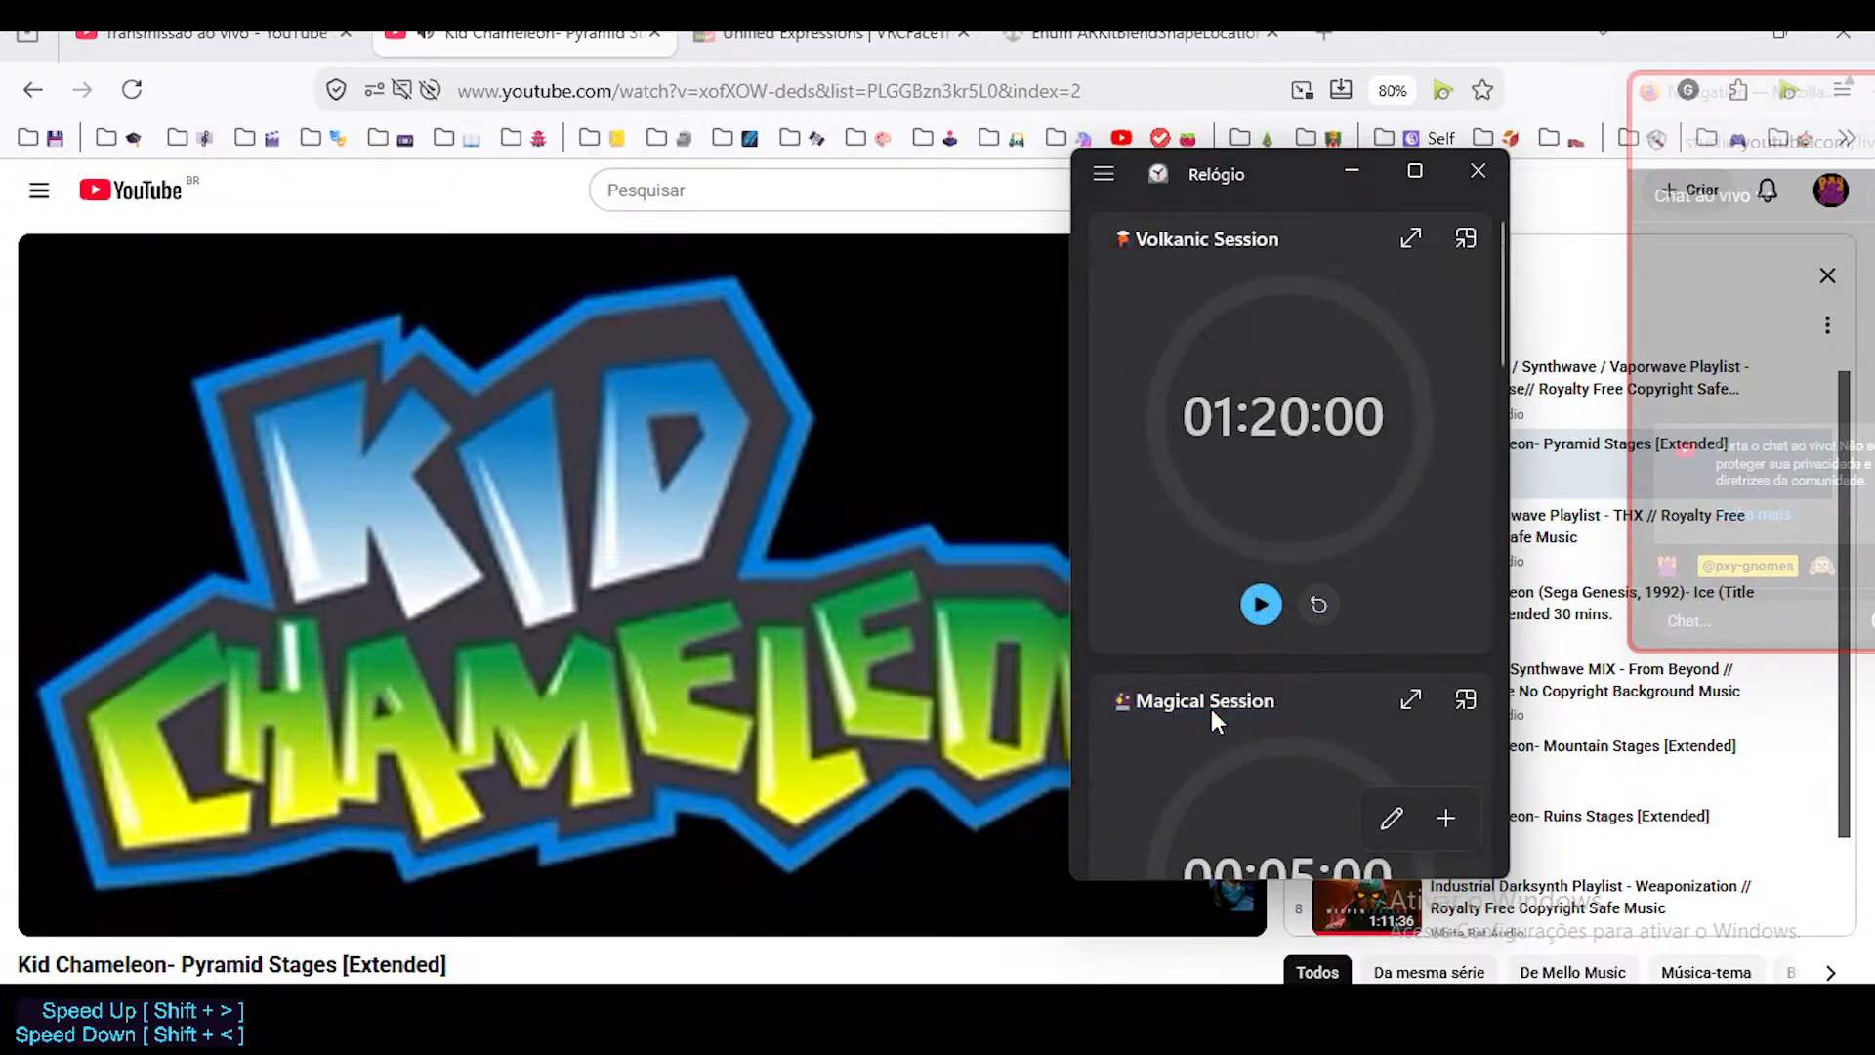
Start the Volkanic Session timer and keep its compact always-on-top view in the lower-left corner of the screen.
left_click(1261, 599)
left_click(1465, 230)
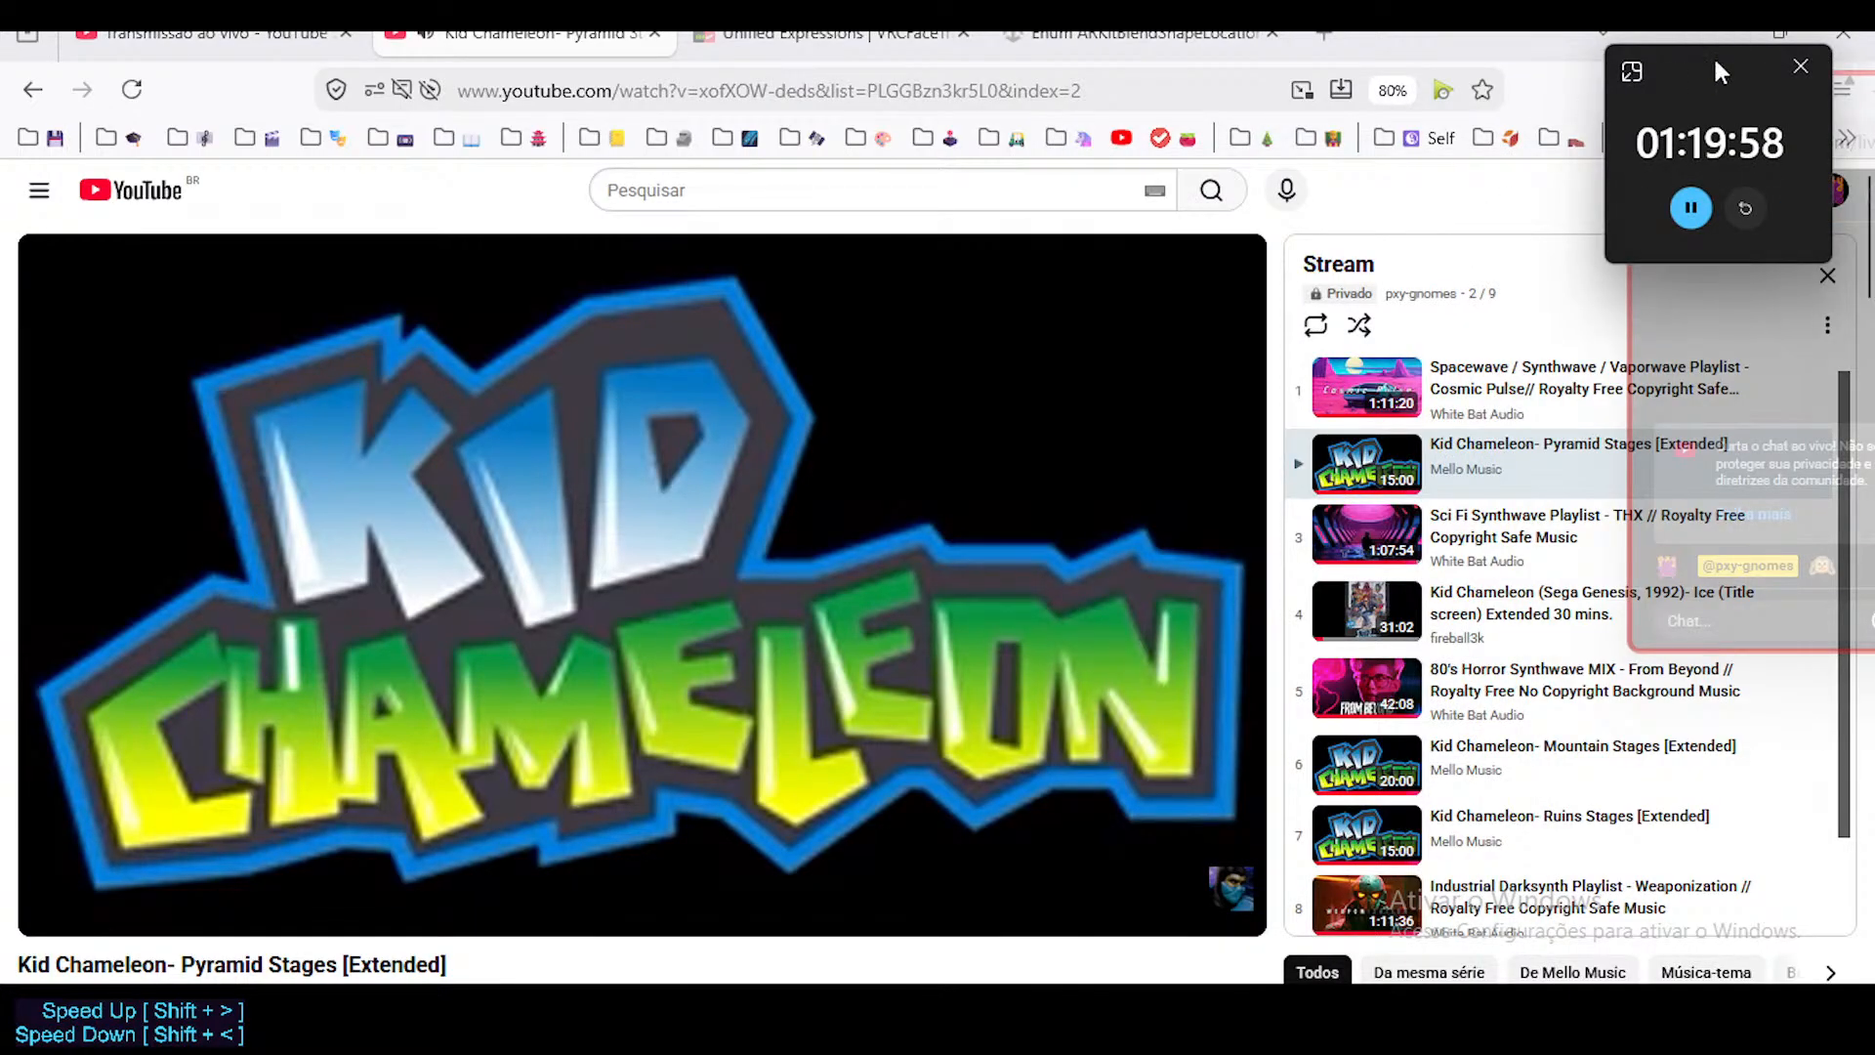
left_click_drag(1721, 72, 129, 935)
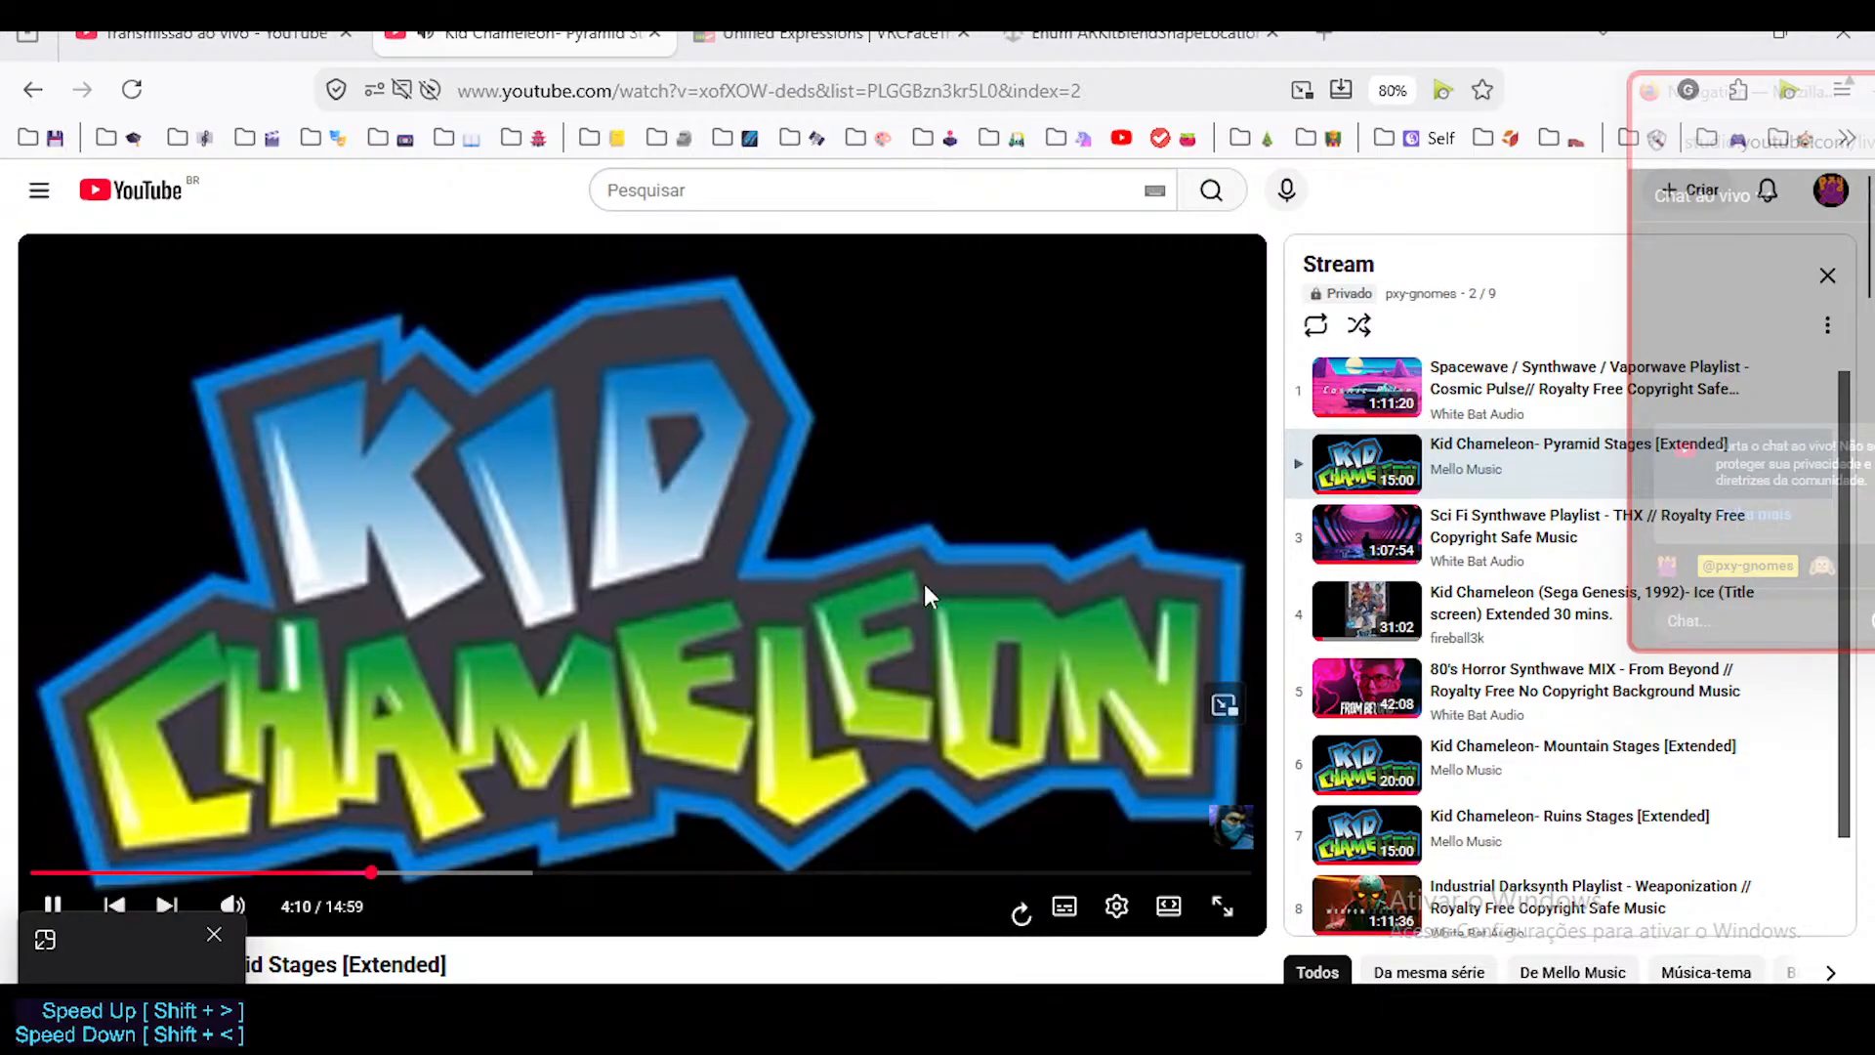
Switch to Blender and examine the Dorothy character's face and upper body, with viewport overlays on and off.
left_click(1069, 996)
middle_click_drag(747, 452, 815, 470)
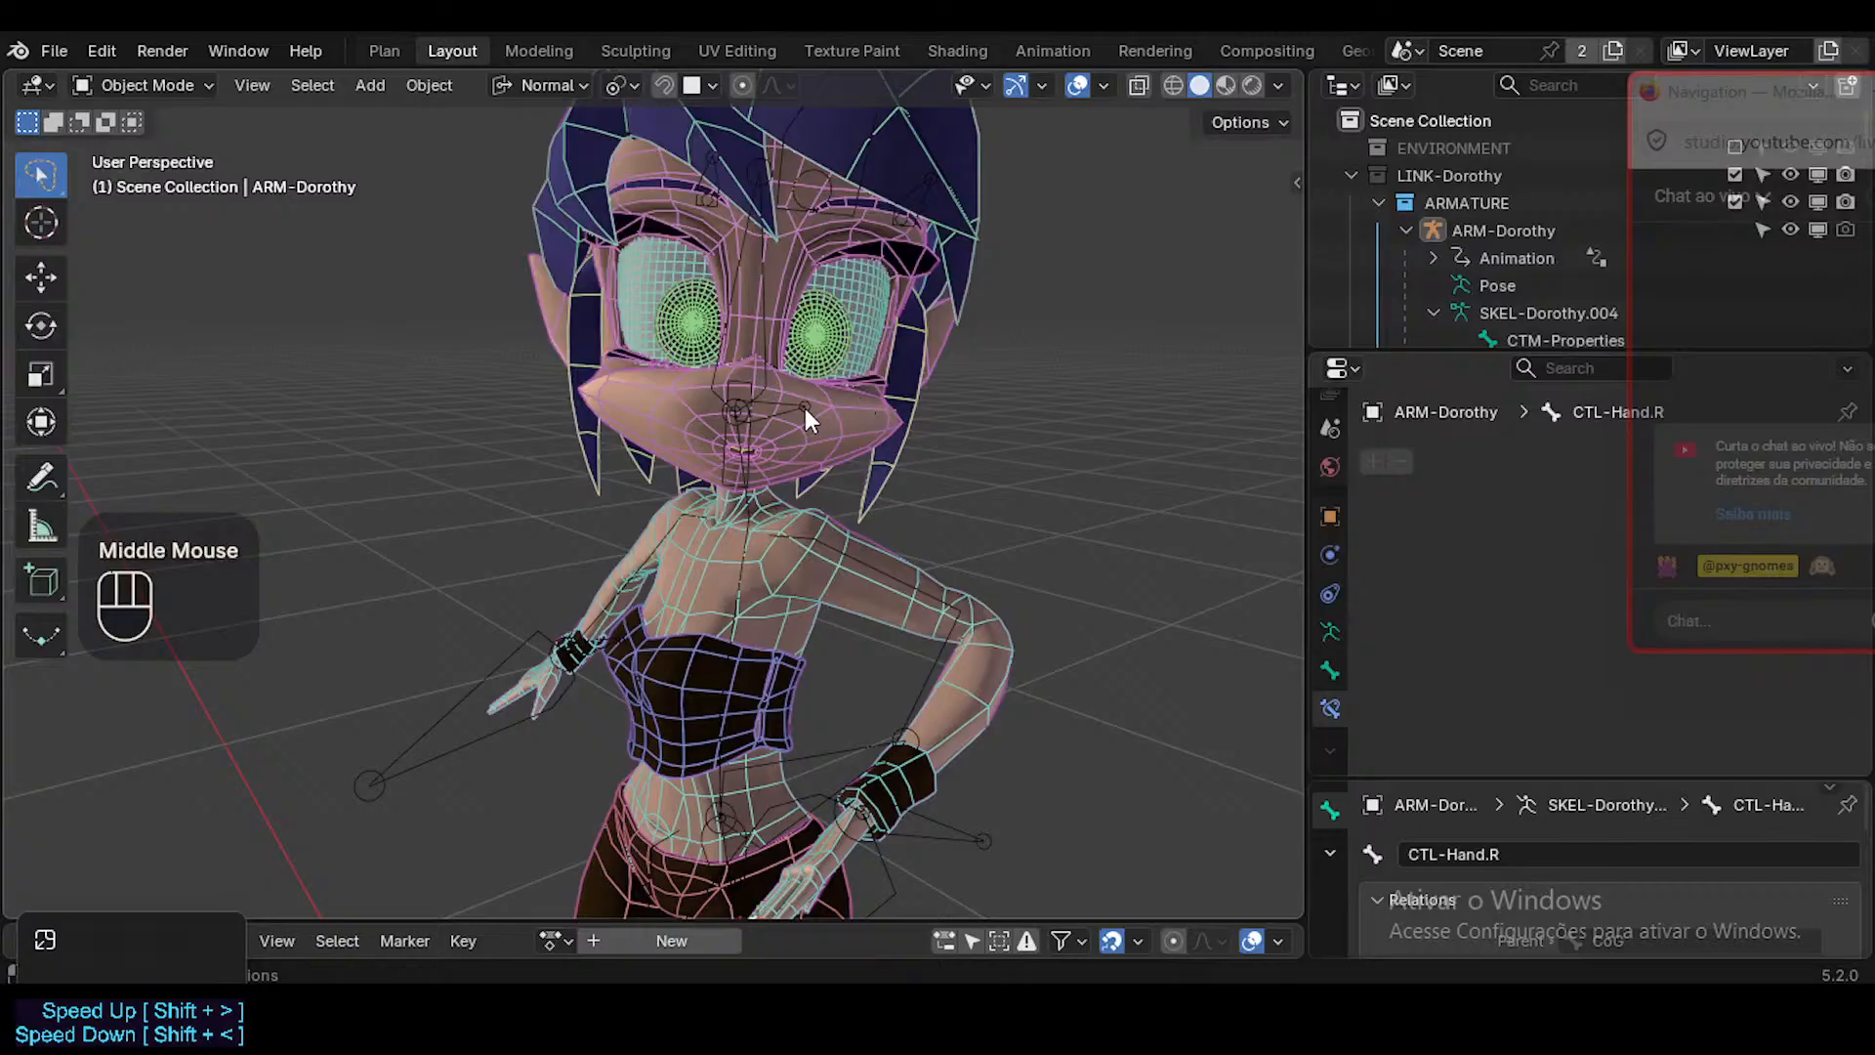
scroll(805, 408, "up", 2)
scroll(805, 409, "down", 1)
middle_click_drag(805, 408, 1072, 441)
scroll(770, 630, "up", 1)
scroll(765, 625, "down", 2)
middle_click_drag(842, 535, 687, 590, "ctrl")
scroll(863, 476, "down", 3)
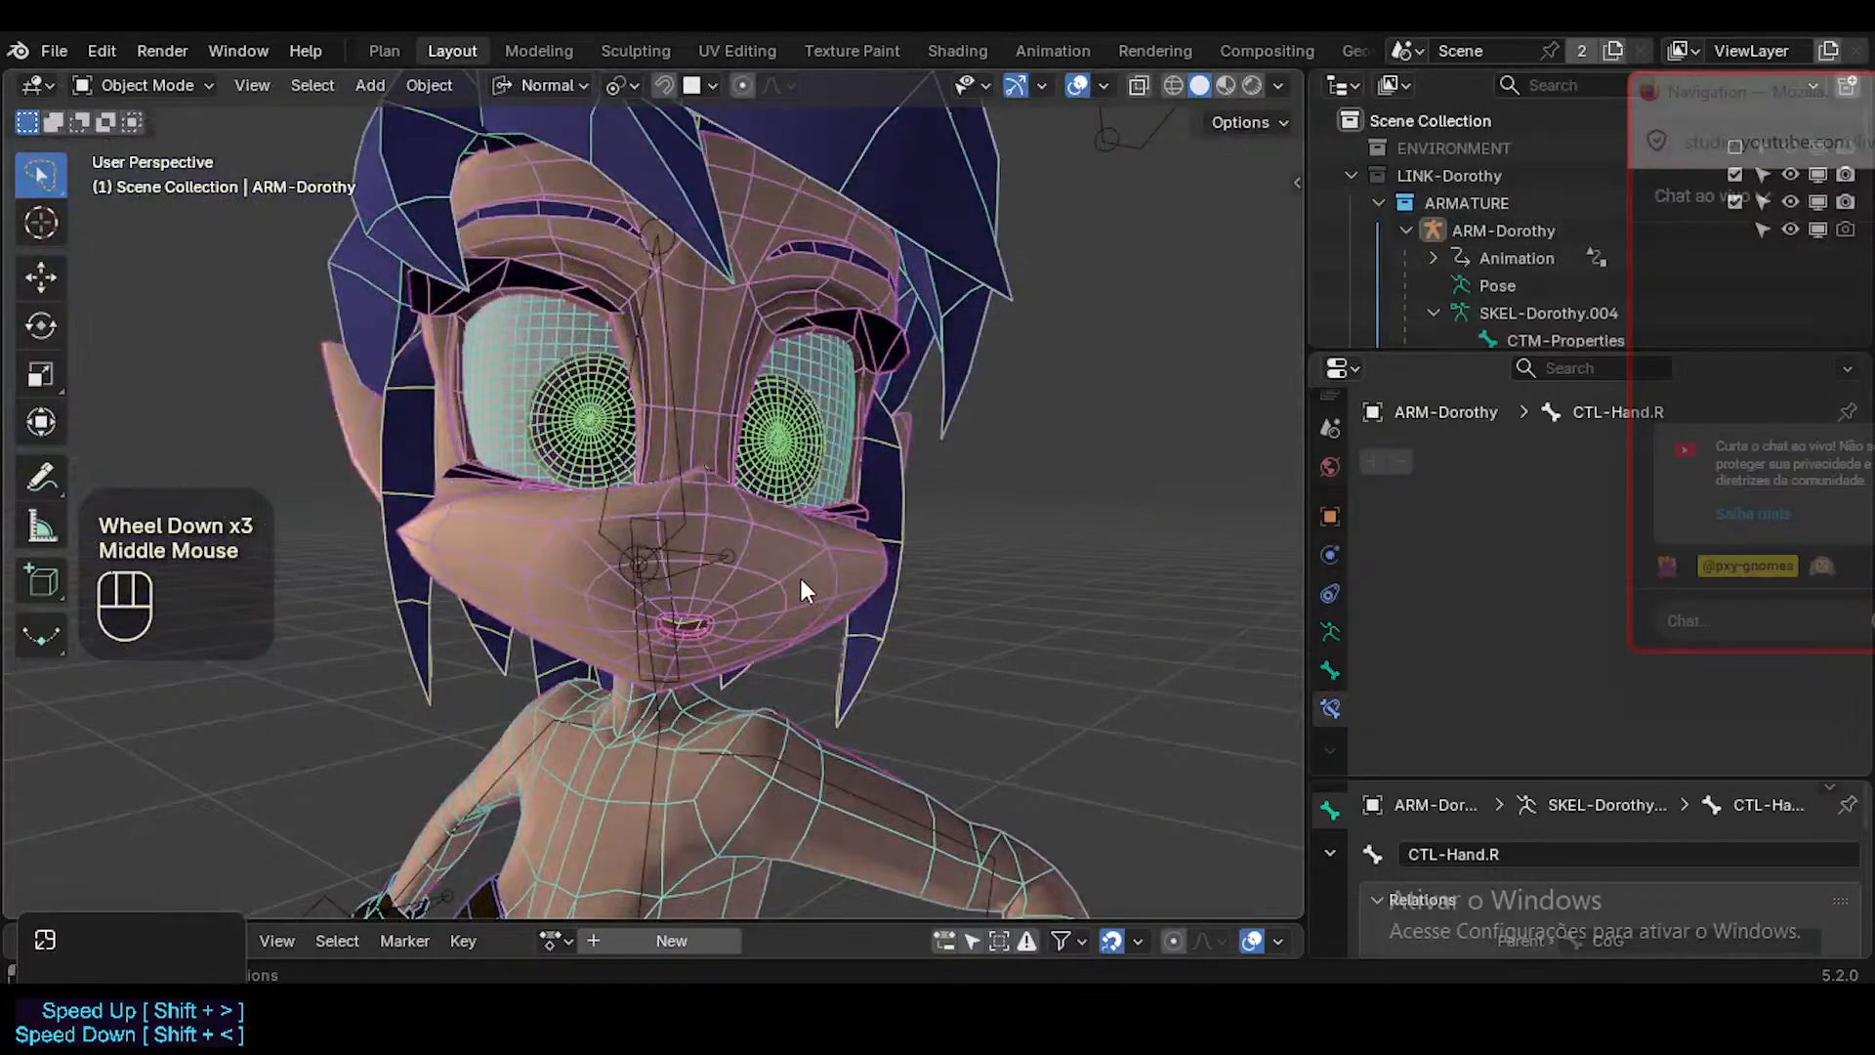
key("shift+alt+z")
key("shift+alt+z")
left_click(1051, 634)
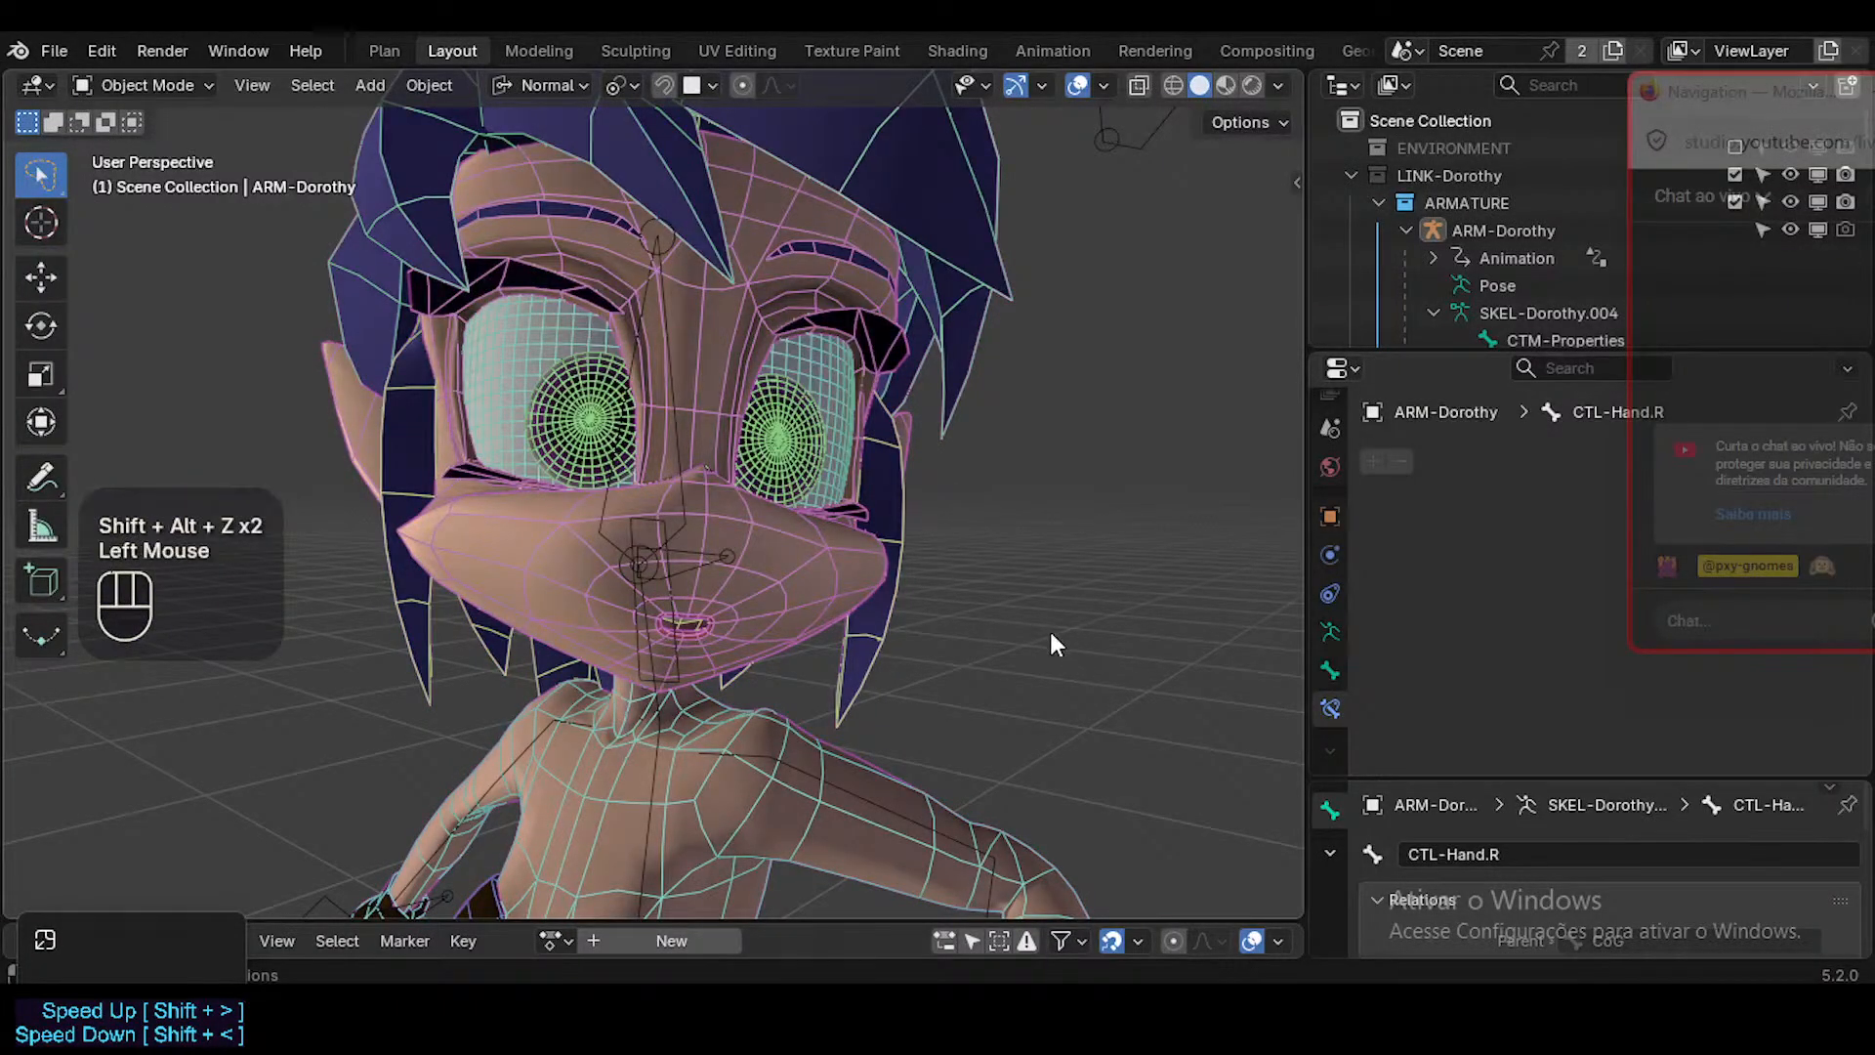
Switch to Firefox and examine the base shapes reference on the VRCFaceTracking Unified Expressions page.
mouse_move(830, 1008)
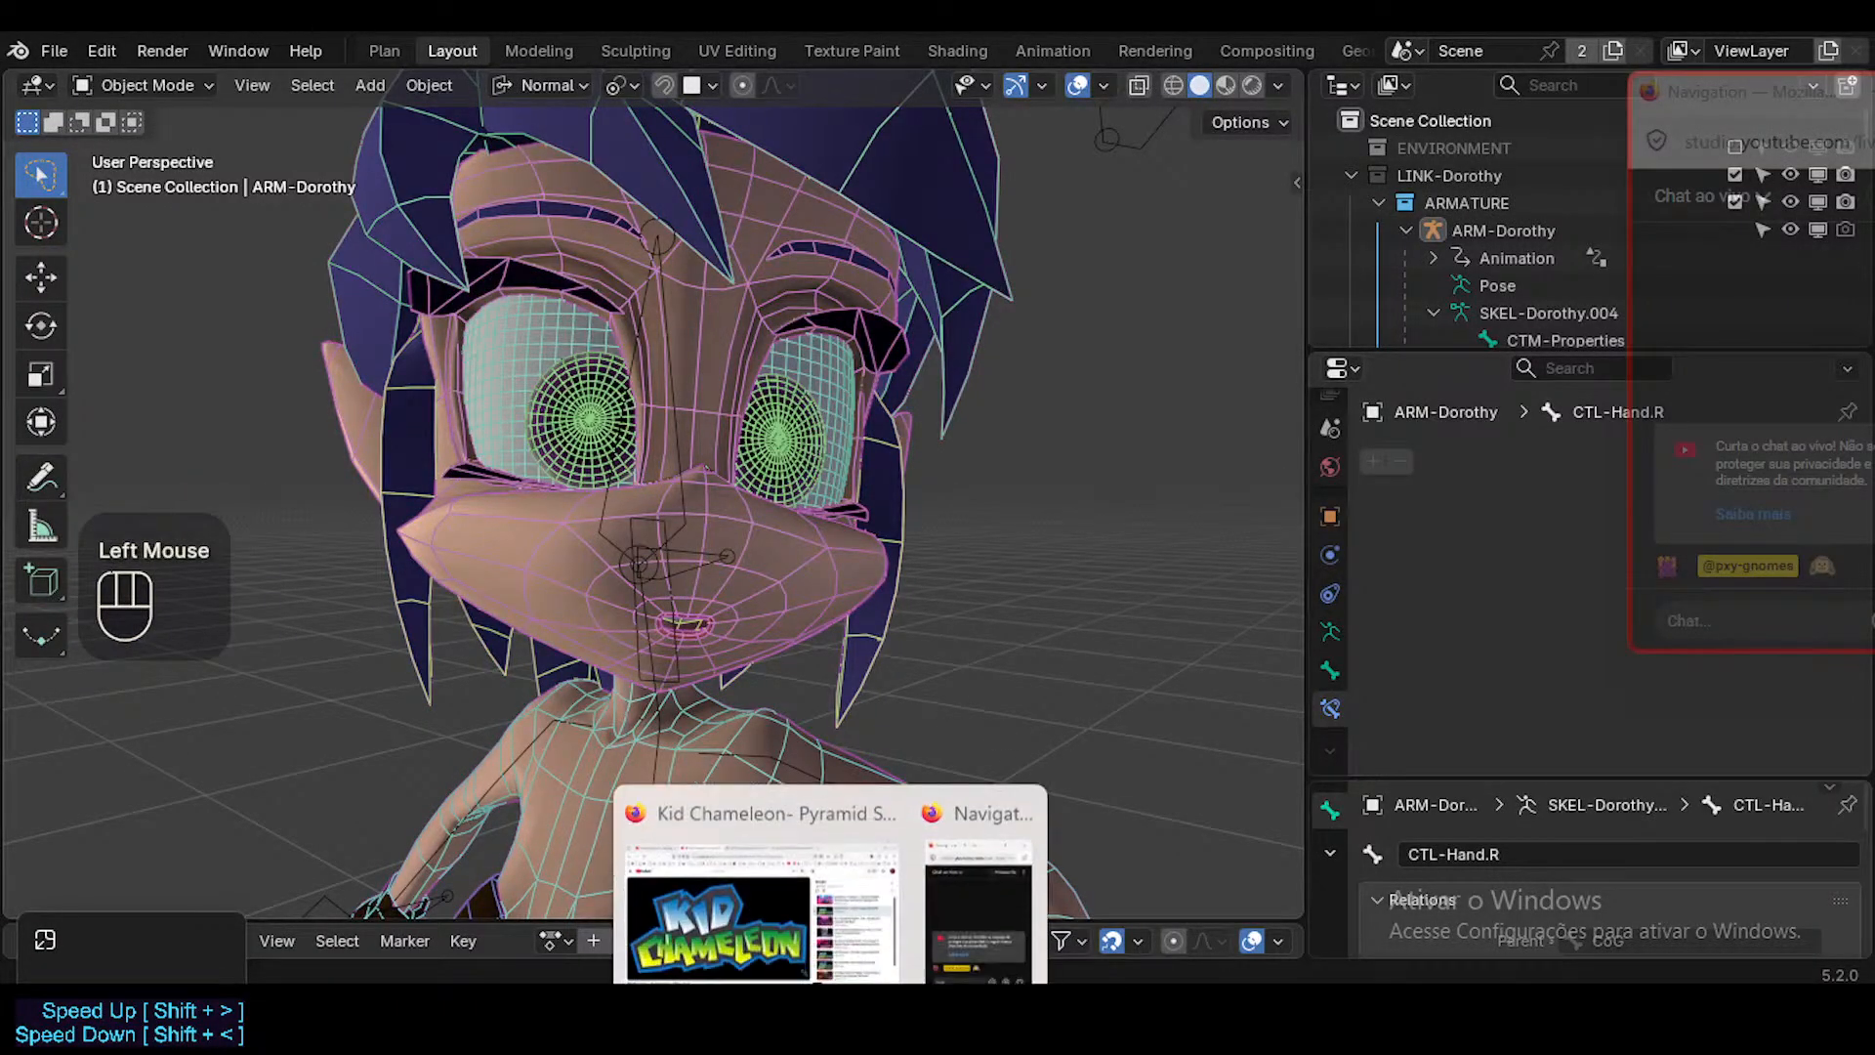
mouse_move(824, 879)
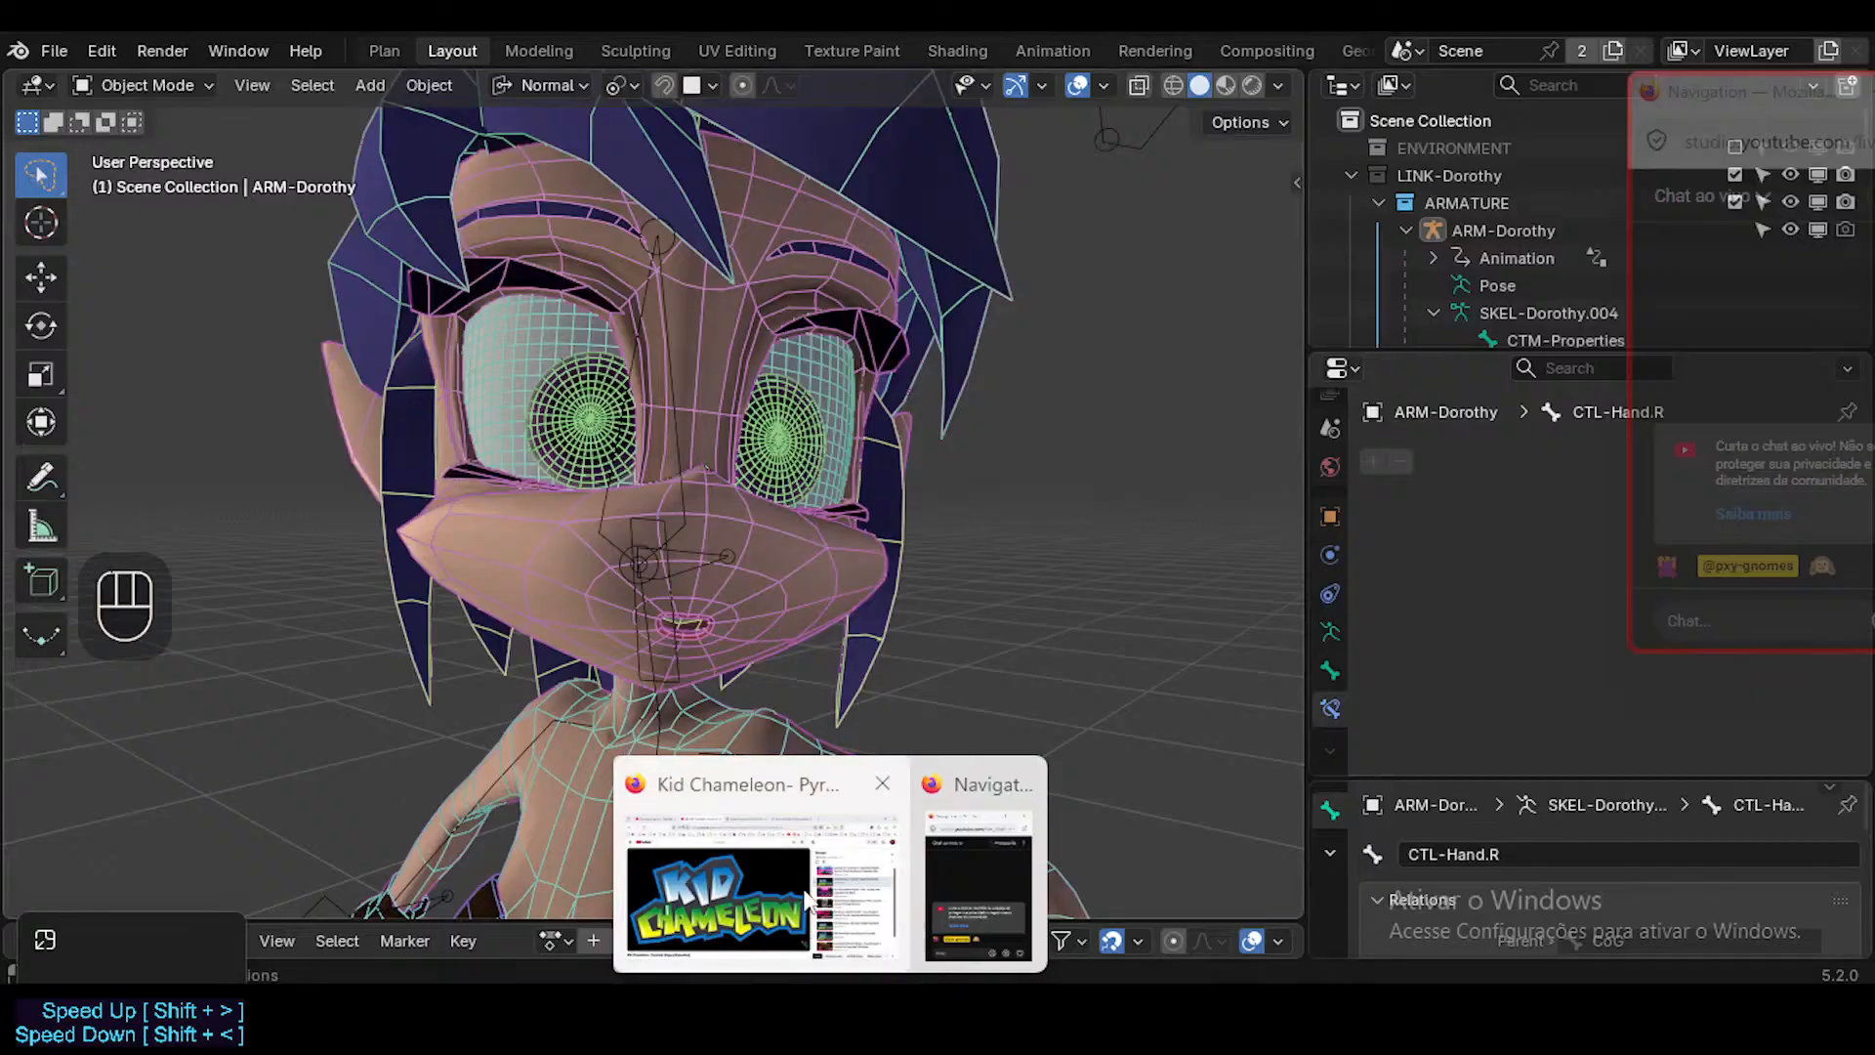
left_click(812, 926)
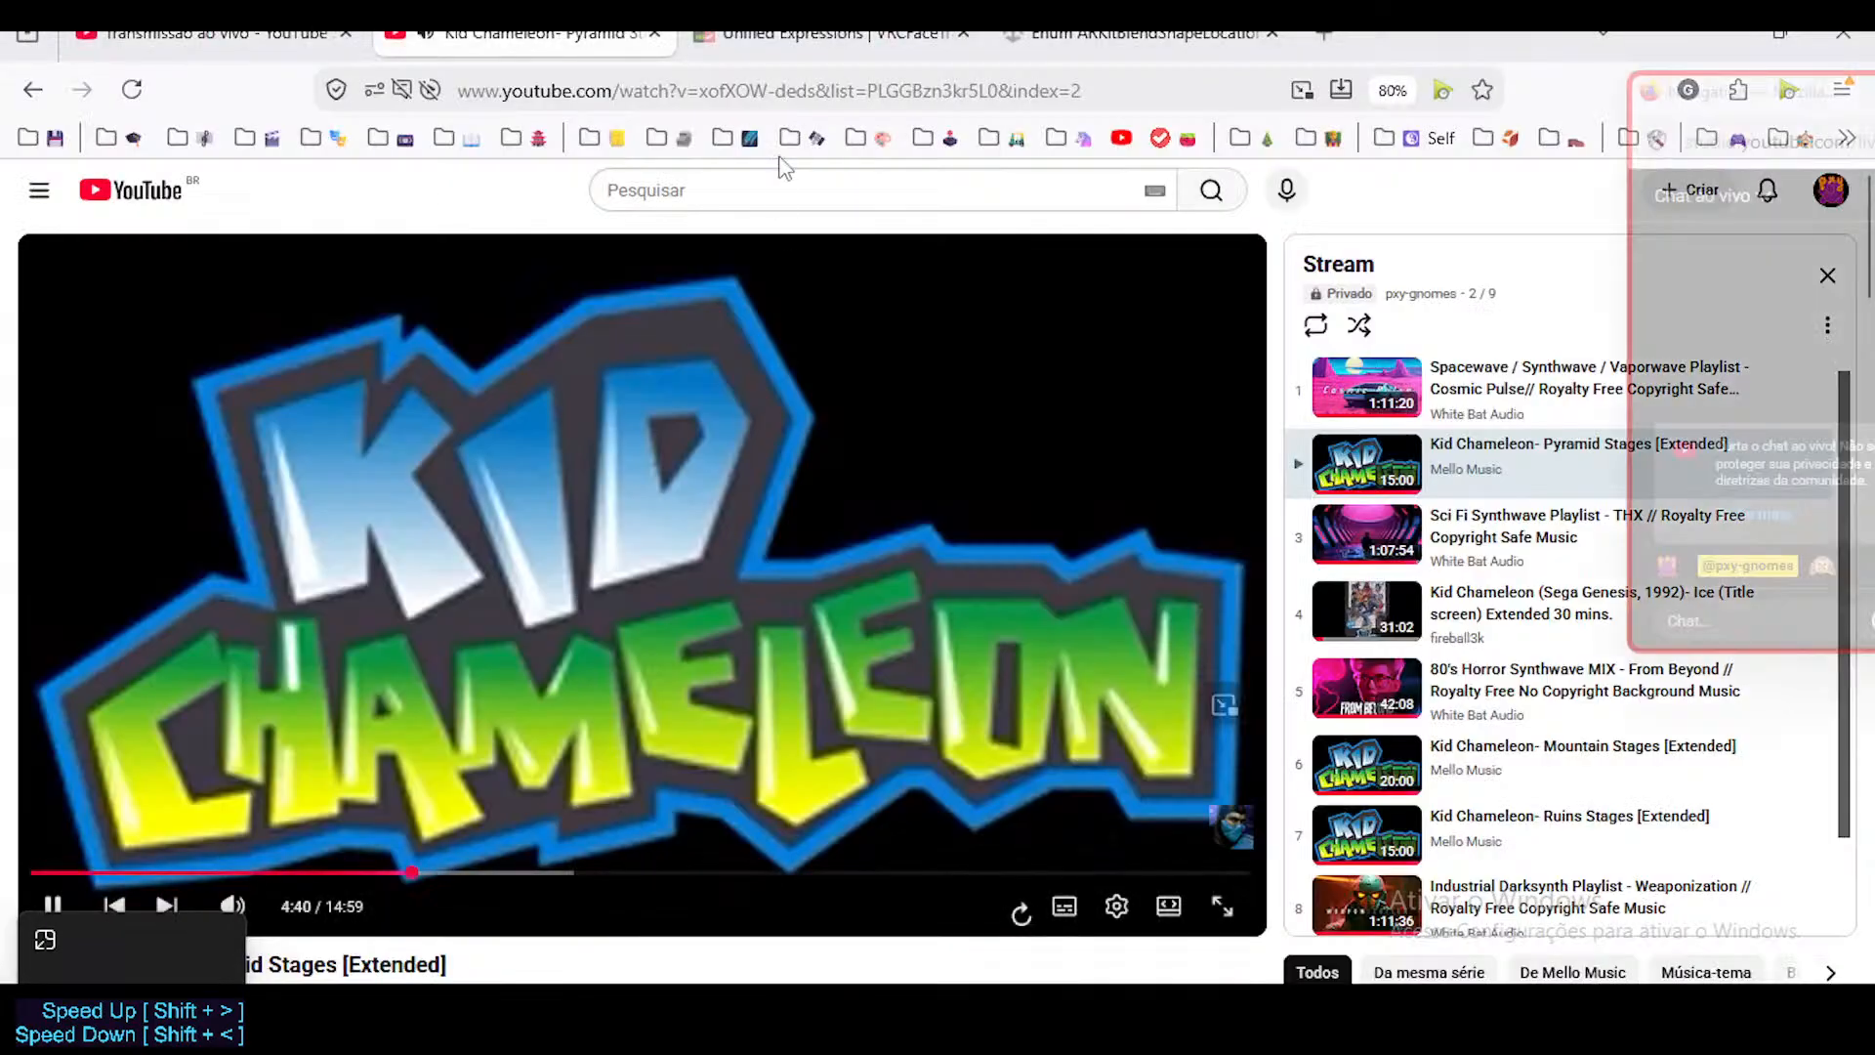
left_click(781, 35)
scroll(965, 539, "up", 10)
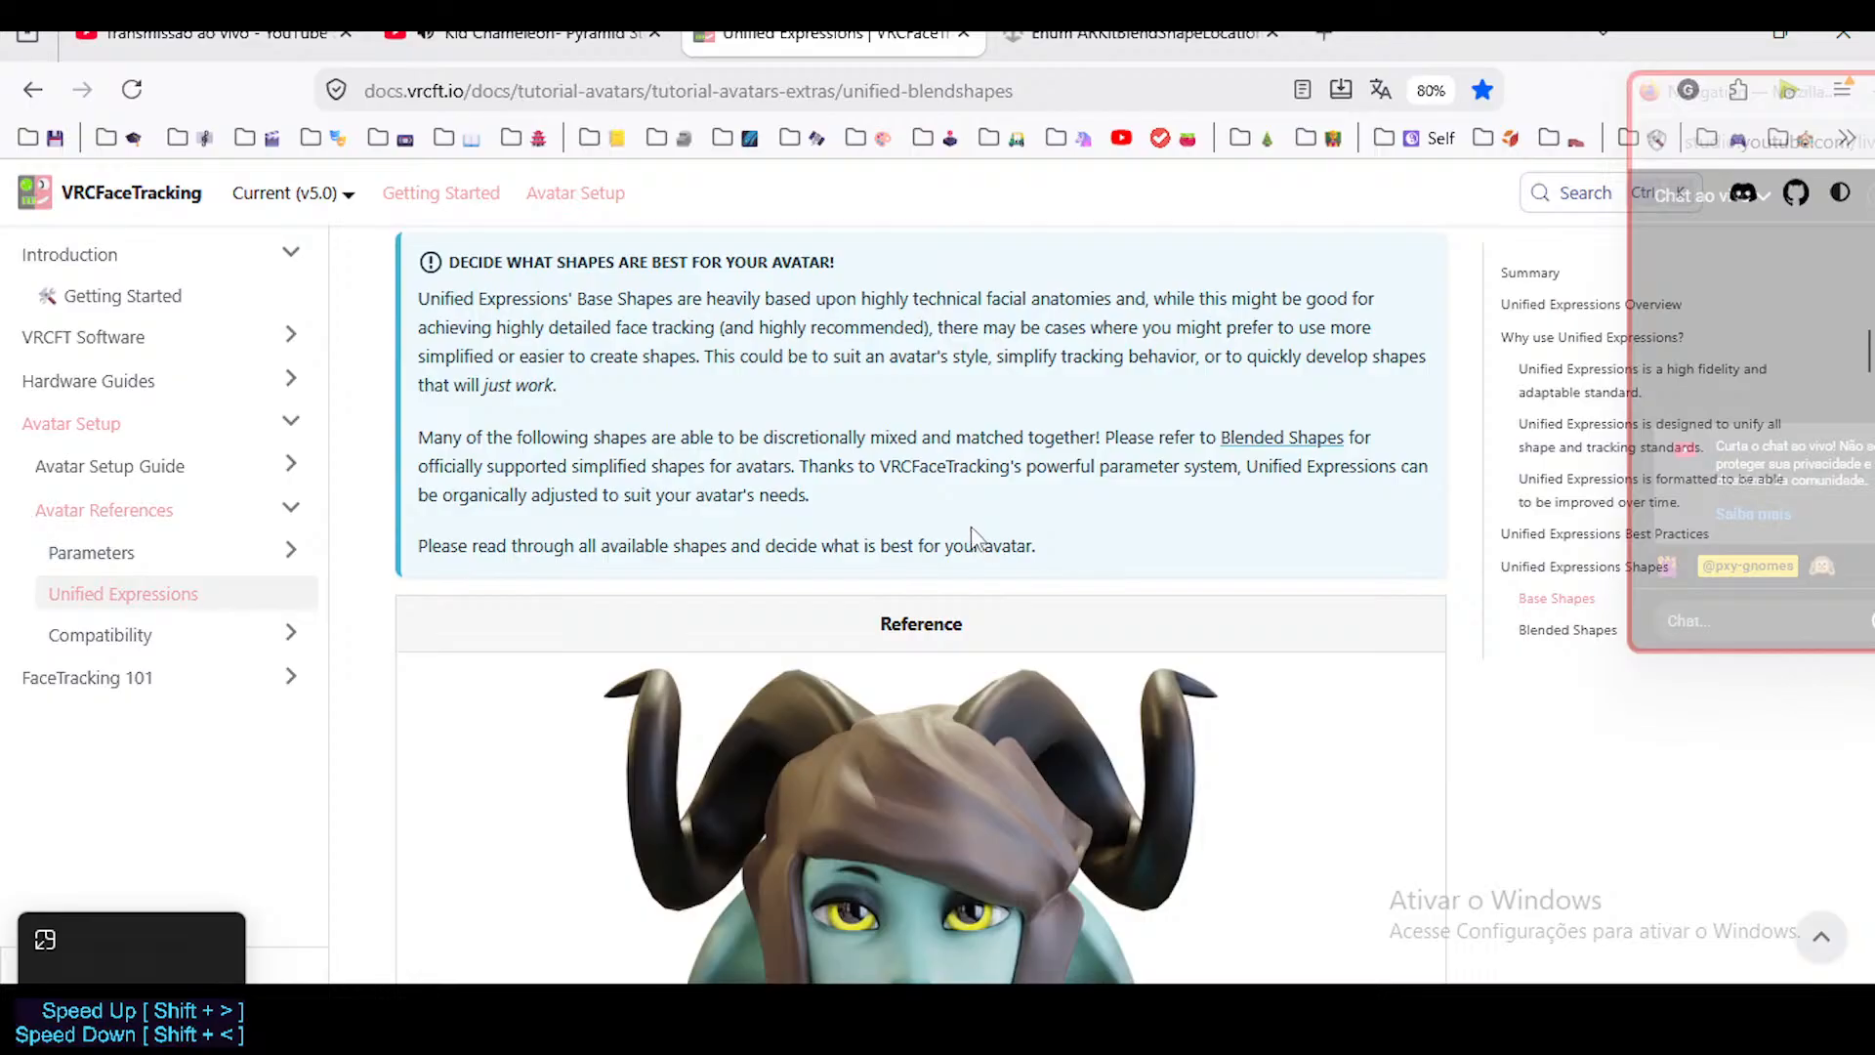
scroll(961, 532, "down", 10)
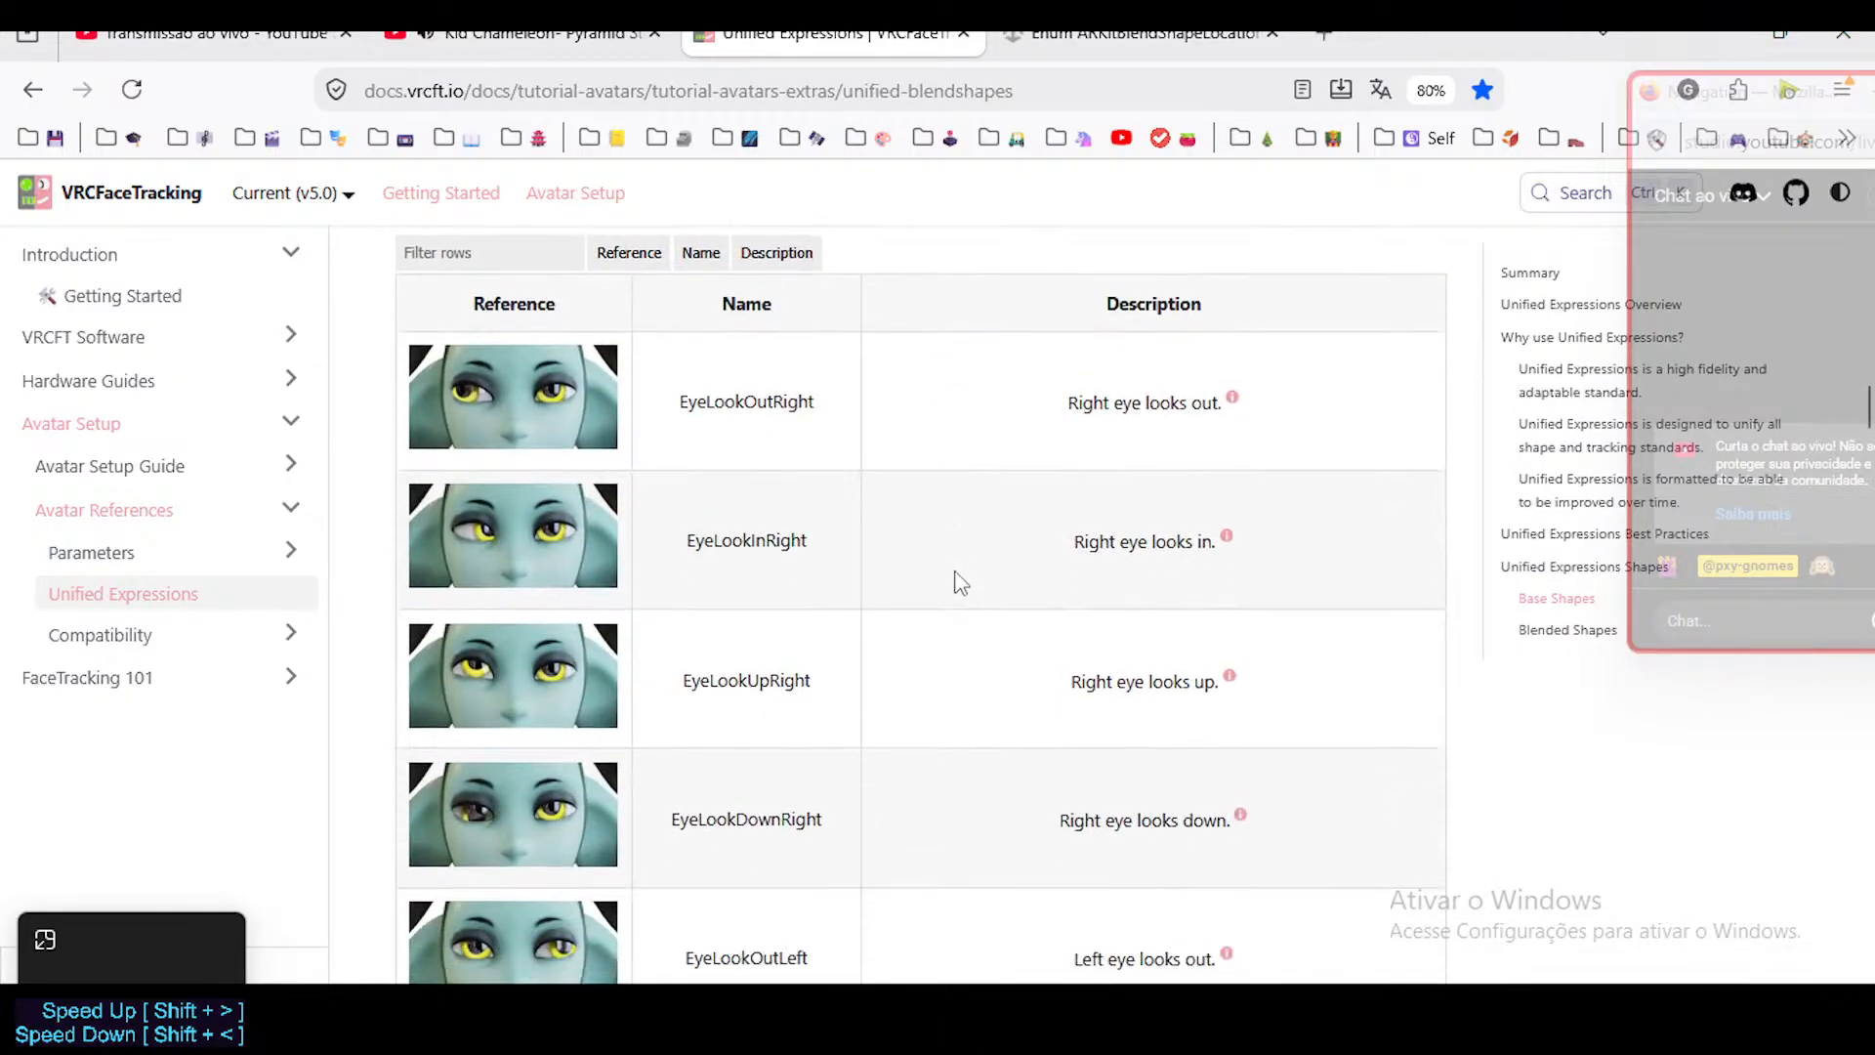
scroll(967, 574, "up", 6)
scroll(971, 570, "down", 3)
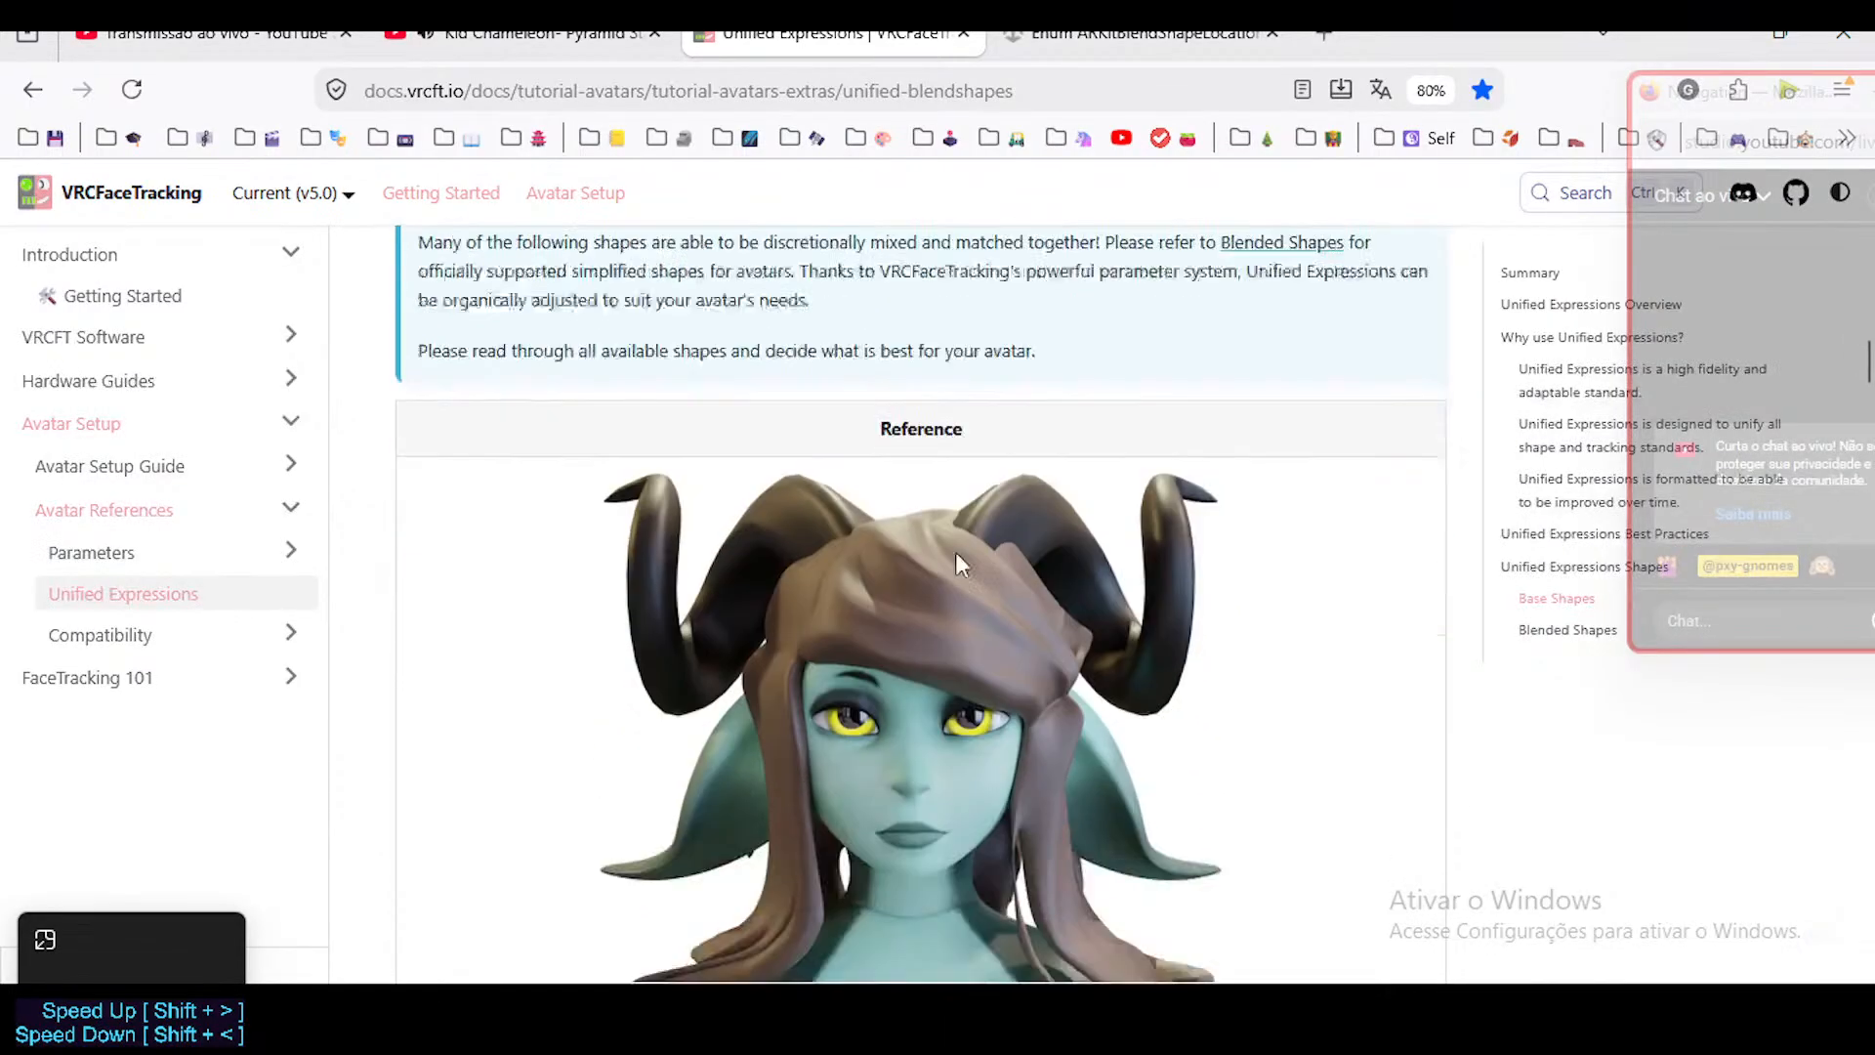
scroll(940, 541, "up", 4)
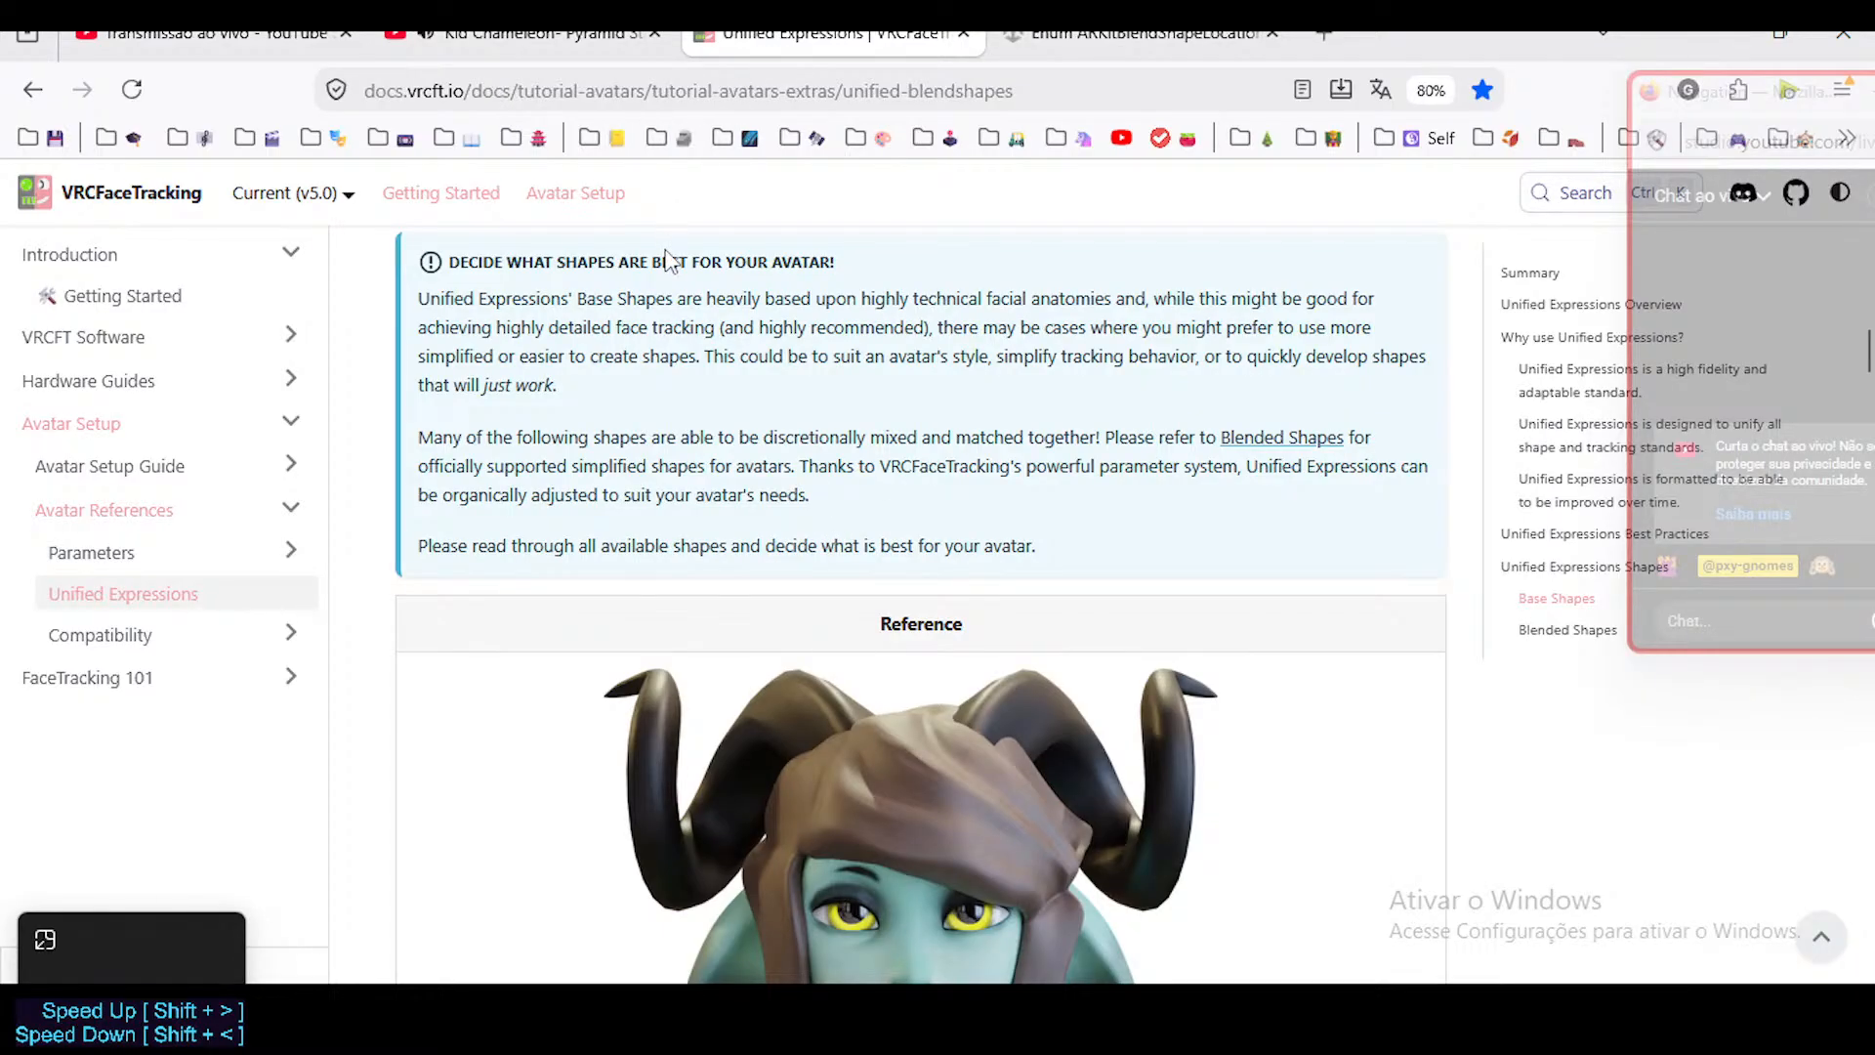
scroll(722, 376, "down", 8)
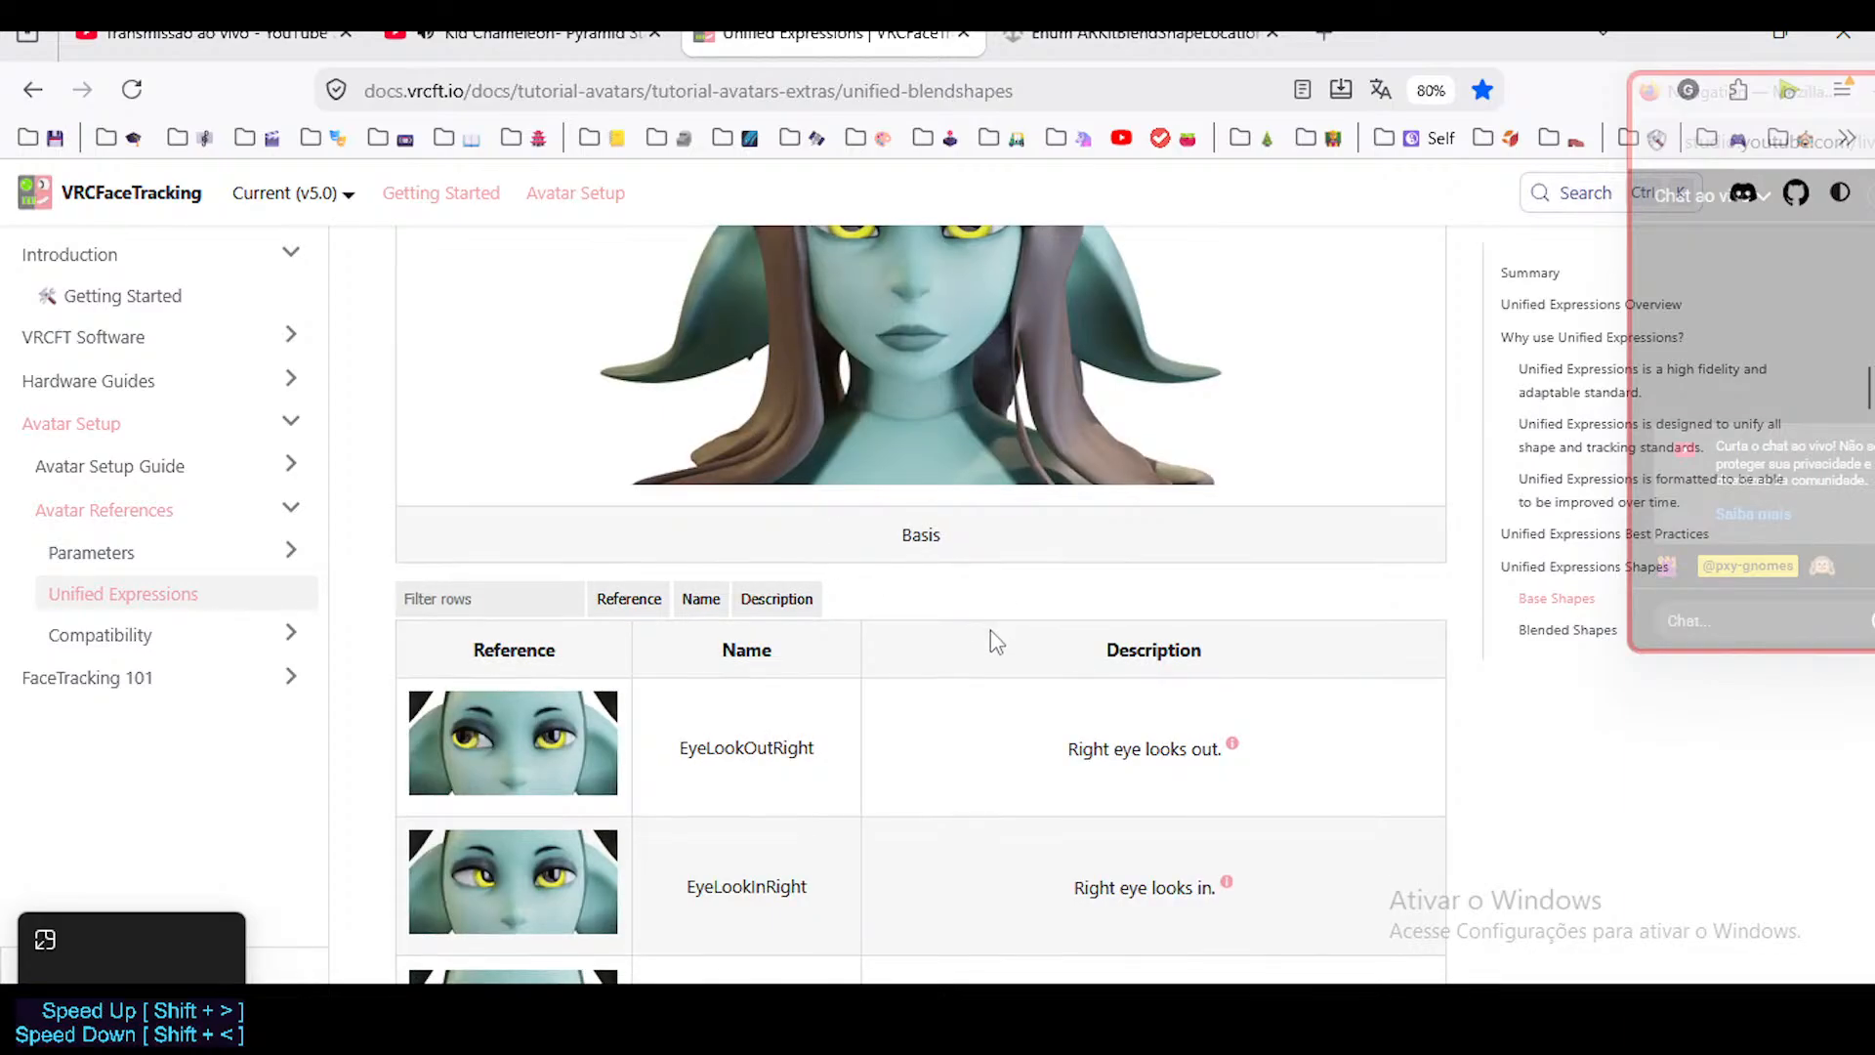
scroll(993, 637, "down", 2)
scroll(993, 641, "down", 3)
scroll(993, 637, "up", 6)
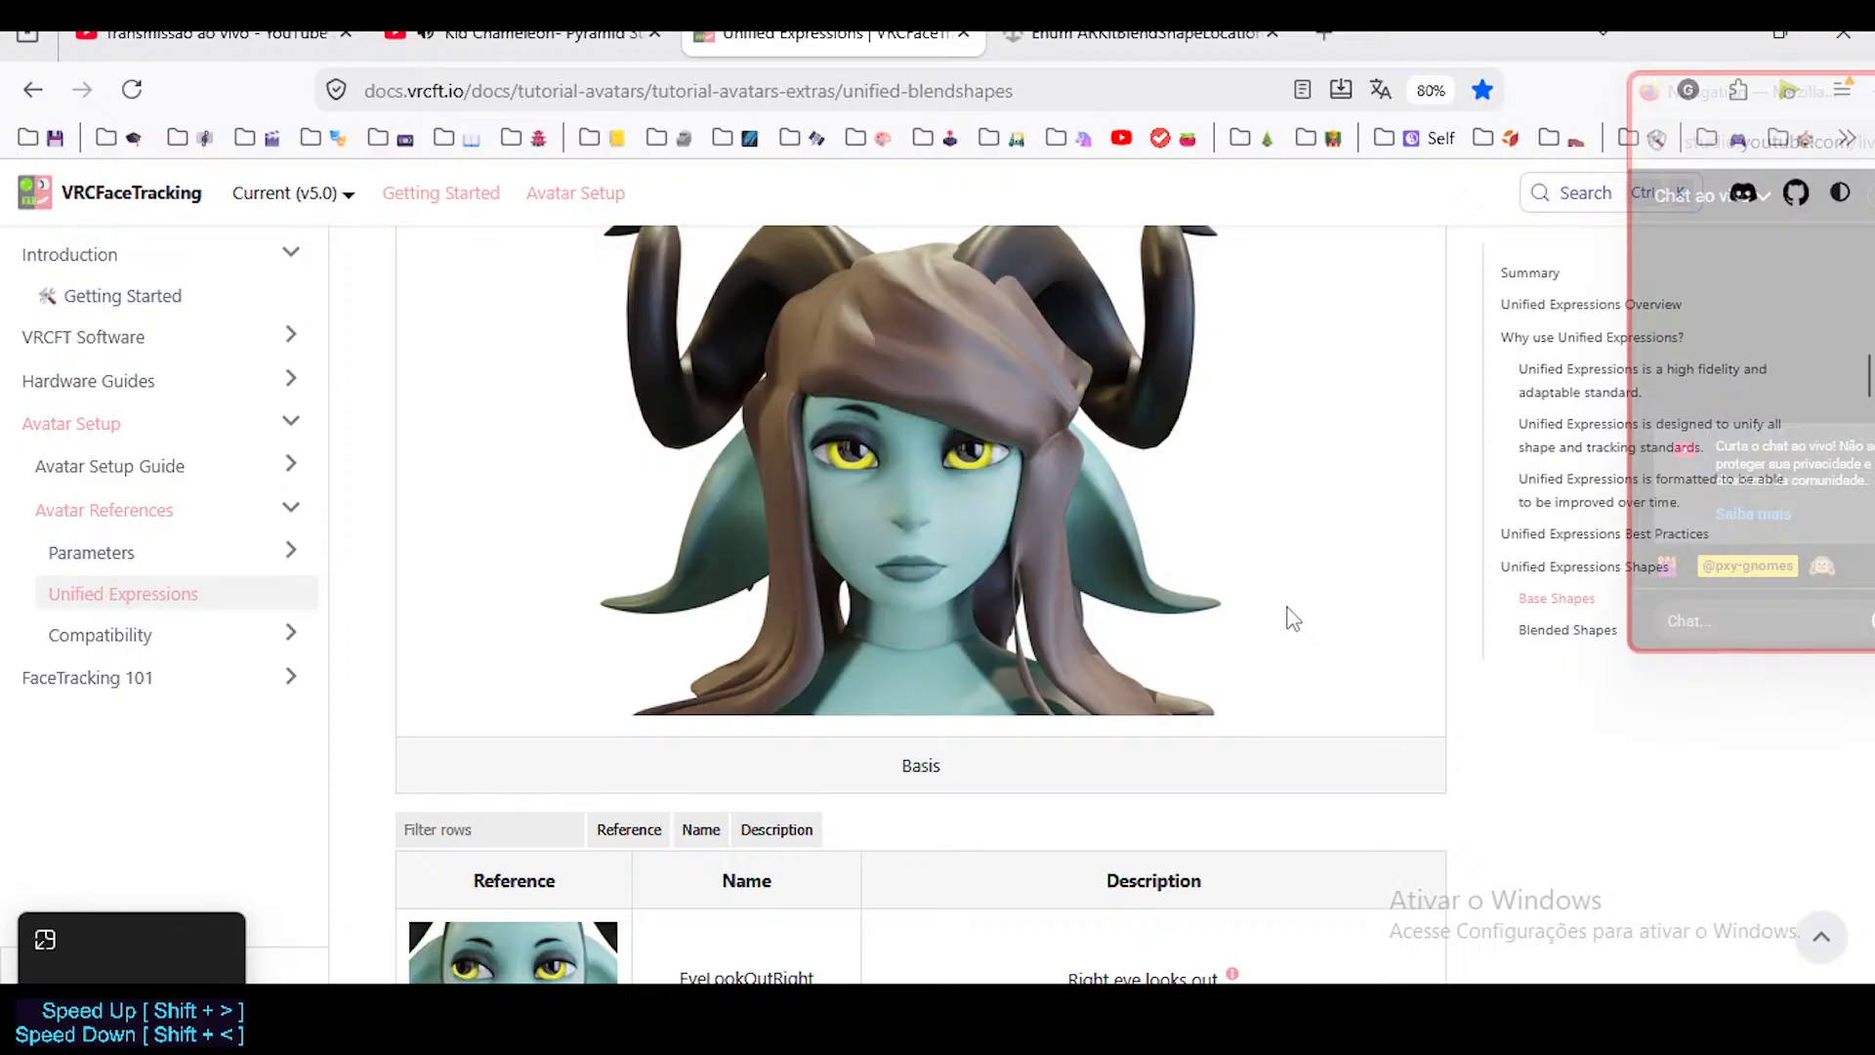
scroll(684, 293, "up", 1)
scroll(583, 401, "up", 3)
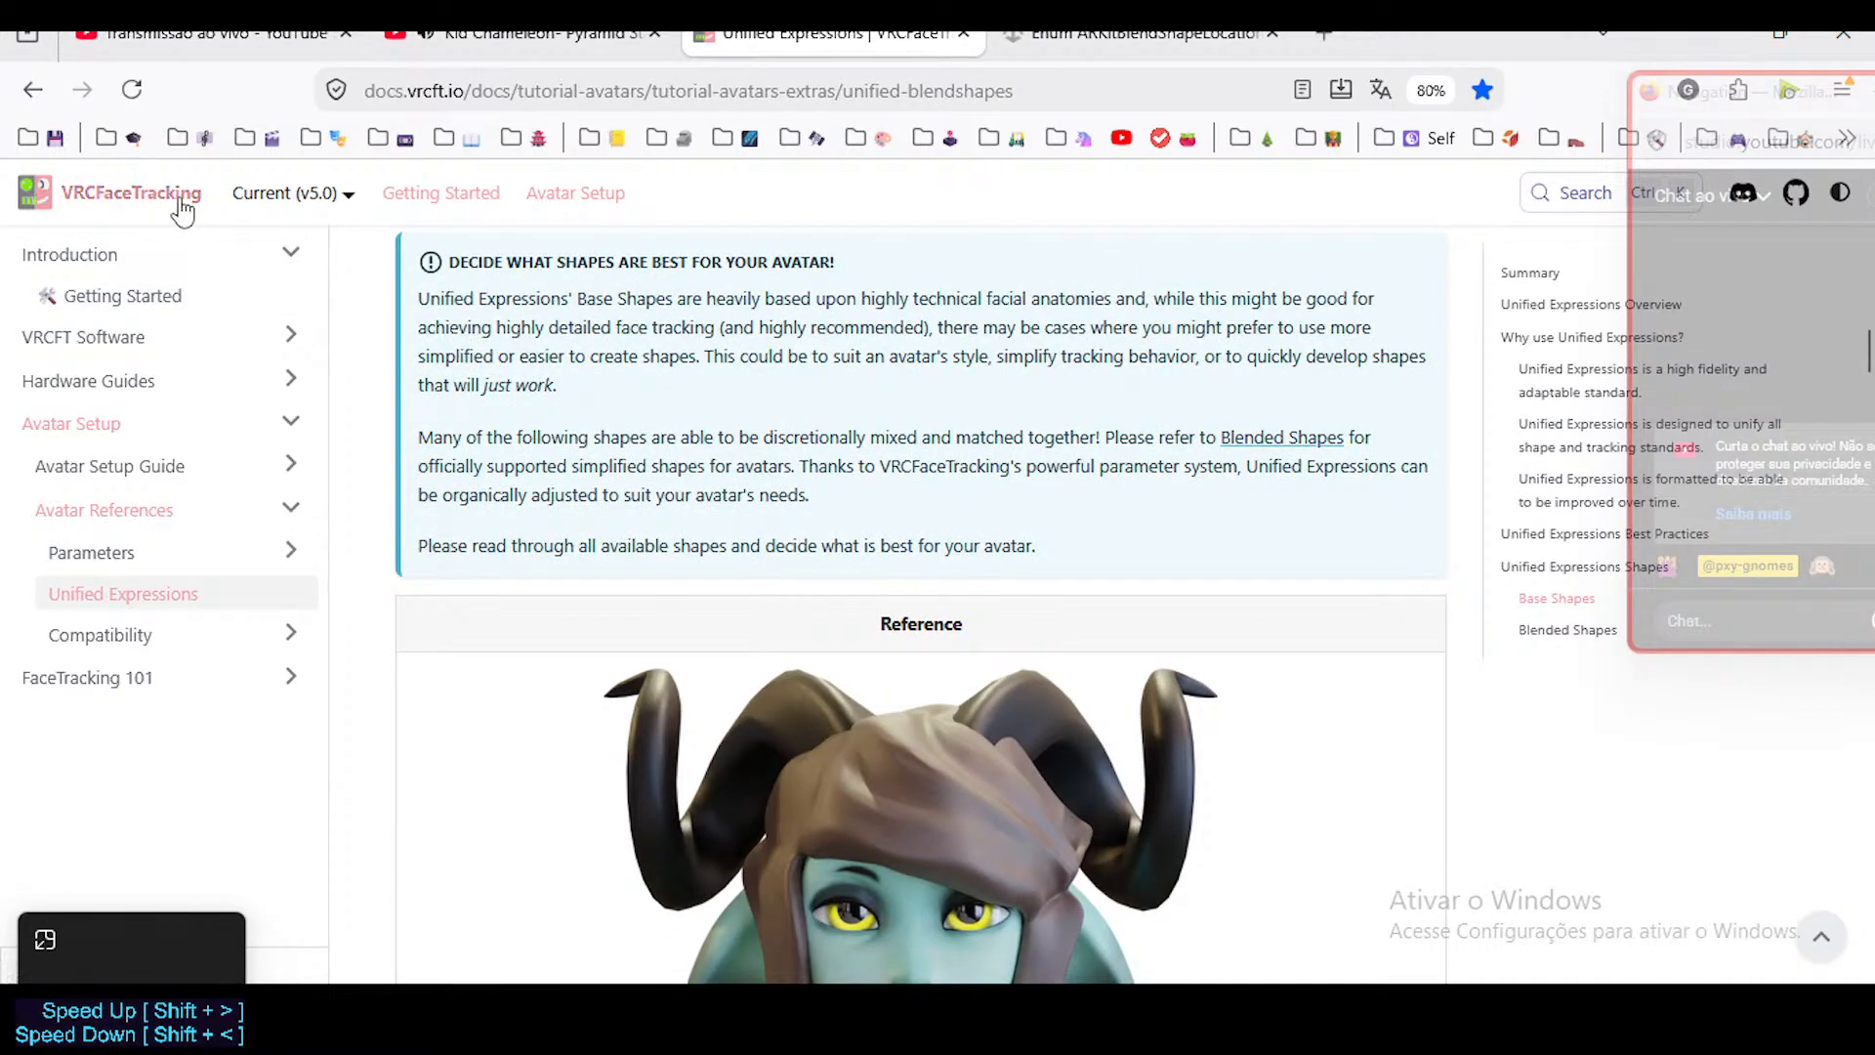
scroll(891, 504, "down", 4)
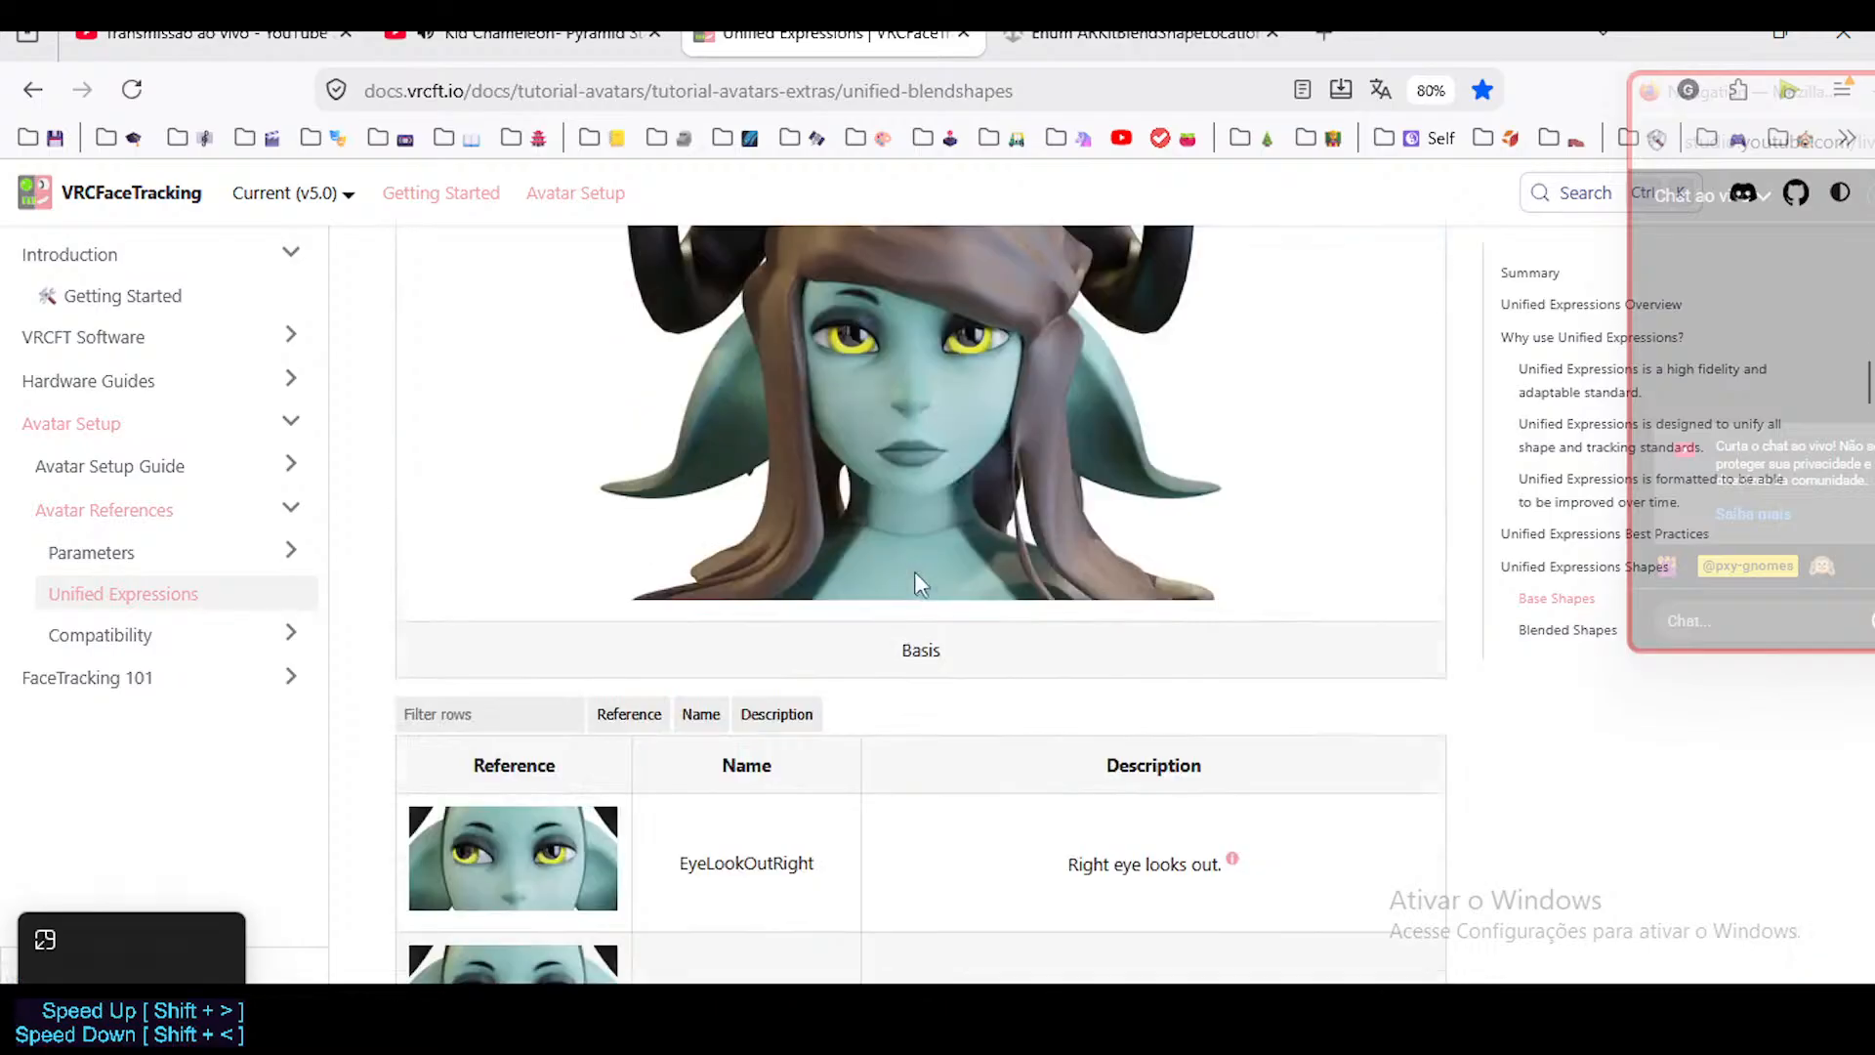
scroll(914, 571, "down", 3)
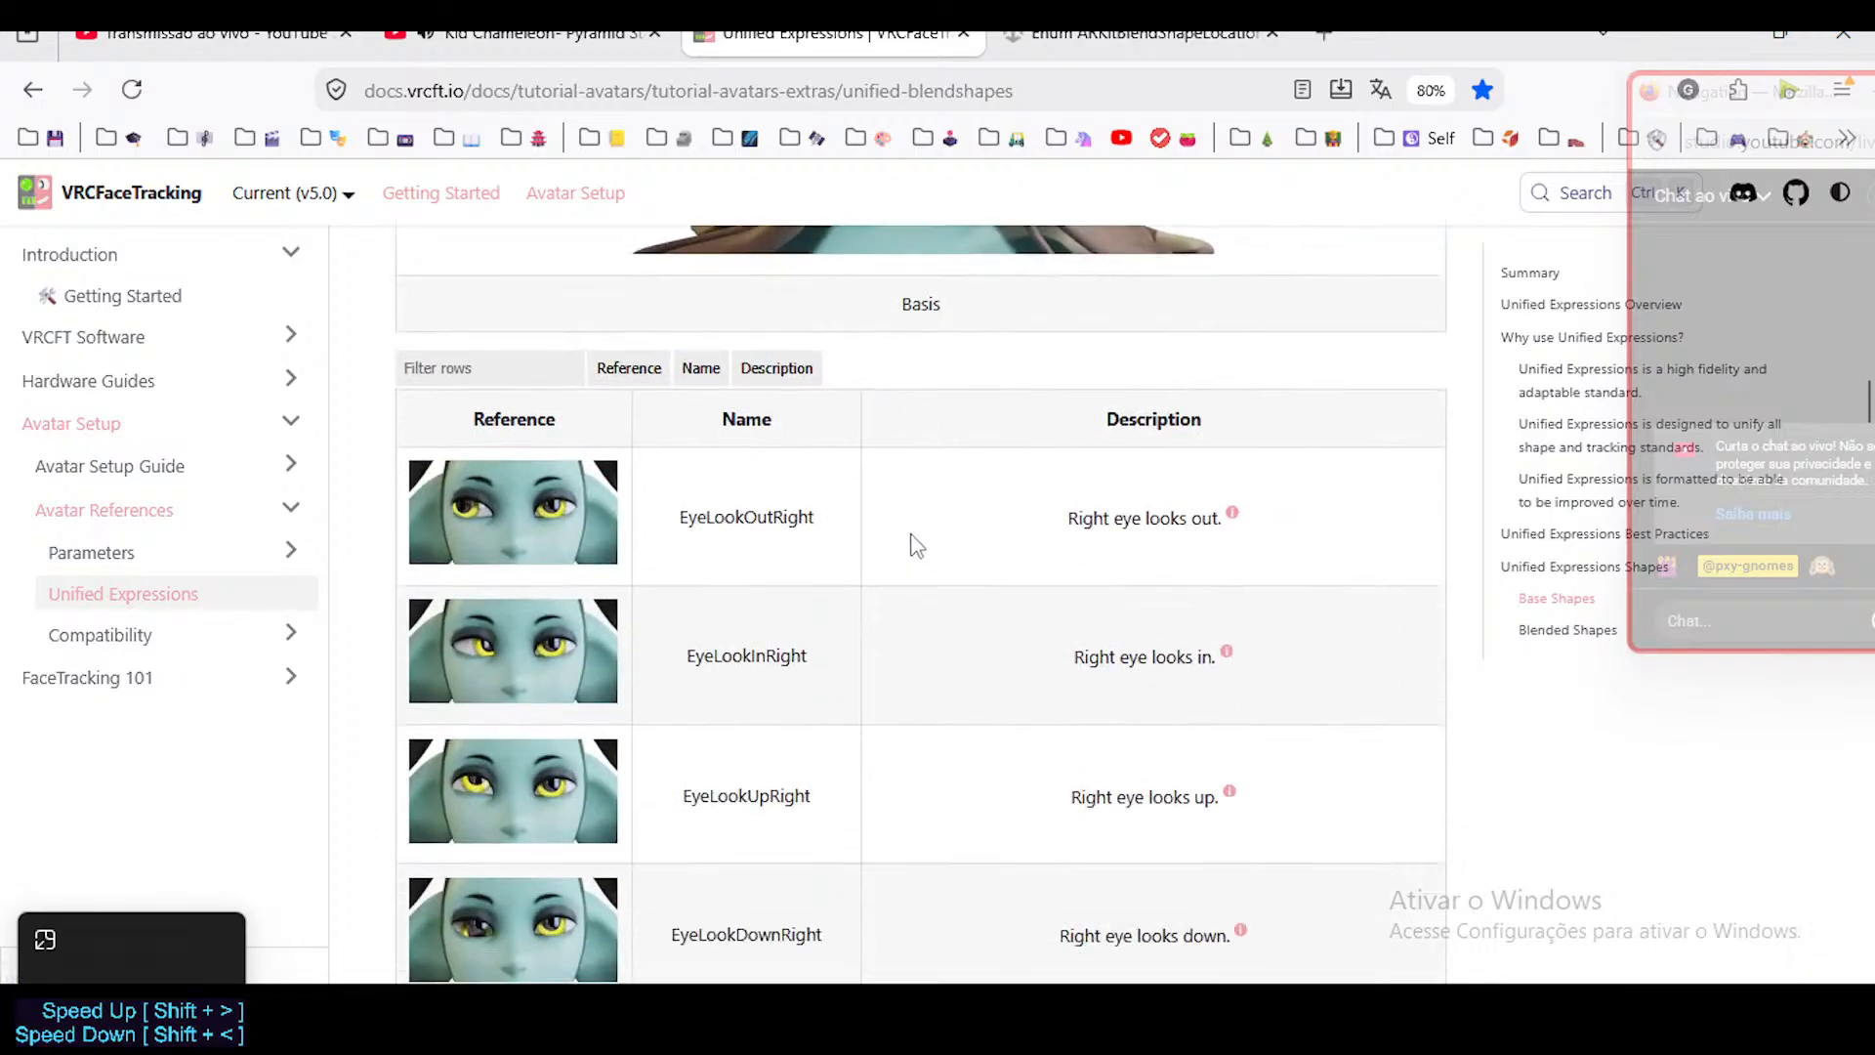
Post the address of the VRCFaceTracking Unified Expressions page in the live chat.
left_click(672, 99)
key("ctrl+c")
left_click(1737, 622)
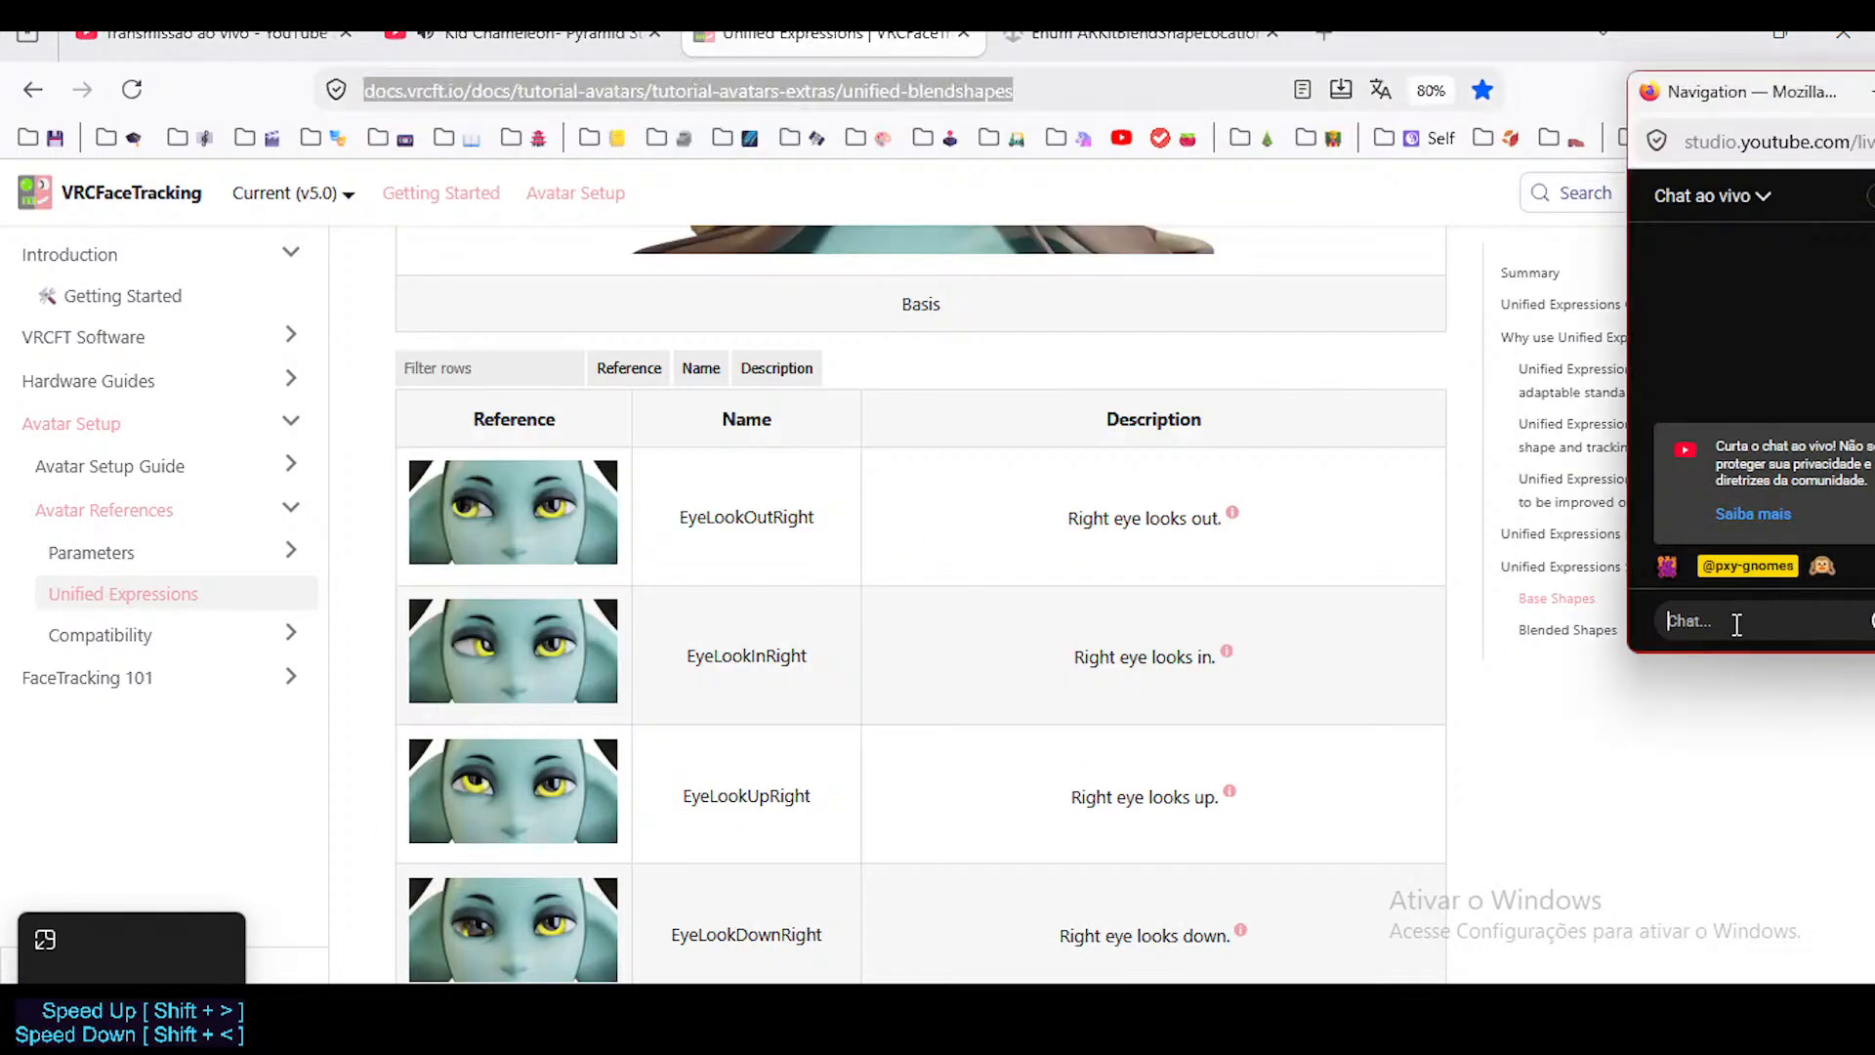
key("ctrl+v")
key("Return")
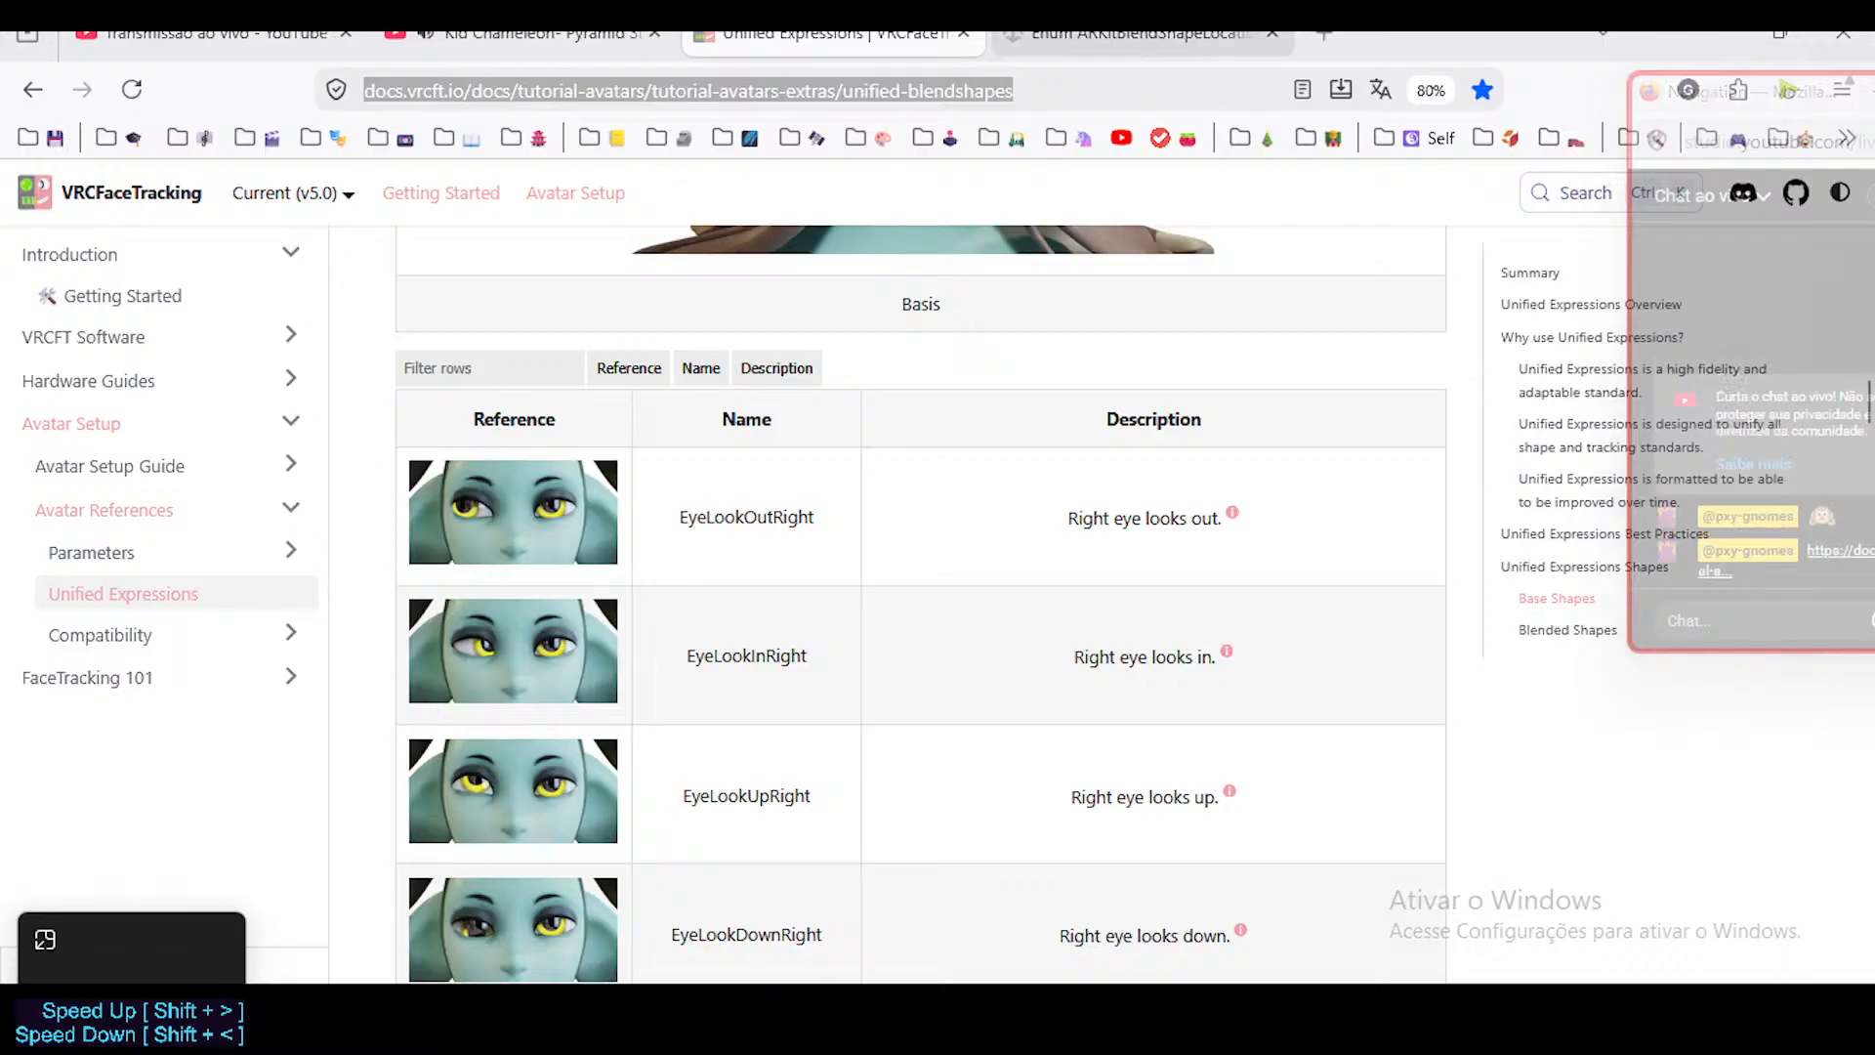
Open the Unity ARKitBlendShapeLocation documentation page and post its address in the live chat.
left_click(1110, 37)
scroll(875, 456, "up", 3)
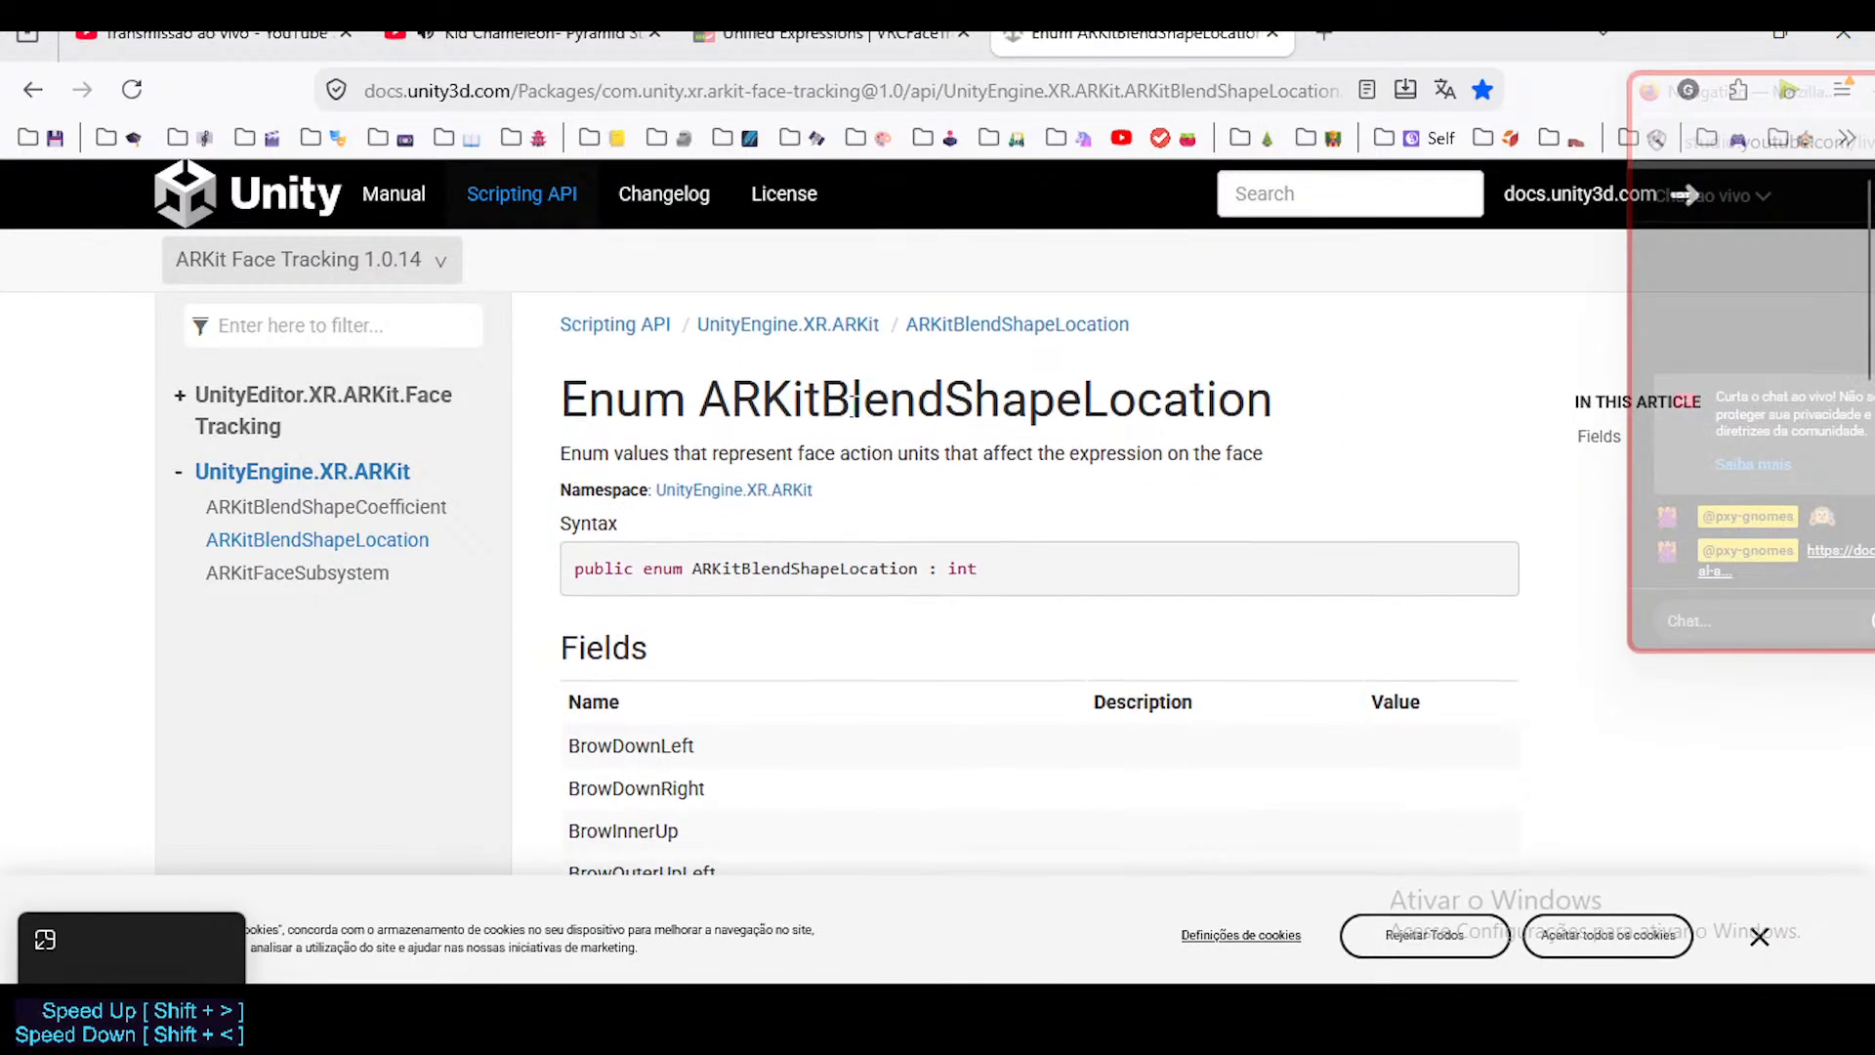
left_click(683, 90)
left_click(1701, 612)
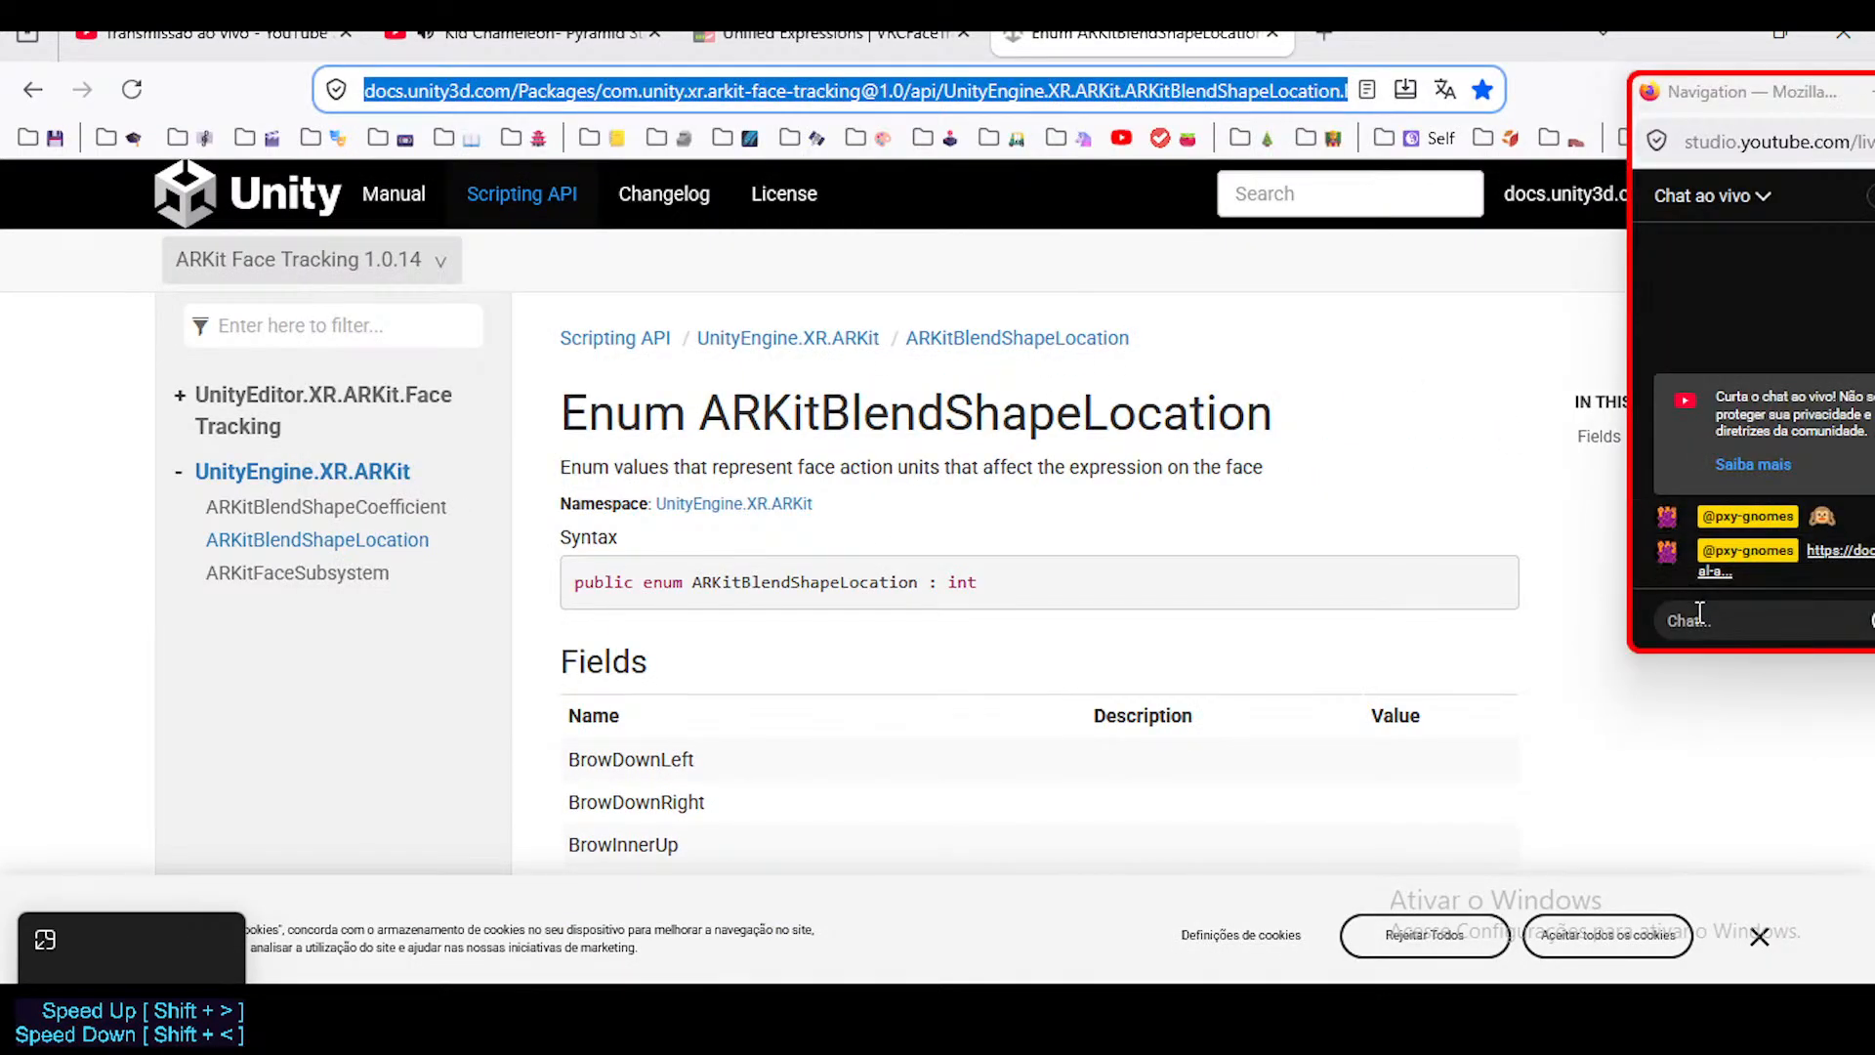
key("ctrl+v")
key("Return")
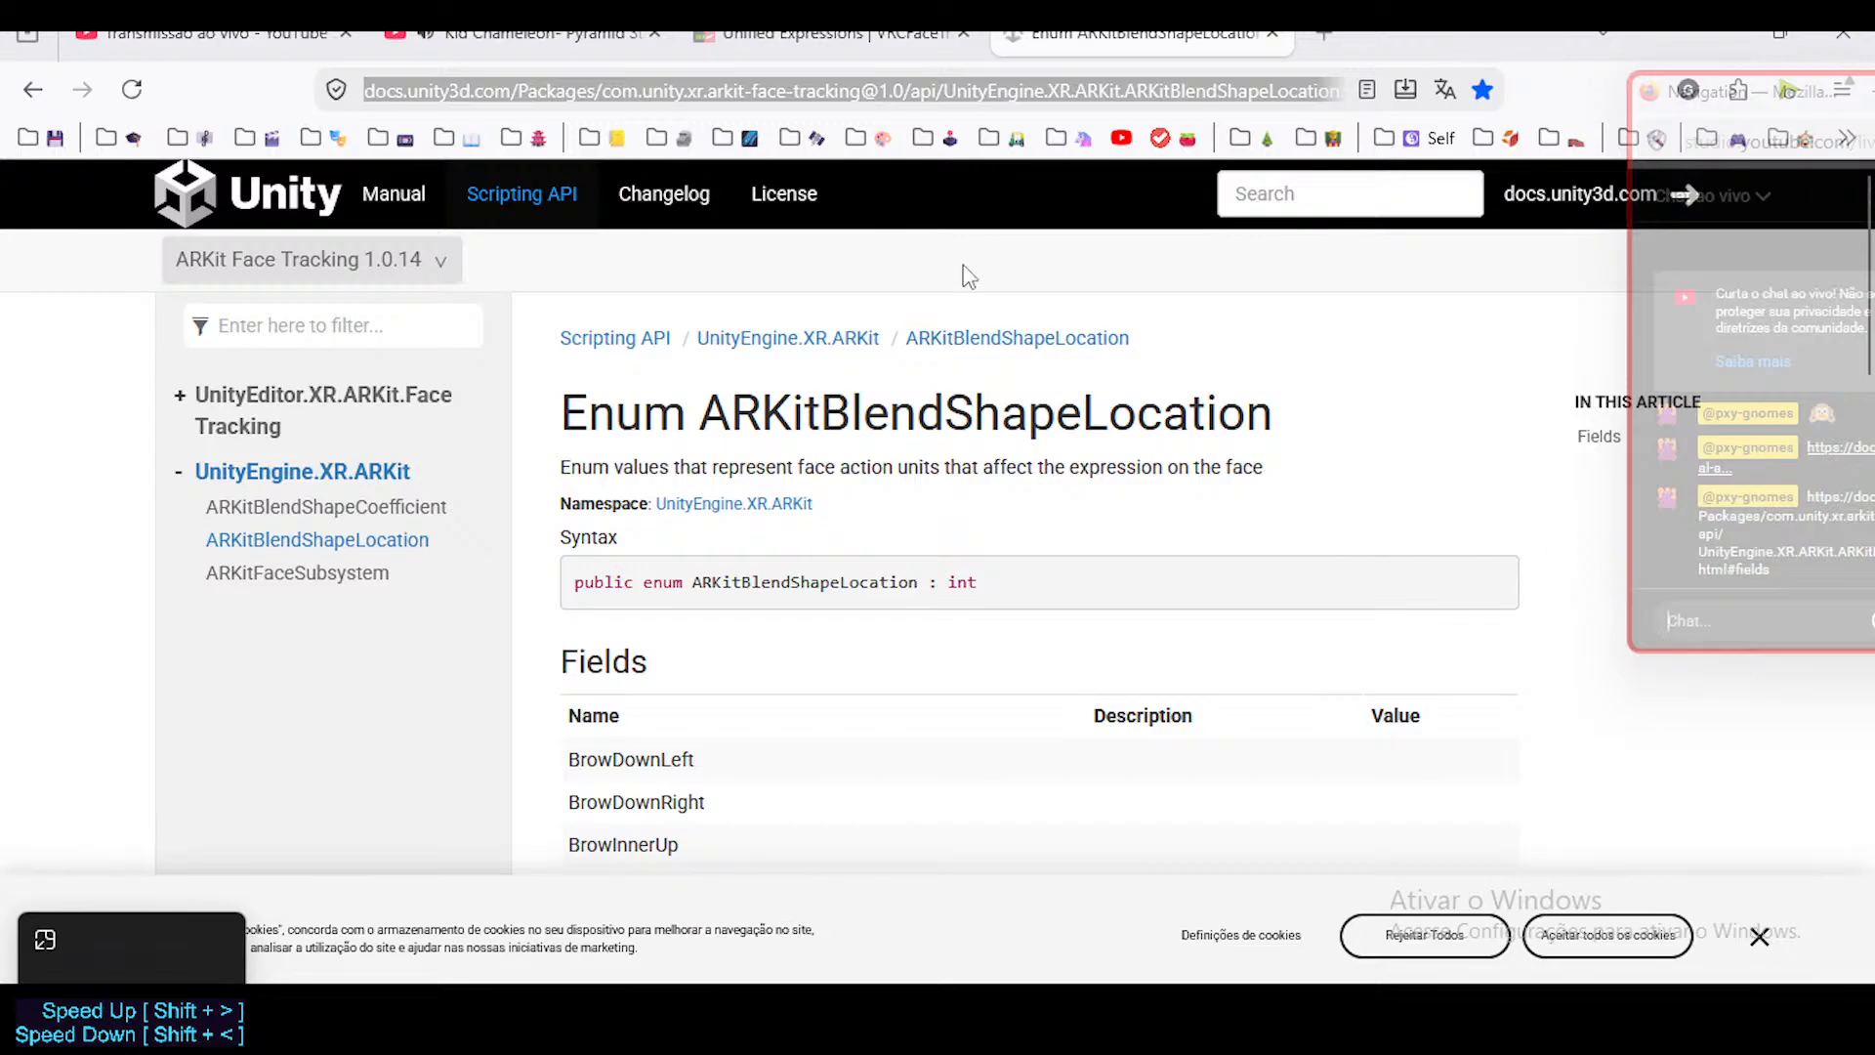
Examine the ARKitBlendShapeLocation page's title and its list of blend shape field names.
scroll(918, 523, "down", 3)
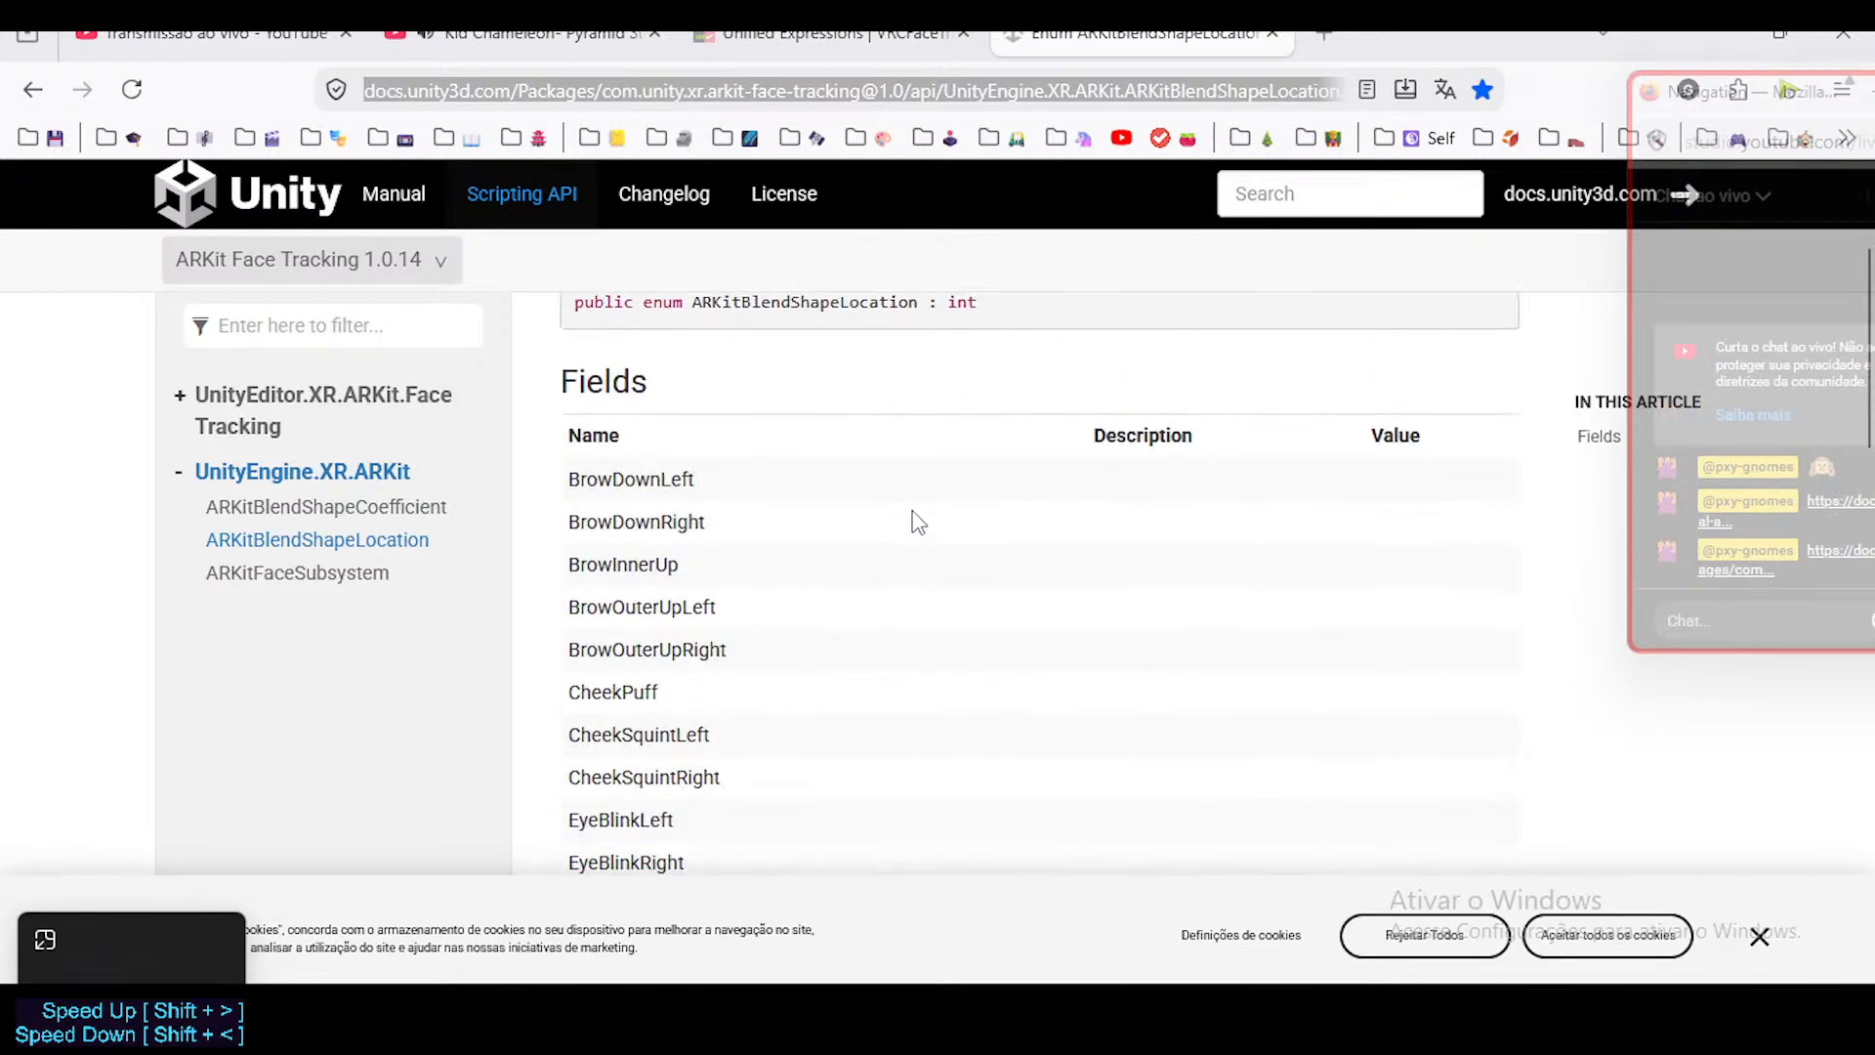
scroll(918, 522, "up", 3)
left_click_drag(701, 413, 1049, 405)
left_click_drag(820, 414, 1084, 430)
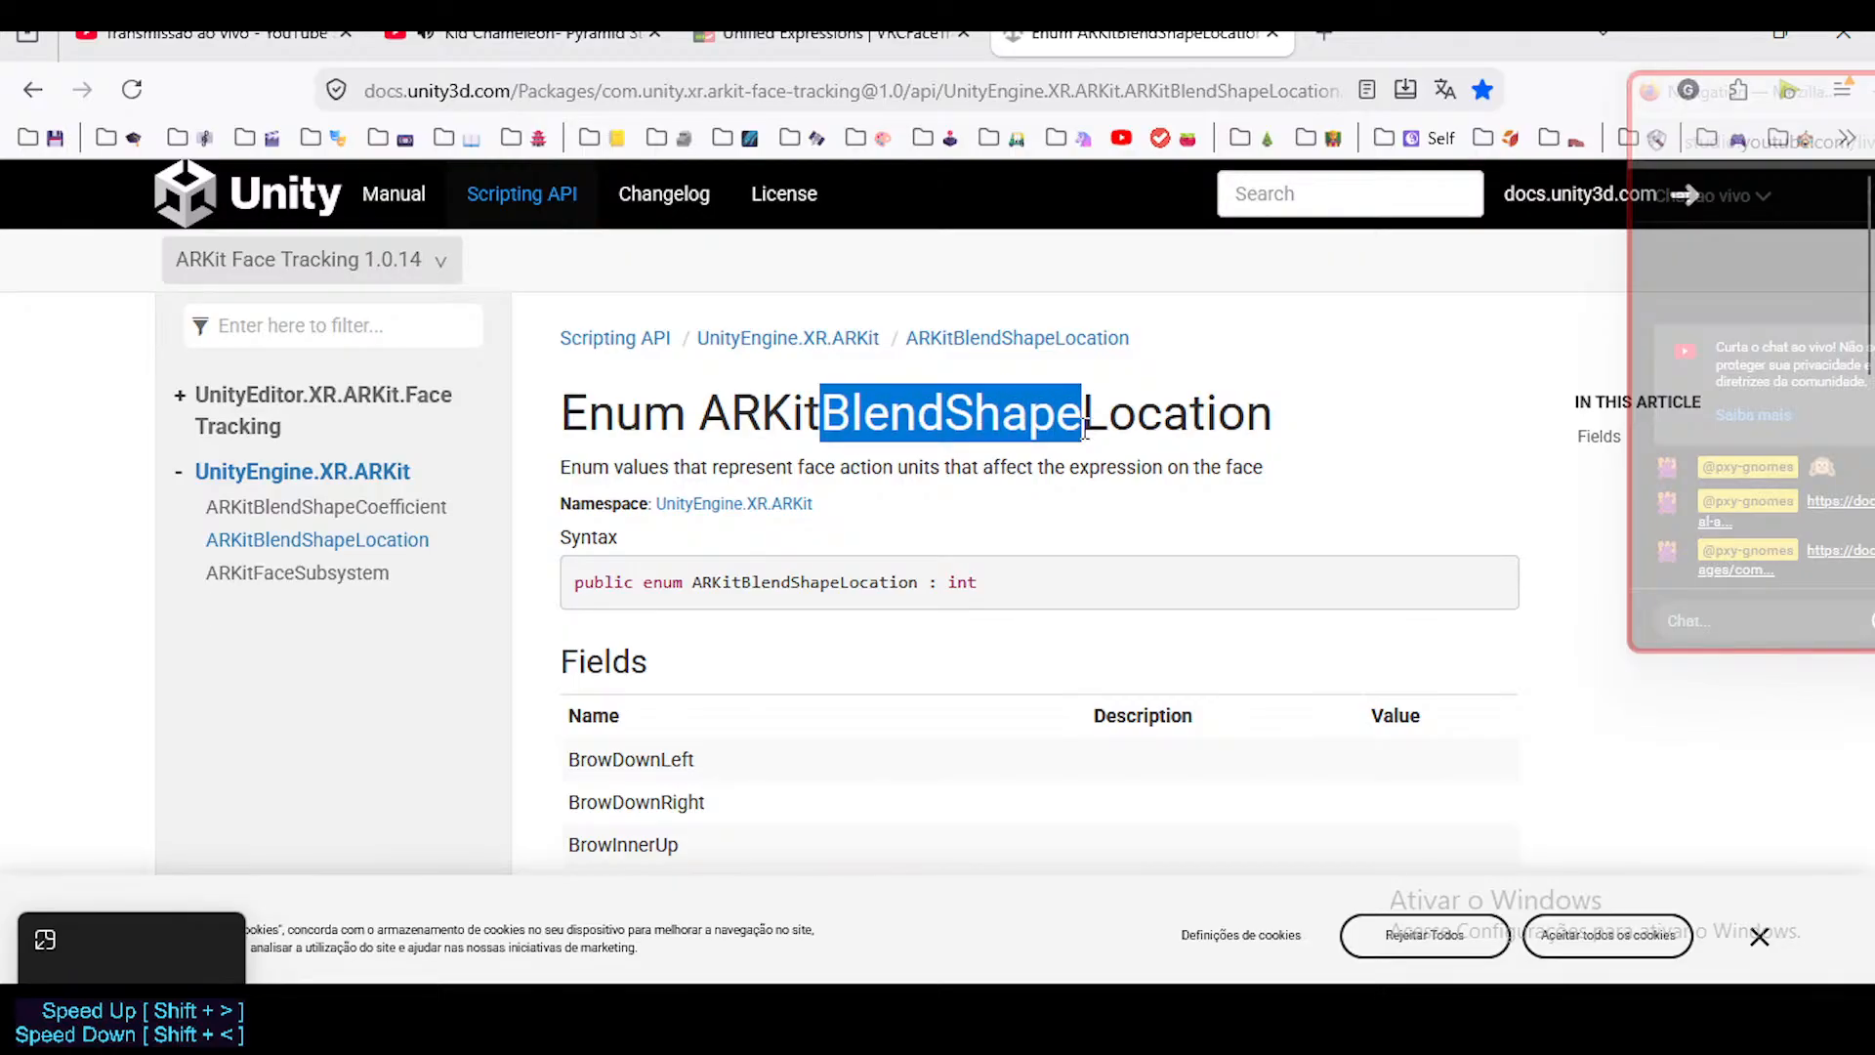
left_click(838, 424)
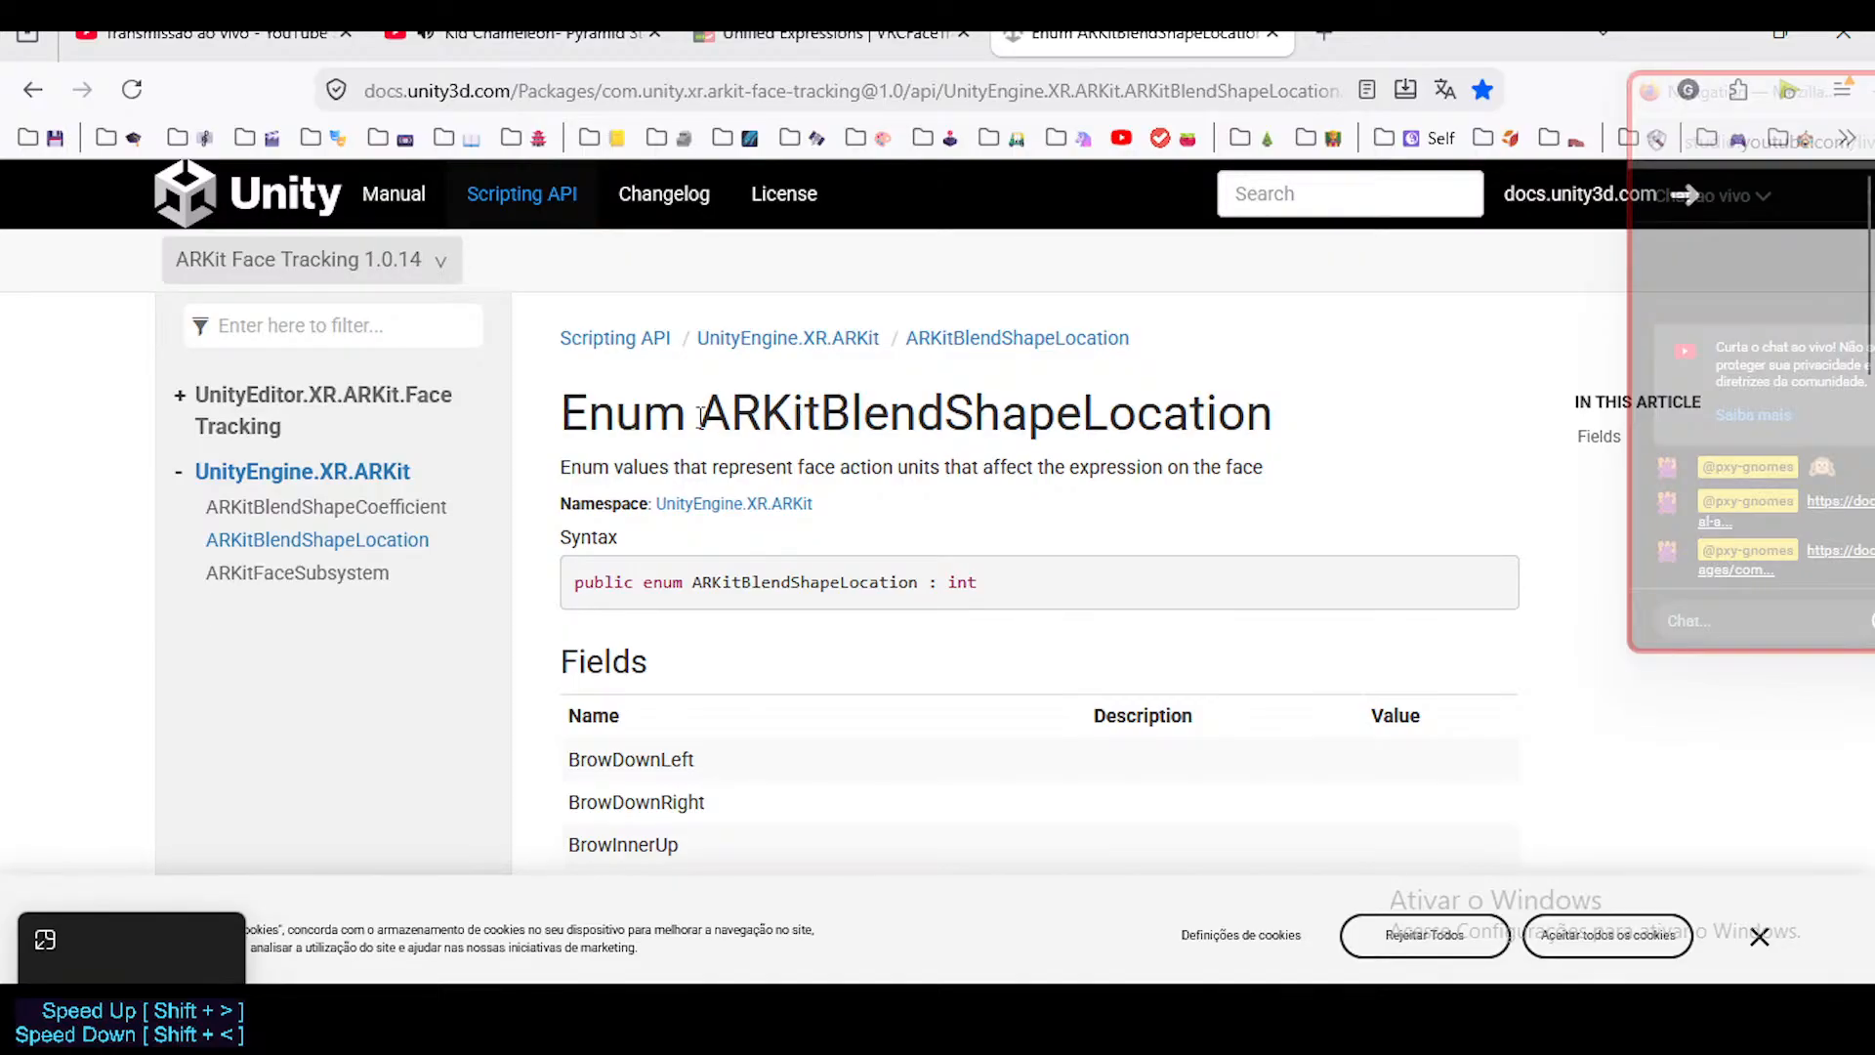
left_click_drag(699, 413, 823, 418)
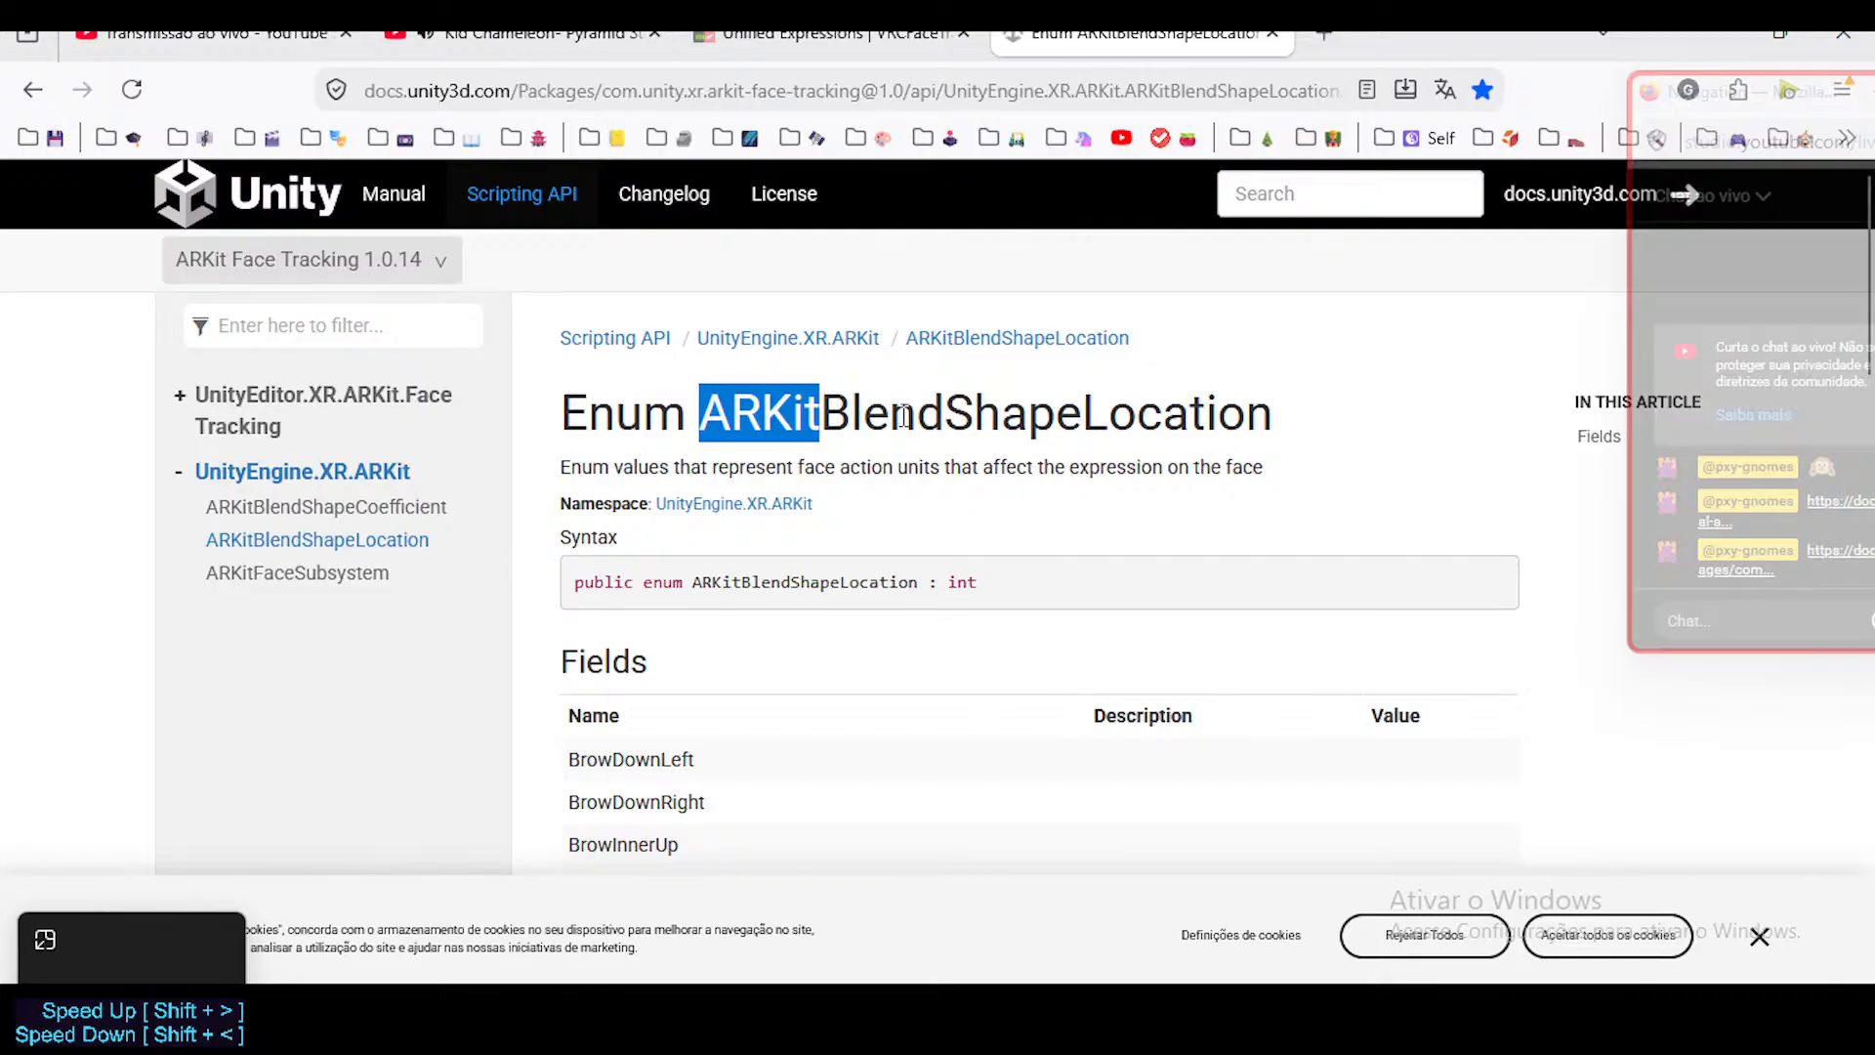
scroll(815, 533, "down", 3)
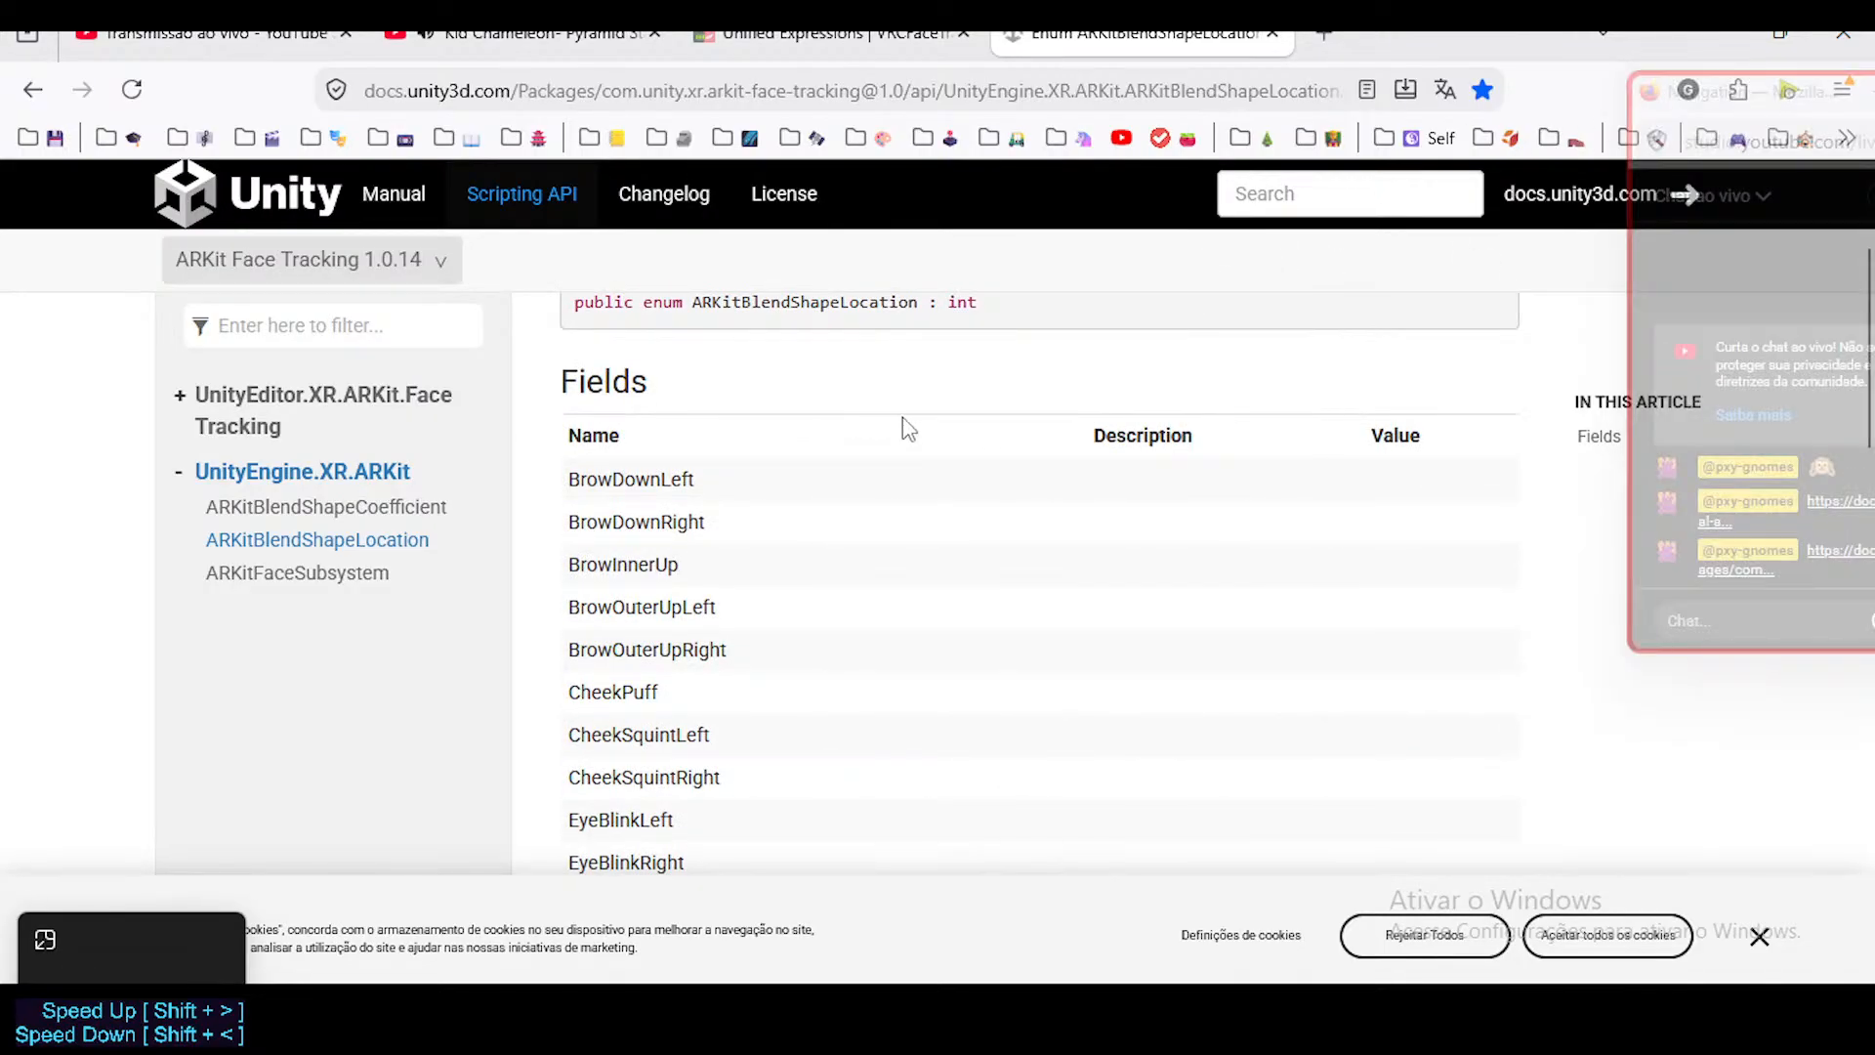
Highlight the ARKit prefix in the page heading and skim the Fields list from BrowDownLeft to TongueOut.
scroll(655, 472, "up", 3)
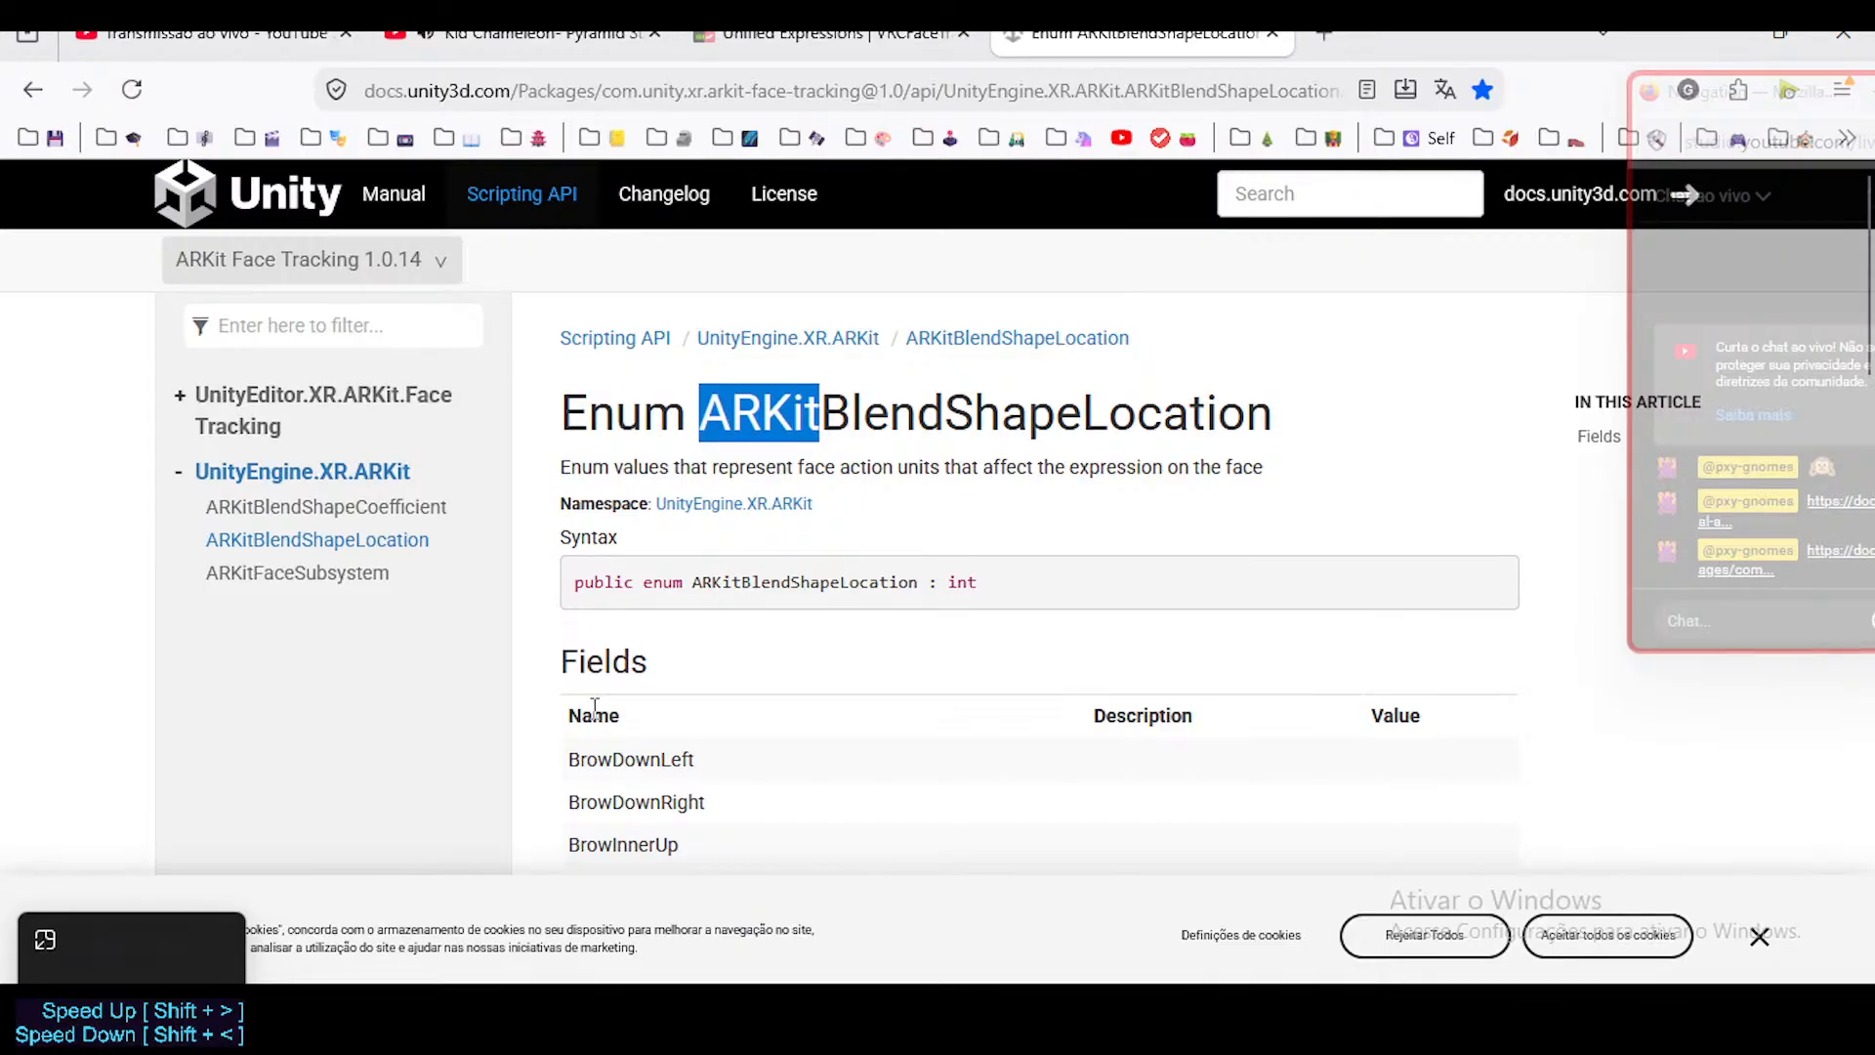
left_click(865, 410)
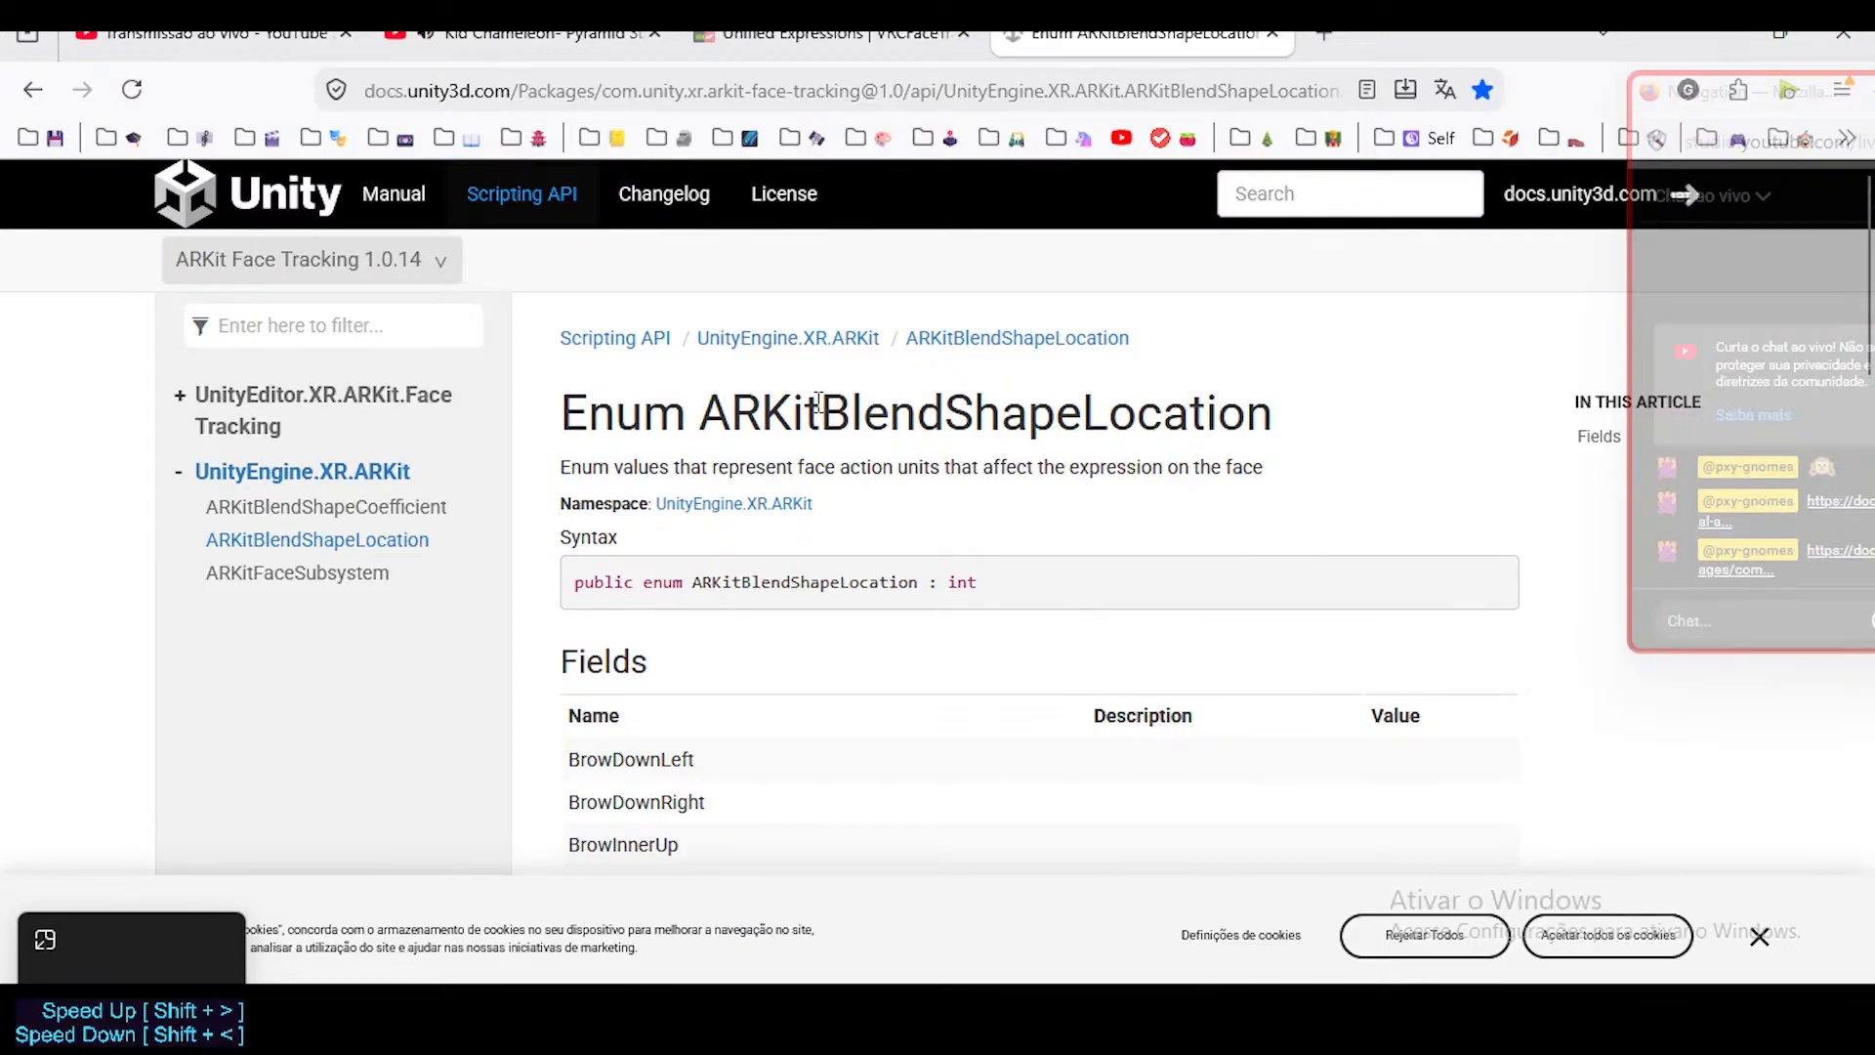
left_click_drag(689, 410, 781, 411)
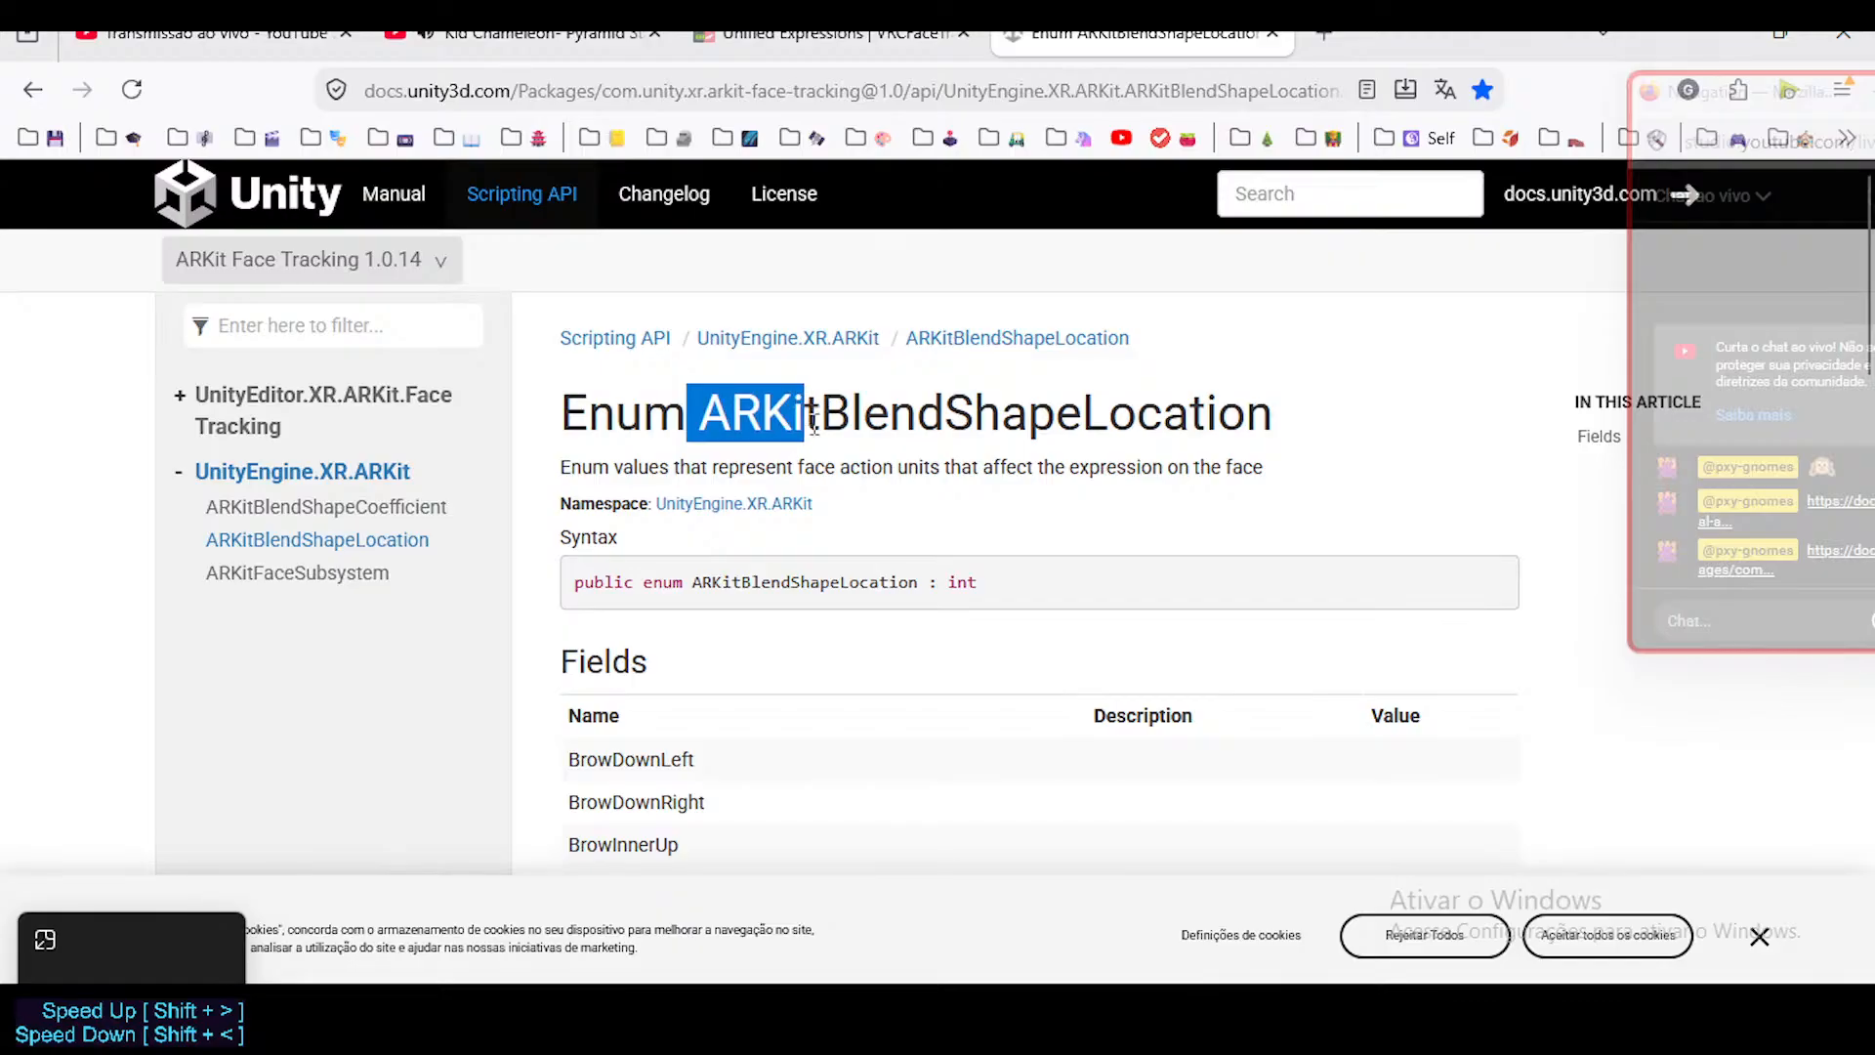
scroll(734, 724, "down", 4)
scroll(735, 723, "down", 18)
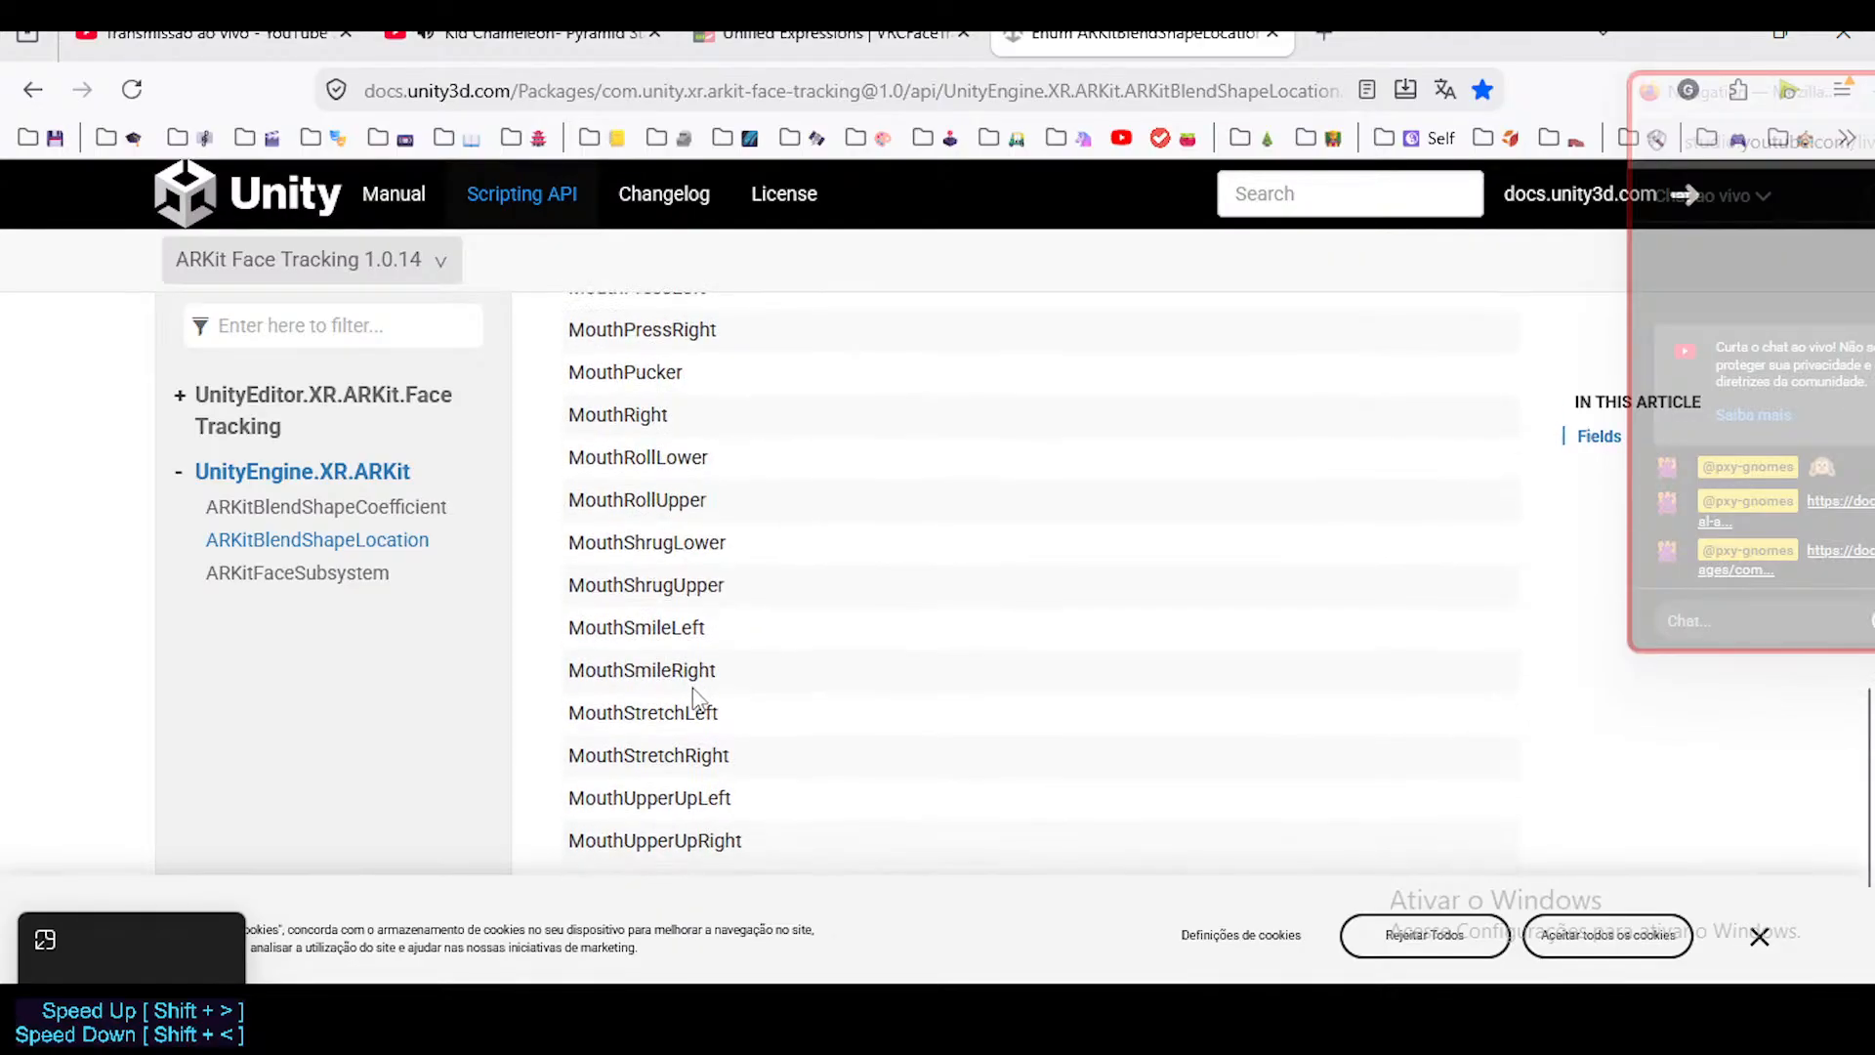
scroll(727, 657, "up", 15)
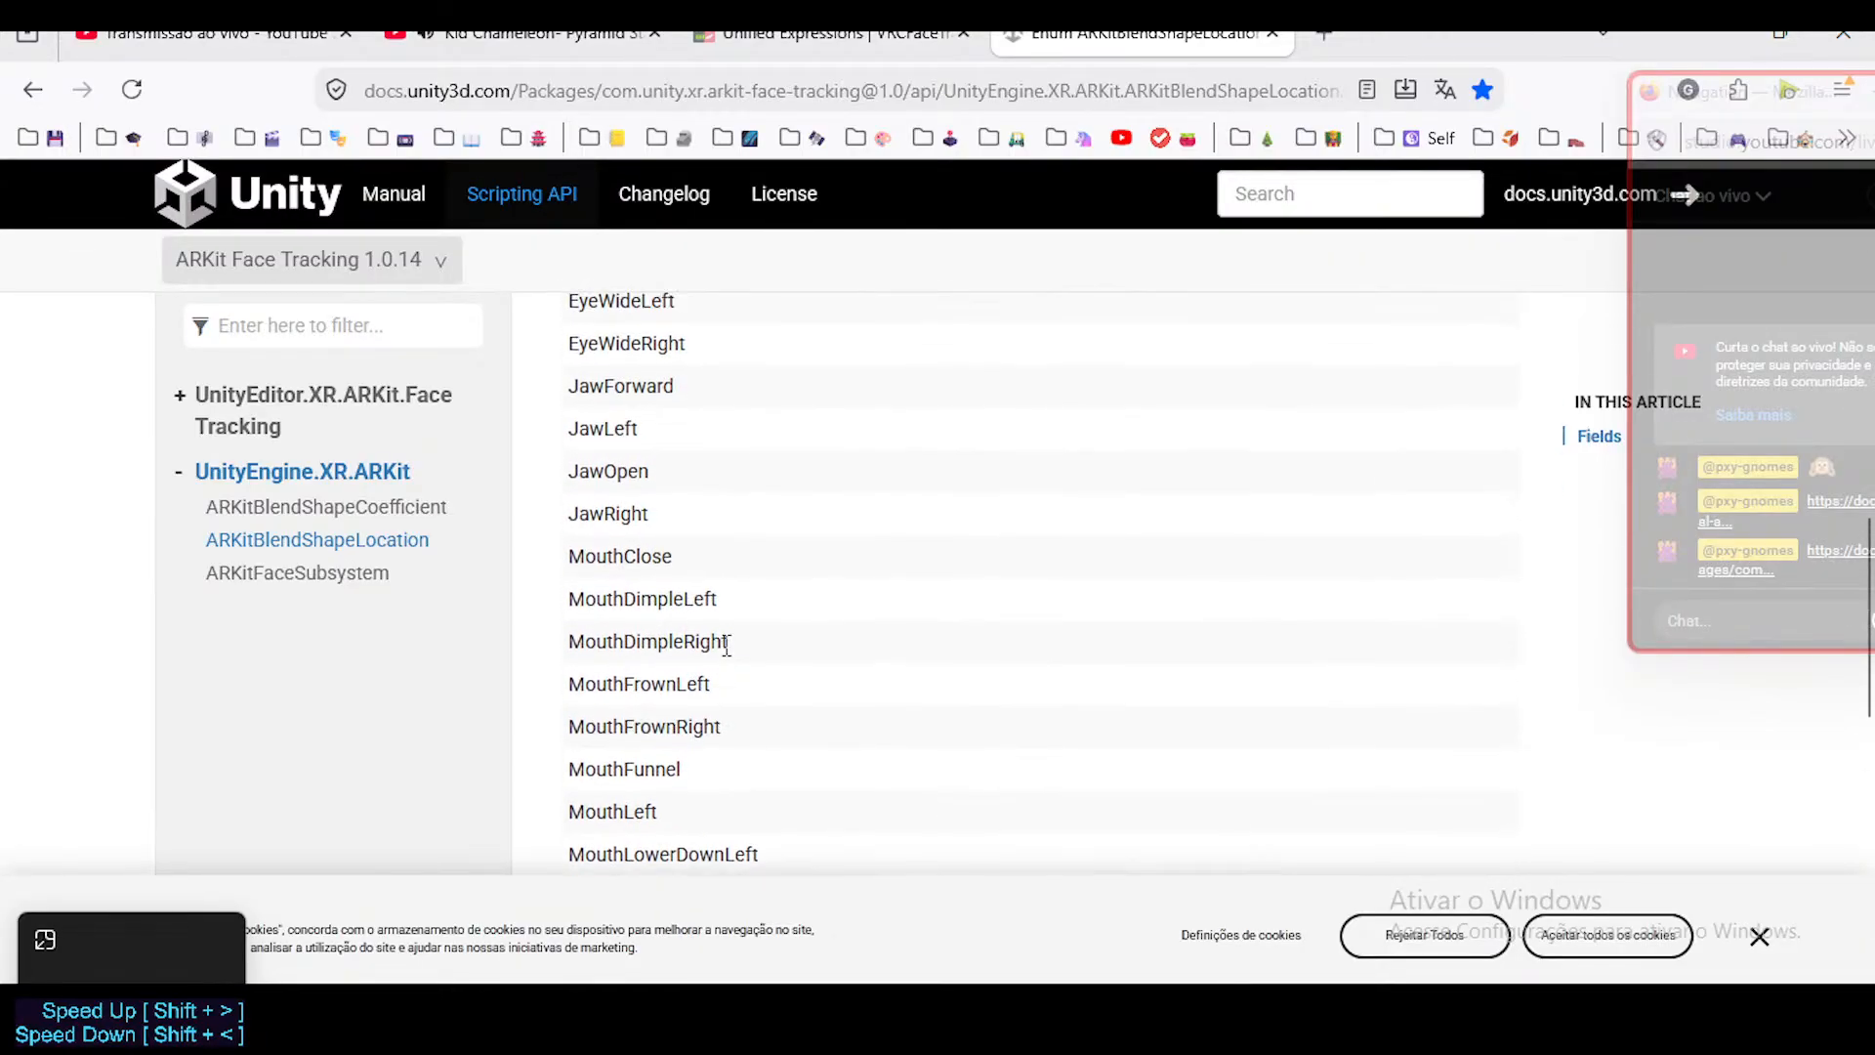
scroll(728, 657, "up", 7)
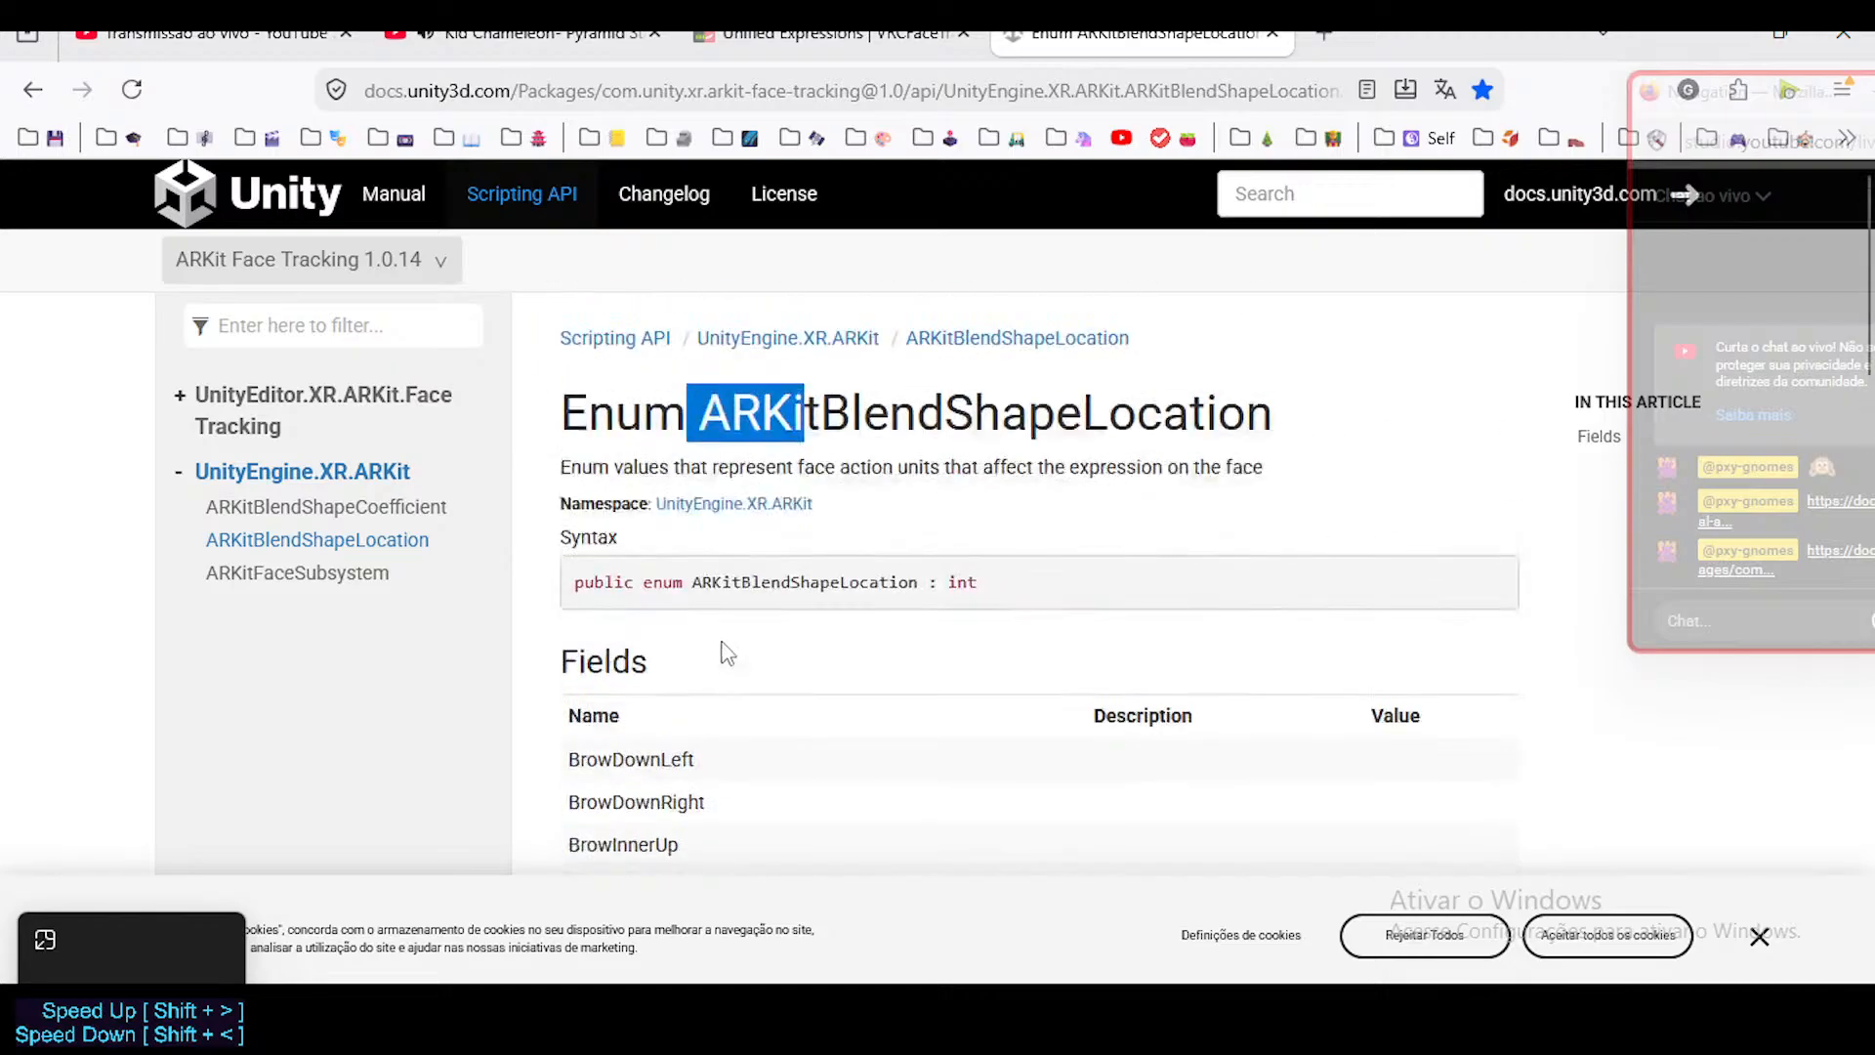
scroll(694, 639, "down", 4)
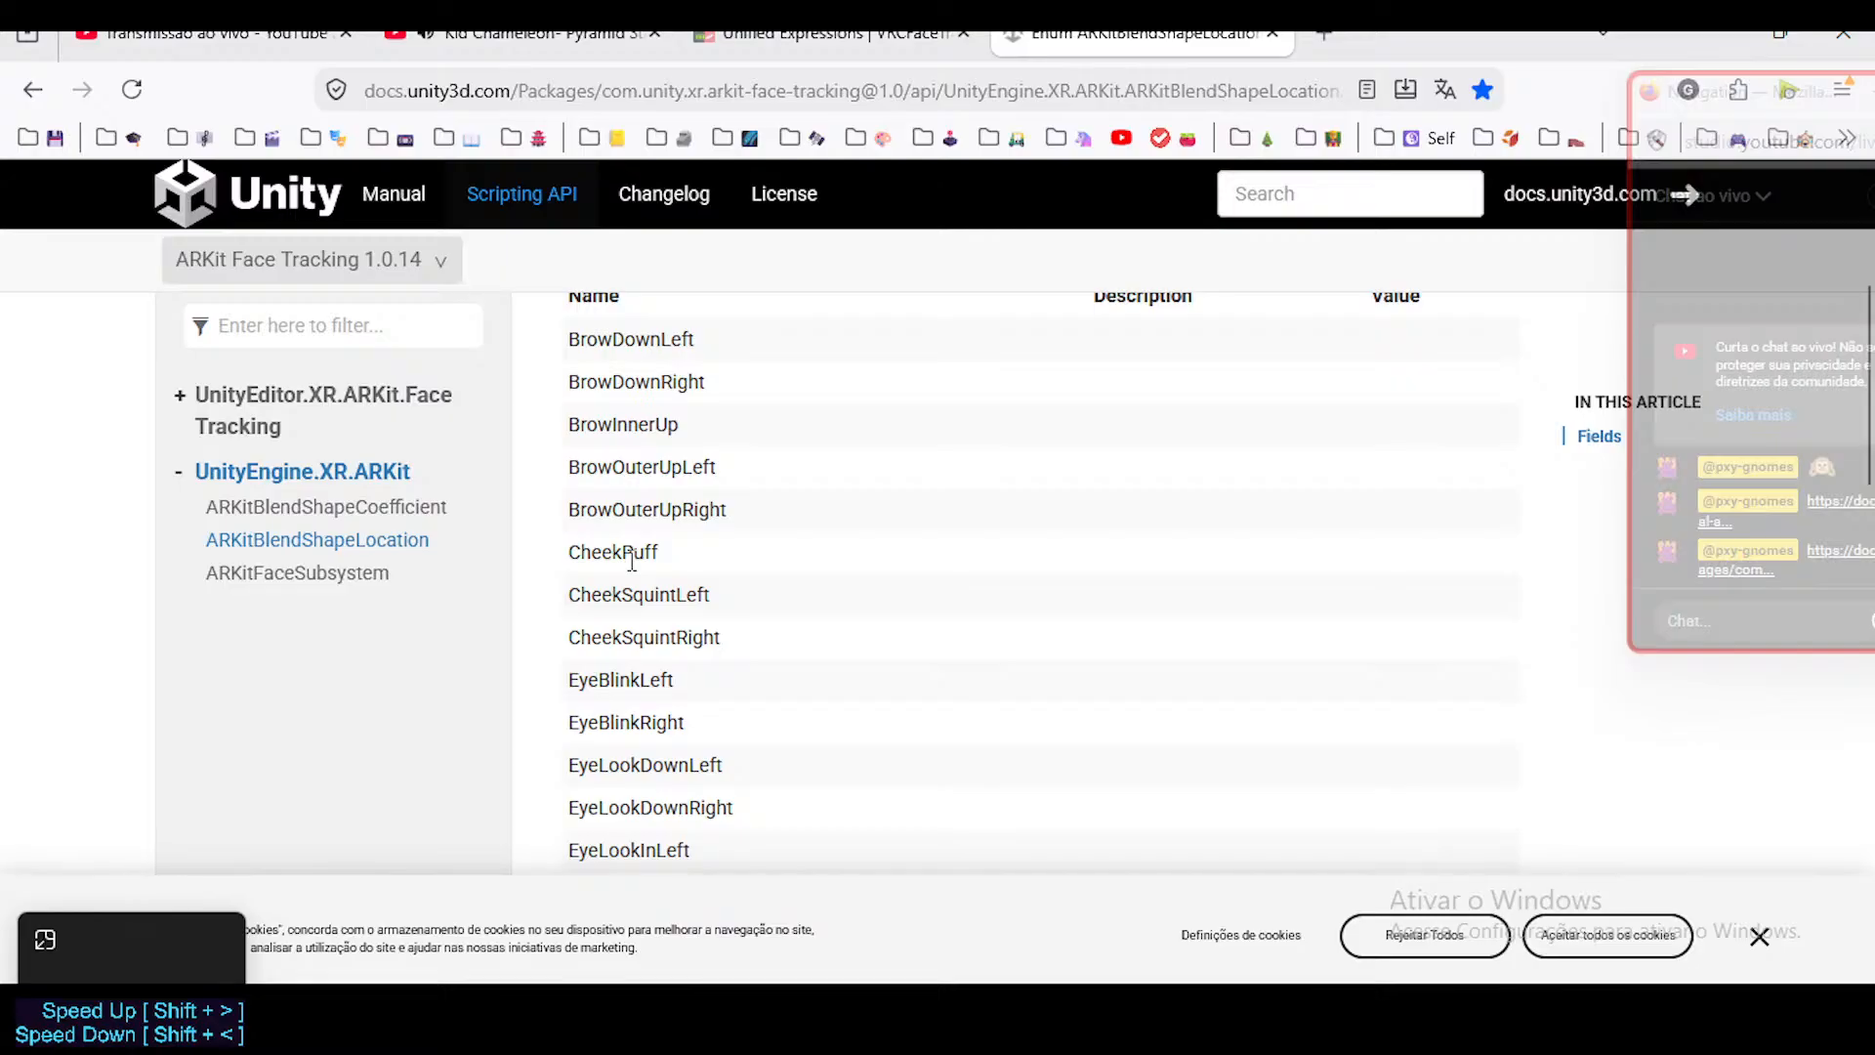
scroll(665, 532, "up", 2)
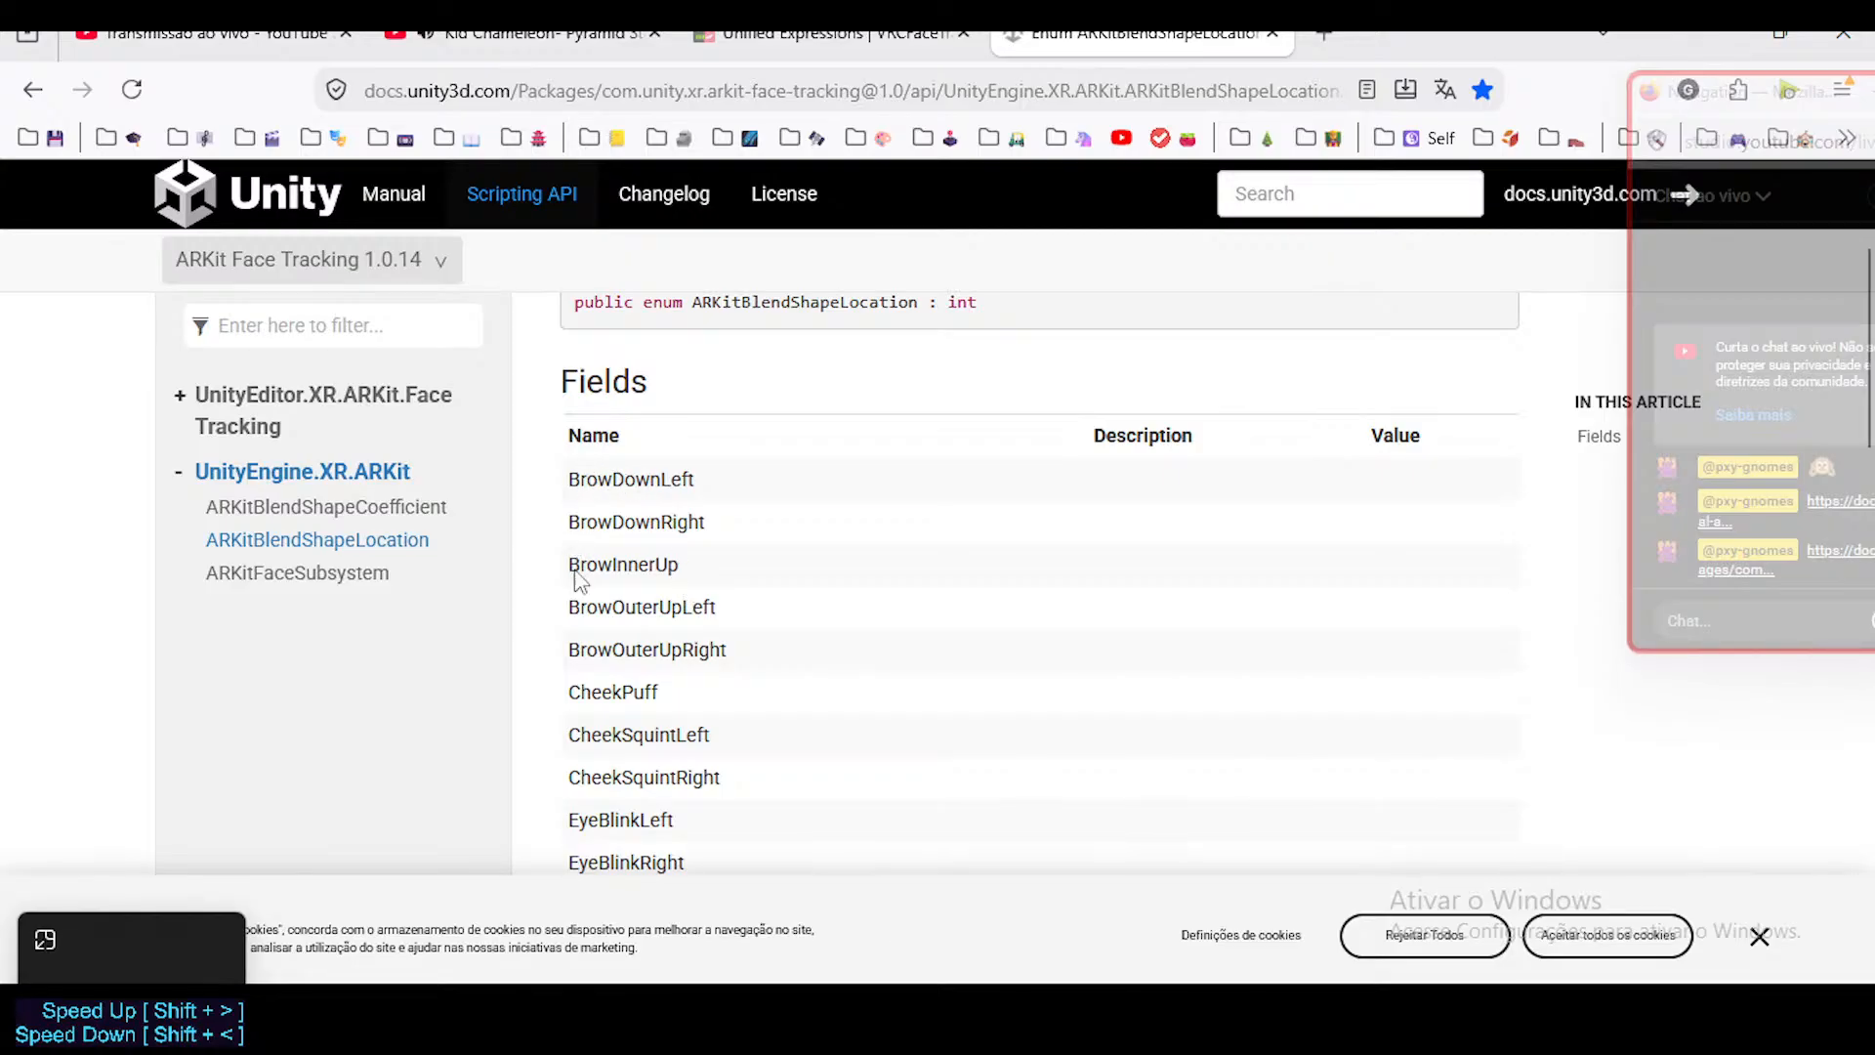
scroll(578, 578, "down", 18)
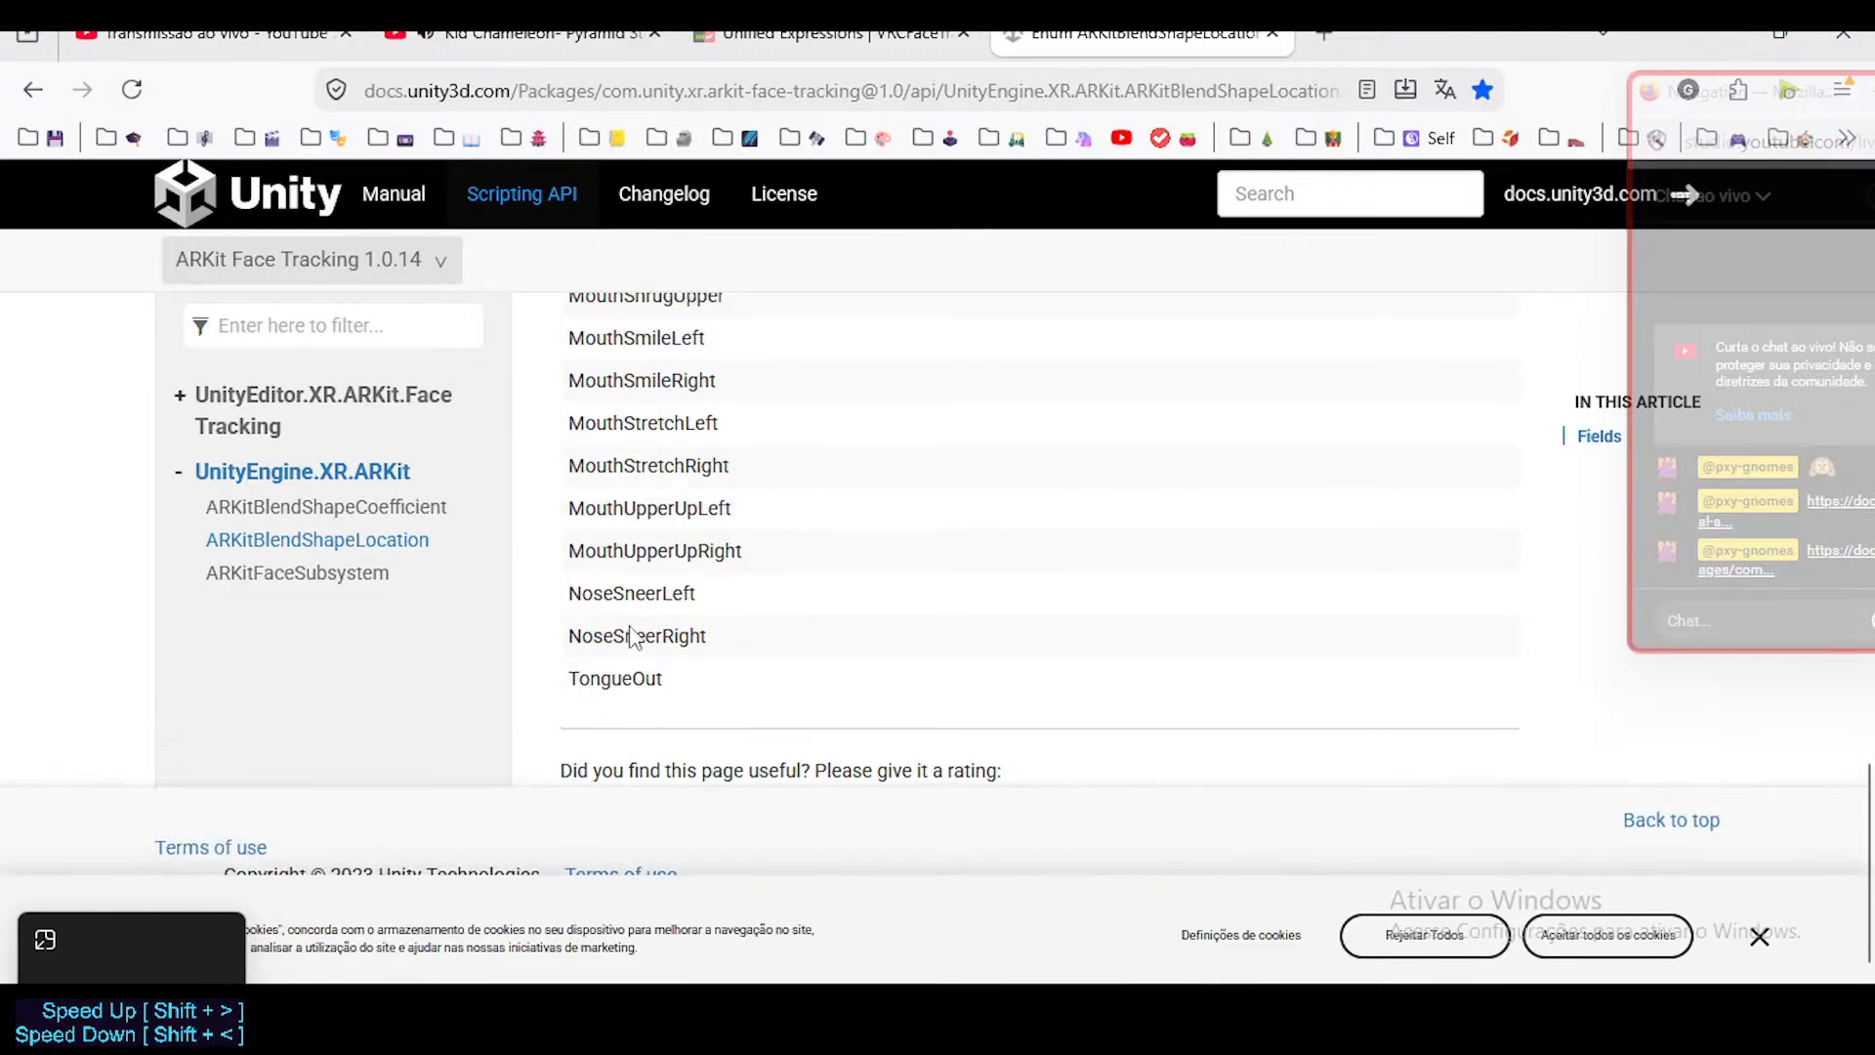
scroll(630, 636, "up", 18)
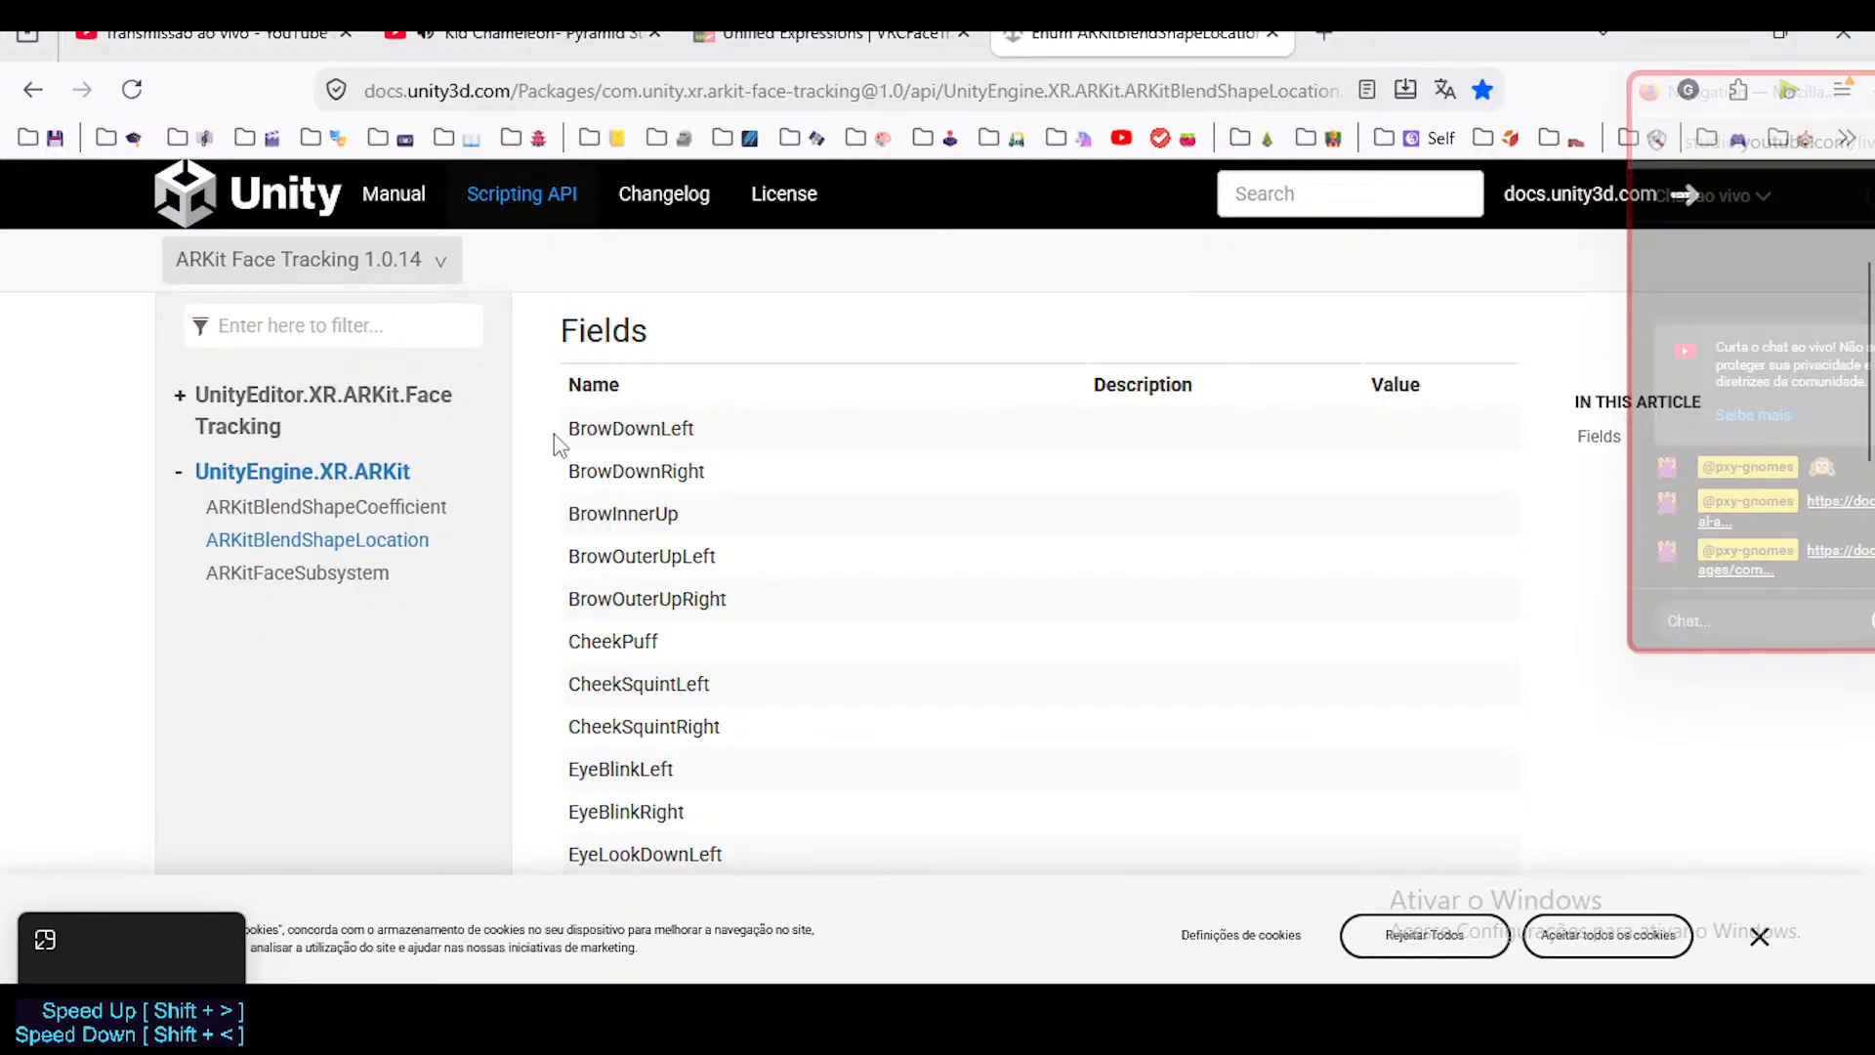
scroll(687, 549, "up", 3)
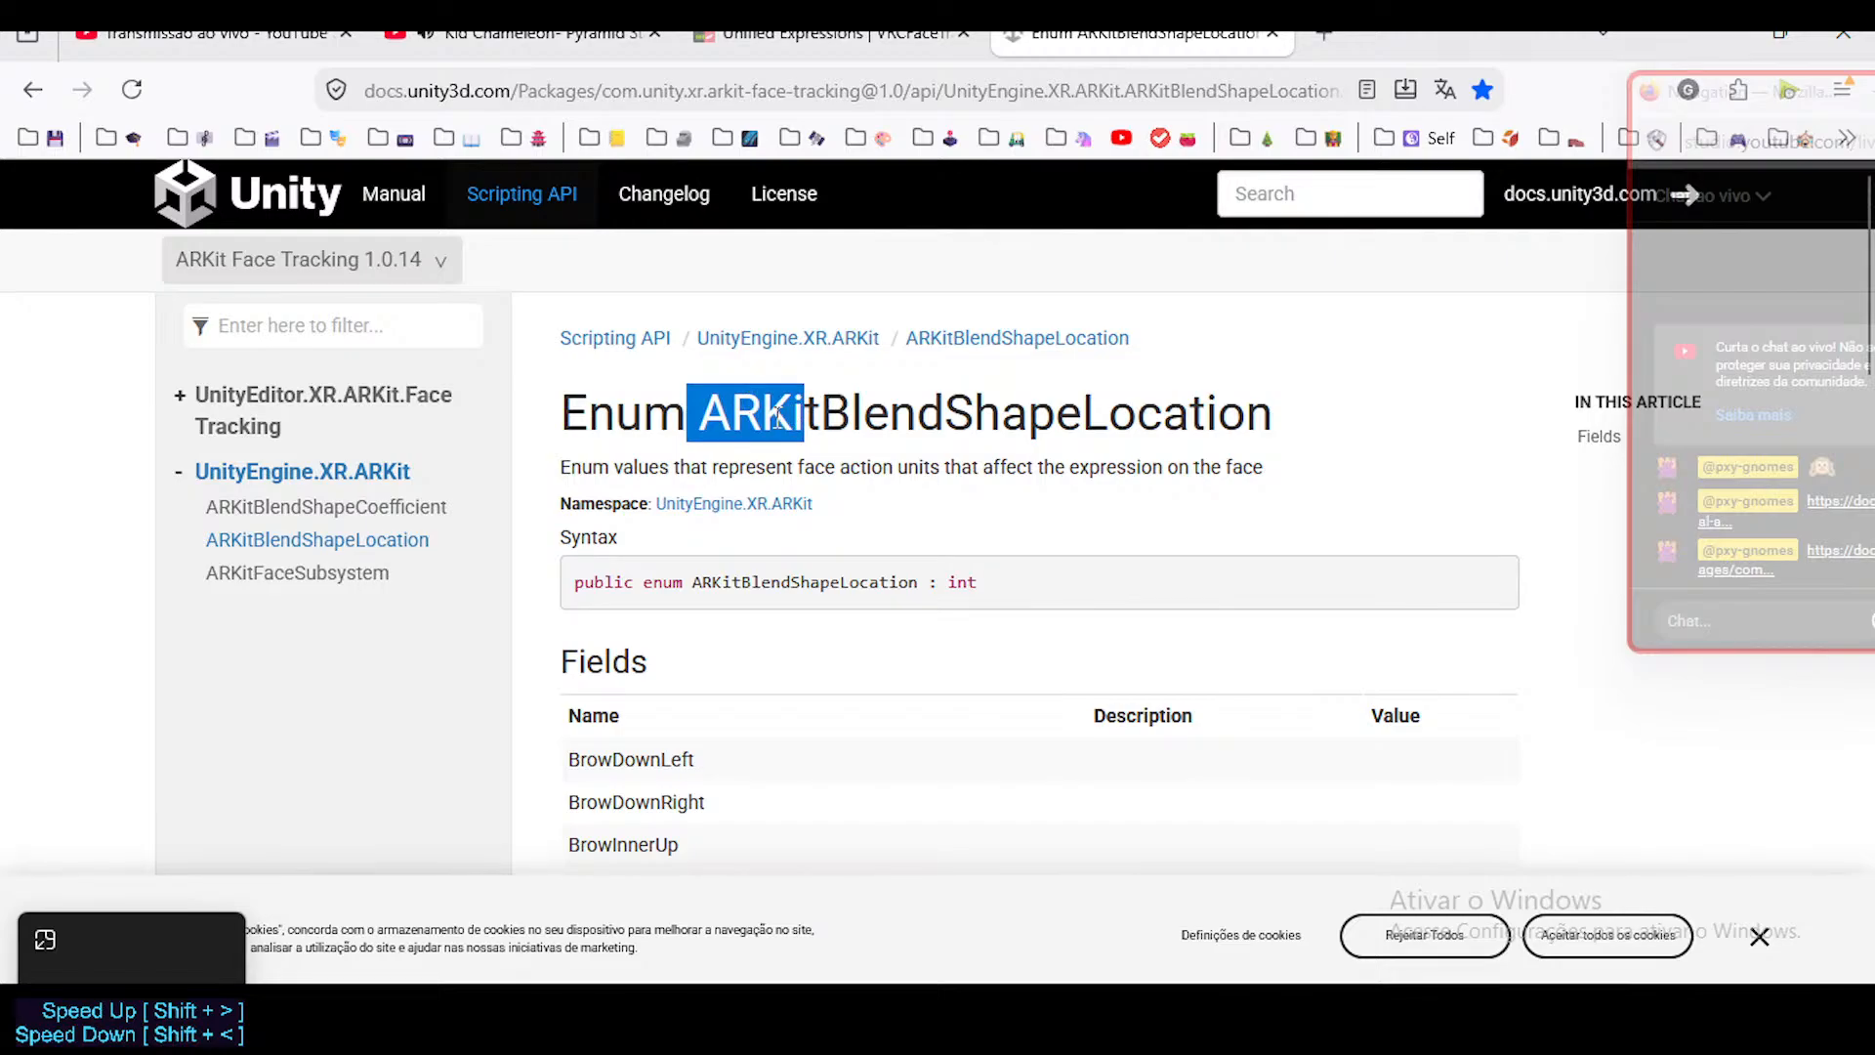
Select the word ARKit in the ARKitBlendShapeLocation heading and review the brow, cheek, eye and mouth field names.
left_click(723, 409)
left_click_drag(714, 410, 829, 418)
scroll(711, 723, "down", 10)
scroll(712, 728, "down", 10)
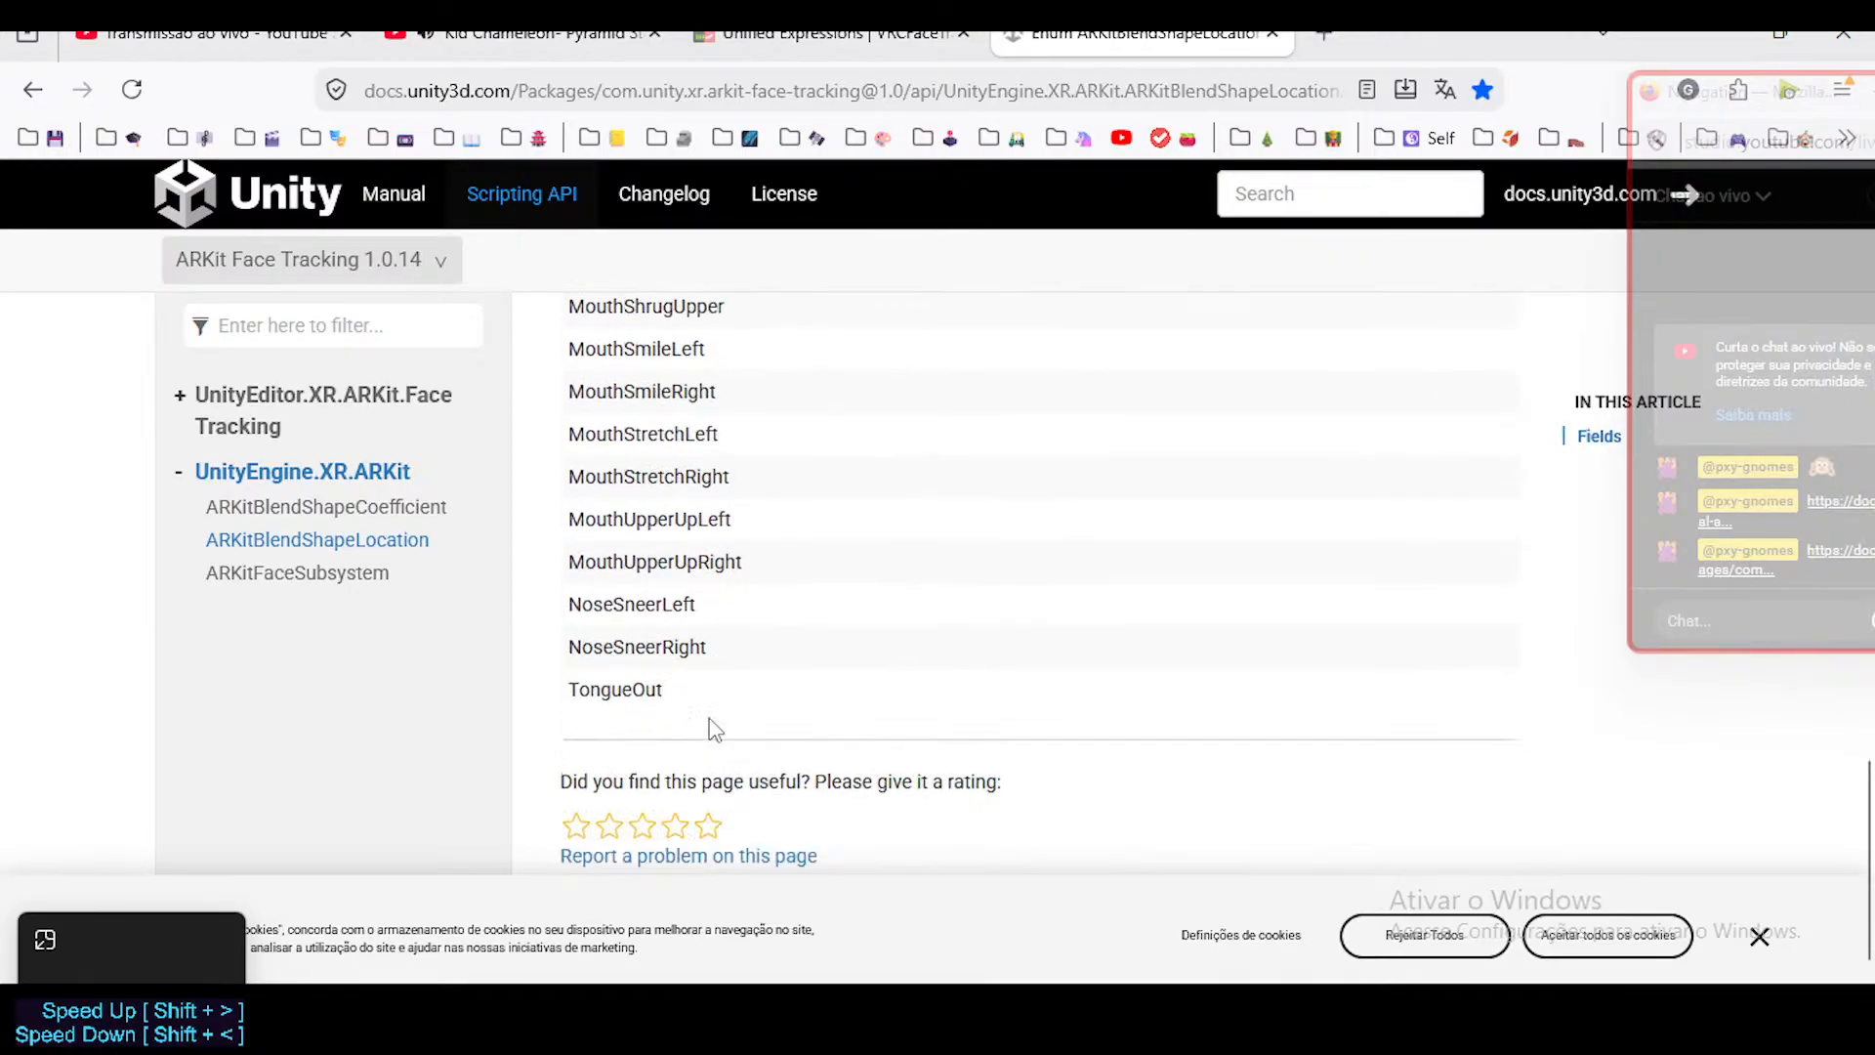
scroll(712, 733, "up", 15)
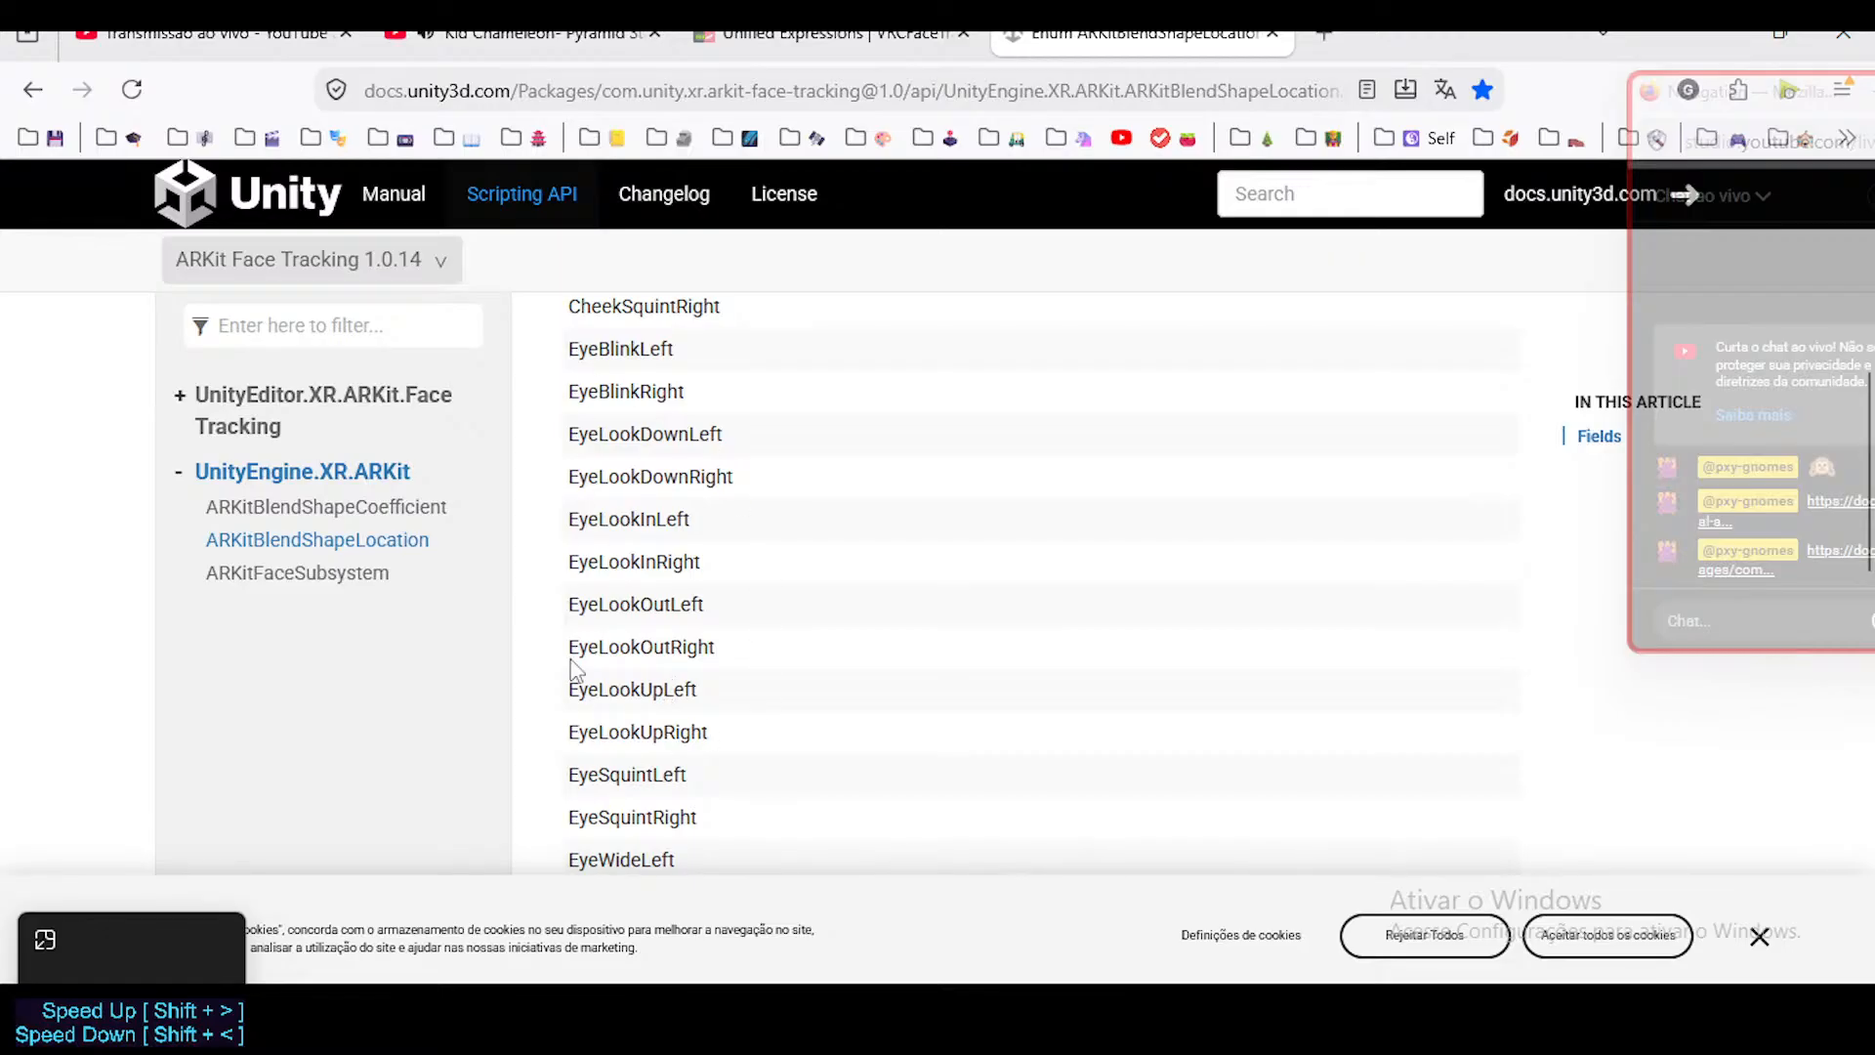
scroll(674, 704, "up", 6)
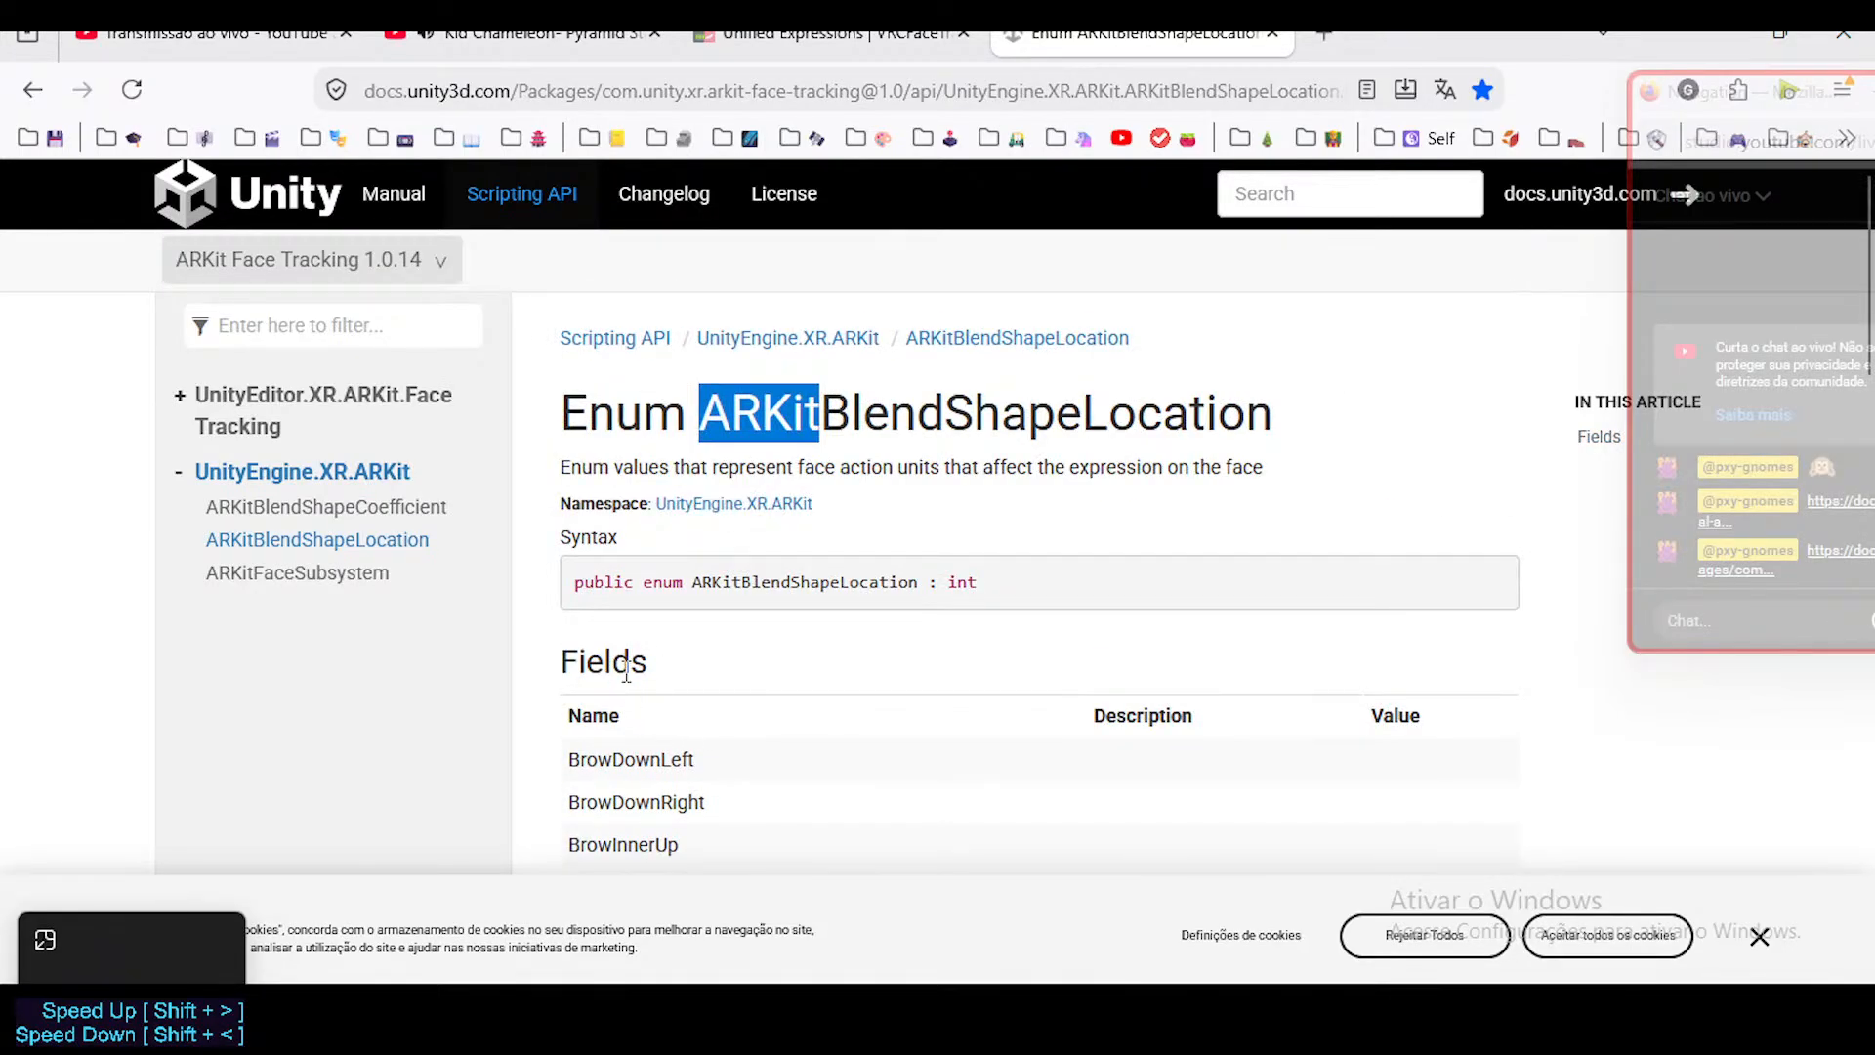
scroll(704, 733, "down", 3)
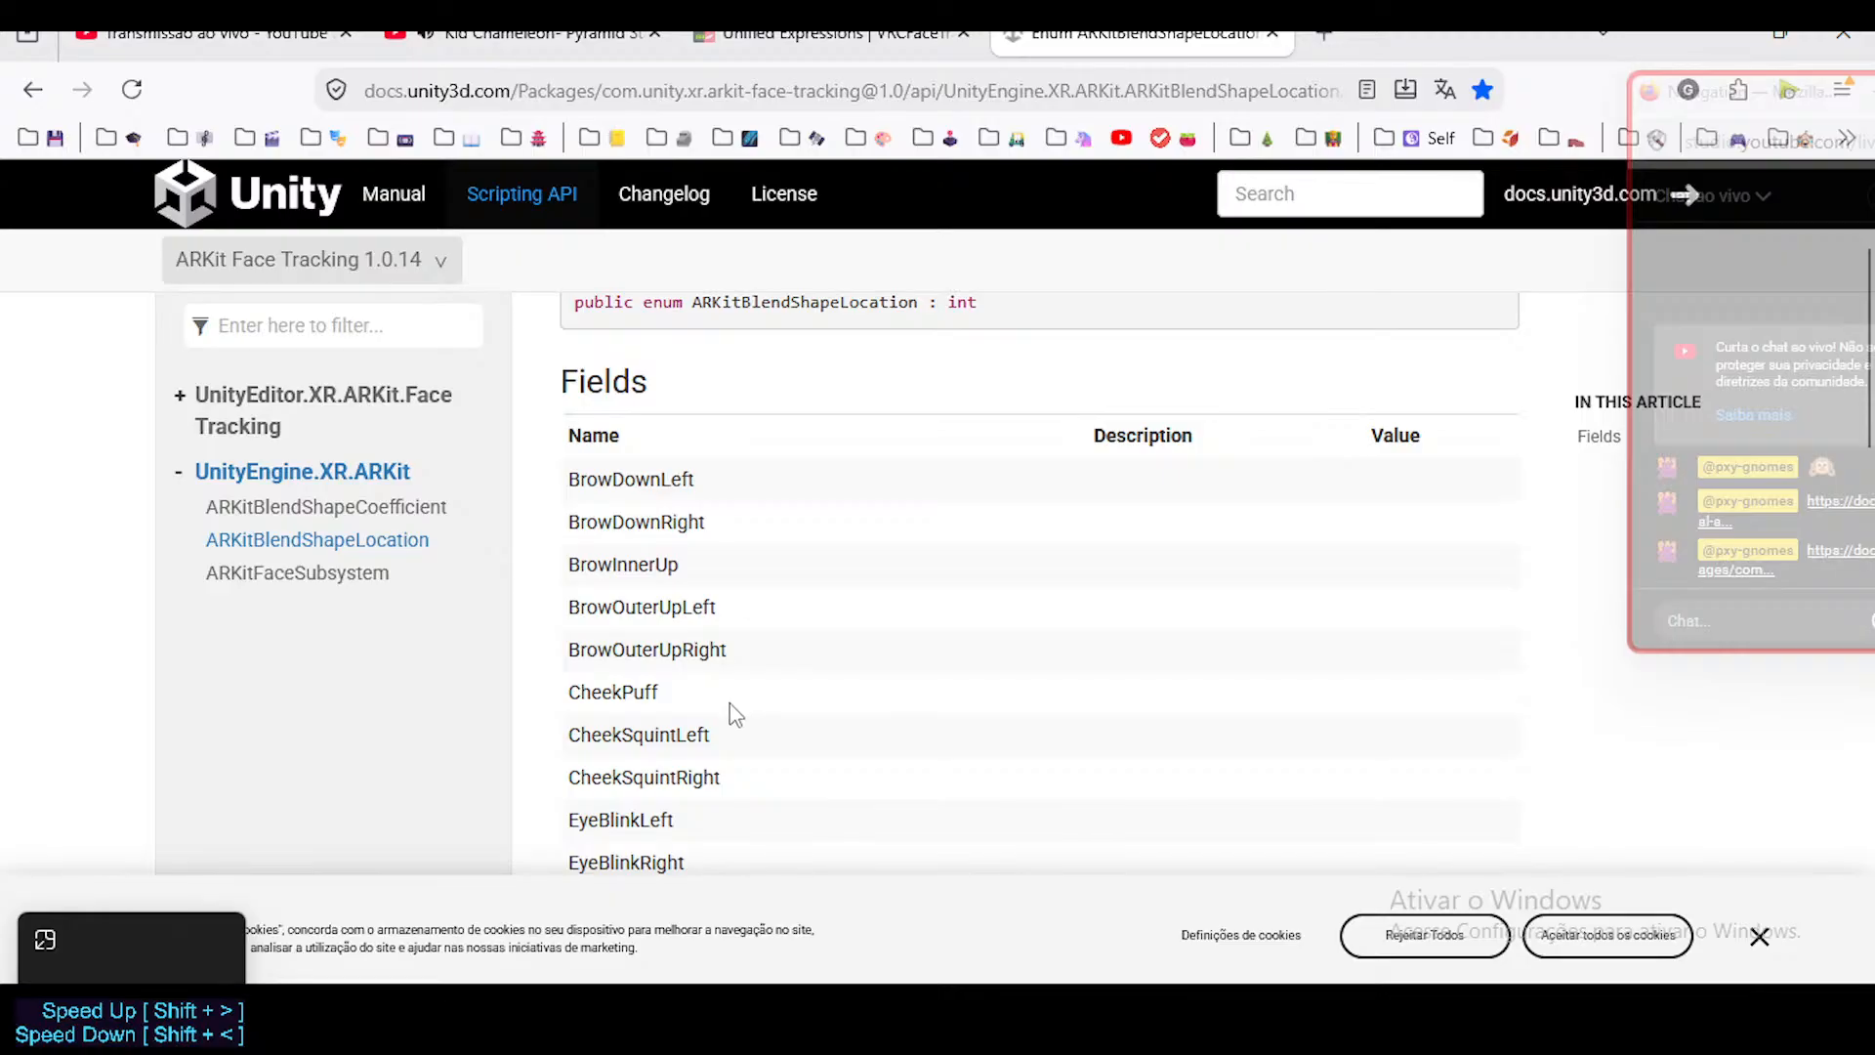
scroll(683, 645, "down", 18)
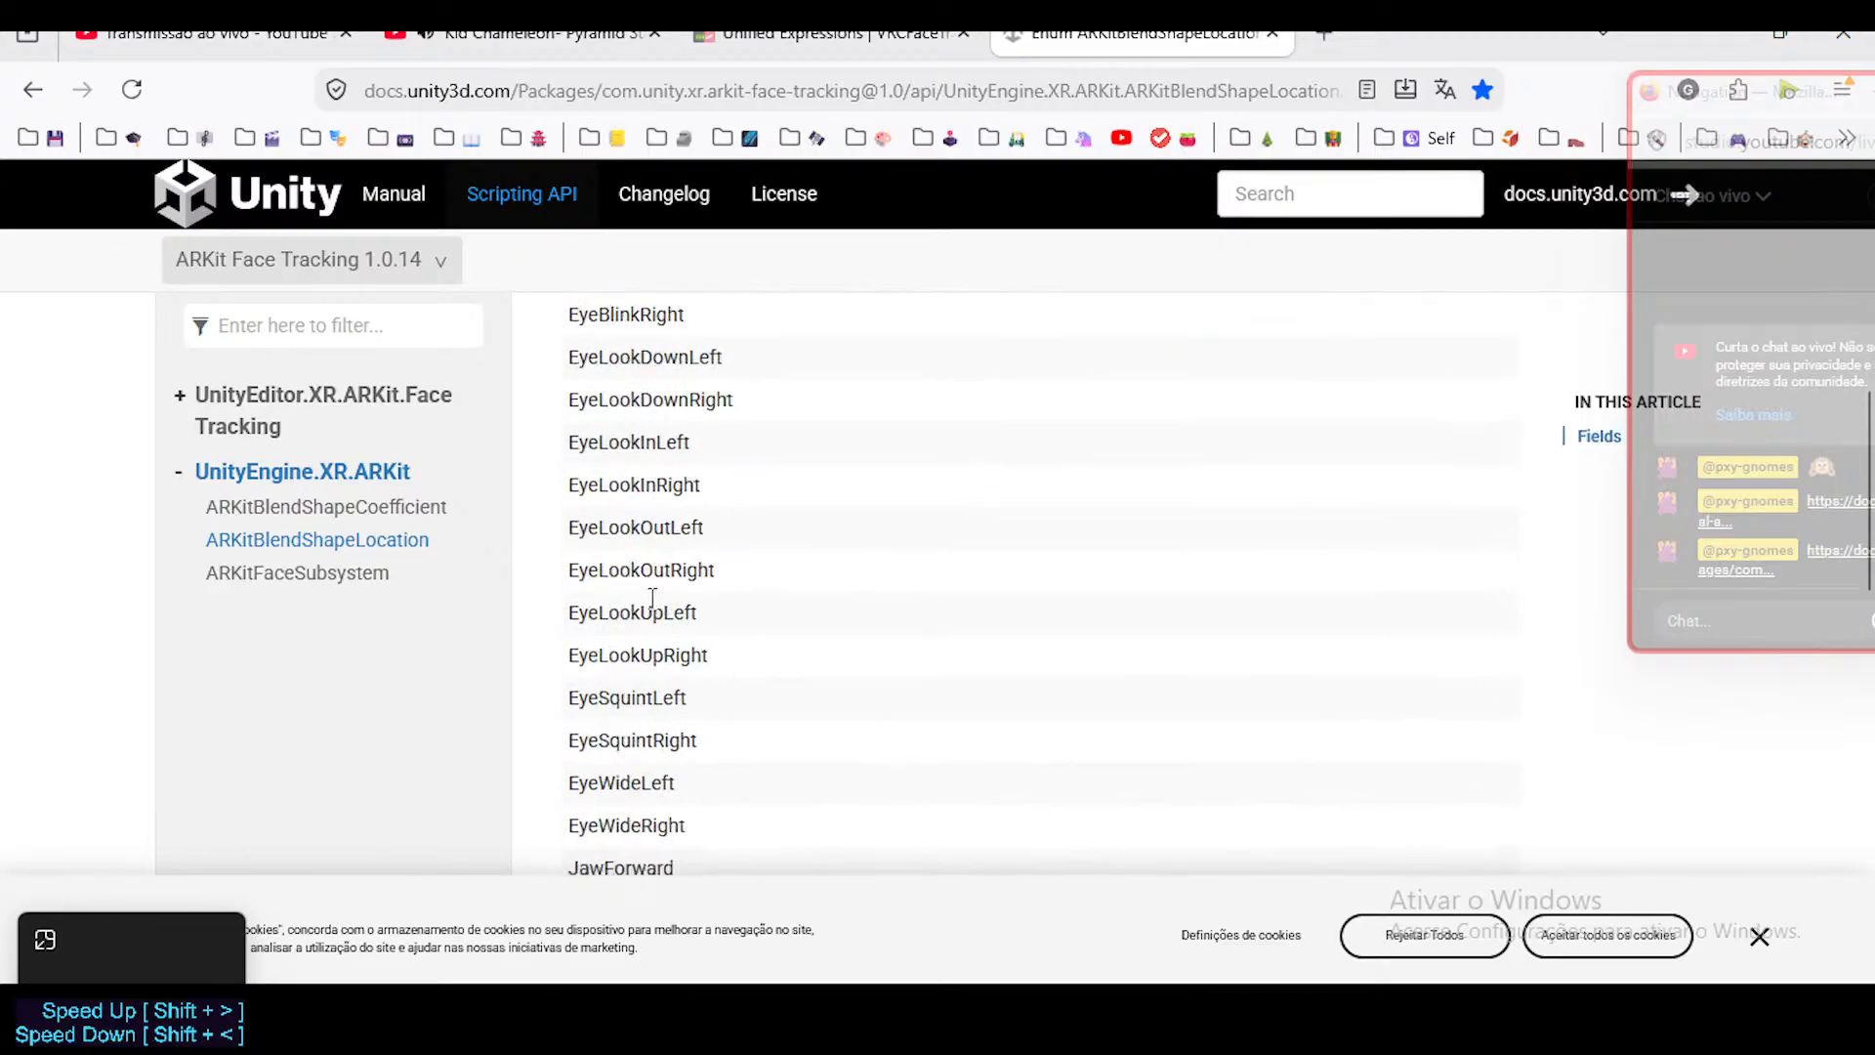
scroll(652, 603, "up", 20)
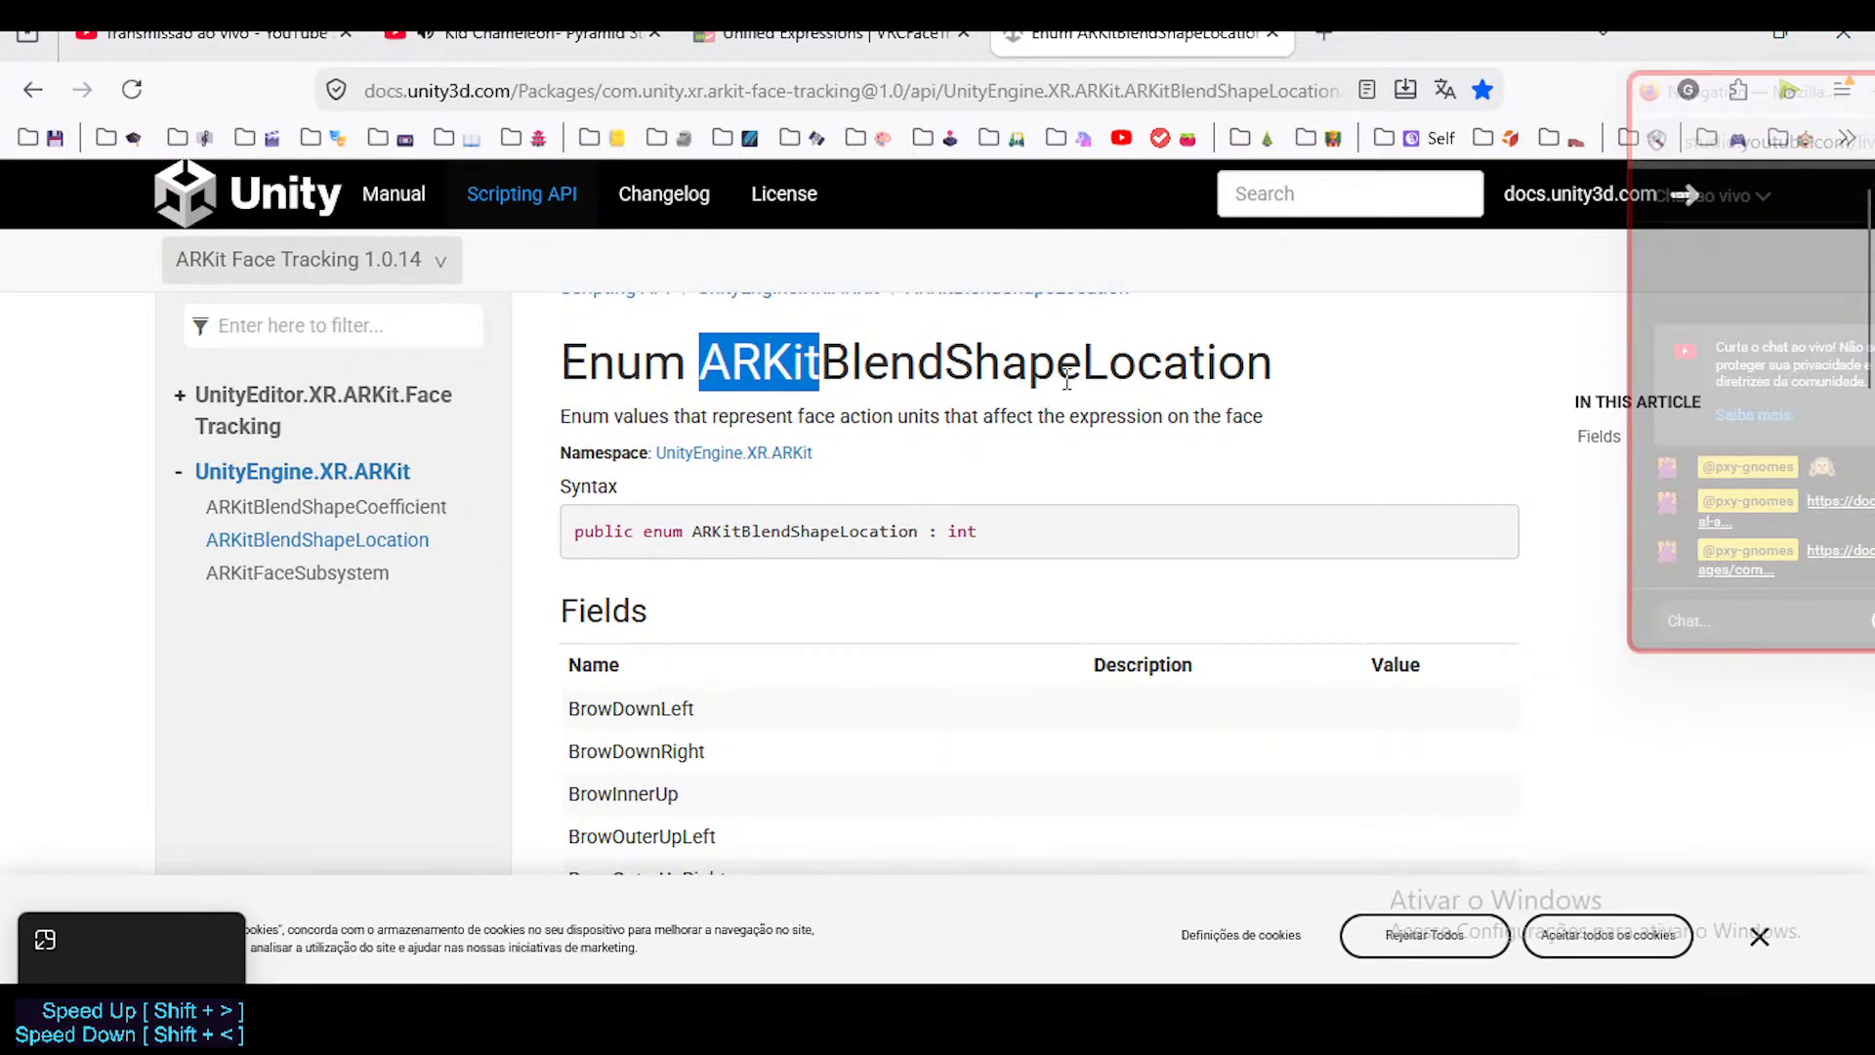
Highlight the full name ARKitBlendShapeLocation in the heading and look through the whole Fields list again.
double_click(765, 356)
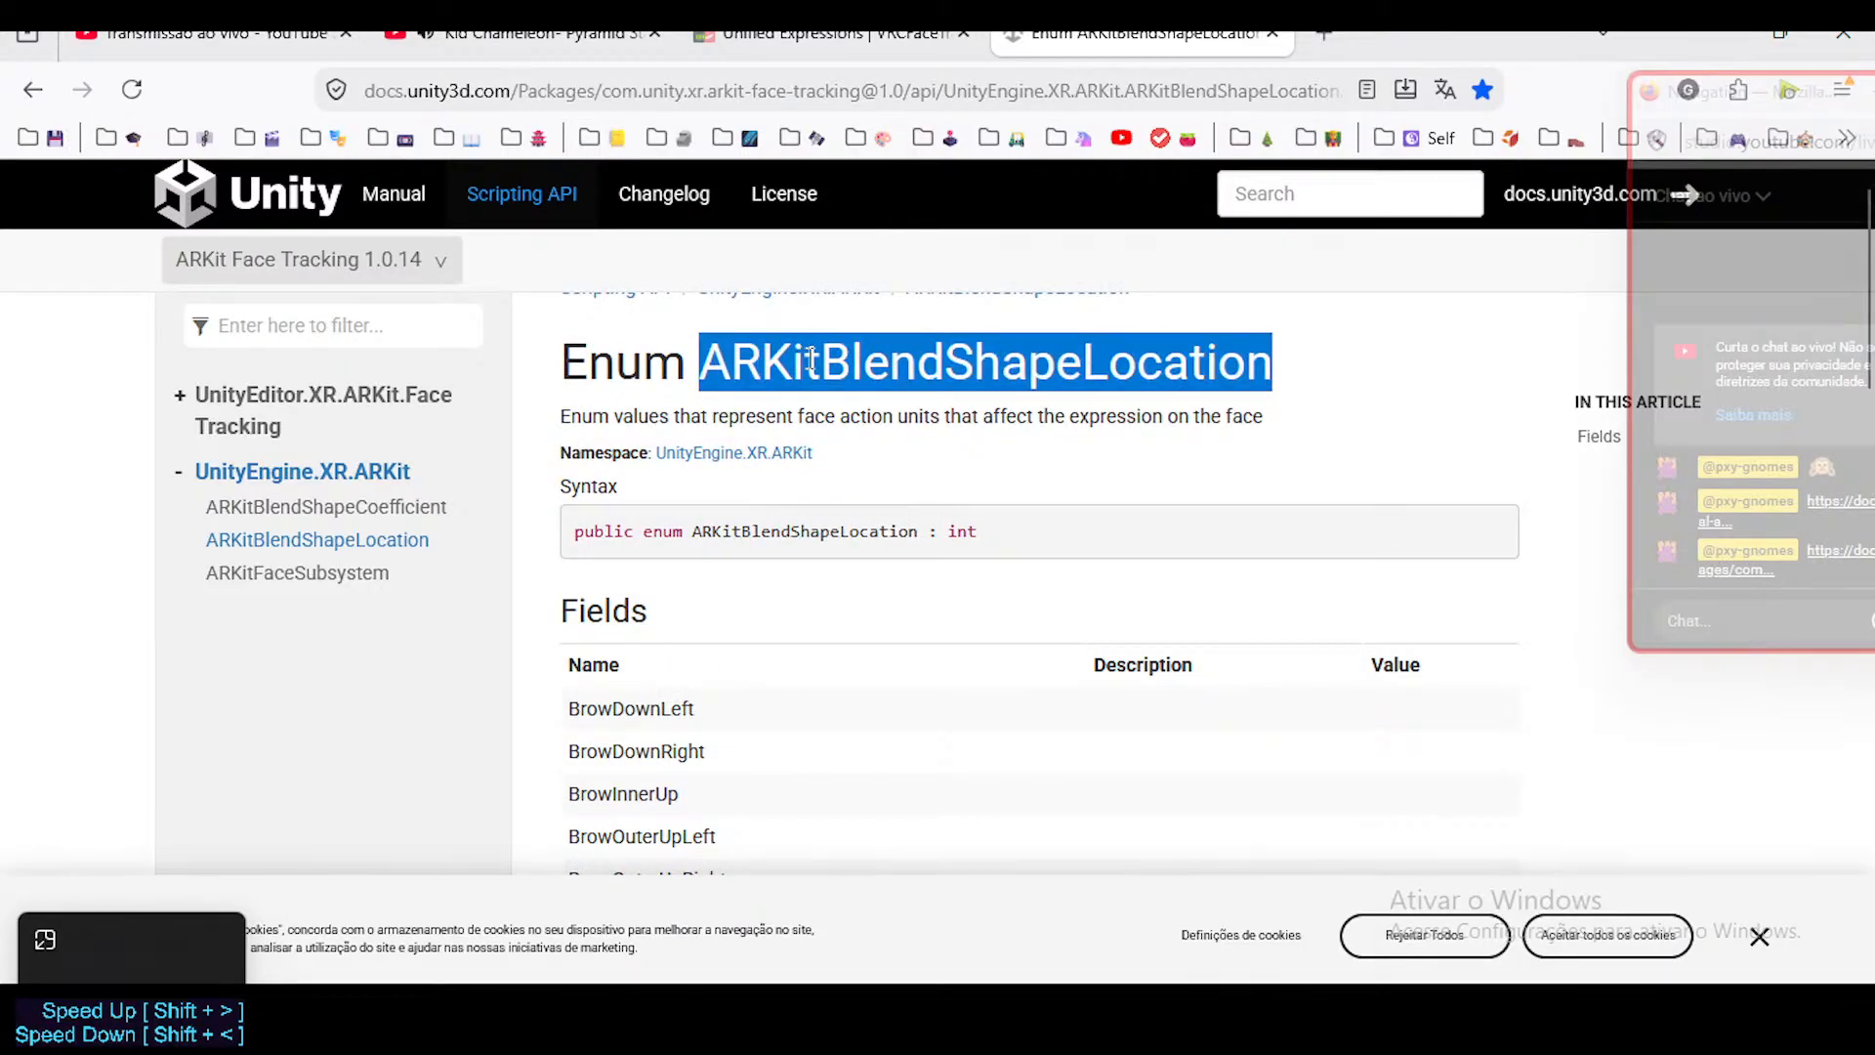
left_click(683, 730)
scroll(684, 730, "down", 12)
scroll(668, 838, "down", 9)
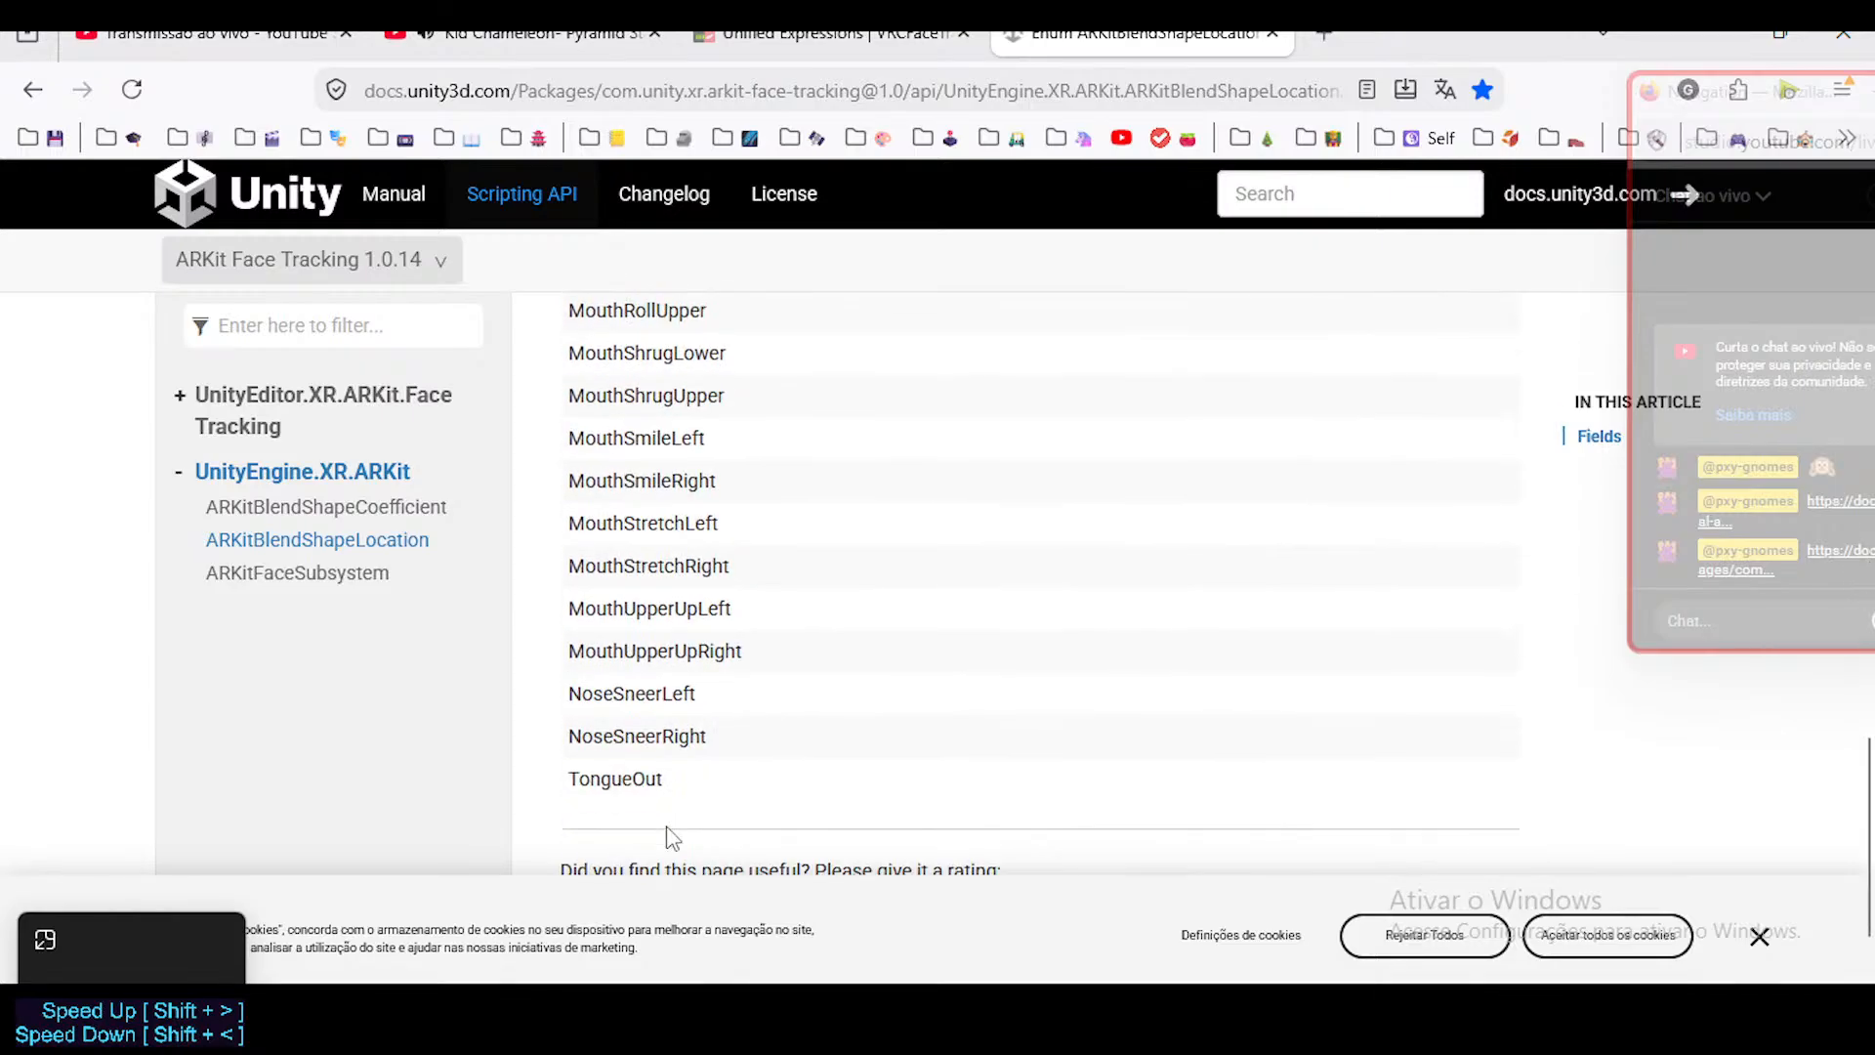
scroll(668, 811, "up", 16)
scroll(670, 791, "up", 5)
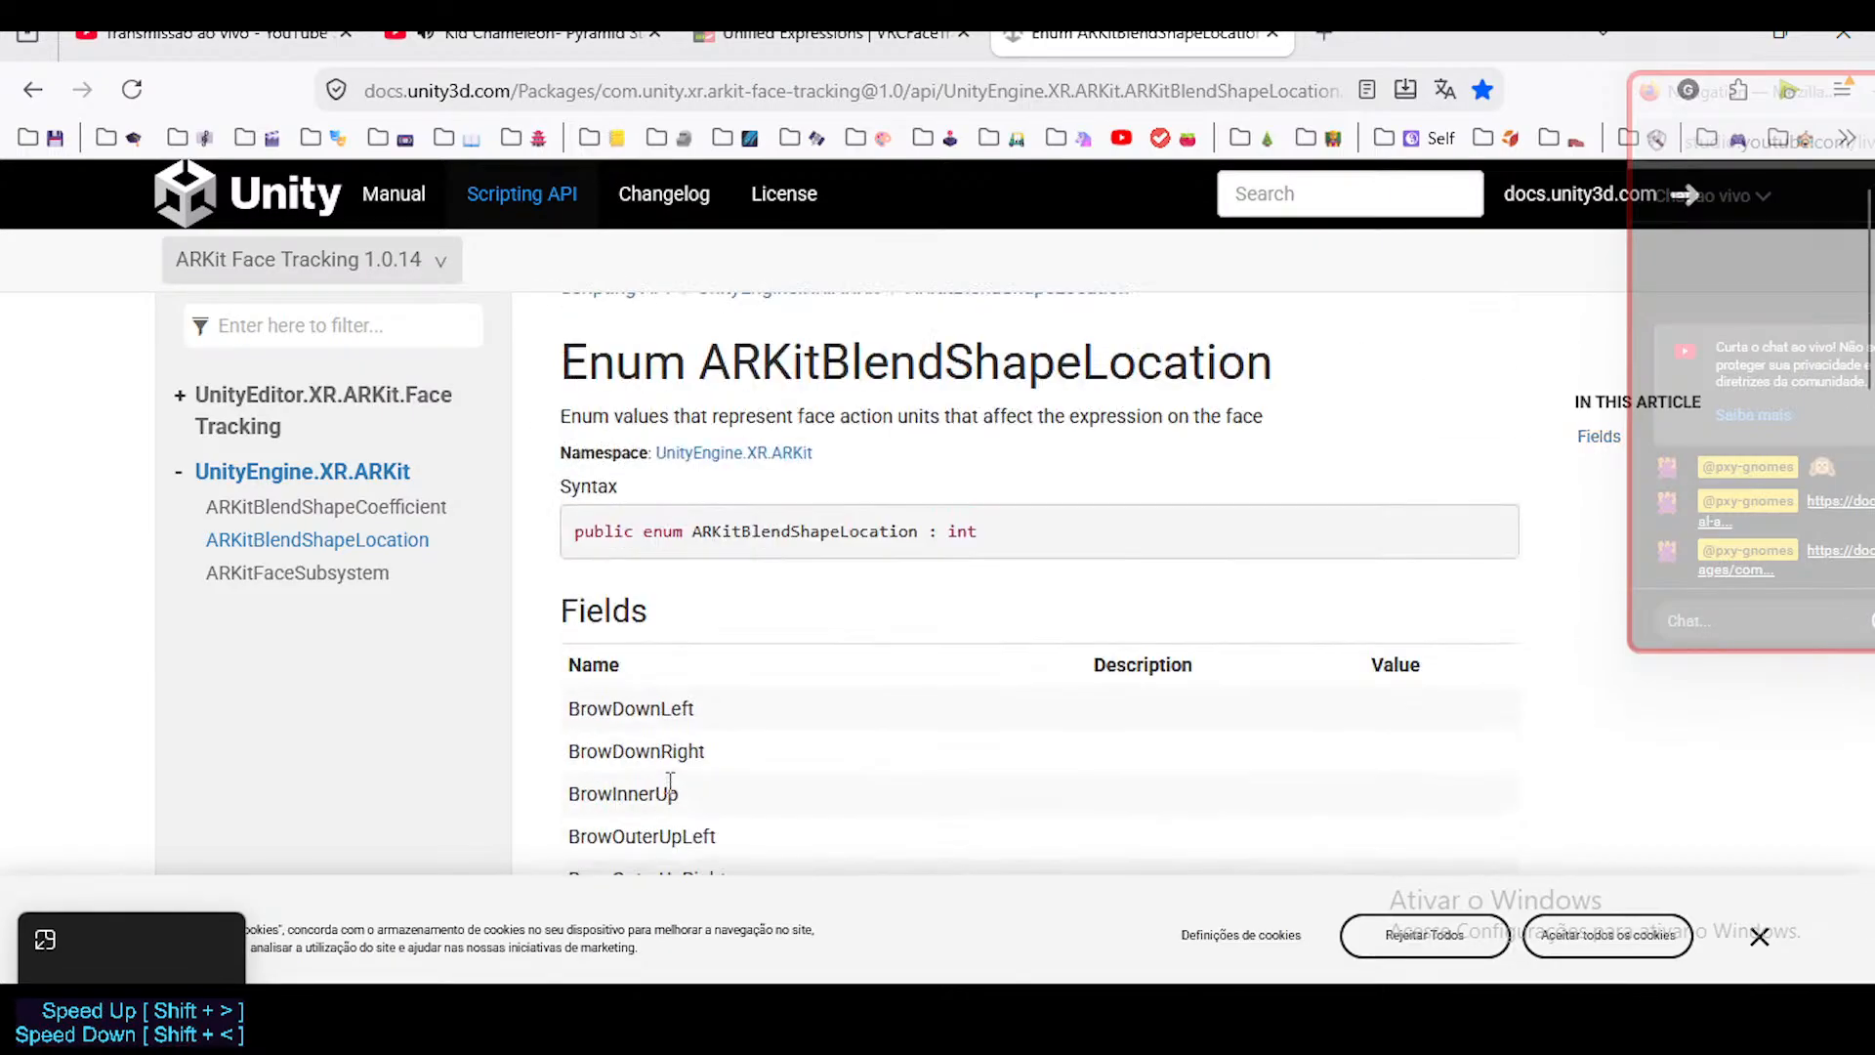
scroll(670, 787, "down", 5)
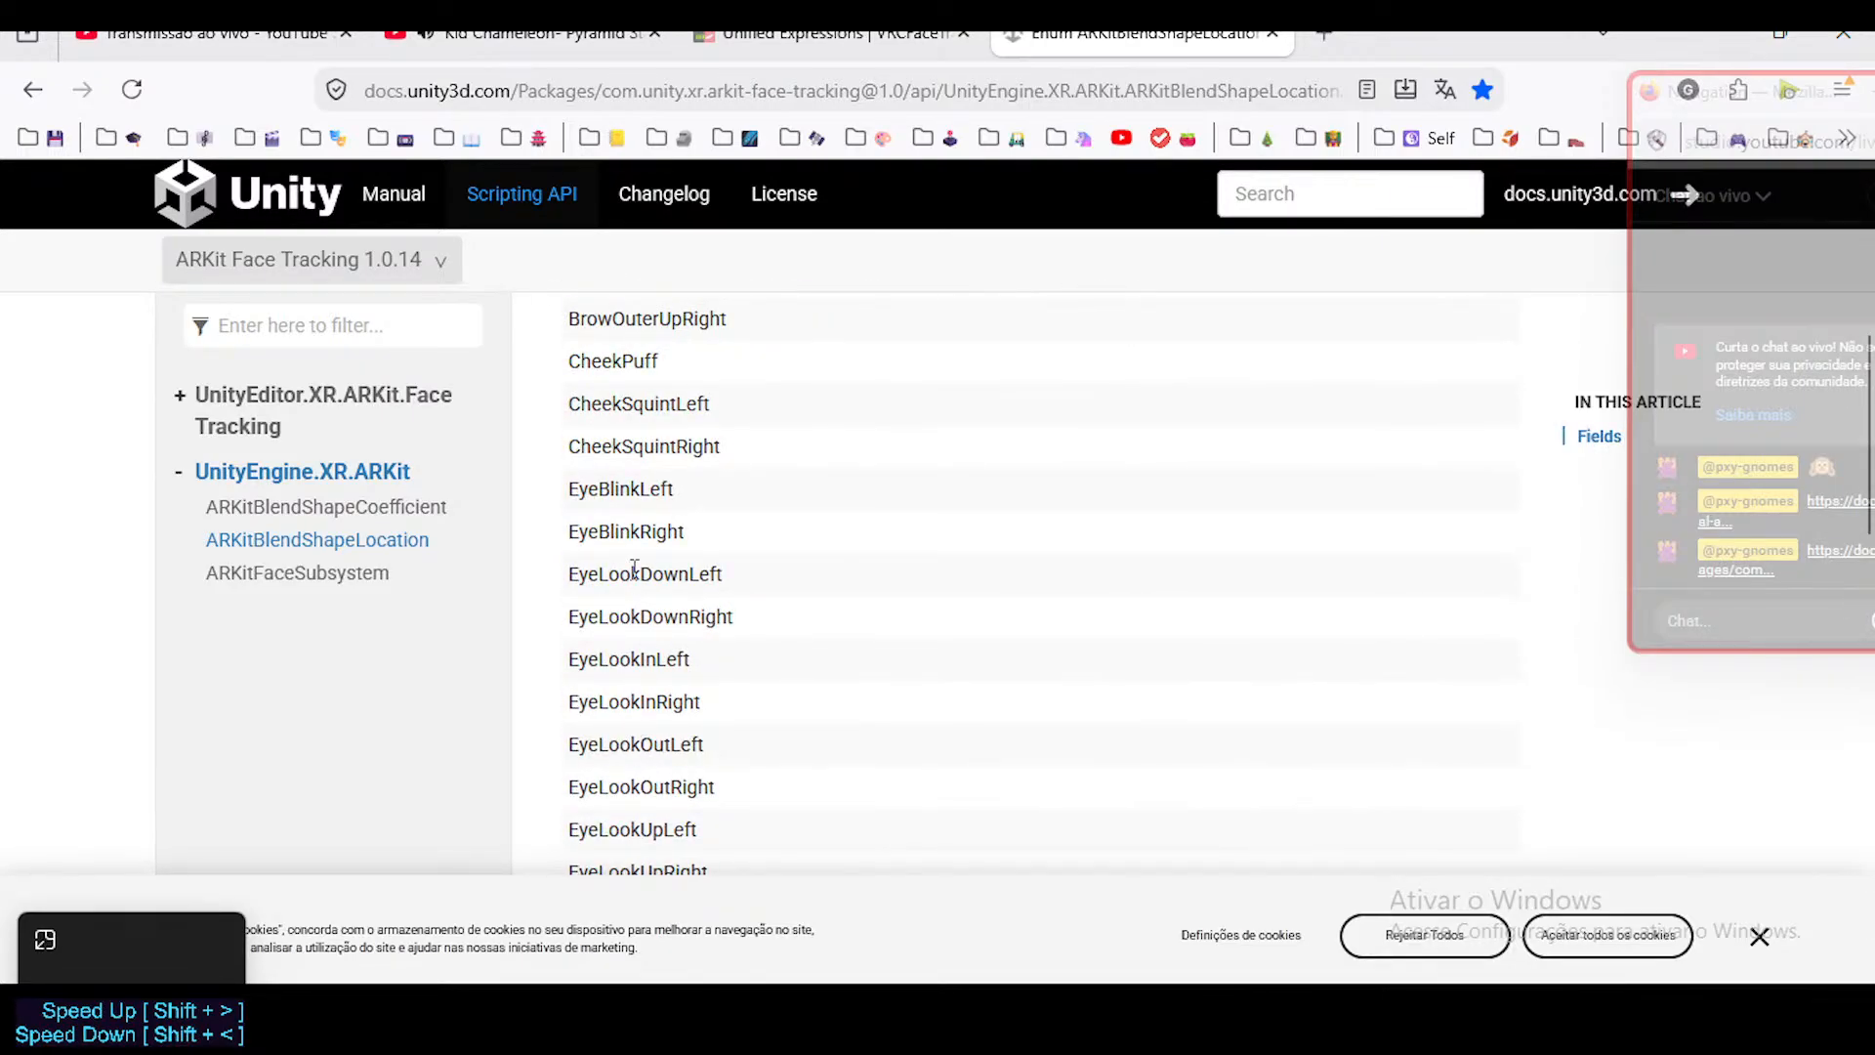
Examine the eye-look names and the mouth shape names from MouthClose to MouthSmileLeft, highlighting them in the Fields list.
left_click_drag(630, 576, 695, 742)
left_click(628, 720)
scroll(577, 625, "down", 8)
left_click_drag(615, 414, 789, 728)
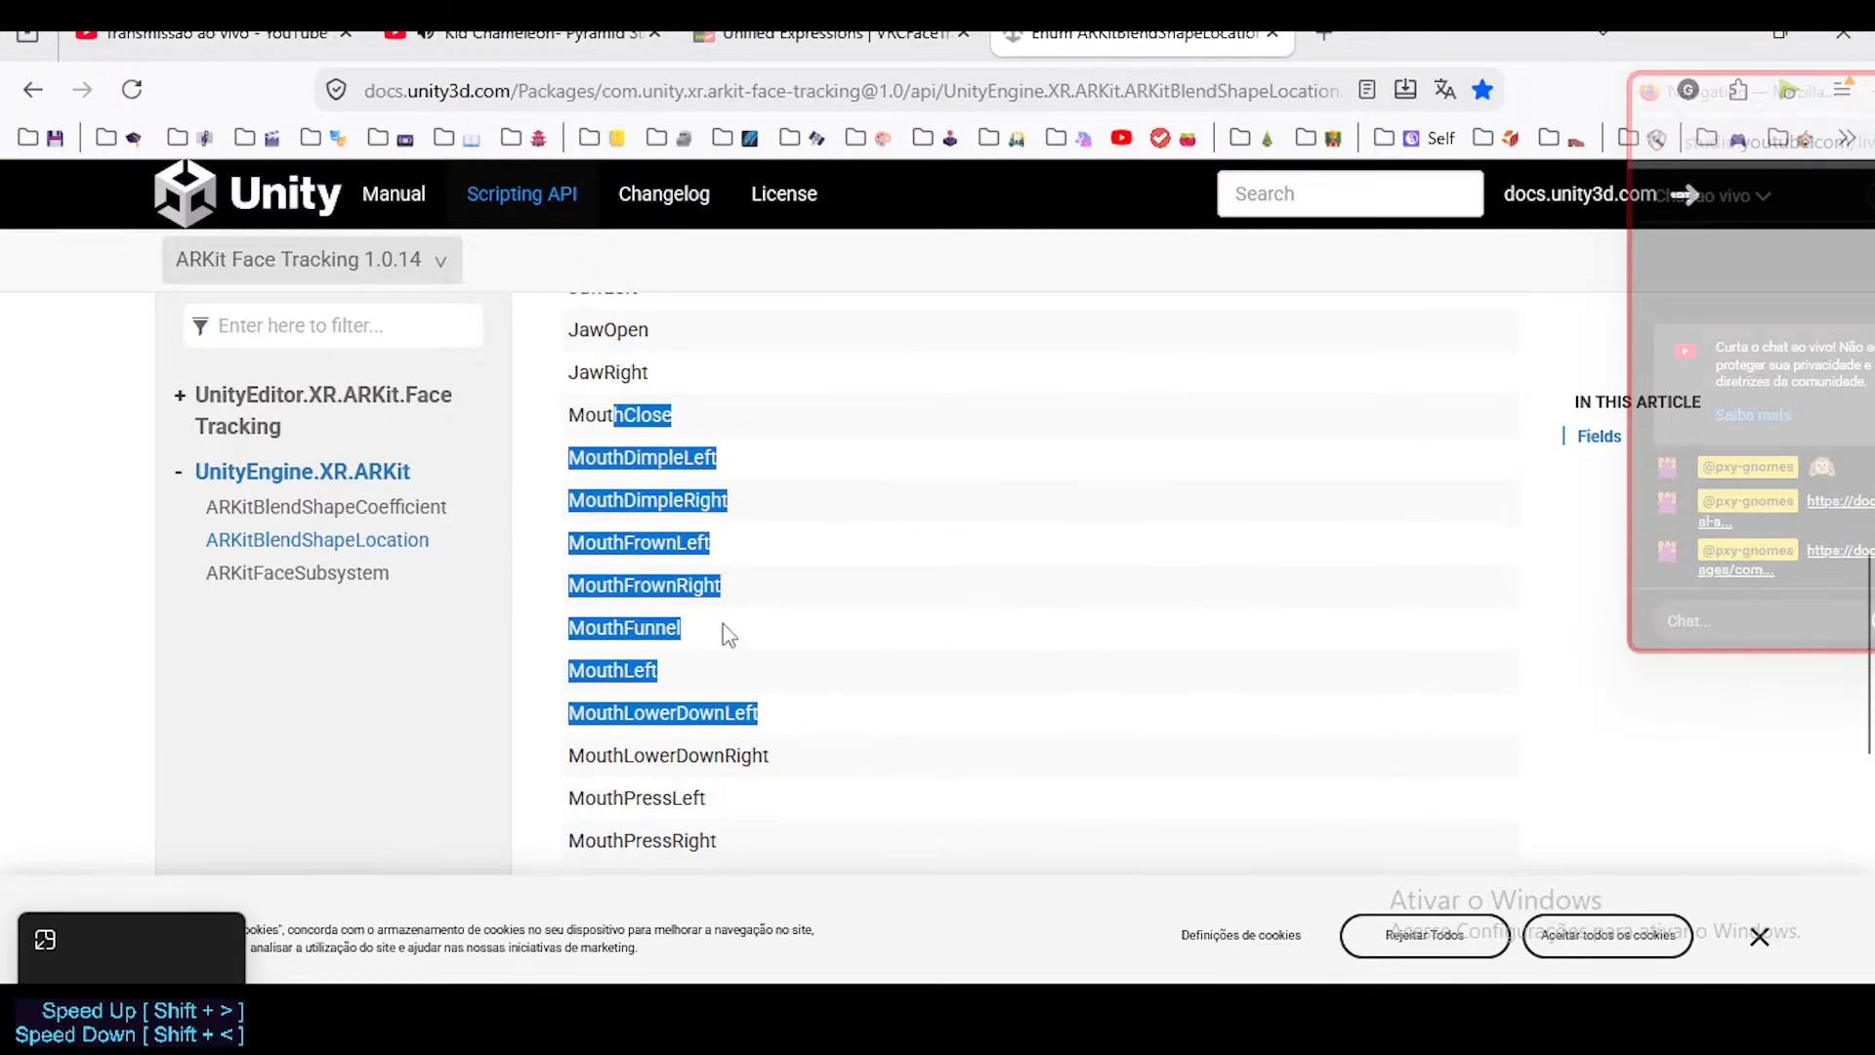
left_click(708, 659)
scroll(617, 618, "down", 3)
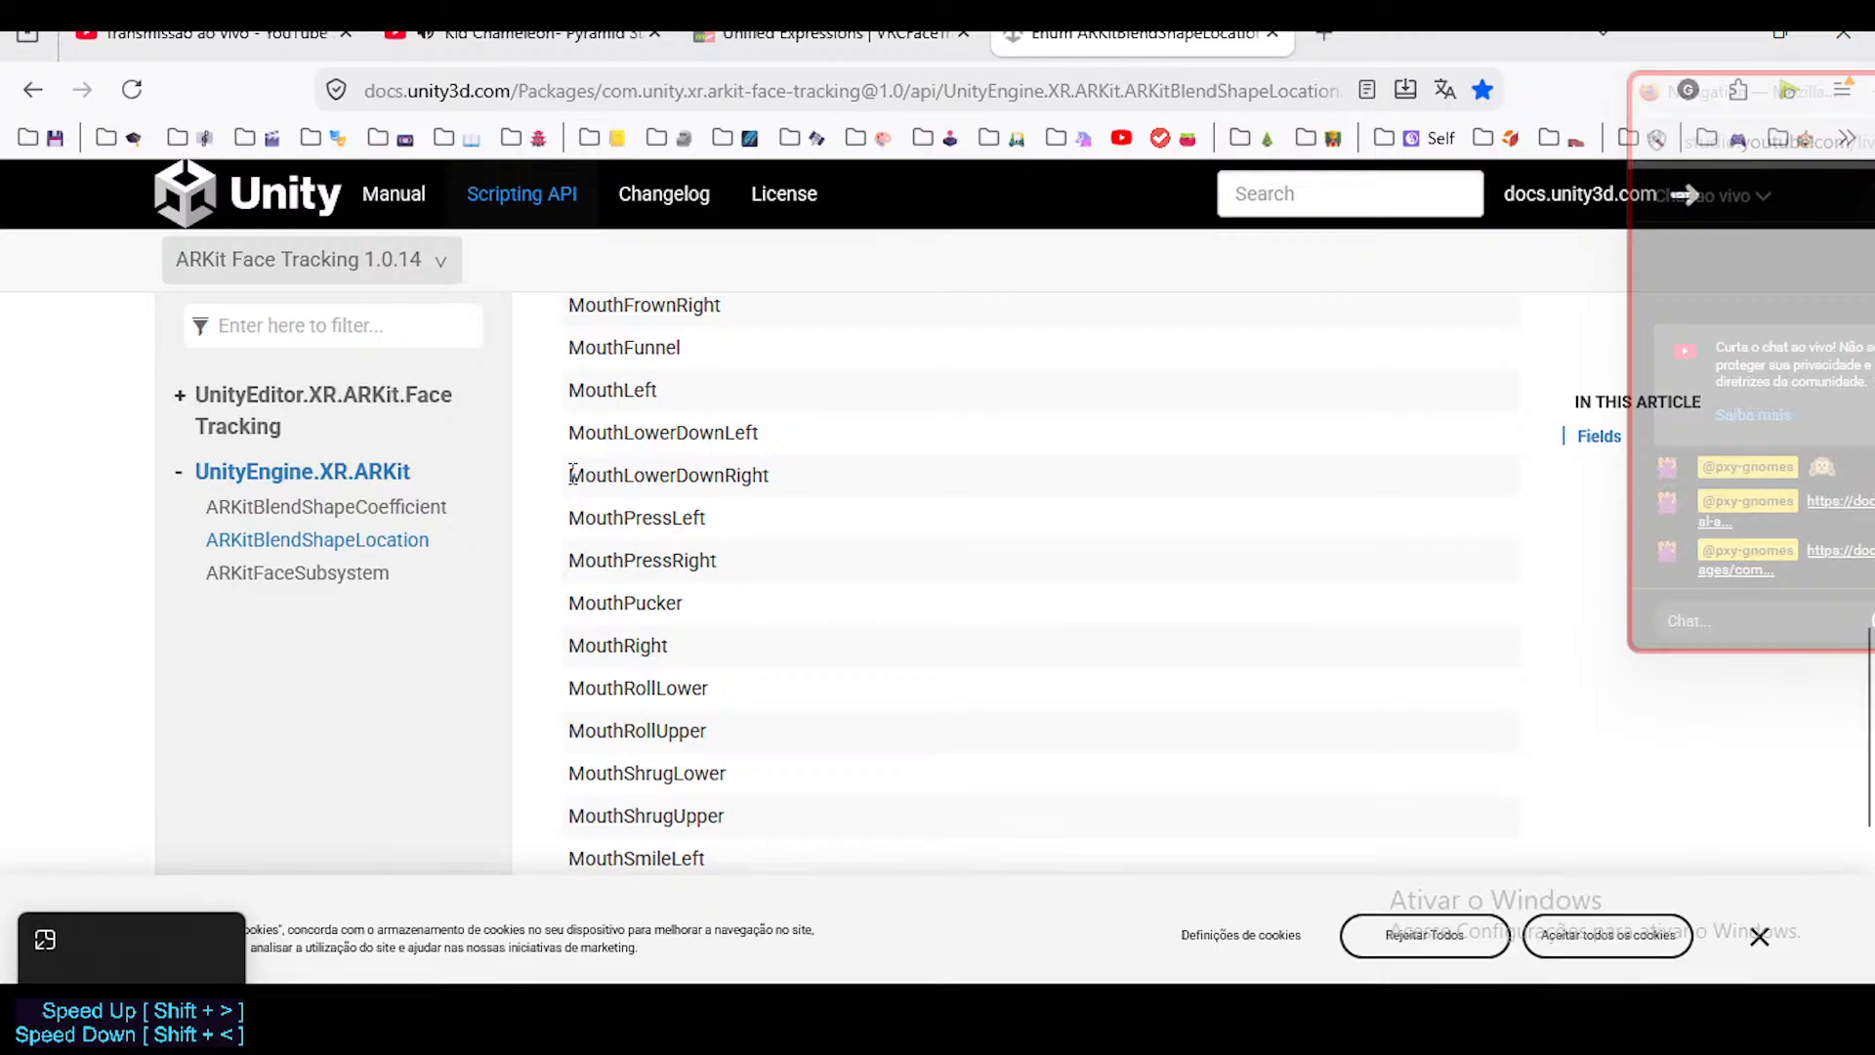
left_click_drag(688, 731, 689, 801)
left_click(688, 796)
scroll(674, 799, "down", 3)
scroll(672, 629, "up", 2)
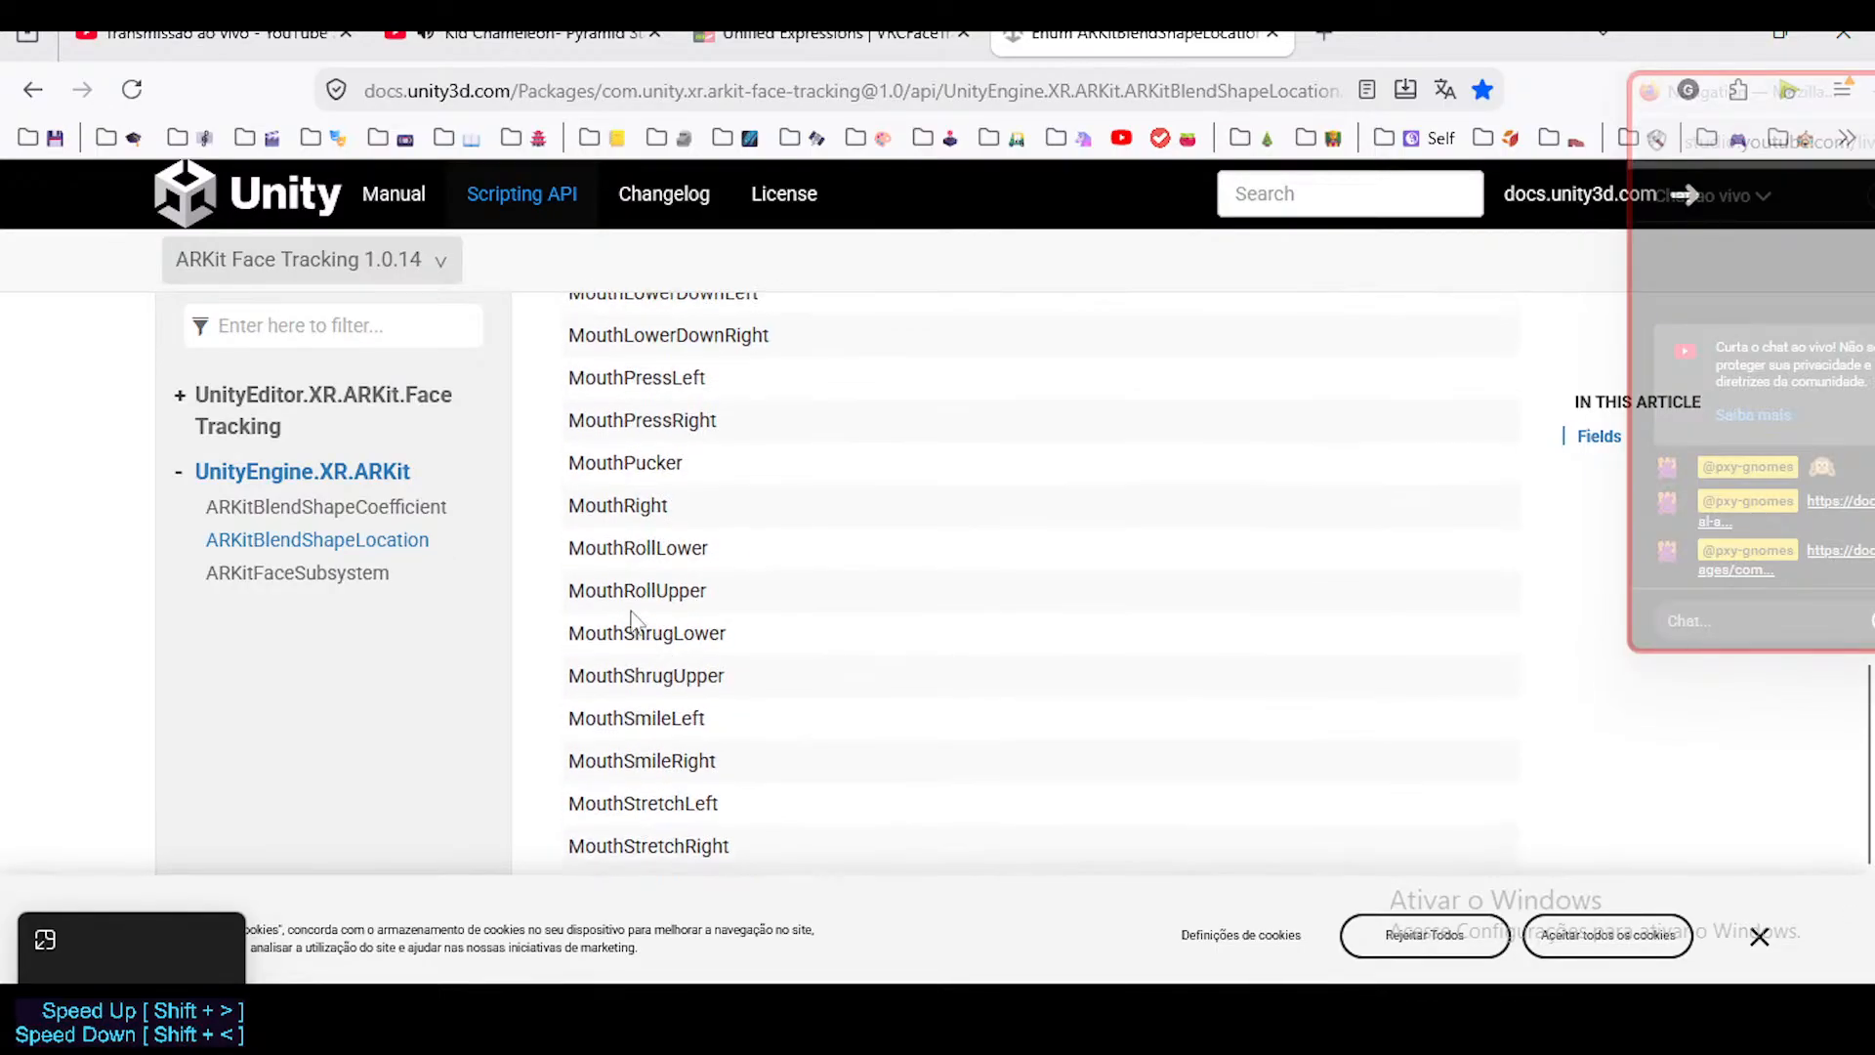
left_click_drag(572, 455, 749, 723)
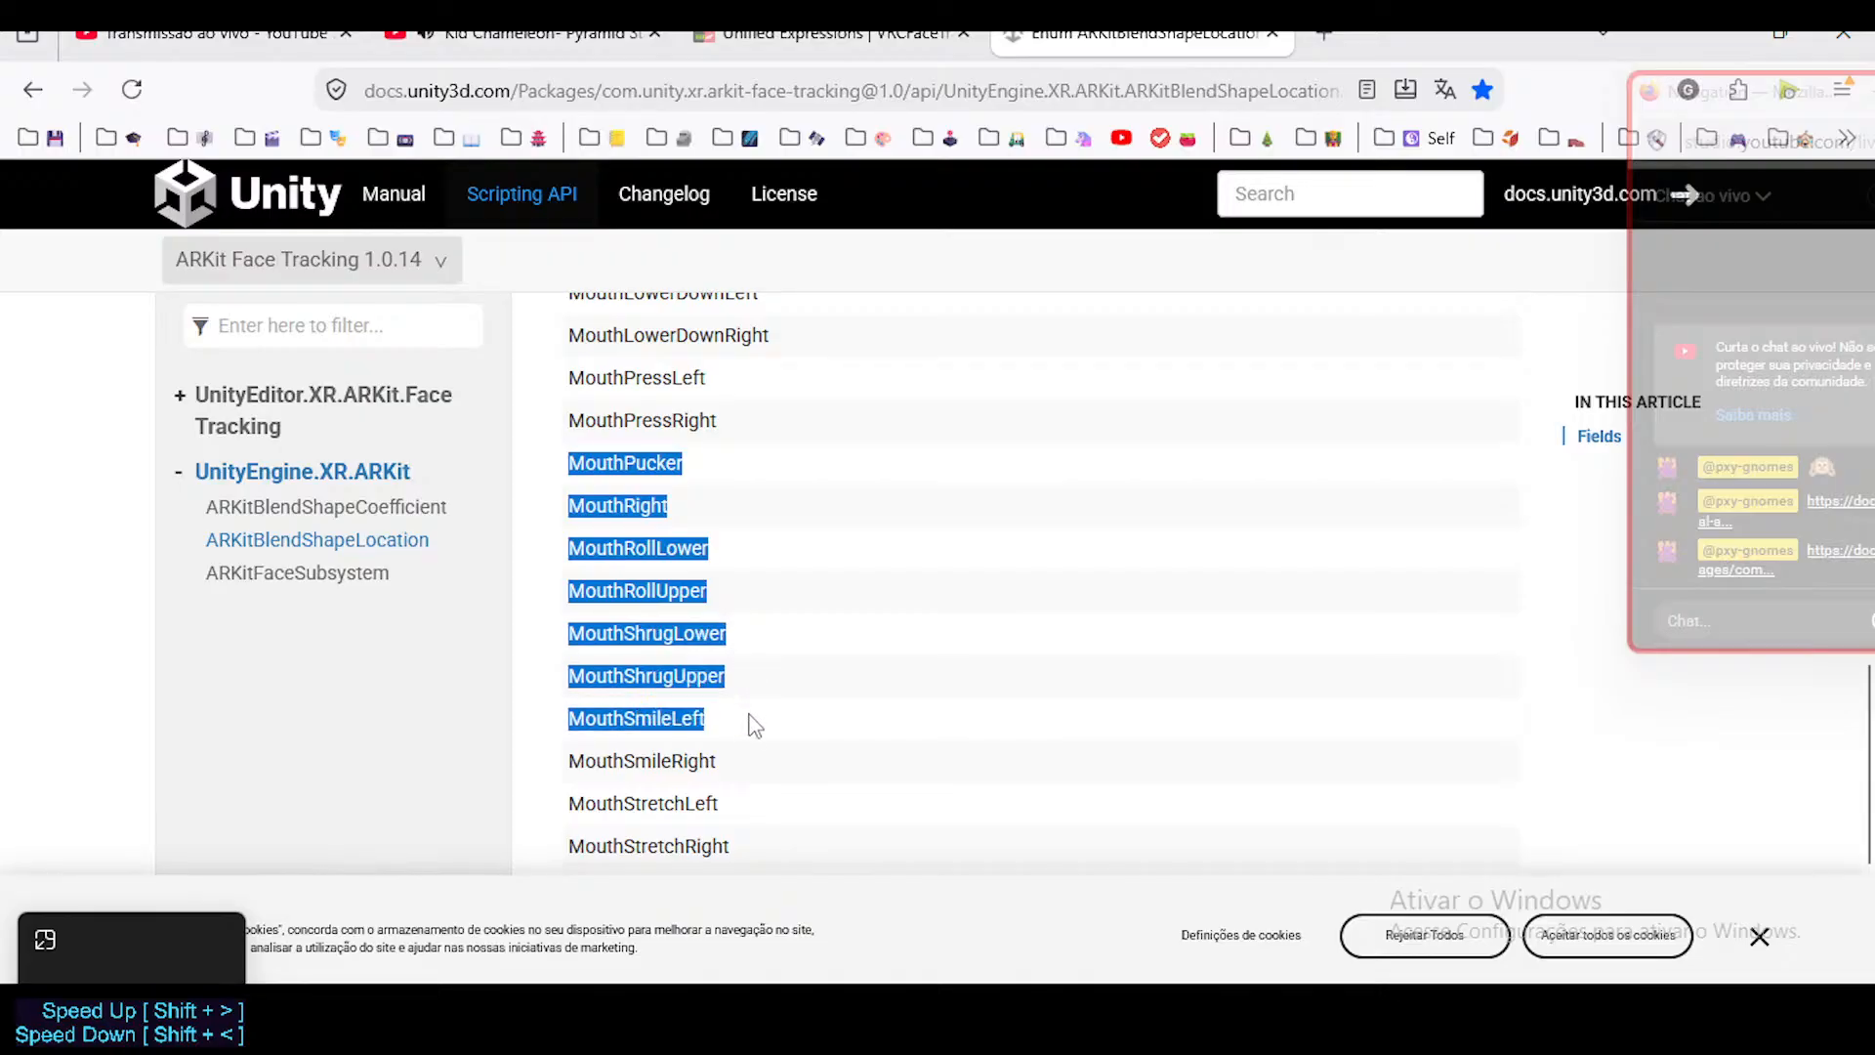
scroll(749, 752, "up", 6)
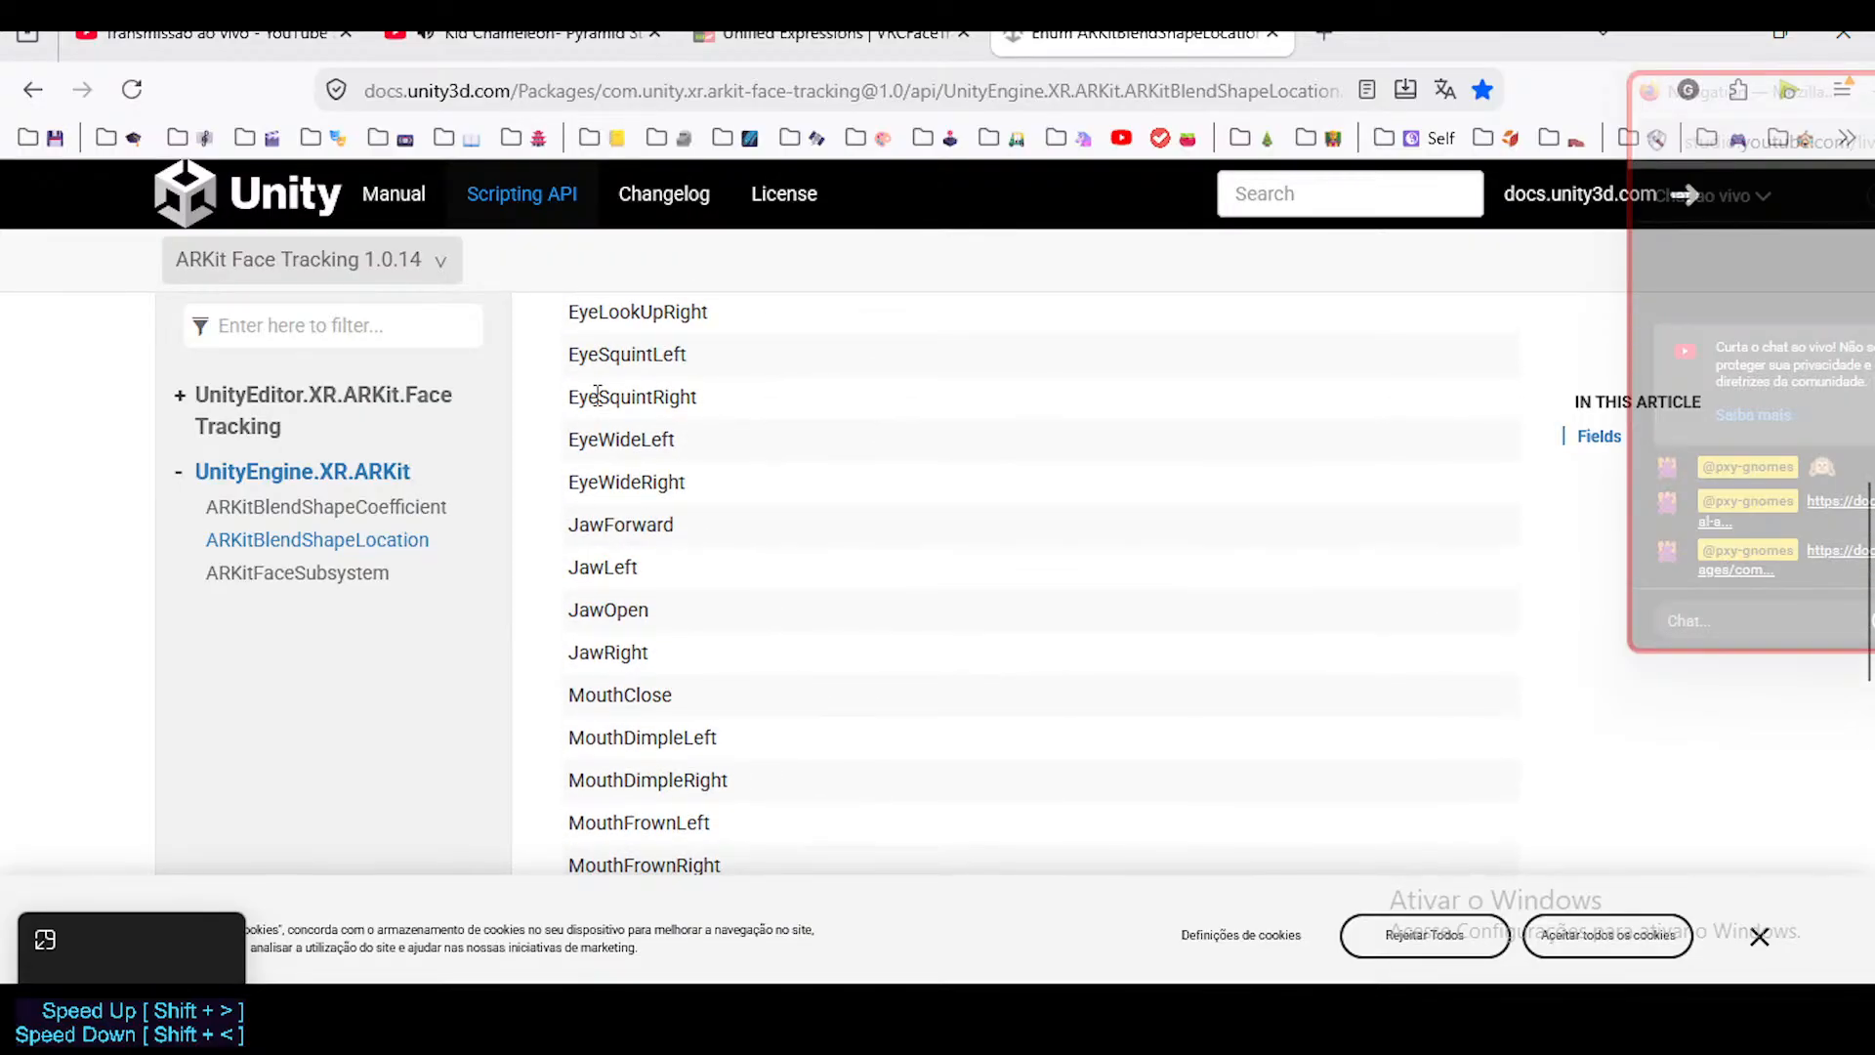
Compare the JawLeft and JawRight entries by highlighting each one in the Fields list.
left_click_drag(572, 565, 640, 570)
left_click(574, 563)
left_click_drag(671, 654, 572, 657)
left_click(591, 564)
left_click_drag(573, 563, 642, 569)
left_click(661, 668)
mouse_move(661, 668)
left_mouse_down()
mouse_move(566, 649)
mouse_move(662, 663)
left_mouse_up()
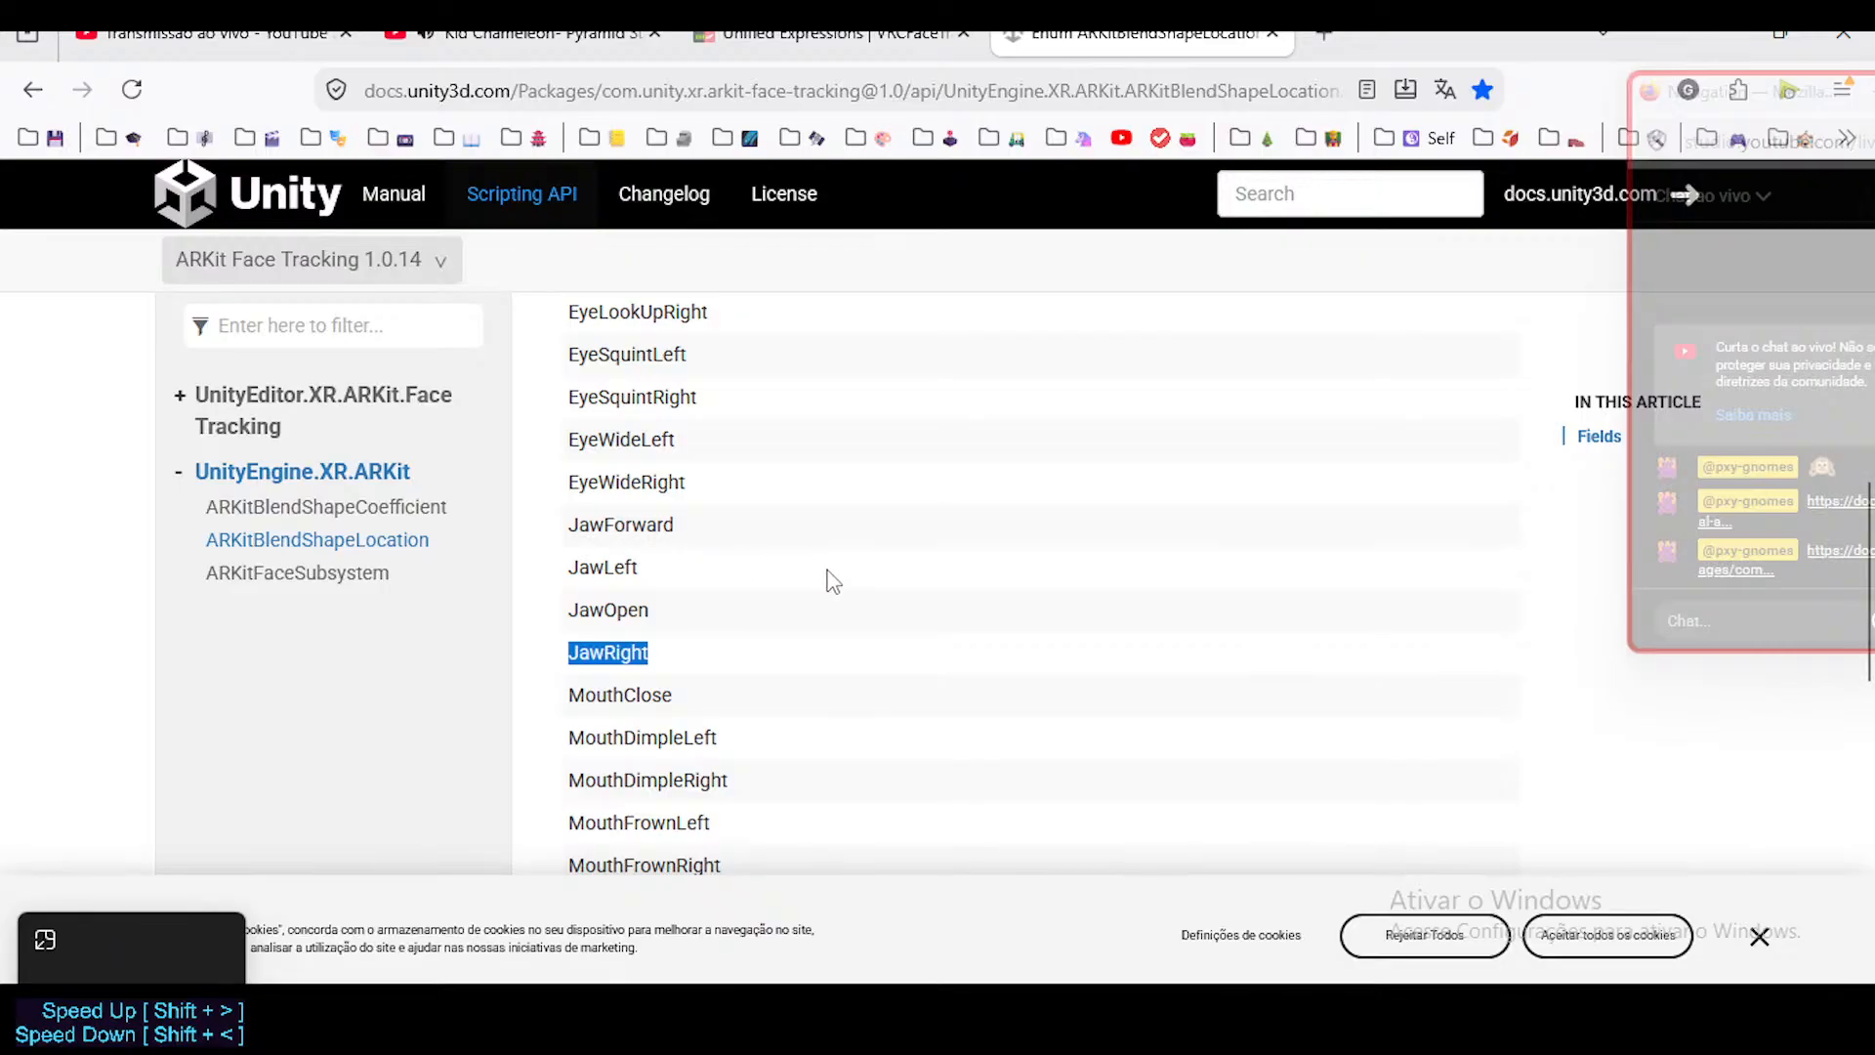
Review the Fields list again, highlighting the entries between EyeWideRight and MouthDimpleRight.
scroll(832, 582, "up", 3)
scroll(833, 581, "up", 6)
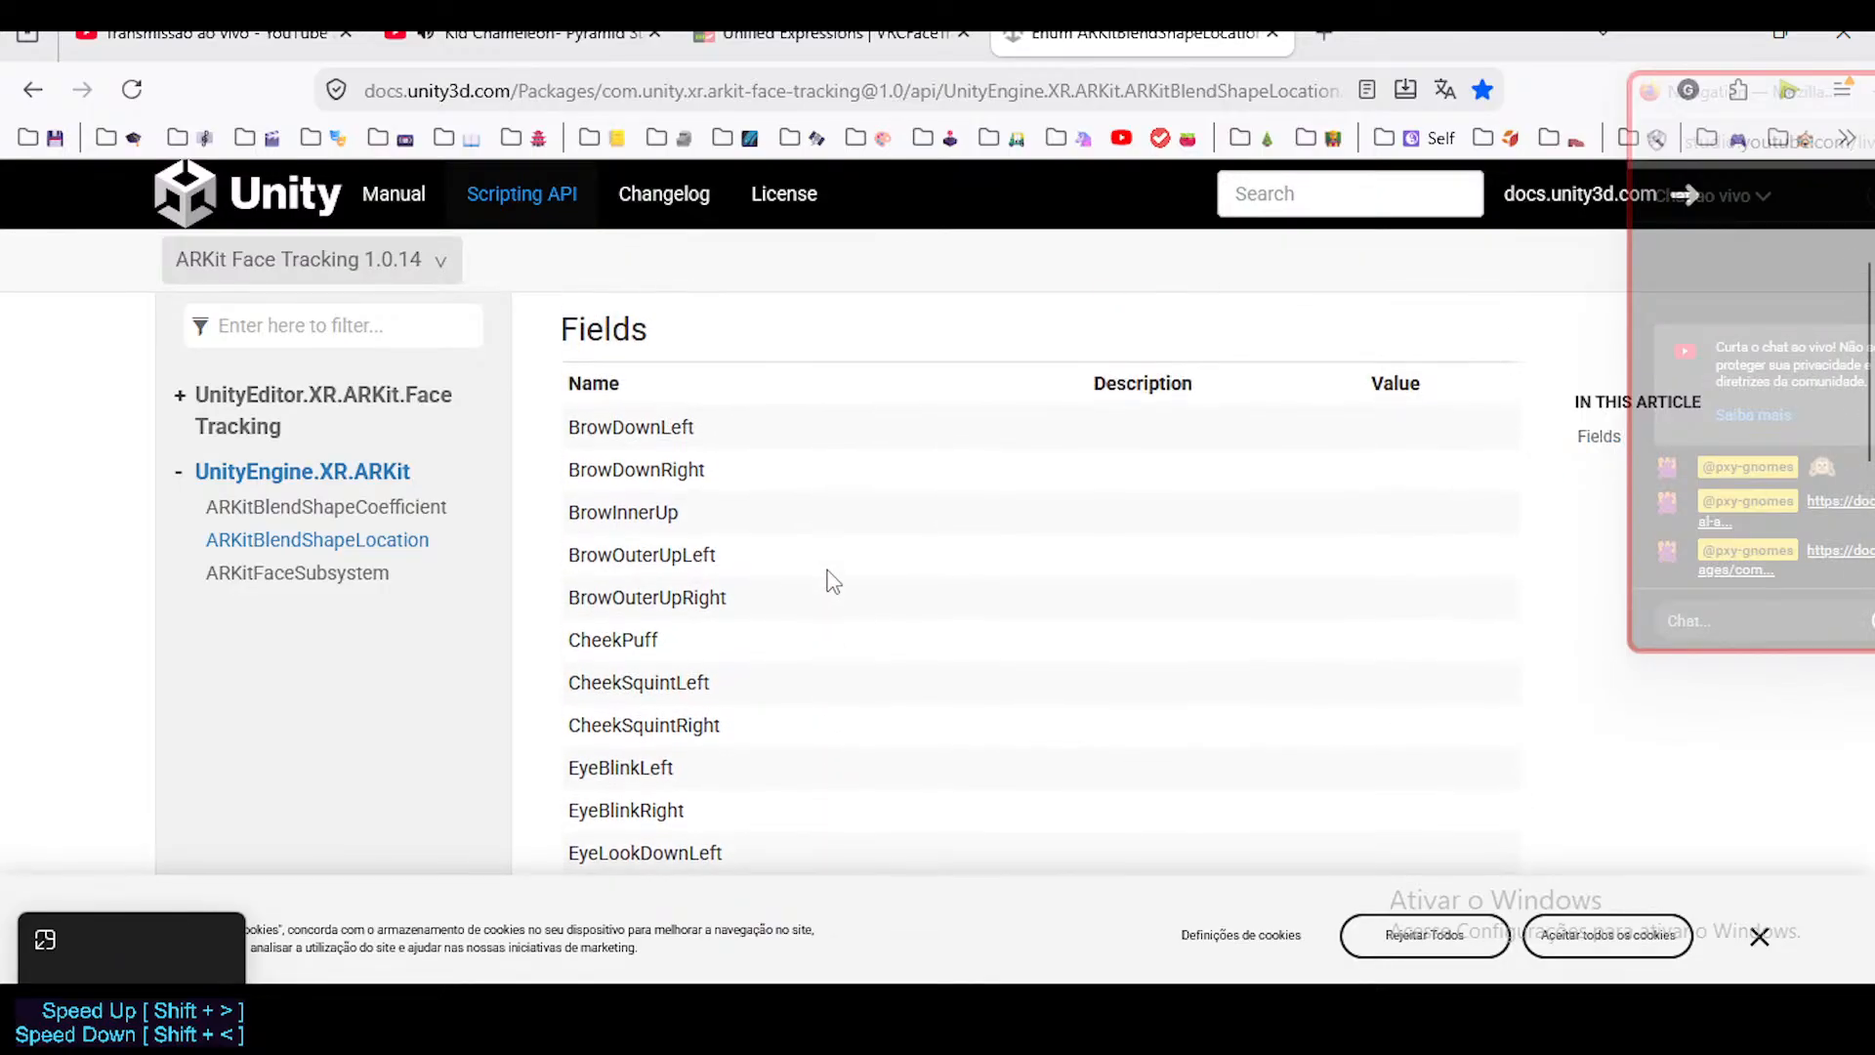
scroll(832, 581, "down", 10)
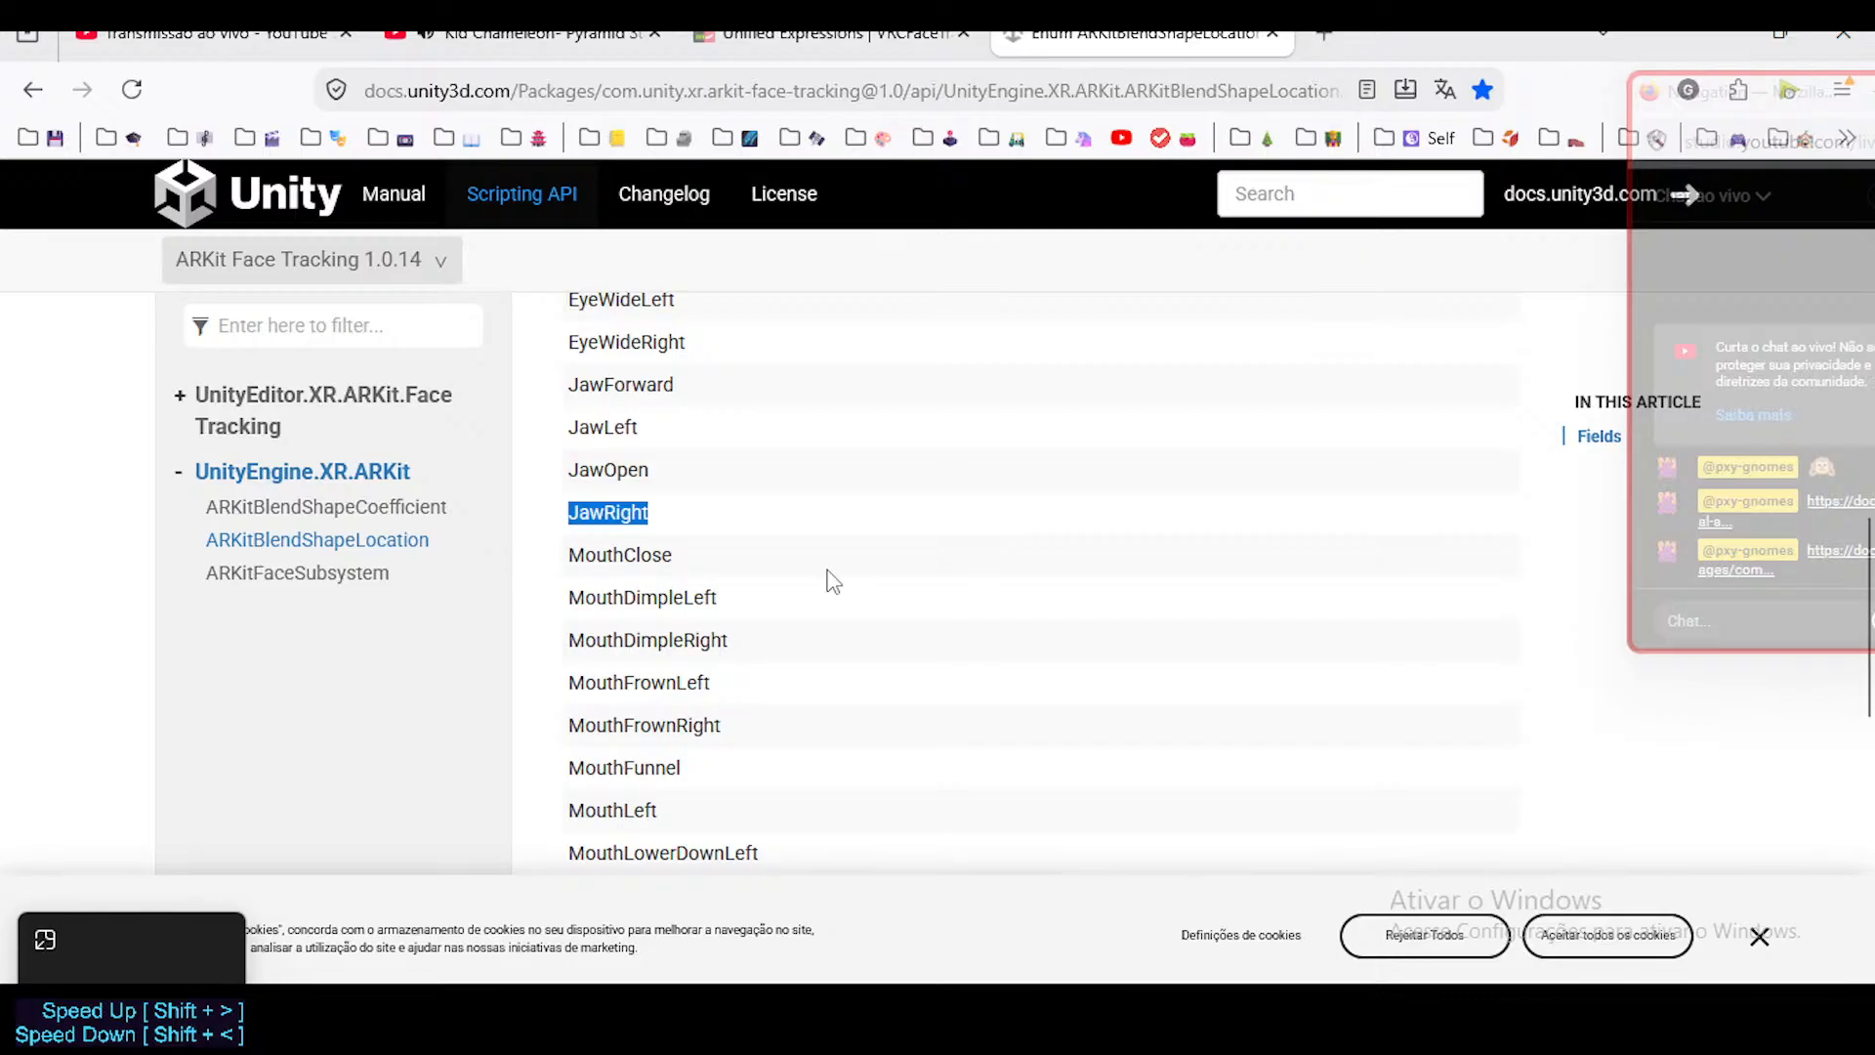
scroll(832, 581, "up", 1)
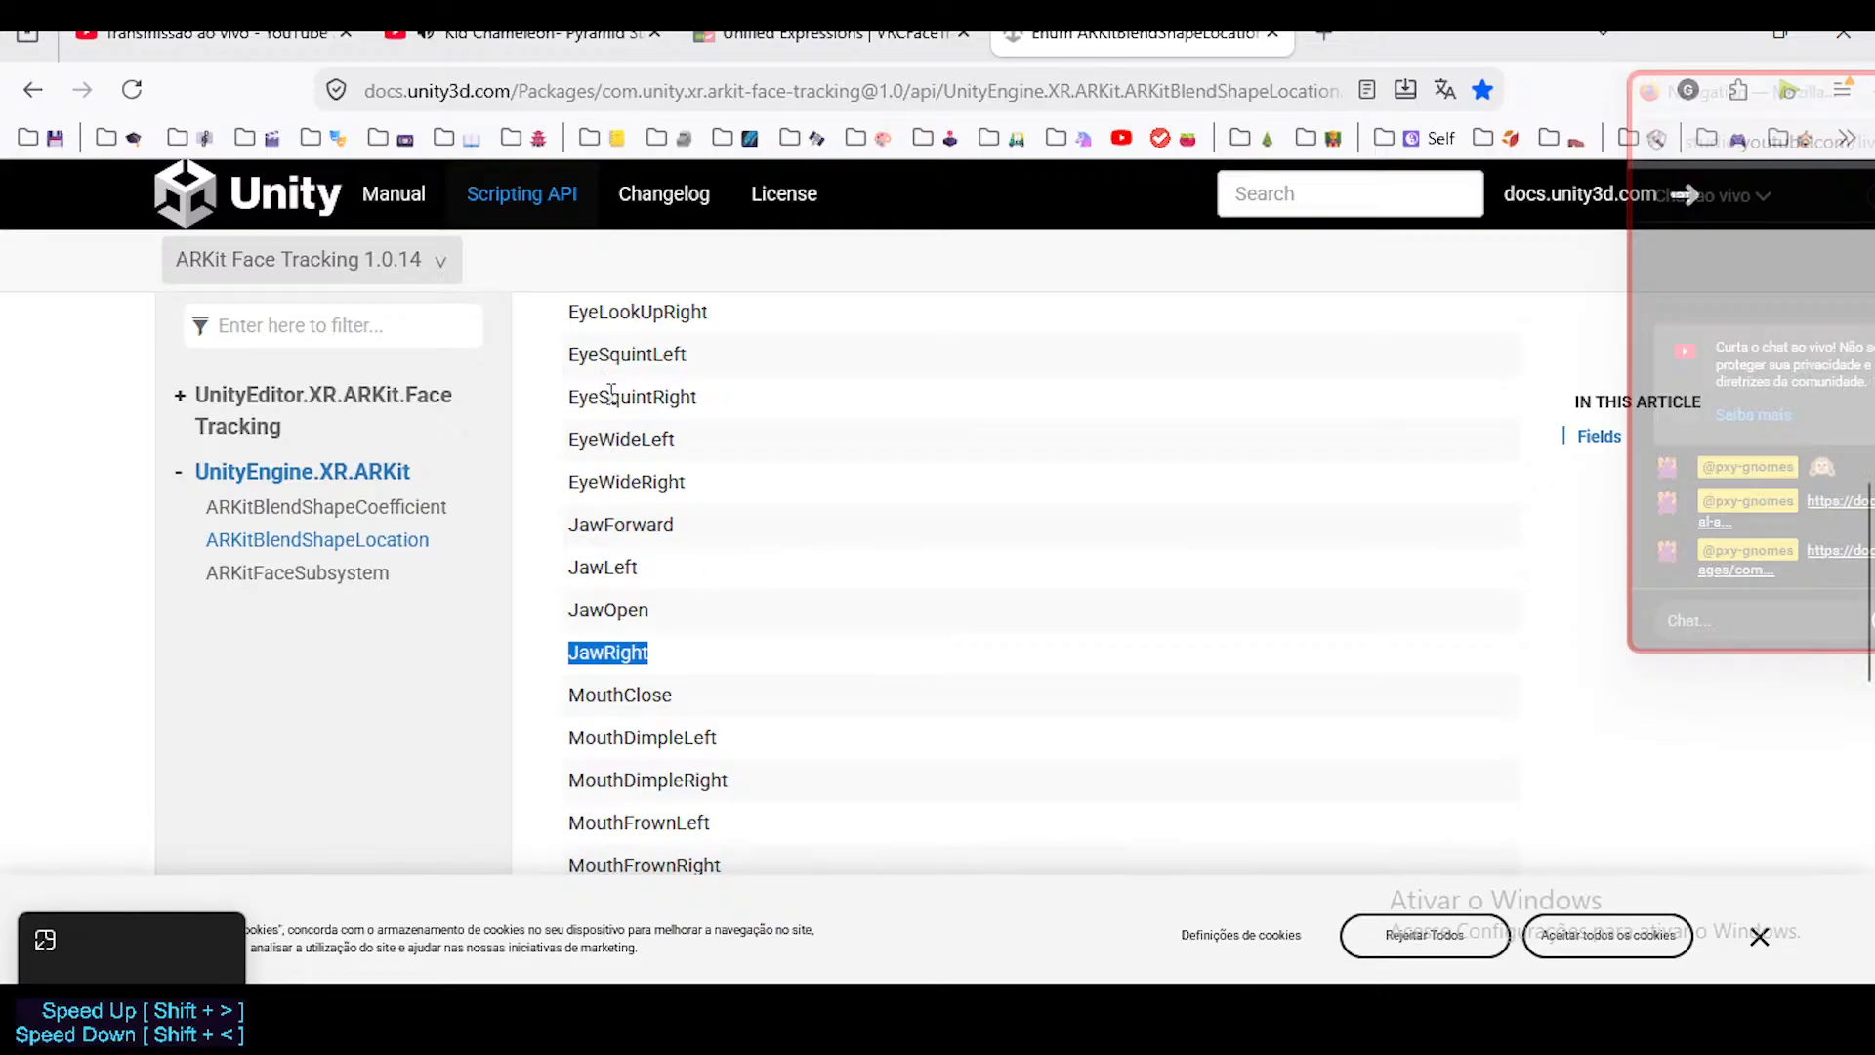
left_click_drag(609, 396, 695, 712)
left_click(646, 562)
left_click_drag(622, 482, 674, 707)
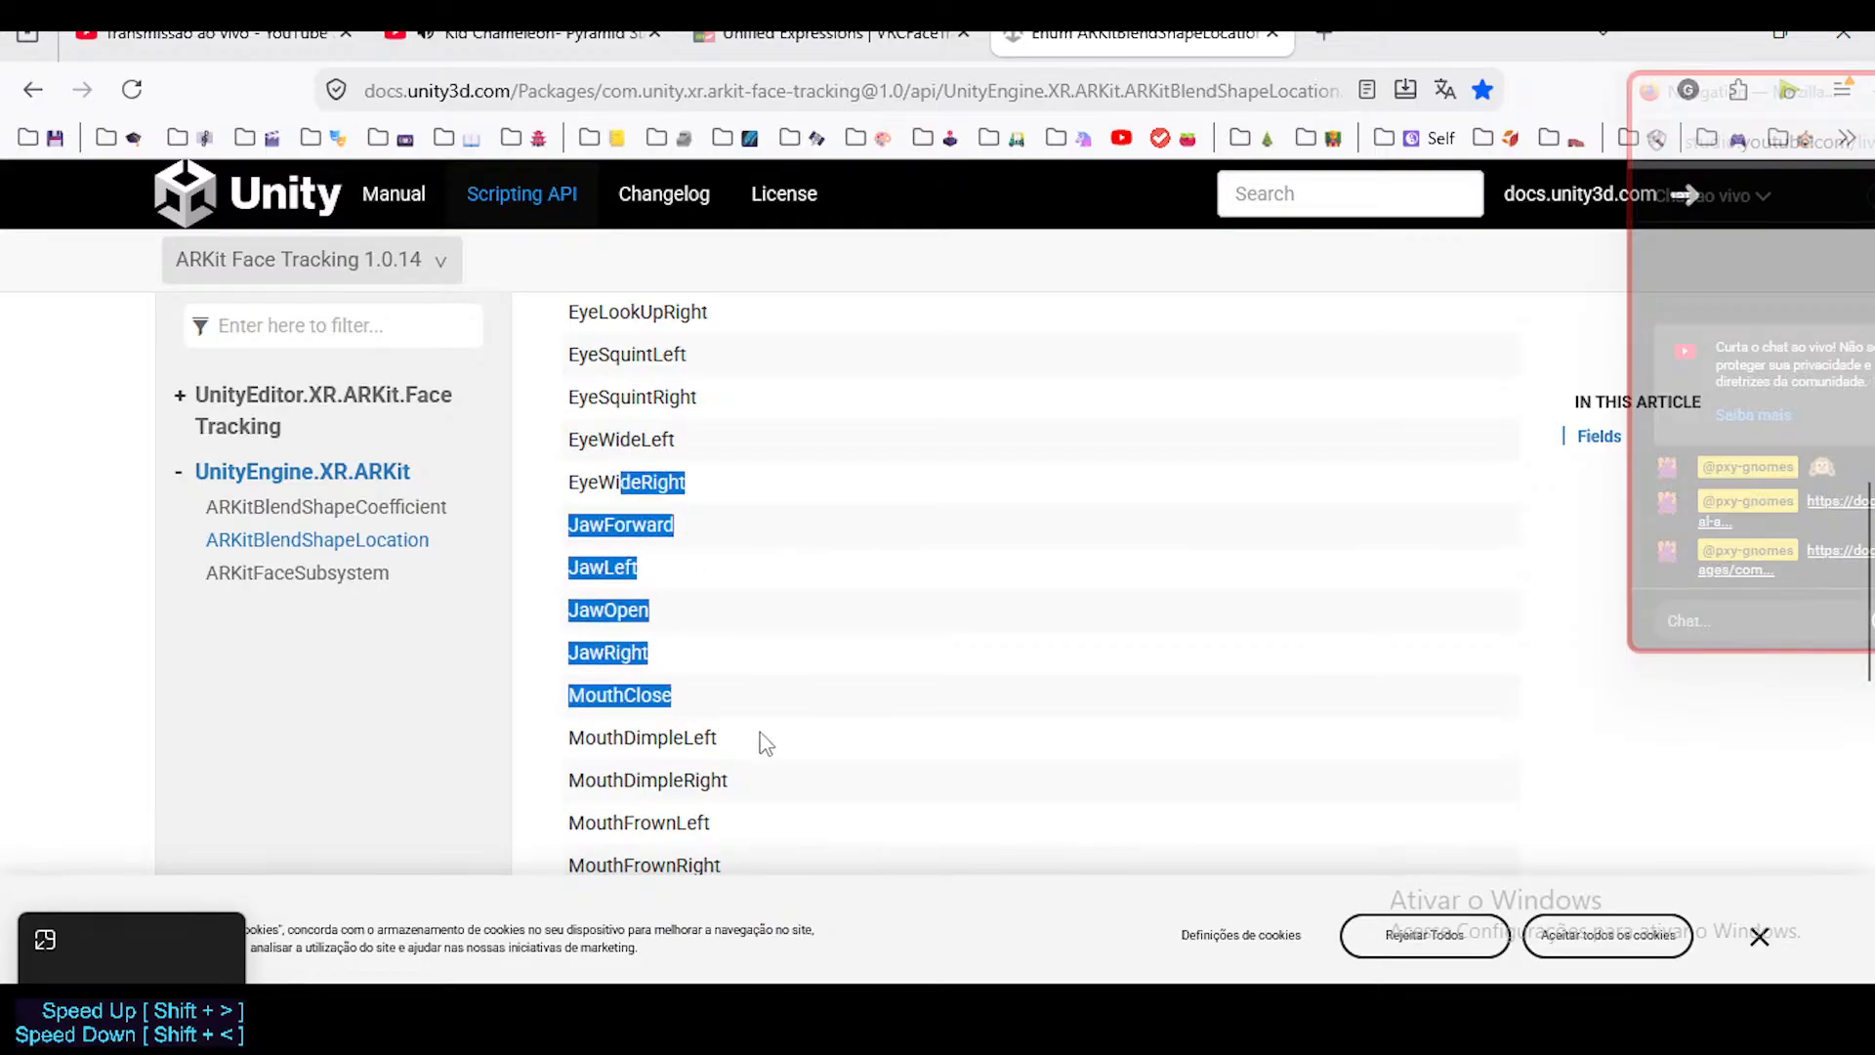
left_click(779, 761)
left_click_drag(764, 763, 630, 557)
left_click(622, 521)
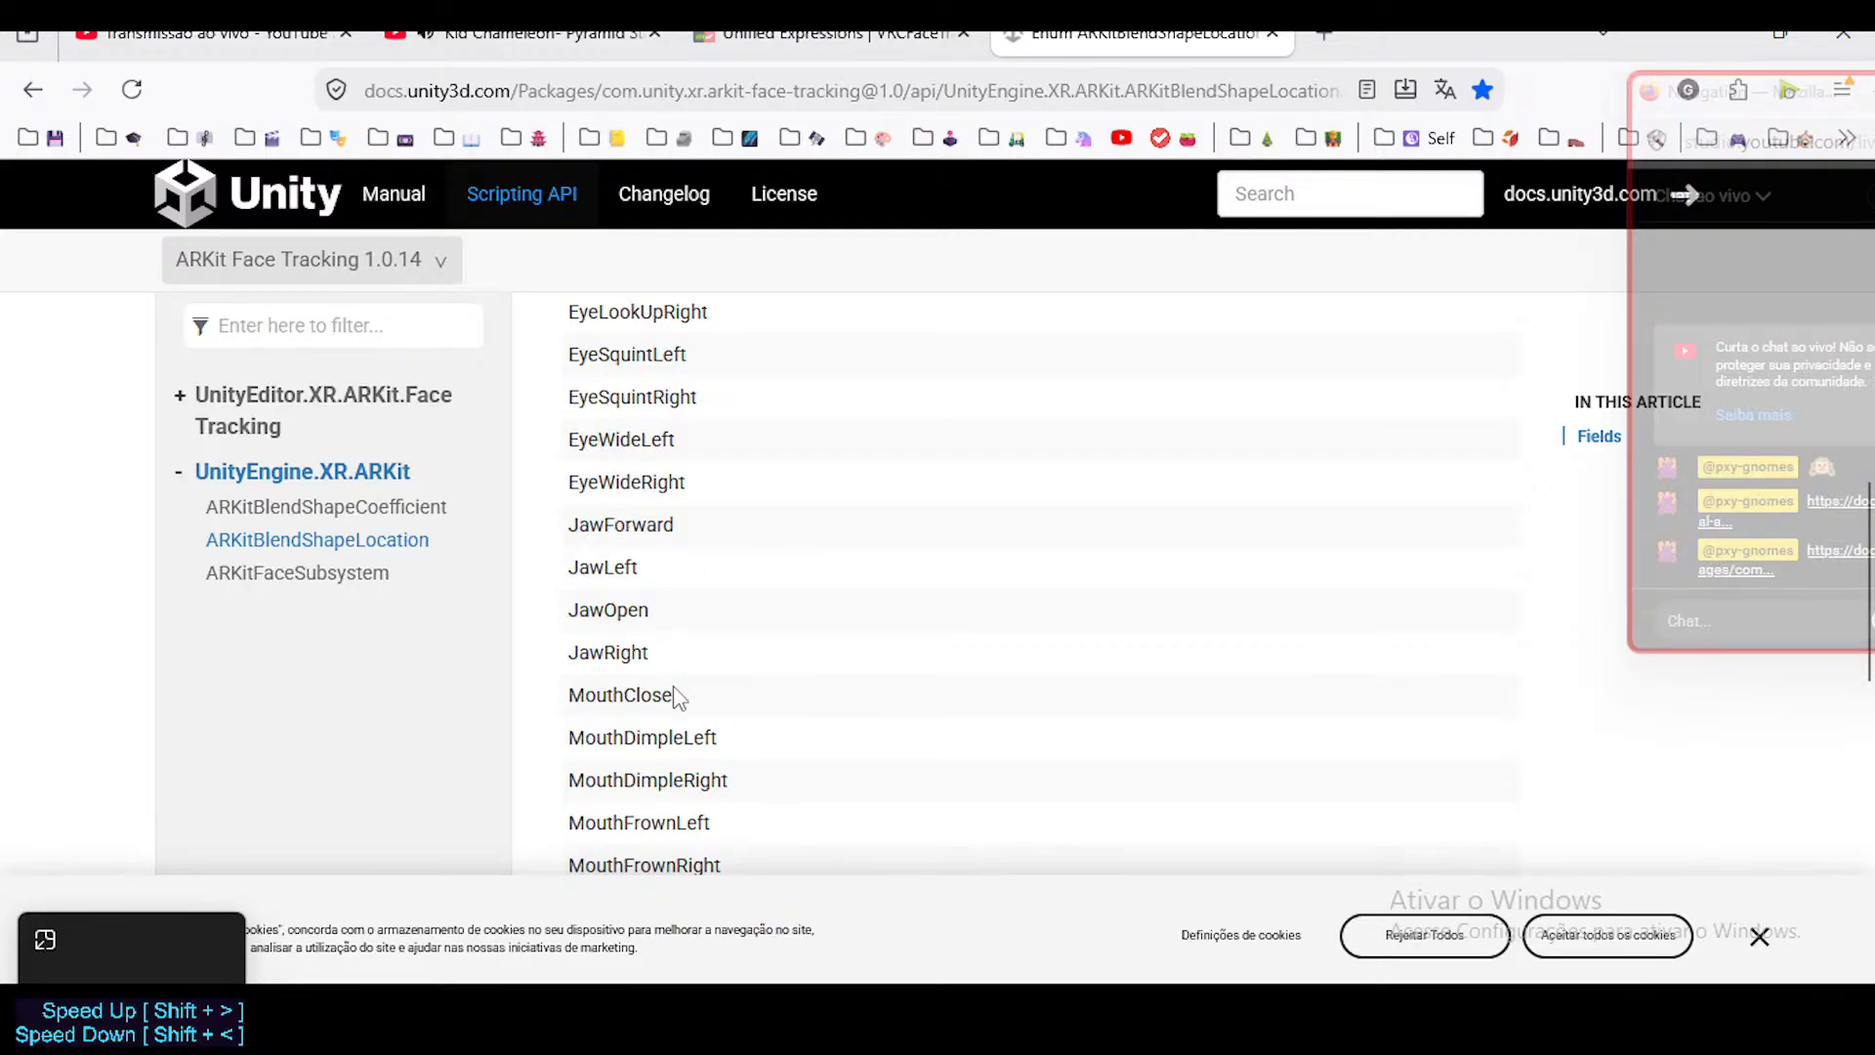
left_click_drag(754, 793, 606, 544)
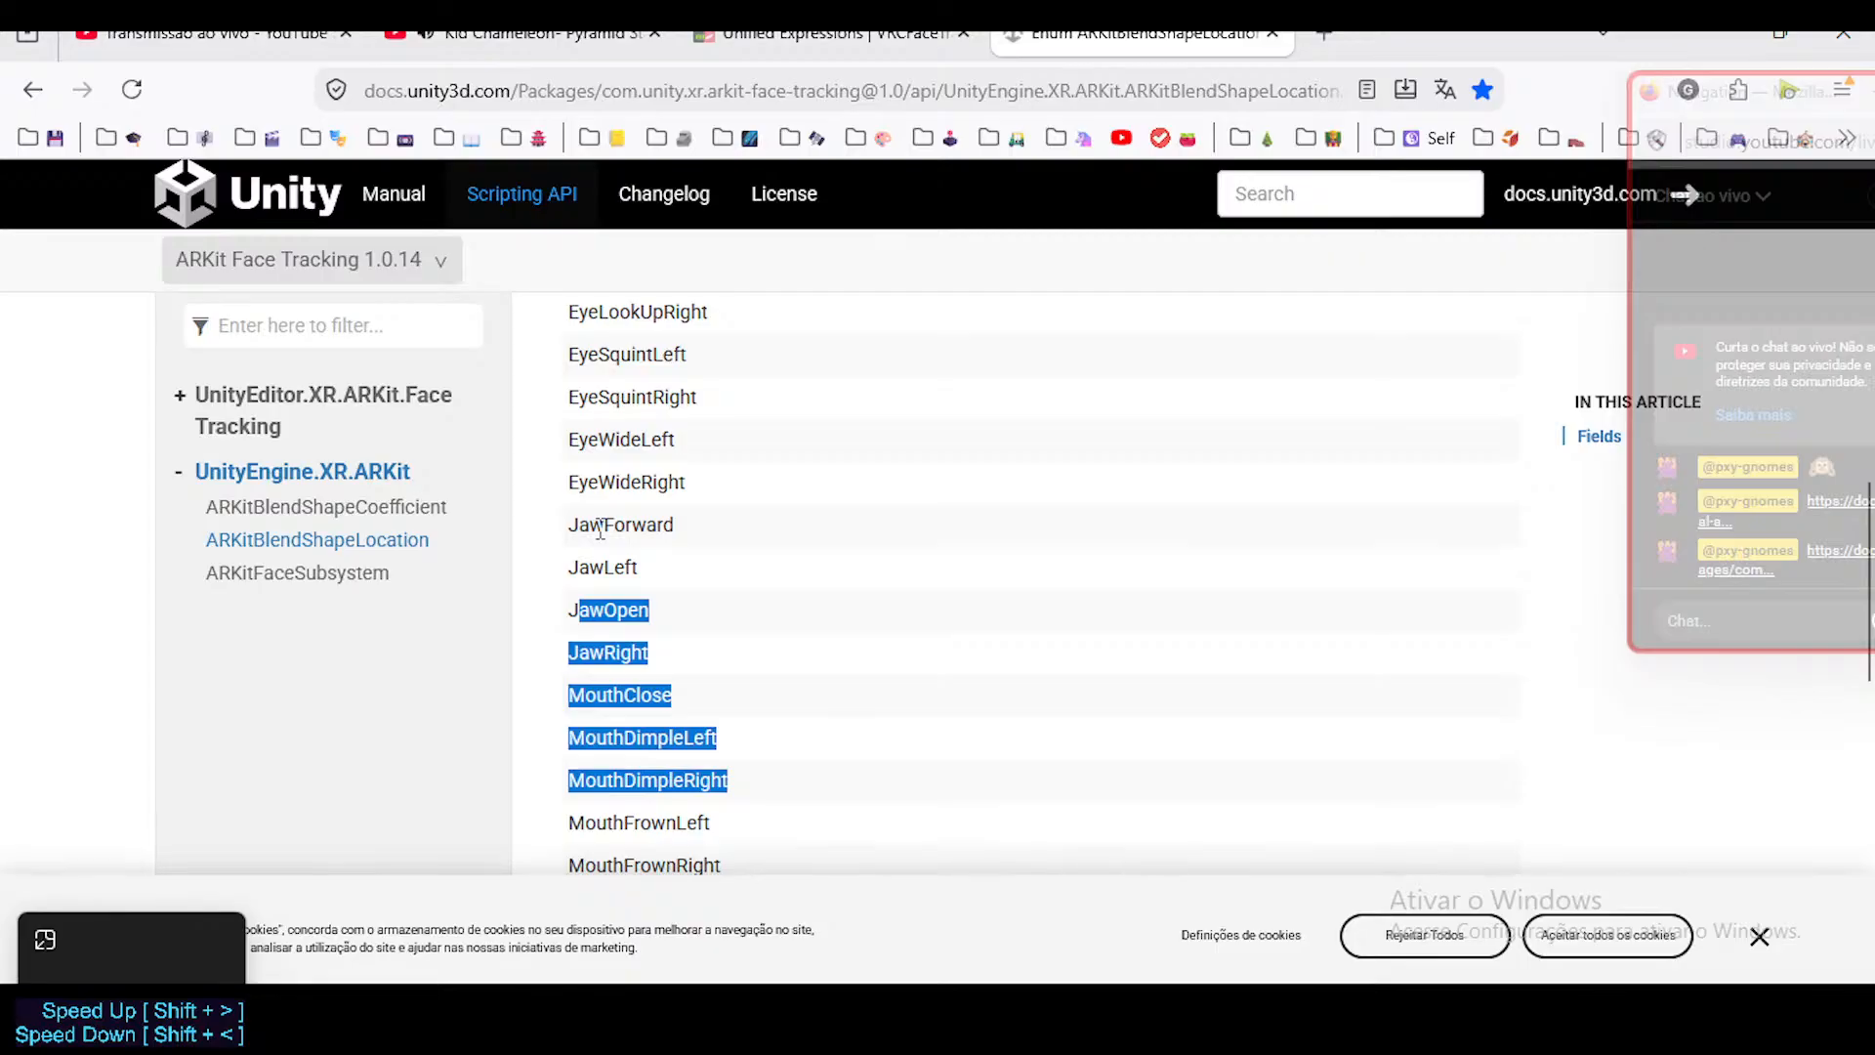
mouse_move(569, 482)
left_mouse_down()
mouse_move(745, 820)
mouse_move(747, 786)
mouse_move(593, 547)
mouse_move(584, 488)
mouse_move(552, 469)
left_mouse_up()
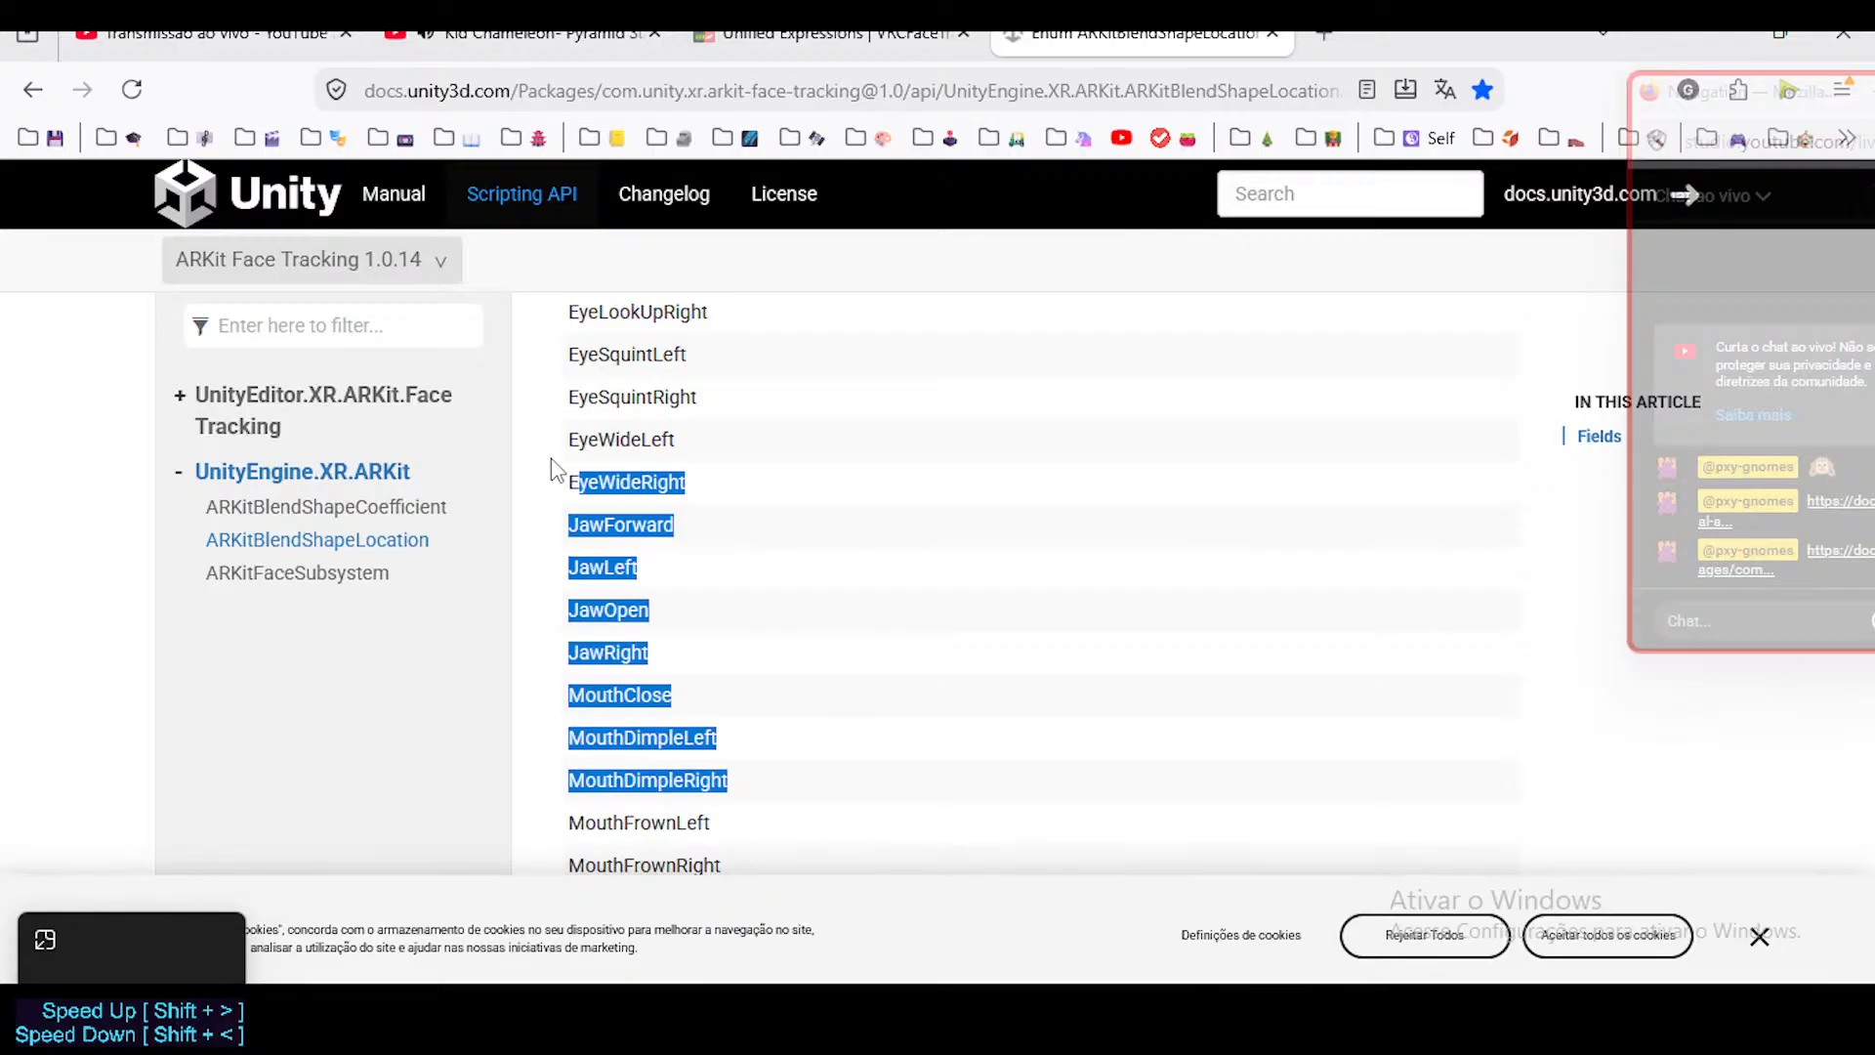
left_click(586, 478)
scroll(675, 527, "up", 5)
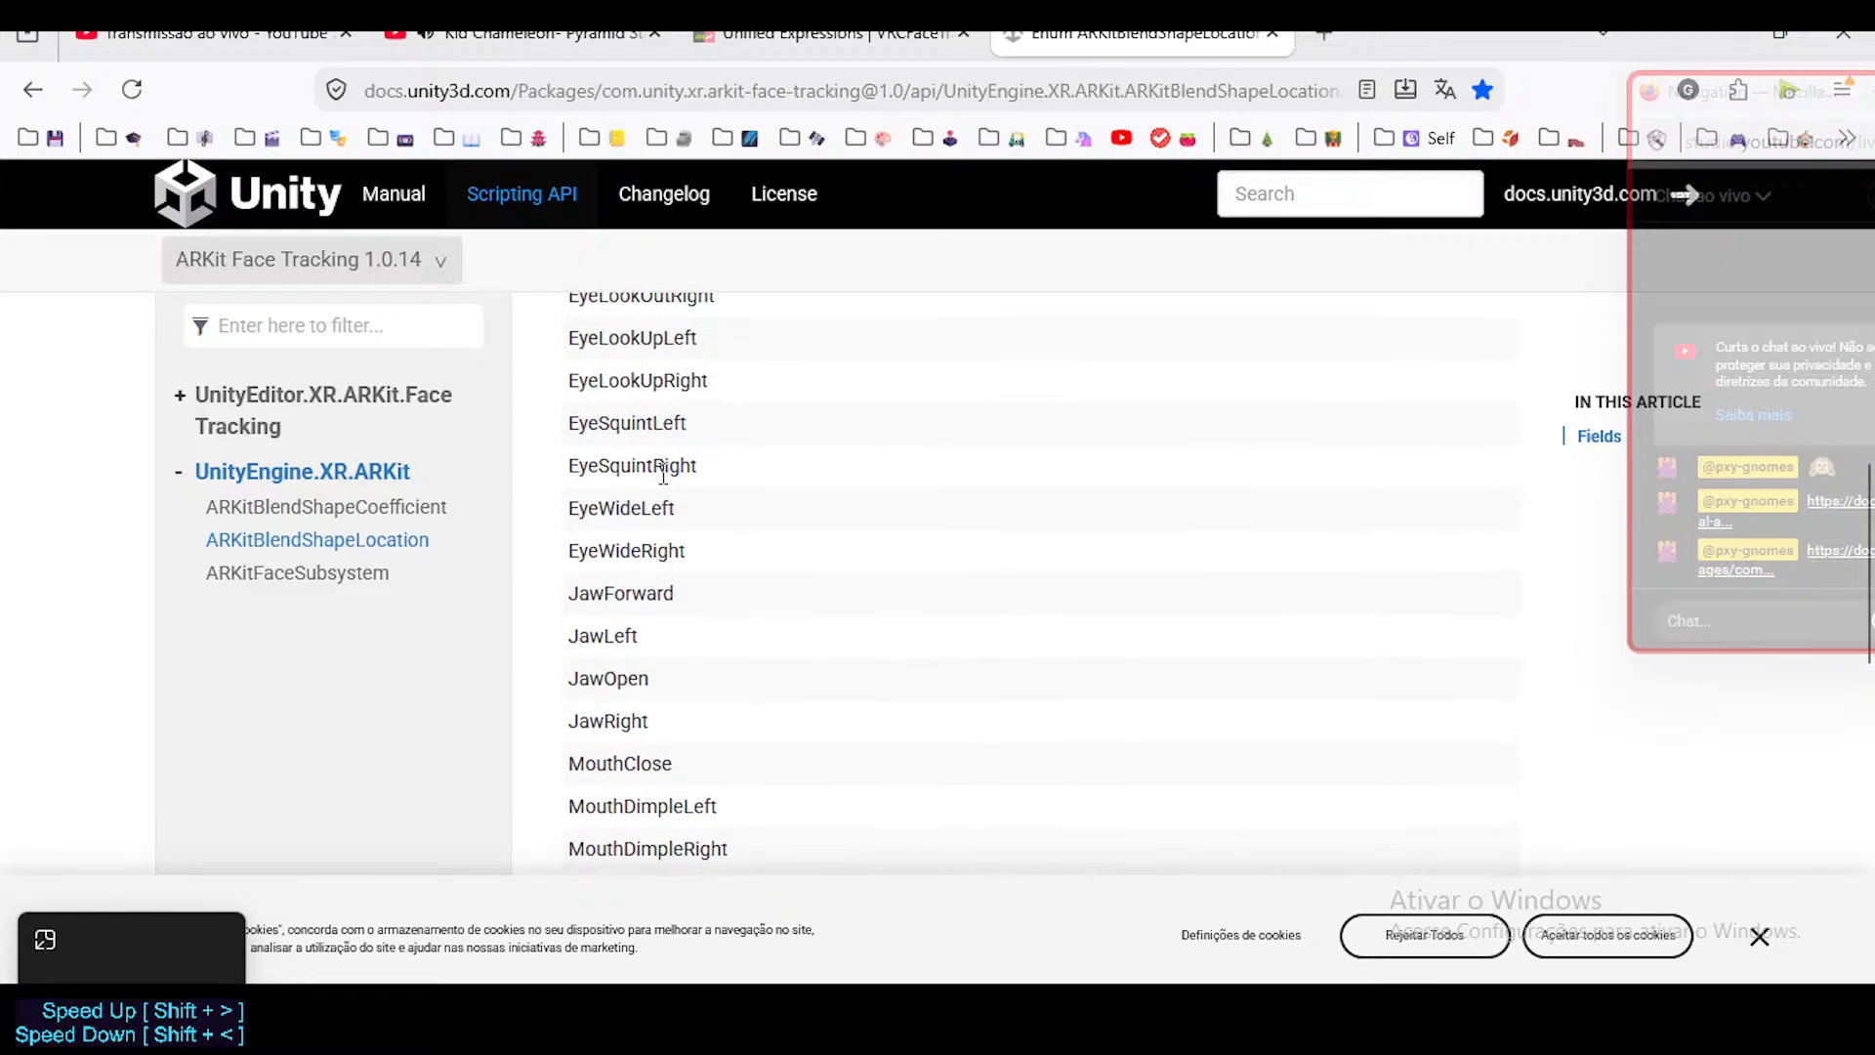
Look through the ARKitBlendShapeLocation Fields list once more, from the page heading down to the mouth shapes.
scroll(675, 527, "up", 6)
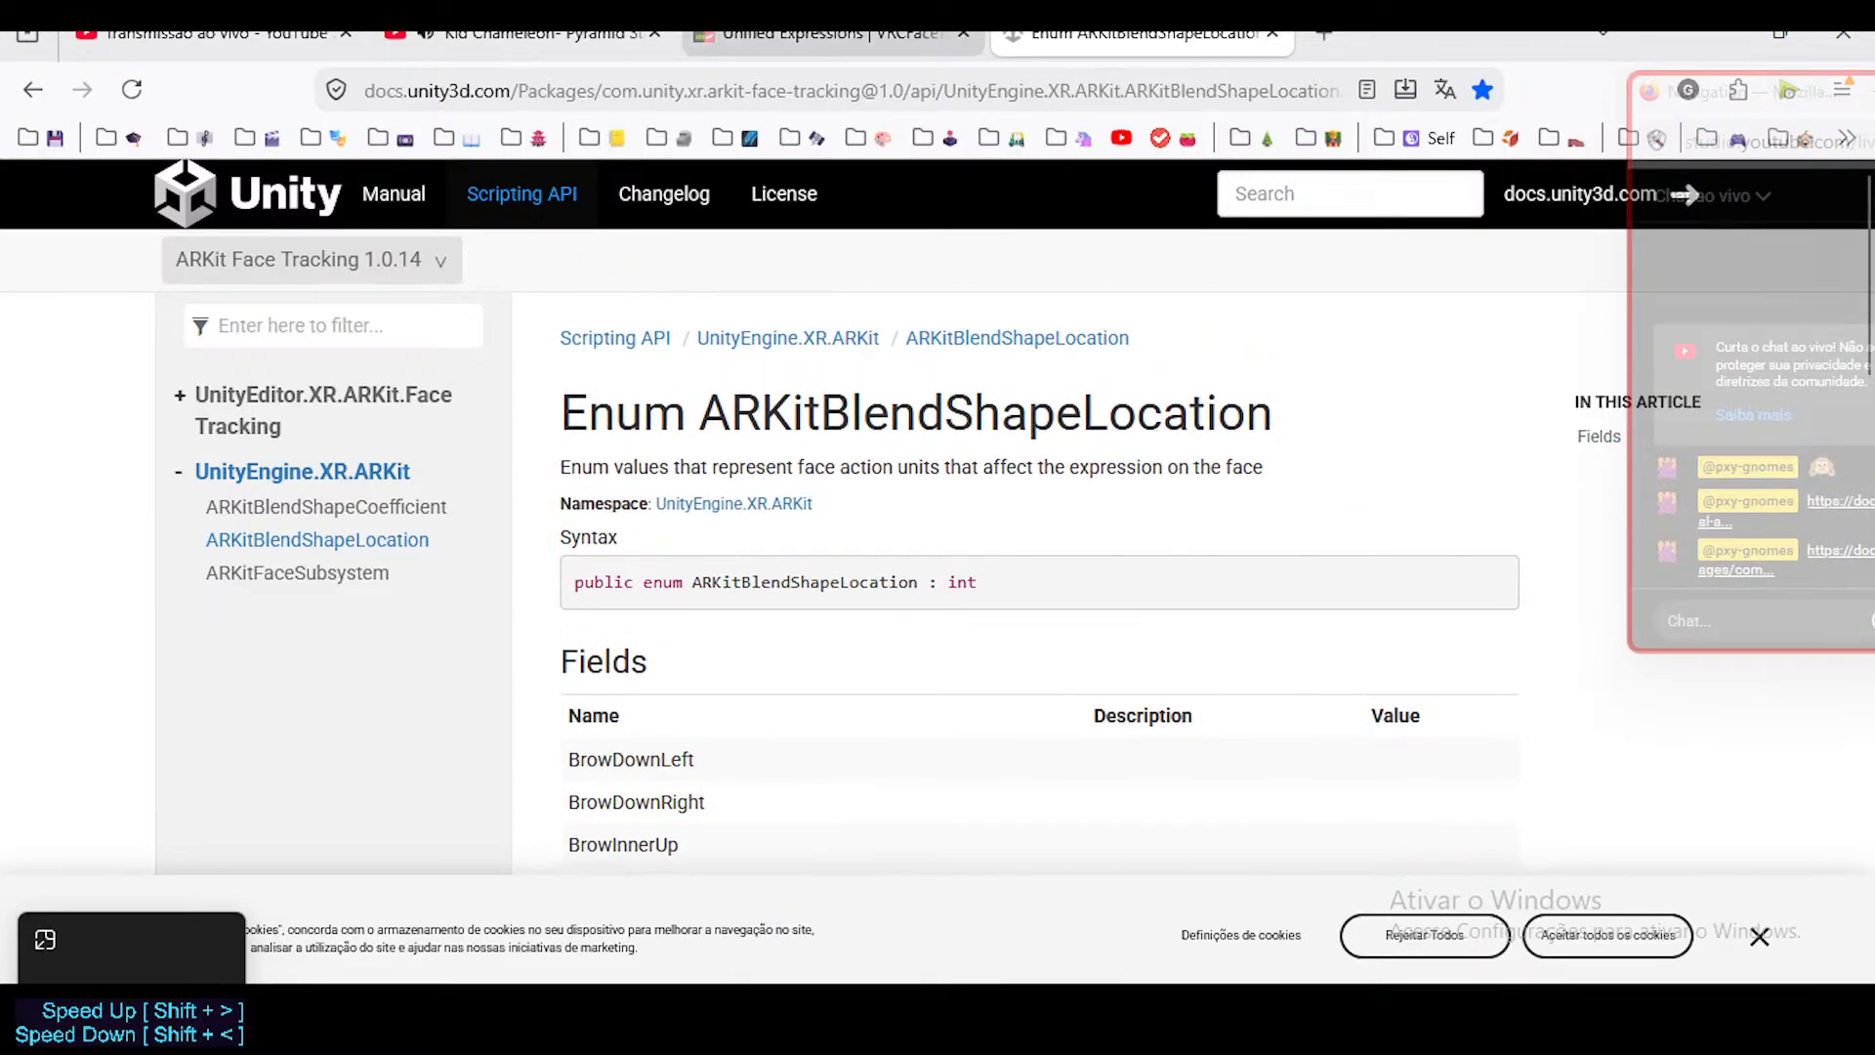
scroll(854, 670, "down", 12)
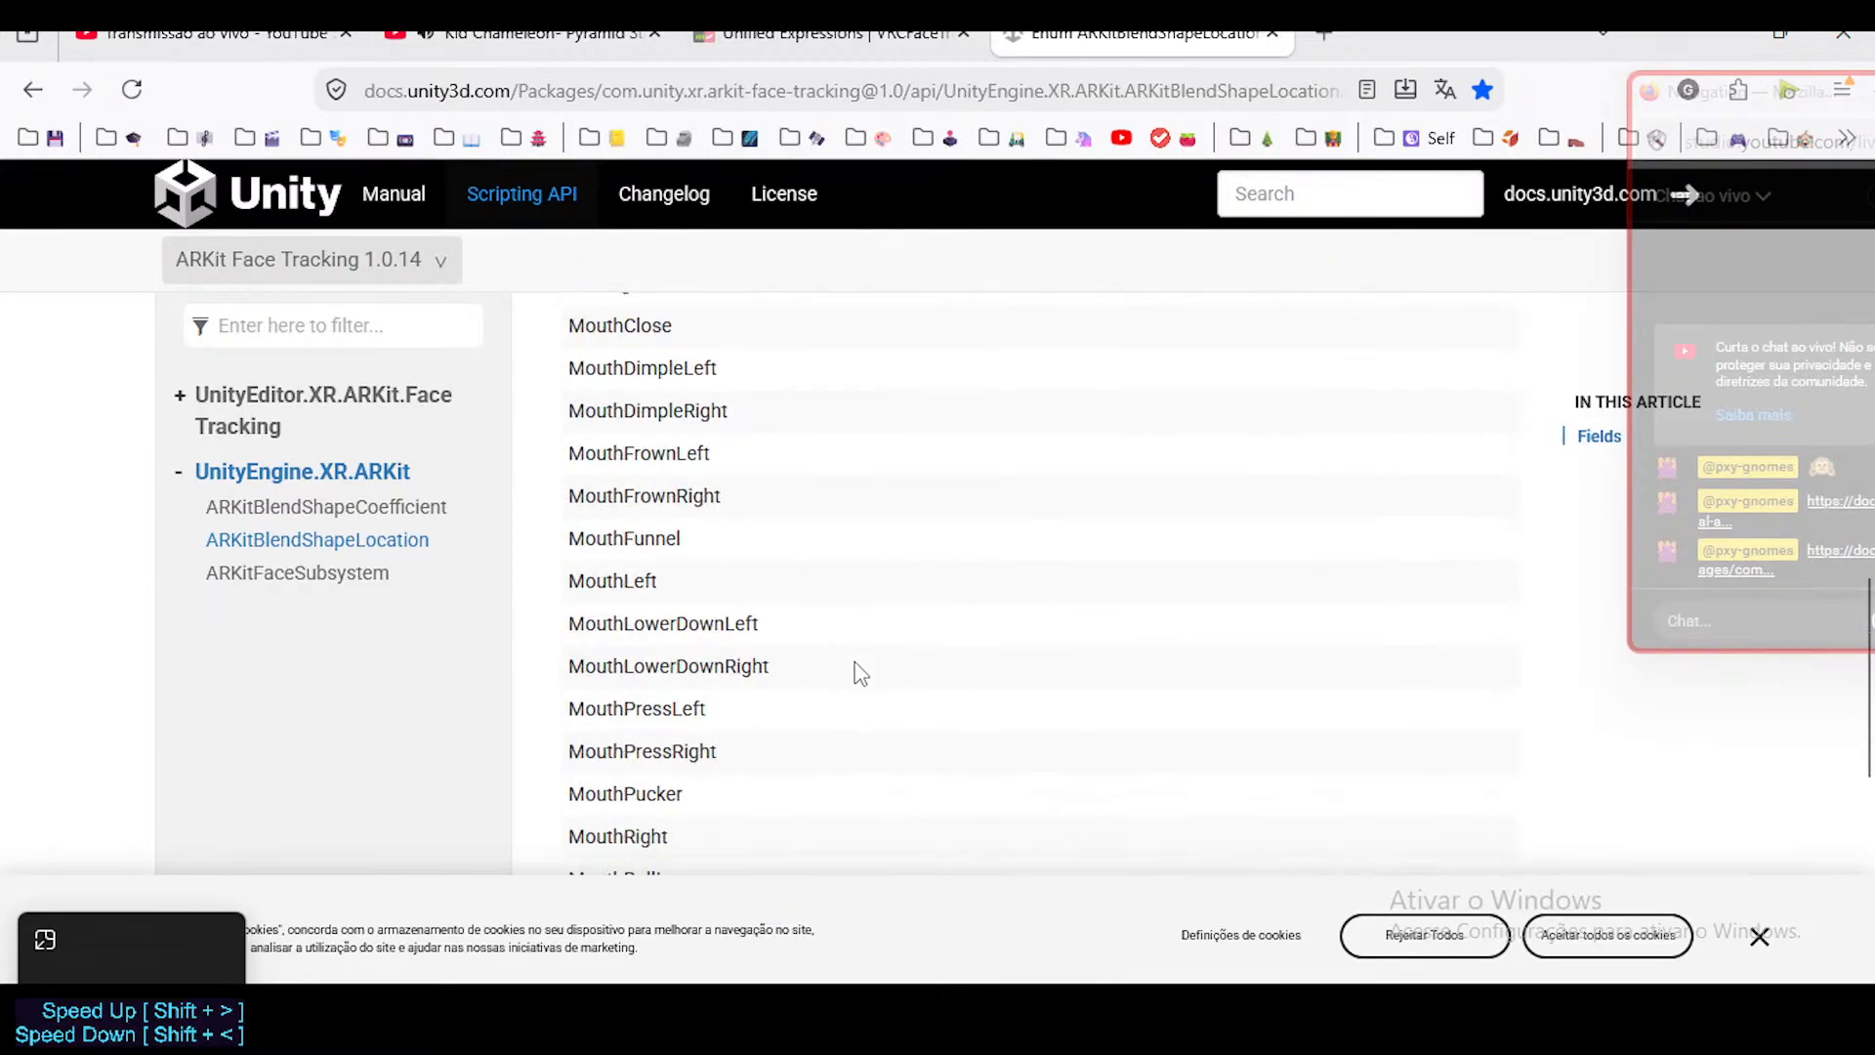
scroll(849, 672, "down", 5)
scroll(846, 677, "up", 16)
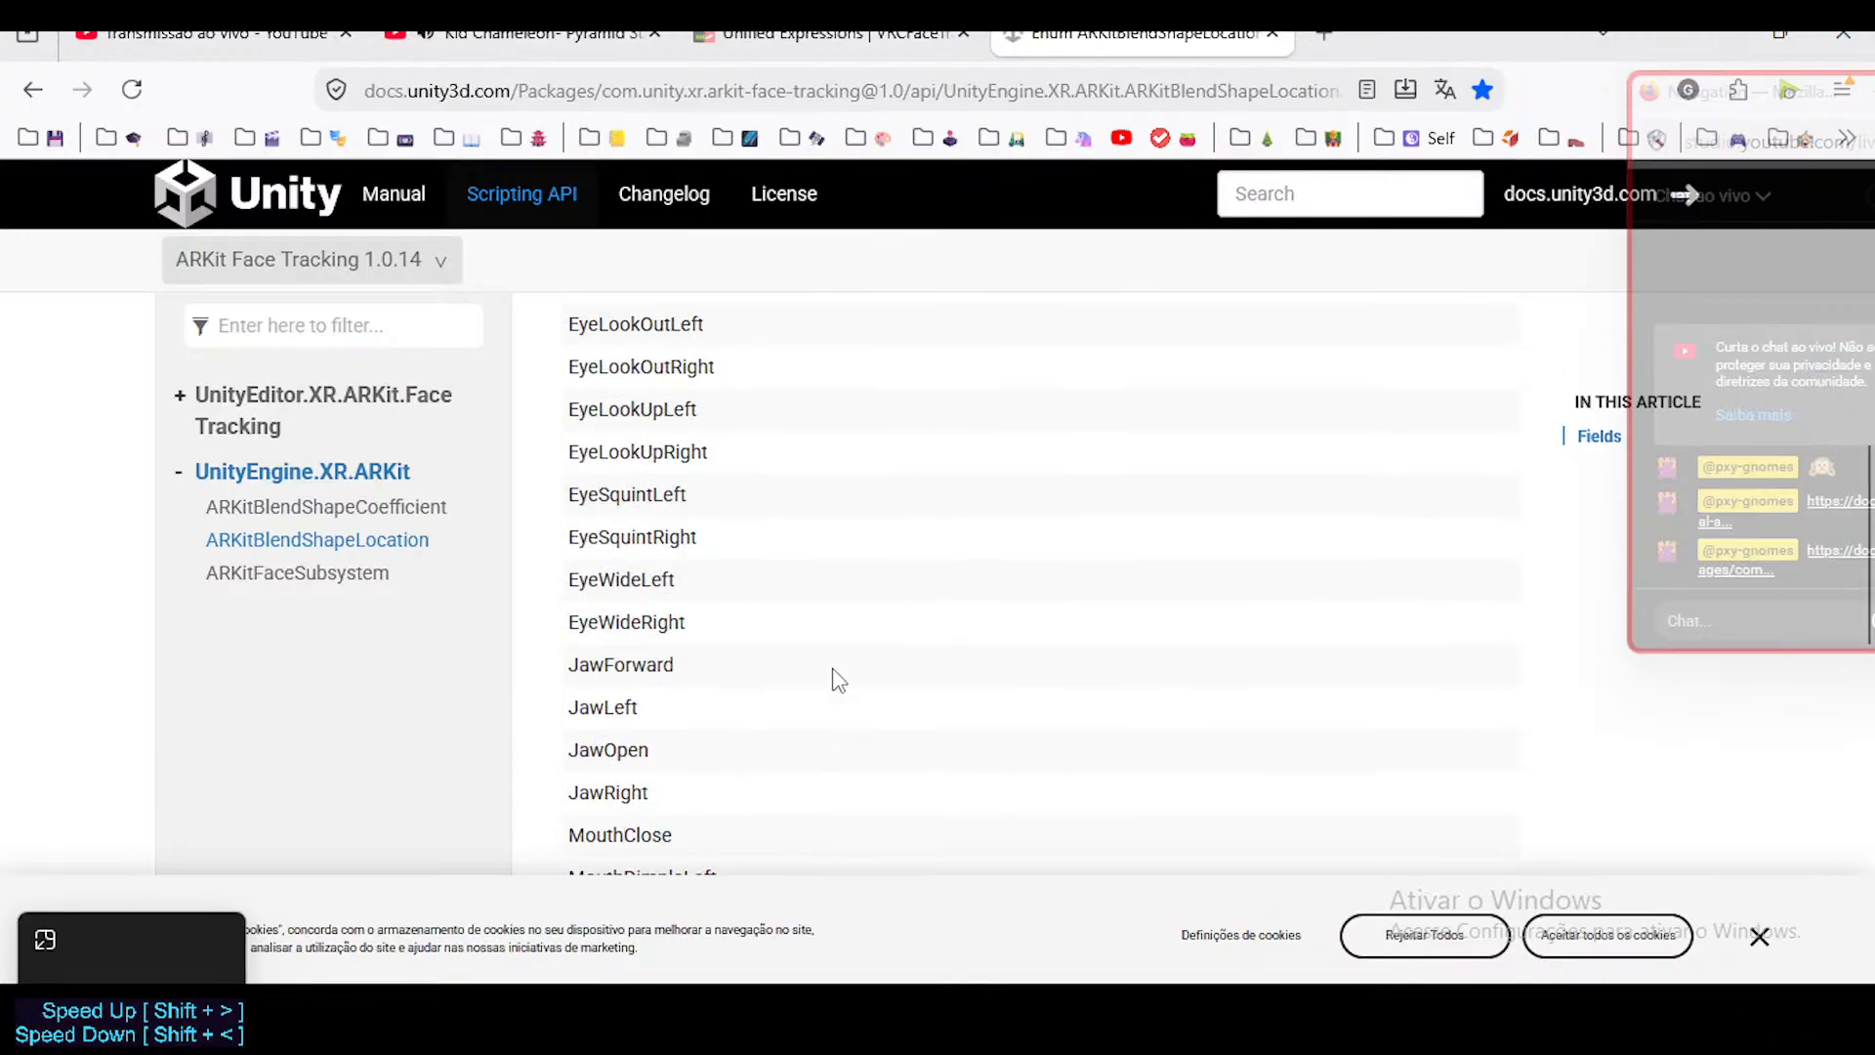
Switch to the VRCFaceTracking Unified Expressions page and examine the Basis reference image and the eye-look shapes.
left_click(821, 33)
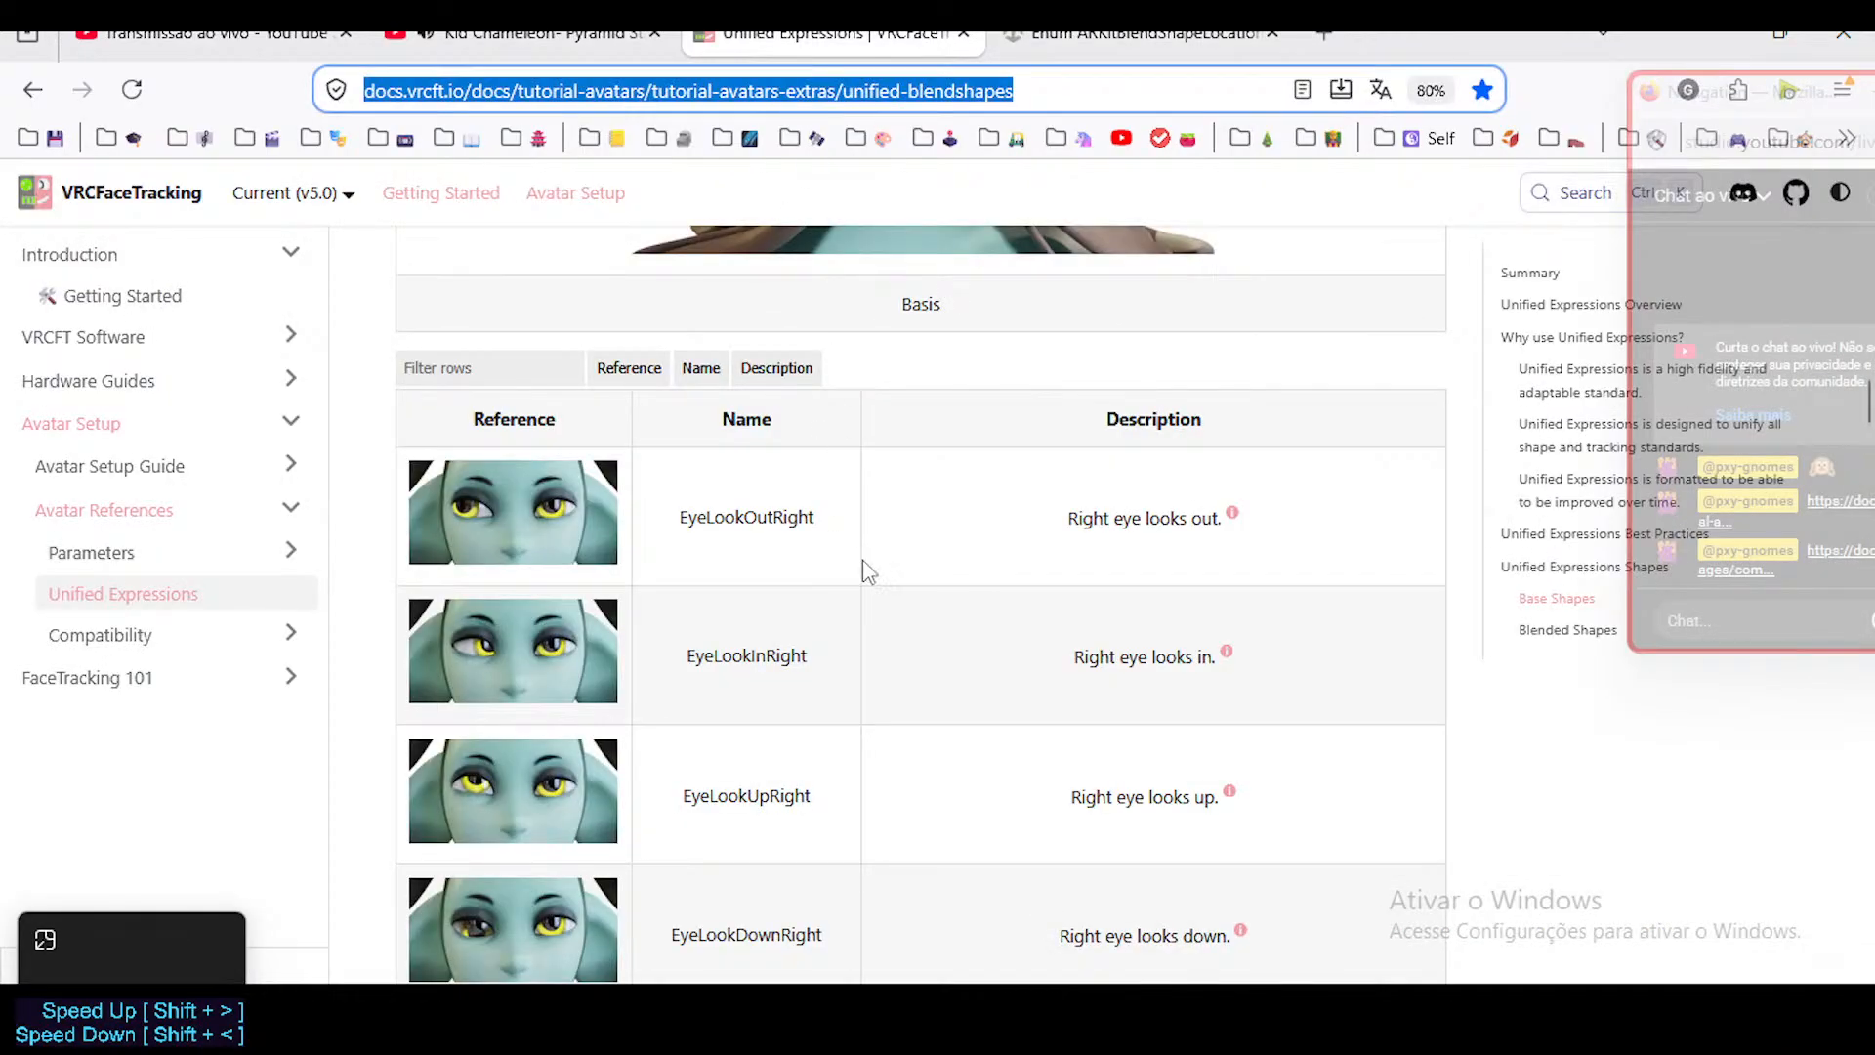
scroll(962, 727, "up", 3)
scroll(962, 728, "up", 2)
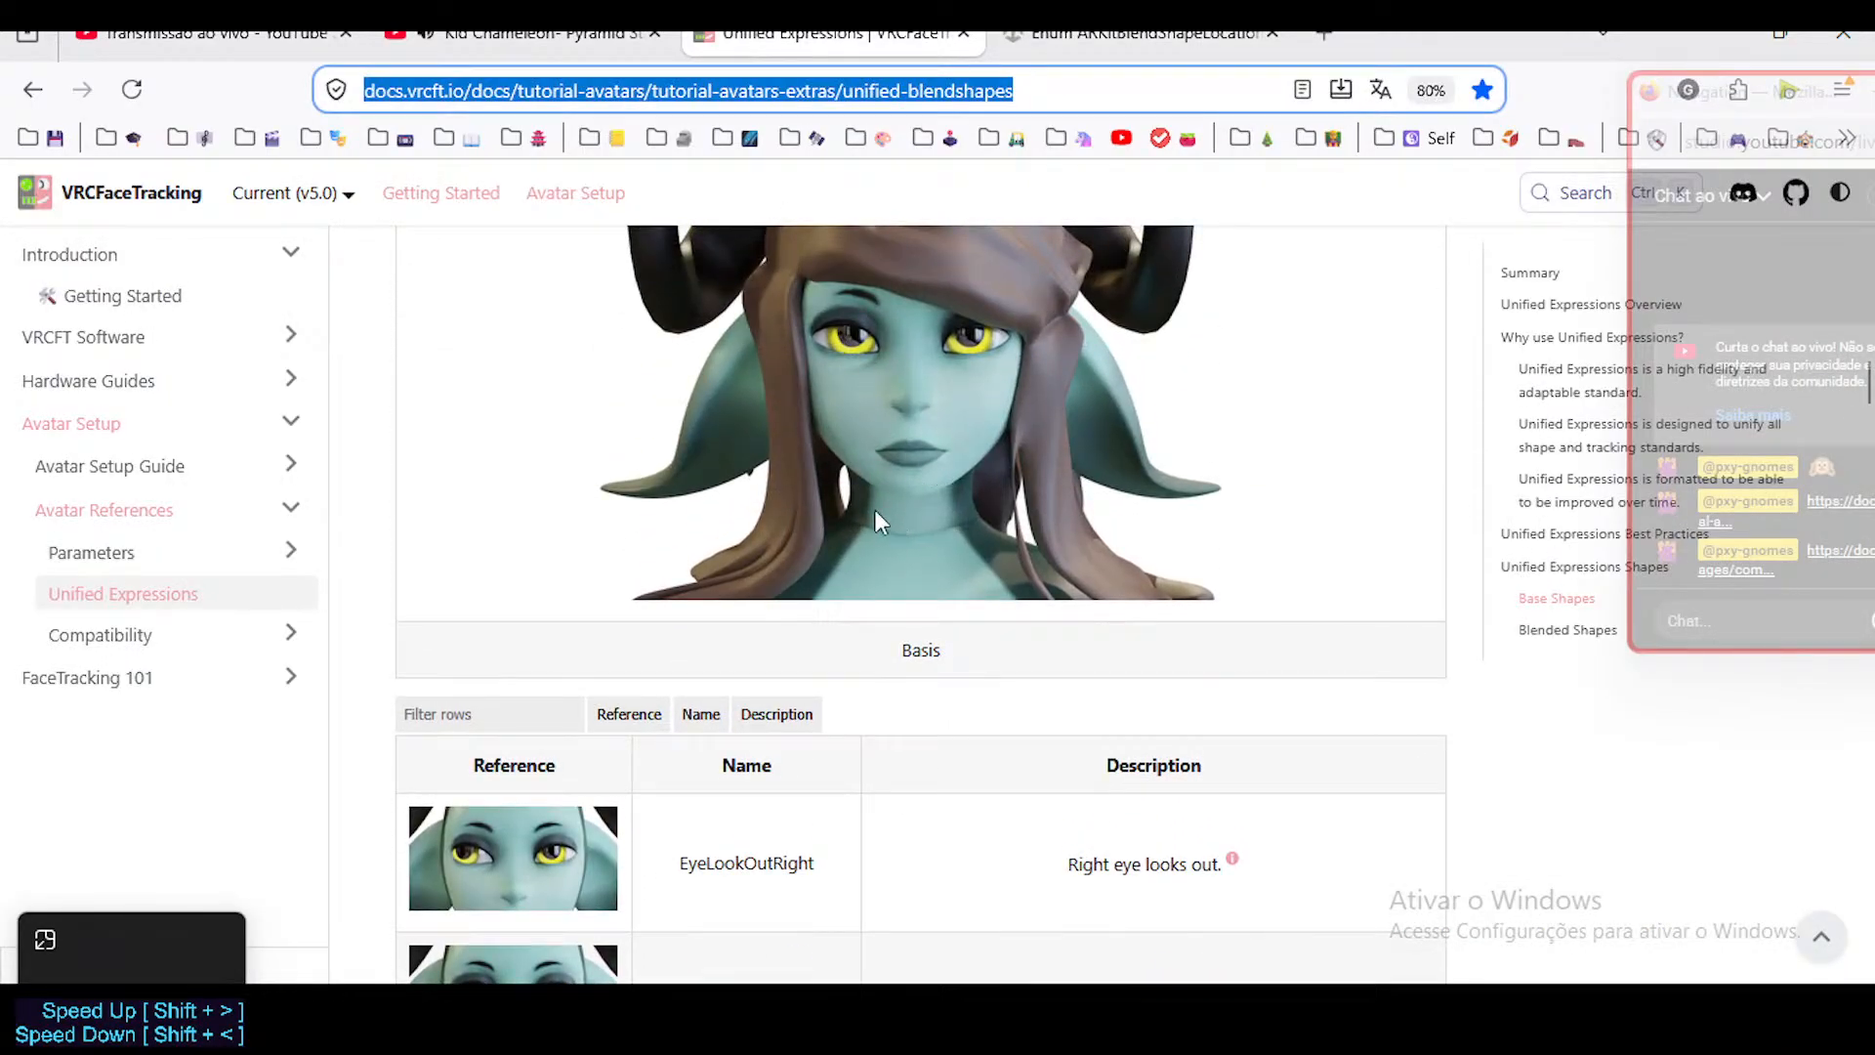
scroll(875, 521, "down", 5)
scroll(579, 699, "down", 2)
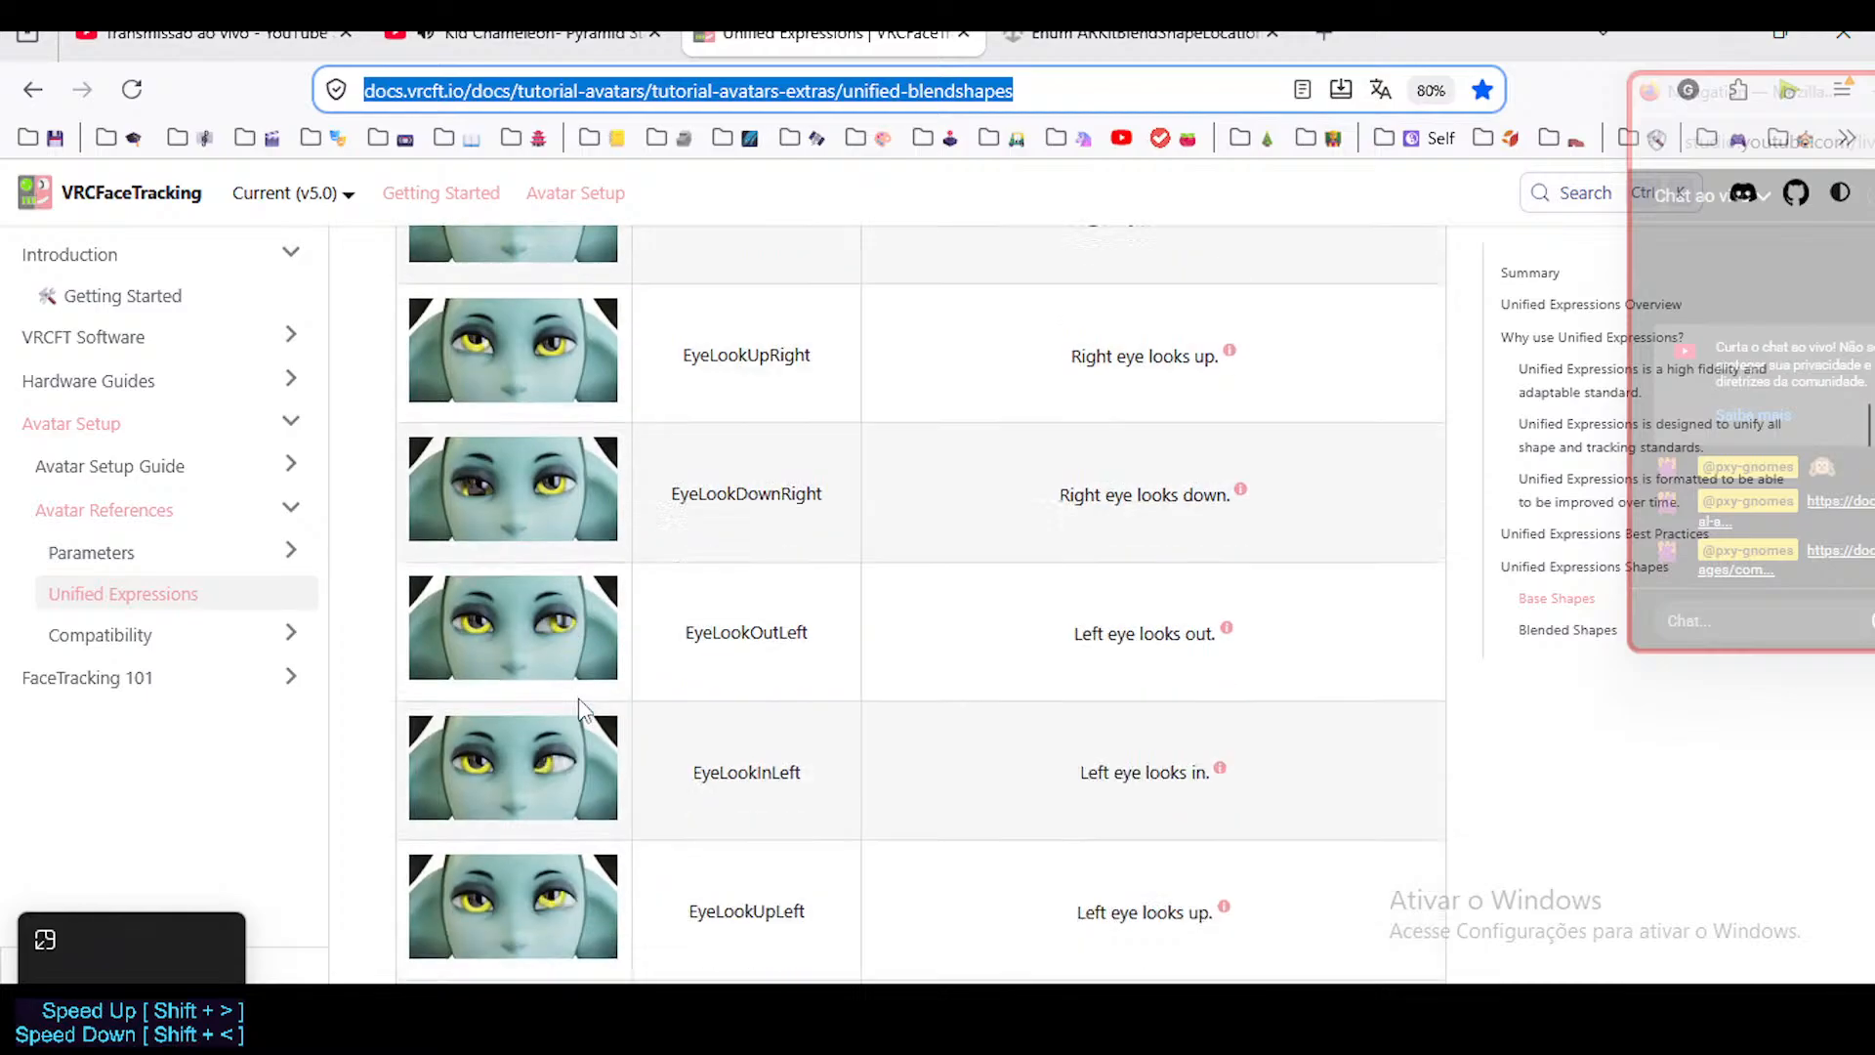
Read the Eye Closed expression's pop-up notes for the EyeClosedLeft shape, through Anatomy and Description.
scroll(578, 697, "down", 8)
mouse_move(1161, 502)
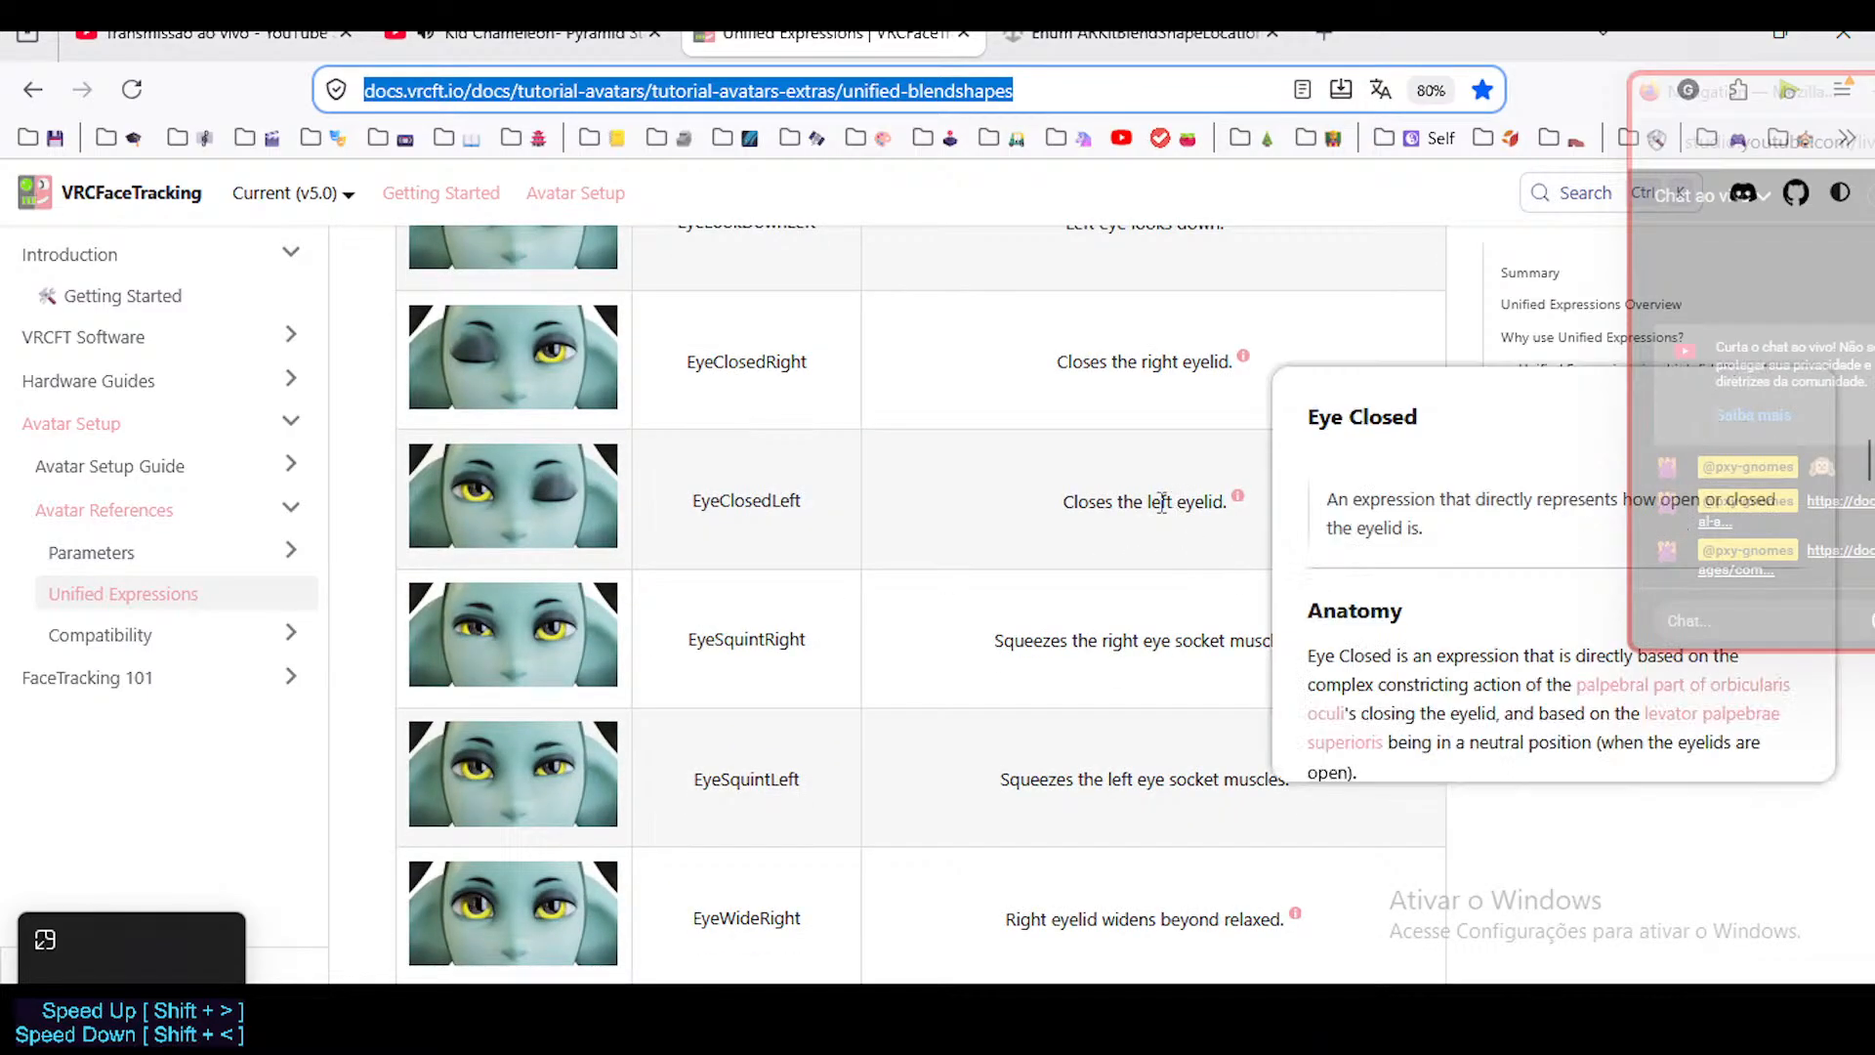
scroll(1396, 625, "down", 2)
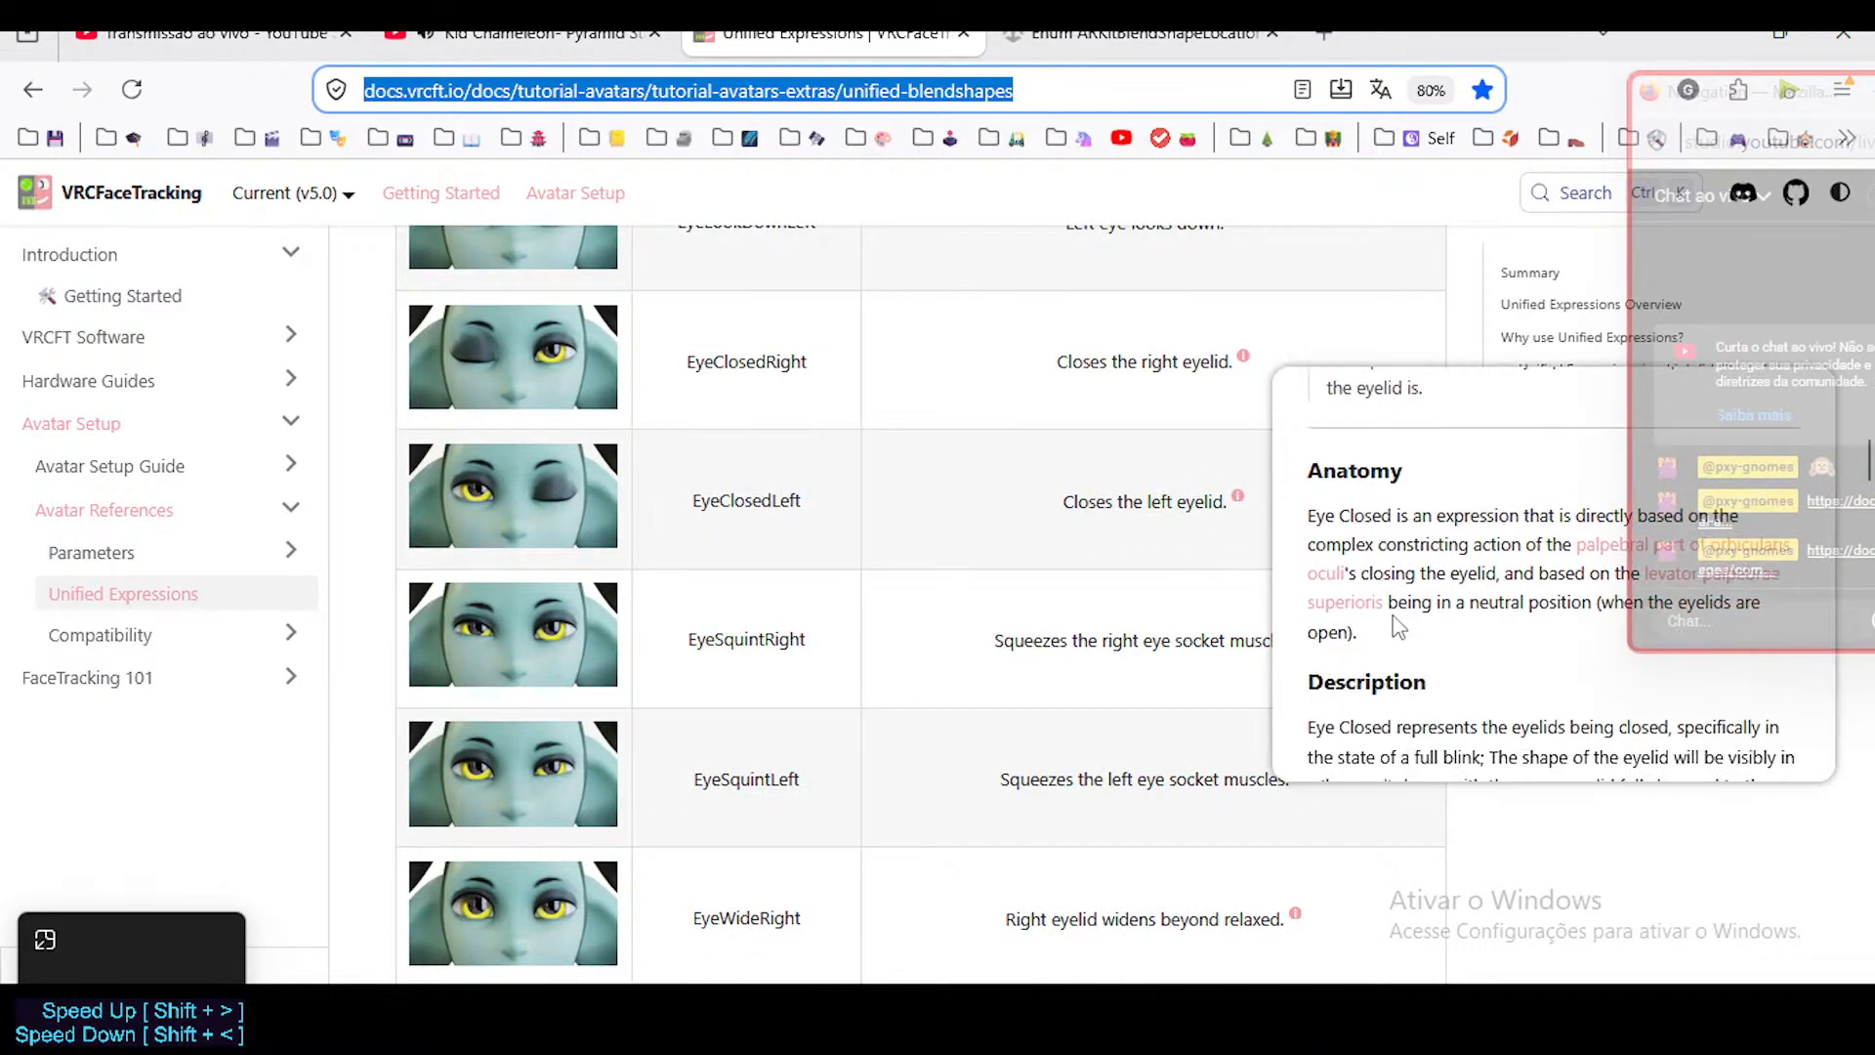
scroll(1397, 625, "down", 2)
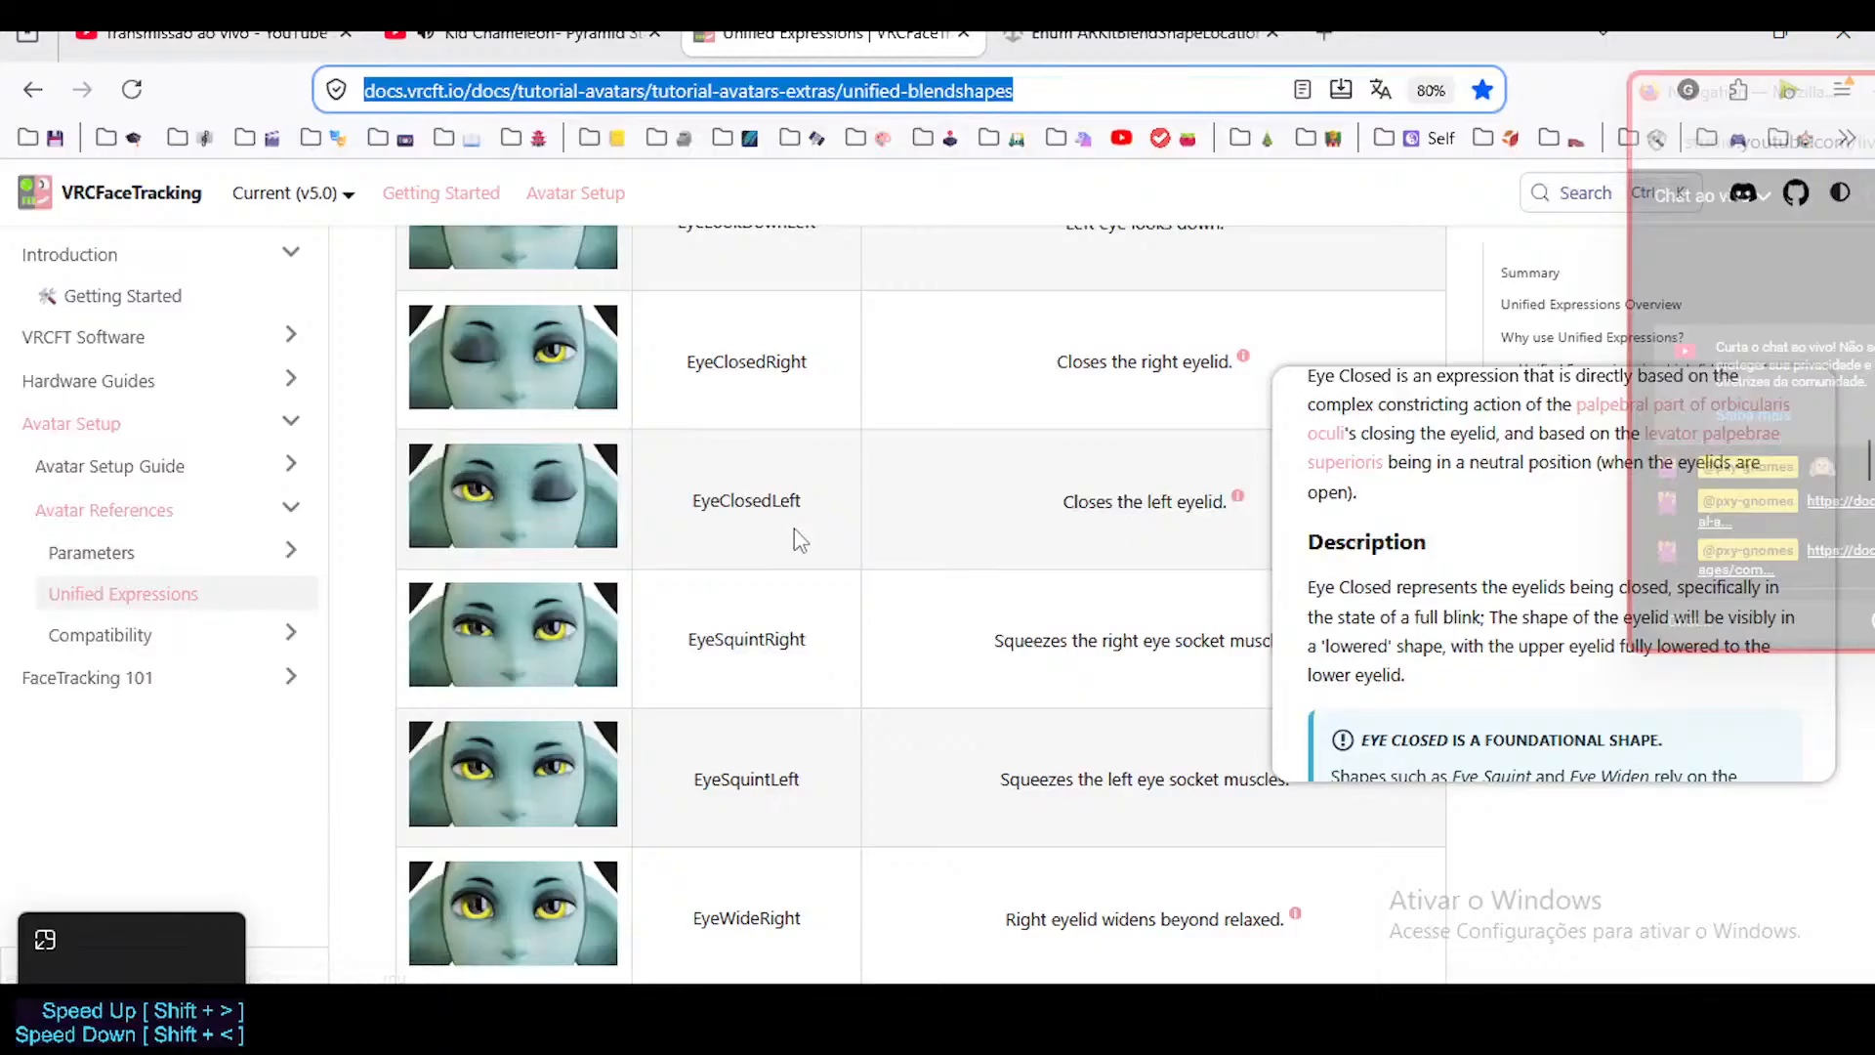
Examine the reference images for the eye squint, eye widening, brow, nasal and cheek base shapes.
scroll(531, 500, "down", 3)
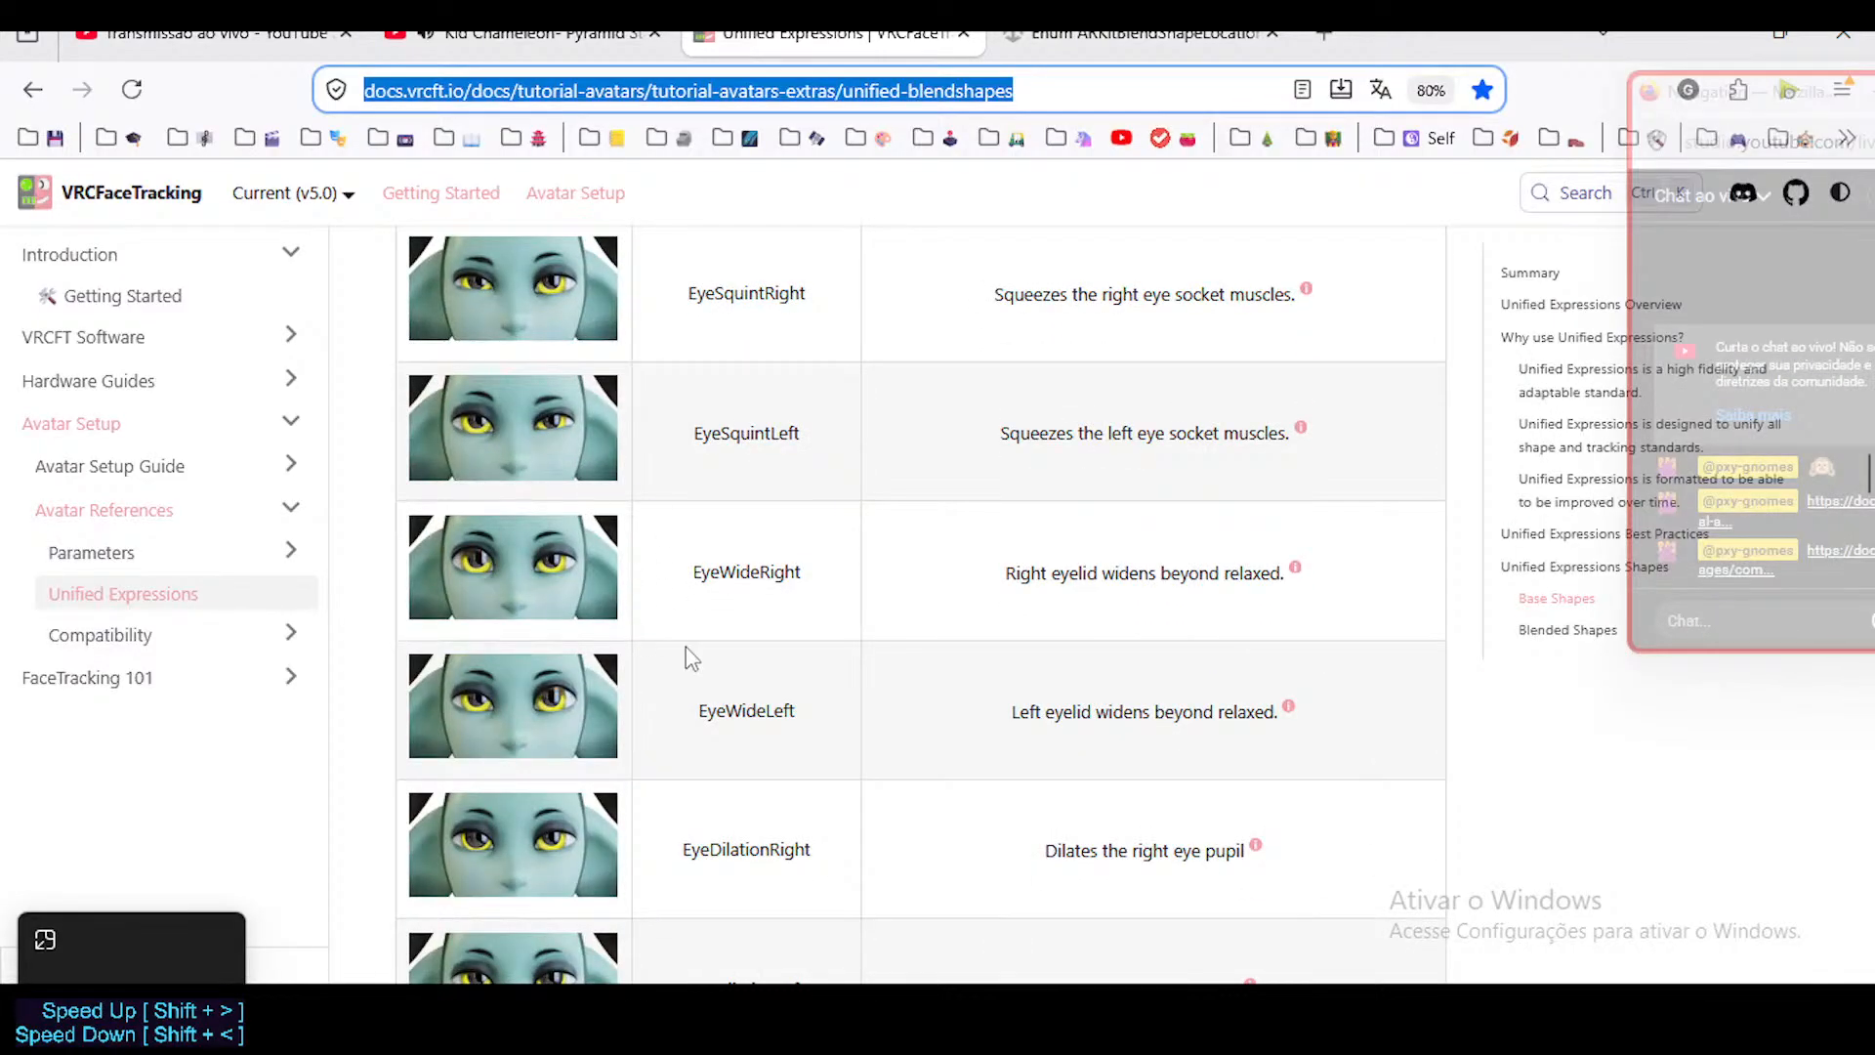
scroll(686, 649, "down", 13)
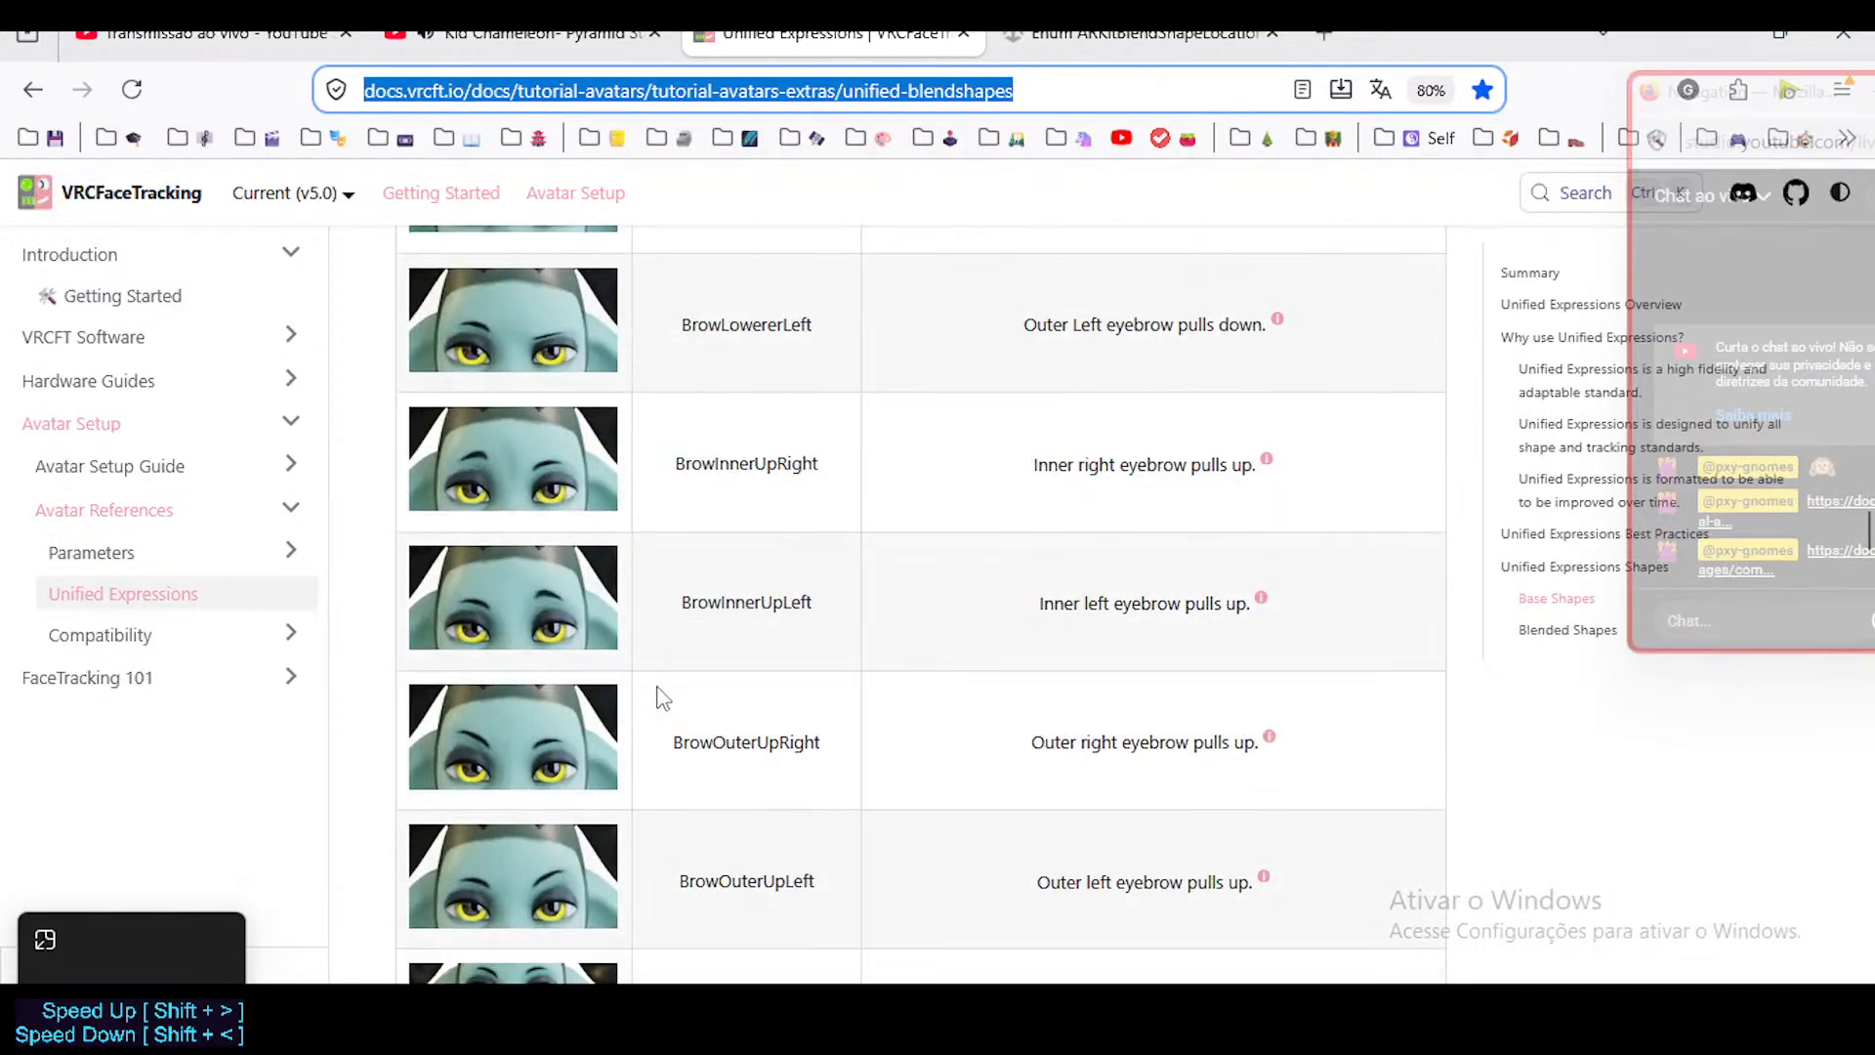
scroll(684, 698, "down", 10)
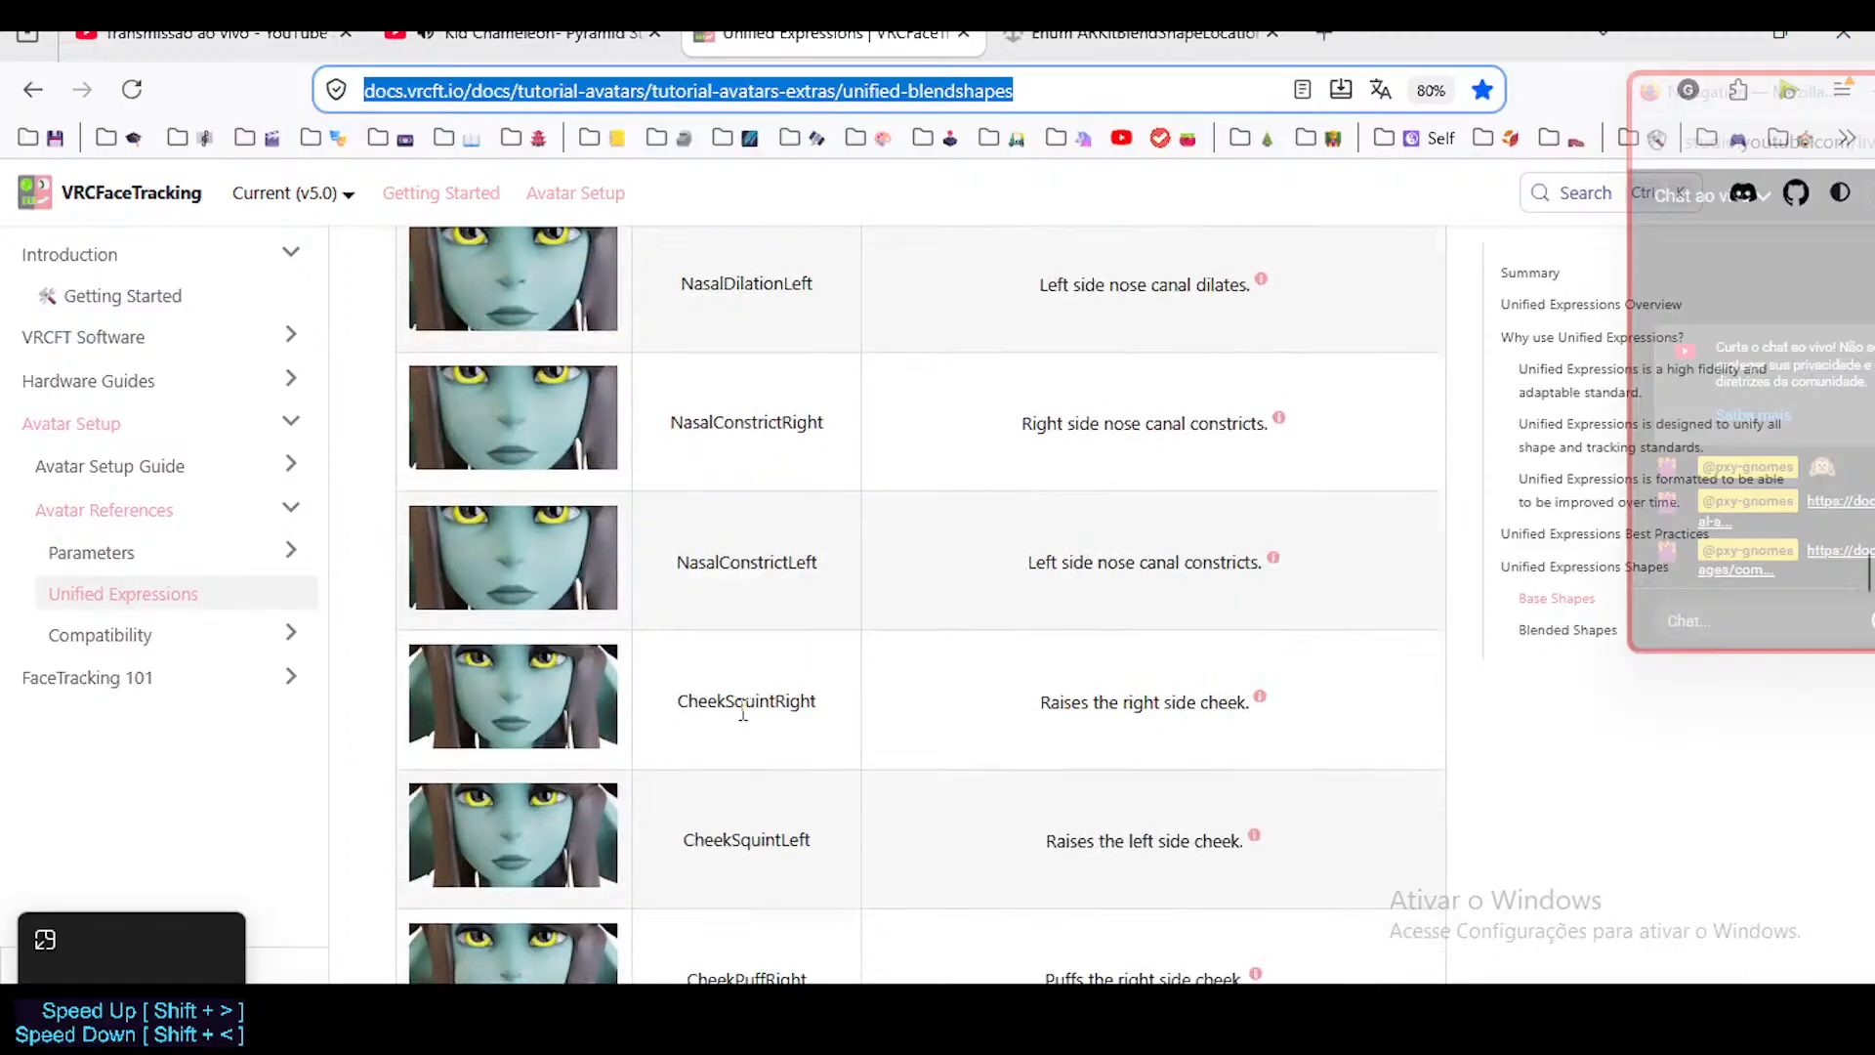
scroll(742, 703, "down", 5)
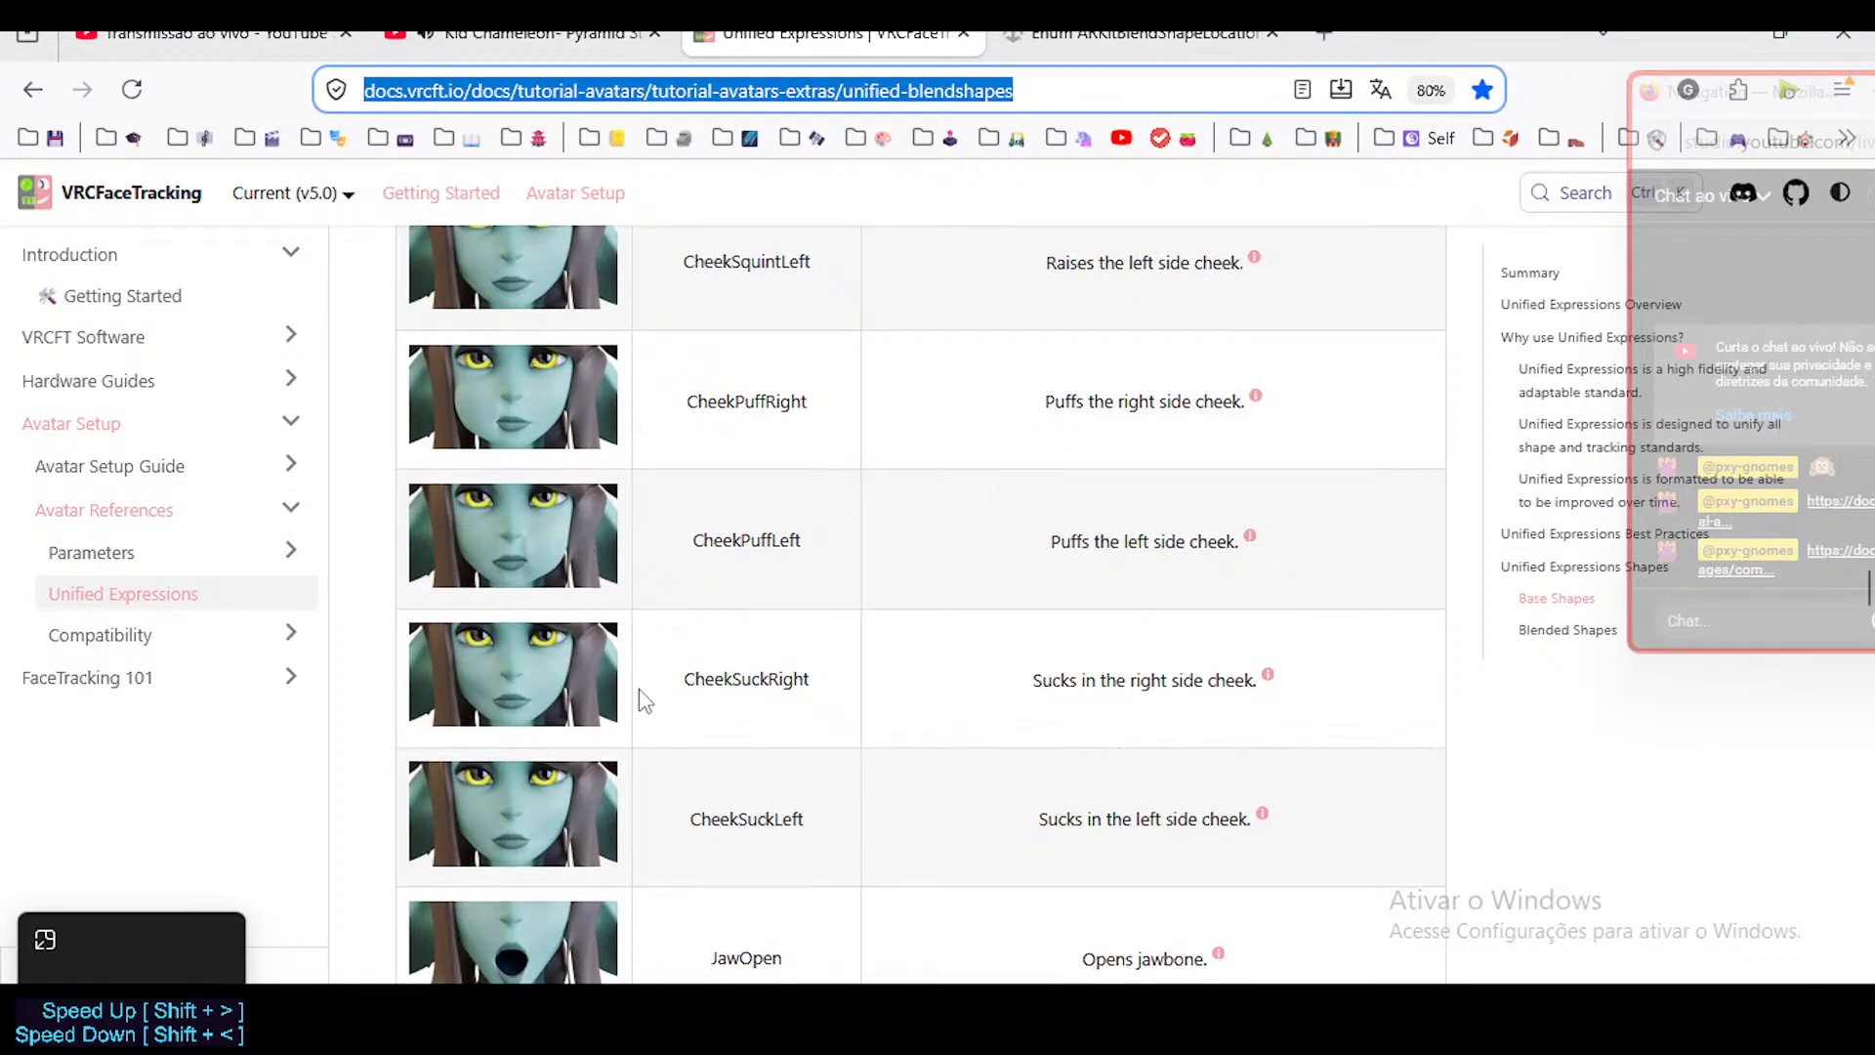
Examine the base shape table from JawOpen through the lip suck and lip pucker shapes to MouthUpperUp.
scroll(640, 691, "down", 6)
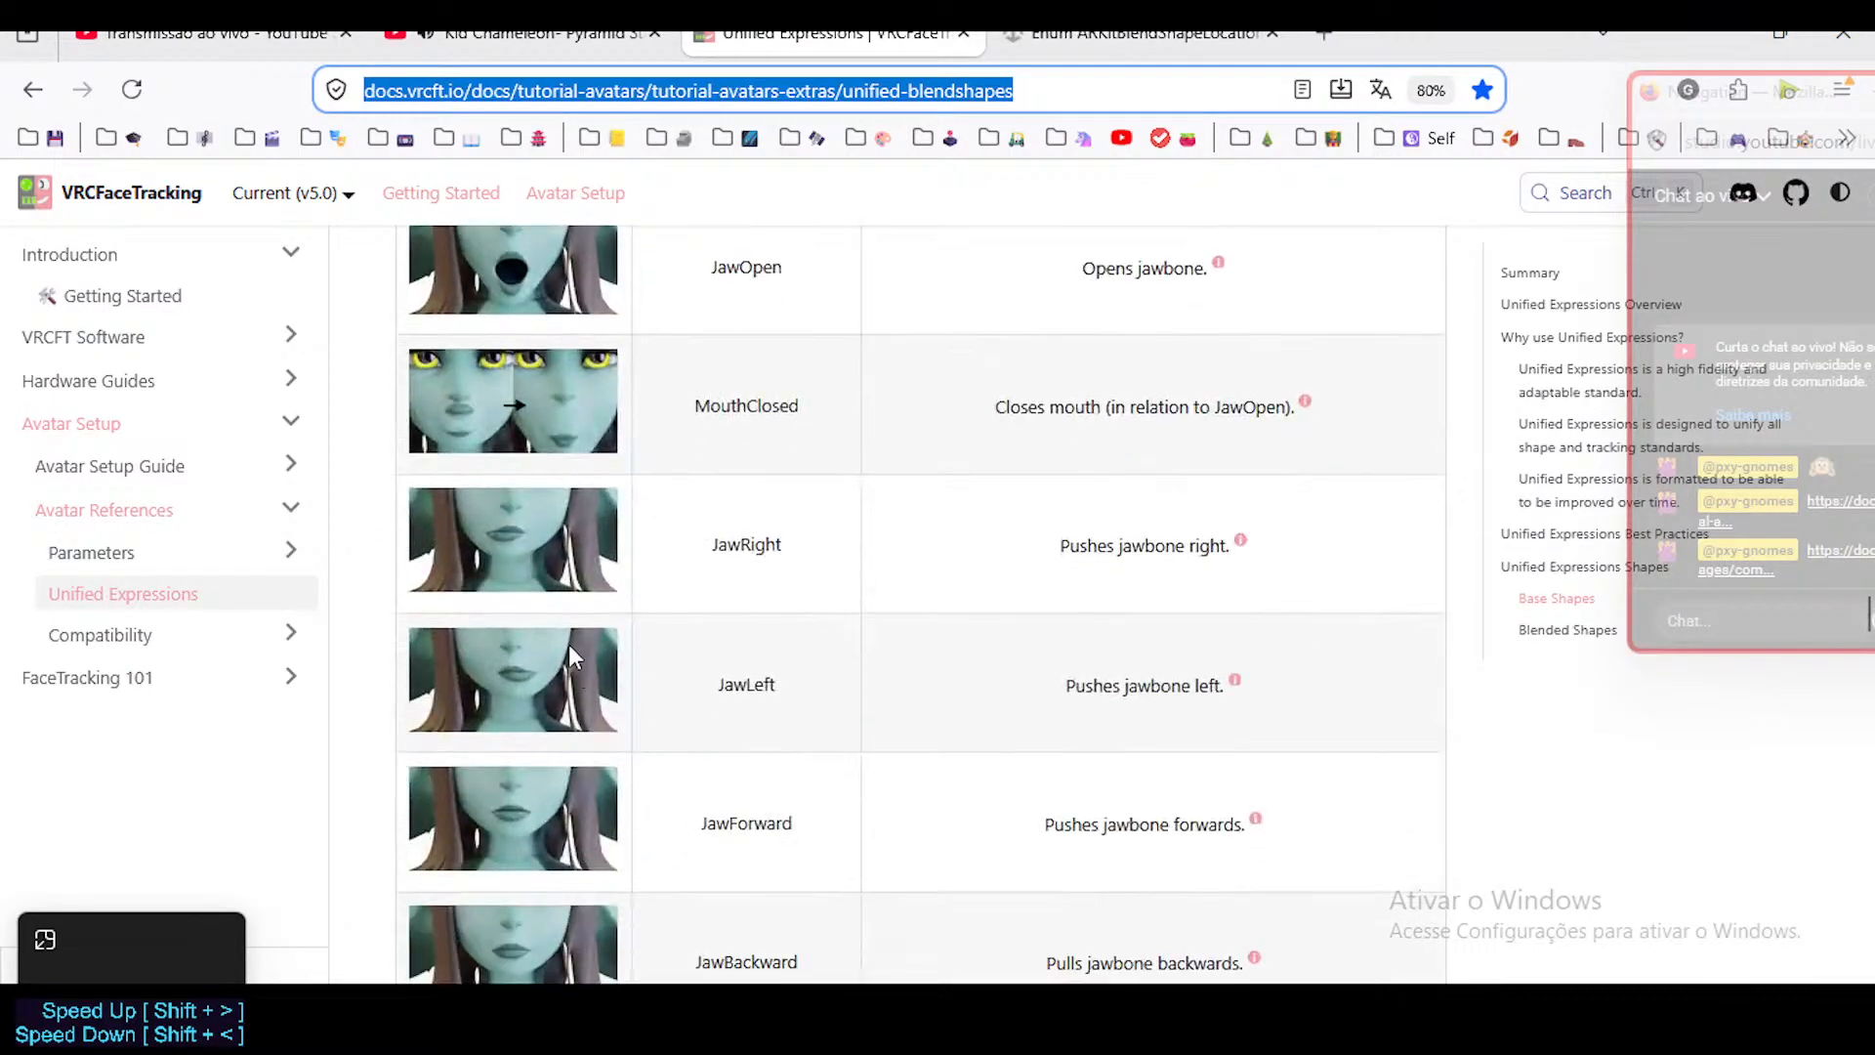
scroll(933, 826, "down", 4)
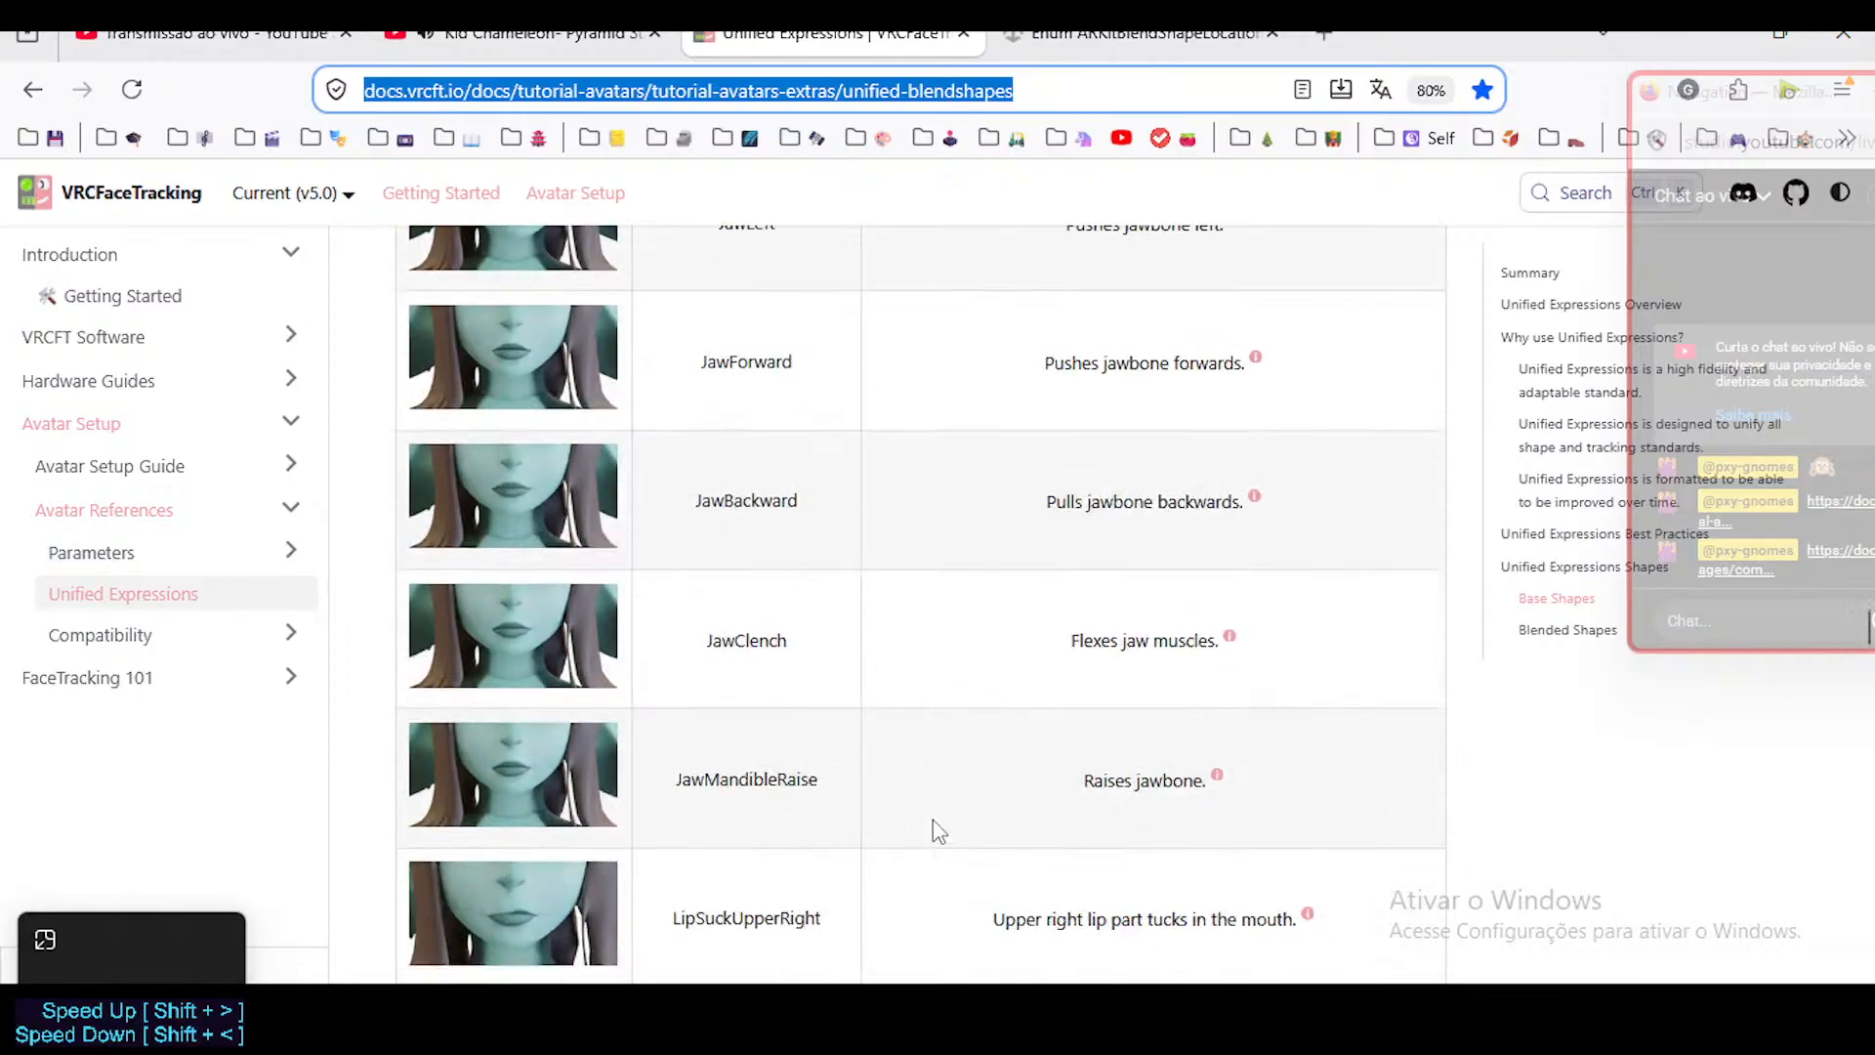
scroll(938, 811, "down", 7)
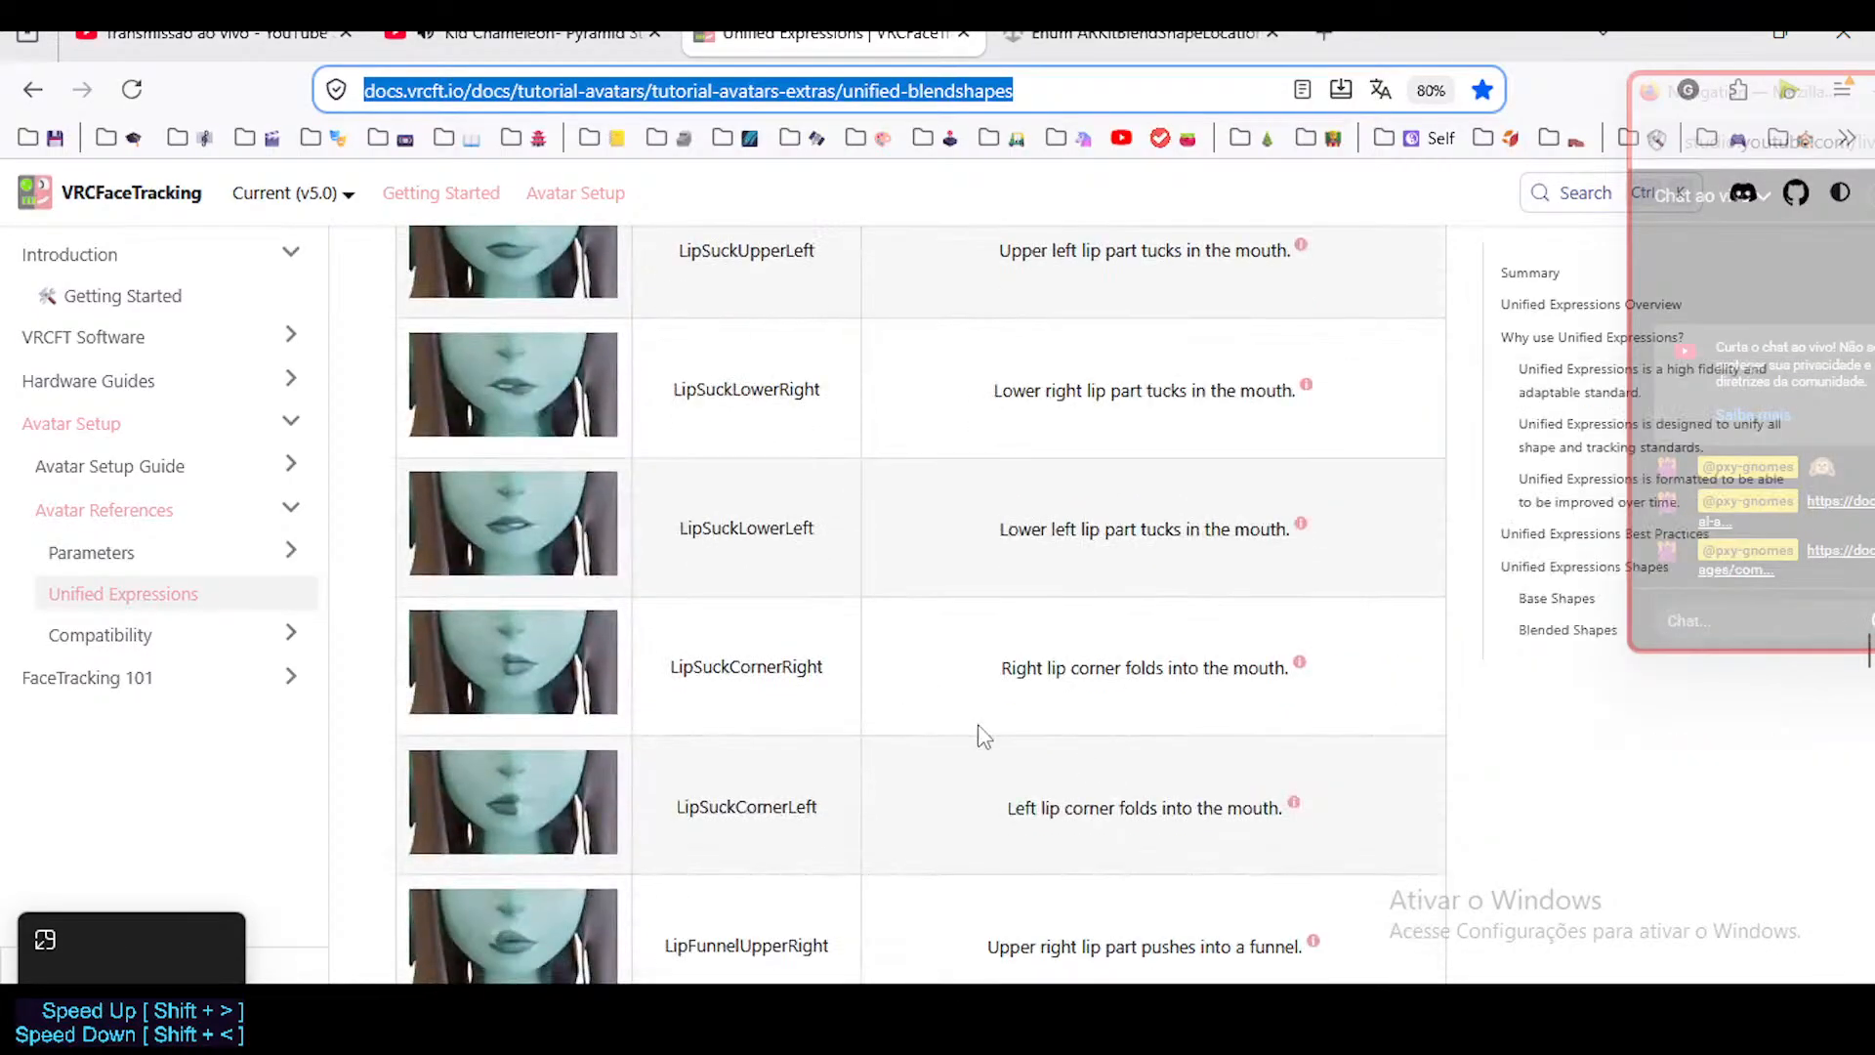
scroll(753, 867, "down", 10)
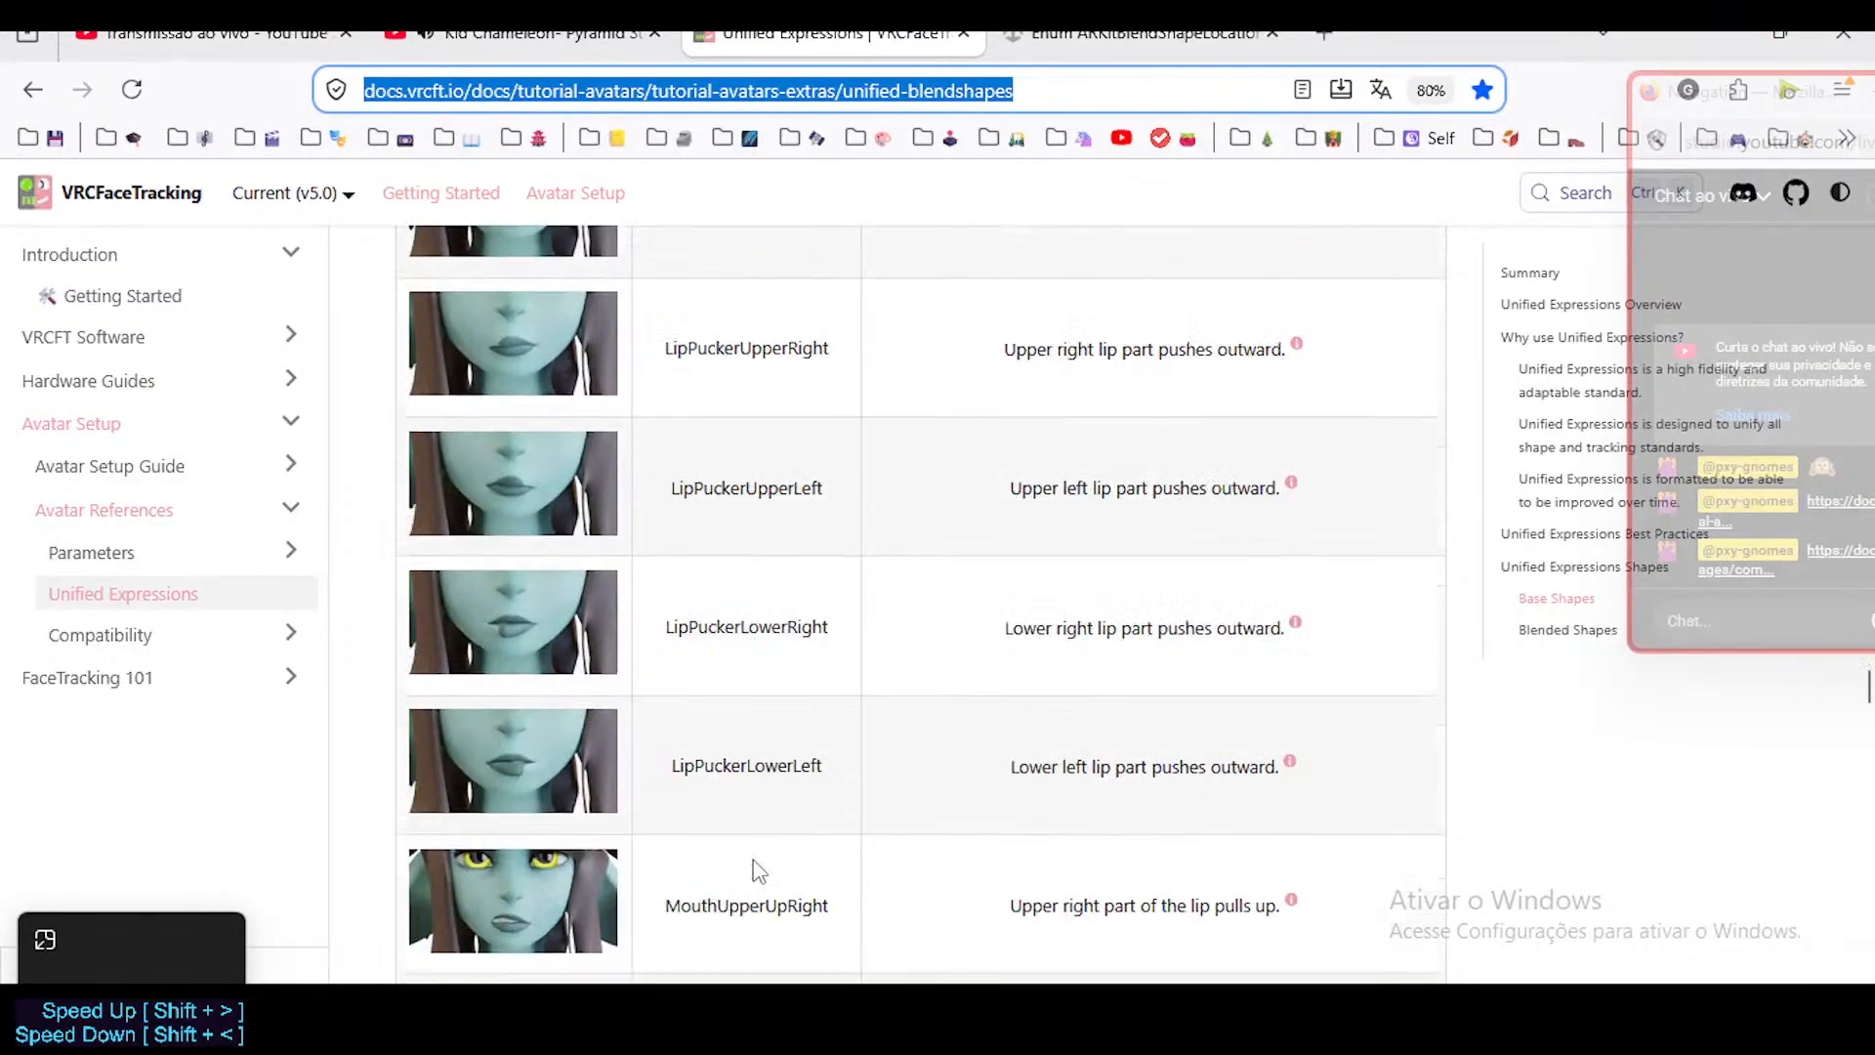
scroll(759, 869, "down", 3)
Move the live chat window clear of the area where the Mouth Upper Up notes pop up.
mouse_move(1087, 705)
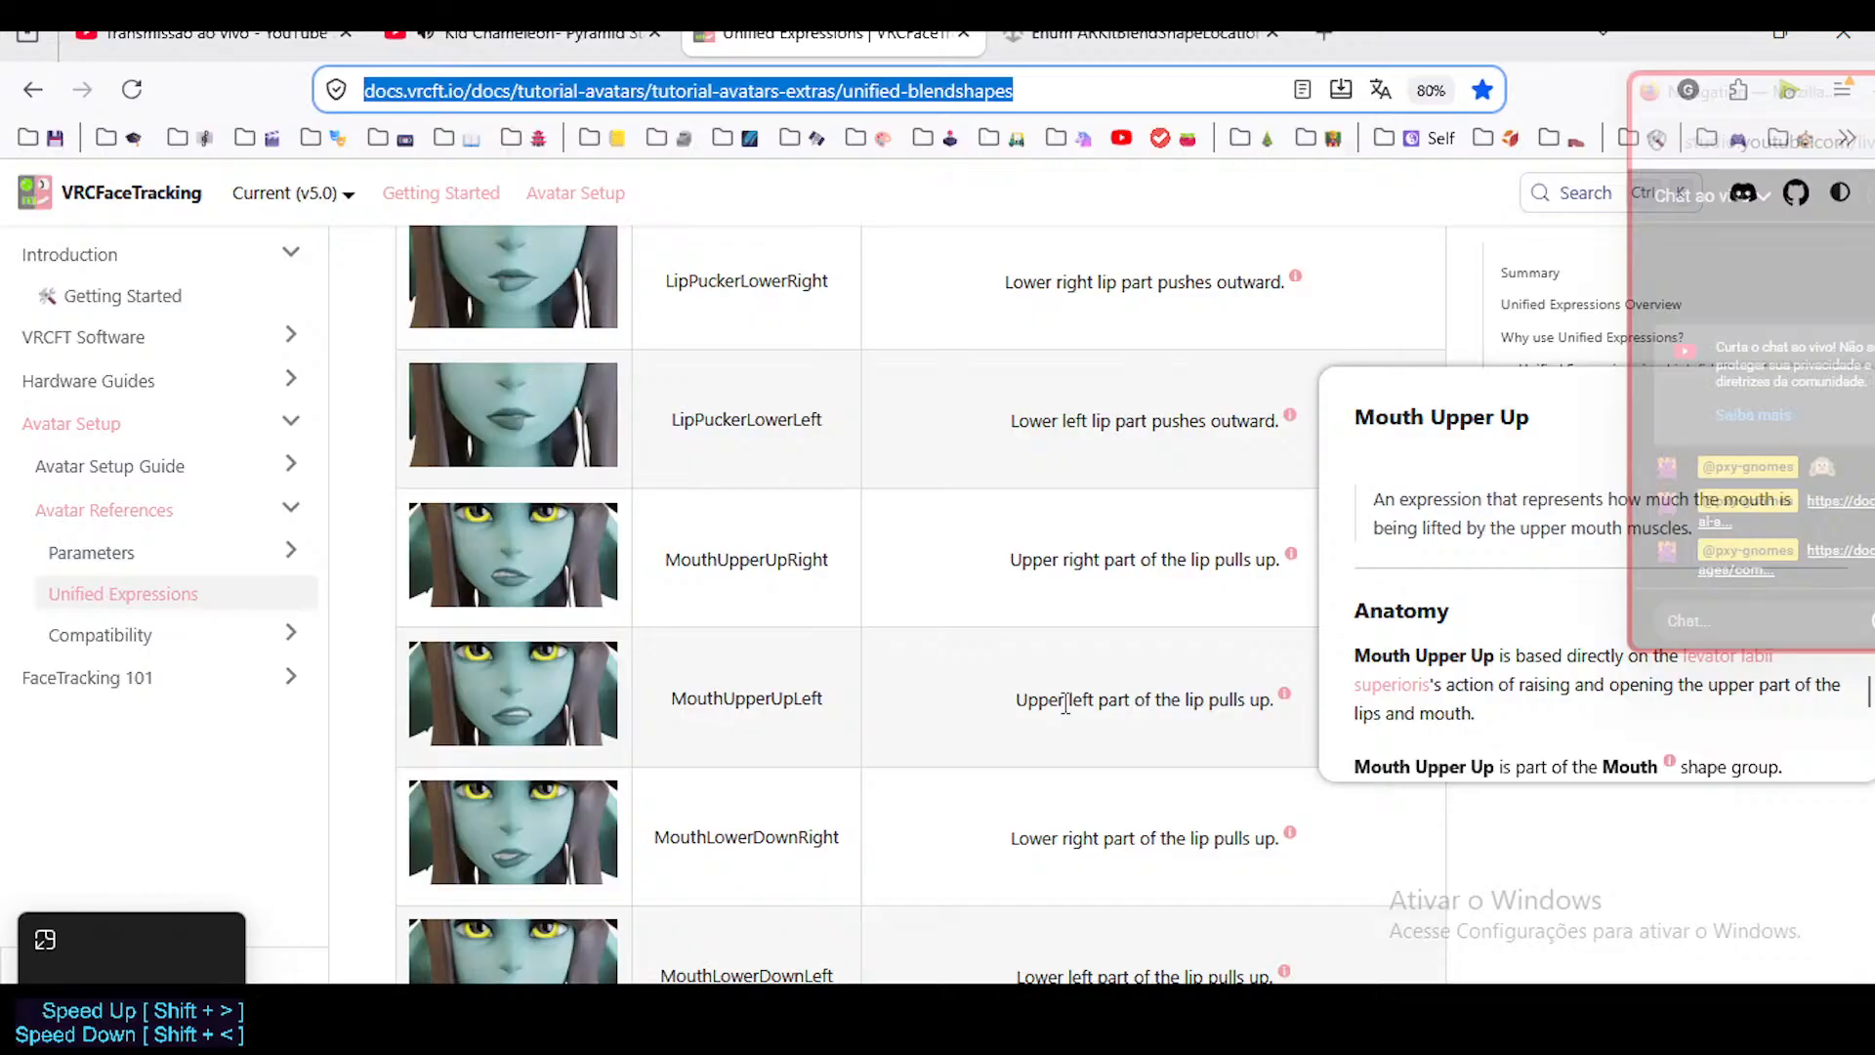
left_click(1112, 692)
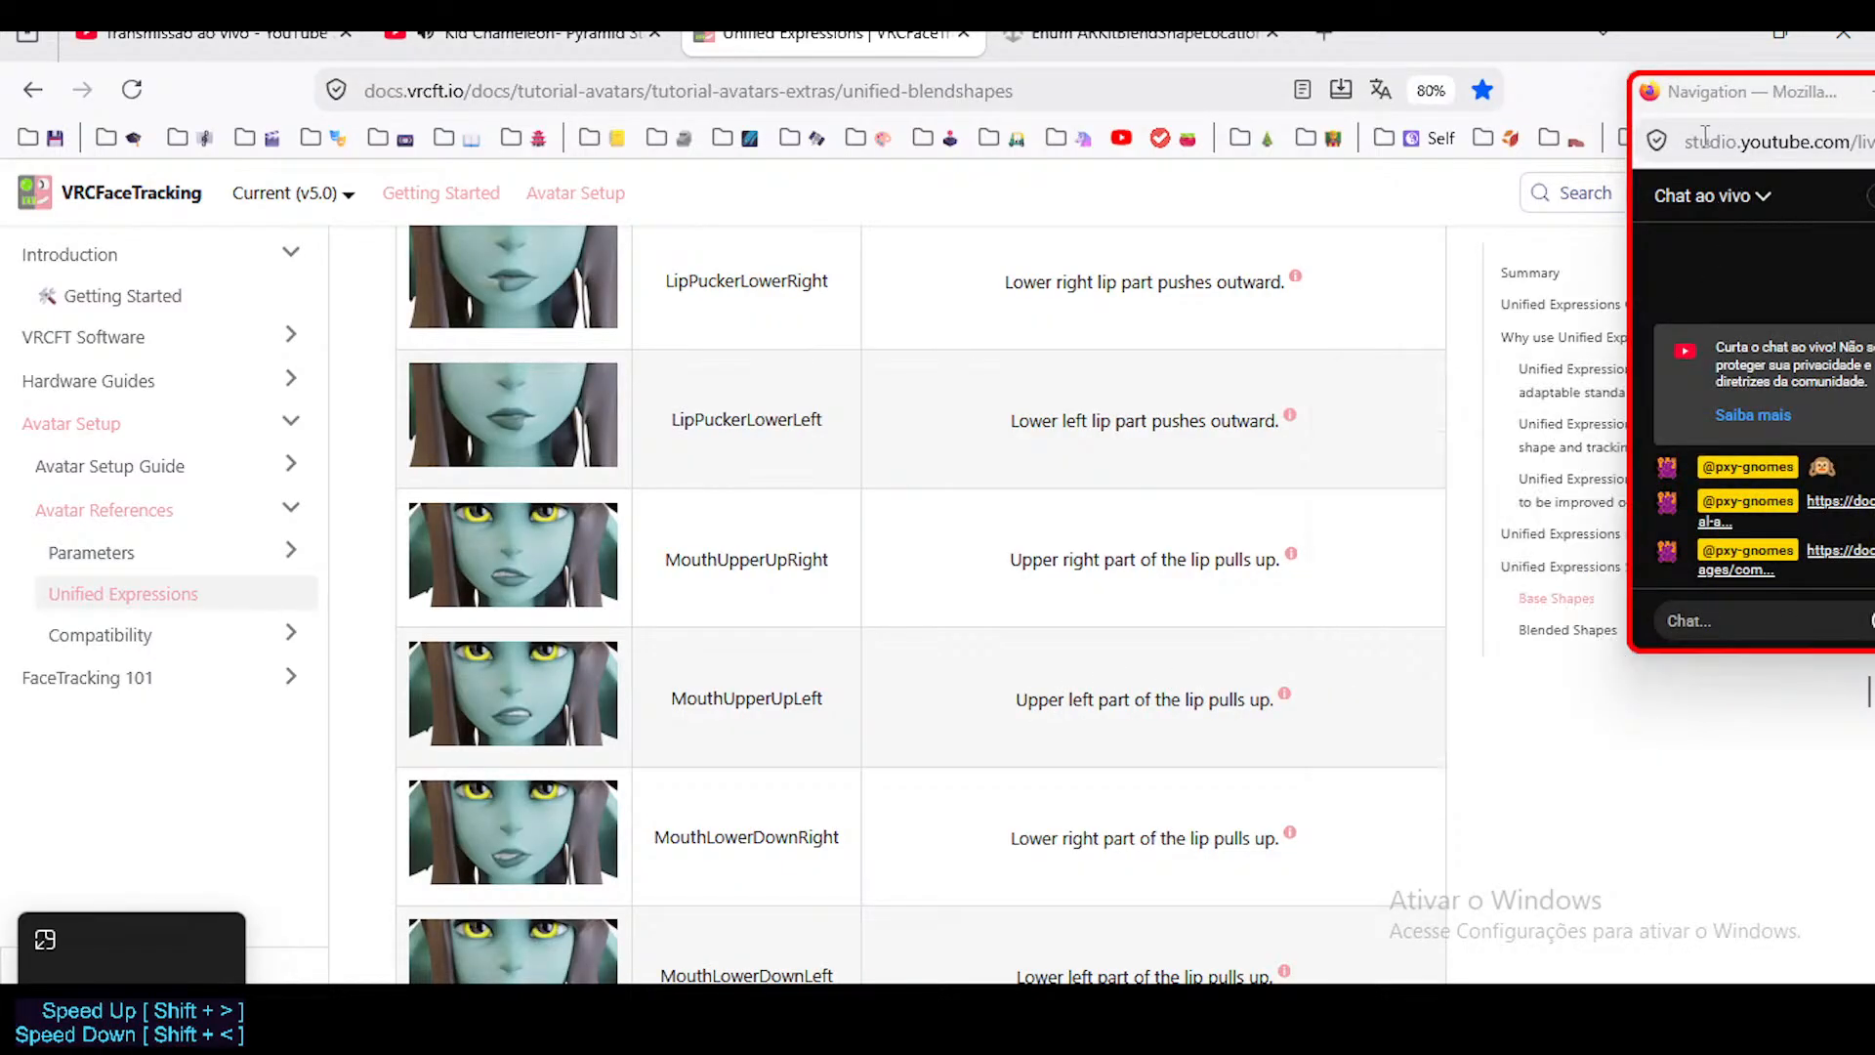
left_click_drag(1714, 98, 913, 98)
Read the Mouth Upper Up notes, including its anatomy, description and relationships to Mouth Upper Deepen and Nose Sneer.
mouse_move(1290, 553)
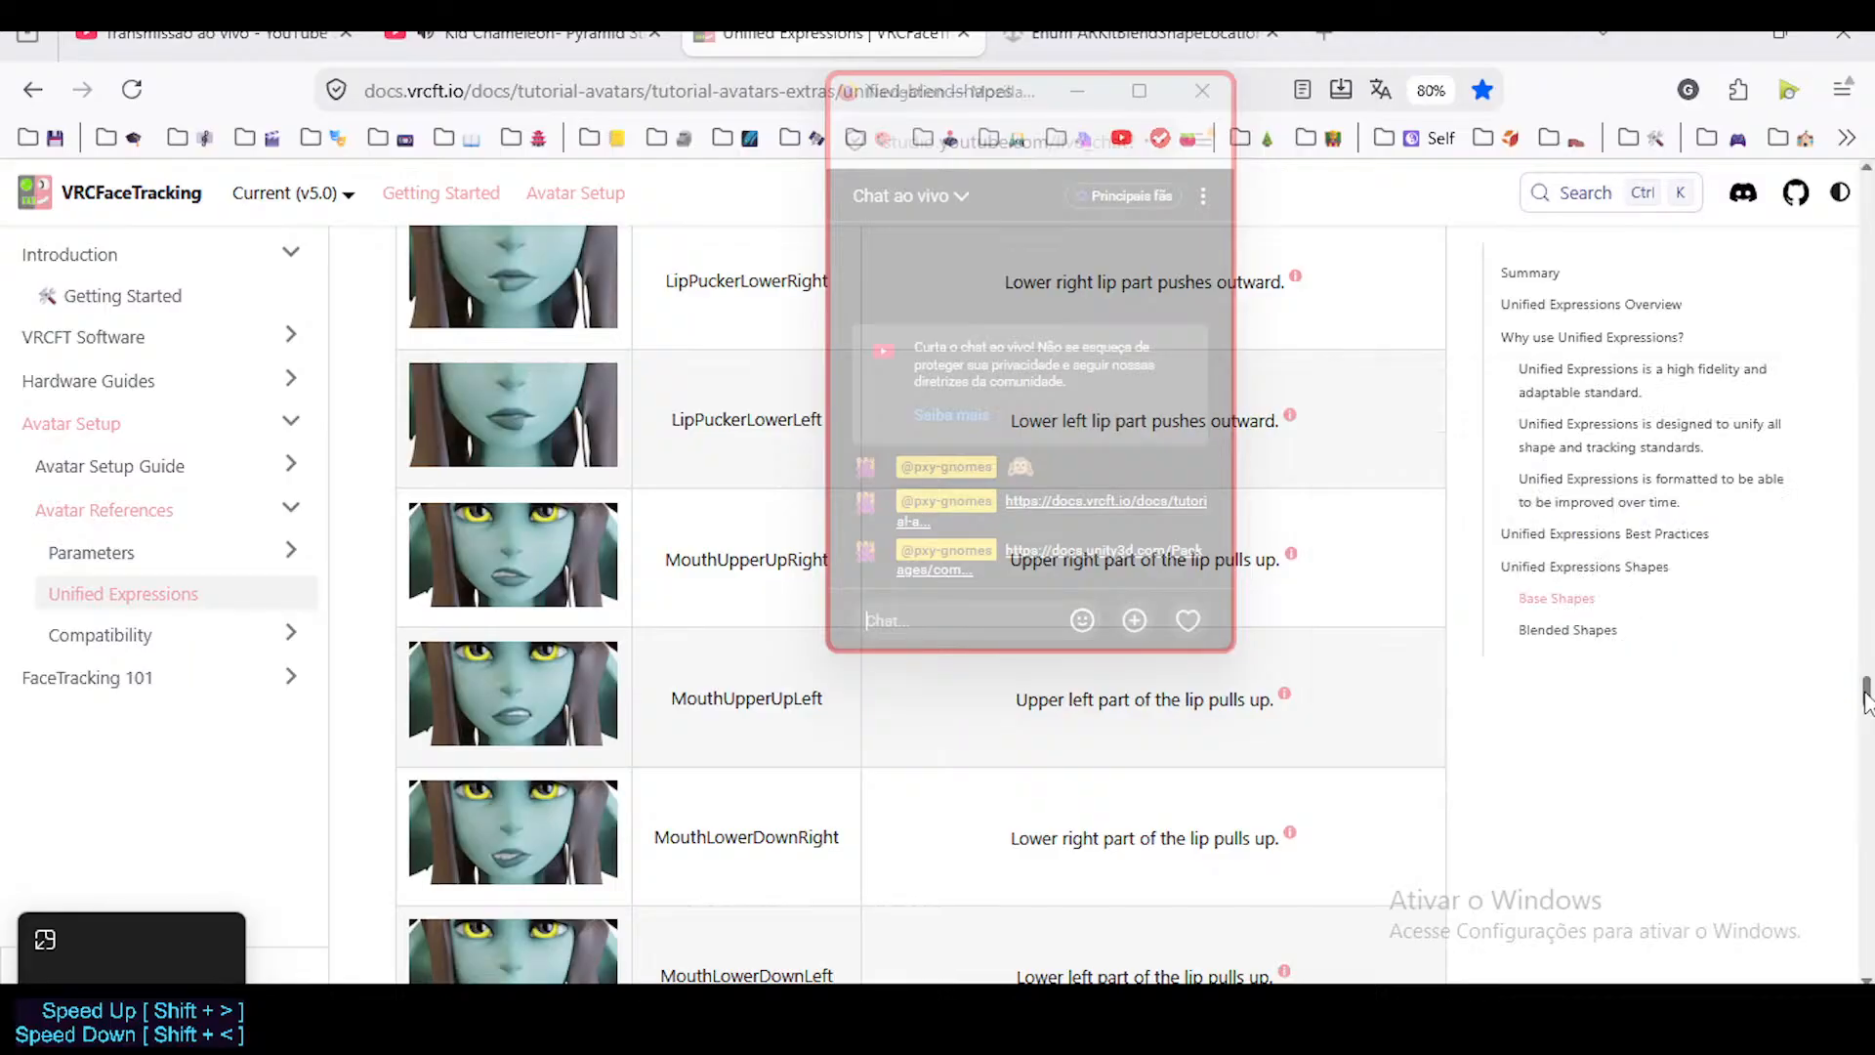
mouse_move(1287, 701)
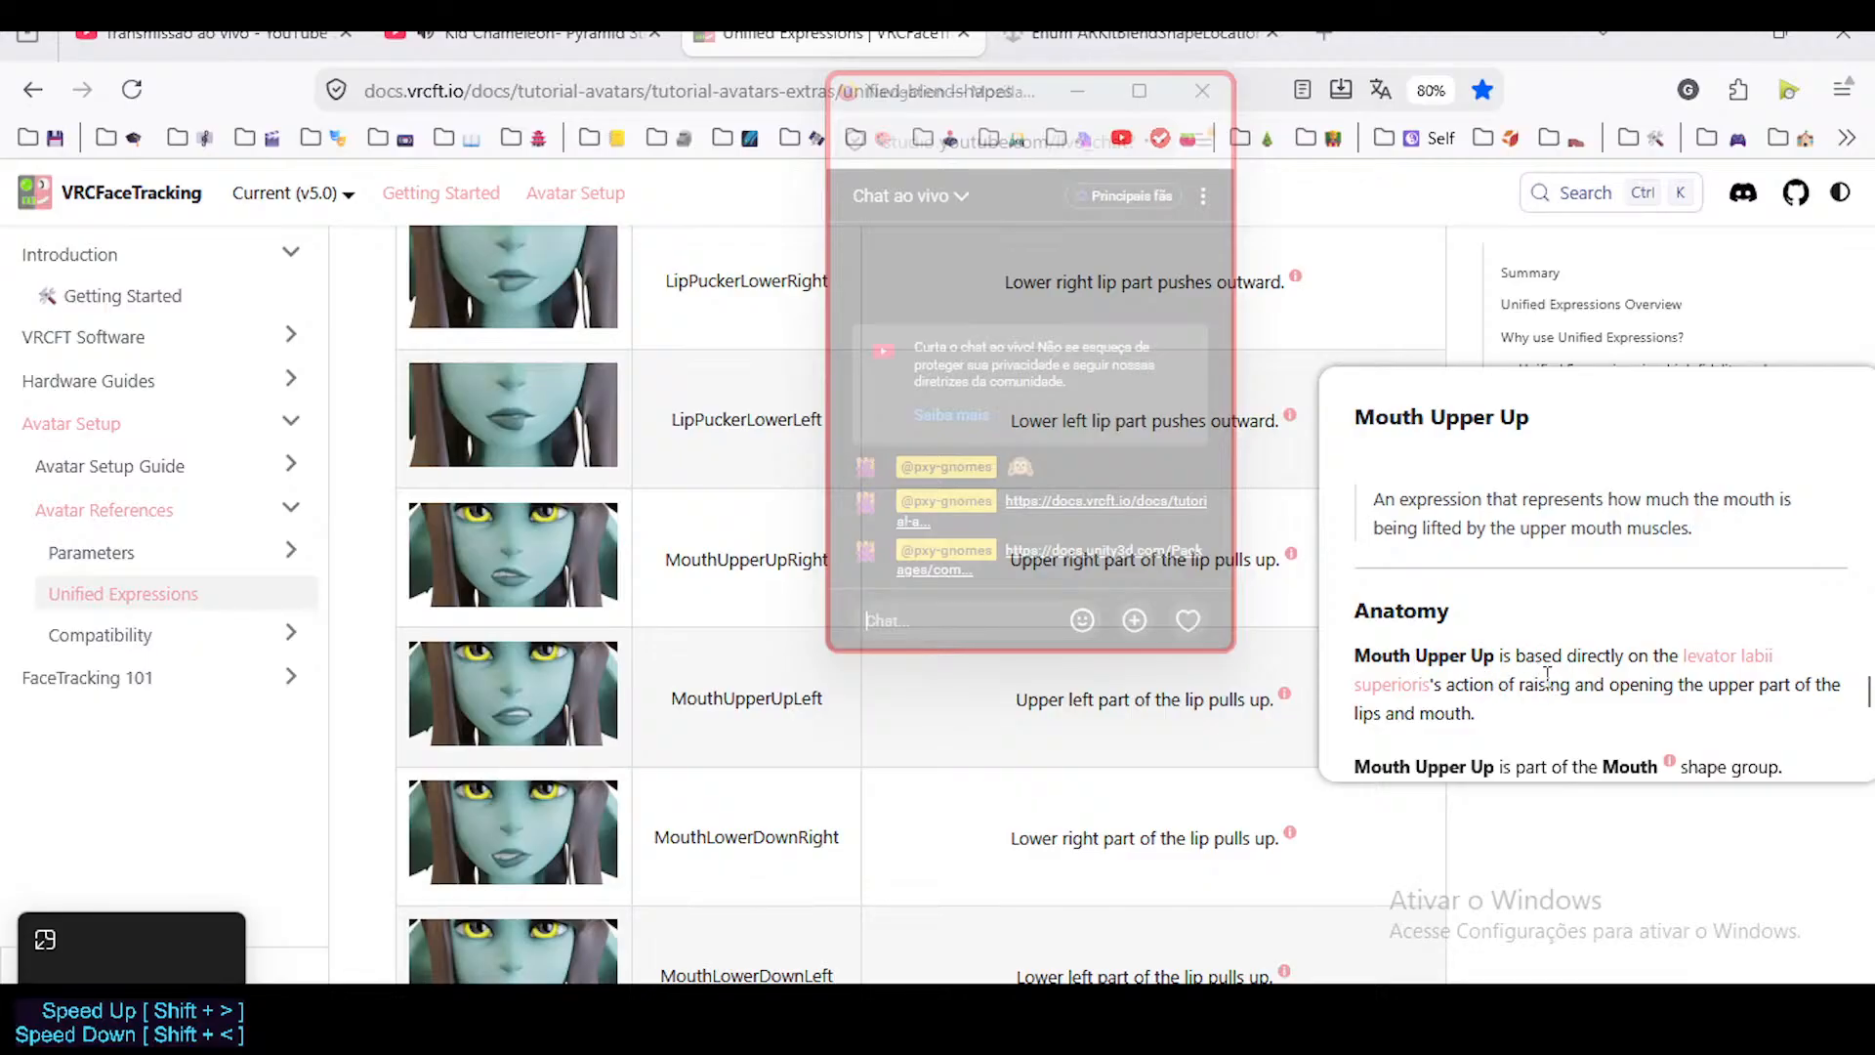
left_click_drag(1547, 674, 1574, 768)
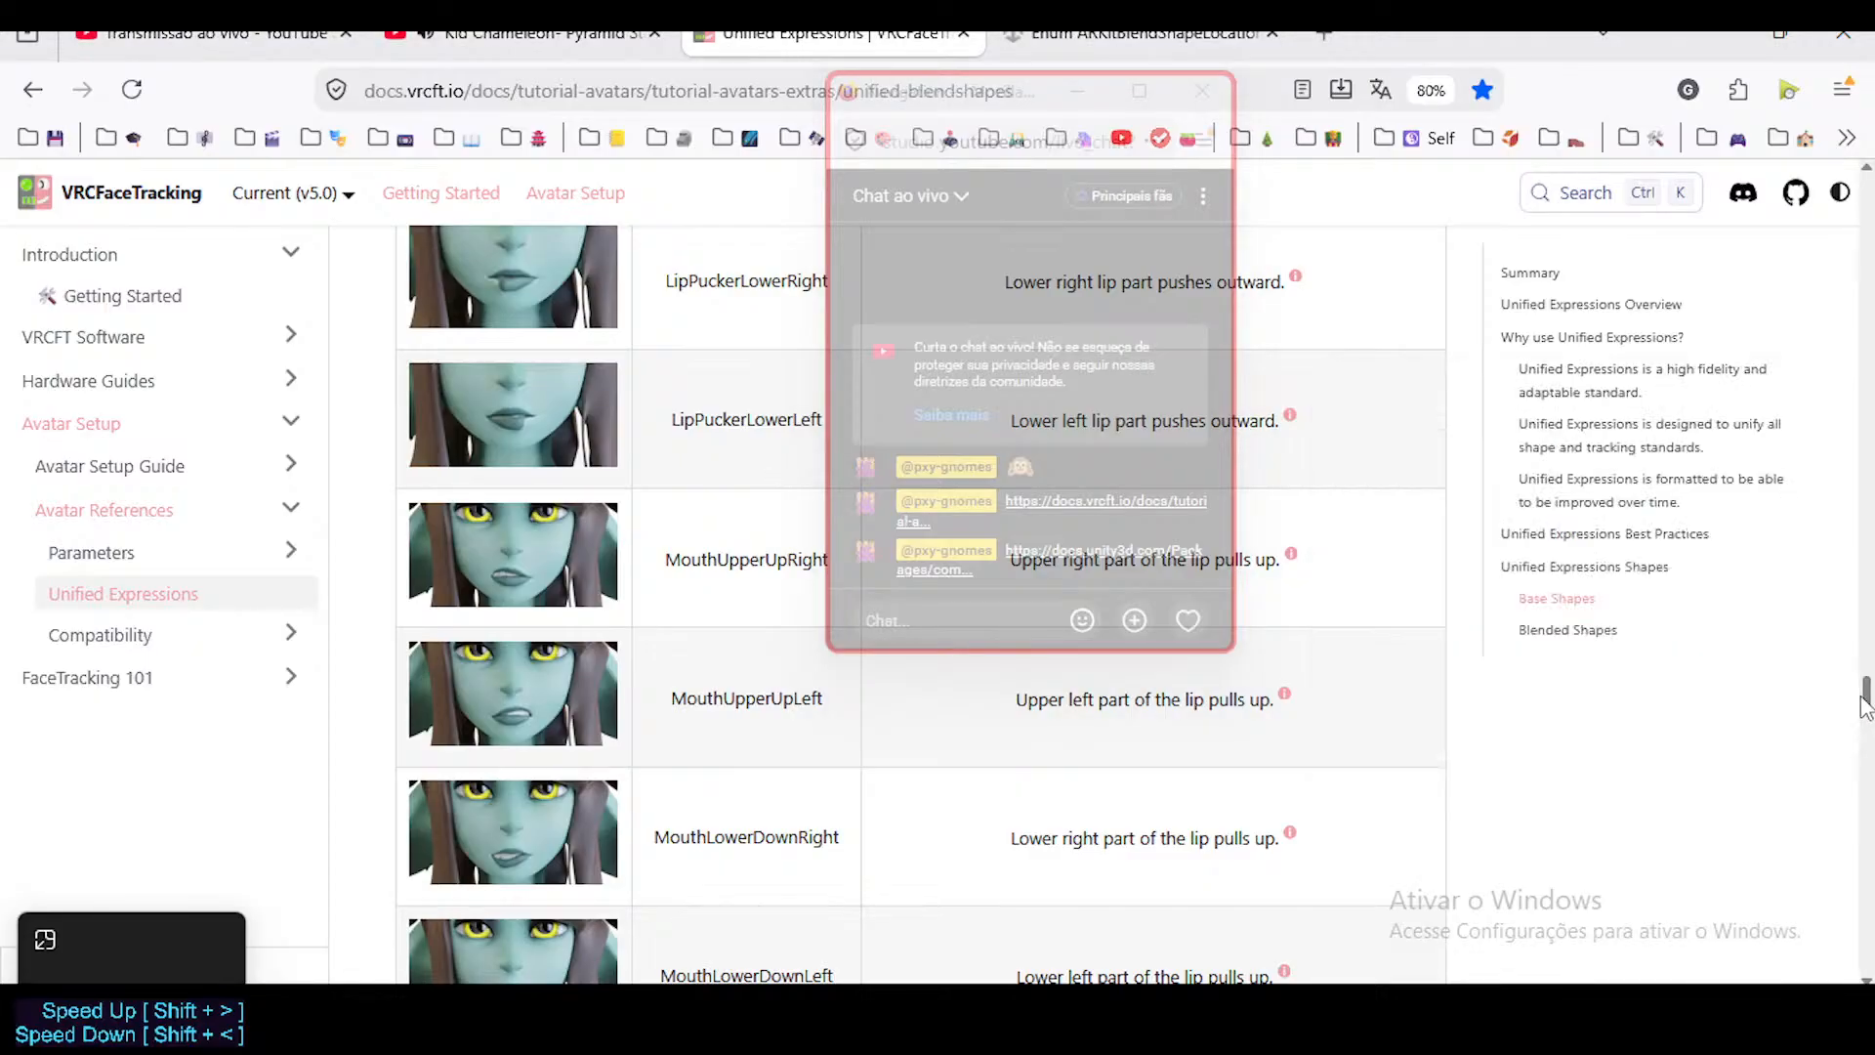
scroll(1480, 667, "down", 3)
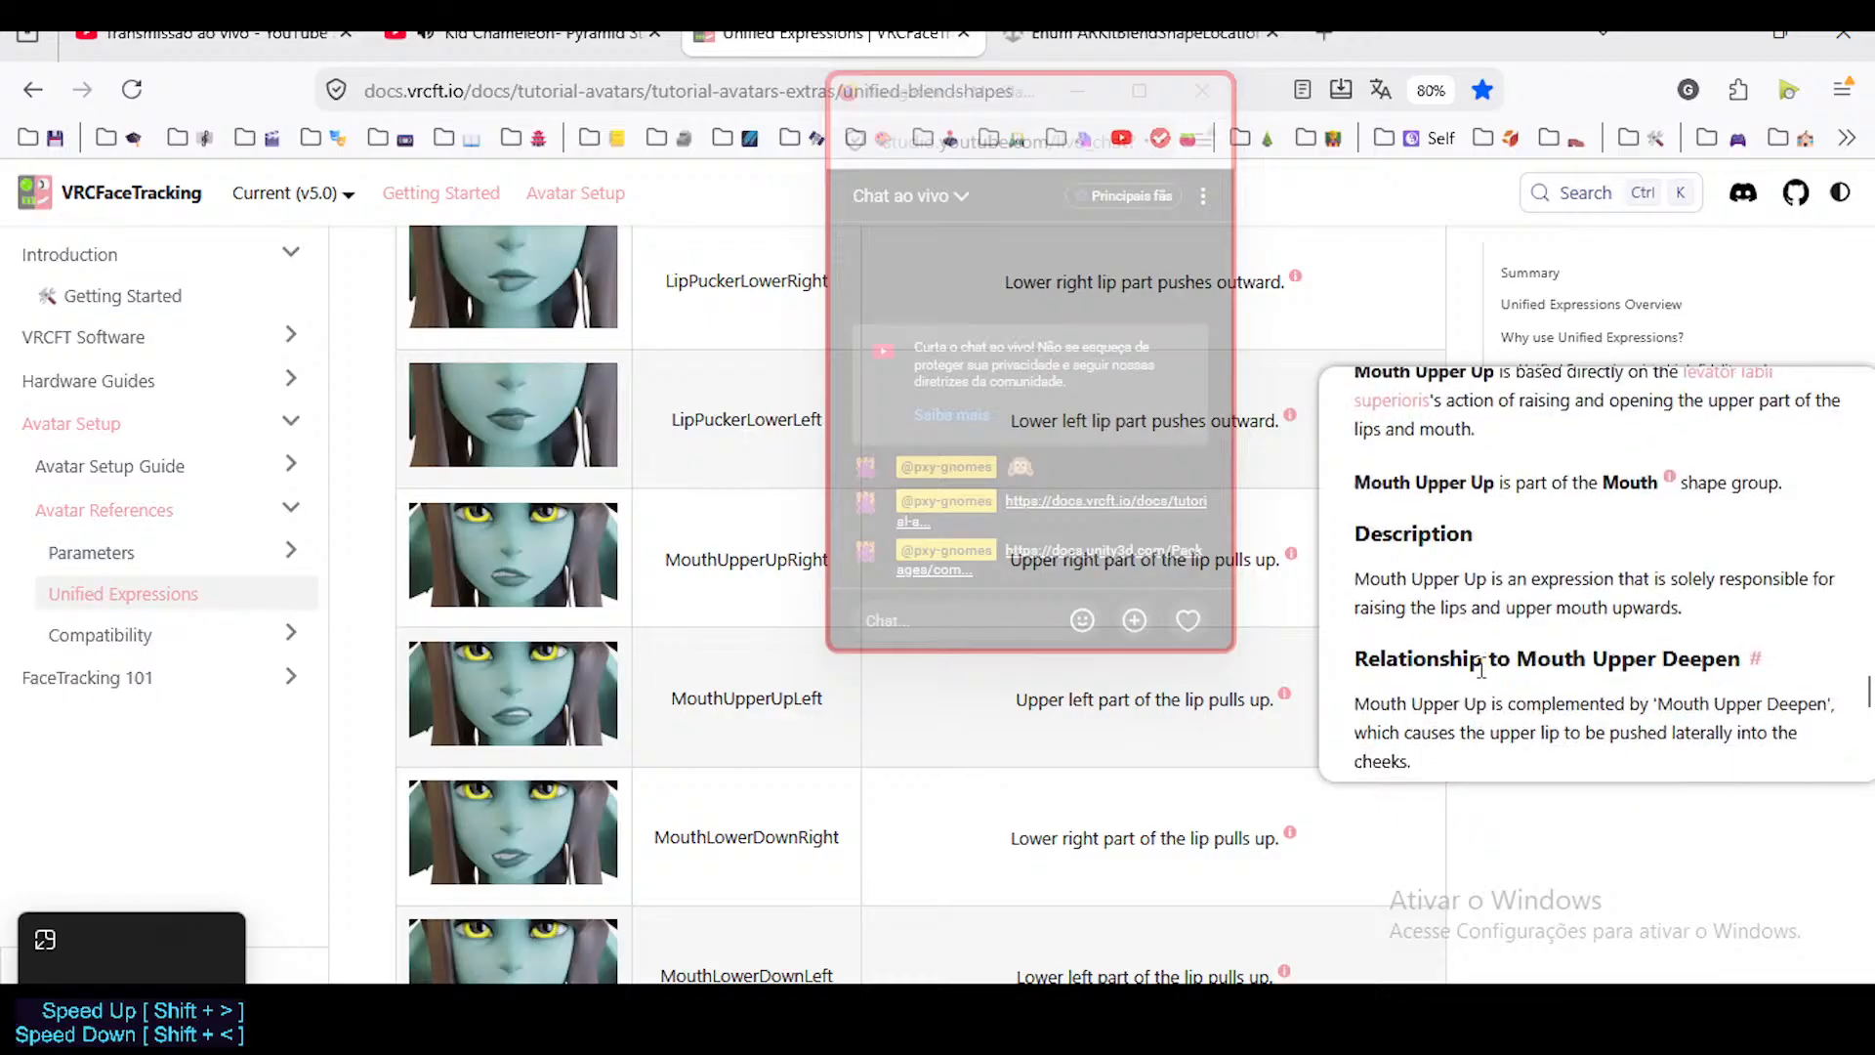
scroll(1481, 668, "up", 3)
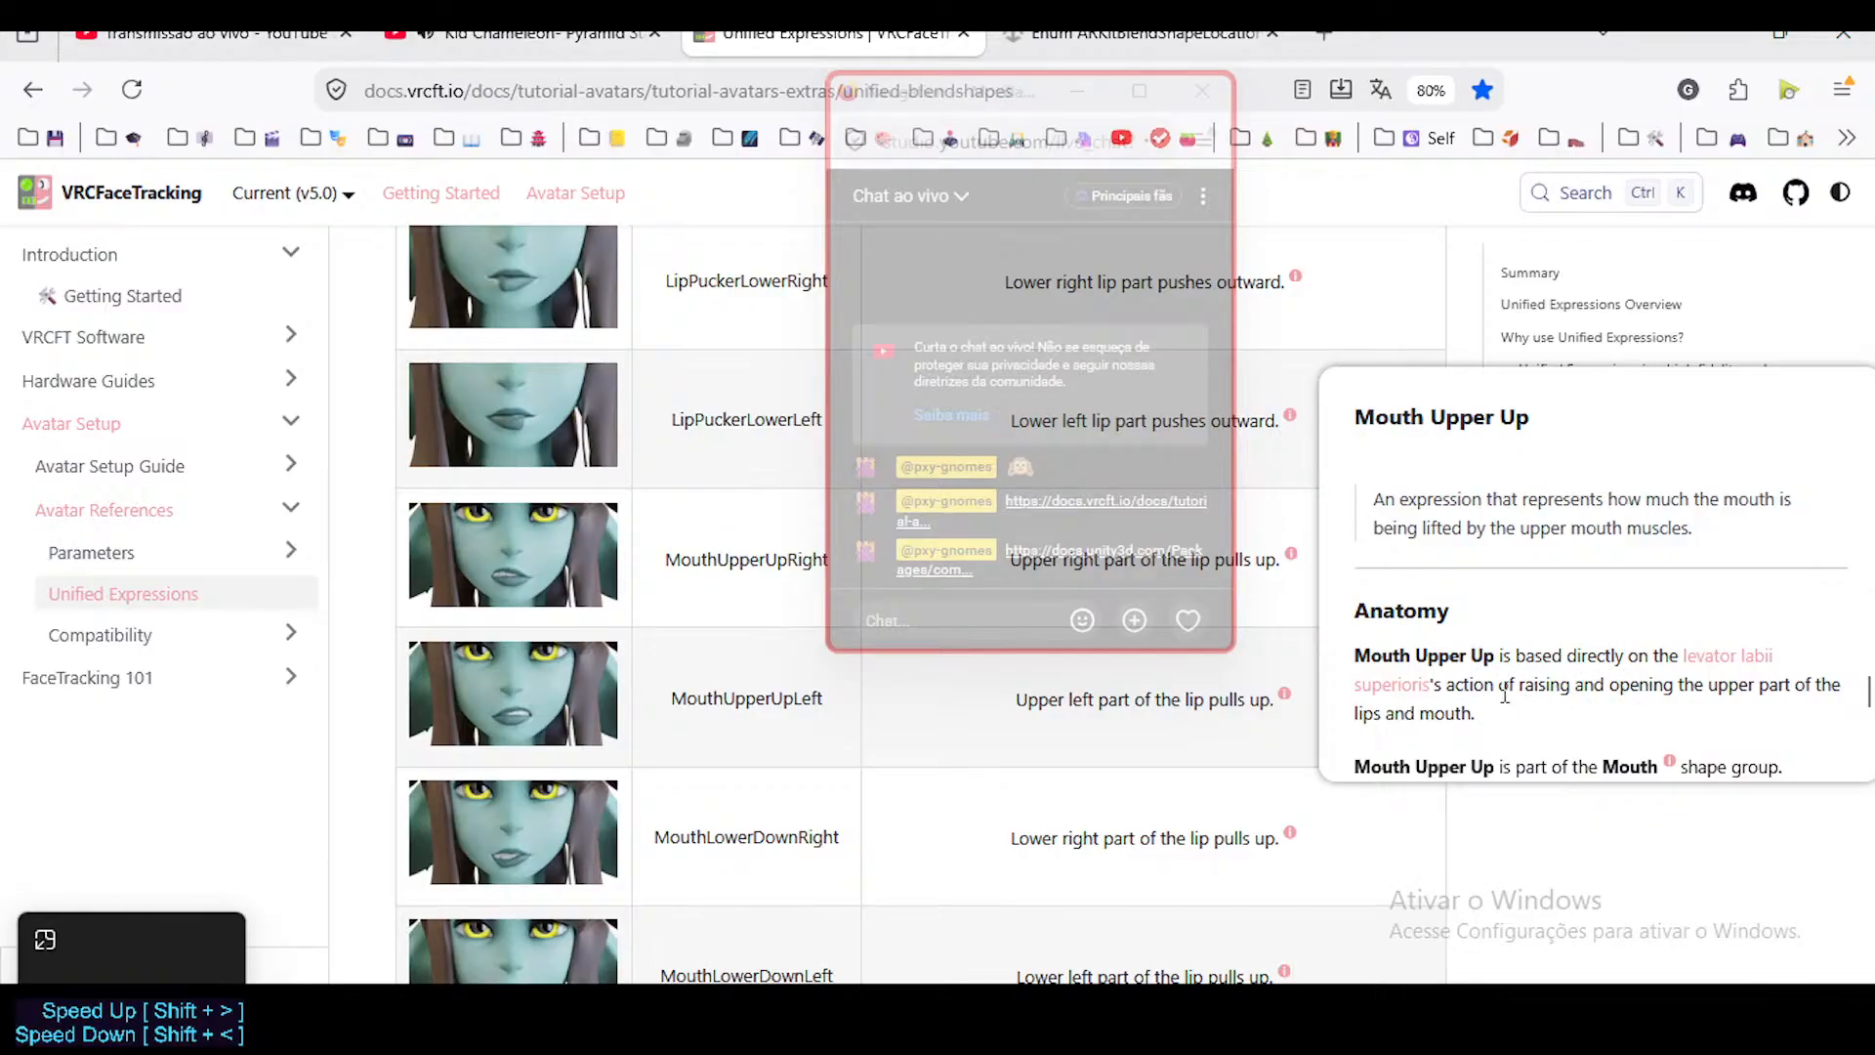
scroll(1526, 684, "down", 2)
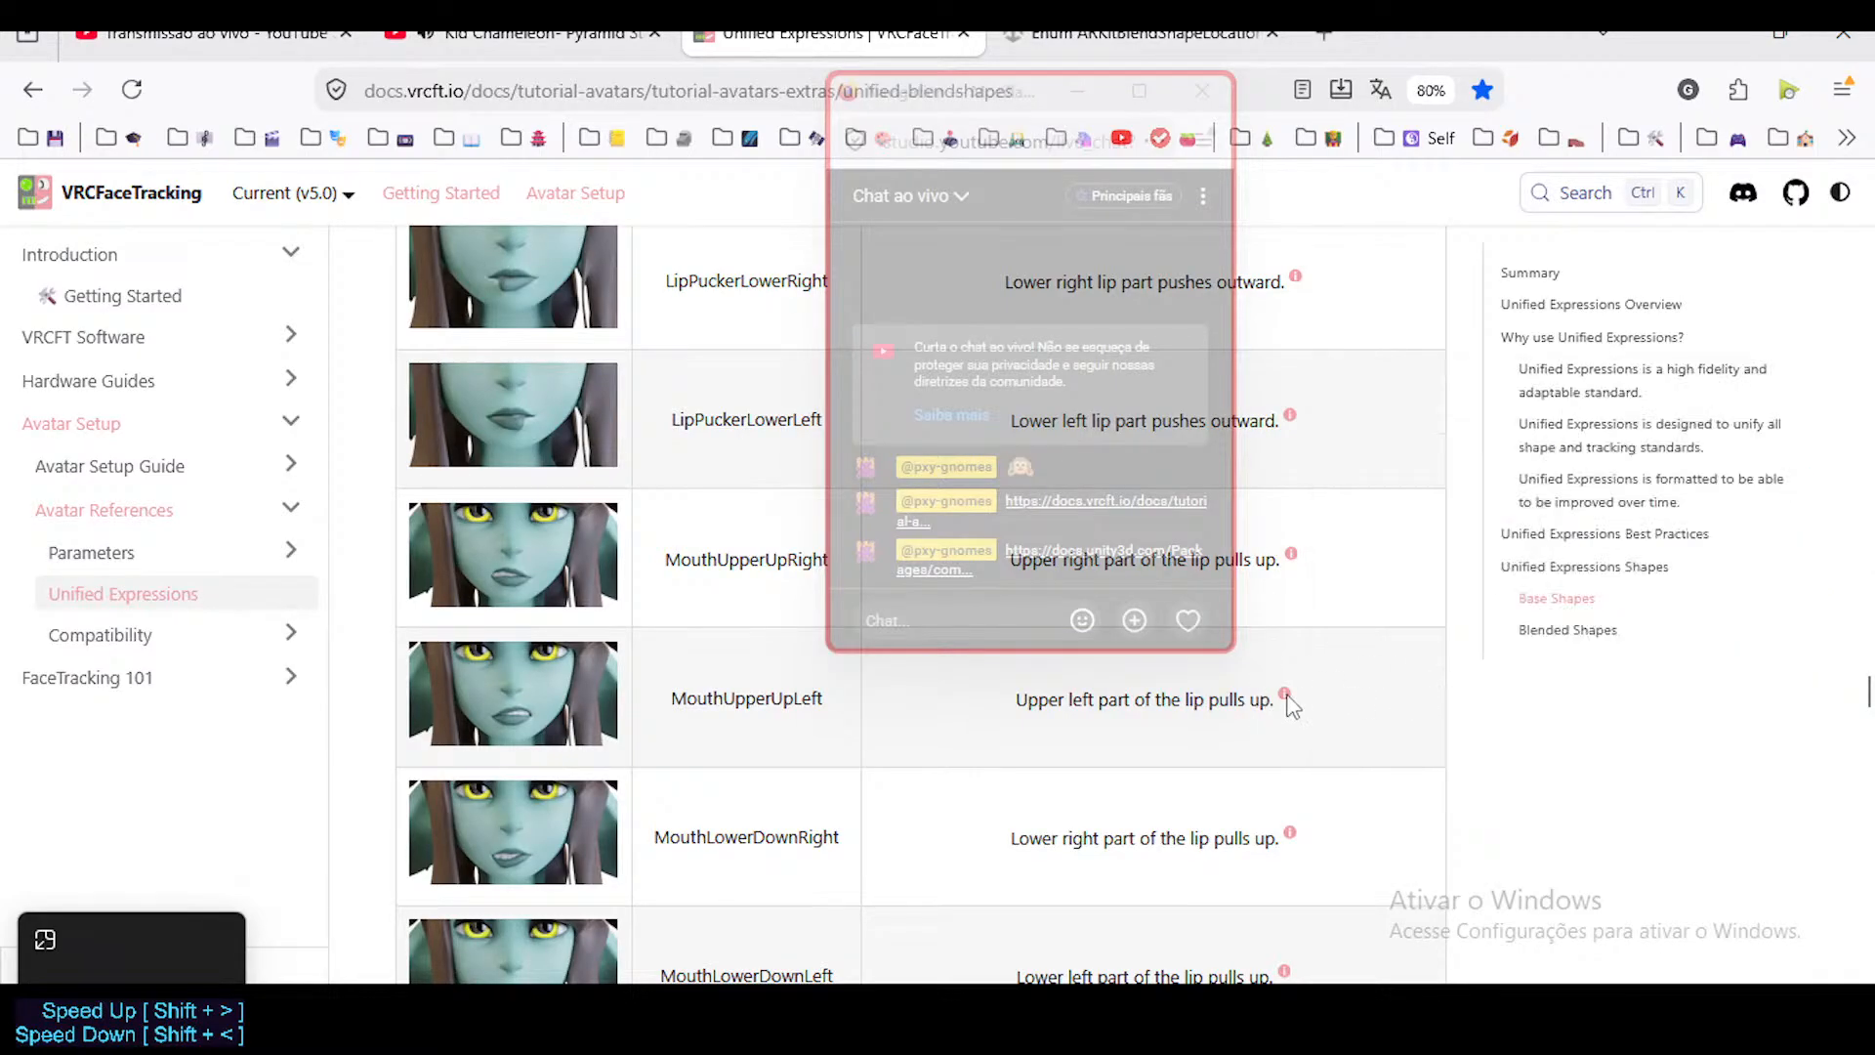
scroll(1488, 662, "down", 4)
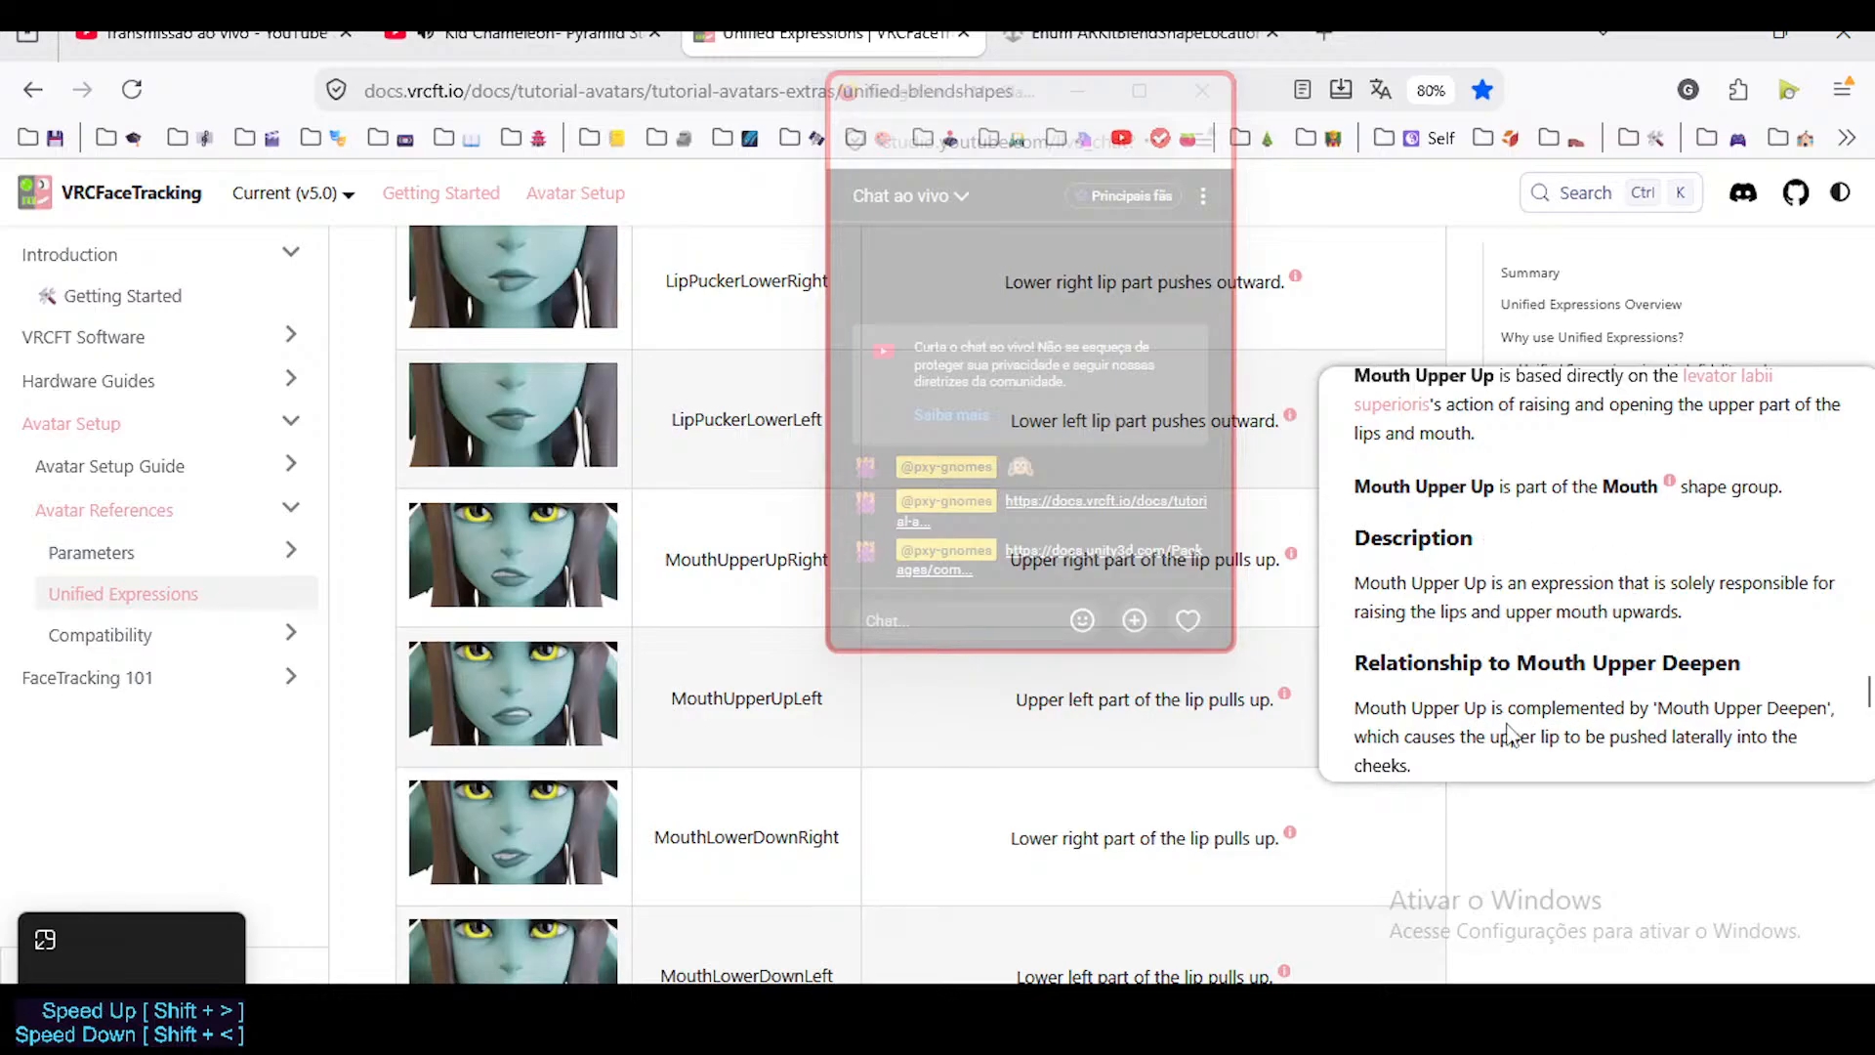
scroll(1528, 702, "down", 4)
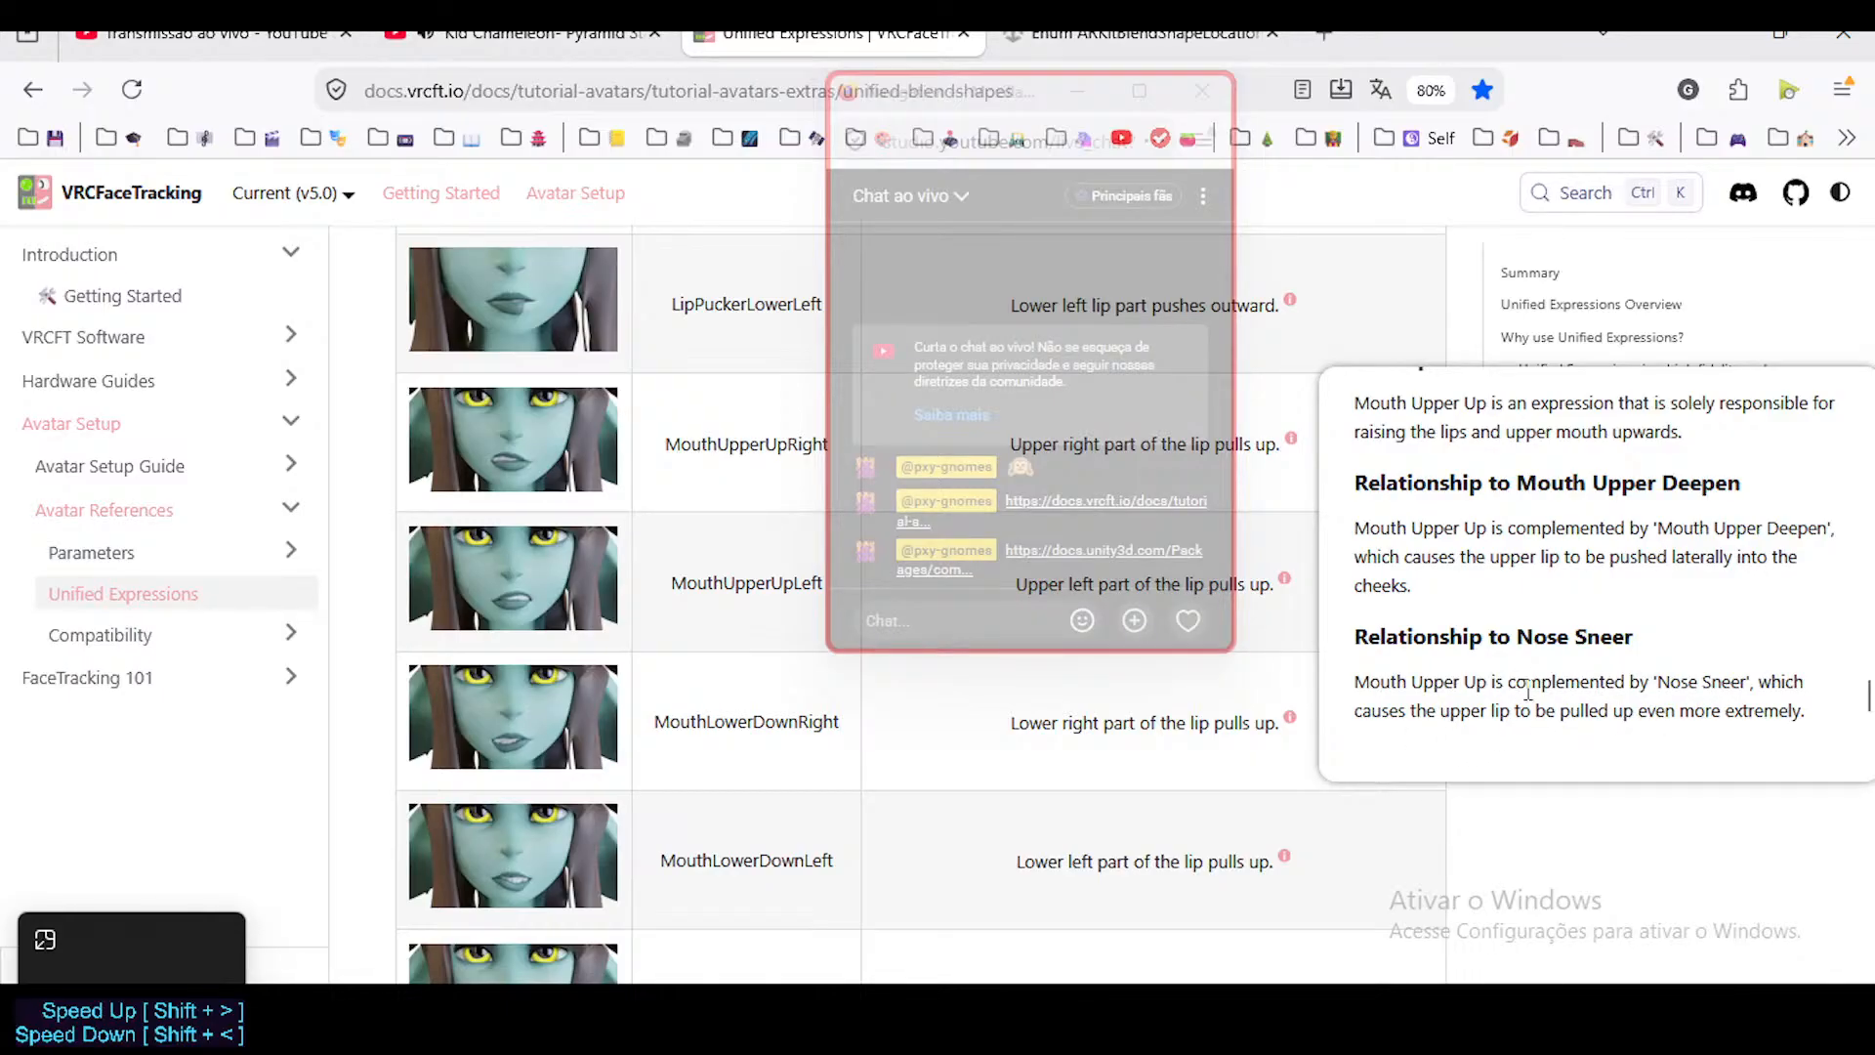
scroll(1433, 529, "up", 6)
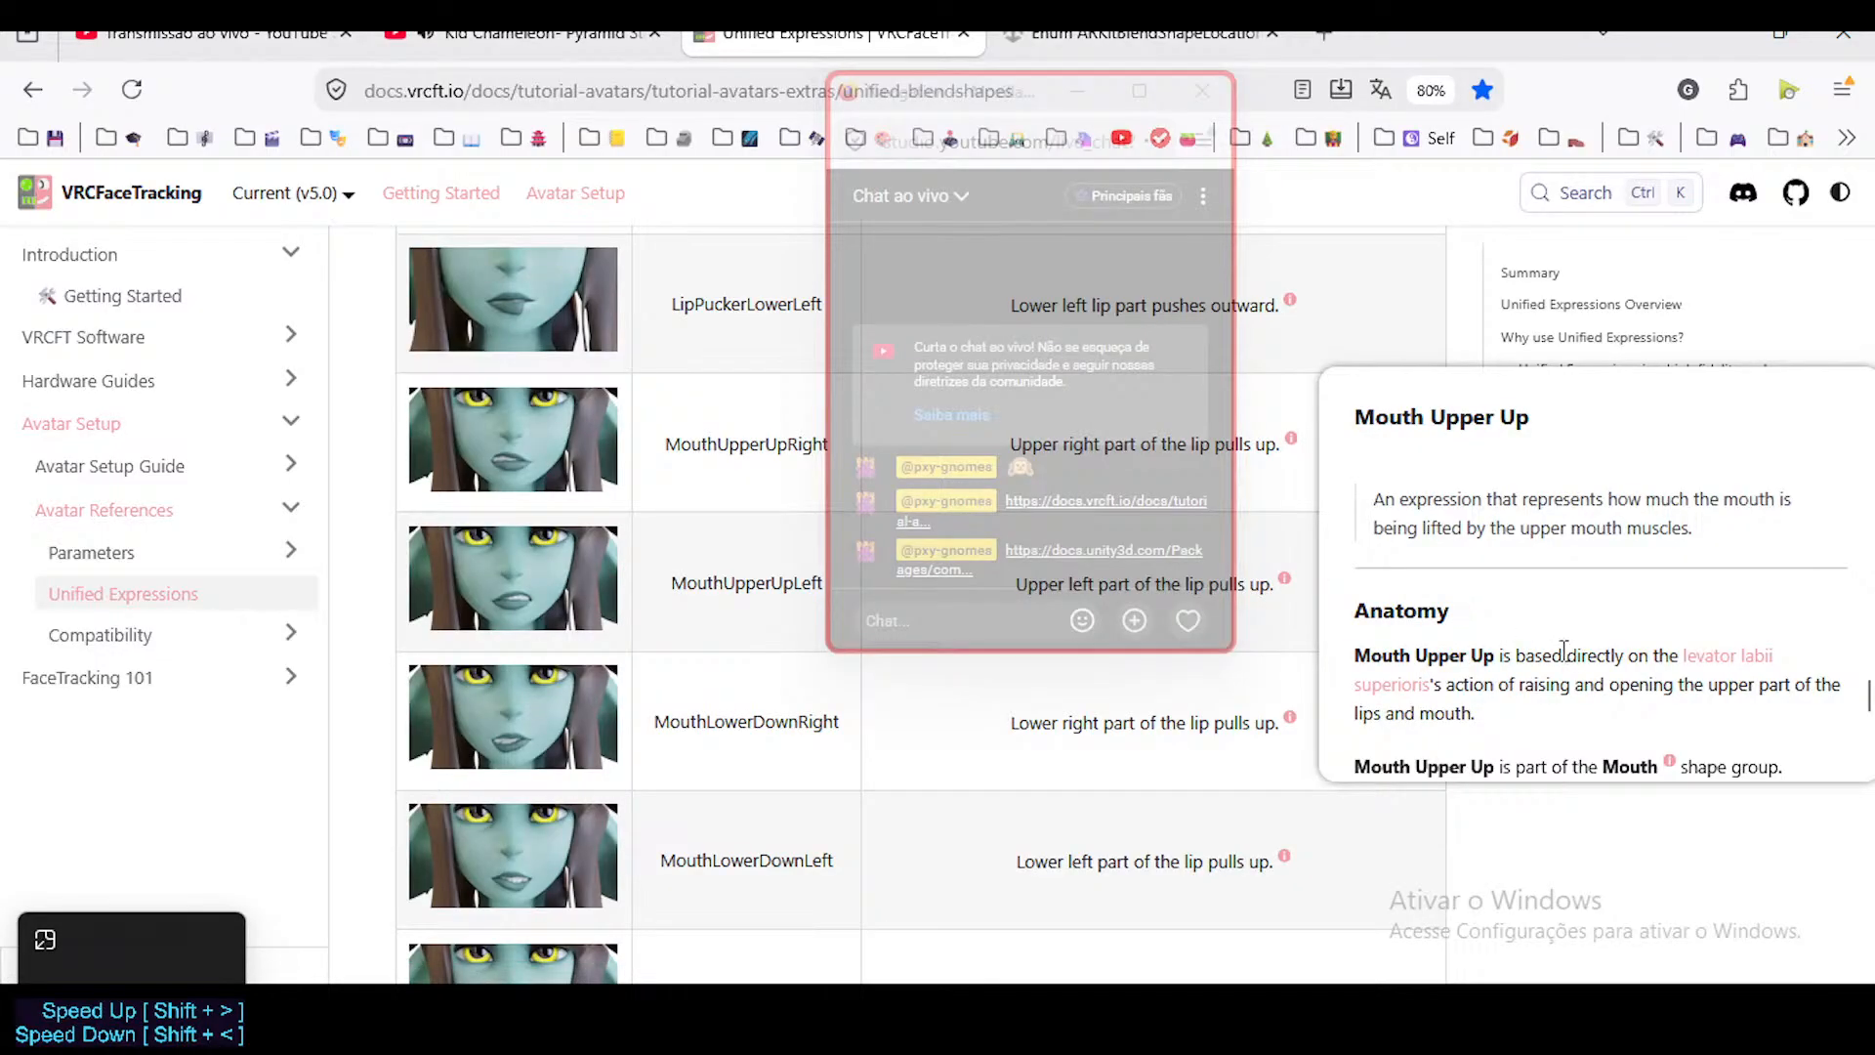
scroll(1540, 673, "down", 6)
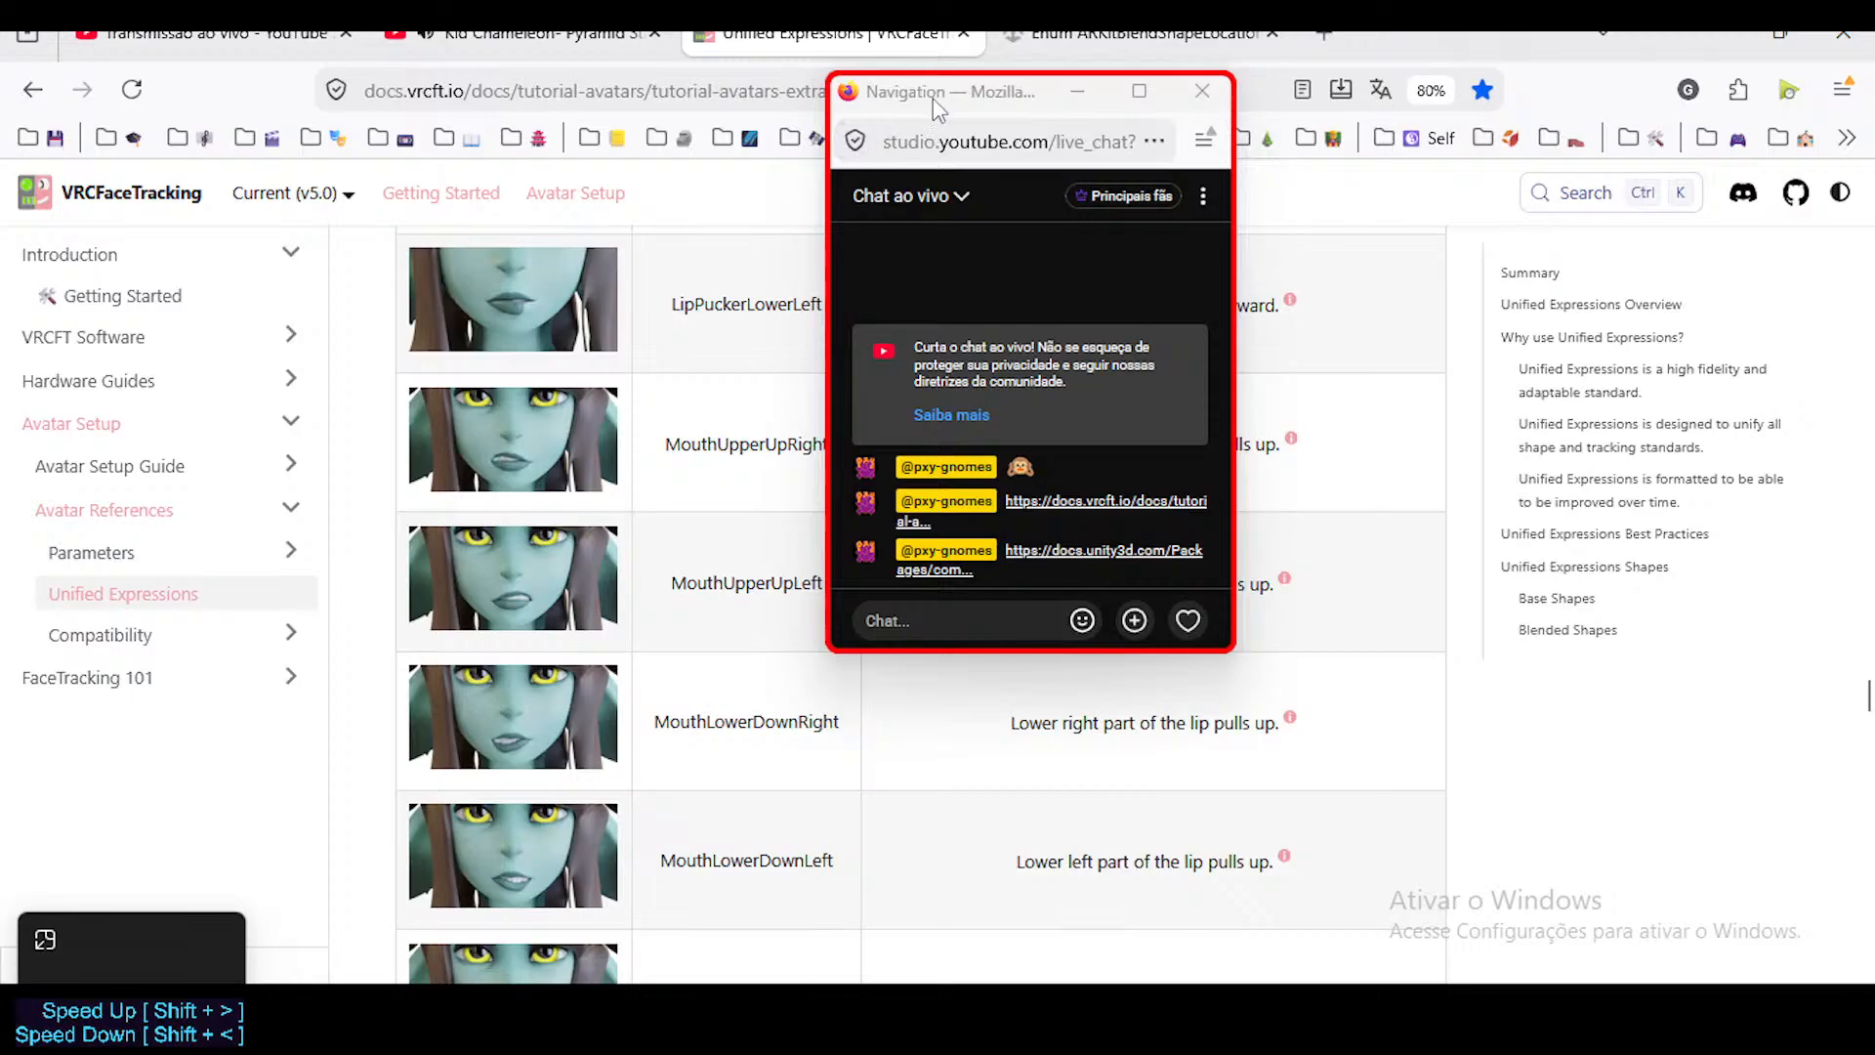
Move the live chat window off the base shapes table and onto the page's table of contents.
left_click_drag(962, 84, 1507, 205)
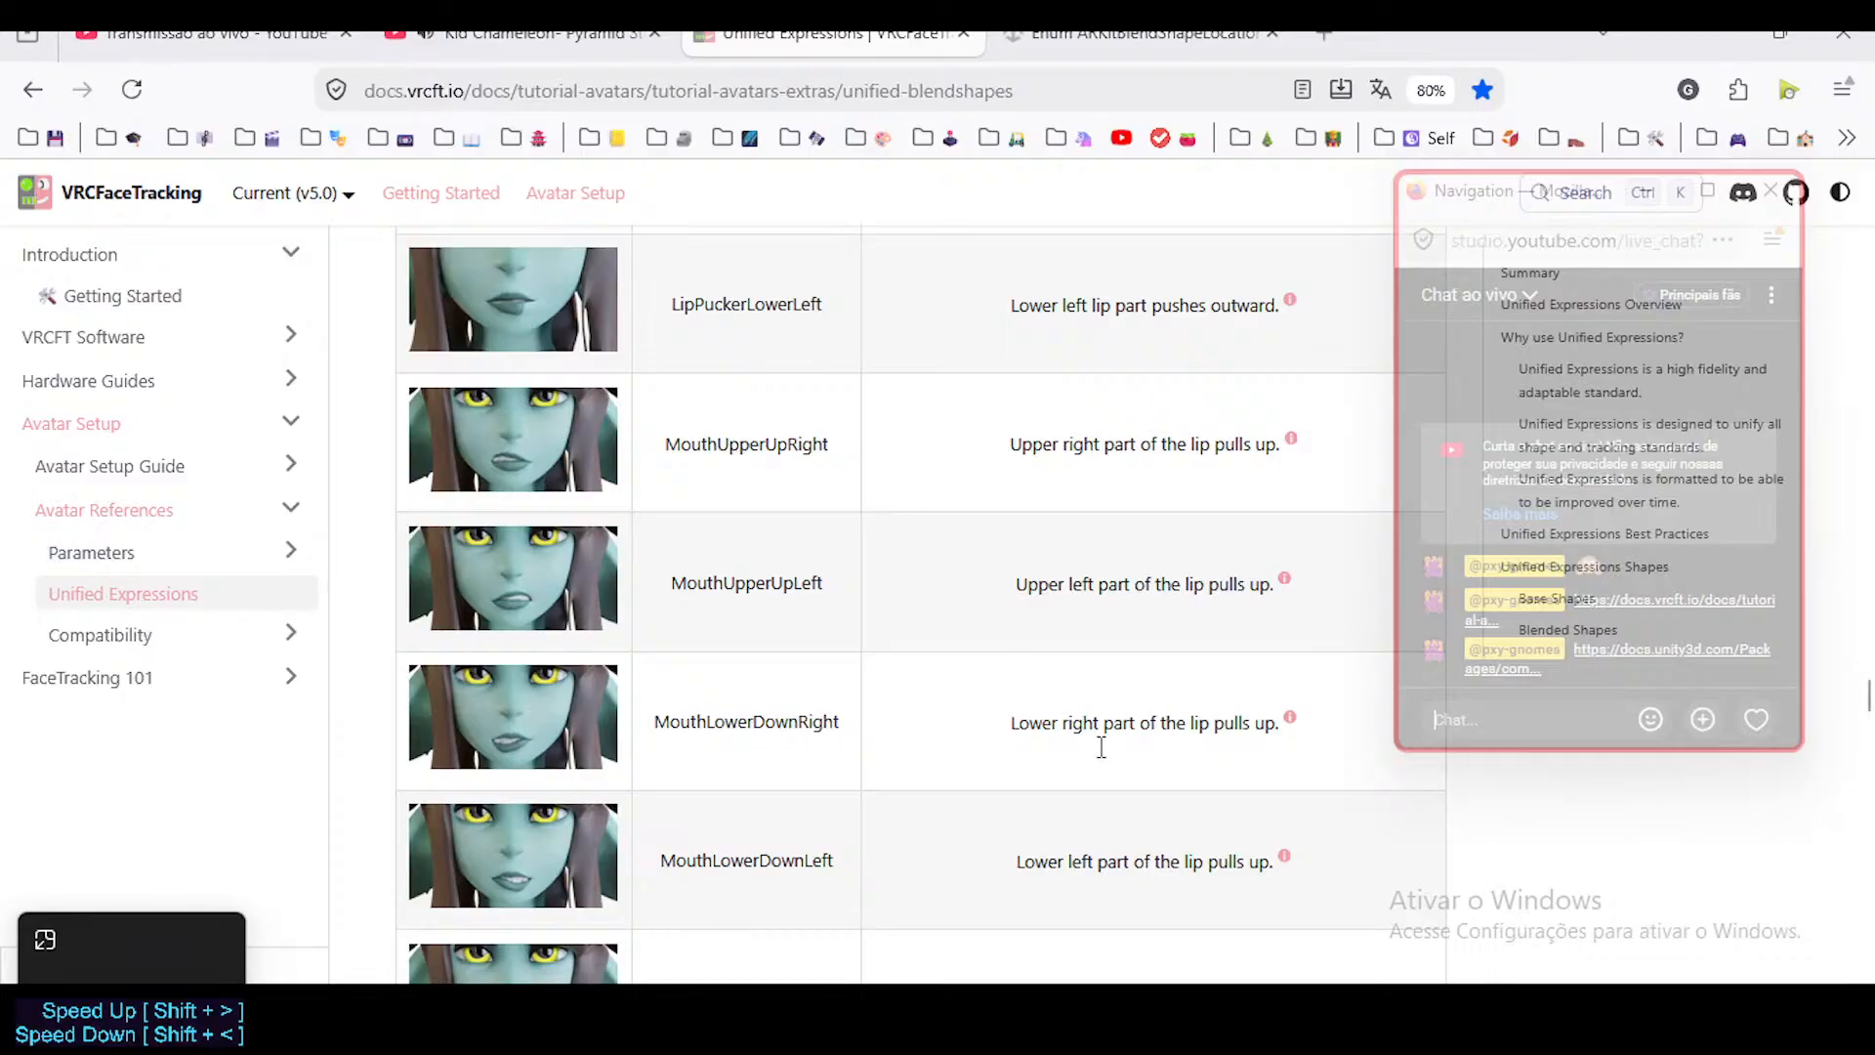
mouse_move(1290, 717)
Switch to Blender, put the ARM-Dorothy armature in Pose Mode and clear the pose transforms of all bones.
key("alt+Tab")
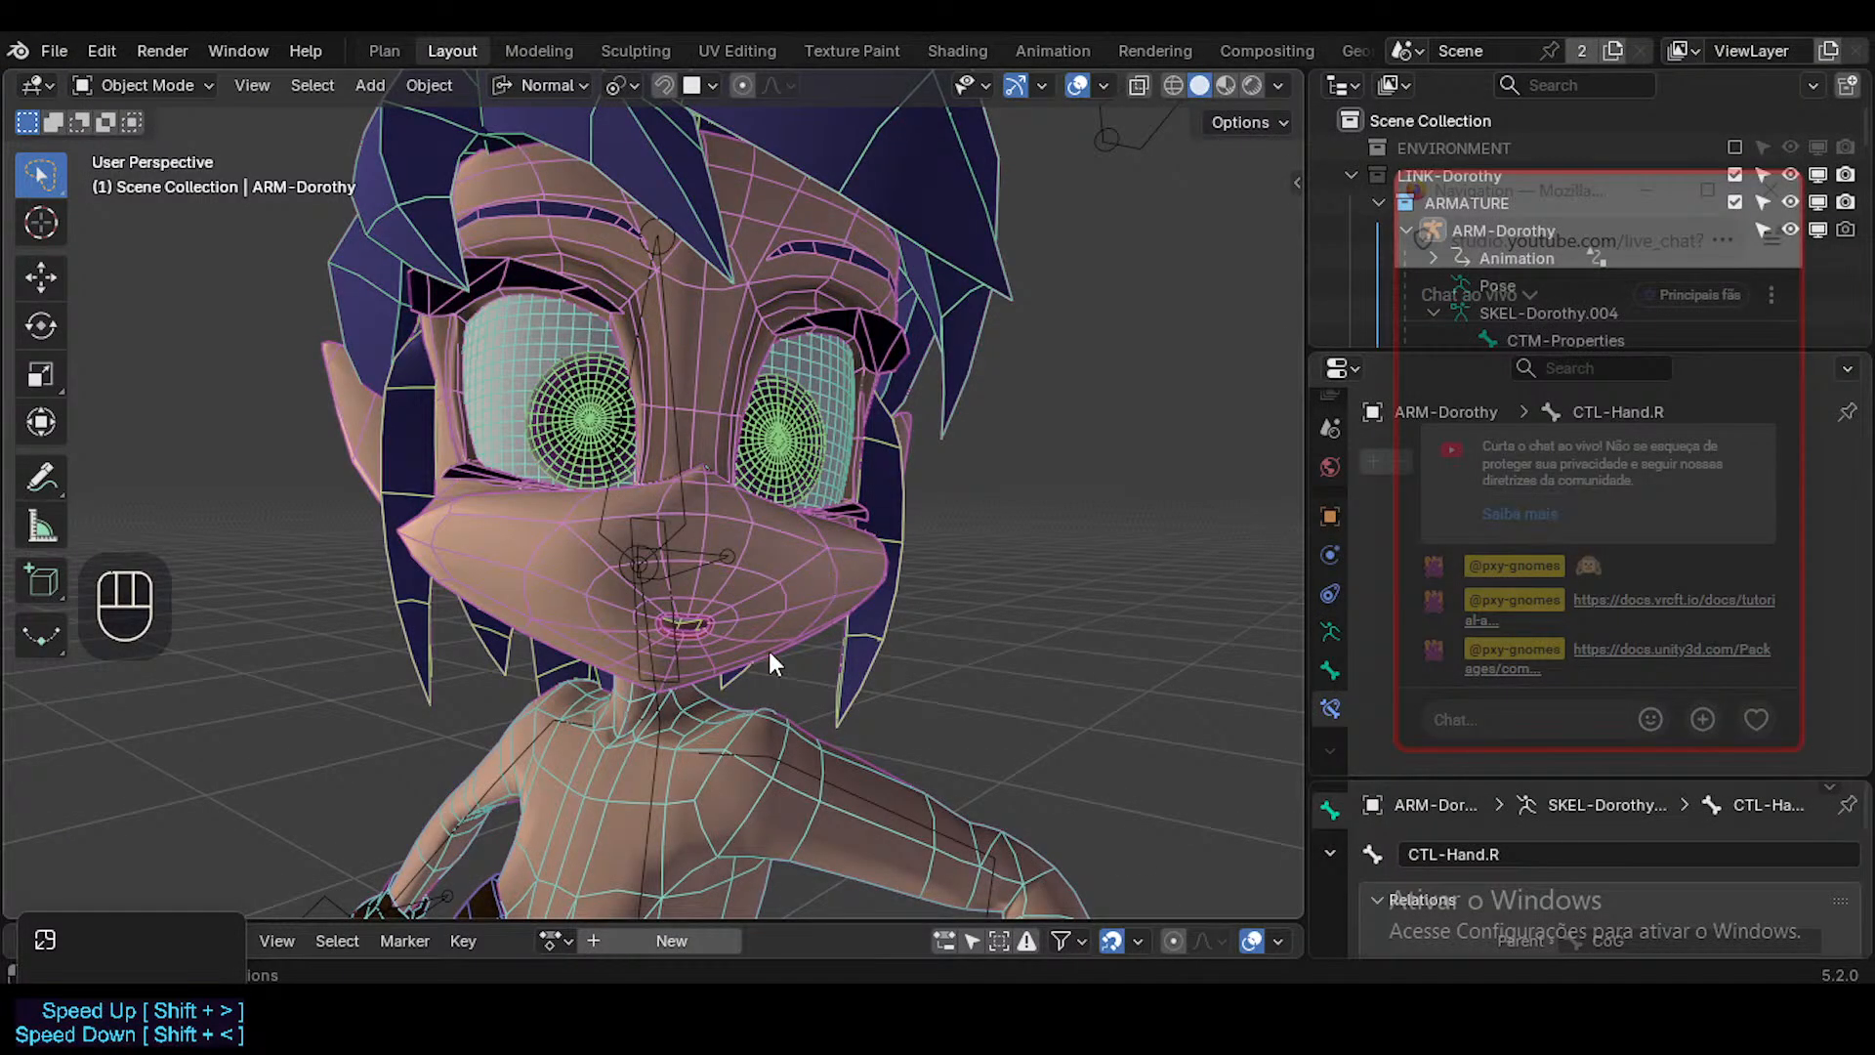
left_click(670, 547)
key("ctrl+Tab")
key("a")
key("alt+q")
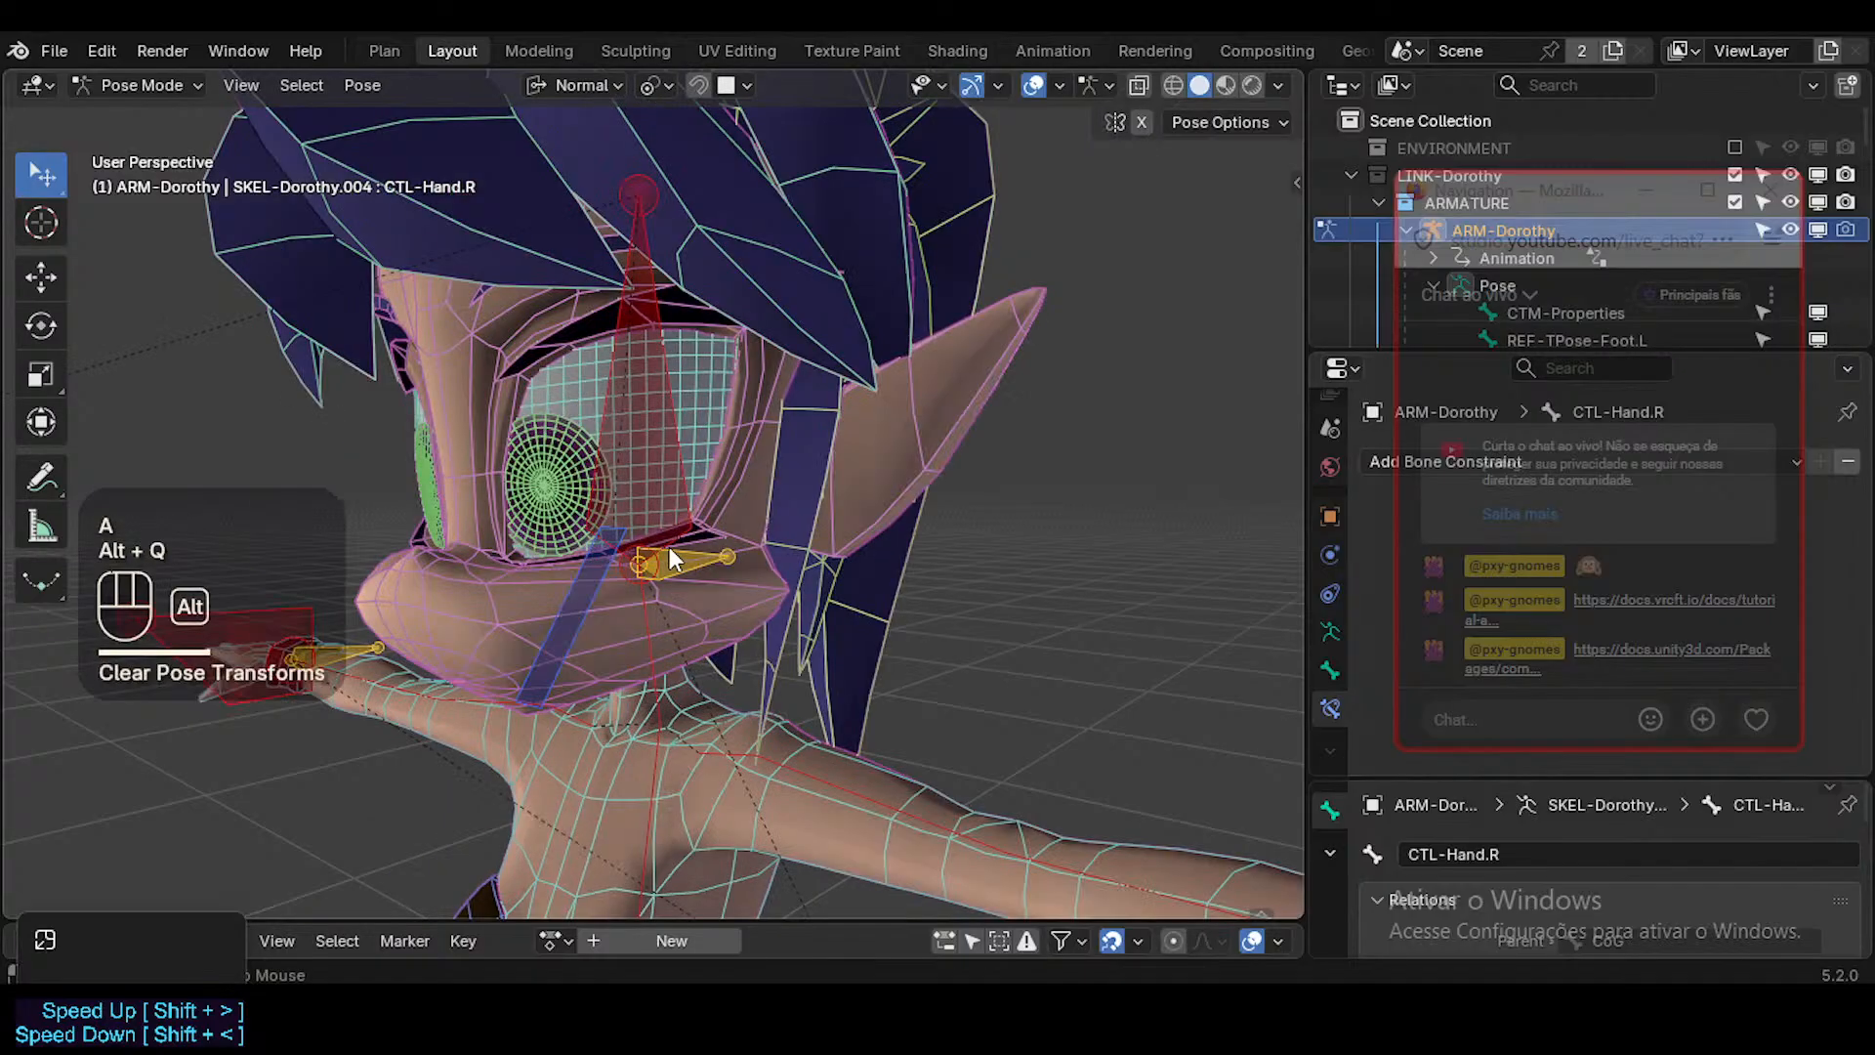
key("alt+q")
Examine the mesh of Dorothy's muzzle and mouth up close from both sides of the face.
middle_click_drag(689, 631, 904, 553)
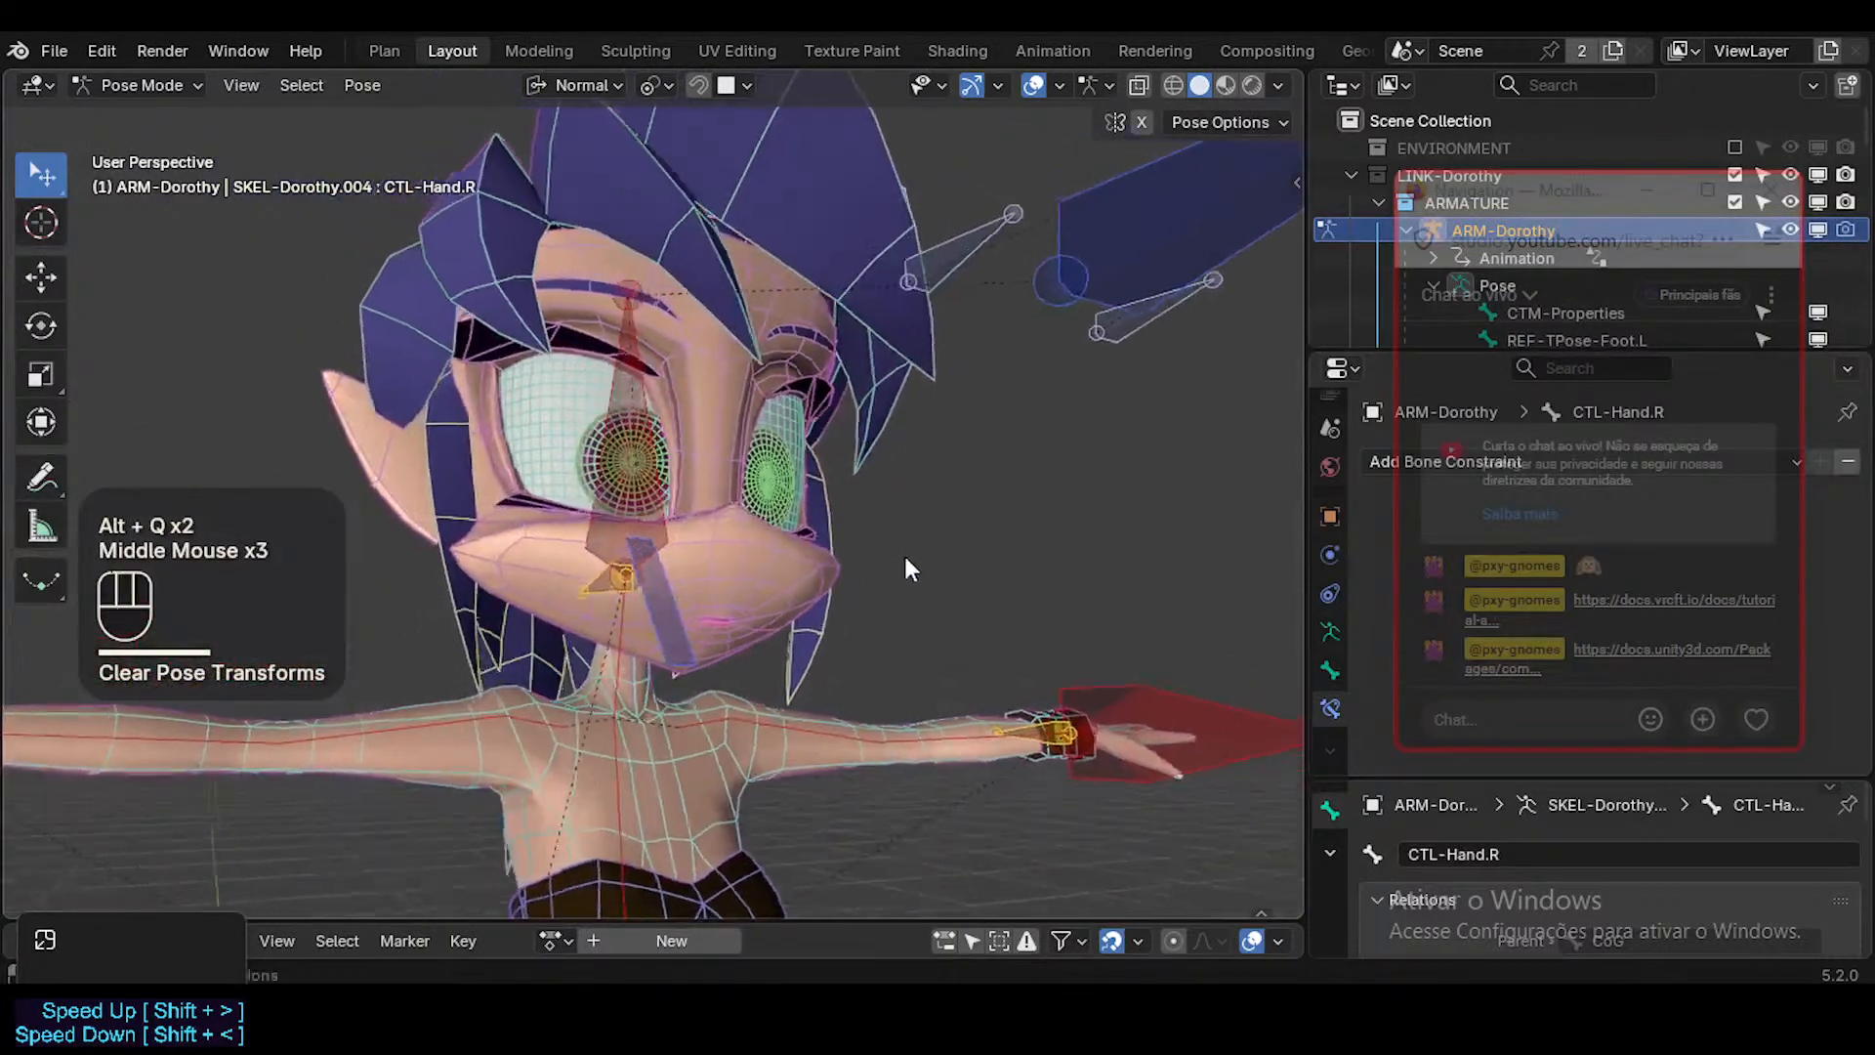
scroll(777, 621, "up", 2)
middle_click_drag(778, 622, 494, 637)
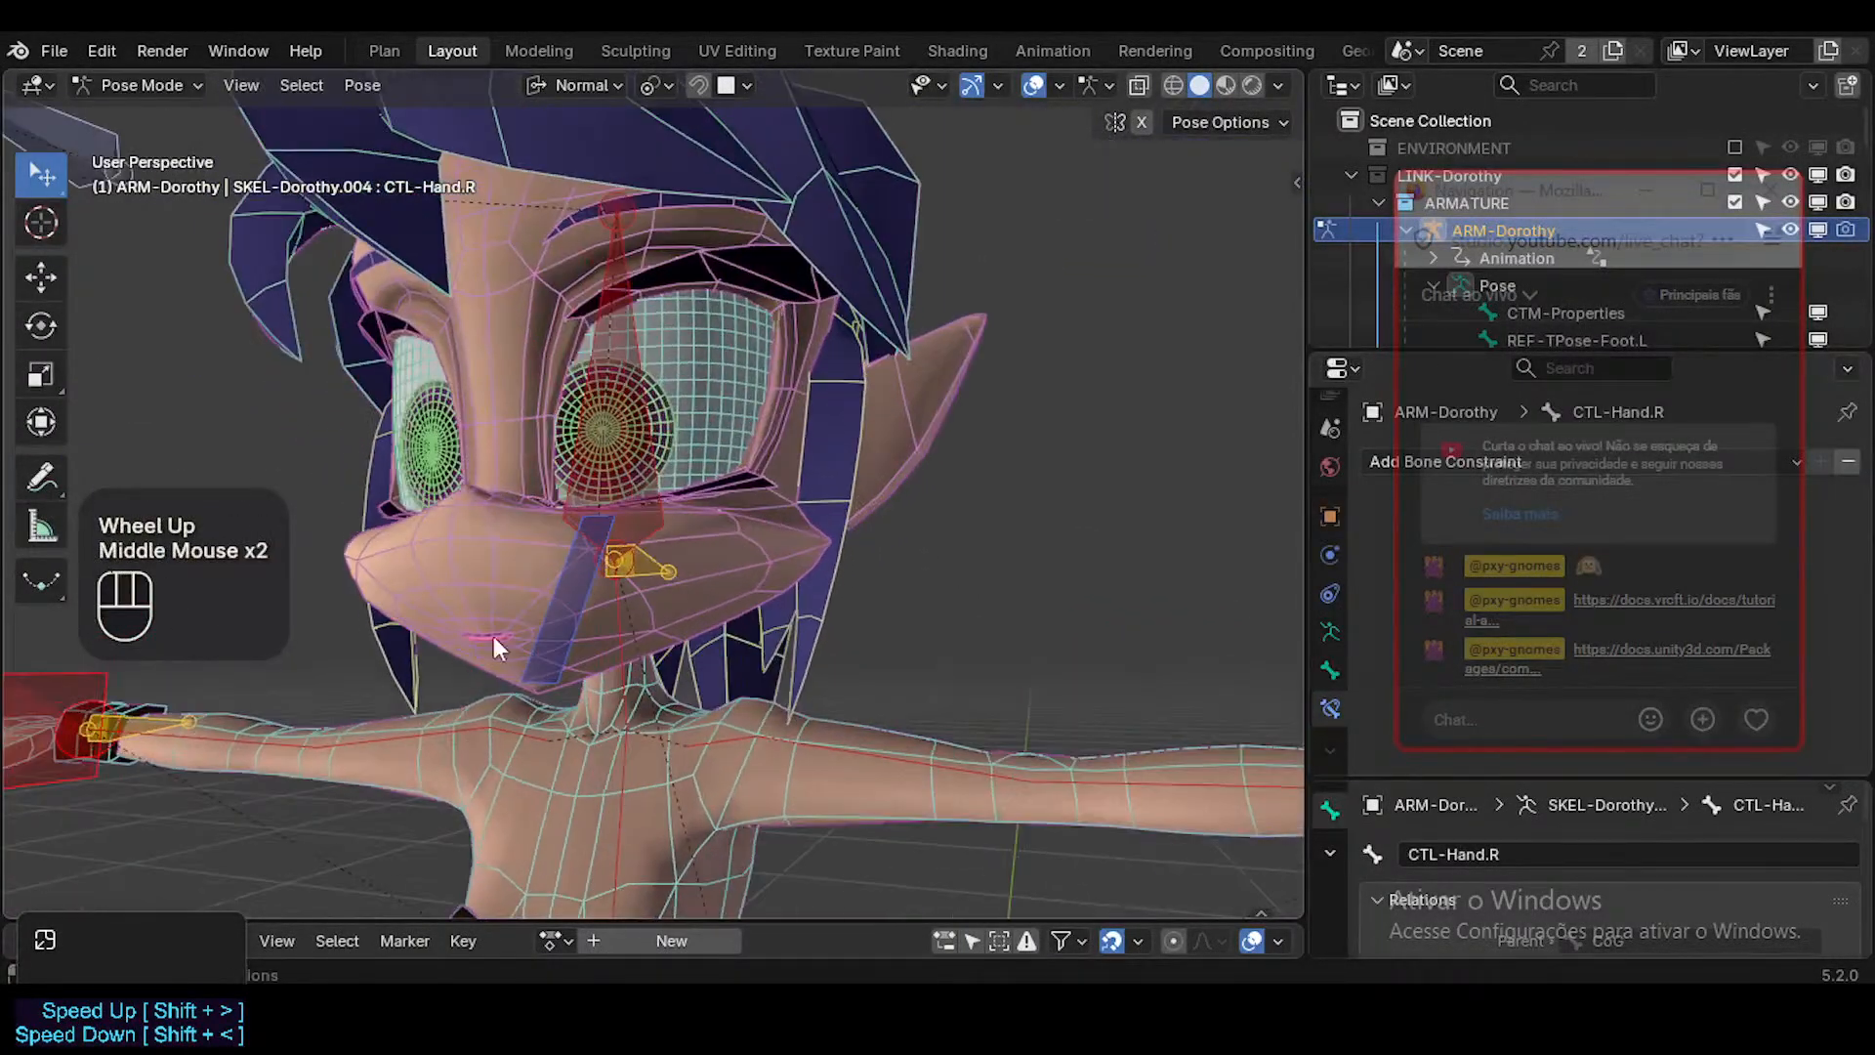
scroll(601, 609, "up", 2)
middle_click_drag(601, 610, 572, 649)
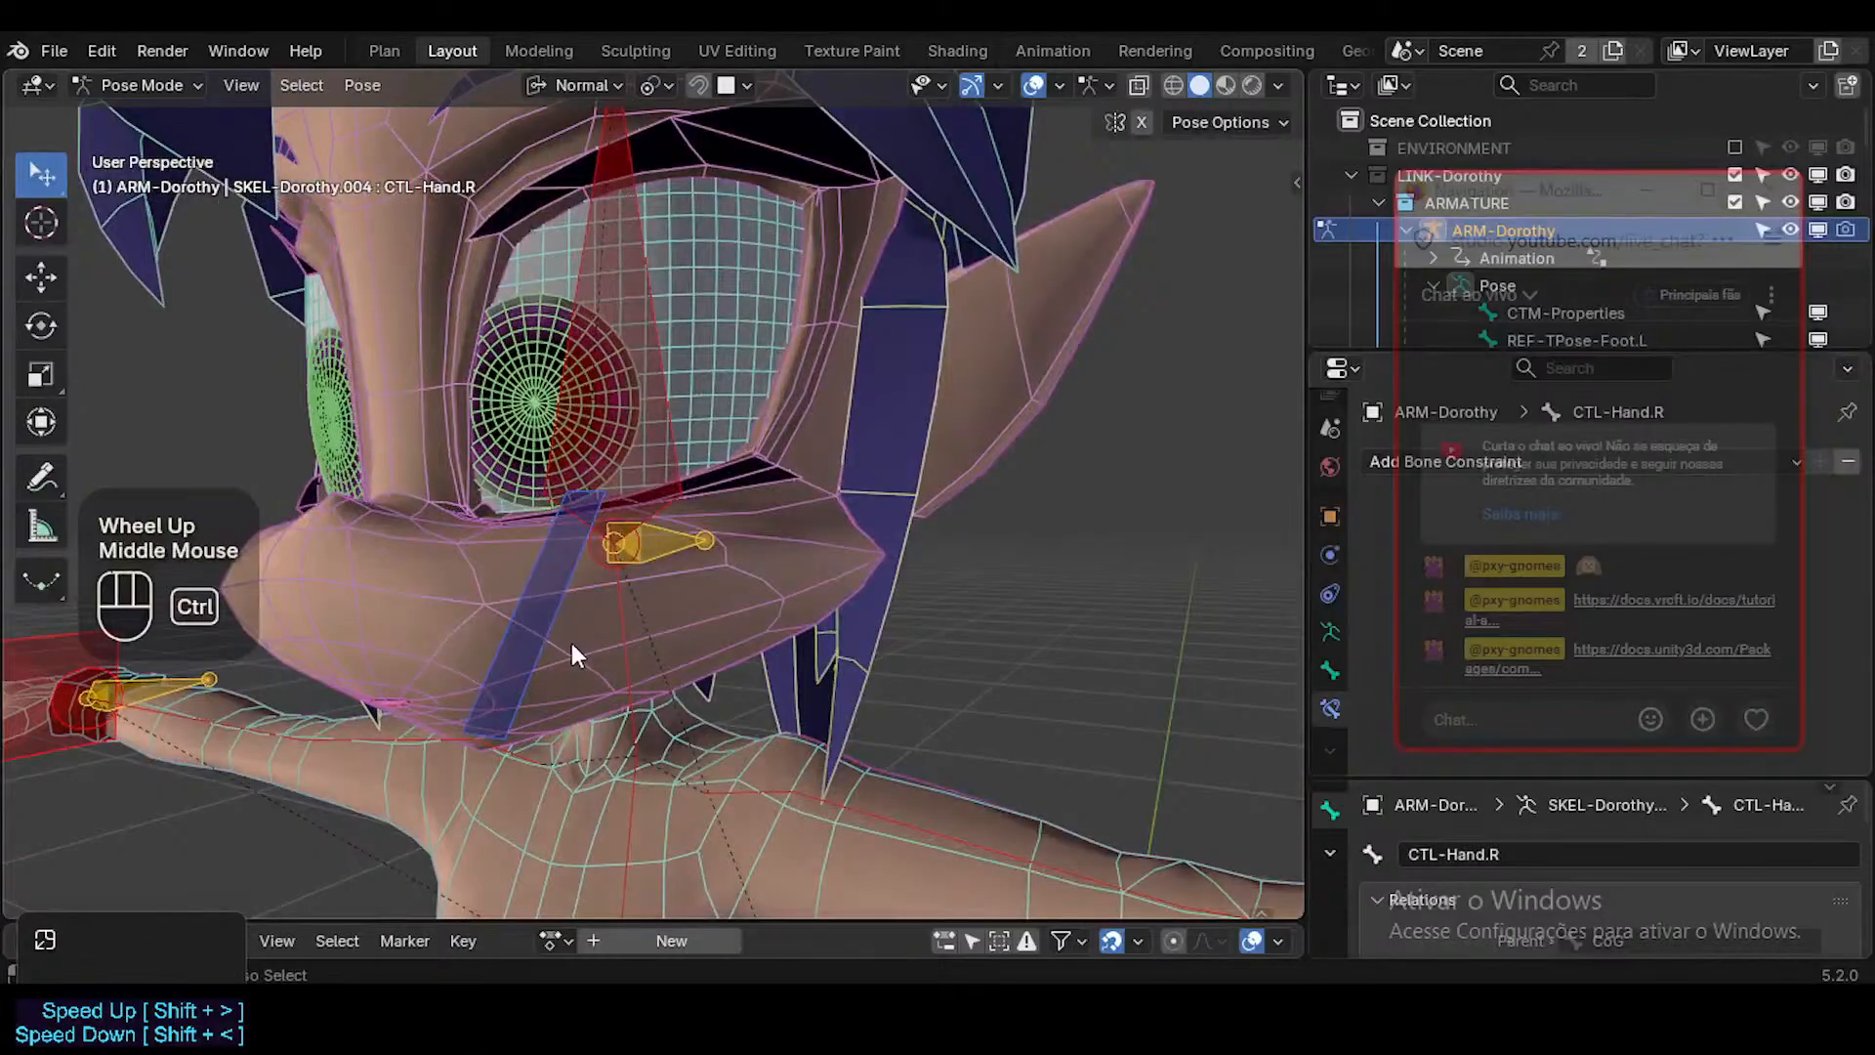
Leave Pose Mode on the armature and open Dorothy's Head mesh in Edit Mode.
key("ctrl+Tab")
left_click(686, 625)
middle_click_drag(686, 625, 817, 490)
scroll(840, 623, "down", 3)
key("Tab")
scroll(713, 433, "up", 3)
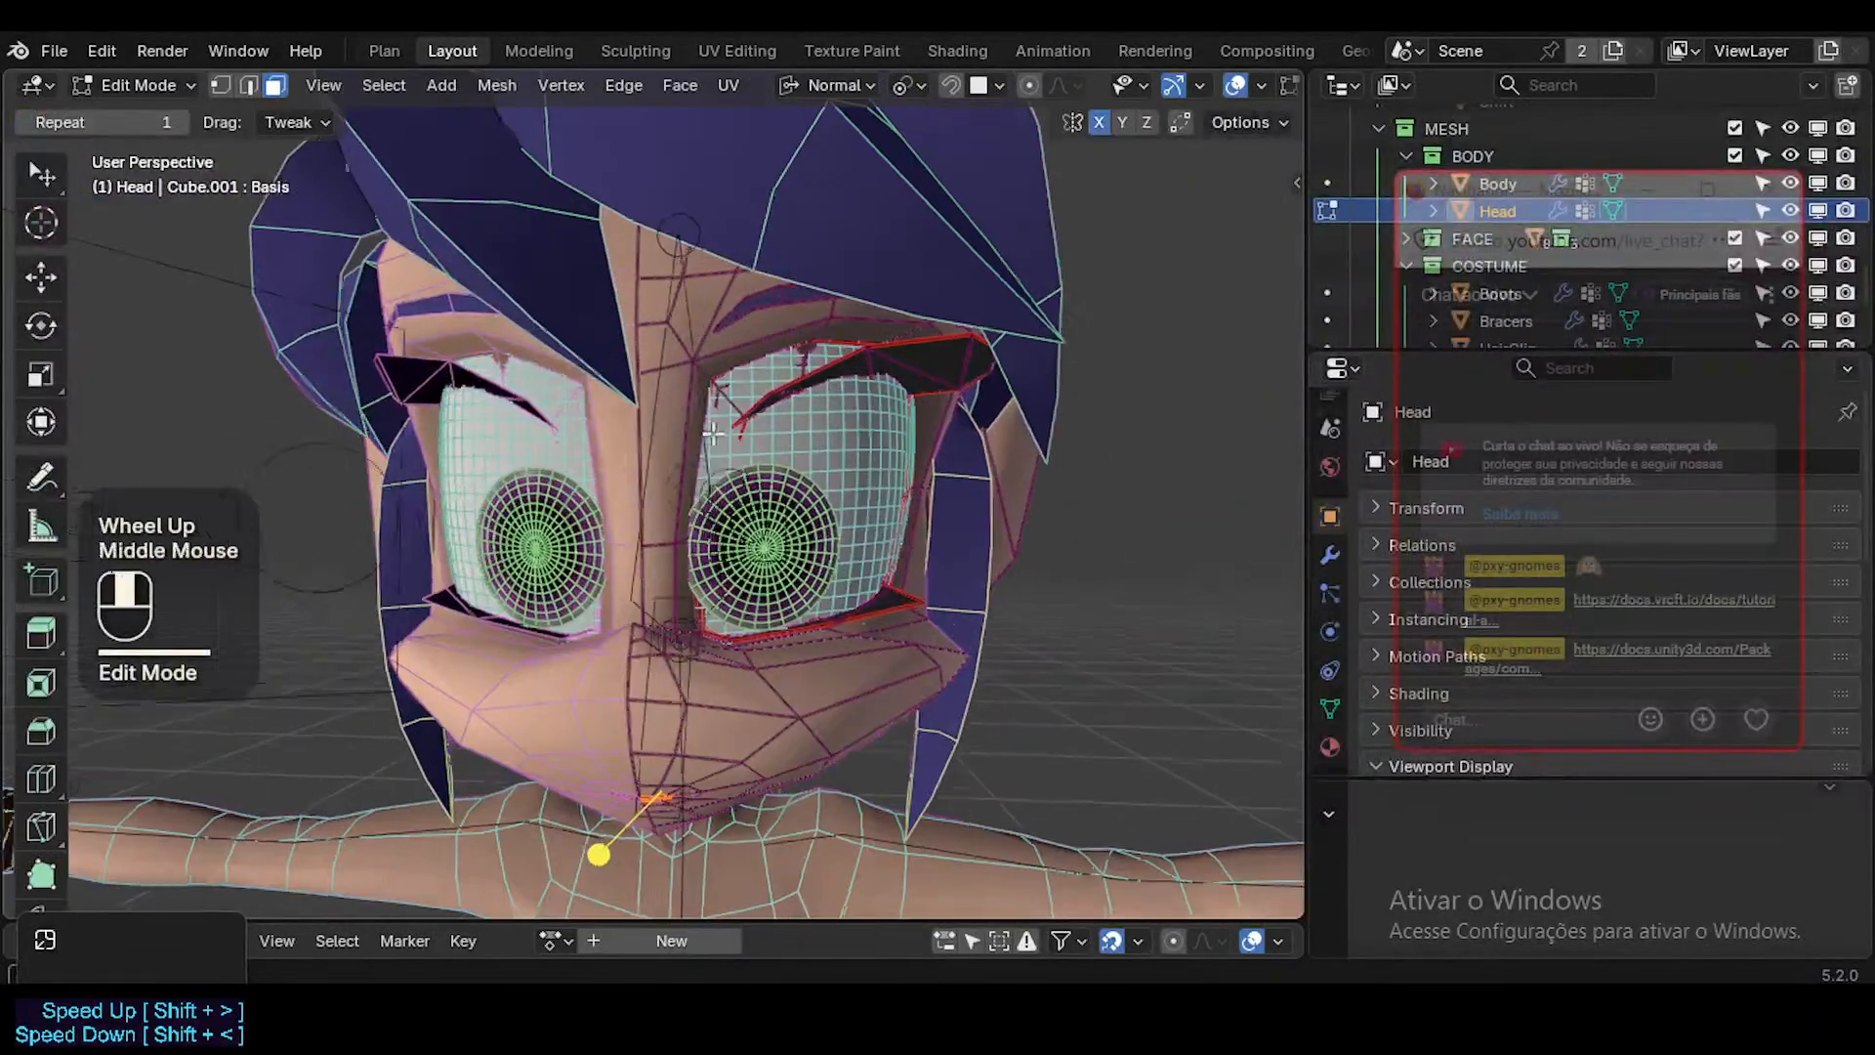
Examine the muzzle topology up close, comparing the Head mesh in Edit Mode and Object Mode.
middle_click_drag(713, 434, 964, 629)
scroll(782, 478, "up", 2)
key("Tab")
key("Tab")
key("Tab")
scroll(669, 595, "down", 2)
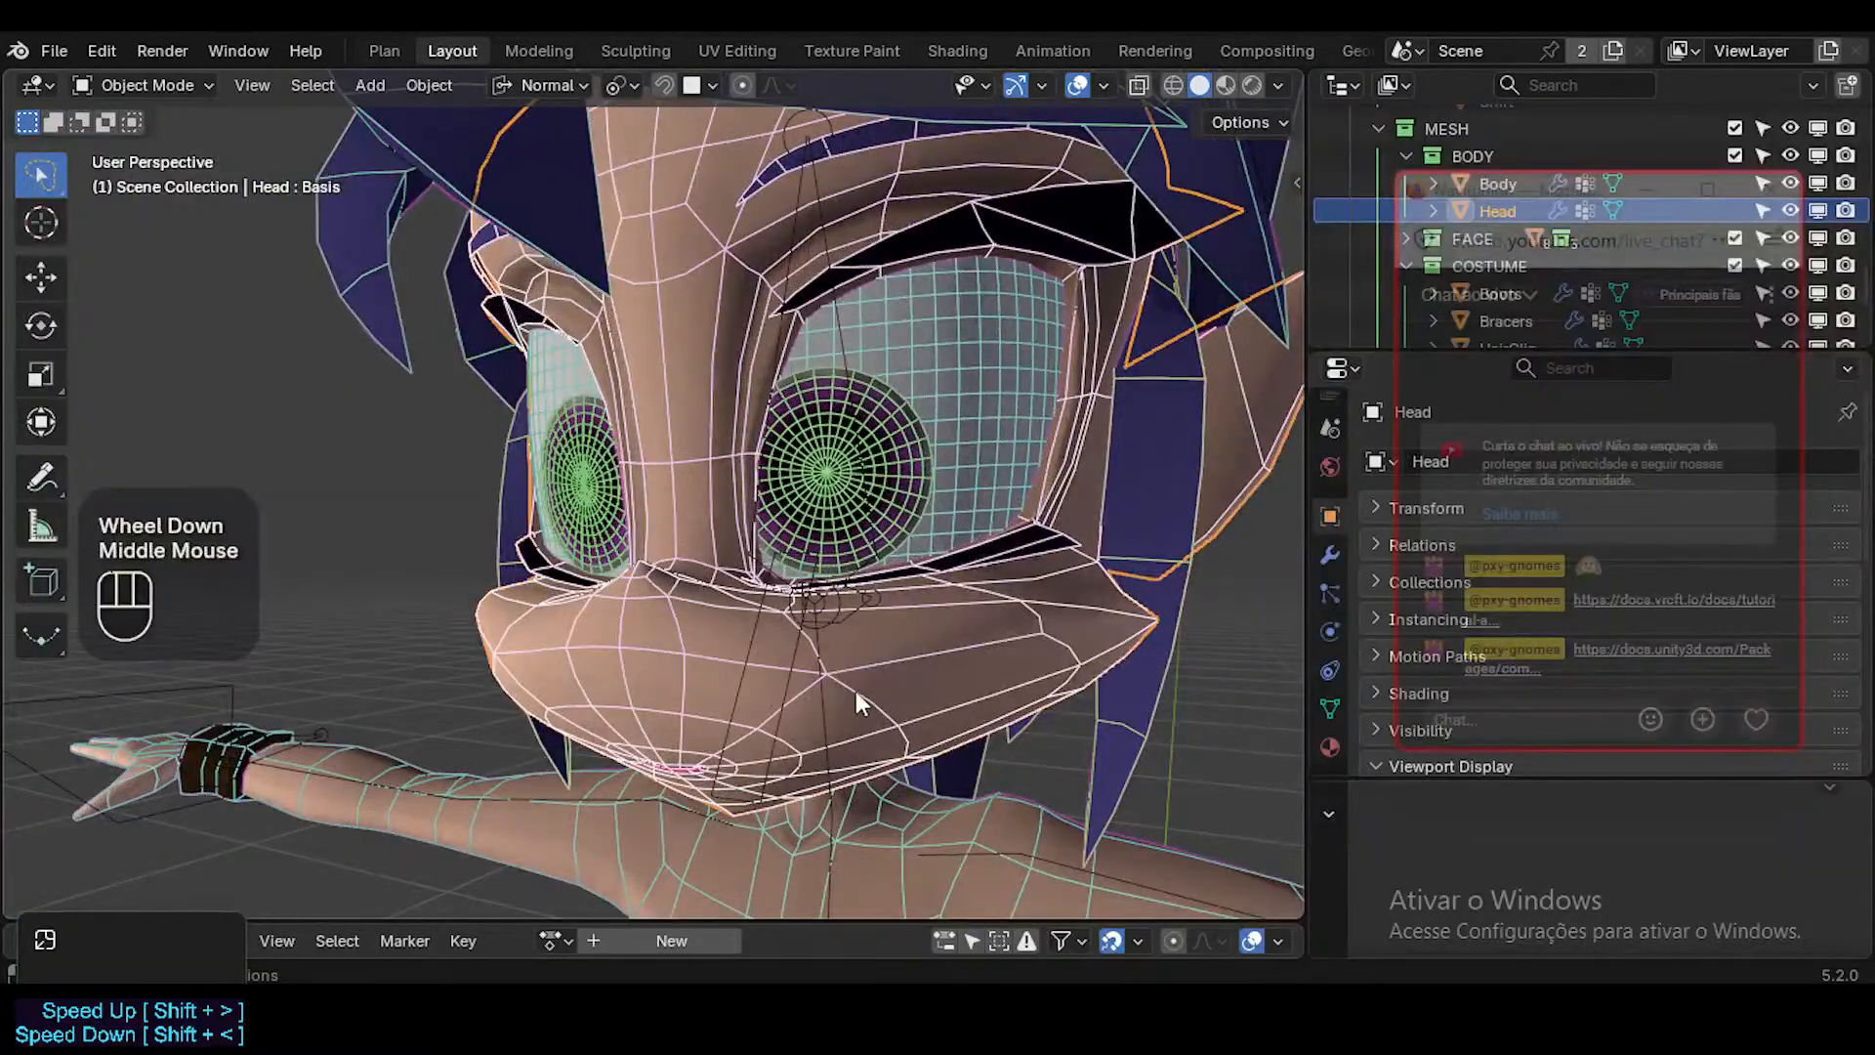
Move the live chat window off the Outliner so the scene collections can be read.
middle_click_drag(855, 689, 934, 559)
scroll(855, 653, "up", 1)
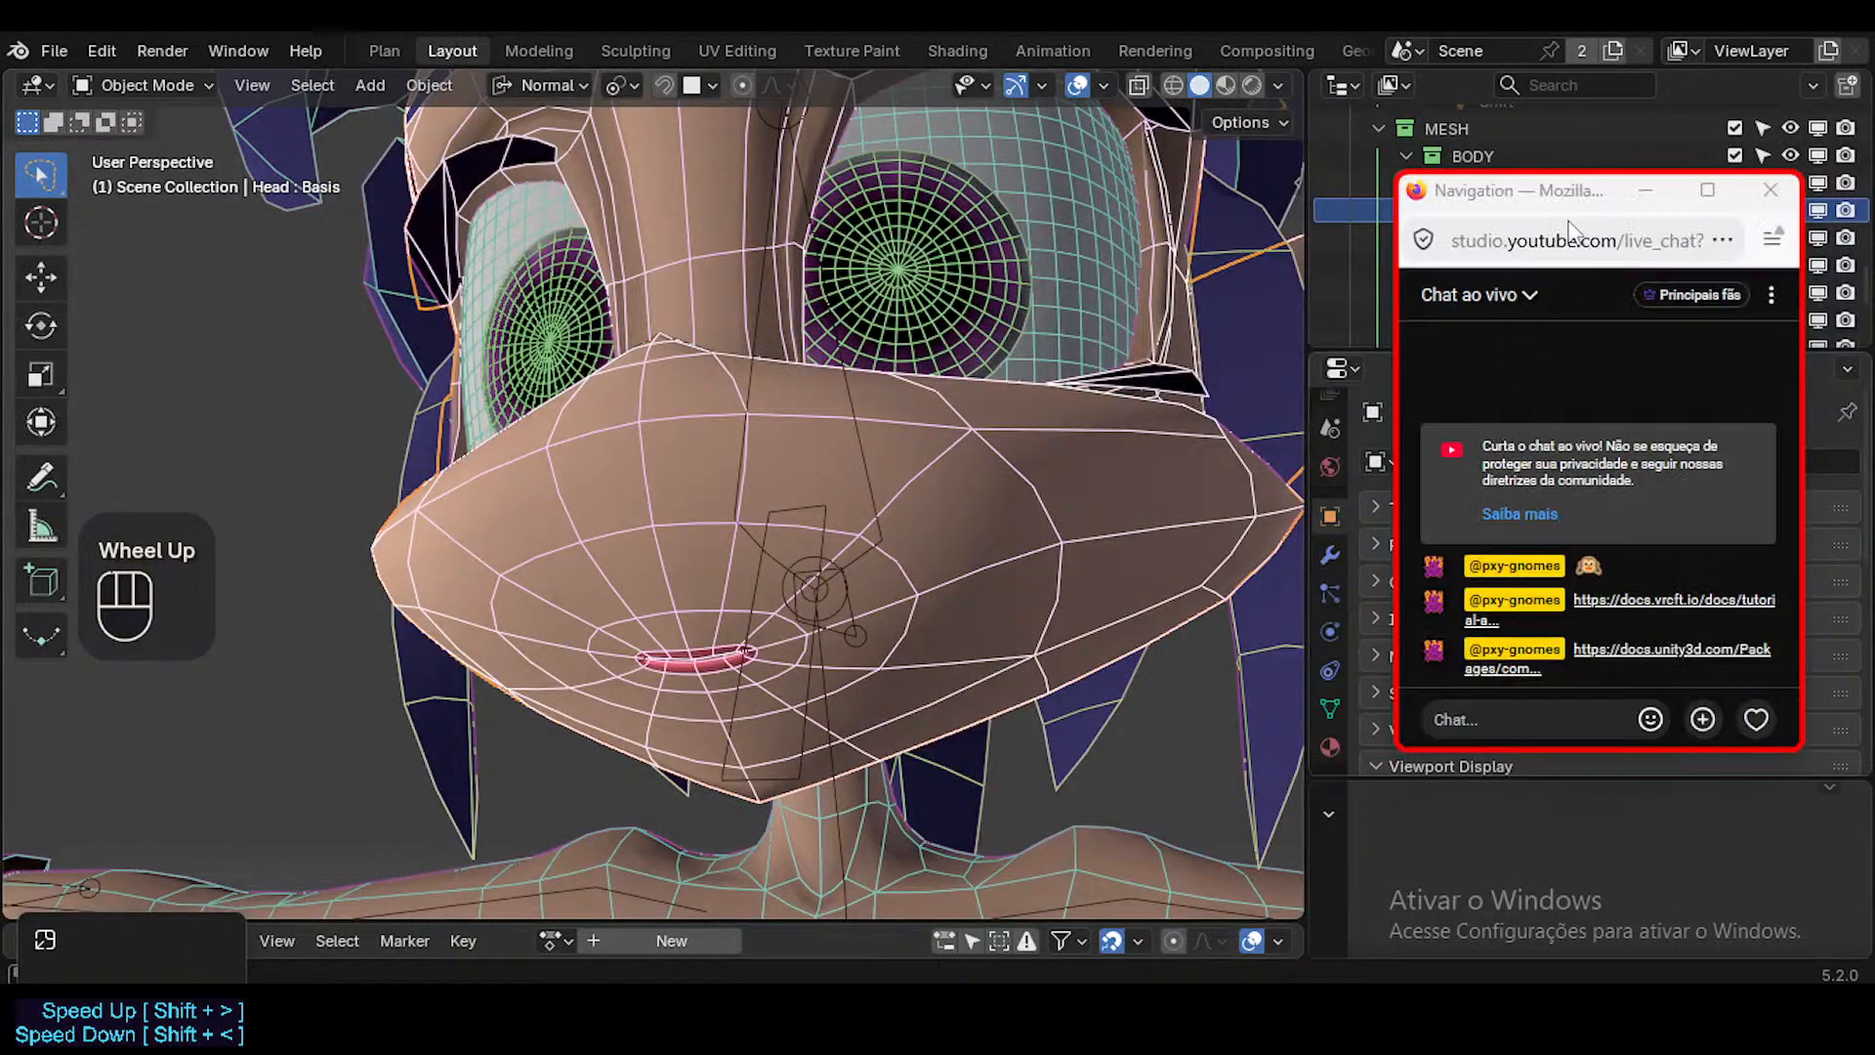
left_click_drag(1484, 203, 1680, 410)
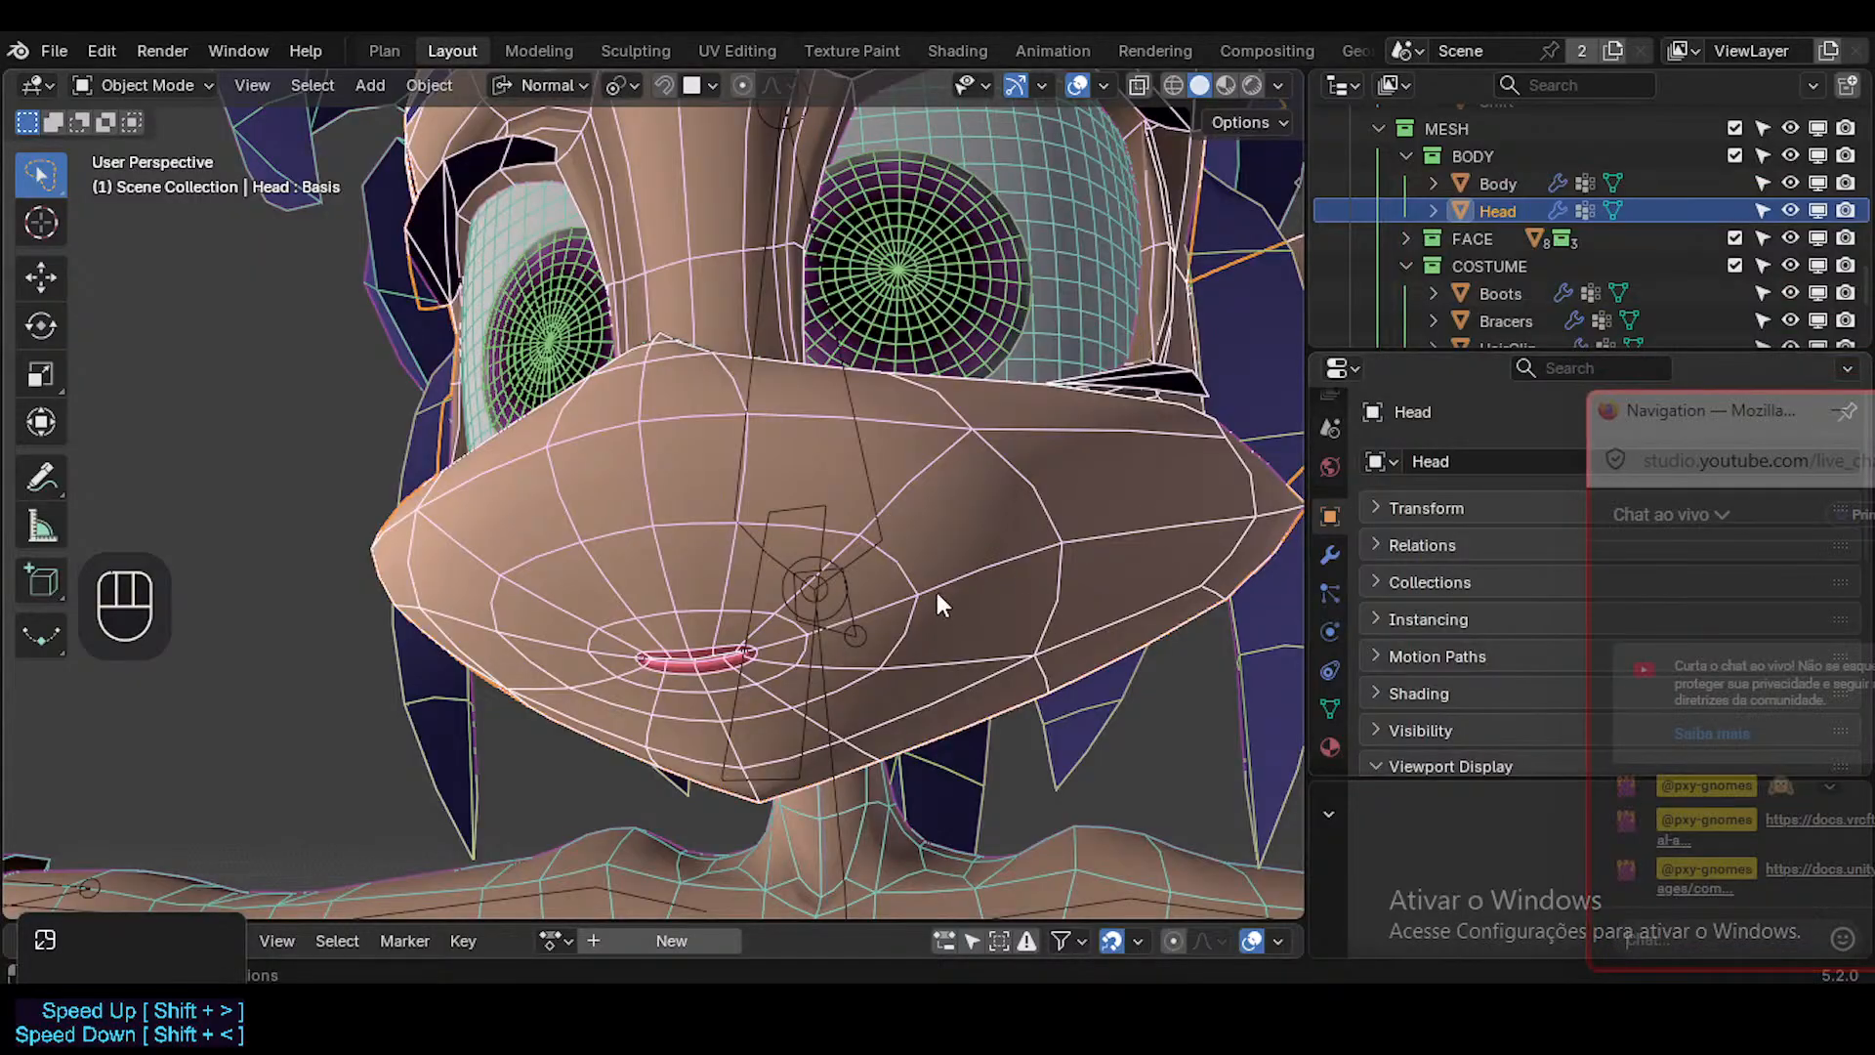
Review the shape of Dorothy's face and muzzle from several angles with the viewport overlays hidden.
left_click(896, 600)
middle_click_drag(897, 600, 578, 658)
middle_click_drag(752, 643, 816, 571)
scroll(849, 698, "down", 2)
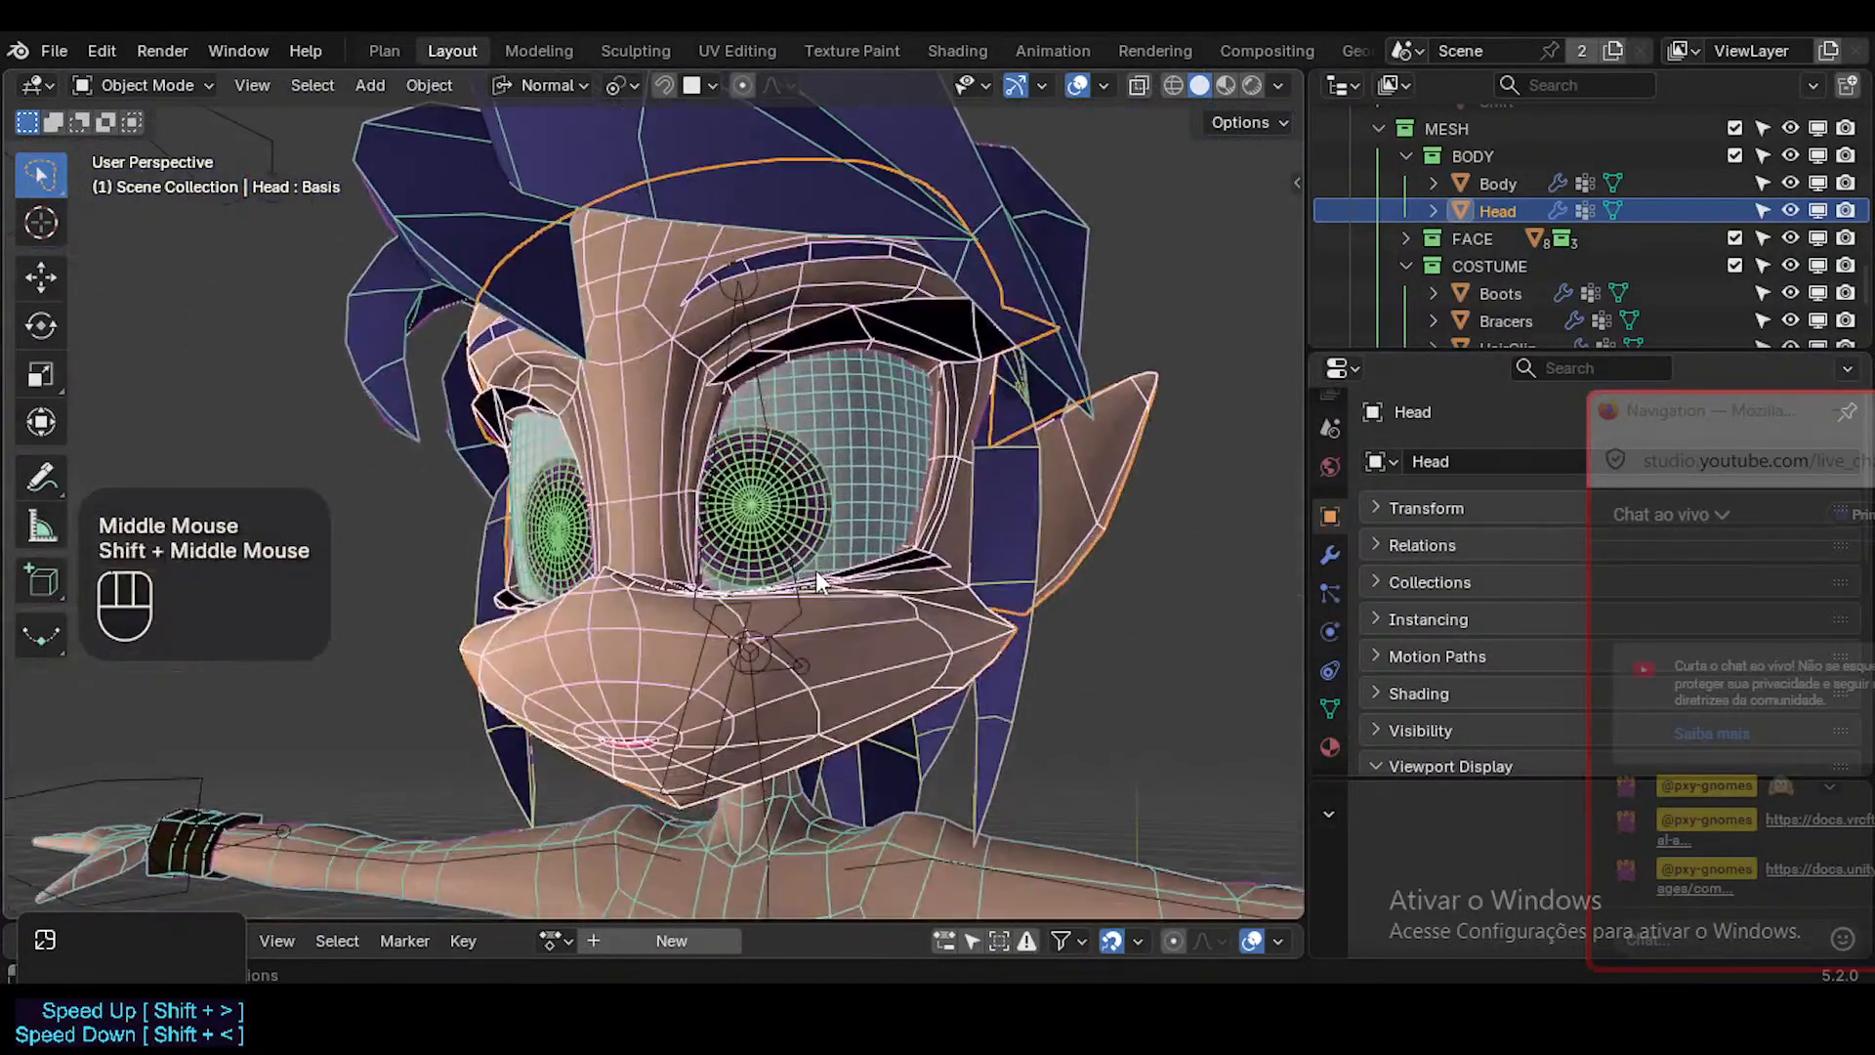
scroll(817, 570, "up", 2)
scroll(816, 570, "down", 1)
key("shift+alt+z")
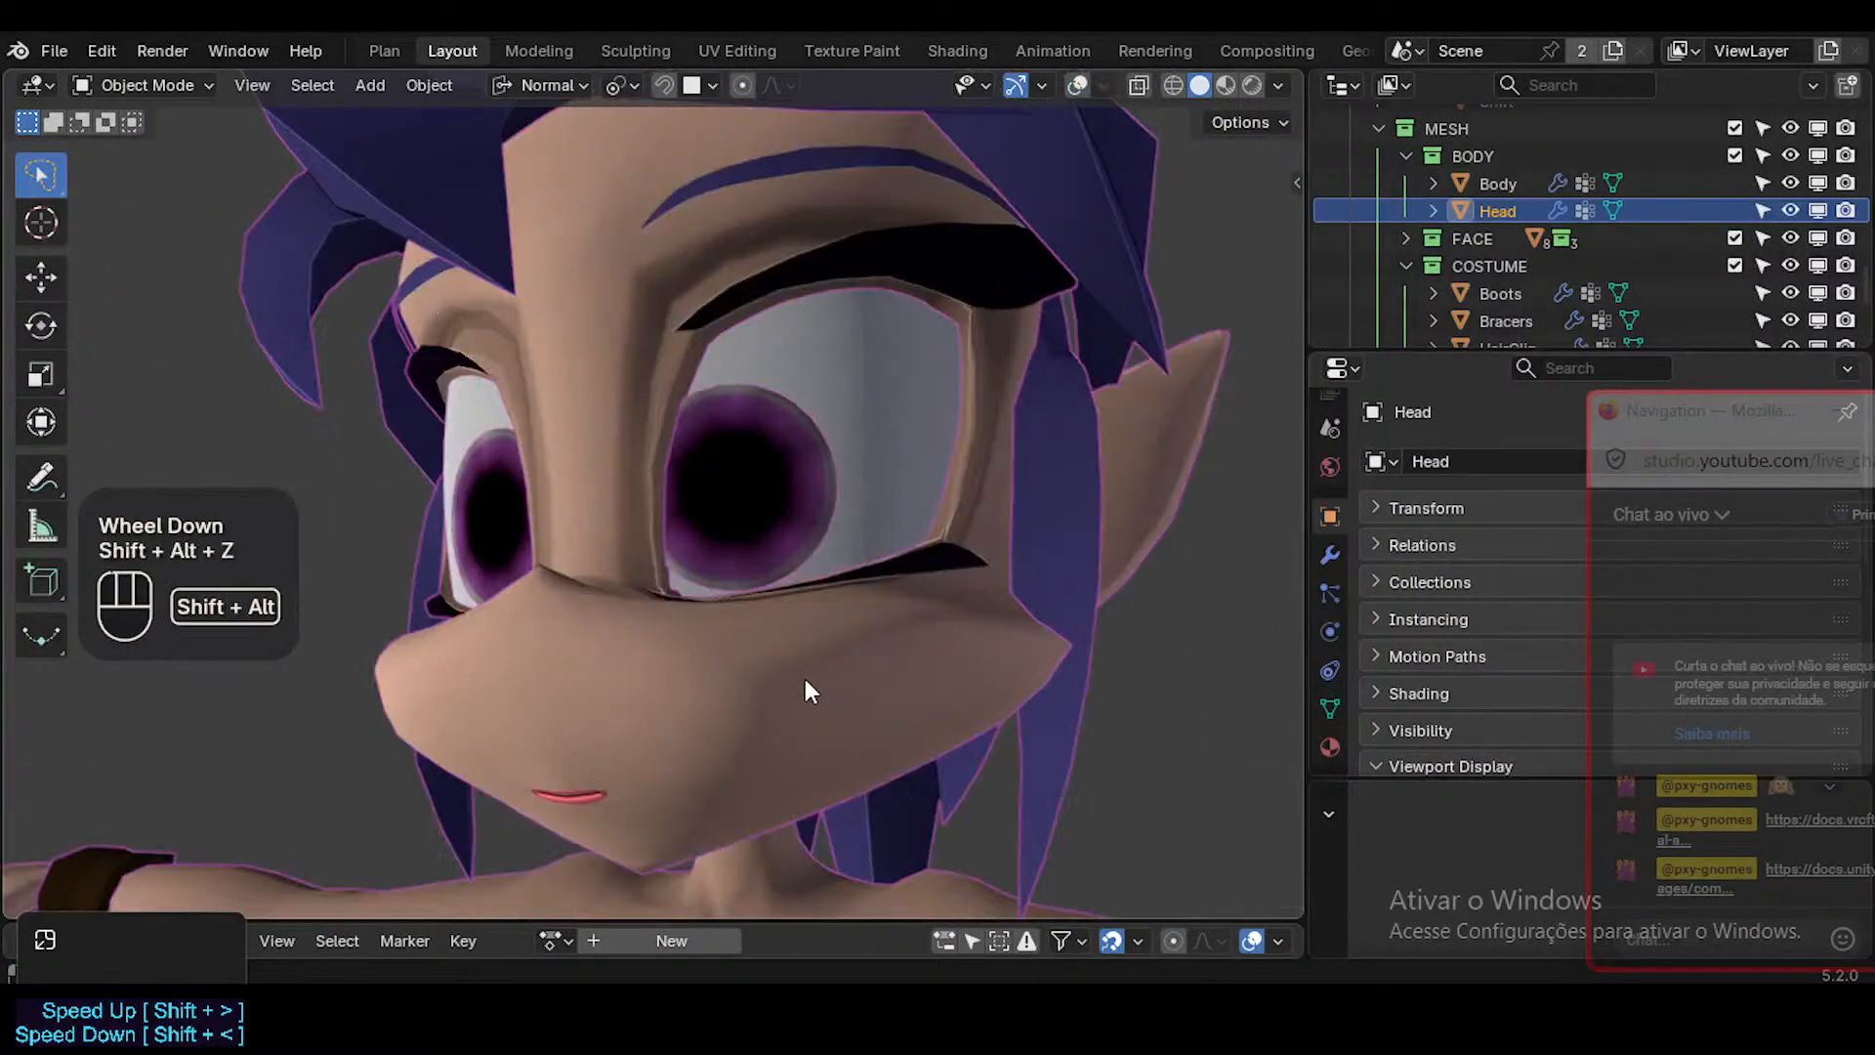
scroll(749, 727, "up", 1)
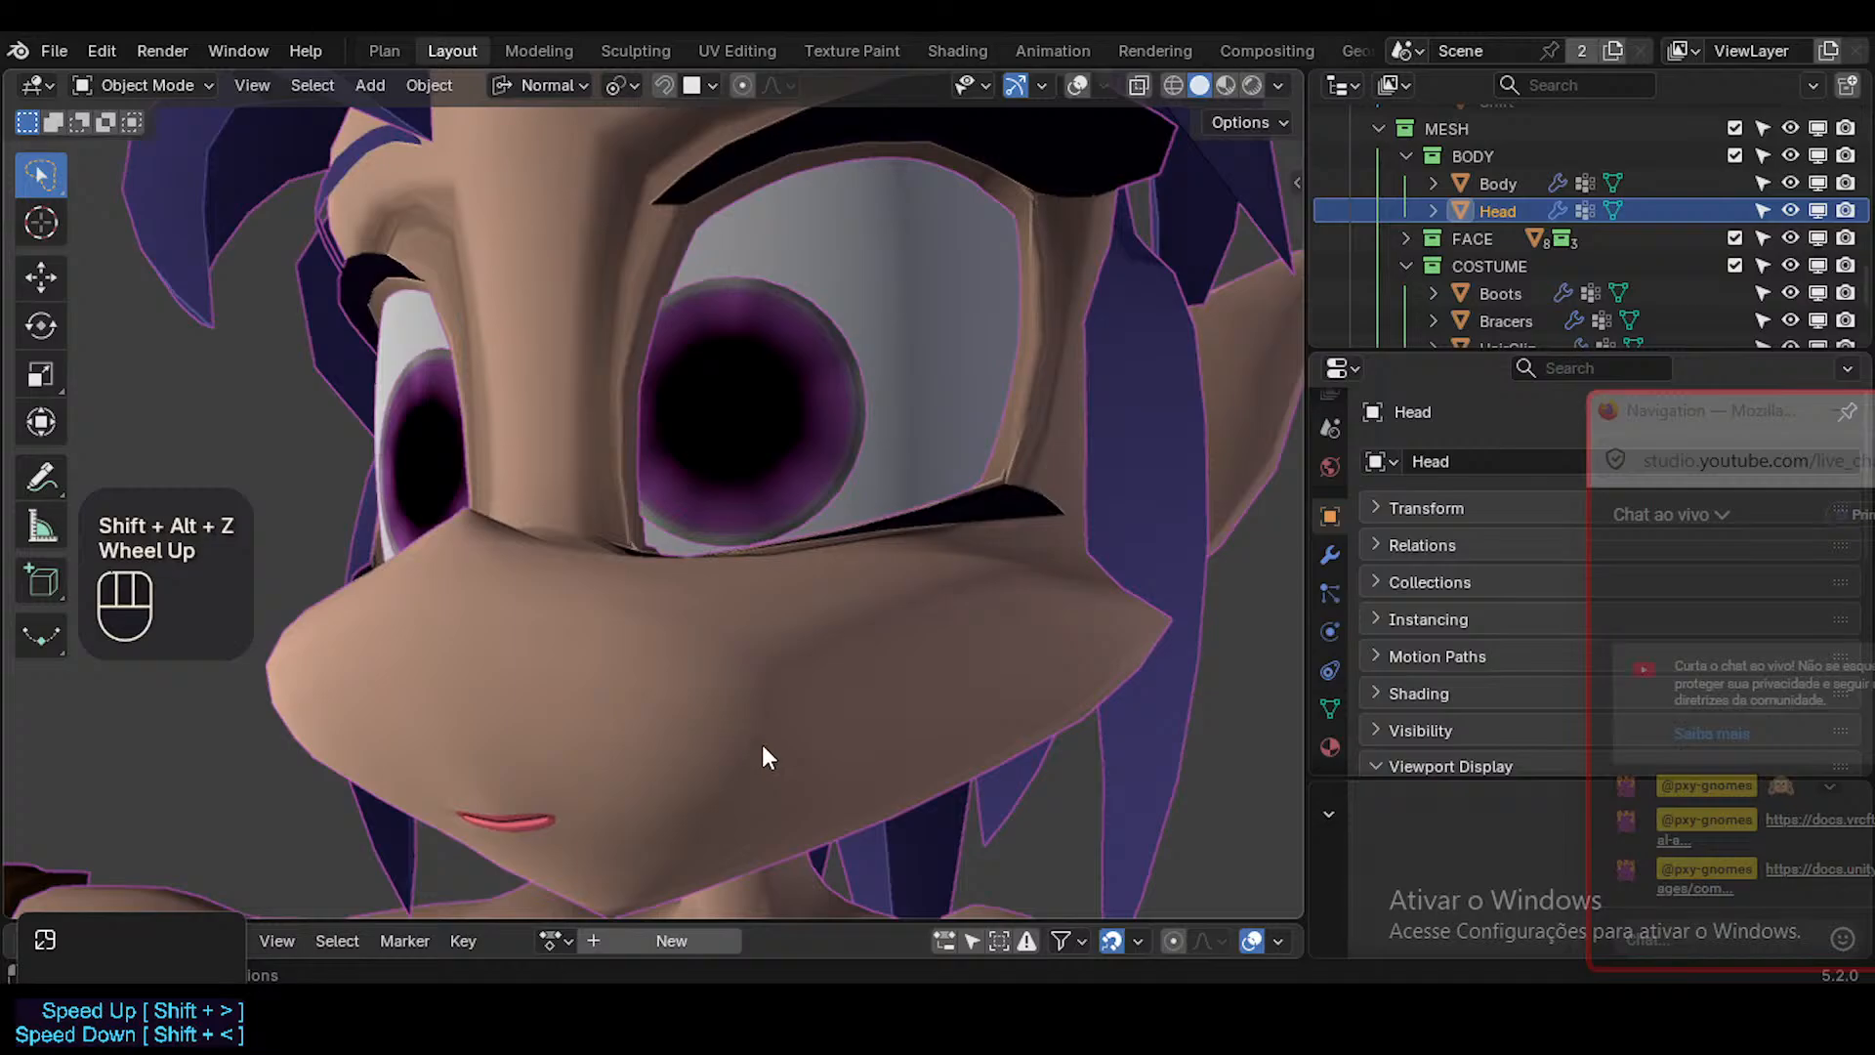
Restore the overlays and slightly move a vertex on the lower side of the Head's muzzle in Edit Mode.
key("Tab")
key("shift+alt+z")
mouse_move(694, 779)
middle_mouse_down()
mouse_move(619, 795)
mouse_move(636, 800)
mouse_move(618, 825)
mouse_move(469, 821)
mouse_move(598, 782)
mouse_move(556, 699)
mouse_move(402, 714)
mouse_move(683, 795)
mouse_move(644, 775)
mouse_move(720, 778)
middle_mouse_up()
left_click(667, 760, "alt+shift")
key("1")
left_click(674, 791)
key("g")
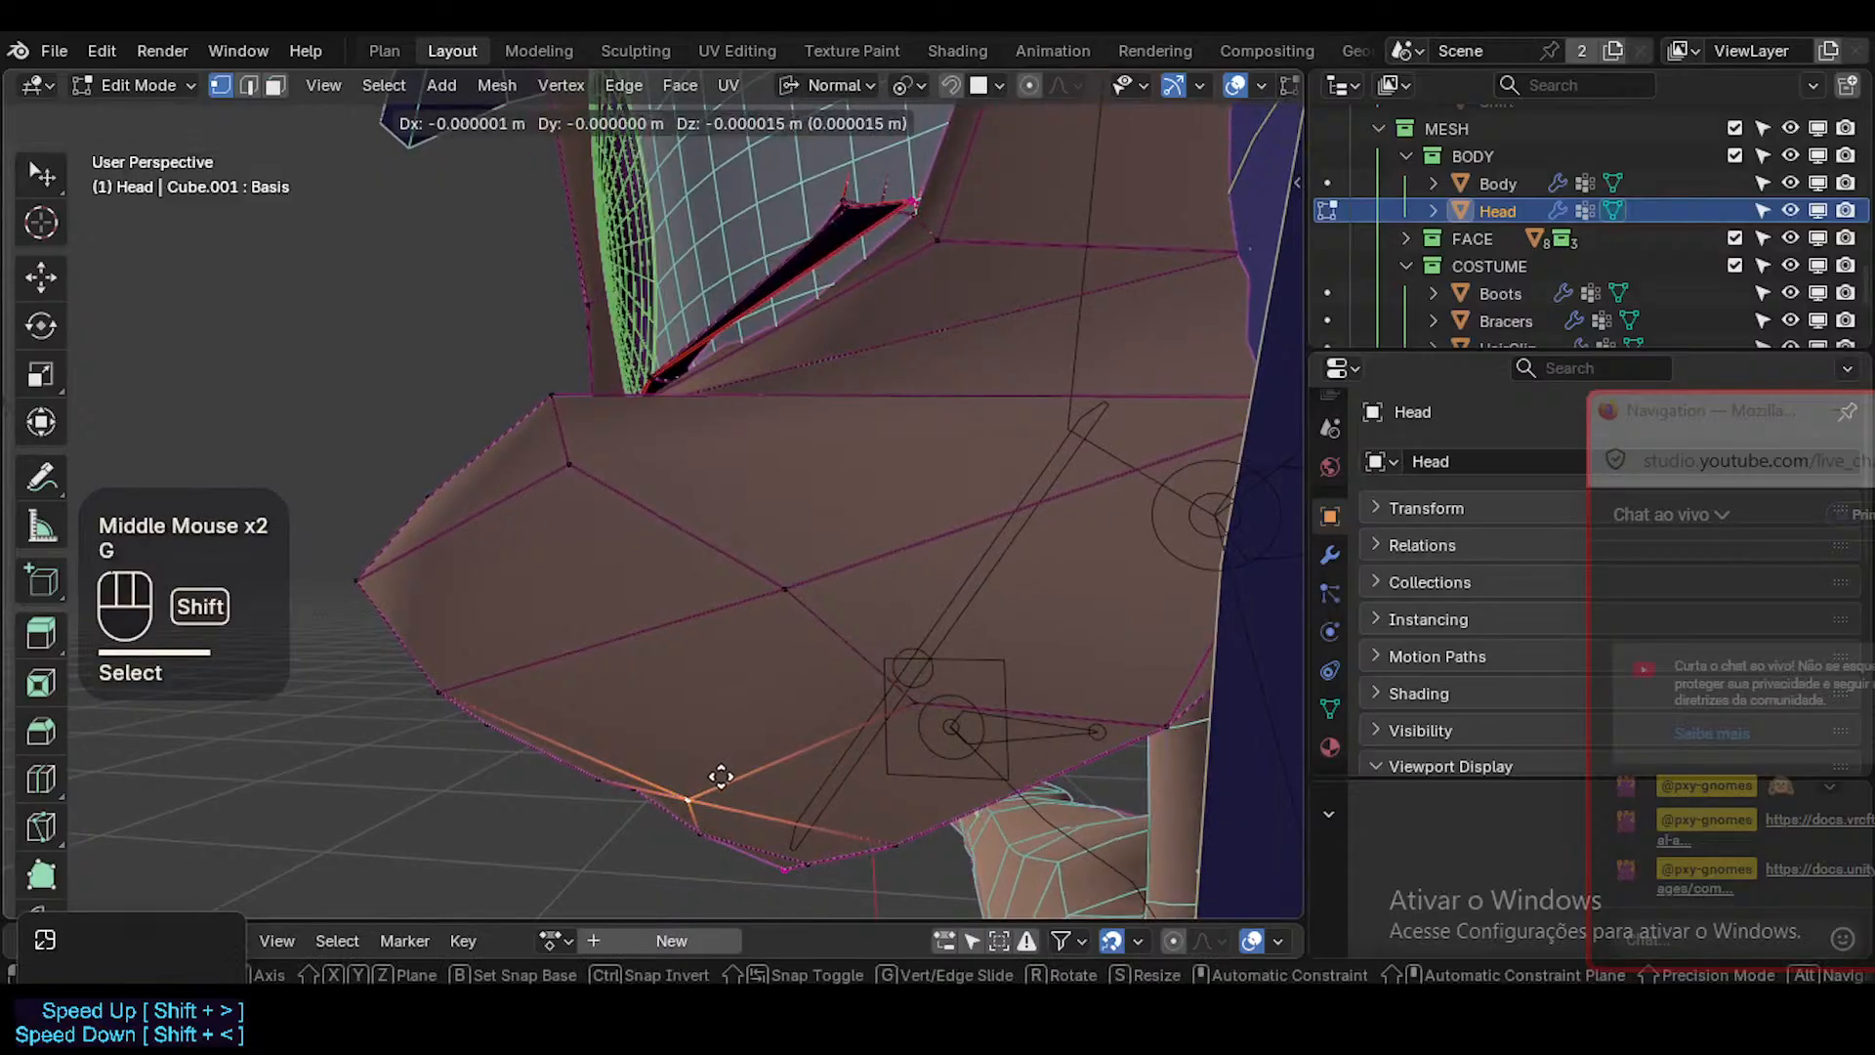
left_click(689, 819, "shift")
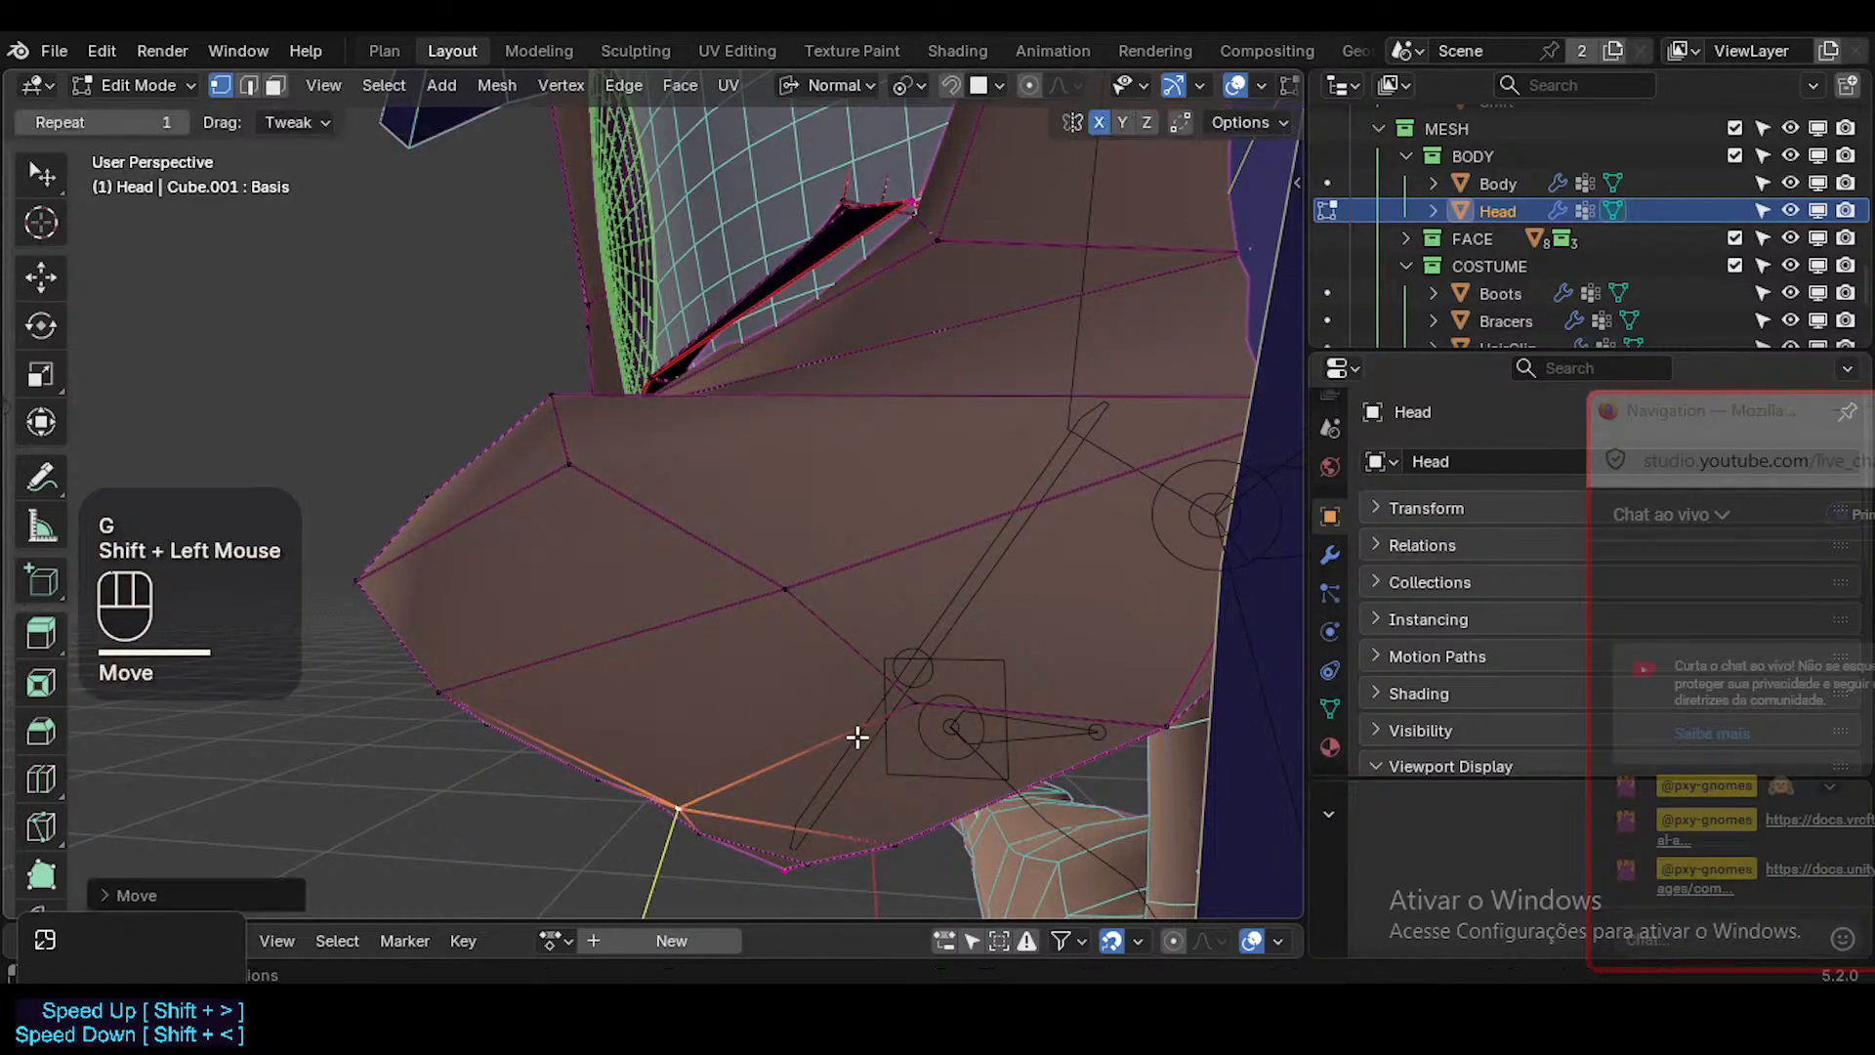
left_click(891, 715)
middle_click_drag(894, 713, 987, 595)
key("Tab")
key("Tab")
Edge-slide the selected edge of the ring just around the mouth.
scroll(901, 764, "down", 4)
middle_click_drag(901, 763, 892, 636, "shift")
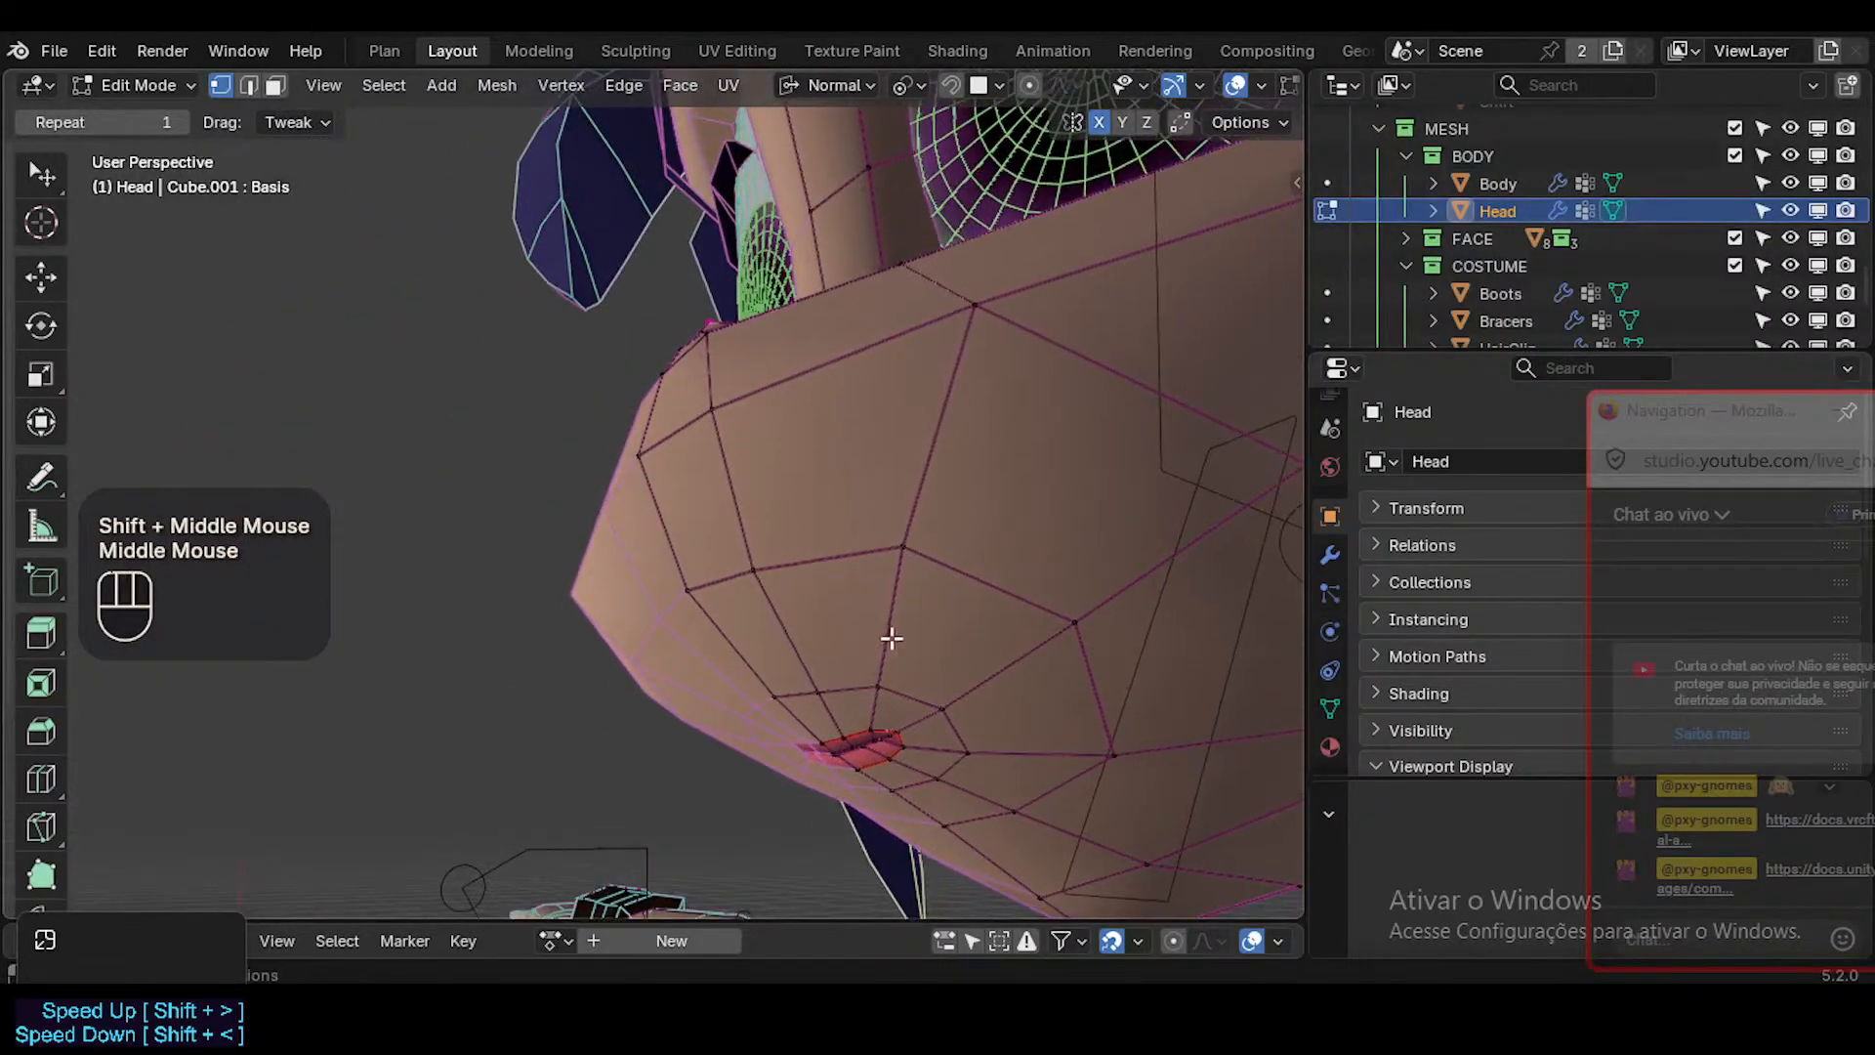
key("2")
left_click(821, 683)
mouse_move(885, 723)
middle_mouse_down()
mouse_move(883, 657)
mouse_move(795, 712)
mouse_move(875, 693)
middle_mouse_up()
left_click(867, 720)
key("g")
key("g")
left_click(728, 787, "shift")
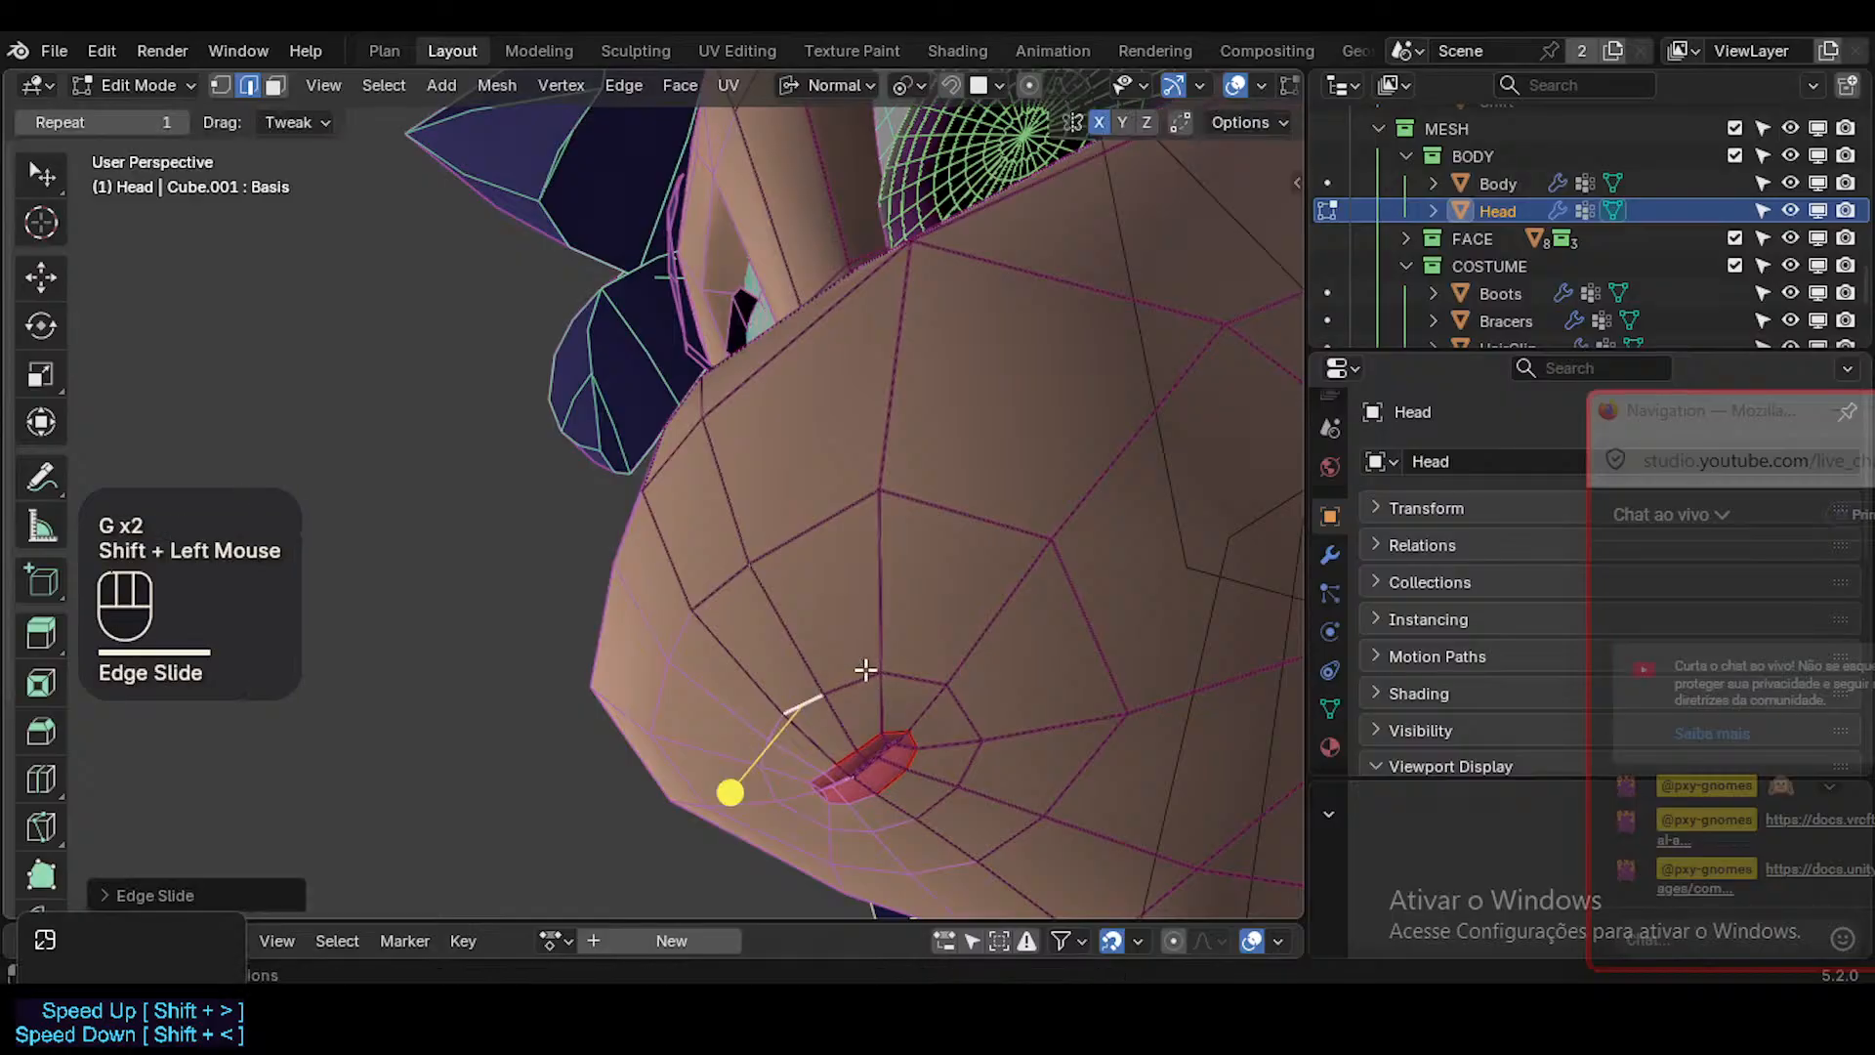
Return to Object Mode and fly around the character to inspect the head and muzzle from afar and up close.
key("Tab")
middle_click_drag(729, 787, 899, 771)
key("shift+grave")
key("w")
scroll(652, 493, "up", 1)
scroll(652, 494, "down", 1)
key("s")
scroll(653, 493, "down", 2)
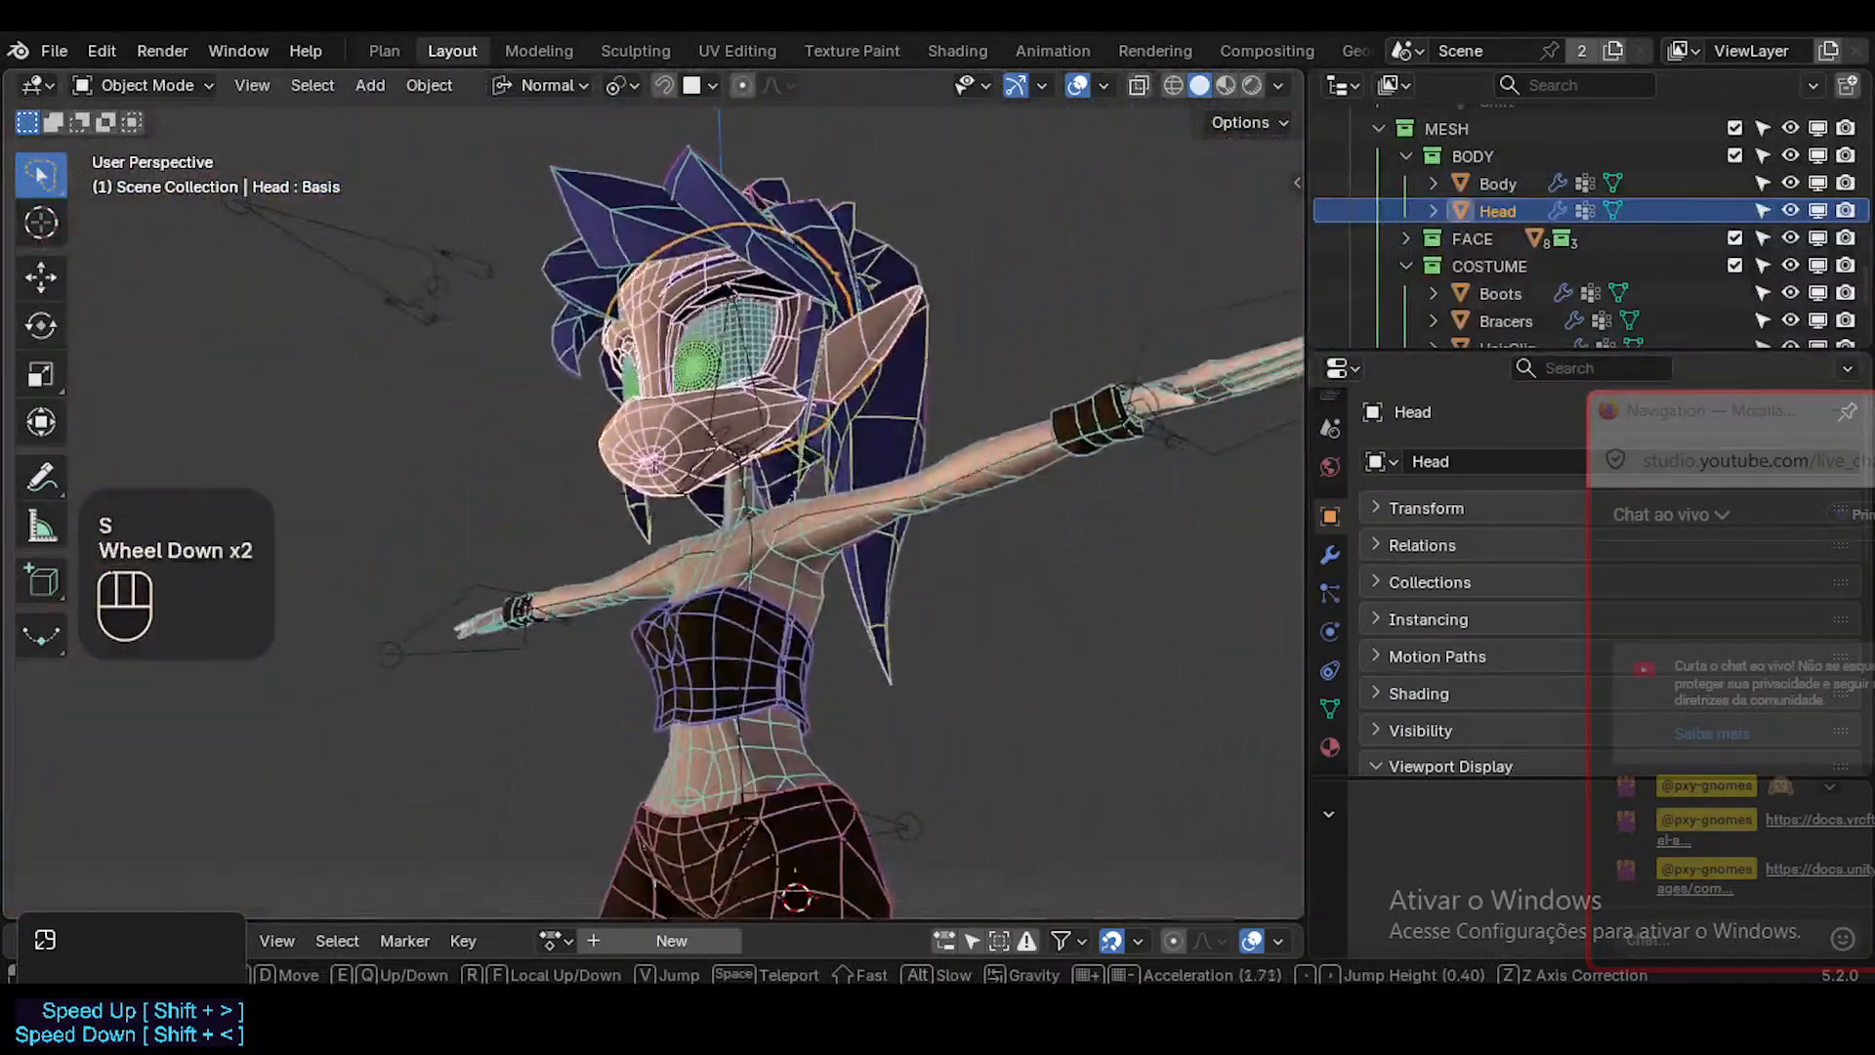
key("a")
key("w")
key("w")
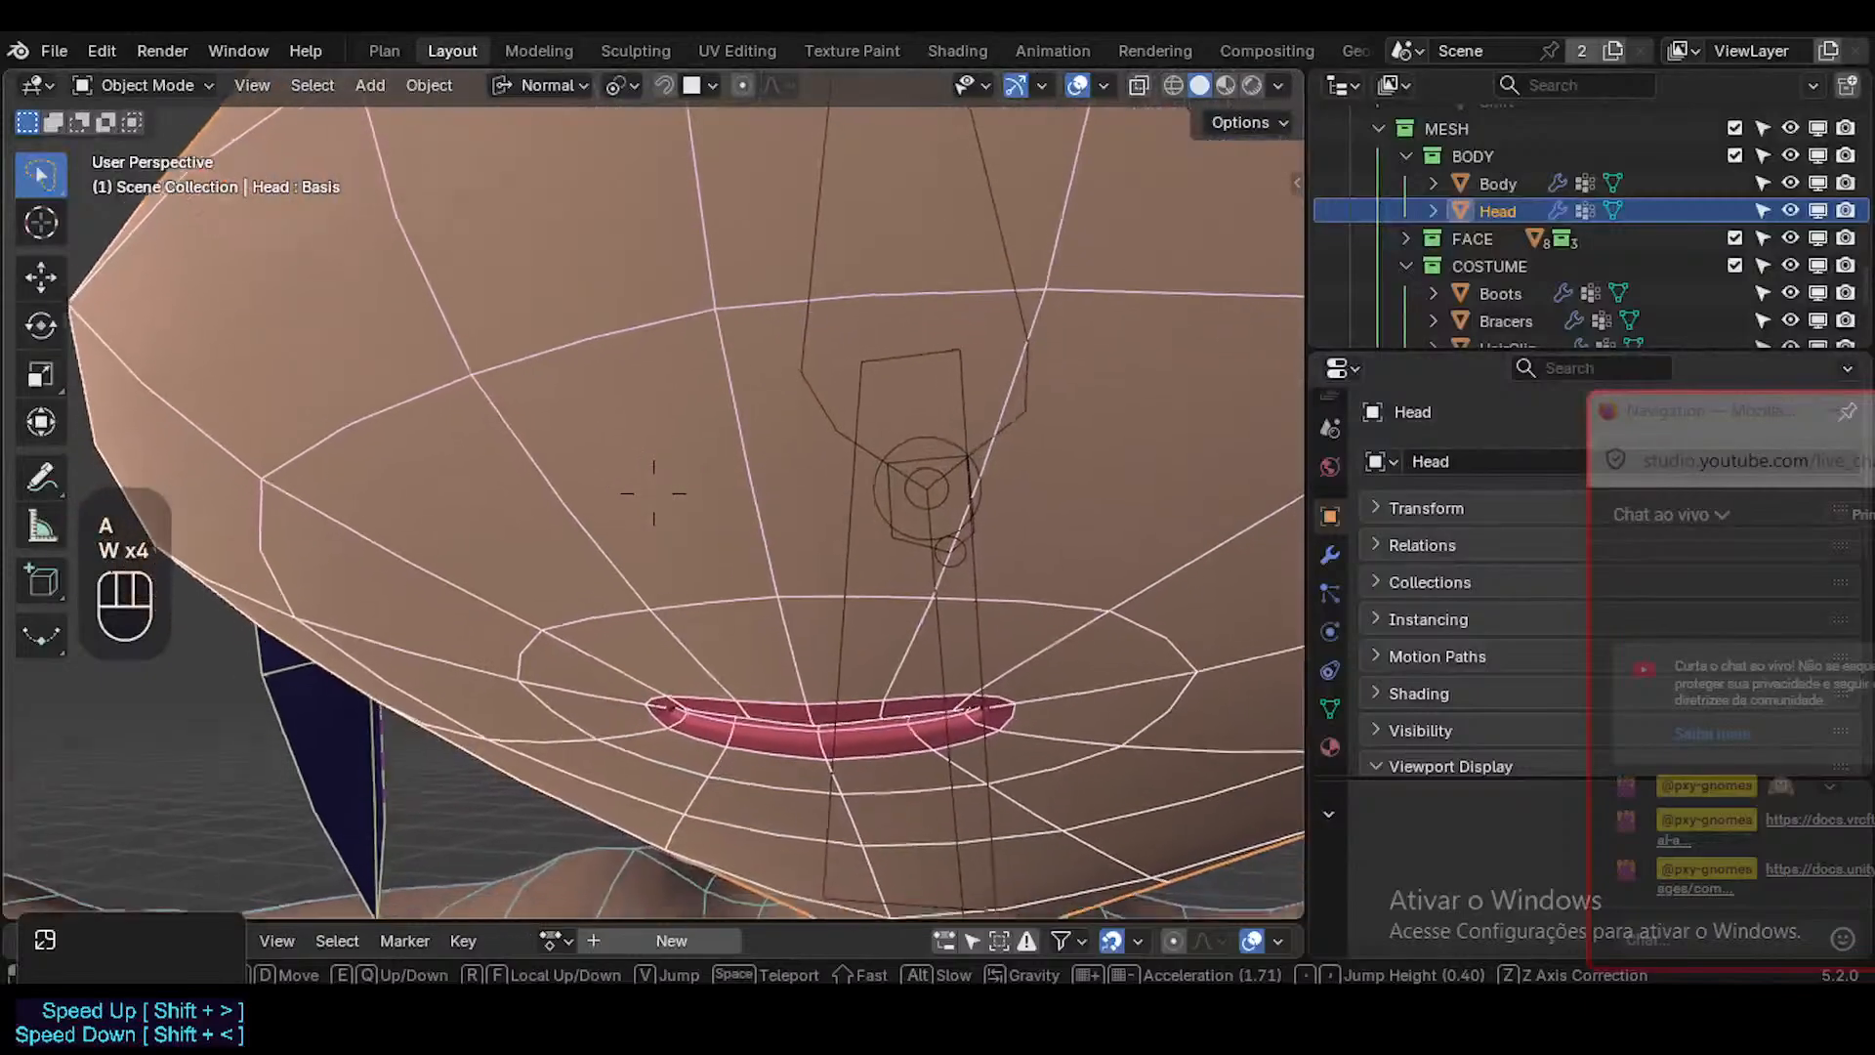
left_click(963, 690)
Examine the lips and the edge loops surrounding them from the front, in both Edit Mode and Object Mode.
key("Tab")
middle_click_drag(963, 690, 903, 667)
middle_click_drag(1122, 455, 818, 625, "shift")
key("Tab")
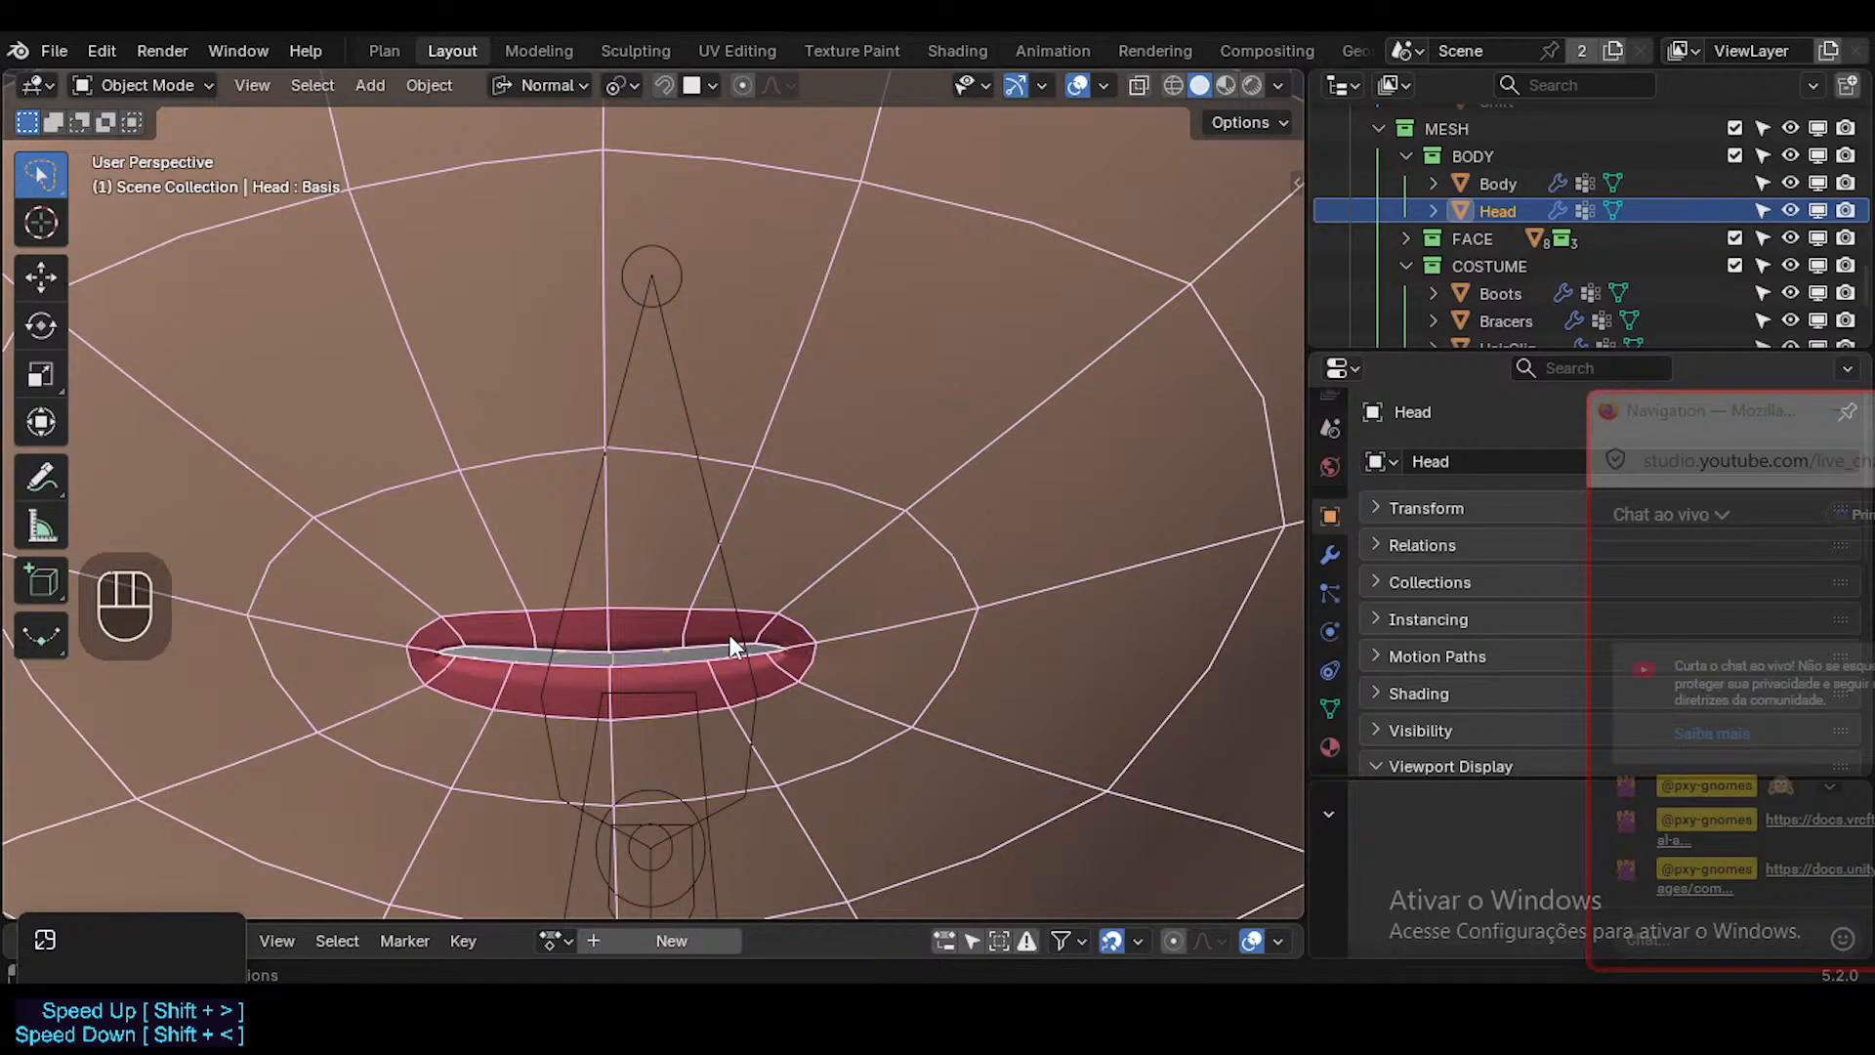
middle_click_drag(718, 643, 811, 653)
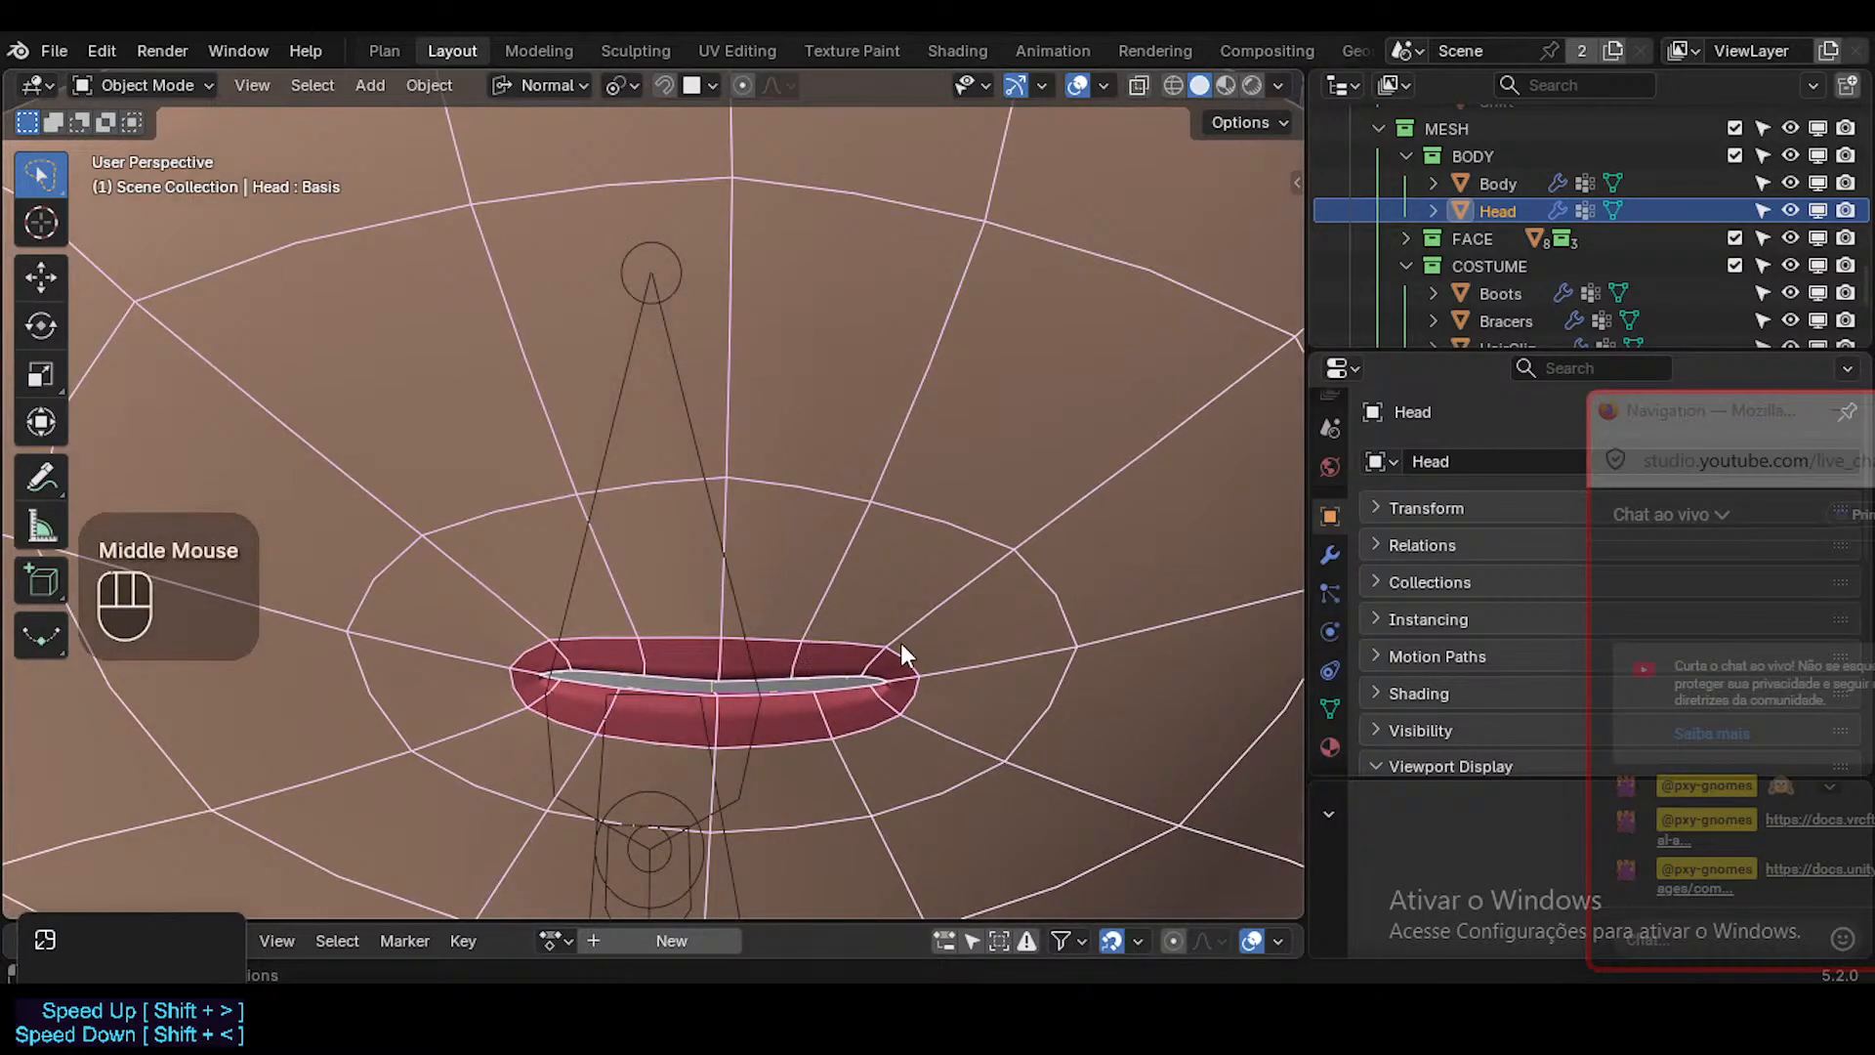
scroll(800, 616, "up", 3)
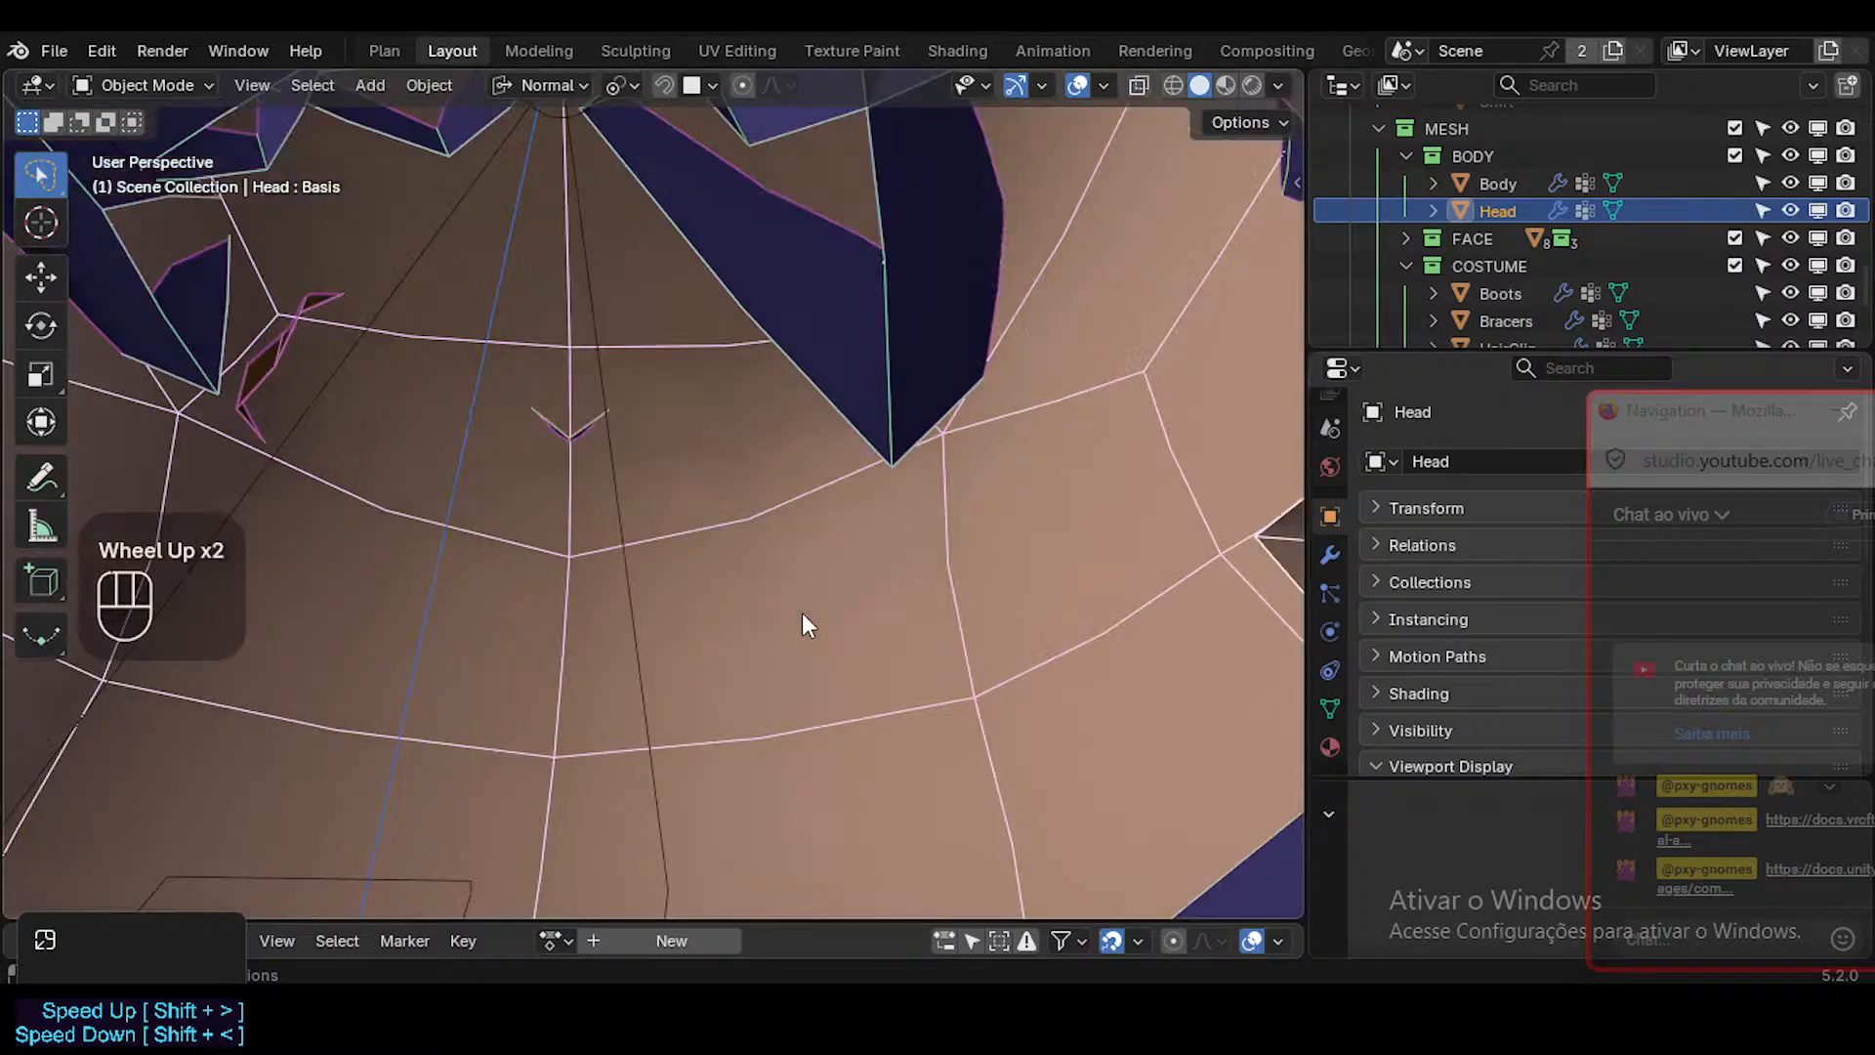
scroll(800, 615, "down", 3)
scroll(801, 612, "up", 2)
scroll(801, 612, "down", 1)
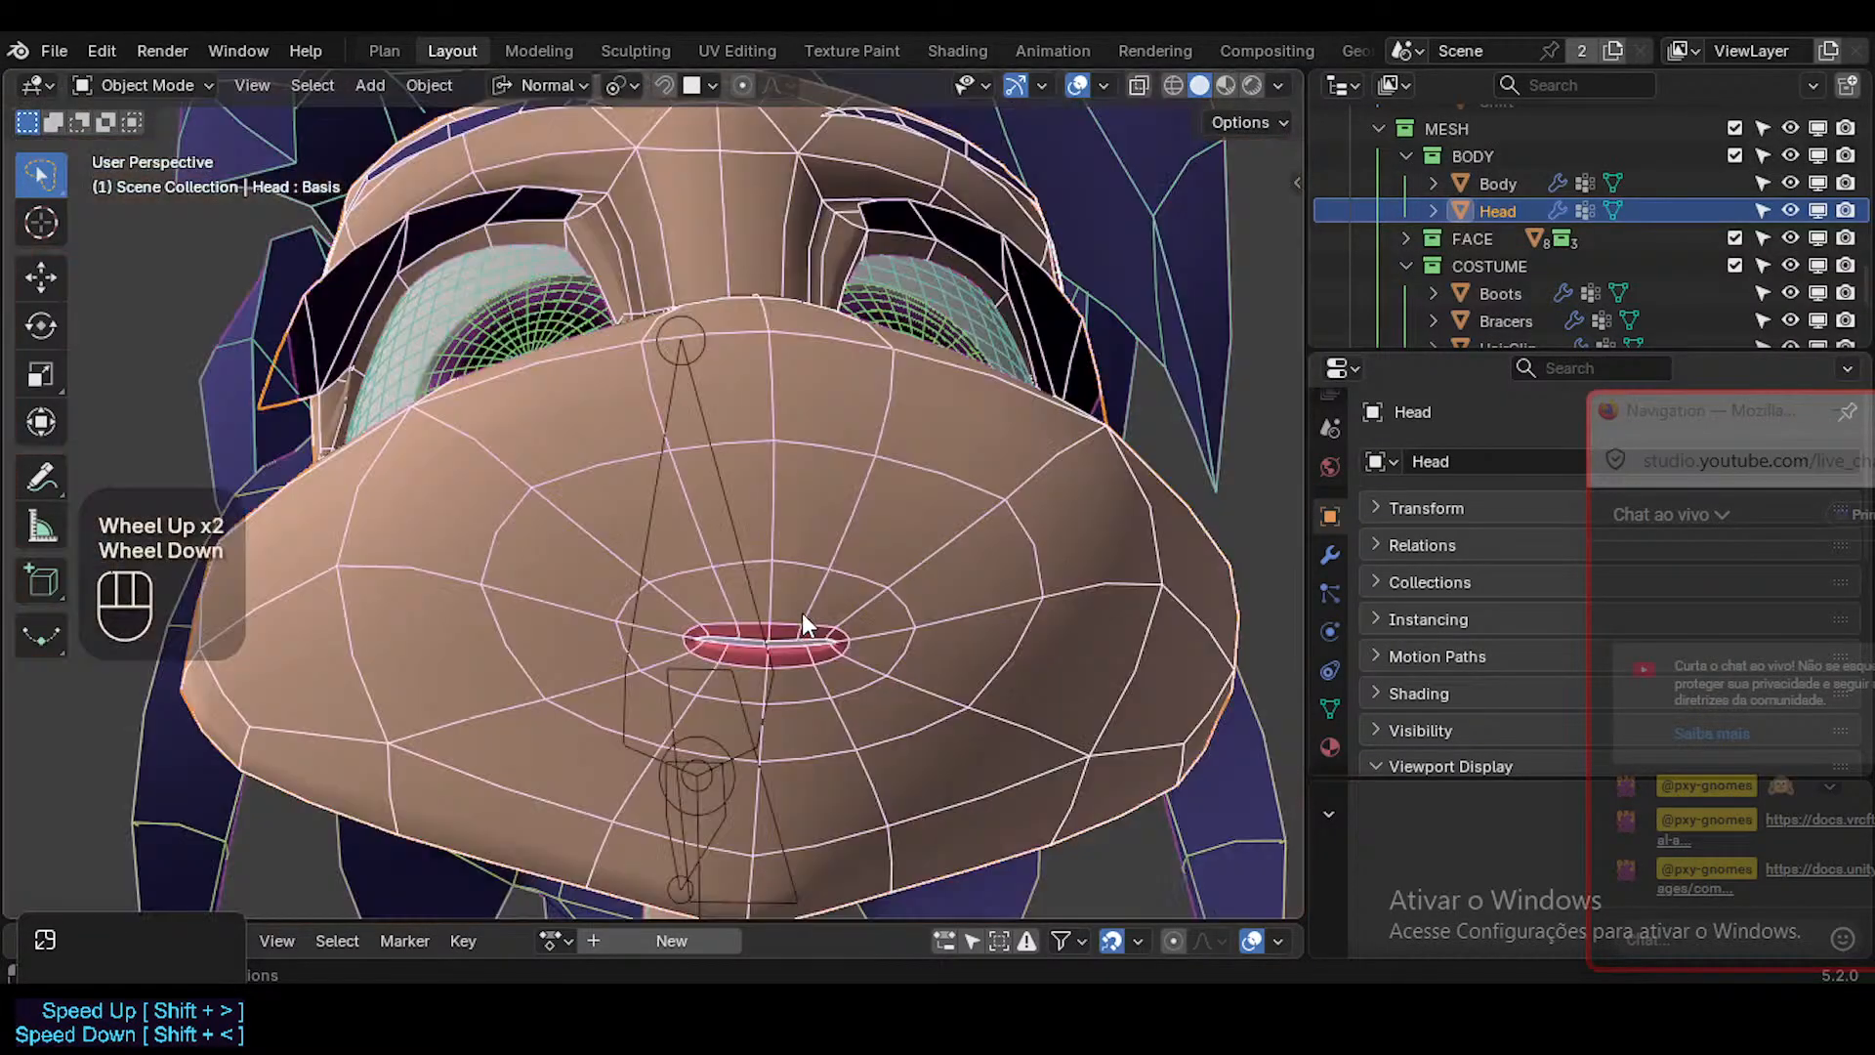
Select the innermost edge loop around the lips and edge-slide it closer to the mouth.
key("Tab")
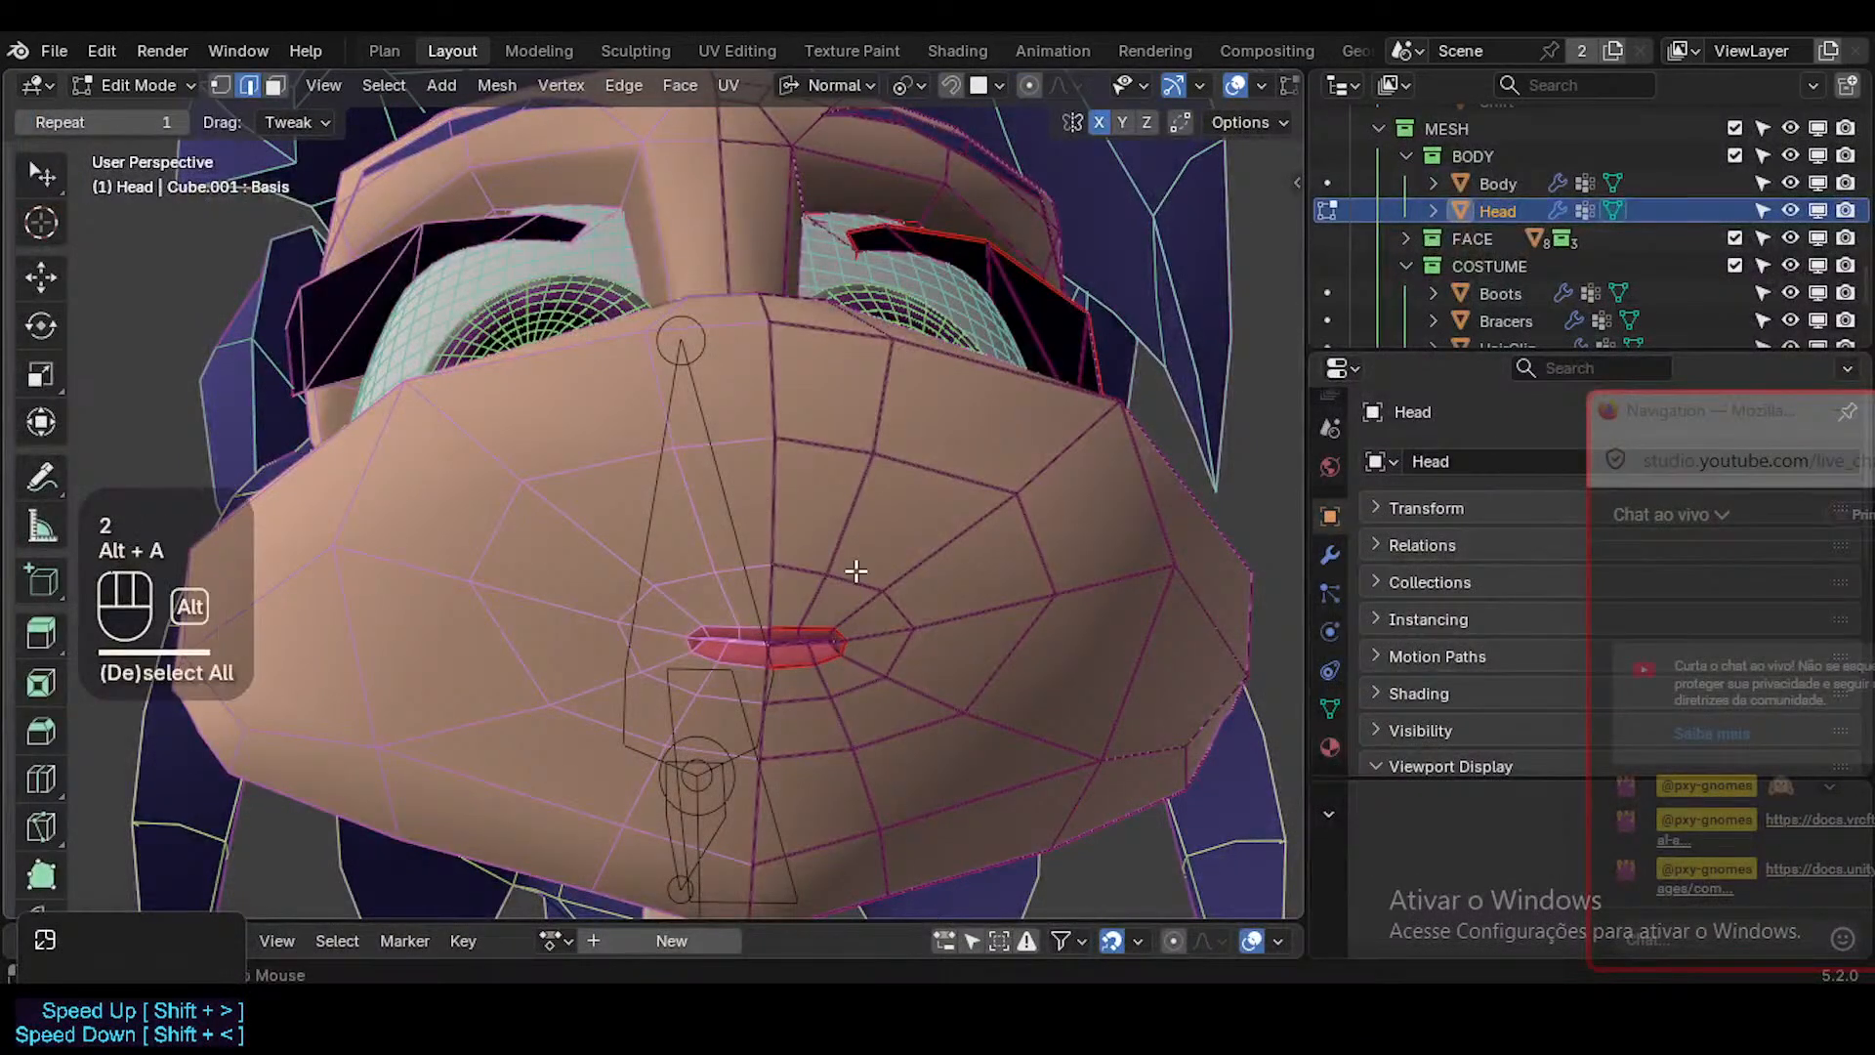
key("g")
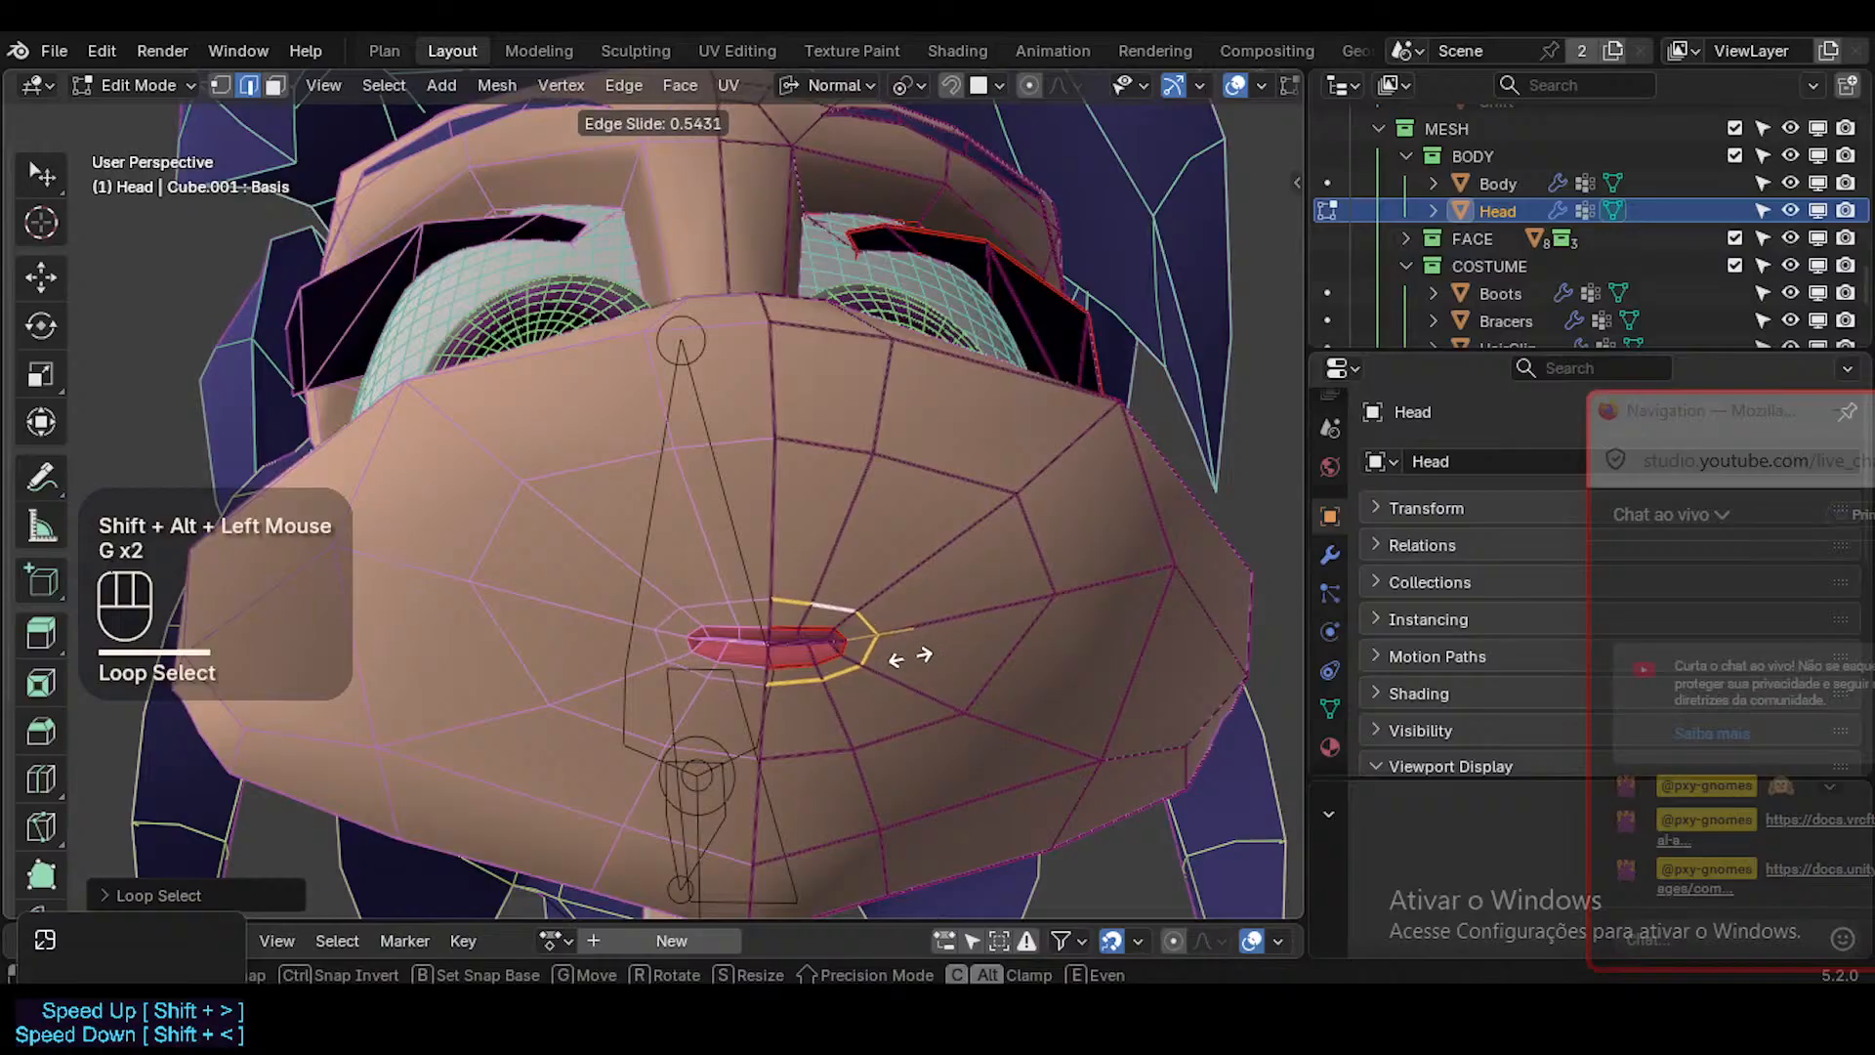
left_click(910, 657)
key("Tab")
Select the wider edge loop around the mouth and adjust its position on the muzzle.
middle_click_drag(928, 615, 795, 683)
key("Tab")
key("alt+a")
left_click(1110, 820, "alt+shift")
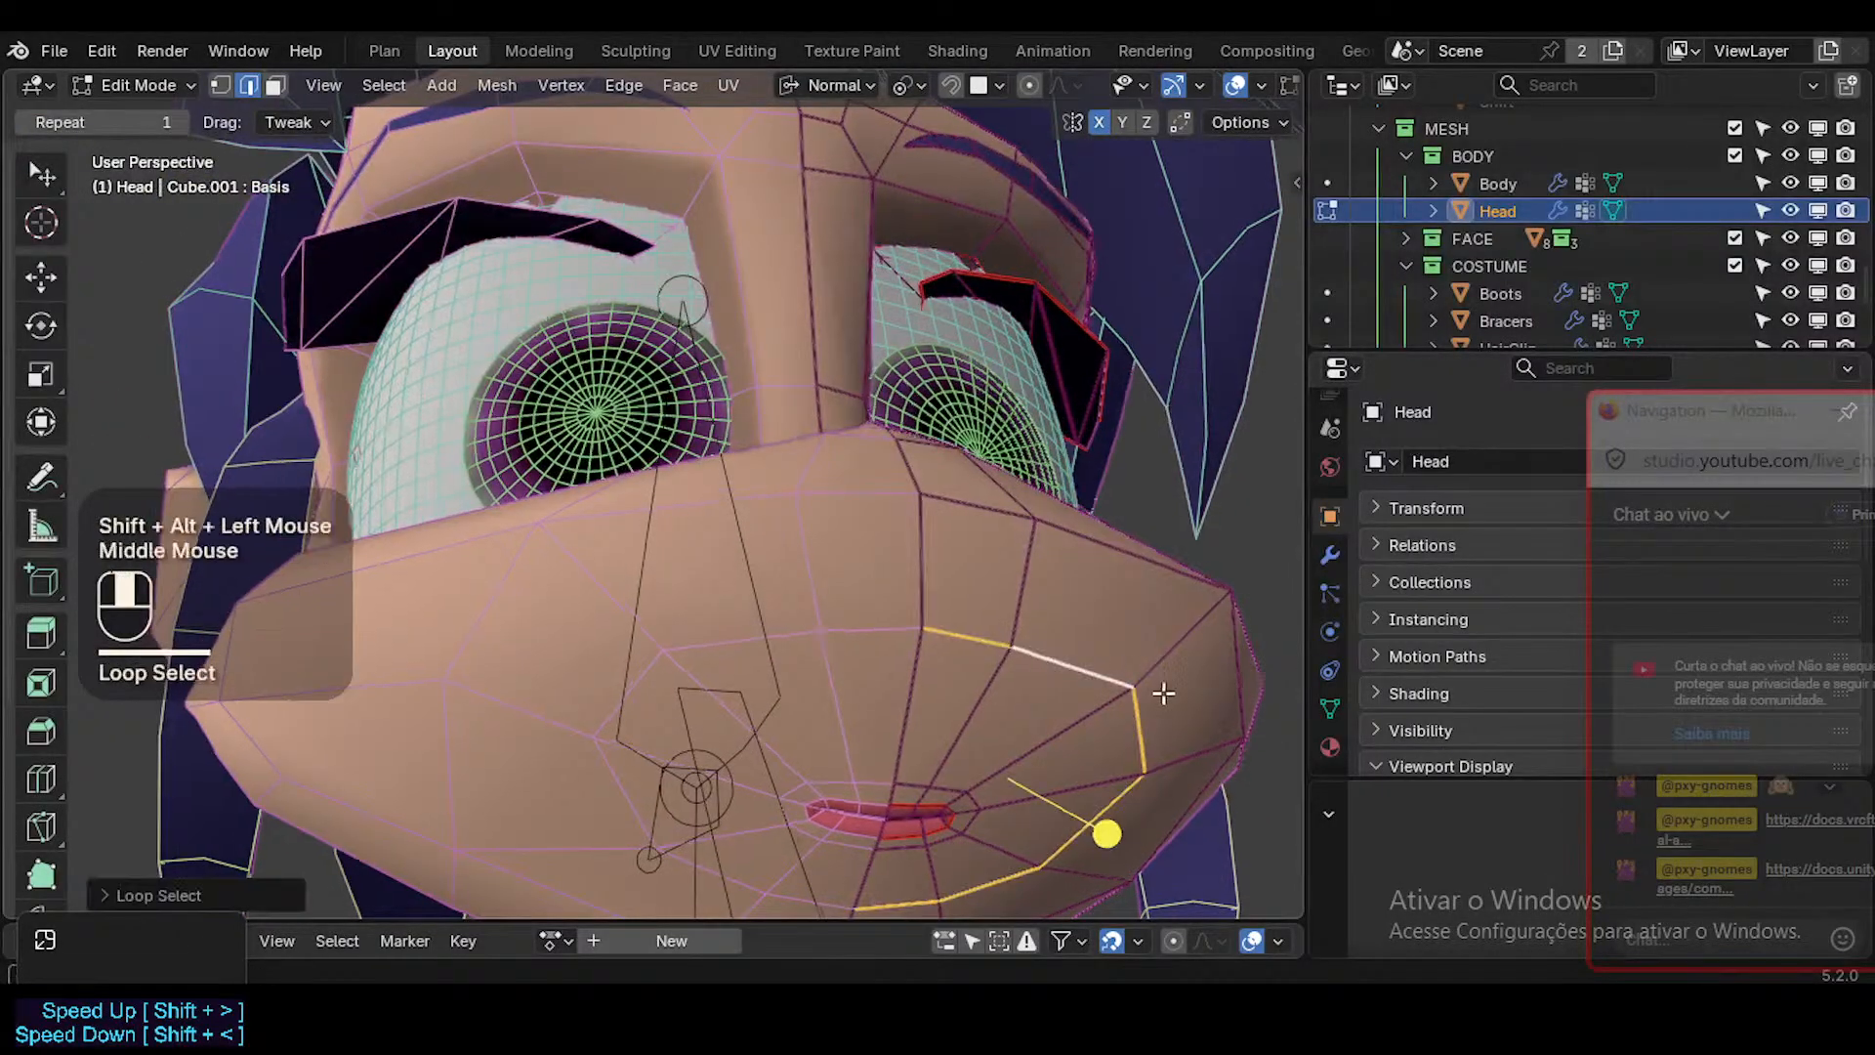
middle_click_drag(1109, 829, 1143, 811)
key("g")
left_click(1071, 740, "shift")
key("Tab")
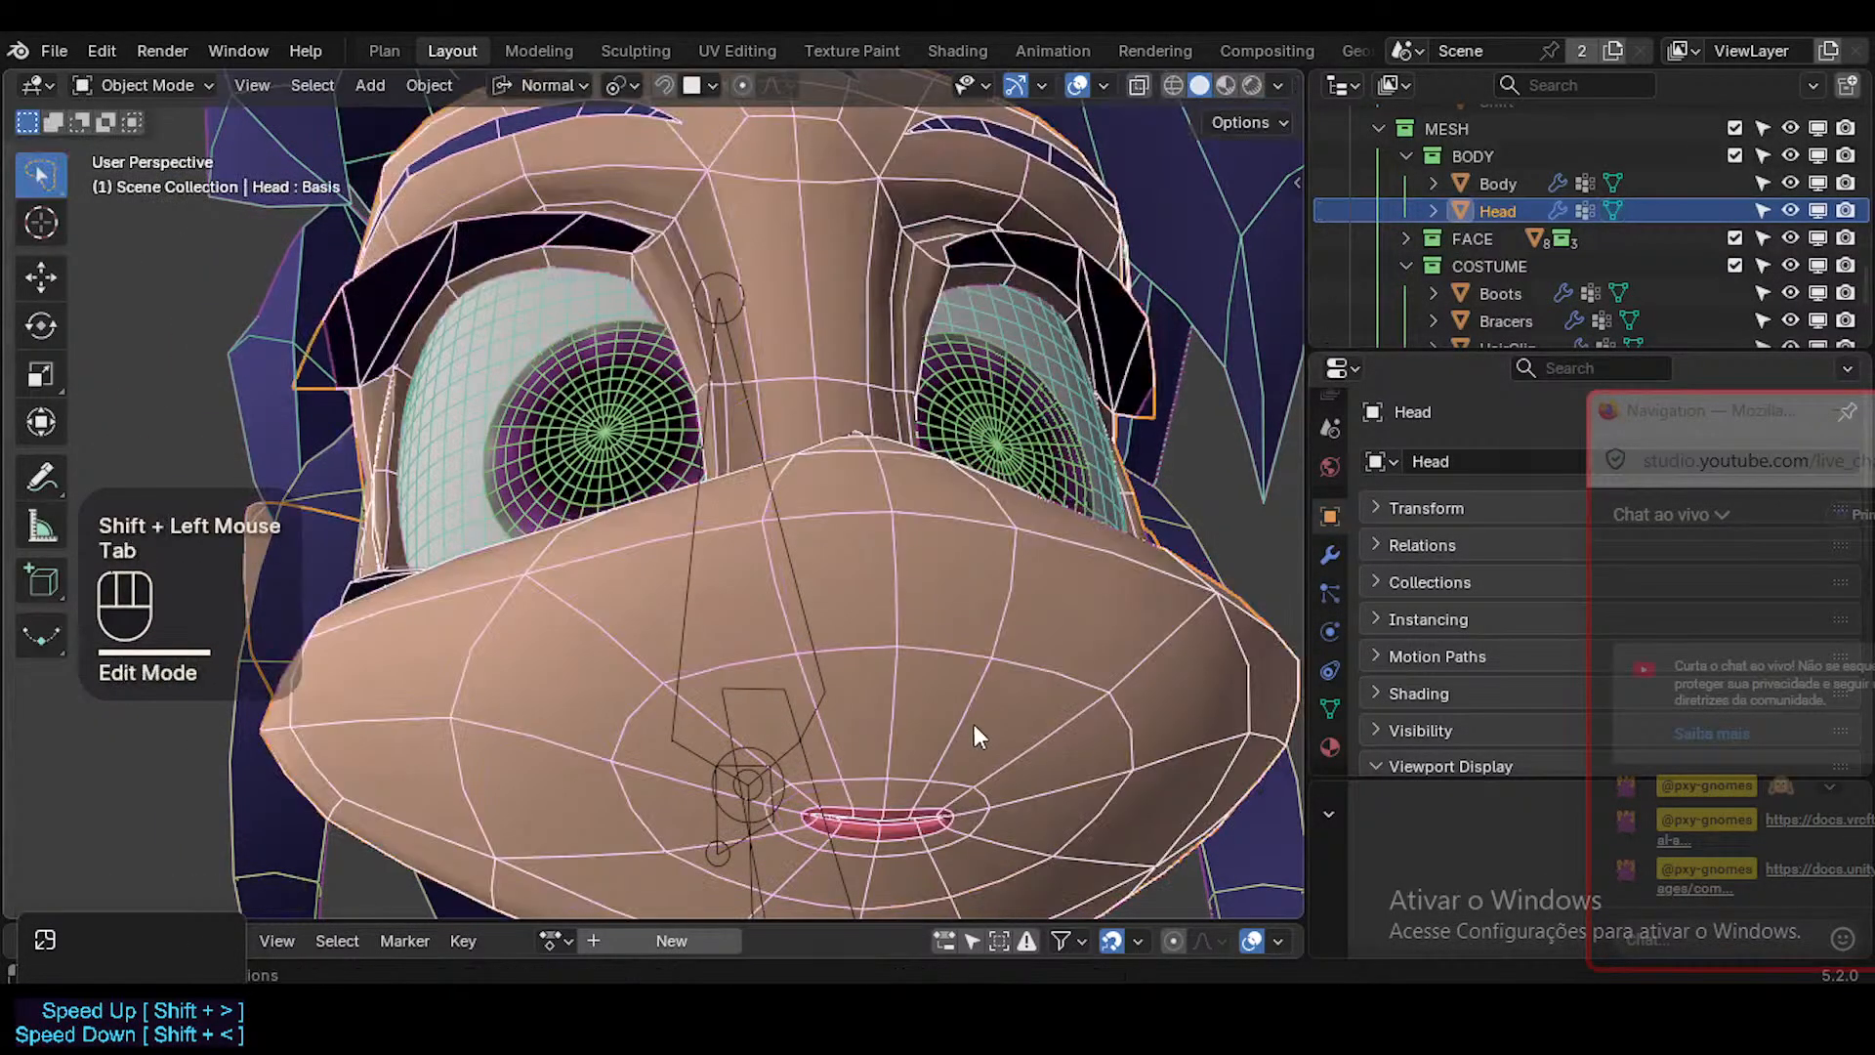
Save the file and check the reshaped muzzle with the overlays hidden, then restore them in Edit Mode.
middle_click_drag(974, 724, 876, 760)
middle_click_drag(876, 760, 938, 547, "shift")
key("ctrl+s")
middle_click_drag(937, 547, 1000, 528)
key("shift+alt+z")
middle_click(1016, 512)
key("Tab")
key("shift+alt+z")
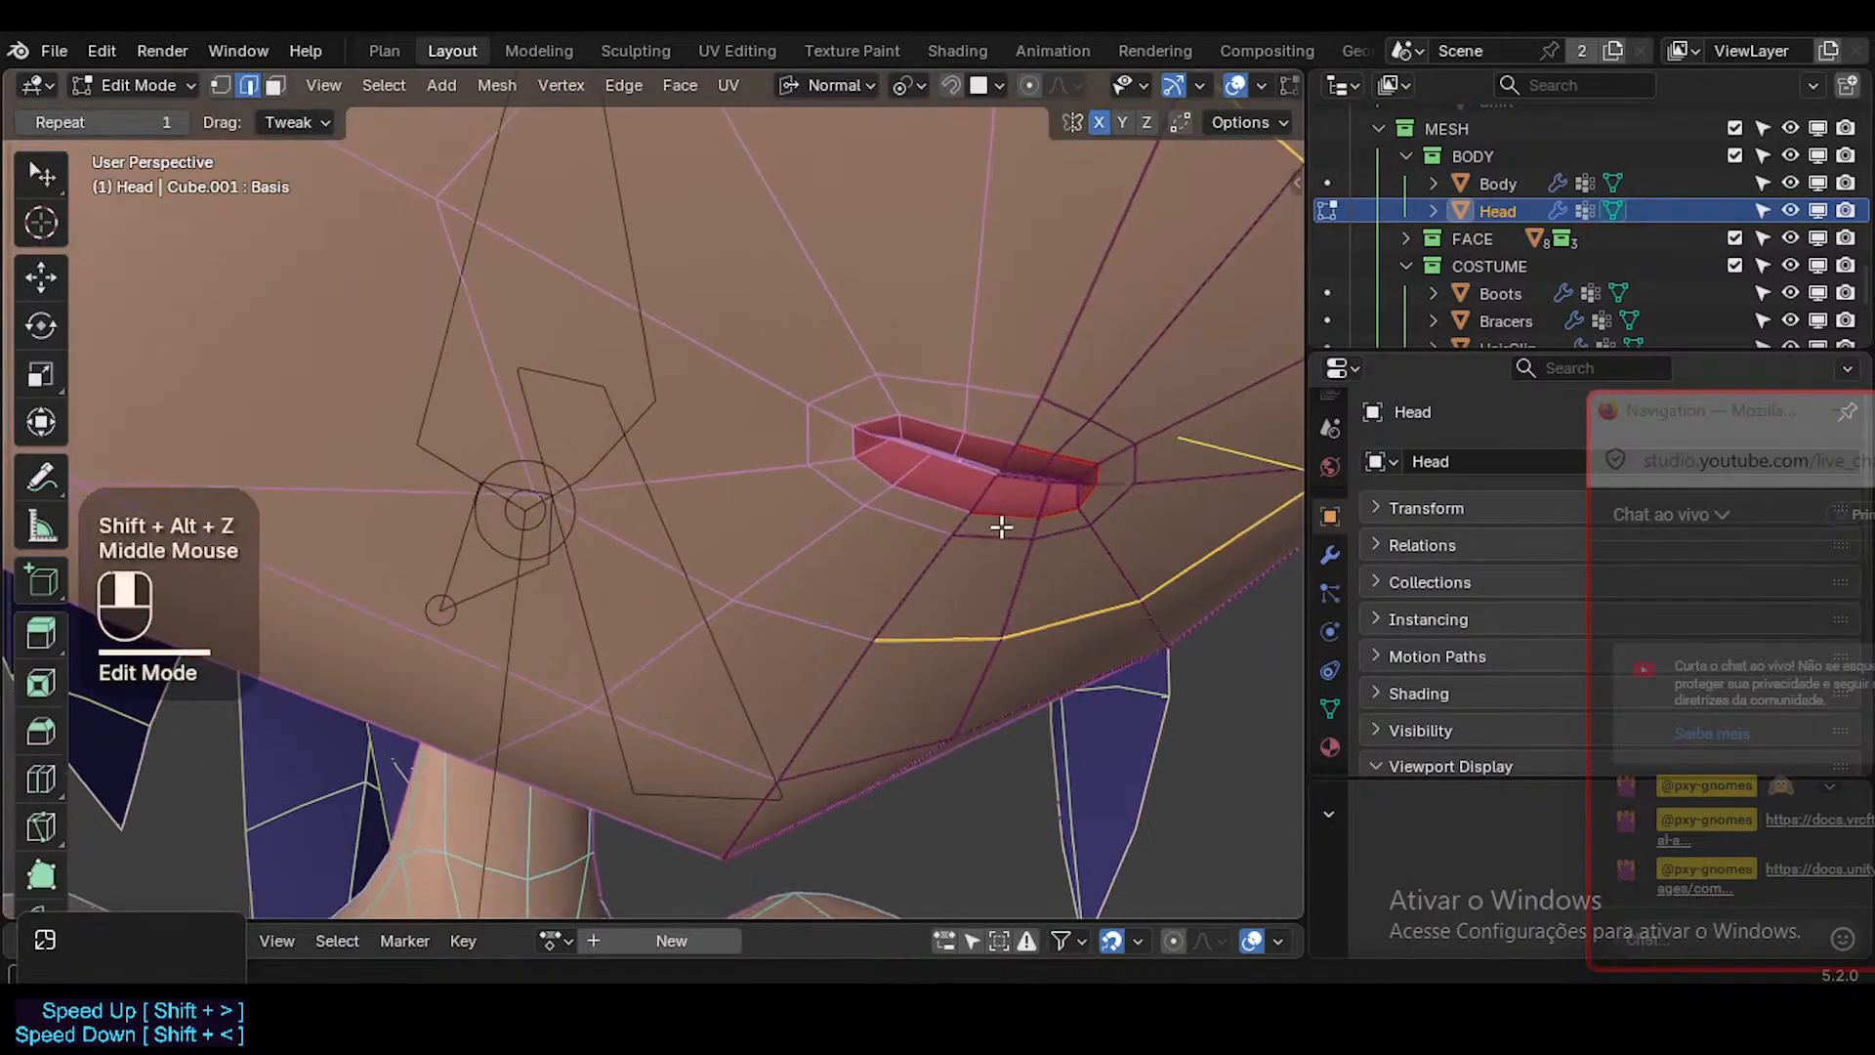
Fly around the head to inspect its hair, eyes and muzzle, and return the Head to Object Mode.
key("shift+grave")
scroll(654, 494, "down", 1)
scroll(655, 493, "up", 1)
scroll(654, 494, "down", 1)
key("w")
key("w")
key("s")
scroll(654, 493, "down", 3)
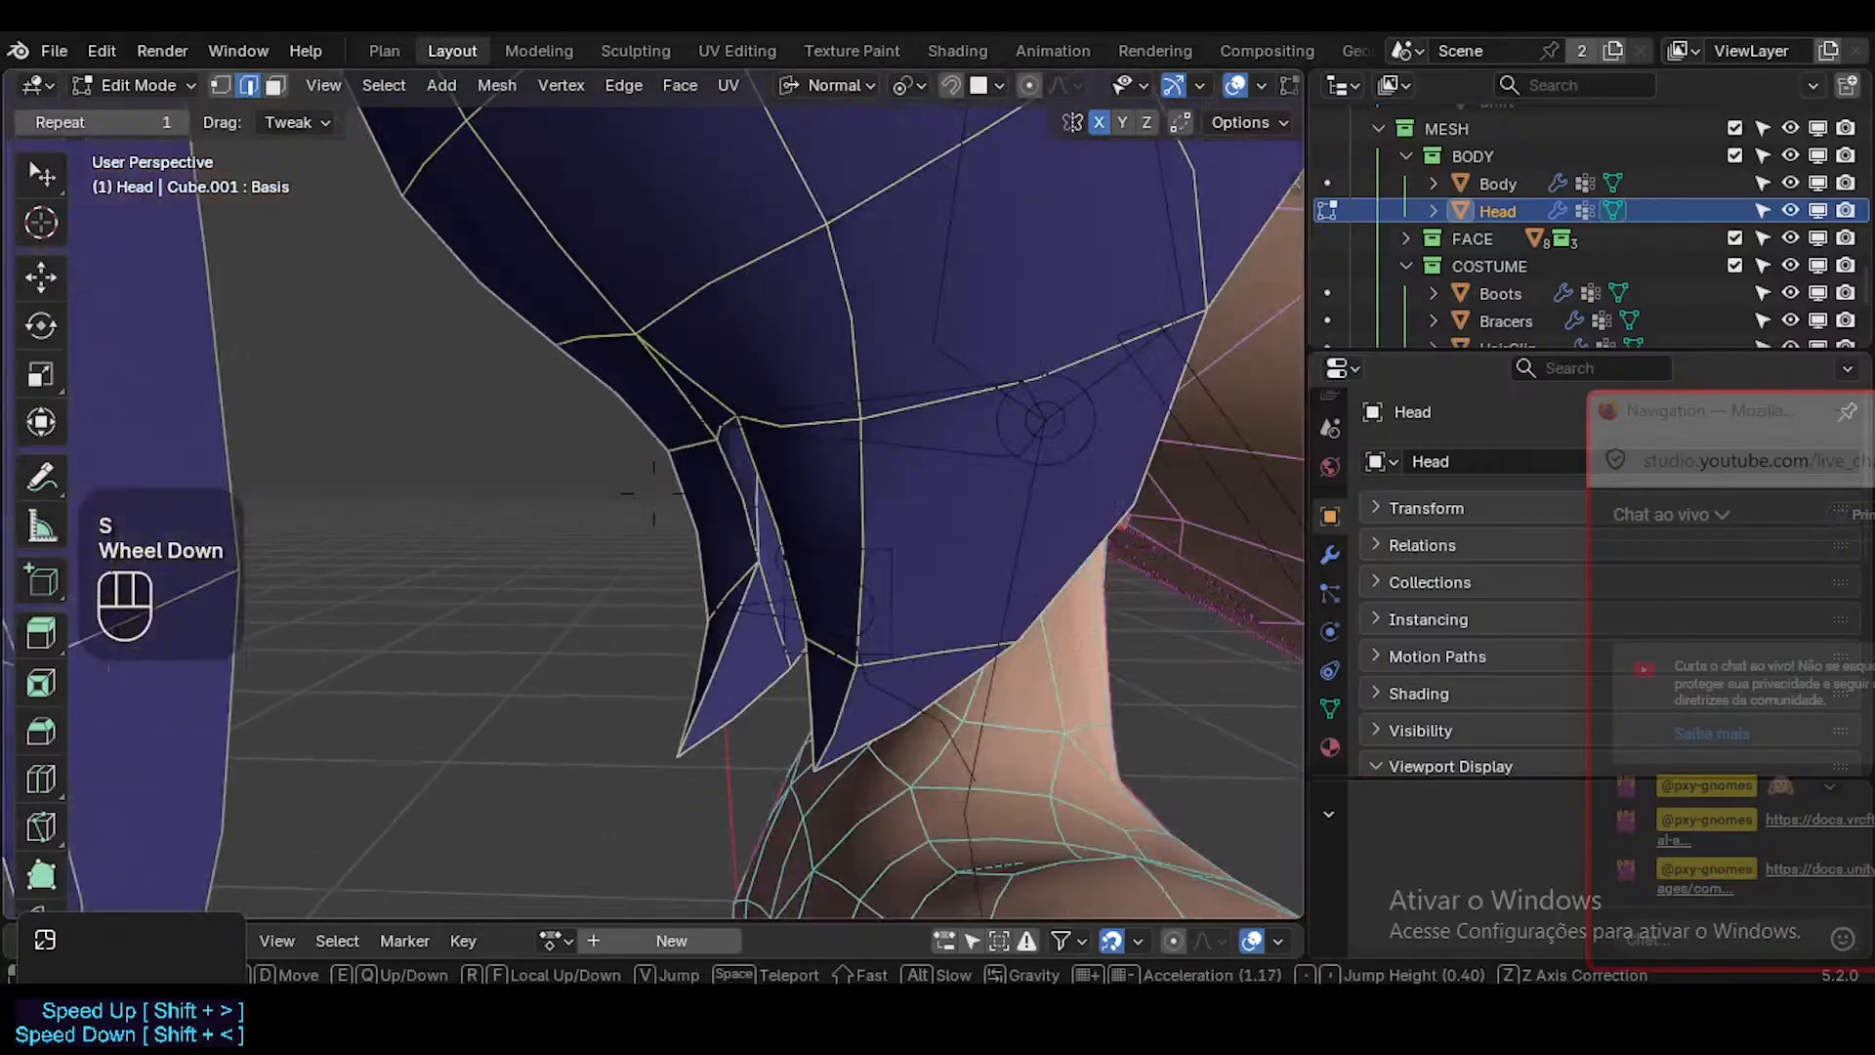
key("e")
key("w")
key("s")
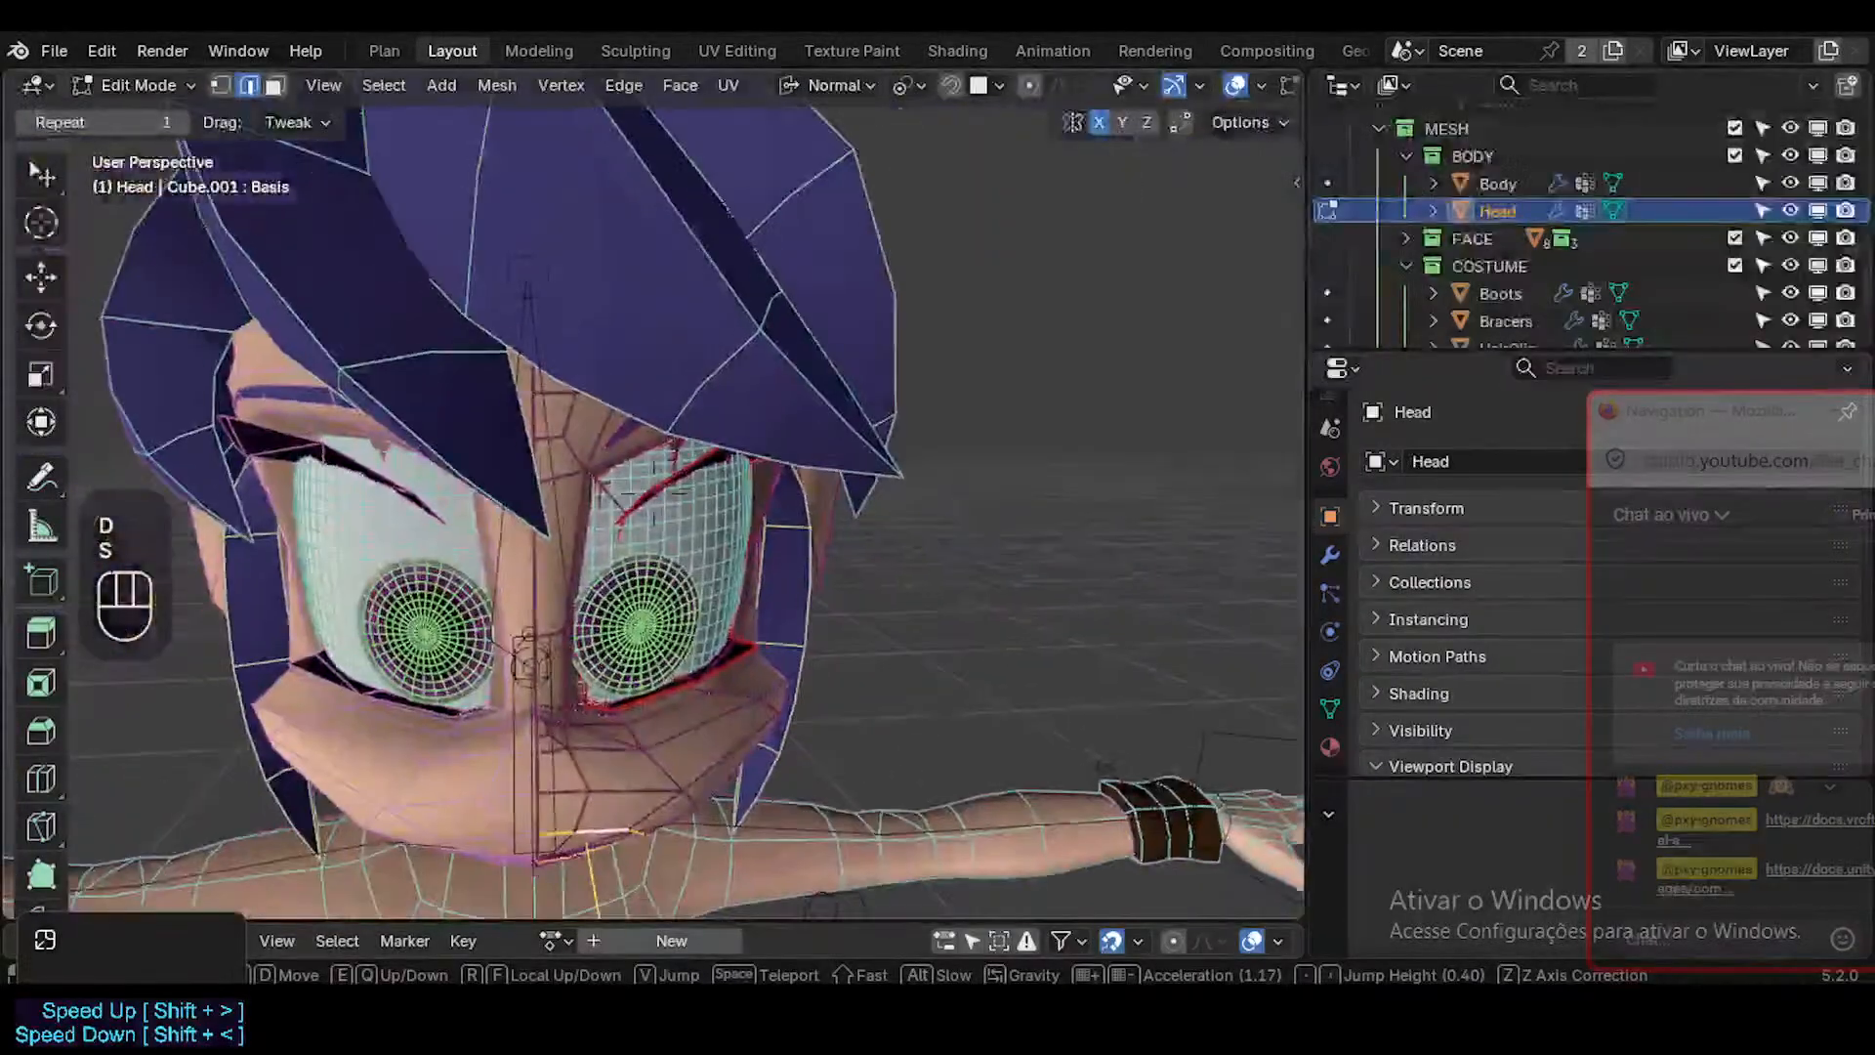
left_click(654, 493)
key("Tab")
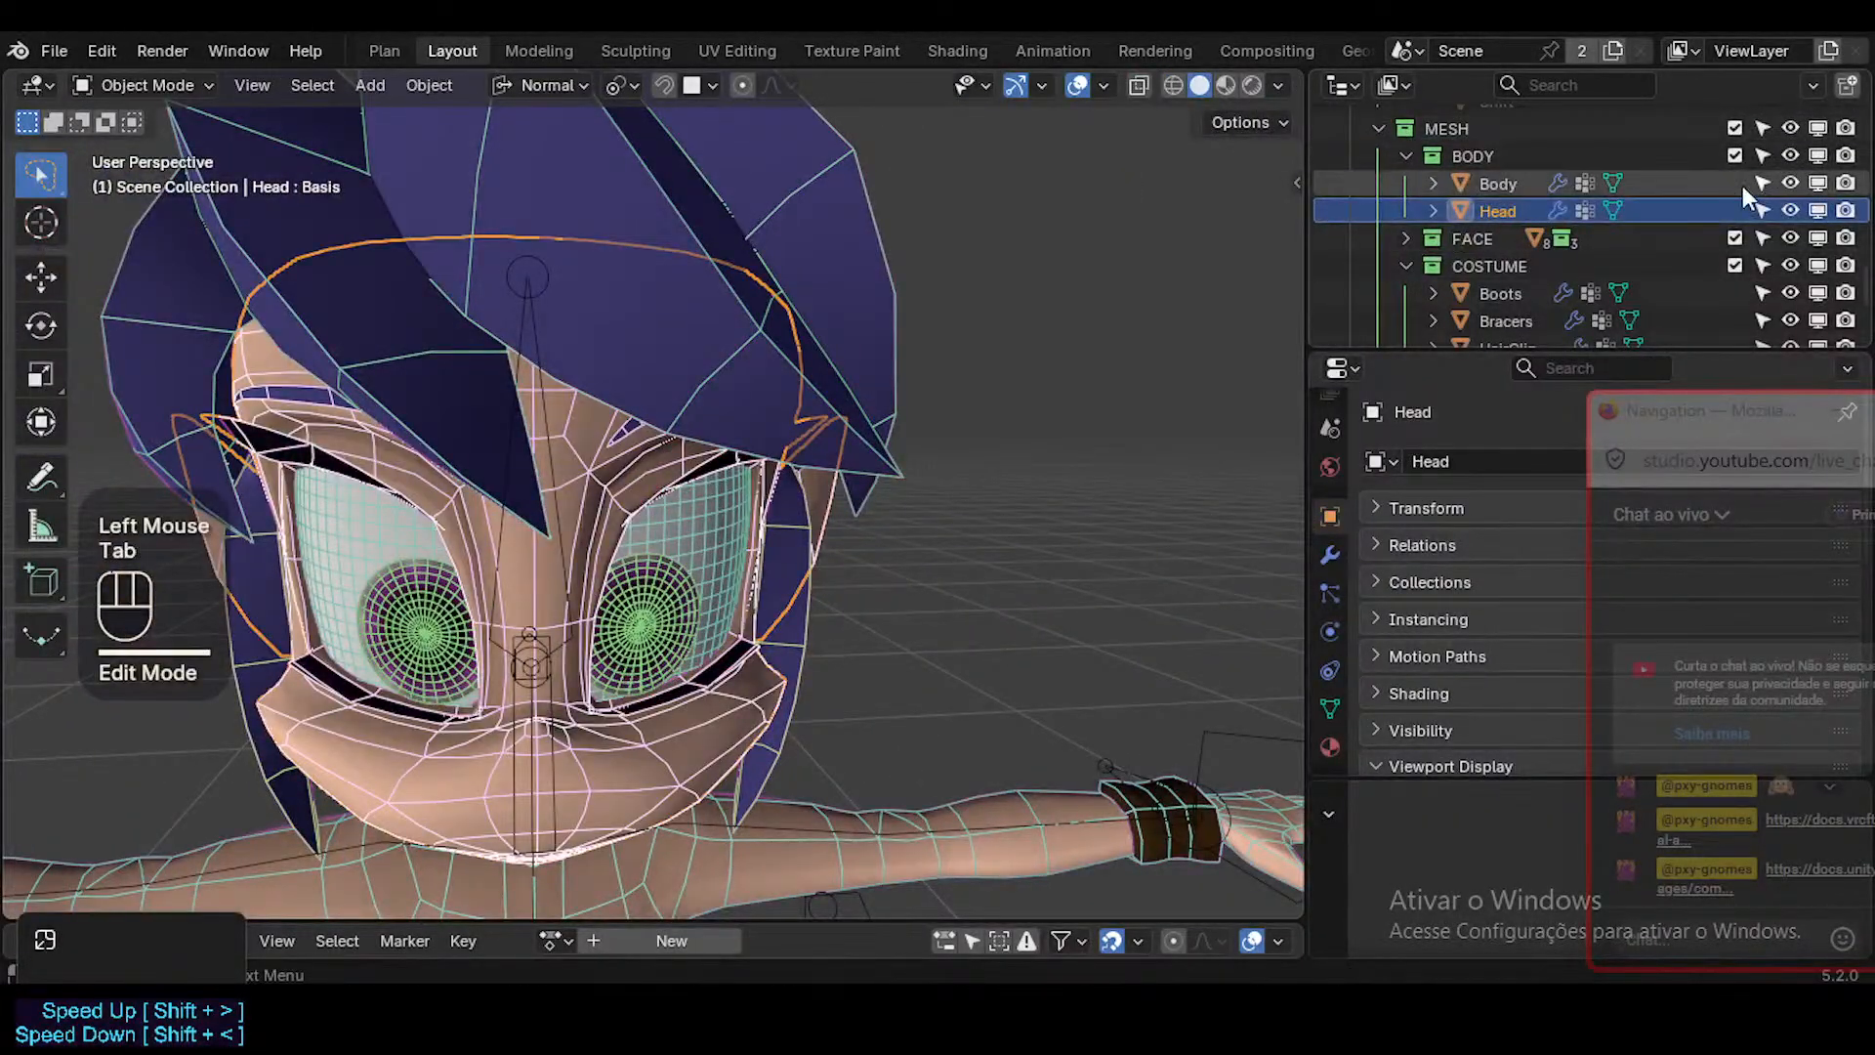
Show the Head's modifiers, move the live chat window lower, and turn off the Mirror modifier's viewport display.
scroll(1533, 235, "up", 2)
scroll(1457, 213, "down", 2)
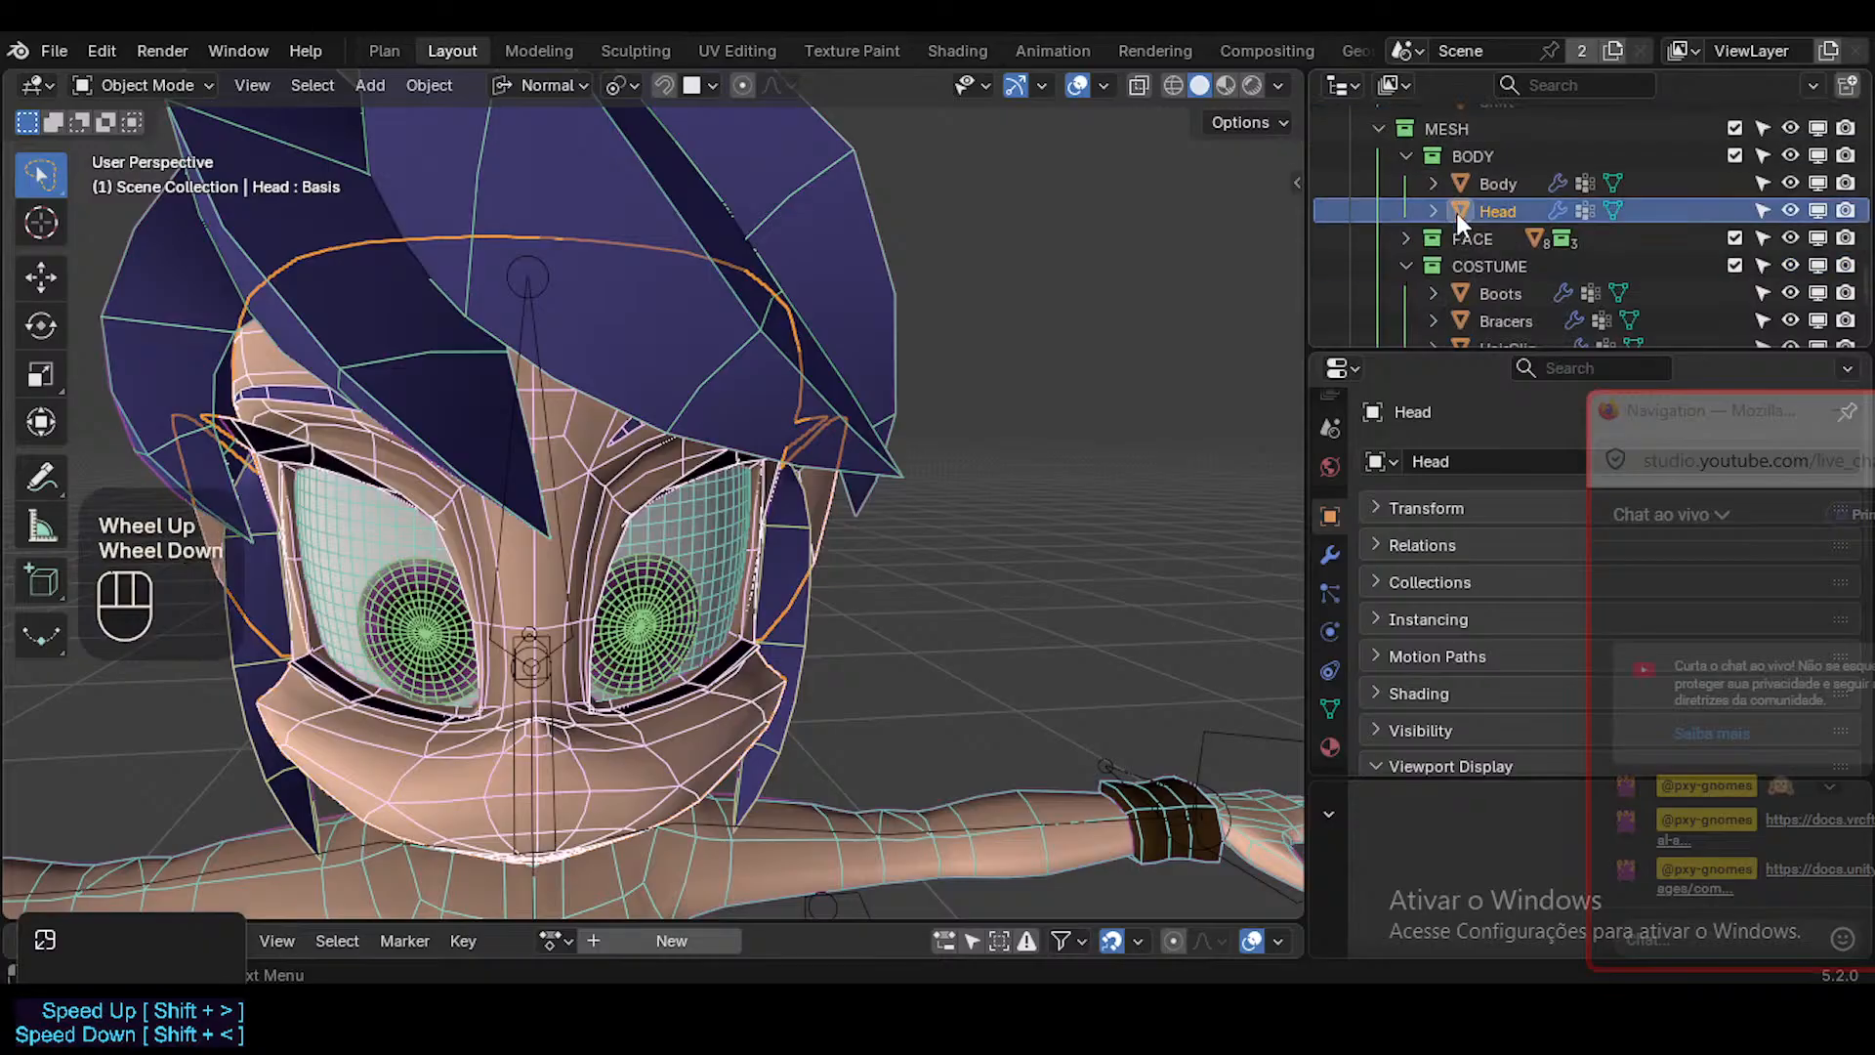
scroll(1553, 225, "up", 4)
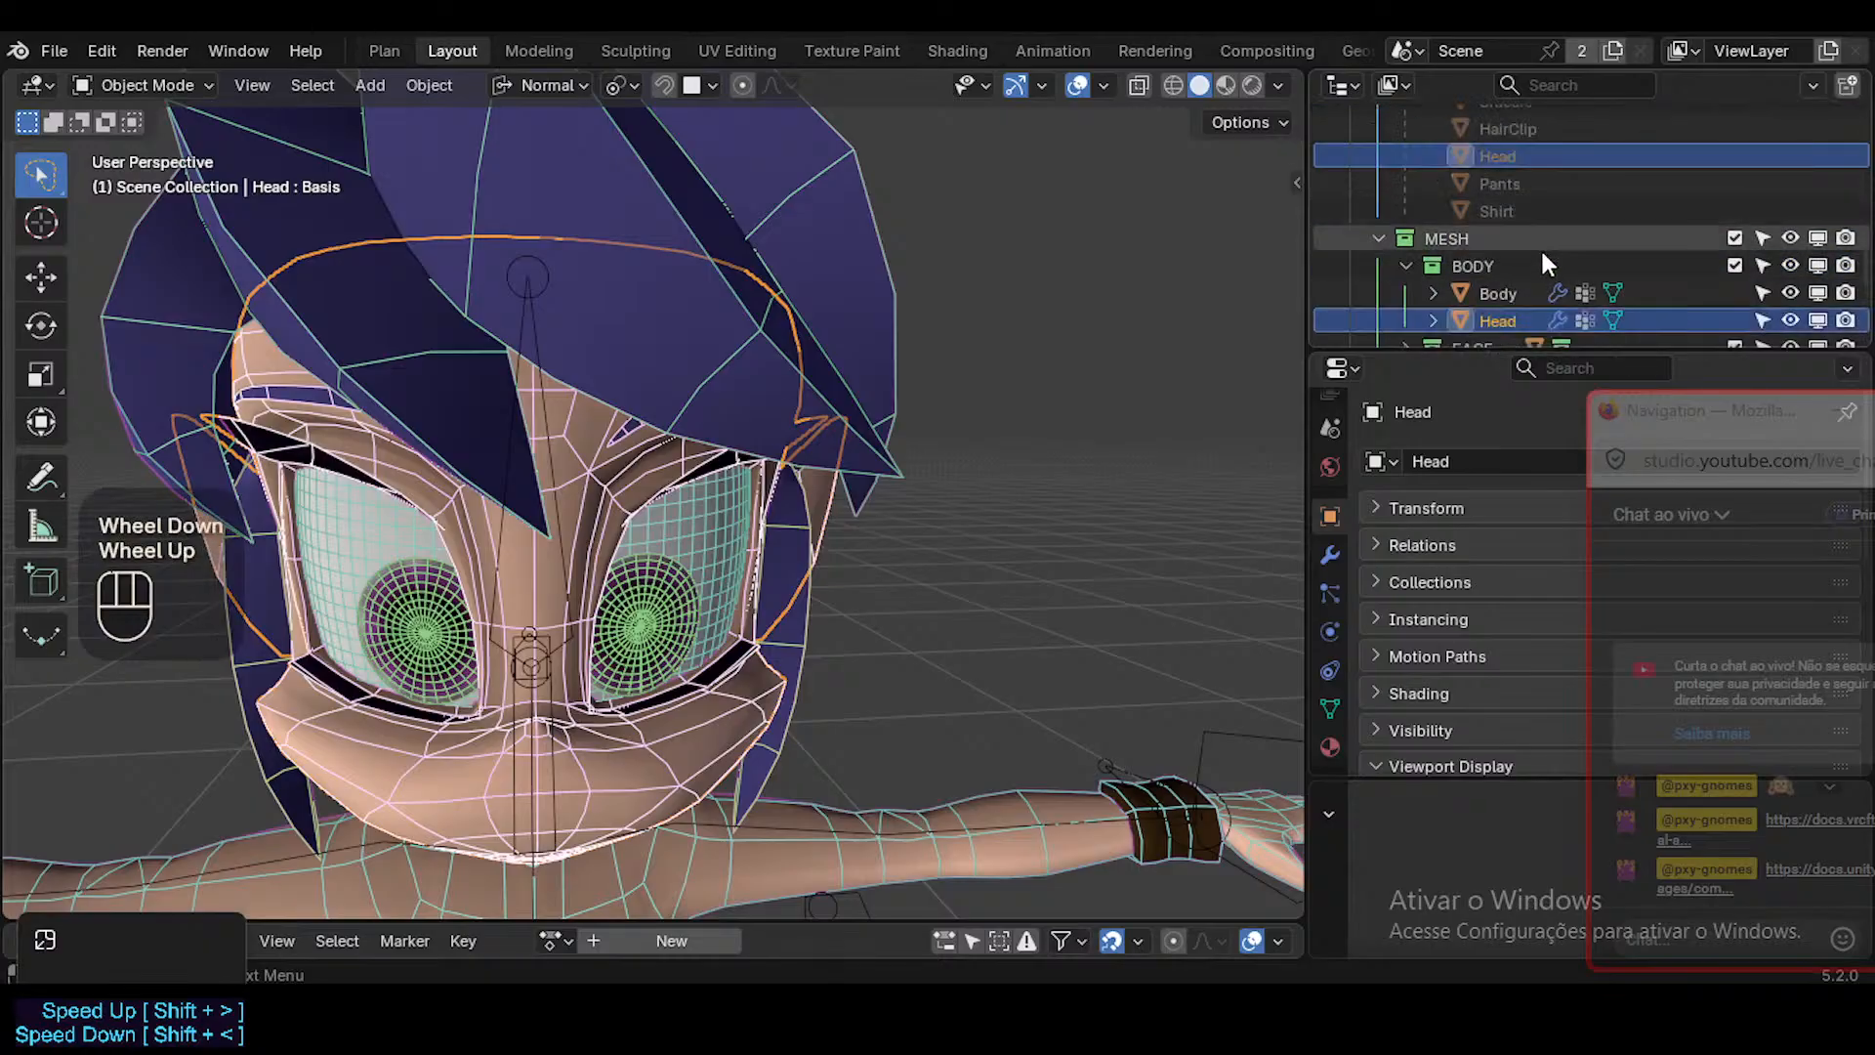
left_click(1332, 557)
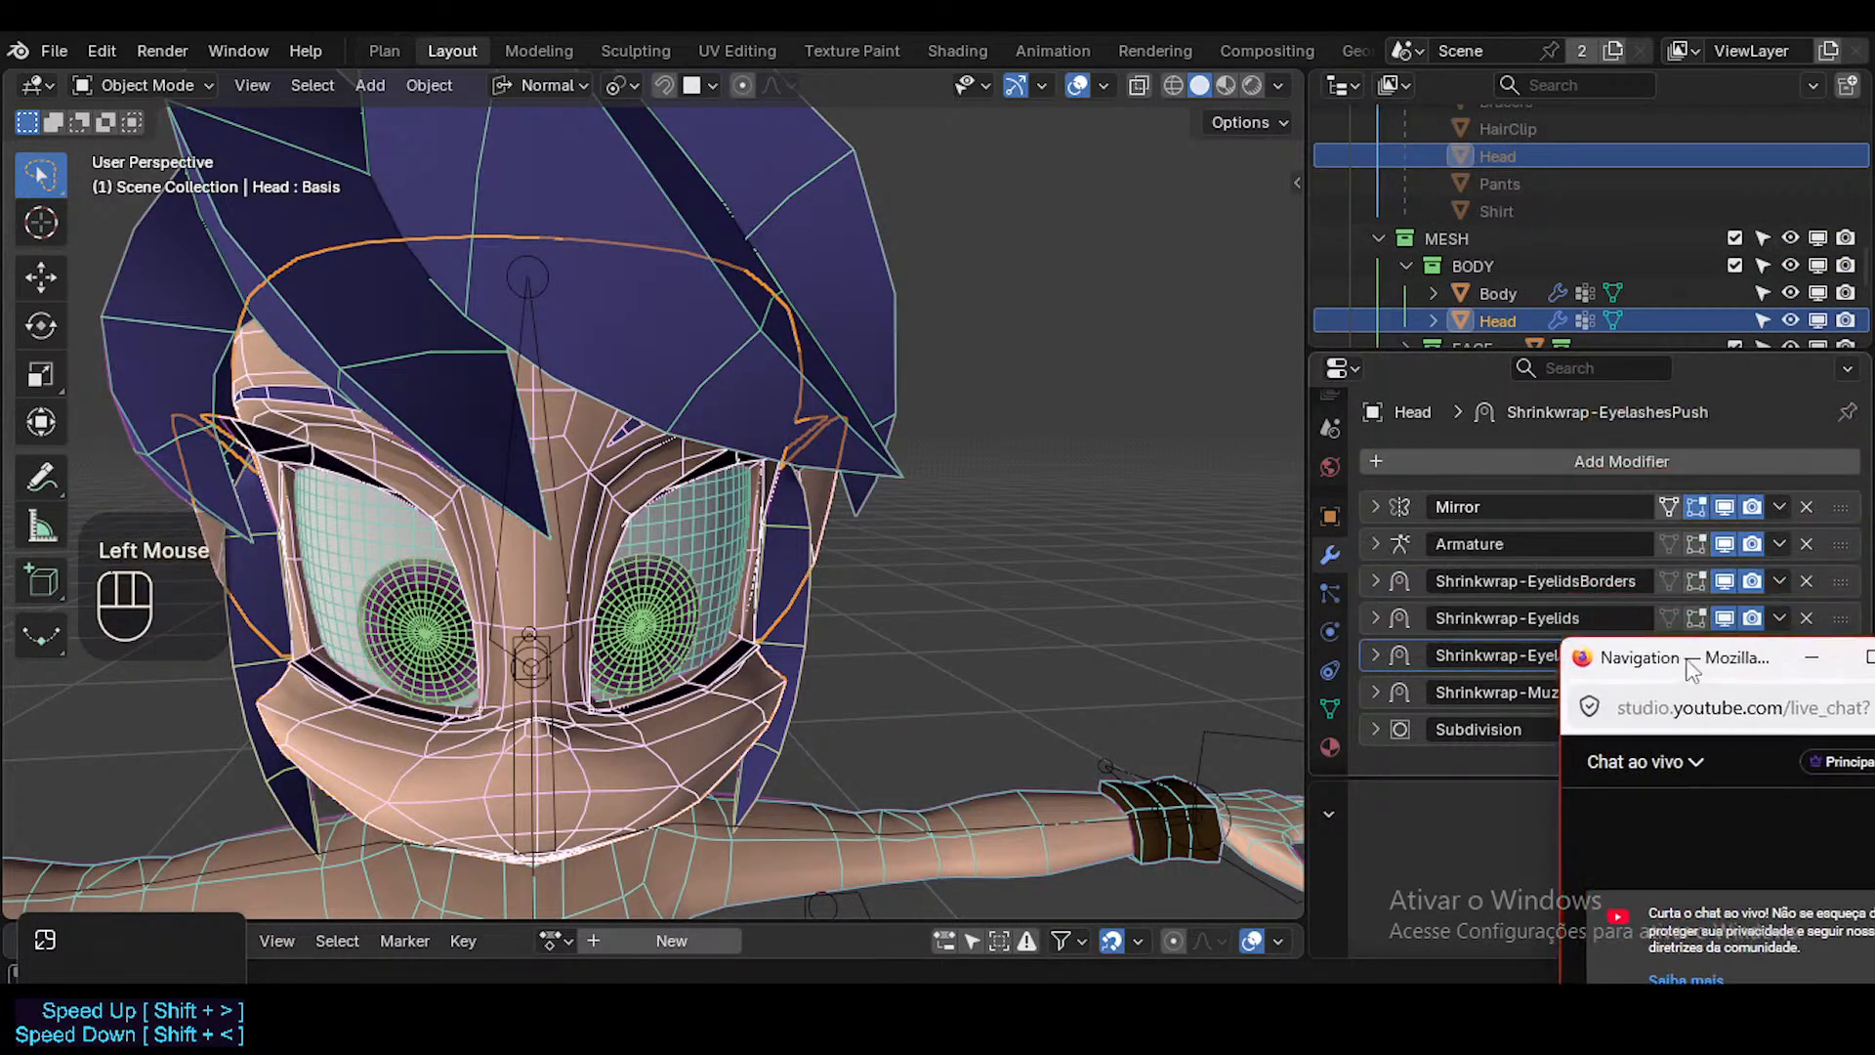
middle_click_drag(635, 569, 897, 615)
Fly inside the halved head and examine how the teeth and gums sit against the inner lips.
key("shift+grave")
key("w")
key("w")
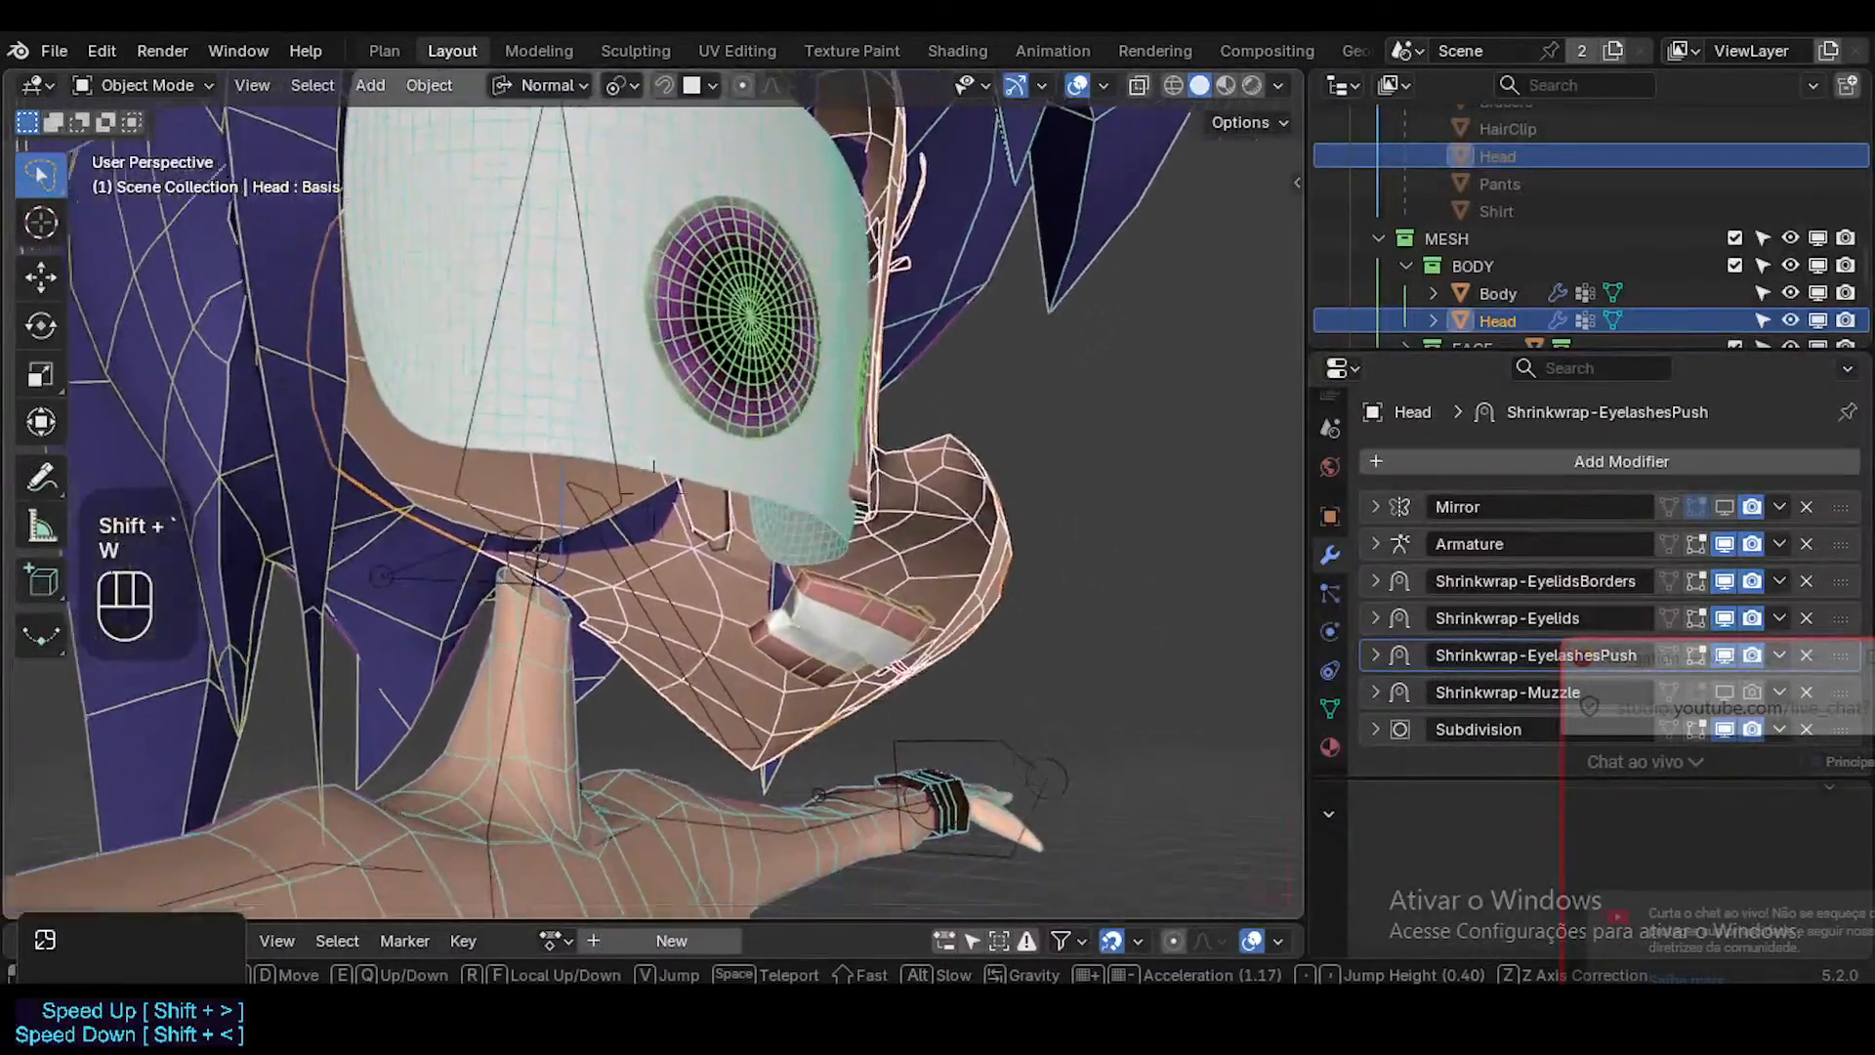
scroll(654, 492, "down", 1)
key("w")
key("w")
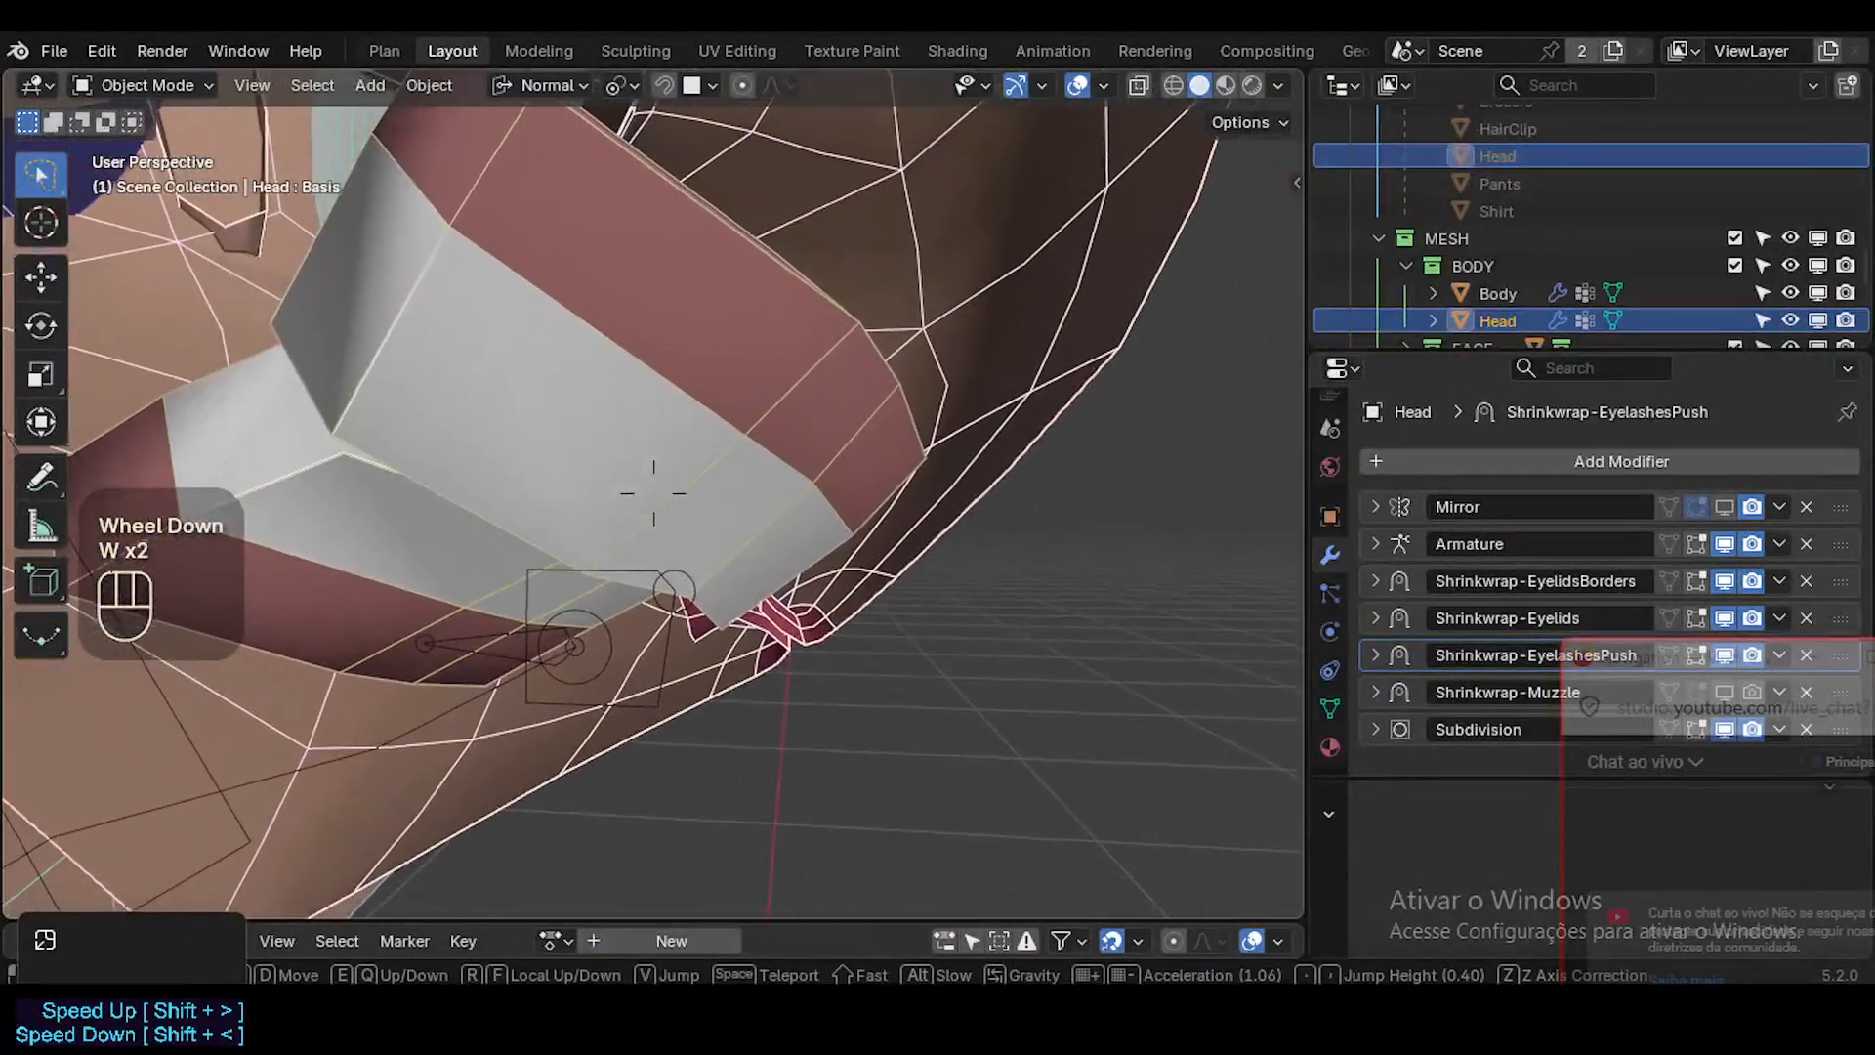
key("d")
key("a")
key("a")
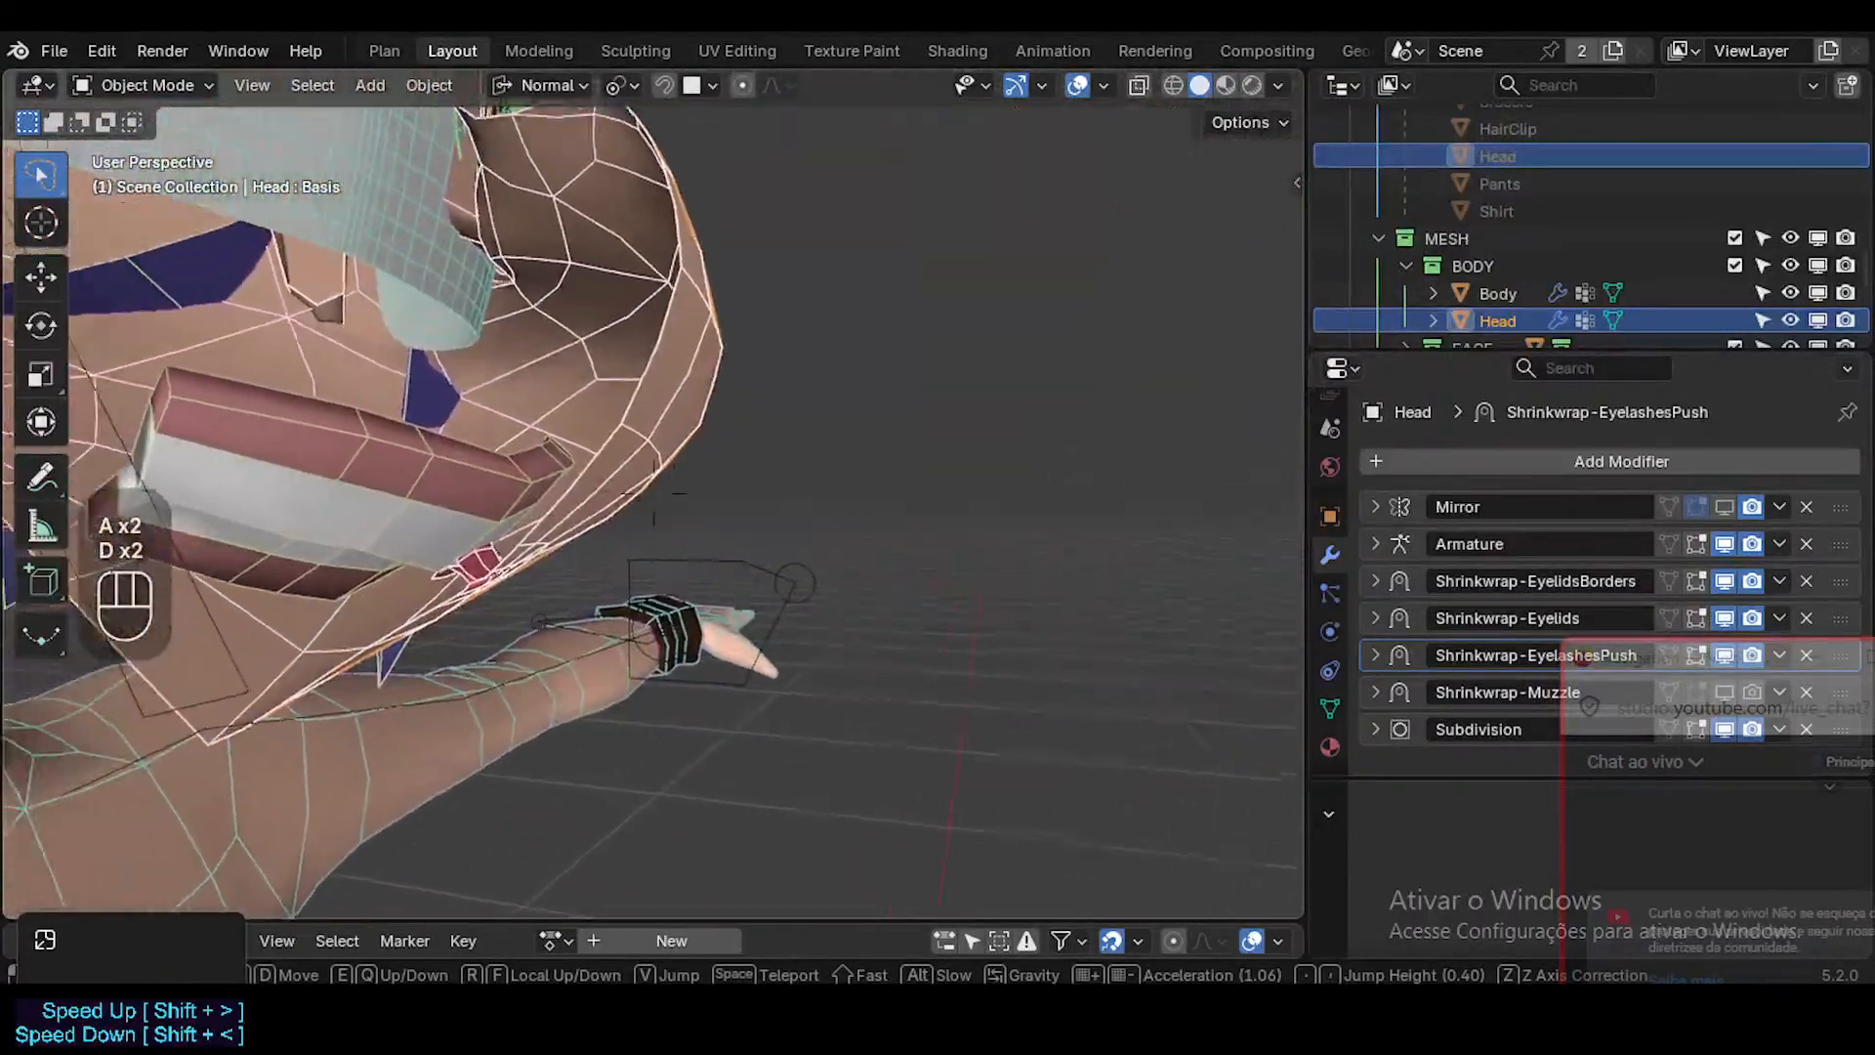
scroll(653, 492, "down", 2)
key("w")
key("w")
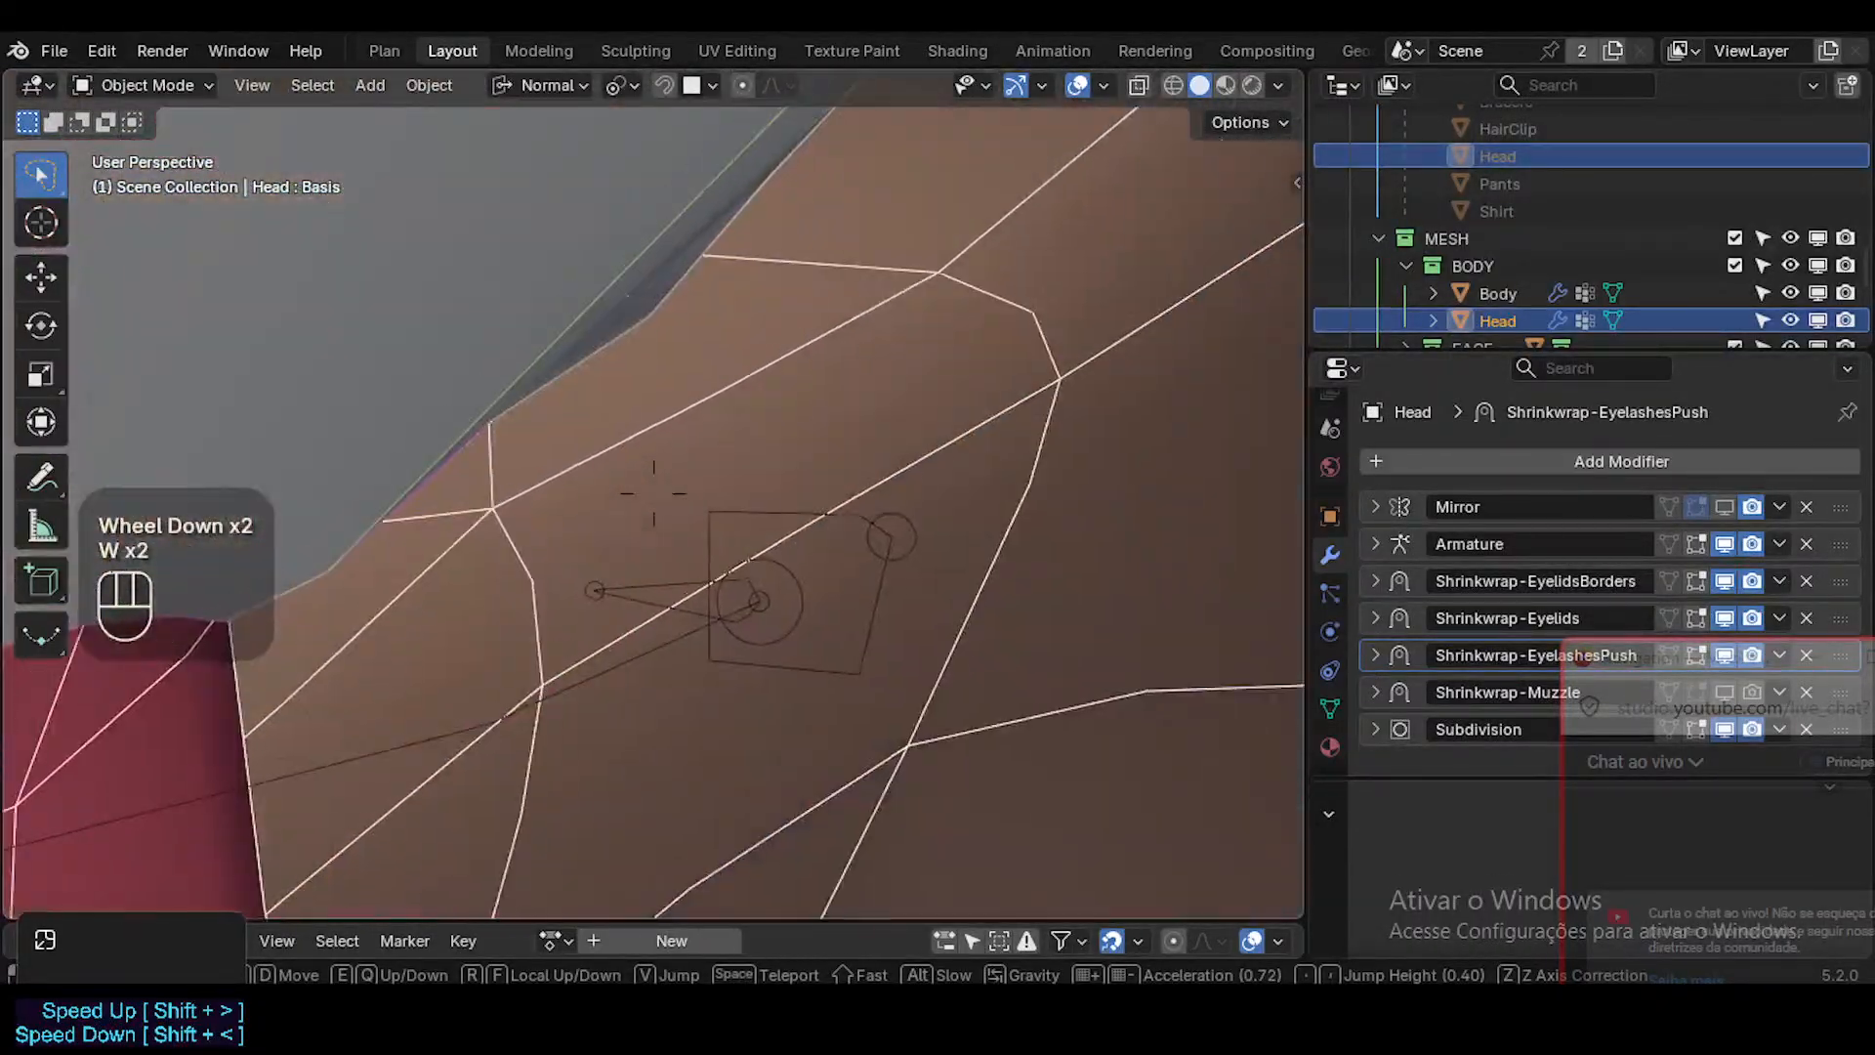
key("s")
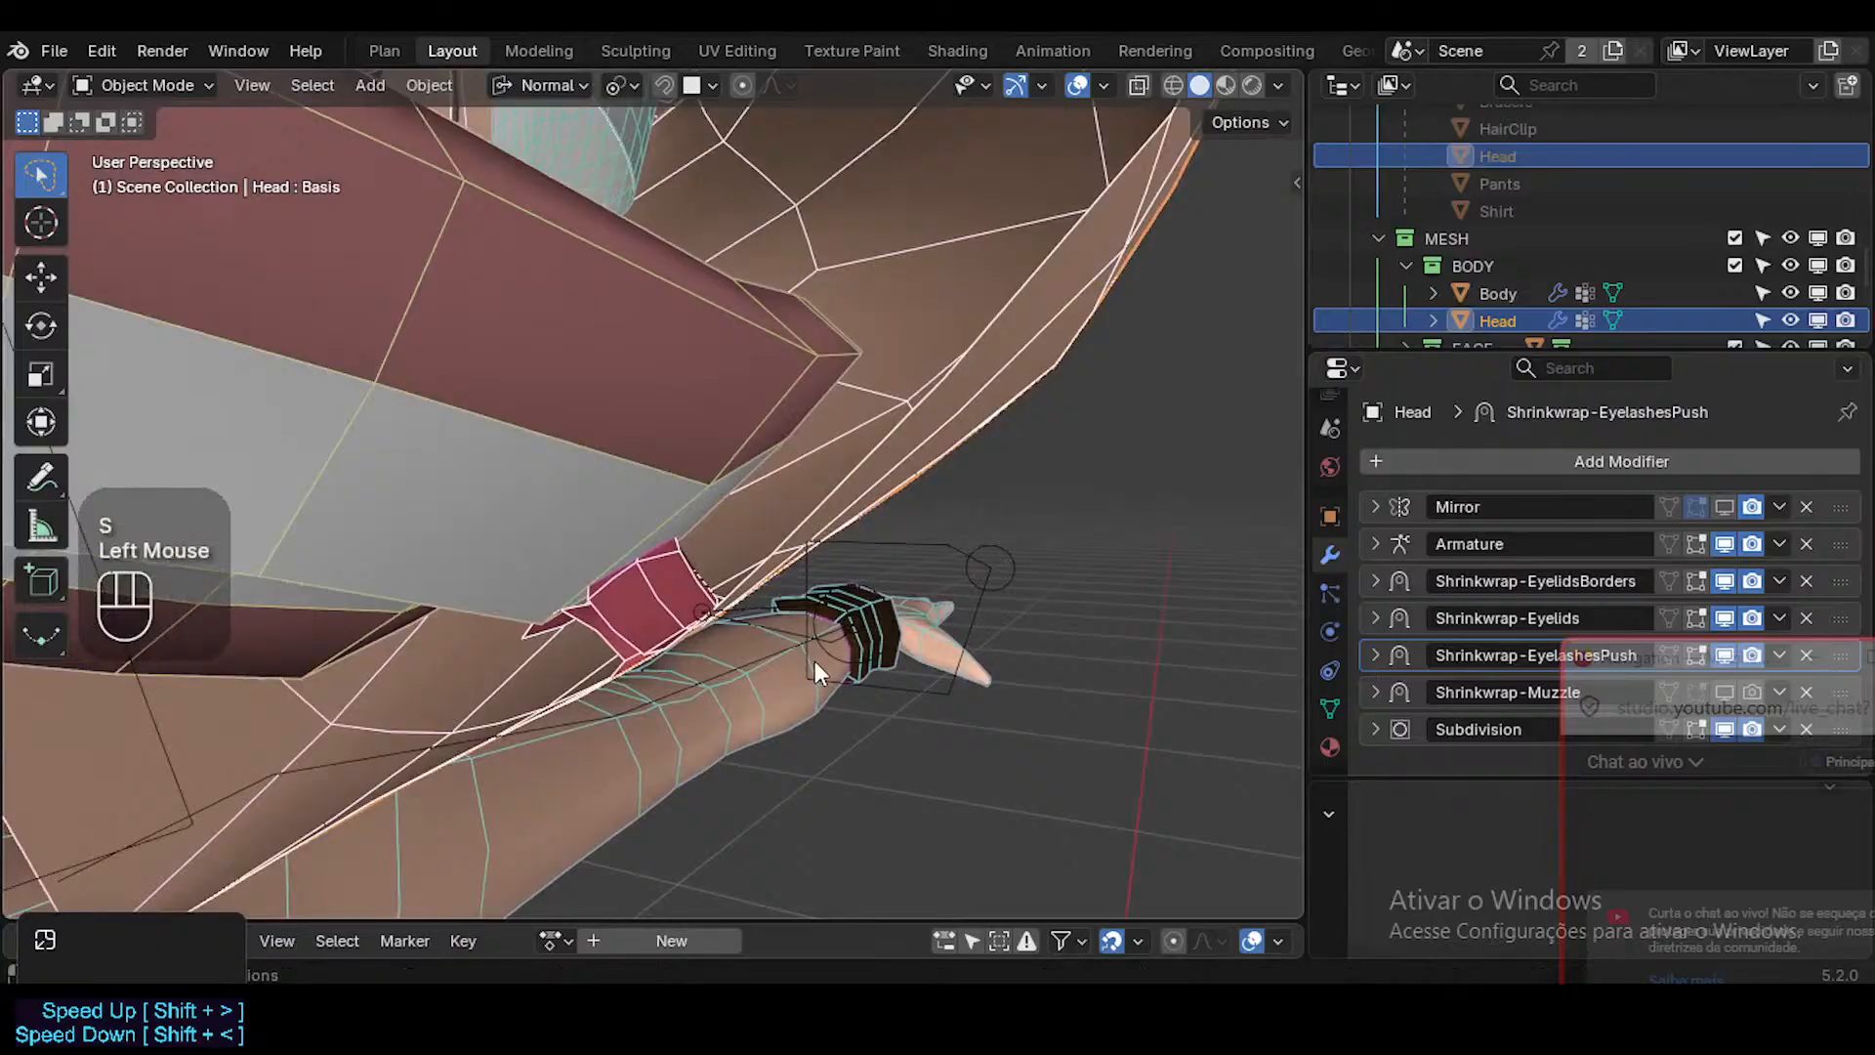
Save the current file and open Dorothy.blend from the 01_Characters folder.
middle_click_drag(815, 660, 794, 621)
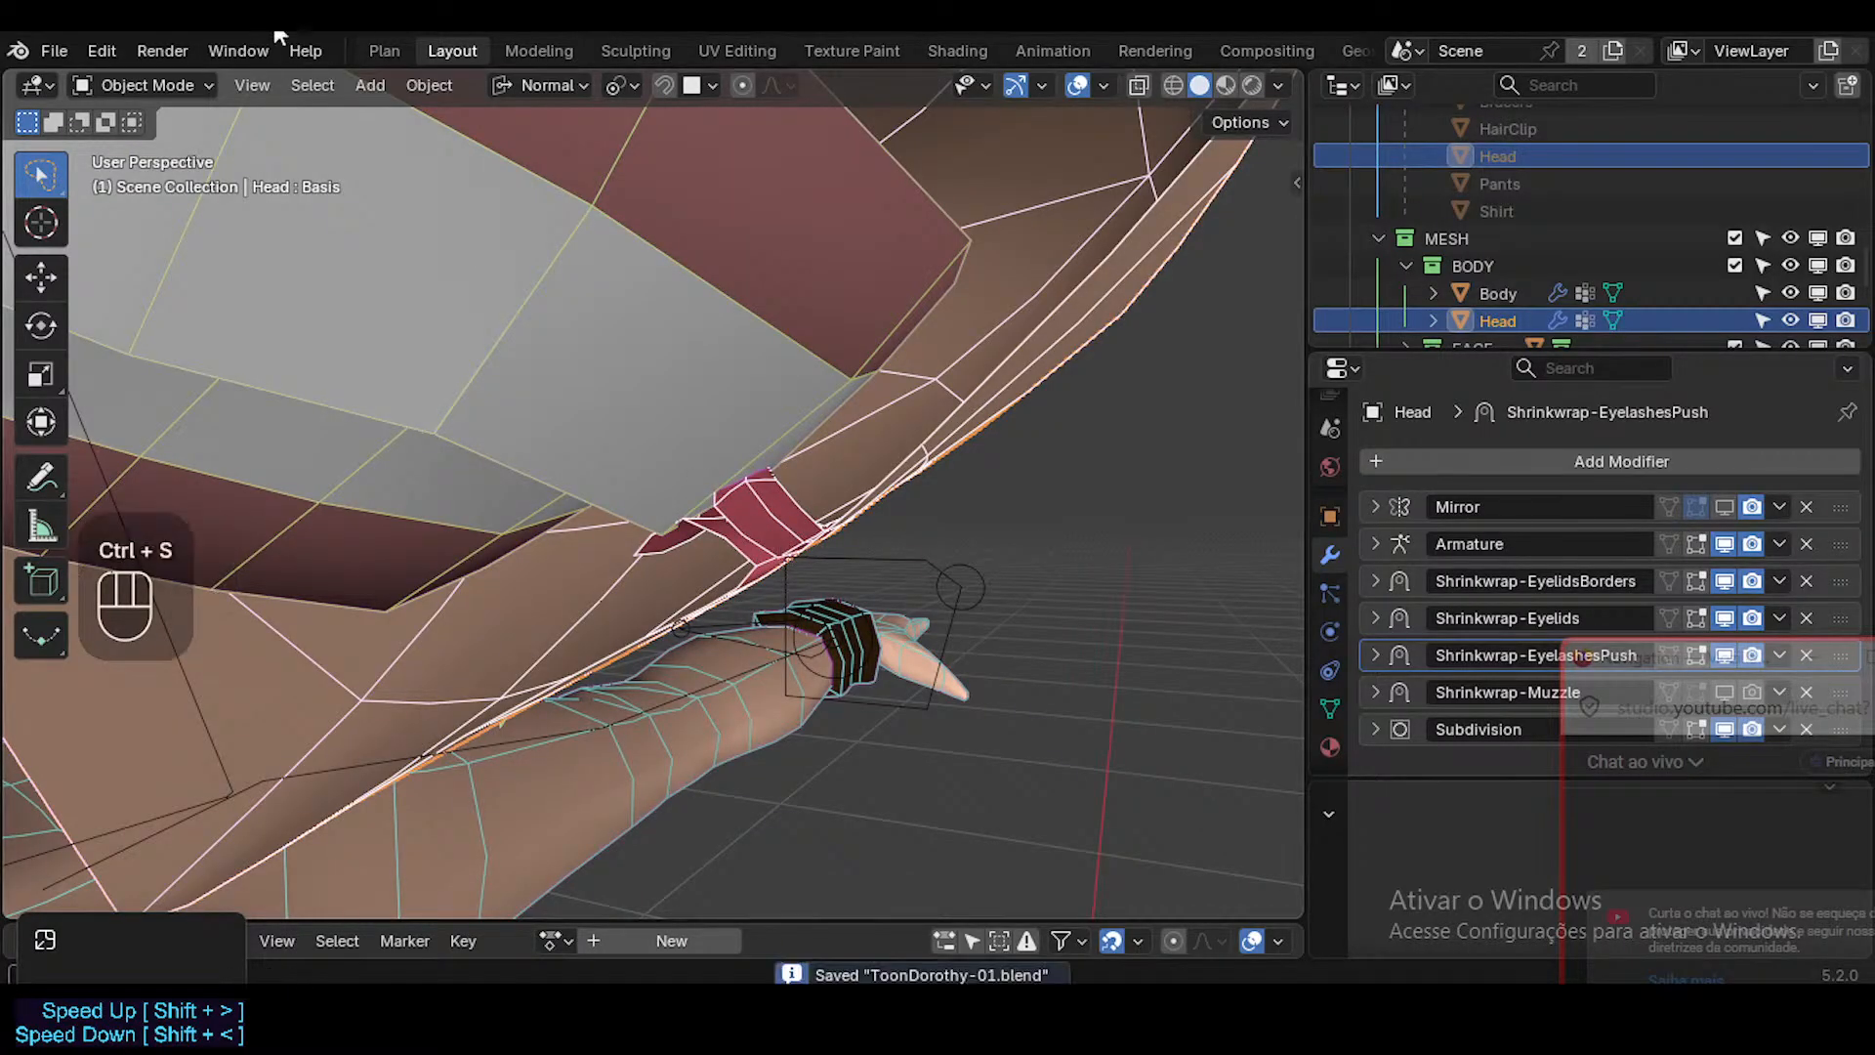
left_click(65, 50)
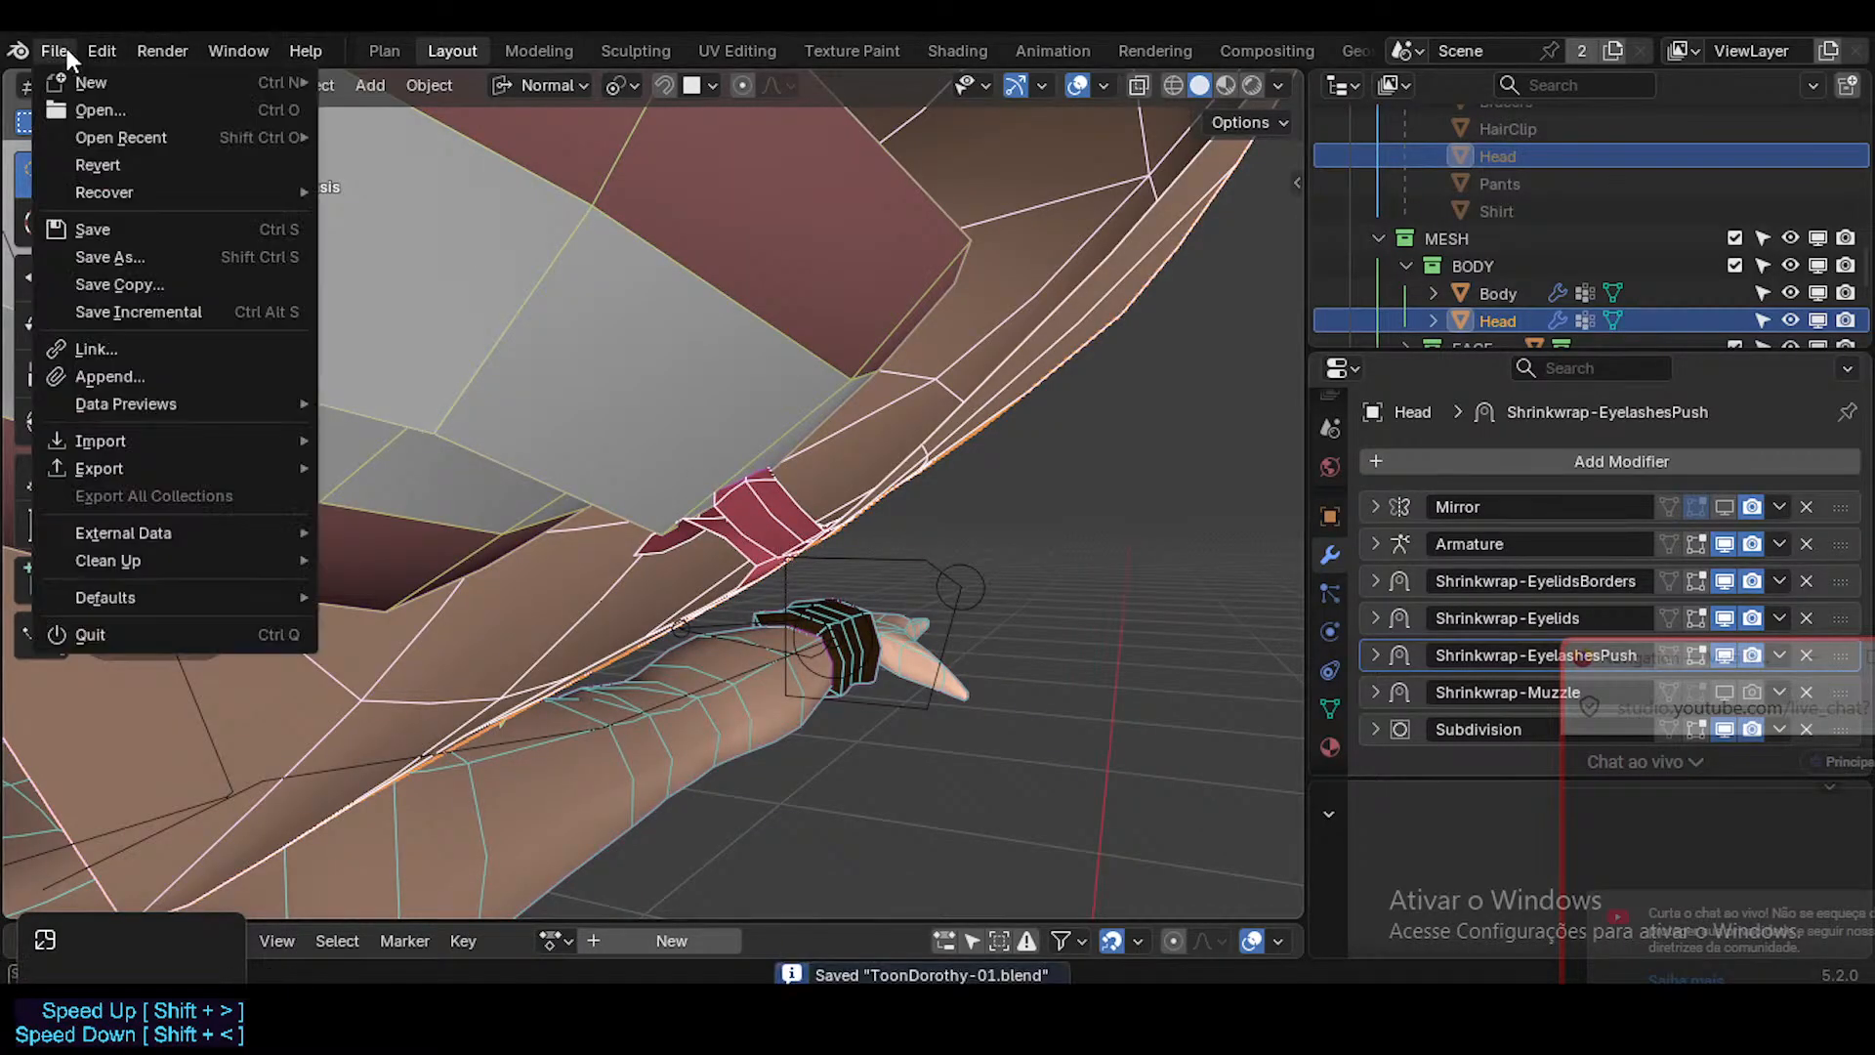
left_click(98, 110)
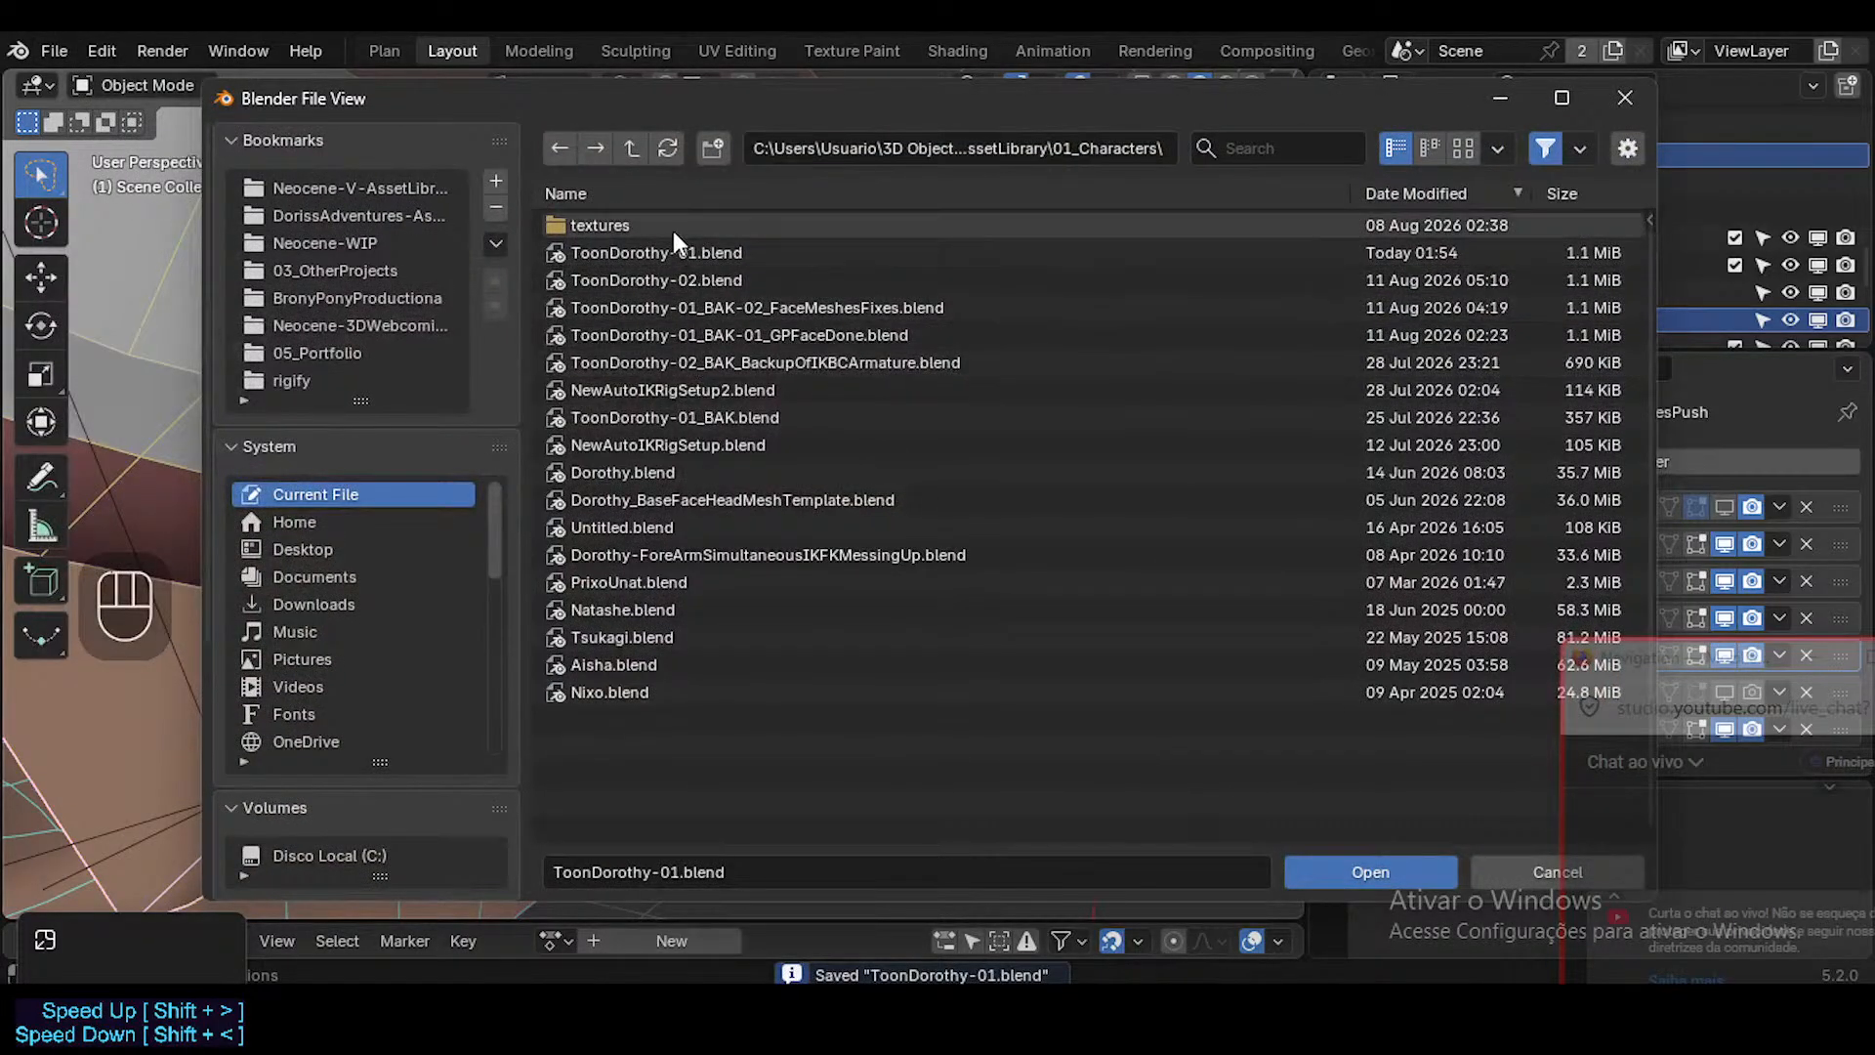
double_click(625, 467)
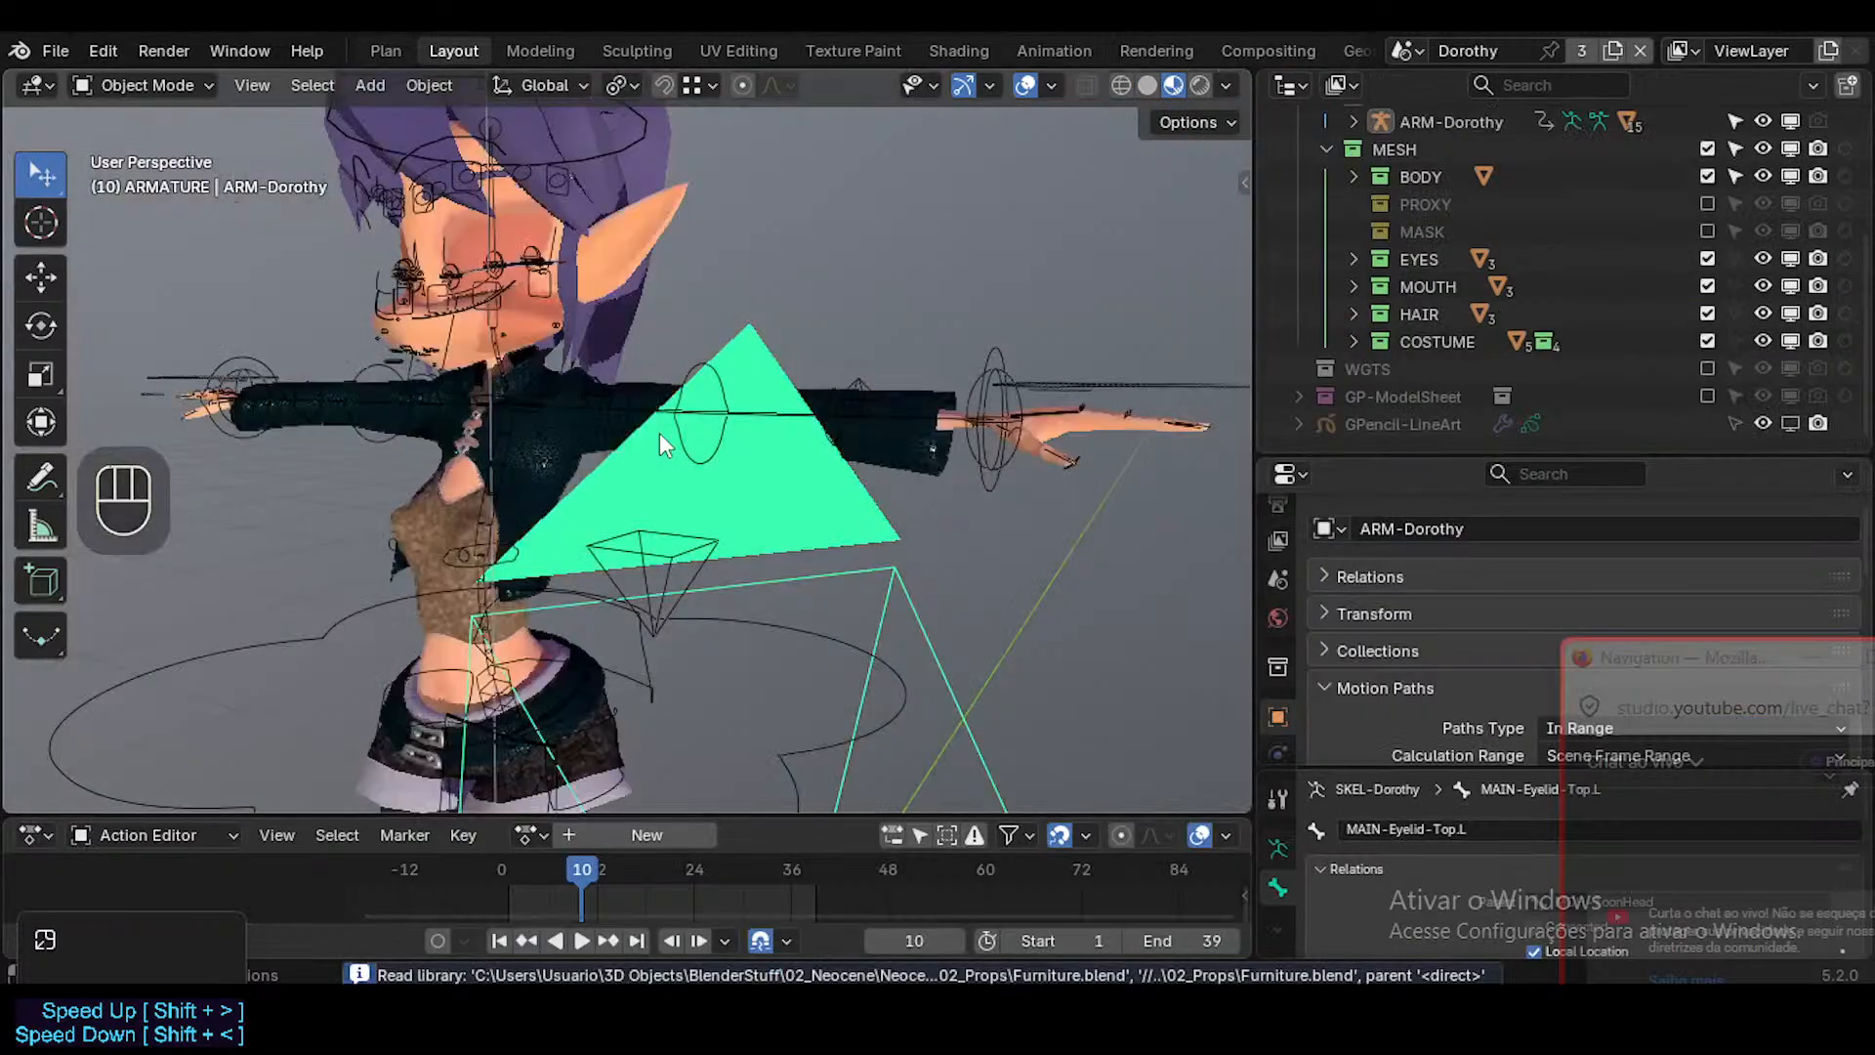
Look over Dorothy's head with the overlays toggled off and on, and examine the muzzle up close.
middle_click_drag(576, 371, 757, 542, "shift")
key("shift+alt+z")
key("shift+alt+z")
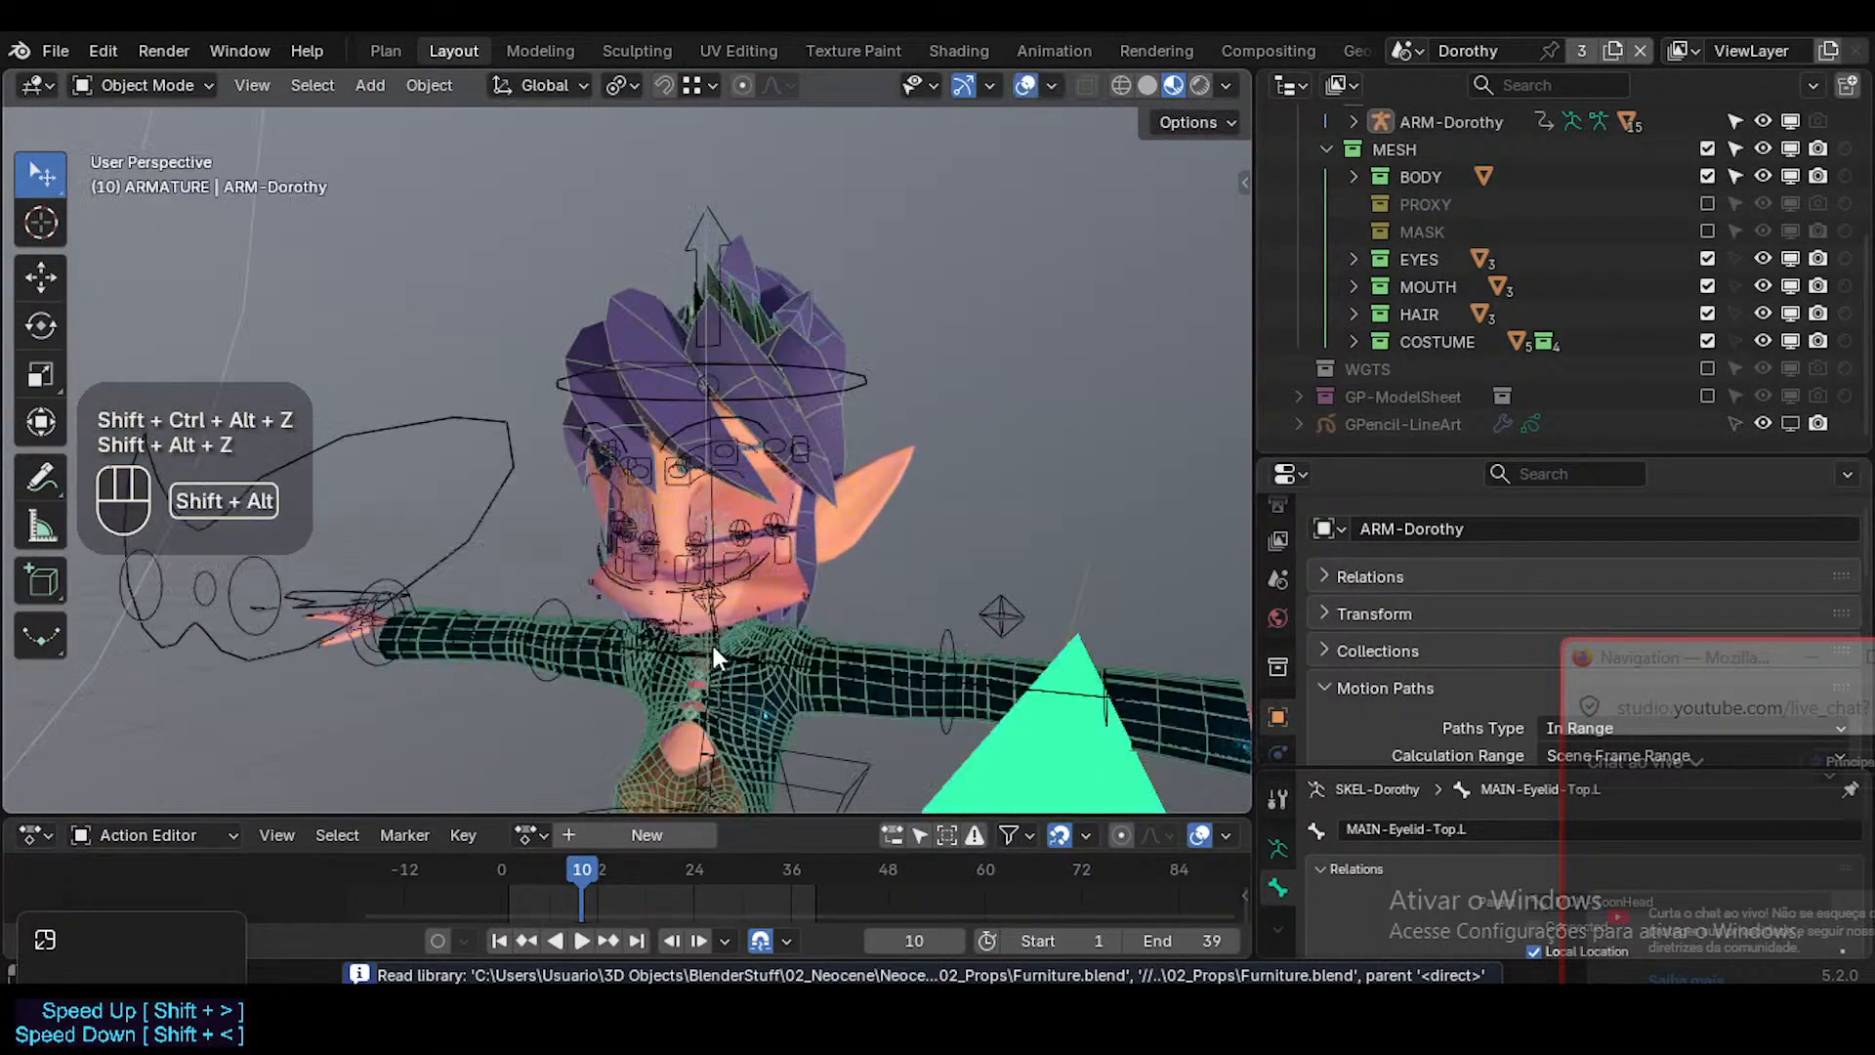
scroll(713, 647, "up", 6)
middle_click_drag(711, 642, 929, 872)
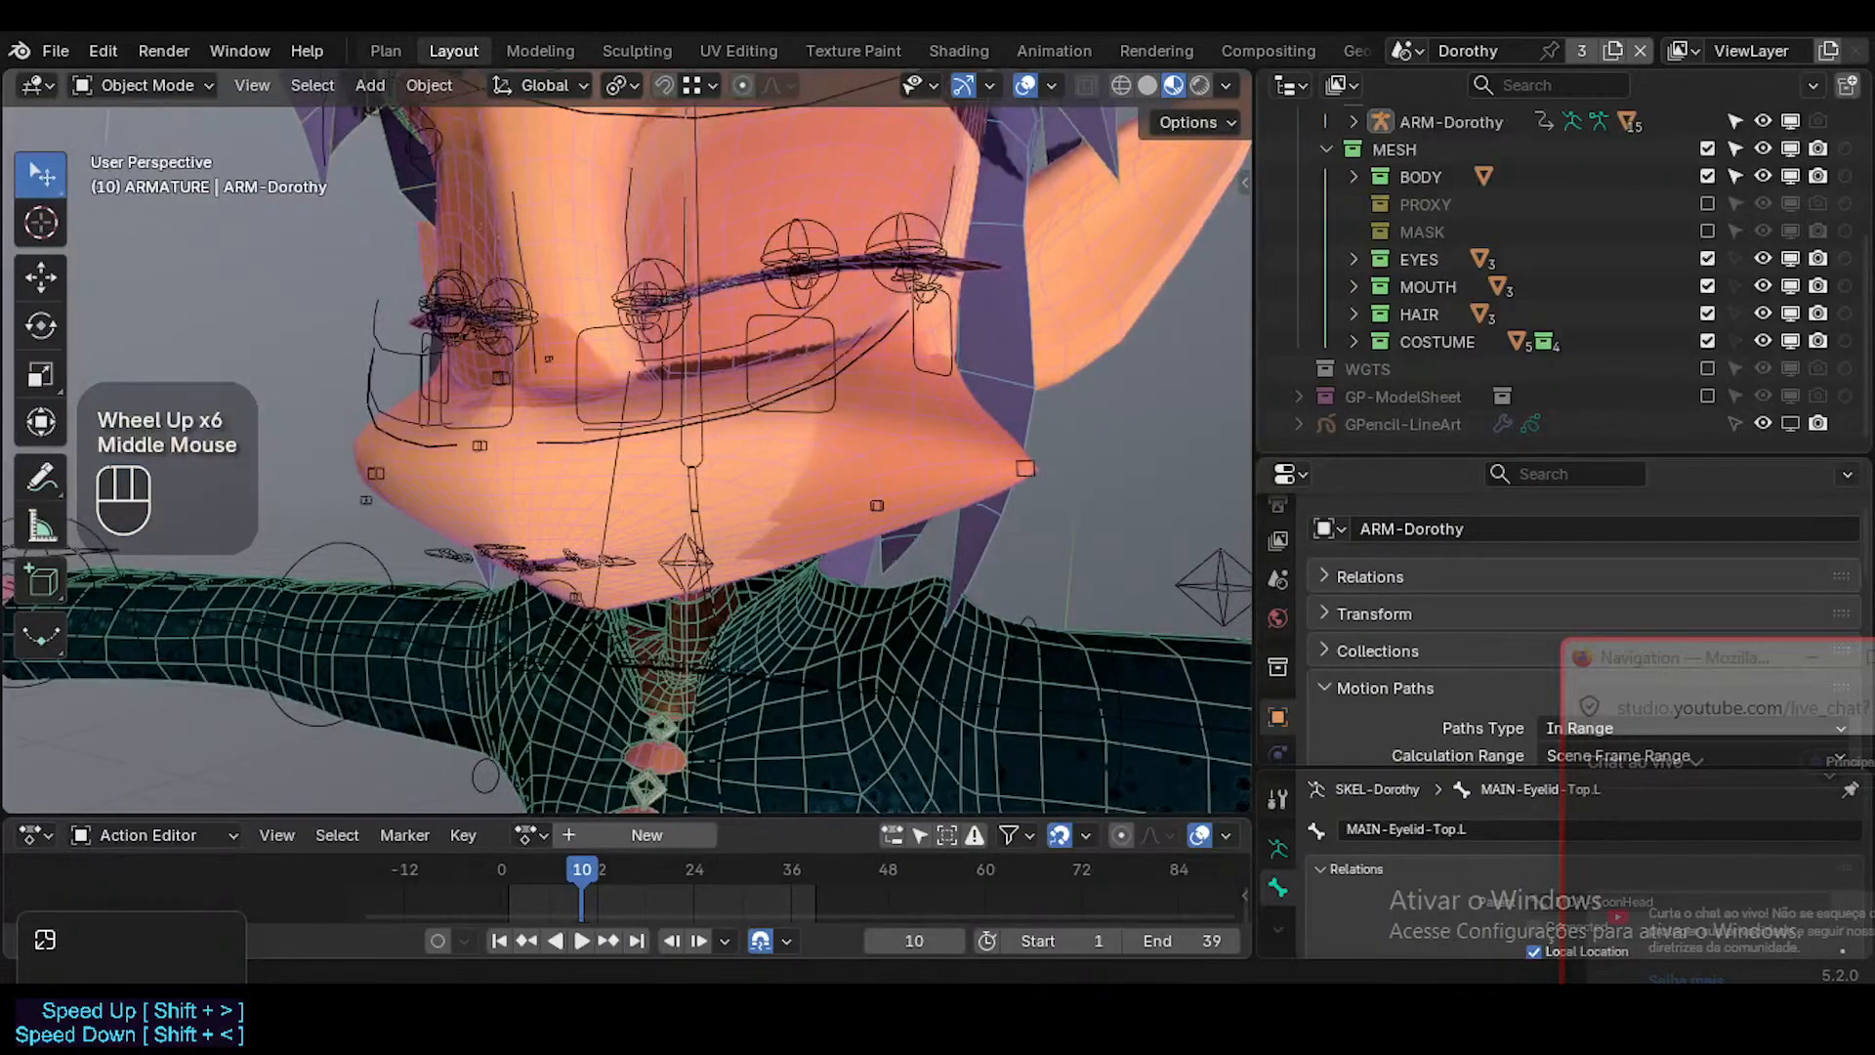
Switch to the browser's YouTube music playlist, restart the Sci Fi Synthwave video from its beginning, and return to Blender.
mouse_move(829, 1015)
left_click(752, 859)
left_click(508, 33)
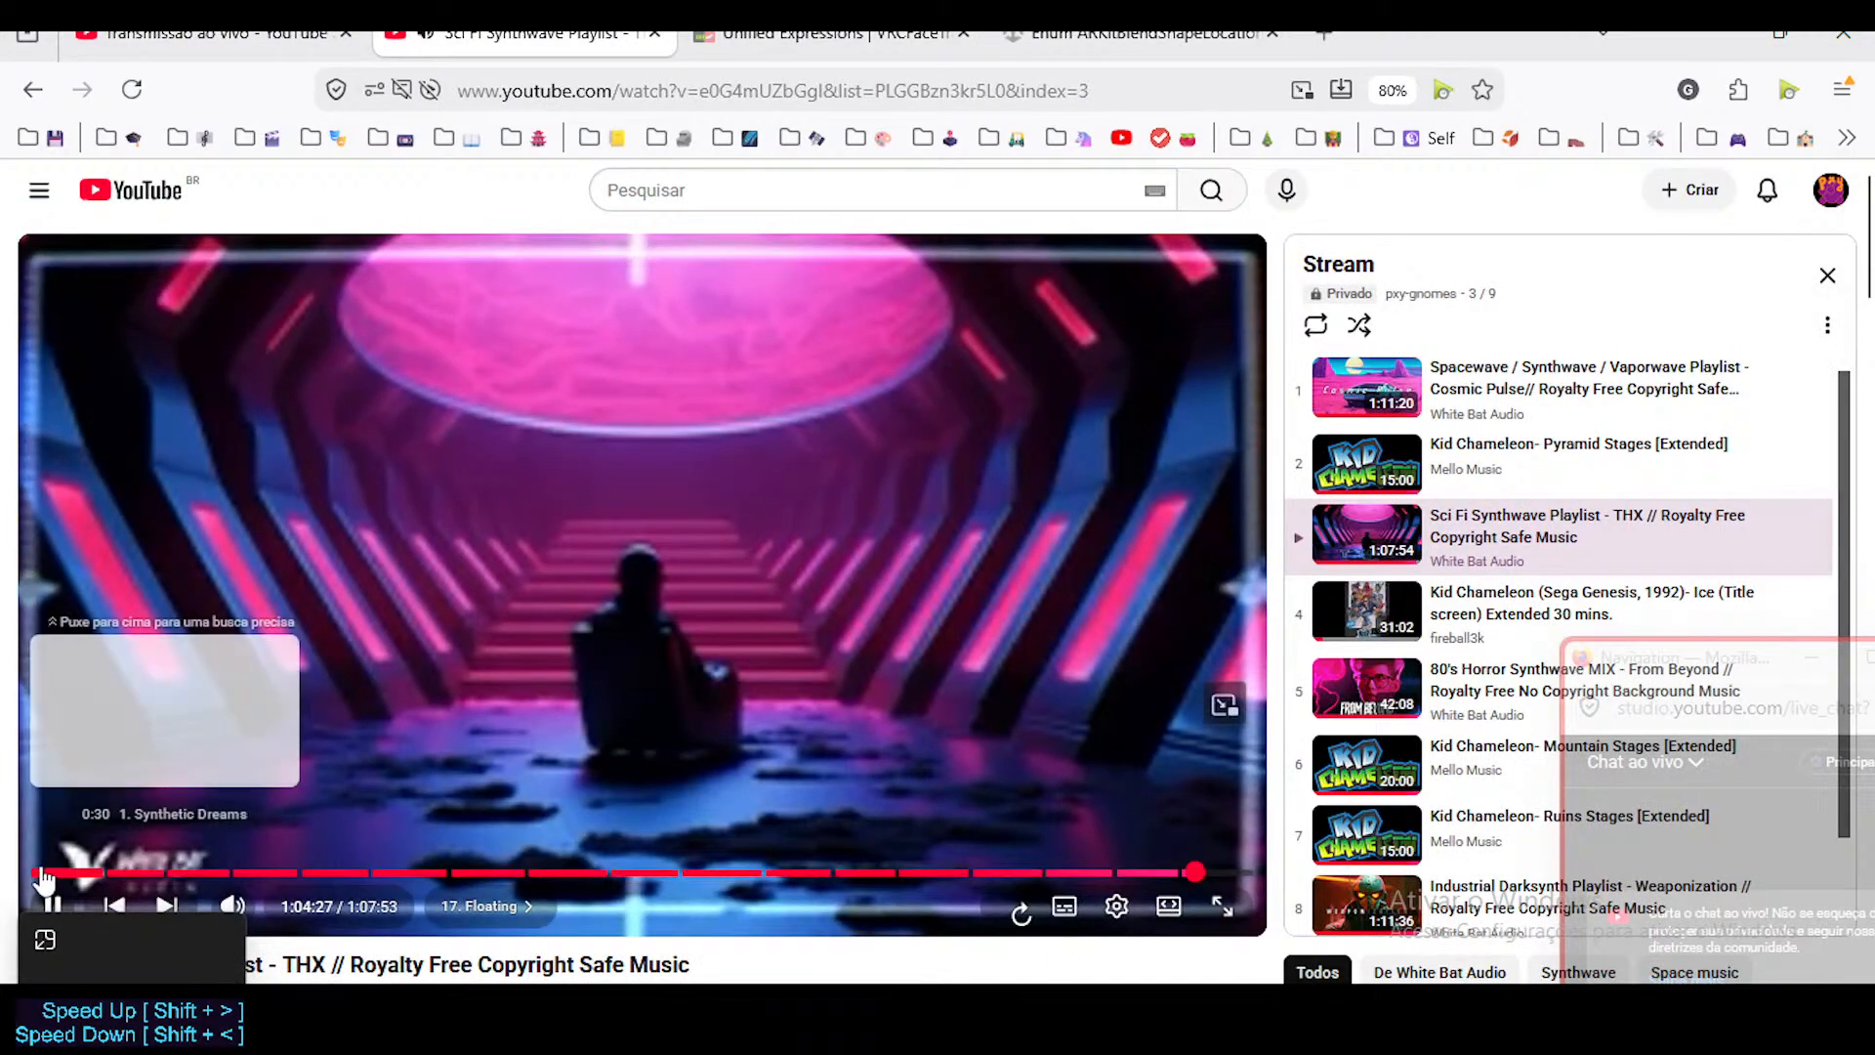
left_click(39, 872)
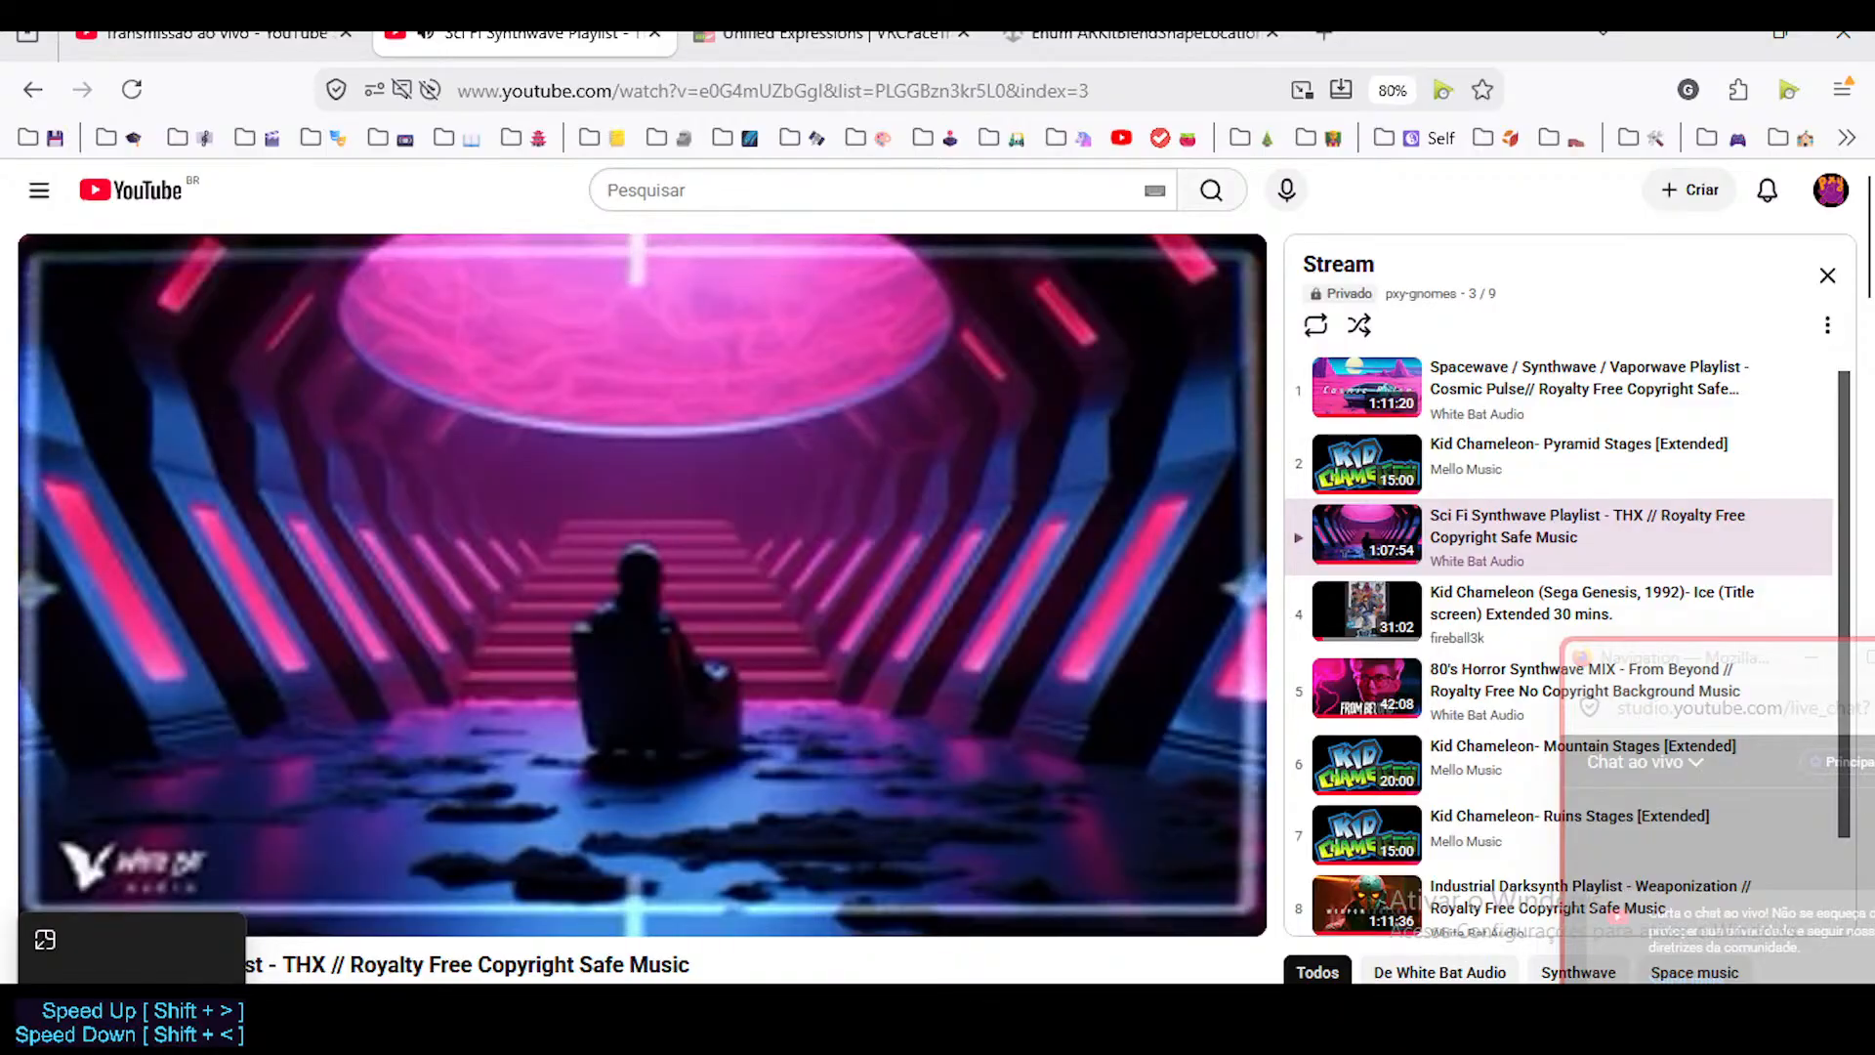
key("alt+Tab")
Fly around the underside of the muzzle and examine the mouth opening from the side.
middle_click_drag(706, 517, 576, 450)
key("shift+ctrl+alt+i")
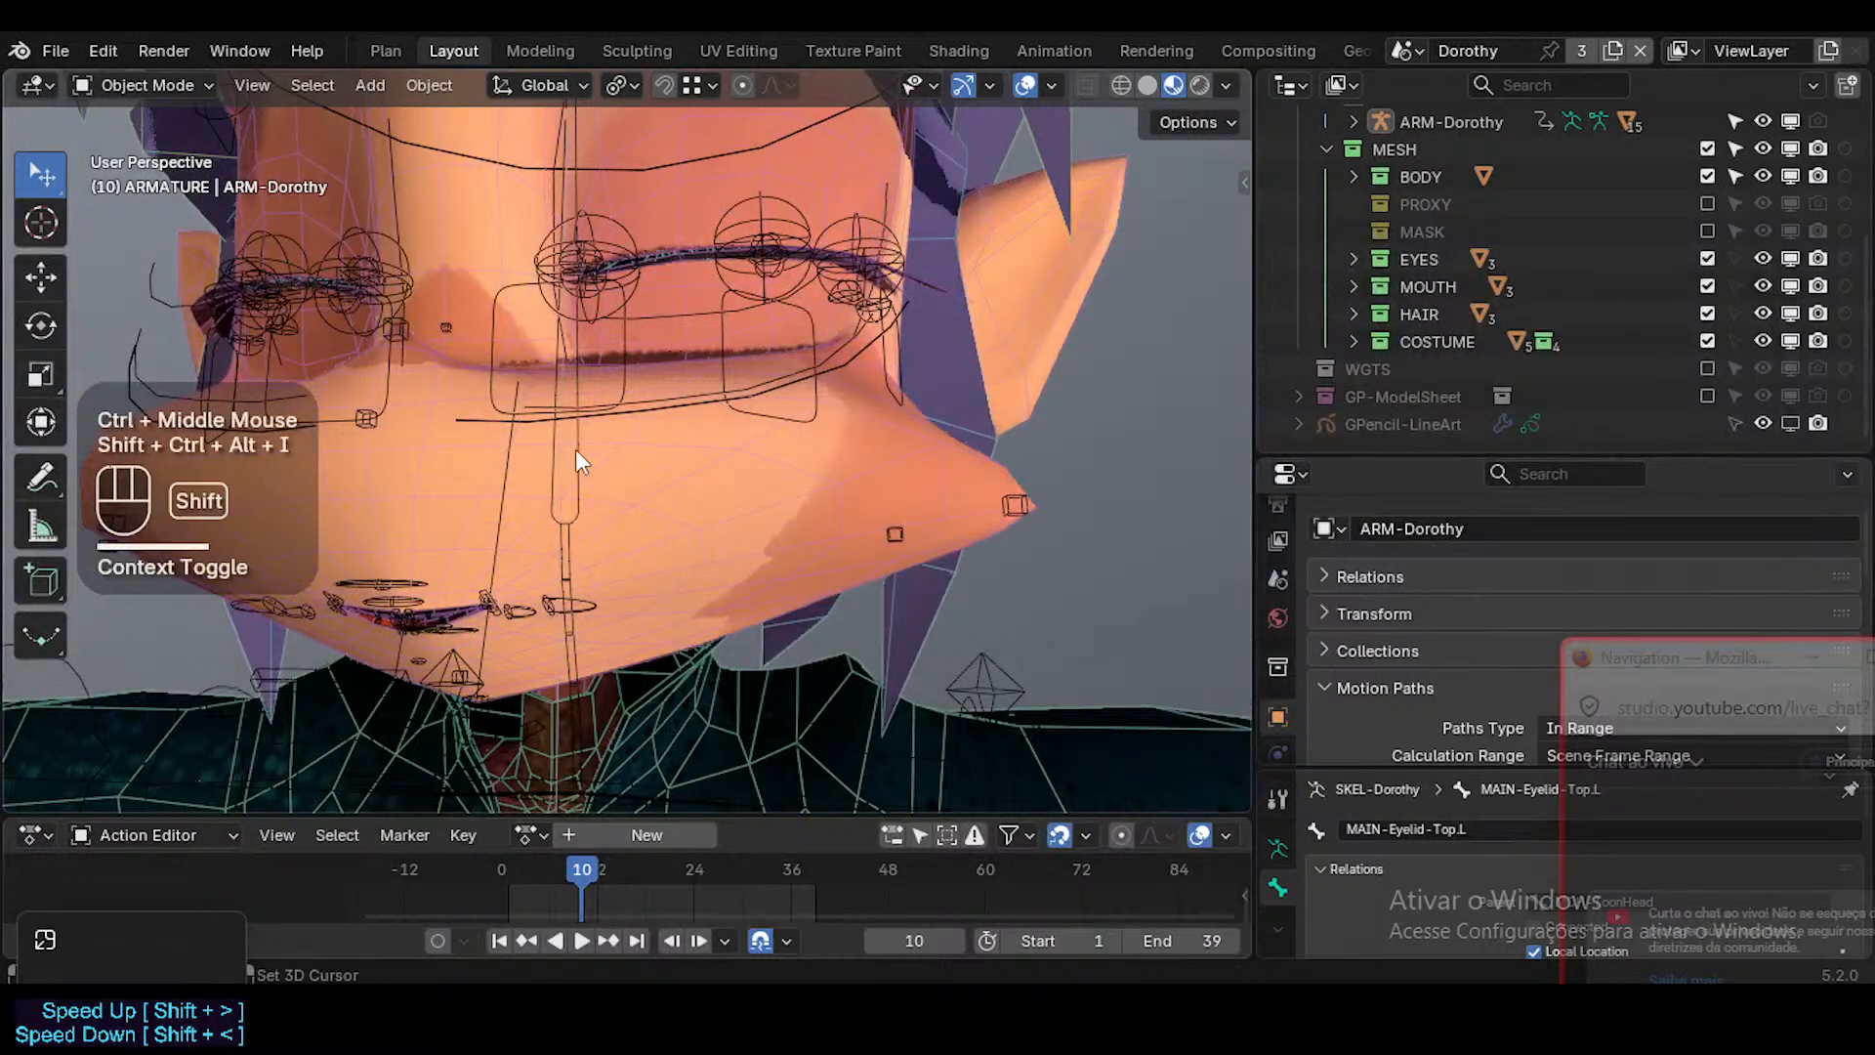
key("shift+grave")
key("shift+w")
key("shift+w")
key("q")
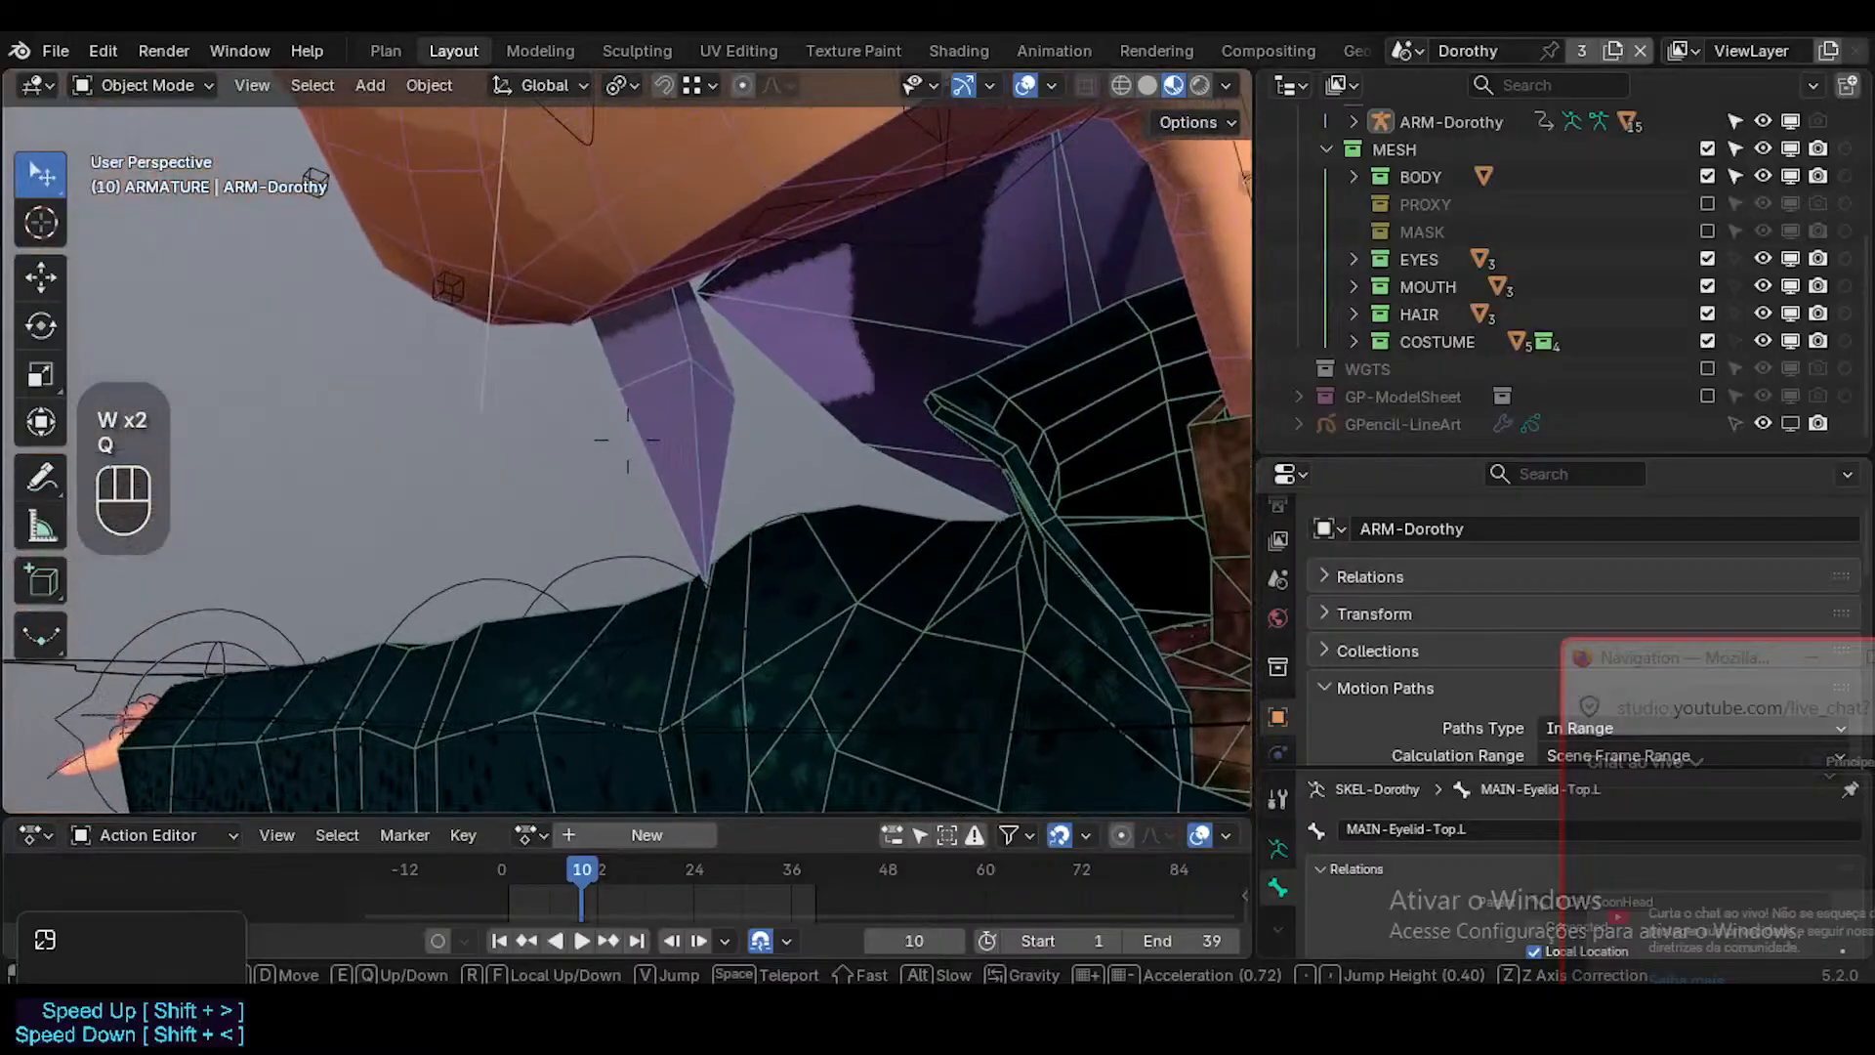
scroll(627, 440, "down", 2)
key("e")
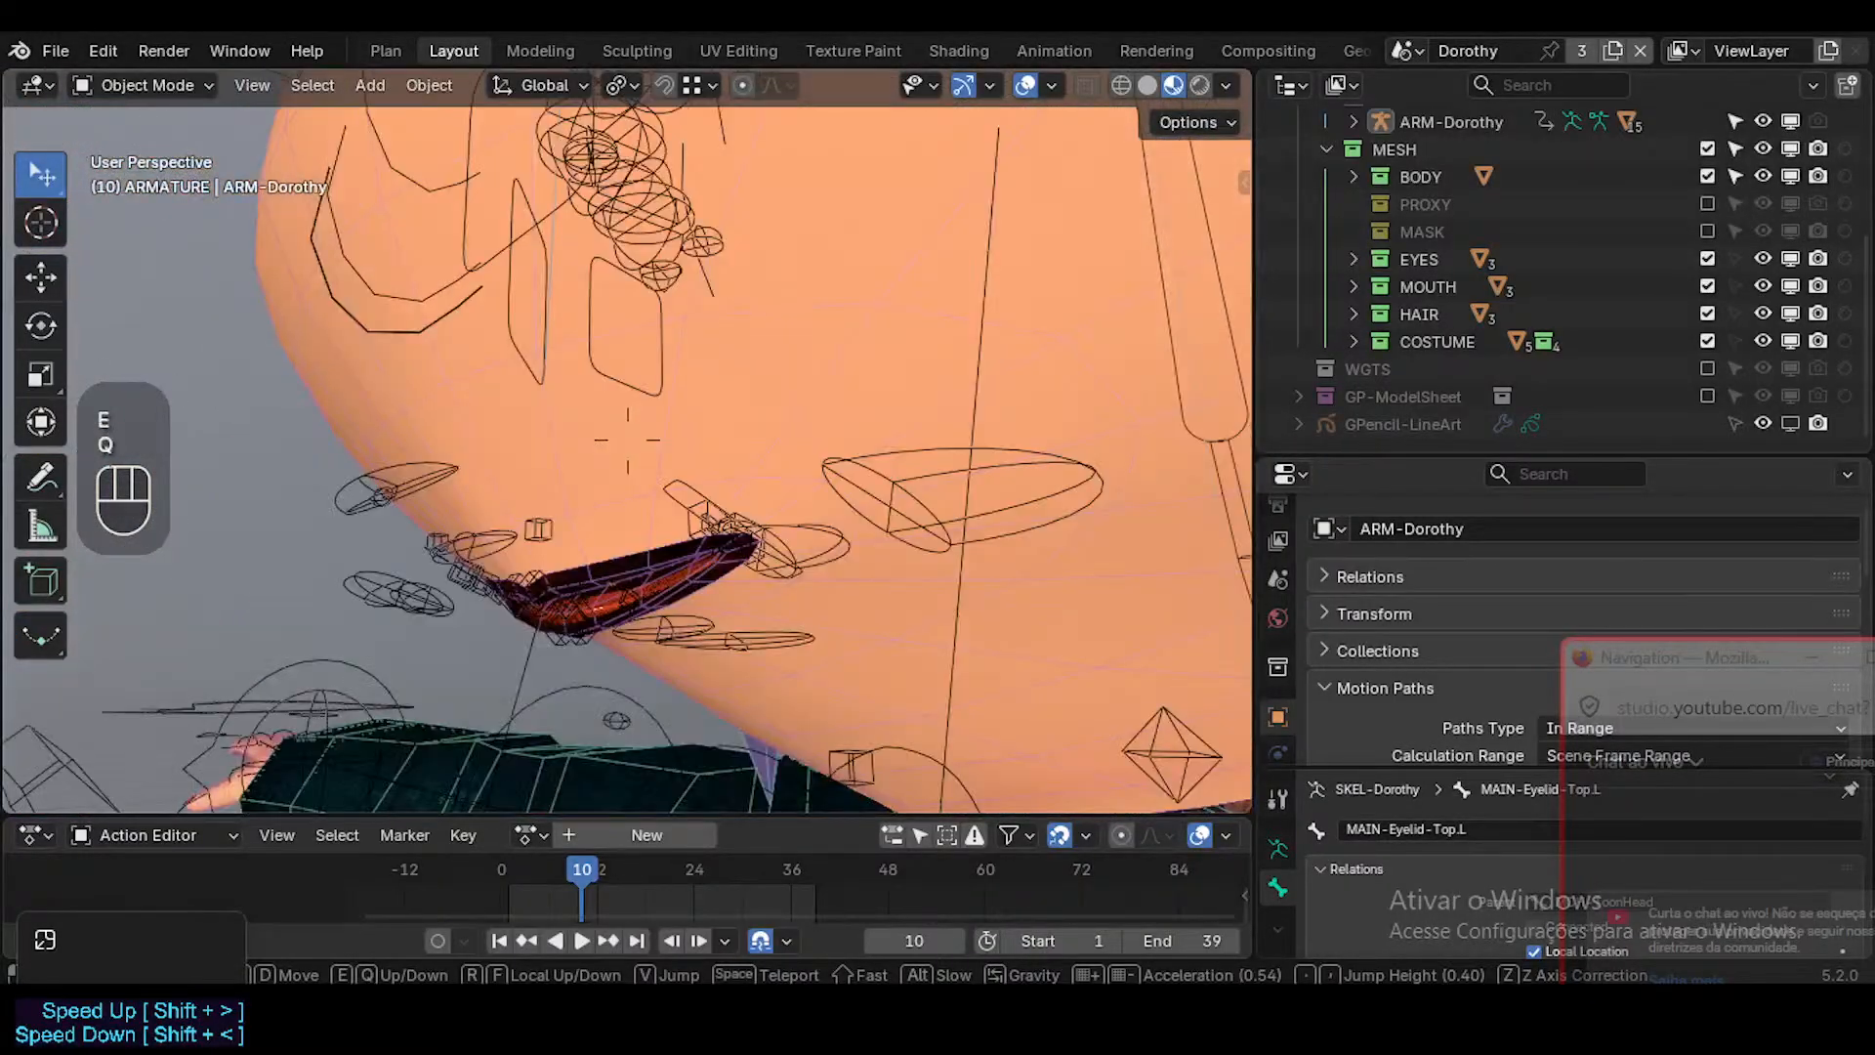
left_click(627, 439)
Switch the viewport to Solid shading and compare the mouth close up with the overlays hidden and shown.
left_click(1148, 85)
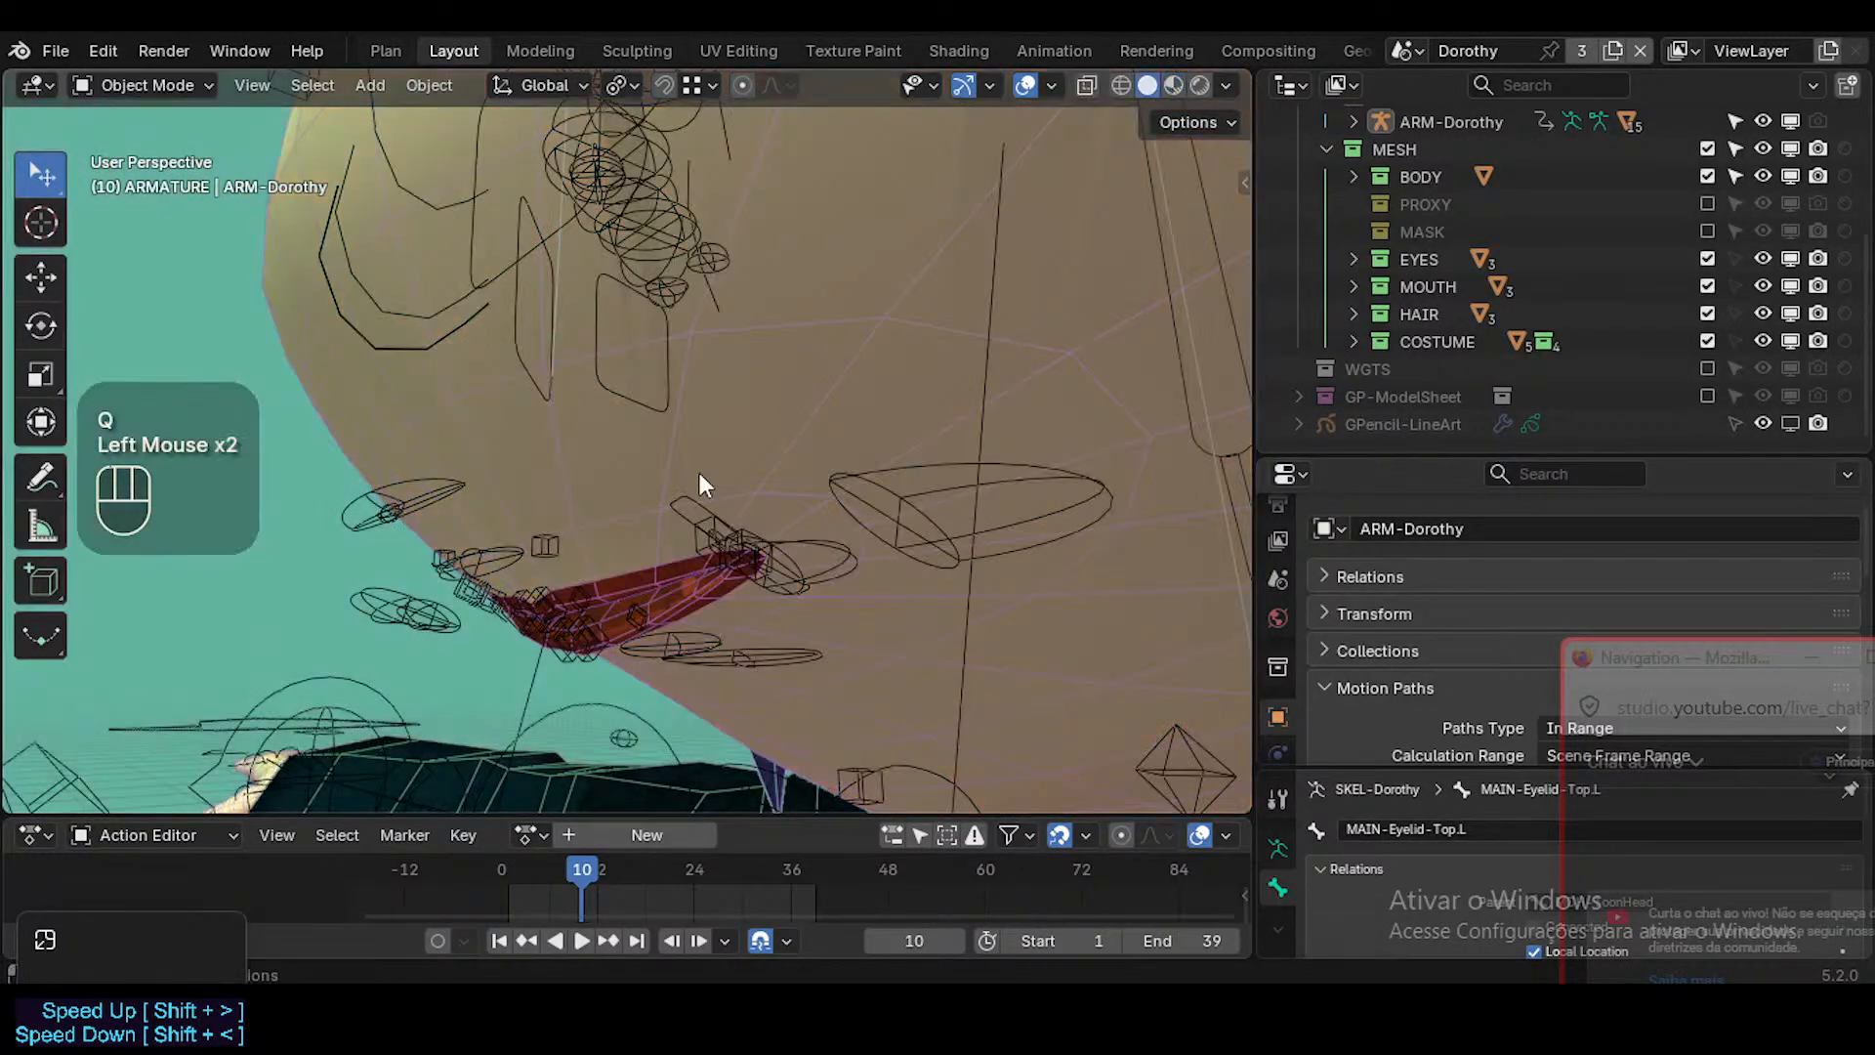
mouse_move(699, 473)
middle_mouse_down()
mouse_move(782, 434)
mouse_move(993, 471)
mouse_move(947, 422)
middle_mouse_up()
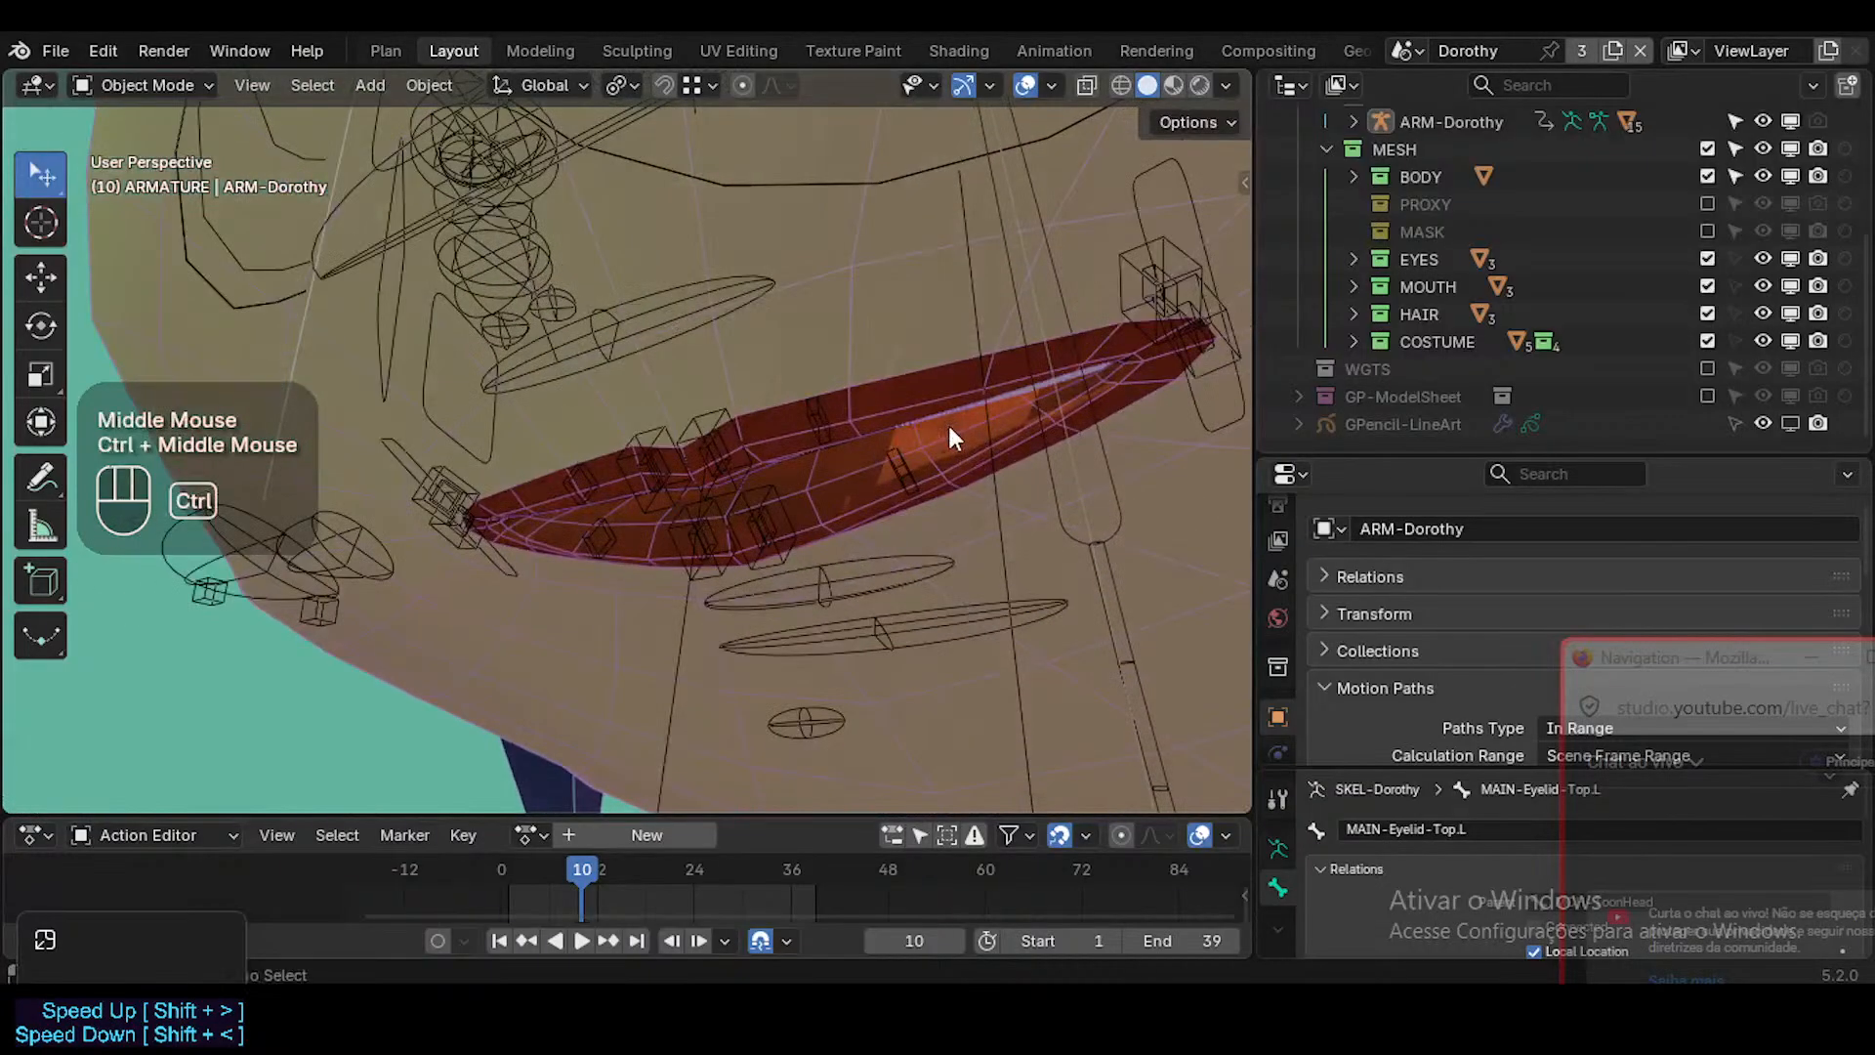
key("shift+alt+z")
key("shift+alt+z")
key("shift+alt+z")
key("shift+alt+z")
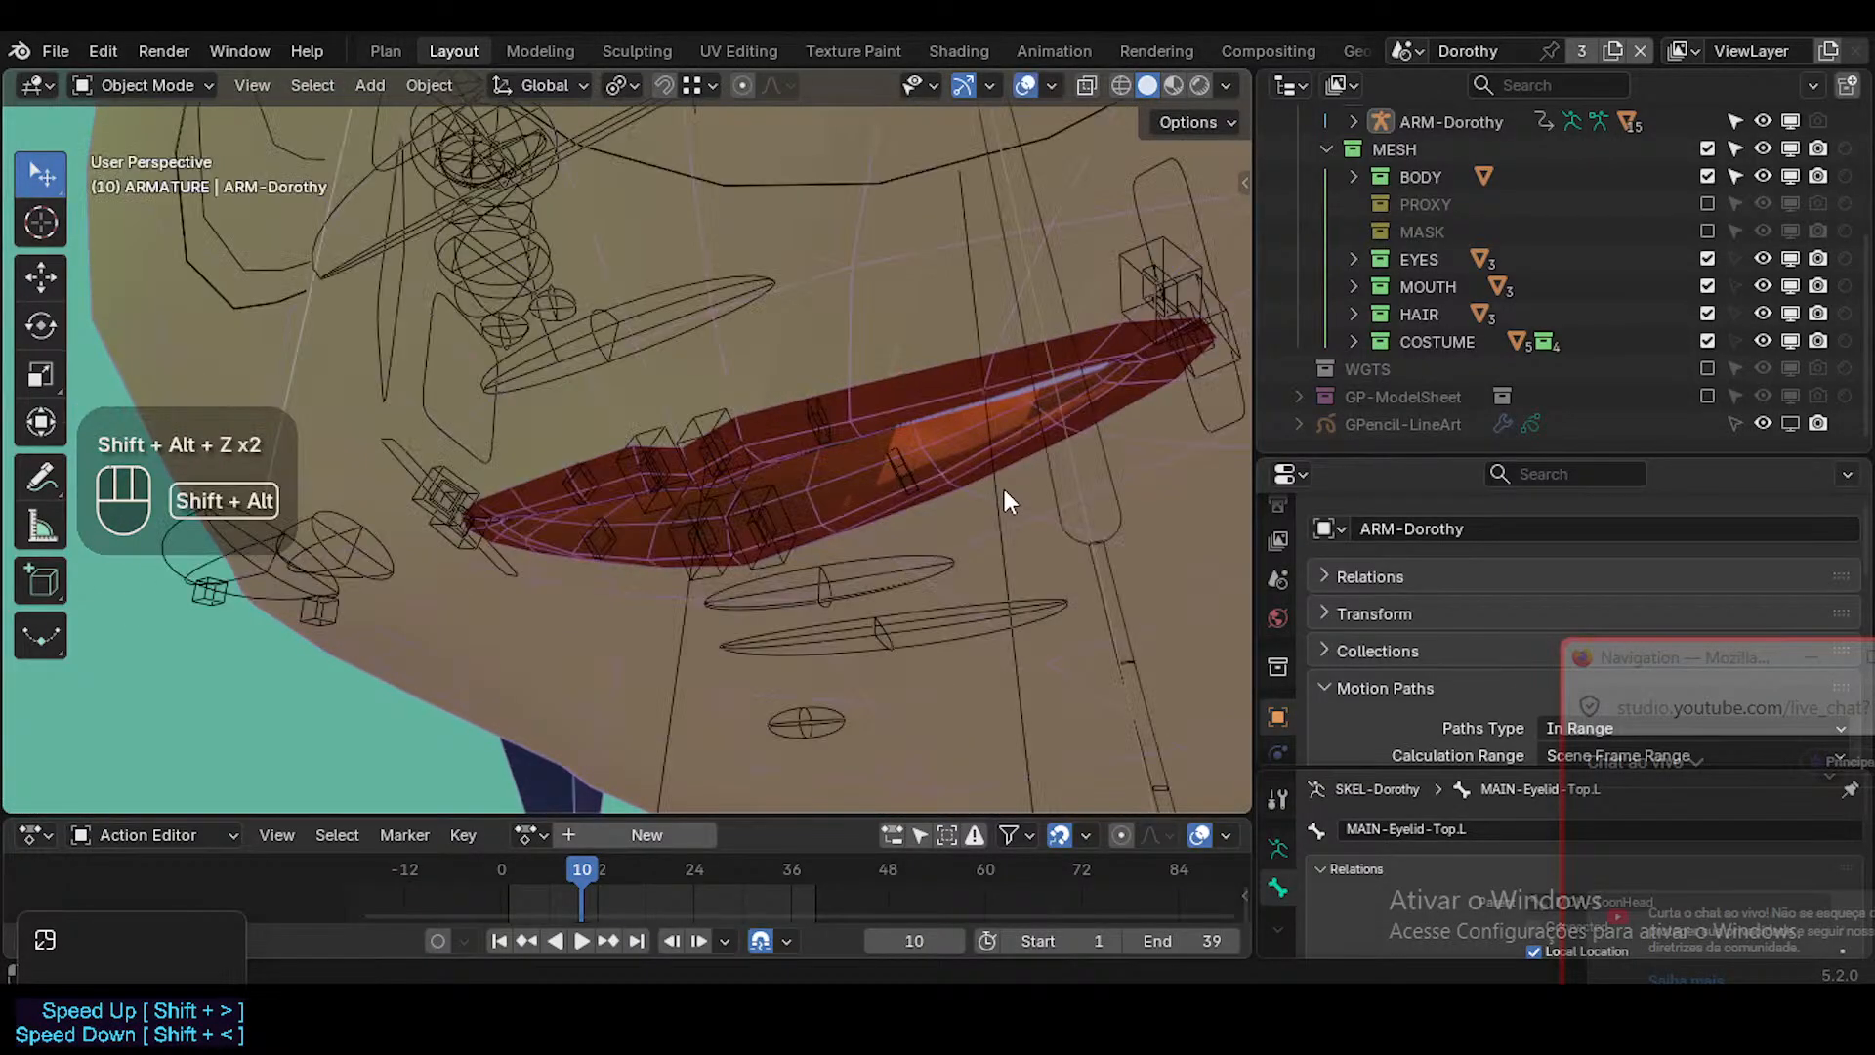
key("Tab")
key("Tab")
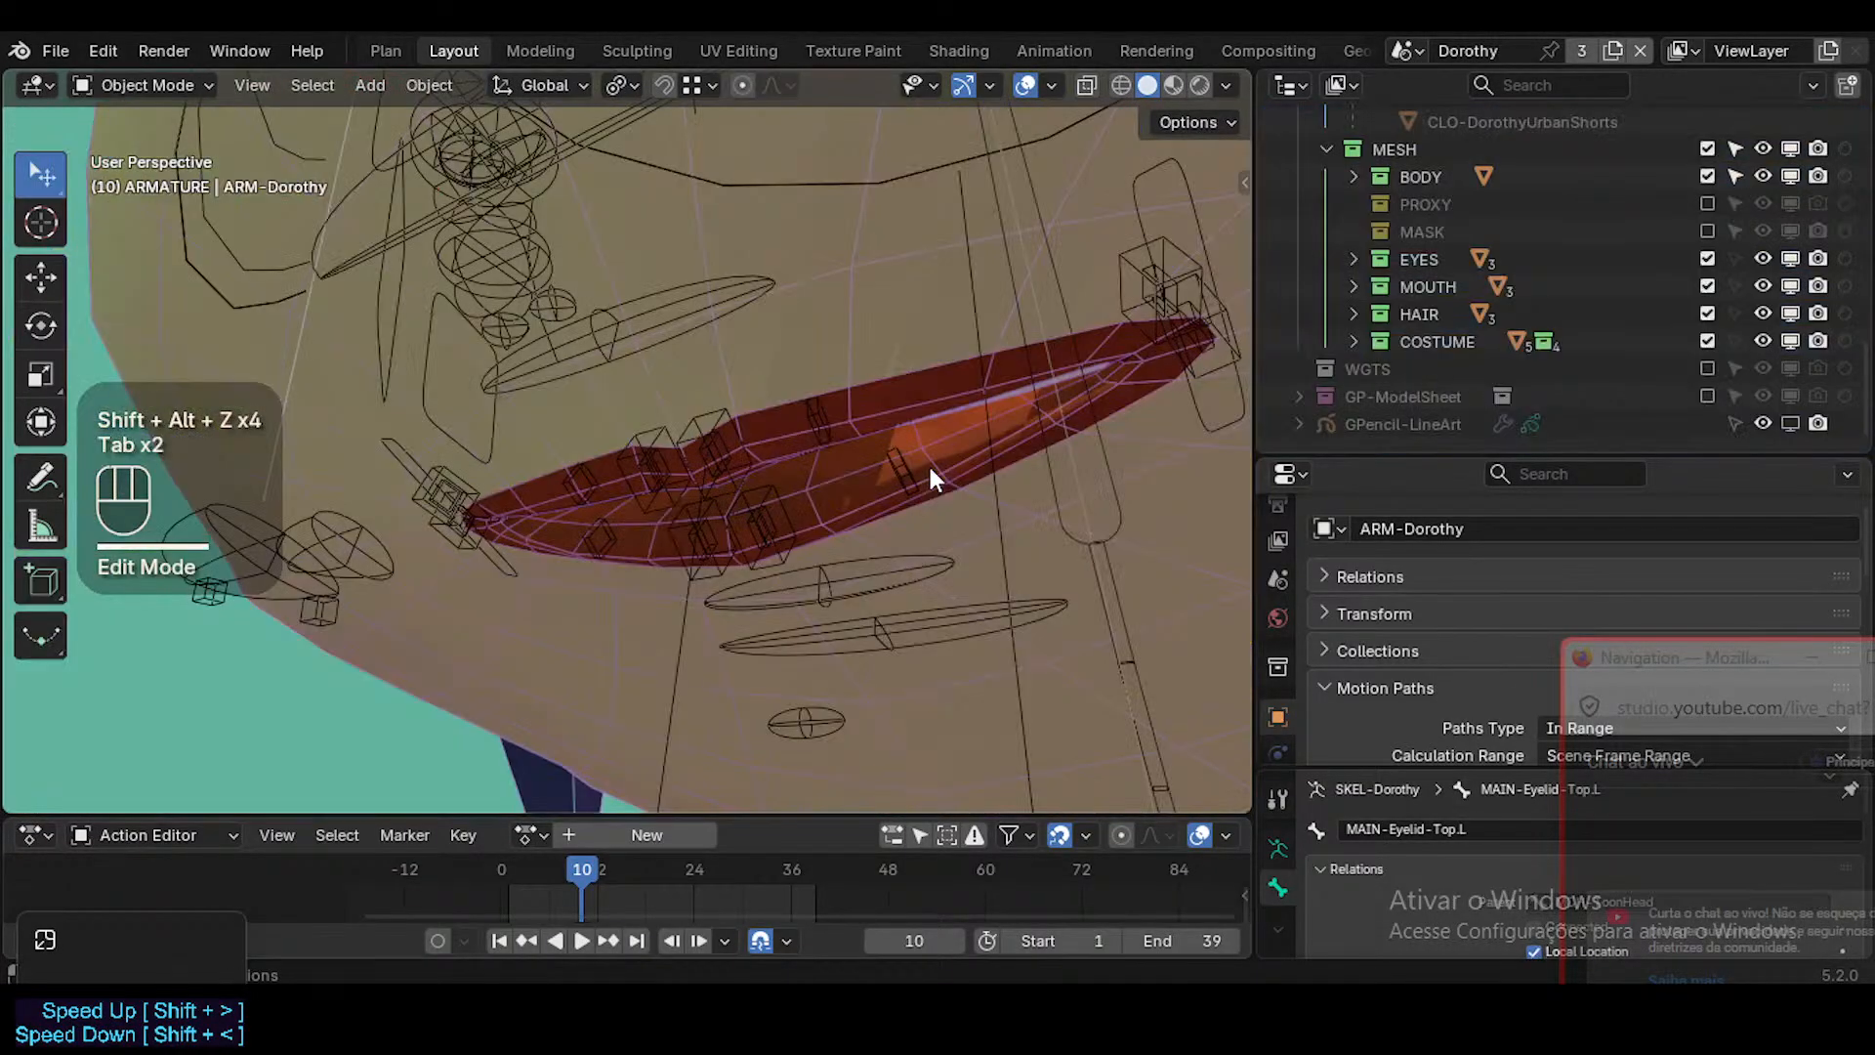
Fly to the front of the mouth and examine the lips with and without the overlays.
key("shift+grave")
key("s")
key("a")
key("w")
left_click(929, 471)
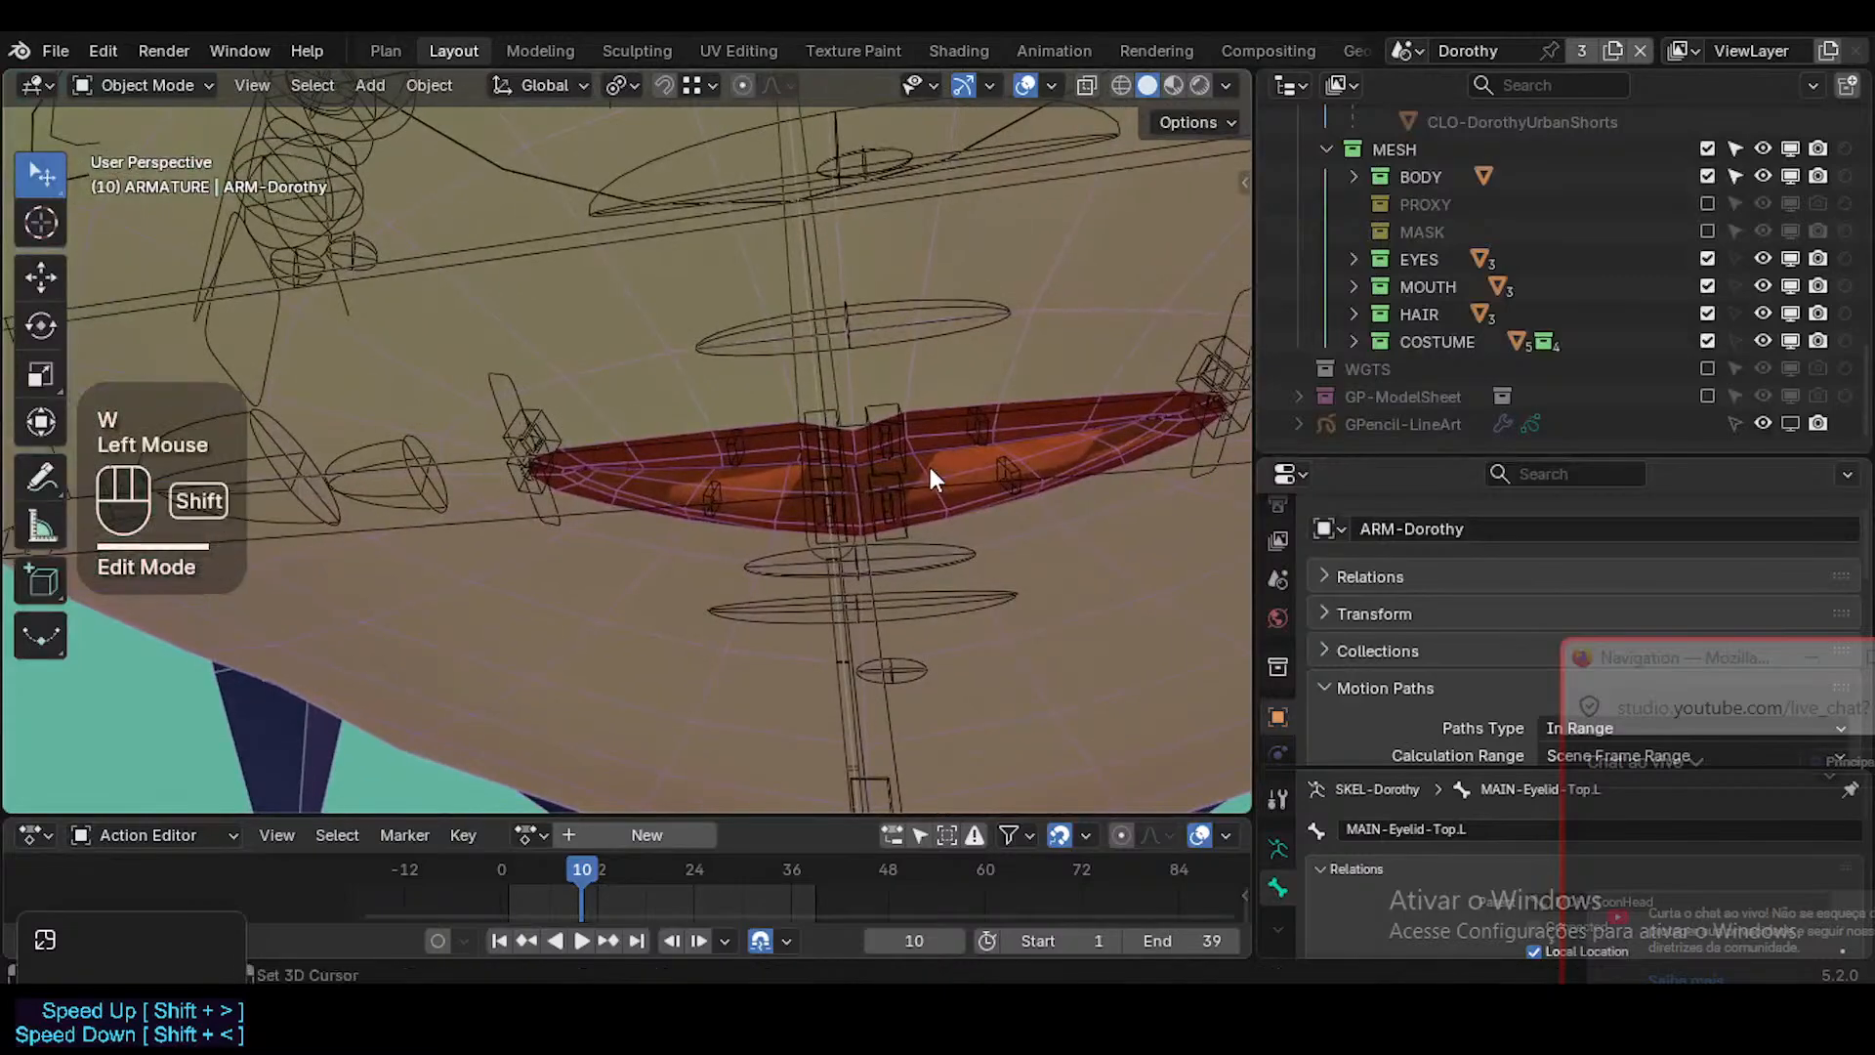
key("shift+alt+z")
key("shift+alt+z")
middle_click_drag(951, 483, 851, 510, "shift")
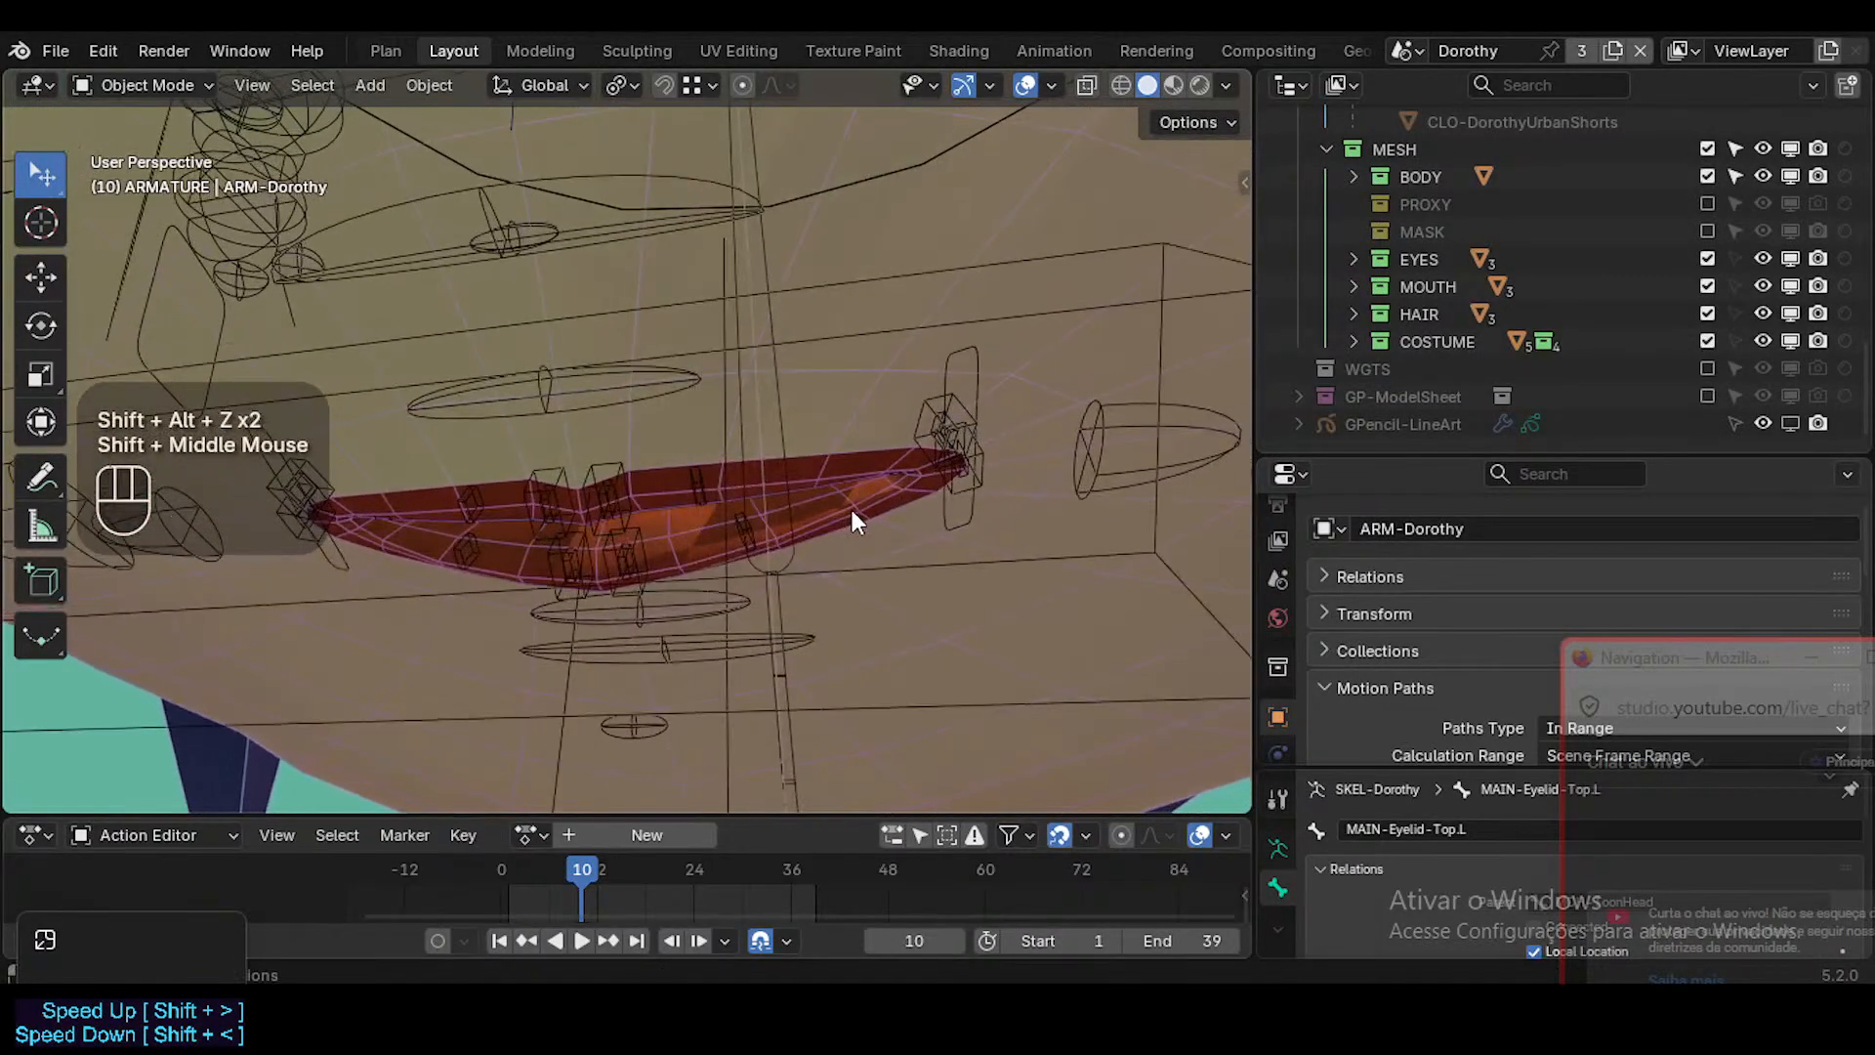
key("shift+ctrl+alt+z")
key("shift+ctrl+alt+z")
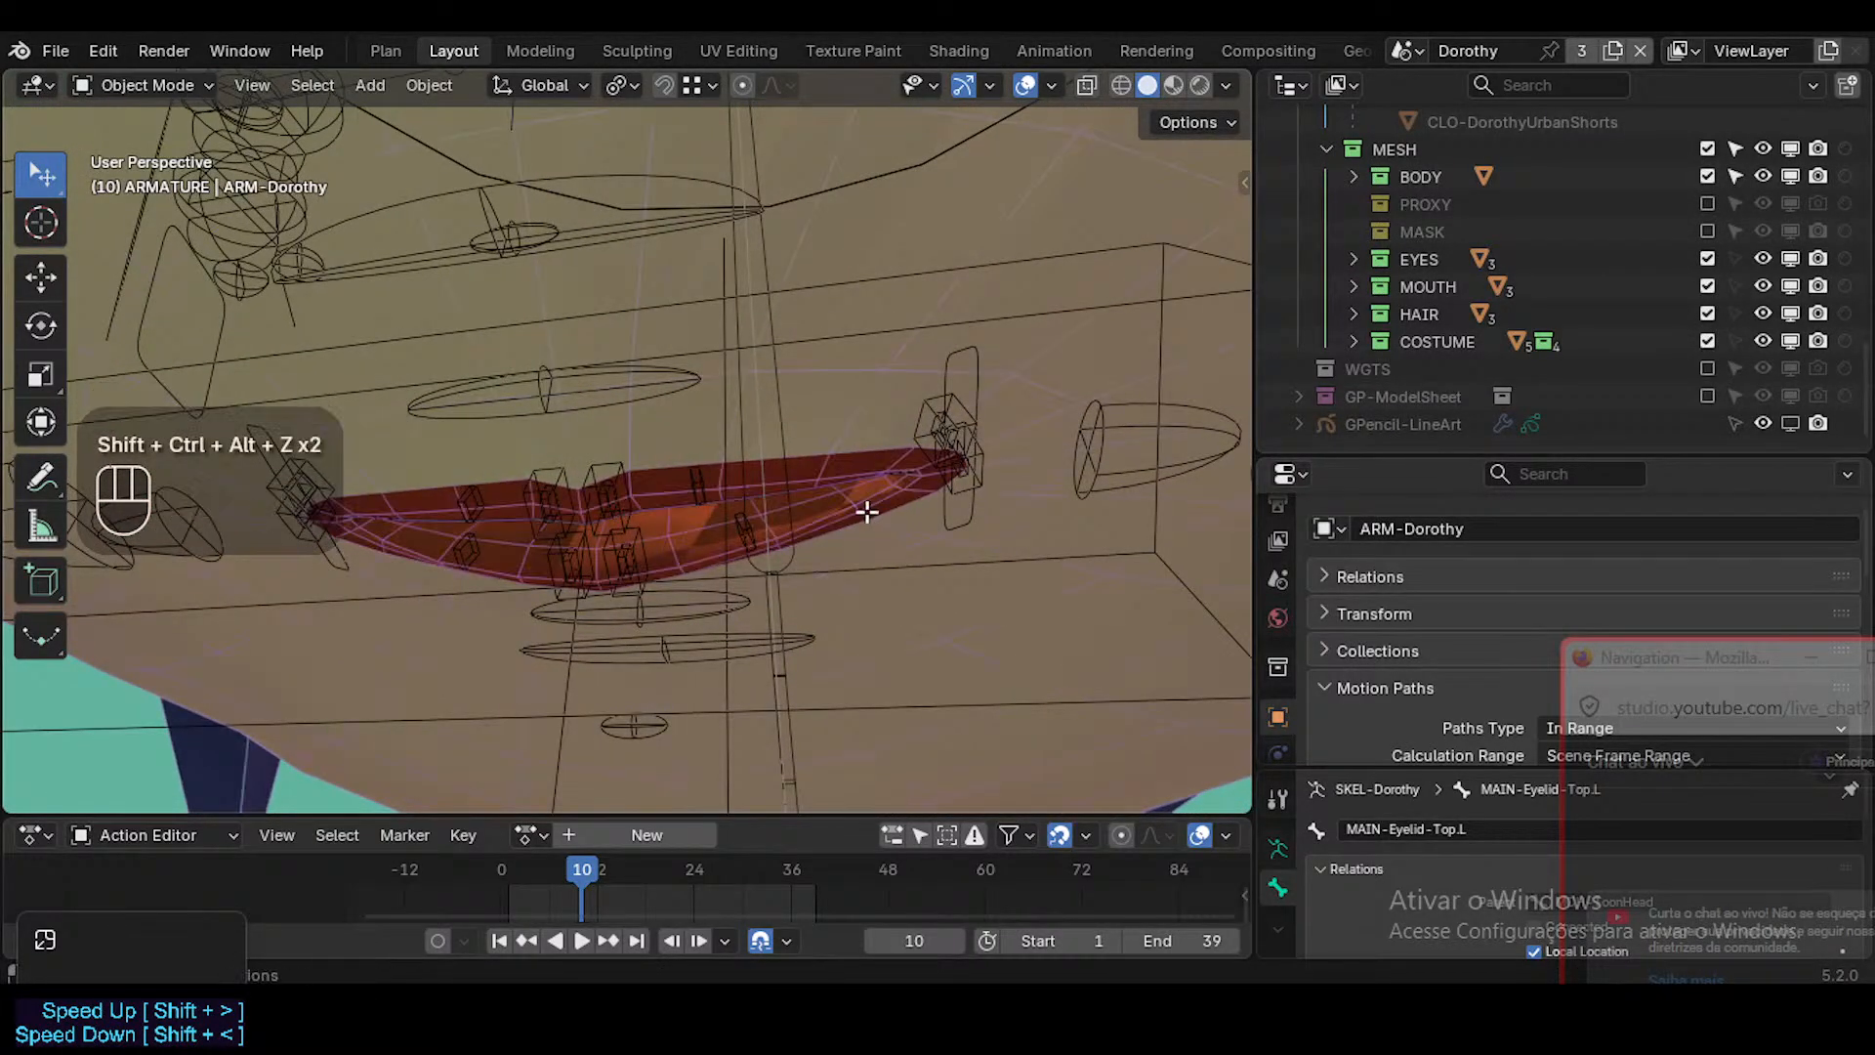
Select the 0-Dorothy_Body mesh, show its modifiers, and turn off the Mirror modifier's viewport display.
key("Tab")
scroll(828, 513, "down", 1)
scroll(828, 513, "down", 3)
key("Tab")
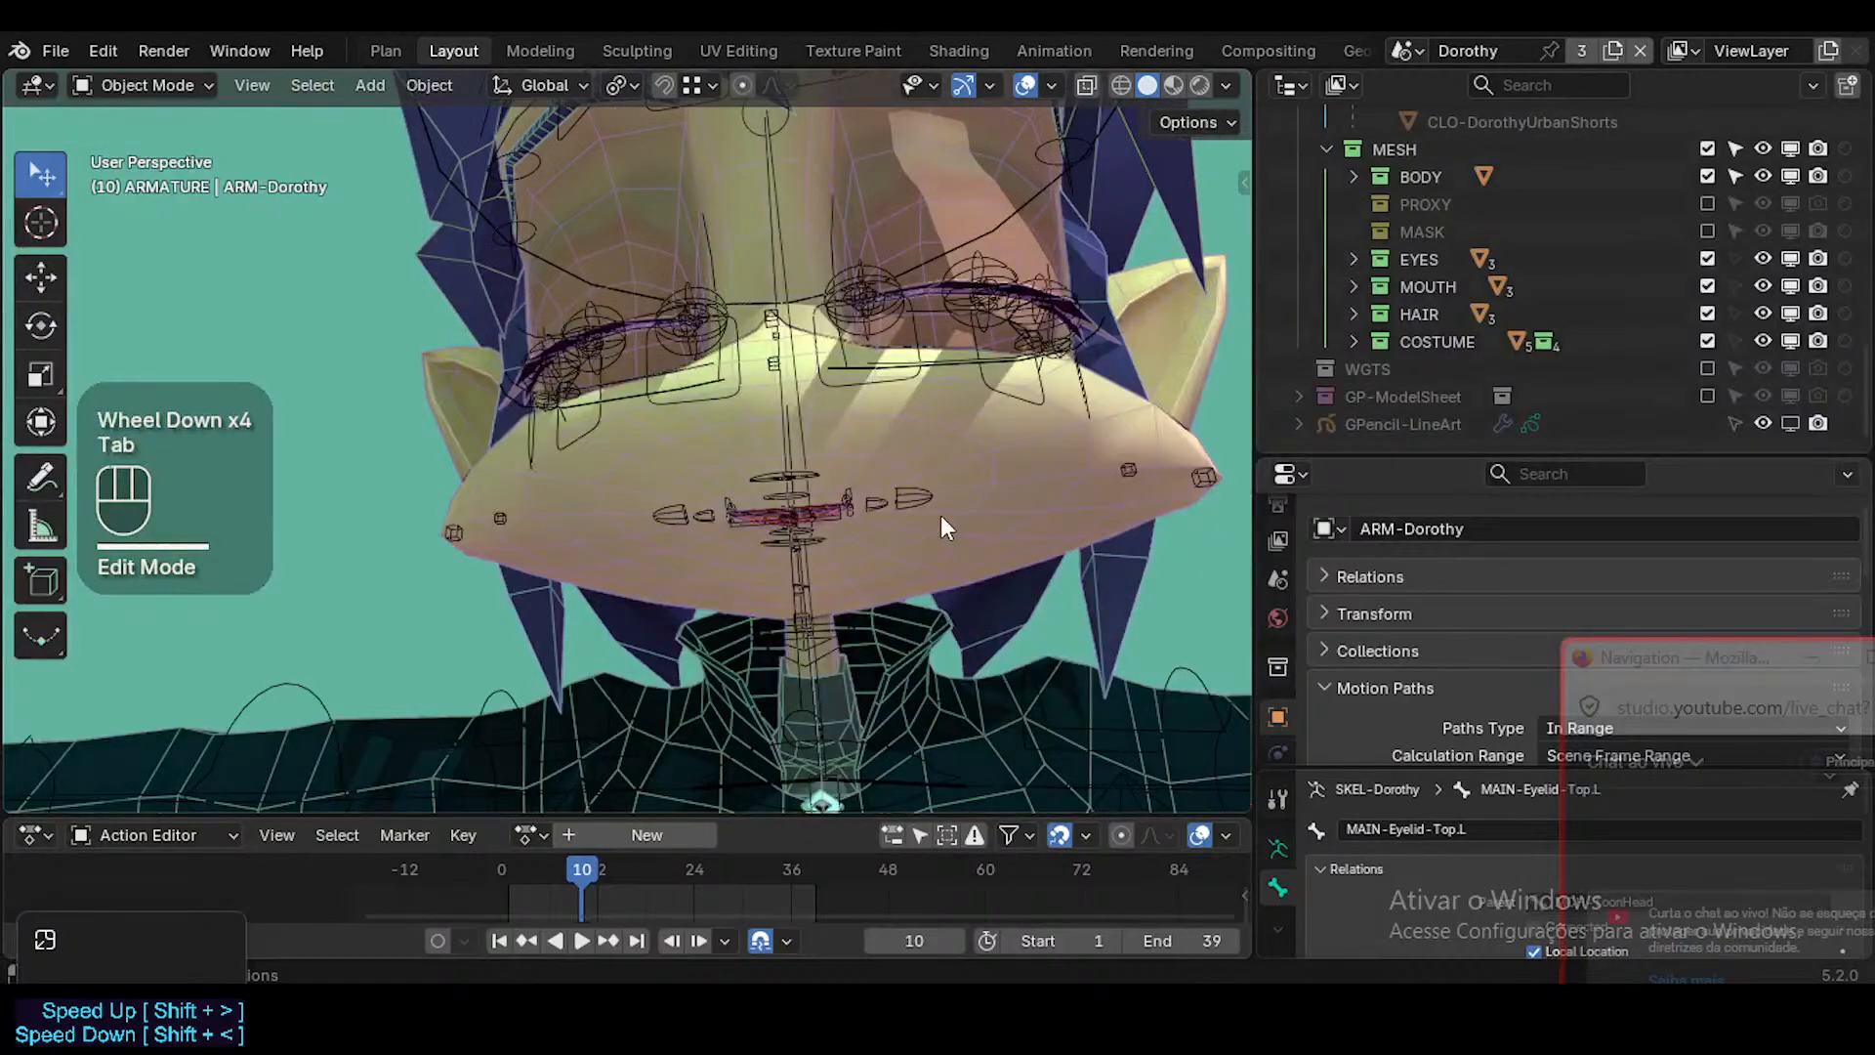
left_click(940, 517)
scroll(1283, 688, "down", 2)
left_click(1279, 697)
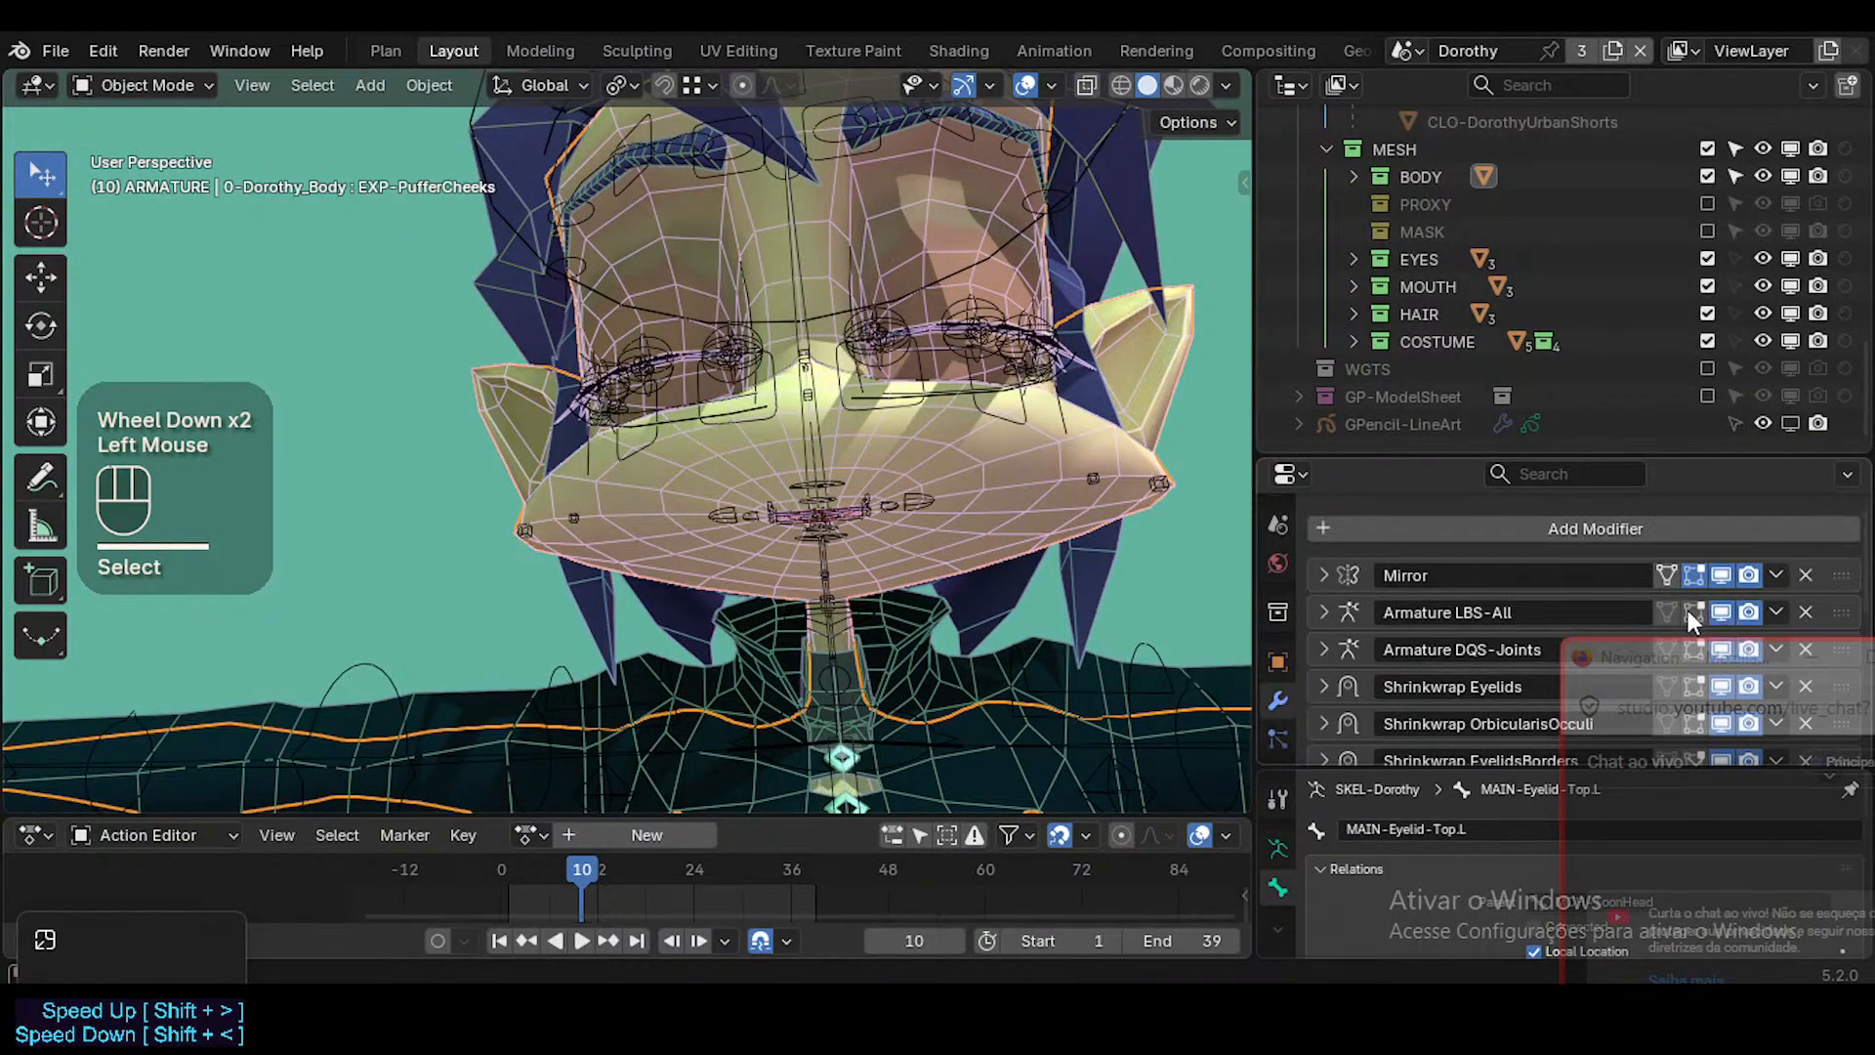
left_click(1717, 576)
Fly around the halved head and examine how the inner lips sit against the teeth and gums.
middle_click_drag(674, 398, 958, 455)
key("shift+grave")
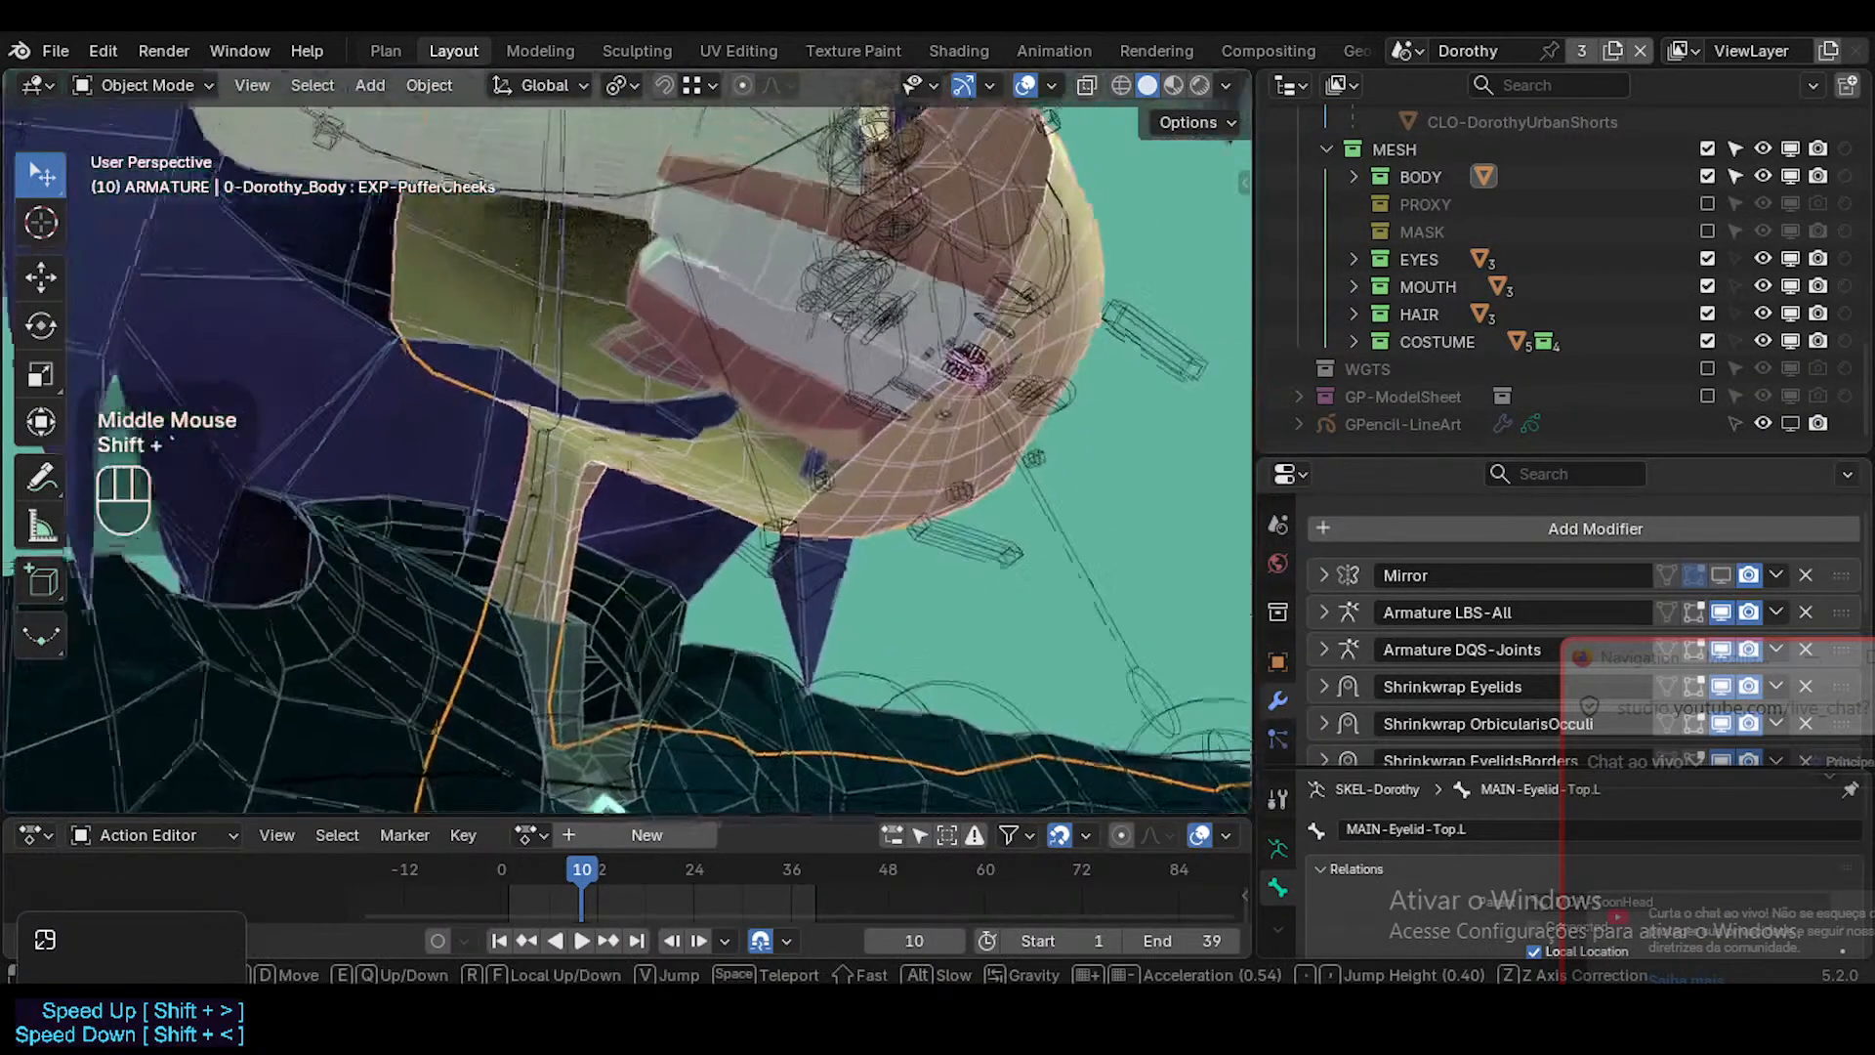
key("e")
key("d")
key("w")
key("q")
key("d")
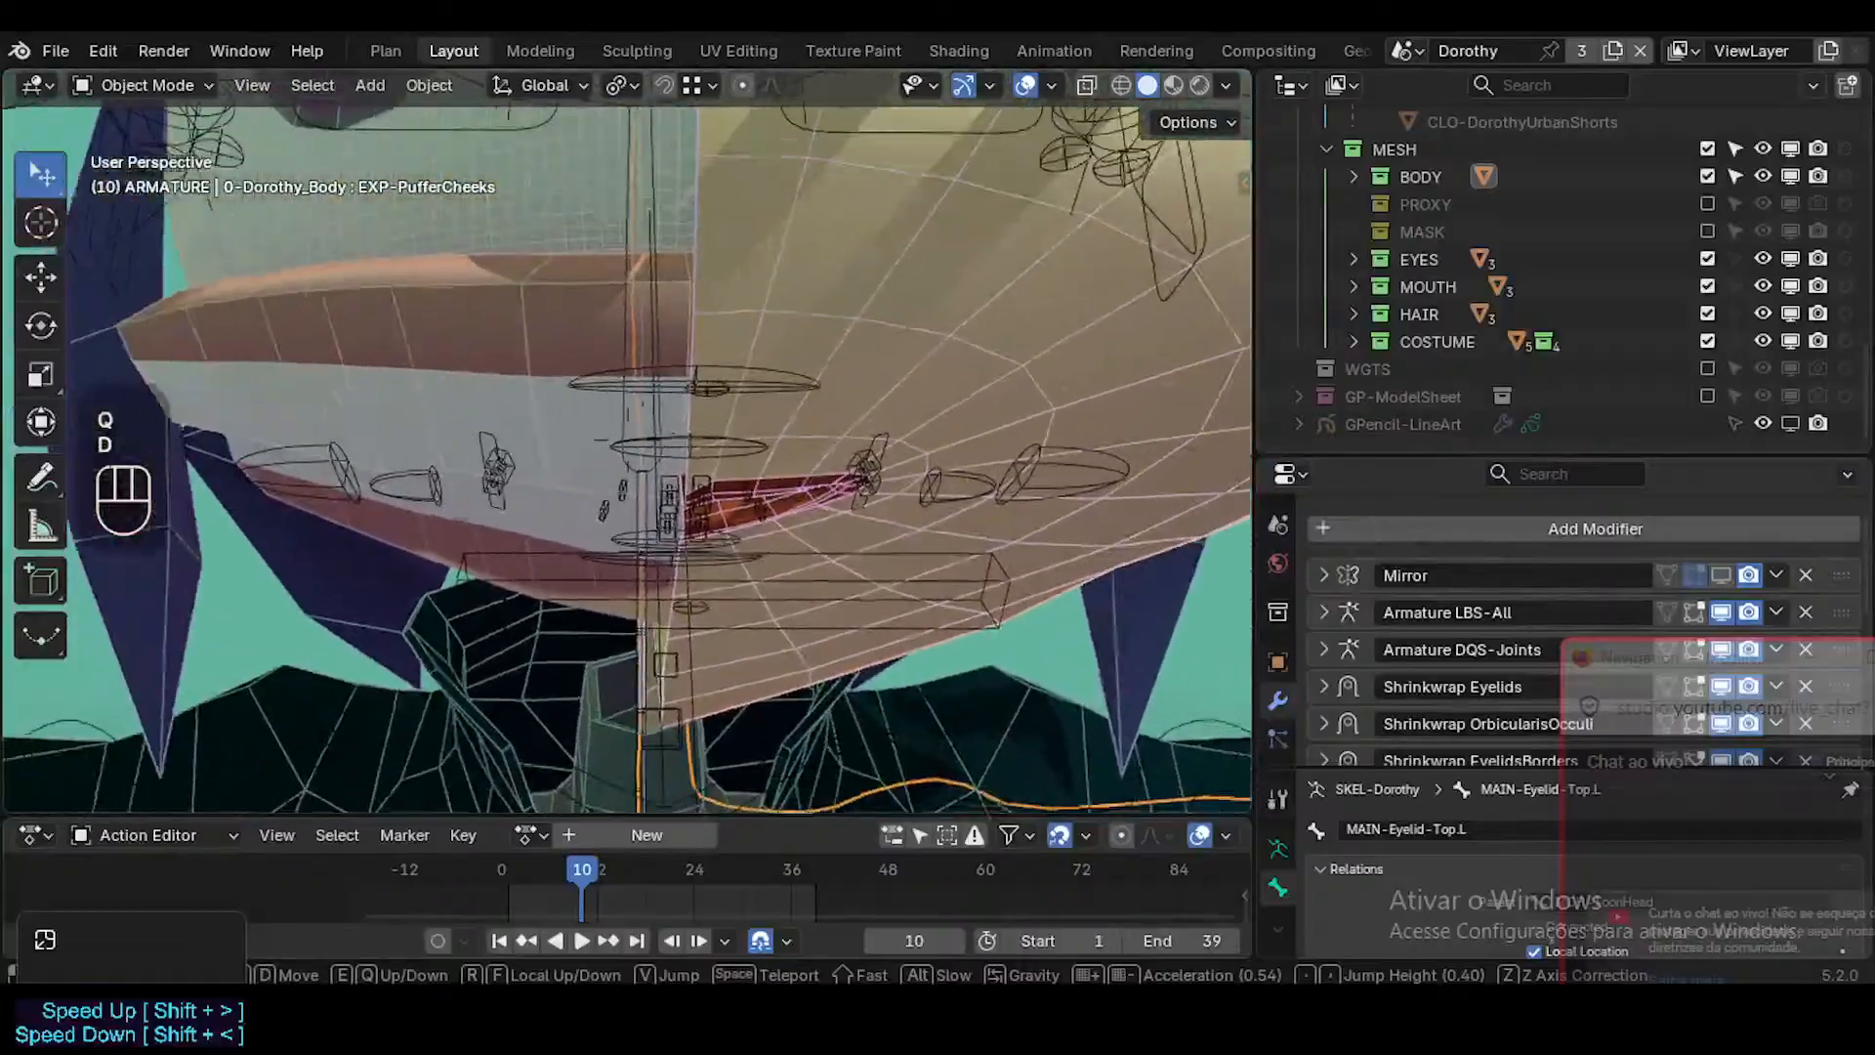
key("w")
left_click(1203, 577)
scroll(1275, 736, "up", 1)
scroll(1283, 694, "down", 4)
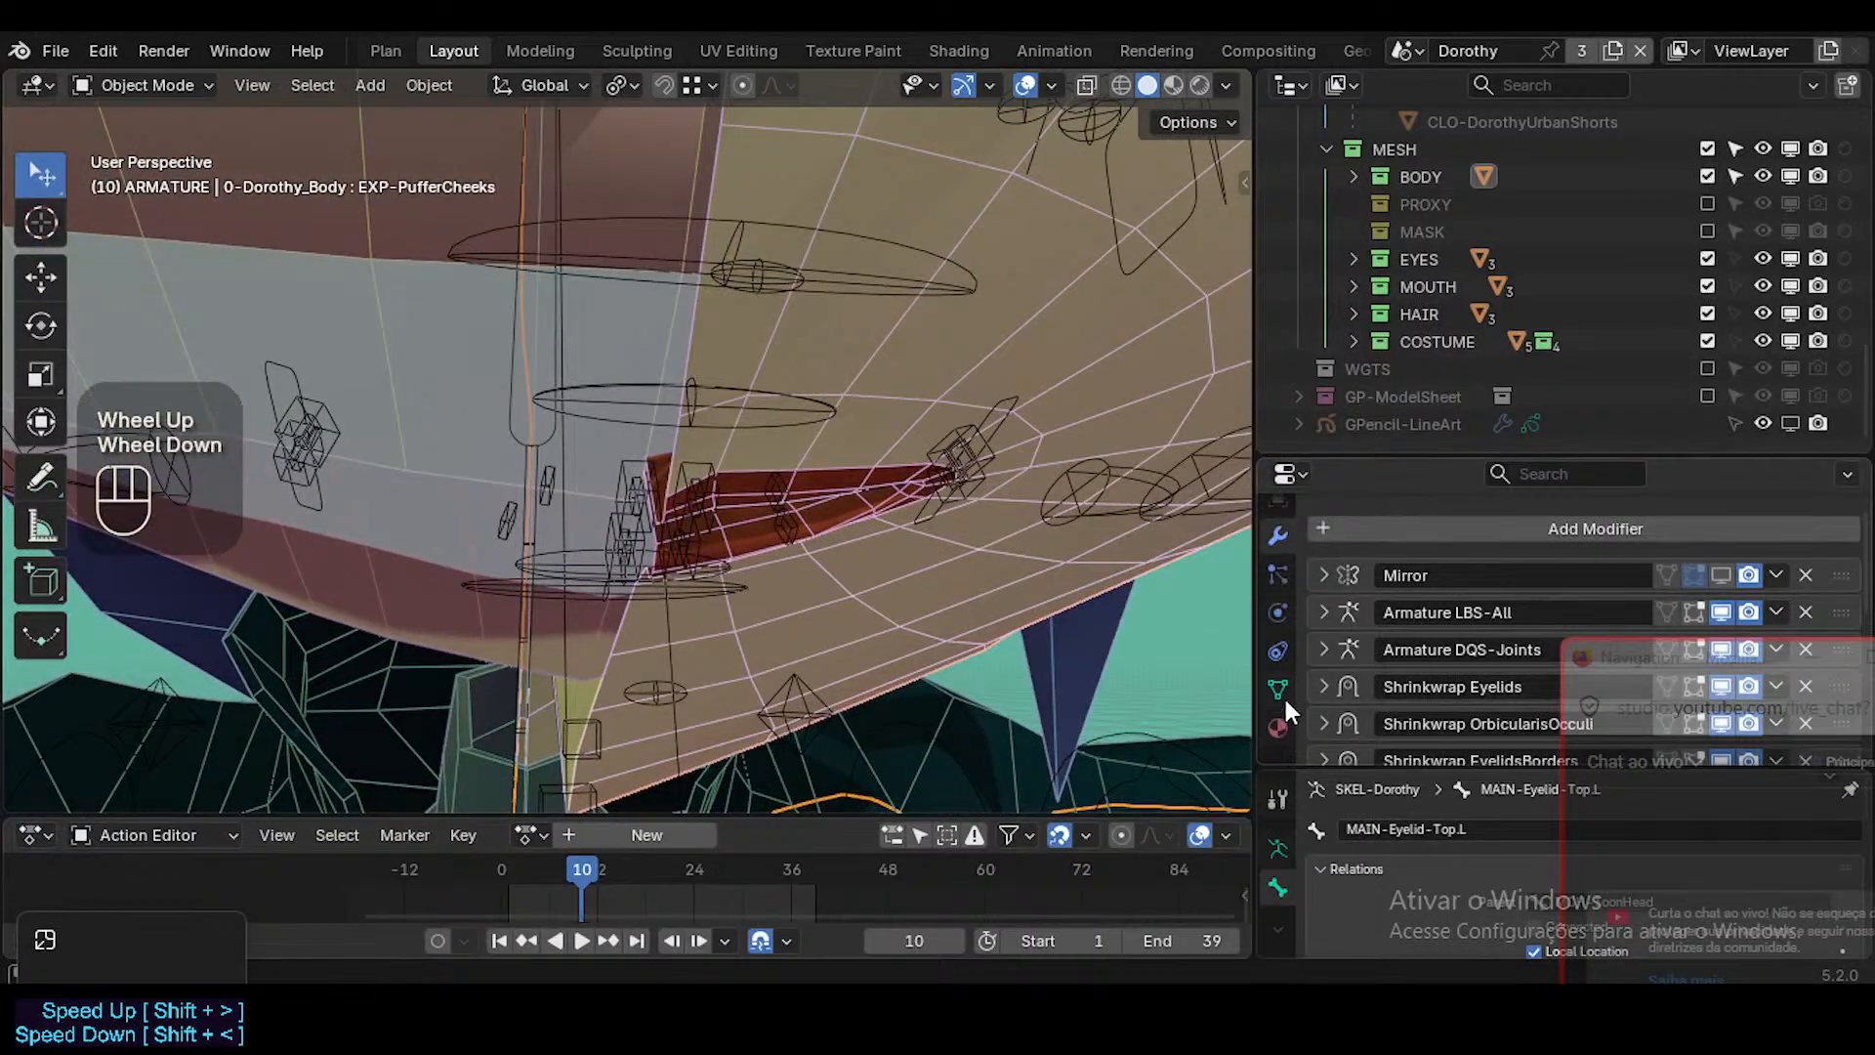
Show the body's mesh data in an enlarged Properties editor, with the Geometry Data section collapsed and the Shape Keys section expanded.
left_click(1280, 688)
left_click_drag(1338, 454, 1338, 221)
scroll(1357, 547, "down", 2)
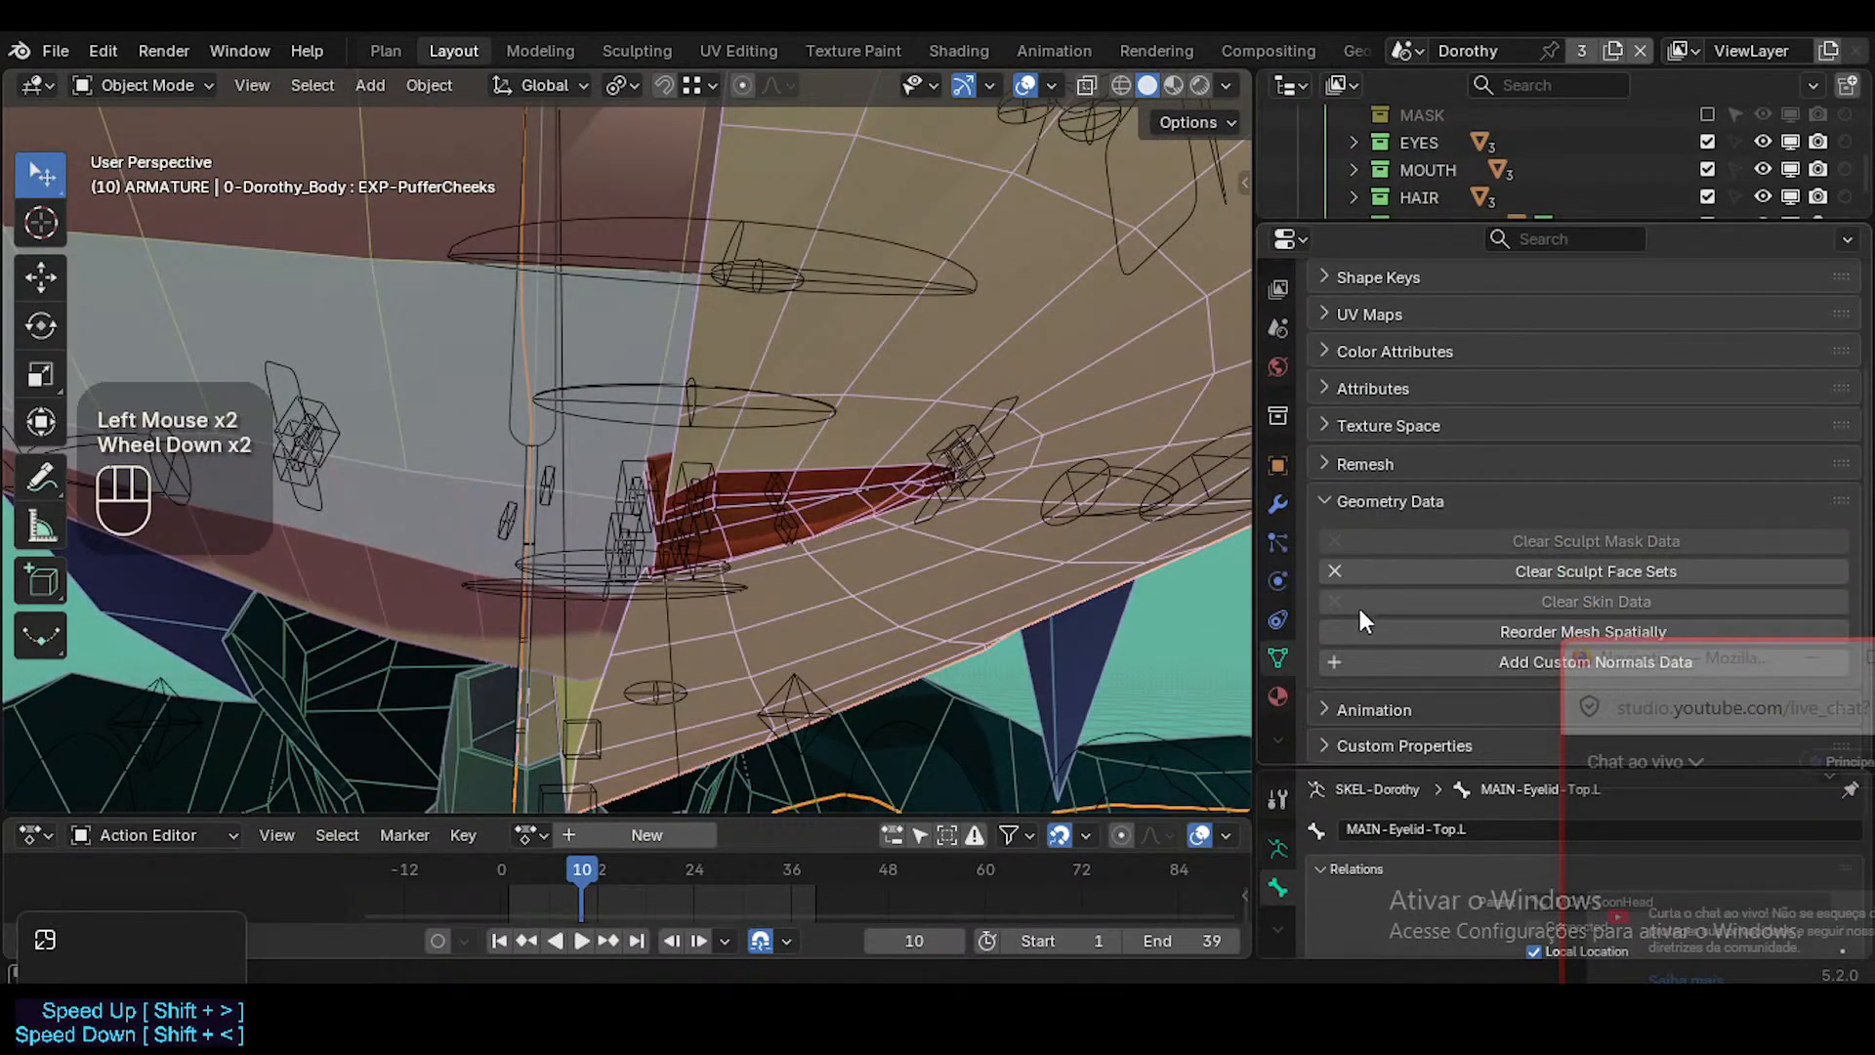
left_click(1346, 501)
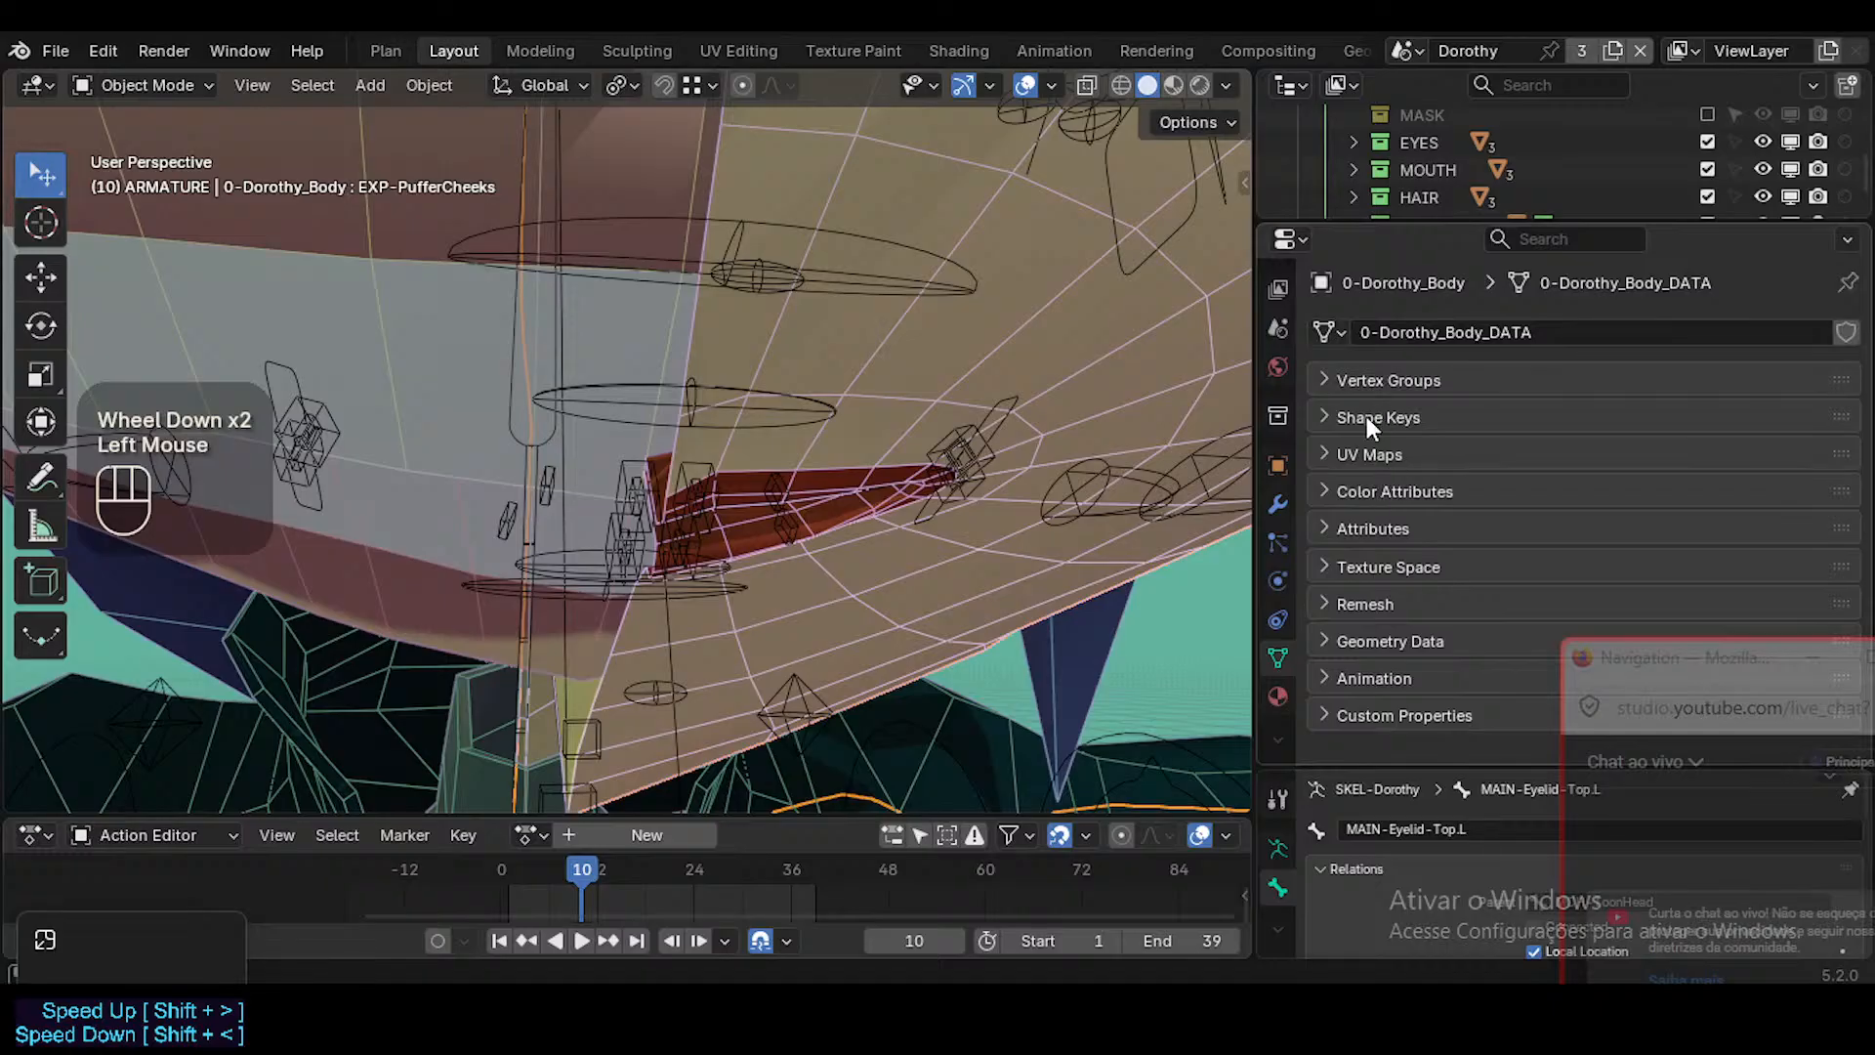
left_click(1367, 416)
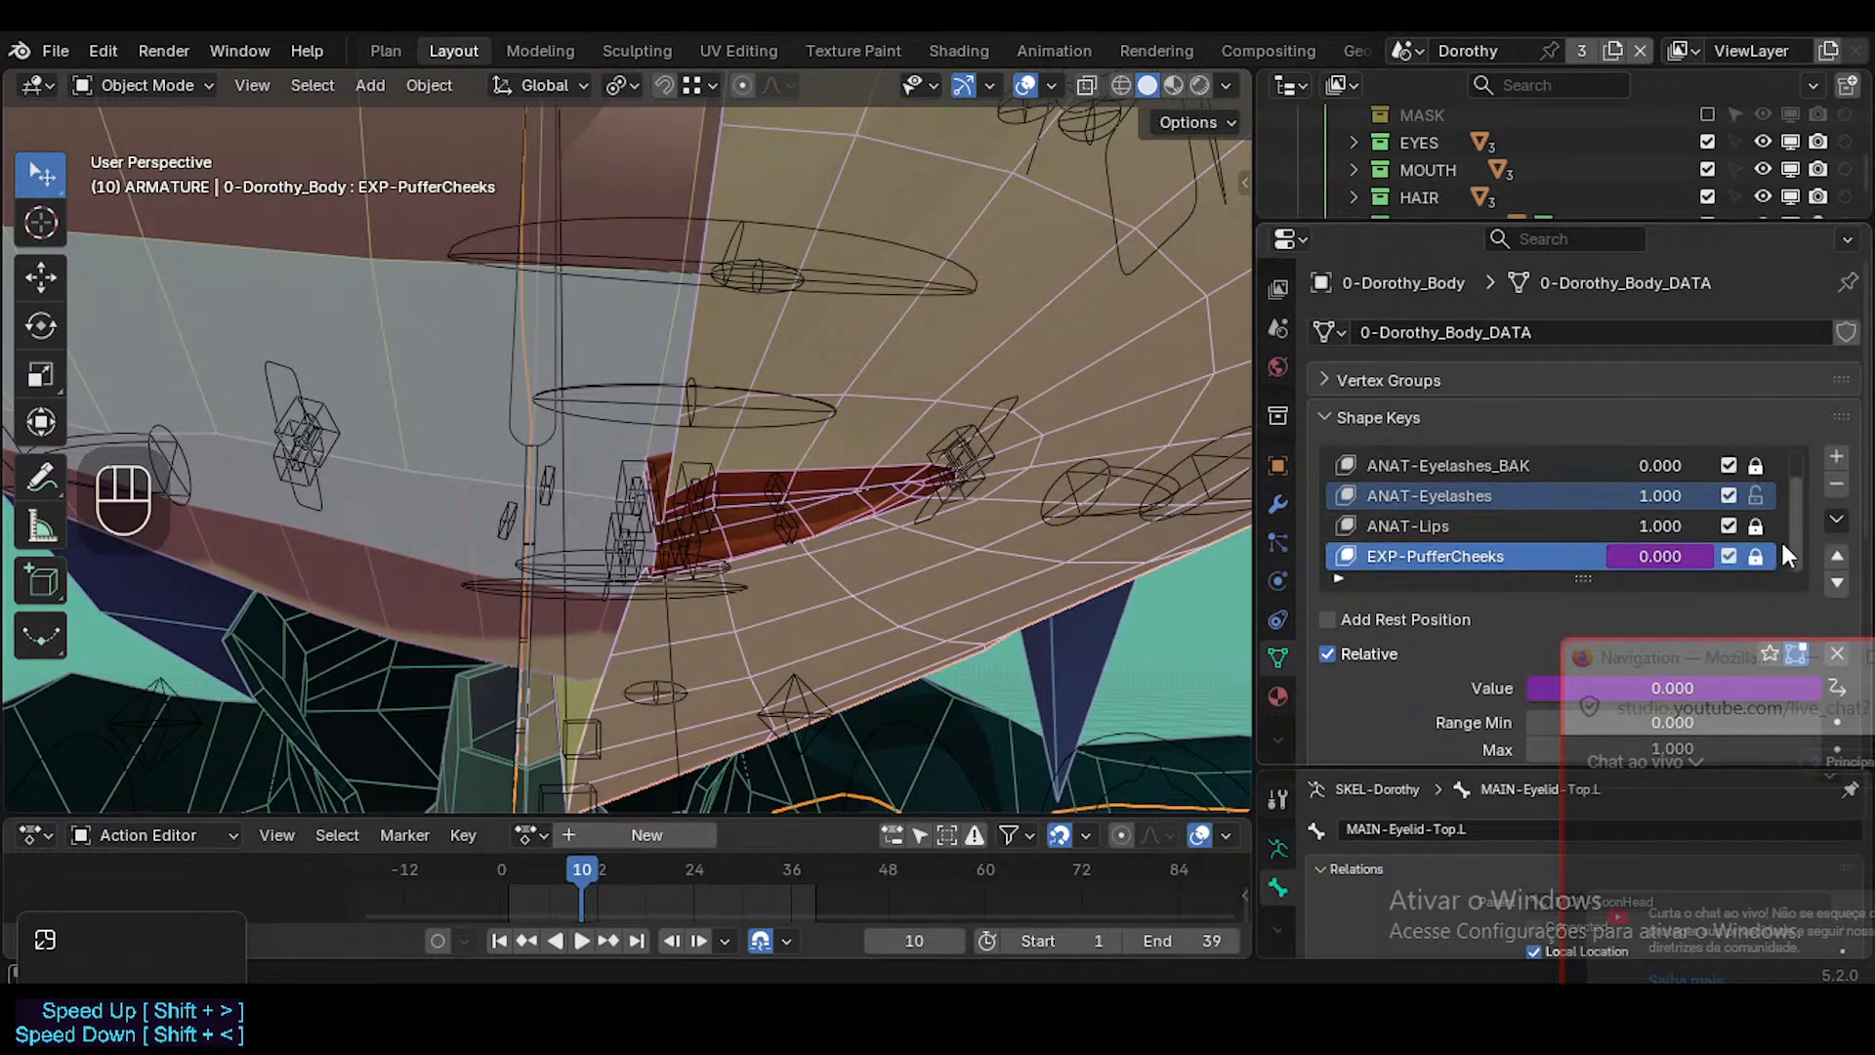
Find the ANAT-Lips shape key in the body's list and set its value to 0.
left_click_drag(1784, 552, 1799, 507)
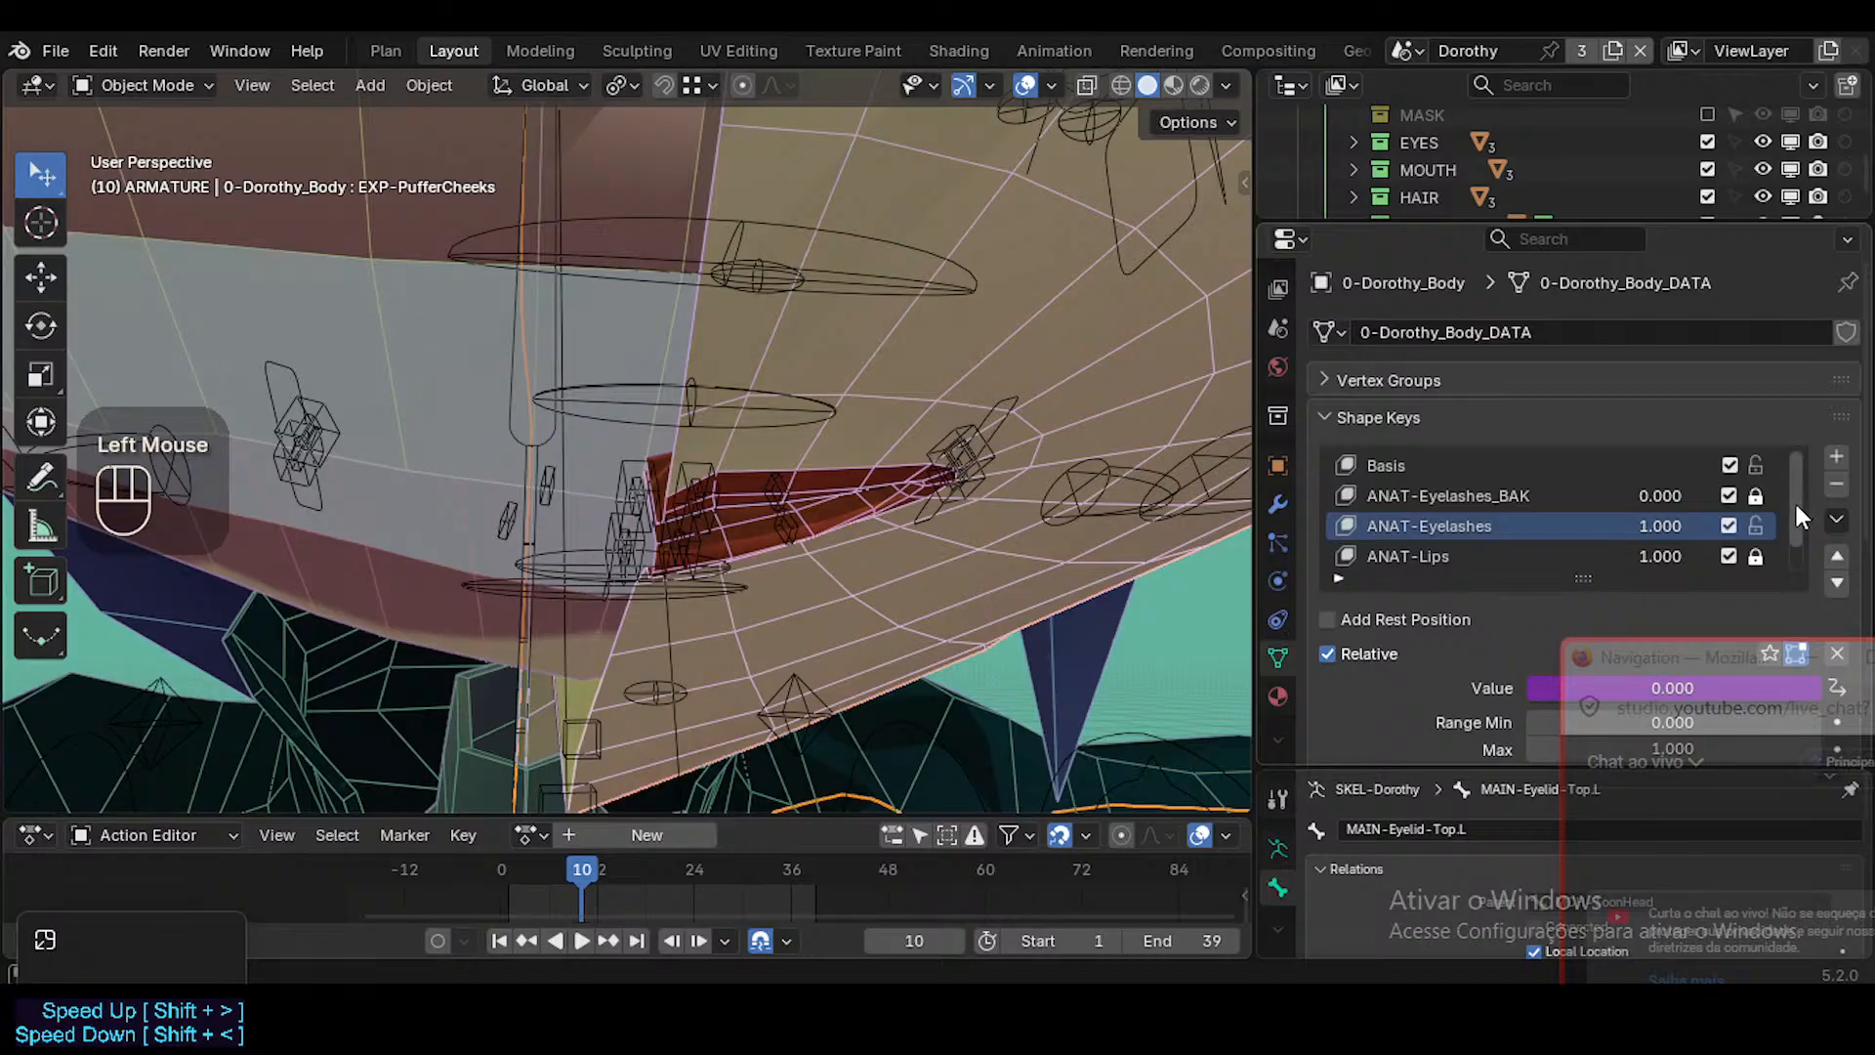
left_click(1406, 502)
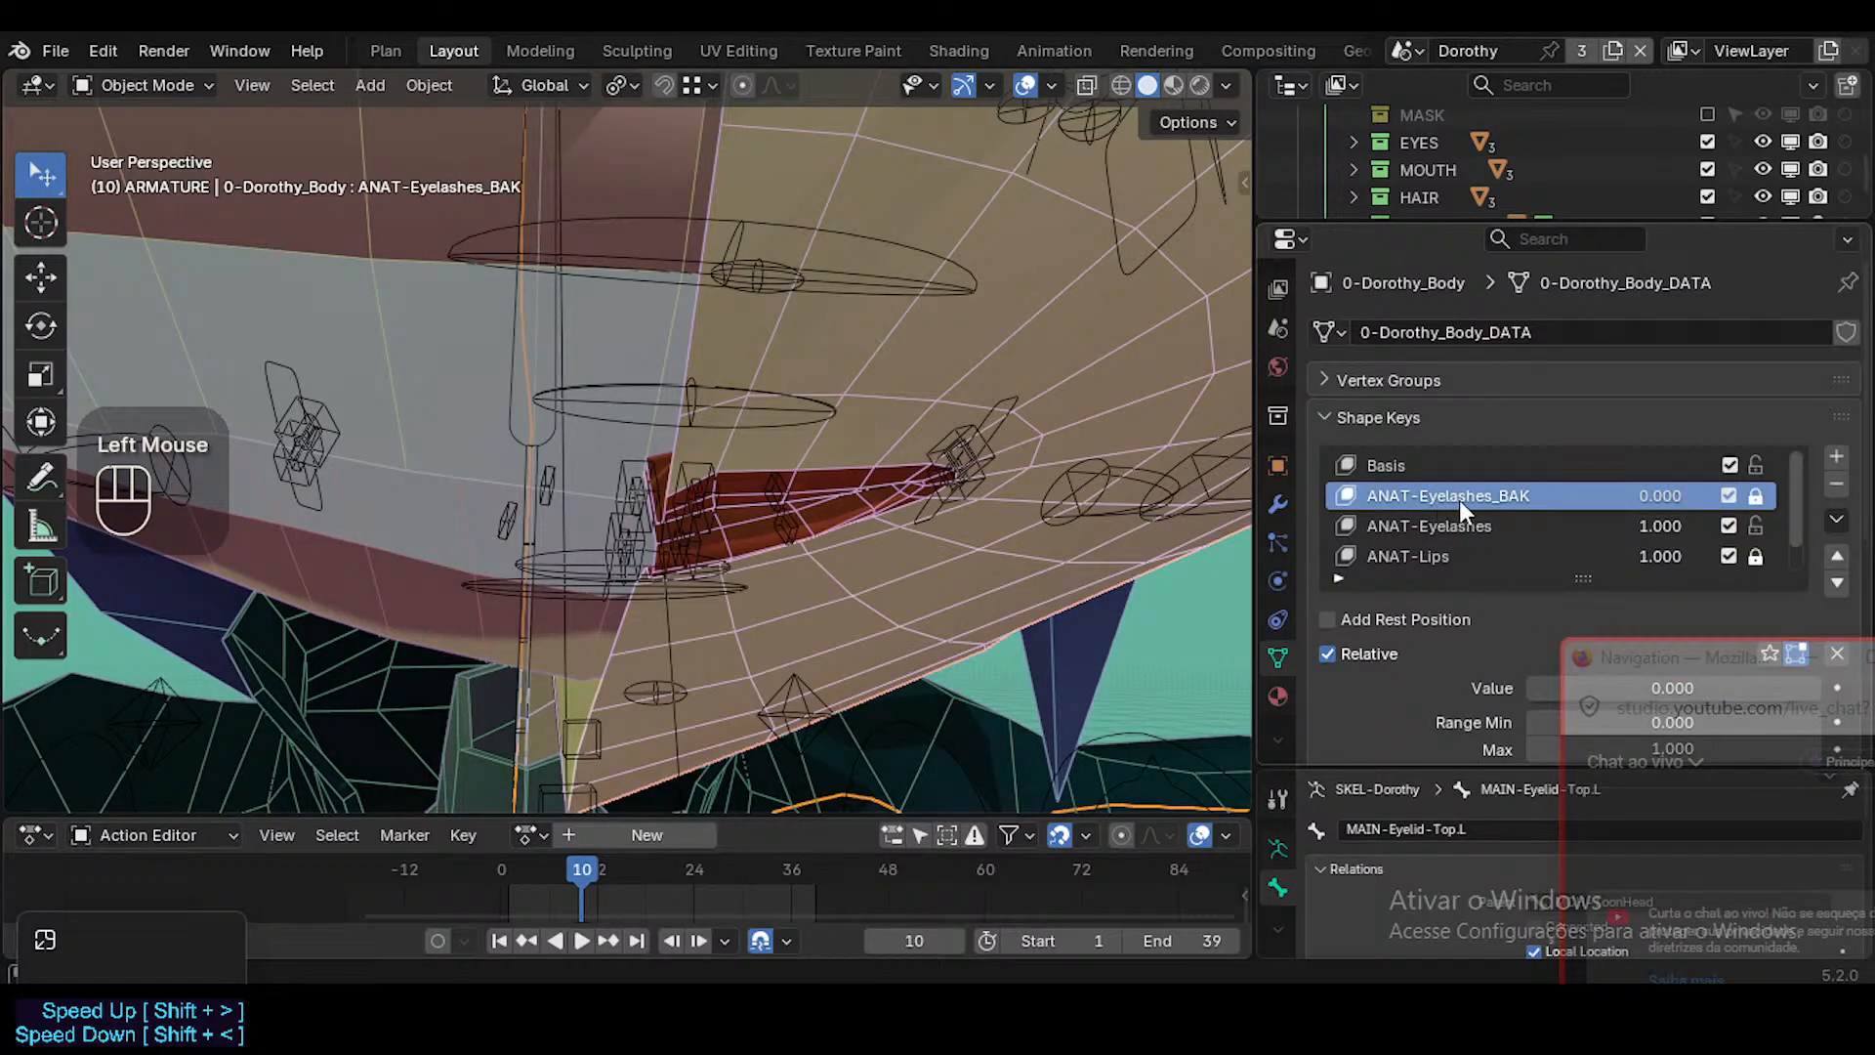
scroll(1495, 518, "down", 2)
left_click(1672, 532)
left_click_drag(1672, 531, 1553, 531)
scroll(996, 388, "up", 1)
Fly inside the halved head and examine the inner lip geometry without the ANAT-Lips shape.
middle_click_drag(976, 385, 851, 429)
scroll(851, 430, "down", 1)
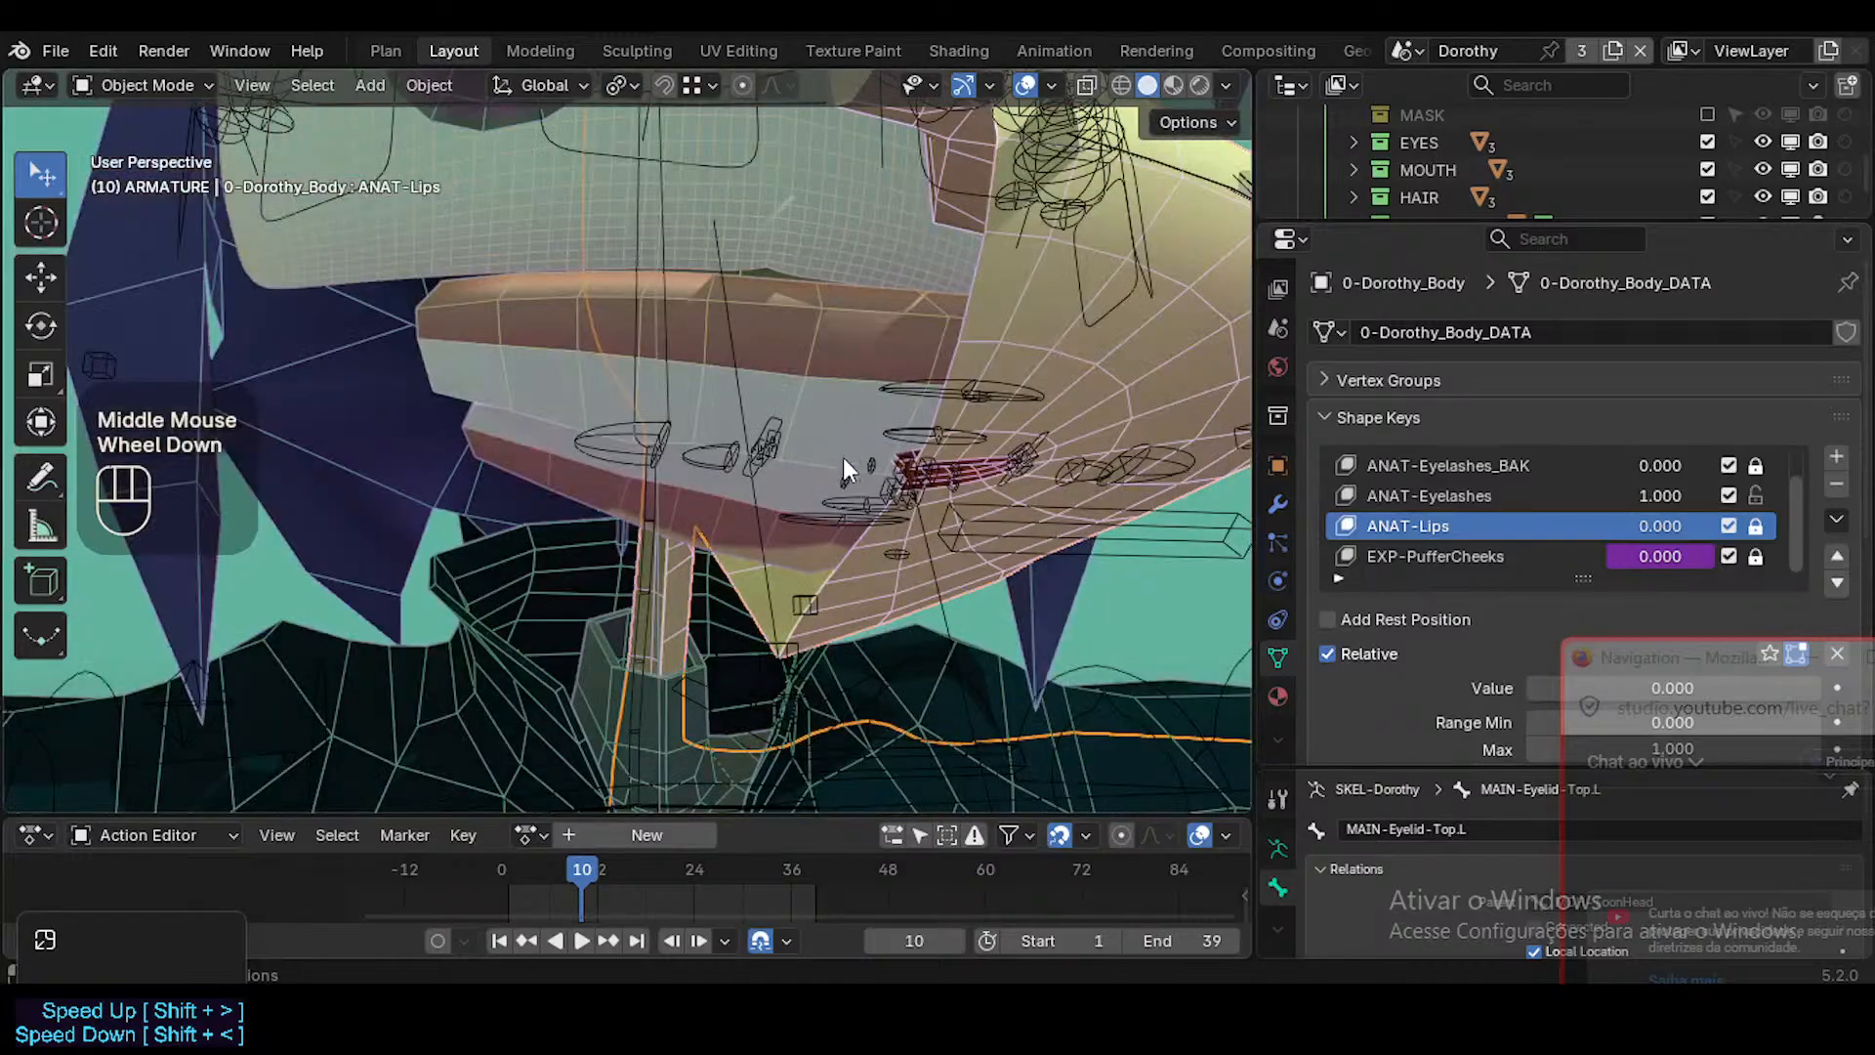
key("shift+grave")
key("w")
scroll(627, 440, "down", 2)
key("w")
key("w")
key("s")
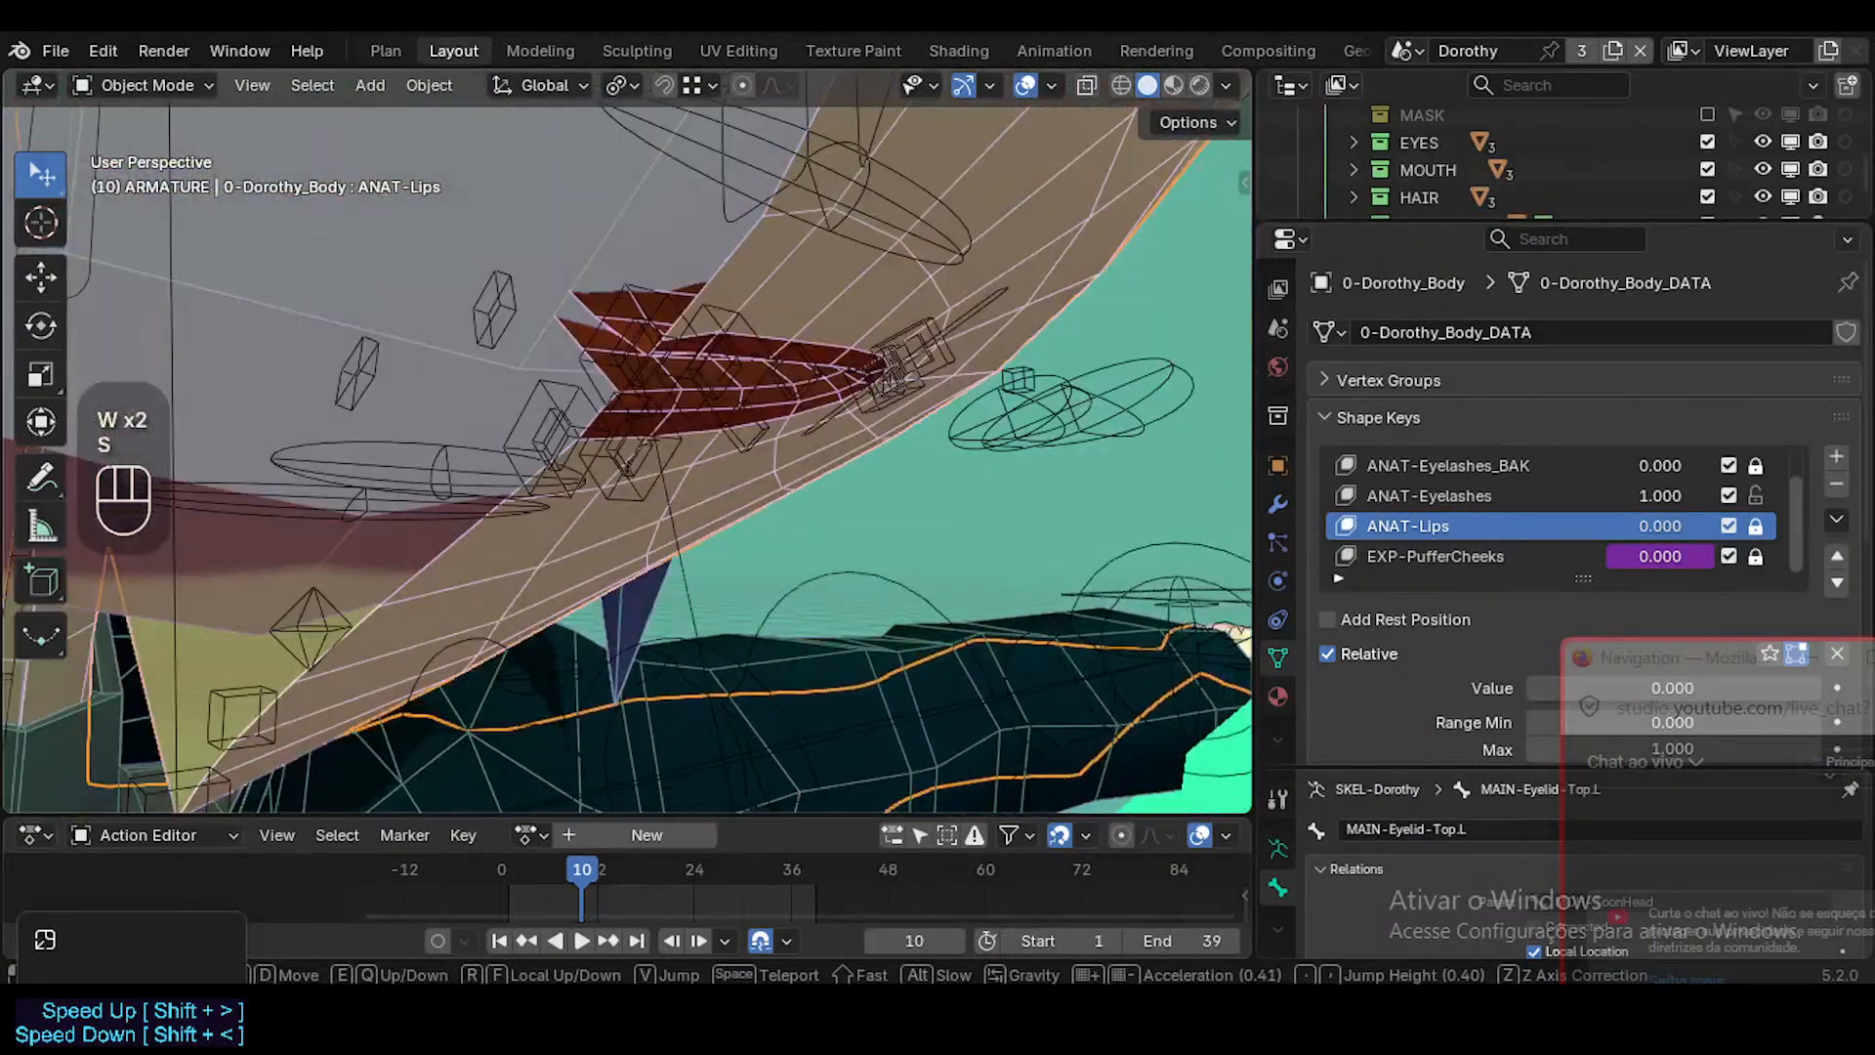
middle_click_drag(800, 489, 753, 553)
Examine the lips from below and in front, and compare the ANAT-Lips shape key's effect, leaving it at 0.
scroll(811, 501, "down", 1)
key("shift+grave")
key("w")
key("w")
left_click(734, 507)
key("shift+grave")
key("q")
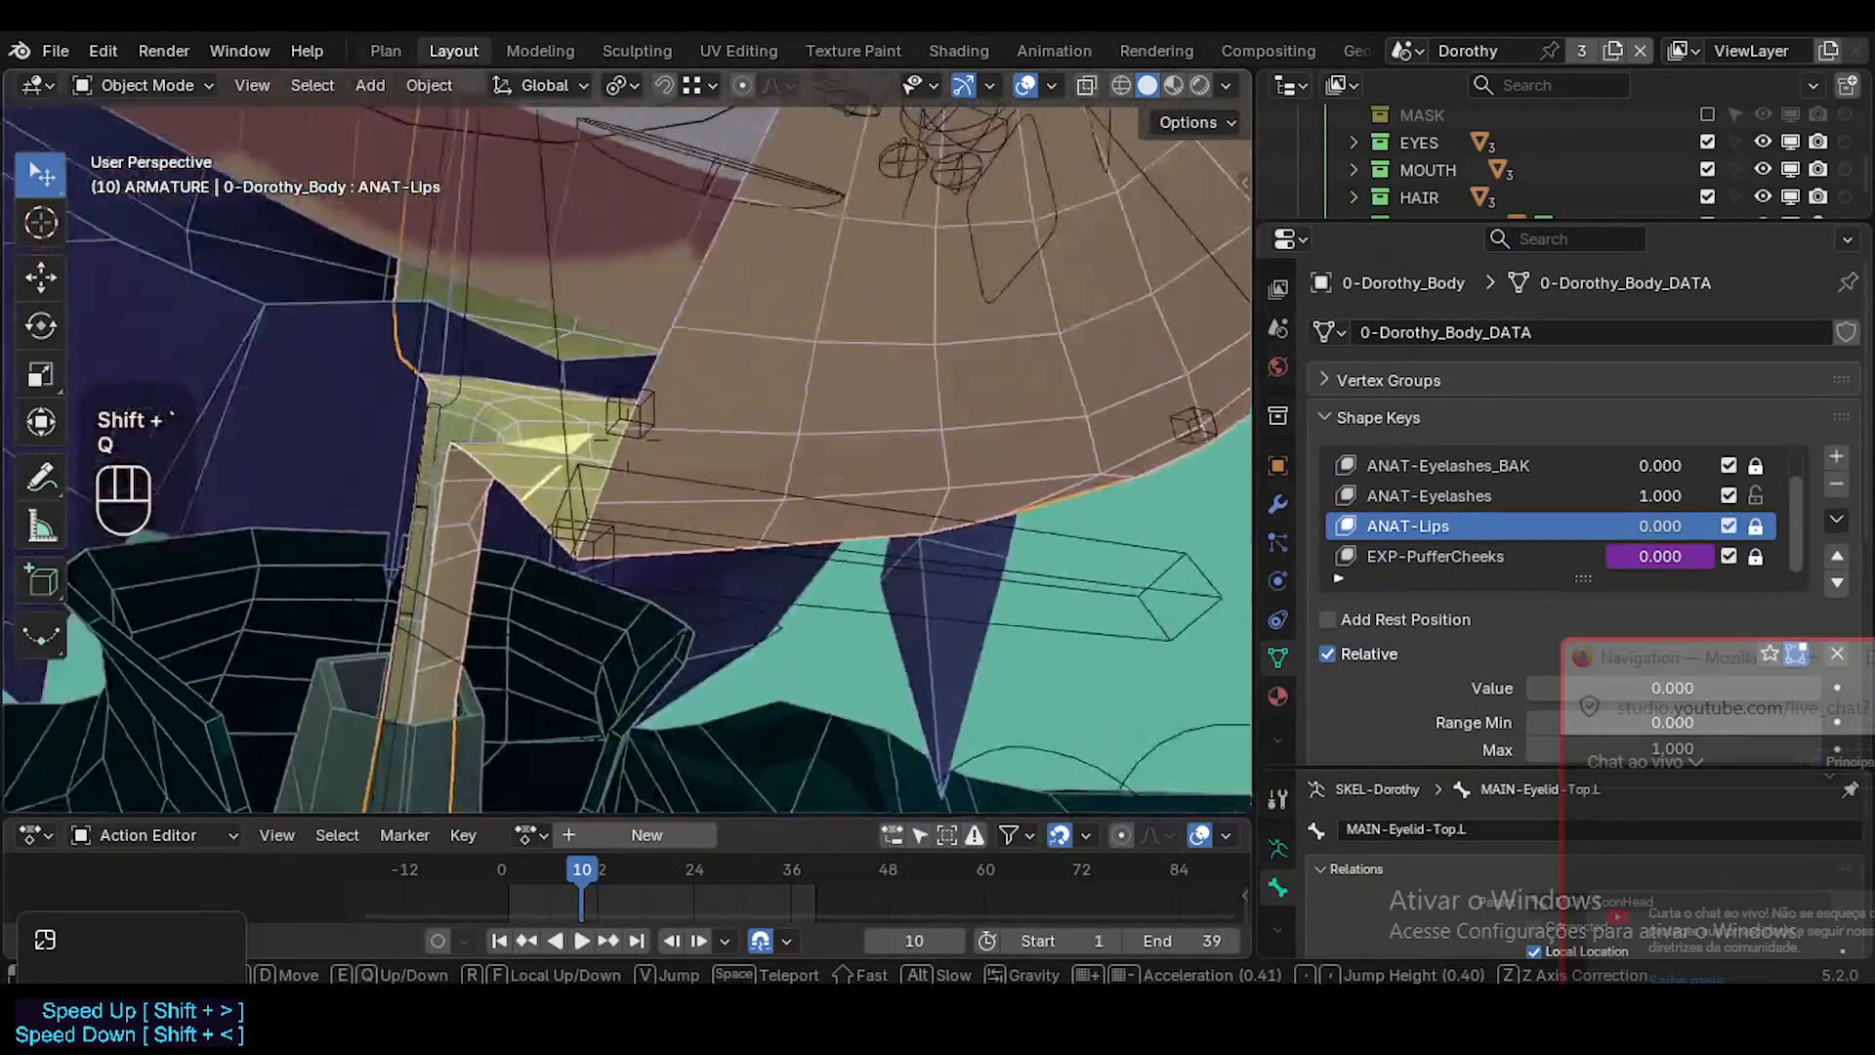
key("d")
key("e")
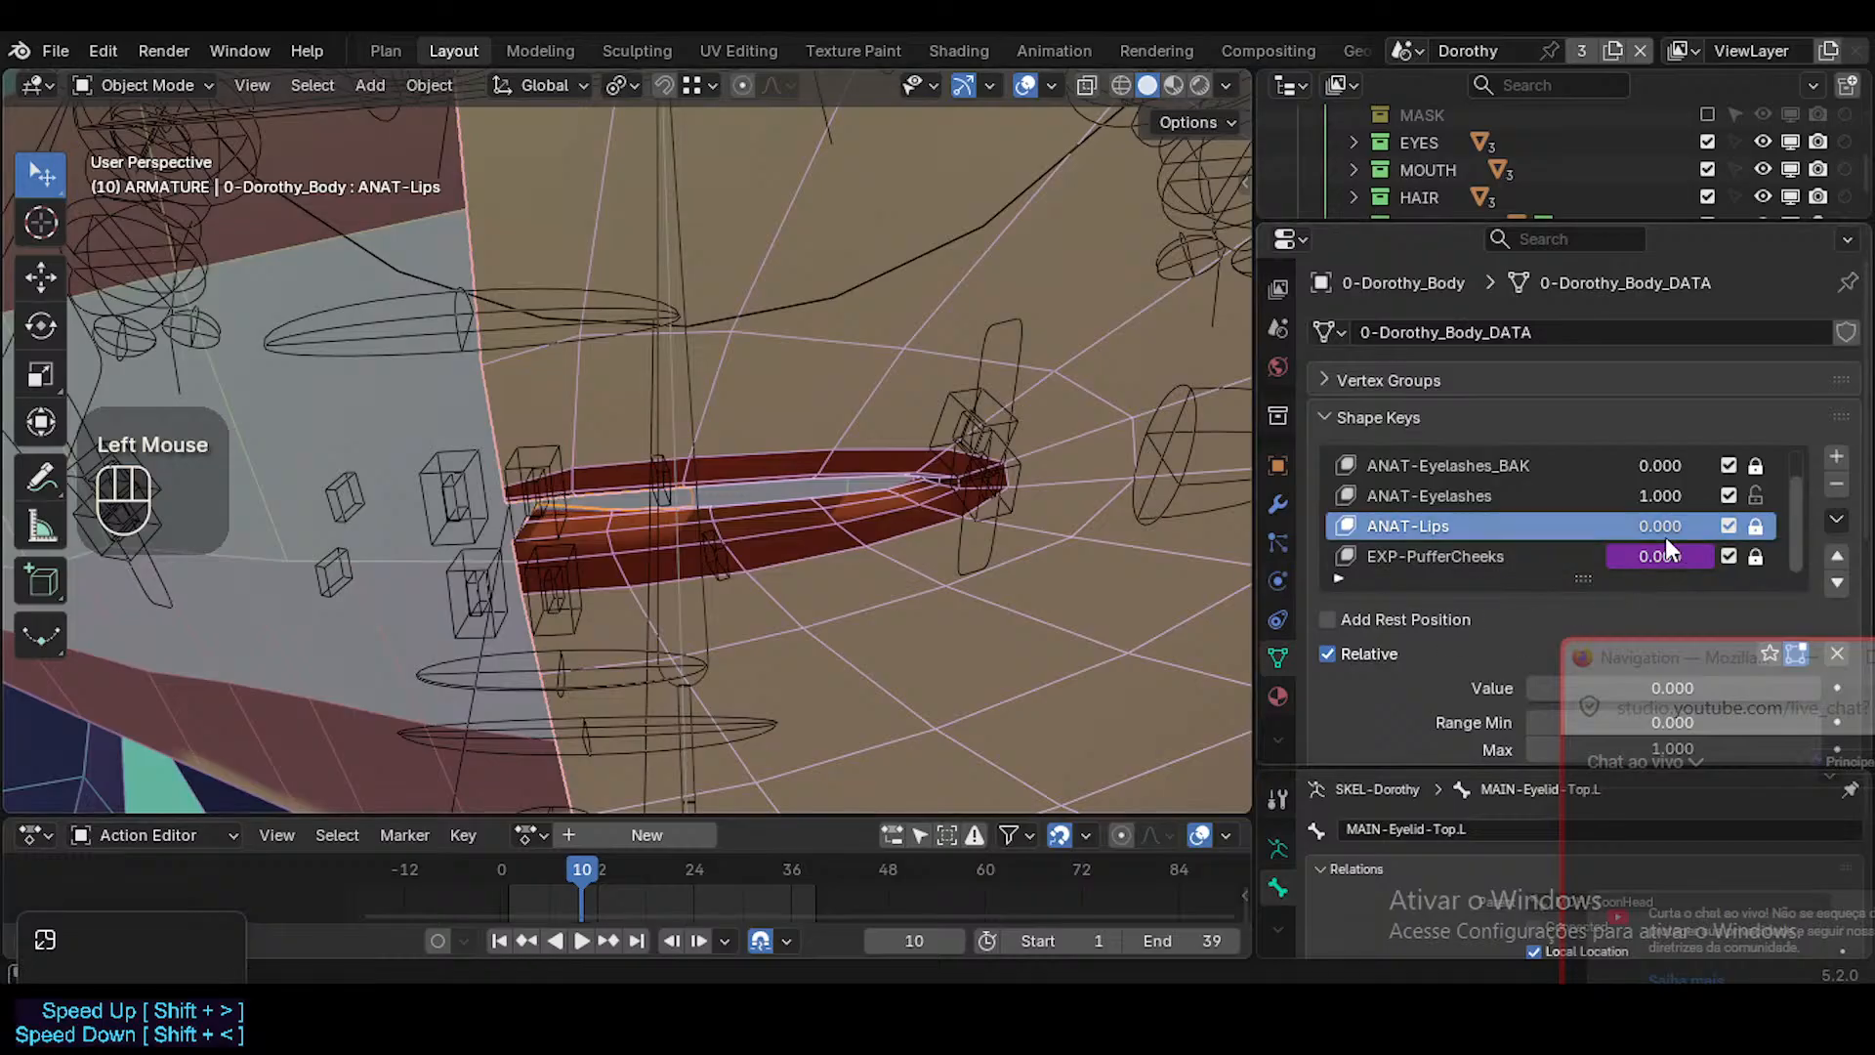
mouse_move(1666, 533)
left_mouse_down()
mouse_move(1764, 534)
mouse_move(1656, 530)
left_mouse_up()
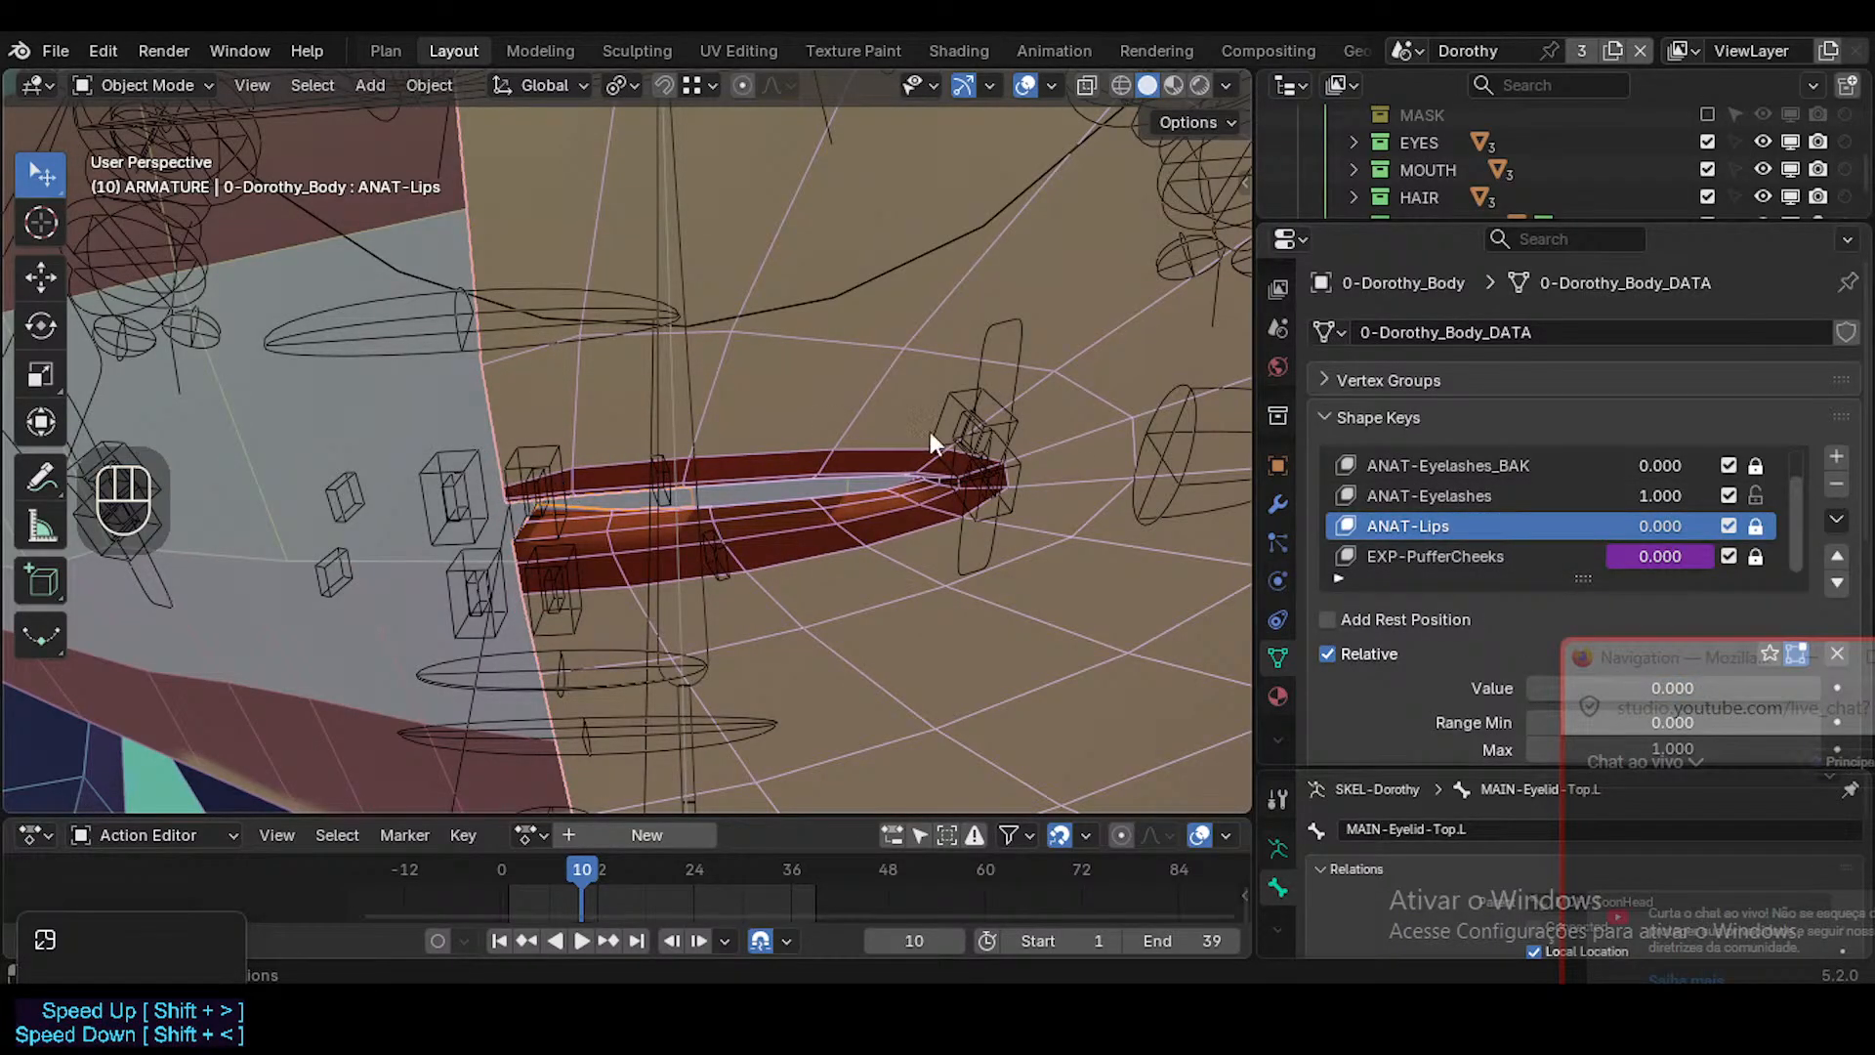
mouse_move(1607, 531)
left_mouse_down()
mouse_move(1719, 531)
mouse_move(1611, 531)
left_mouse_up()
In Edit Mode on the body mesh, select the inner-lip face loops and examine how they run into the mouth.
key("Tab")
scroll(753, 556, "down", 1)
middle_click_drag(709, 578, 747, 546)
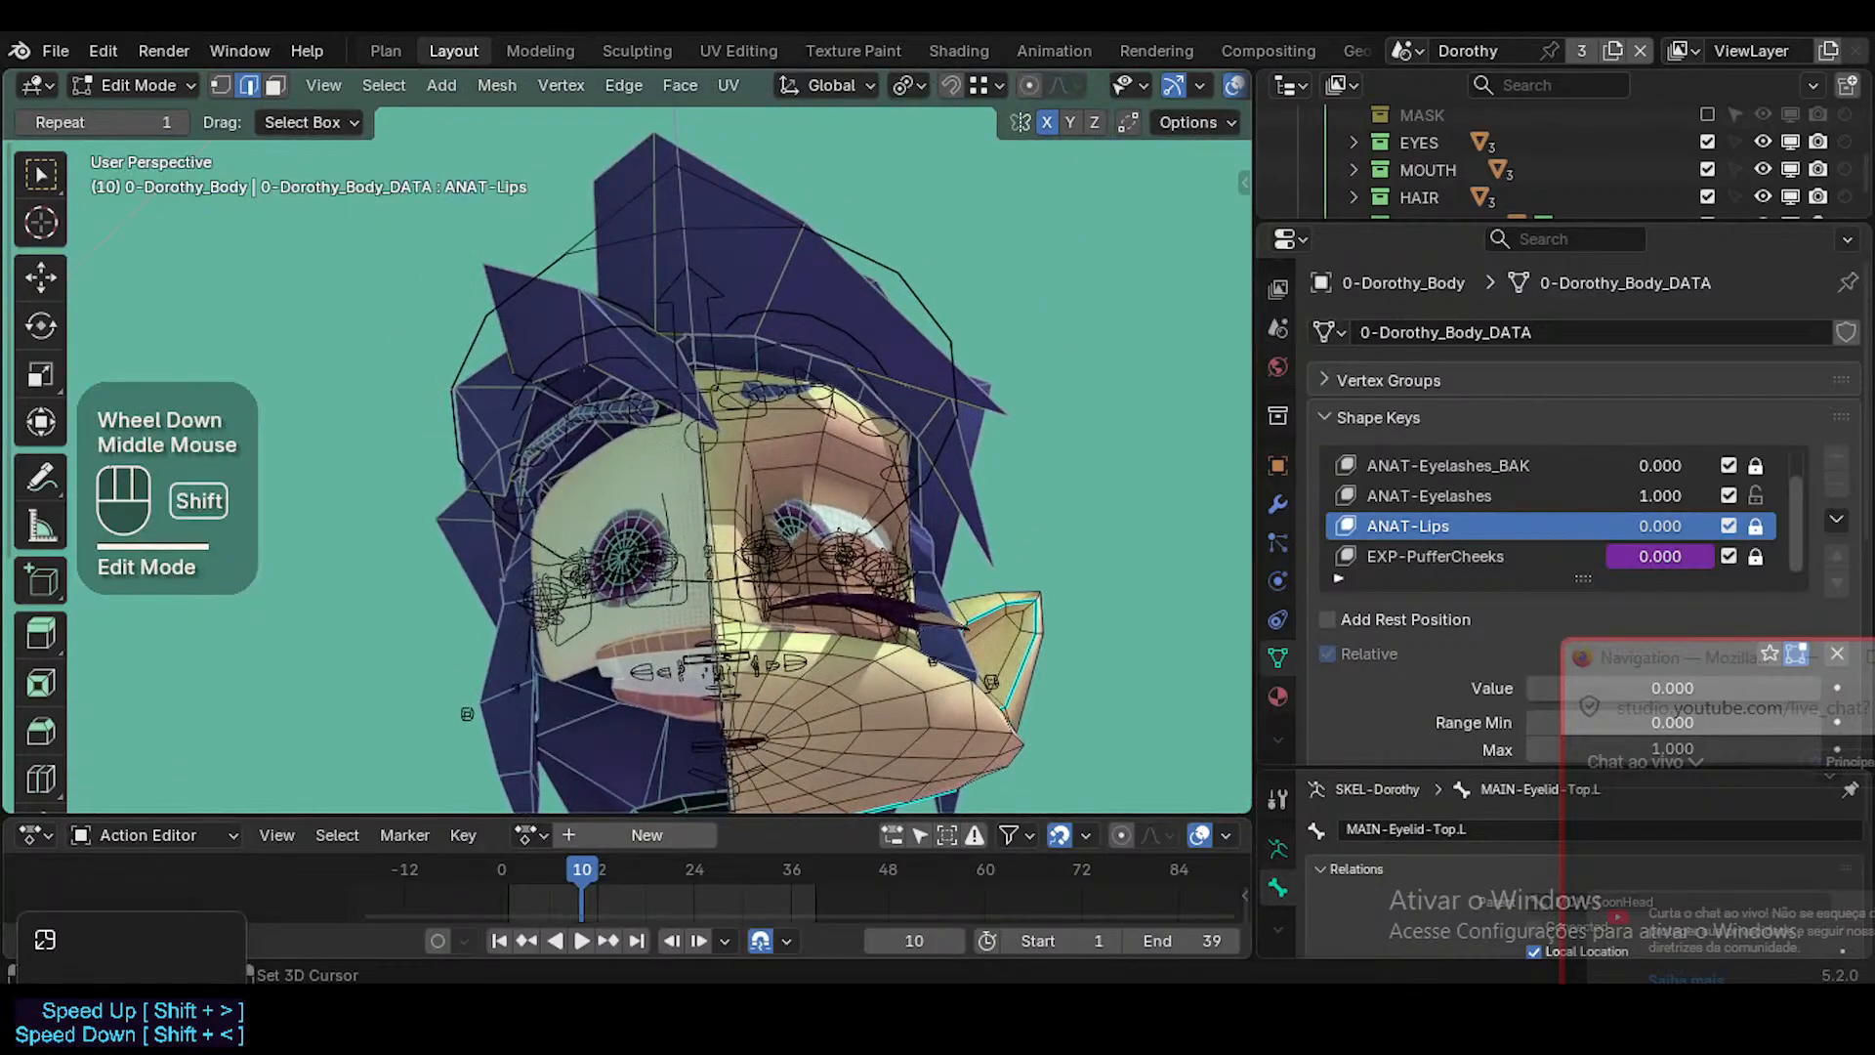
key("shift+grave")
key("w")
scroll(748, 547, "down", 2)
key("w")
key("w")
key("w")
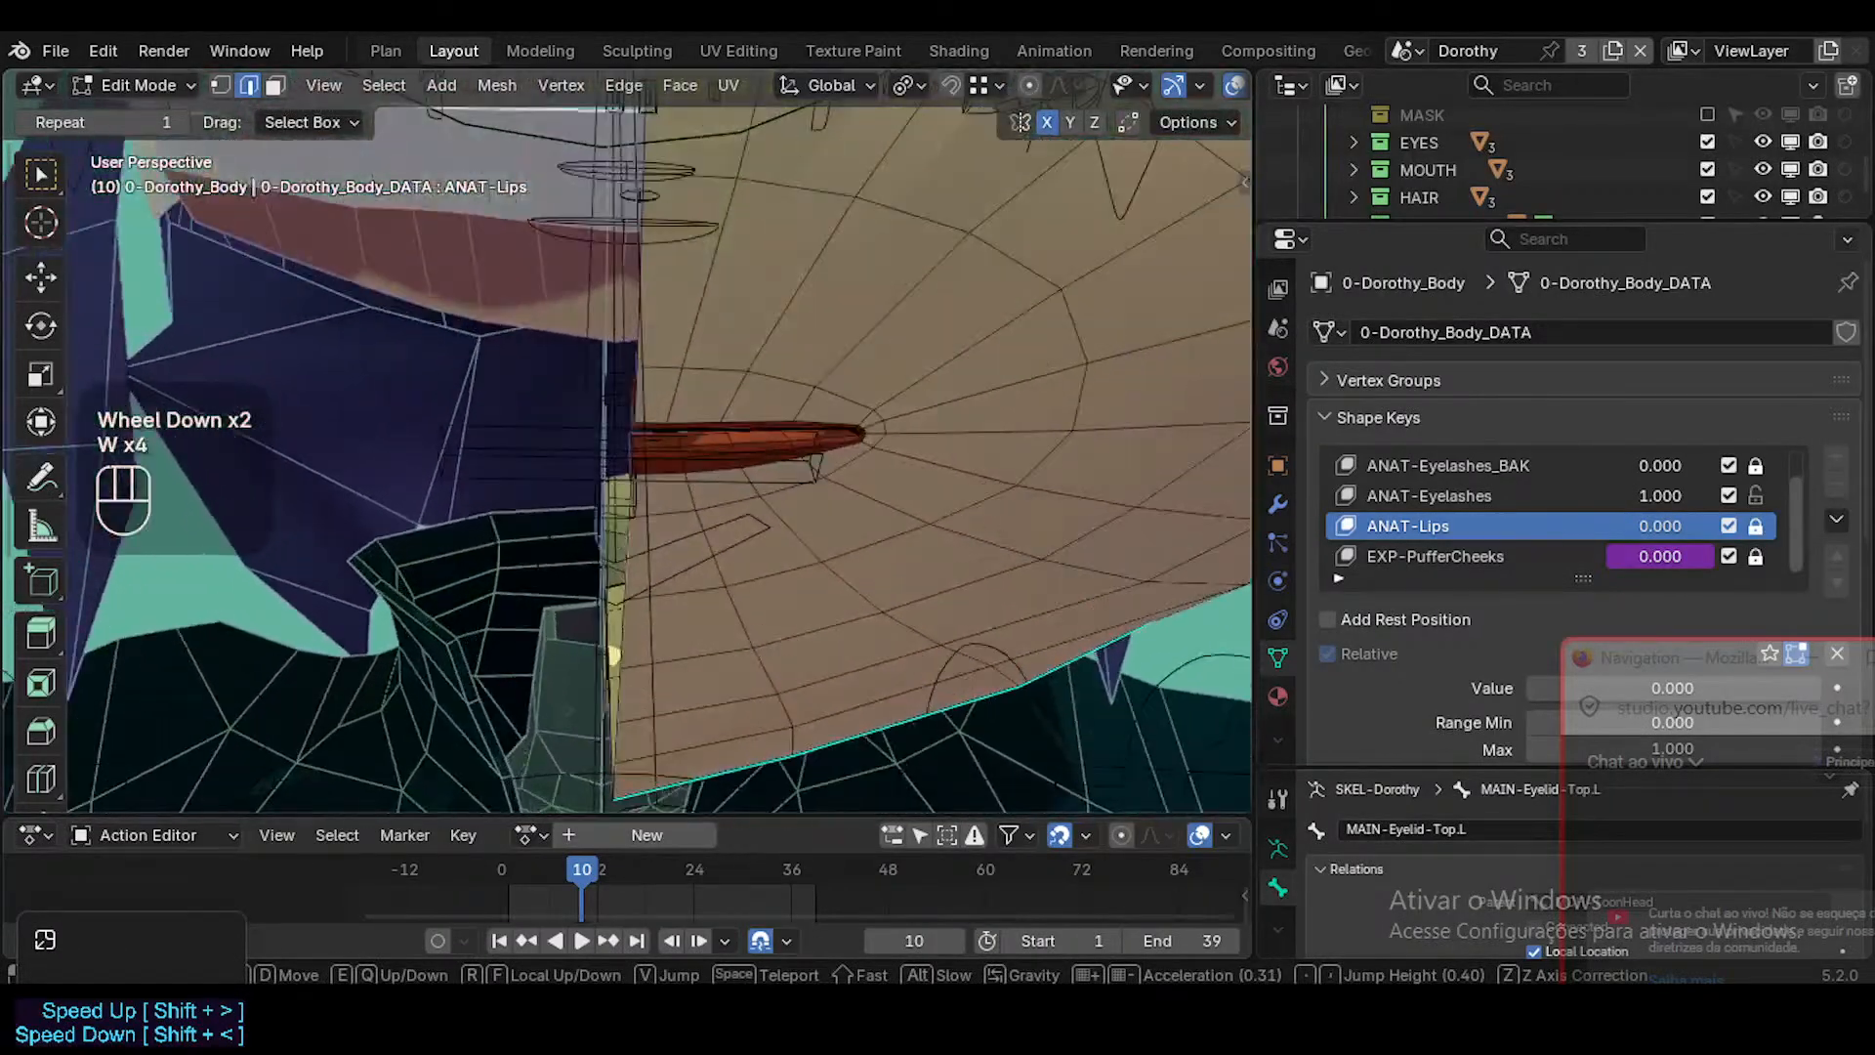
left_click(720, 497)
key("3")
middle_click_drag(719, 518, 745, 519)
middle_click_drag(745, 520, 809, 479, "ctrl")
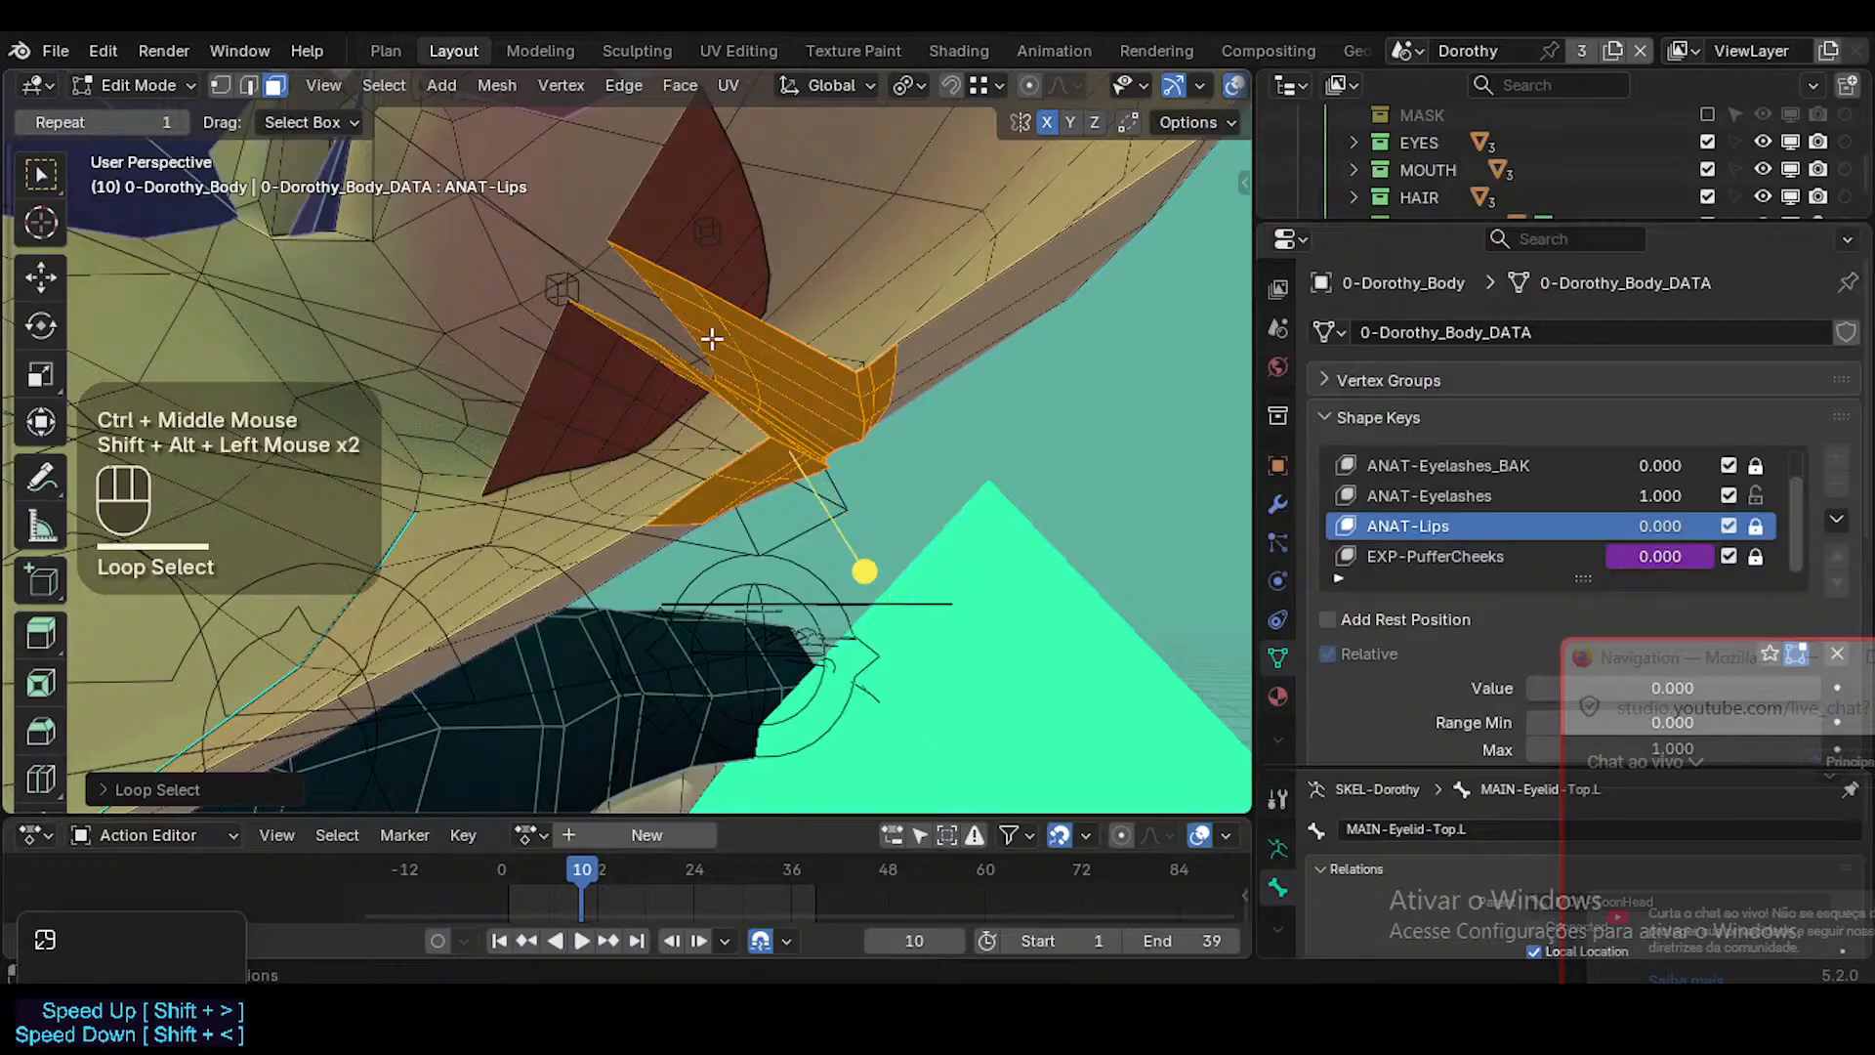
middle_click_drag(711, 338, 595, 345)
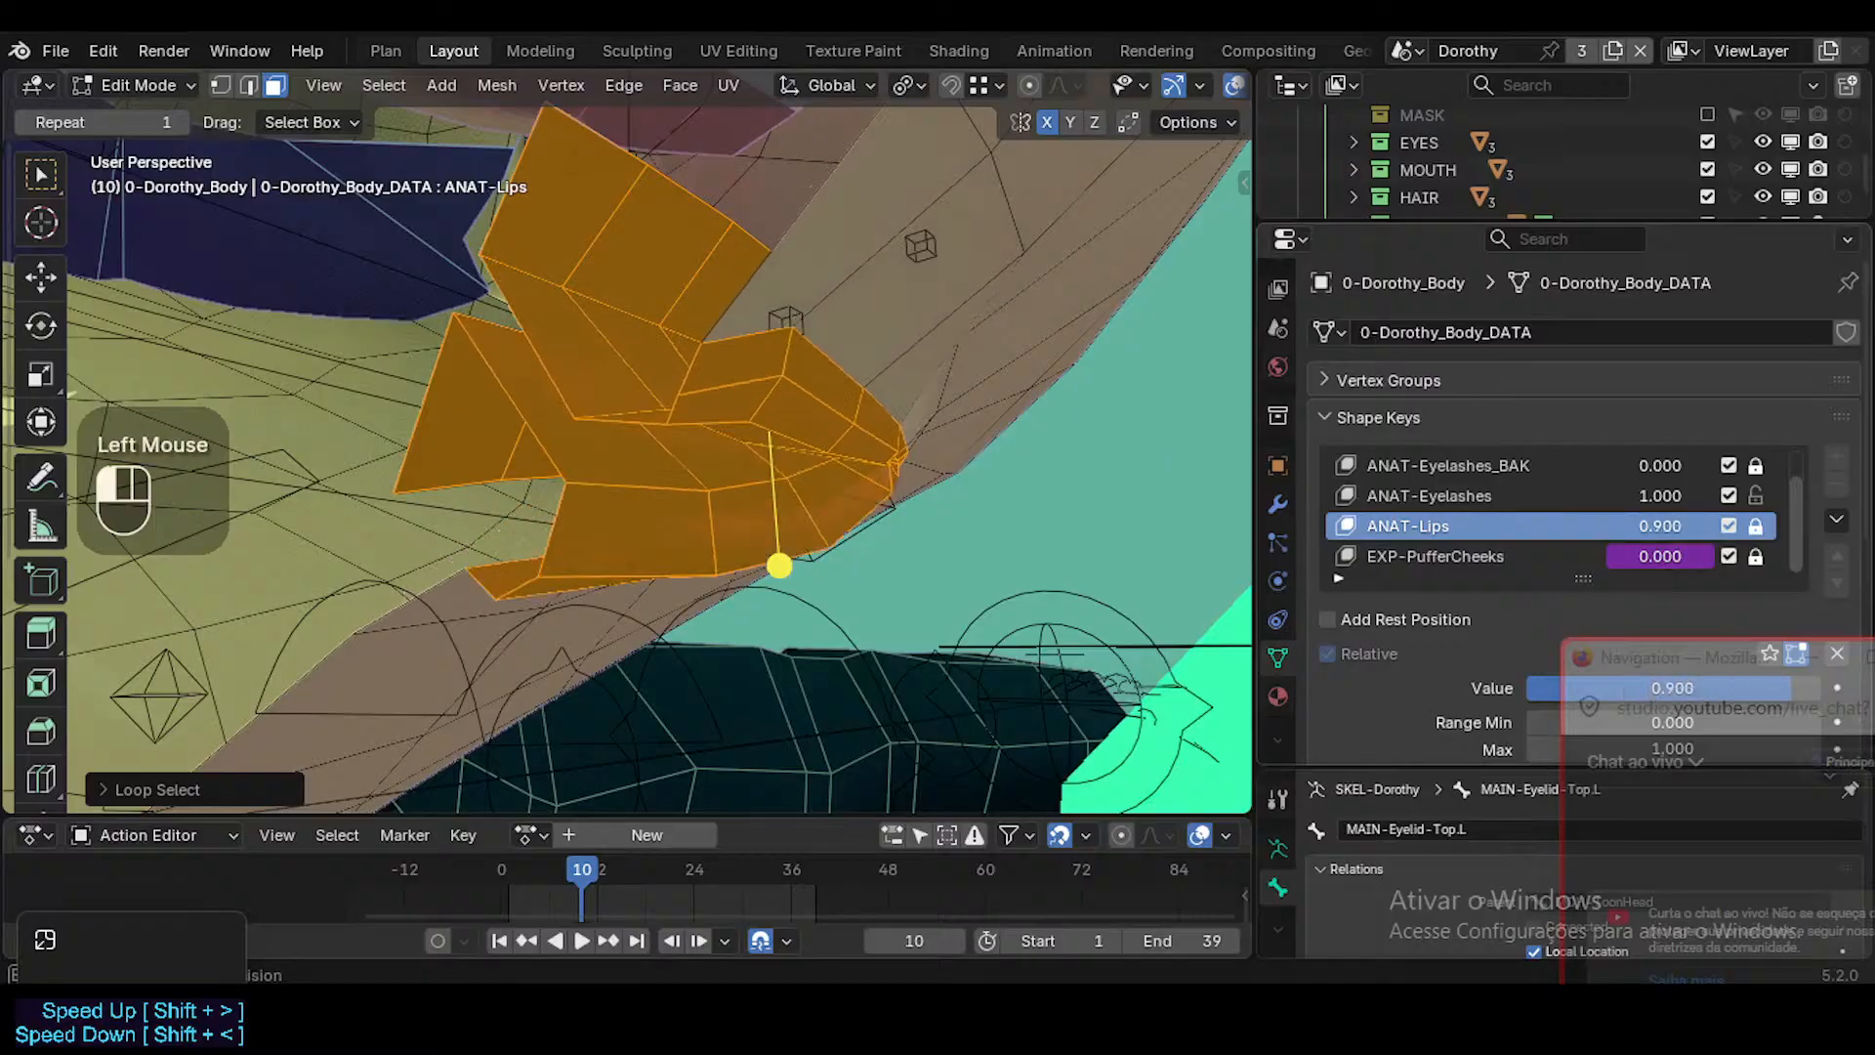
Set the ANAT-Lips shape key to 1 and examine the lips in Object Mode with and without overlays.
middle_click_drag(1122, 420, 657, 491)
key("Tab")
scroll(653, 552, "down", 1)
middle_click_drag(688, 409, 696, 527, "shift")
key("shift+alt+z")
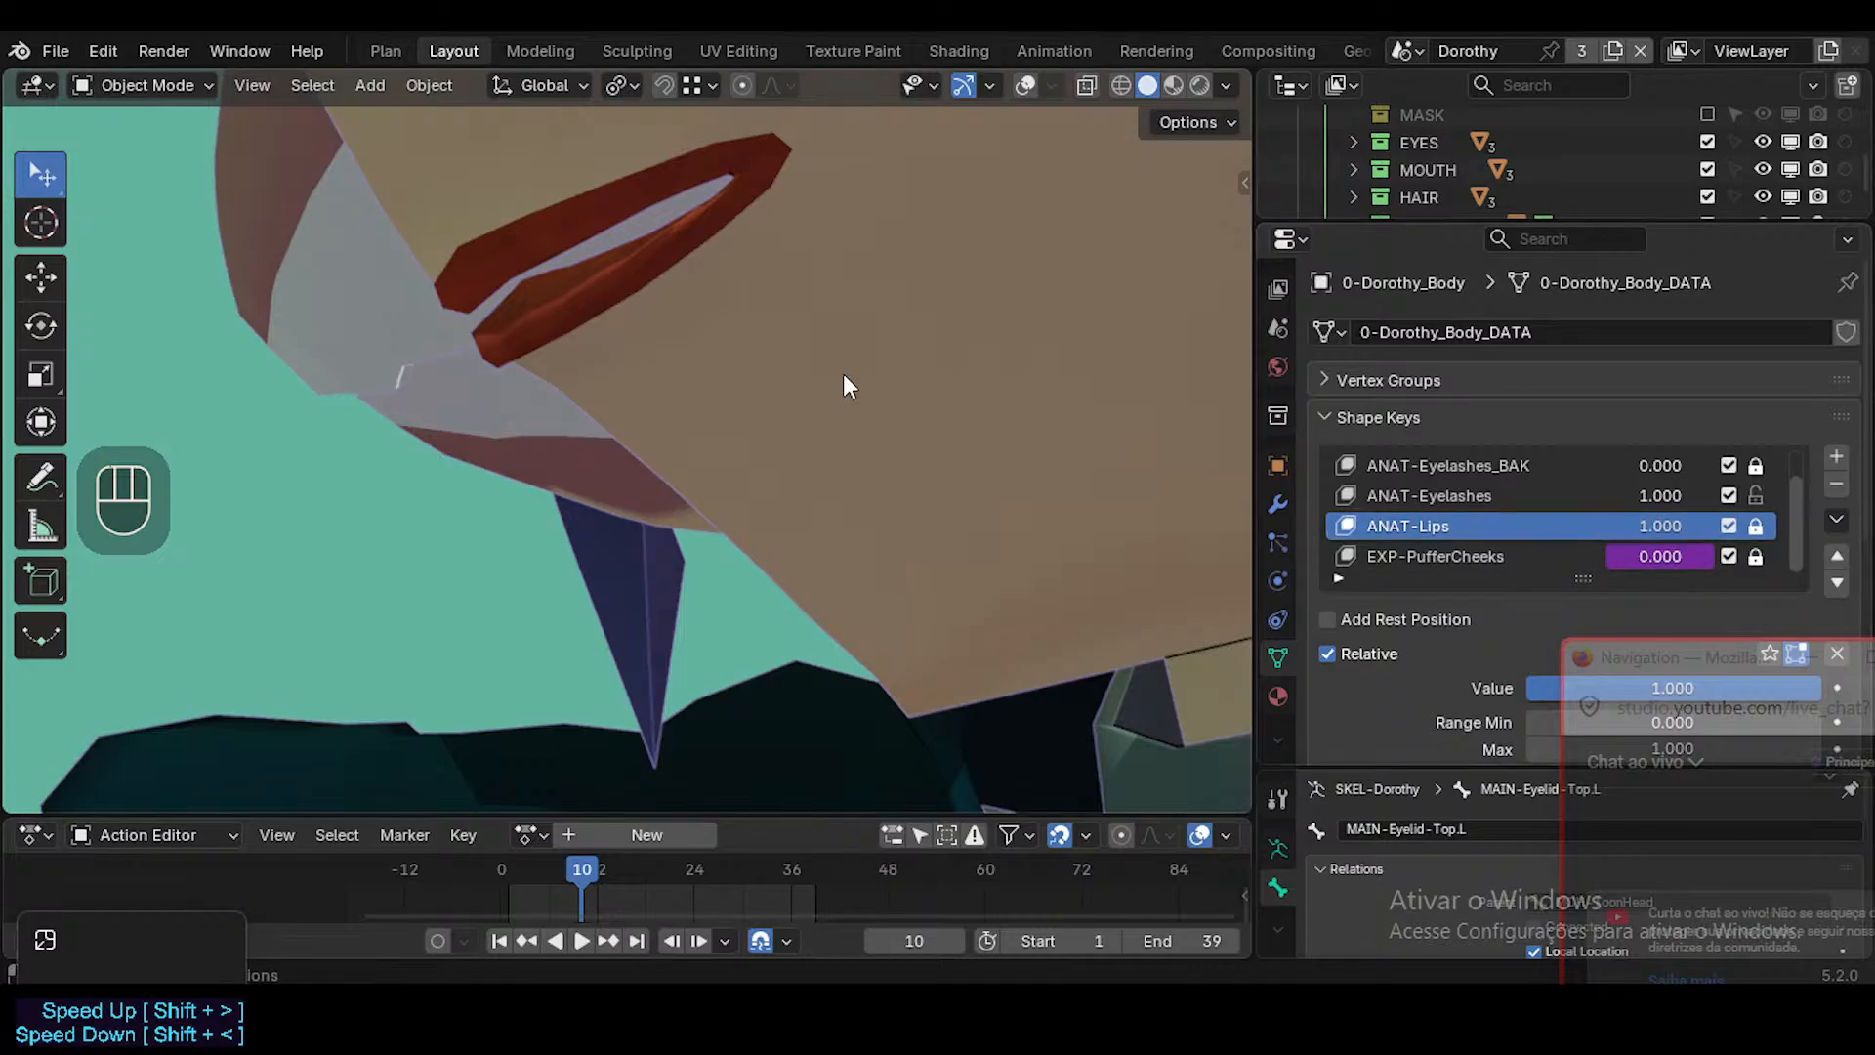
key("shift+alt+z")
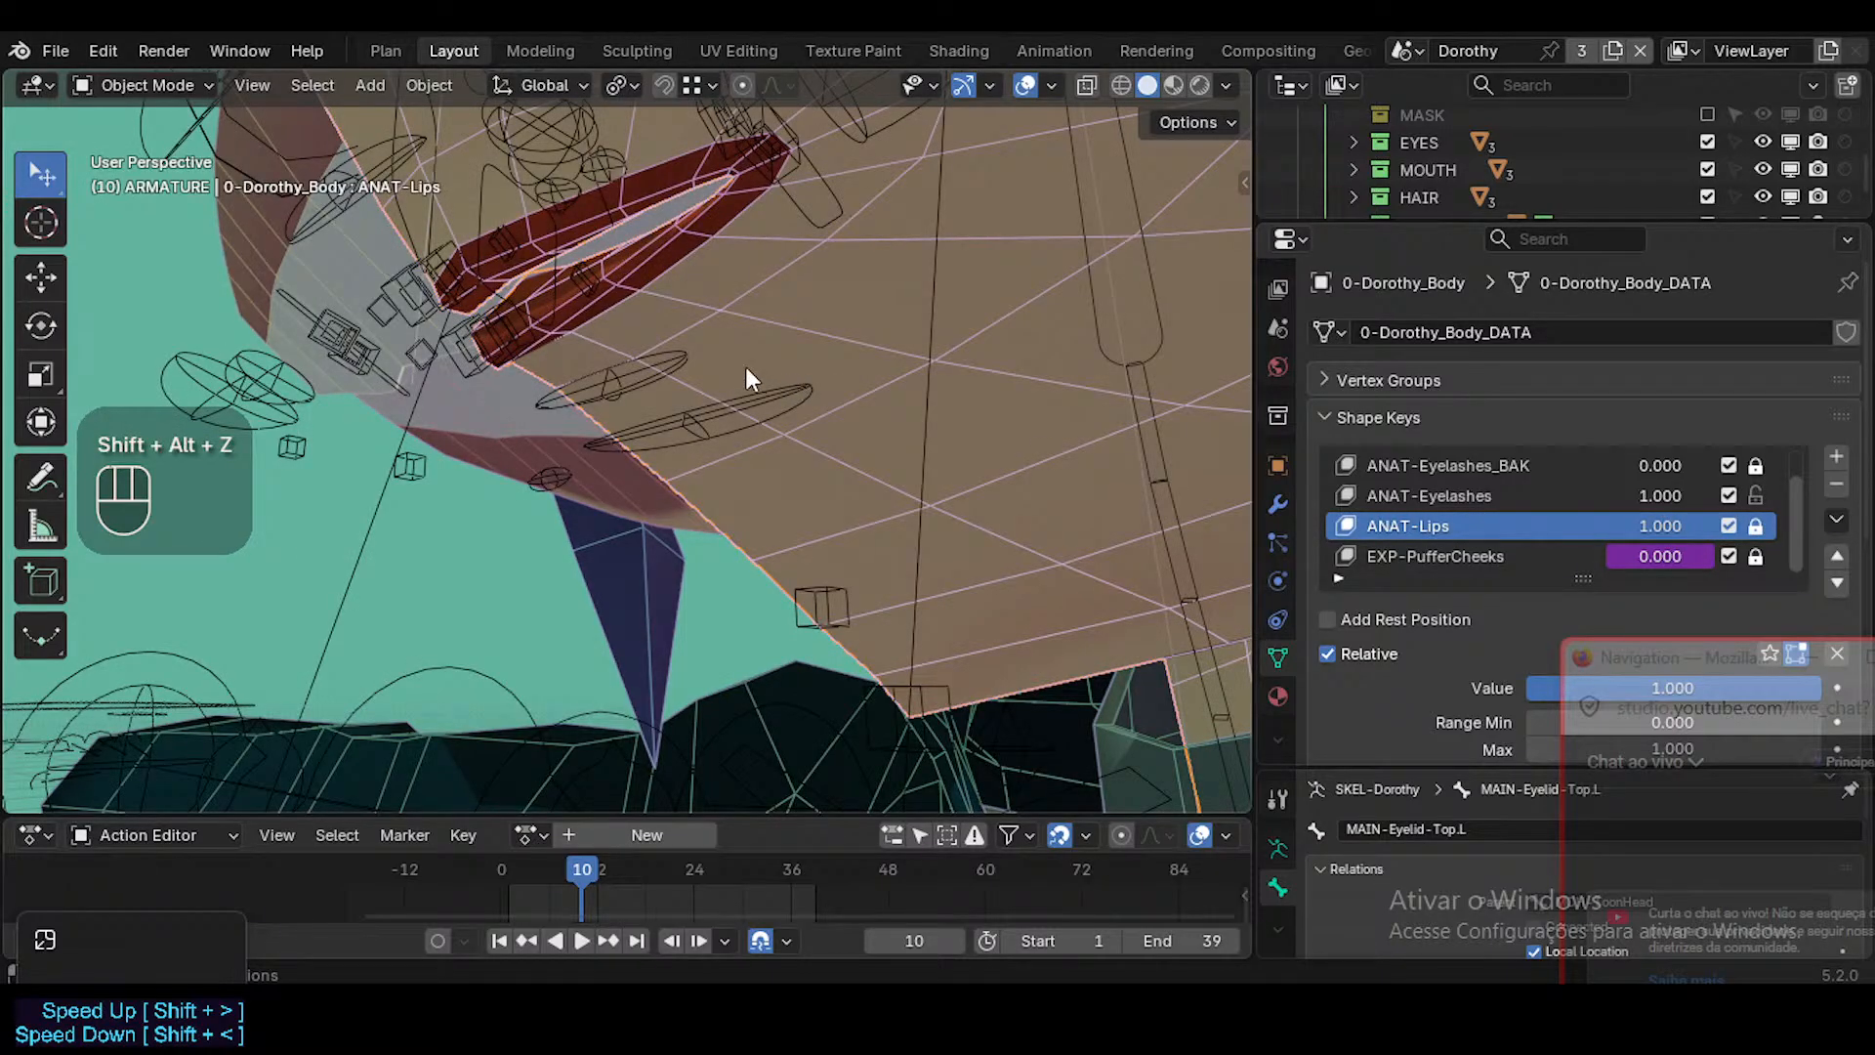
Open the ToonDorothy-01.blend file without keeping the changes in the reference file.
left_click(74, 49)
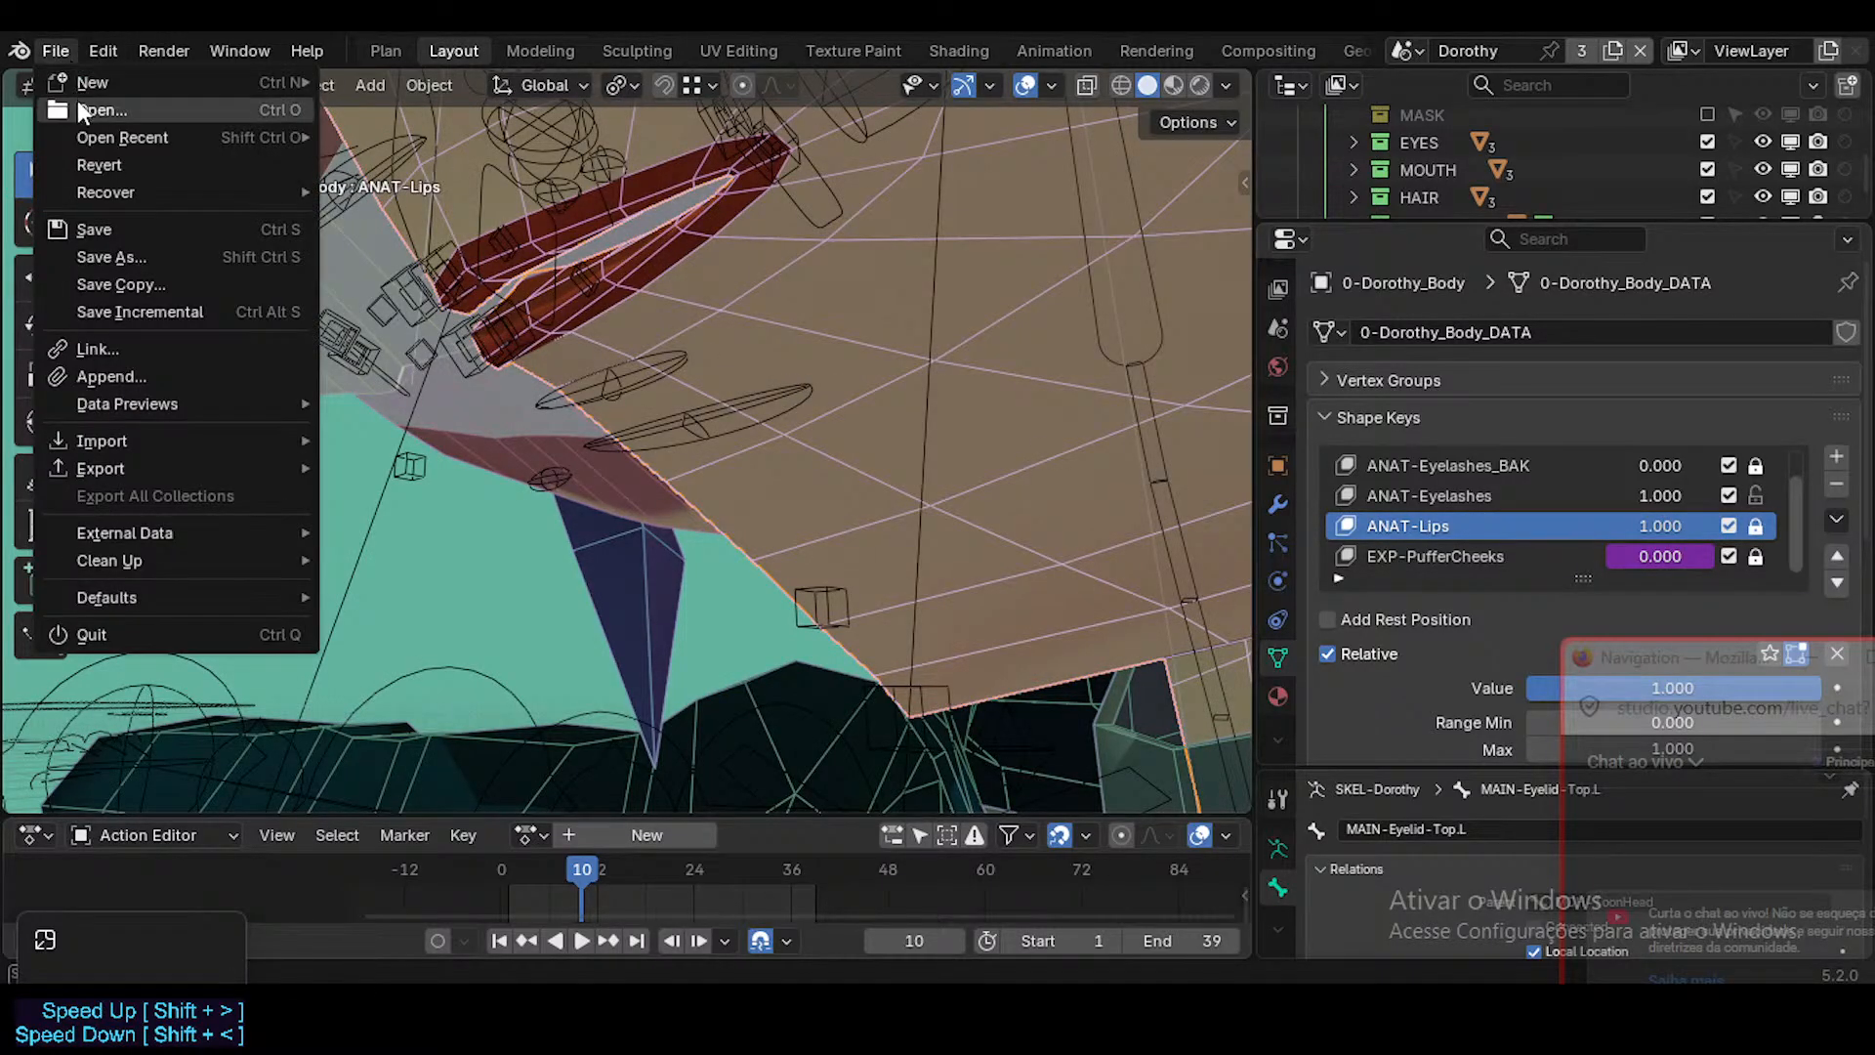
left_click(92, 636)
left_click(989, 565)
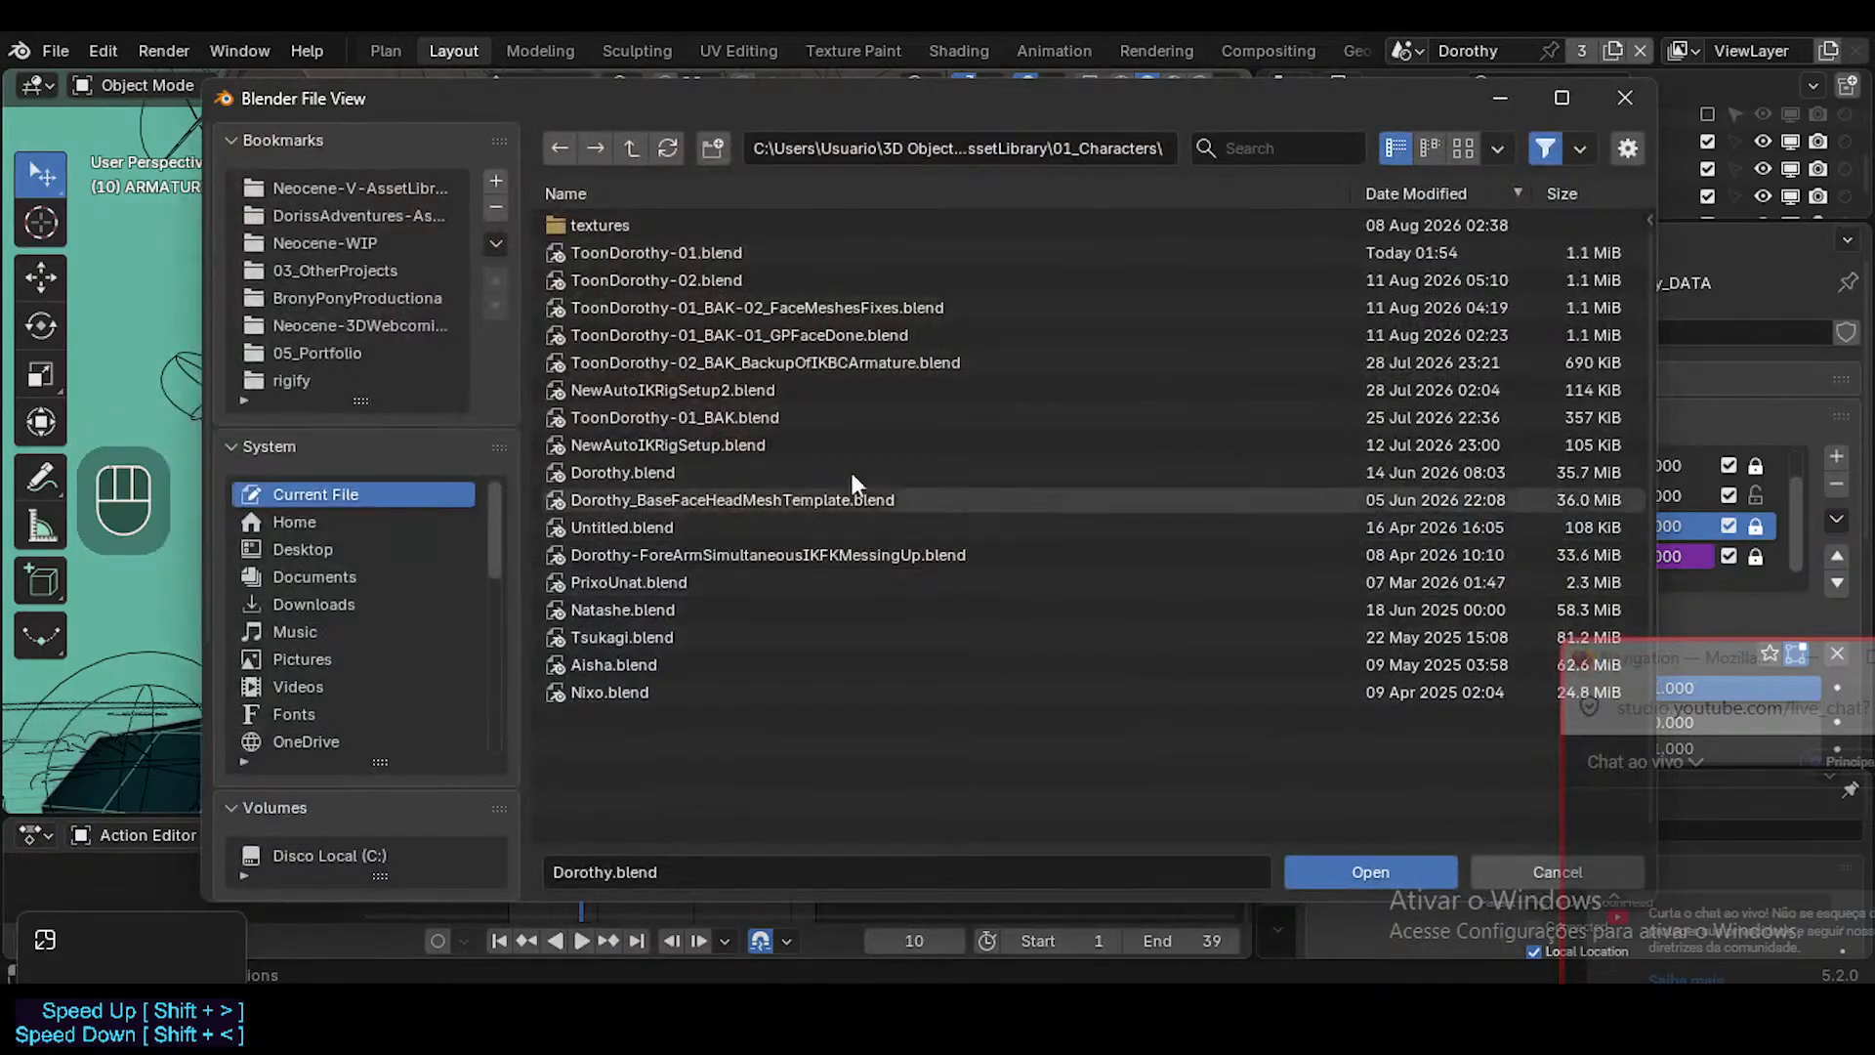
double_click(684, 254)
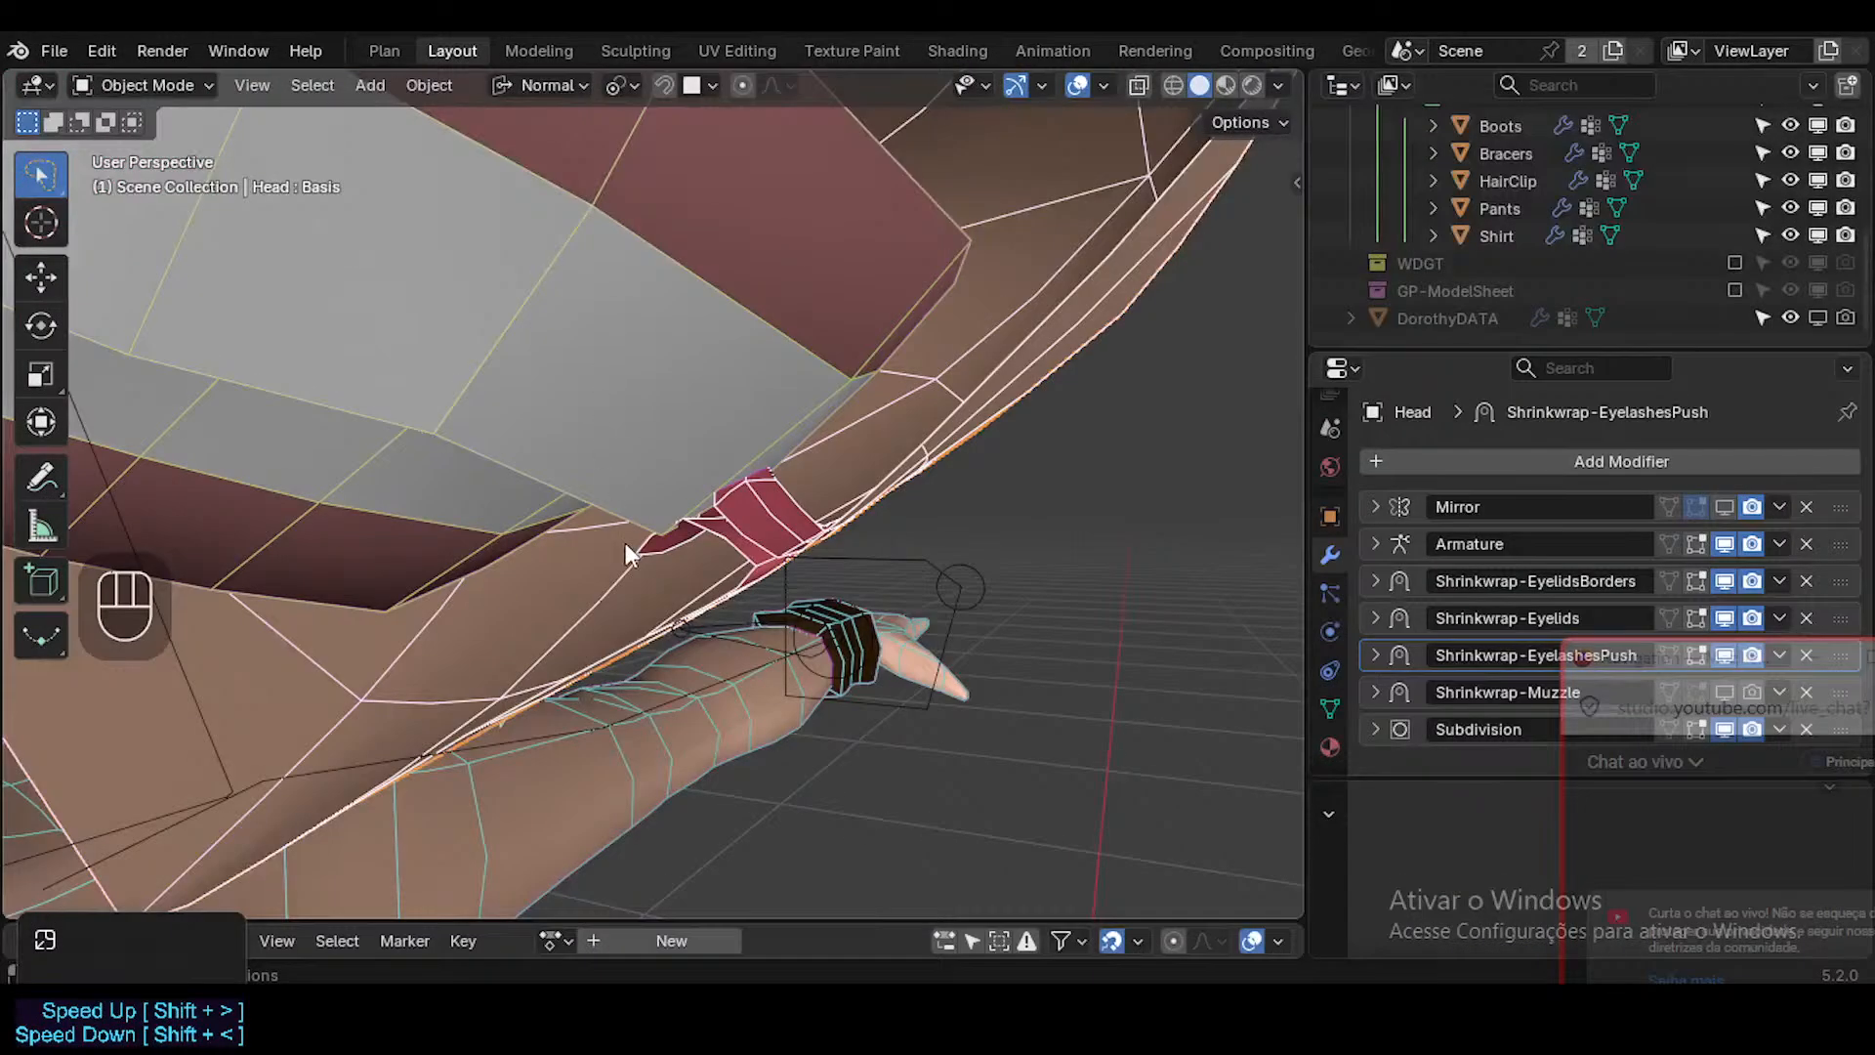
Enter Edit Mode on the Head mesh, close to the red inner lips at the mouth opening.
scroll(625, 543, "down", 3)
middle_click_drag(625, 543, 528, 487)
key("shift+grave")
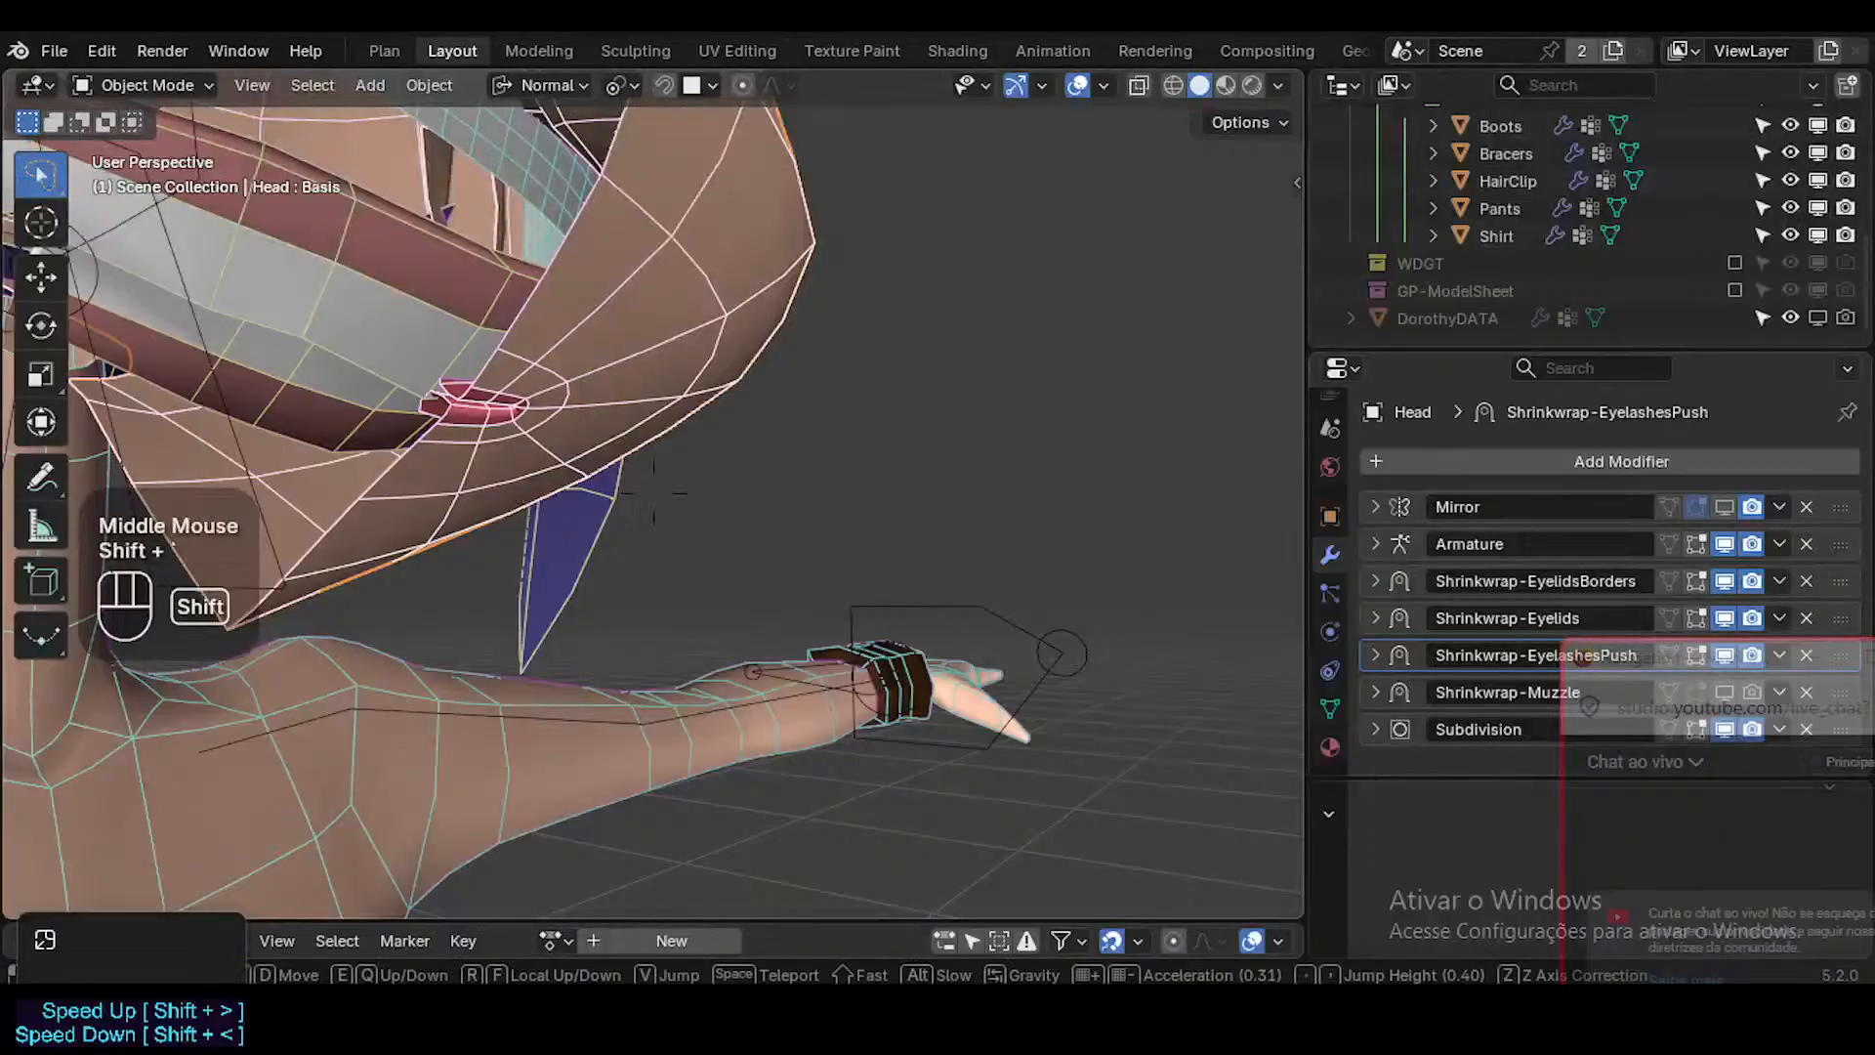
key("shift+w")
key("shift+w")
left_click(513, 517)
key("Tab")
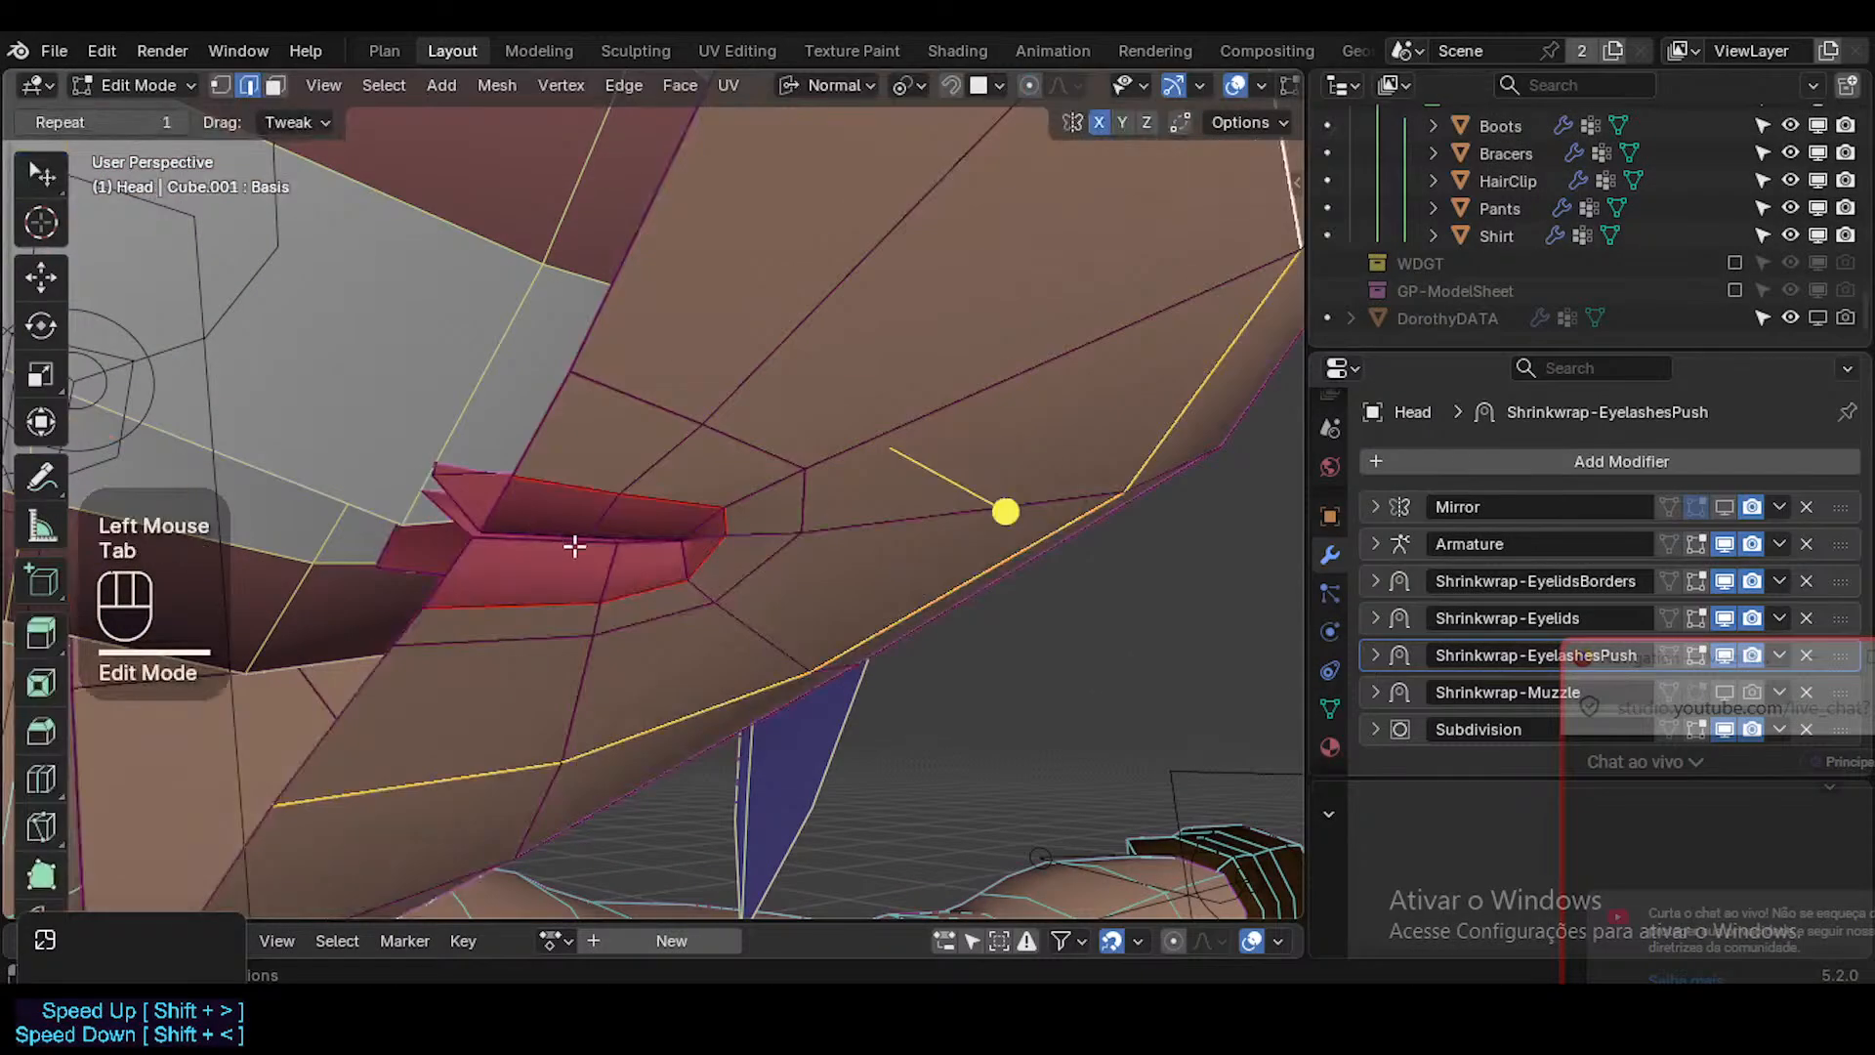
middle_click_drag(574, 545, 714, 514)
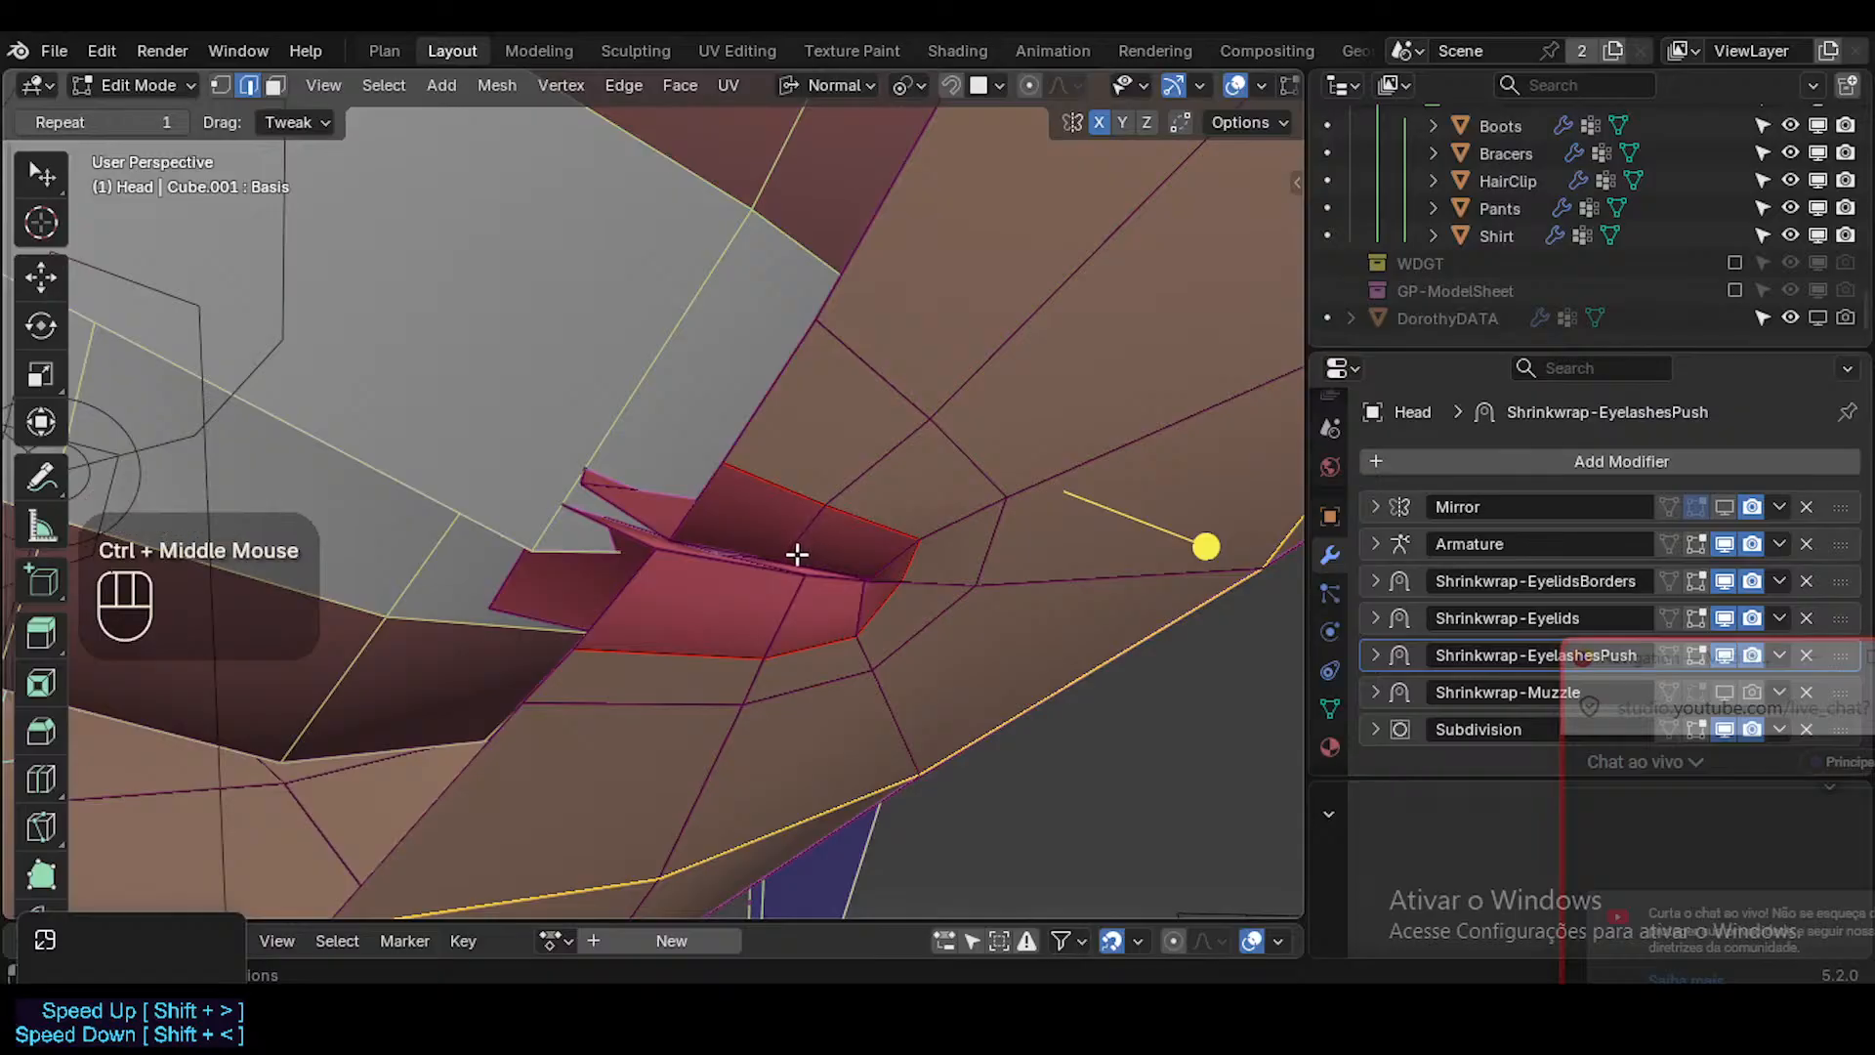
Add two single loop cuts to the red inner-lip faces around the mouth opening.
key("ctrl+r")
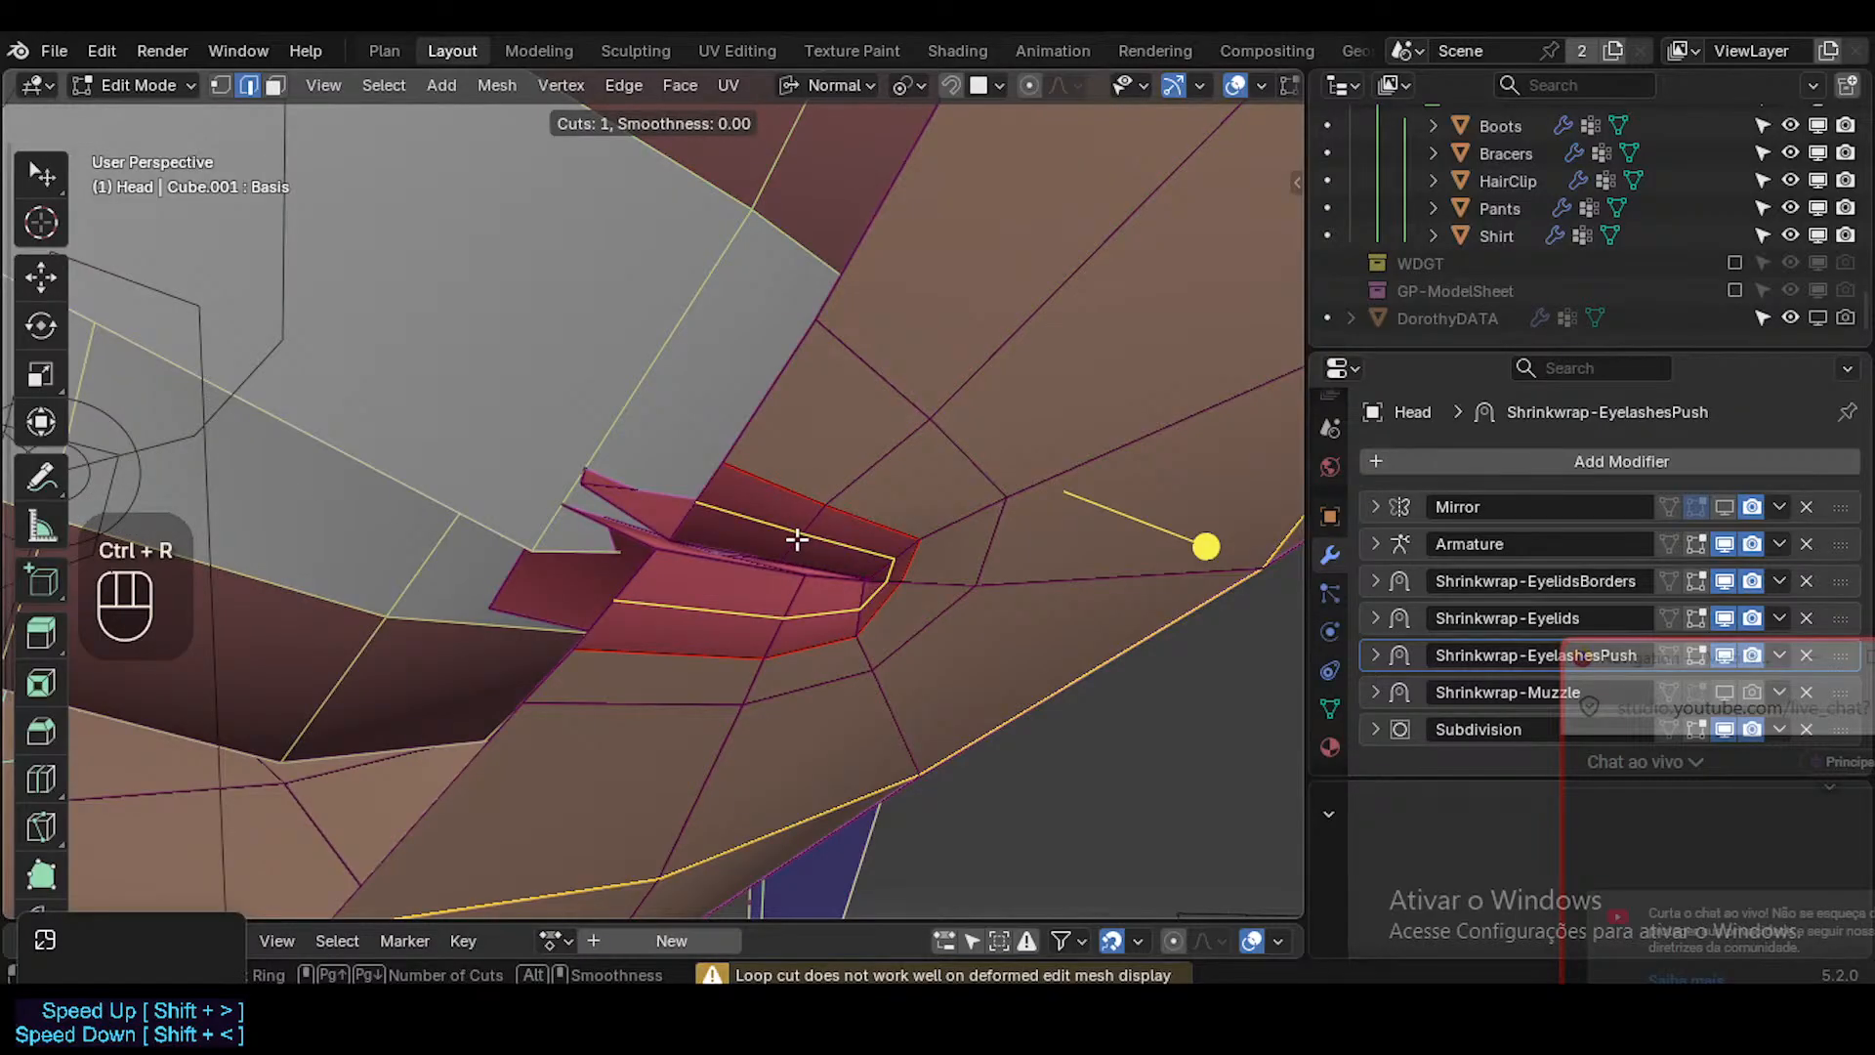
left_click(797, 538)
left_click(795, 538)
middle_click_drag(795, 539, 745, 557)
key("ctrl+r")
left_click(734, 527)
left_click(719, 545)
In vertex mode, slide the middle vertex of the new inner-lip cut along its edge toward the lip's outer border.
key("1")
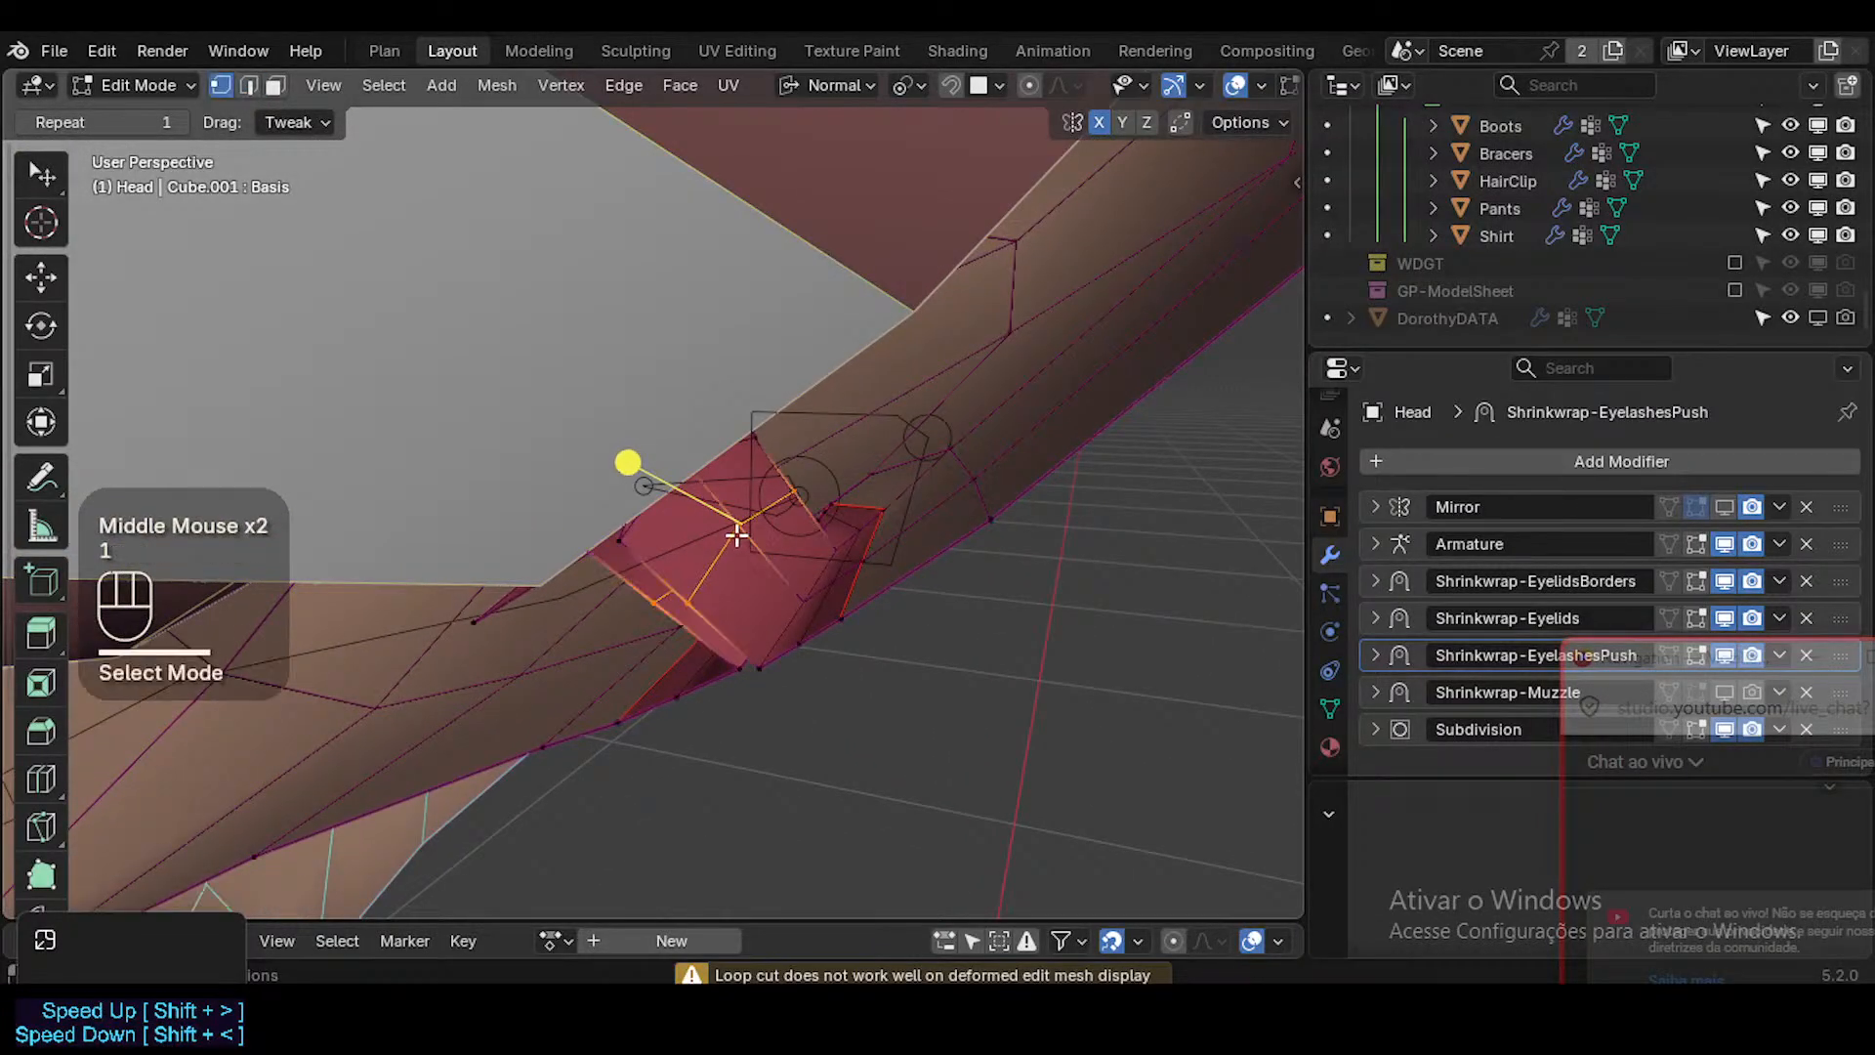
left_click(740, 533)
key("g")
key("g")
left_click(859, 625, "shift")
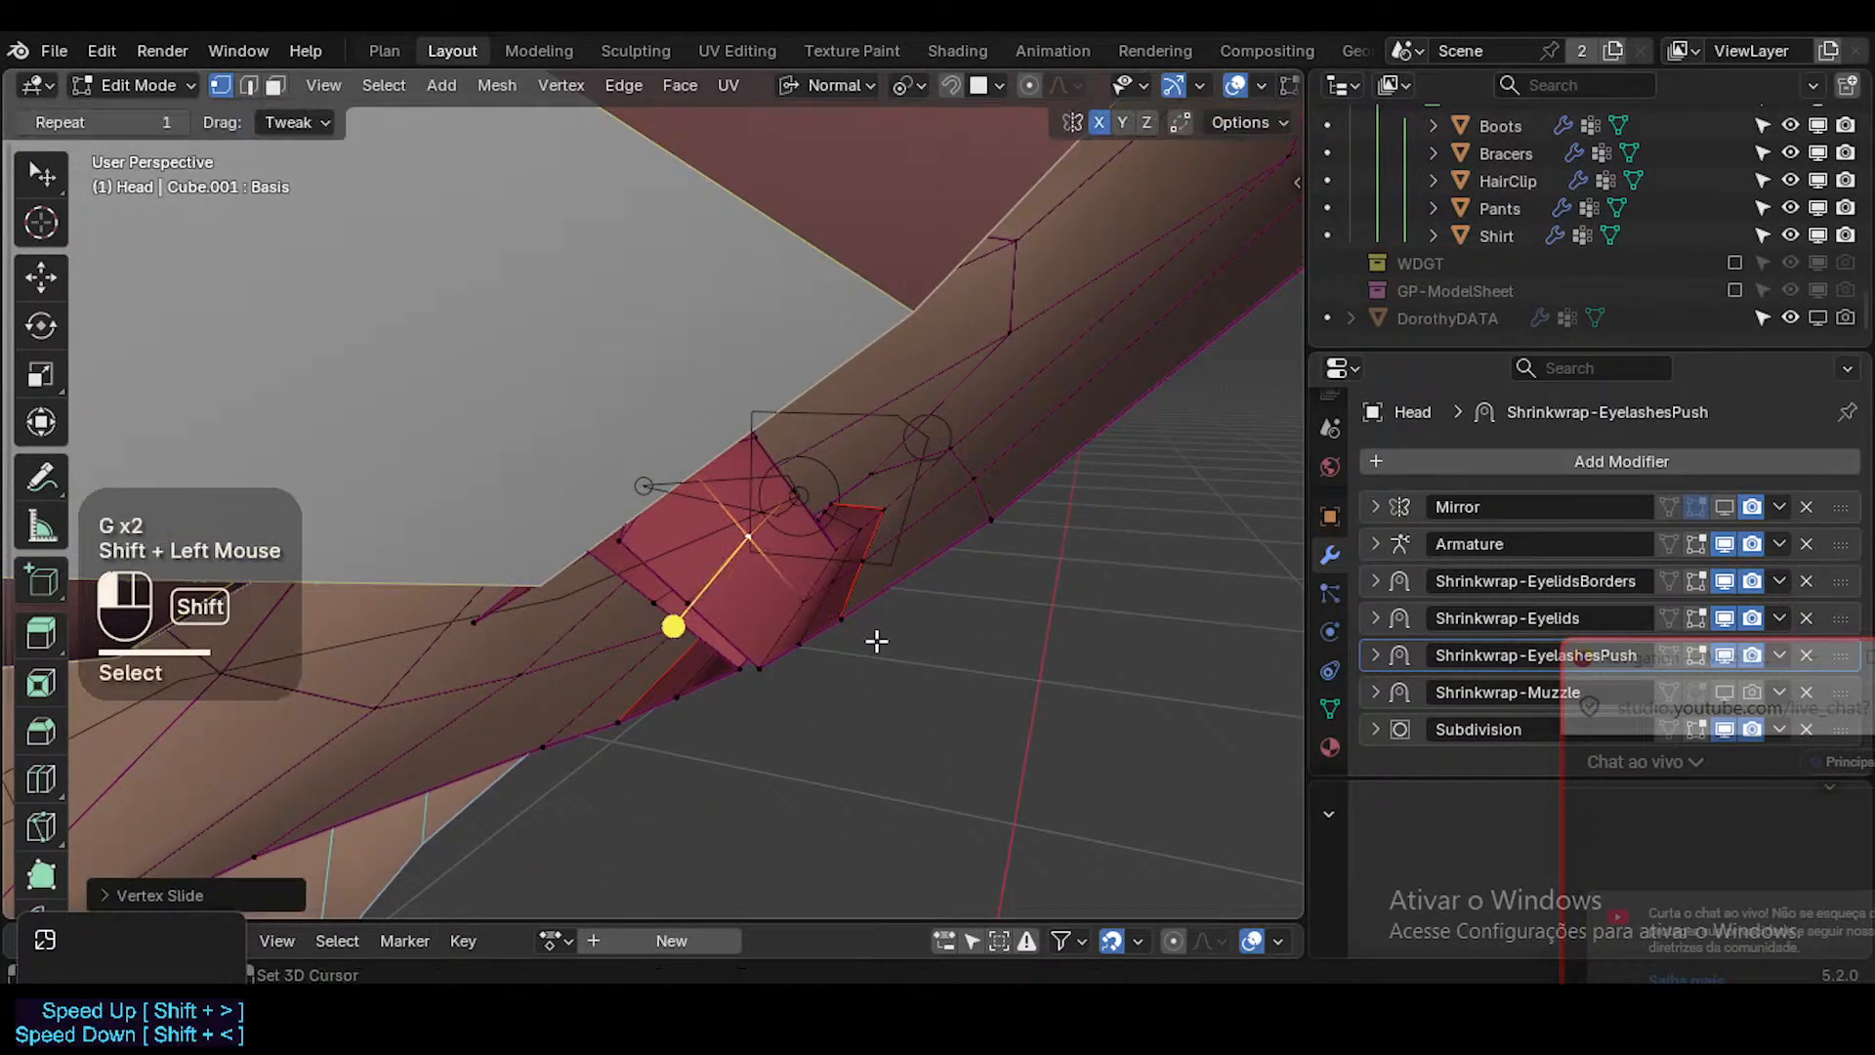
middle_click_drag(875, 641, 848, 490)
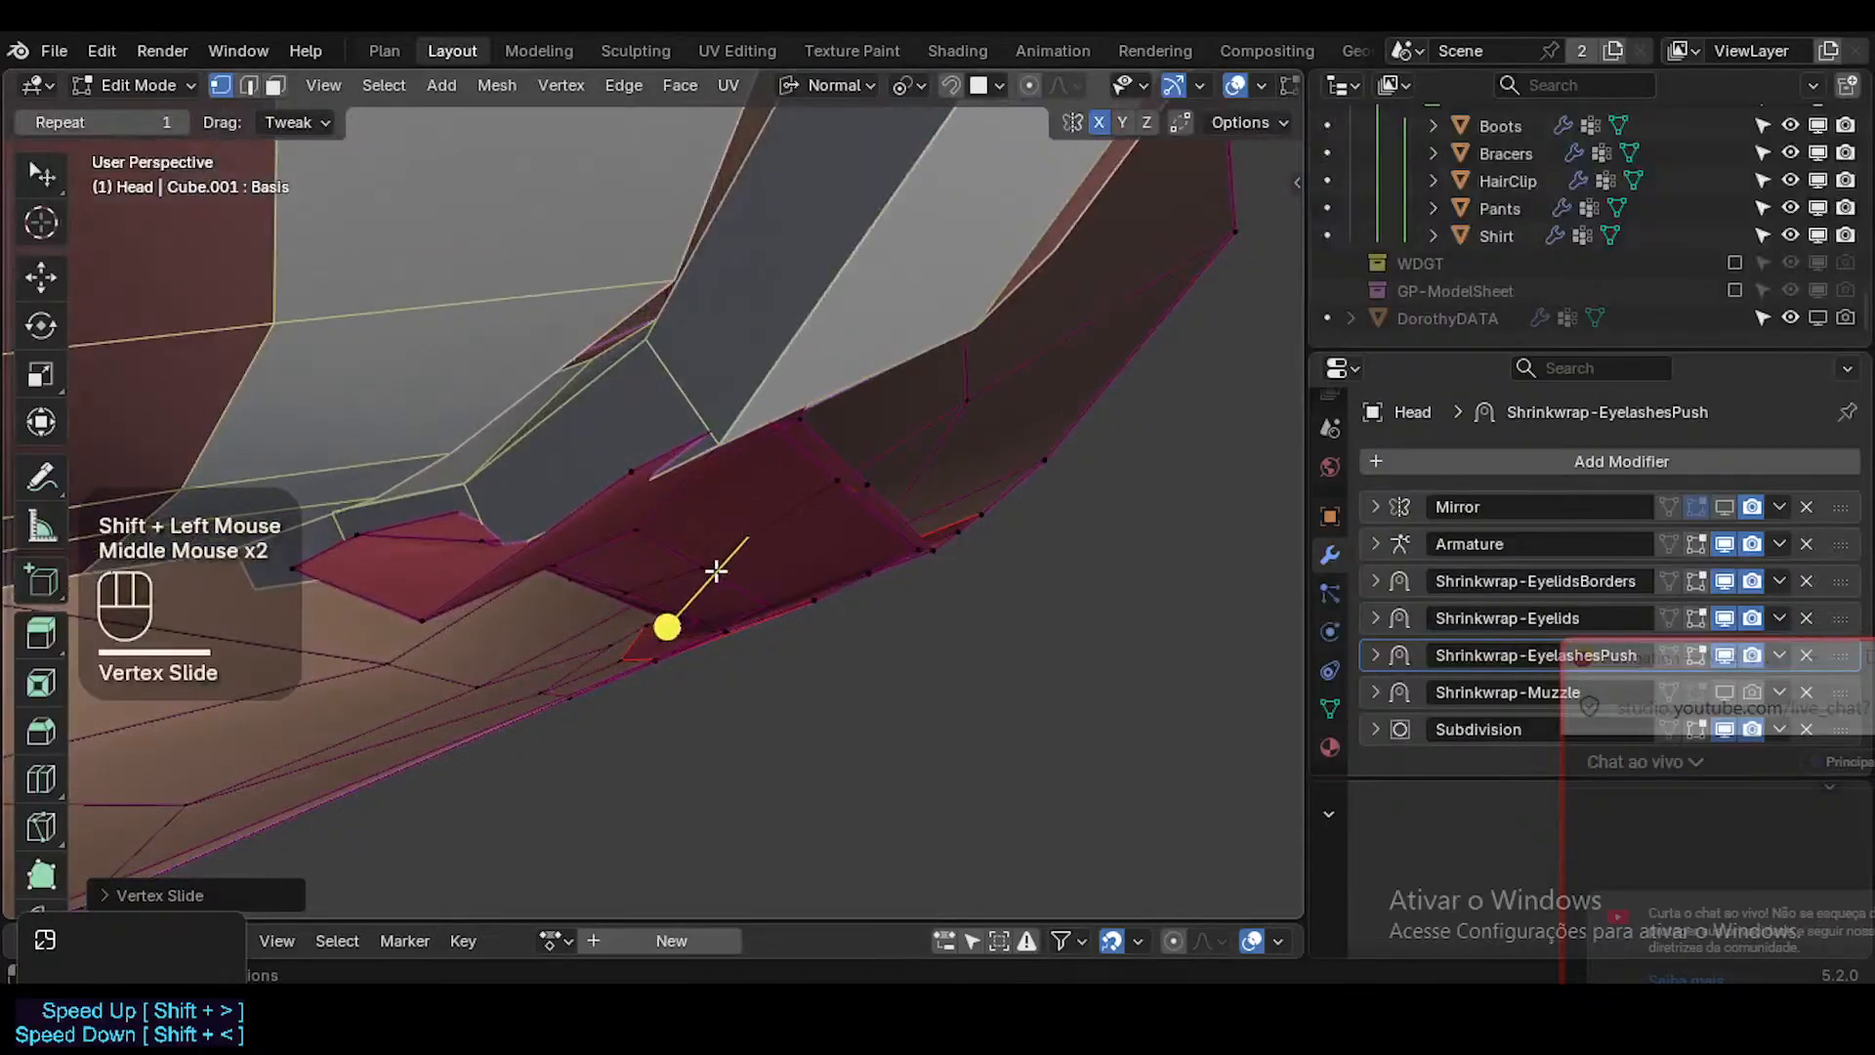
Try to slide a vertex on the inner lip's back edge near the teeth.
left_click(710, 569)
mouse_move(720, 570)
middle_mouse_down()
mouse_move(807, 577)
mouse_move(693, 548)
mouse_move(716, 613)
mouse_move(715, 562)
middle_mouse_up()
key("g")
key("g")
left_click(651, 549, "shift")
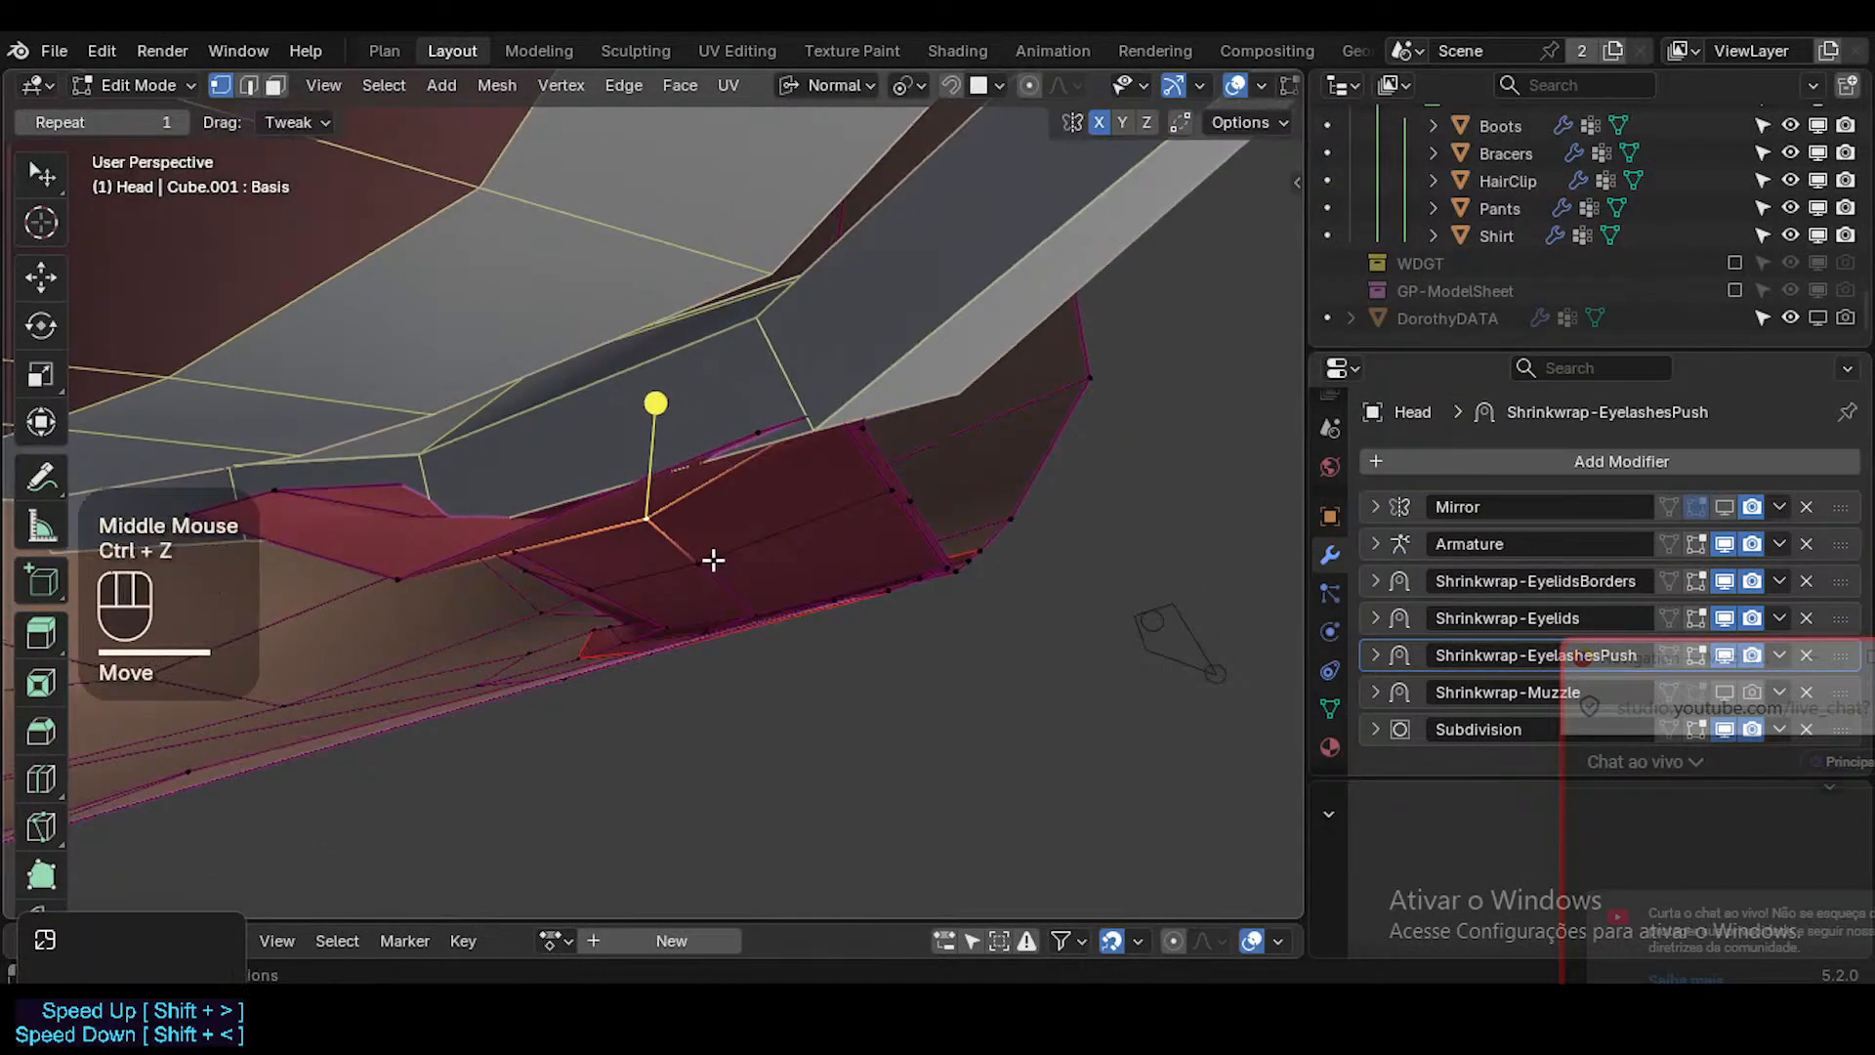
key("g")
key("g")
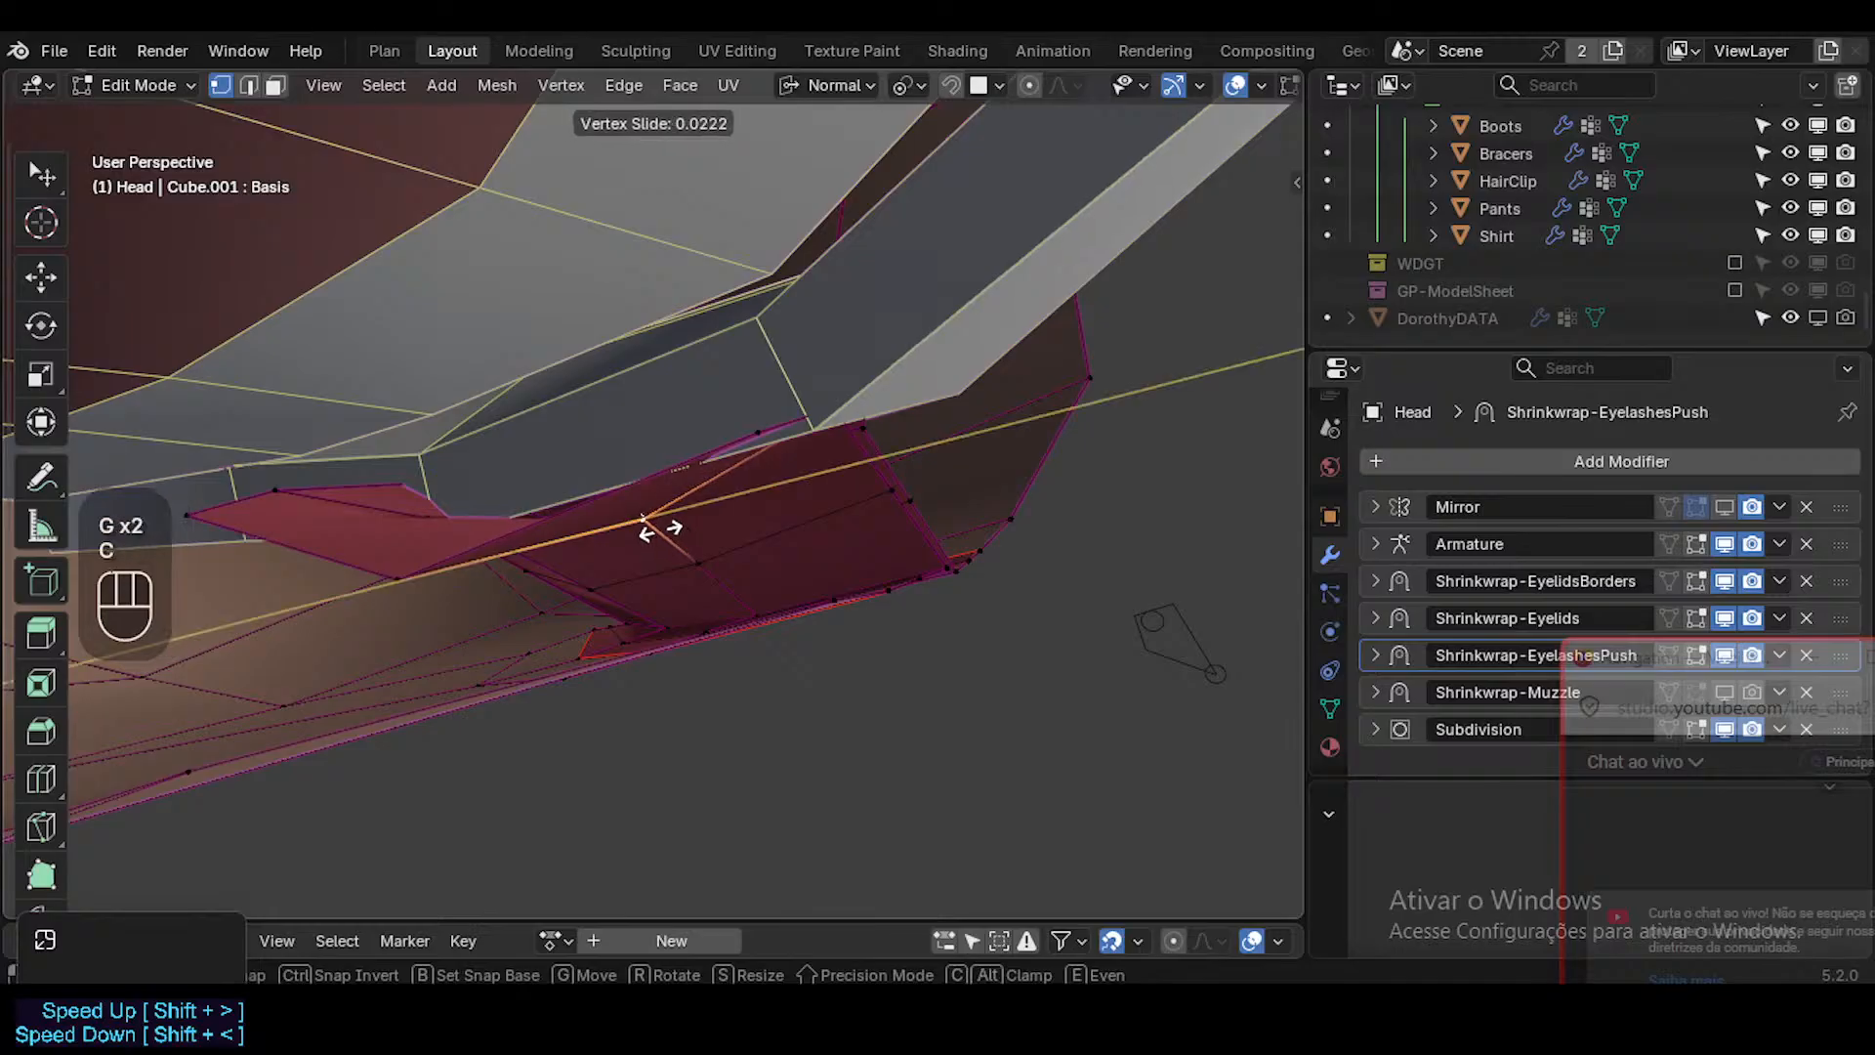
key("Escape")
Slide the selected back-edge vertex of the inner lip slightly along the edge crossing the lip.
middle_click_drag(703, 552, 680, 568)
key("g")
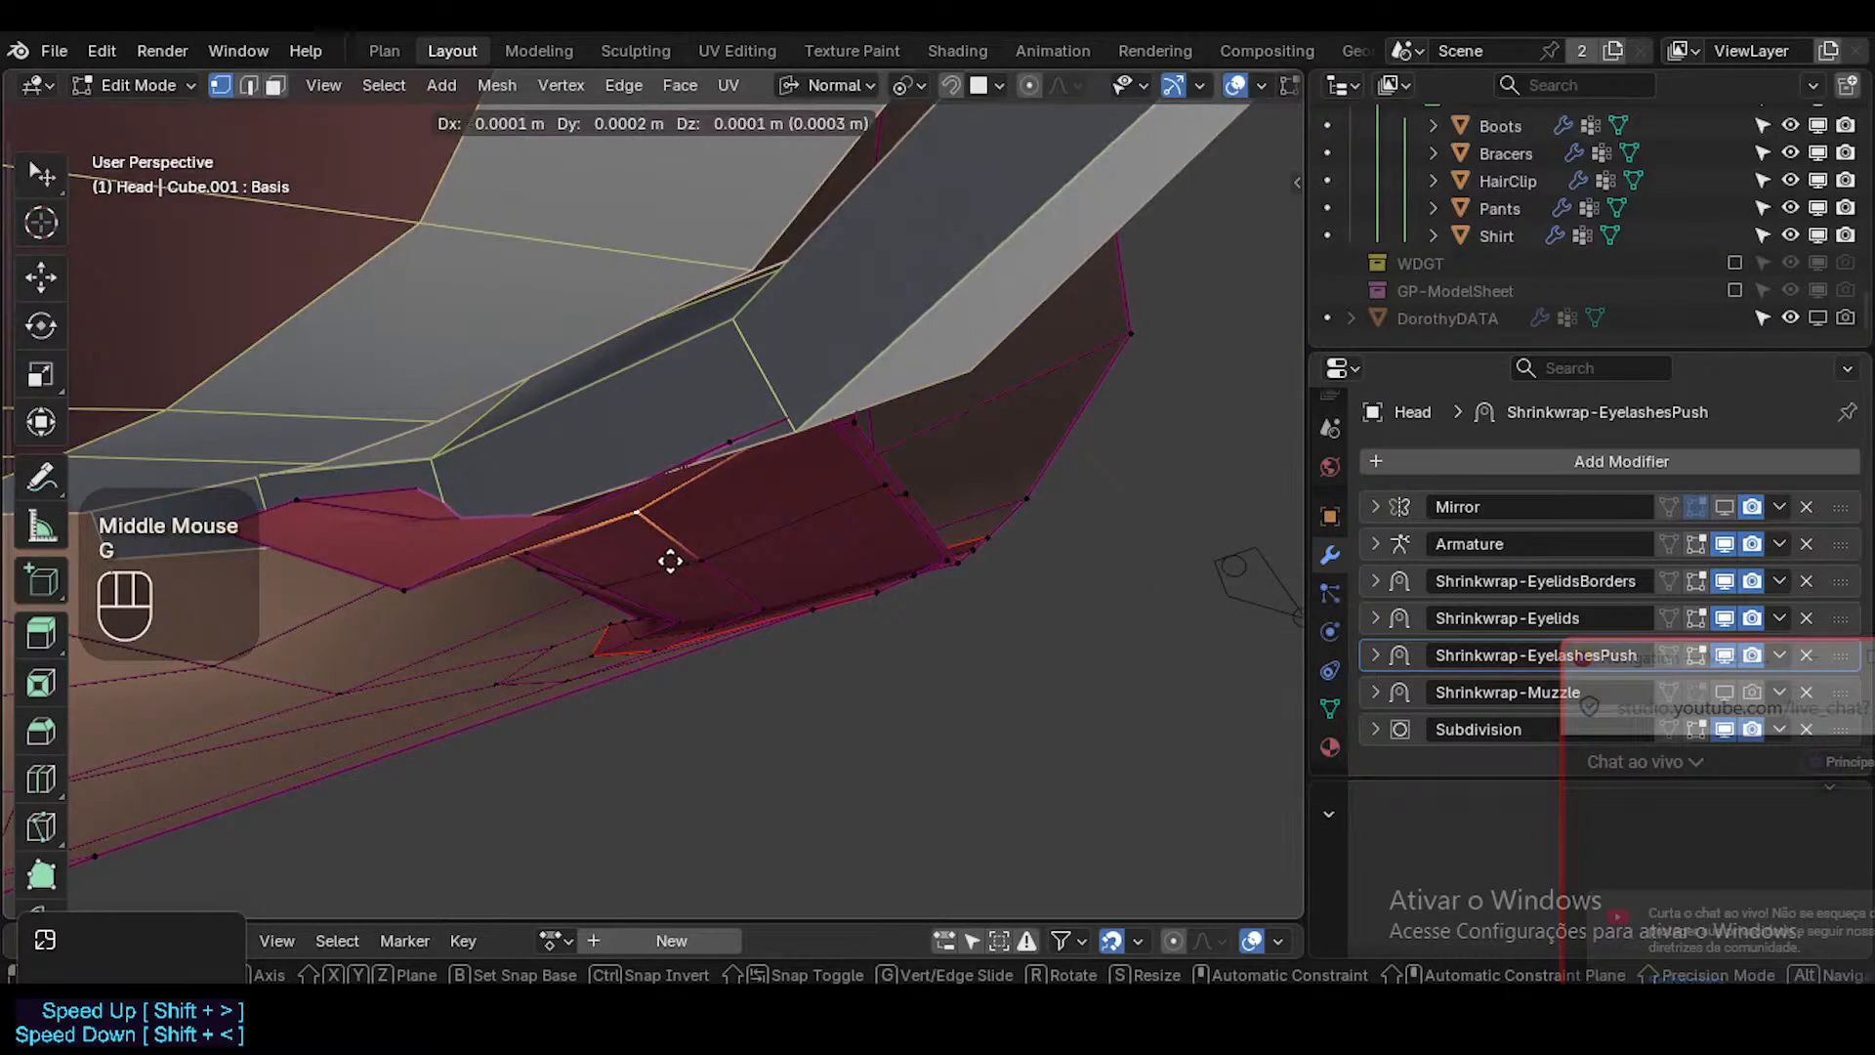
key("g")
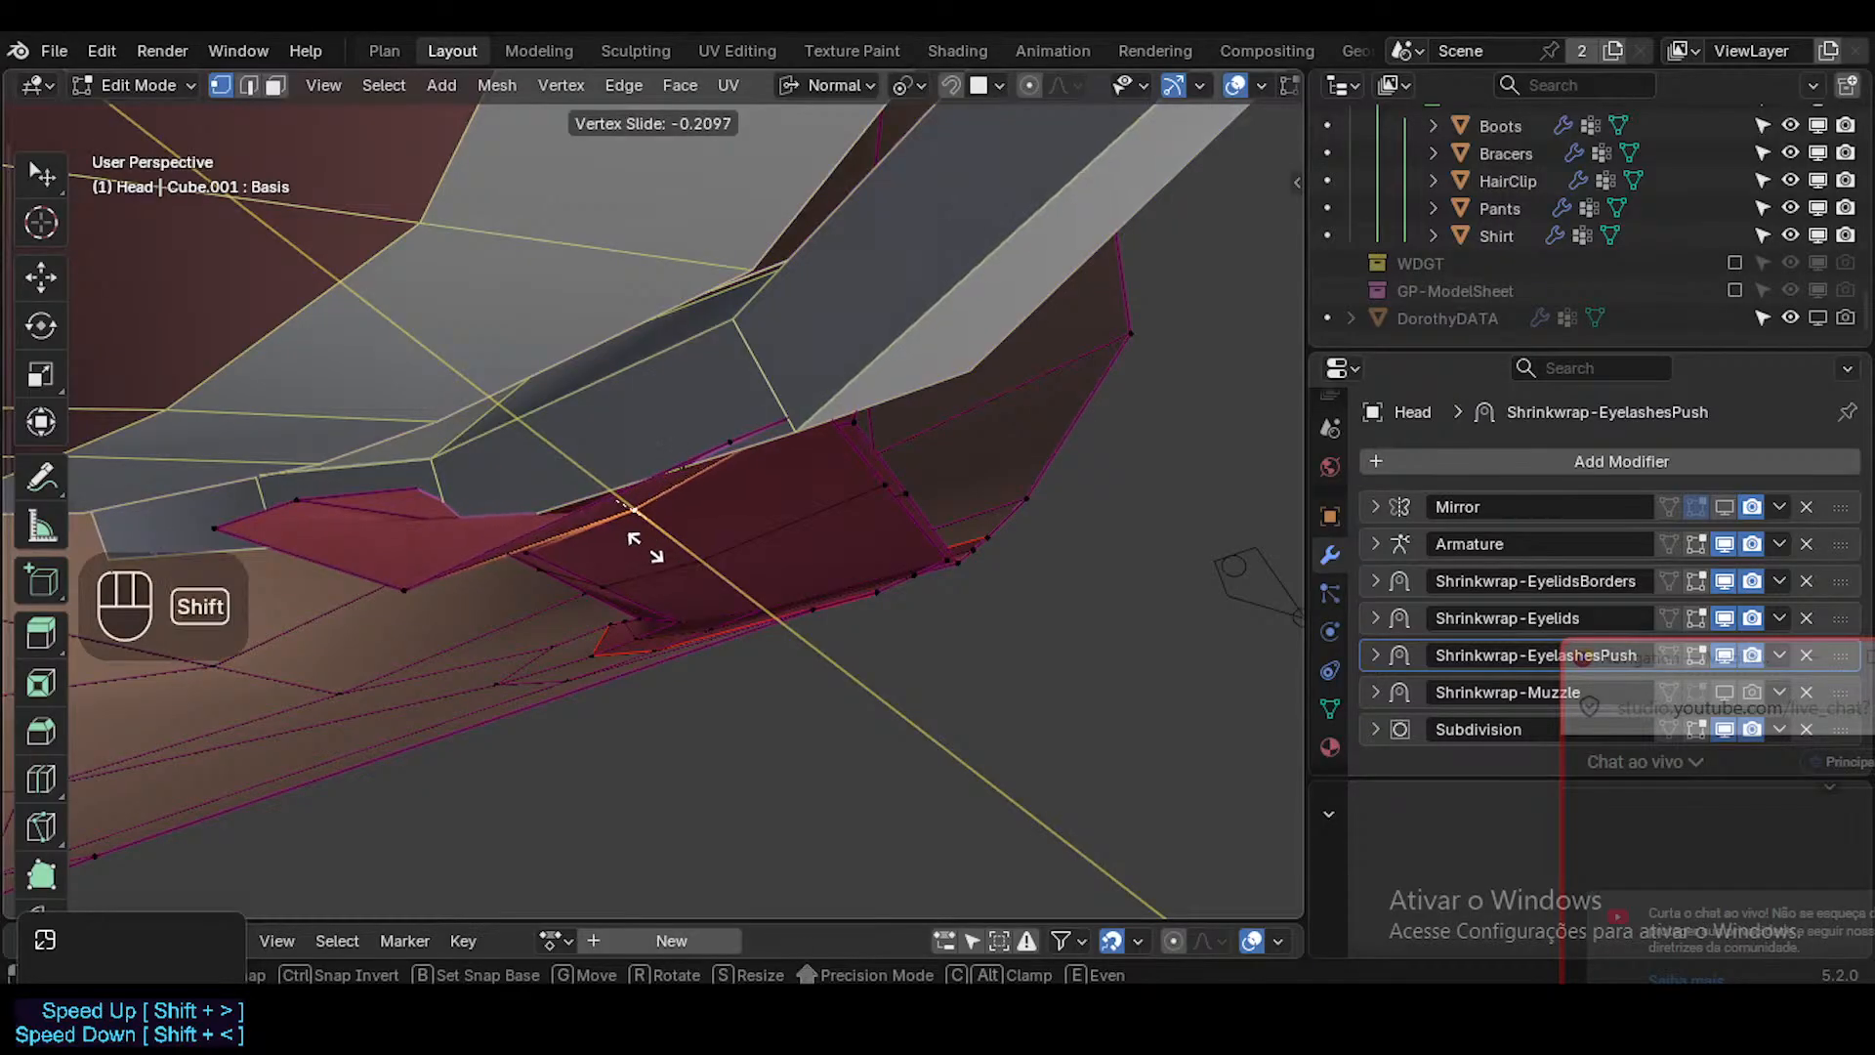
left_click(547, 496, "shift")
Try to move a single inner-lip face away from the muzzle surface and undo the move.
middle_click_drag(803, 557, 947, 525)
left_click(420, 640)
middle_click_drag(754, 575, 454, 656)
key("3")
left_click(426, 641)
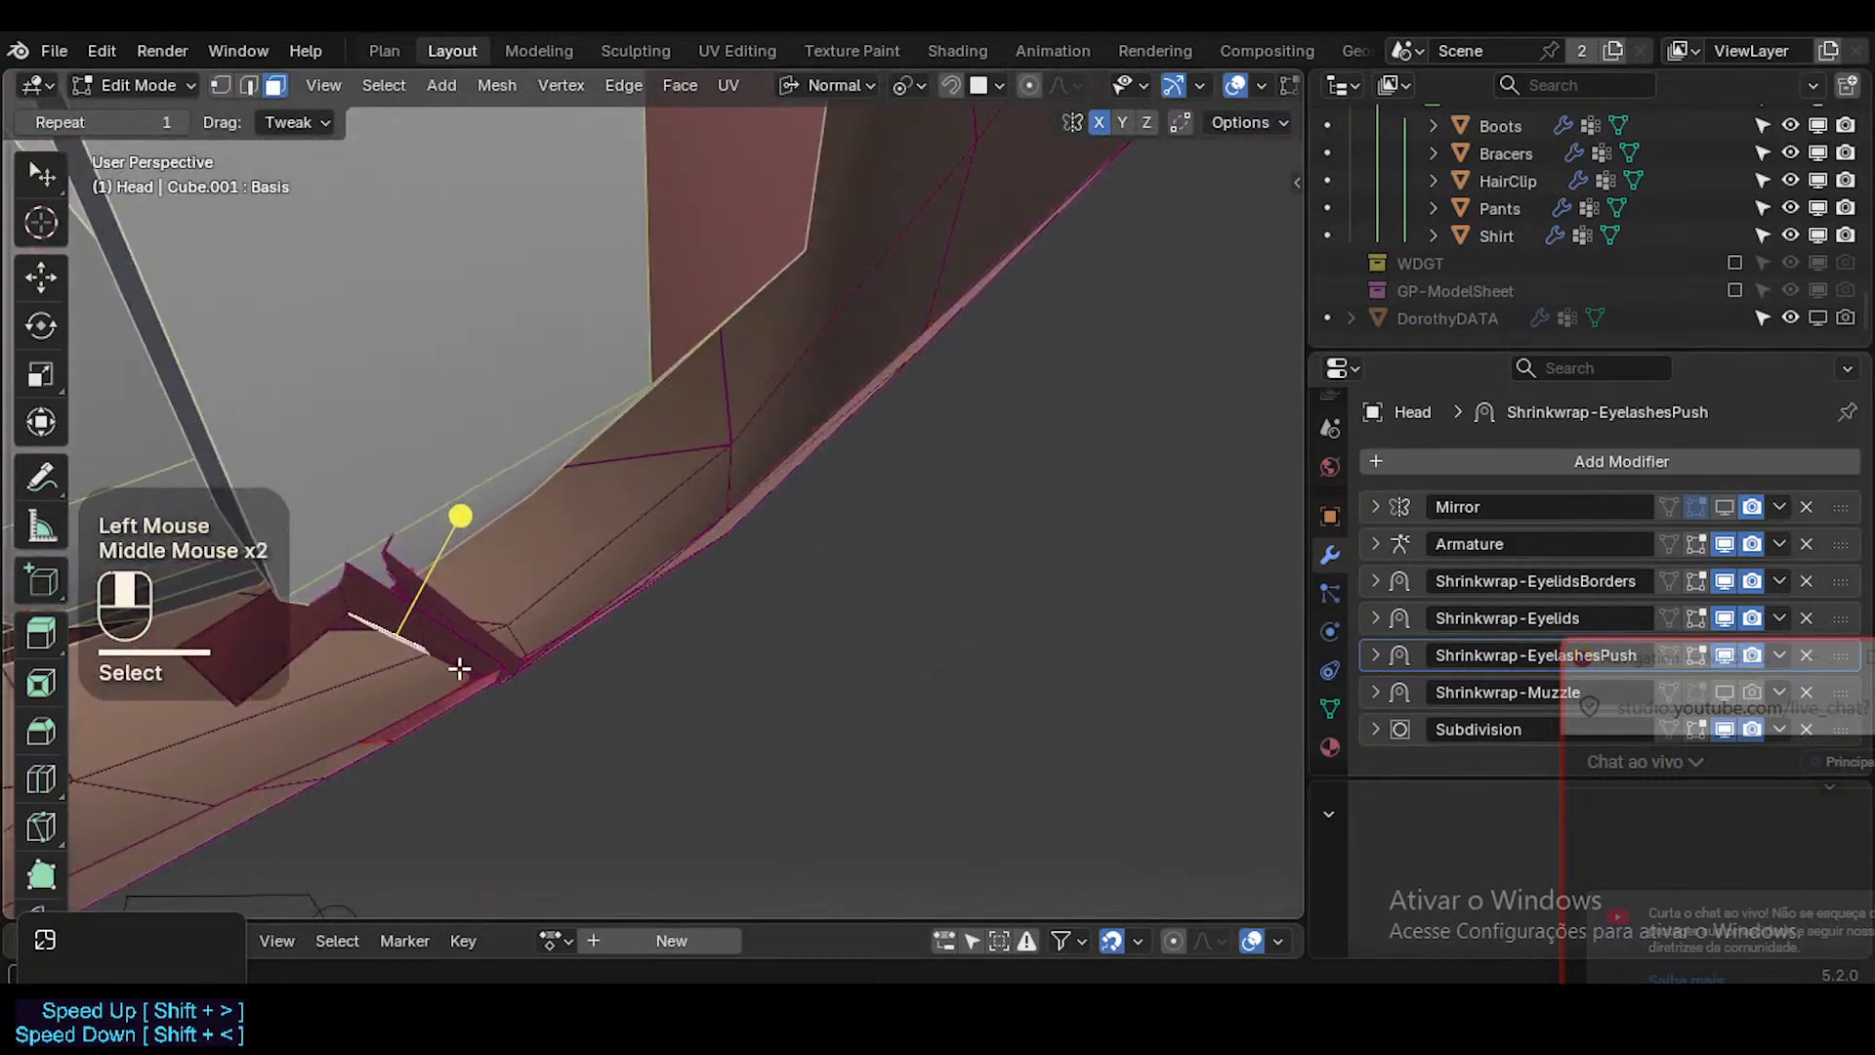
key("g")
left_click(640, 583, "shift")
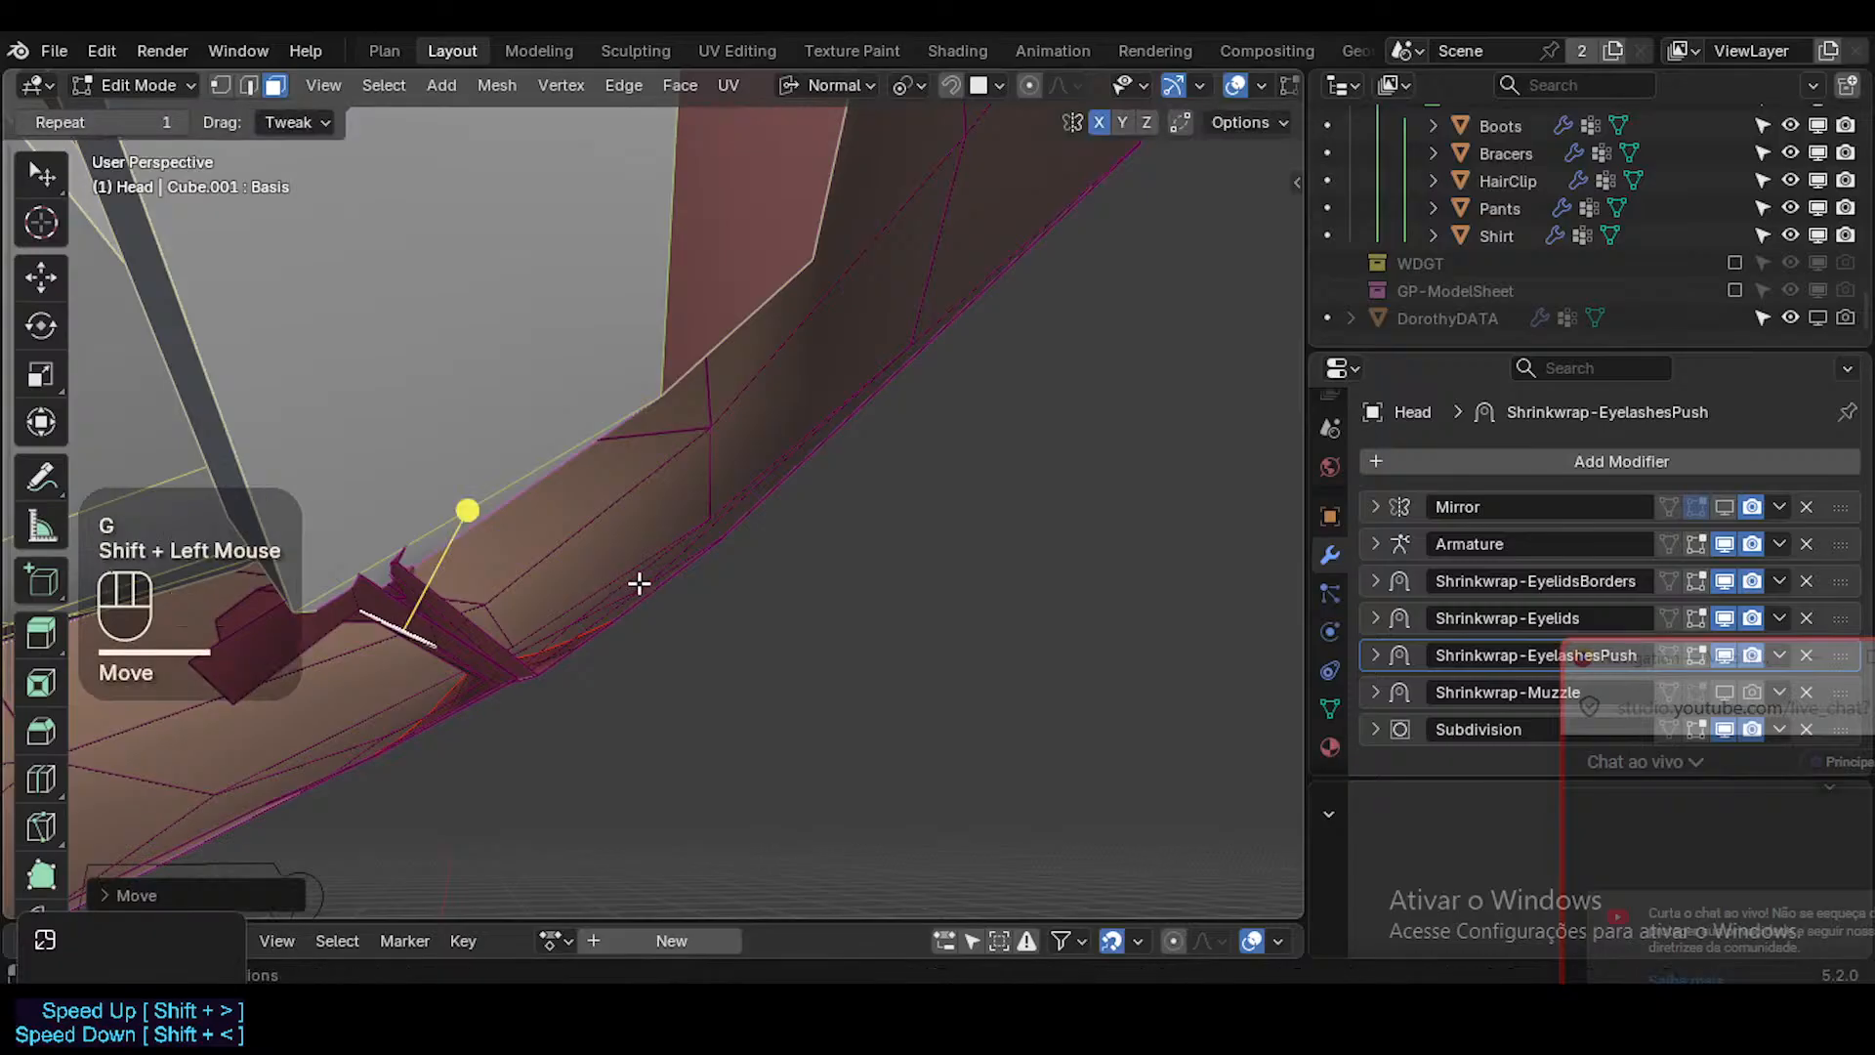
key("ctrl+z")
Hide the 1a-Arcade-Top and 1b-Arcade-Bot teeth objects so the Head's inner lips are unobstructed.
middle_click_drag(628, 619, 487, 488)
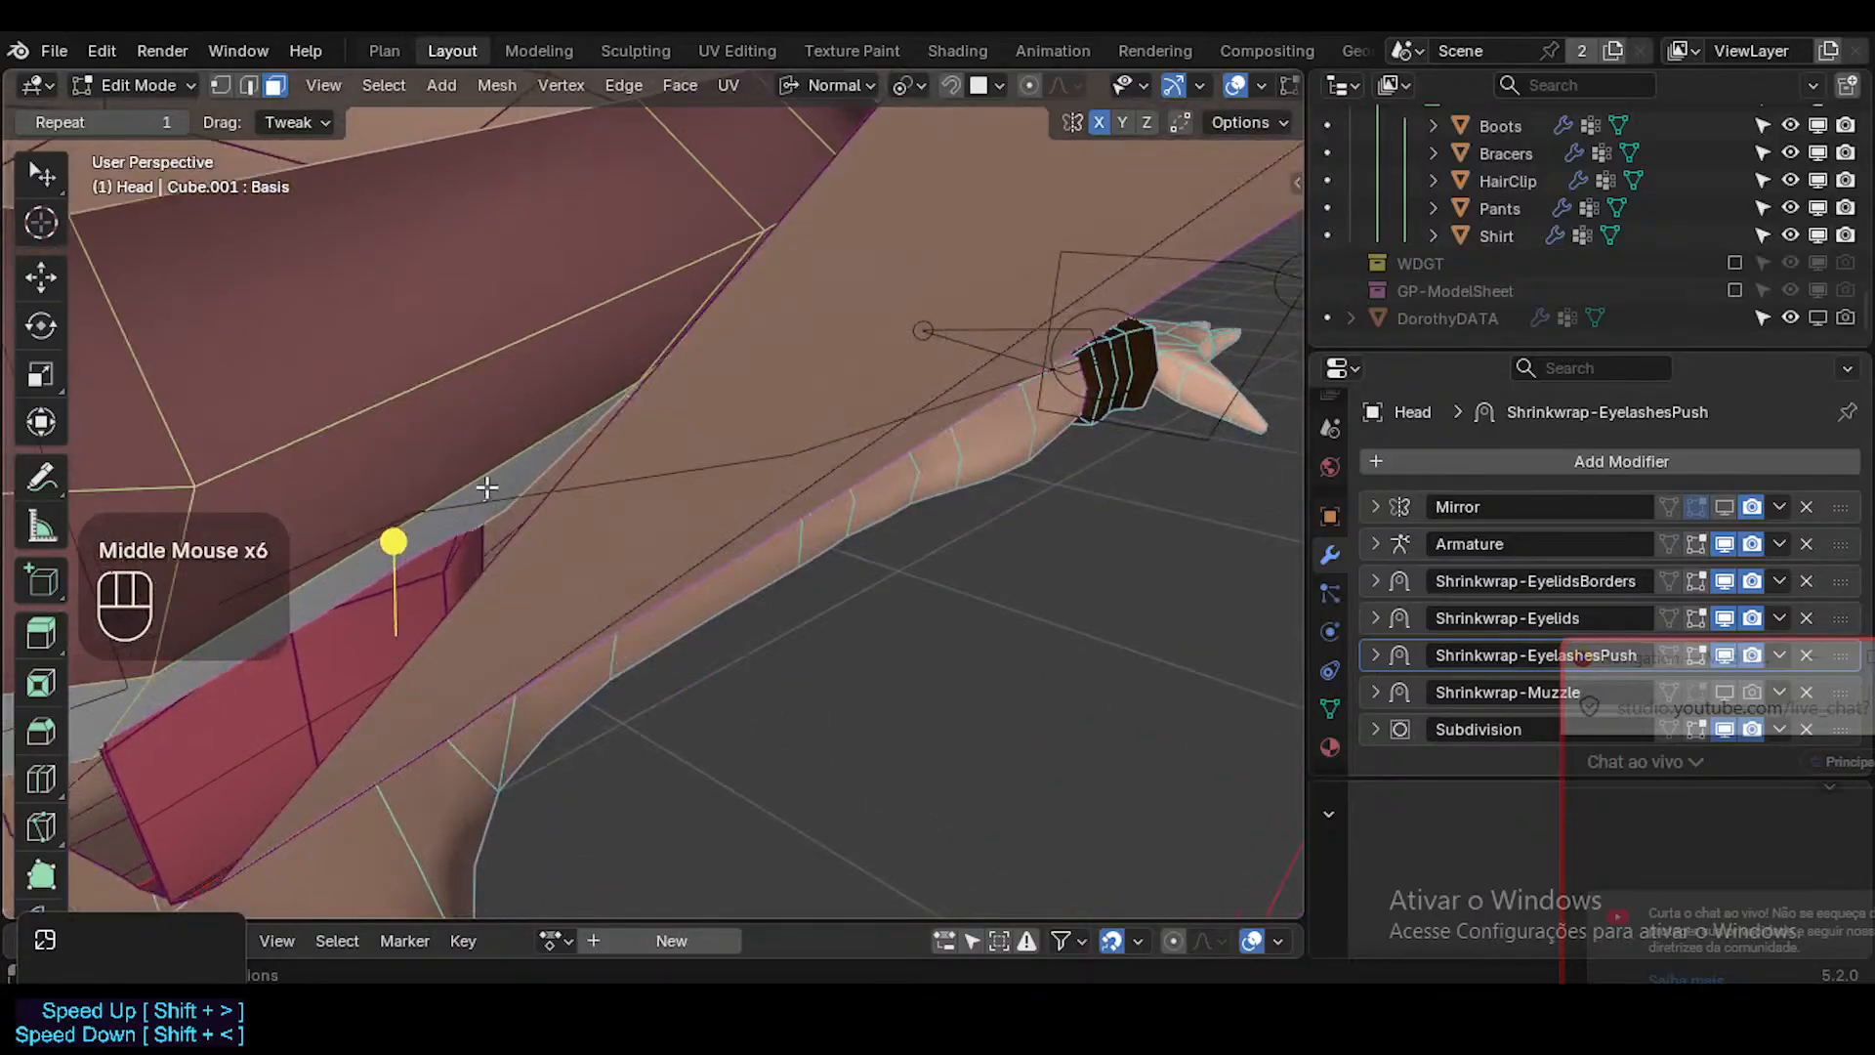
middle_click_drag(445, 575, 426, 607)
key("Tab")
left_click(463, 412)
key("h")
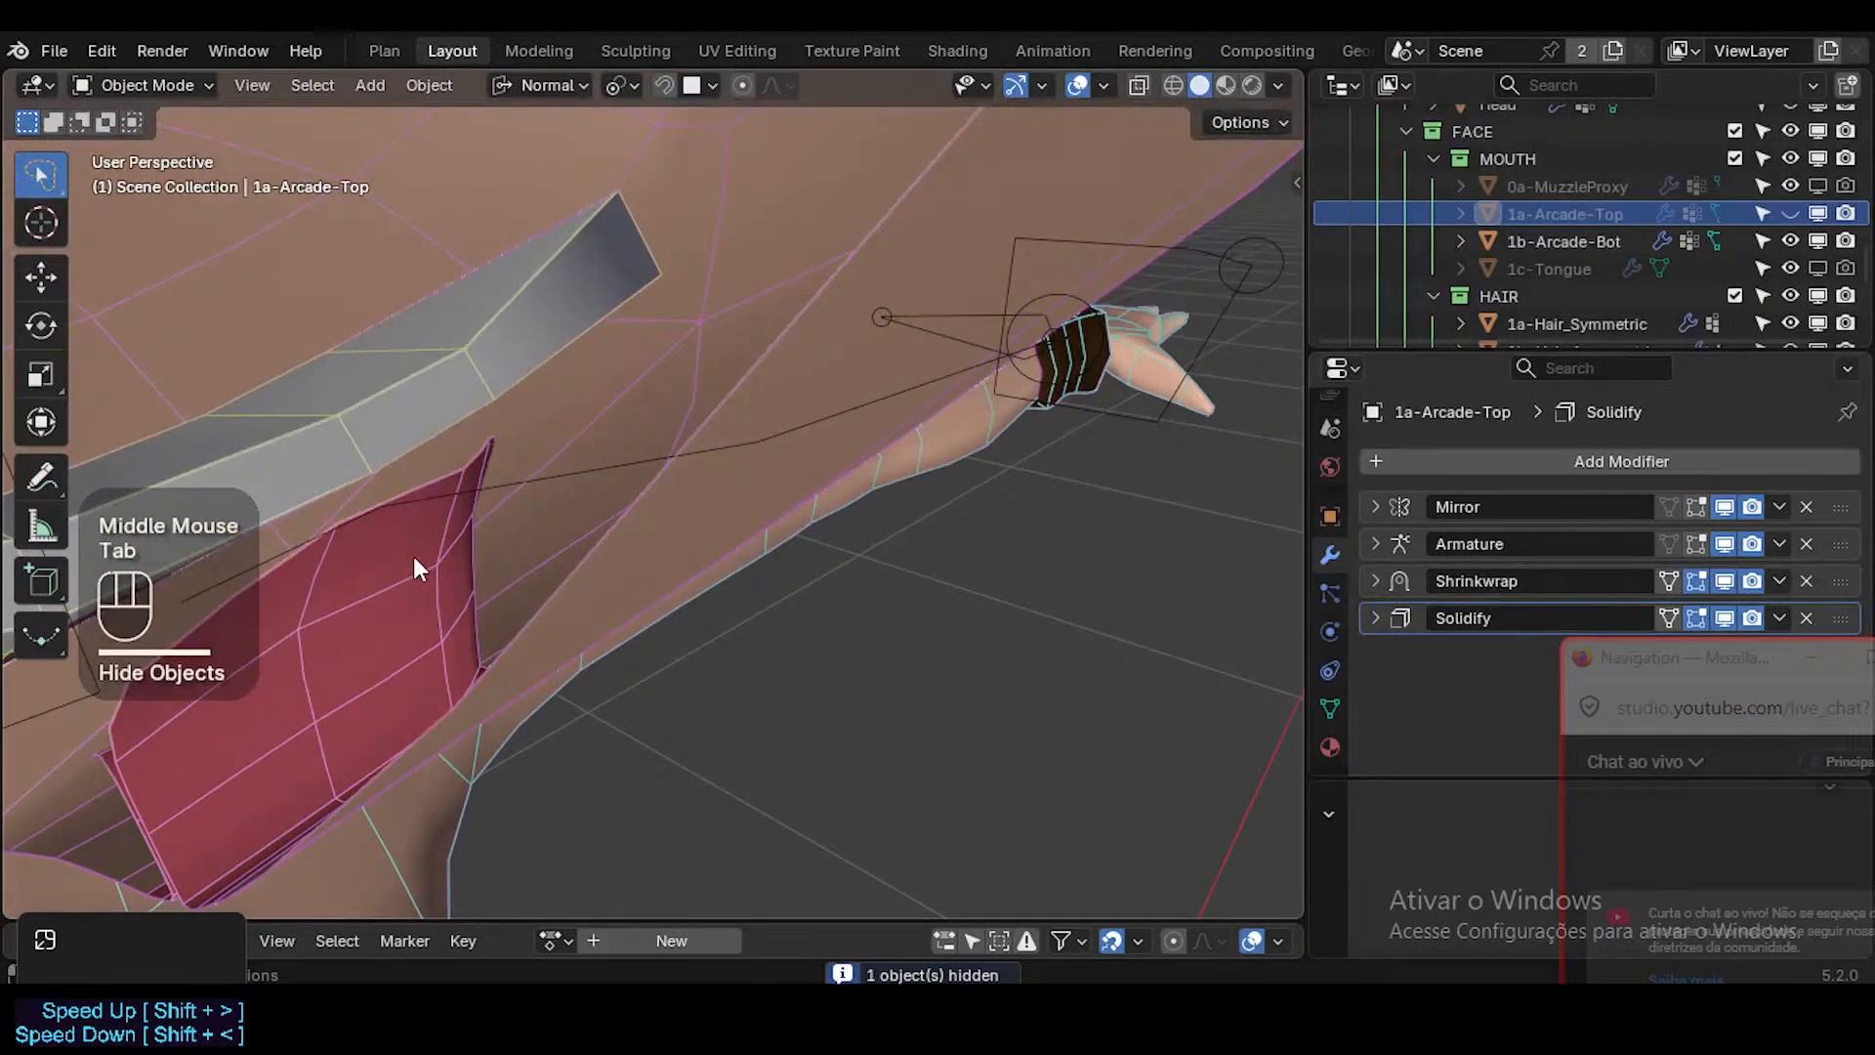
left_click(415, 564)
key("Tab")
Back in Edit Mode on the Head, reposition the two upper vertices in the middle column of the inner lip.
key("Tab")
left_click(459, 383)
key("h")
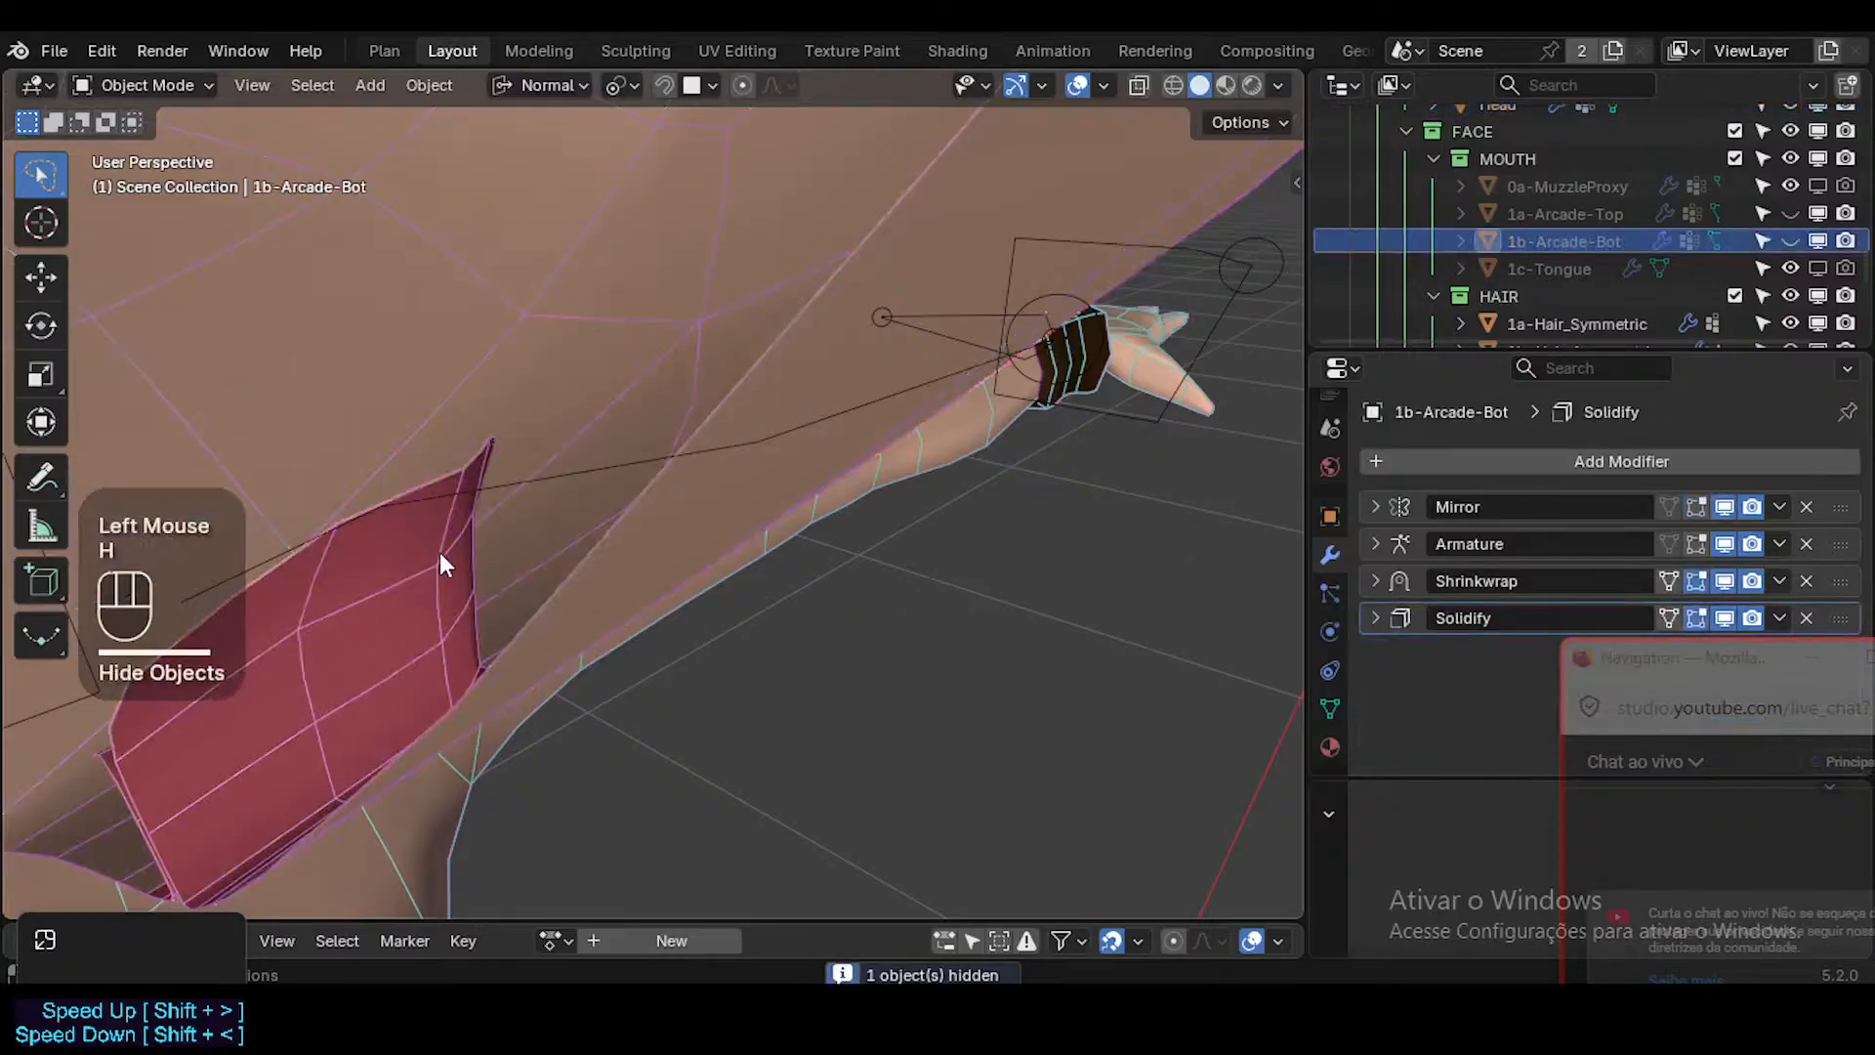
left_click(440, 557)
key("Tab")
left_click(332, 515)
mouse_move(332, 515)
middle_mouse_down()
mouse_move(264, 640)
mouse_move(343, 548)
middle_mouse_up()
key("g")
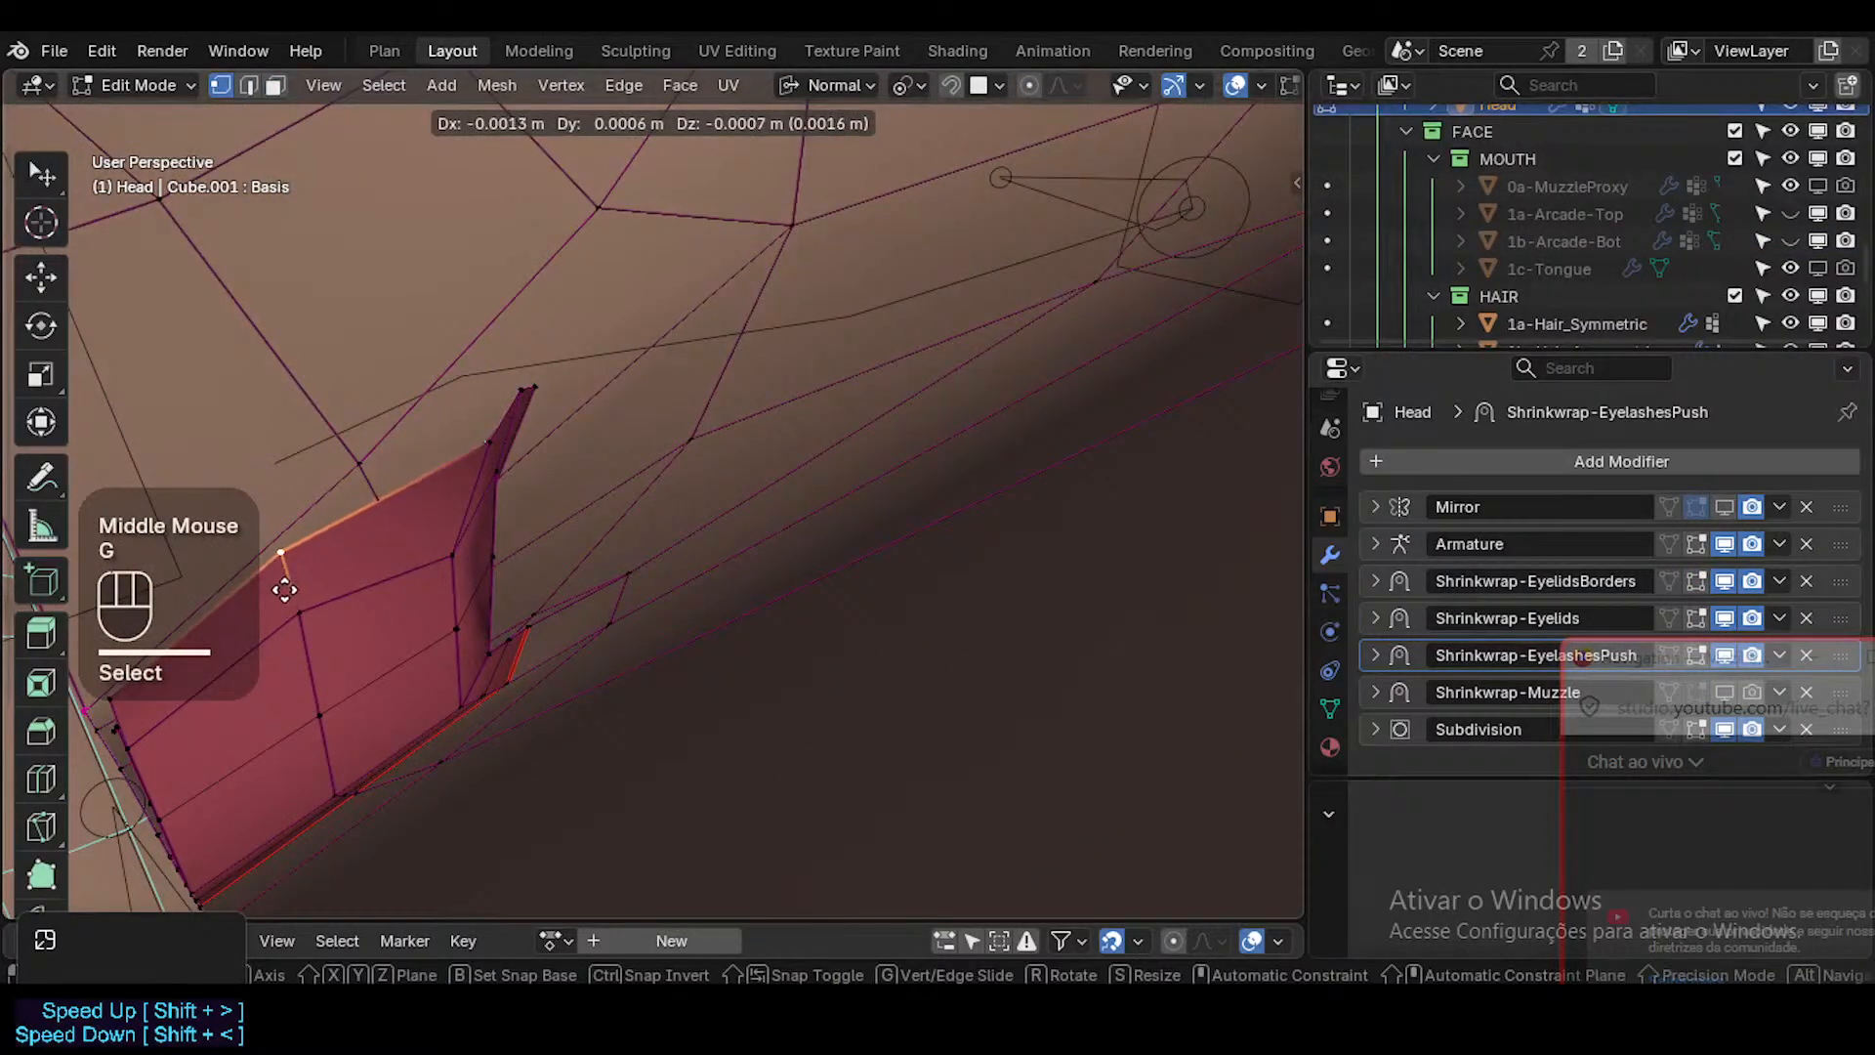
left_click(306, 640)
left_click(305, 619)
middle_click_drag(306, 619, 352, 598)
key("g")
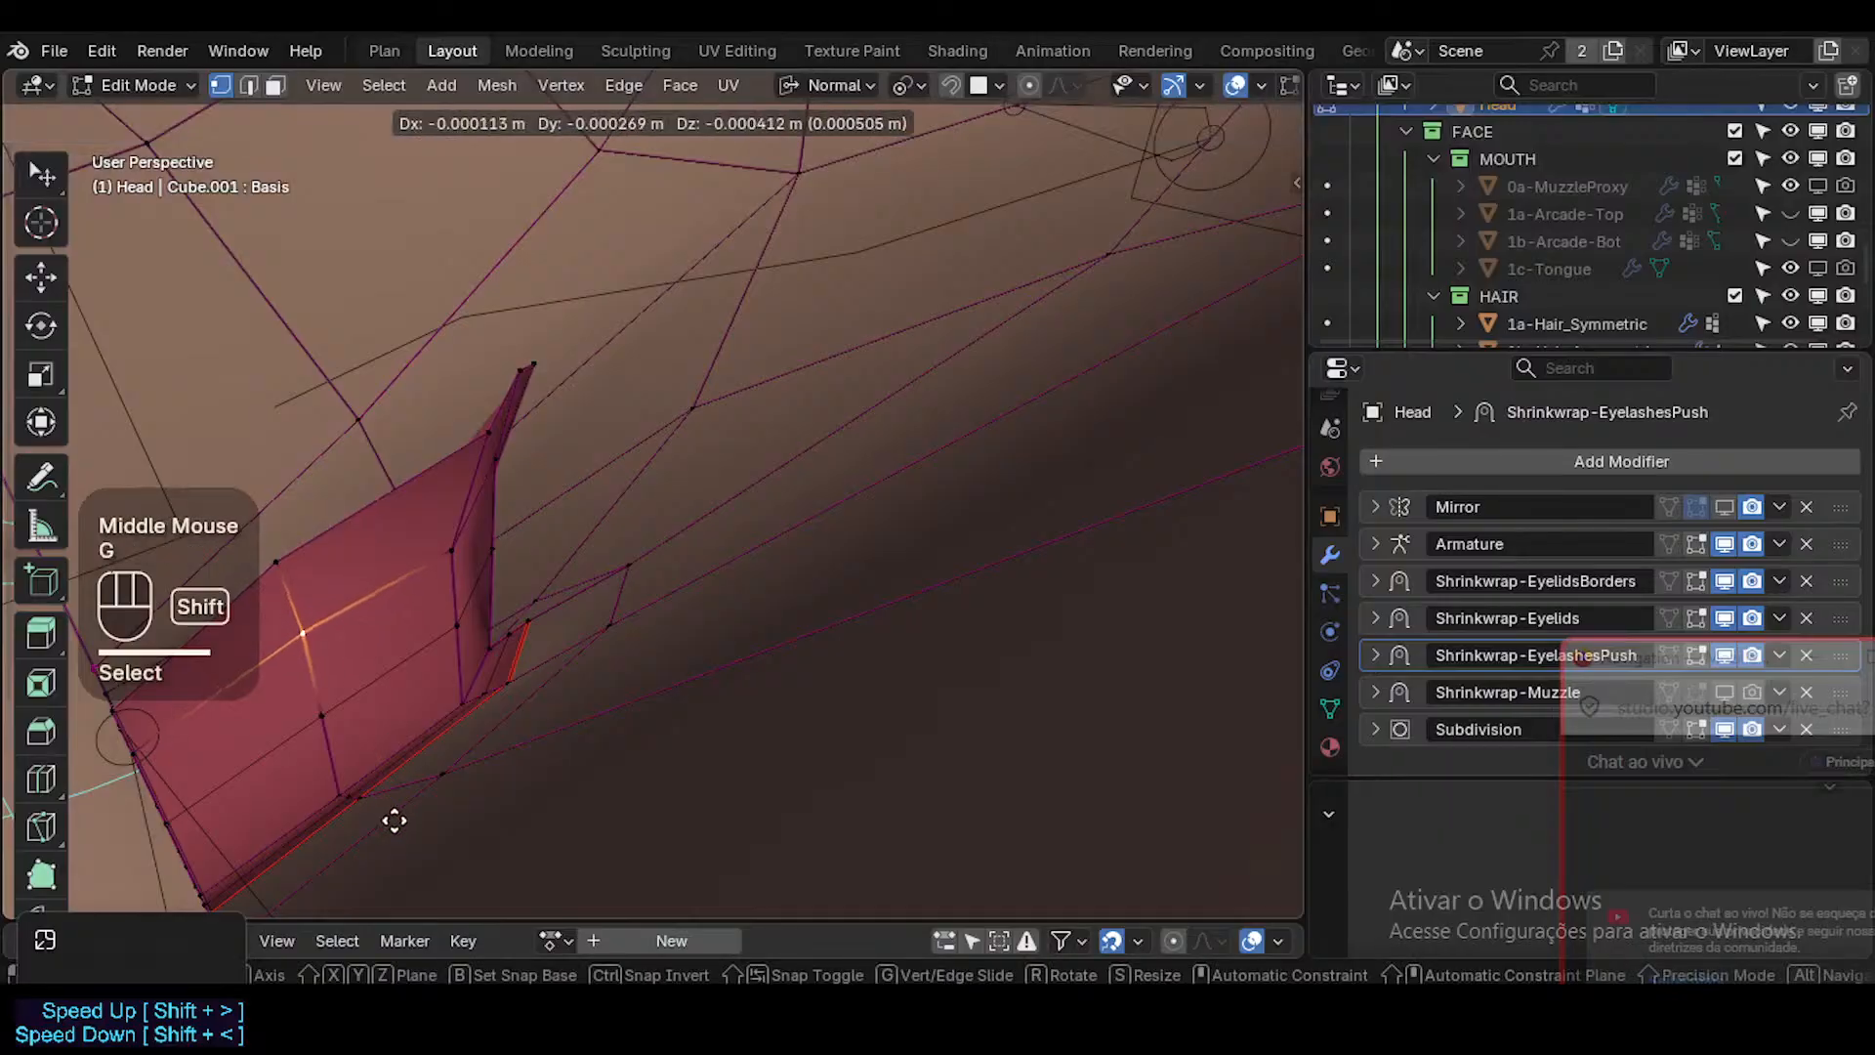
left_click(369, 747, "shift")
left_click(285, 556)
key("g")
left_click(433, 737, "shift")
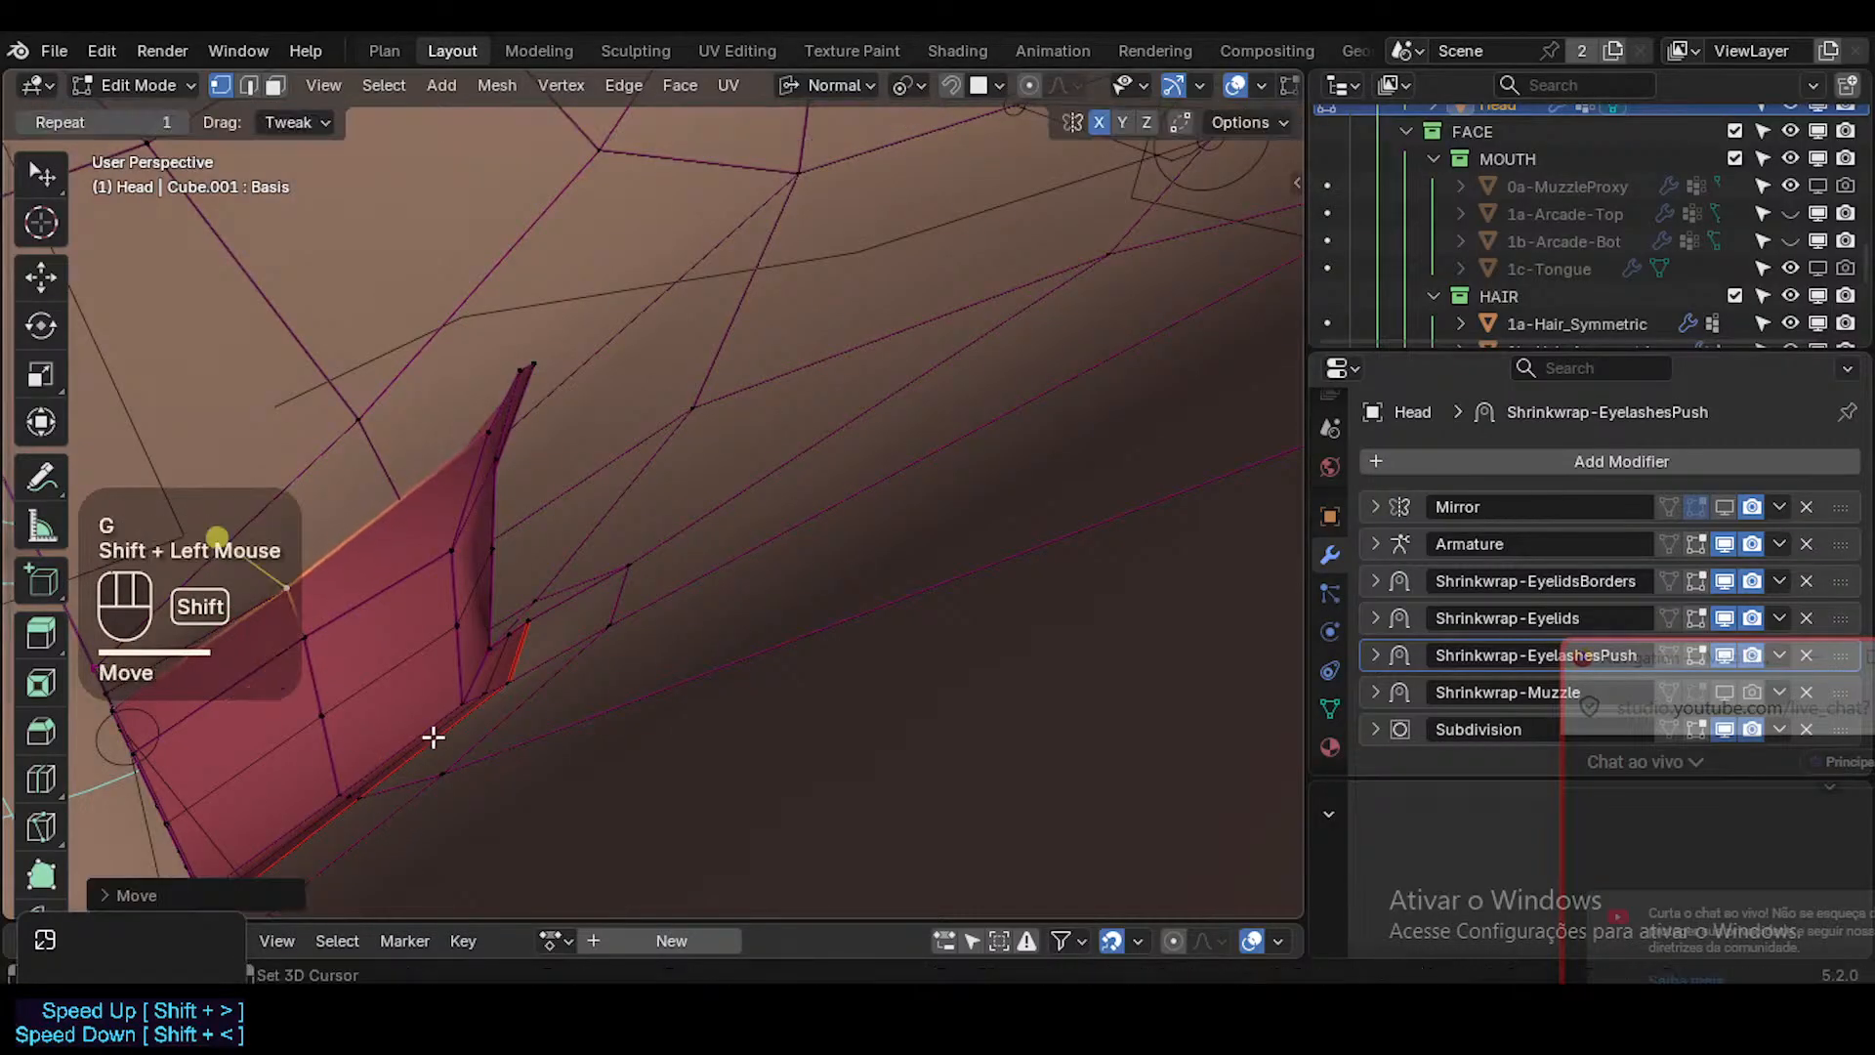
left_click(479, 548)
key("g")
key("Escape")
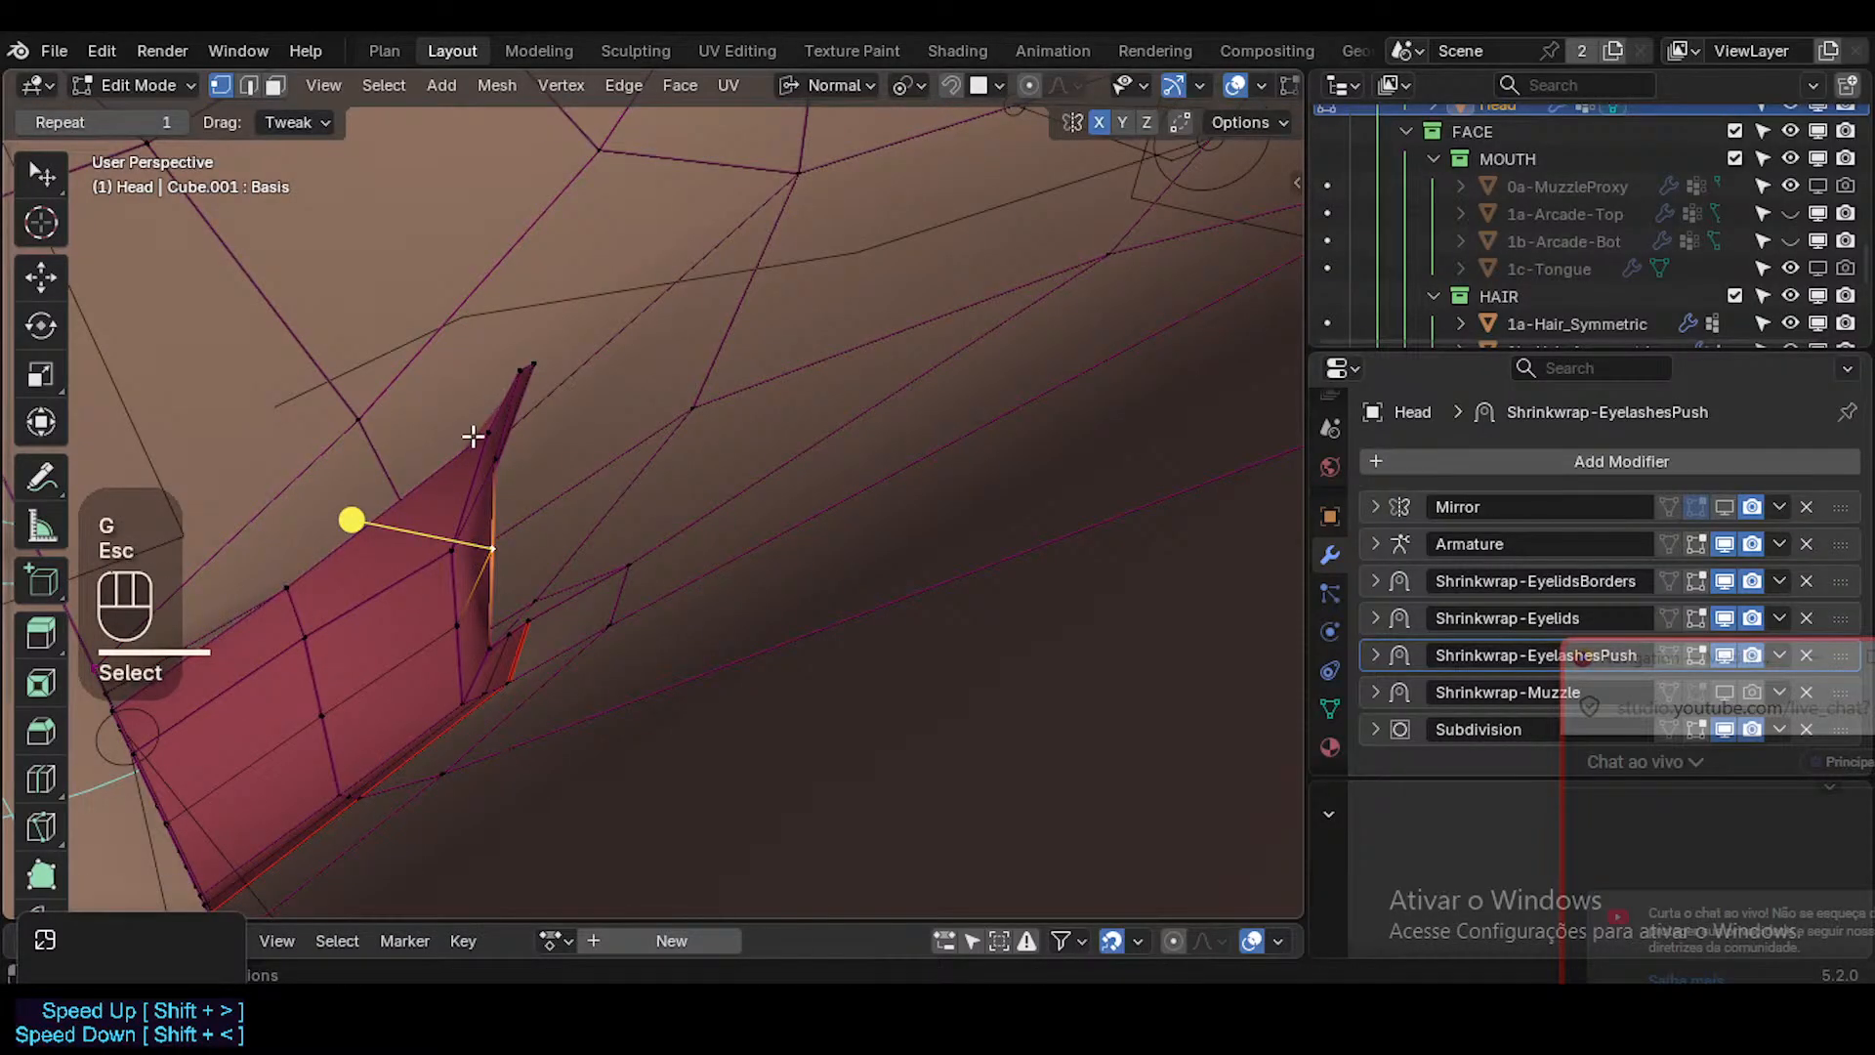
Move the two vertices at the inner lip's pointed upper end and the neighbouring edge vertex to shorten the spike.
left_click(529, 367)
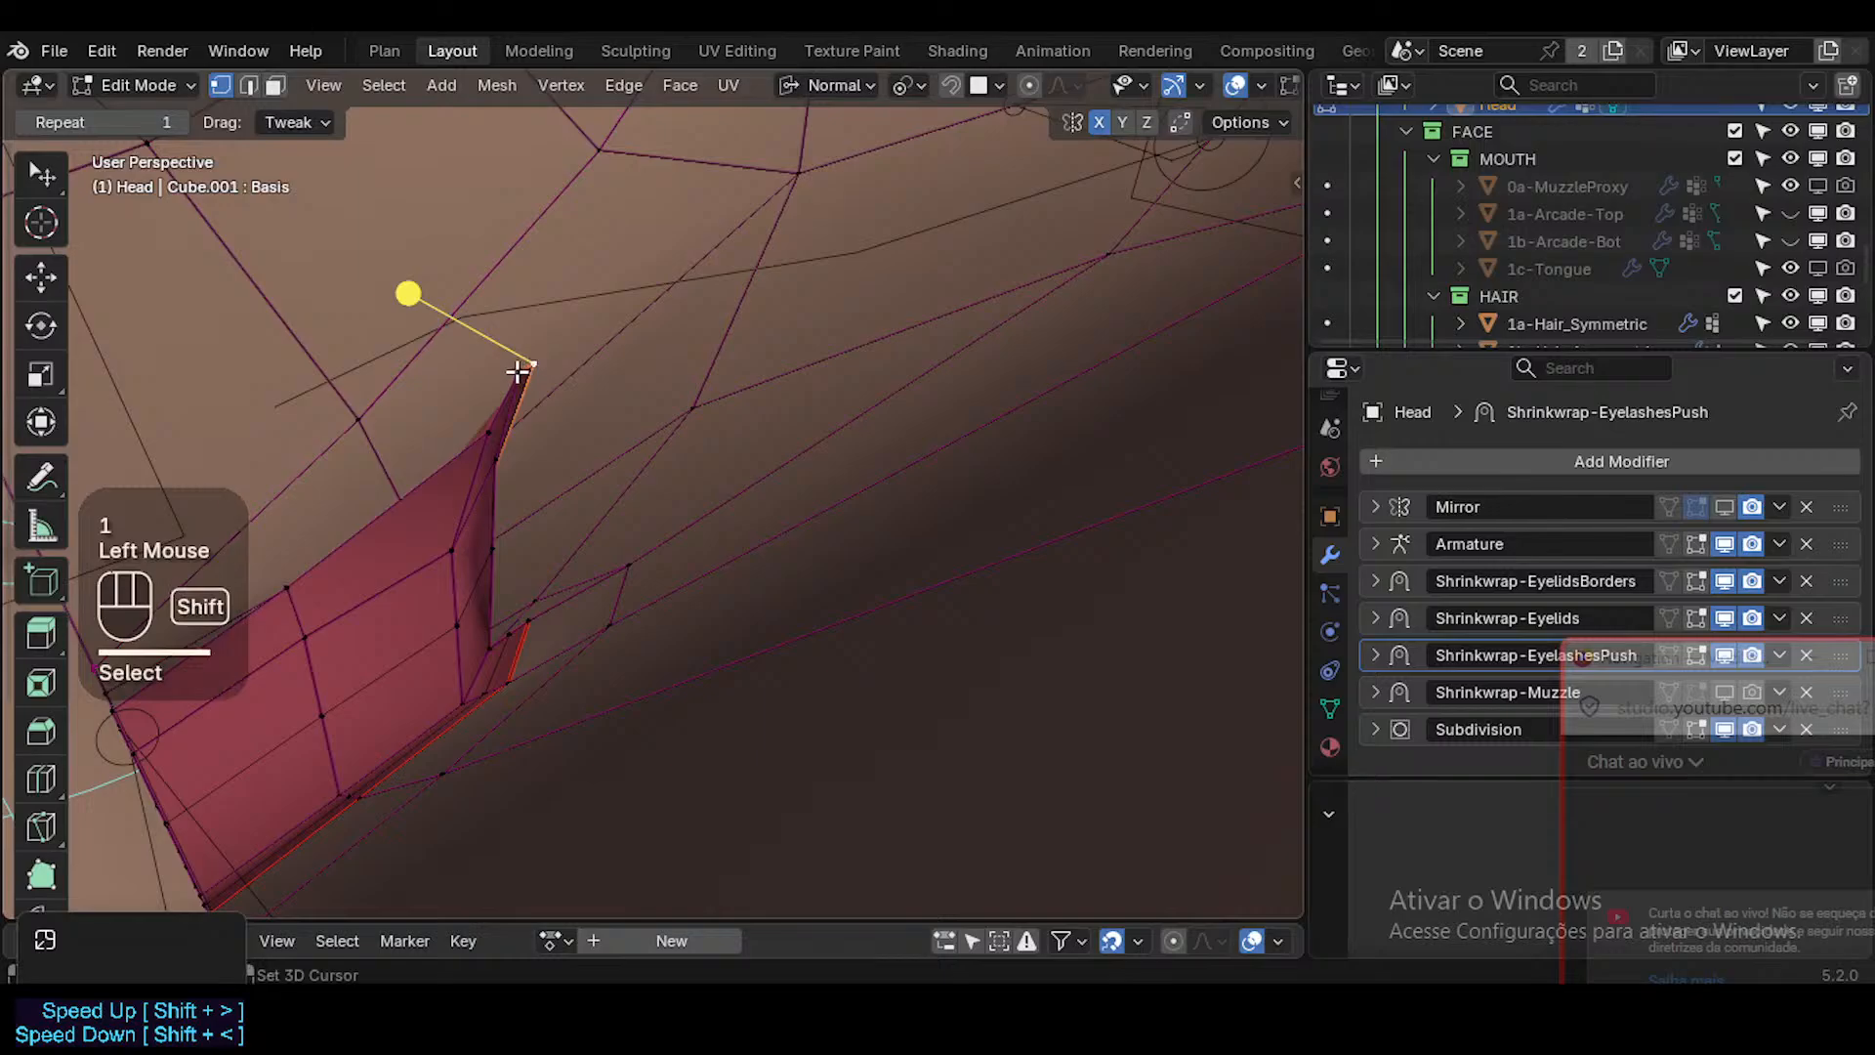
left_click(519, 373, "shift")
key("g")
double_click(481, 431)
key("g")
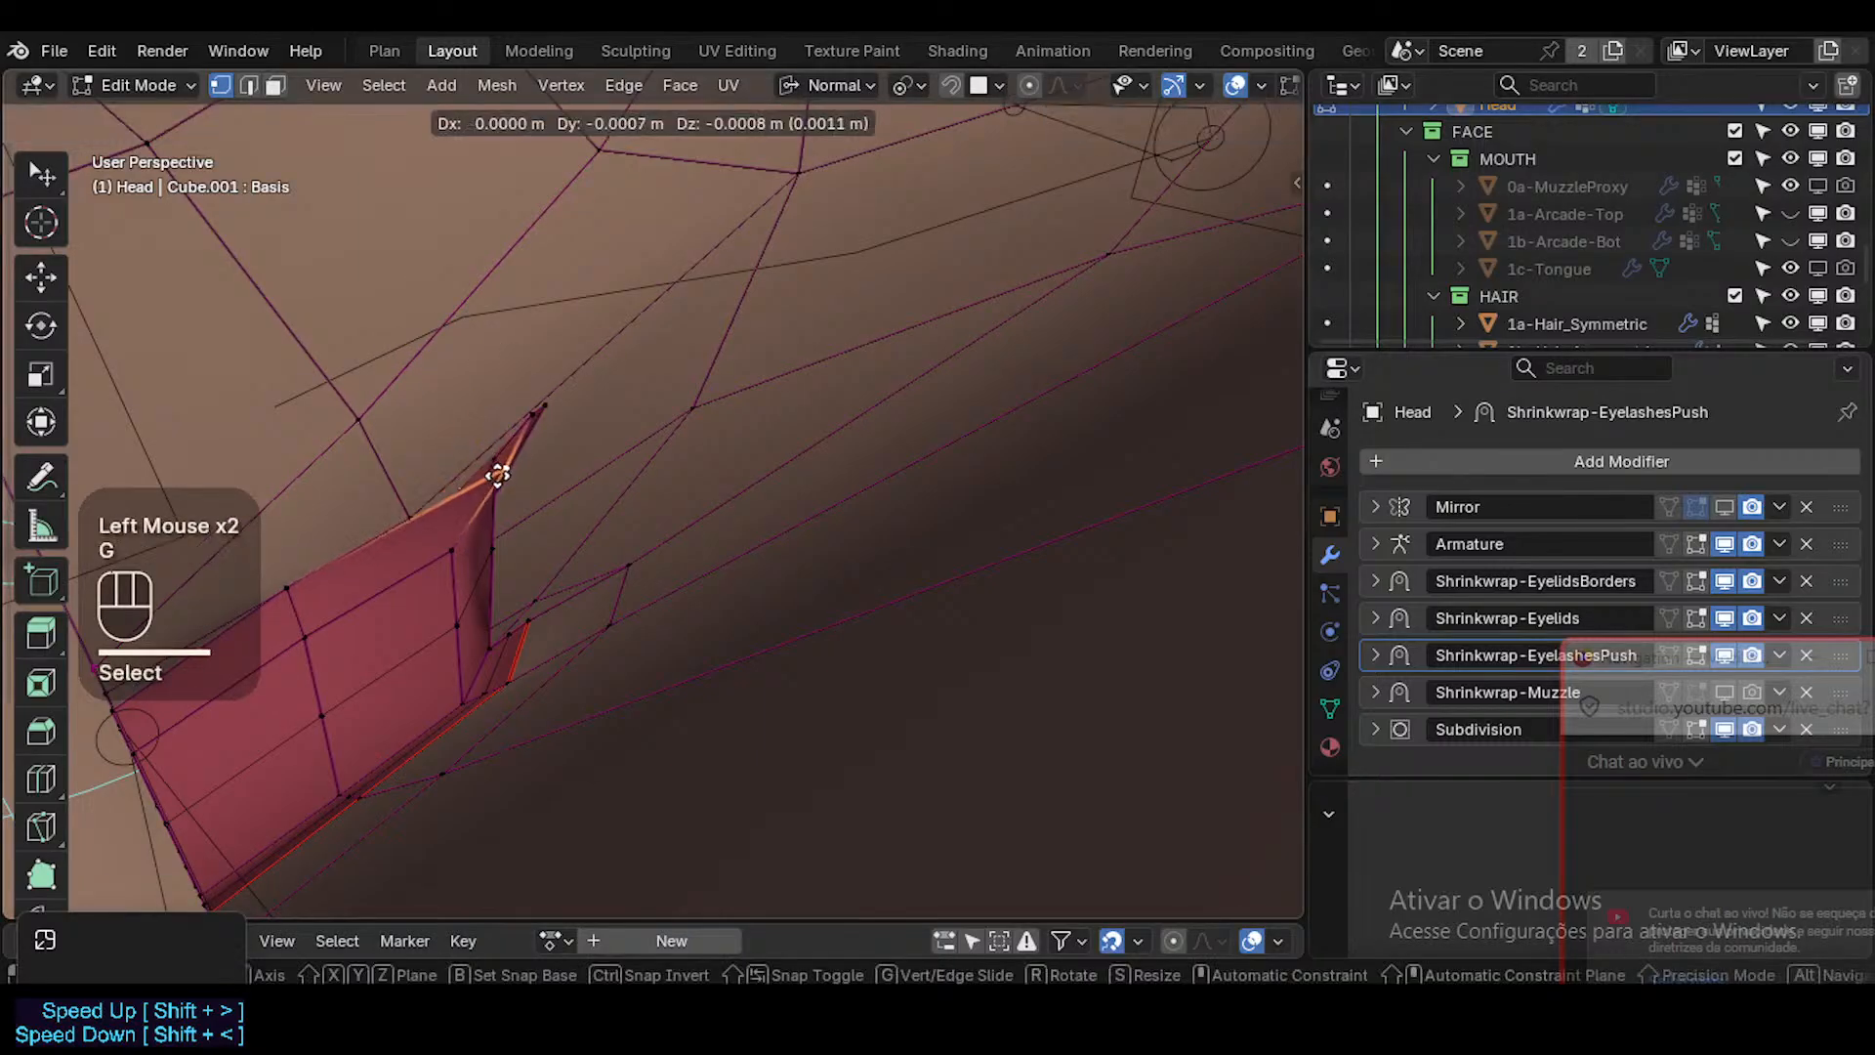
left_click(486, 444)
Show the Head's shape key list with Vertex Groups collapsed, and nudge a vertex at the inner lip's pointed end.
left_click(1329, 707)
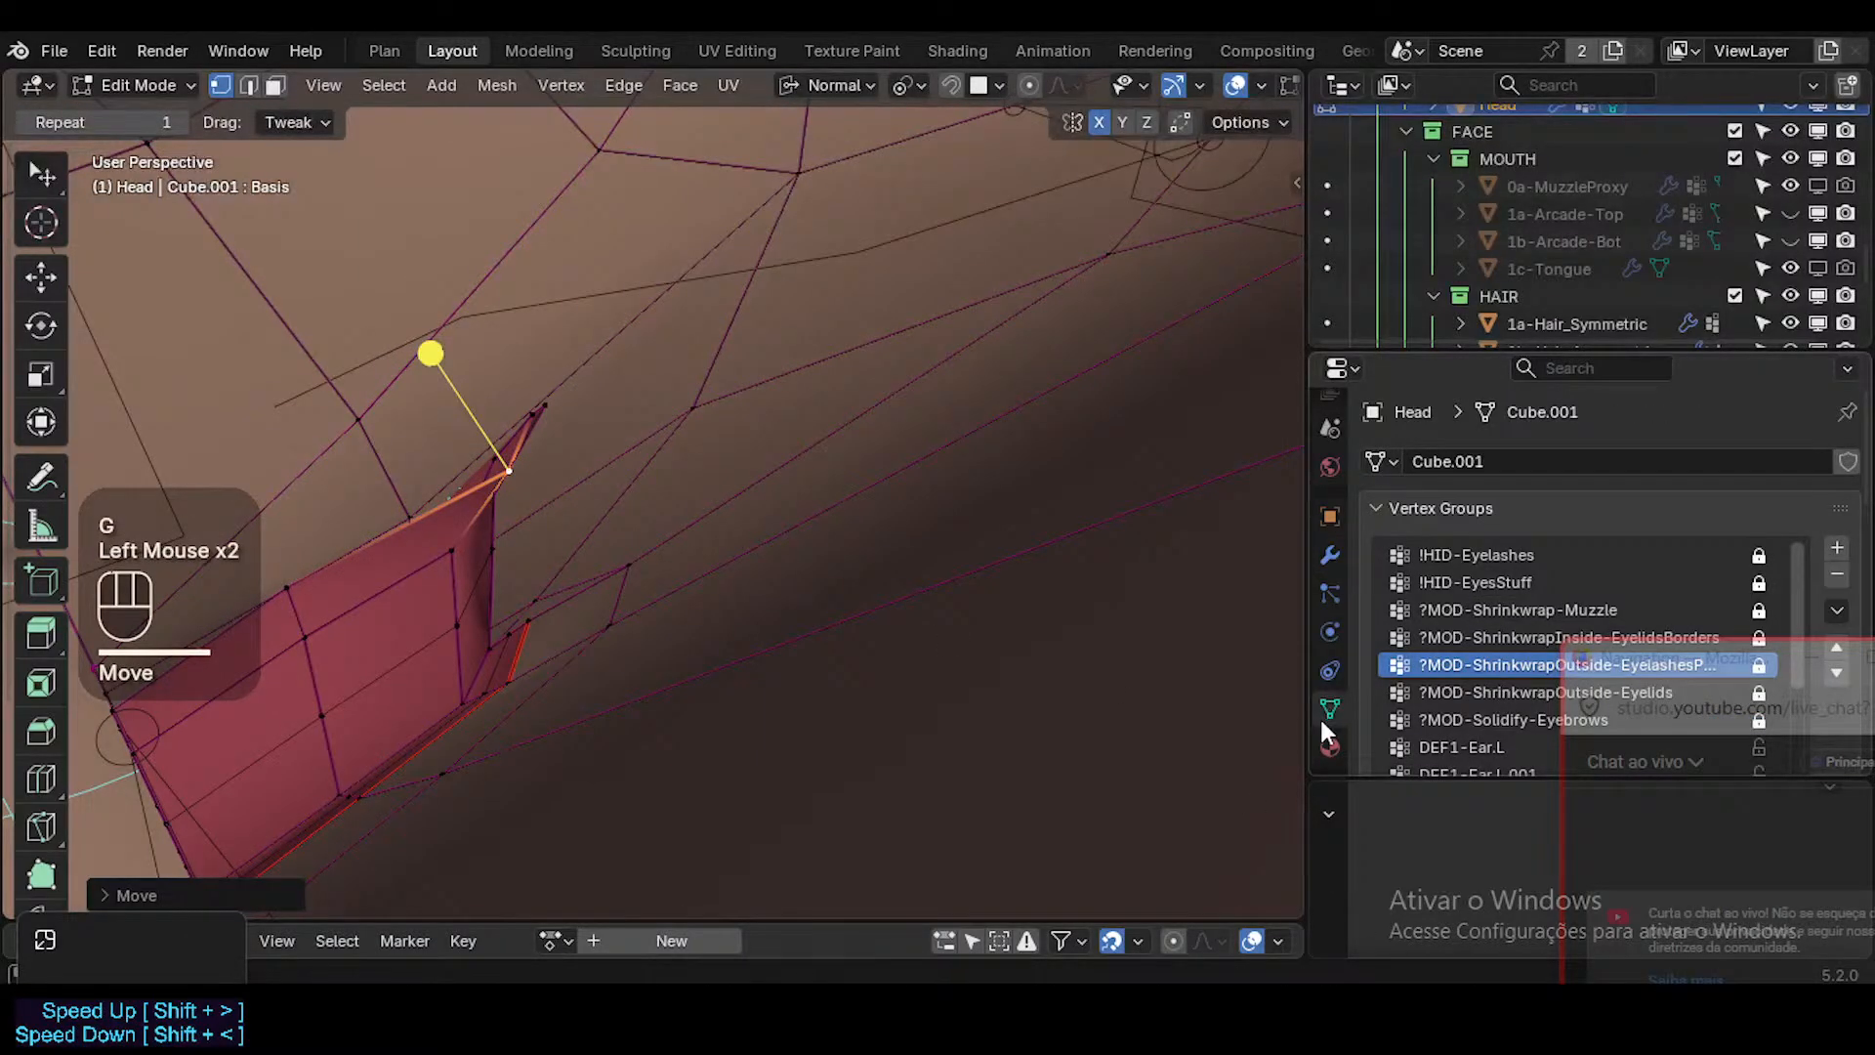
left_click(1410, 507)
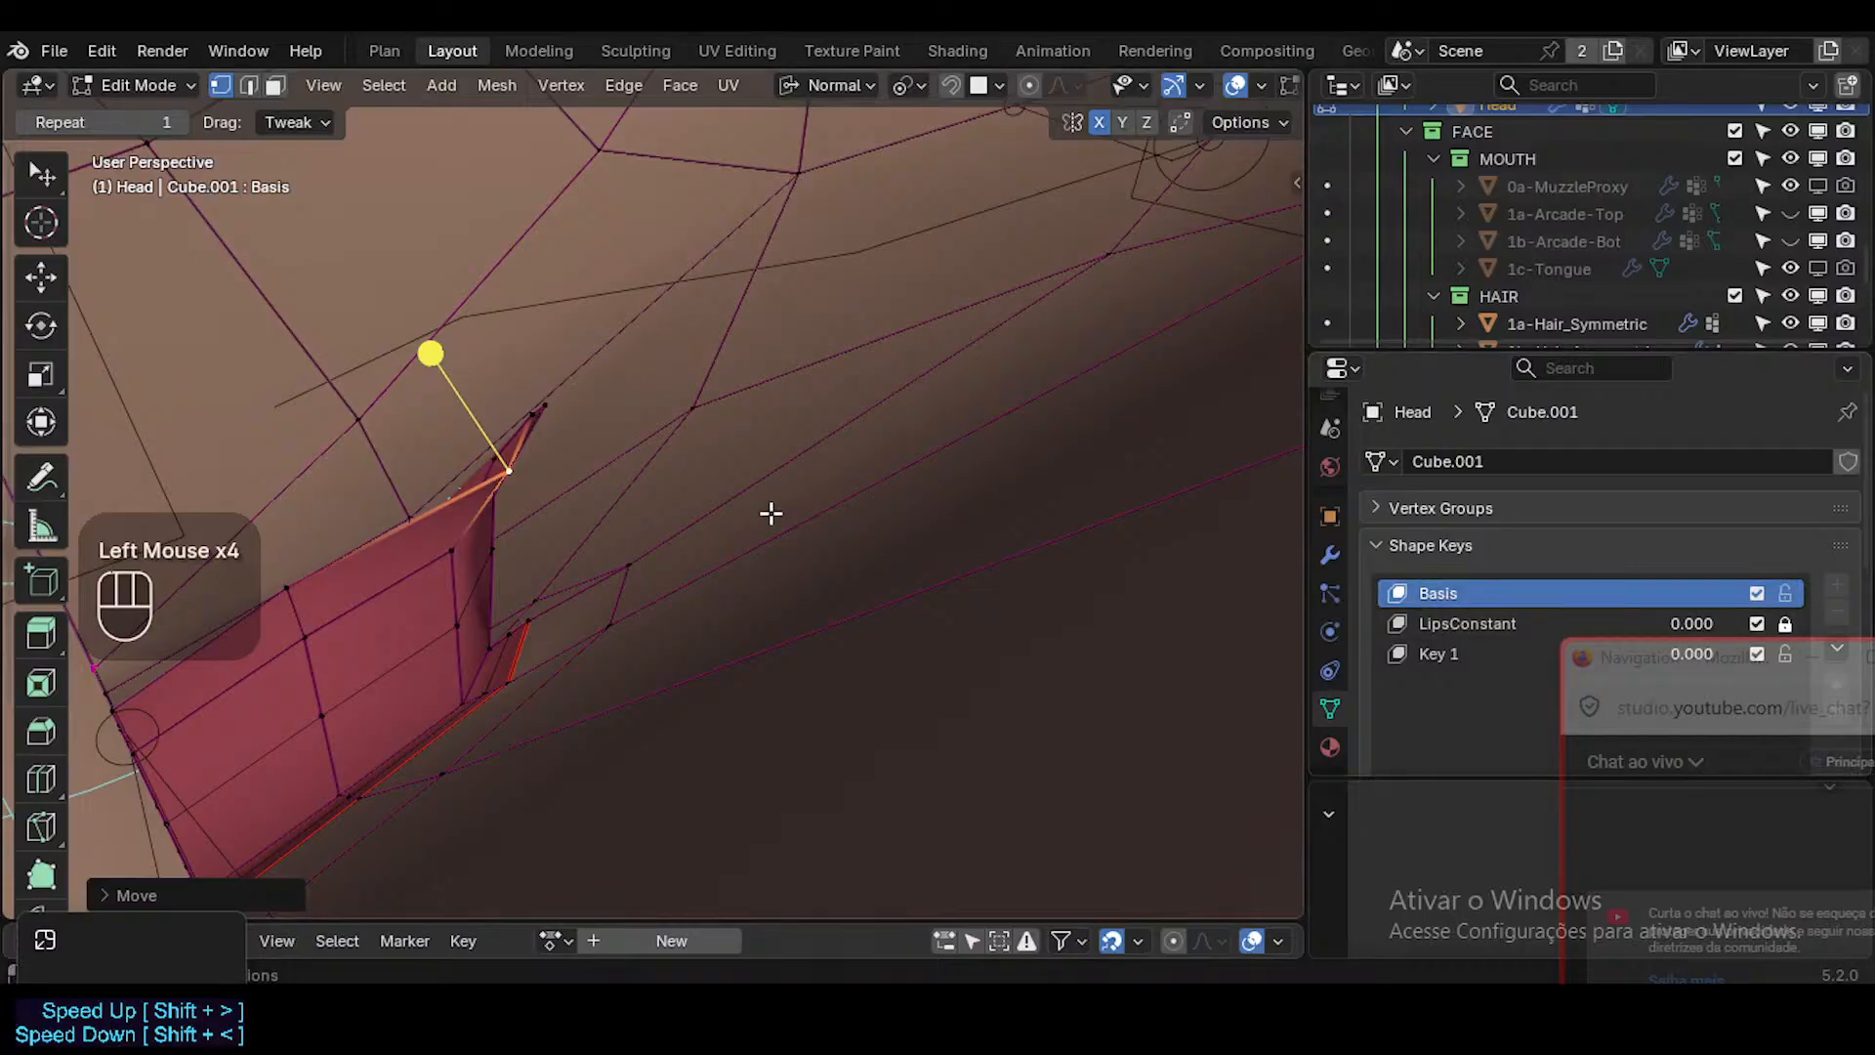
left_click(544, 406)
left_click(540, 415)
key("g")
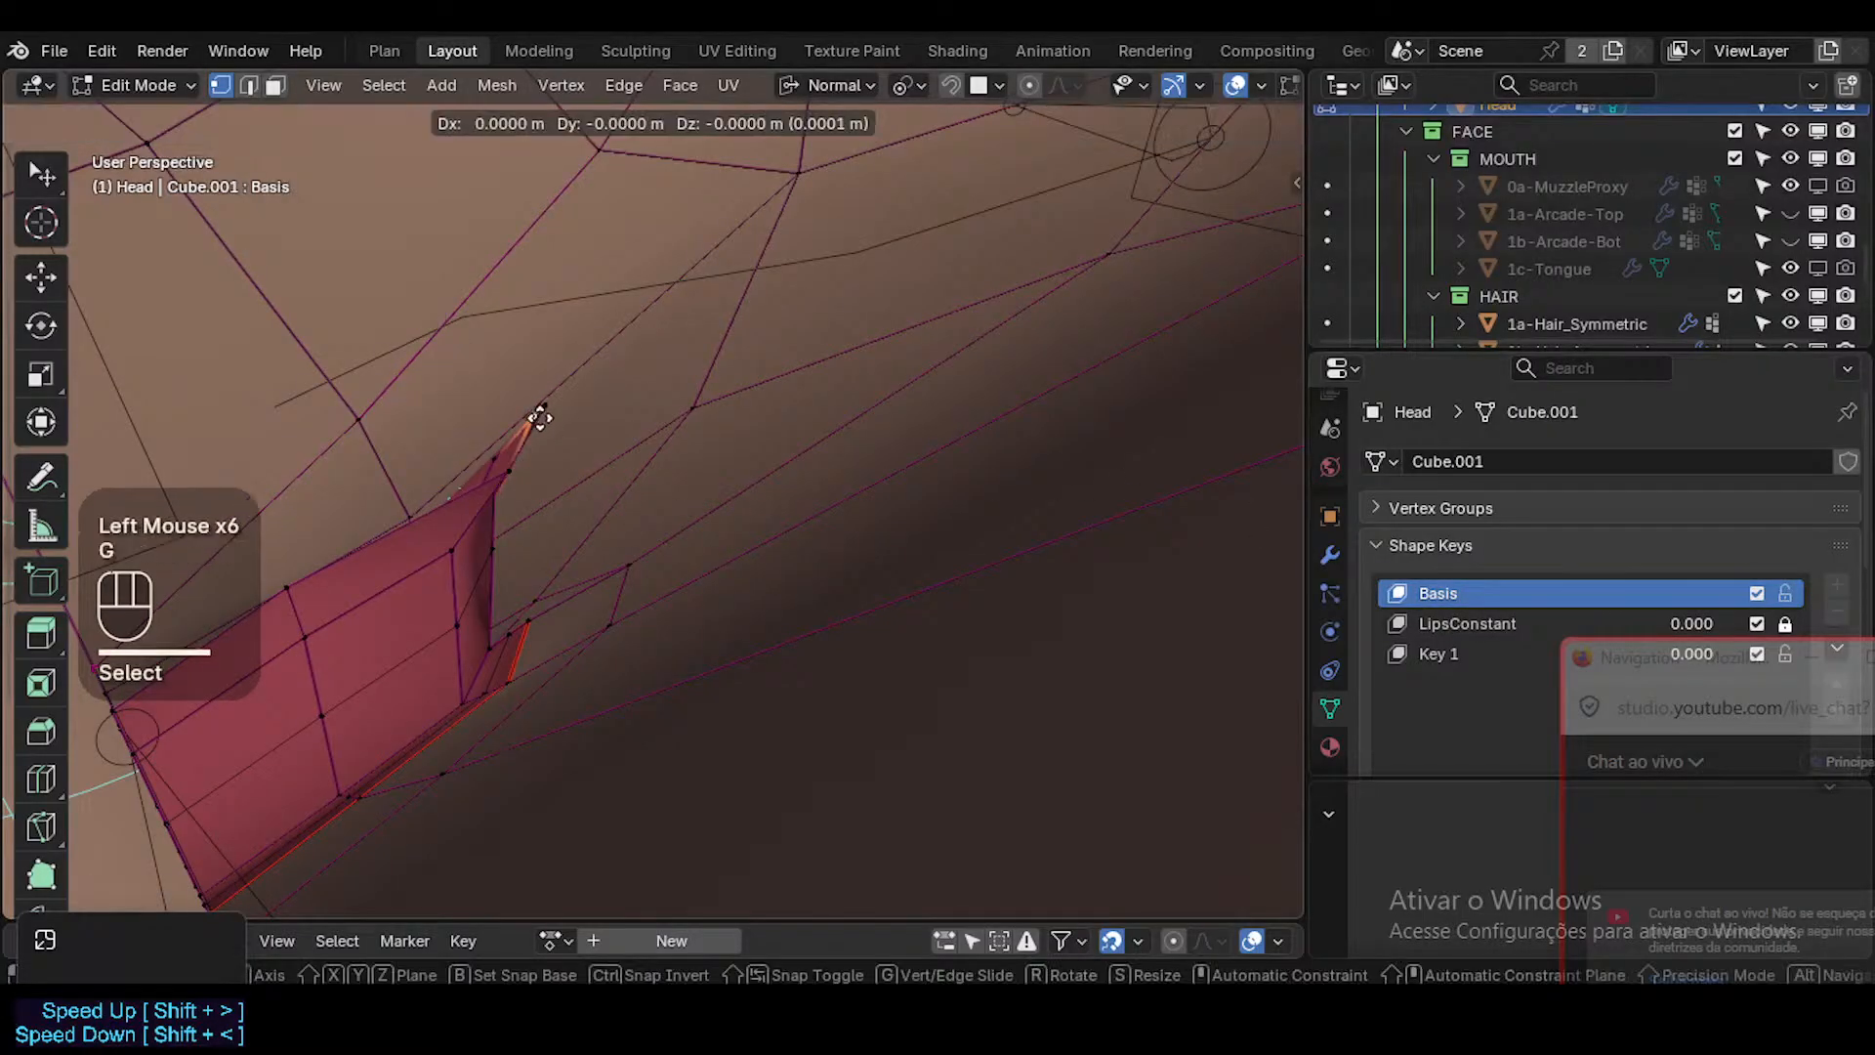
left_click(549, 434)
middle_click_drag(550, 434, 544, 514)
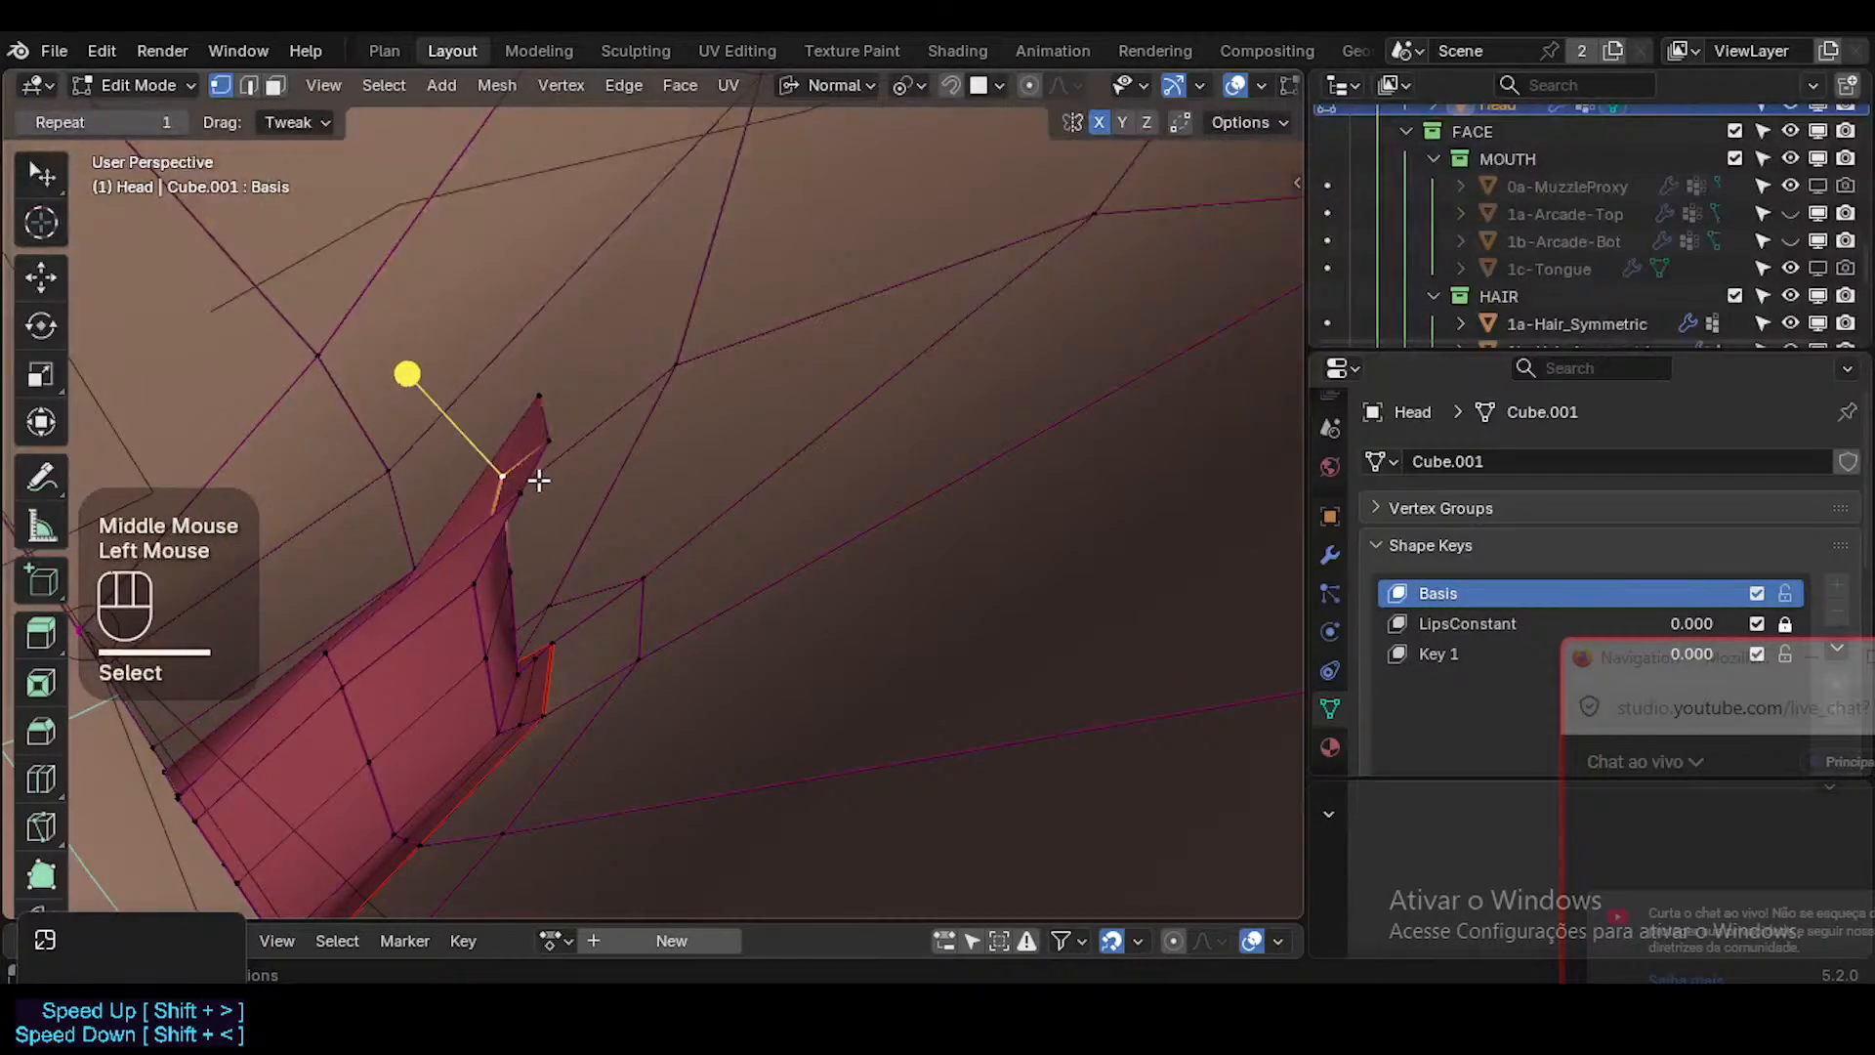
Nudge the vertex beside the inner lip's pointed end and smooth the open border loop of the inner-lip strip.
key("g")
left_click(523, 426)
middle_click_drag(523, 426, 774, 469)
key("3")
left_click(811, 495, "alt+shift")
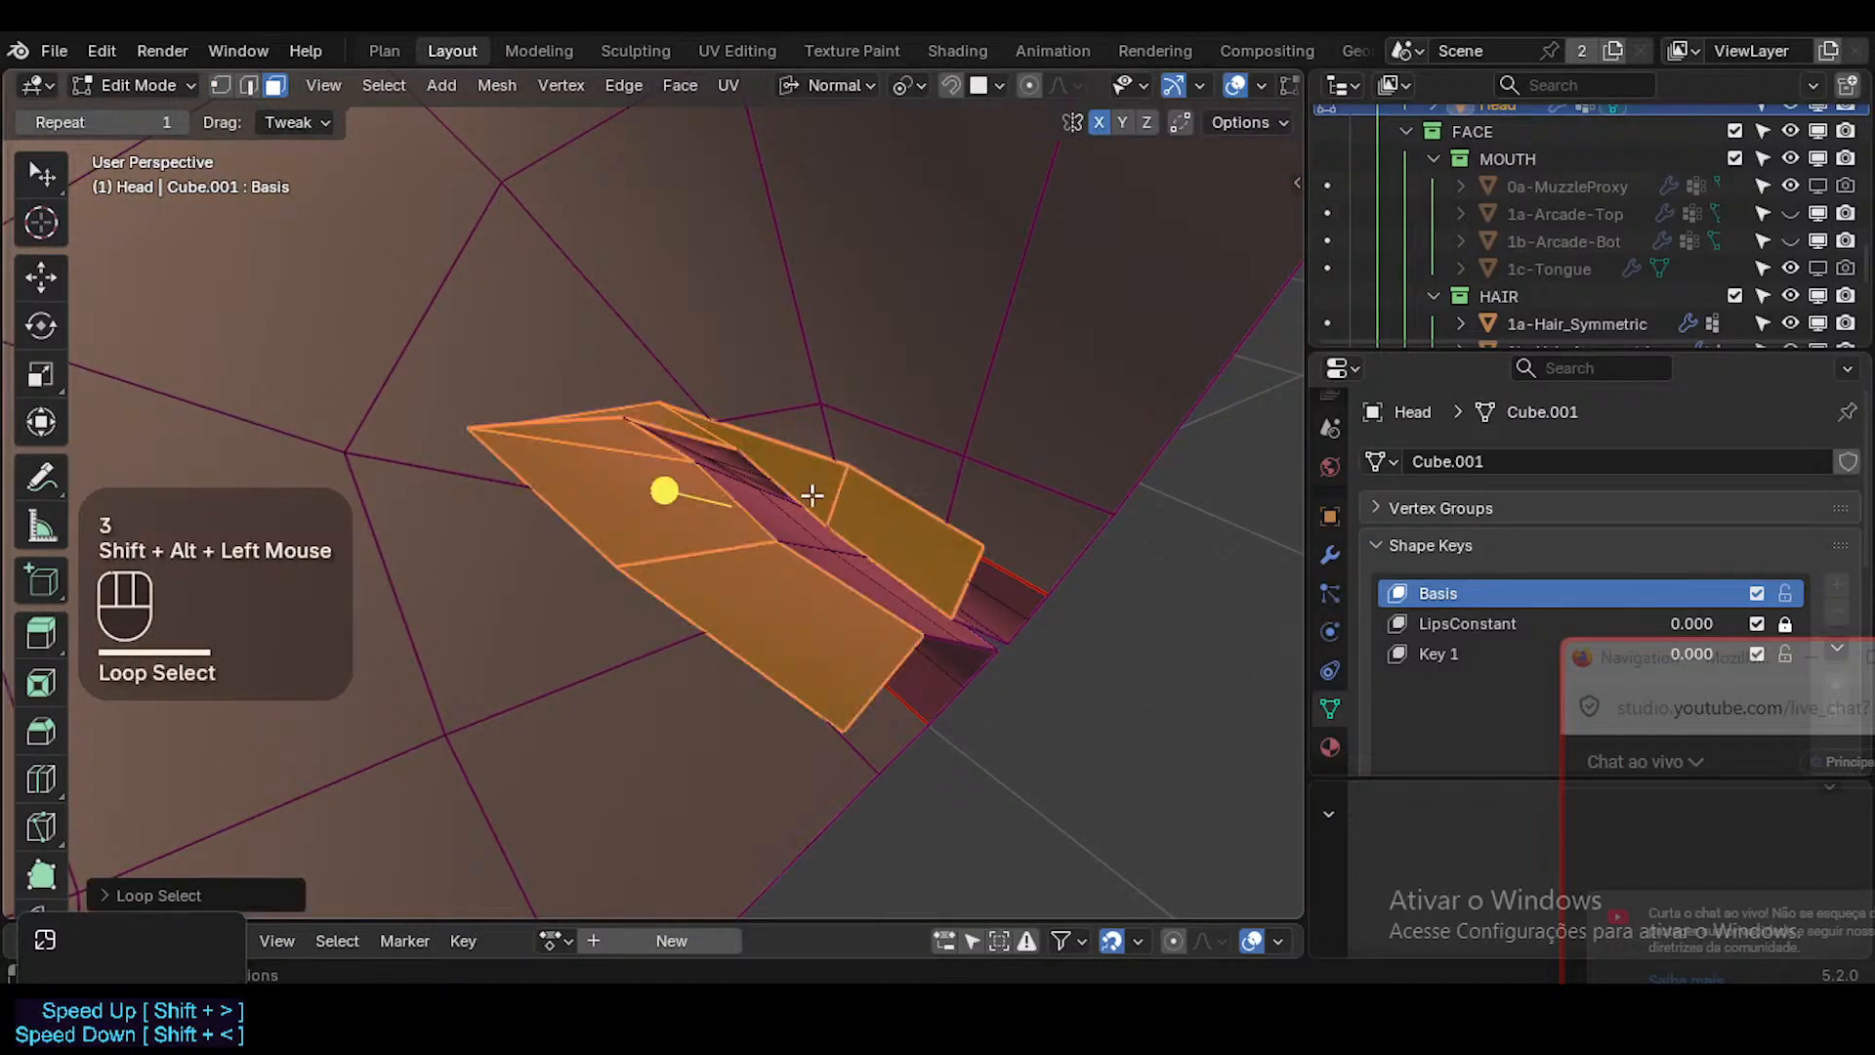
key("alt+a")
key("2")
left_click(778, 443, "alt+shift")
left_click_drag(593, 471, 637, 485)
Move the two upper border vertices near the mouth corner outward to widen the inner lip's pointed end.
key("1")
left_click(511, 423)
key("g")
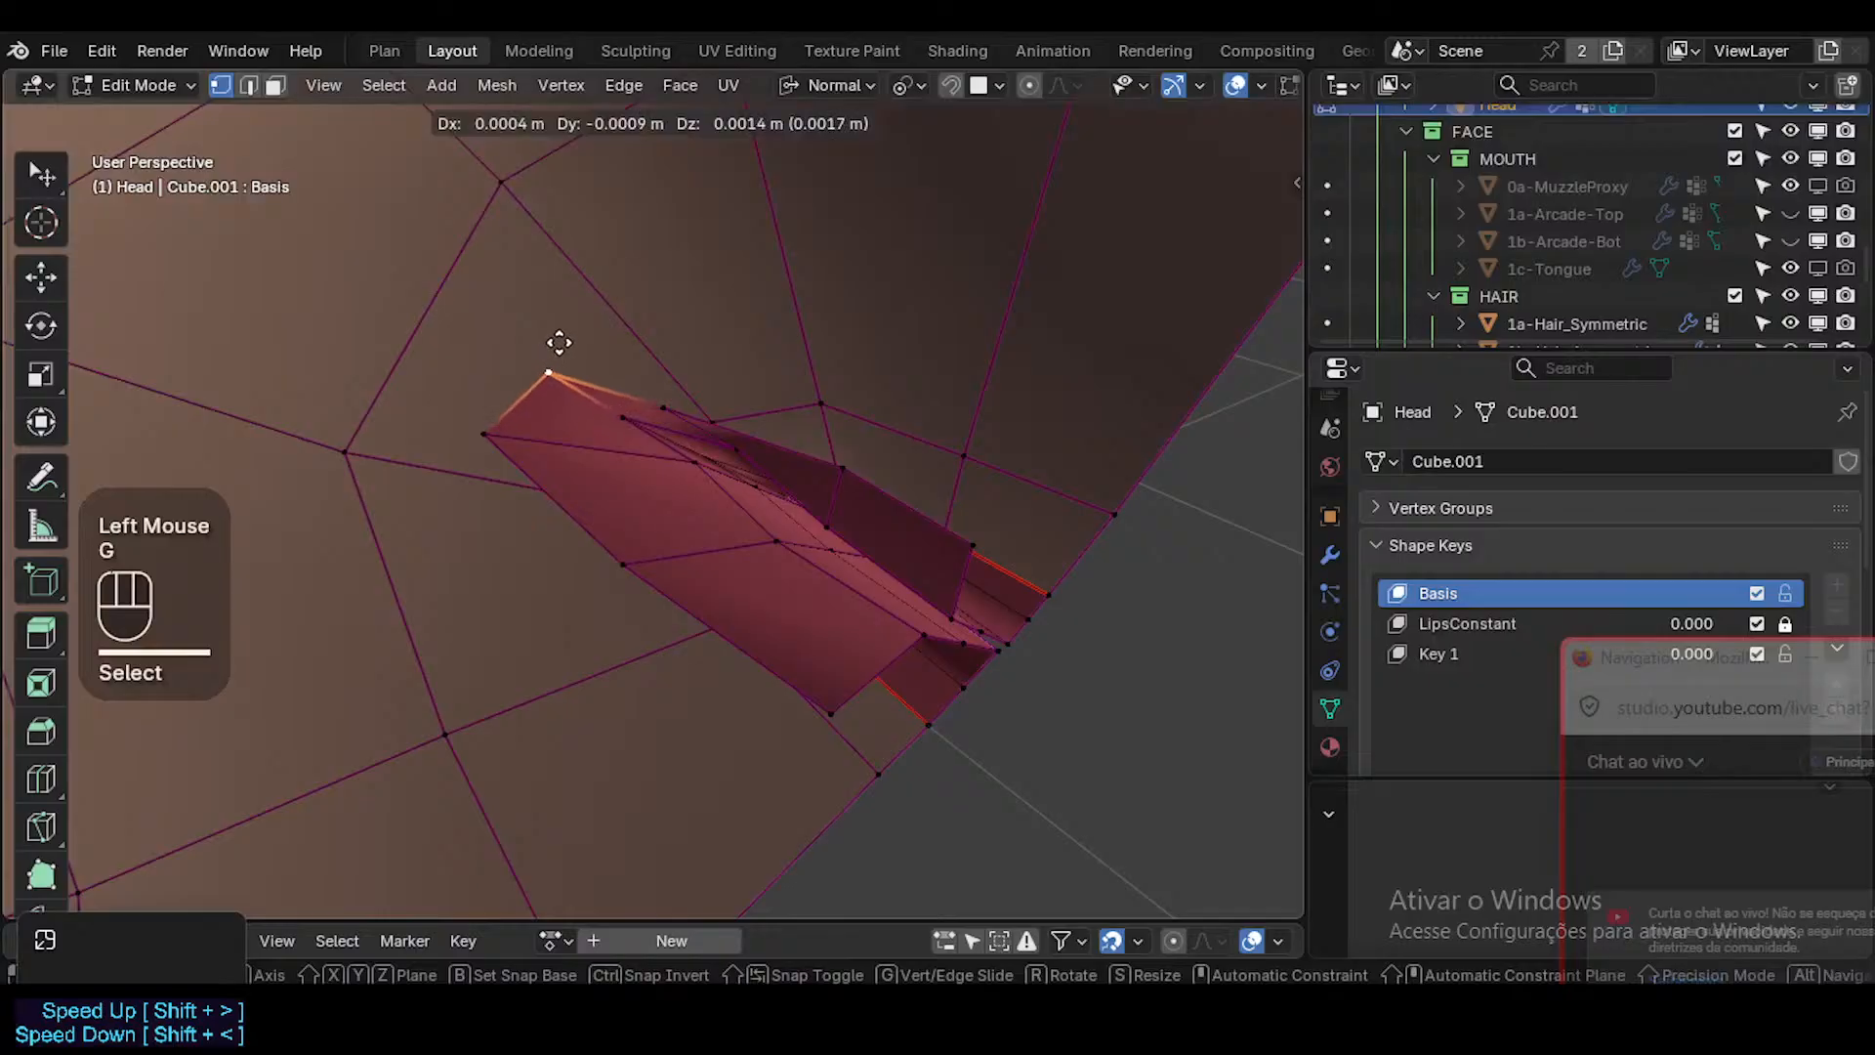
left_click(622, 386)
left_click(628, 444)
middle_click_drag(628, 443, 732, 429)
left_click(661, 385)
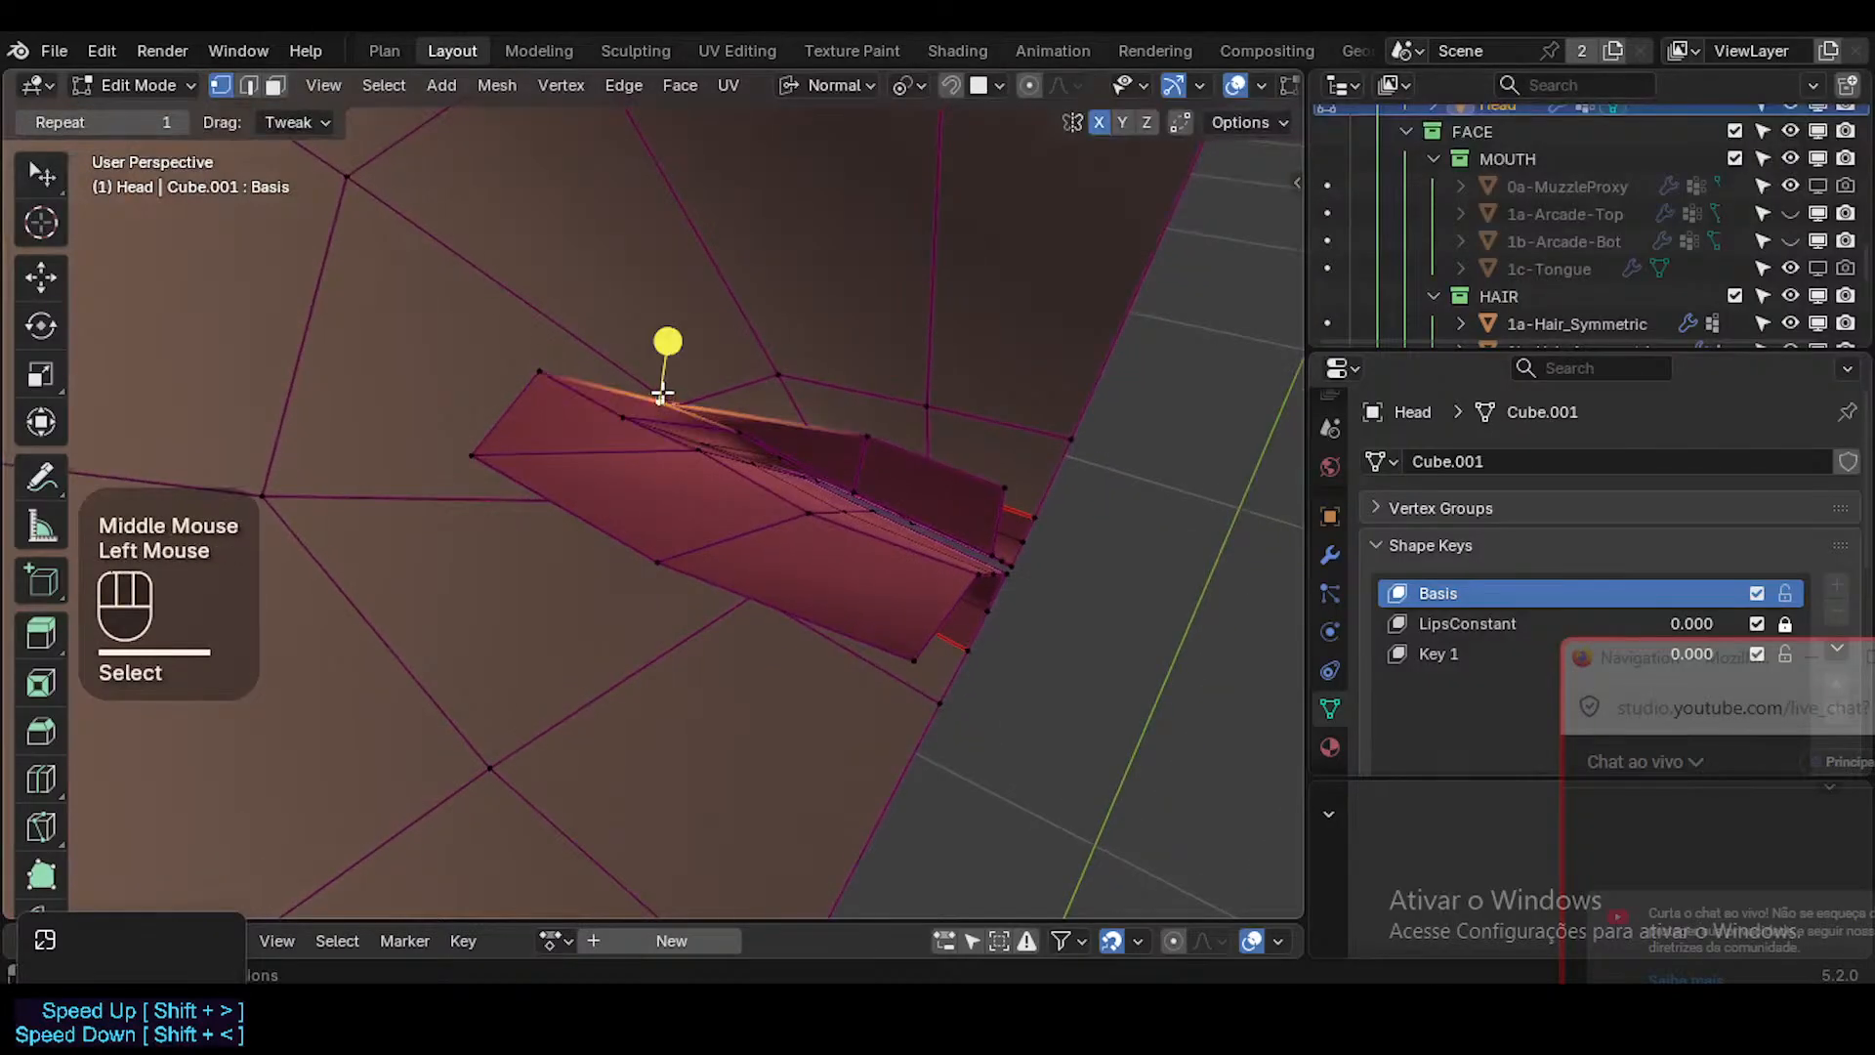
key("g")
left_click(691, 351)
Slide and move the mouth-corner border vertex, and slide its lower neighbour along its edge.
left_click(469, 458)
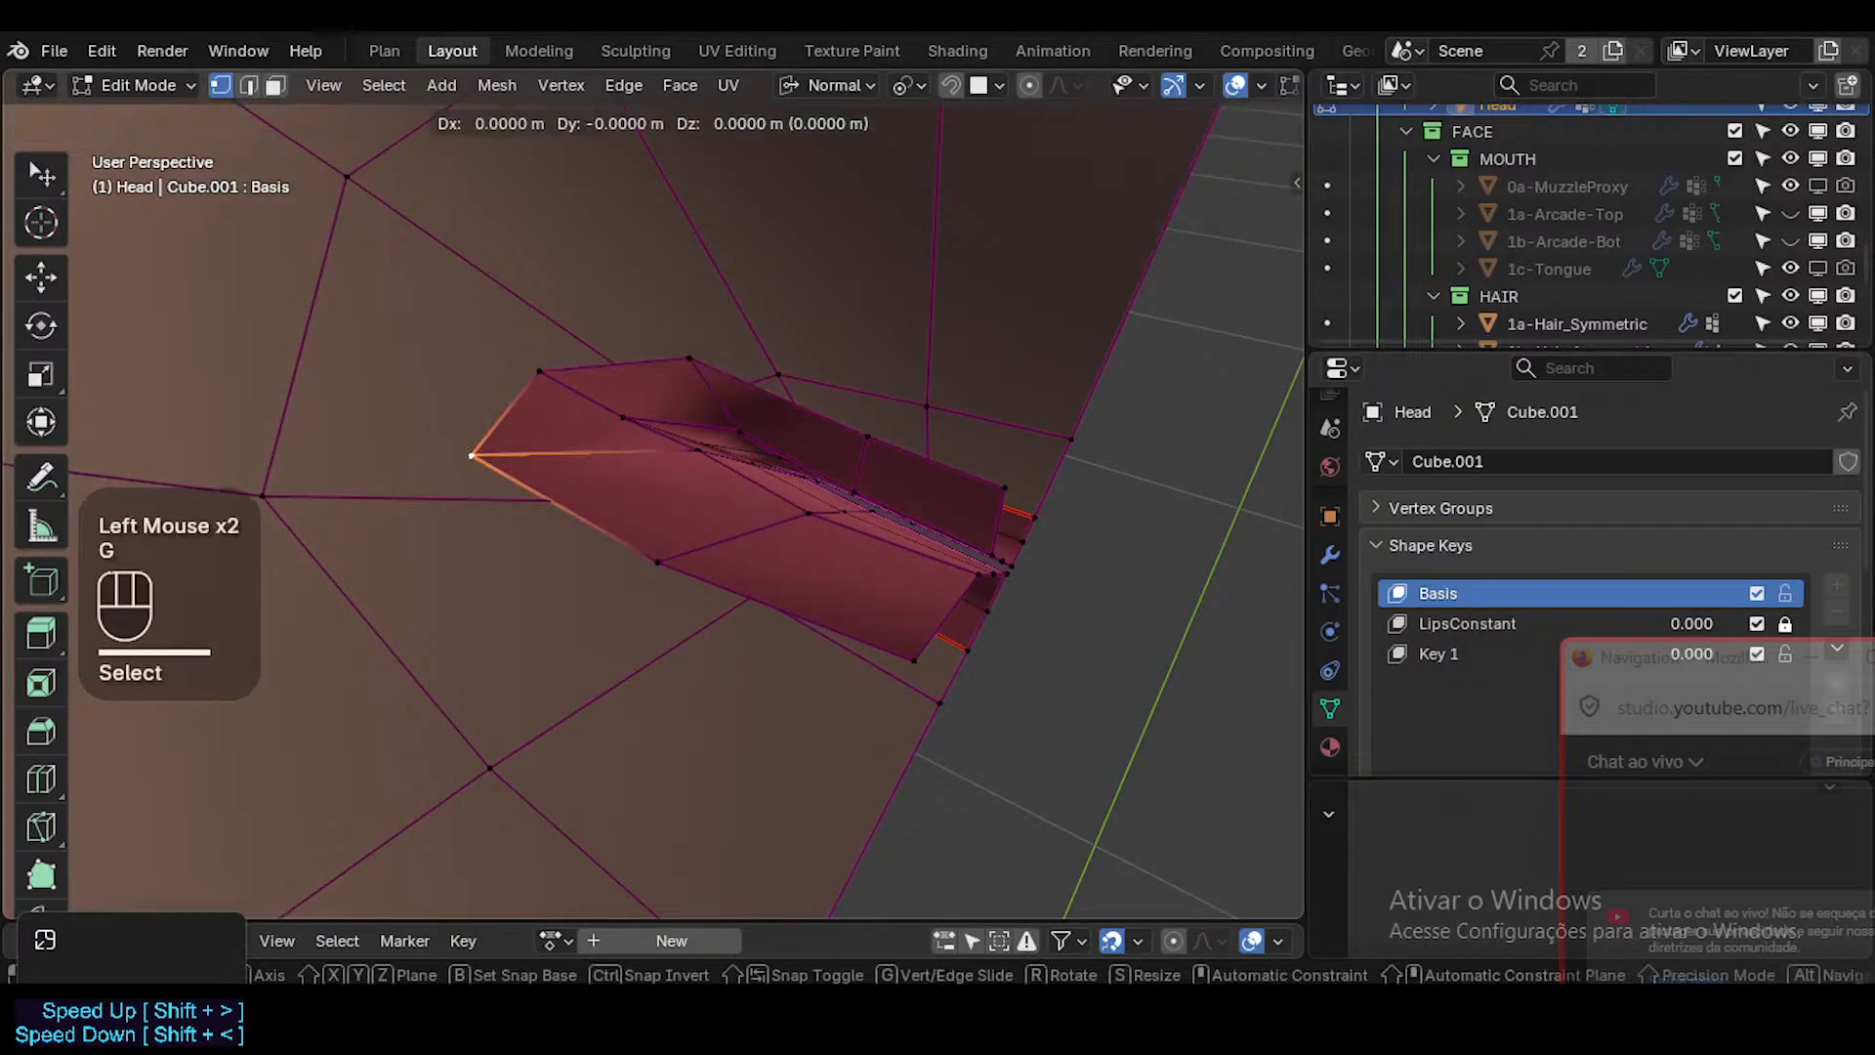
key("g")
key("g")
left_click(532, 454)
middle_click_drag(532, 454, 505, 506)
key("g")
left_click(505, 506)
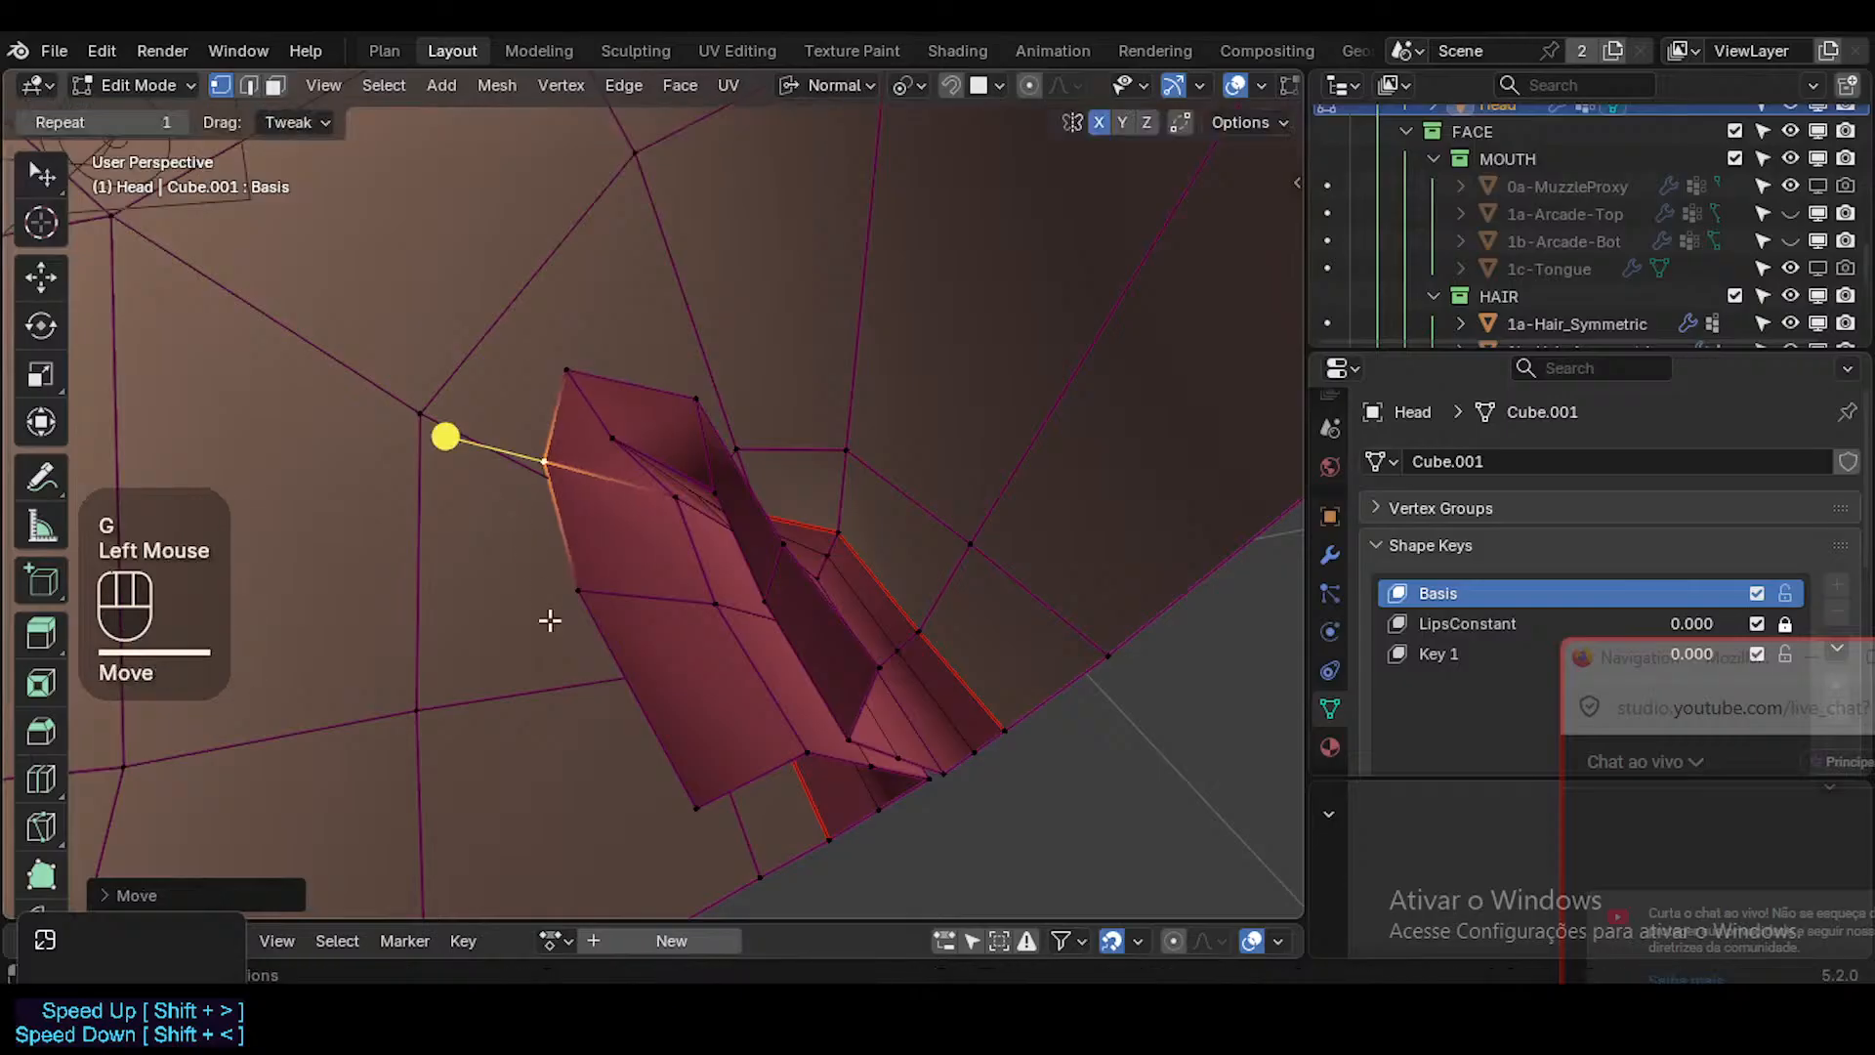
left_click(573, 598)
key("g")
key("g")
left_click(642, 685)
mouse_move(642, 685)
middle_mouse_down()
mouse_move(606, 628)
mouse_move(636, 670)
middle_mouse_up()
Edge Slide the inner lip's whole open border loop outward with clamping off, and apply Smooth Vertices to it.
key("2")
key("alt+a")
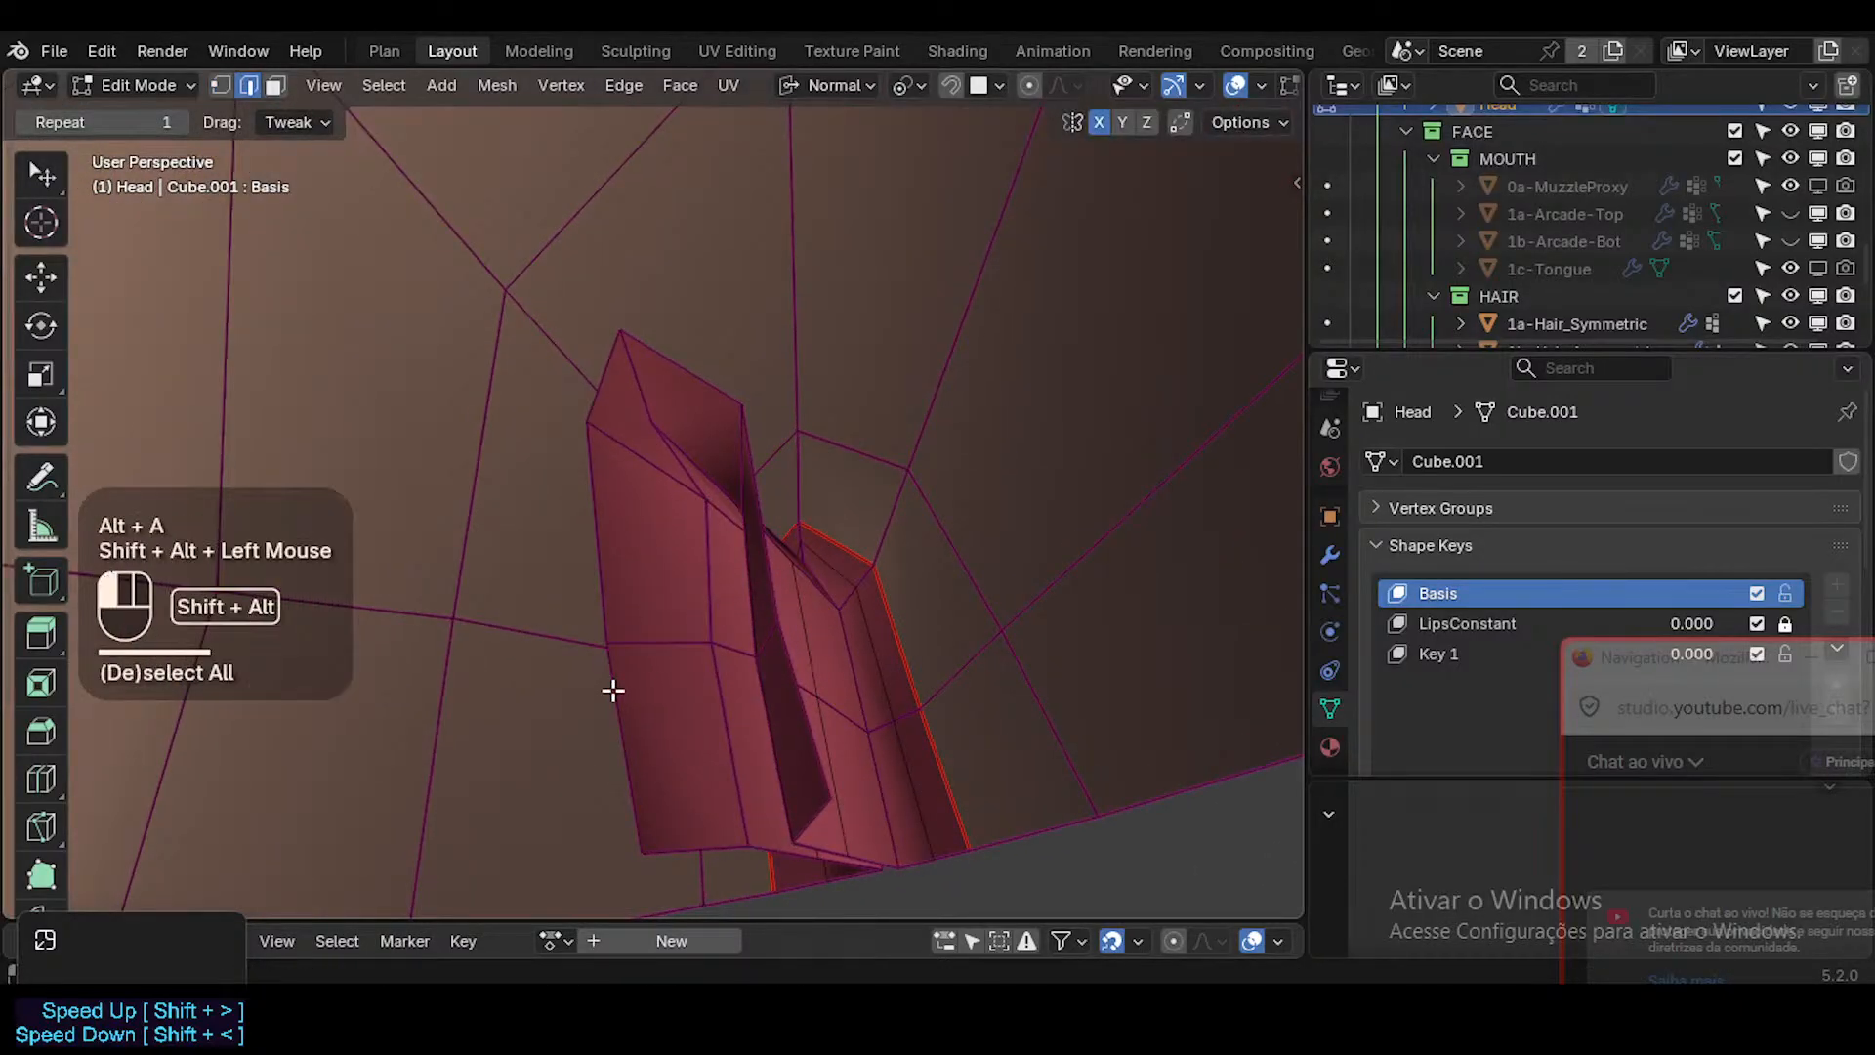
left_click(612, 690, "alt+shift")
key("s")
key("g")
key("g")
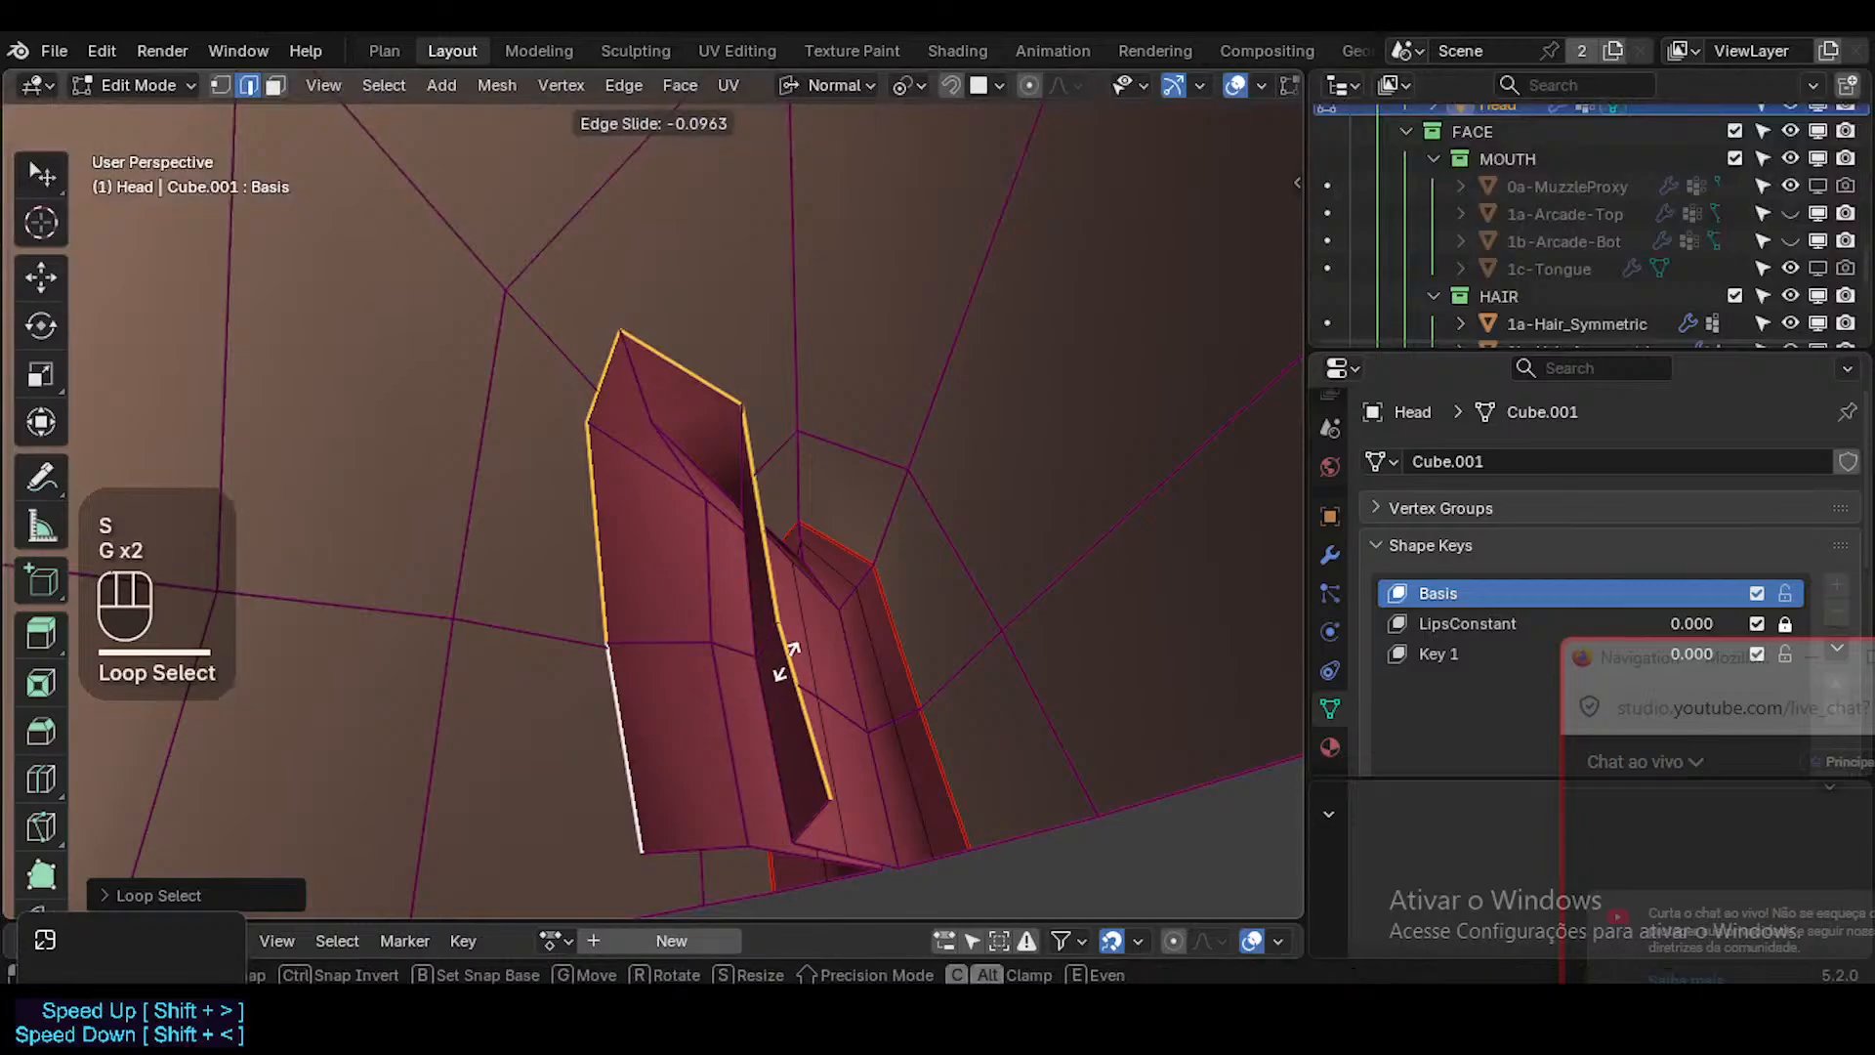
key("c")
left_click(696, 643, "shift")
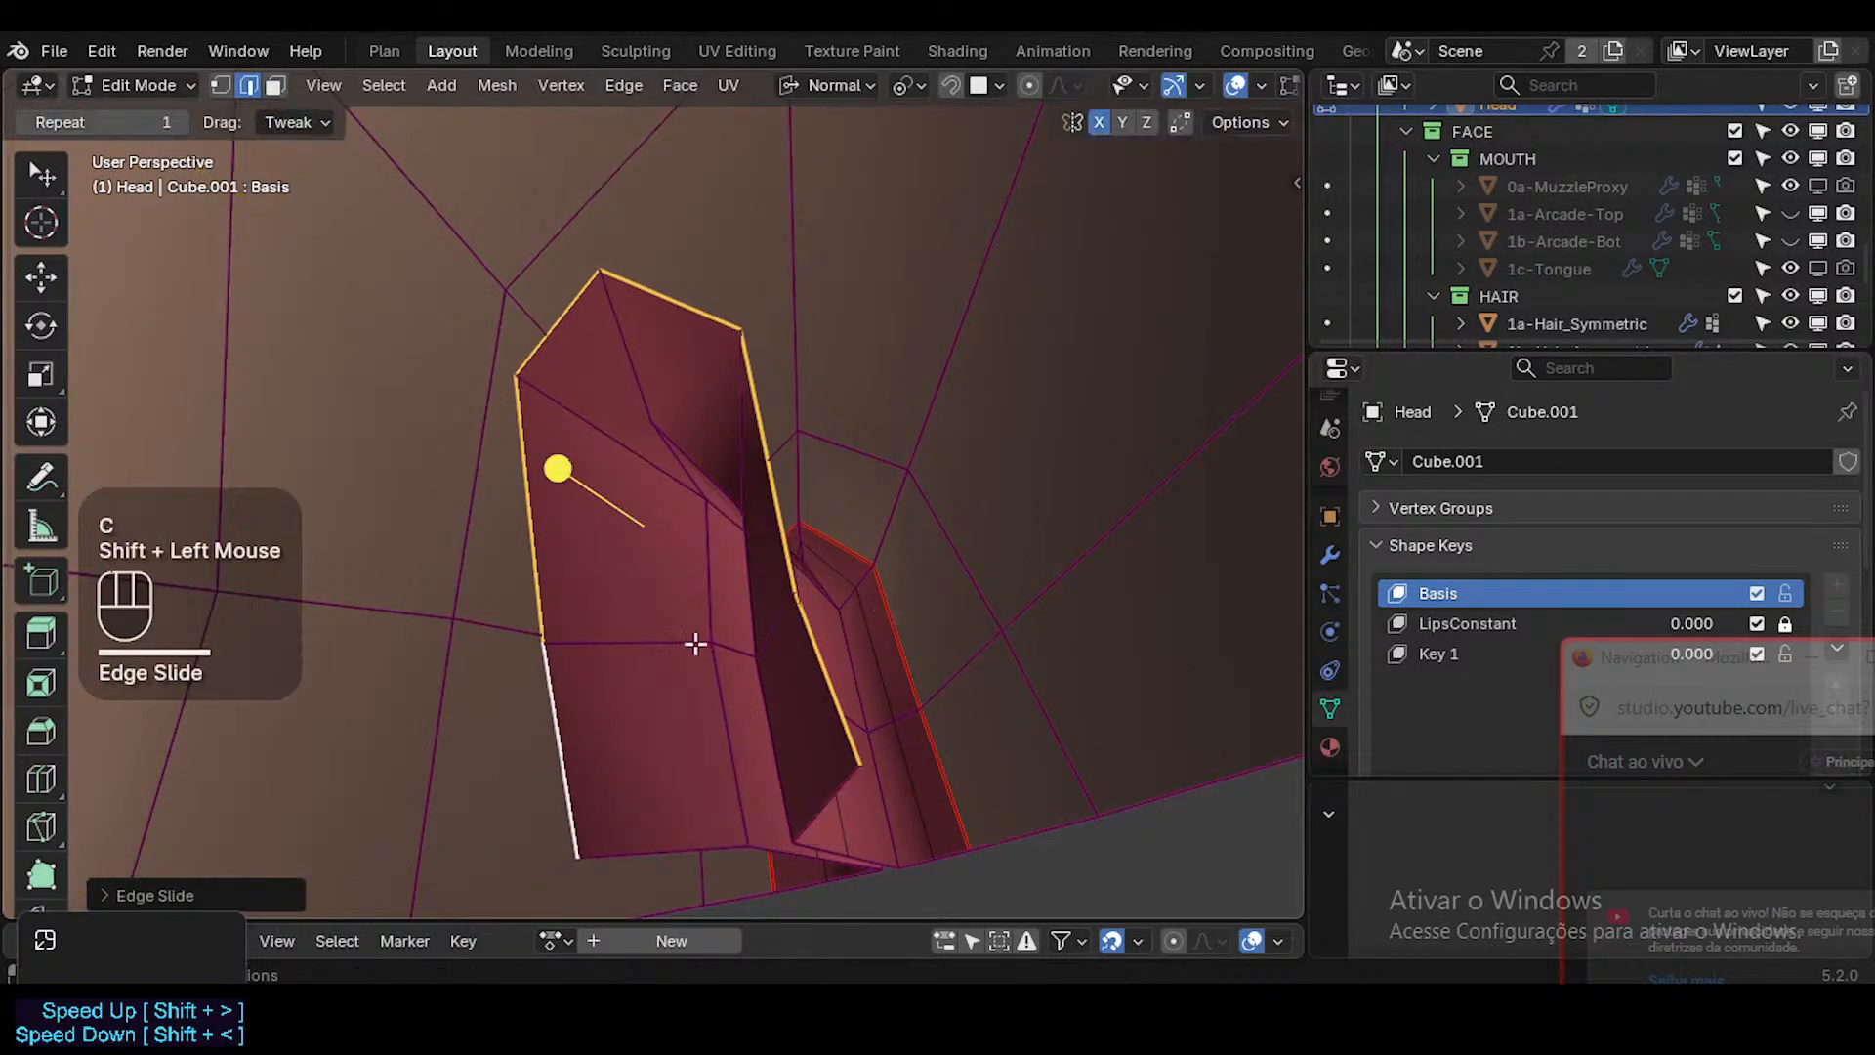
middle_click_drag(573, 498, 934, 493)
middle_click_drag(632, 509, 879, 440)
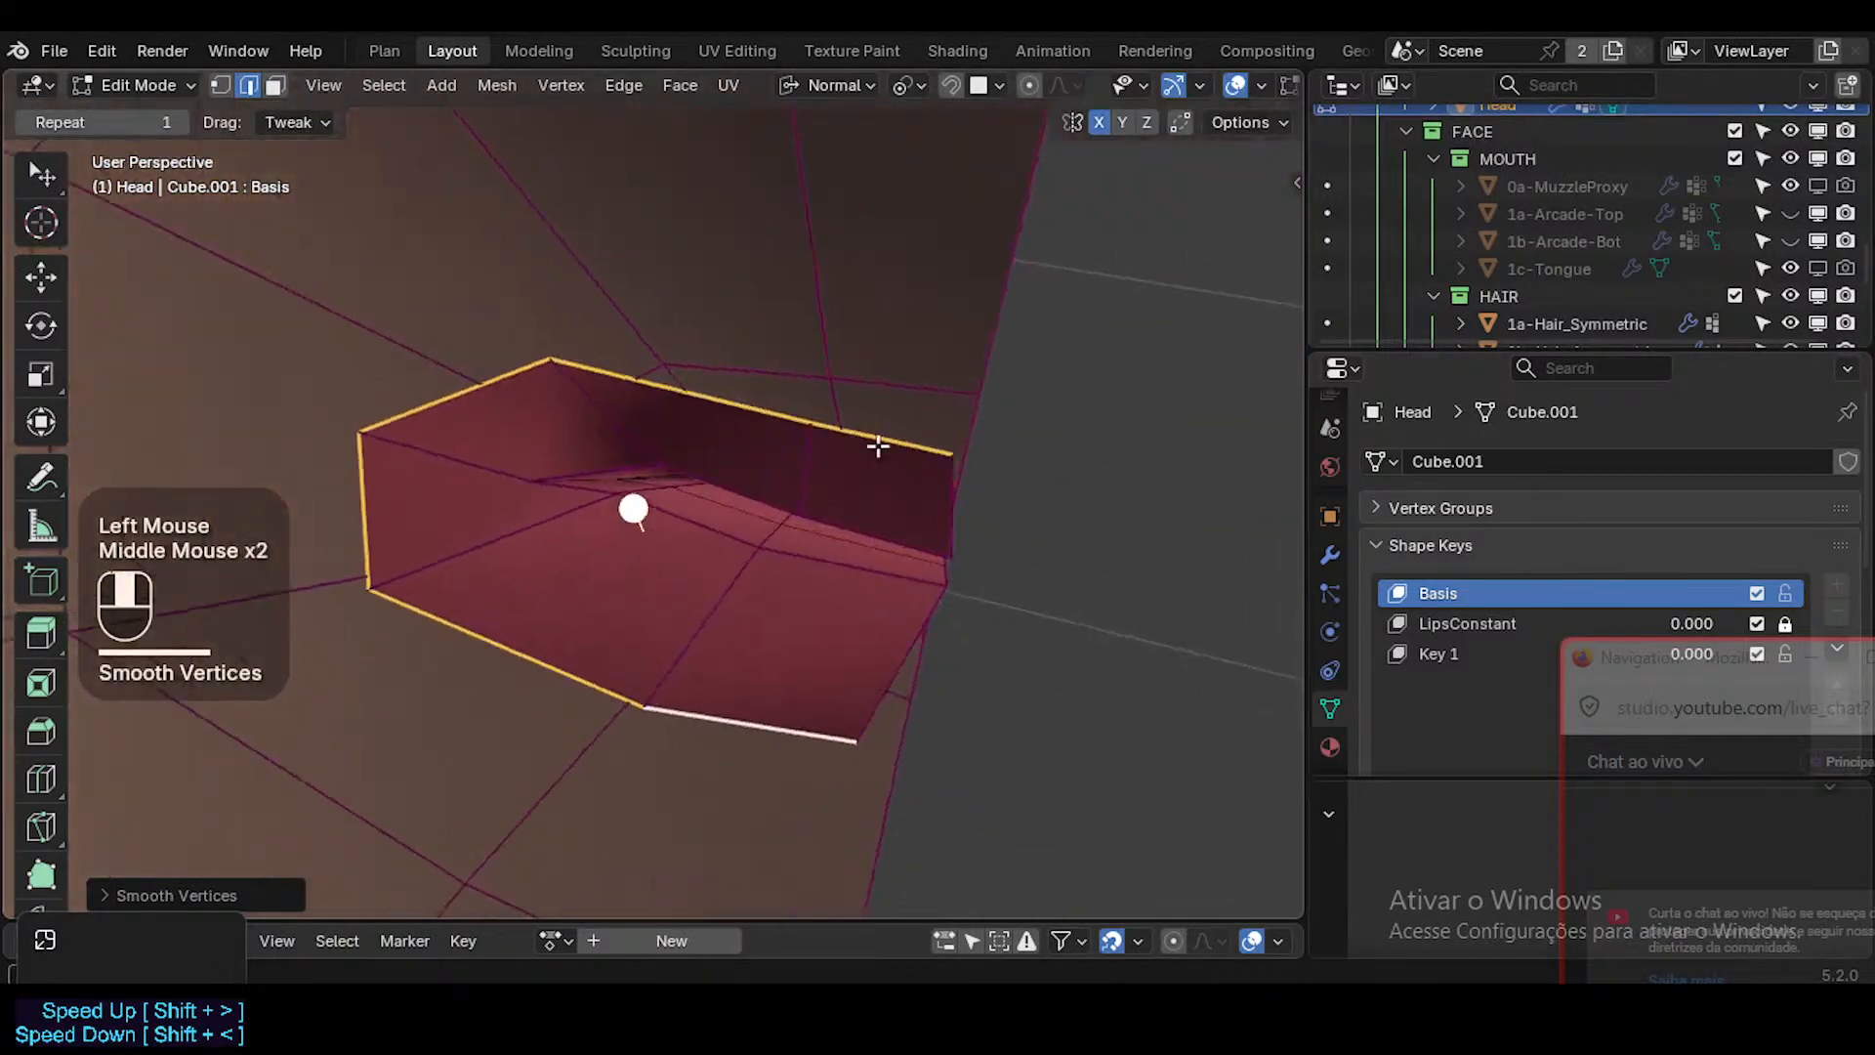
Lower the mouth-corner border vertex, and shift the upper corner vertex and the middle vertex of the upper border.
key("1")
left_click(353, 445)
middle_click_drag(355, 452, 406, 431)
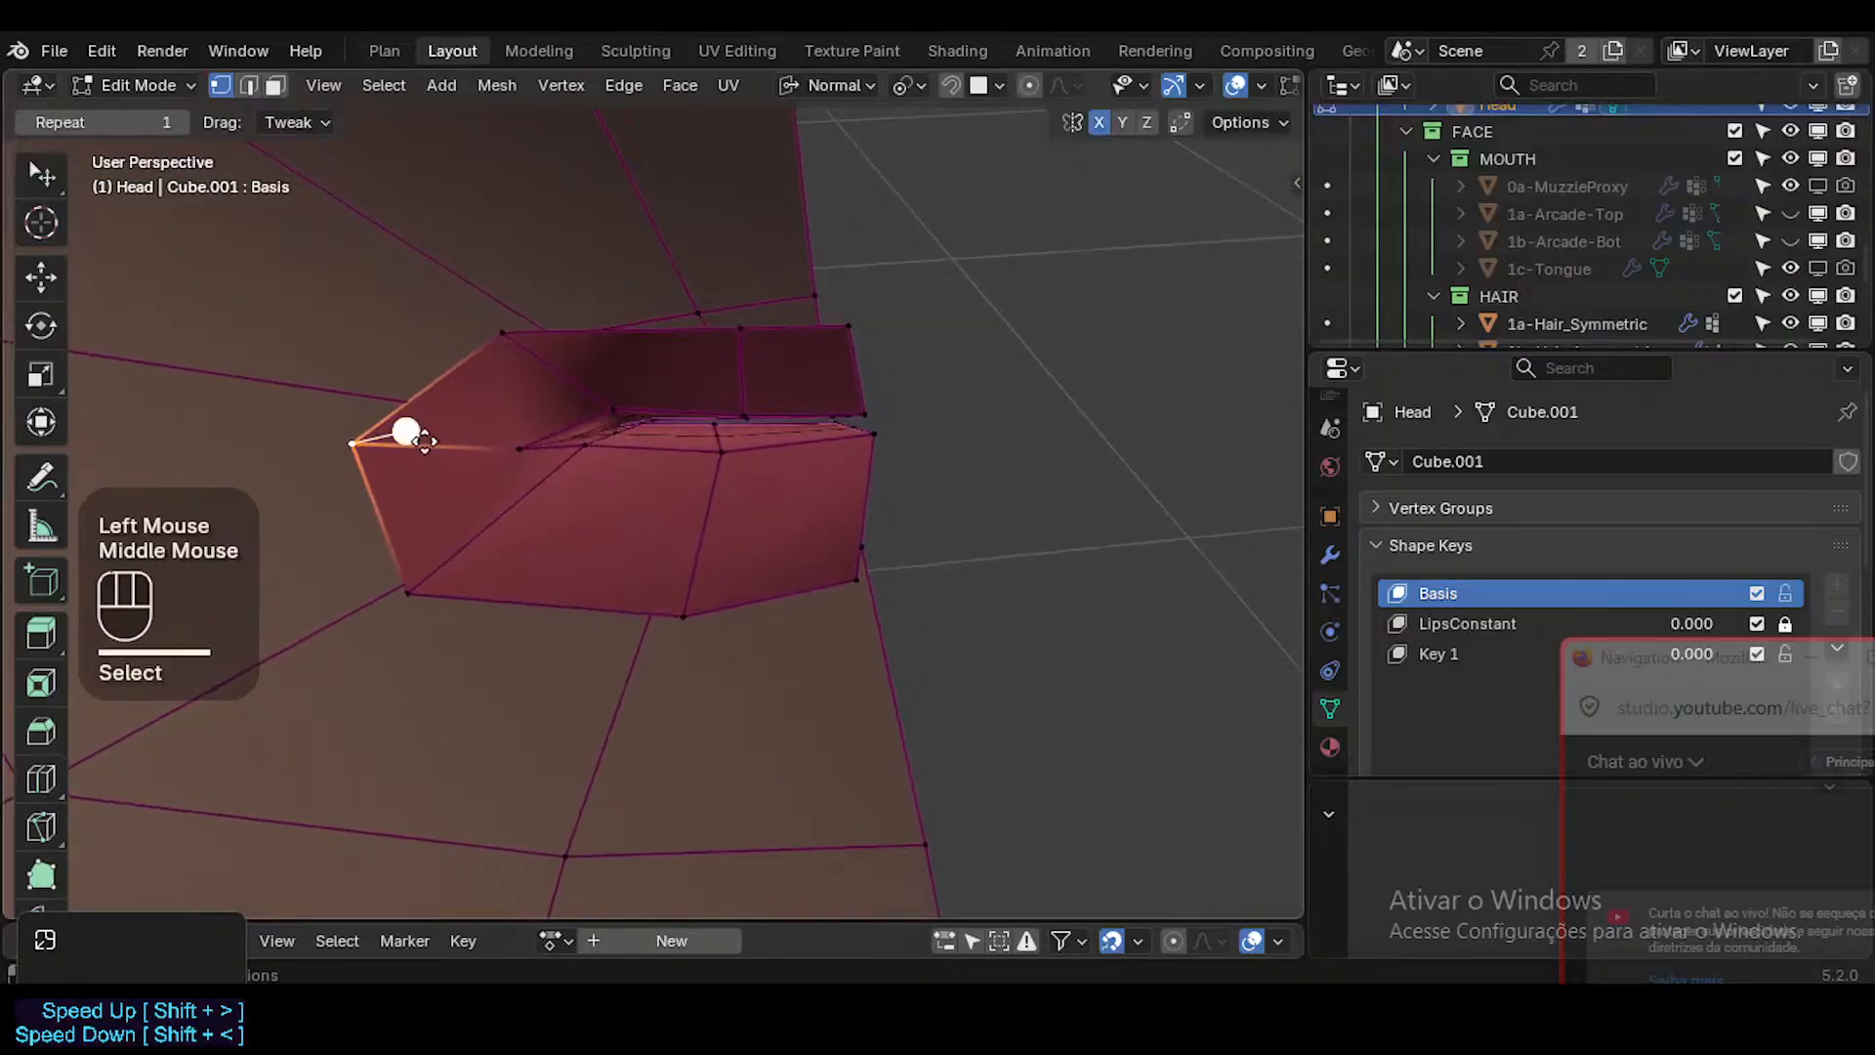
key("g")
left_click(421, 504)
key("g")
left_click(423, 493)
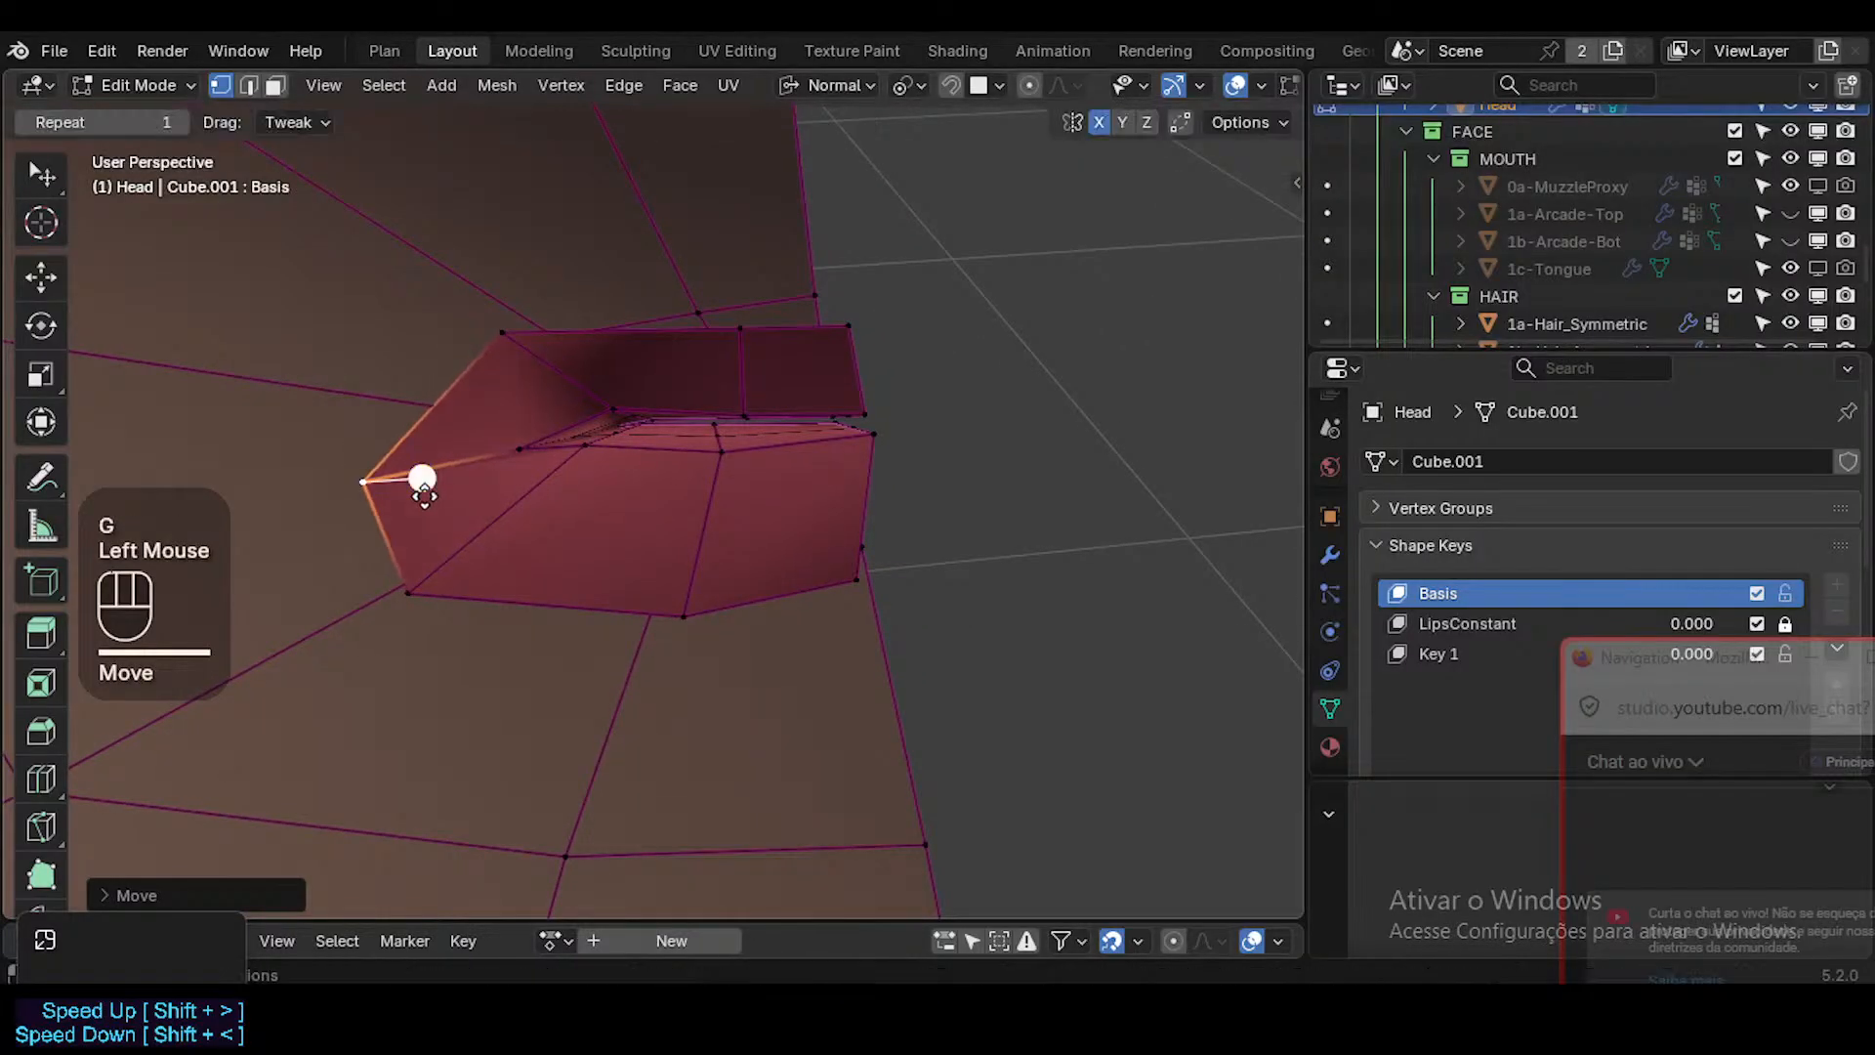
left_click(495, 332)
key("g")
left_click(467, 316)
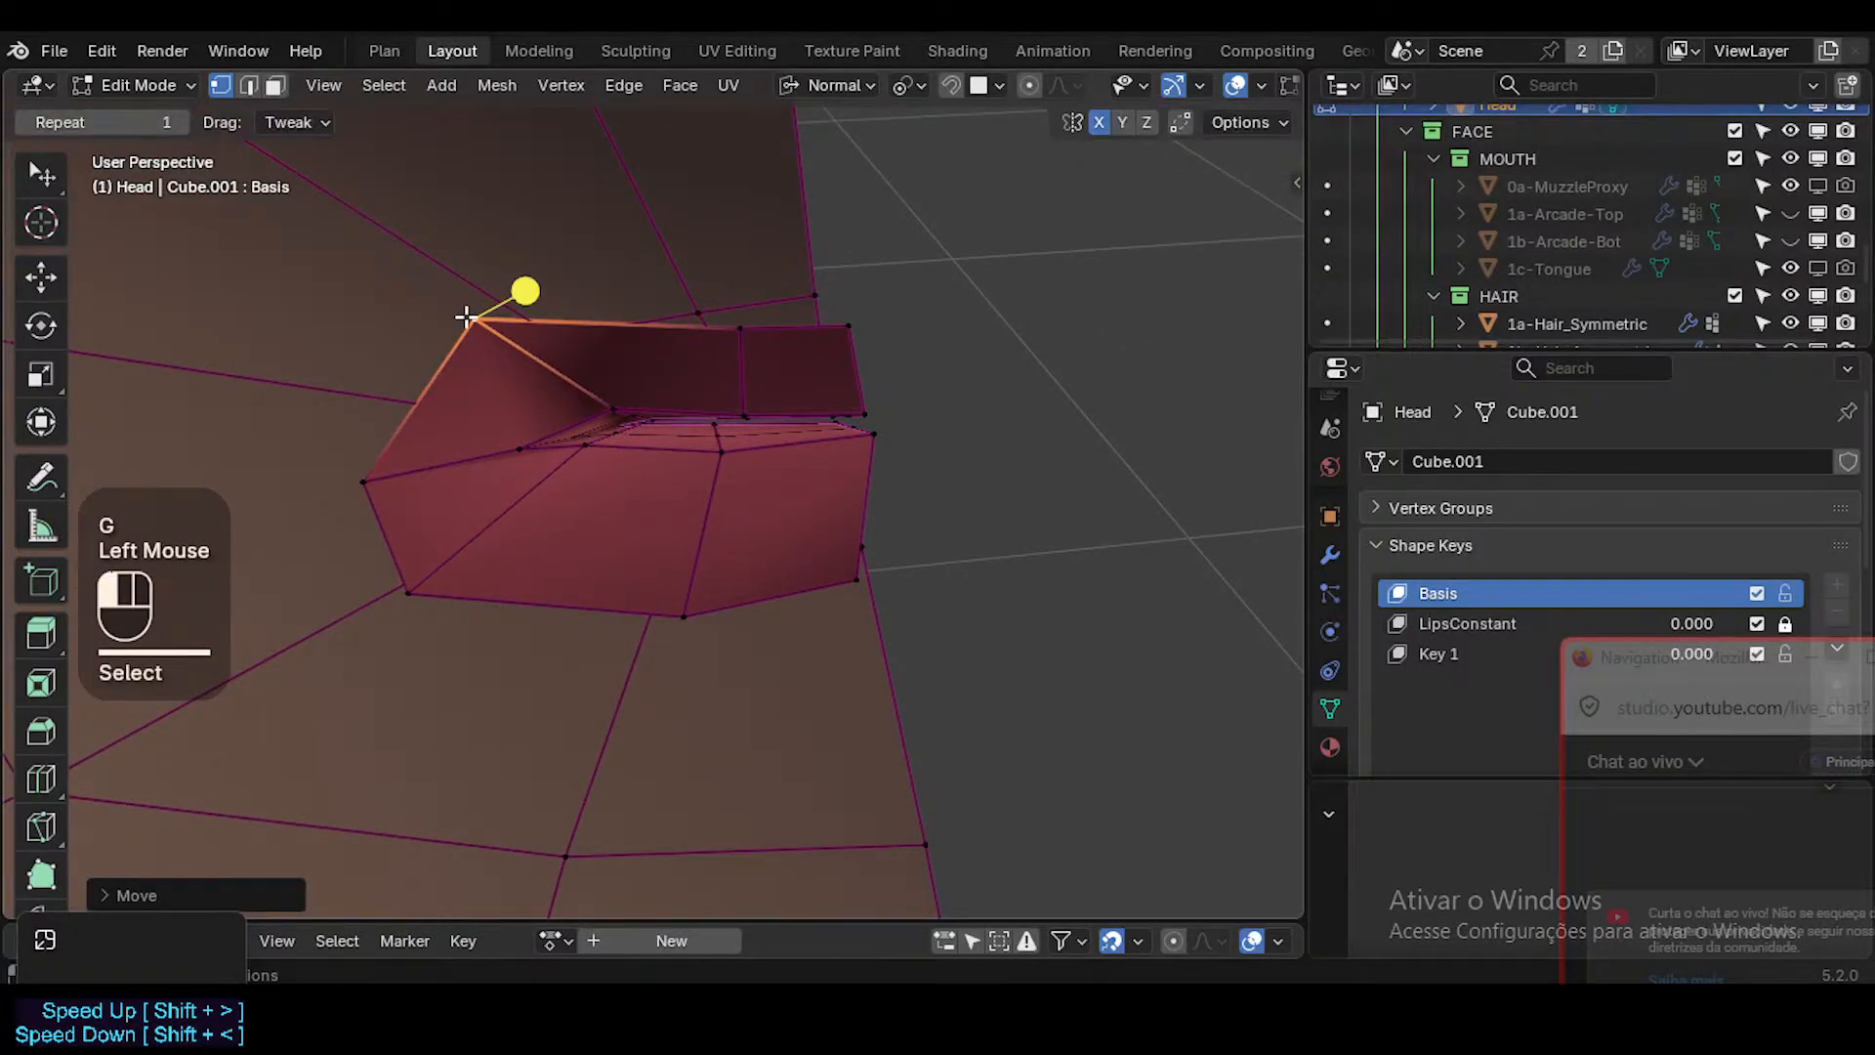
left_click(733, 322)
key("g")
left_click(778, 332)
Enable the Mirror modifier's viewport and on-cage display, and move the upper and lower border end vertices to the centre line.
left_click(847, 323)
key("g")
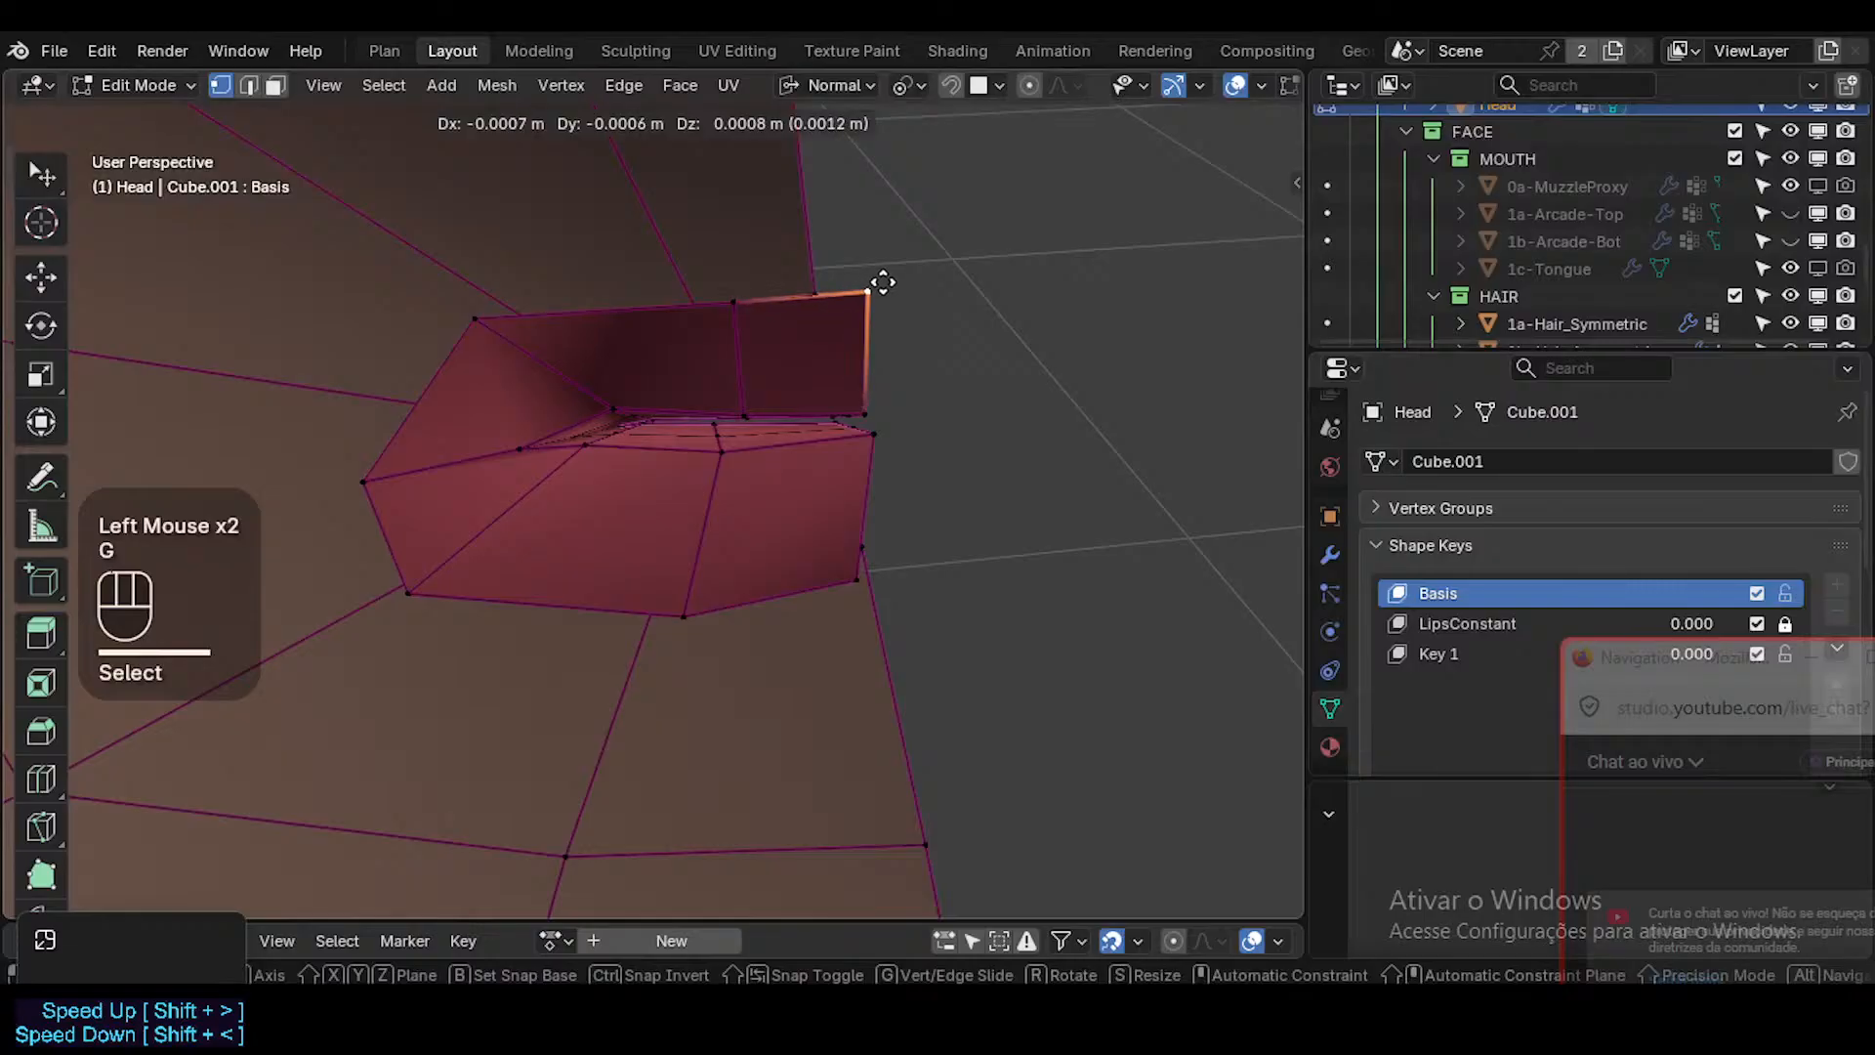
key("Escape")
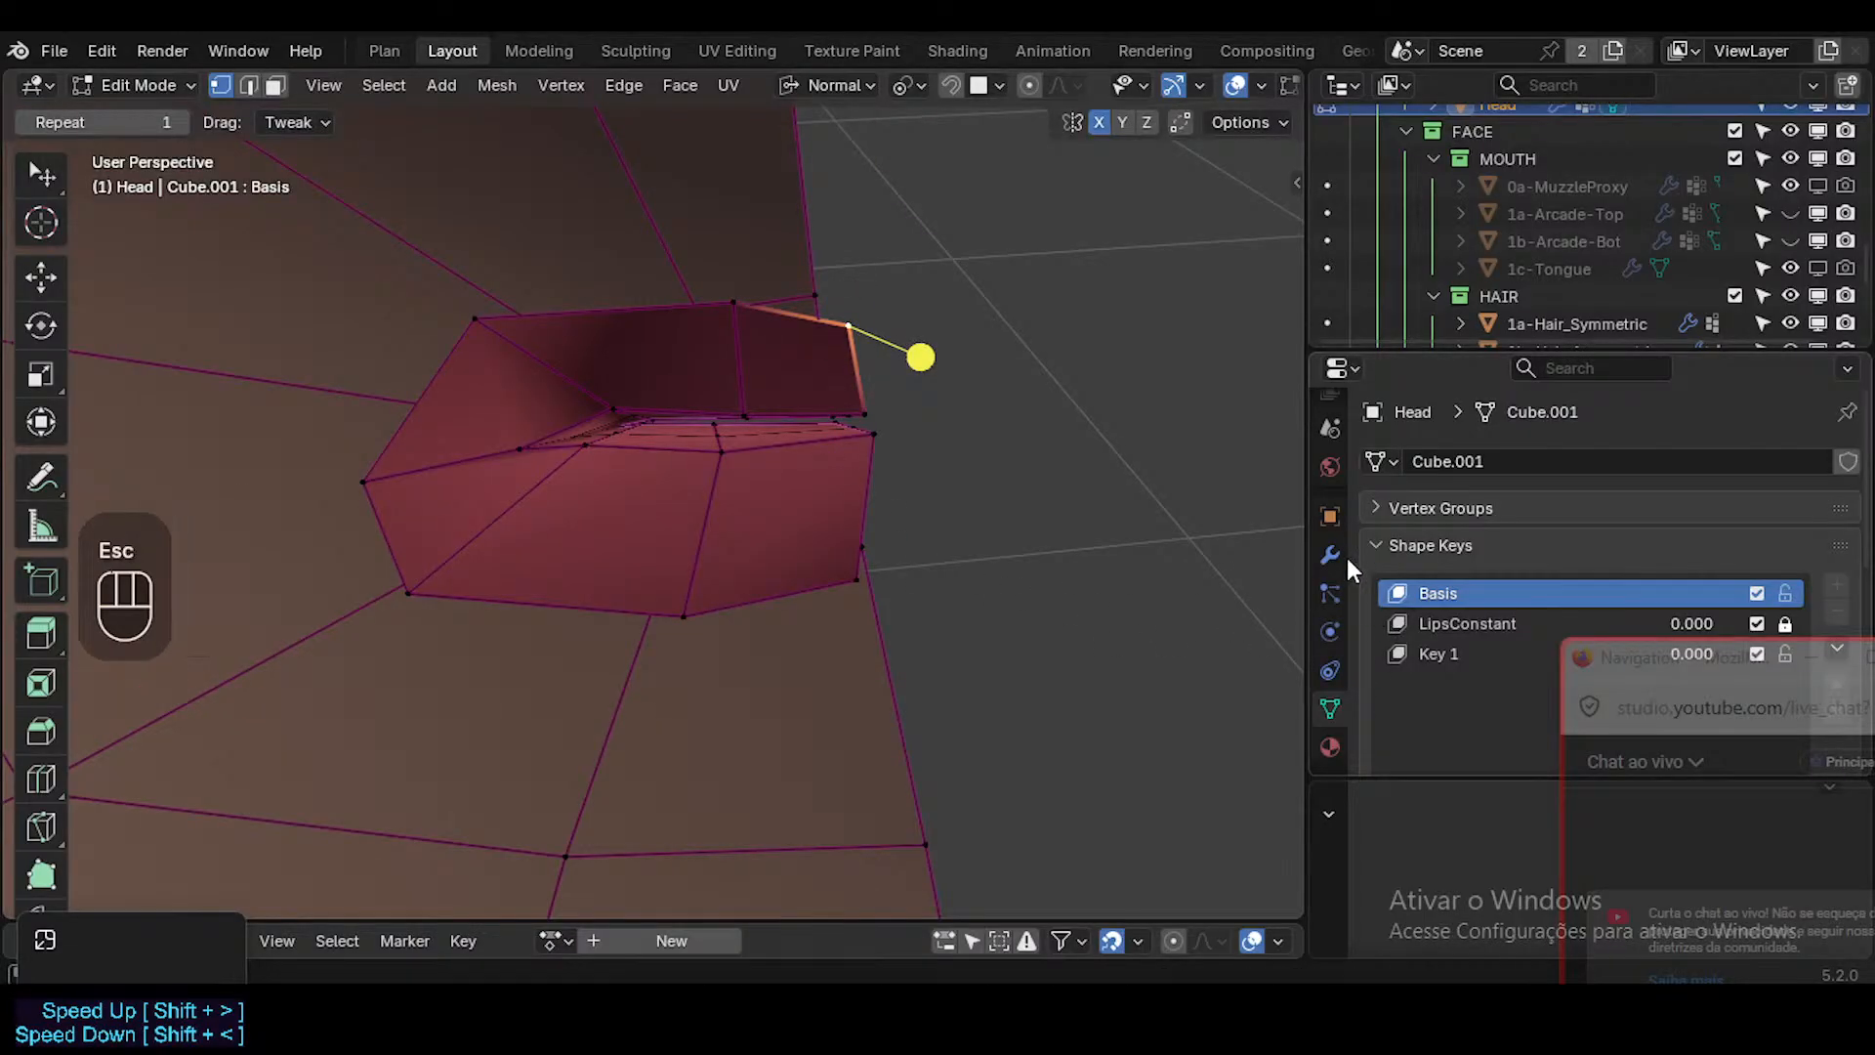
left_click(1331, 555)
left_click(1725, 507)
left_click(1669, 506)
key("g")
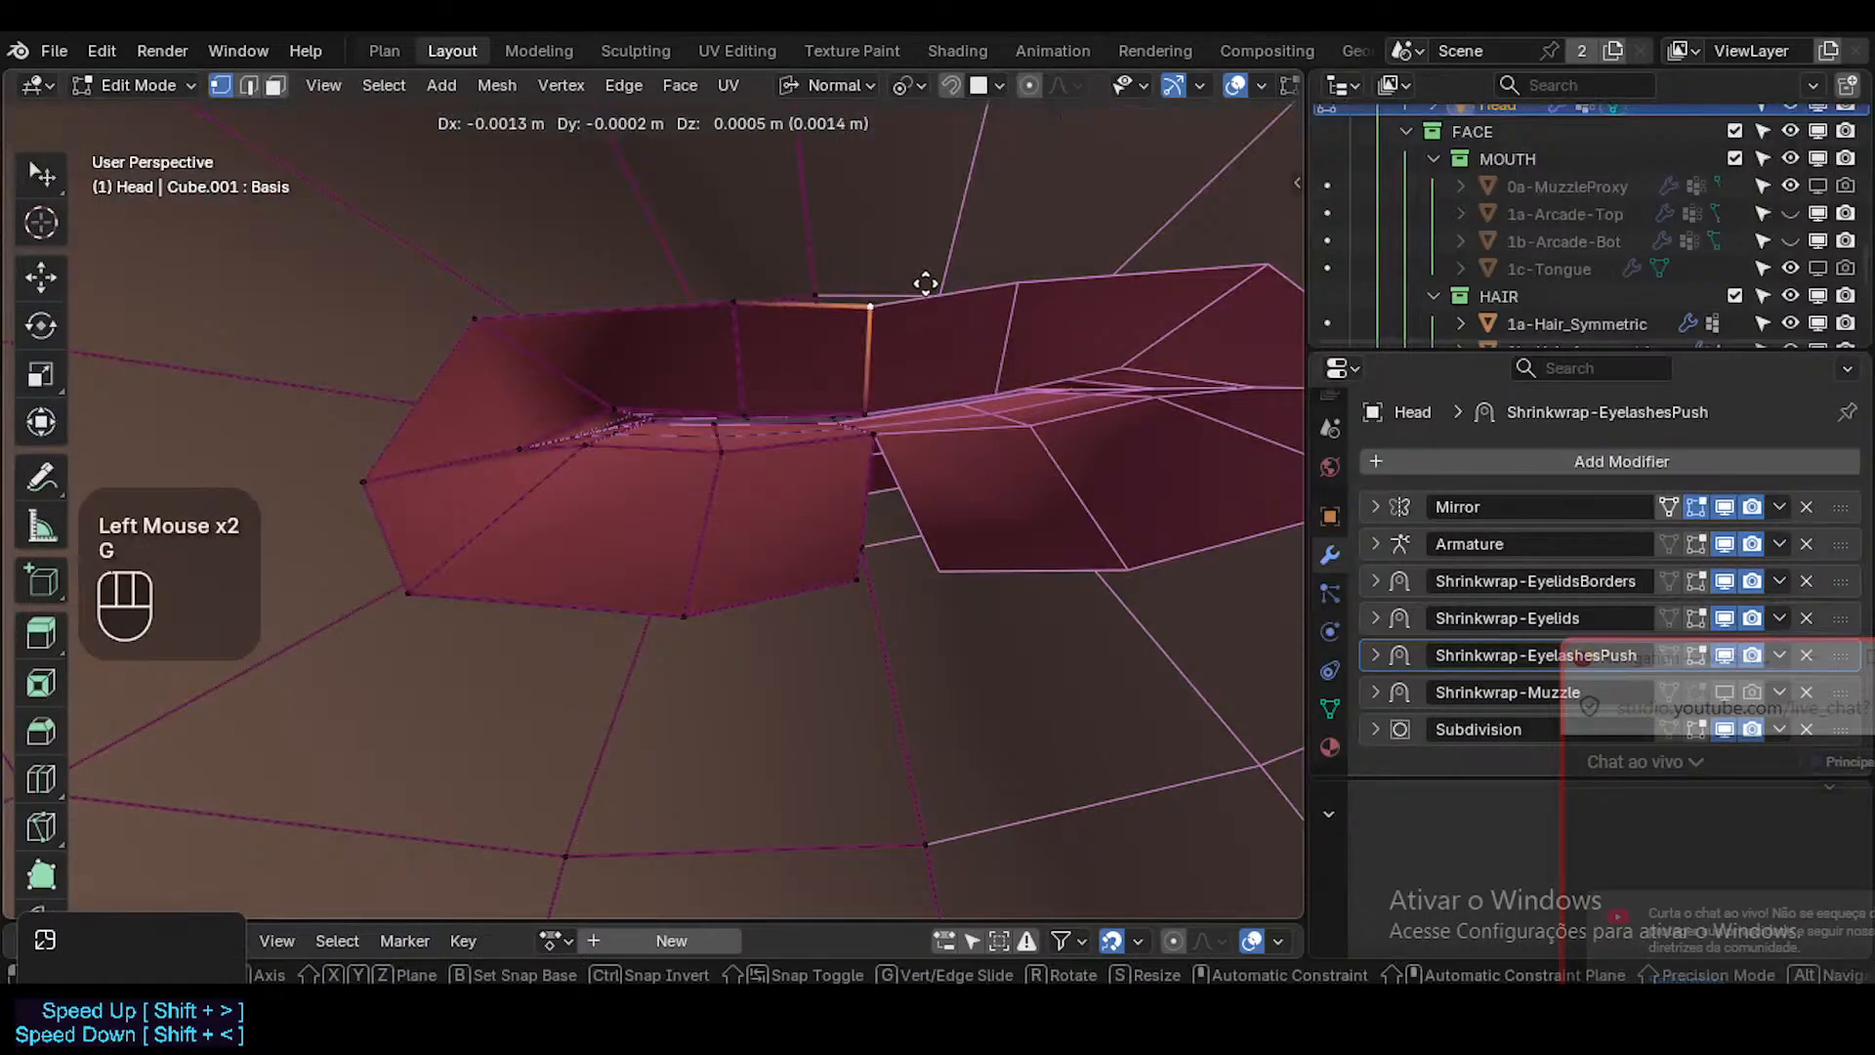
left_click(938, 284)
left_click(852, 572)
key("g")
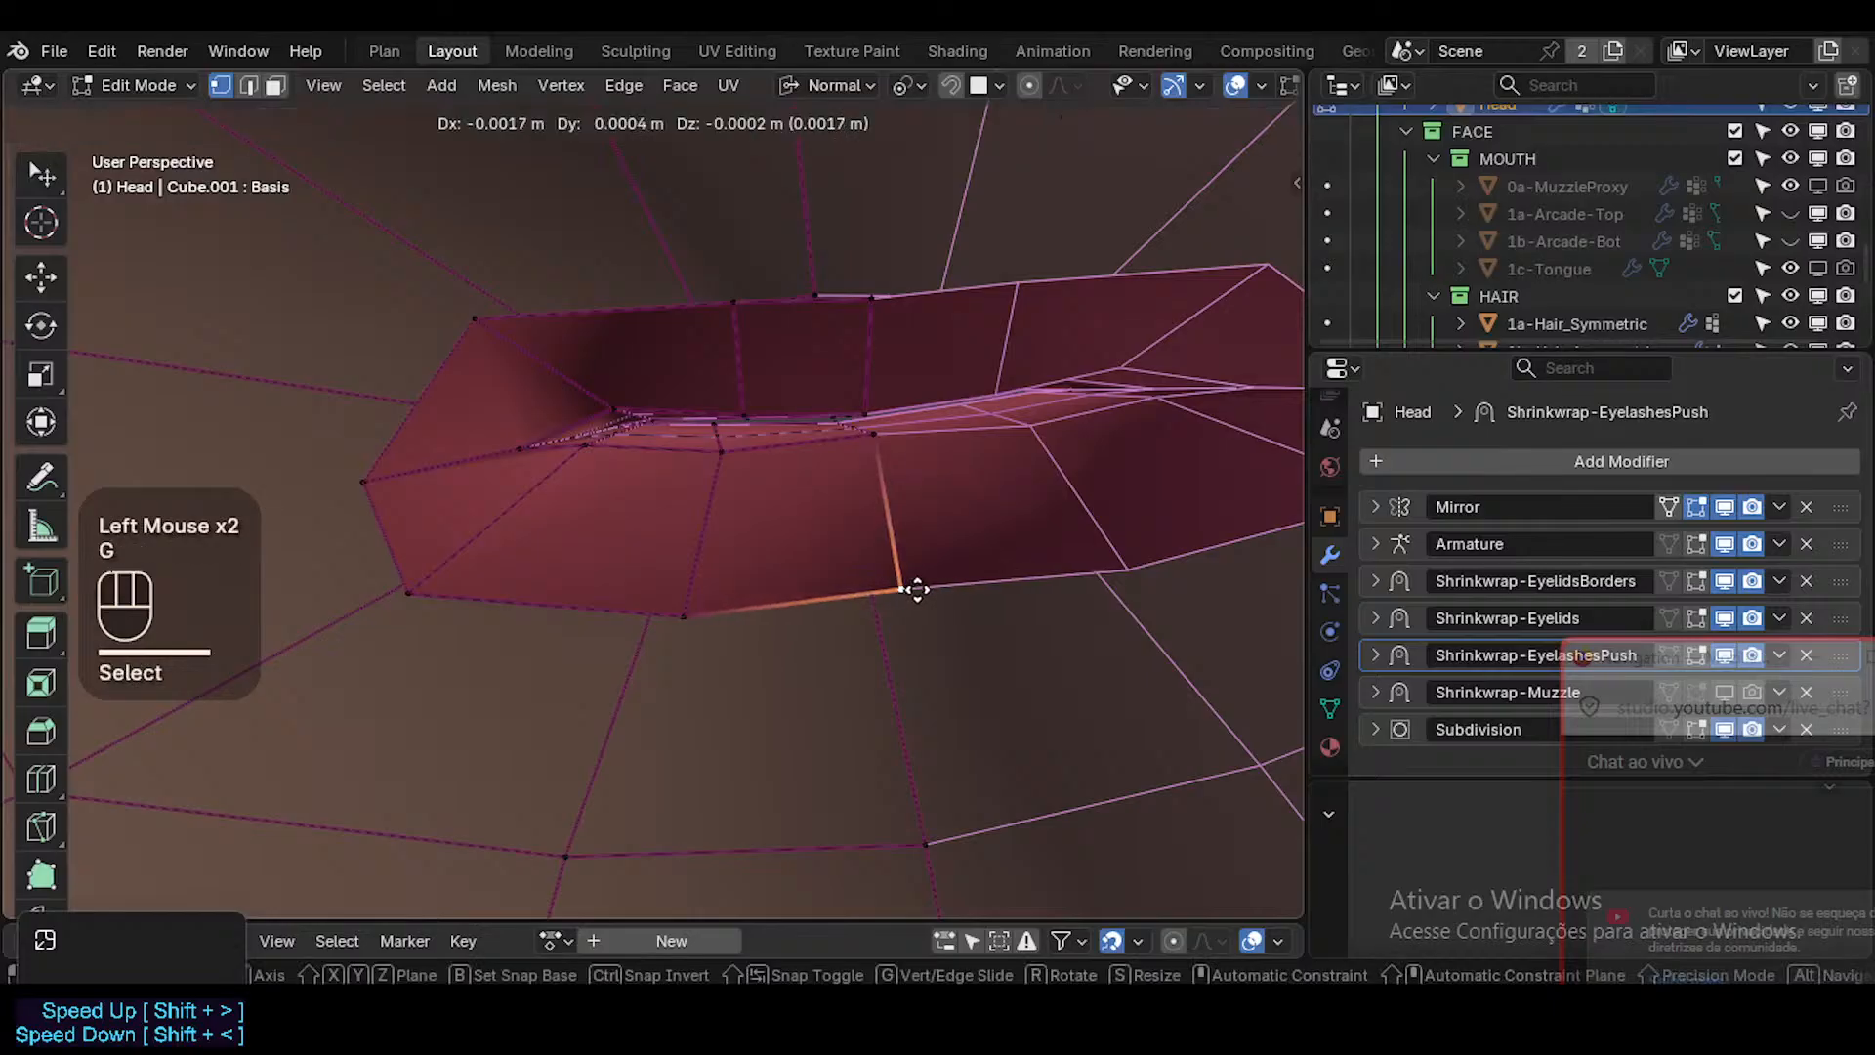
left_click(940, 590)
Select the inner lip's open border edge loop and smooth it.
key("alt+a")
key("2")
left_click(786, 553, "alt+shift")
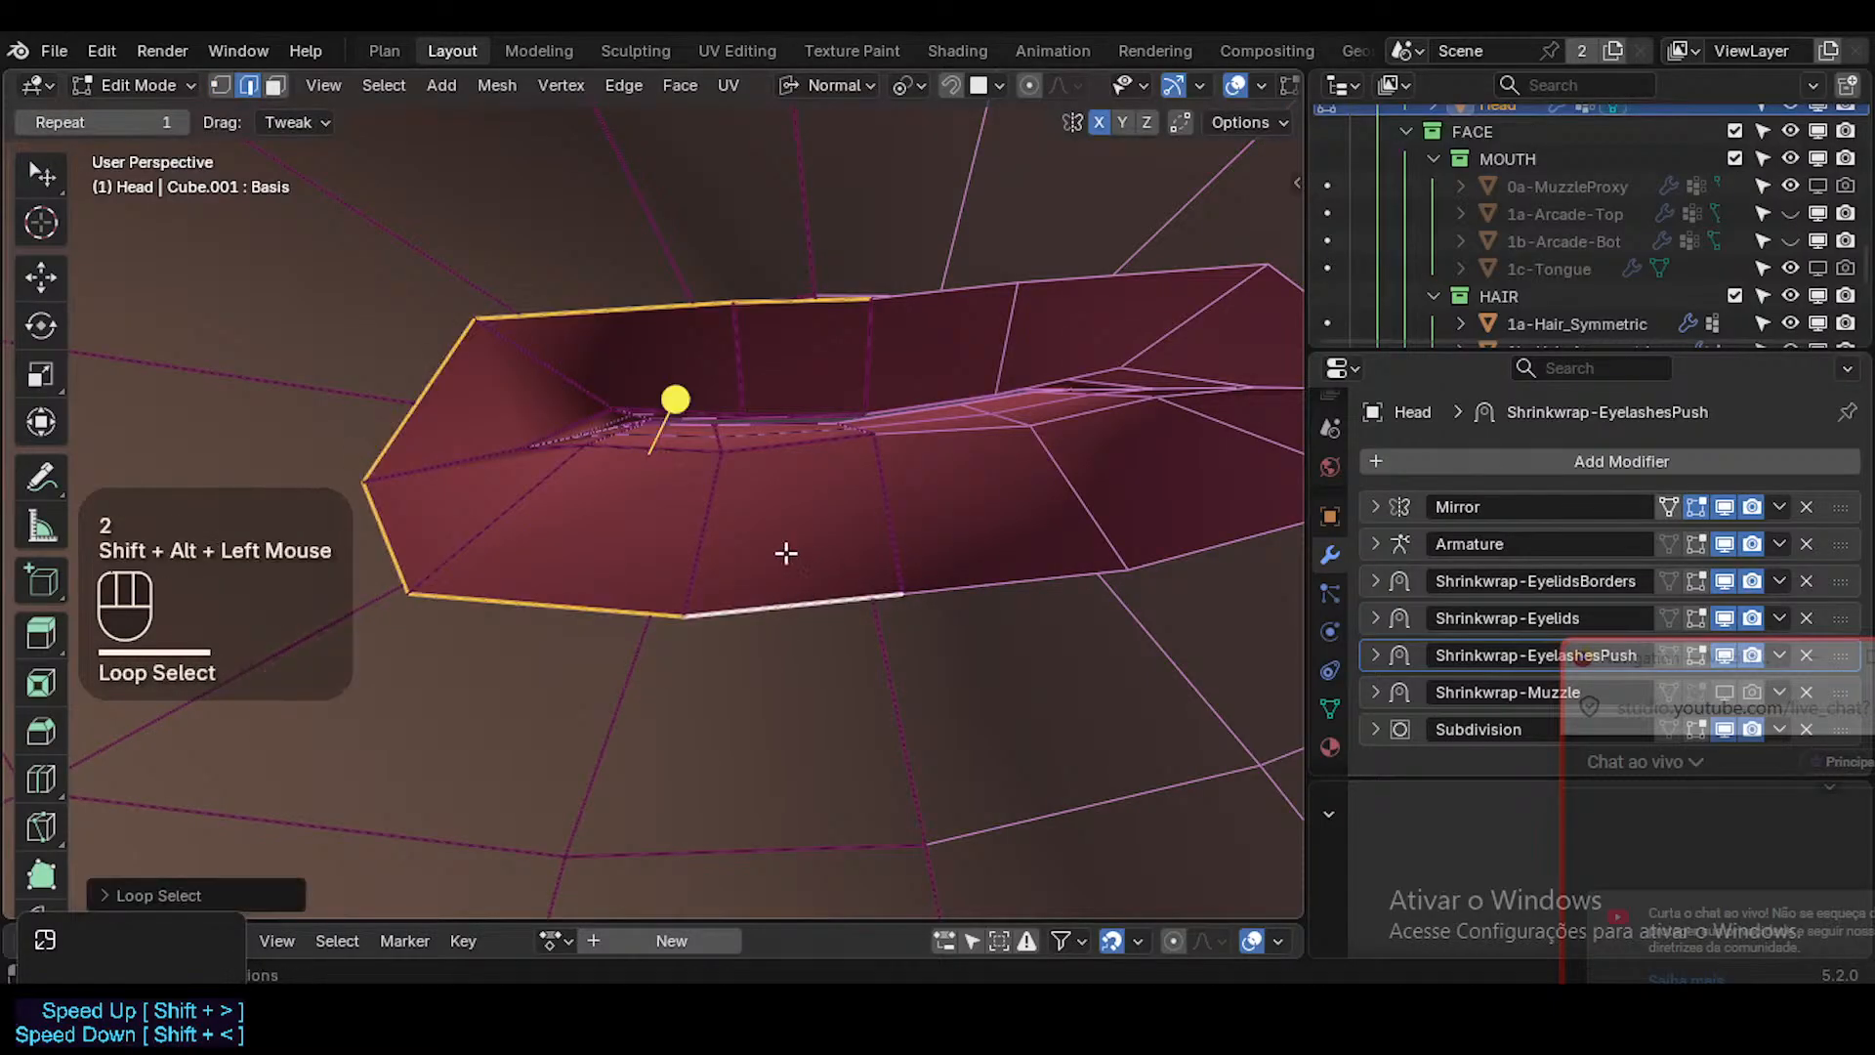
mouse_move(681, 390)
left_mouse_down()
mouse_move(720, 390)
mouse_move(670, 401)
left_mouse_up()
Move the inner vertex at the mouth corner inward, and vertex-slide the one below it toward the centre.
key("1")
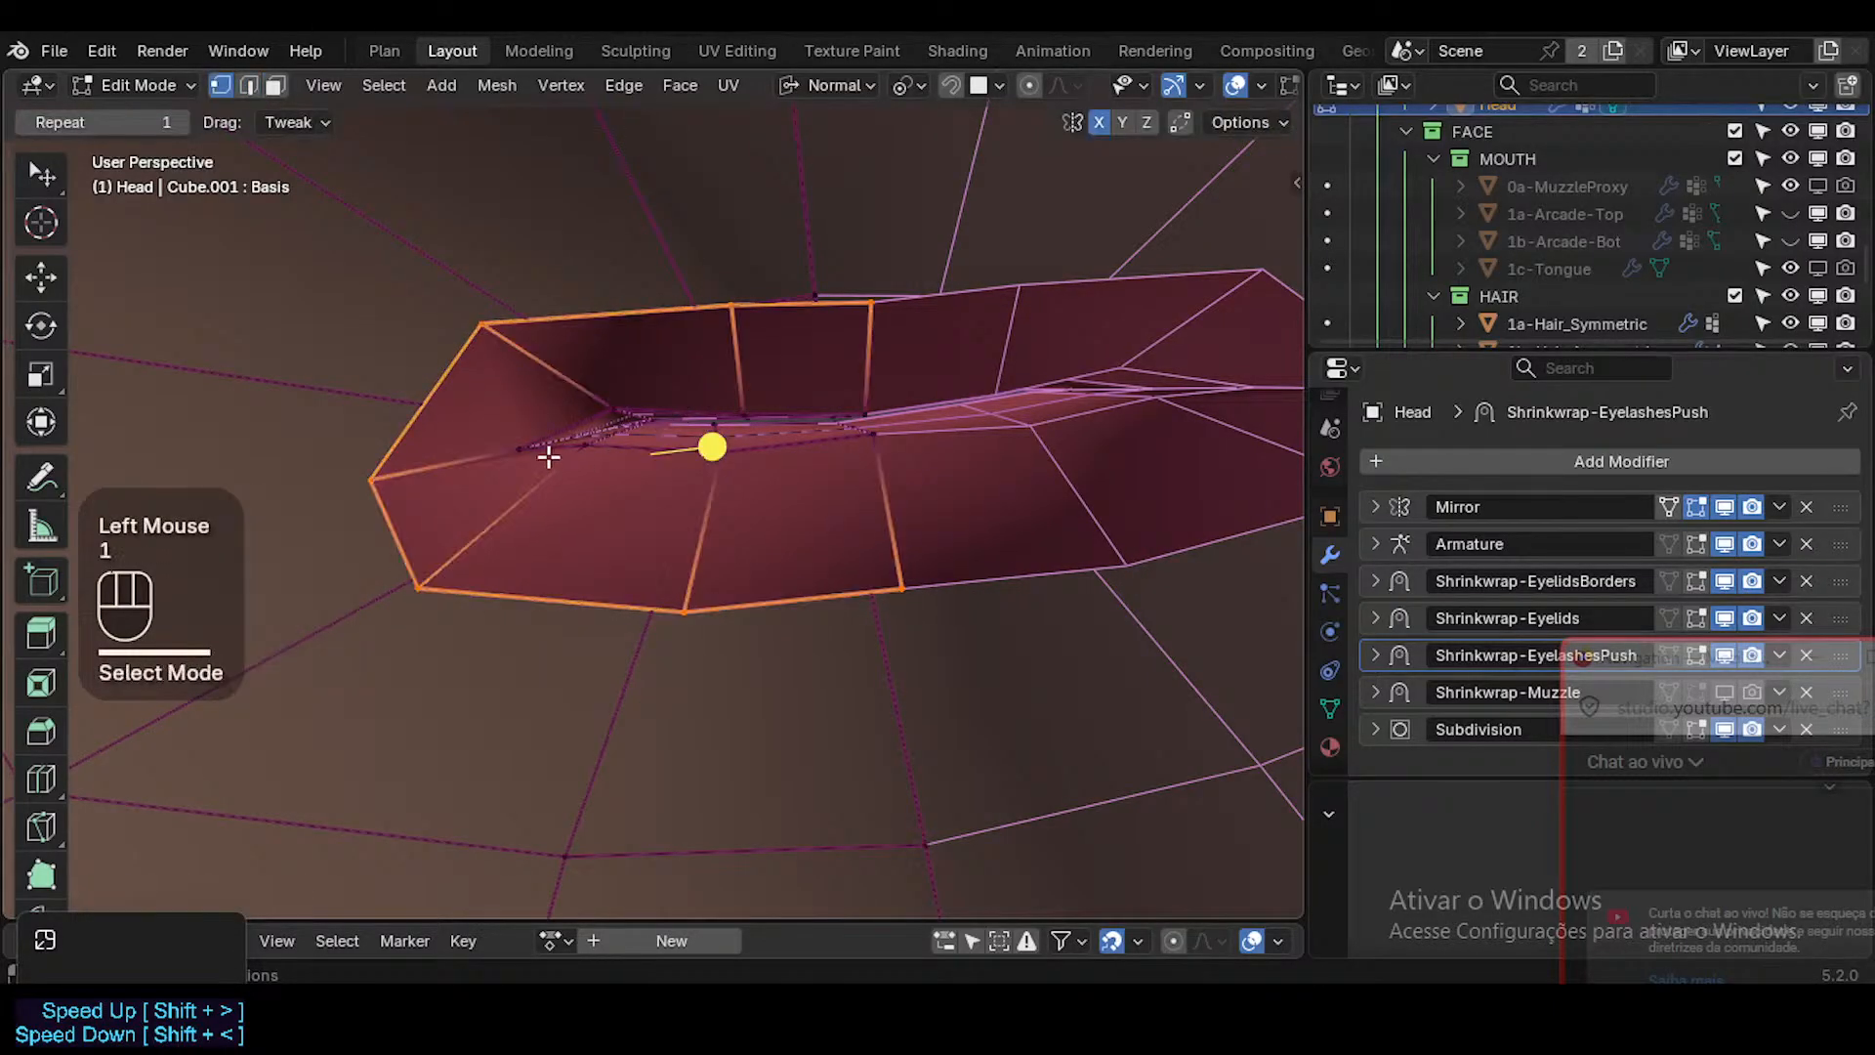
left_click(523, 420)
key("g")
left_click(555, 402)
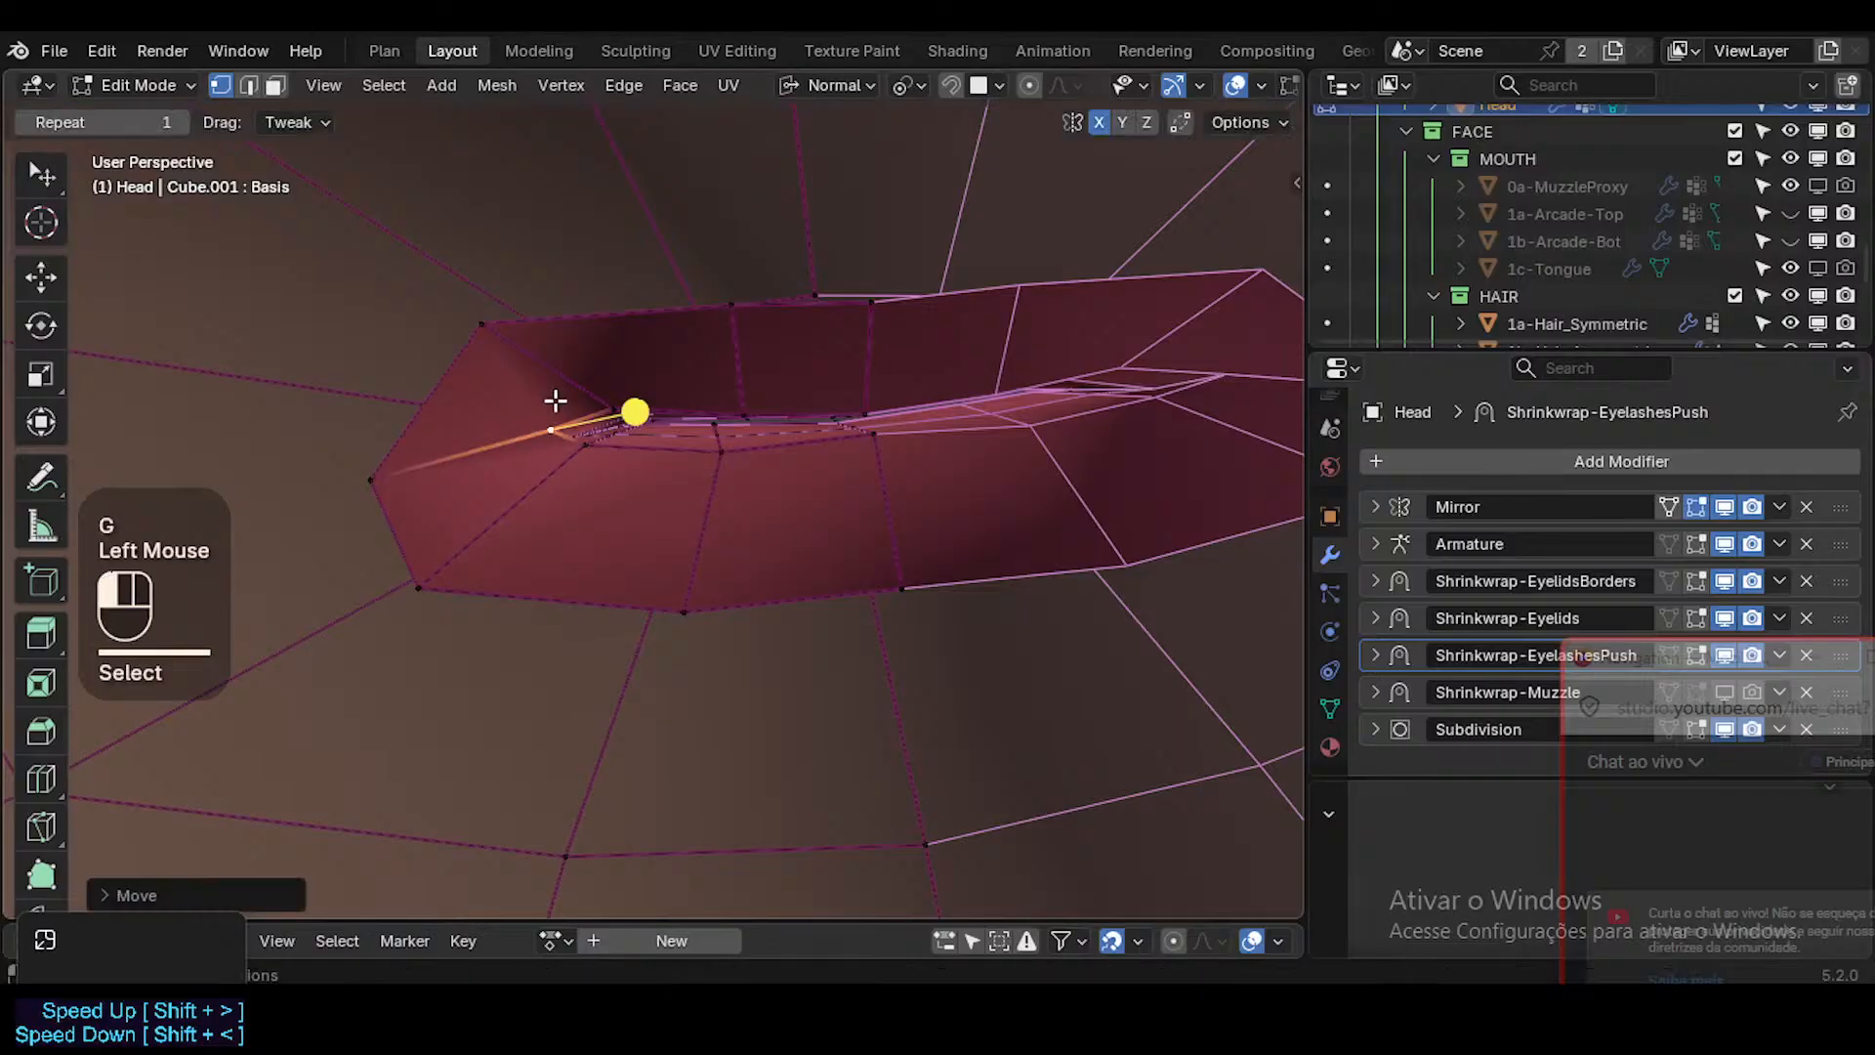
left_click(586, 446)
key("g")
key("g")
left_click(608, 466)
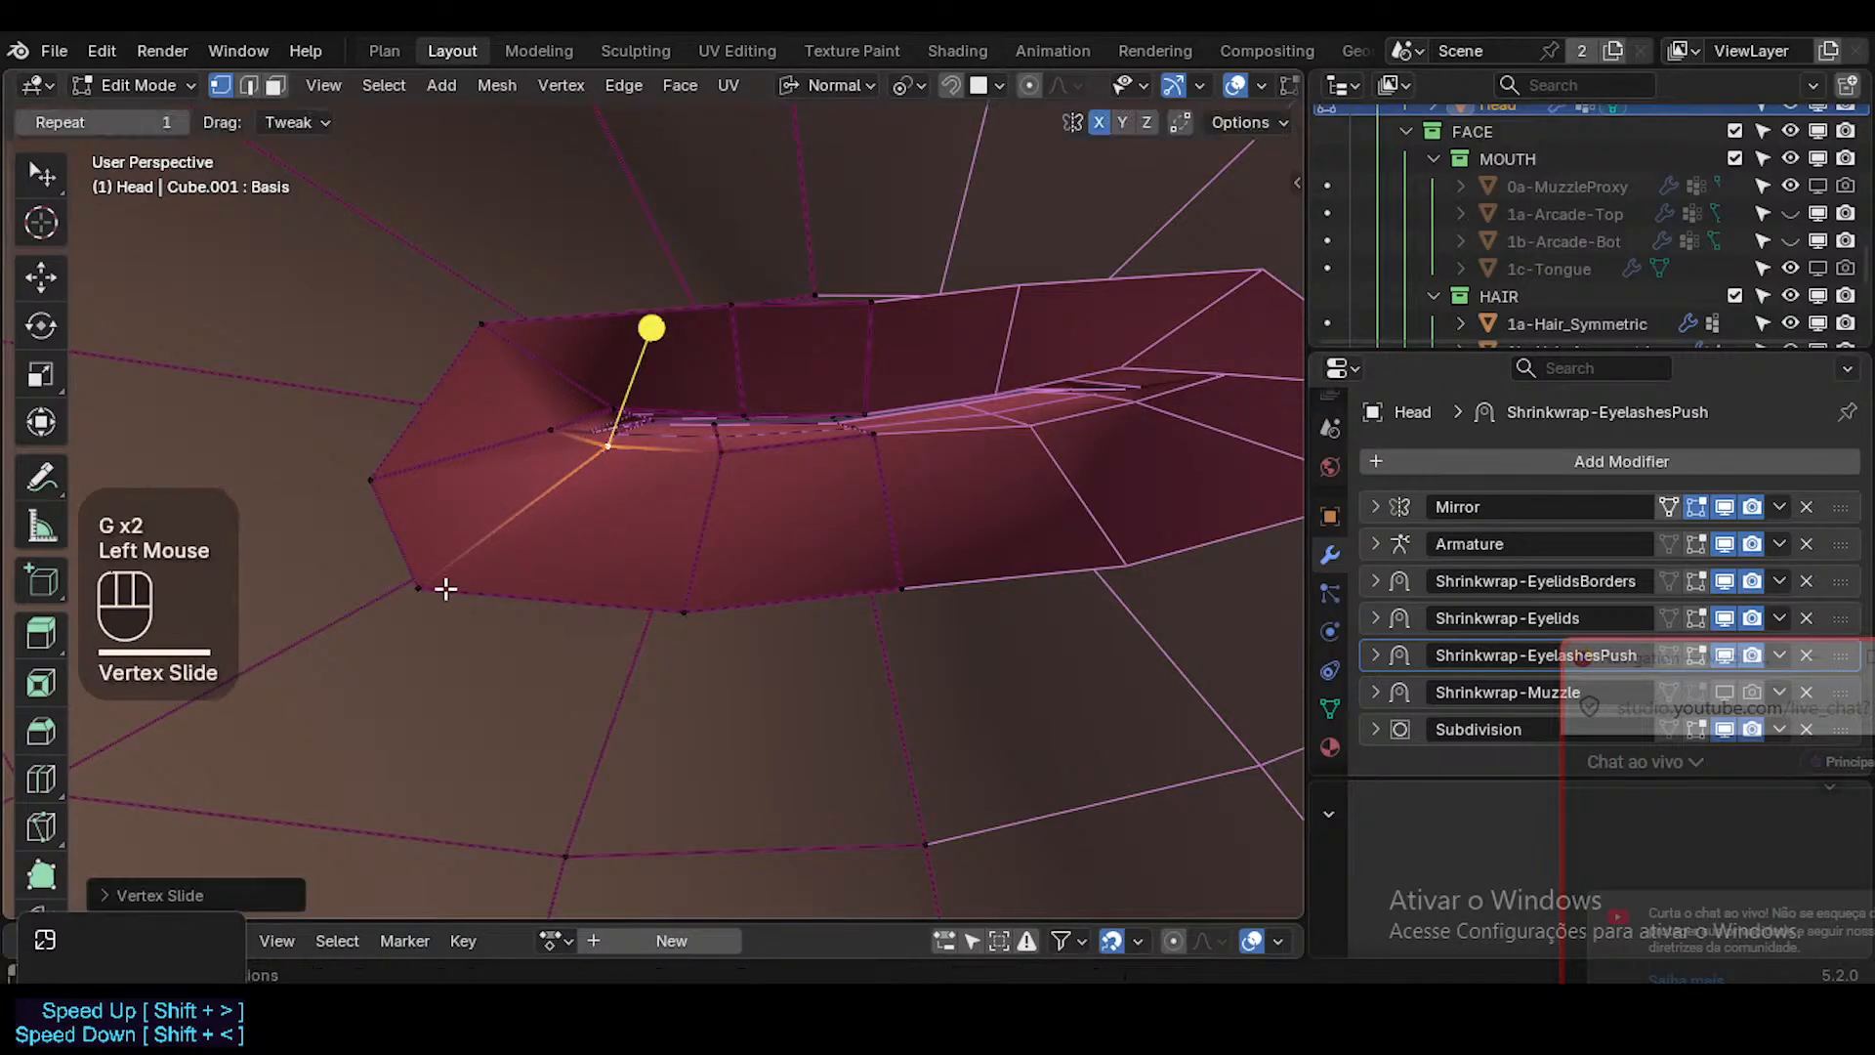
Slide the two lower border vertices nearest the mouth corner toward the centre, and adjust the second one's position.
left_click(436, 586)
key("g")
key("g")
left_click(682, 608)
left_click(682, 608)
key("g")
key("g")
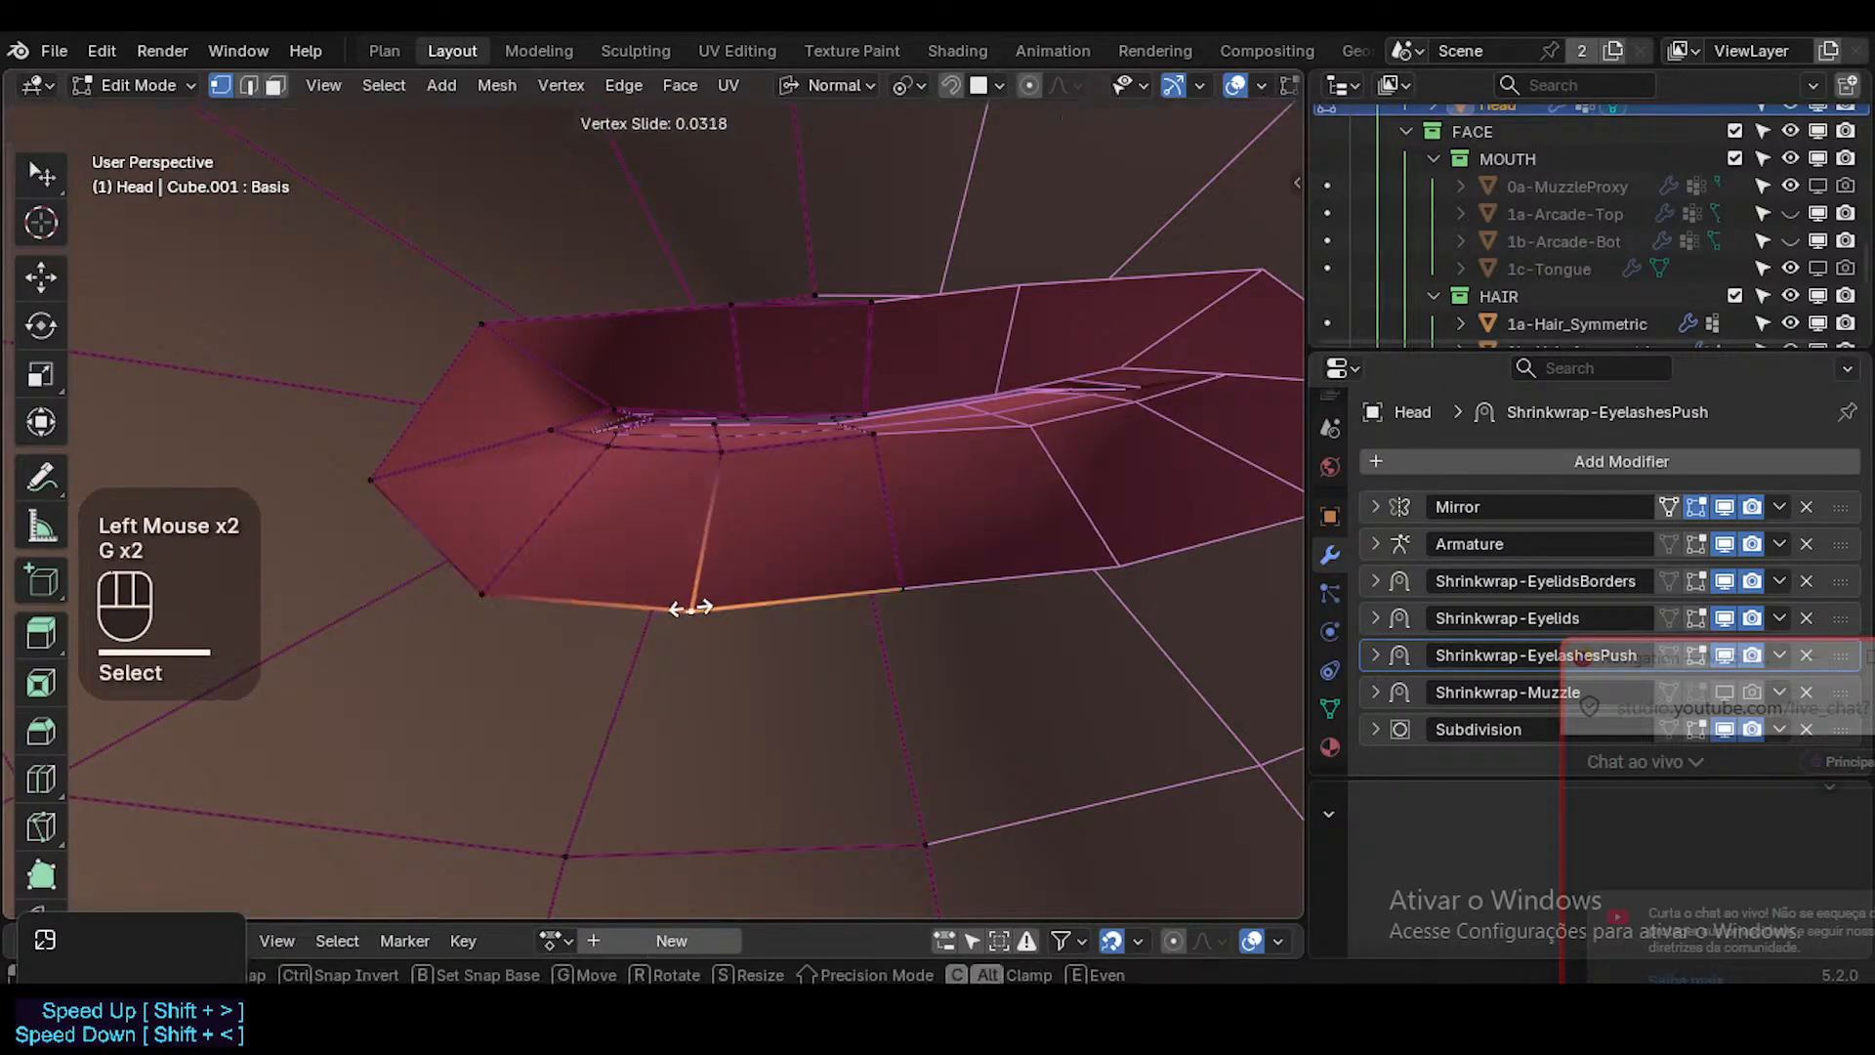
left_click(712, 606)
Adjust the centre-line vertex of the lower border and the inner centre-line vertex above it.
key("g")
left_click(716, 563, "shift")
left_click(919, 582)
key("g")
left_click(926, 546, "shift")
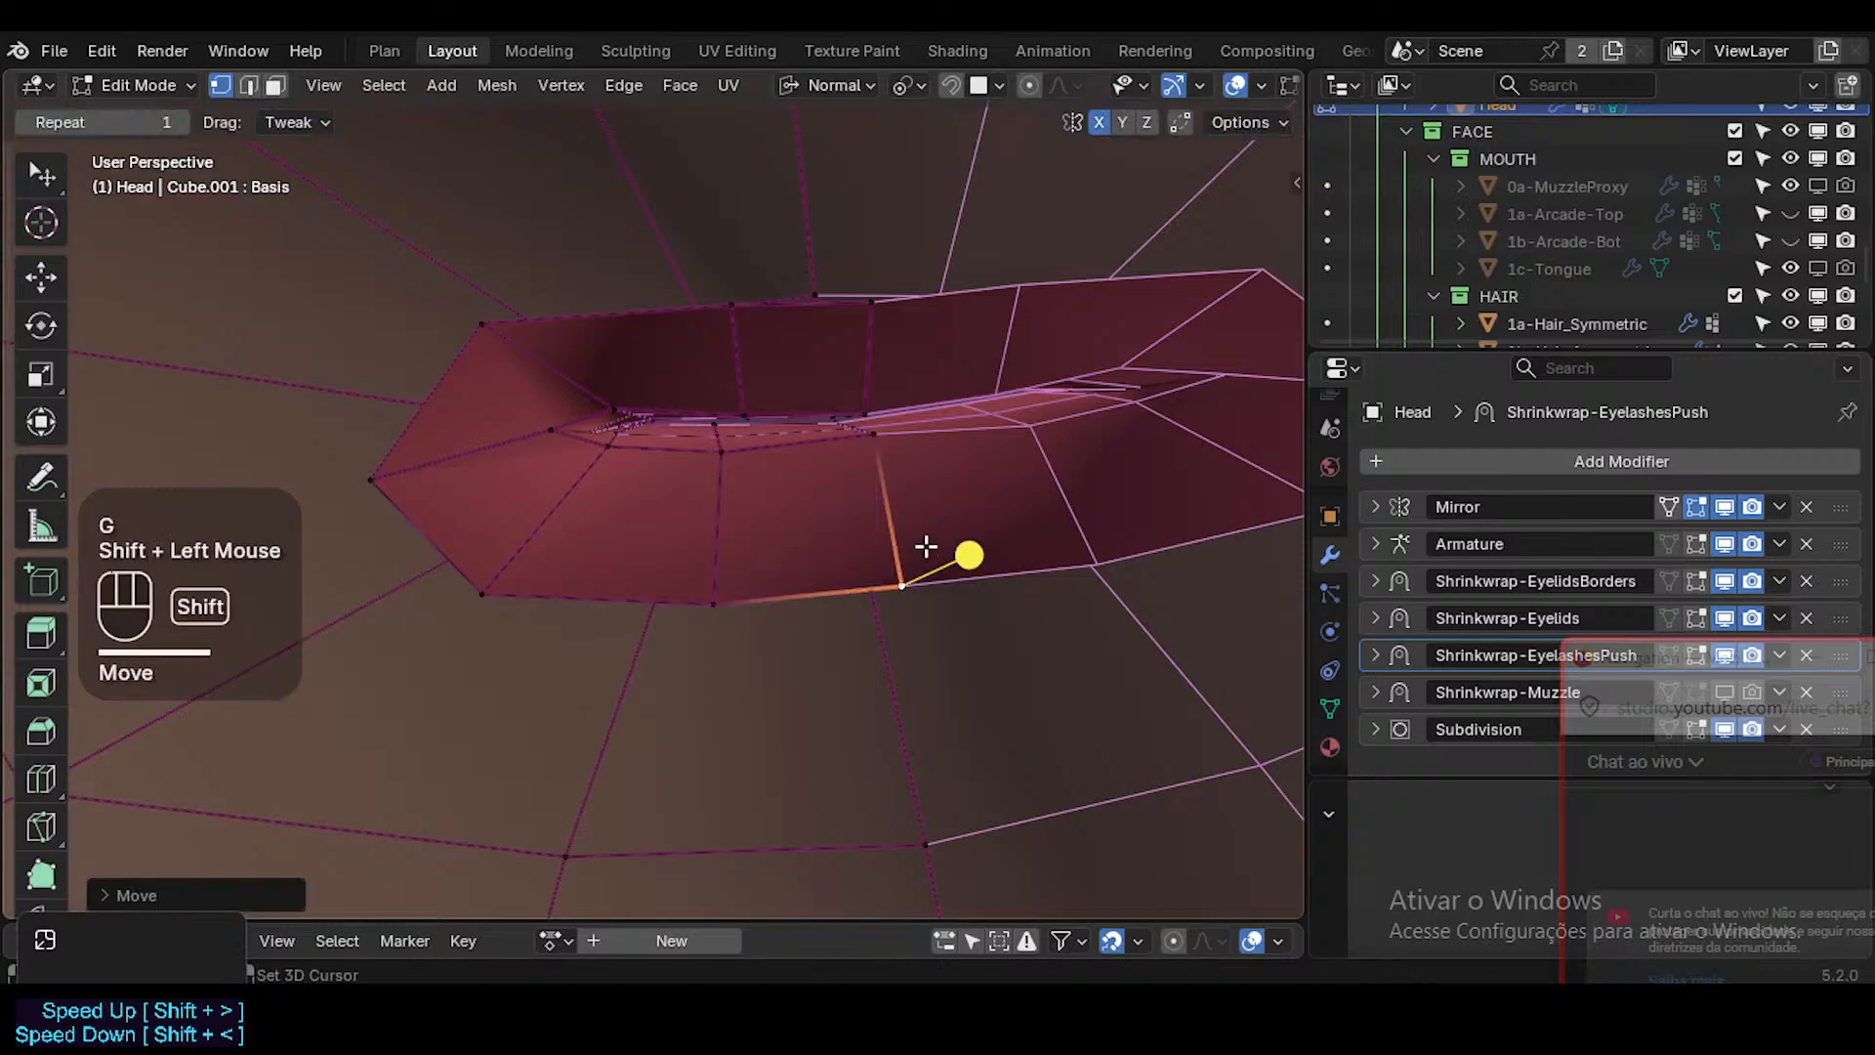
left_click(867, 435)
Move the upper border edge beside the centre line, and raise and rotate the upper border edge nearest the mouth corner.
key("g")
left_click(909, 322, "shift")
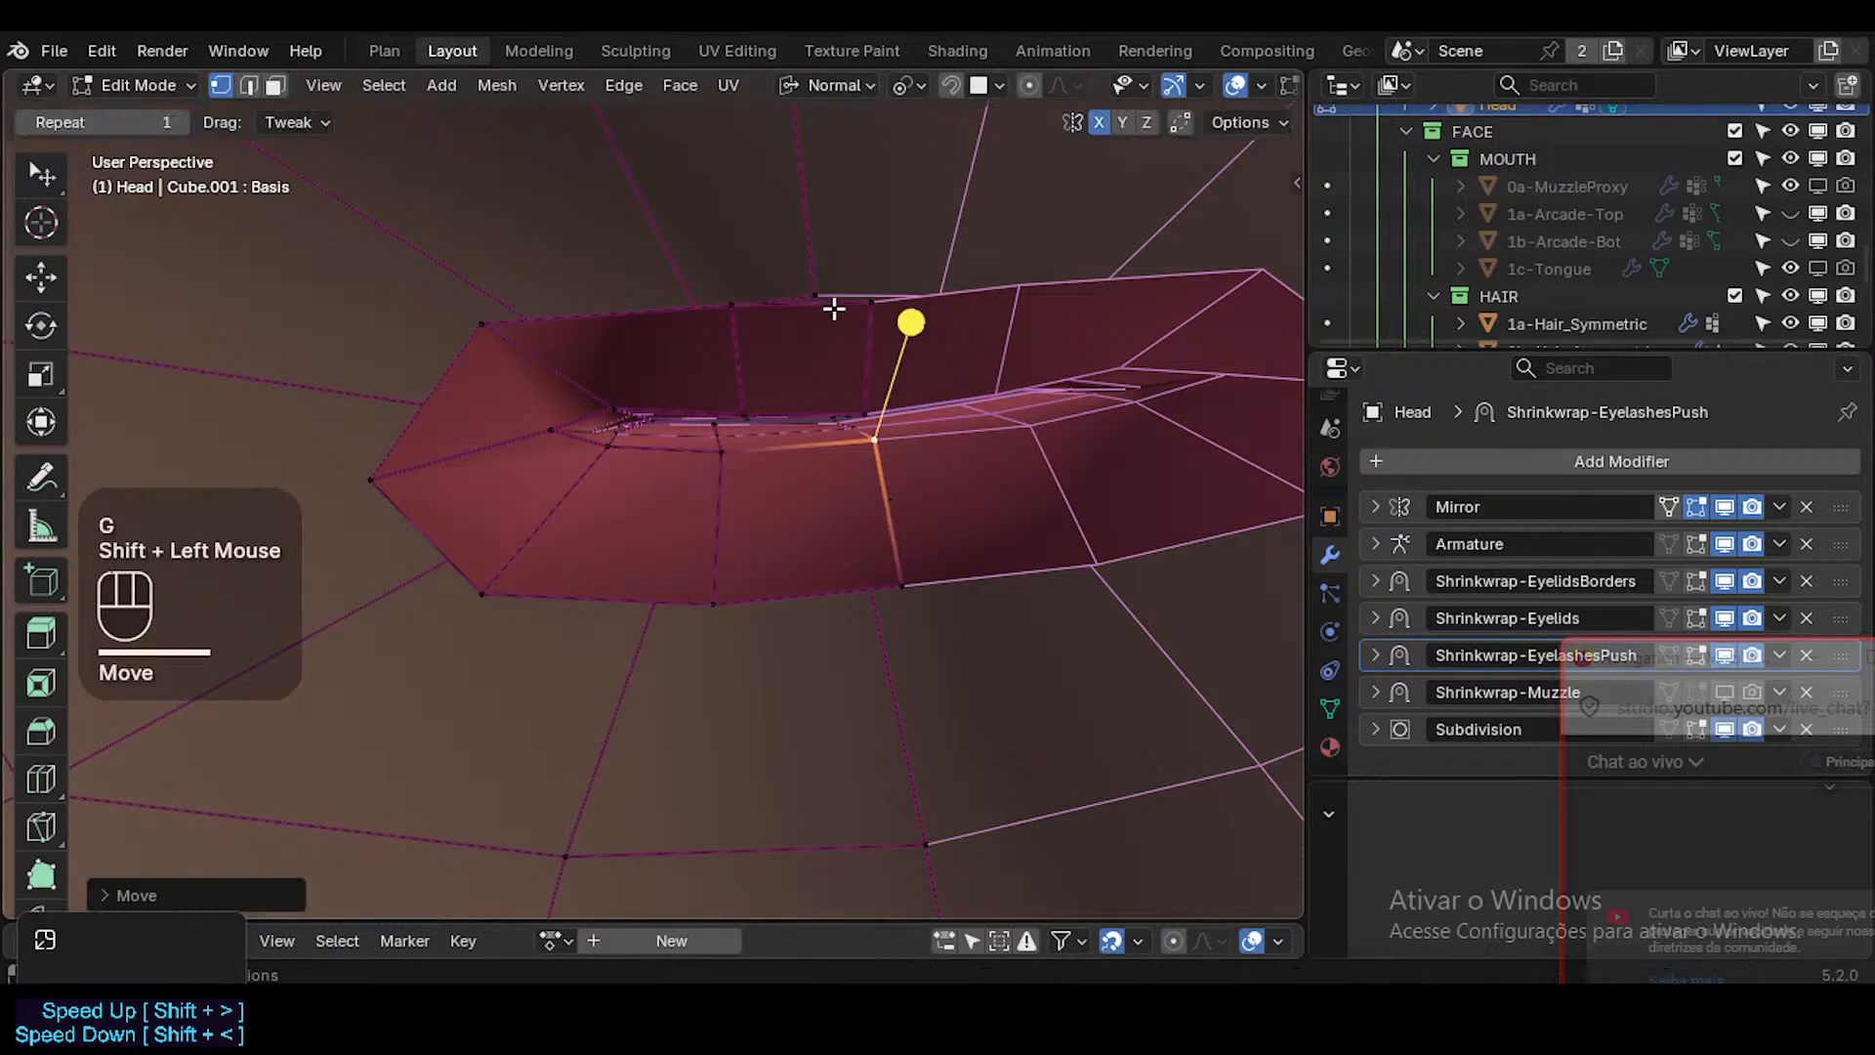
key("2")
left_click(804, 297)
key("g")
left_click(863, 324, "shift")
left_click(628, 306)
key("g")
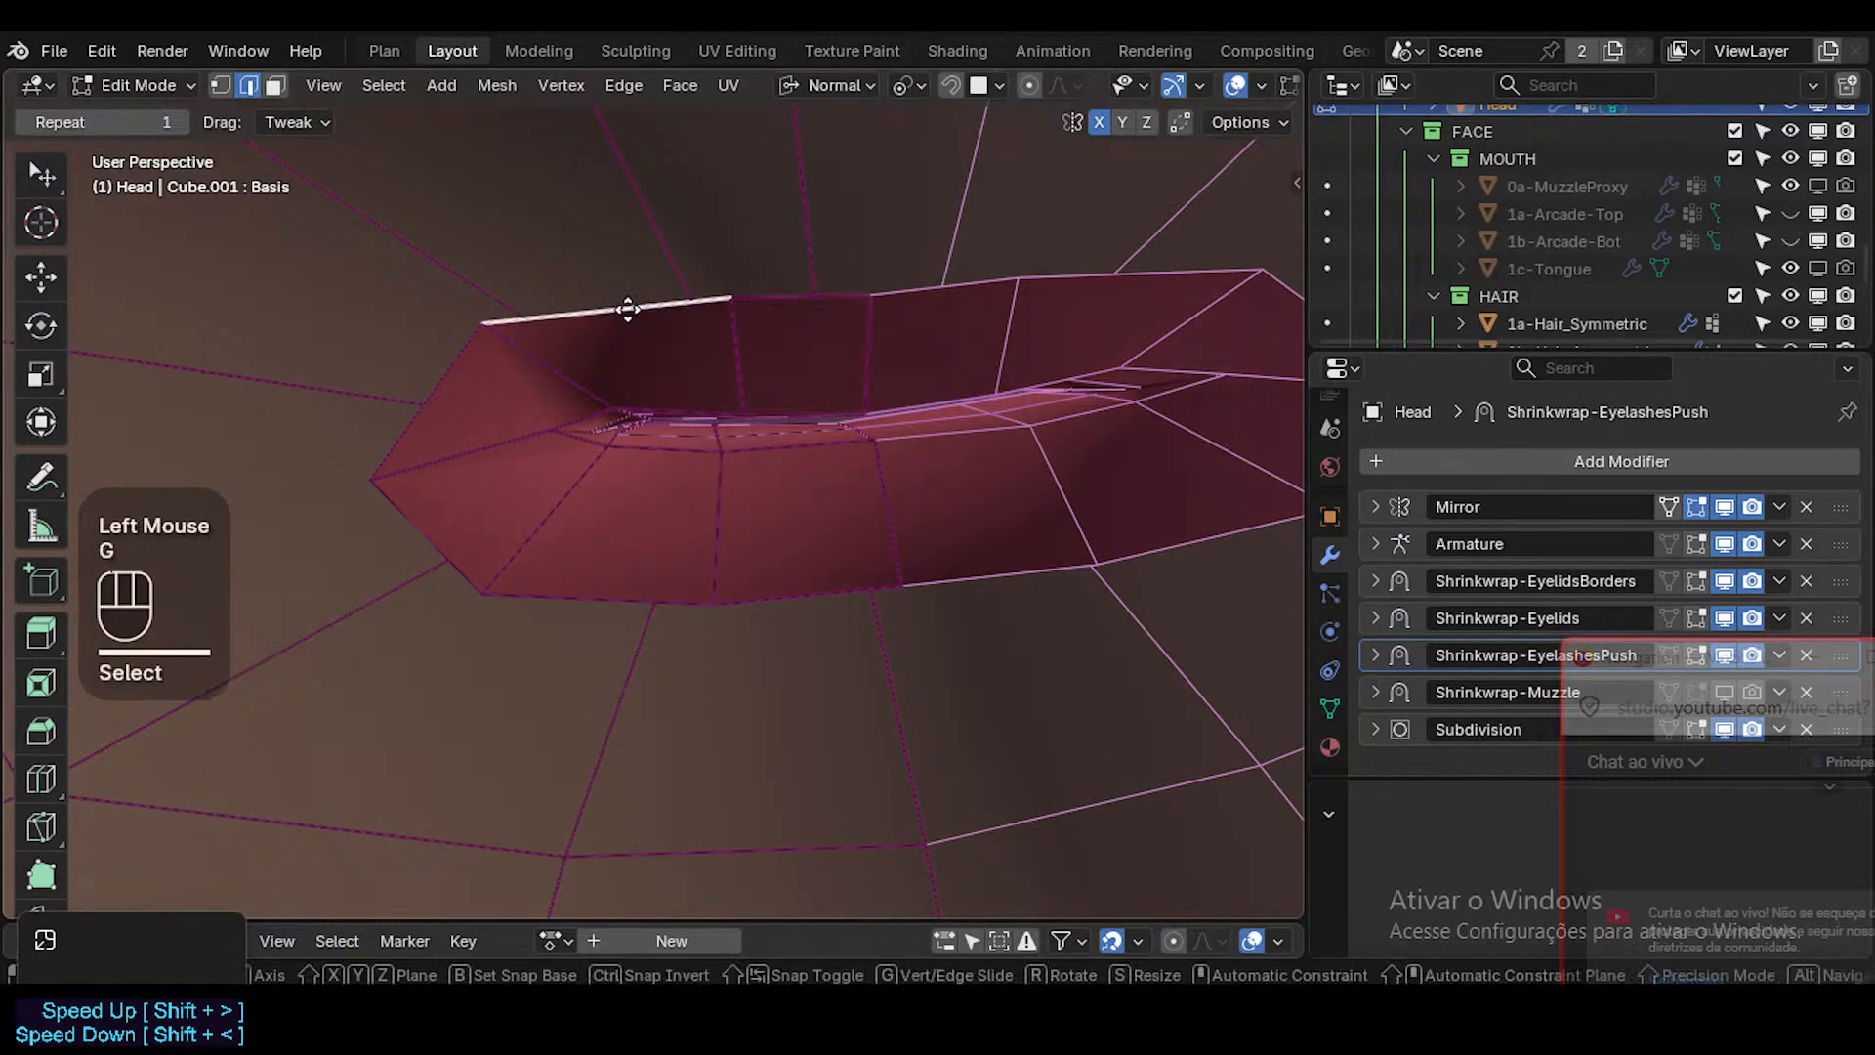
left_click(635, 289, "shift")
key("r")
left_click(939, 322)
Move the upper border's centre-line vertex and its neighbouring middle vertex slightly upward to even out the rim.
key("1")
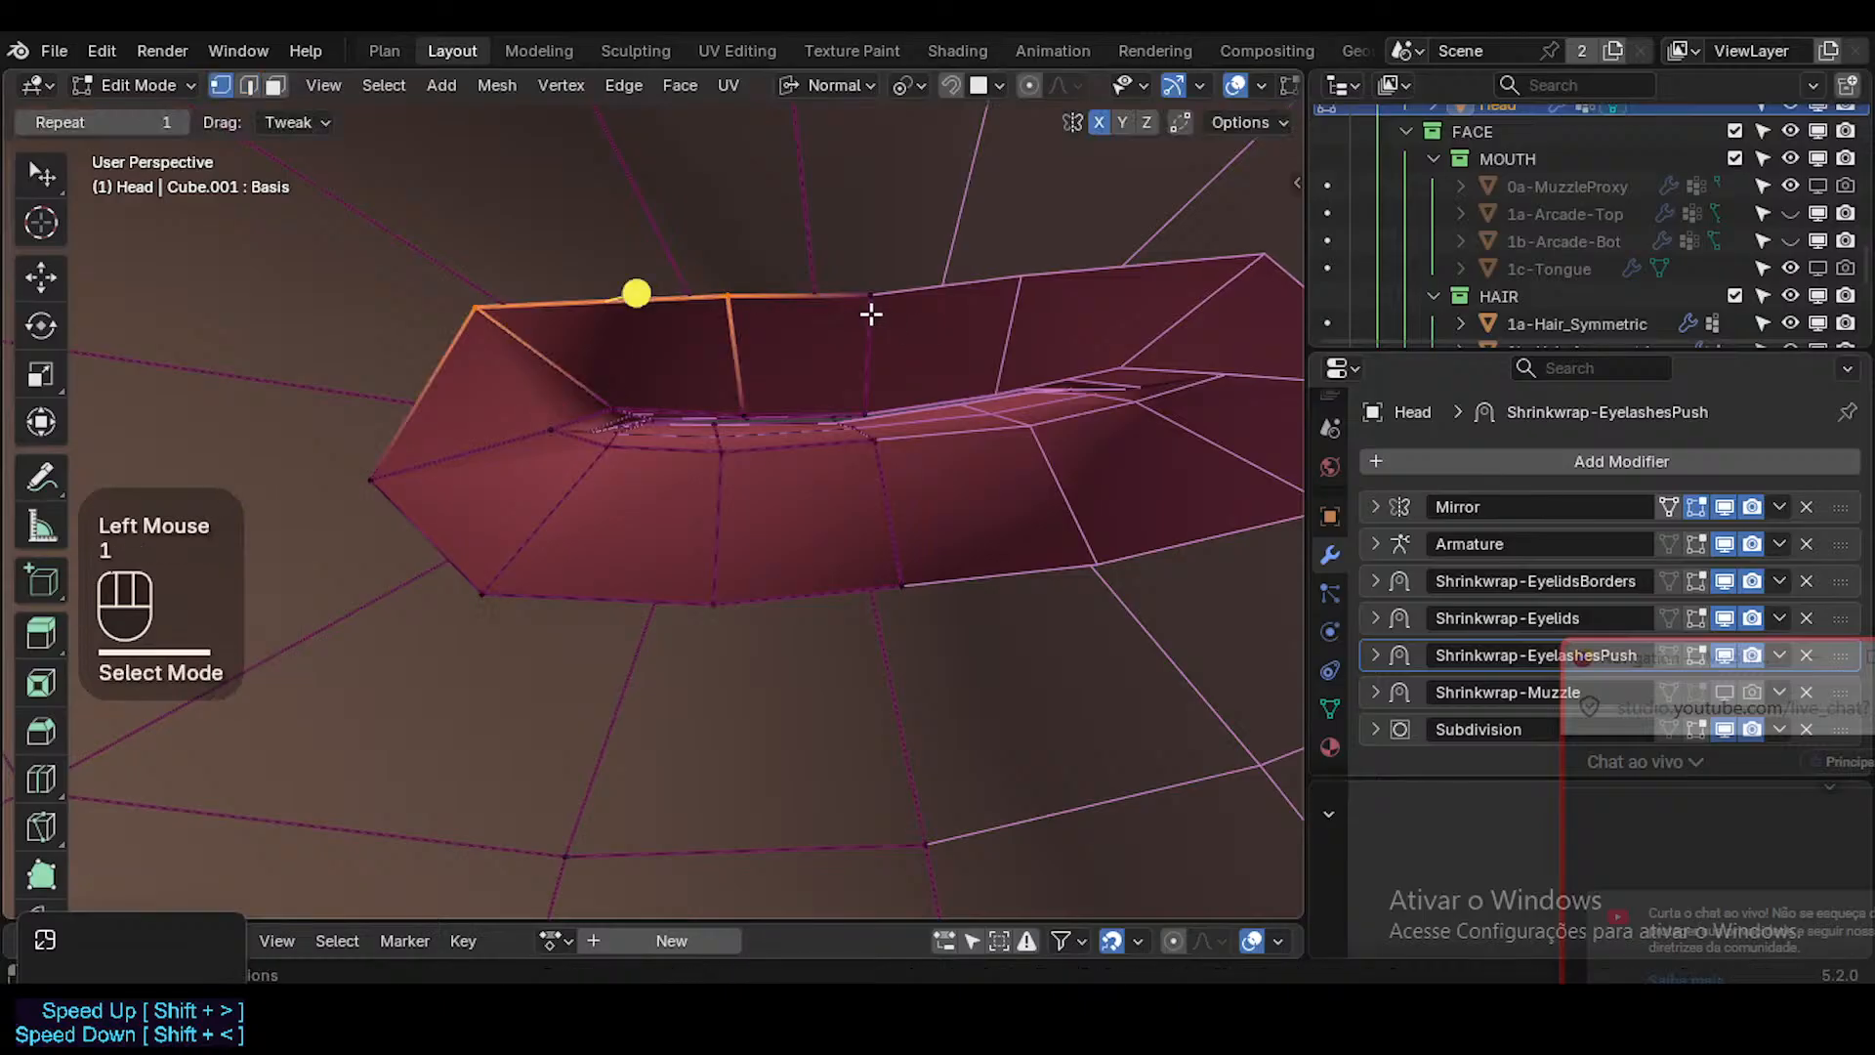
left_click(870, 296)
key("g")
left_click(917, 353, "shift")
left_click(729, 300)
key("g")
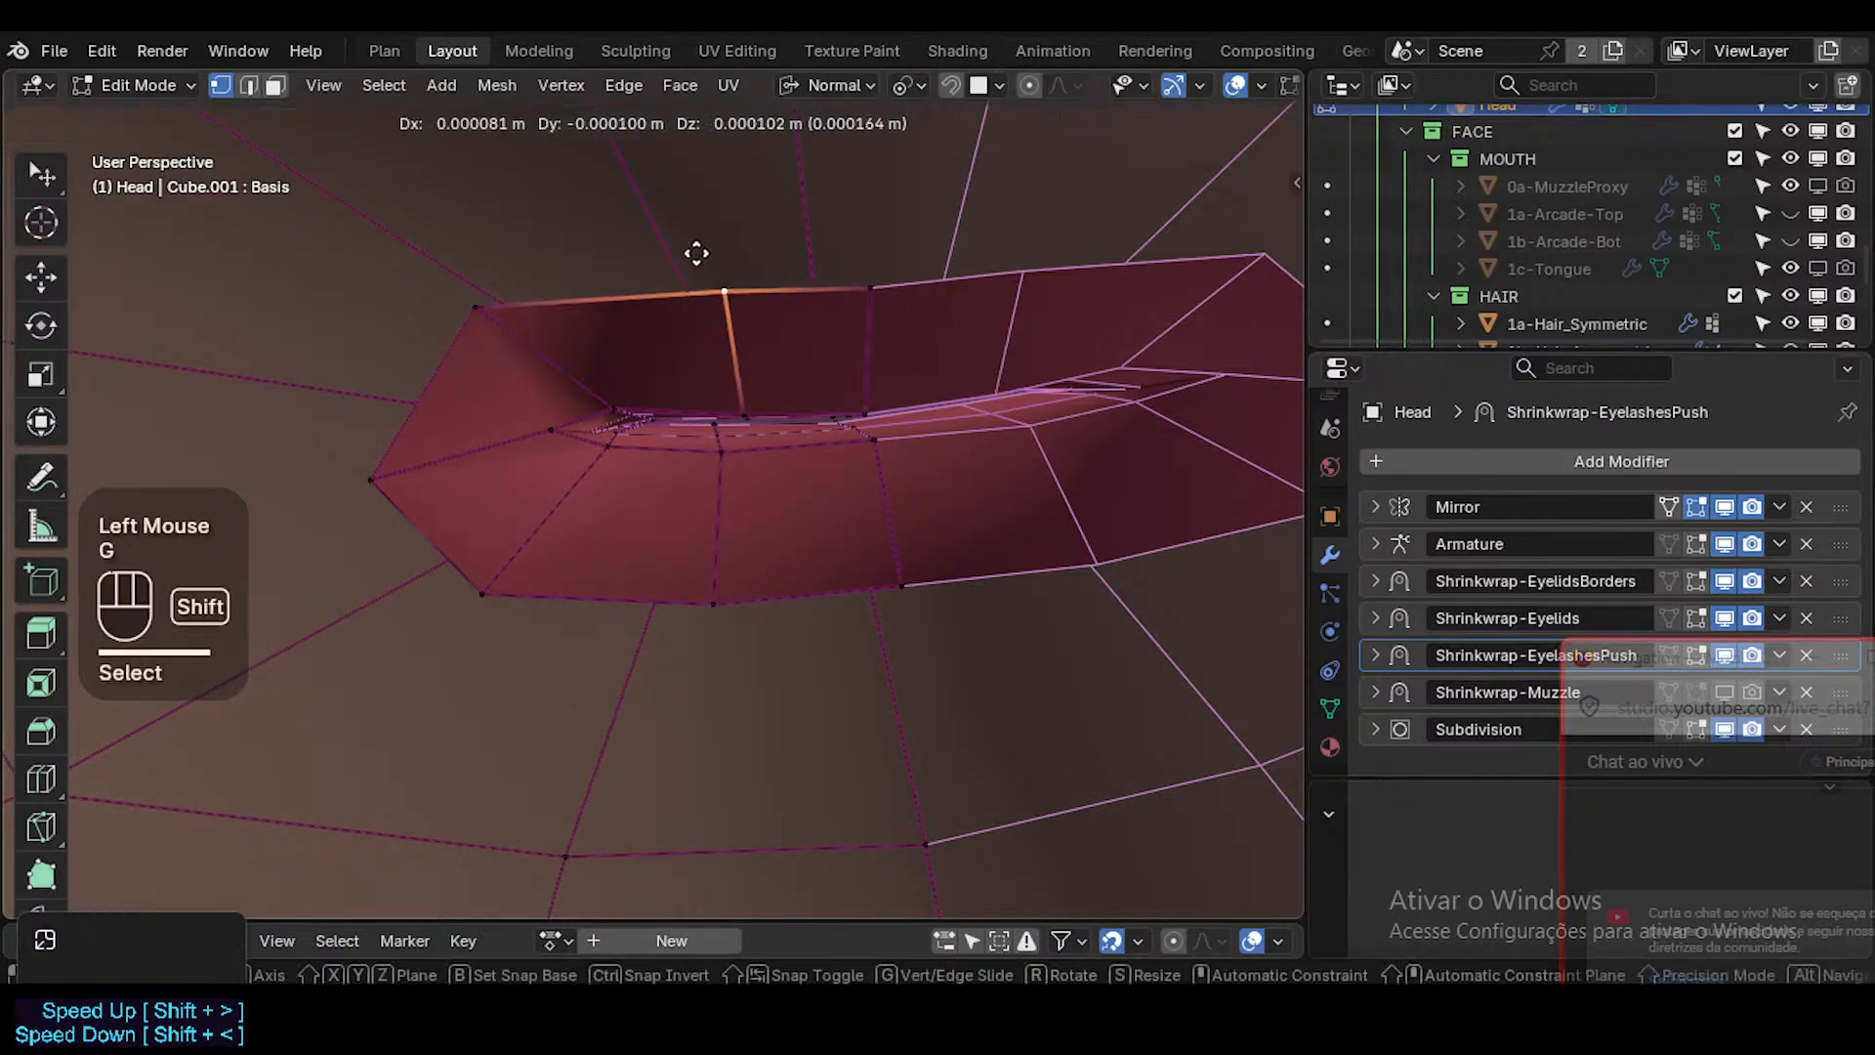
left_click(692, 252, "shift")
Raise the mouth-corner border vertex and fine-tune its position.
left_click(360, 470)
key("g")
left_click(431, 423, "shift")
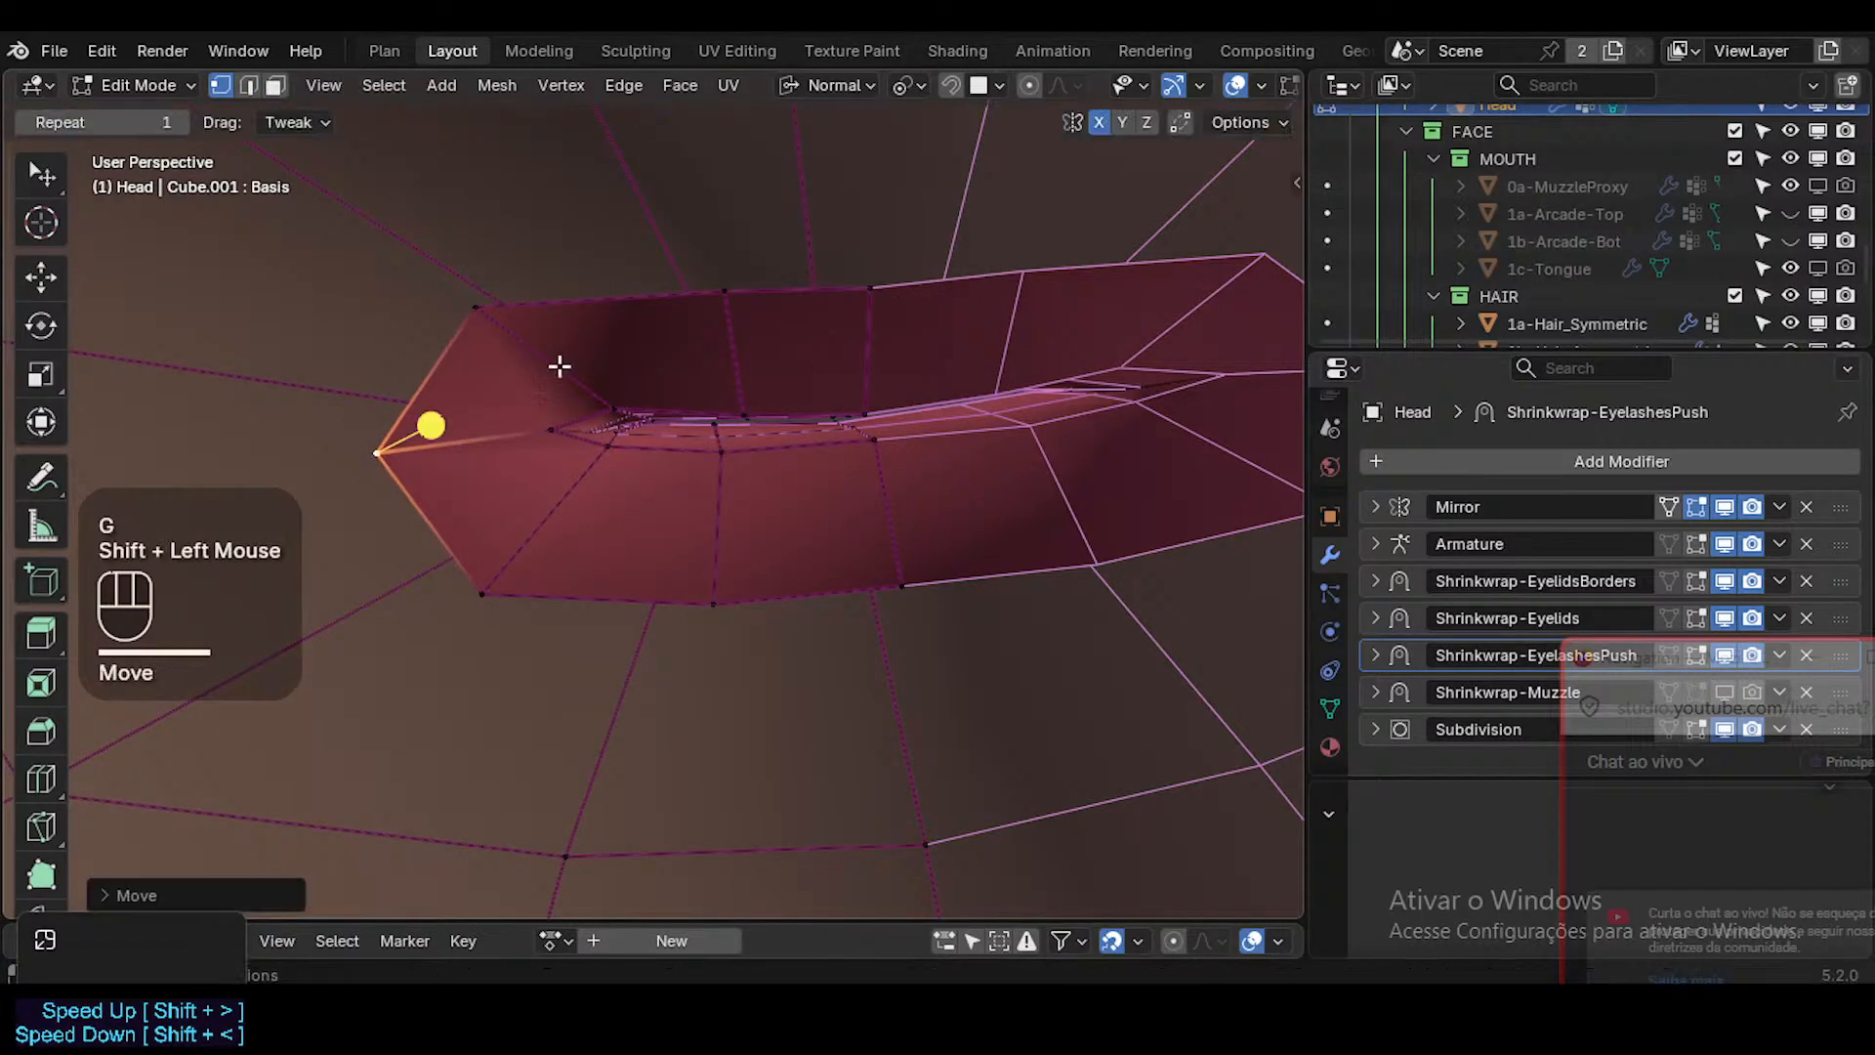
key("g")
left_click(435, 422, "shift")
Apply Smooth Vertices to the reshaped border edge loop around the whole inner-lip opening.
key("2")
left_click(576, 311, "alt+shift")
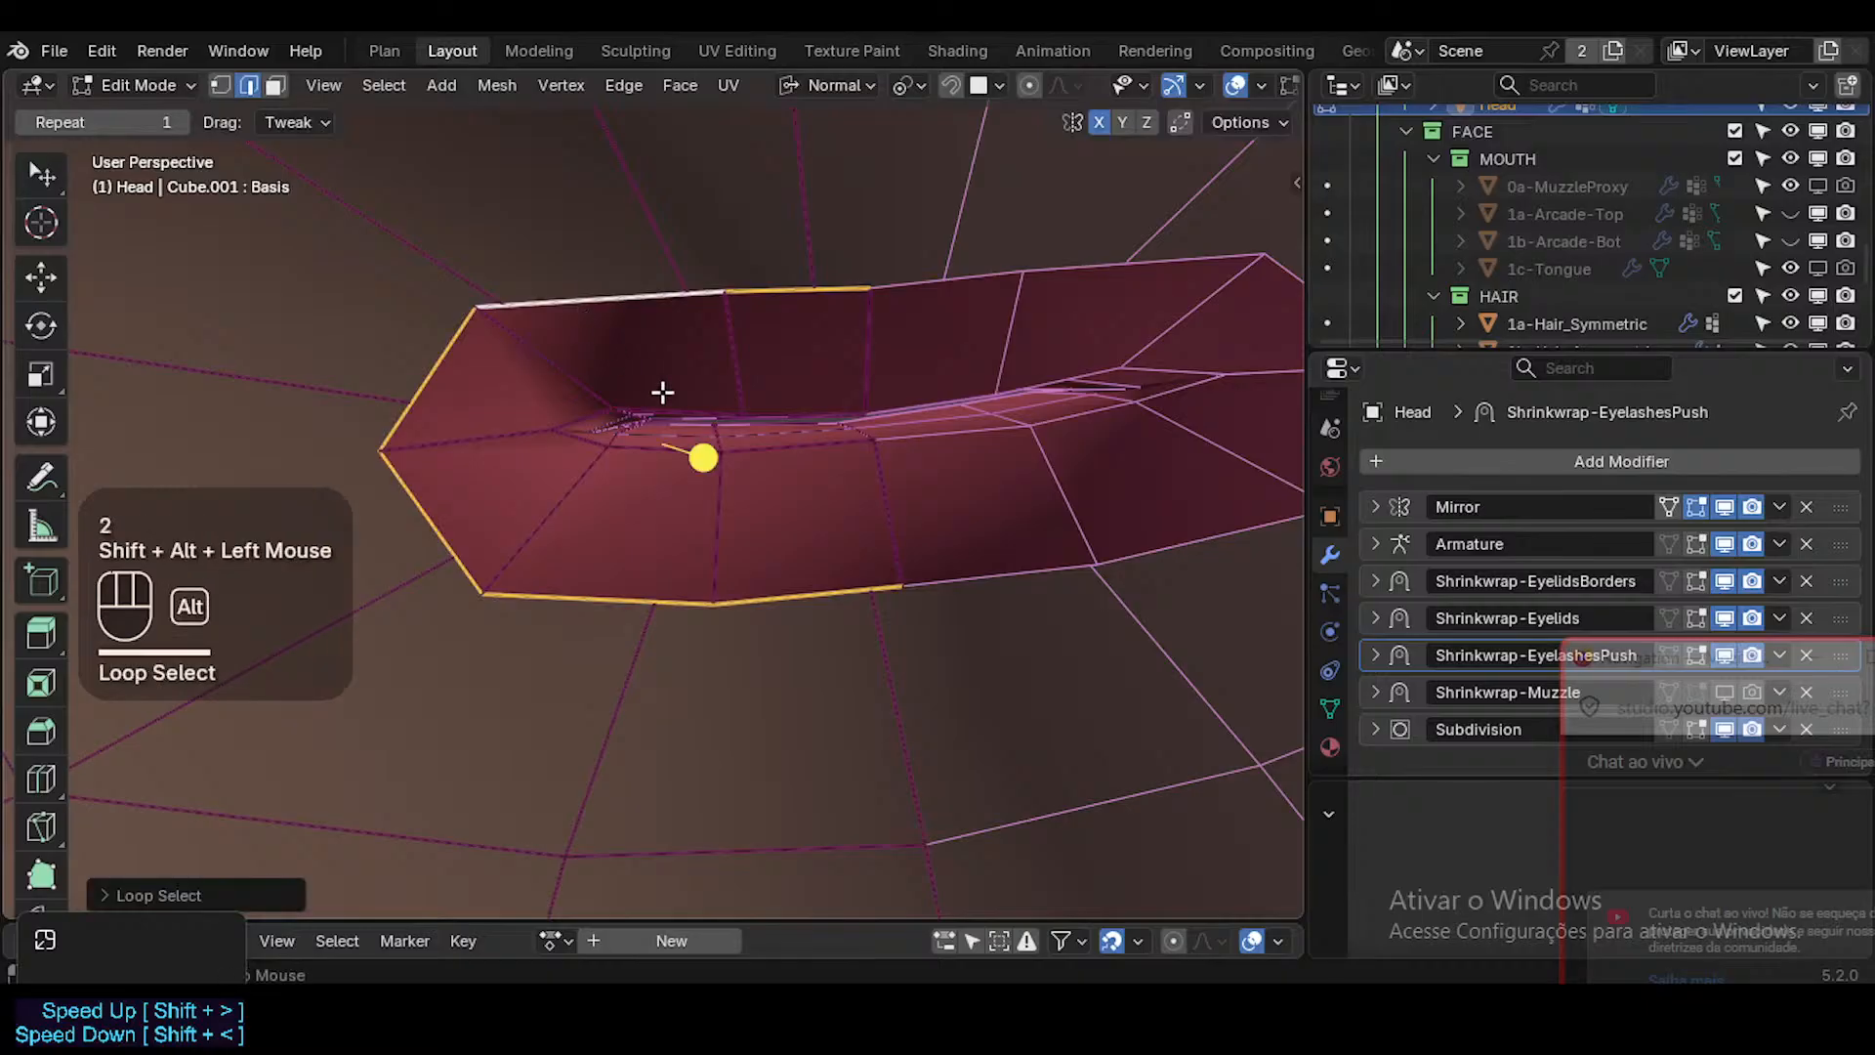
left_click_drag(705, 457, 747, 469)
left_click(742, 470)
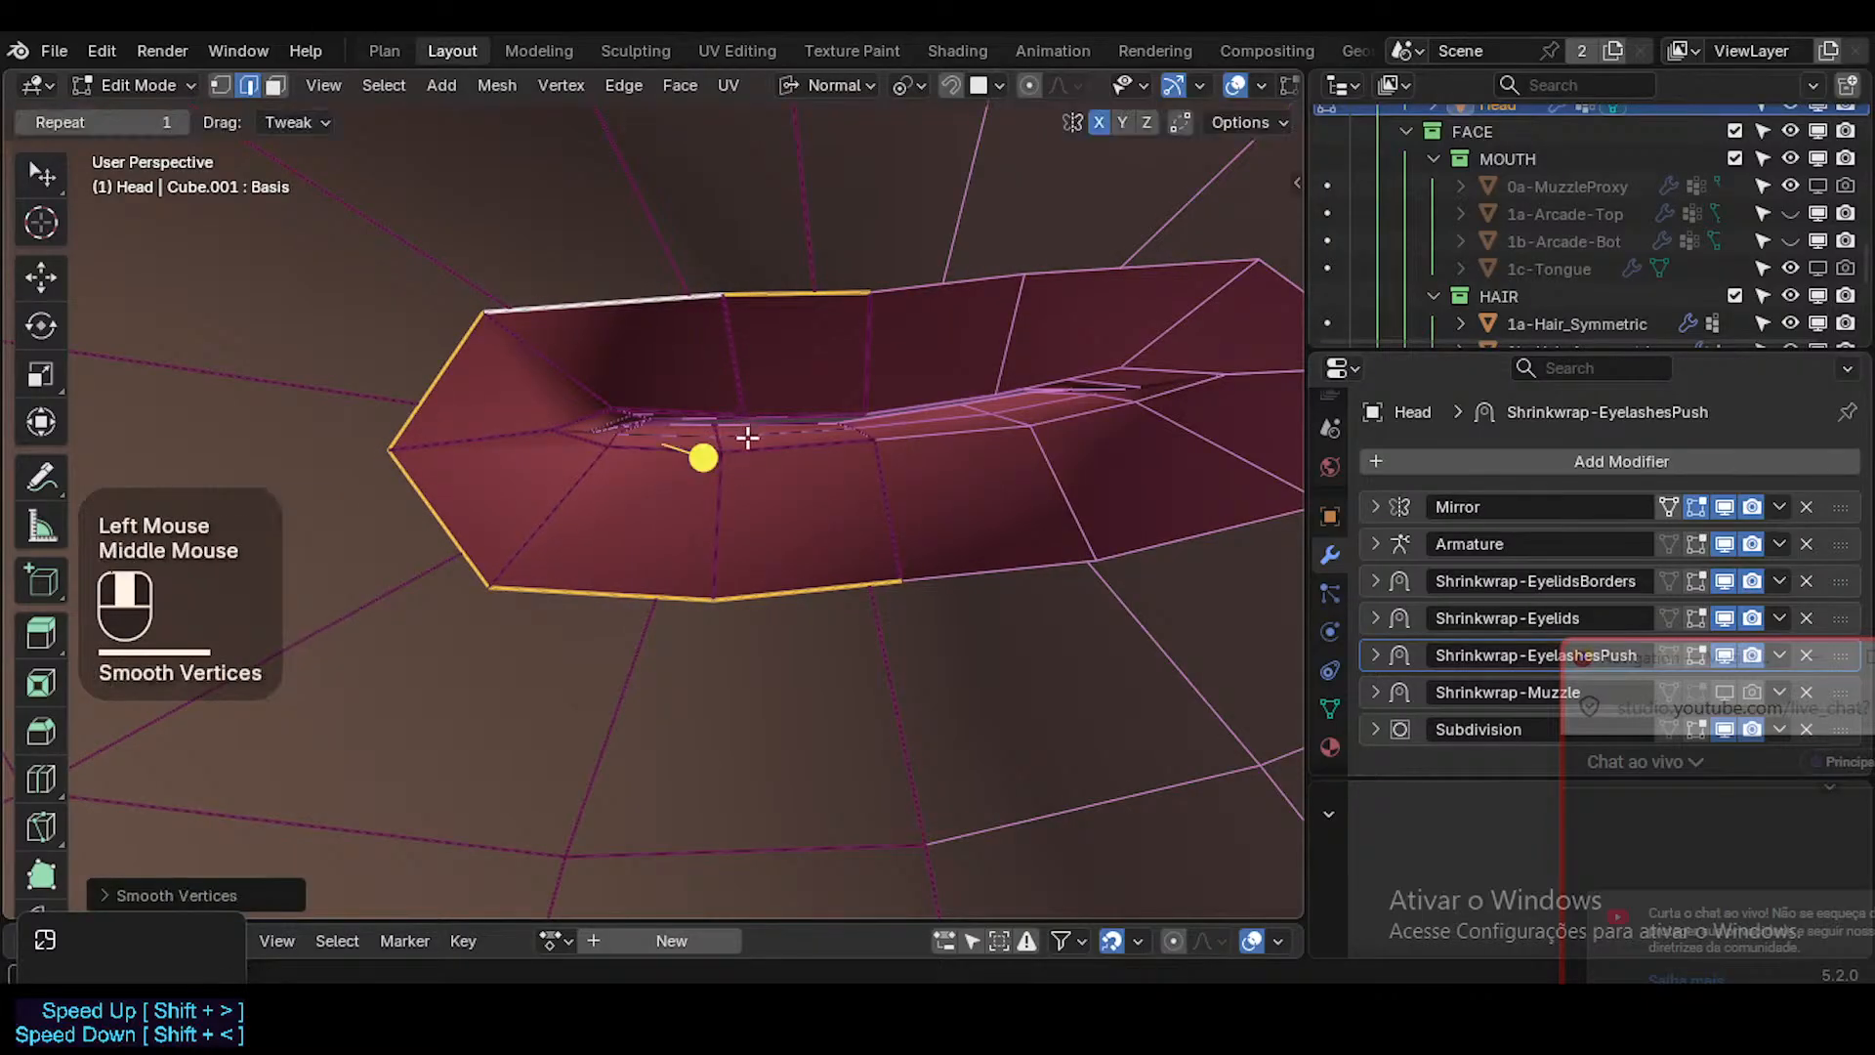
Vertex-slide the middle-column vertex on the lip's inner surface along its edge.
middle_click_drag(746, 440, 734, 386)
key("1")
left_click(720, 326)
key("g")
key("g")
left_click(752, 321, "shift")
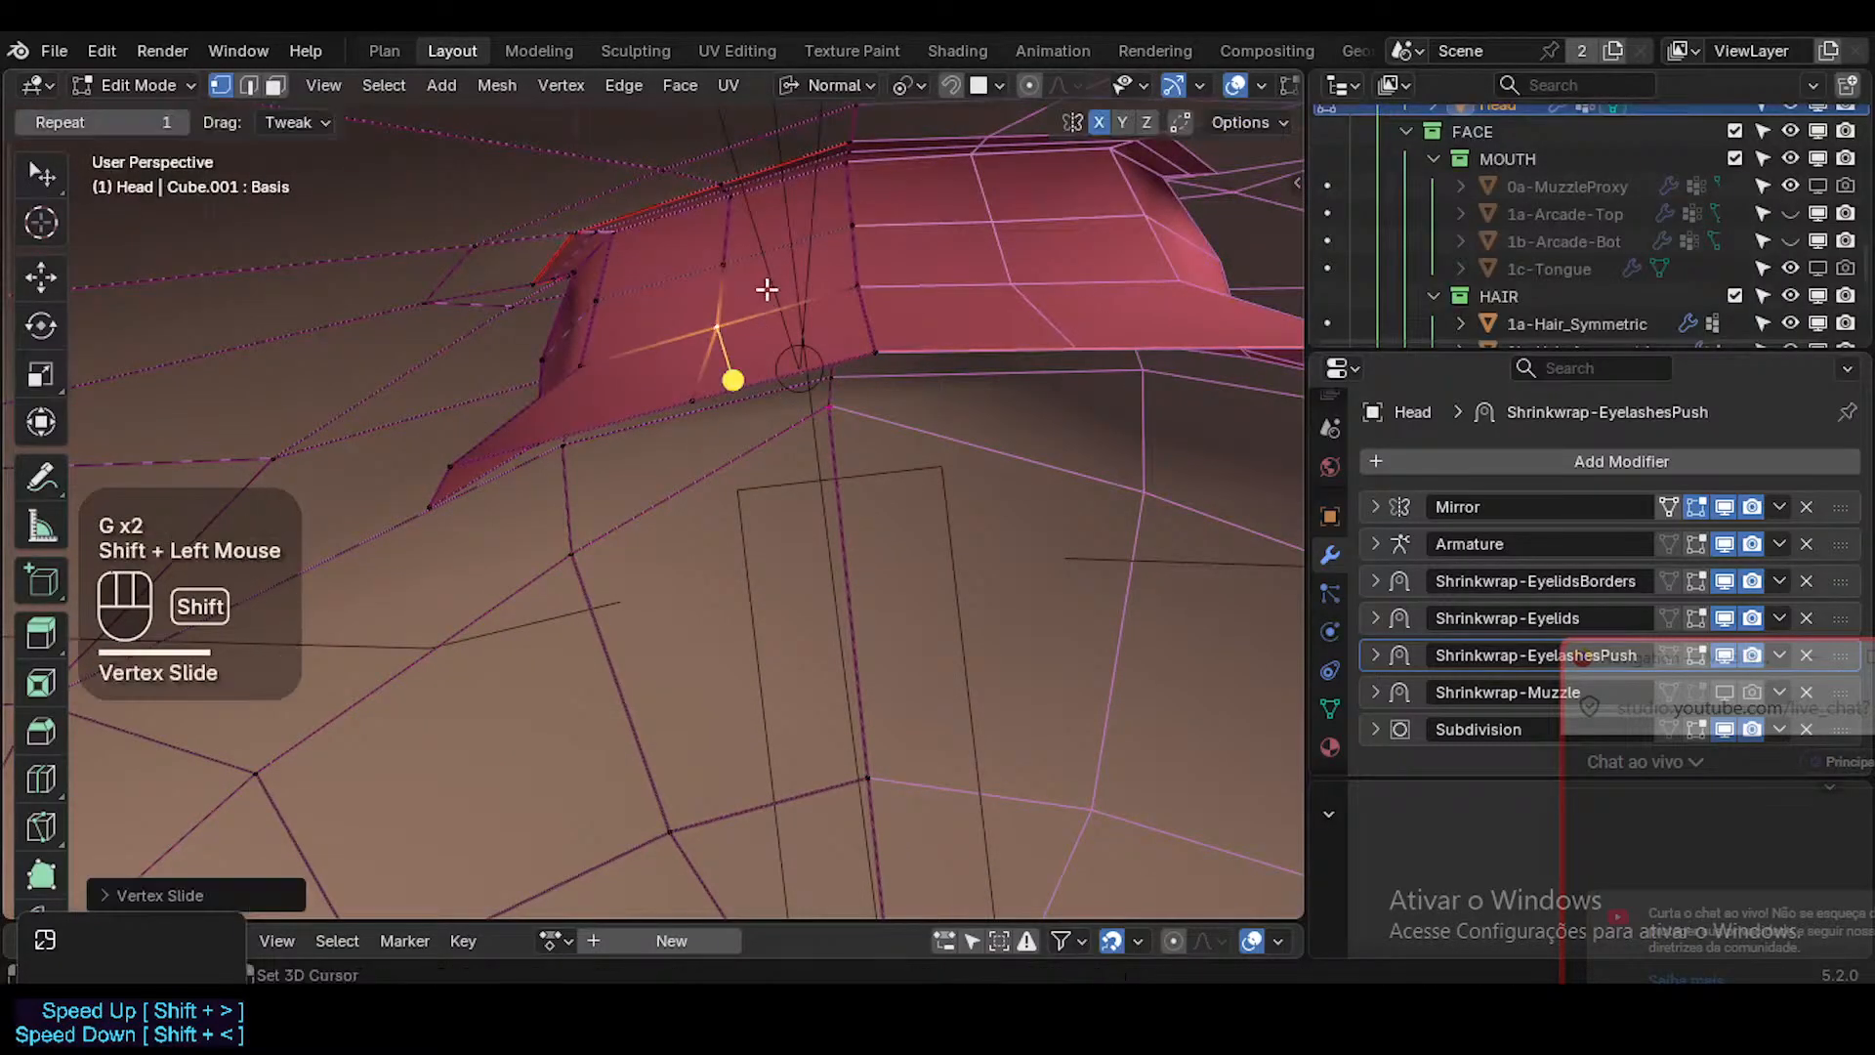
Adjust the inner surface's centre-line vertex and the middle-column vertex next to it.
left_click(876, 287)
key("g")
key("Escape")
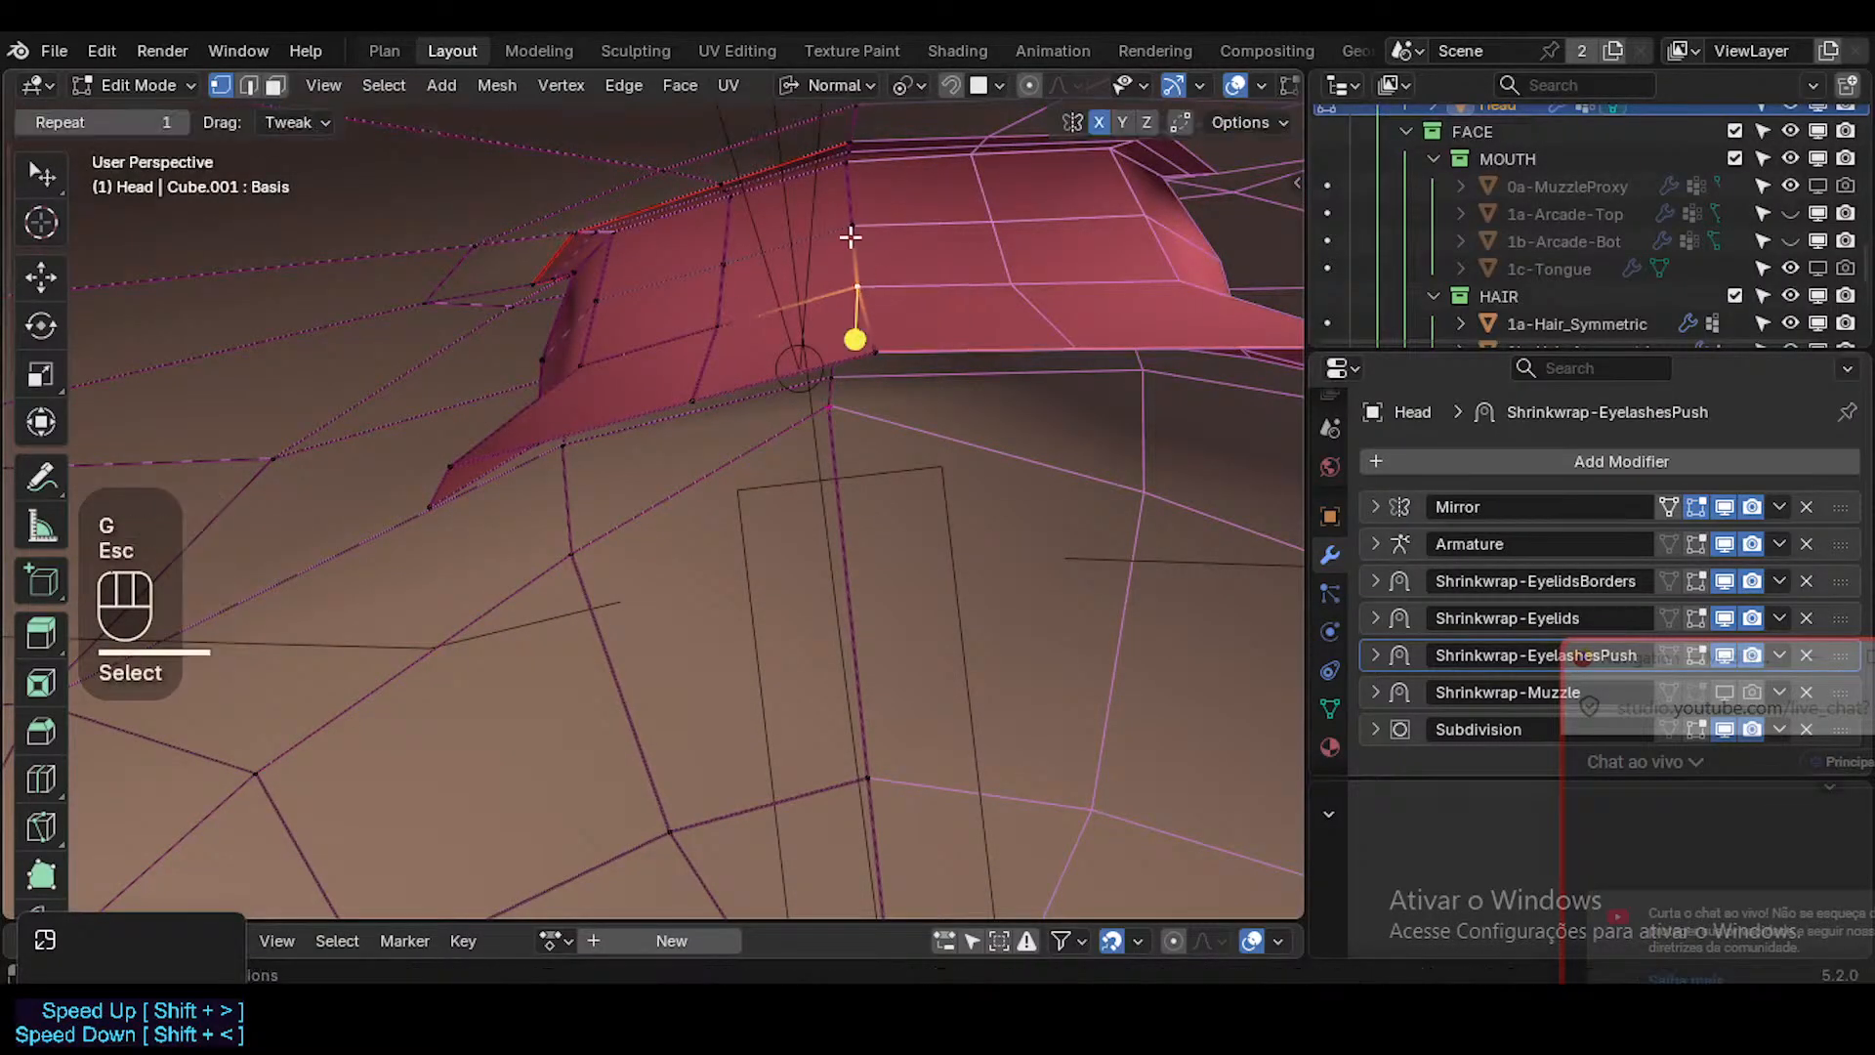
mouse_move(849, 239)
middle_mouse_down()
mouse_move(854, 167)
mouse_move(841, 266)
middle_mouse_up()
key("g")
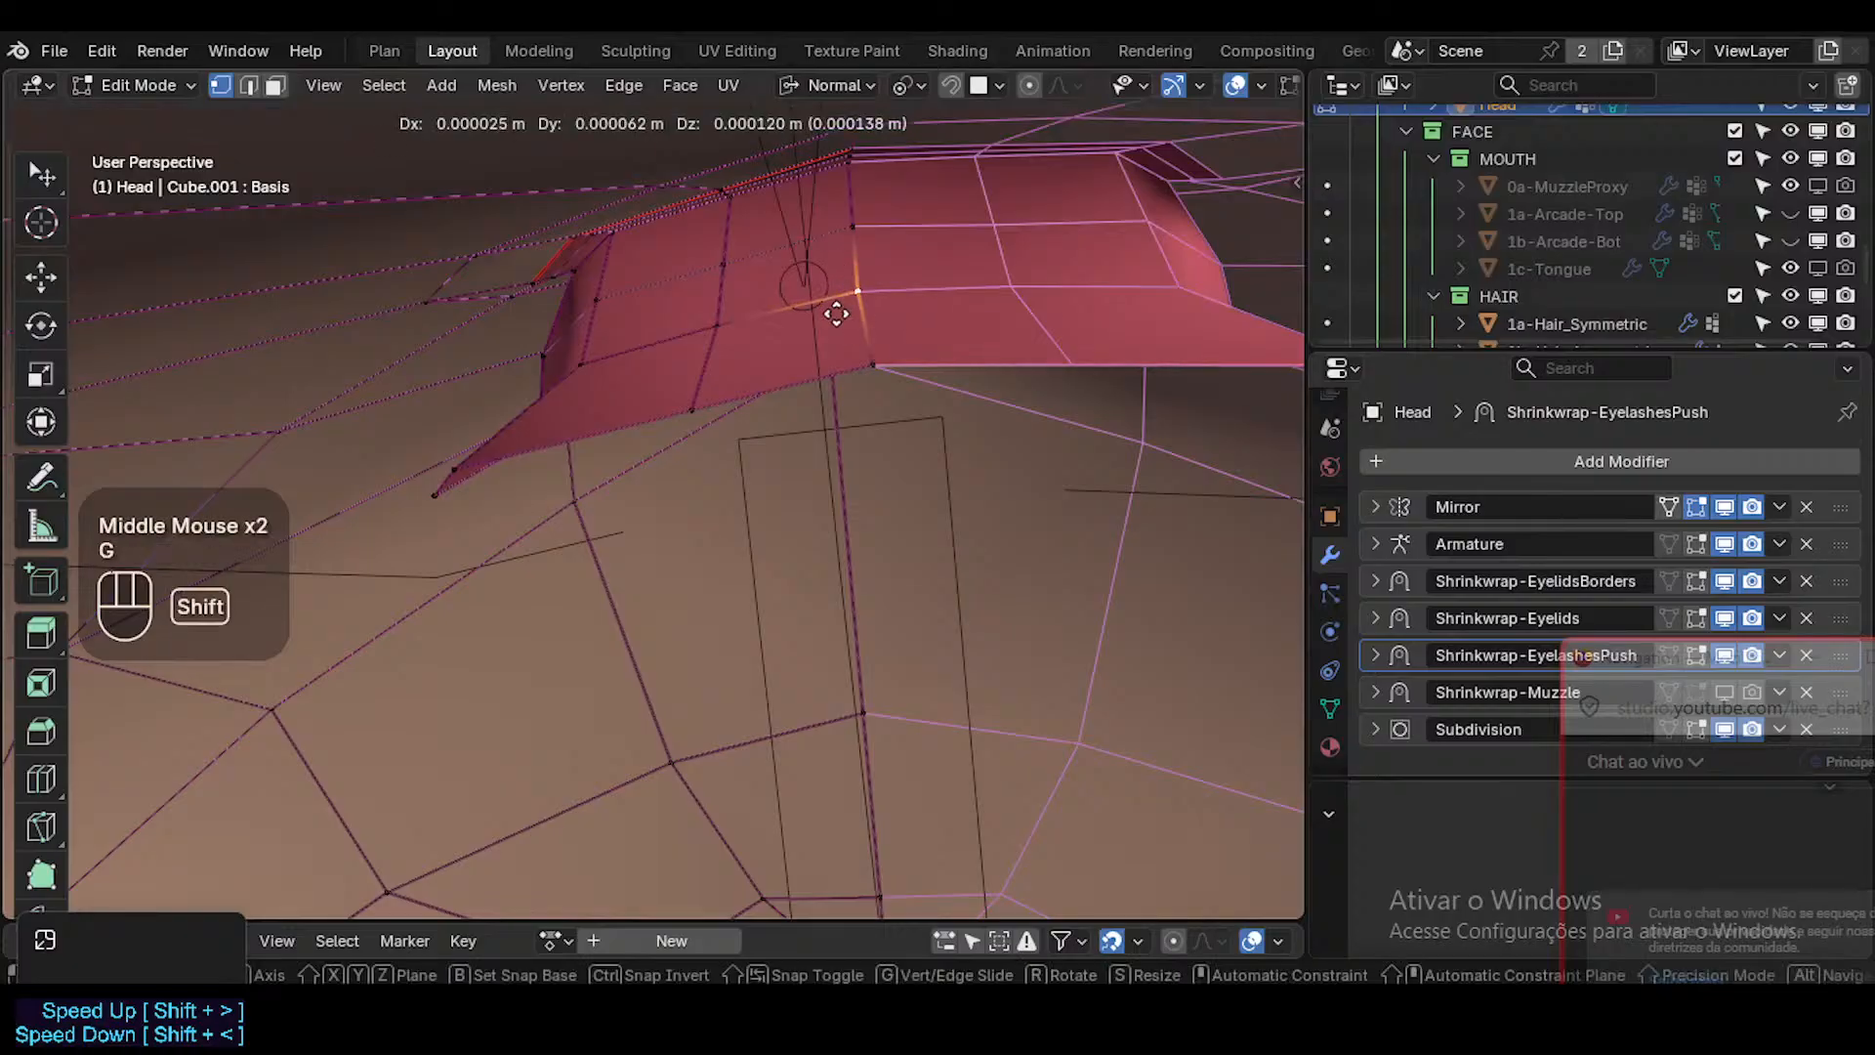
left_click(824, 335, "shift")
left_click(711, 328)
key("g")
left_click(651, 385, "shift")
Vertex-slide the inner vertex at the mouth corner farther inward along its edge.
middle_click_drag(650, 385, 683, 342)
left_click(547, 396)
middle_click_drag(547, 395, 536, 360)
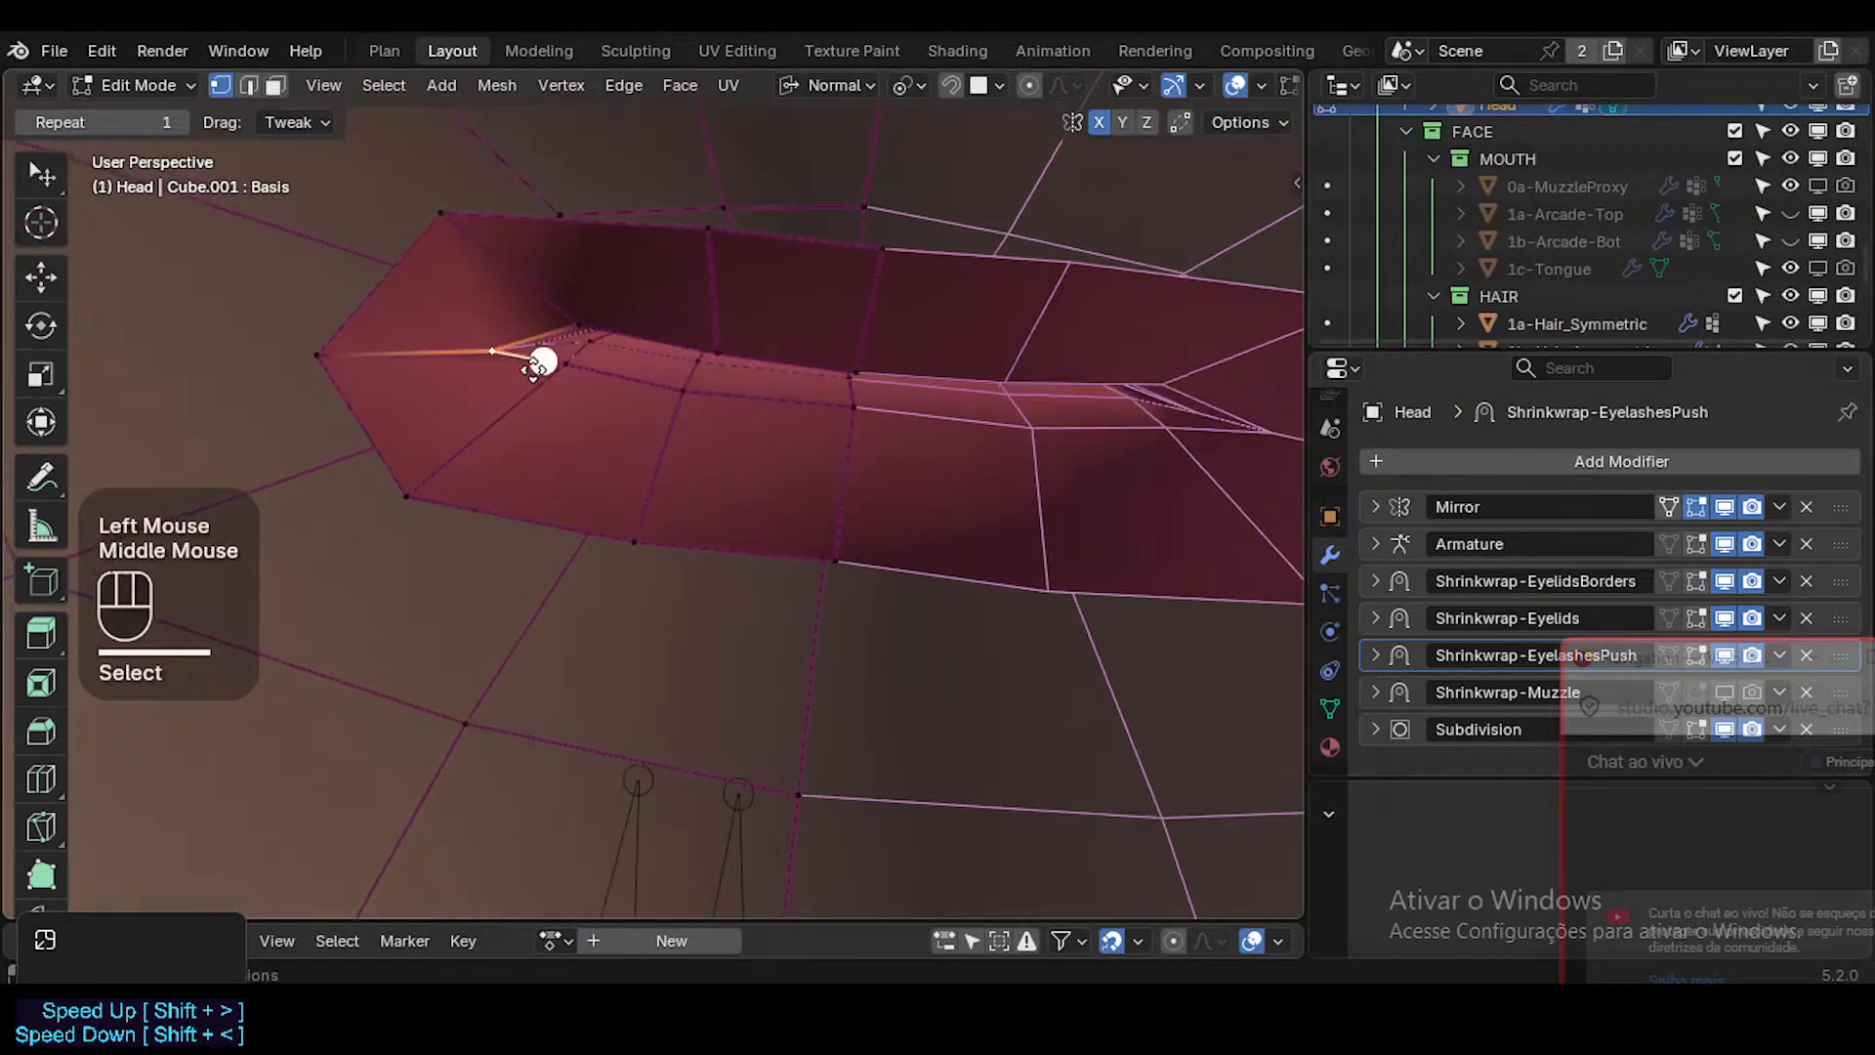
key("g")
key("g")
left_click(516, 347)
Move the outermost mouth-corner border vertex inward and up, and refine its placement.
left_click(318, 359)
key("g")
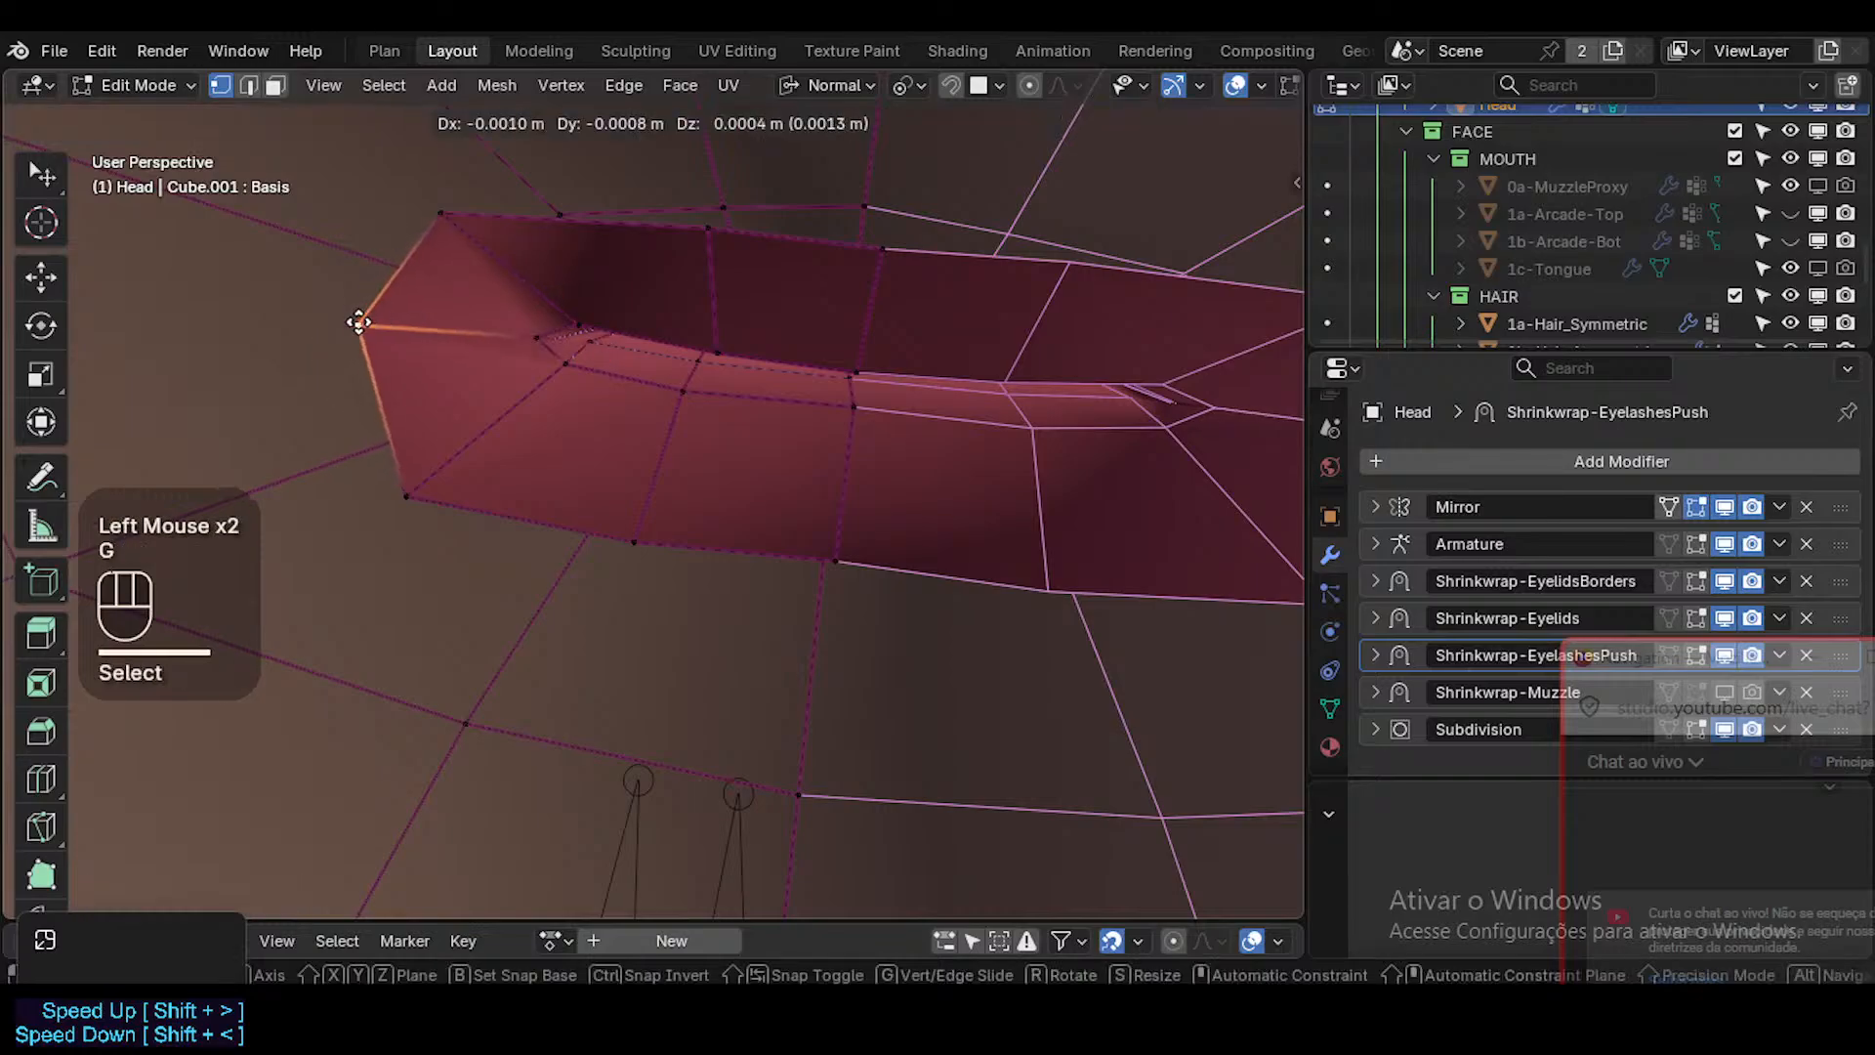
left_click(392, 330)
key("g")
left_click(461, 413)
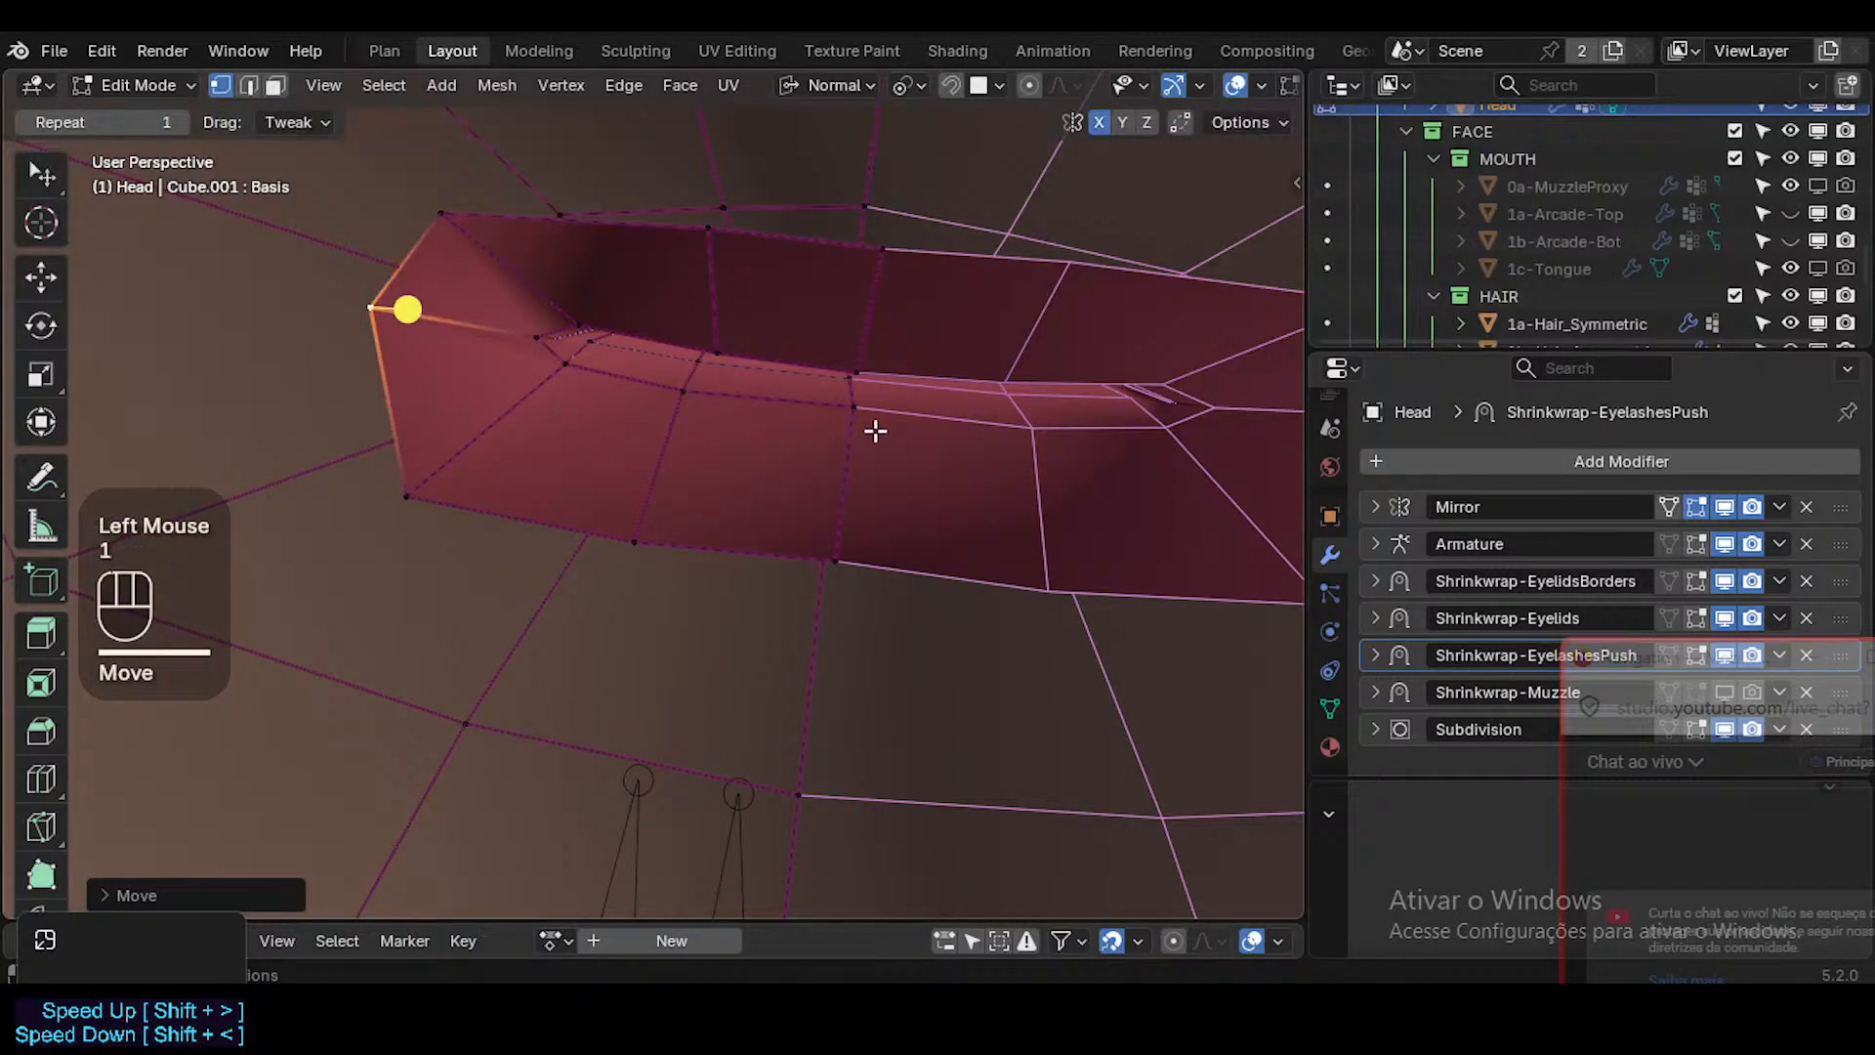
Move the centre-line vertex on the lower lip's inner edge slightly and select the inner-mouth face loop.
left_click(869, 426)
key("g")
left_click(864, 504, "shift")
key("3")
left_click(661, 477, "alt+shift")
key("1")
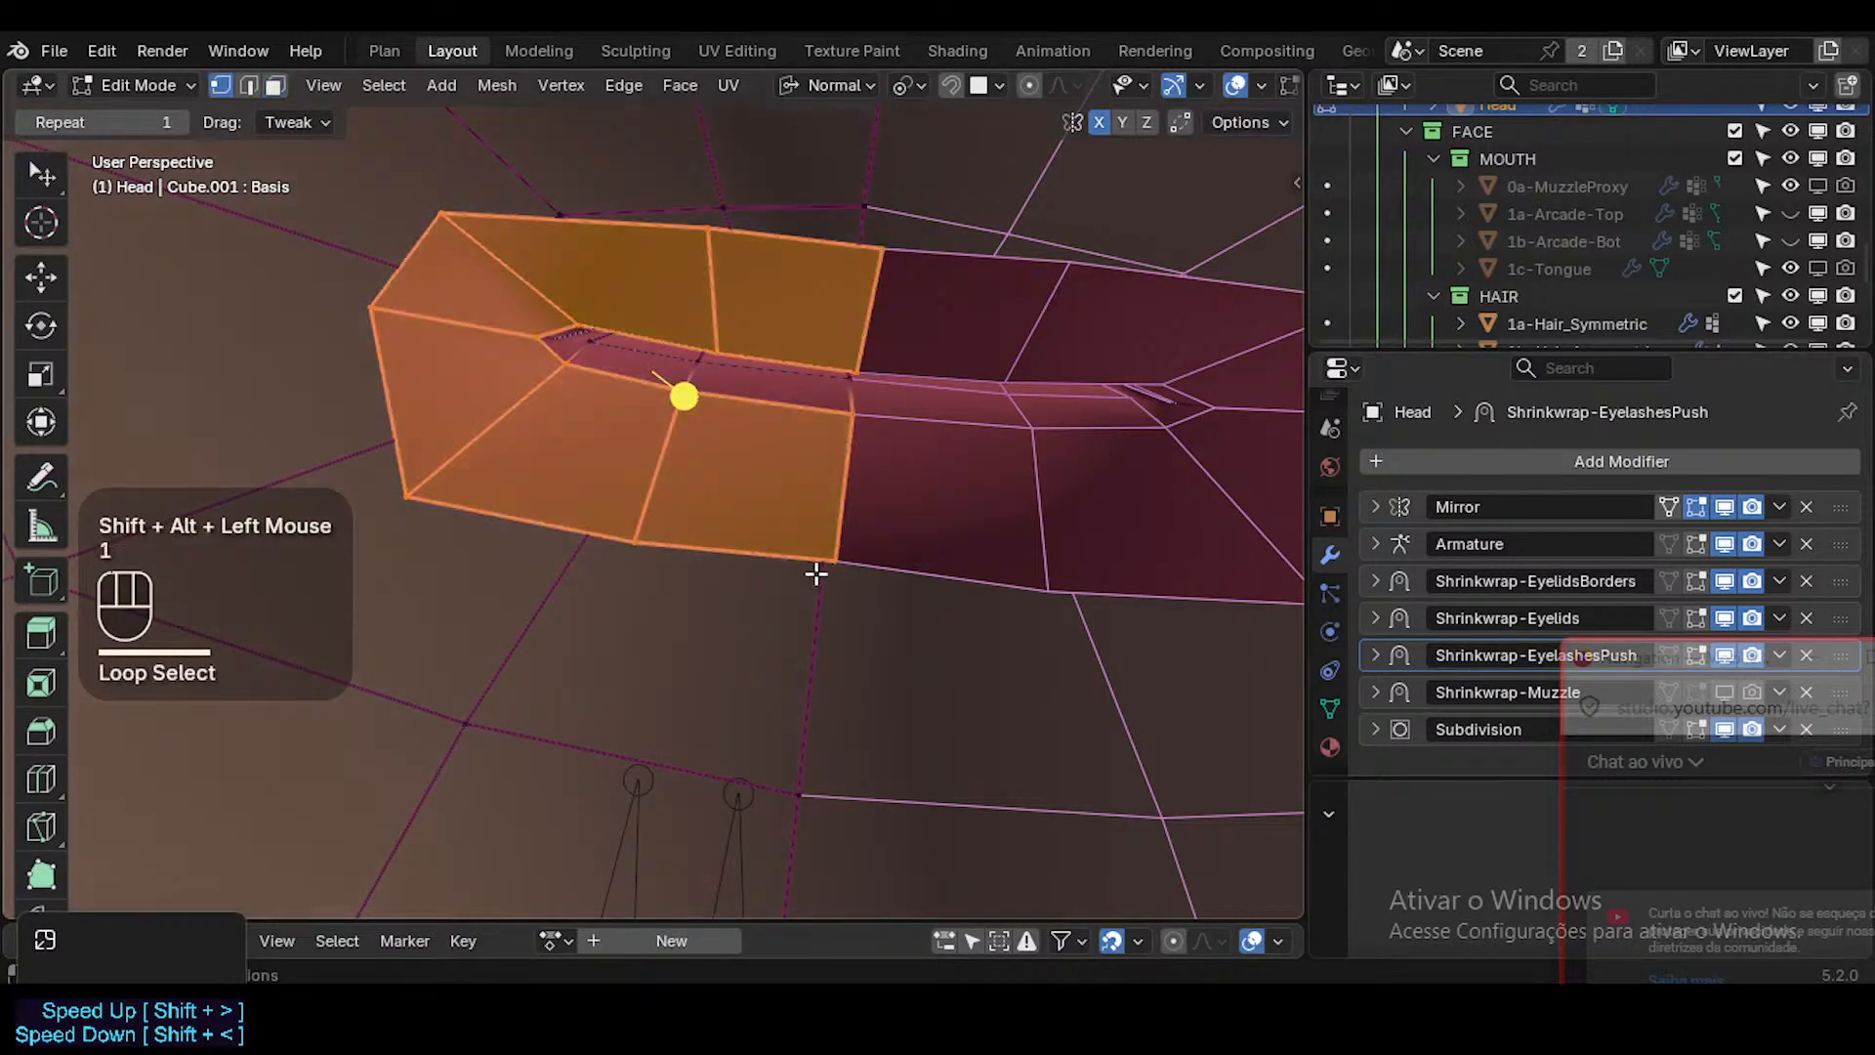
Nudge the centre-line vertex on the inner mouth's lower border downward and reselect the surrounding face loop.
left_click(835, 566)
key("g")
left_click(808, 656, "shift")
key("3")
left_click(681, 465, "alt+shift")
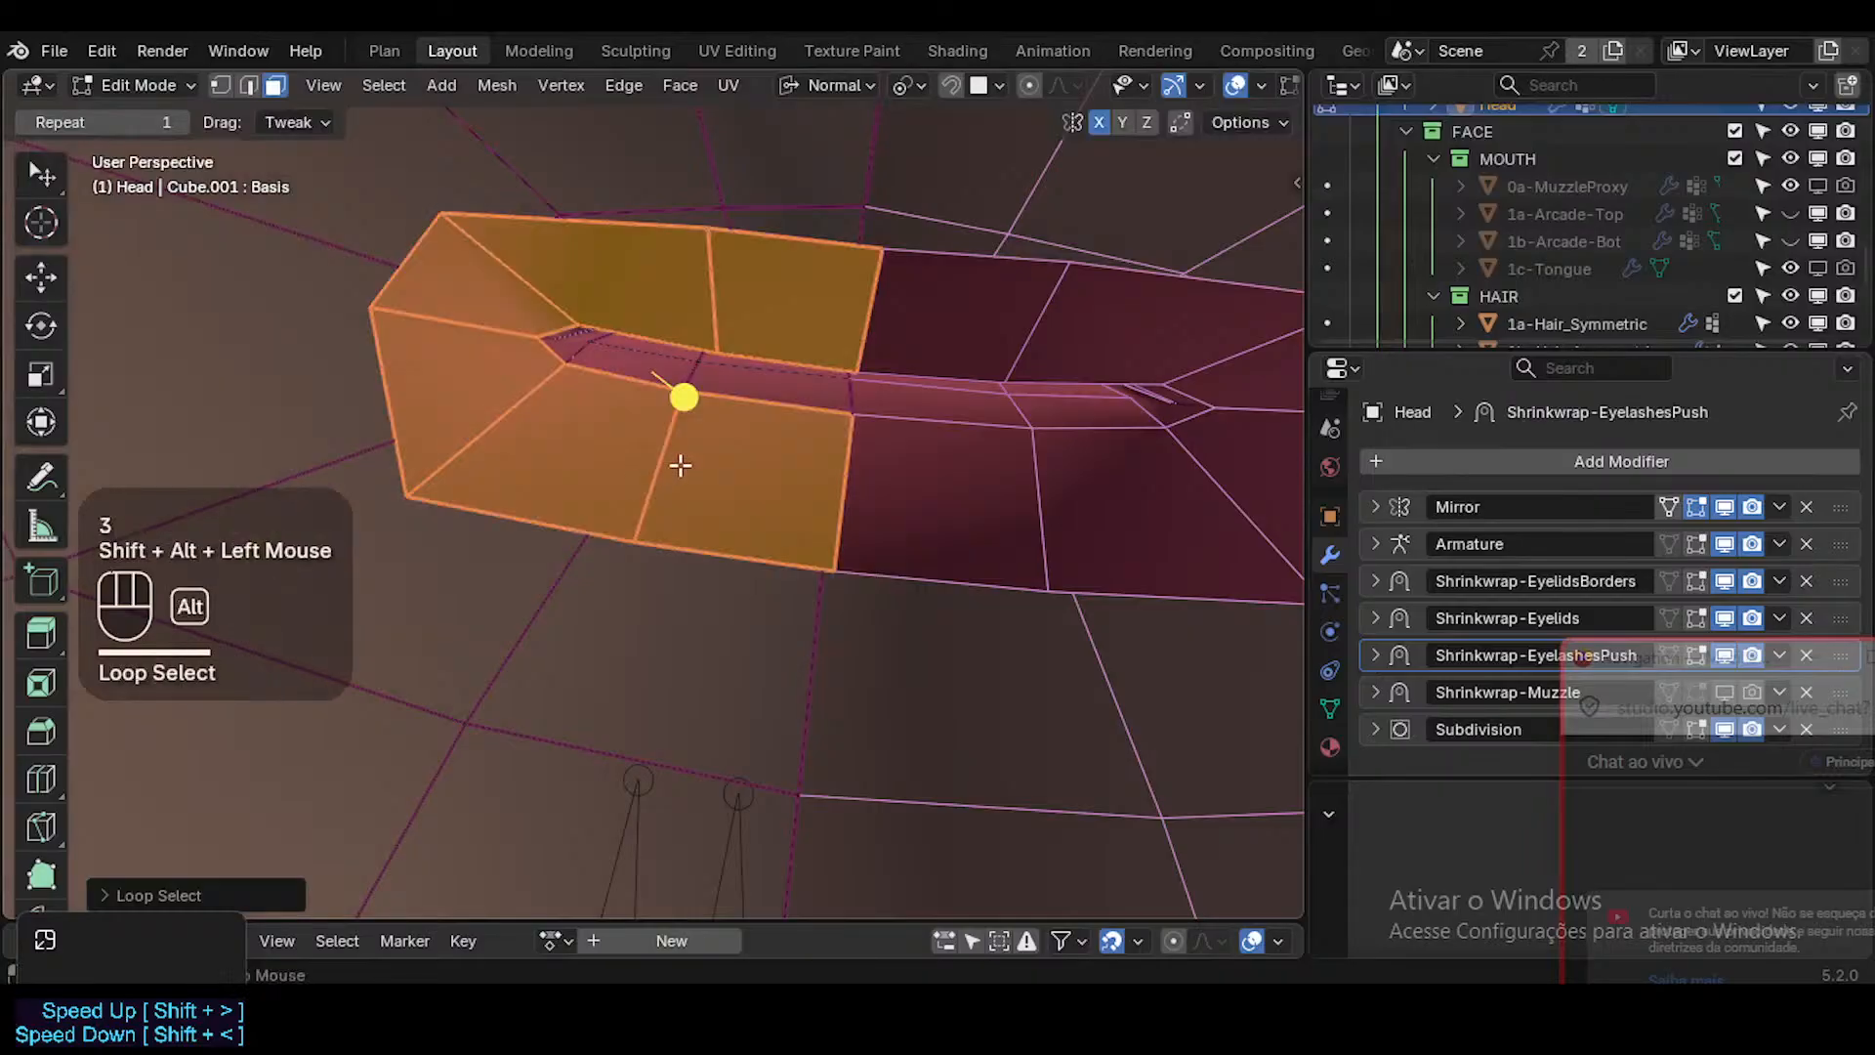
mouse_move(692, 396)
left_mouse_down()
mouse_move(712, 394)
mouse_move(693, 393)
left_mouse_up()
middle_click_drag(692, 393, 747, 315)
Replace the selection with the two neighbouring face loops that run along the lip's inner surface.
key("a")
key("alt+a")
left_click(724, 303, "alt+shift")
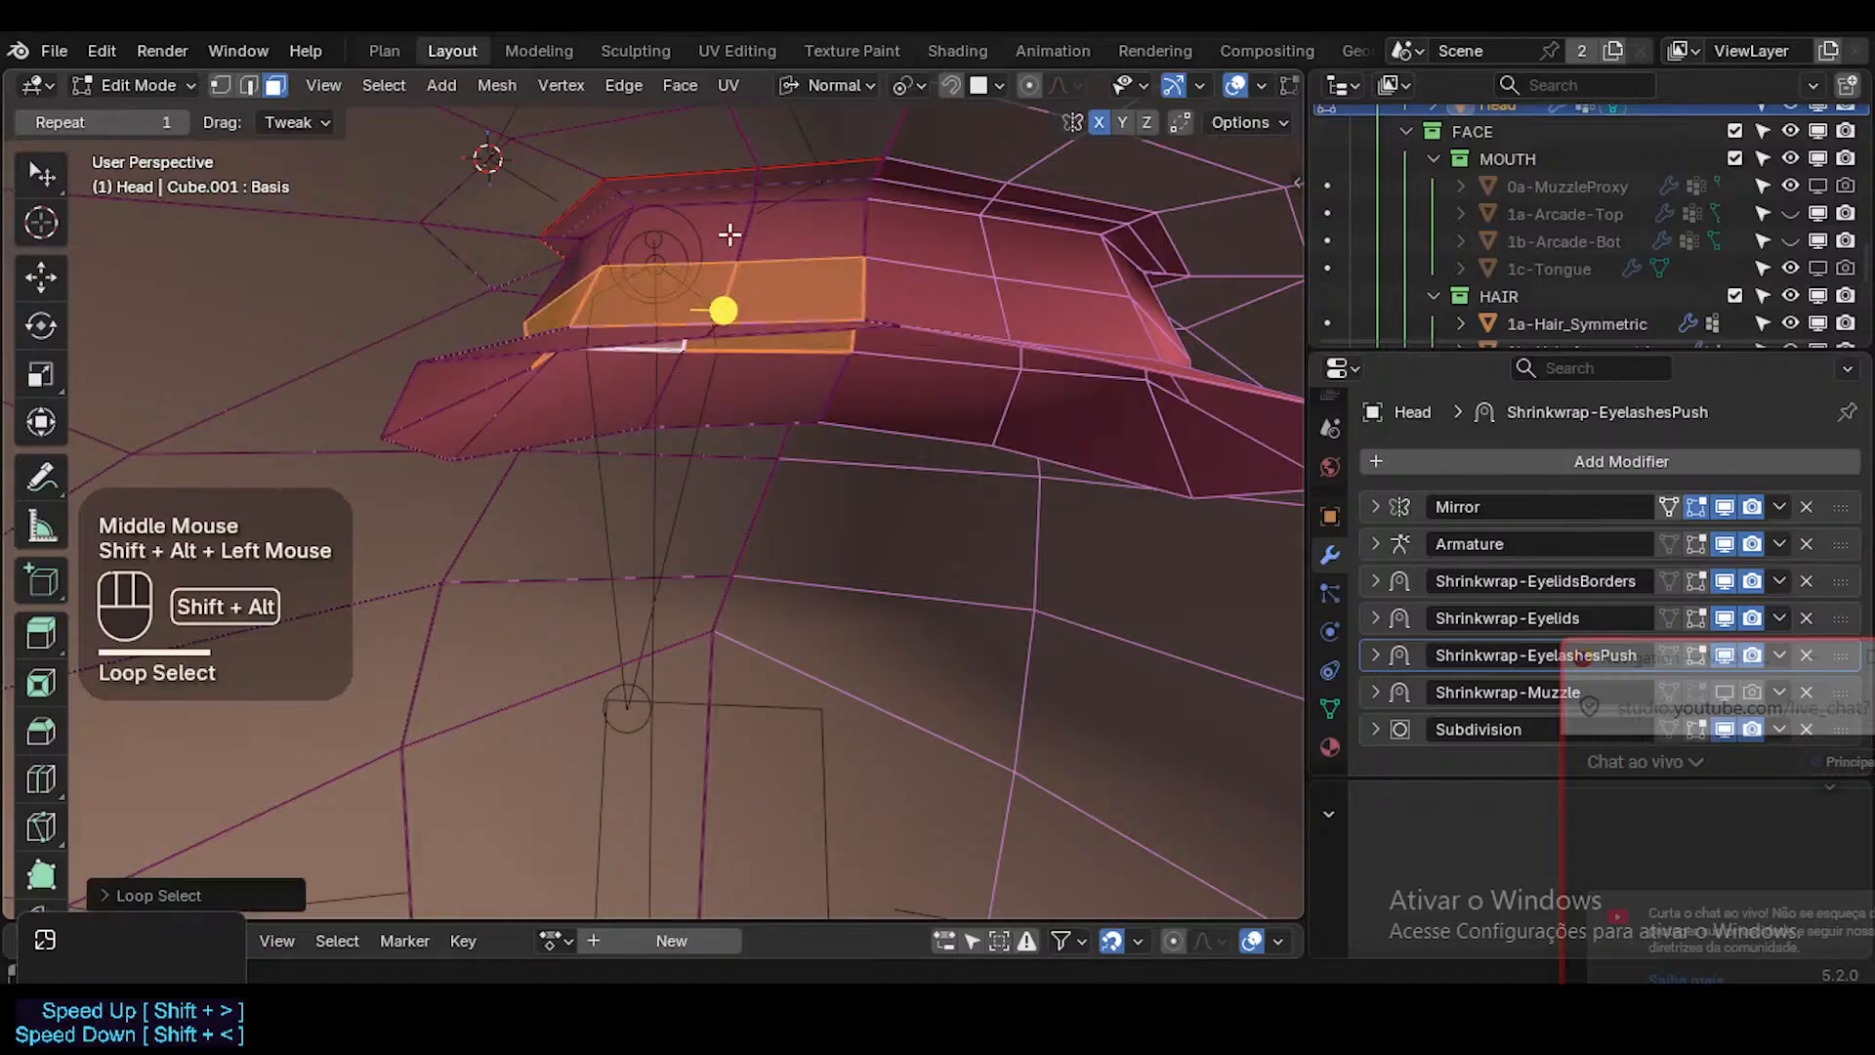
left_click(728, 234, "alt+shift")
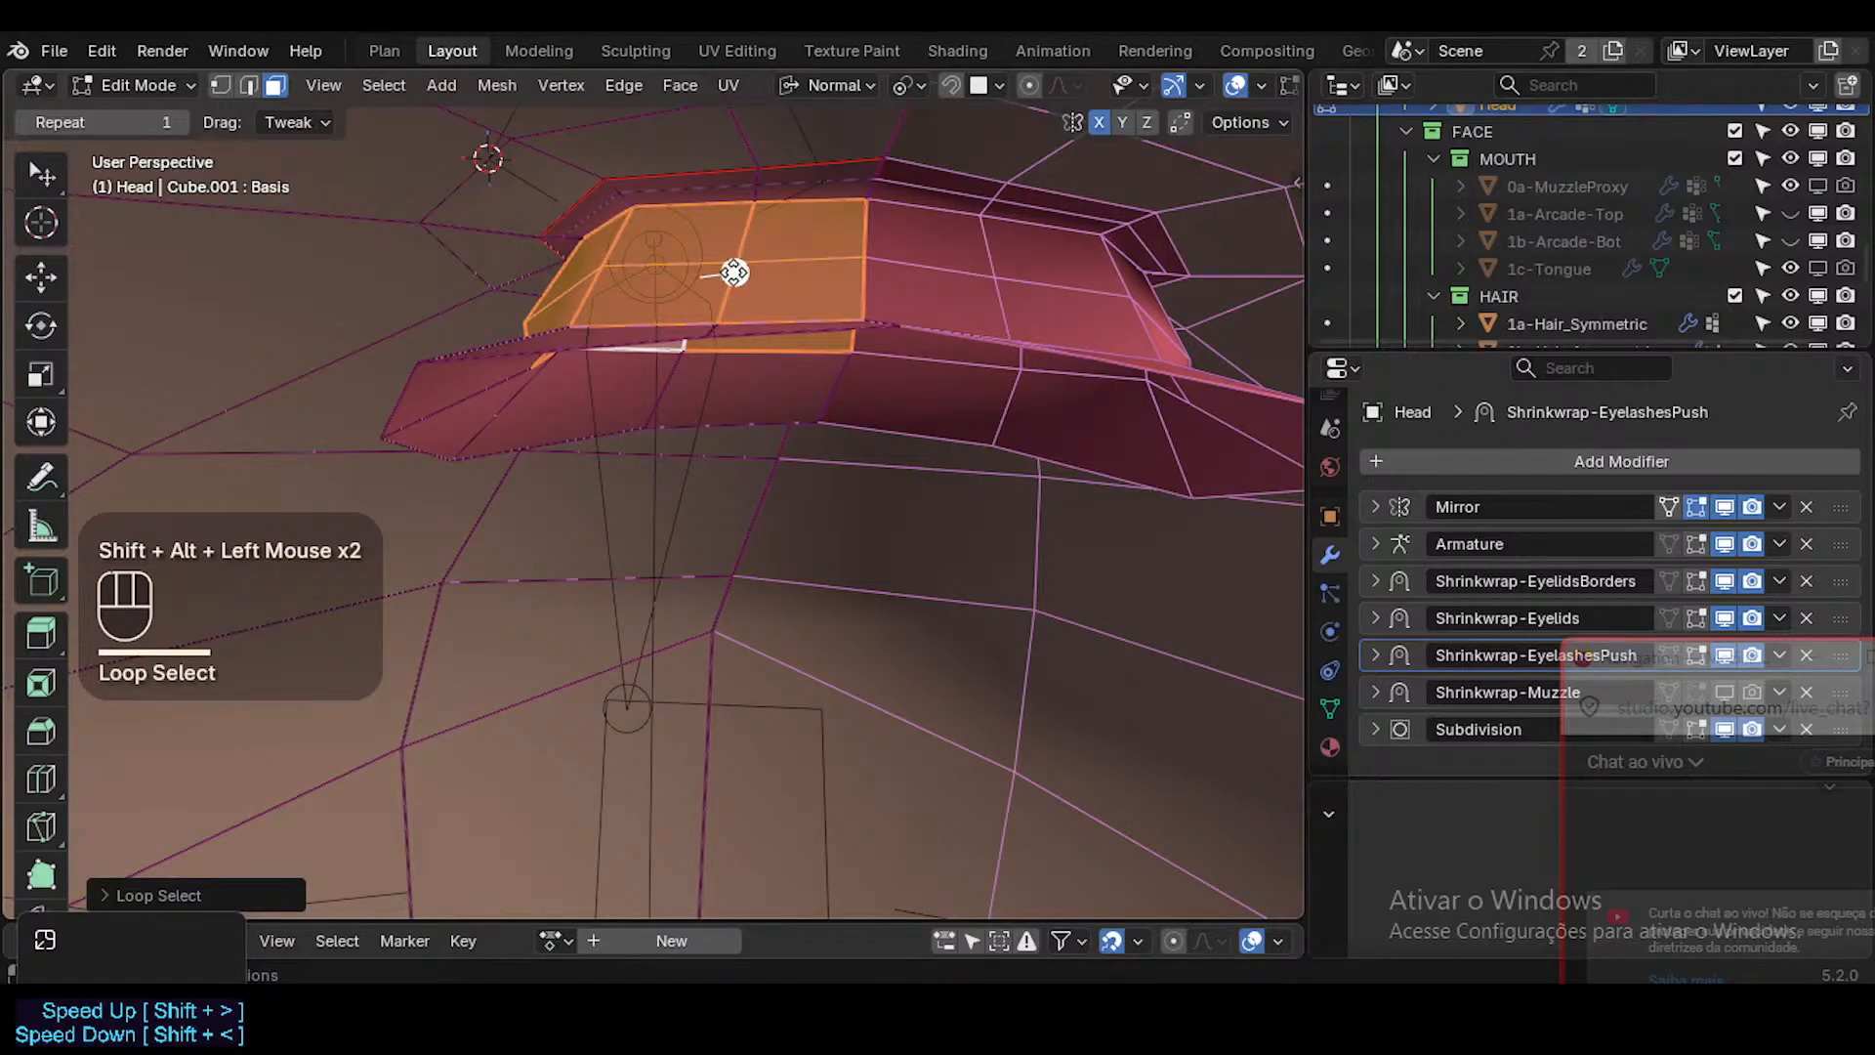
left_click_drag(735, 272, 758, 274)
middle_click_drag(698, 312, 563, 448)
Move the edge beside the centre line on the inner mouth's lower border by about 0.001 m, without an axis constraint.
key("2")
left_click(728, 385)
key("g")
key("y")
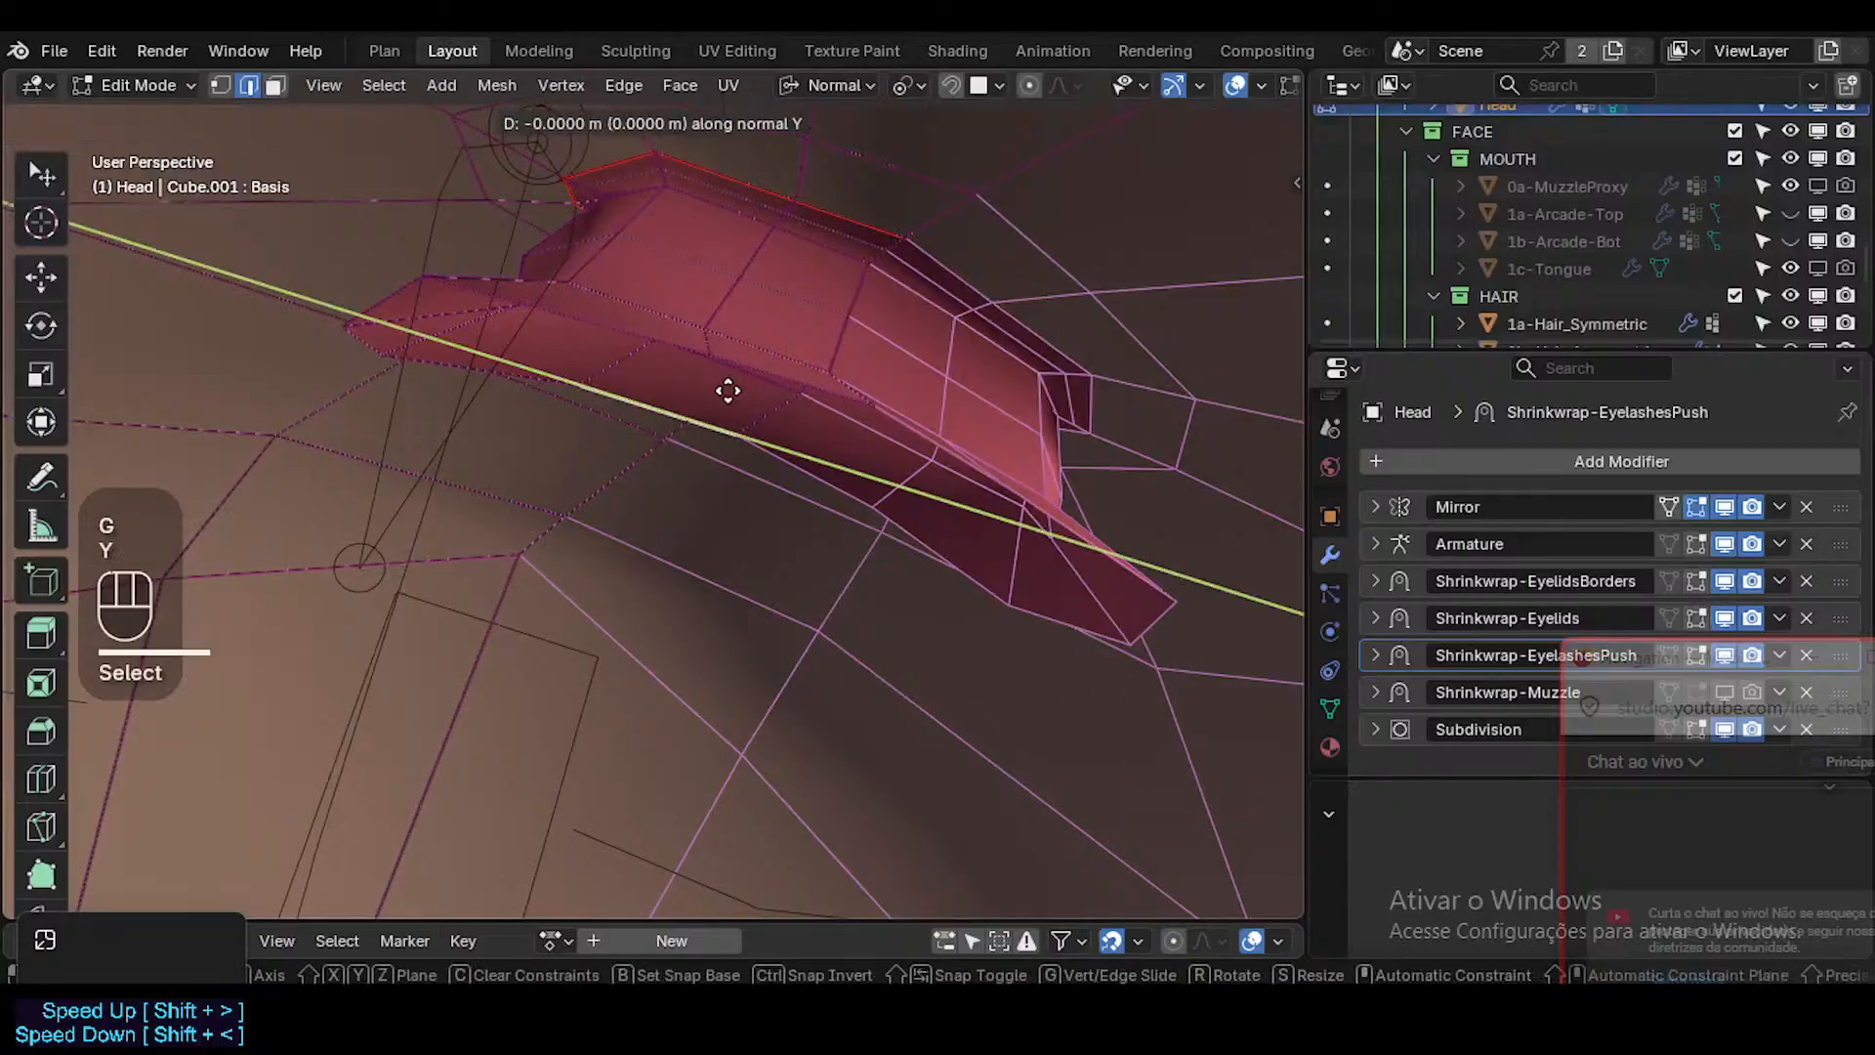
key("Escape")
key("g")
key("y")
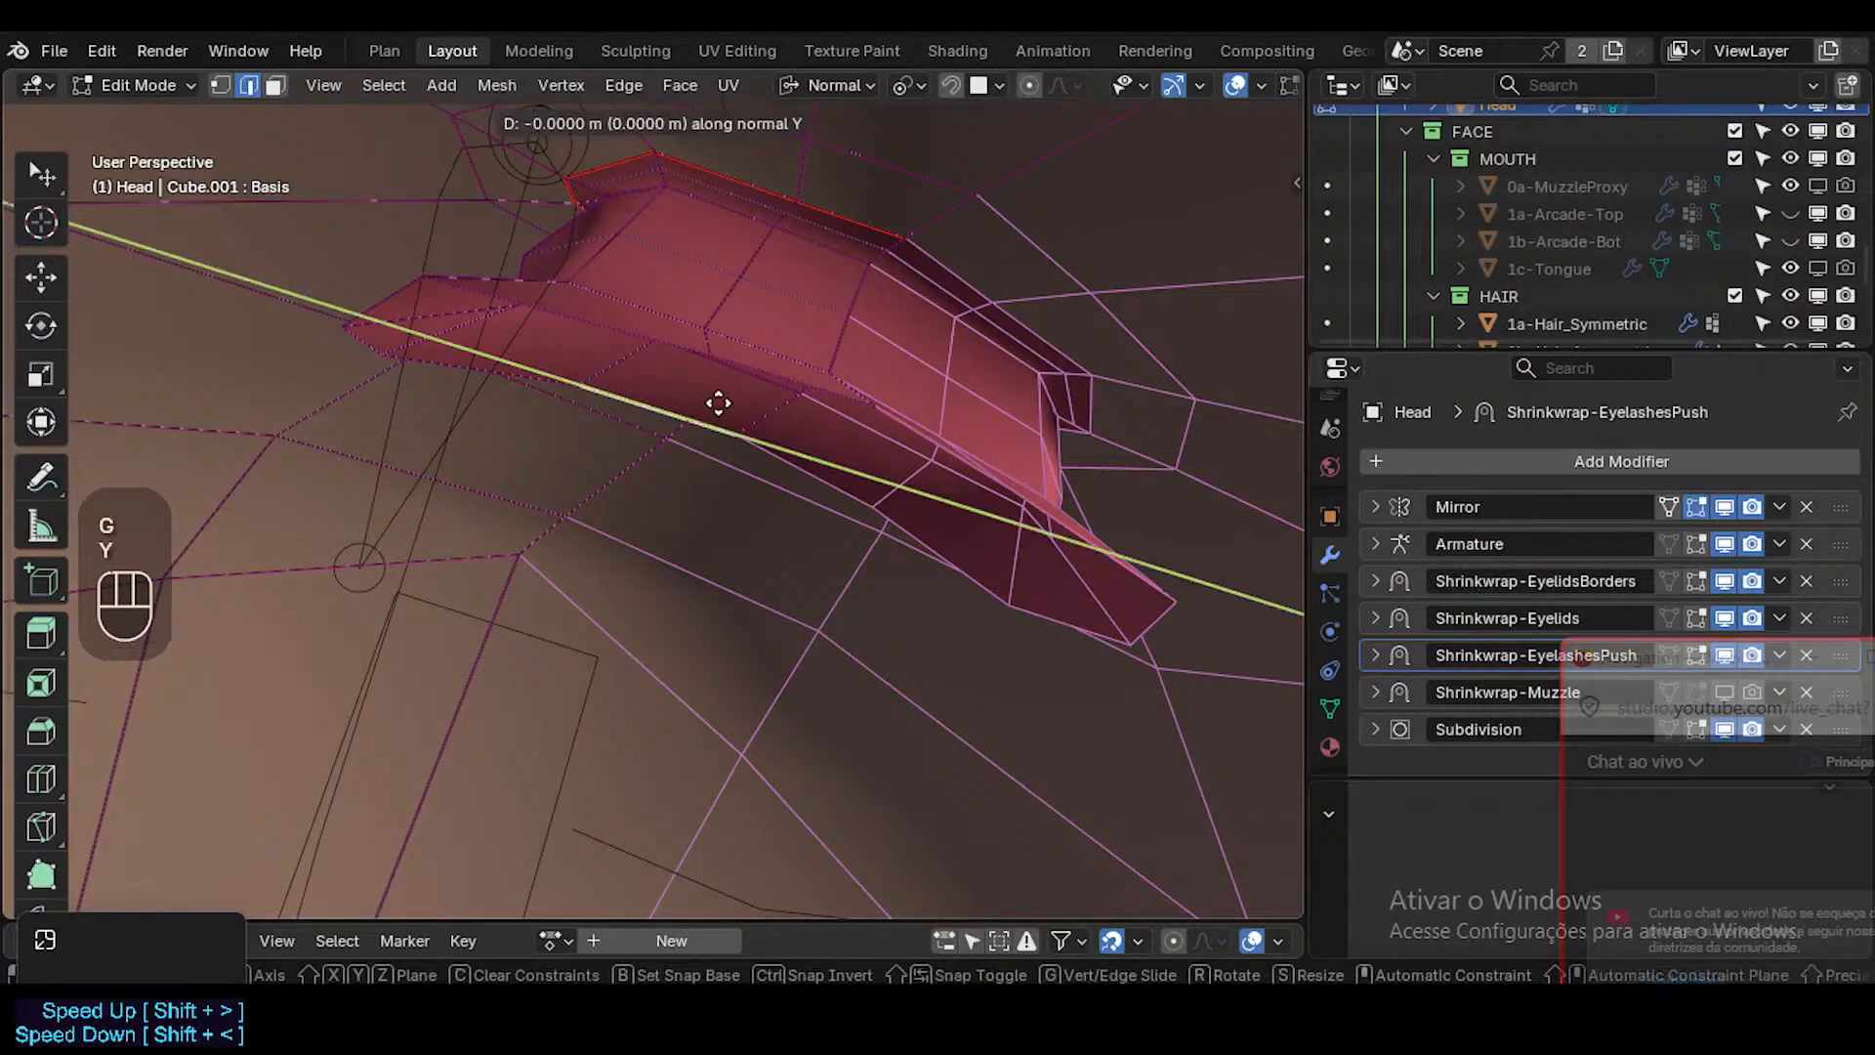
key("c")
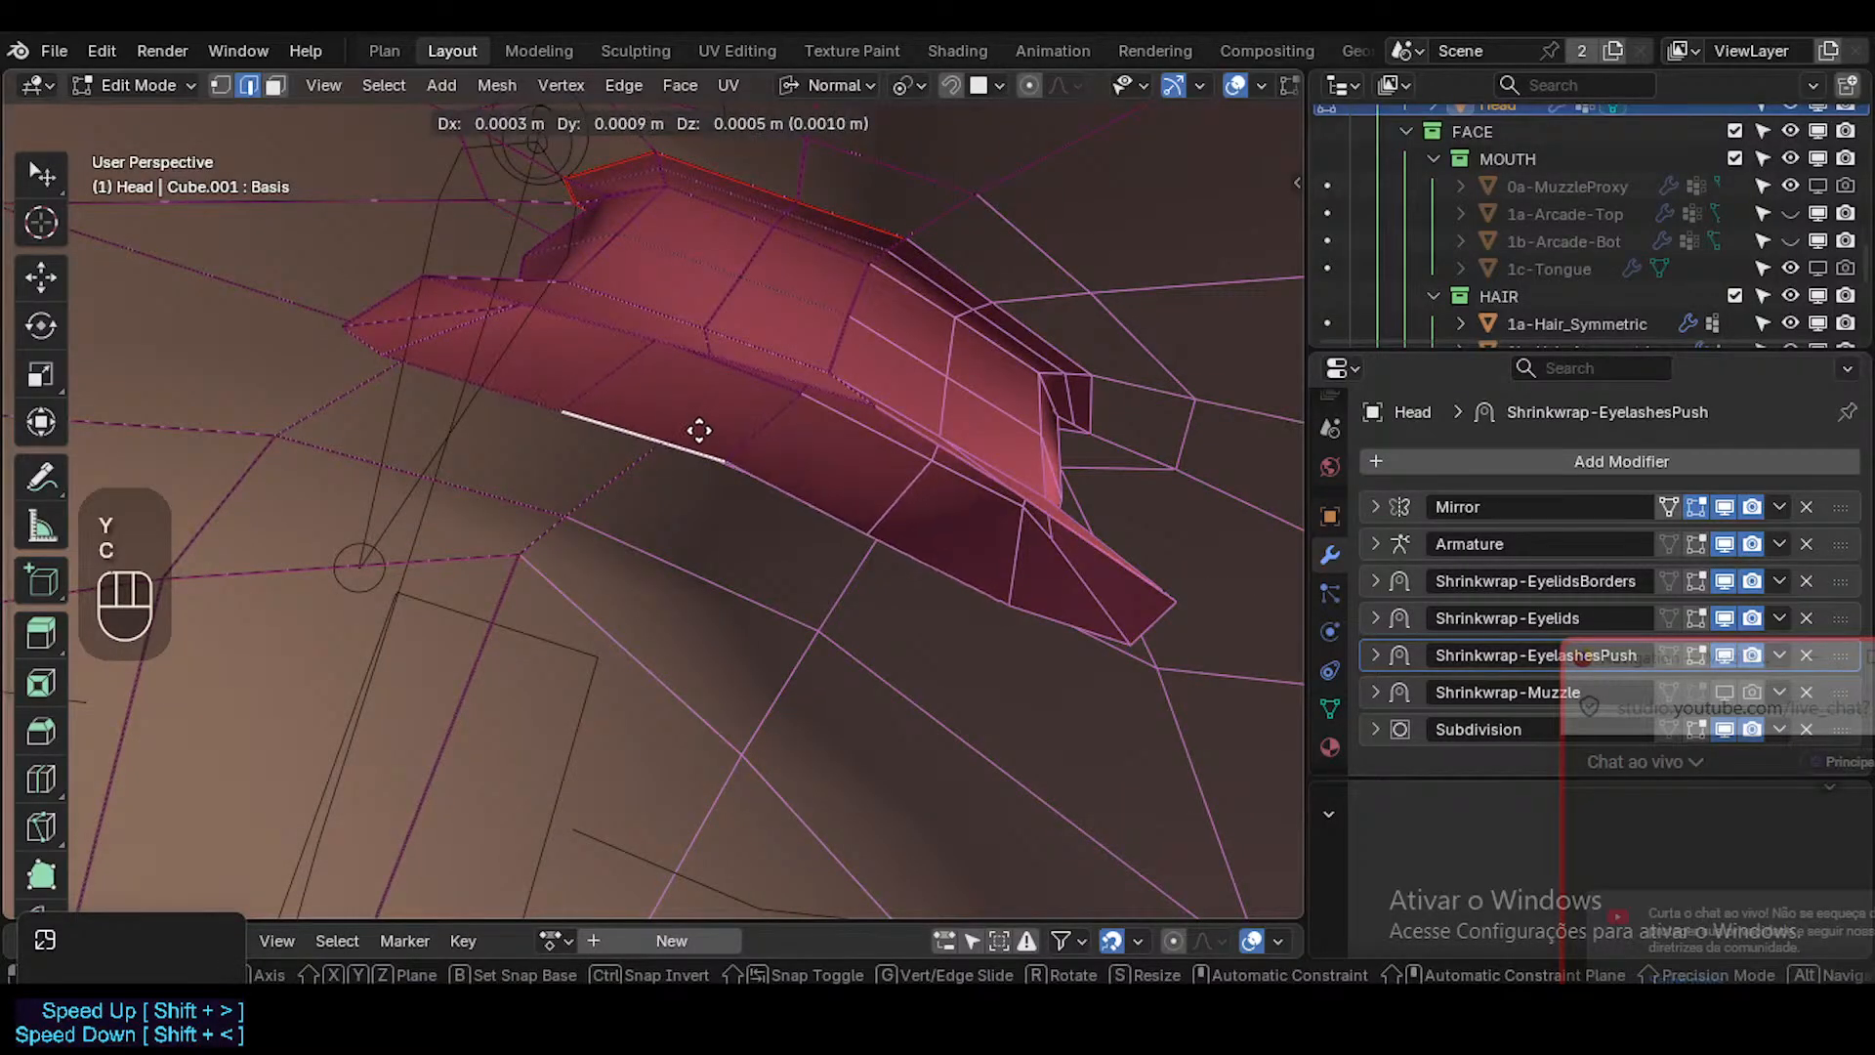
left_click(699, 429)
Select the inner surface's border edge next to the centre line and rotate it slightly.
middle_click_drag(481, 502, 782, 430)
left_click(782, 434)
mouse_move(868, 390)
middle_mouse_down()
mouse_move(762, 423)
mouse_move(857, 418)
middle_mouse_up()
middle_click_drag(771, 515, 721, 475)
left_click(773, 474)
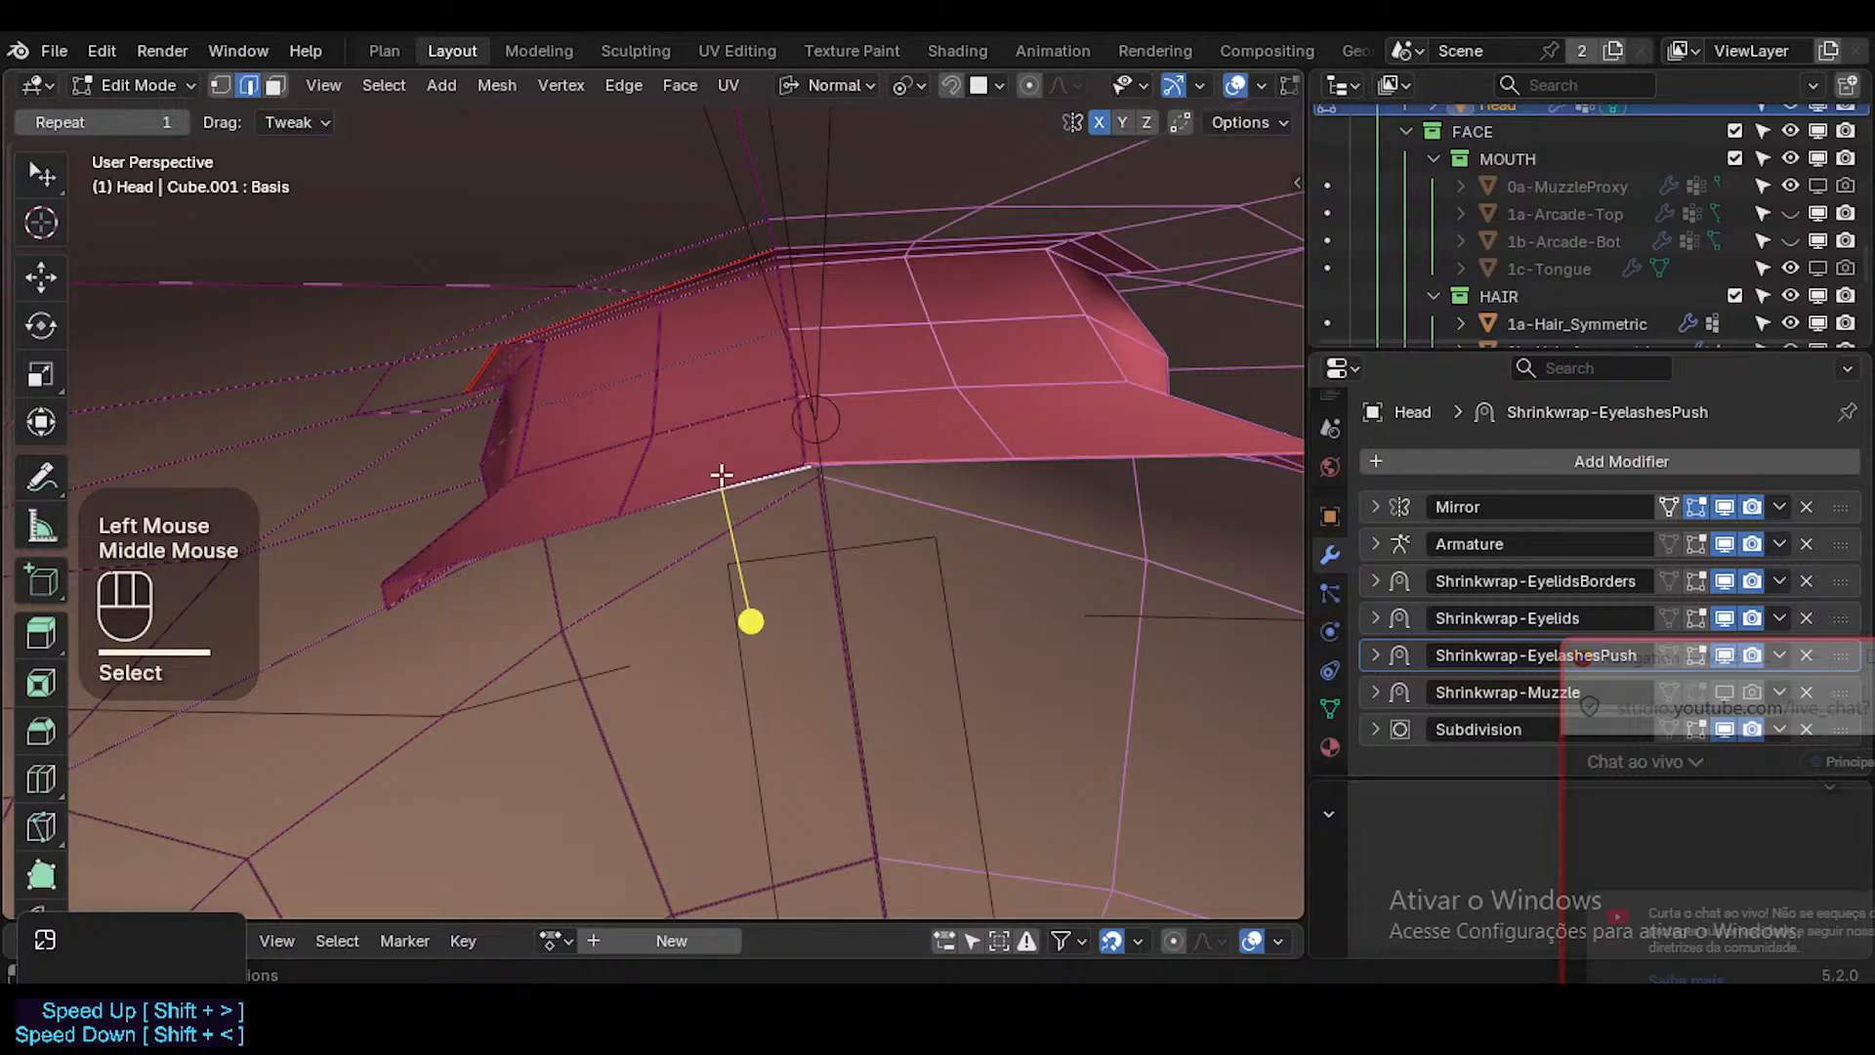
key("r")
left_click(942, 408)
middle_click_drag(941, 410, 441, 571)
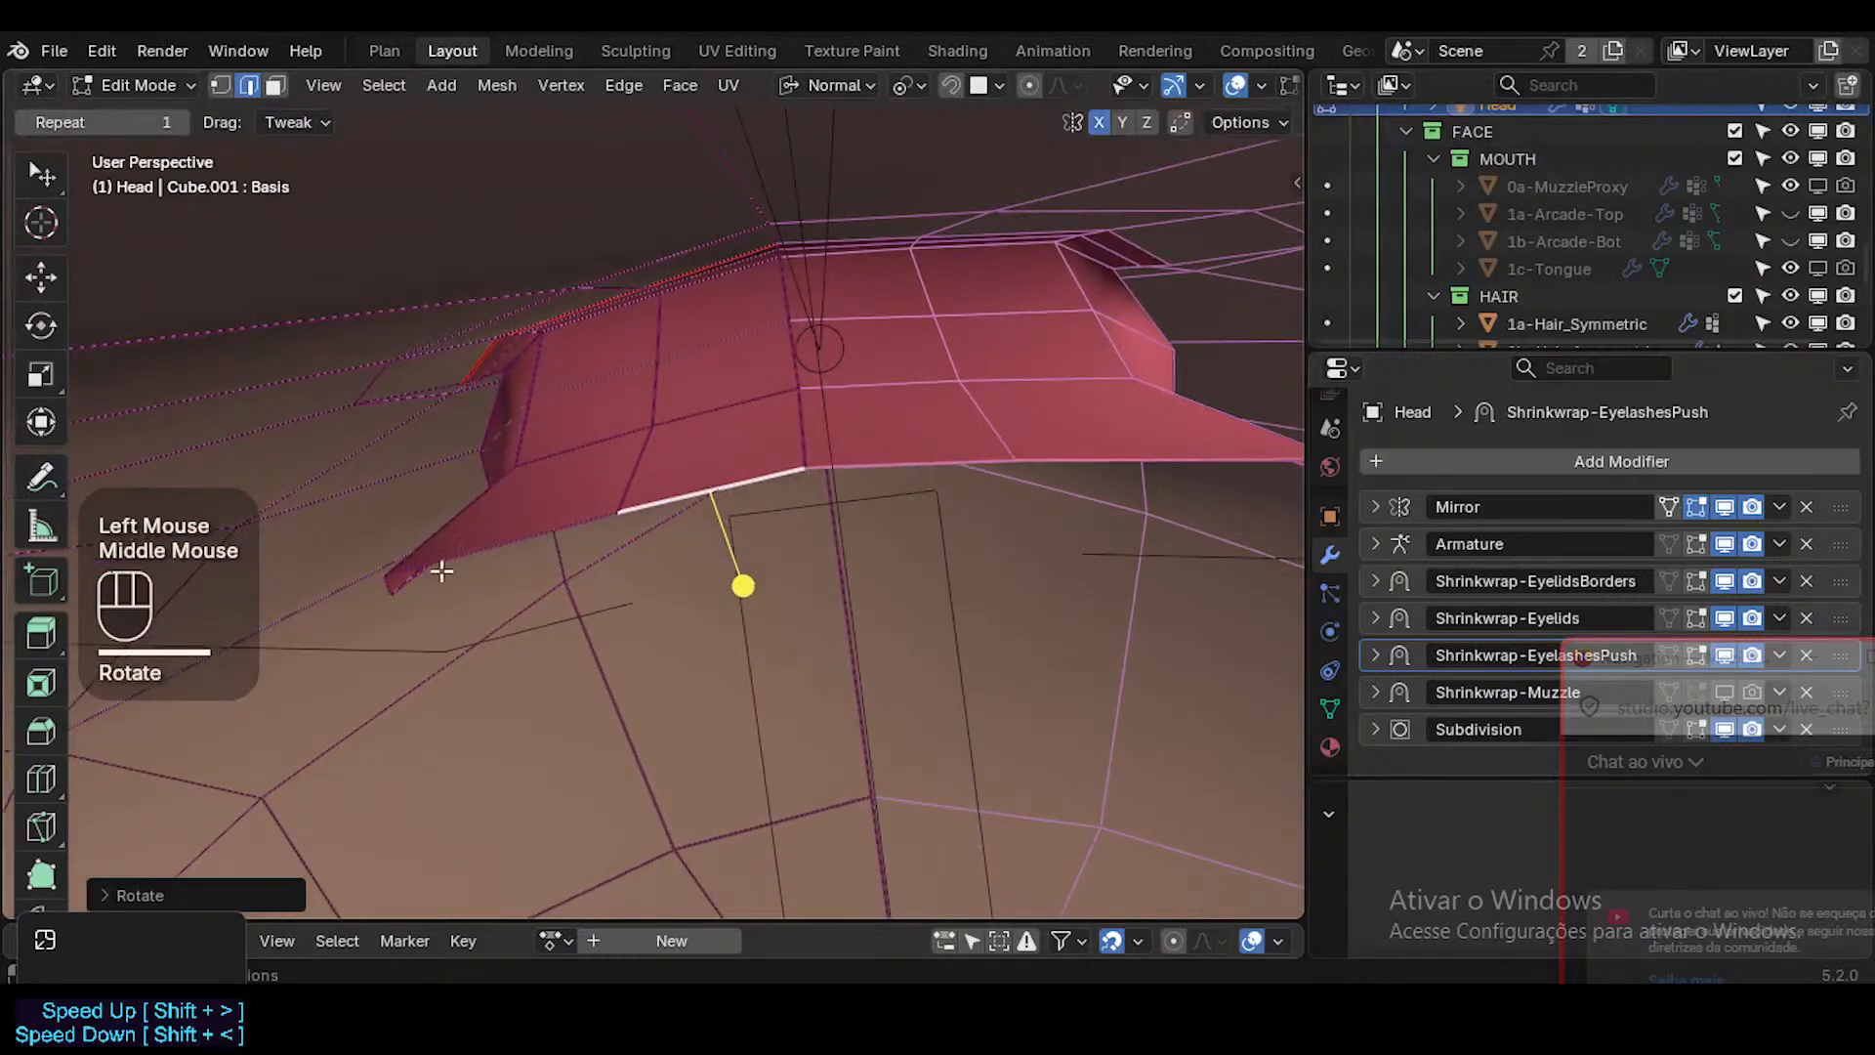
Select the border vertices at the mouth corner and nudge them upward, then refine the lower one's placement.
key("1")
left_click(387, 578)
key("g")
key("Escape")
left_click(384, 552, "shift")
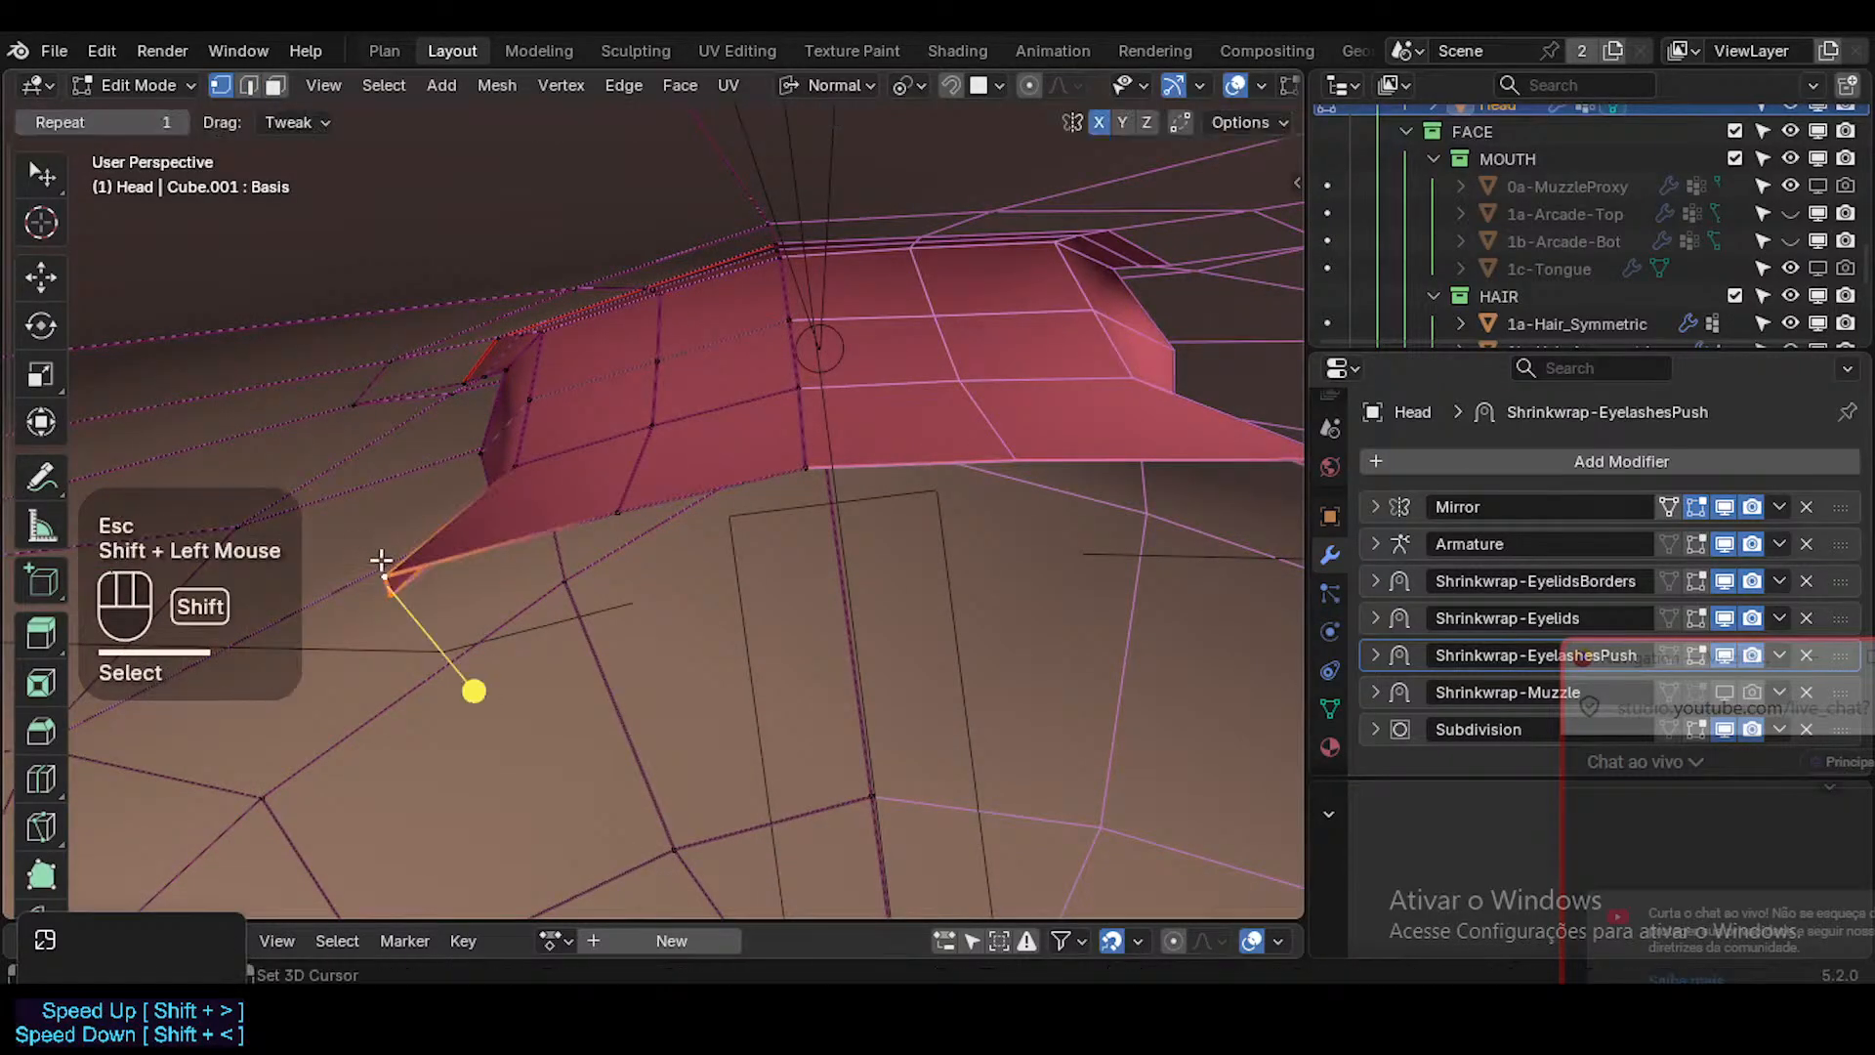
key("g")
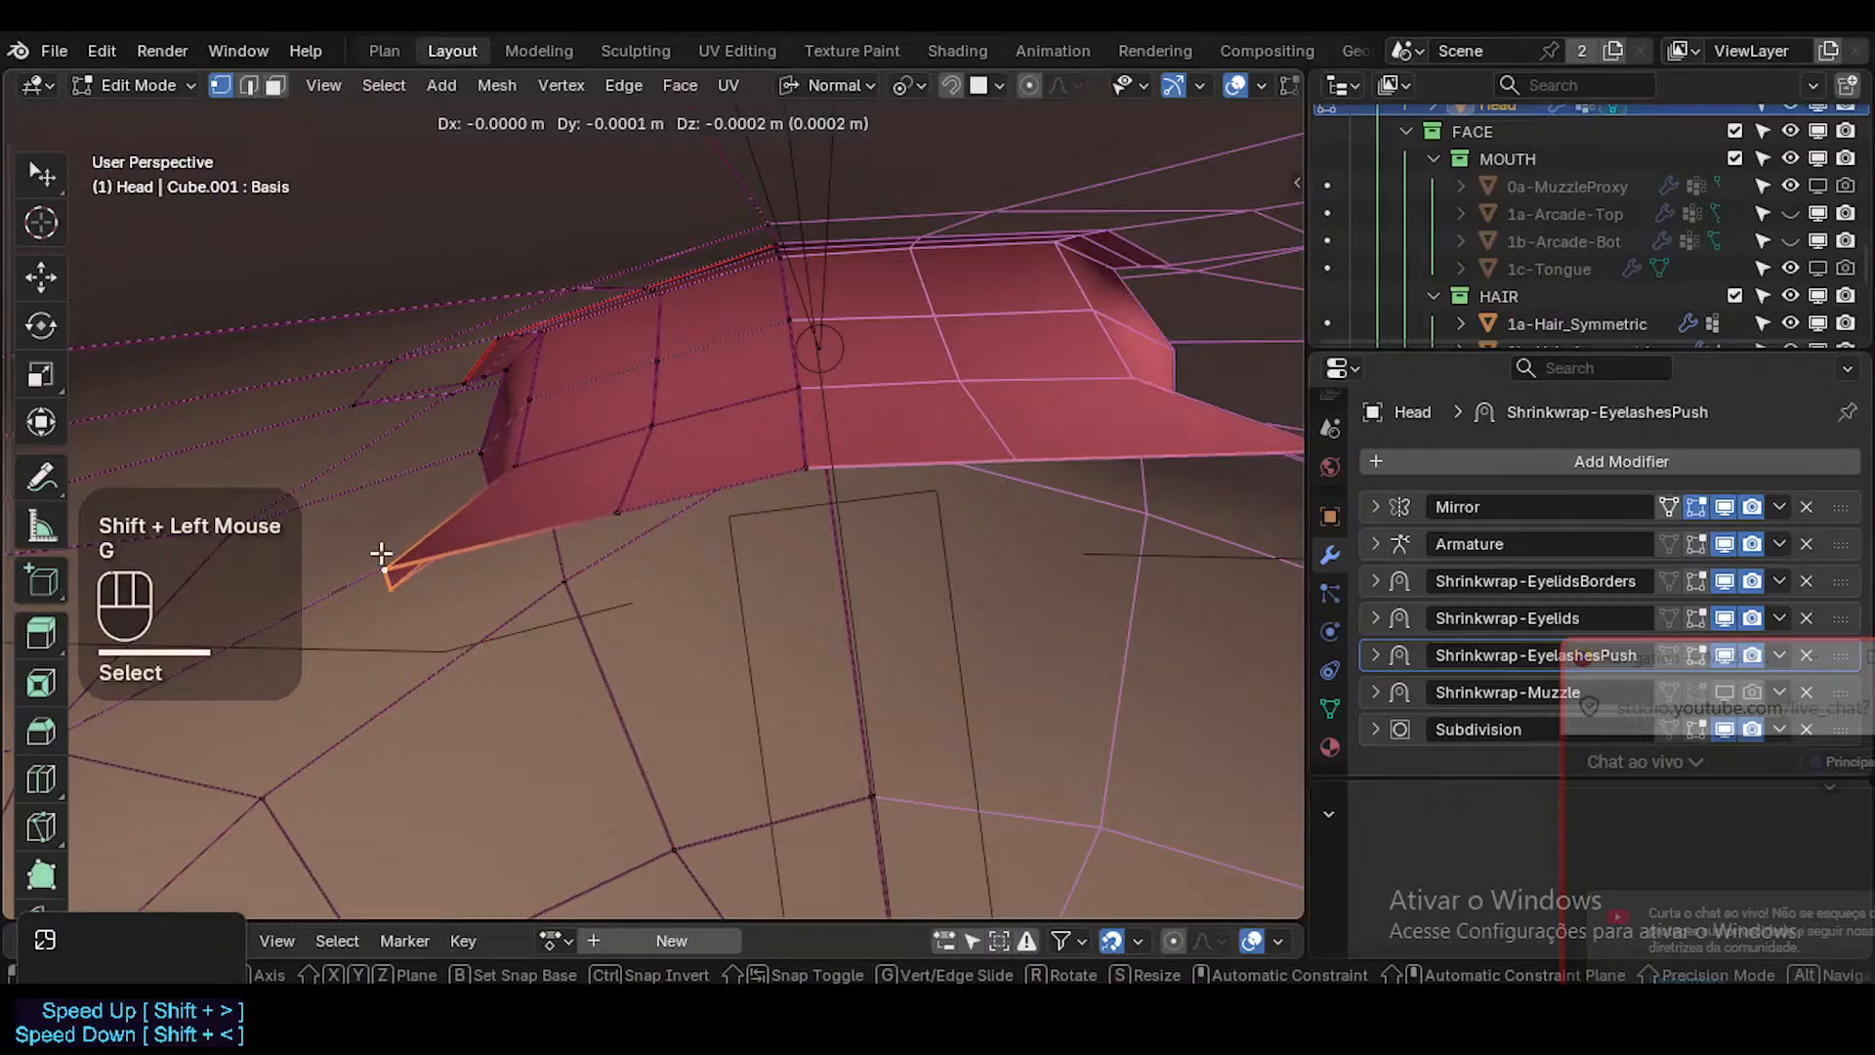
left_click(380, 557)
left_click(378, 601)
key("g")
left_click(374, 580)
middle_click_drag(411, 633, 515, 599)
Select the whole border edge loop of the inner mouth surface and smooth its vertices.
key("2")
left_click(559, 610, "alt+shift")
key("alt+a")
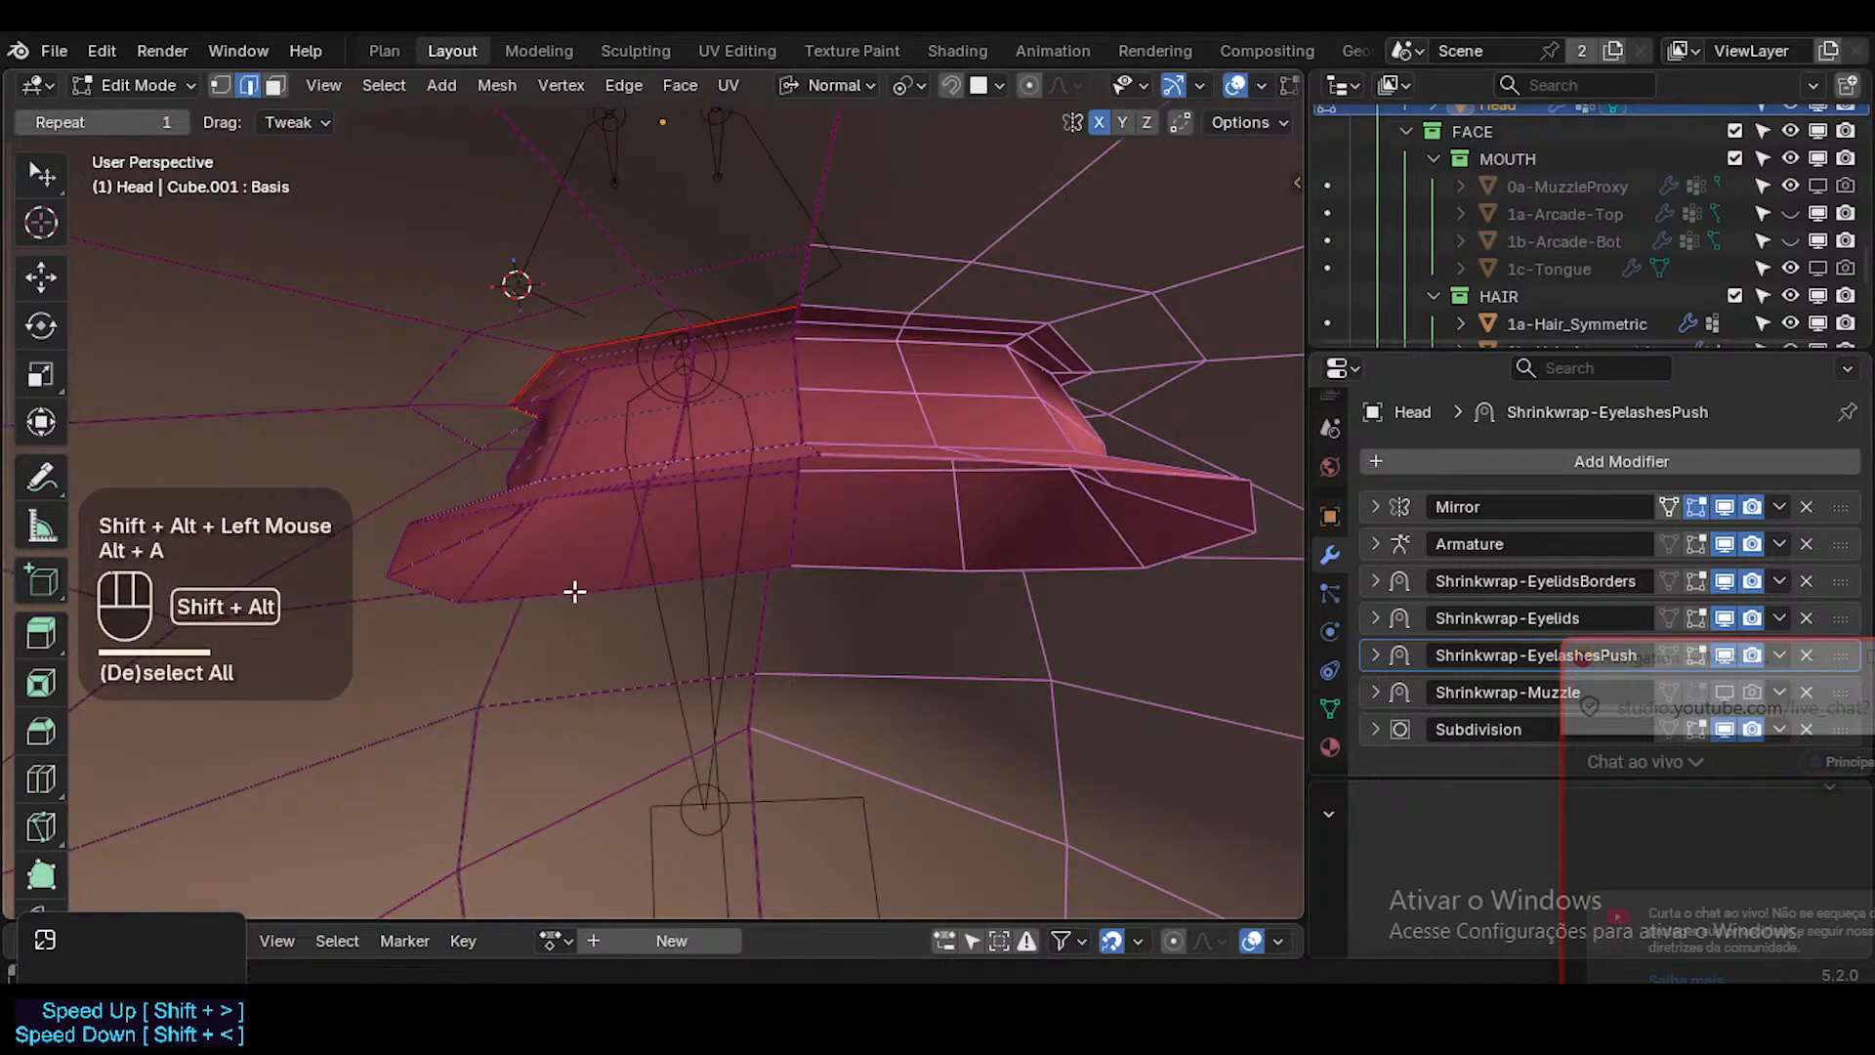
left_click(626, 631, "alt+shift")
left_click_drag(639, 672, 674, 682)
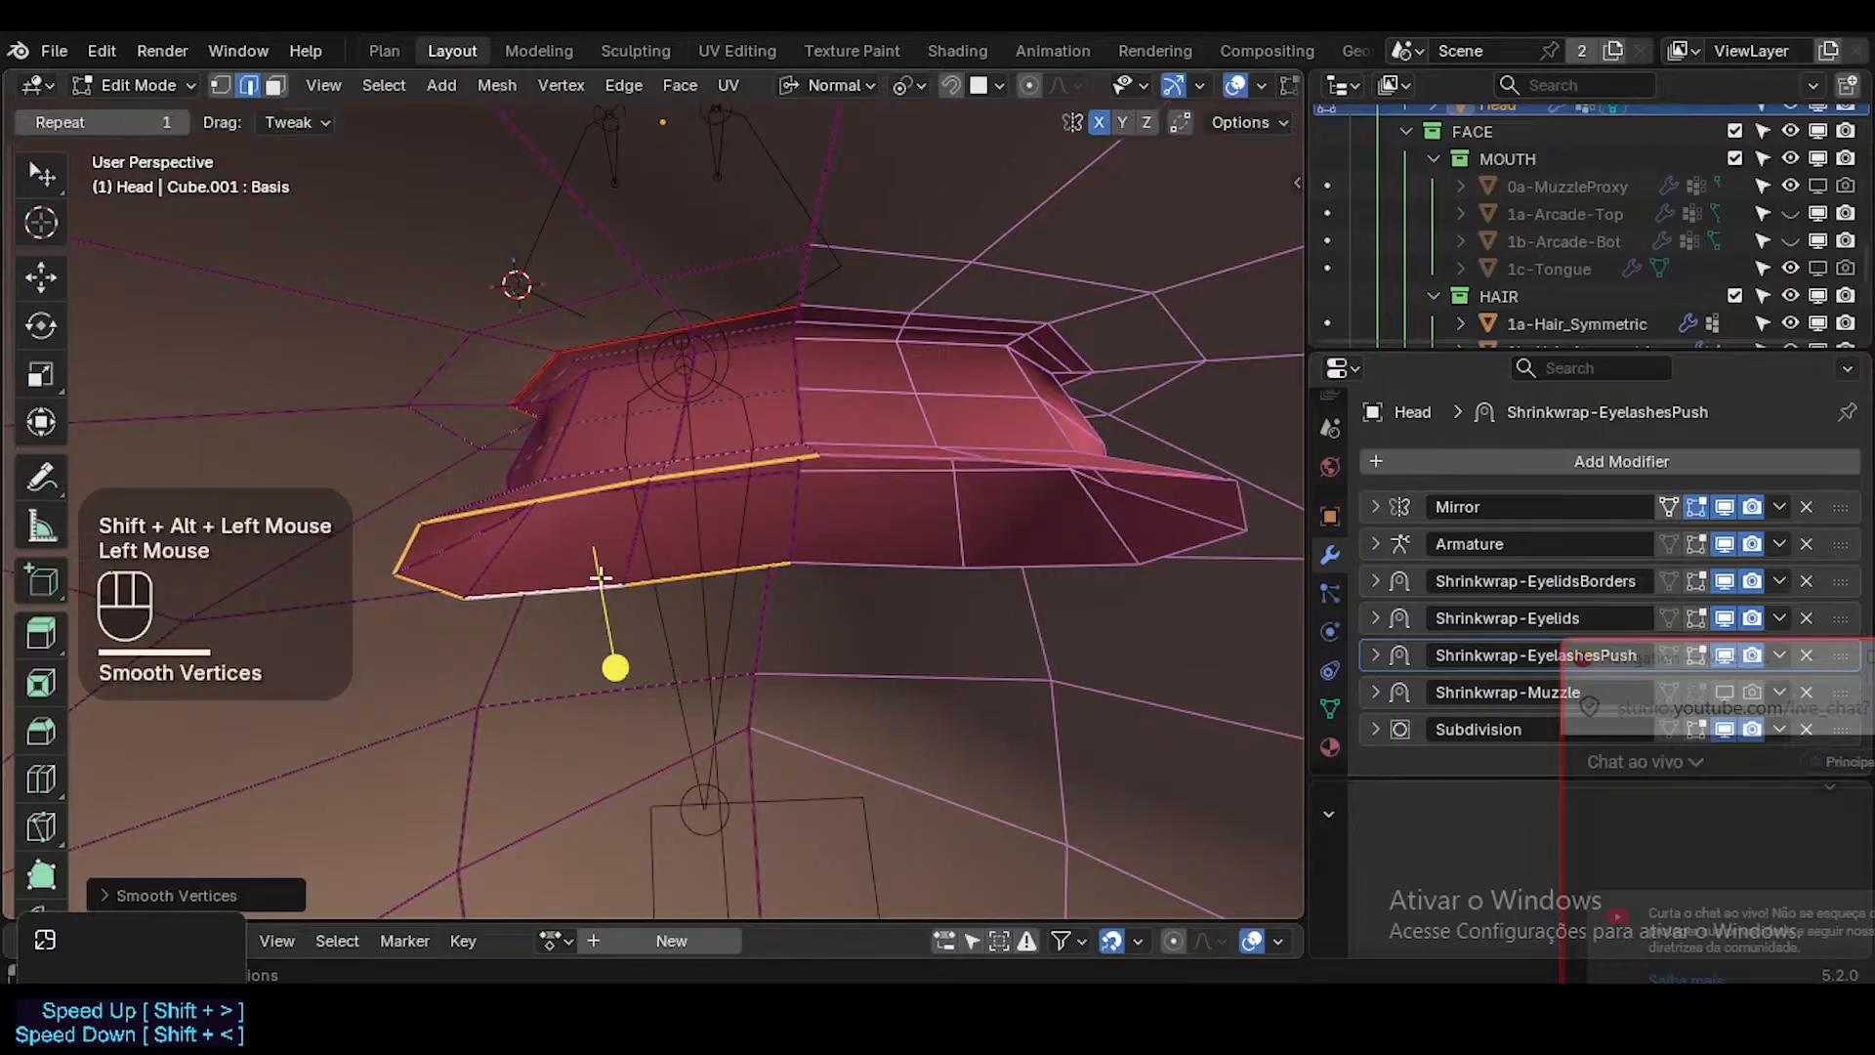
Move the smoothed border edge loop slightly, judging its placement from the side.
middle_click_drag(594, 574, 690, 566)
key("g")
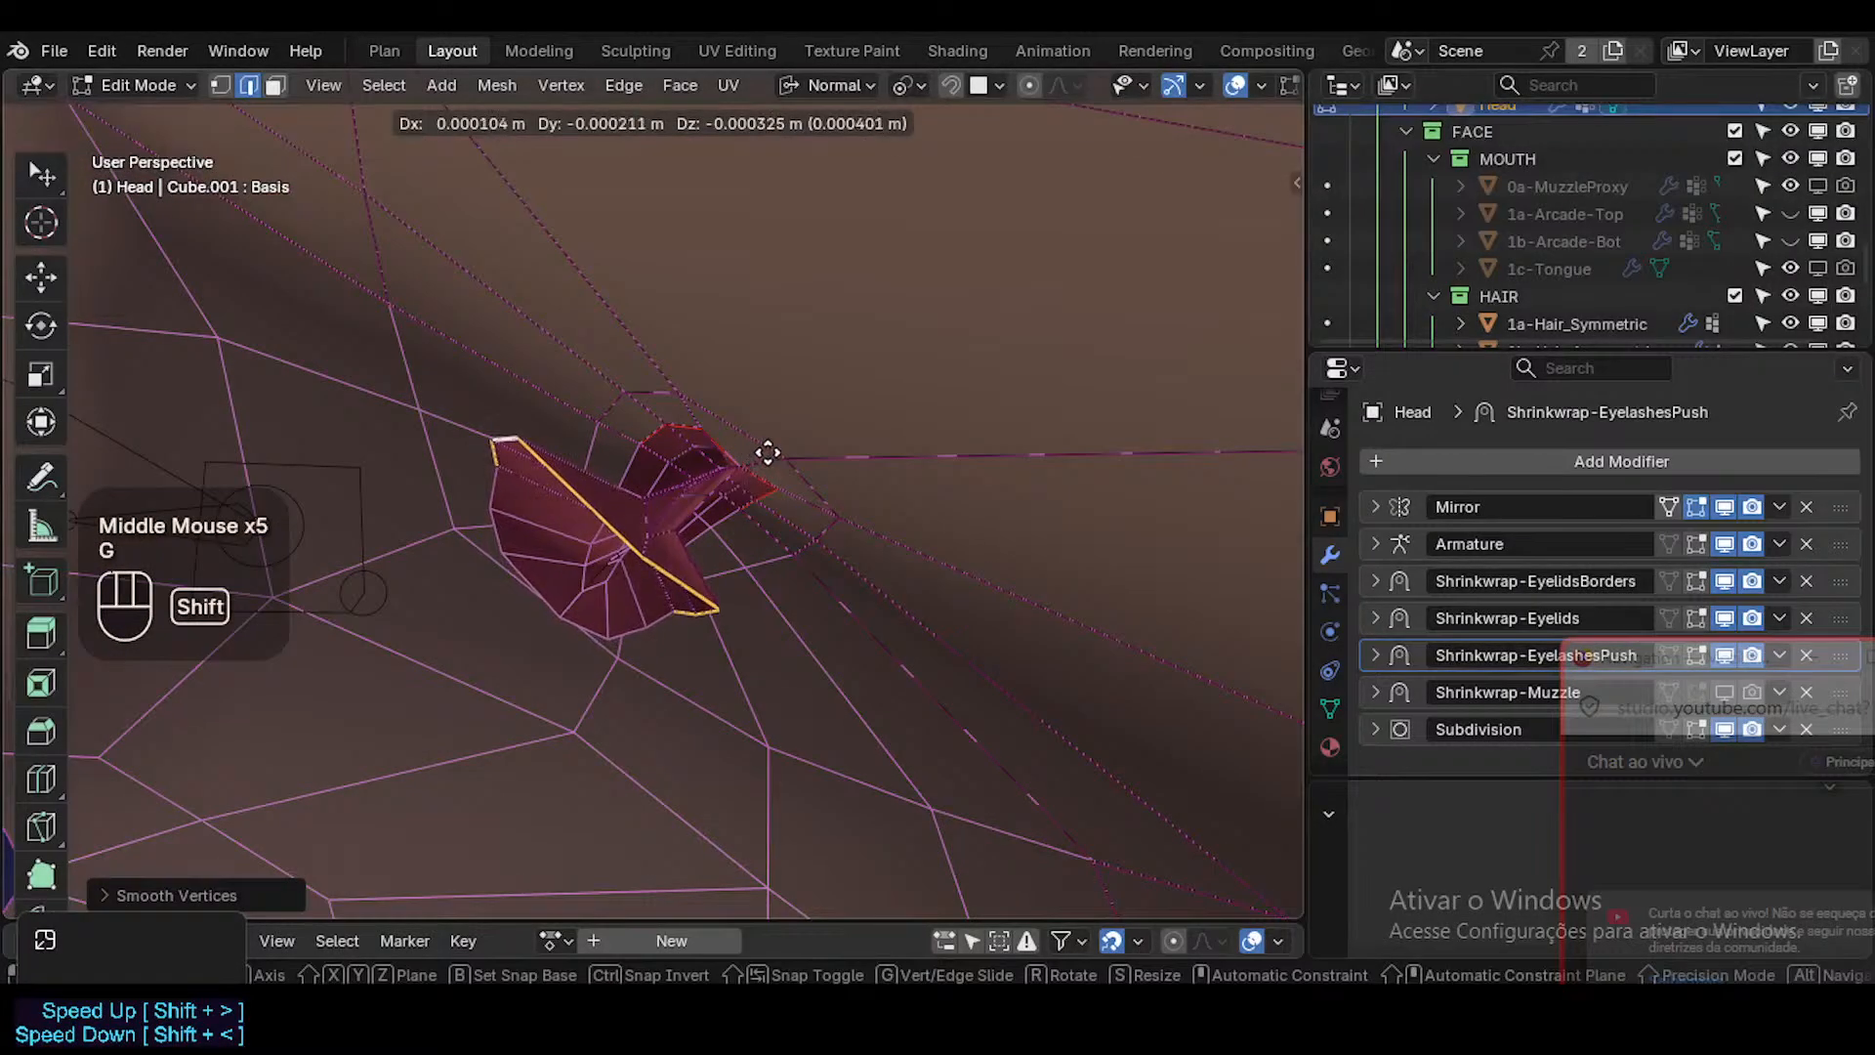
left_click(815, 429, "shift")
left_click_drag(536, 640, 552, 660)
middle_click_drag(724, 607, 581, 448)
Move the inner-surface vertex at the mouth corner up and inward, refining its position from a second angle.
scroll(629, 496, "down", 1)
left_click(559, 448)
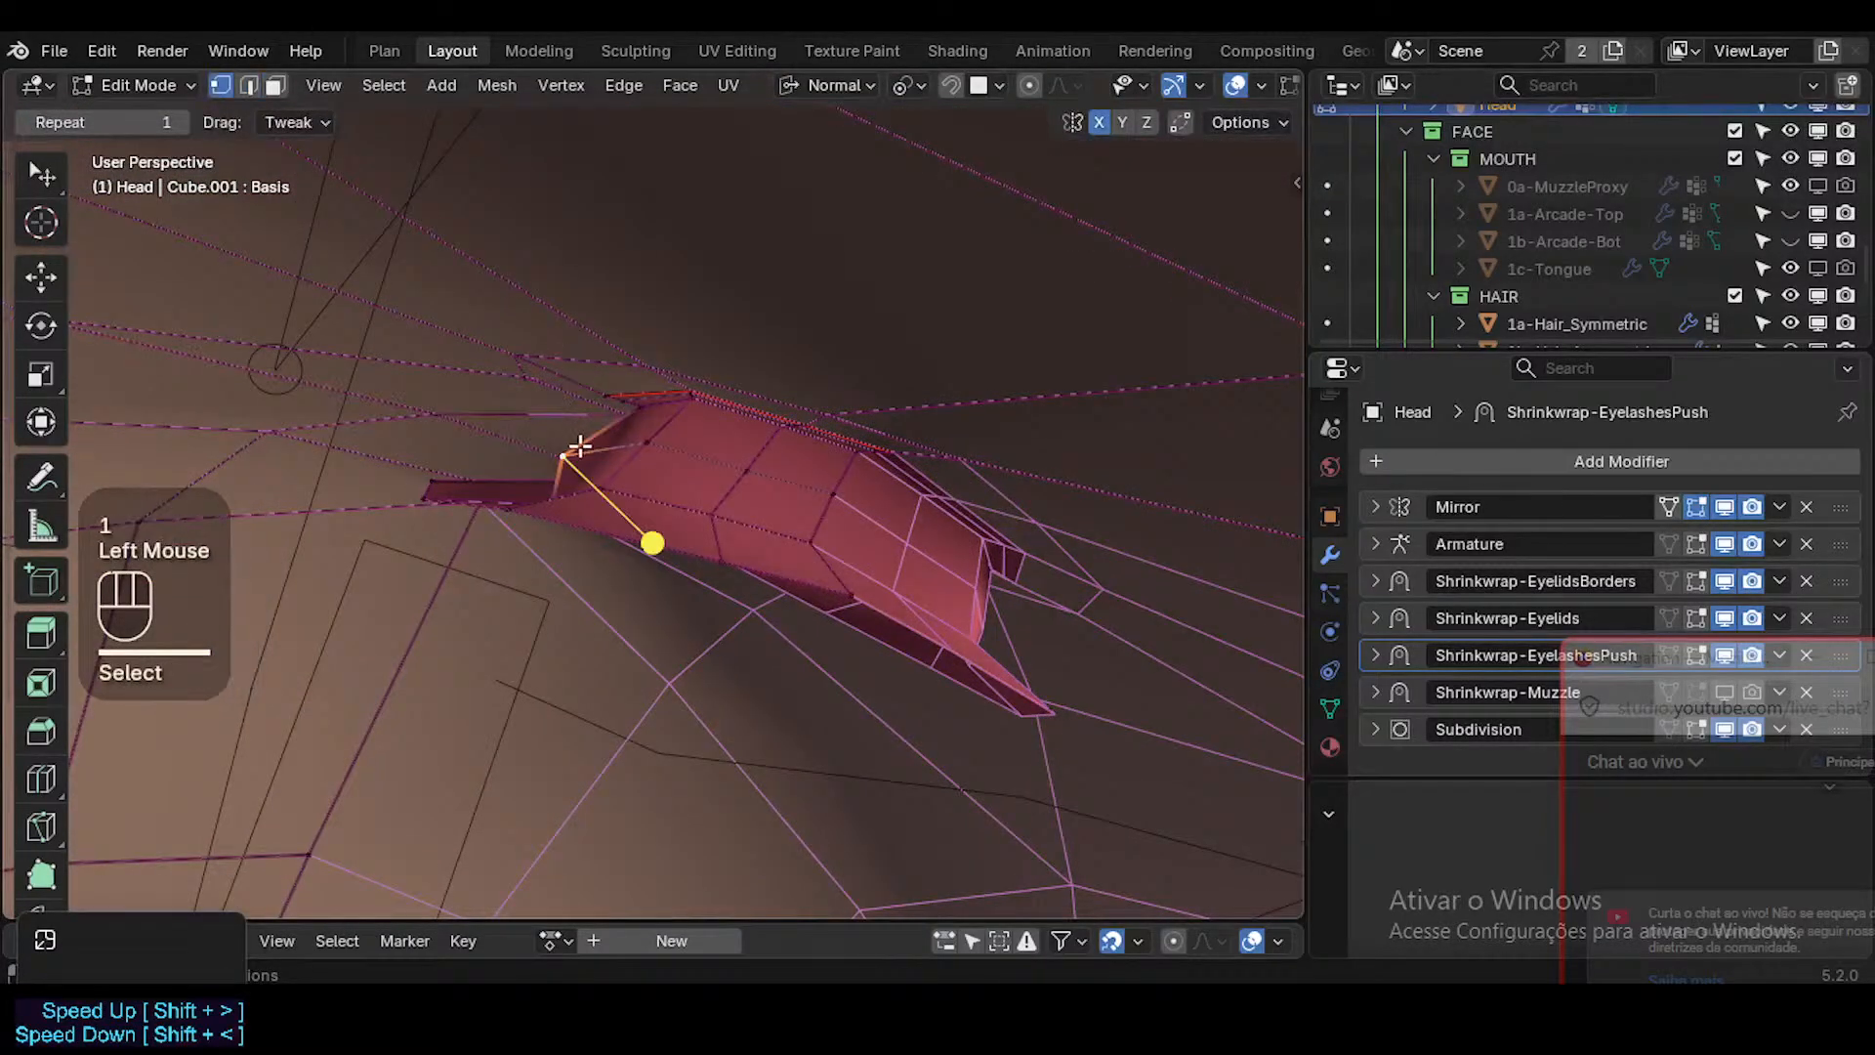
key("g")
left_click(597, 418, "shift")
middle_click_drag(606, 424, 682, 473)
key("g")
left_click(683, 420, "shift")
Select the middle edge loop of the inner lip surface and vertex-slide its centre-line vertex using X-ray.
key("2")
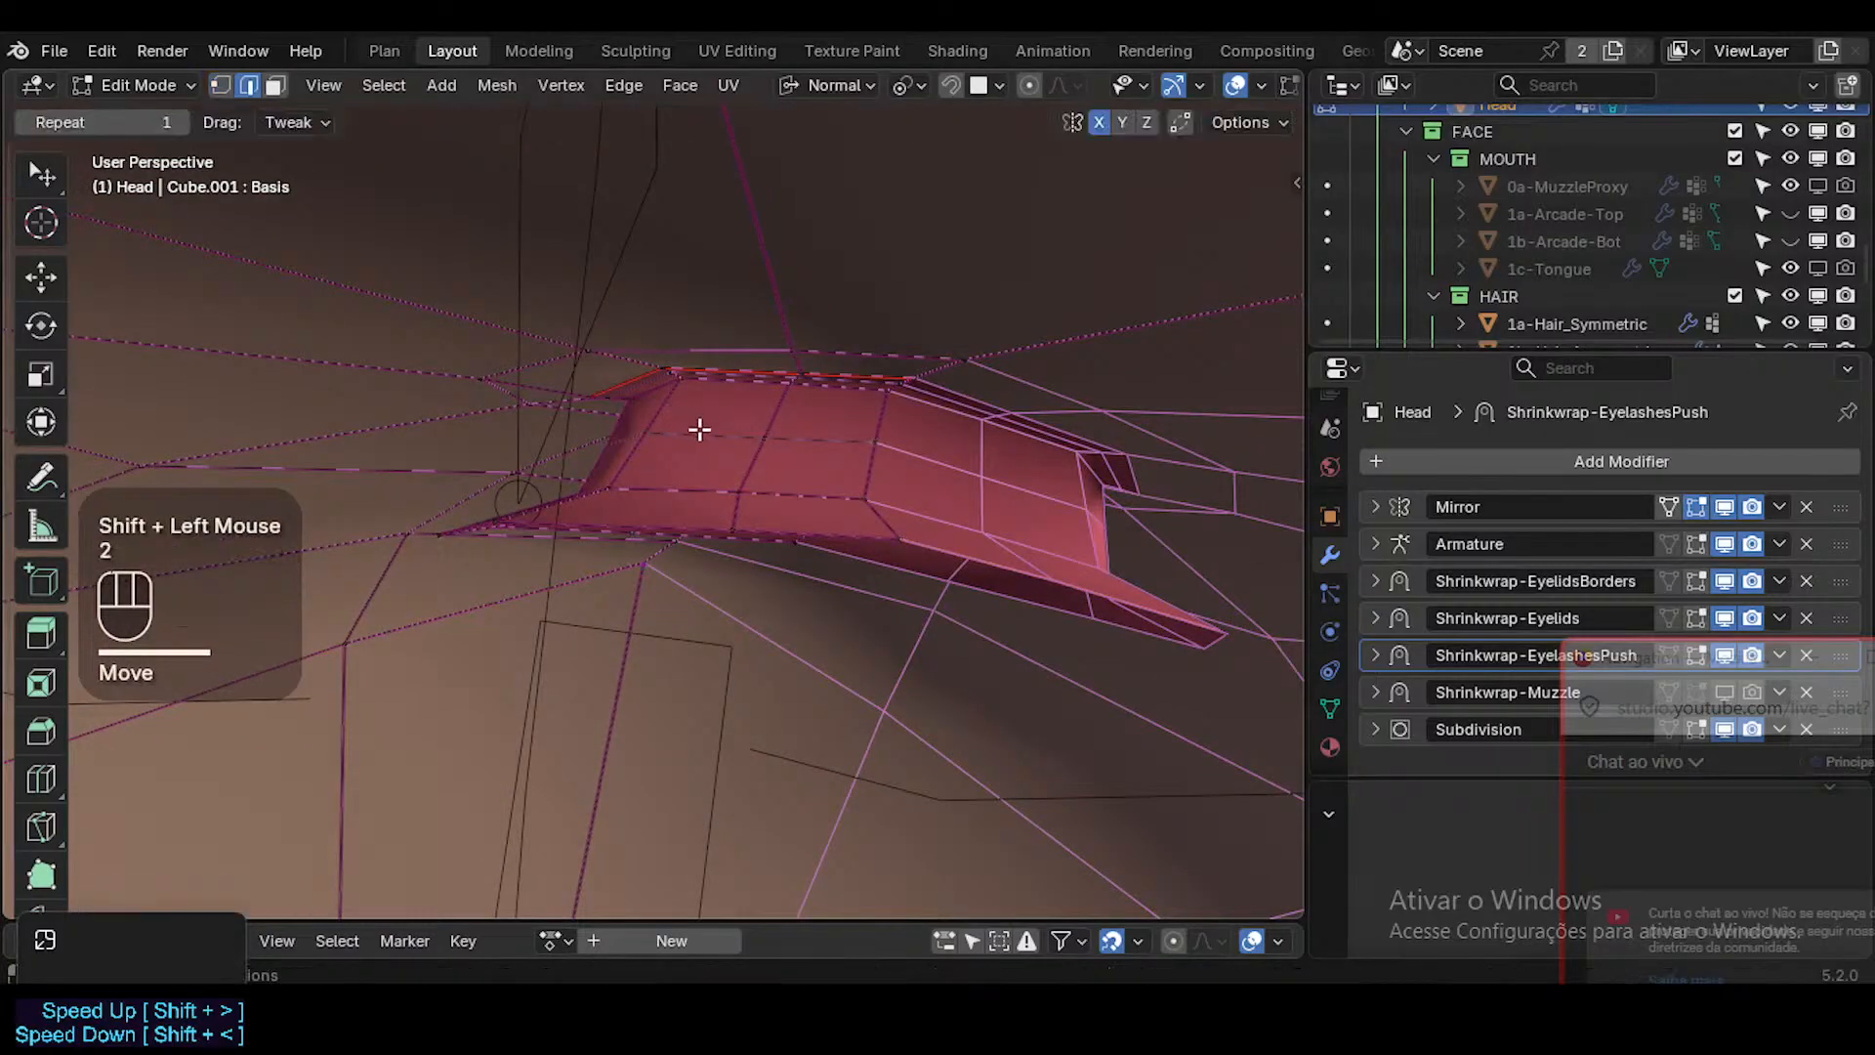
left_click(694, 437, "alt+shift")
left_click_drag(724, 445, 694, 524)
key("alt+z")
middle_click_drag(695, 524, 854, 478)
key("alt+z")
key("1")
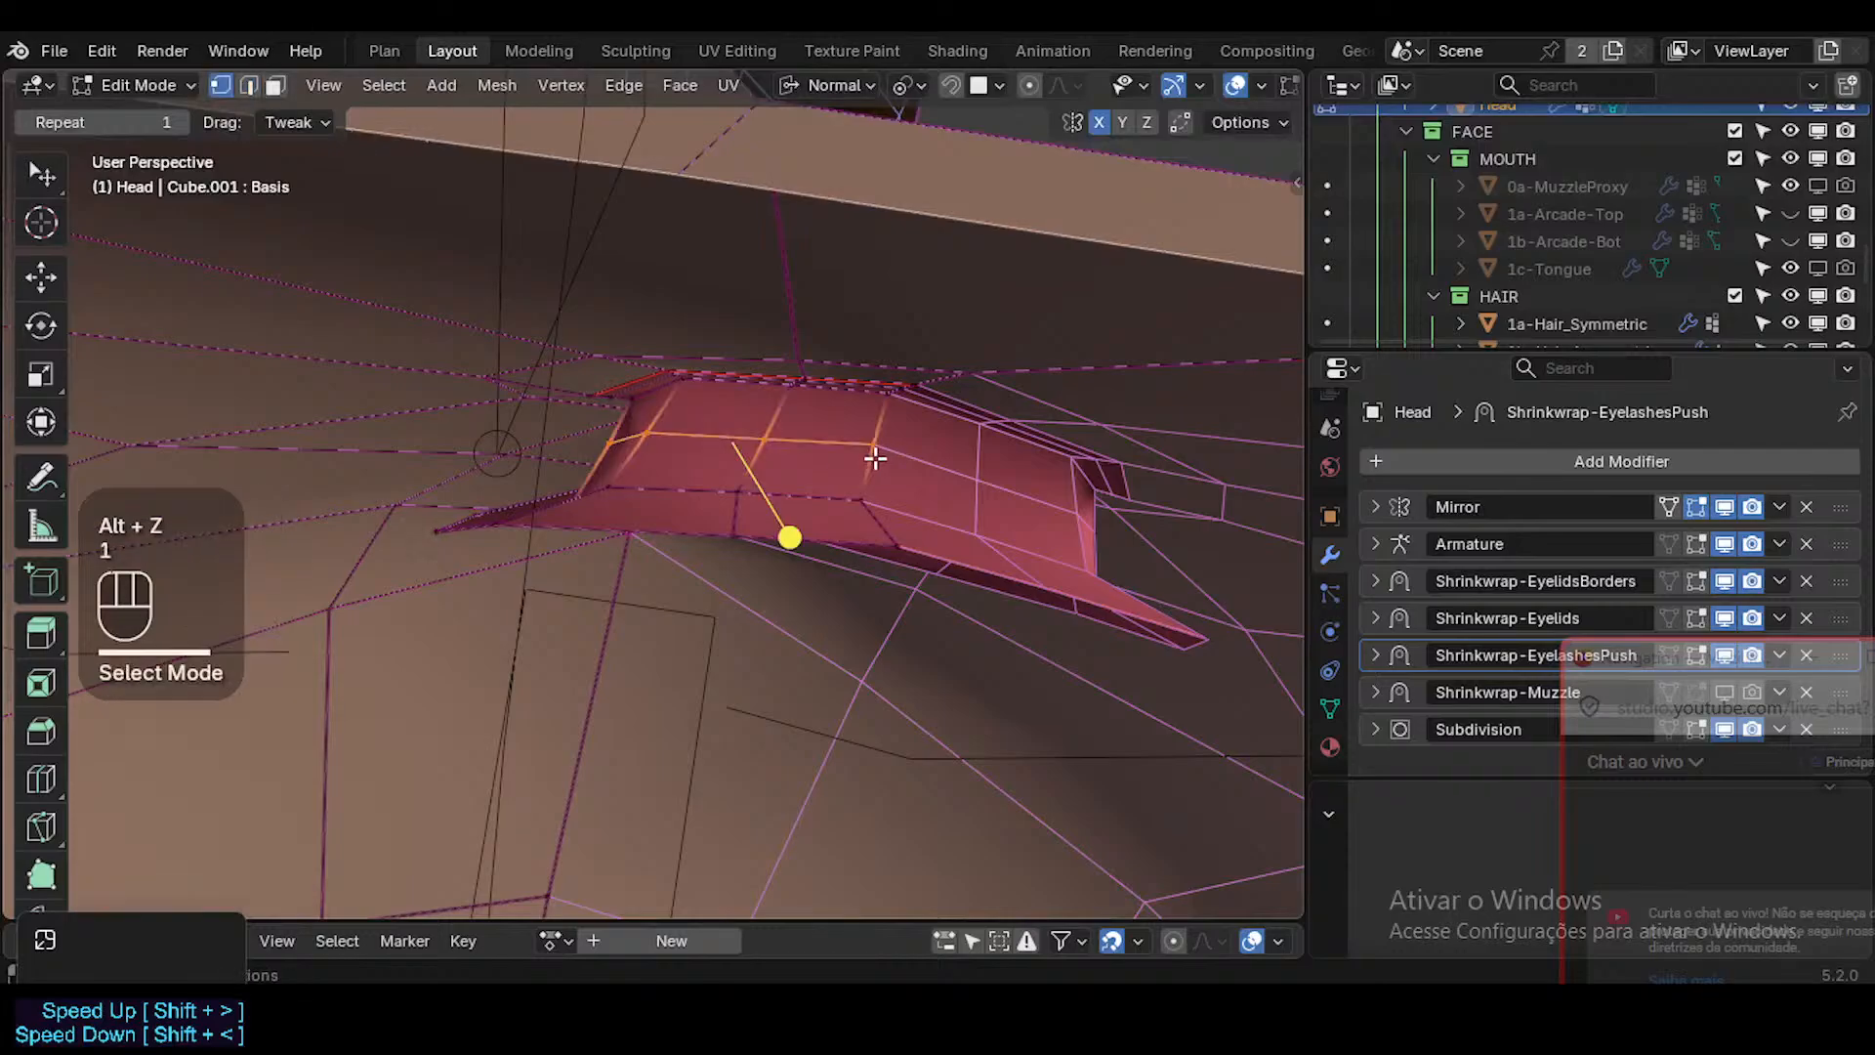
key("alt+z")
key("g")
key("g")
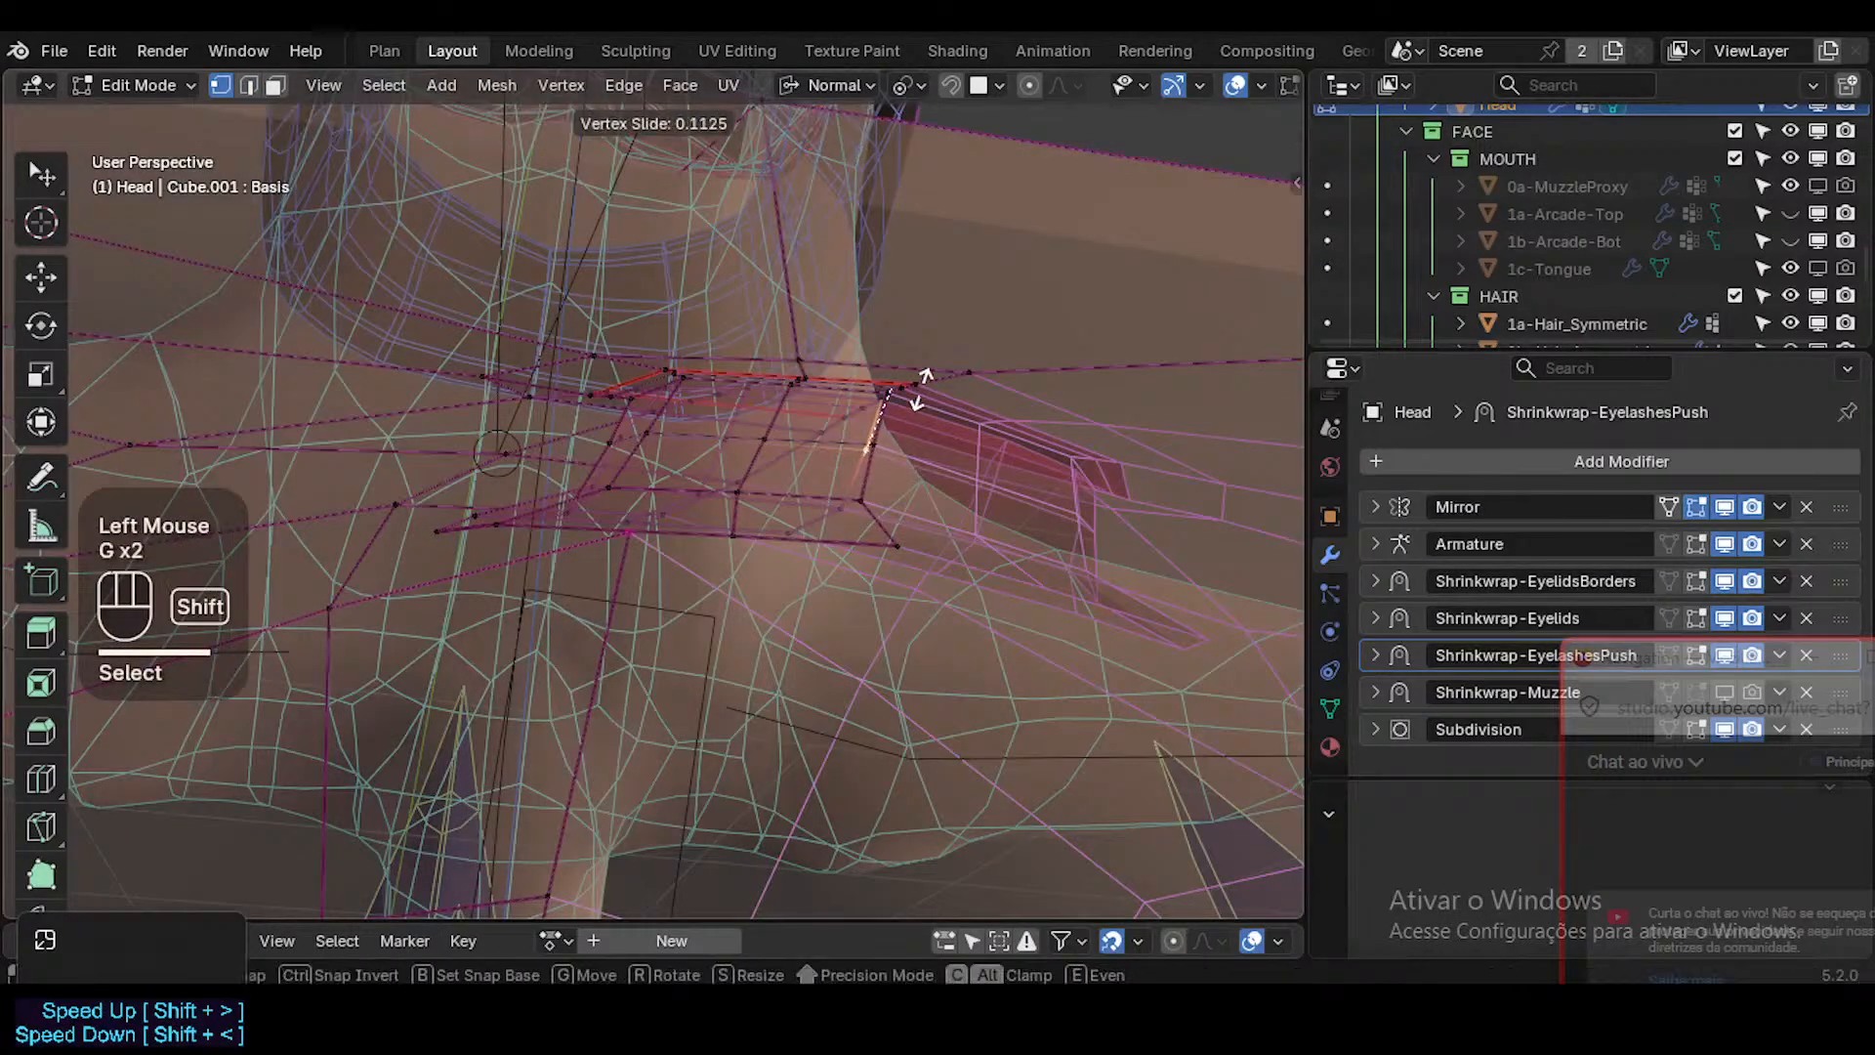
left_click(882, 434, "shift")
key("alt+z")
Examine the mouth and whole head in Object Mode from inside, the front and an angled view.
key("Tab")
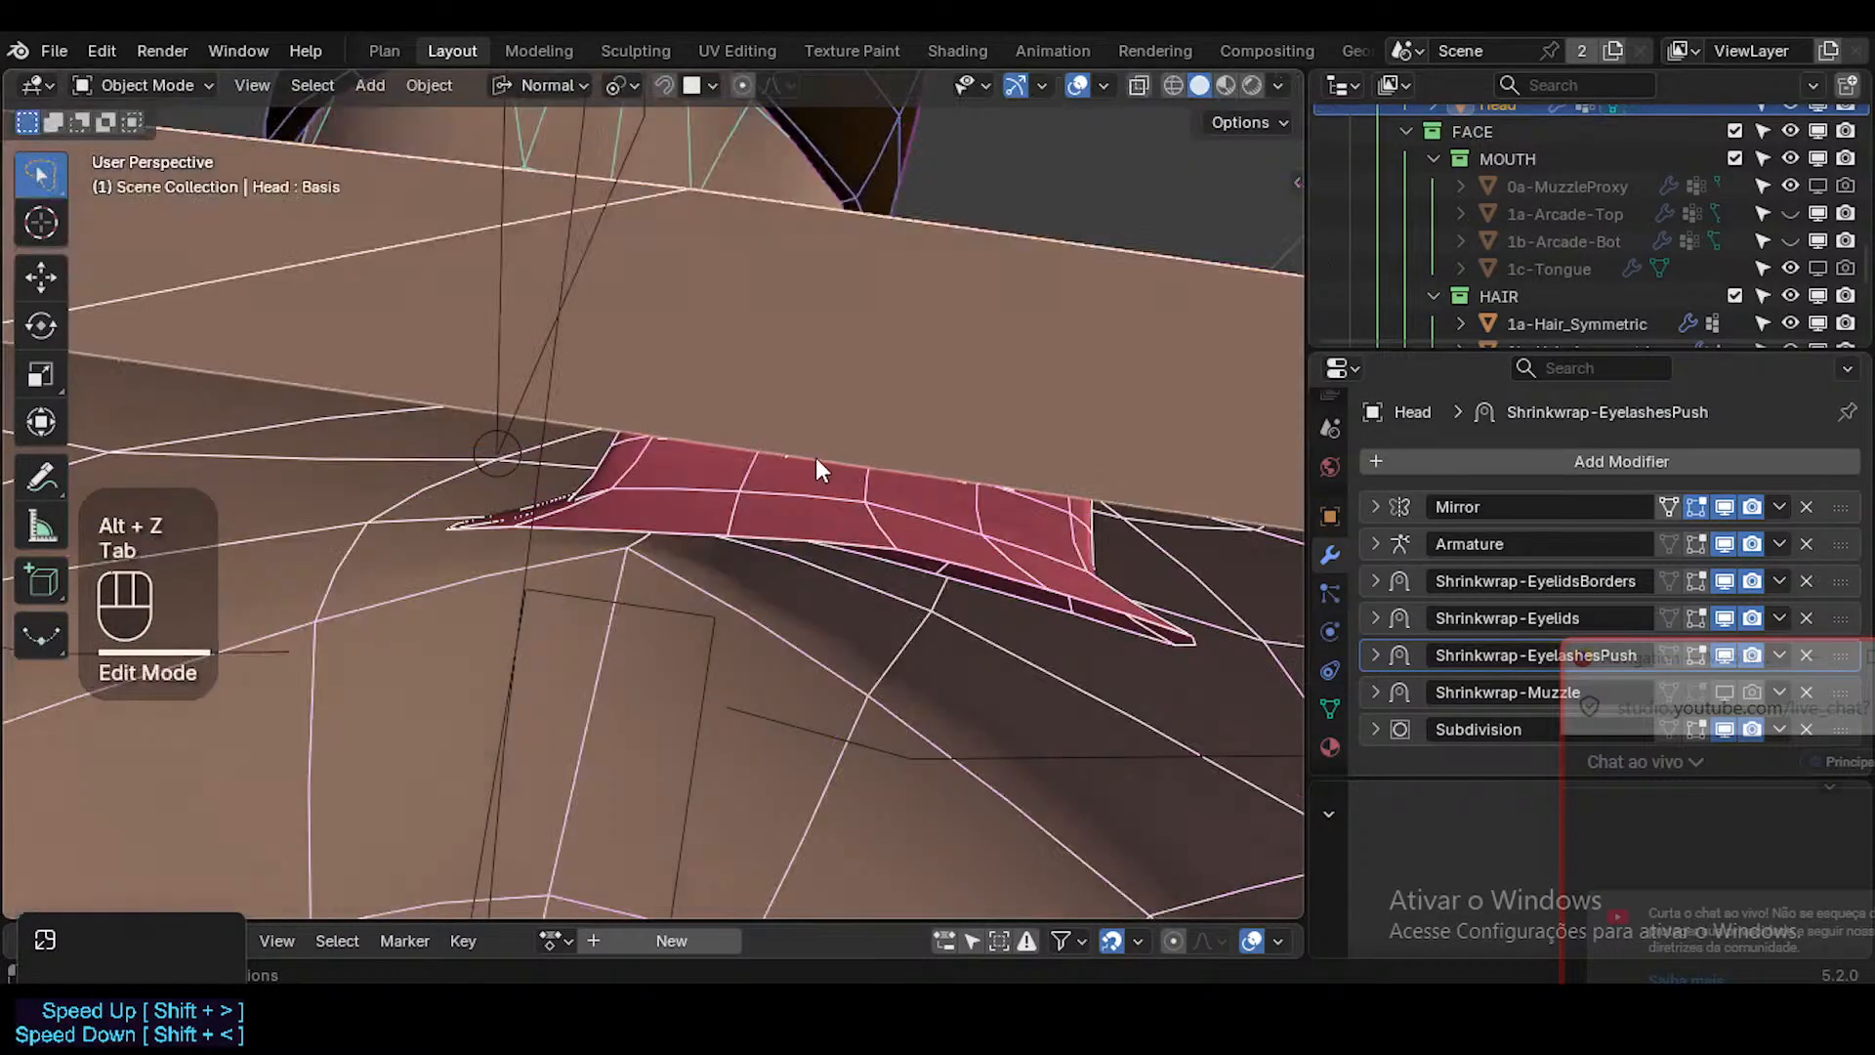
middle_click_drag(694, 469, 753, 418)
scroll(765, 607, "down", 2)
middle_click_drag(765, 606, 560, 544)
scroll(876, 486, "down", 3)
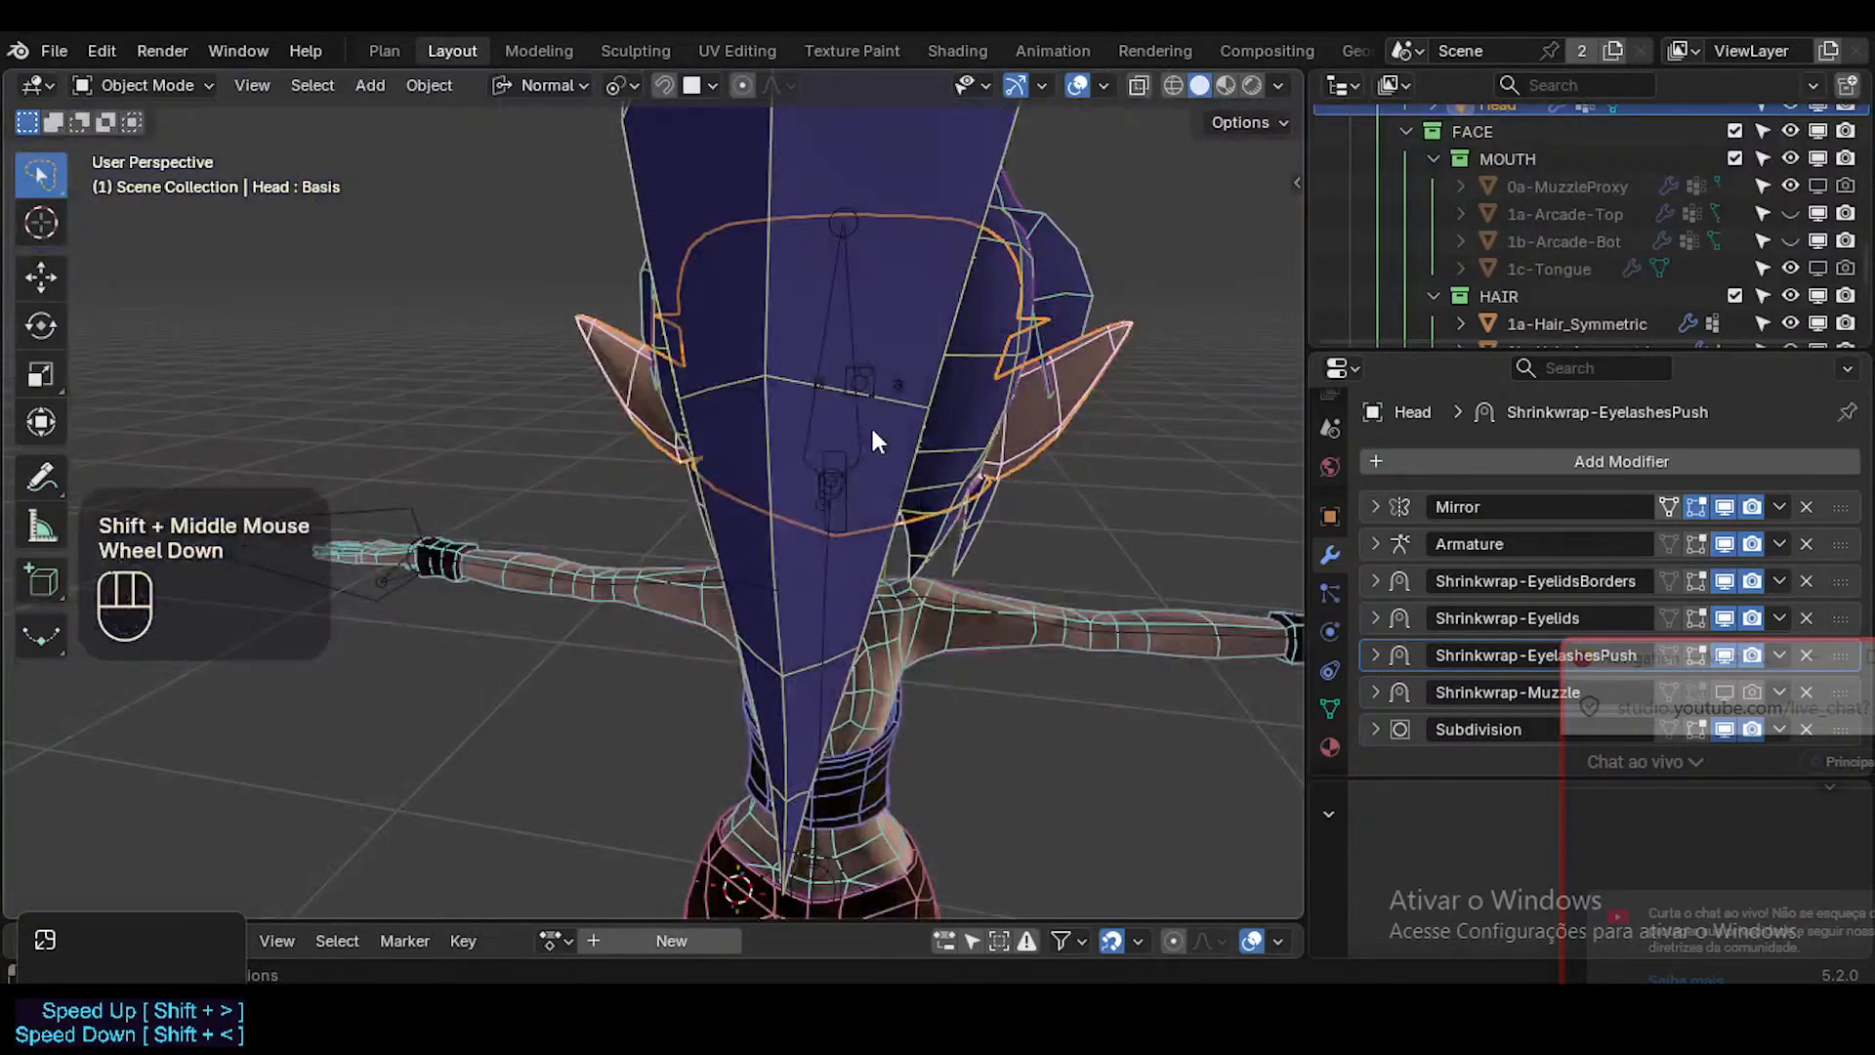
key("KP_1")
scroll(853, 467, "up", 4)
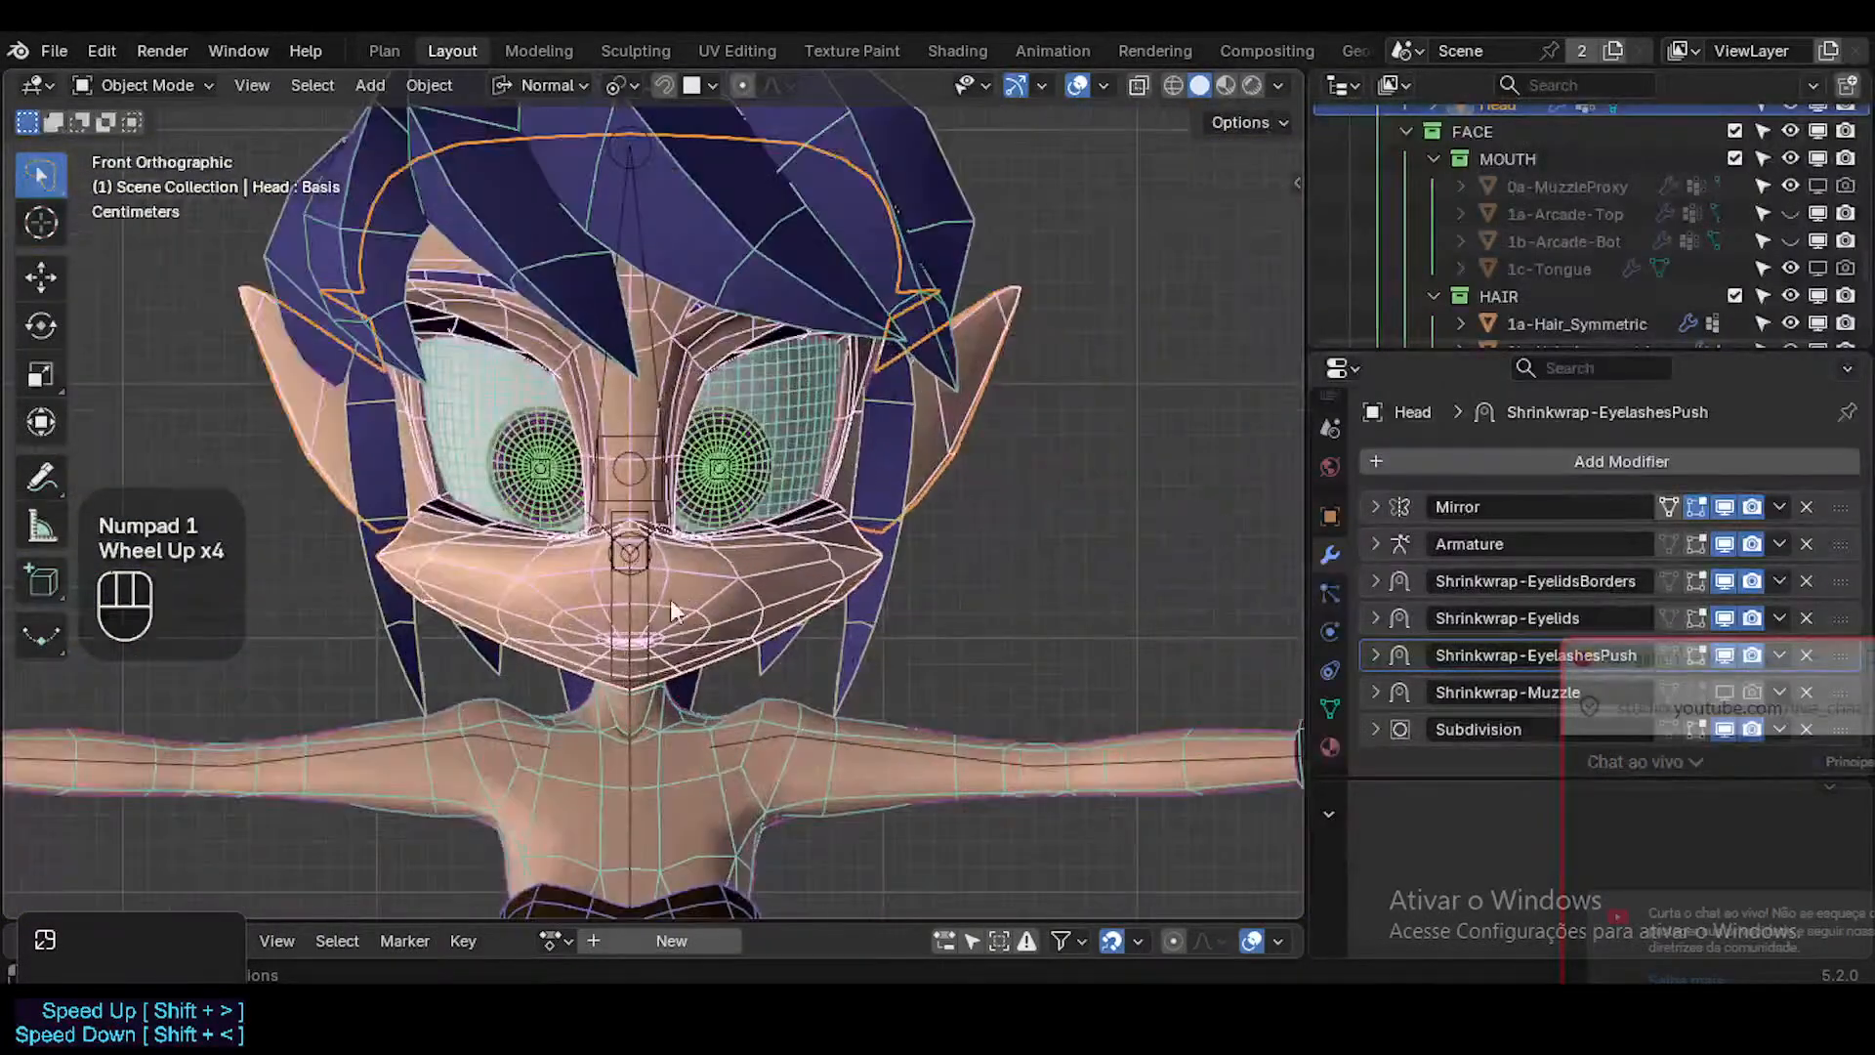
middle_click_drag(670, 600, 656, 600)
scroll(658, 614, "up", 2)
scroll(659, 613, "down", 3)
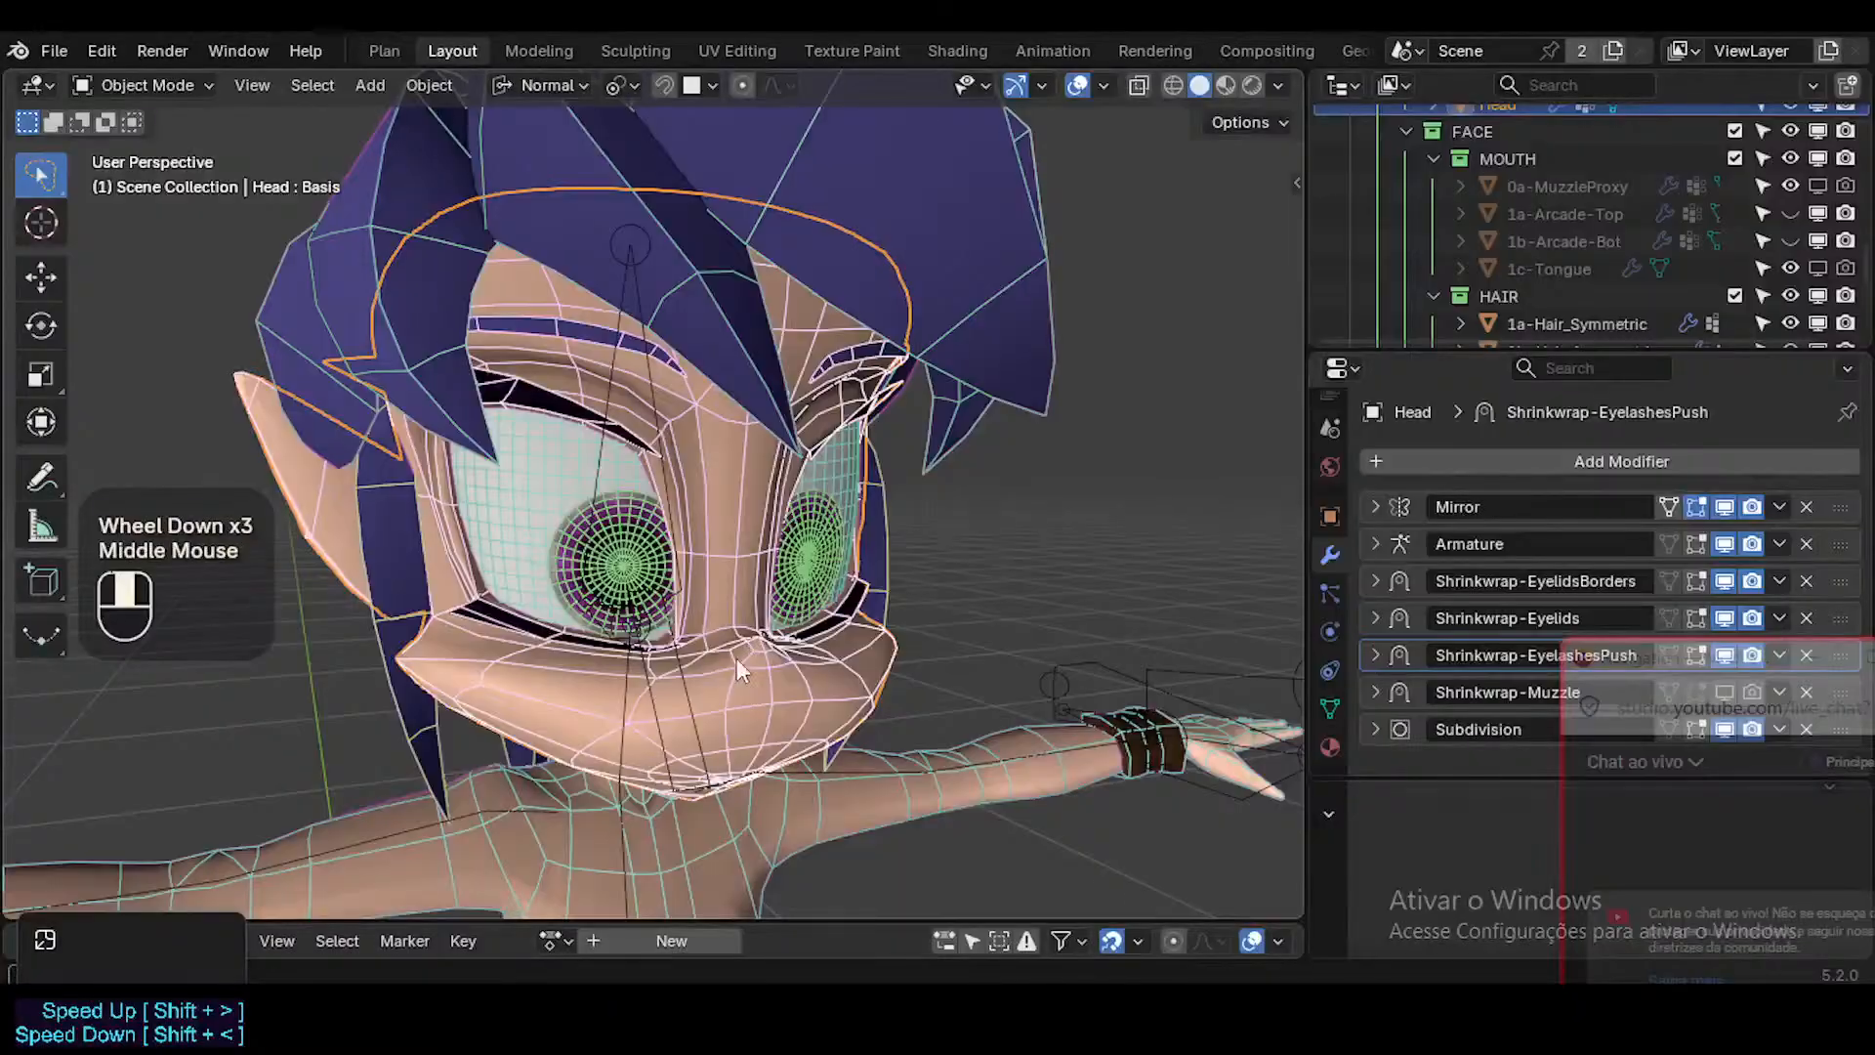
middle_click_drag(736, 658, 831, 405, "ctrl")
Turn off the Mirror modifier's viewport display in Edit Mode and save ToonDorothy-01.blend.
key("Tab")
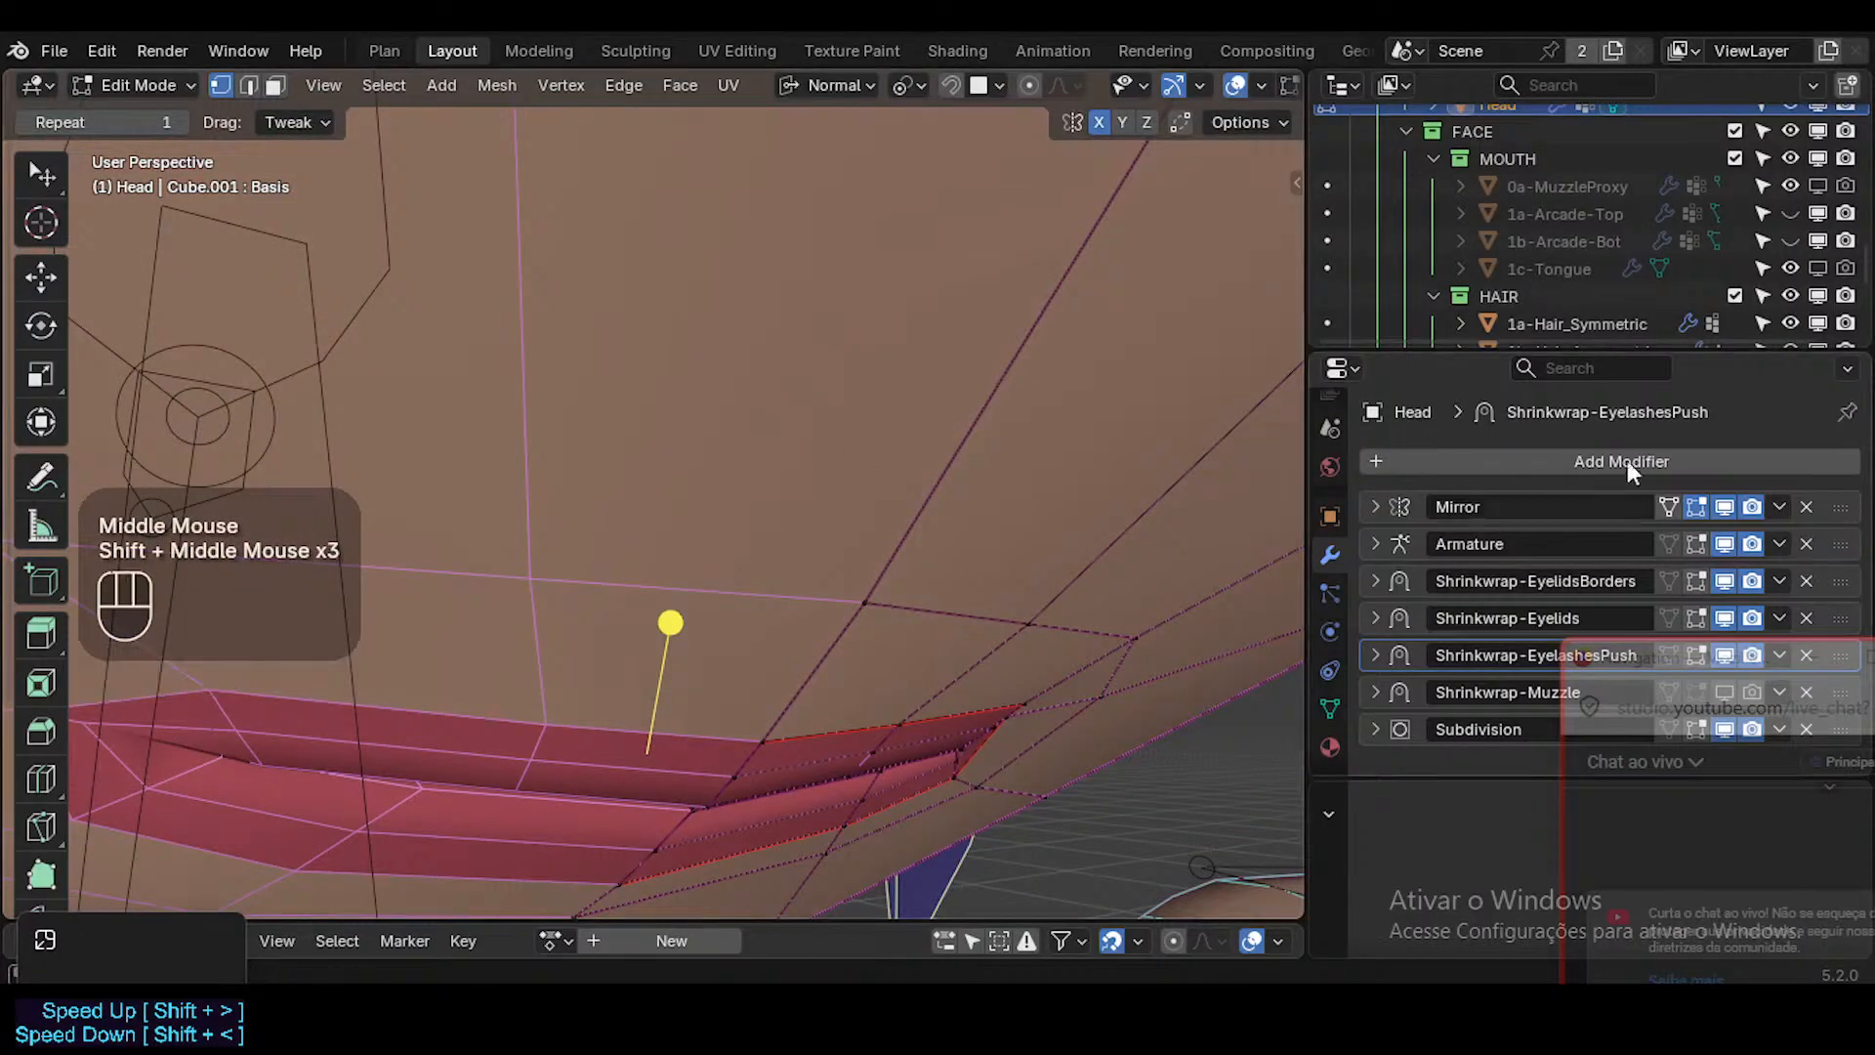
left_click(1727, 508)
middle_click_drag(828, 561, 889, 668, "ctrl")
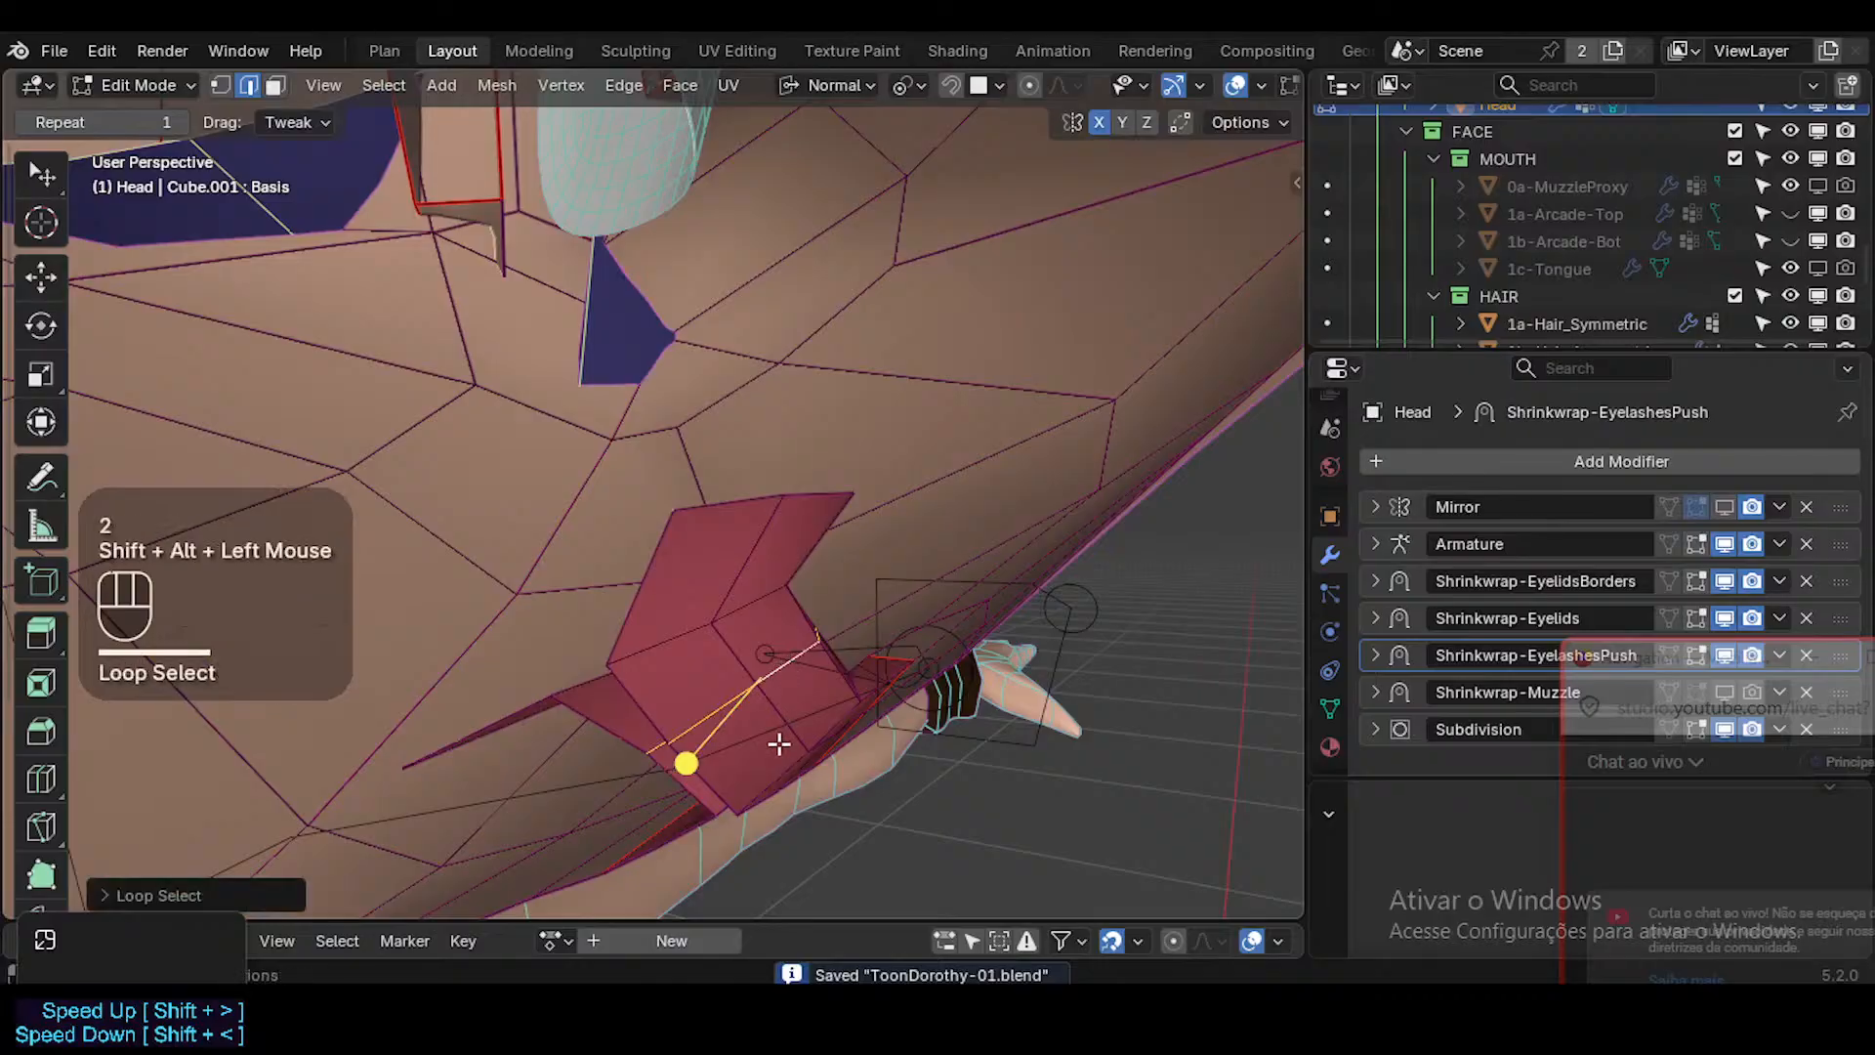
Select the edge loops along the inside of both lips, adjust their edge crease and check it in Object Mode.
middle_click_drag(778, 744, 720, 530)
middle_click_drag(796, 700, 782, 718)
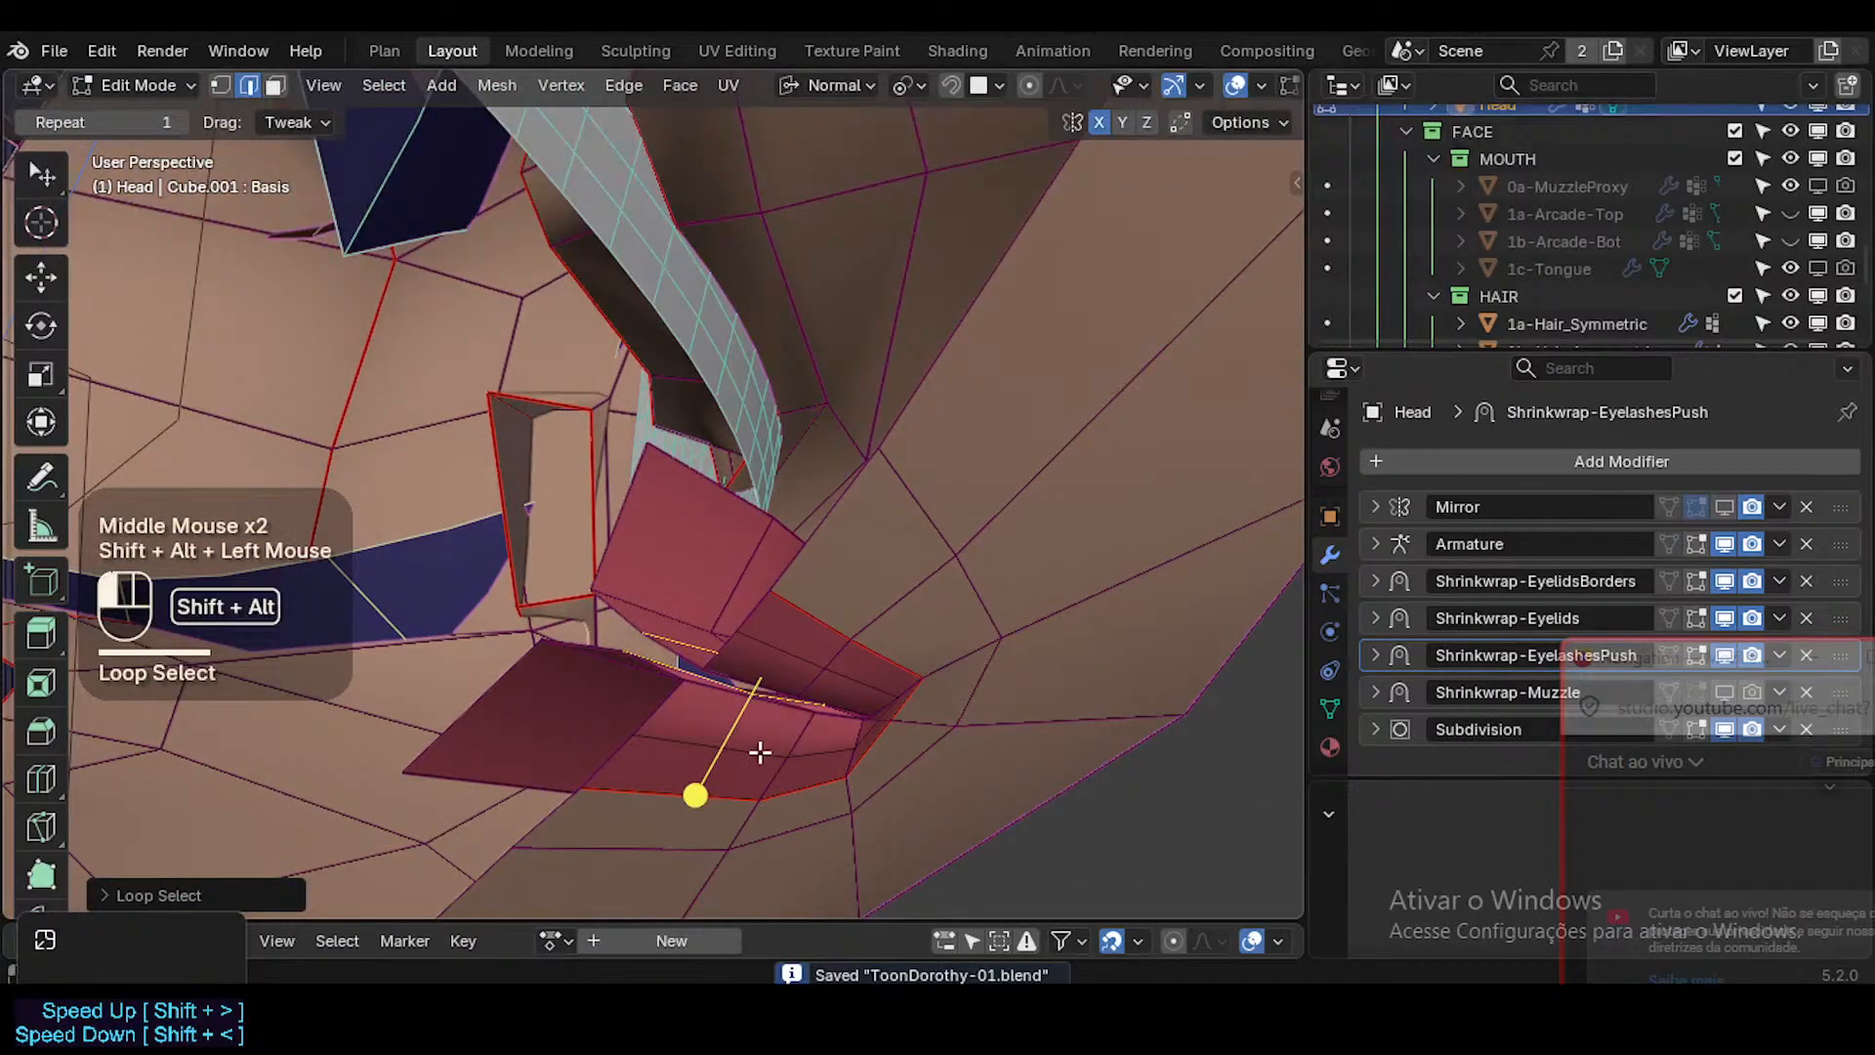
key("shift+e")
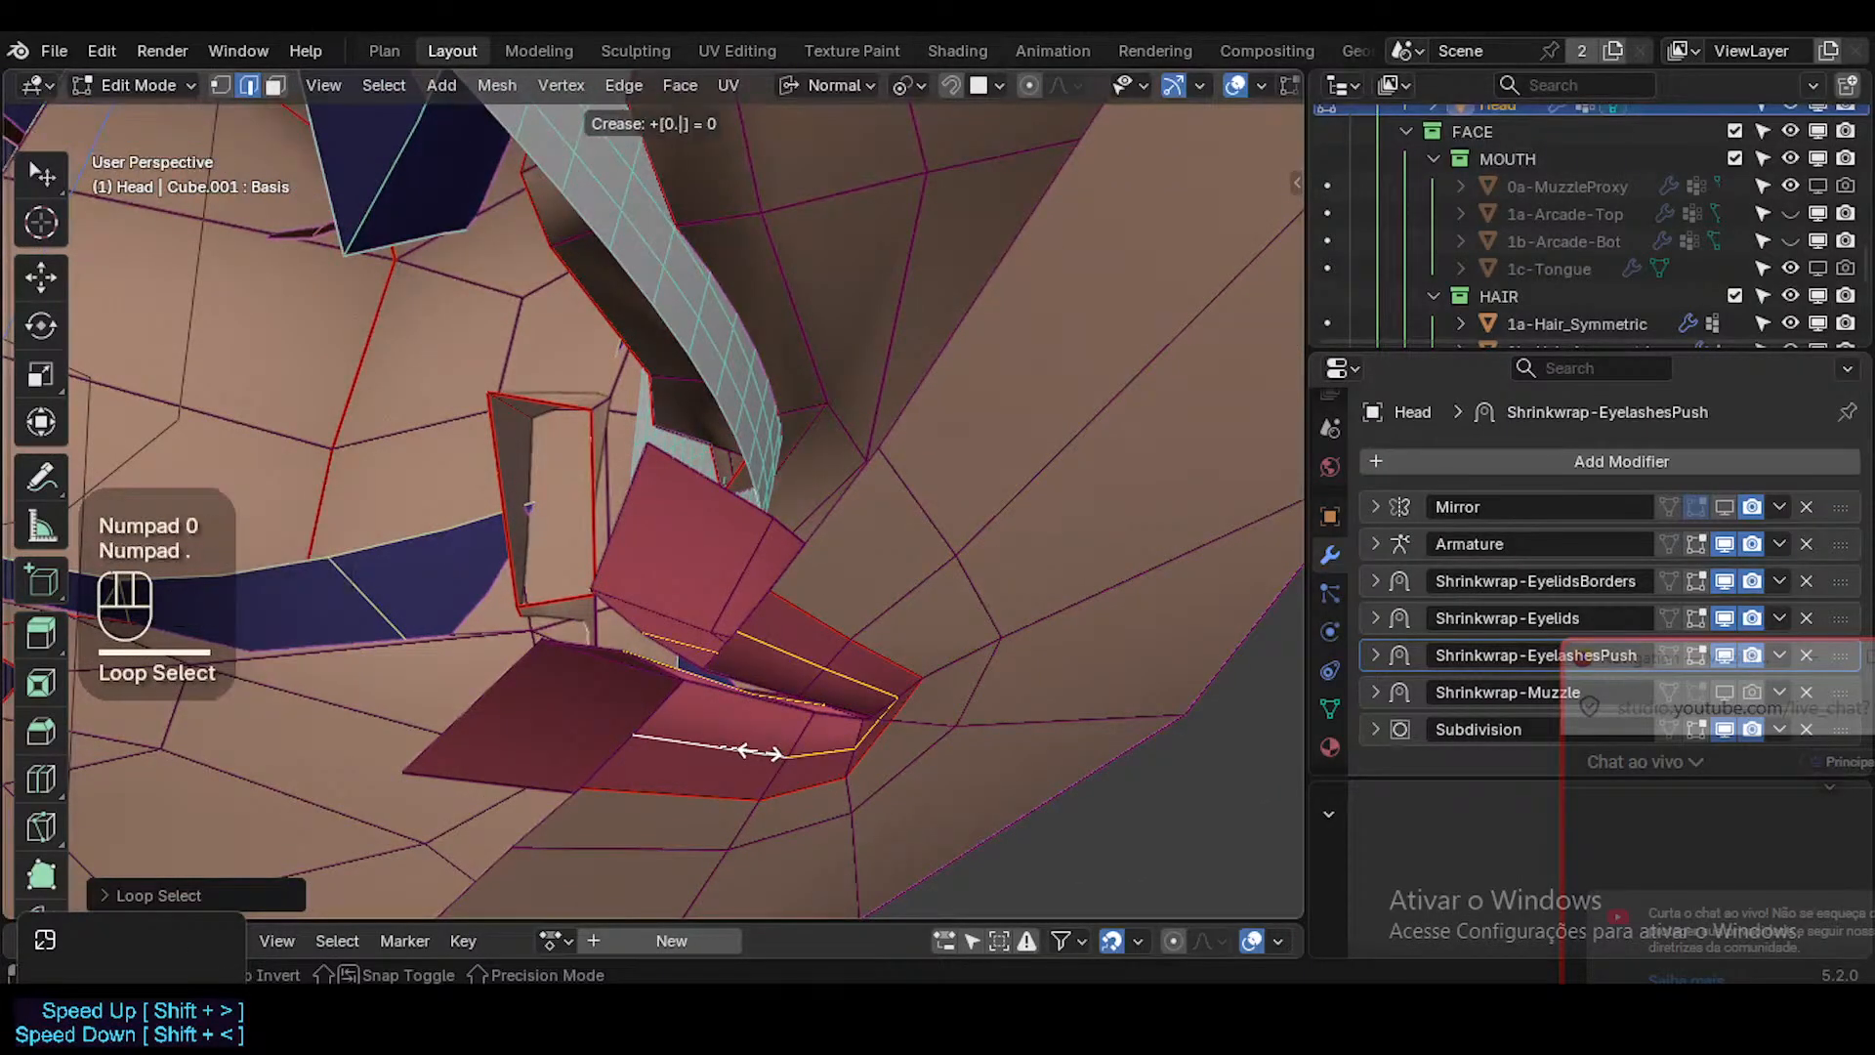
key("KP_Enter")
key("Tab")
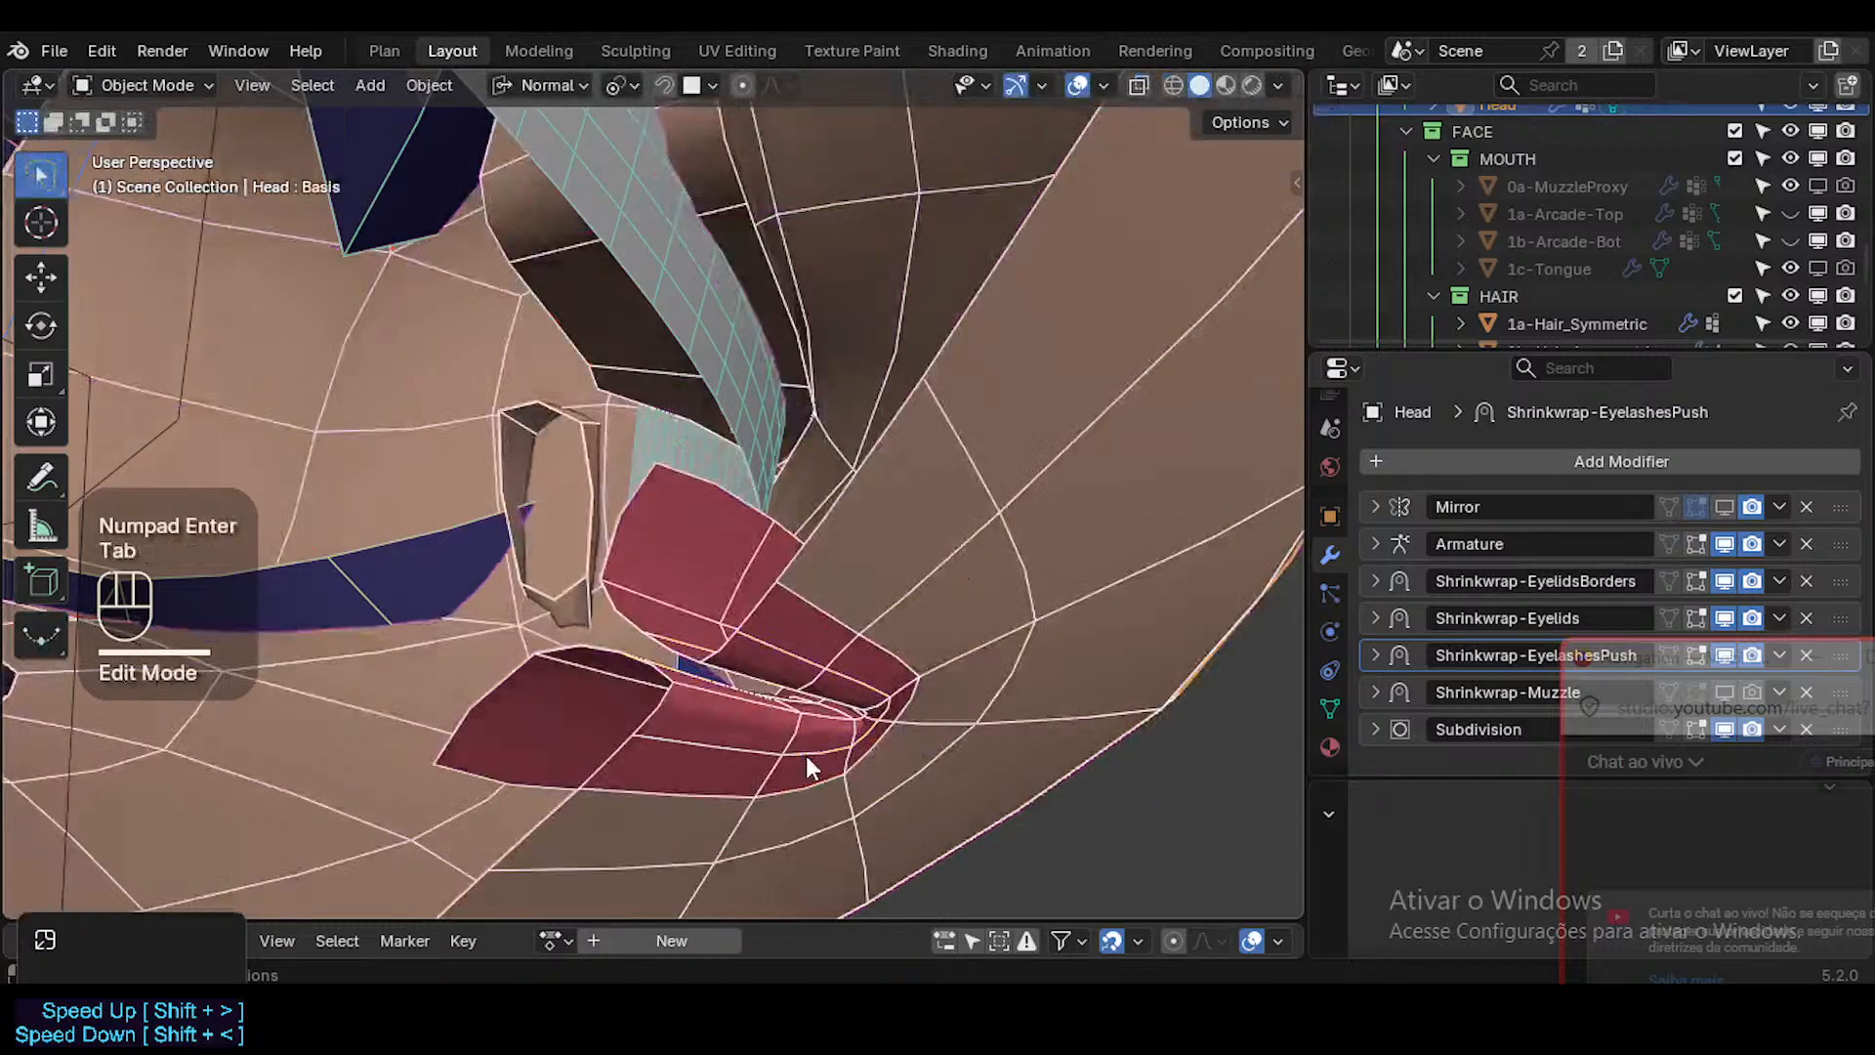
key("Tab")
key("alt+a")
Select the lower lip's inner edges from the mouth corner to the centre and edge-slide them slightly with clamping off.
middle_click_drag(942, 621, 749, 677)
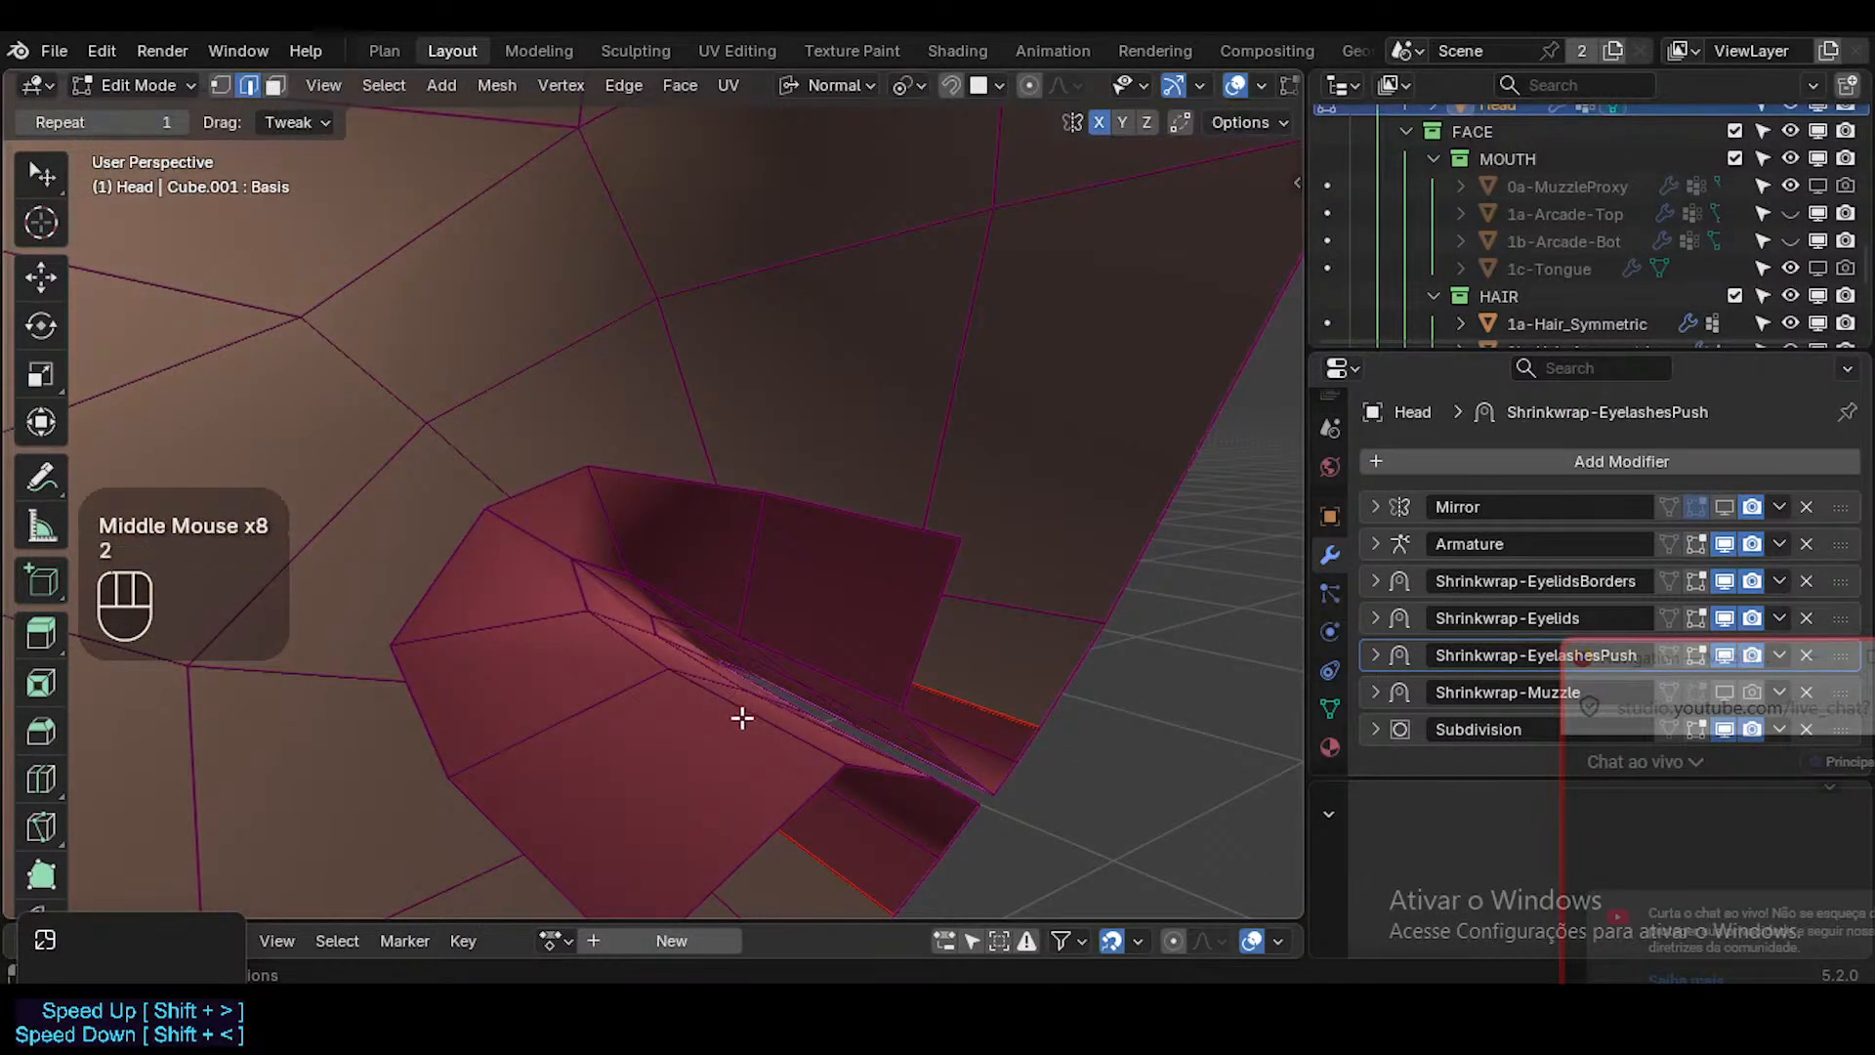
left_click(636, 654, "shift")
mouse_move(636, 653)
middle_mouse_down()
mouse_move(524, 594)
mouse_move(649, 658)
middle_mouse_up()
key("g")
key("g")
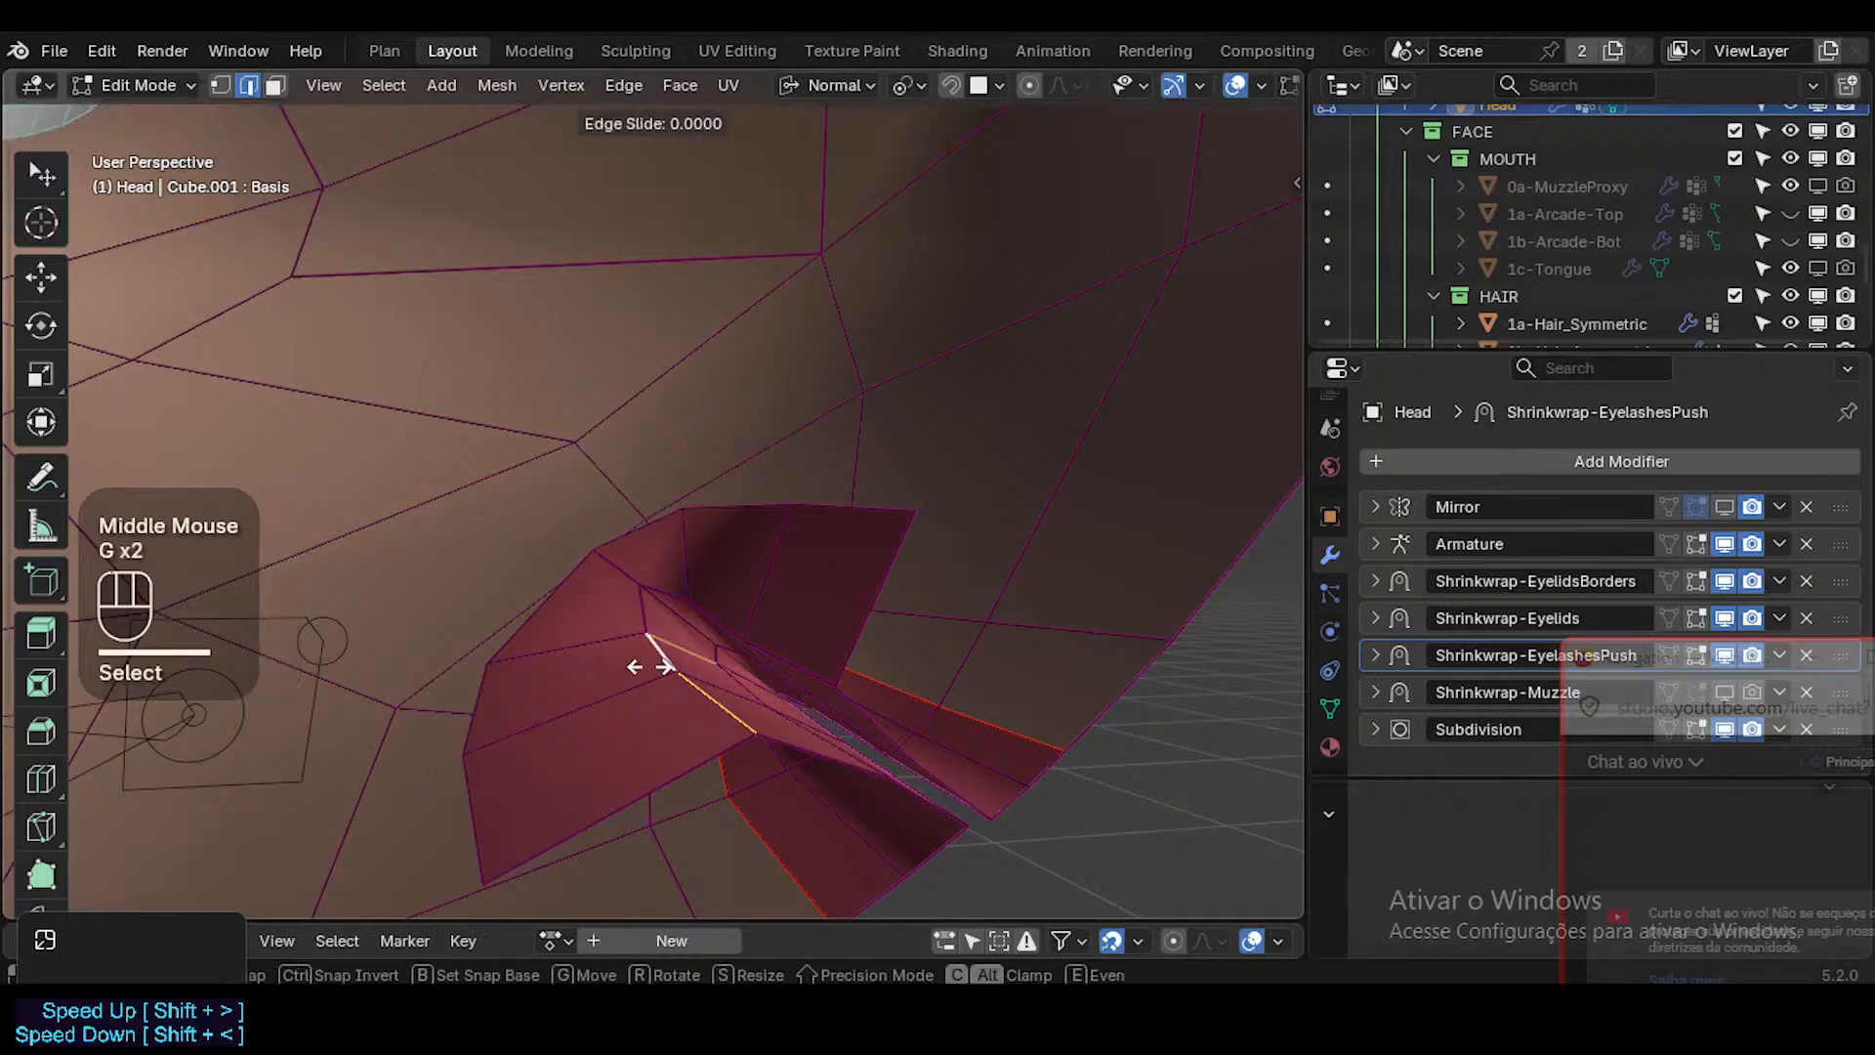
key("c")
key("Escape")
key("g")
key("g")
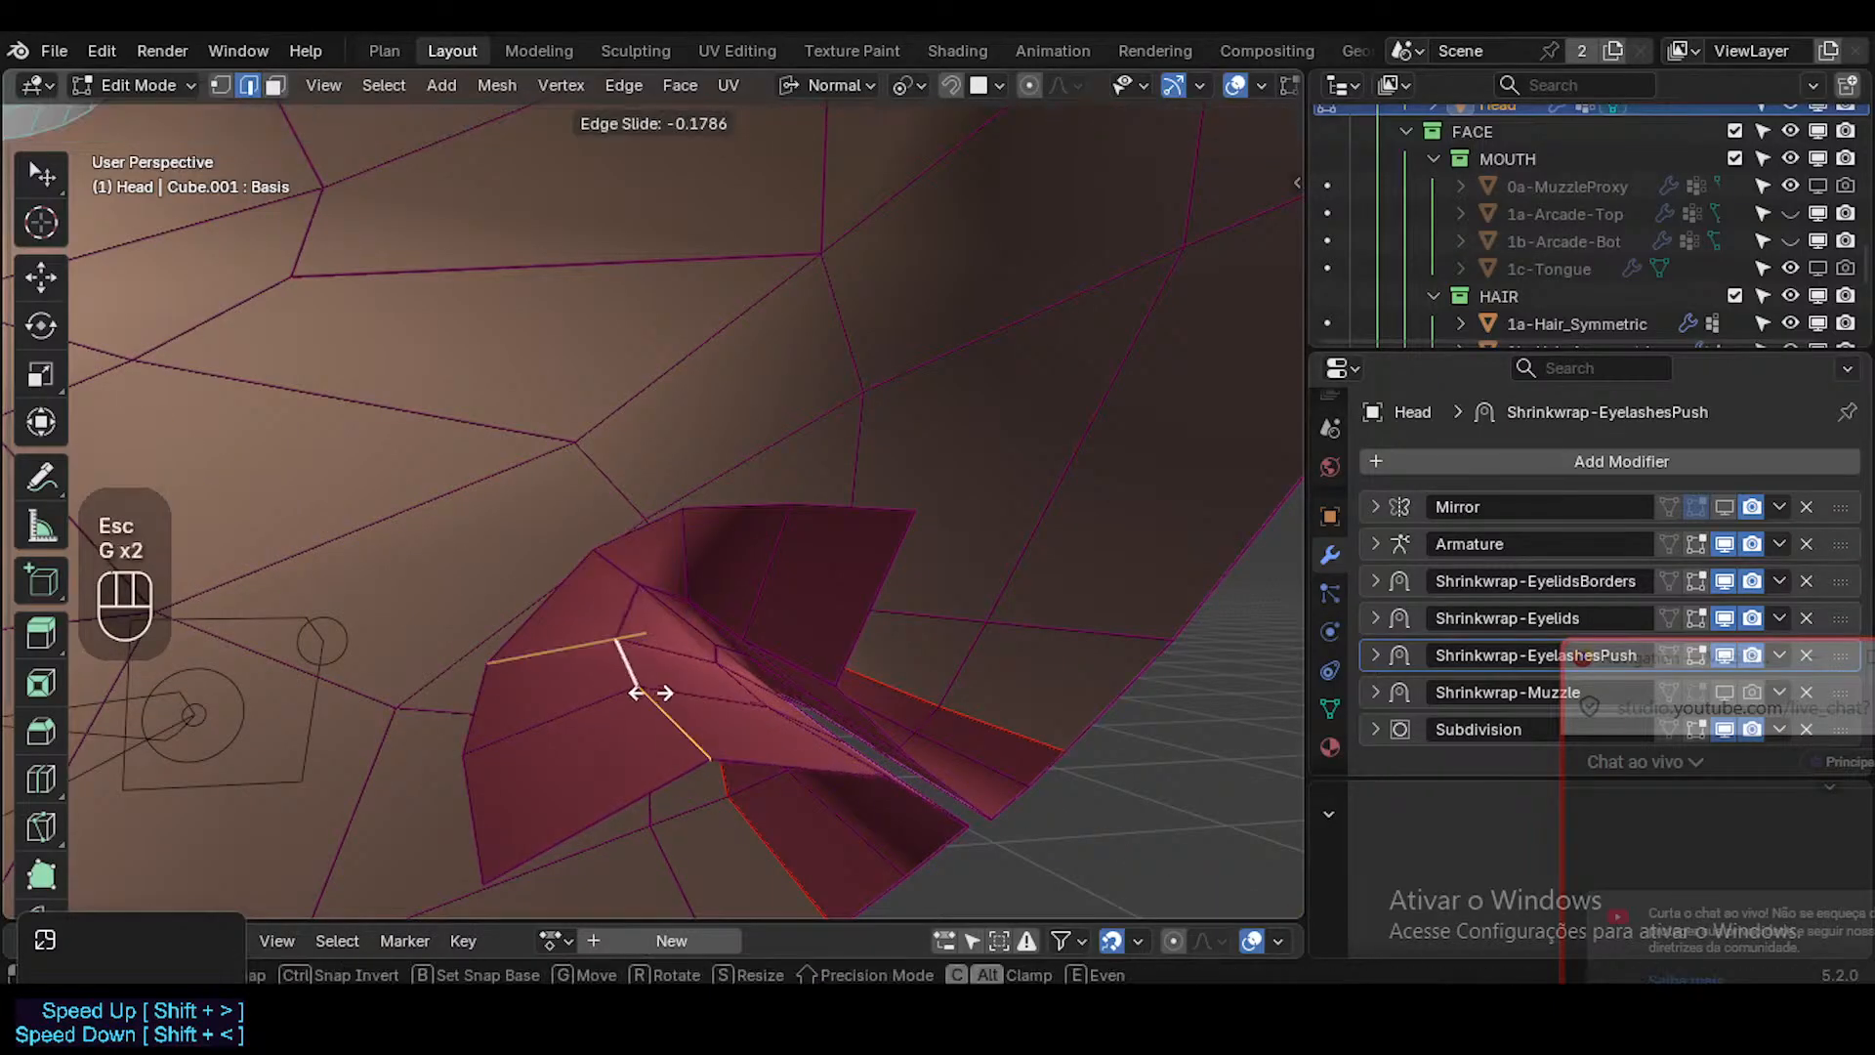
key("c")
key("shift")
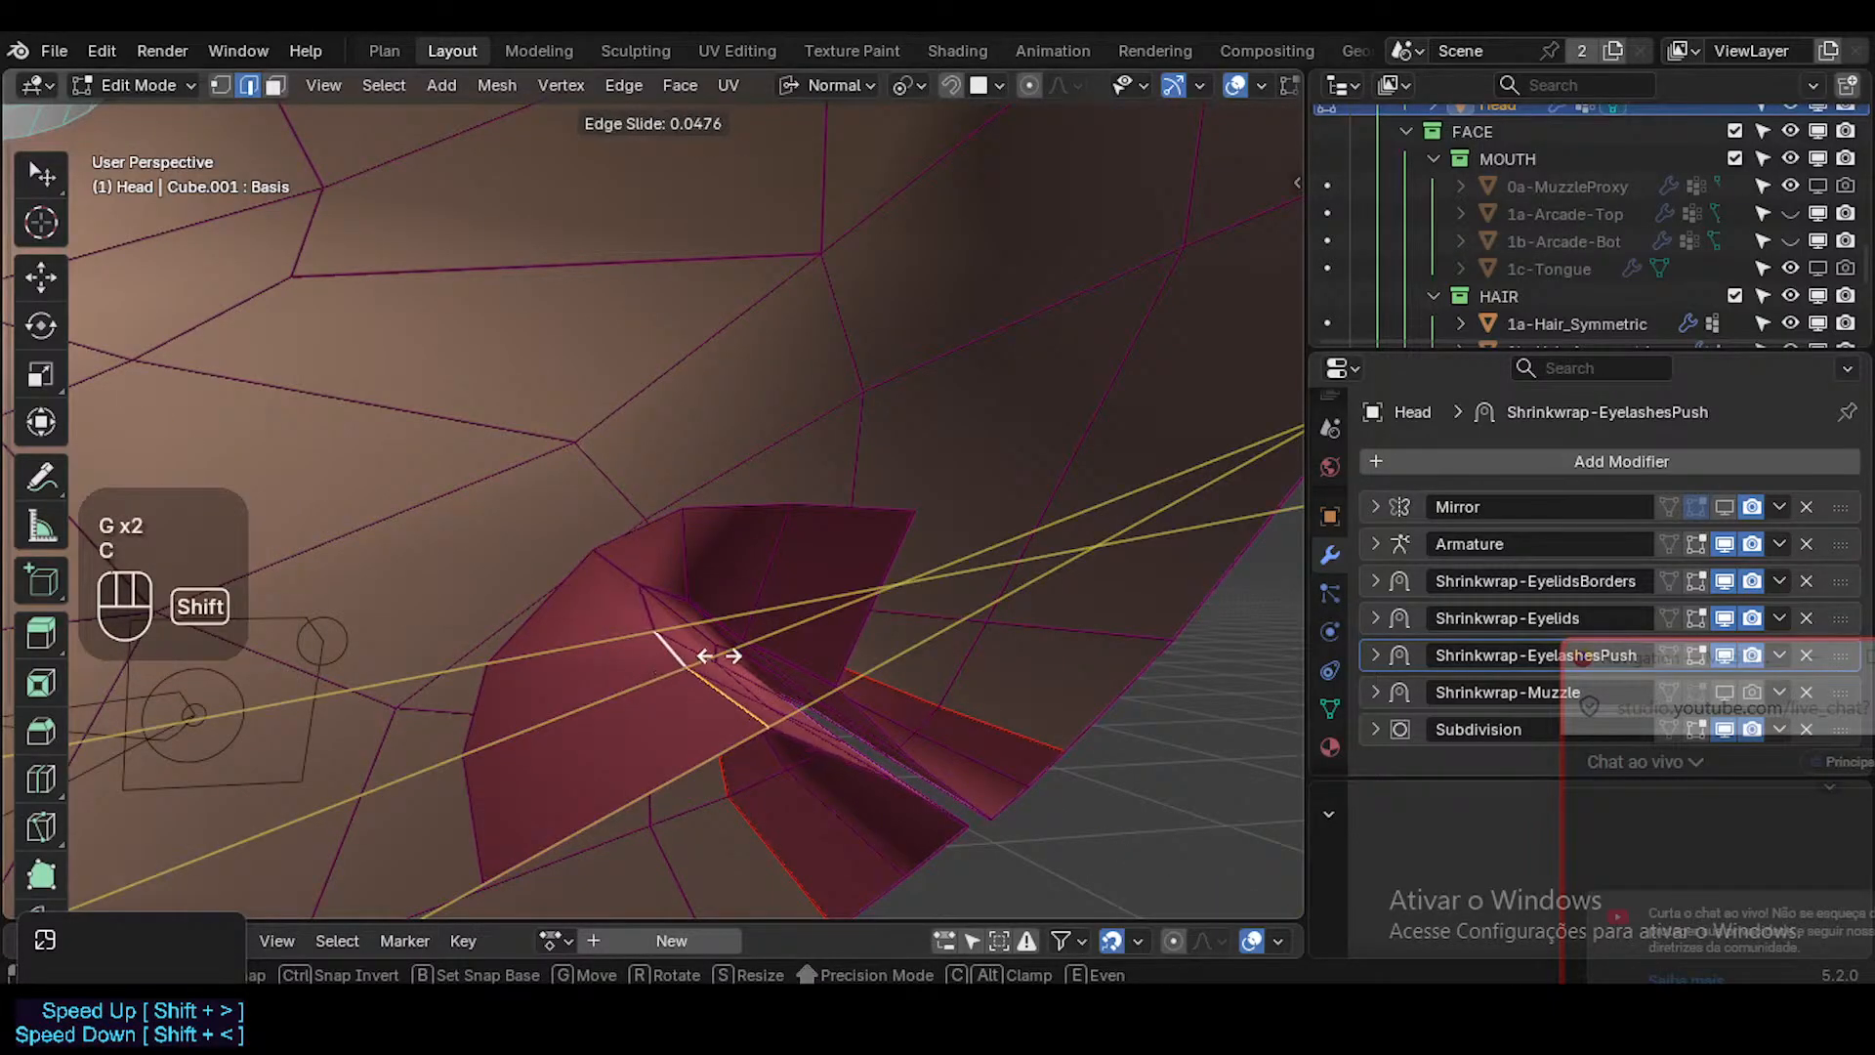
left_click(606, 612, "shift")
middle_click_drag(606, 611, 795, 636)
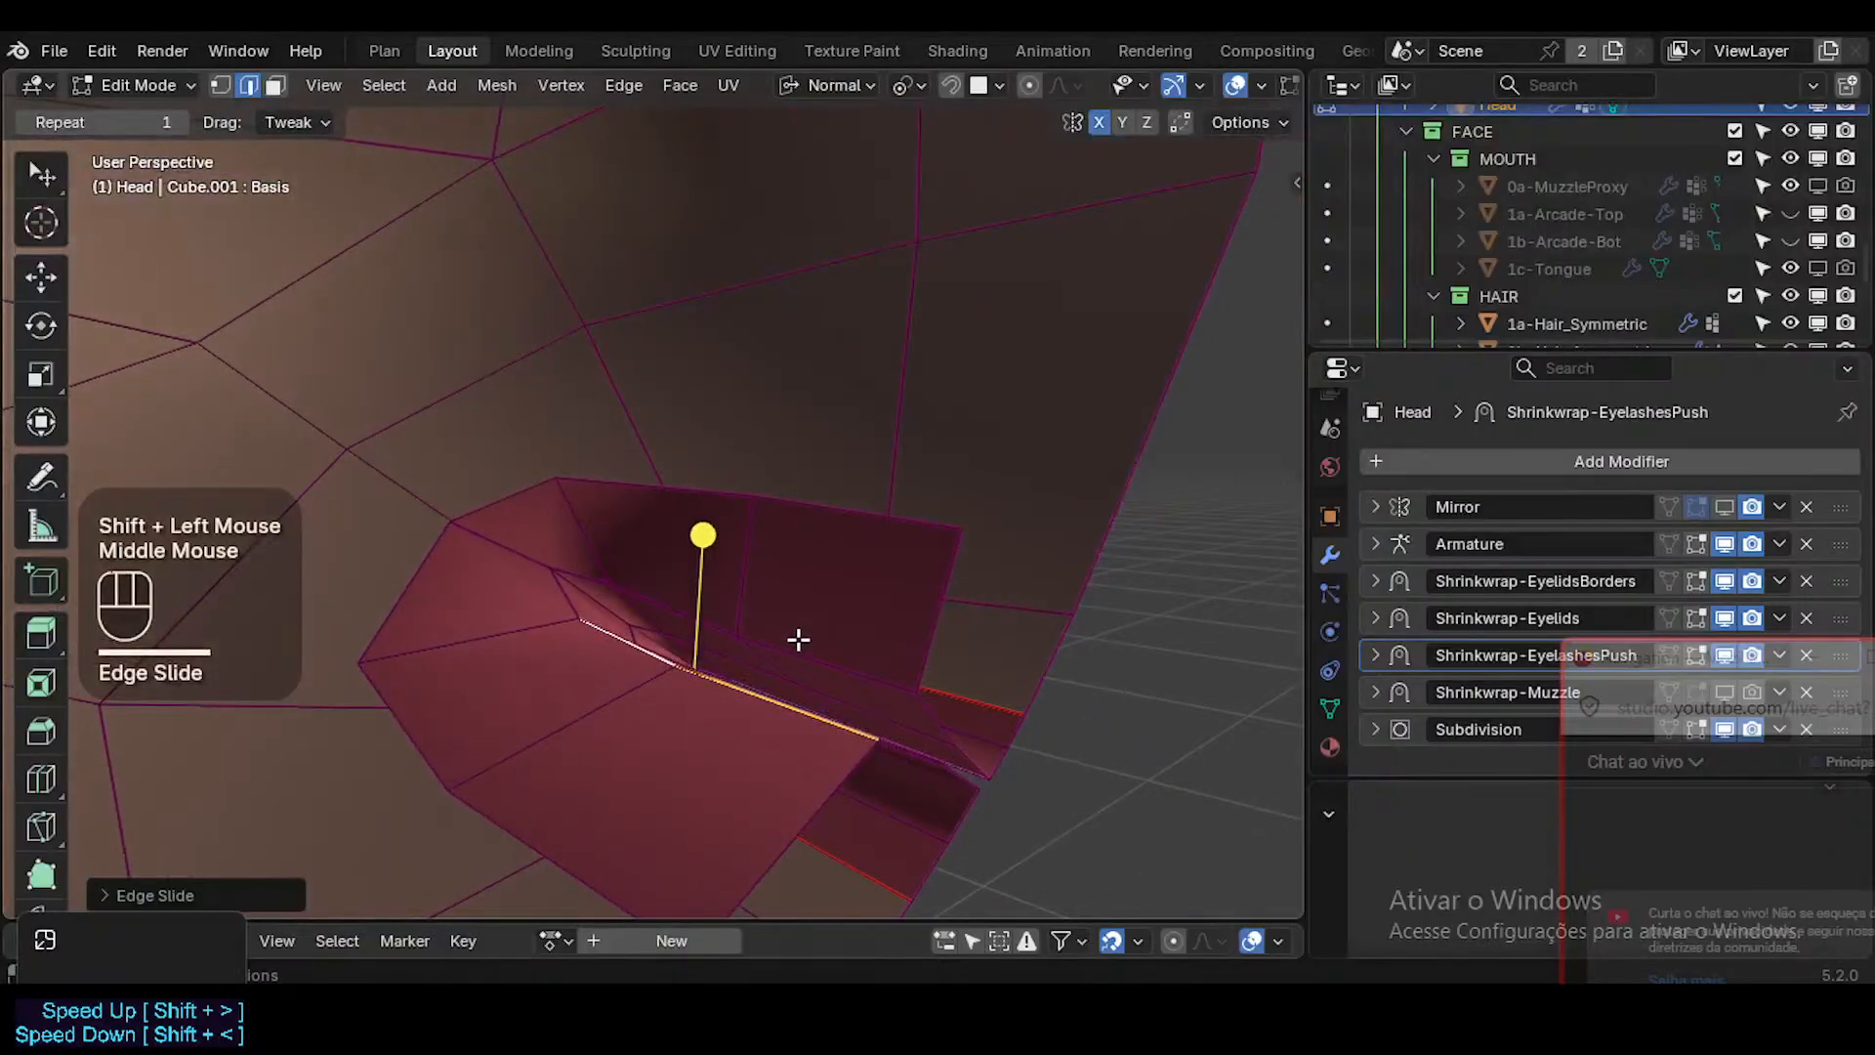
Select the matching upper-lip inner edges and edge-slide them by about -0.067 with clamping off.
key("2")
left_click(672, 597)
middle_click_drag(672, 598, 795, 586)
key("g")
key("g")
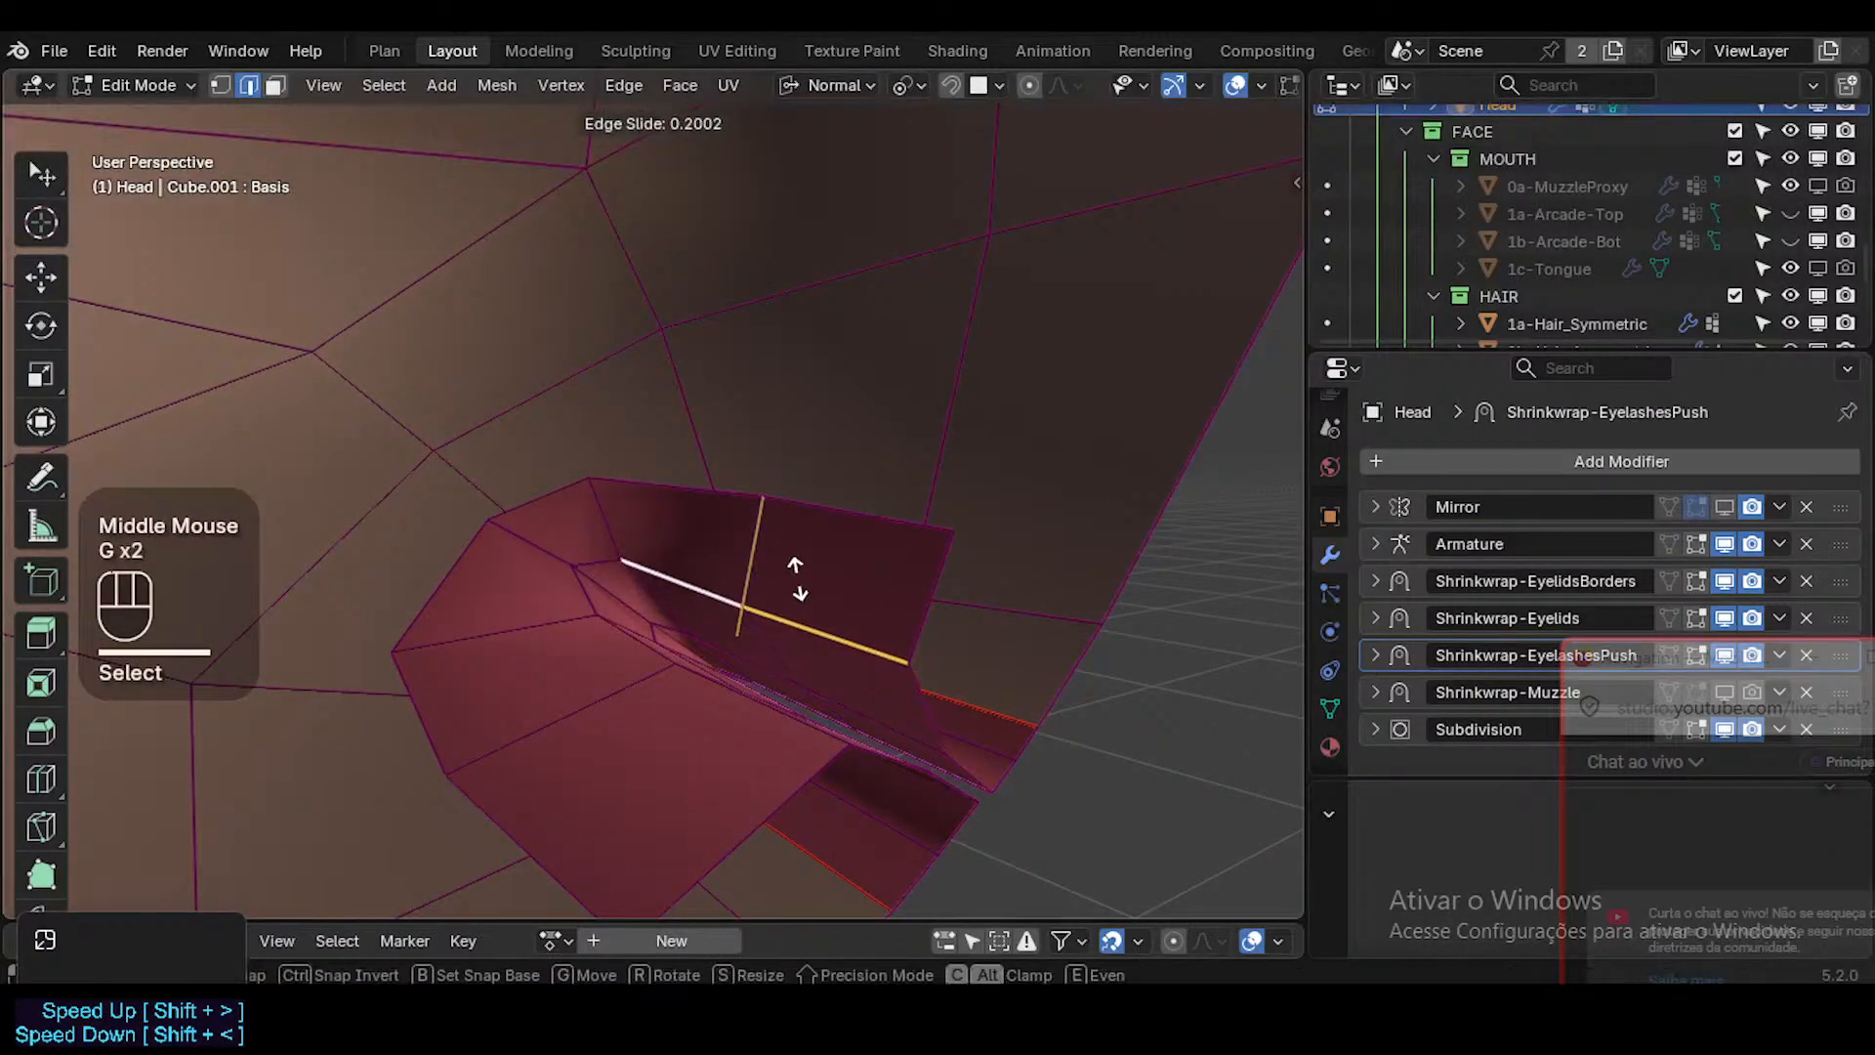
key("c")
key("shift")
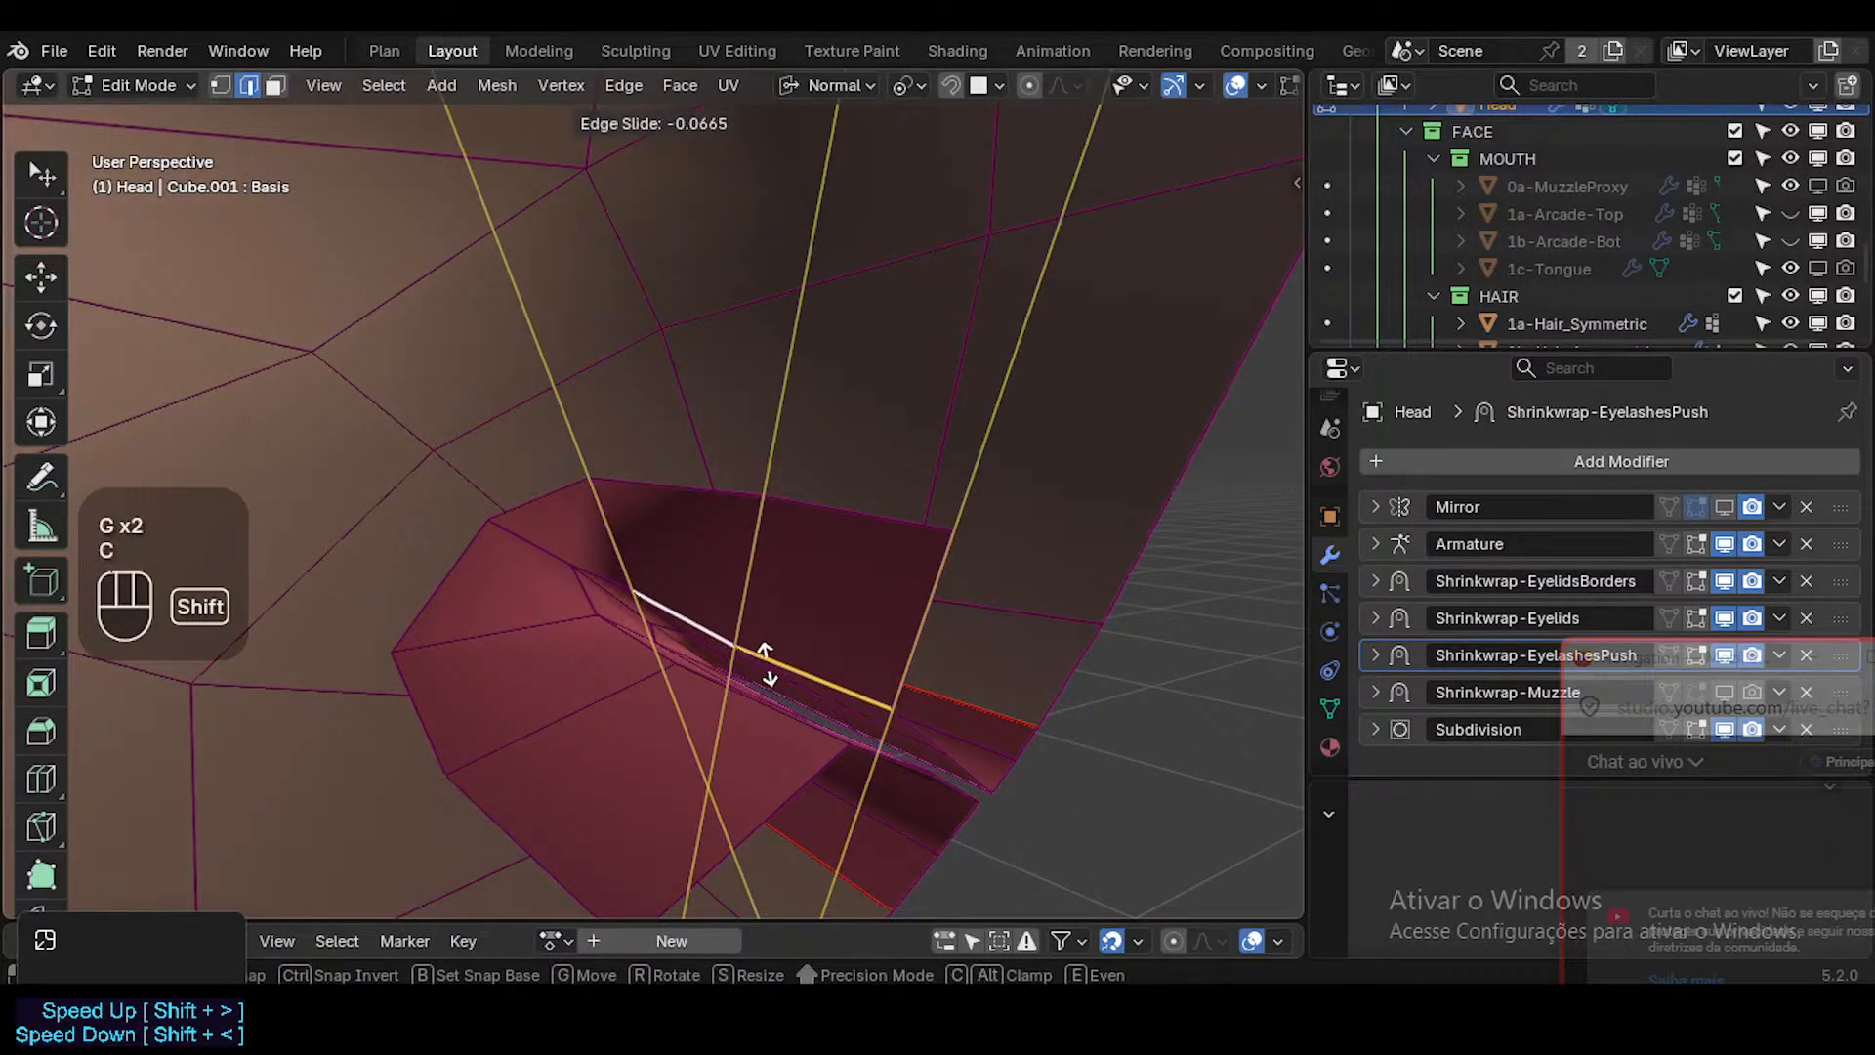
left_click(767, 664, "shift")
middle_click_drag(766, 664, 493, 626)
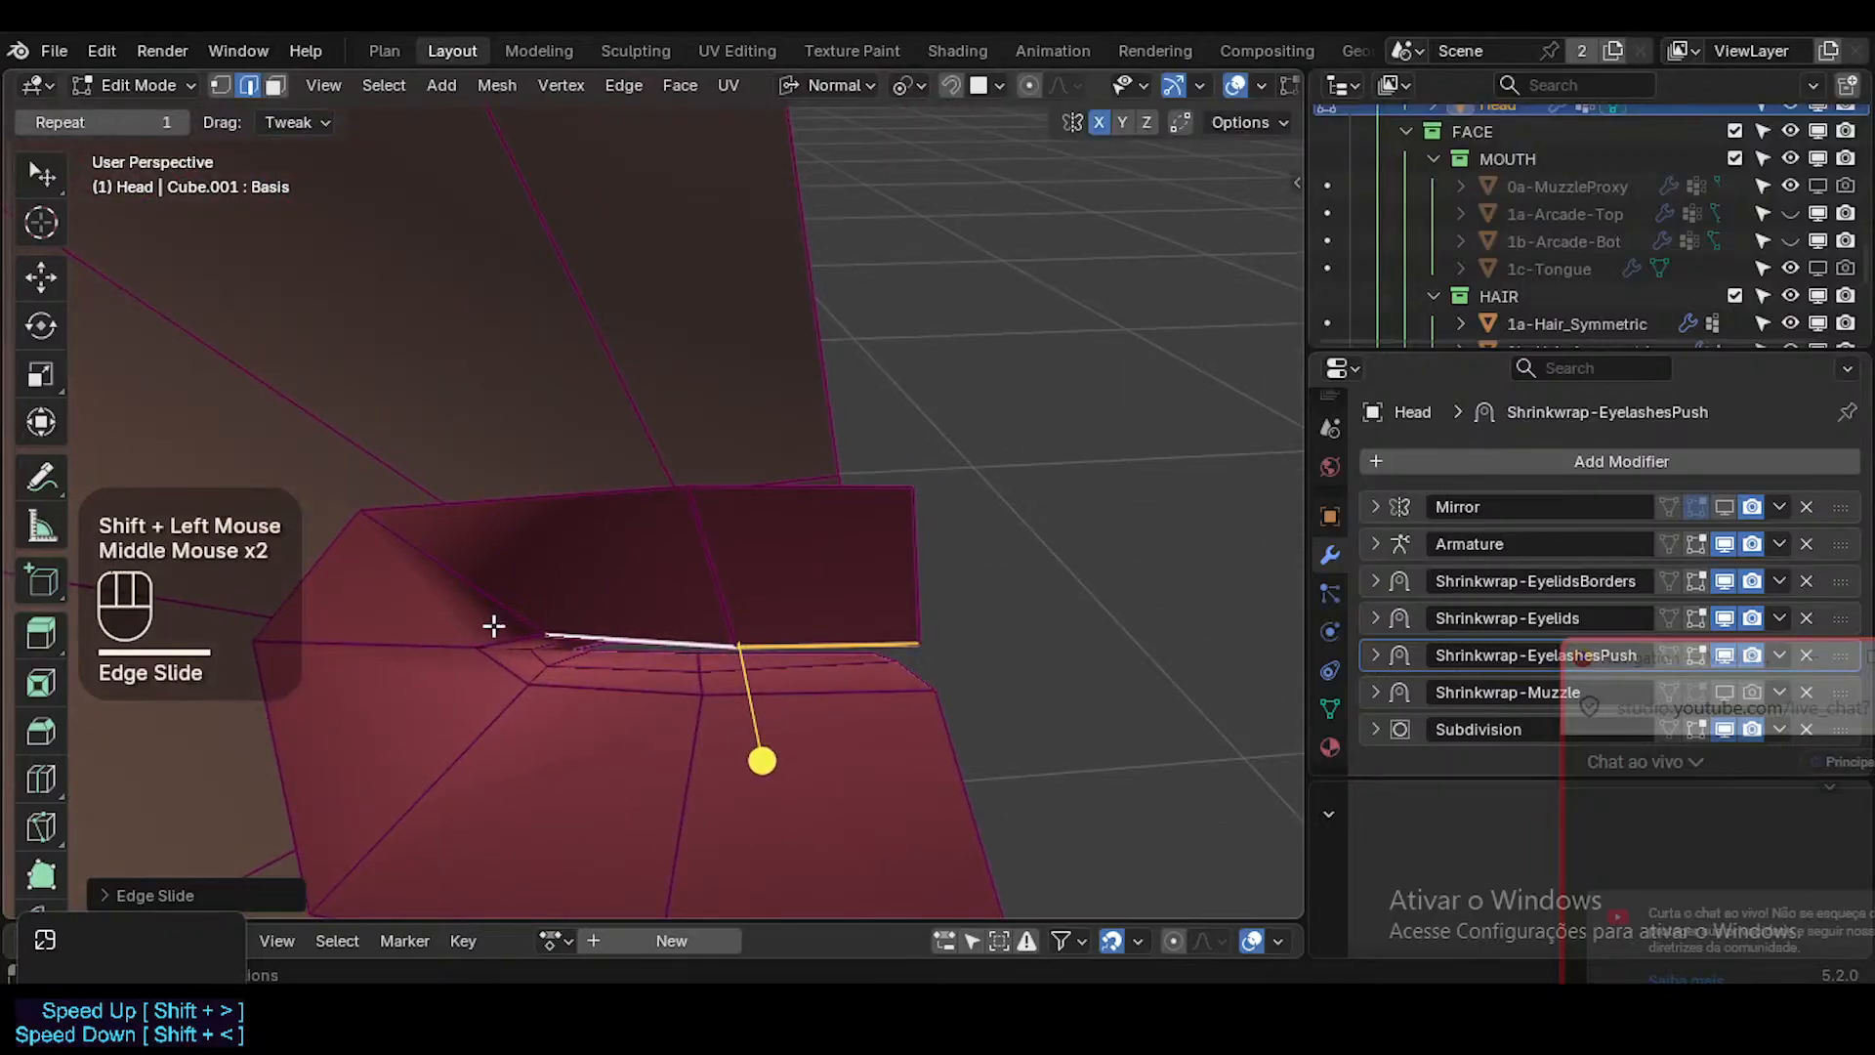
Vertex-slide the inner lip vertex beside the mouth corner slightly along its edge.
key("1")
left_click(496, 629)
key("g")
key("g")
left_click(550, 622, "shift")
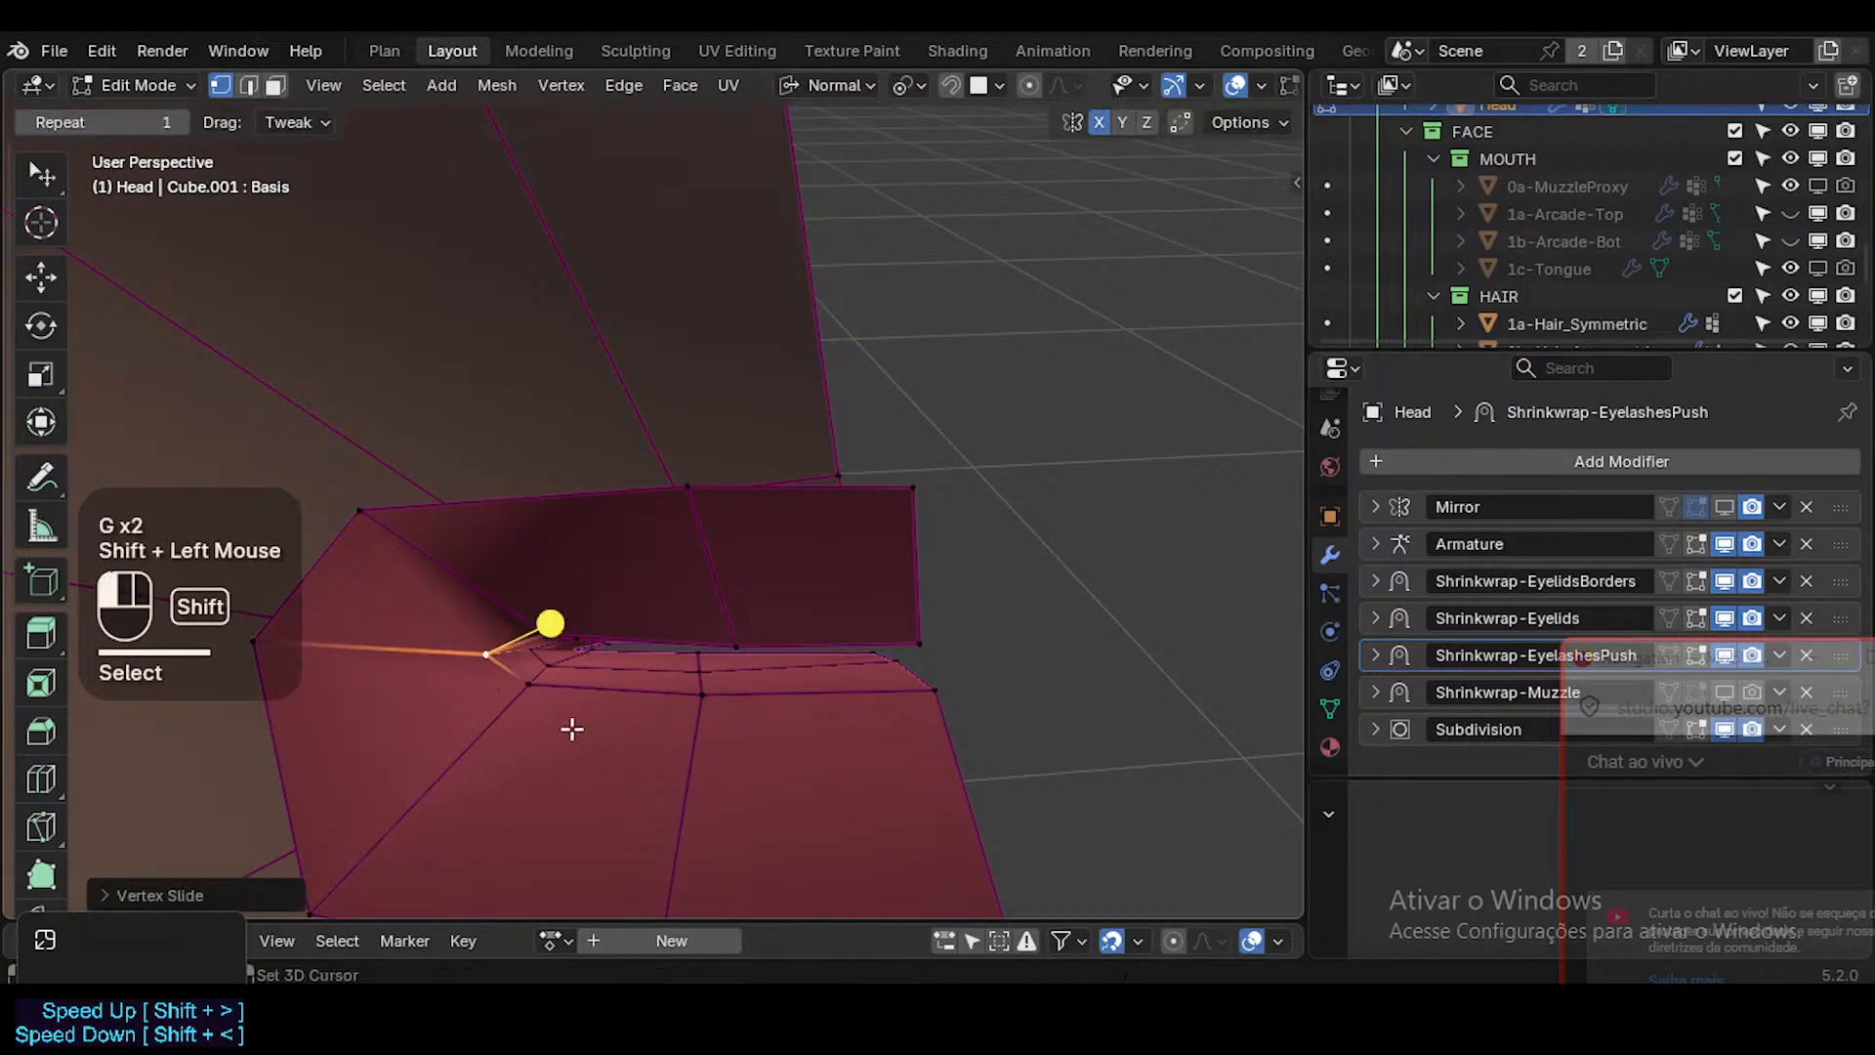
Move the upper lip's middle and centre-line inner-edge vertices slightly to even out the inner edge.
left_click(738, 644)
key("g")
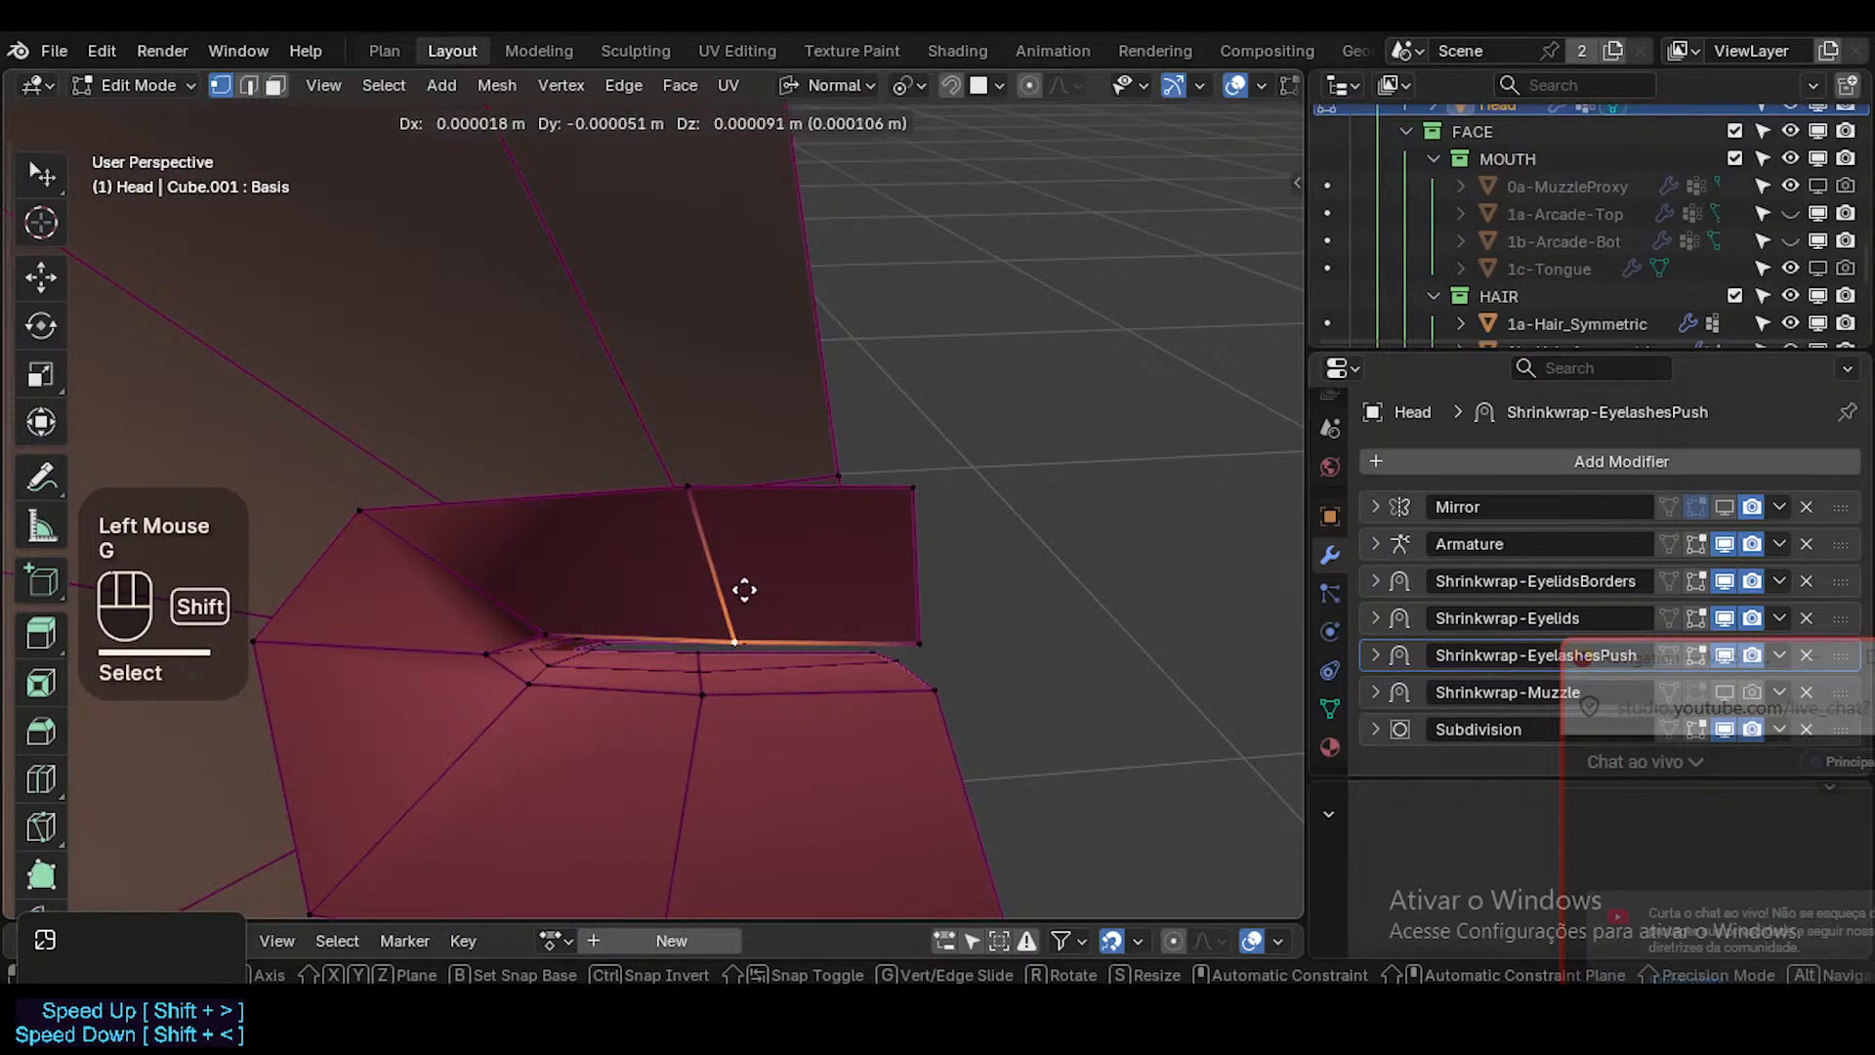
left_click(744, 590, "shift")
left_click(928, 637)
key("g")
left_click(862, 664, "shift")
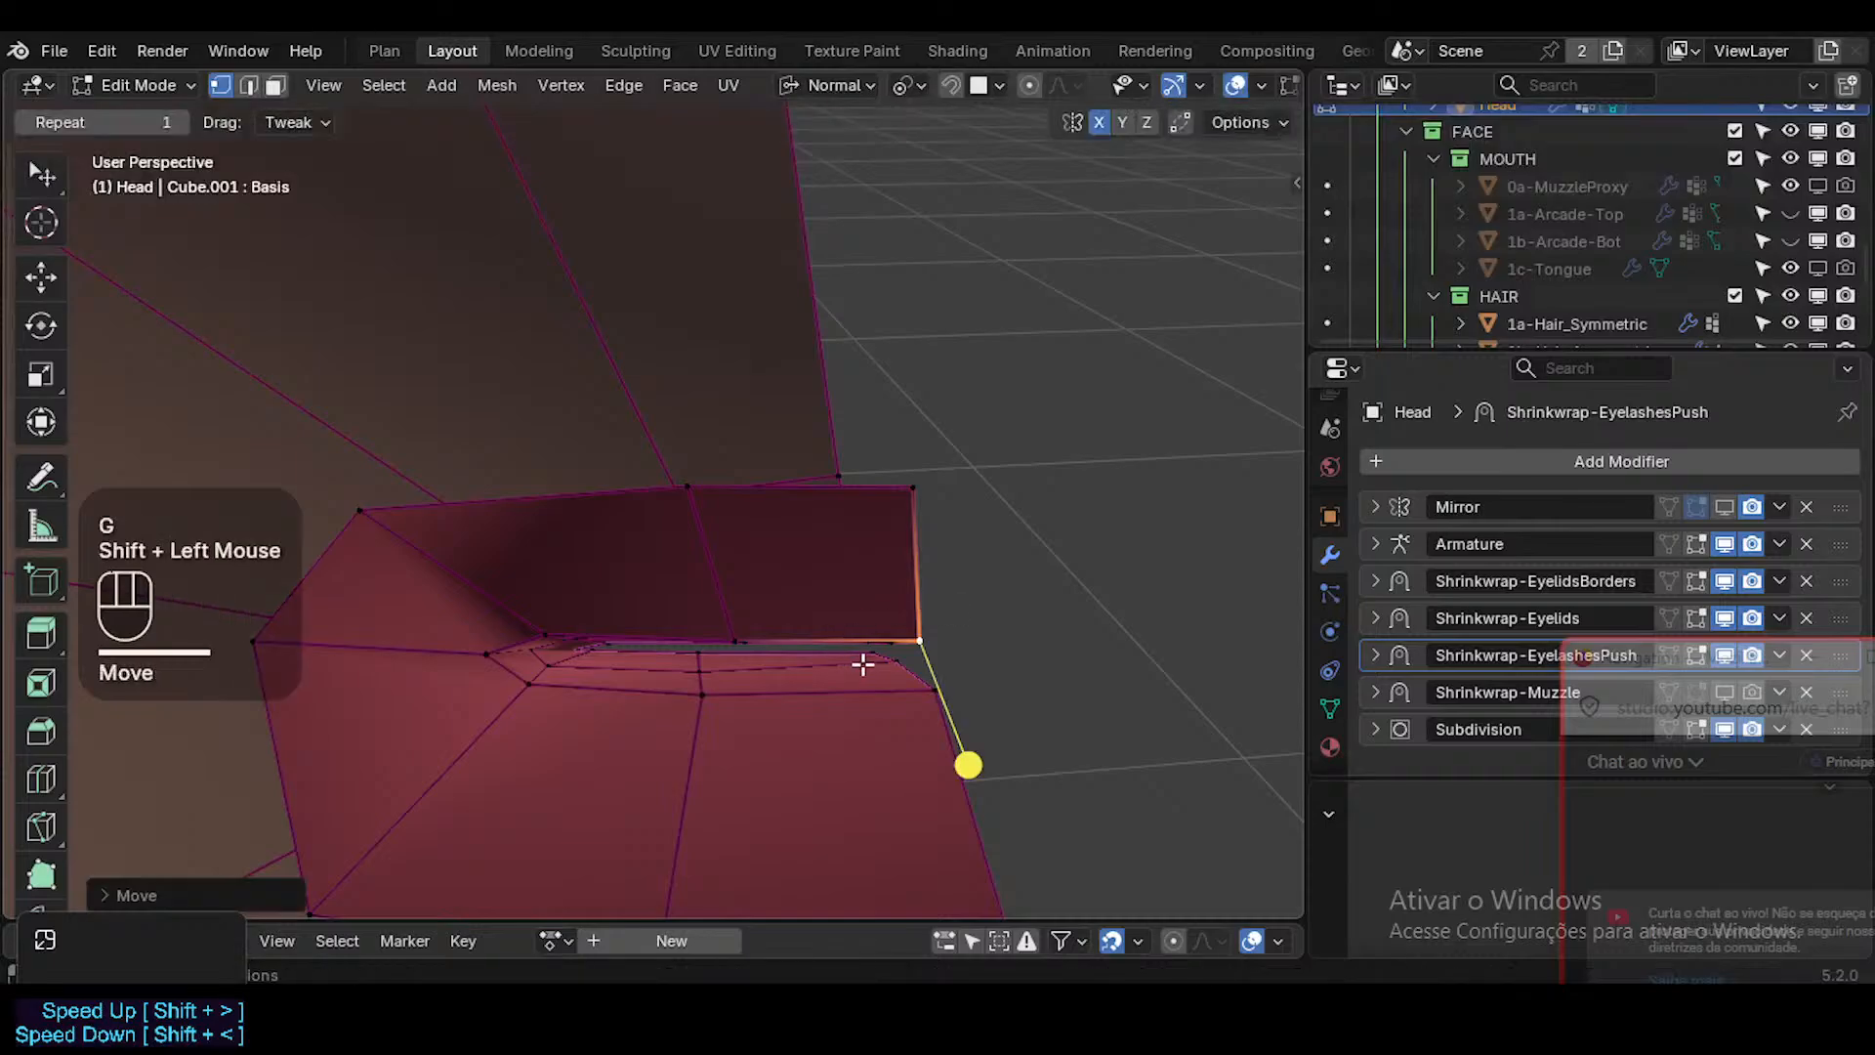
Nudge the lower lip's inner-edge vertex near the centre line to refine the lip's curve.
left_click(914, 659)
key("g")
key("Escape")
left_click(904, 661)
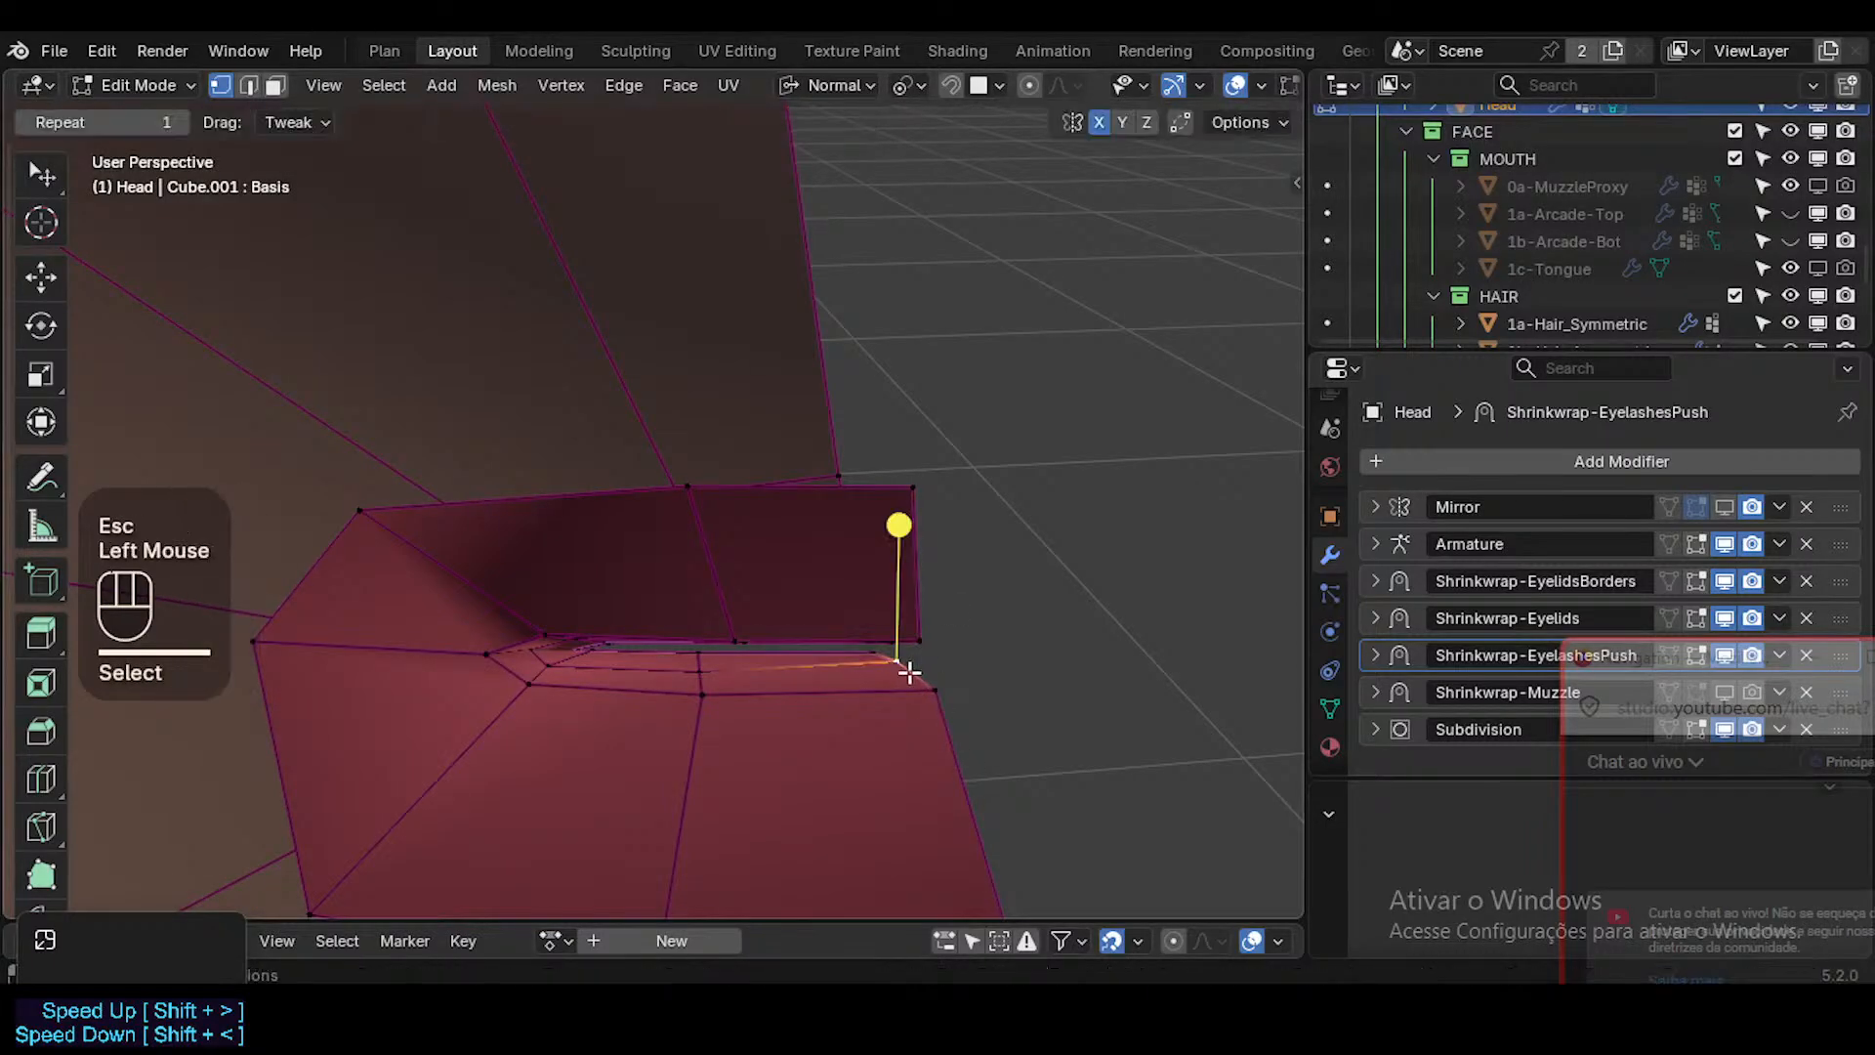
key("g")
left_click(896, 710, "shift")
Reposition the inner-lip vertices between the mouth corner and the centre with small free moves.
middle_click_drag(705, 674, 581, 570)
left_click(727, 566)
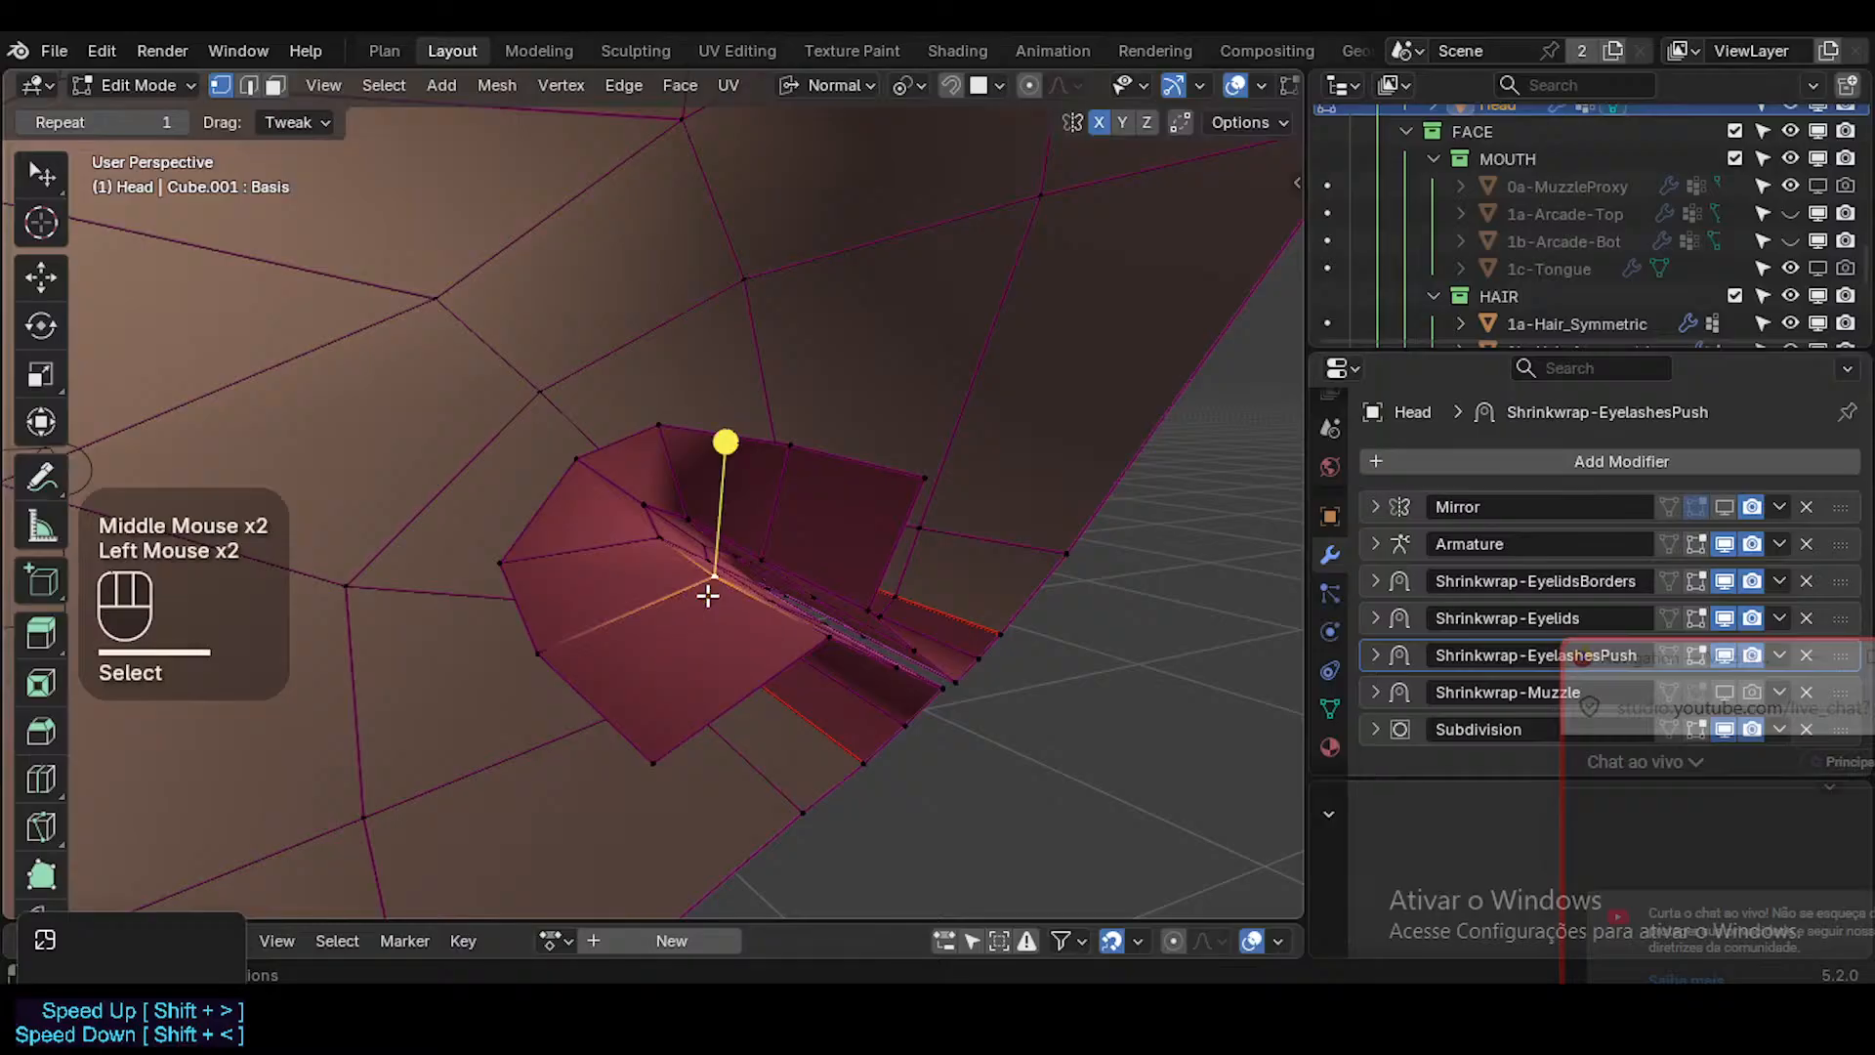
key("g")
left_click(745, 571, "shift")
middle_click_drag(745, 574, 823, 592)
left_click(778, 669)
key("g")
left_click(782, 641, "shift")
key("g")
left_click(780, 655, "shift")
Vertex-slide the innermost mouth-corner vertex, then move it slightly to close up the corner.
middle_click_drag(923, 635, 904, 548, "ctrl")
key("g")
key("g")
left_click(853, 576)
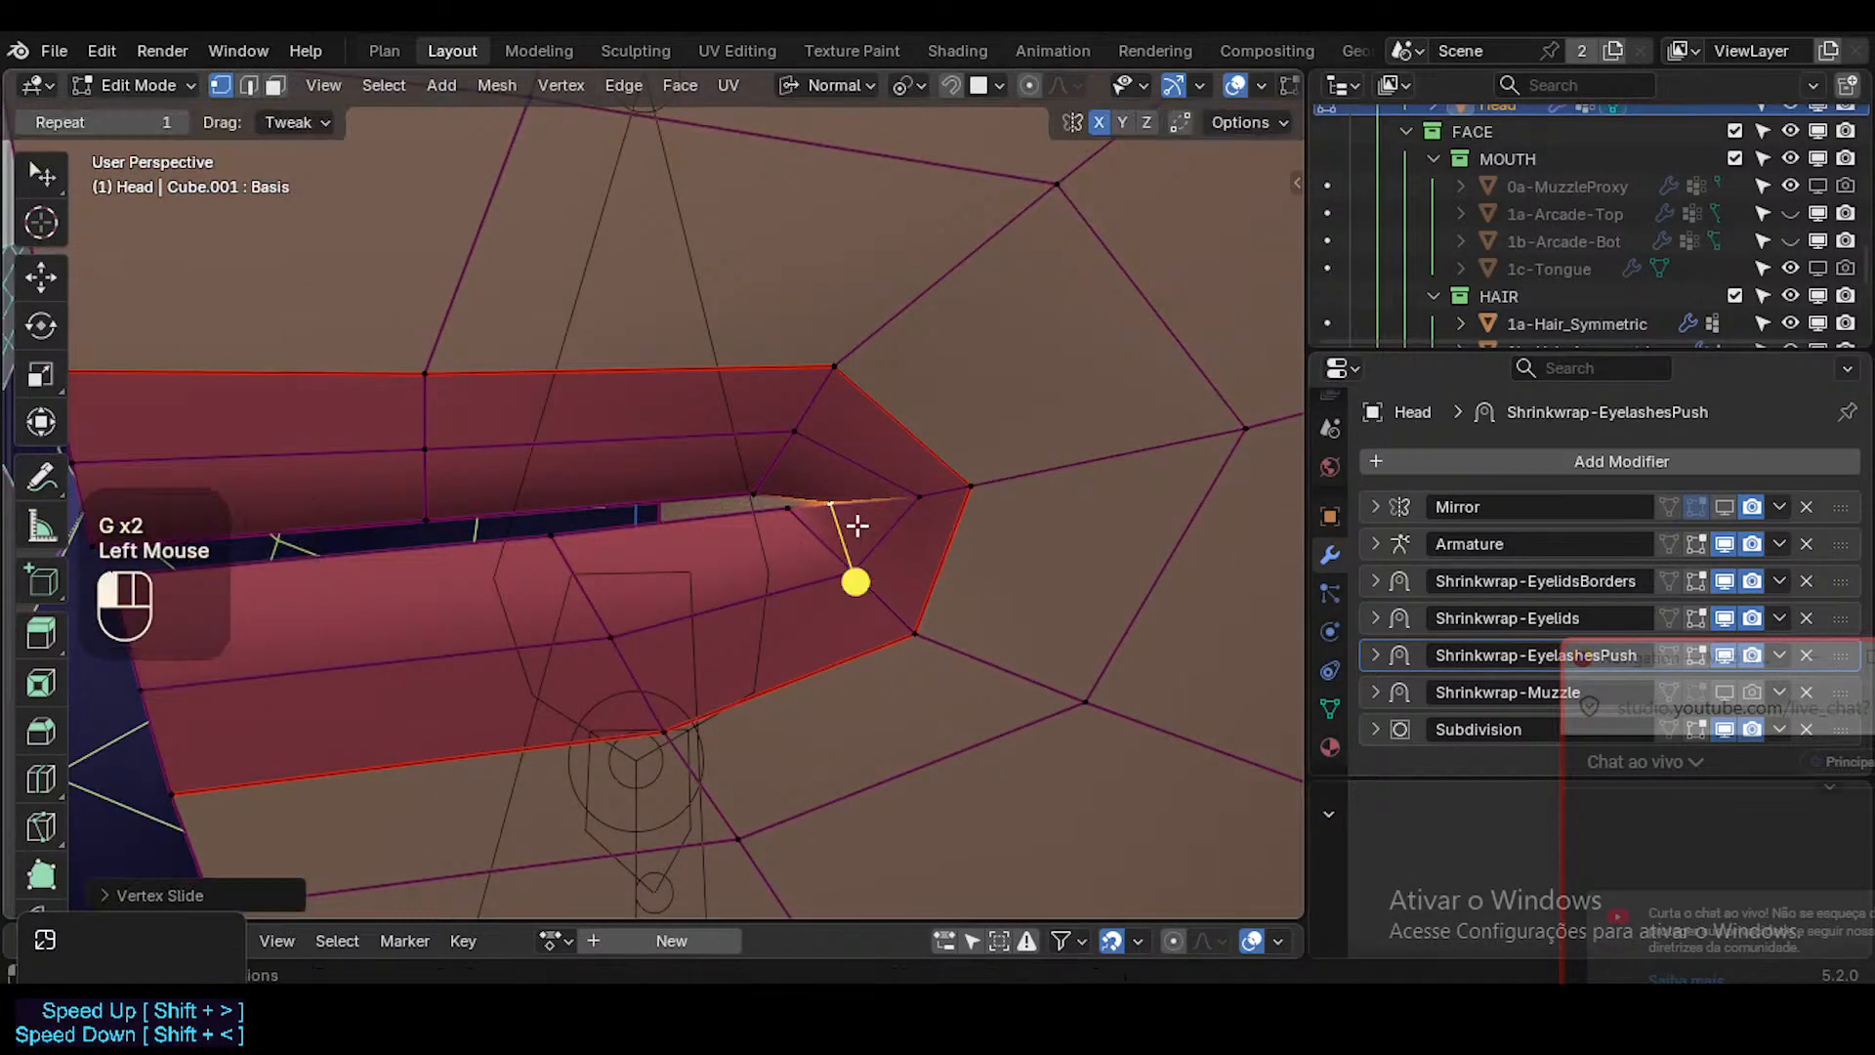
key("g")
left_click(887, 510, "shift")
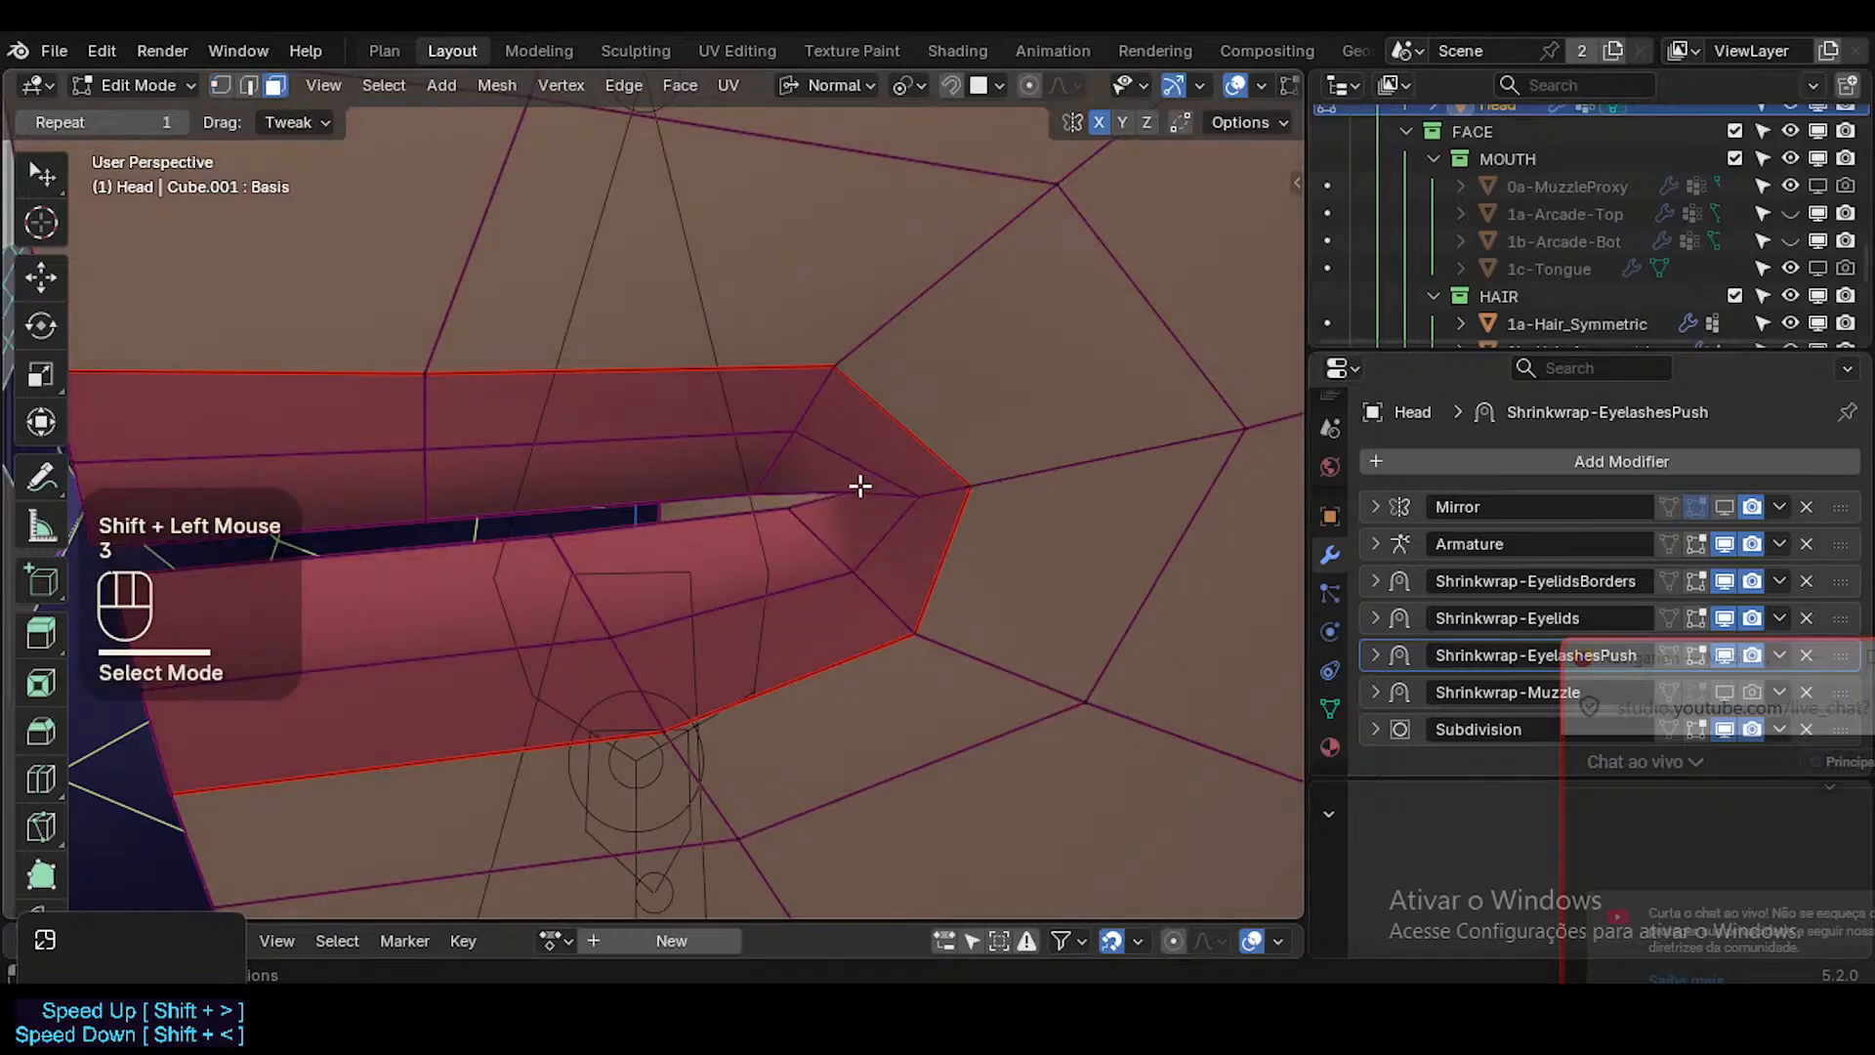
key("alt+a")
left_click(859, 485)
left_click(824, 549, "alt+shift")
mouse_move(567, 597)
left_mouse_down()
mouse_move(598, 619)
mouse_move(577, 606)
left_mouse_up()
Vertex-slide the inner vertex at the mouth corner, then the corner vertex on the outer lip border.
key("1")
left_click(923, 487)
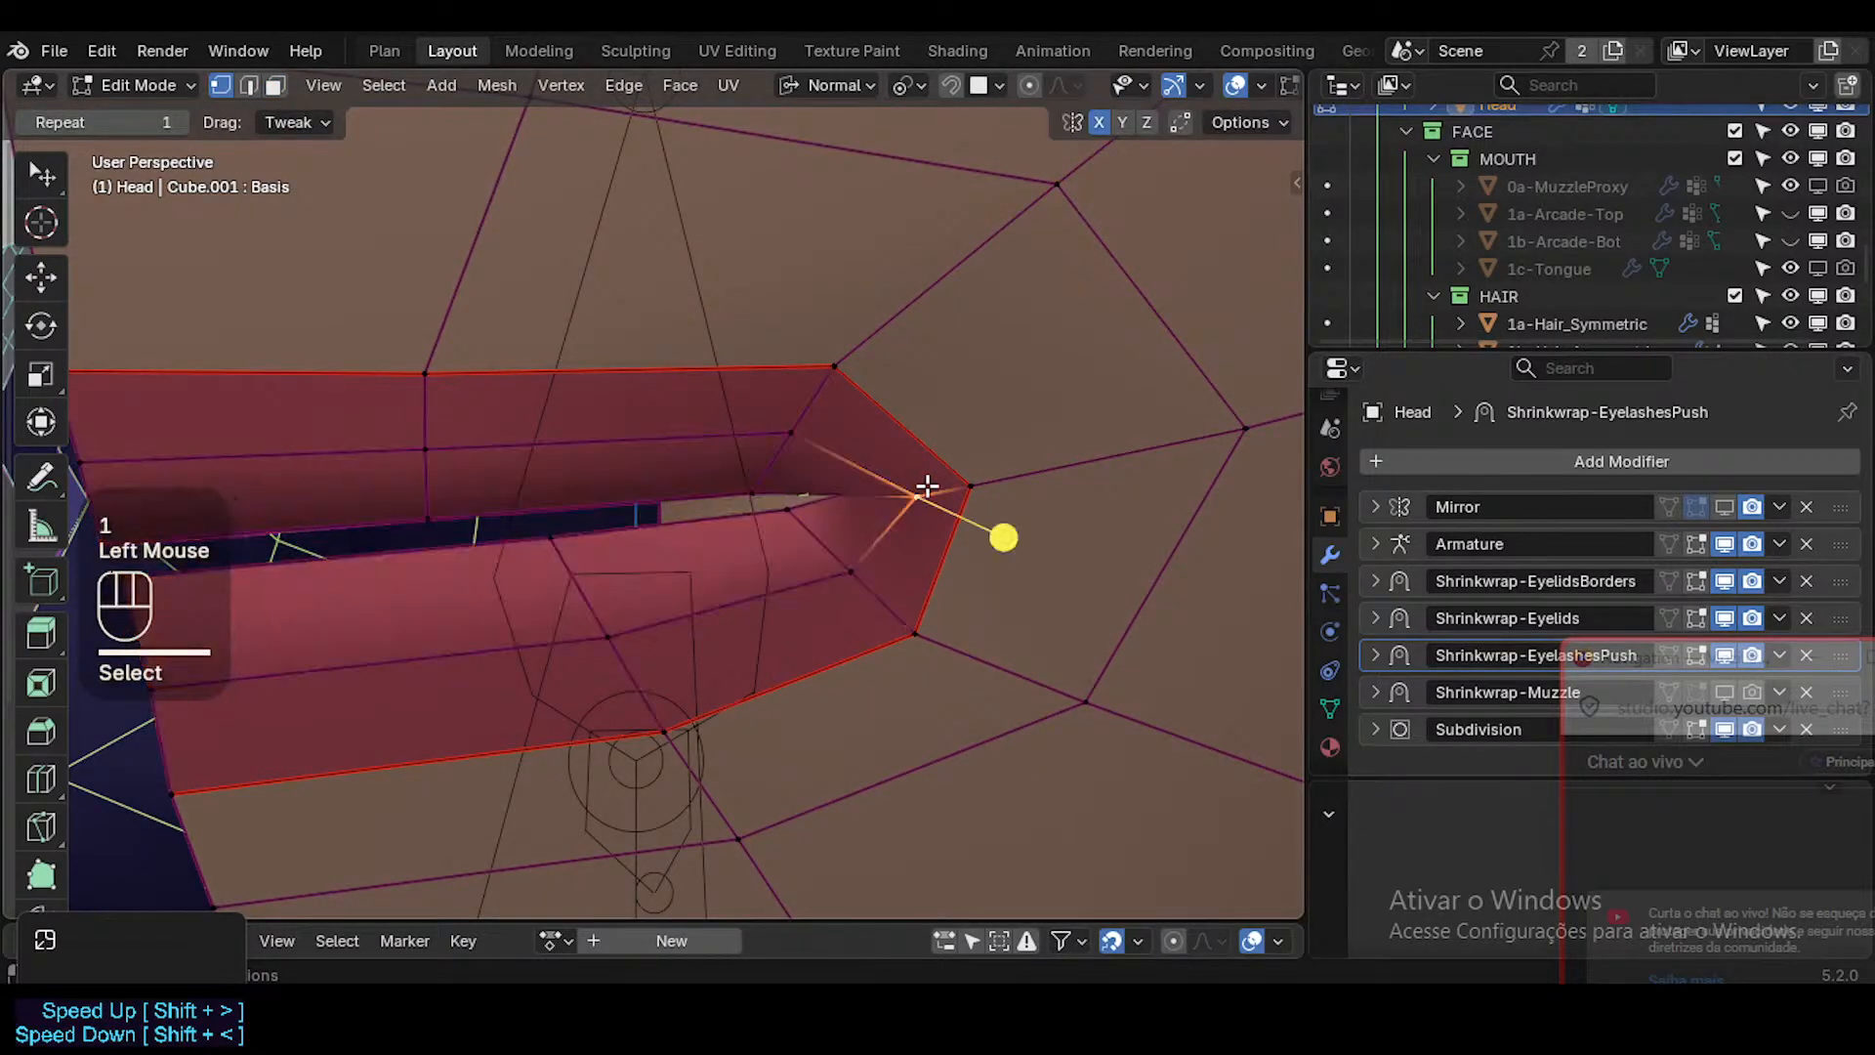
key("g")
key("g")
left_click(988, 531)
left_click(965, 484)
key("g")
key("g")
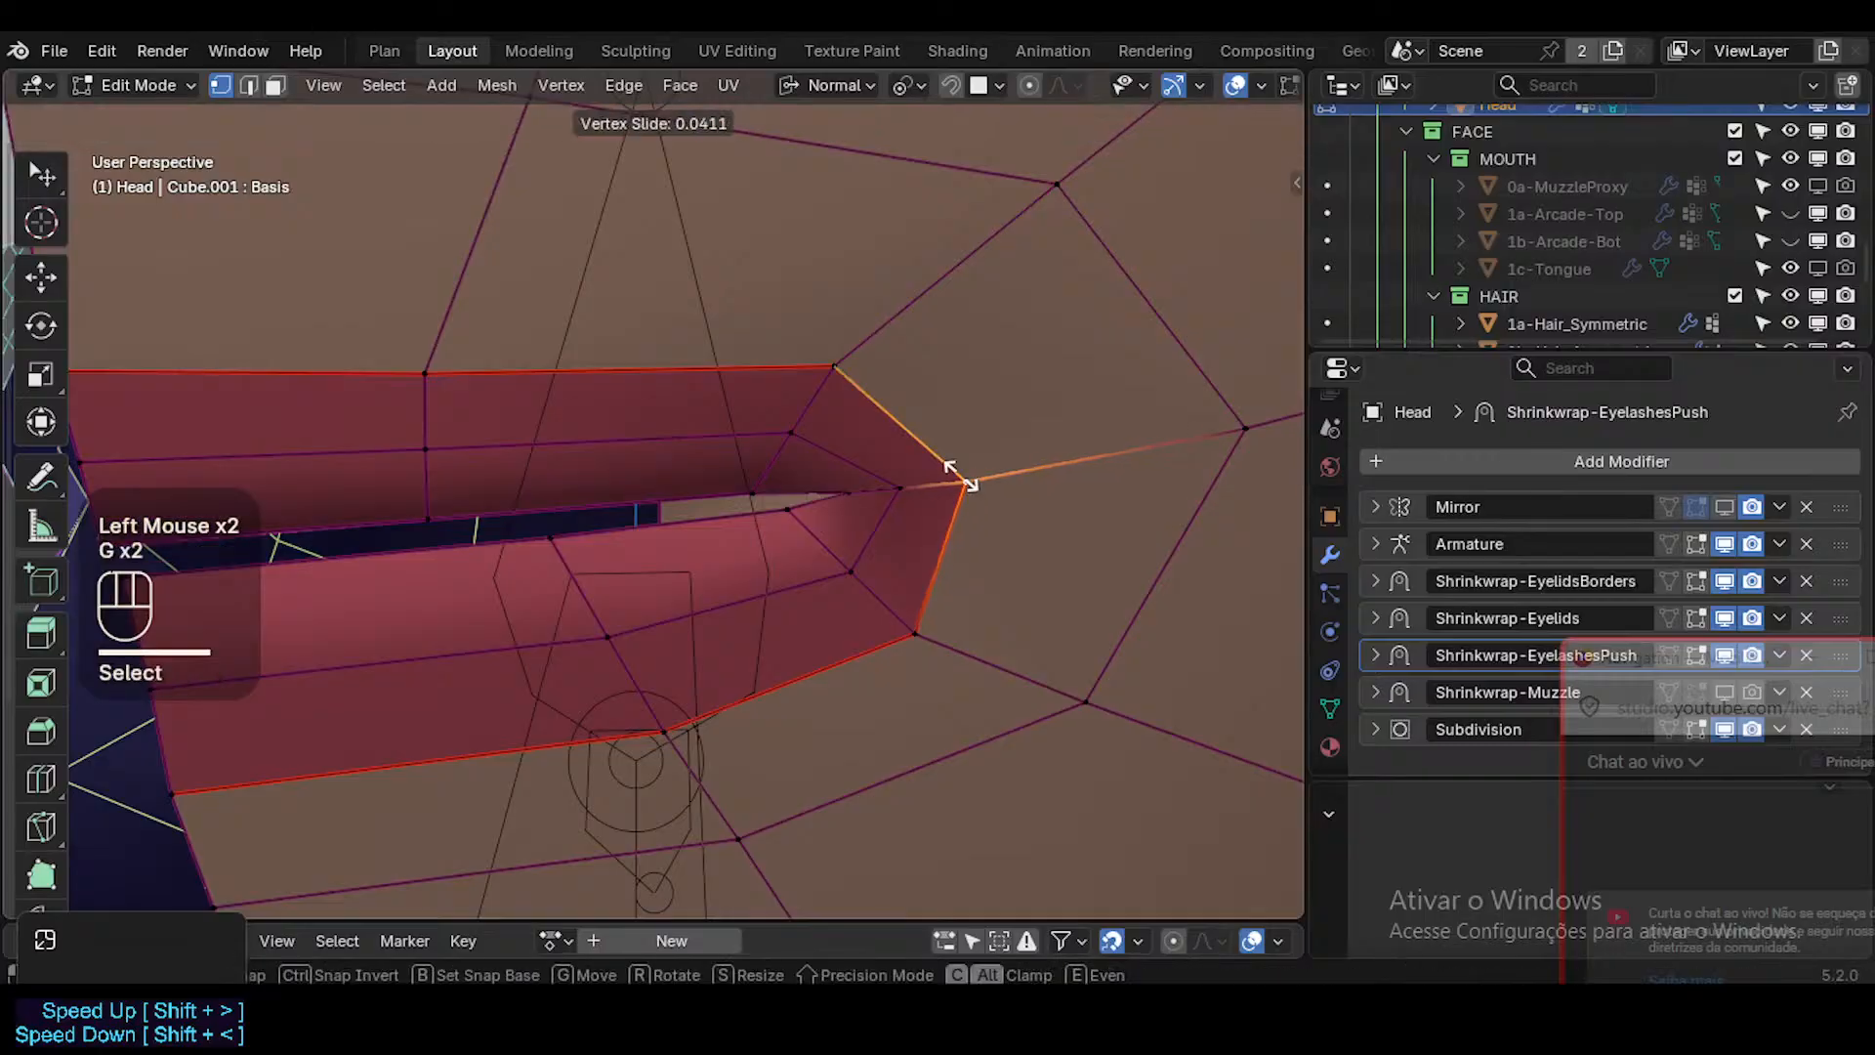
left_click(929, 489)
Return to Object Mode, hide the overlays, view the face from the front and re-enable the Mirror modifier's viewport display.
scroll(1000, 536, "down", 2)
scroll(900, 518, "up", 2)
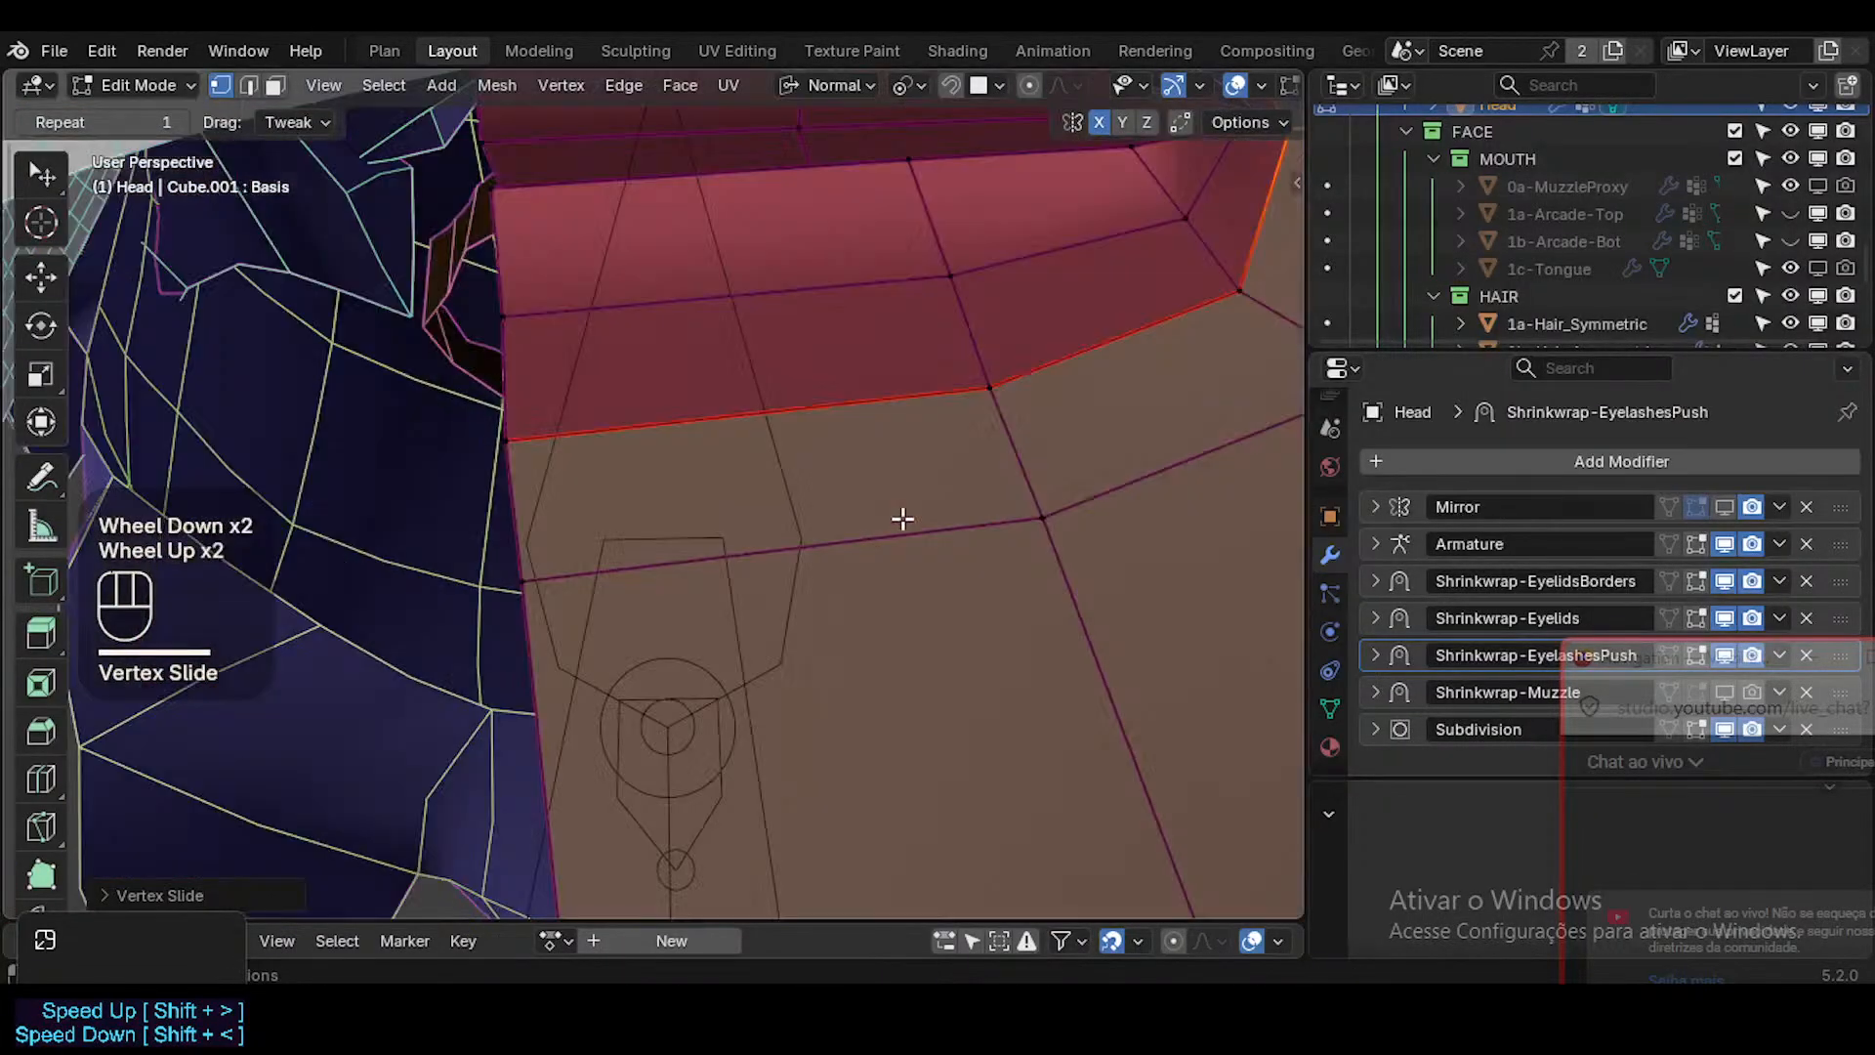
scroll(902, 518, "down", 1)
key("Tab")
key("shift+alt+z")
middle_click_drag(902, 520, 808, 491)
key("KP_1")
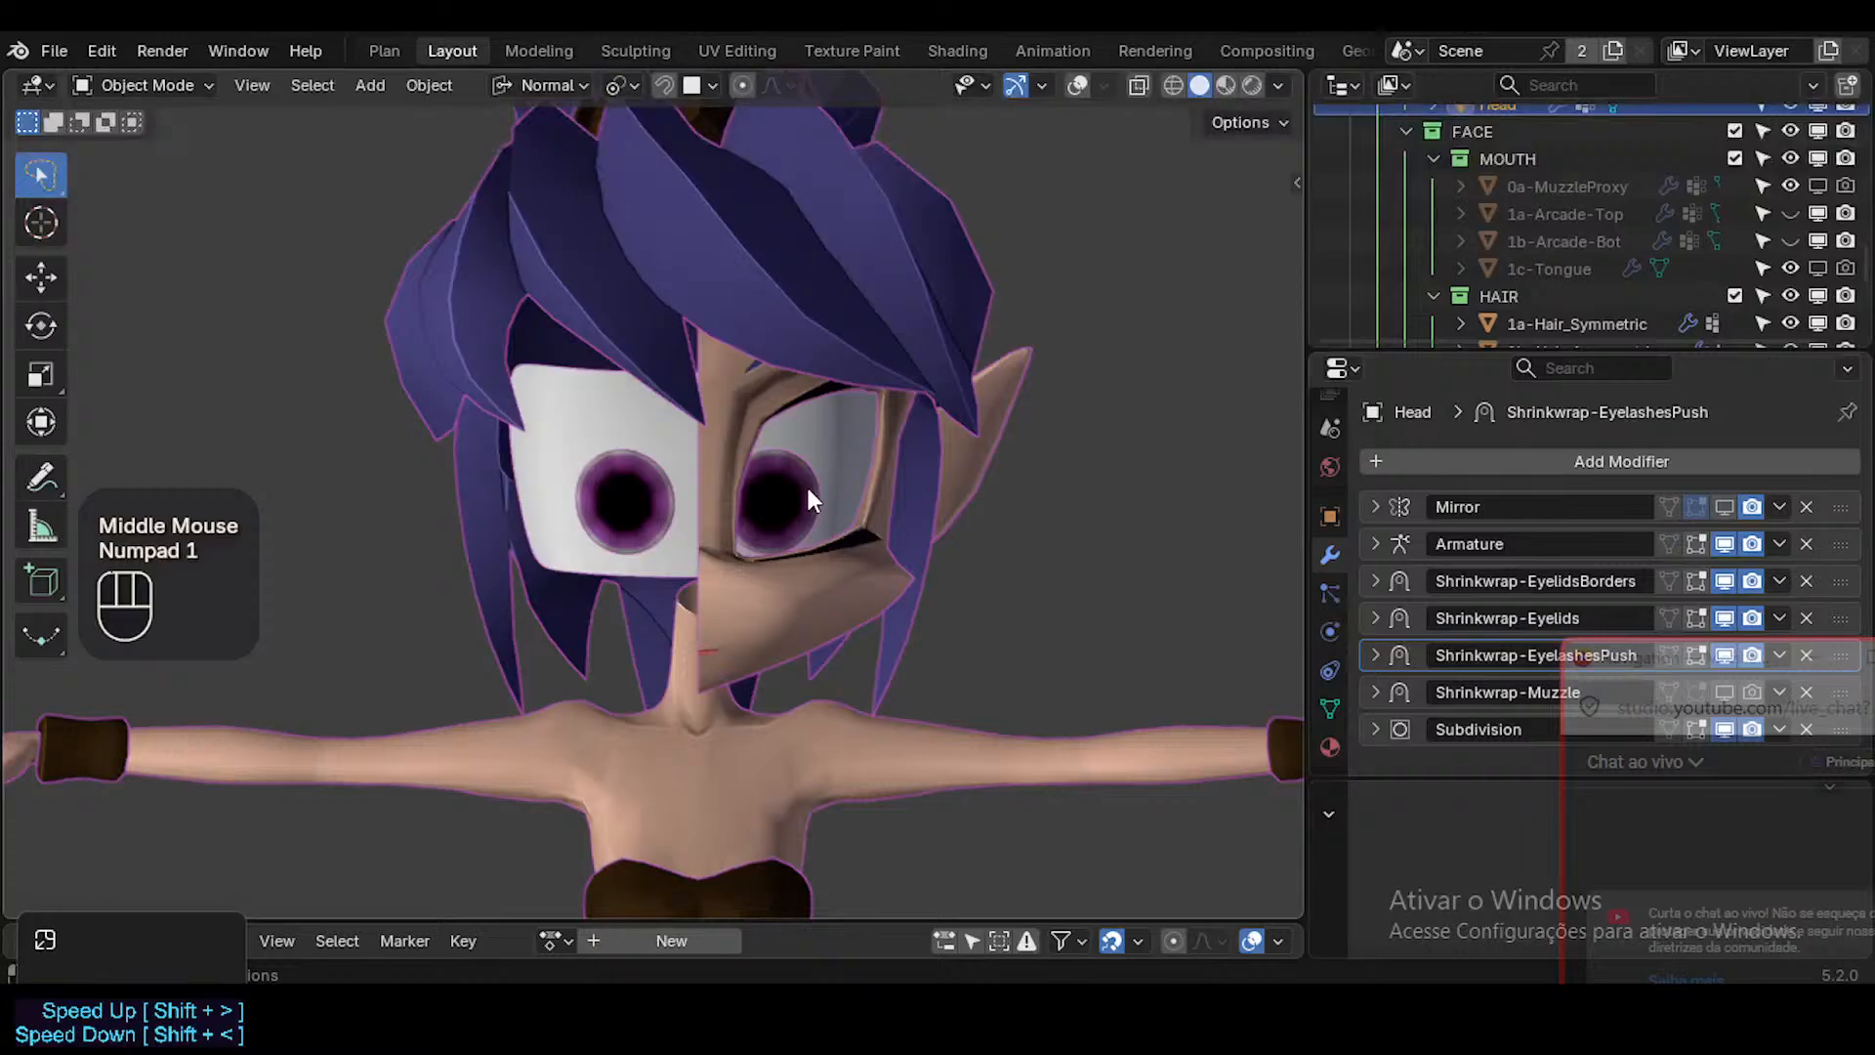
scroll(746, 615, "down", 1)
scroll(746, 616, "up", 2)
scroll(746, 625, "up", 1)
left_click(1731, 511)
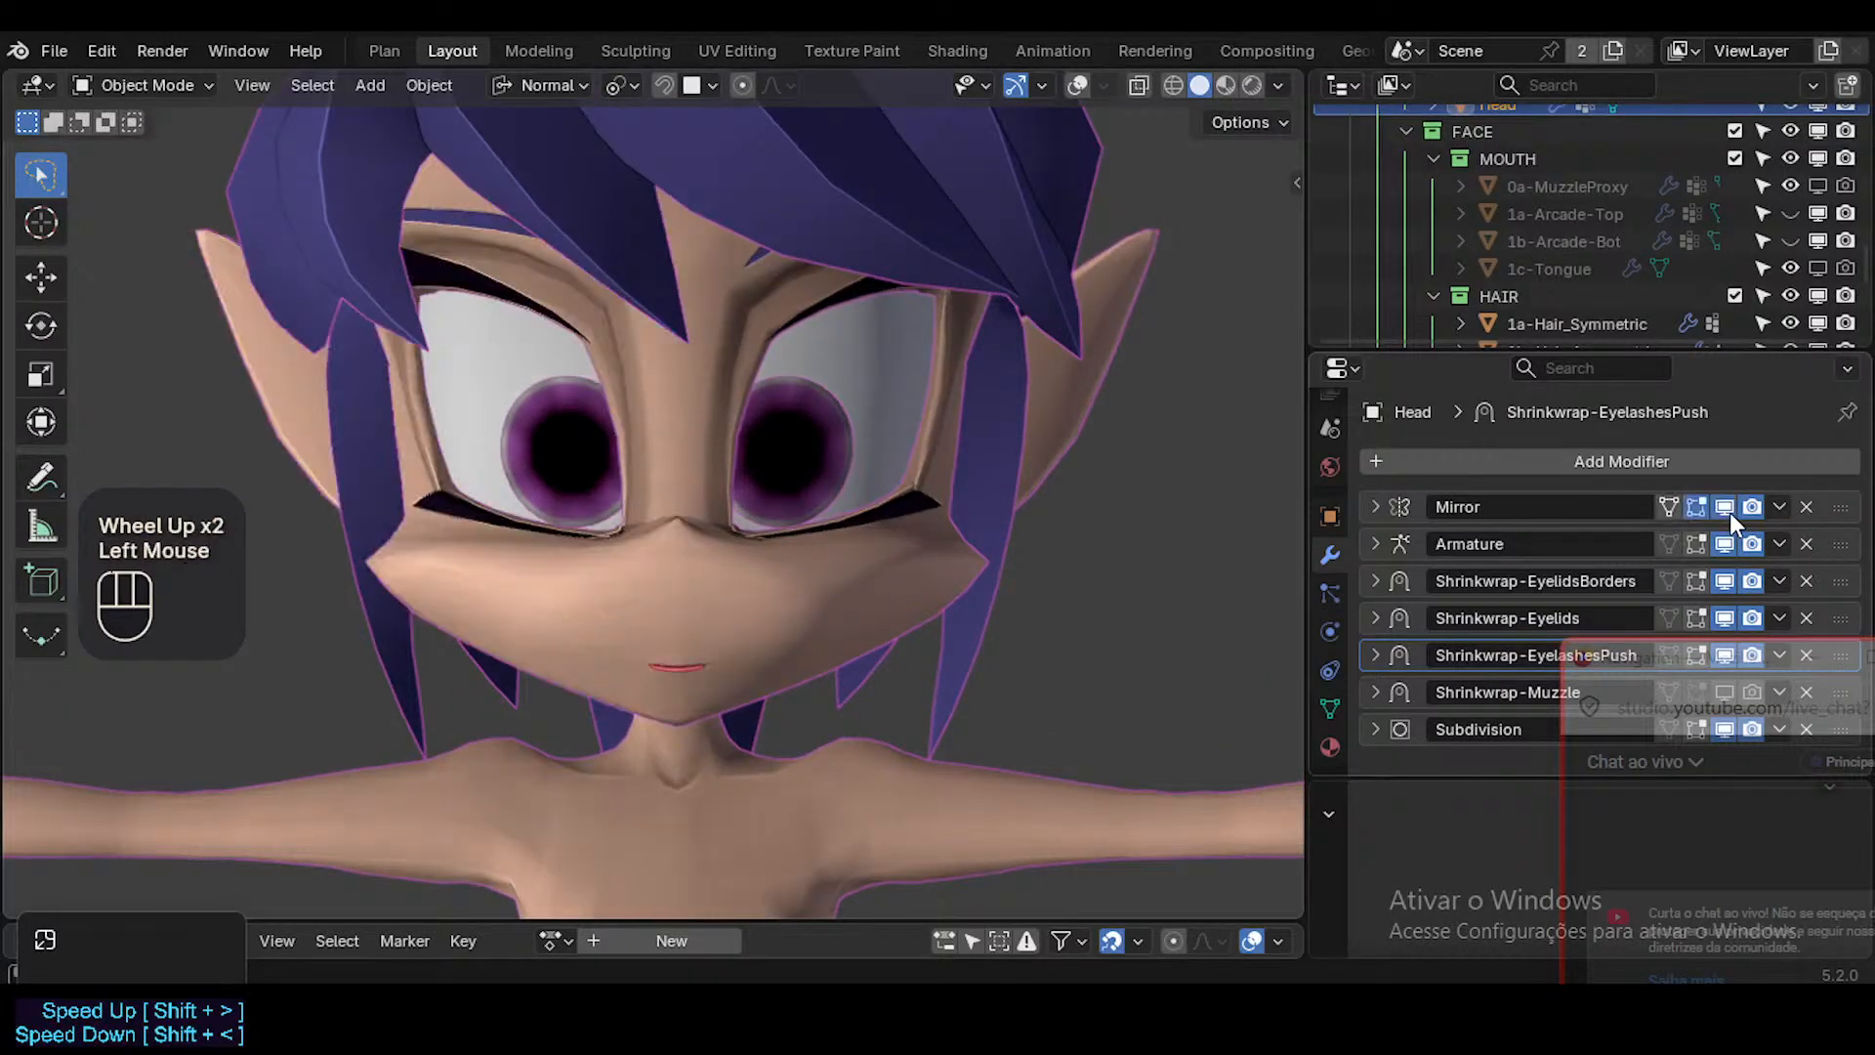
Check the mirrored lips up close and save ToonDorothy-01.blend.
scroll(754, 637, "up", 2)
scroll(525, 694, "up", 1)
middle_click_drag(525, 693, 559, 687, "shift")
key("ctrl+s")
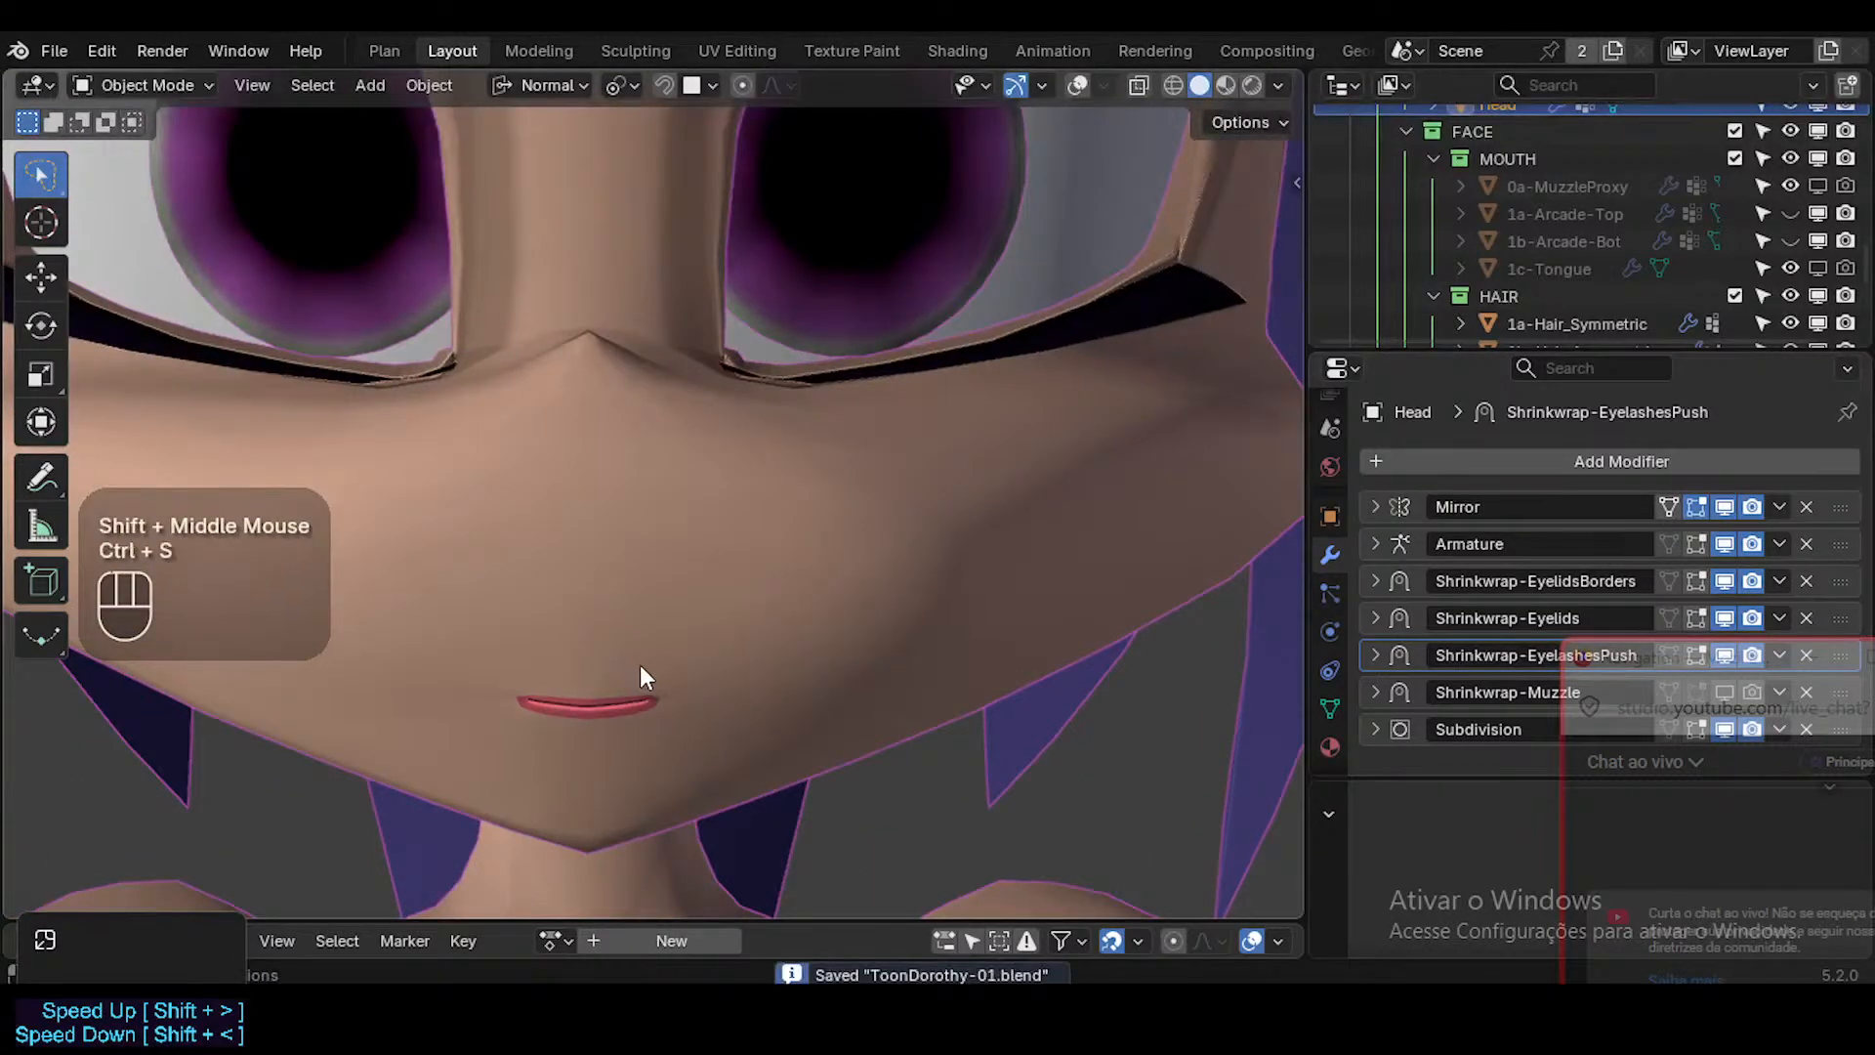
scroll(668, 640, "down", 2)
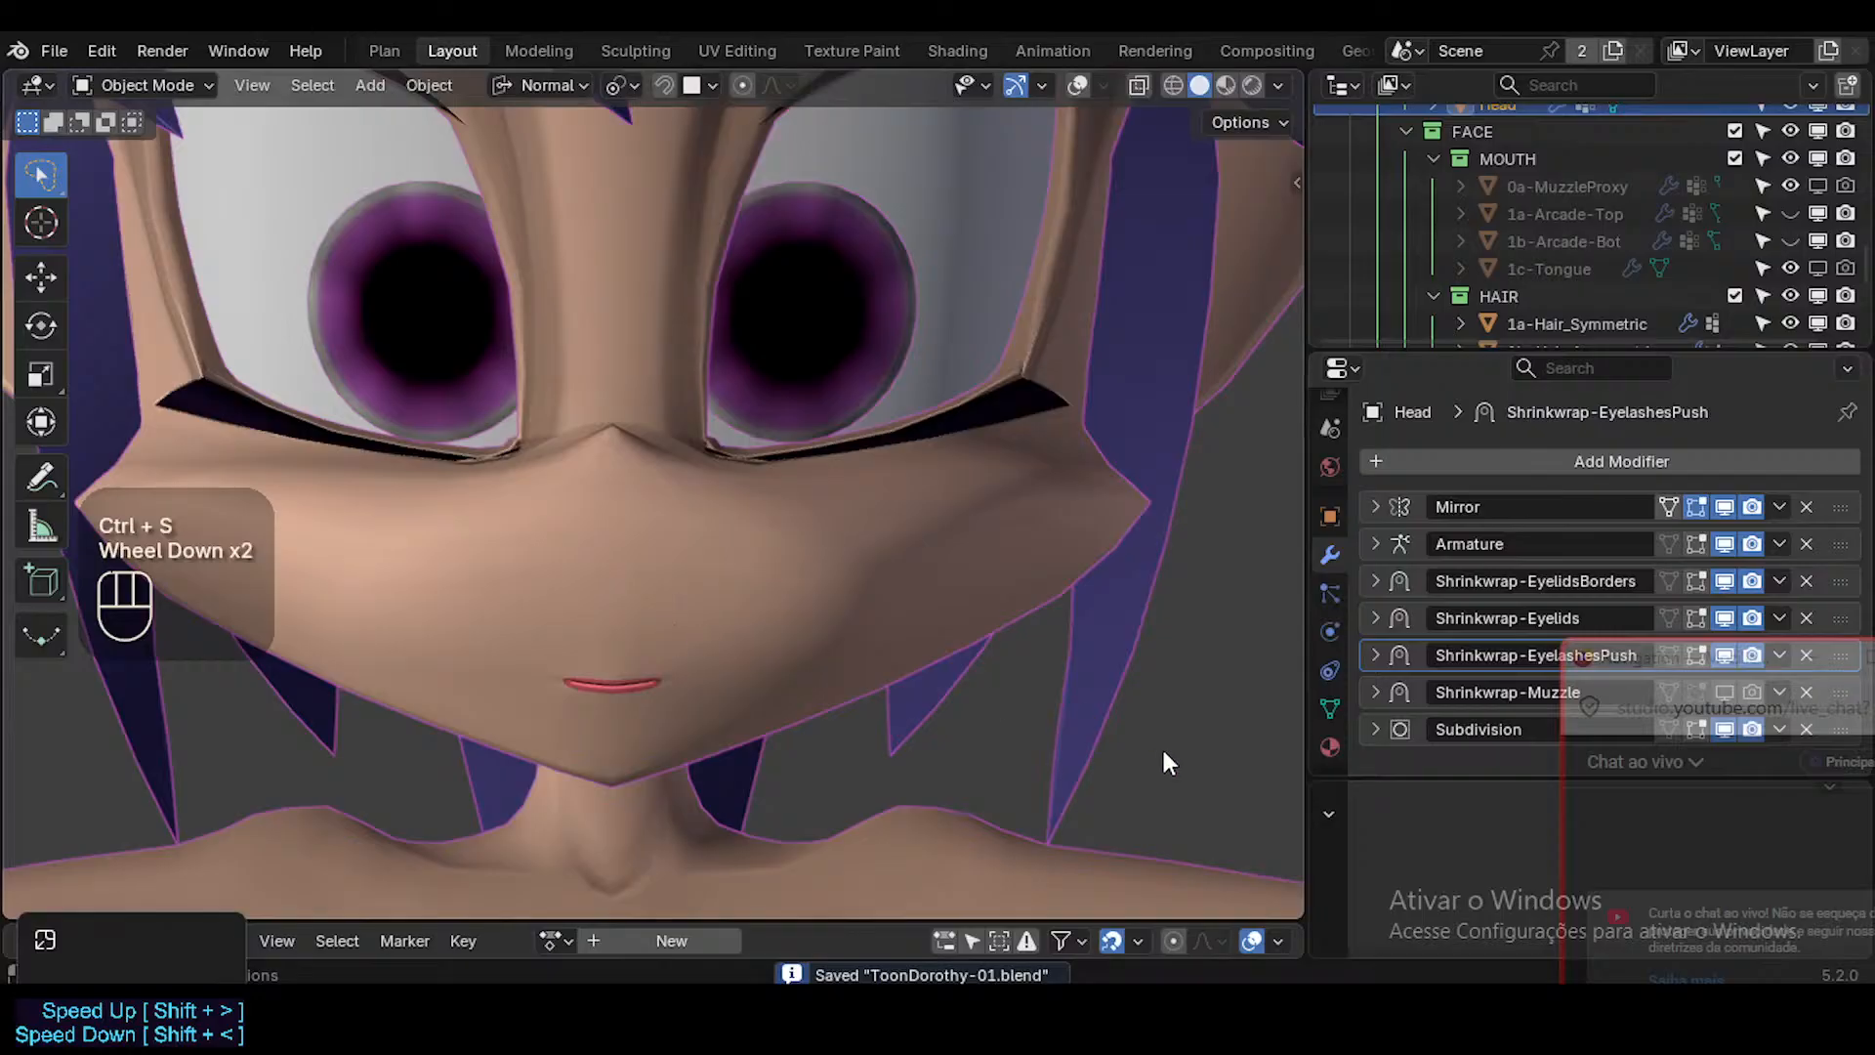
Move the live chat window clear of the modifier list and show the head mesh's shape keys.
left_click_drag(1637, 672, 1674, 310)
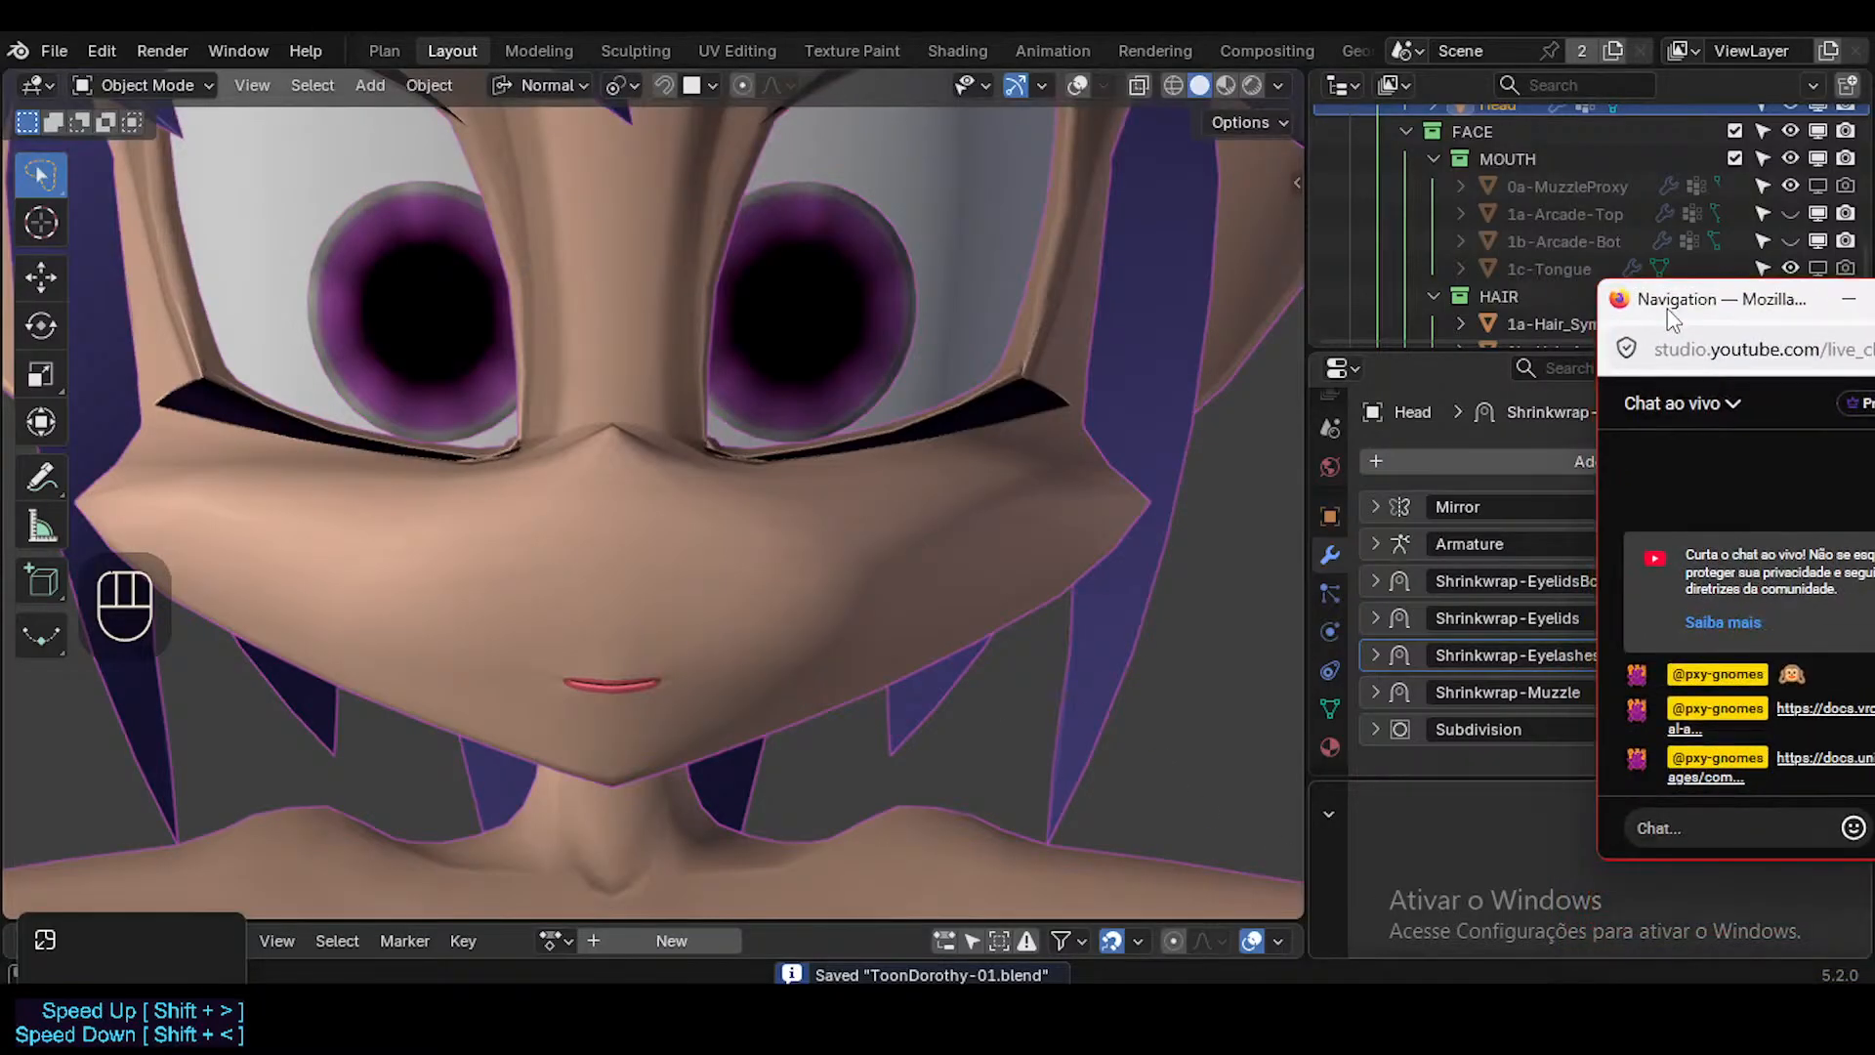
left_click_drag(1594, 491, 1688, 491)
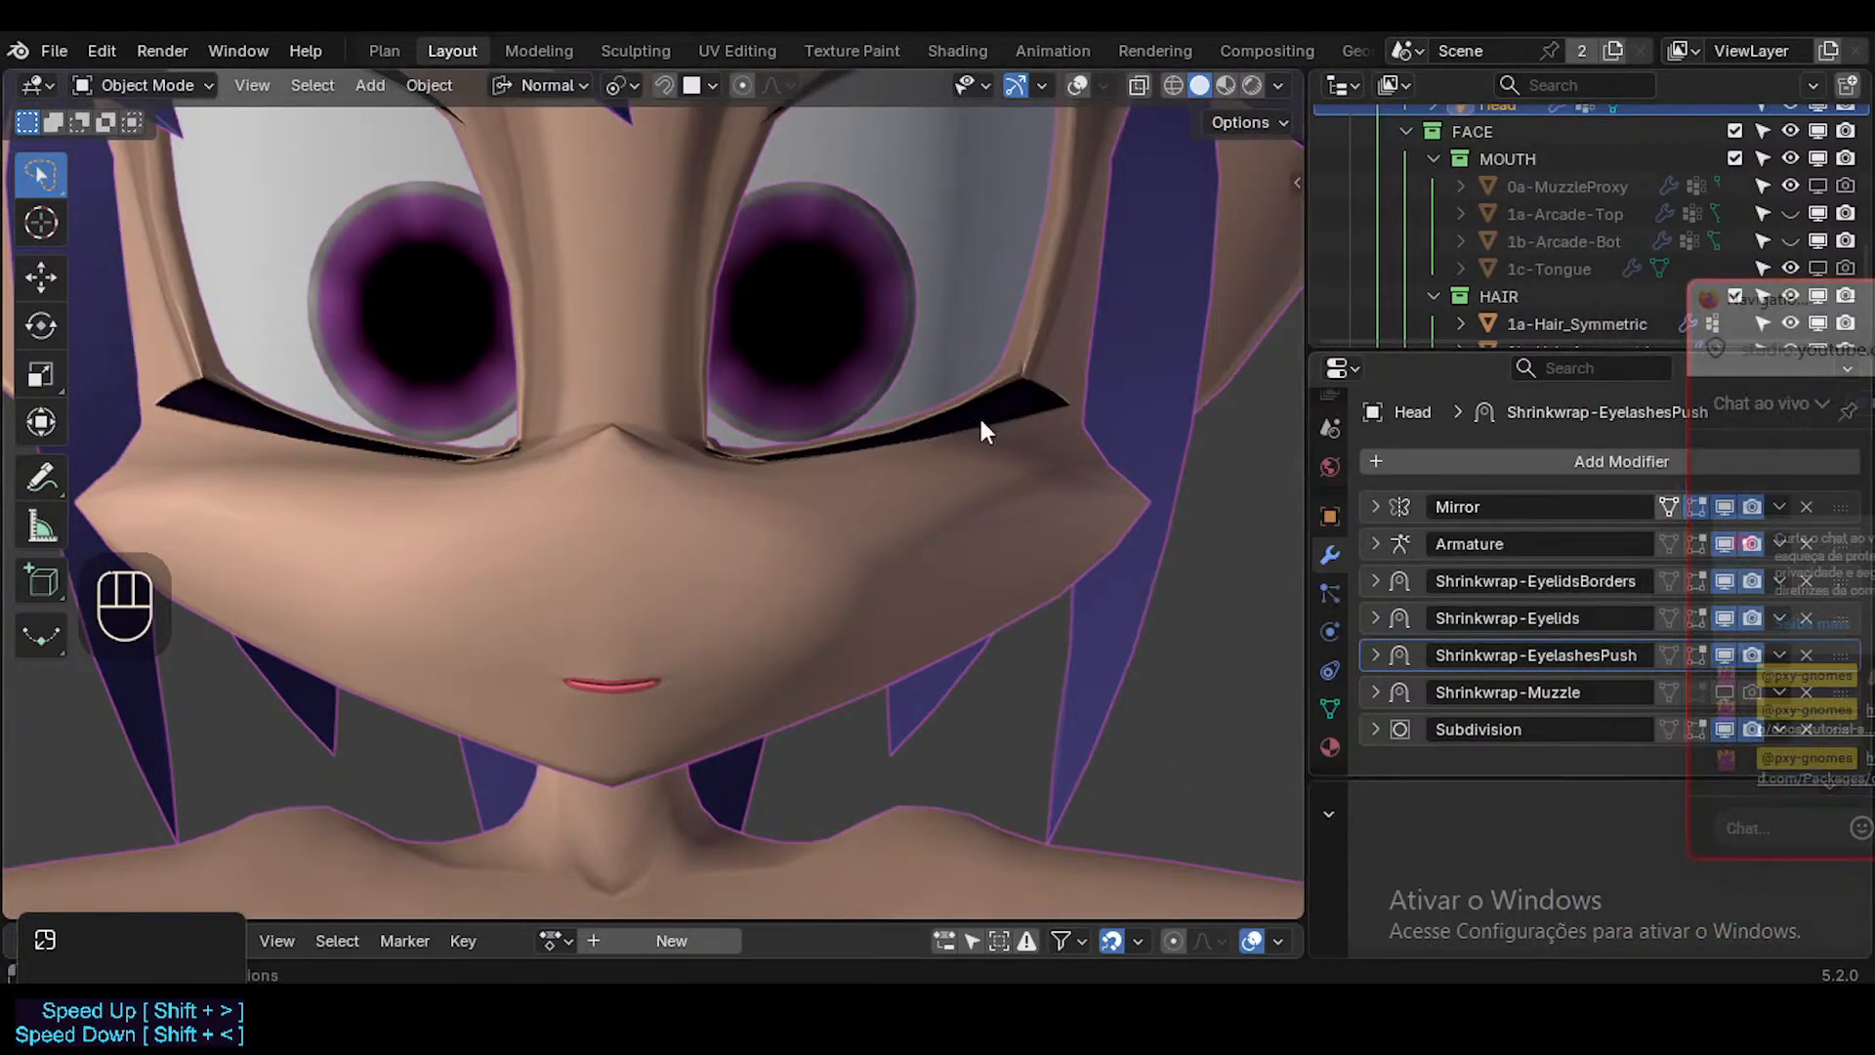
left_click(1333, 704)
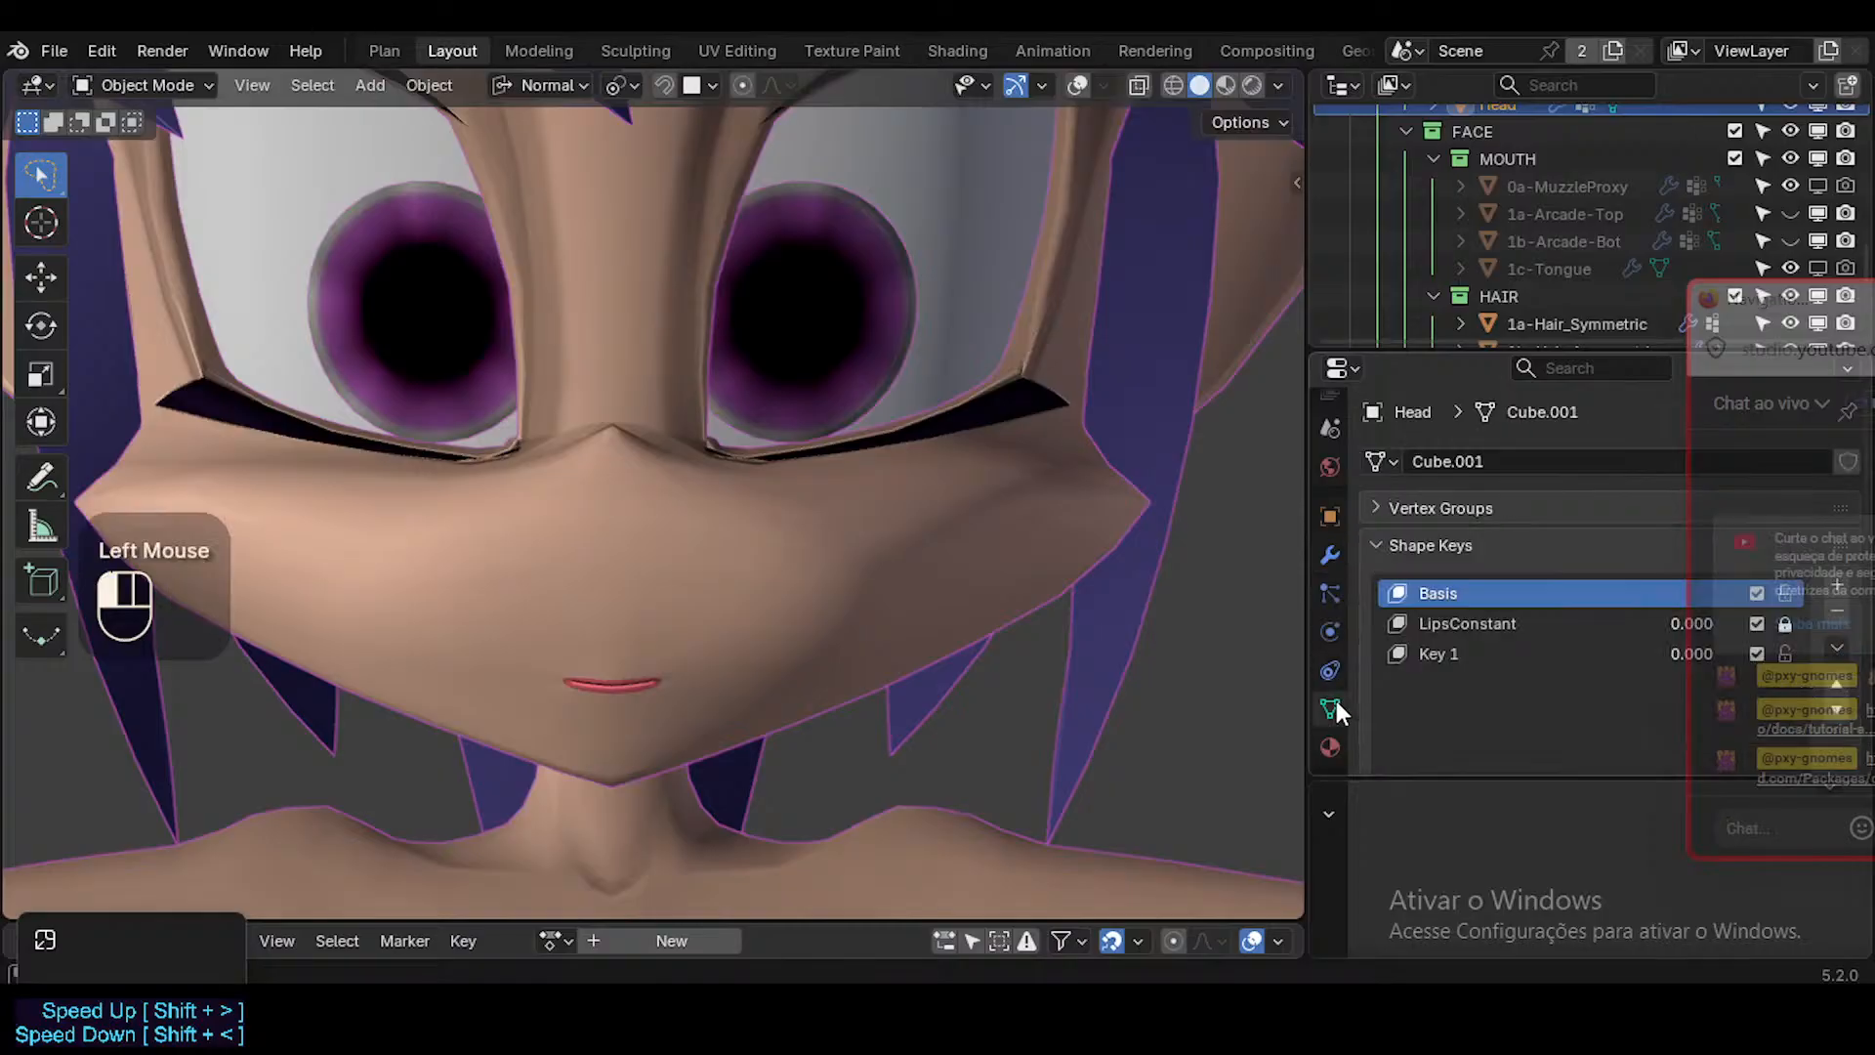
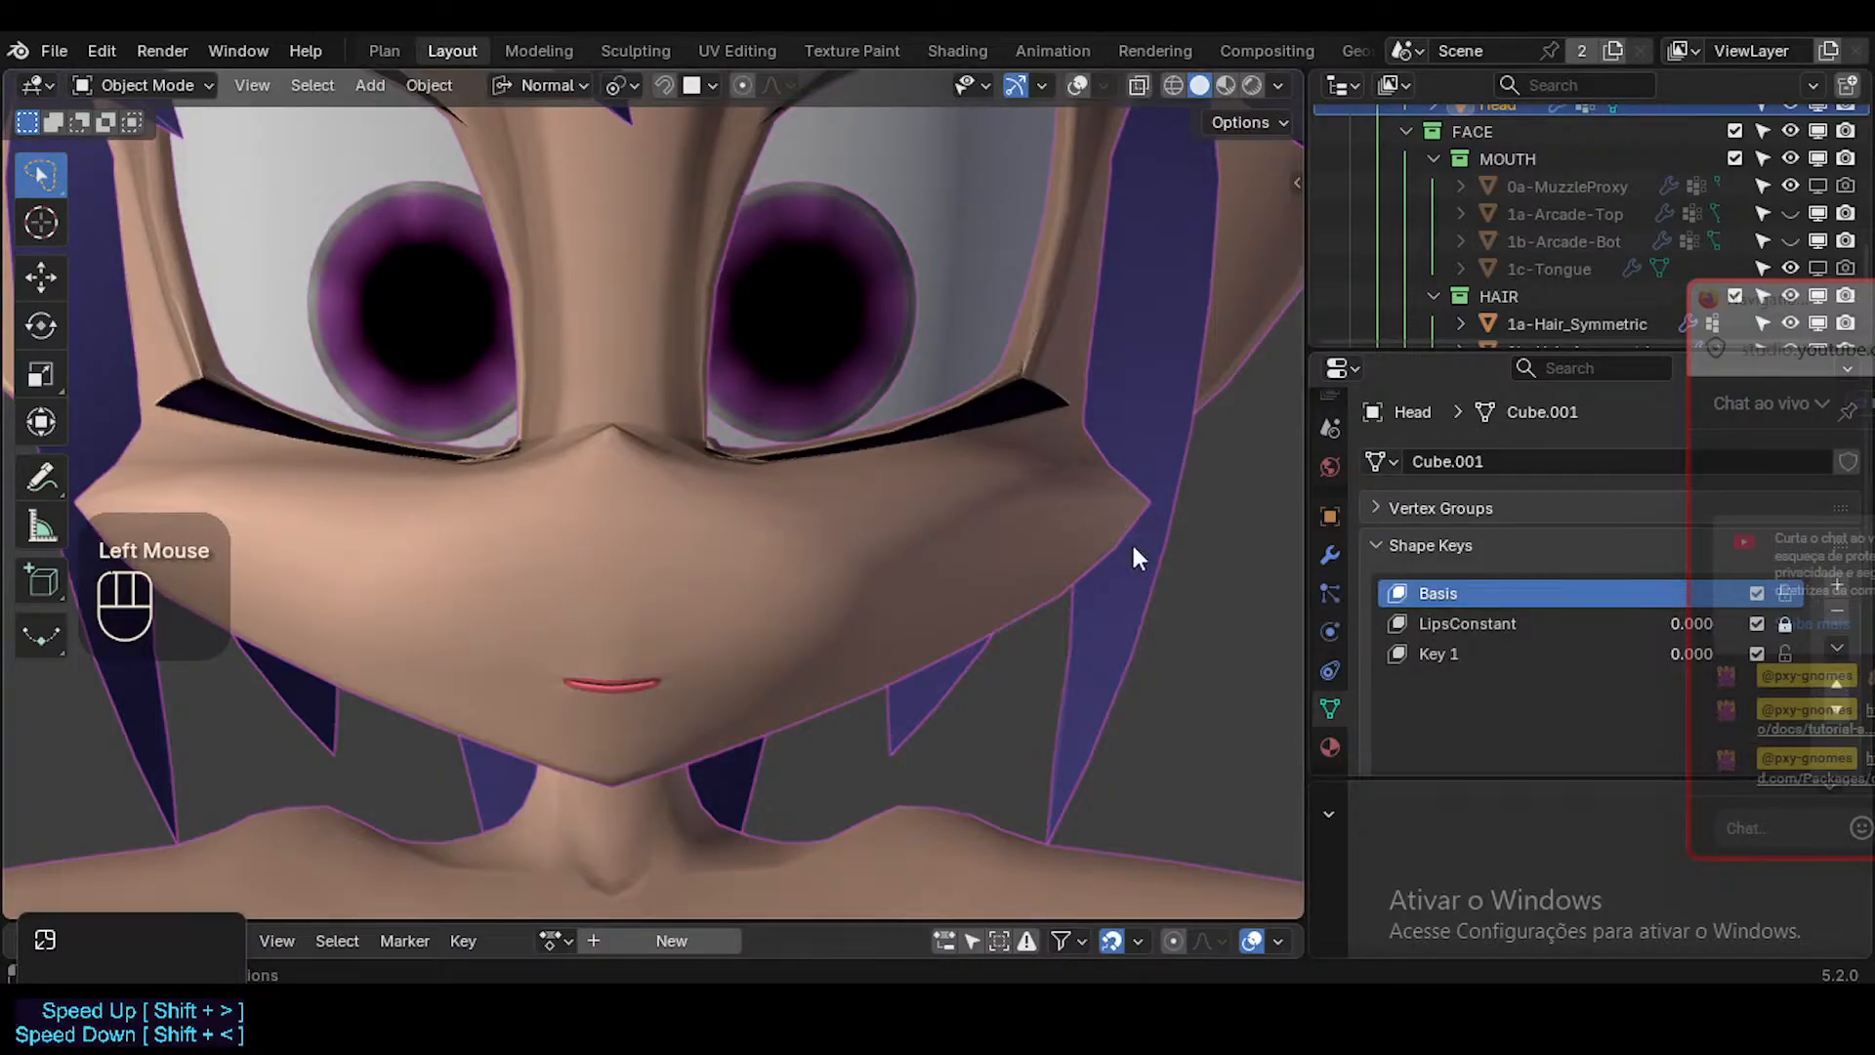
Show the head's modifier stack and move the live chat window off the modifier list.
left_click(1330, 559)
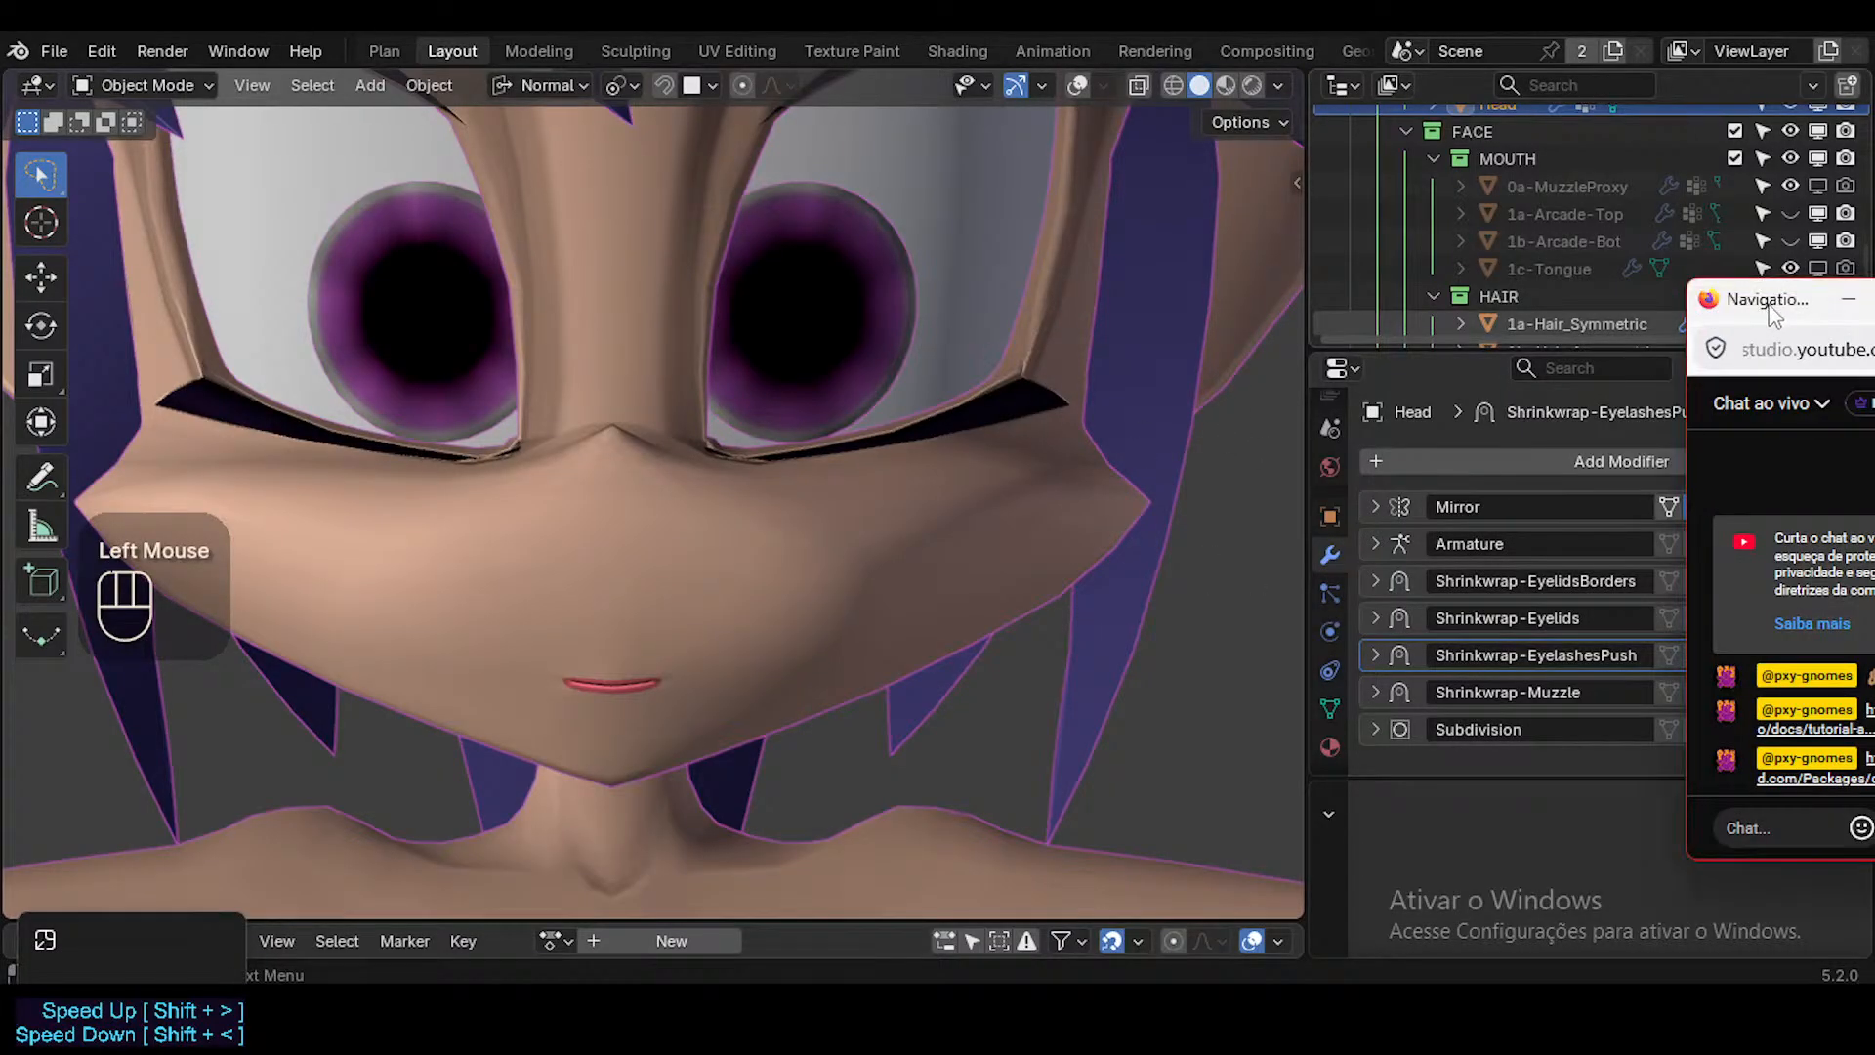
left_click_drag(1771, 307, 1653, 752)
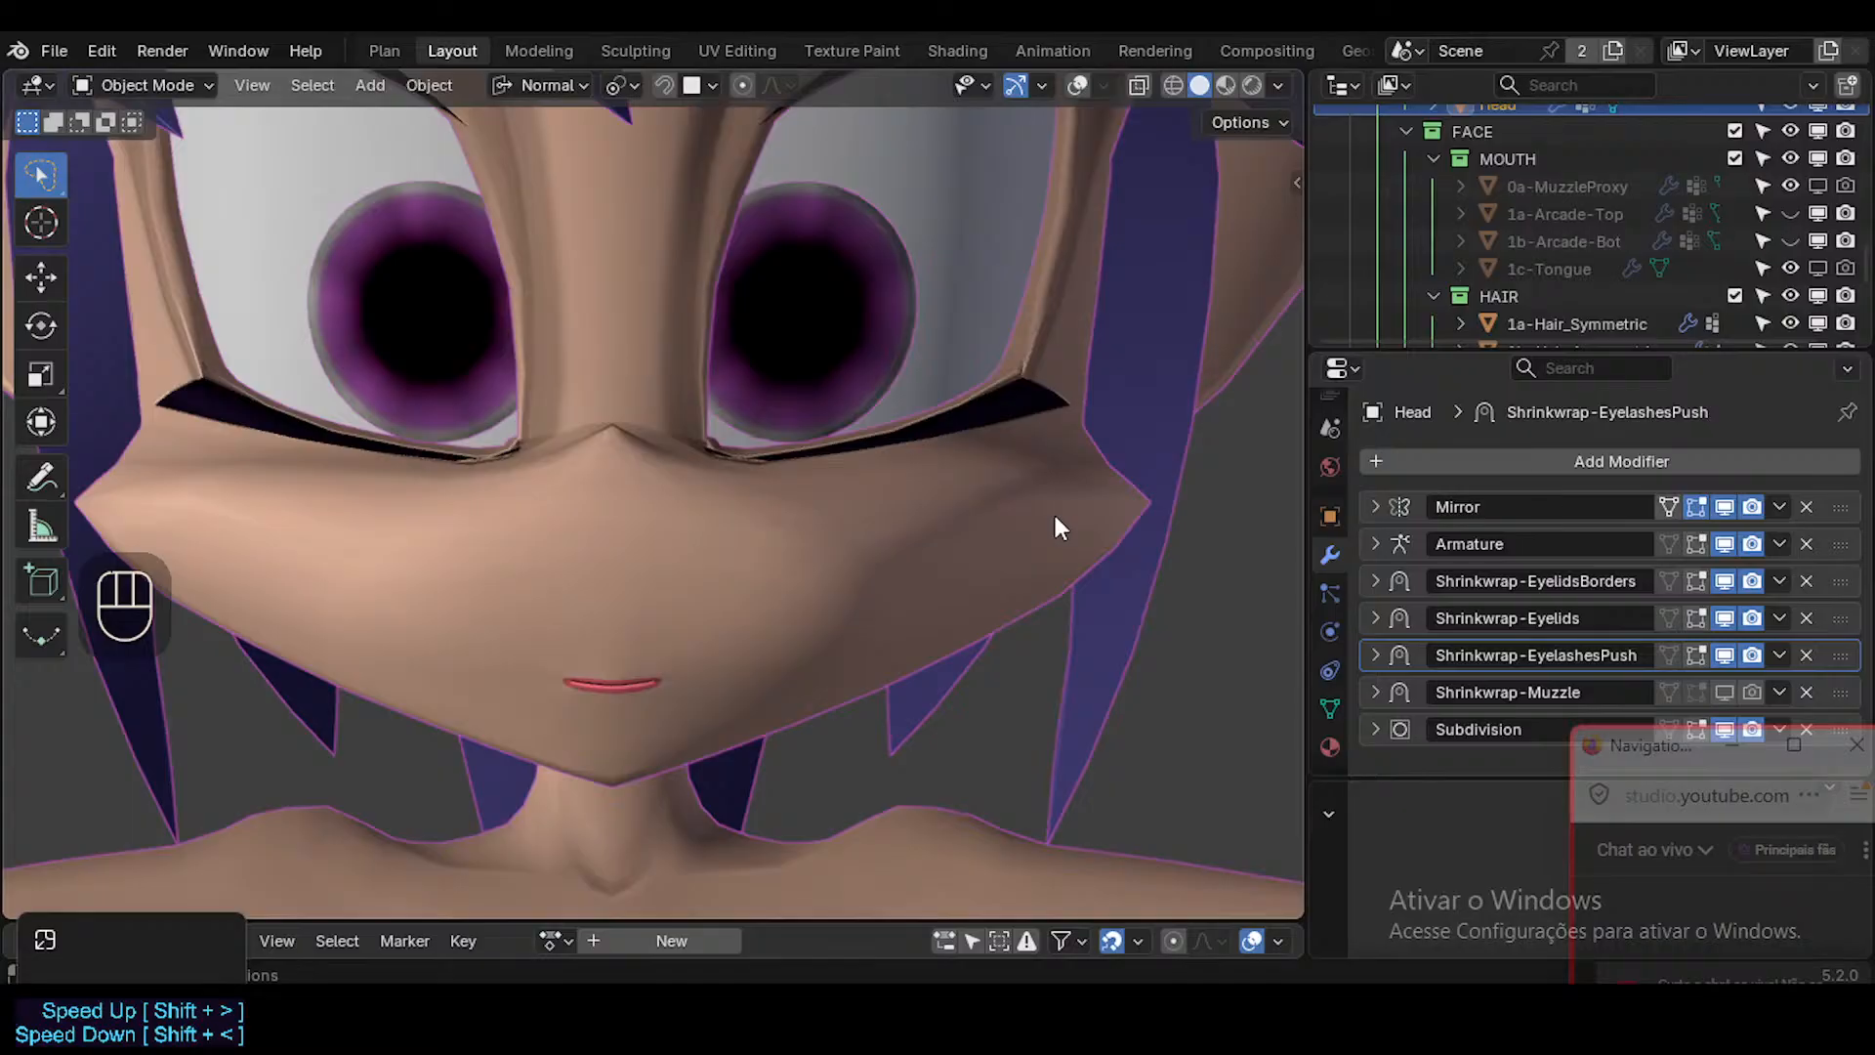
left_click(1012, 518)
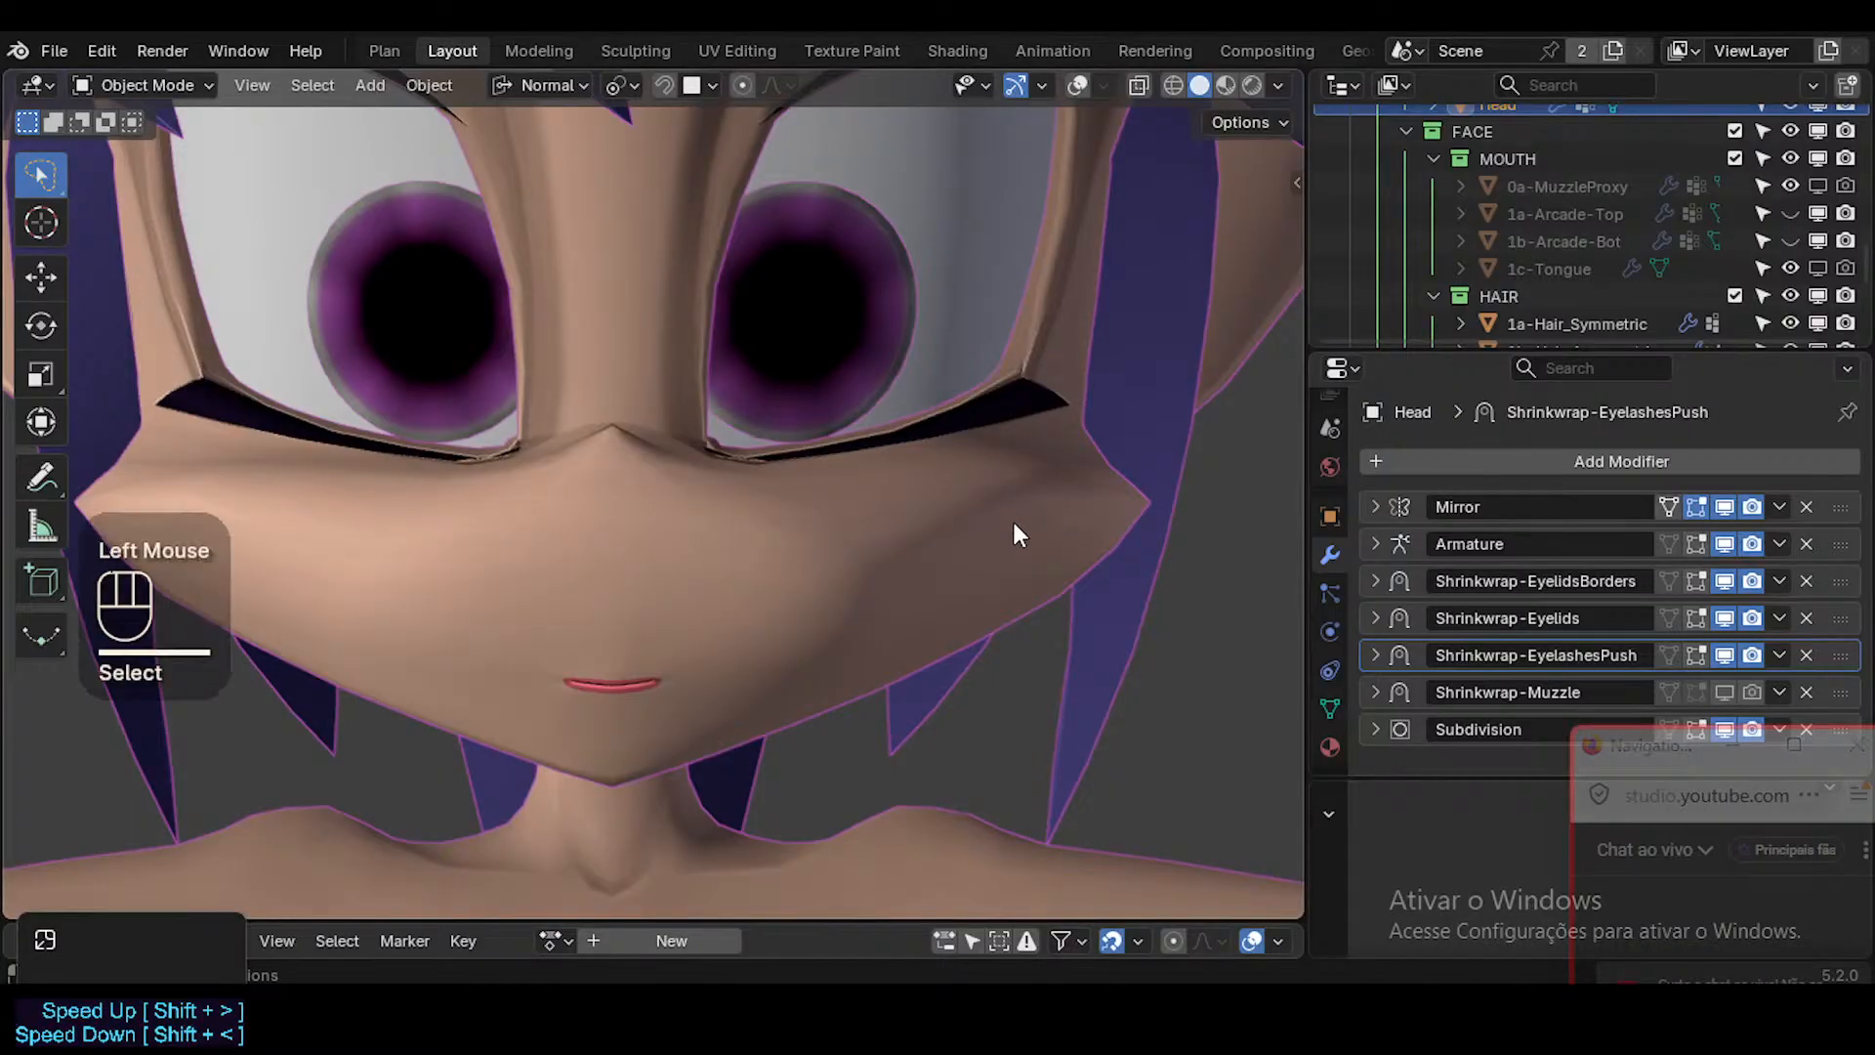
Turn the viewport overlays and wireframe display back on around the face.
scroll(1012, 517, "down", 5)
key("shift+alt+z")
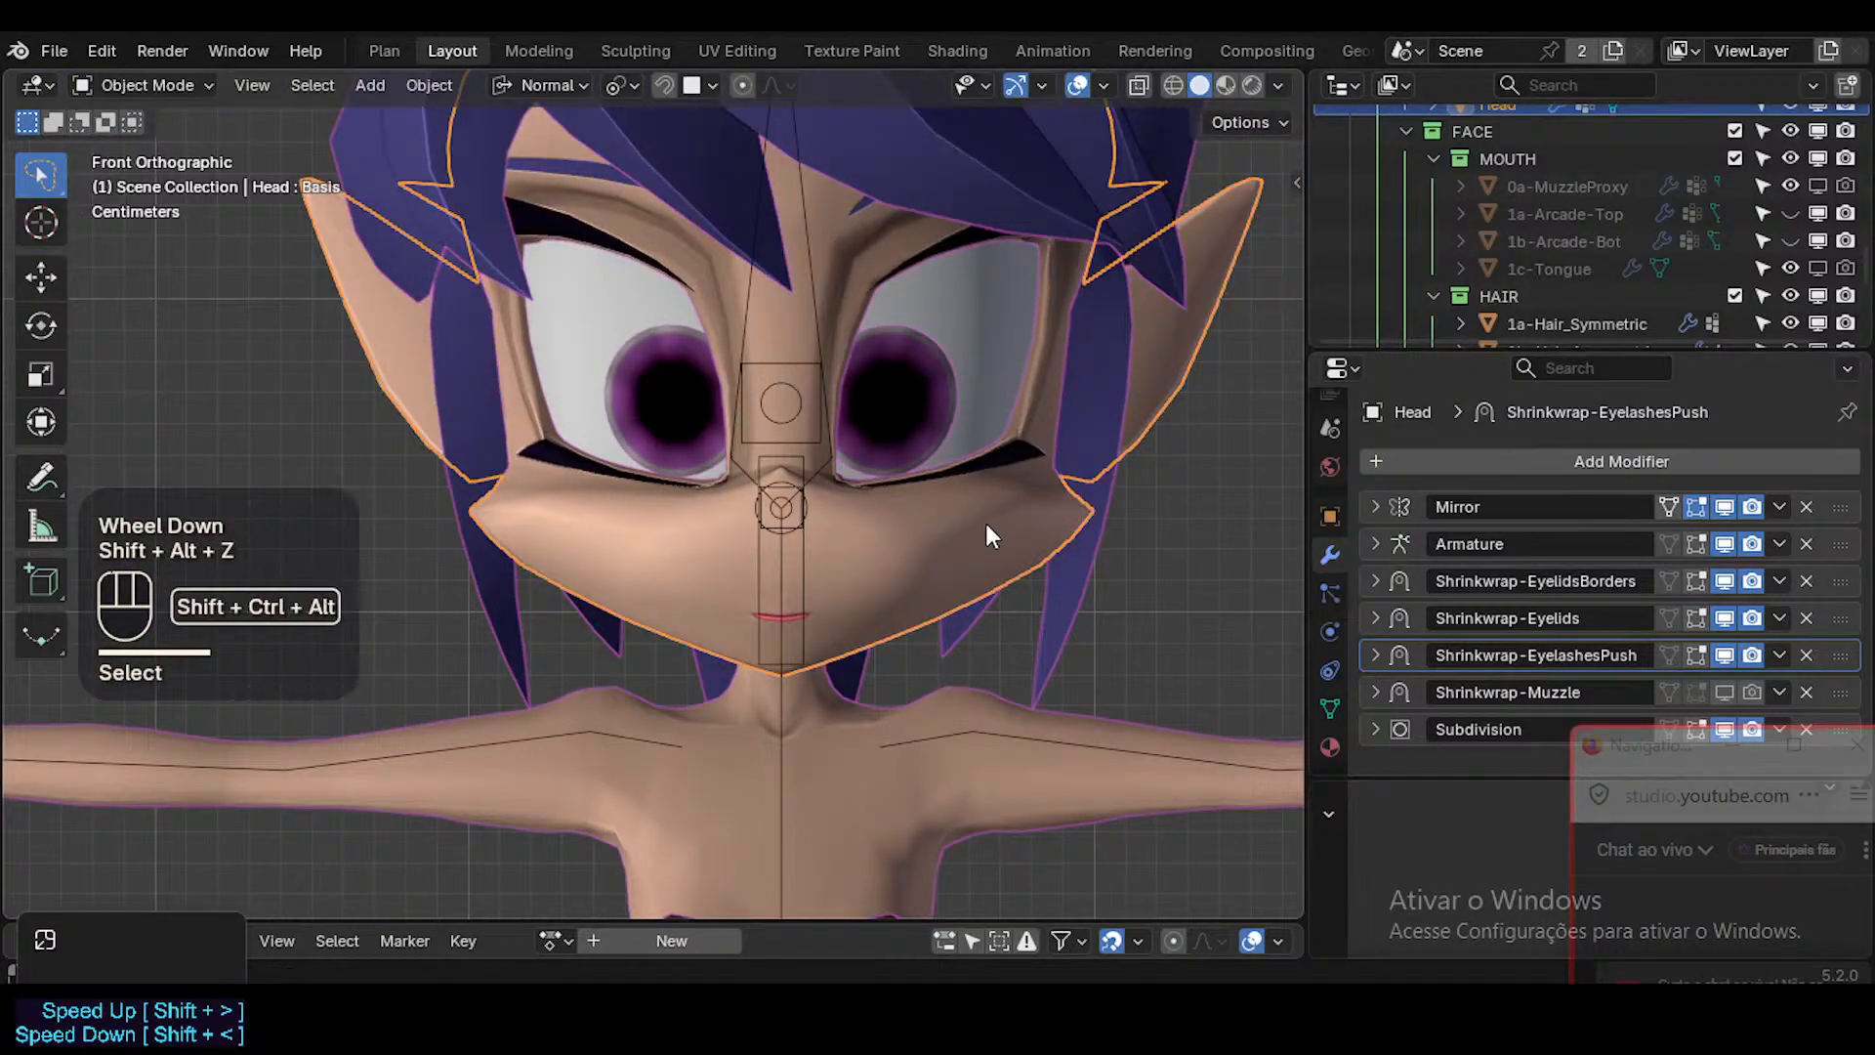
key("shift+ctrl+alt+z")
scroll(1008, 520, "up", 2)
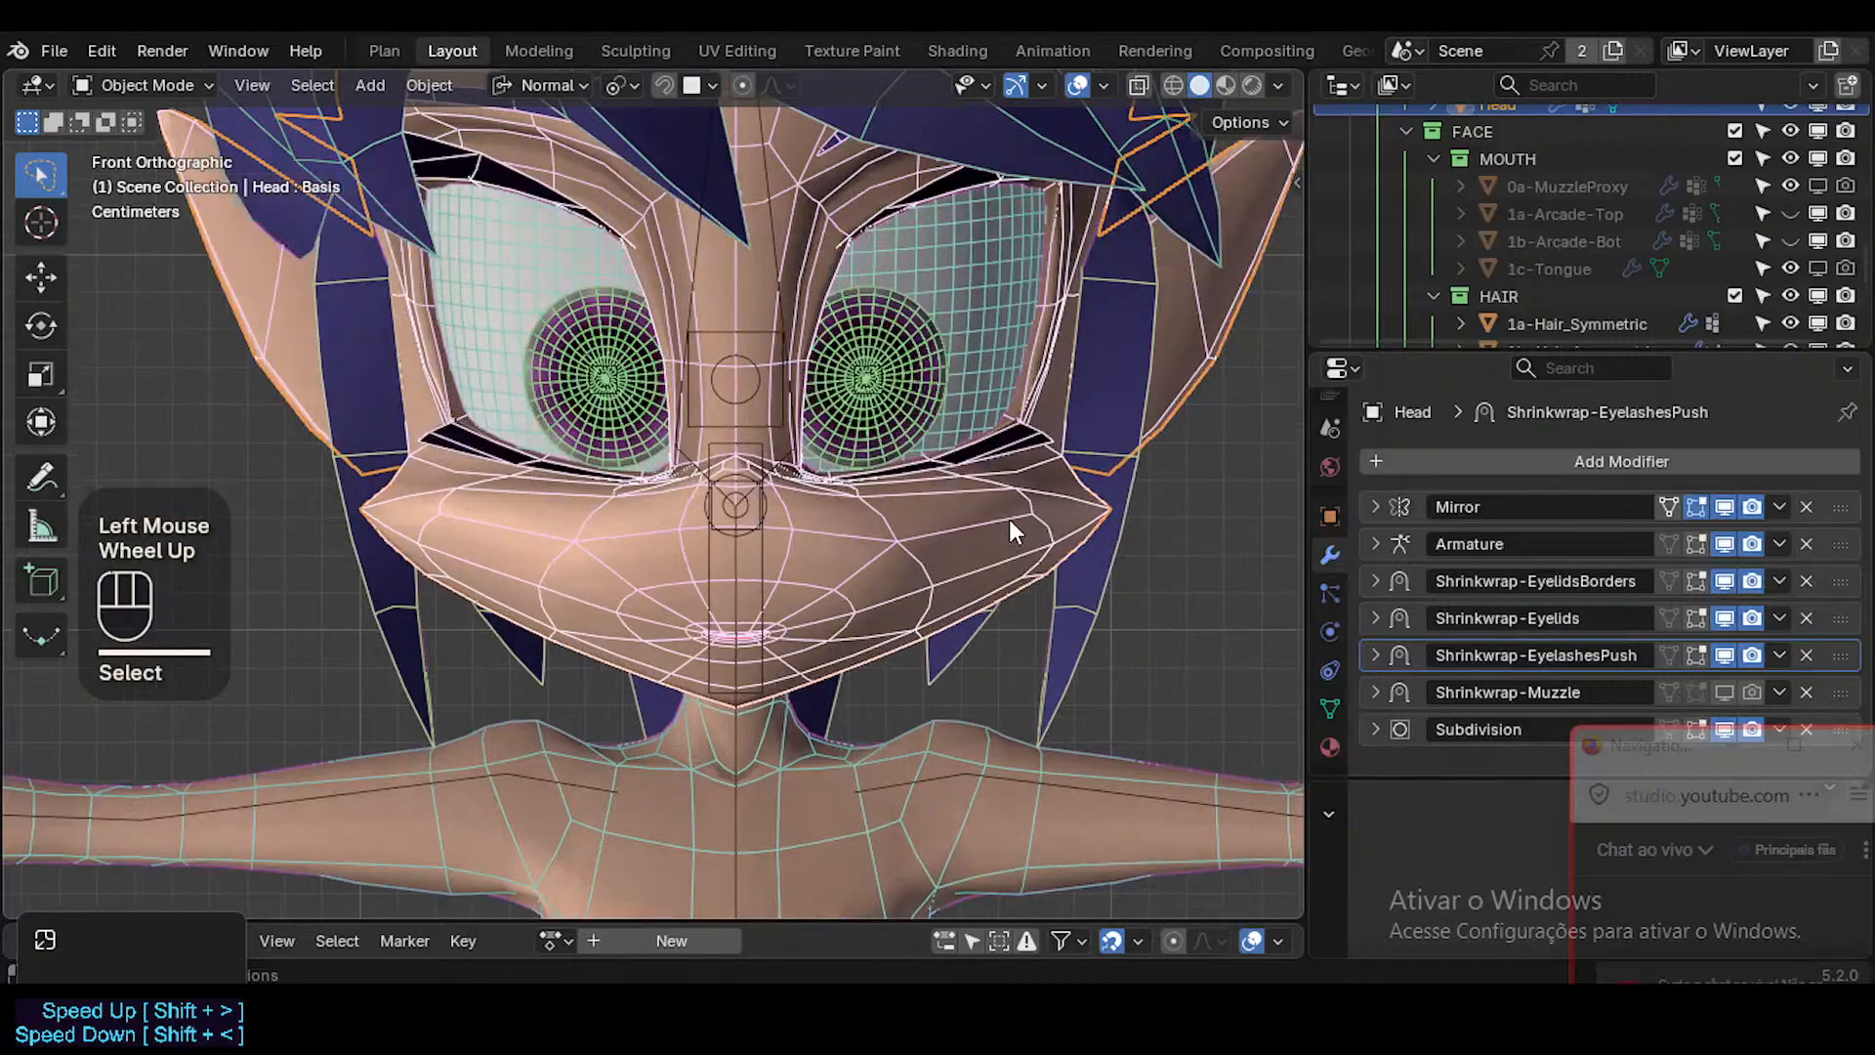
Examine the head's muzzle and mouth topology in Edit Mode, switching between face, vertex and edge selection.
key("Tab")
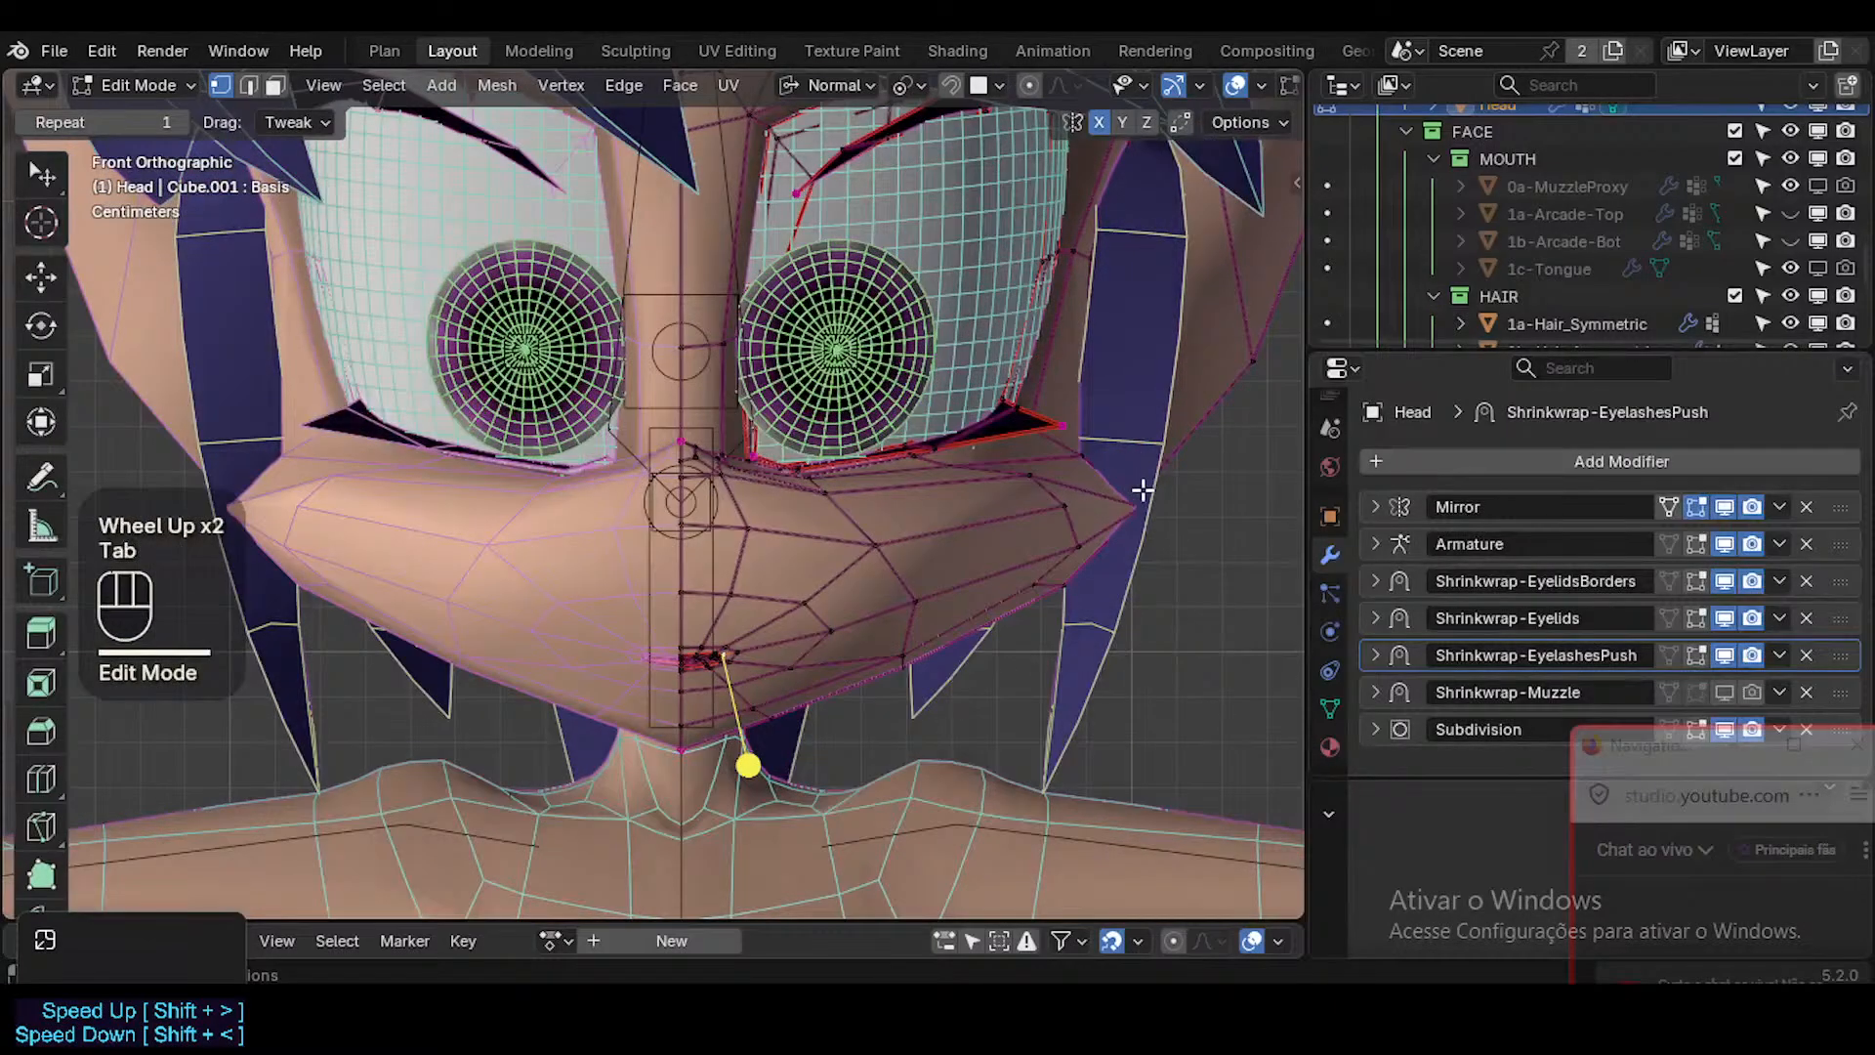
key("Tab")
middle_click_drag(1127, 496, 878, 651)
scroll(866, 530, "down", 3)
key("Tab")
key("3")
left_click(774, 623)
left_click(705, 656)
key("Tab")
key("Tab")
key("1")
left_click(883, 632)
middle_click_drag(688, 615, 869, 650)
key("2")
key("Tab")
Try hiding the symmetric hair object beside the face.
left_click(881, 488)
left_click(910, 564)
key("h")
key("ctrl+z")
Fly around the face to examine the cheek, nose and lower eyelid topology from several angles.
middle_click_drag(733, 616, 791, 610)
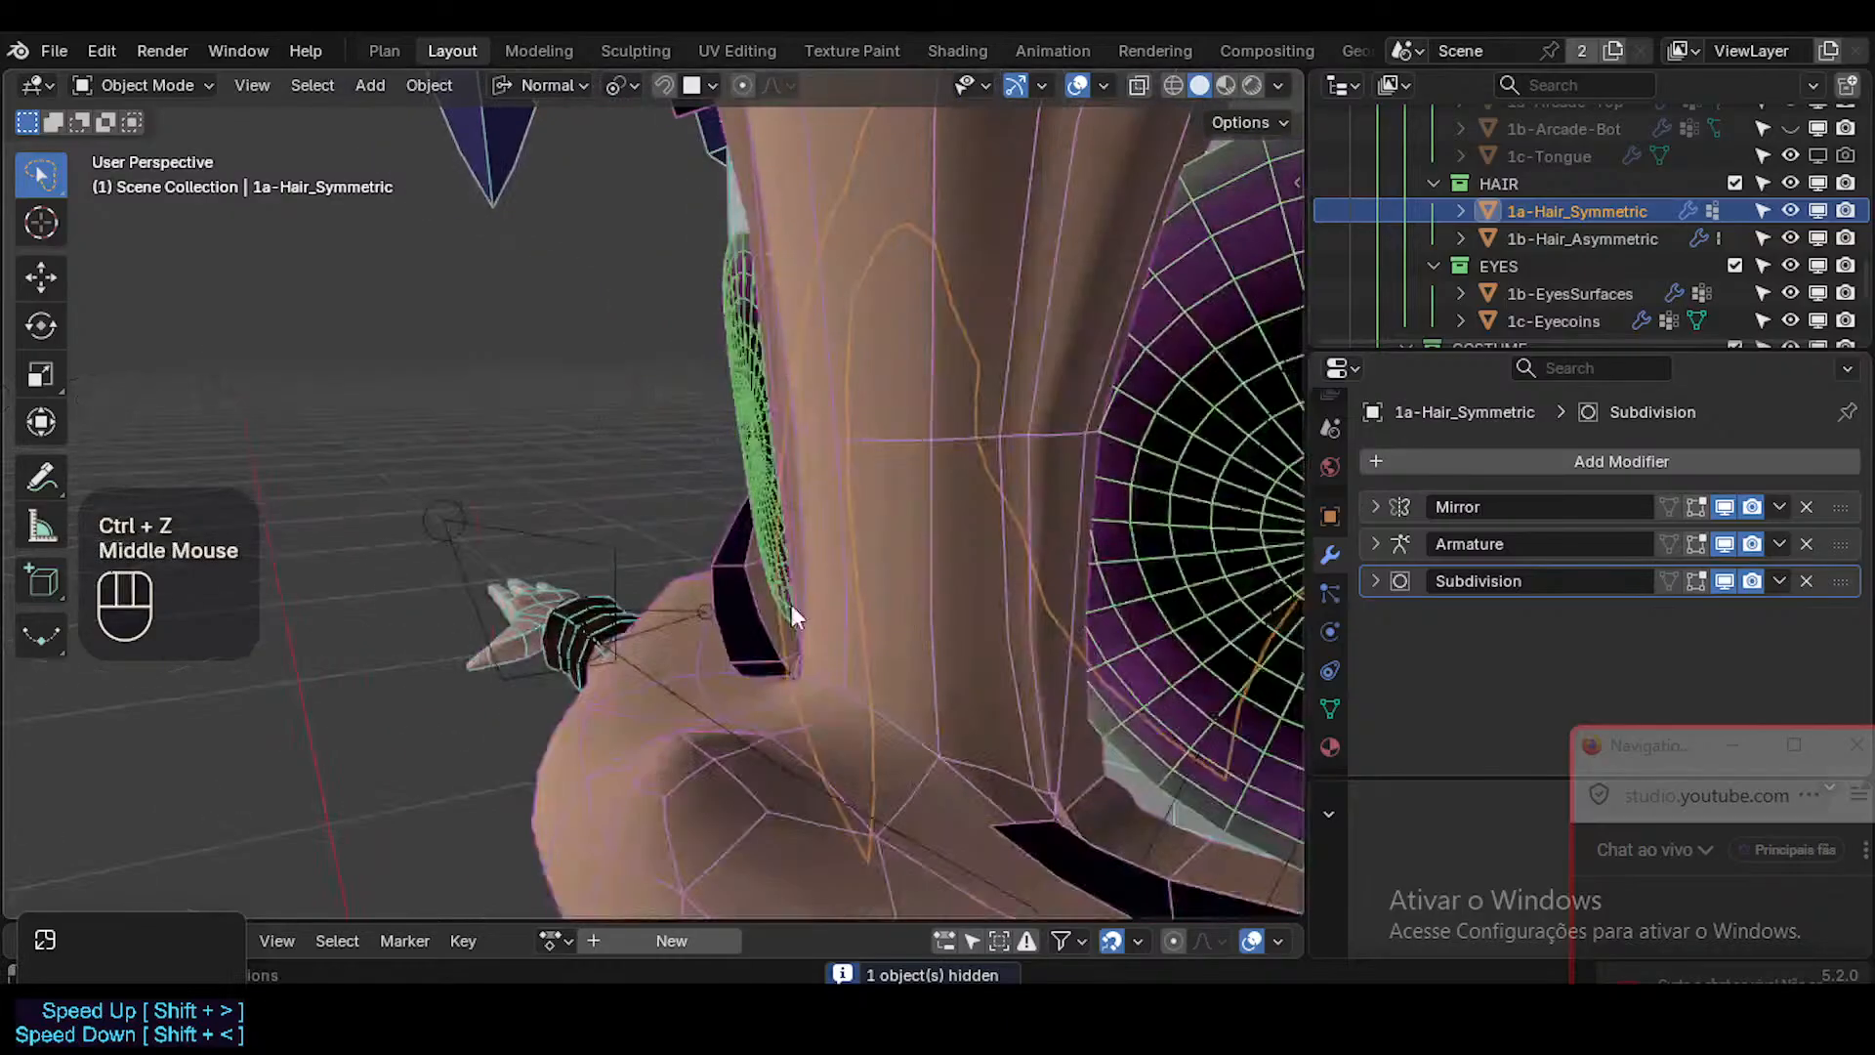
scroll(987, 635, "down", 1)
key("shift+grave")
key("s")
key("s")
key("w")
key("a")
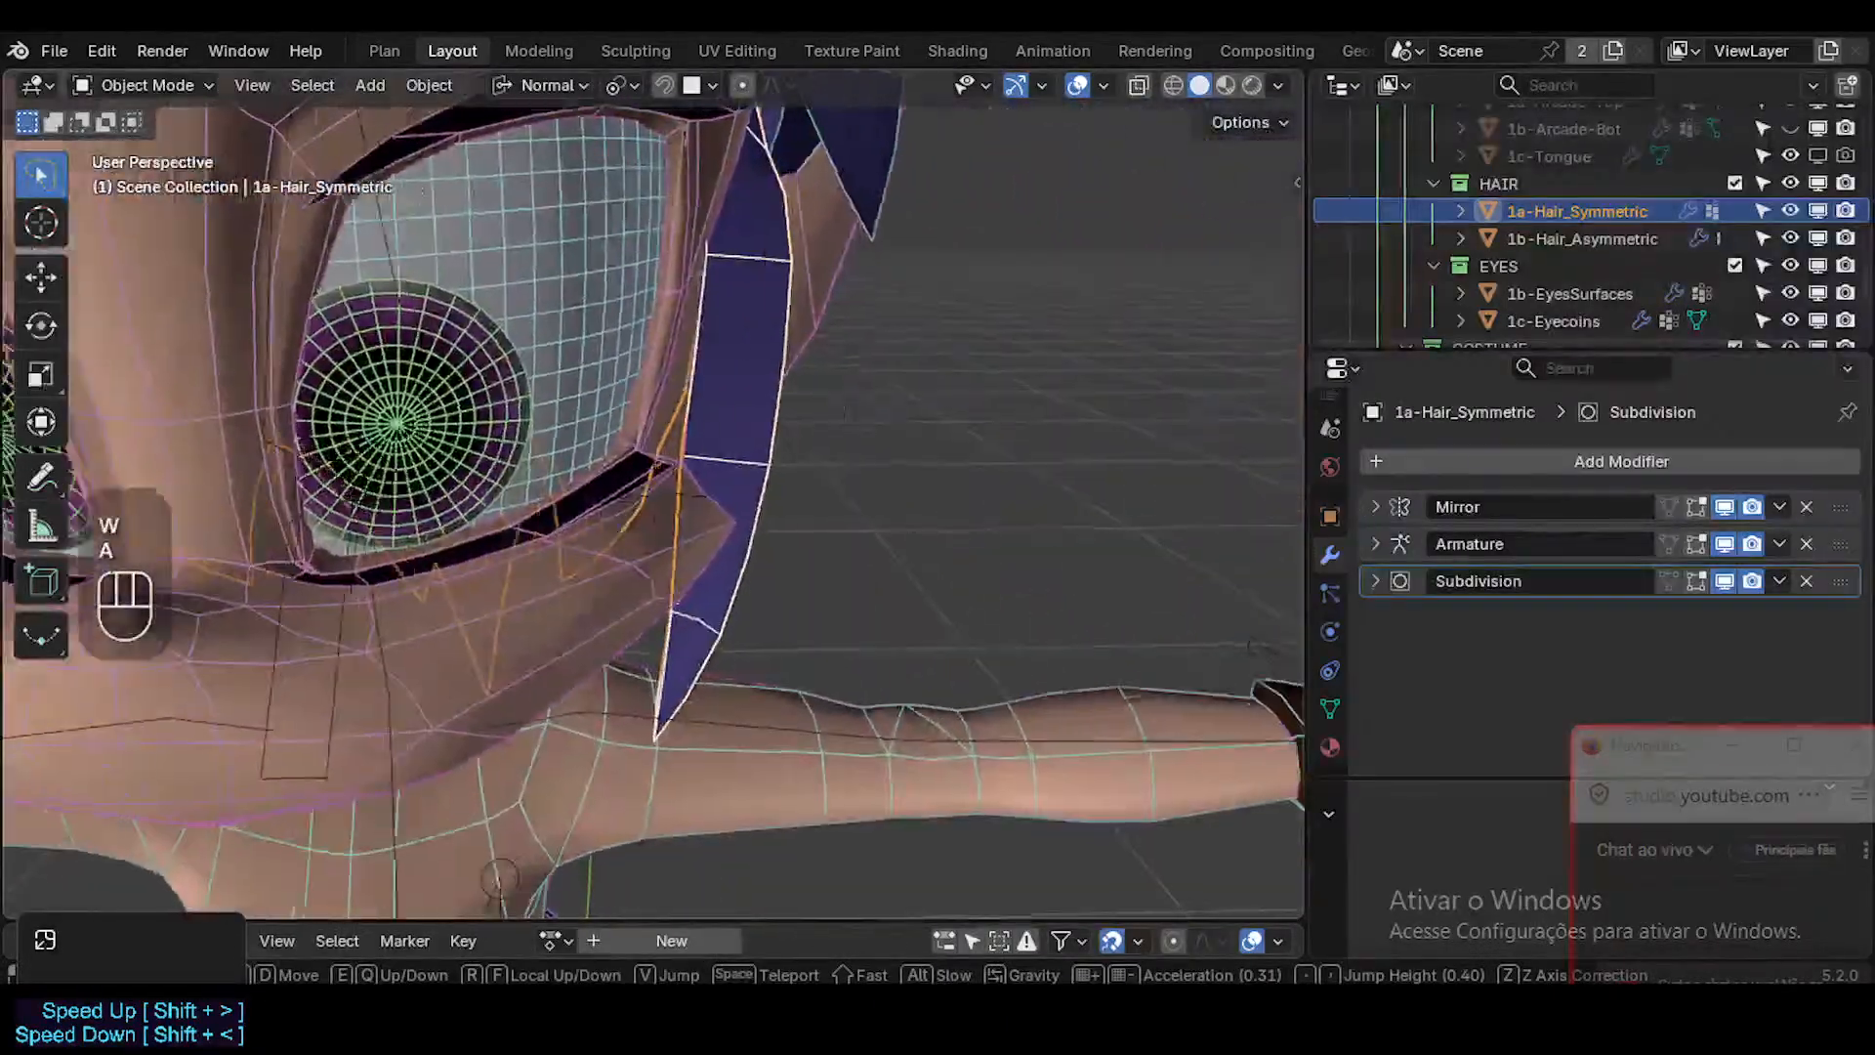
key("q")
key("w")
key("a")
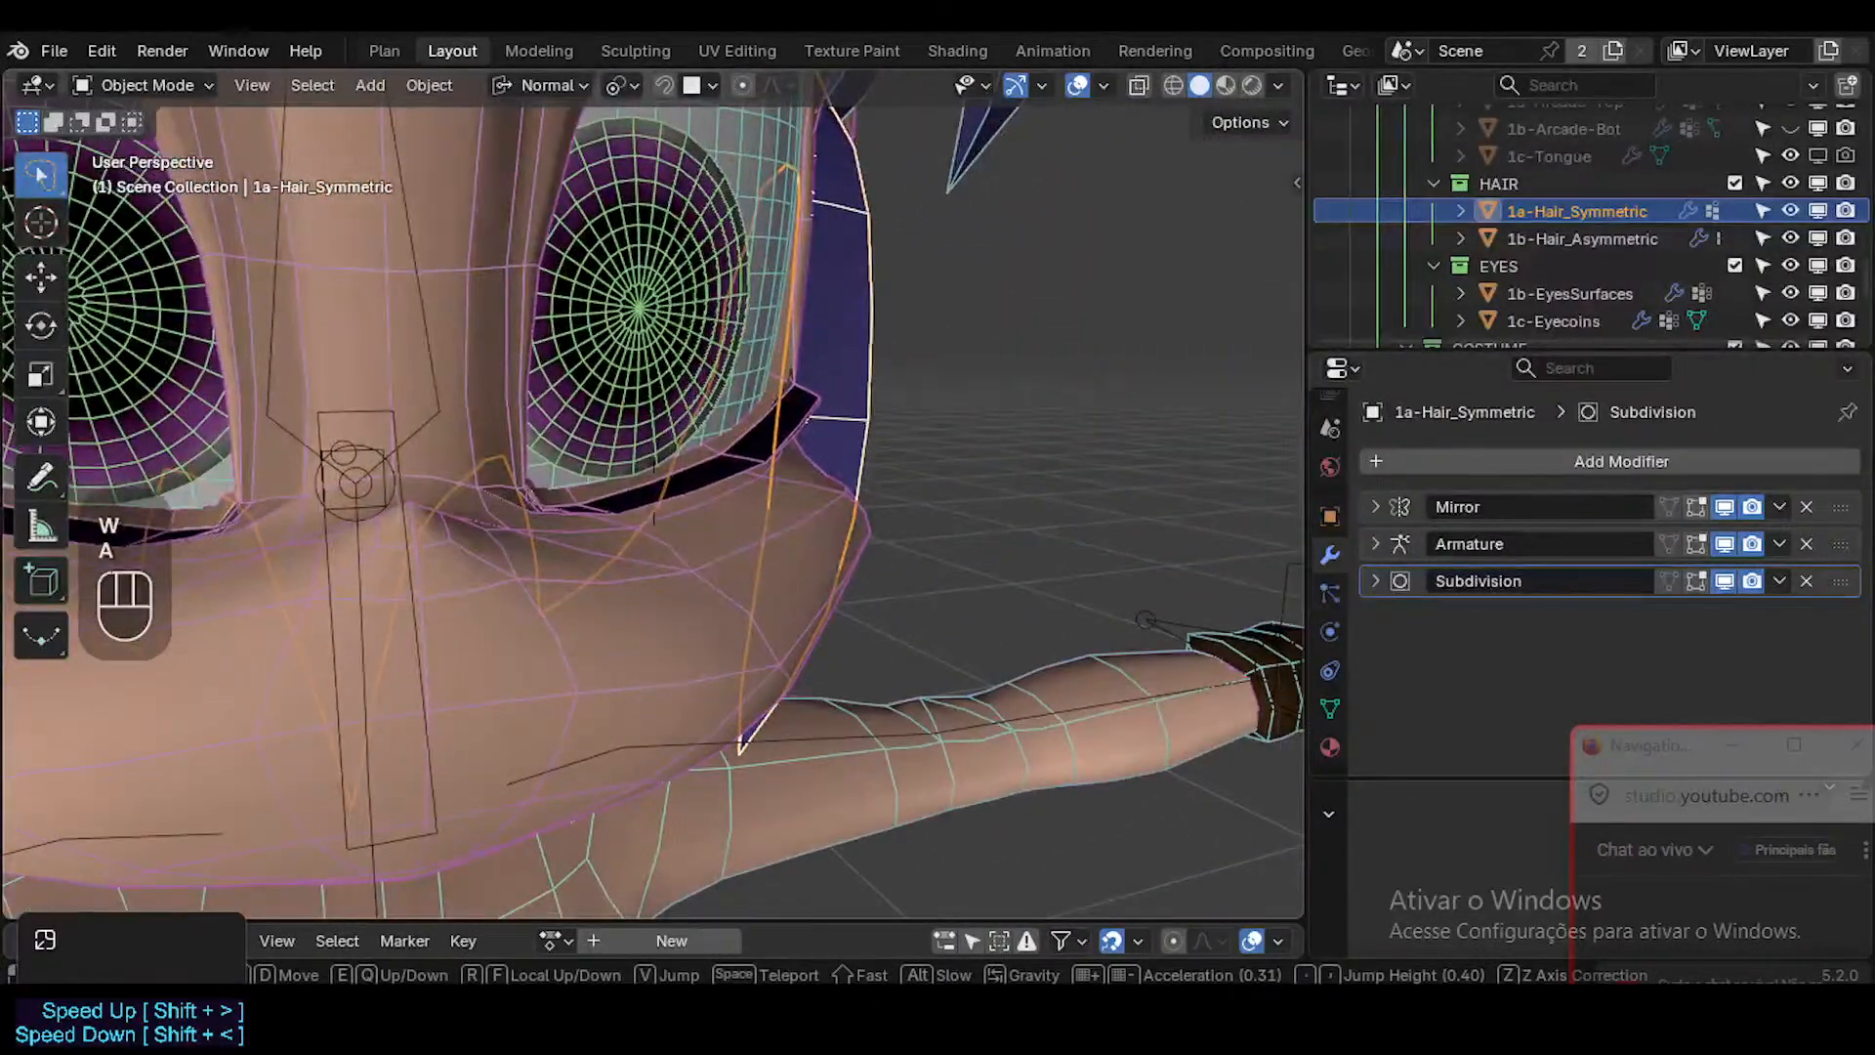
left_click(953, 557)
Hide the overlays and examine the face's shading from the side, the front and an angle.
key("shift+alt+z")
middle_click_drag(899, 548, 664, 562)
scroll(415, 464, "down", 2)
scroll(420, 471, "down", 1, "shift")
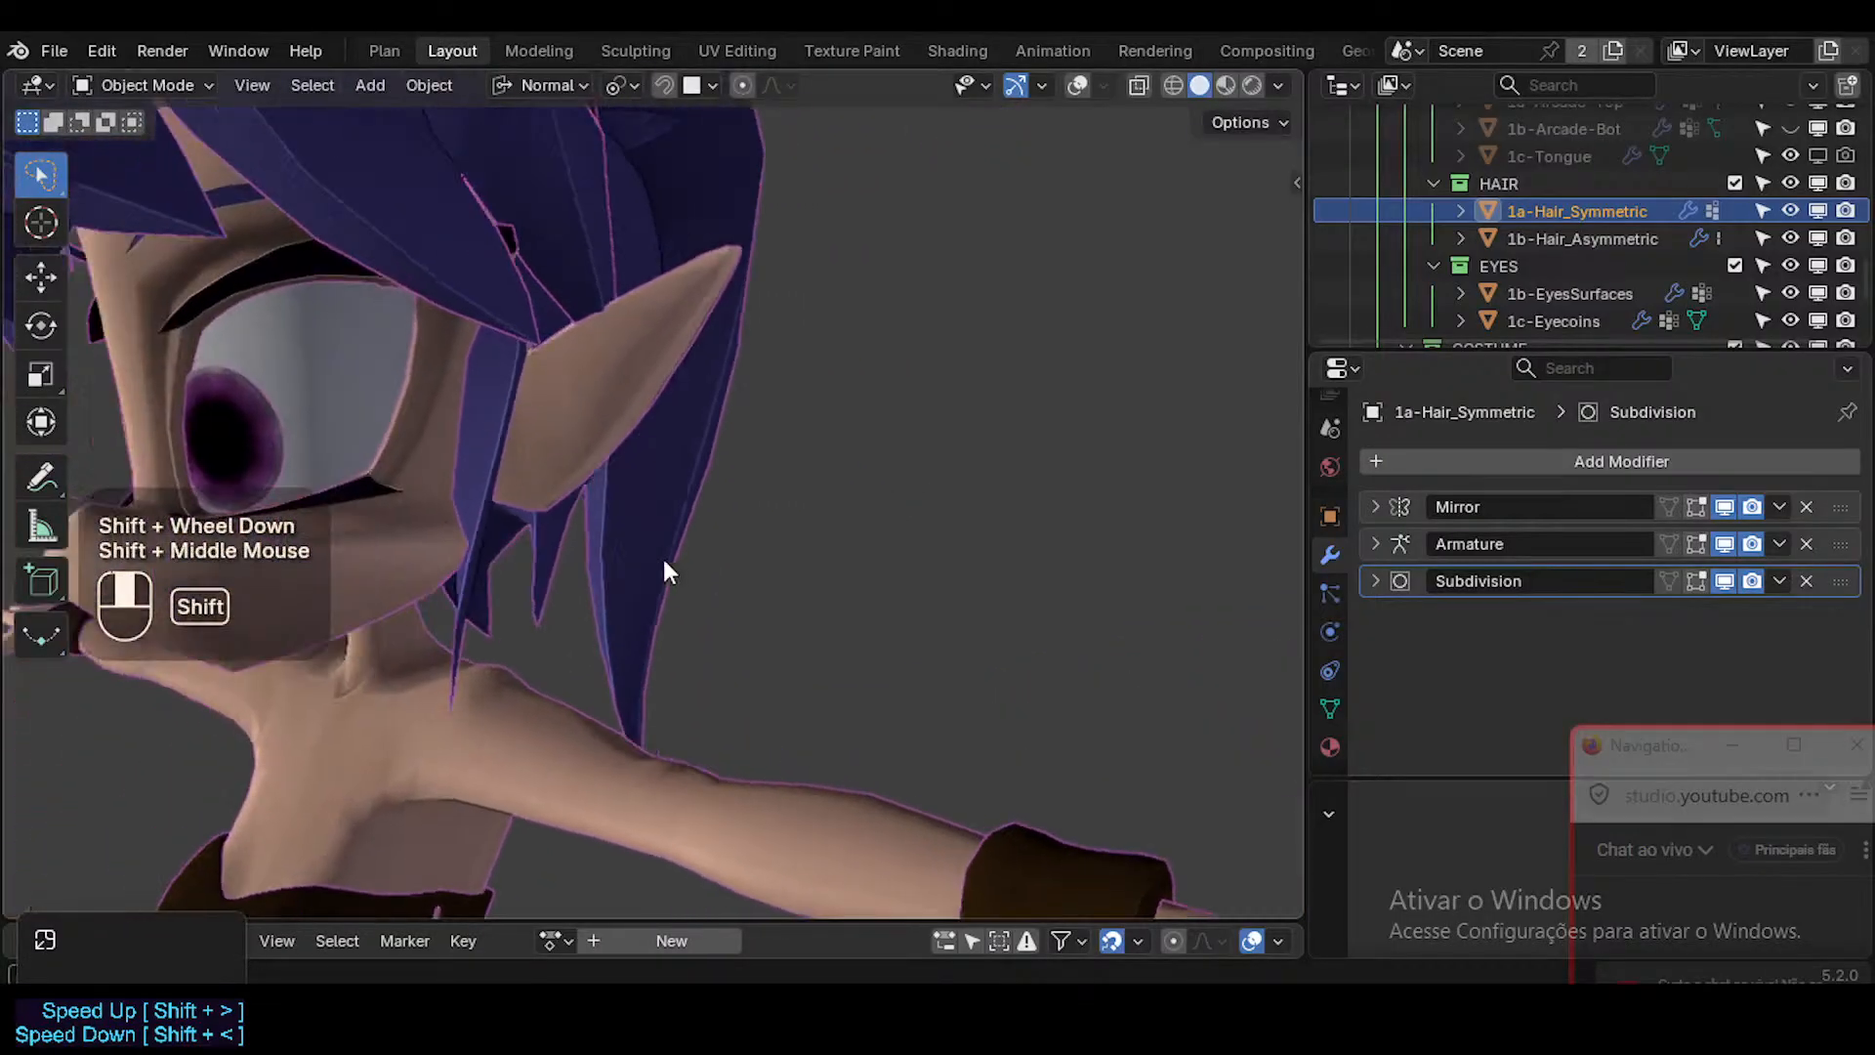
key("KP_1")
scroll(745, 580, "up", 2)
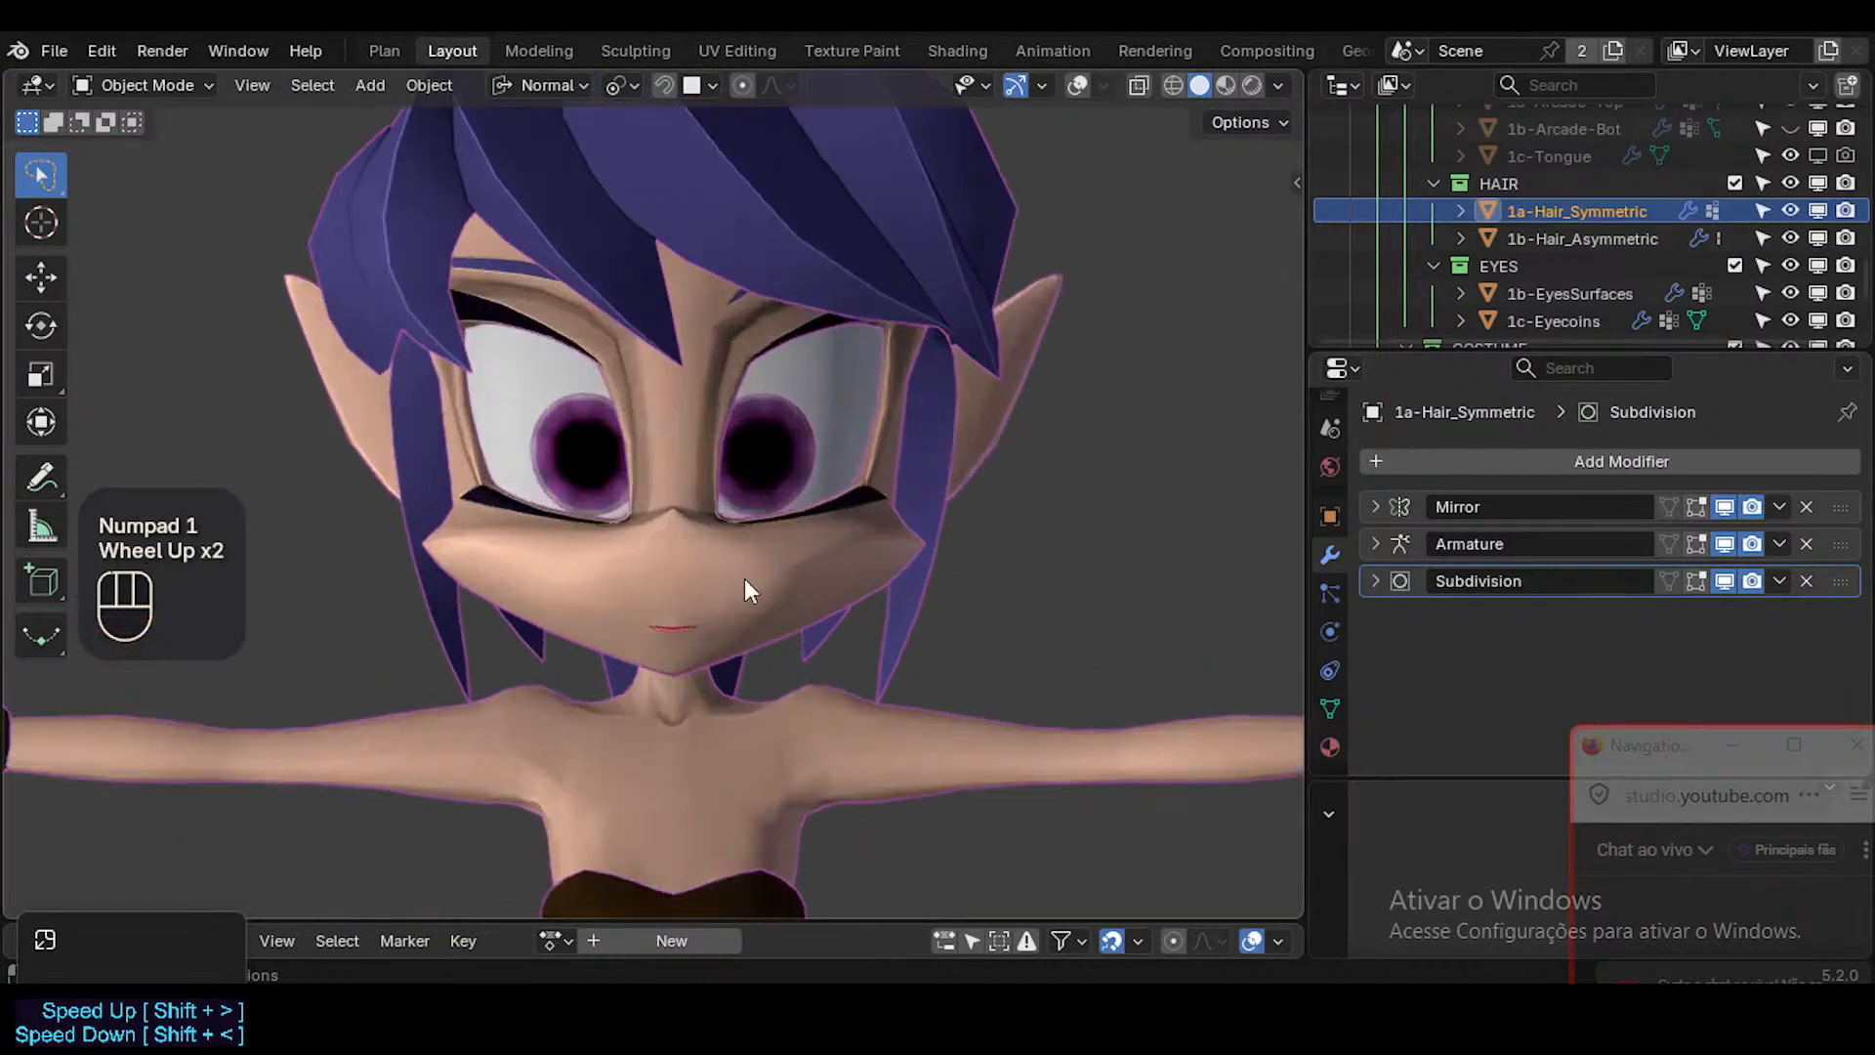
scroll(744, 590, "up", 1)
middle_click_drag(967, 469, 720, 469)
scroll(1028, 503, "down", 3)
middle_click_drag(768, 491, 850, 532)
Compare the cheek's shading with its wireframe, leaving overlays and wireframes on and nothing selected.
key("shift+ctrl+alt+z")
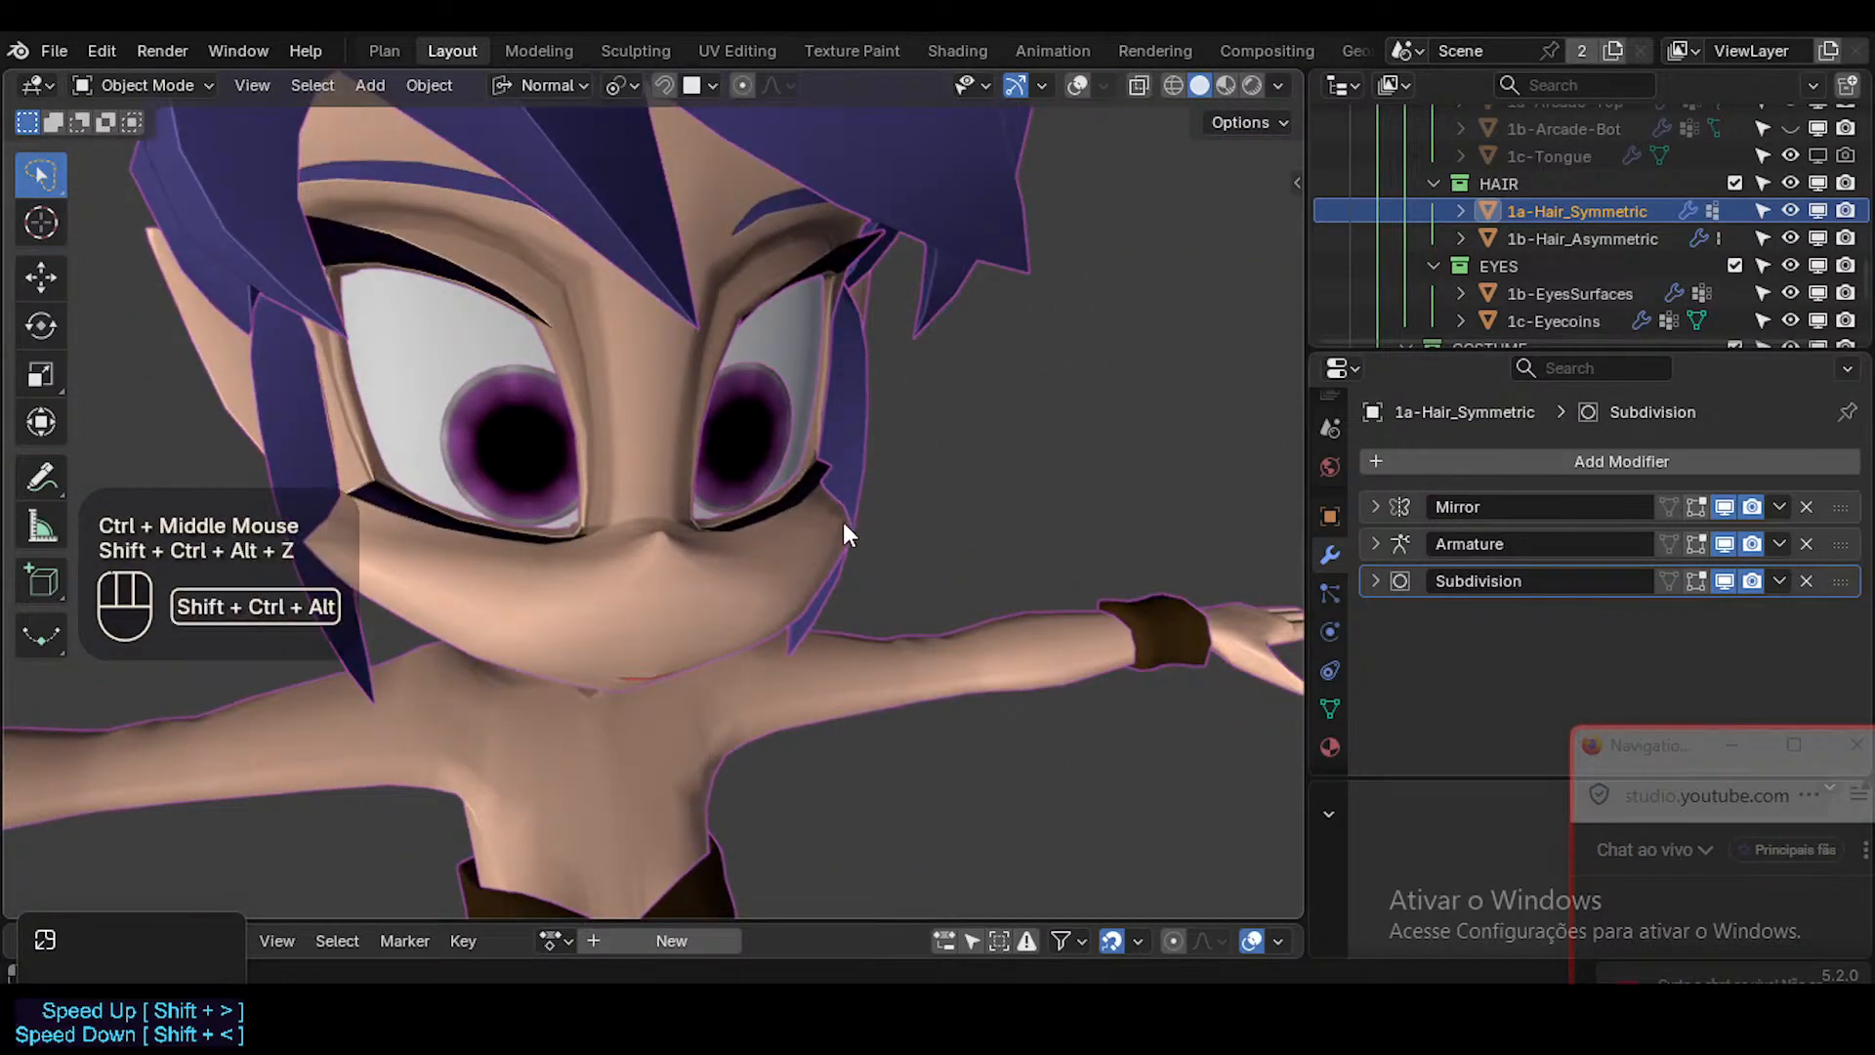
key("shift+alt+z")
scroll(846, 542, "up", 3)
key("shift+alt+z")
key("shift+alt+z")
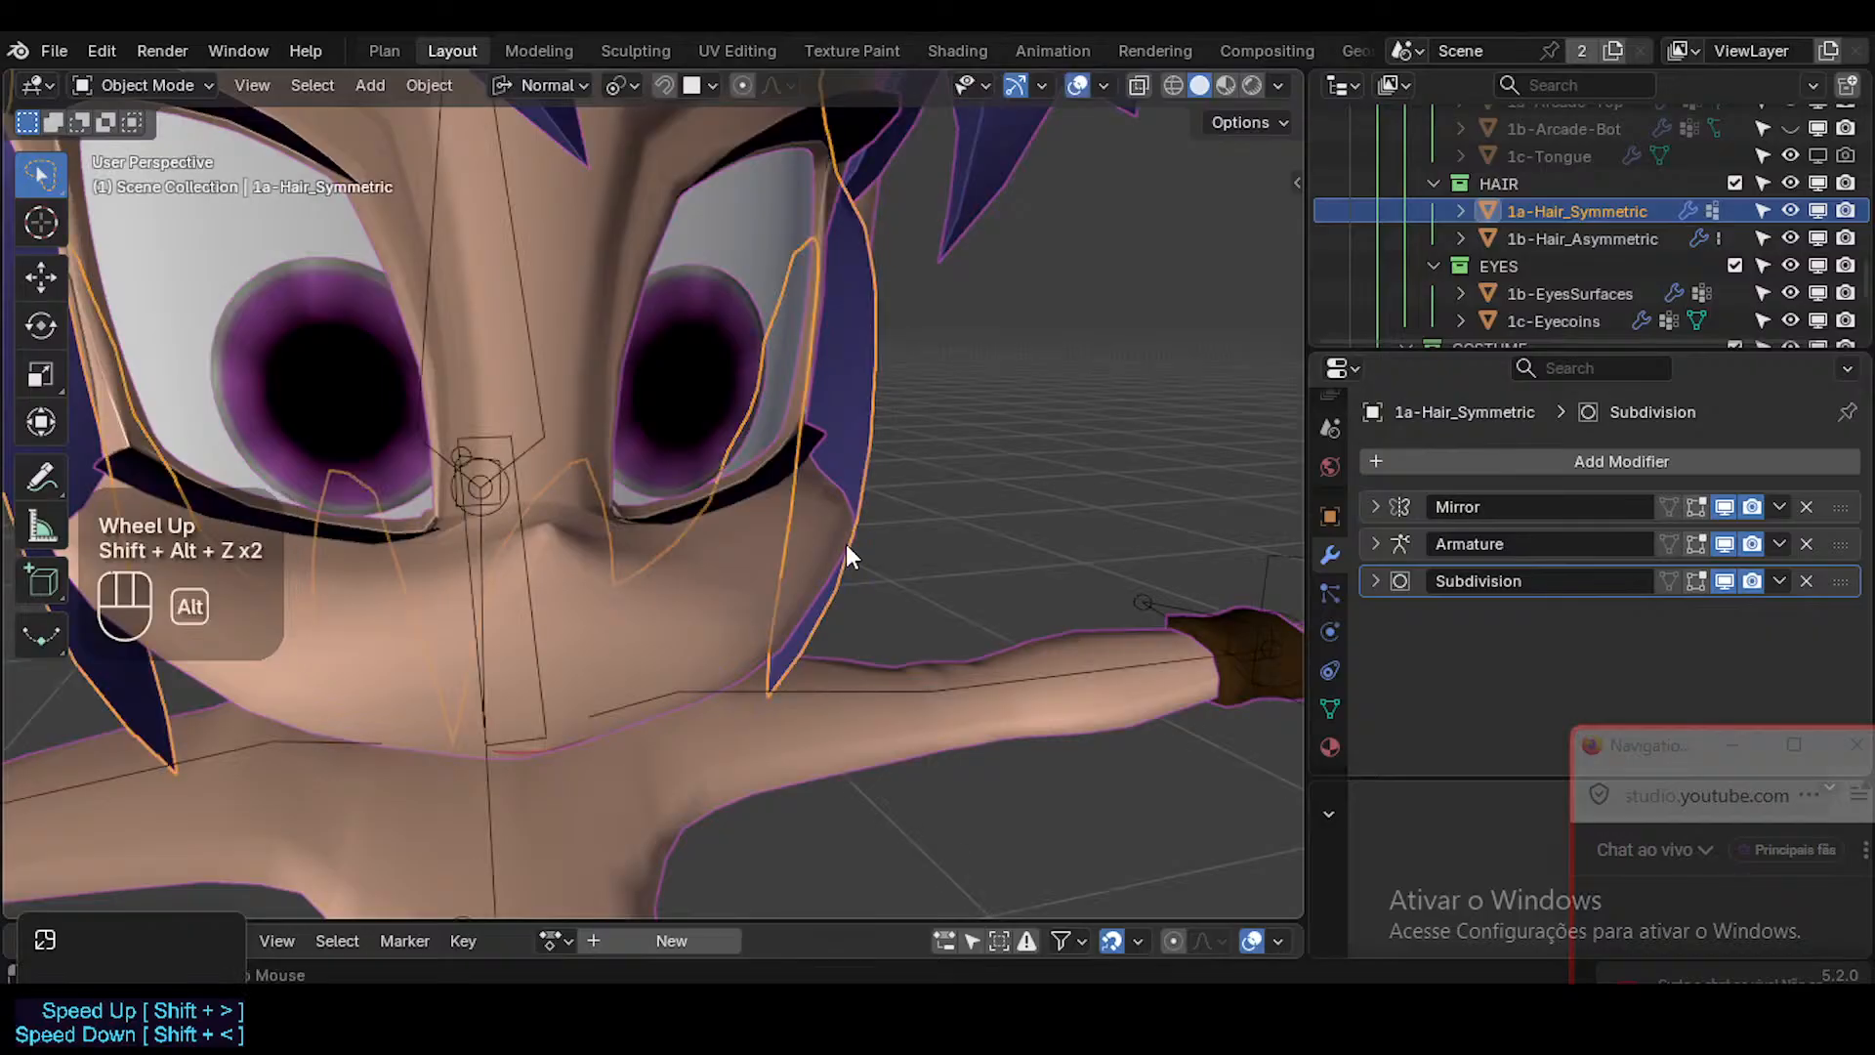
key("shift+ctrl+alt+z")
key("alt+a")
middle_click_drag(853, 532, 700, 496)
scroll(886, 552, "down", 3)
scroll(882, 542, "up", 1)
key("Tab")
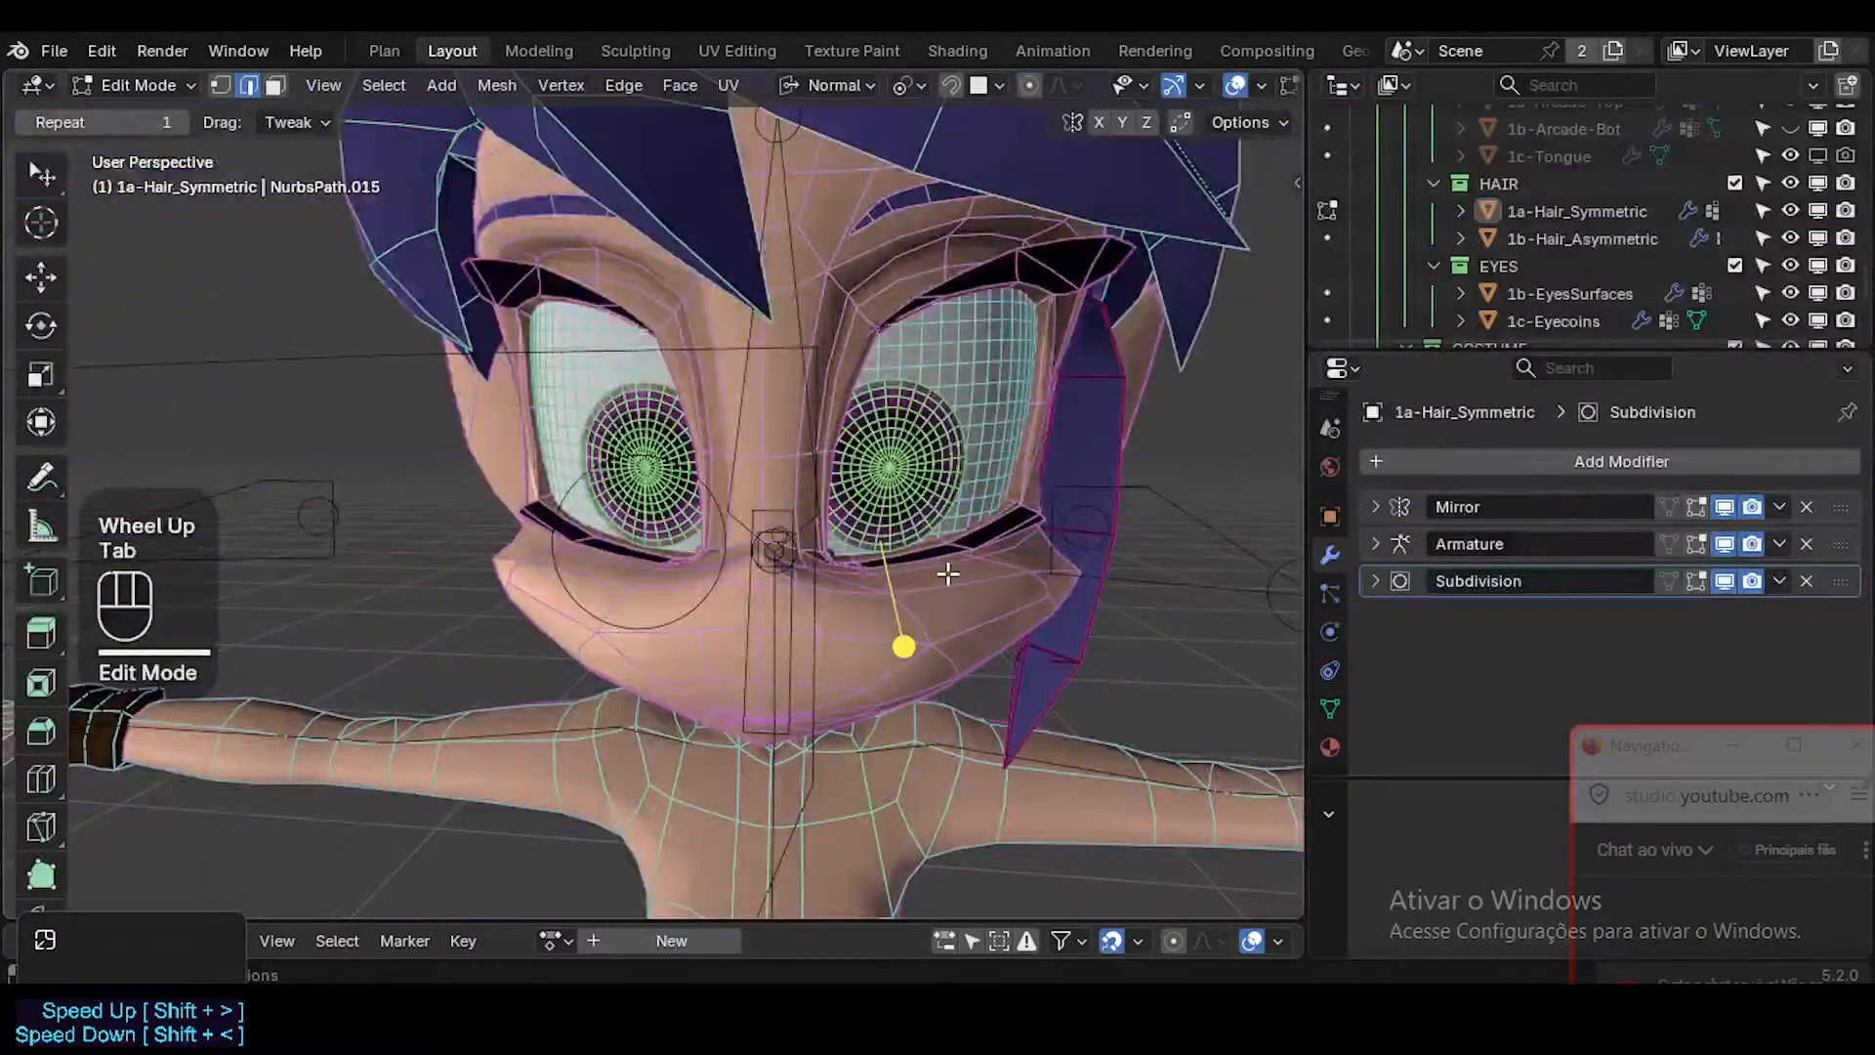
key("a")
key("shift+alt+z")
key("Tab")
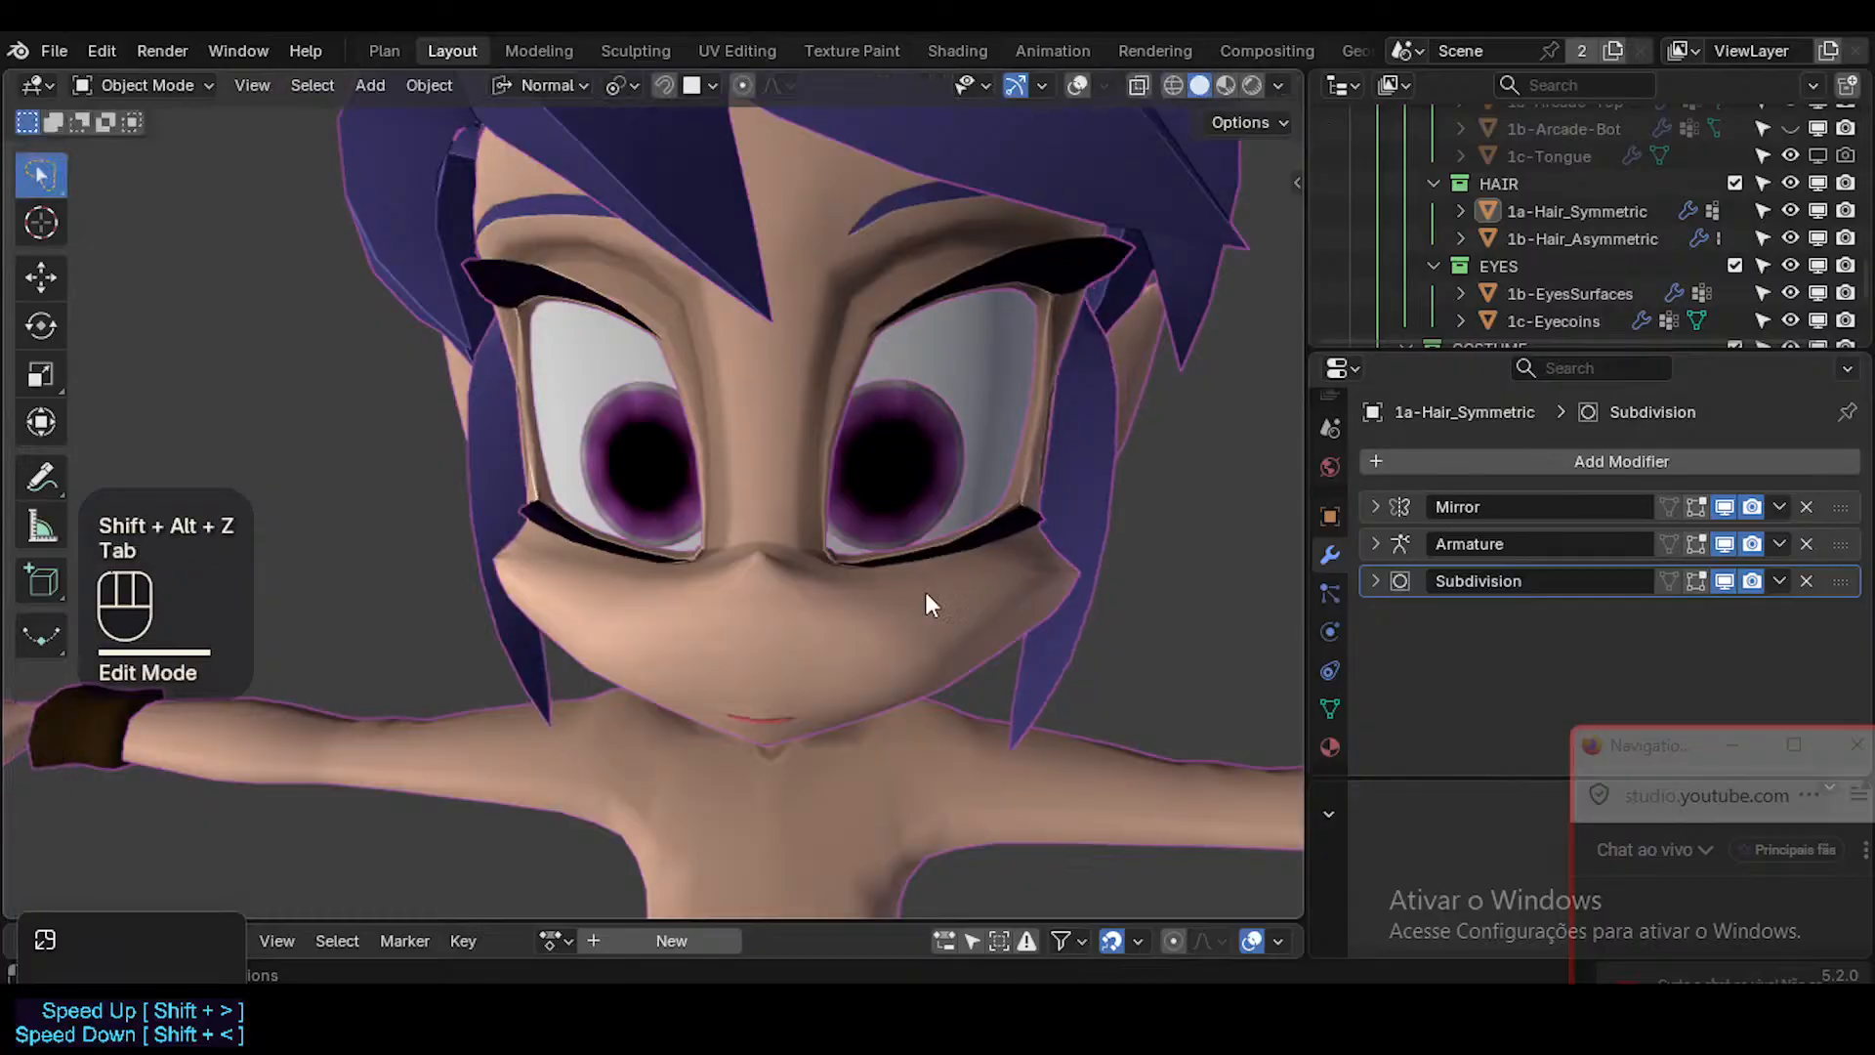
Enter Edit Mode on the head with overlays on, reveal its hidden geometry and enable X-ray.
left_click(971, 608)
key("shift+alt+z")
key("Tab")
key("a")
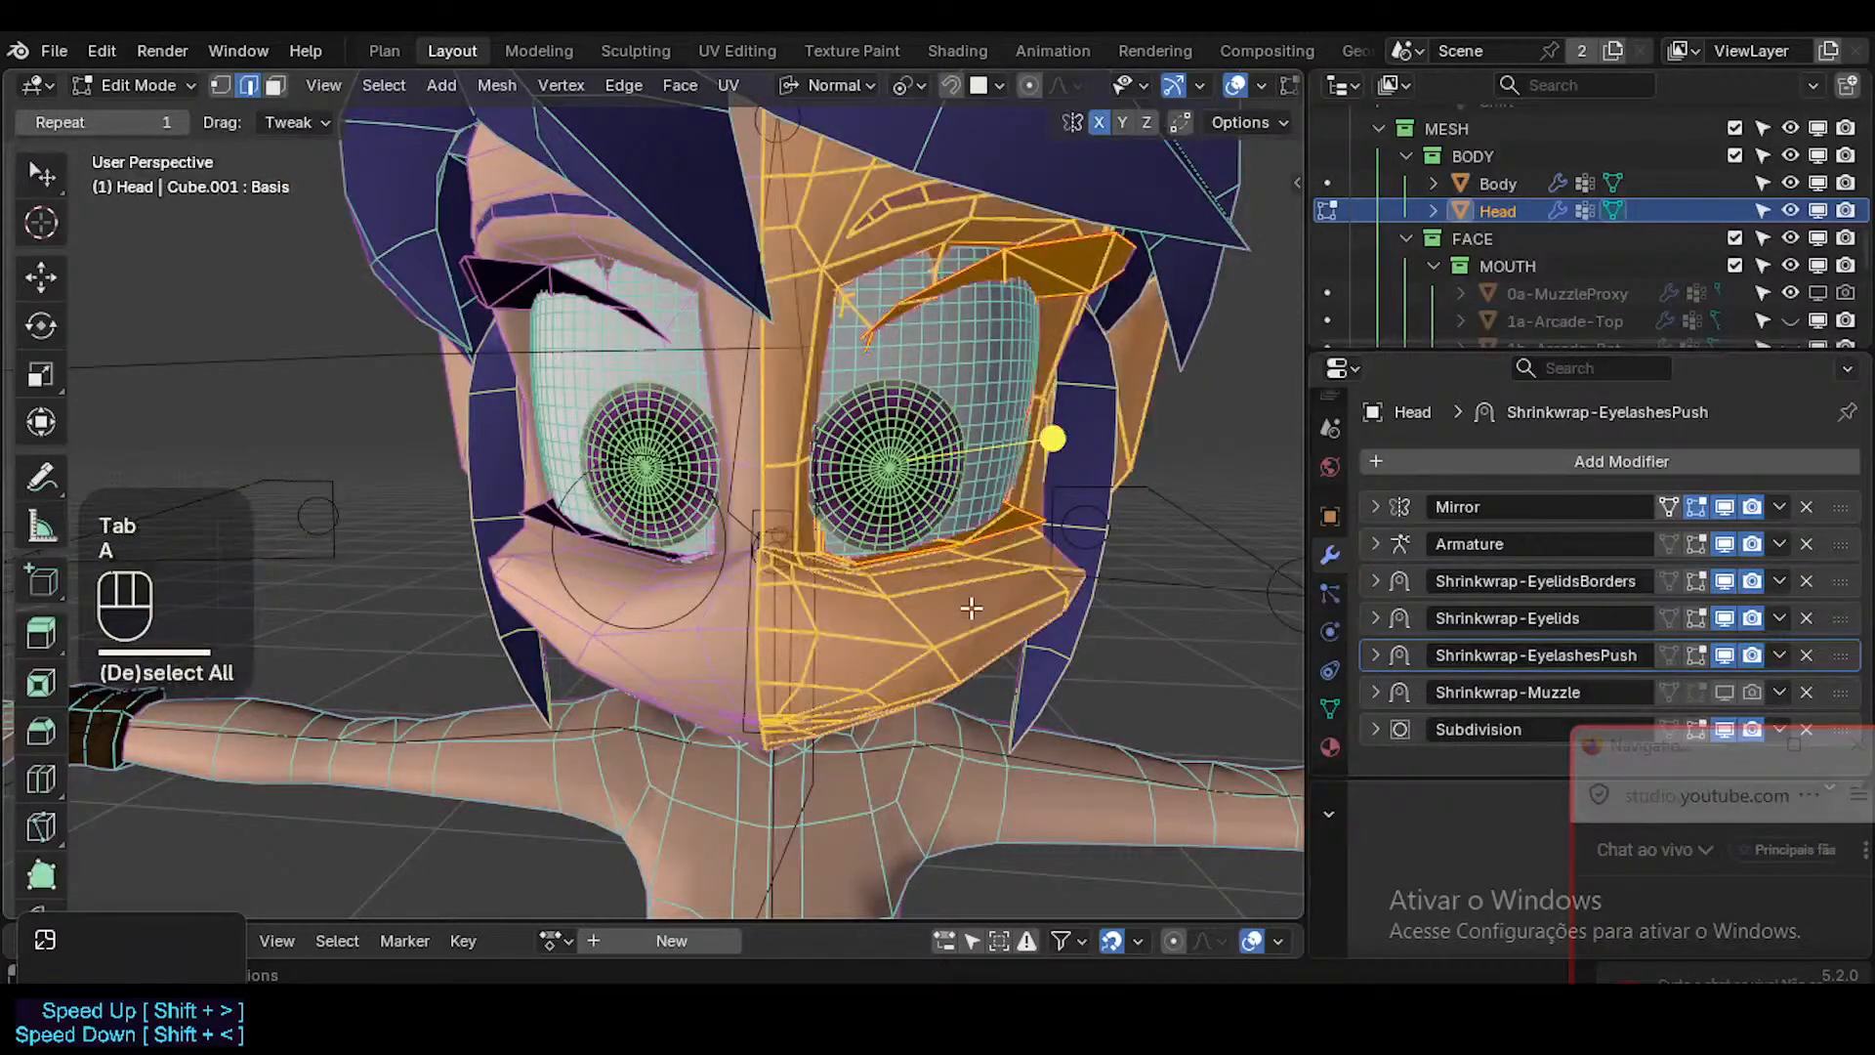
key("alt+h")
key("alt+z")
Reset the normal vectors of the entire head mesh and return to Object Mode with X-ray off.
key("a")
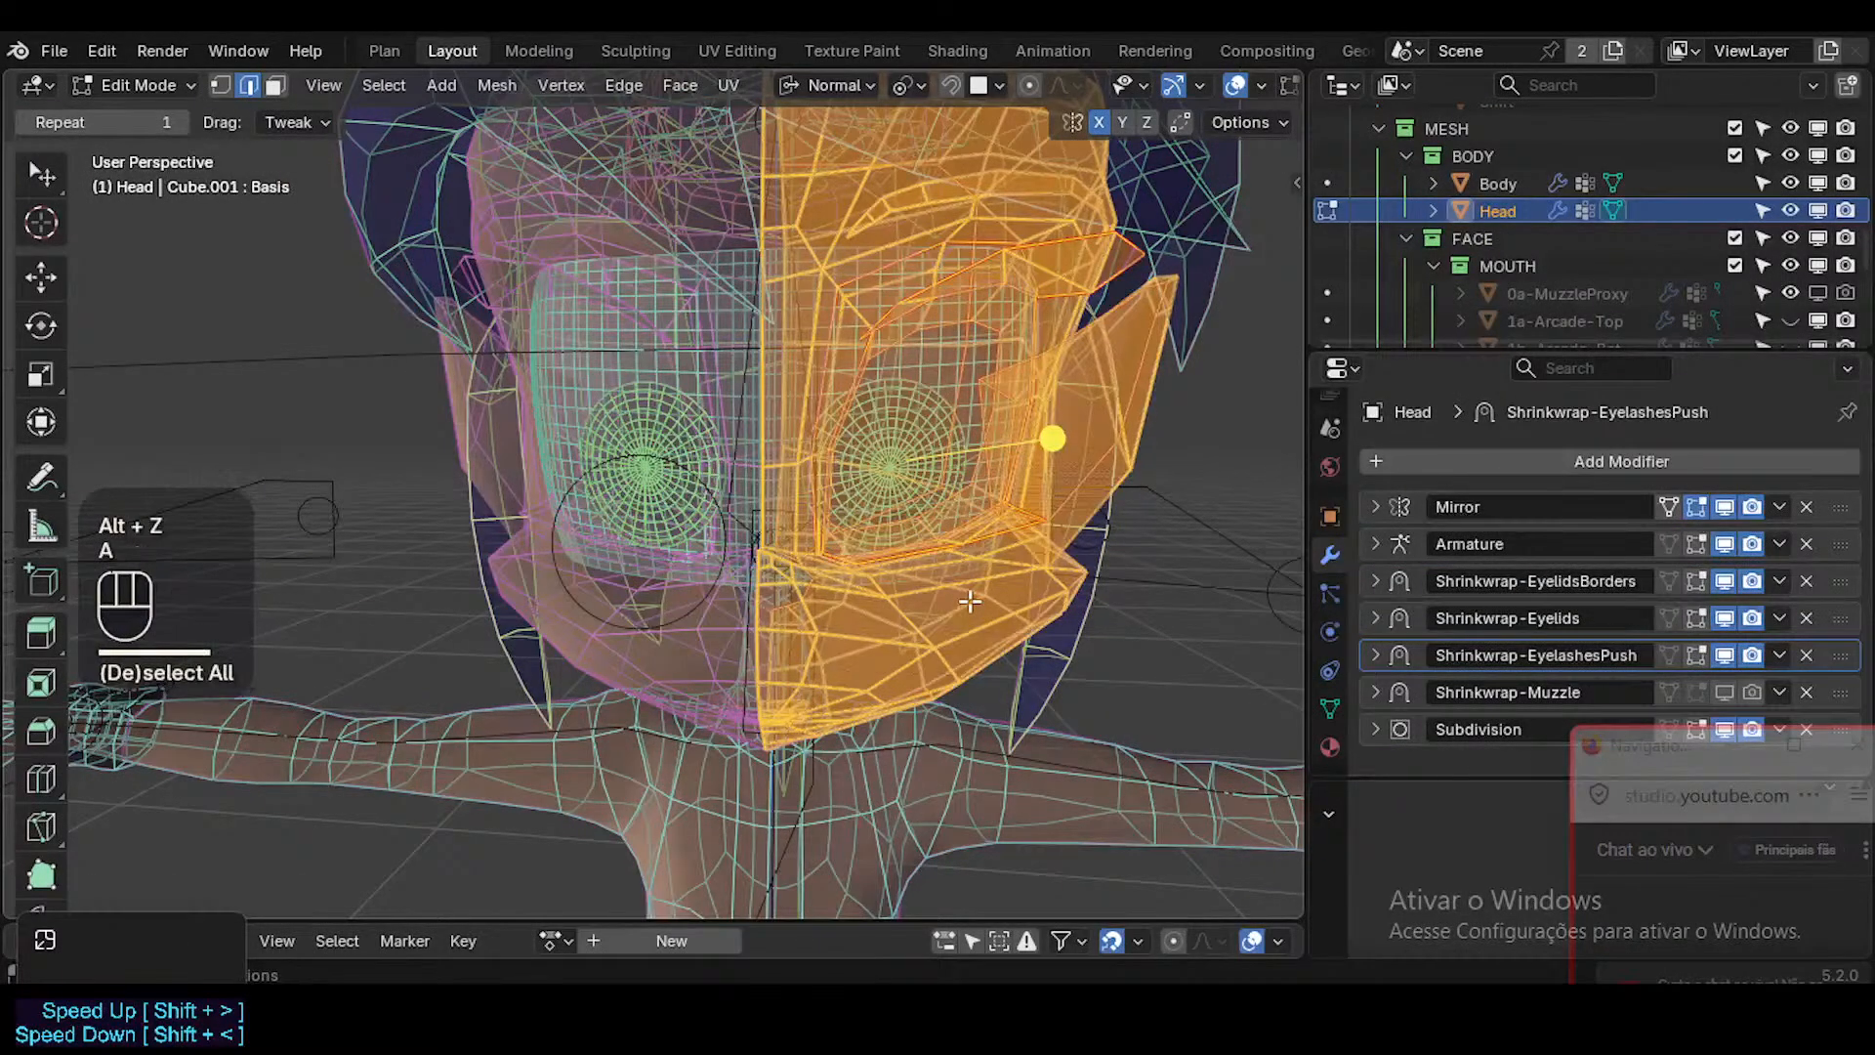
key("alt+h")
key("alt+a")
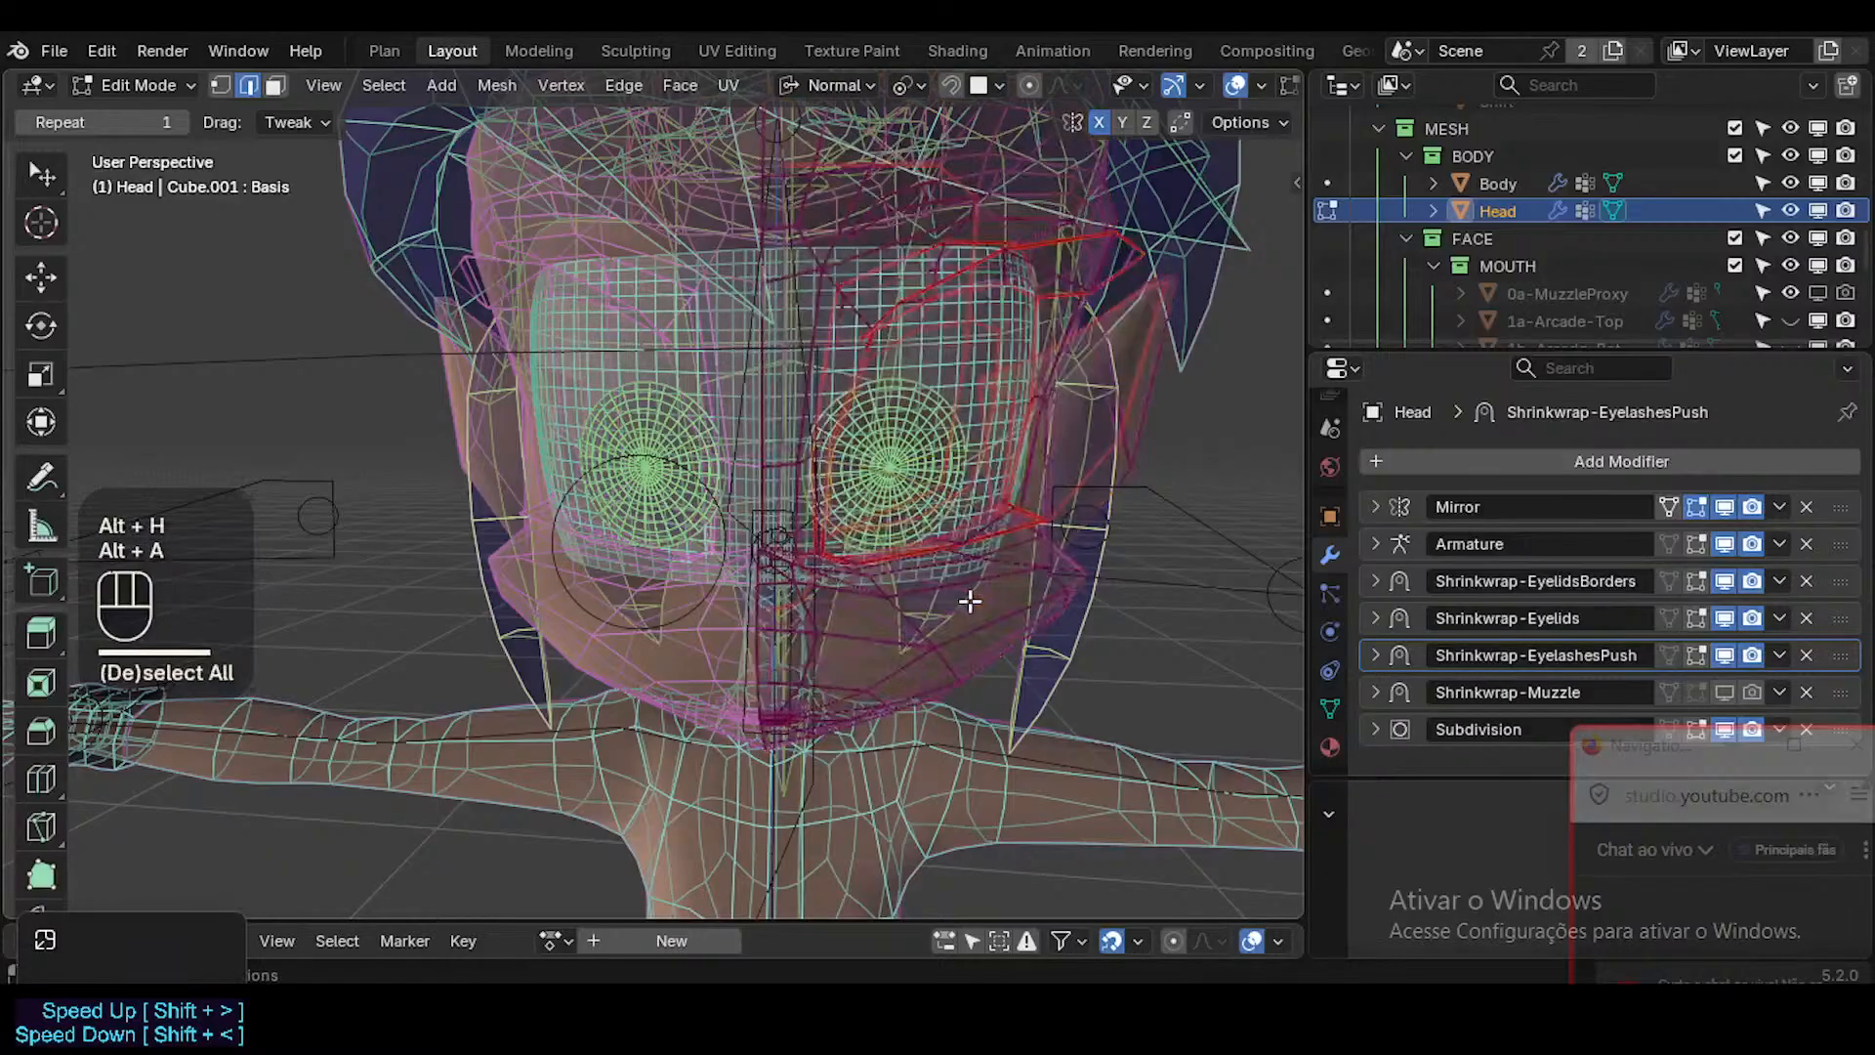
key("a")
left_click(567, 82)
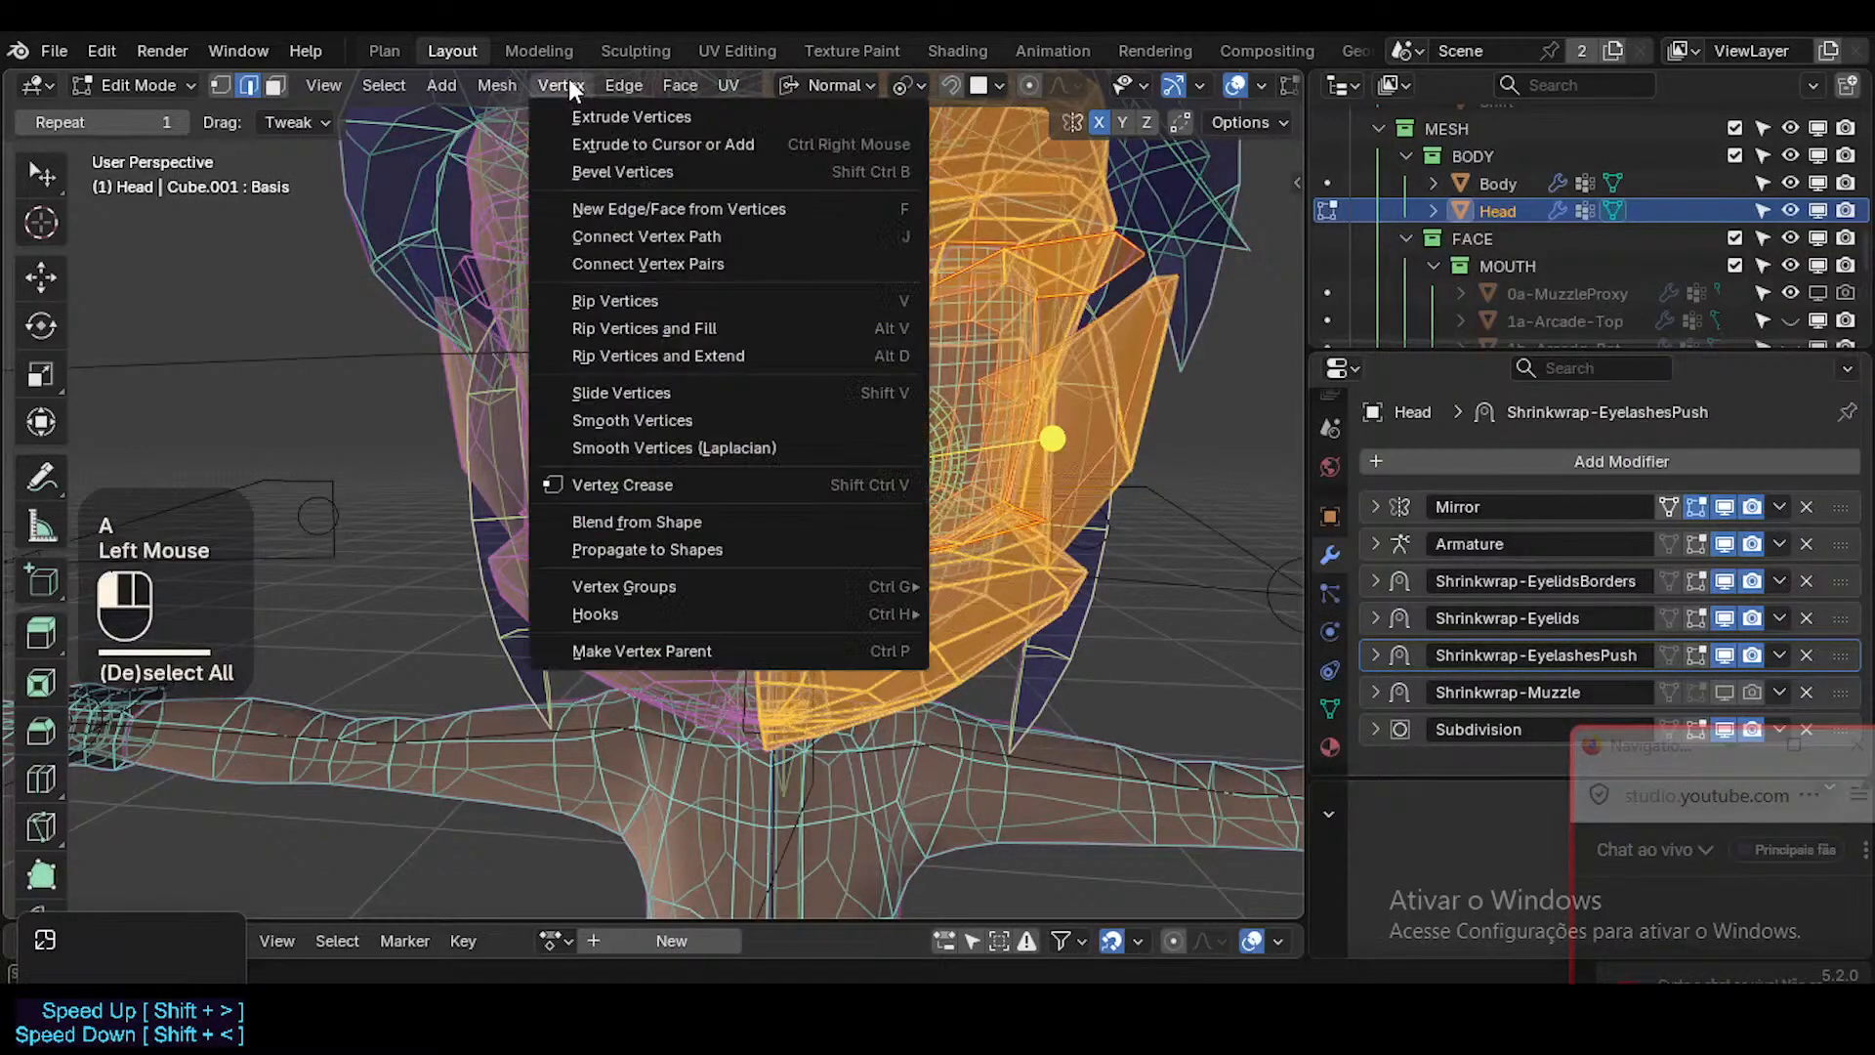
mouse_move(497, 85)
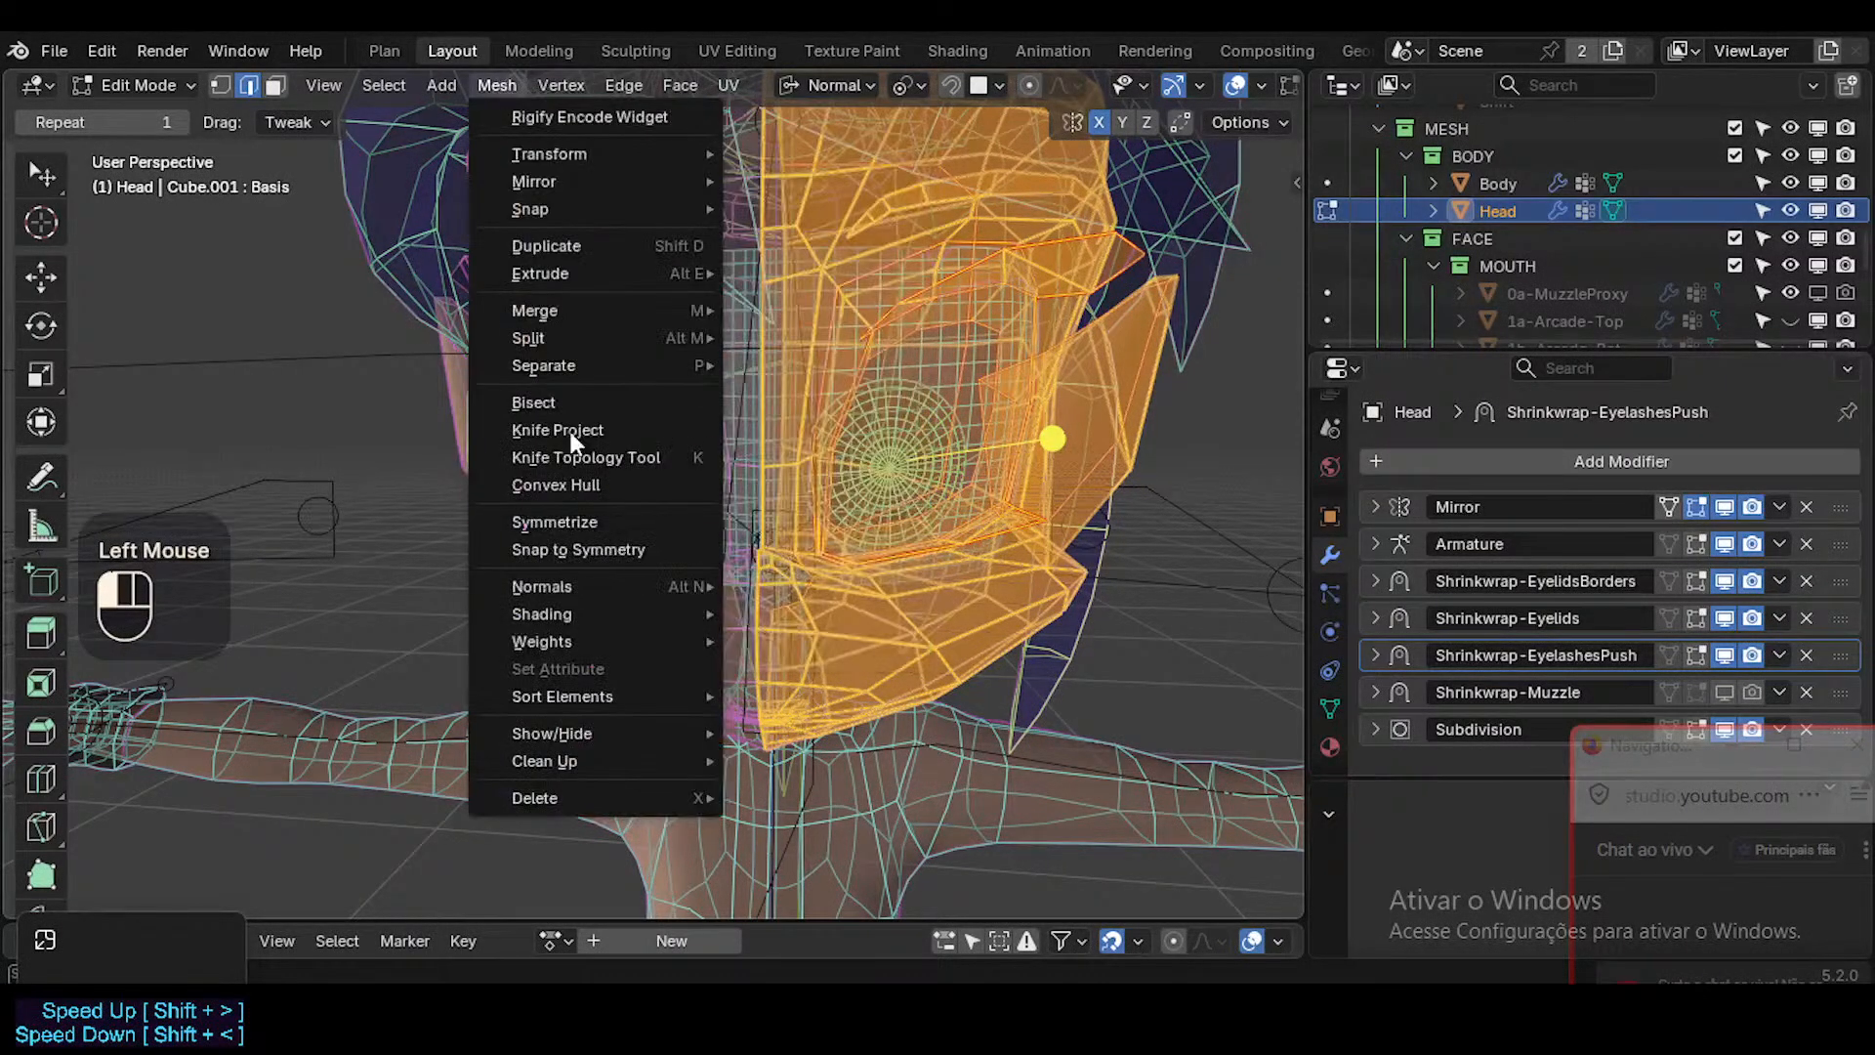
mouse_move(584, 590)
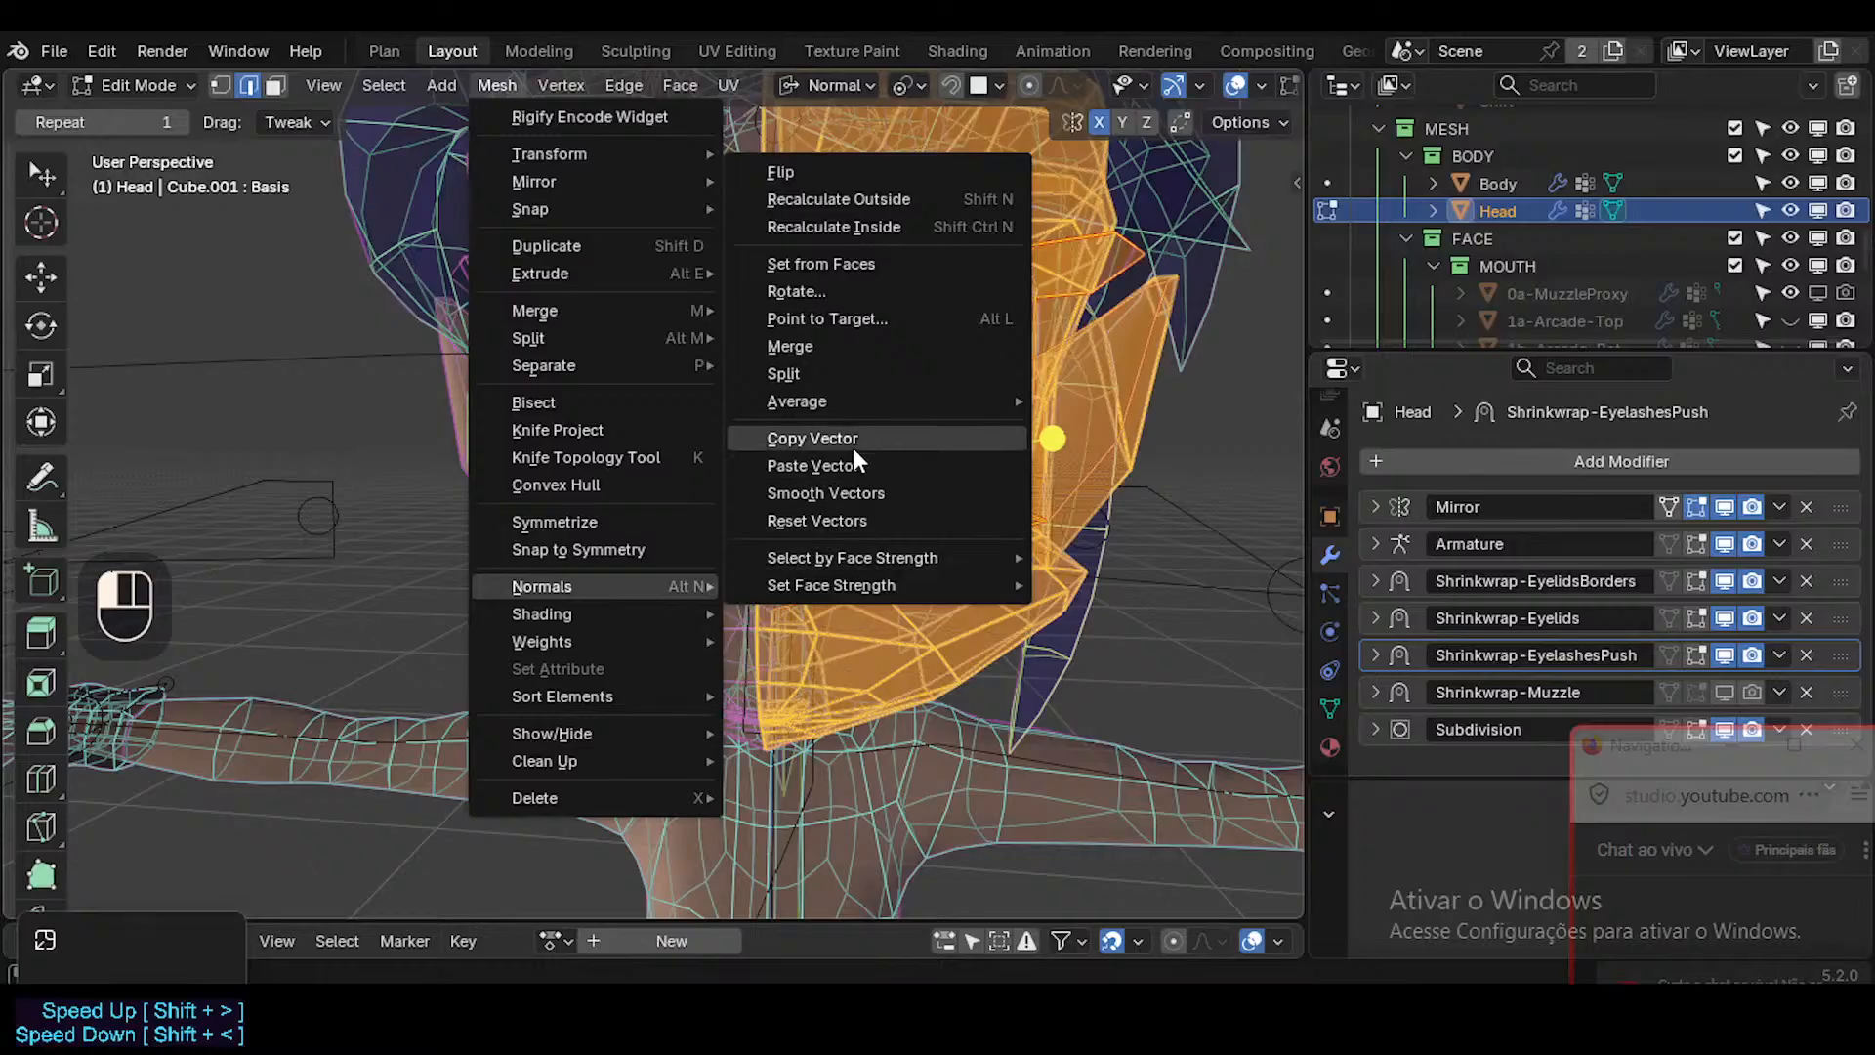
left_click(835, 520)
key("Tab")
key("shift+alt+z")
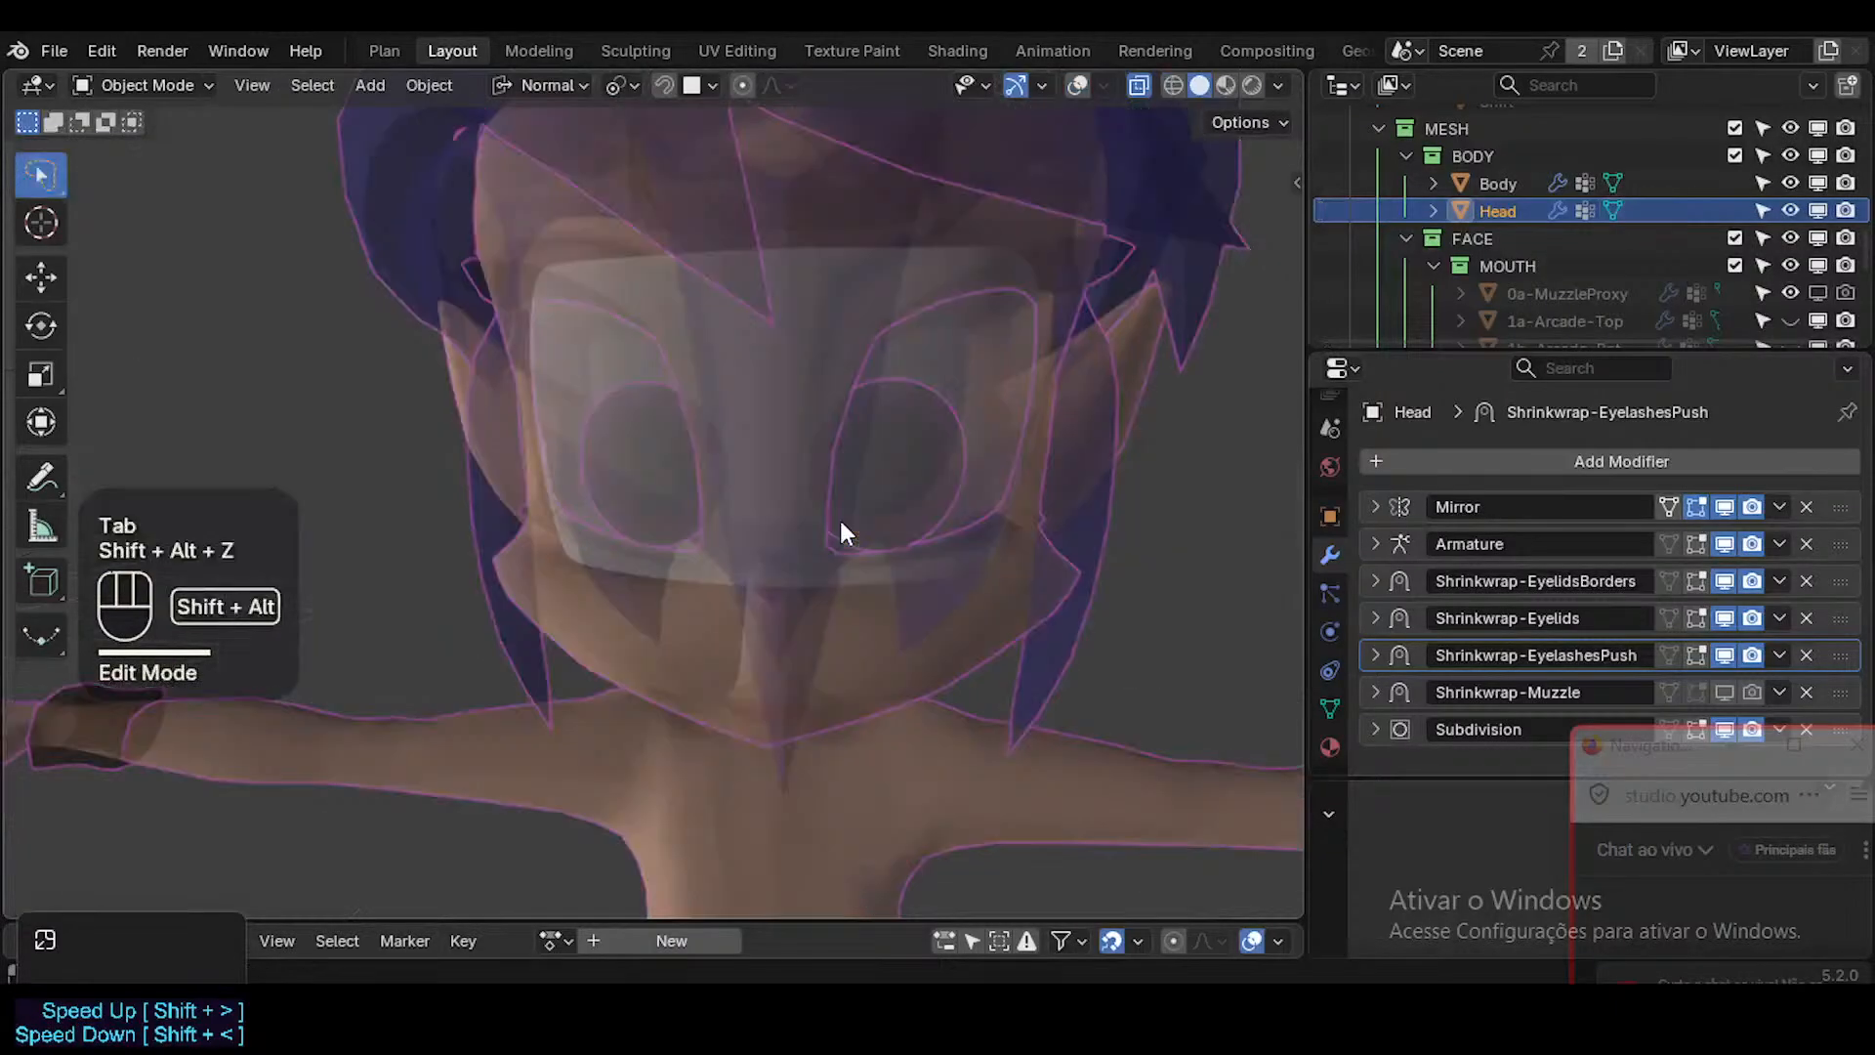
key("alt+z")
Check the face's shading with and without the wireframe, and save ToonDorothy-01.blend.
middle_click_drag(945, 558, 1034, 557)
middle_click_drag(781, 606, 873, 605)
key("shift+ctrl+alt+z")
key("shift+alt+z")
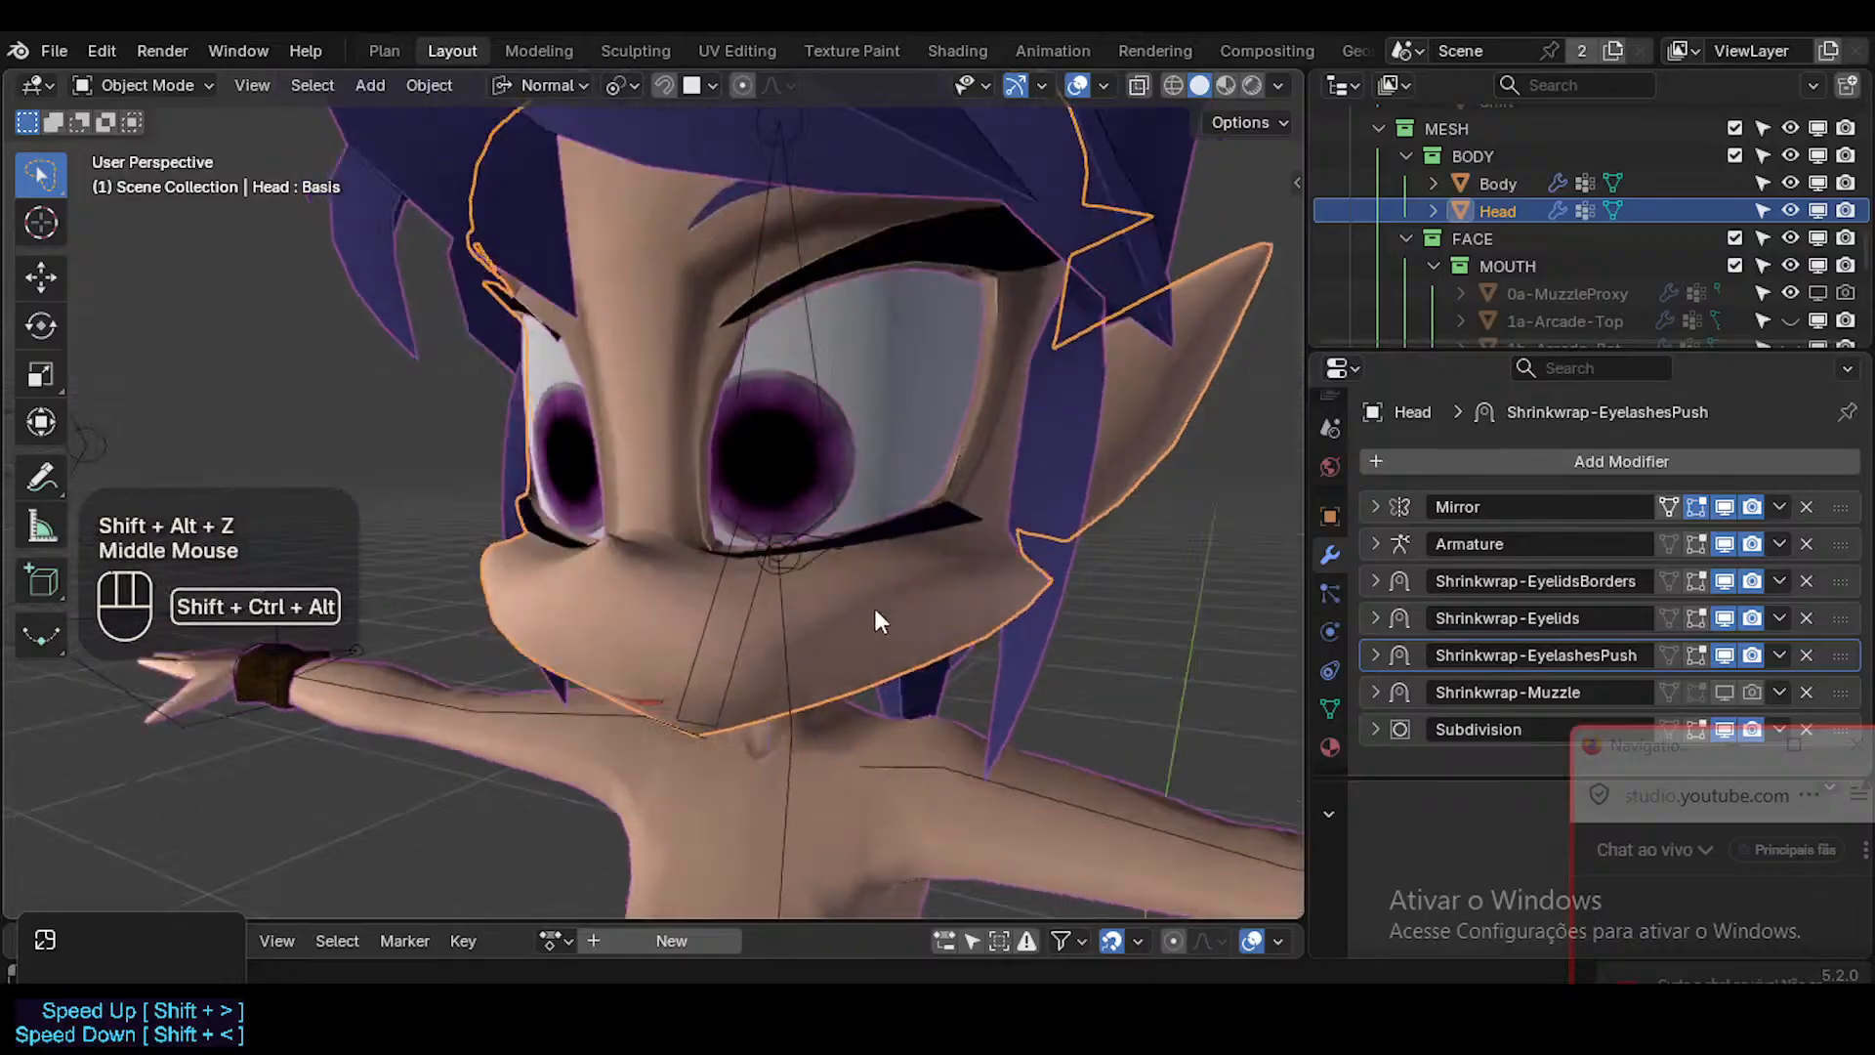
key("shift+ctrl+alt+z")
middle_click_drag(838, 682, 1666, 904)
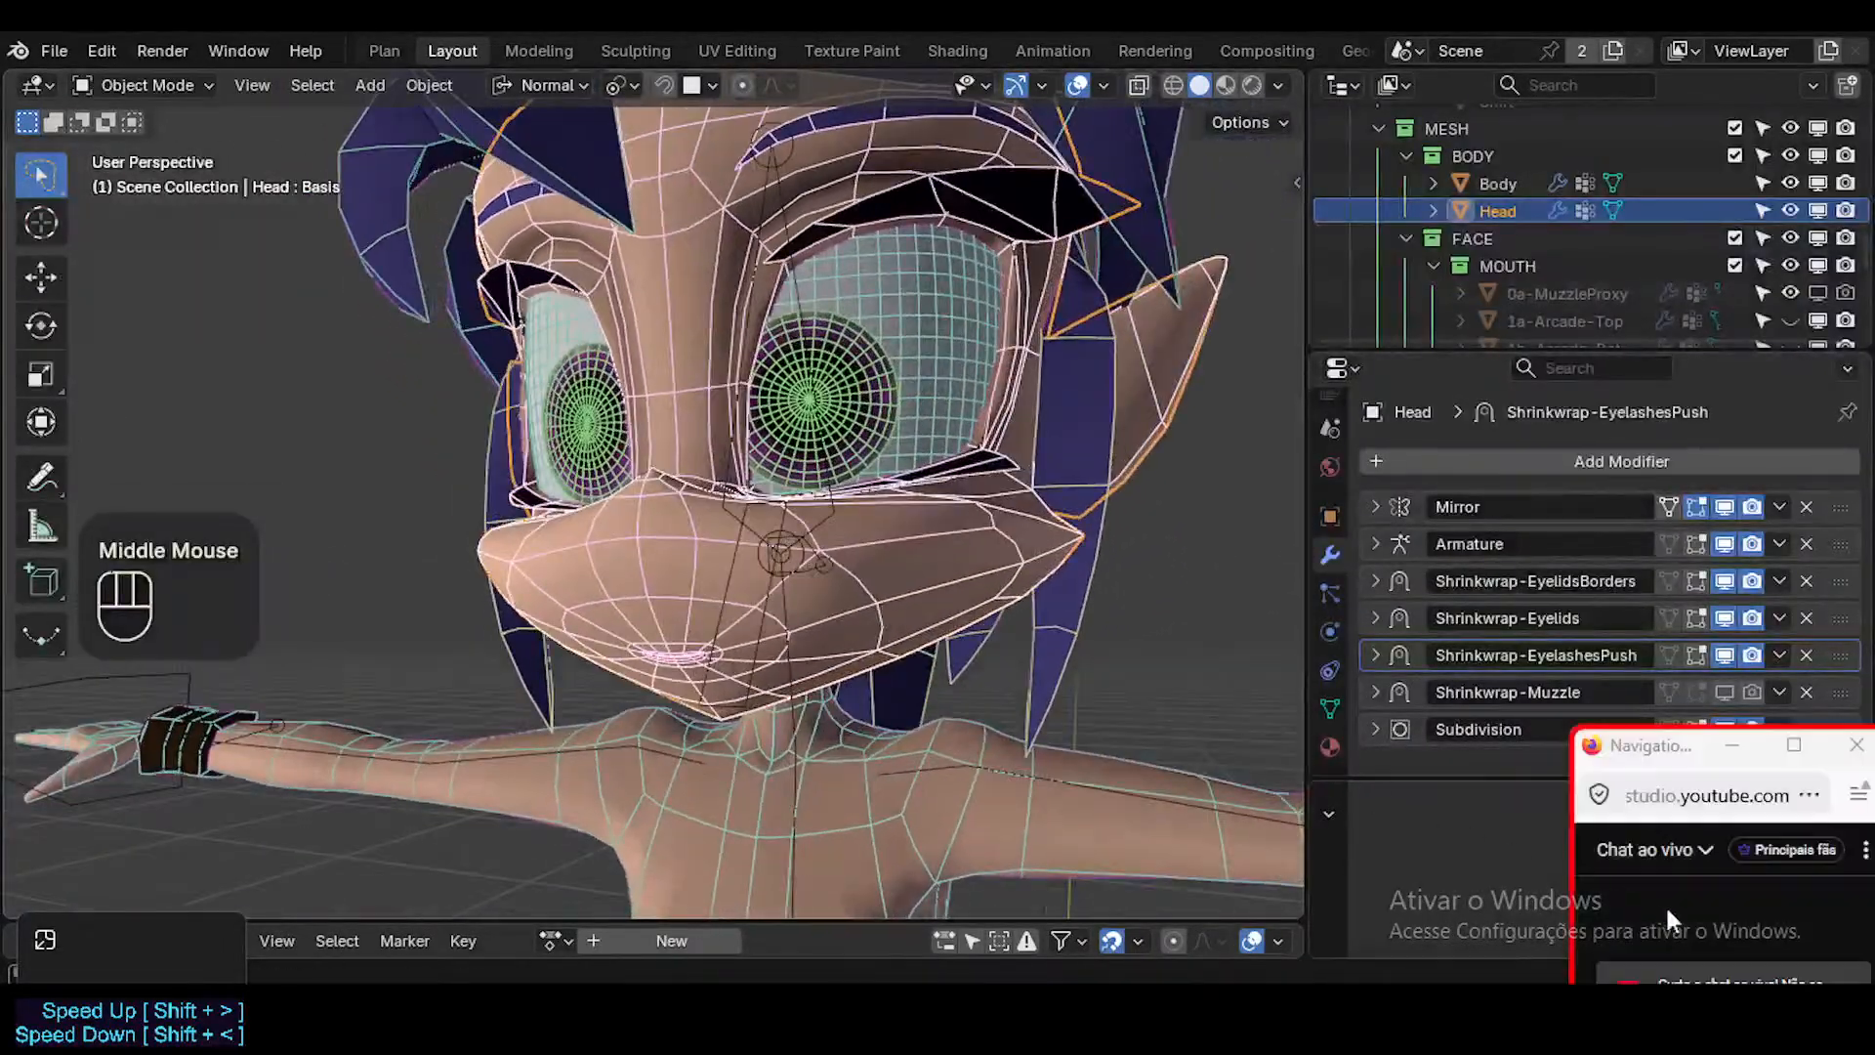
left_click(930, 592)
key("ctrl+s")
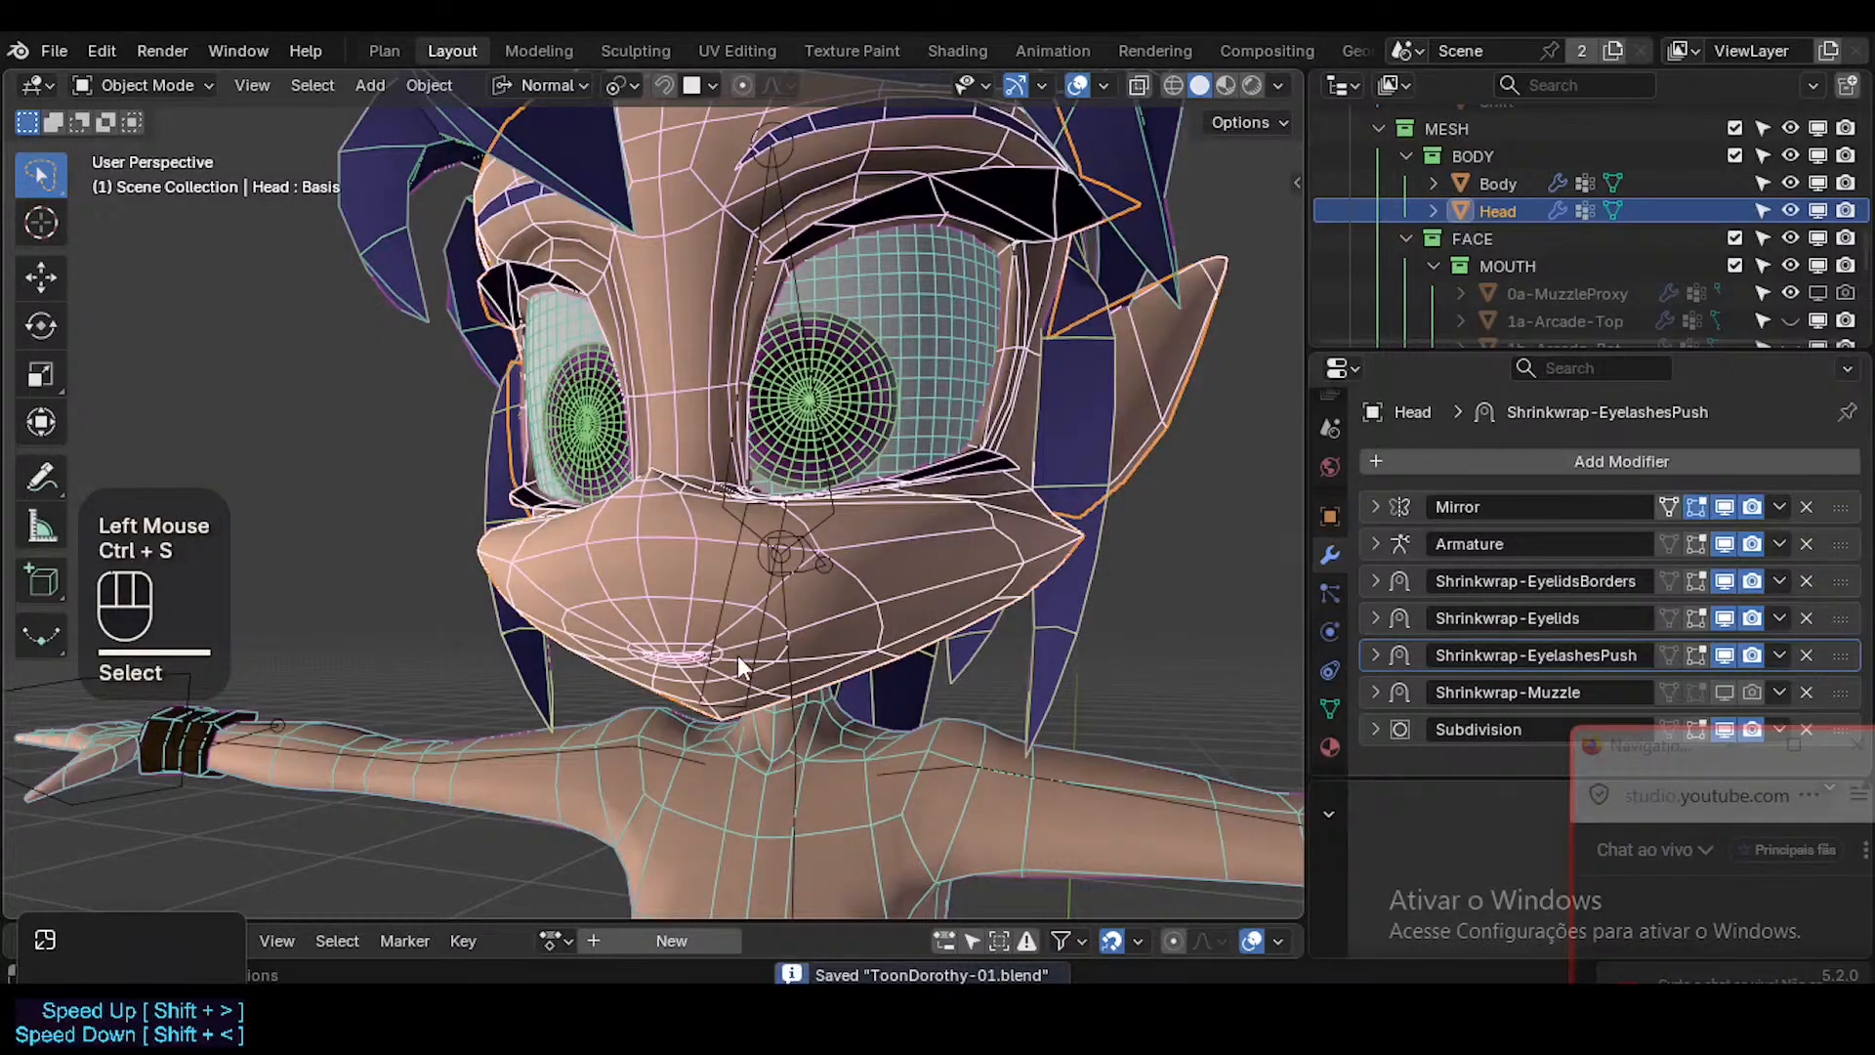
Review the head's LipsConstant shape key close to the lips, select Key 1 and save the file.
left_click(1330, 708)
left_click(1470, 655)
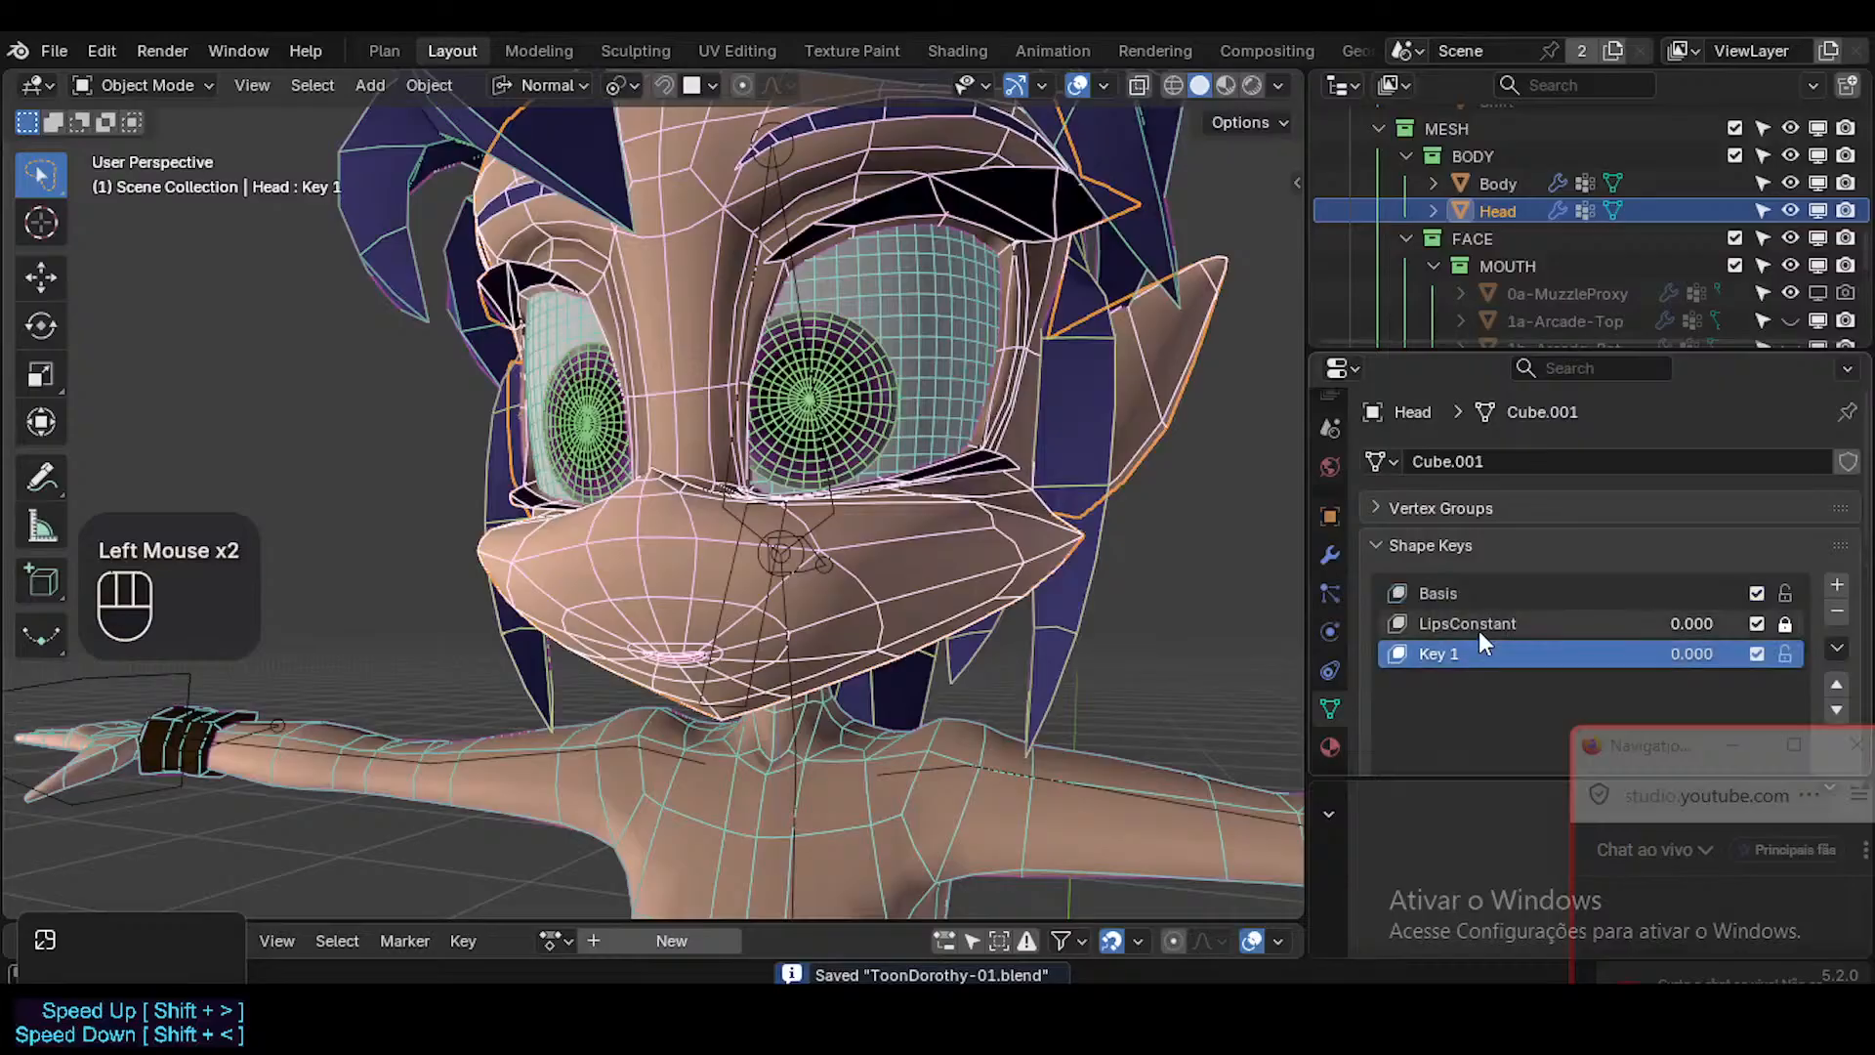
left_click(1478, 626)
mouse_move(834, 619)
middle_mouse_down("ctrl")
mouse_move(842, 552)
mouse_move(835, 591)
middle_mouse_up("ctrl")
mouse_move(1645, 652)
left_mouse_down()
mouse_move(1739, 652)
mouse_move(1650, 652)
left_mouse_up()
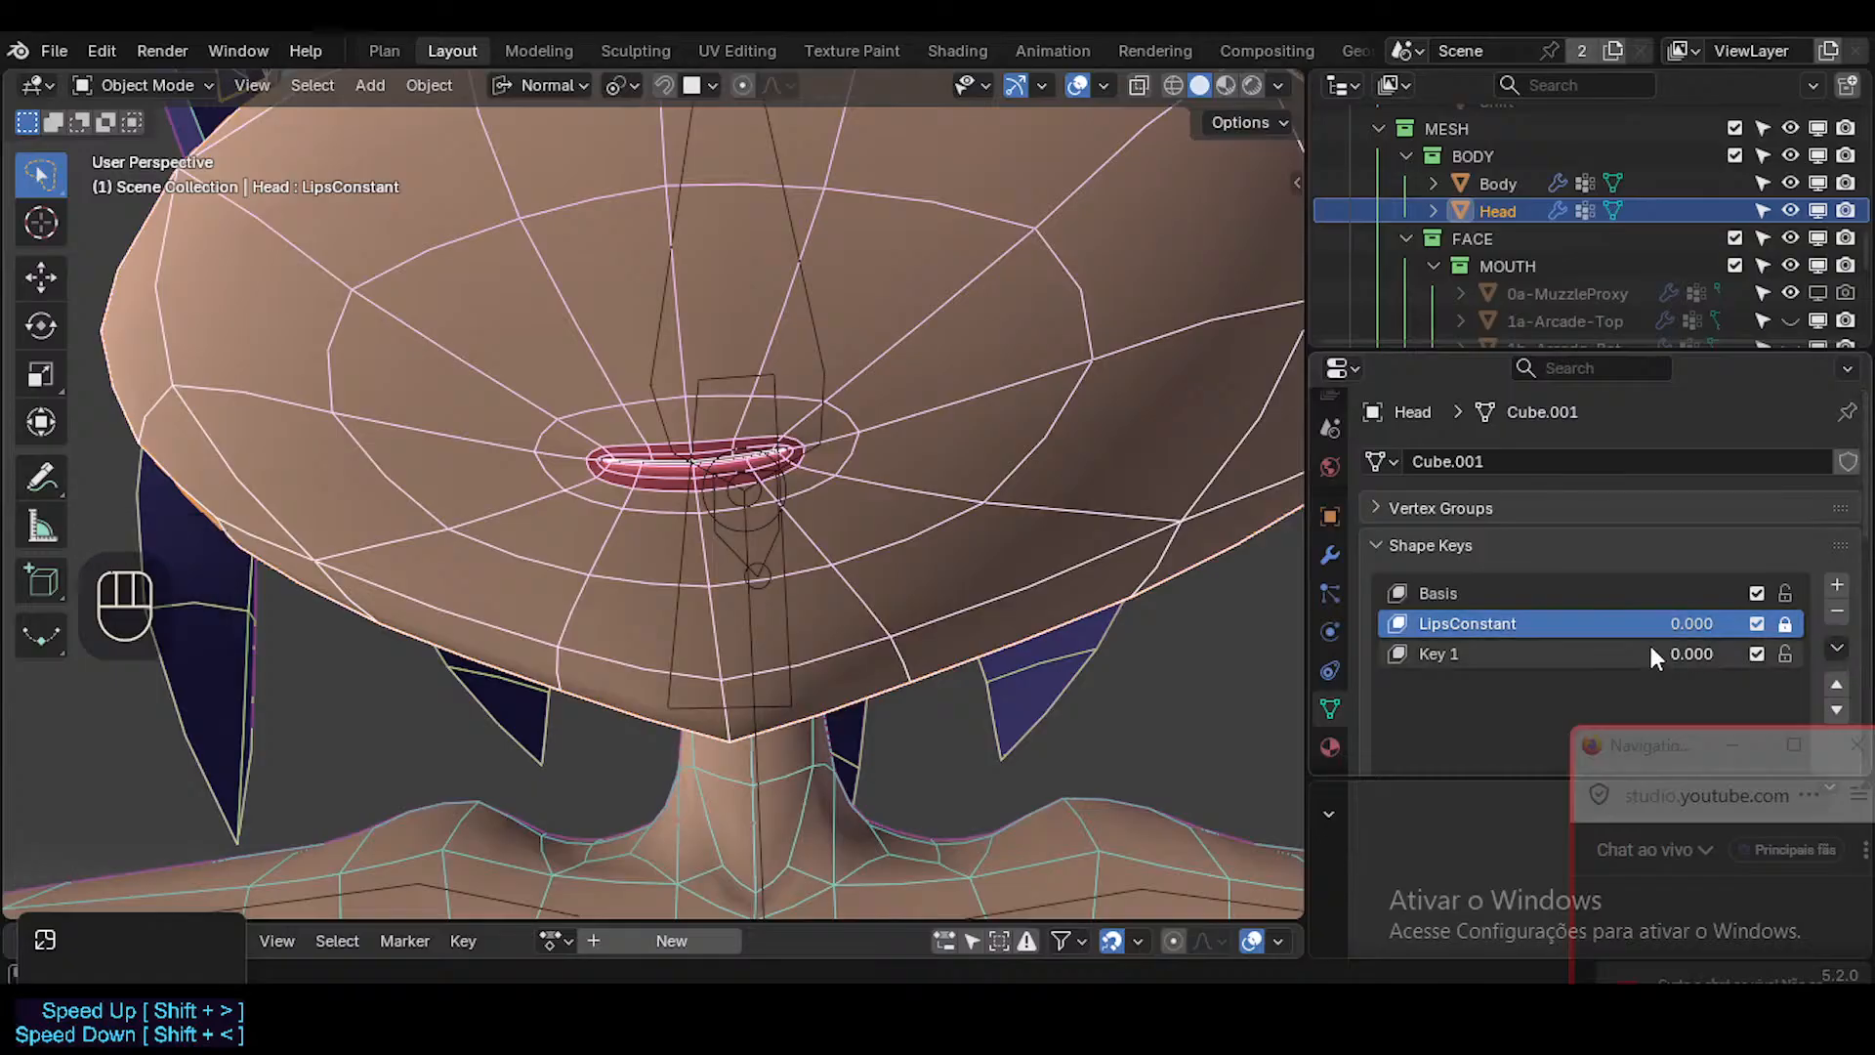
left_click(1449, 650)
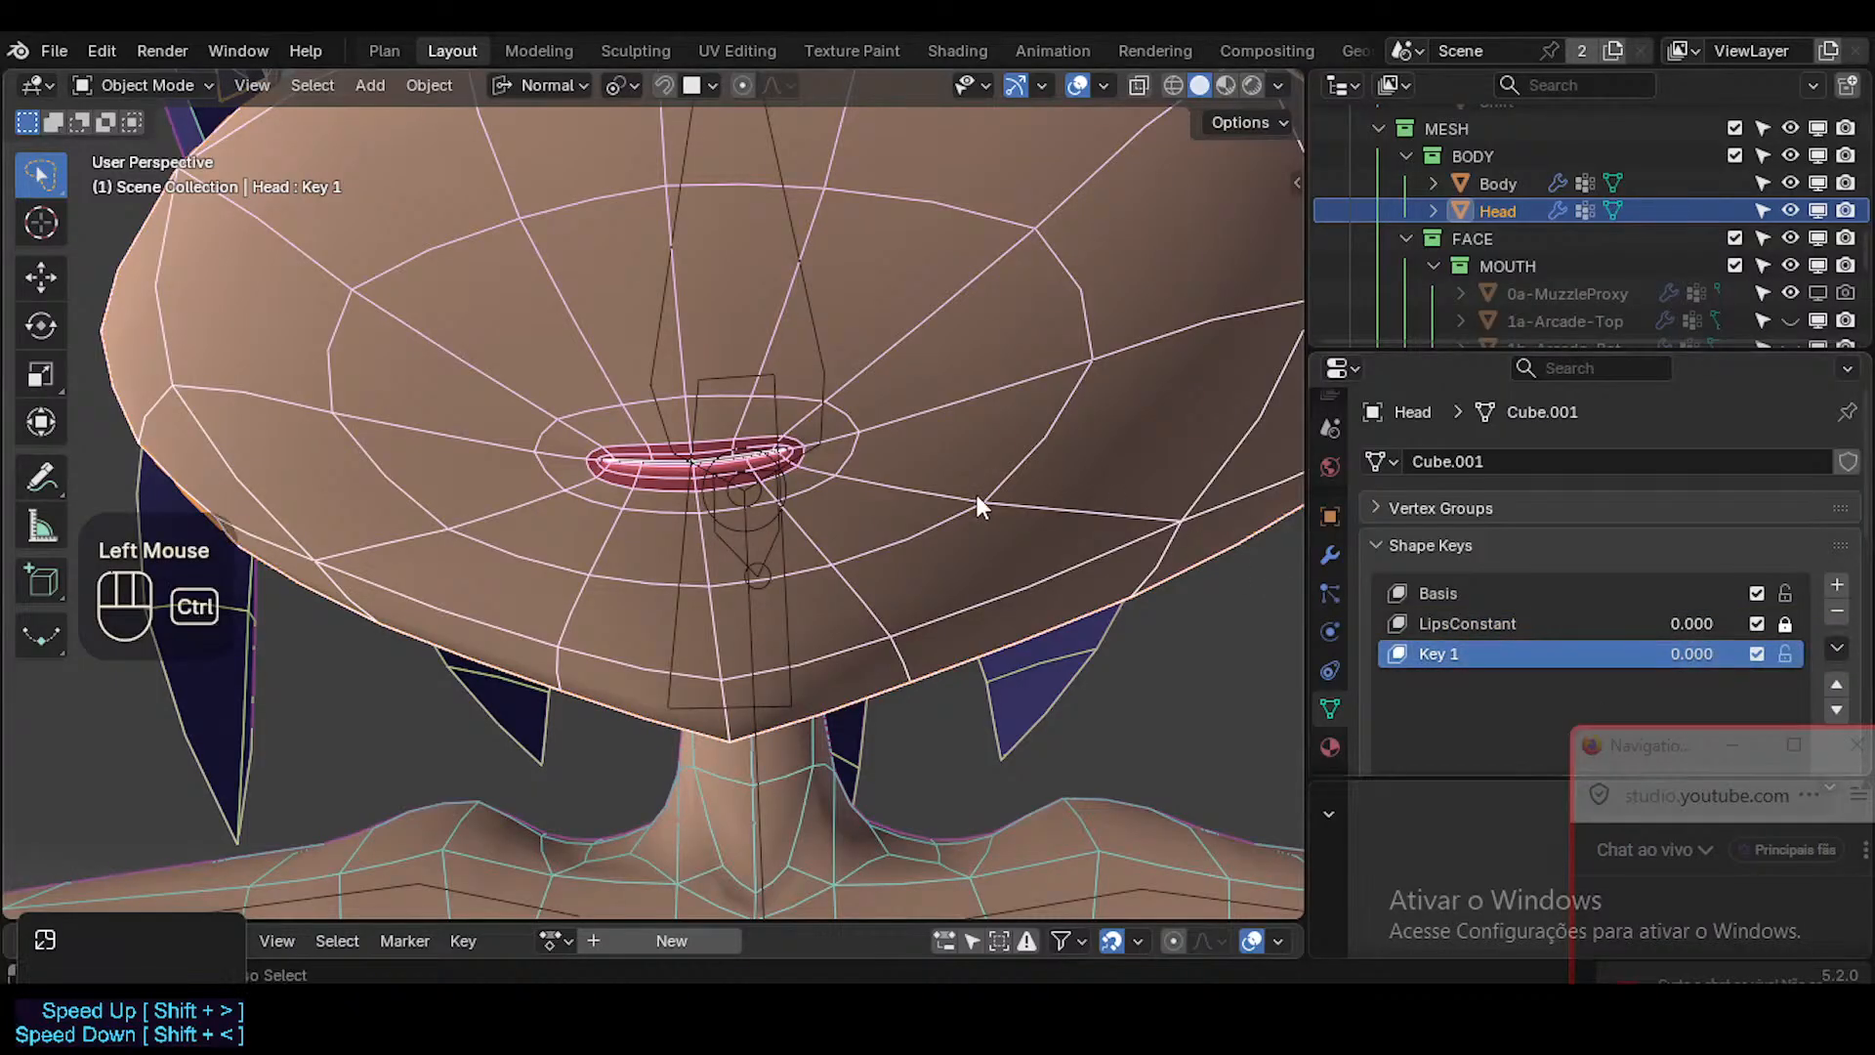
key("ctrl+s")
Open the Get Extensions section of the Preferences and search for "shape keys kee".
key("ctrl+comma")
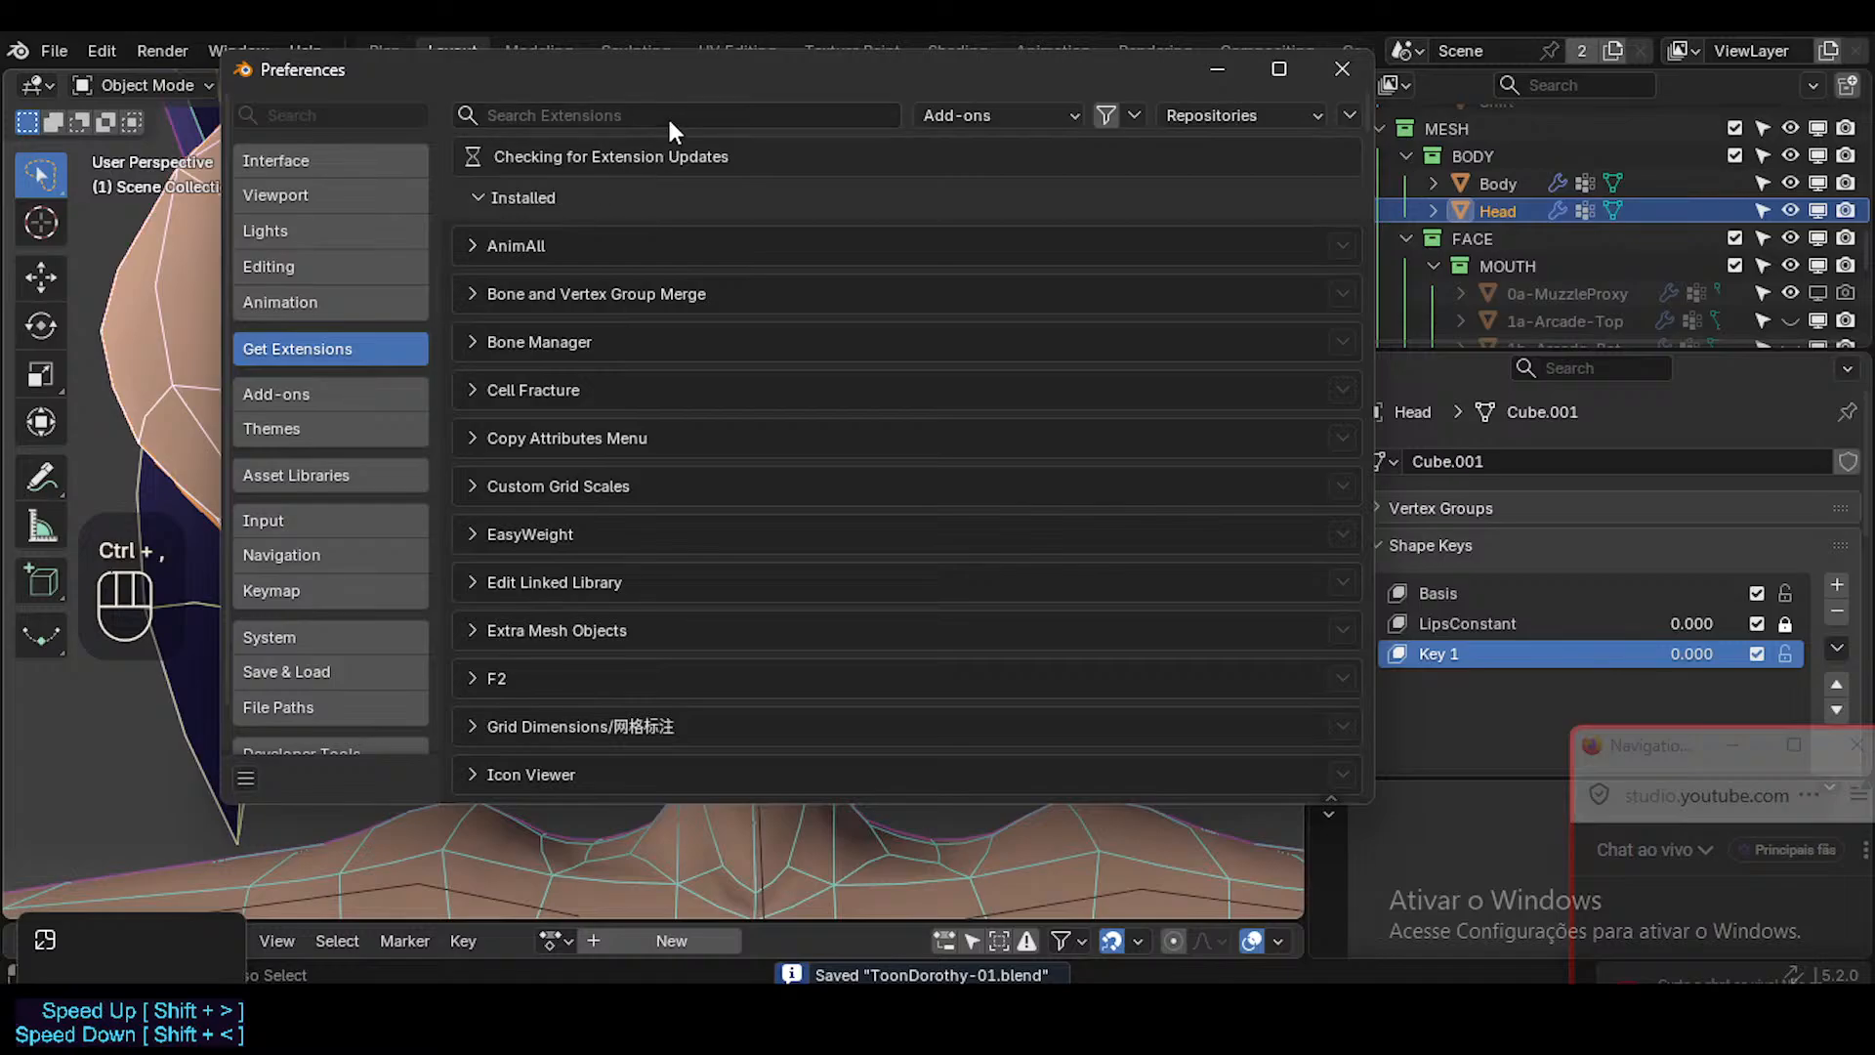
left_click(672, 117)
type("sk")
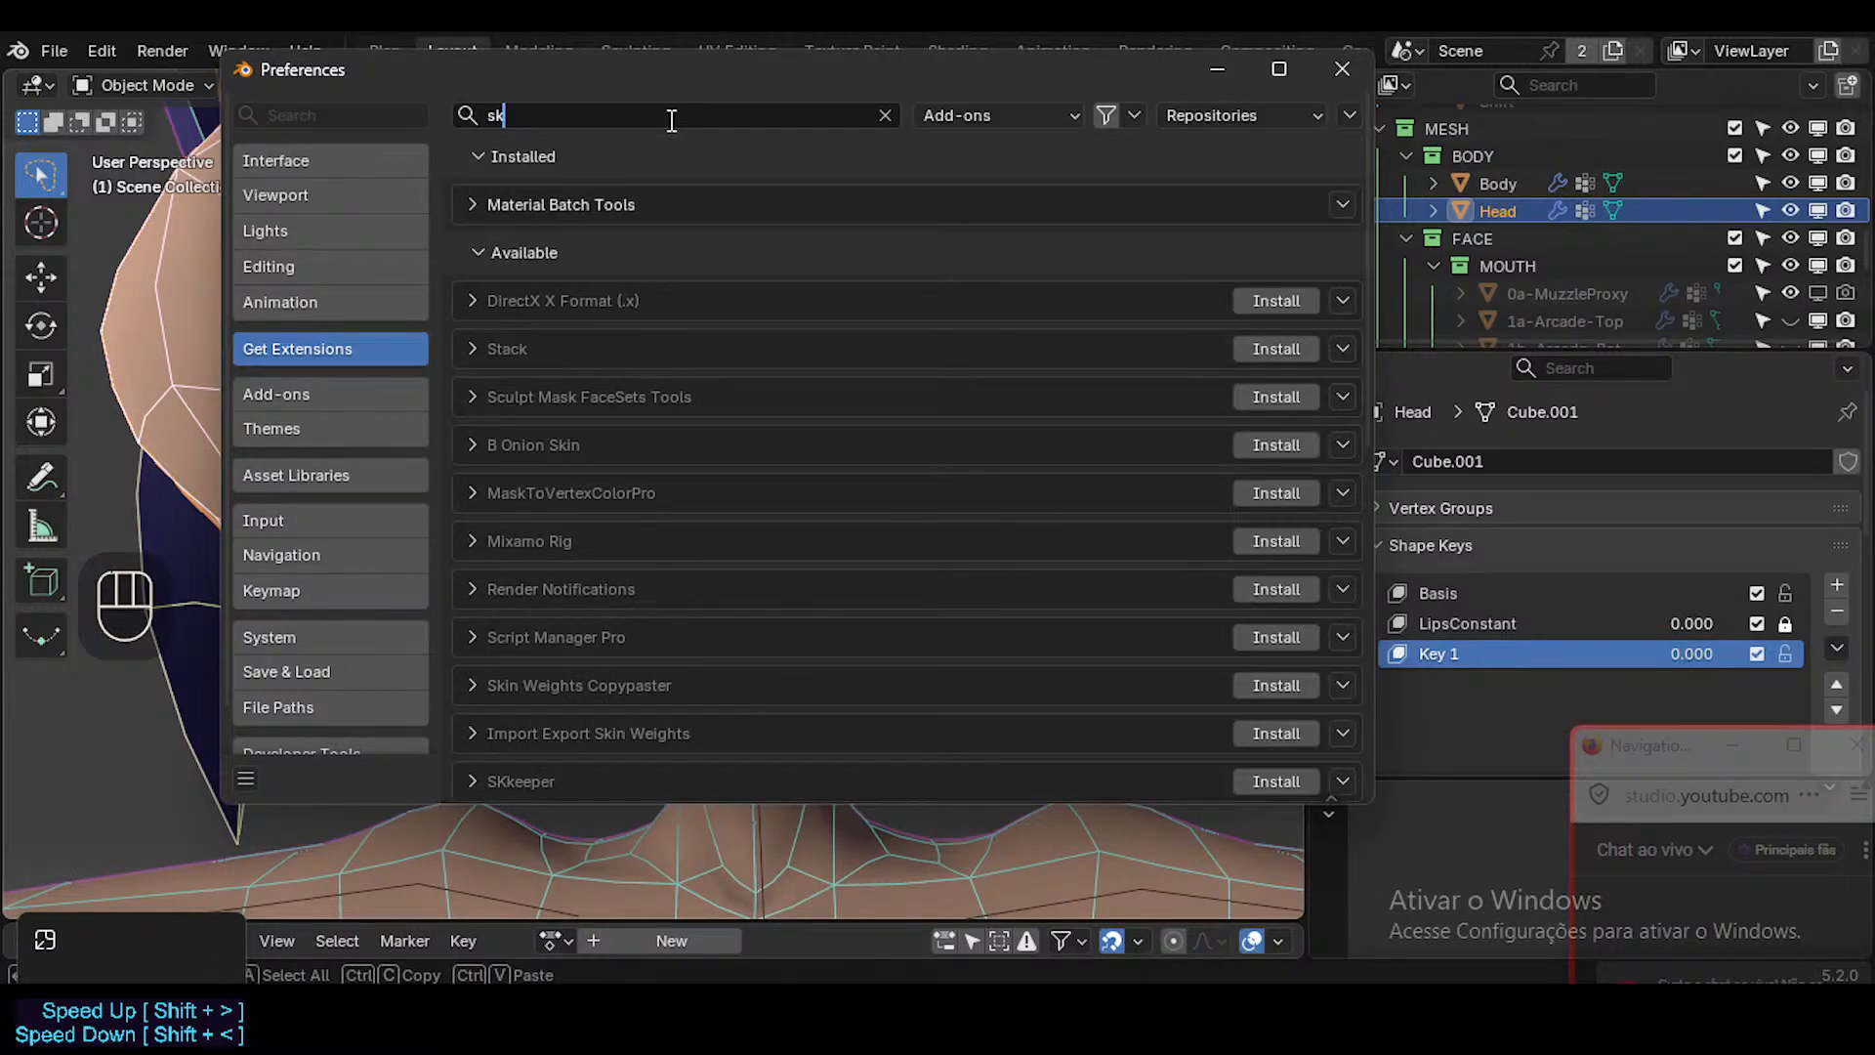
key("BackSpace")
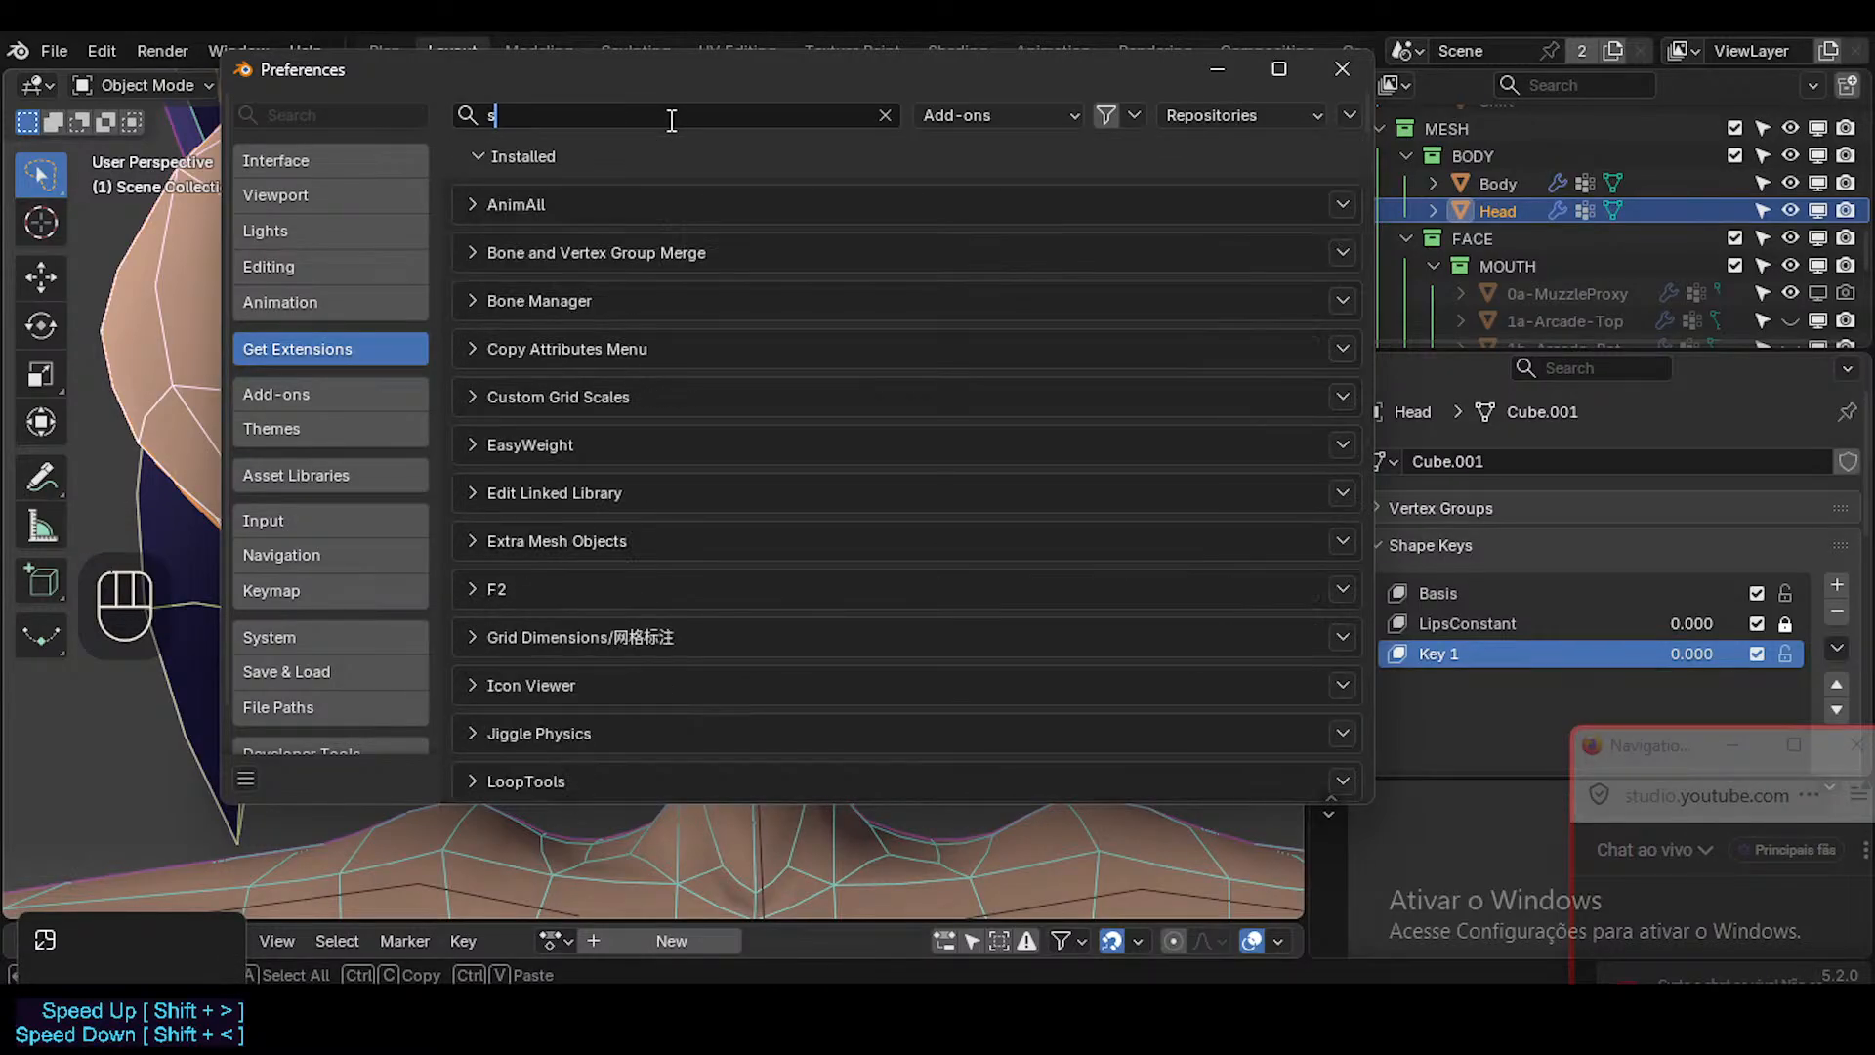
type("hape key")
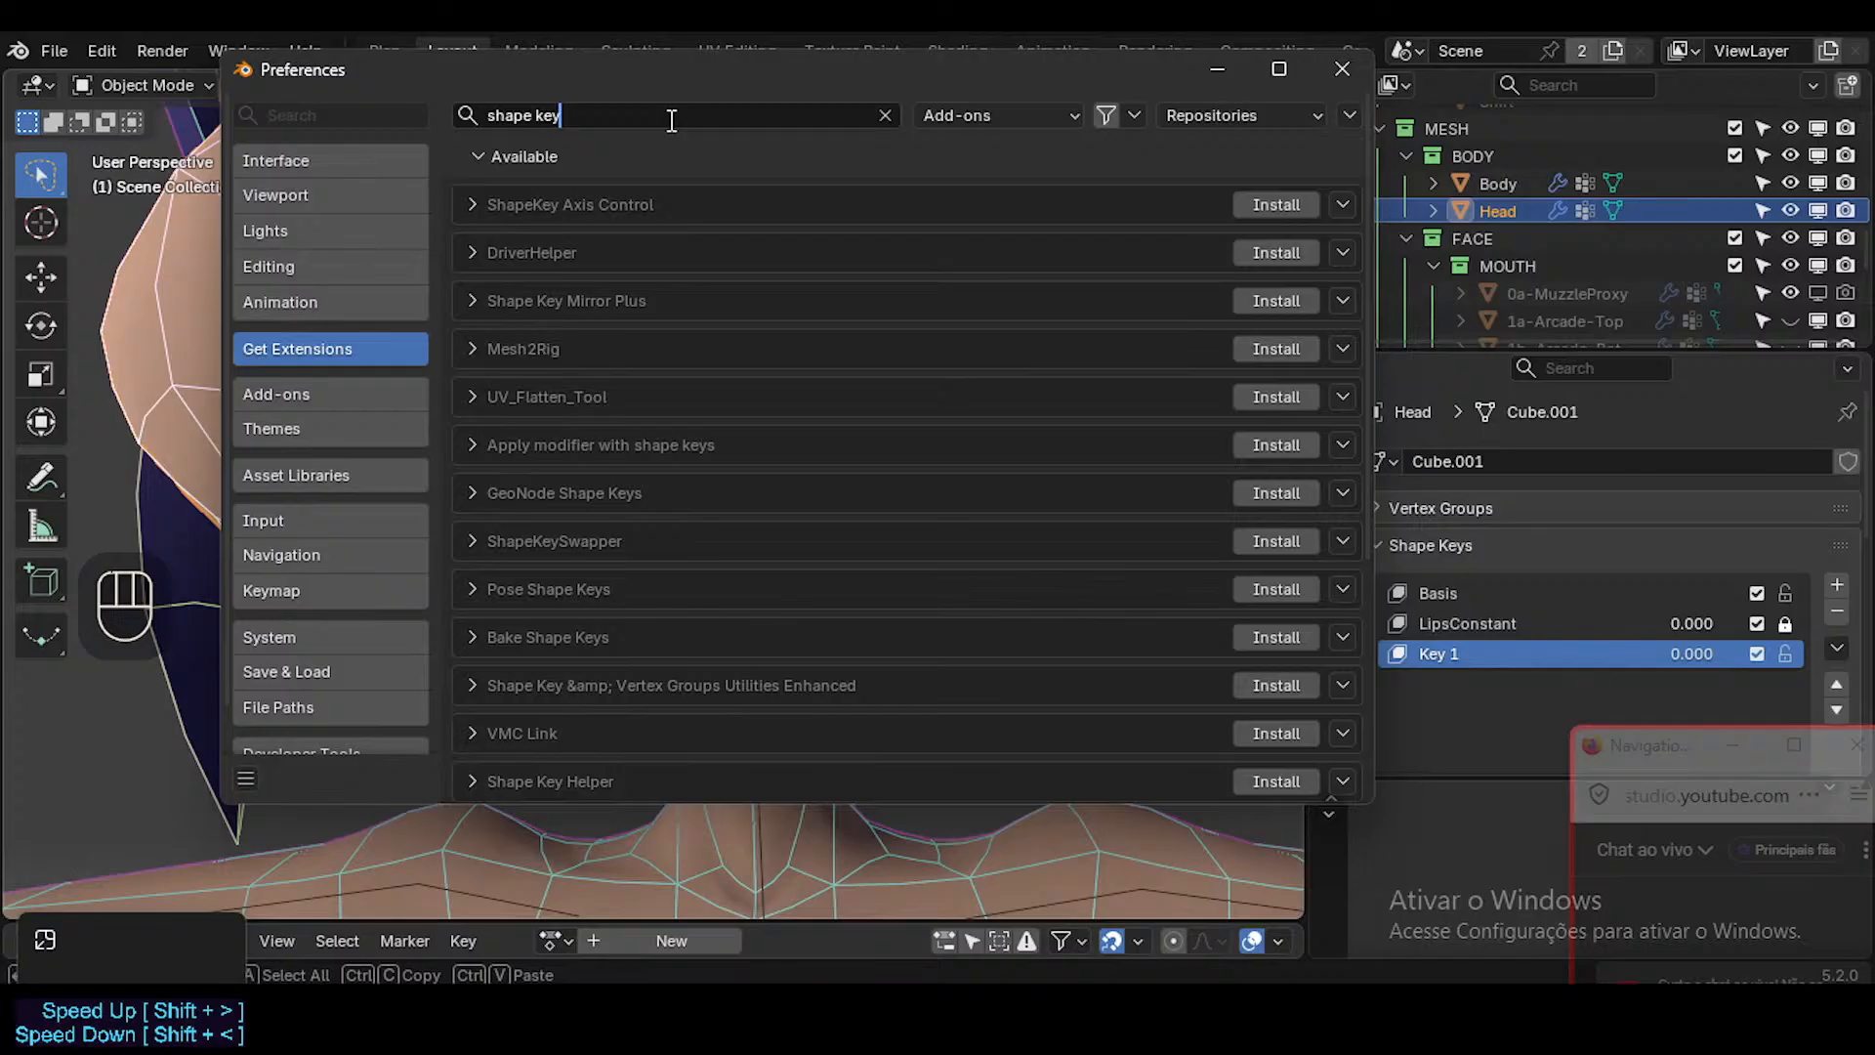
type("s kee")
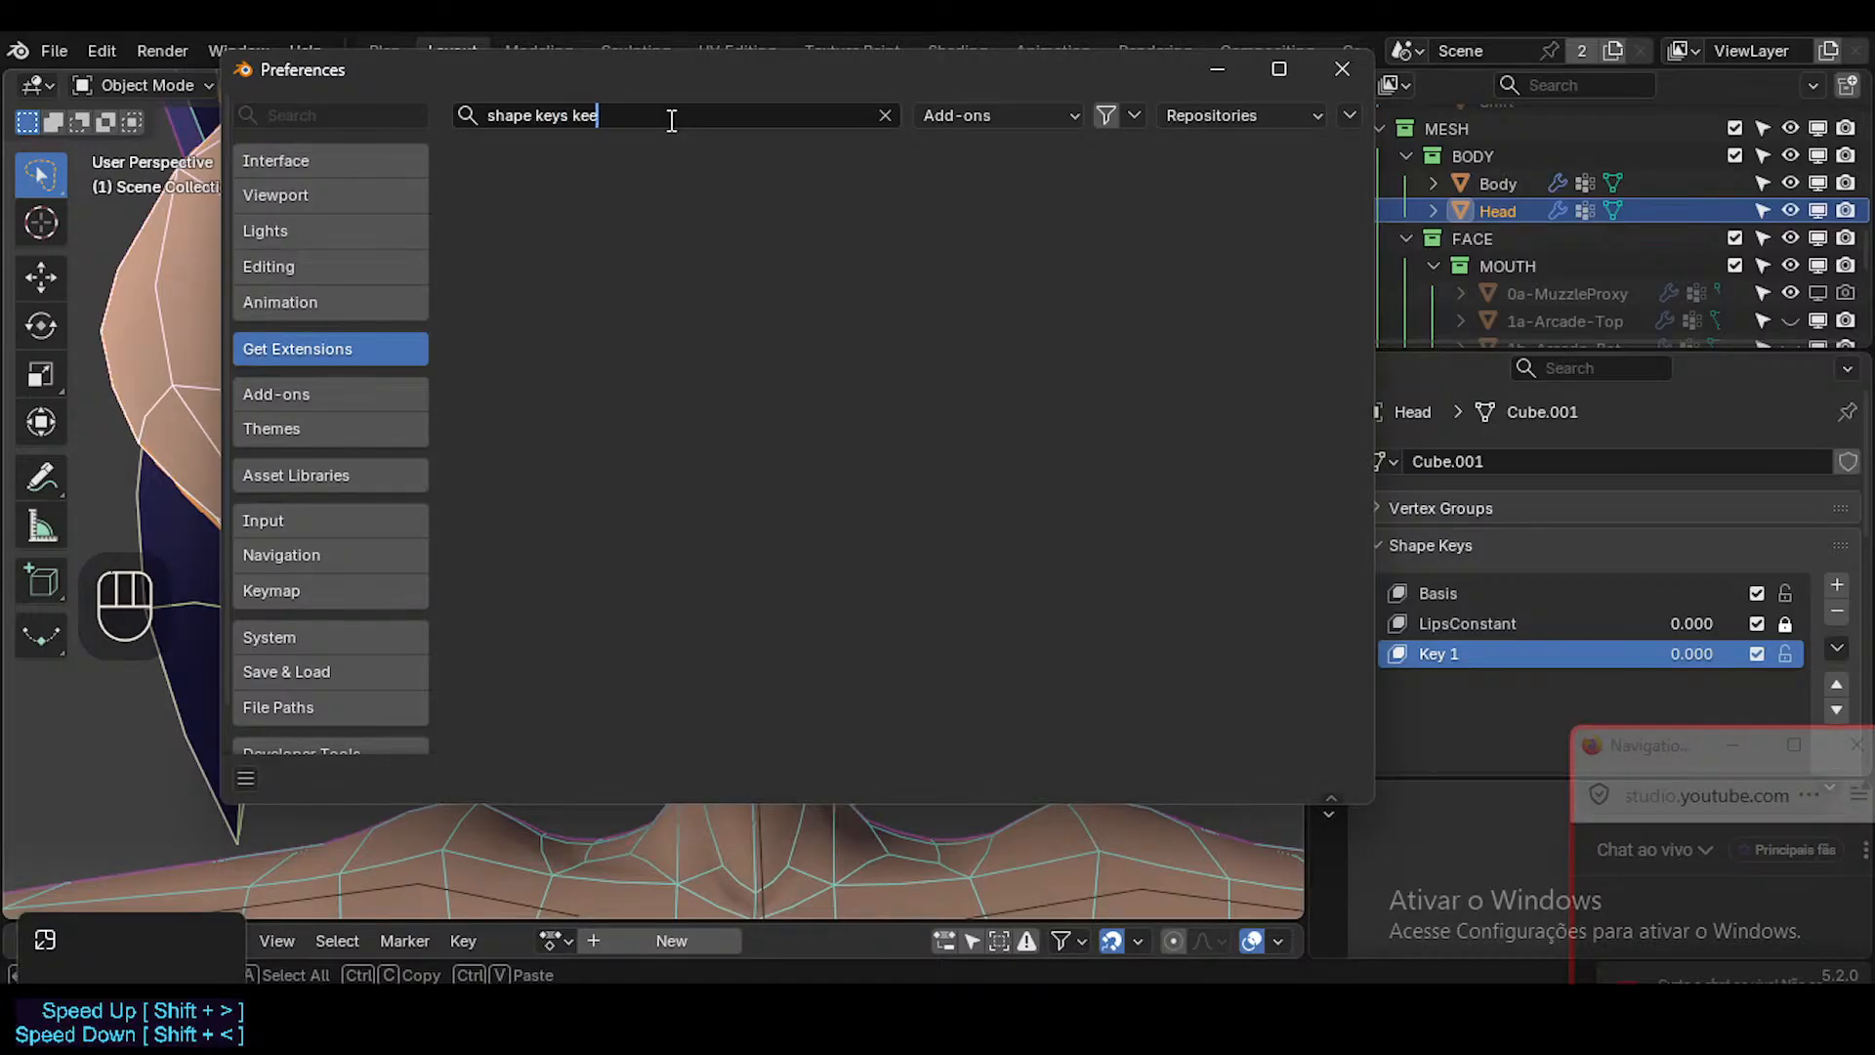
Search the extensions for "keeper" instead and expand the SKkeeper entry's details.
key("ctrl+a")
type("keepe")
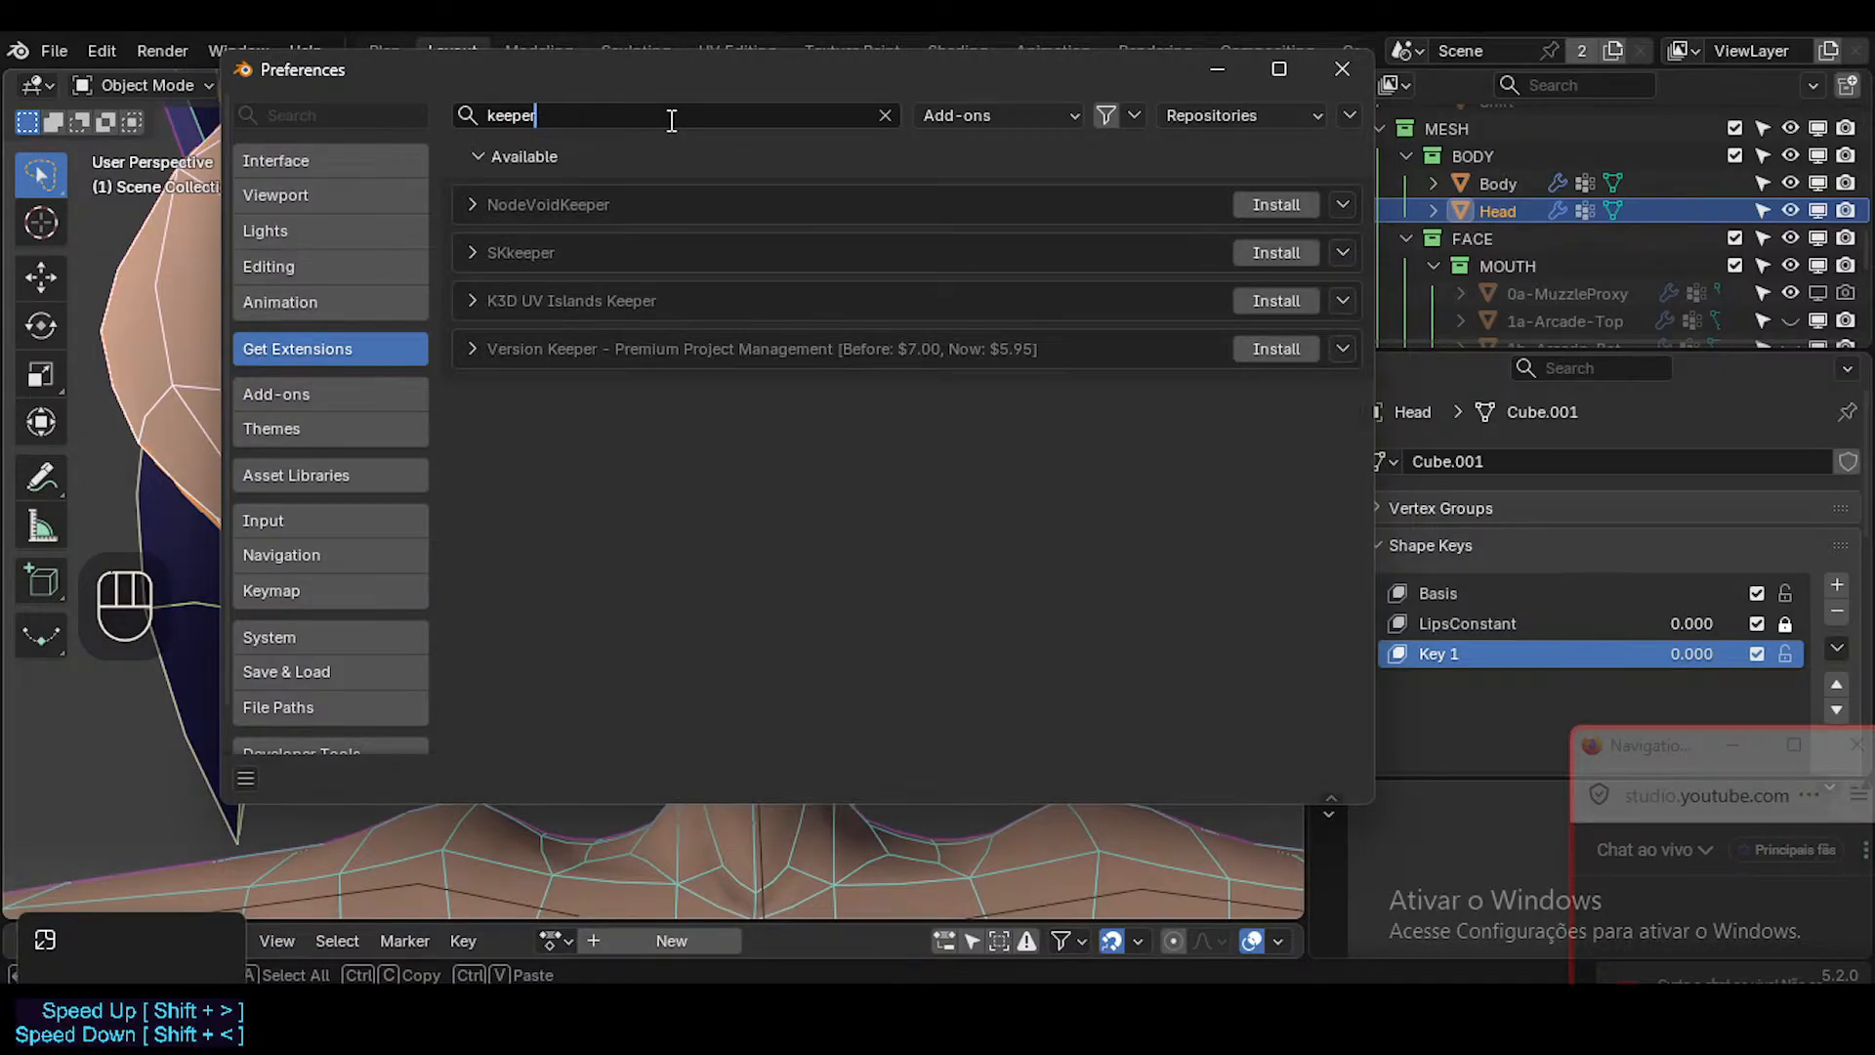
left_click(475, 254)
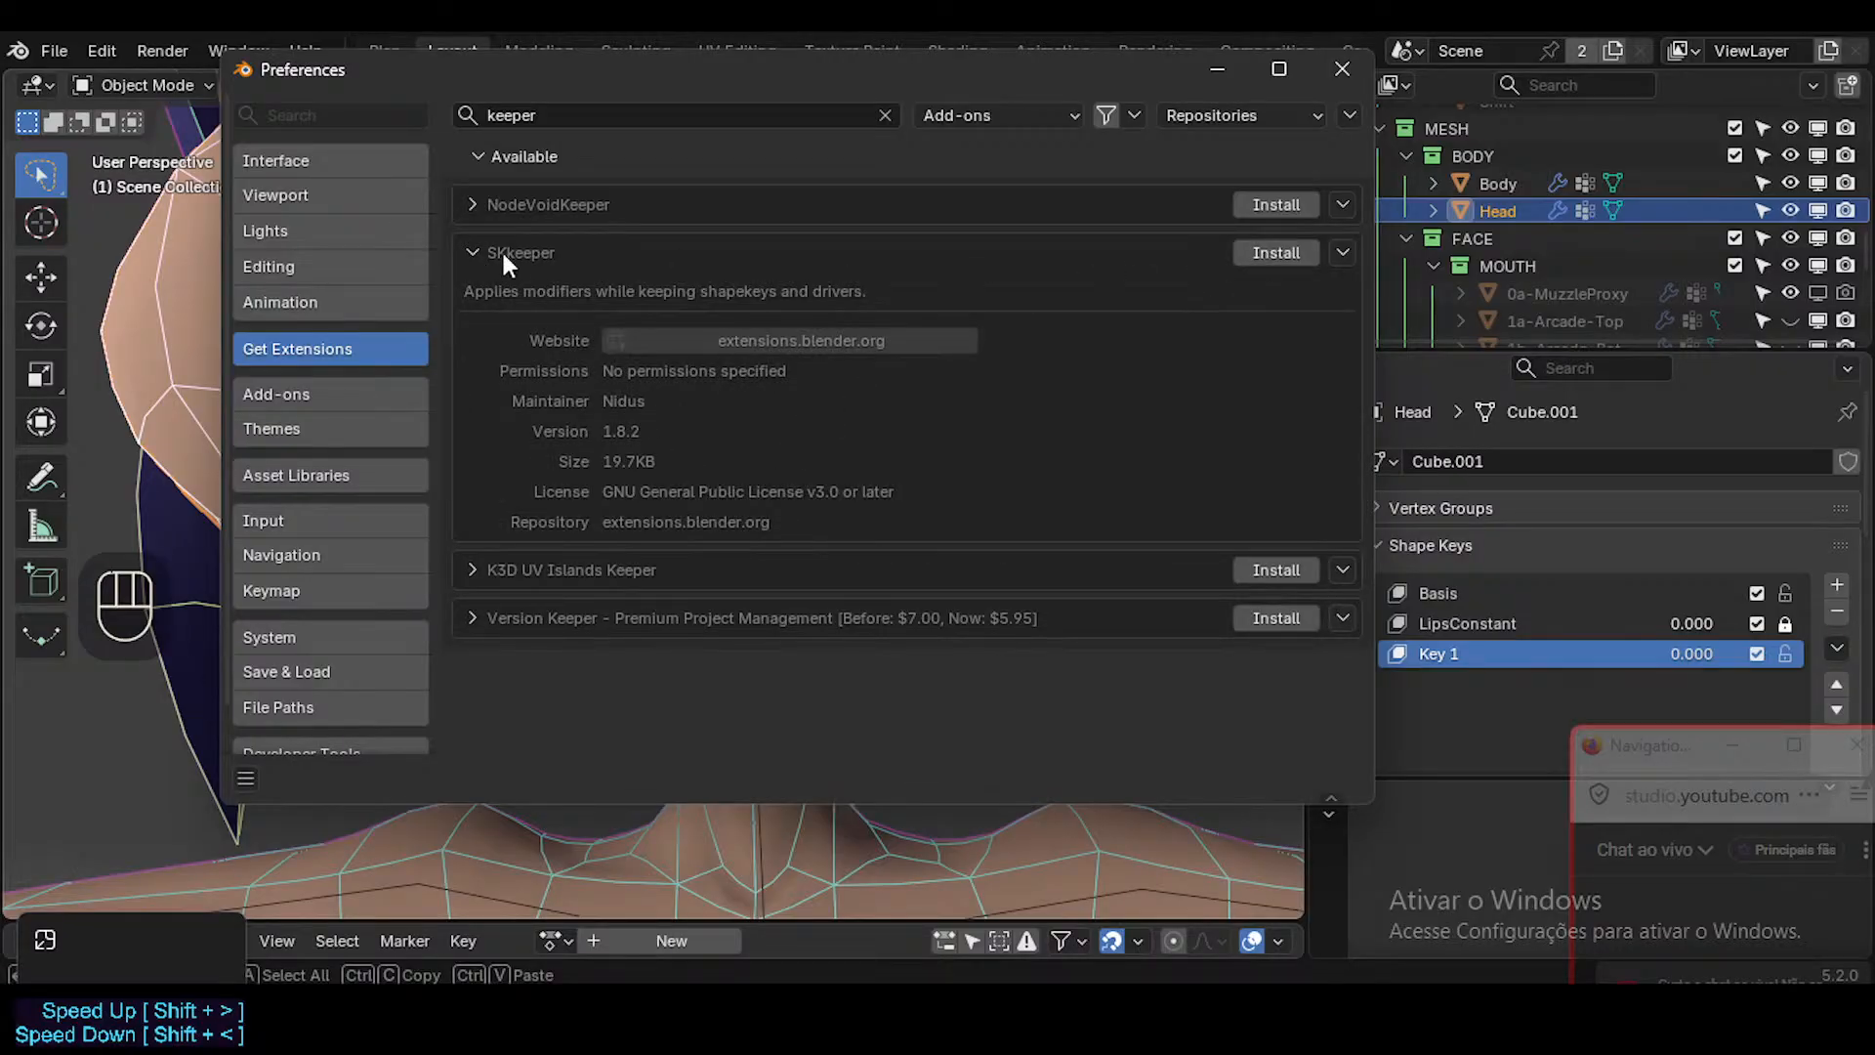
Collapse the SKkeeper entry, search the extensions for "shape key" and look through the listed add-ons.
left_click(466, 250)
left_click(467, 250)
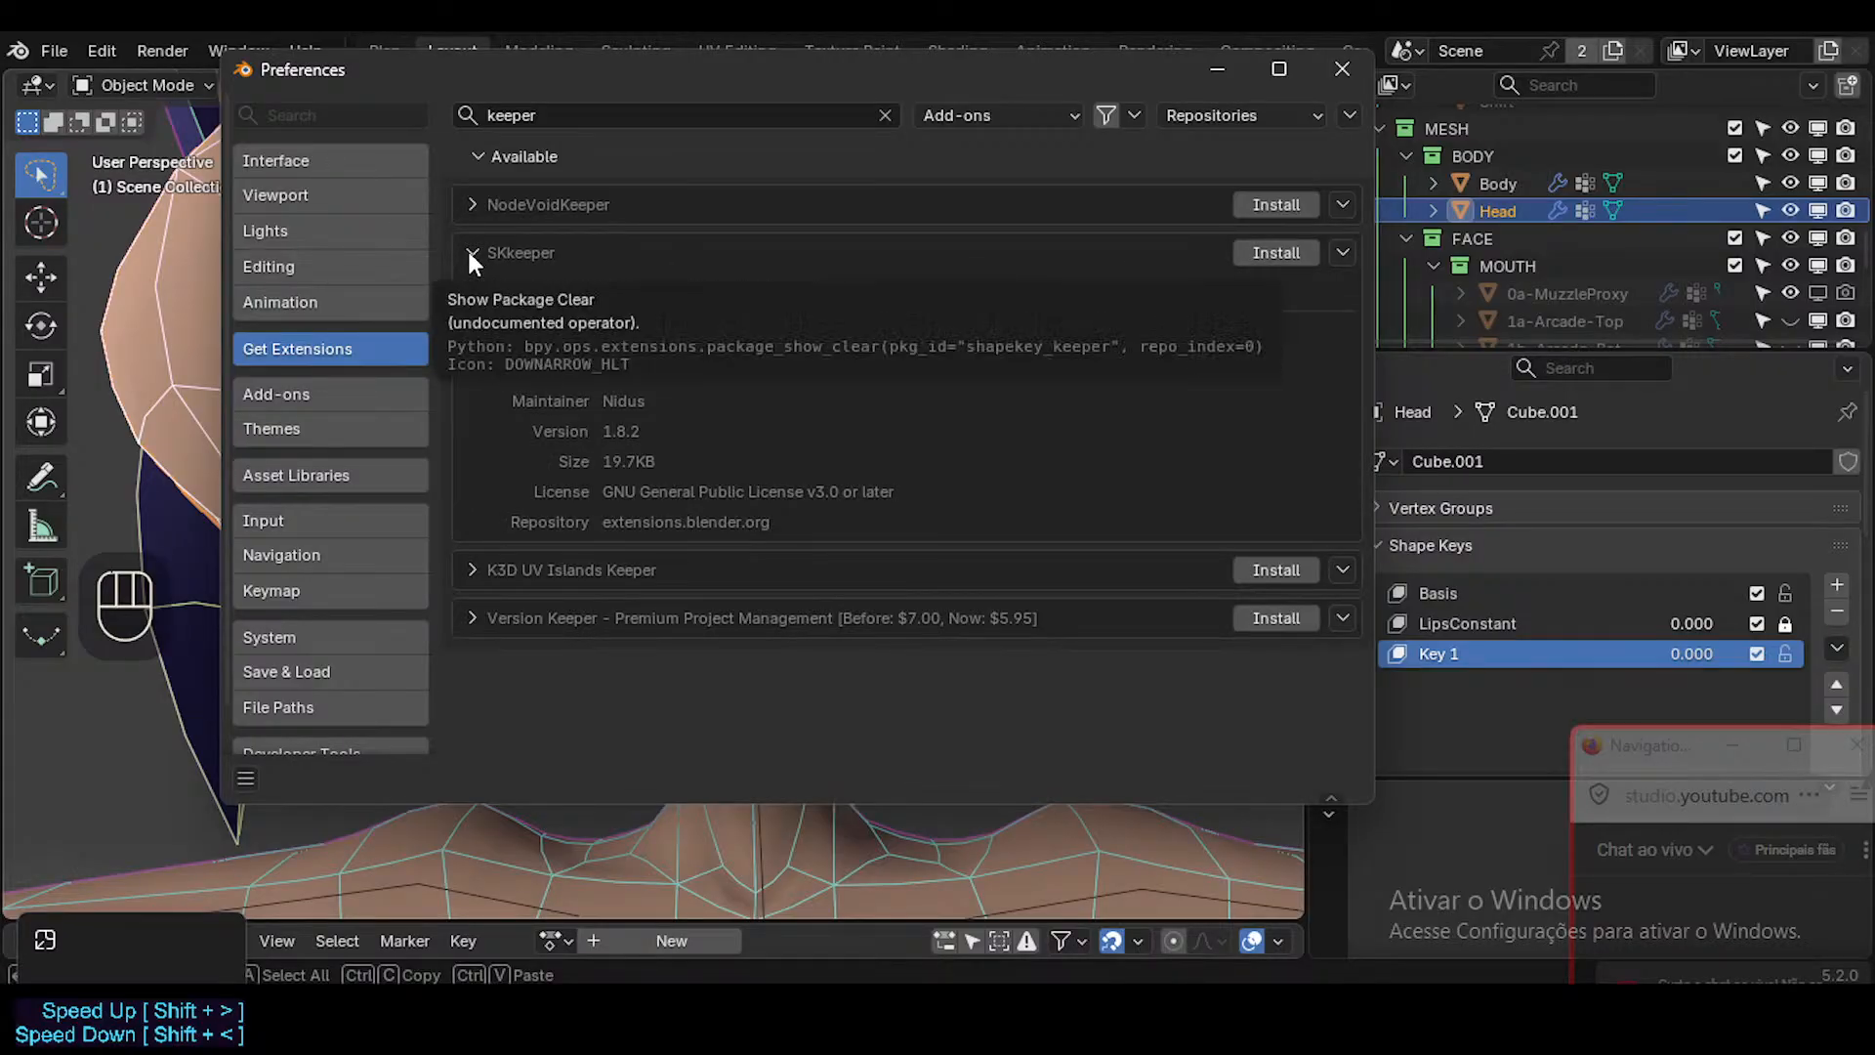
left_click(469, 254)
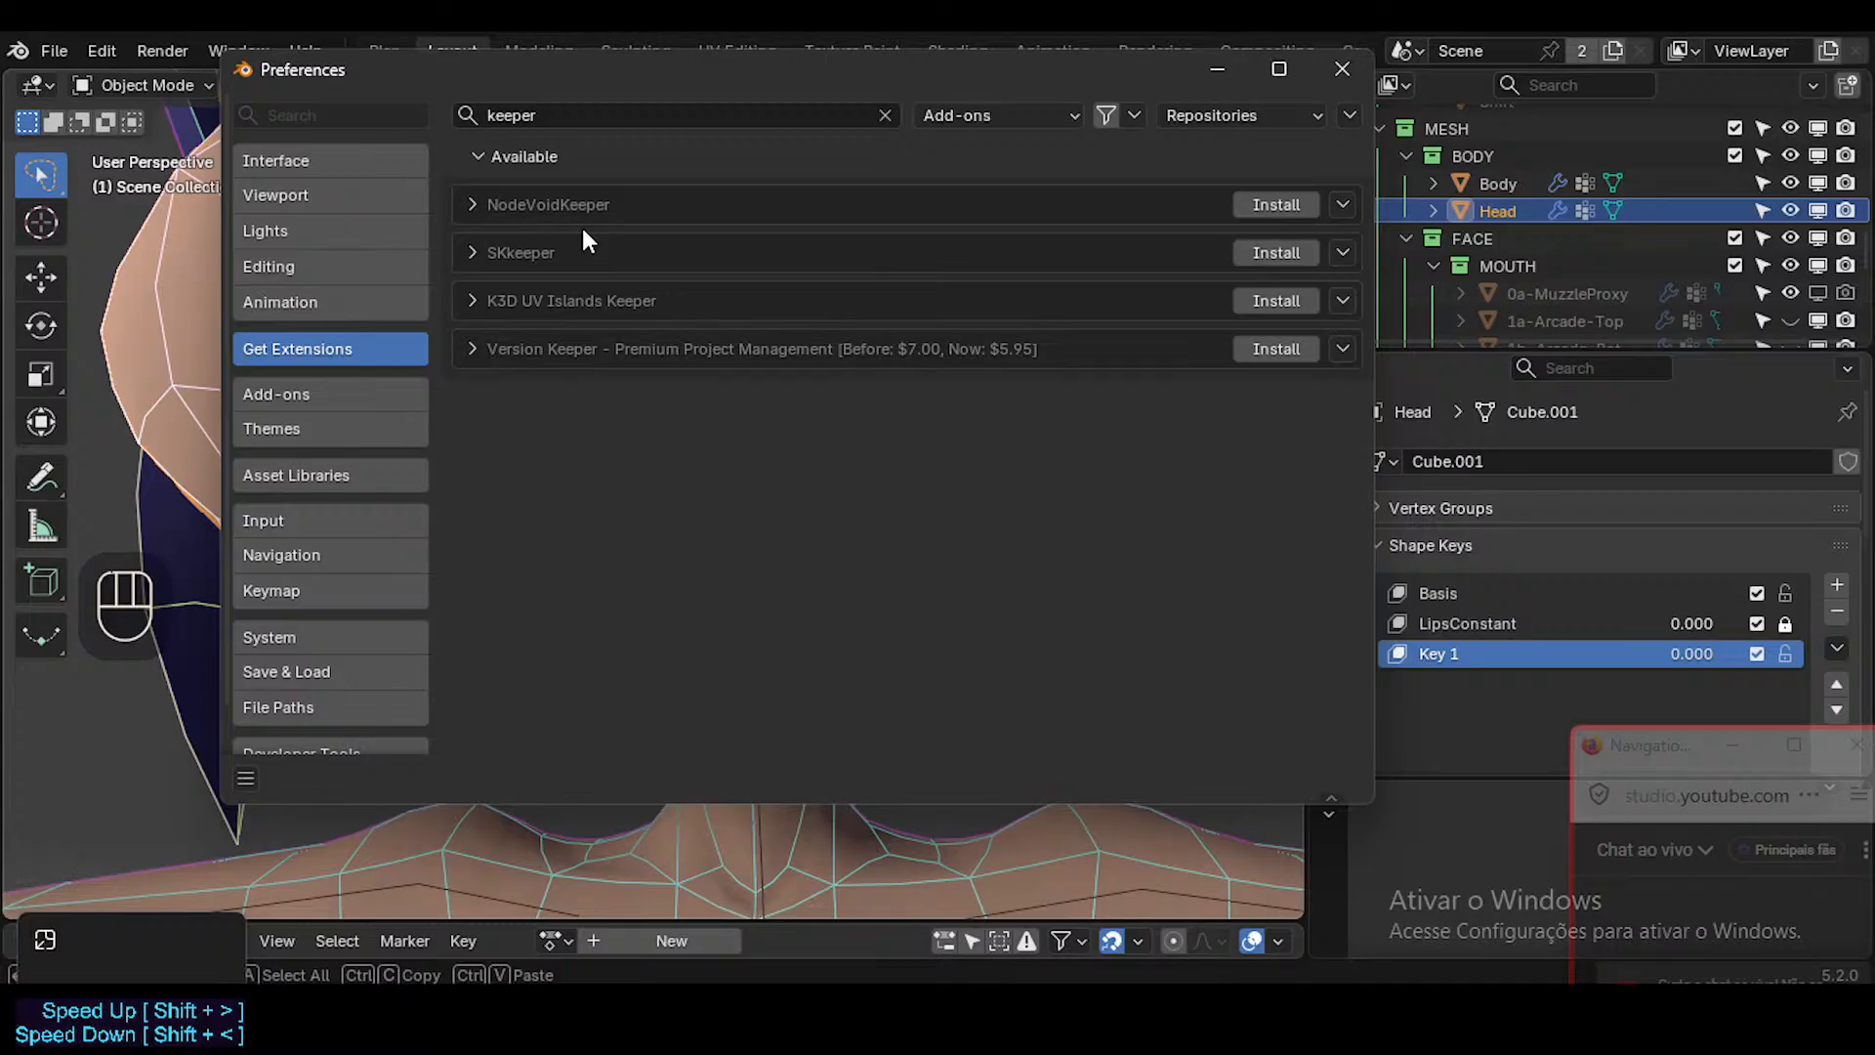
left_click(519, 114)
key("BackSpace")
type("shape key")
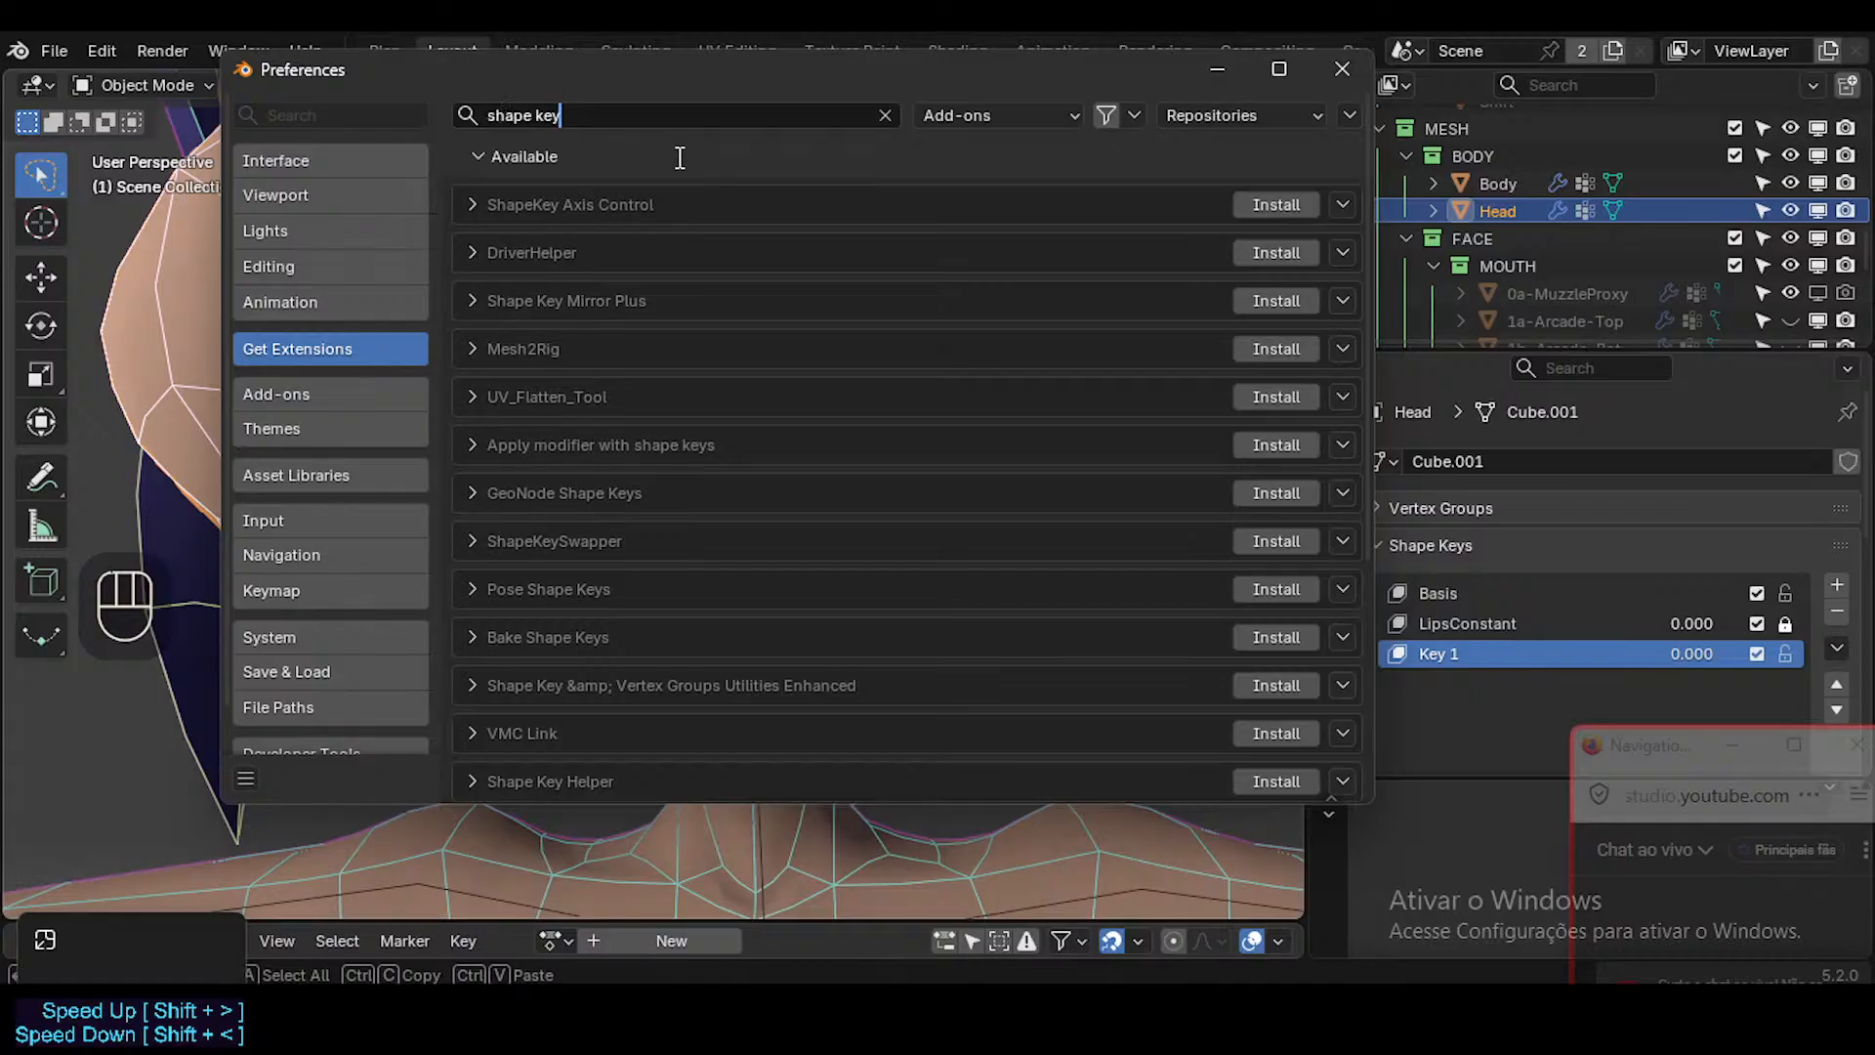
scroll(737, 280, "down", 8)
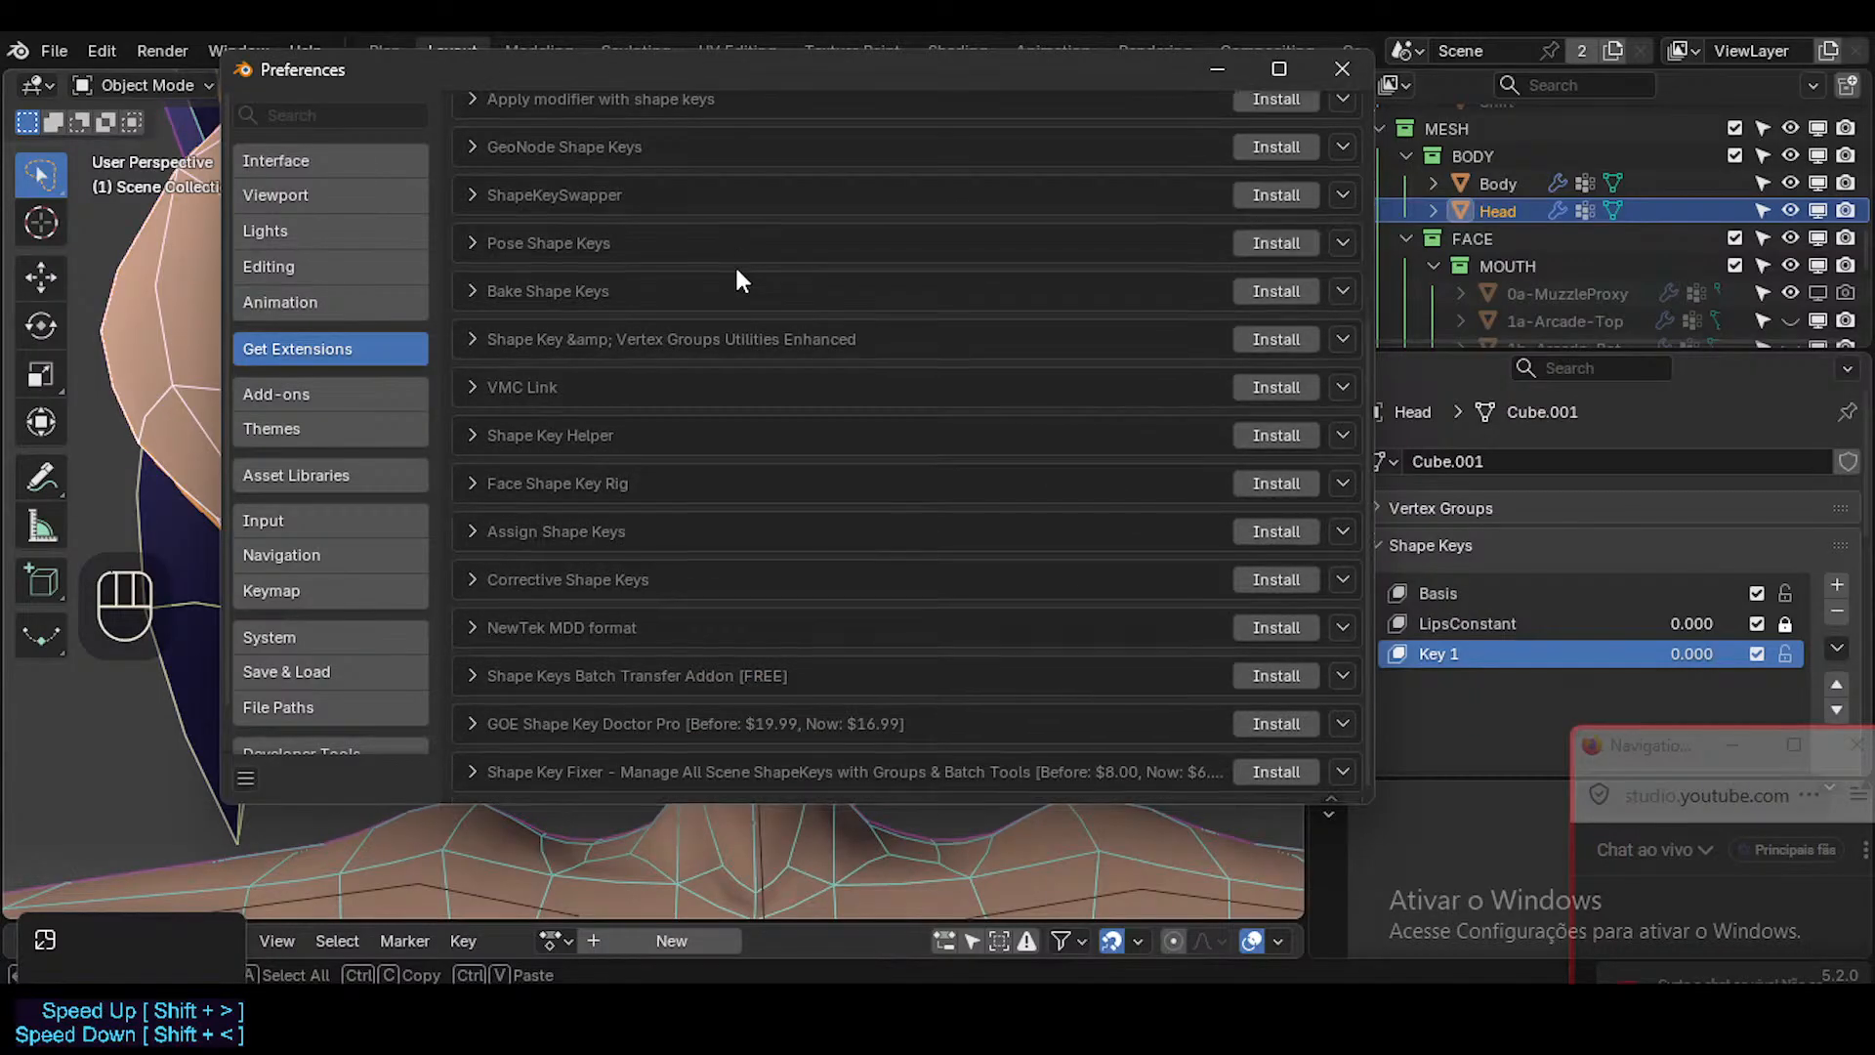
scroll(744, 285, "up", 8)
Search the installed add-ons for "skk" and expand the SKkeeper entry to check its version.
left_click(385, 391)
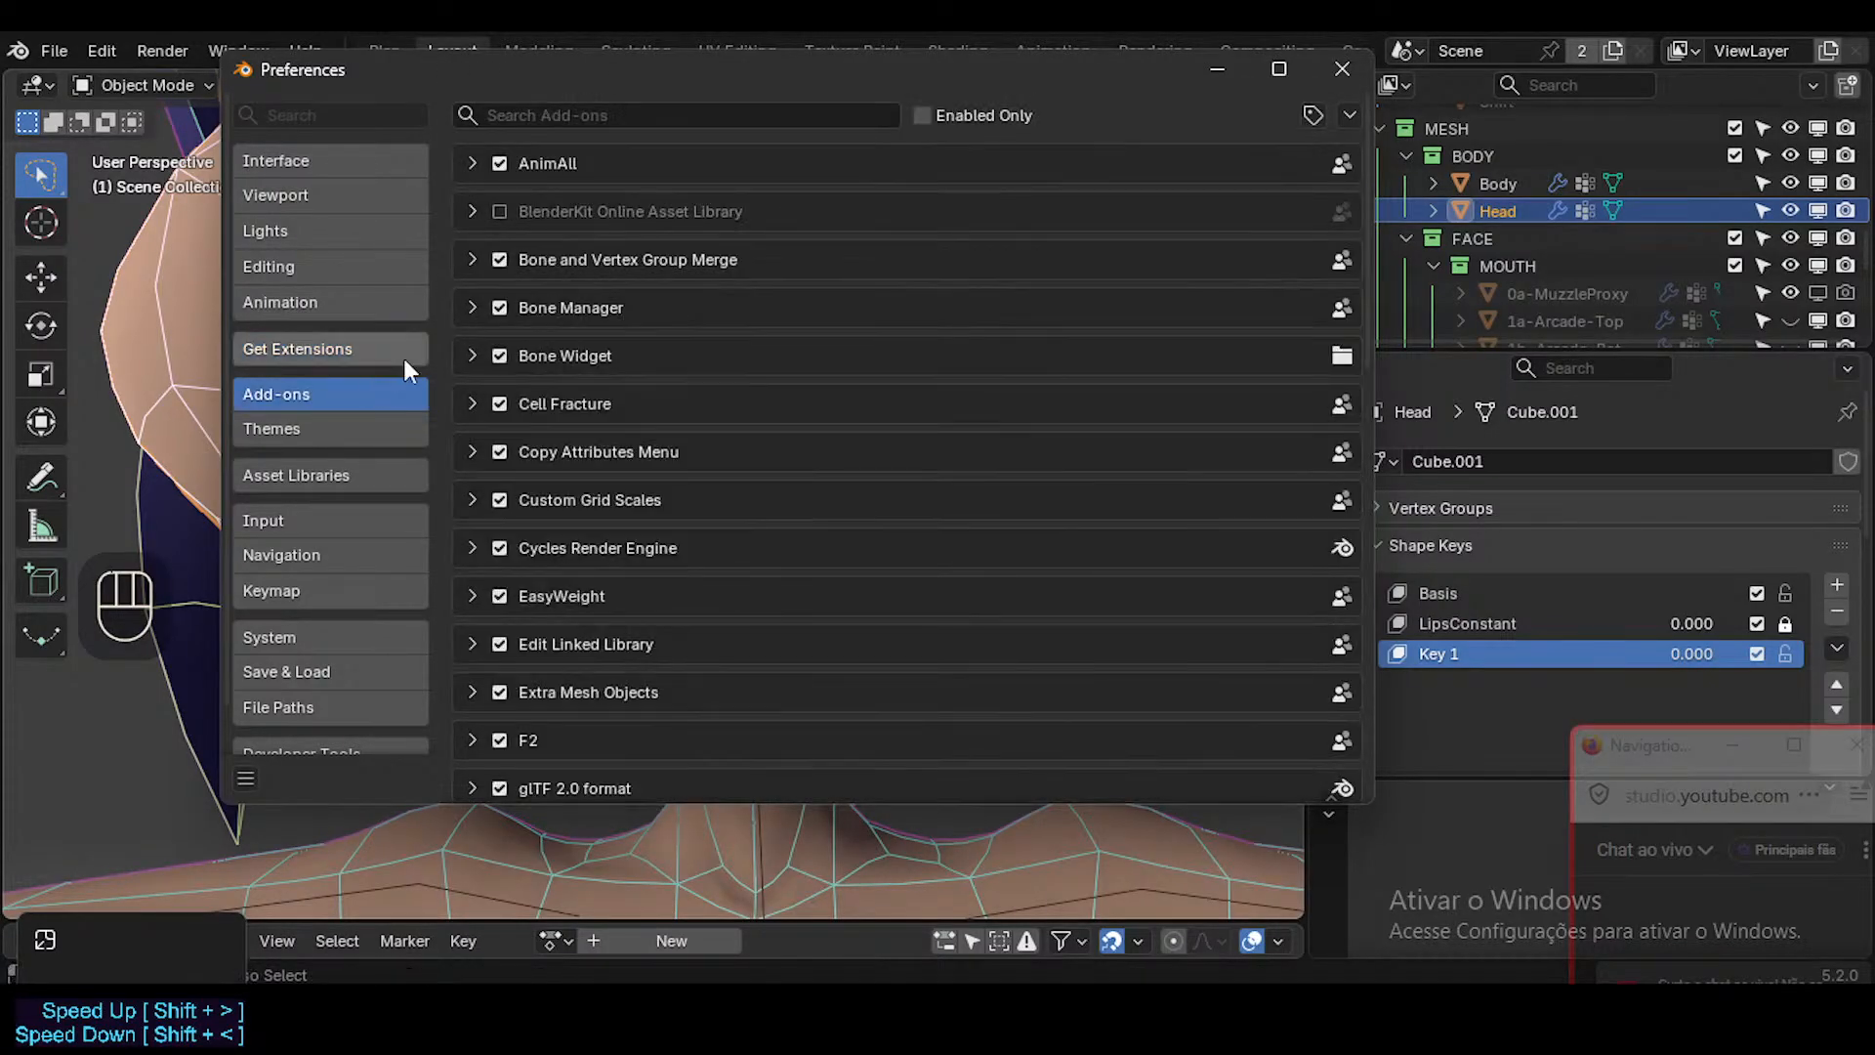
left_click(646, 113)
type("skk")
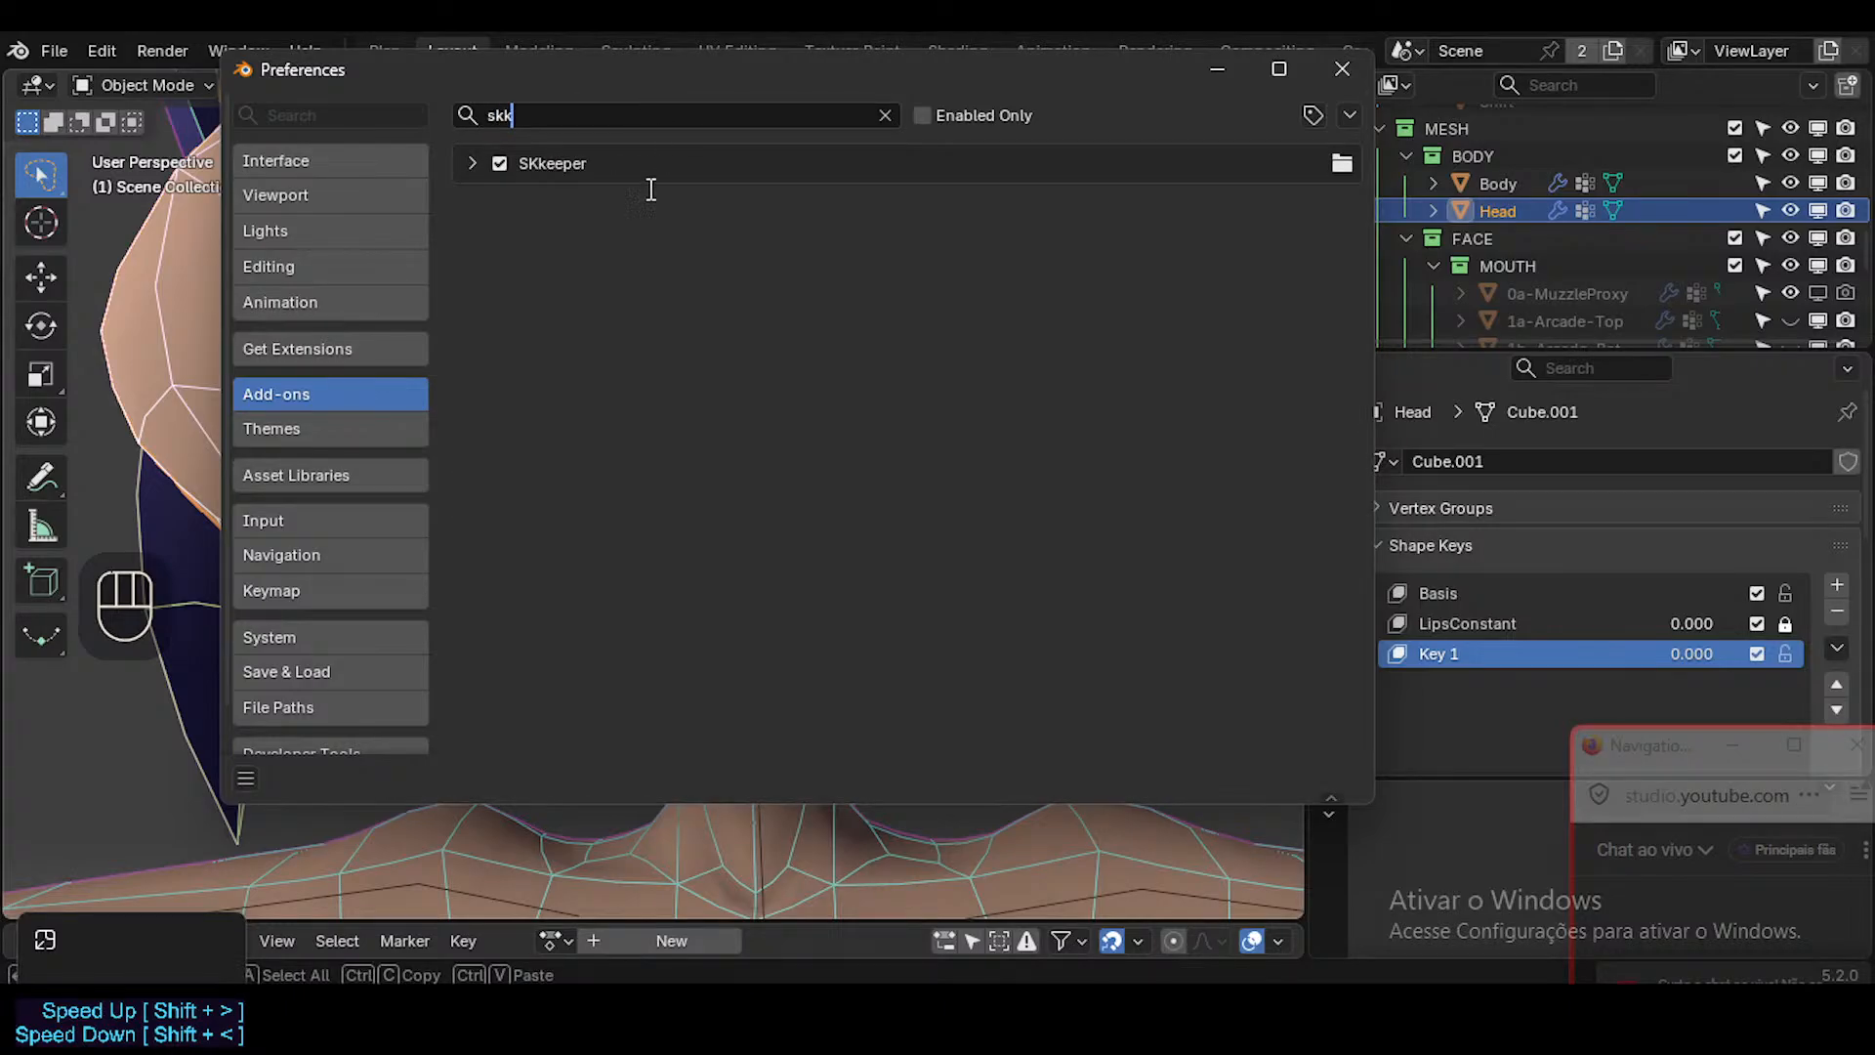
left_click(472, 164)
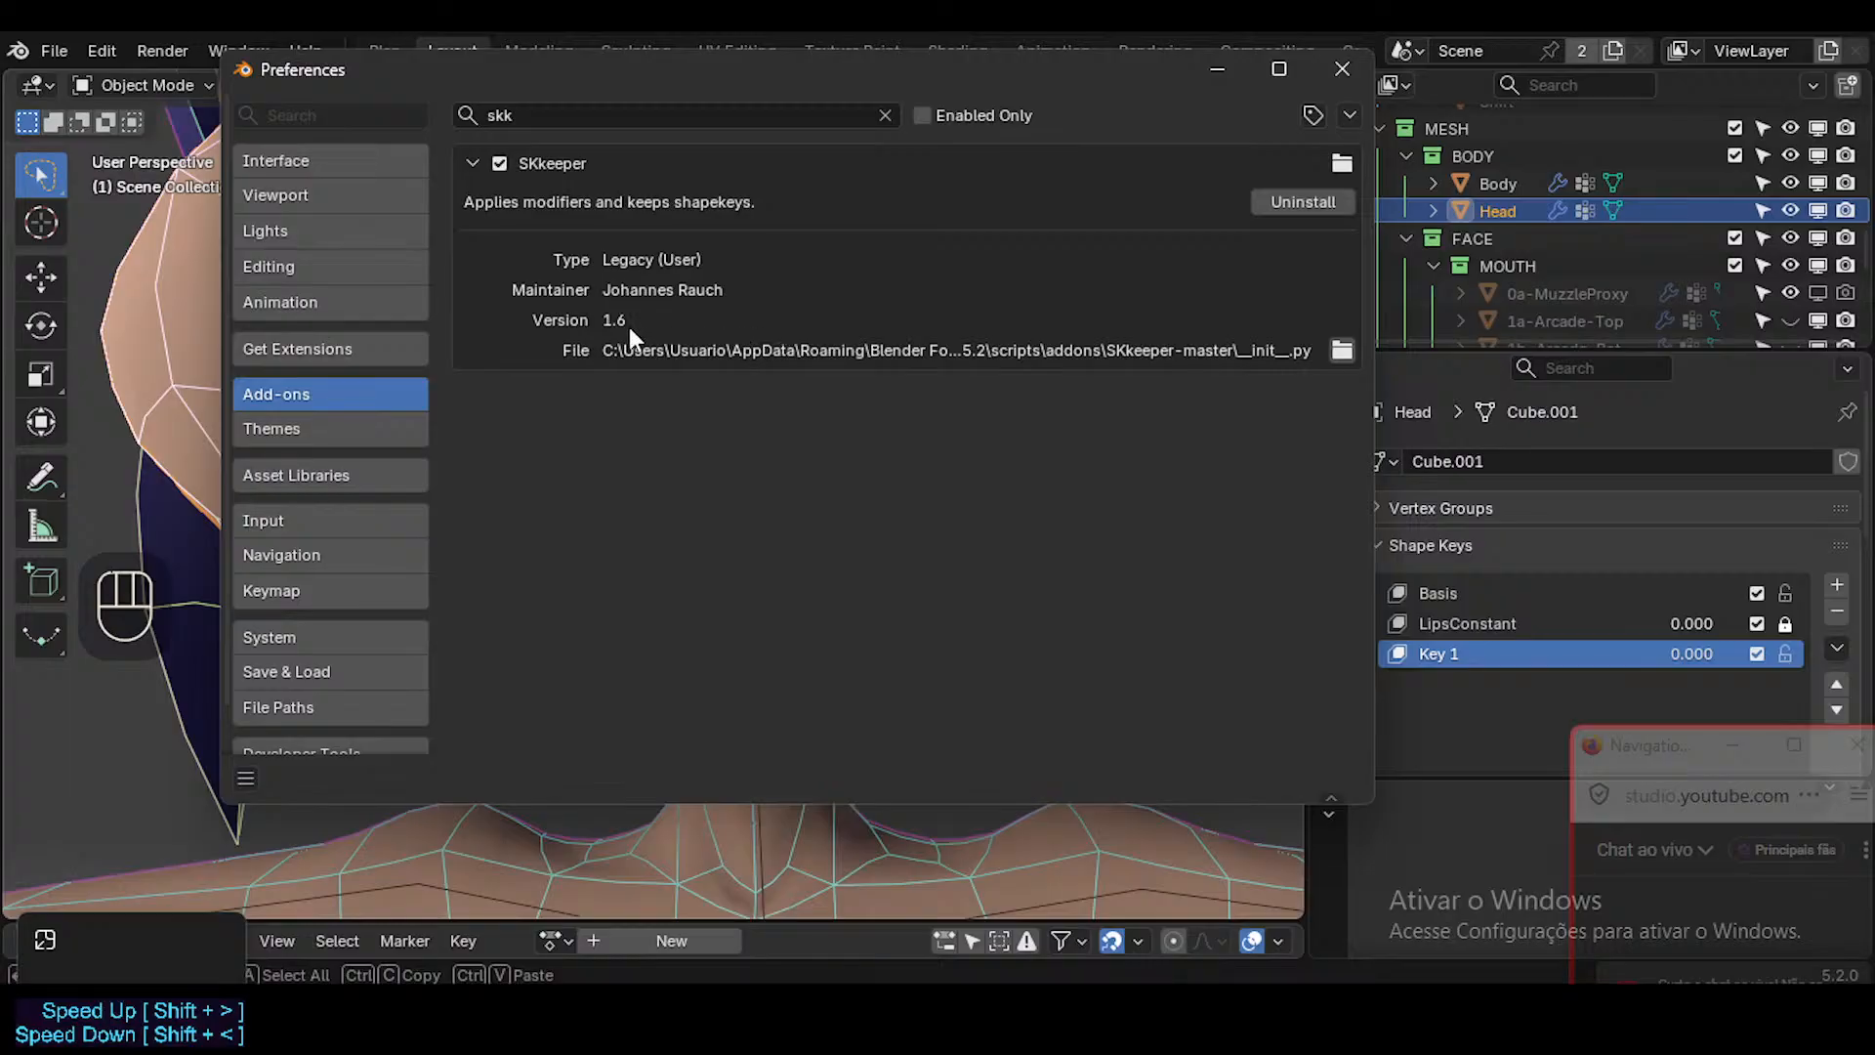
Search the available extensions for "skk" and expand the SKkeeper entry to compare its version.
left_click(375, 347)
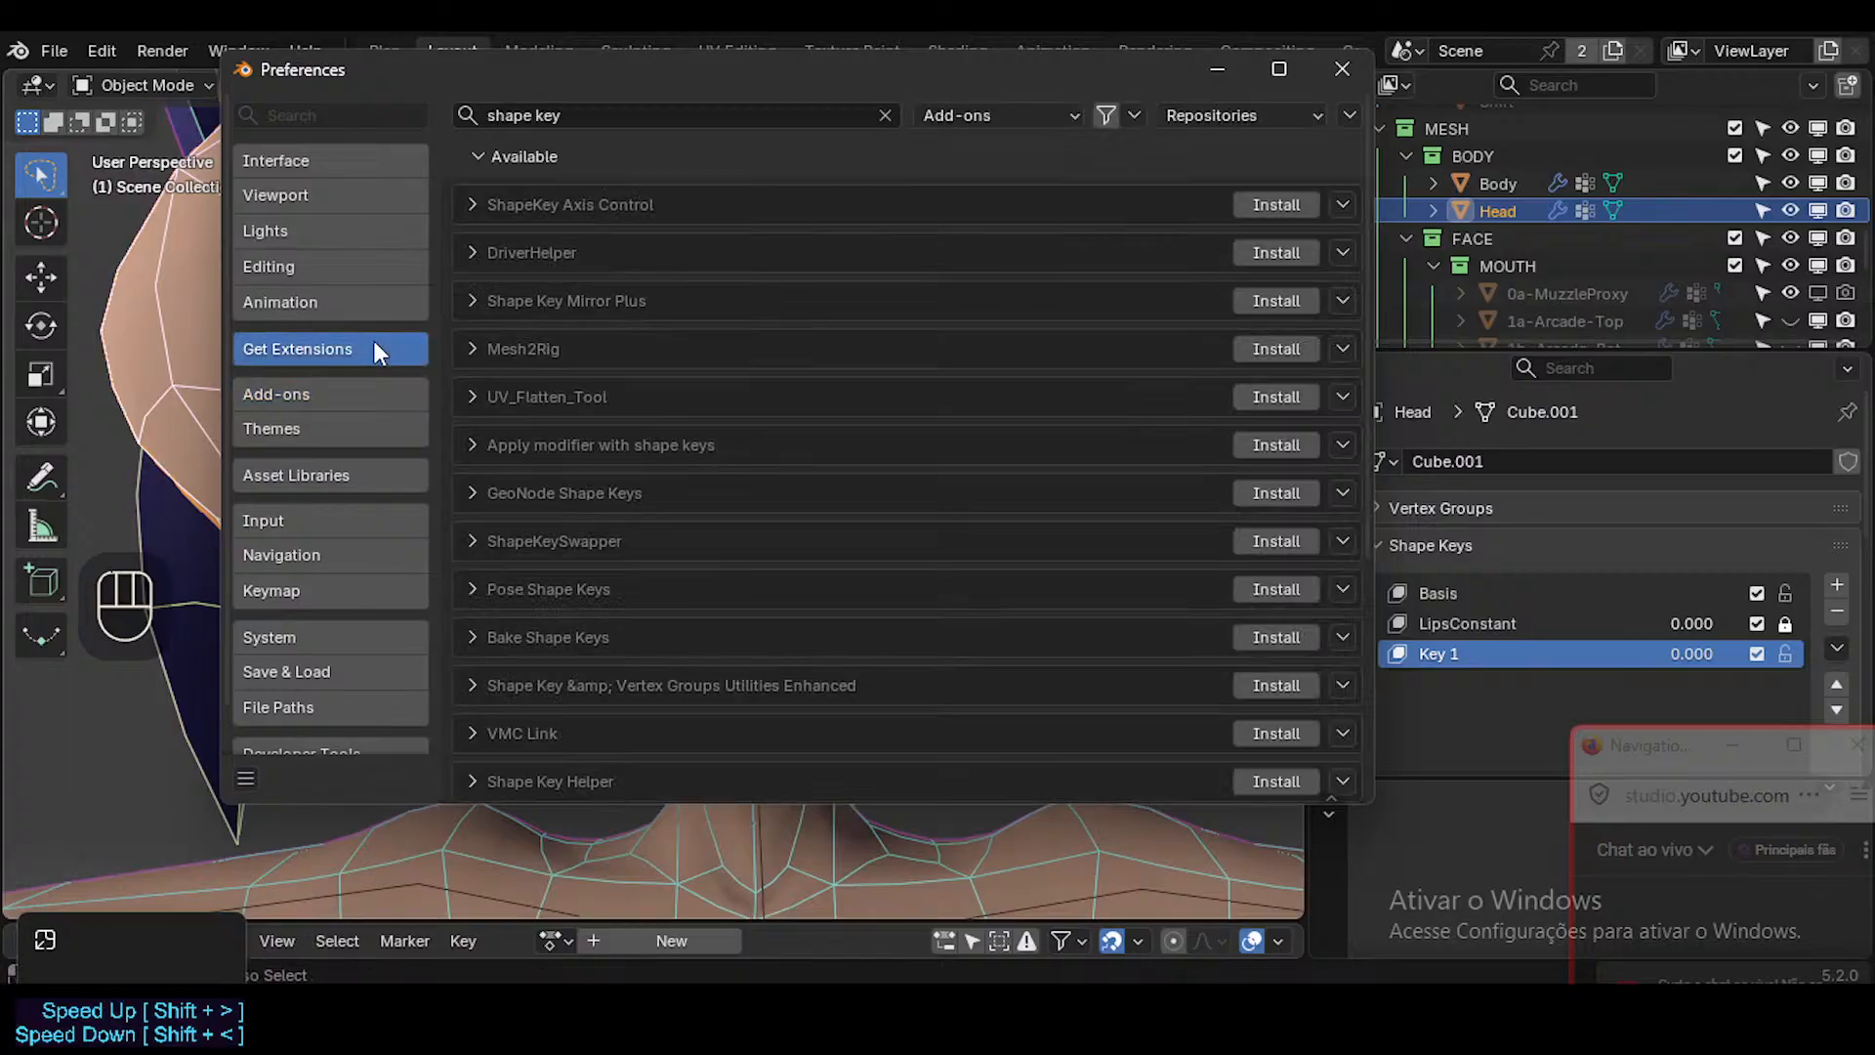
left_click(601, 123)
type("skk")
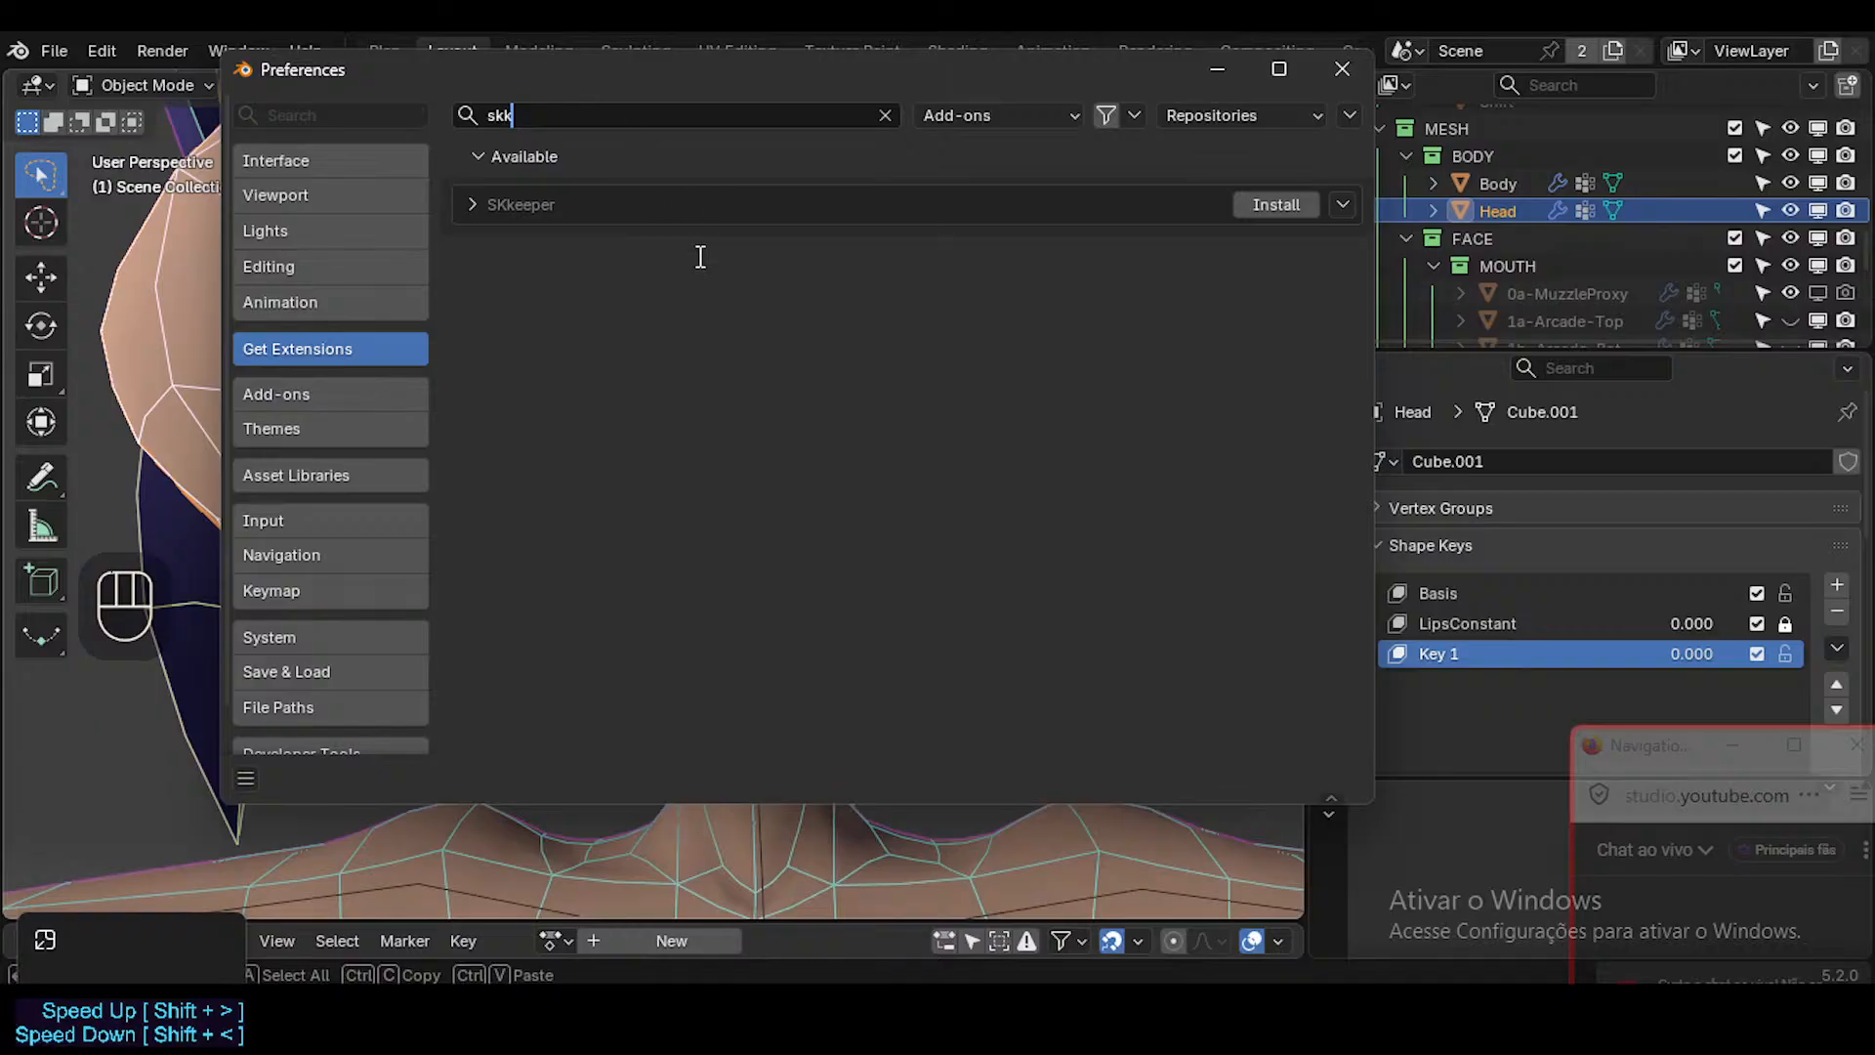
left_click(469, 204)
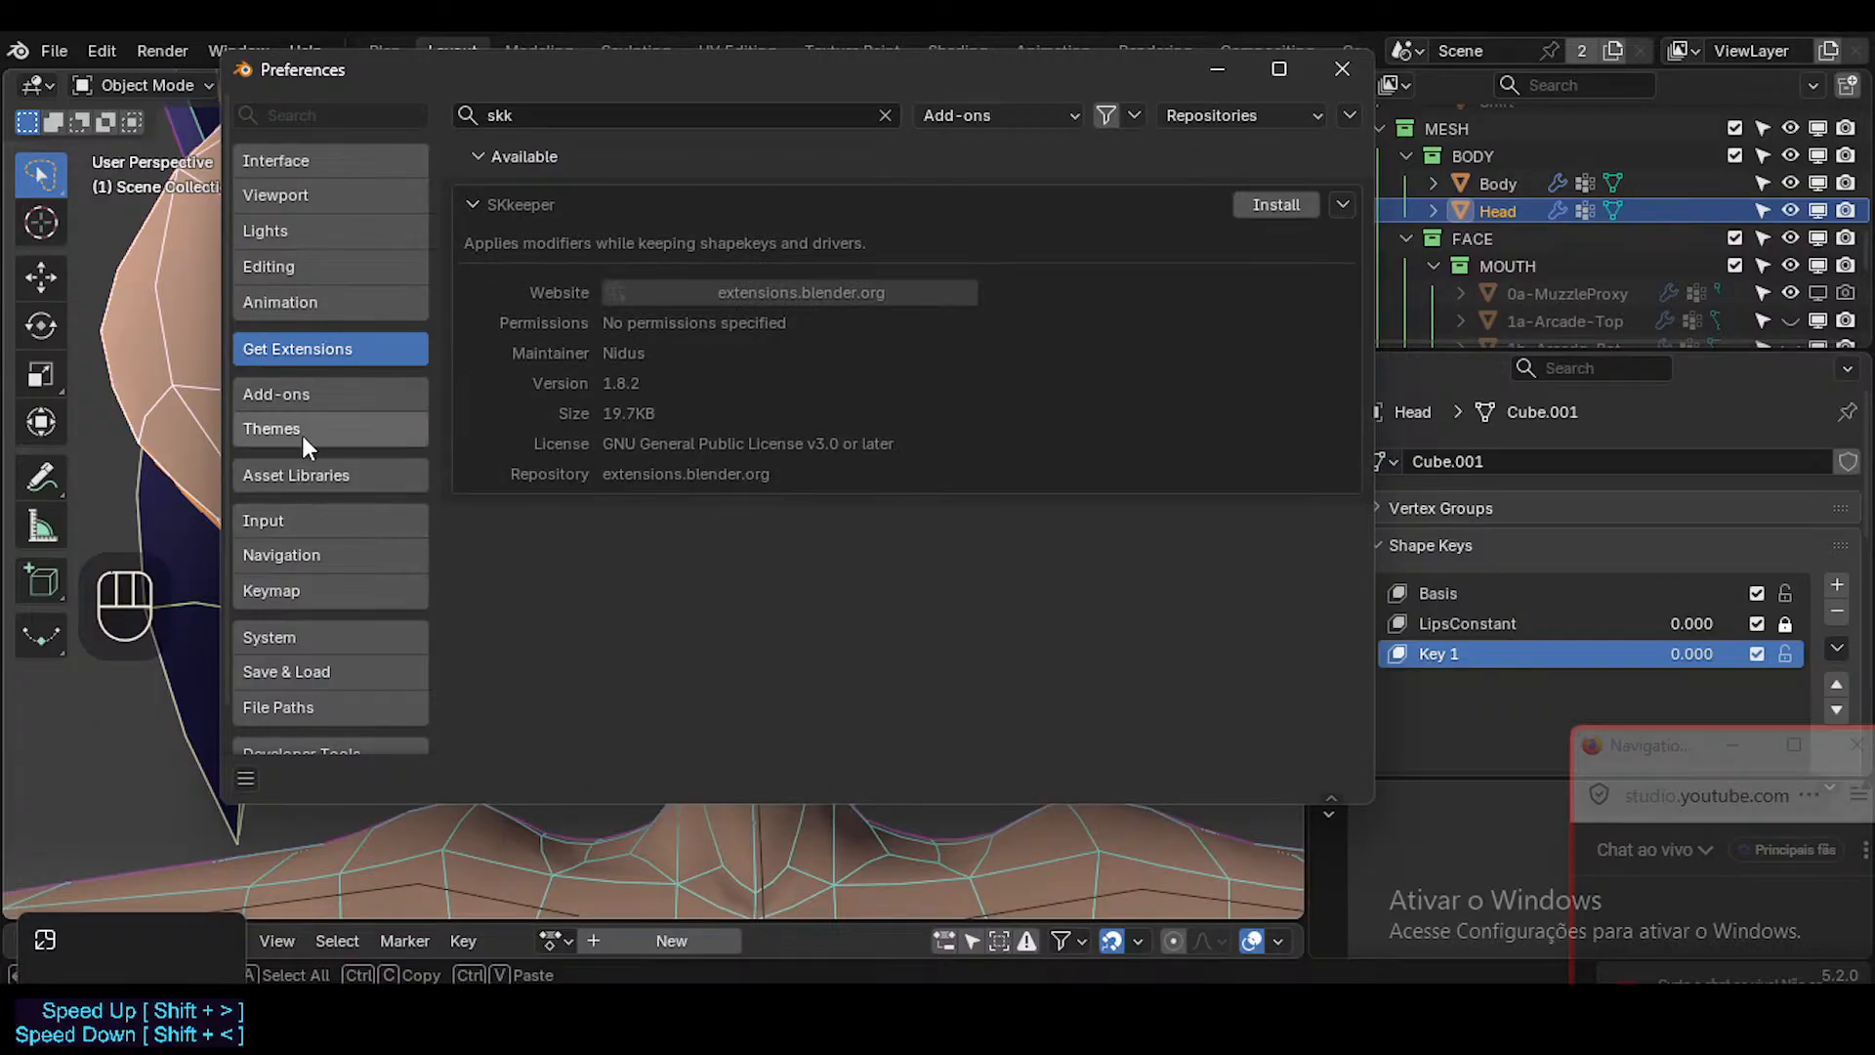
Uninstall the legacy SKkeeper 1.6 add-on and install the SKkeeper 1.8.2 extension from extensions.blender.org.
left_click(324, 395)
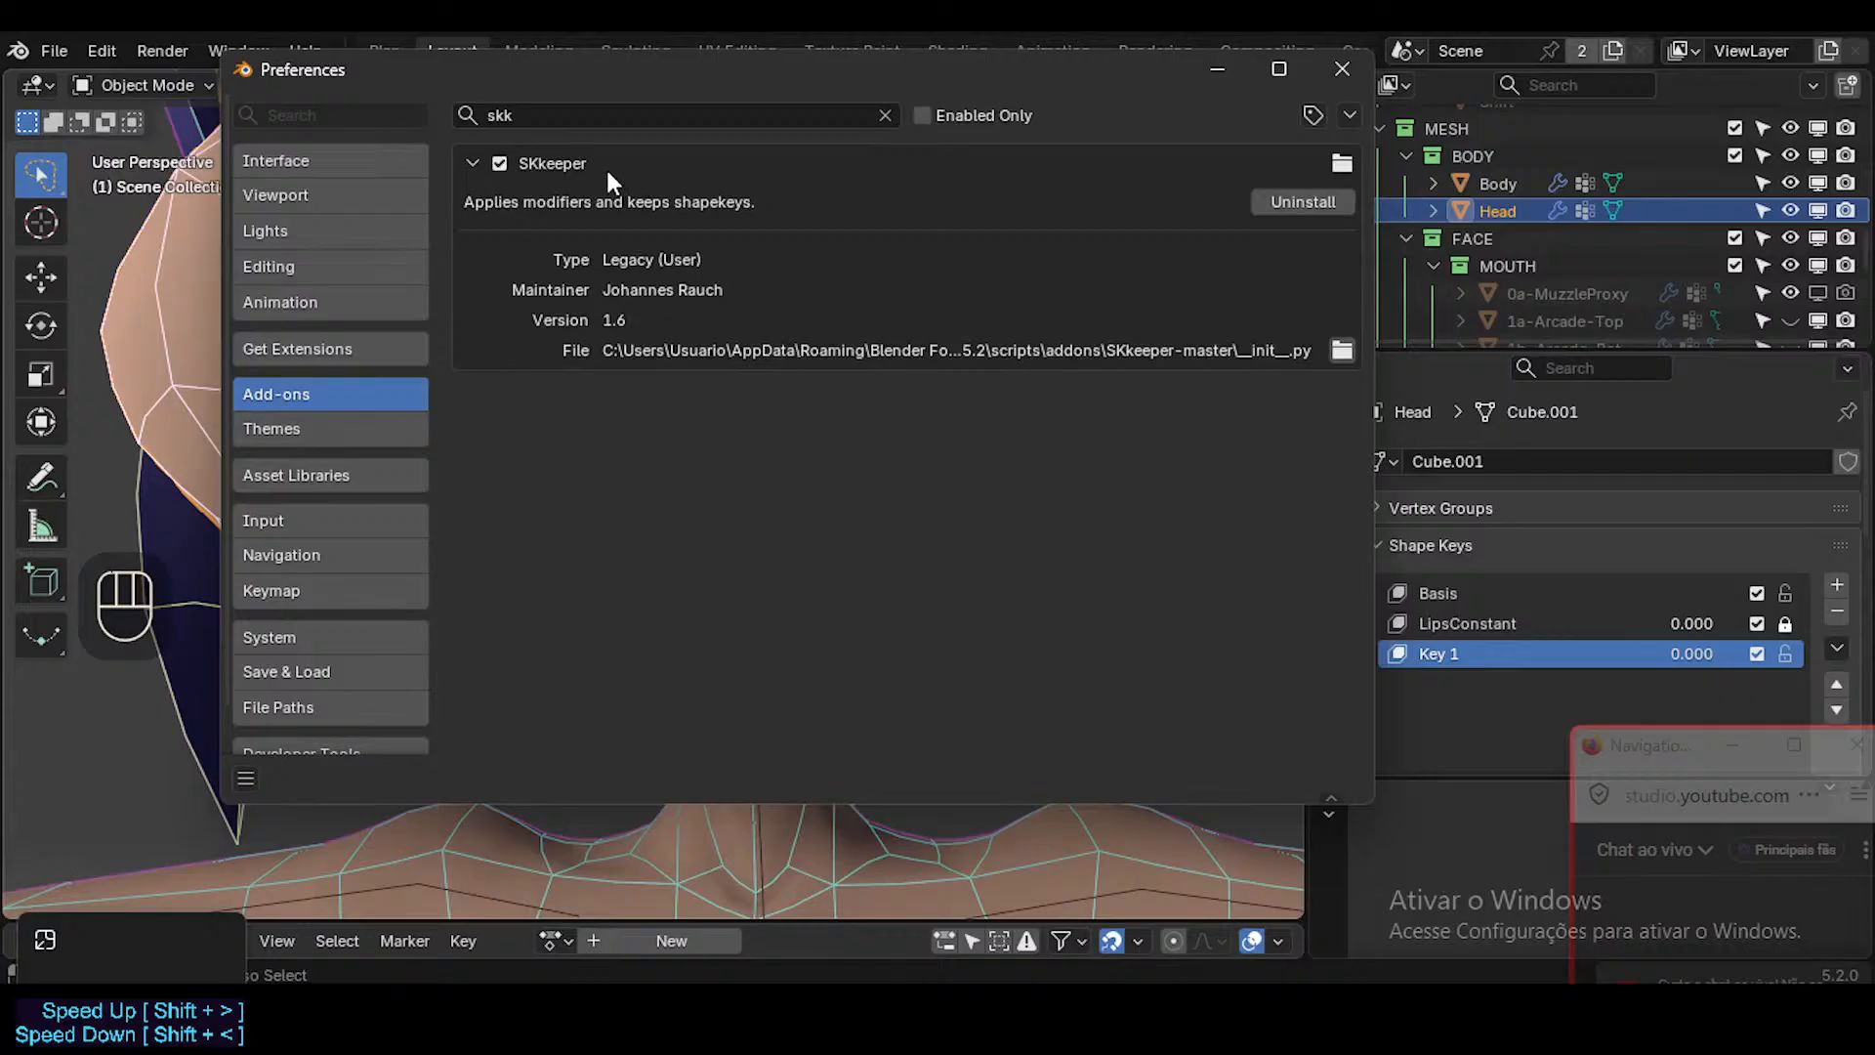
left_click(1272, 201)
left_click(826, 281)
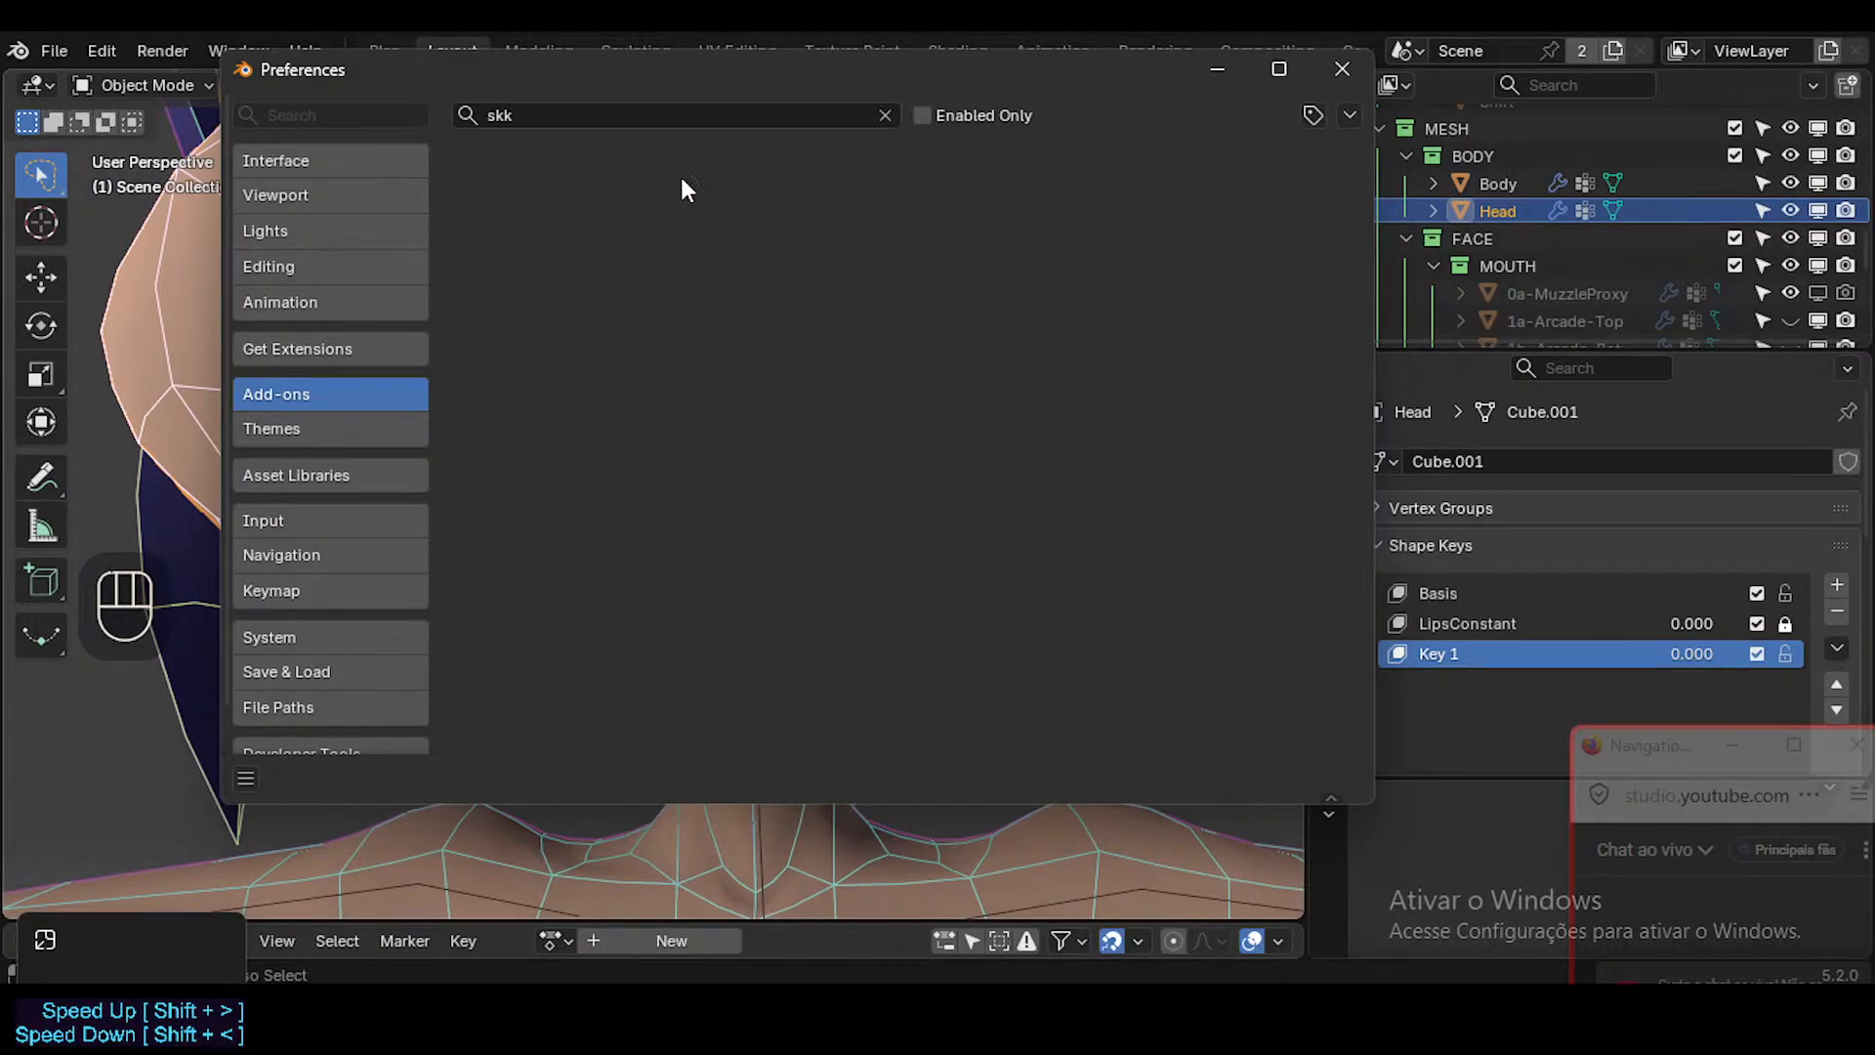
left_click(348, 352)
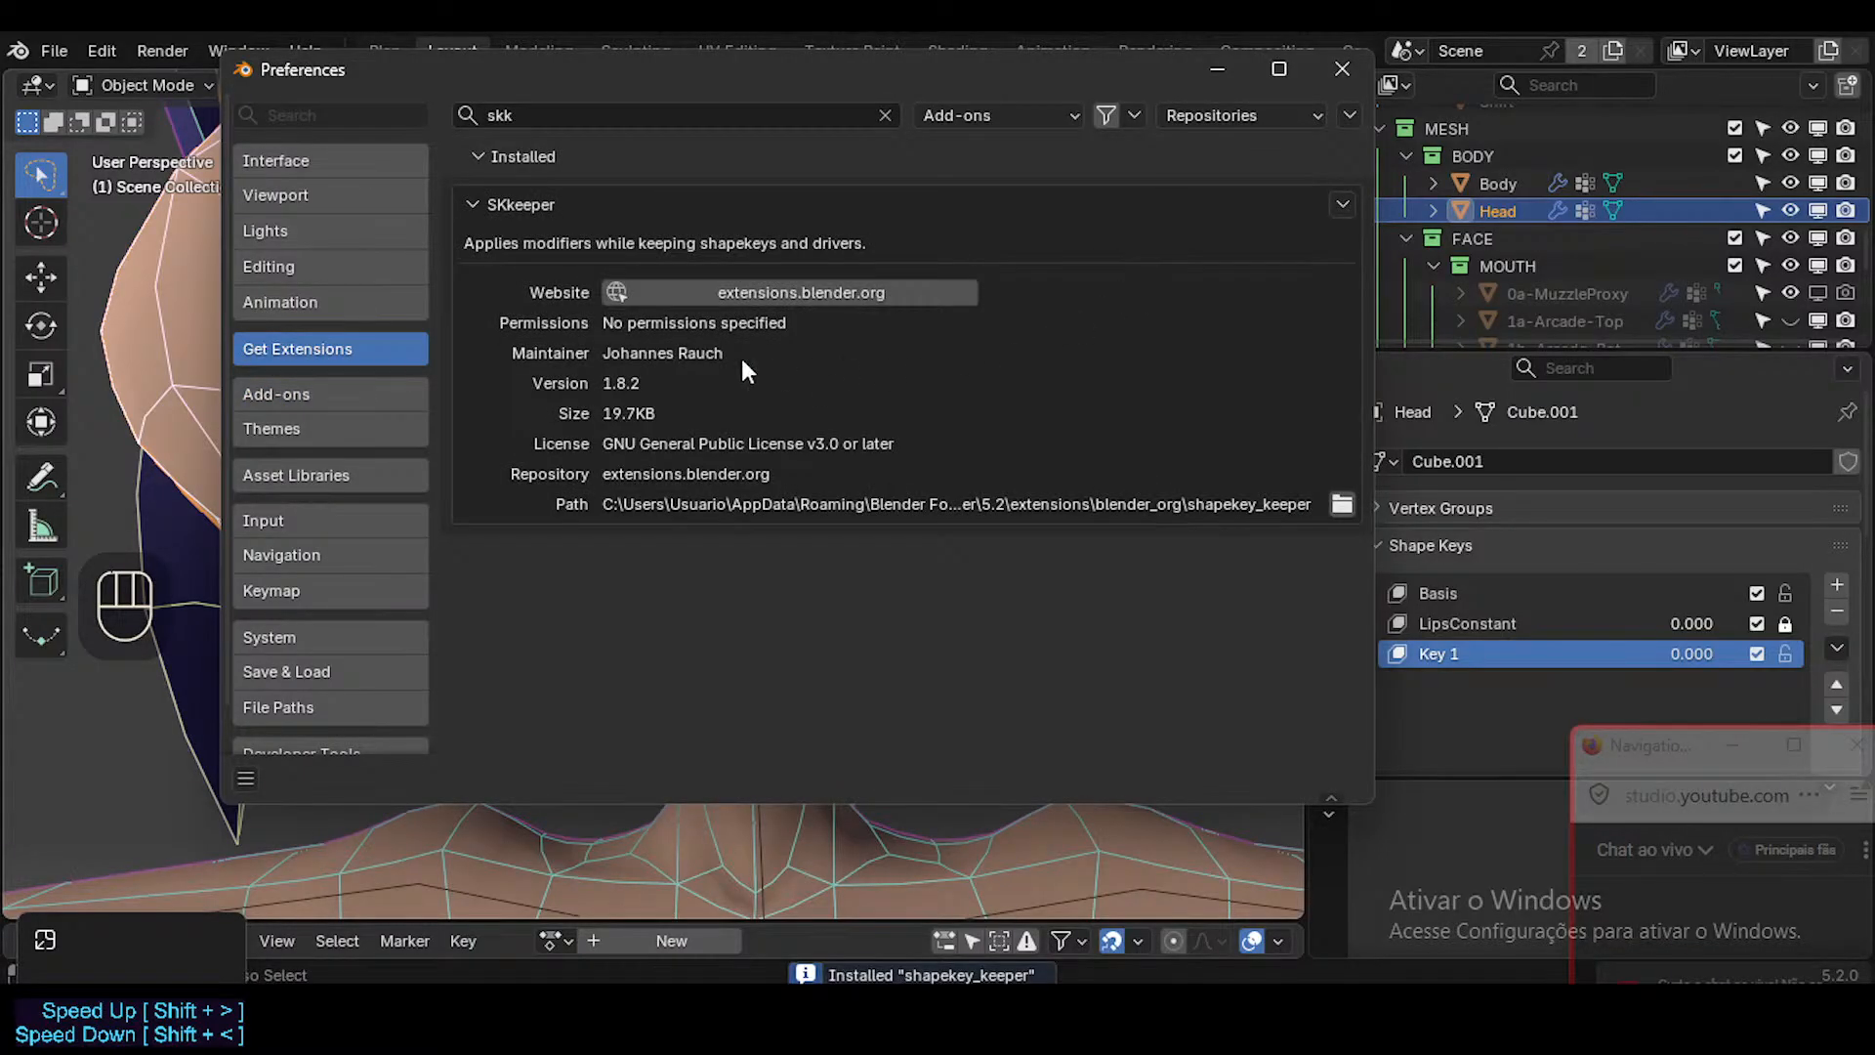
Check the SKkeeper details among the installed add-ons by searching "sk", clear the search and close the Preferences.
left_click(340, 394)
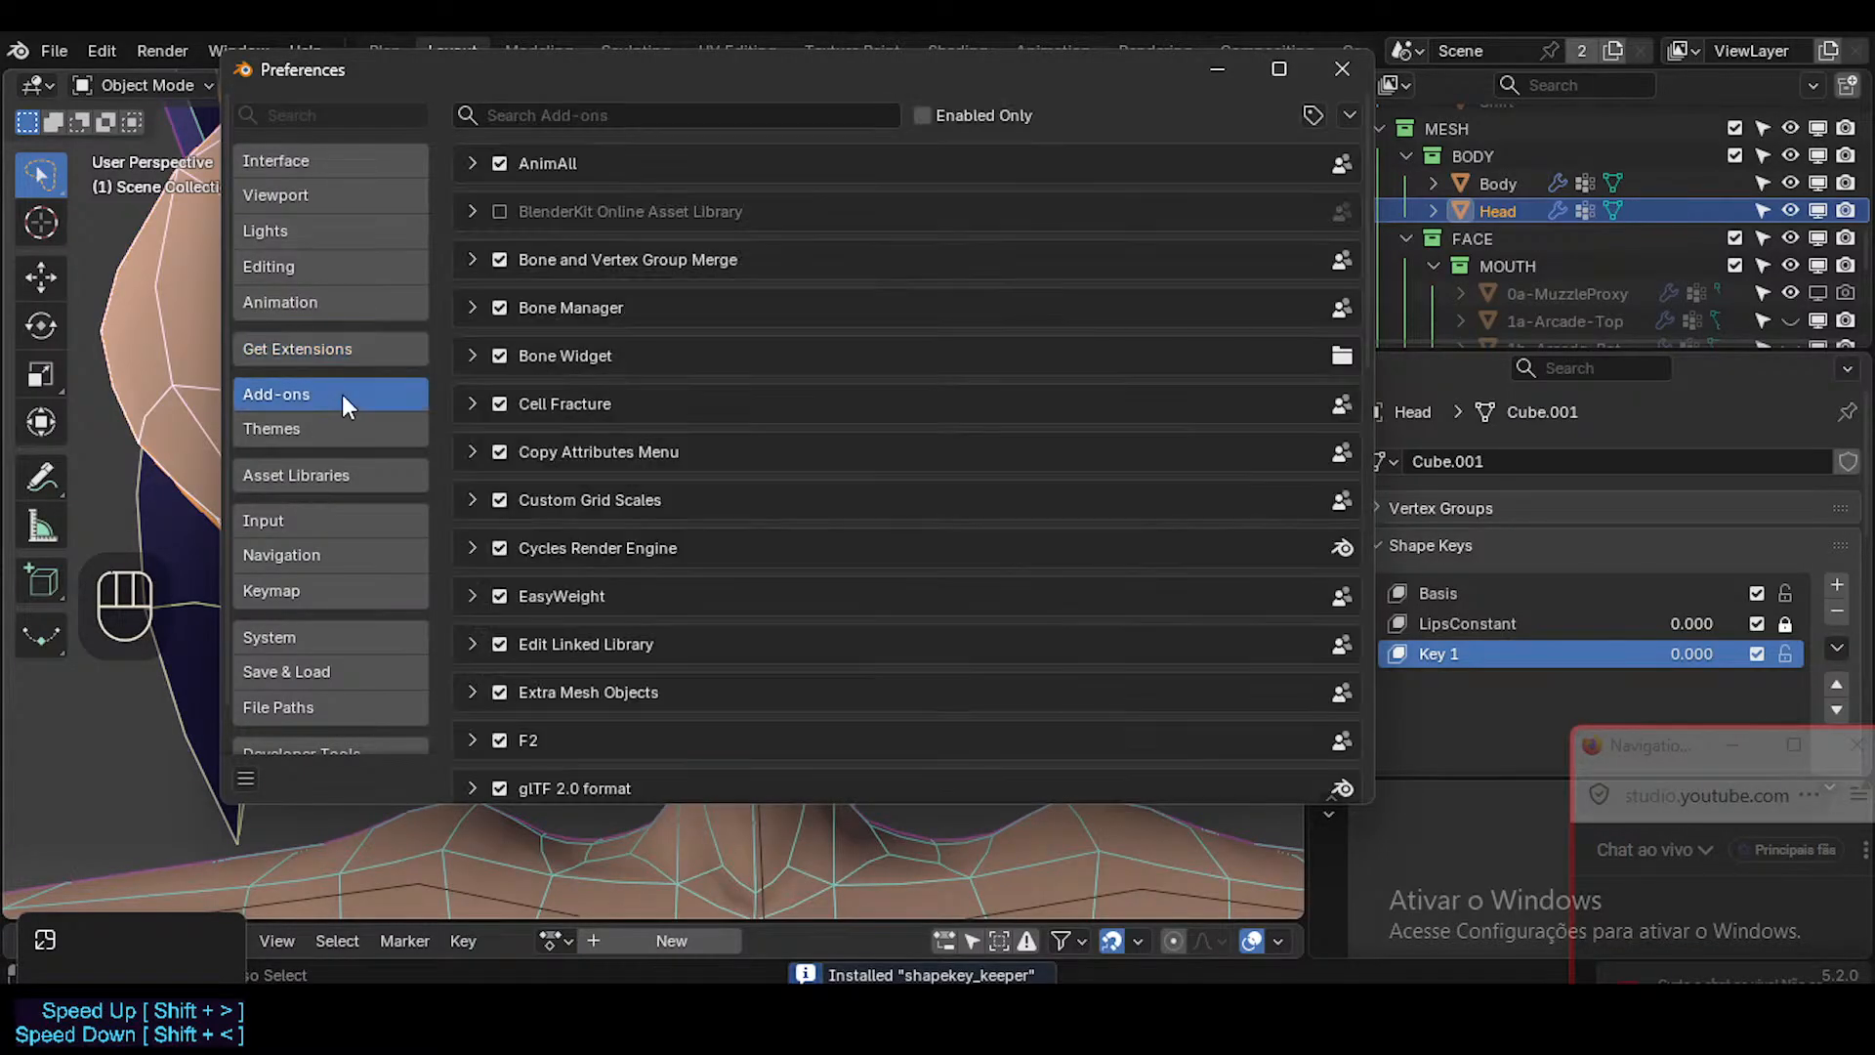
left_click(605, 117)
type("sk")
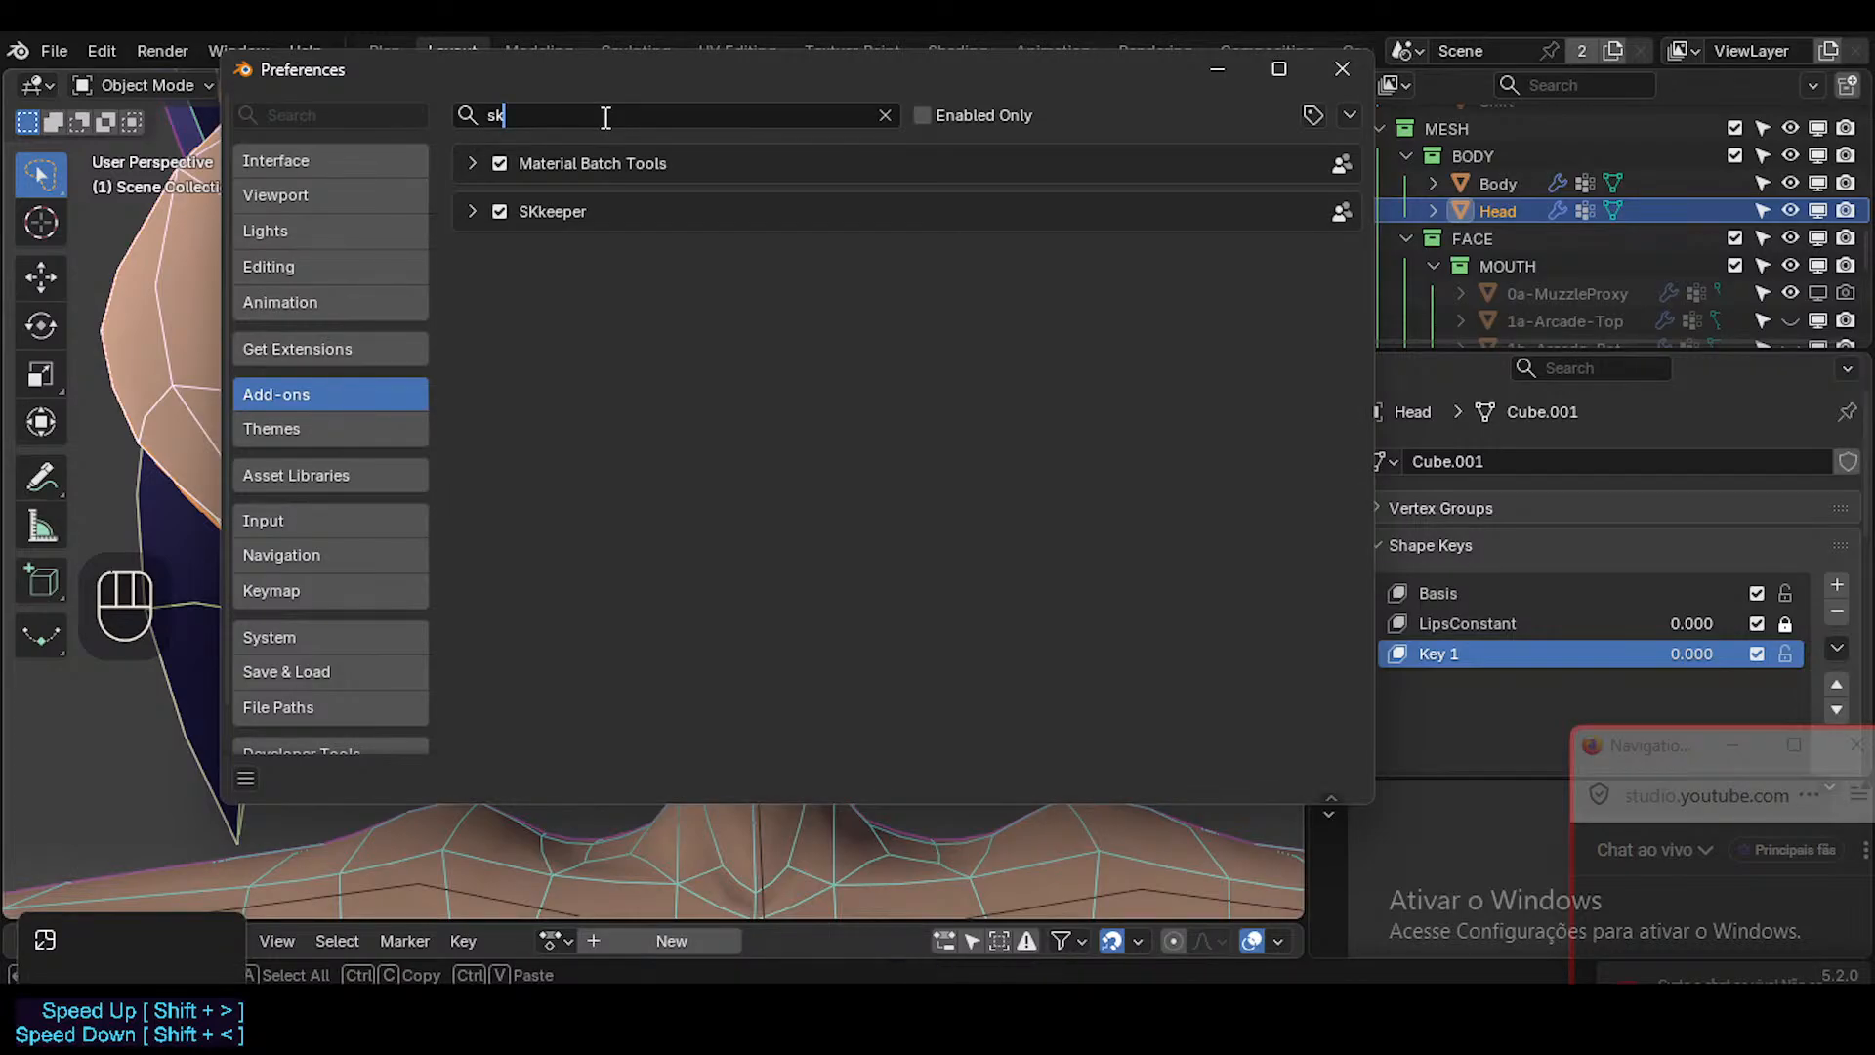
left_click(472, 212)
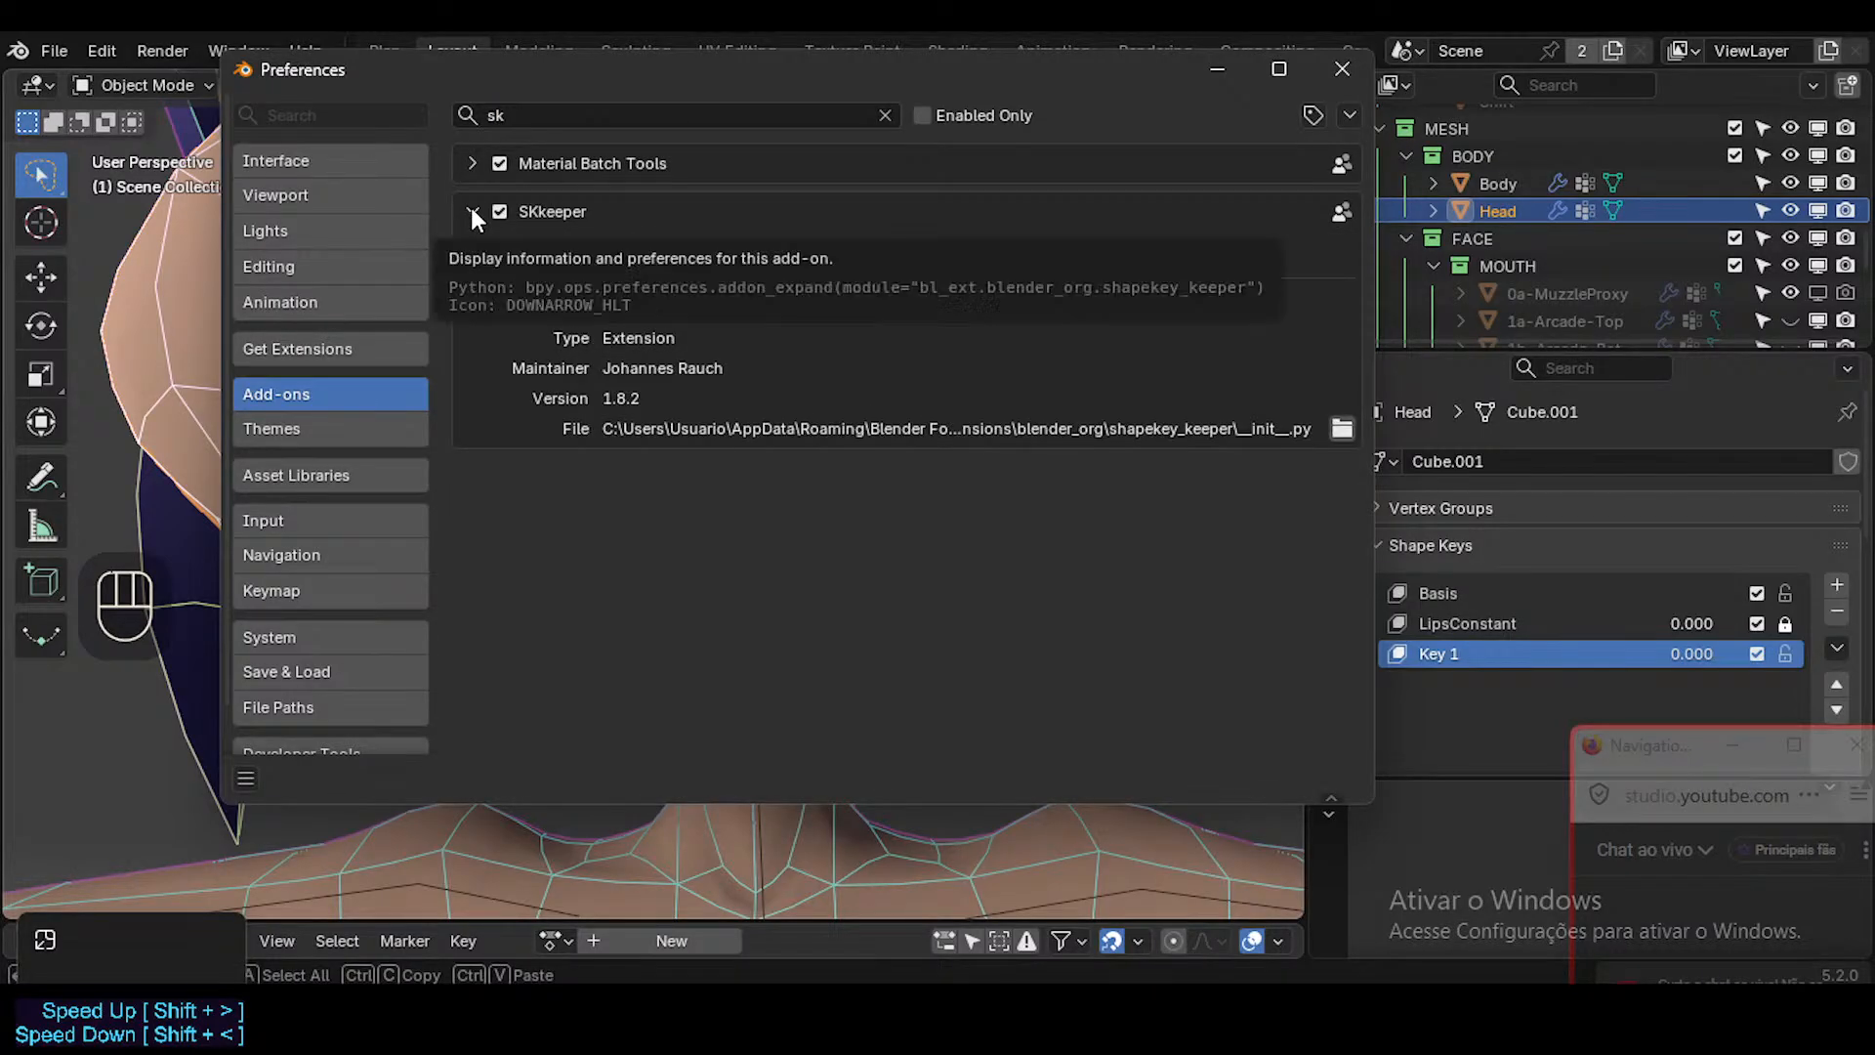
left_click(471, 211)
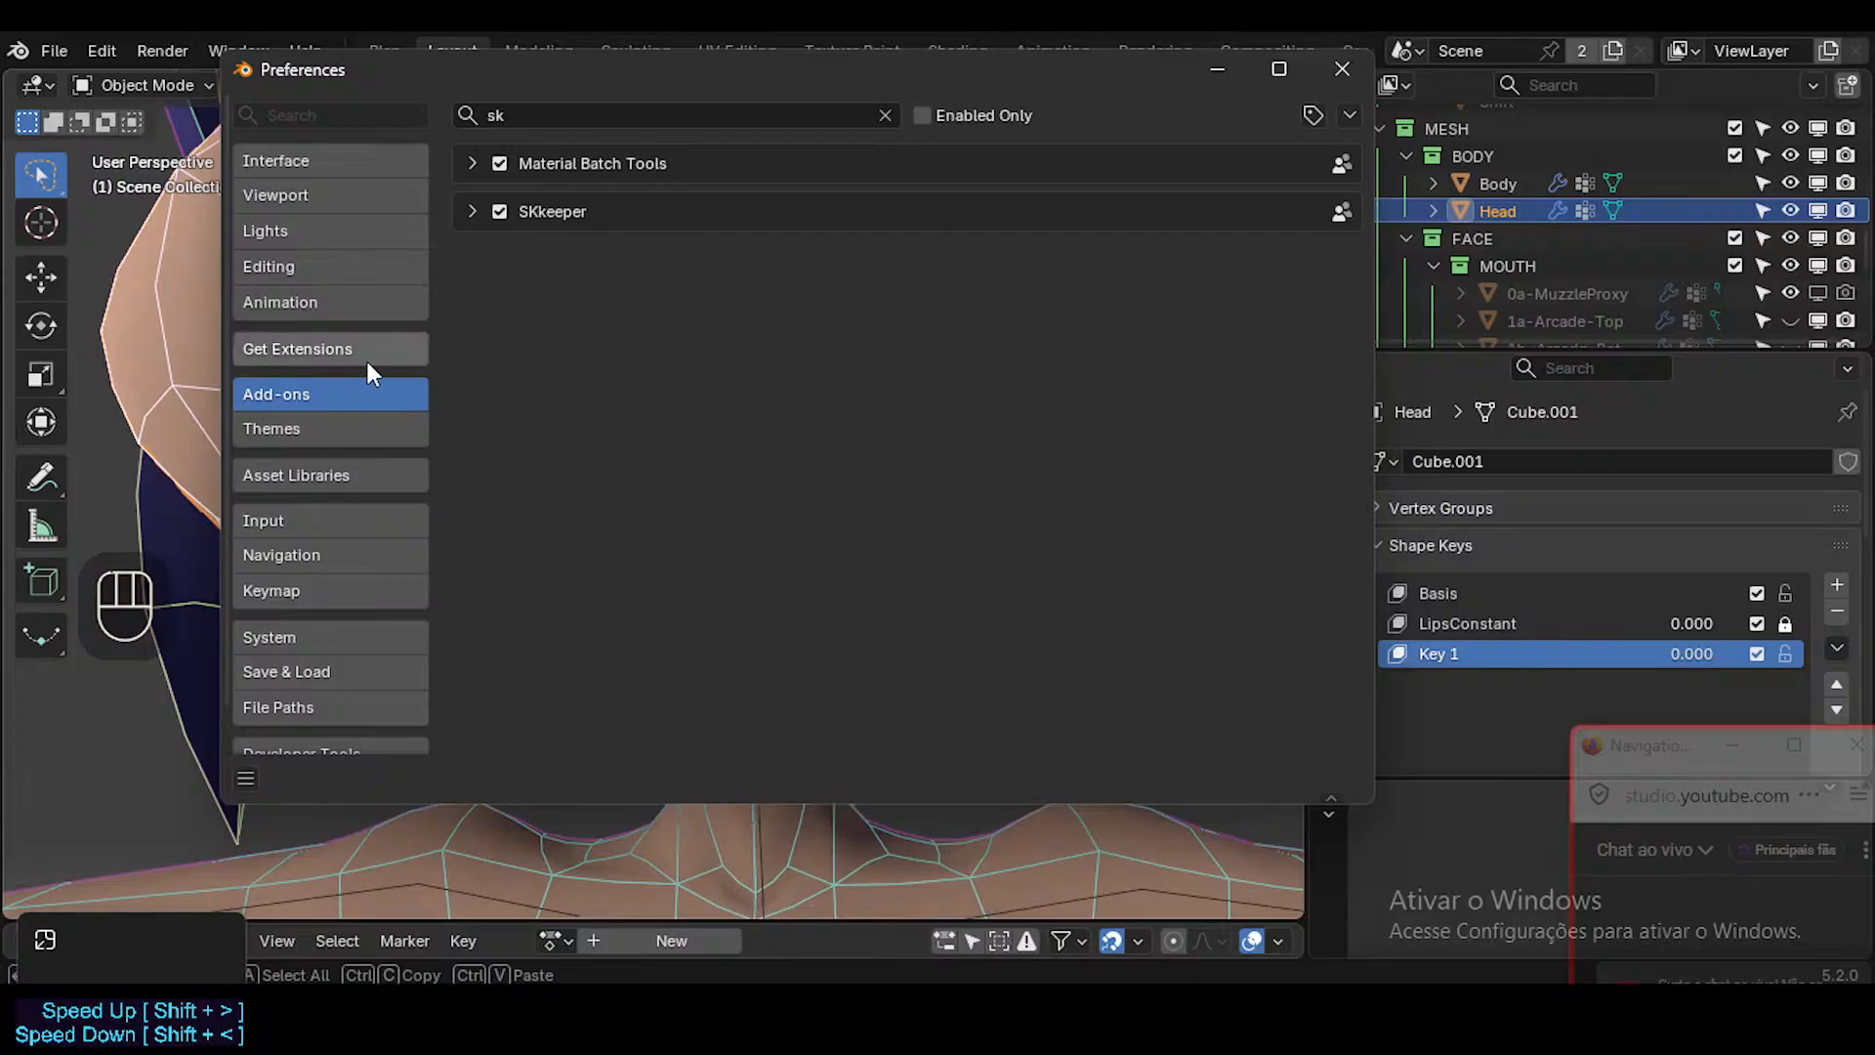
left_click(886, 115)
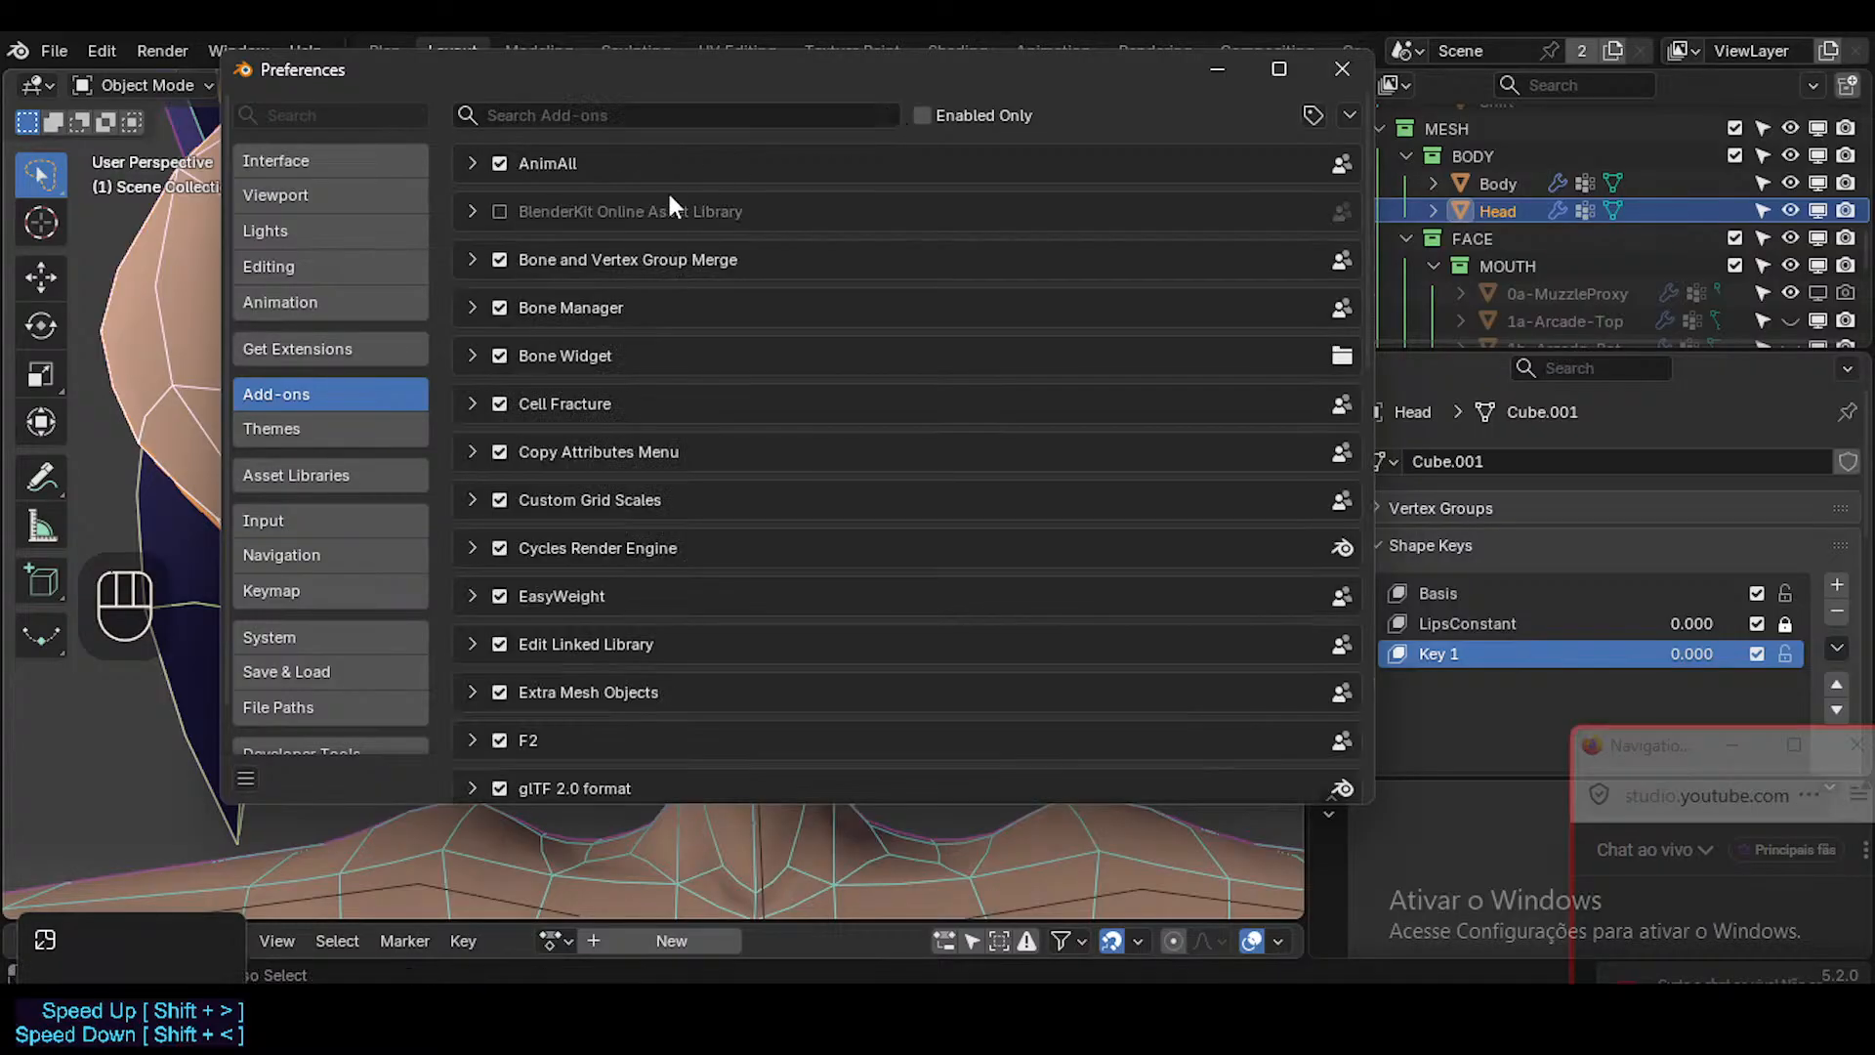
left_click(1333, 68)
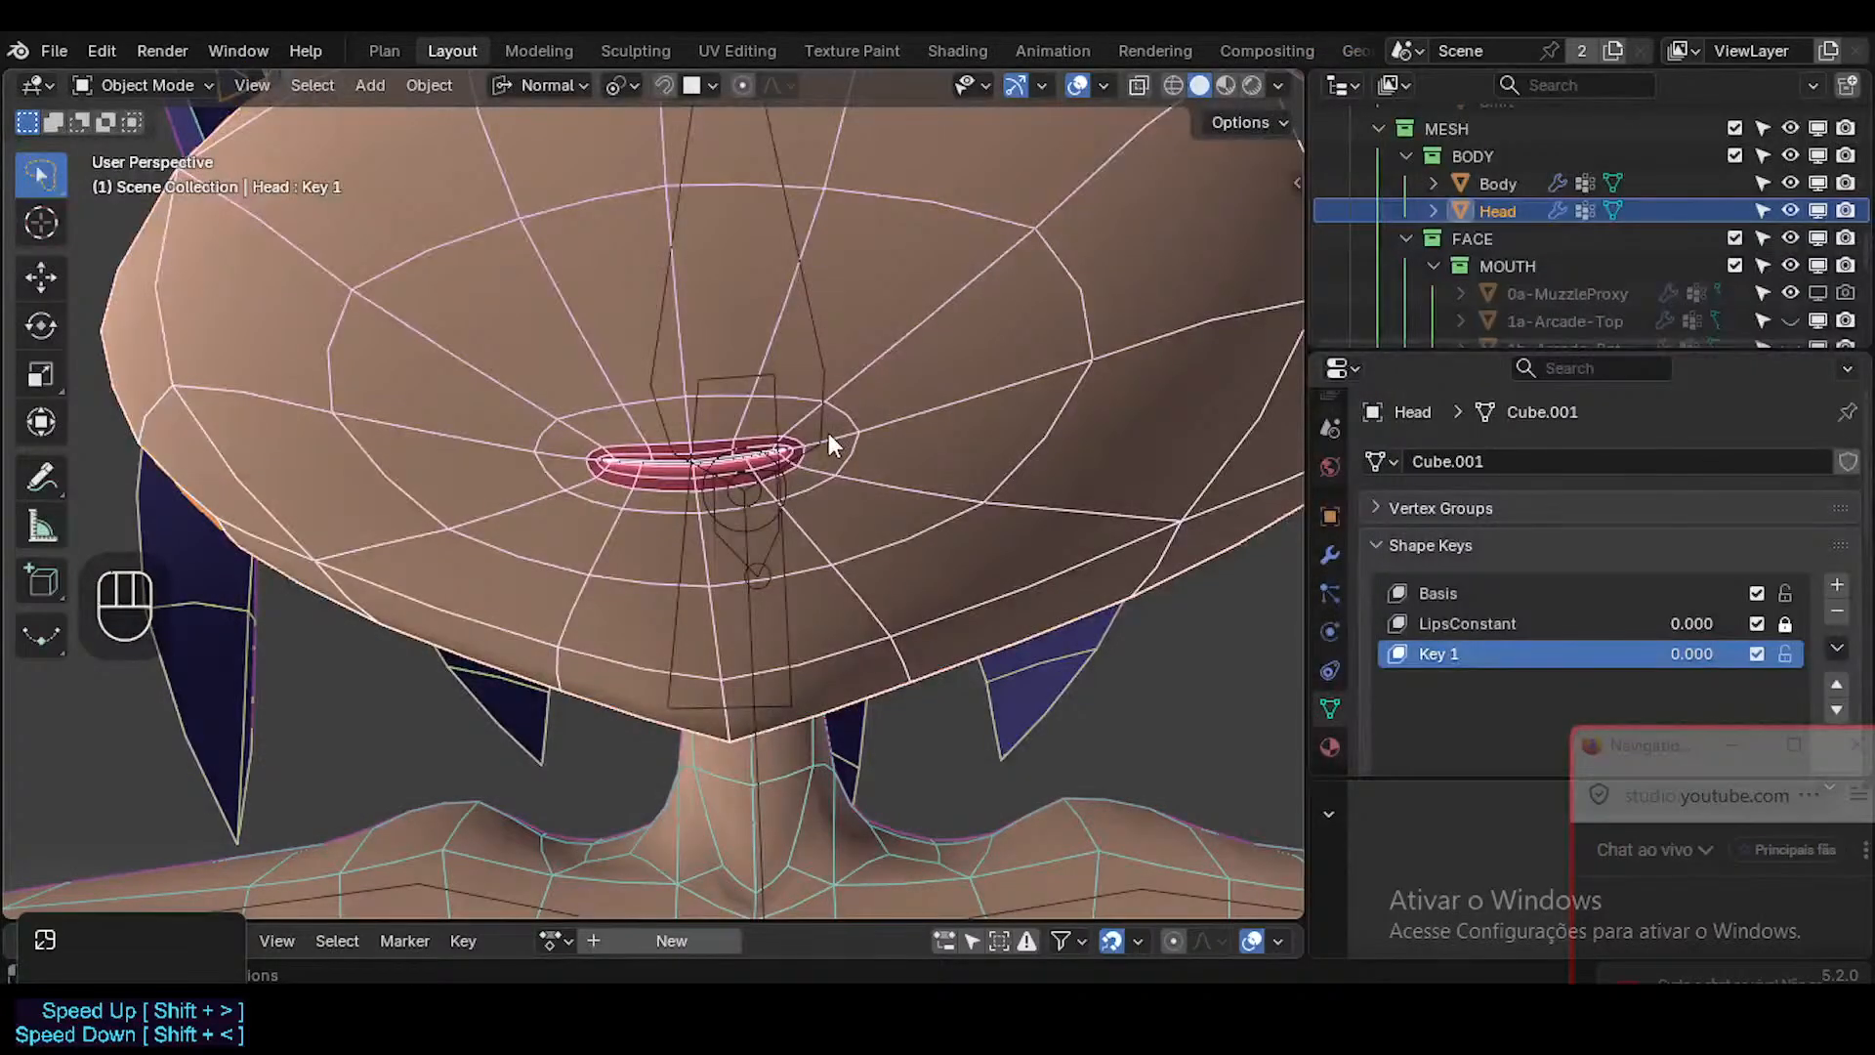
Save ToonDorothy-01.blend and raise the value of the head's Key 1 shape key to preview the mouth shape.
key("ctrl+s")
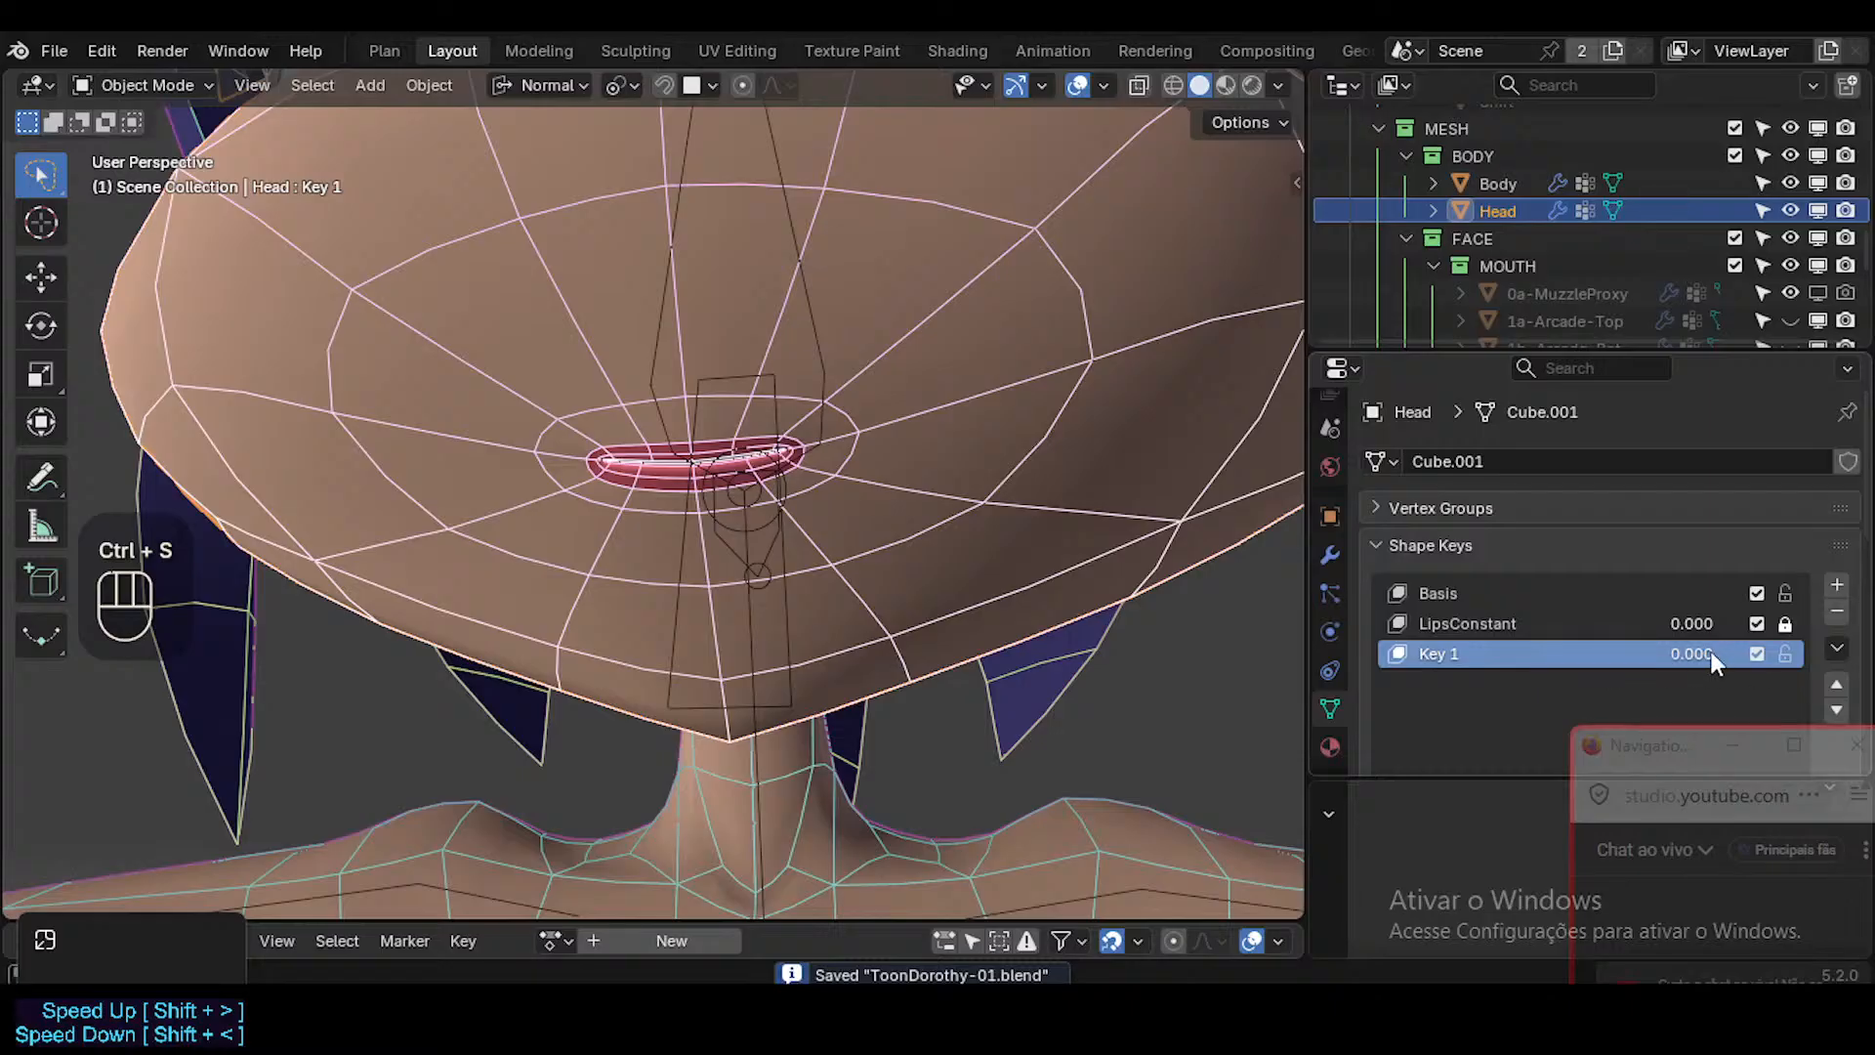
left_click_drag(1711, 653, 1797, 652)
middle_click_drag(857, 403, 845, 445)
Try to apply the head's Mirror modifier with the standard Apply command.
left_click(1324, 555)
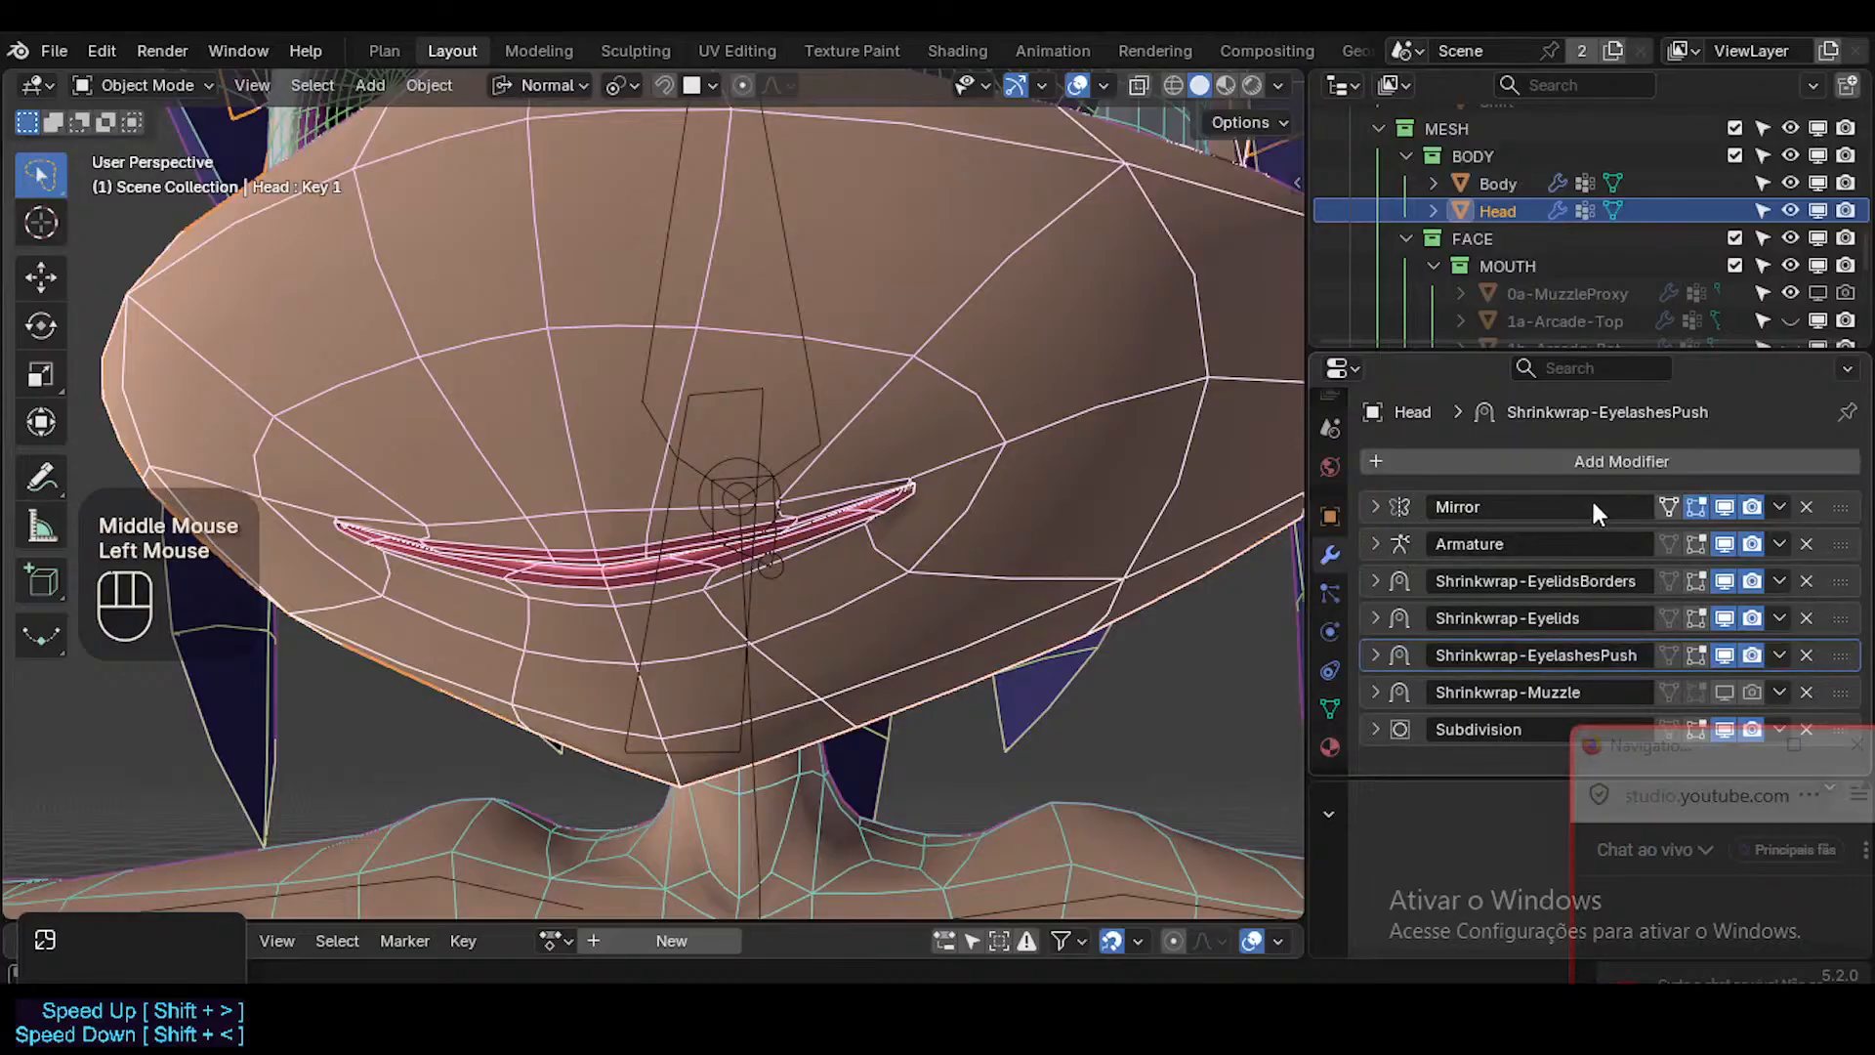
left_click(1780, 506)
left_click(1653, 539)
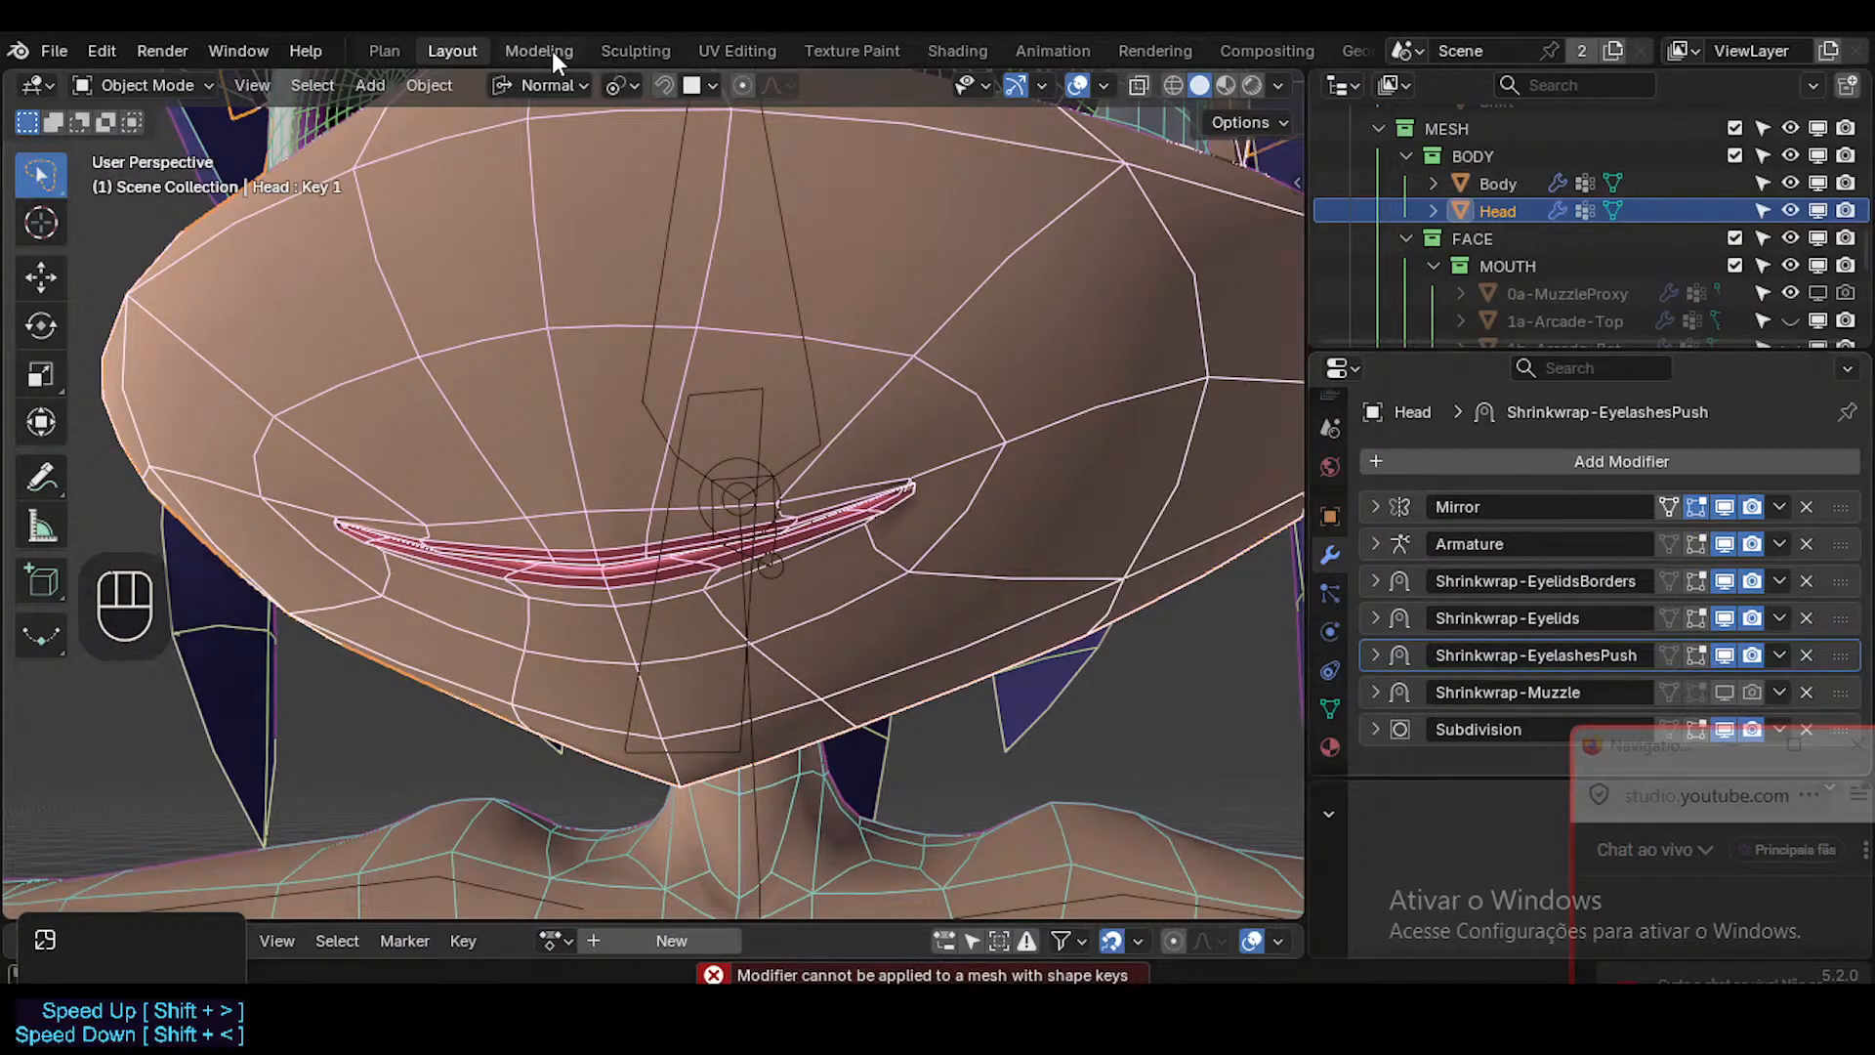
Apply only the Mirror modifier on the head with Apply Chosen Modifiers (Keep Shapekeys) and review the operation's options.
left_click(444, 85)
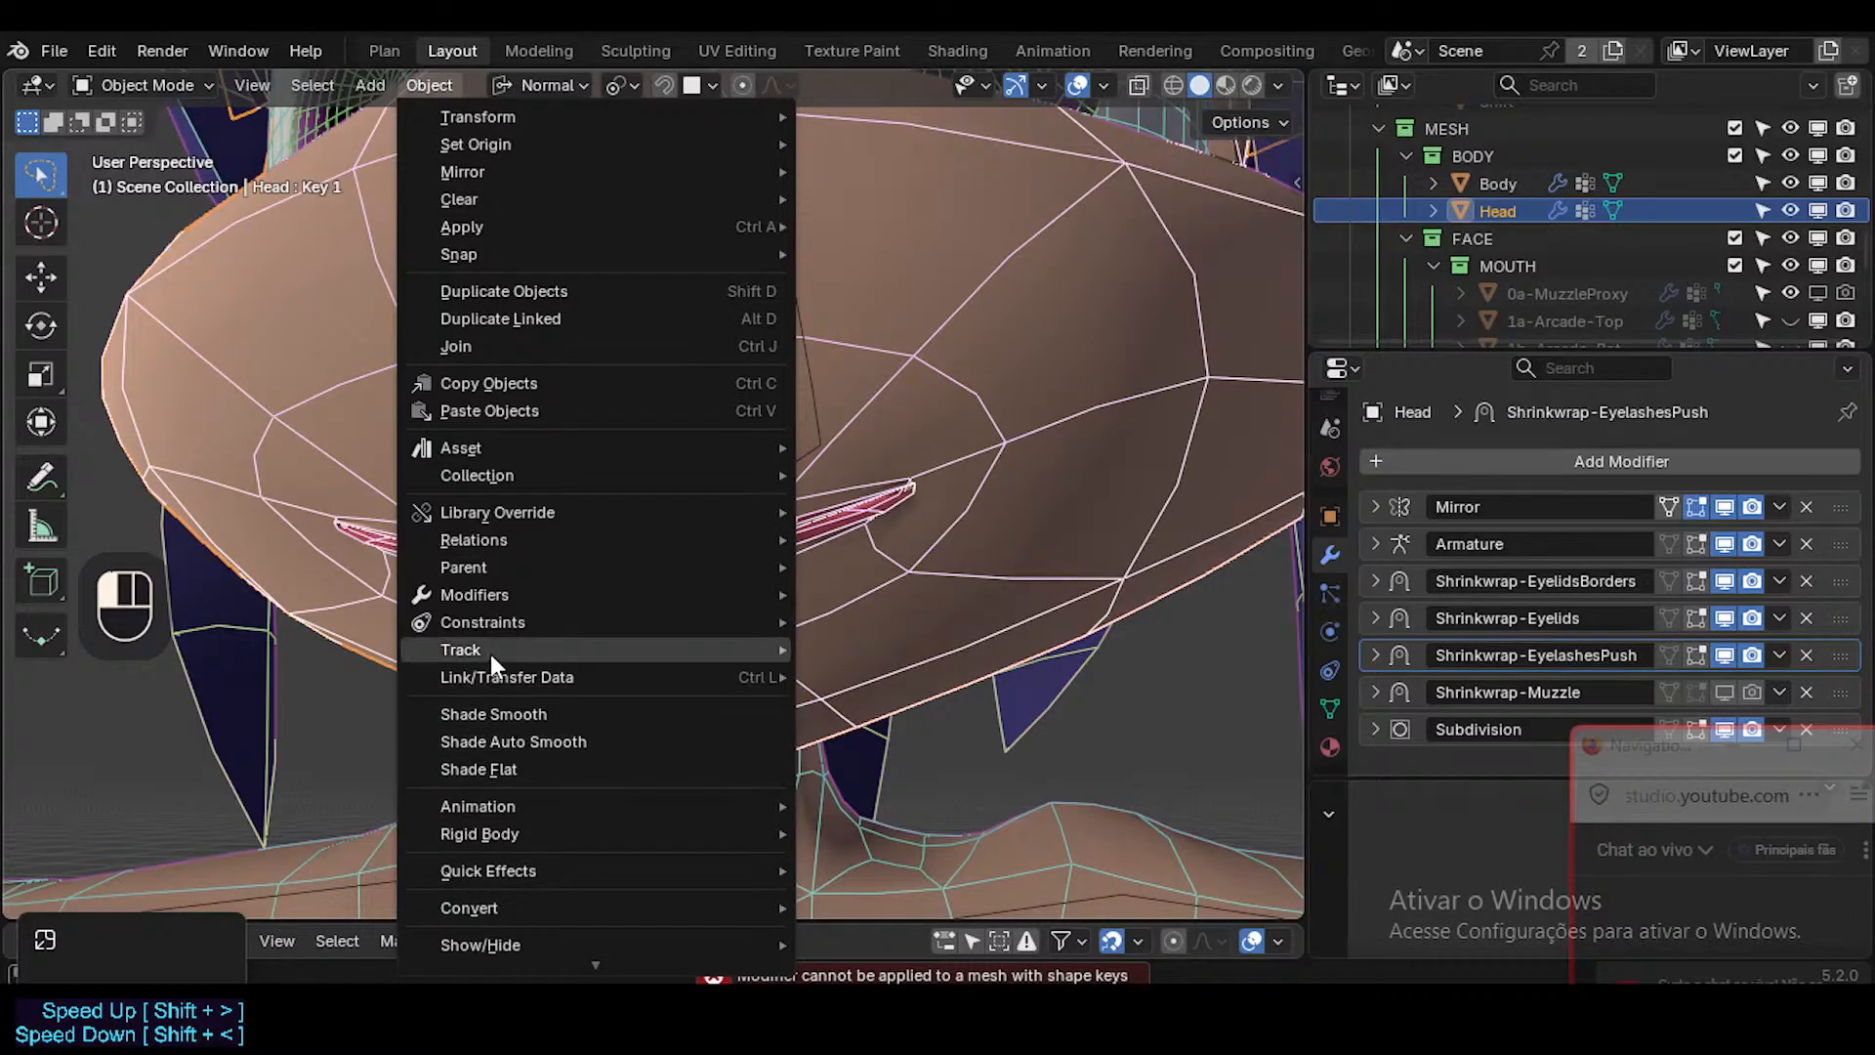
scroll(547, 860, "down", 6)
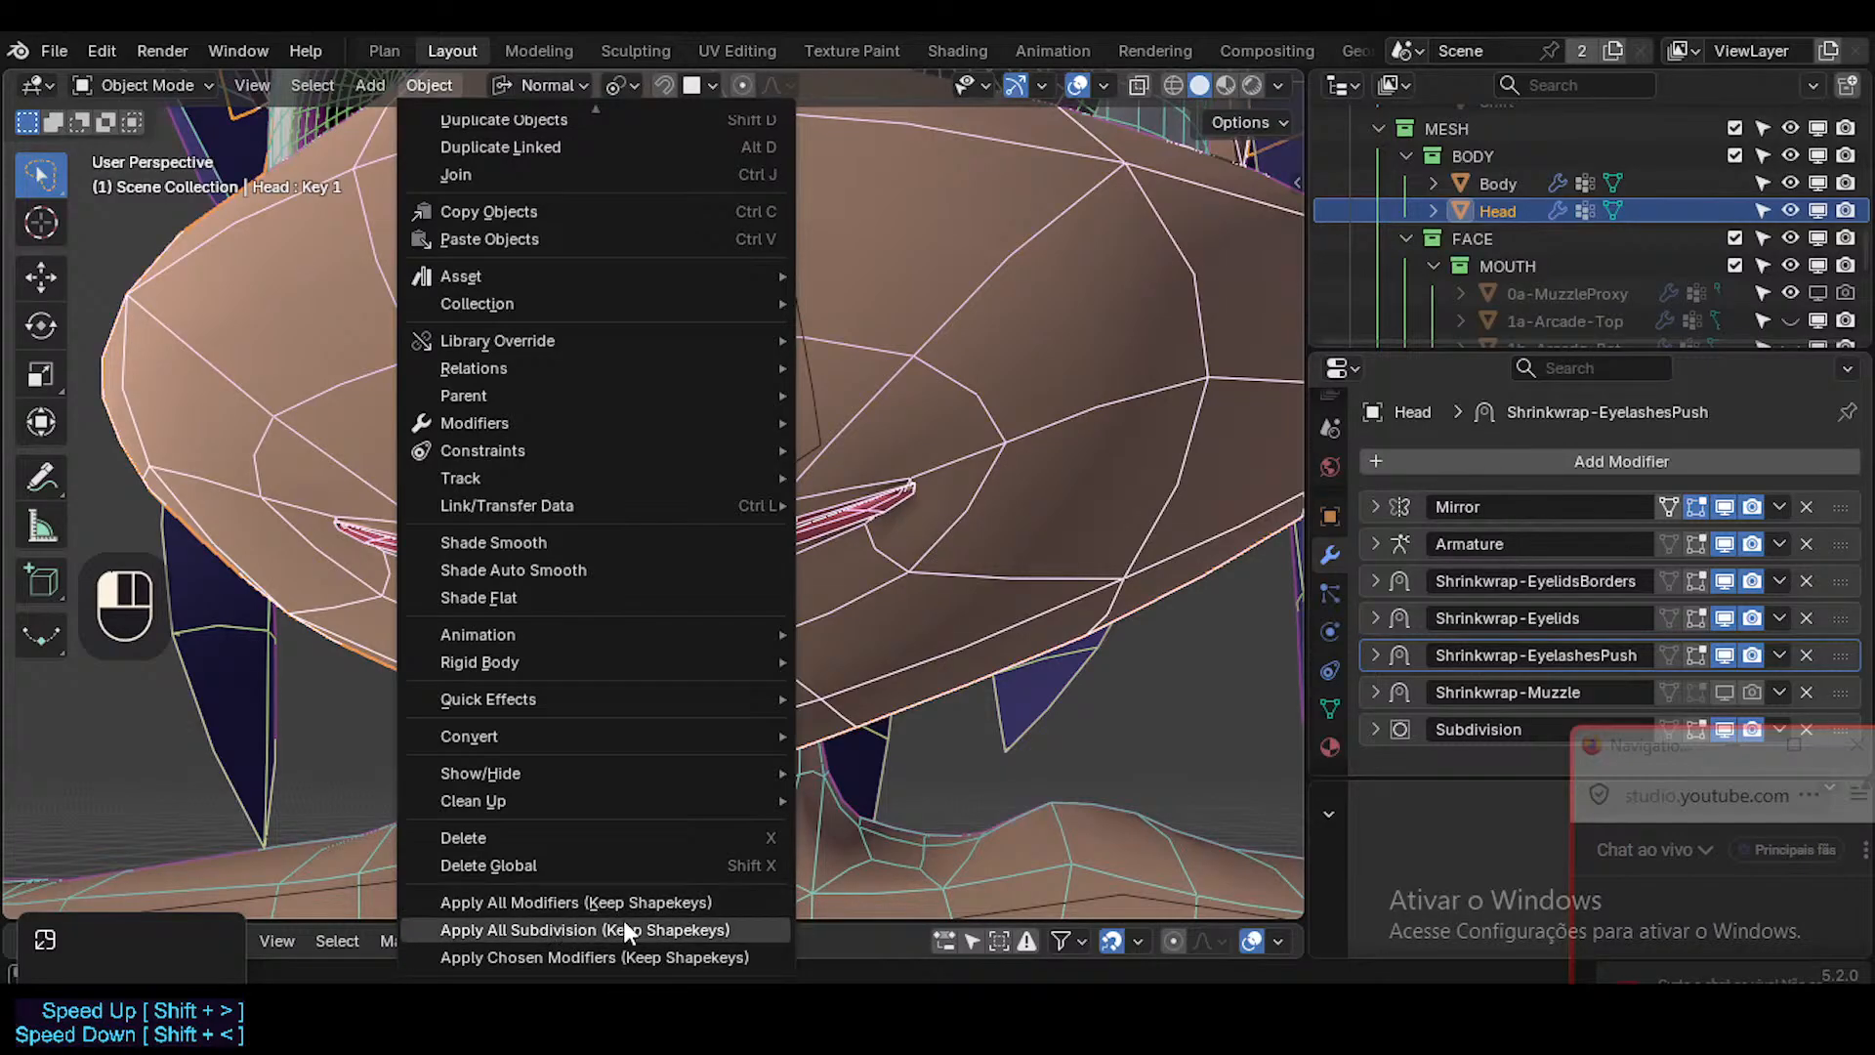
left_click(602, 958)
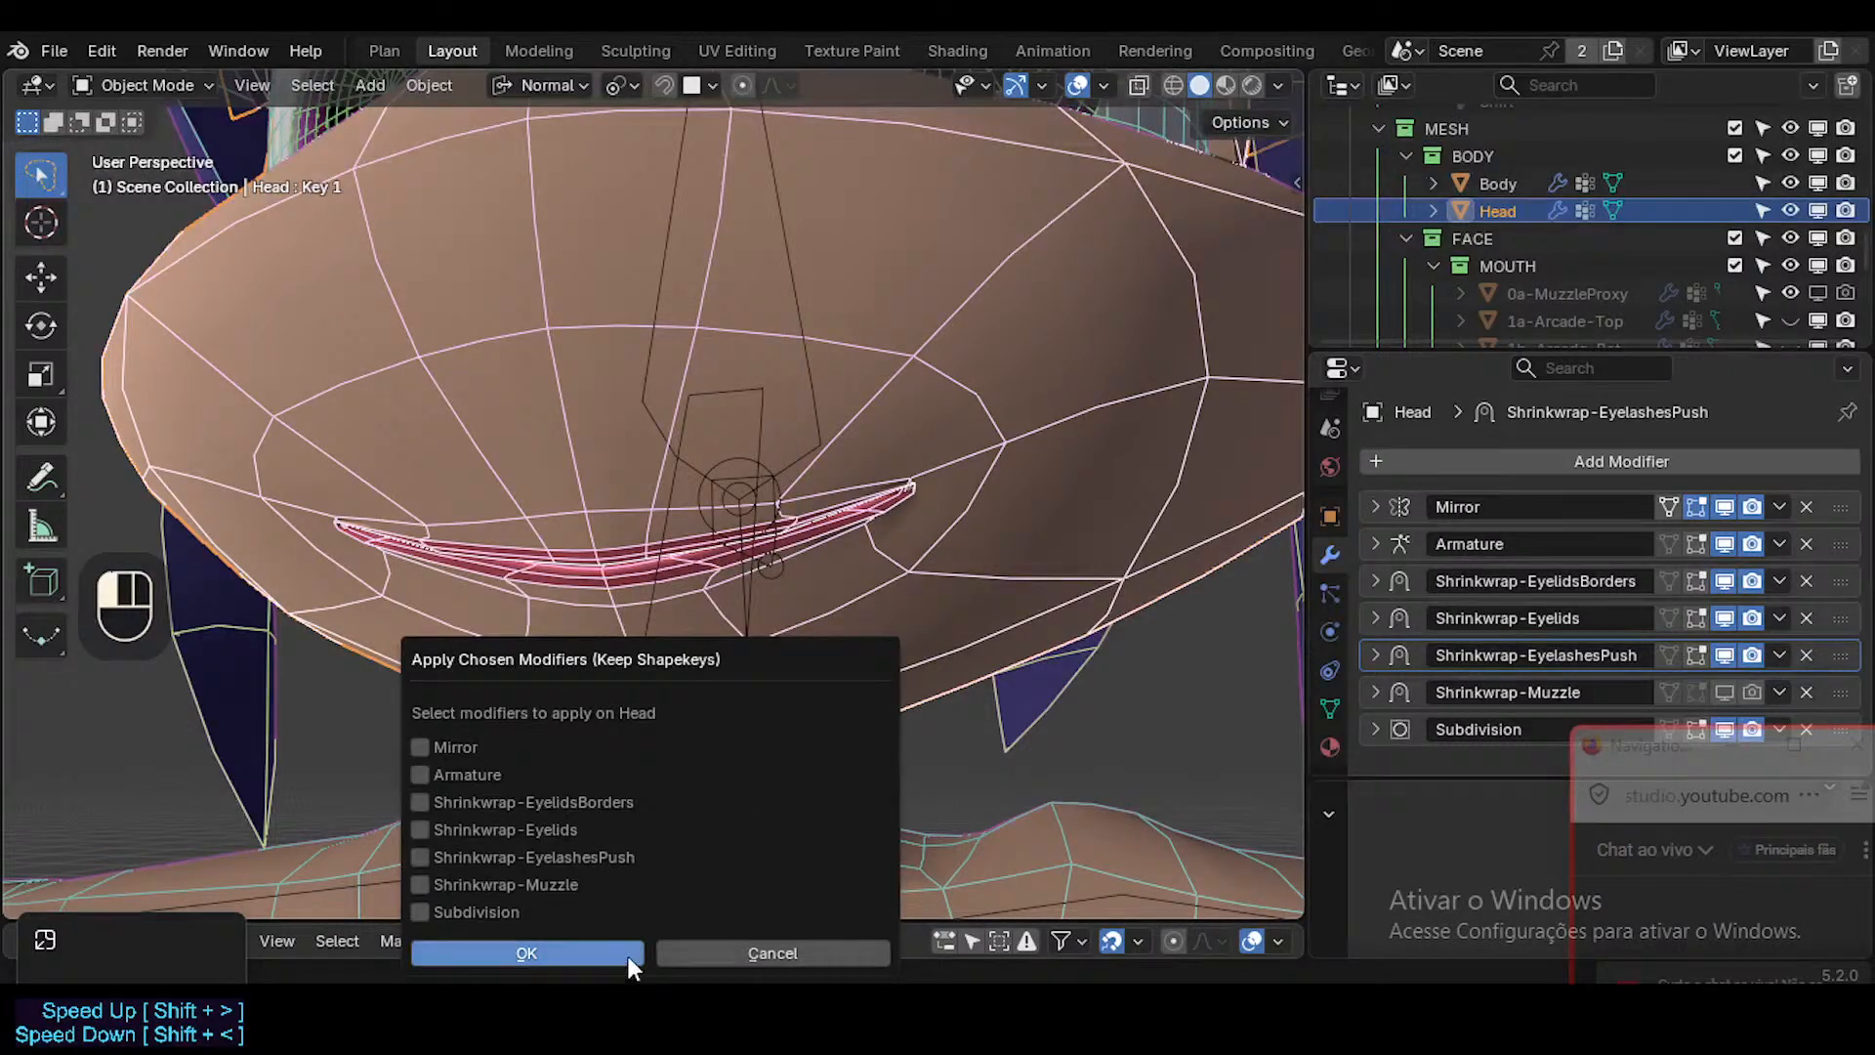
left_click(486, 752)
left_click(549, 953)
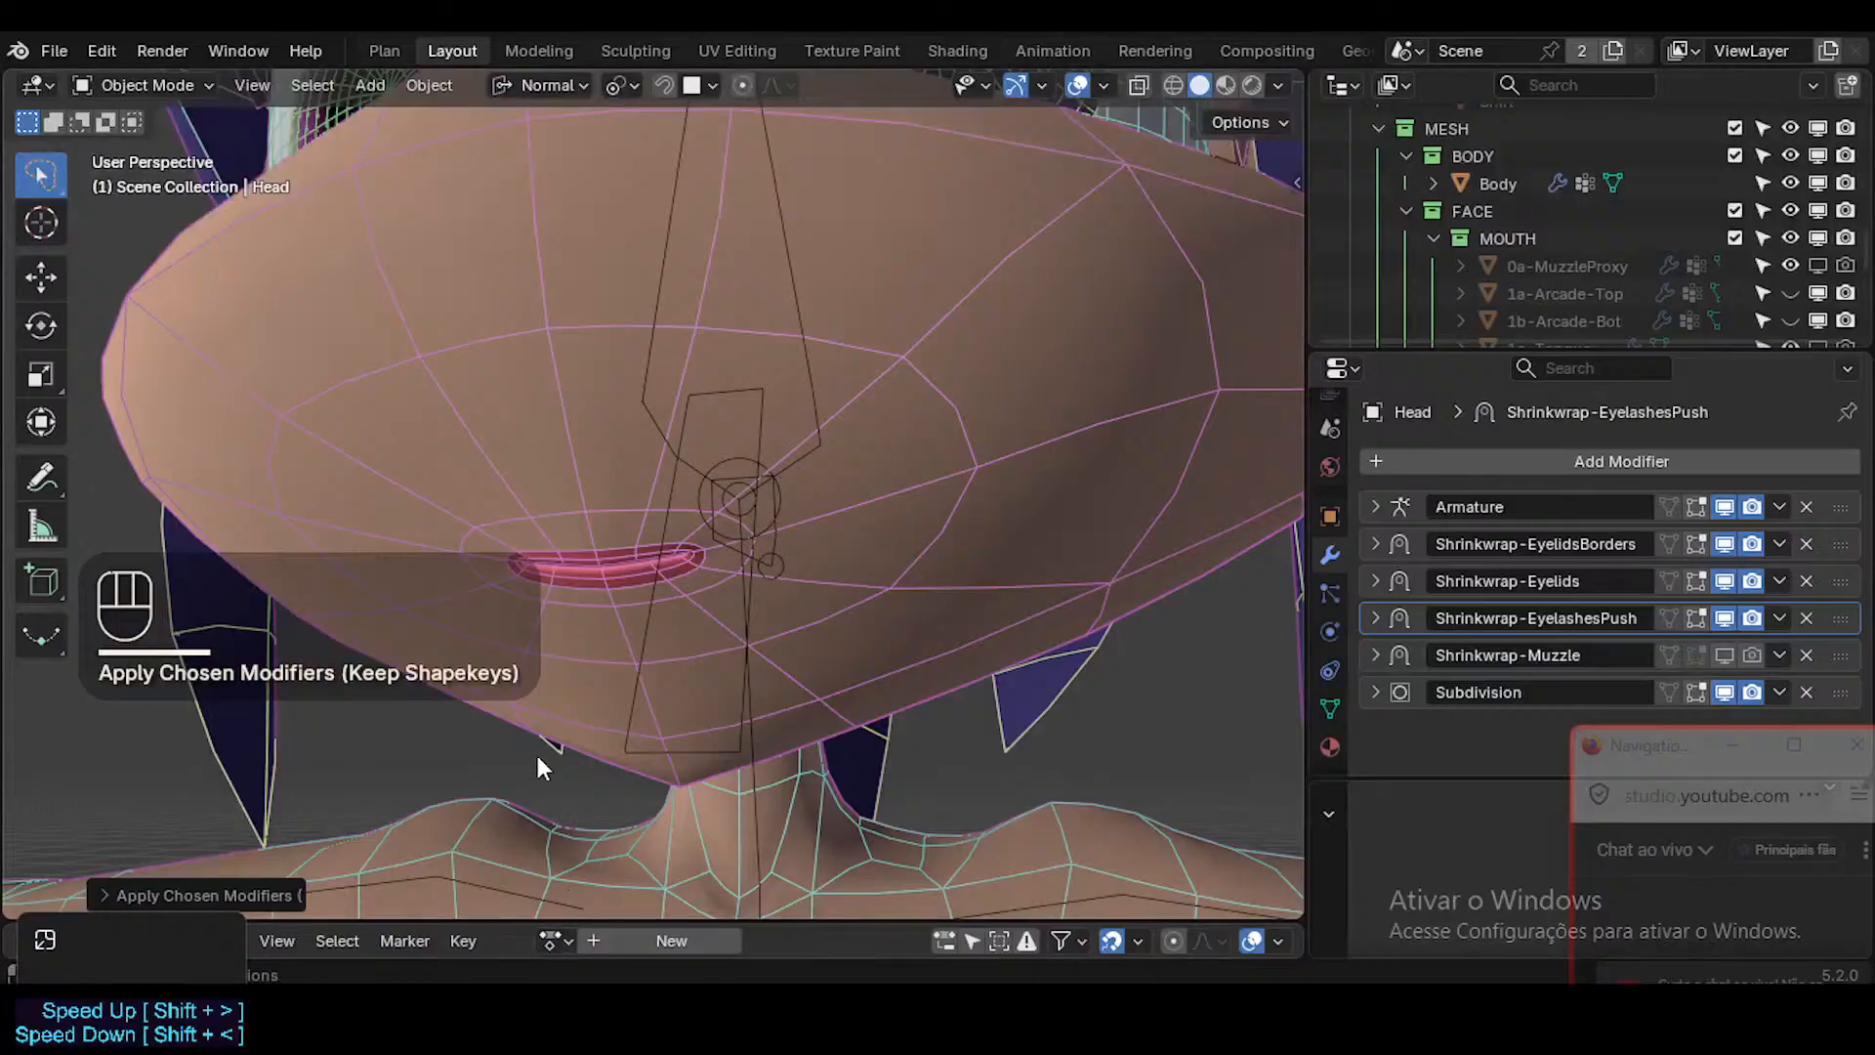
left_click(249, 894)
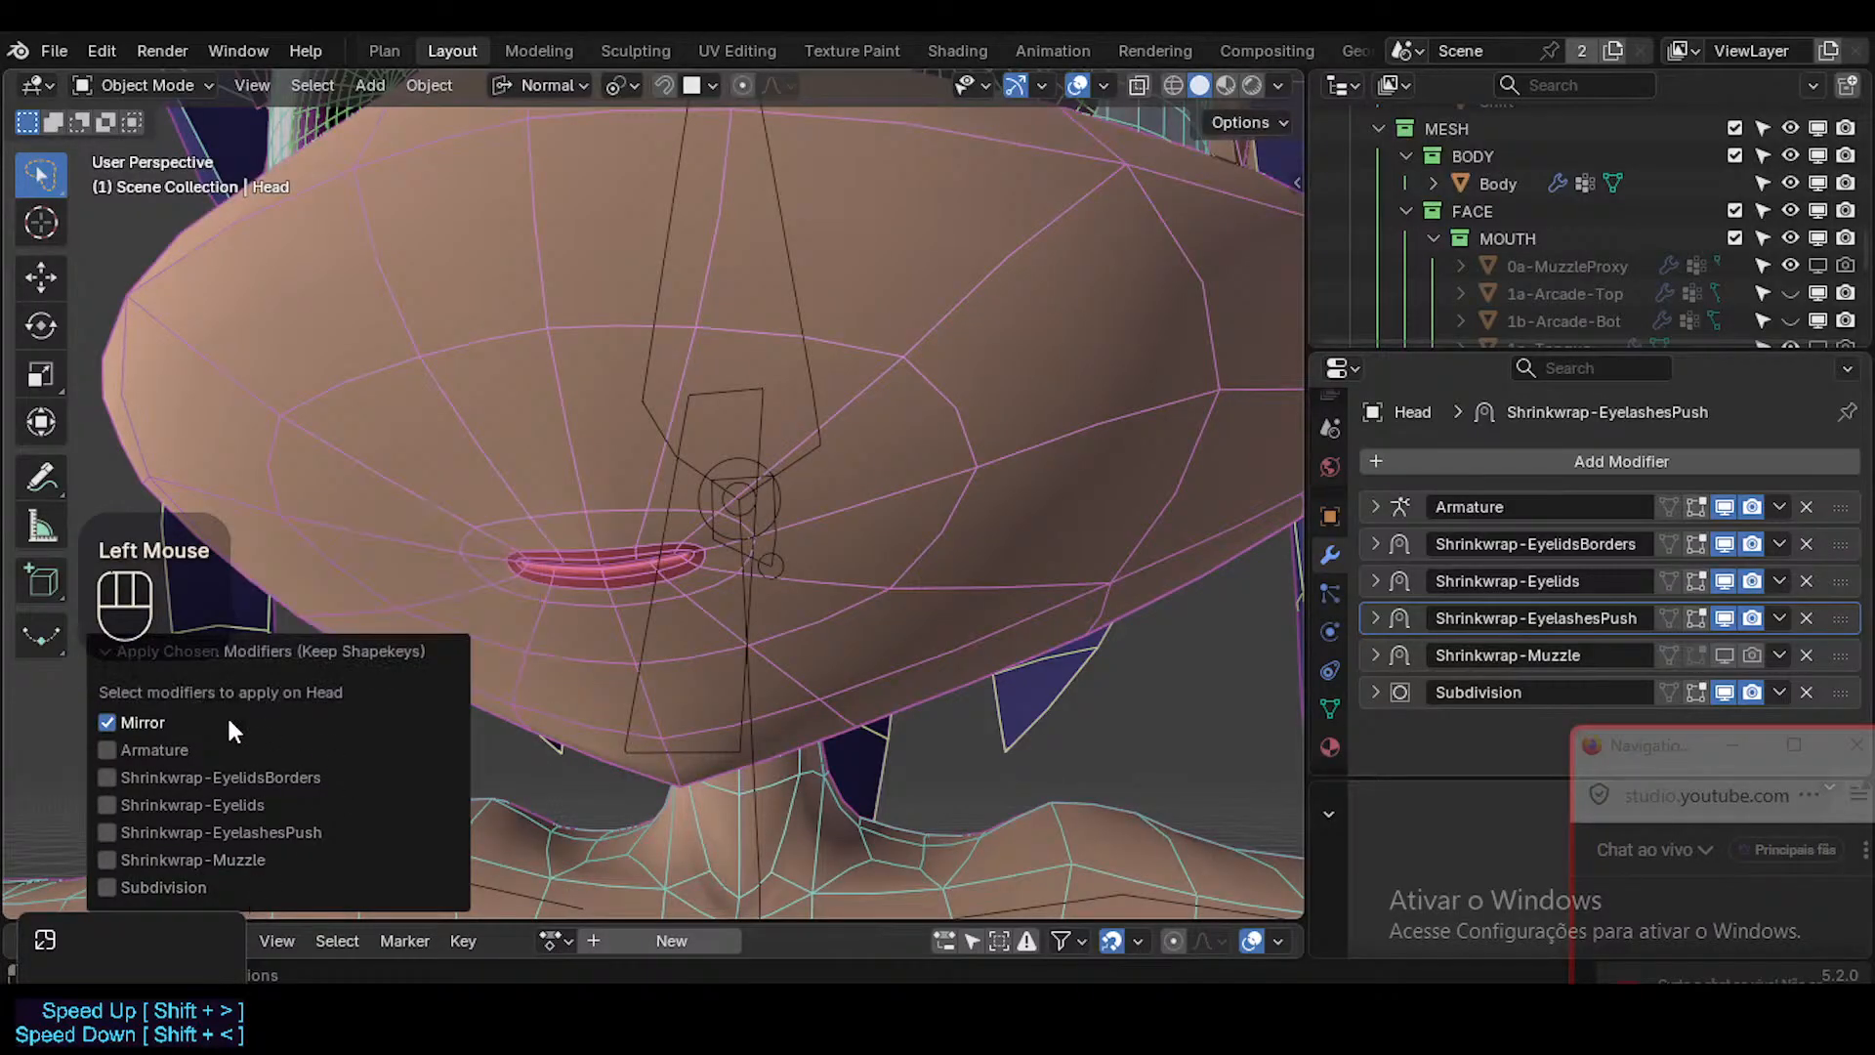
left_click(277, 654)
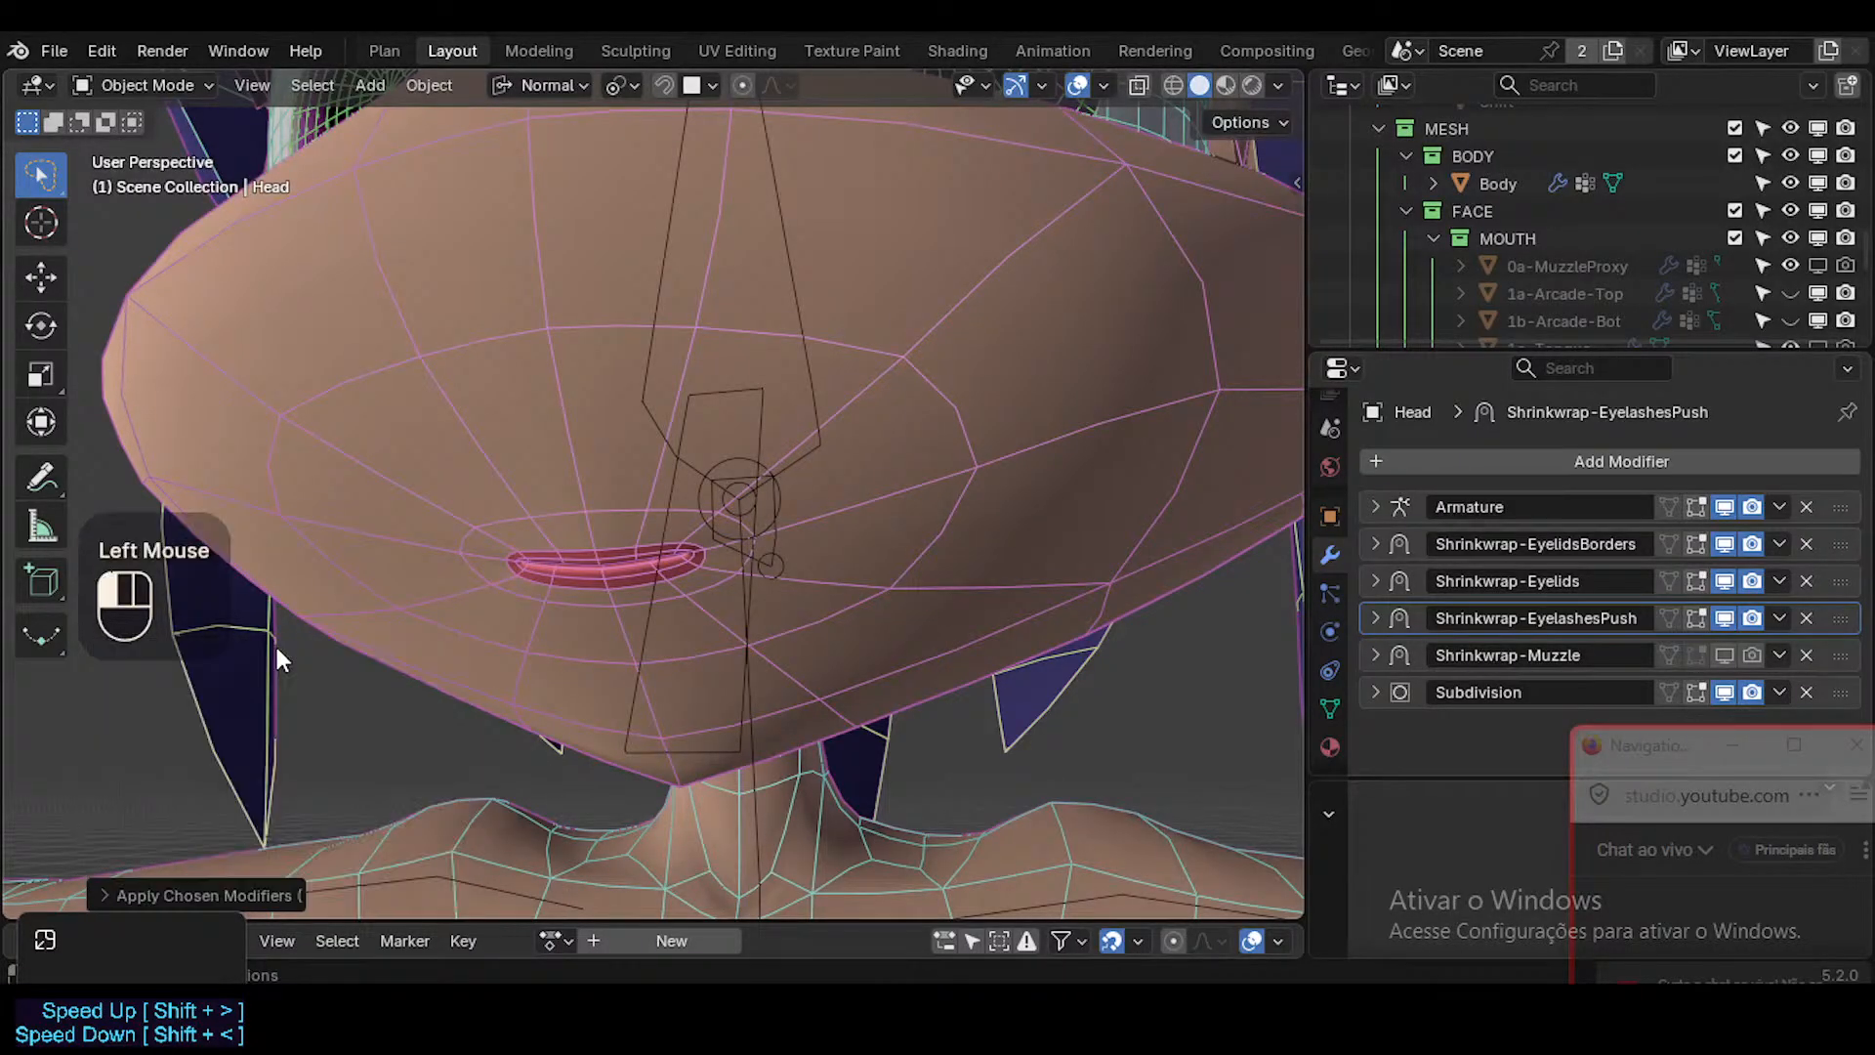
Select the new Head mesh, hide the overlays and test its LipsConstant shape key at 1.000 and back at 0.000.
double_click(702, 479)
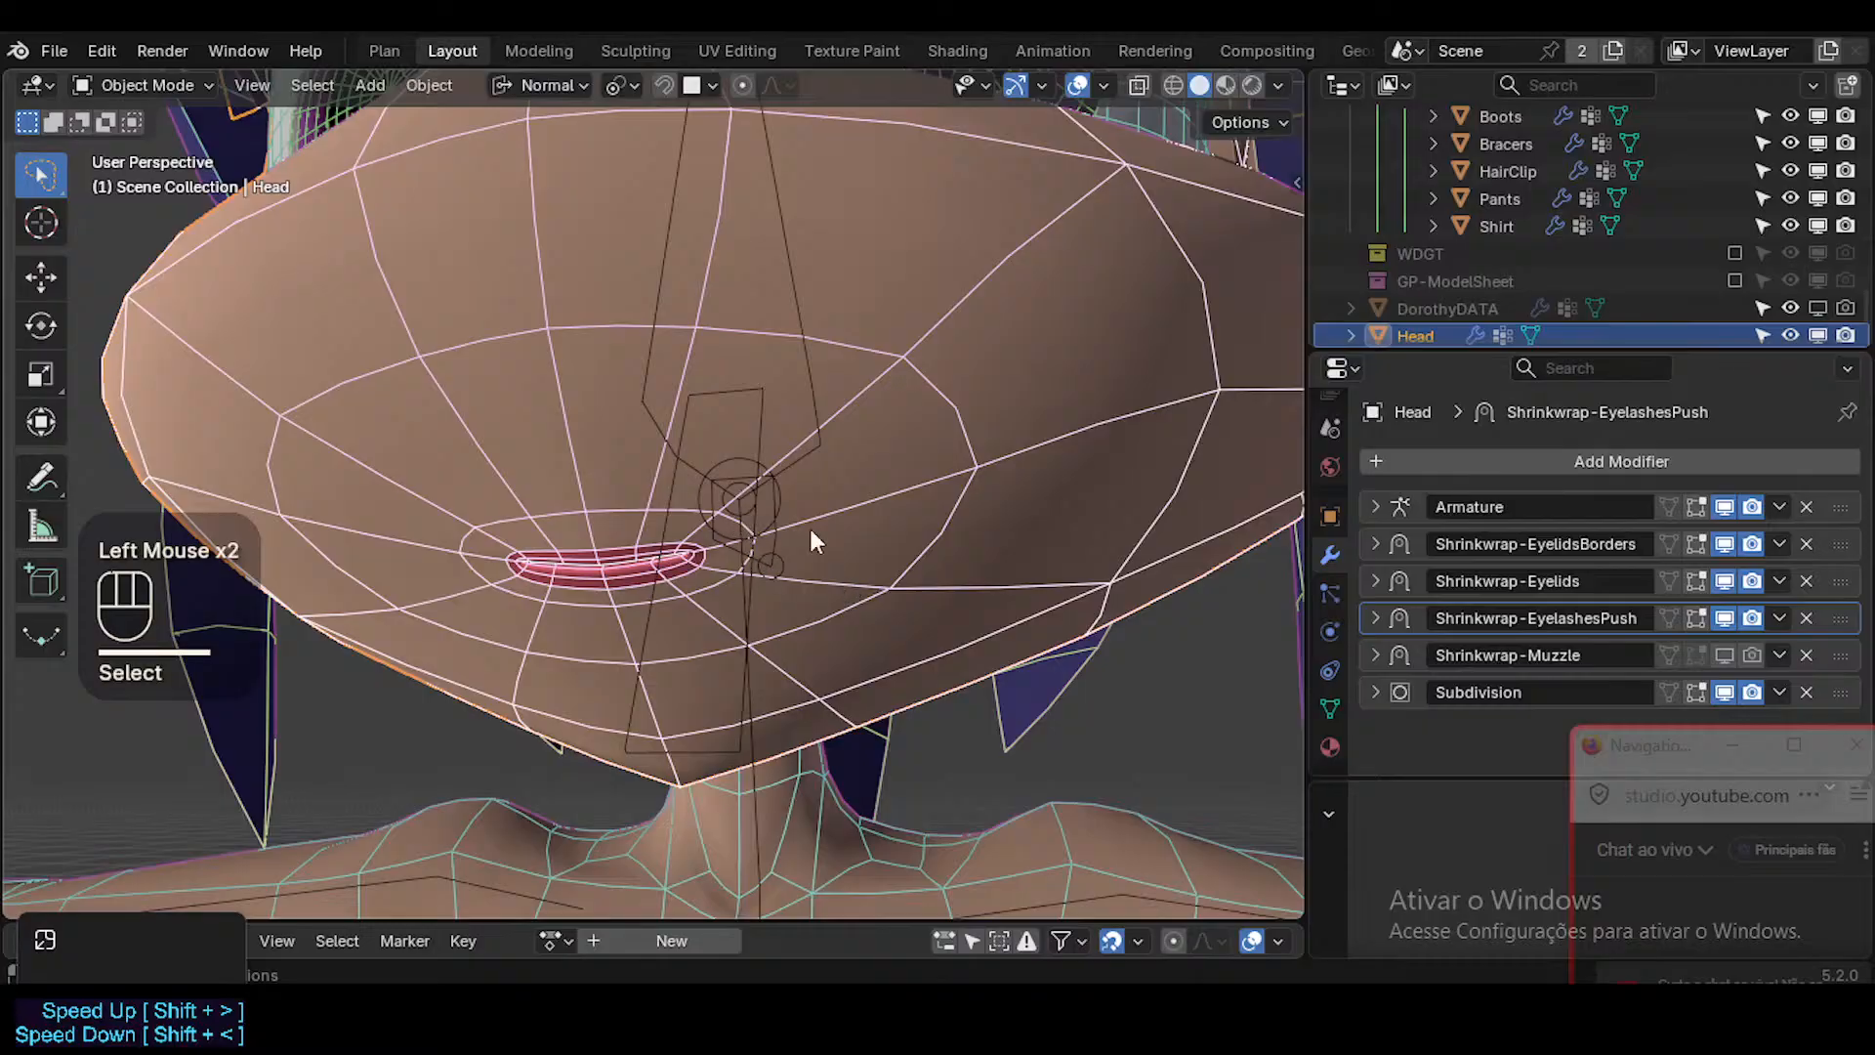
left_click(1329, 708)
left_click_drag(1691, 623, 1758, 623)
middle_click_drag(928, 537, 815, 447)
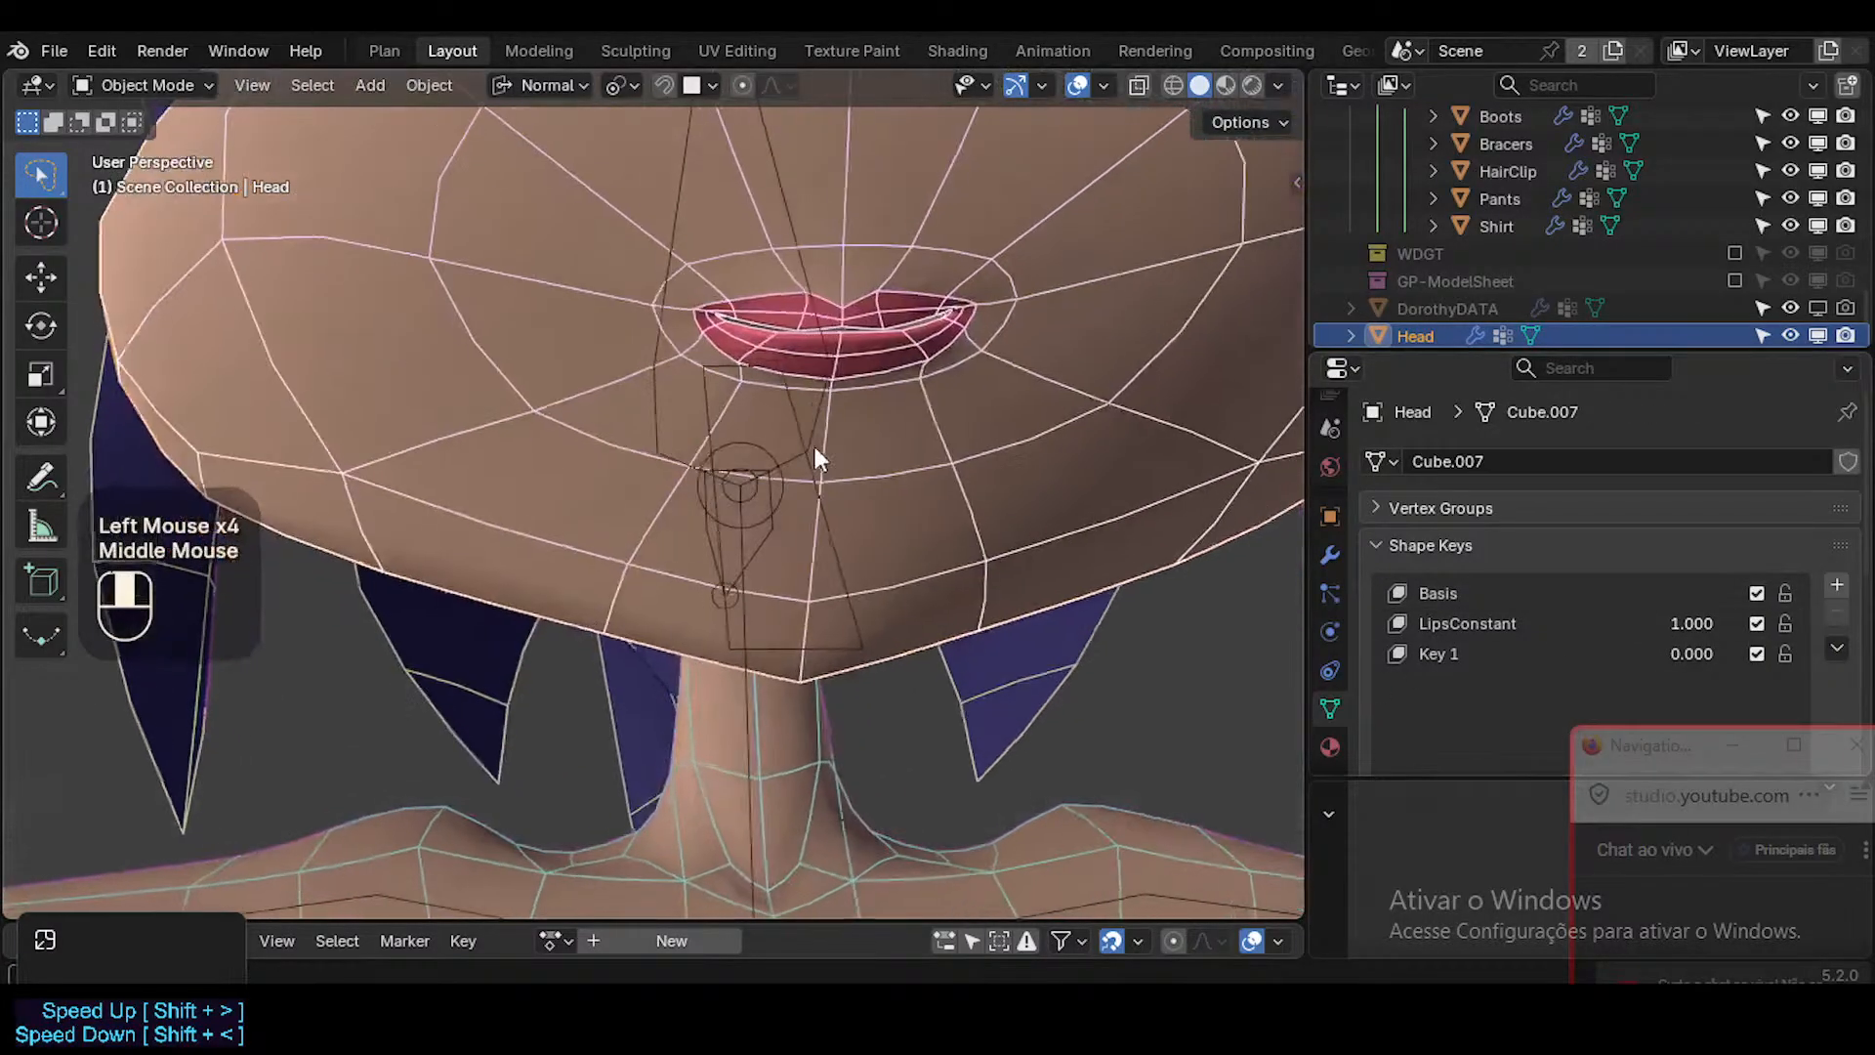
key("shift+alt+z")
middle_click_drag(919, 375, 967, 567, "shift")
left_click_drag(1691, 623, 1650, 623)
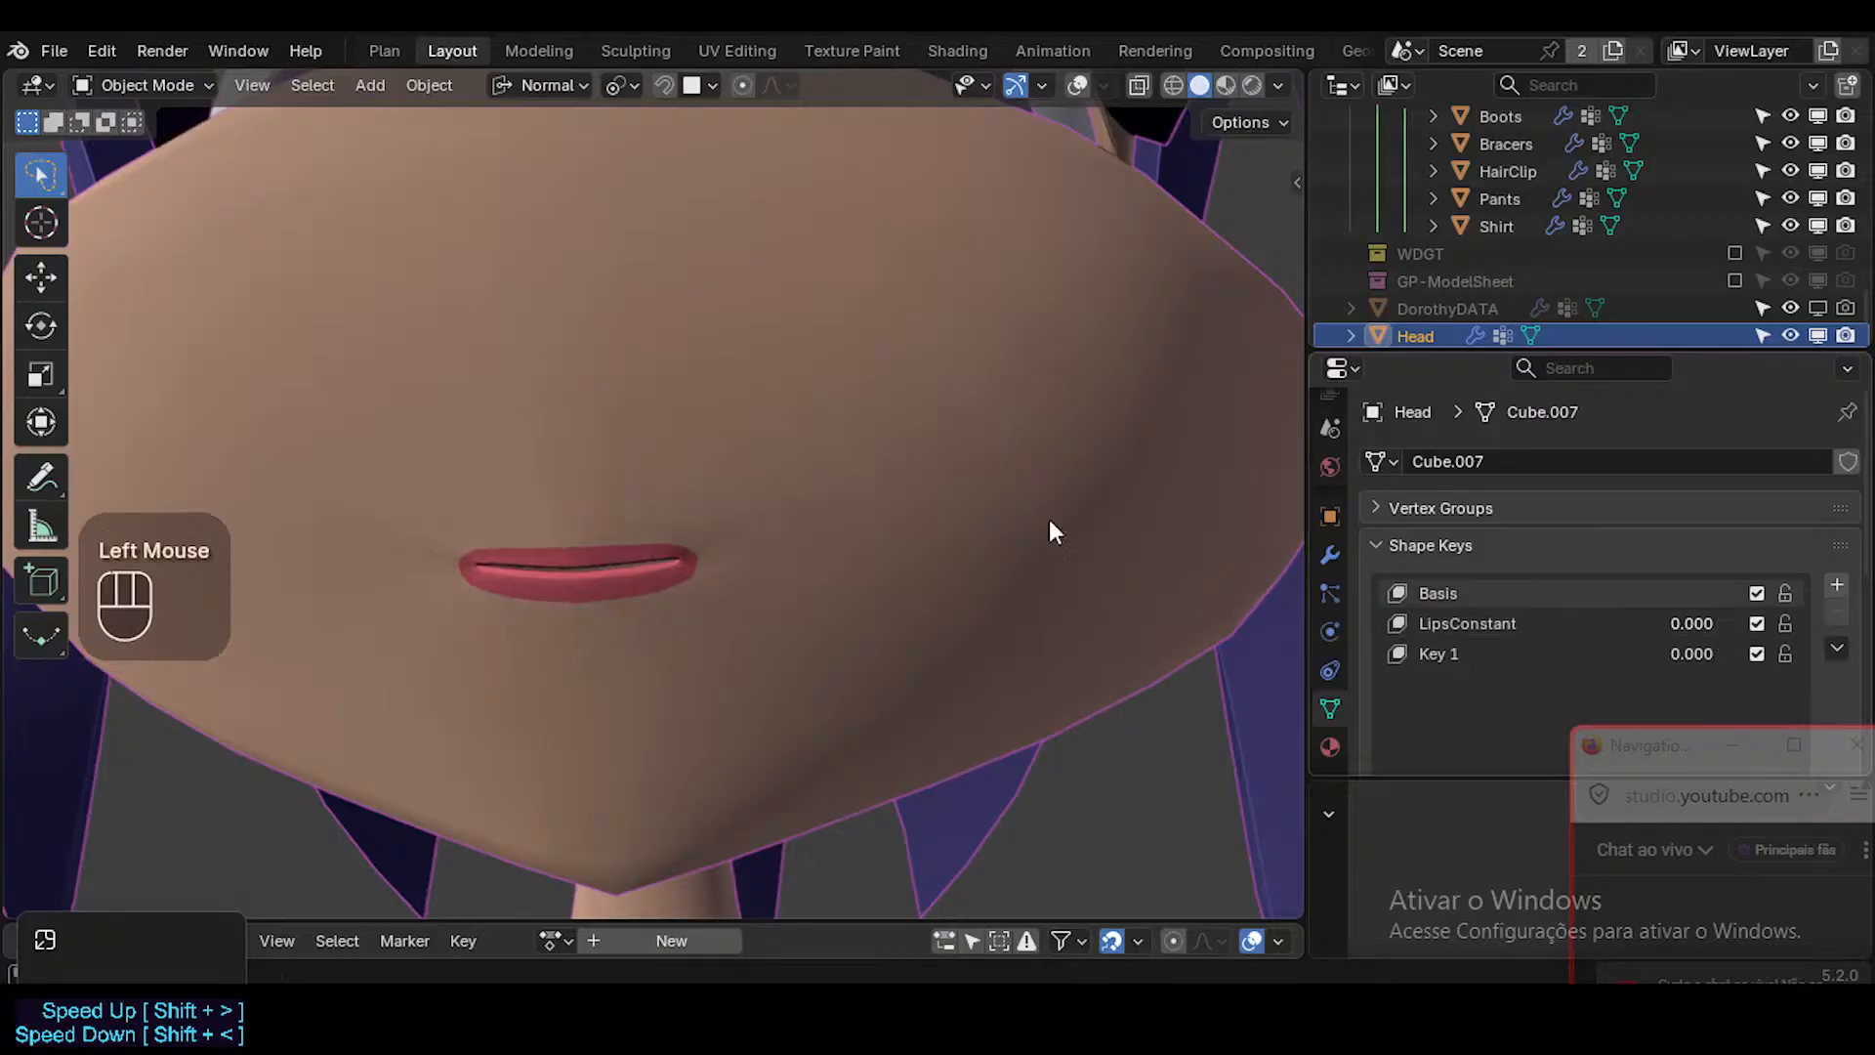
Switch the viewport to Material Preview shading and examine the face and mouth from several angles and distances.
middle_click_drag(1049, 518, 661, 502)
scroll(661, 506, "down", 3)
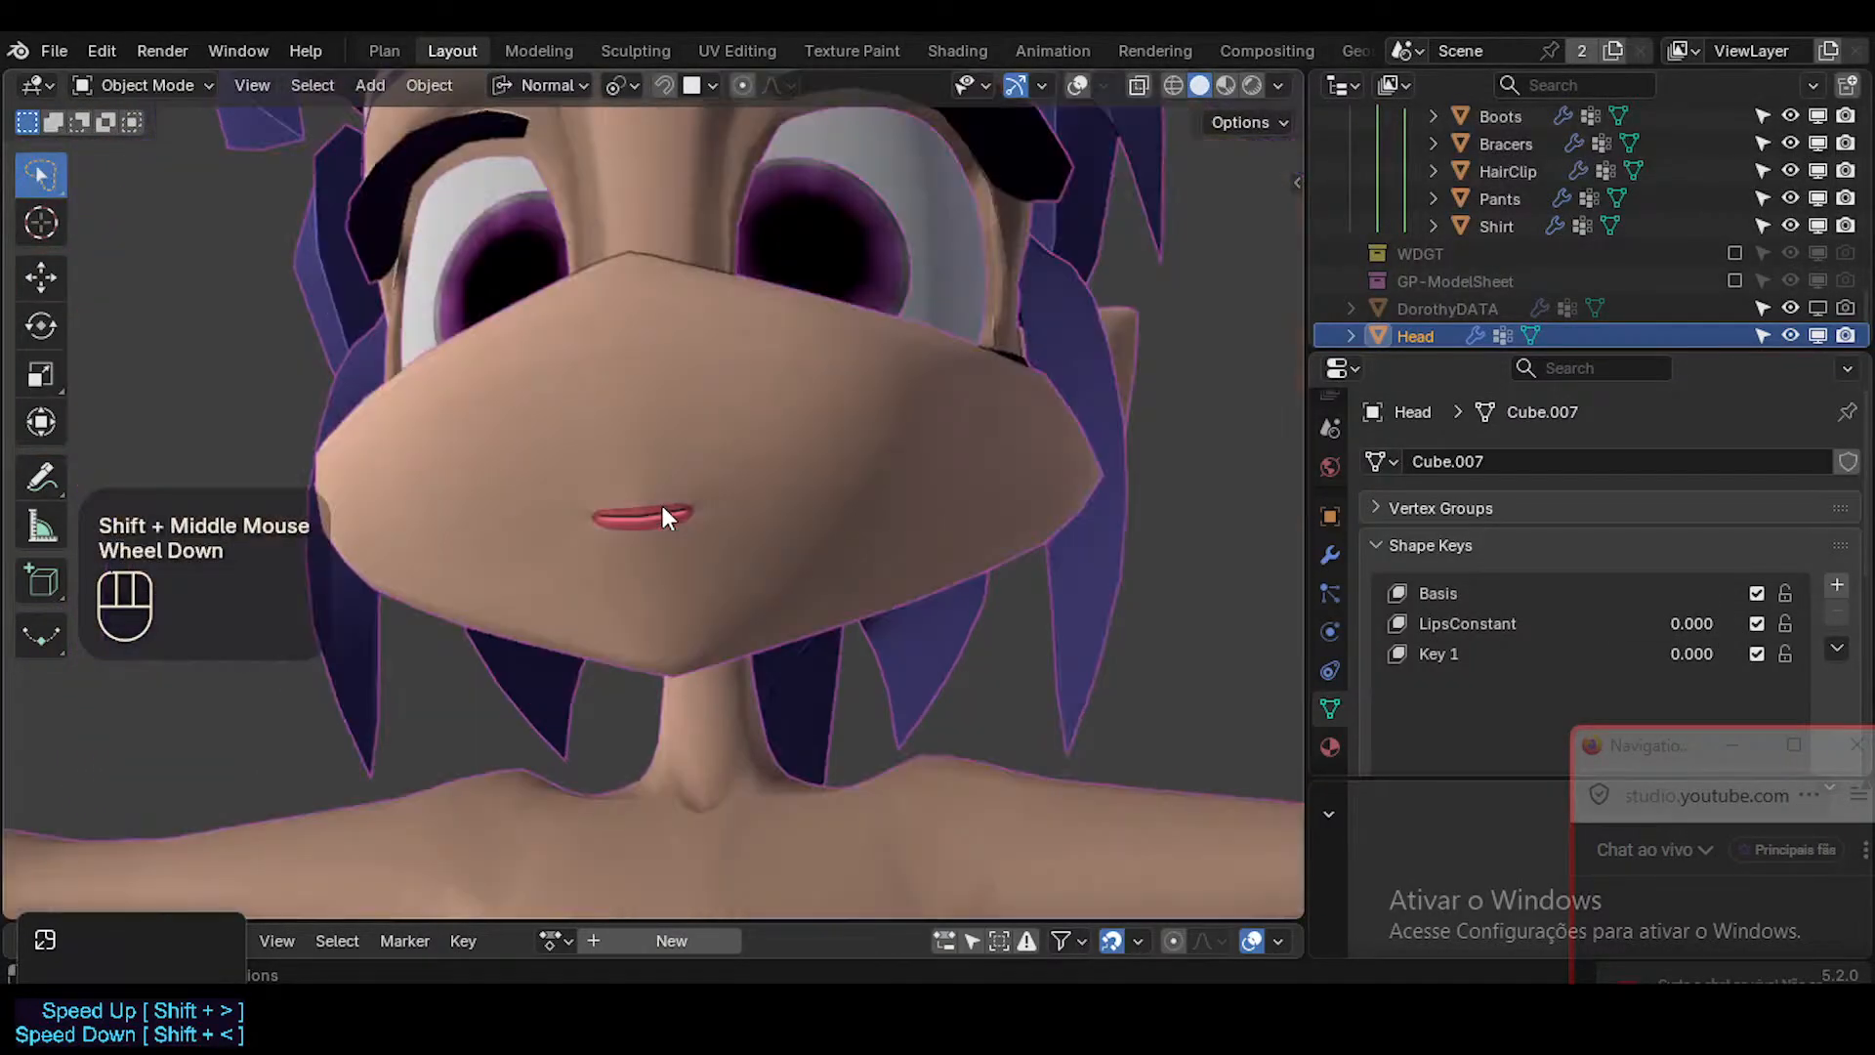
key("shift+alt+z")
key("shift+alt+z")
left_click(1227, 85)
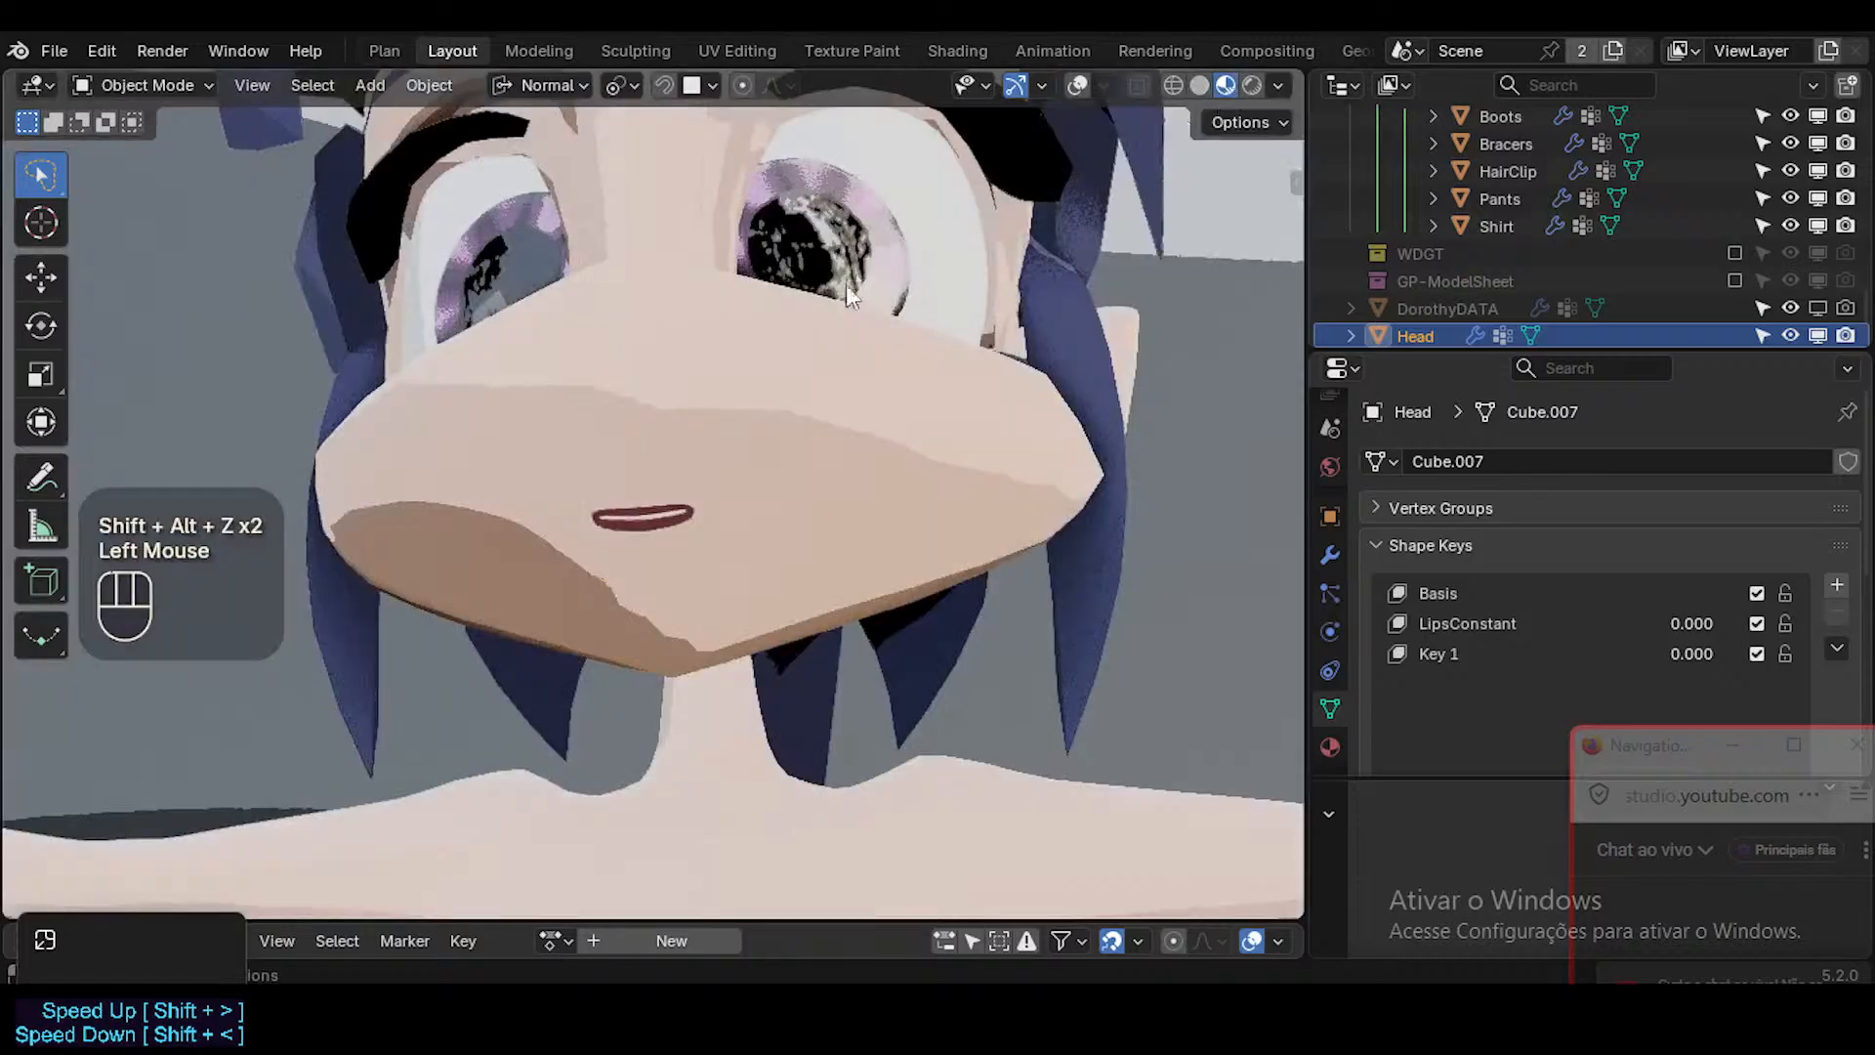
middle_click(813, 391)
middle_click_drag(813, 391, 721, 498)
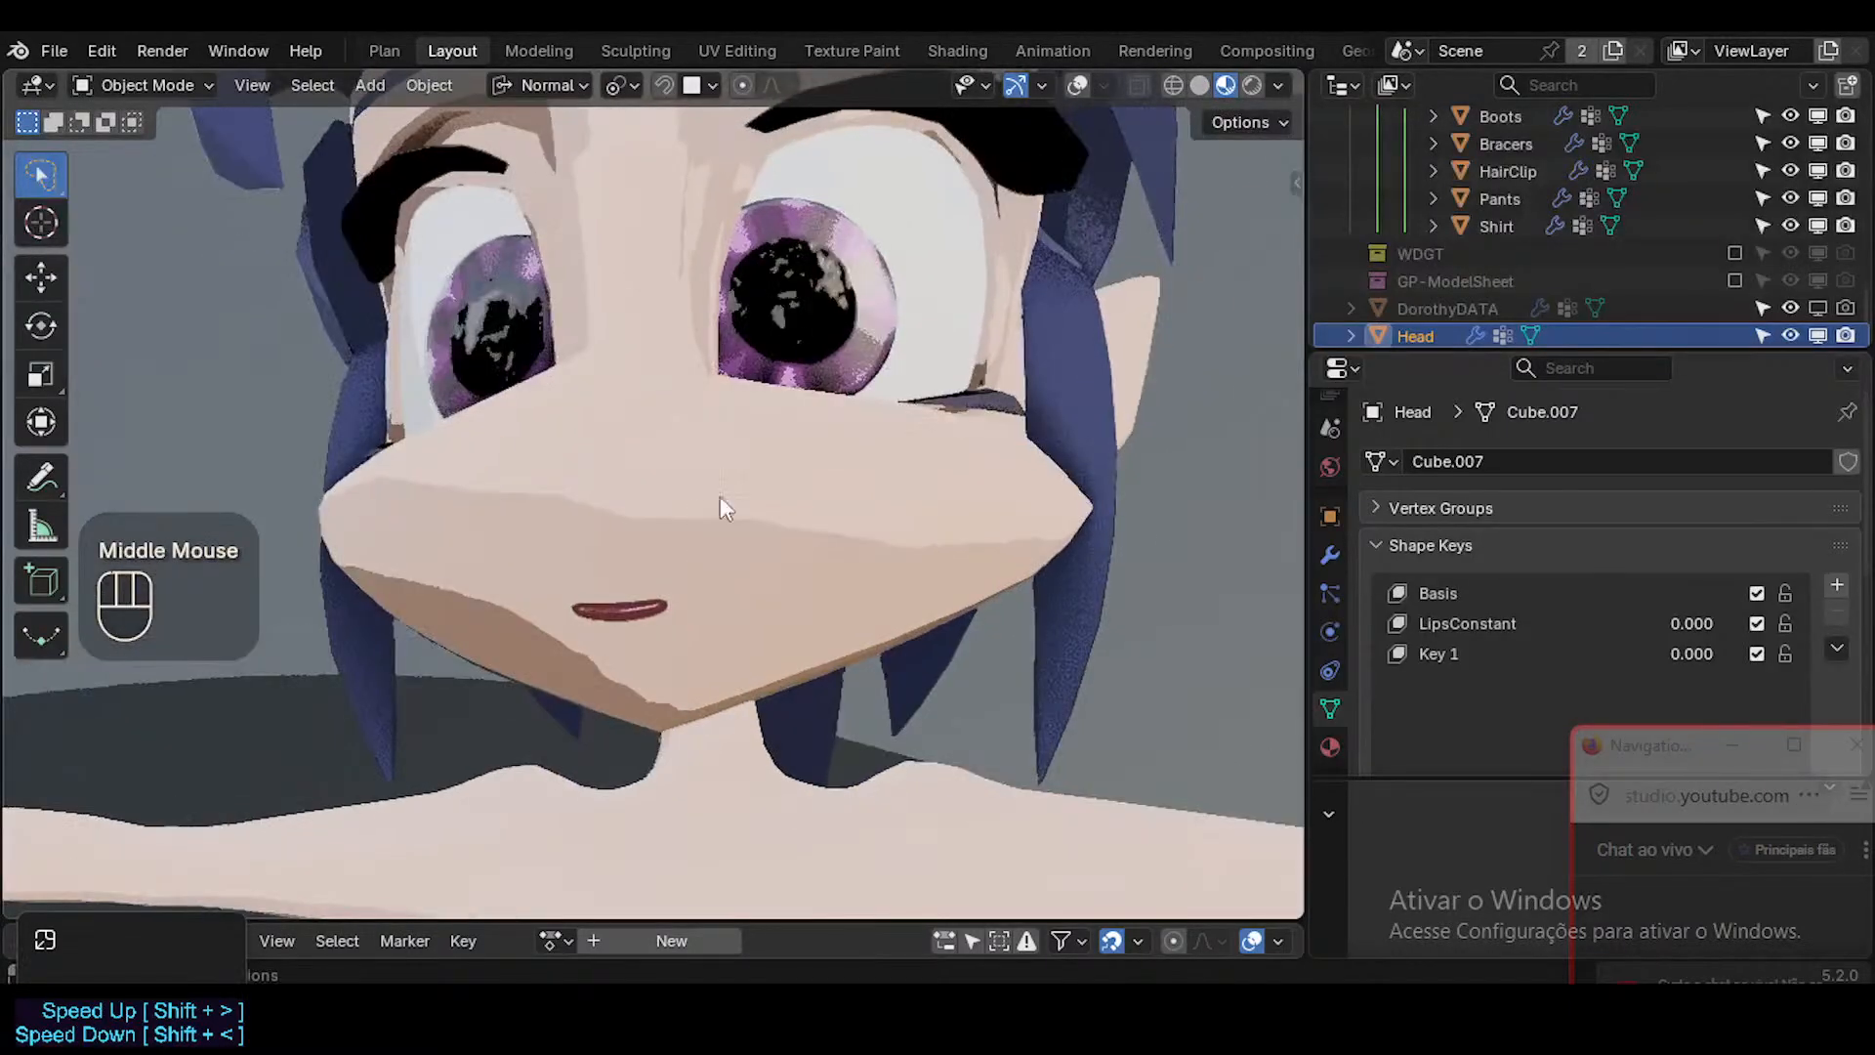
scroll(673, 578, "down", 3)
scroll(633, 605, "up", 1)
middle_click(594, 635)
scroll(598, 642, "down", 1)
scroll(598, 643, "up", 5)
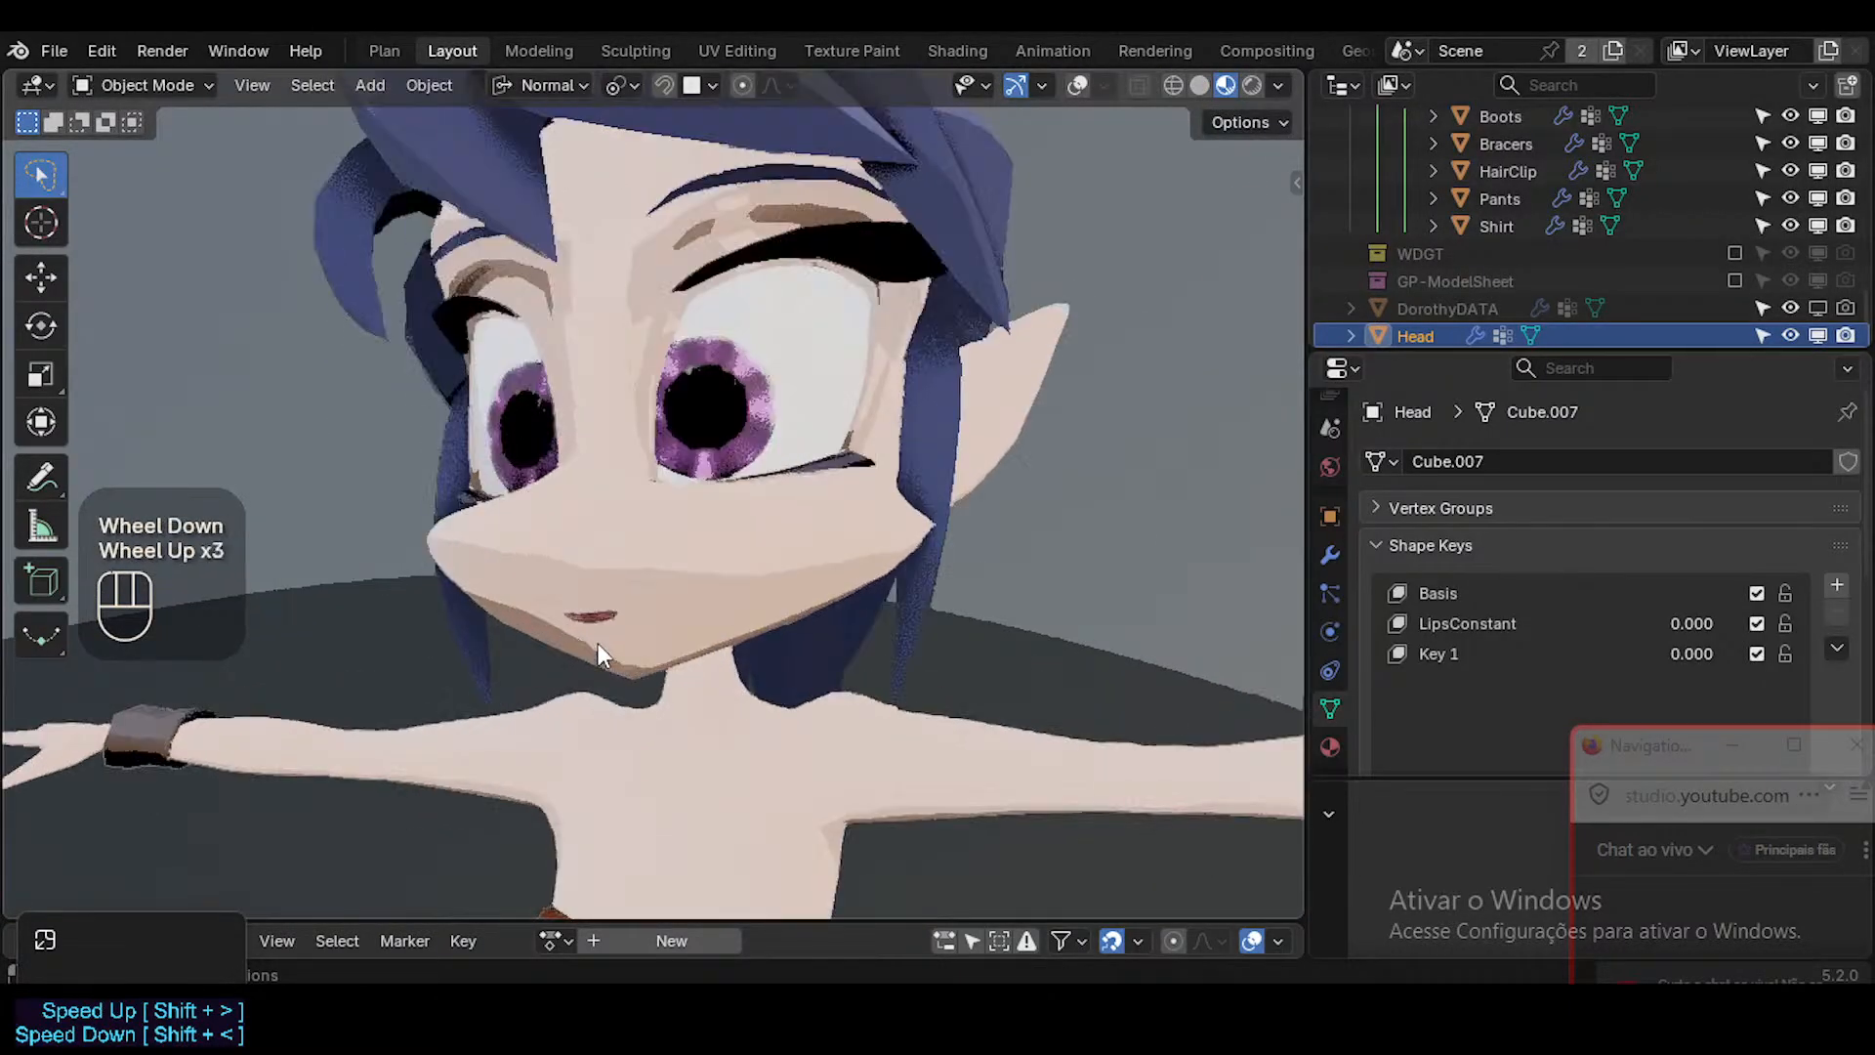
Make LipsConstant the active shape key of the head and look closely at the mouth.
middle_click(599, 645)
left_click_drag(1626, 621, 1490, 625)
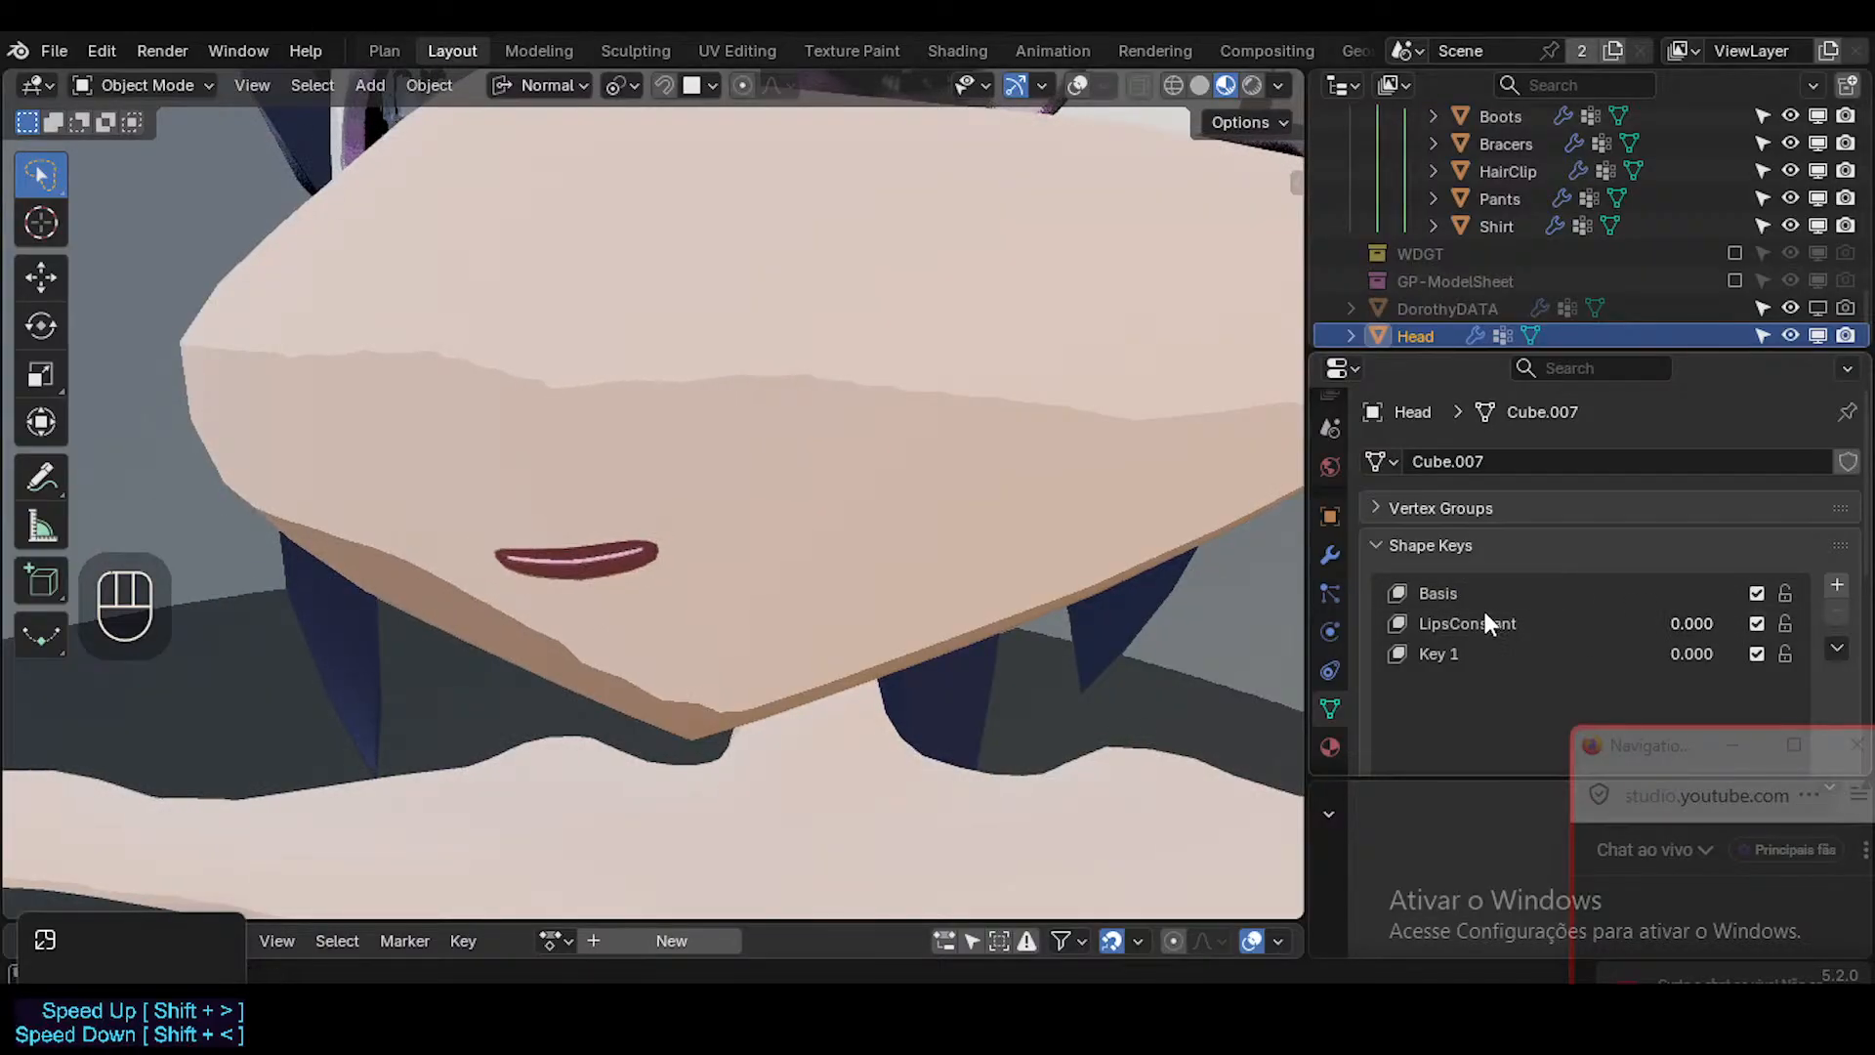
left_click(1486, 627)
left_click_drag(1693, 627, 1638, 623)
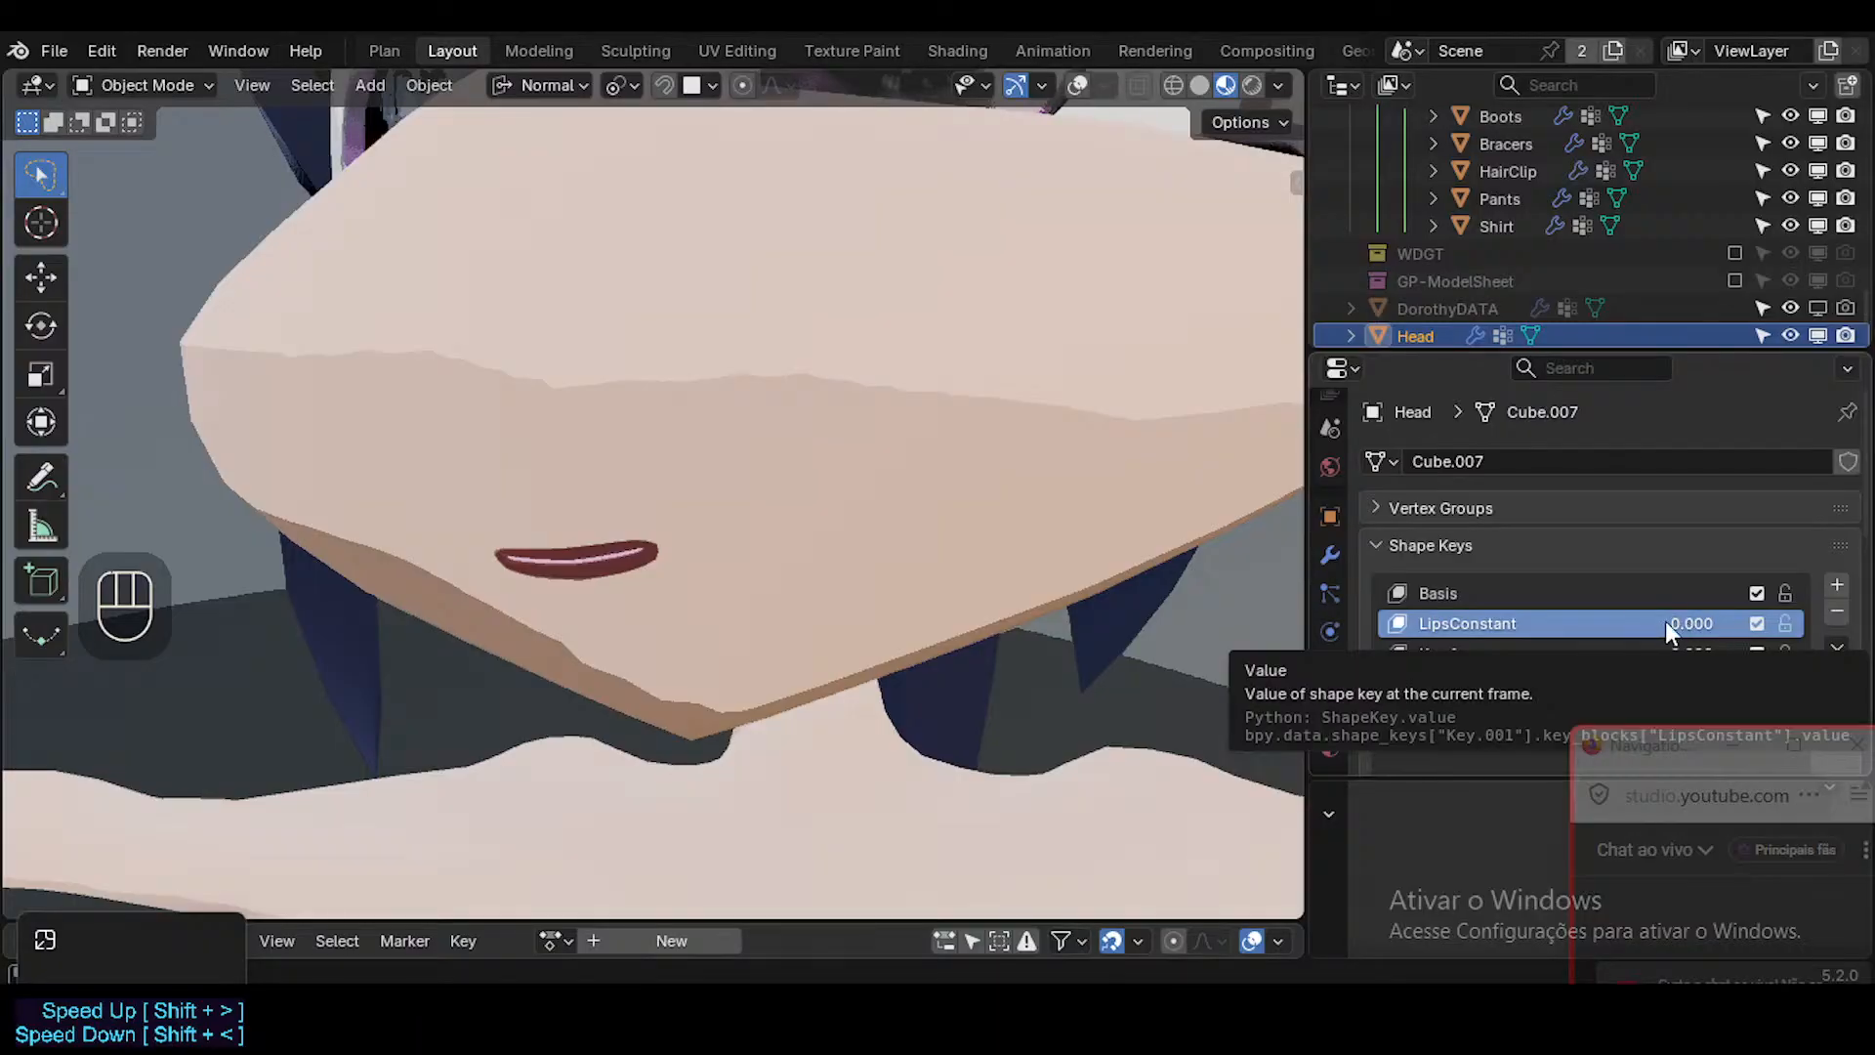
mouse_move(1667, 622)
left_mouse_down()
mouse_move(1768, 622)
mouse_move(1666, 622)
left_mouse_up()
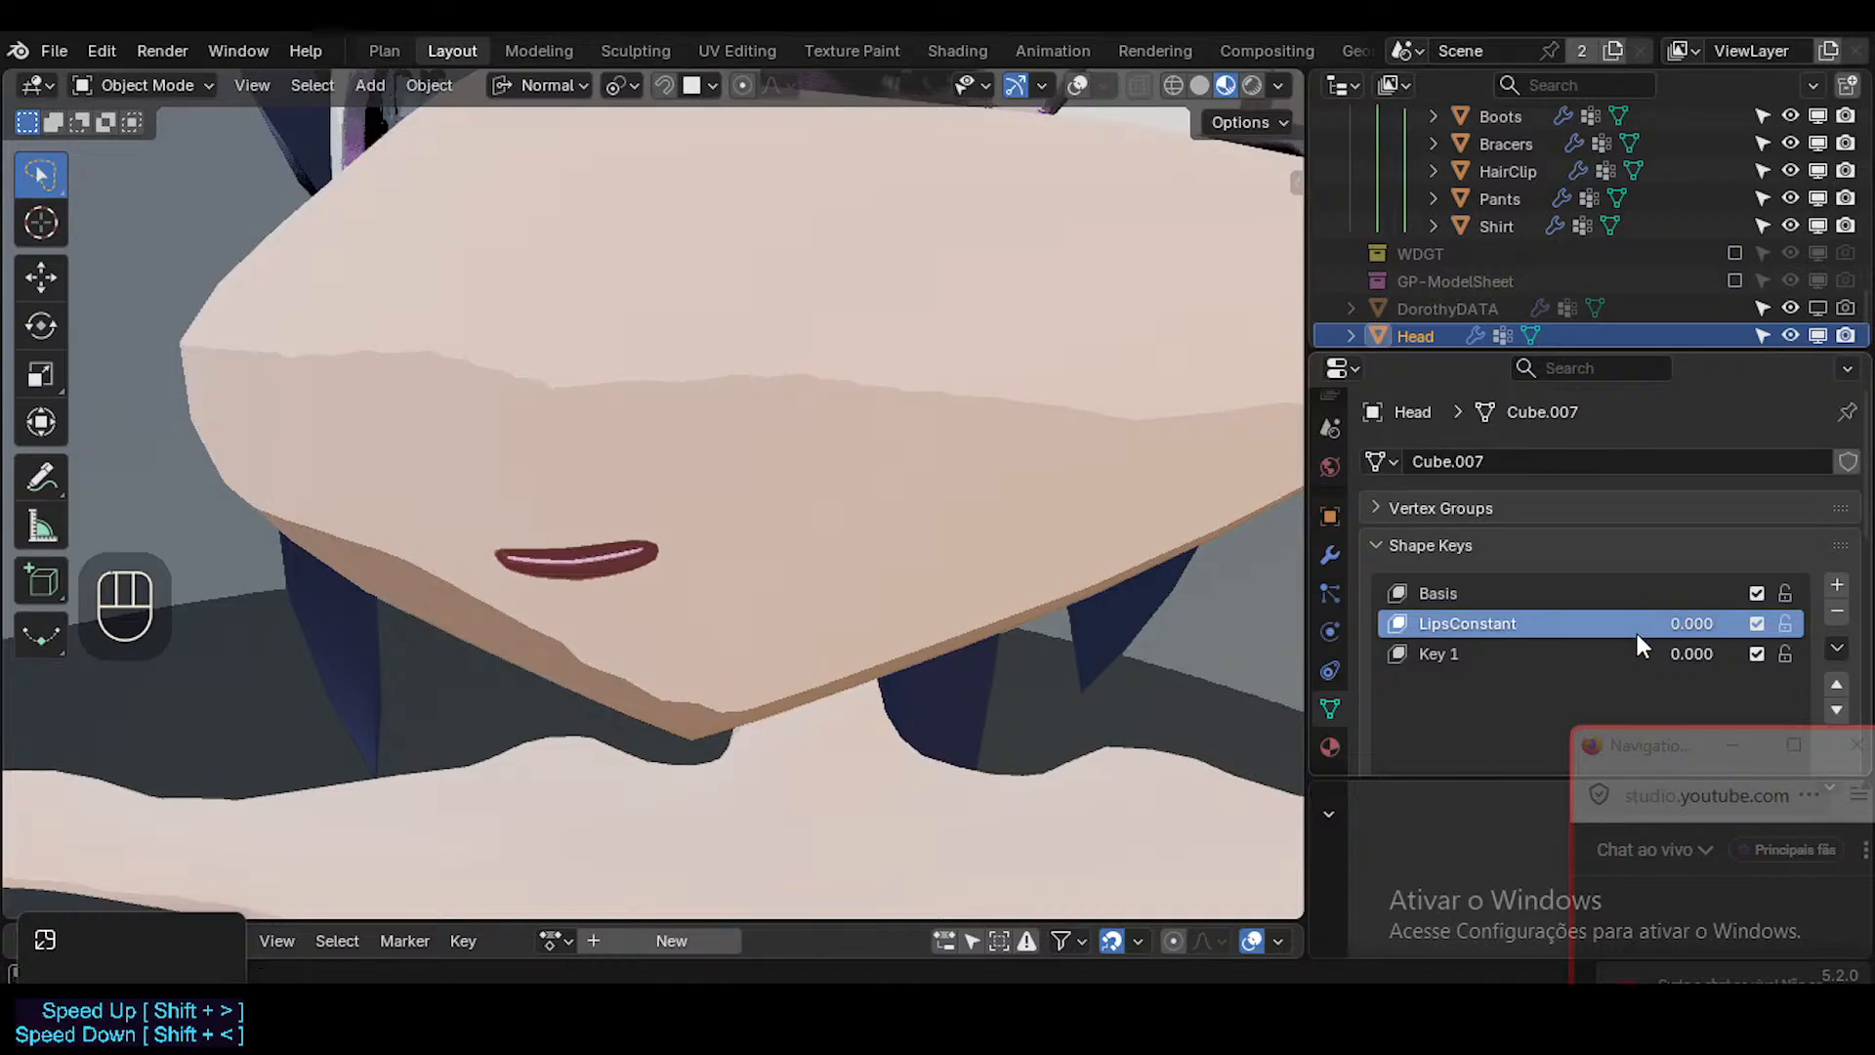
middle_click_drag(604, 591, 645, 590)
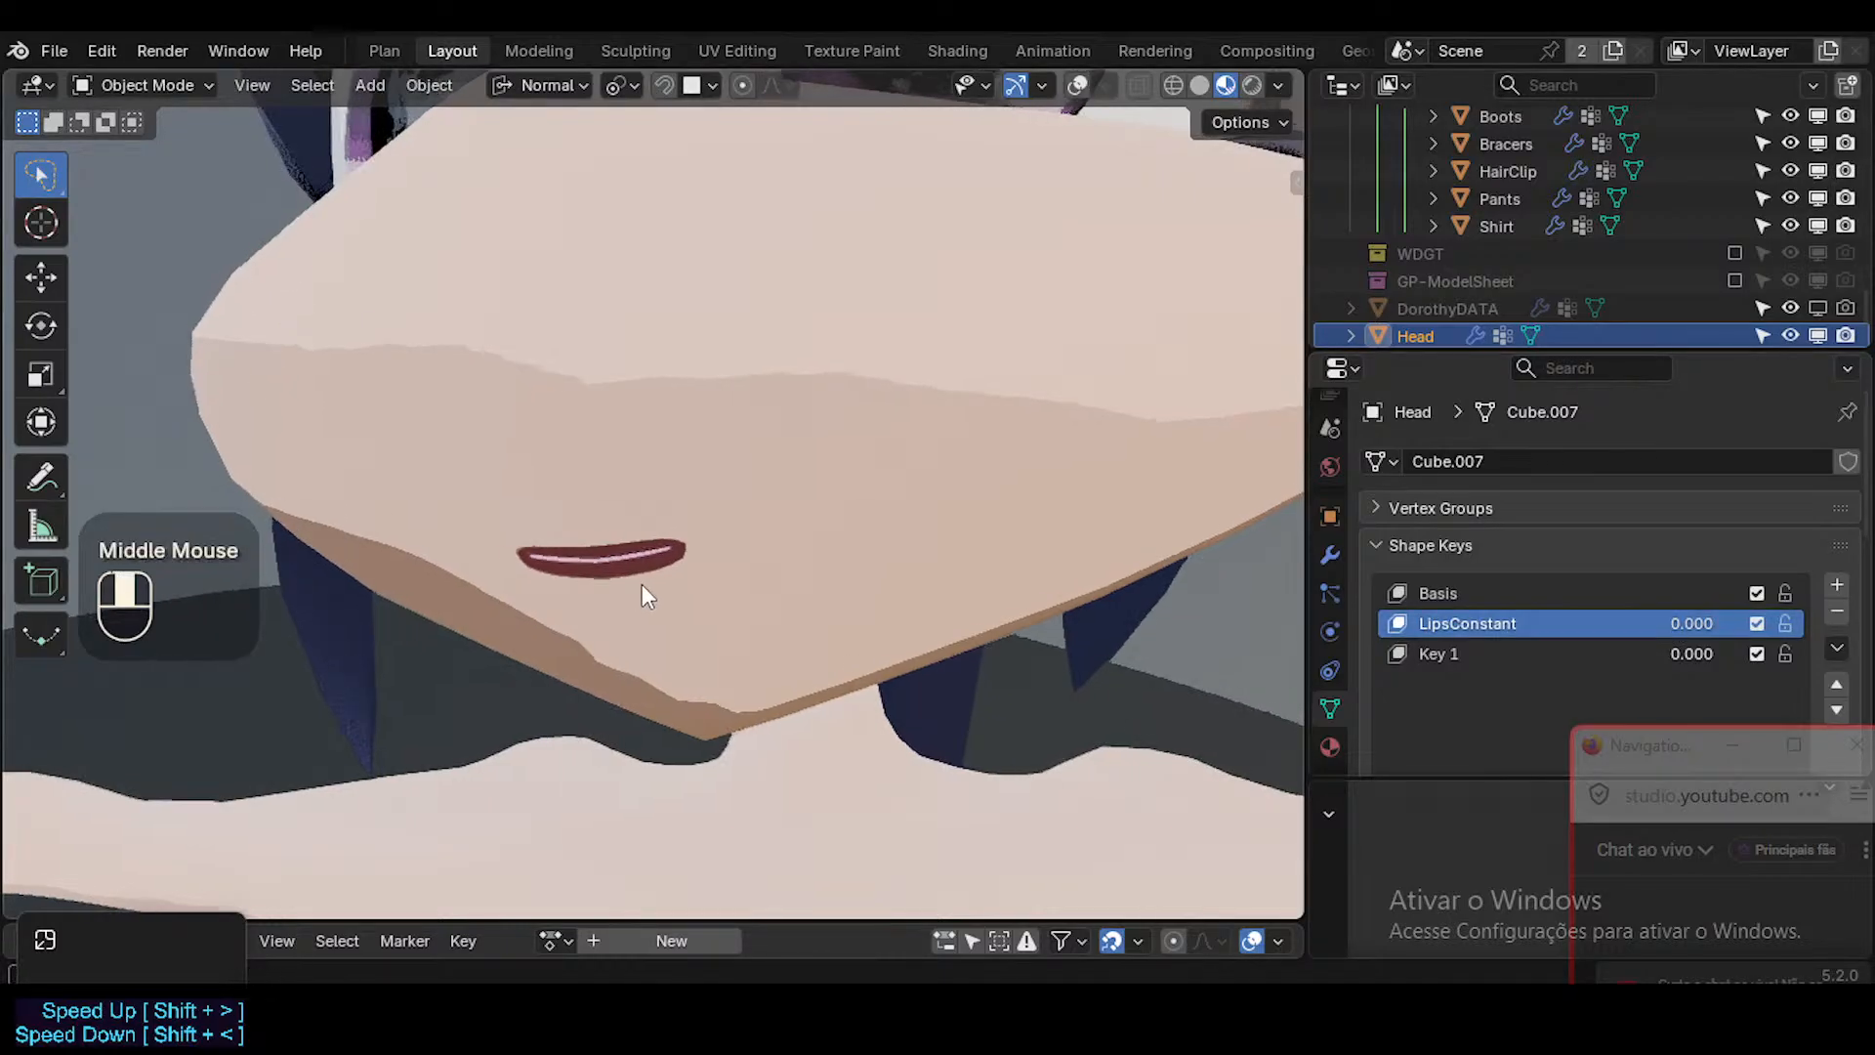
Show the viewport overlays and switch to Solid shading to view the mesh topology around the mouth.
key("shift+alt+z")
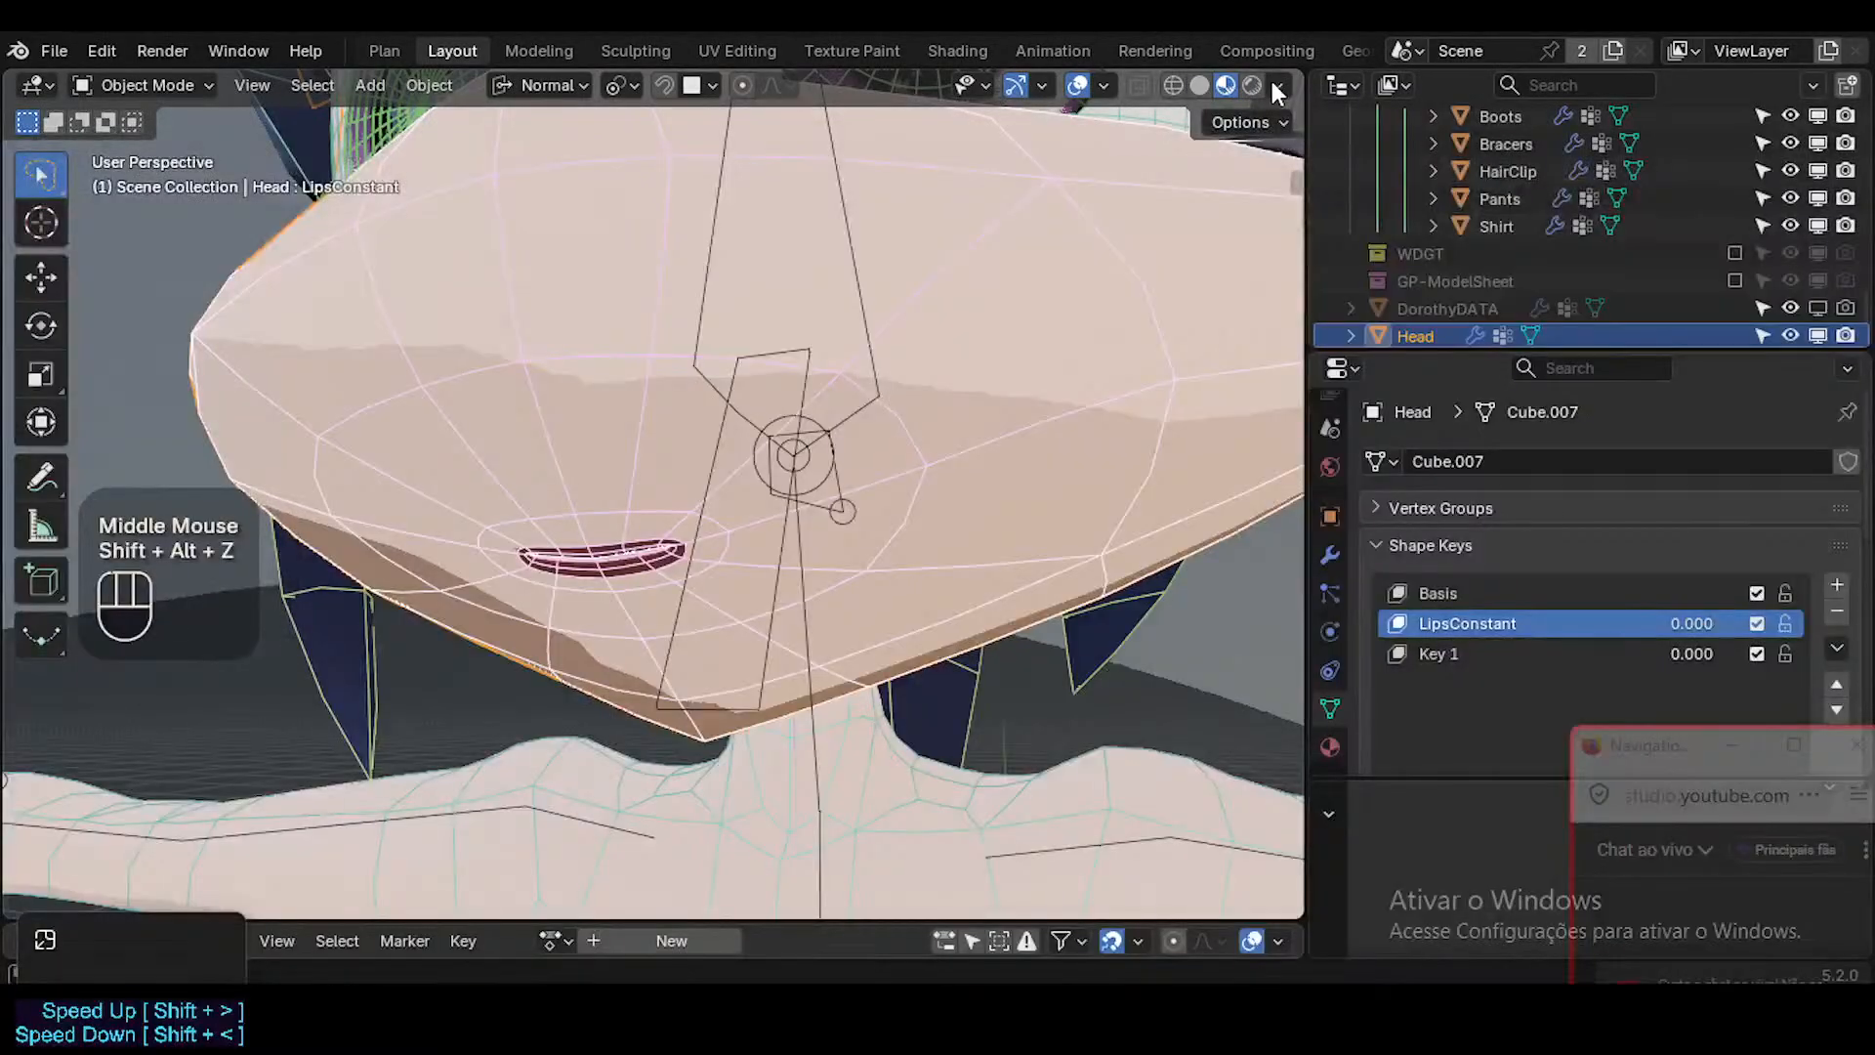
left_click(1199, 85)
middle_click_drag(916, 325, 758, 544)
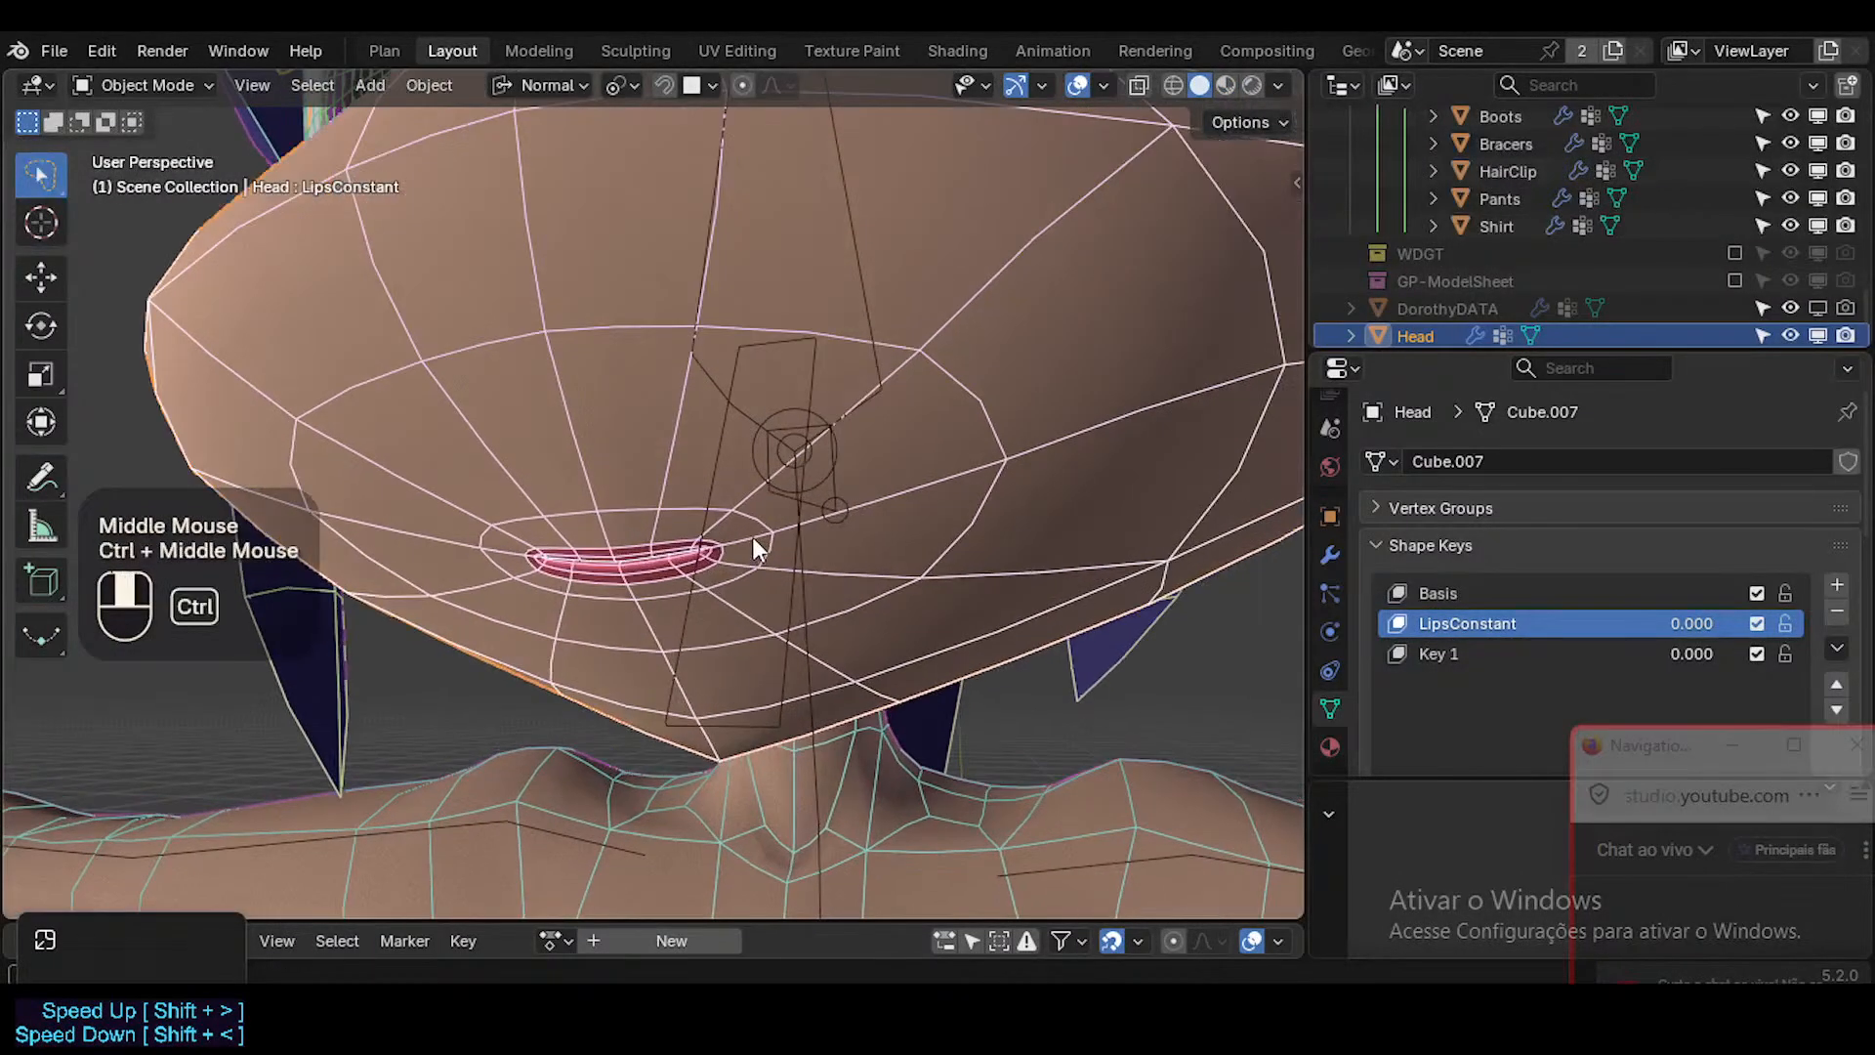
middle_click_drag(618, 430, 572, 454)
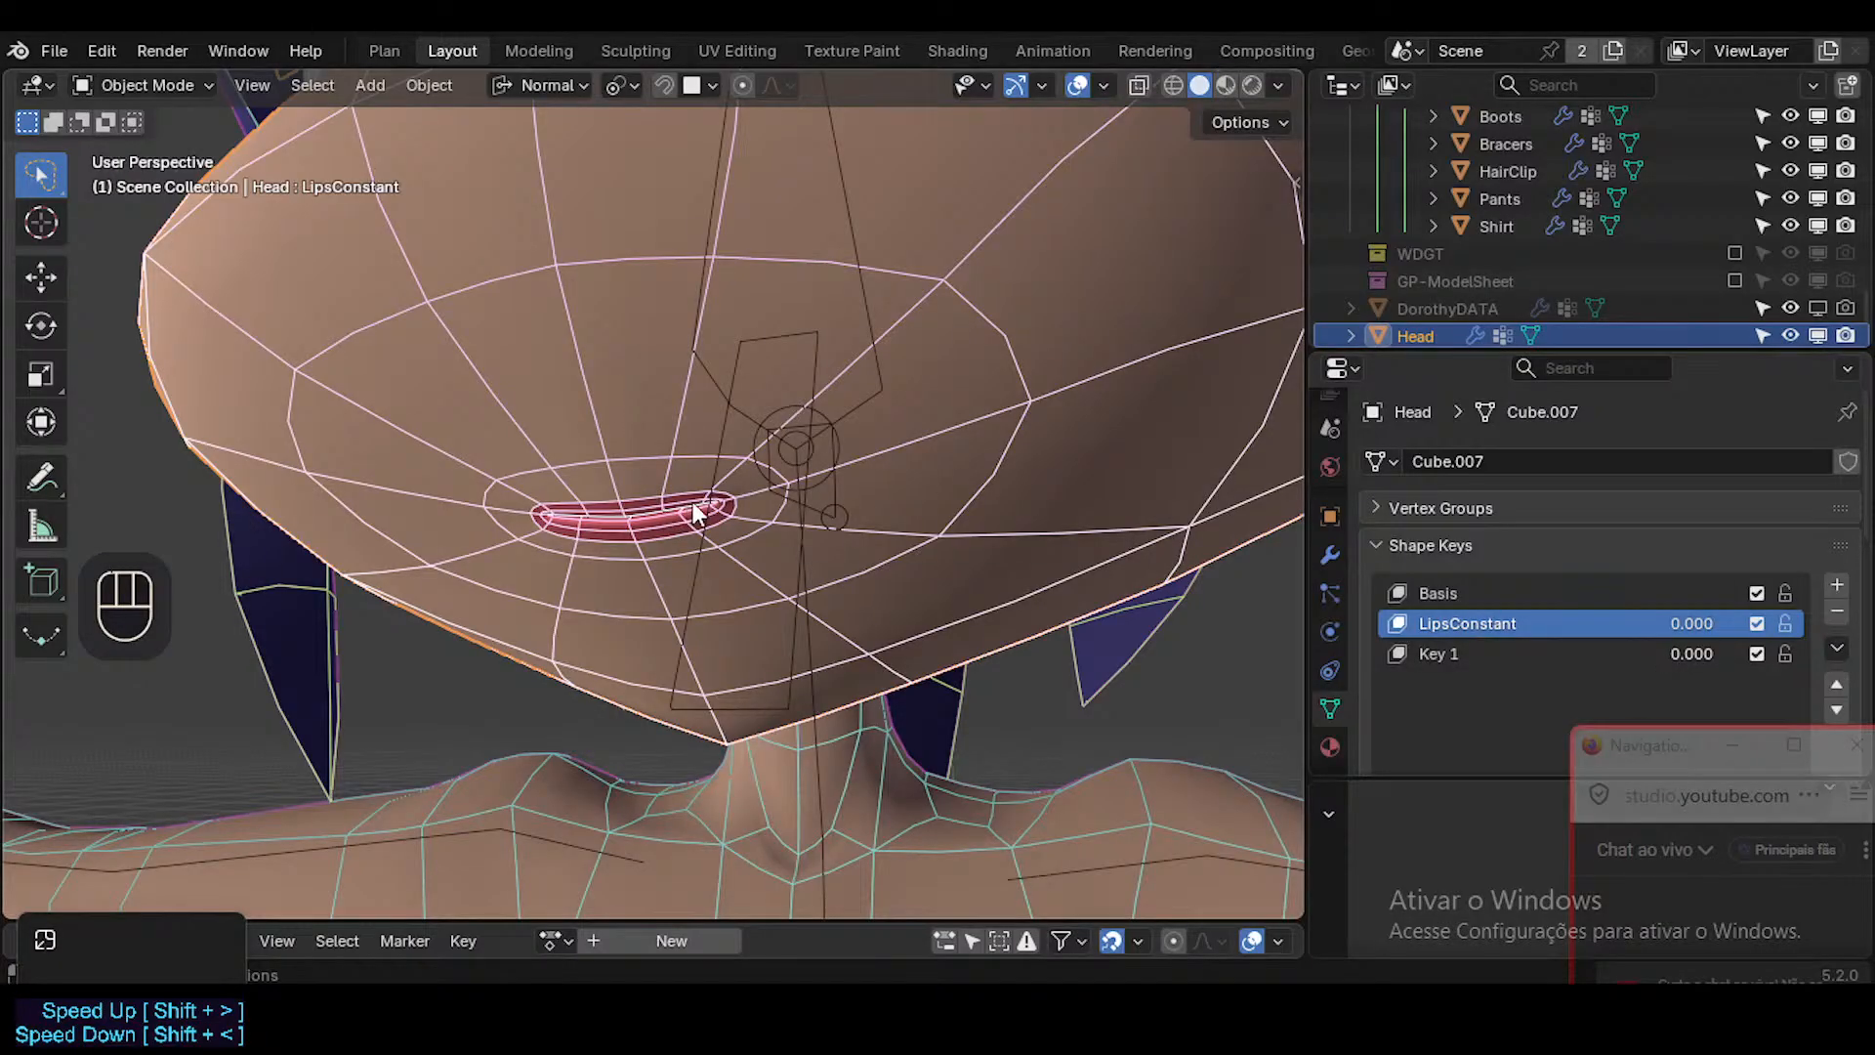
Test the LipsConstant shape key at 1.000 and return it to 0.000.
left_click_drag(1679, 625, 1807, 623)
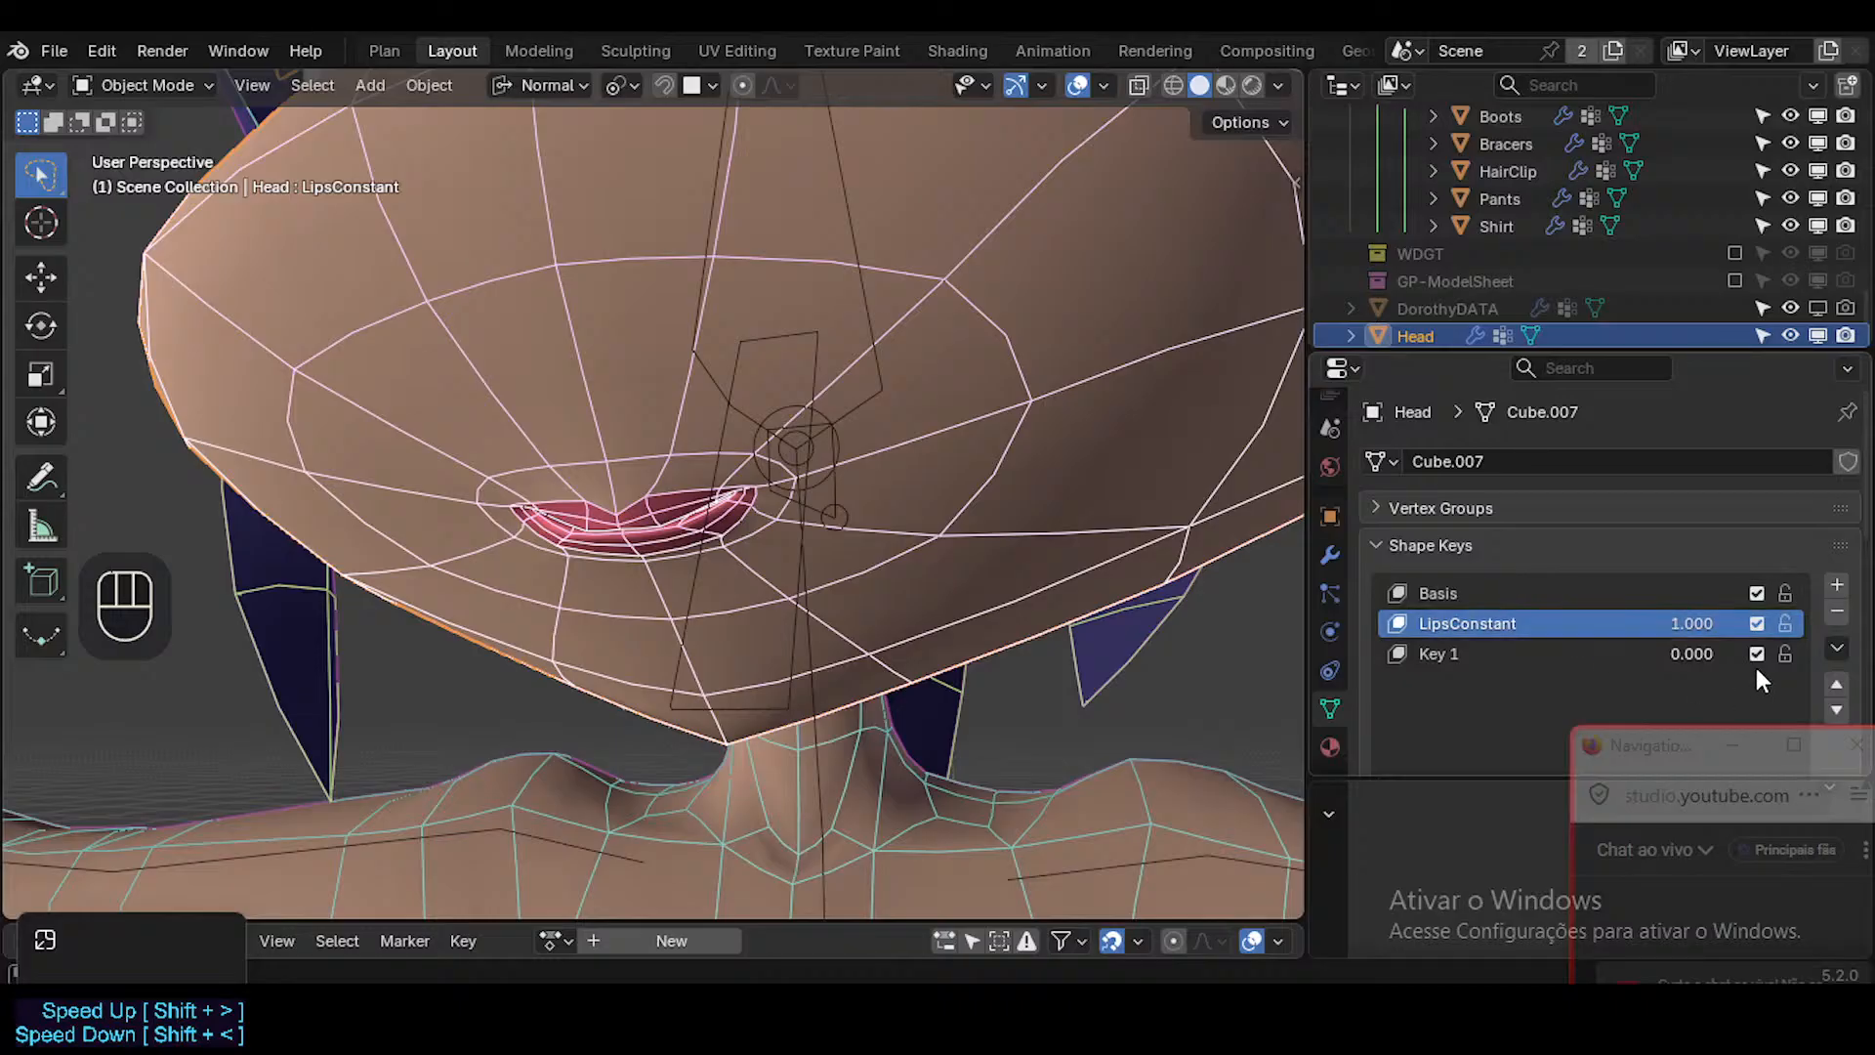
mouse_move(1694, 622)
left_mouse_down()
mouse_move(1611, 622)
mouse_move(1695, 625)
left_mouse_up()
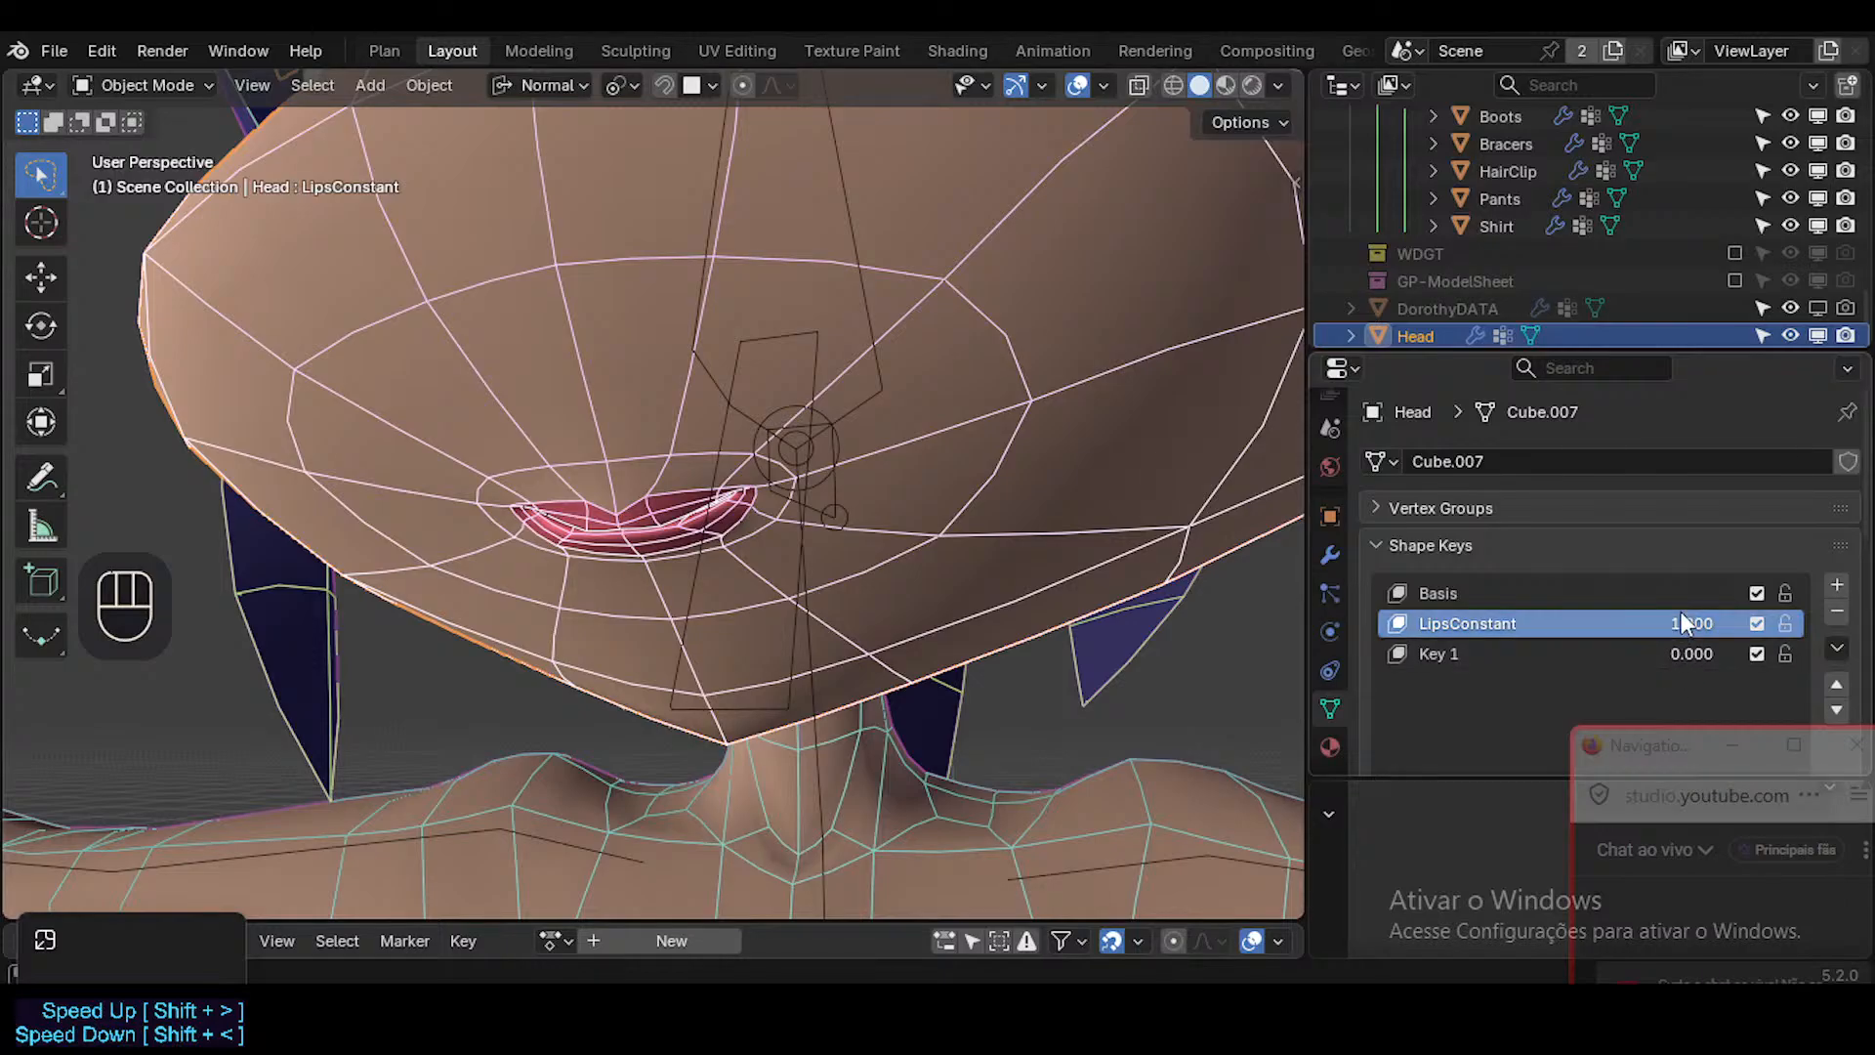
left_click_drag(1680, 623, 1587, 623)
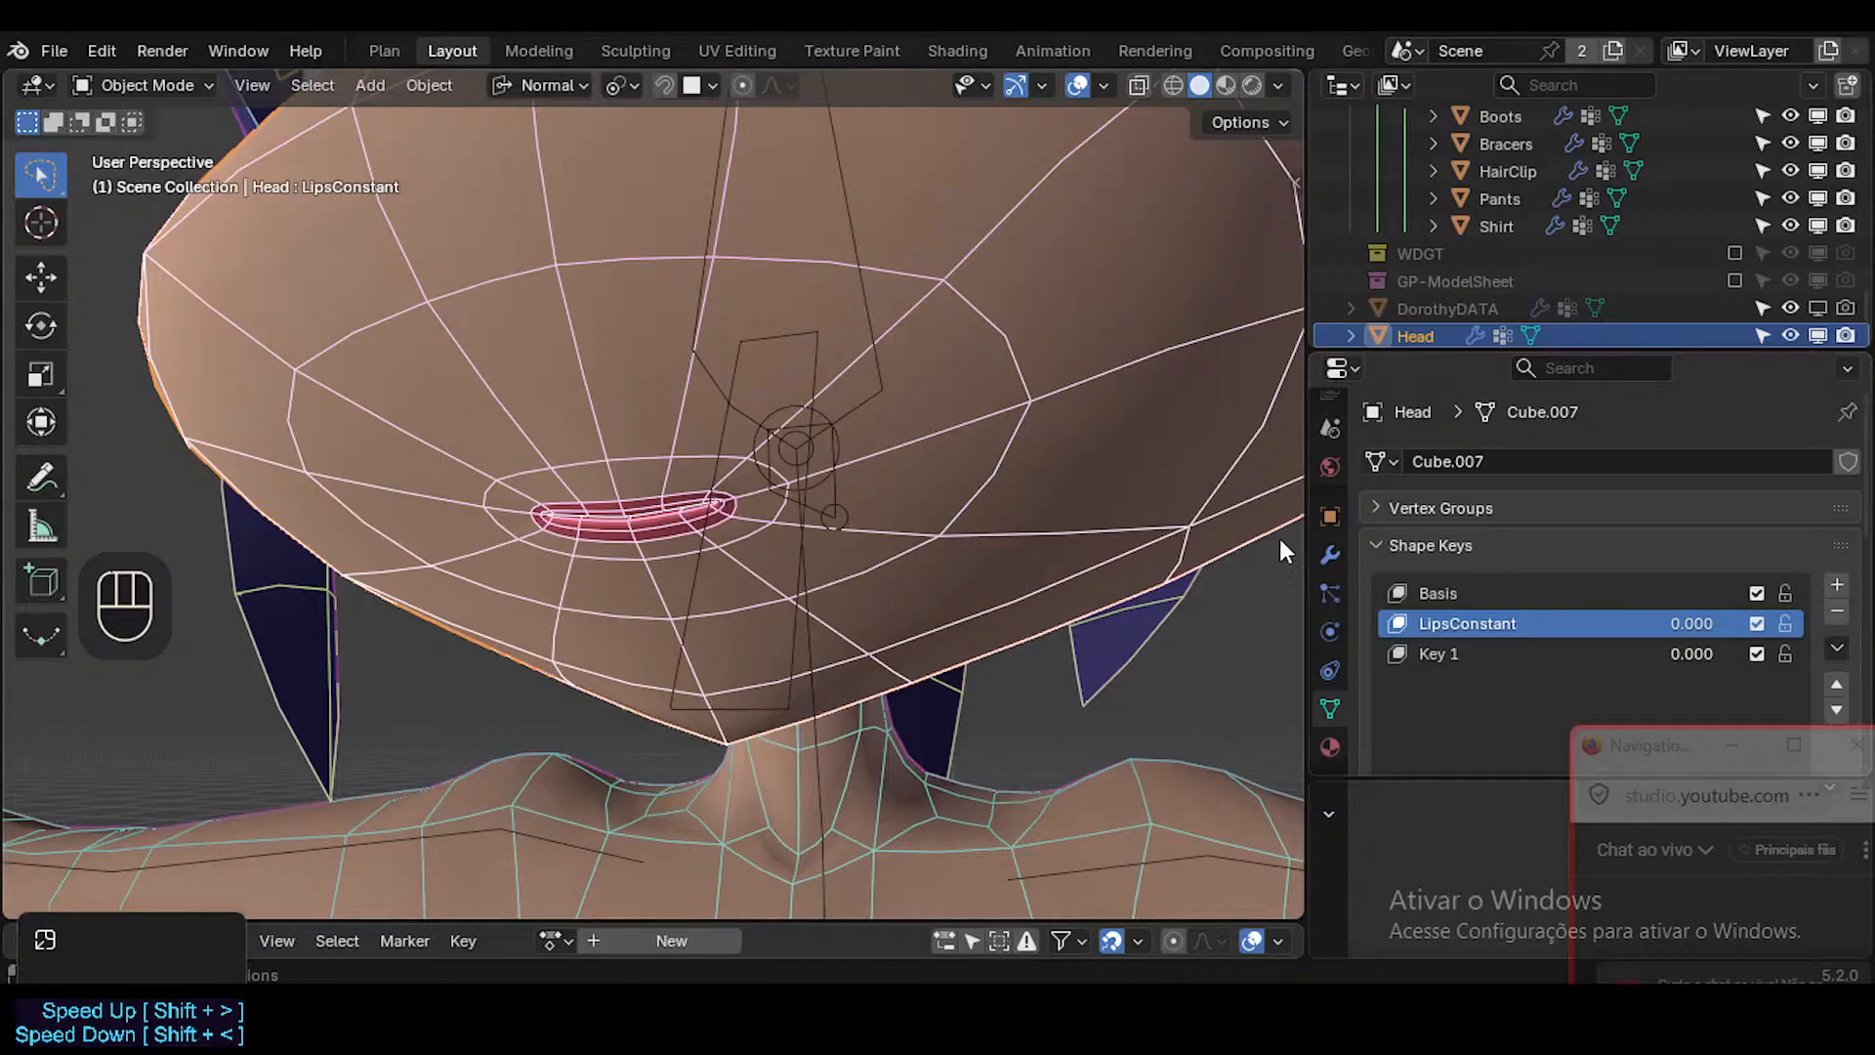
Compare the lips with the overlays hidden and shown, and save the file.
middle_click_drag(854, 506, 781, 574)
key("shift+alt+z")
key("shift+alt+z")
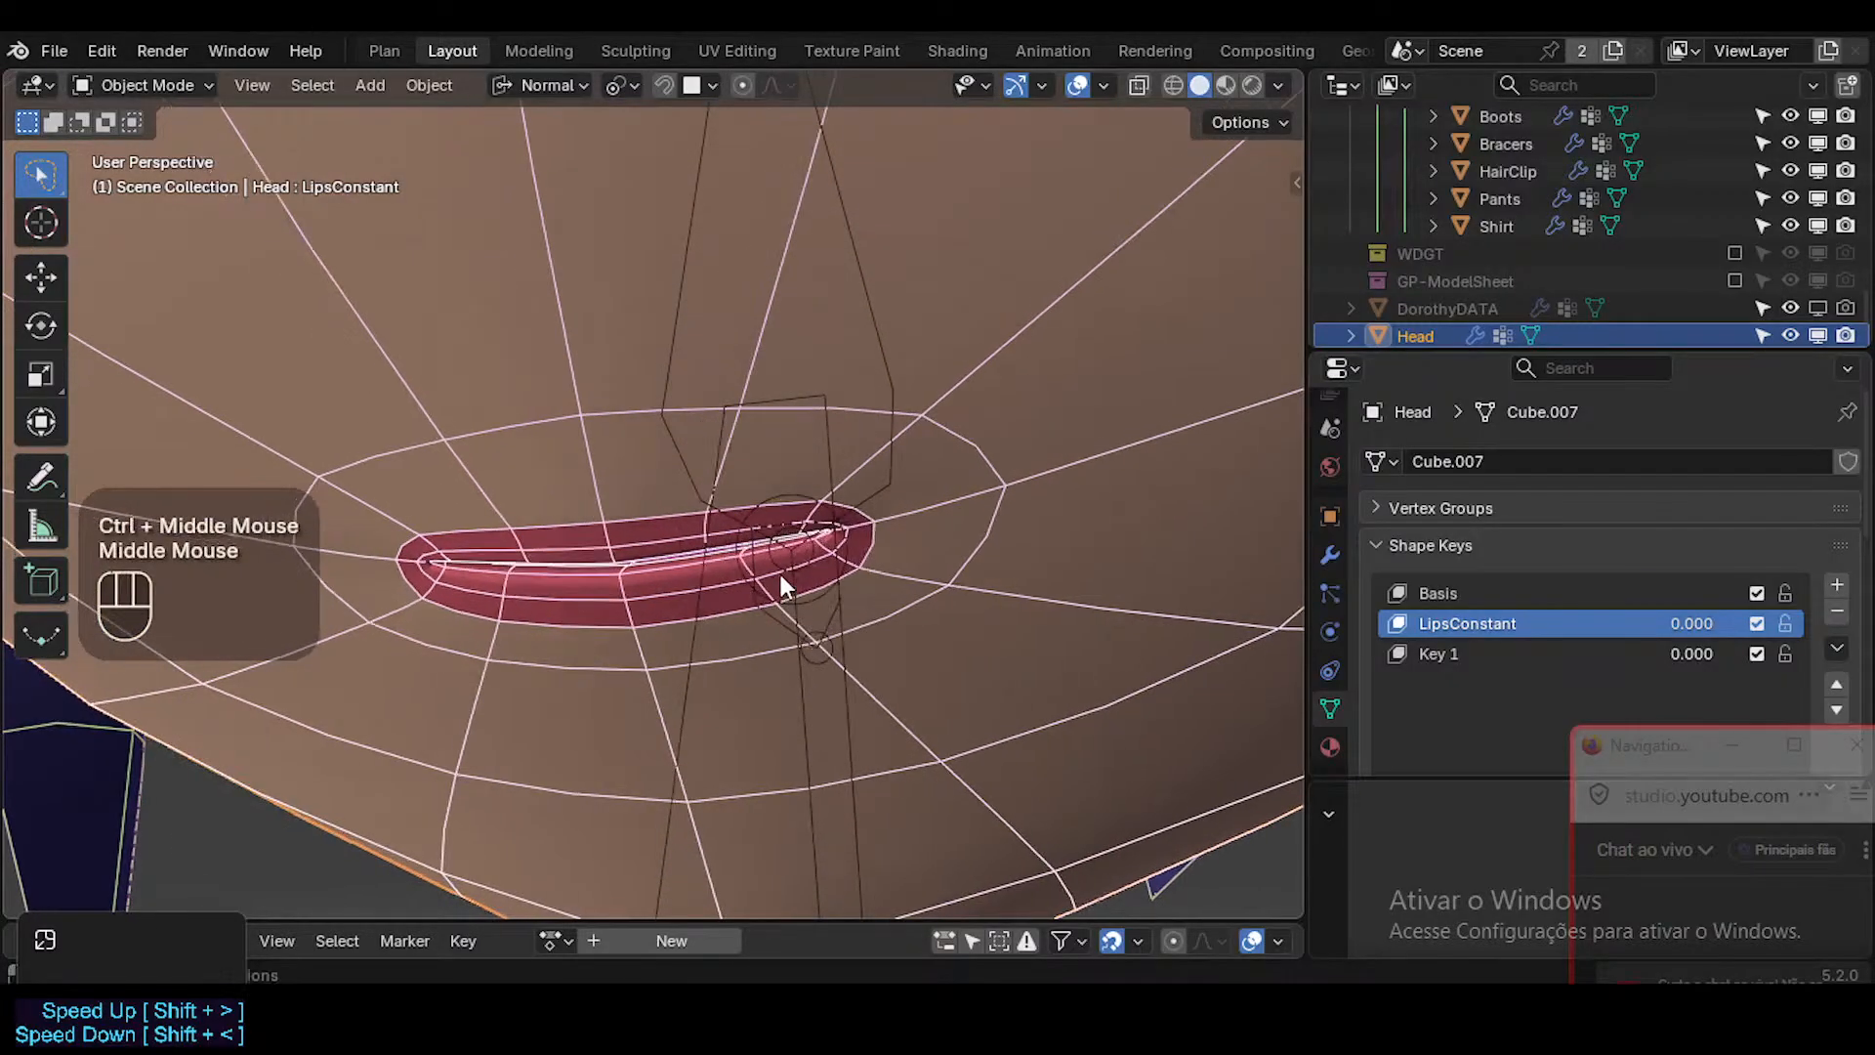
scroll(782, 574, "down", 5)
key("shift+alt+z")
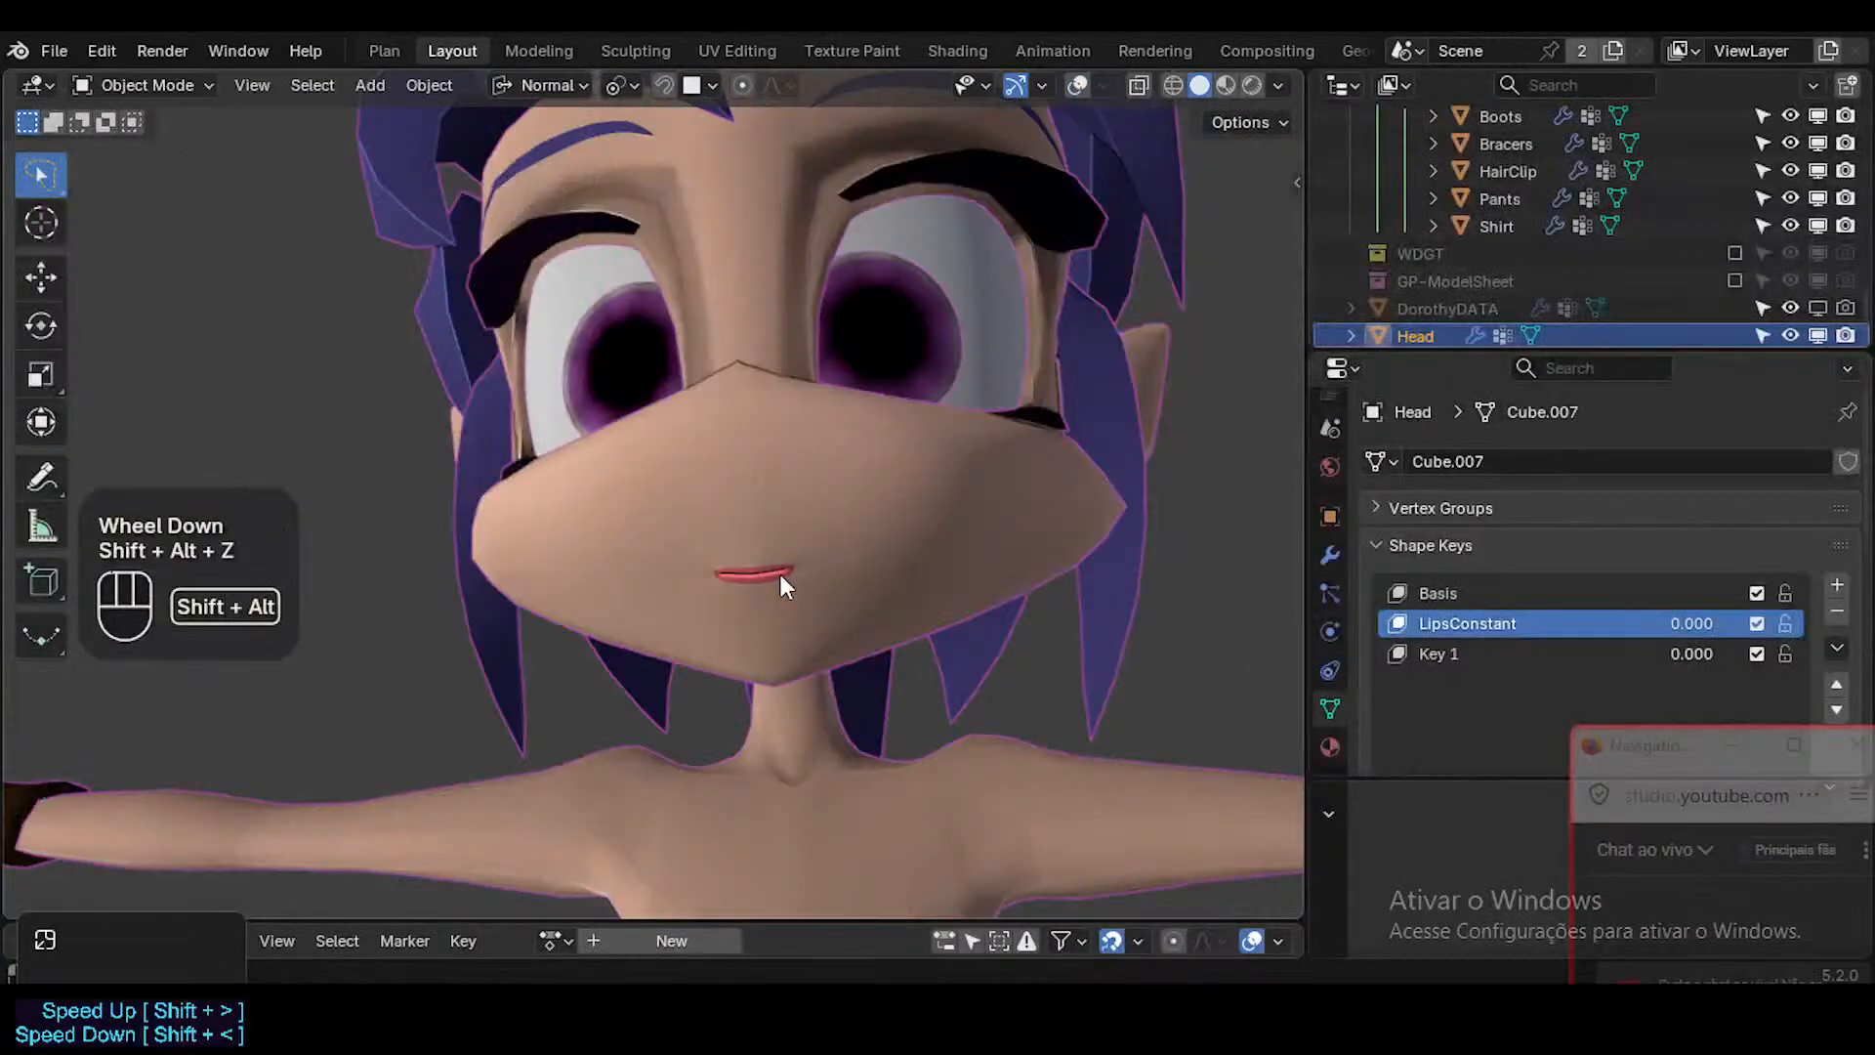
middle_click_drag(784, 584, 736, 536, "ctrl")
key("shift+alt+z")
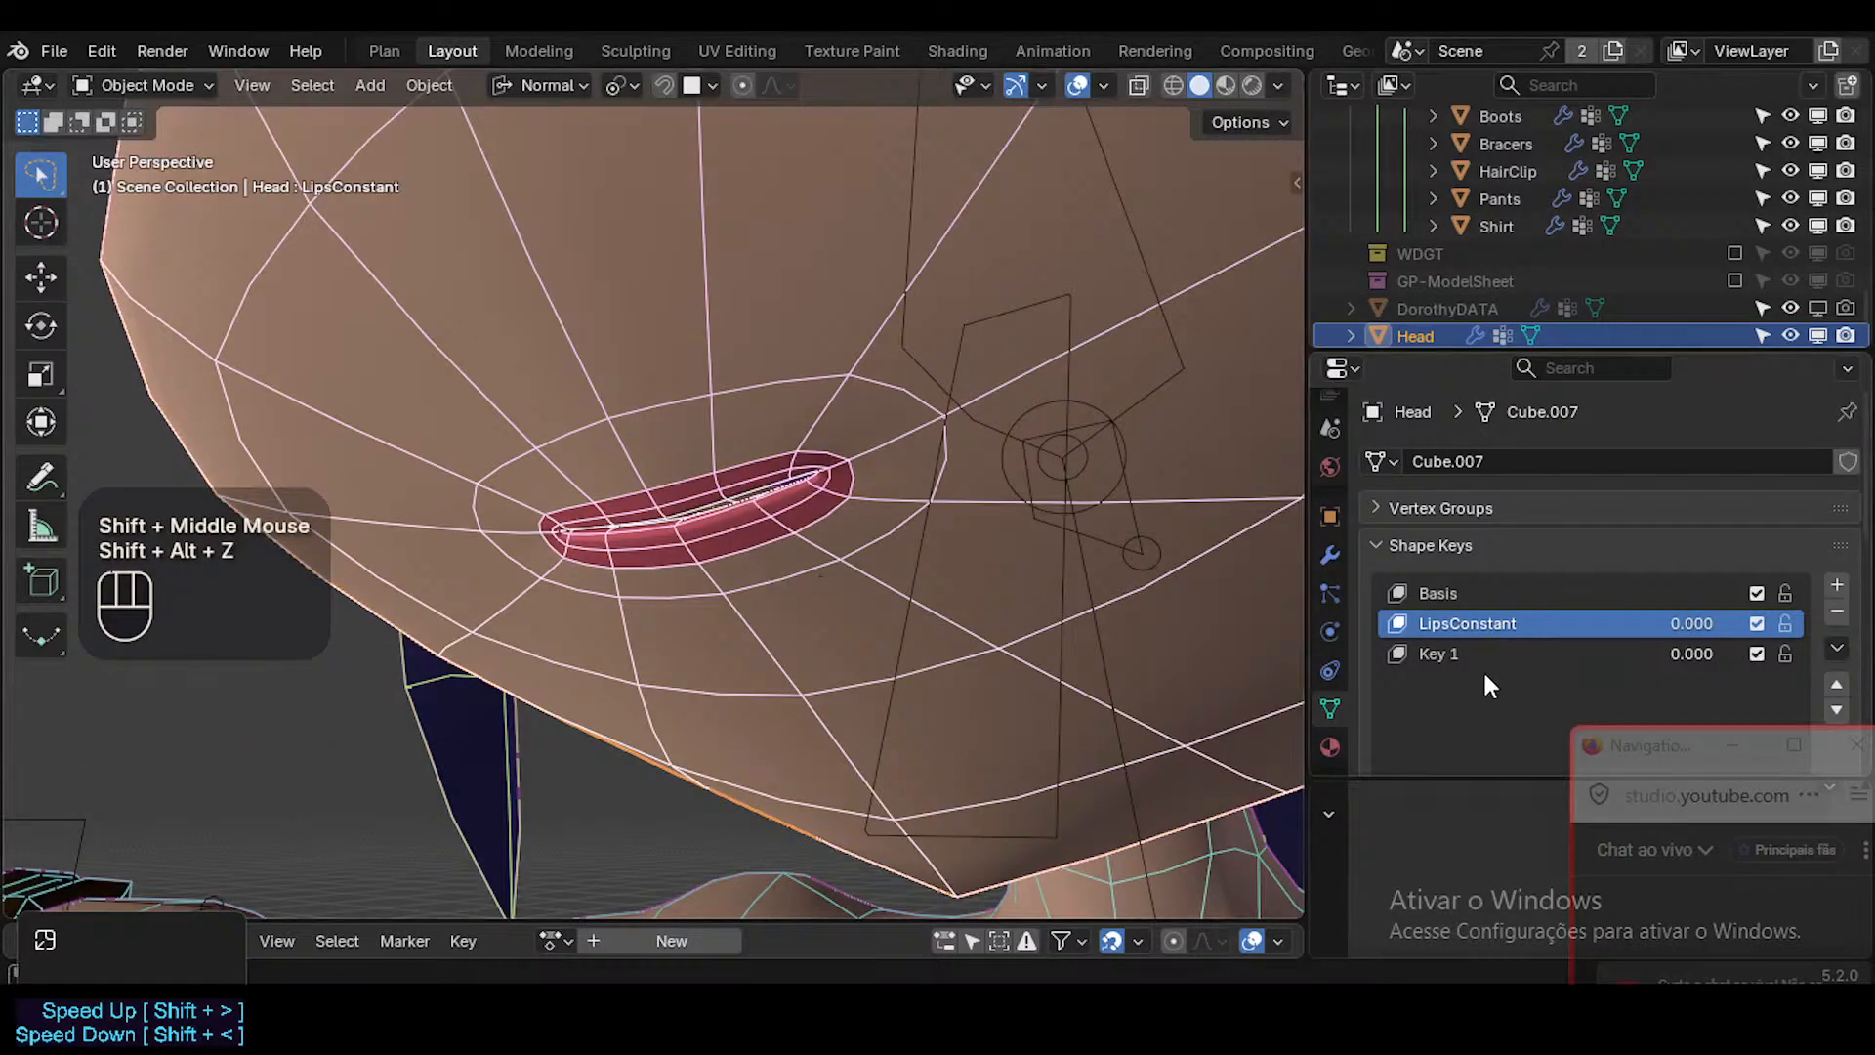
key("ctrl+s")
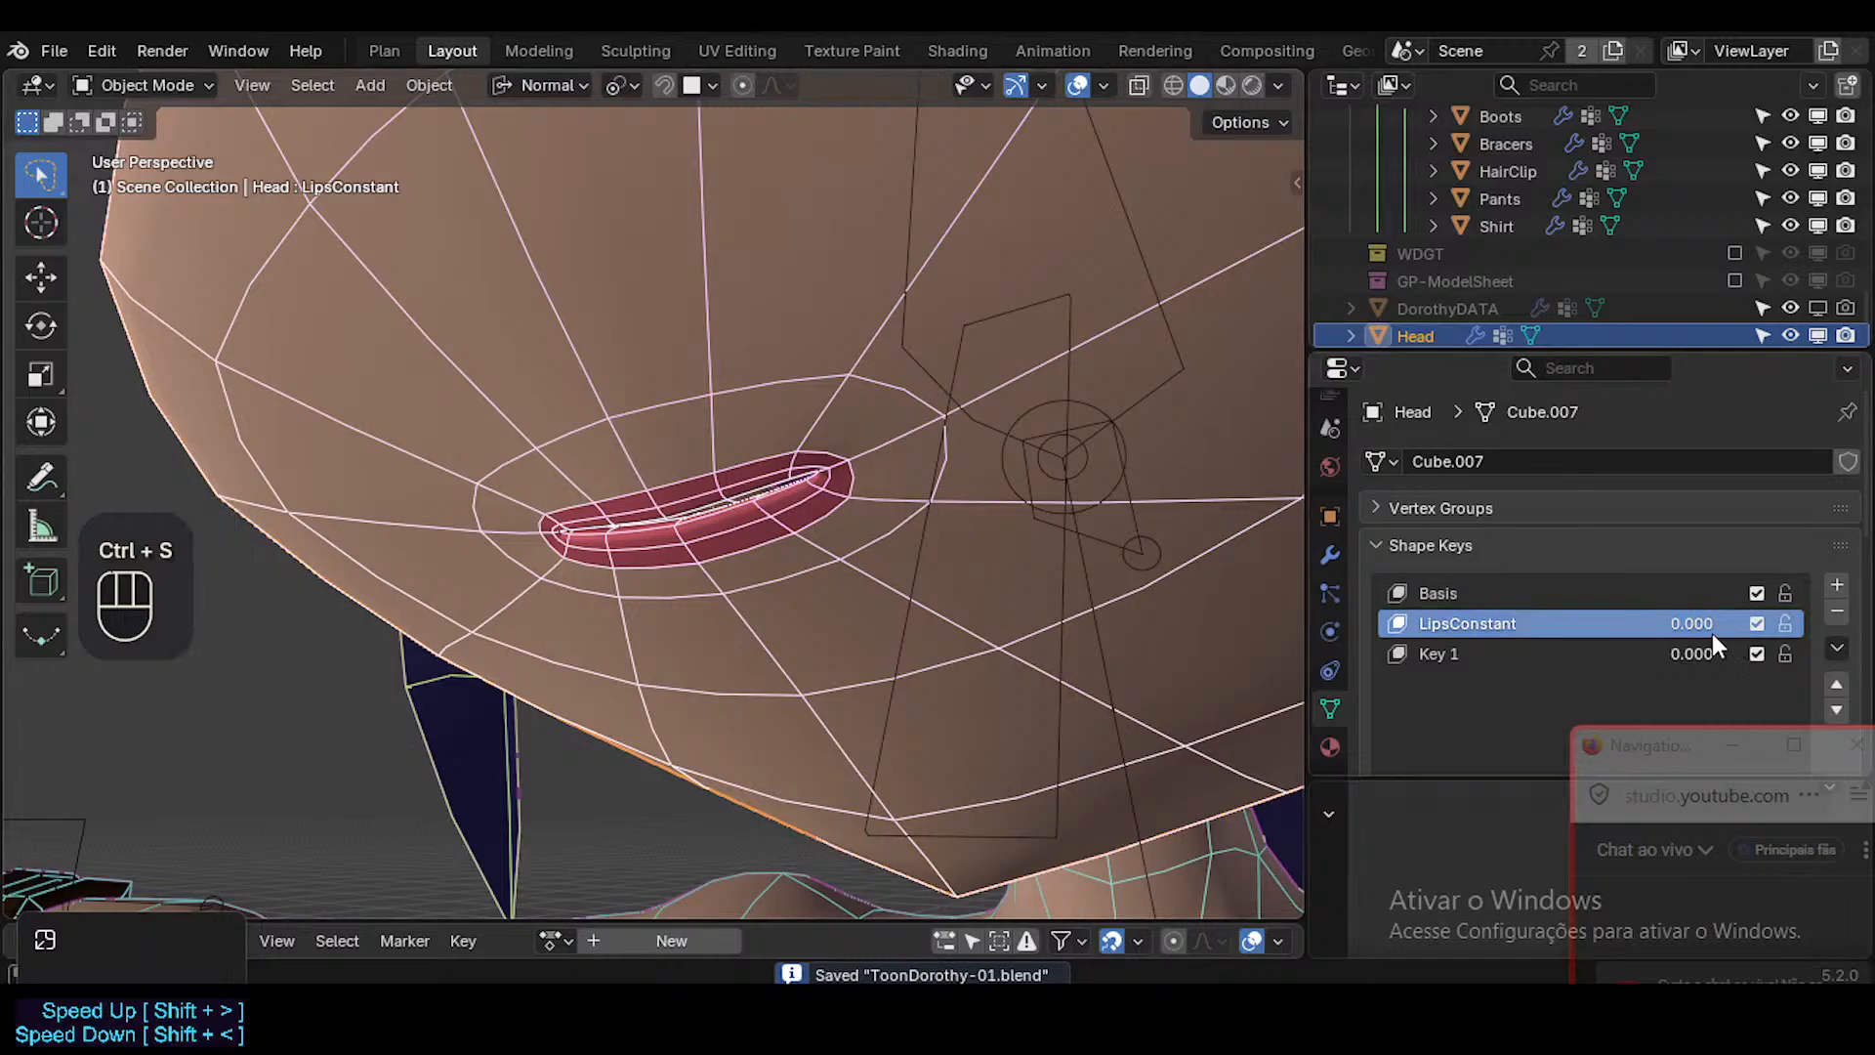
Raise LipsConstant to 1.000 again with the lips' wireframe shown, and return it to 0.000.
left_click_drag(1694, 625, 1758, 625)
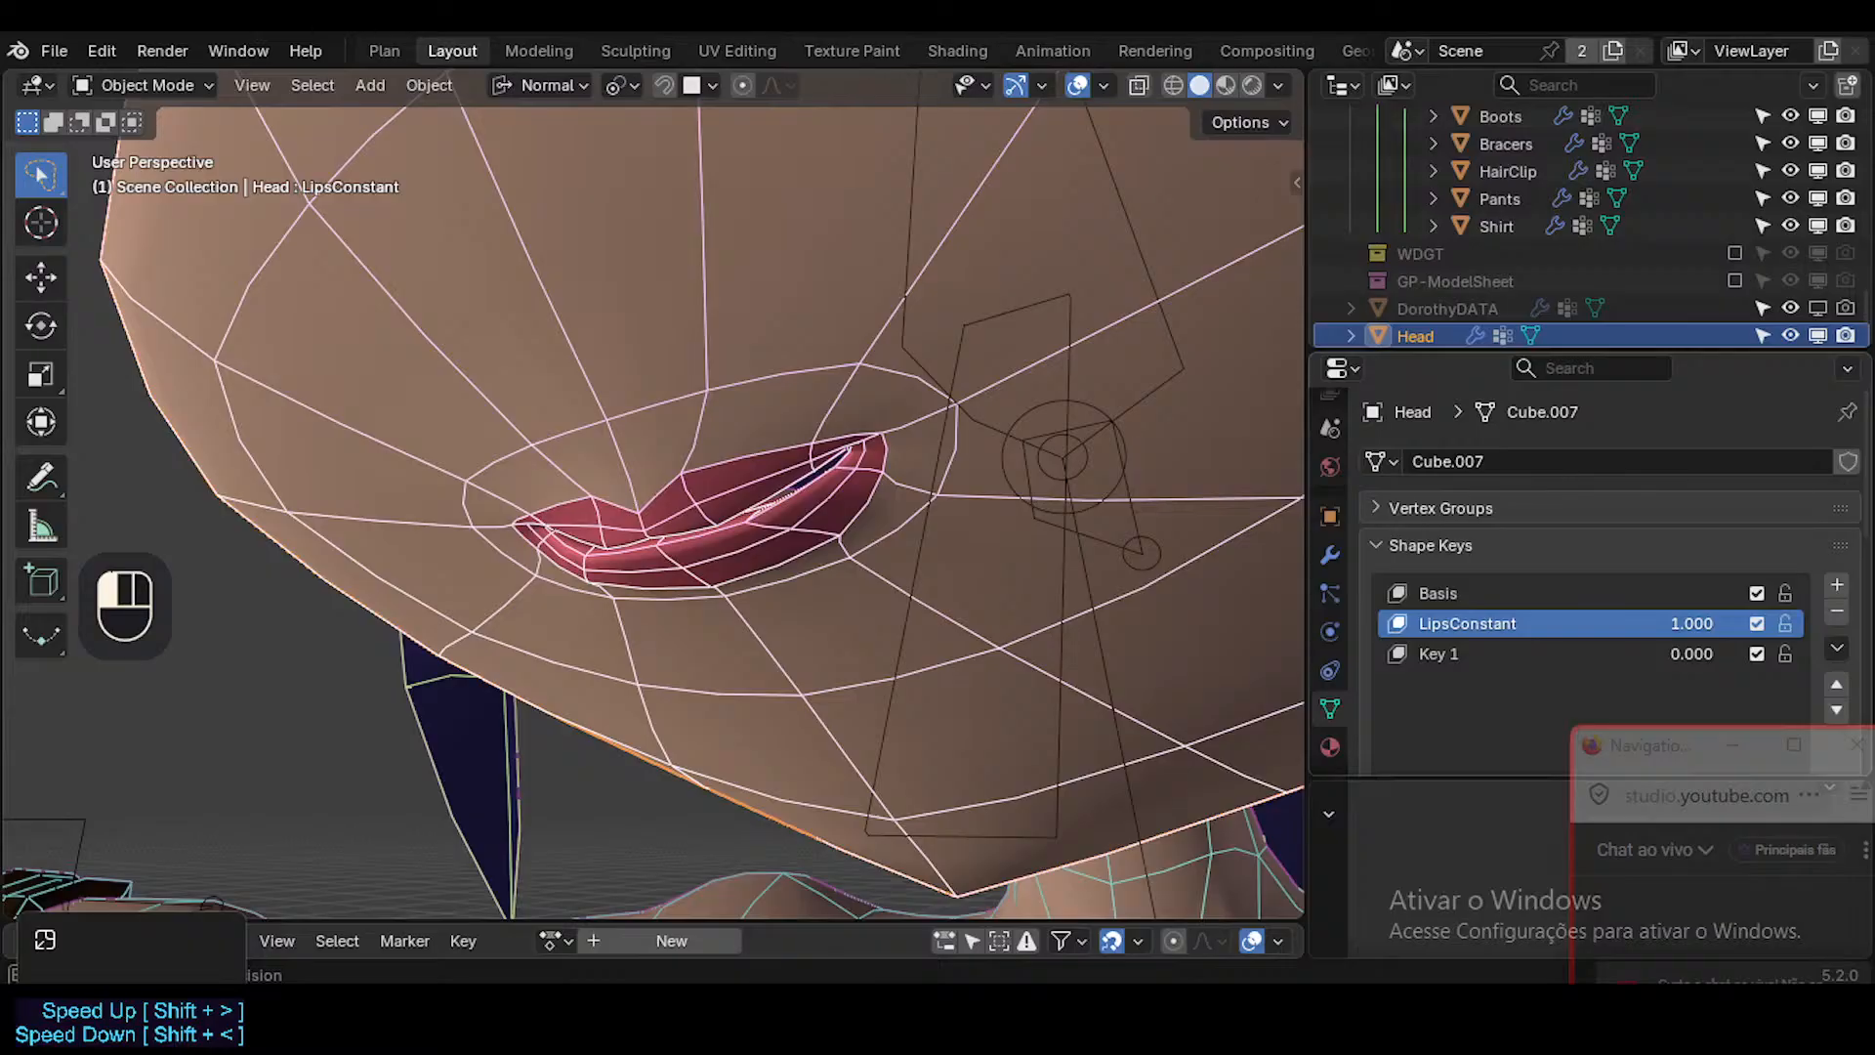
left_click_drag(1758, 625, 1661, 625)
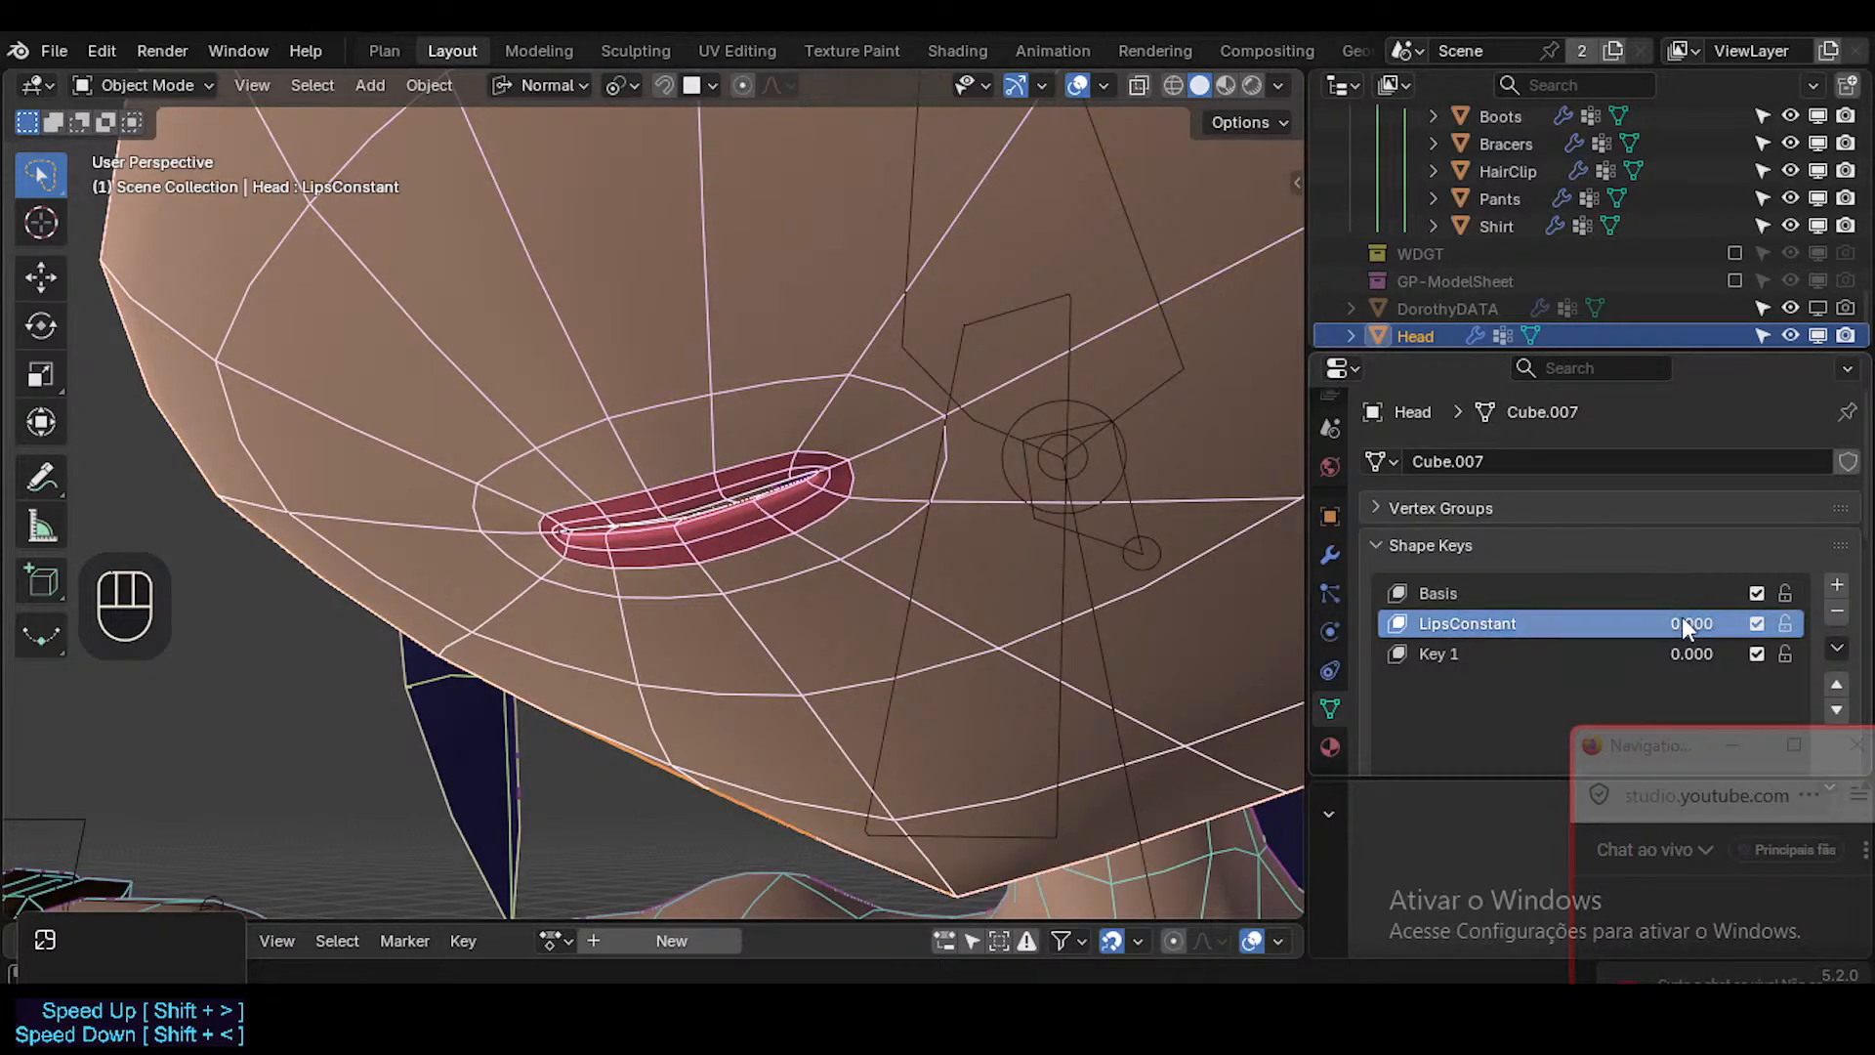
left_click_drag(1681, 623, 1607, 653)
Examine the gap between the lips up close, with the overlays hidden and shown.
key("shift+grave")
key("s")
left_click(1086, 421)
key("shift+alt+z")
middle_click(607, 523, "ctrl")
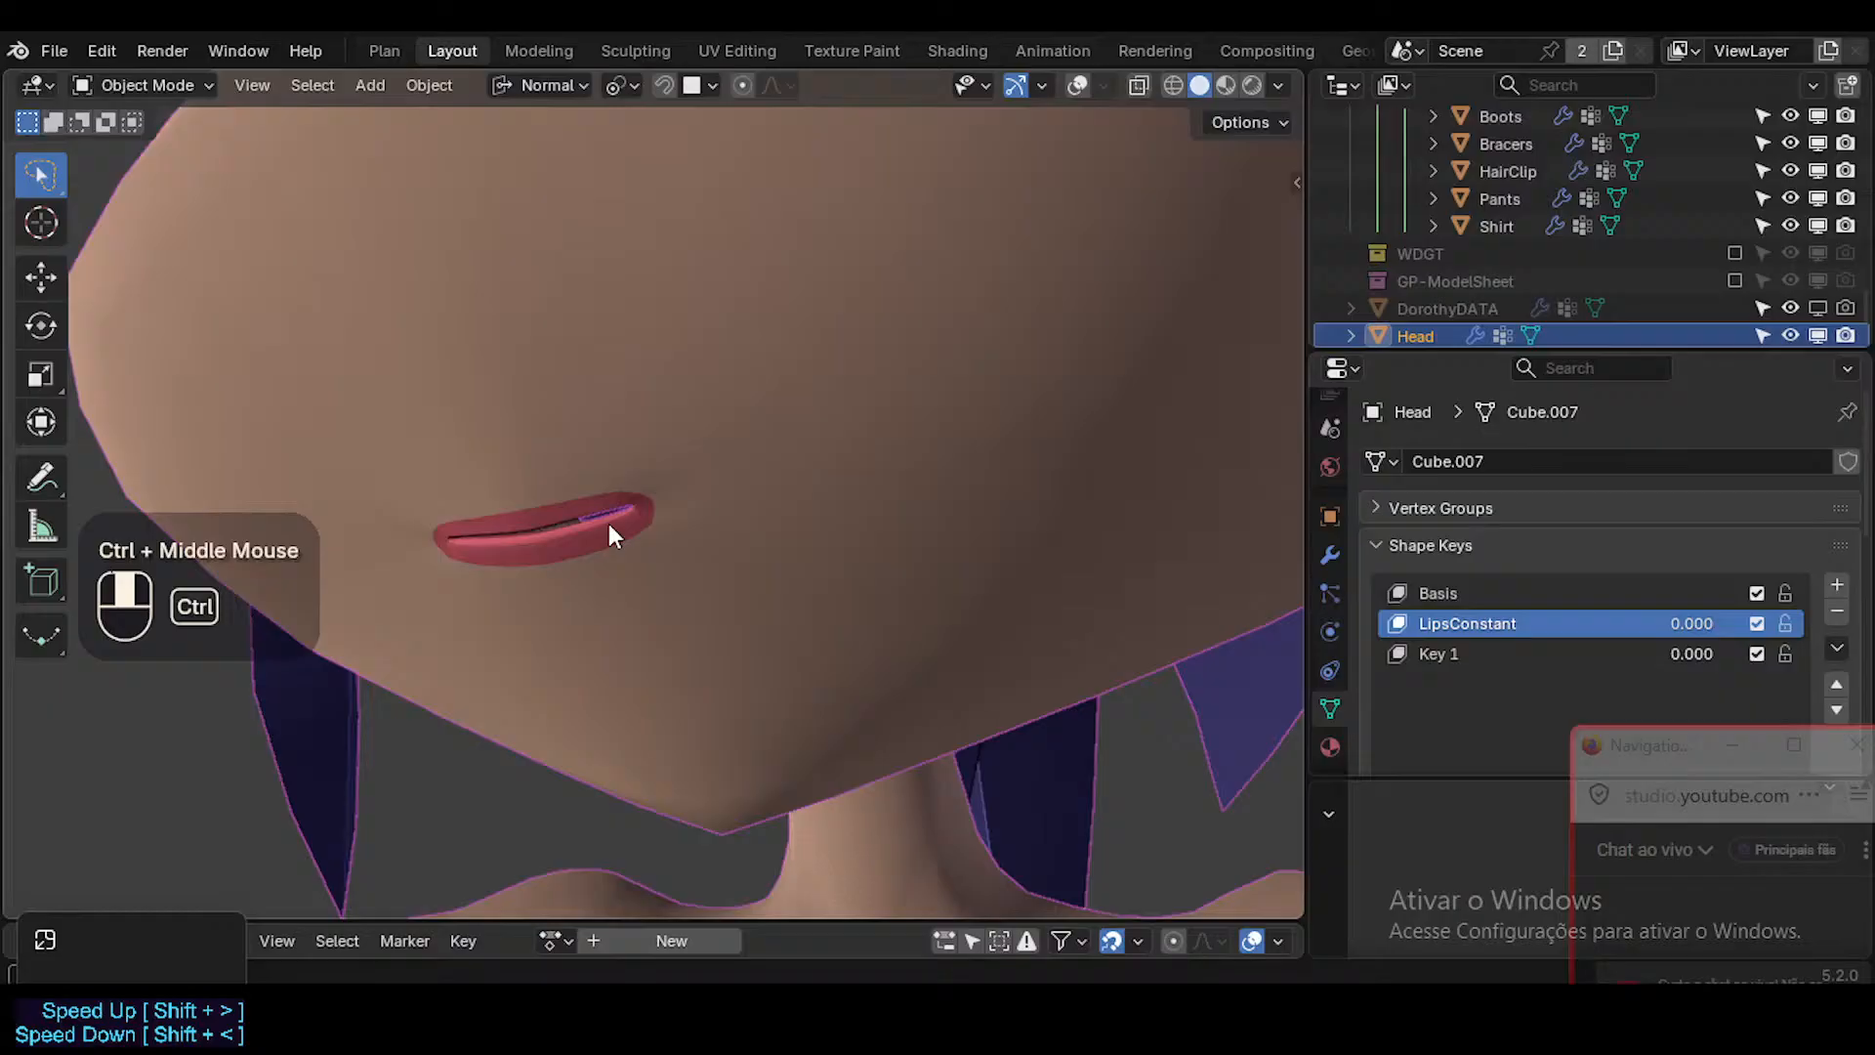
left_click(688, 518)
key("alt+shift+z")
mouse_move(630, 537)
middle_mouse_down("ctrl")
mouse_move(624, 514)
mouse_move(646, 525)
middle_mouse_up("ctrl")
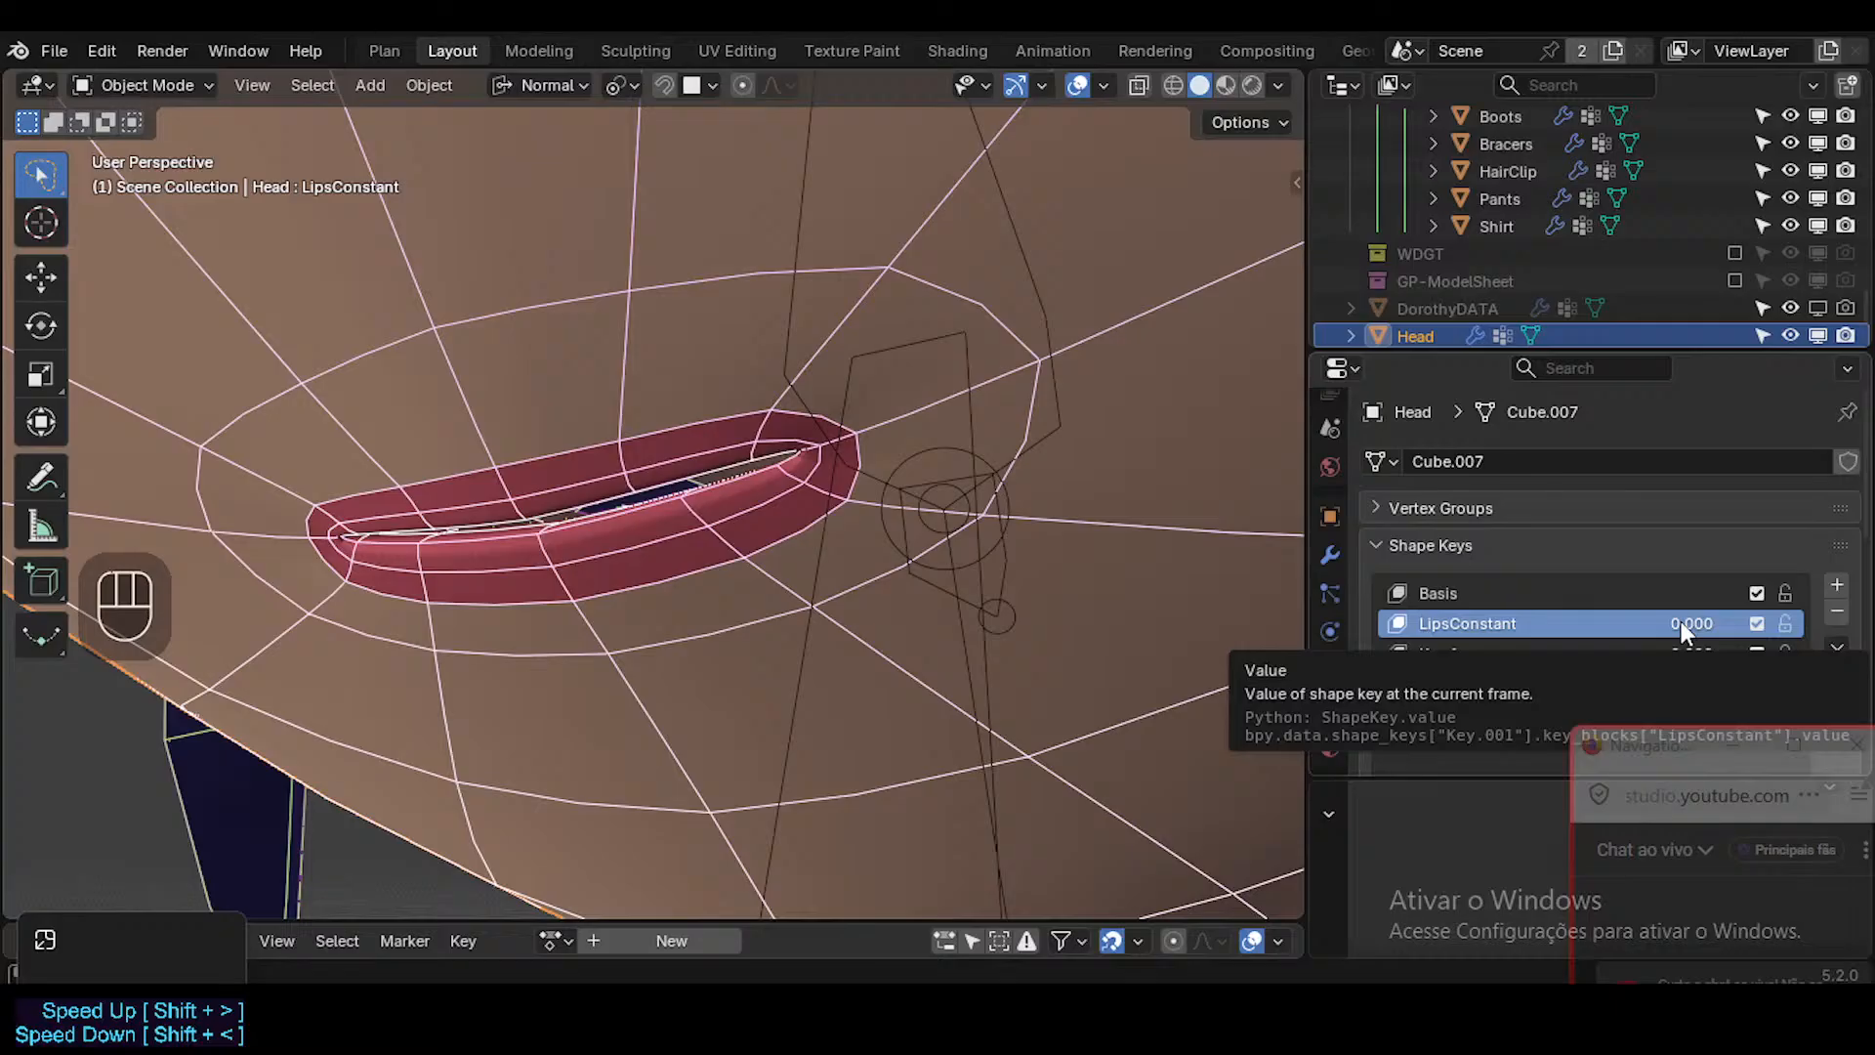
Activate the Basis shape key and, in Edit Mode, edge-slide the loop around the middle of the lips inward toward the mouth opening.
left_click(1672, 593)
key("Tab")
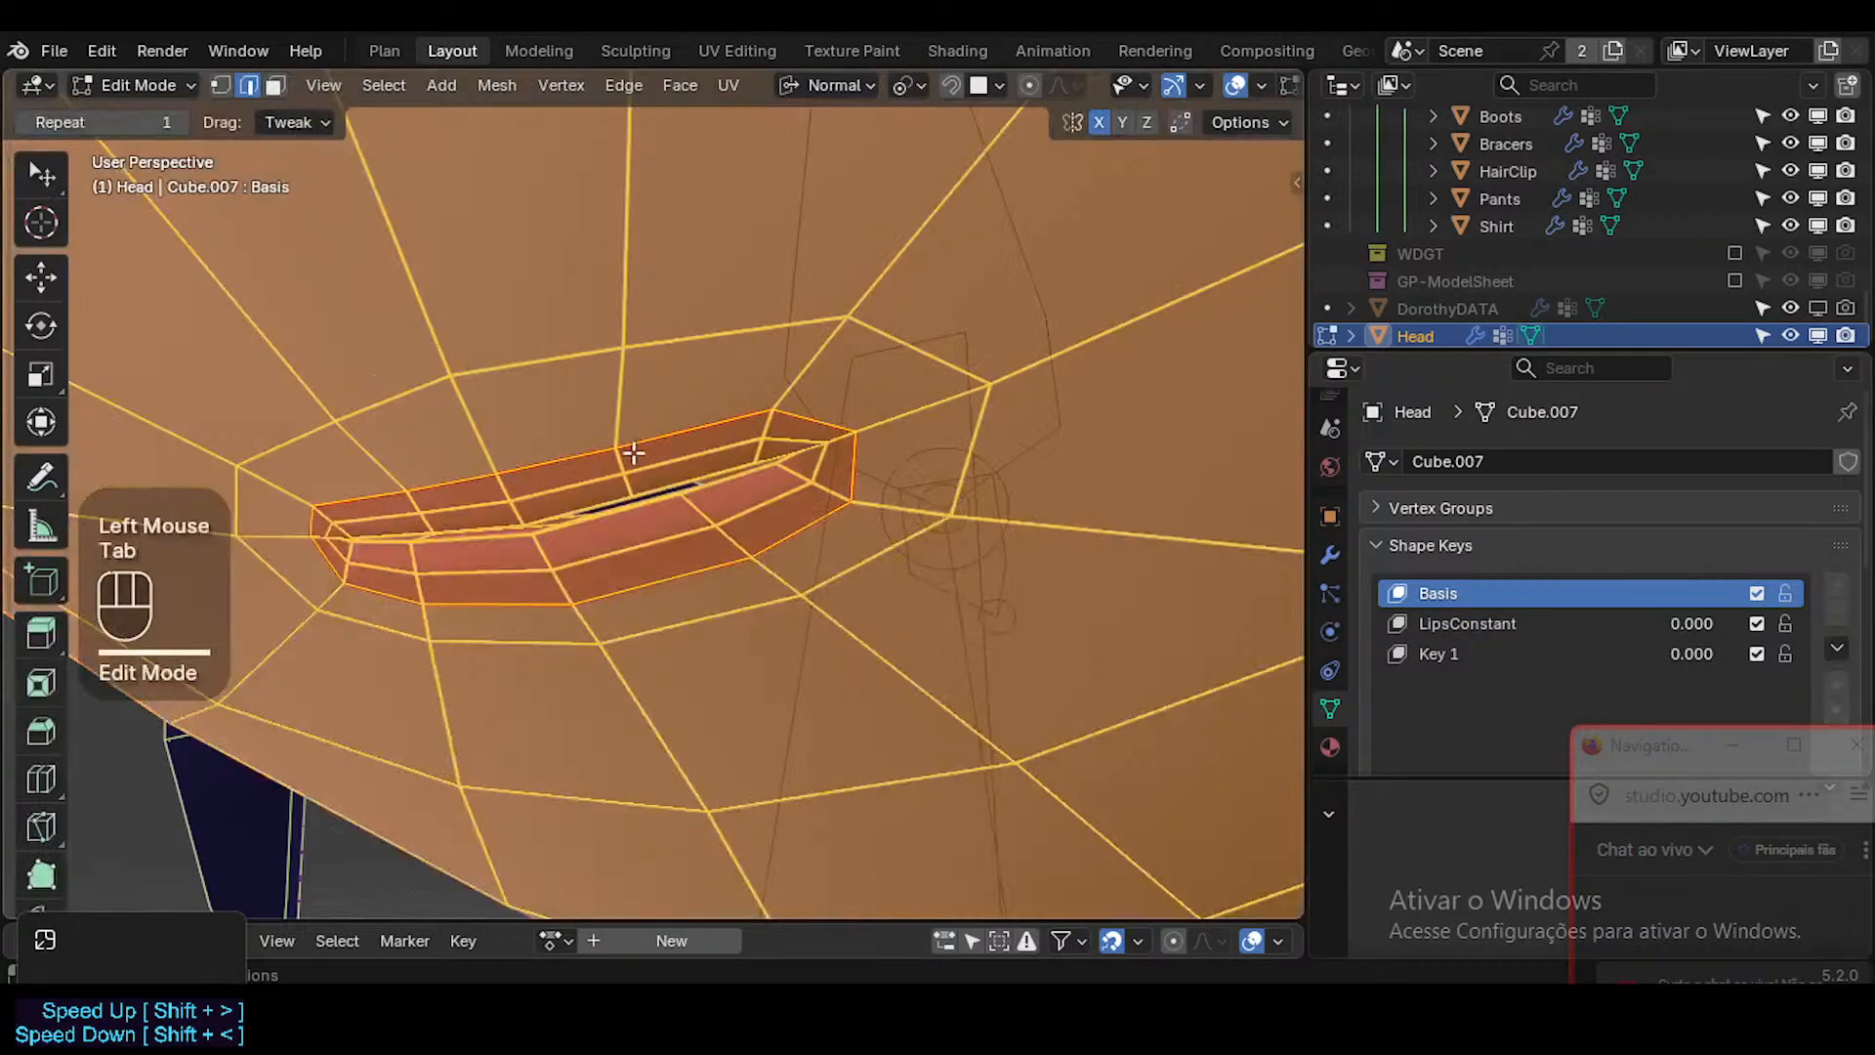
key("alt+a")
key("2")
left_click(536, 516, "alt+shift")
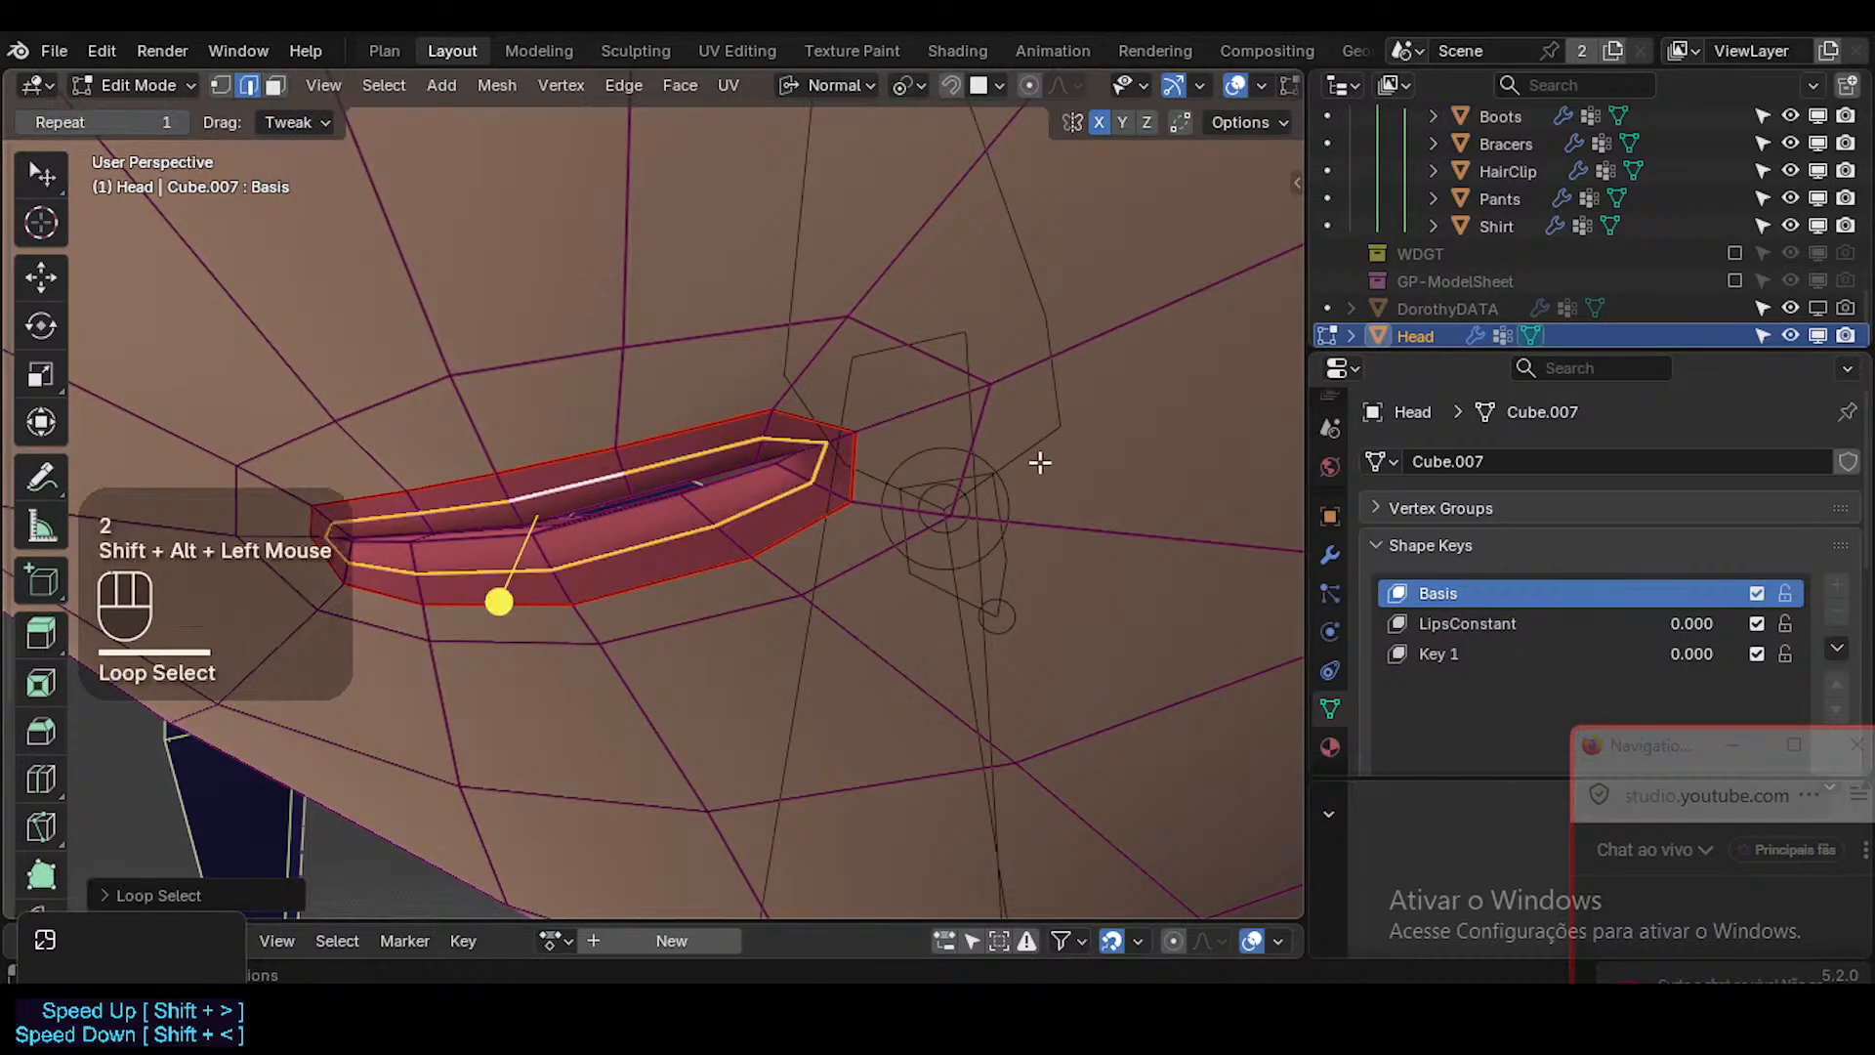
key("g")
key("g")
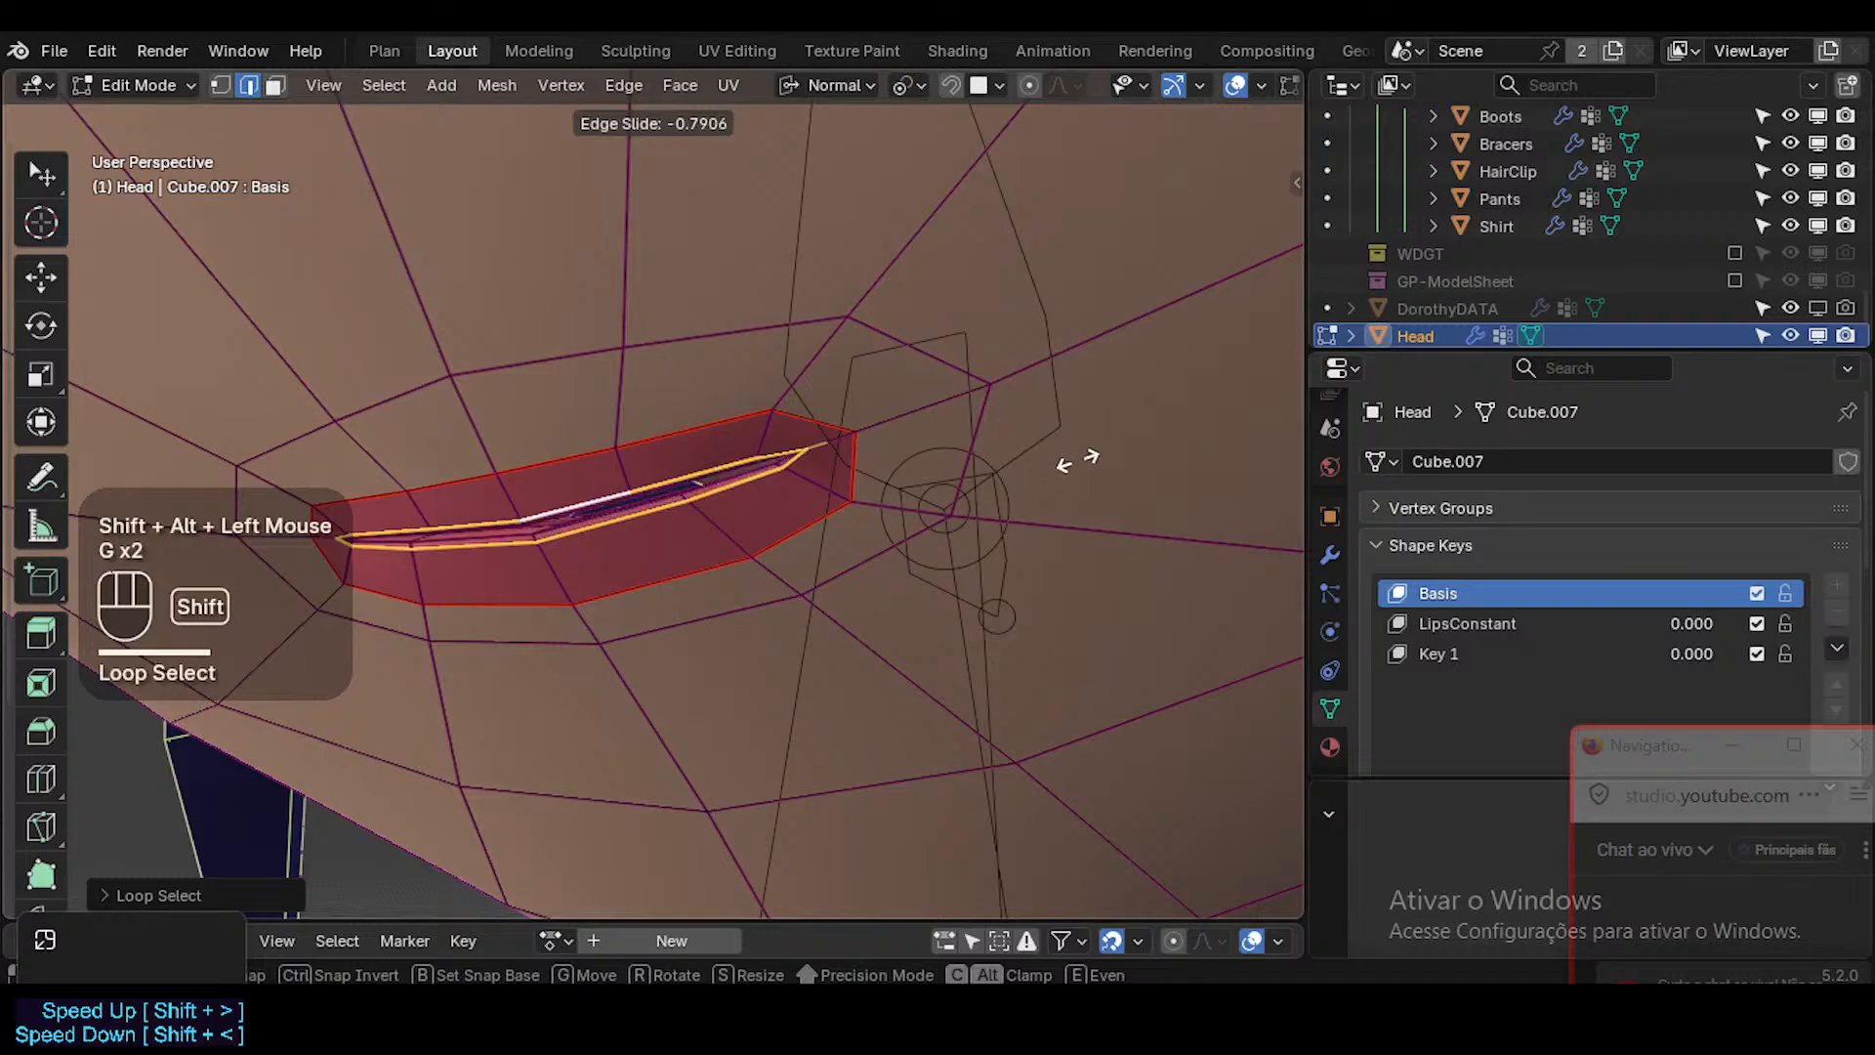
left_click(1050, 467, "shift")
key("Tab")
key("Tab")
Reselect the slid lip loop and edge-slide it slightly back outward from the mouth opening.
key("alt+a")
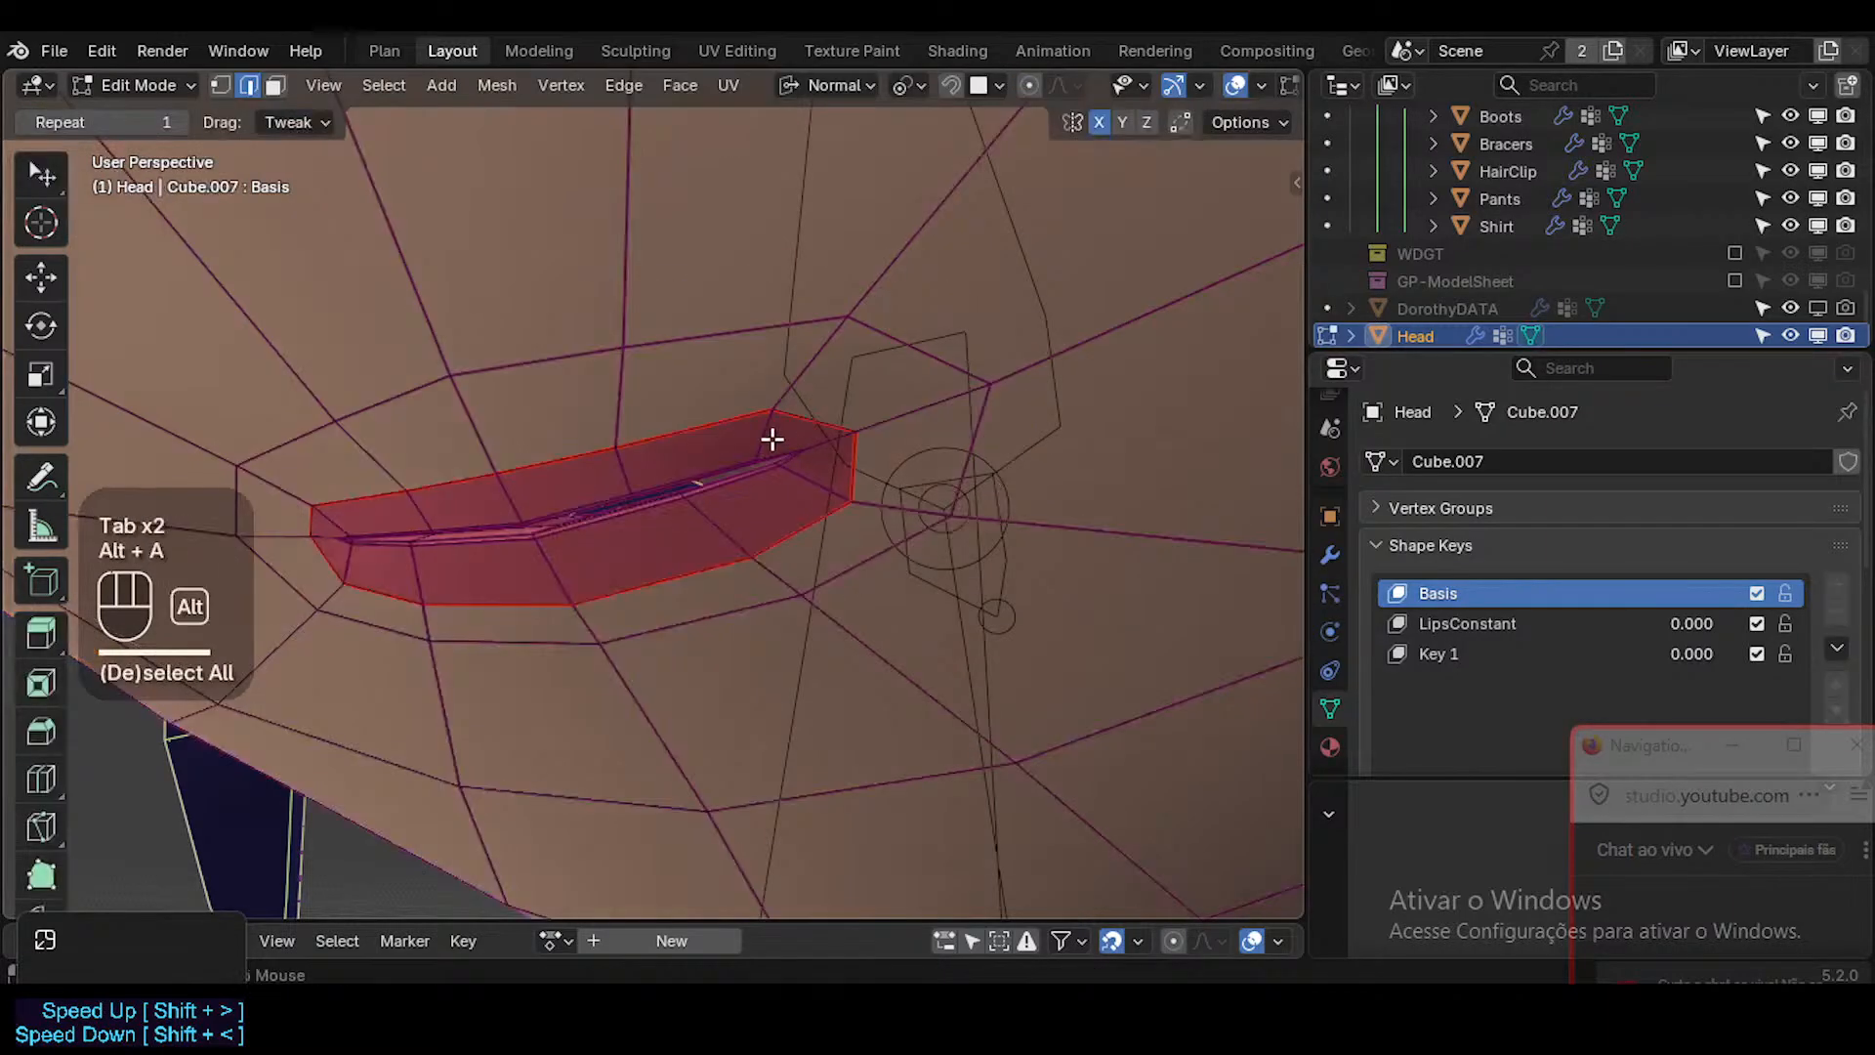
left_click(667, 486, "alt+shift")
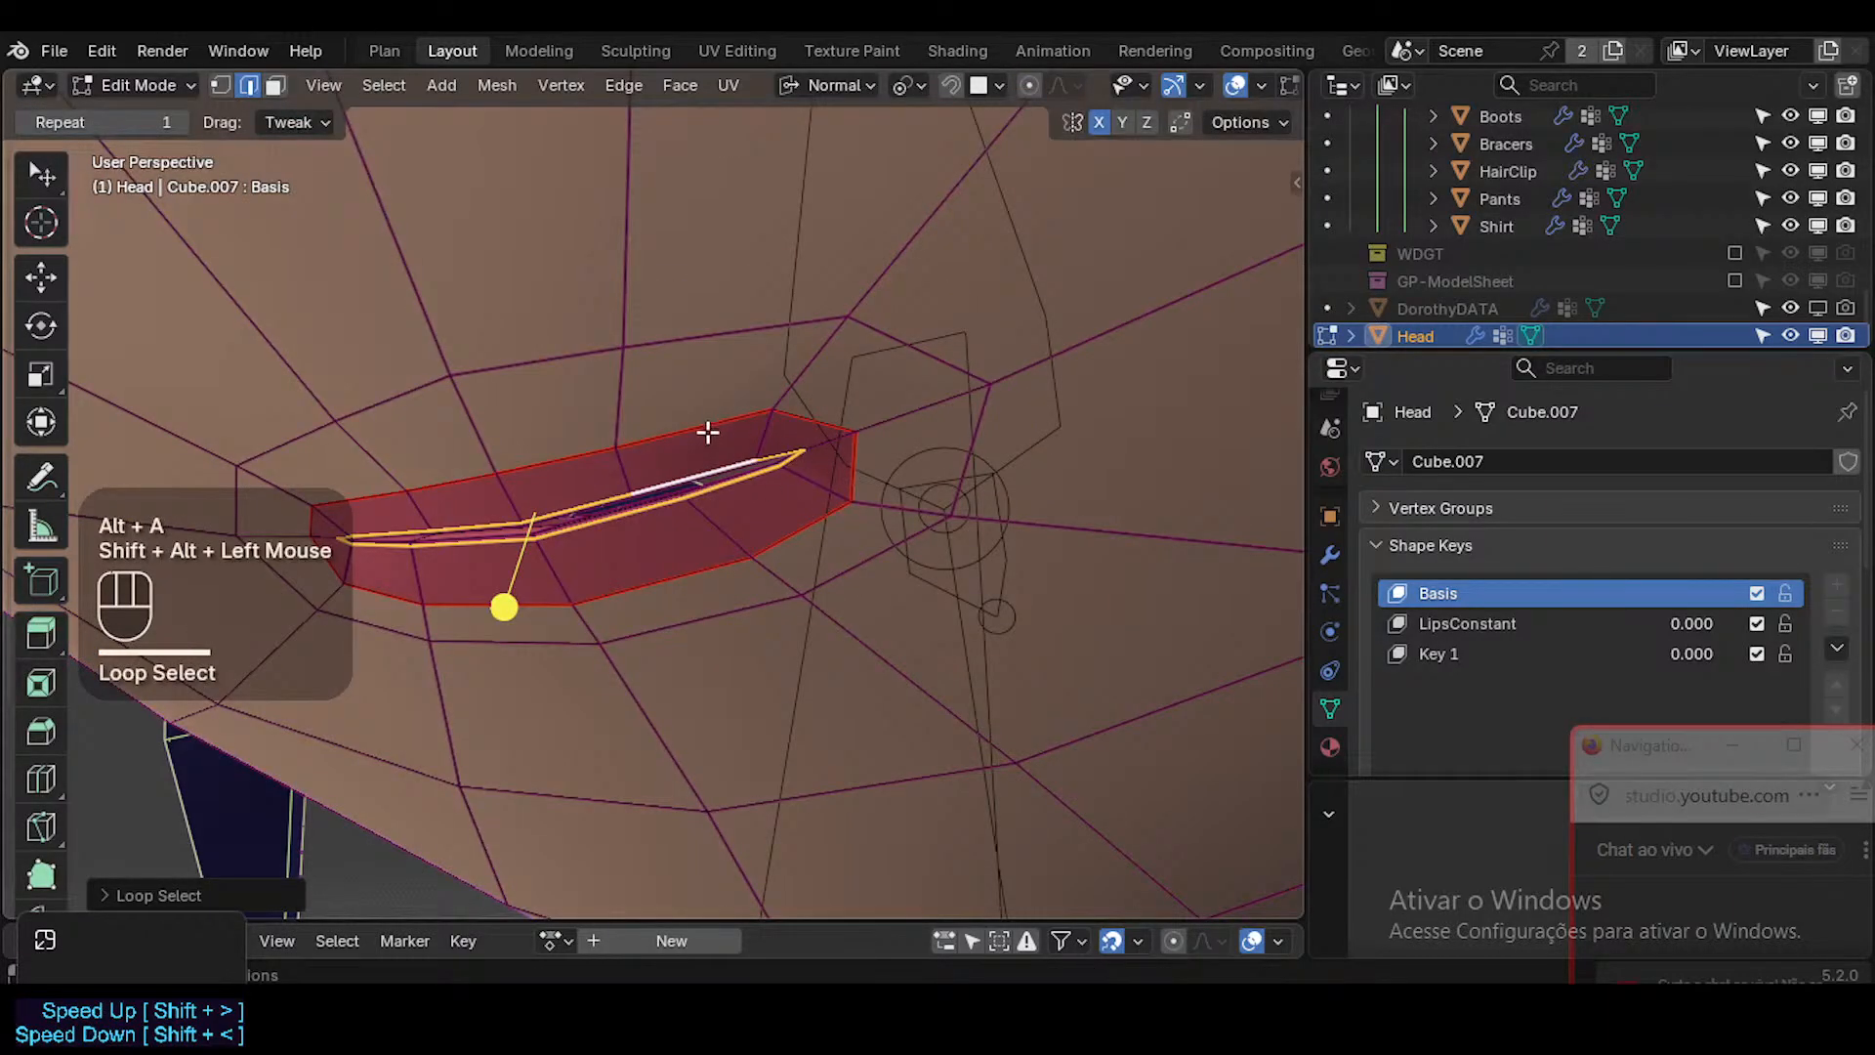
key("g")
key("g")
left_click(898, 434, "shift")
key("alt+a")
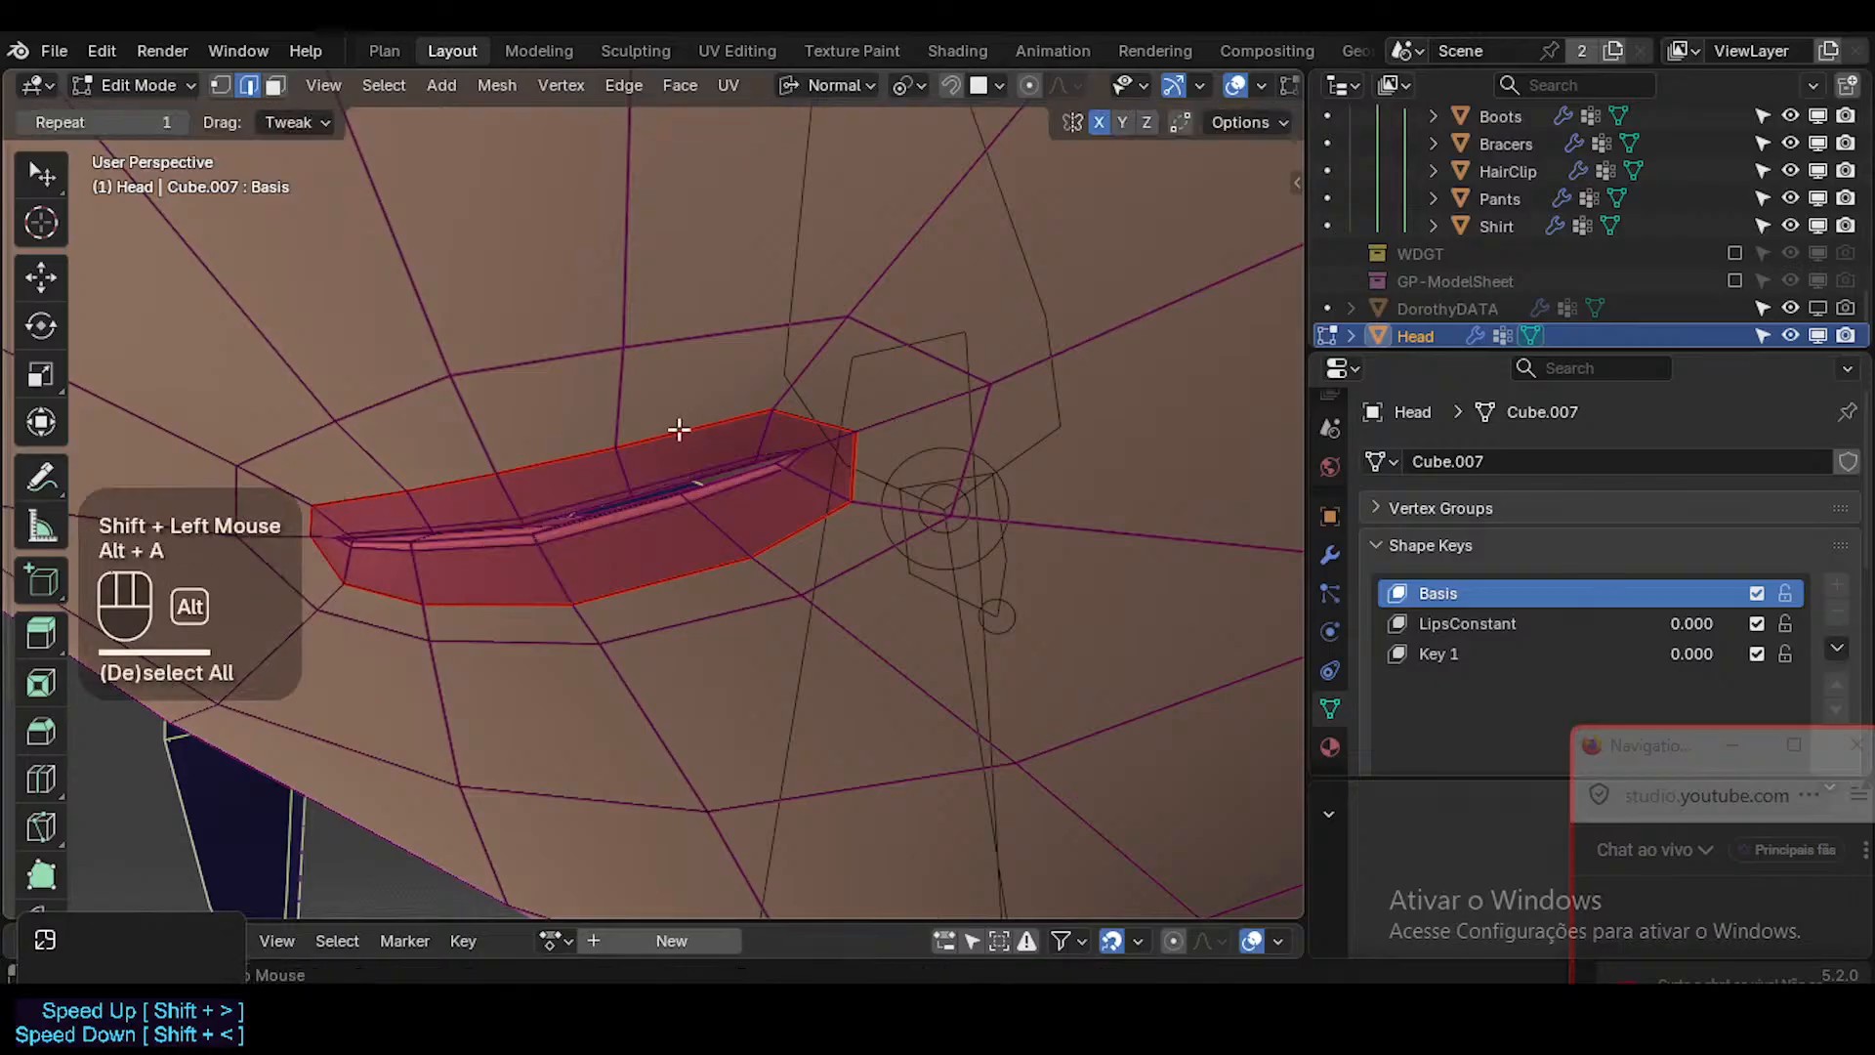
Edge-slide the outer lip border loop inward to thin the lips, and return to Object Mode with the overlays hidden.
left_click(710, 430, "alt+shift")
key("g")
key("g")
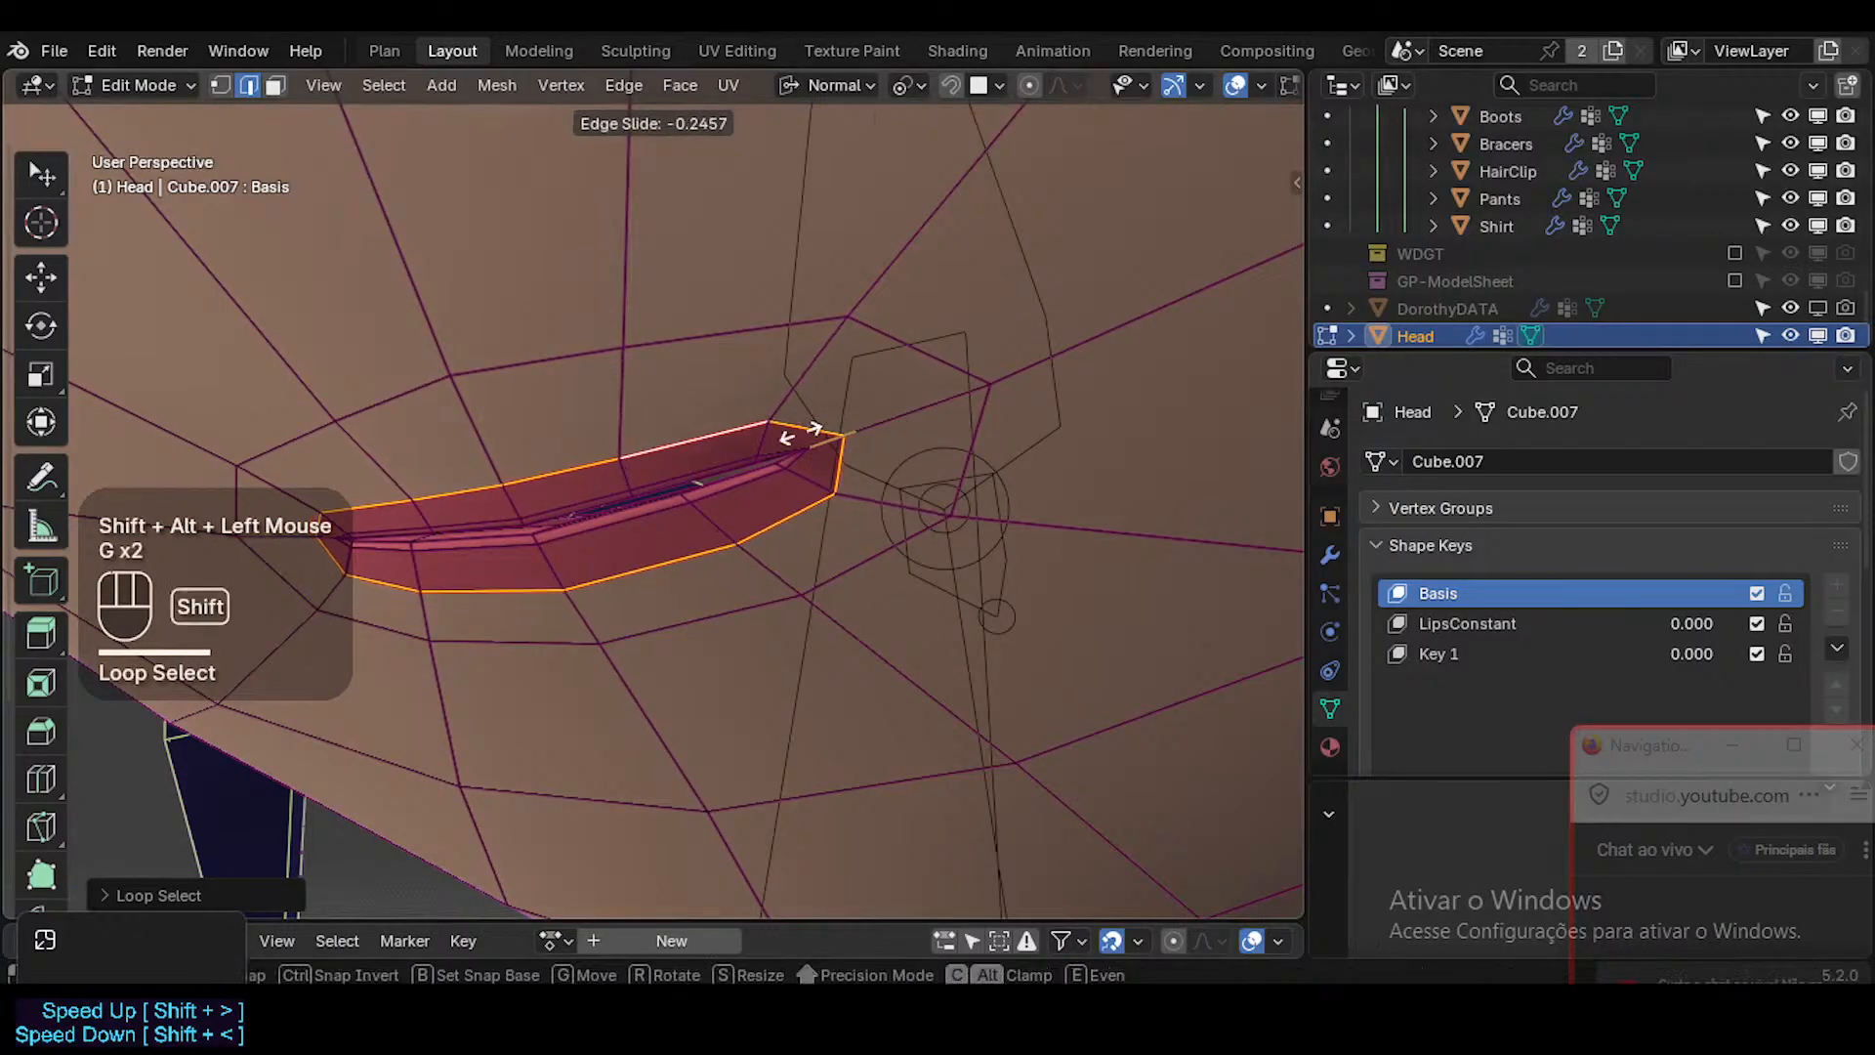
left_click(514, 452, "shift")
key("shift+alt+z")
key("Tab")
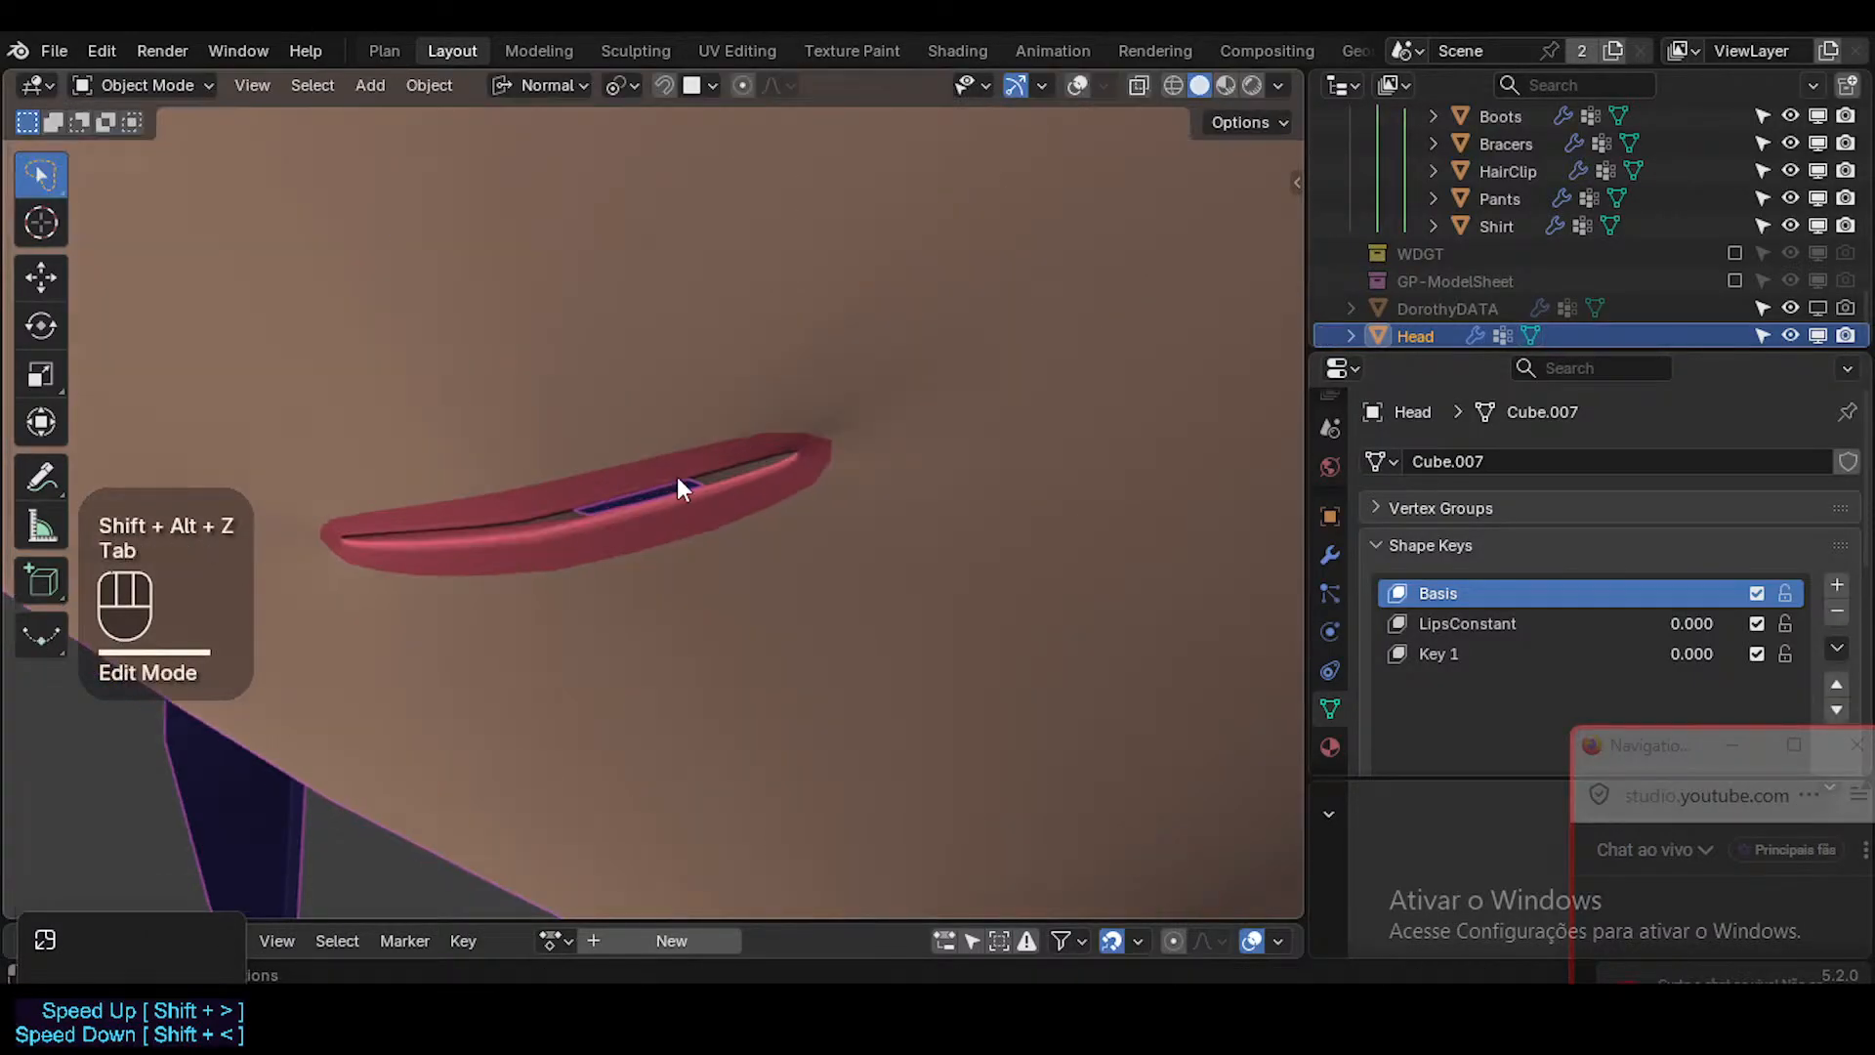
Check the thinned lips from near and far, and test LipsConstant at 1.000 and back at 0.000.
scroll(680, 483, "up", 1)
scroll(679, 482, "down", 3)
scroll(680, 482, "up", 3)
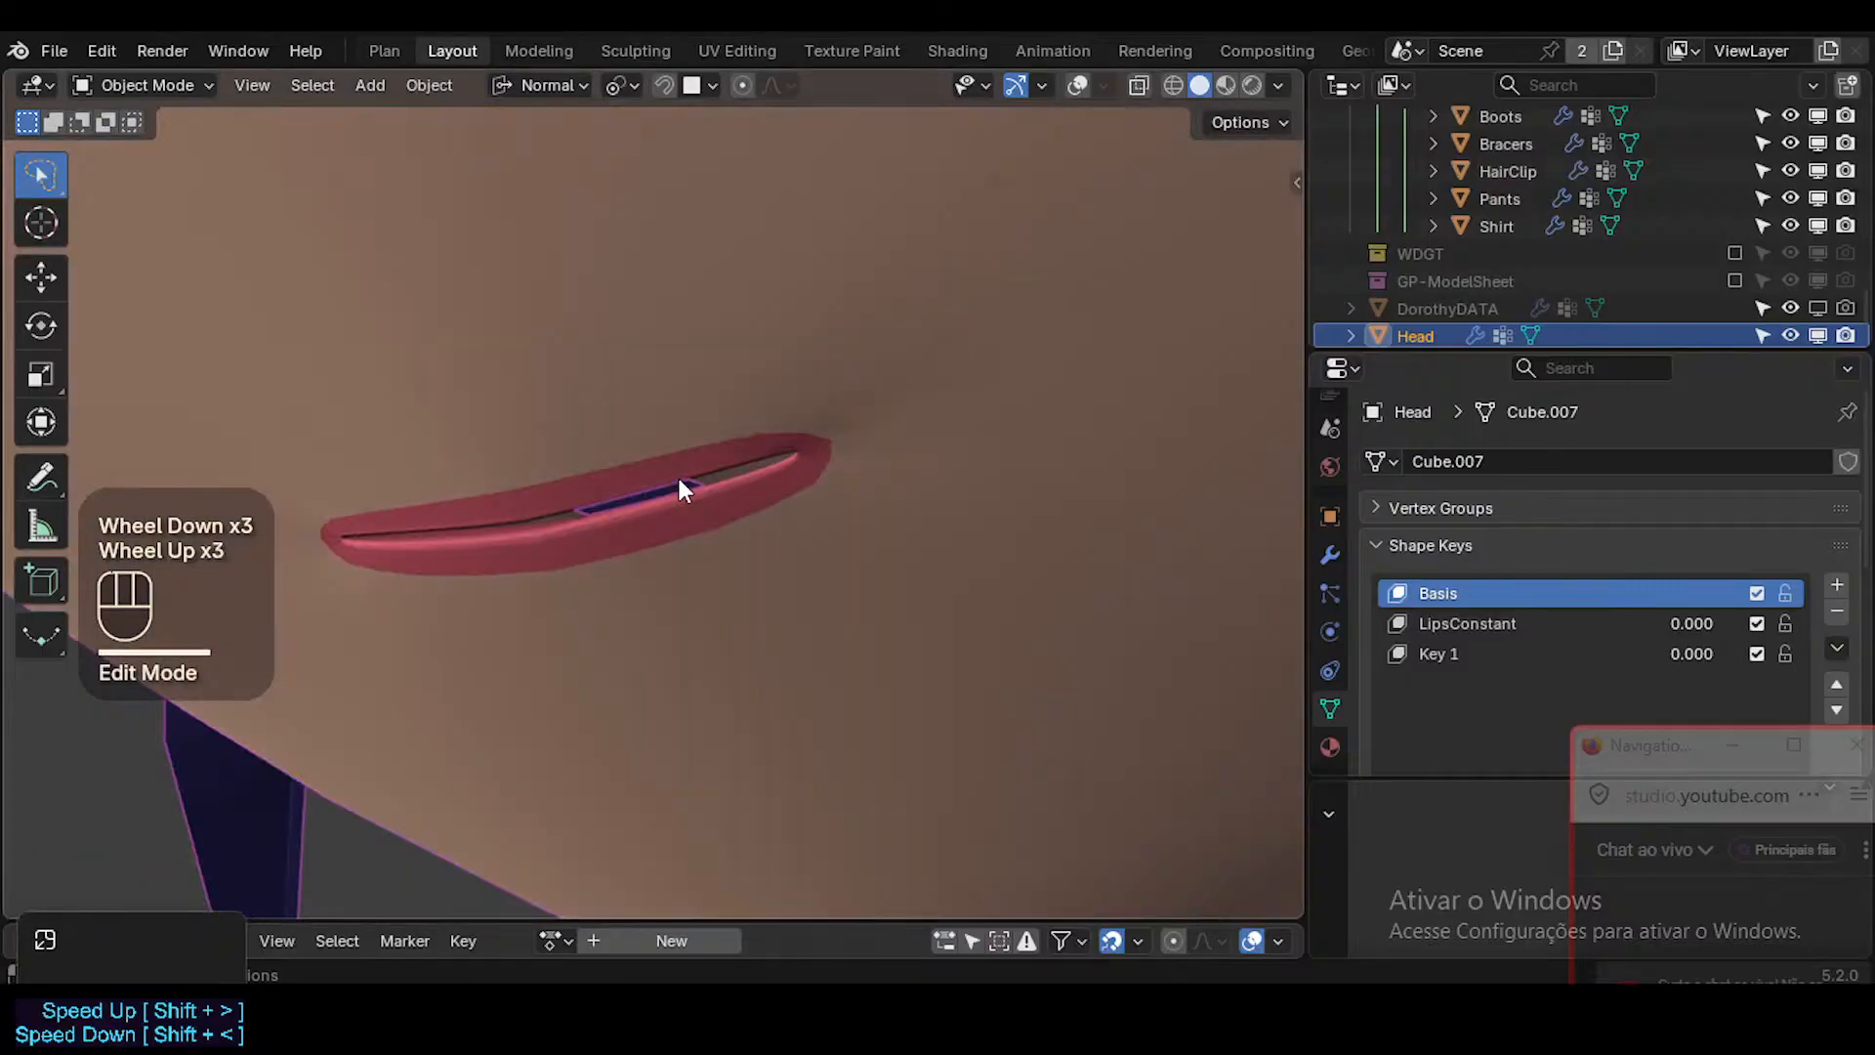
scroll(680, 483, "down", 1)
left_click_drag(1697, 625, 1787, 625)
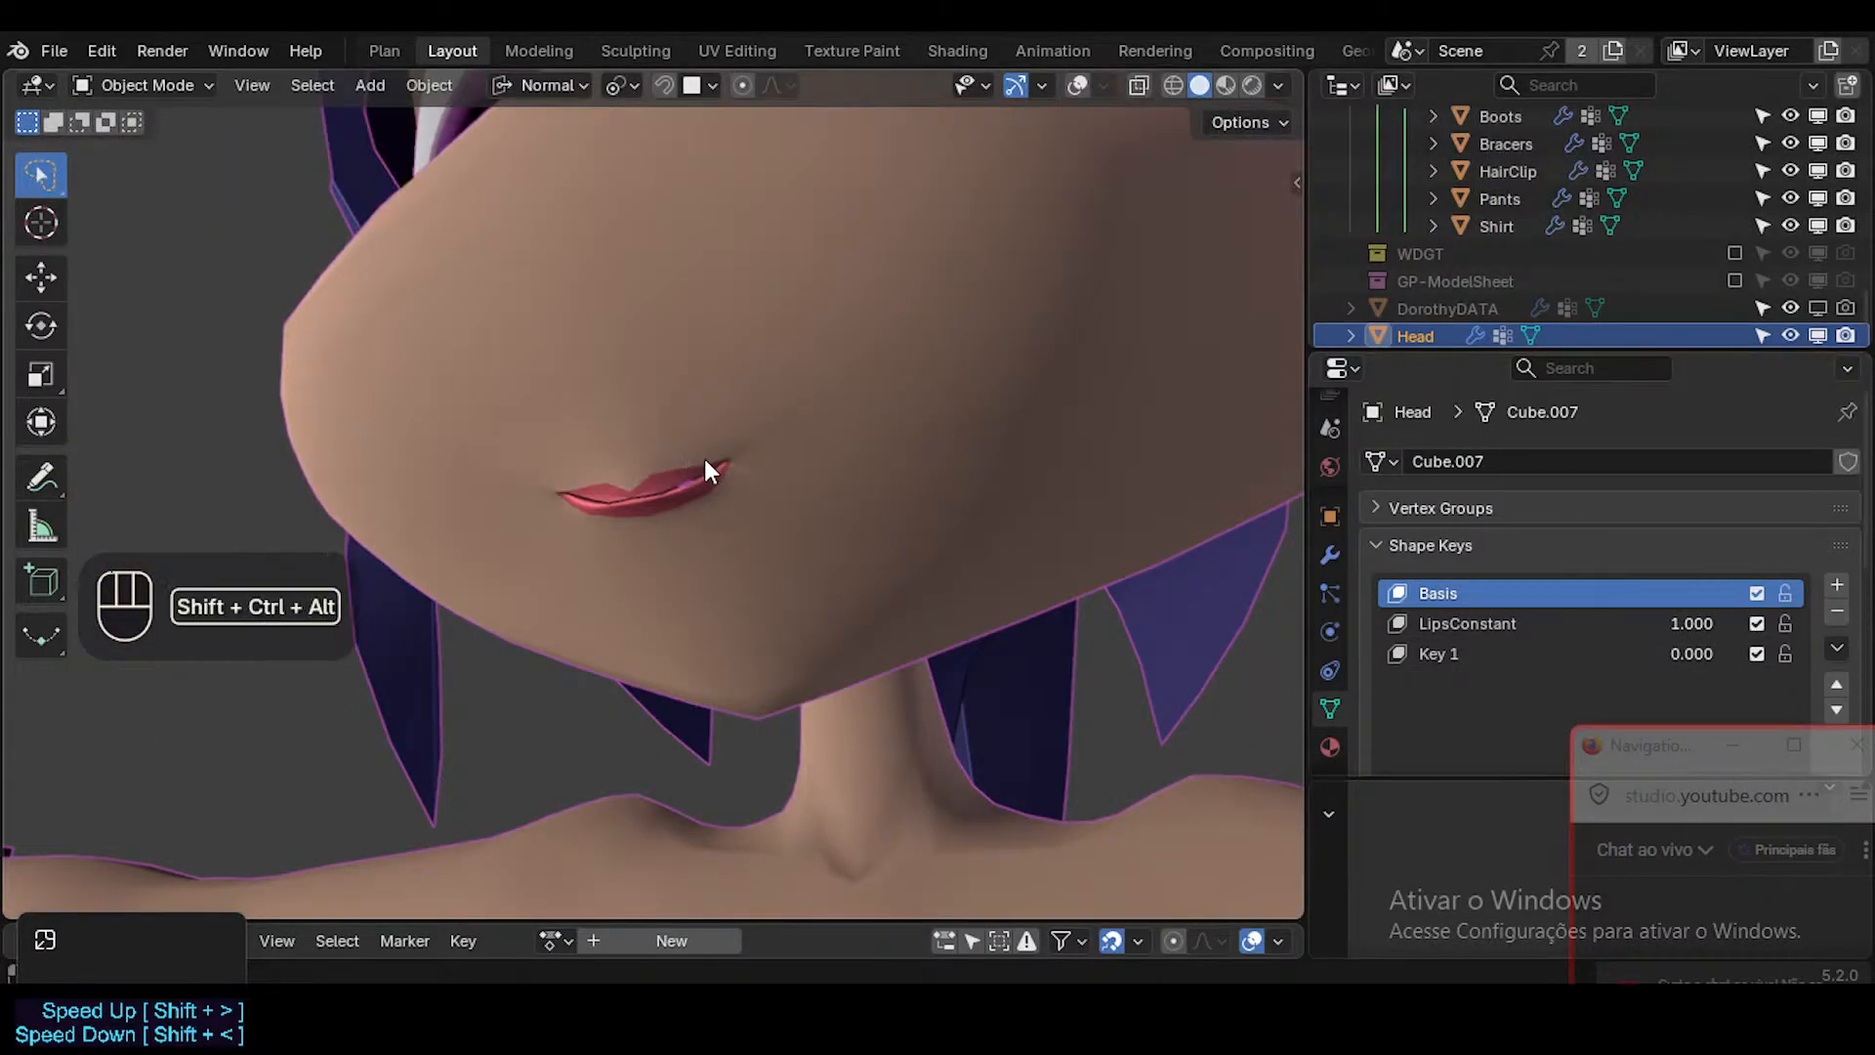
key("ctrl+shift+alt+z")
key("shift+alt+z")
key("shift+alt+z")
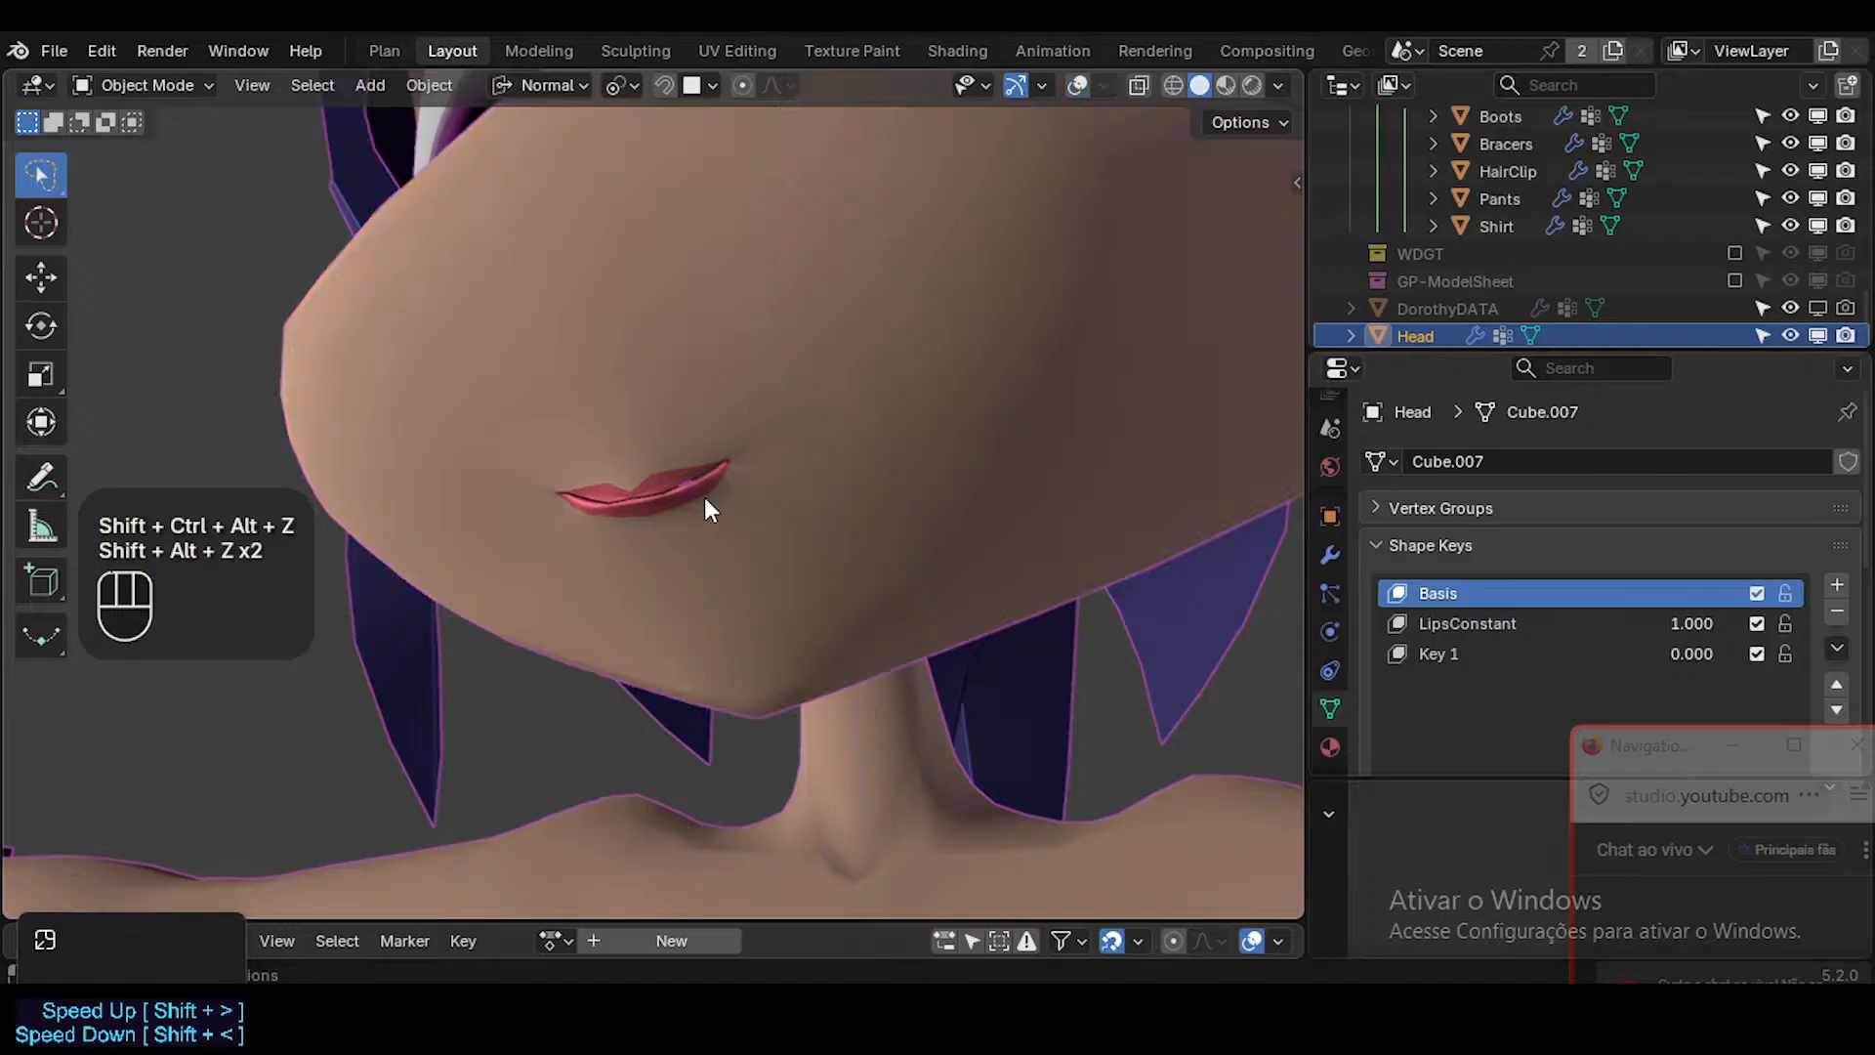
left_click_drag(1756, 625, 1660, 625)
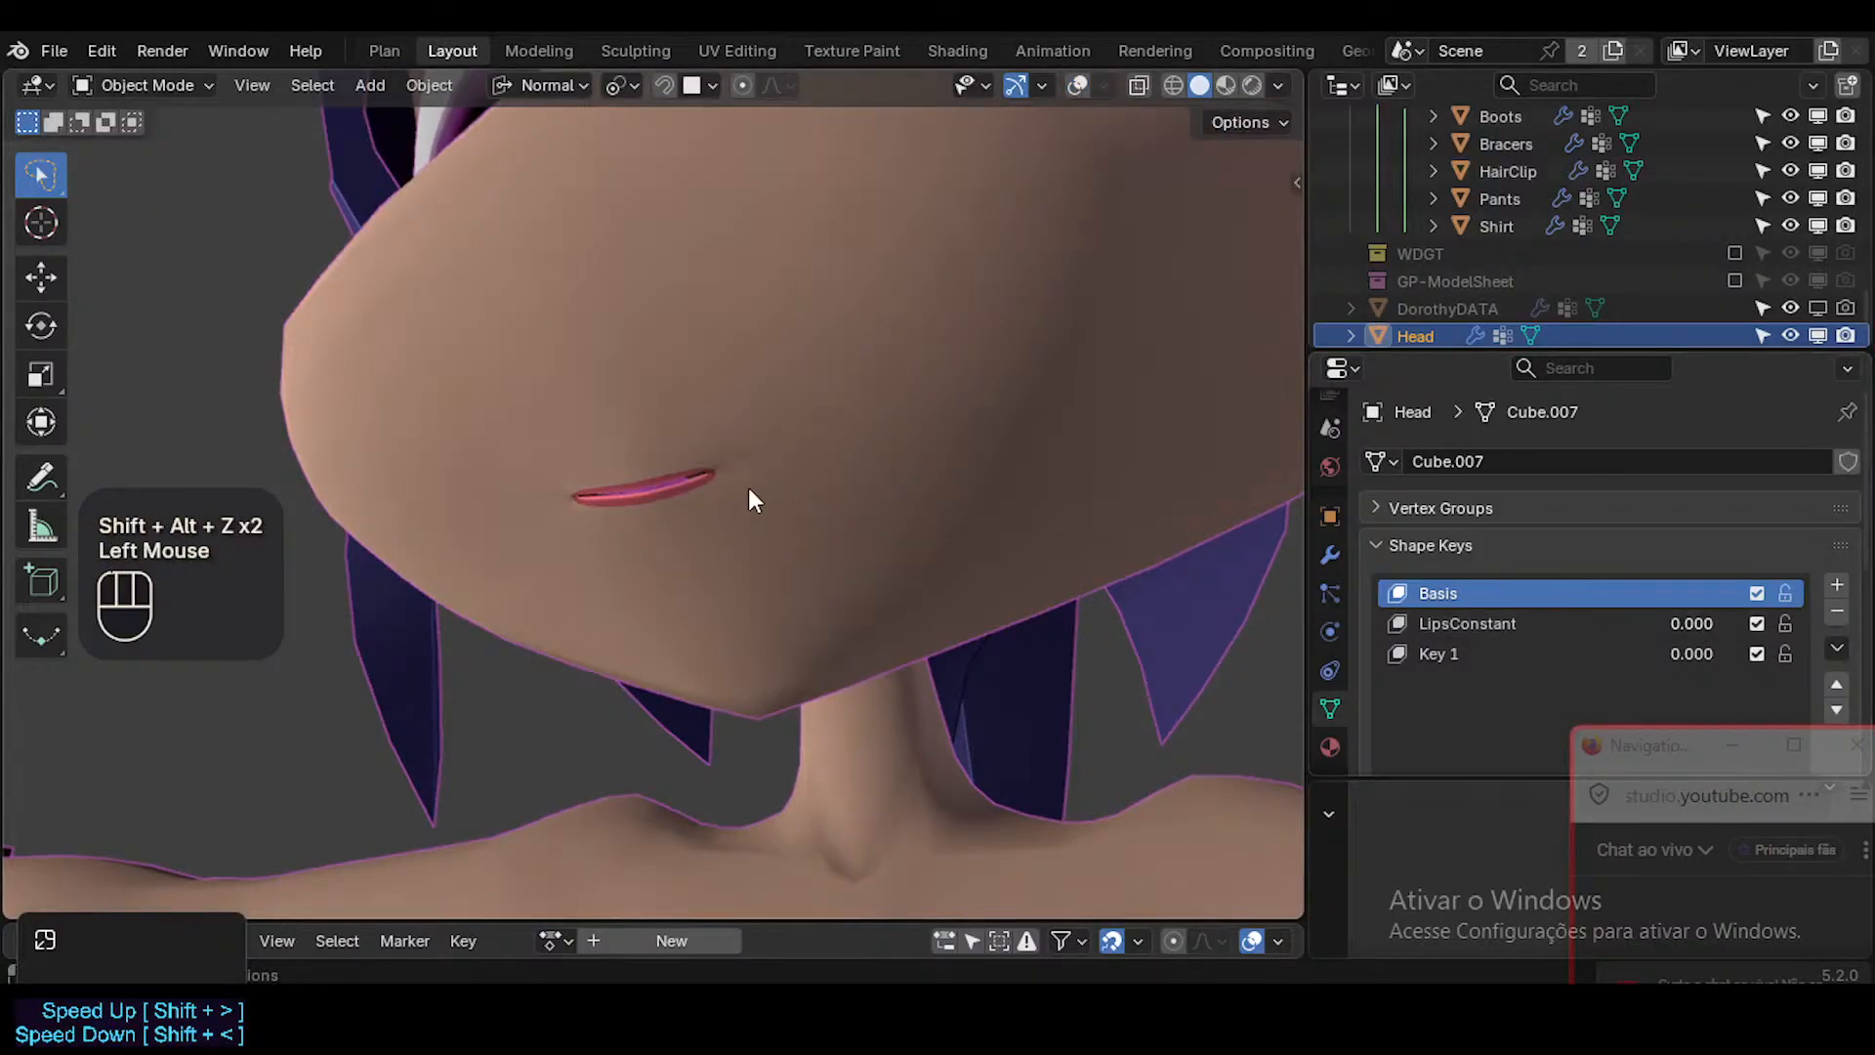
Compare the thinned lips in Material Preview and Solid shading, finishing in Material Preview close to the mouth.
mouse_move(748, 488)
middle_mouse_down("ctrl")
mouse_move(698, 584)
mouse_move(687, 560)
mouse_move(758, 535)
middle_mouse_up("ctrl")
left_click(1229, 88)
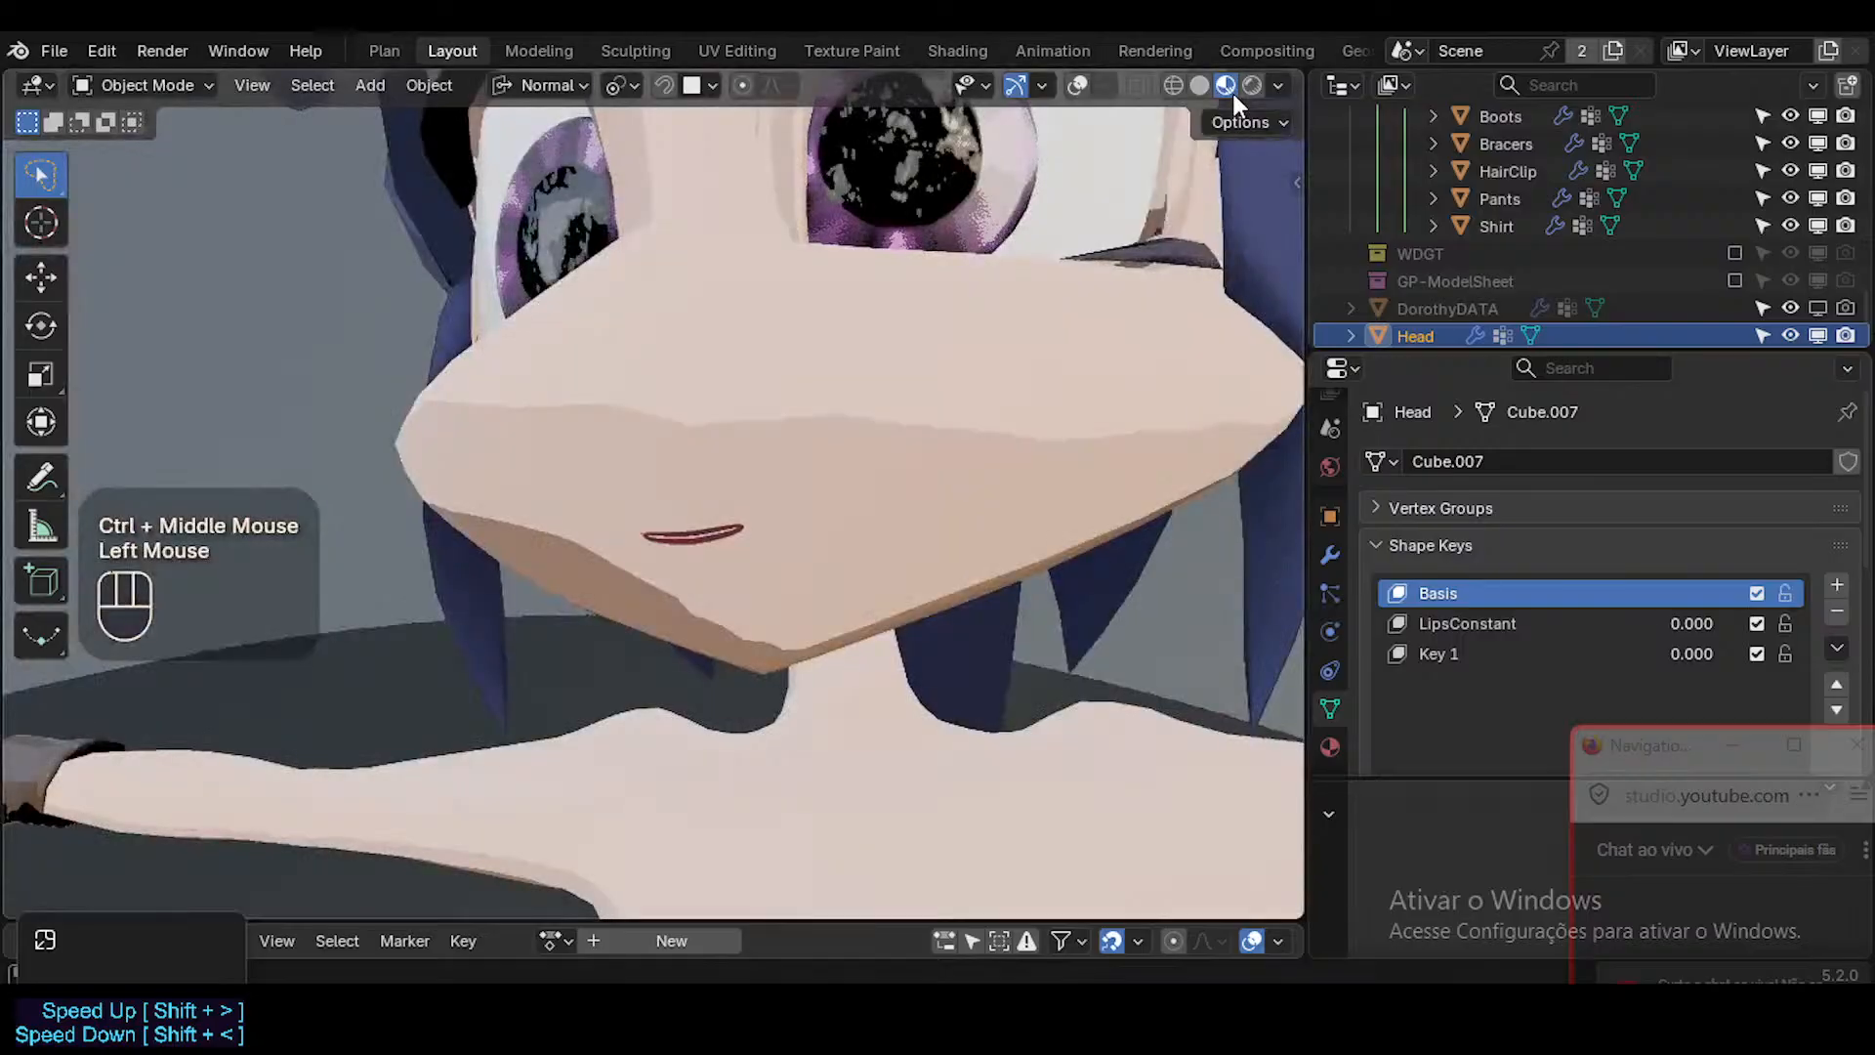
middle_click_drag(904, 420, 1055, 326, "ctrl")
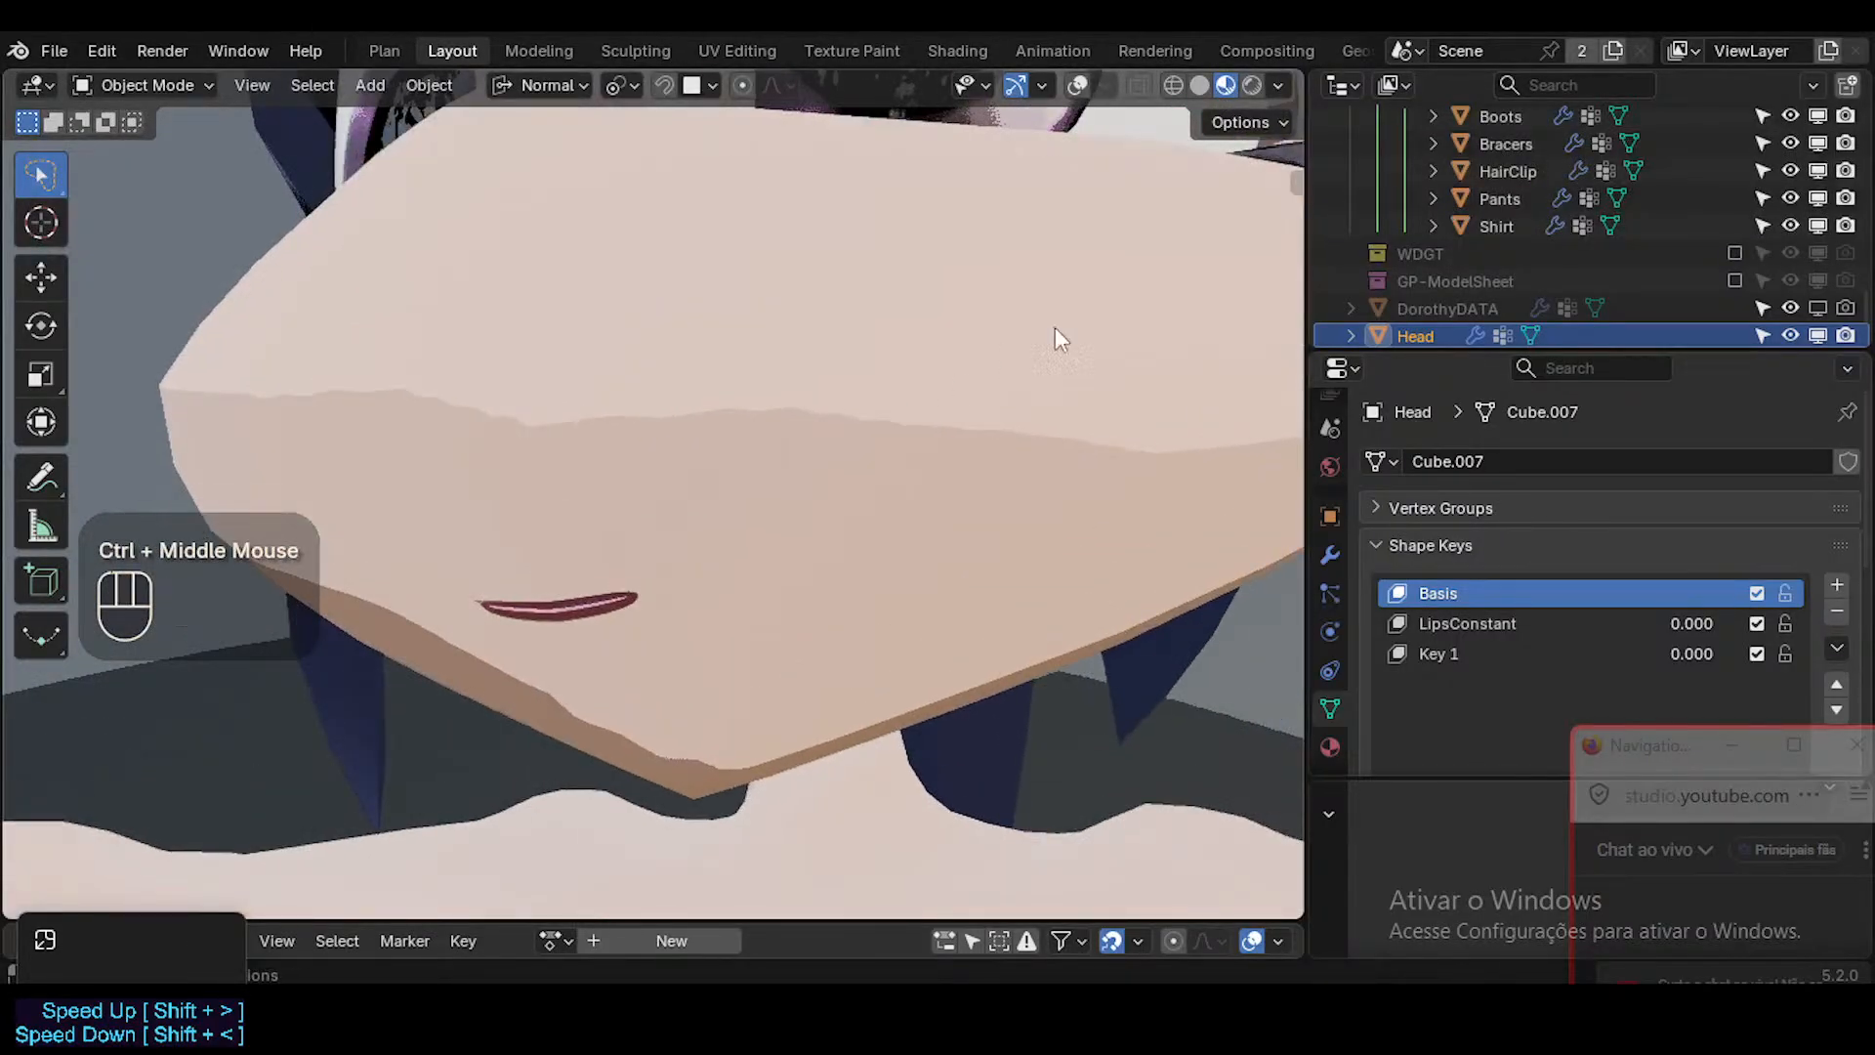
left_click(1219, 86)
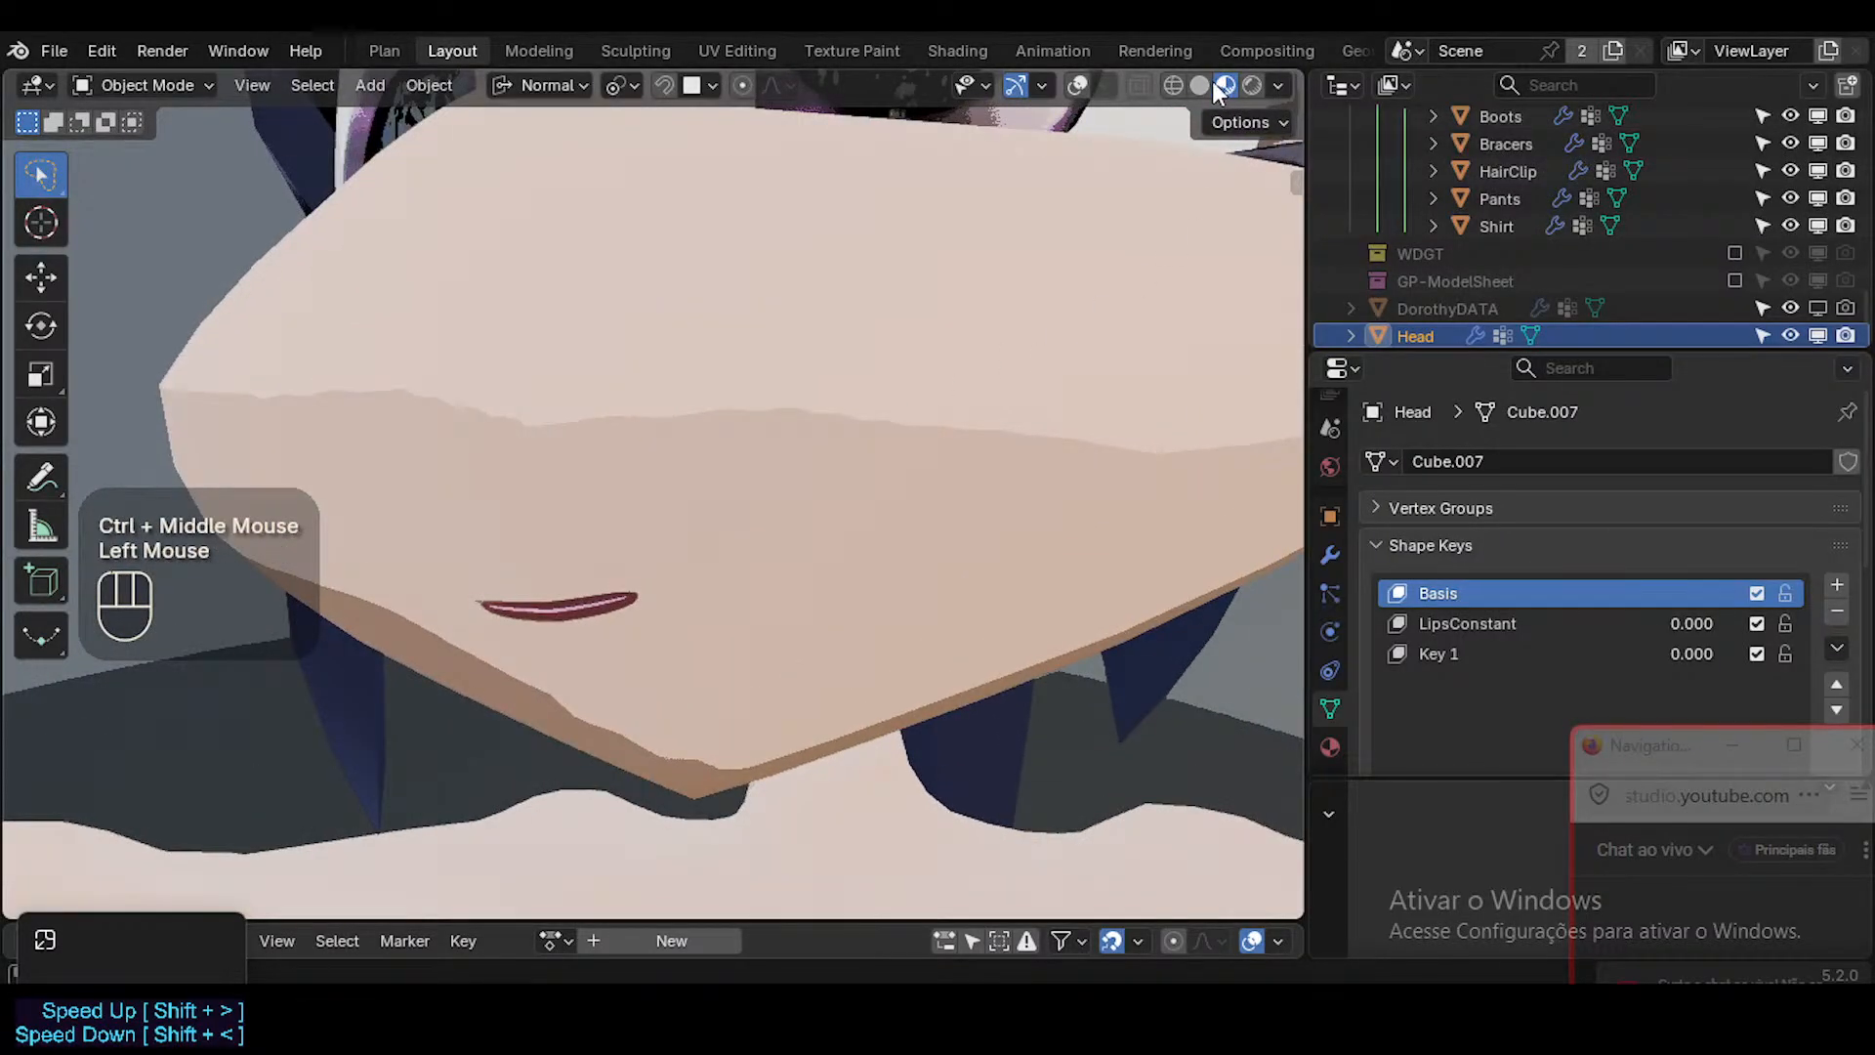
left_click(1201, 84)
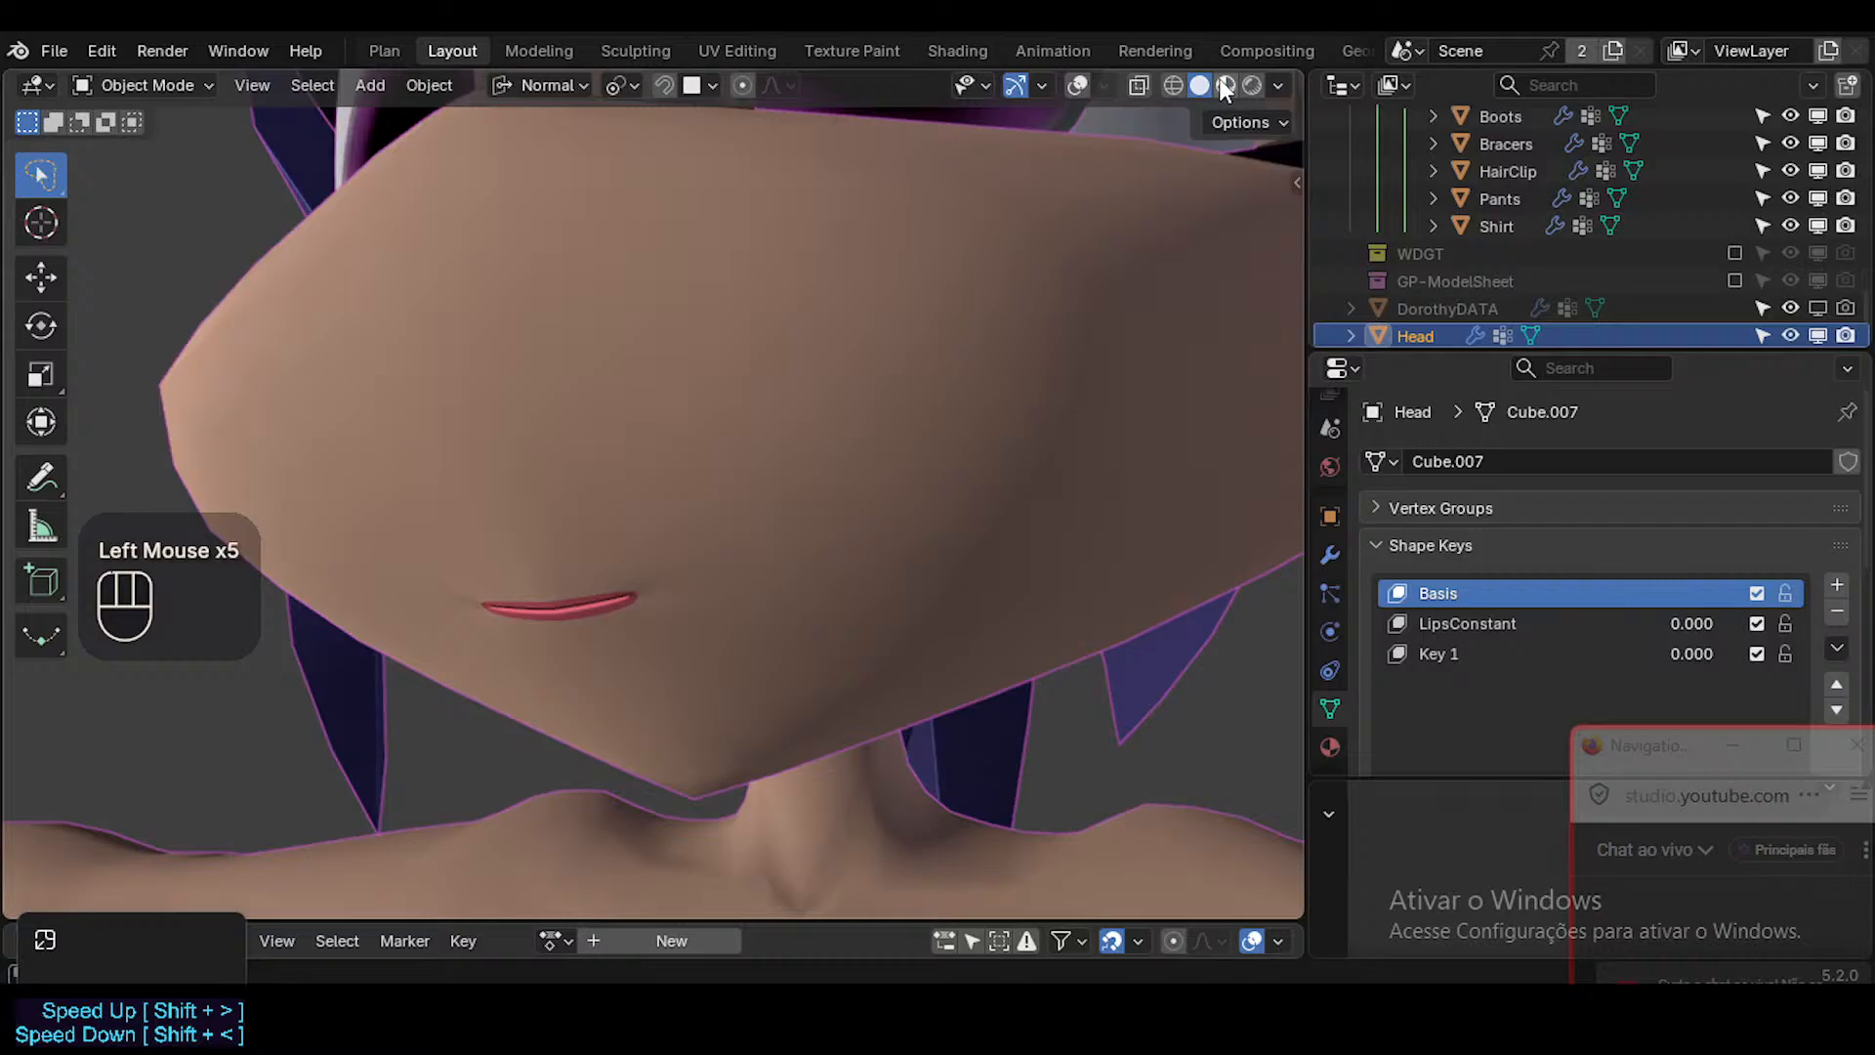
left_click(1225, 86)
middle_click_drag(713, 549, 758, 529)
key("shift+ctrl+alt+z")
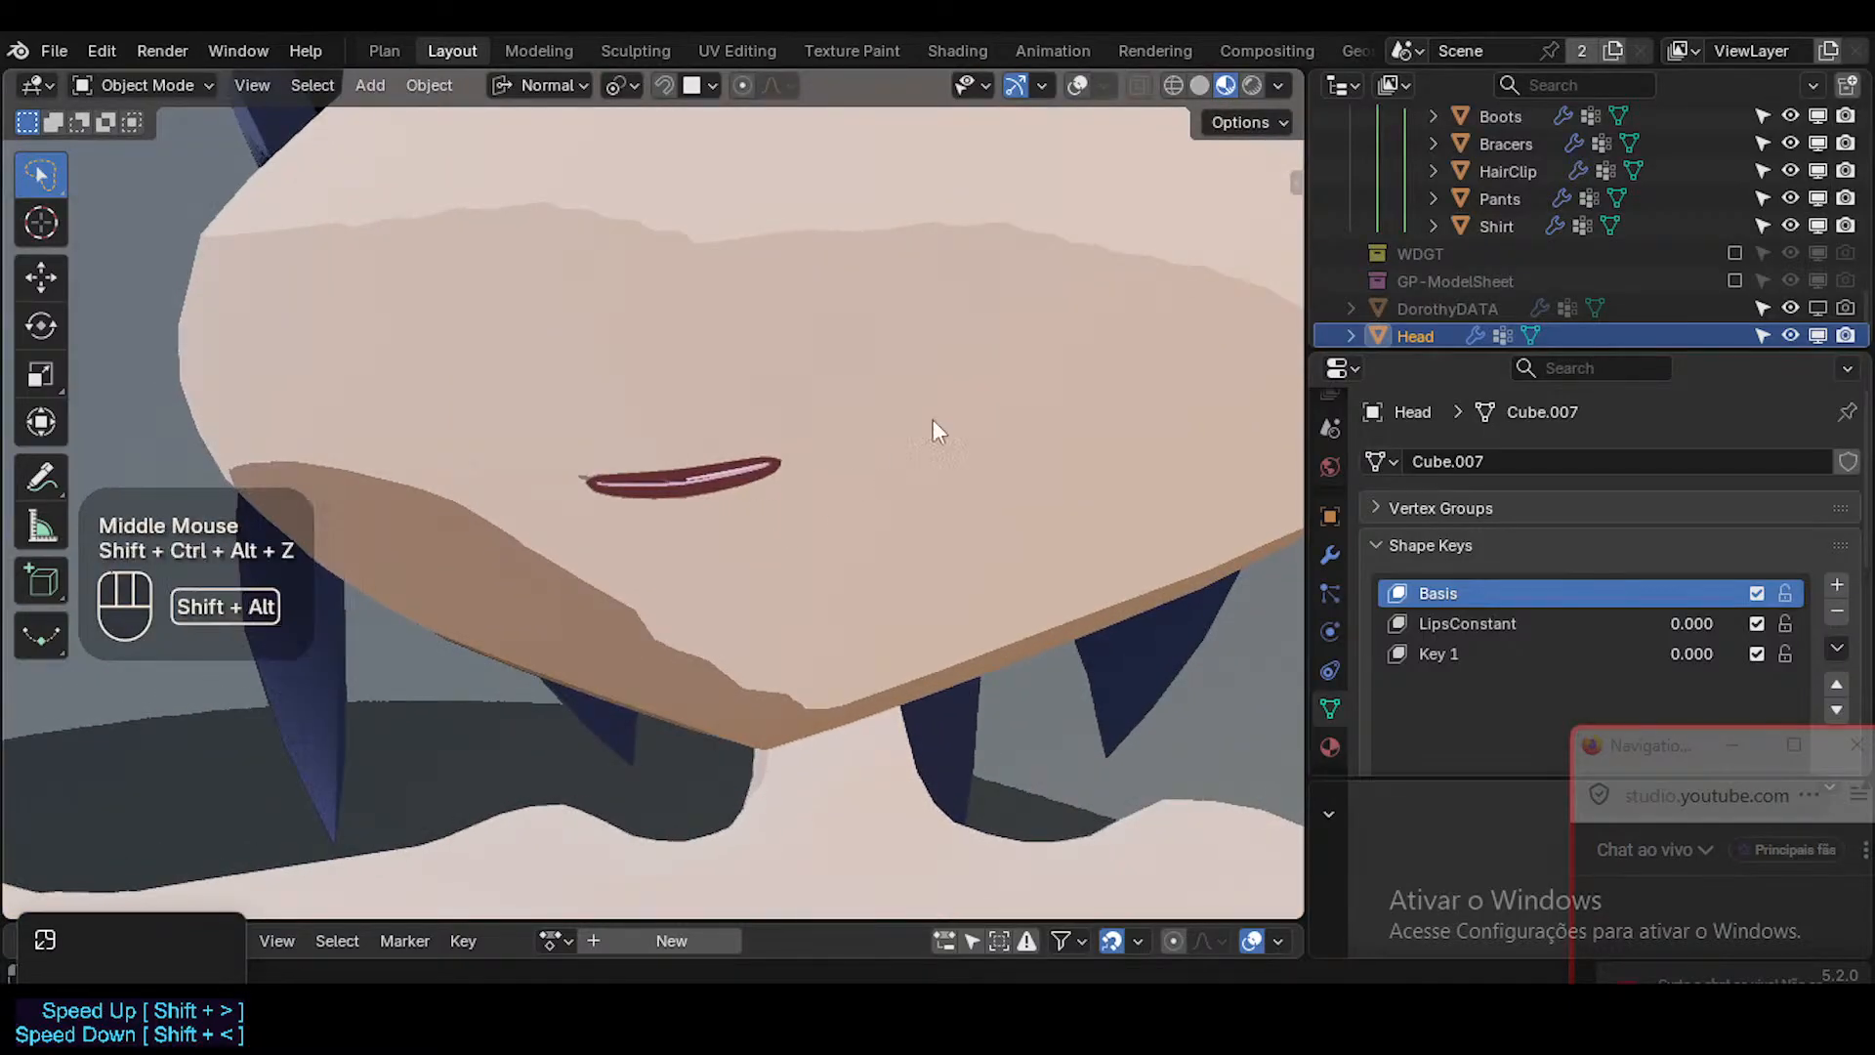
In Solid shading with overlays shown, edge-slide the border edges of the Basis lower lip outward to thicken the lip.
key("shift+alt+z")
left_click(1200, 86)
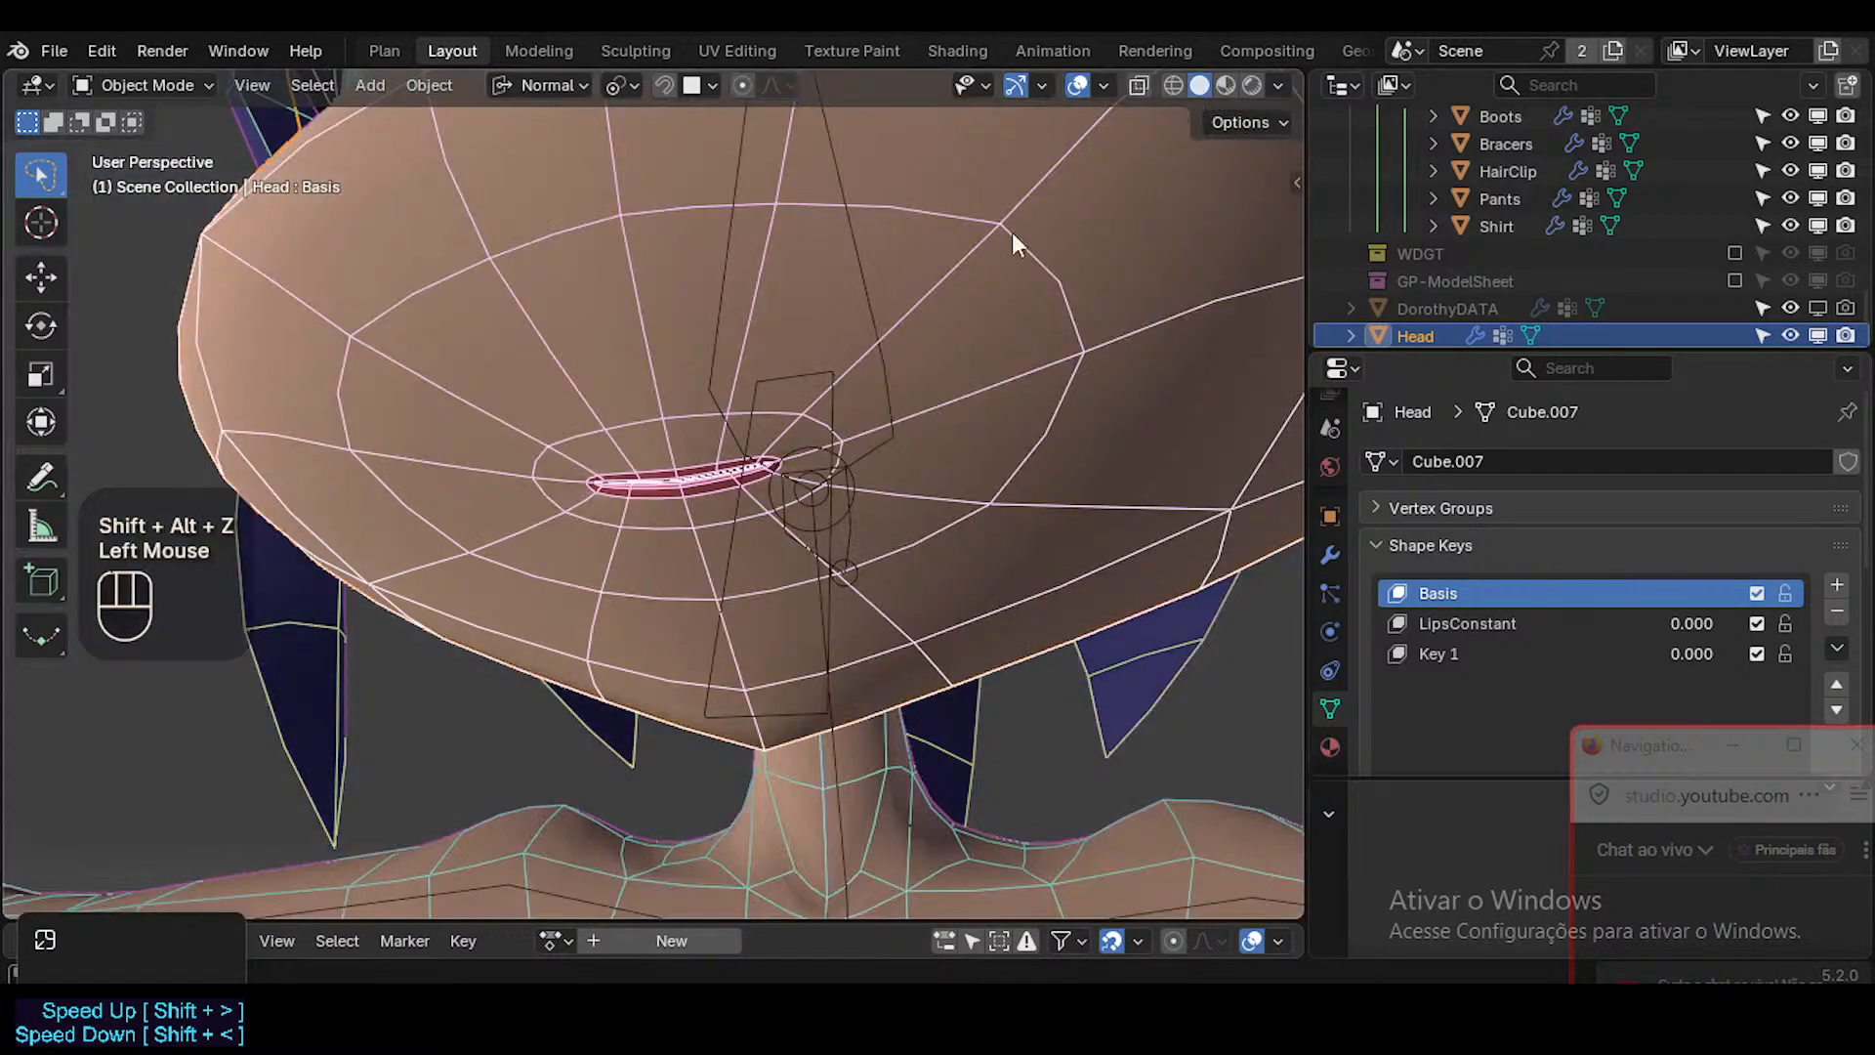
middle_click_drag(806, 449, 805, 429, "ctrl")
middle_click_drag(665, 492, 666, 529, "ctrl")
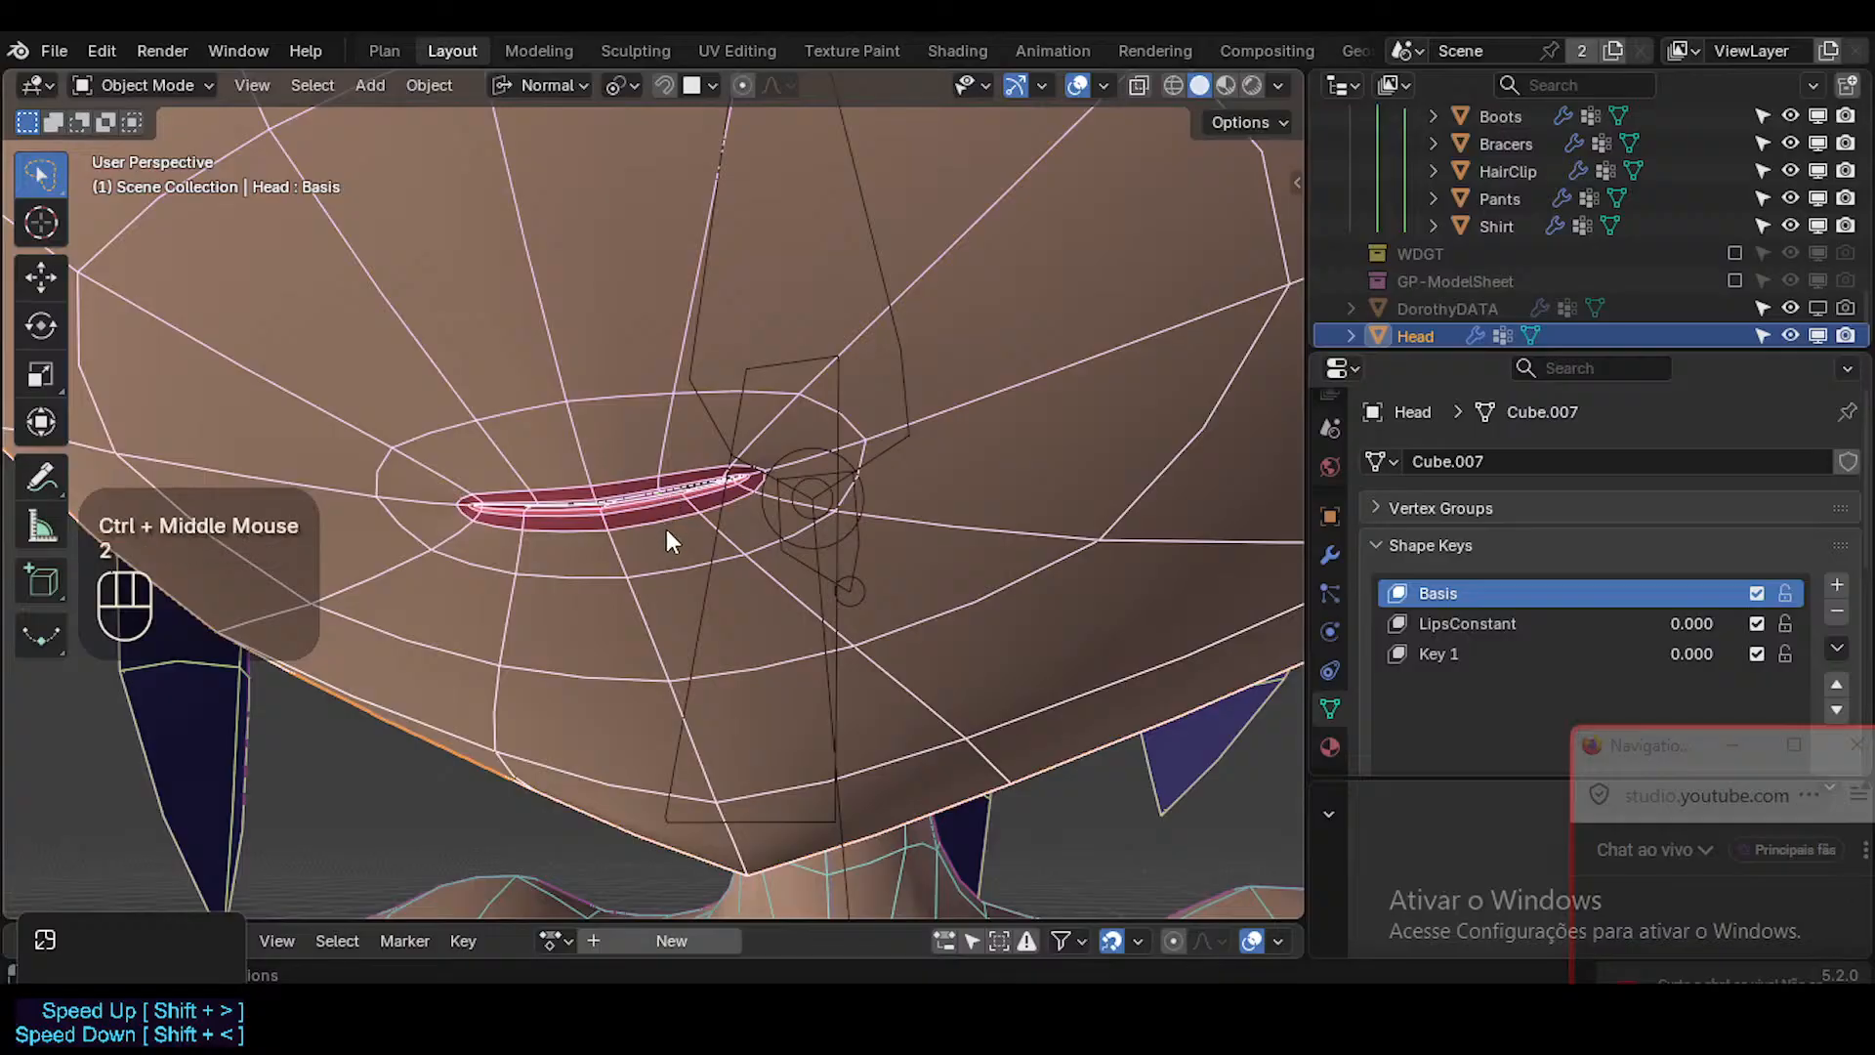
key("Tab")
key("2")
left_click(679, 518, "alt+shift")
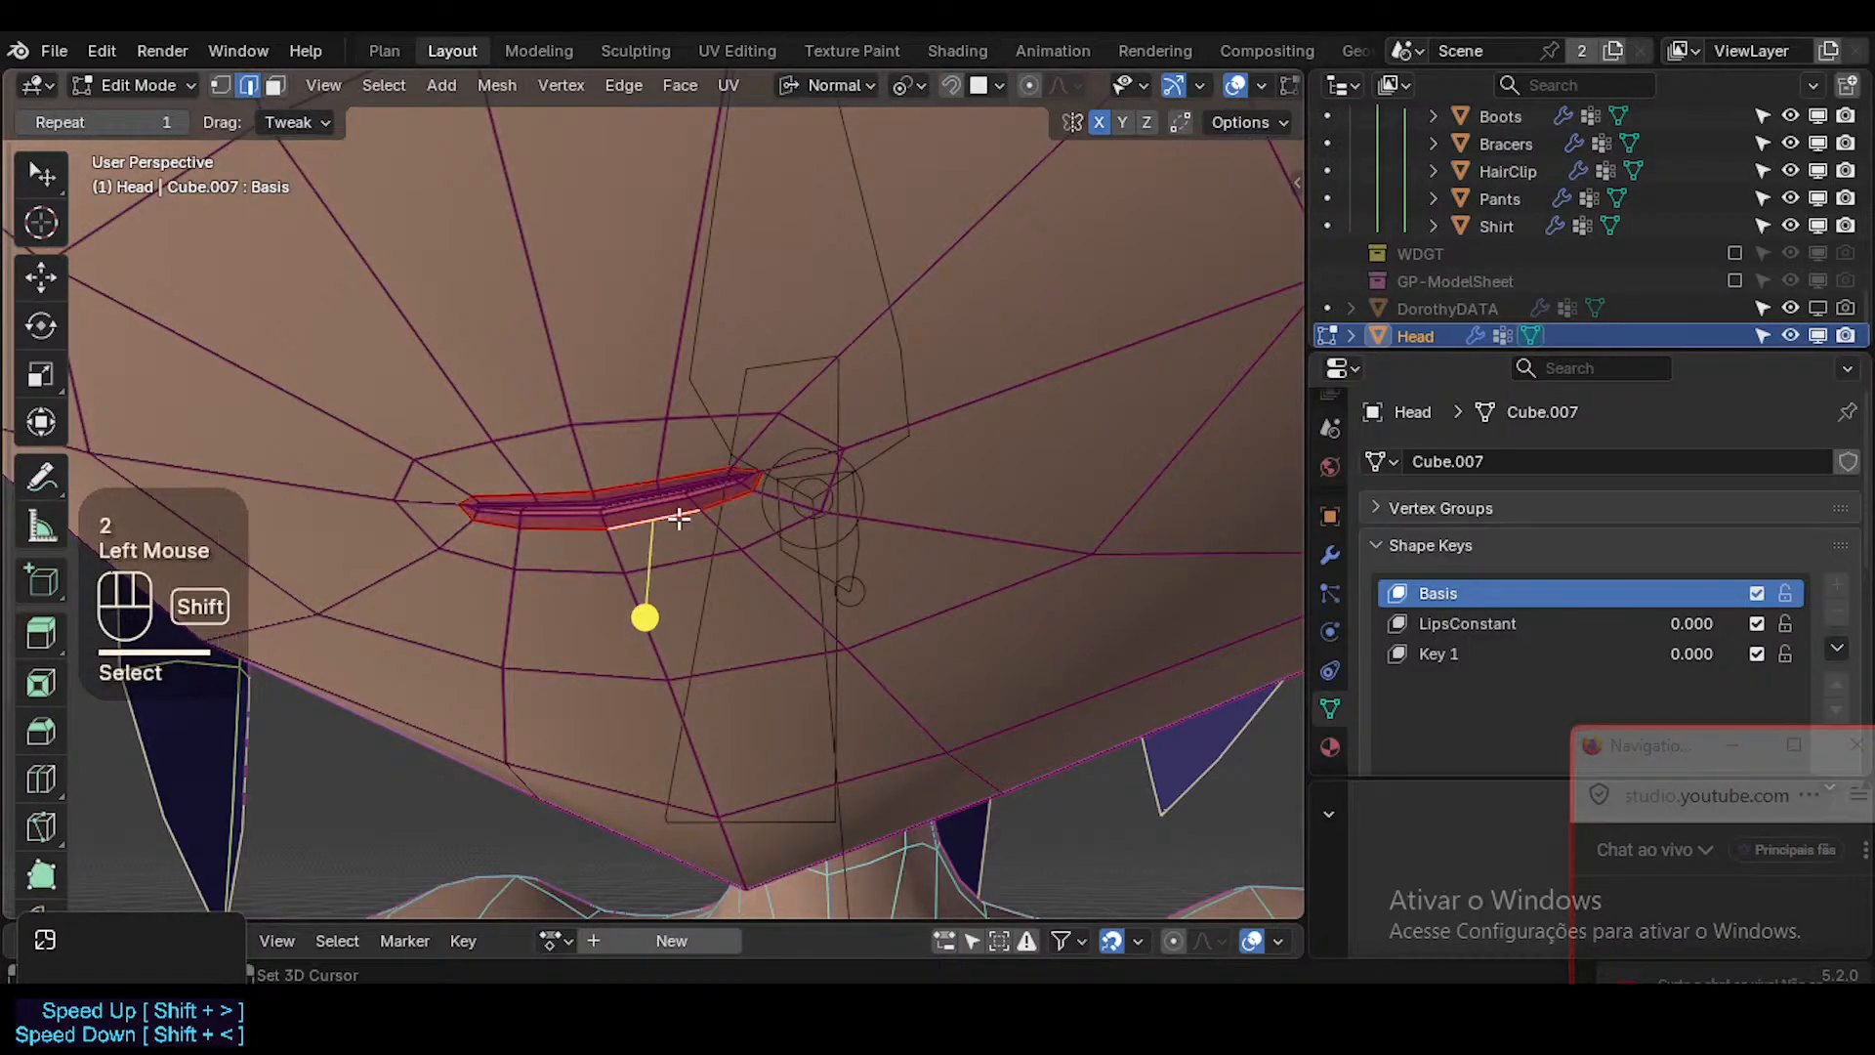
key("g")
key("g")
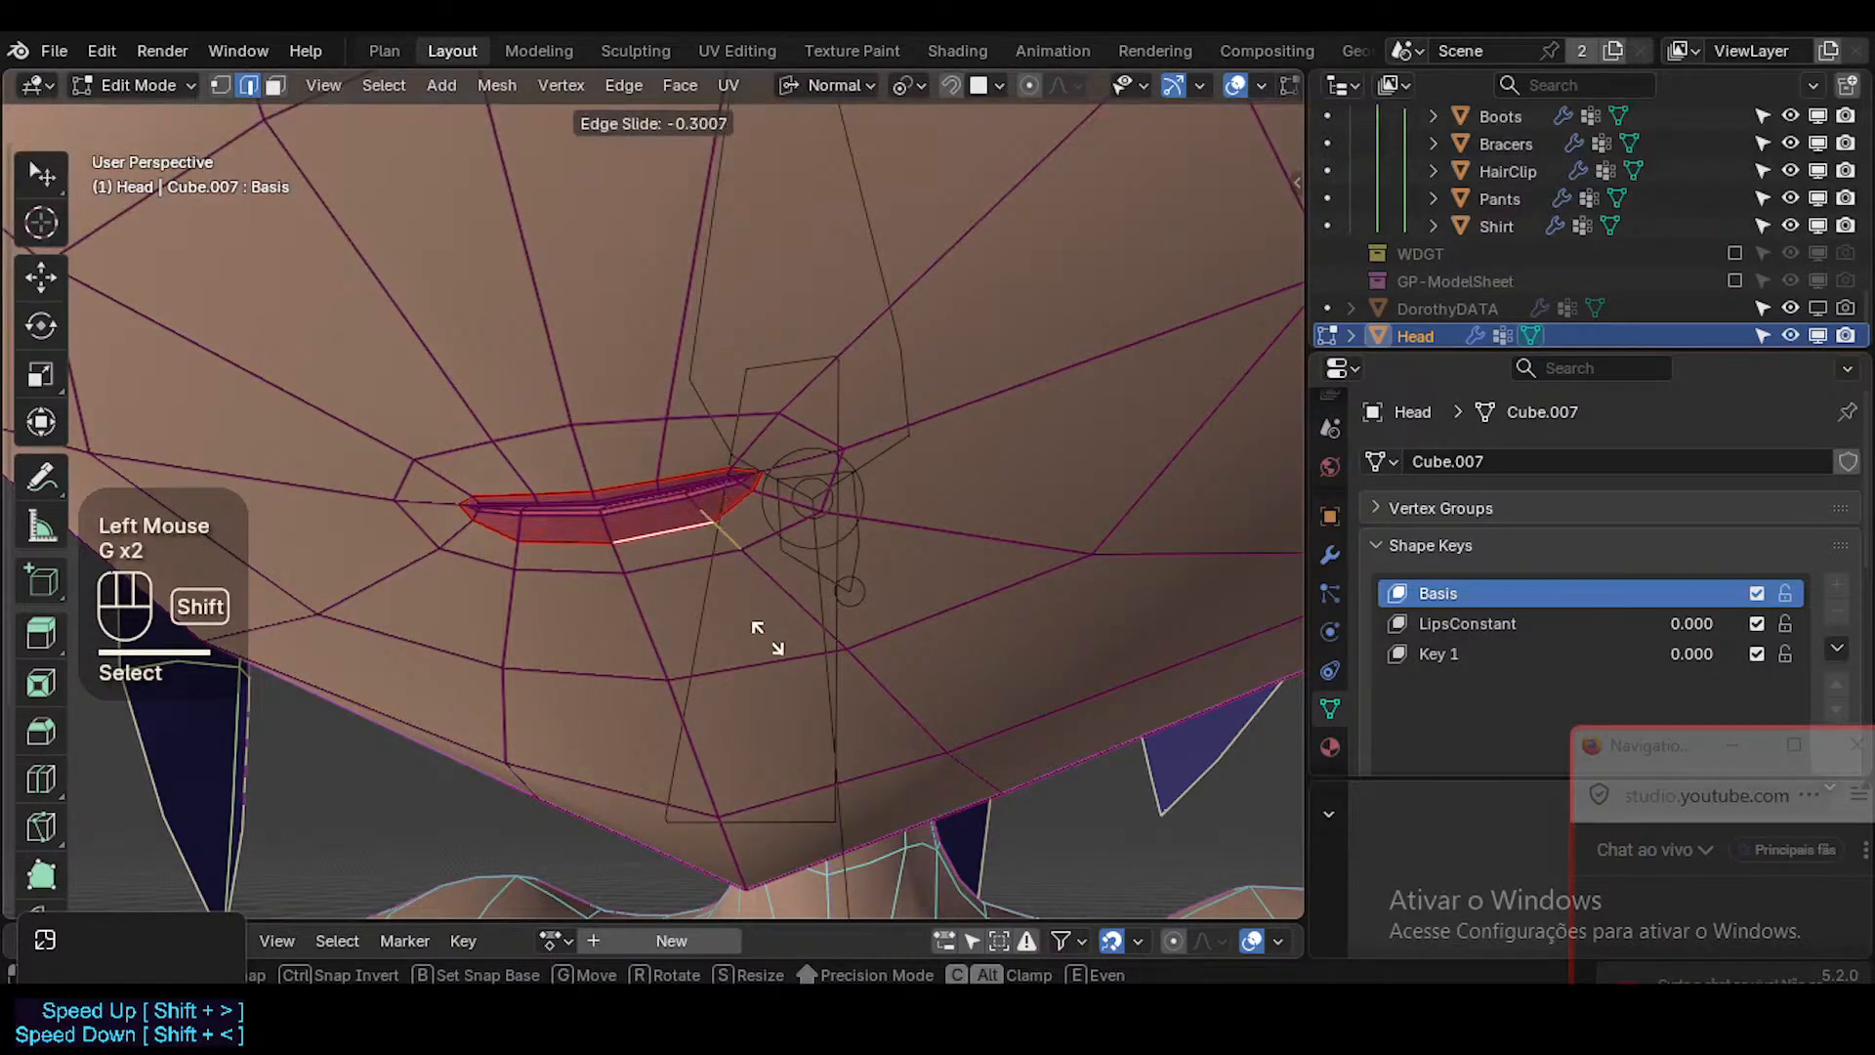
key("g")
key("g")
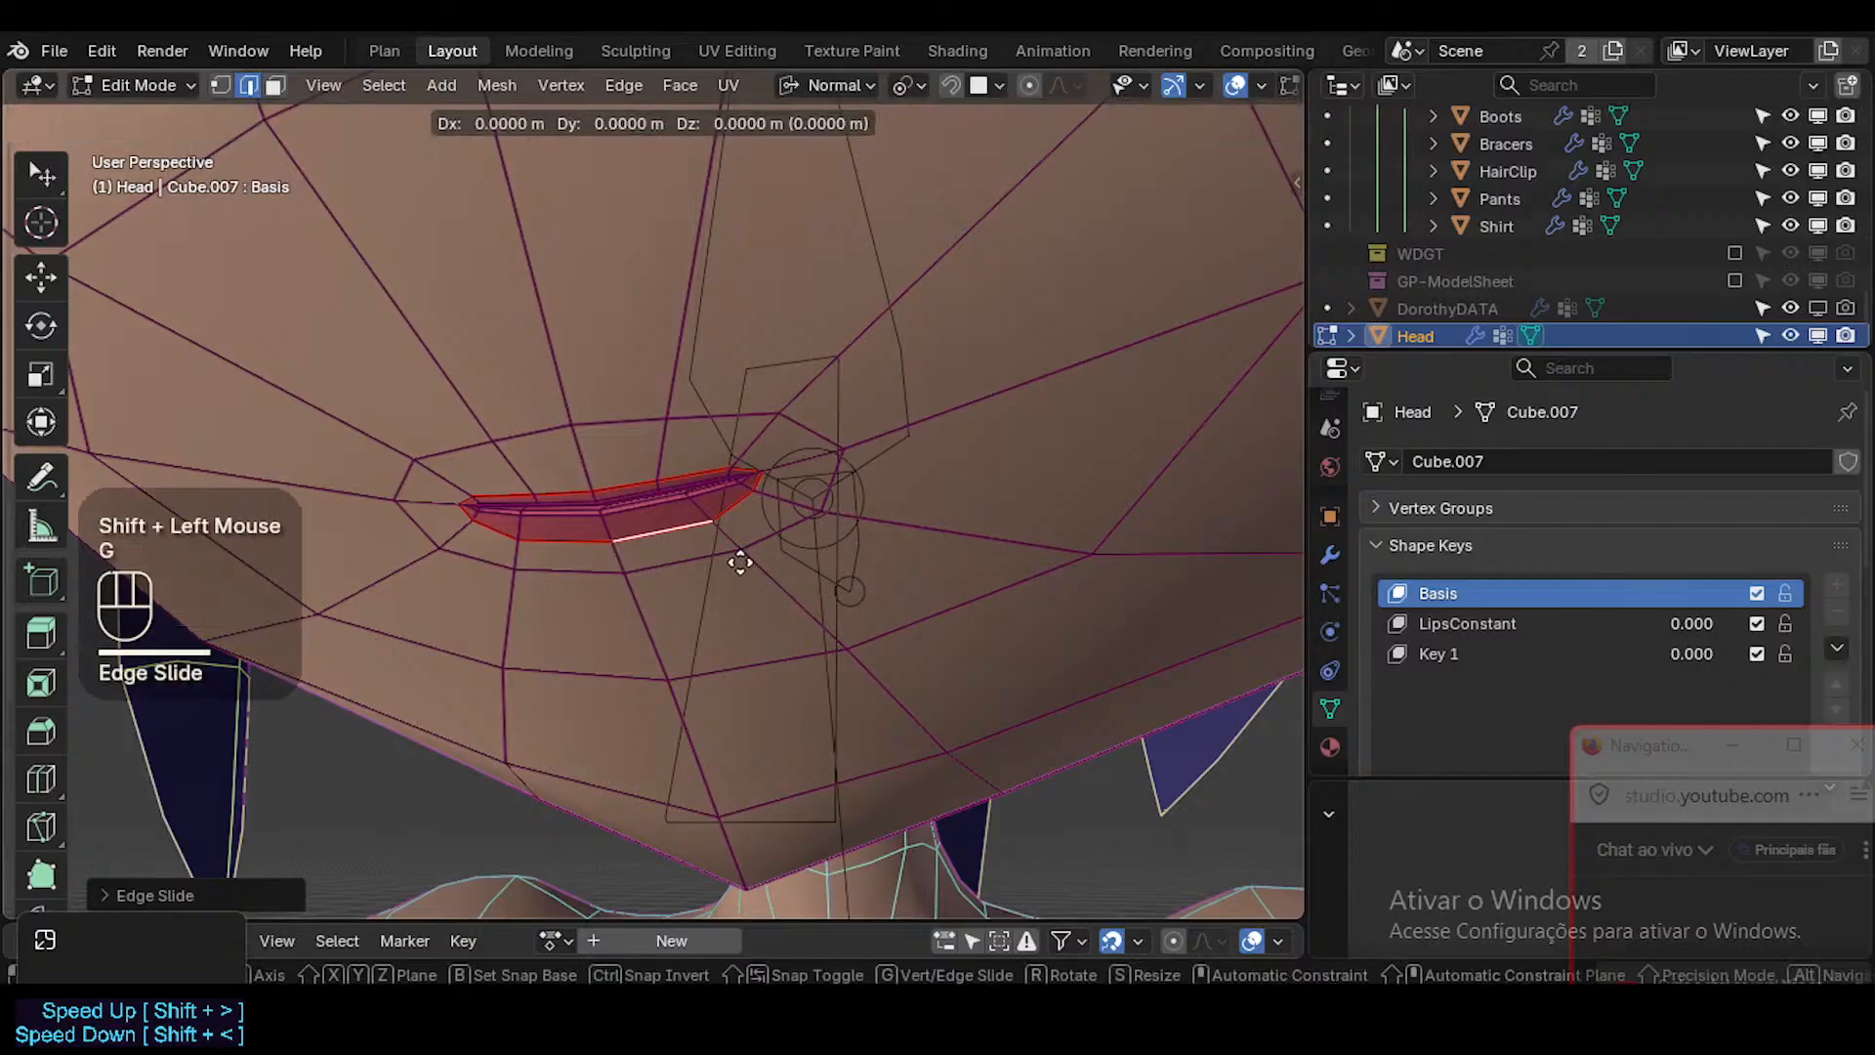
left_click(766, 518, "shift")
Edge-slide the lower lip border edge at the mouth corner outward, and slide the upper lip border edges slightly upward.
left_click(770, 504)
key("g")
key("g")
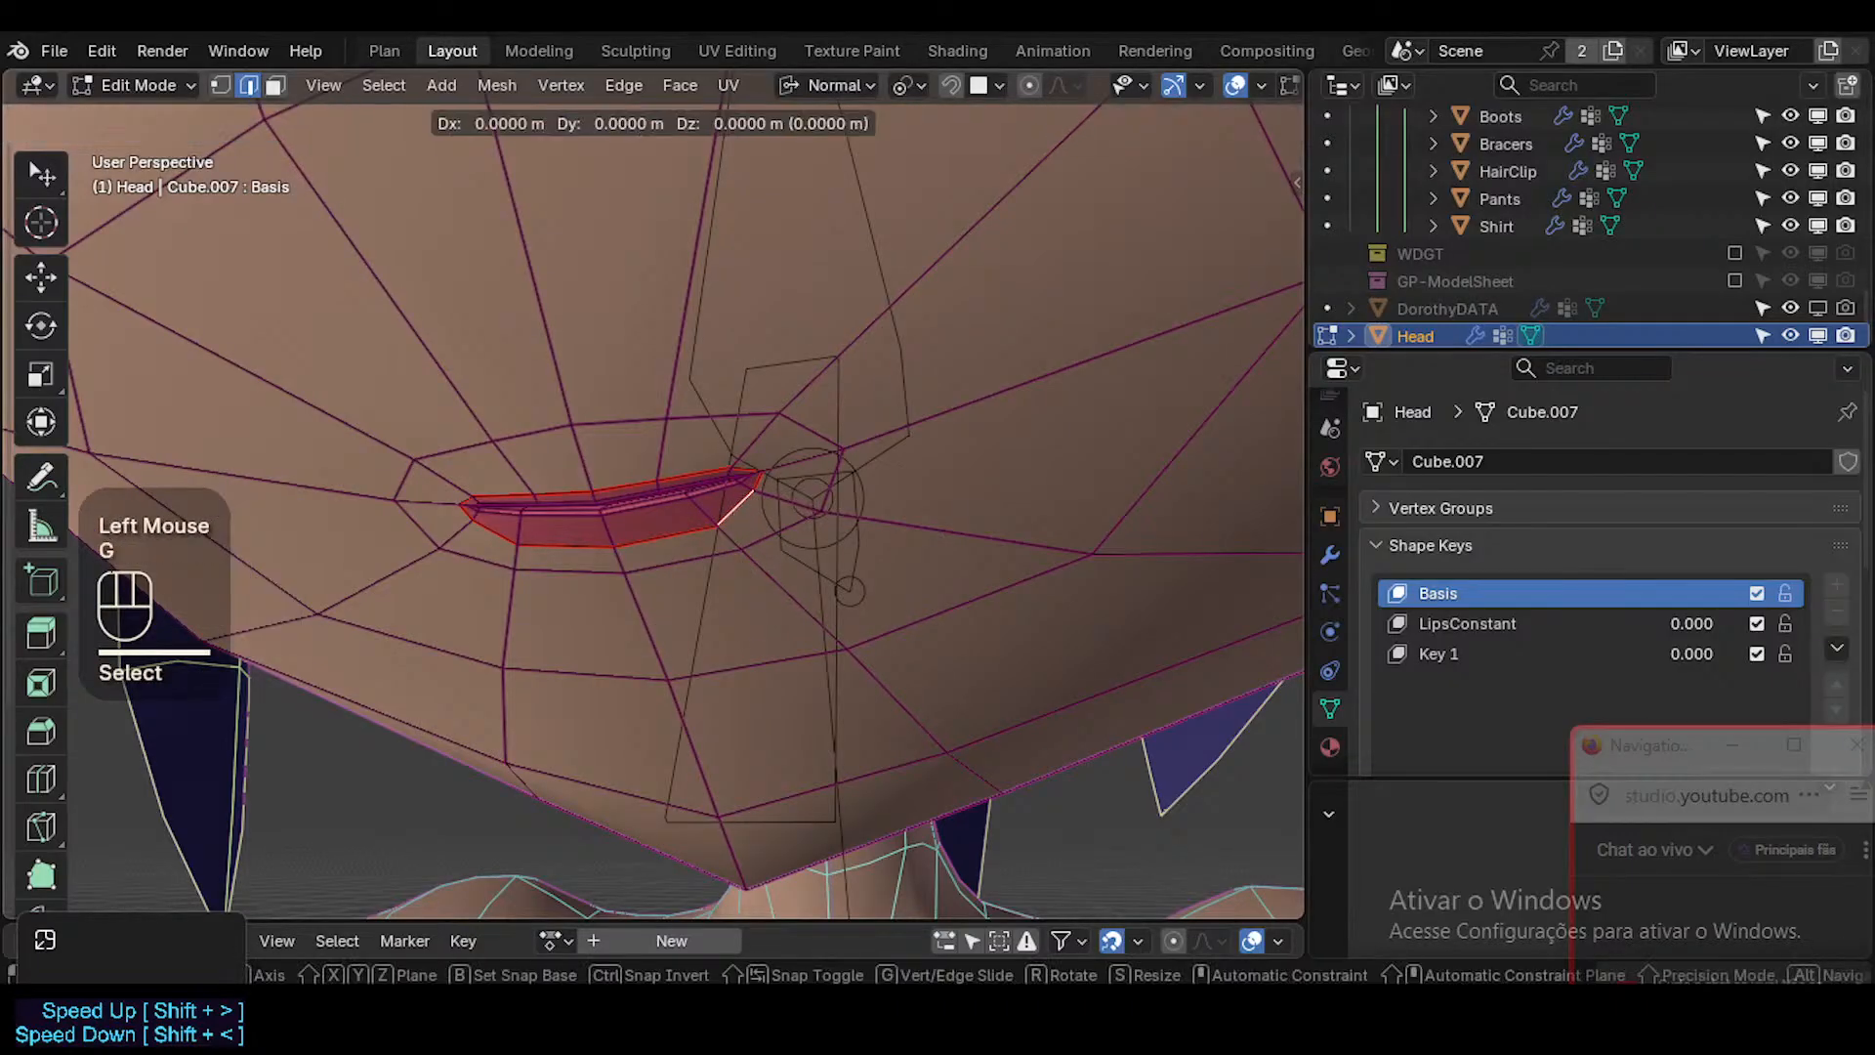
left_click(884, 567, "shift")
left_click(757, 462)
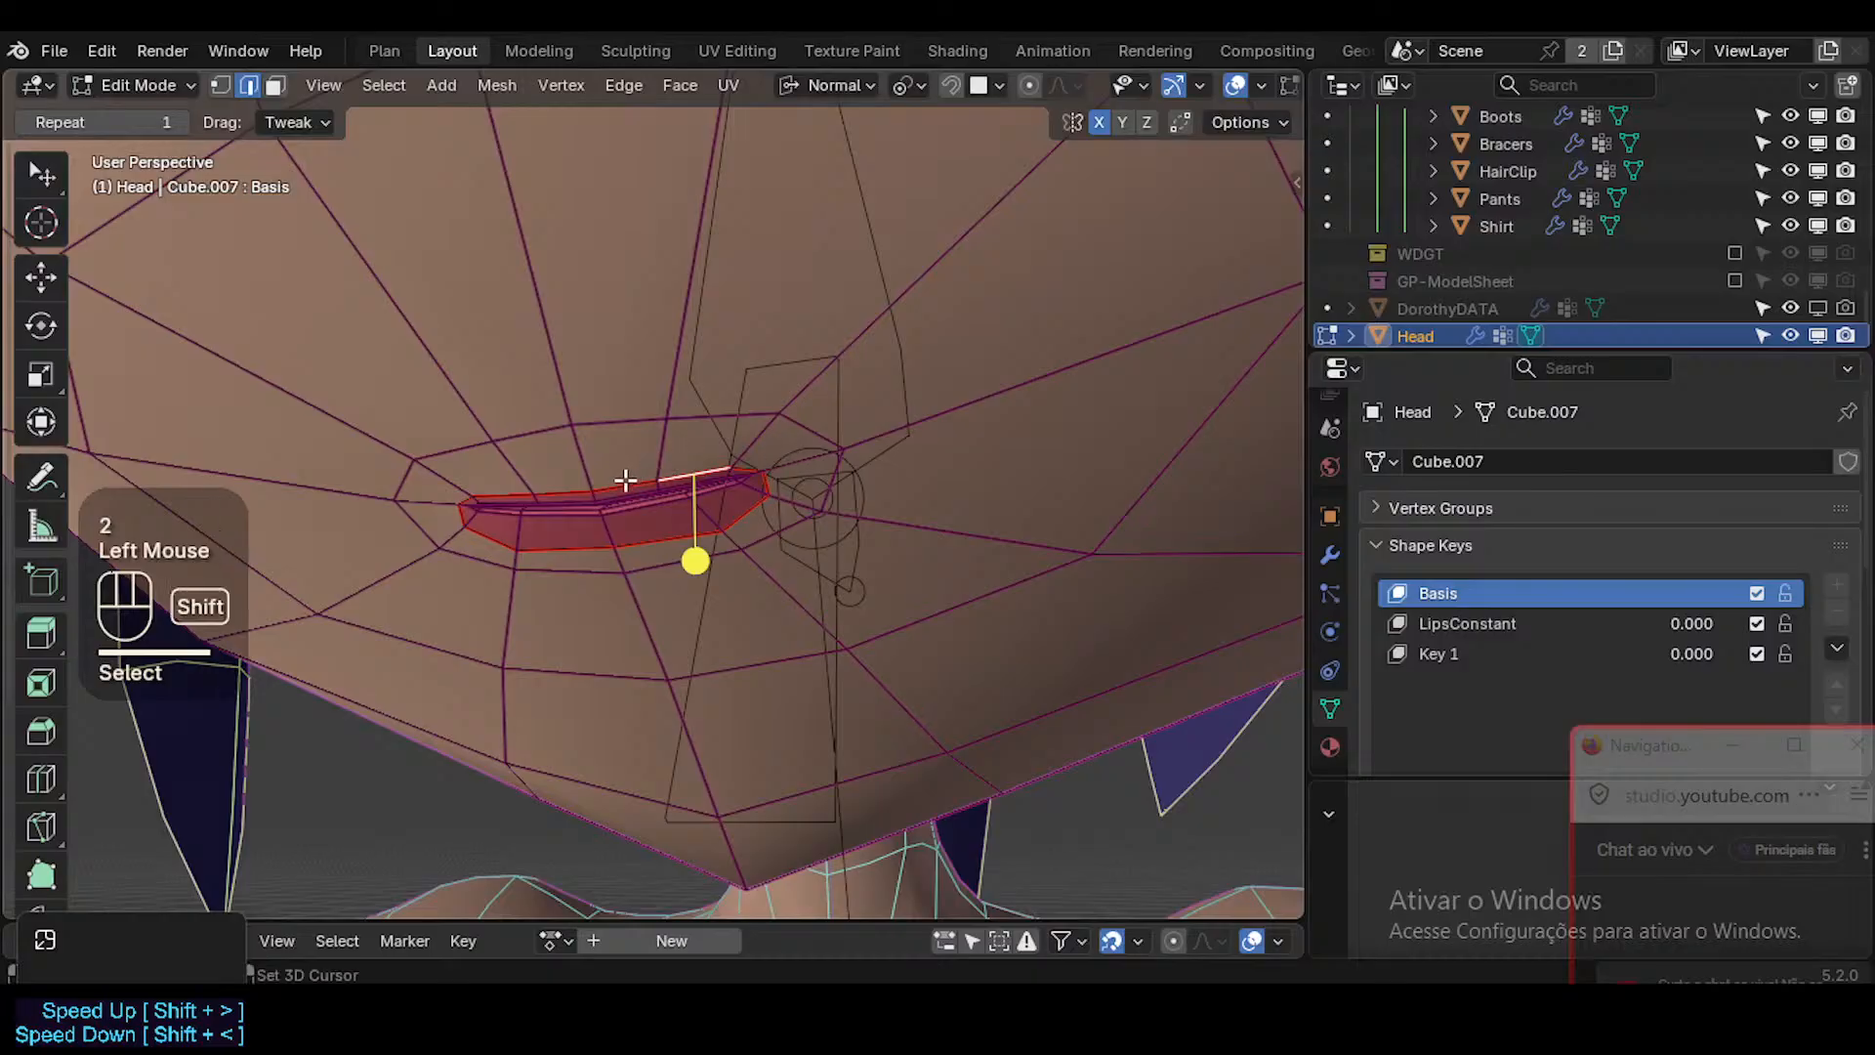
left_click(625, 480, "shift")
key("g")
key("g")
left_click(796, 439, "shift")
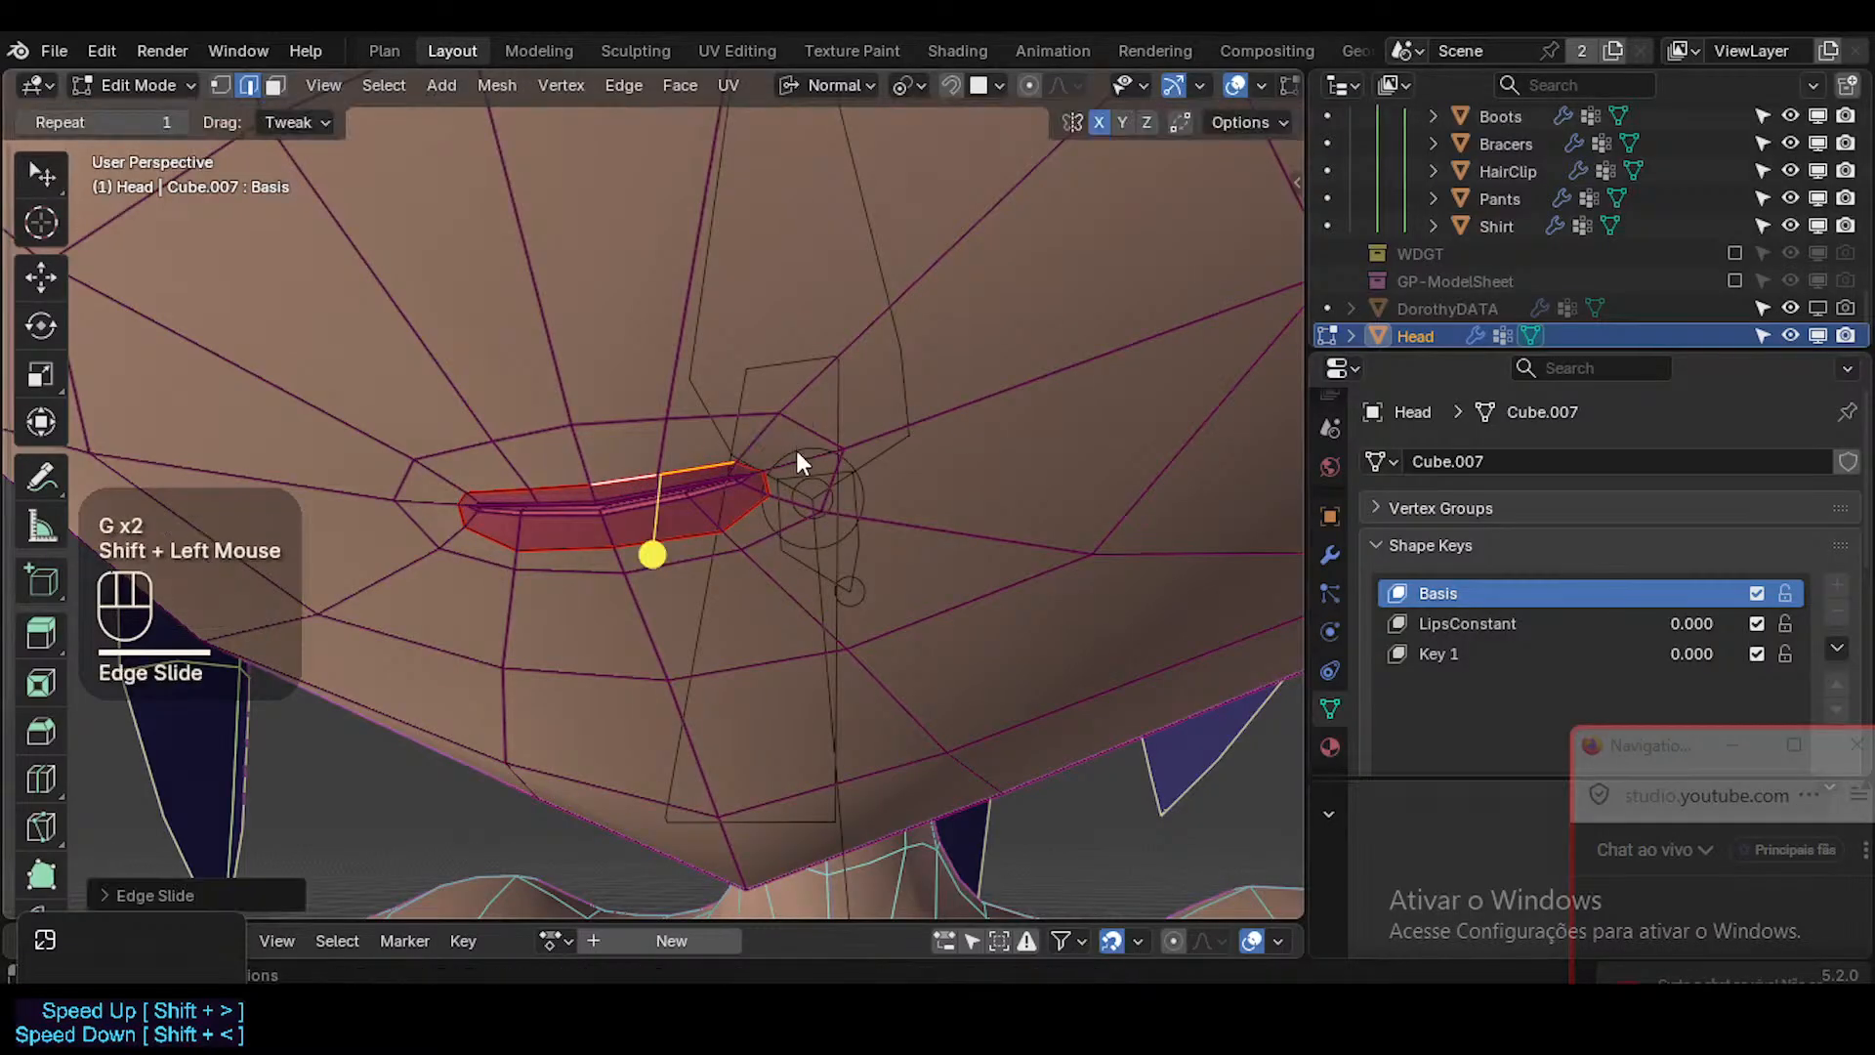
Return to Object Mode and check the reshaped Basis lips in Material Preview with the overlays hidden.
key("Tab")
key("shift+alt+z")
middle_click_drag(801, 477, 800, 524, "ctrl")
key("shift+alt+z")
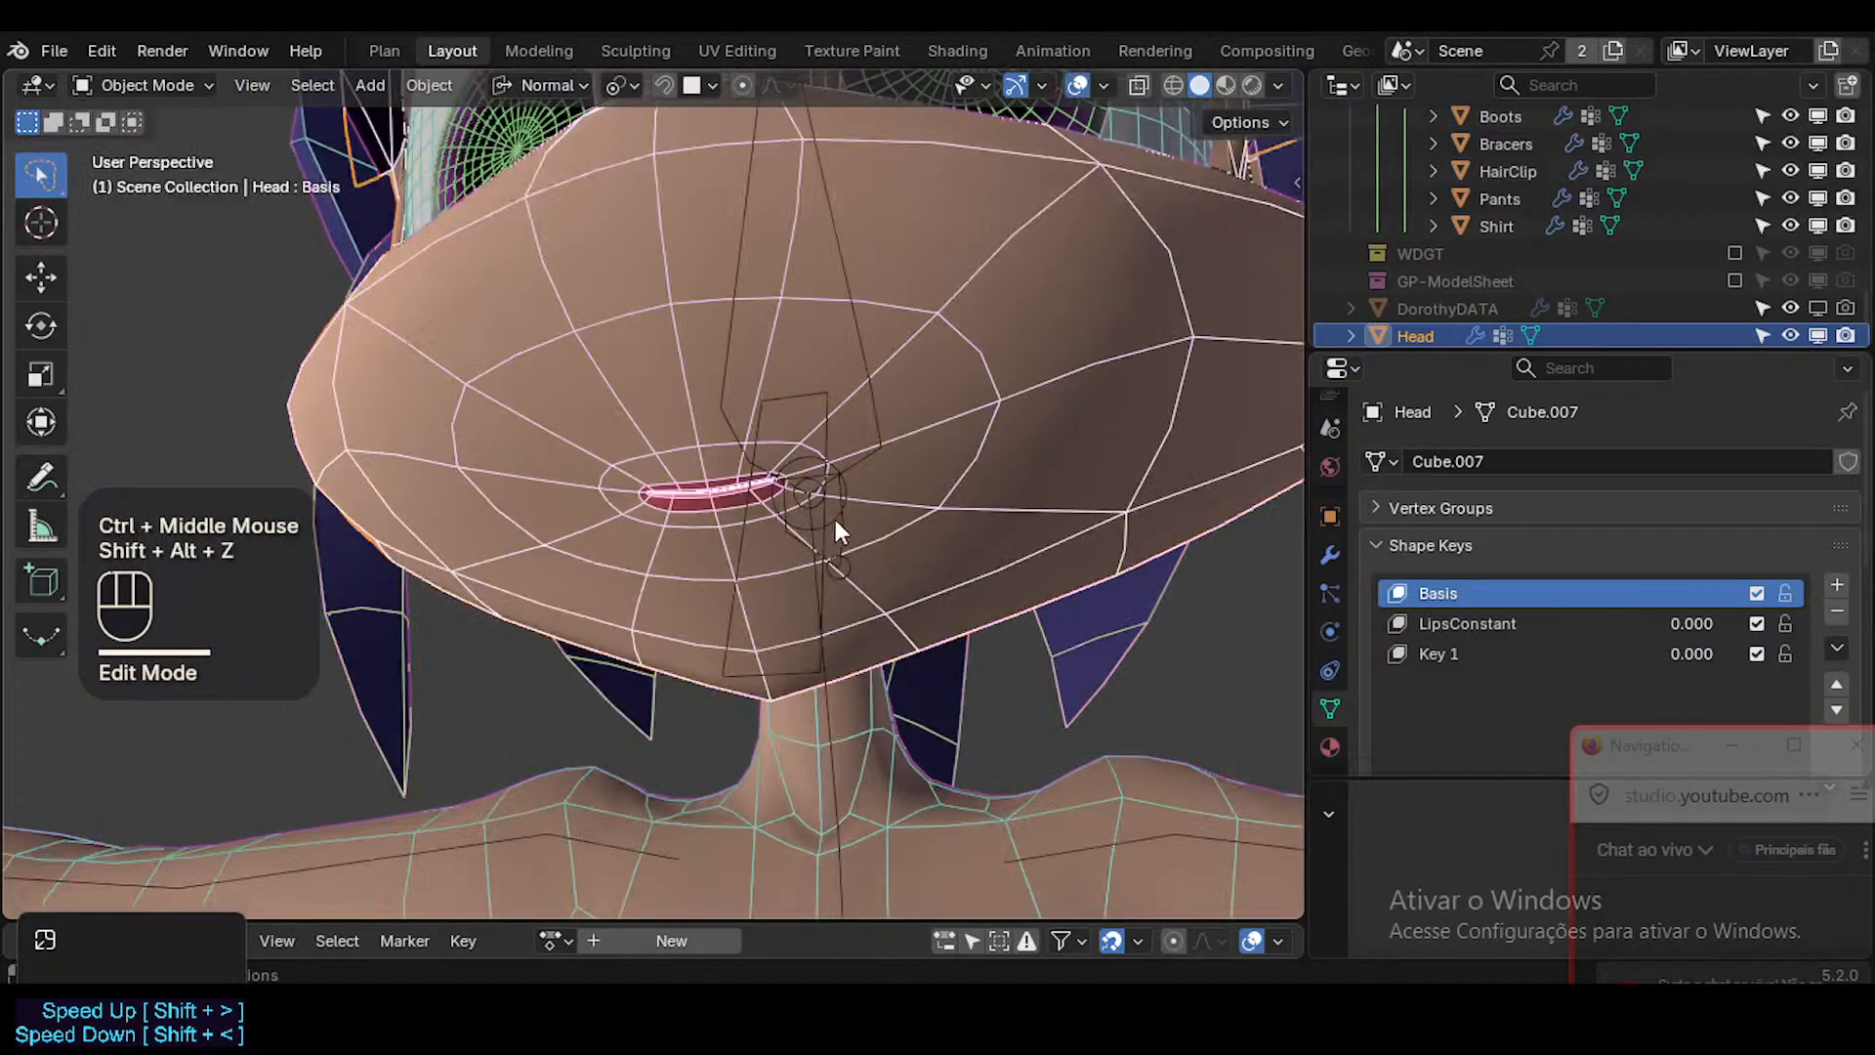
key("shift+alt+z")
left_click(1224, 84)
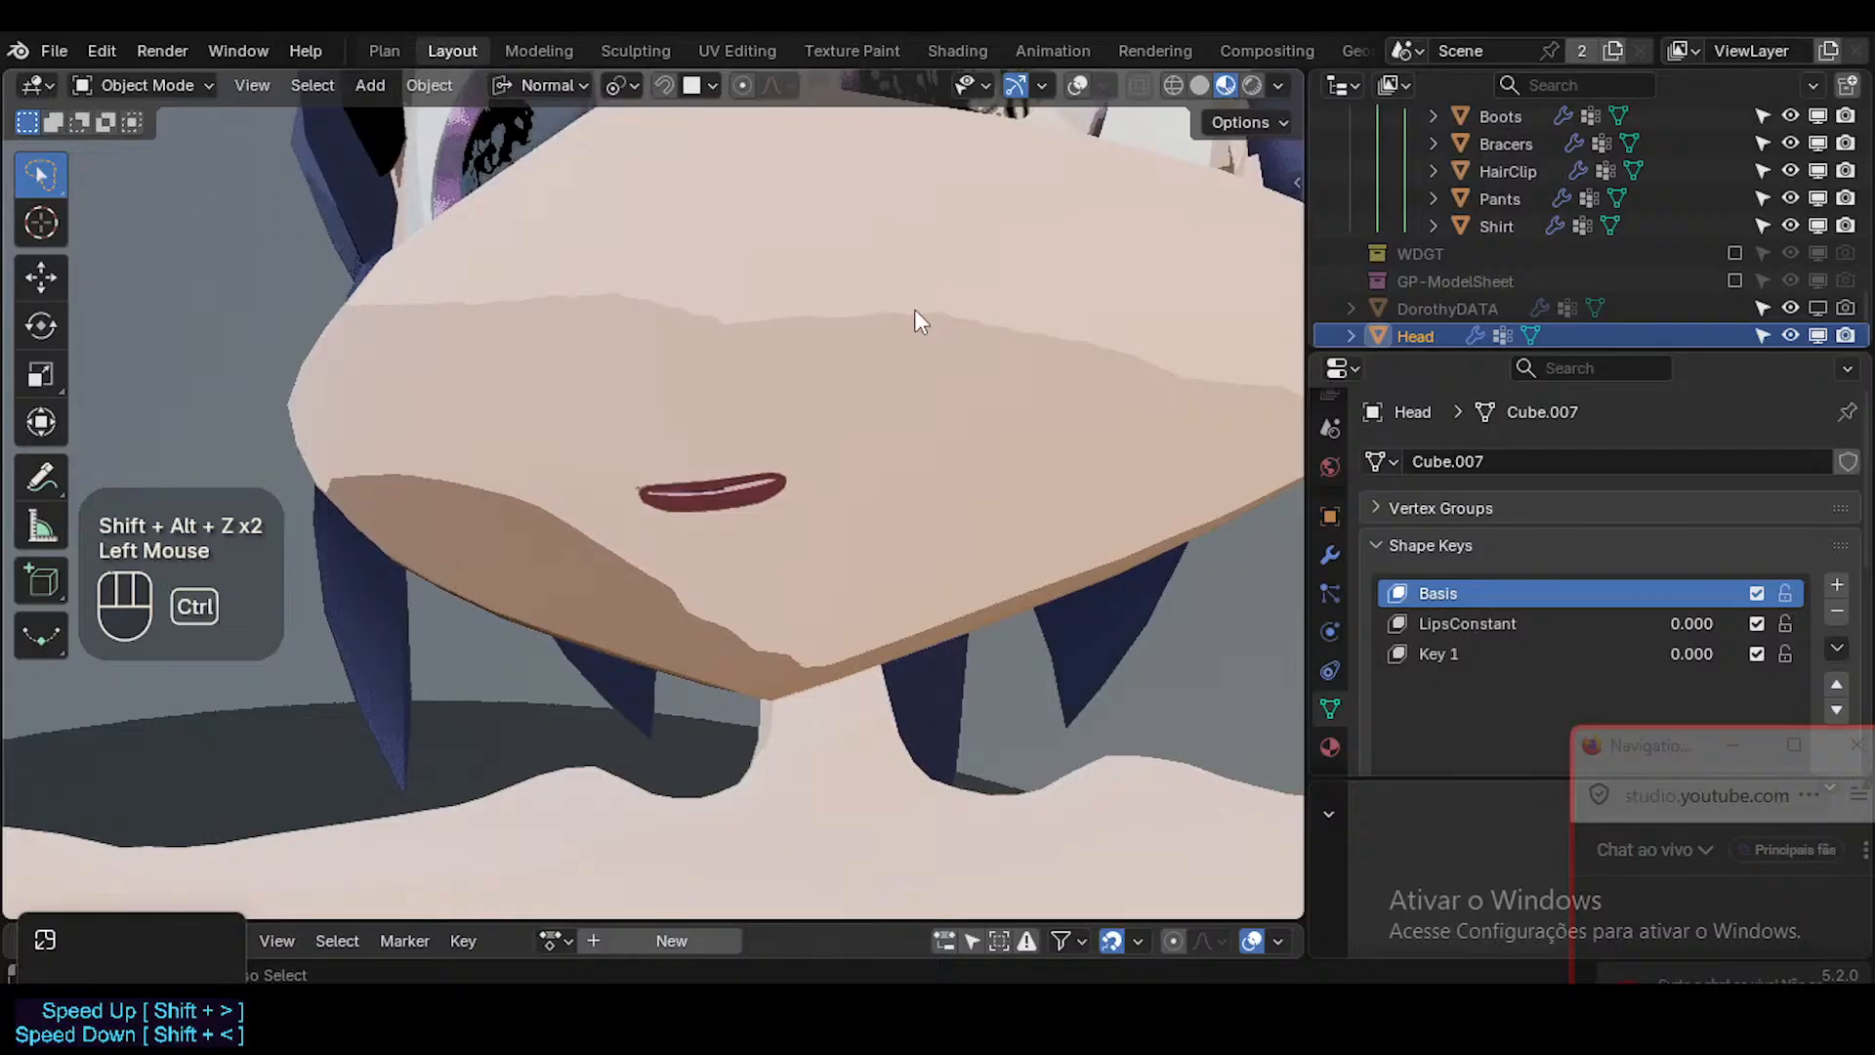
mouse_move(914, 308)
middle_mouse_down("ctrl")
mouse_move(903, 344)
mouse_move(724, 414)
mouse_move(435, 430)
mouse_move(734, 377)
mouse_move(695, 440)
middle_mouse_up("ctrl")
mouse_move(695, 440)
middle_mouse_down()
mouse_move(695, 455)
mouse_move(723, 434)
middle_mouse_up()
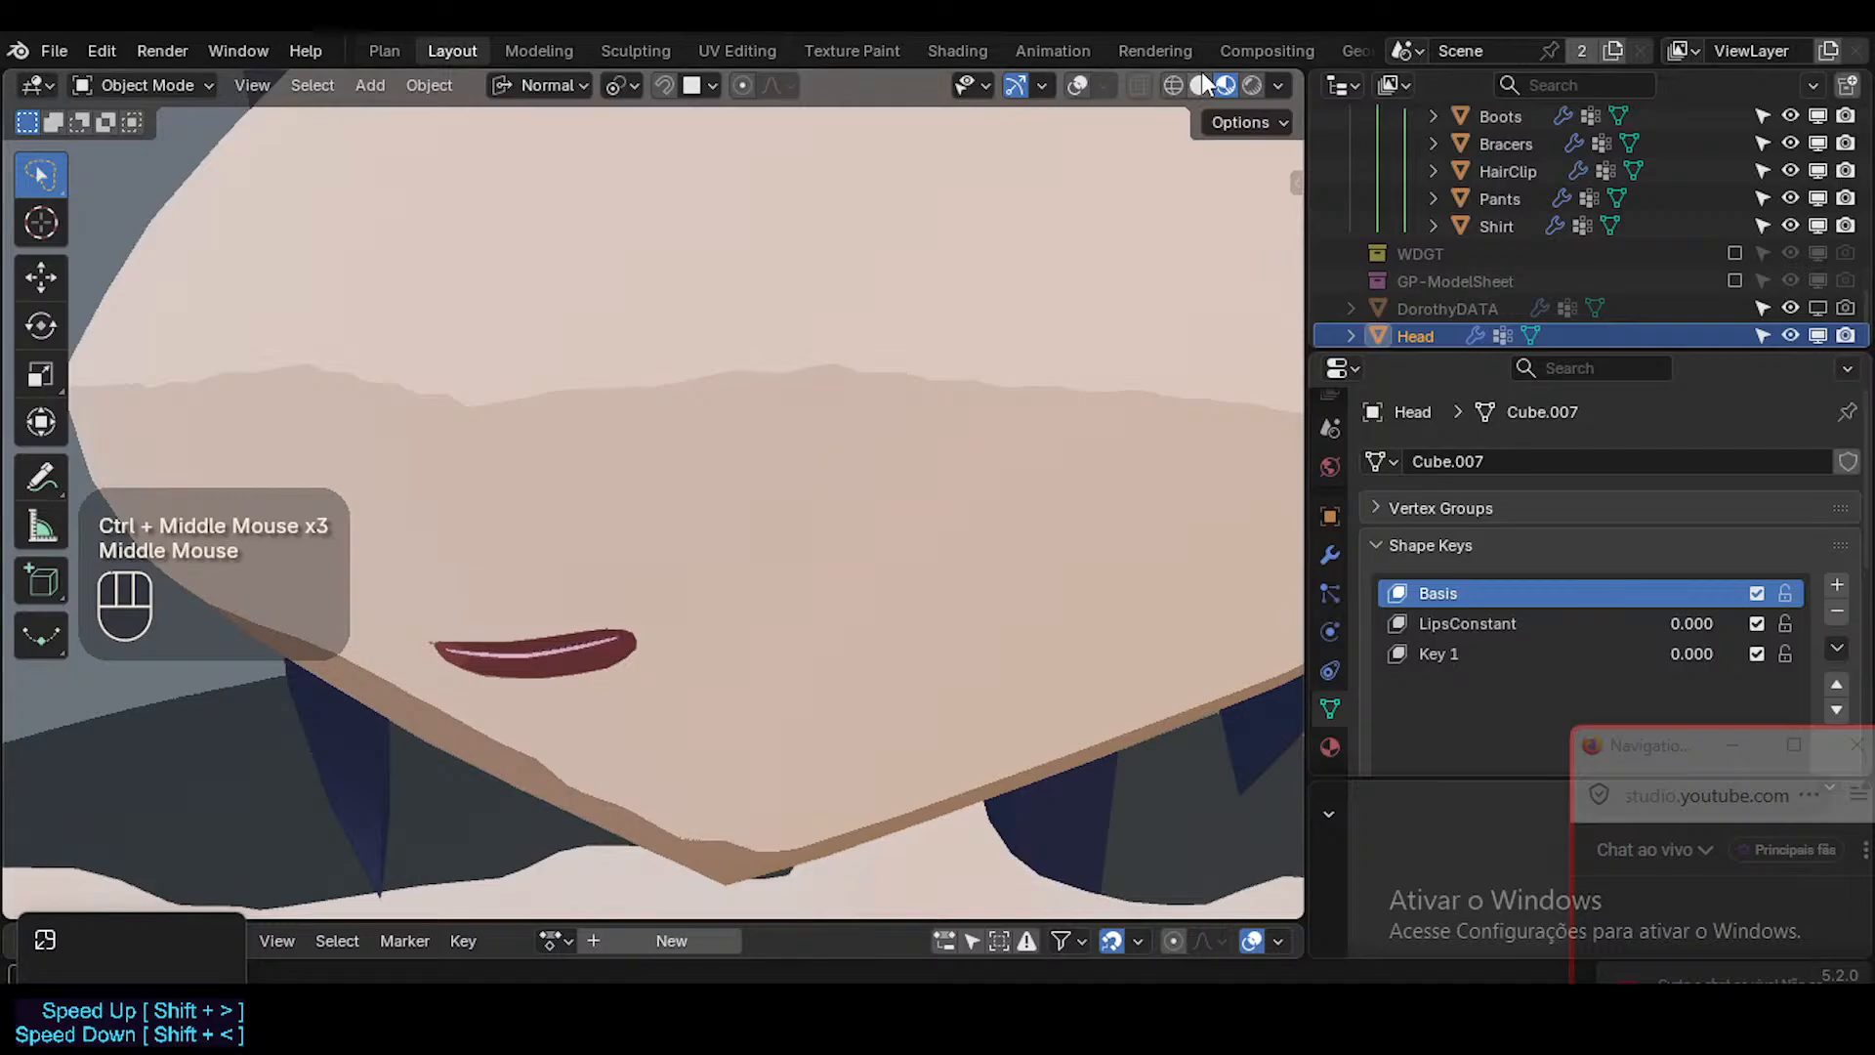
Switch back to Solid shading with the overlays shown and save the file.
left_click(1202, 78)
key("shift+alt+z")
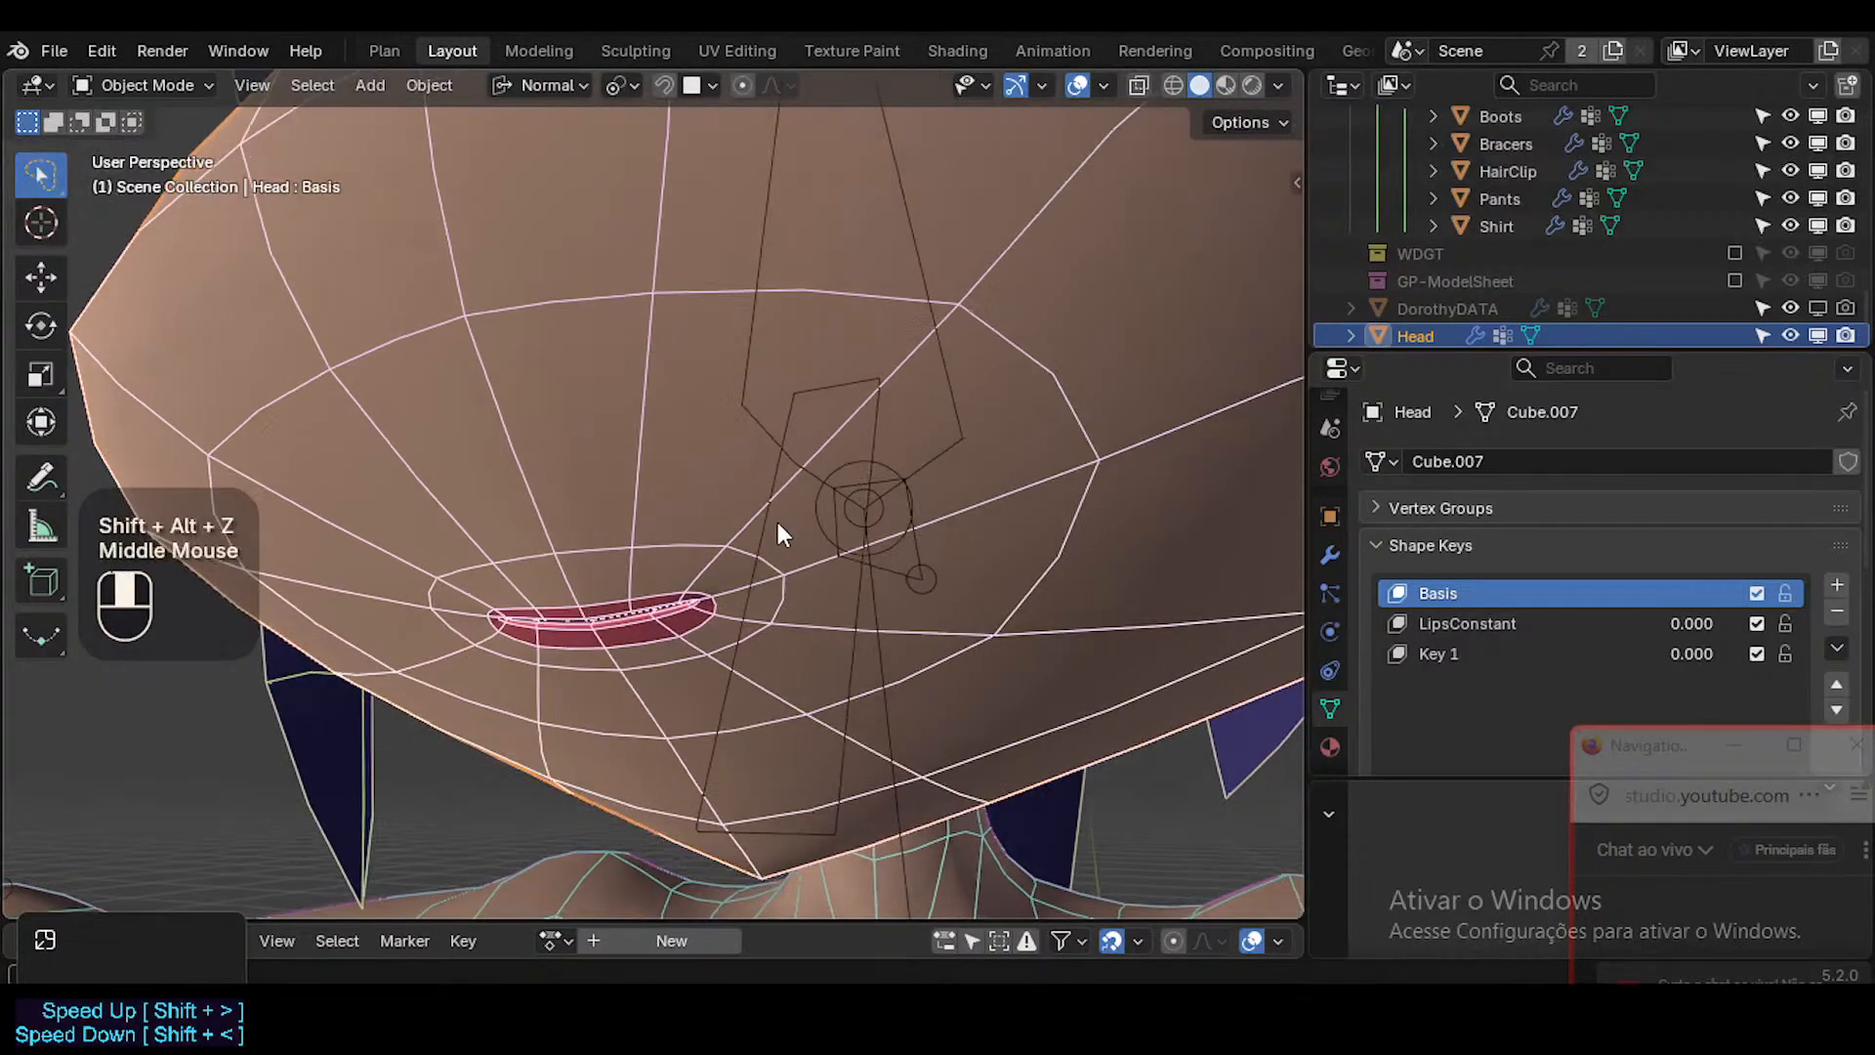
middle_click_drag(777, 521, 777, 520)
key("ctrl+s")
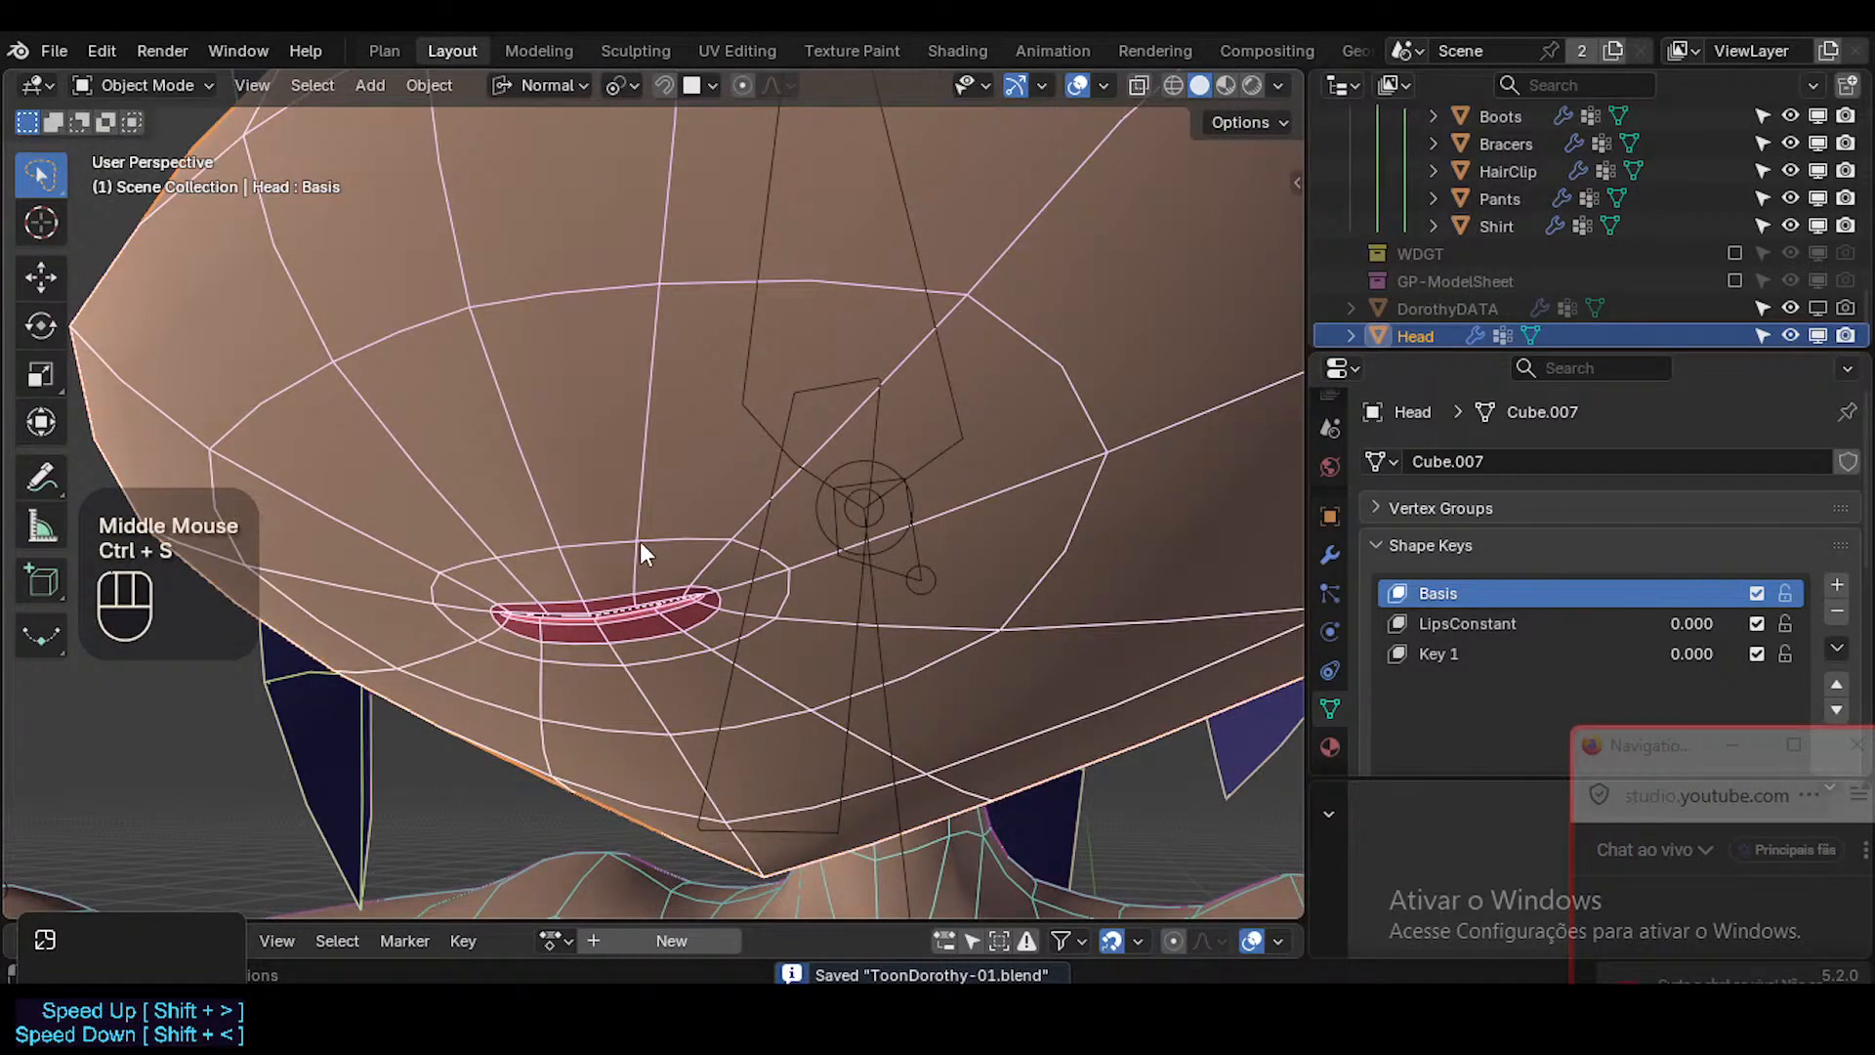
middle_click_drag(640, 543, 667, 496)
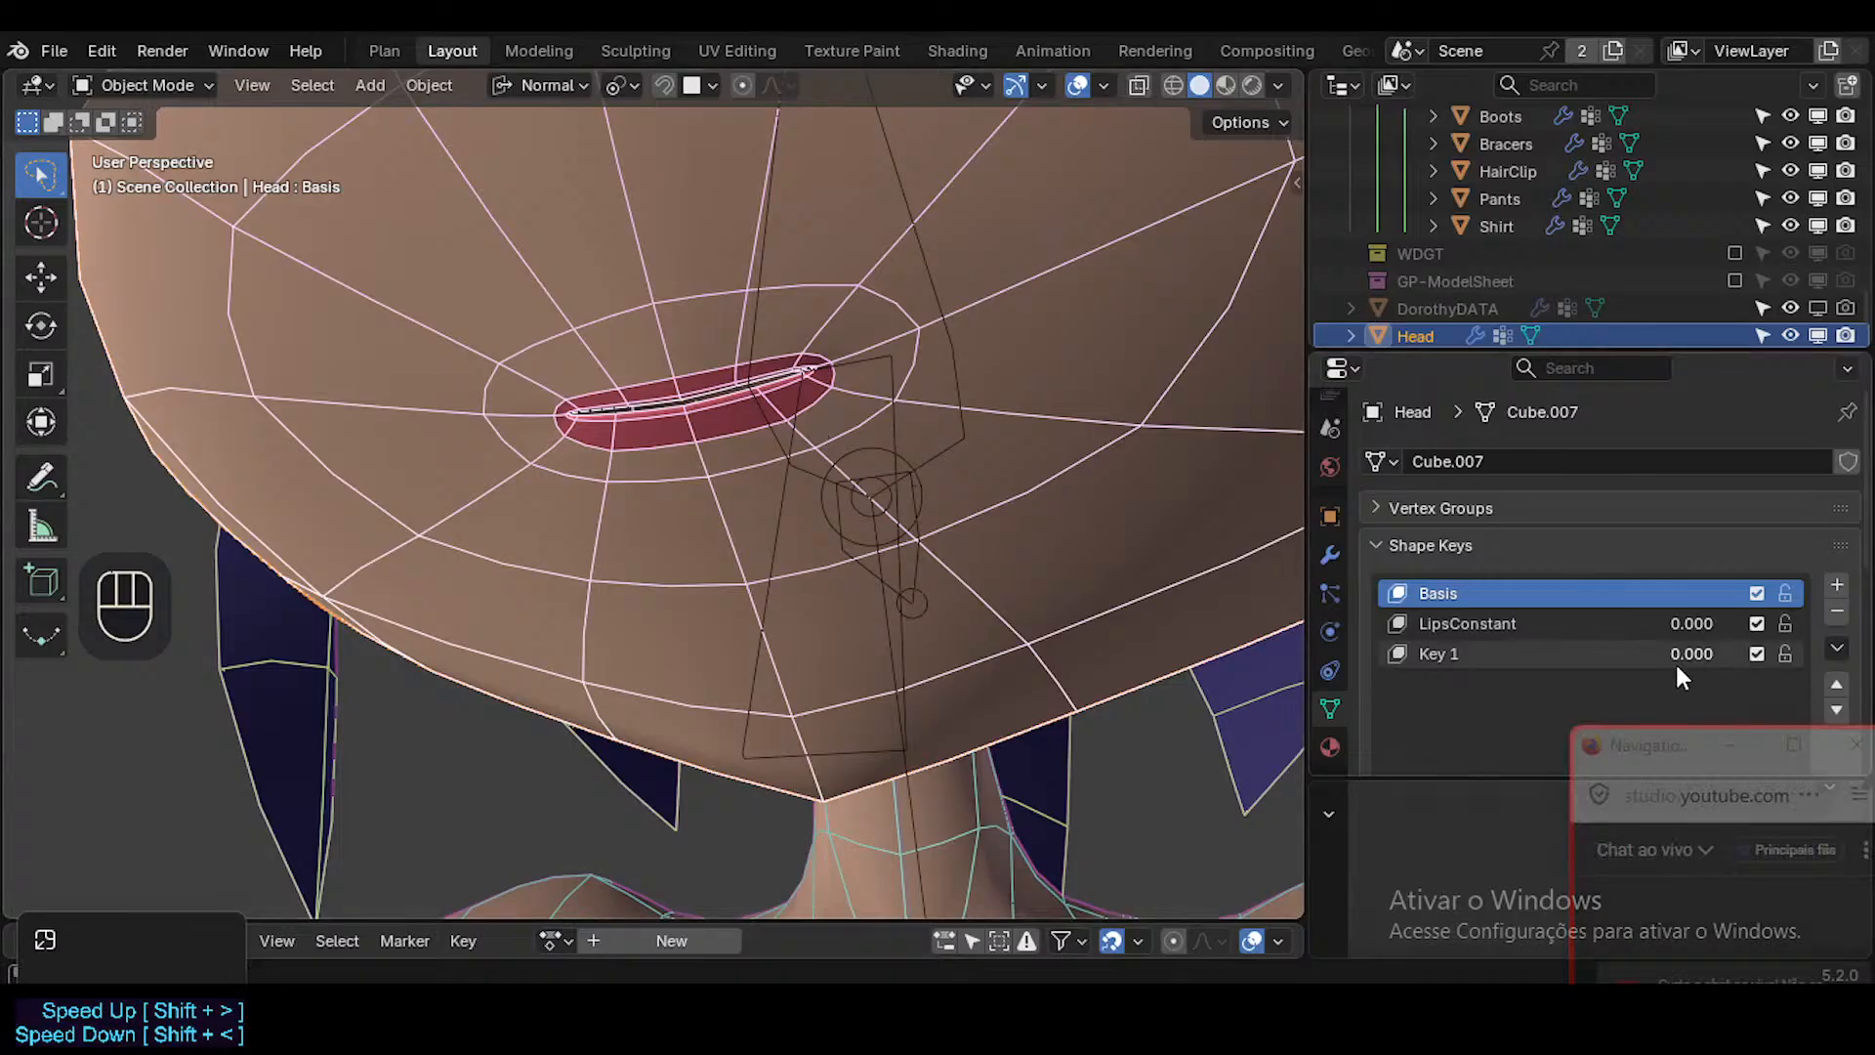
Make LipsConstant the active shape key at 1.000 and enter Edit Mode on the head, close to the lips.
left_click(1502, 623)
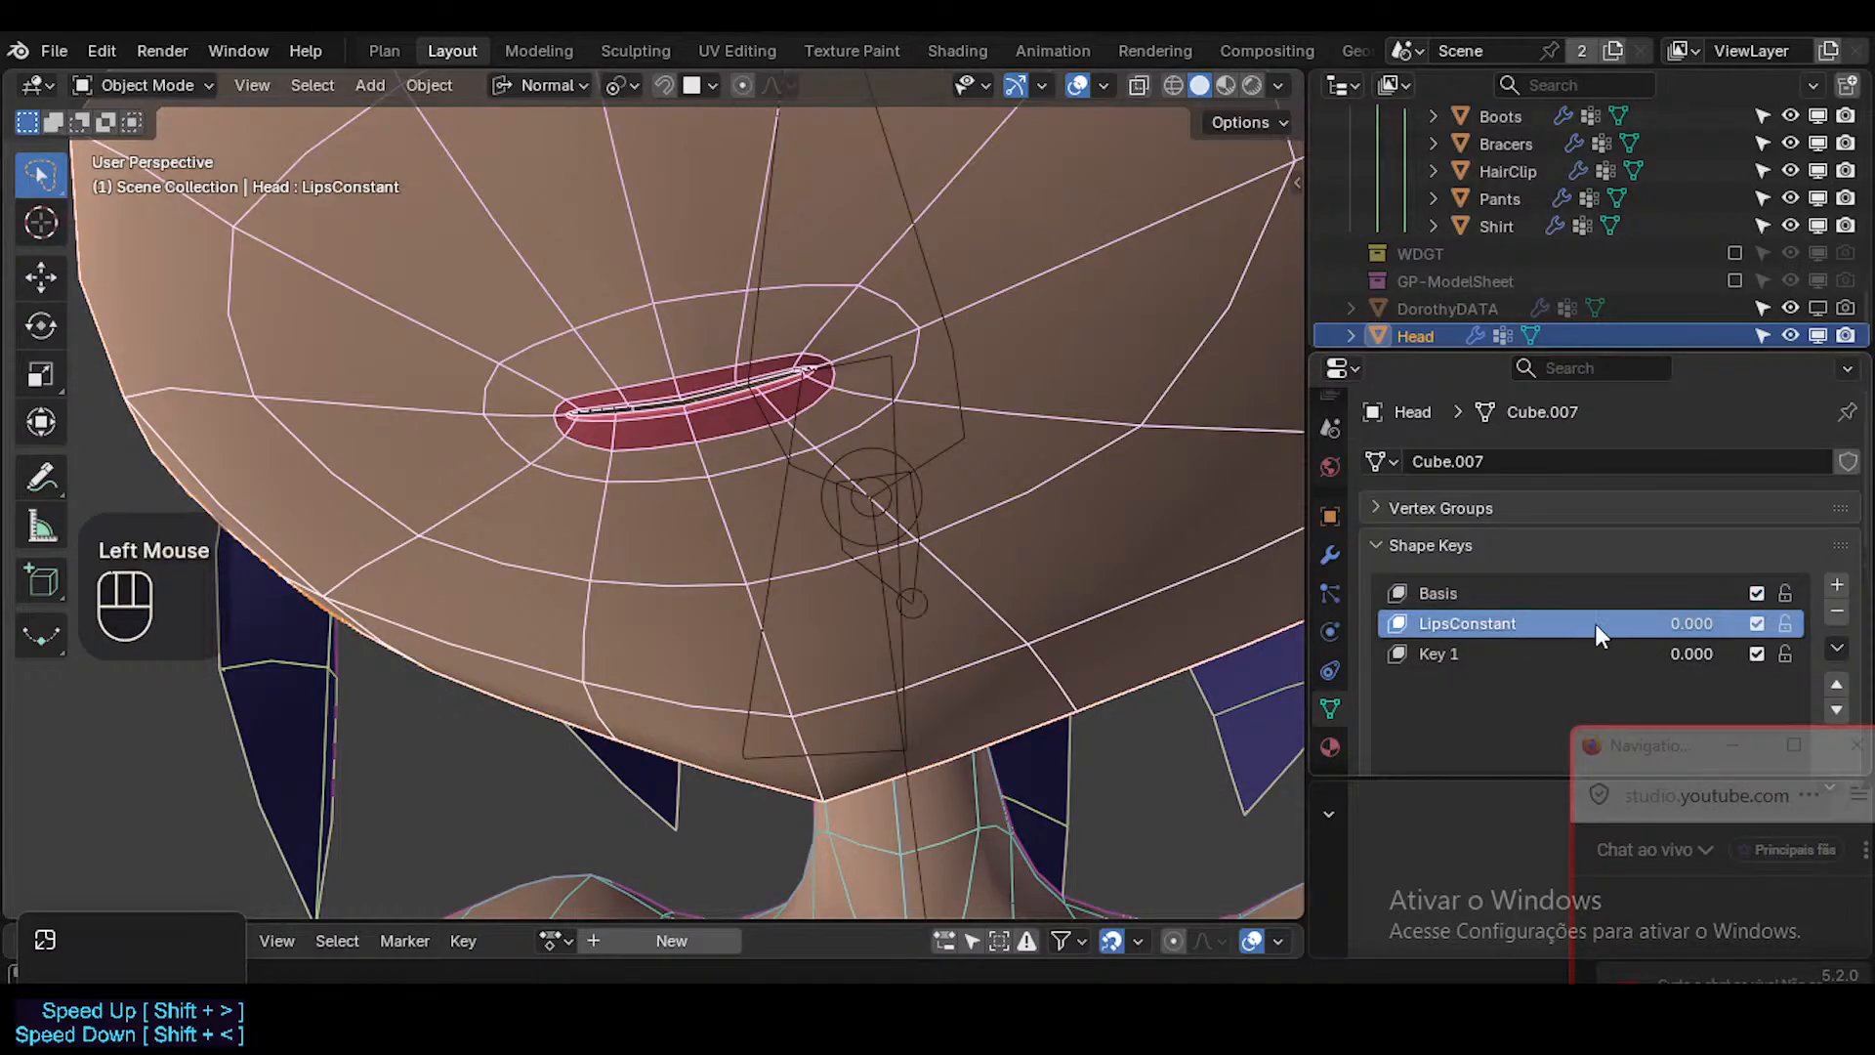
left_click_drag(1692, 616, 1743, 623)
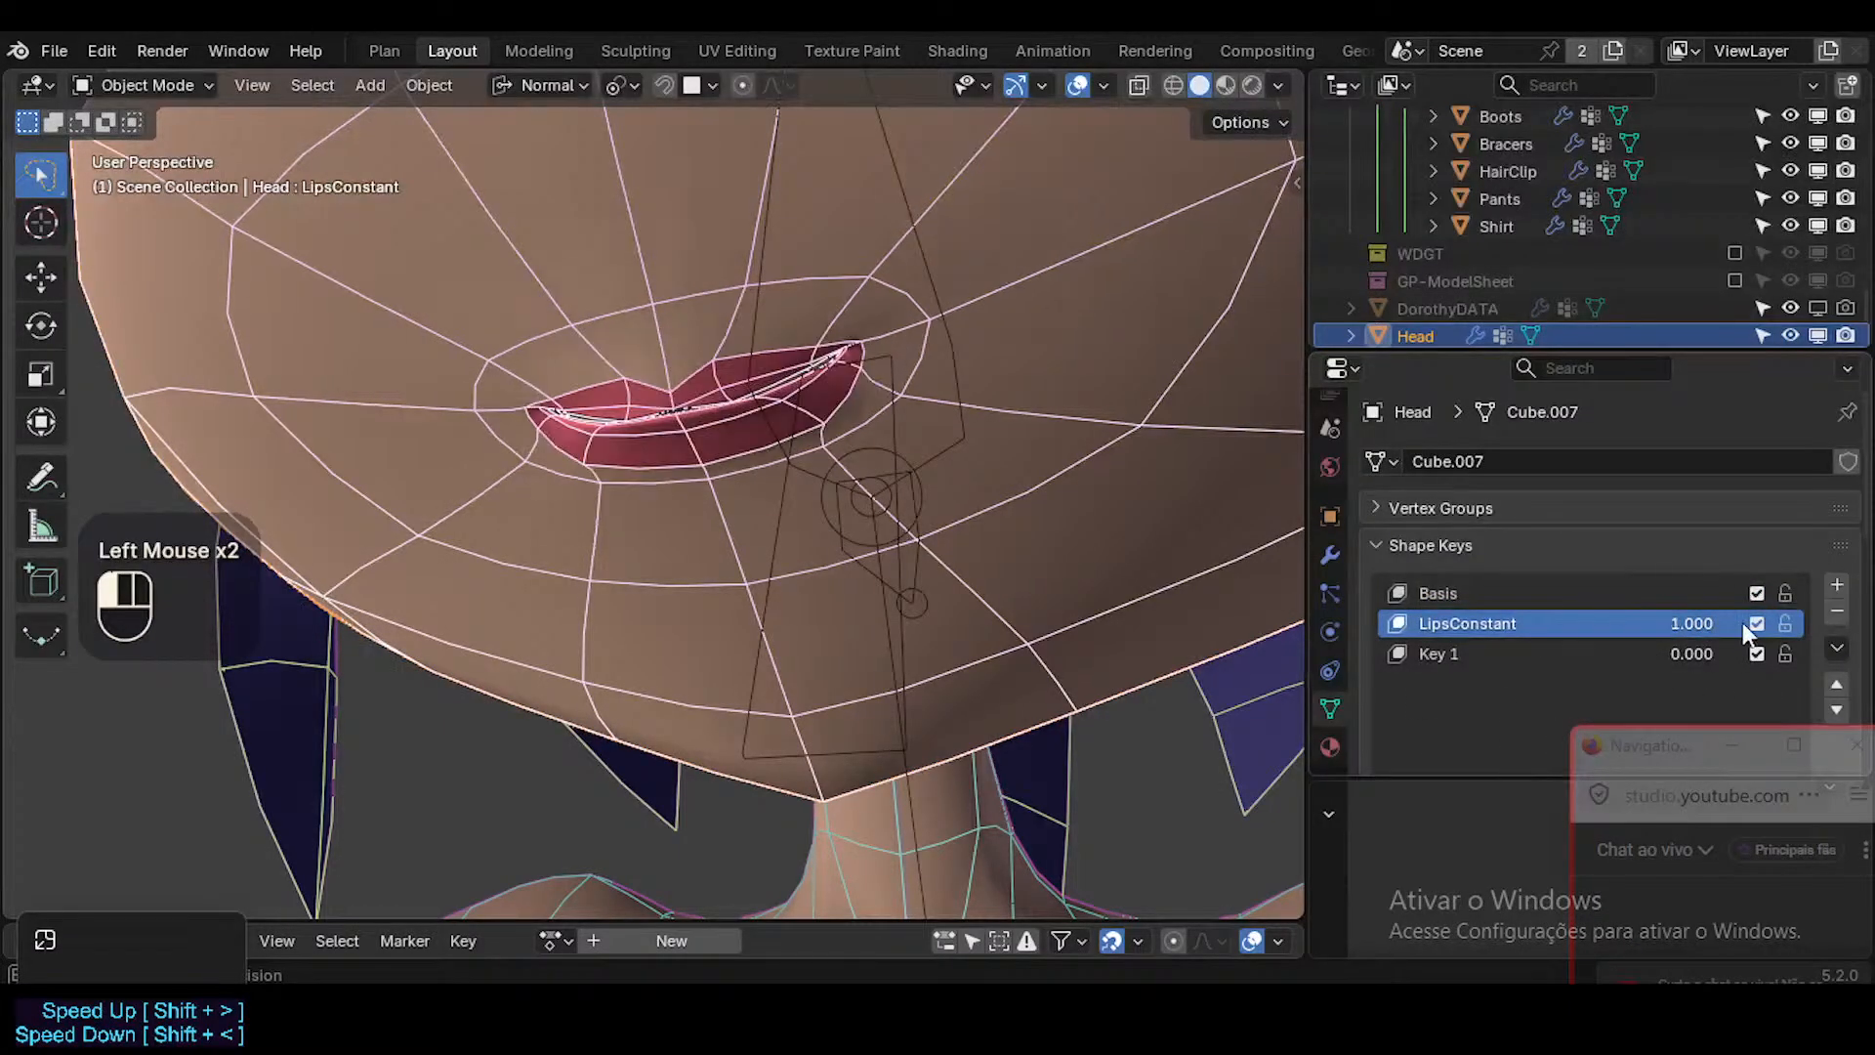
key("Tab")
middle_click_drag(720, 368, 493, 388, "ctrl")
middle_click_drag(651, 418, 401, 418)
Vertex-slide the central dip vertex of the upper lip border slightly upward in LipsConstant.
key("1")
left_click(354, 475)
key("g")
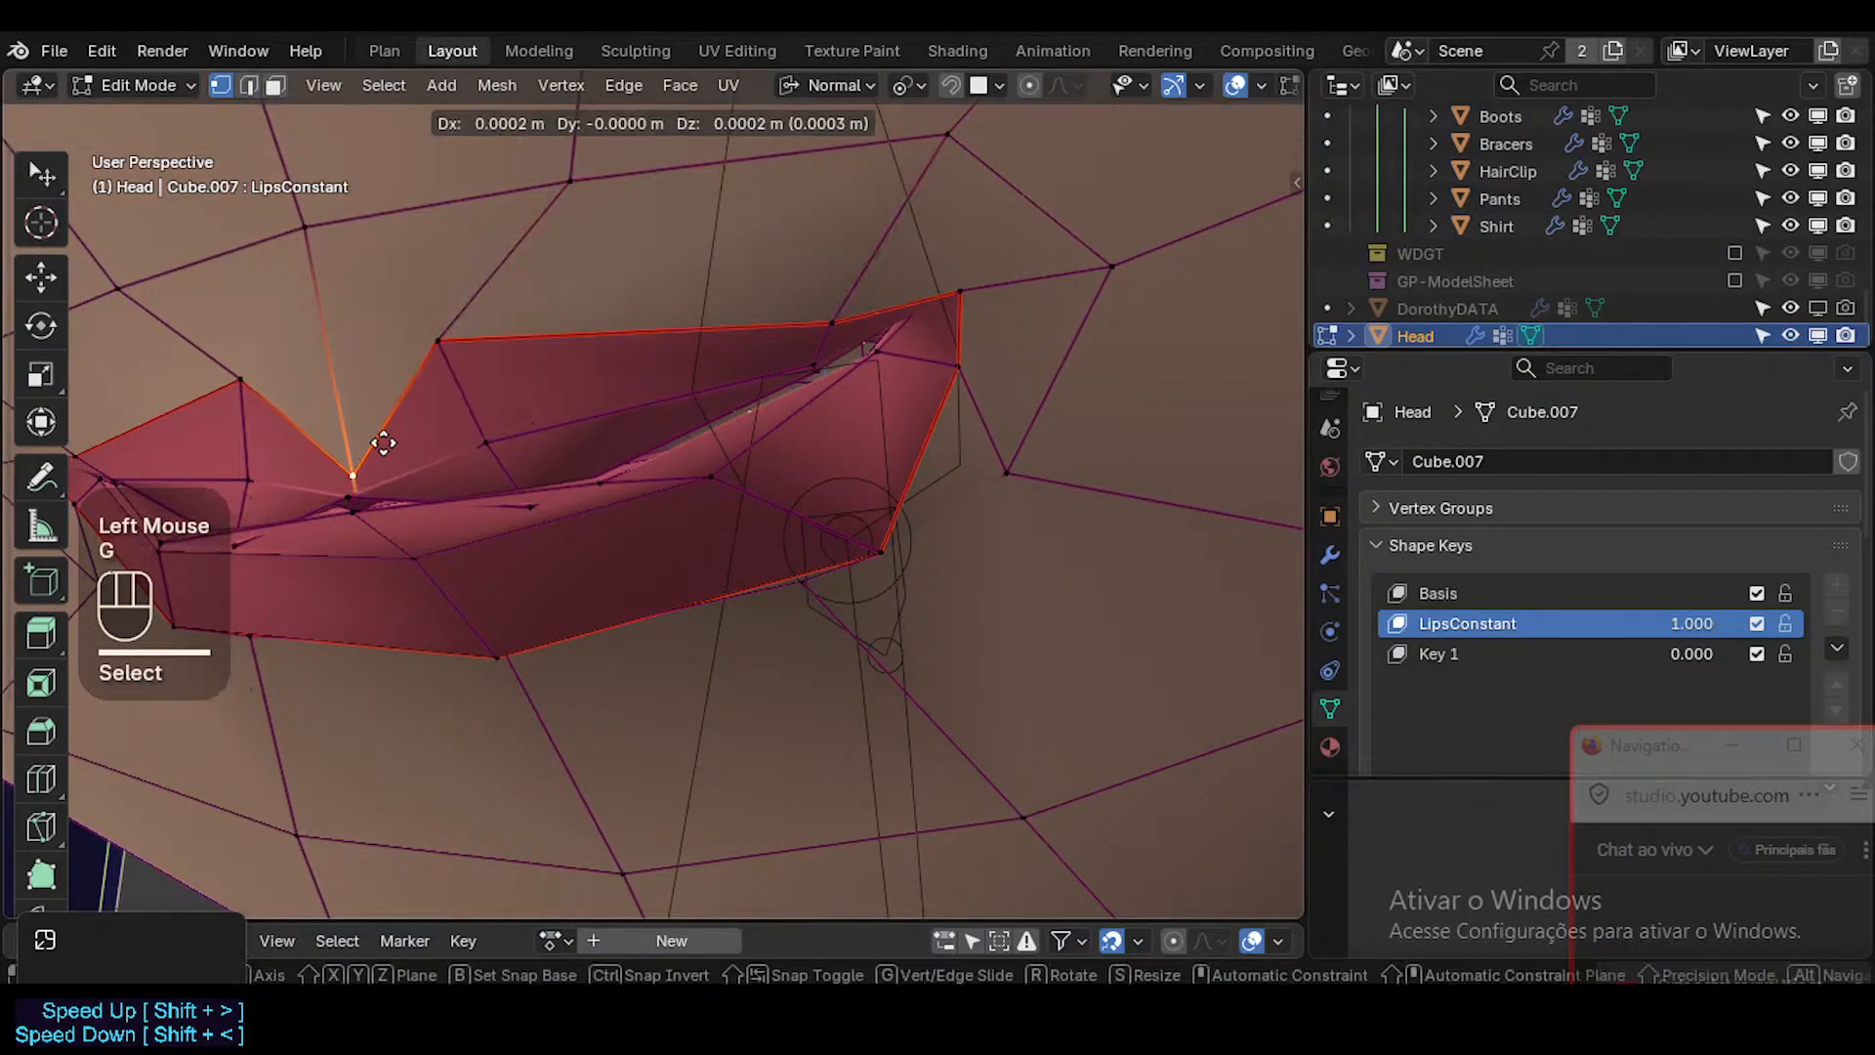
key("Escape")
middle_click_drag(397, 423, 367, 468)
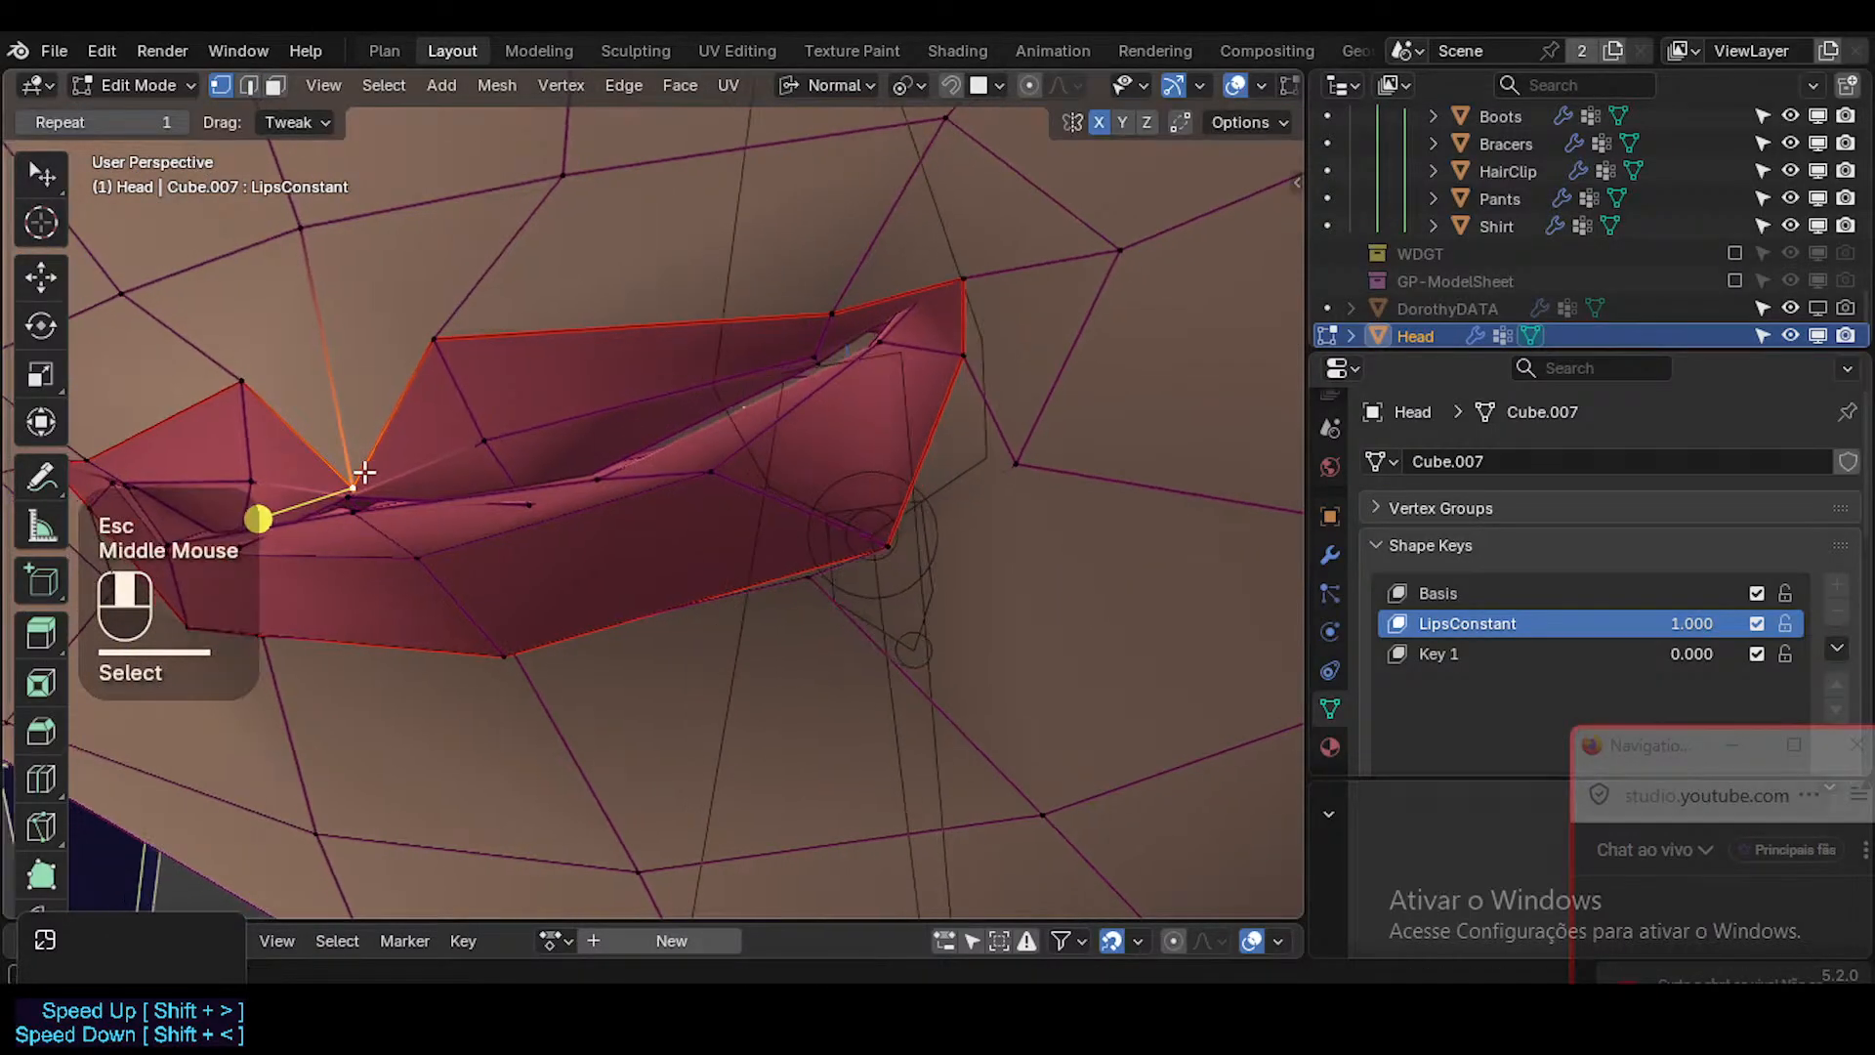
key("g")
key("g")
left_click(366, 442)
left_click(353, 490)
key("g")
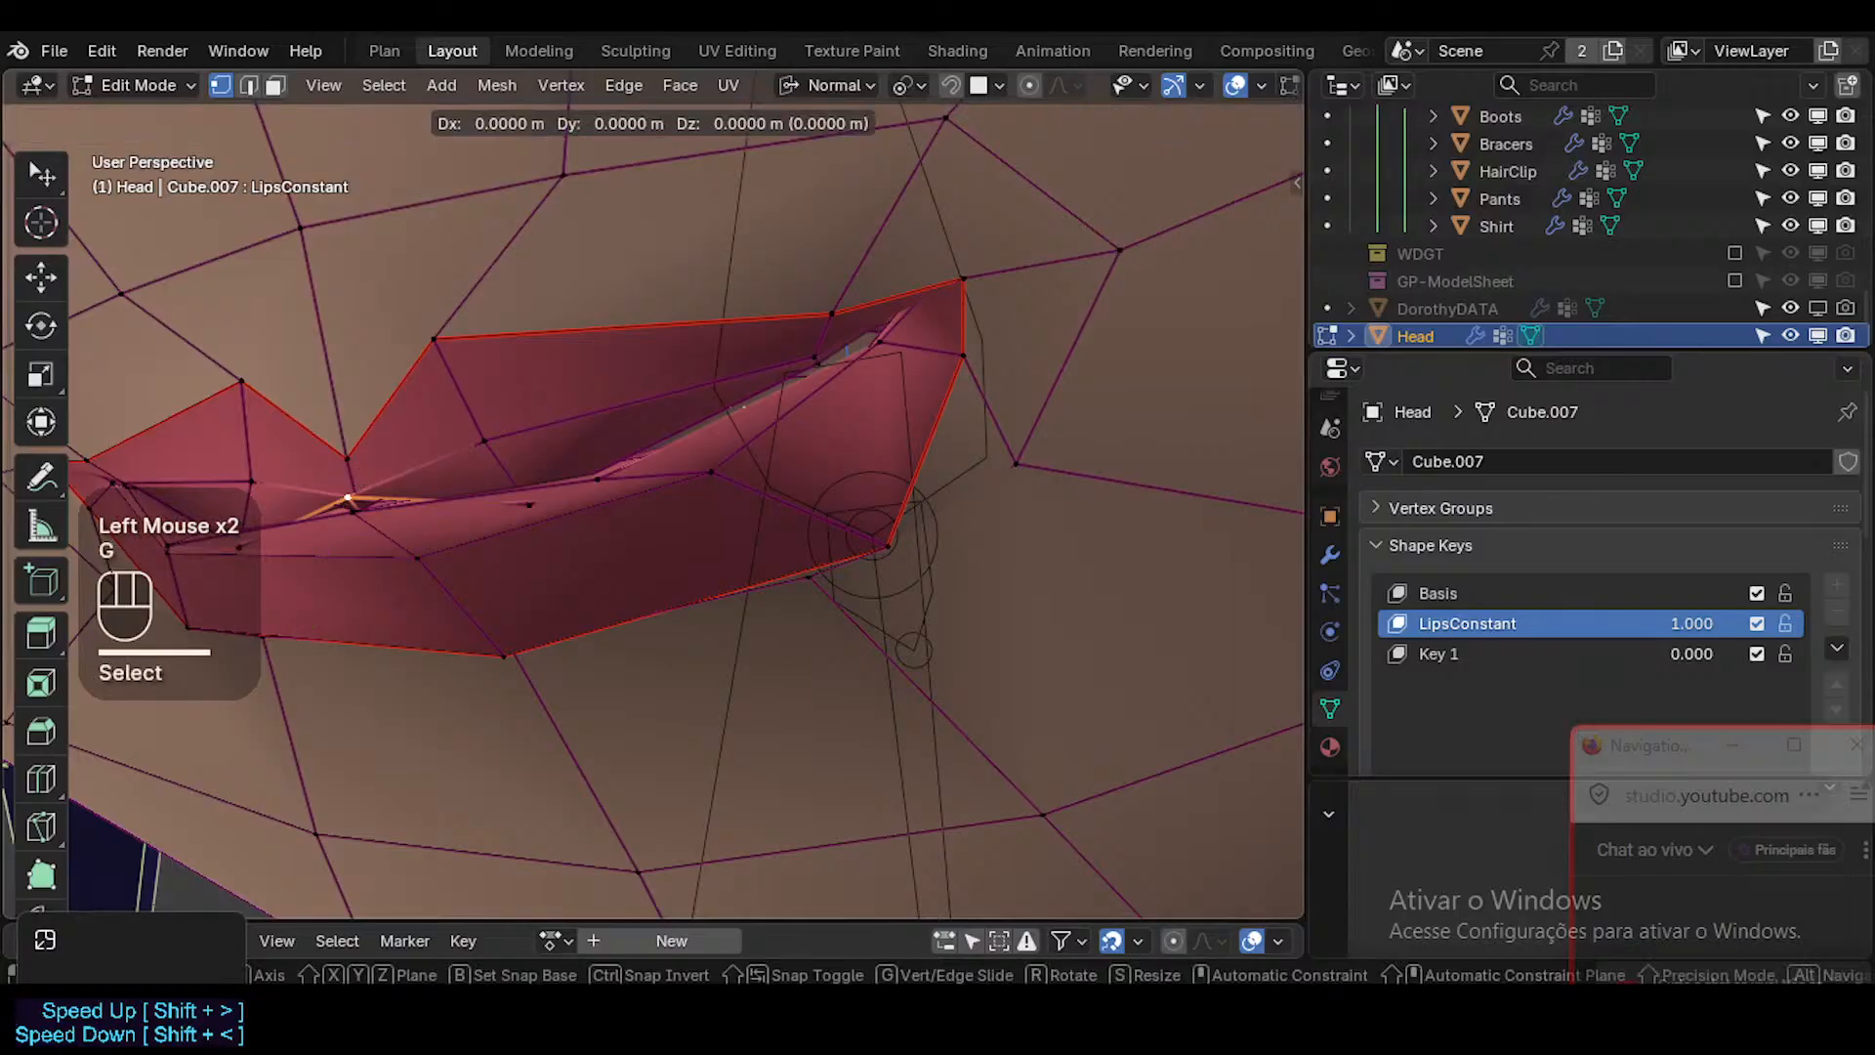
key("g")
key("Escape")
Vertex-slide the peak vertex of the upper lip border downward to soften the lip's bow.
left_click(366, 482)
left_click(472, 438)
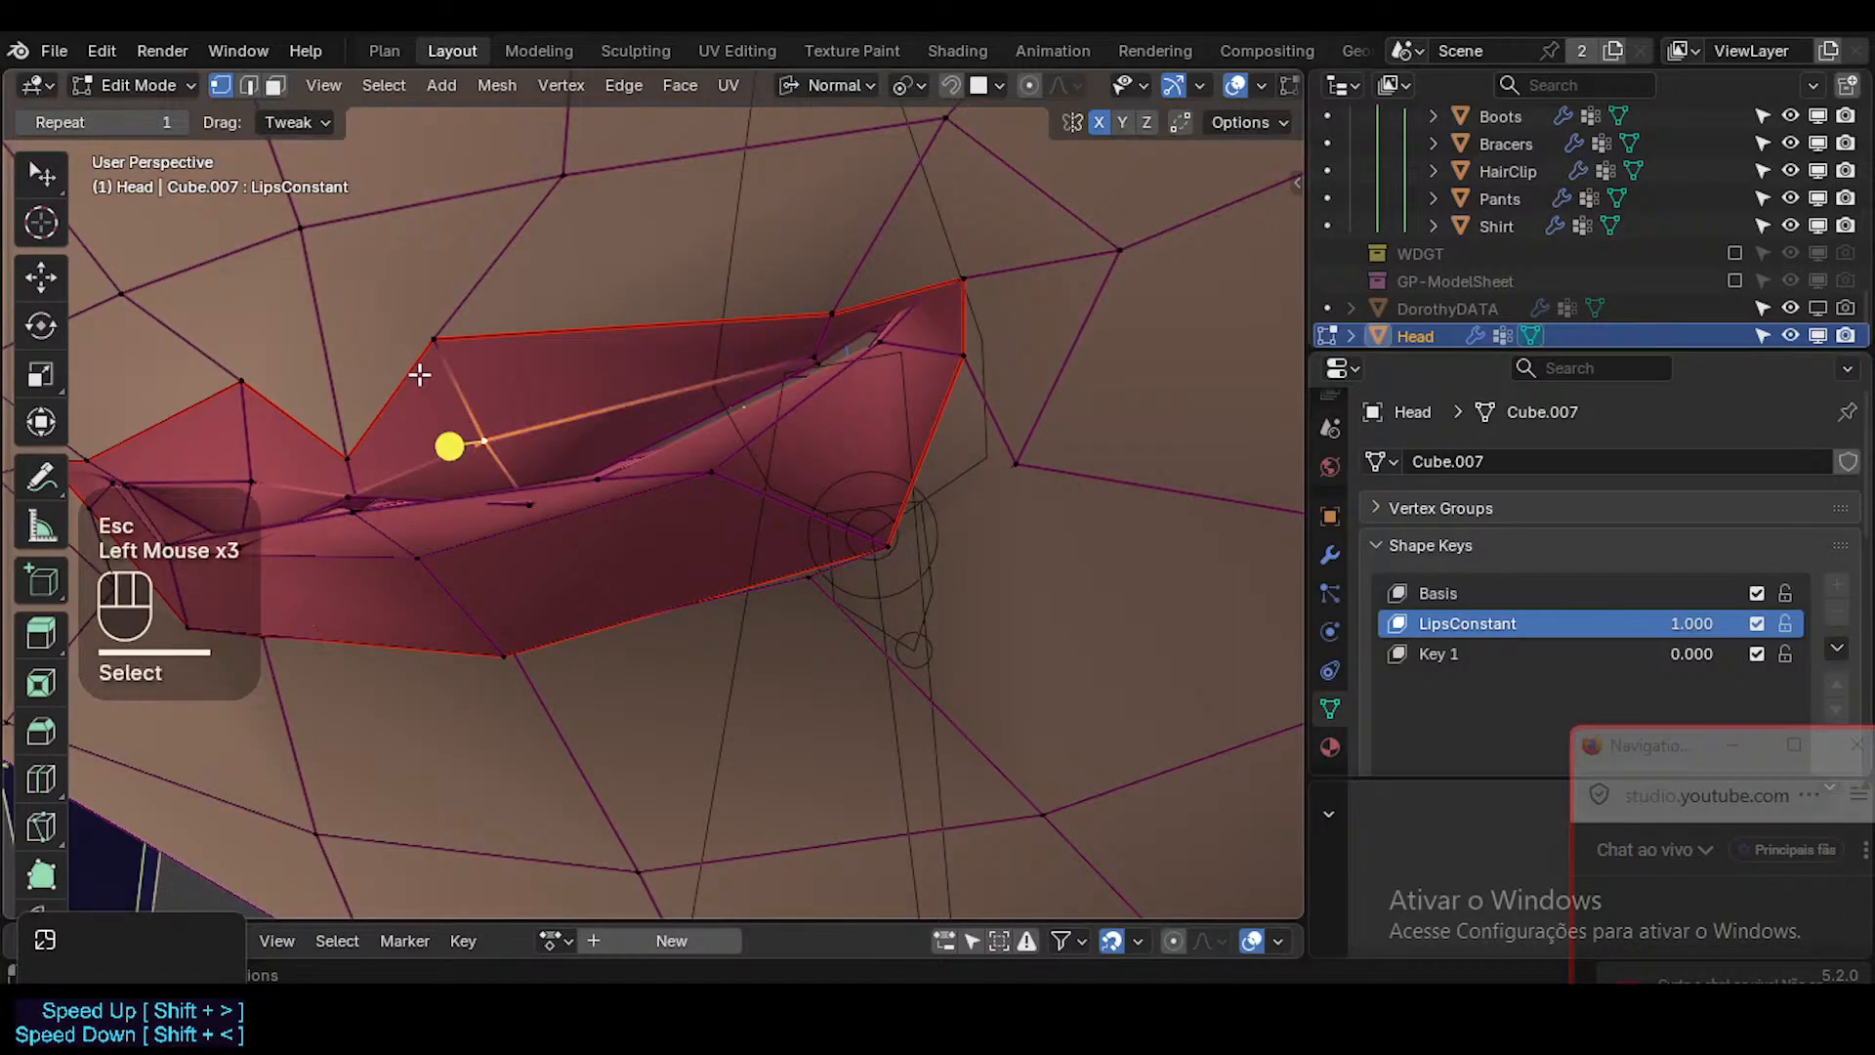
key("g")
key("g")
left_click(442, 364)
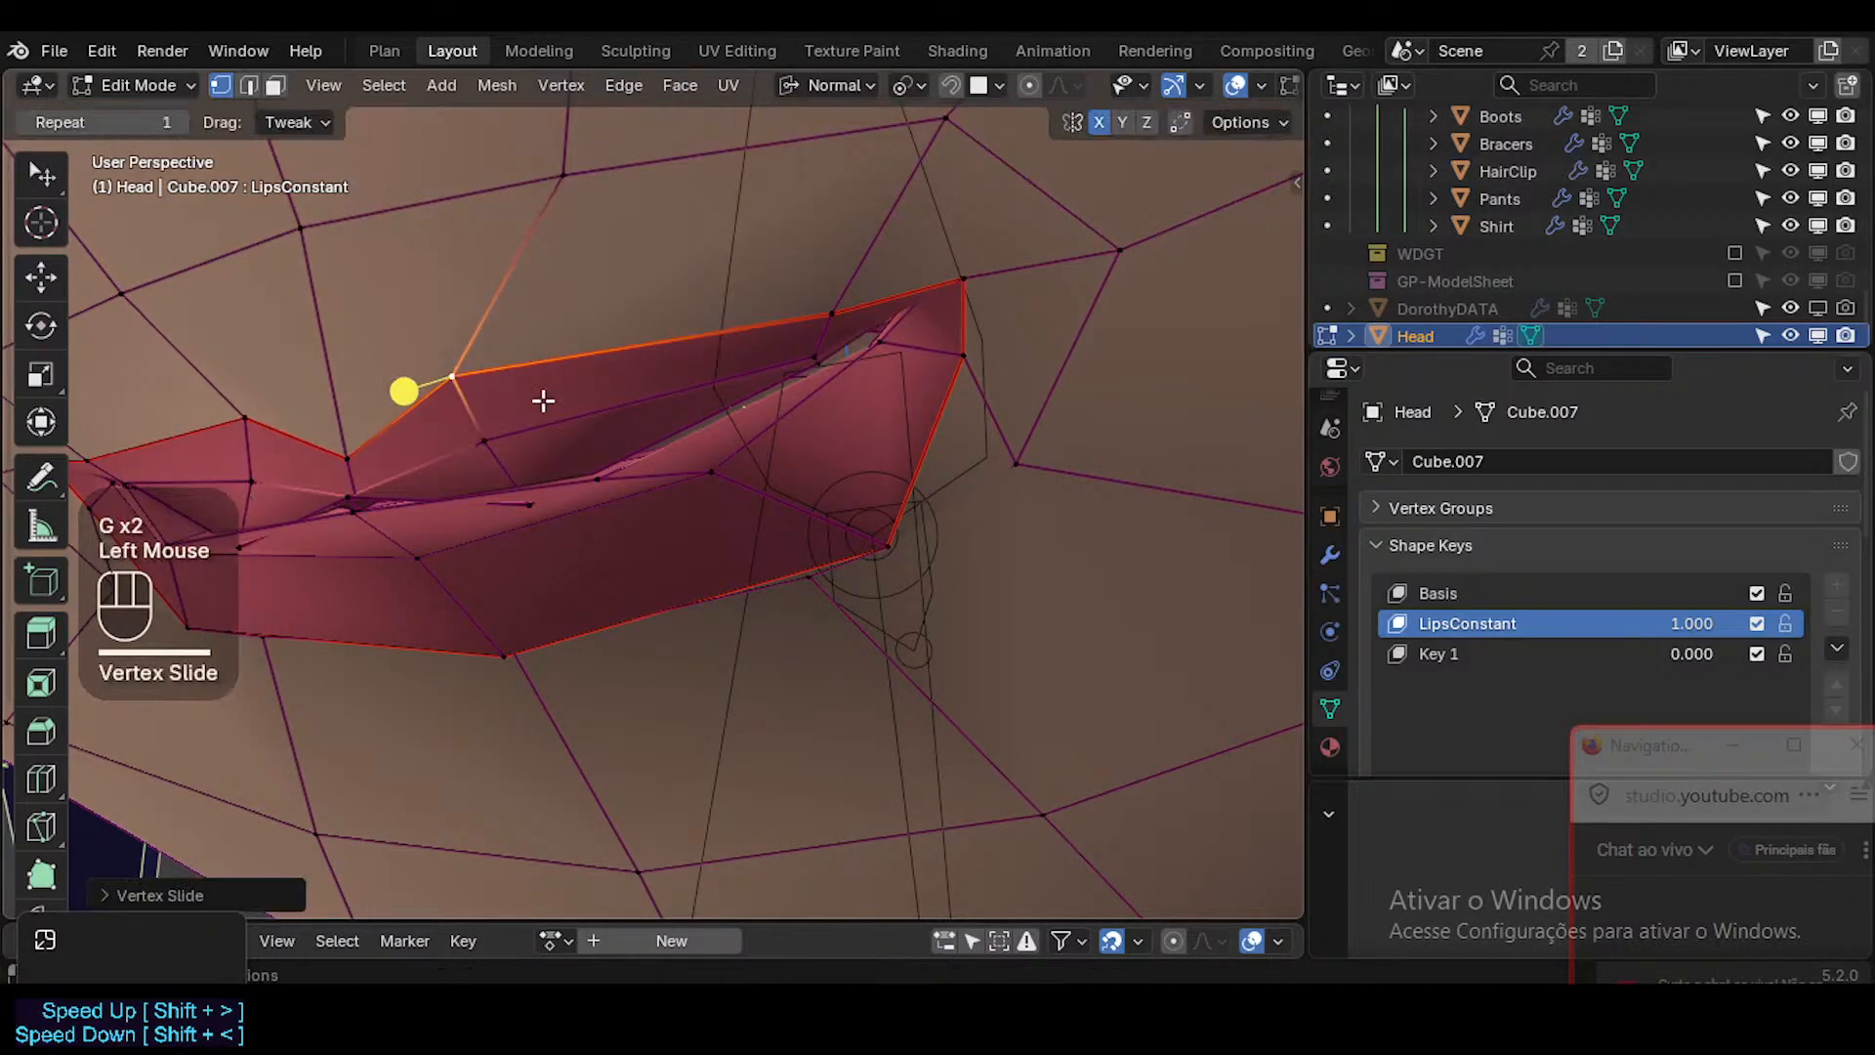
Select the upper lip face beside the centre line, then move and rotate it to reshape the front of the lip.
middle_click_drag(544, 397, 479, 430)
key("3")
left_click(468, 420)
key("g")
left_click(533, 364)
key("r")
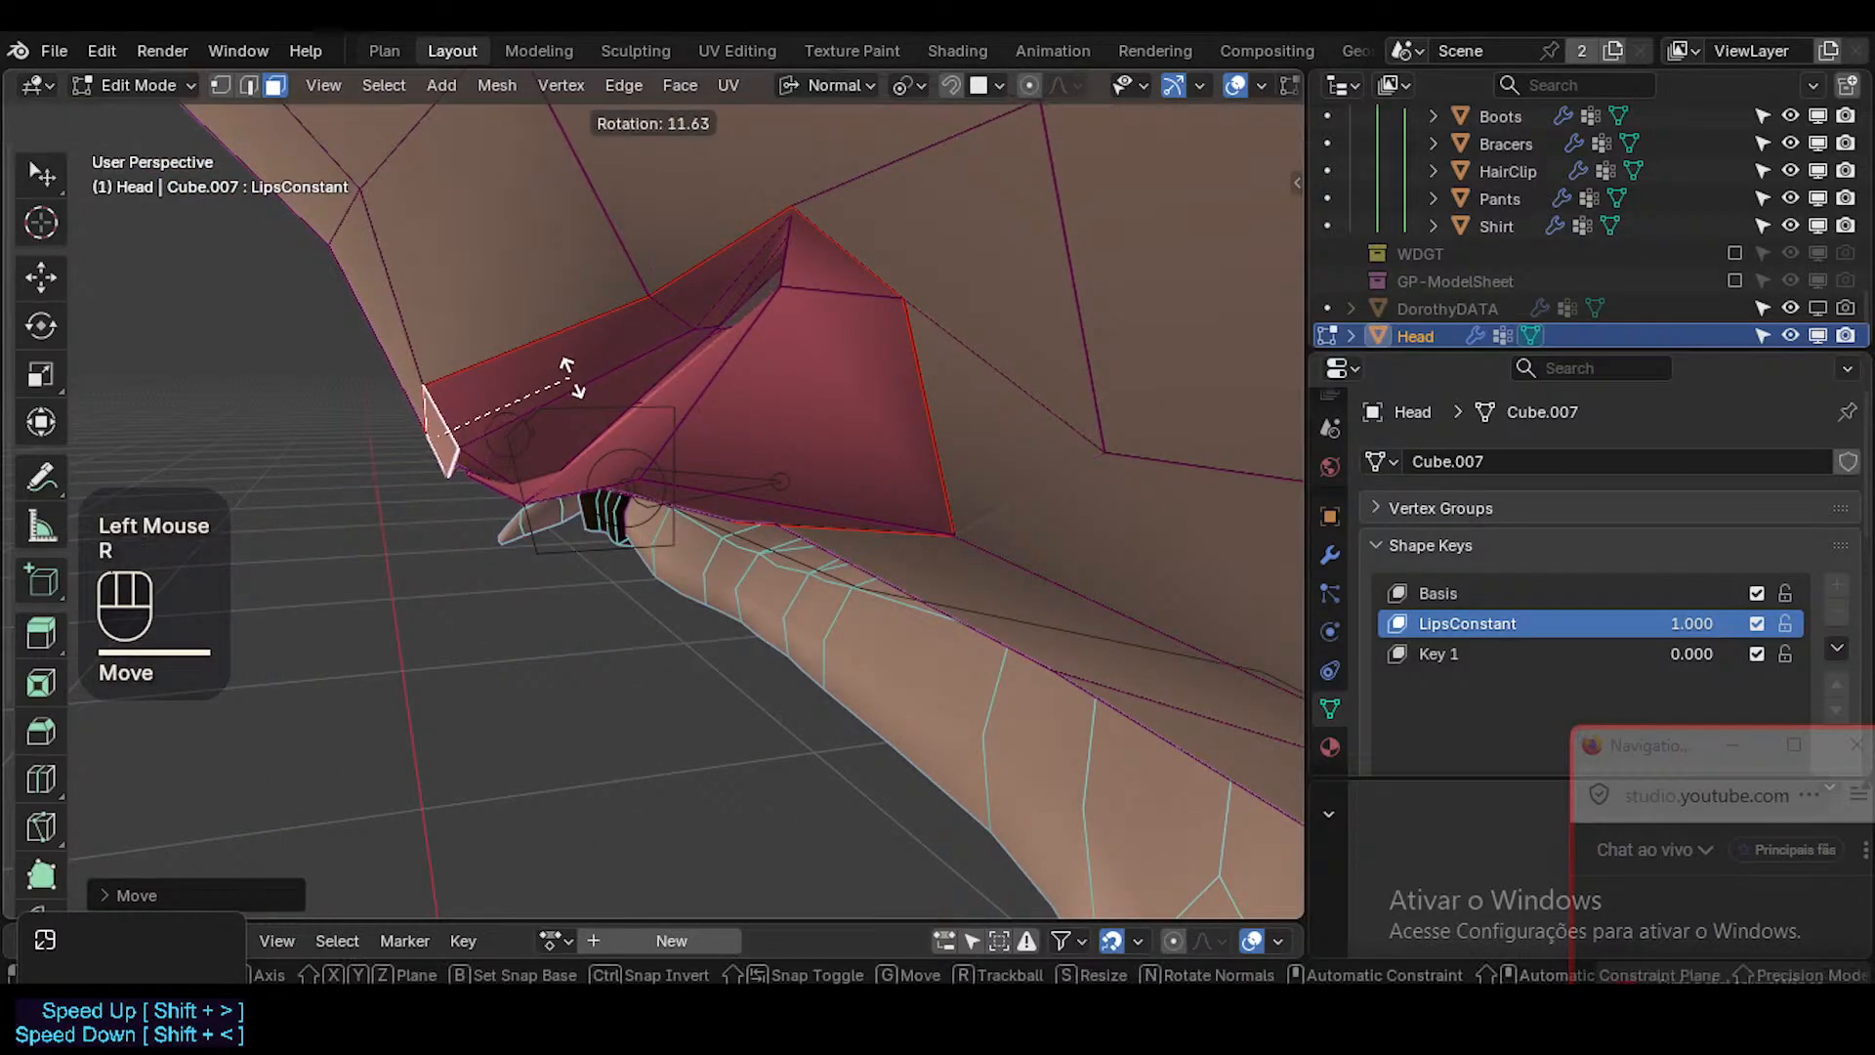
left_click(641, 306)
Move the upper lip cross edge near the mouth corner slightly and rotate it to follow the lip's profile.
key("2")
left_click(670, 305)
middle_click_drag(670, 306, 641, 372)
key("g")
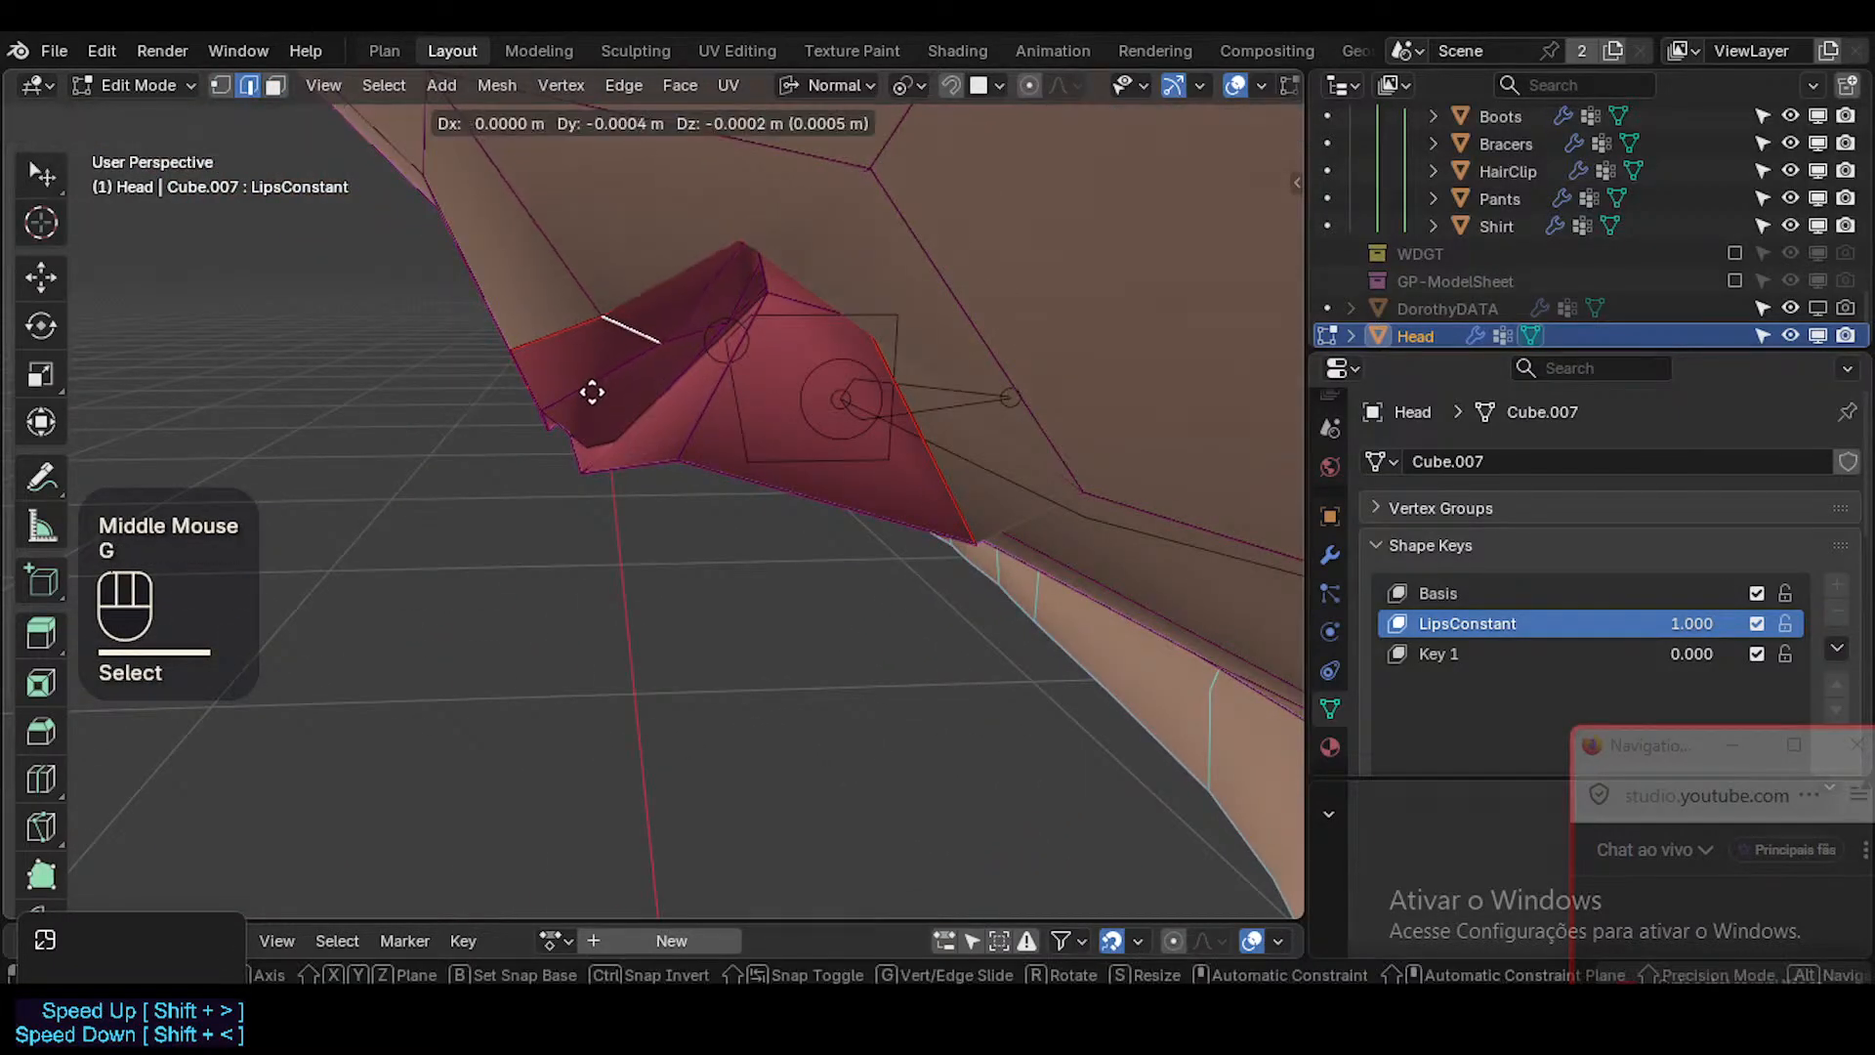
left_click(595, 394)
key("r")
left_click(770, 325)
Trackball-rotate the same upper lip cross edge to refine its tilt from the front view.
middle_click_drag(771, 326, 673, 419)
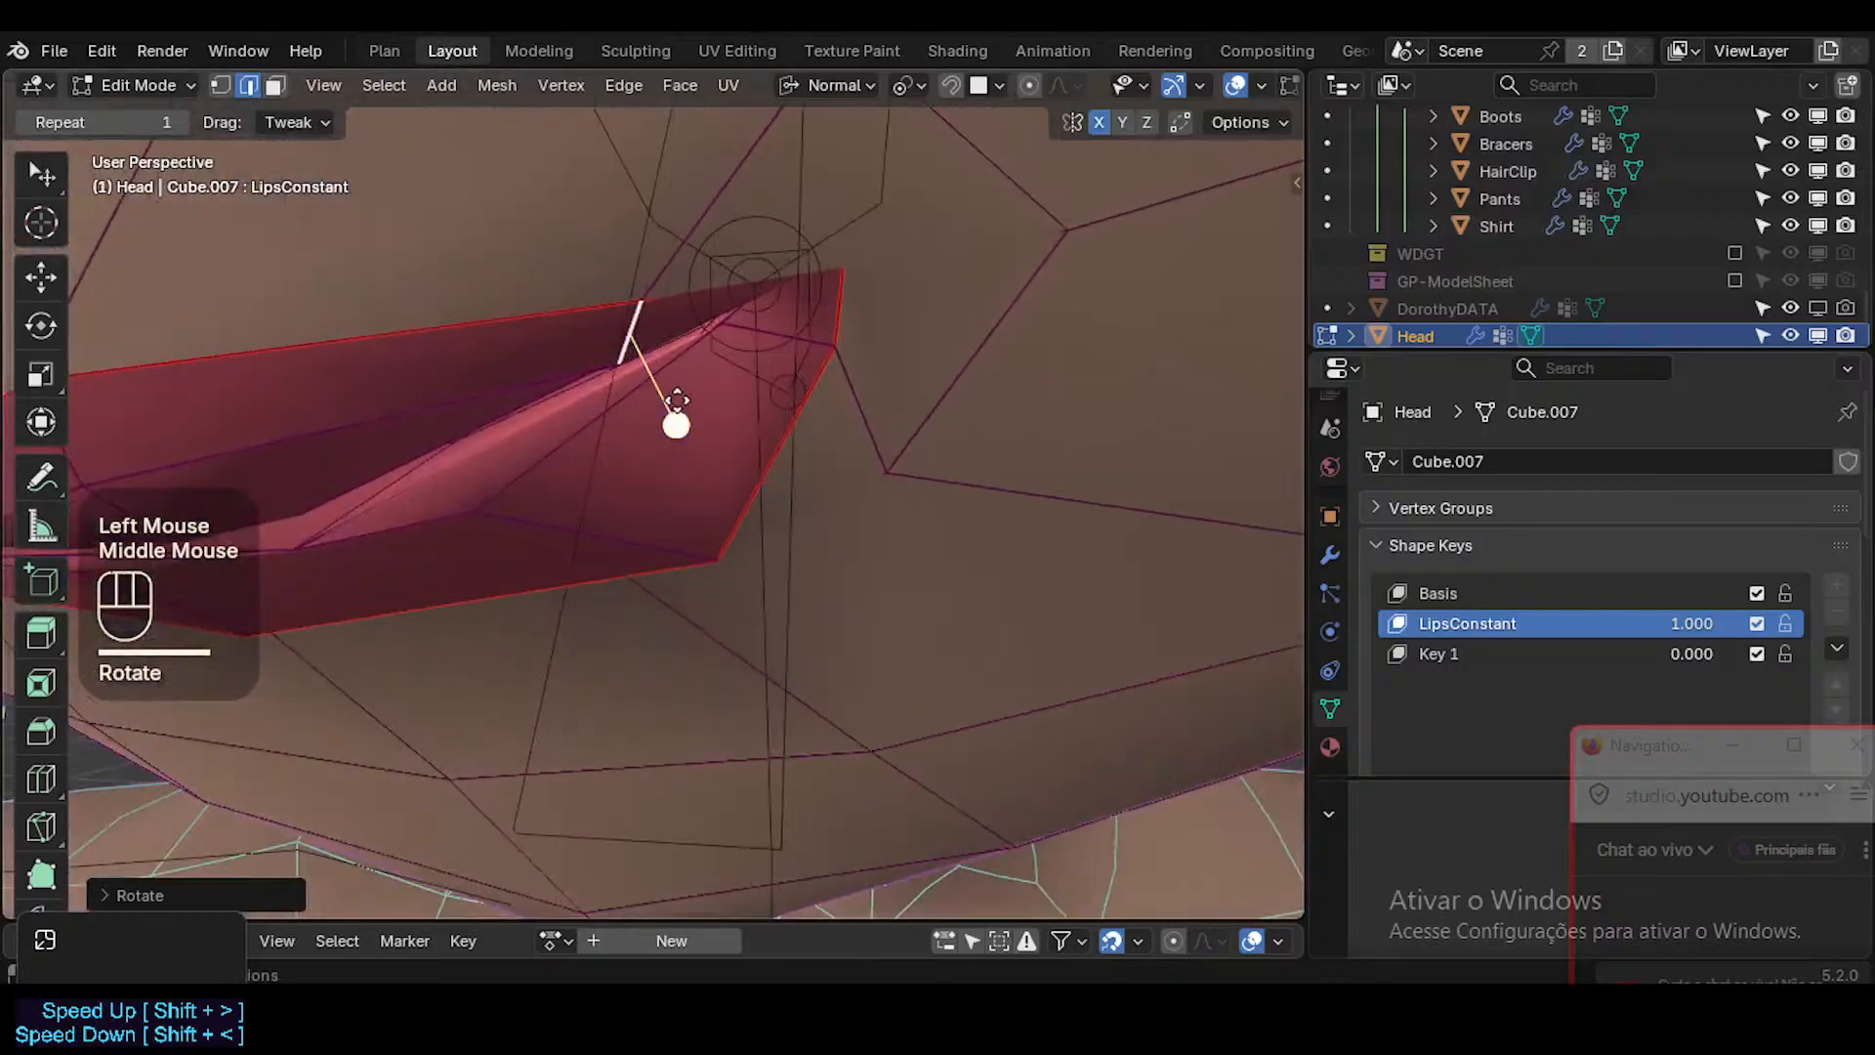
key("r")
key("r")
left_click(695, 377)
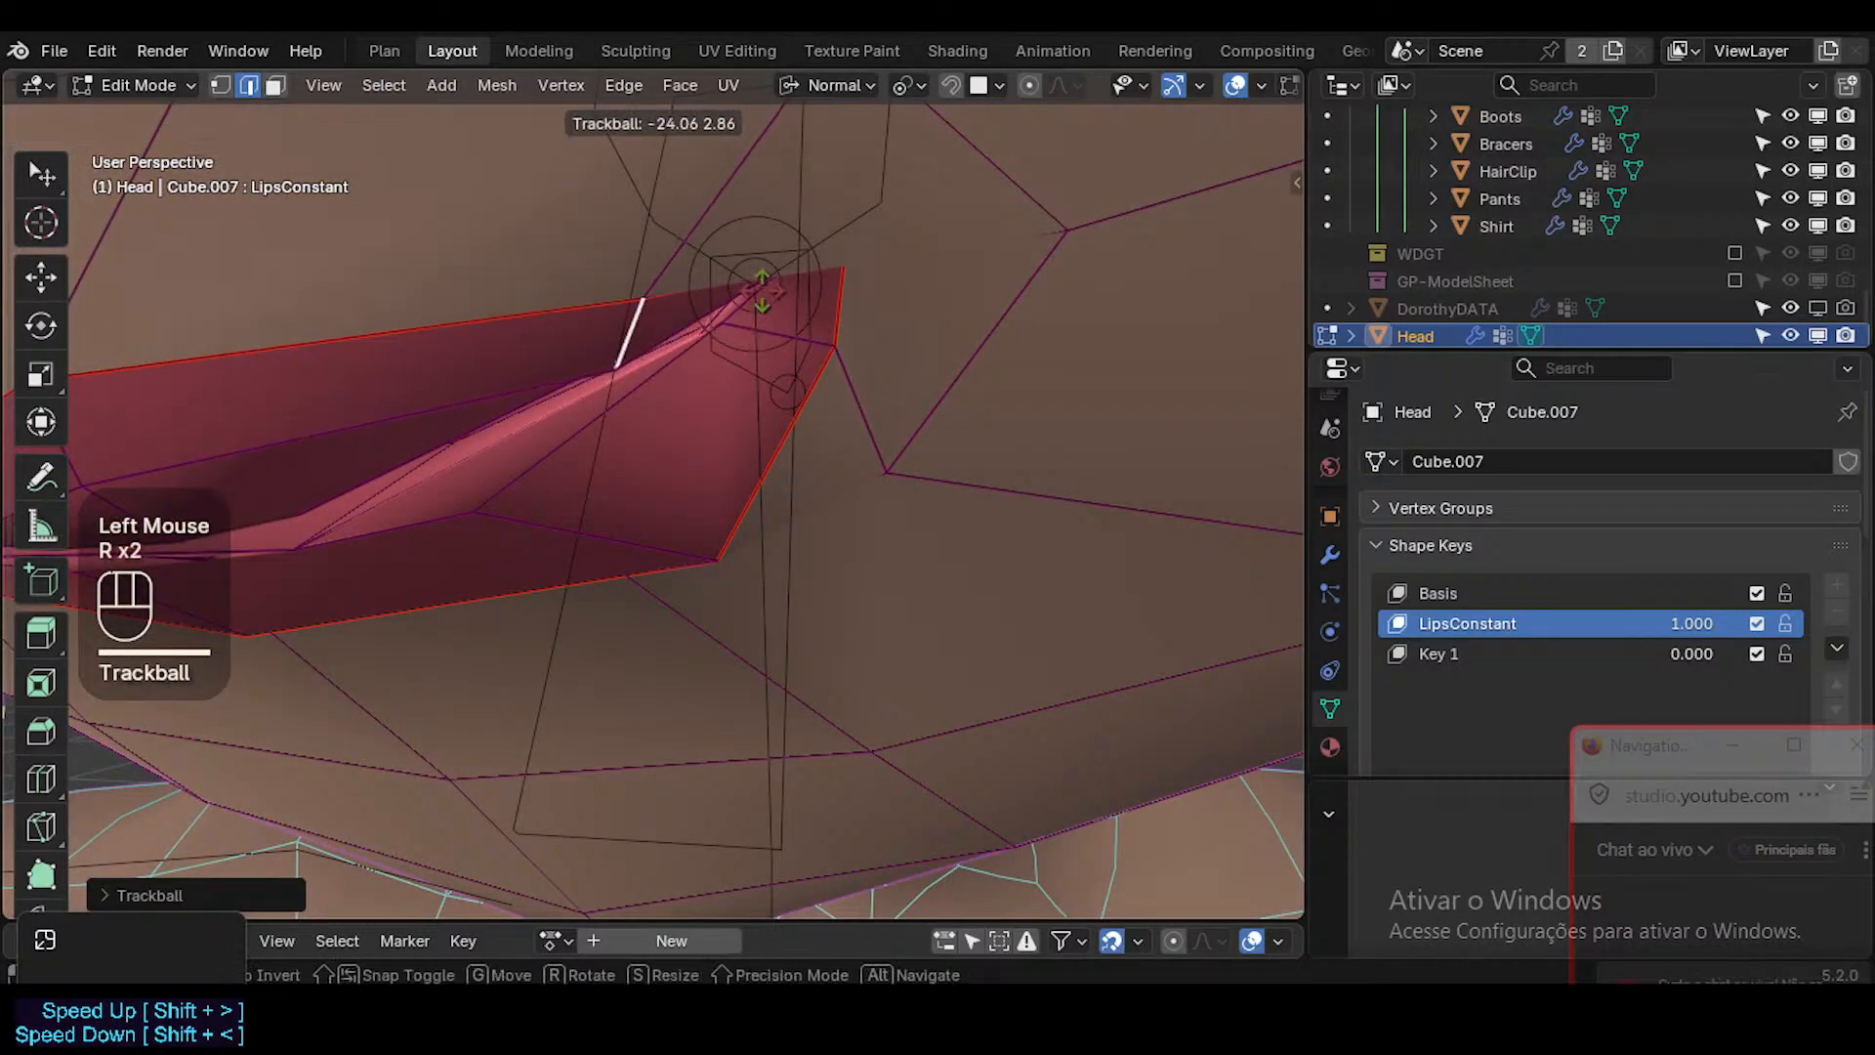
left_click(712, 369)
Select the lip face at the mouth corner and move it to smooth the corner's shape.
key("3")
left_click(795, 320)
middle_click_drag(795, 324, 724, 368)
key("g")
left_click(607, 486)
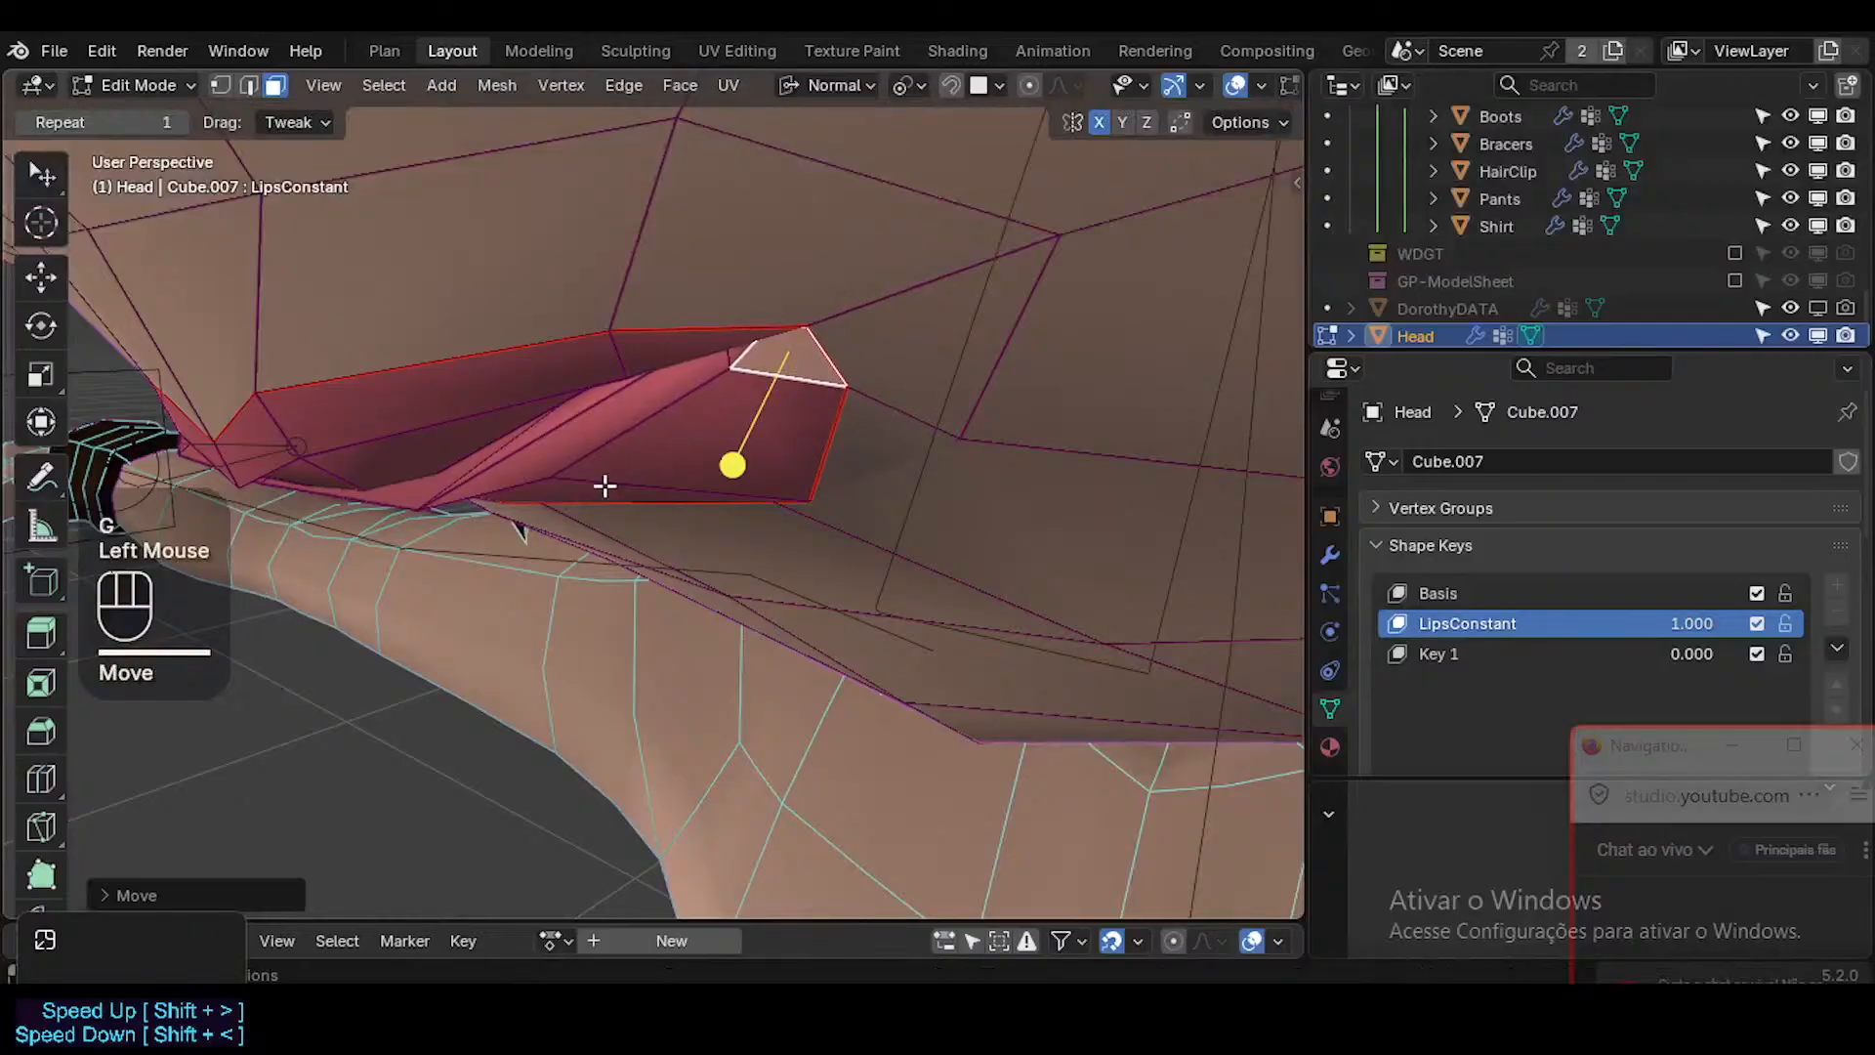
middle_click_drag(607, 486, 716, 478)
Examine the LipsConstant lips in Object Mode from near and far, with the wireframe and overlays toggled off and on.
key("Tab")
scroll(645, 481, "down", 3)
scroll(711, 470, "down", 1)
scroll(708, 475, "up", 3)
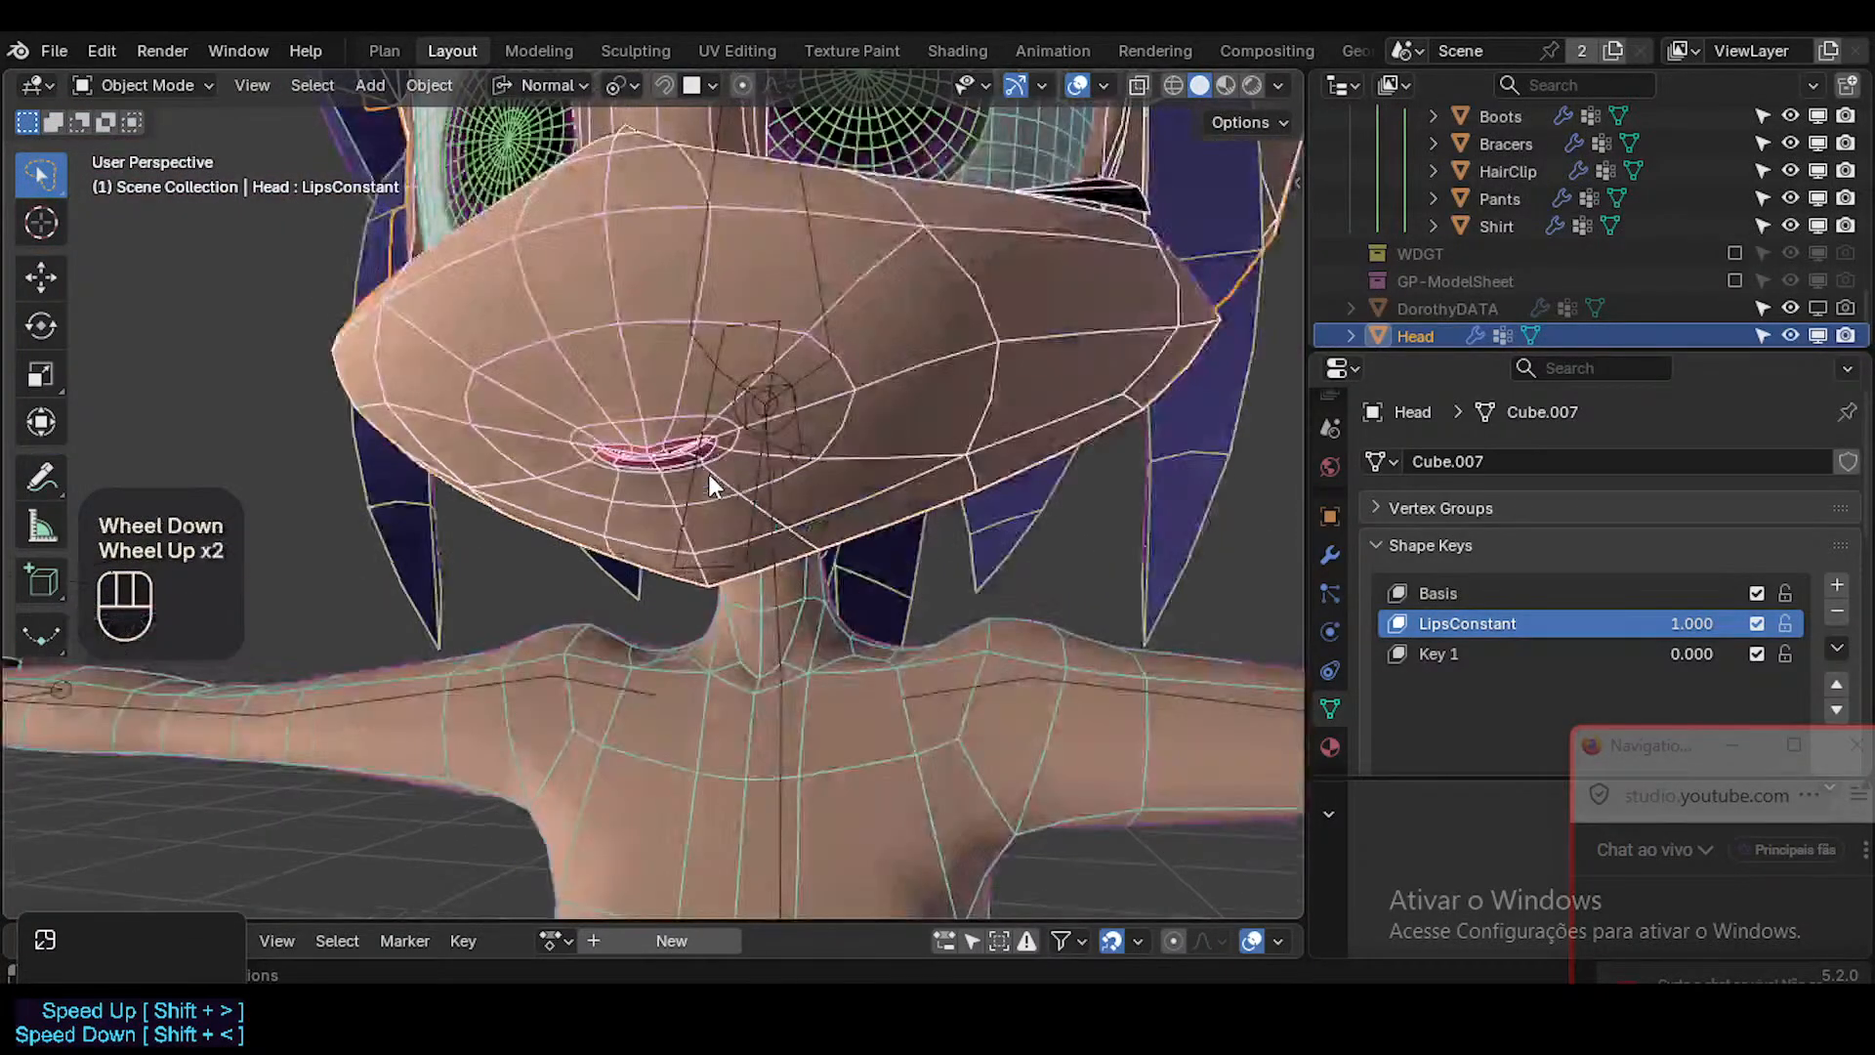
key("shift+ctrl+alt+z")
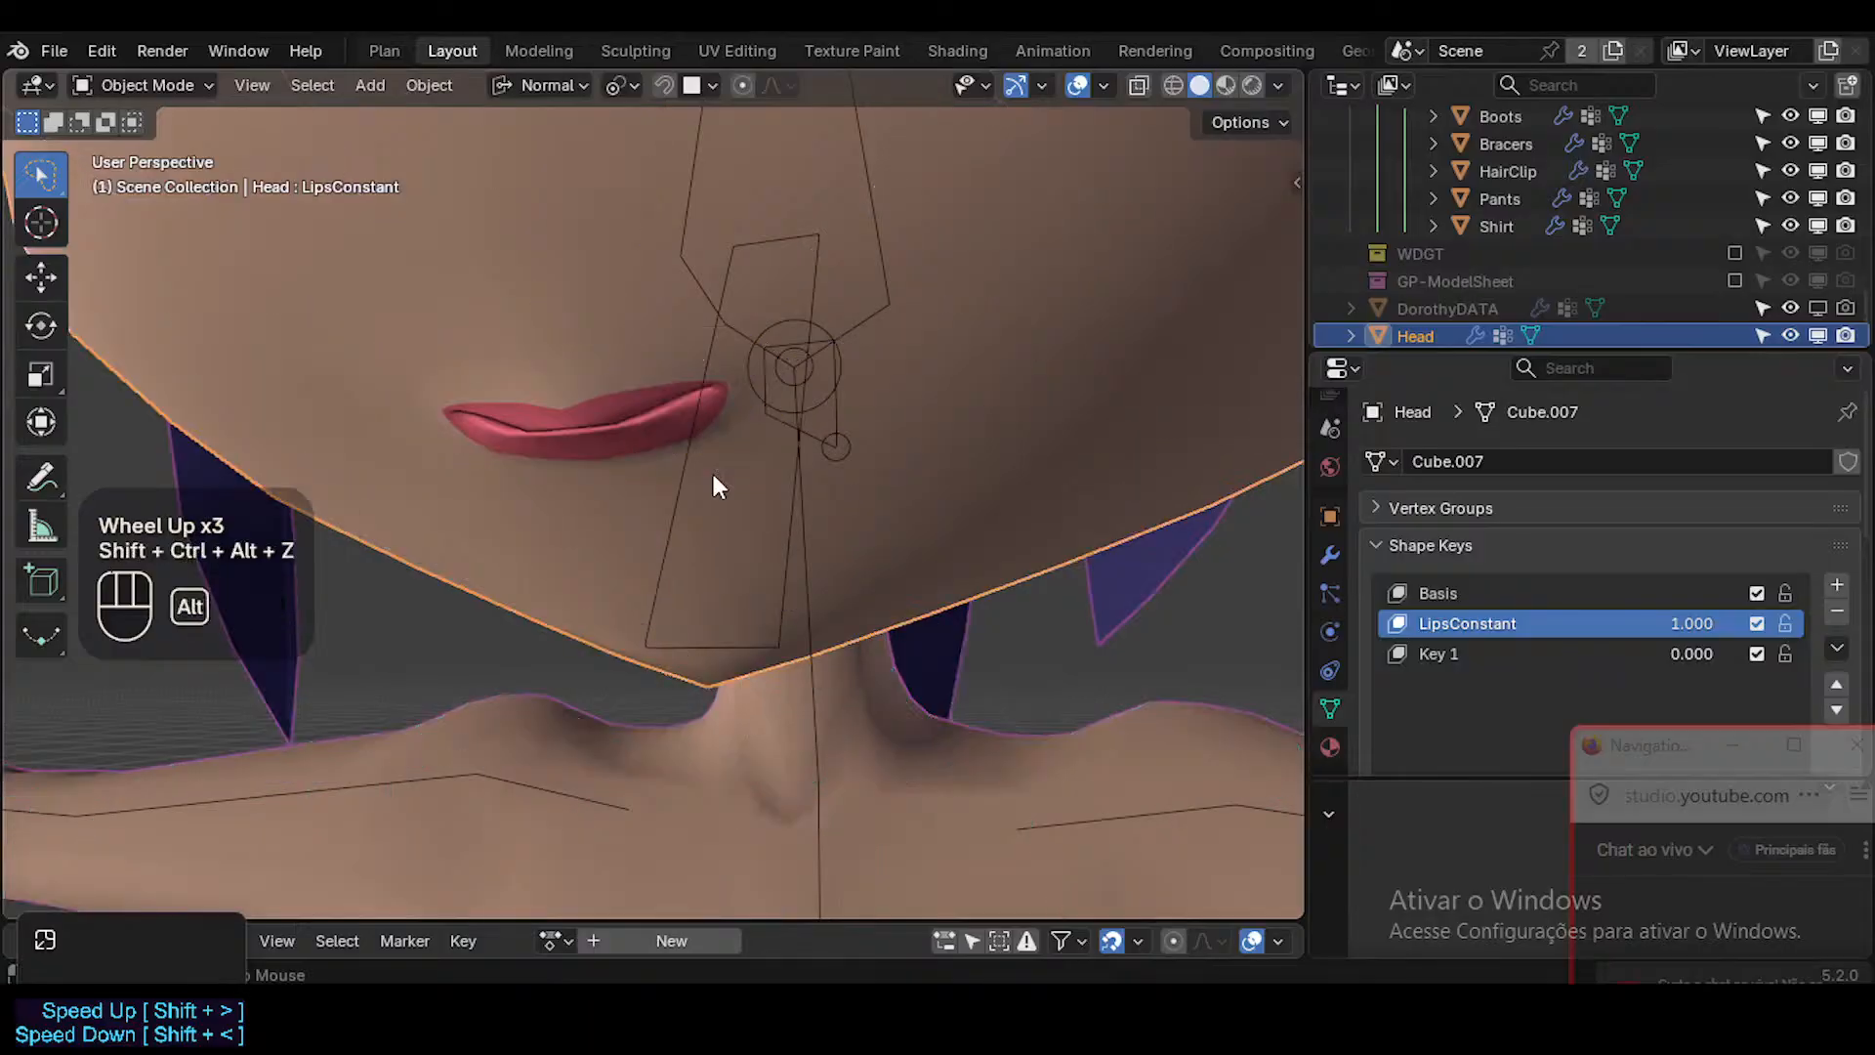
key("shift+alt+z")
key("shift+alt+z")
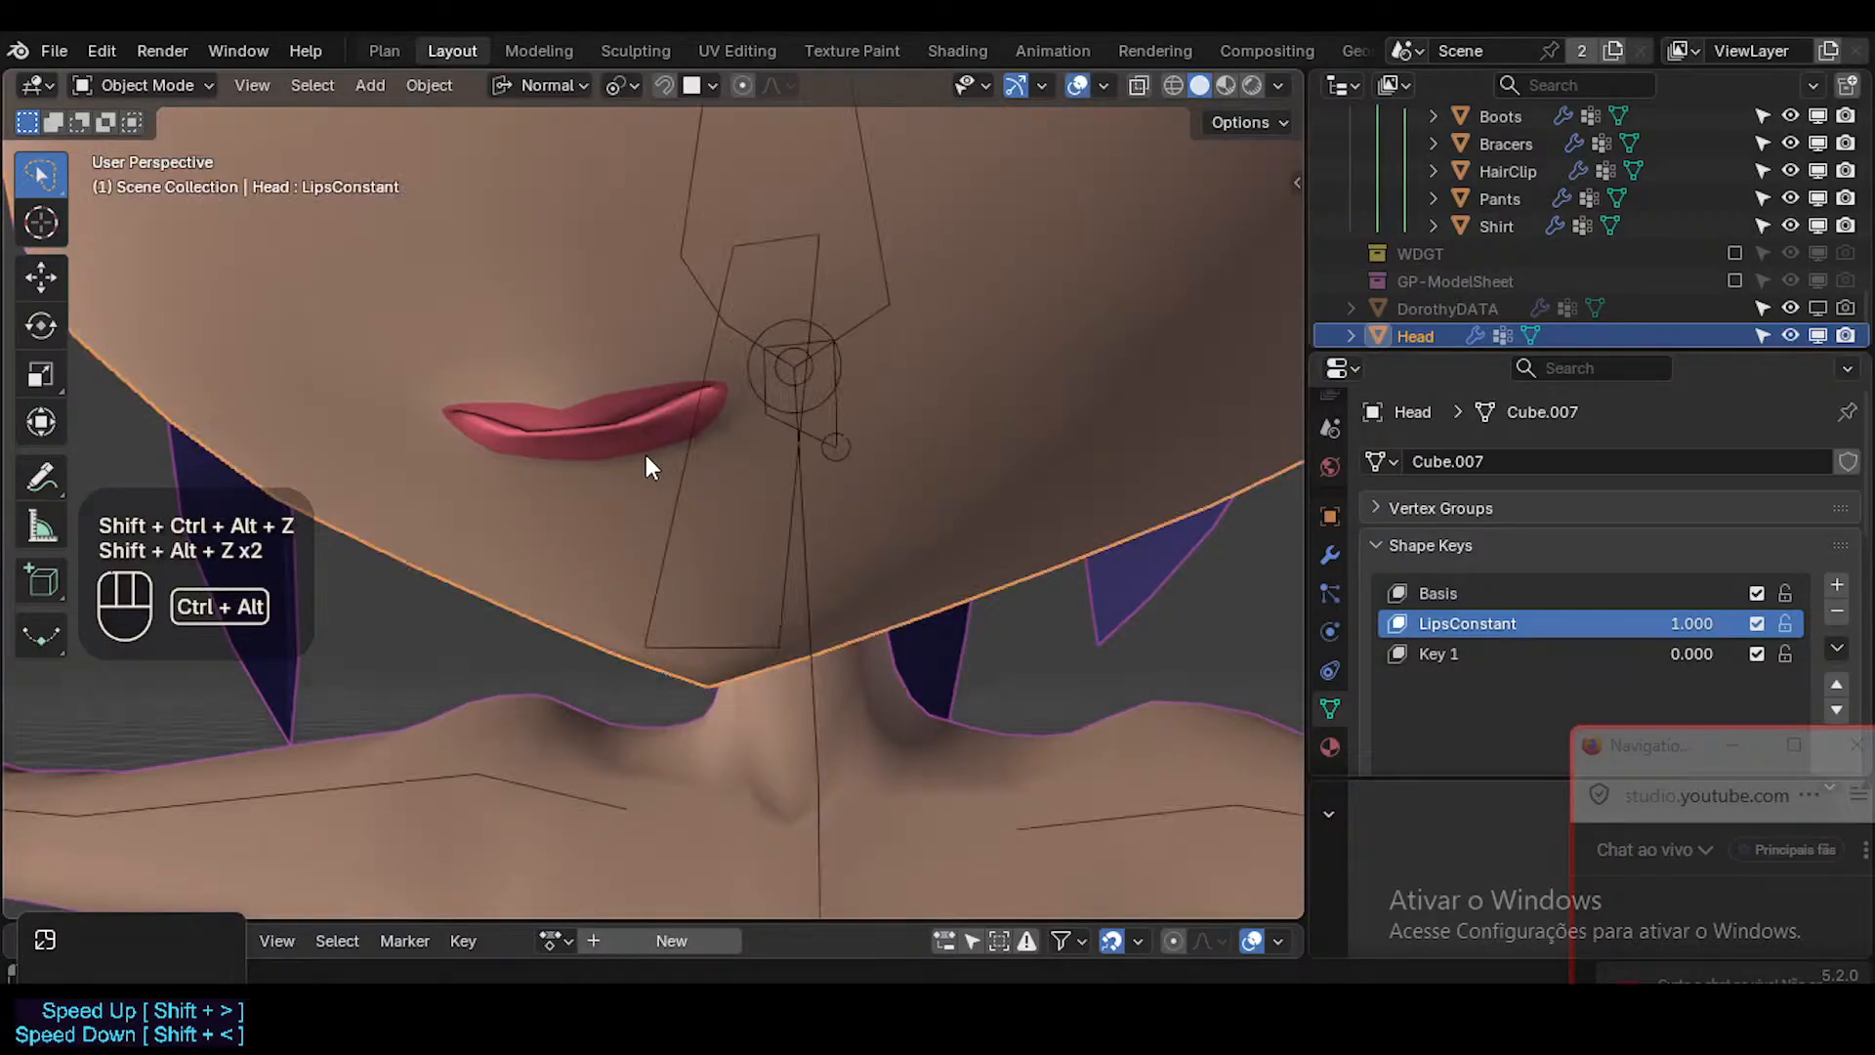
key("ctrl+alt+z")
key("shift+alt+z")
key("shift+alt+z")
key("shift+ctrl+alt+z")
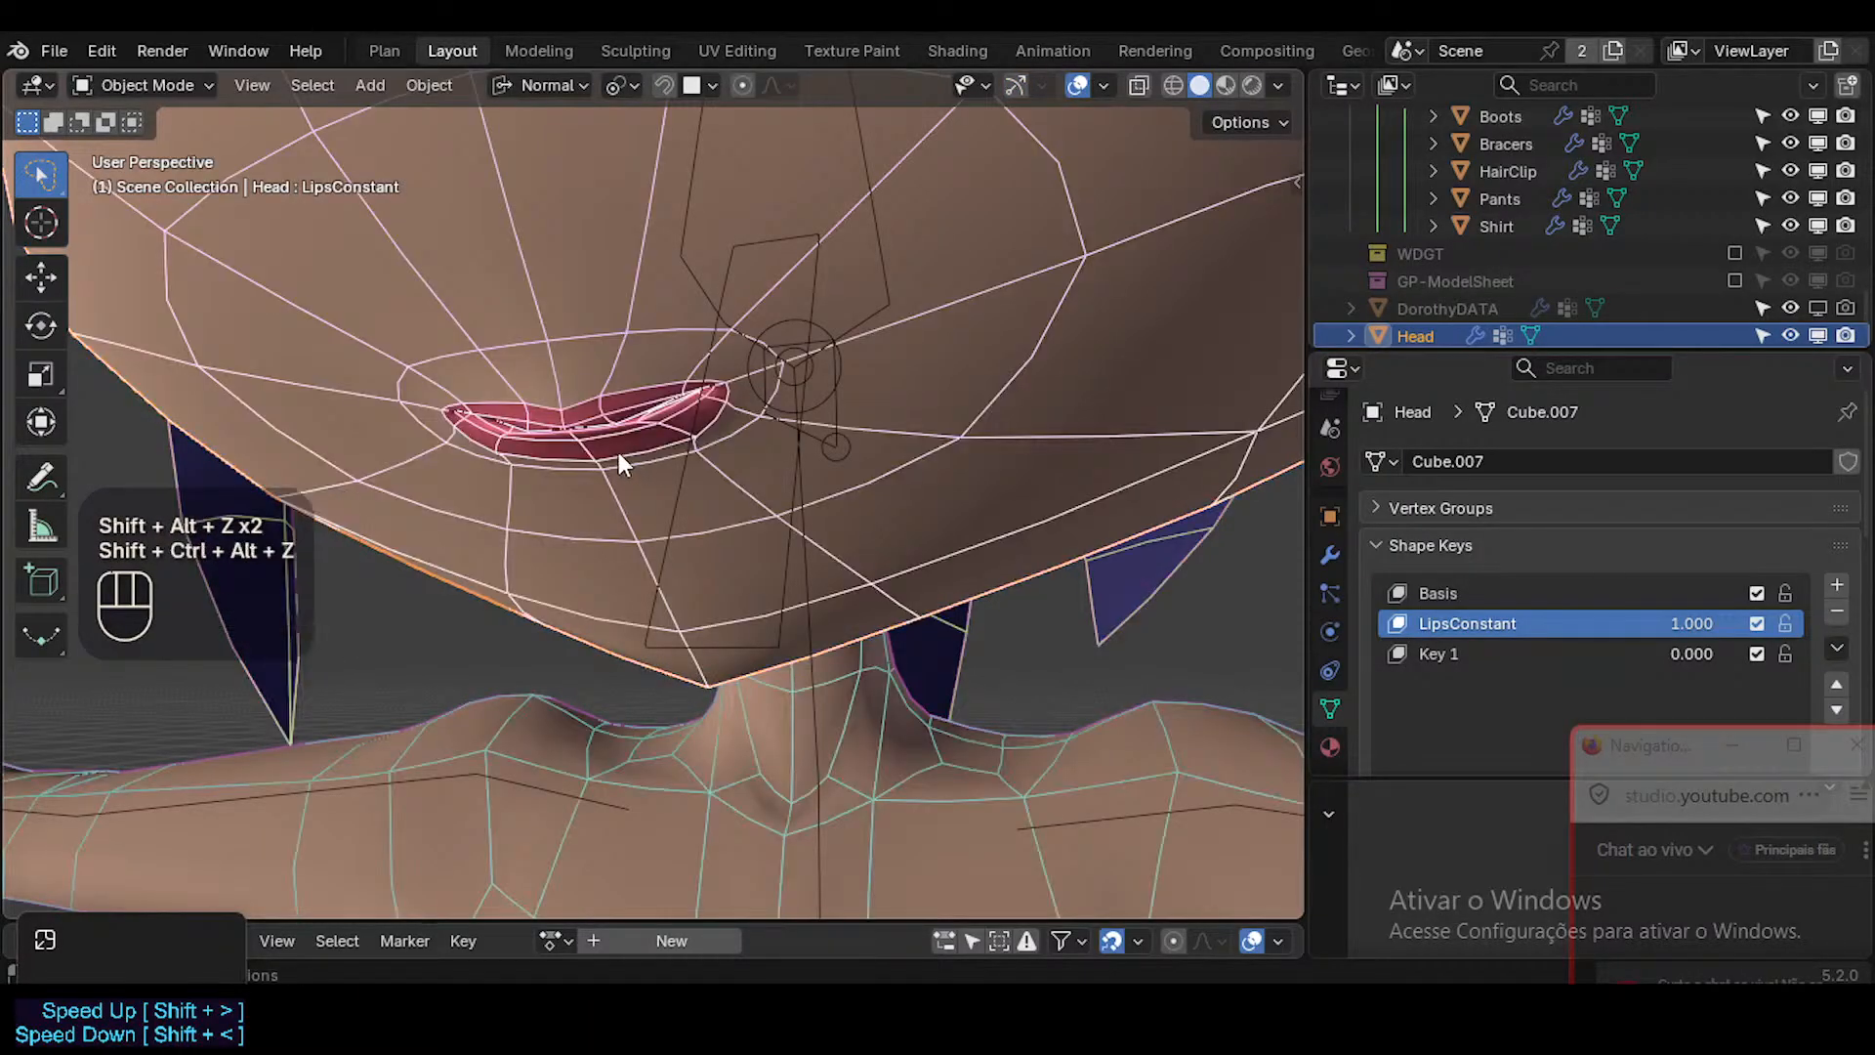
Back in Edit Mode, move the middle edge of the lower lip outward to make the lip fuller.
key("Tab")
key("shift+grave")
key("w")
key("w")
left_click(622, 446)
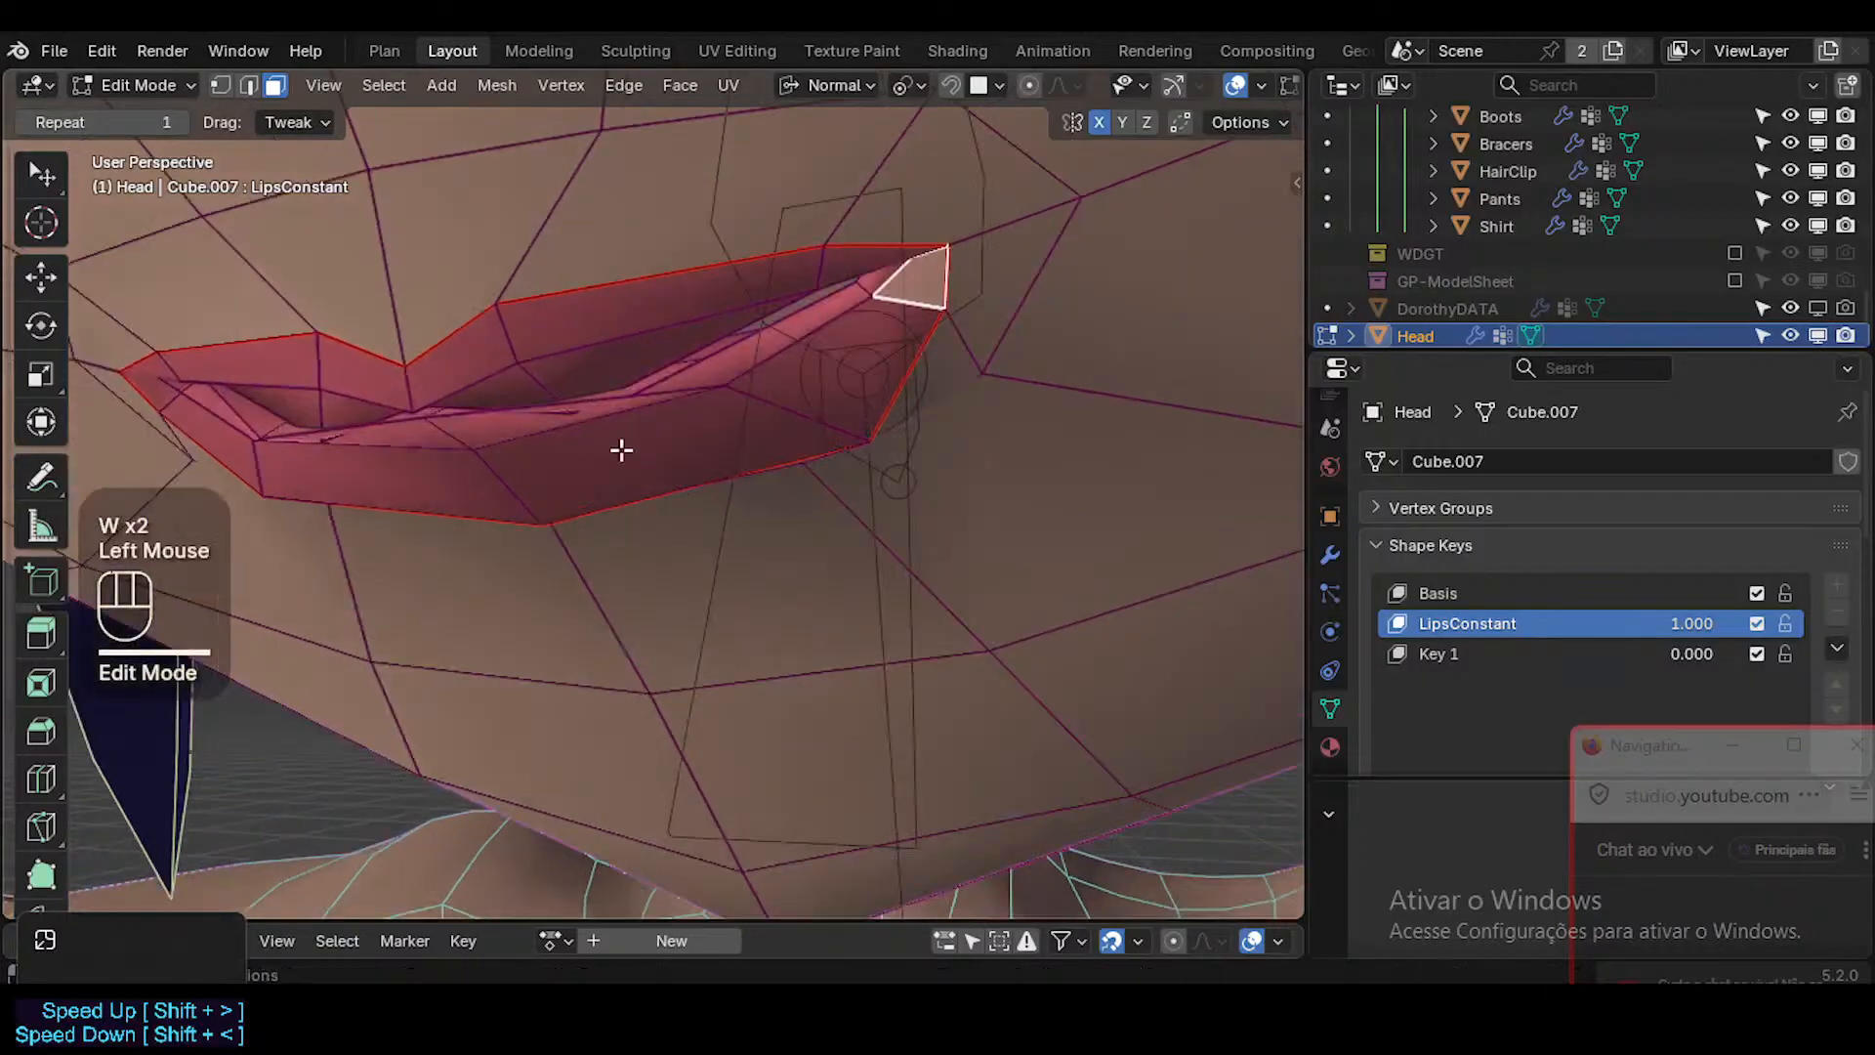
middle_click_drag(621, 447, 631, 582)
key("2")
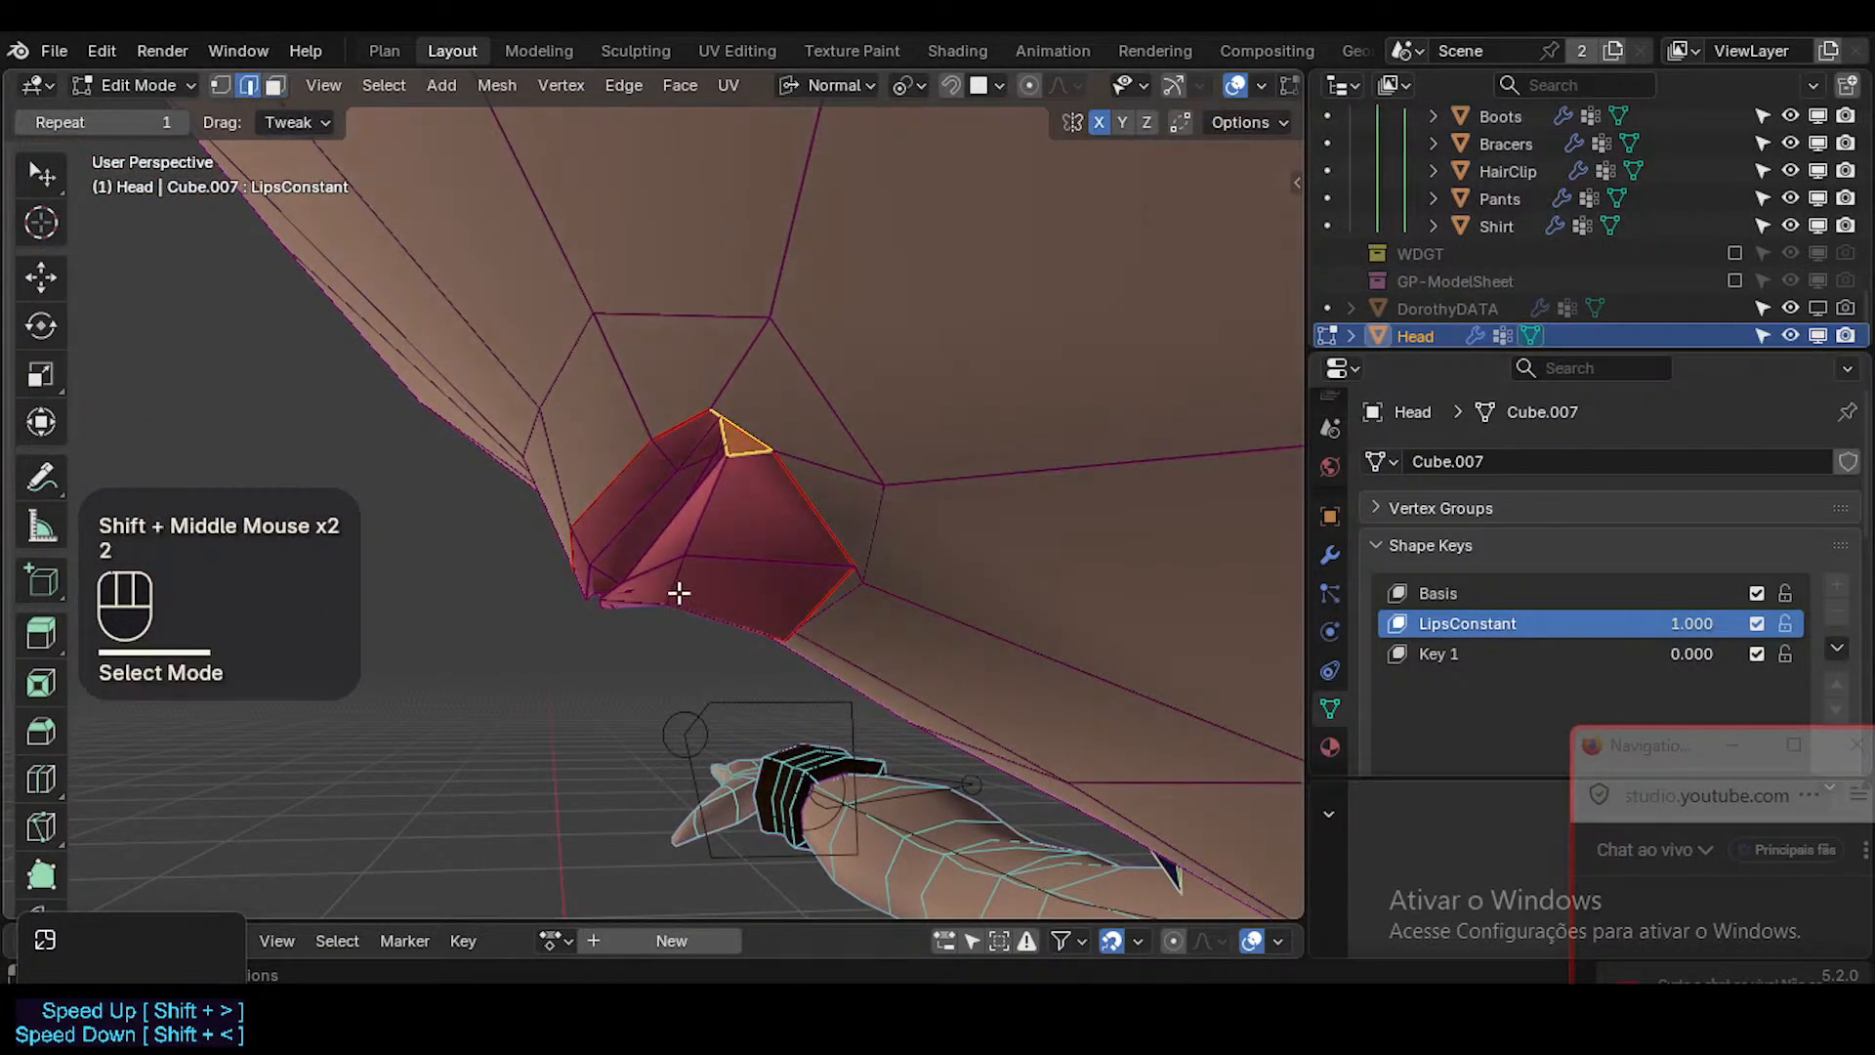
left_click(675, 582)
key("g")
left_click(729, 640)
Move the lower lip border edge near the mouth corner inward by about 0.0008 m, staying in edge select mode.
left_click(827, 608)
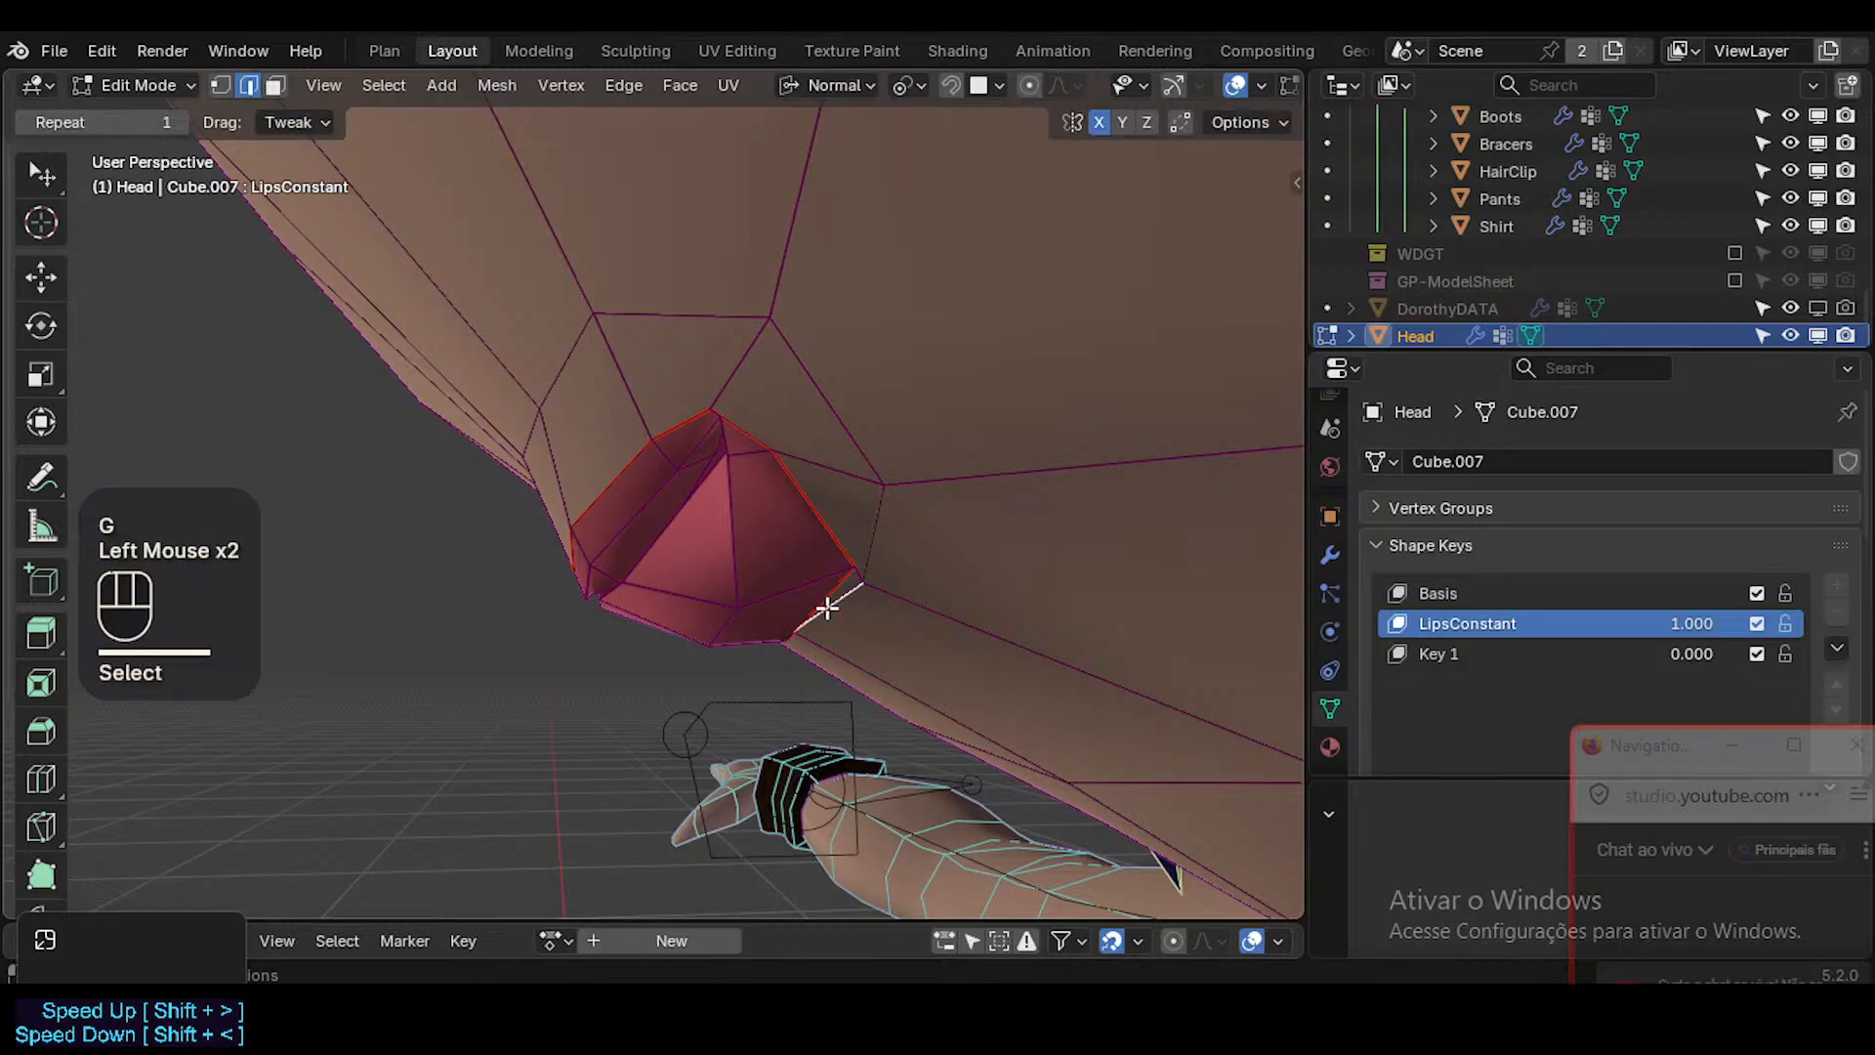
key("g")
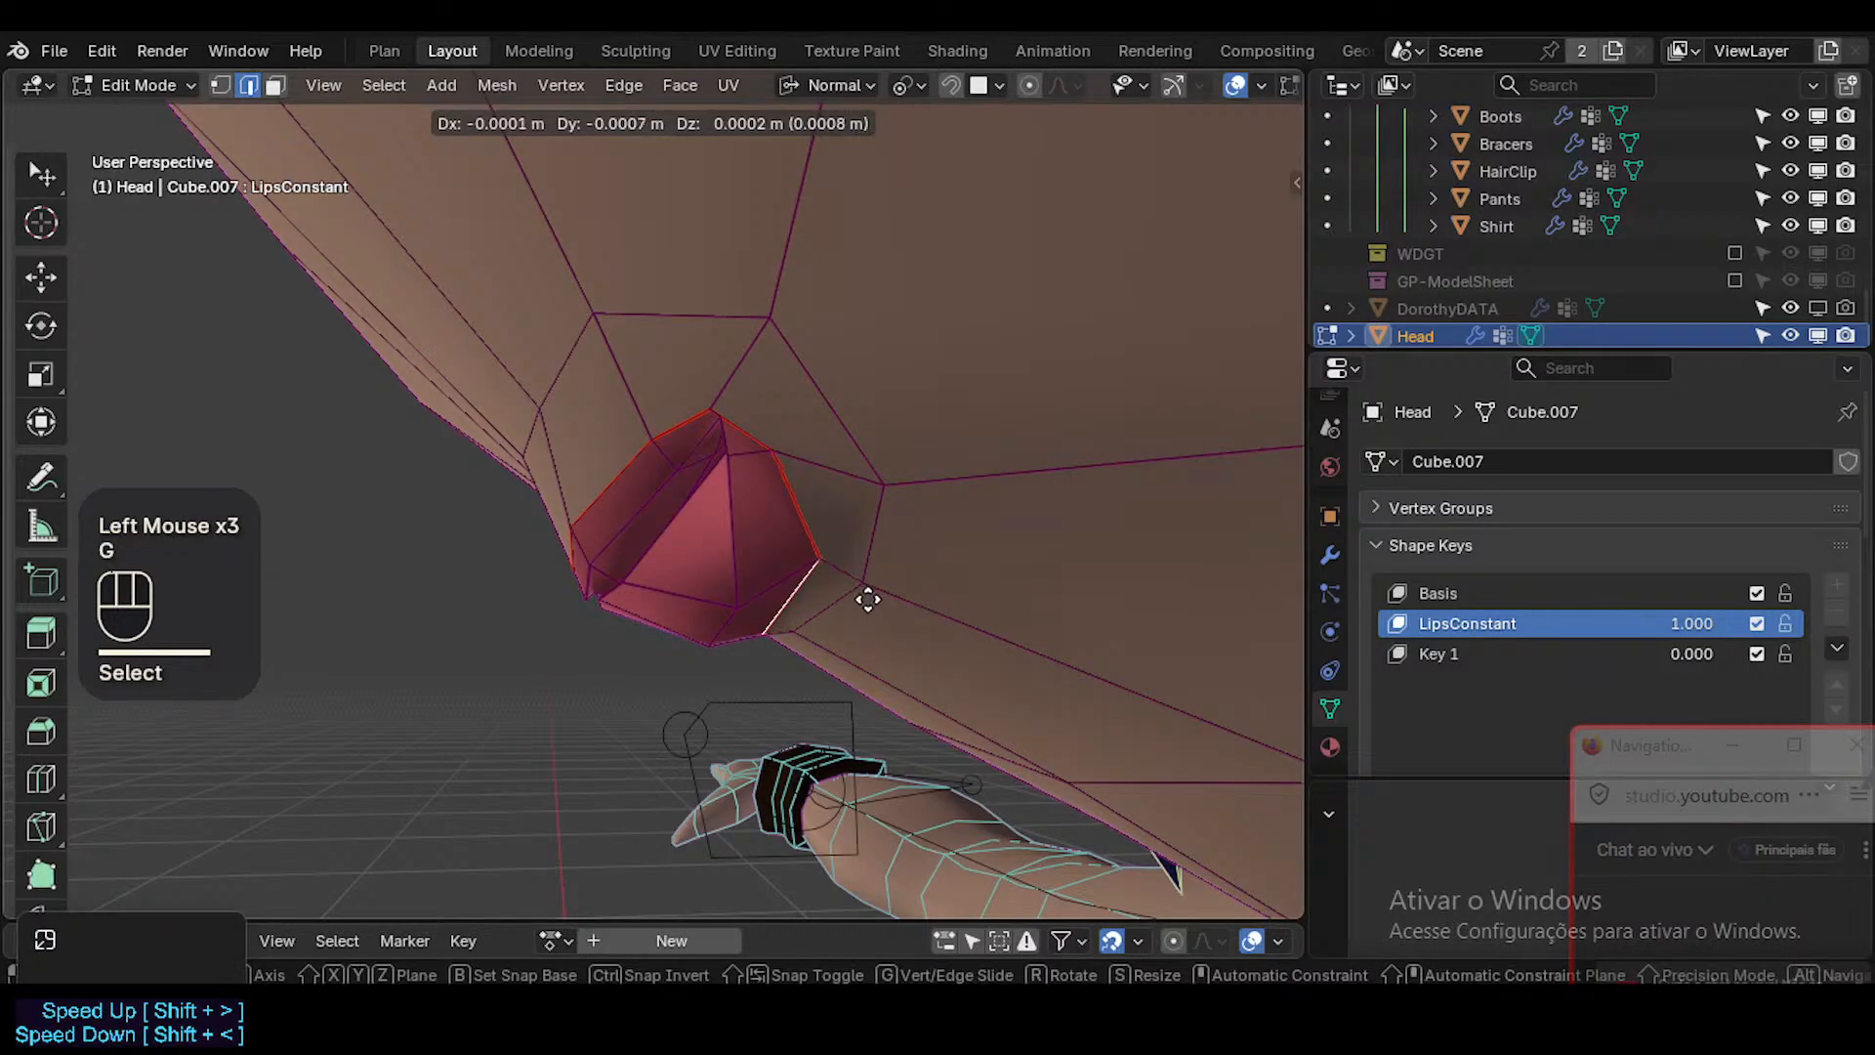
left_click(867, 600)
middle_click_drag(868, 600, 779, 590)
key("3")
key("2")
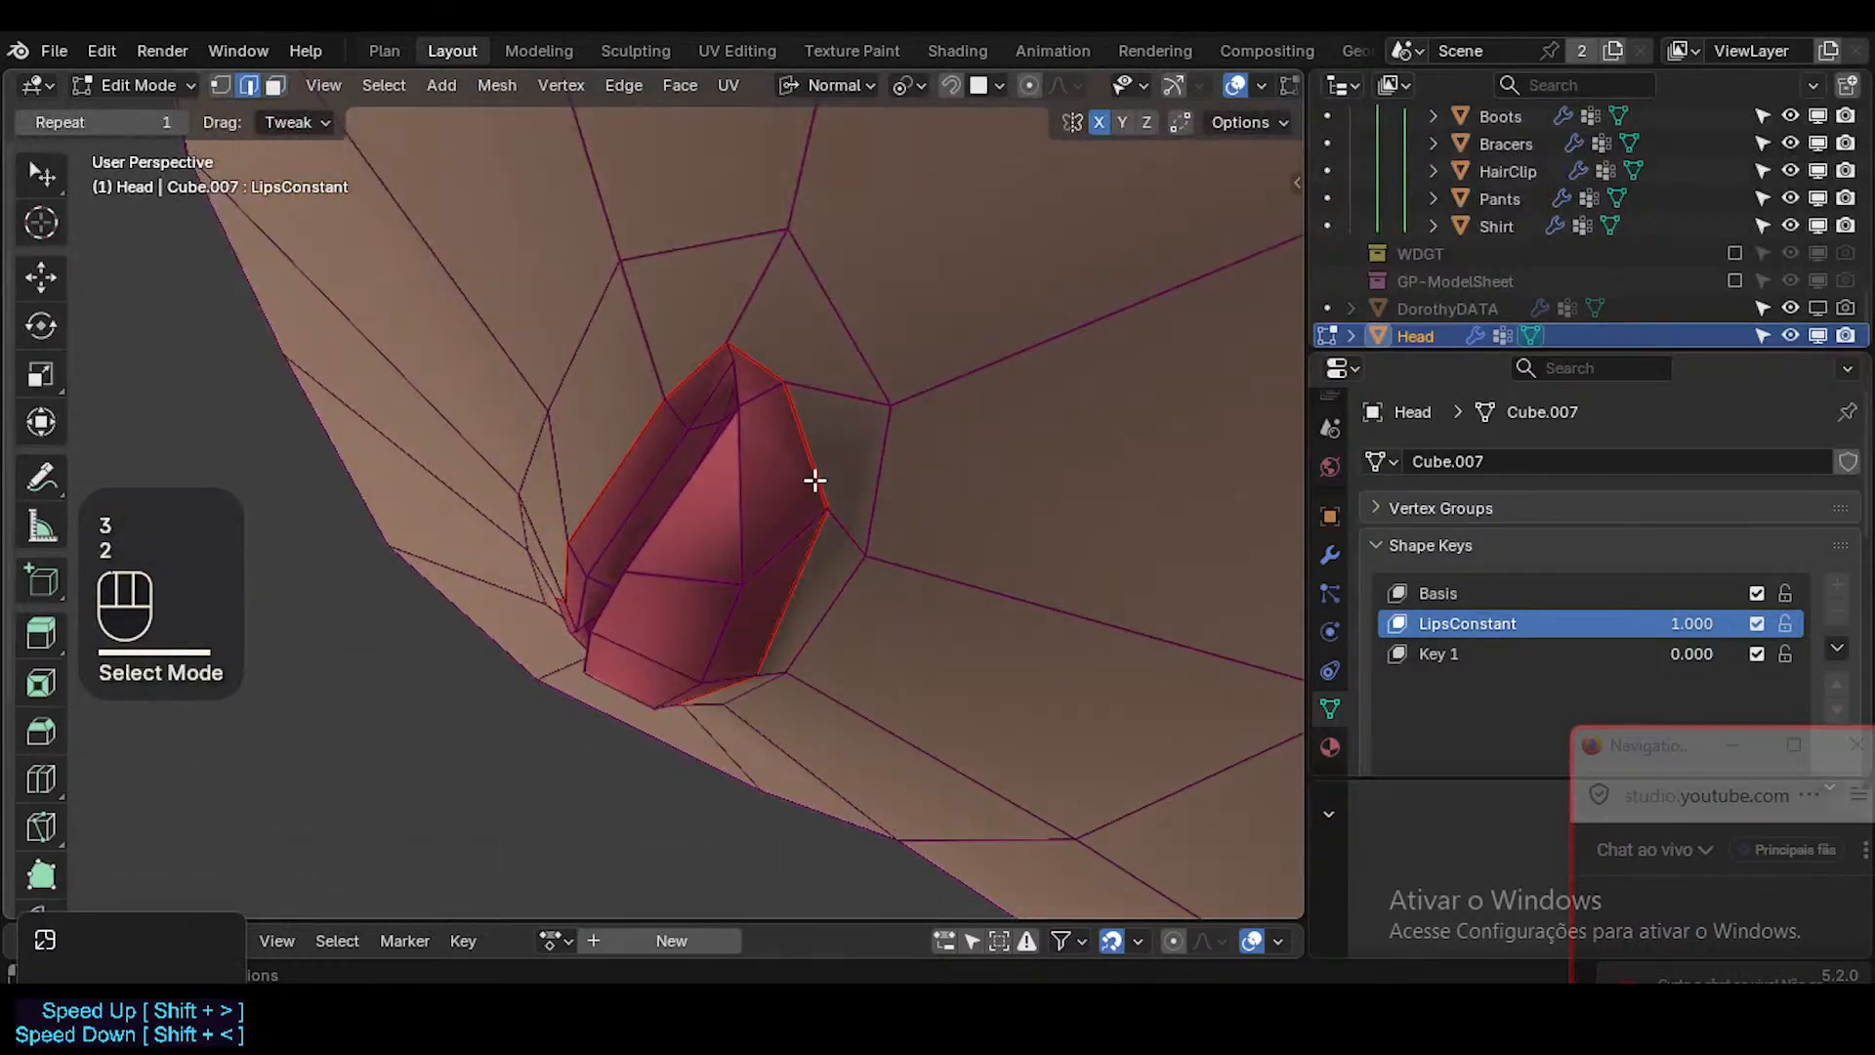
Select the edge loop along the lip border, smooth it with the Smooth tool and move the loop slightly.
key("alt+a")
left_click(562, 581, "alt+shift")
scroll(40, 748, "down", 2)
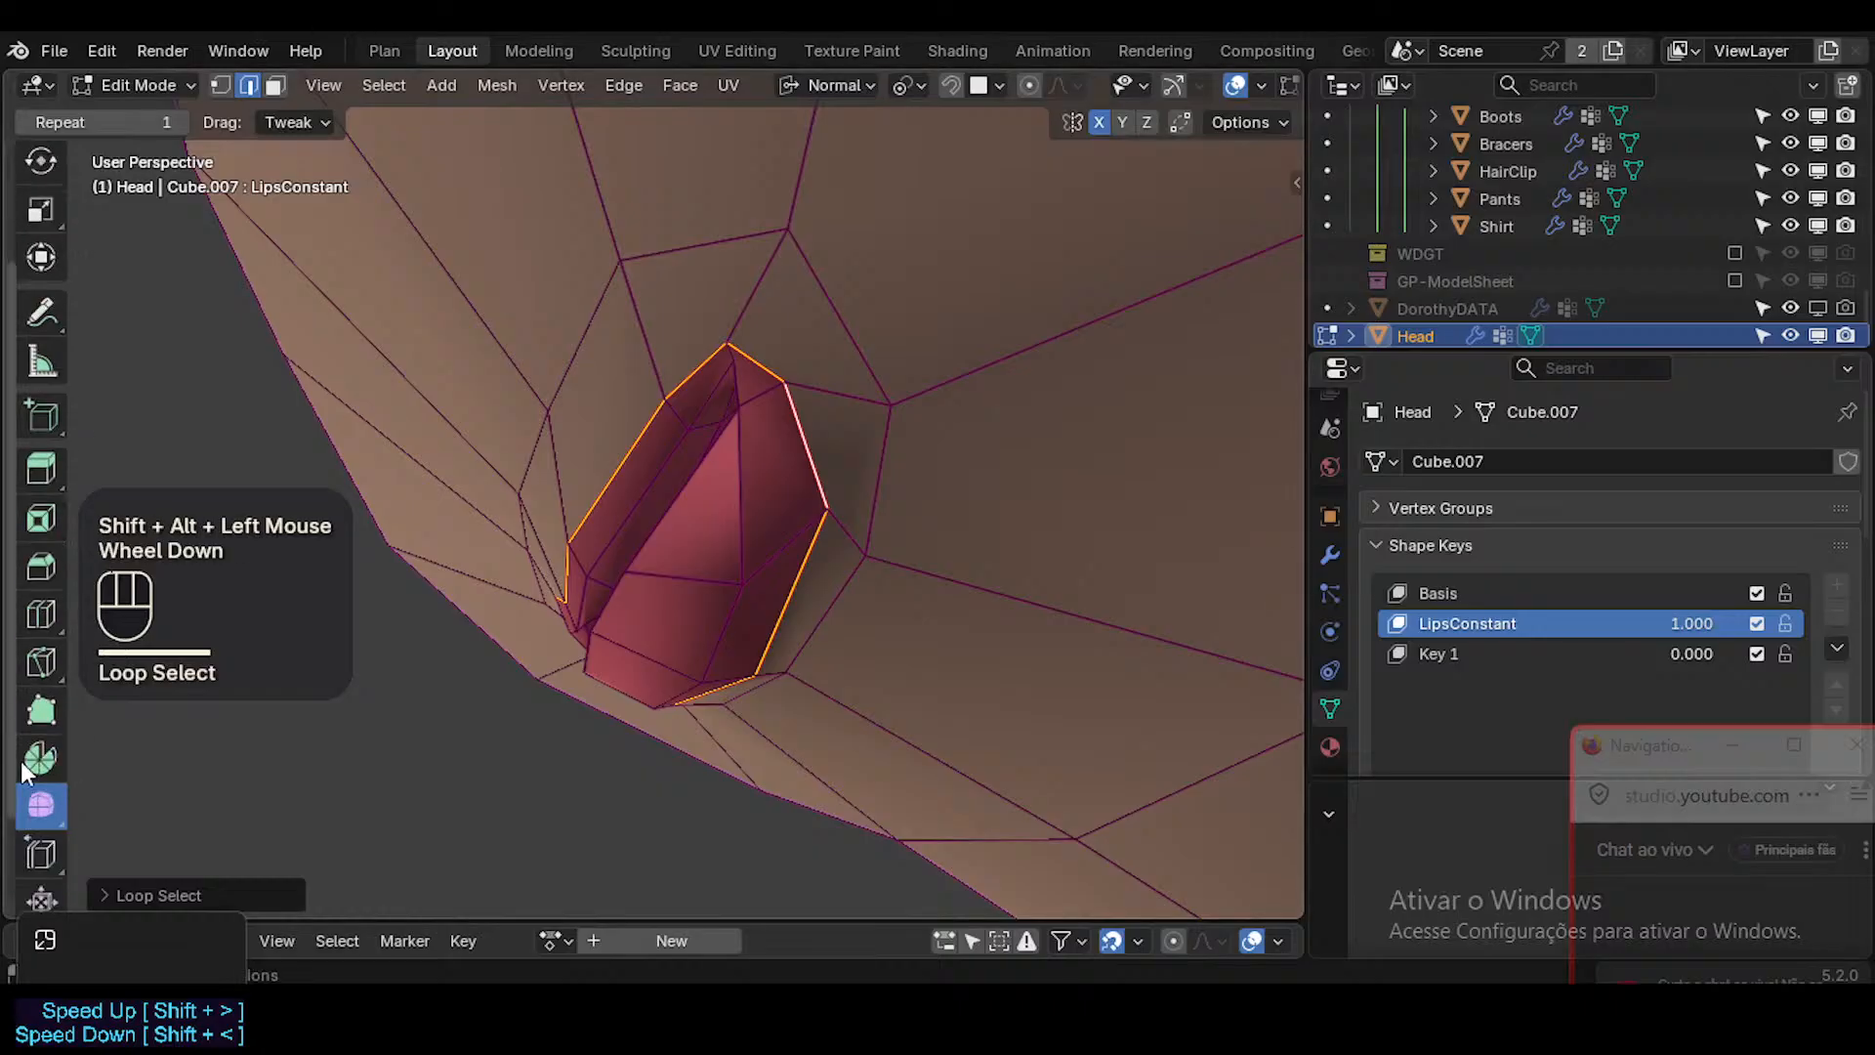
left_click(55, 748)
key("shift+alt+z")
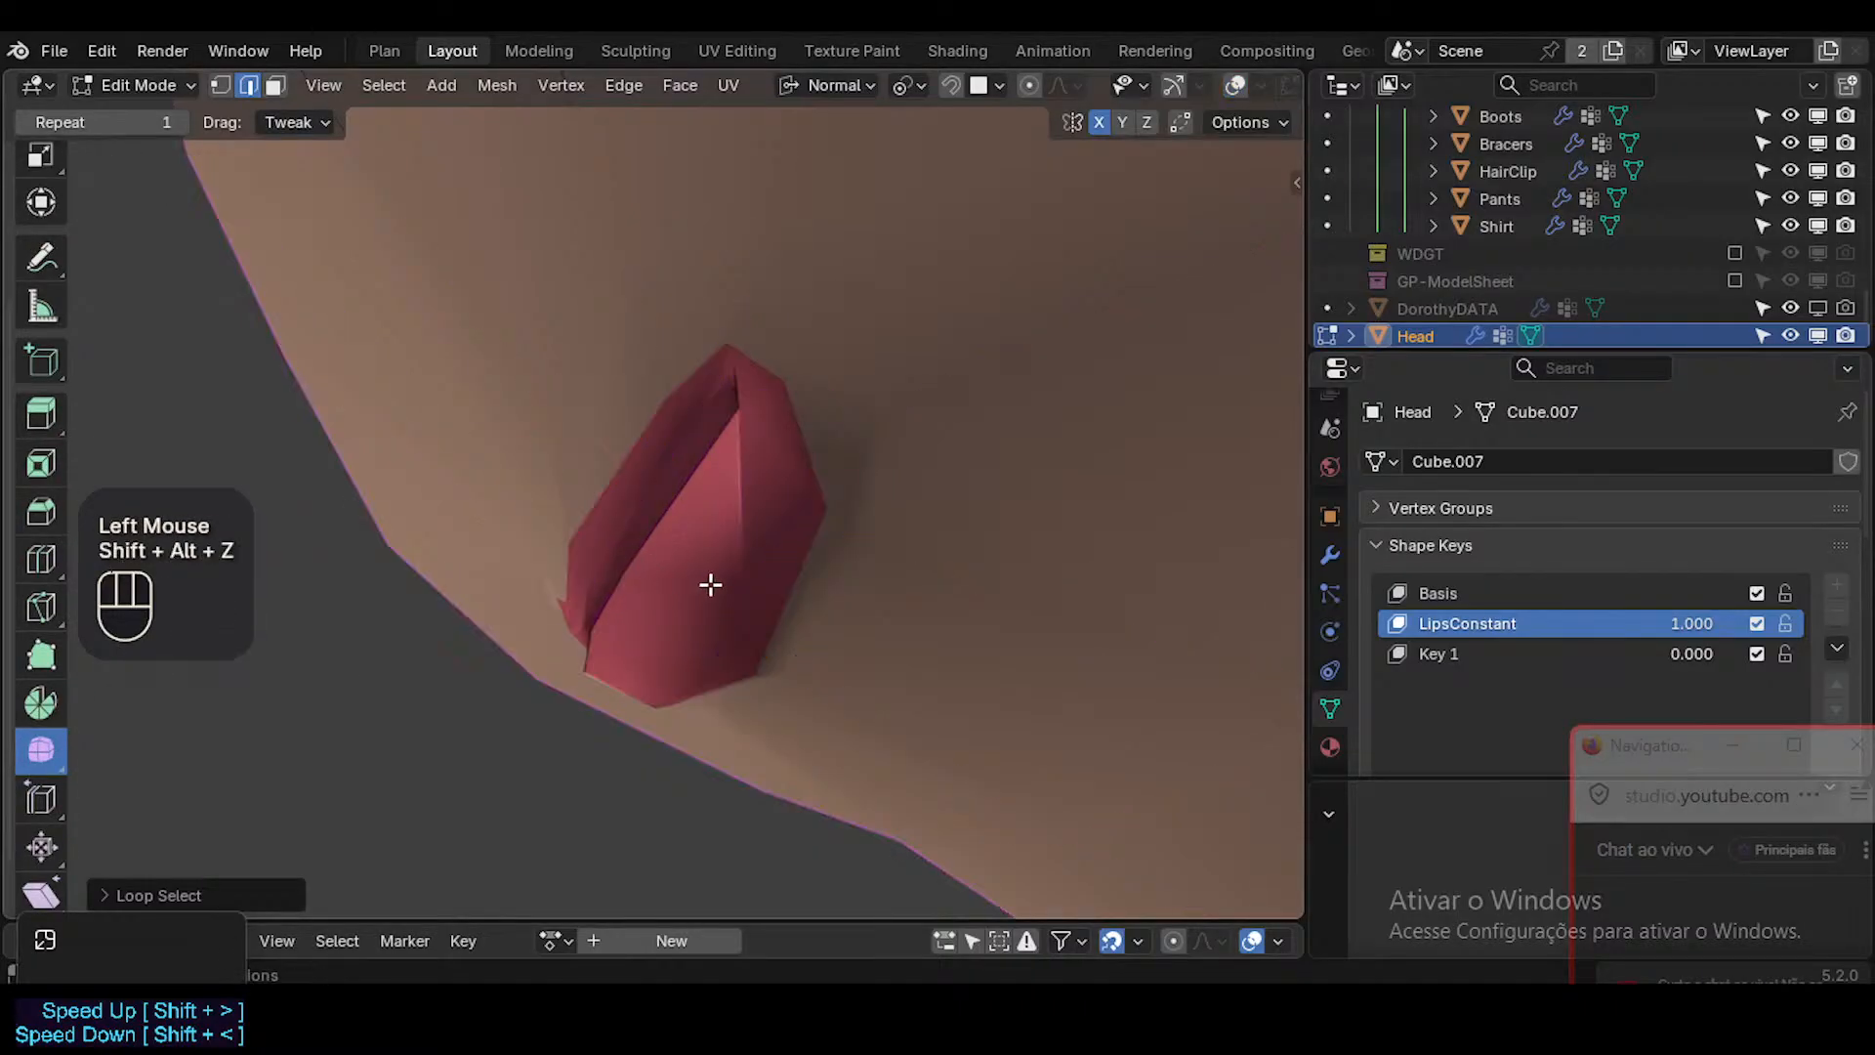
key("shift+alt+z")
key("ctrl+alt+z")
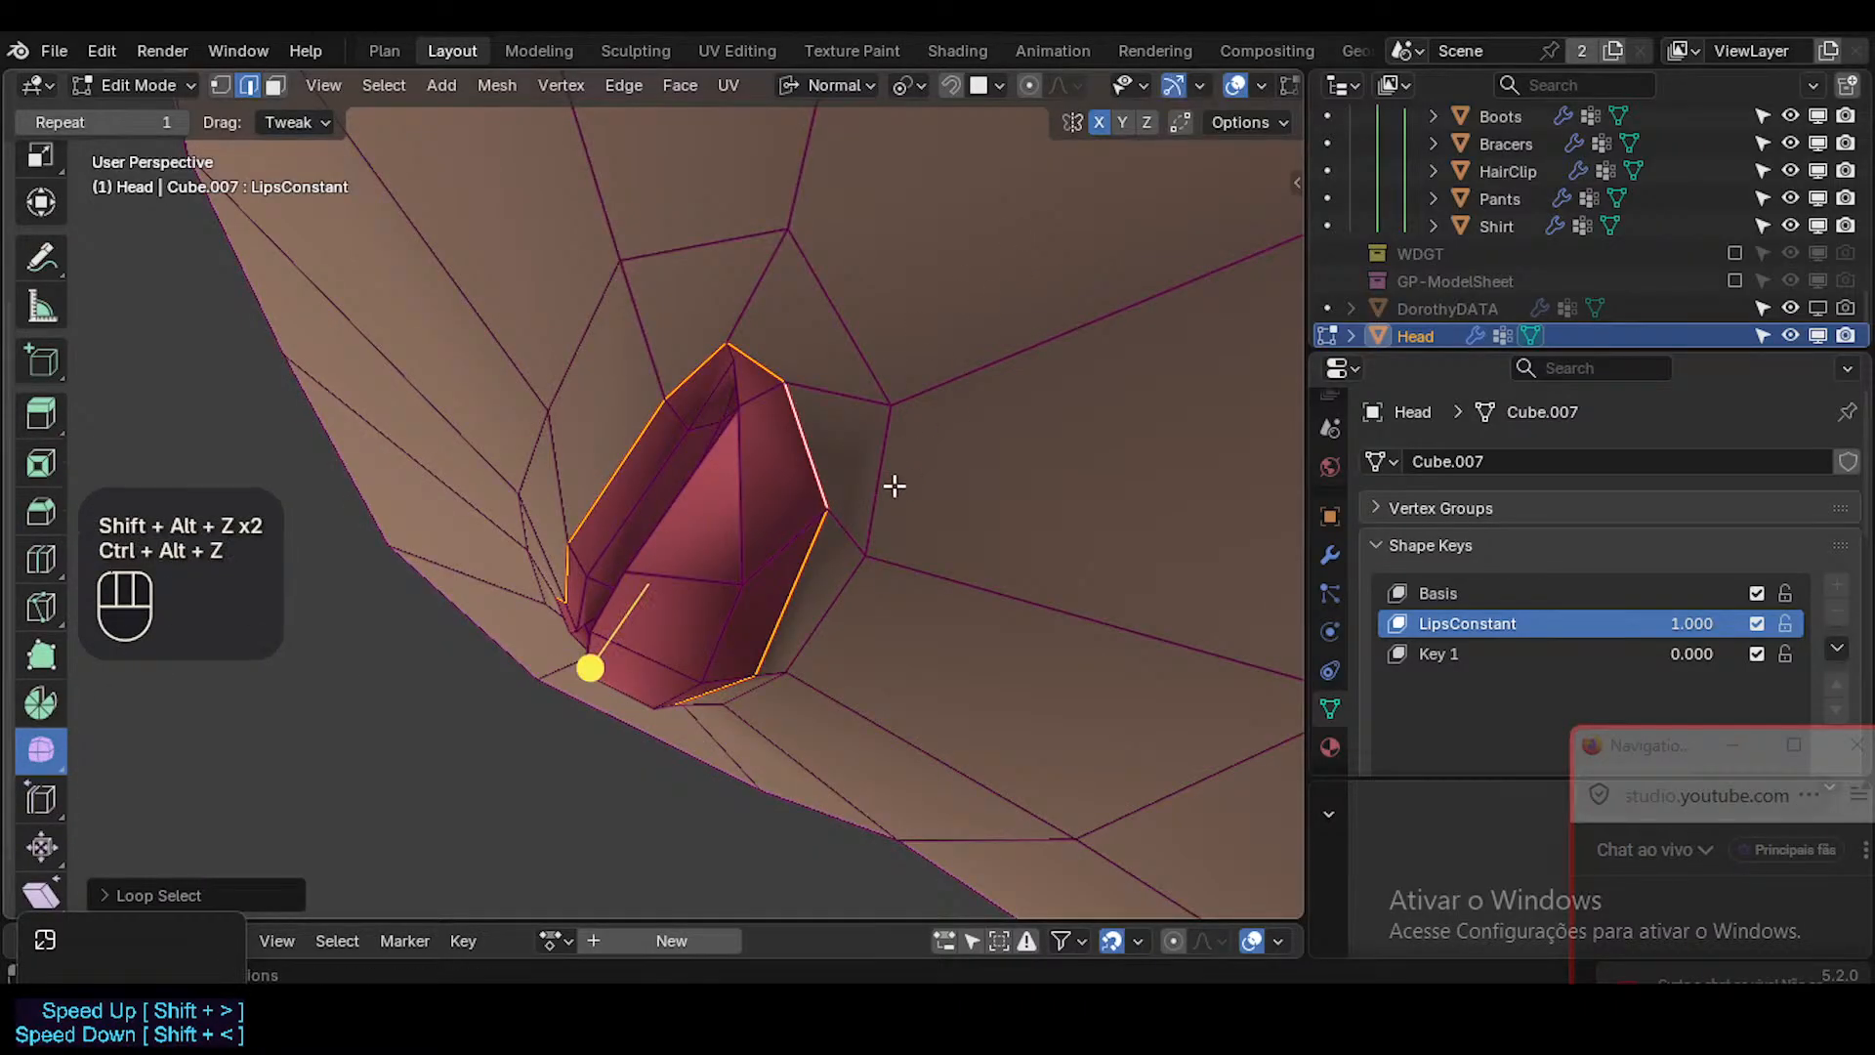
left_click_drag(578, 661, 683, 547)
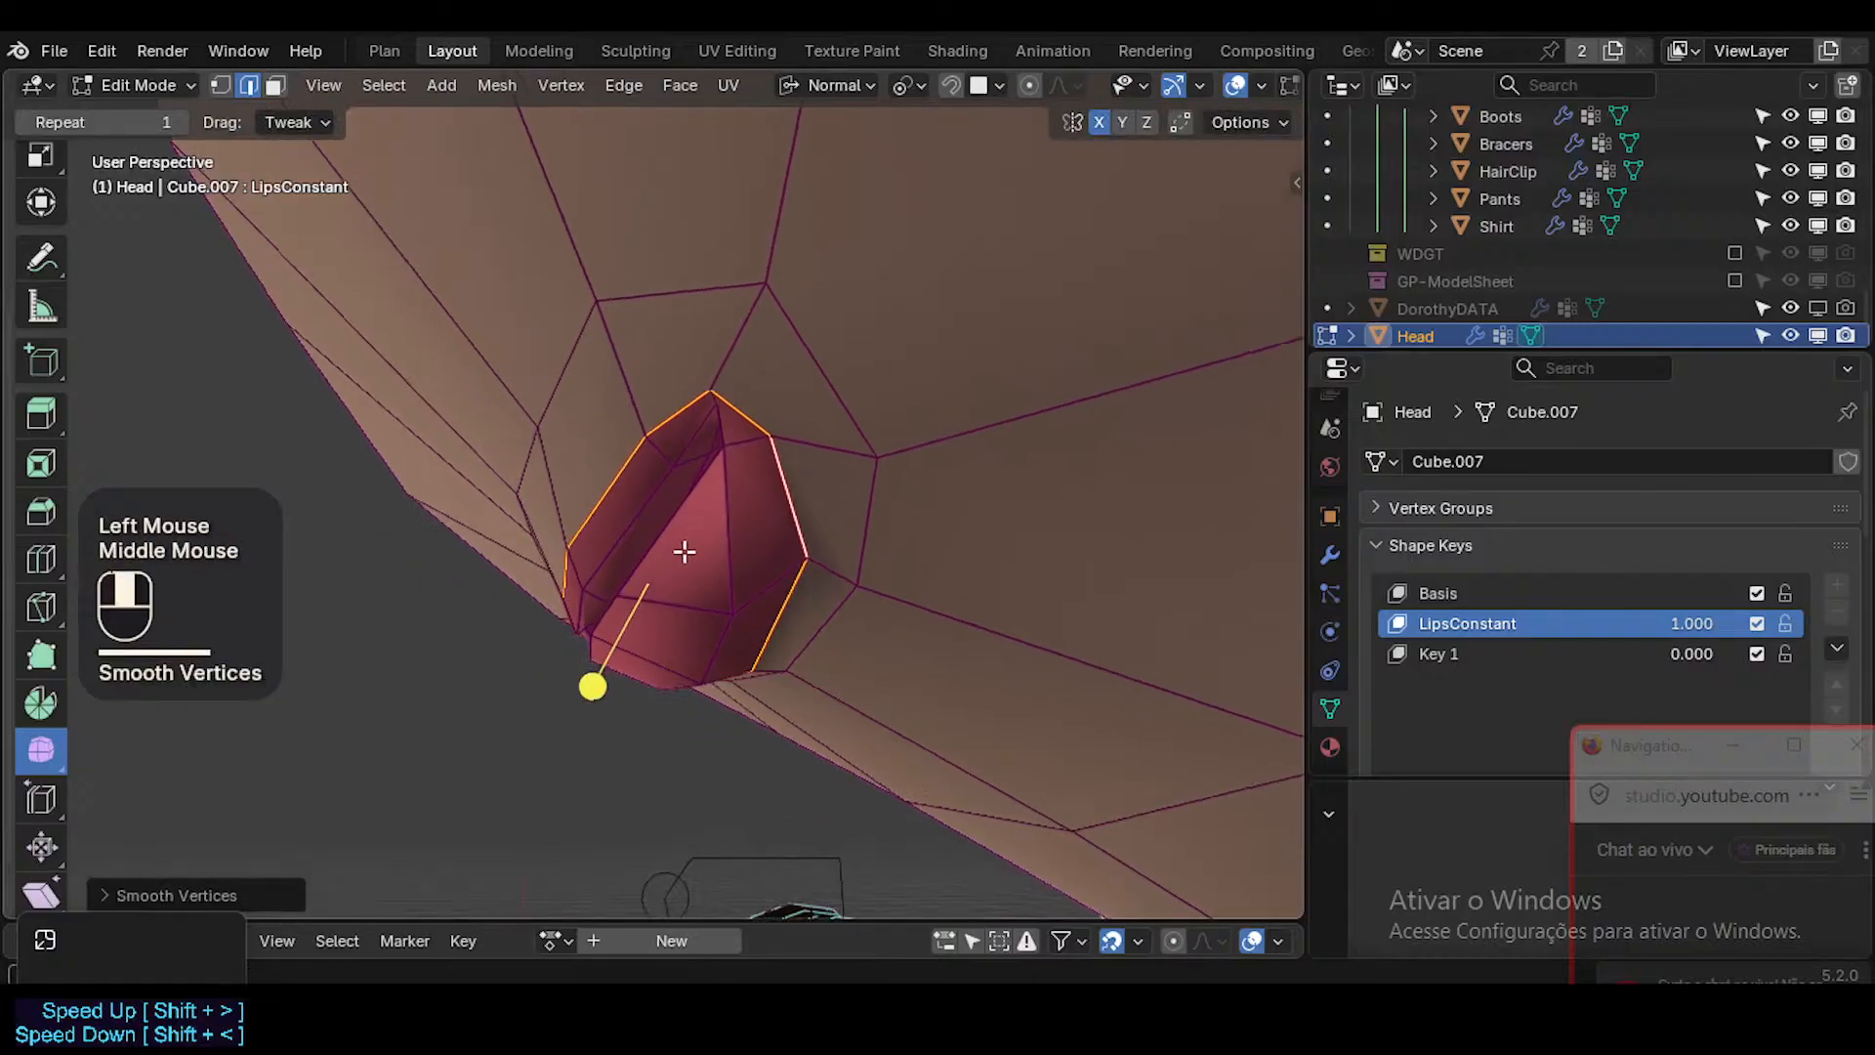
middle_click_drag(683, 548, 683, 598)
key("g")
left_click(486, 542, "shift")
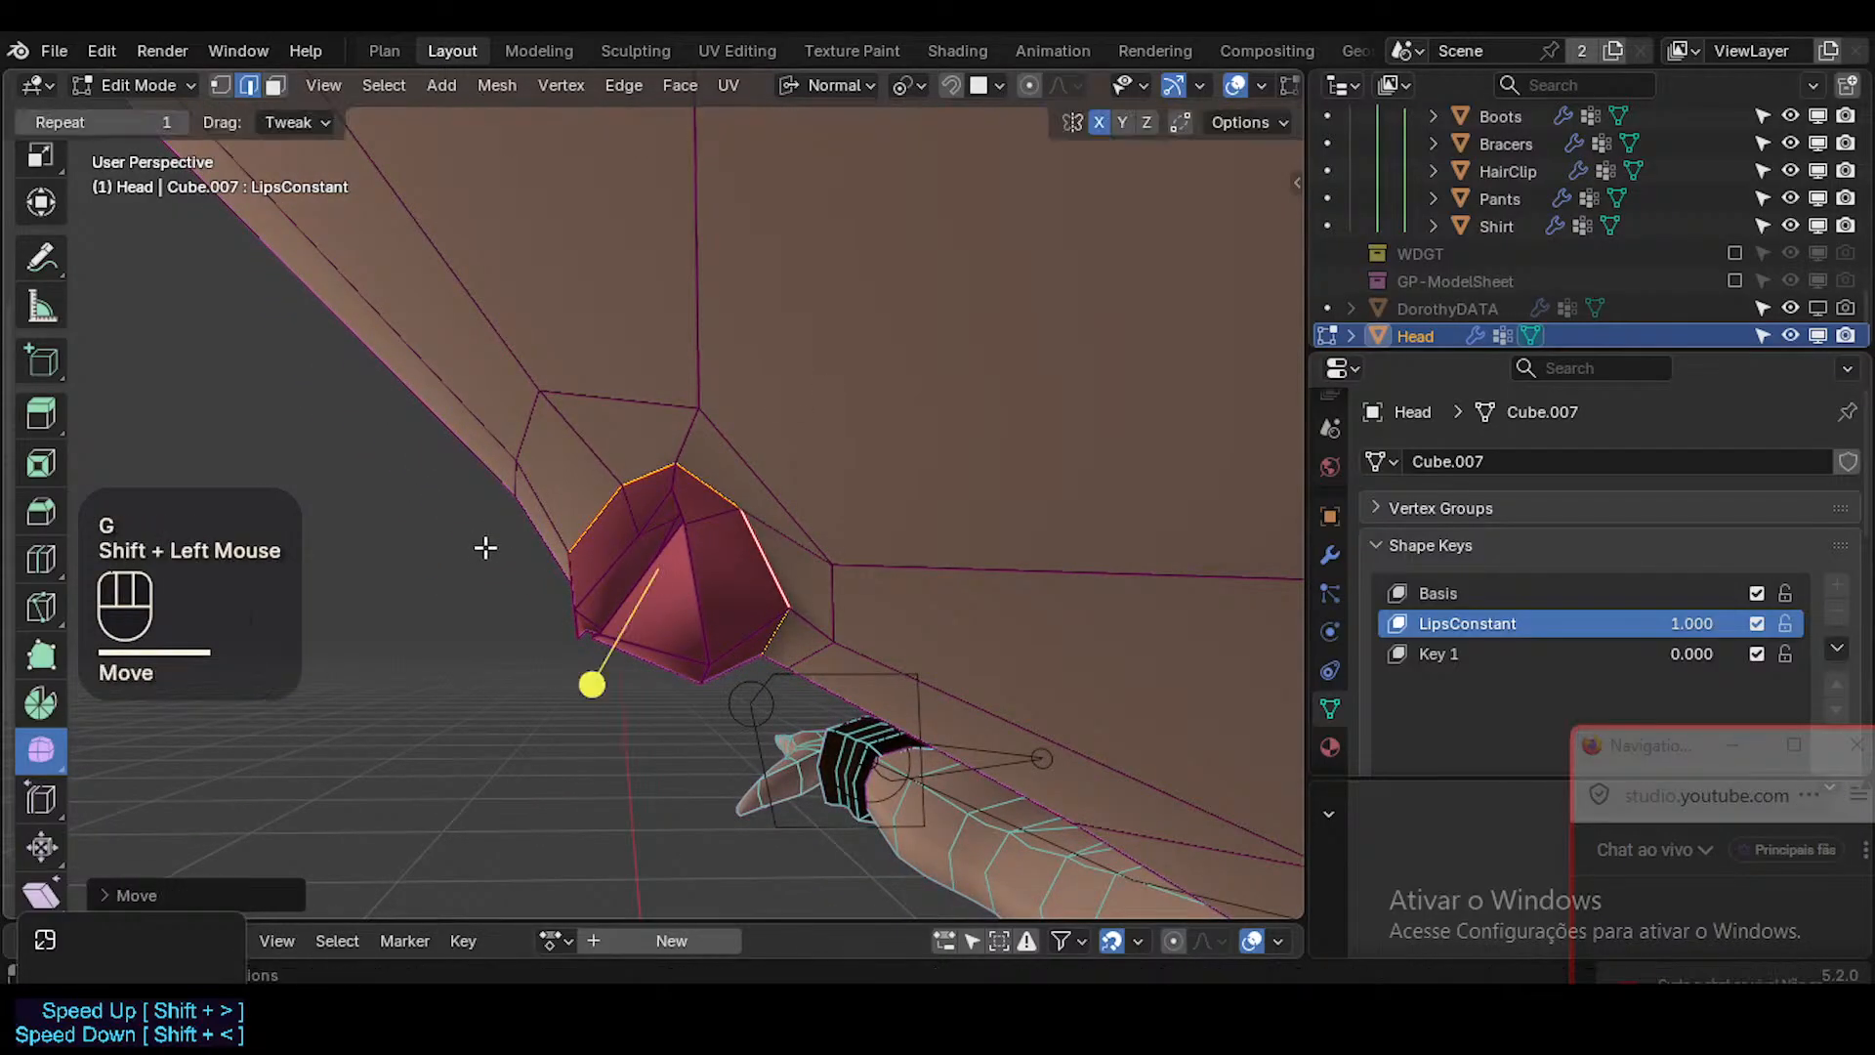
Select the face loop that rims the lips and smooth it with the Smooth tool.
middle_click_drag(485, 542, 879, 449)
key("3")
left_click(682, 550, "alt+shift")
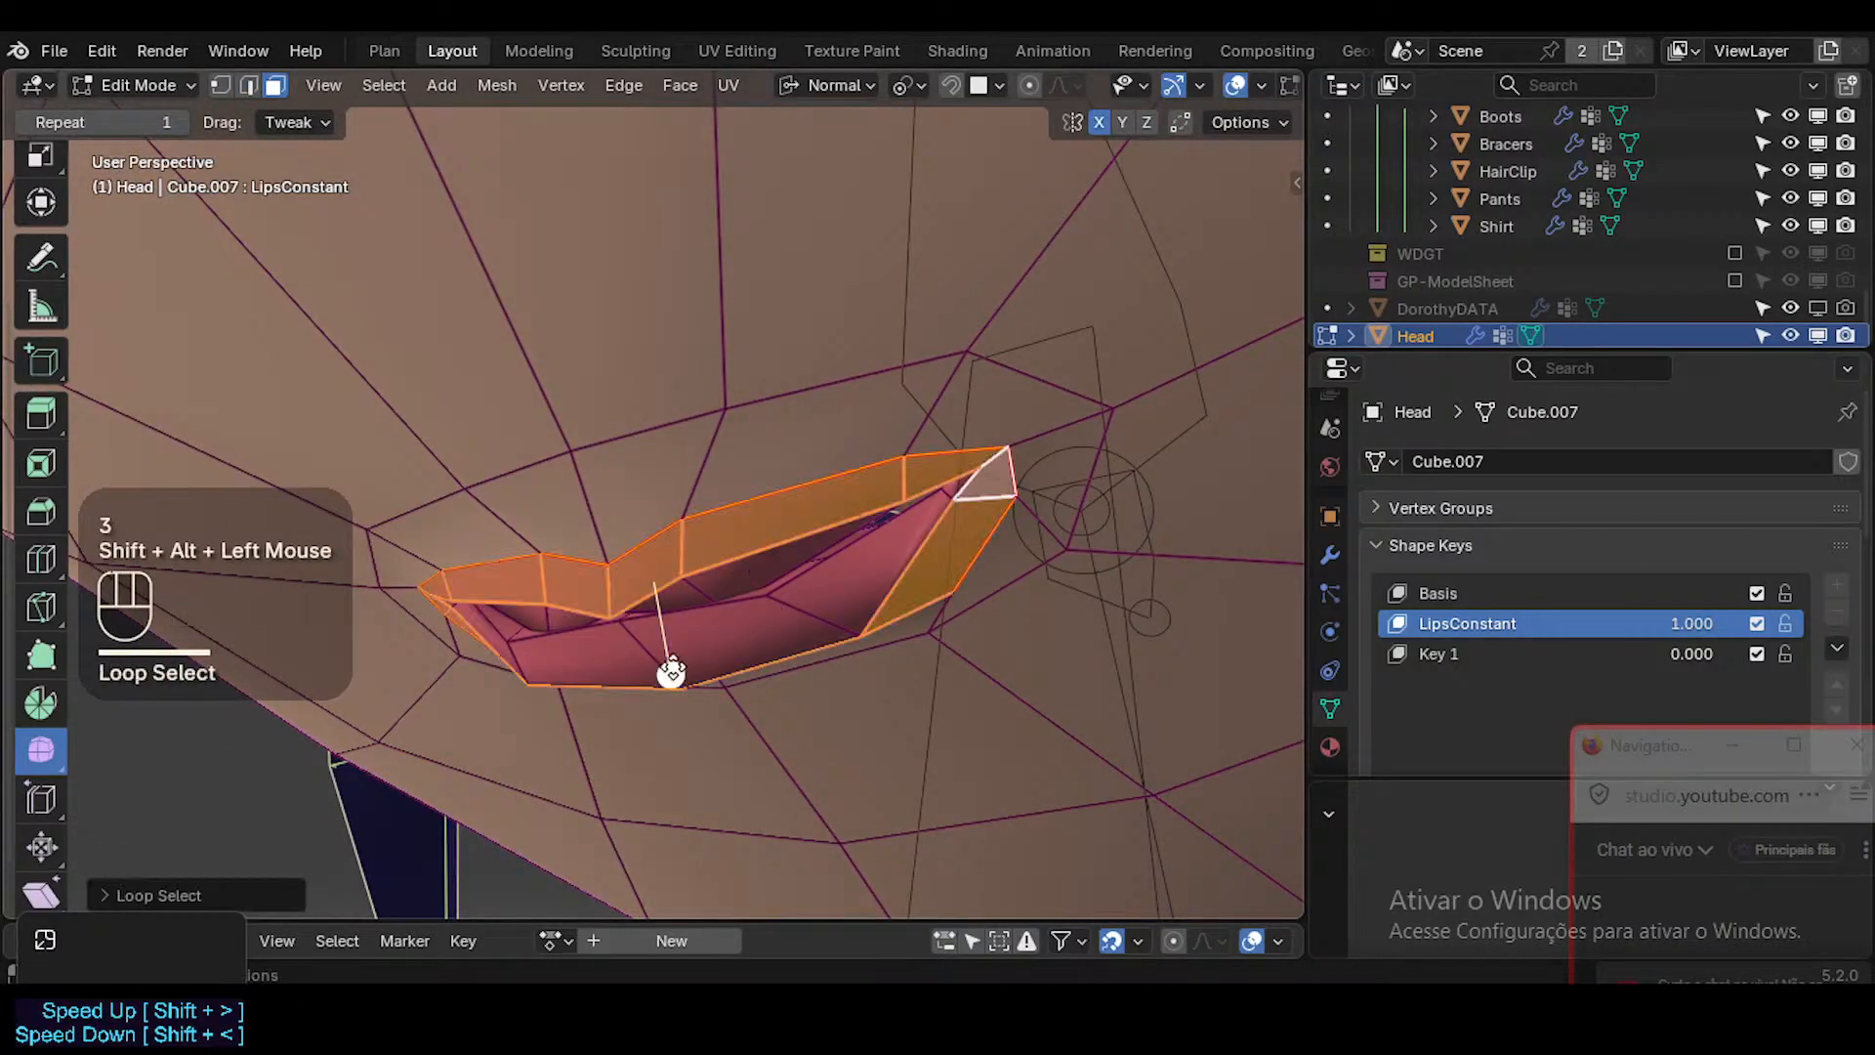
left_click_drag(670, 673, 728, 645)
Slide the upper lip's middle vertex and reposition it to refine the lip's centre.
key("1")
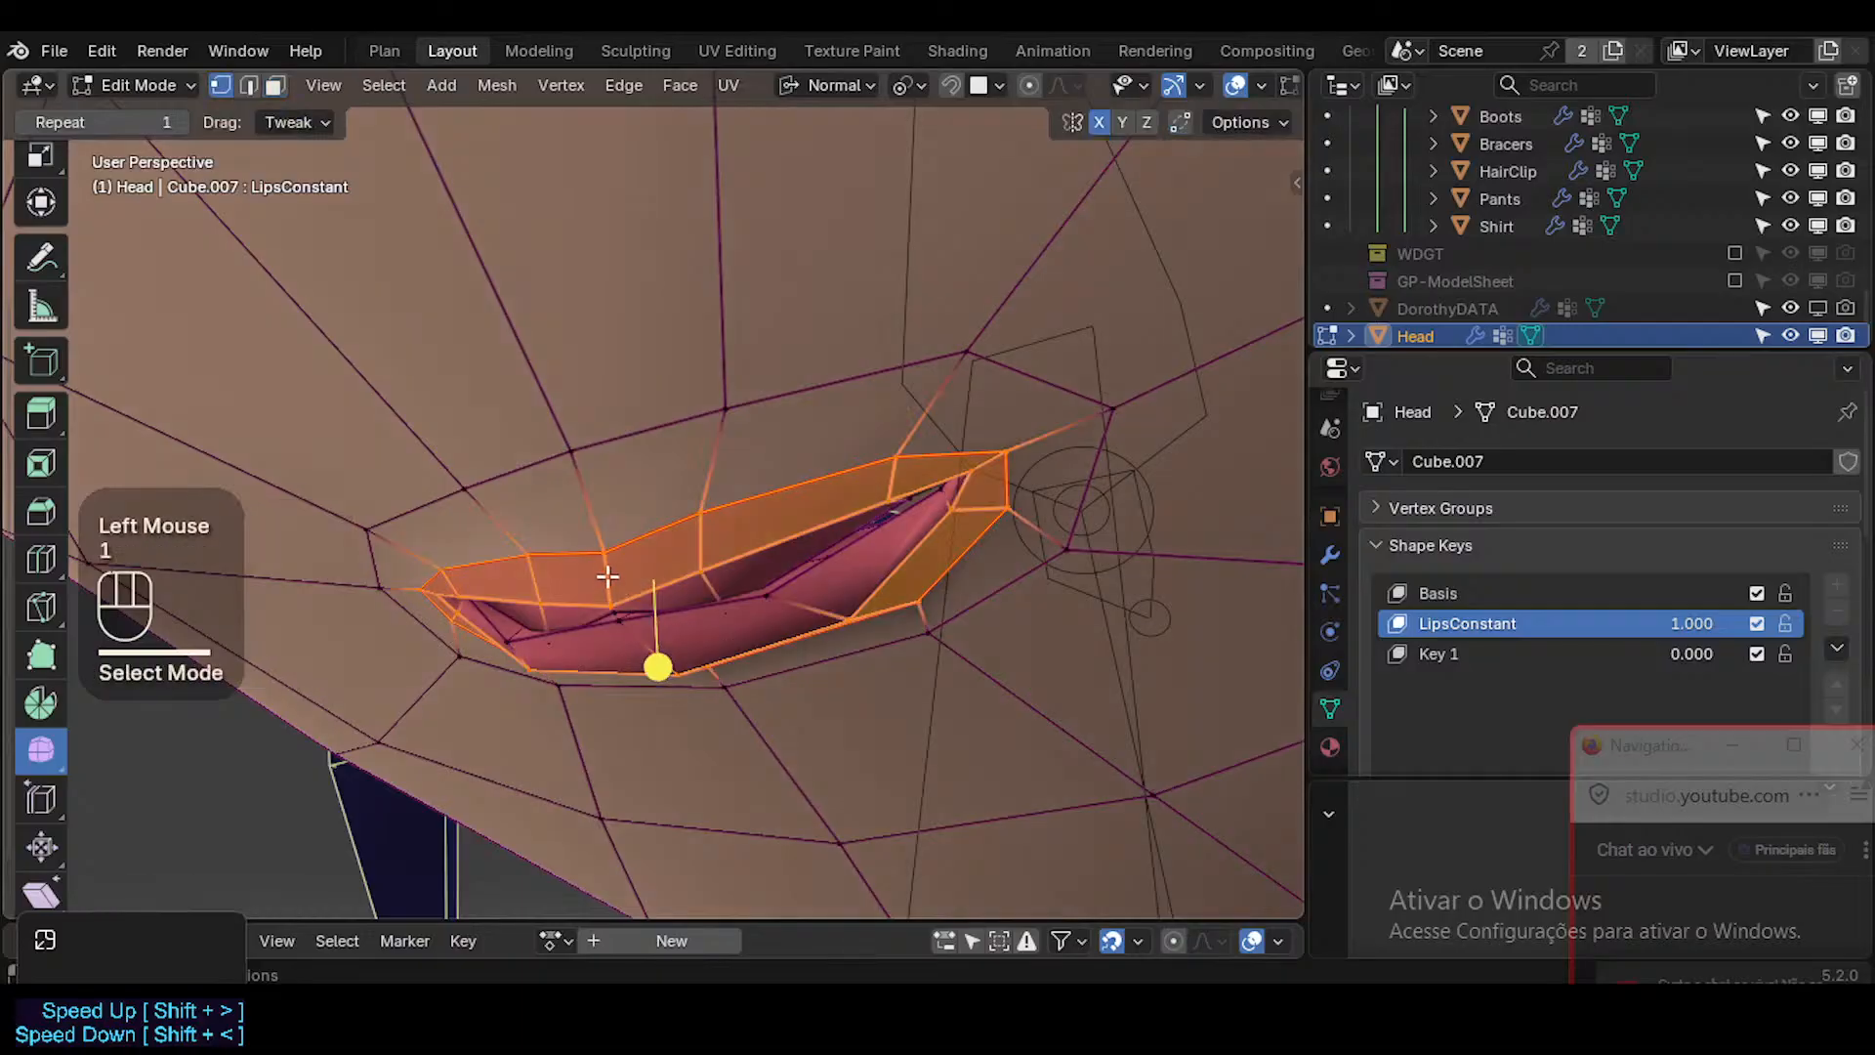
left_click(607, 576)
key("g")
key("g")
left_click(617, 565)
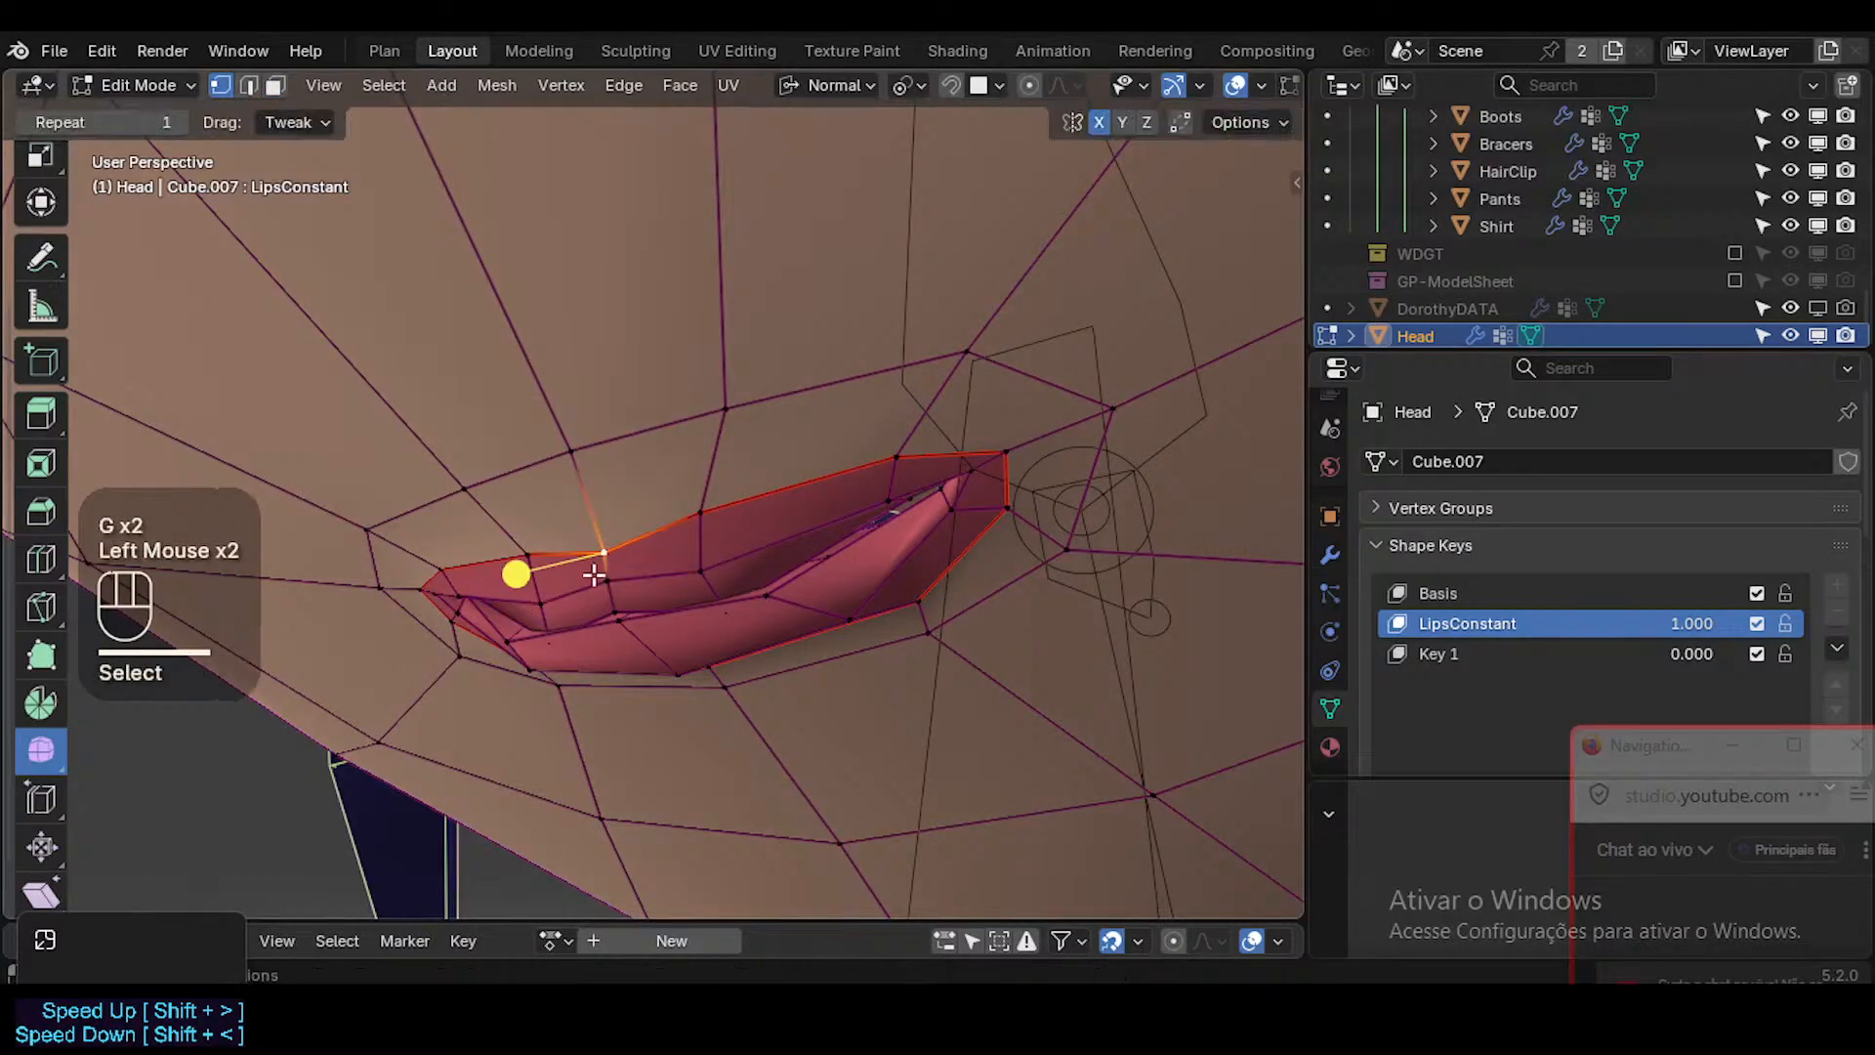
middle_click_drag(617, 564, 778, 377)
key("g")
left_click(605, 568)
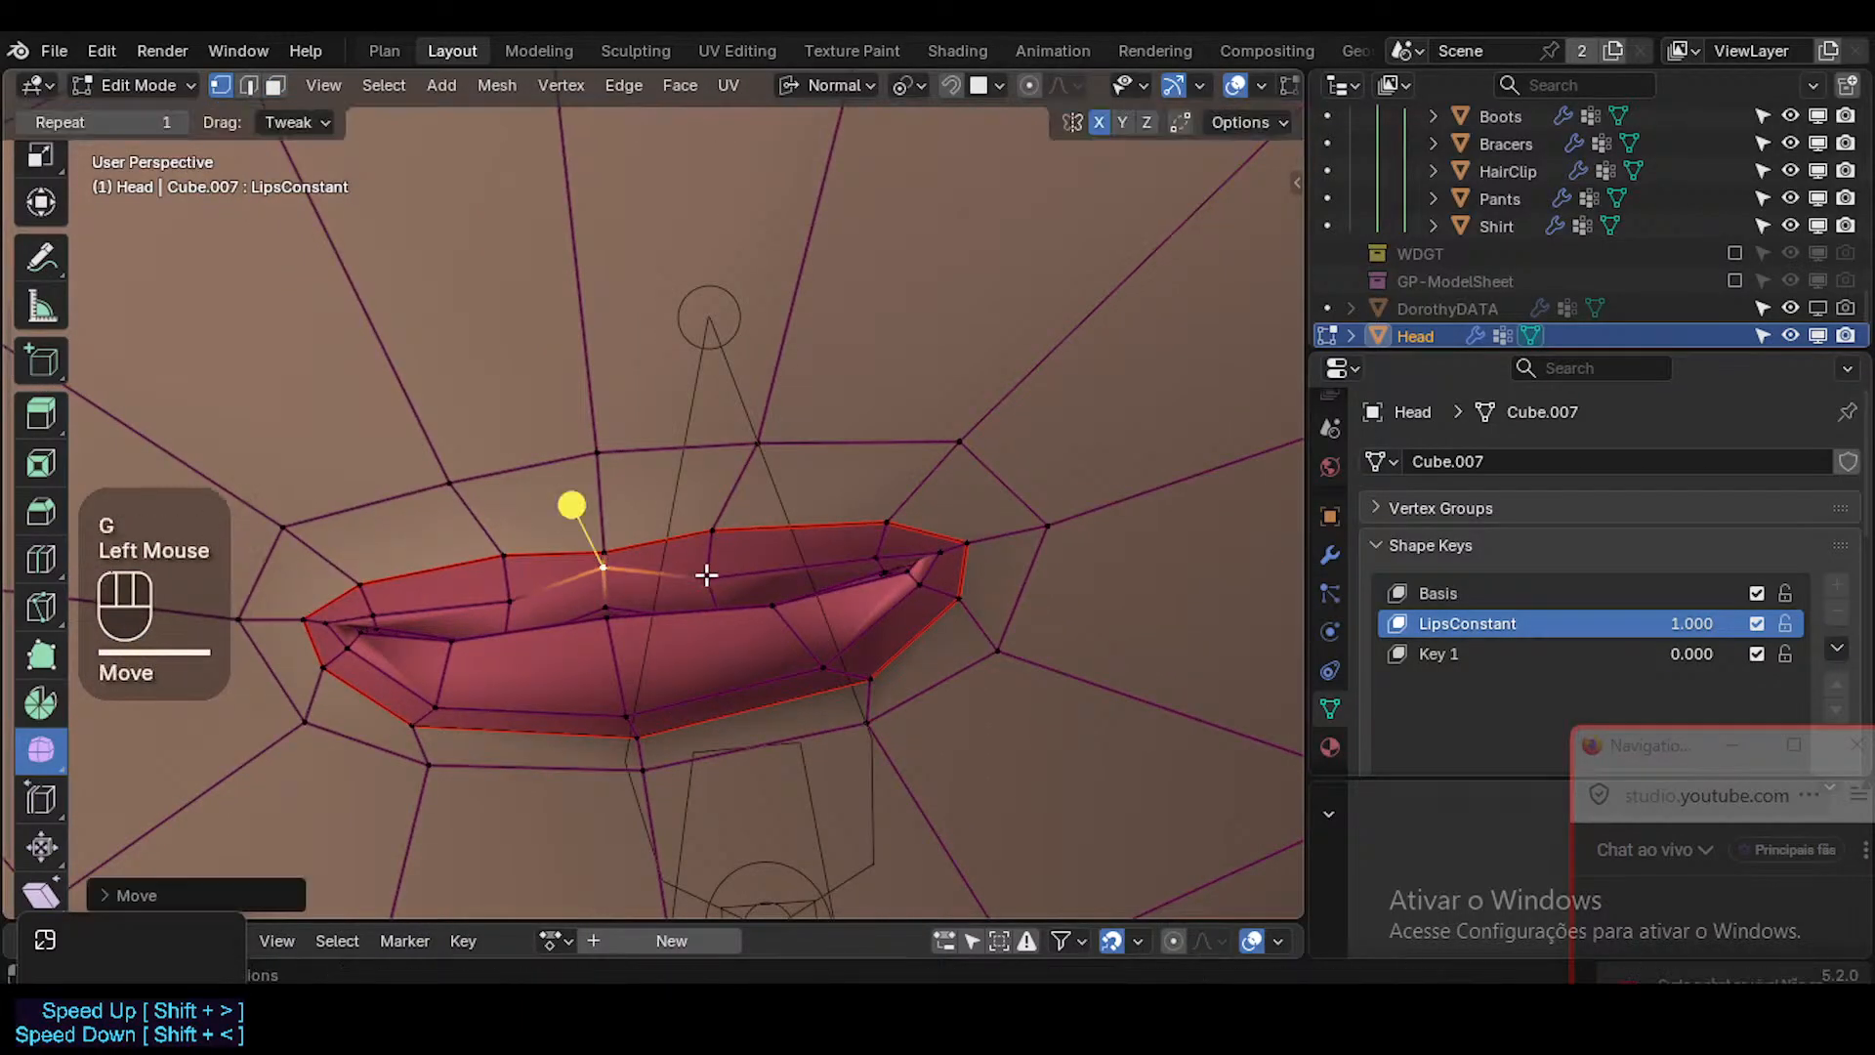
Move the next two inner vertices of the upper lip up toward the lip border.
left_click(705, 576)
key("g")
left_click(715, 546)
left_click(874, 560)
key("g")
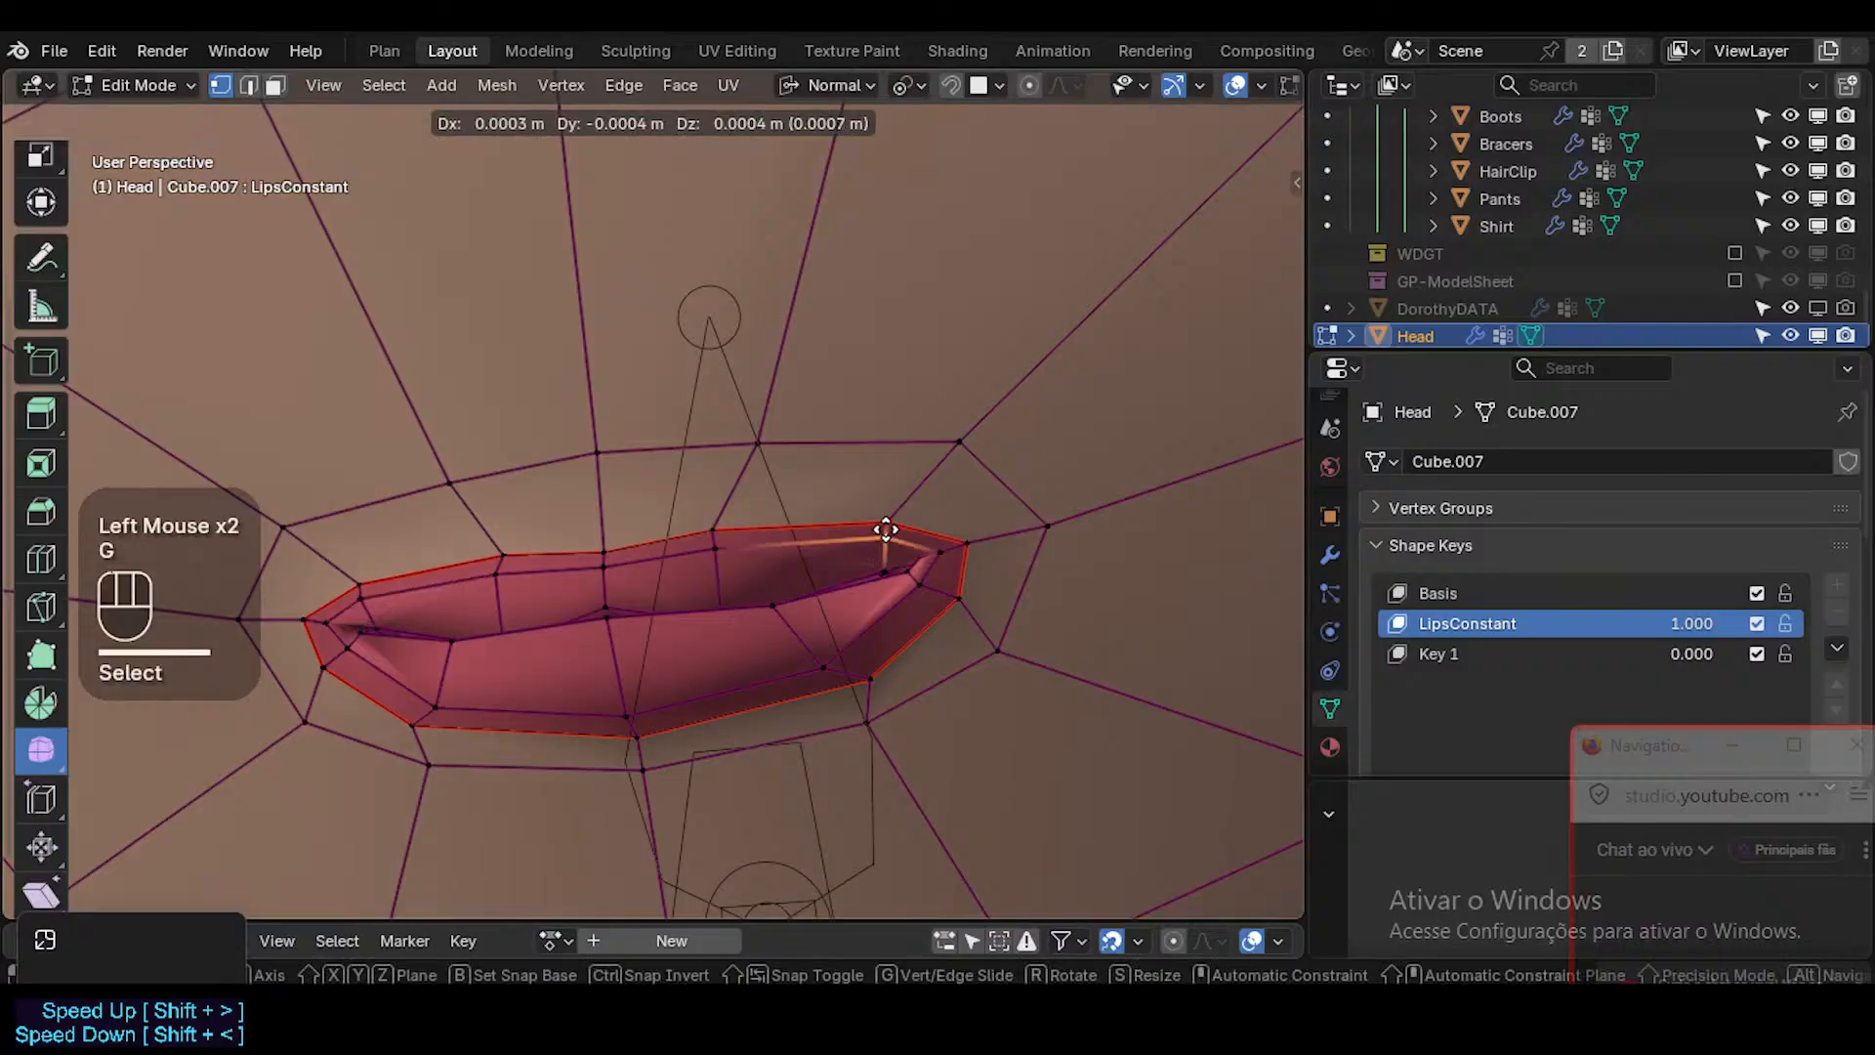
left_click(913, 548)
Slide the inner vertex at the mouth corner outward toward the lip border and adjust its position.
left_click(929, 548)
key("g")
key("g")
left_click(945, 544)
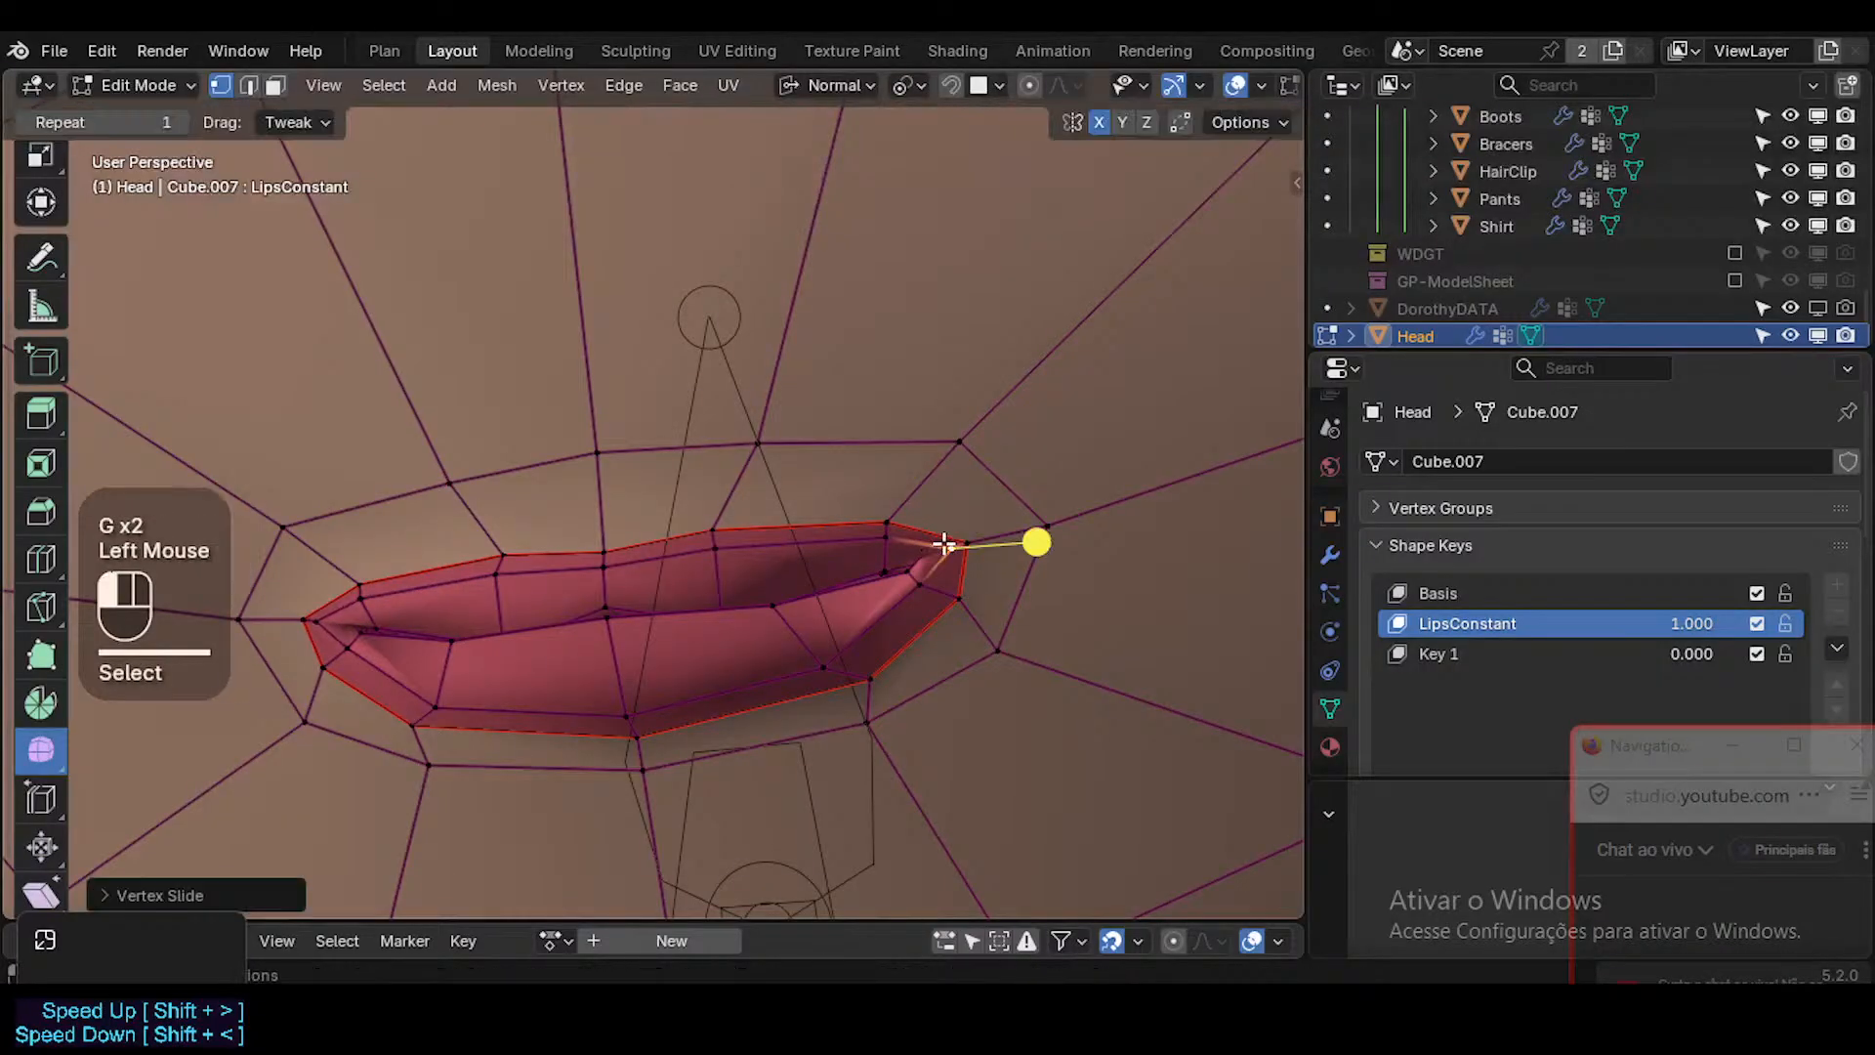
key("g")
left_click(912, 510, "shift")
Move the lower lip's inner vertex near the mouth corner outward by about 0.0005 m and slide the vertex for a cleaner curve.
left_click(910, 591)
key("g")
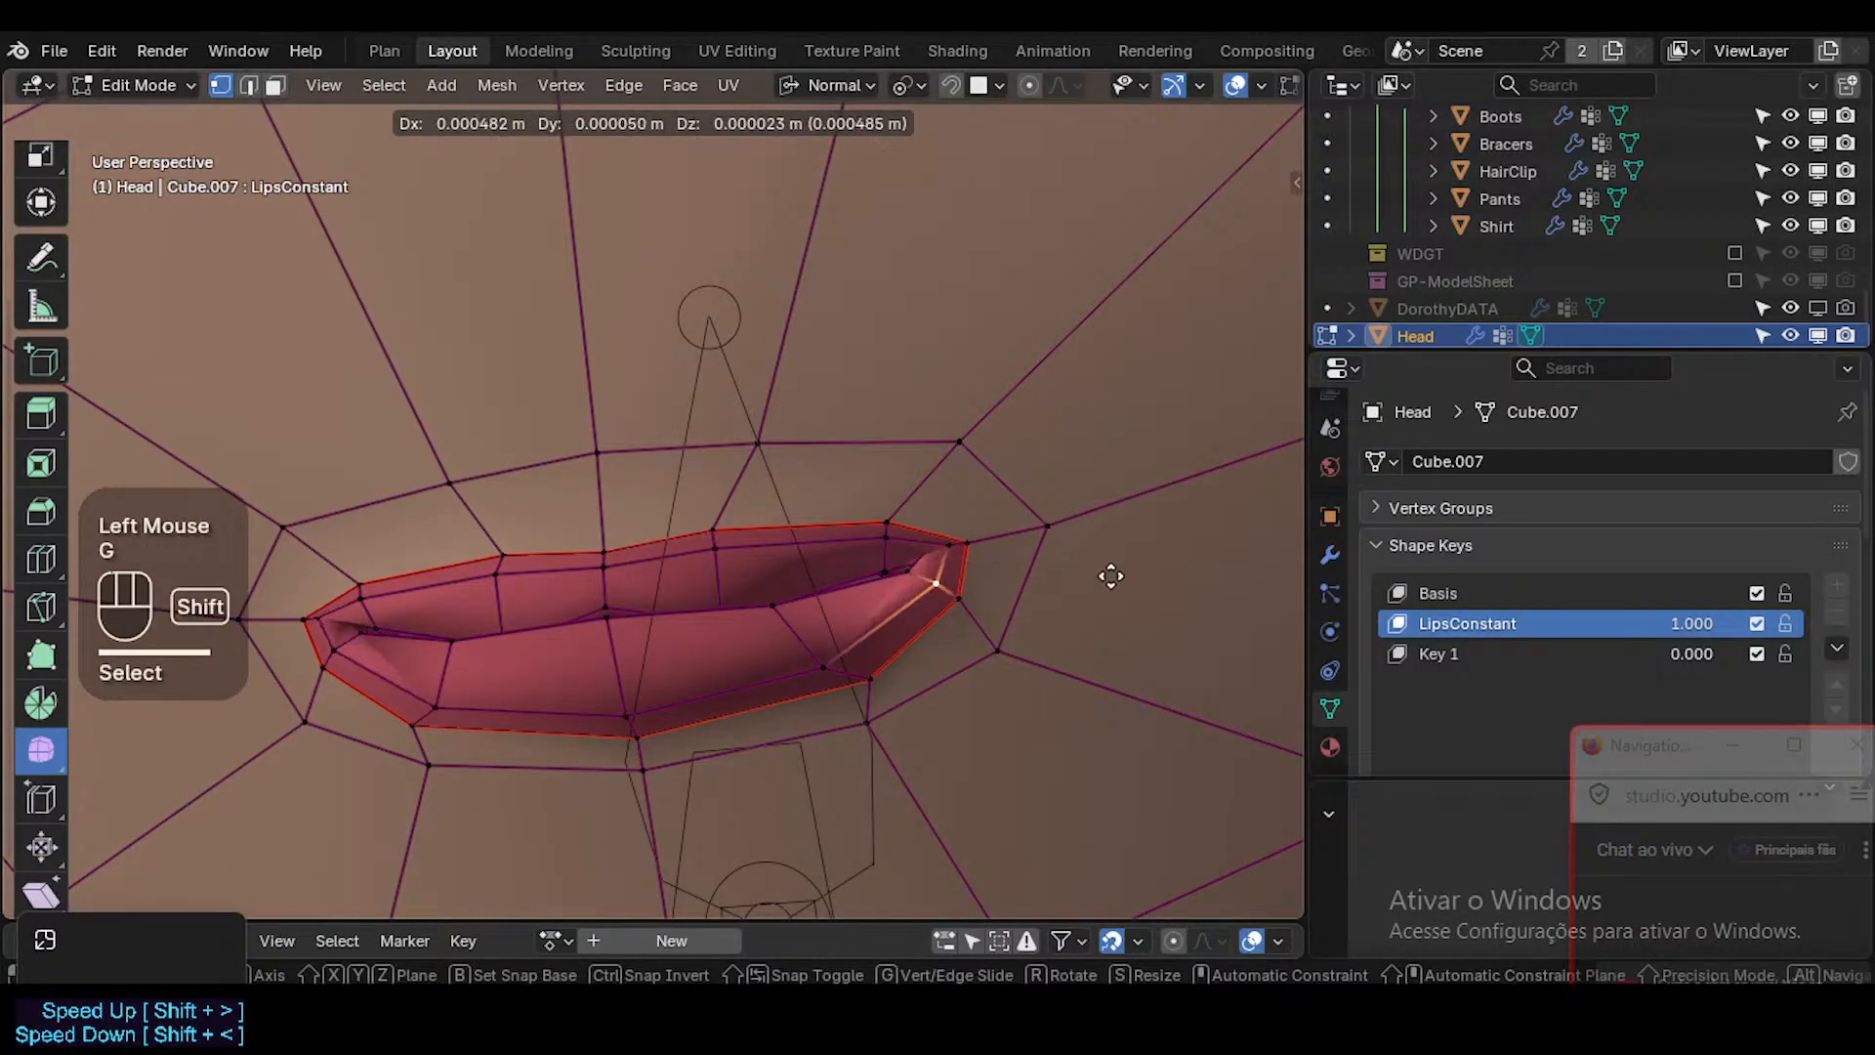
left_click(1065, 586, "shift")
middle_click_drag(1016, 593, 858, 699)
key("g")
key("g")
left_click(955, 590, "shift")
Select the lower lip edge near the middle in edge mode and move it to reshape the lip.
key("2")
left_click(754, 700)
key("g")
left_click(854, 739)
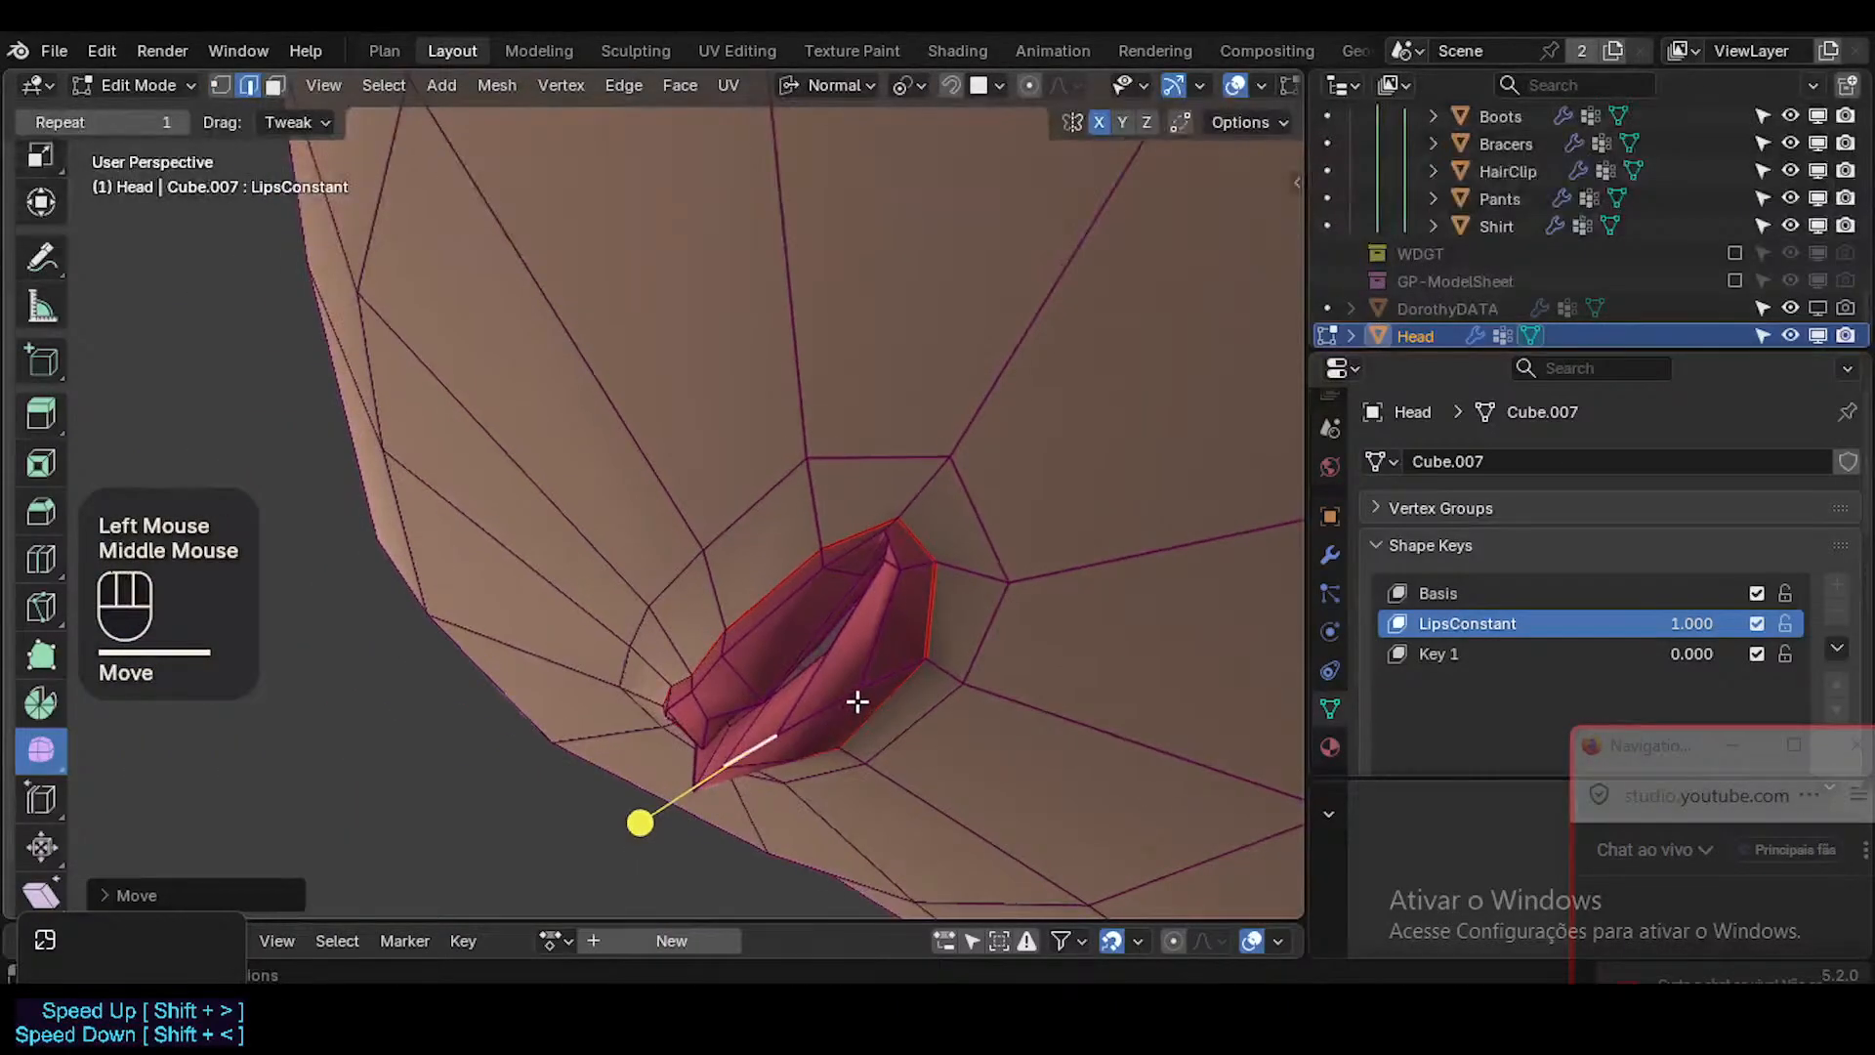
Move the lower lip vertex near the mouth corner inward by about 0.0009 m and reposition the lower lip vertex nearer the middle.
left_click(861, 695)
key("1")
key("g")
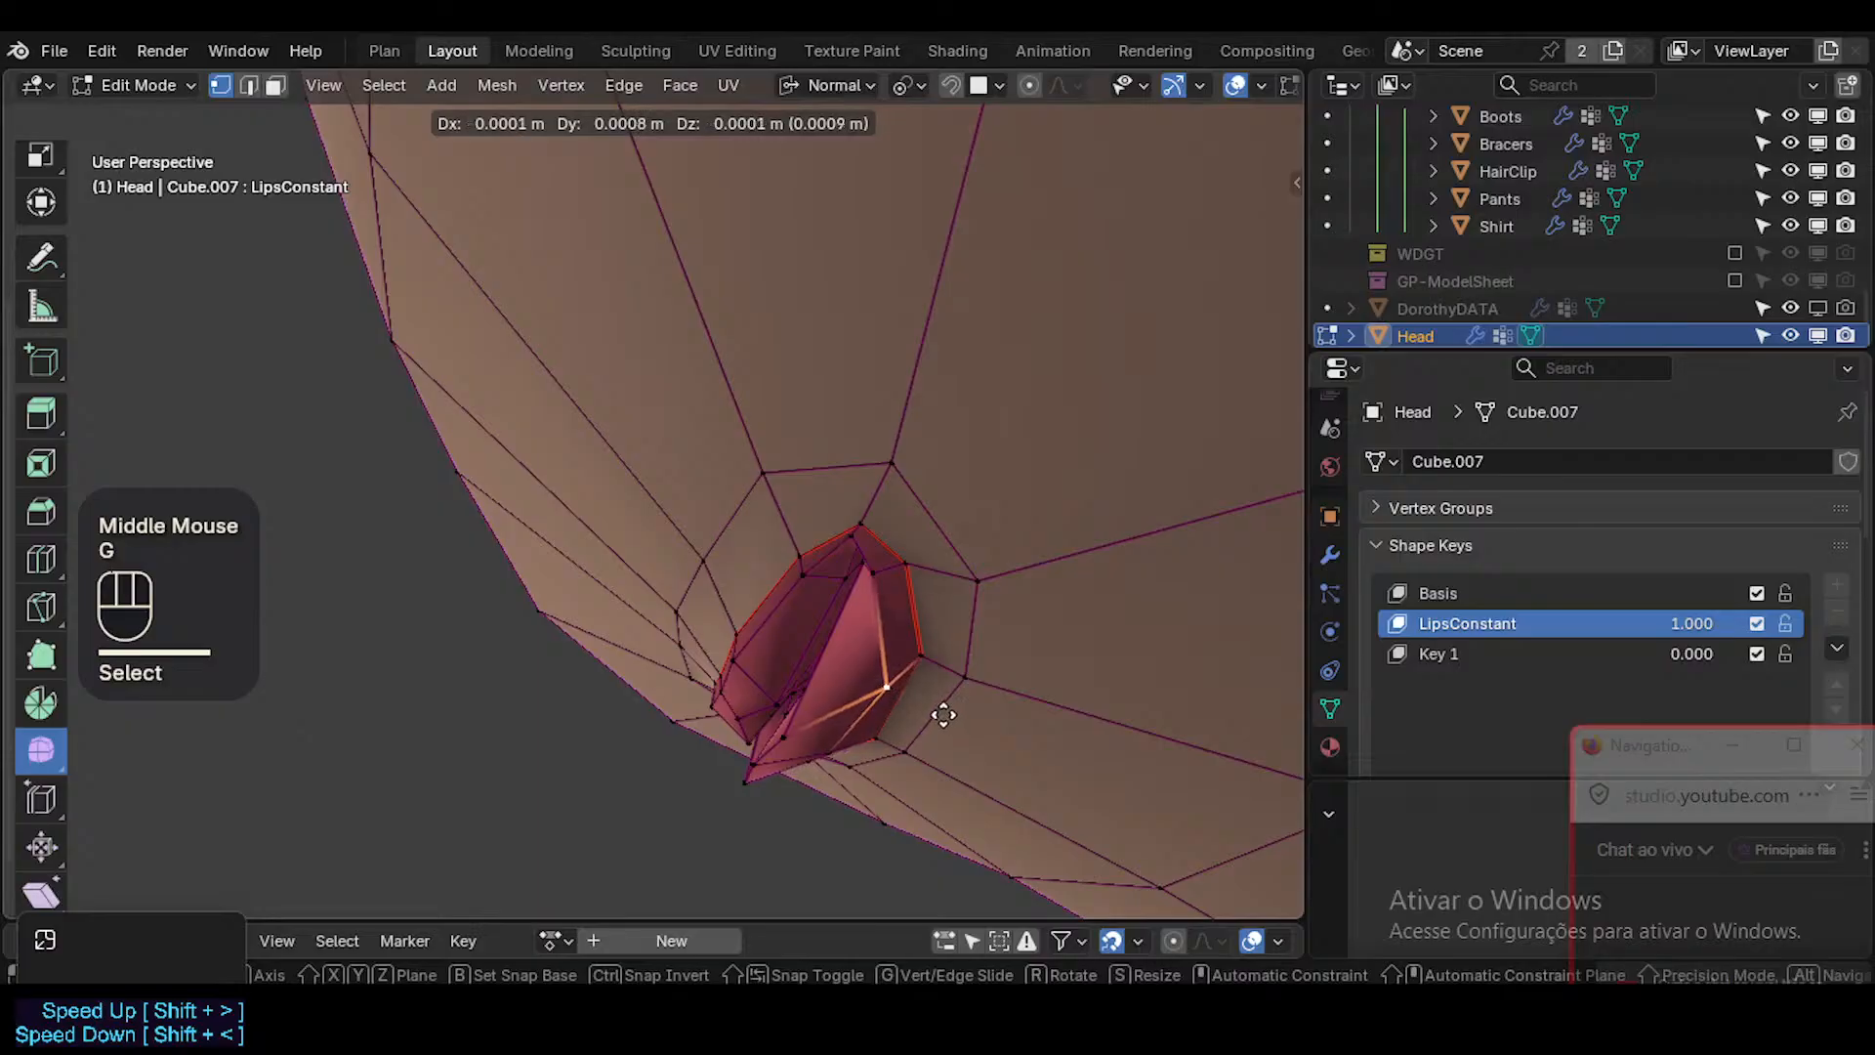
left_click(943, 714)
left_click(821, 745)
key("g")
left_click(849, 766, "shift")
Select the inner upper lip edge beside the middle, move it and shift it slightly along its normal Z axis.
middle_click_drag(849, 766, 907, 677)
key("2")
middle_click(913, 700)
key("alt+a")
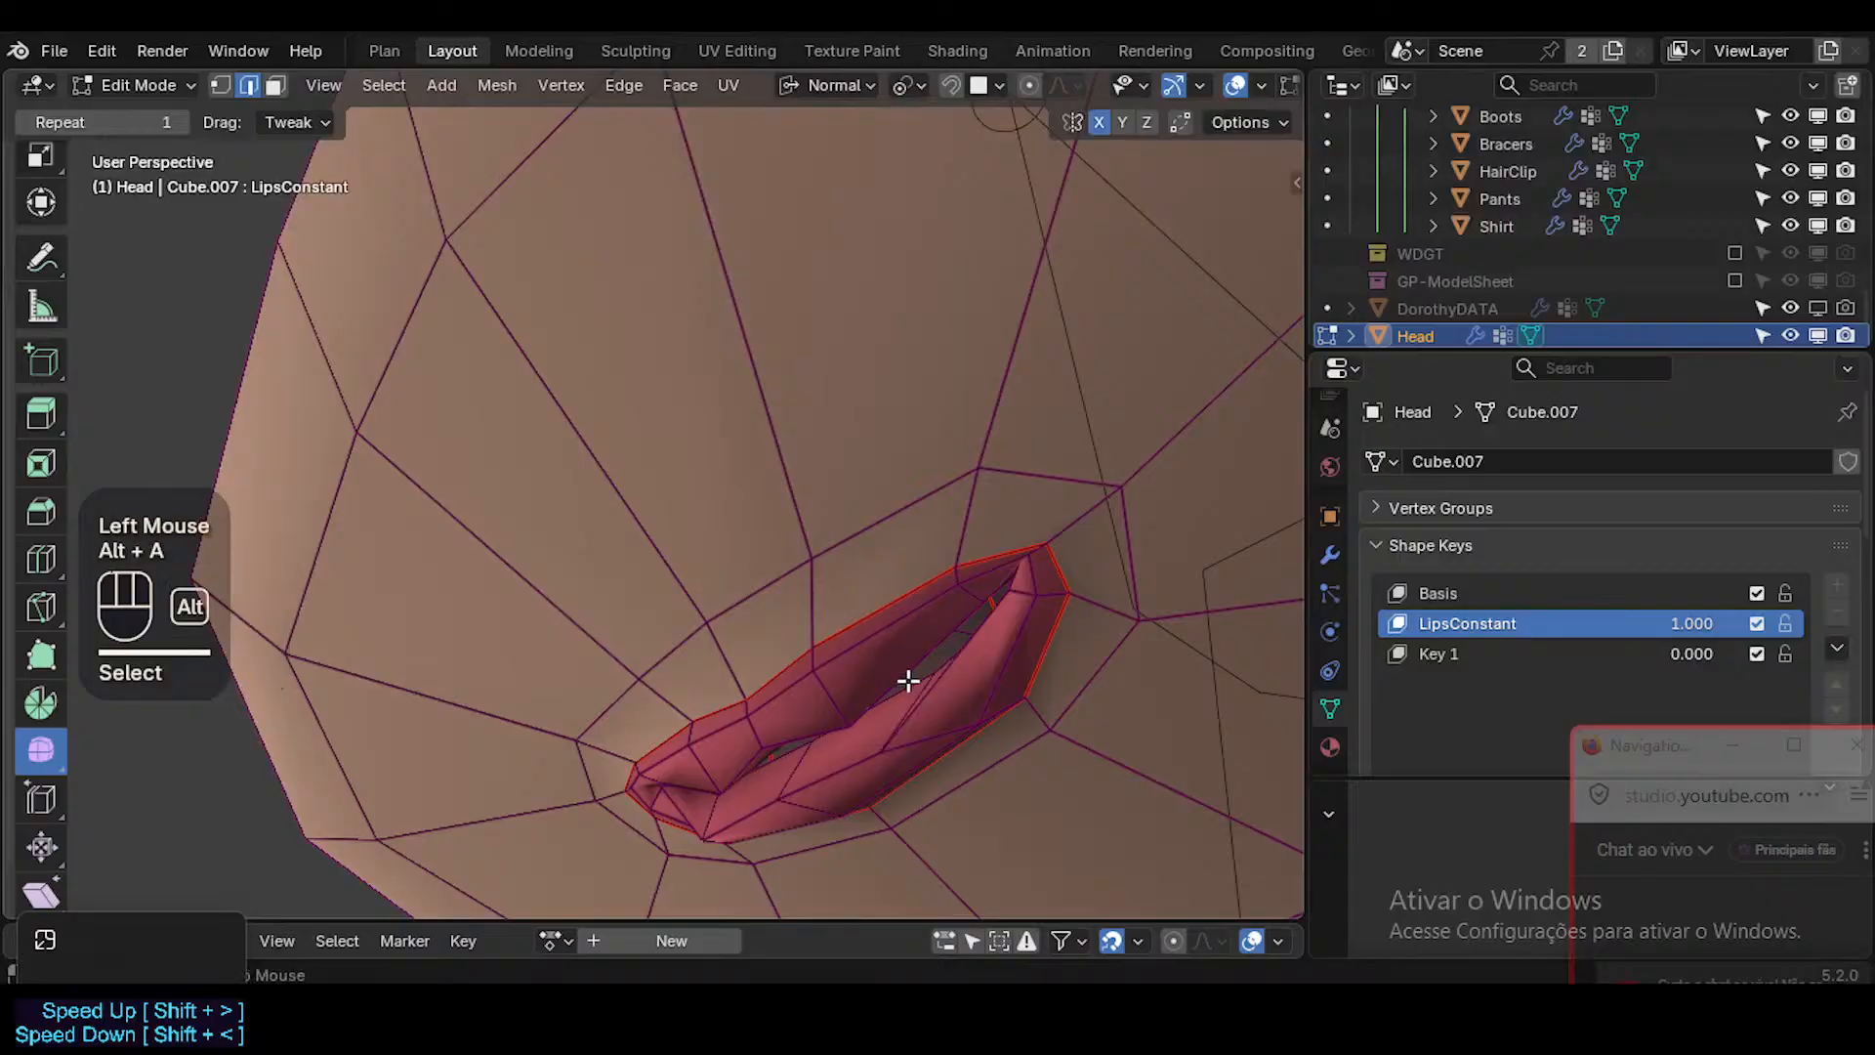
left_click(924, 700, "alt+shift")
left_click(861, 713)
key("alt+a")
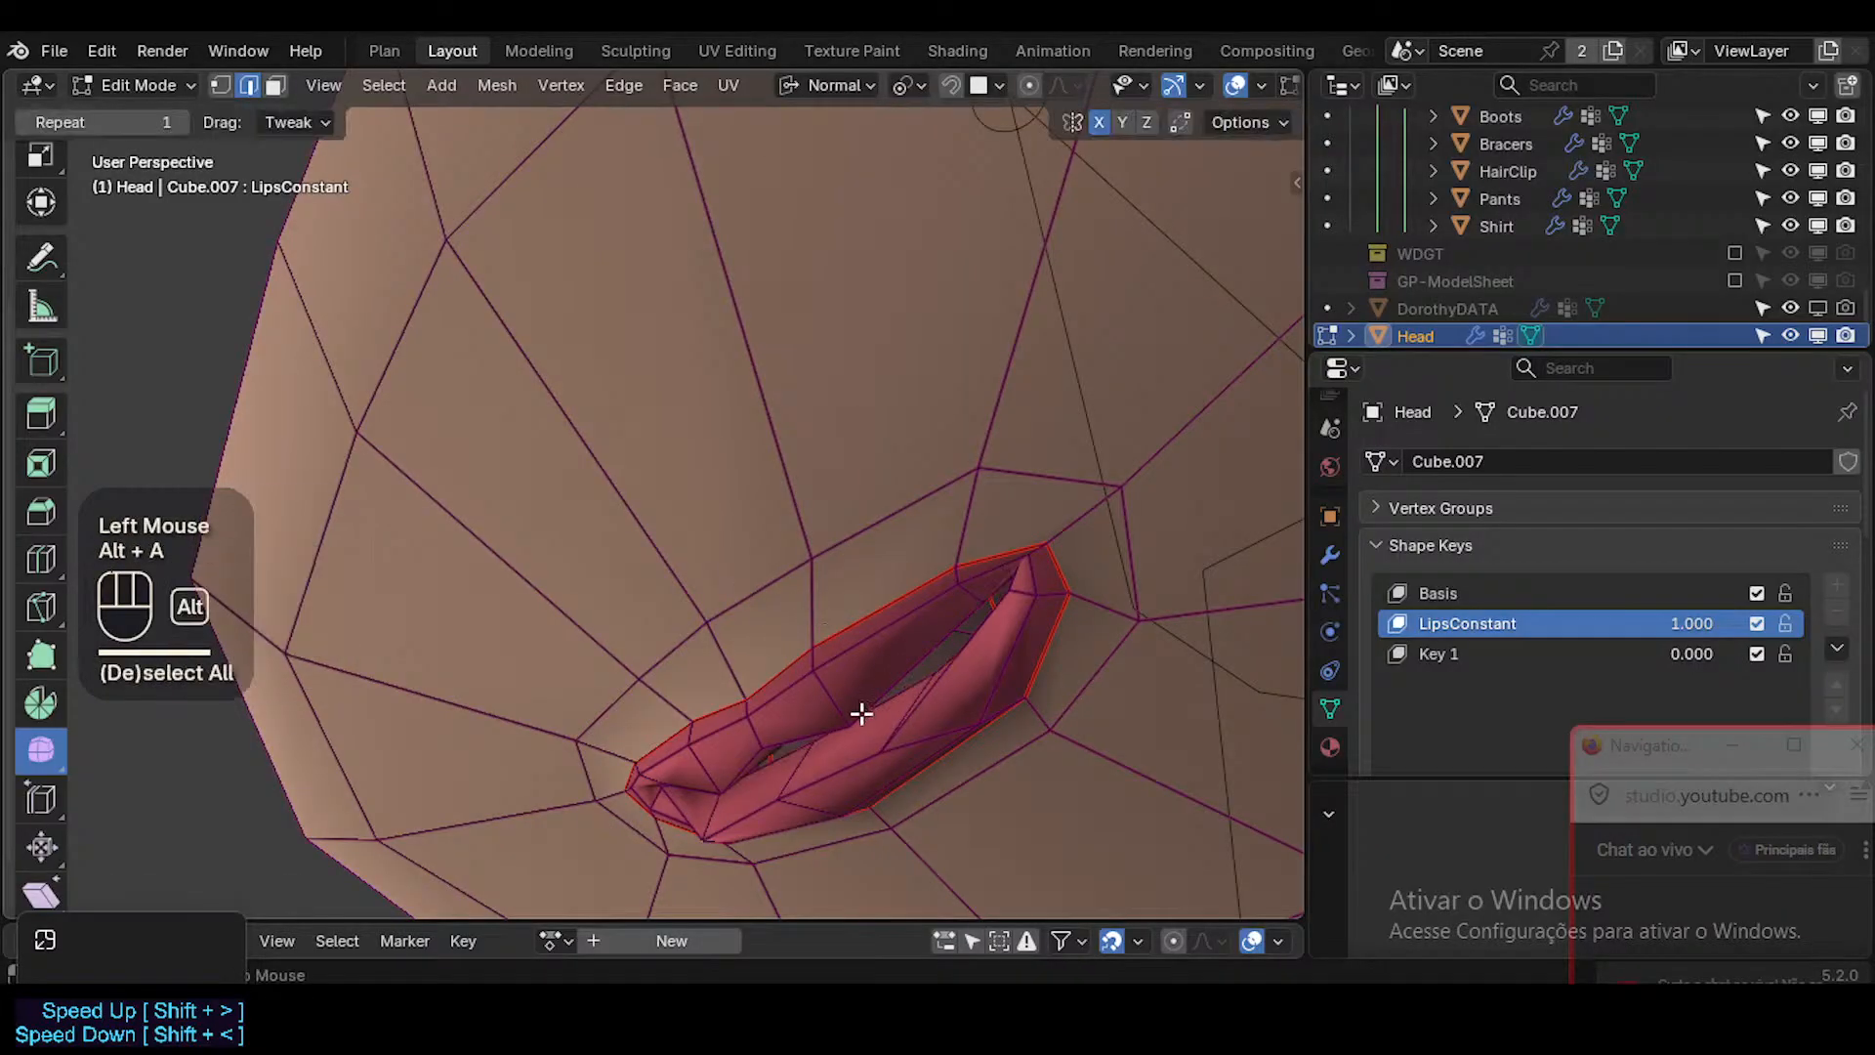
middle_click_drag(858, 721, 815, 732)
key("g")
left_click(782, 830)
key("g")
key("z")
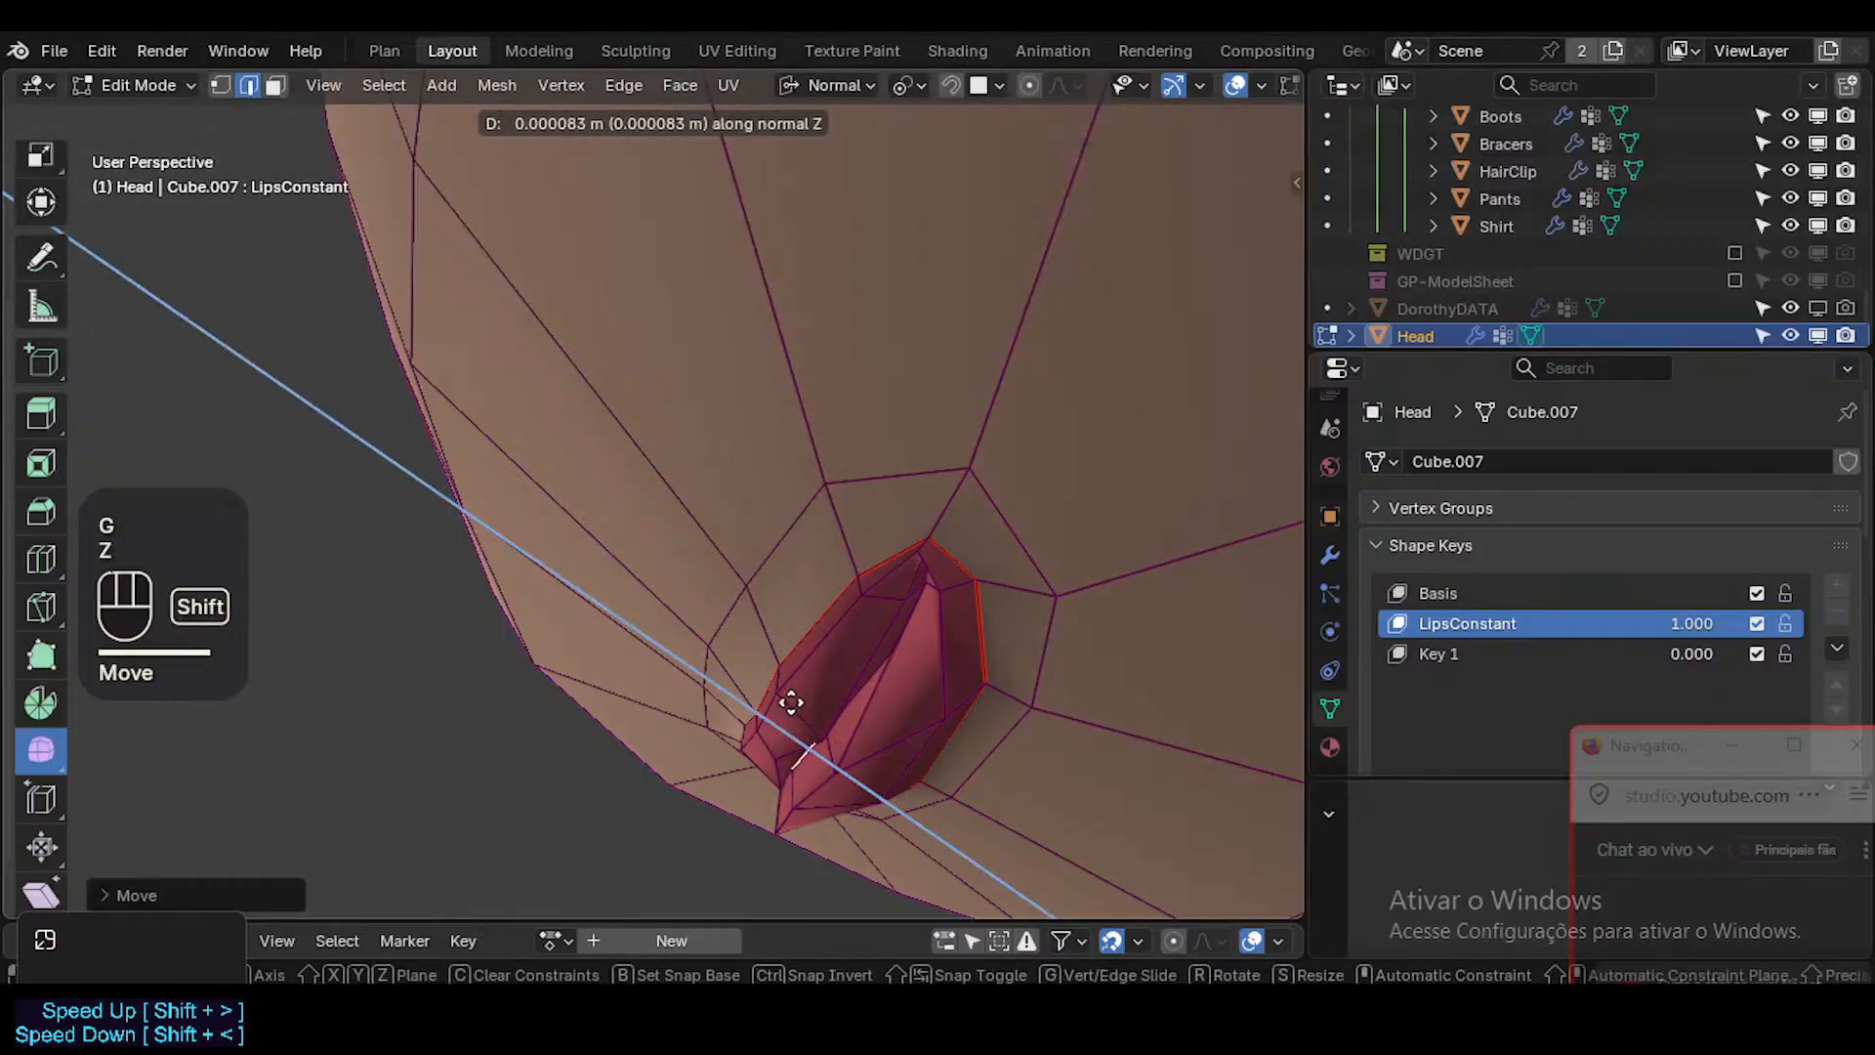
left_click(788, 712, "shift")
Reposition the single inner upper lip vertex beside the middle, adjusting it from the side and from the front.
left_click(829, 719)
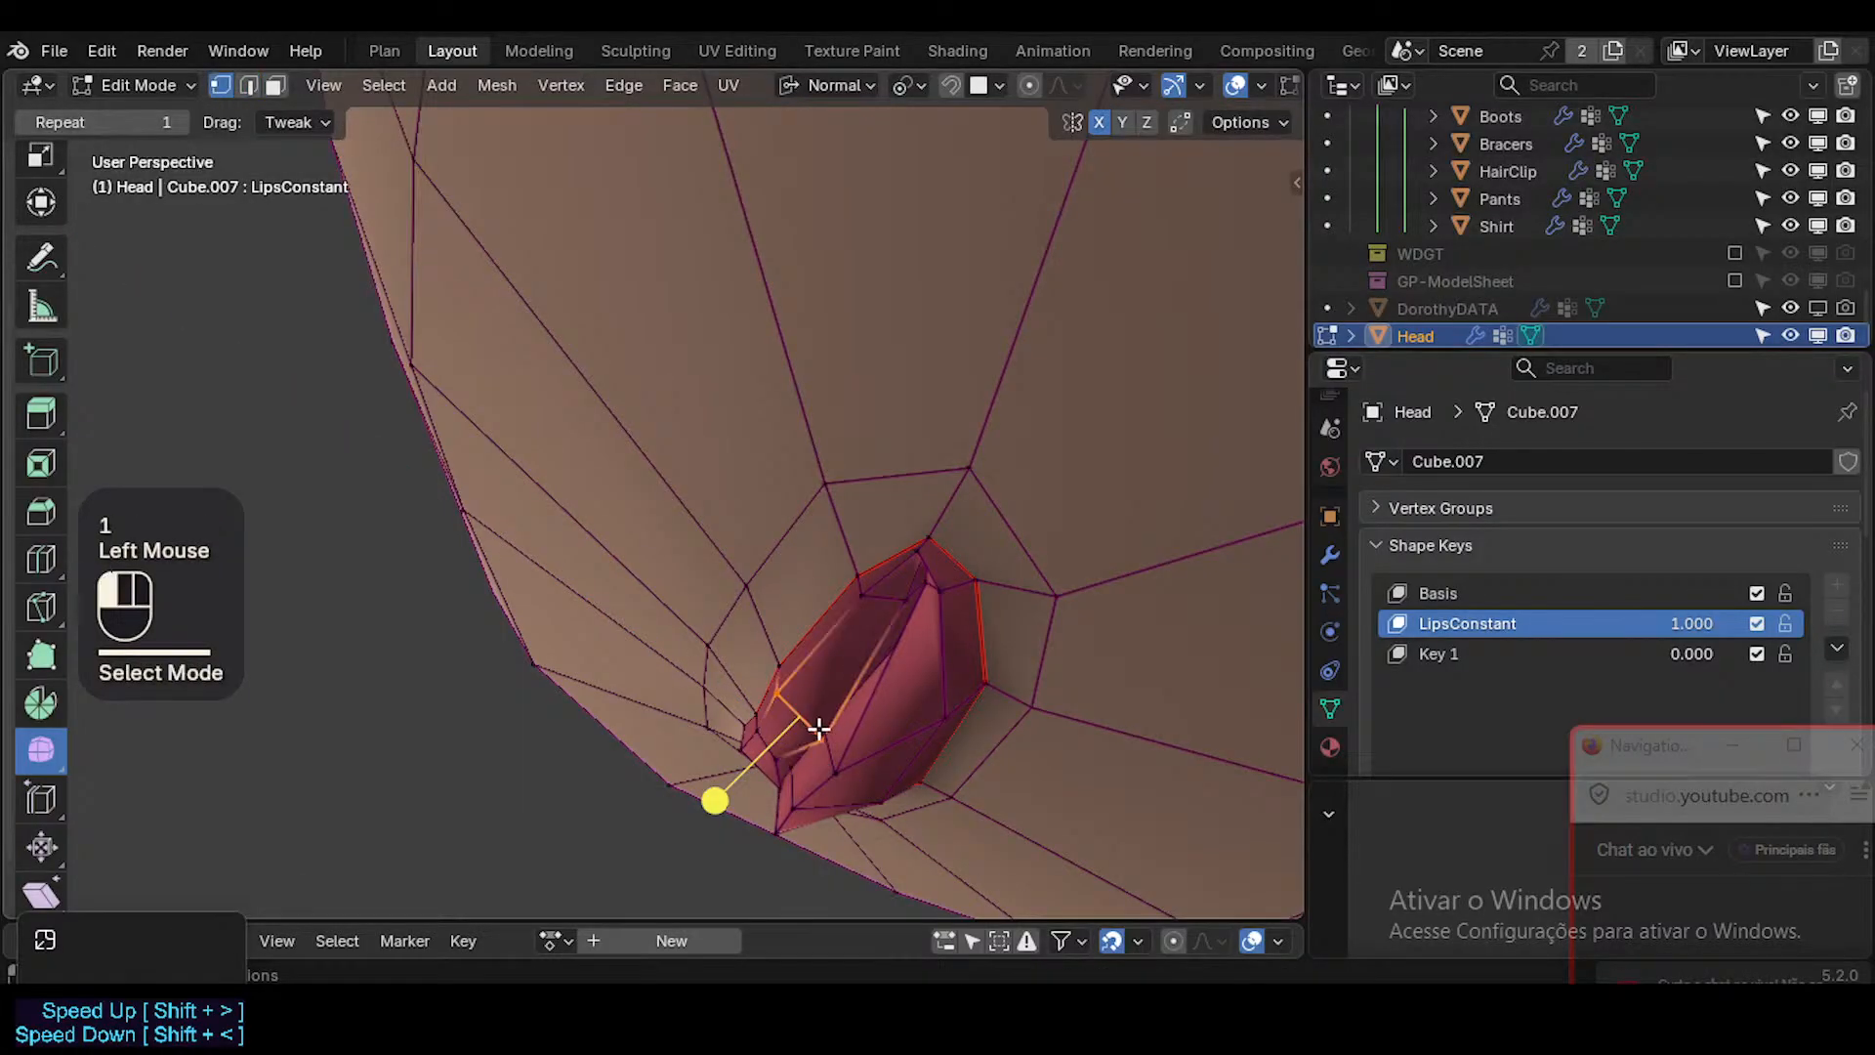
key("g")
left_click(803, 720)
middle_click_drag(628, 746, 979, 668)
key("g")
left_click(818, 700)
With proportional editing at about 0.0057 m, move the upper lip's inner and border vertices near the mouth corner toward the middle.
left_click(949, 673)
key("Escape")
key("g")
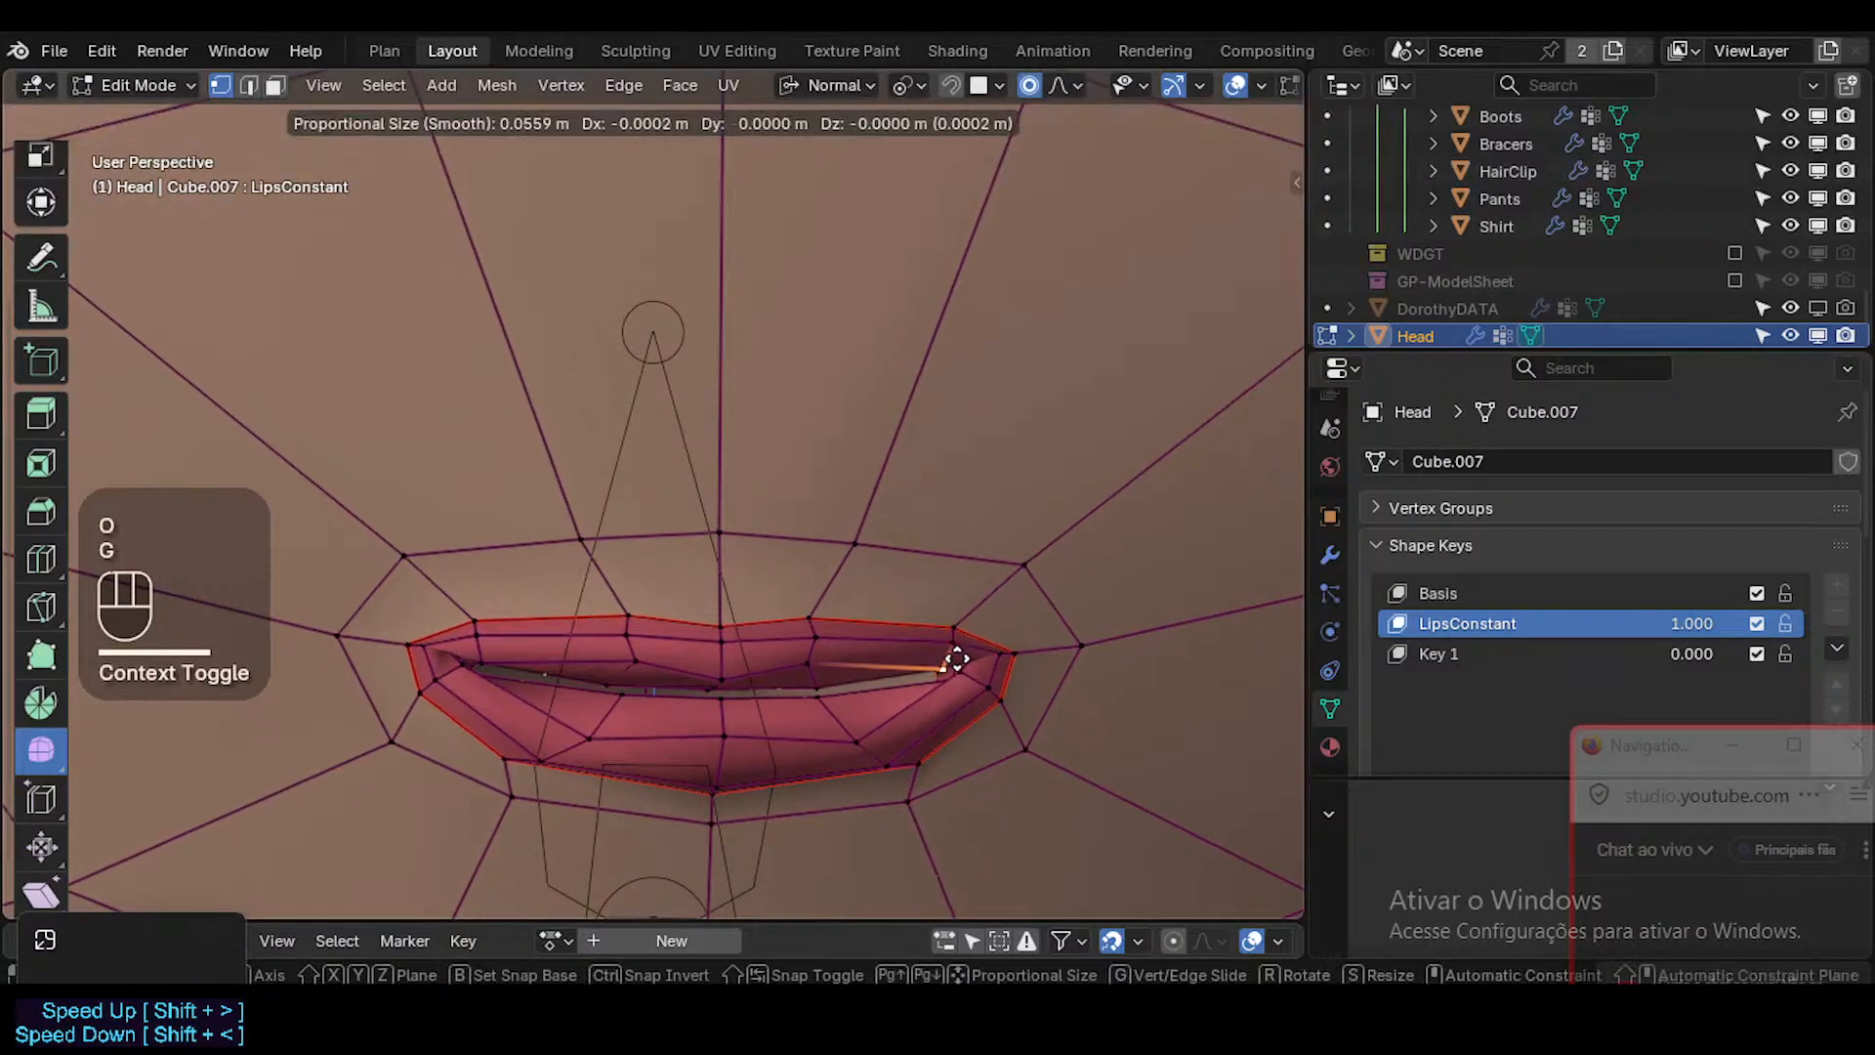
scroll(984, 649, "up", 9)
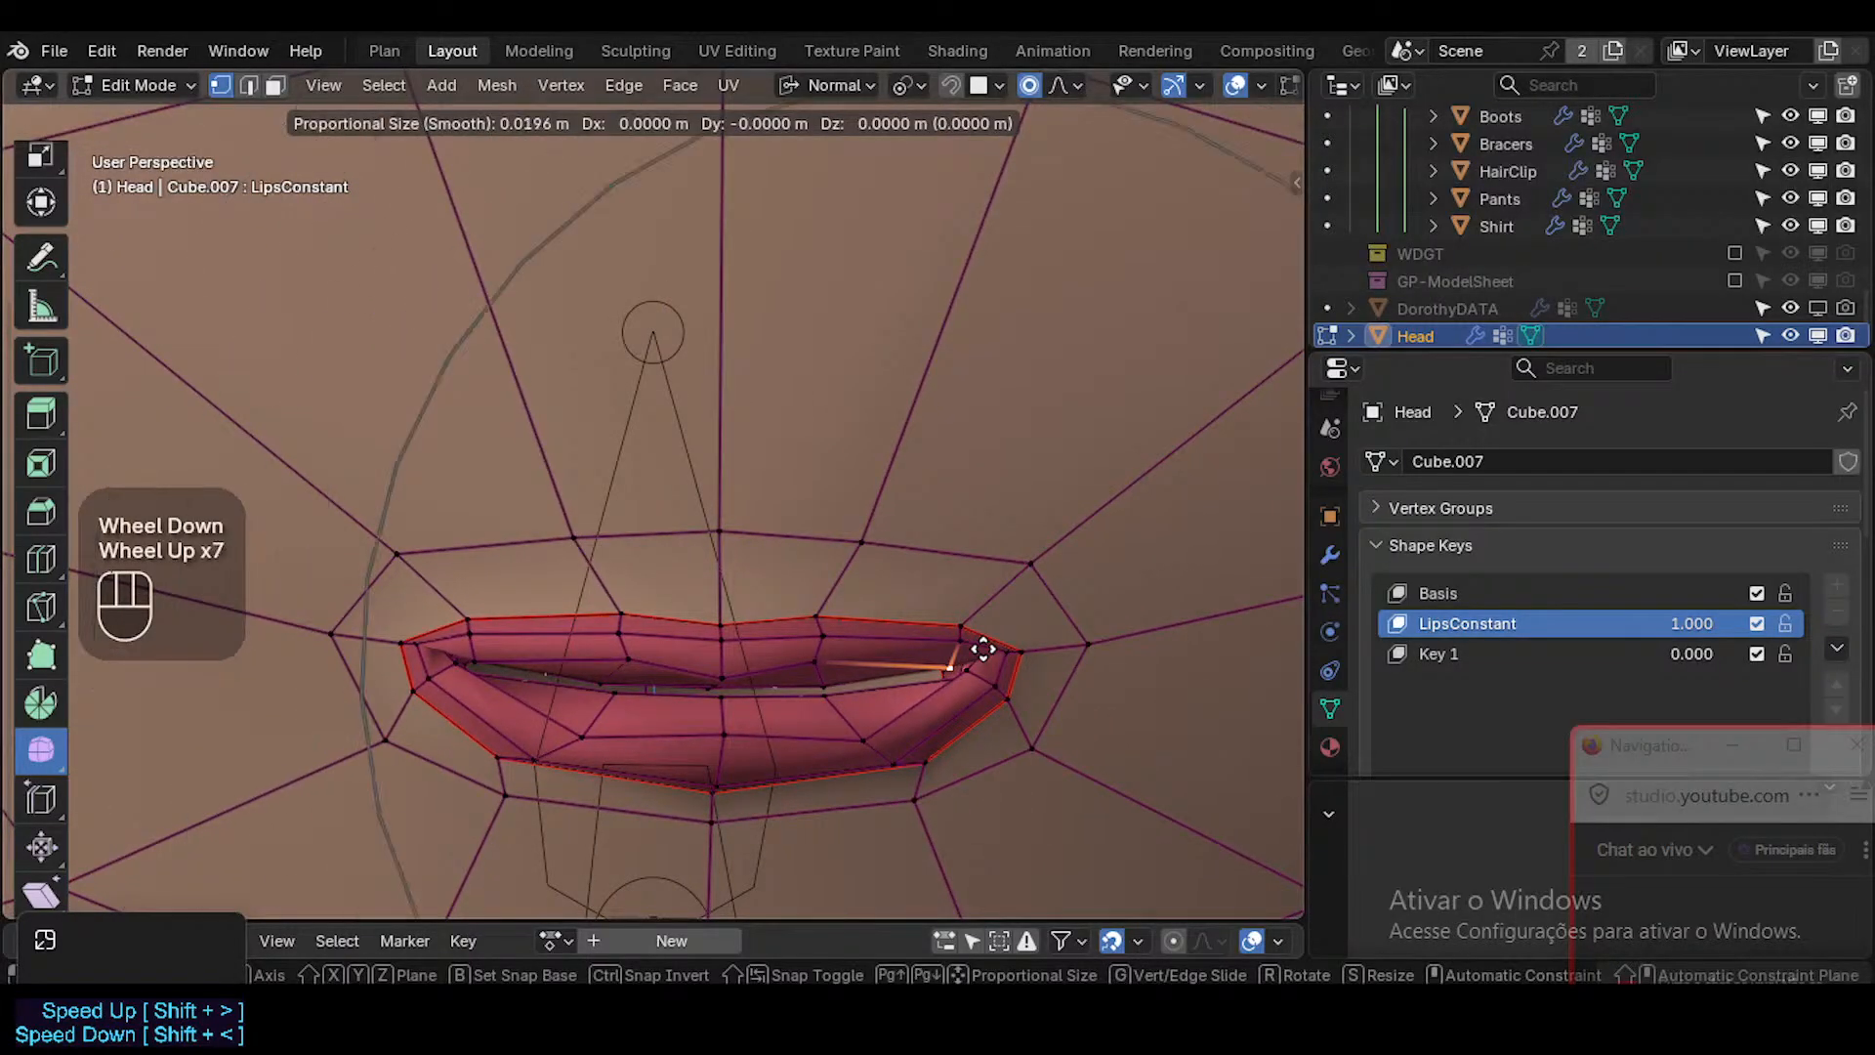
scroll(953, 659, "up", 3)
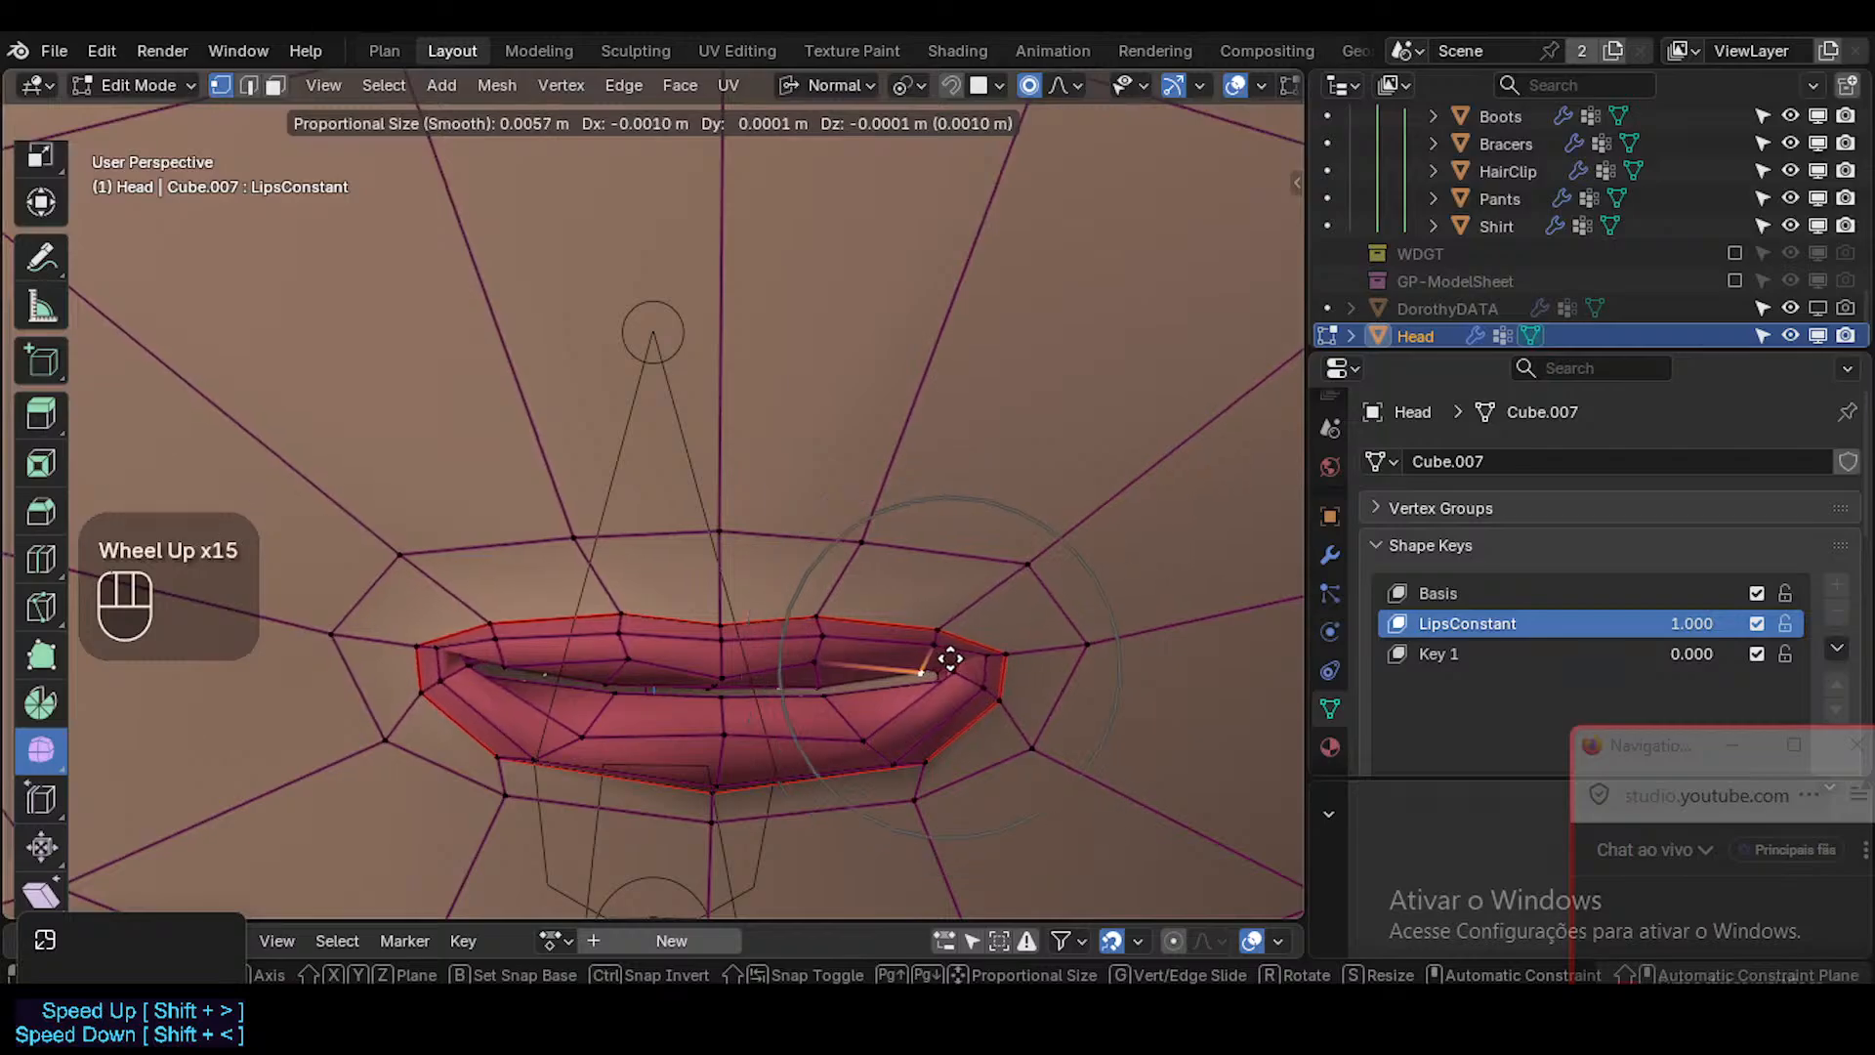
left_click(943, 661)
left_click(938, 628)
key("g")
left_click(928, 619, "shift")
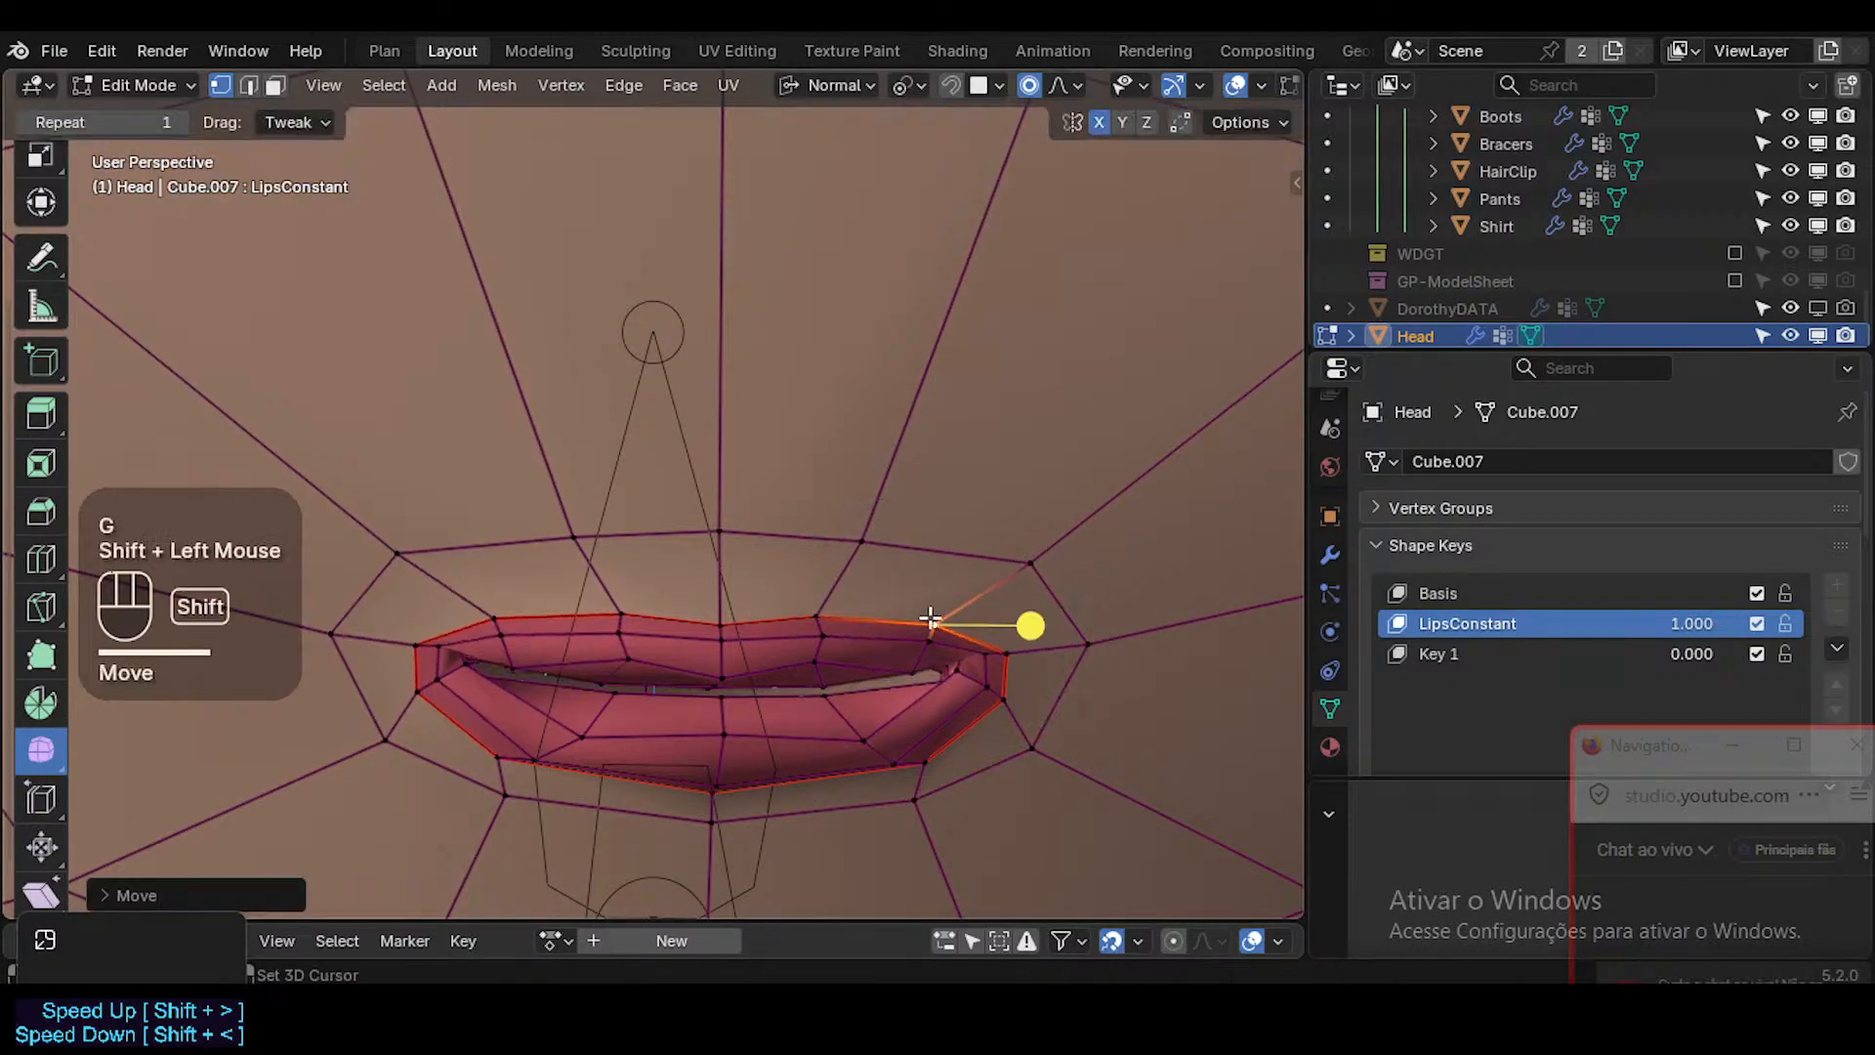
Select the face loop surrounding the mouth ring and hide it to isolate the lips.
key("3")
left_click(882, 635, "alt+shift")
key("alt+a")
left_click(886, 498, "alt+shift")
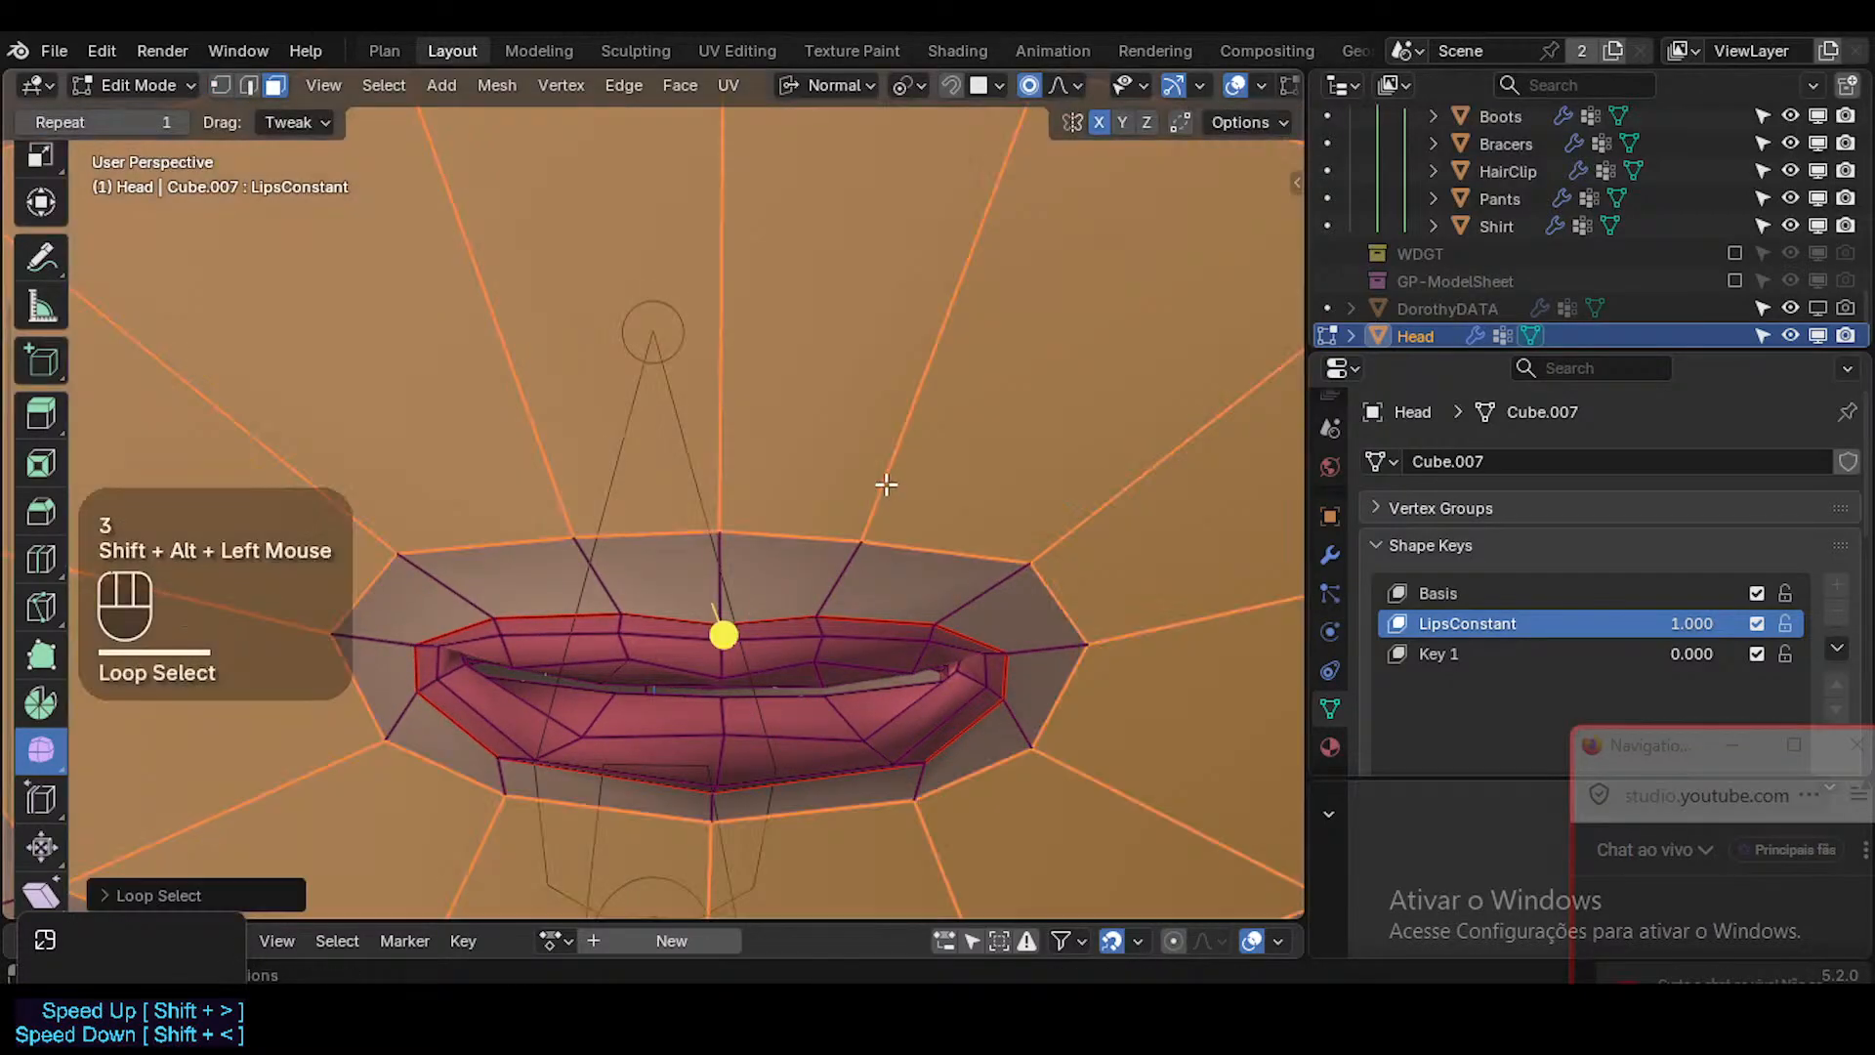
key("h")
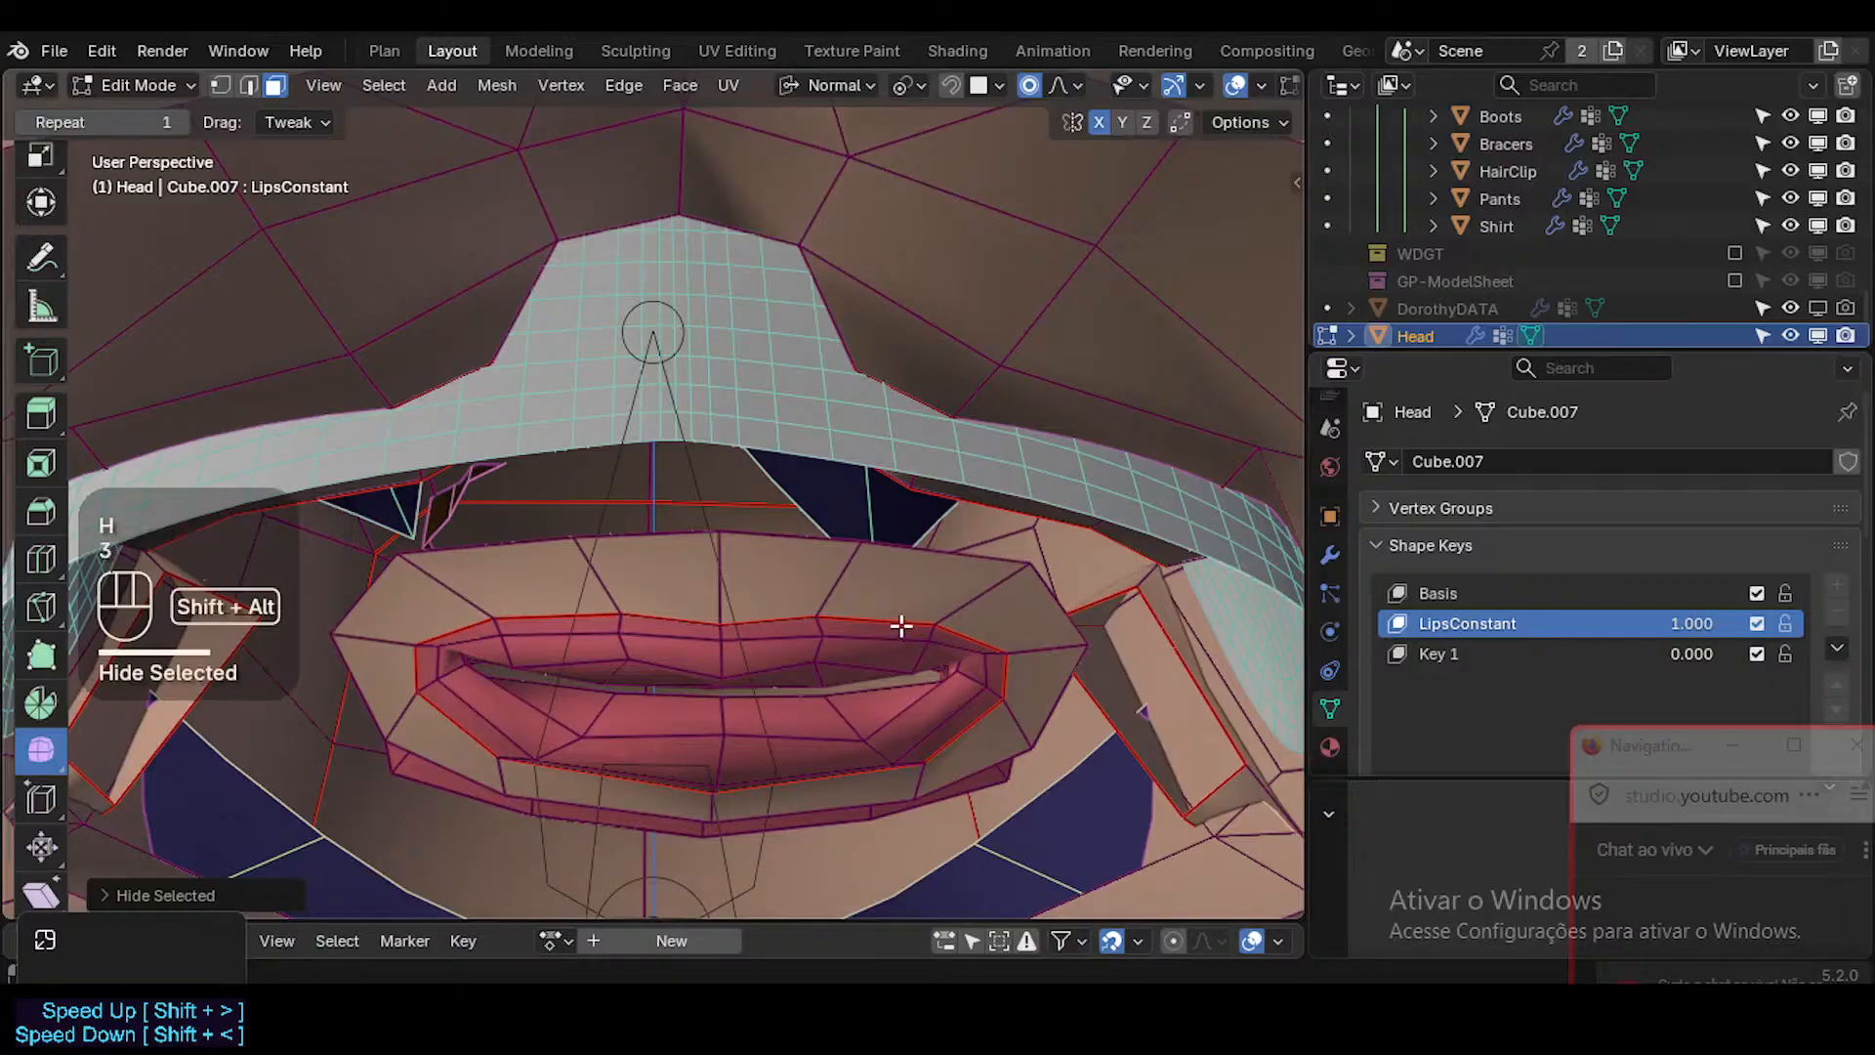
Try to smooth the face strip that crosses the upper lip between the middle and the mouth corner.
left_click(899, 627, "alt+shift")
key("alt+a")
left_click(899, 623, "alt+shift")
key("s")
left_click(1027, 765)
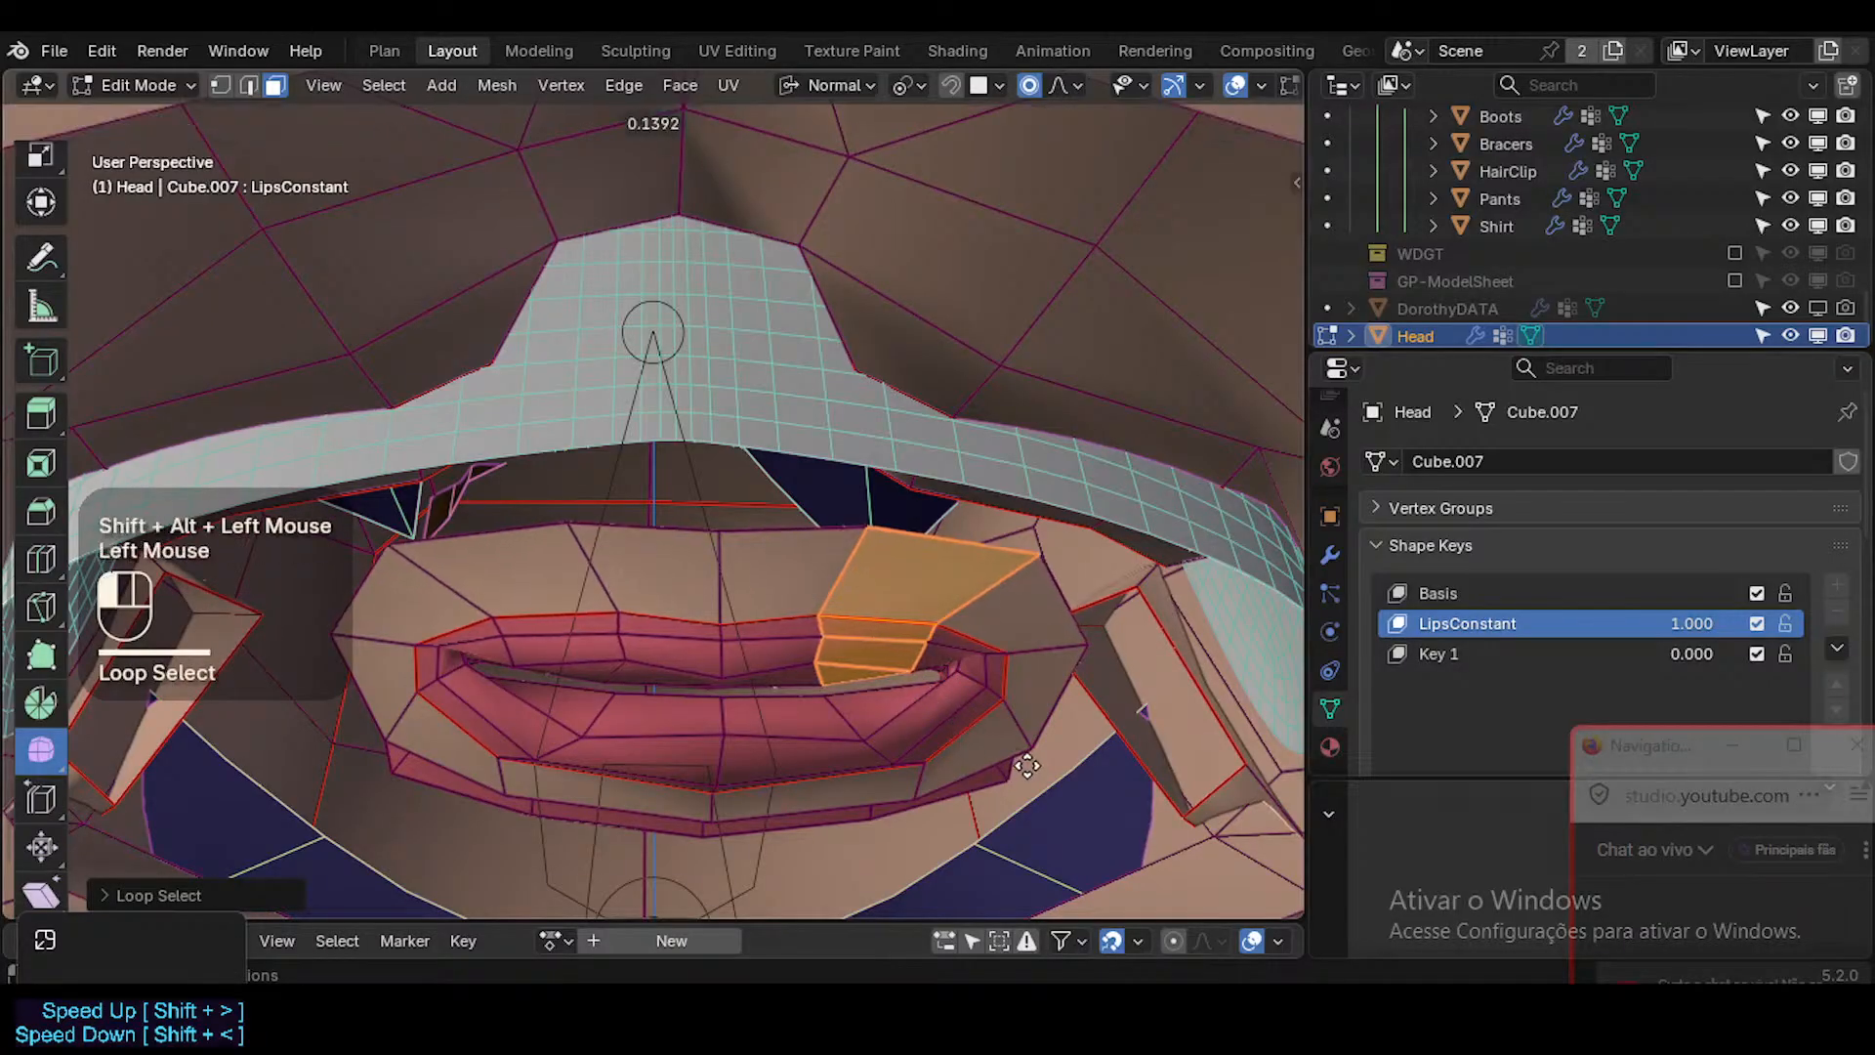
mouse_move(983, 763)
left_mouse_down()
mouse_move(954, 754)
mouse_move(971, 748)
left_mouse_up()
Select the face strips around the mouth corner and smooth them with the Smooth tool.
key("alt+a")
left_click(966, 638, "alt+shift")
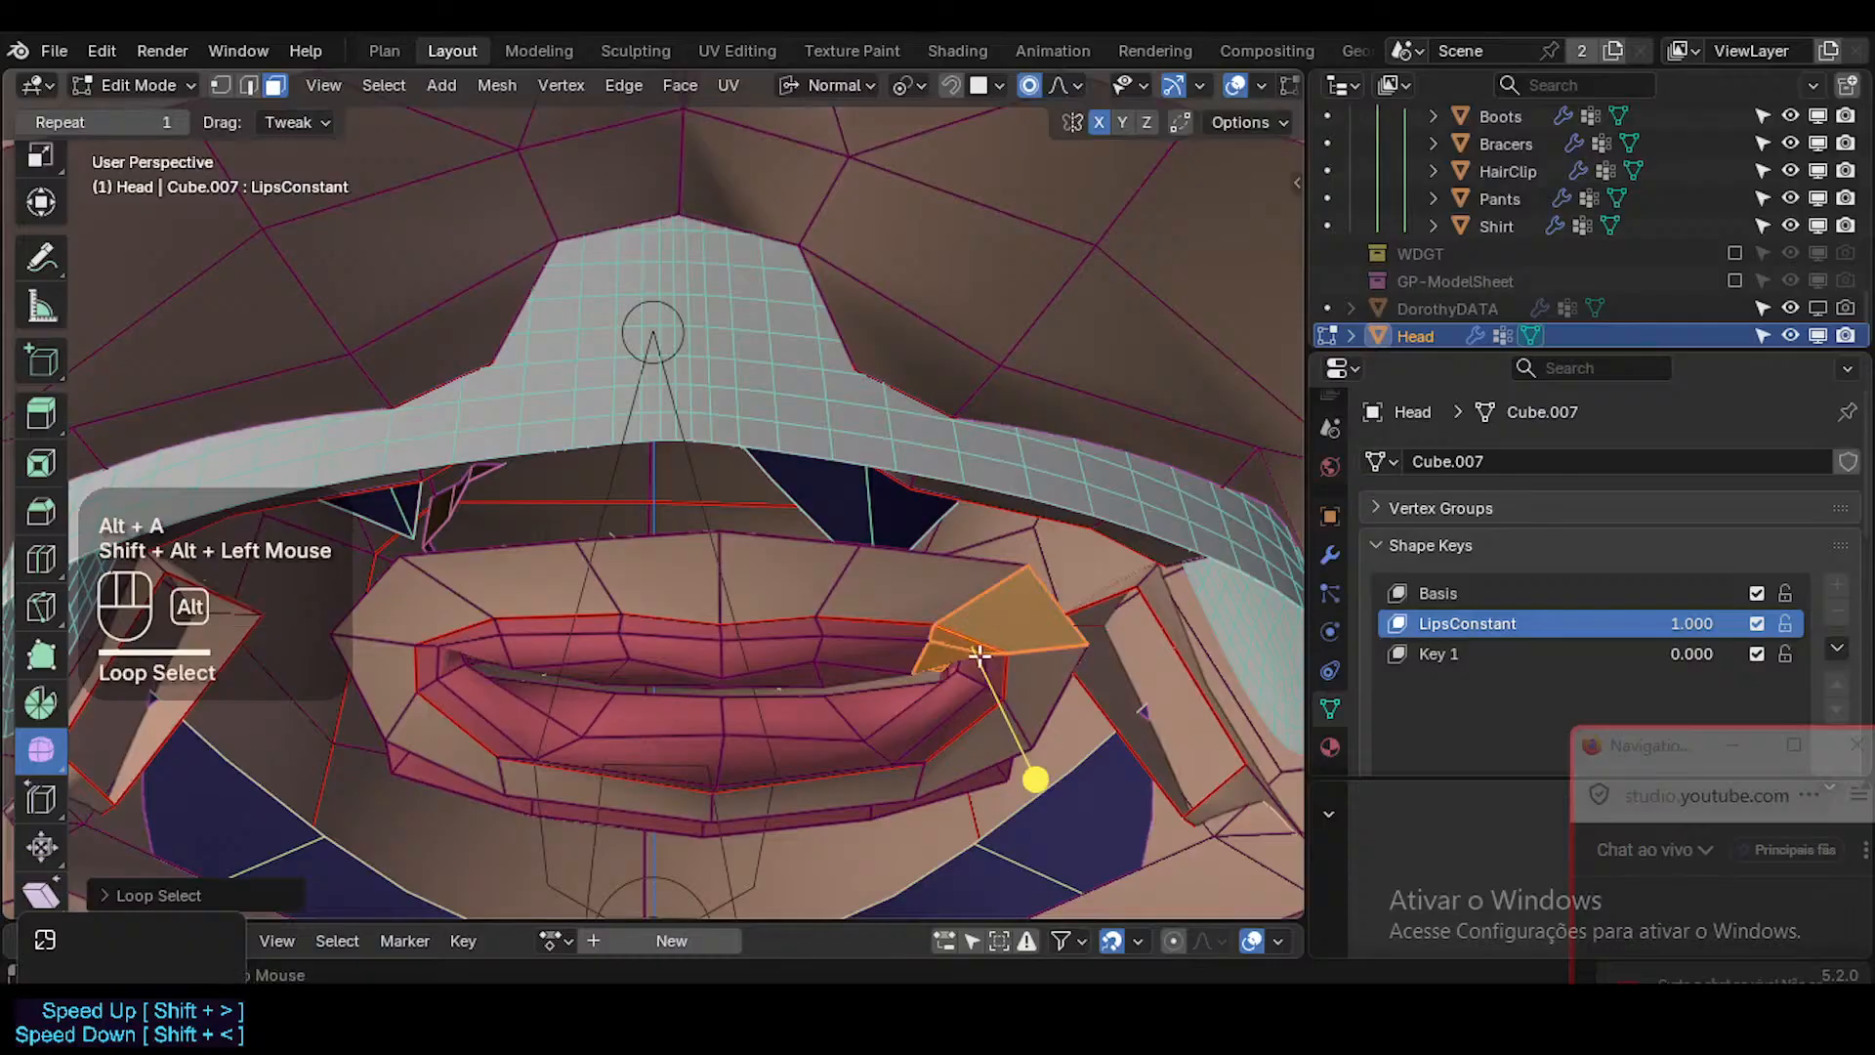
key("alt+a")
left_click(1019, 686, "alt+shift")
mouse_move(1113, 704)
left_mouse_down()
mouse_move(1193, 722)
mouse_move(1110, 703)
left_mouse_up()
Select all linked lip faces inside the seam, smooth them with the Smooth tool and clear the selection.
key("a")
key("alt+a")
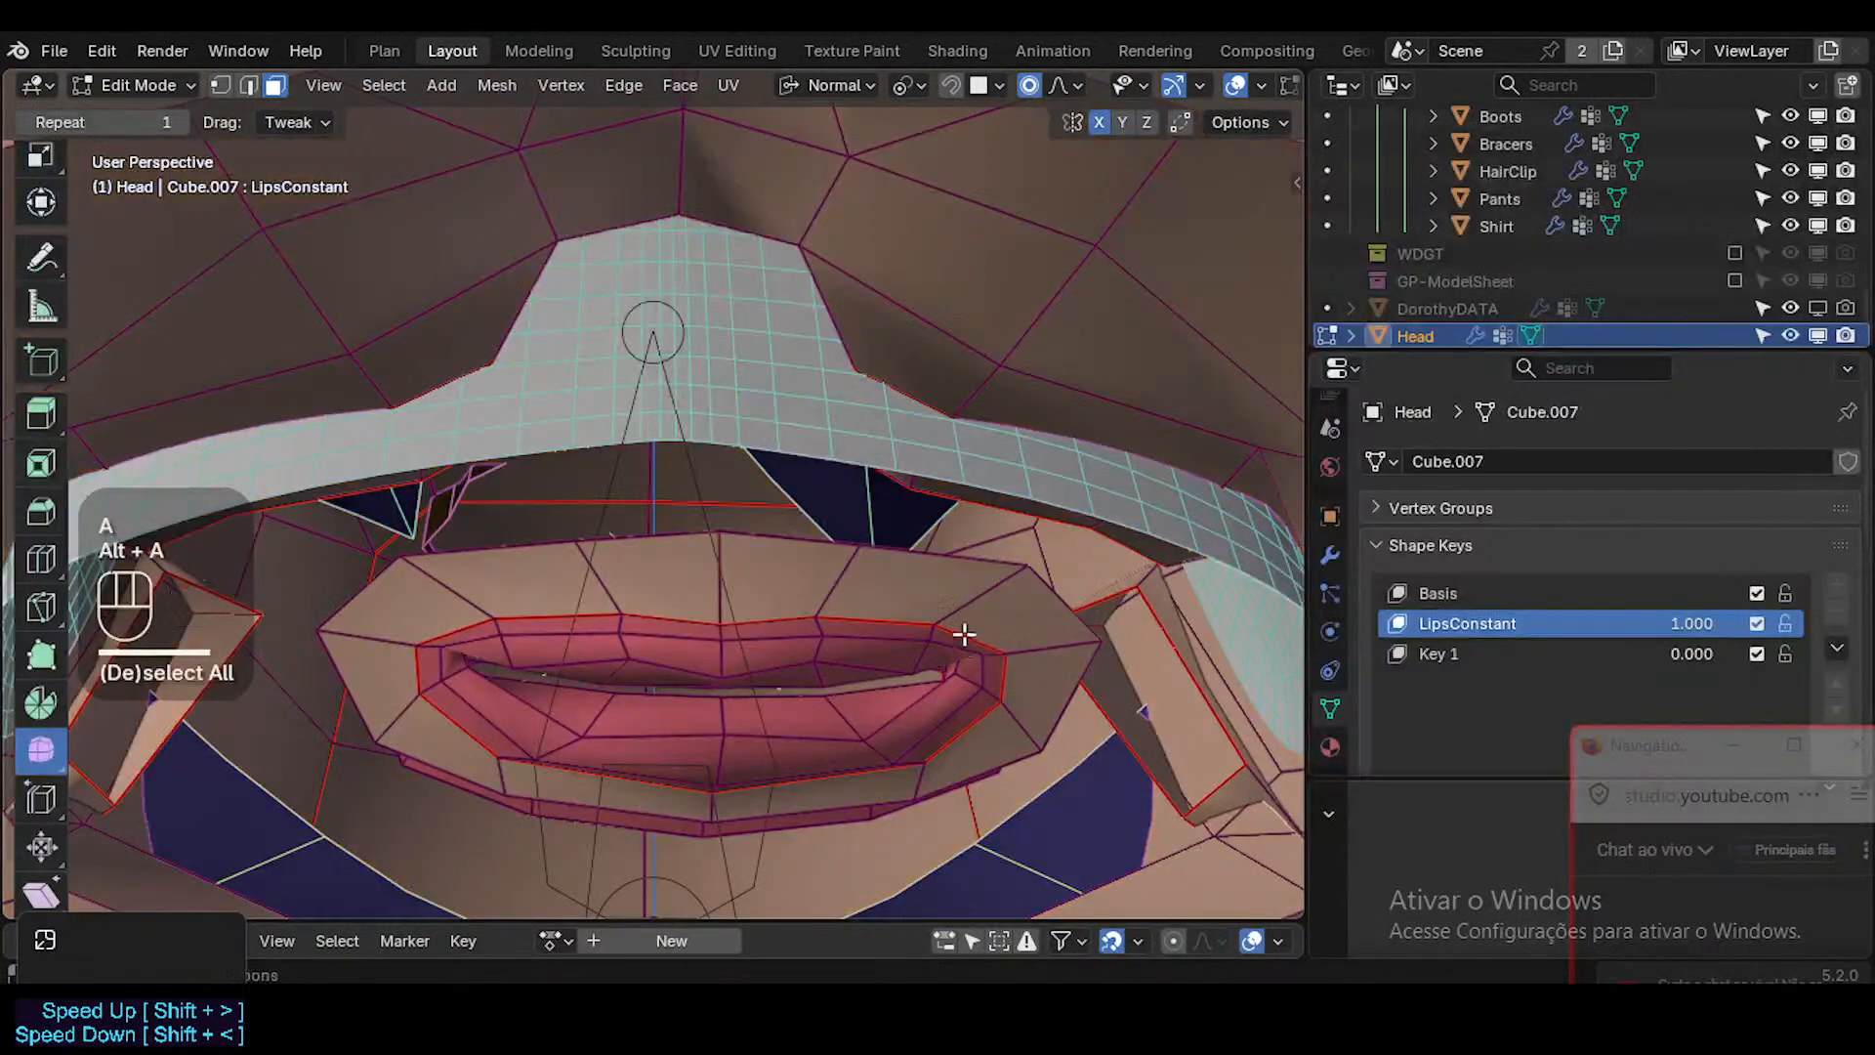
key("l")
key("alt+a")
key("l")
left_click_drag(815, 698, 961, 728)
key("alt+a")
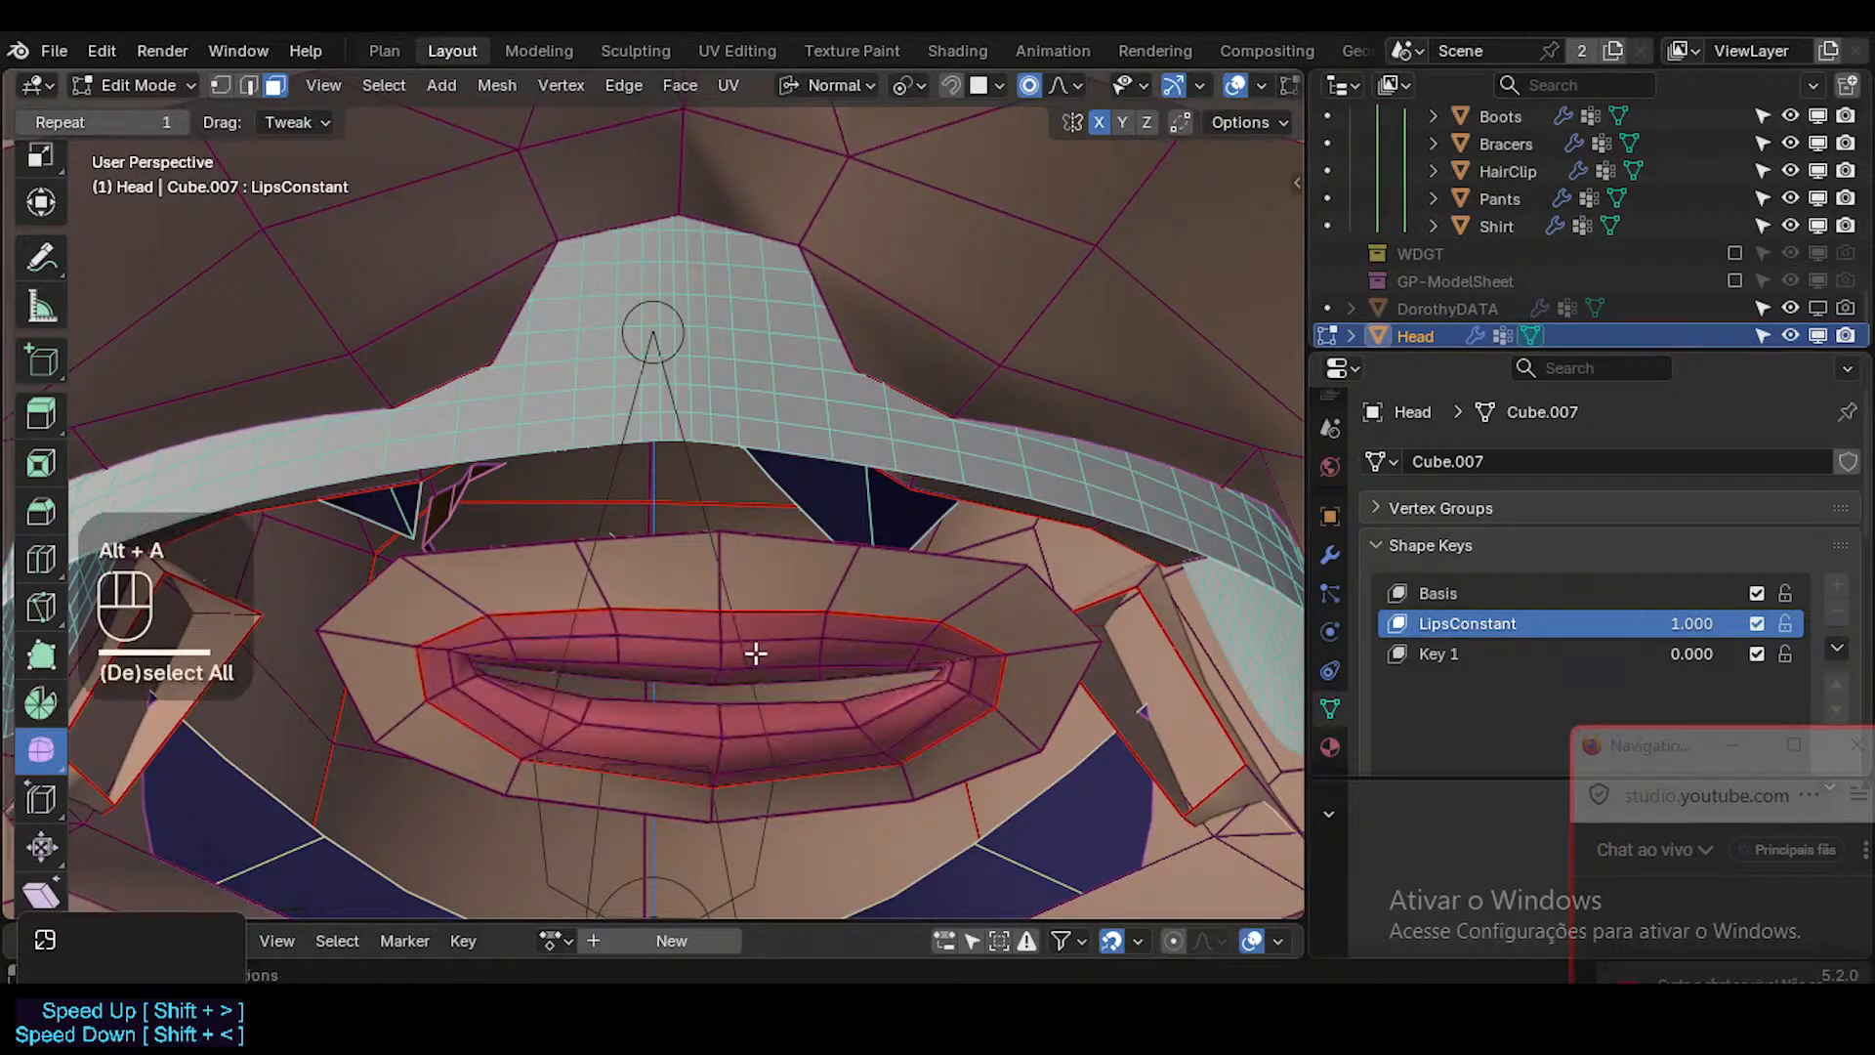
Select the upper lip's middle edge and move it down with proportional editing to form the cupid's bow.
key("2")
left_click(725, 674)
key("g")
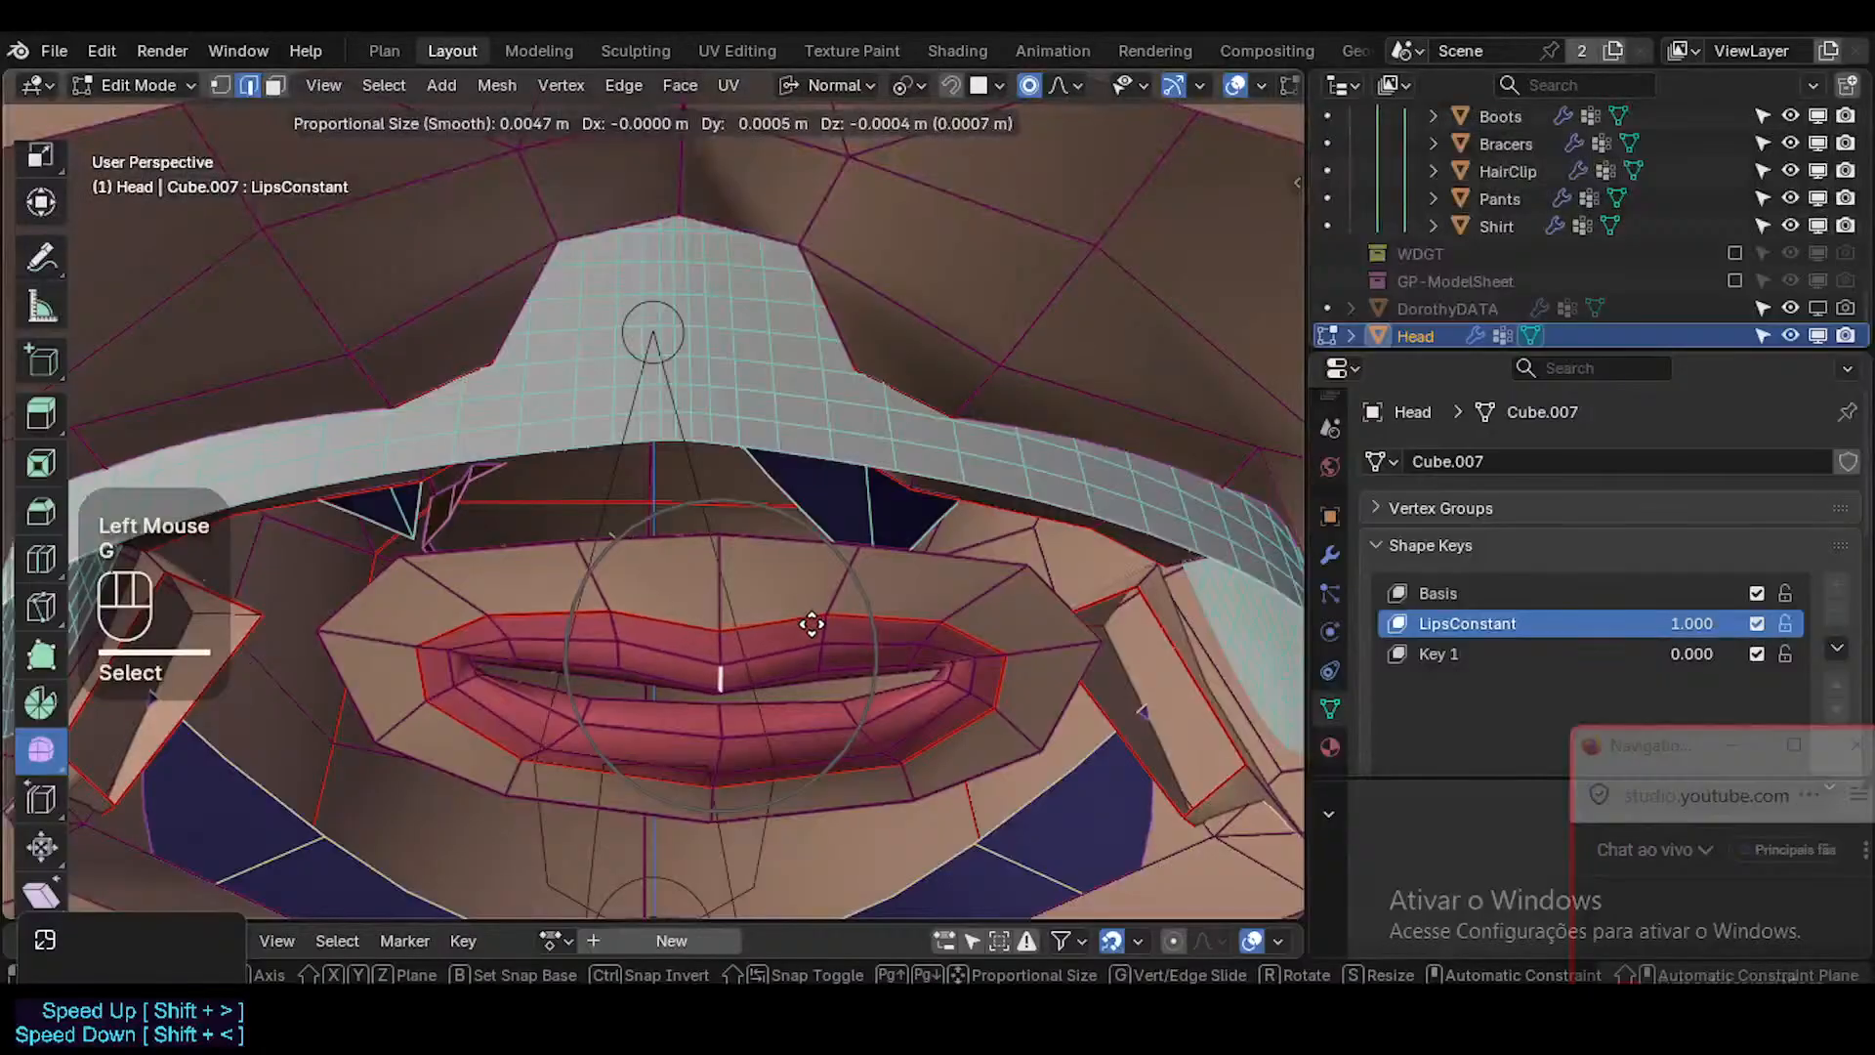
left_click(827, 633)
Move the upper lip edge beside the middle toward the centre with proportional editing.
left_click(817, 652)
key("g")
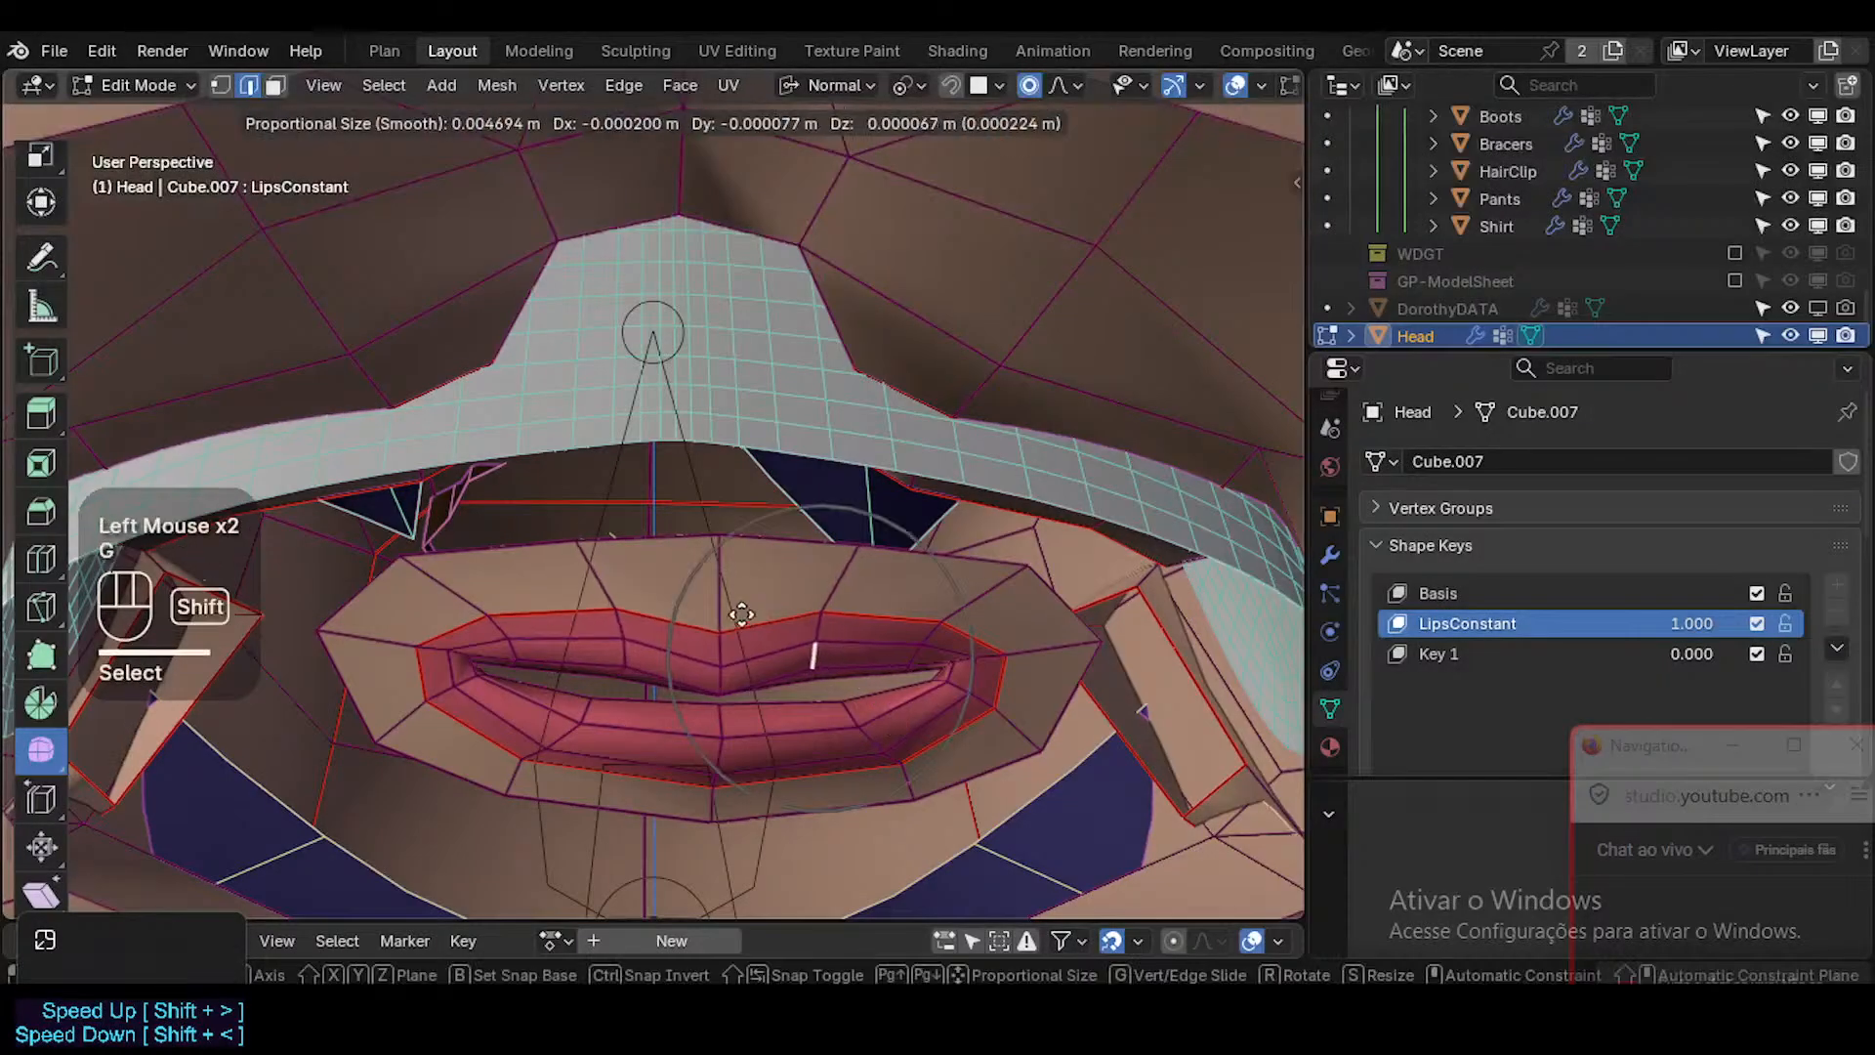
left_click(583, 580, "shift")
key("g")
left_click(762, 653, "shift")
Scale the selected upper lip edge slightly and rotate it to follow the lip's curve.
key("s")
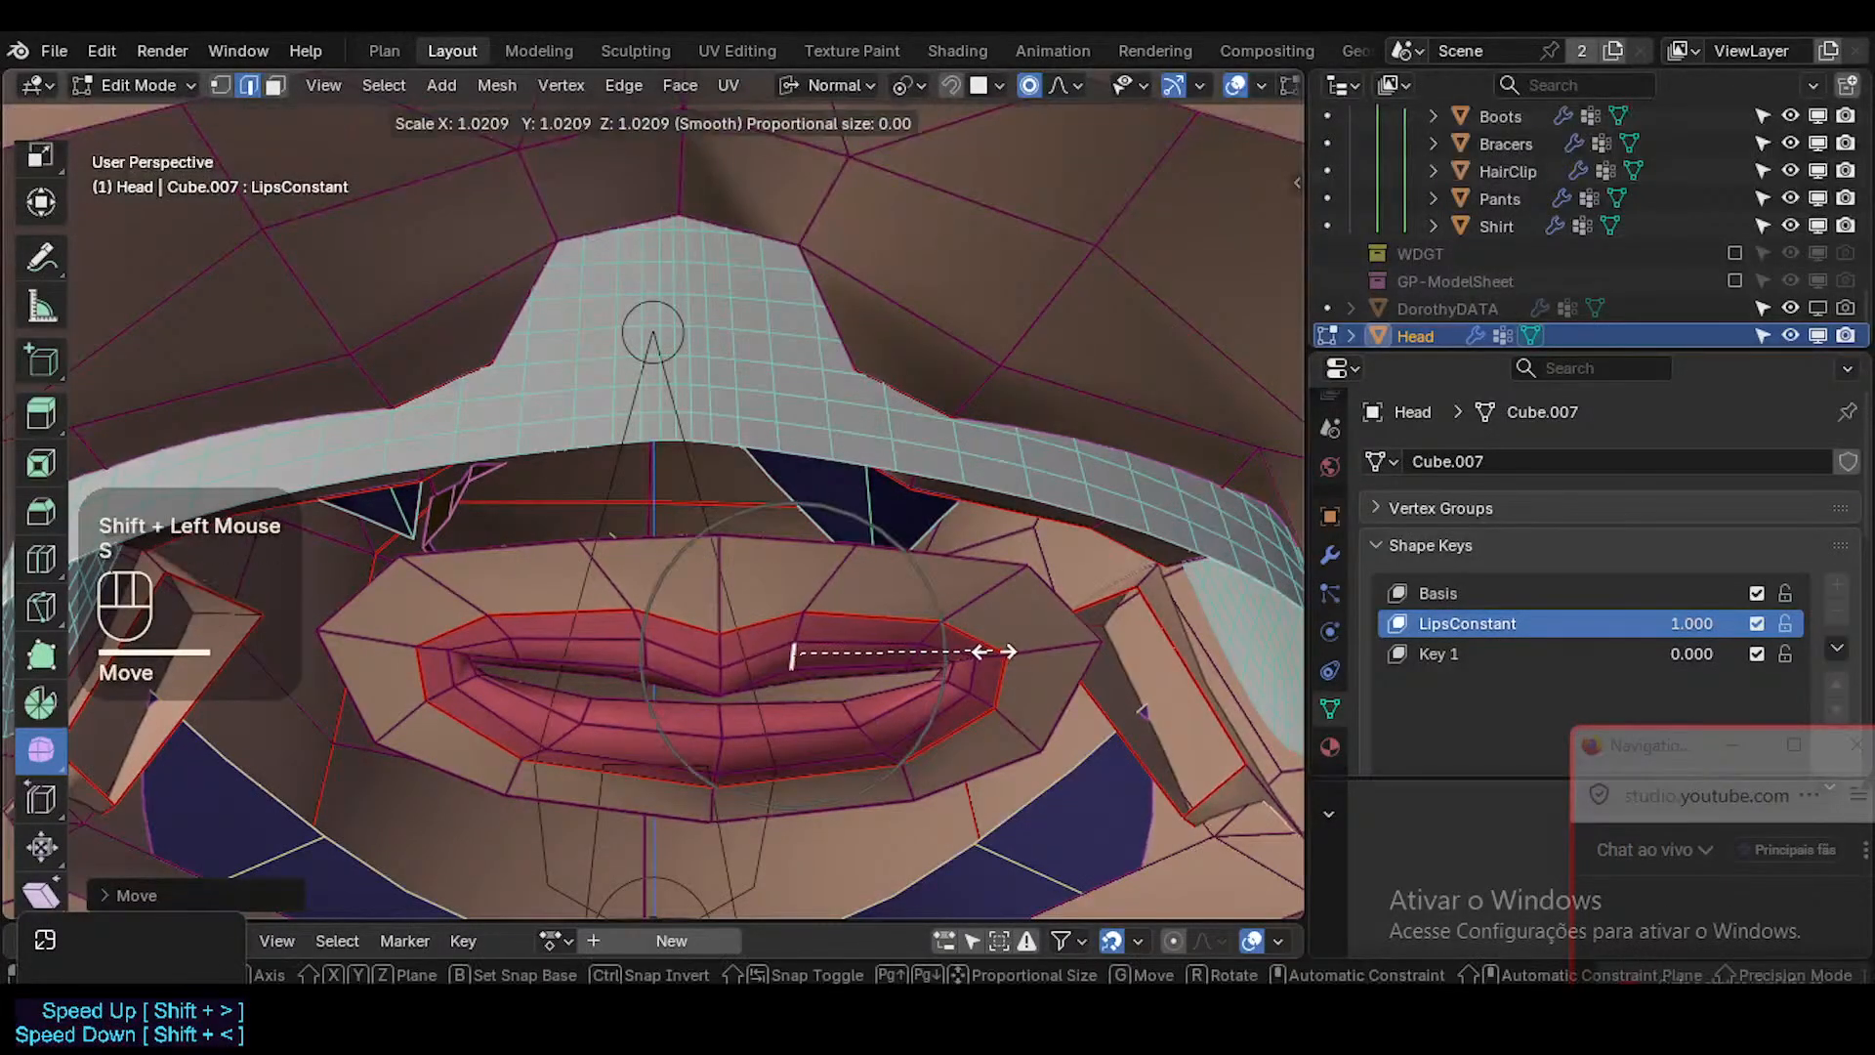
left_click(988, 653)
key("r")
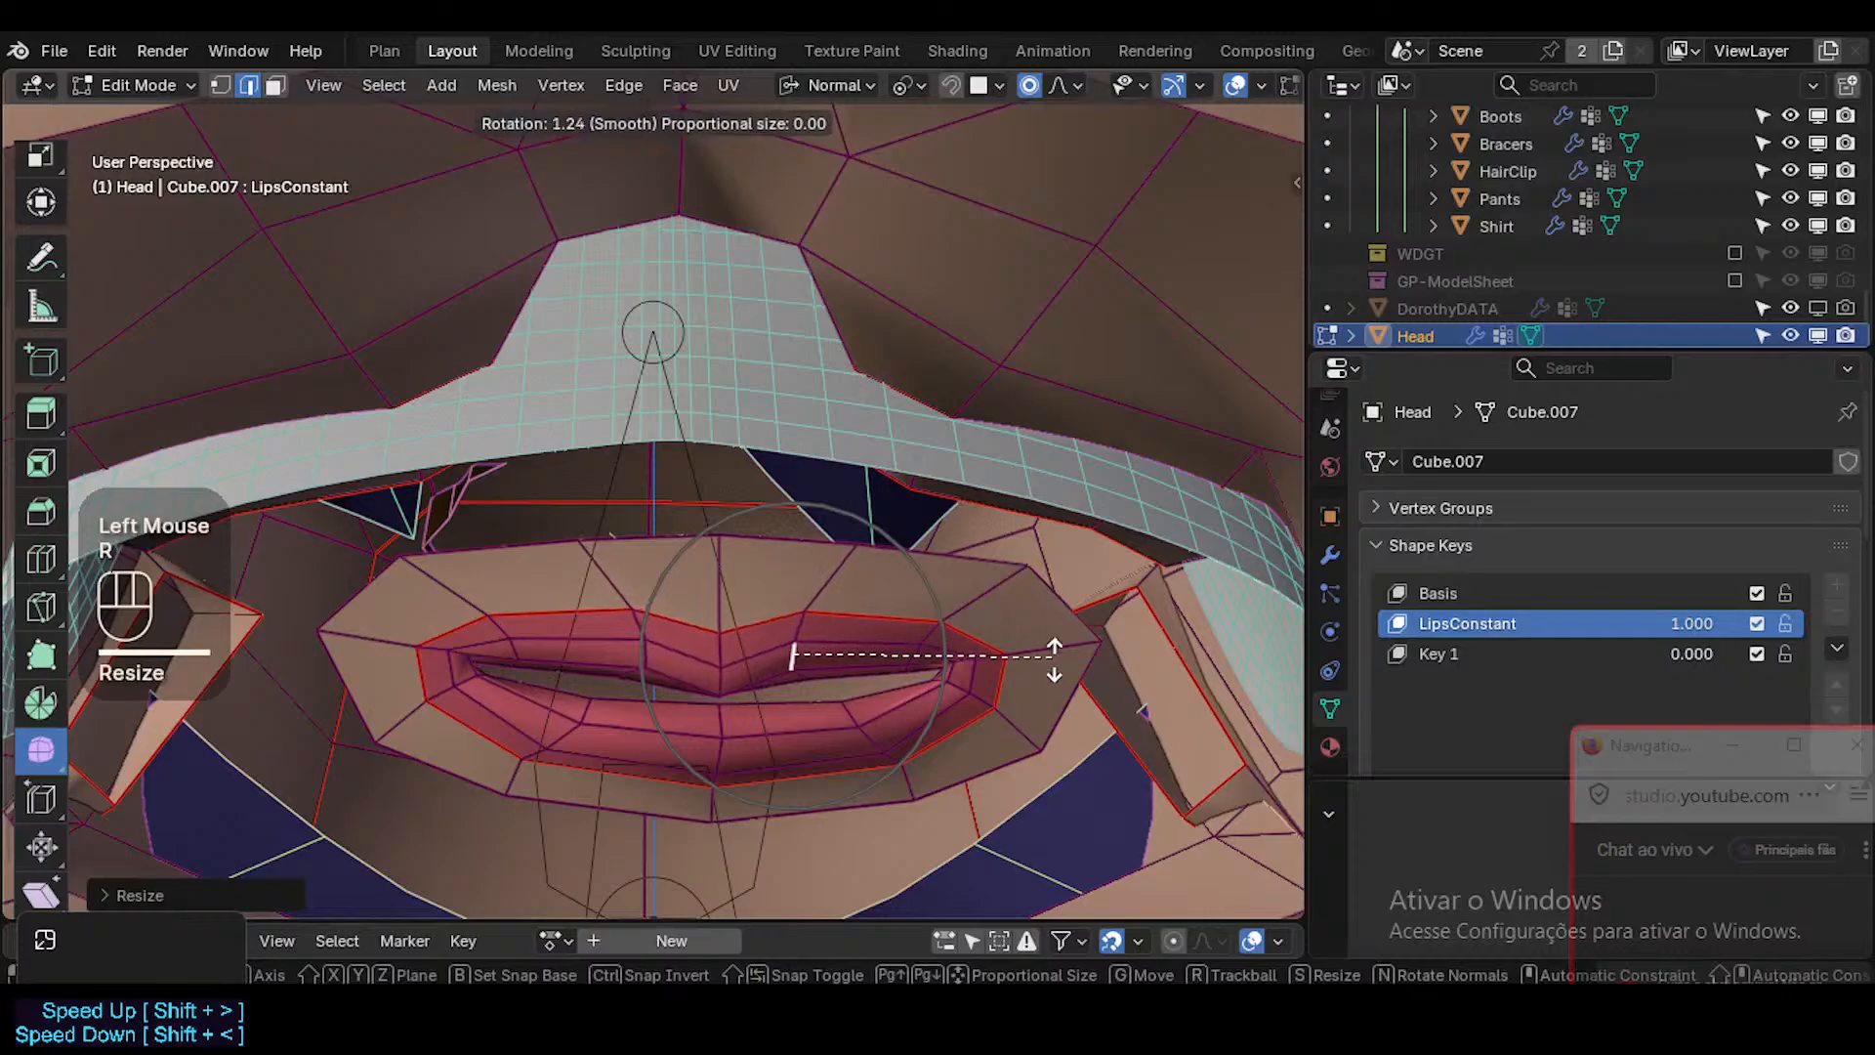
left_click(900, 648)
Move the two outer ring vertices above the upper lip toward the middle, following the new lip contour.
key("alt+a")
left_click(835, 549)
key("g")
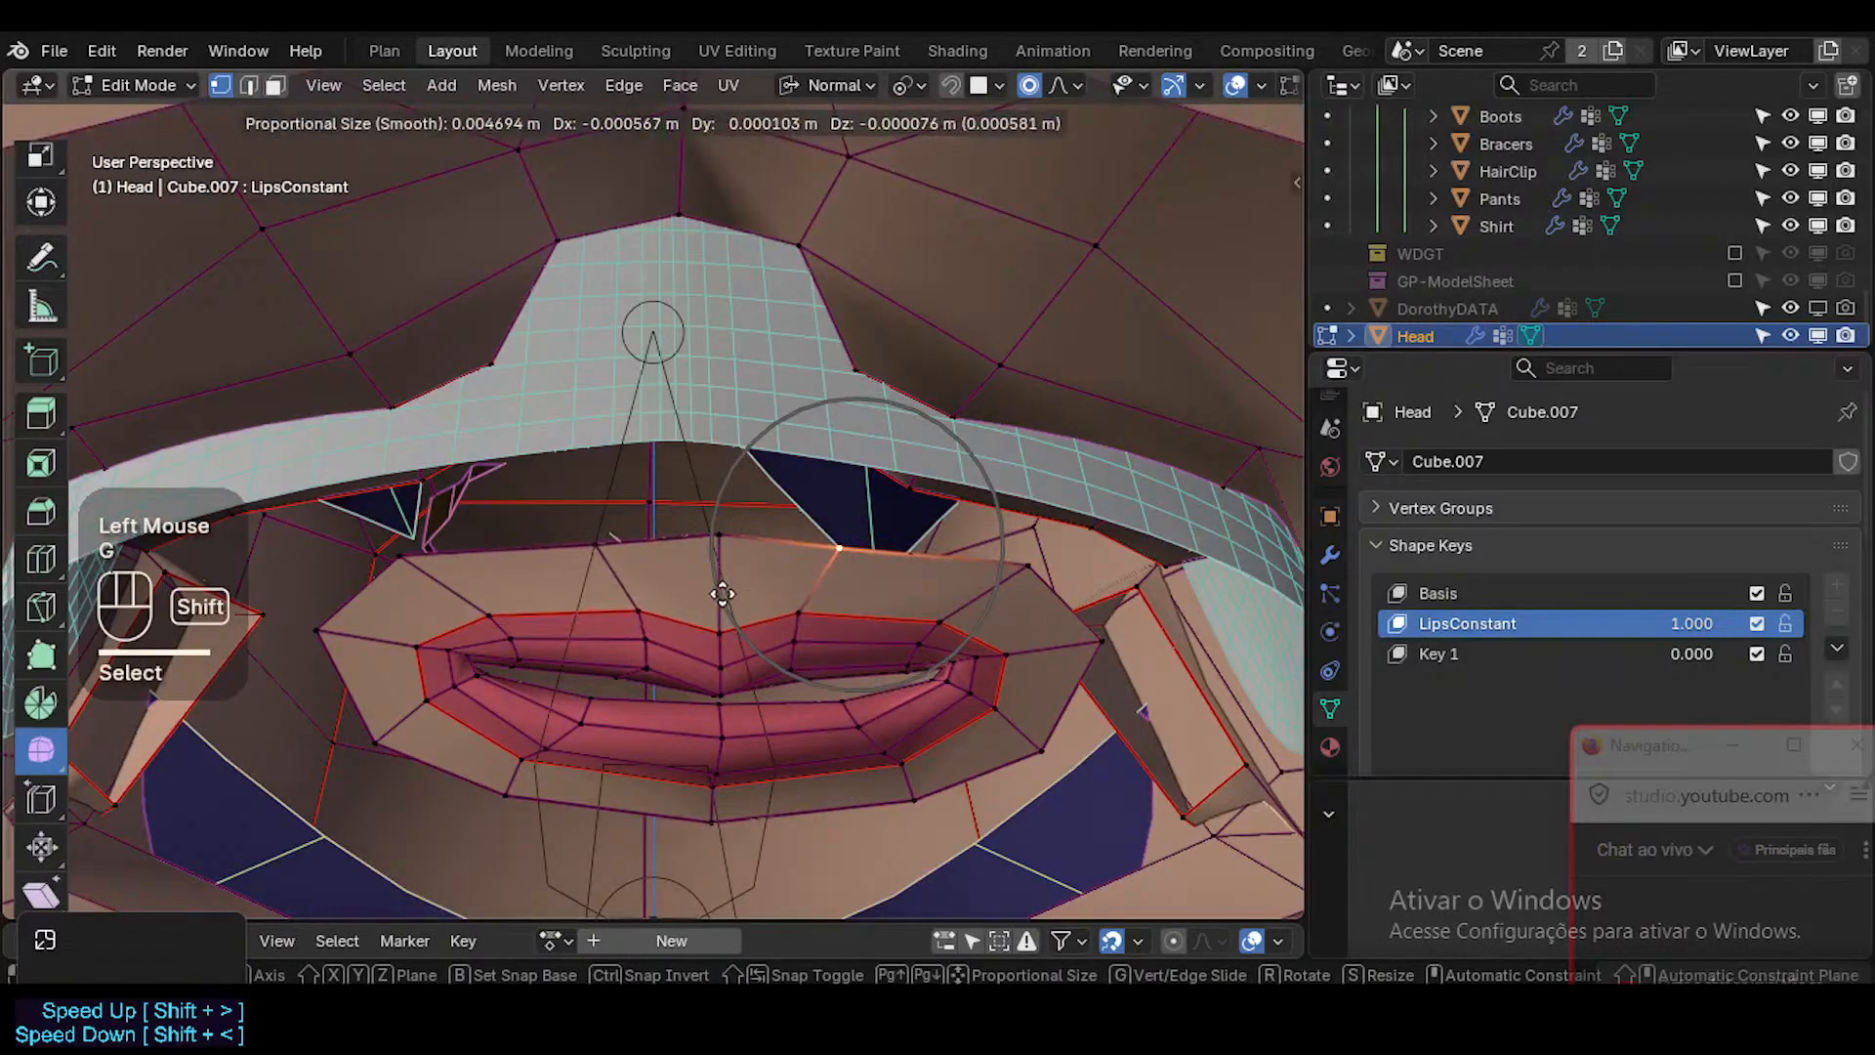
left_click(892, 544, "shift")
key("g")
left_click(891, 531, "shift")
left_click(1119, 586)
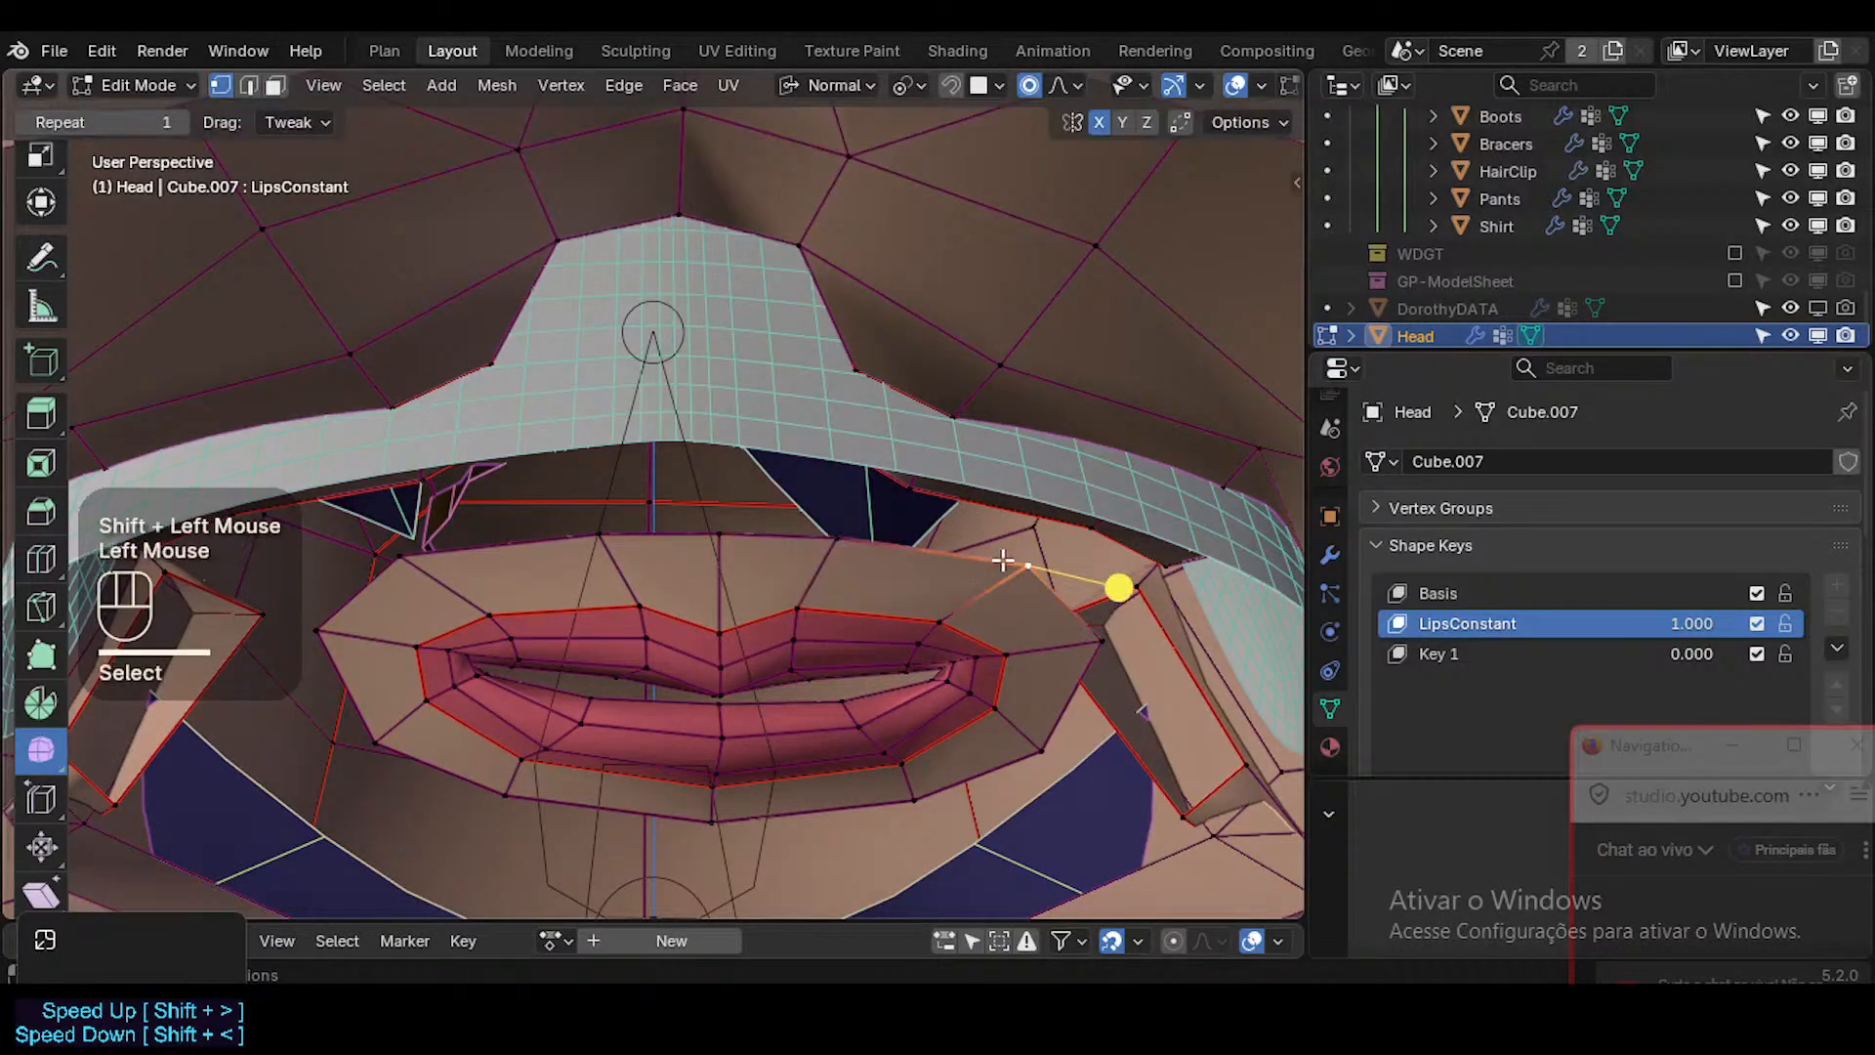
key("g")
left_click(969, 552)
Move the mouth corner inward toward the lips' middle with proportional editing.
left_click(957, 667)
key("g")
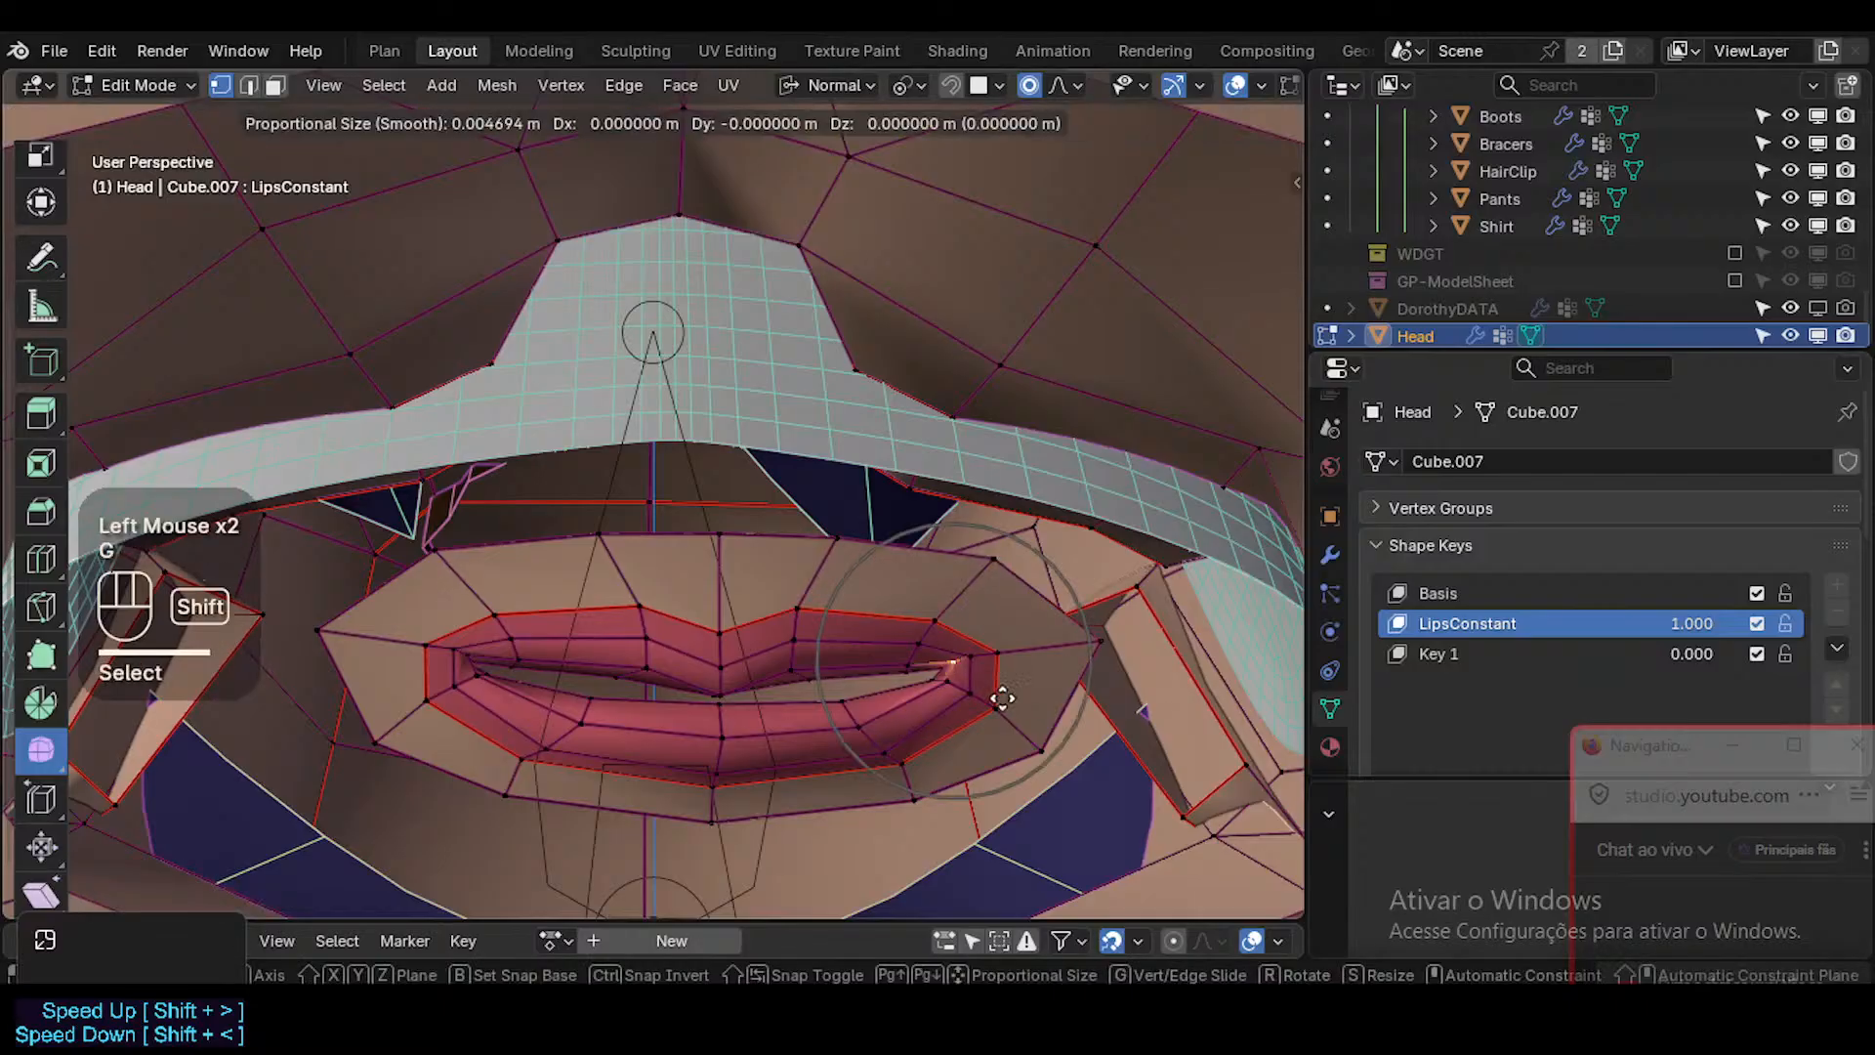
left_click(1003, 681, "shift")
key("g")
left_click(960, 676, "shift")
Select the upper lip vertices beside the mouth corner and lower them toward the lip opening.
left_click(902, 666)
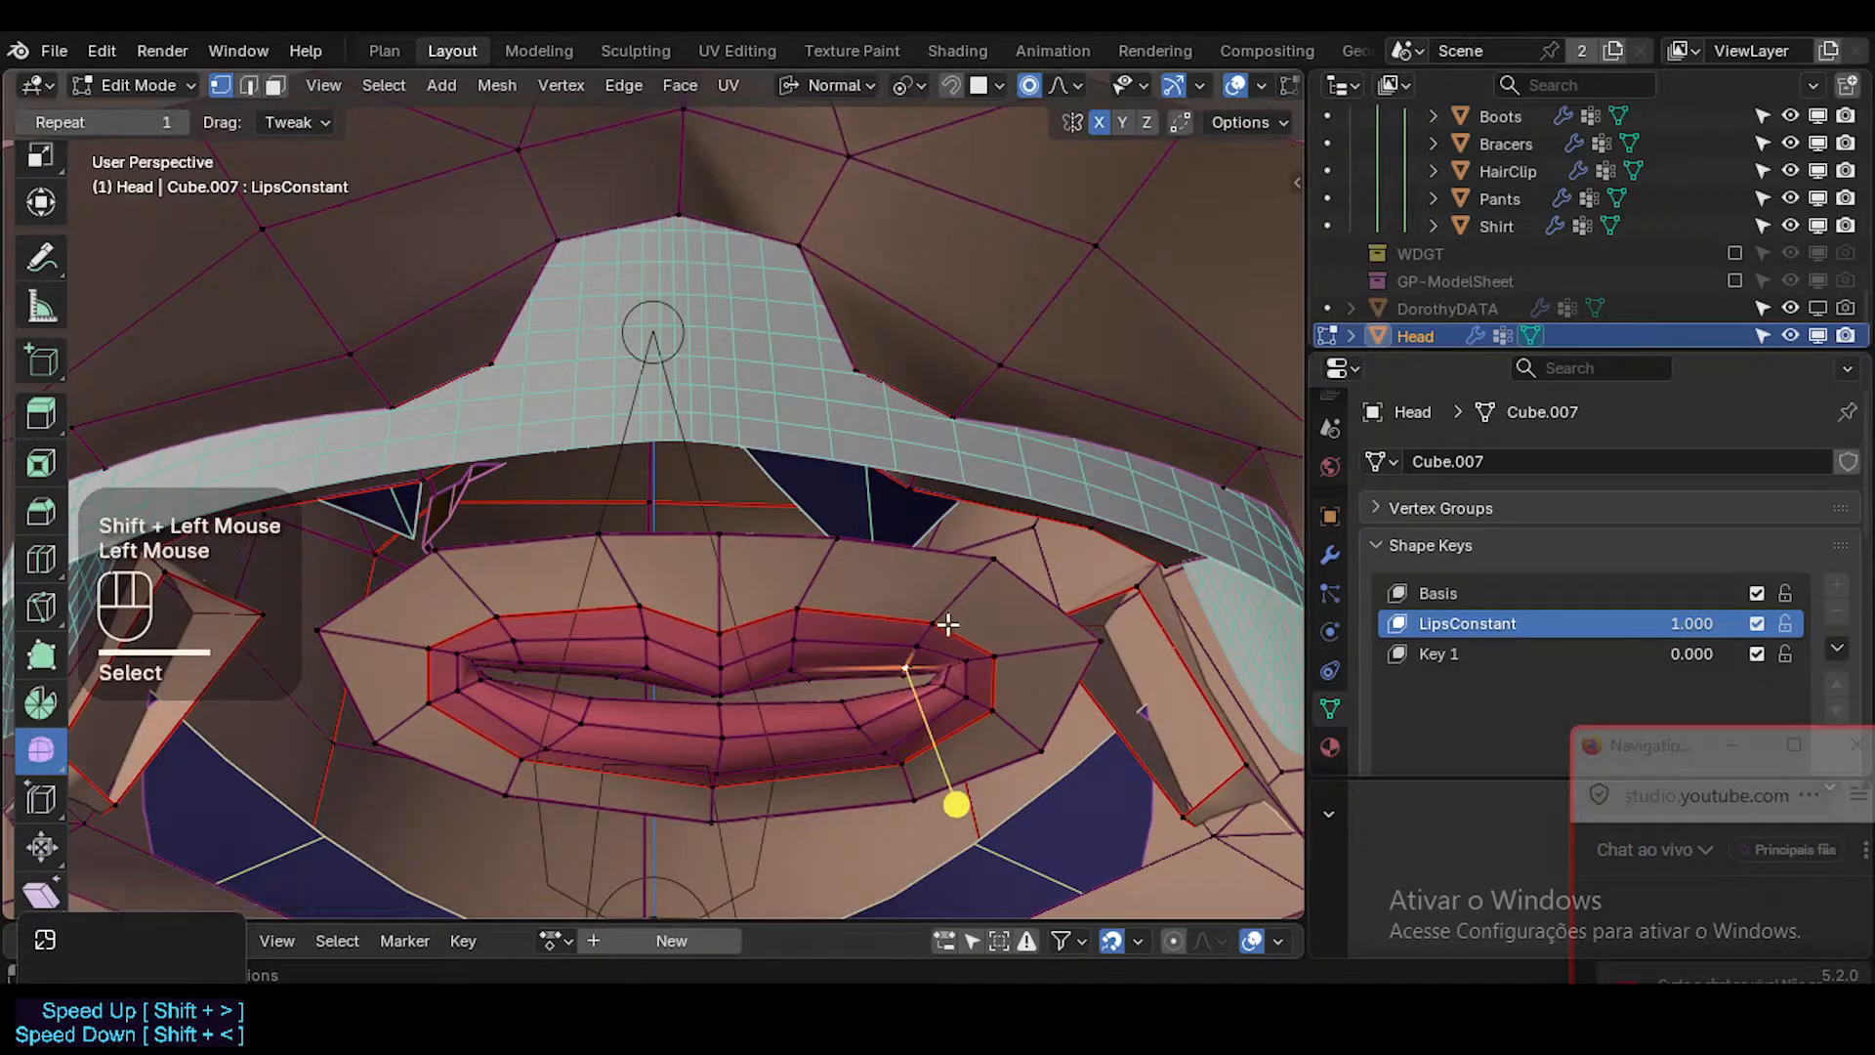
left_click(927, 624)
key("g")
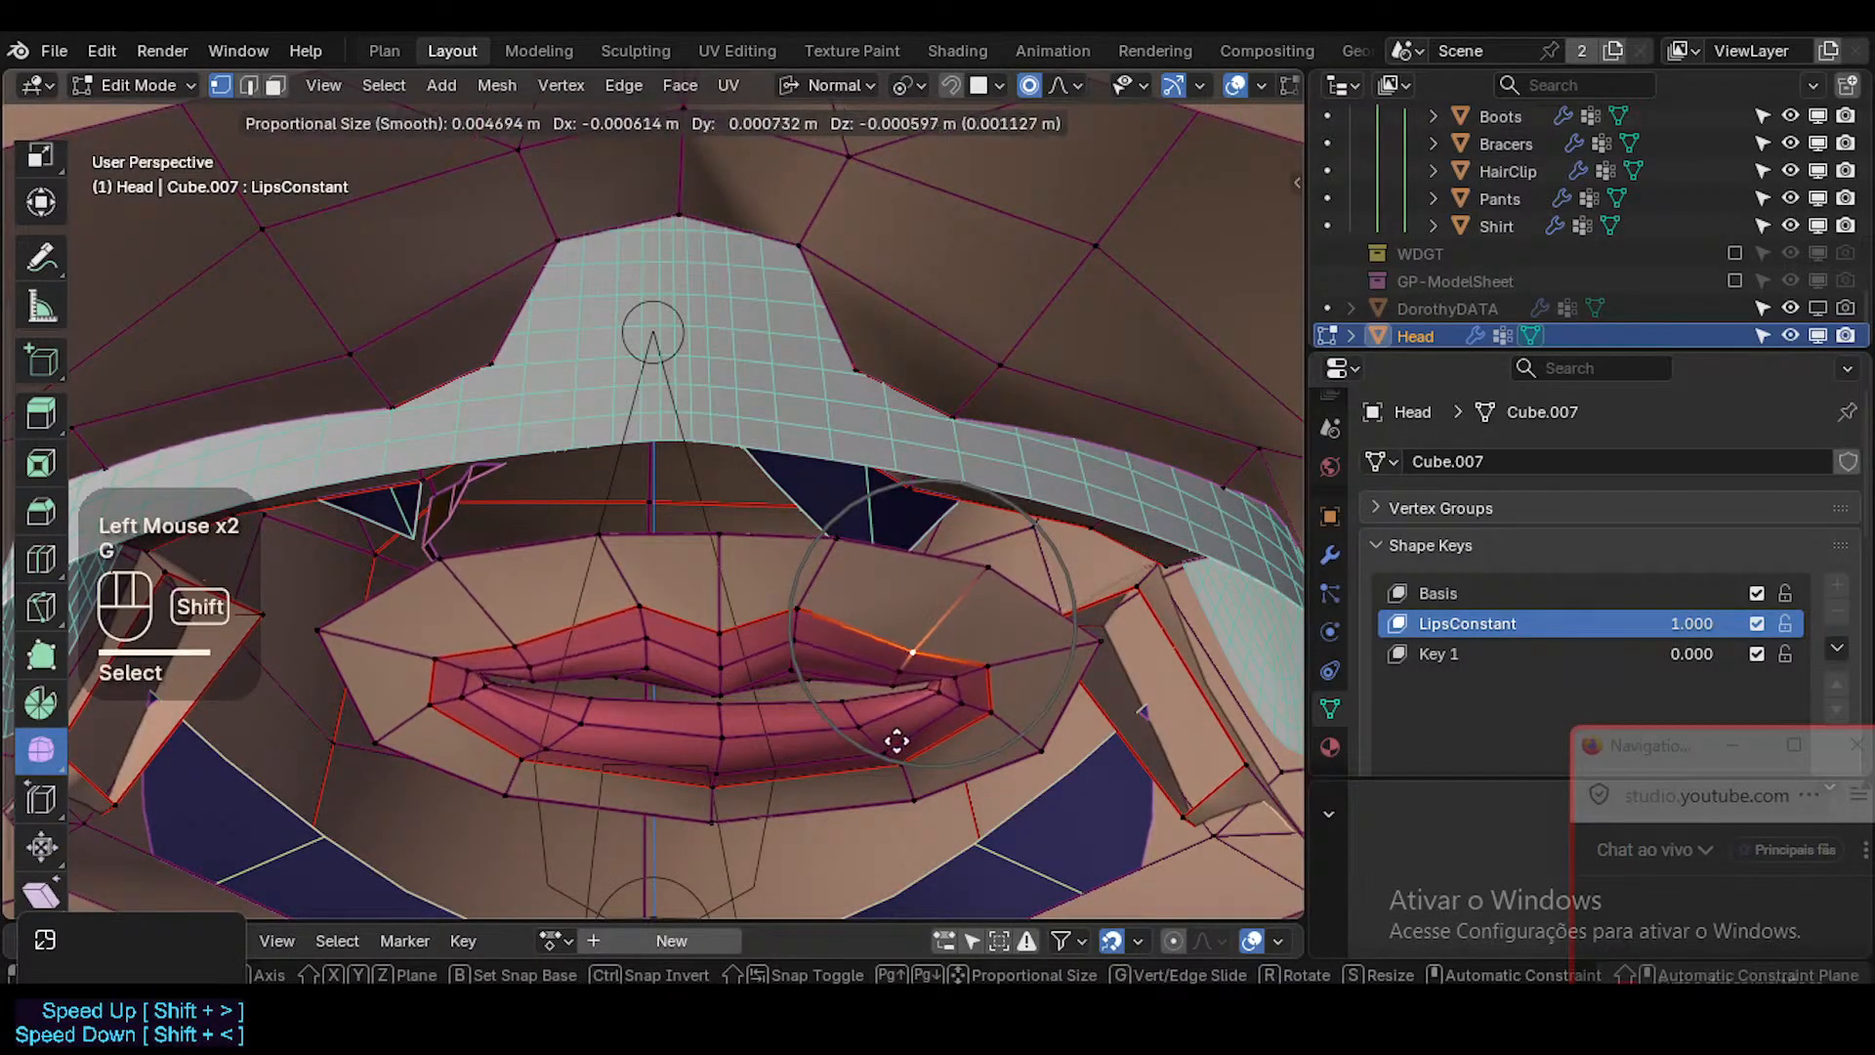
left_click(958, 682, "shift")
Scale down and rotate the mouth corner area with proportional editing, shifting it toward the middle of the lips.
left_click(956, 676)
key("s")
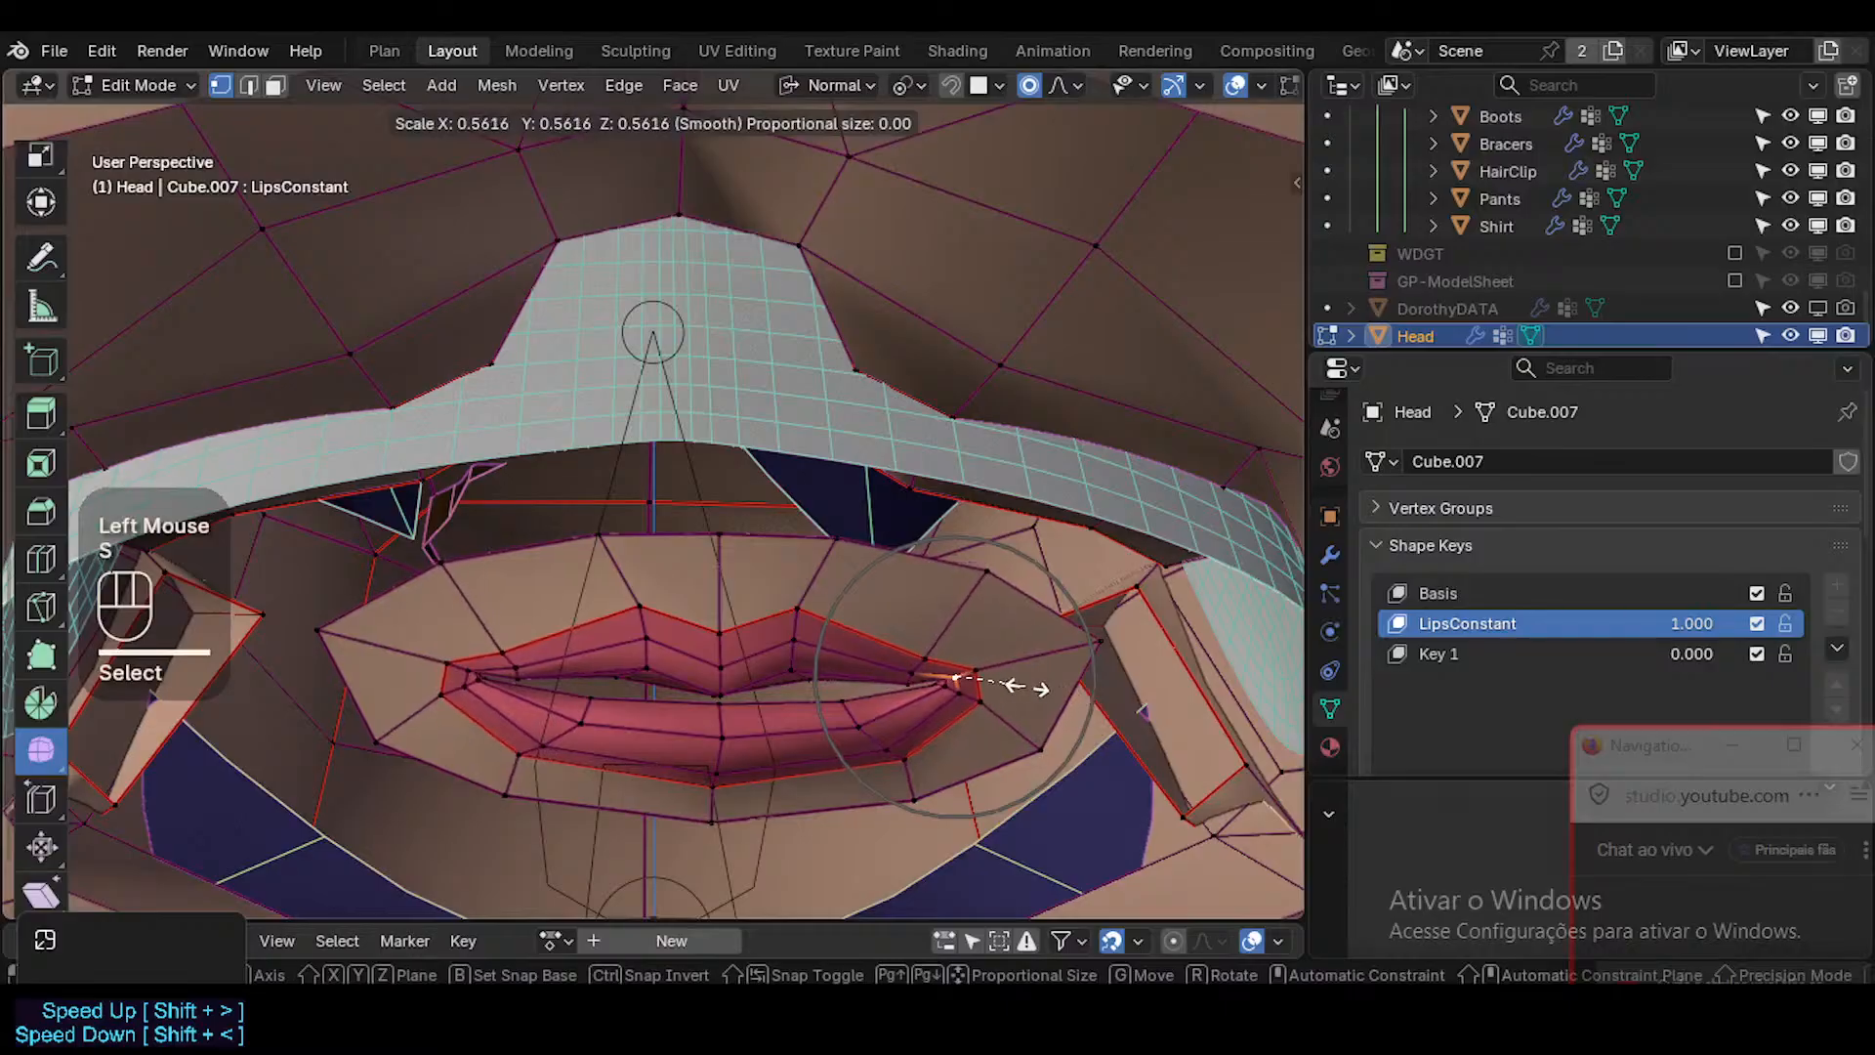
left_click(1037, 688)
key("r")
left_click(1107, 727)
key("g")
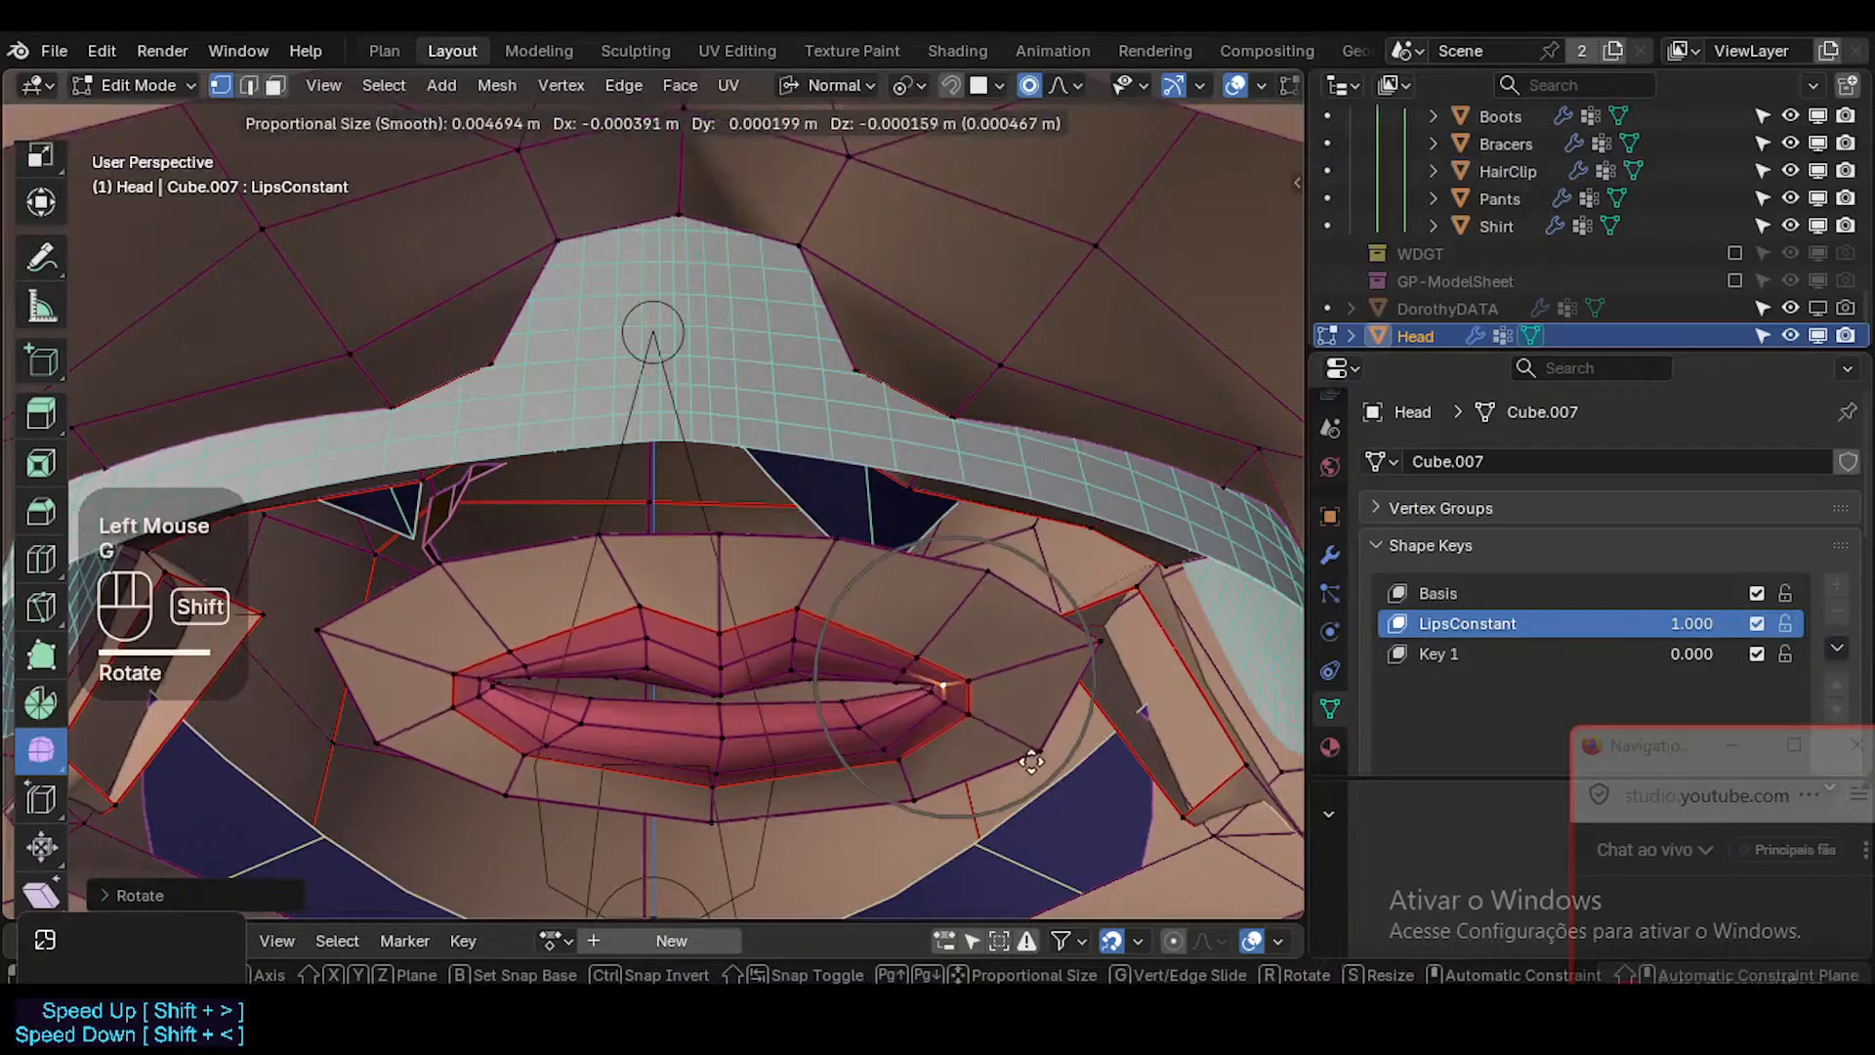
left_click(1013, 726, "shift")
Rotate the mouth corner slightly and nudge it into place to refine the lip contour.
key("r")
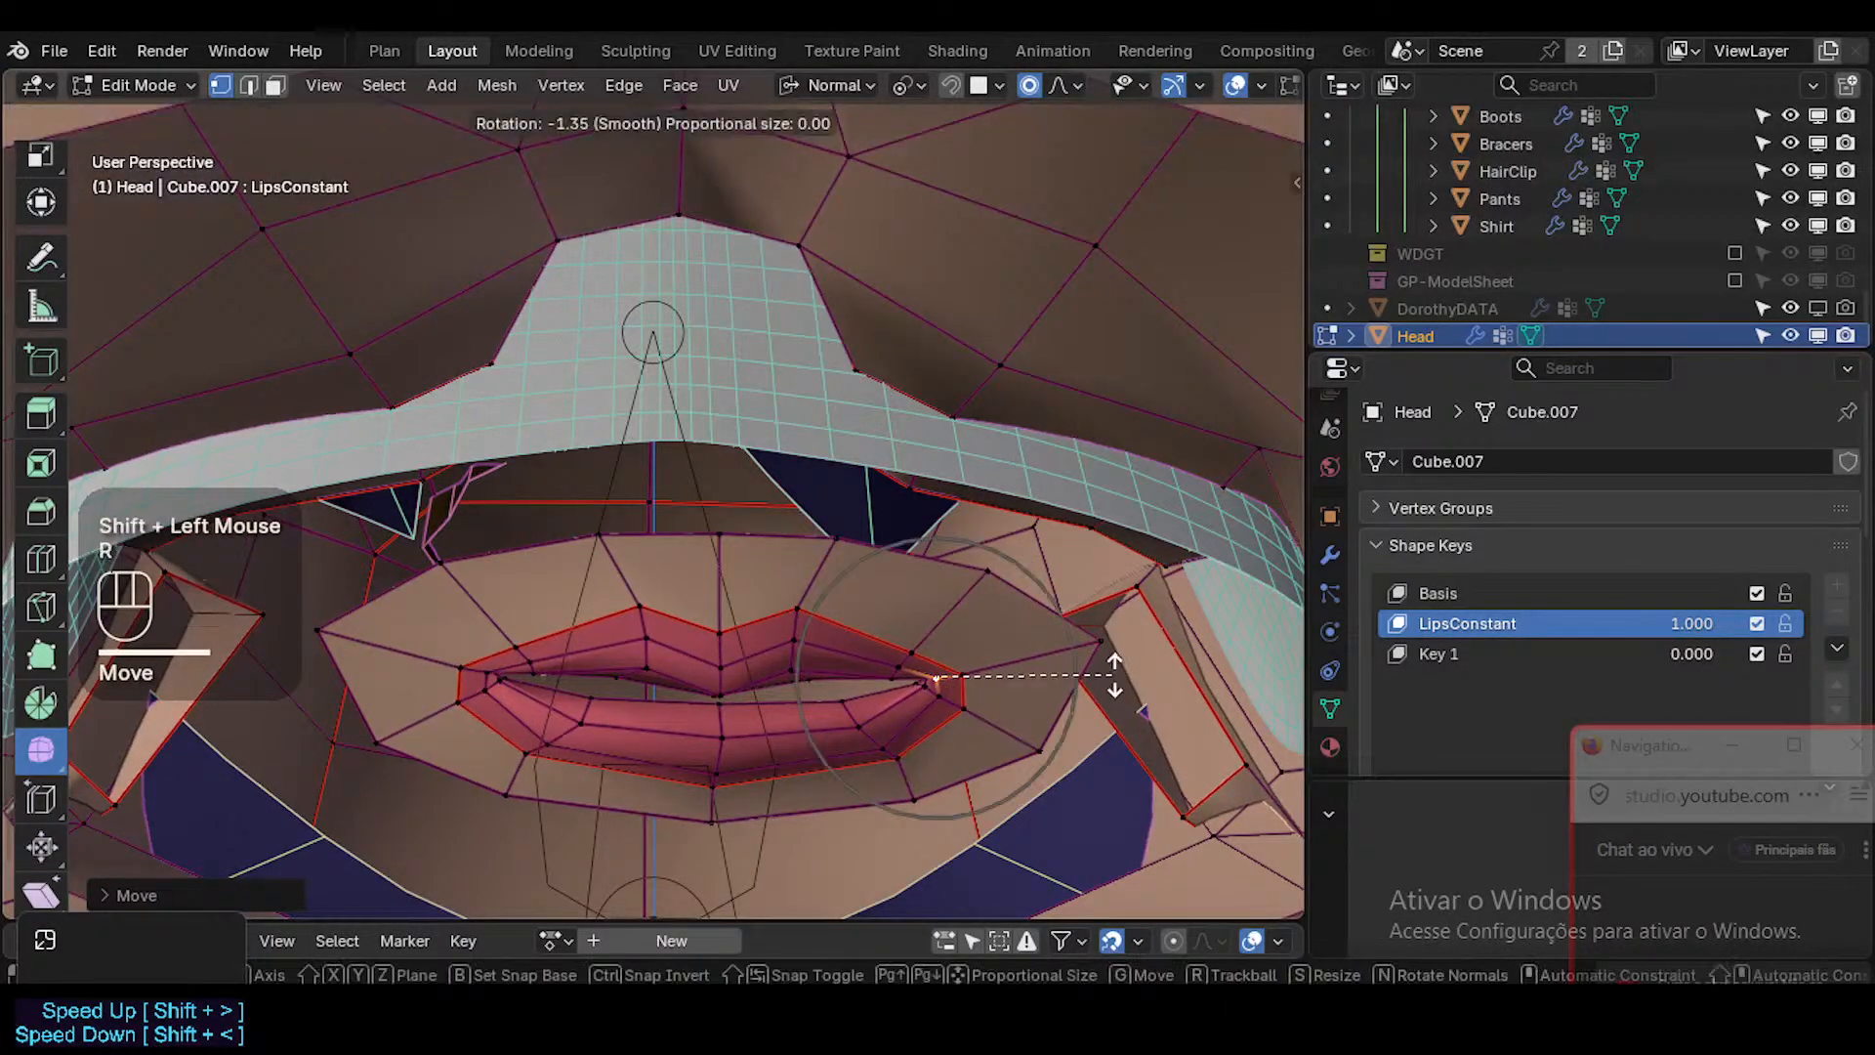
left_click(1116, 656)
key("g")
left_click(1147, 607, "shift")
key("g")
left_click(1101, 618, "shift")
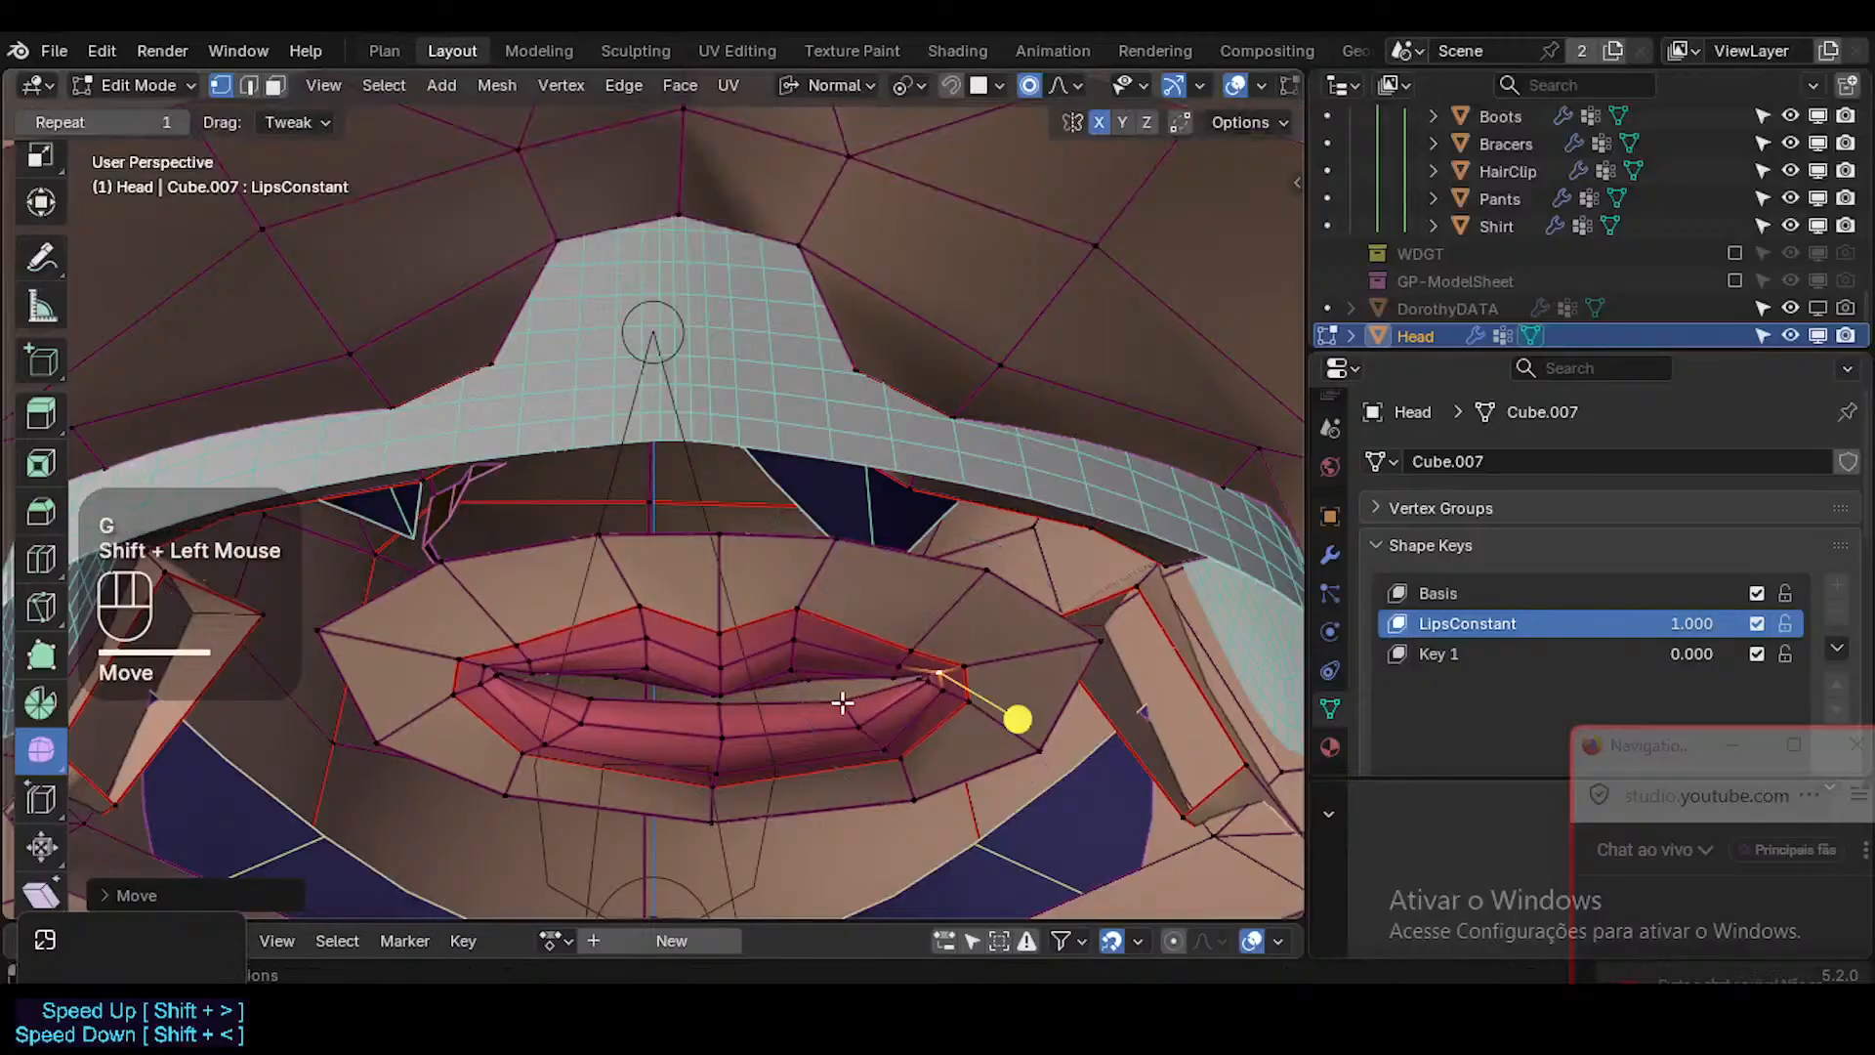
Select the middle edge of the lower lip's front and move it forward, rotating it to fit the profile.
key("3")
left_click(837, 706, "alt+shift")
left_click_drag(757, 767, 813, 776)
key("2")
left_click(715, 724)
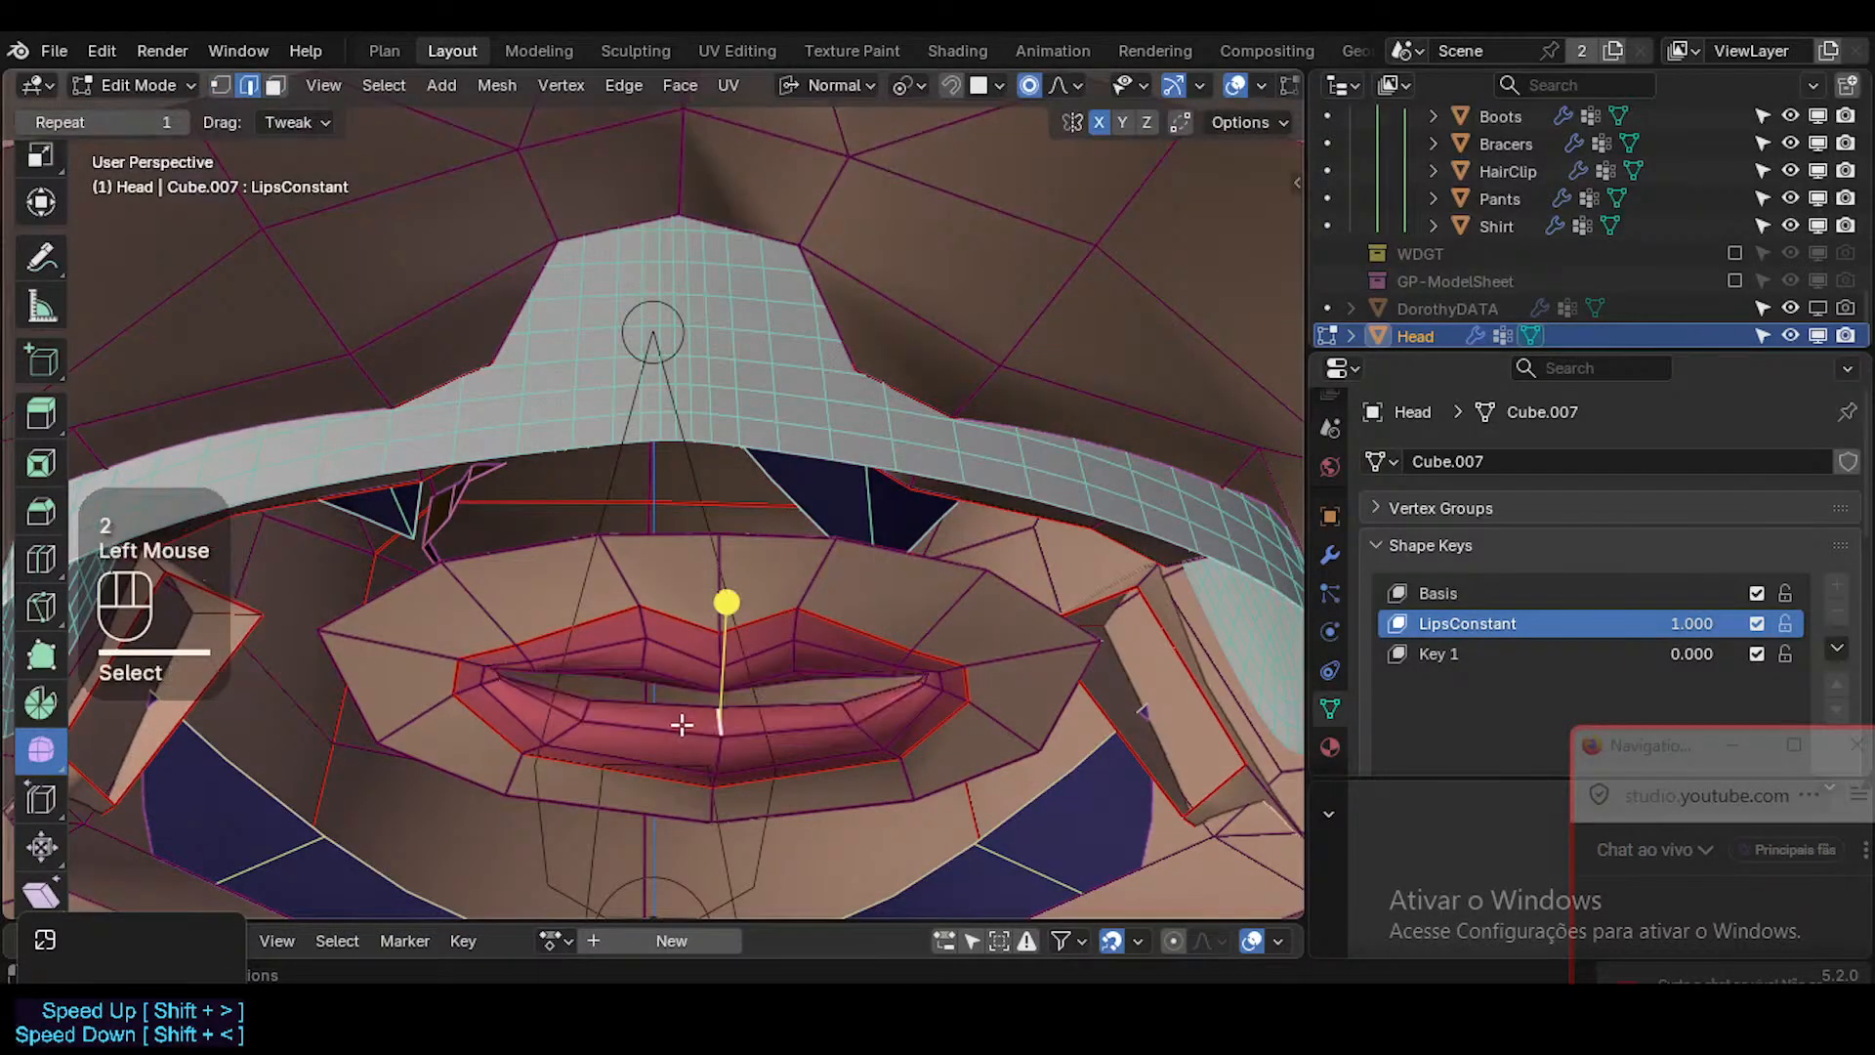
middle_click_drag(734, 738, 826, 744)
key("a")
key("a")
key("g")
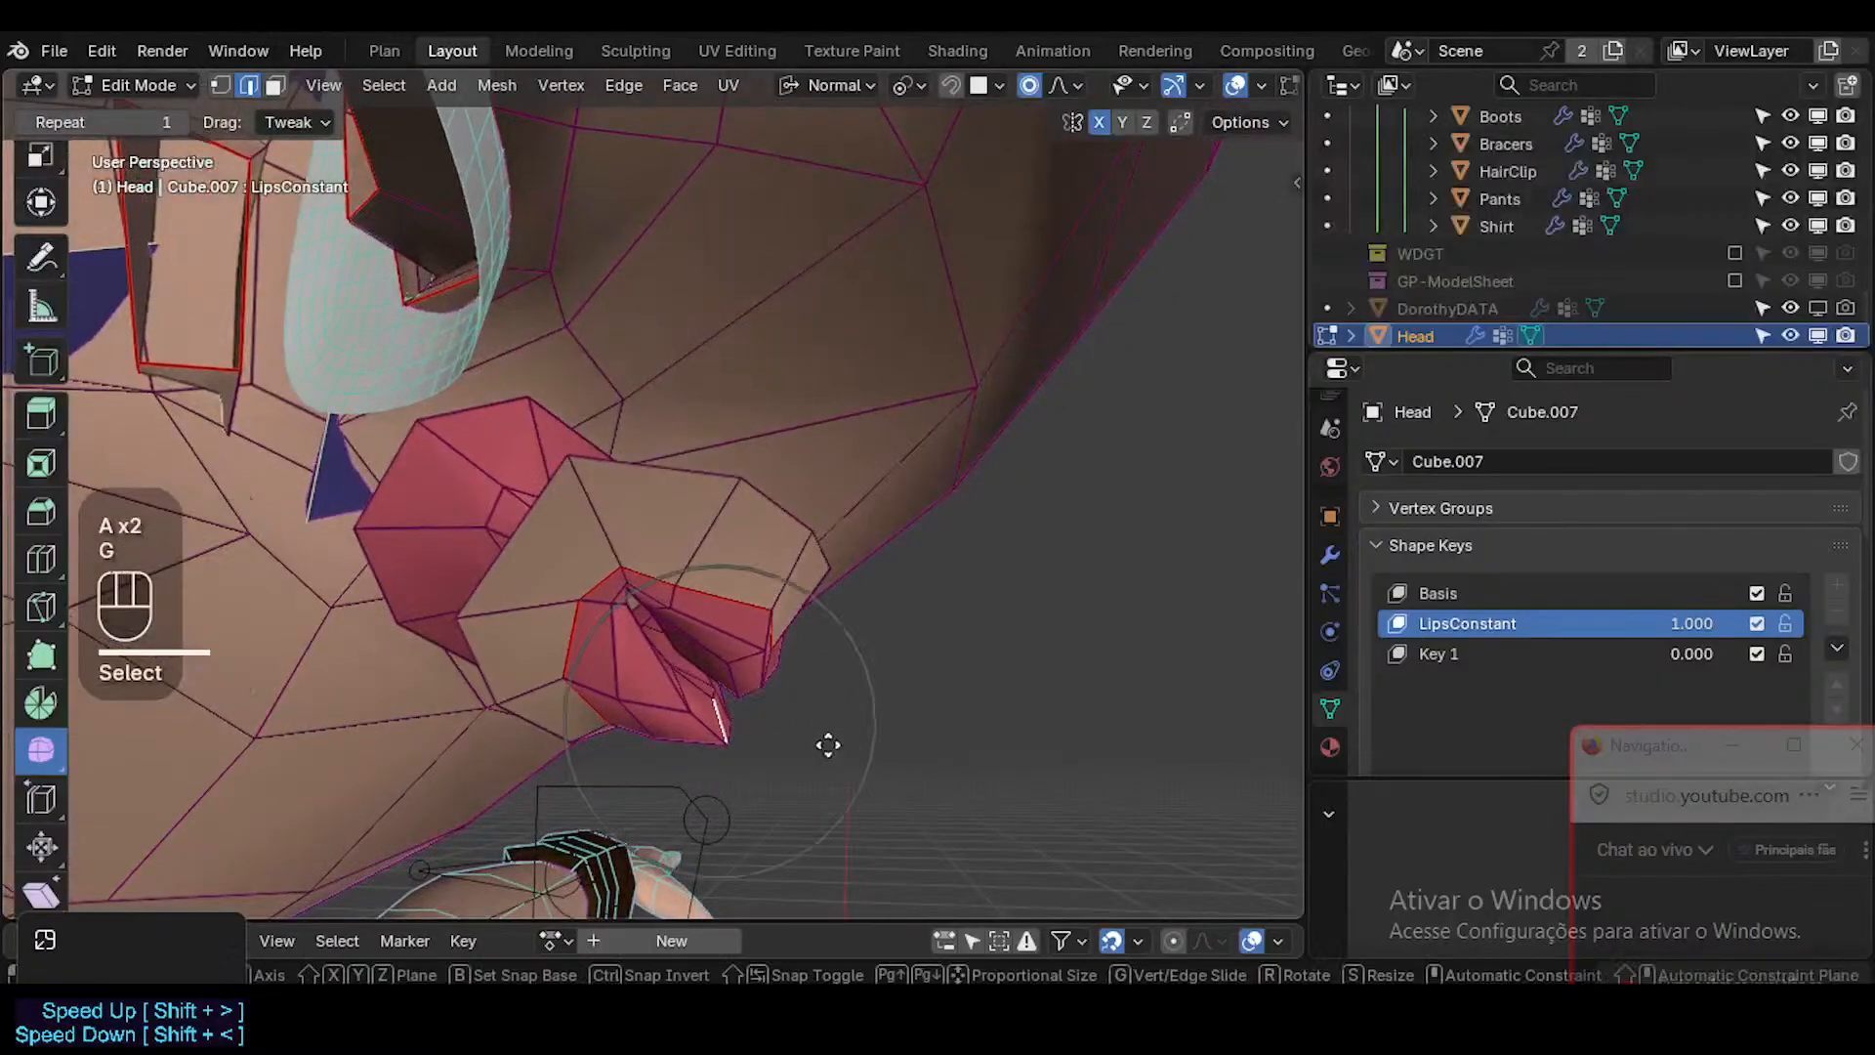
left_click(897, 745, "shift")
key("r")
left_click(928, 725)
Lower the vertex under the lower lip's middle and nudge the lip's front vertex with a smaller proportional size.
key("1")
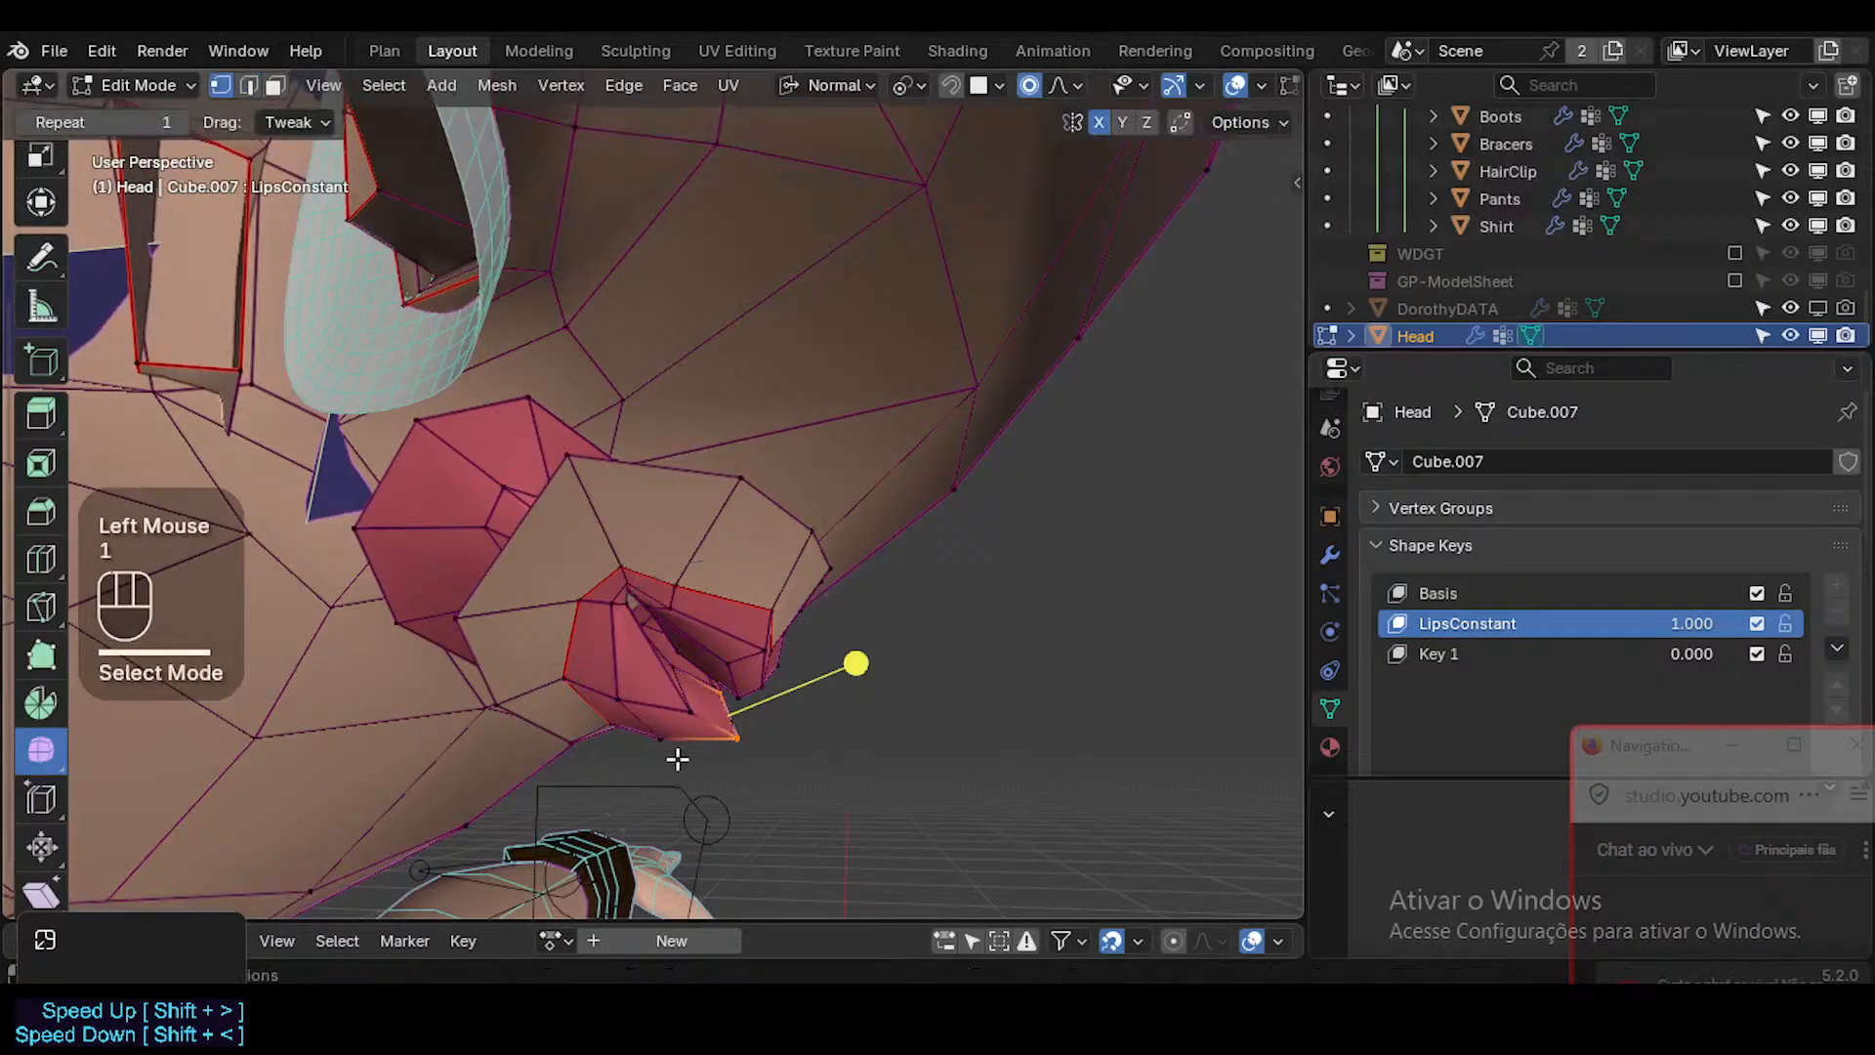
left_click(665, 750)
key("g")
left_click(673, 767)
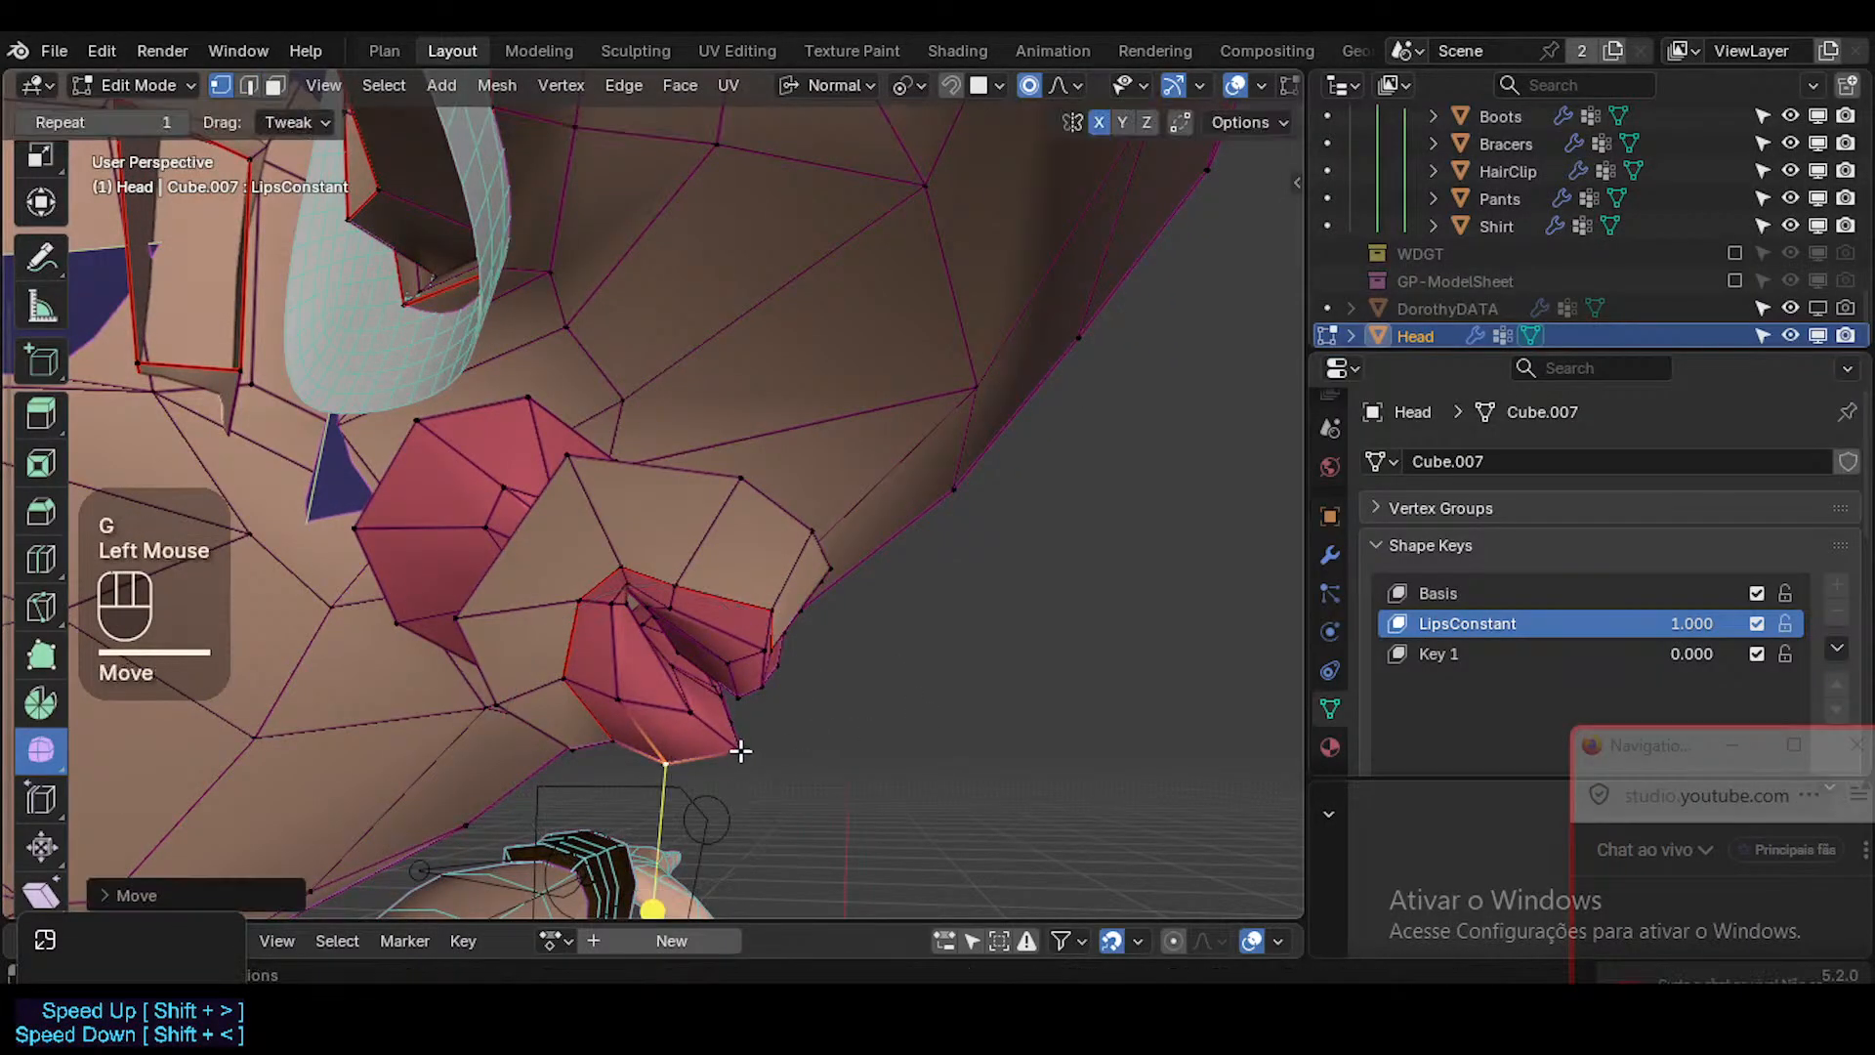
left_click(742, 753)
key("g")
scroll(745, 749, "up", 1)
scroll(743, 747, "up", 1, "shift")
left_click(929, 683, "shift")
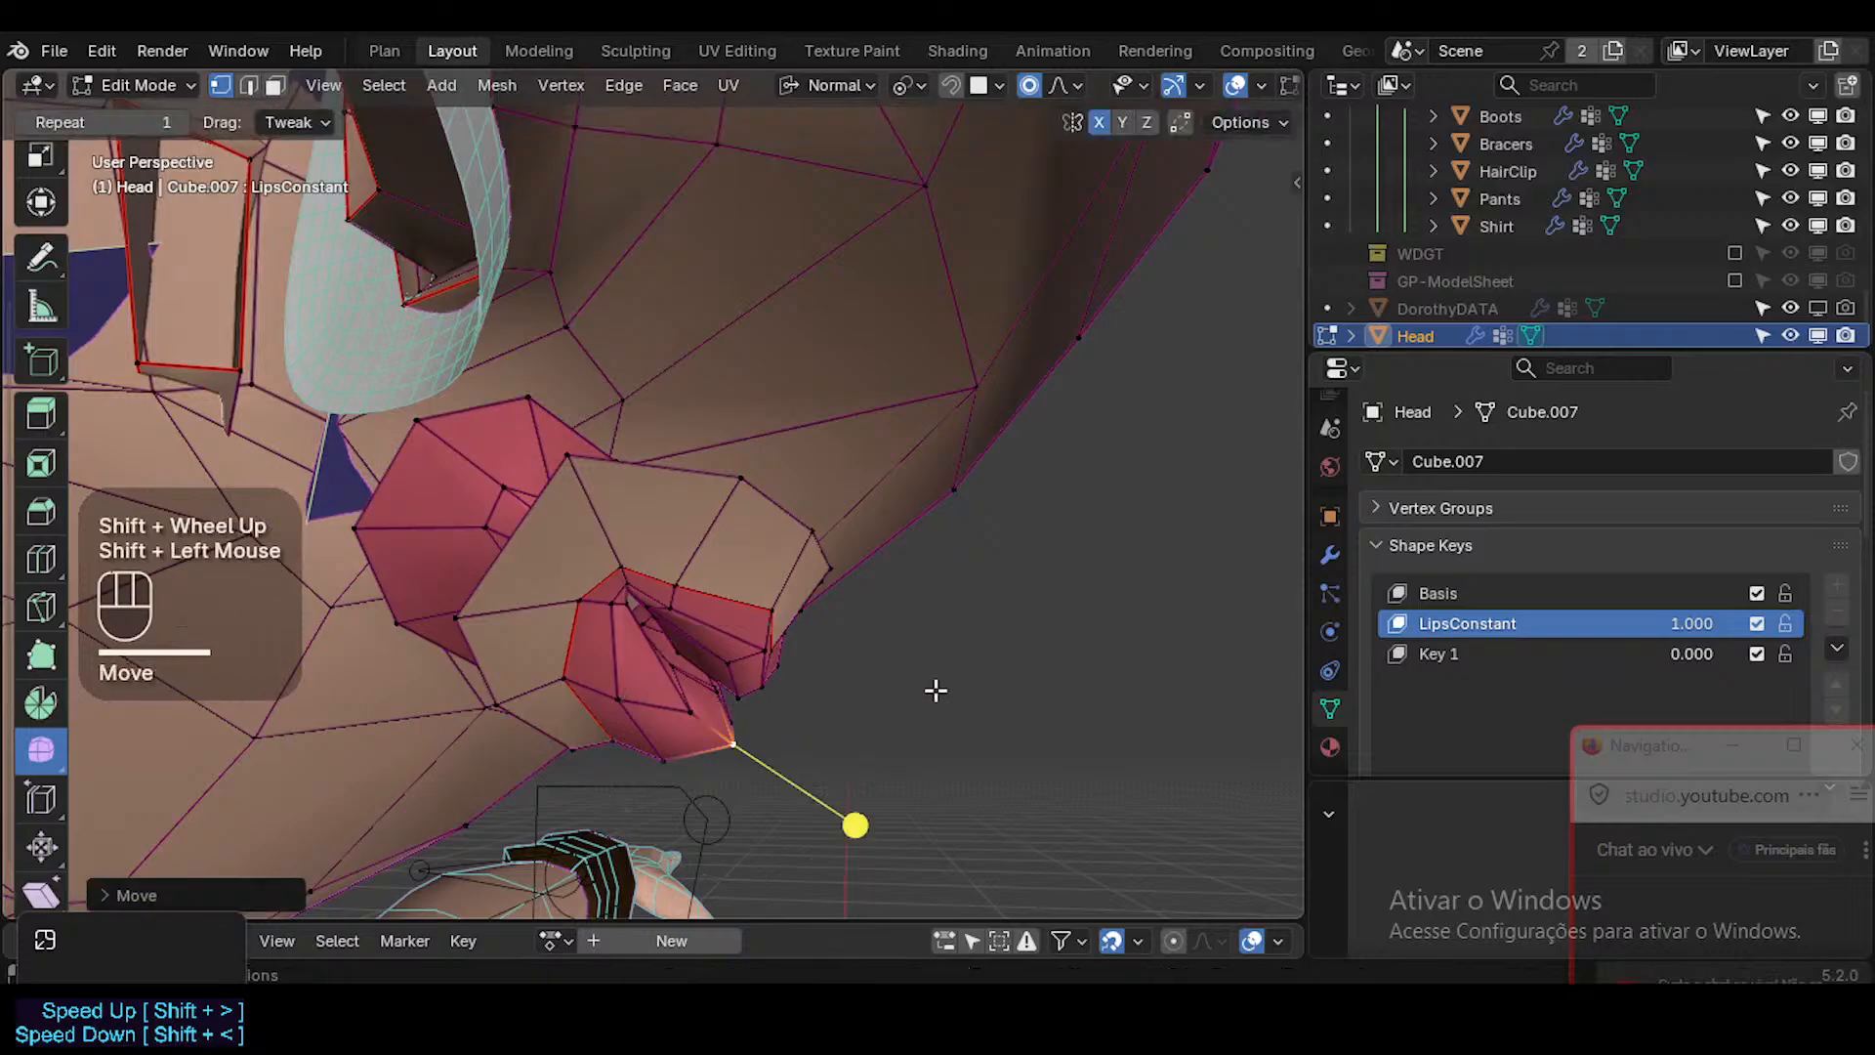
Check the lips without overlays, reveal the hidden head geometry and return to Object Mode.
middle_click_drag(928, 682, 807, 649)
key("shift+alt+z")
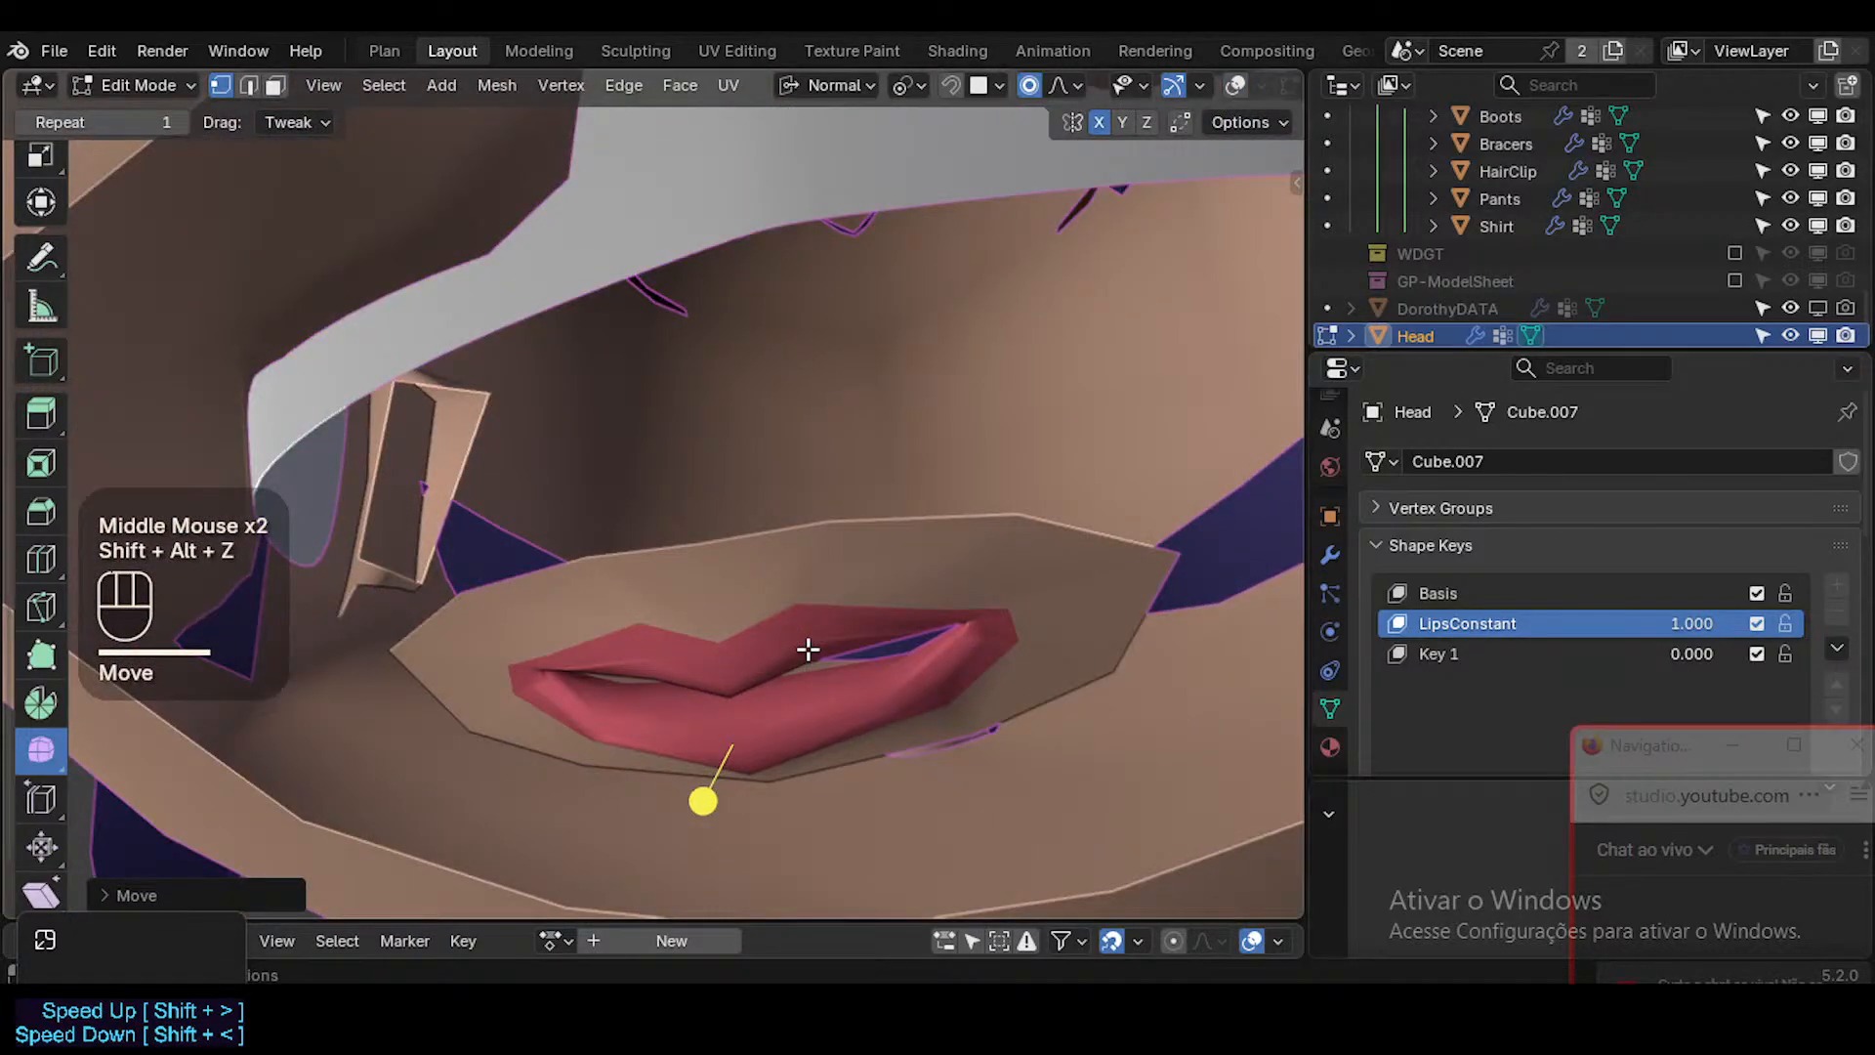
key("alt+h")
middle_click_drag(808, 650, 498, 695)
key("shift+alt+z")
key("Tab")
middle_click_drag(498, 696, 522, 733, "shift")
In the right side view, move the lower lip's underside vertex back and down with a reduced proportional size.
key("KP_3")
scroll(670, 539, "up", 5)
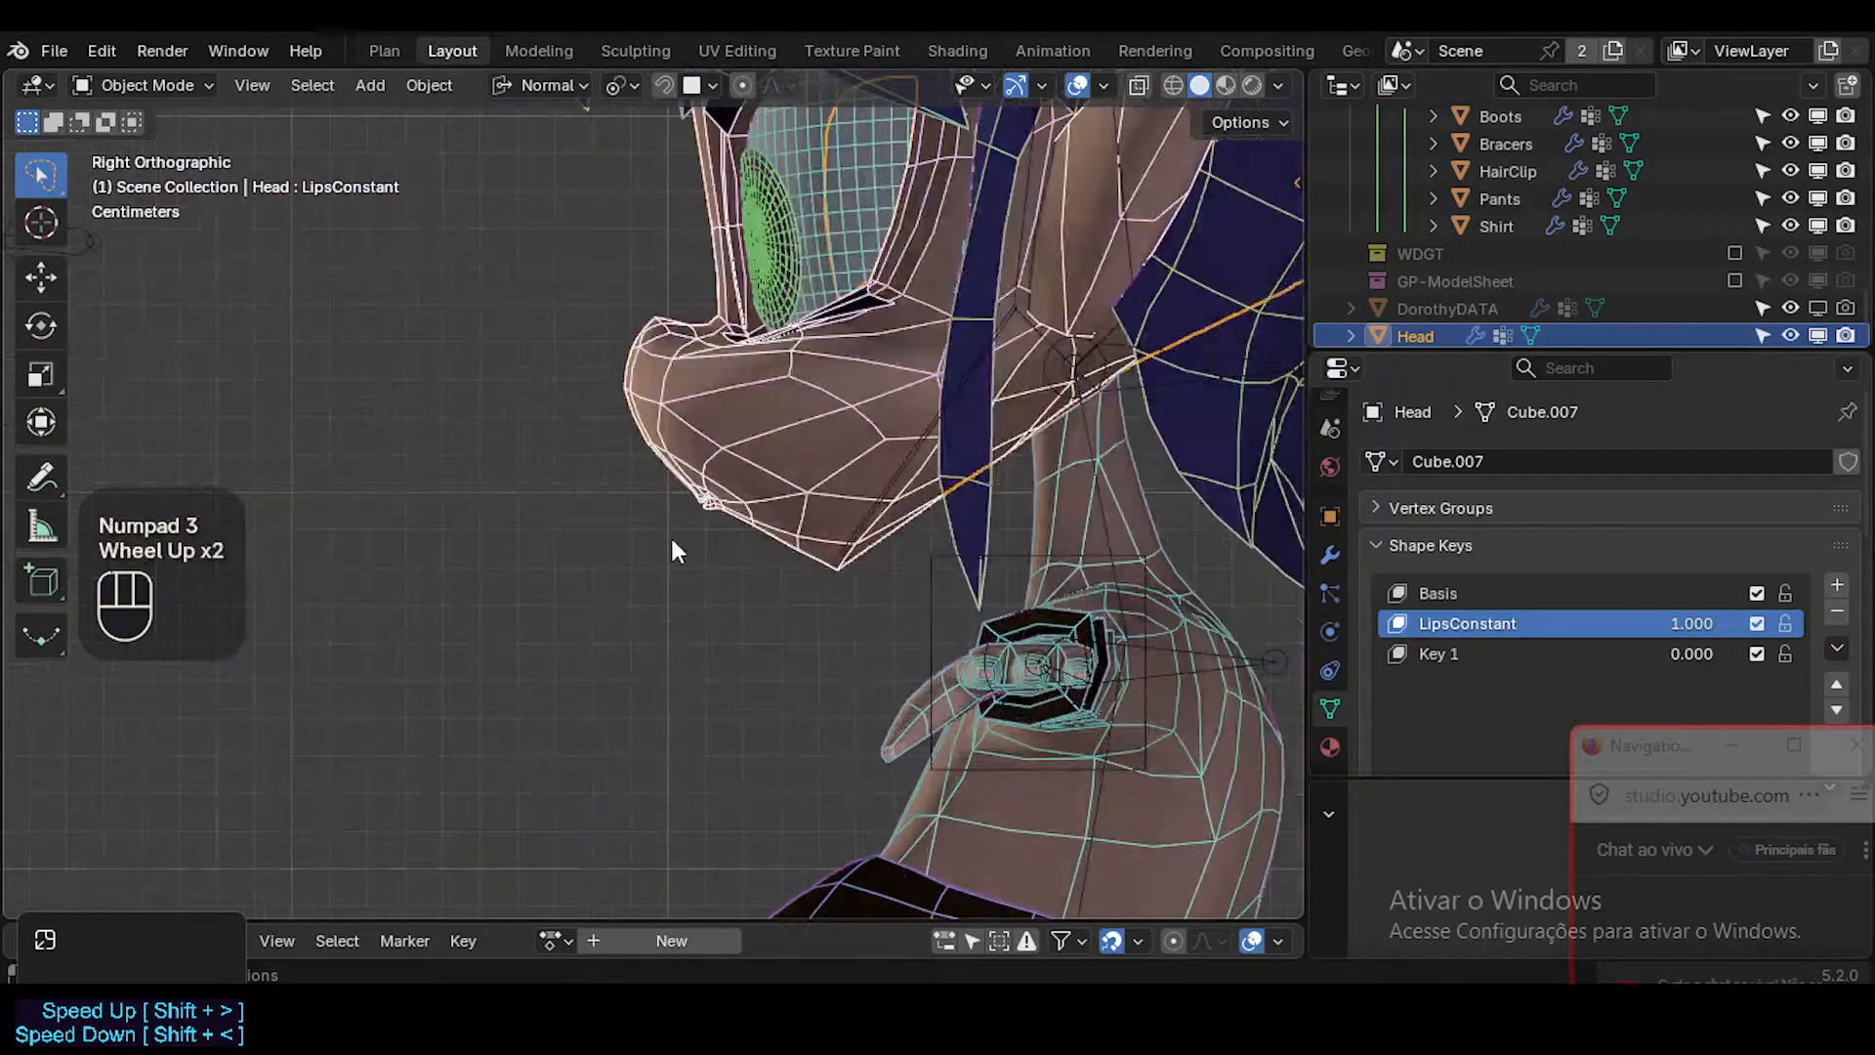
middle_click_drag(795, 410, 772, 543, "shift")
scroll(750, 611, "up", 3)
key("Tab")
scroll(778, 716, "up", 1)
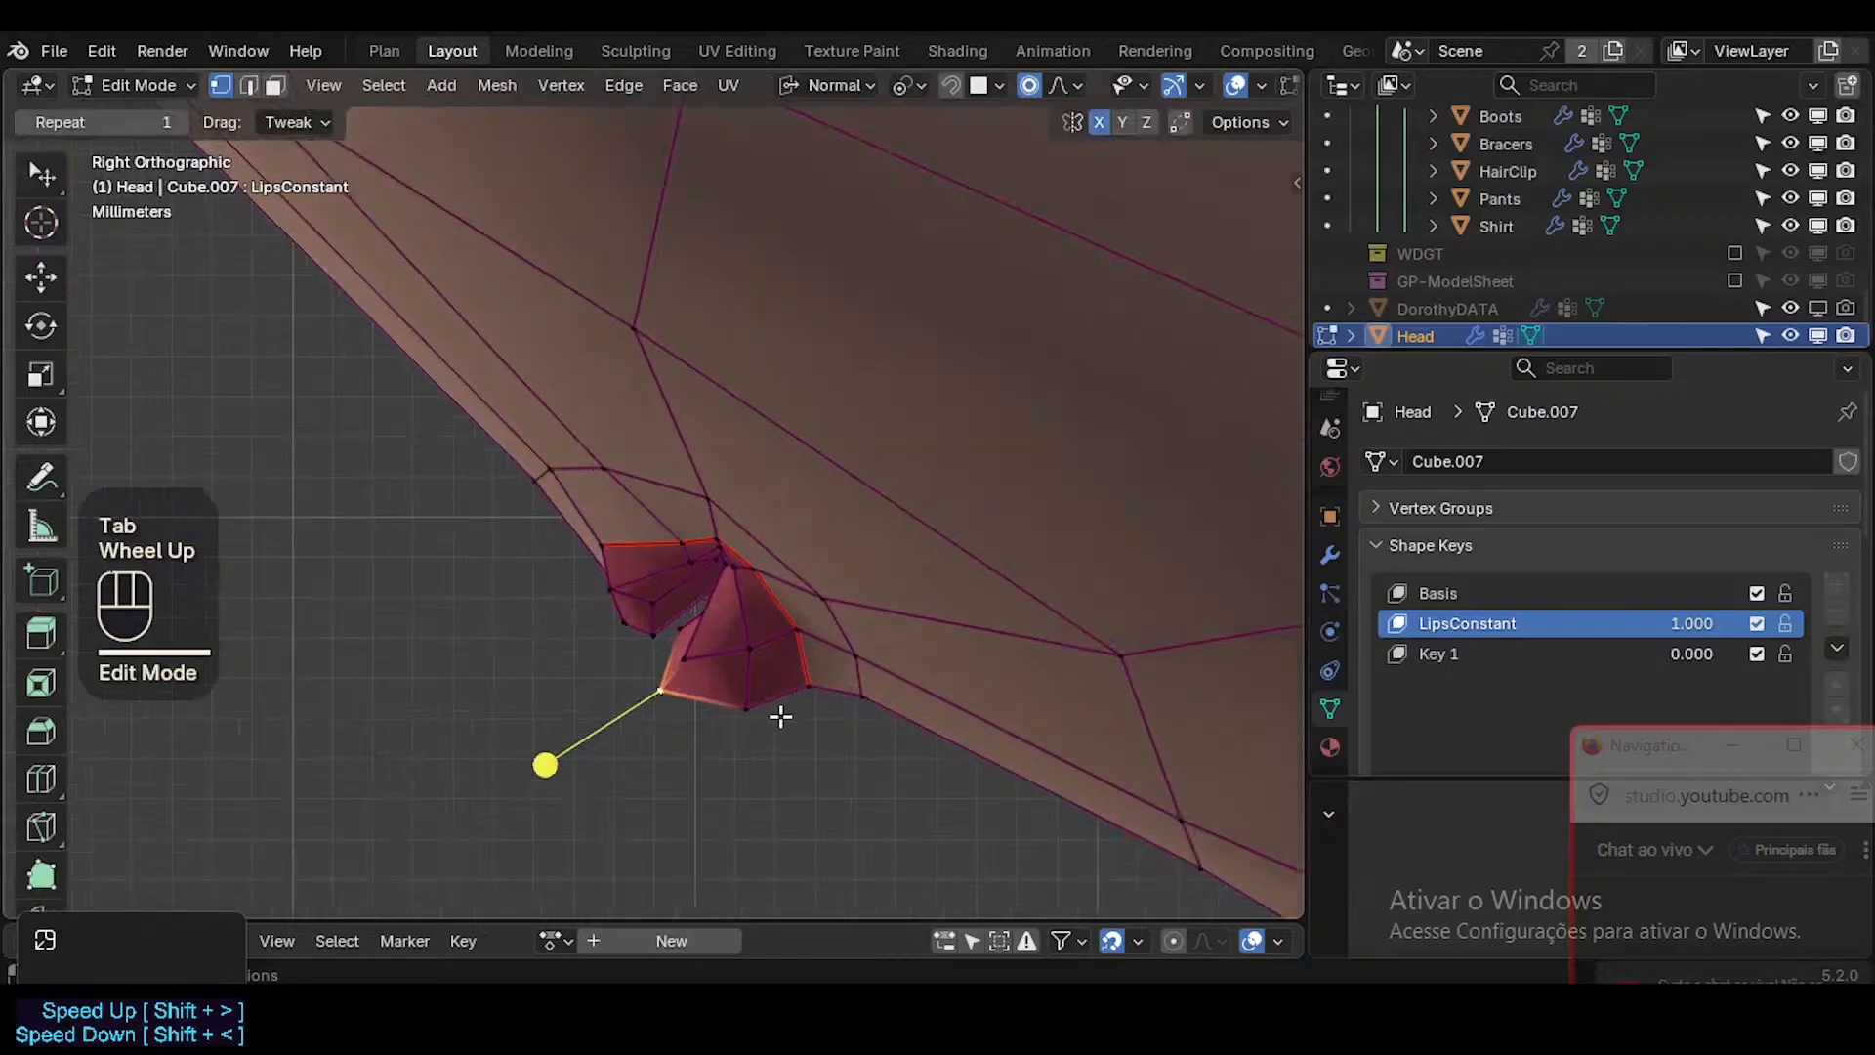
scroll(762, 716, "up", 2)
key("1")
left_click(758, 713)
key("g")
scroll(779, 716, "up", 1)
scroll(780, 718, "up", 2)
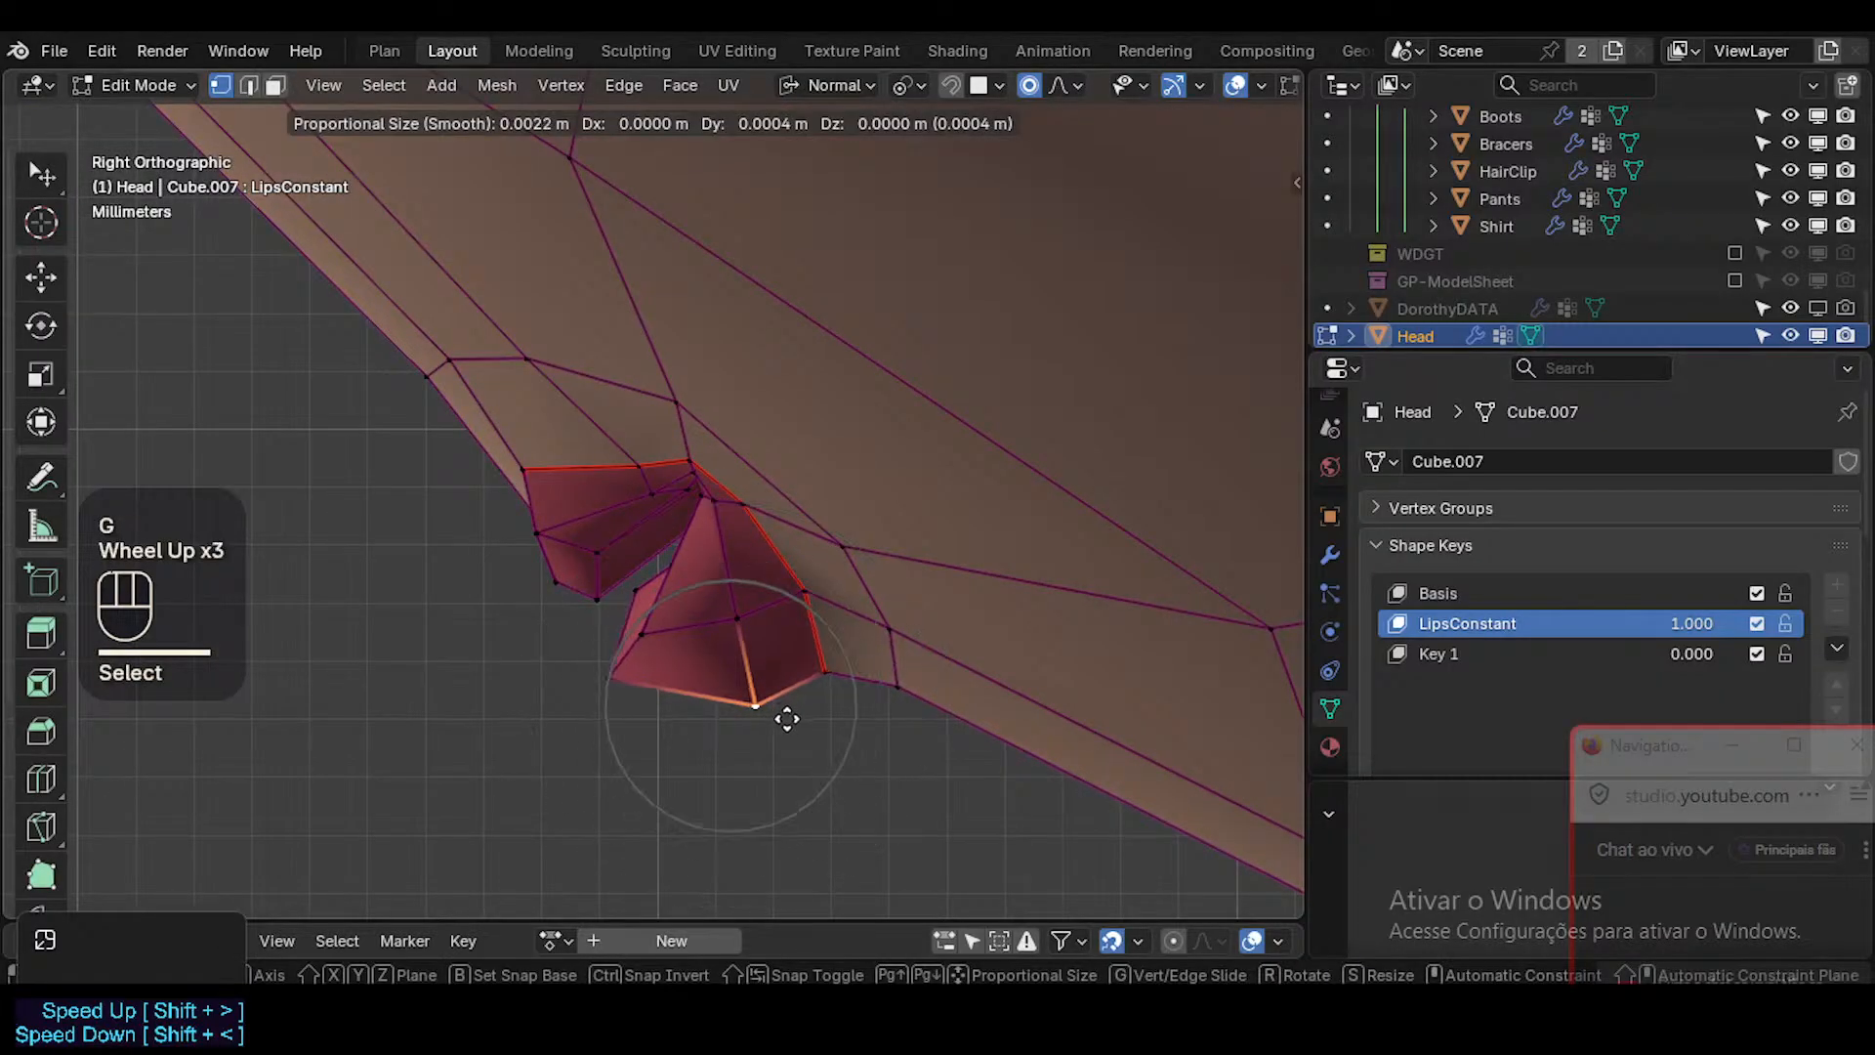
scroll(806, 720, "up", 1)
left_click(806, 720)
Move the lower lip's front and middle vertices down to give the lip a fuller side profile.
left_click(618, 699)
key("g")
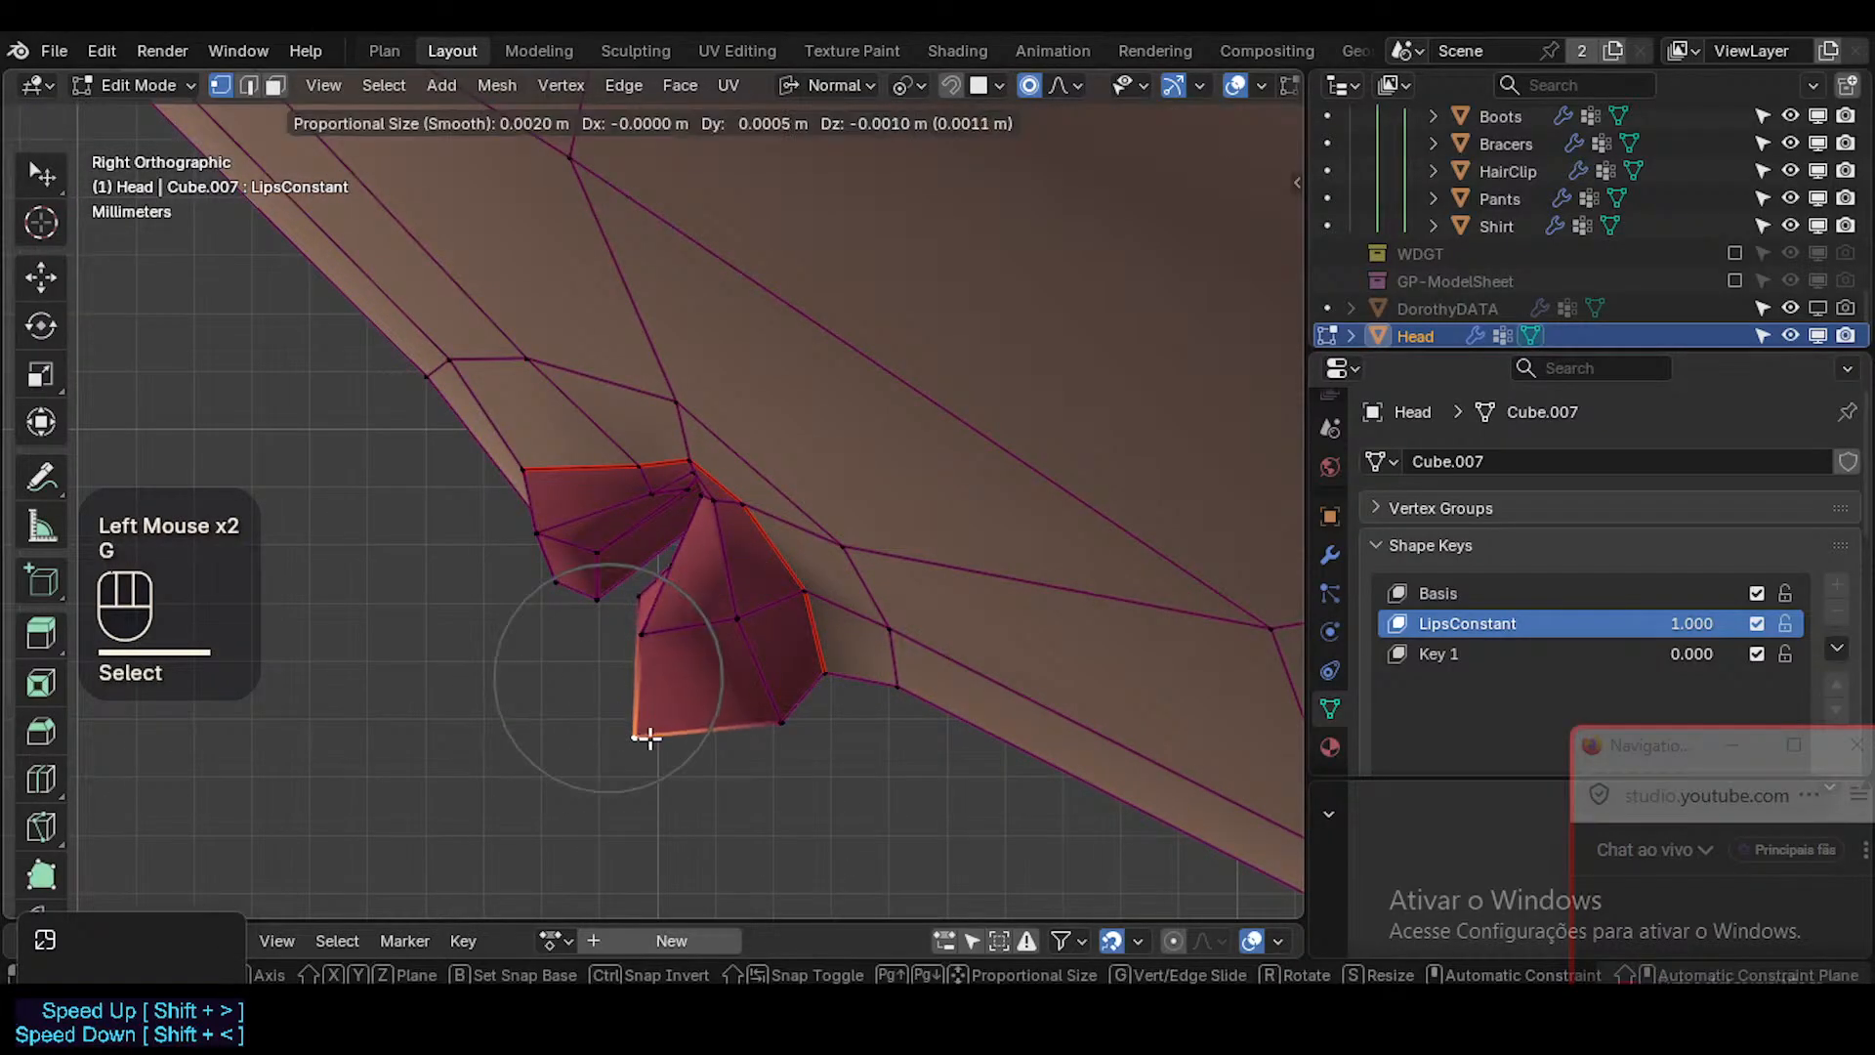
left_click(640, 737)
left_click(643, 633)
key("g")
left_click(647, 660)
left_click(771, 622)
key("g")
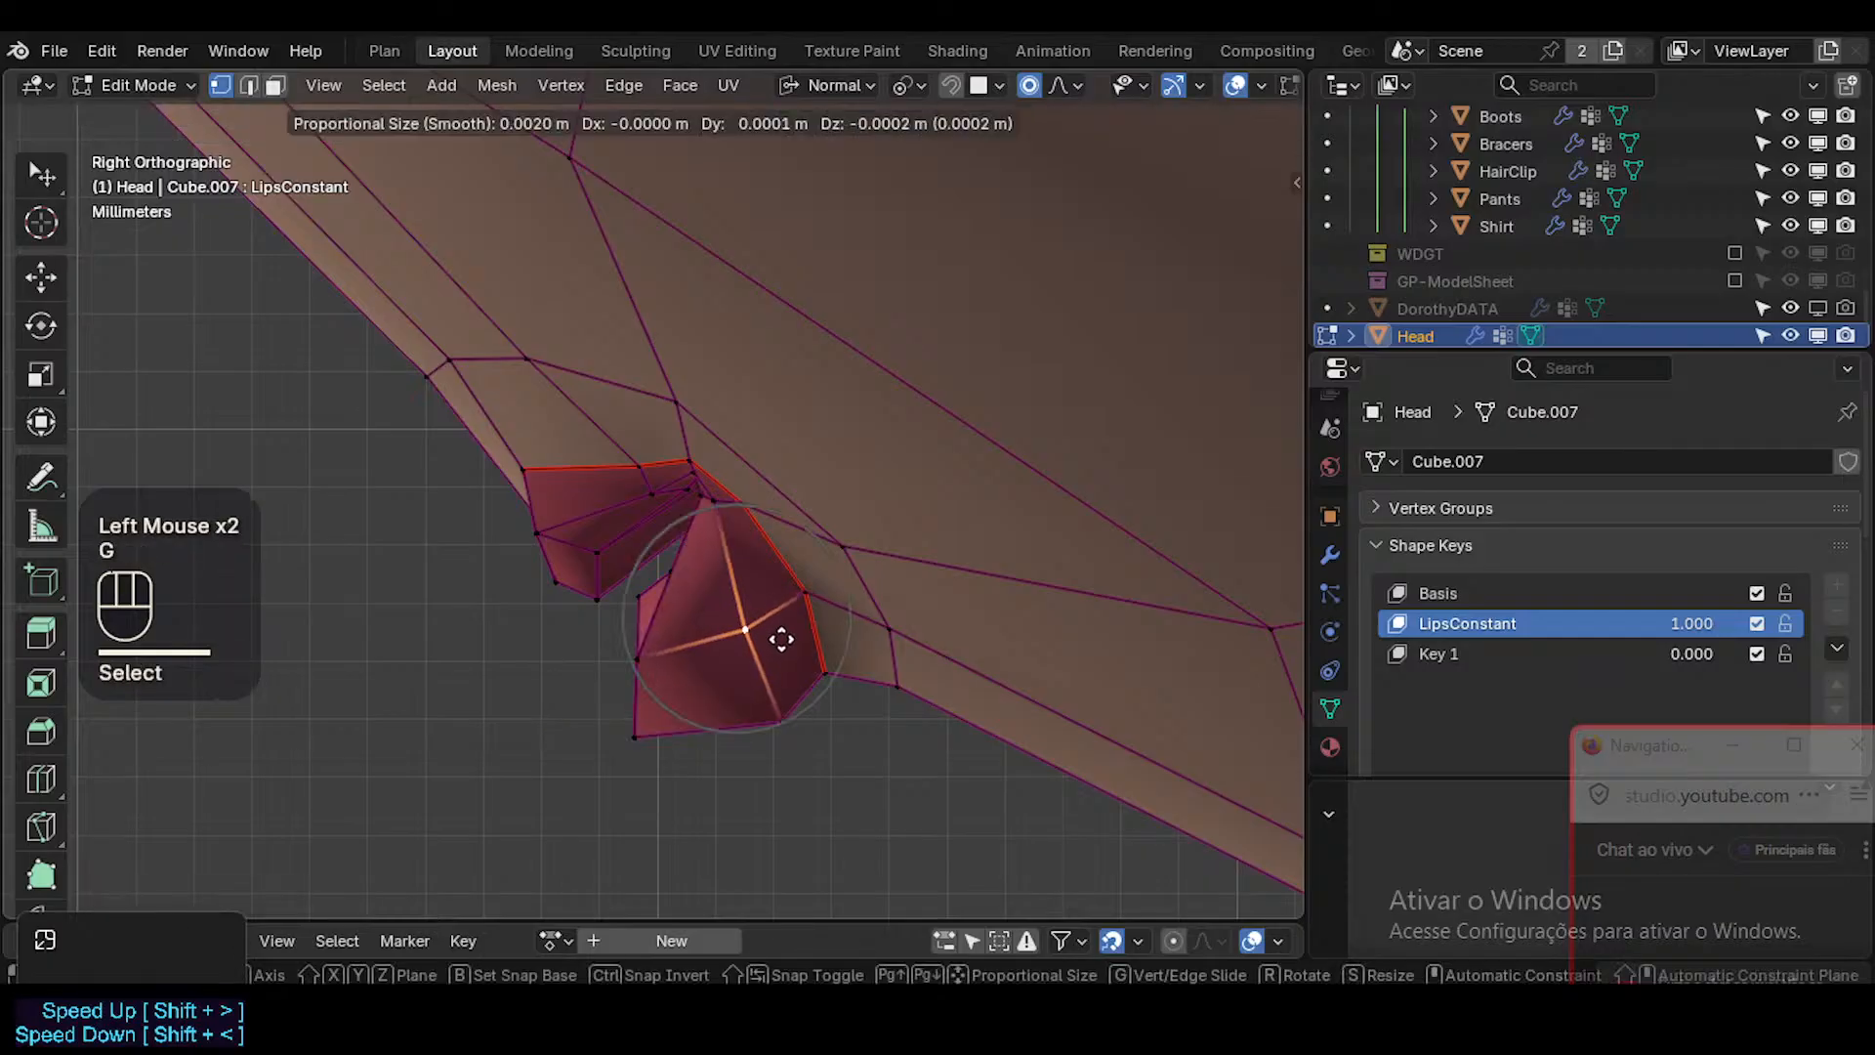
left_click(782, 648)
Shift the two vertices on the lower lip's back border down and outward to round its outline.
left_click(822, 599)
key("g")
left_click(830, 622)
left_click(758, 511)
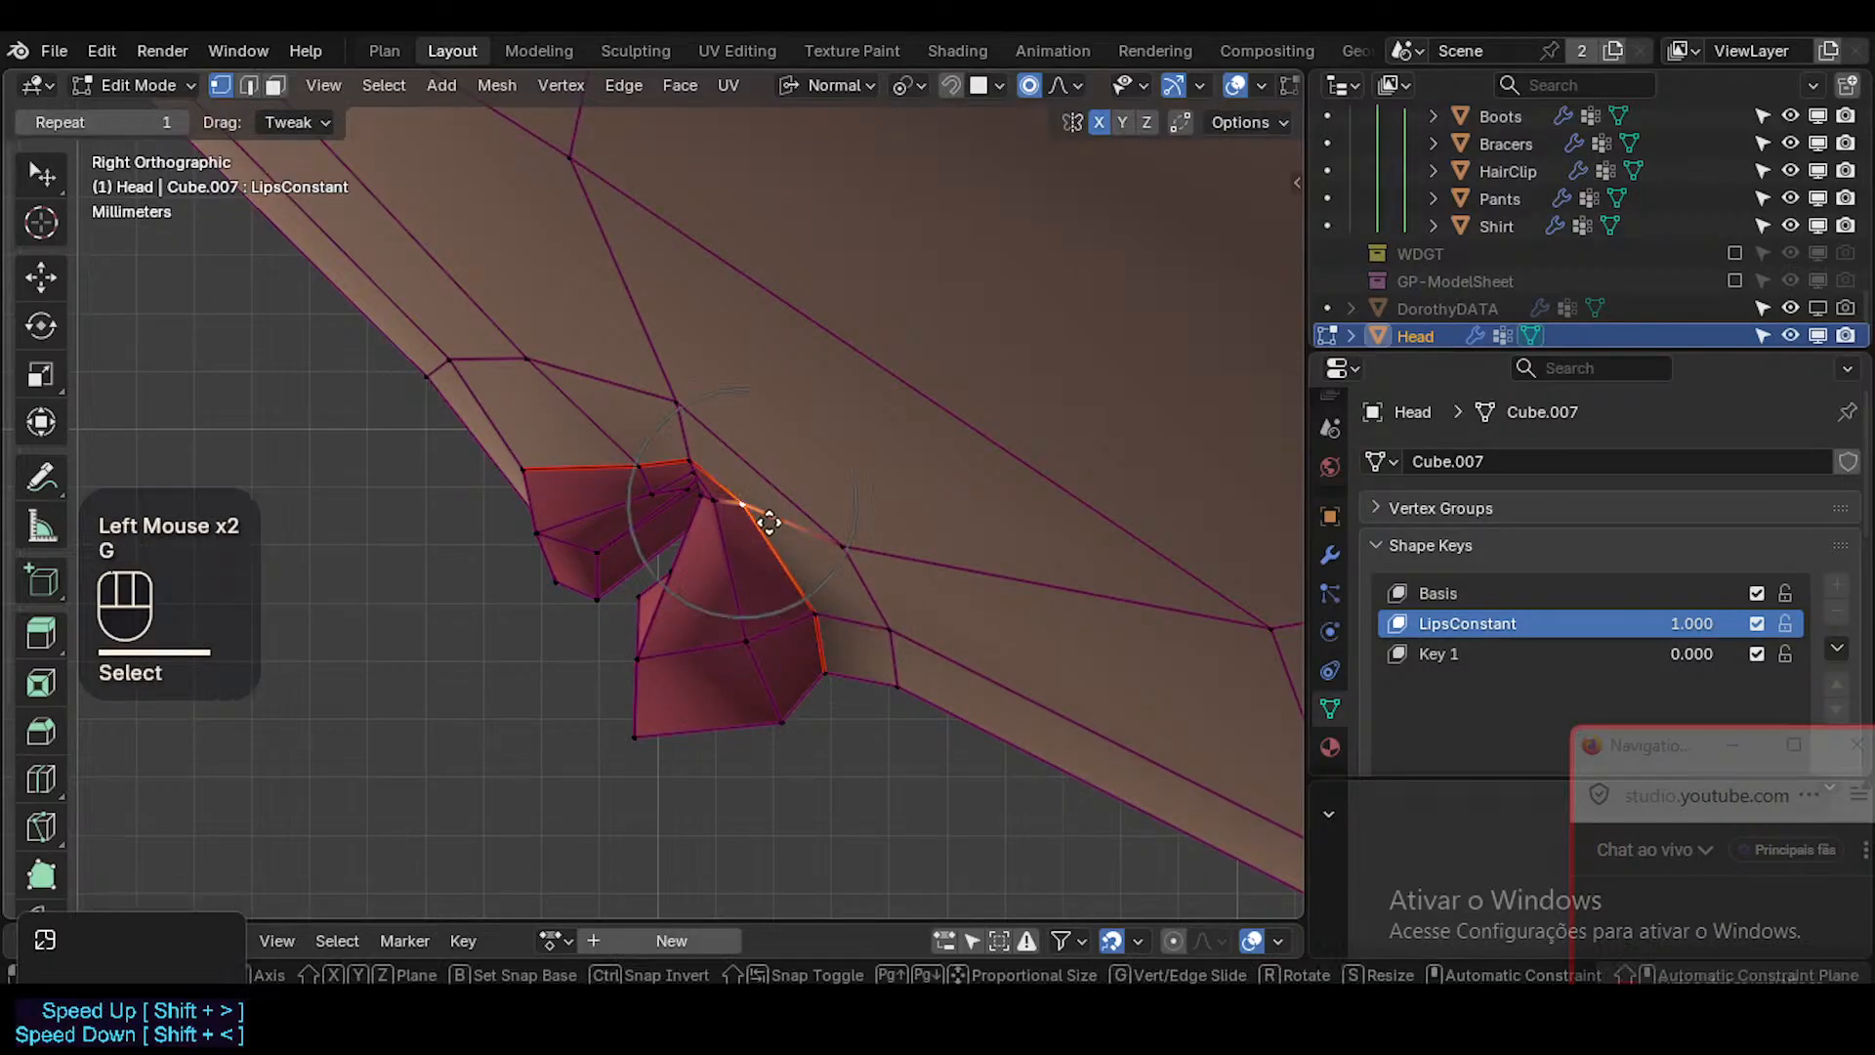
key("g")
left_click(776, 532)
Lower the inner mouth corner vertex and the upper lip side vertex next to it.
left_click(692, 499)
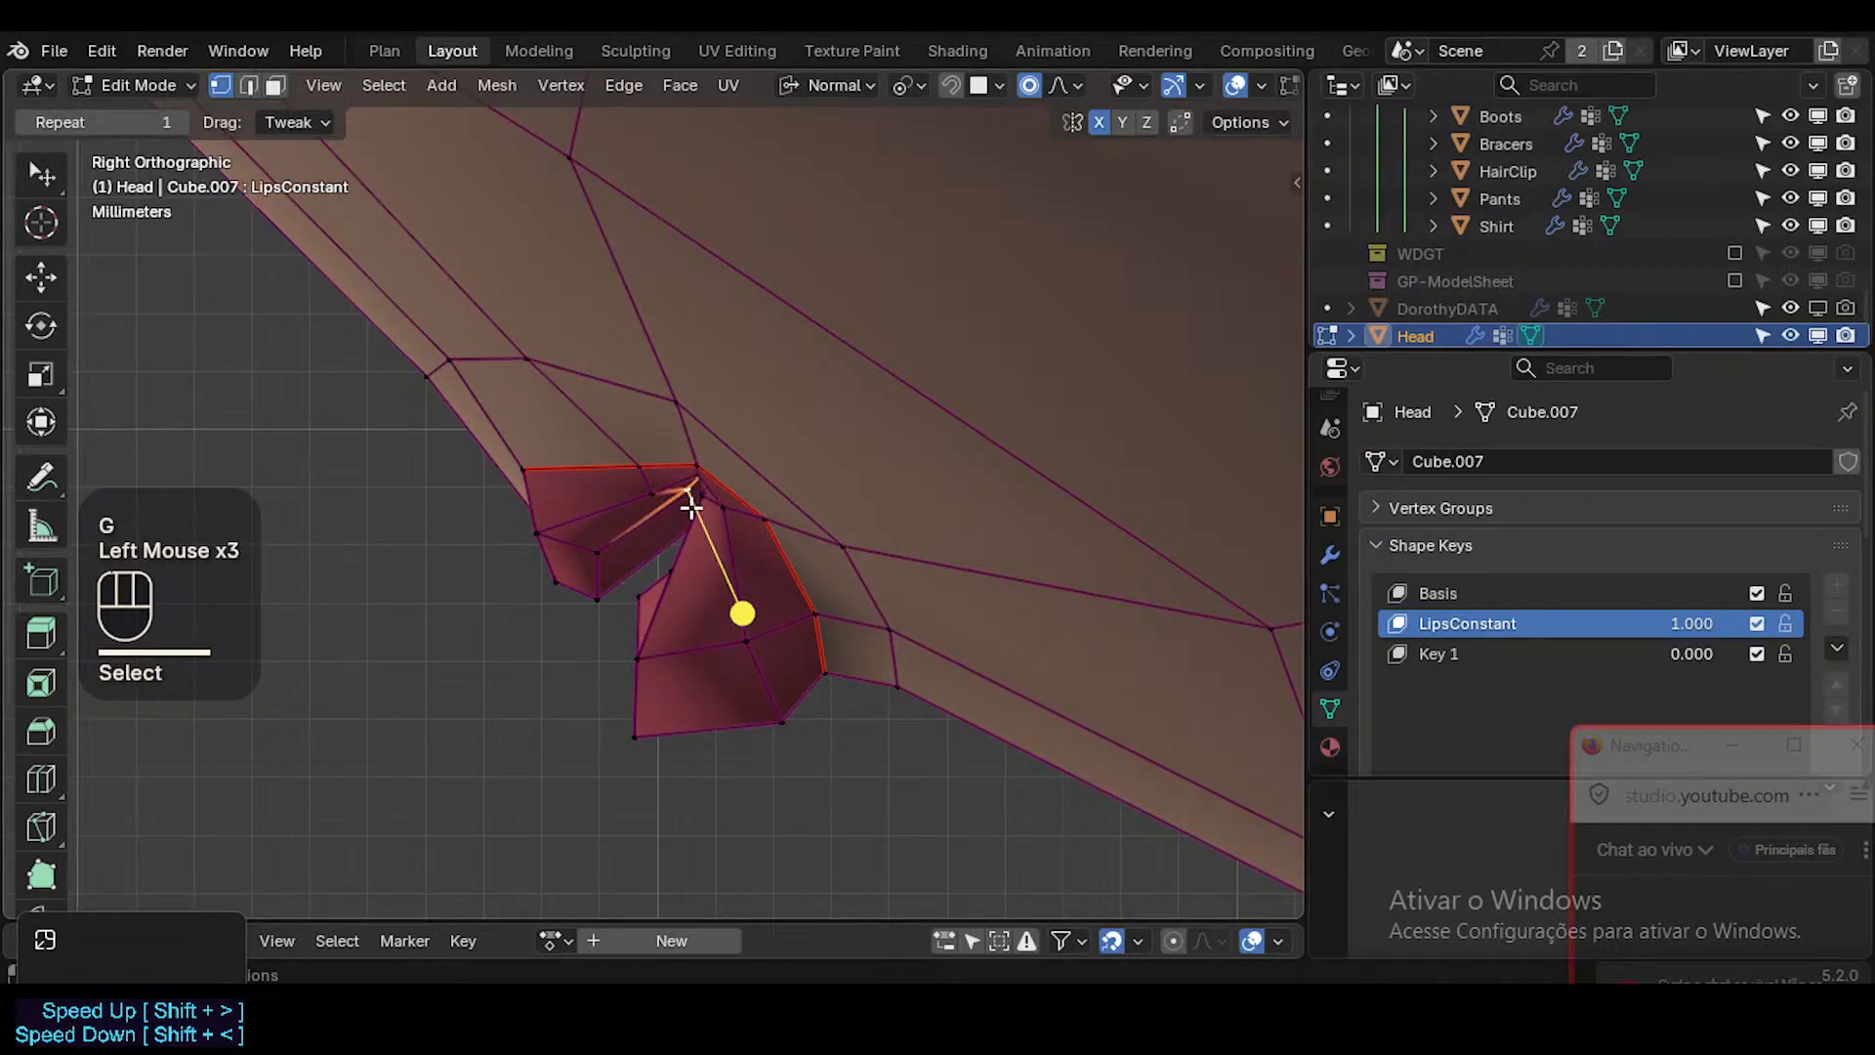
key("g")
left_click(670, 518, "shift")
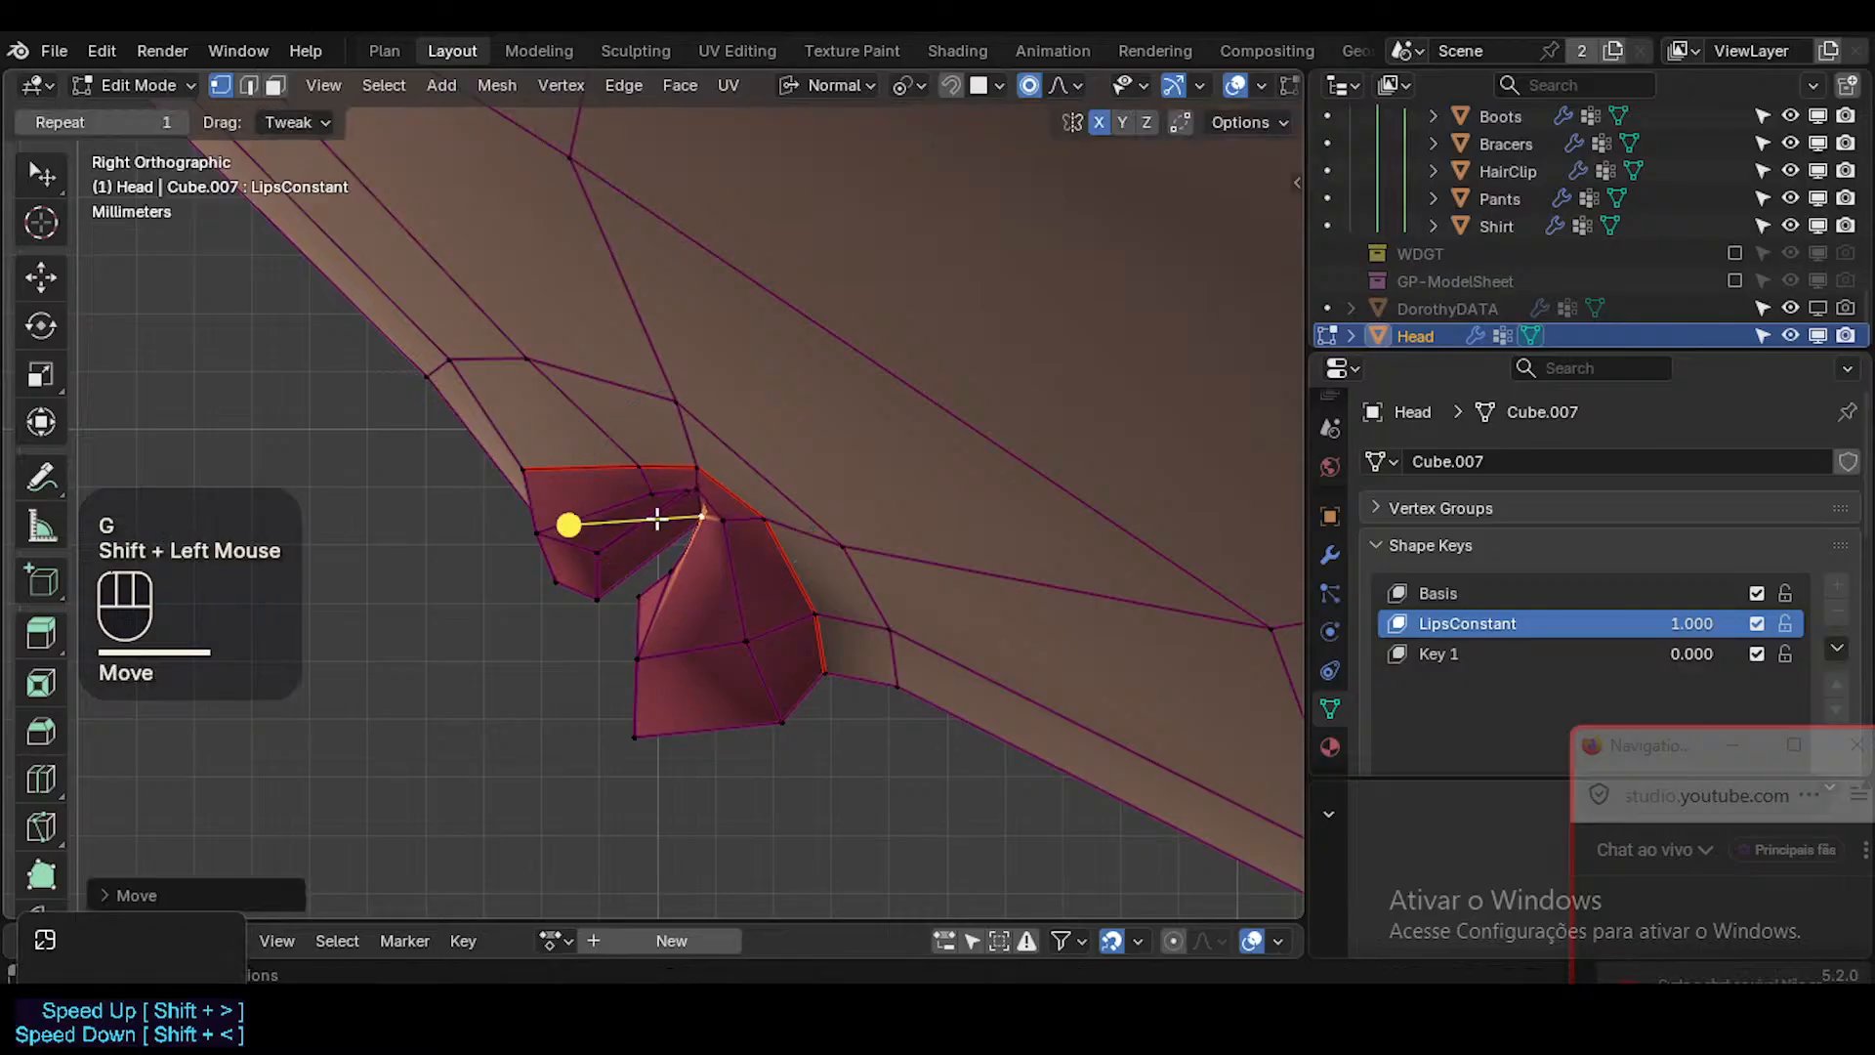
left_click(649, 494)
key("g")
left_click(662, 525)
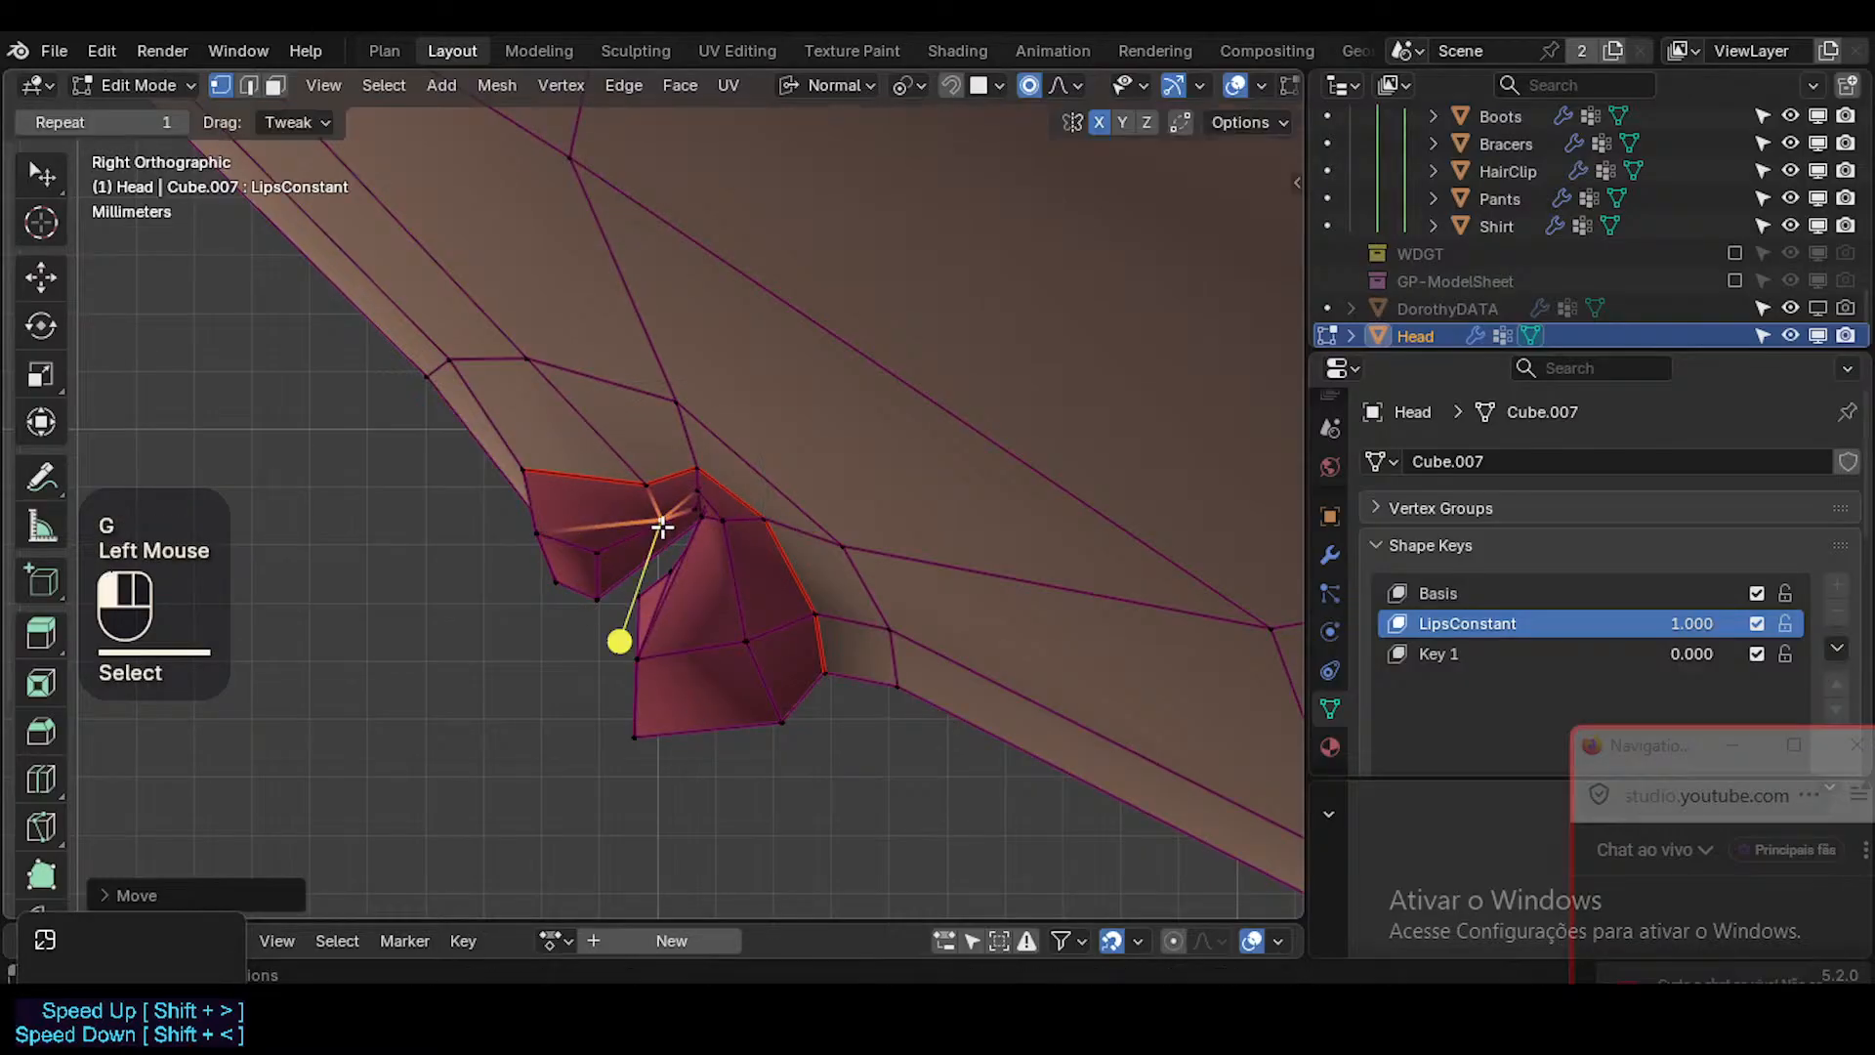
Move the upper lip's front and upper border vertices down and back to slim its side profile.
left_click(547, 535)
key("g")
left_click(591, 572)
left_click(554, 584)
key("g")
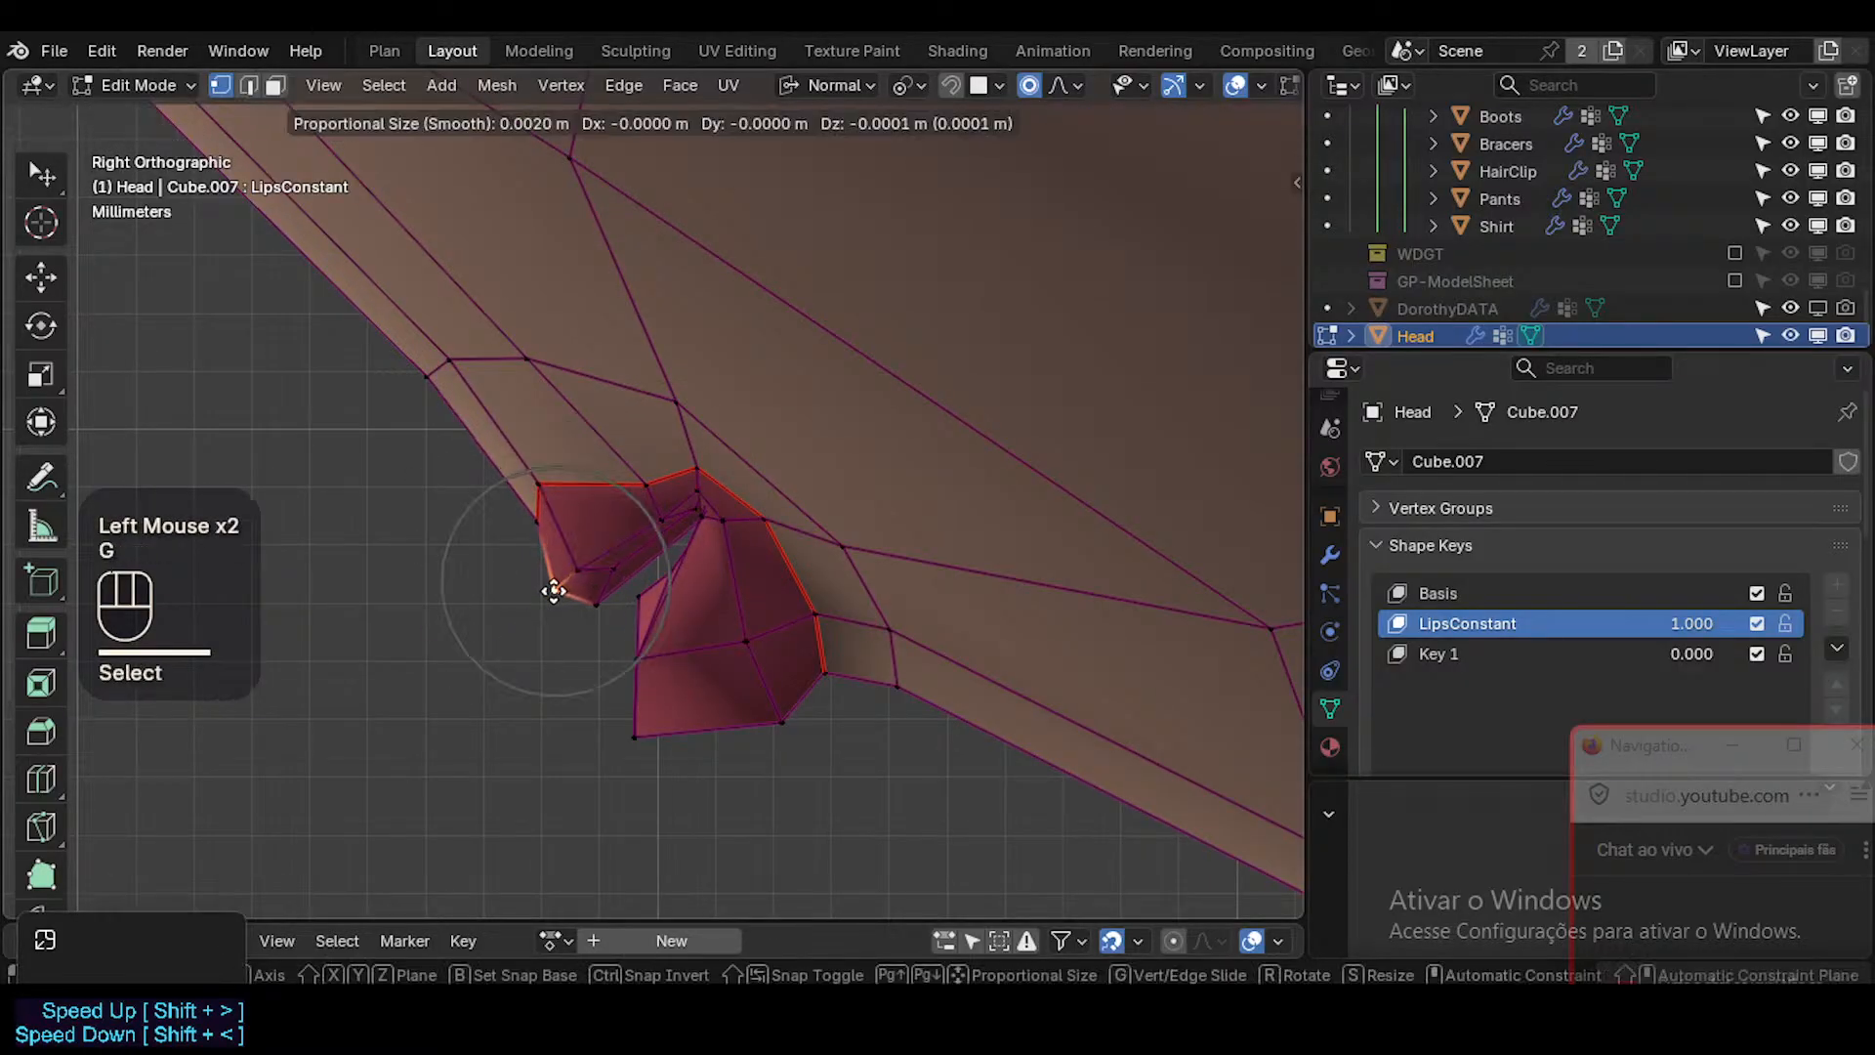
left_click(555, 595)
left_click(540, 519)
key("g")
left_click(578, 545, "shift")
left_click(533, 471)
key("g")
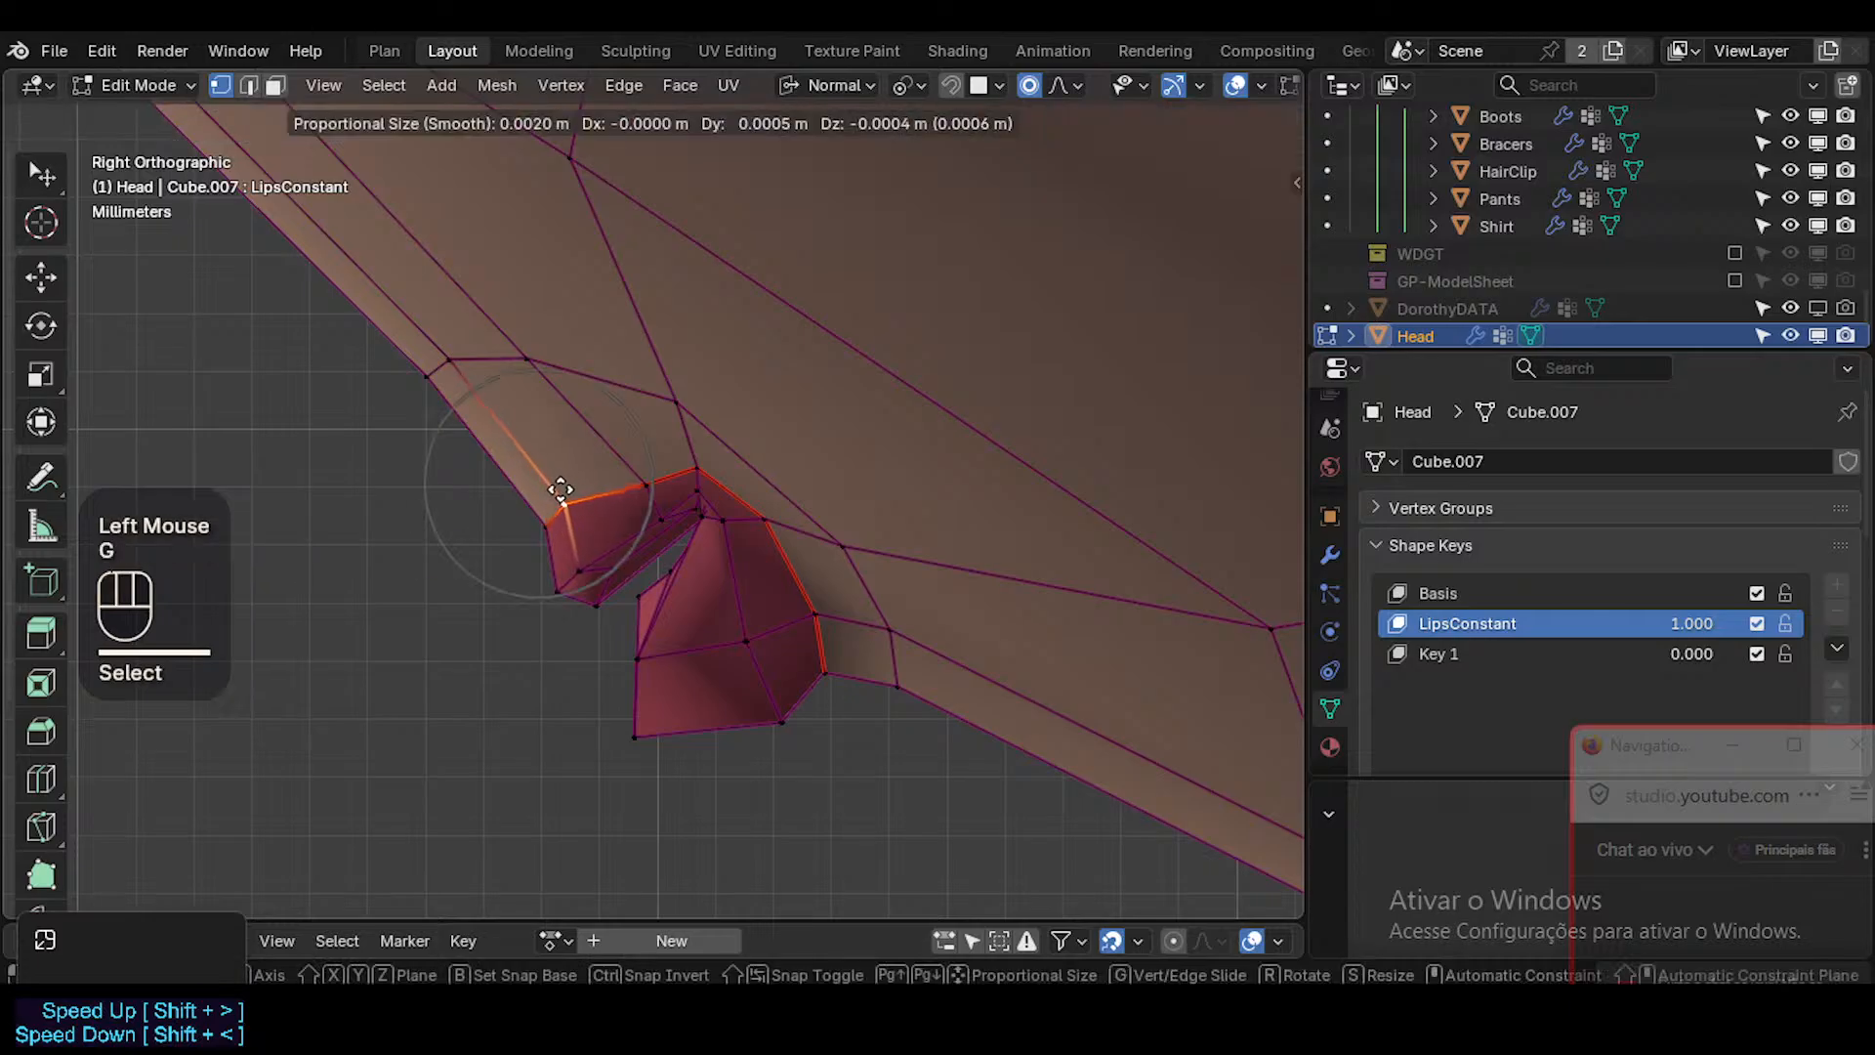
left_click(558, 494)
Save the file ToonDorothy-01.blend with the reshaped lips.
left_click(559, 587)
scroll(723, 542, "down", 2)
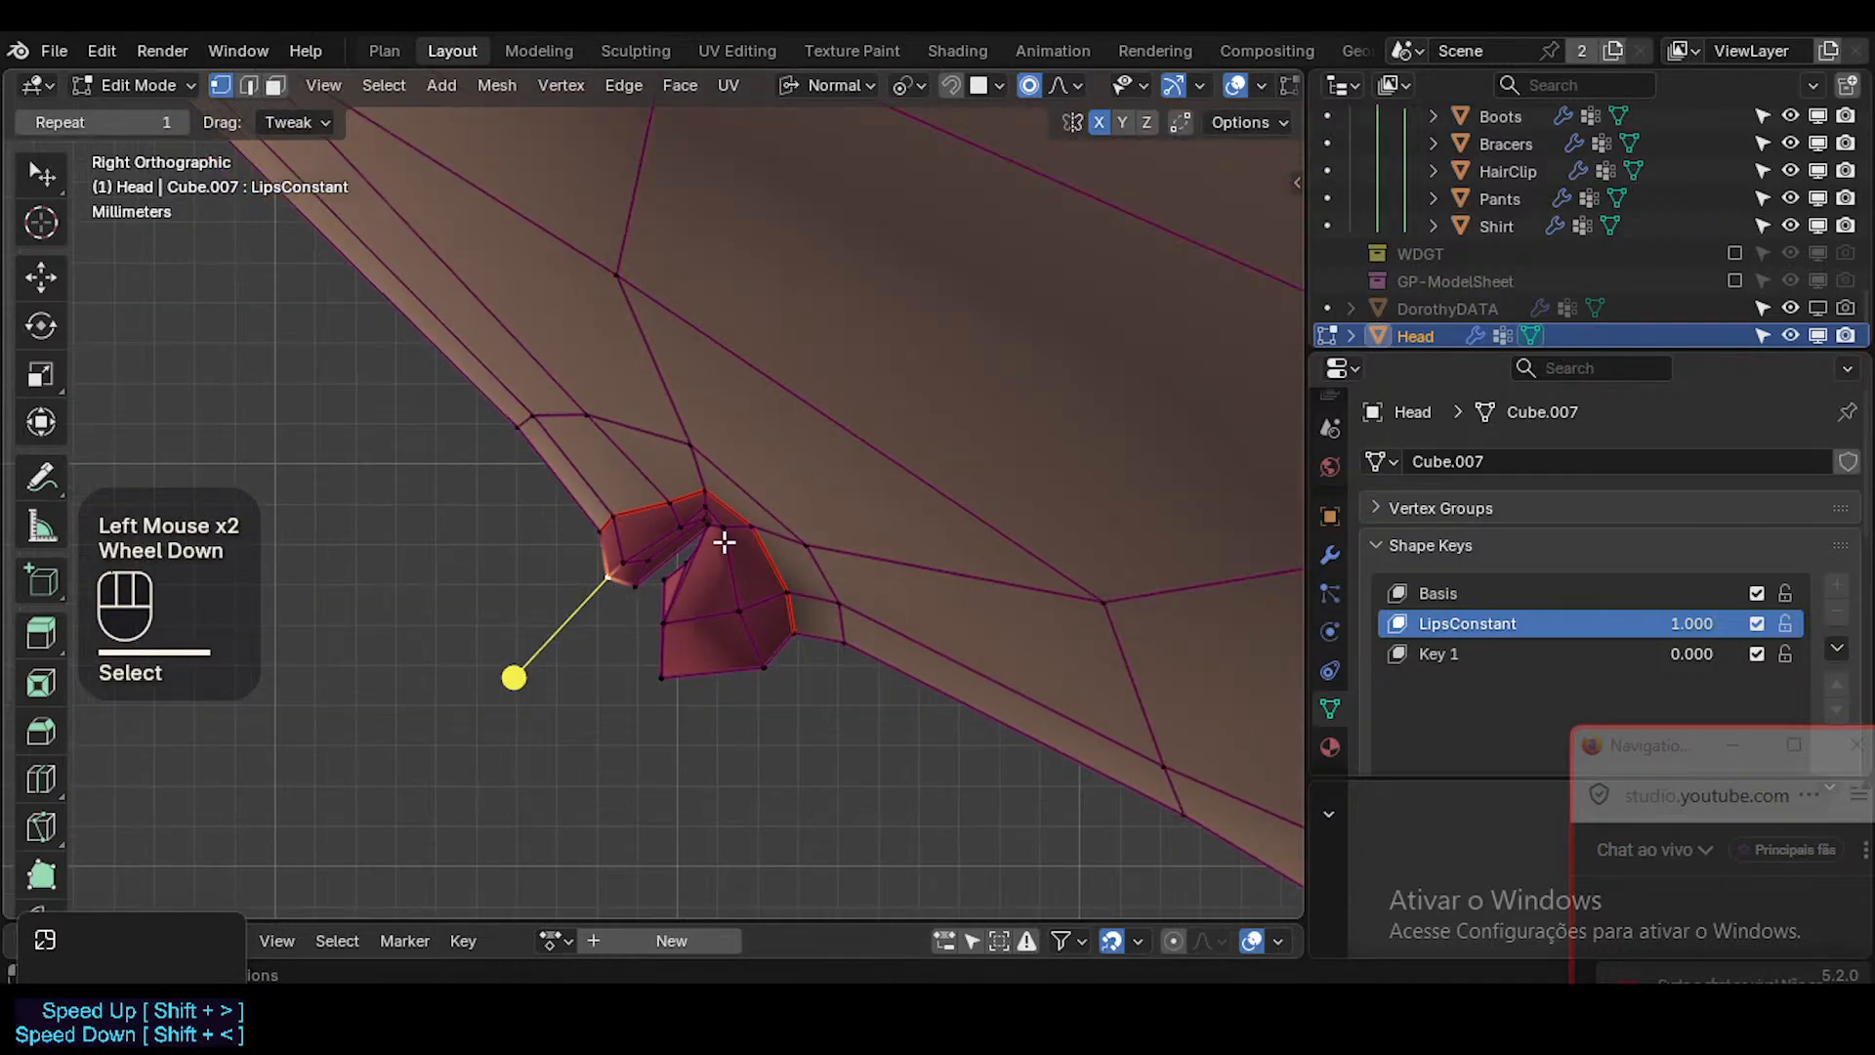
key("ctrl+s")
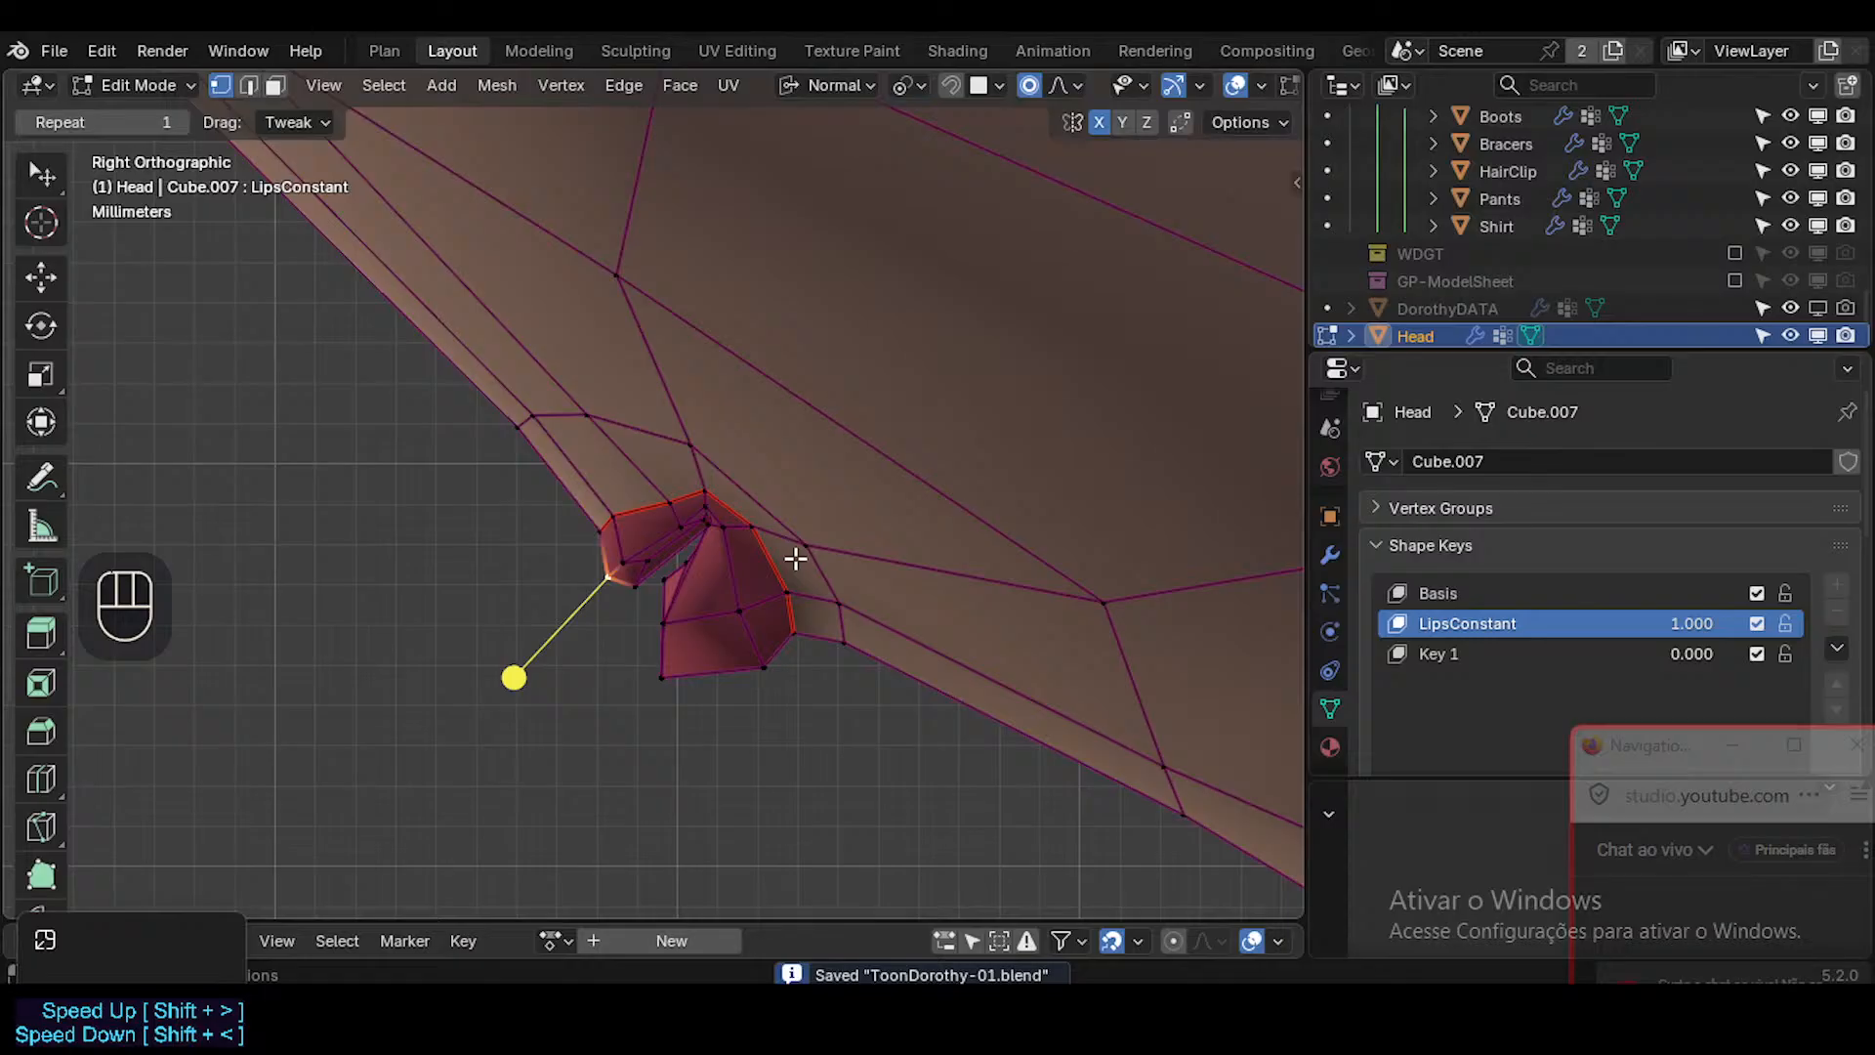
Switch the head to Object Mode and annotate the target side profile from below the nose to the upper lip.
middle_click_drag(1034, 494, 718, 767, "ctrl")
middle_click_drag(744, 666, 845, 753, "shift")
key("ctrl+Tab")
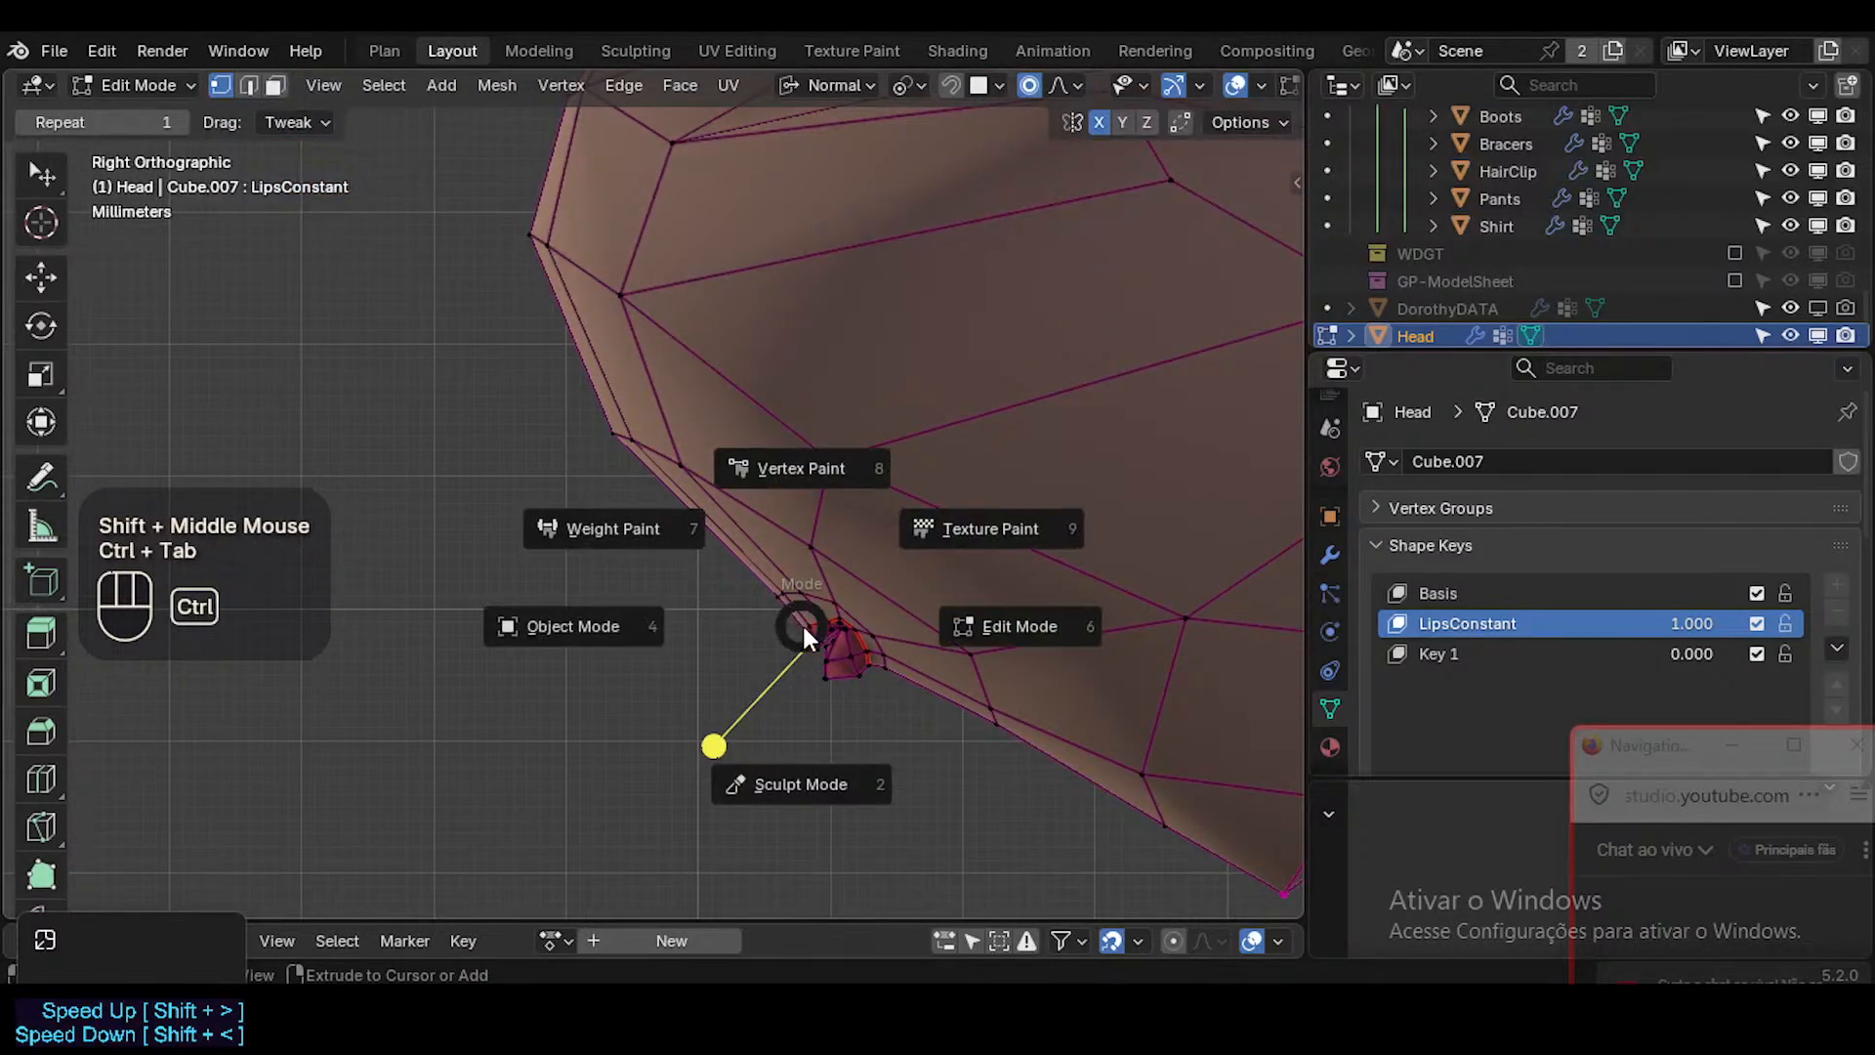
key("4")
mouse_move(799, 638)
middle_mouse_down("ctrl")
mouse_move(818, 593)
mouse_move(808, 619)
middle_mouse_up("ctrl")
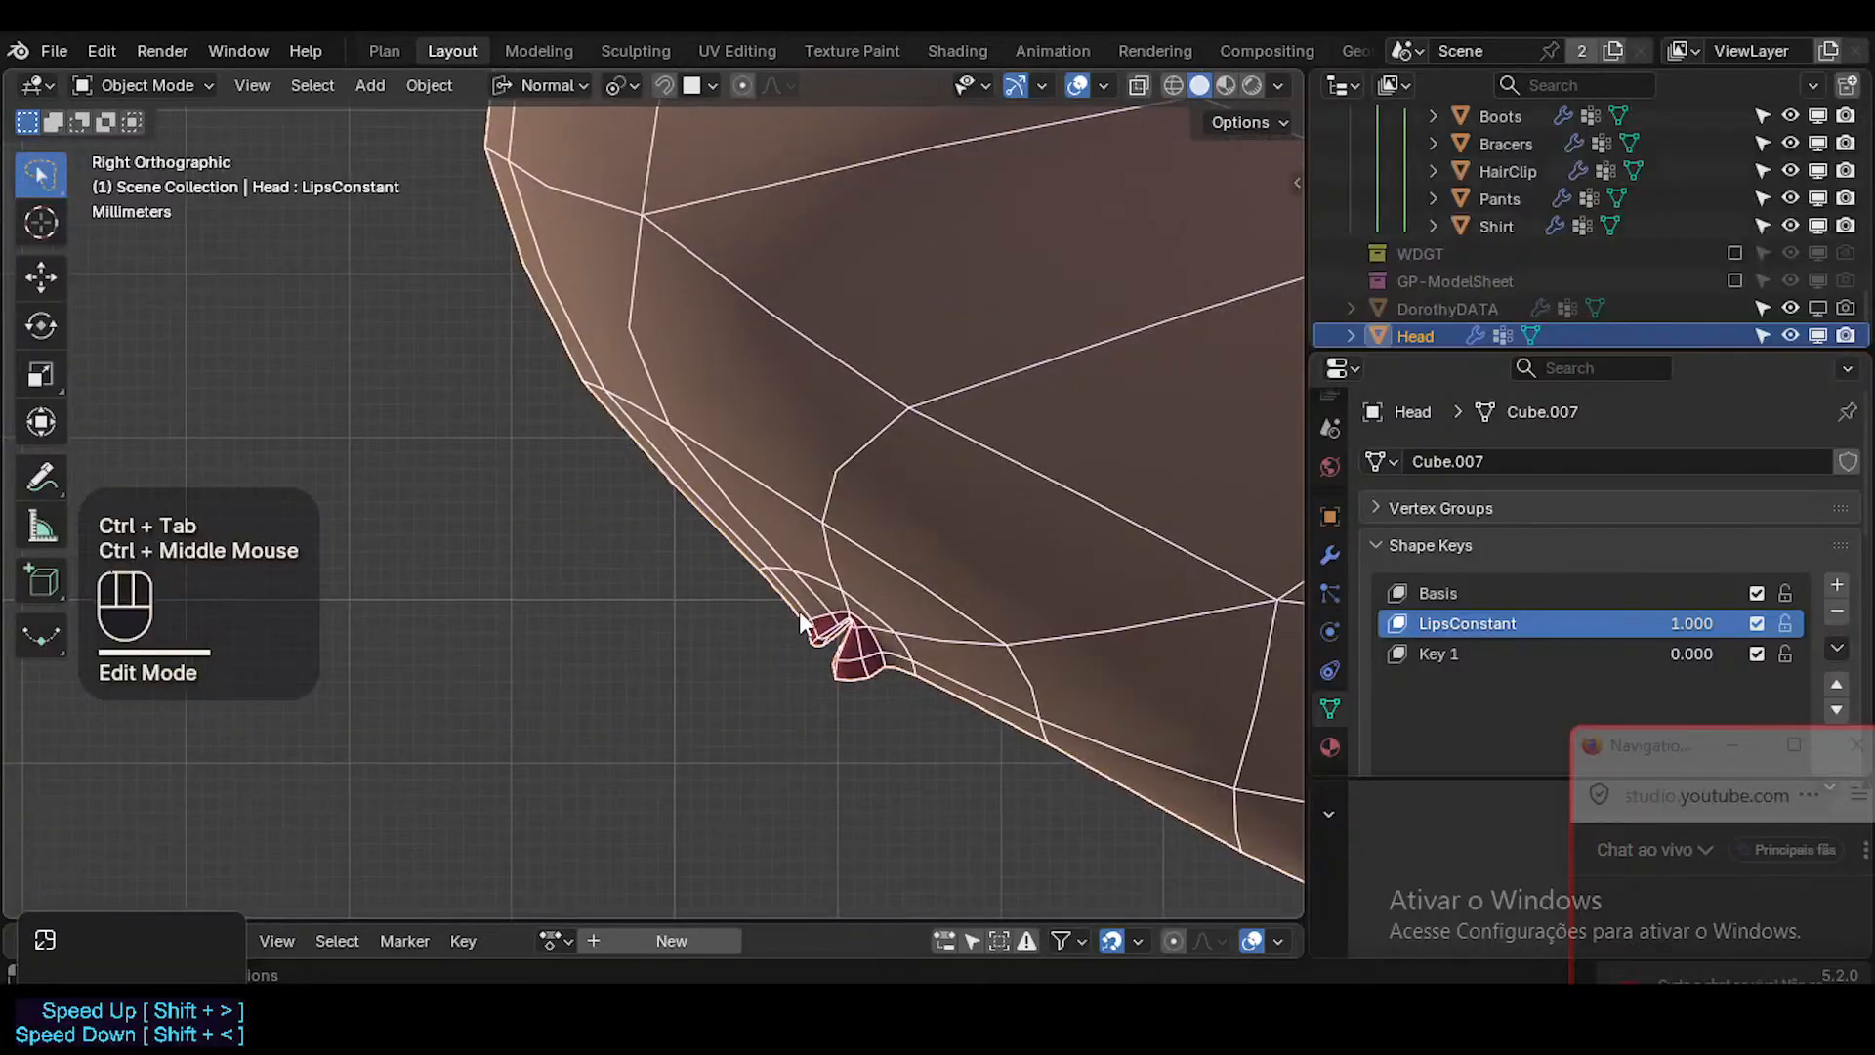
key("d")
key("d")
key("d")
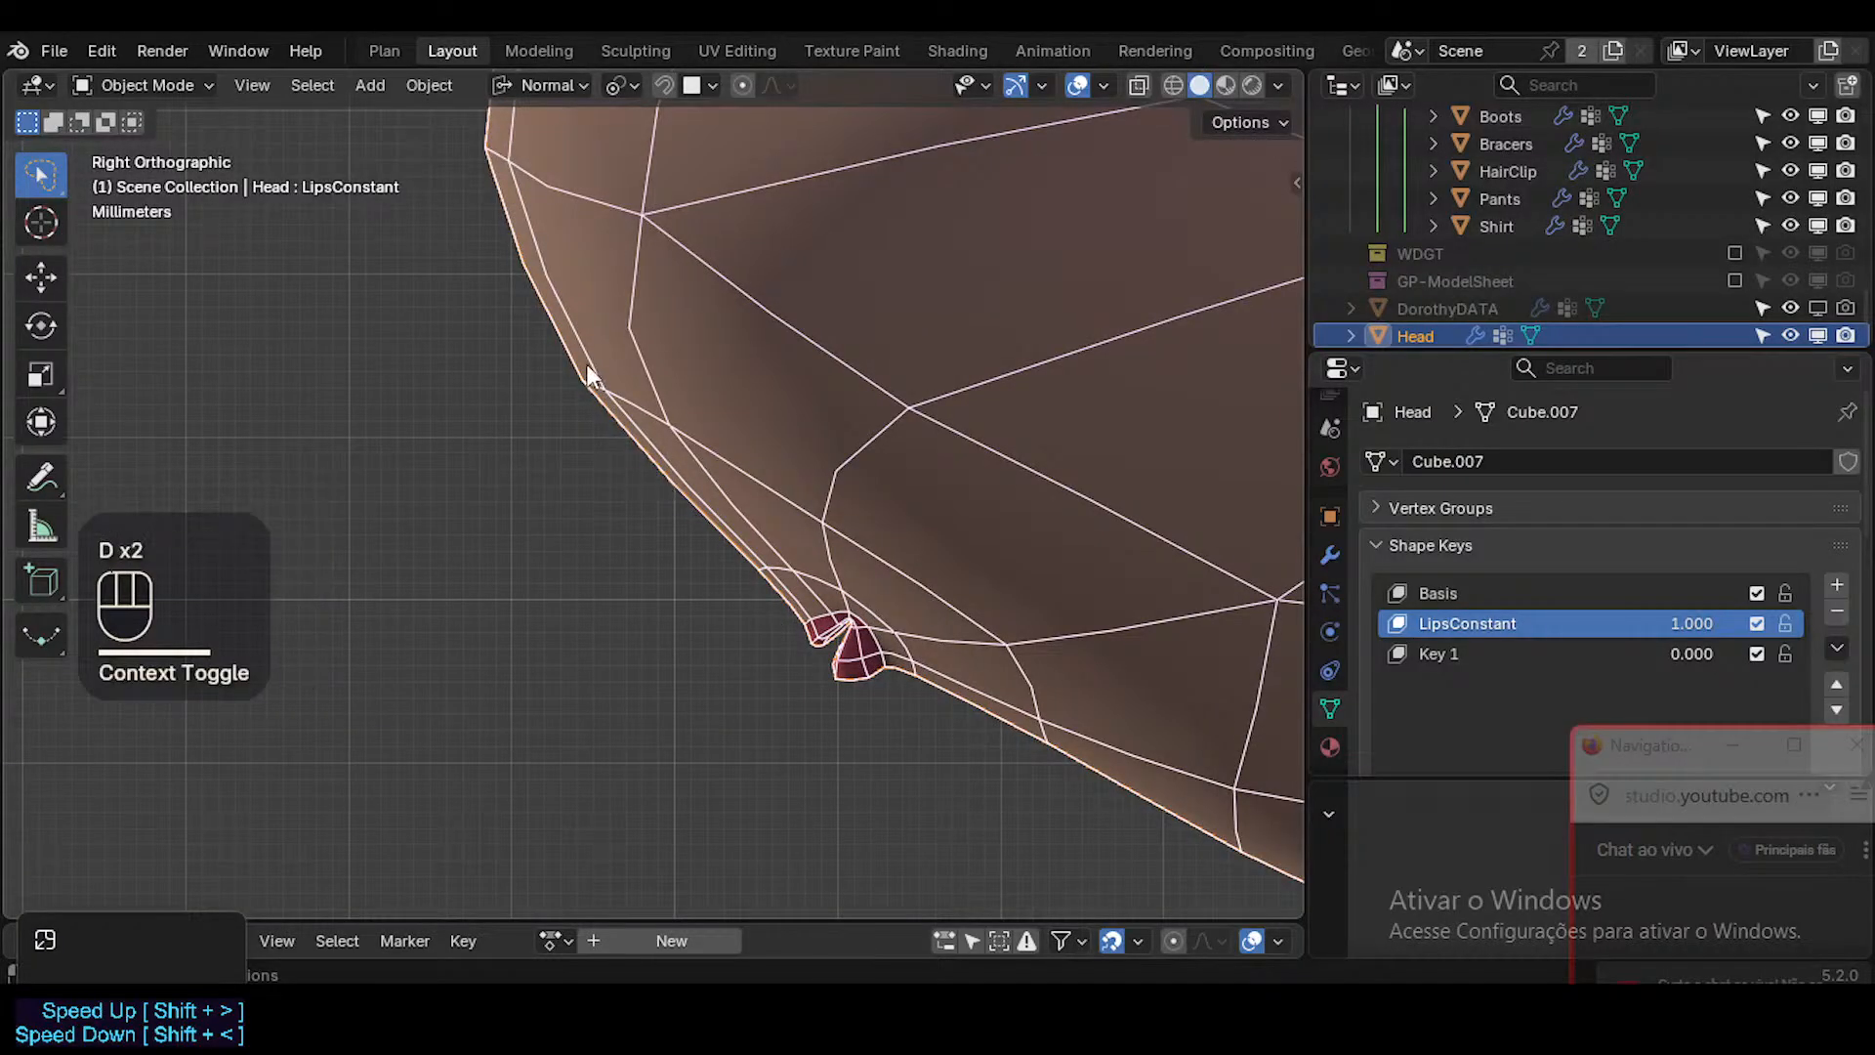
left_click_drag(569, 342, 577, 376)
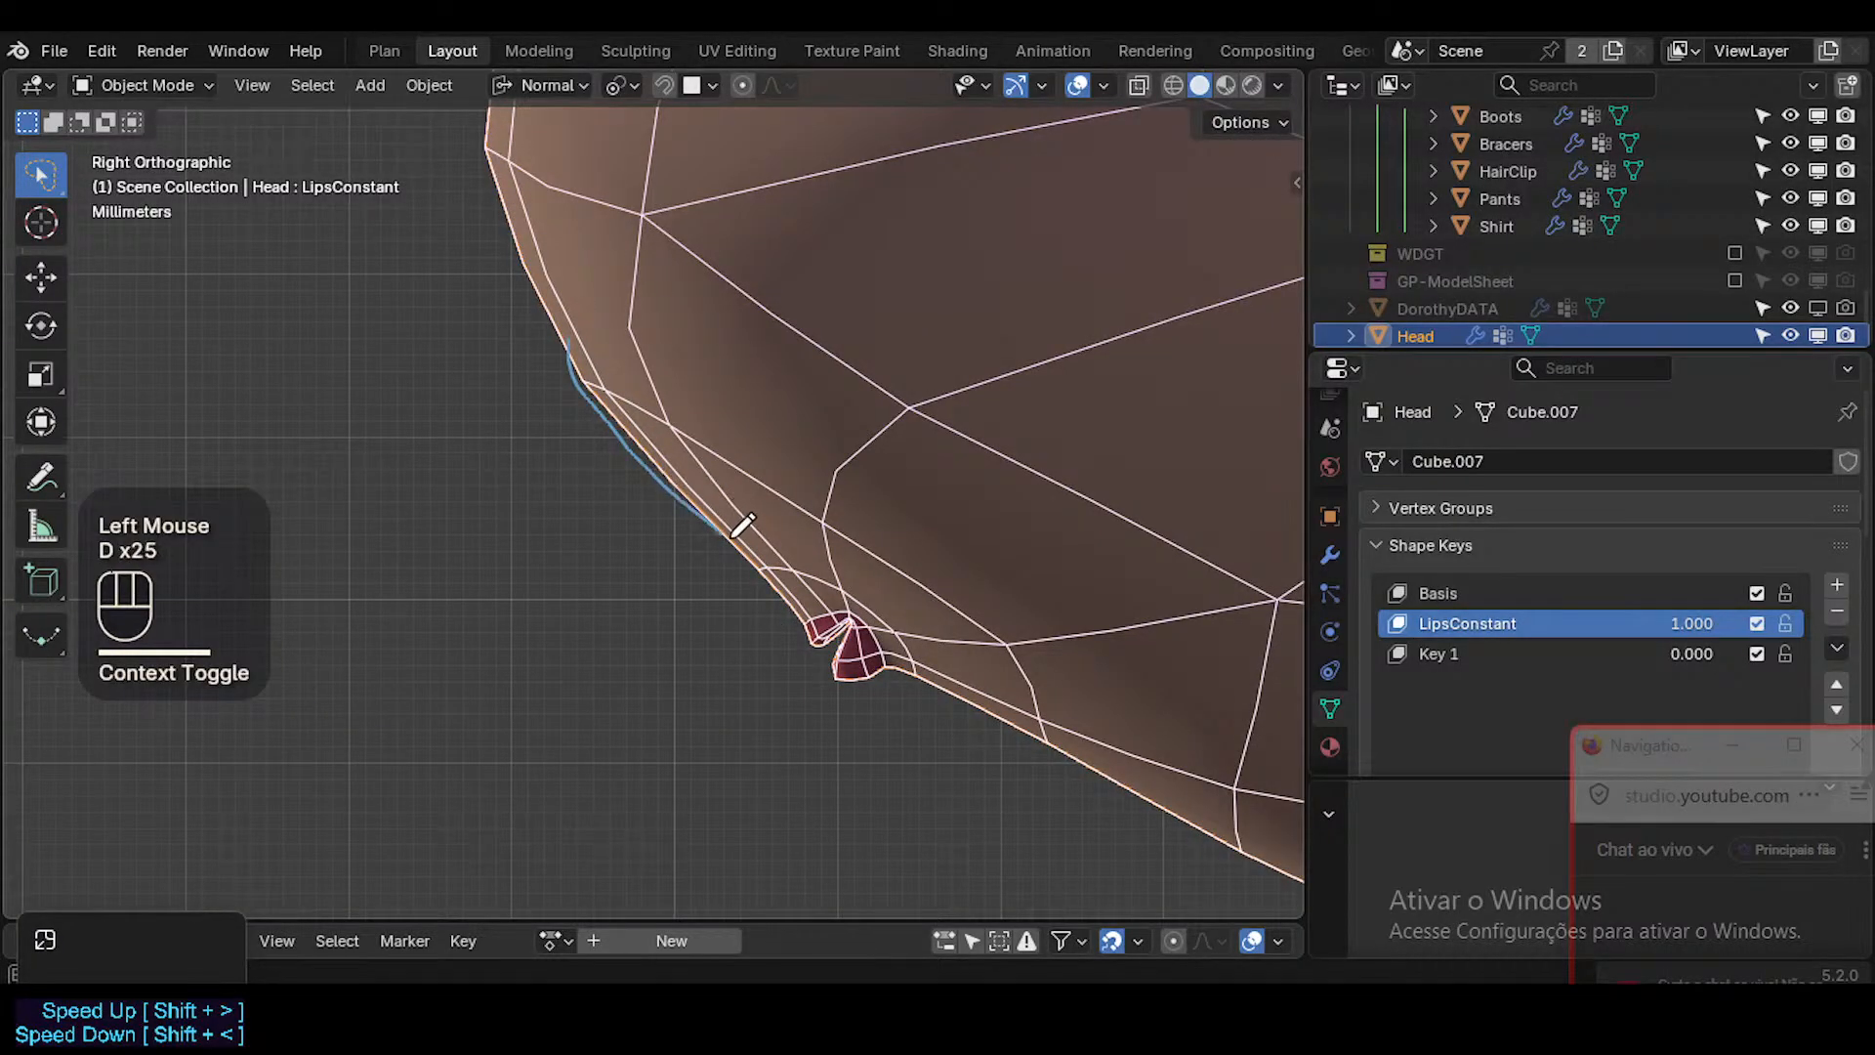
left_click_drag(770, 571, 795, 606)
Annotate the lips' profile down to the chin and the wedge-shaped outline of the inner mouth.
key("w")
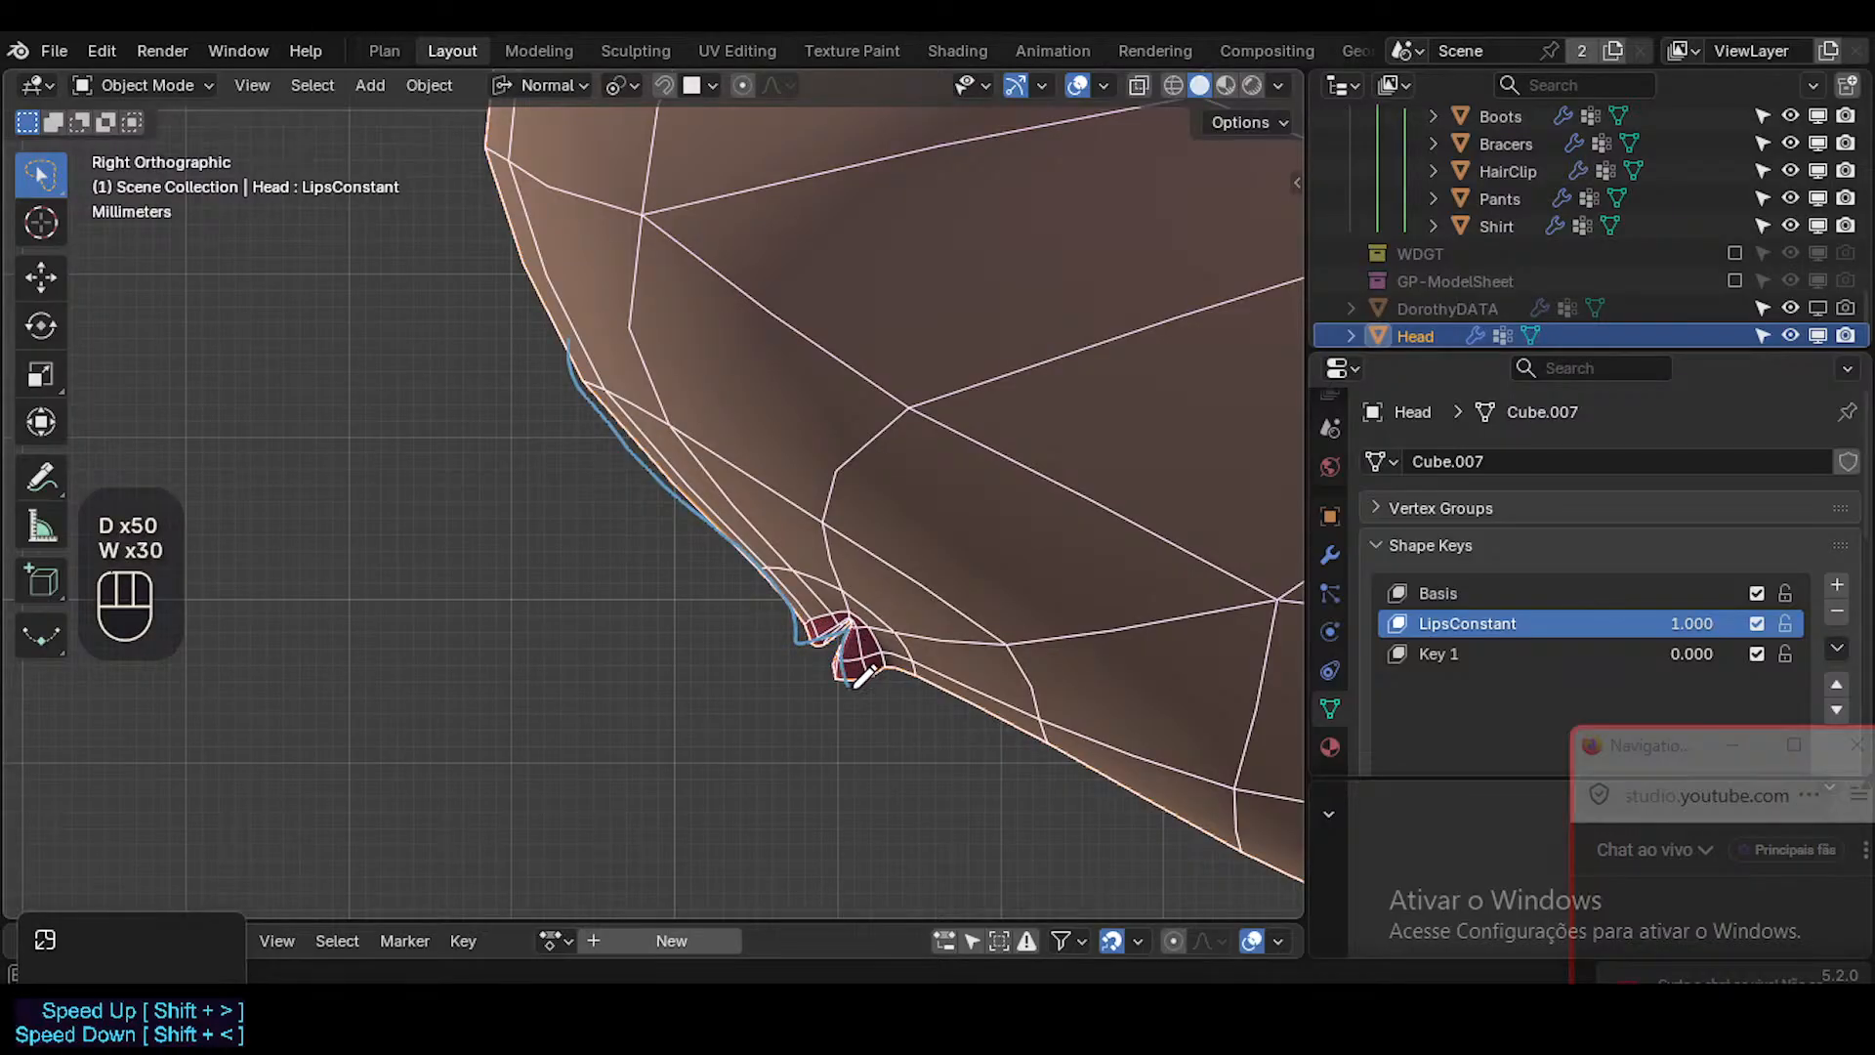
left_click_drag(861, 678, 981, 705)
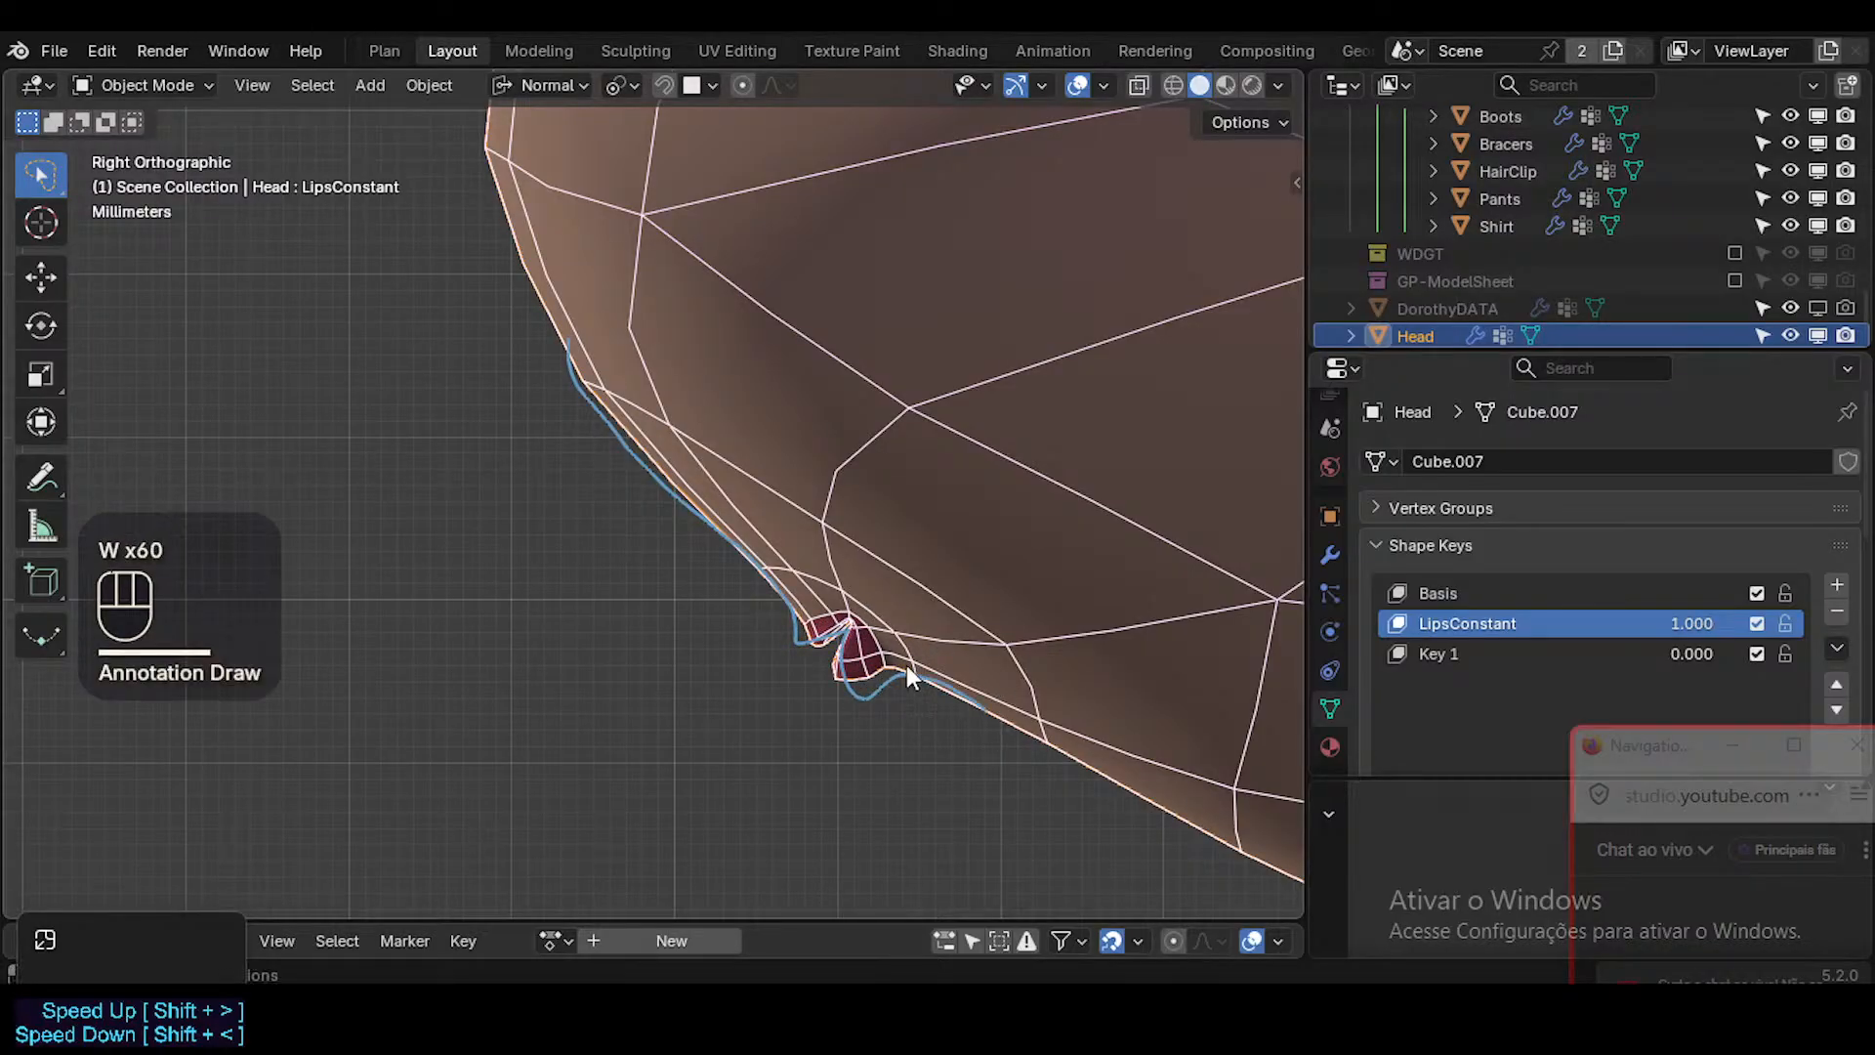
left_click_drag(848, 619, 887, 587)
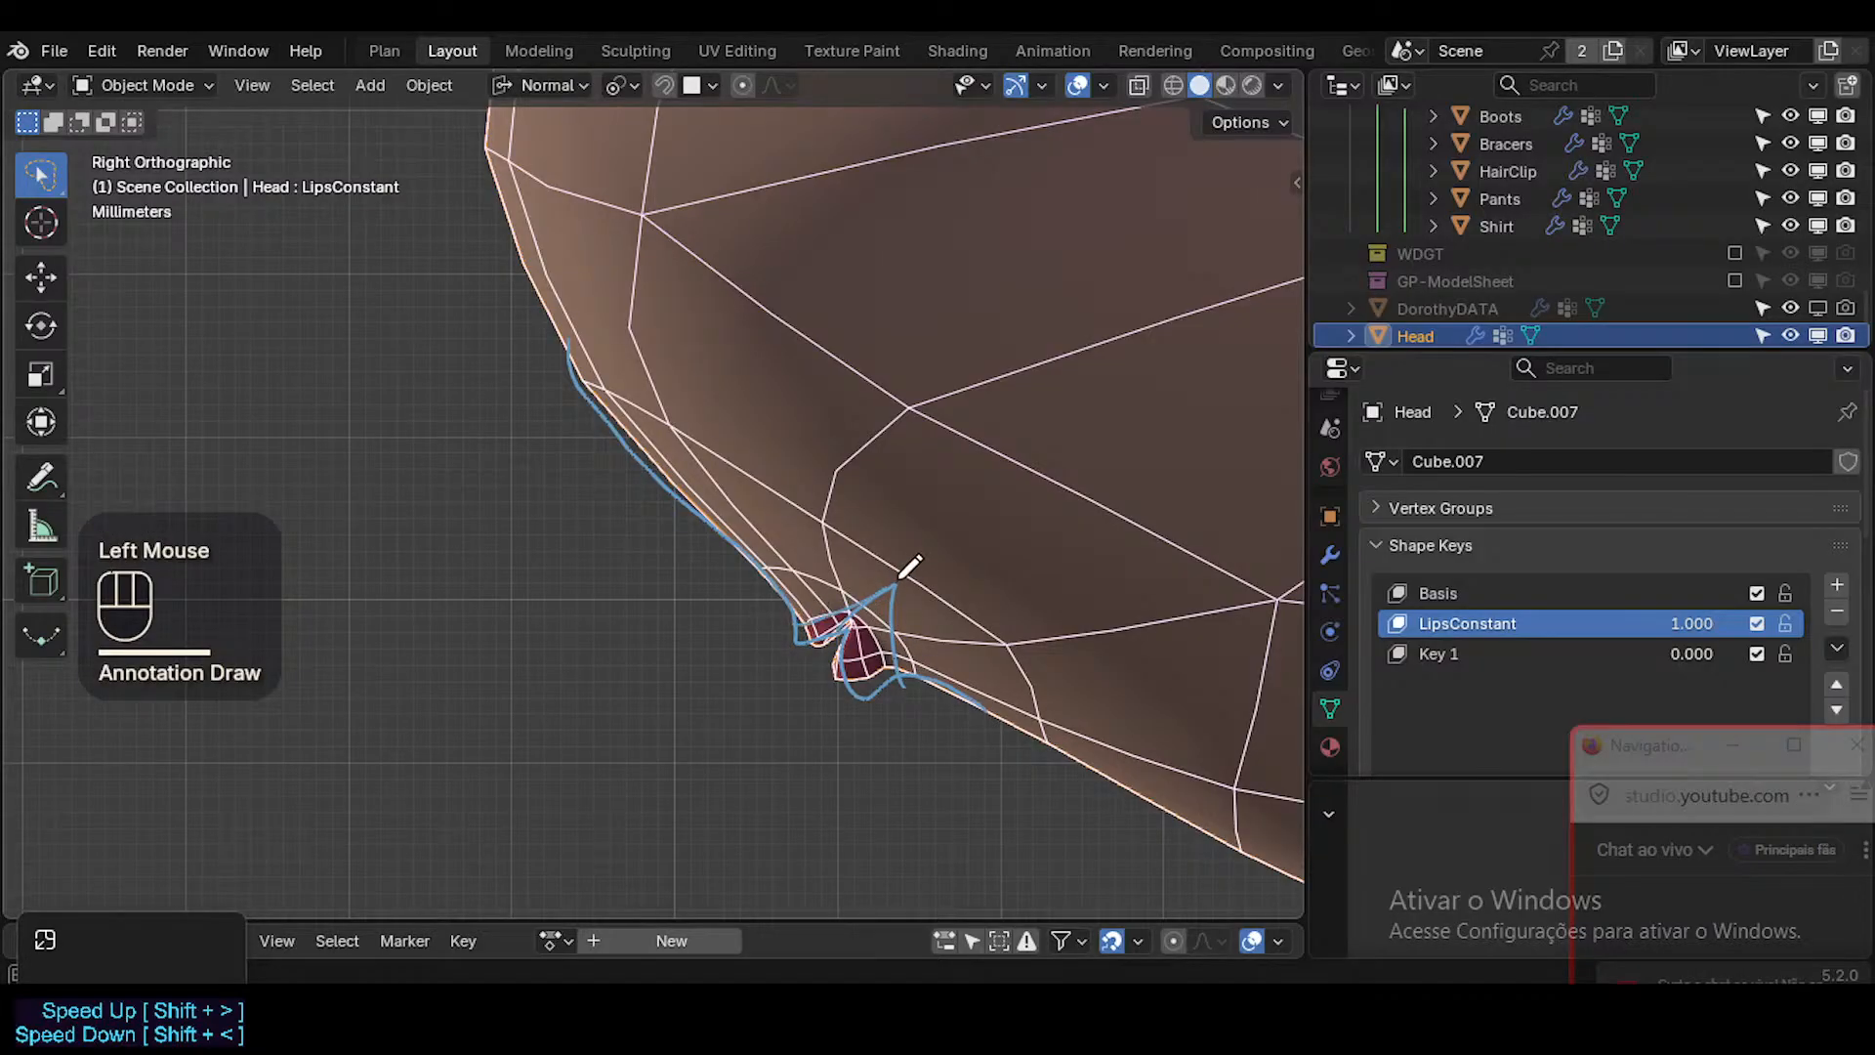
mouse_move(893, 601)
middle_mouse_down("ctrl")
mouse_move(923, 548)
mouse_move(889, 576)
middle_mouse_up("ctrl")
Return to Edit Mode on the head and turn on X-ray to see the mouth's inner vertices.
key("Tab")
key("shift+alt+z")
key("shift+alt+z")
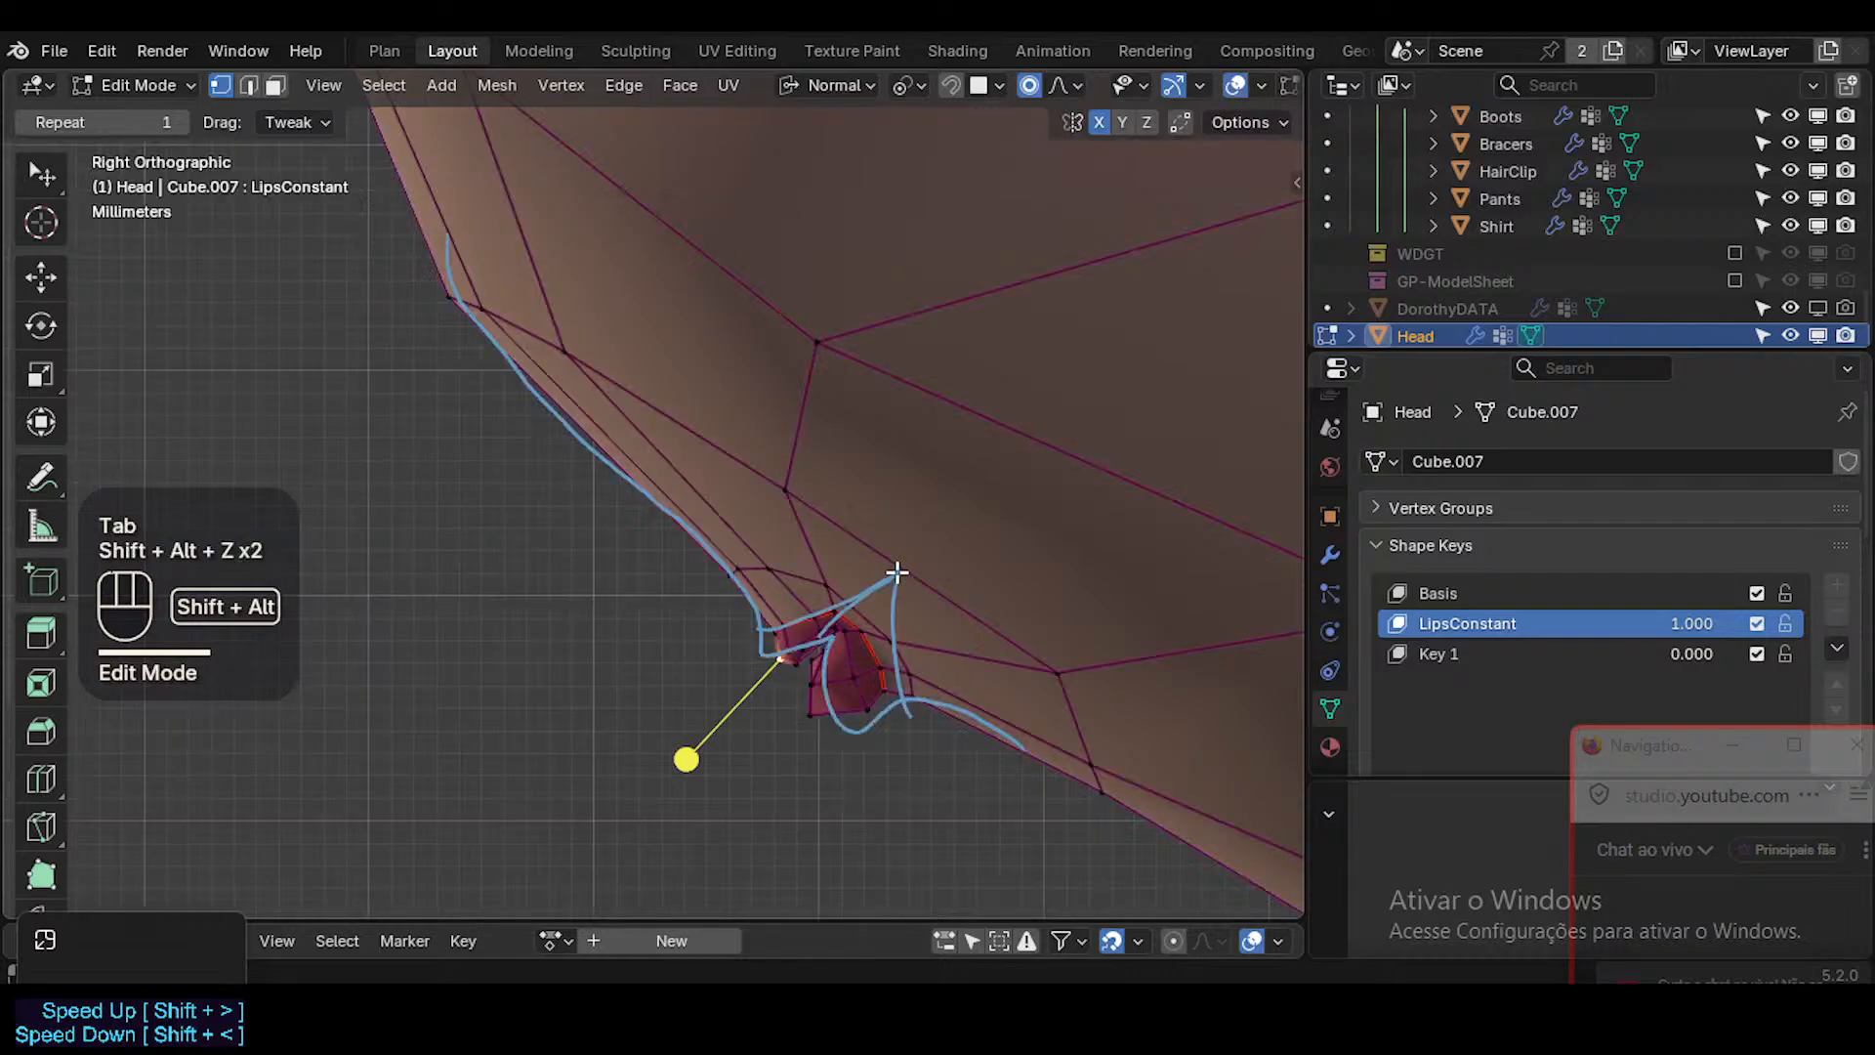
key("alt+z")
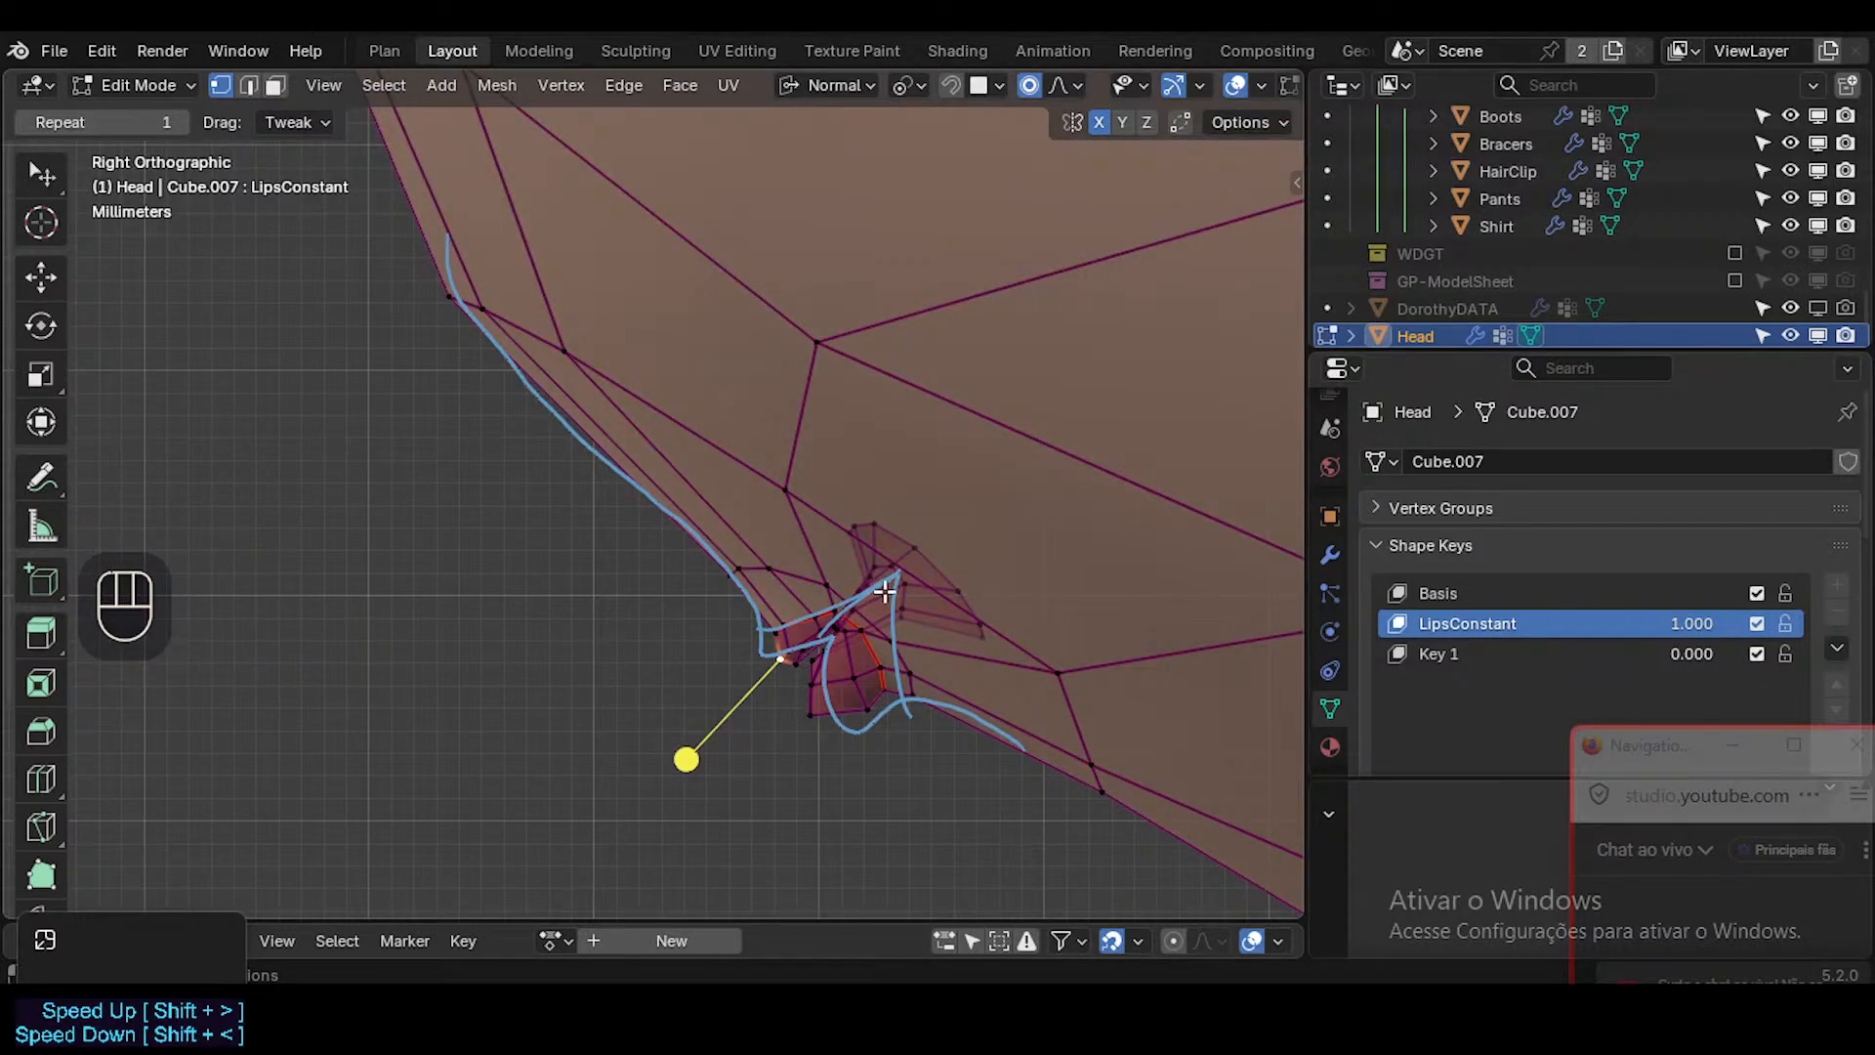
key("ctrl")
left_click(814, 715)
key("g")
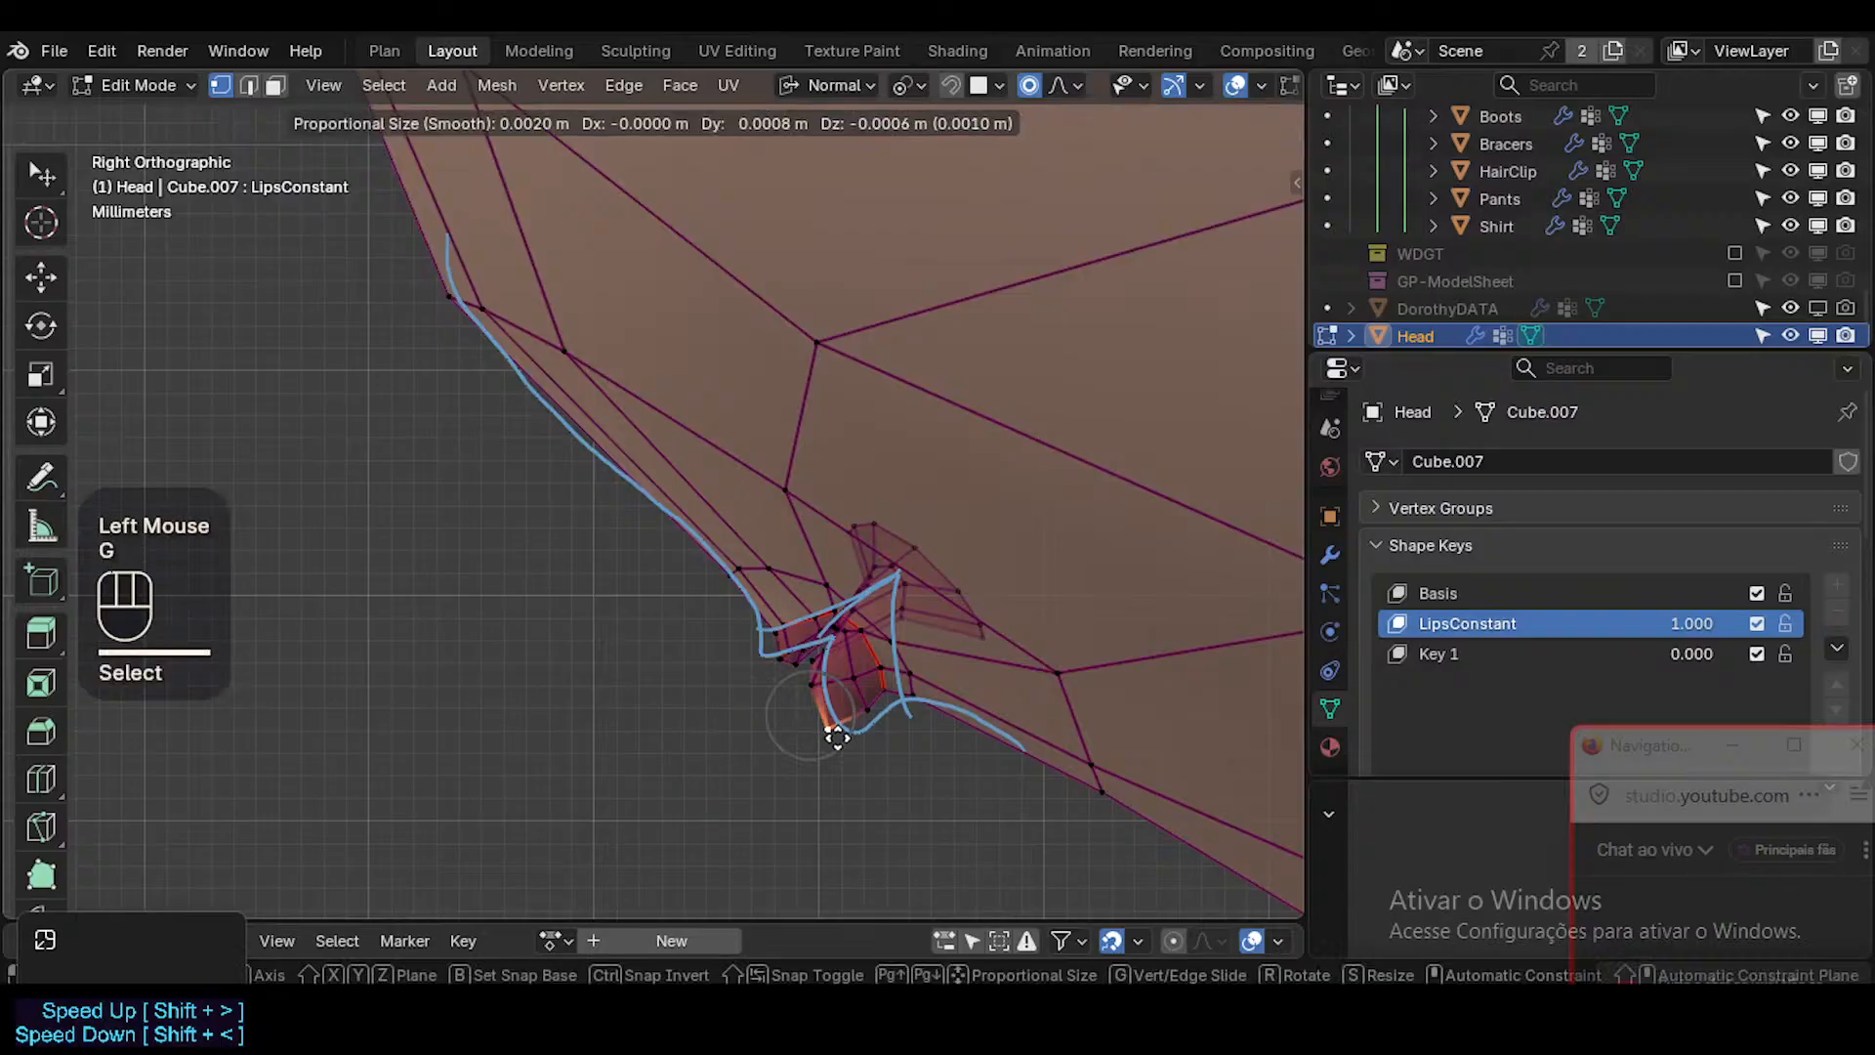
key("Escape")
key("o")
key("g")
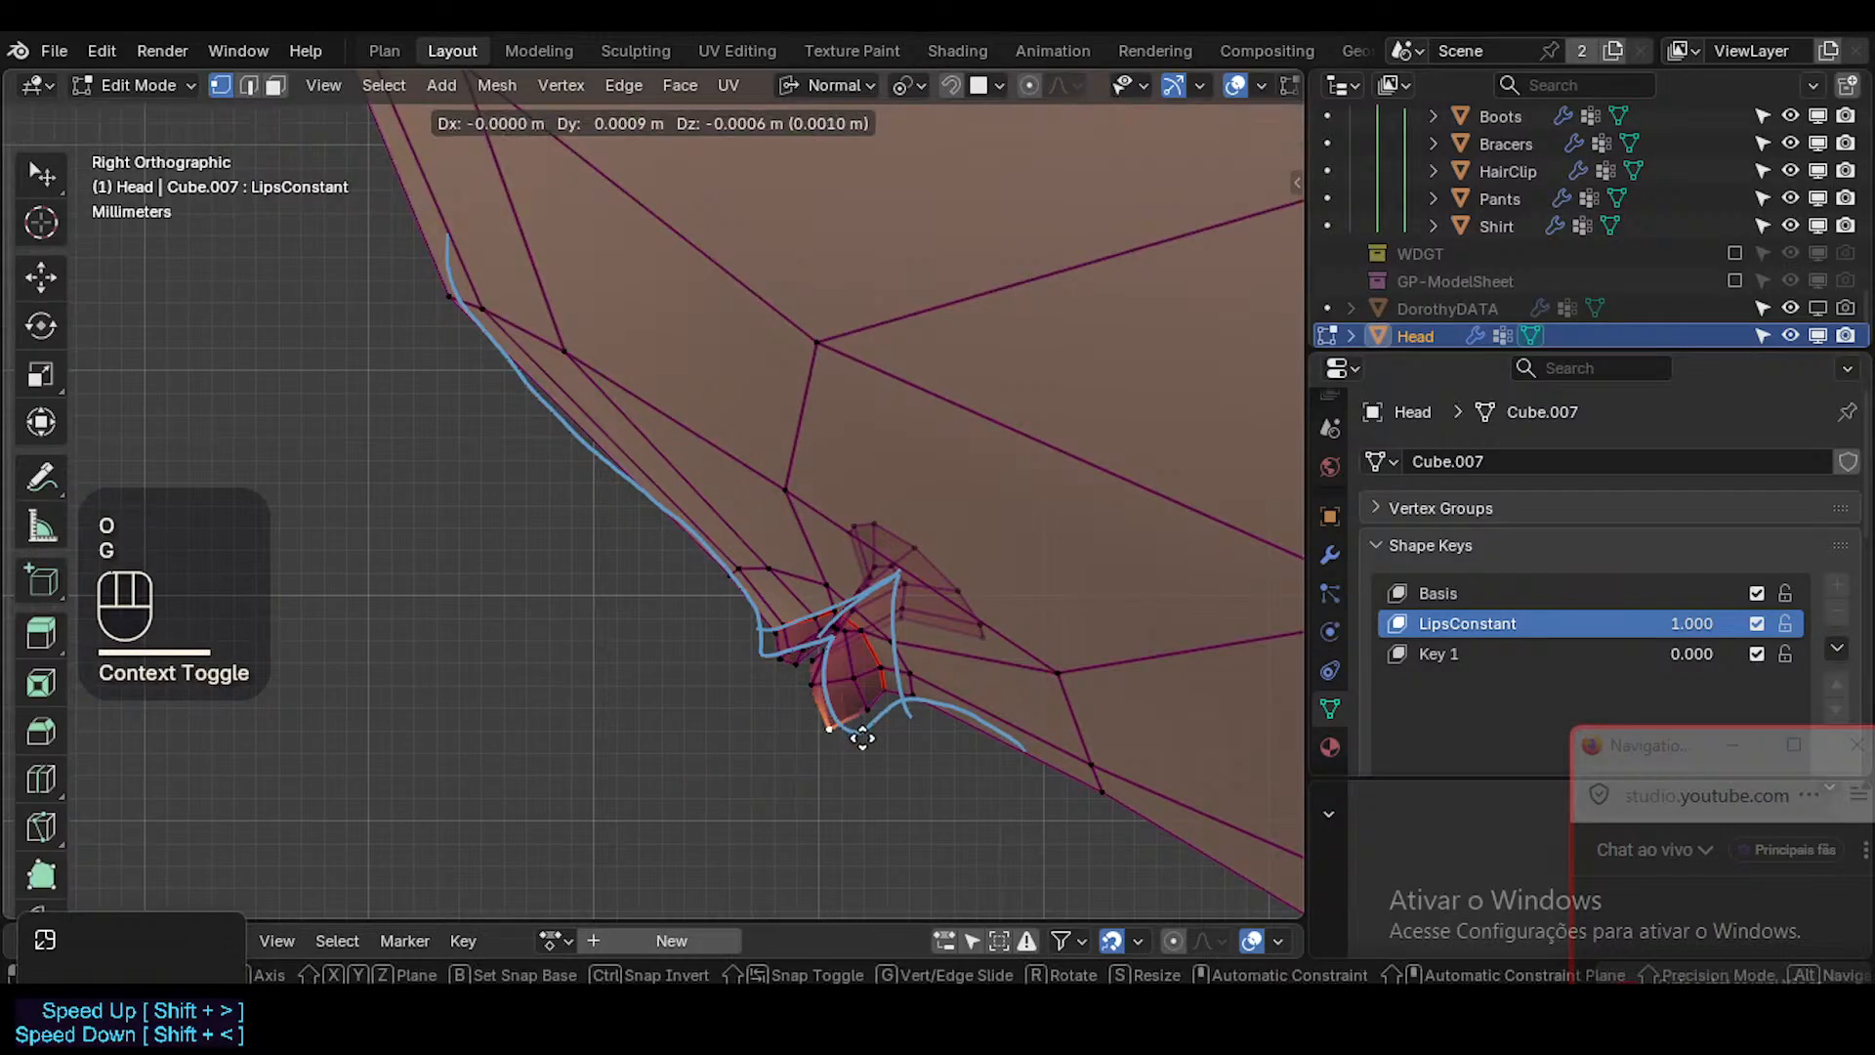
key("Escape")
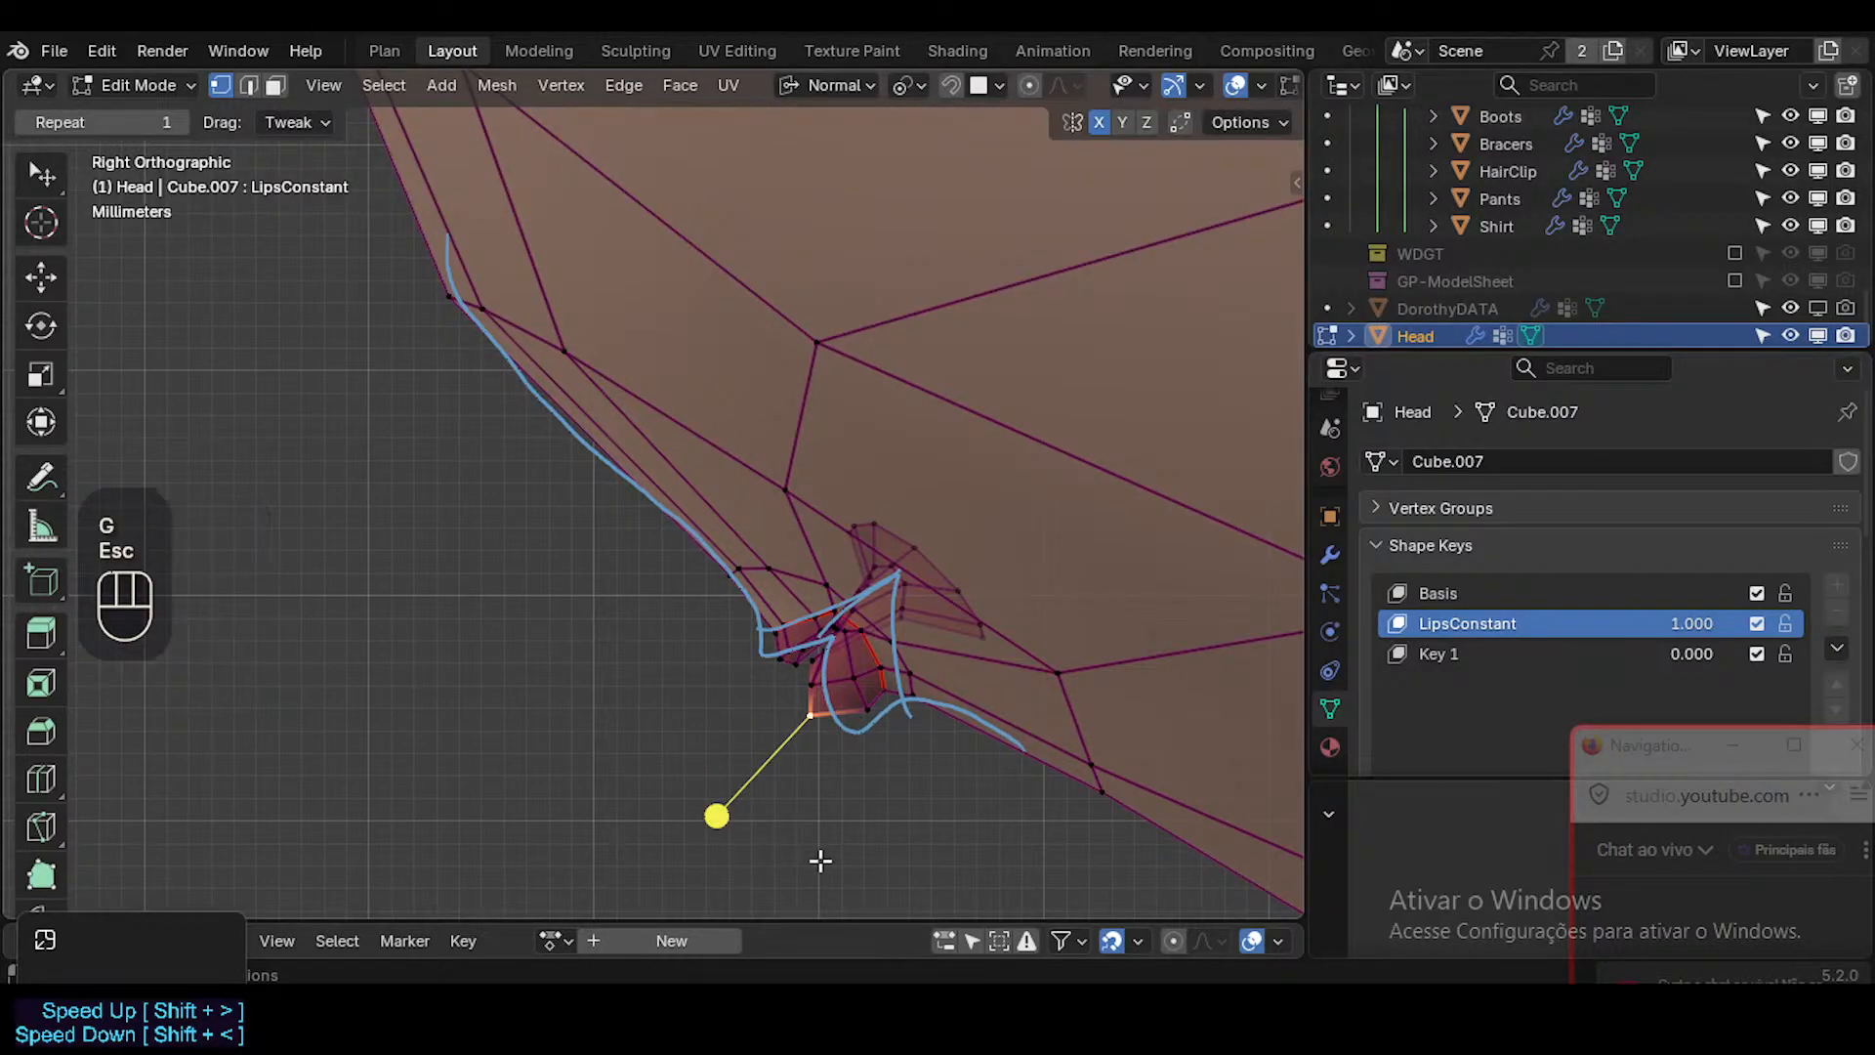
scroll(884, 771, "up", 2)
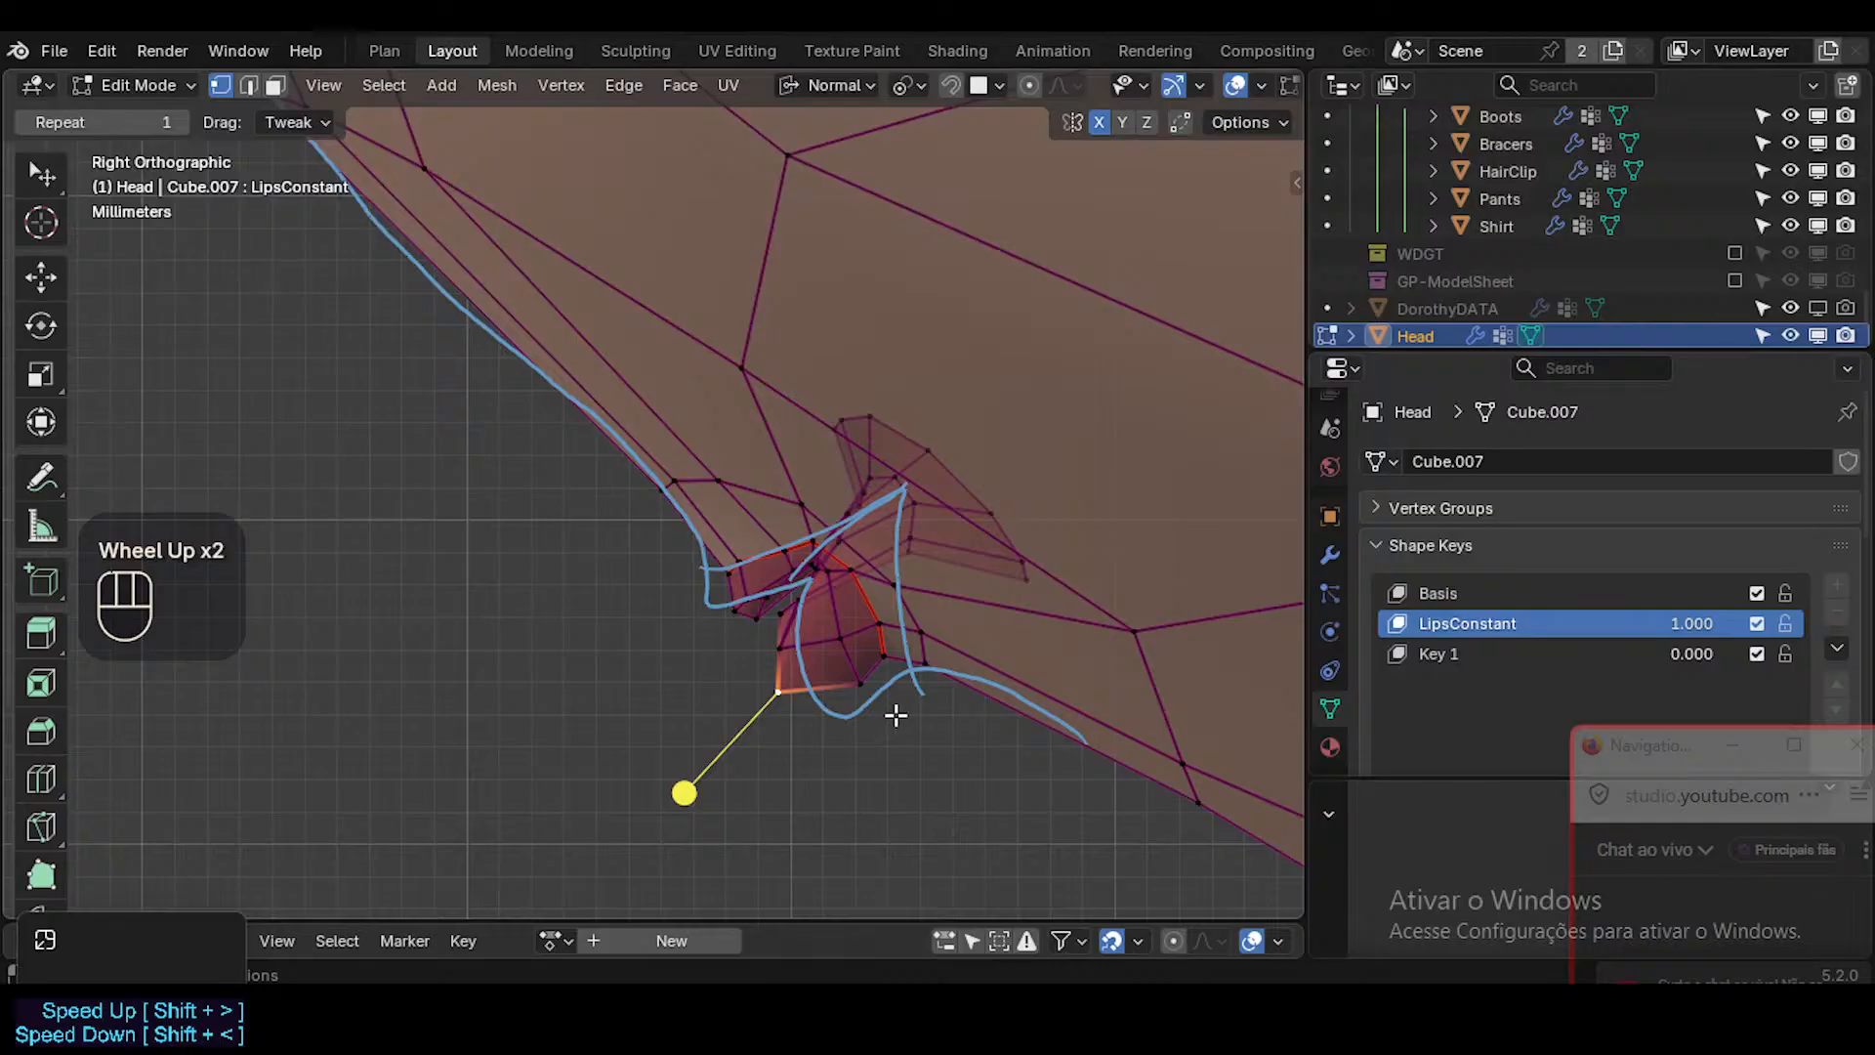
key("o")
Move the vertex on the lower lip's underside down onto the annotated curve, with a proportional size of 0.0024 m.
left_click(844, 696)
key("g")
scroll(849, 705, "down", 2)
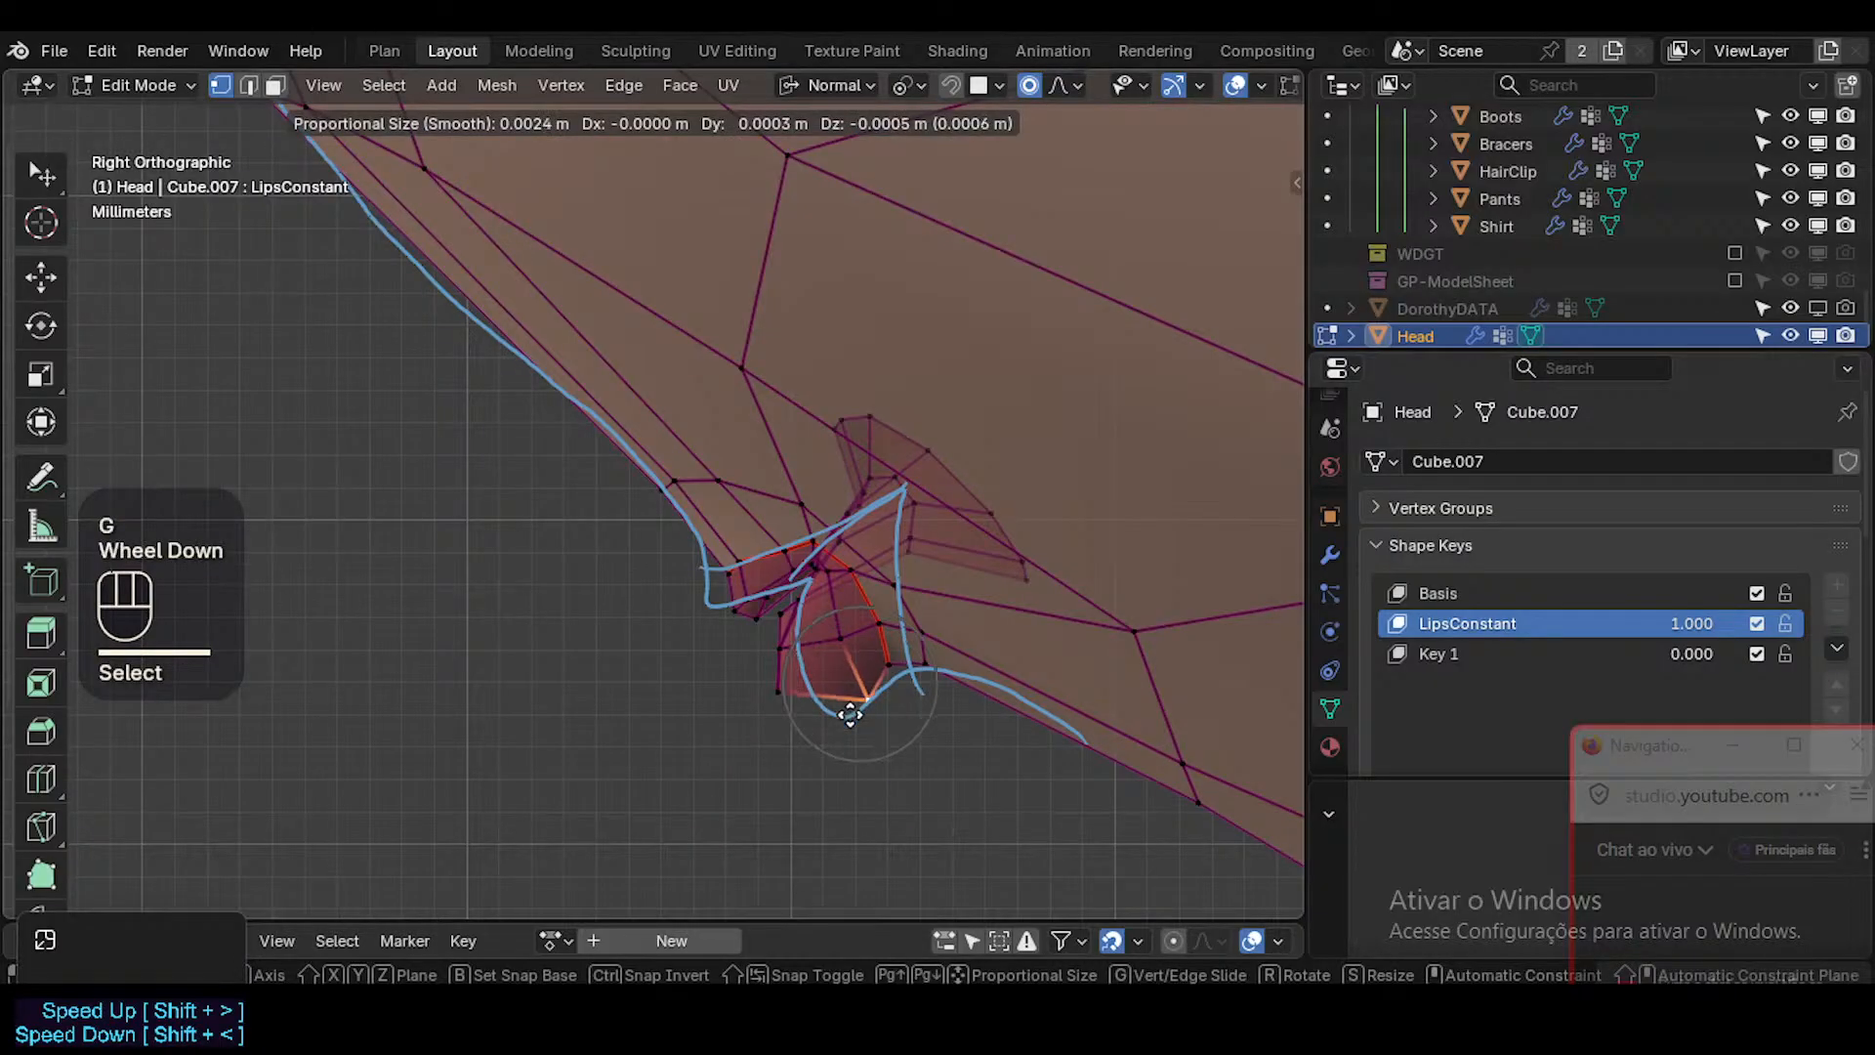
left_click(849, 703)
key("less")
key("g")
left_click(833, 757)
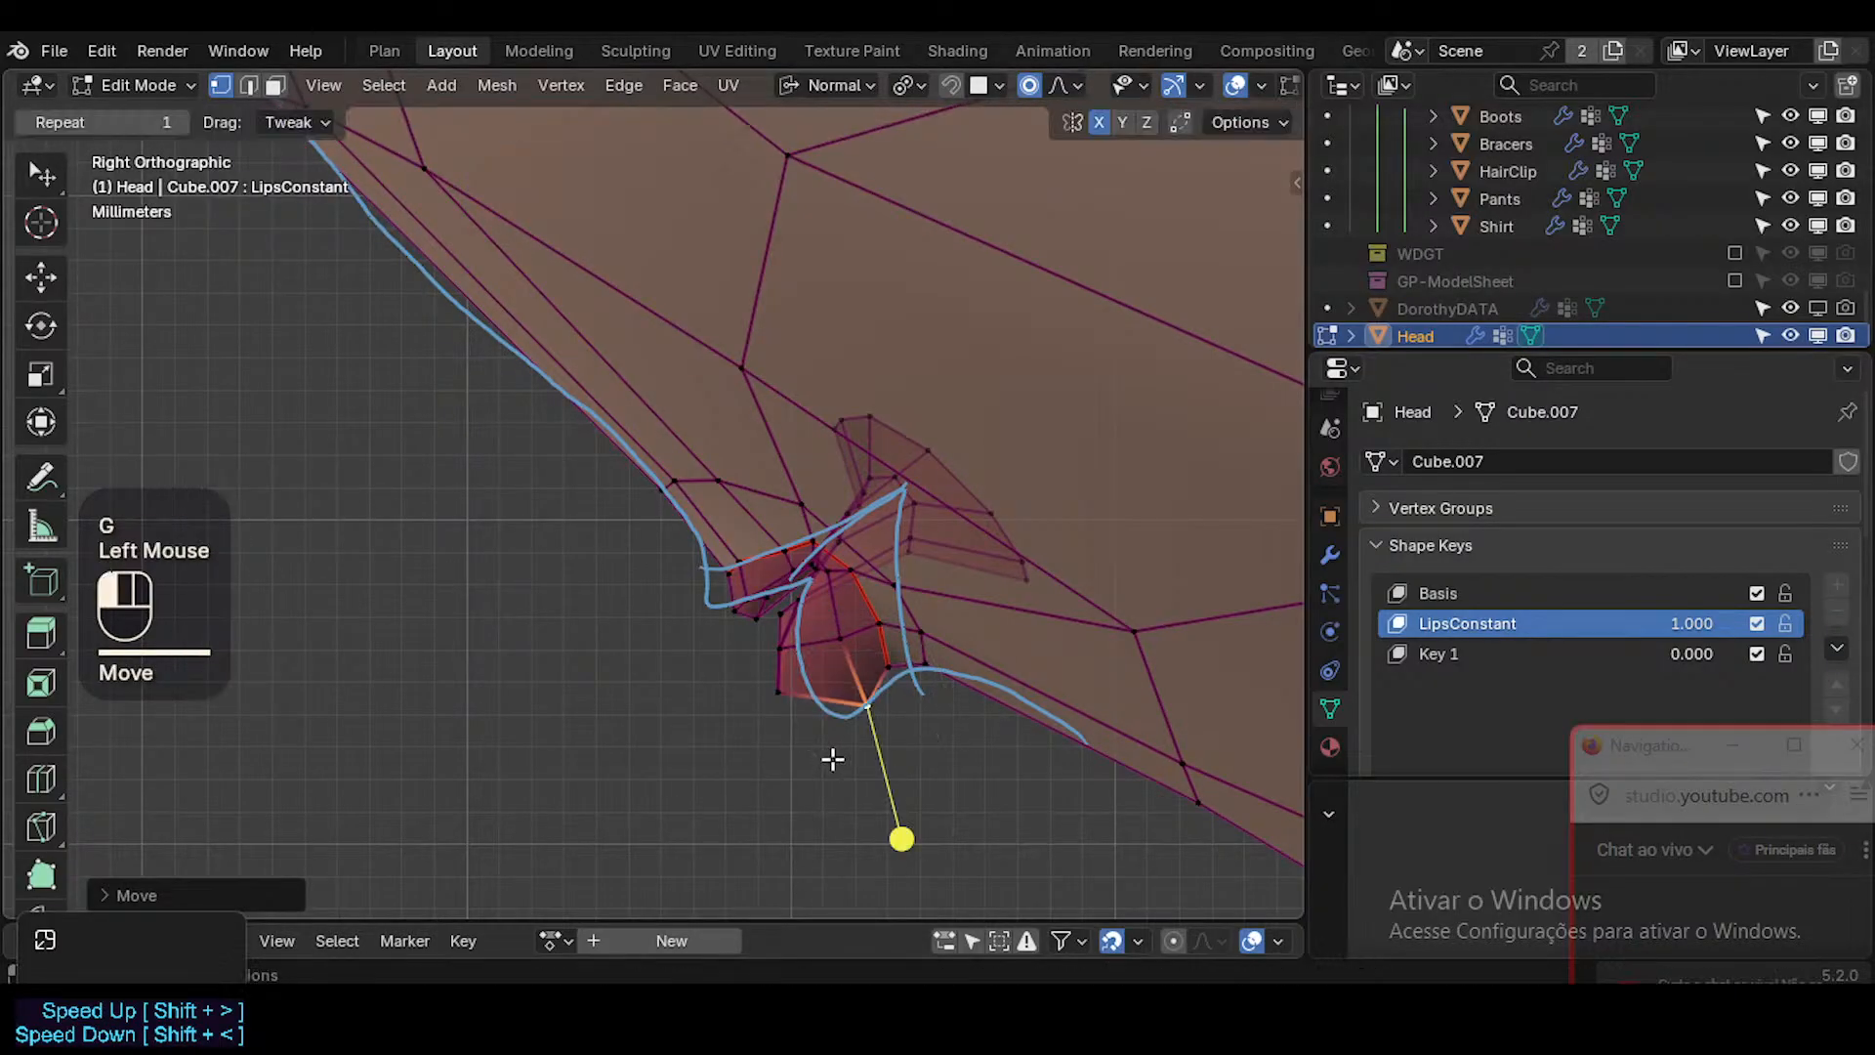
Move the lower lip's lowest front vertex back and down onto the annotated lip curve.
left_click(778, 712)
key("g")
left_click(840, 732)
key("Tab")
key("Tab")
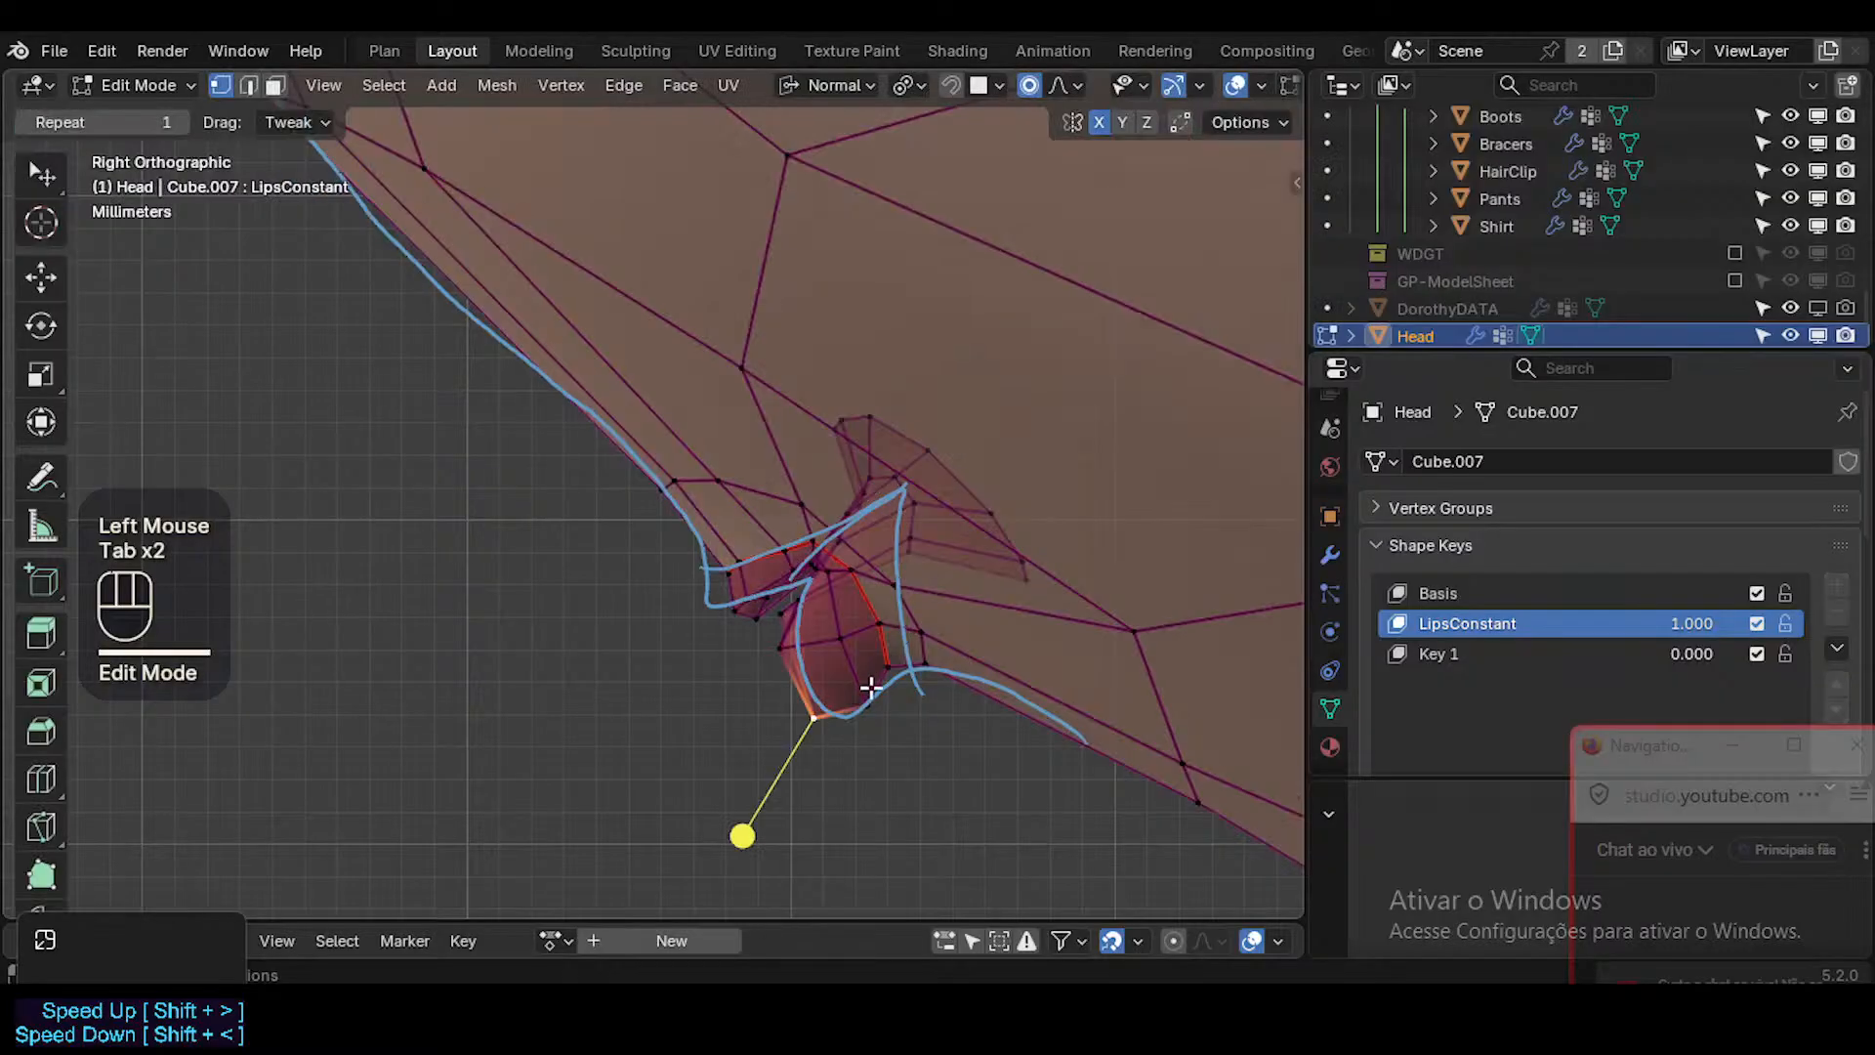
Shift the vertices in the crease between lower lip and chin back to the annotated profile, using proportional editing.
left_click(889, 664)
key("g")
left_click(933, 656, "shift")
left_click(933, 657)
key("g")
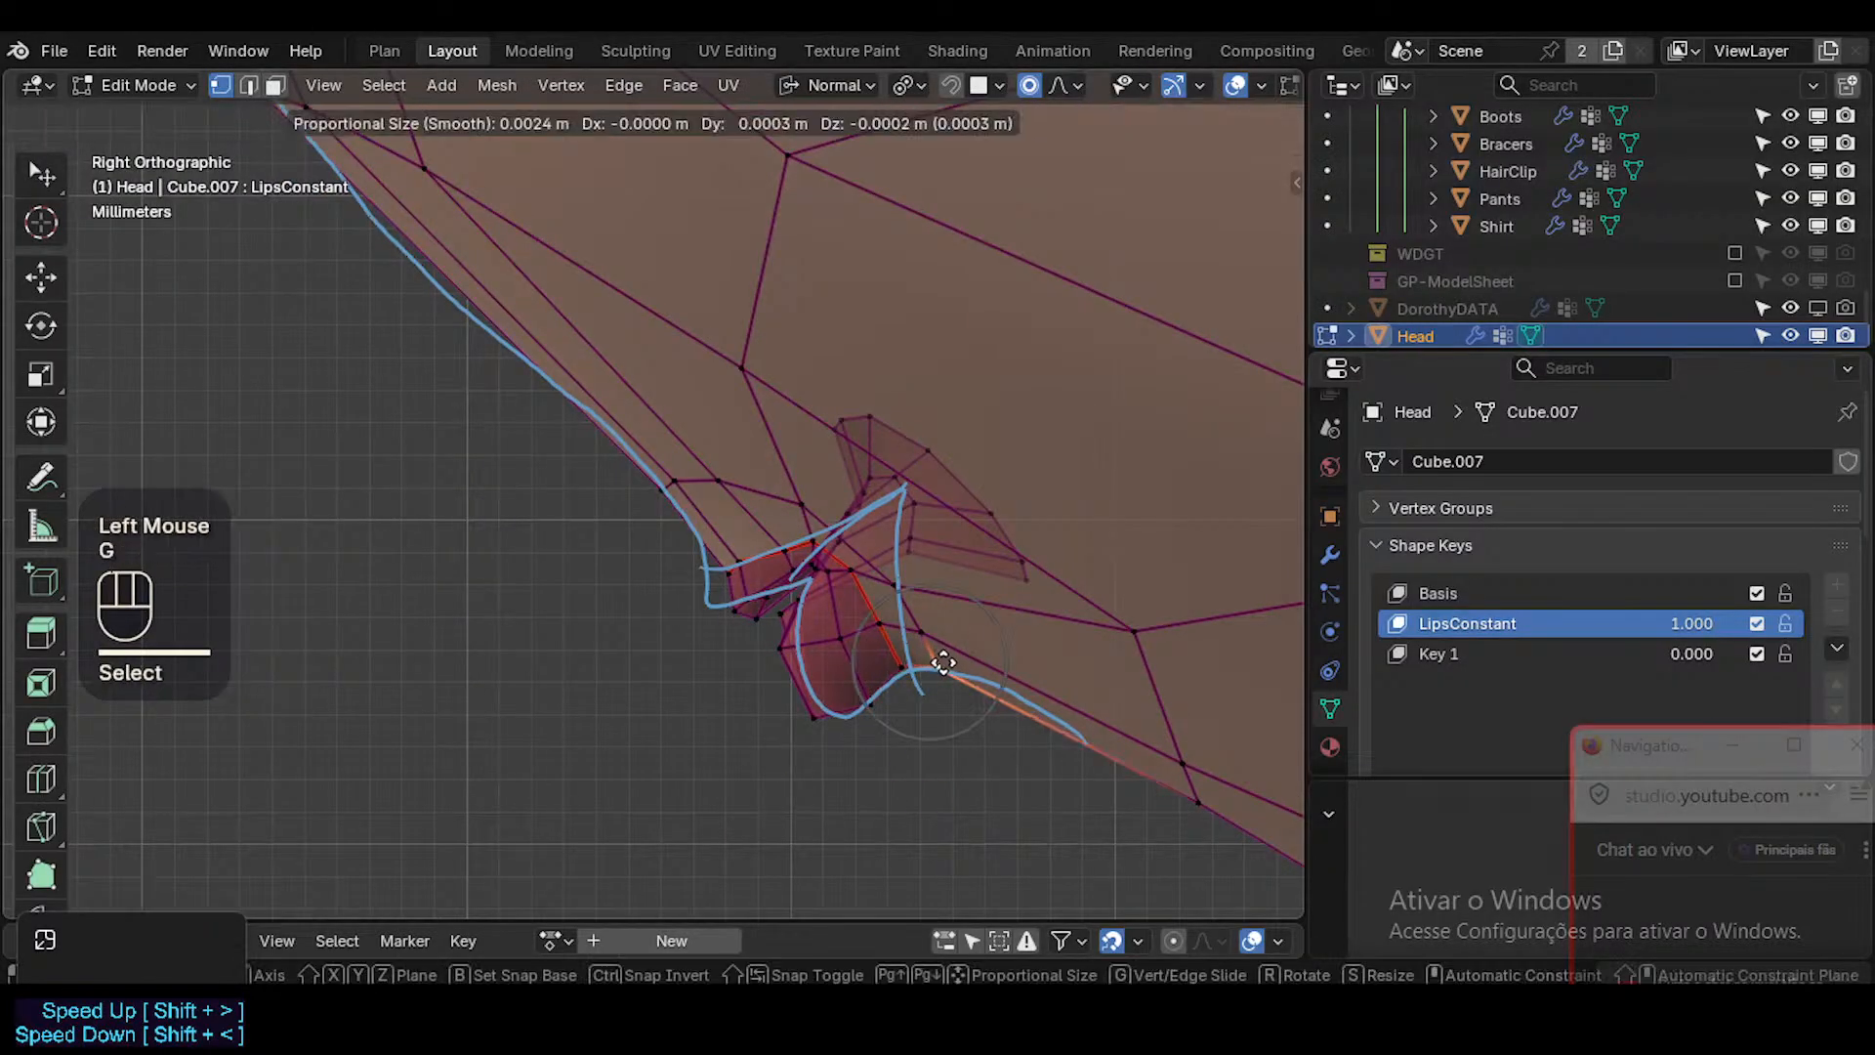
left_click(899, 630)
Move the vertices along the back edge of the lower lip toward the rear line of the annotated wedge.
left_click(889, 625)
key("g")
left_click(992, 676, "shift")
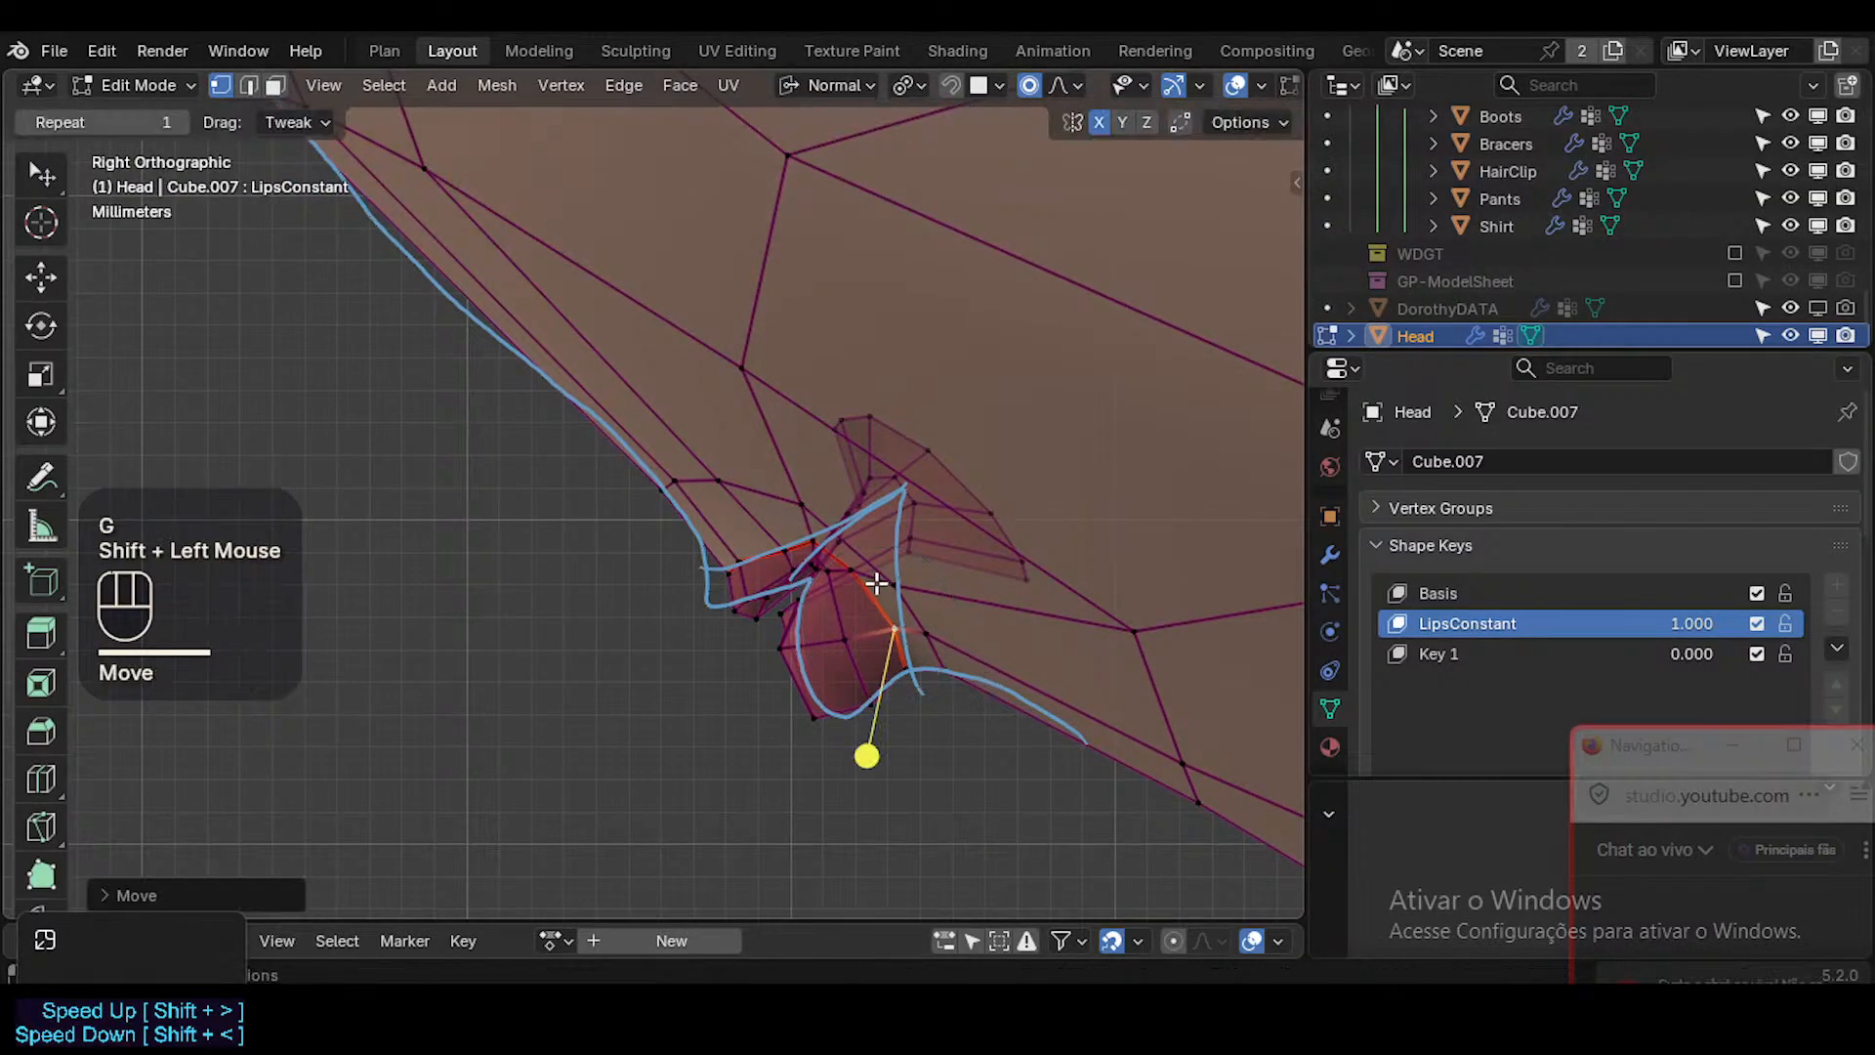
left_click(863, 576)
key("g")
left_click(876, 580)
left_click(824, 544)
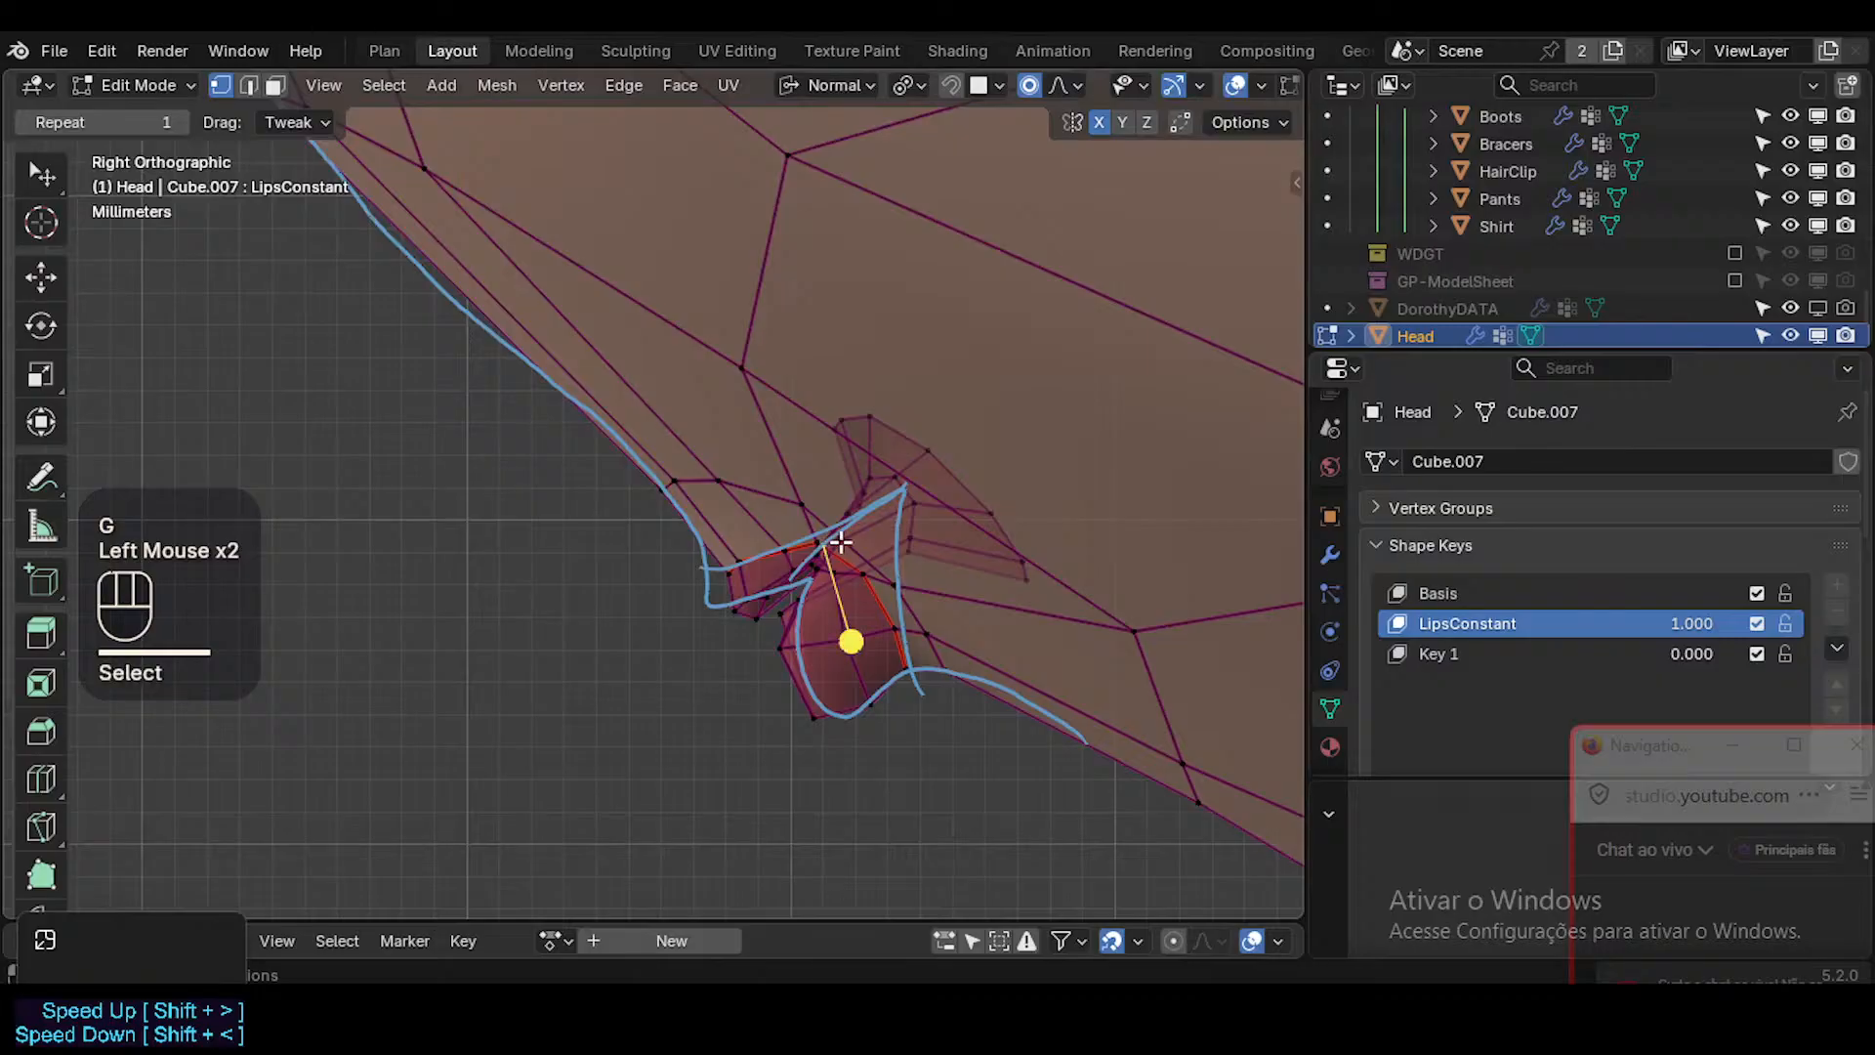
key("g")
key("Escape")
Move and rotate the vertex where the lips meet inside the mouth, placing it at the tip of the annotated wedge.
left_click(825, 544)
left_click(815, 543)
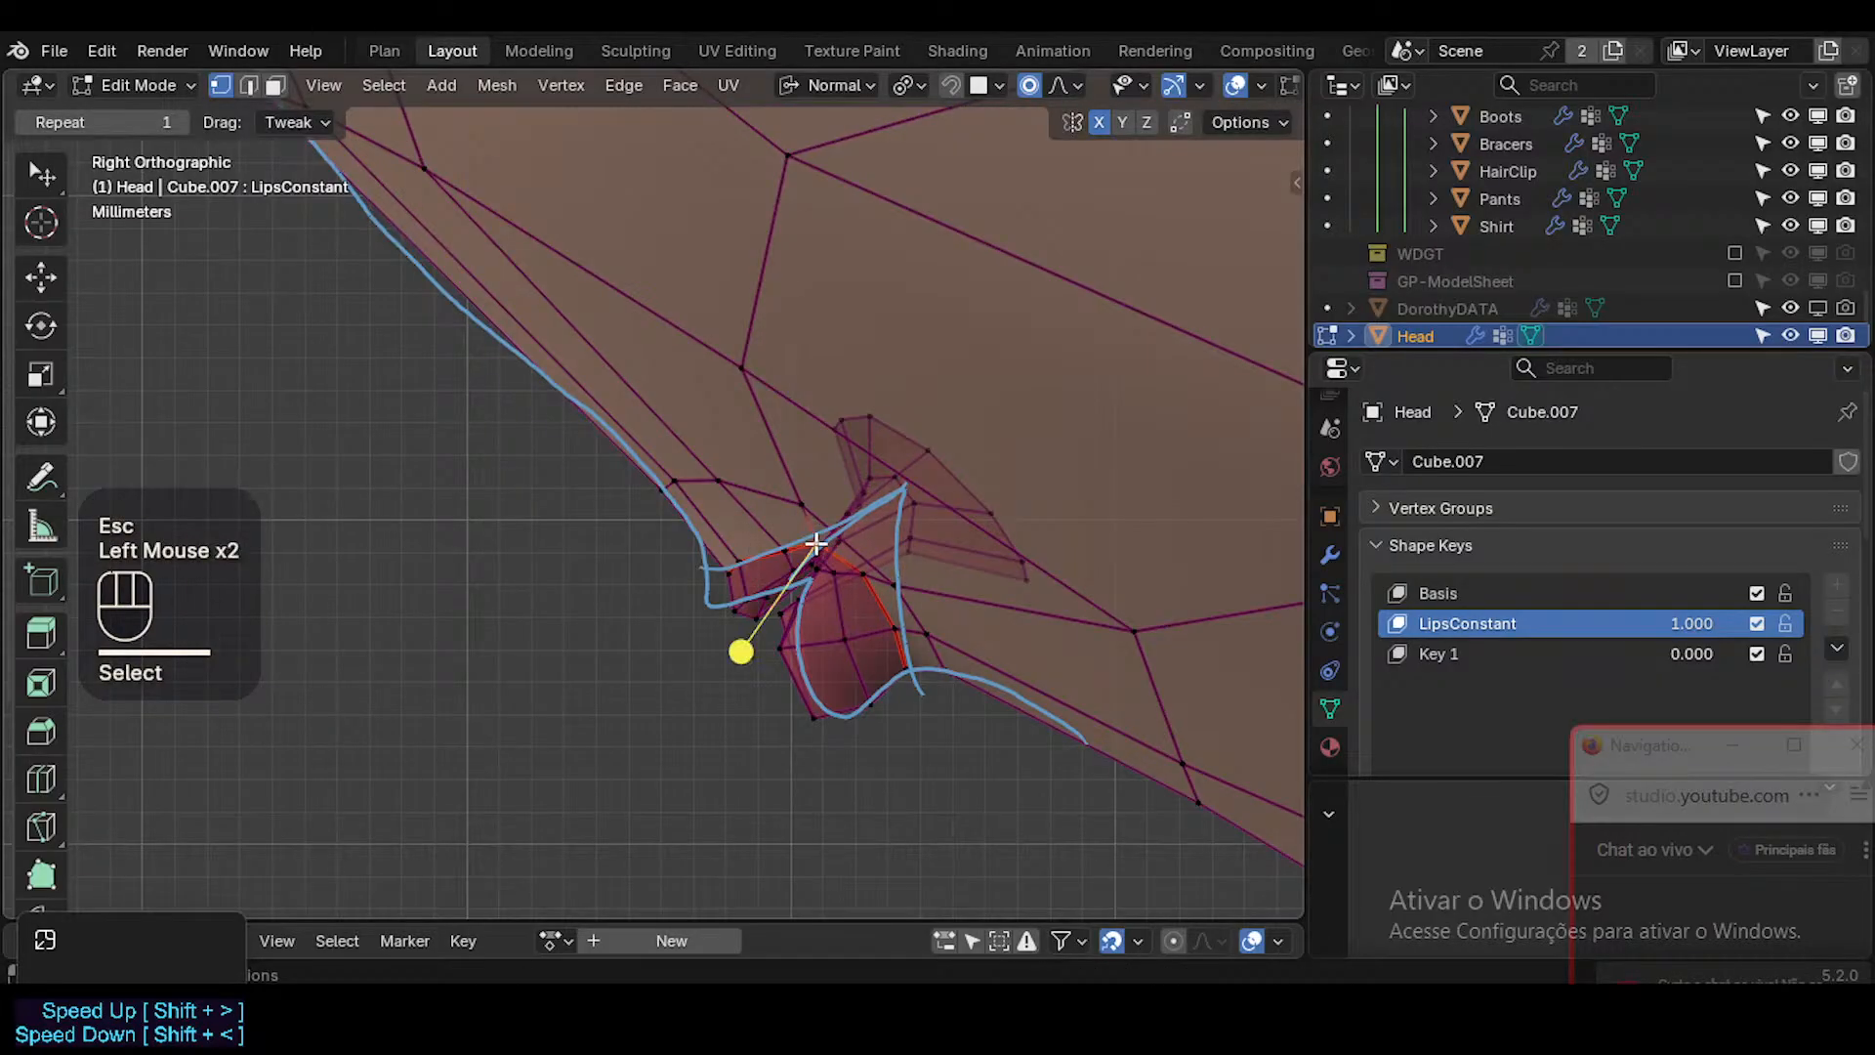
key("g")
left_click(758, 640)
key("r")
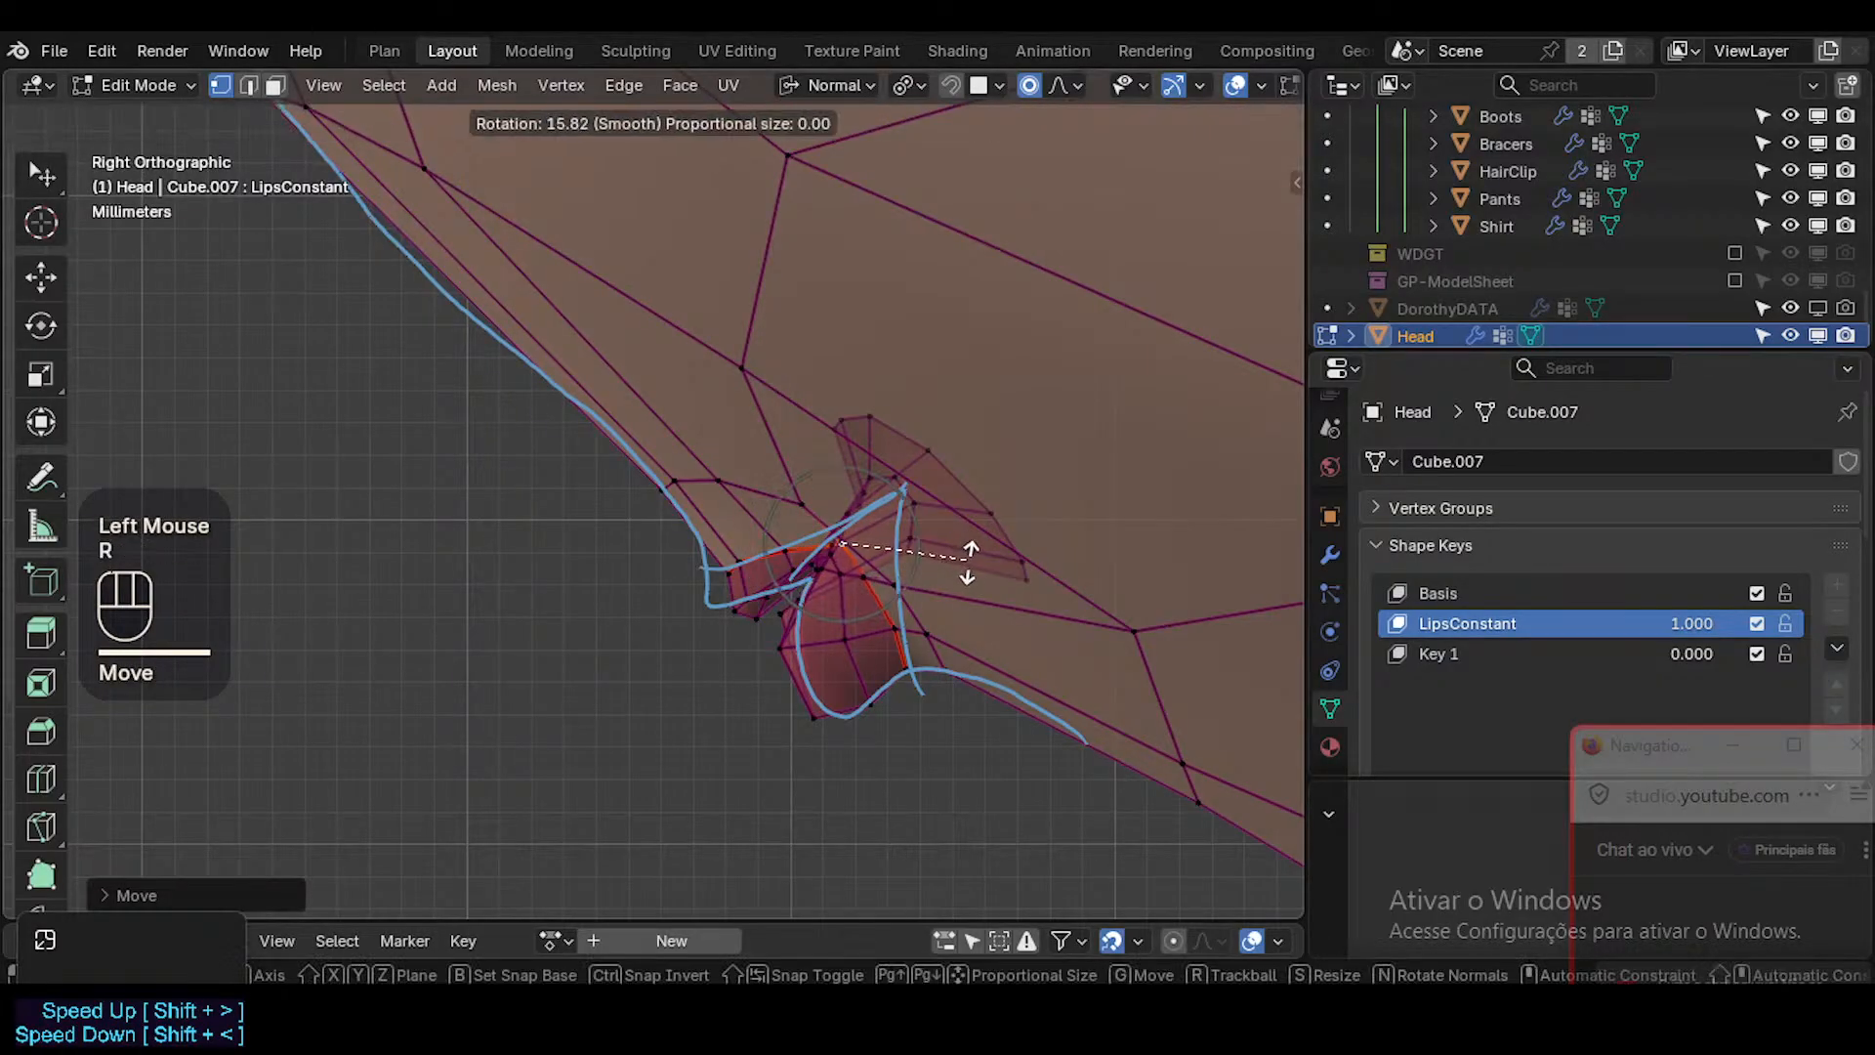
left_click(996, 567)
key("g")
left_click(1025, 516)
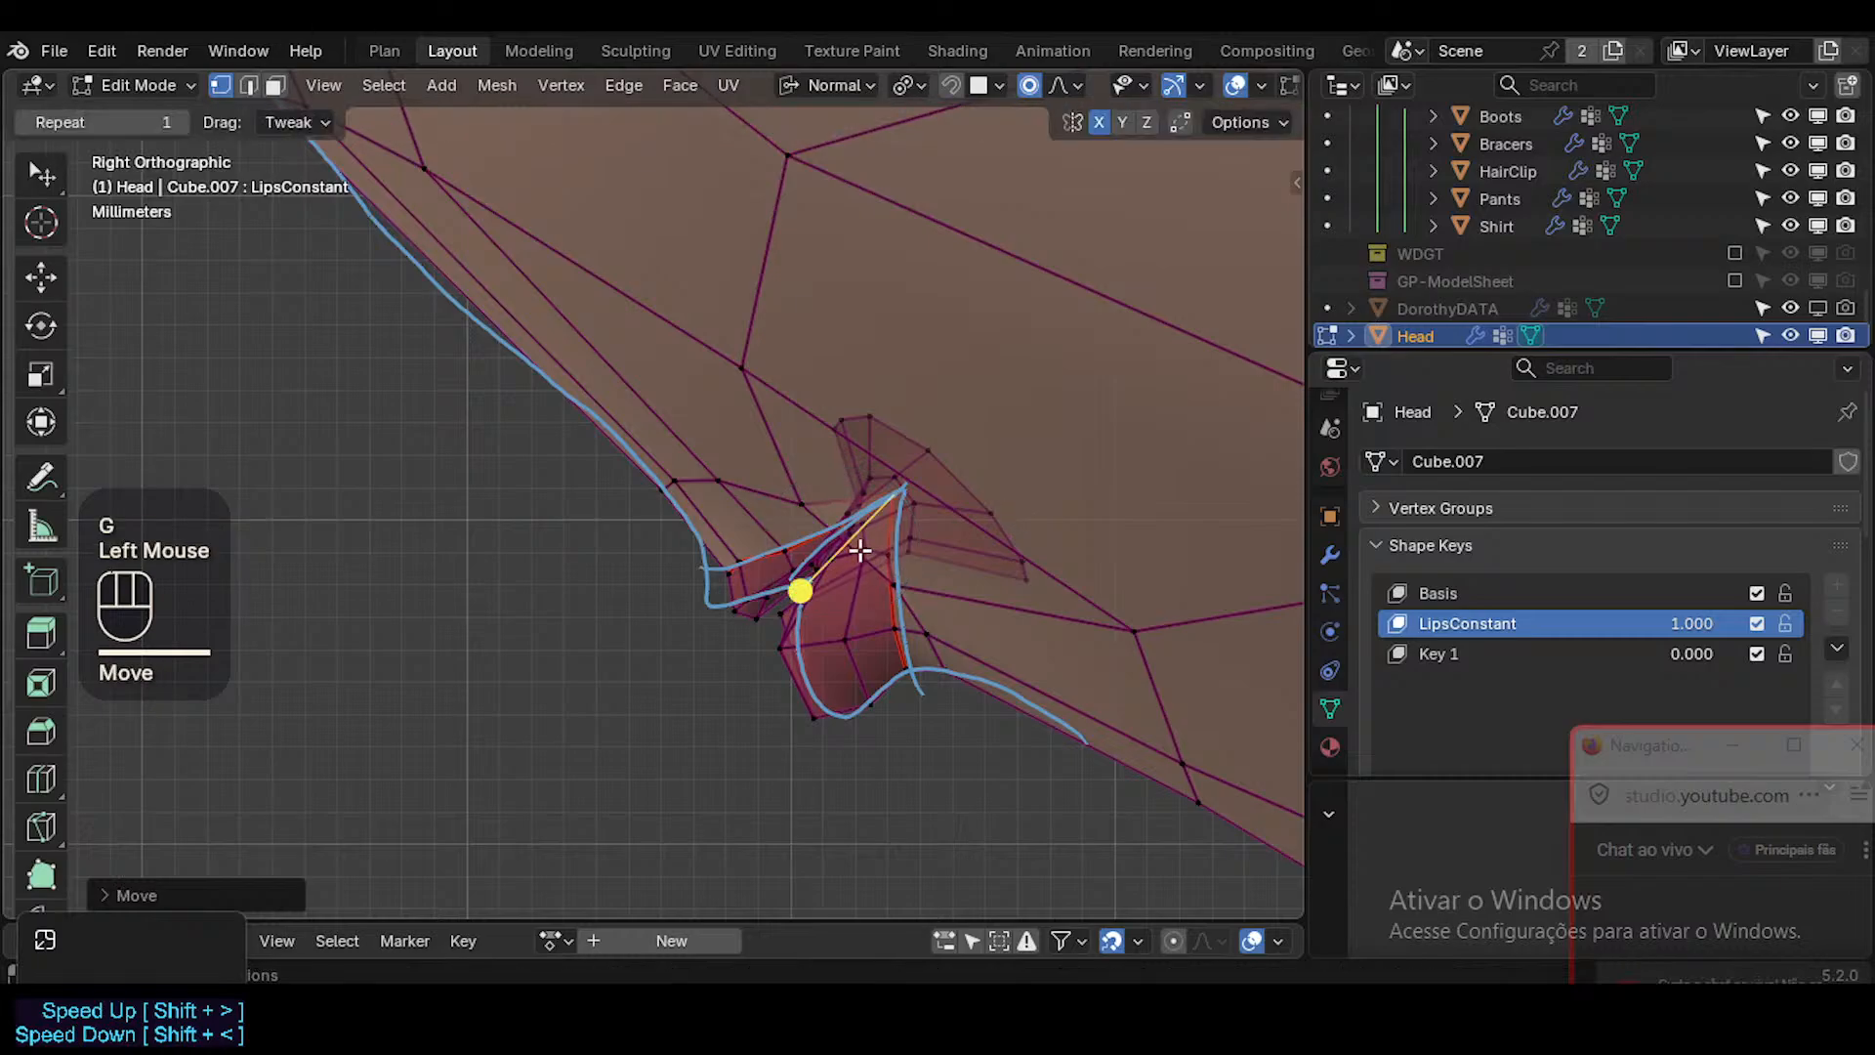
Raise the upper lip's upper edge vertex and move its lower front vertex toward the annotated profile.
left_click(783, 547)
Move the upper lip's lower front vertices and the lower lip's front vertex onto the annotated profile, using proportional editing.
key("g")
left_click(774, 523)
left_click(719, 603)
key("g")
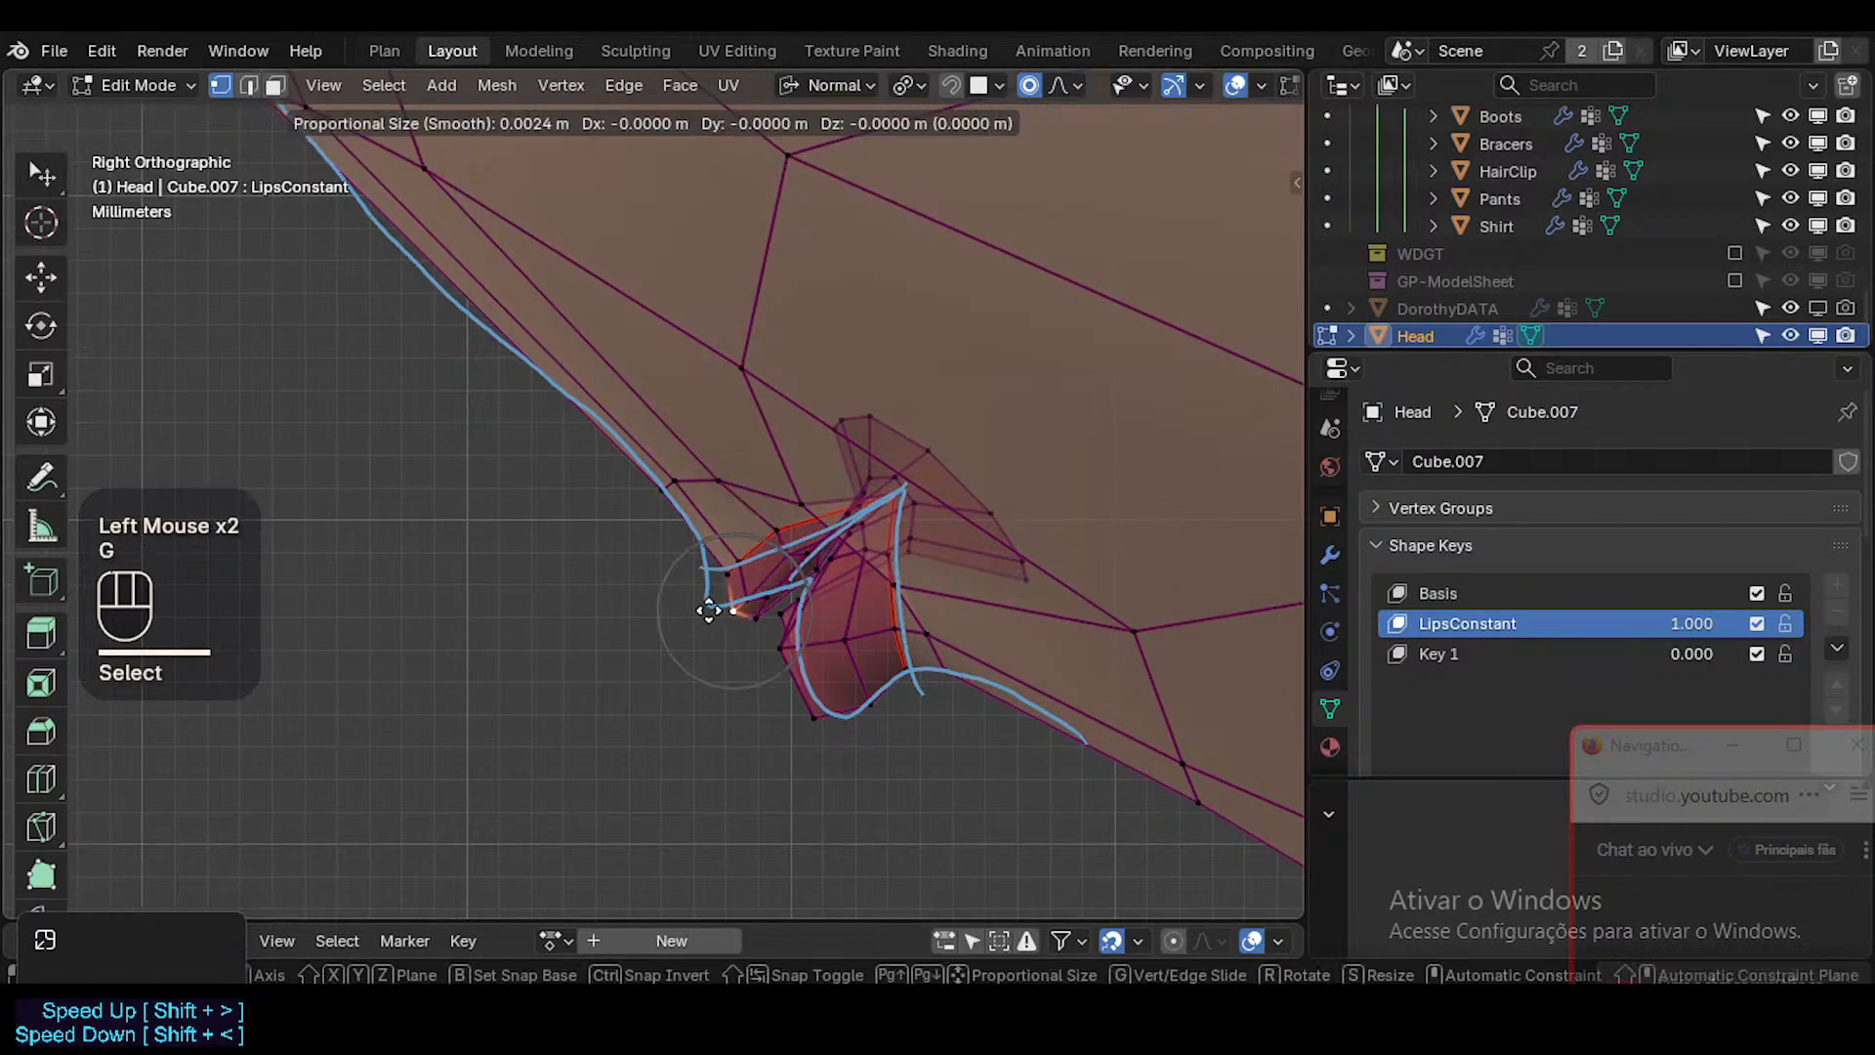
Move the upper lip's lower front vertices and the lower lip's front vertex onto the annotated profile, using proportional editing.
left_click(694, 577)
left_click(712, 558)
key("g")
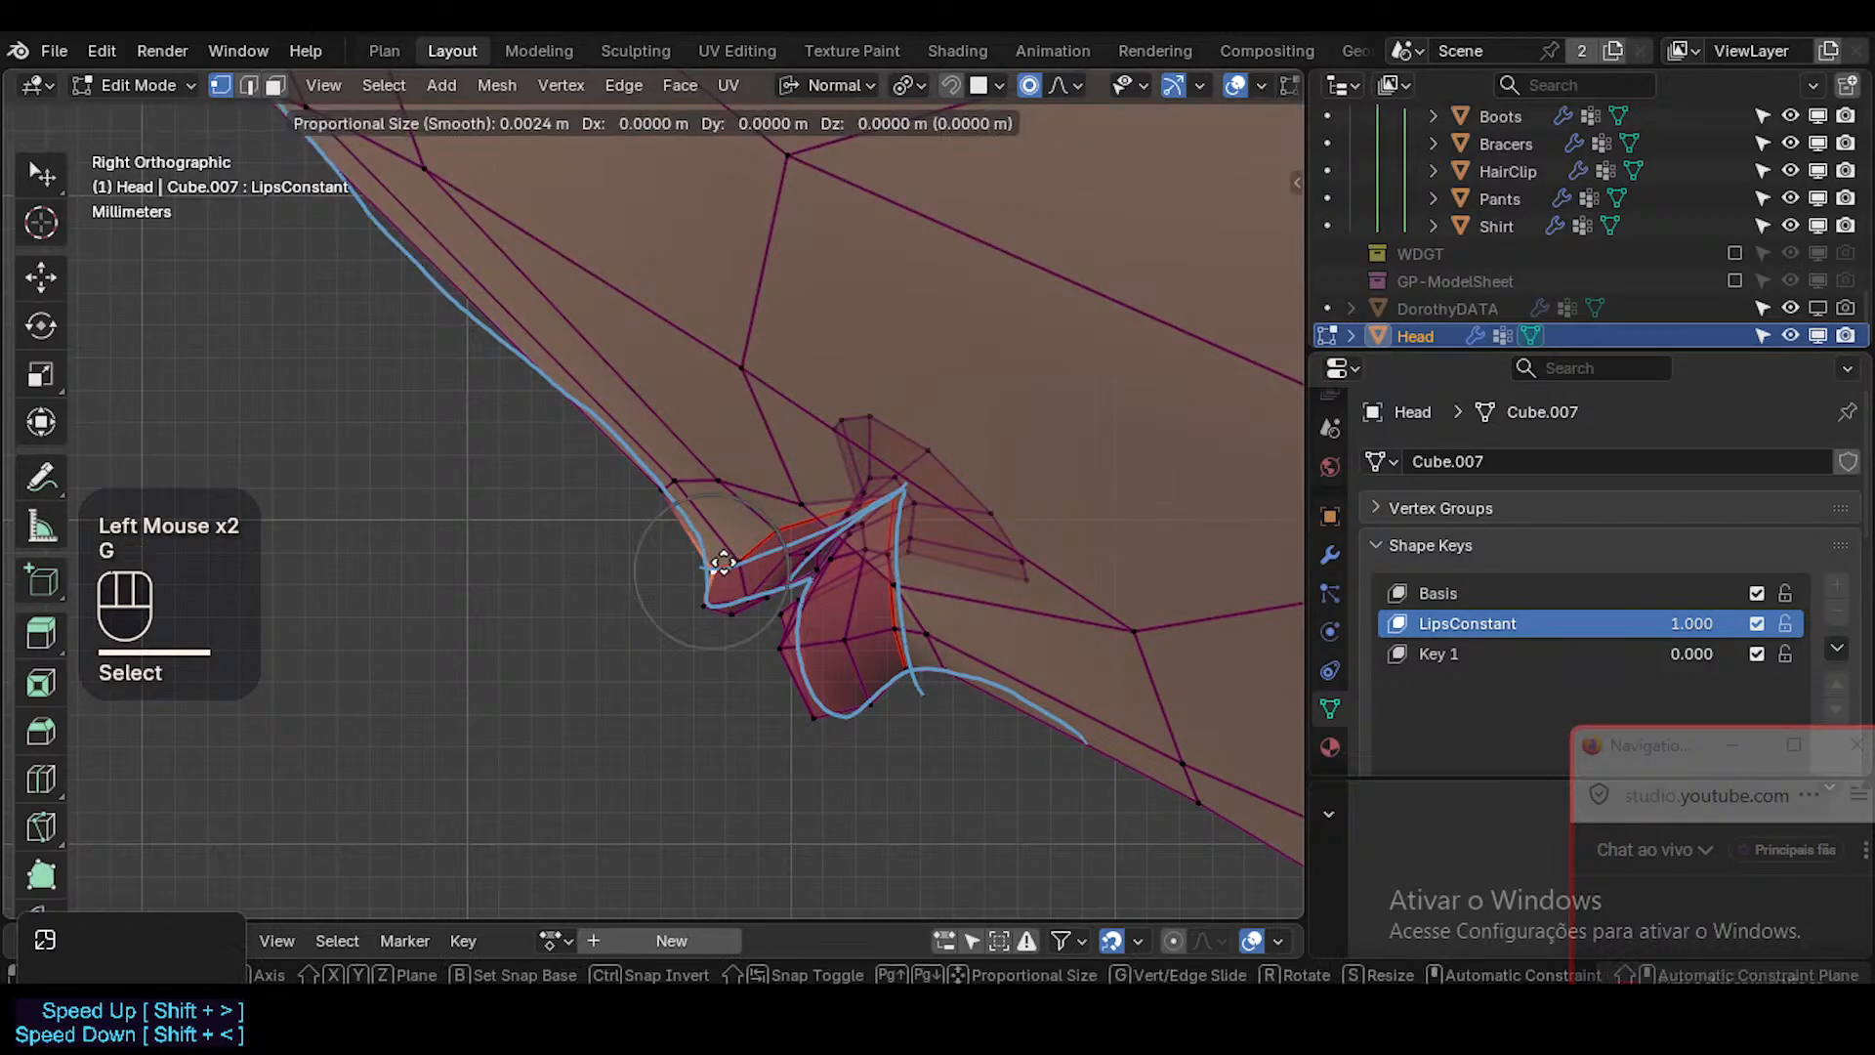
left_click(723, 595)
left_click(734, 615)
key("g")
left_click(737, 626, "shift")
left_click(787, 649)
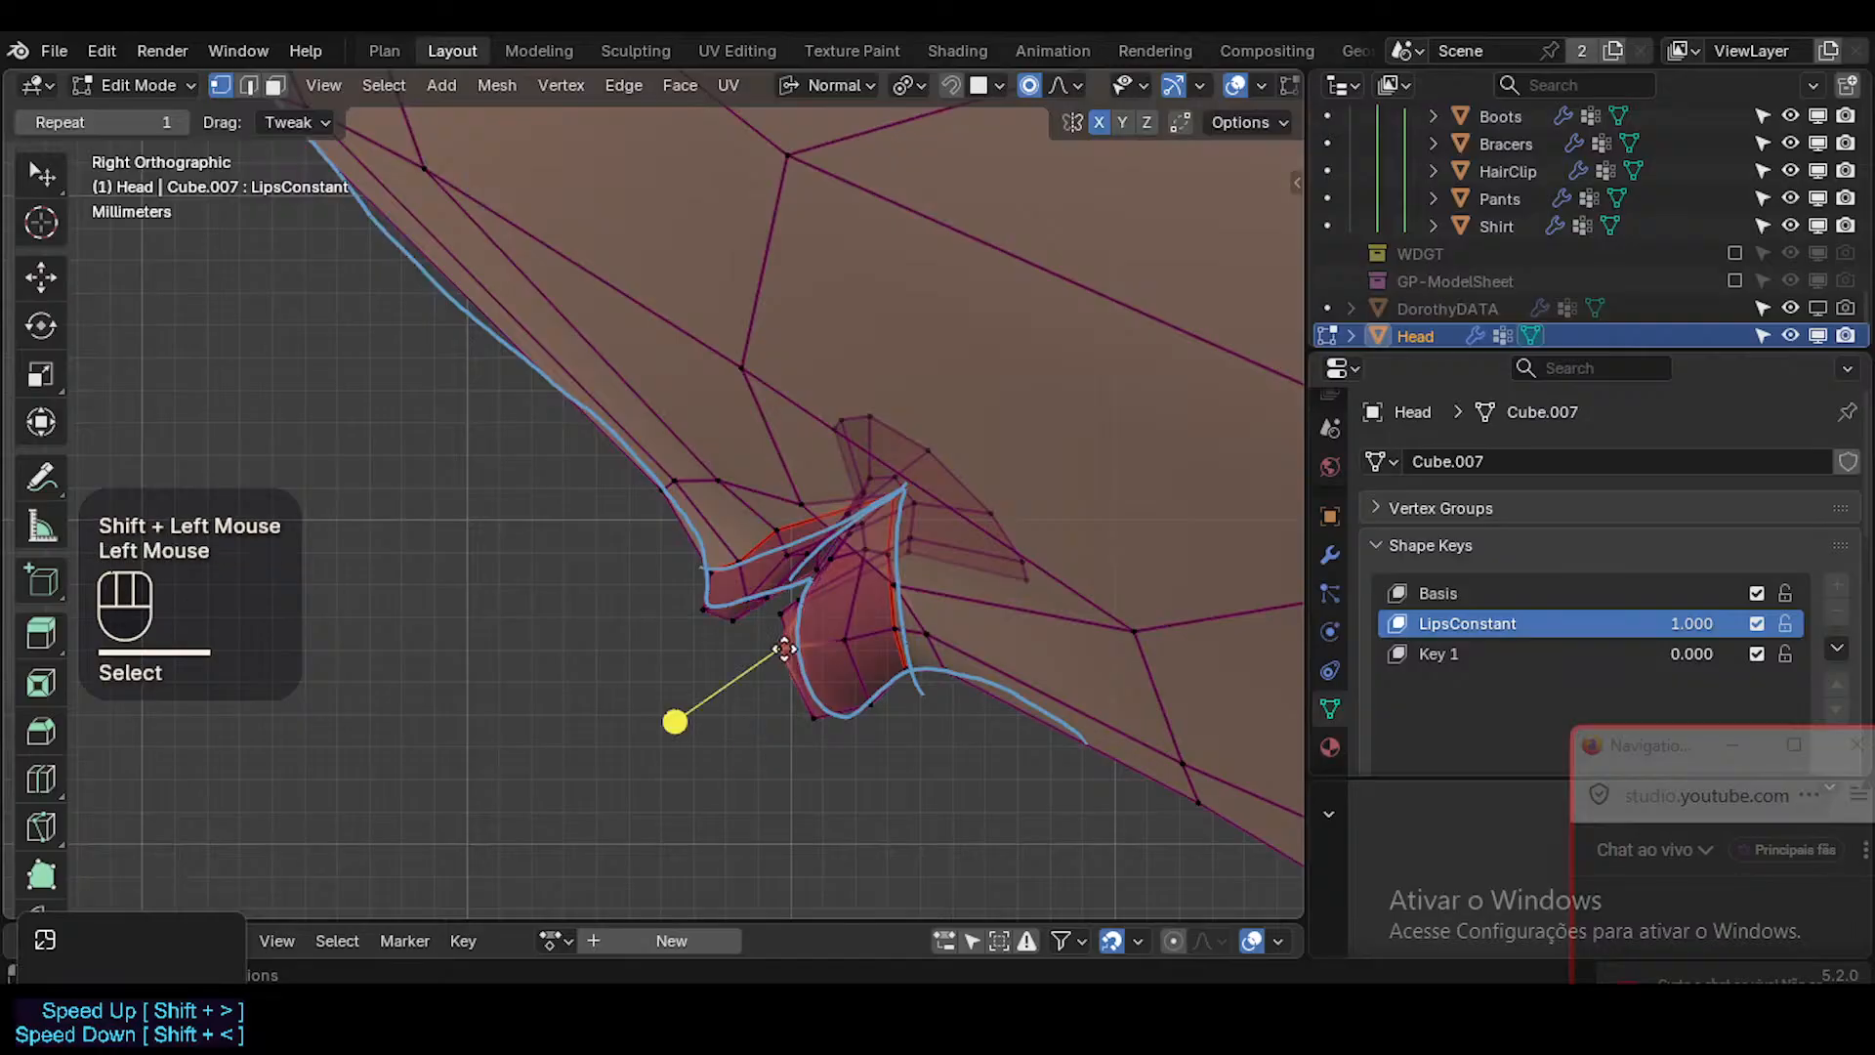
key("g")
left_click(802, 647, "shift")
Select the loop of faces surrounding the lips in face mode and hide it.
key("3")
left_click(793, 623, "alt+shift")
key("alt+a")
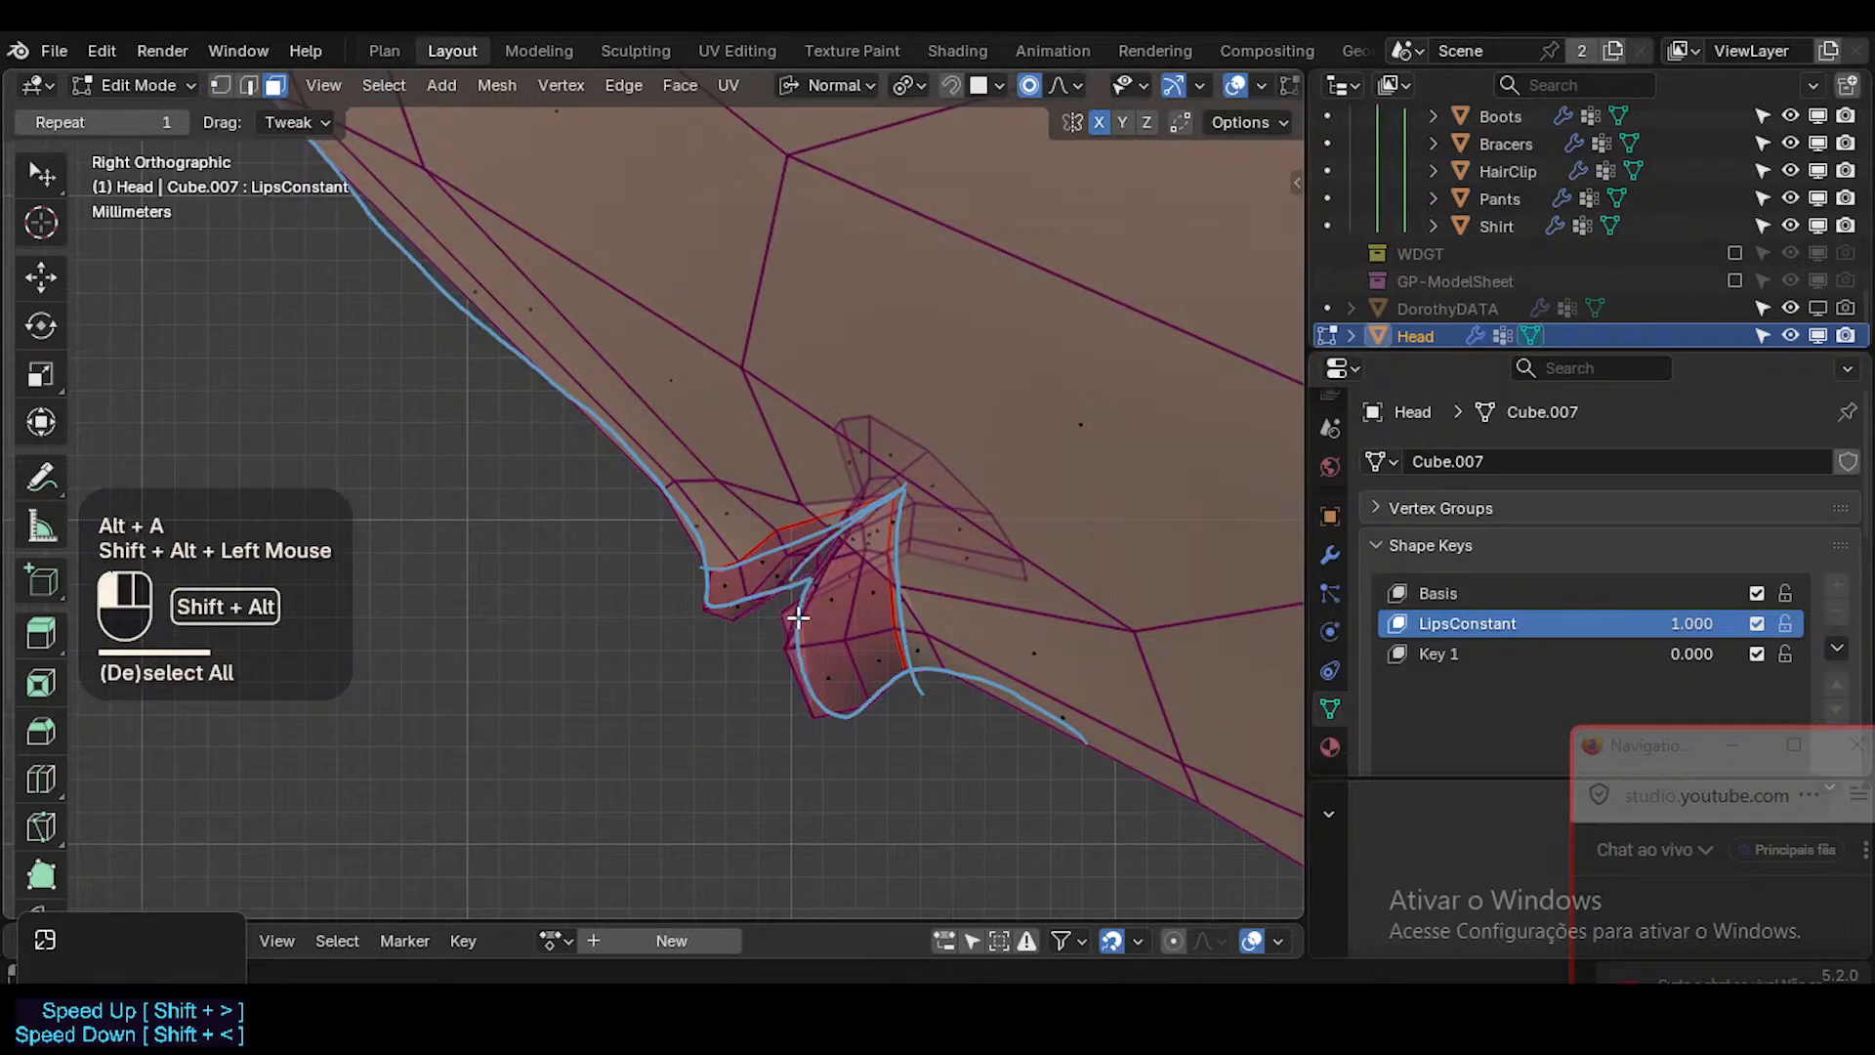
left_click(832, 621, "alt+shift")
key("alt+a")
left_click(858, 595, "alt+shift")
key("alt+a")
key("3")
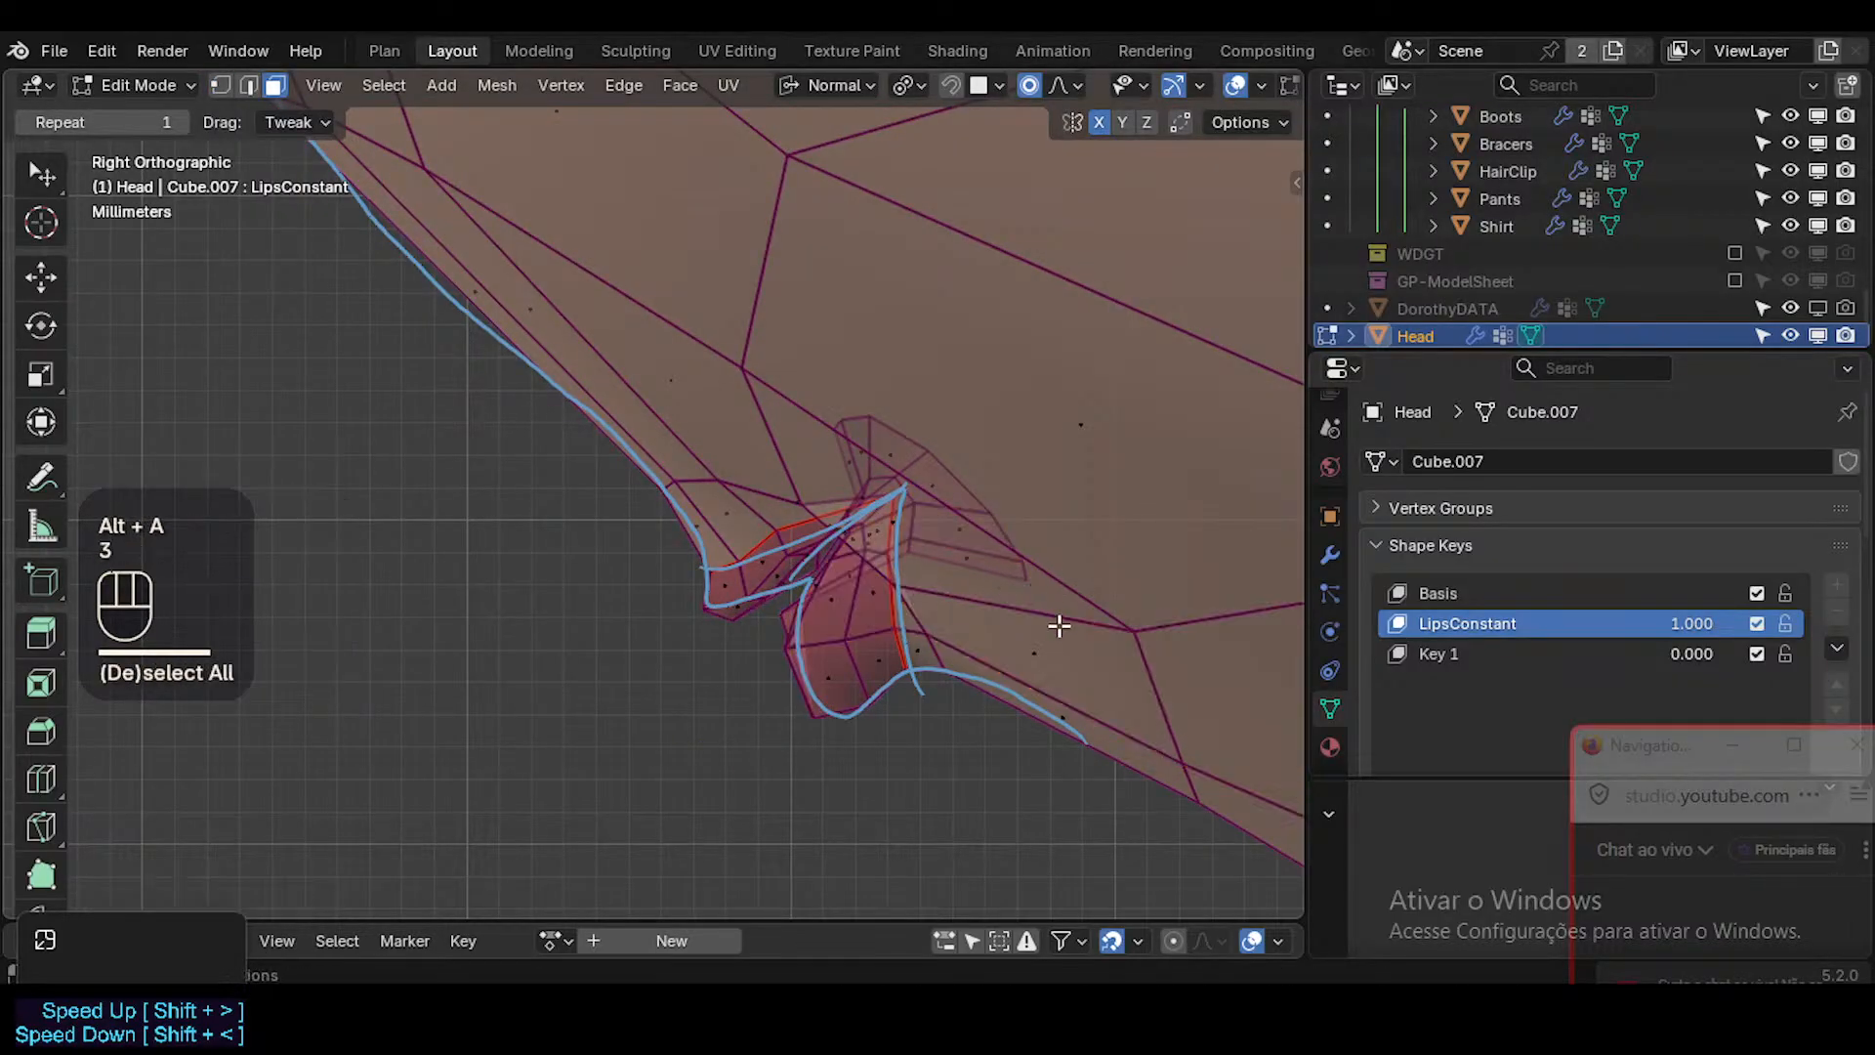
left_click(1061, 630, "alt+shift")
key("h")
key("alt+a")
key("3")
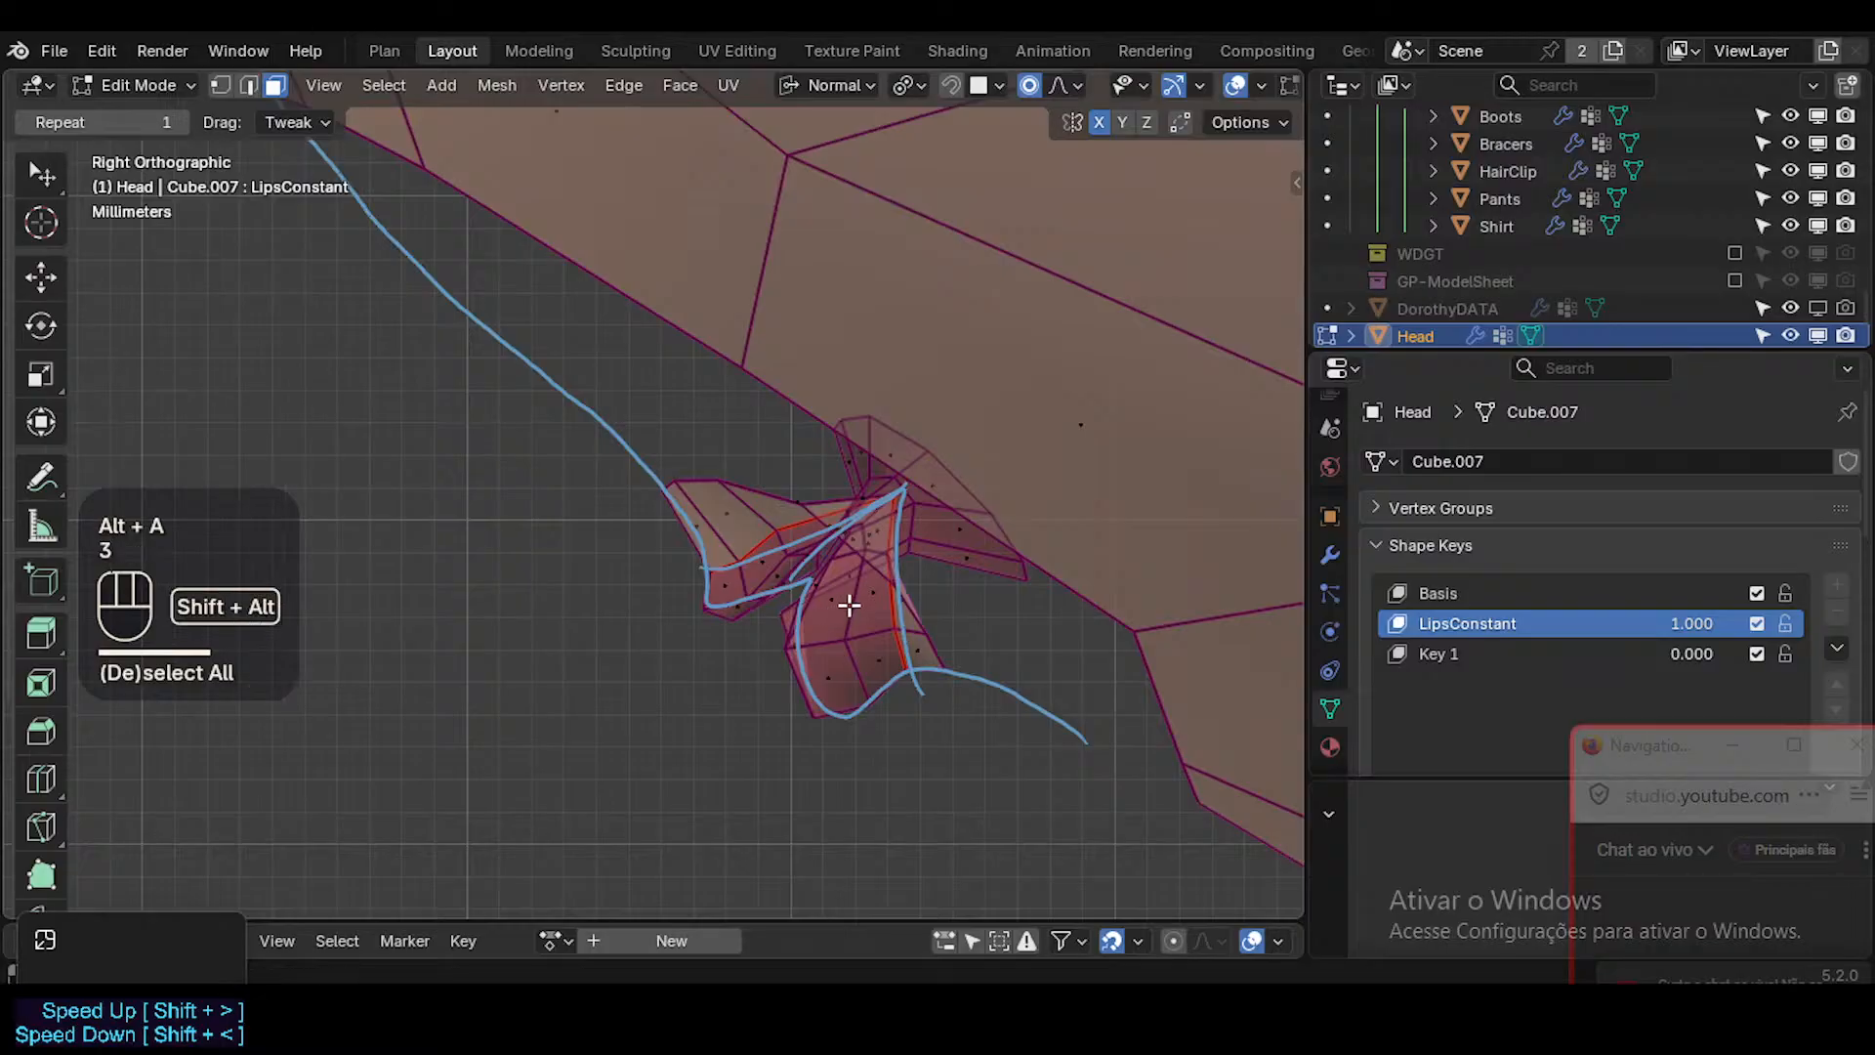
left_click(855, 610, "alt+shift")
left_click(791, 558)
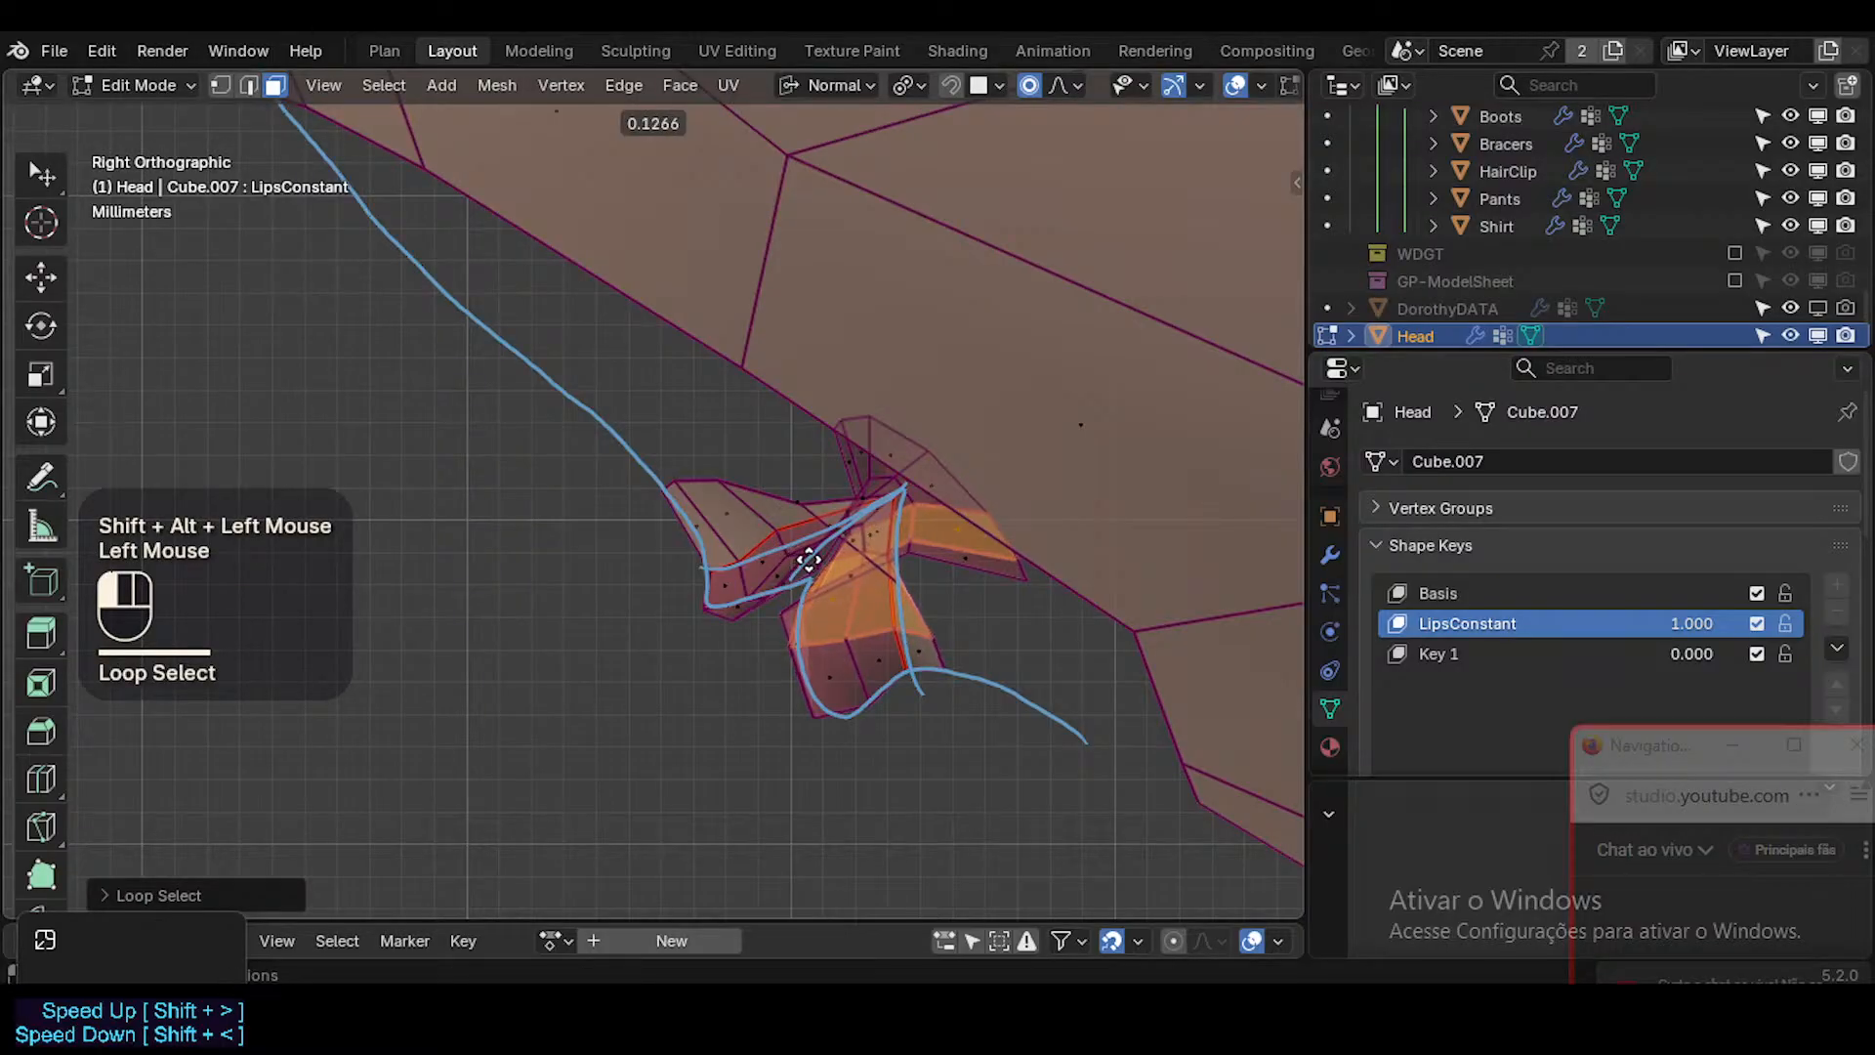
key("alt+a")
left_click(846, 663, "alt+shift")
left_click(805, 703)
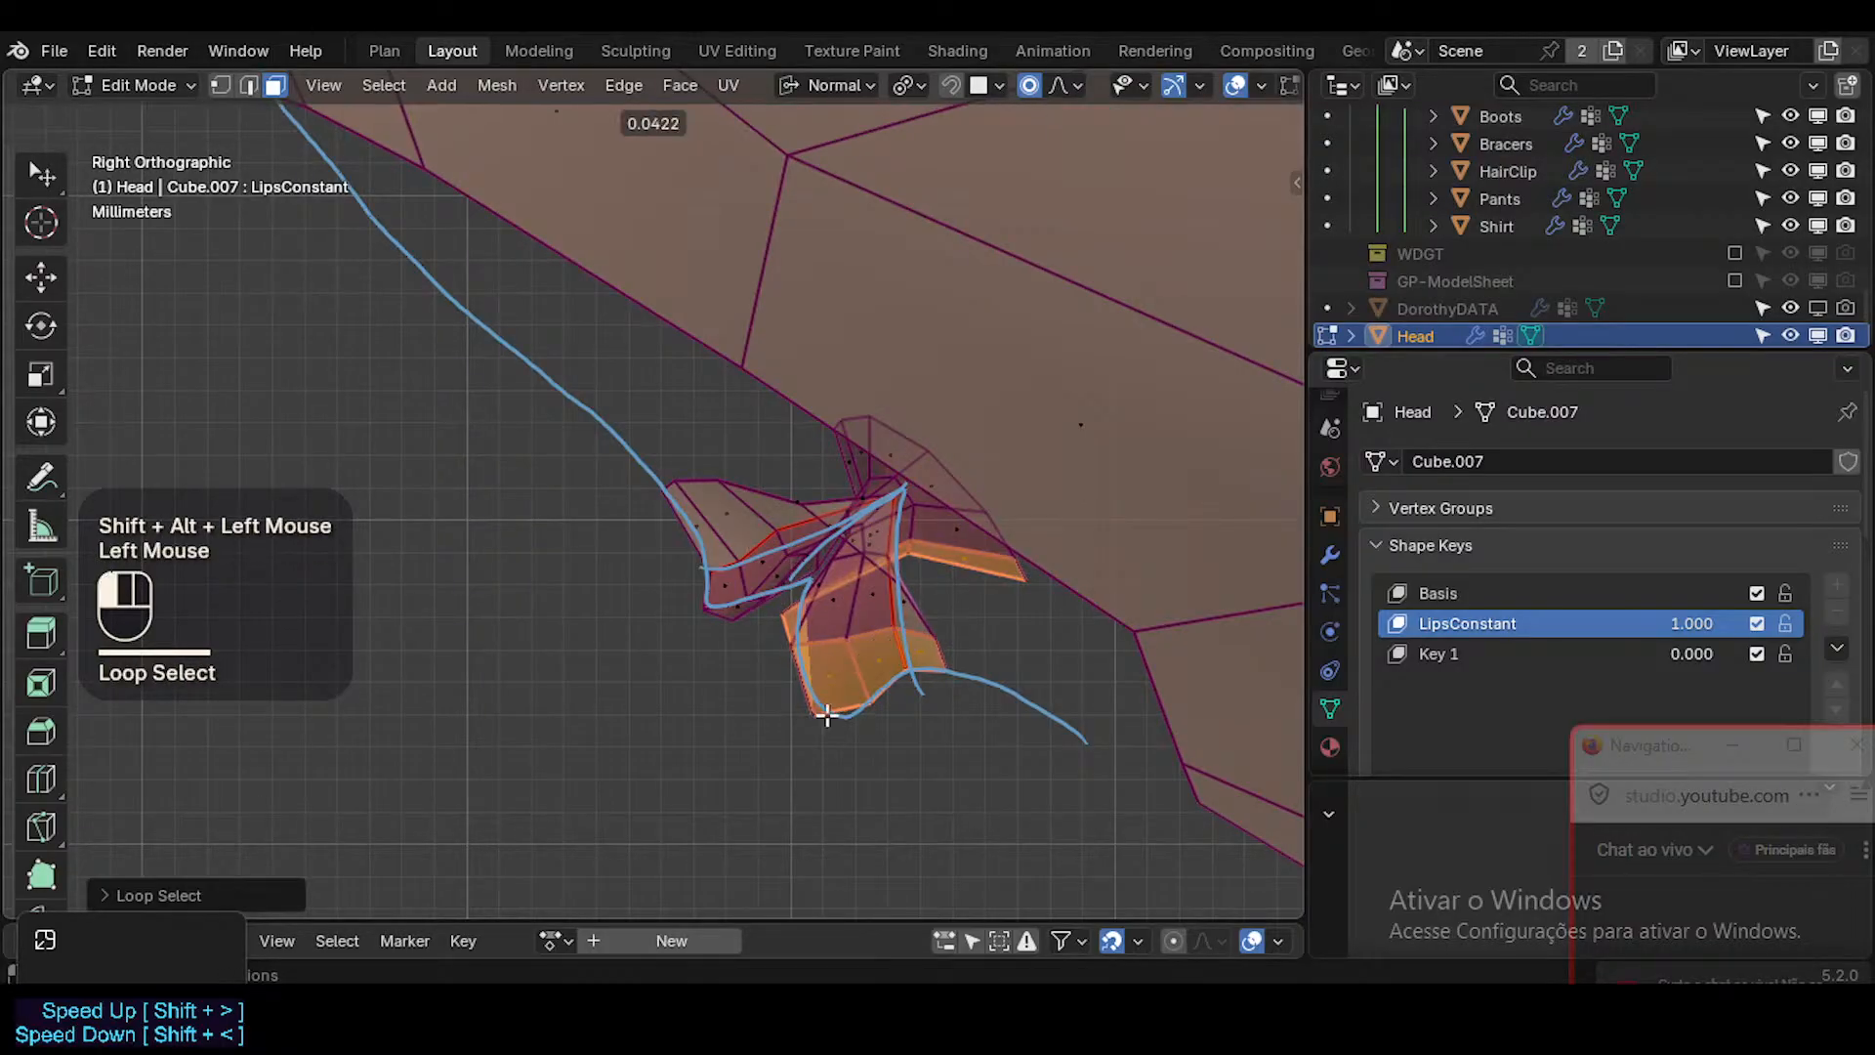
key("alt+a")
left_click(805, 609, "alt+shift")
key("alt+a")
left_click(806, 608, "alt+shift")
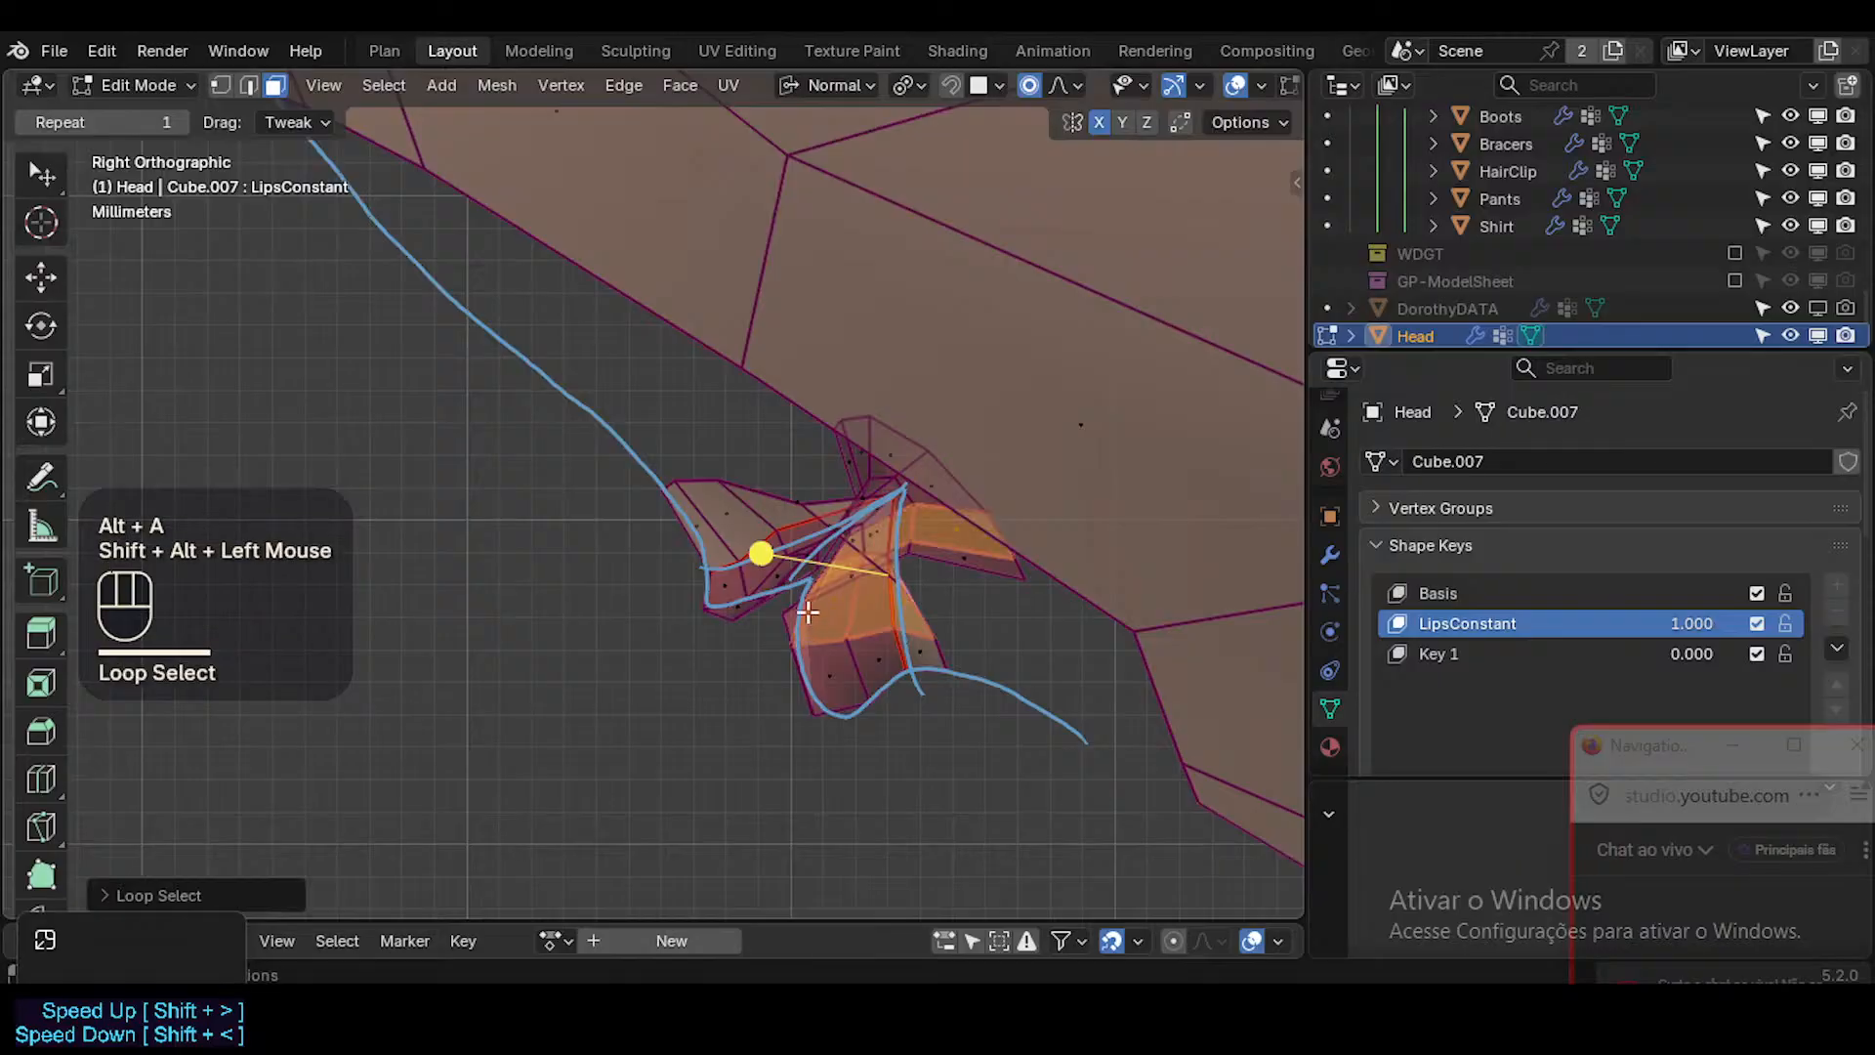
key("alt+a")
left_click(758, 576, "alt+shift")
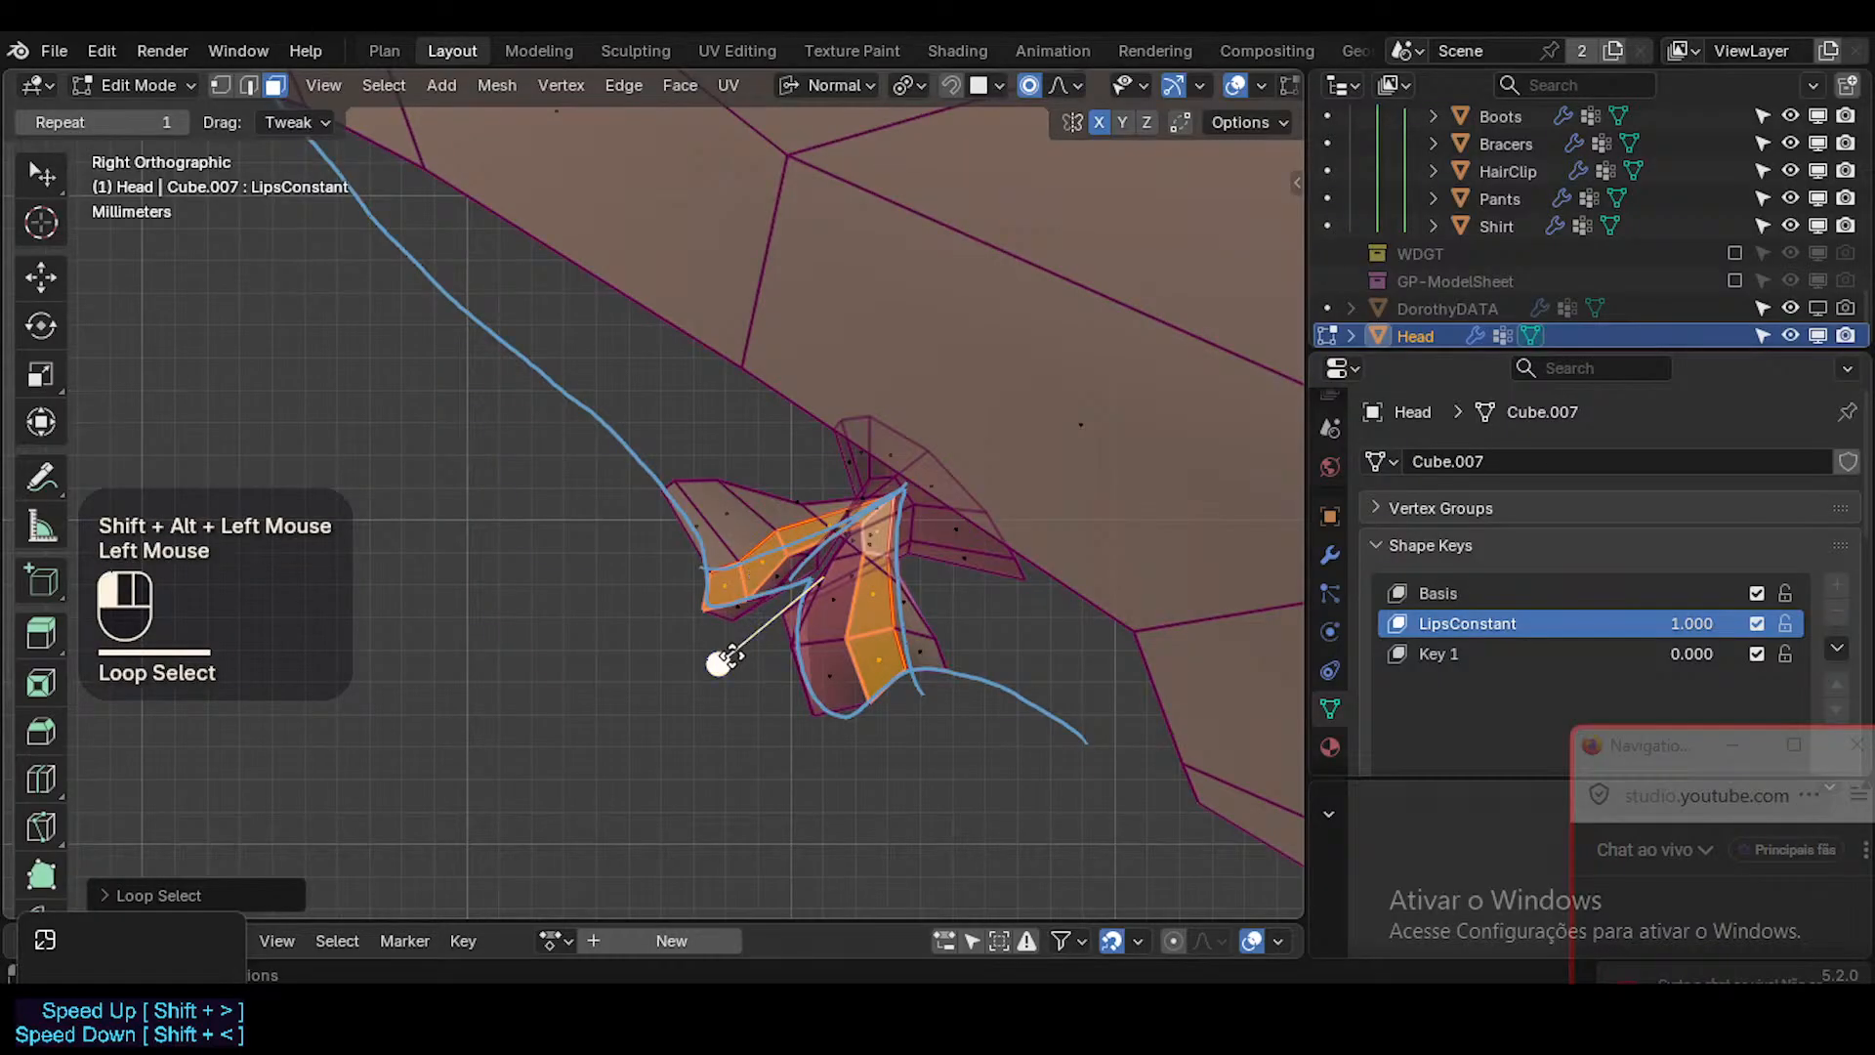
key("alt+a")
left_click(770, 588, "alt+shift")
key("alt+a")
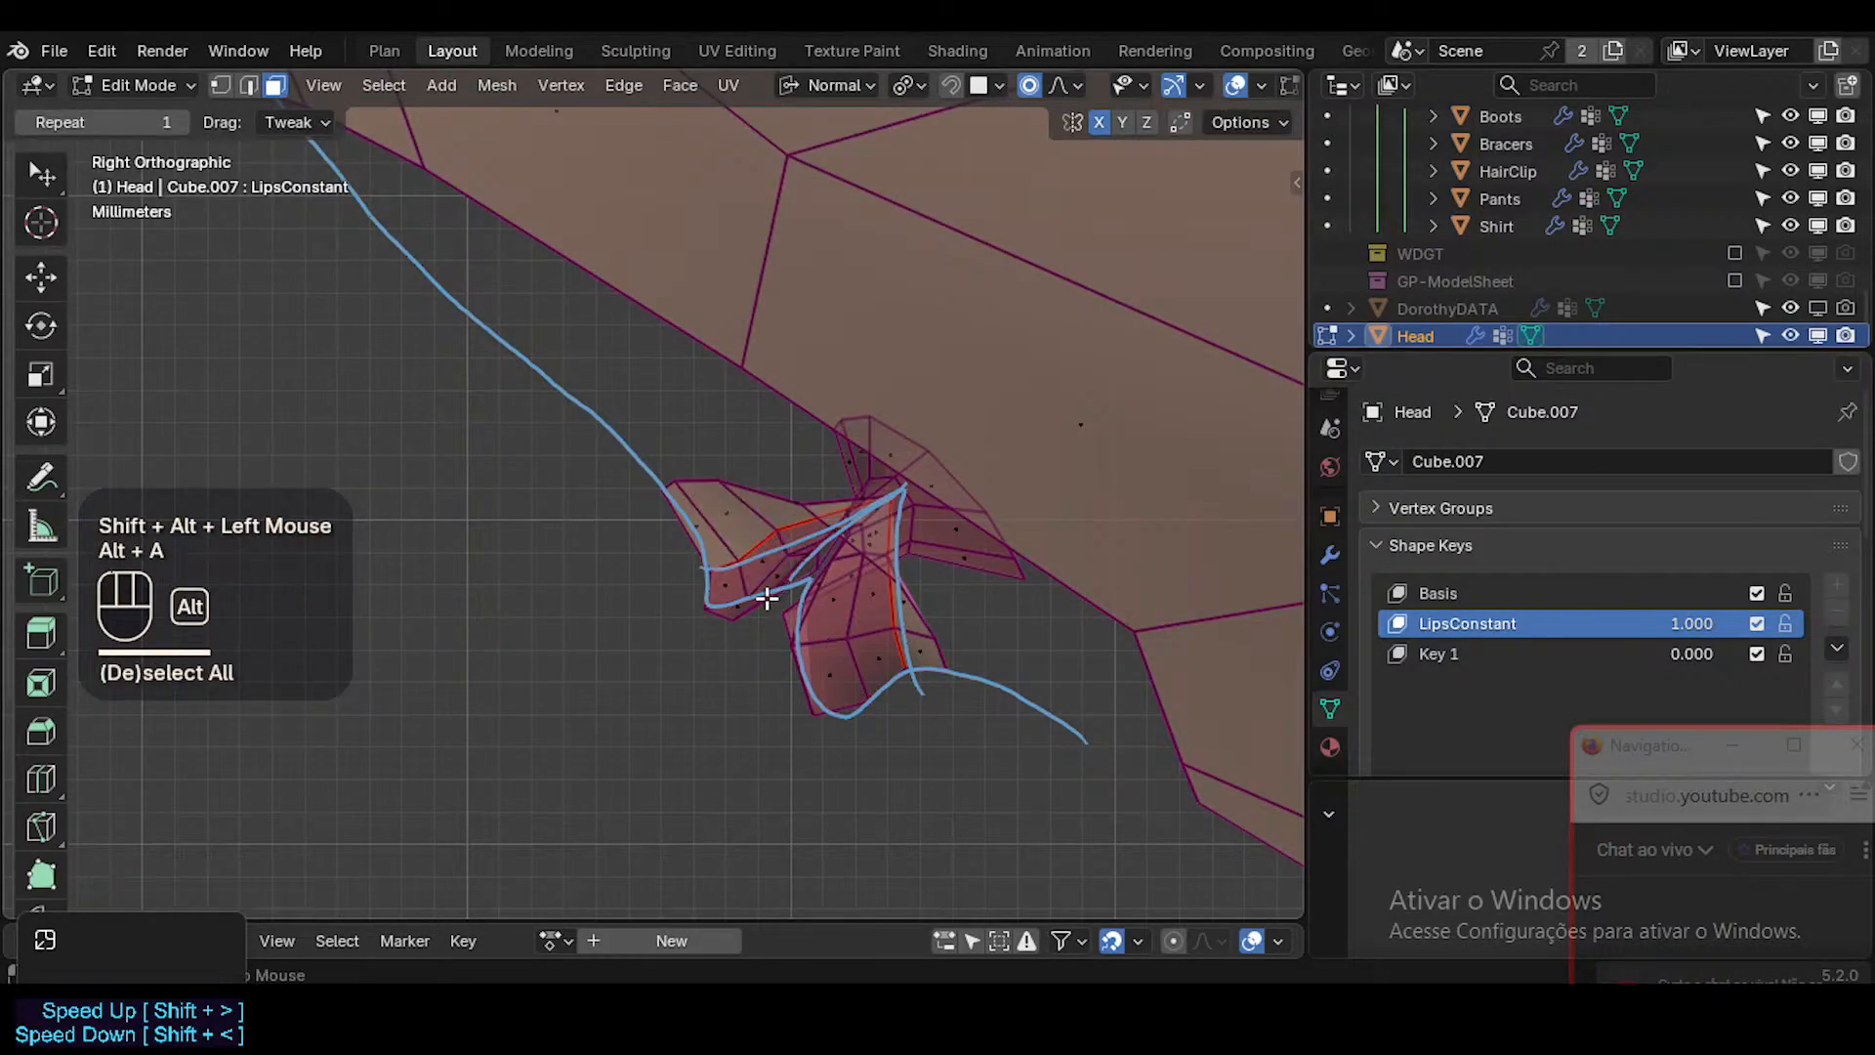
left_click(774, 606, "alt+shift")
left_click_drag(781, 722, 820, 699)
key("ctrl+KP_Add")
key("alt+a")
Move the lower lip's upper front vertex and bottom front vertex toward the annotated front curve.
key("1")
left_click(793, 614)
key("g")
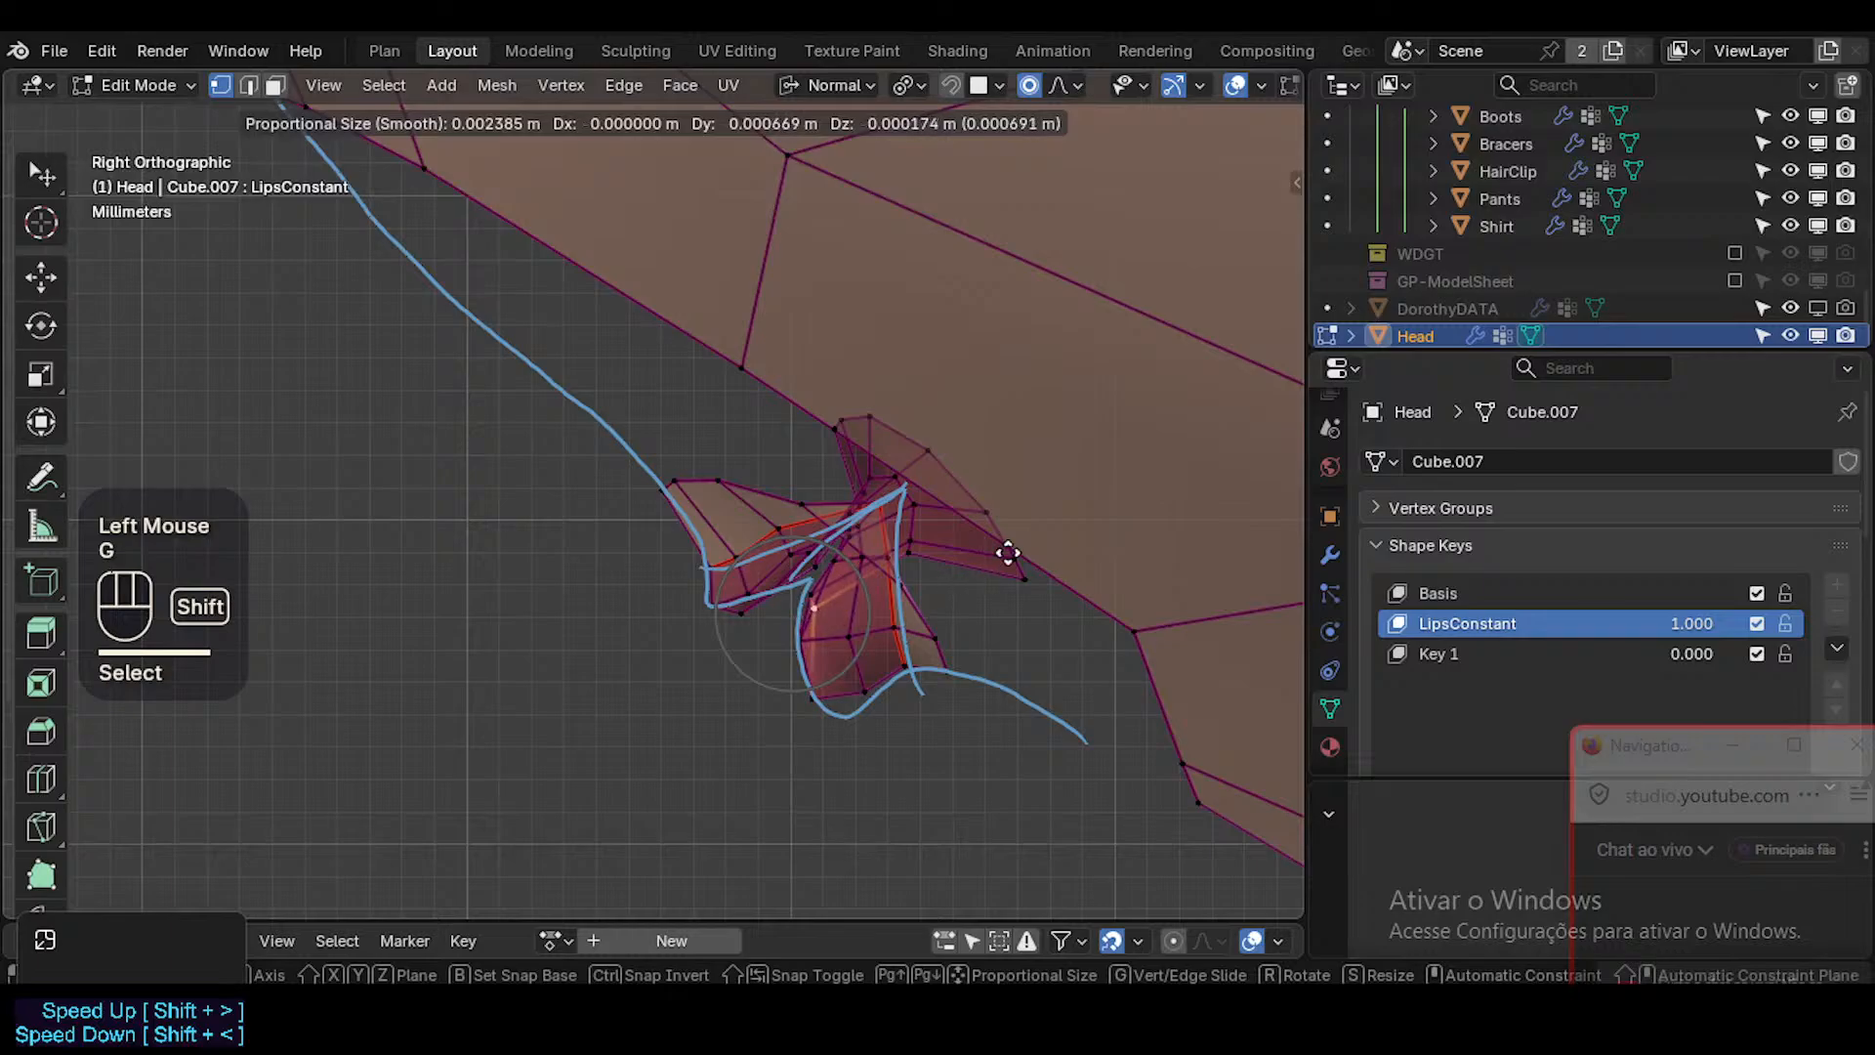
left_click(892, 602, "shift")
left_click(816, 695)
key("g")
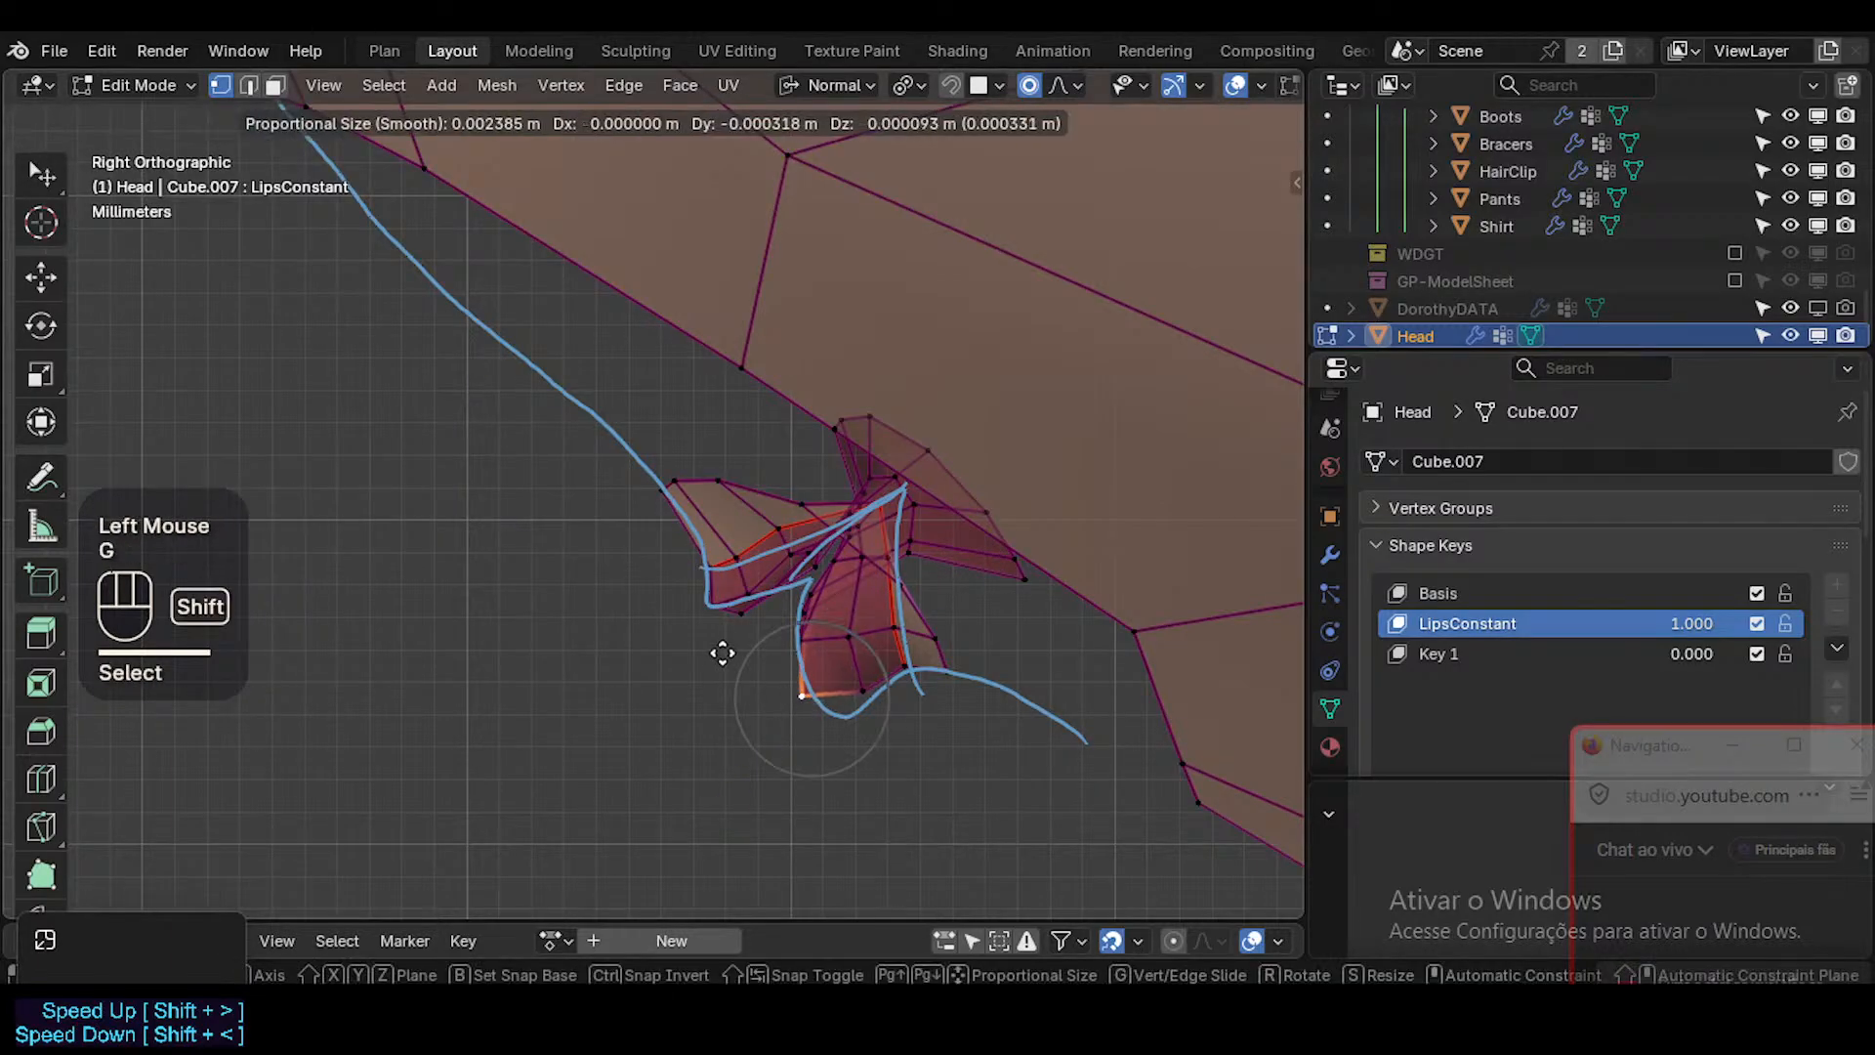
left_click(720, 653, "shift")
Reveal the hidden faces, turn off X-ray and compare the lip shape with the annotation in Object Mode.
key("alt+h")
key("Tab")
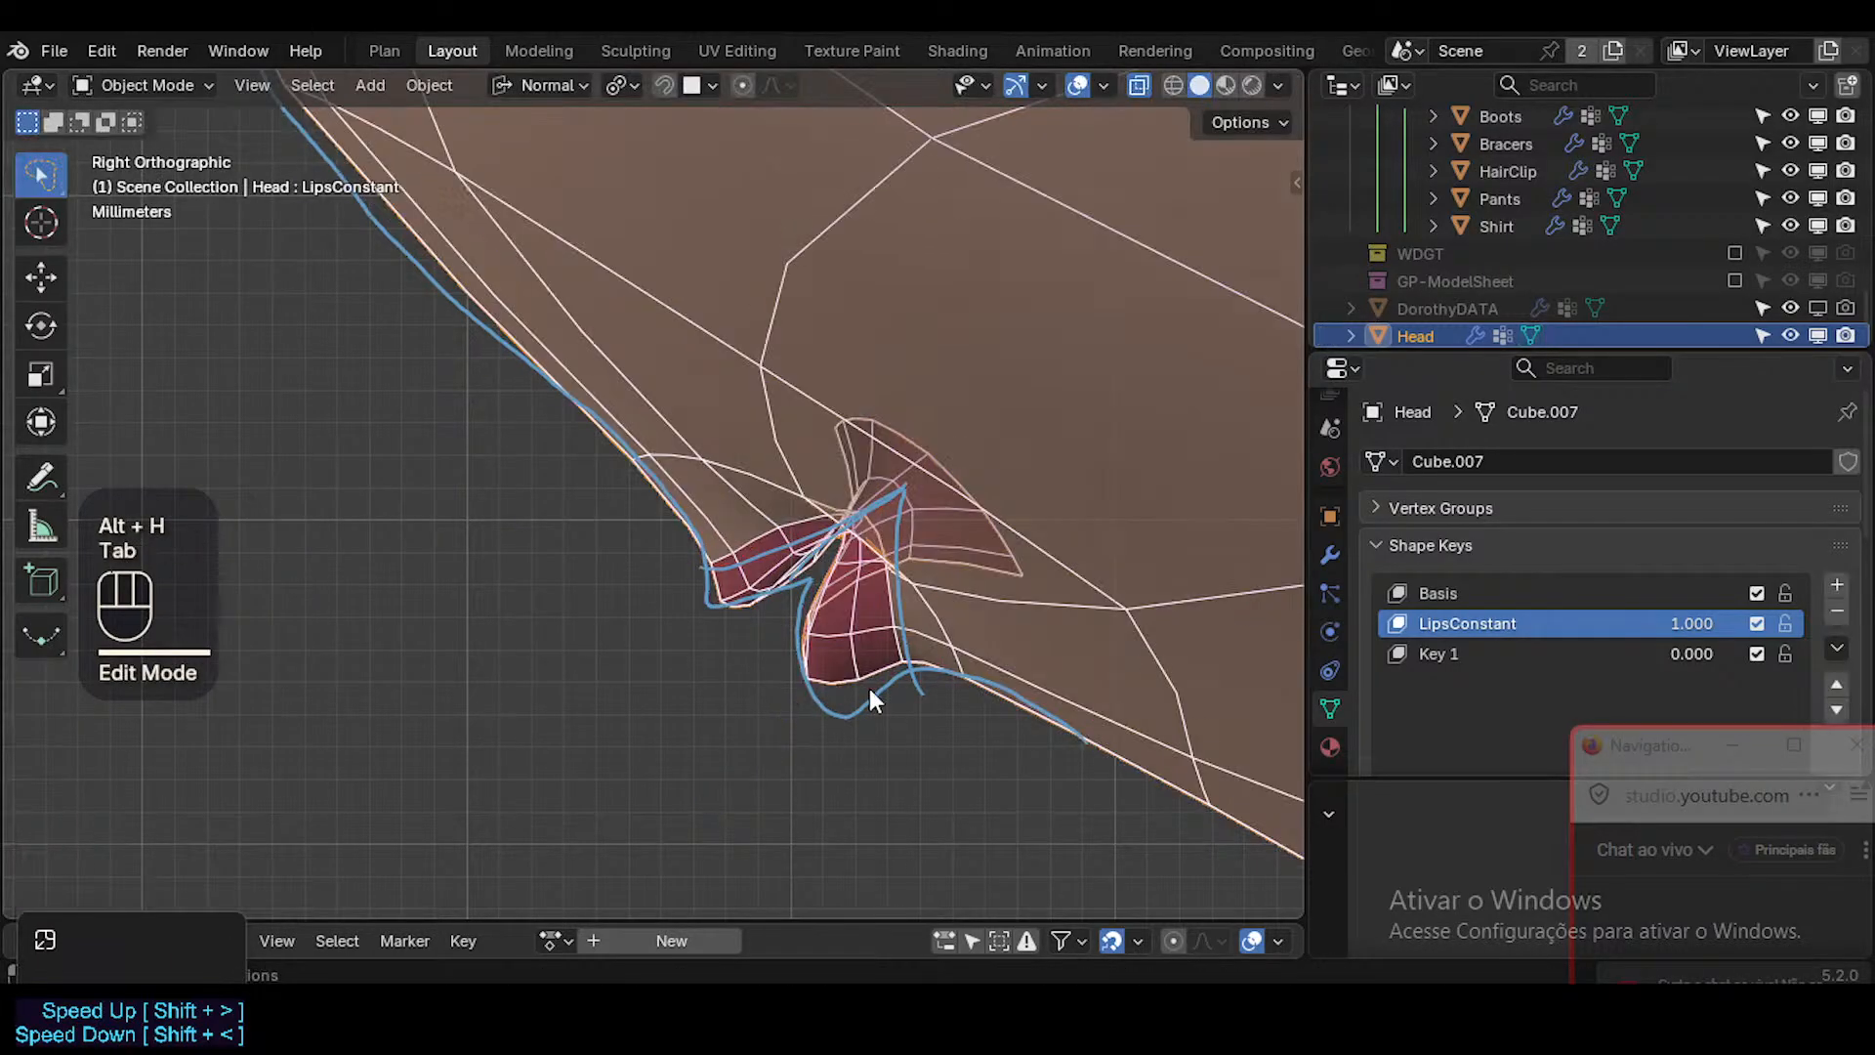
key("alt+z")
key("shift+alt+z")
key("shift+alt+z")
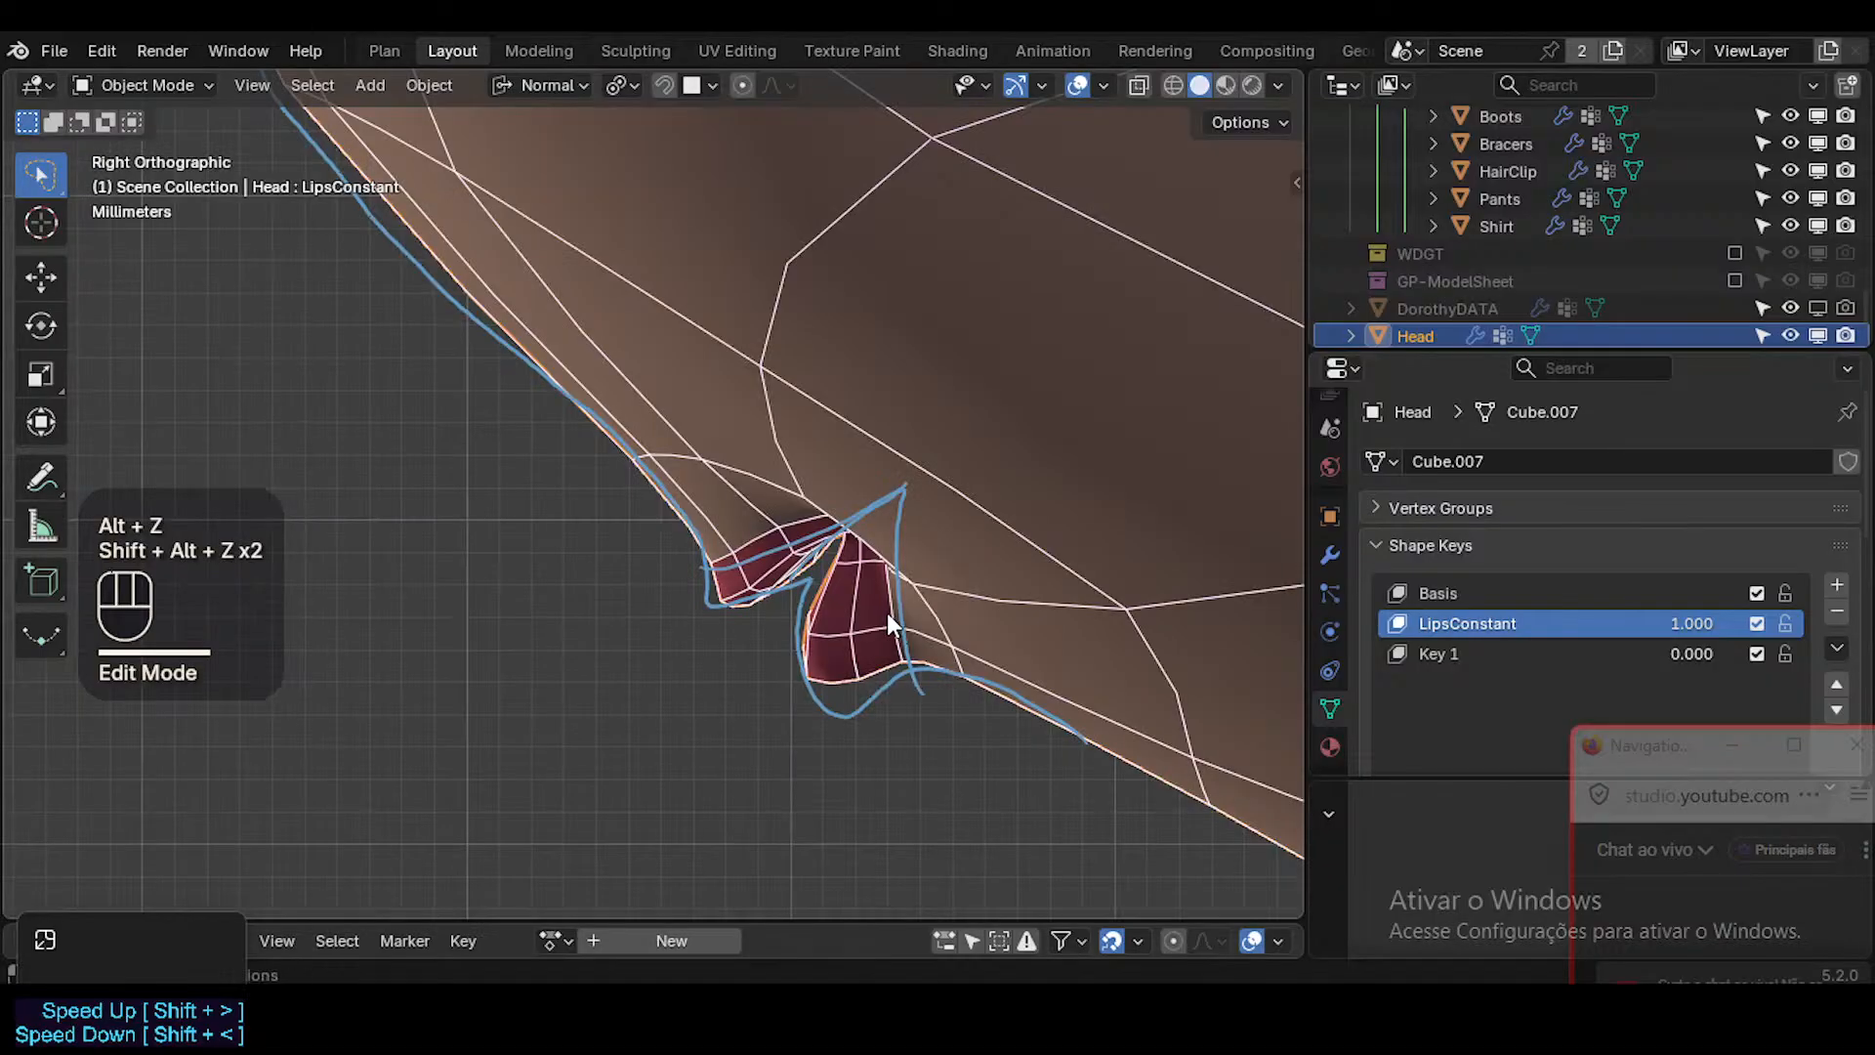
Move the skin vertices just above and below the mouth corner toward the tip of the annotated wedge.
key("Tab")
key("1")
left_click(805, 503)
key("g")
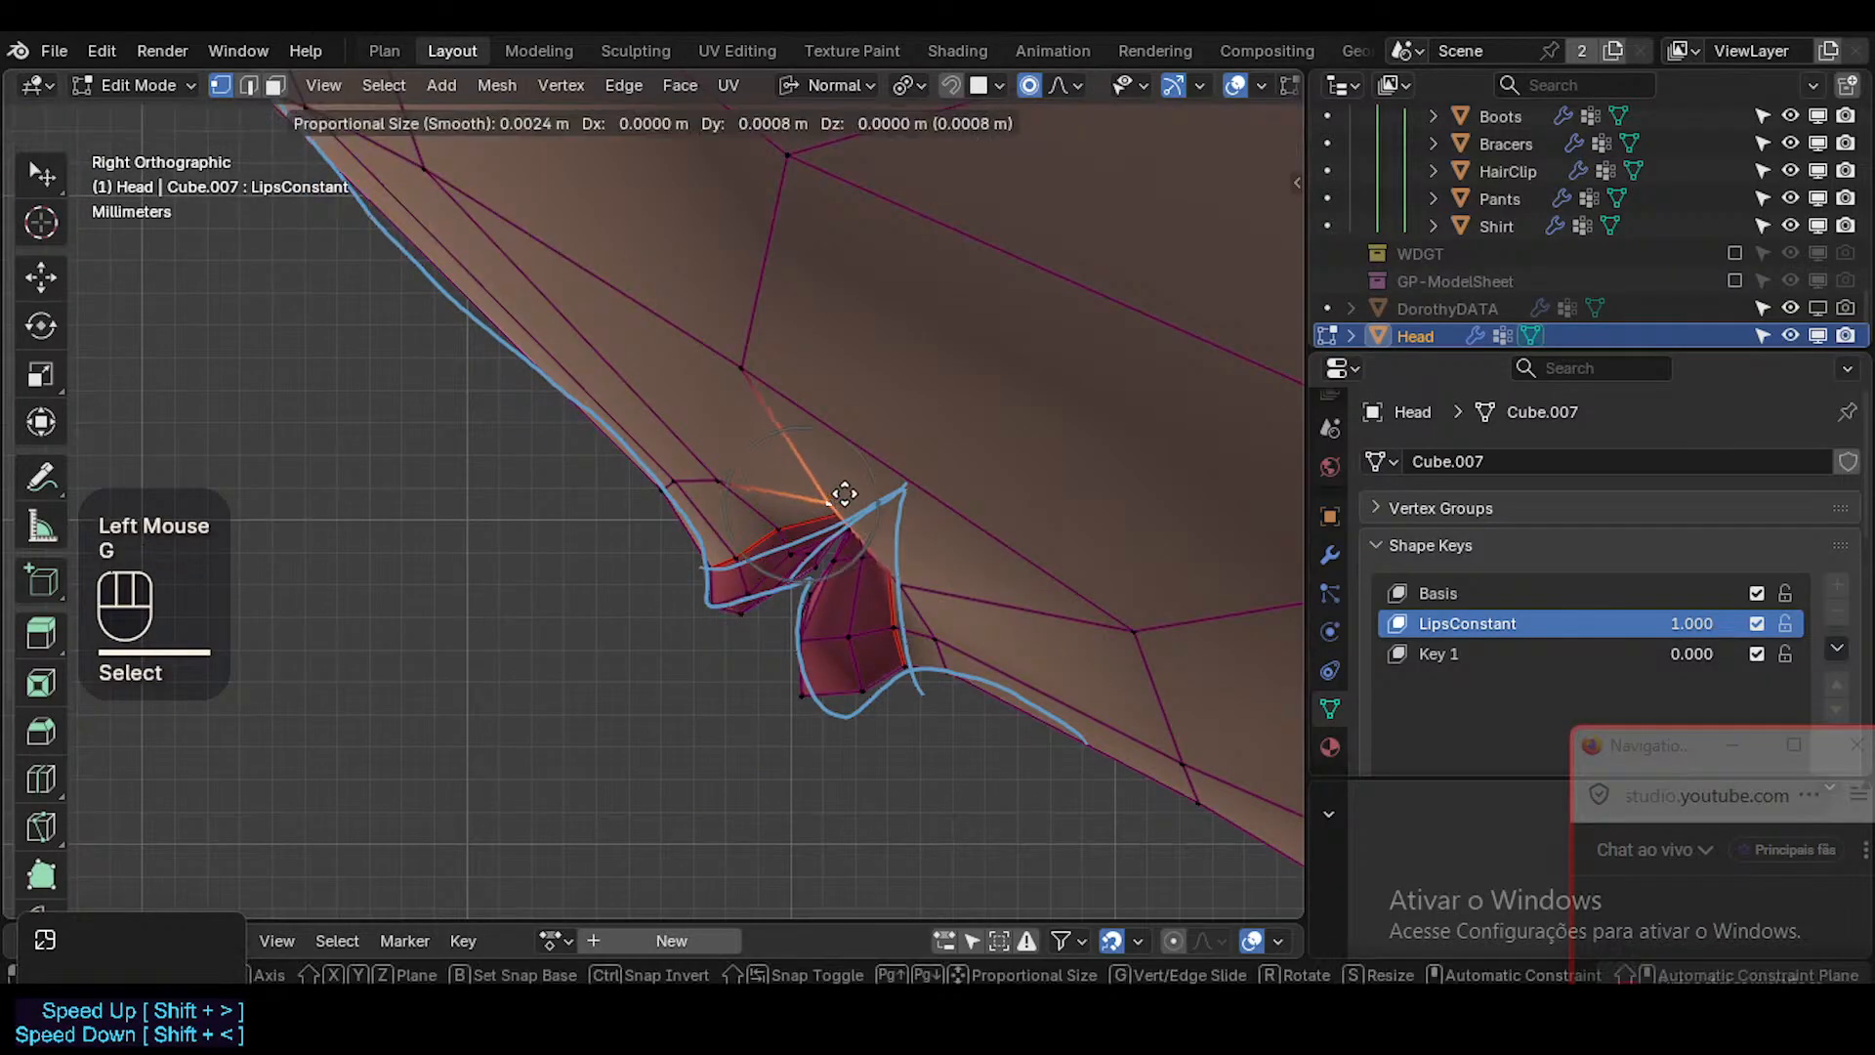
left_click(832, 500)
left_click(901, 574)
key("g")
left_click(899, 524)
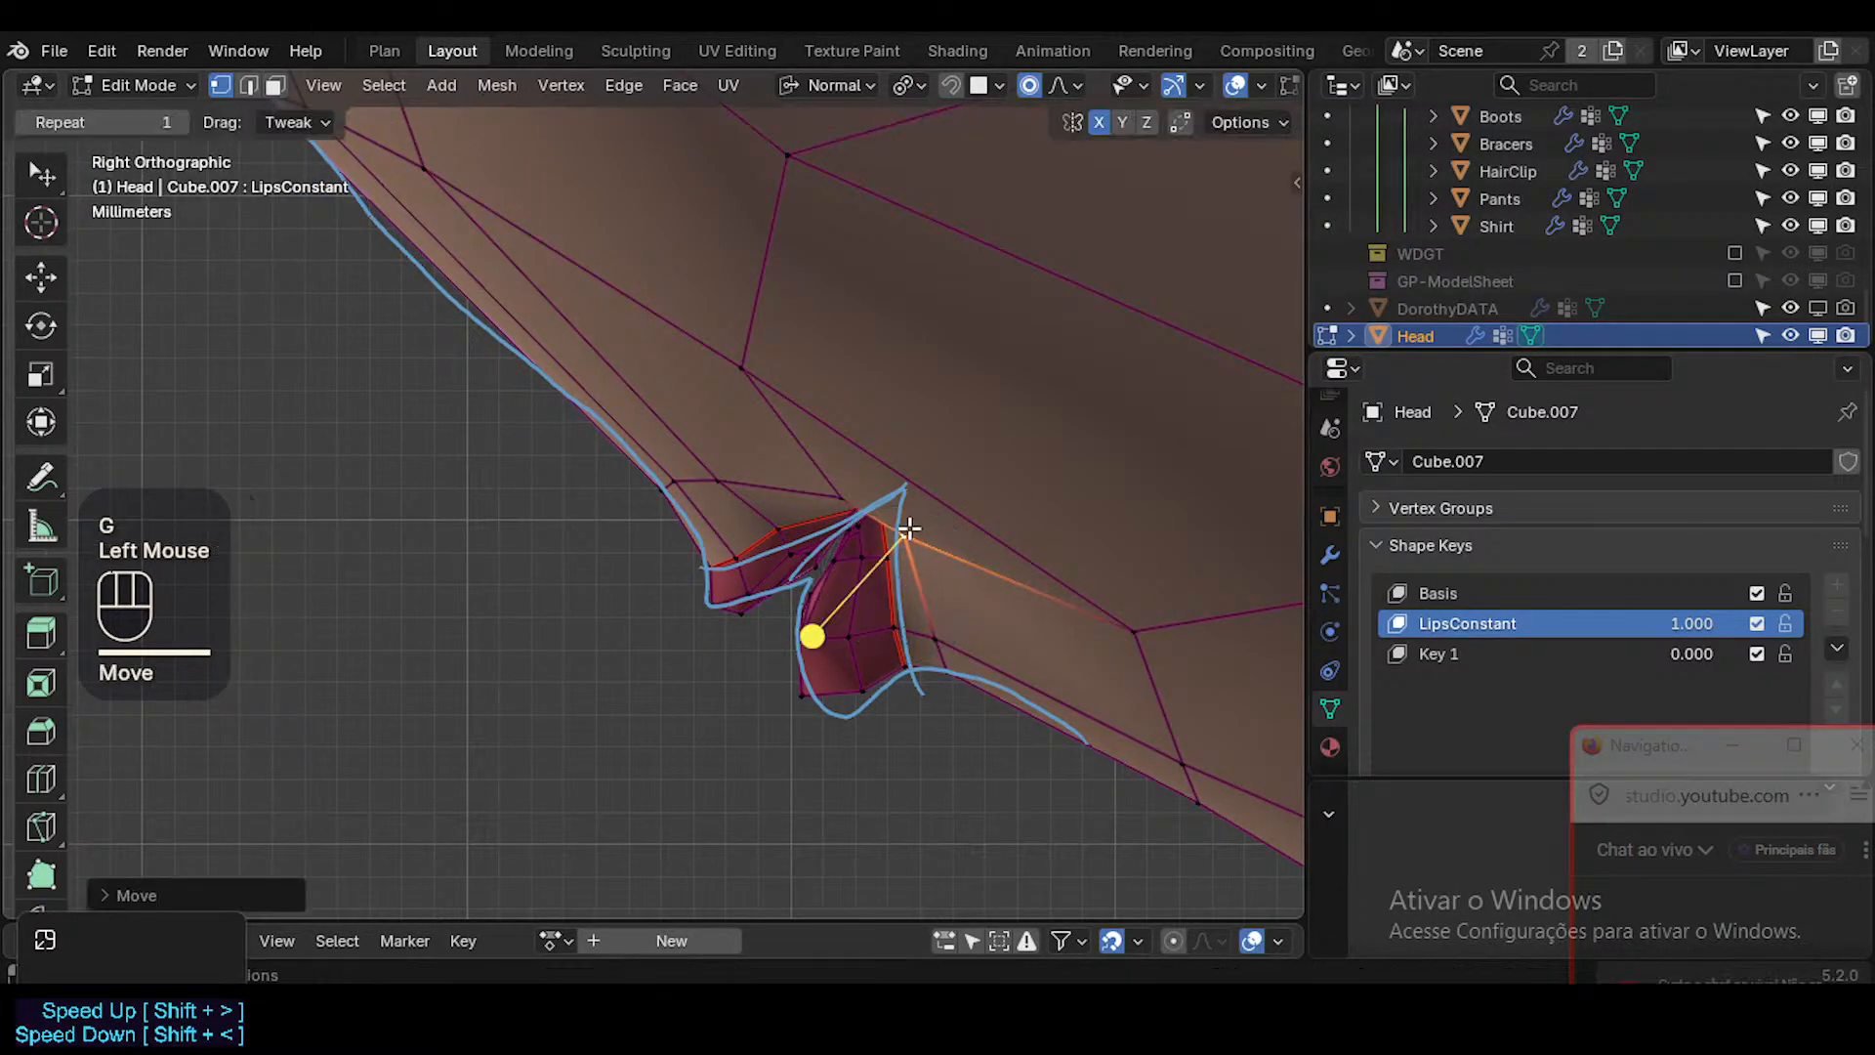
left_click(837, 491)
key("g")
left_click(851, 517)
left_click(866, 502)
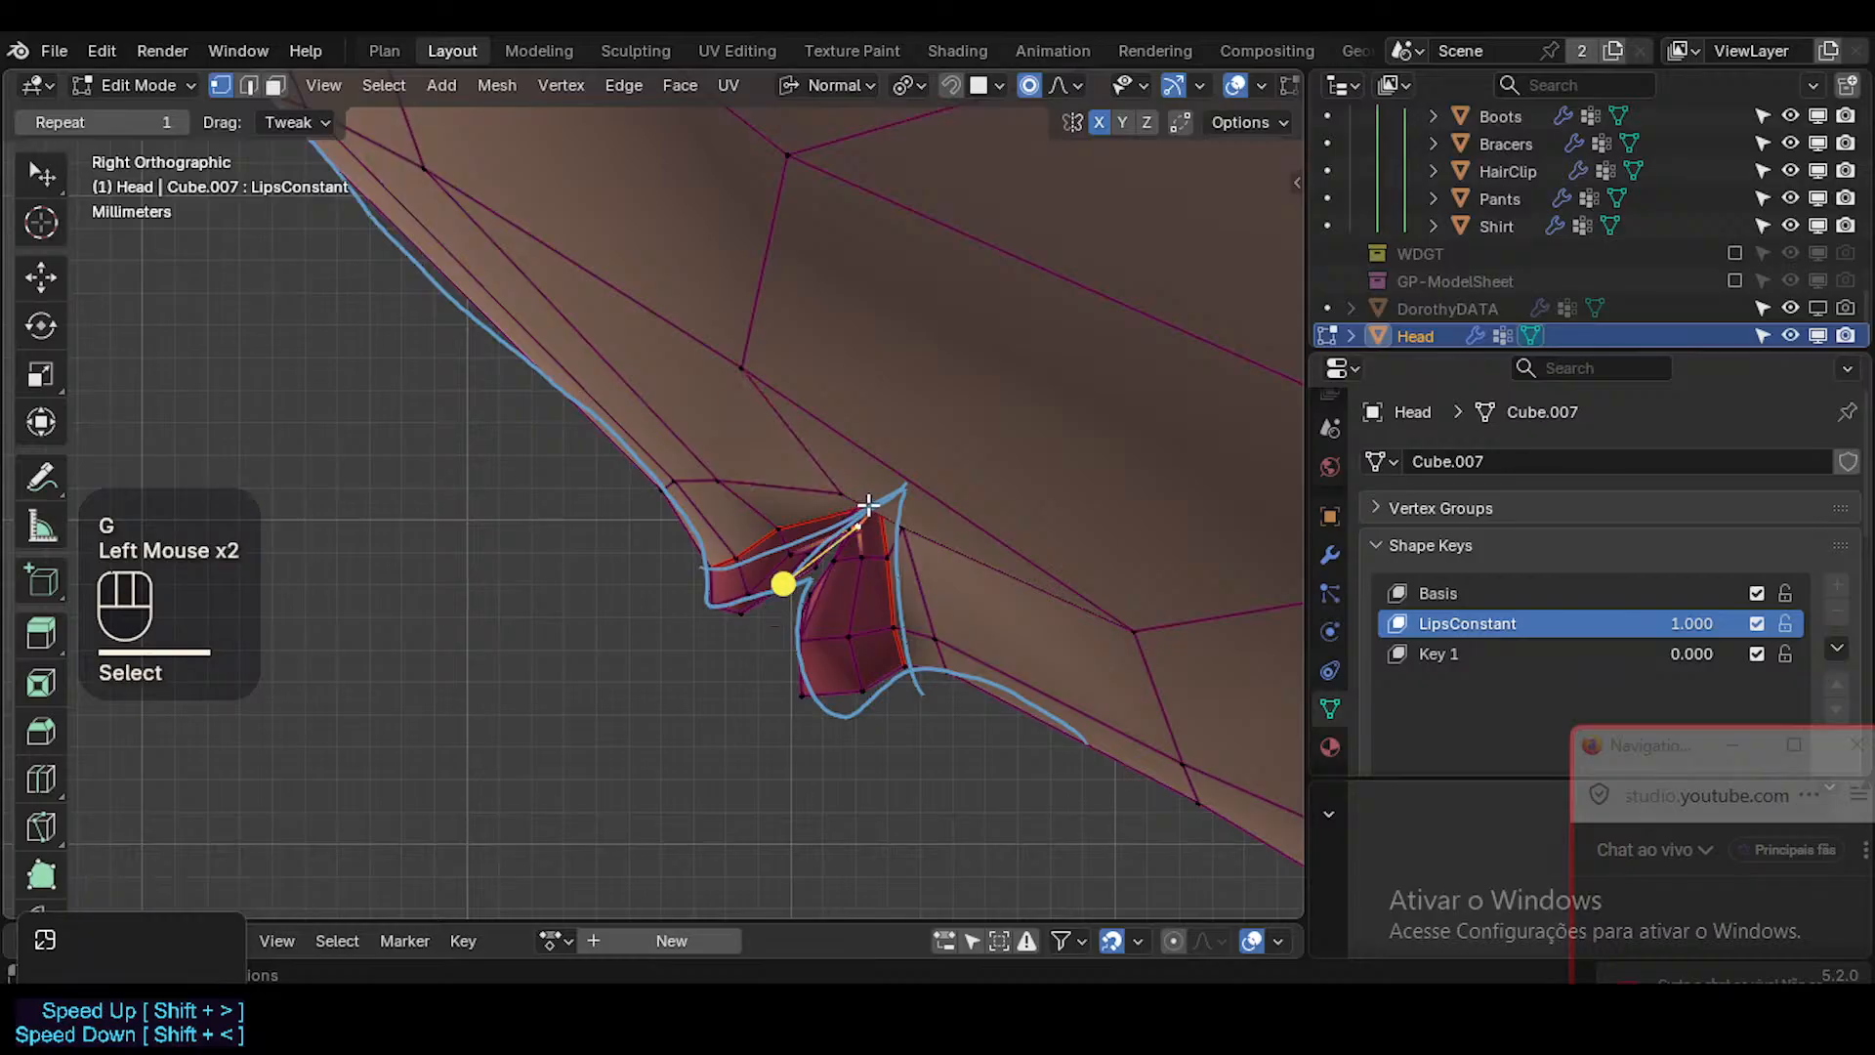
left_click(894, 503)
Slide the cheek vertex behind the mouth corner up and forward along its edge.
left_click(1140, 622)
key("g")
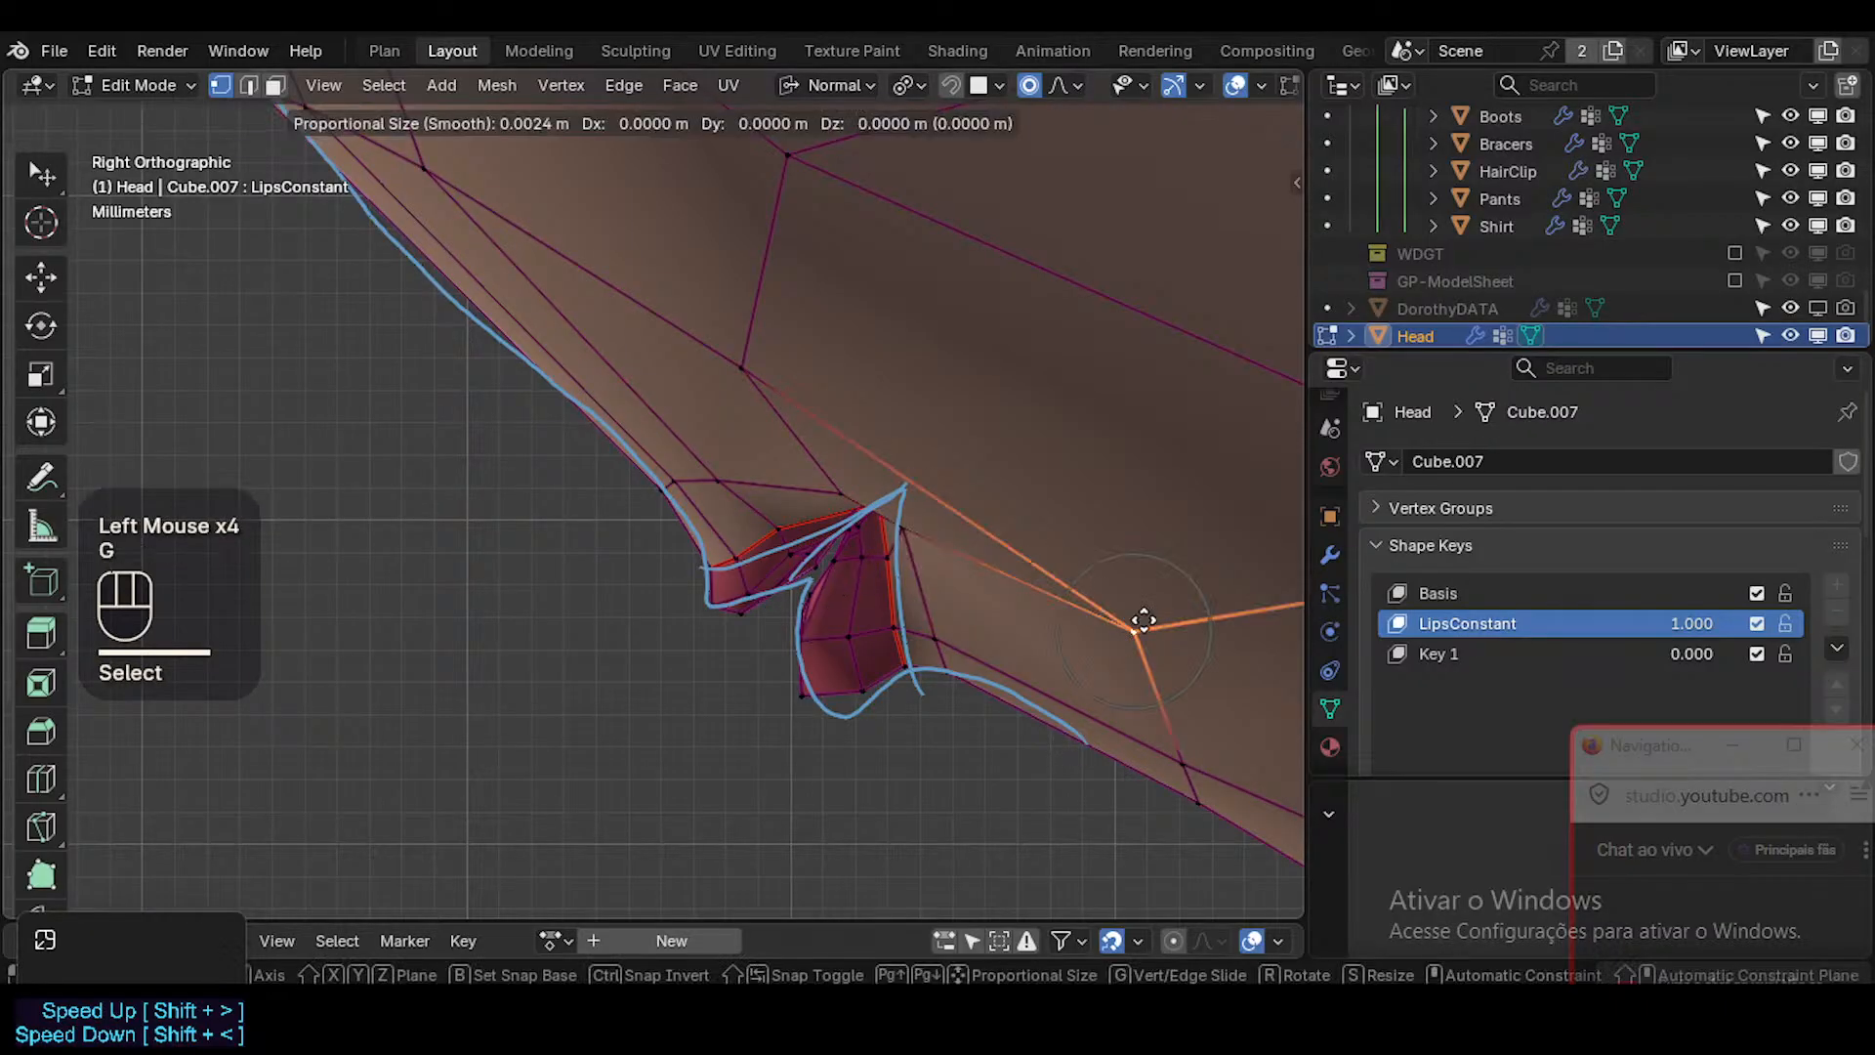
key("g")
left_click(1113, 586)
key("g")
left_click(729, 357, "shift")
Slide the cheek vertex above the upper lip back toward the mouth corner and fine-tune its position.
left_click(739, 366)
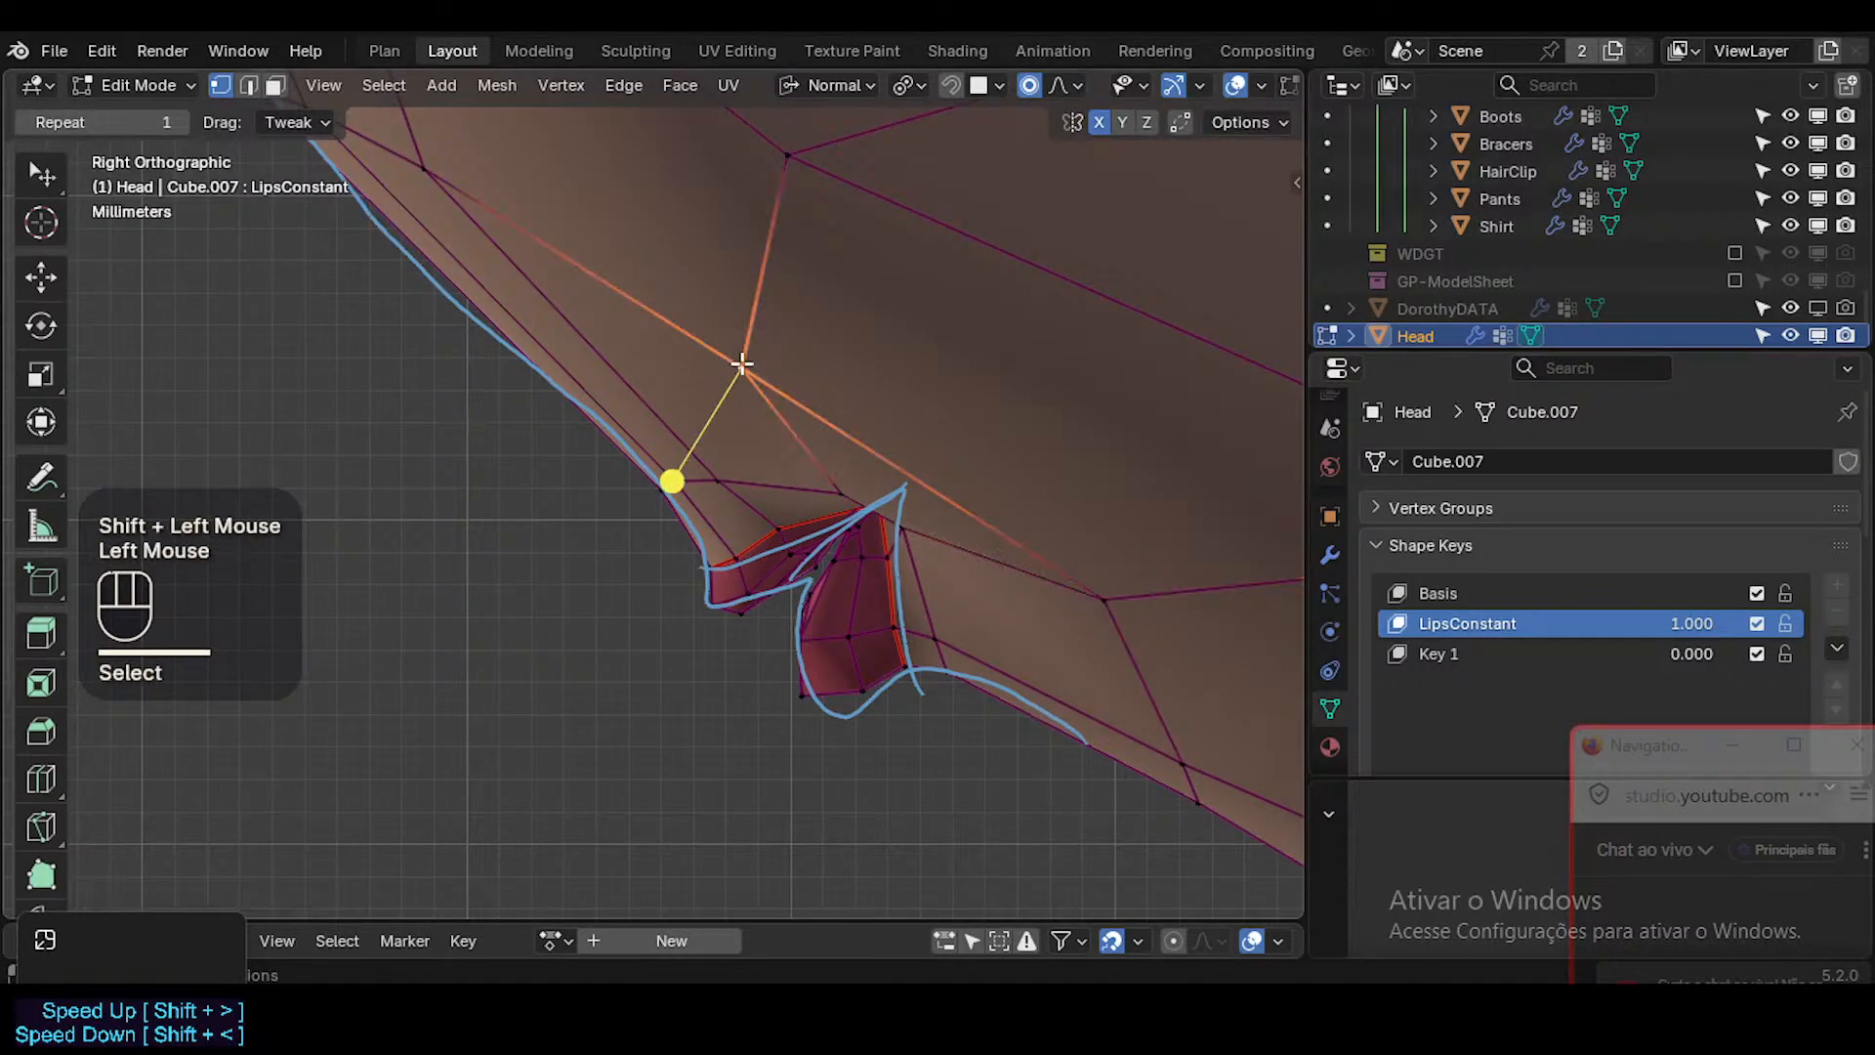
key("g")
key("g")
left_click(810, 383)
key("g")
left_click(829, 381)
Slide and move the cheek vertex behind the mouth corner farther up to even out the surrounding faces.
left_click(1106, 602)
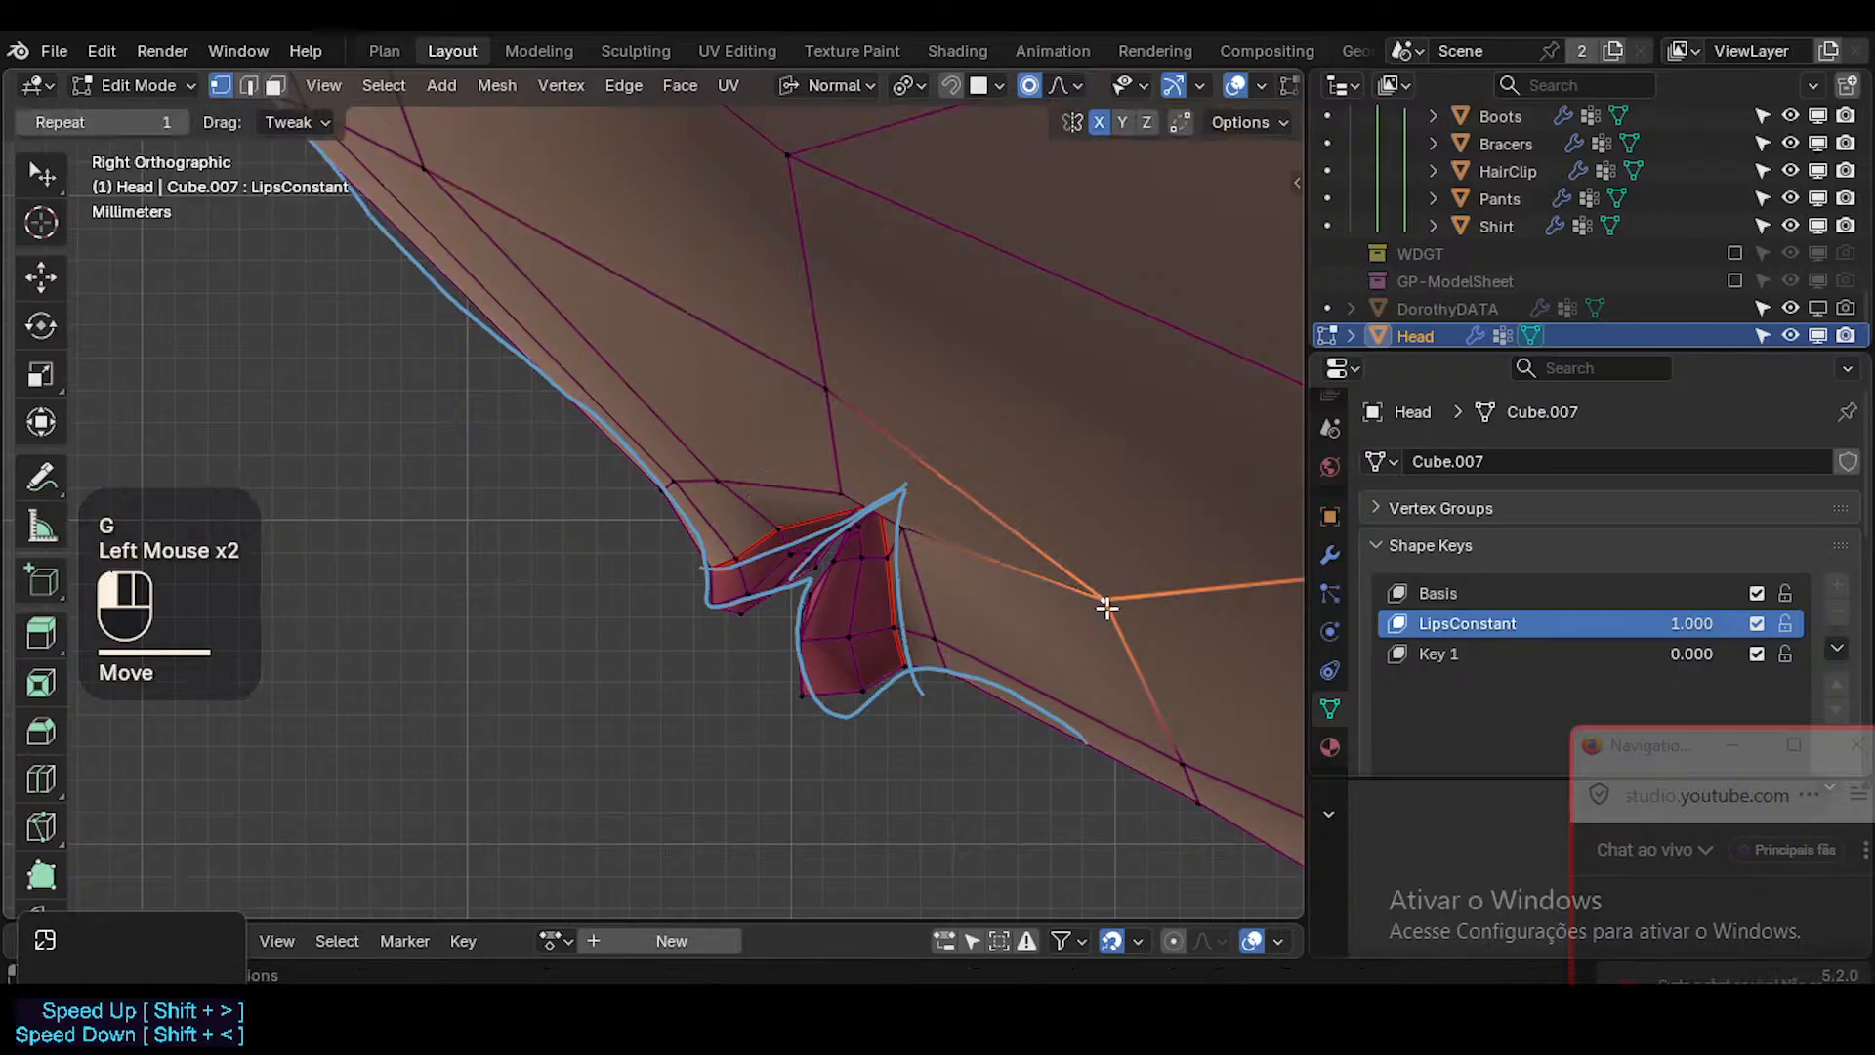
key("g")
key("g")
left_click(1092, 574)
key("g")
left_click(1082, 559)
Raise the skin vertices around the mouth corner and shift the corner vertex toward the annotated wedge tip.
left_click(904, 527)
key("g")
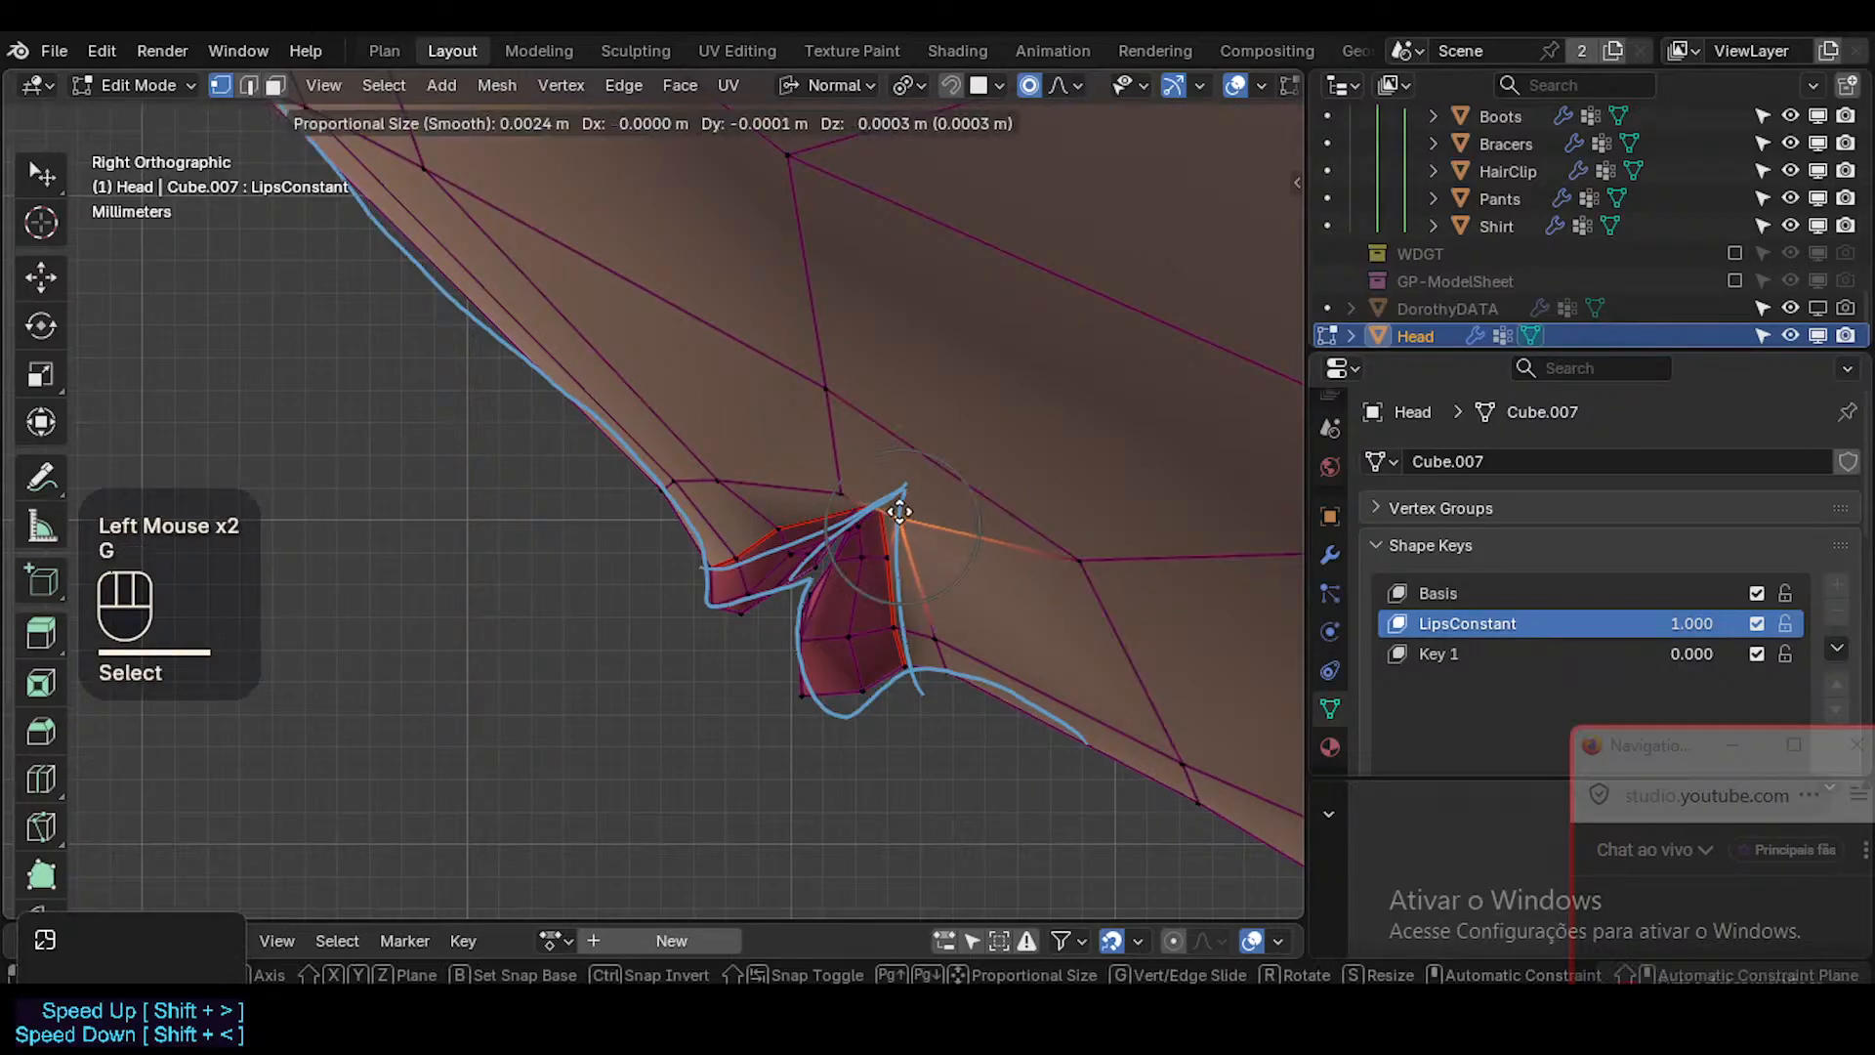
left_click(894, 506)
left_click(850, 489)
key("g")
left_click(882, 477)
left_click(892, 503)
key("g")
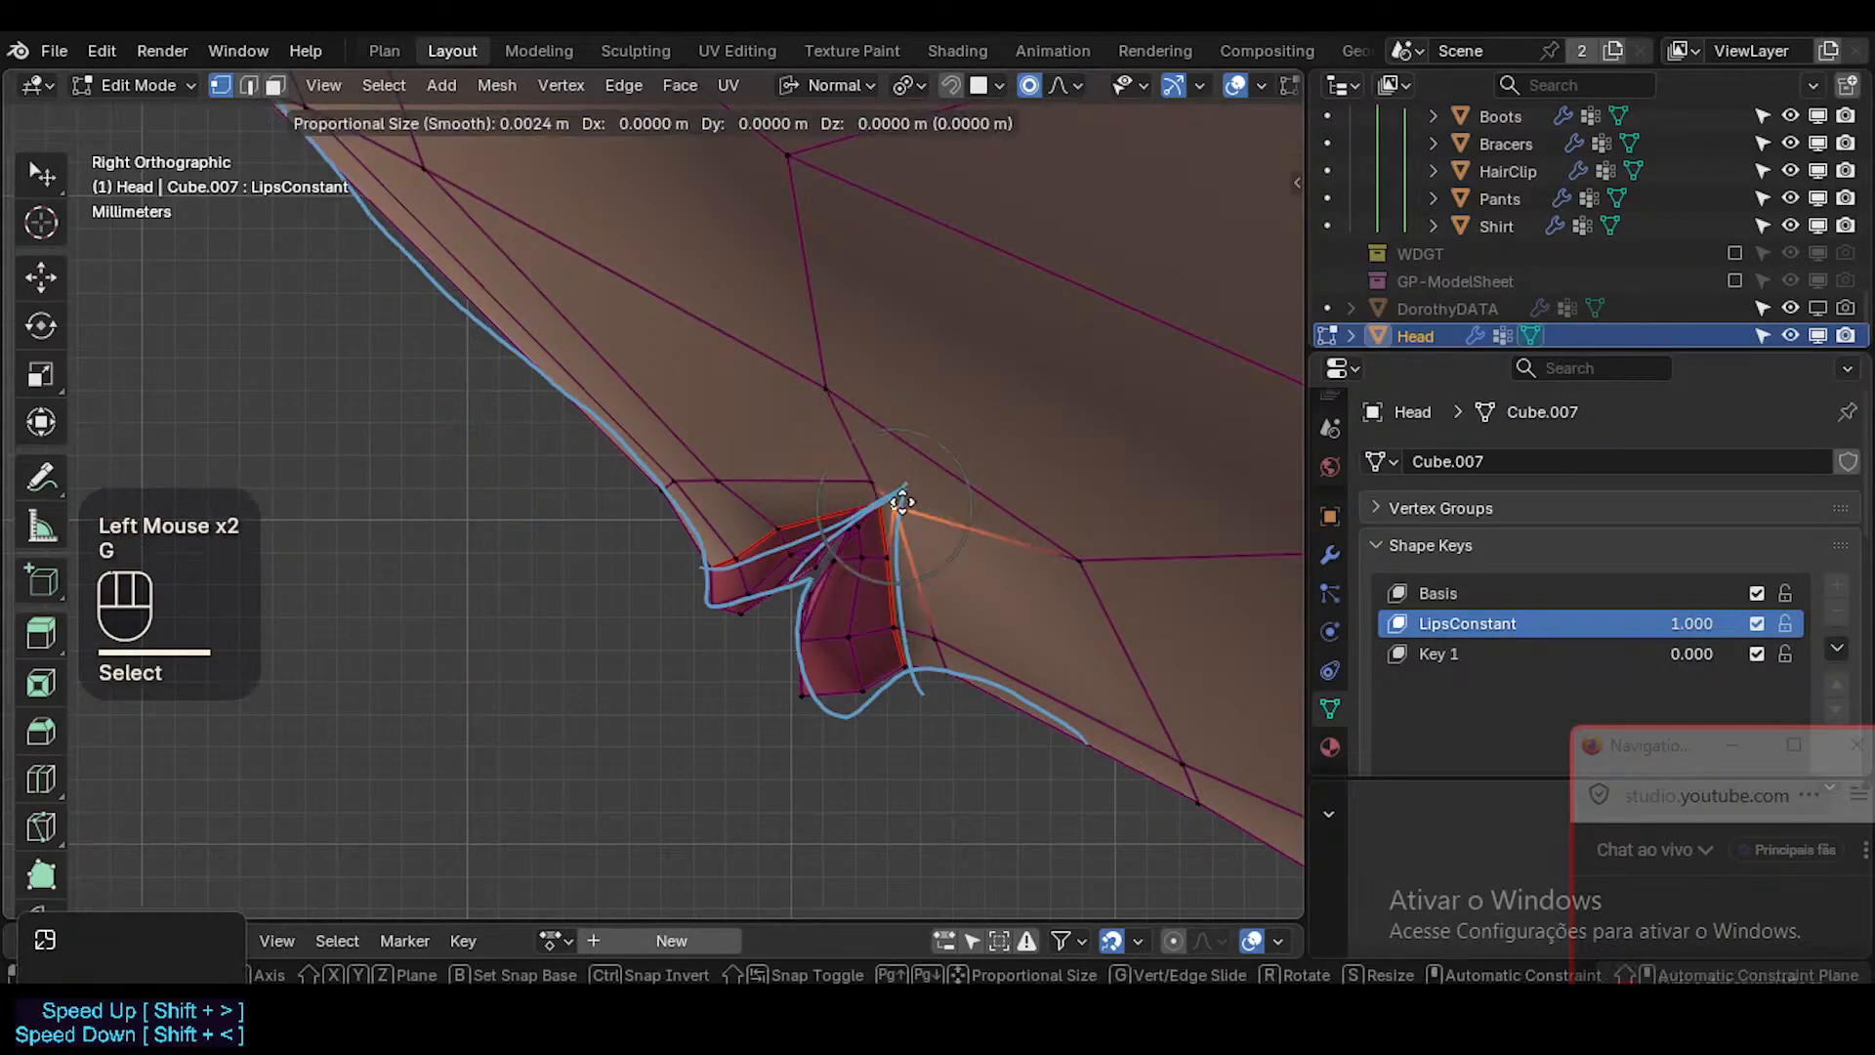
left_click(892, 495)
left_click(883, 495)
key("g")
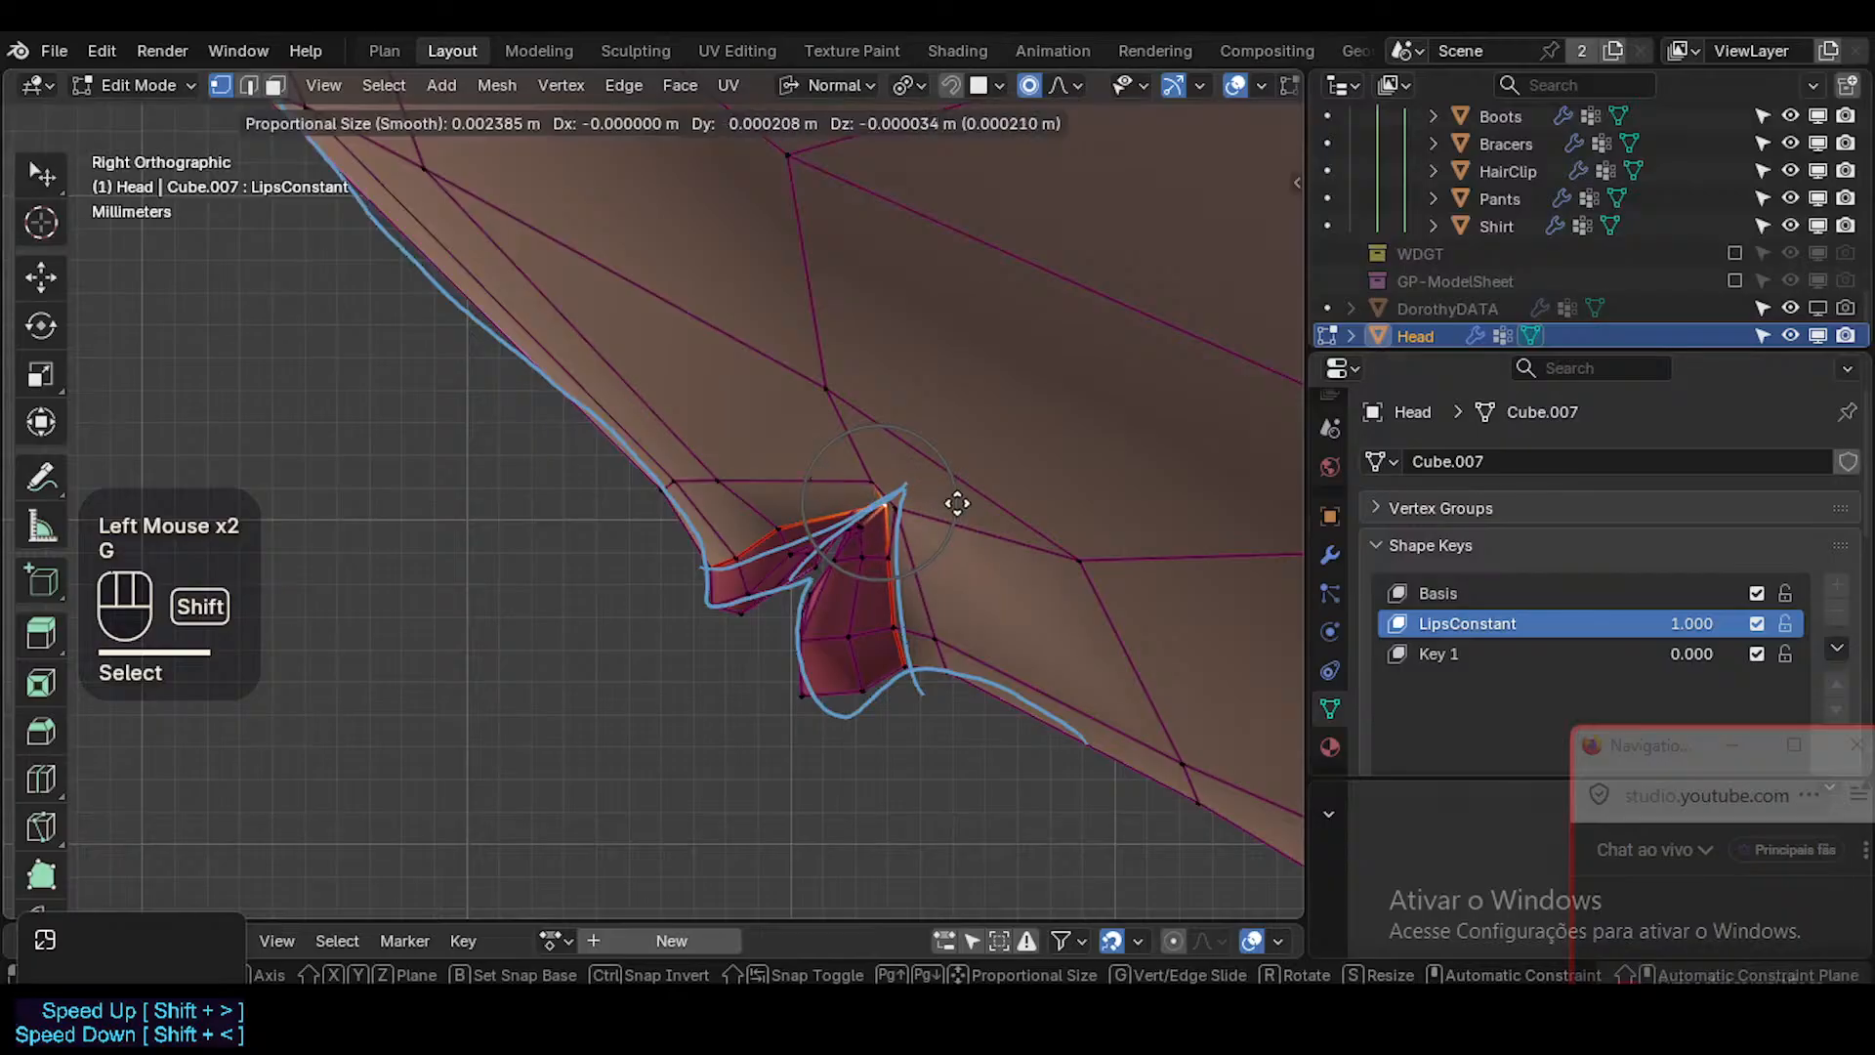
left_click(956, 513, "shift")
Slide the vertex behind the mouth corner backward, move the one above to the wedge tip, and refine their spacing.
left_click(904, 510)
key("g")
key("g")
left_click(943, 519)
key("g")
left_click(944, 511, "shift")
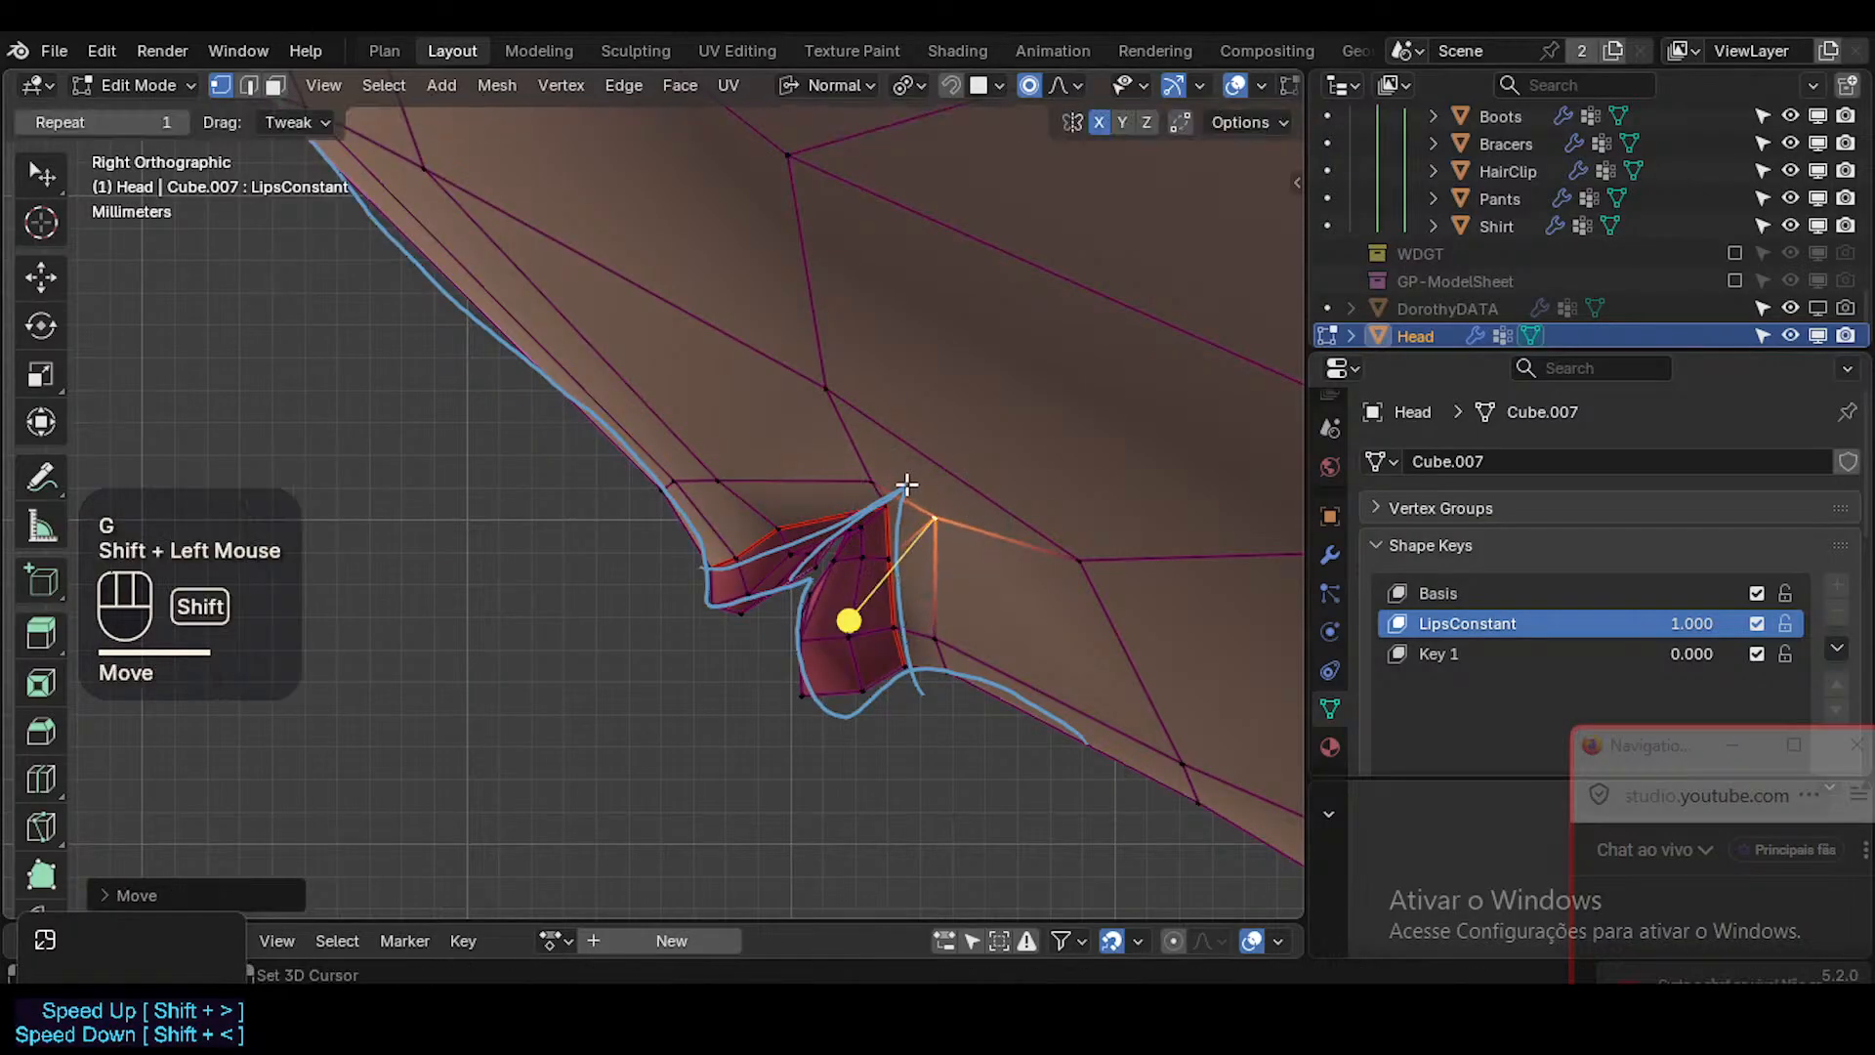
left_click(884, 481)
key("g")
left_click(1037, 518, "shift")
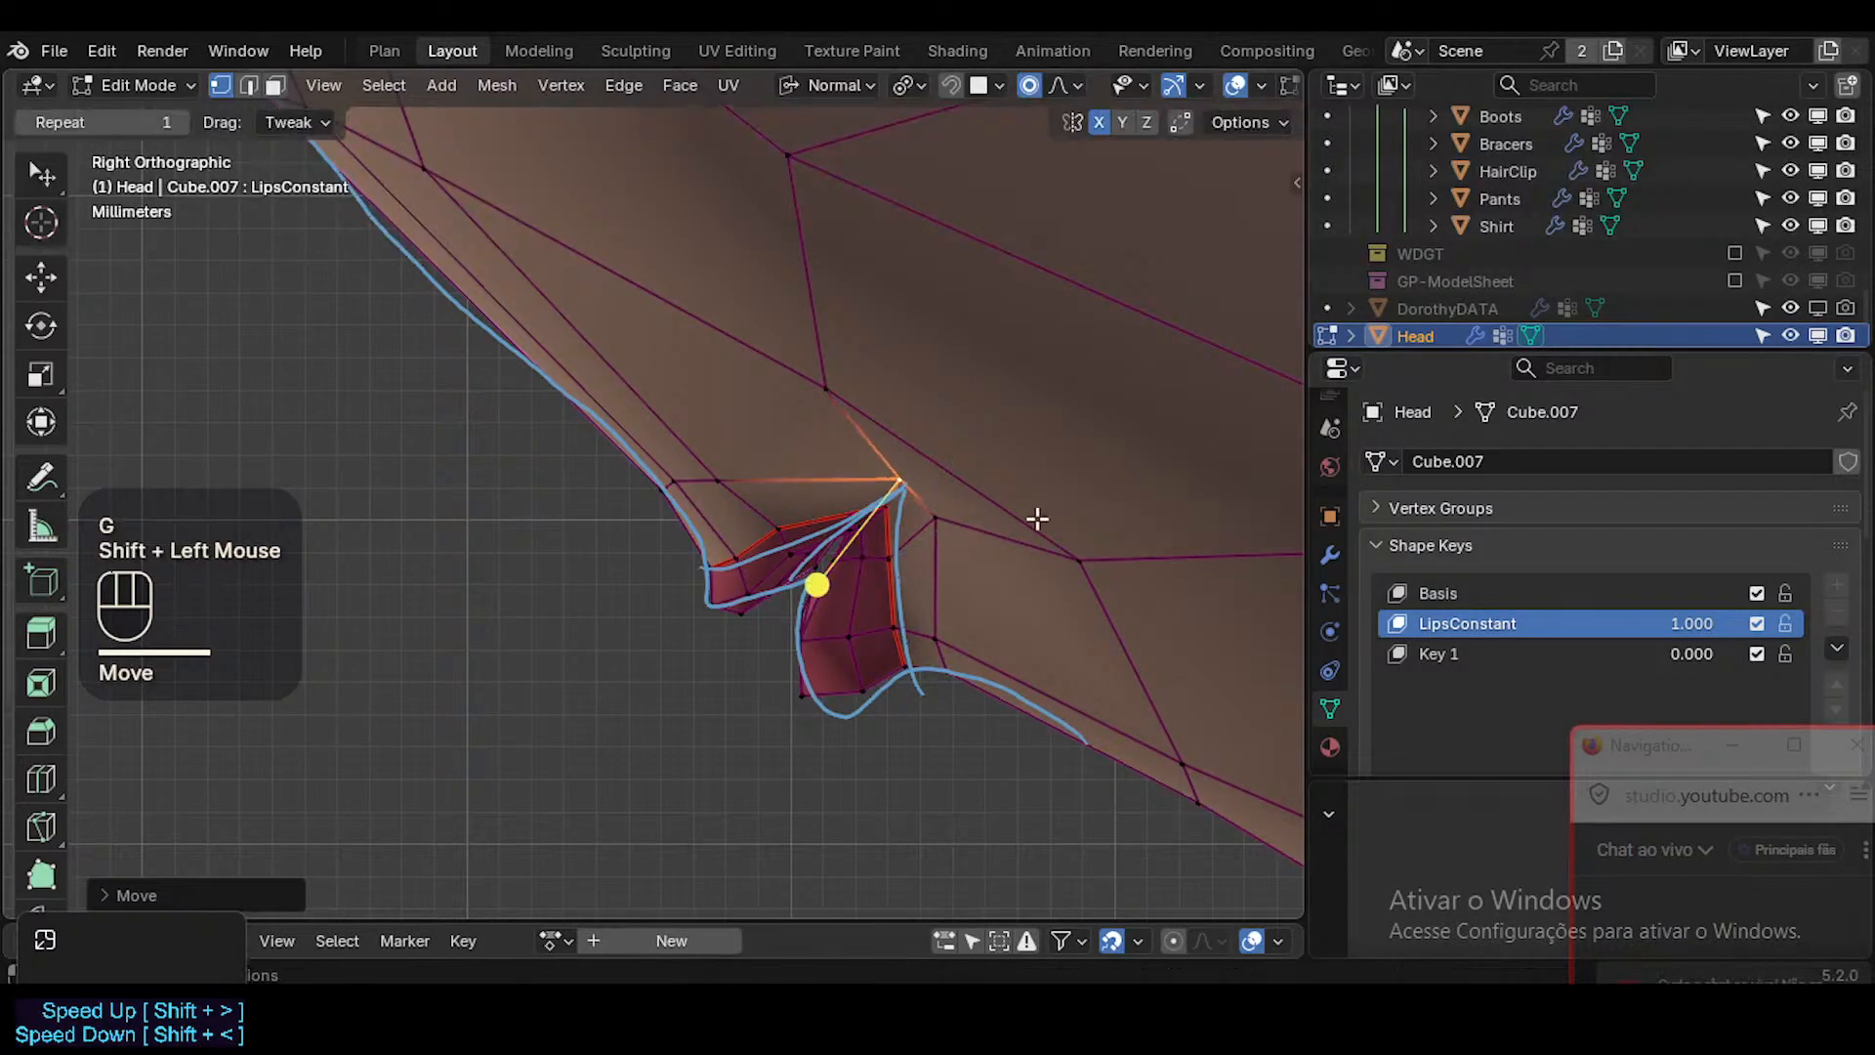
left_click(923, 500)
key("g")
left_click(858, 397, "shift")
Slide the cheek vertex above the mouth corner down its edge and adjust the skin vertices bordering the upper lip and corner.
left_click(829, 389)
key("g")
key("g")
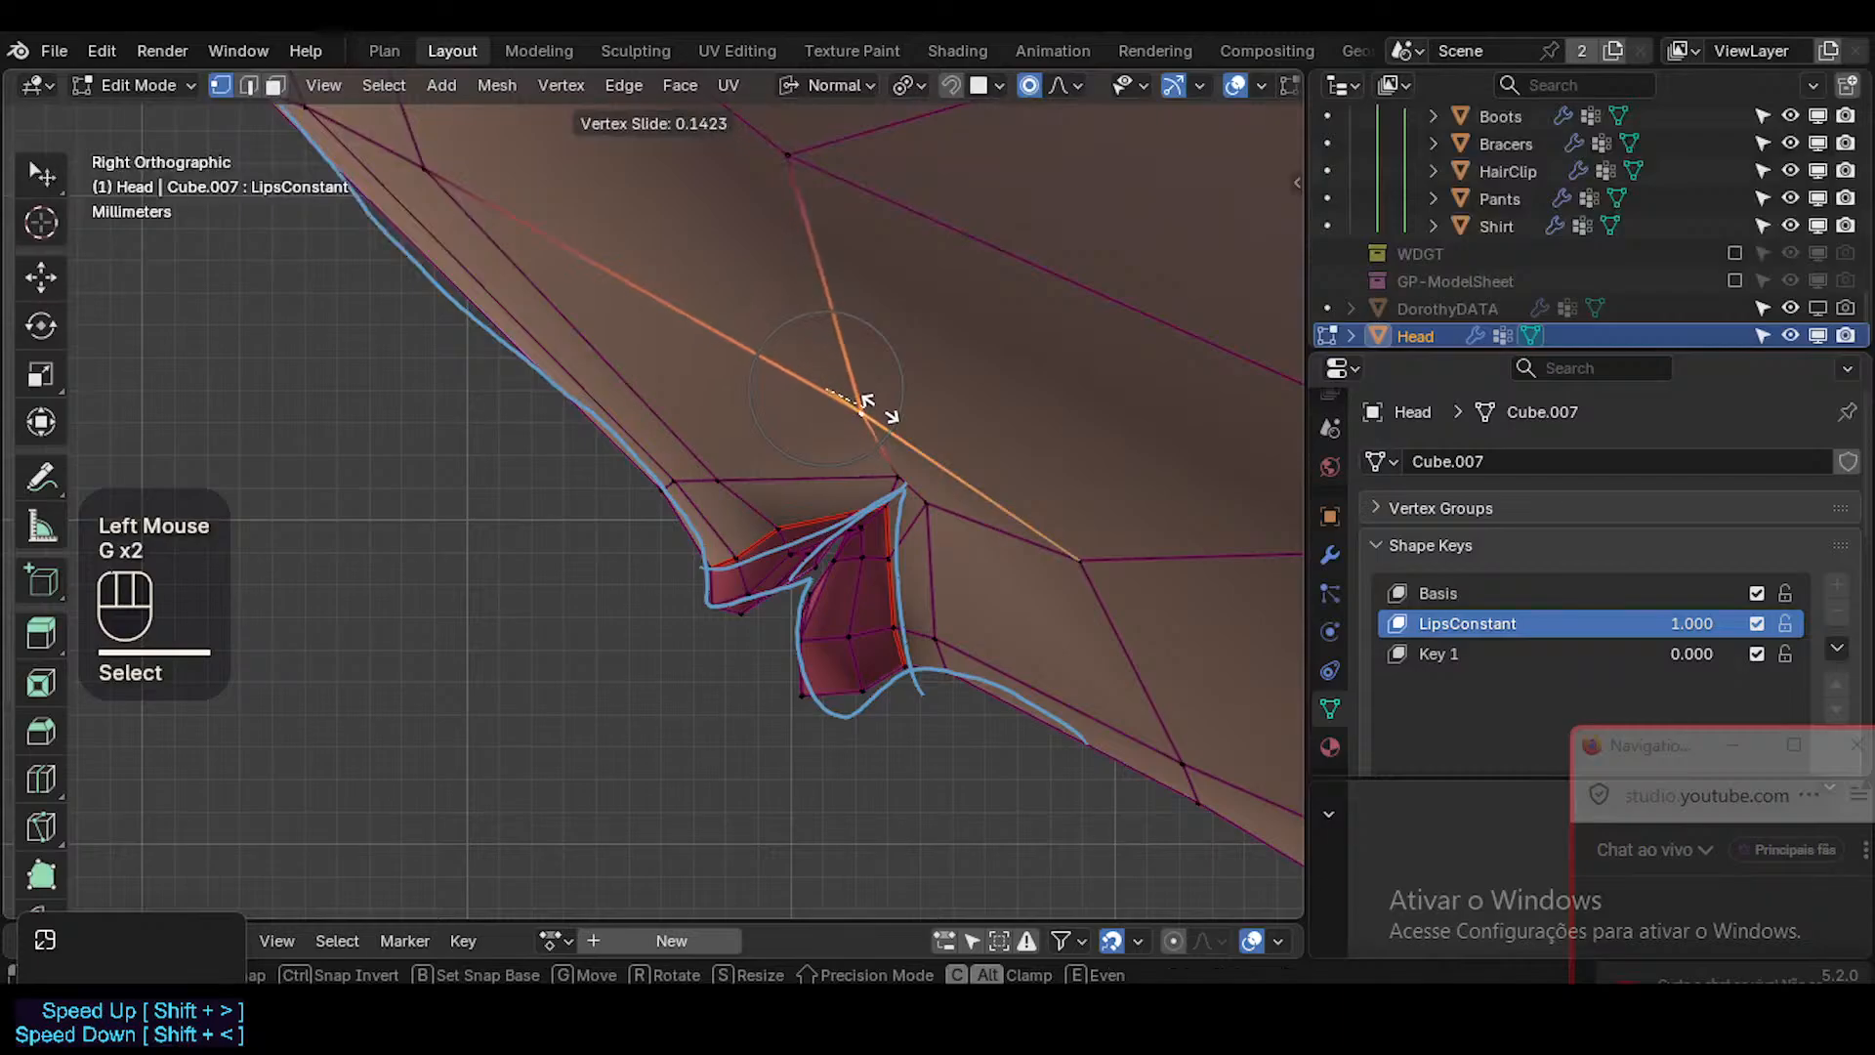
left_click(753, 495)
left_click(733, 484)
key("g")
left_click(771, 469, "shift")
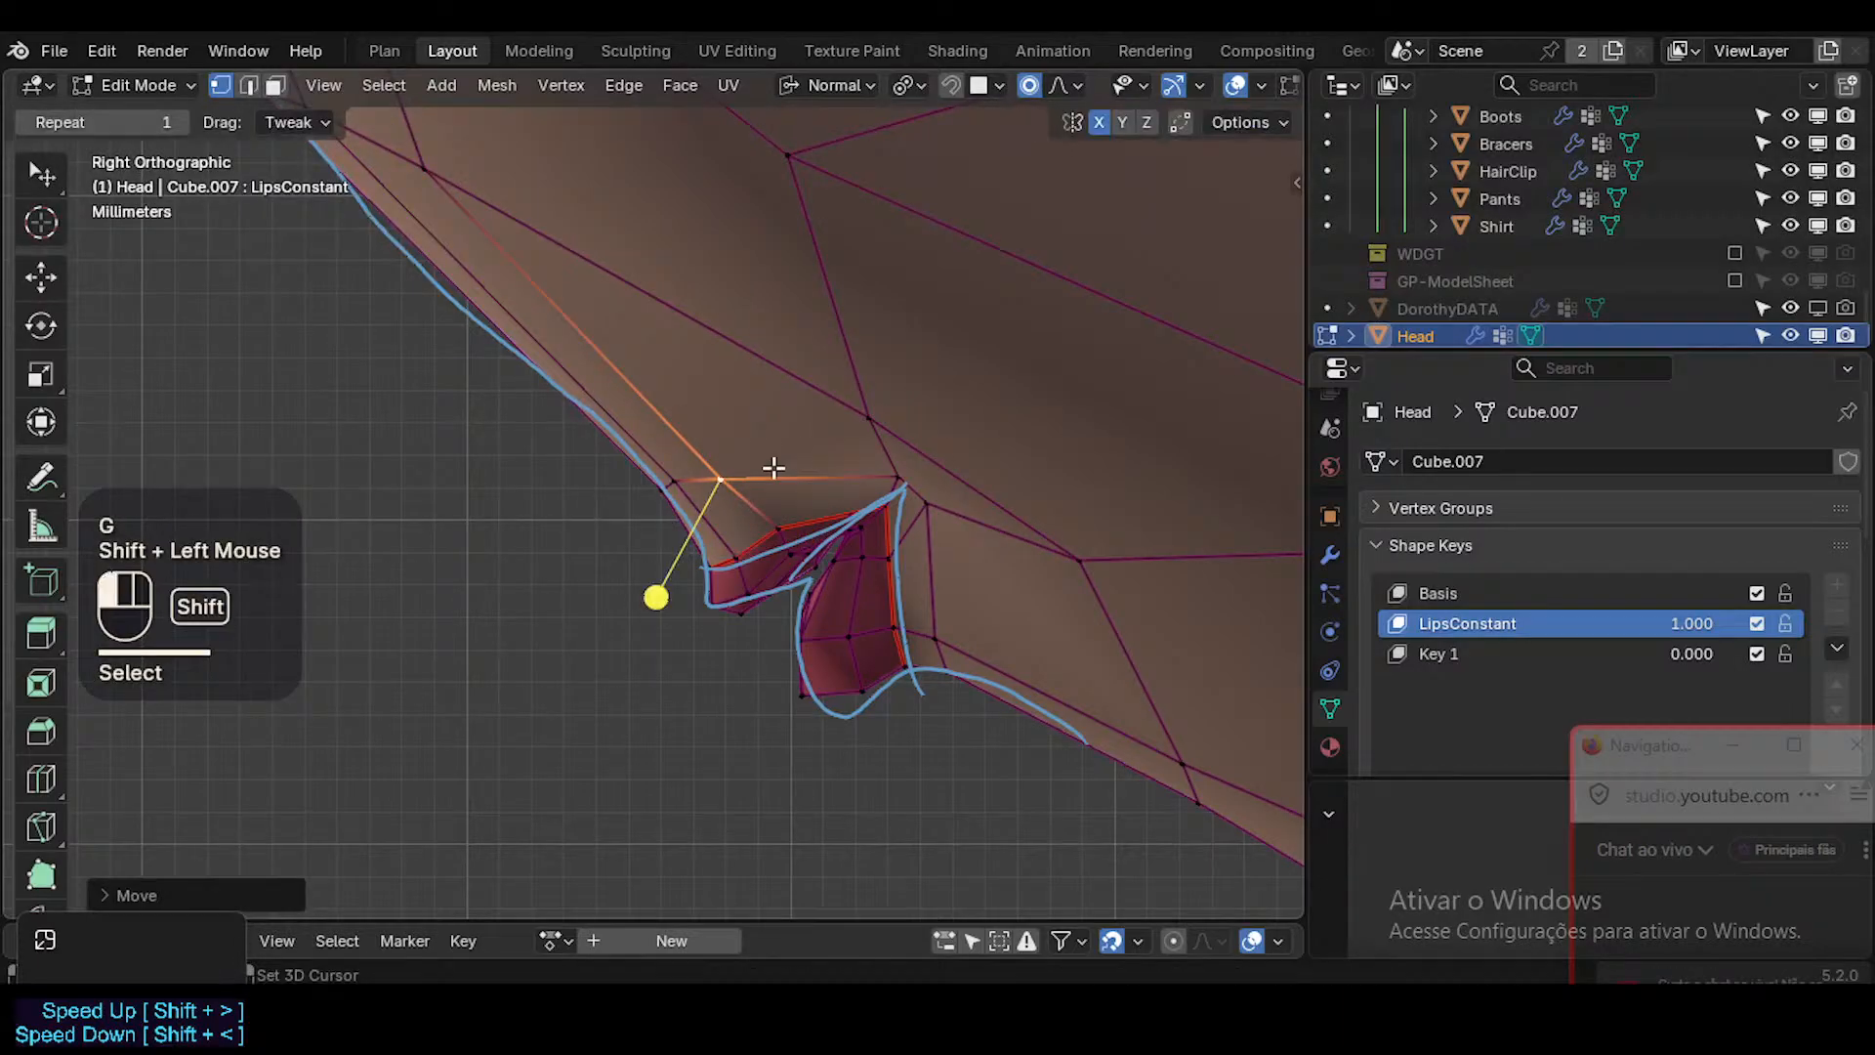
left_click(909, 482)
key("g")
left_click(878, 449, "shift")
Nudge the middle vertex on the upper lip's upper edge toward the annotated line.
left_click(850, 514)
left_click(847, 511)
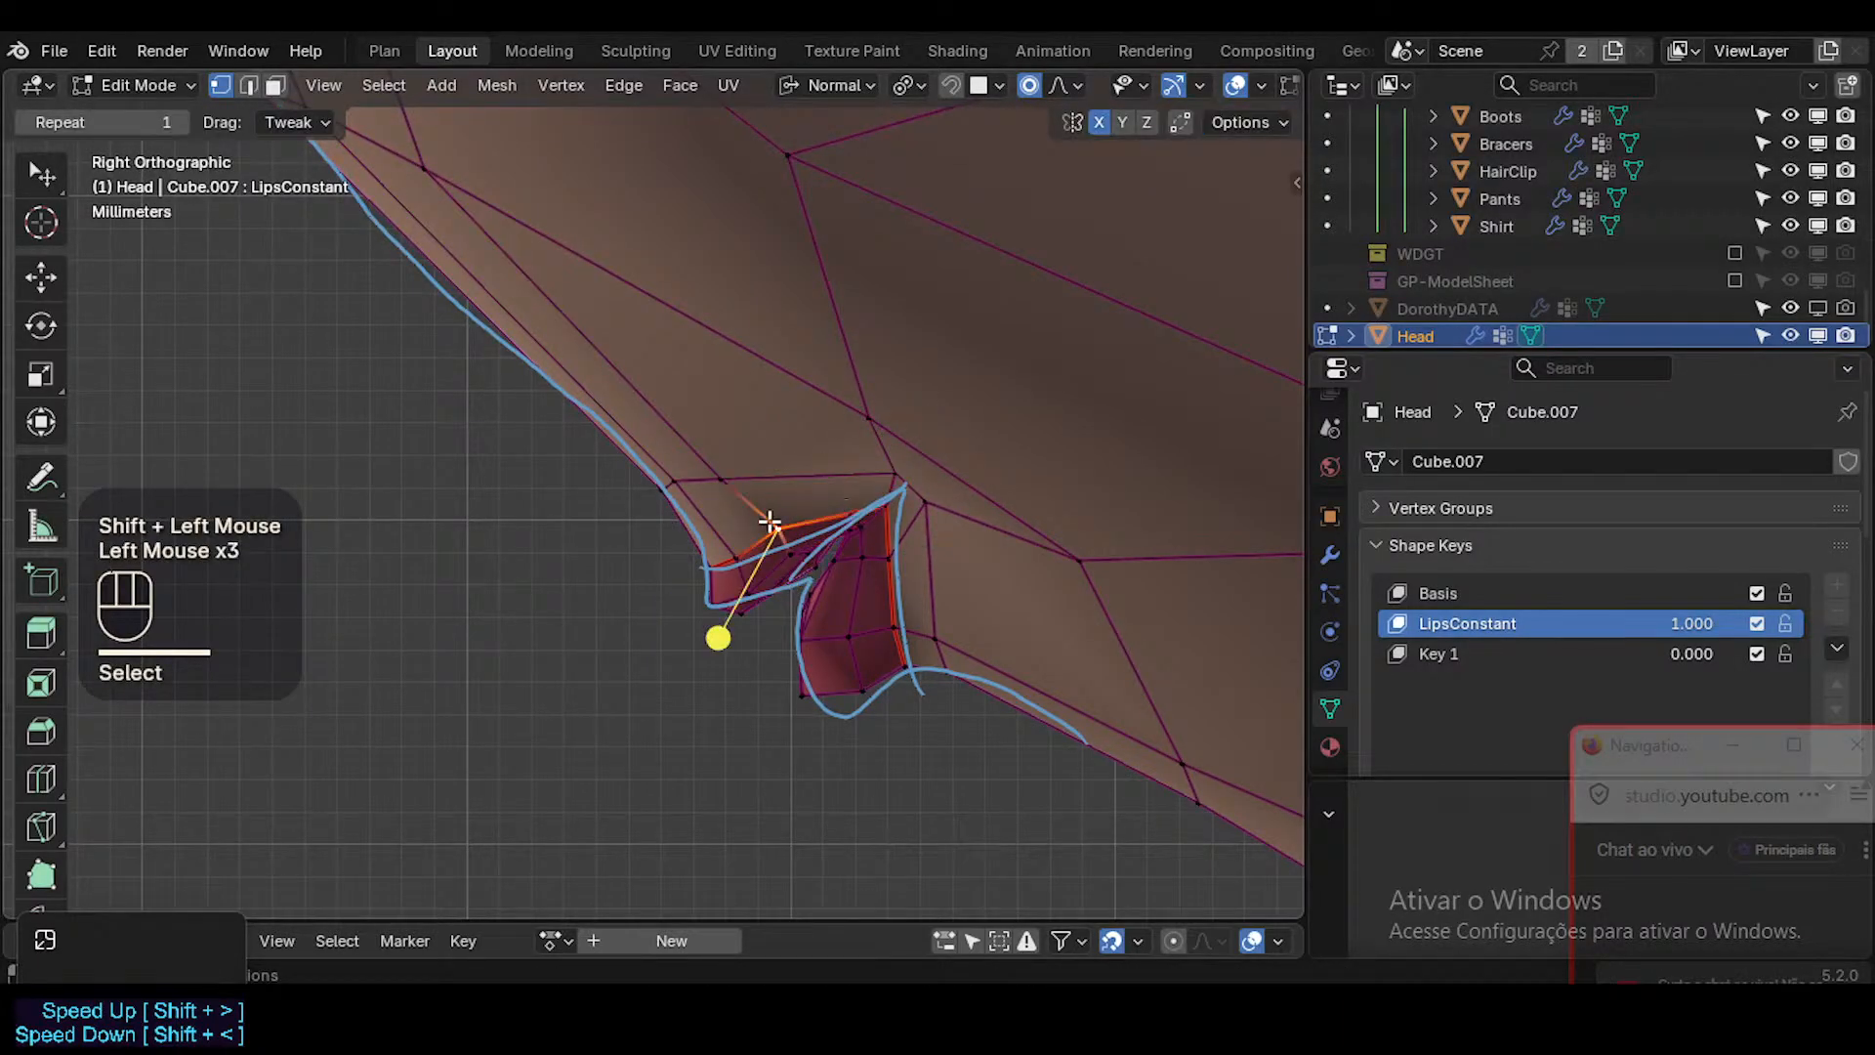
key("g")
left_click(741, 563, "shift")
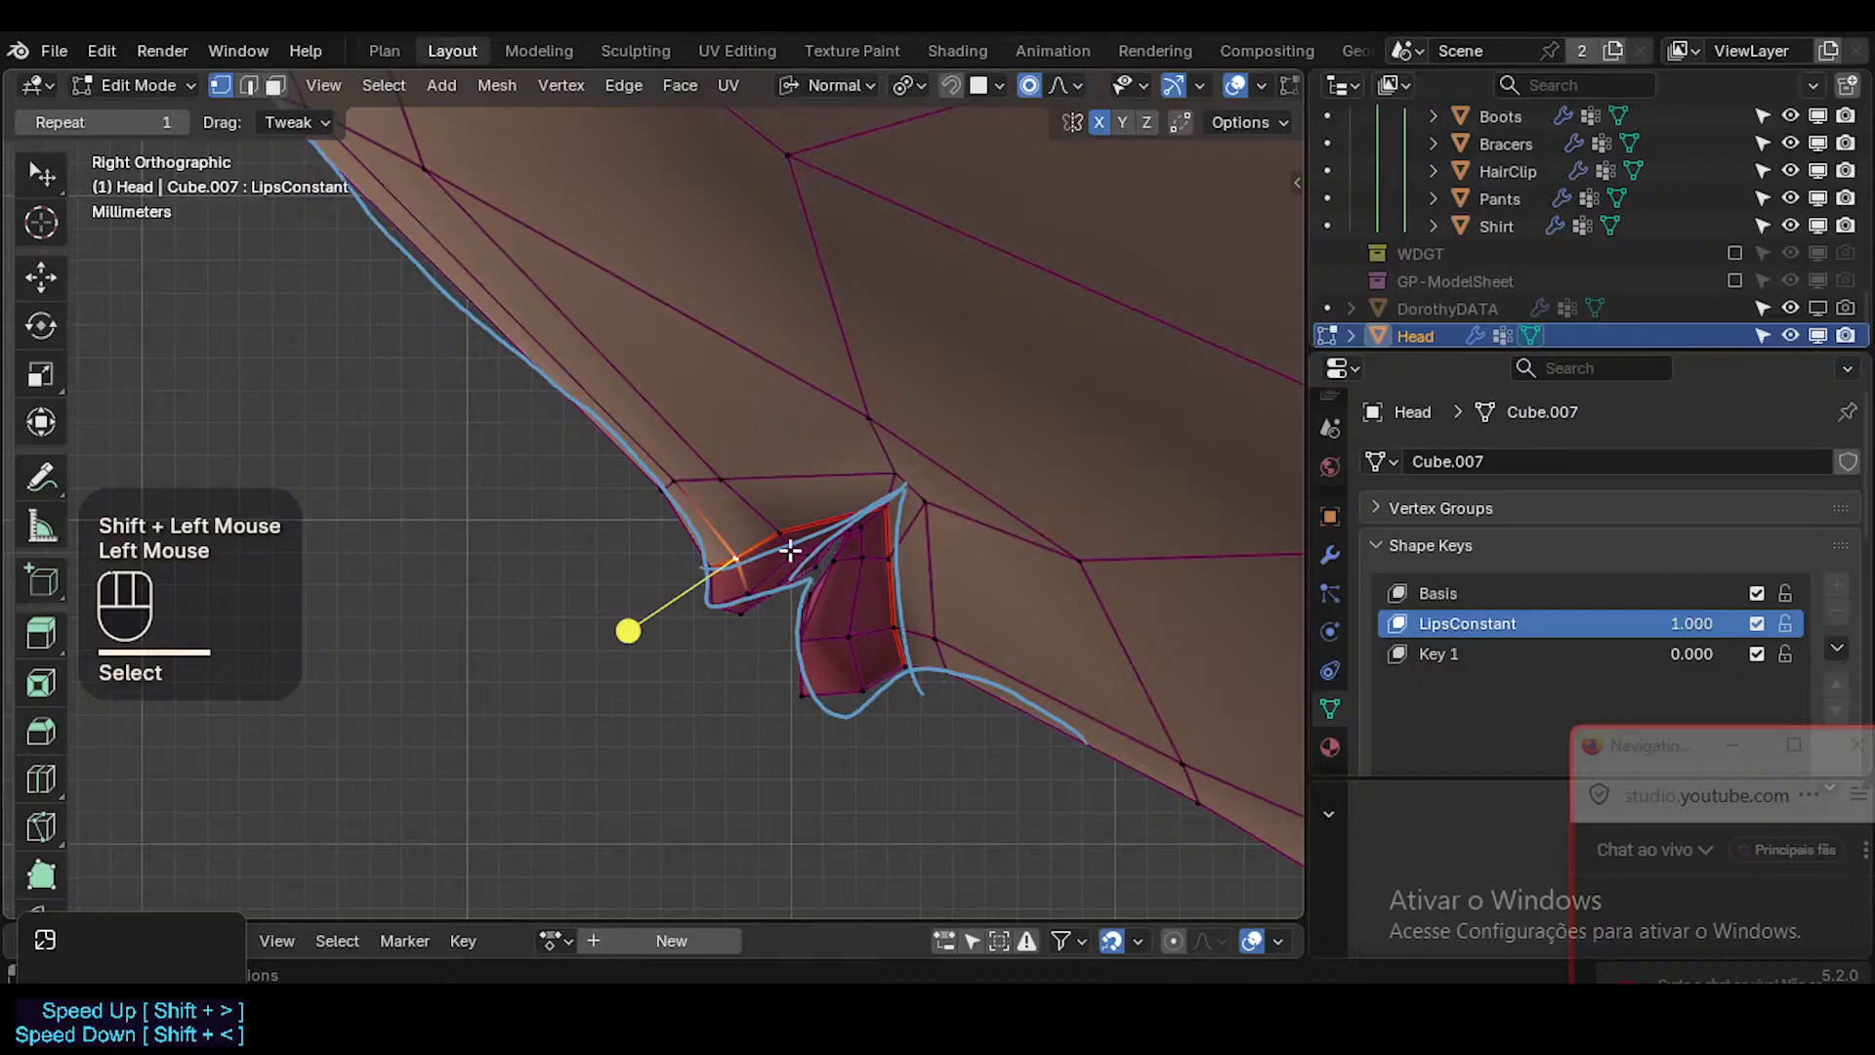
Move the two vertices on the lower lip's back edge onto the rear line of the annotated wedge.
scroll(786, 552, "down", 2)
scroll(774, 554, "up", 1)
left_click(880, 560)
key("g")
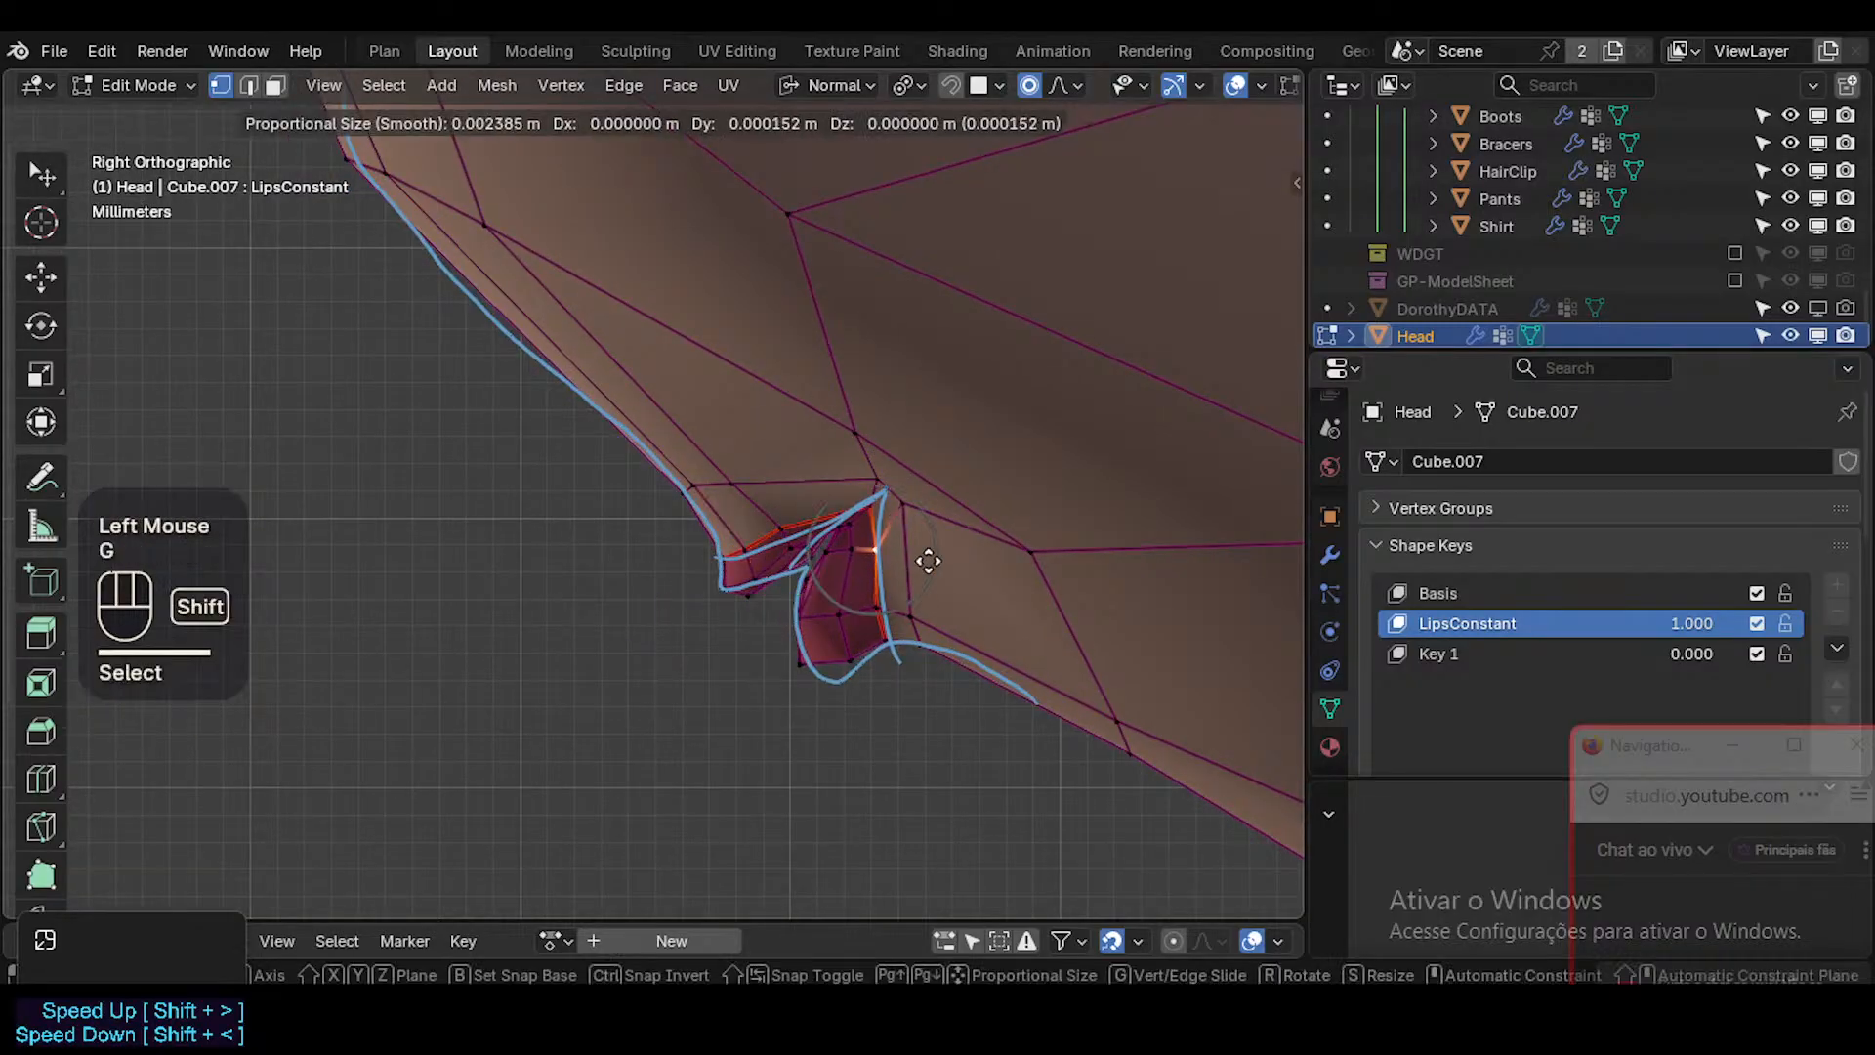
left_click(925, 561, "shift")
left_click(885, 605)
key("g")
left_click(925, 604, "shift")
Pull the lower lip's bottom vertices down past the annotated lower curve, checking the smoothed shape in Object Mode.
left_click(848, 664)
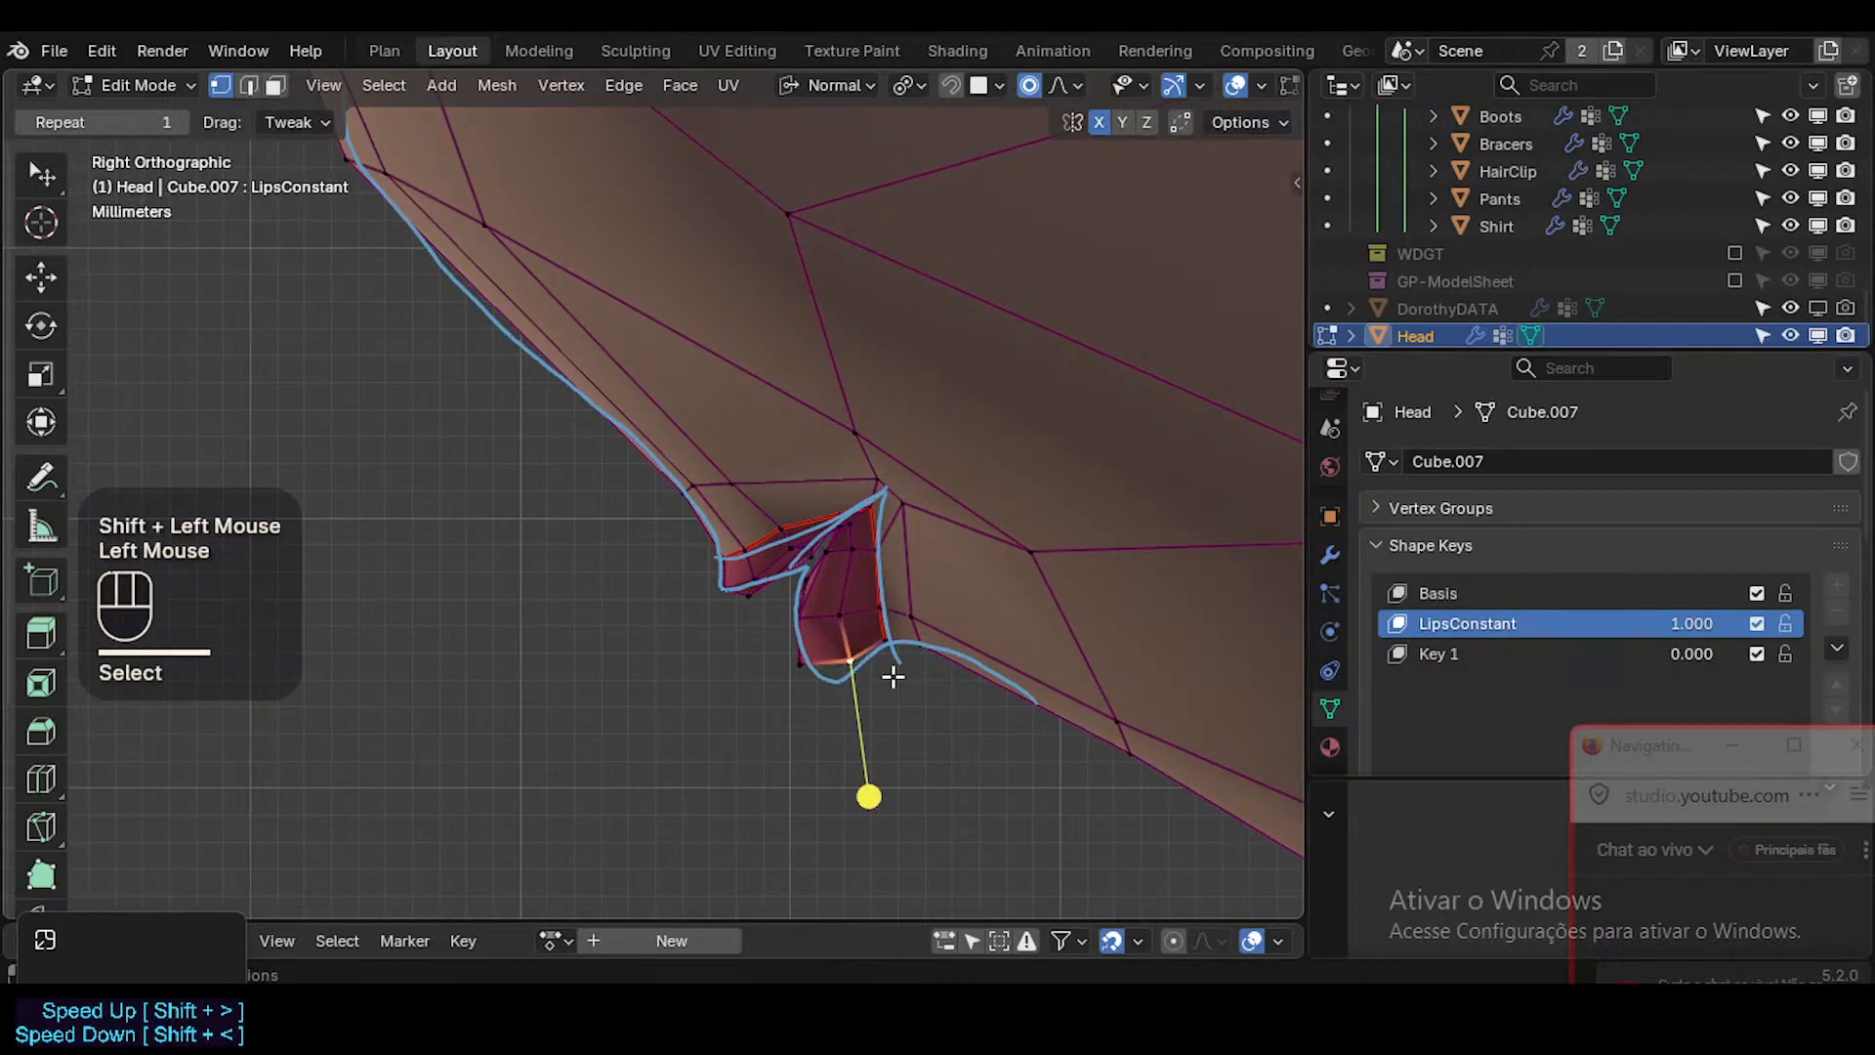
key("Tab")
key("shift+alt+z")
key("shift+alt+z")
key("Tab")
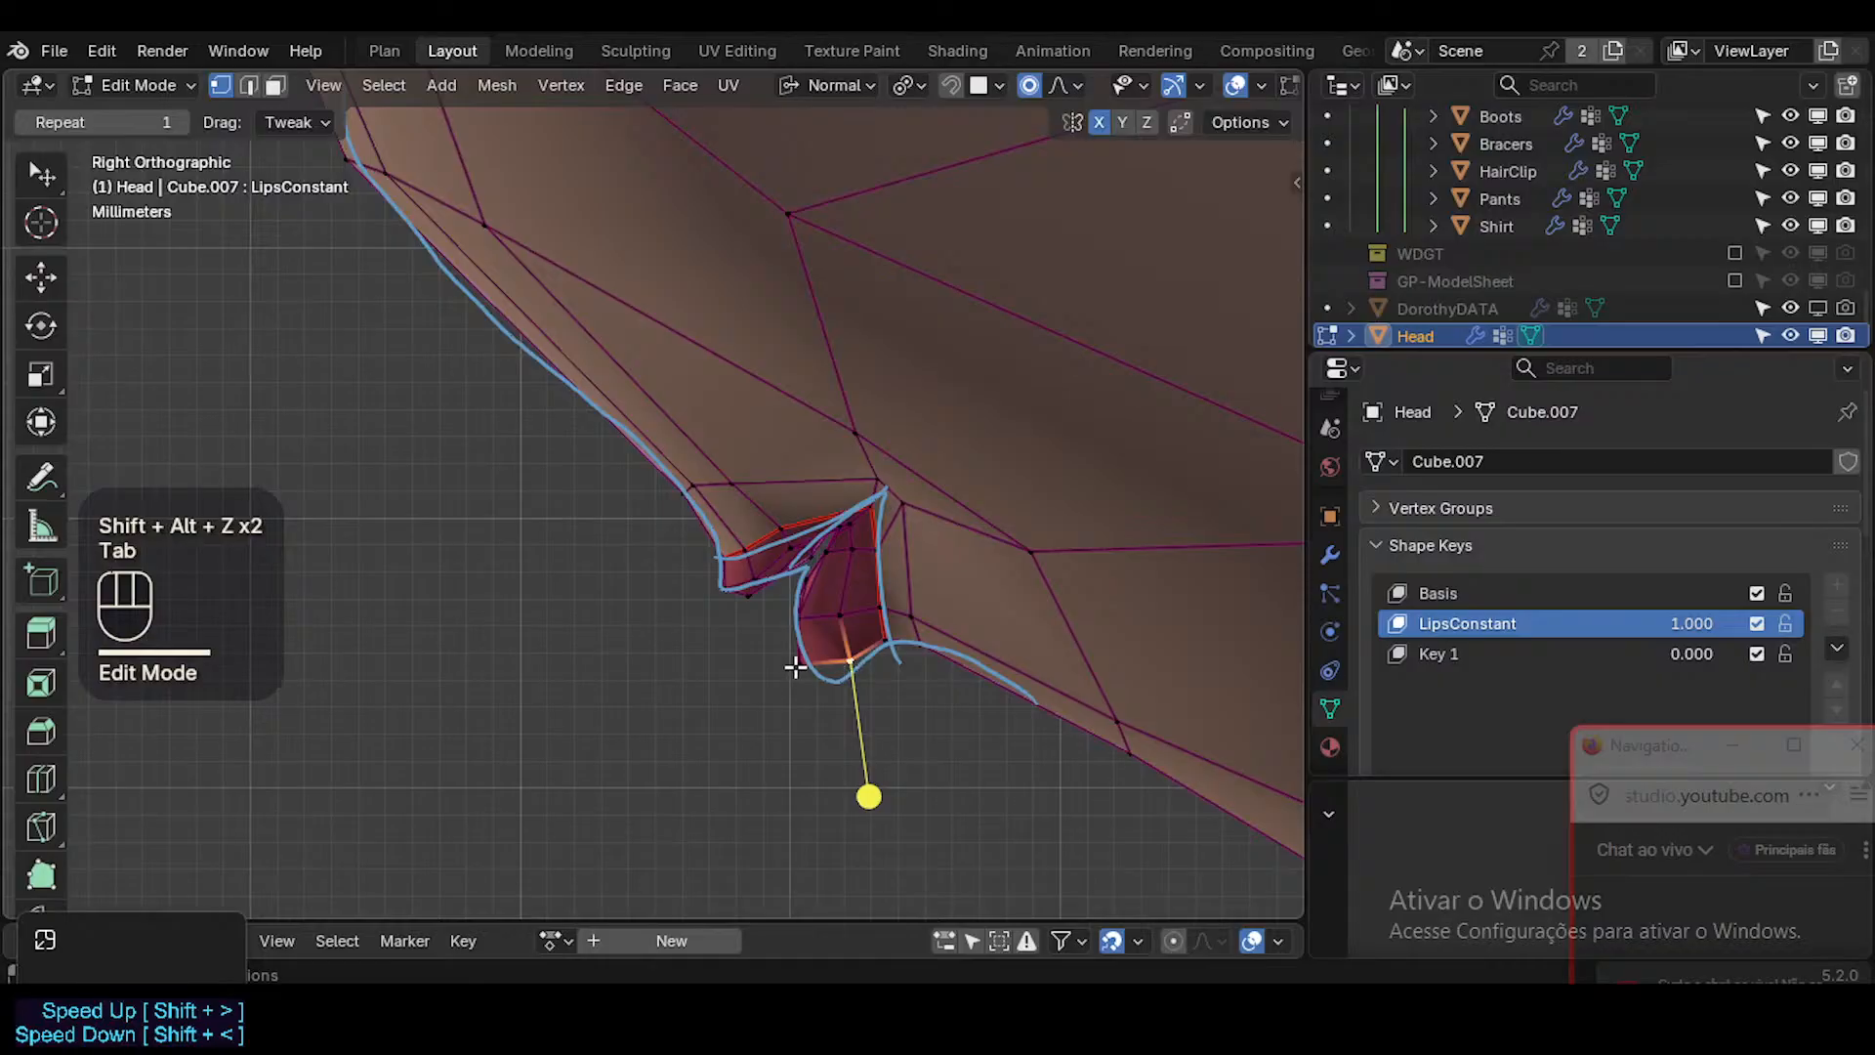
left_click(797, 664)
key("g")
left_click(816, 691)
left_click(852, 670)
key("g")
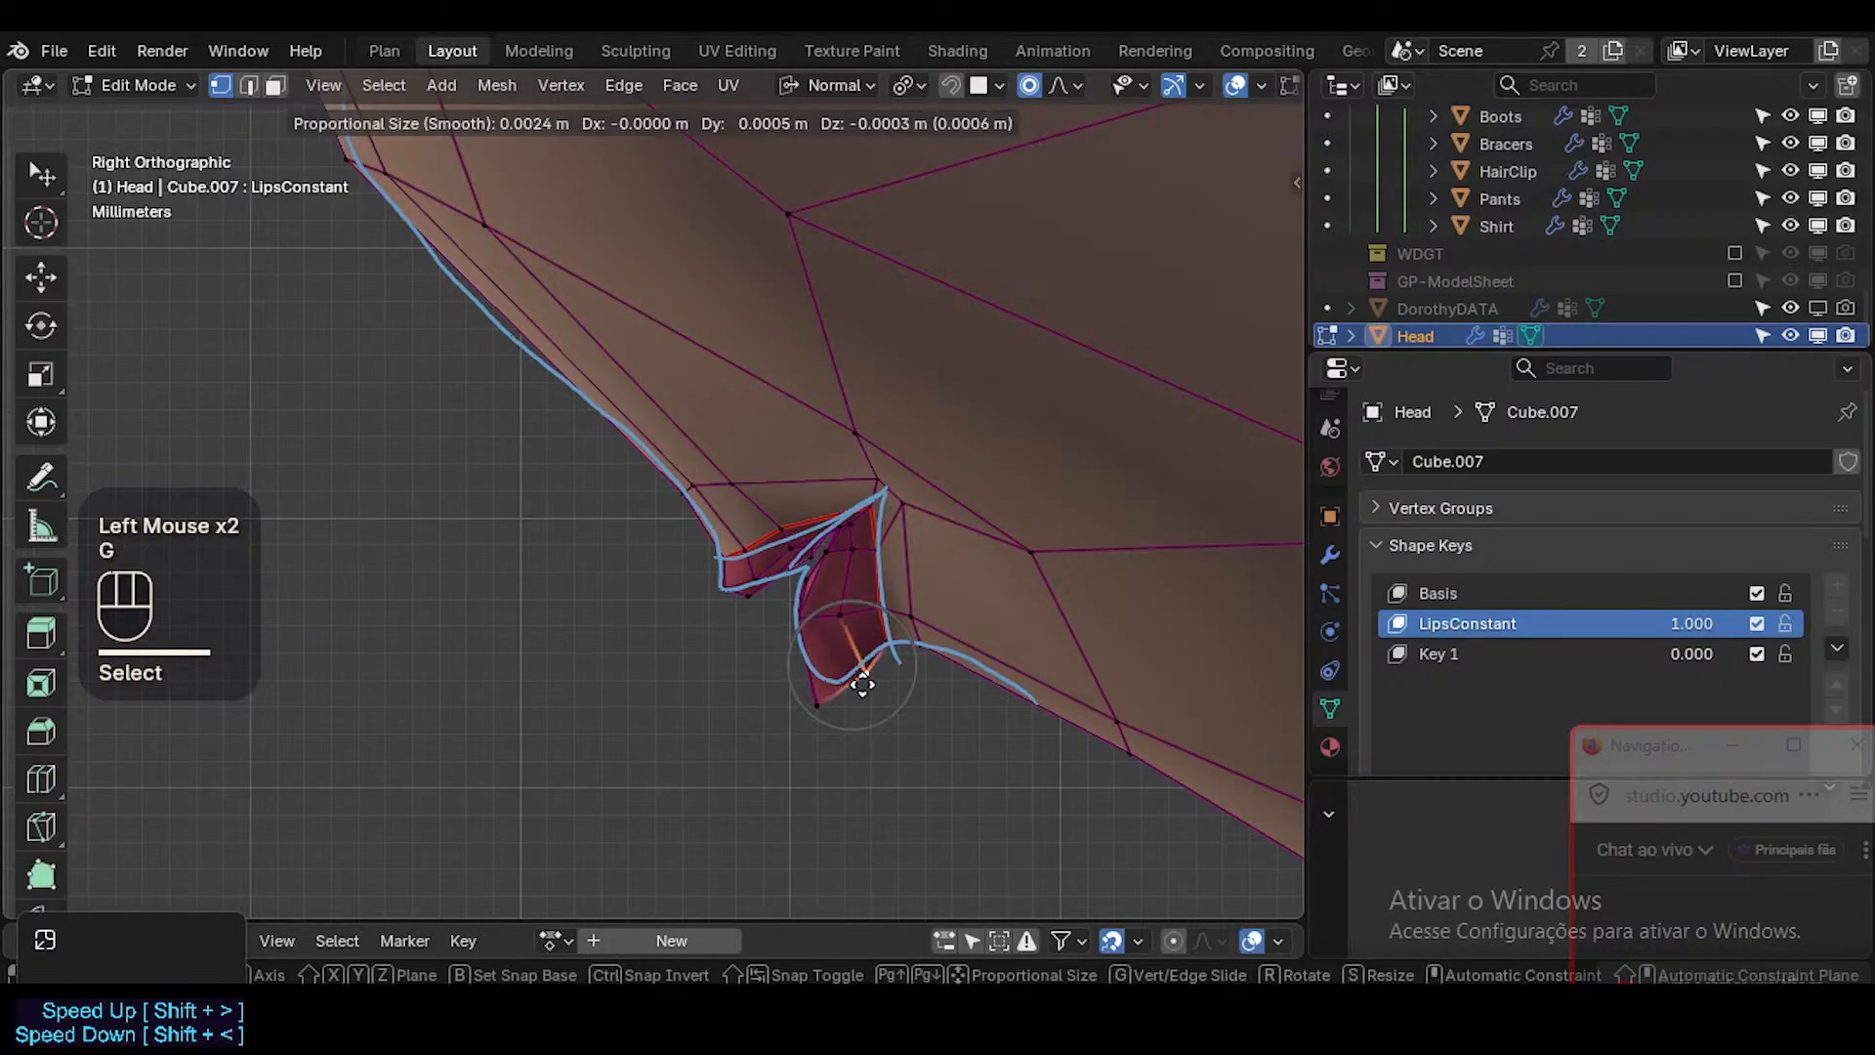
left_click(863, 684)
key("Tab")
Pull the lower lip's front vertex forward past the annotated curve so its smoothed shape meets the line.
key("Tab")
left_click(811, 609)
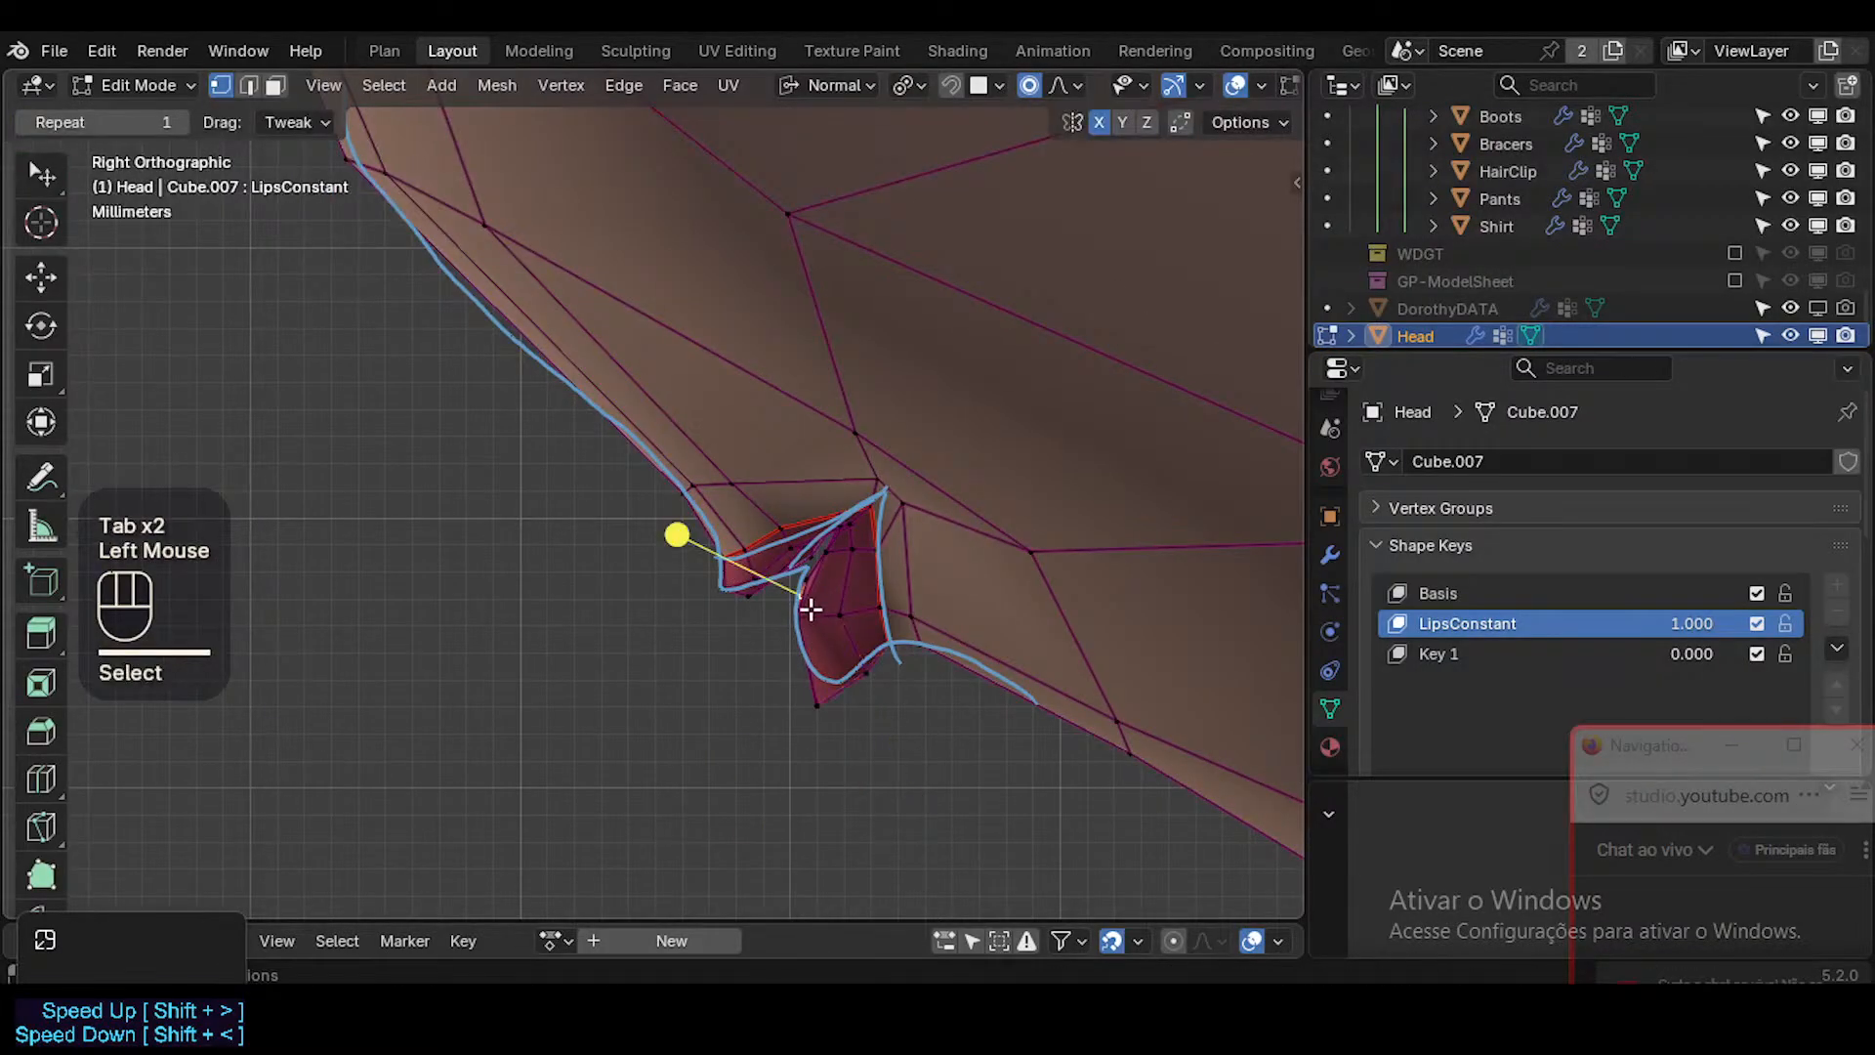
left_click(809, 622)
key("g")
left_click(737, 623, "shift")
key("Tab")
key("Tab")
key("g")
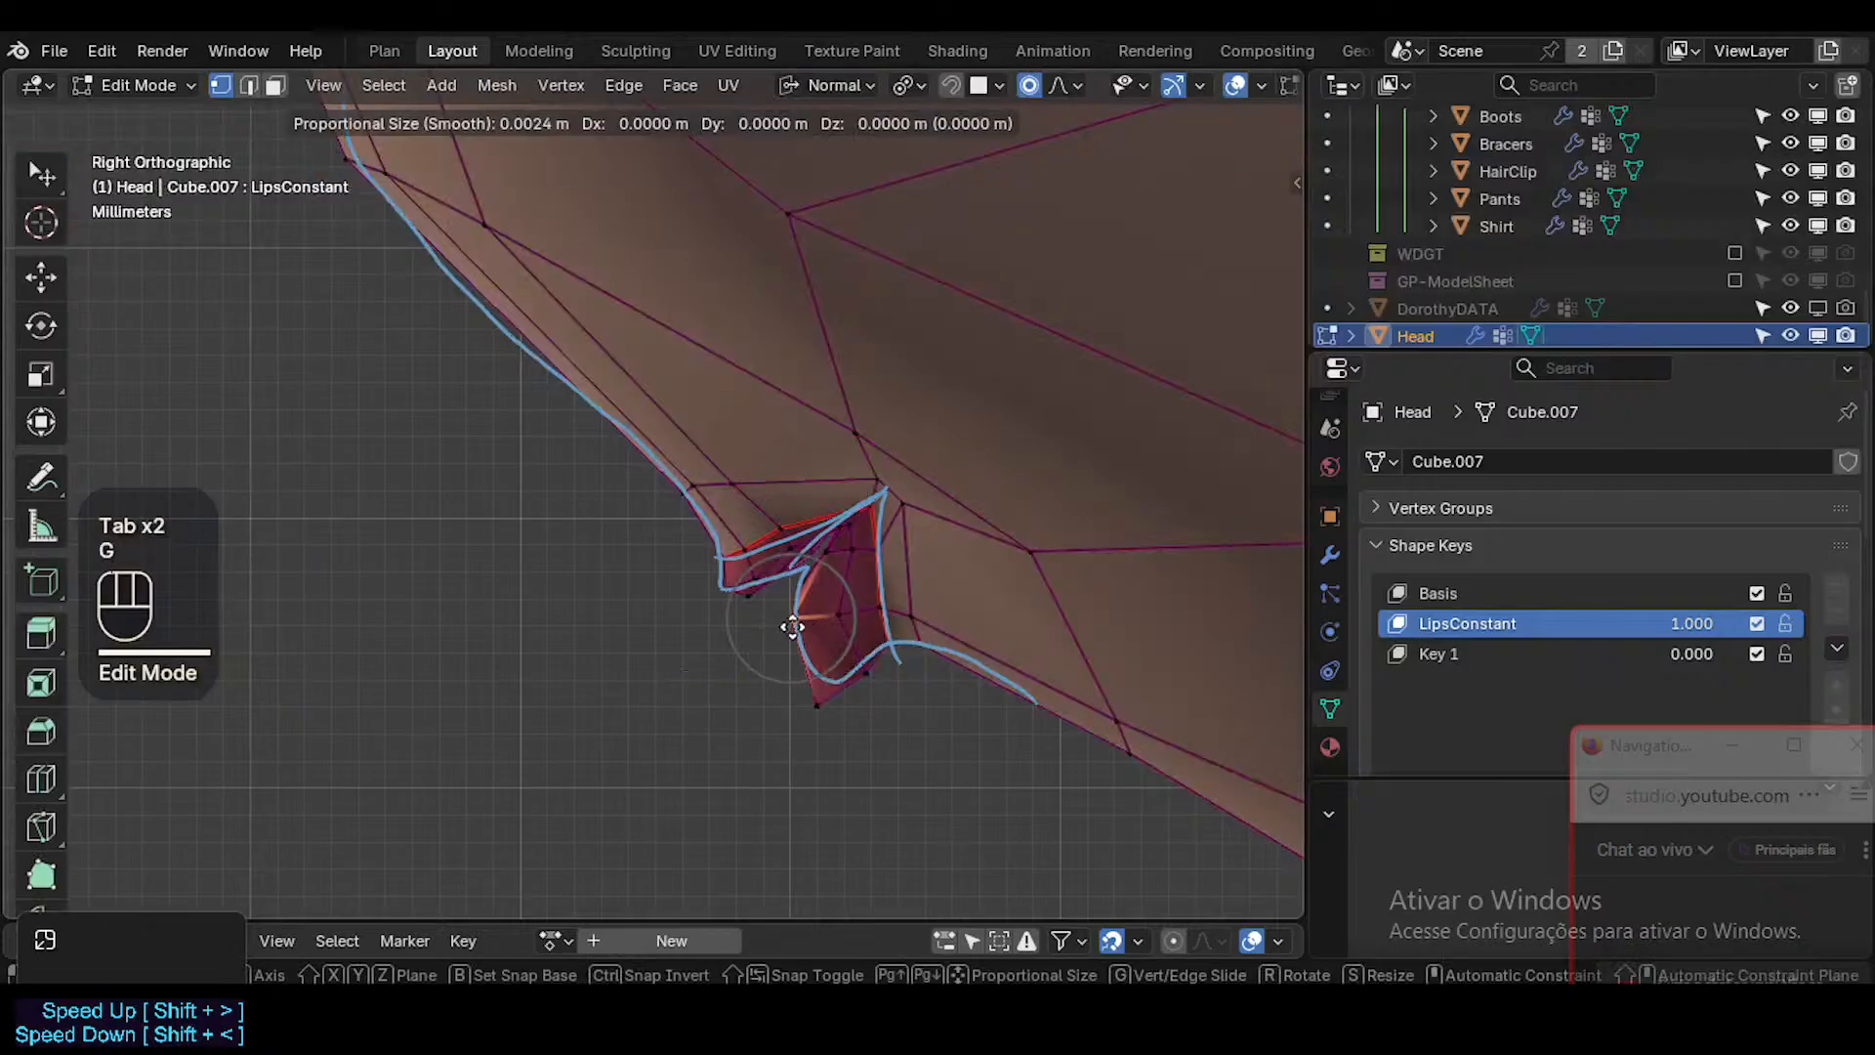
left_click(809, 578, "shift")
Adjust the vertex where the lower lip meets the upper lip and check the smoothed profile in Object Mode.
left_click(823, 558)
key("g")
key("Escape")
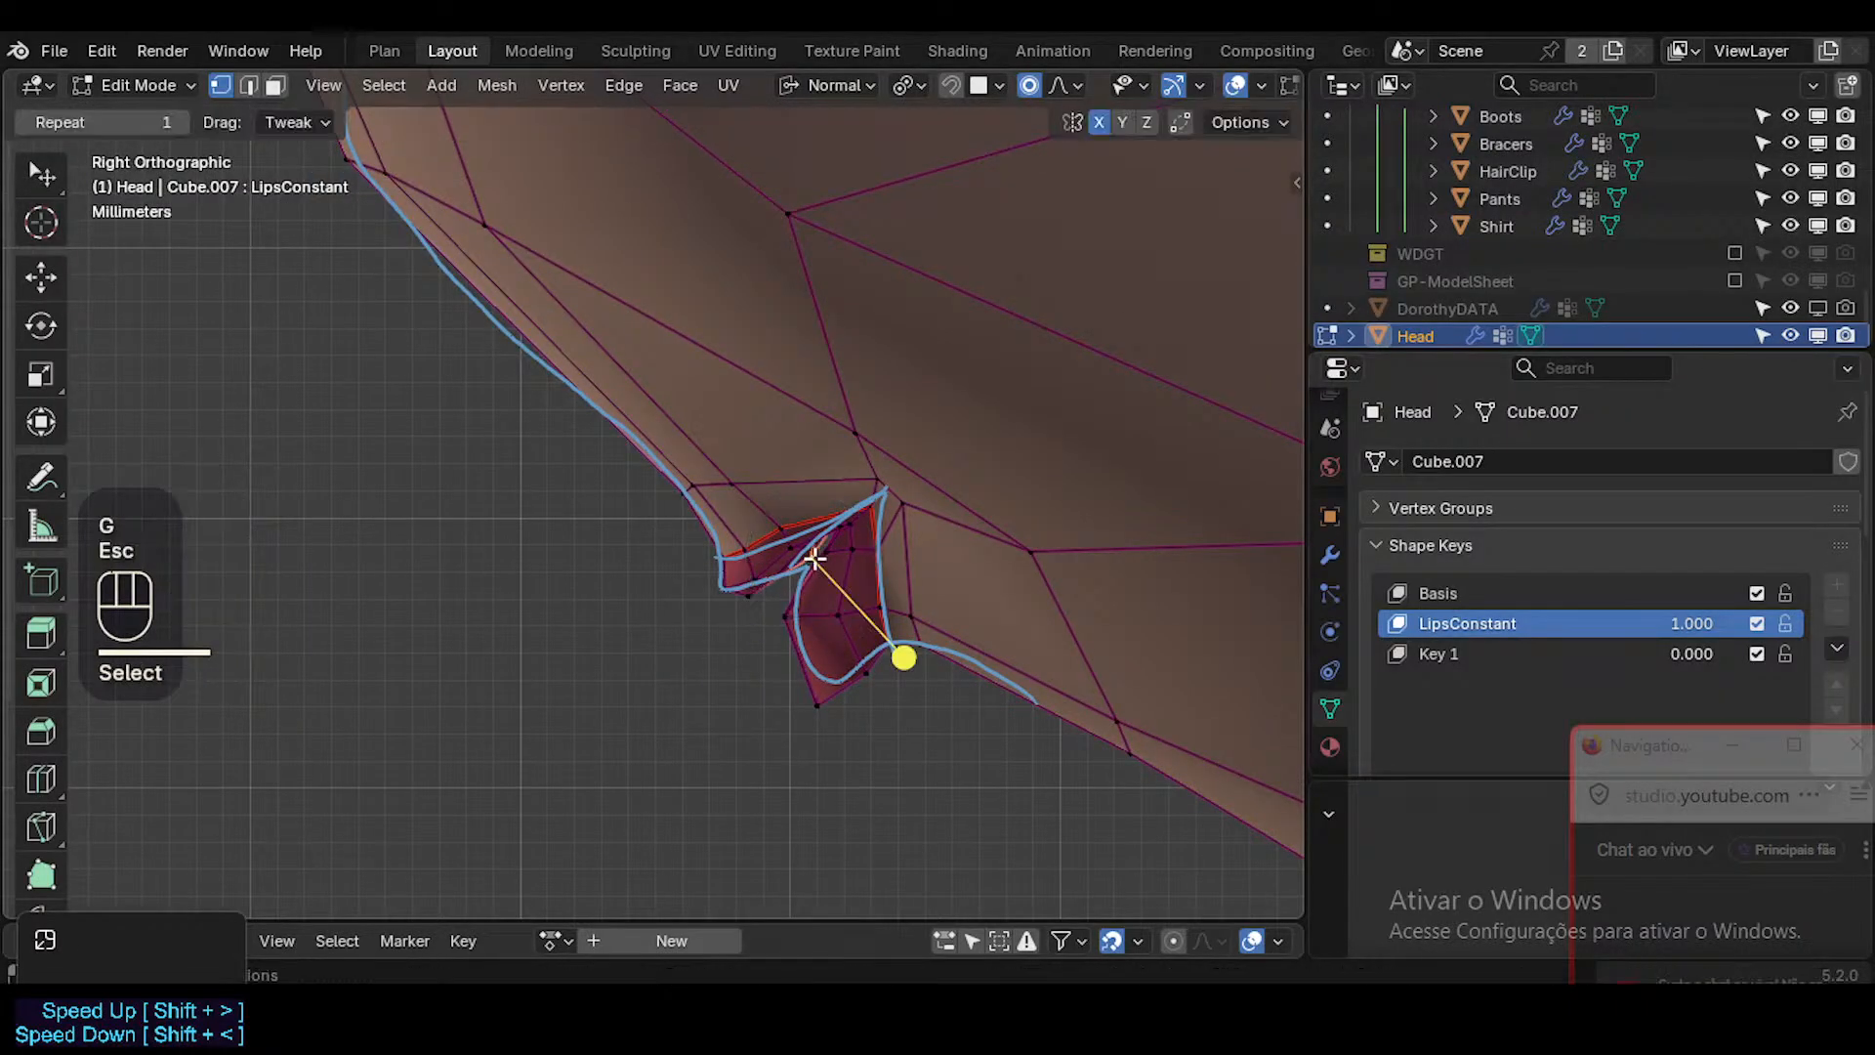
left_click(822, 557)
left_click(825, 557)
key("g")
left_click(737, 589, "shift")
key("Tab")
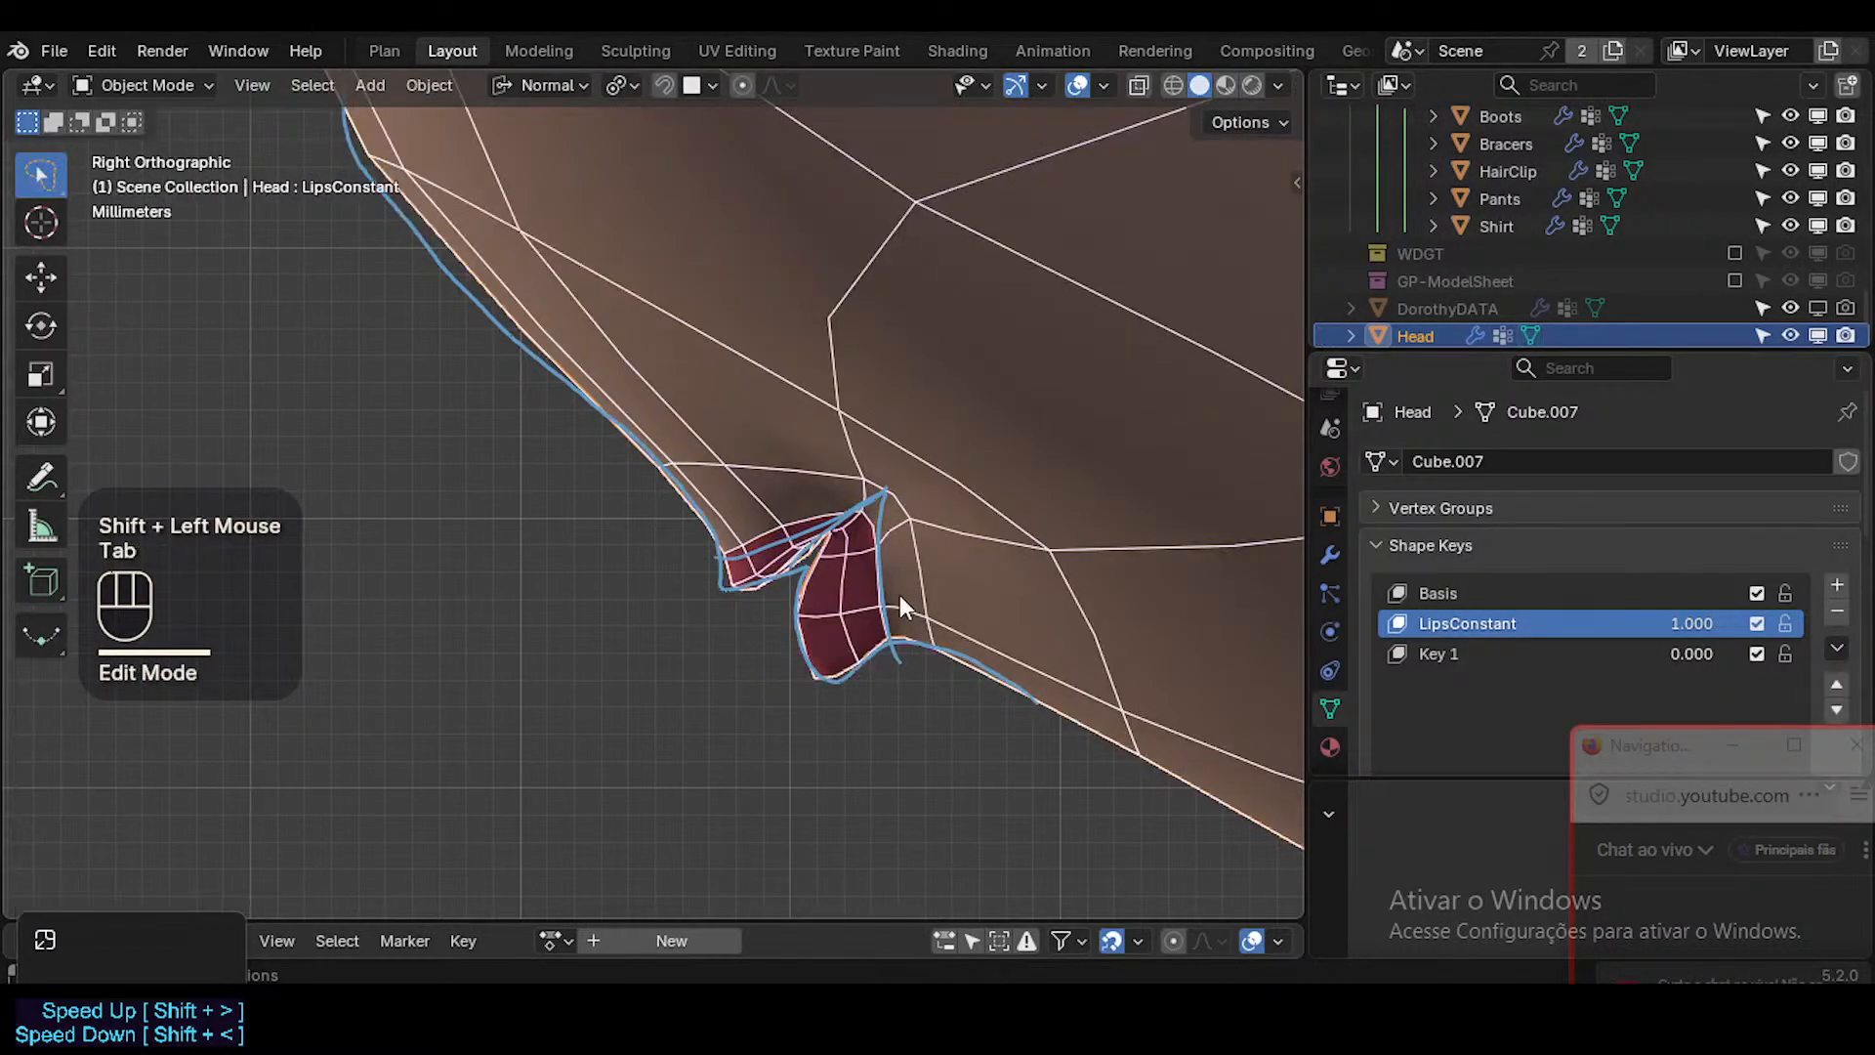
key("Tab")
Lower the upper lip's upper-edge vertices onto the annotated line and check the smoothed result.
left_click(785, 543)
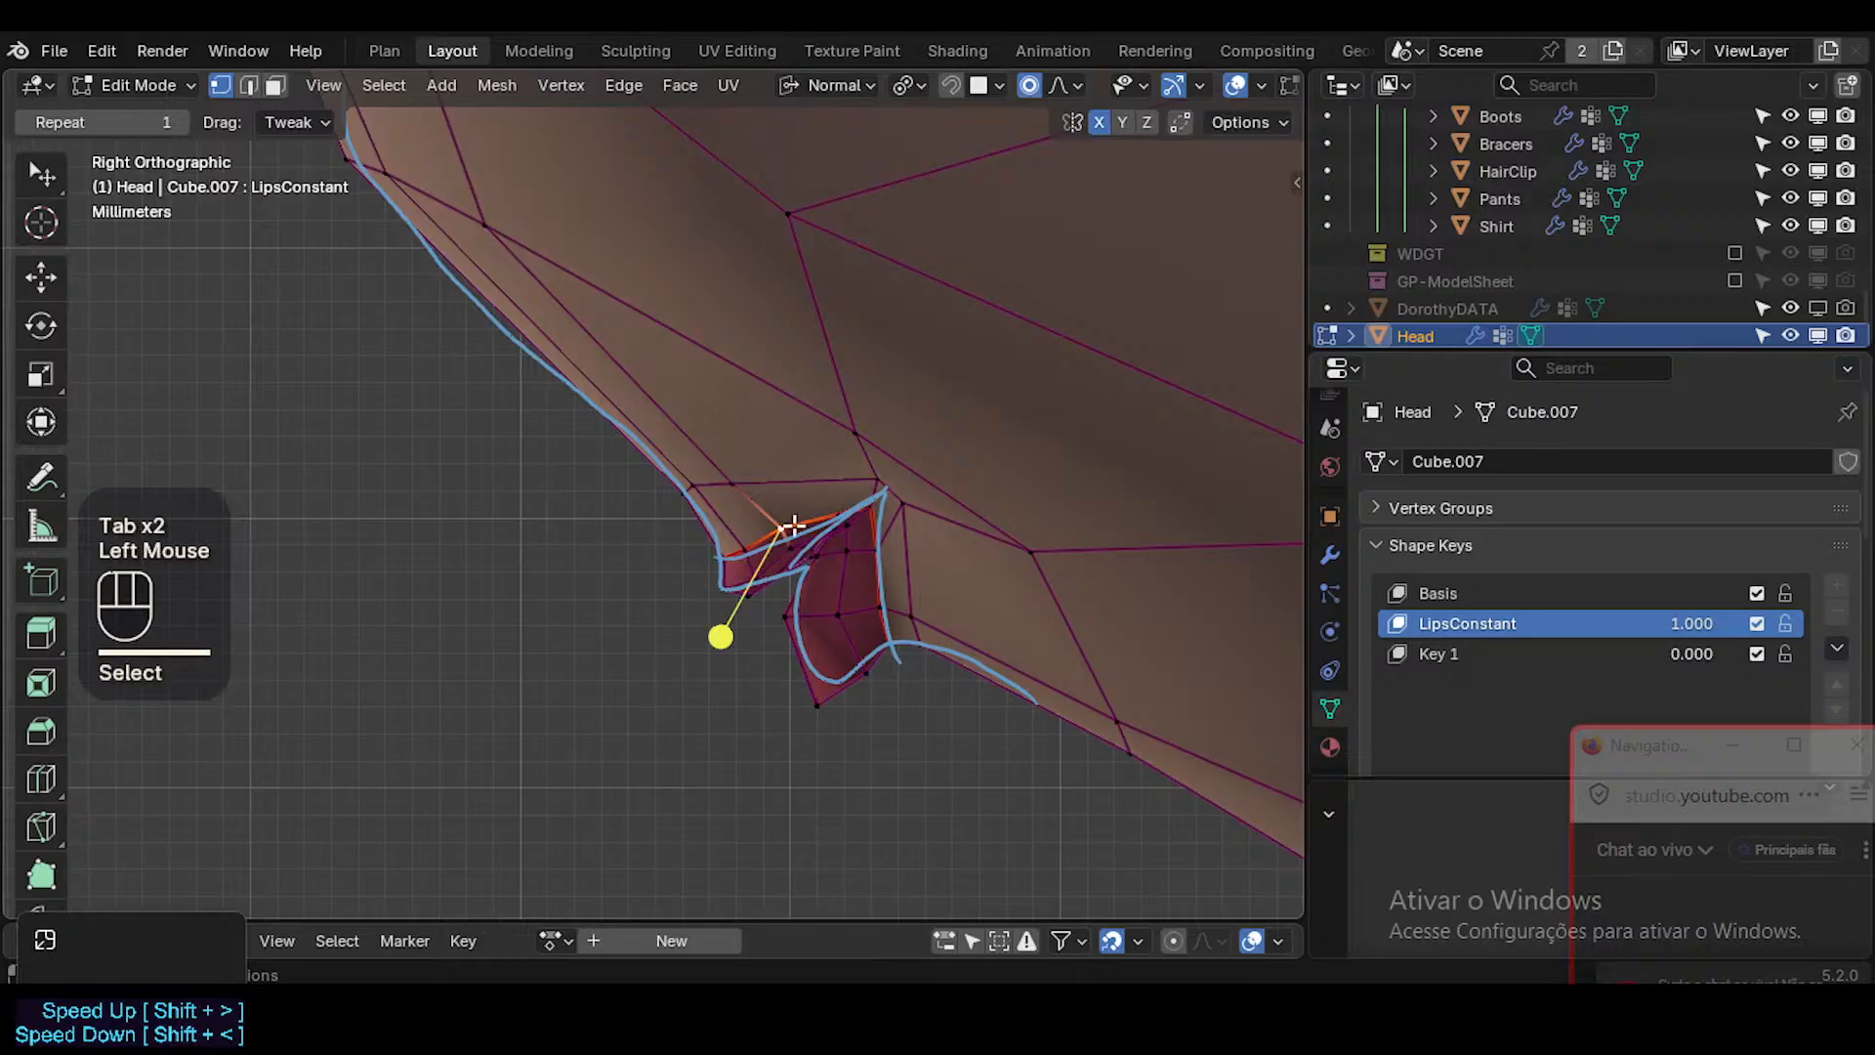
left_click(785, 543)
key("g")
left_click(784, 542, "shift")
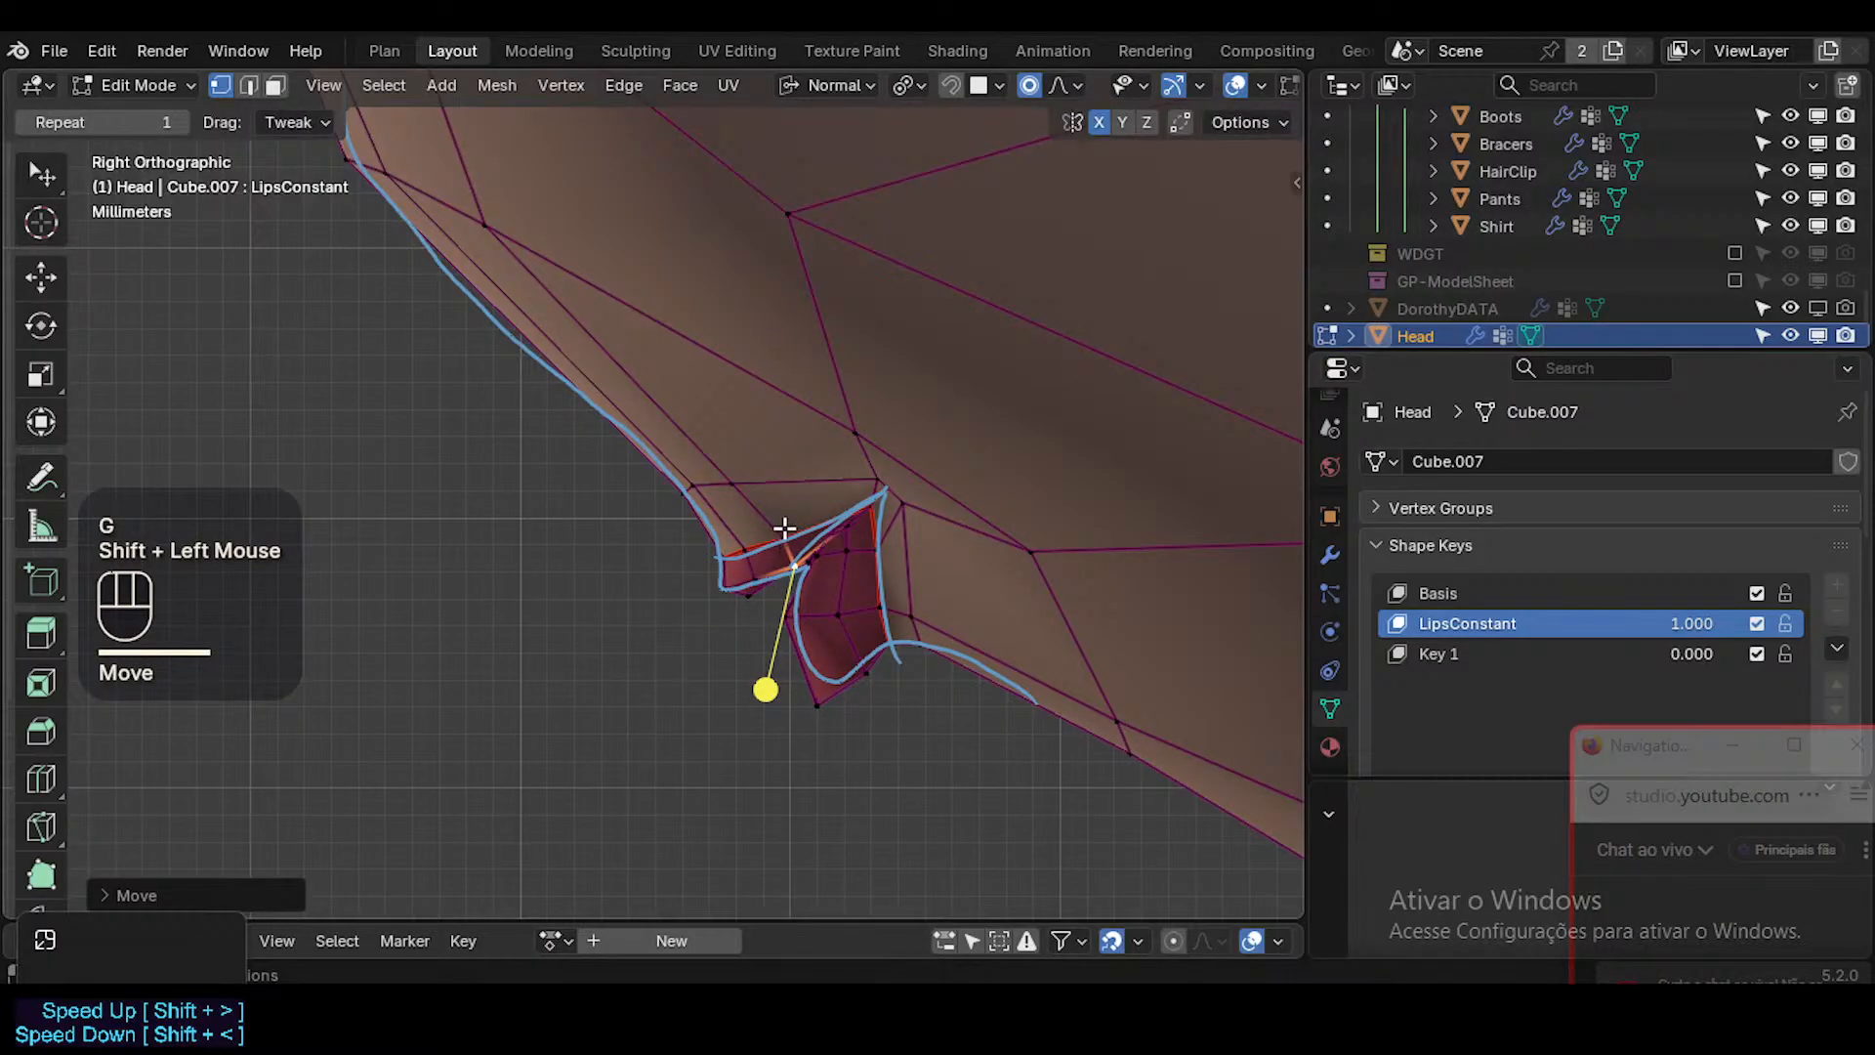
left_click(784, 540)
key("g")
left_click(778, 598, "shift")
left_click(745, 539)
key("g")
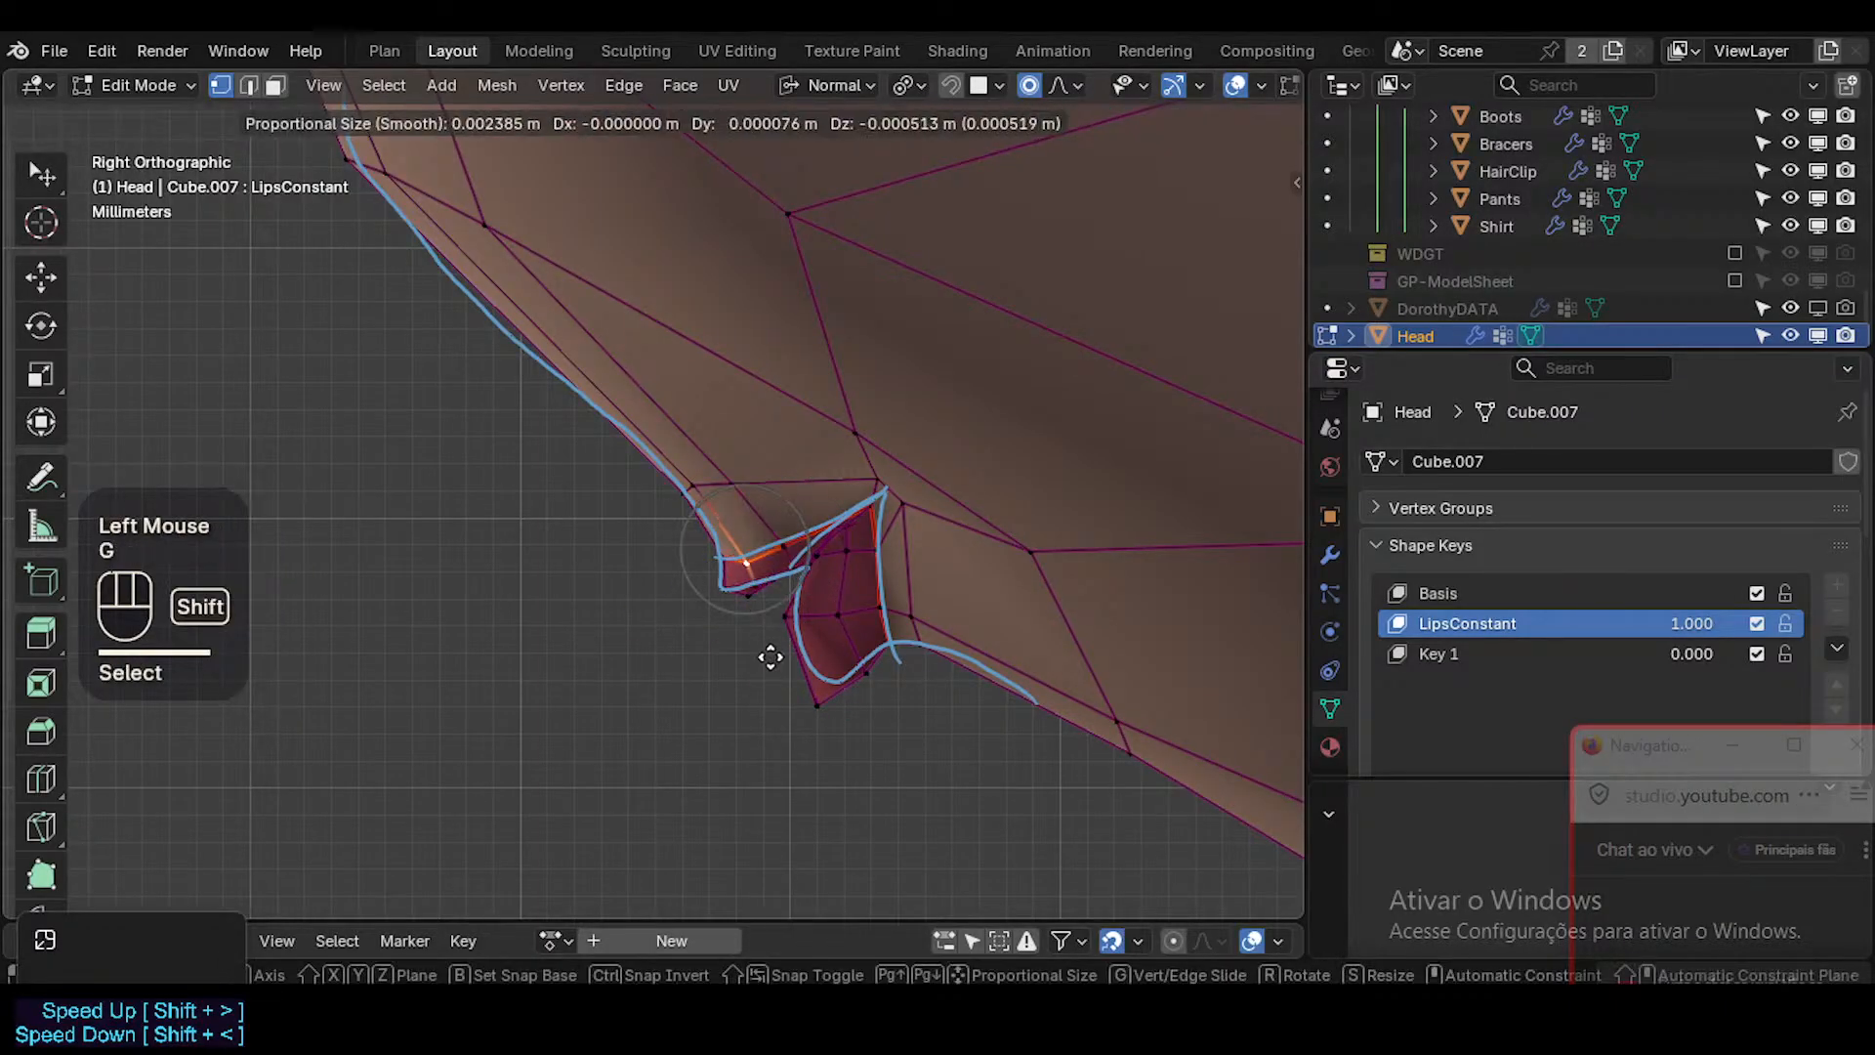
left_click(768, 627, "shift")
key("Tab")
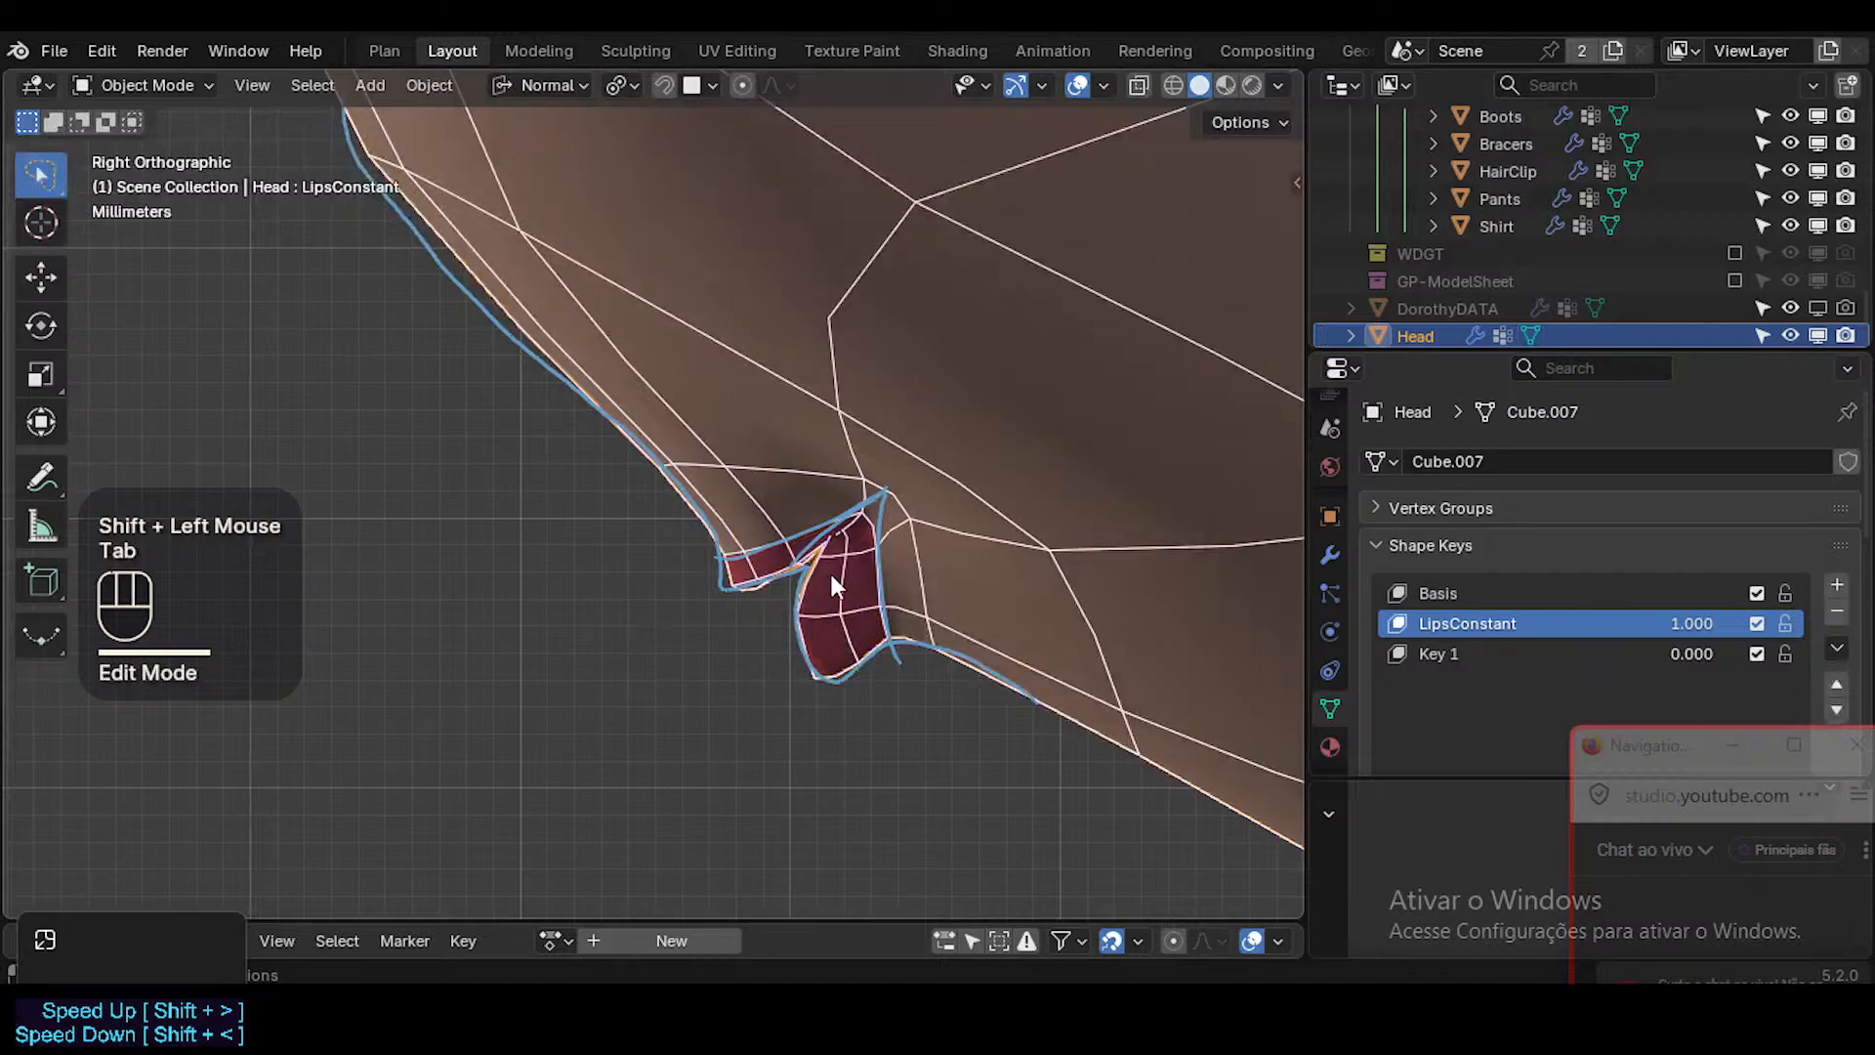
Move the vertices where the lips meet at the mouth corner toward the tip of the annotated wedge.
key("Tab")
left_click(877, 504)
key("g")
left_click(899, 603, "shift")
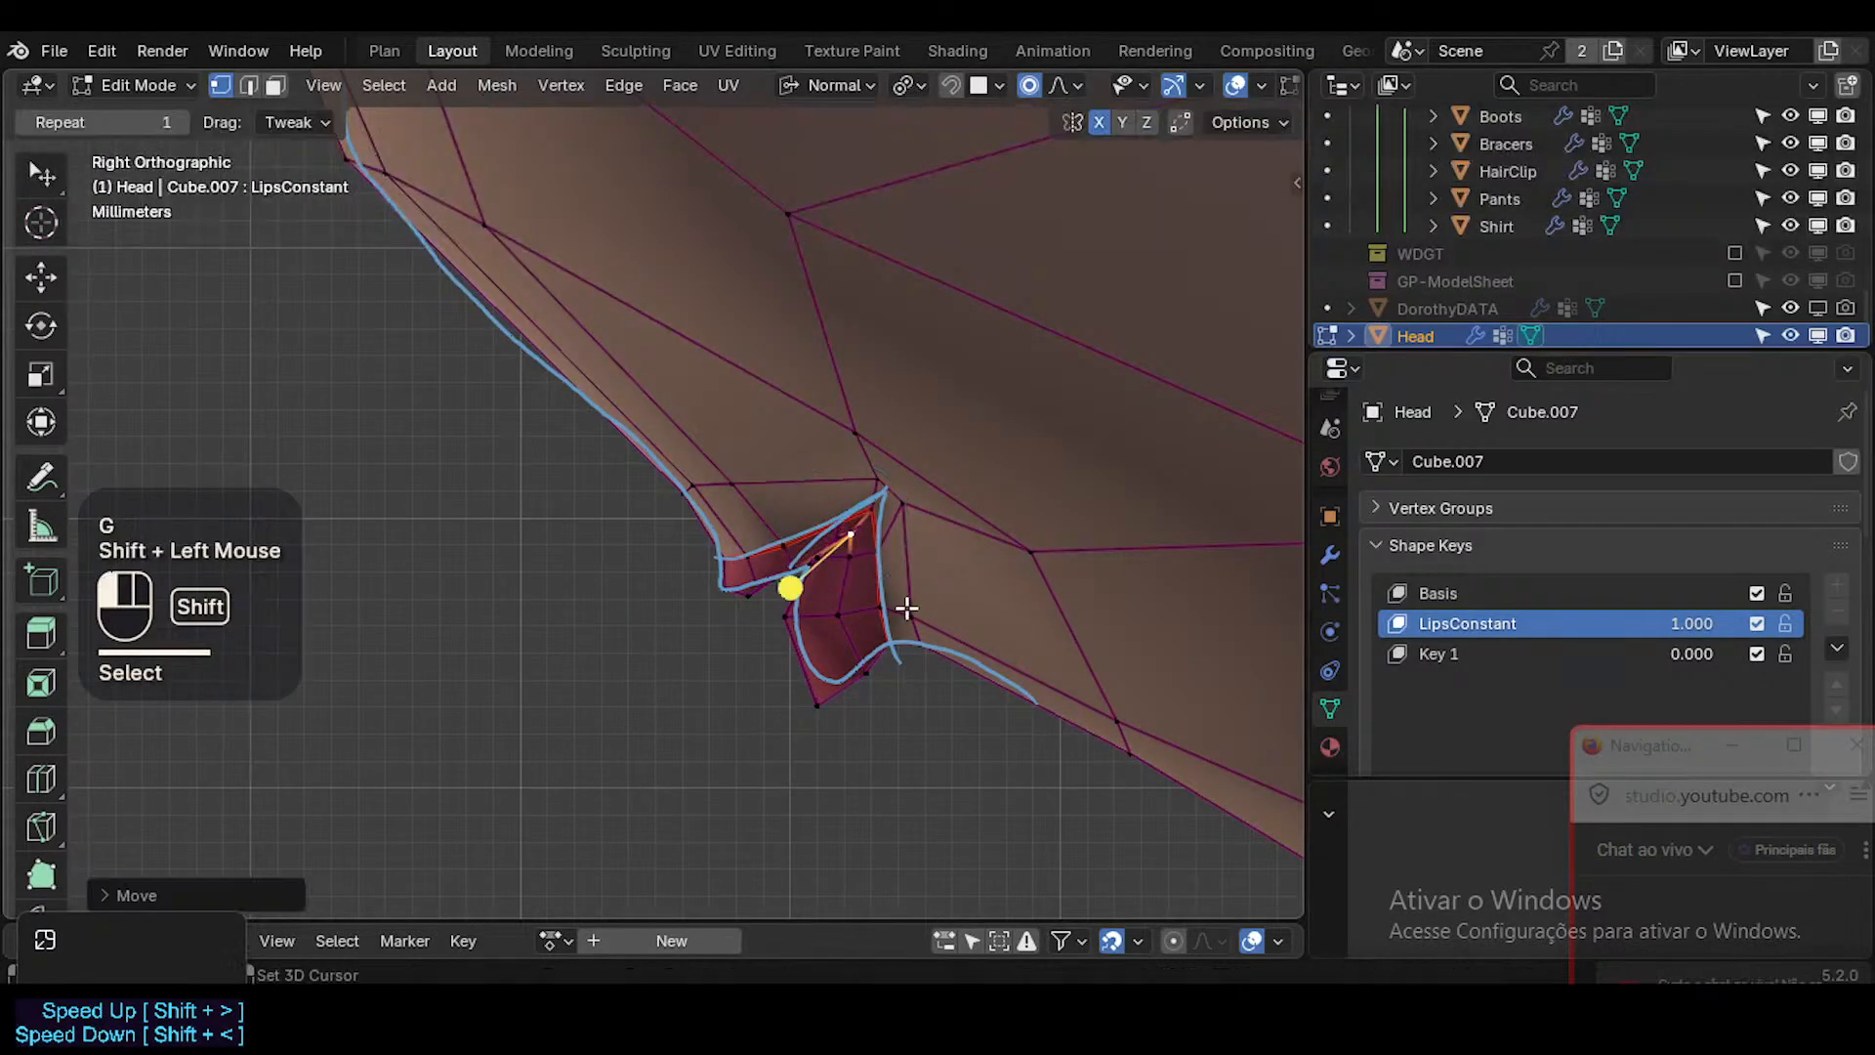
left_click(878, 510)
key("g")
left_click(902, 504, "shift")
key("Tab")
key("Tab")
key("g")
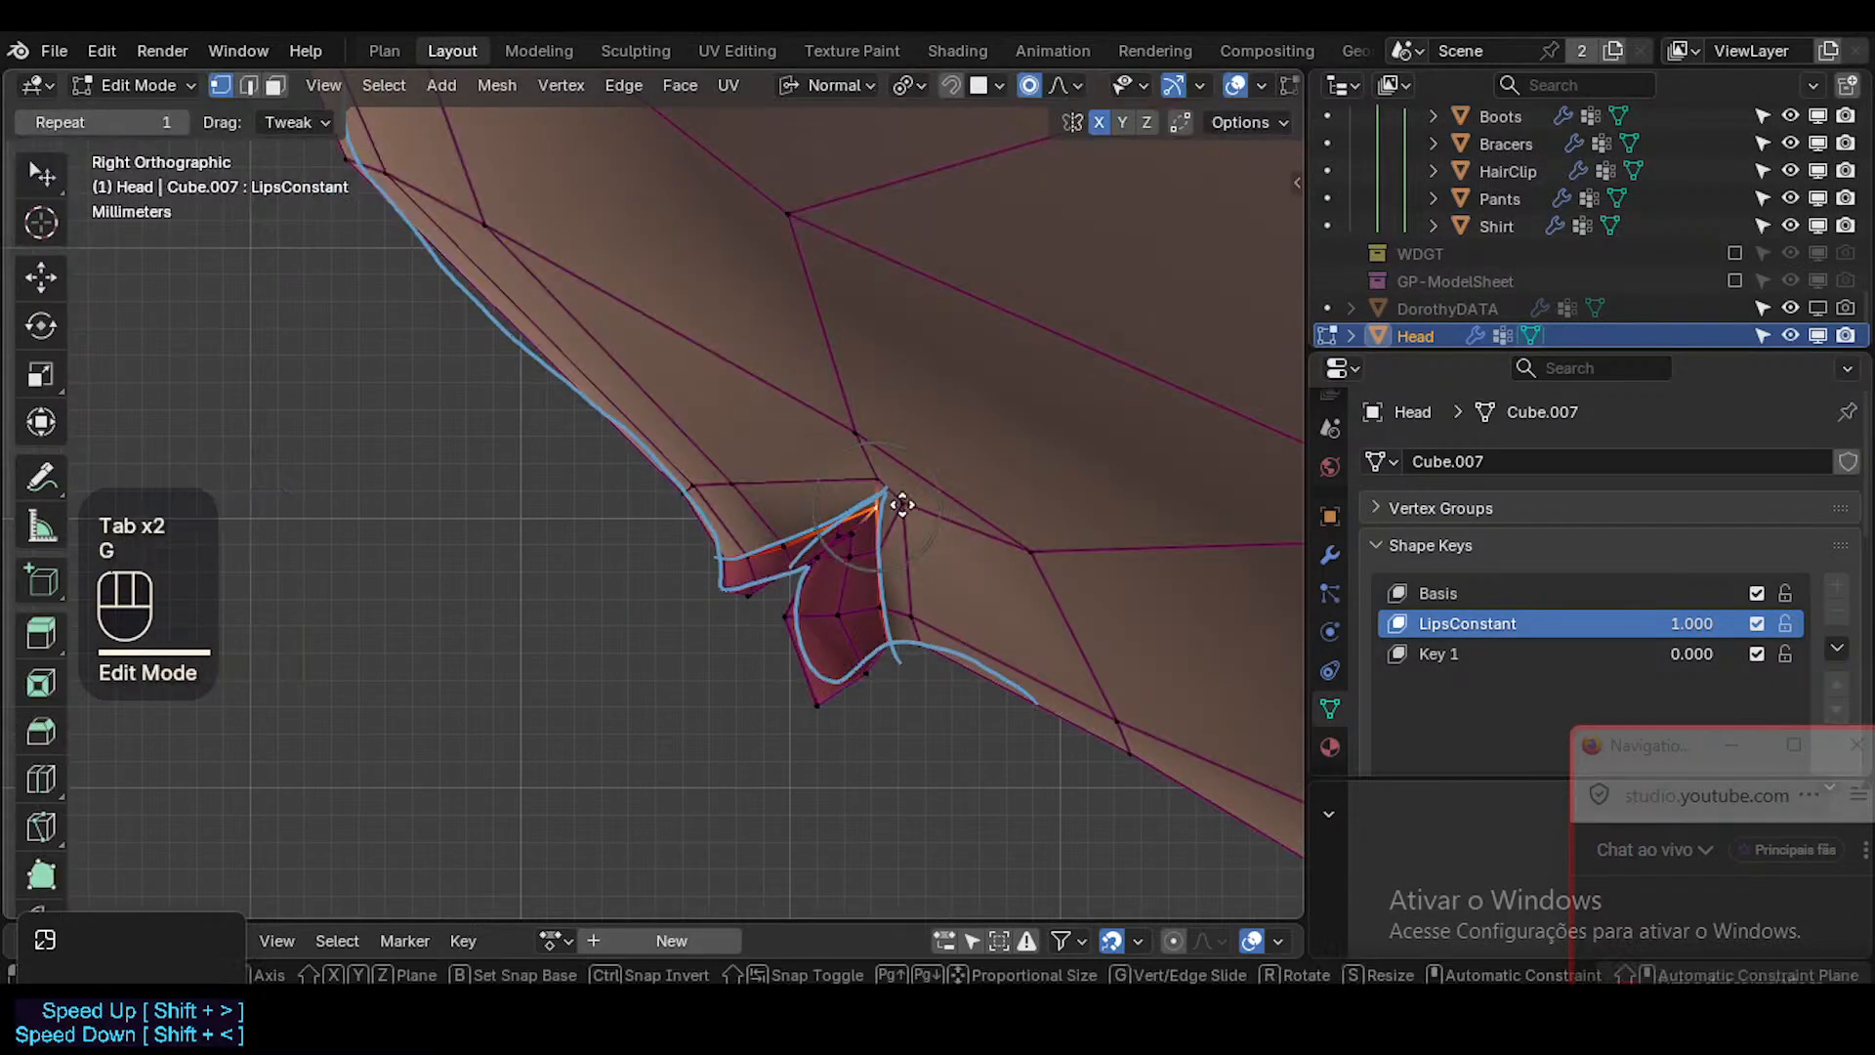
left_click(800, 577, "shift")
Smooth the mouth corner face together with its neighbouring faces.
key("Tab")
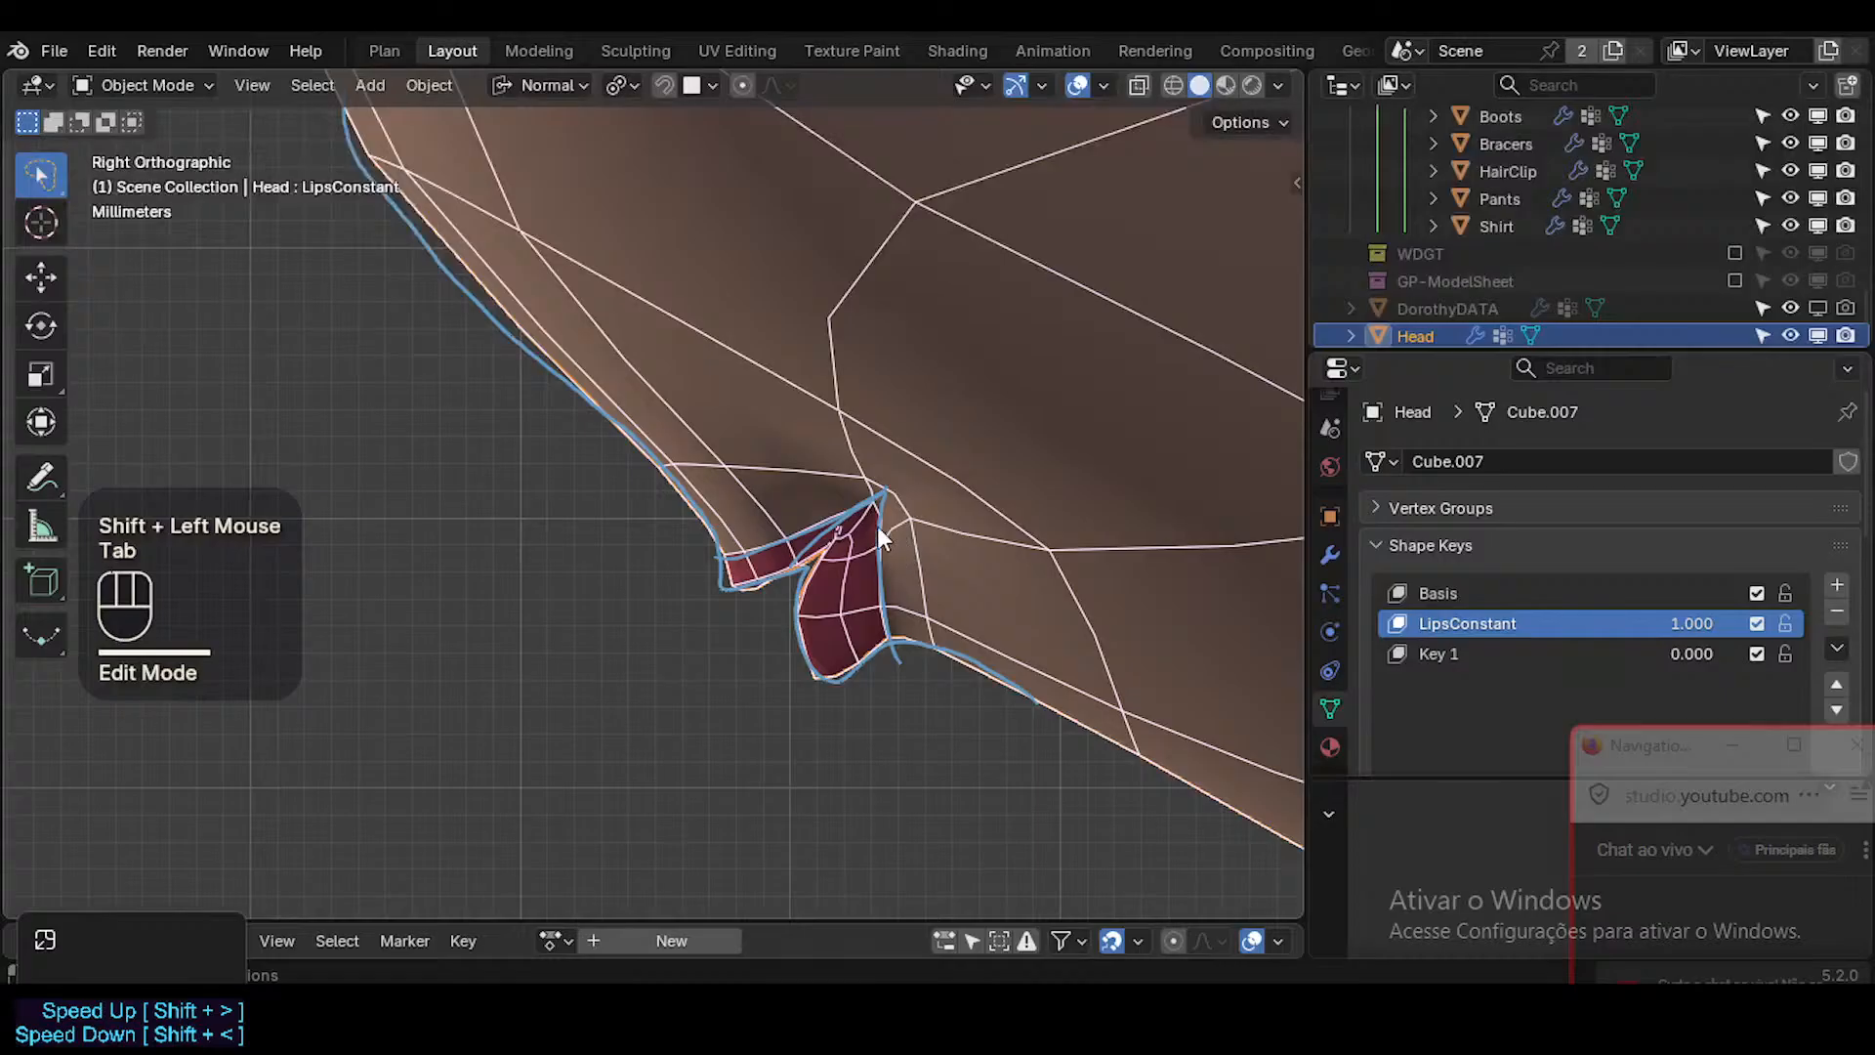
key("Tab")
key("3")
left_click(753, 532)
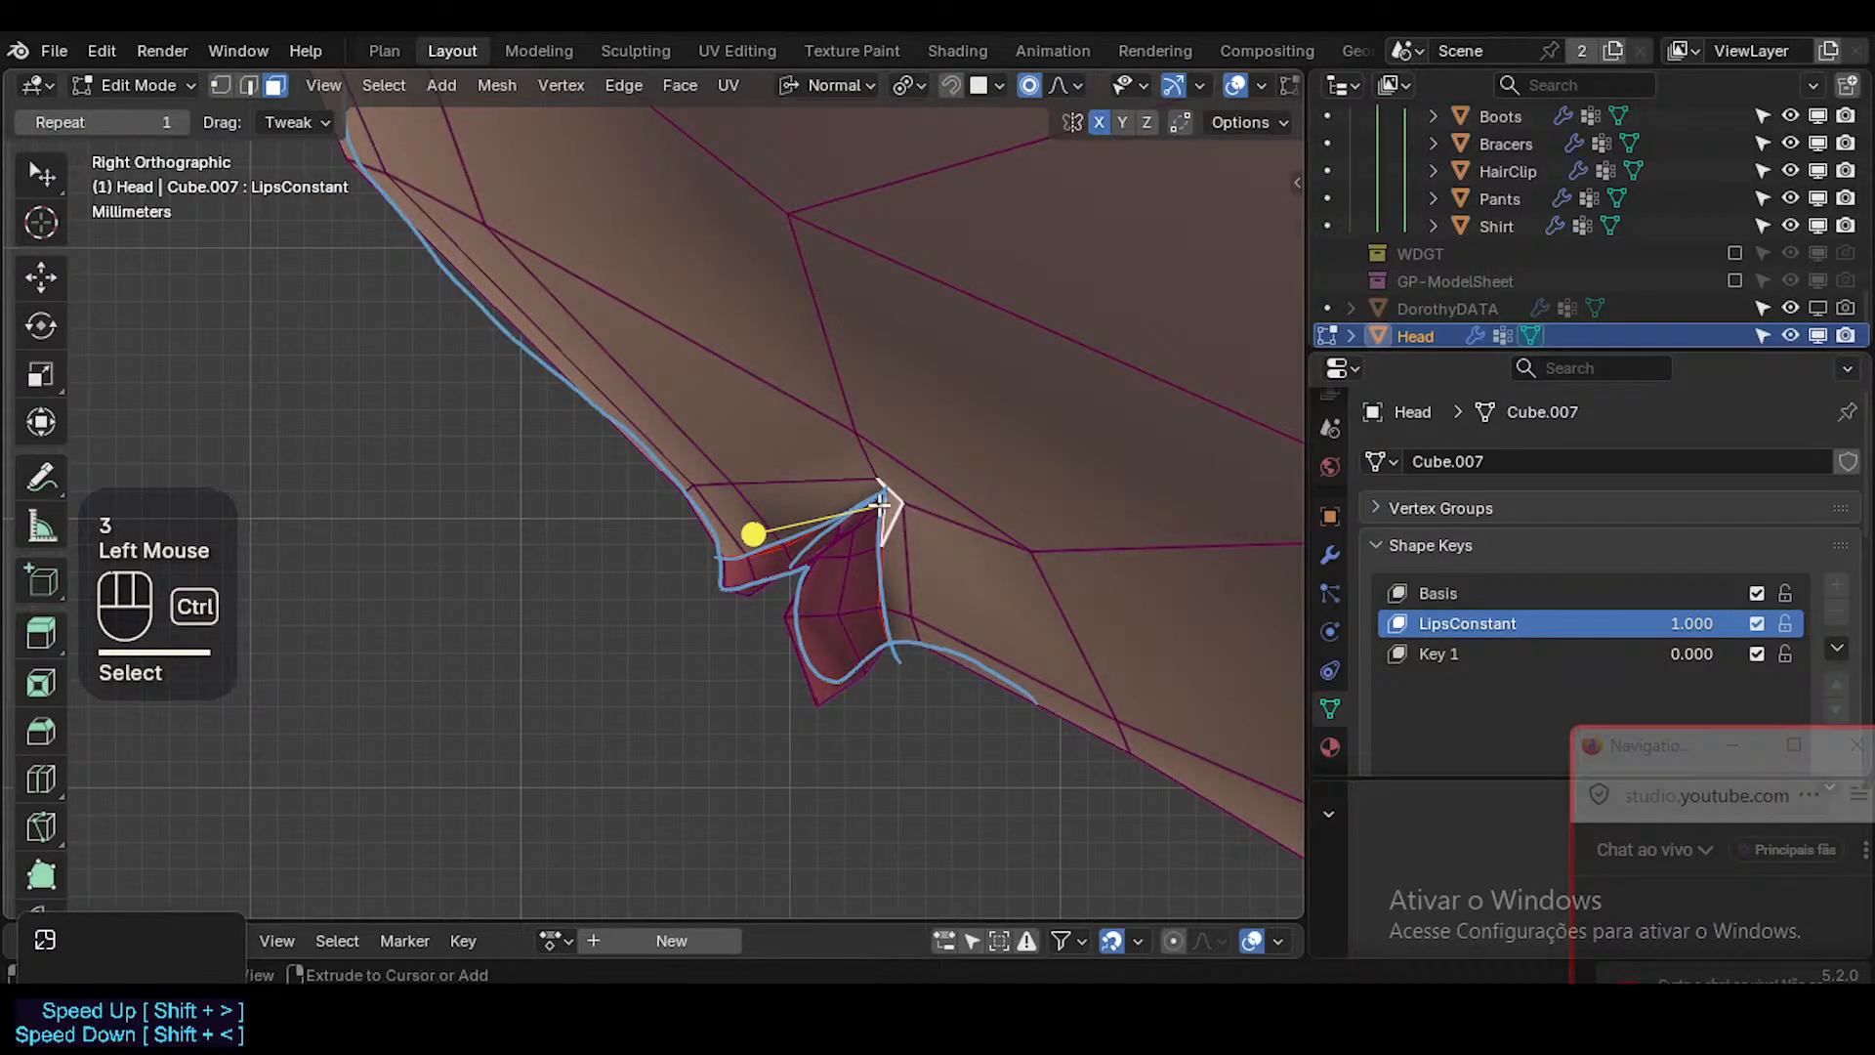
key("ctrl+KP_Add")
mouse_move(792, 620)
left_mouse_down()
mouse_move(816, 628)
mouse_move(801, 633)
left_mouse_up()
Slide the mouth corner's upper vertex along its edge to the annotated wedge's tip.
key("1")
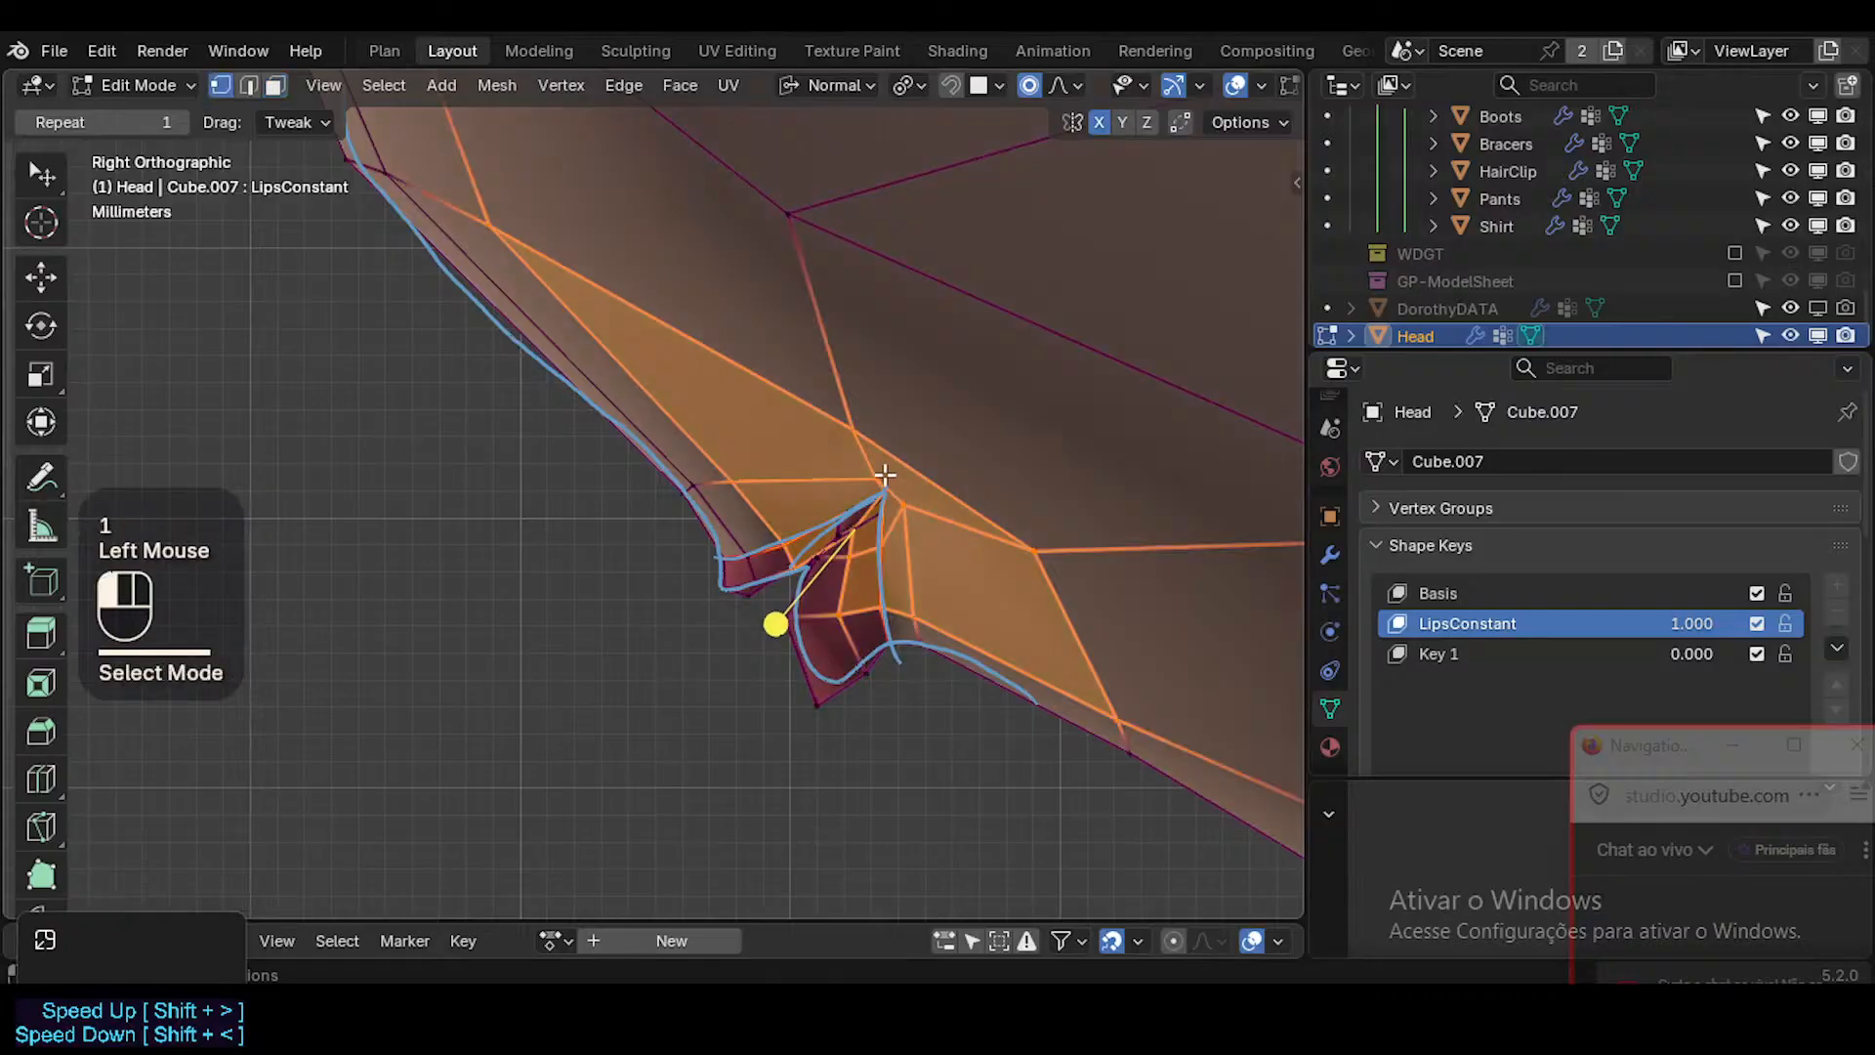
left_click(889, 496)
key("g")
key("g")
left_click(892, 501)
Smooth only the small faces between the lips and the mouth corner, then clear the selection.
key("3")
left_click(889, 513)
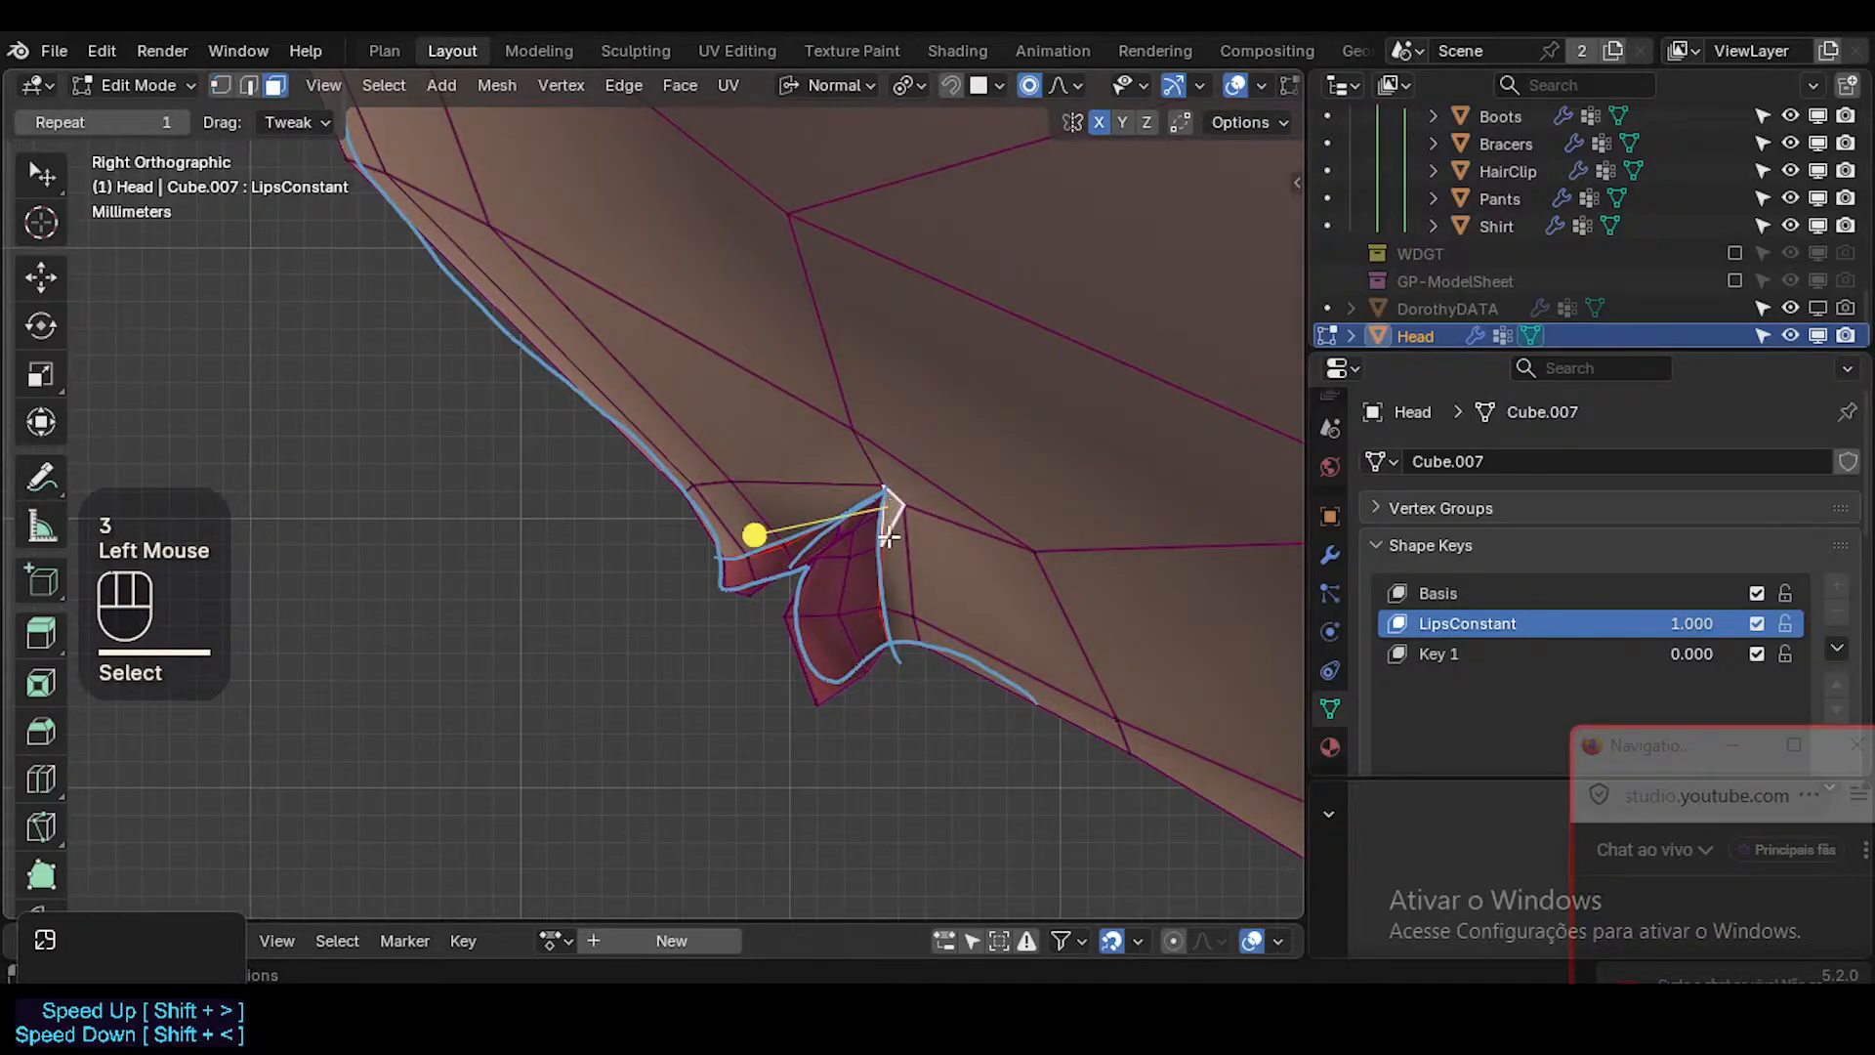
left_click(872, 520, "shift")
left_click(860, 510, "shift")
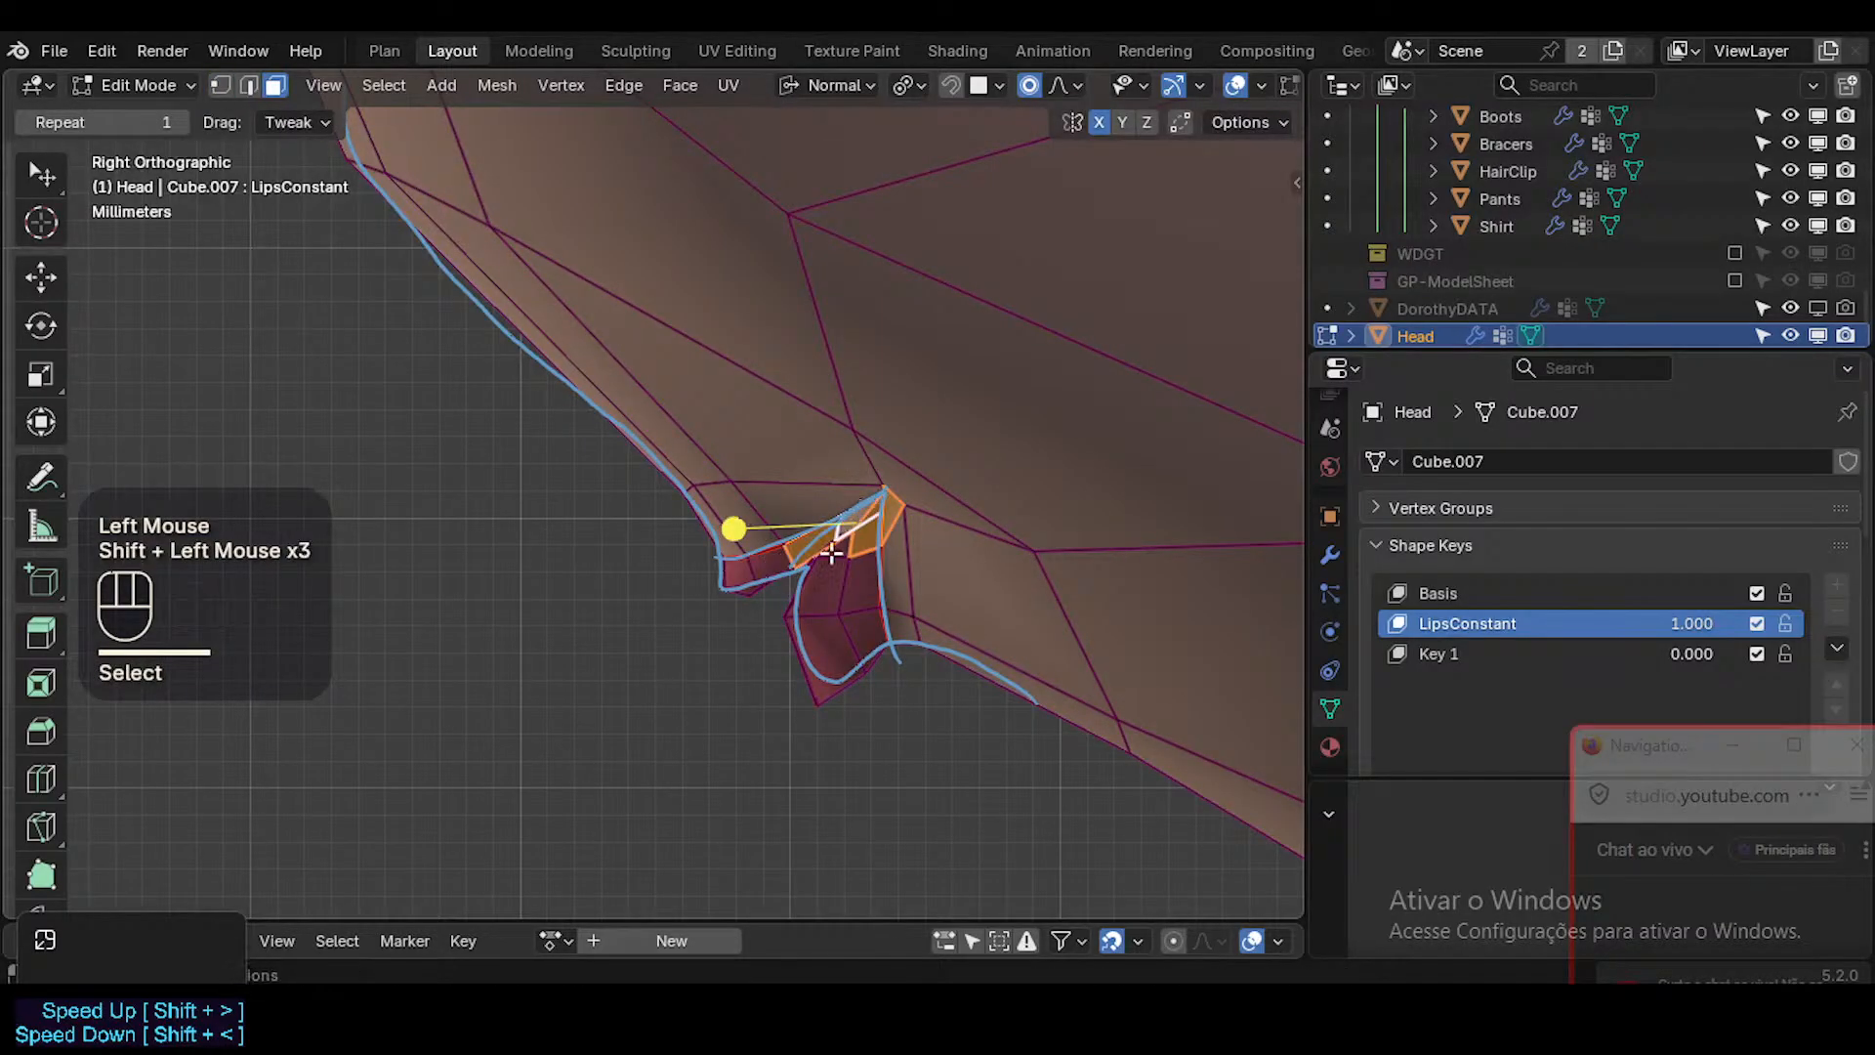
left_click_drag(733, 529, 791, 541)
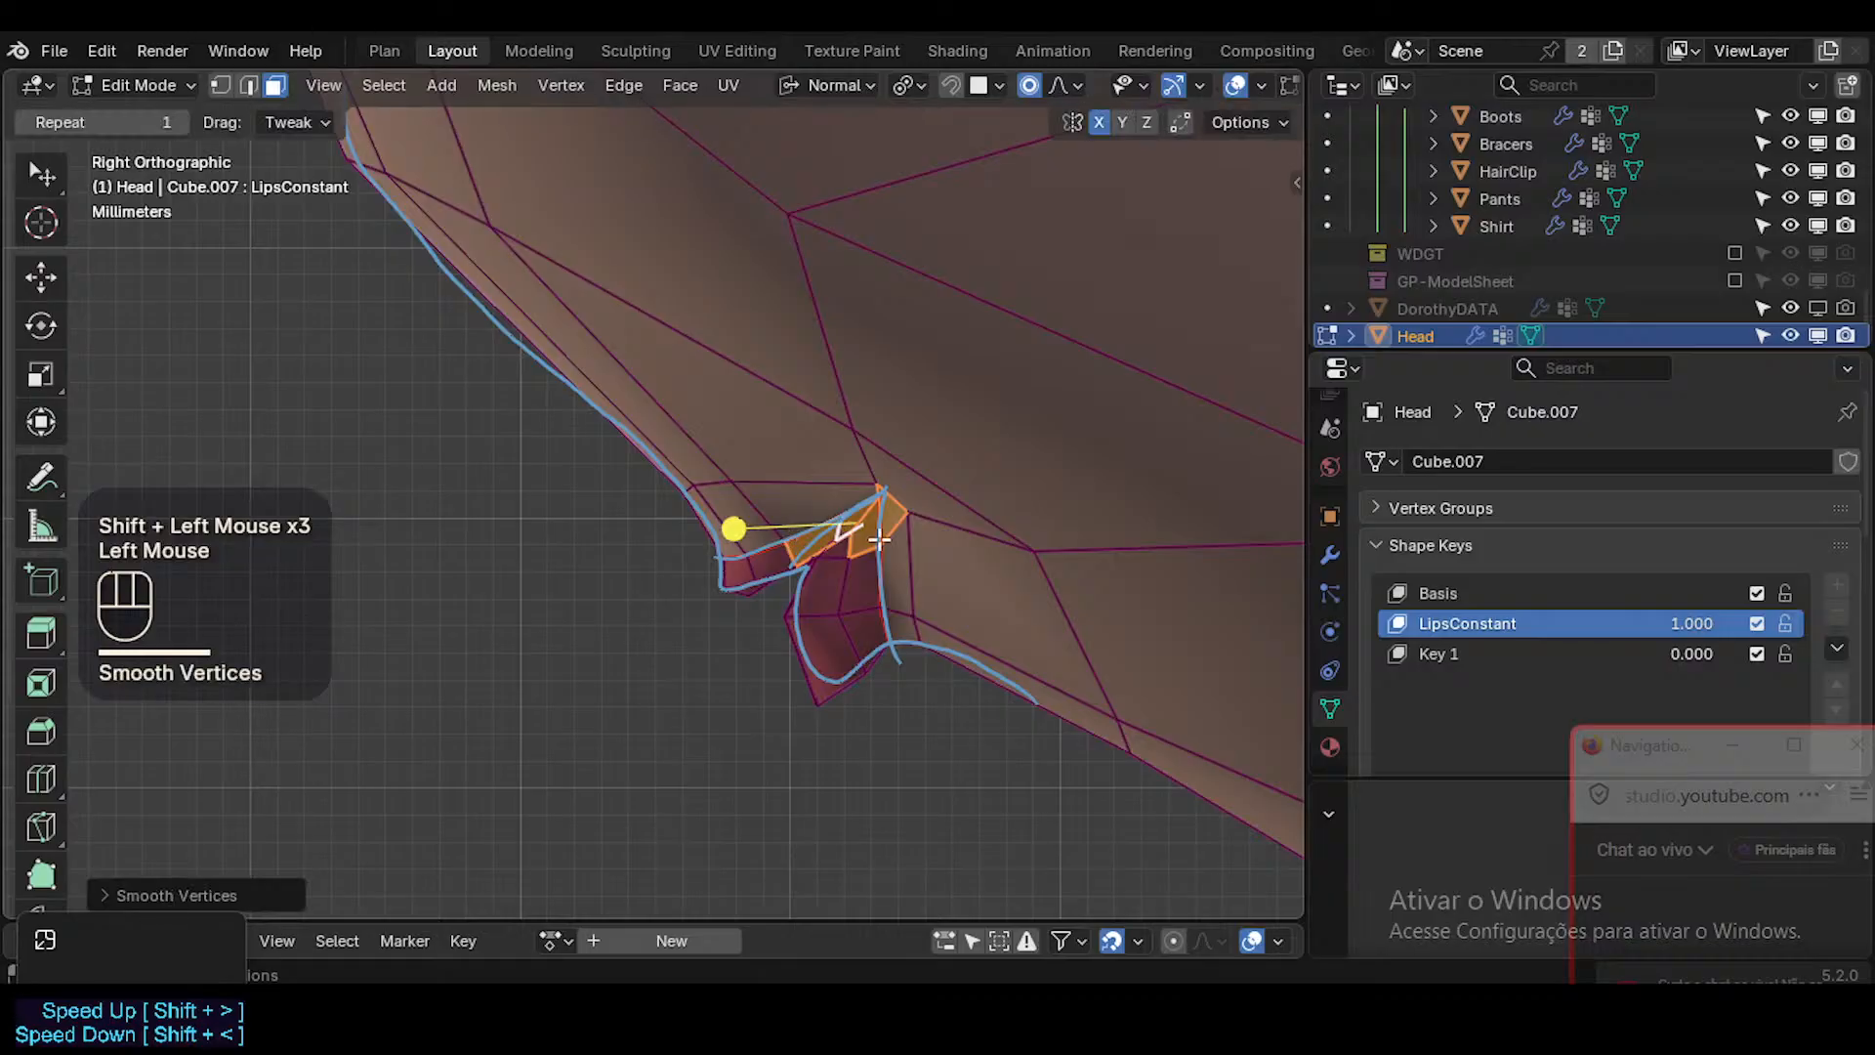
key("alt+a")
With X-ray on, move, rotate and scale the inner mouth corner vertices into the wedge, then check the smoothed shape.
key("alt+z")
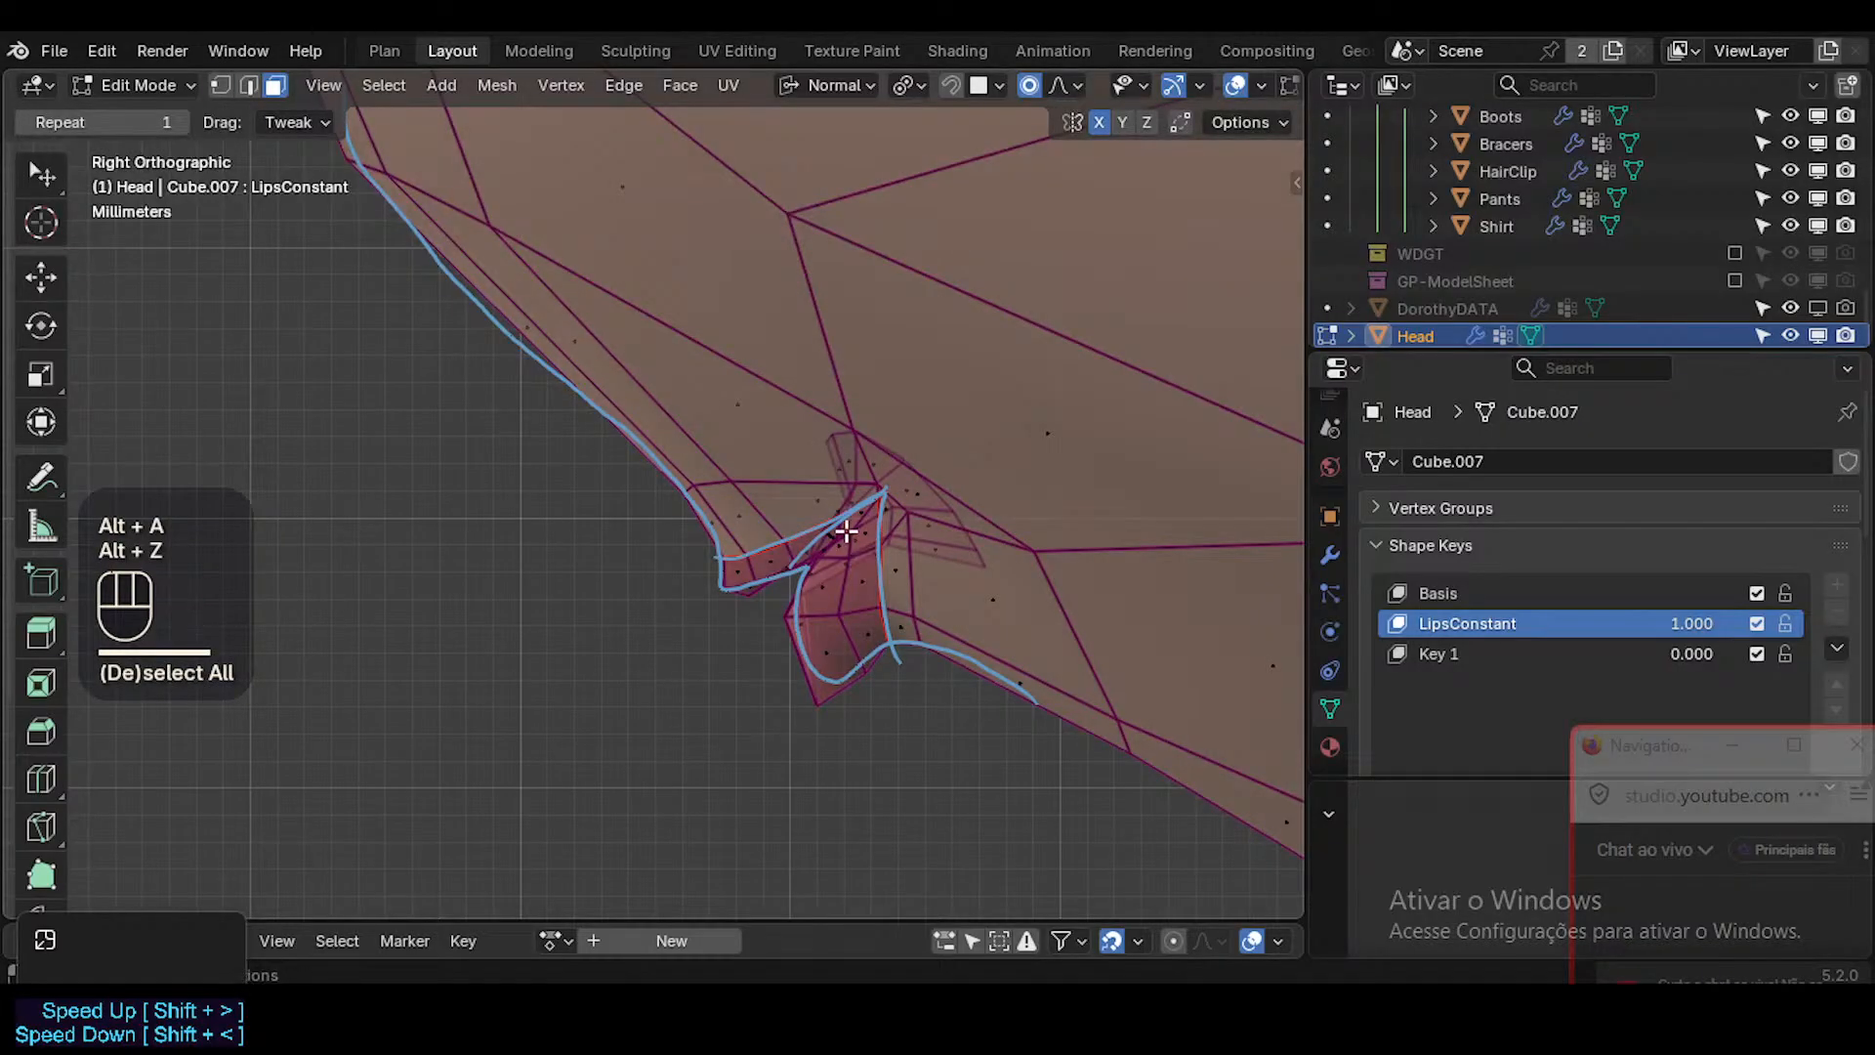
key("1")
left_click(846, 531)
left_click(850, 532)
left_click(980, 507, "shift")
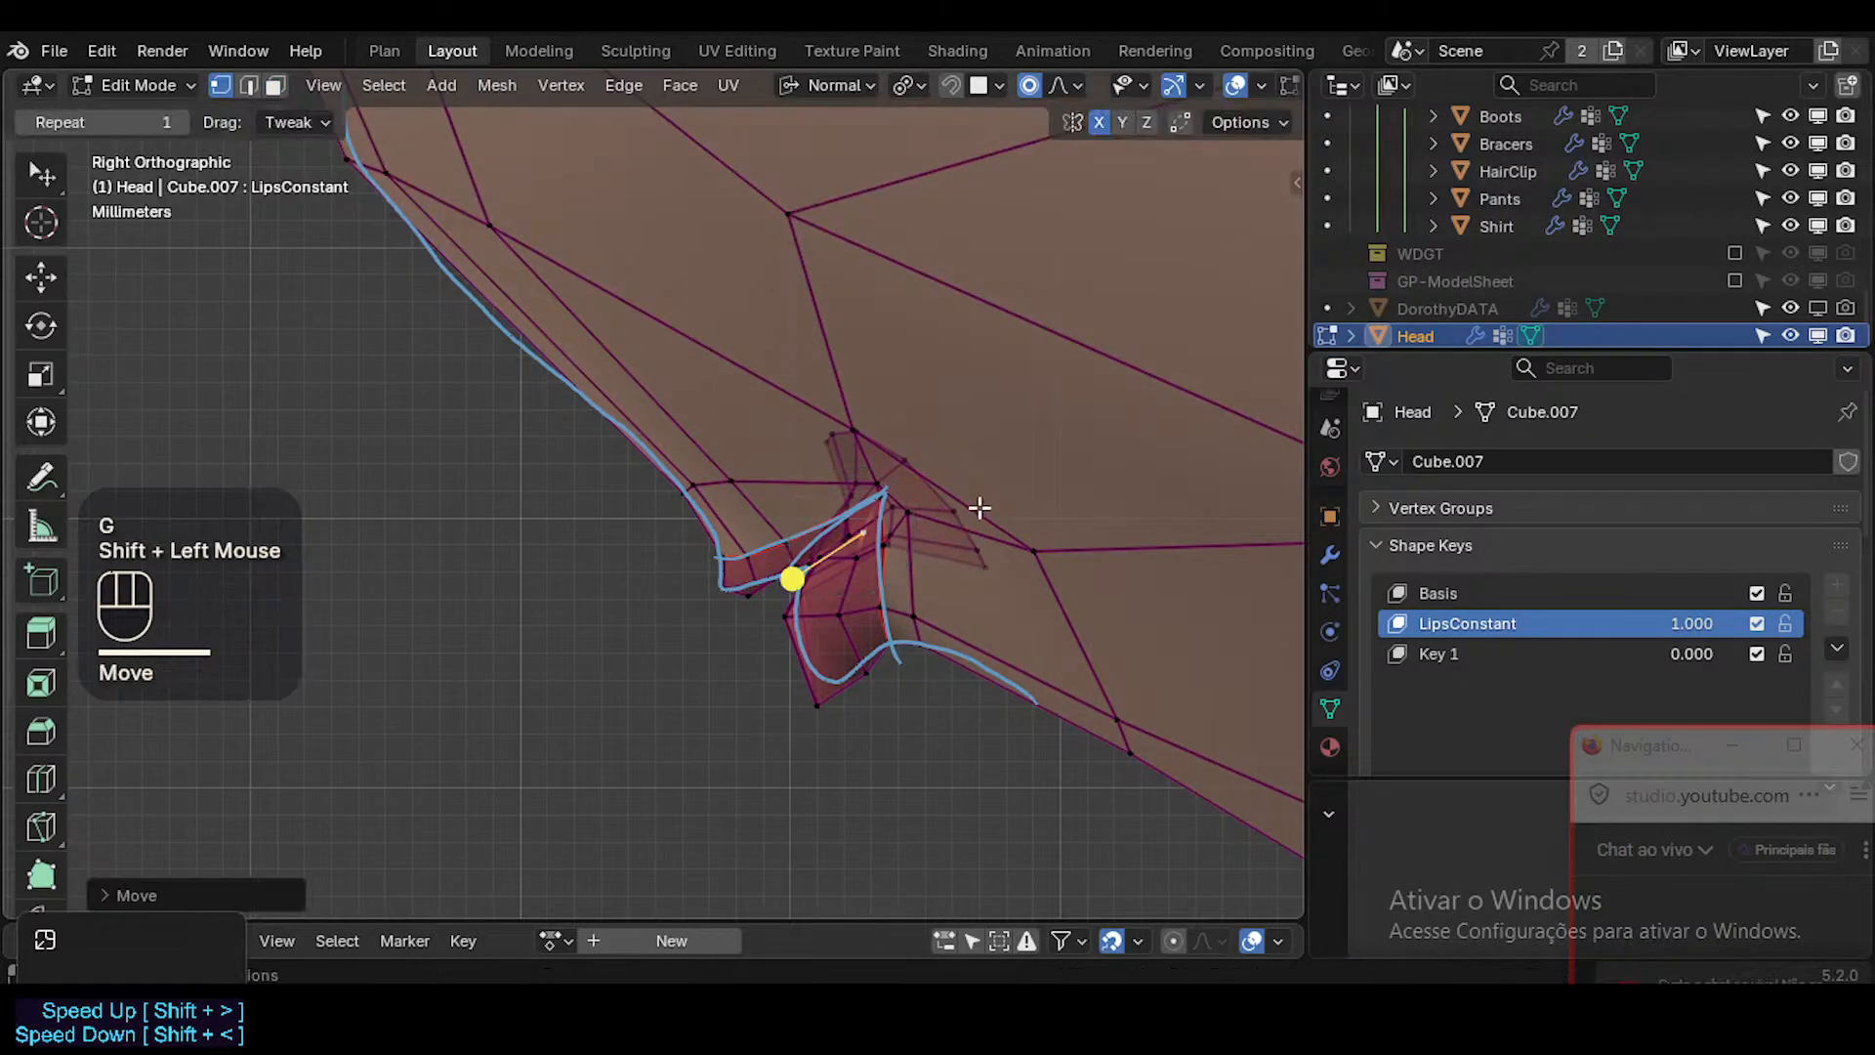
key("r")
left_click(993, 516)
key("s")
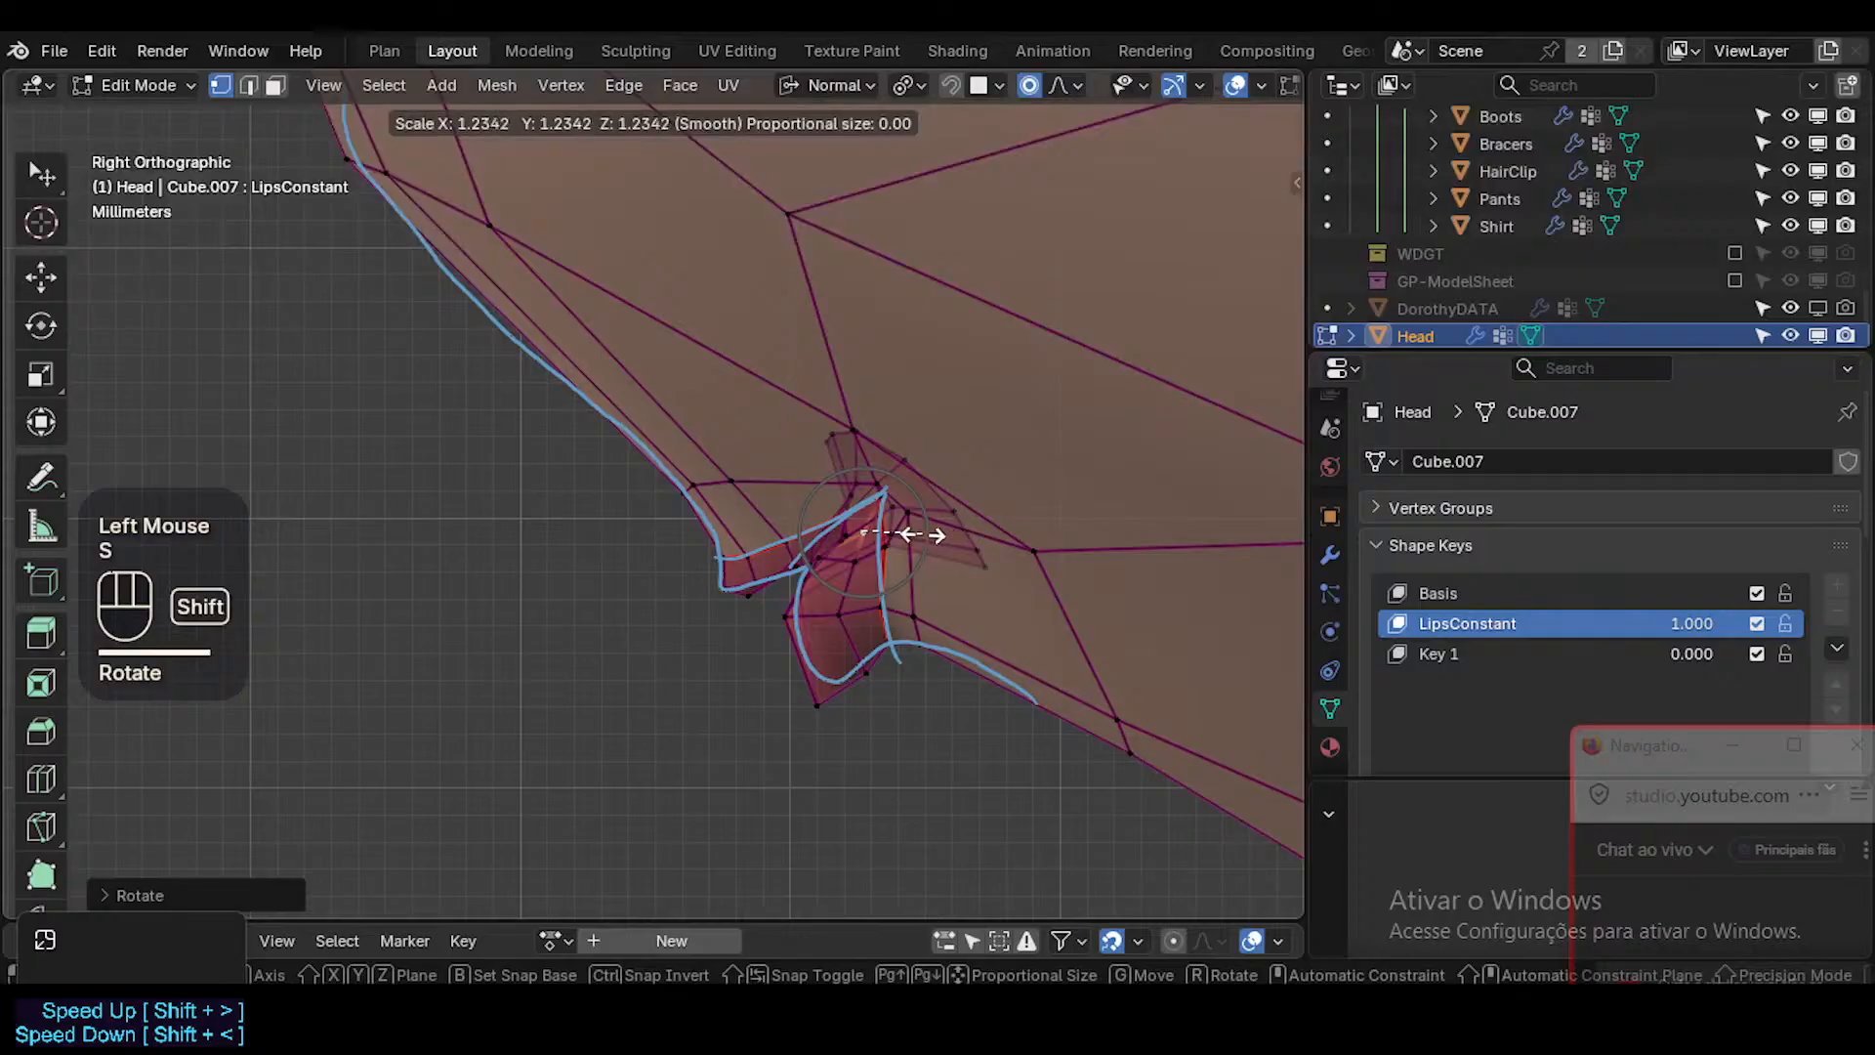
left_click(877, 537, "shift")
key("alt+z")
key("Tab")
In the front view, move the lower lip's bottom side vertex outward and down to square off the pointed lip.
scroll(889, 580, "down", 1)
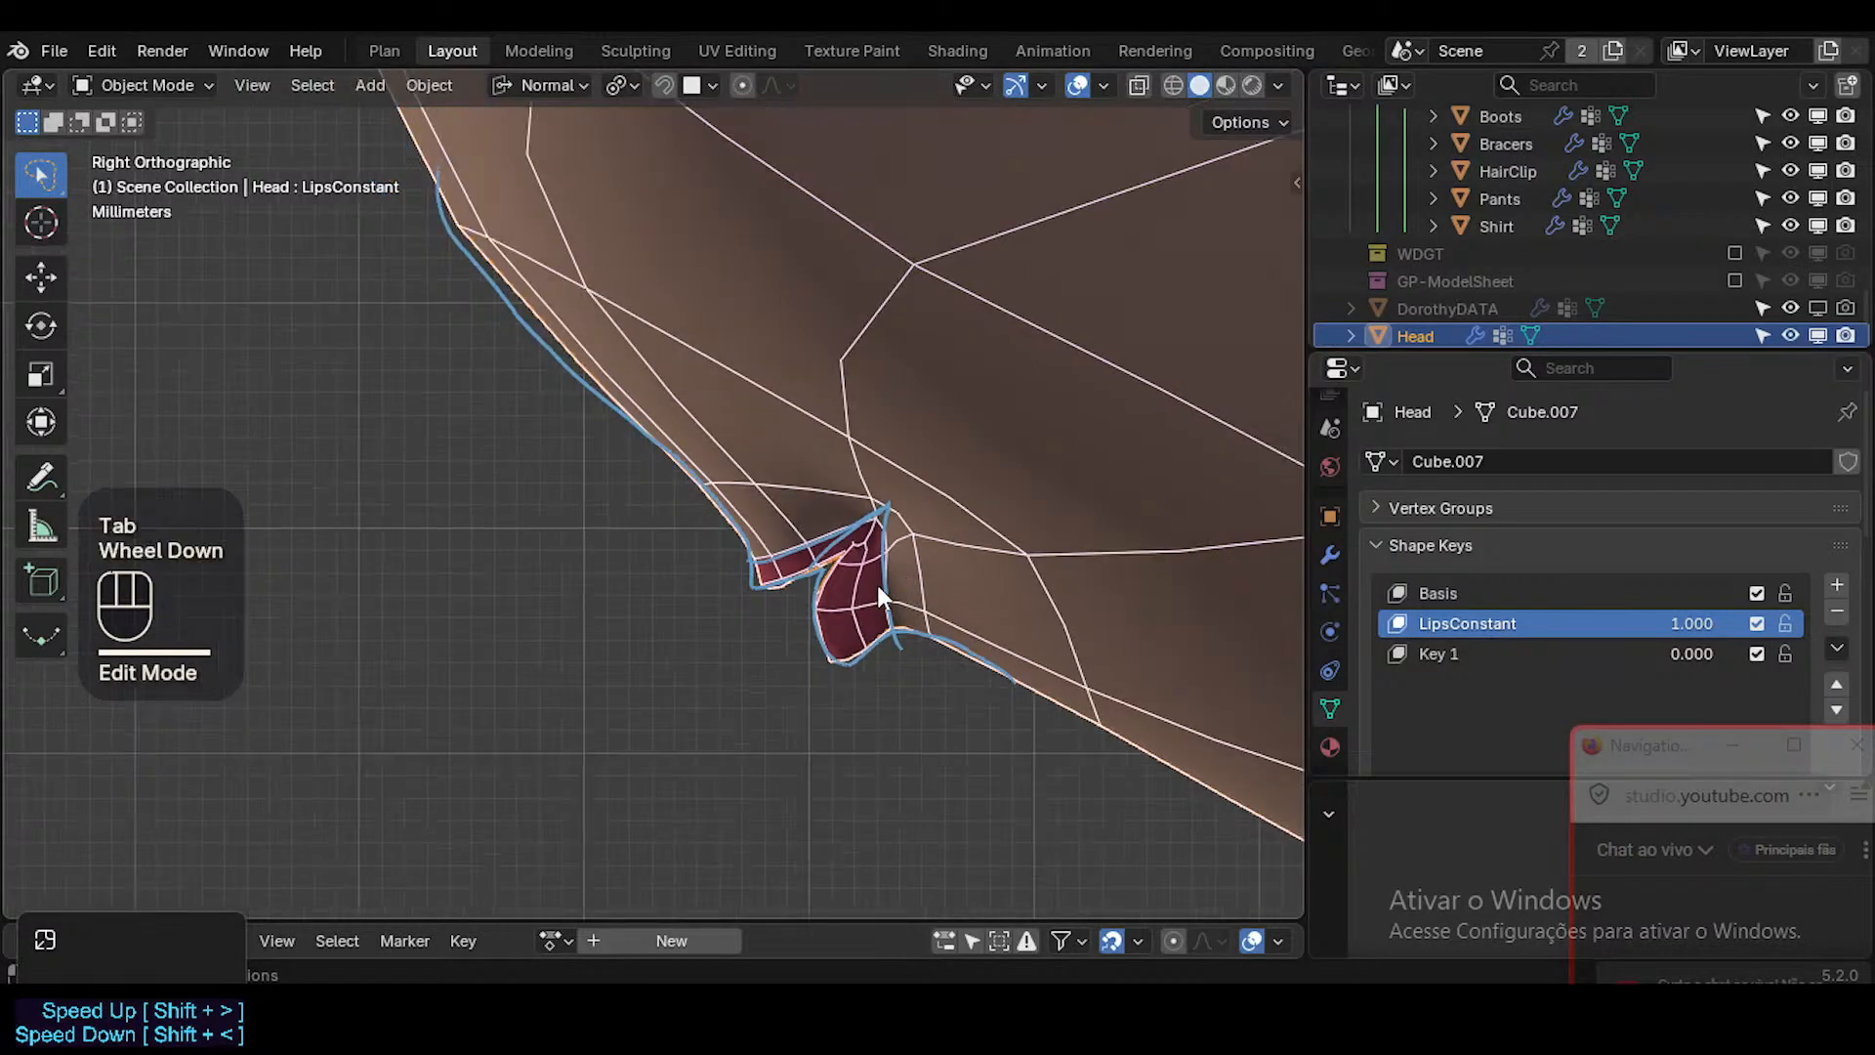
scroll(879, 589, "down", 1)
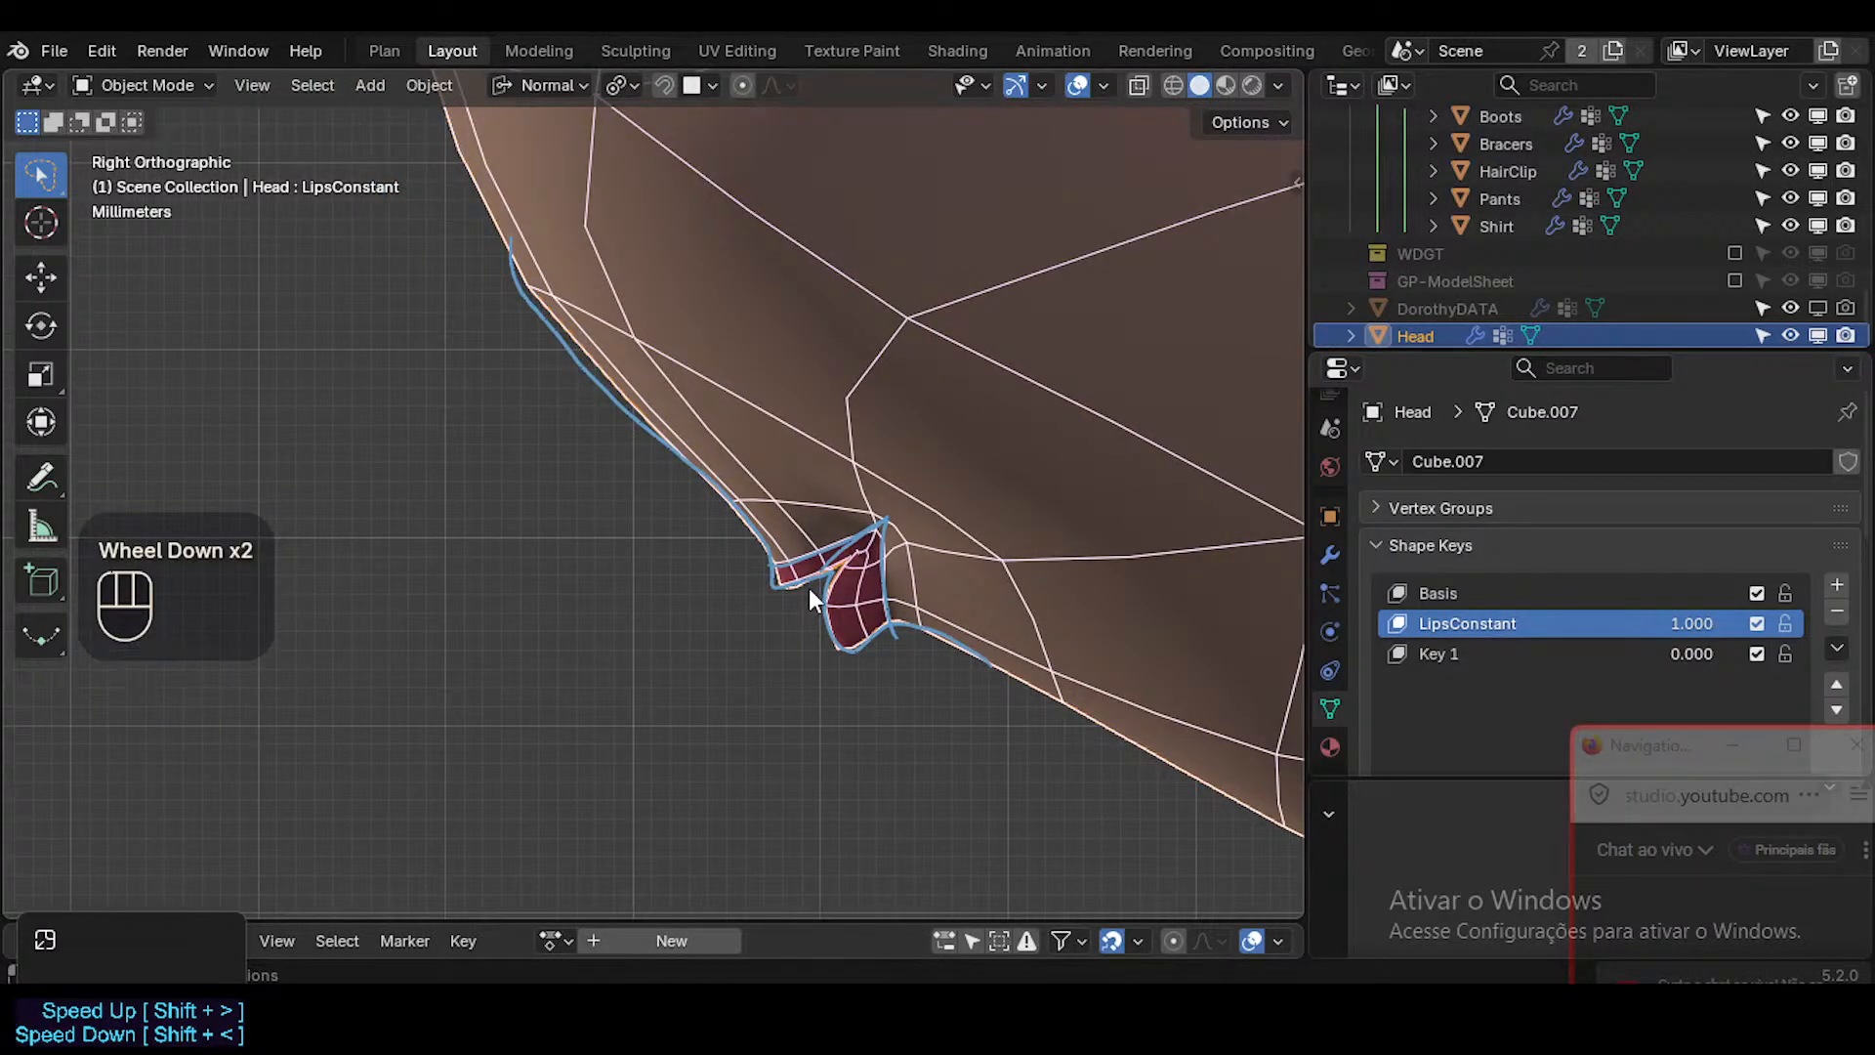
key("KP_1")
scroll(934, 572, "down", 2)
mouse_move(934, 572)
middle_mouse_down("shift")
mouse_move(890, 553)
mouse_move(942, 547)
middle_mouse_up("shift")
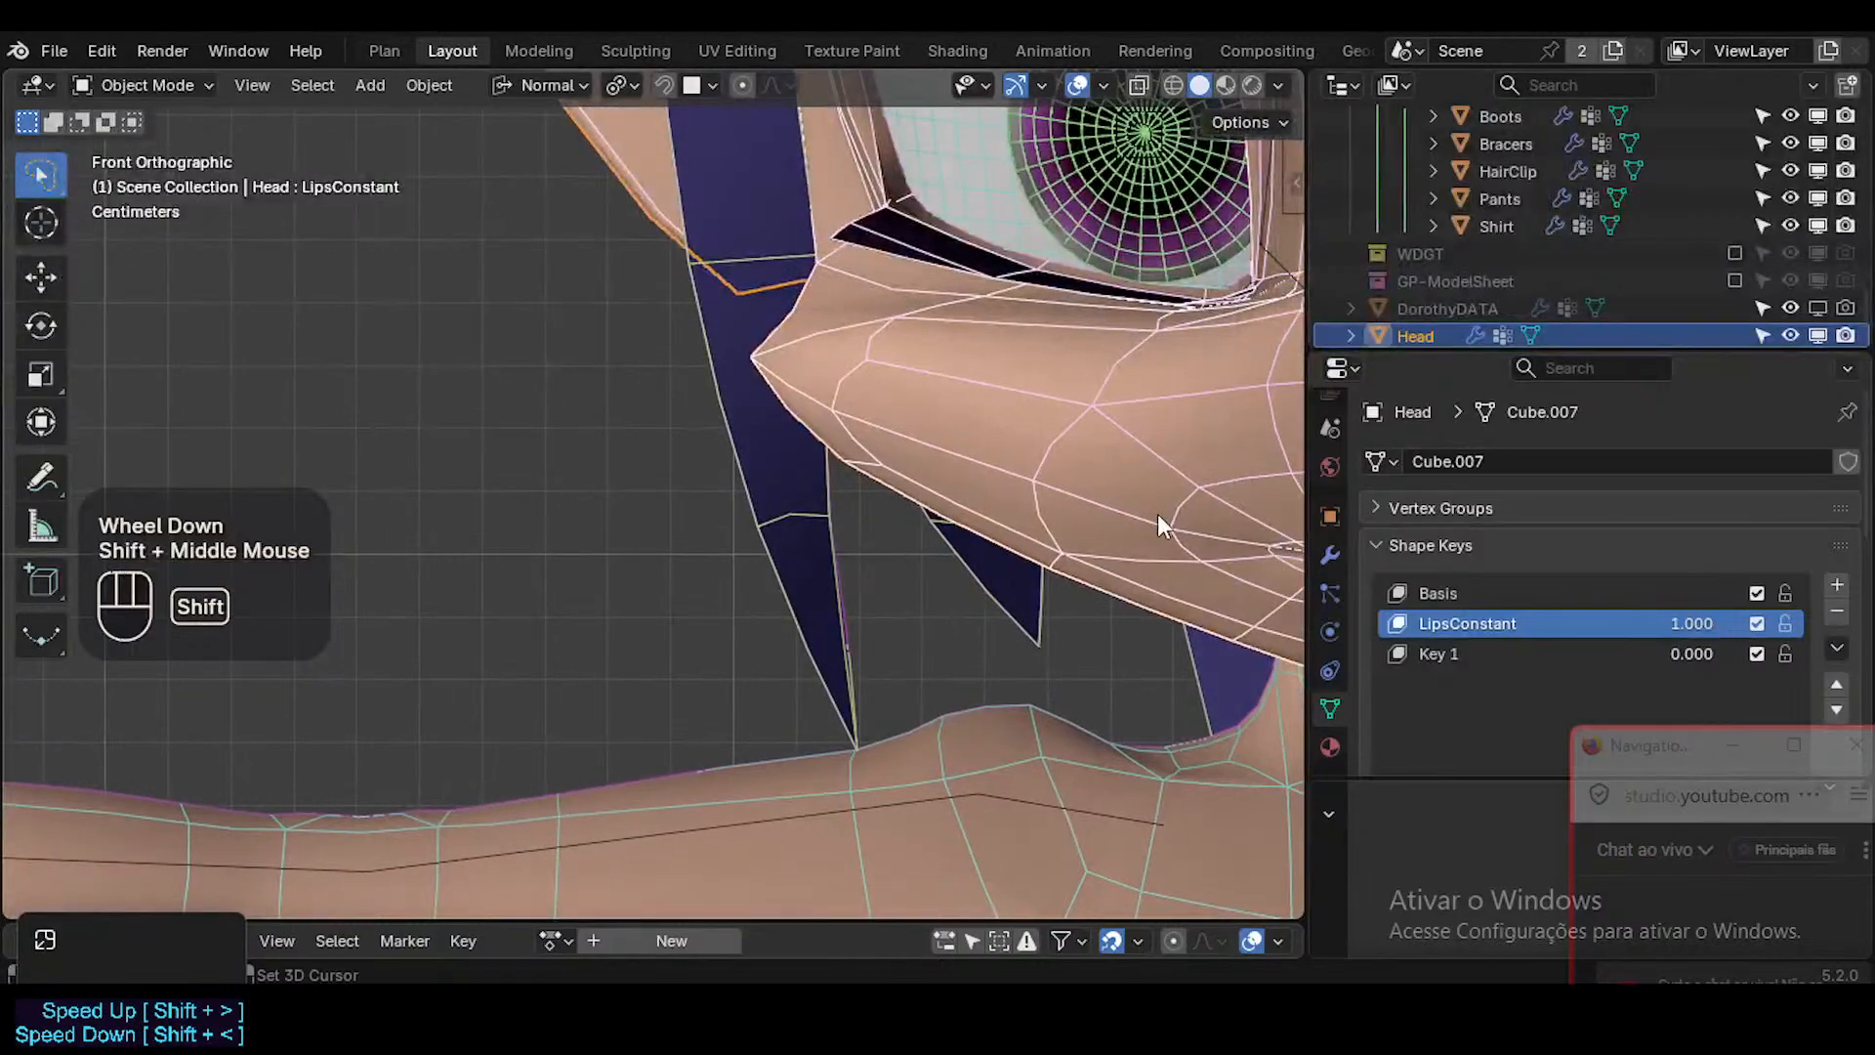
middle_click_drag(1158, 514, 920, 490, "shift")
scroll(1041, 568, "up", 2)
scroll(1041, 568, "up", 1)
middle_click_drag(1041, 568, 762, 557, "shift")
scroll(822, 584, "up", 2)
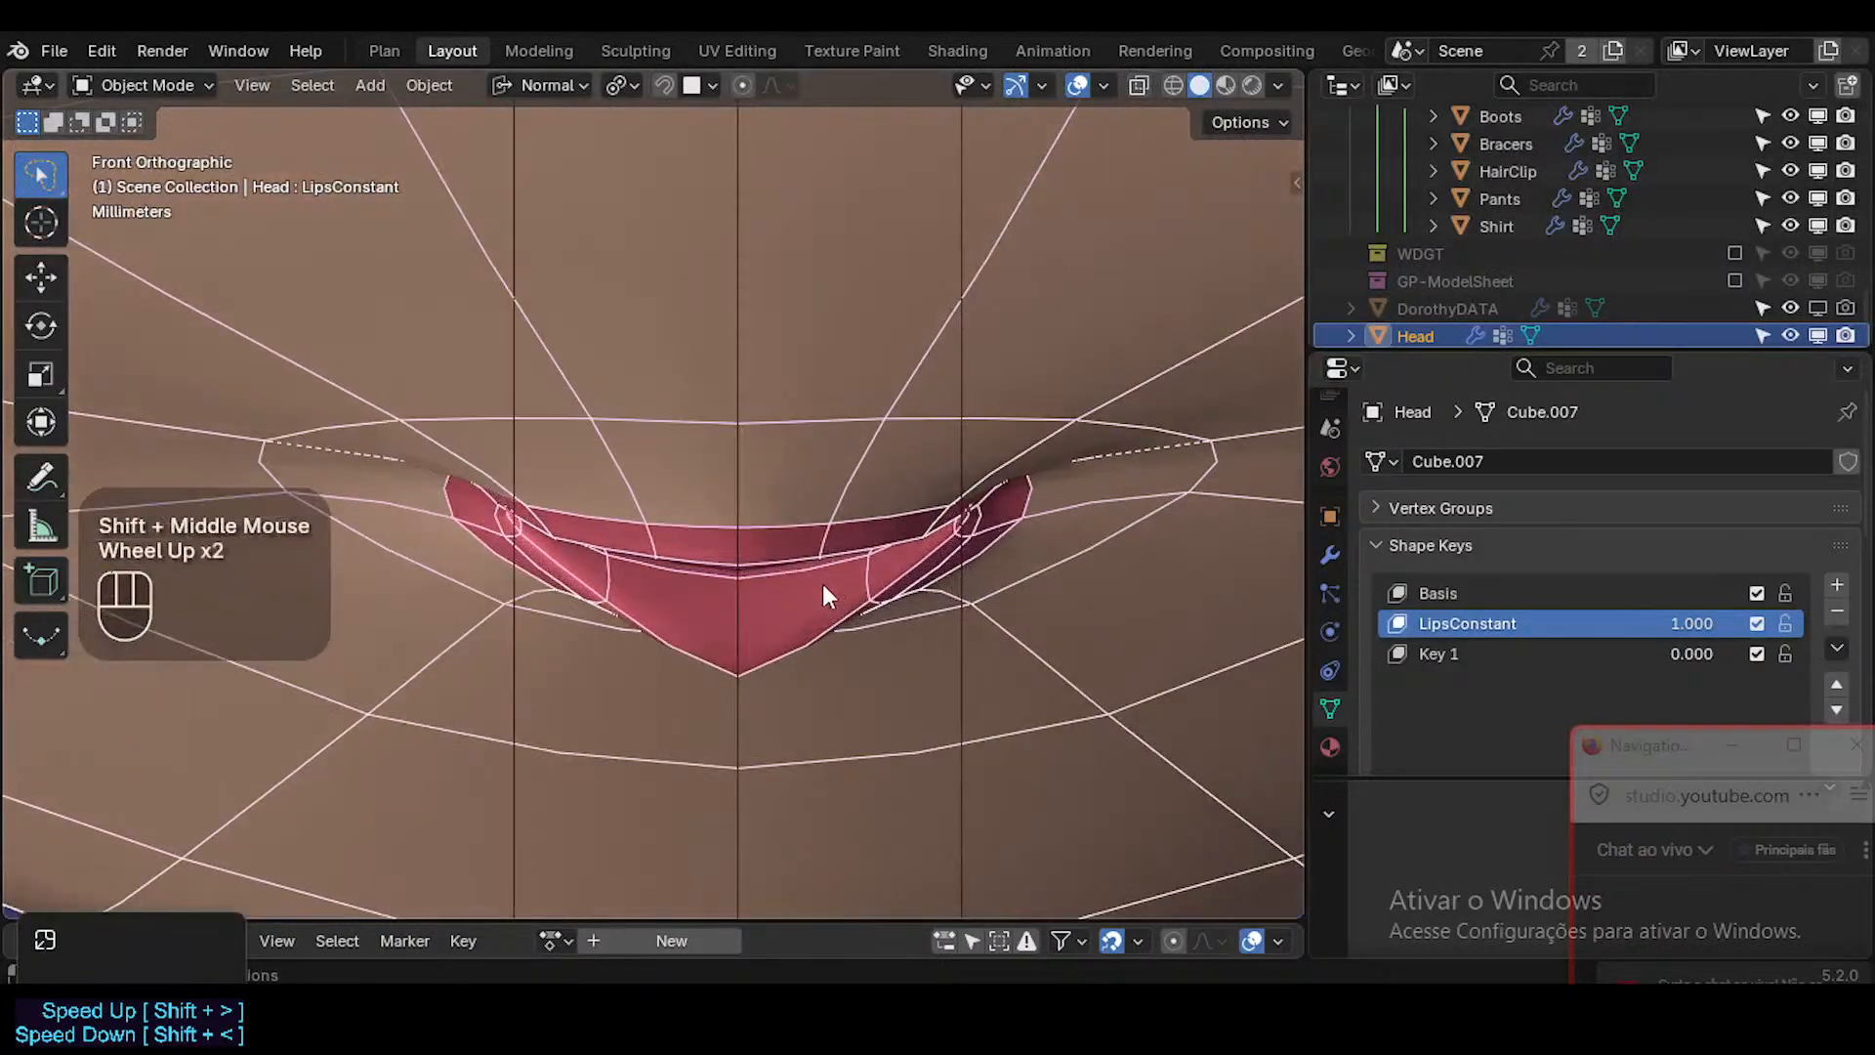
key("Tab")
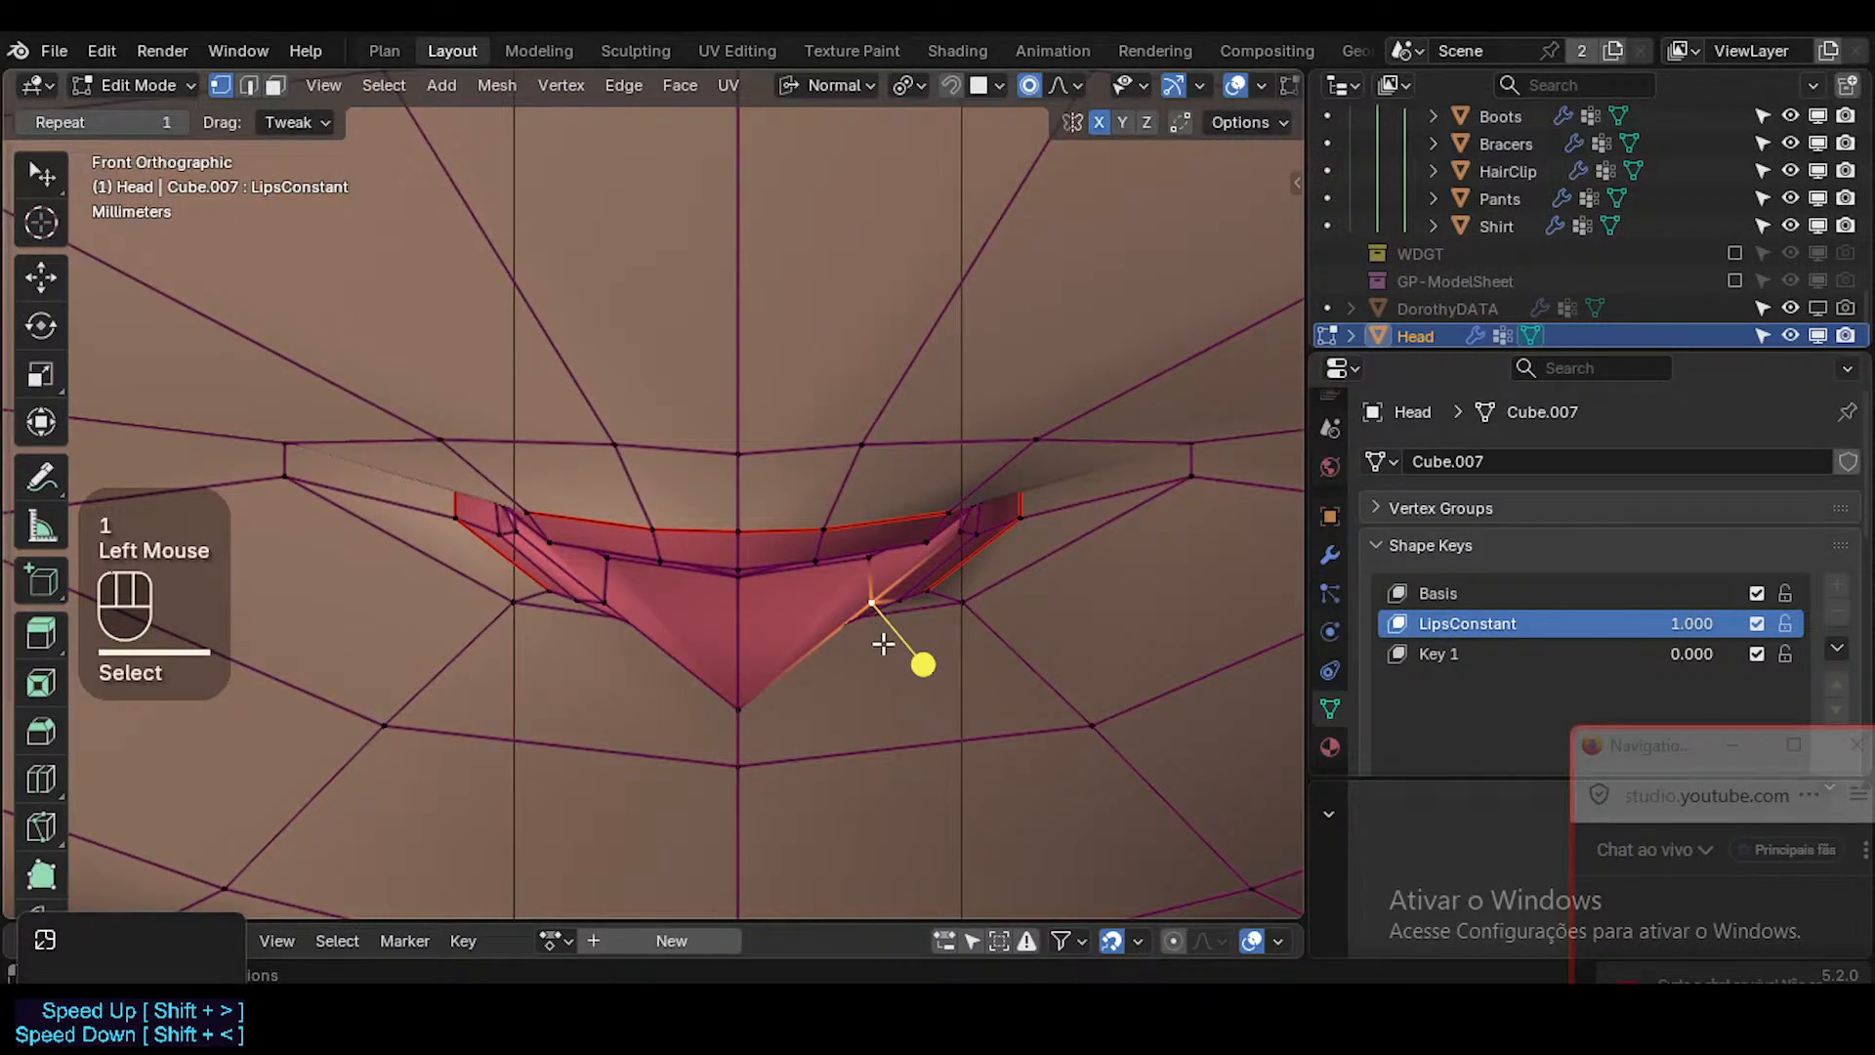
scroll(883, 643, "down", 1)
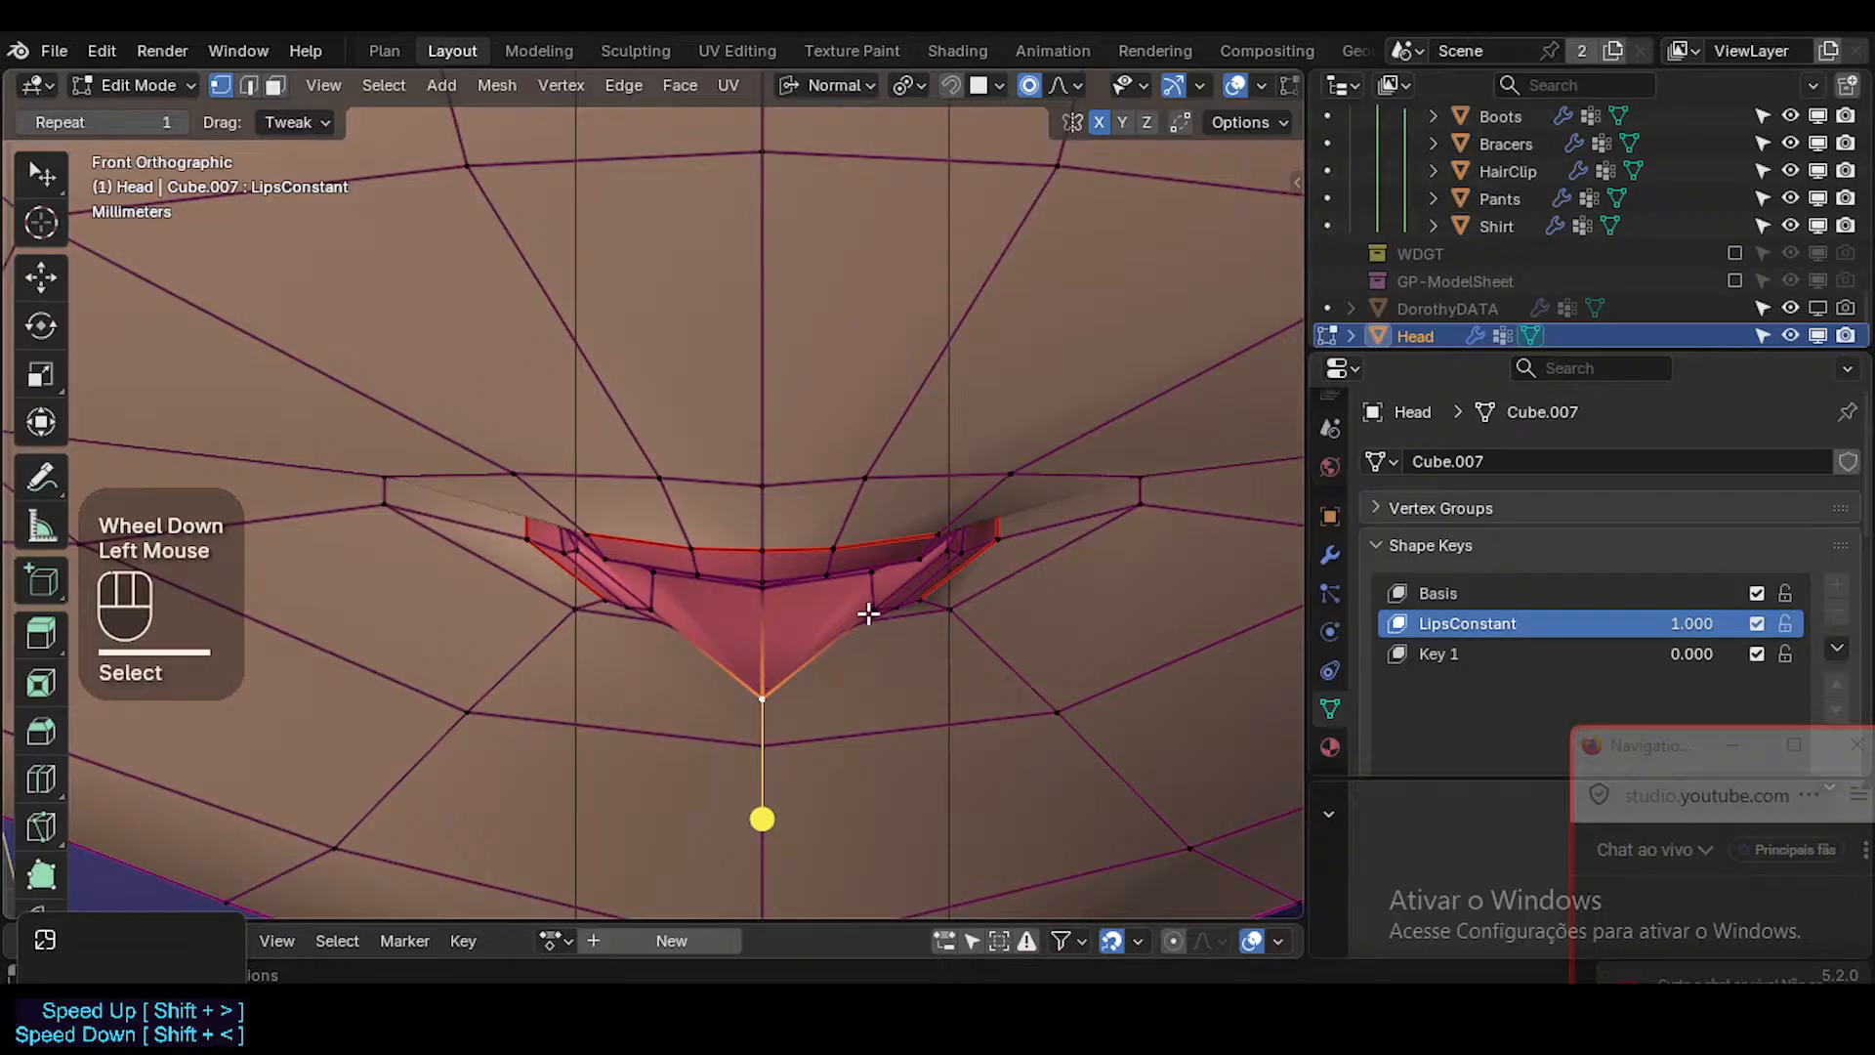
double_click(869, 613)
key("g")
left_click(919, 654)
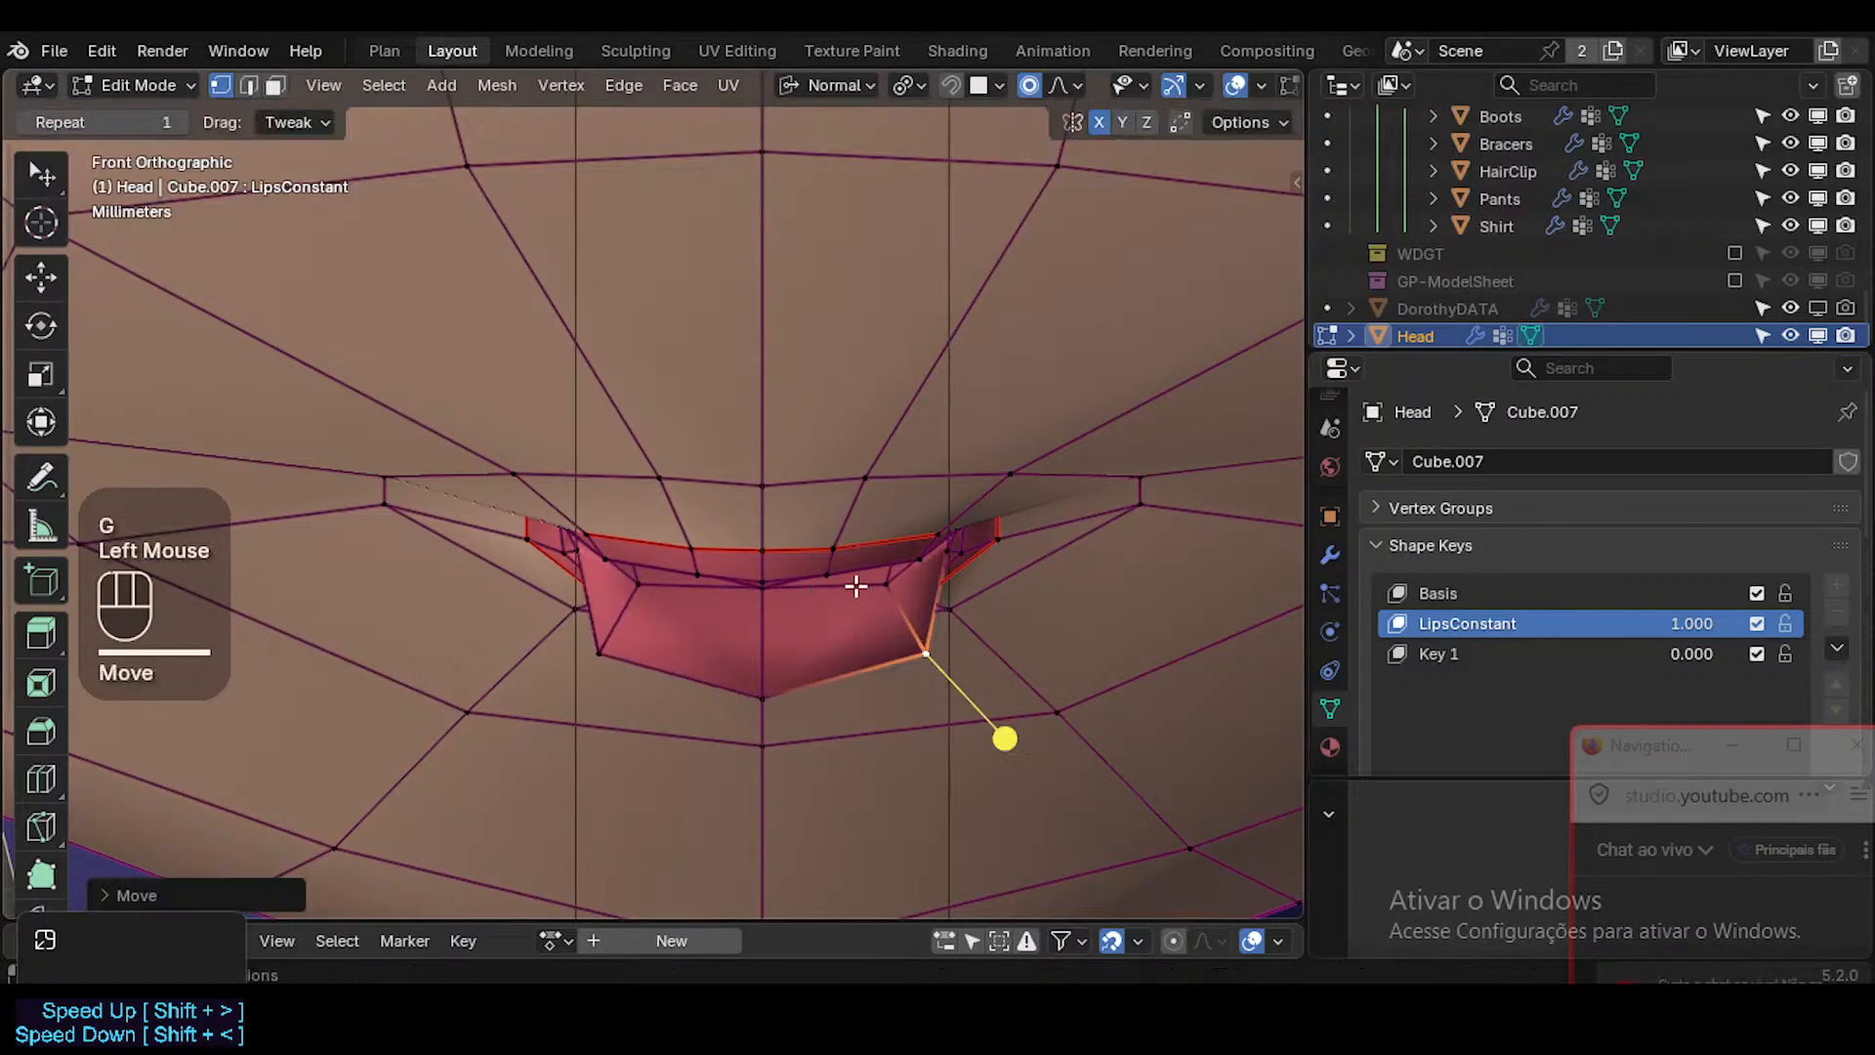
Lower the centre vertex of the upper lip's upper edge and raise the vertex beside it to form a cupid's bow.
double_click(755, 546)
key("g")
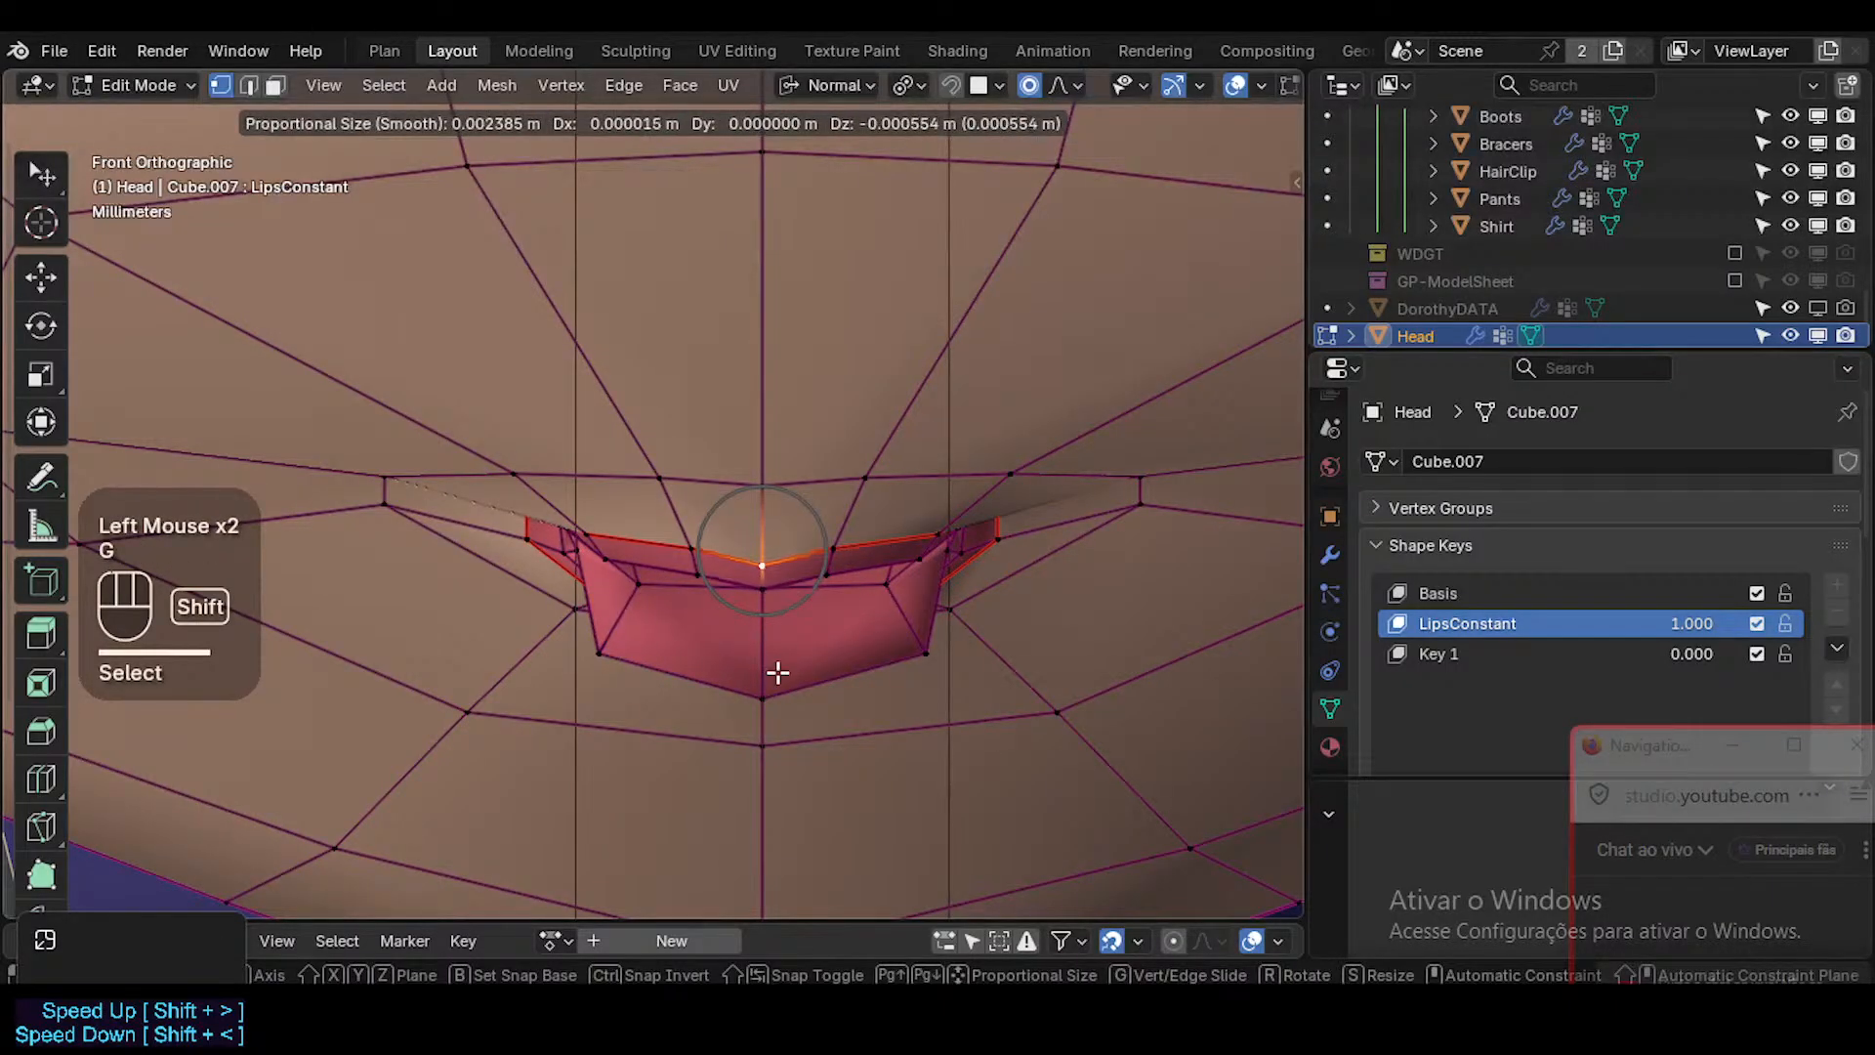
left_click(777, 673, "shift")
left_click(841, 547)
key("g")
left_click(838, 528)
Raise the upper lip's side vertices near the mouth corner and check the smoothed lips from the front.
left_click(921, 559)
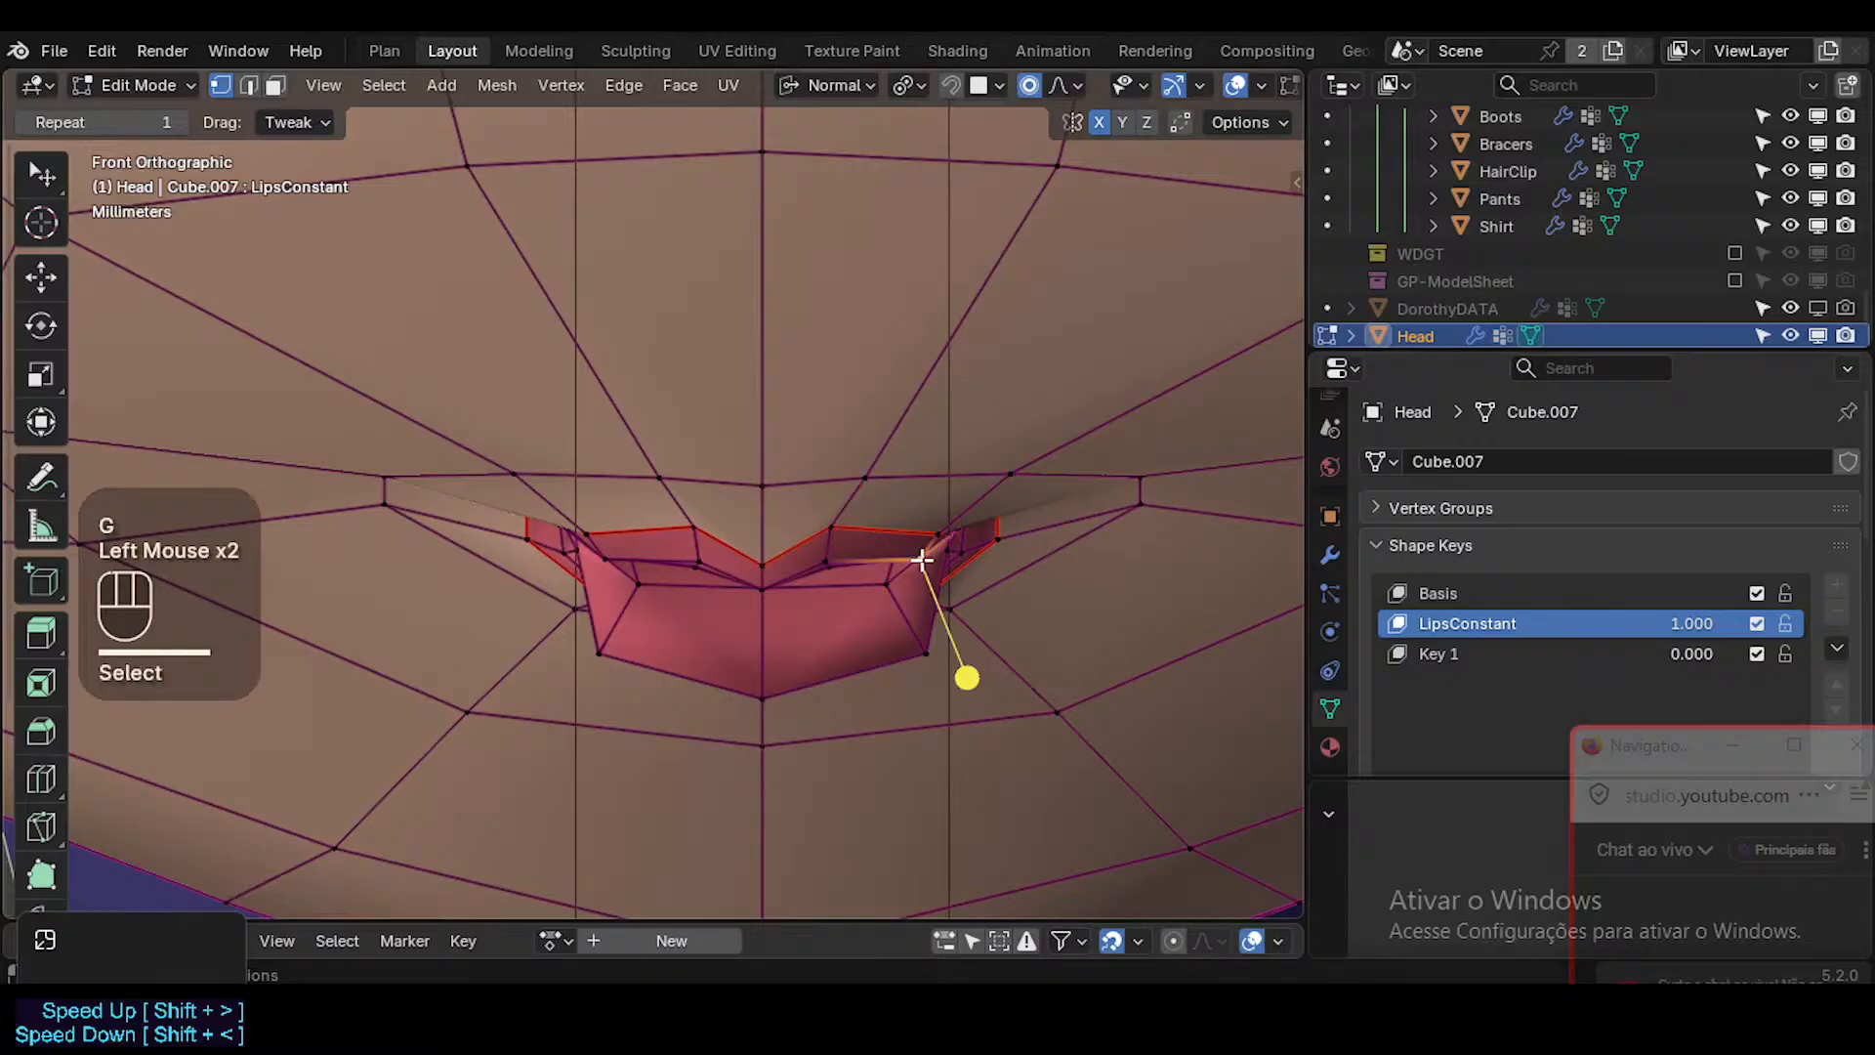
key("g")
left_click(924, 530, "shift")
left_click(934, 528)
key("g")
left_click(942, 523)
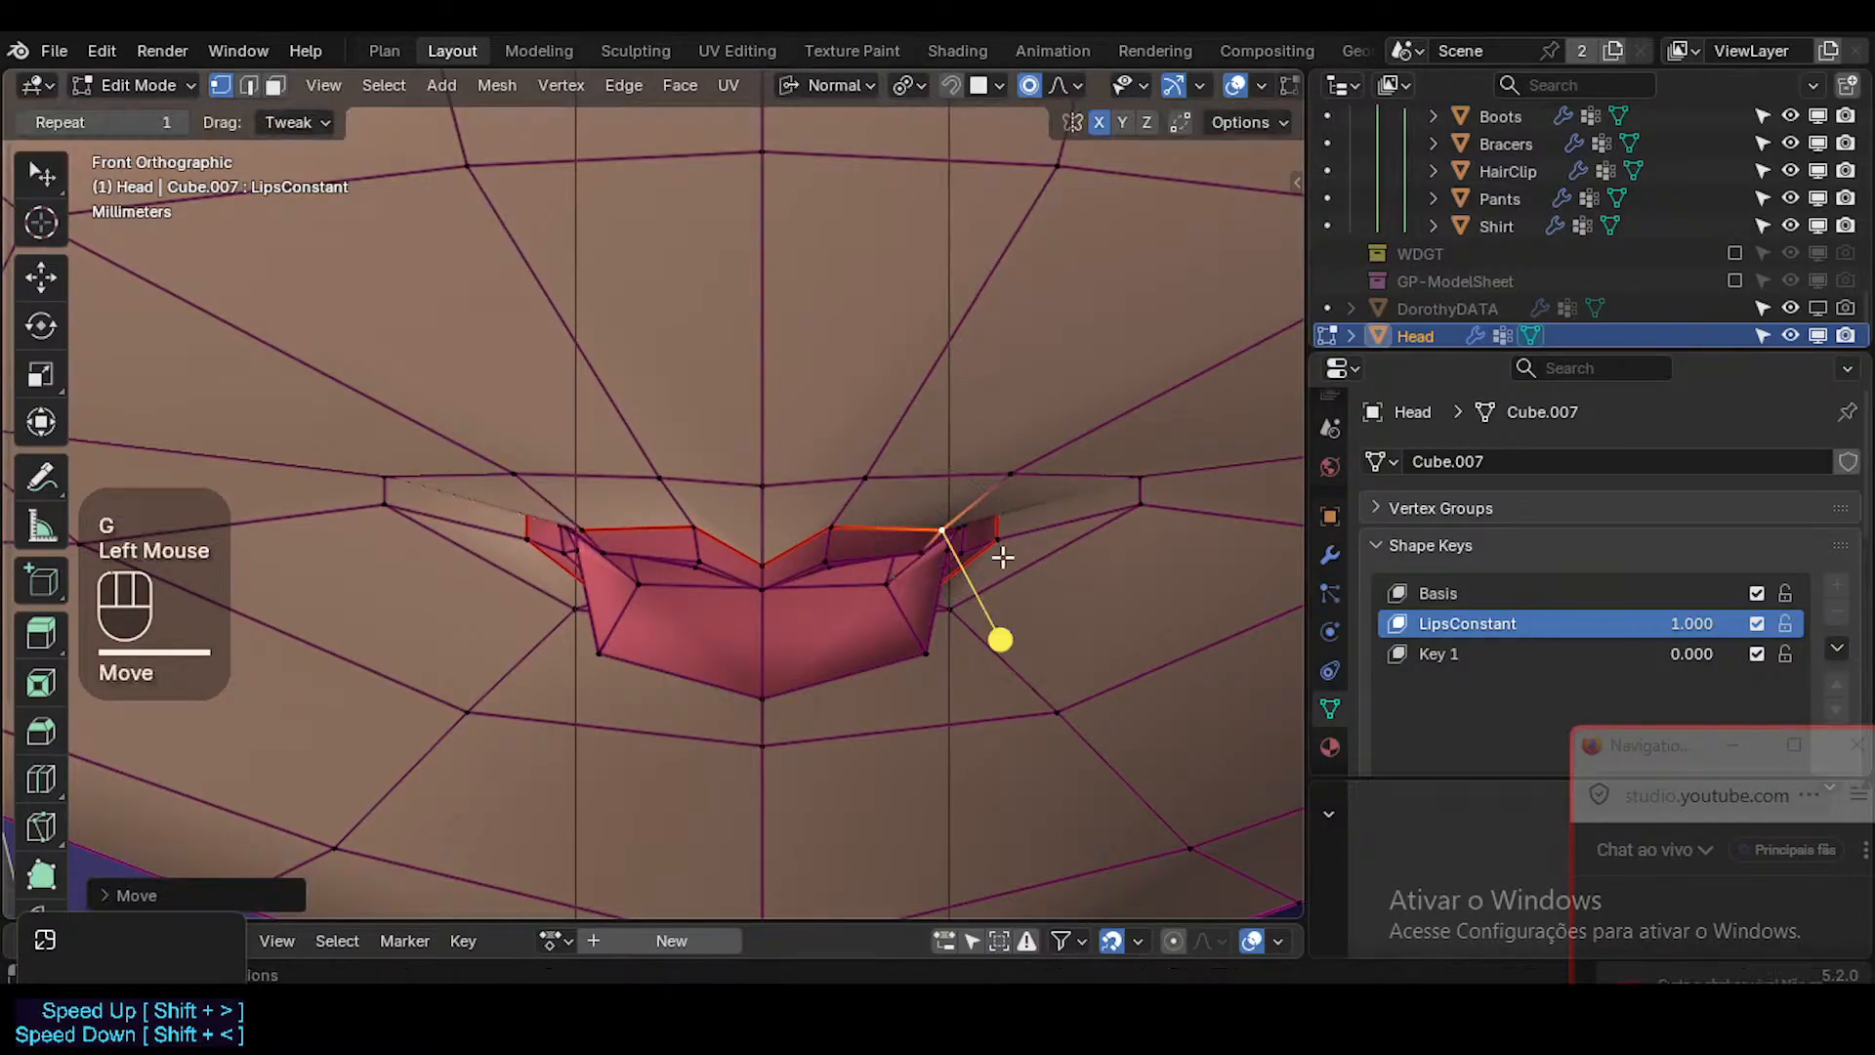
key("alt+z")
key("Tab")
key("Tab")
key("Tab")
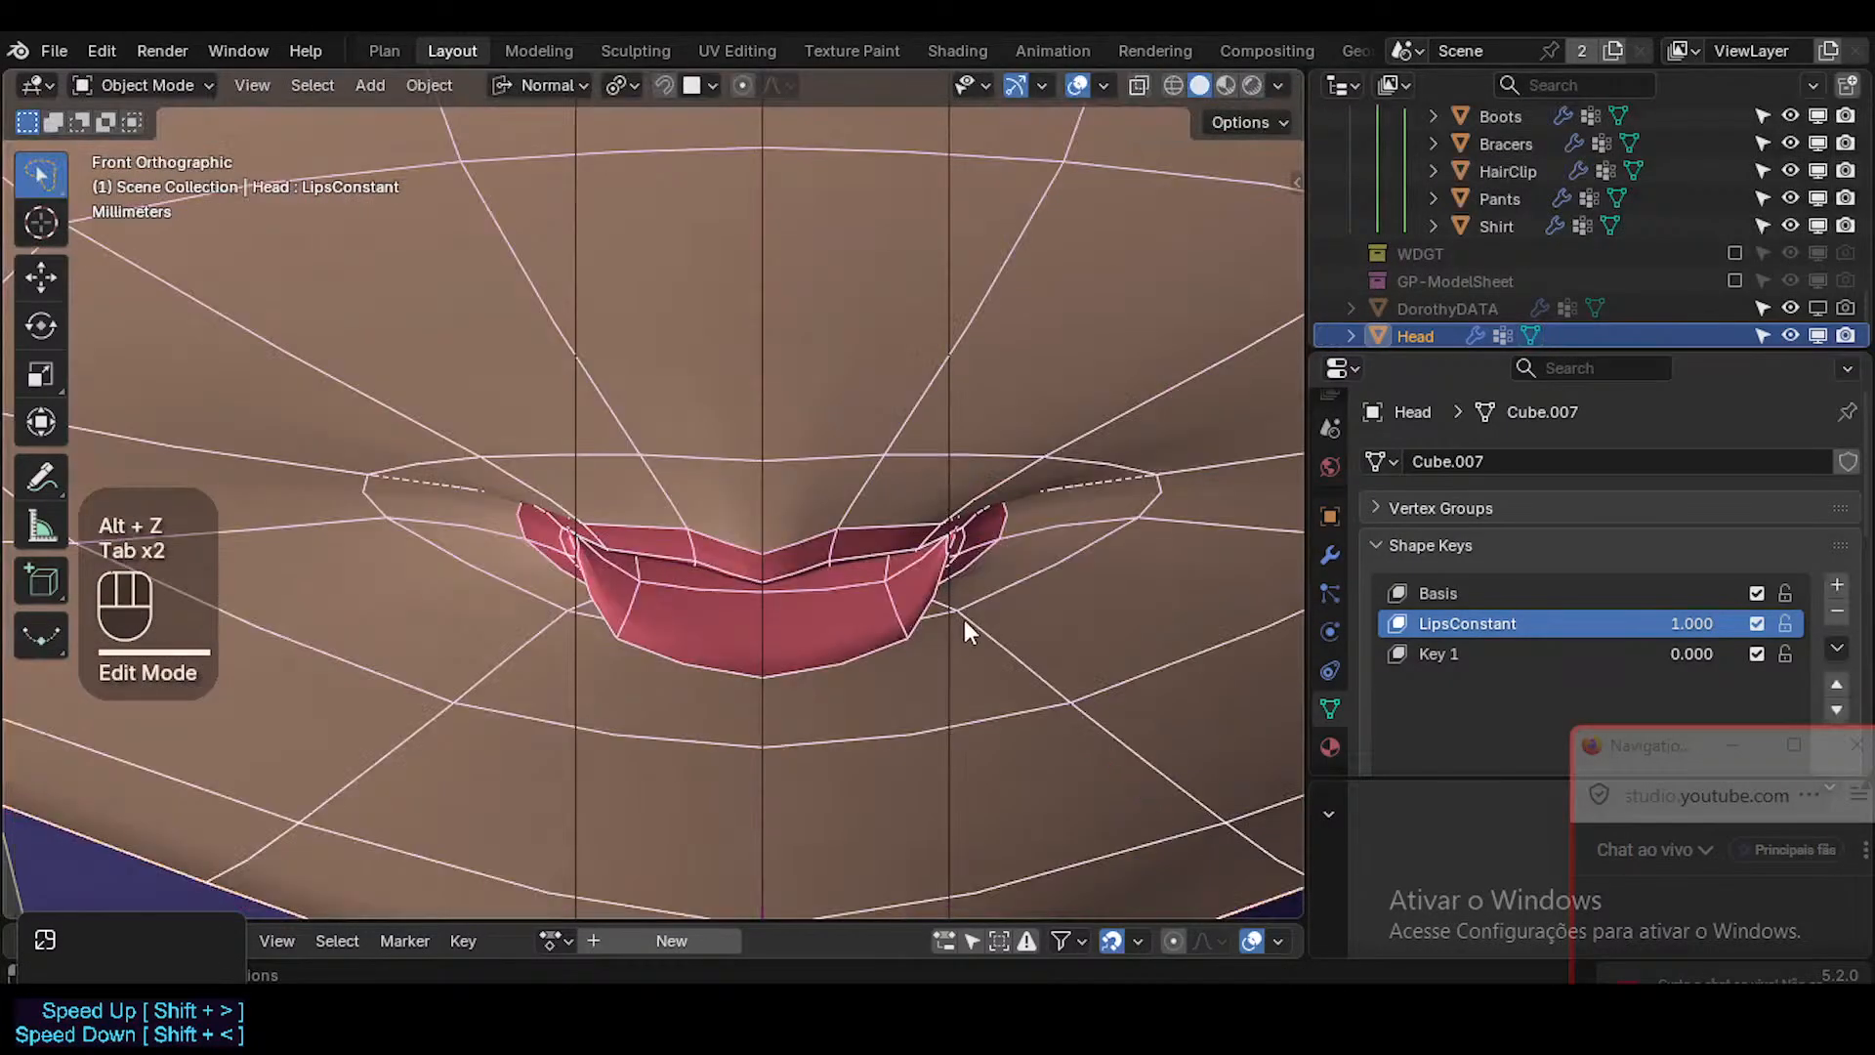
Move the mouth corner vertex outward and raise the upper lip edge vertex next to it.
key("Tab")
left_click(1053, 590)
key("g")
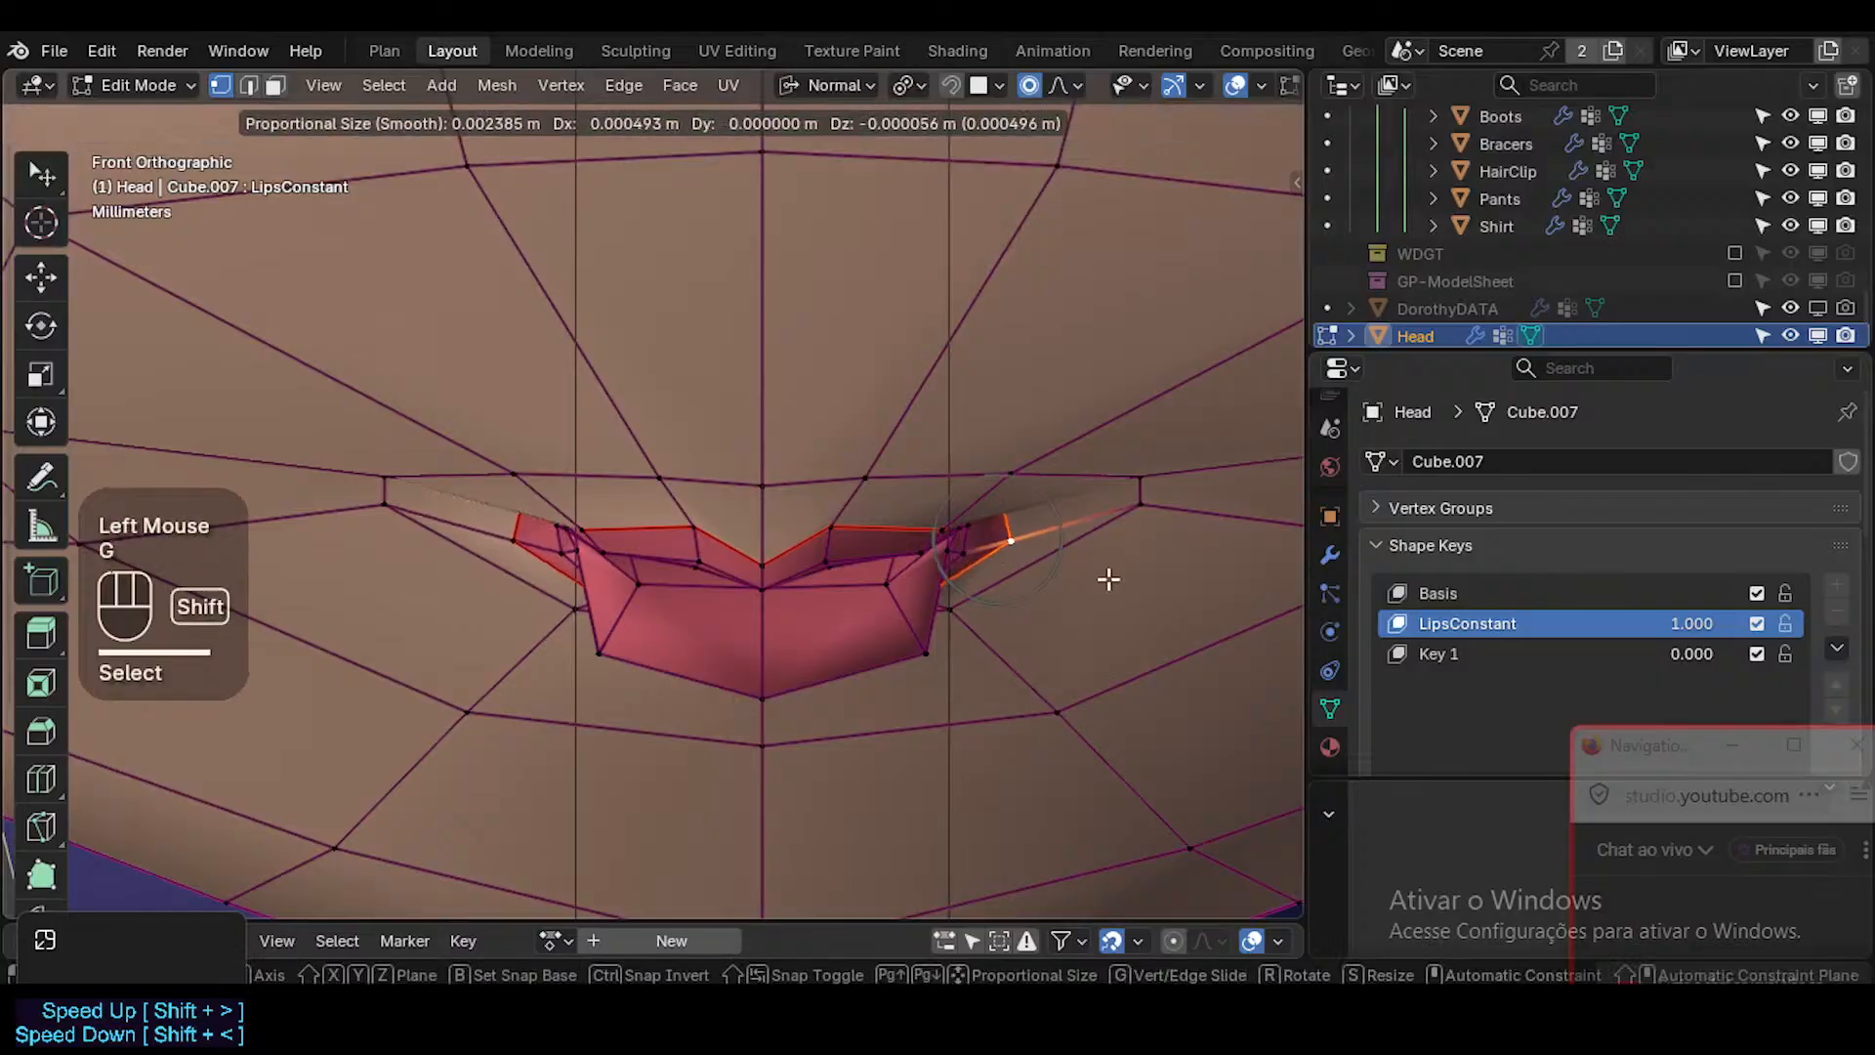
left_click(1109, 579, "shift")
left_click(951, 522)
key("g")
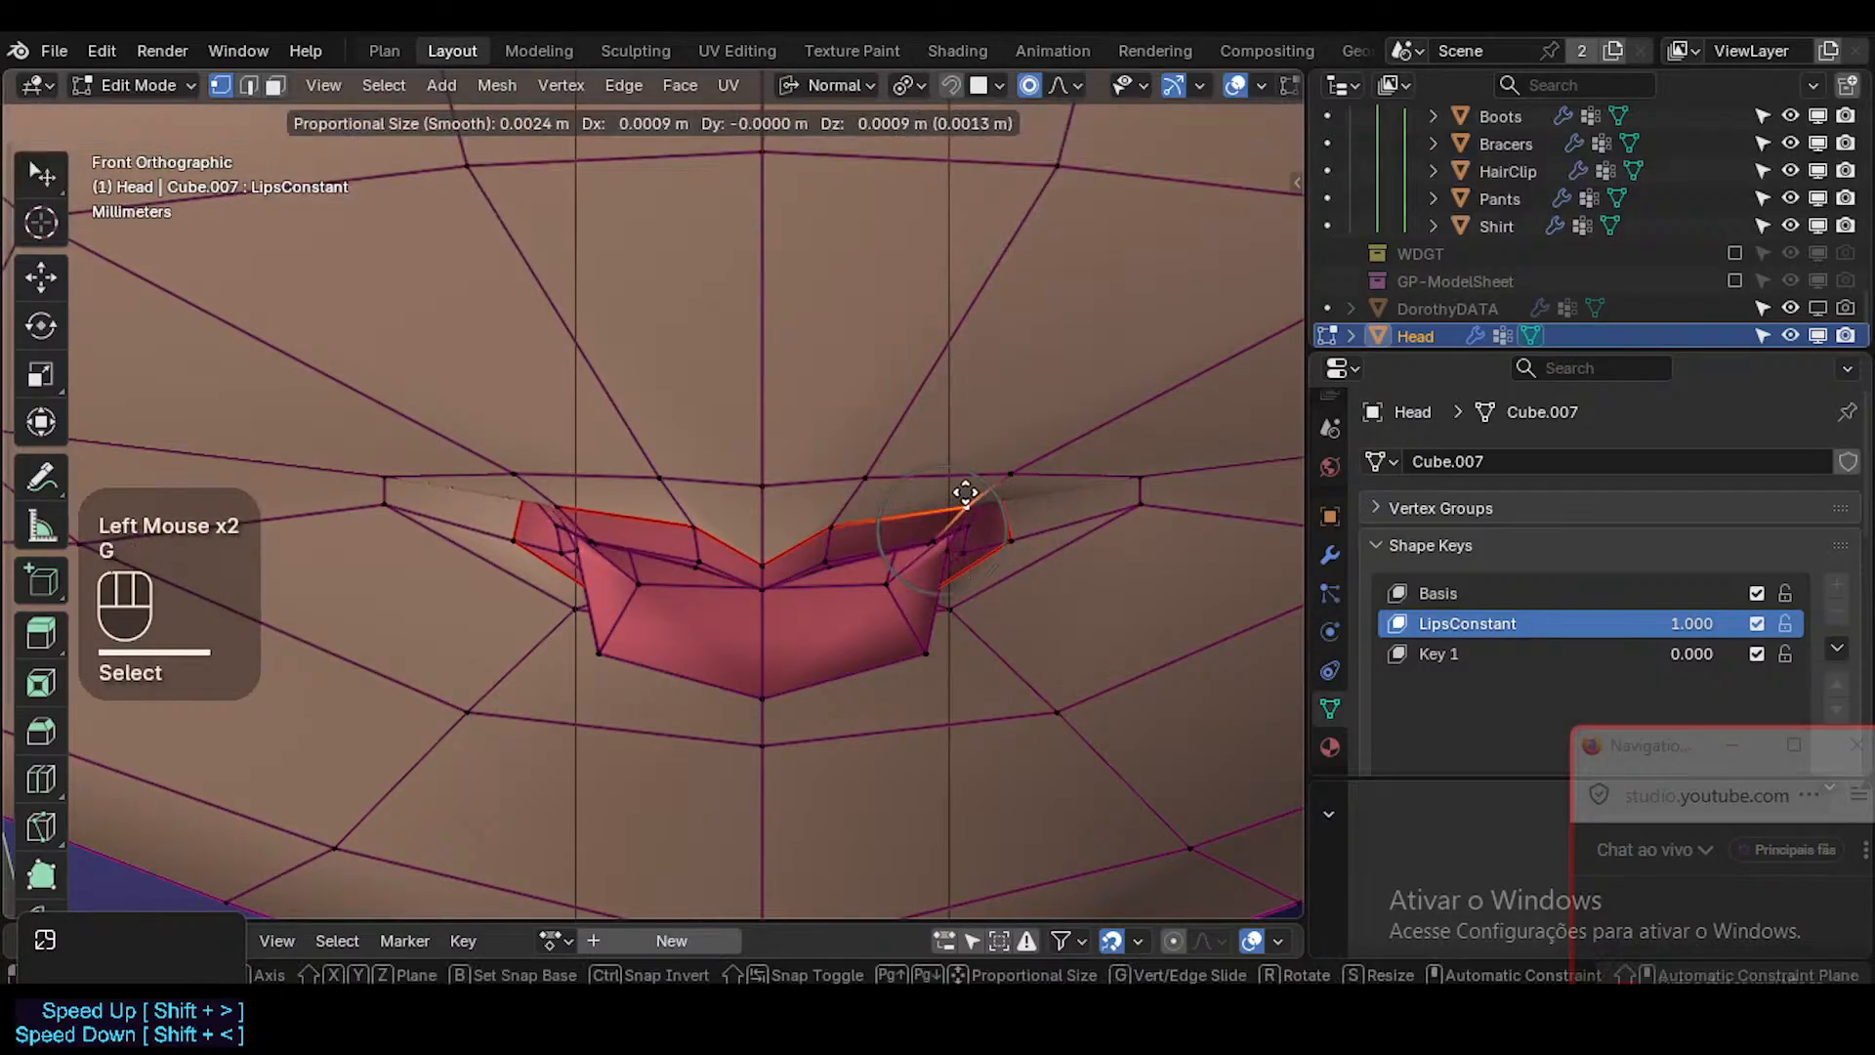
left_click(949, 498)
Circle-select the faces around the mouth corner and smooth them, checking the result in Object Mode.
left_click(968, 530)
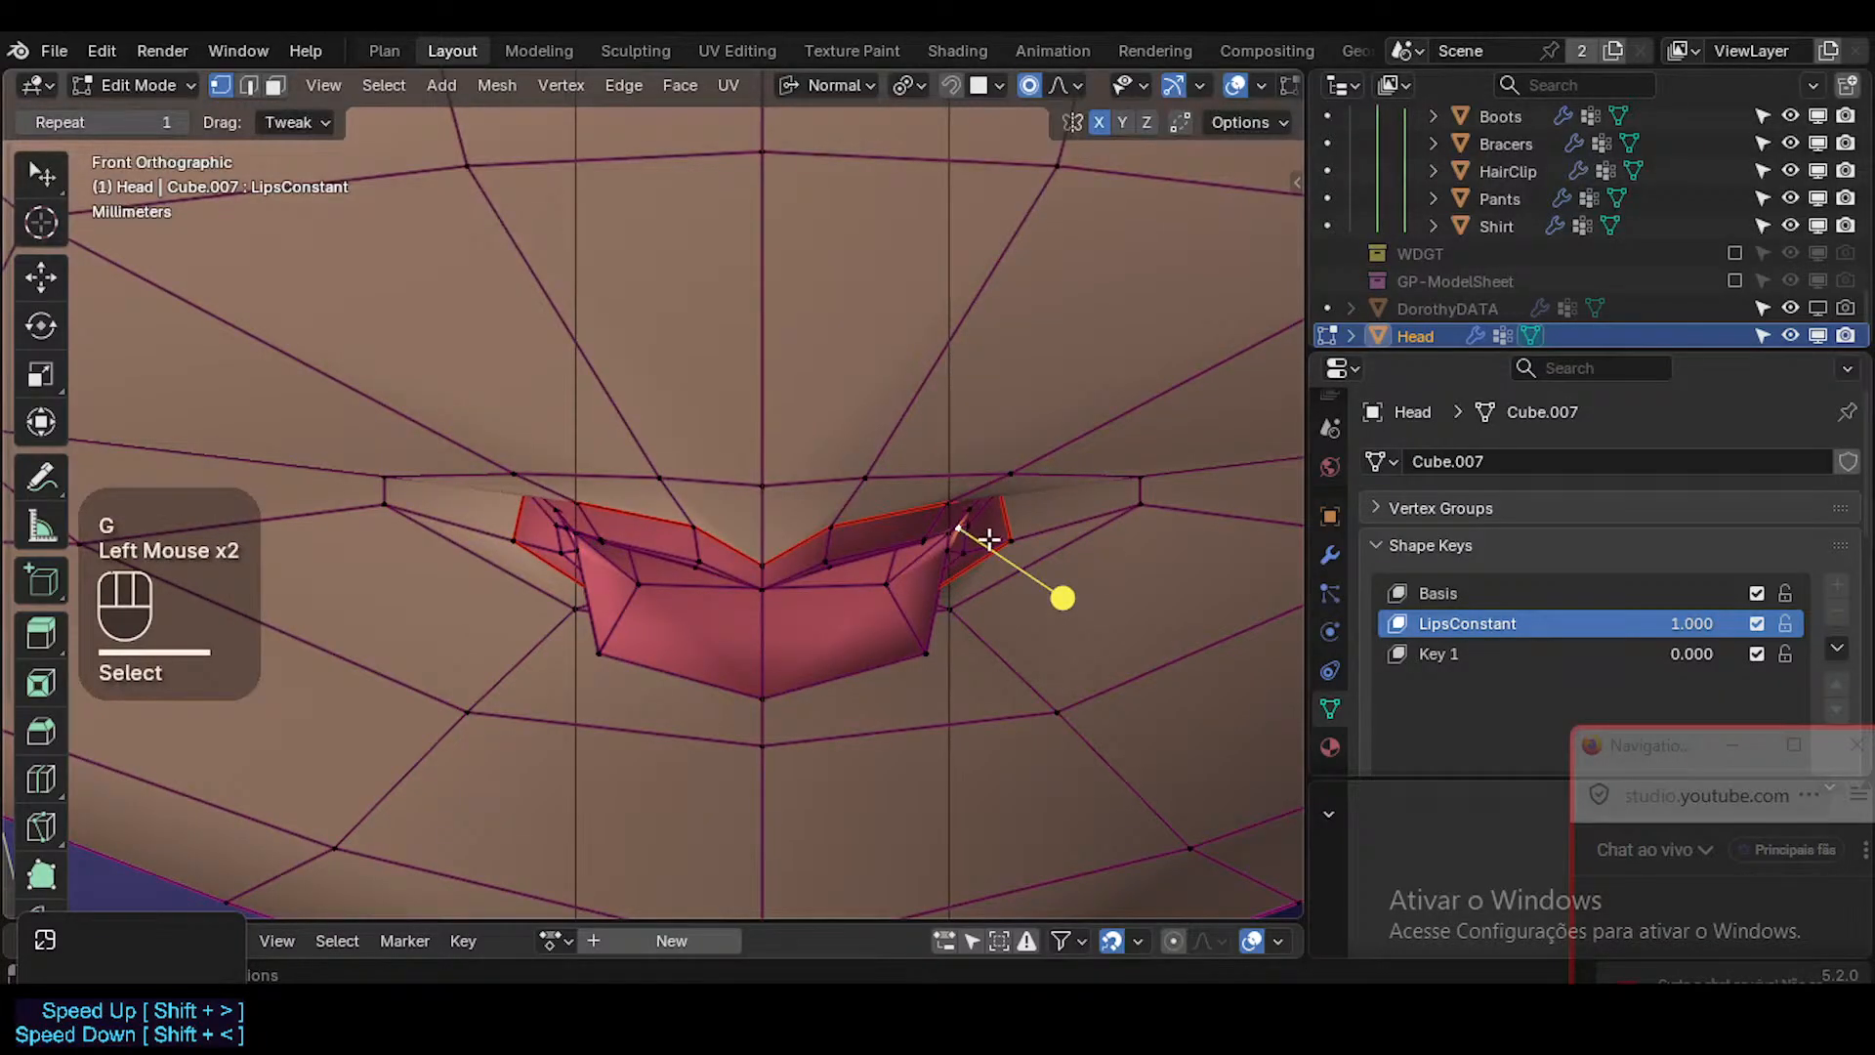
key("3")
key("c")
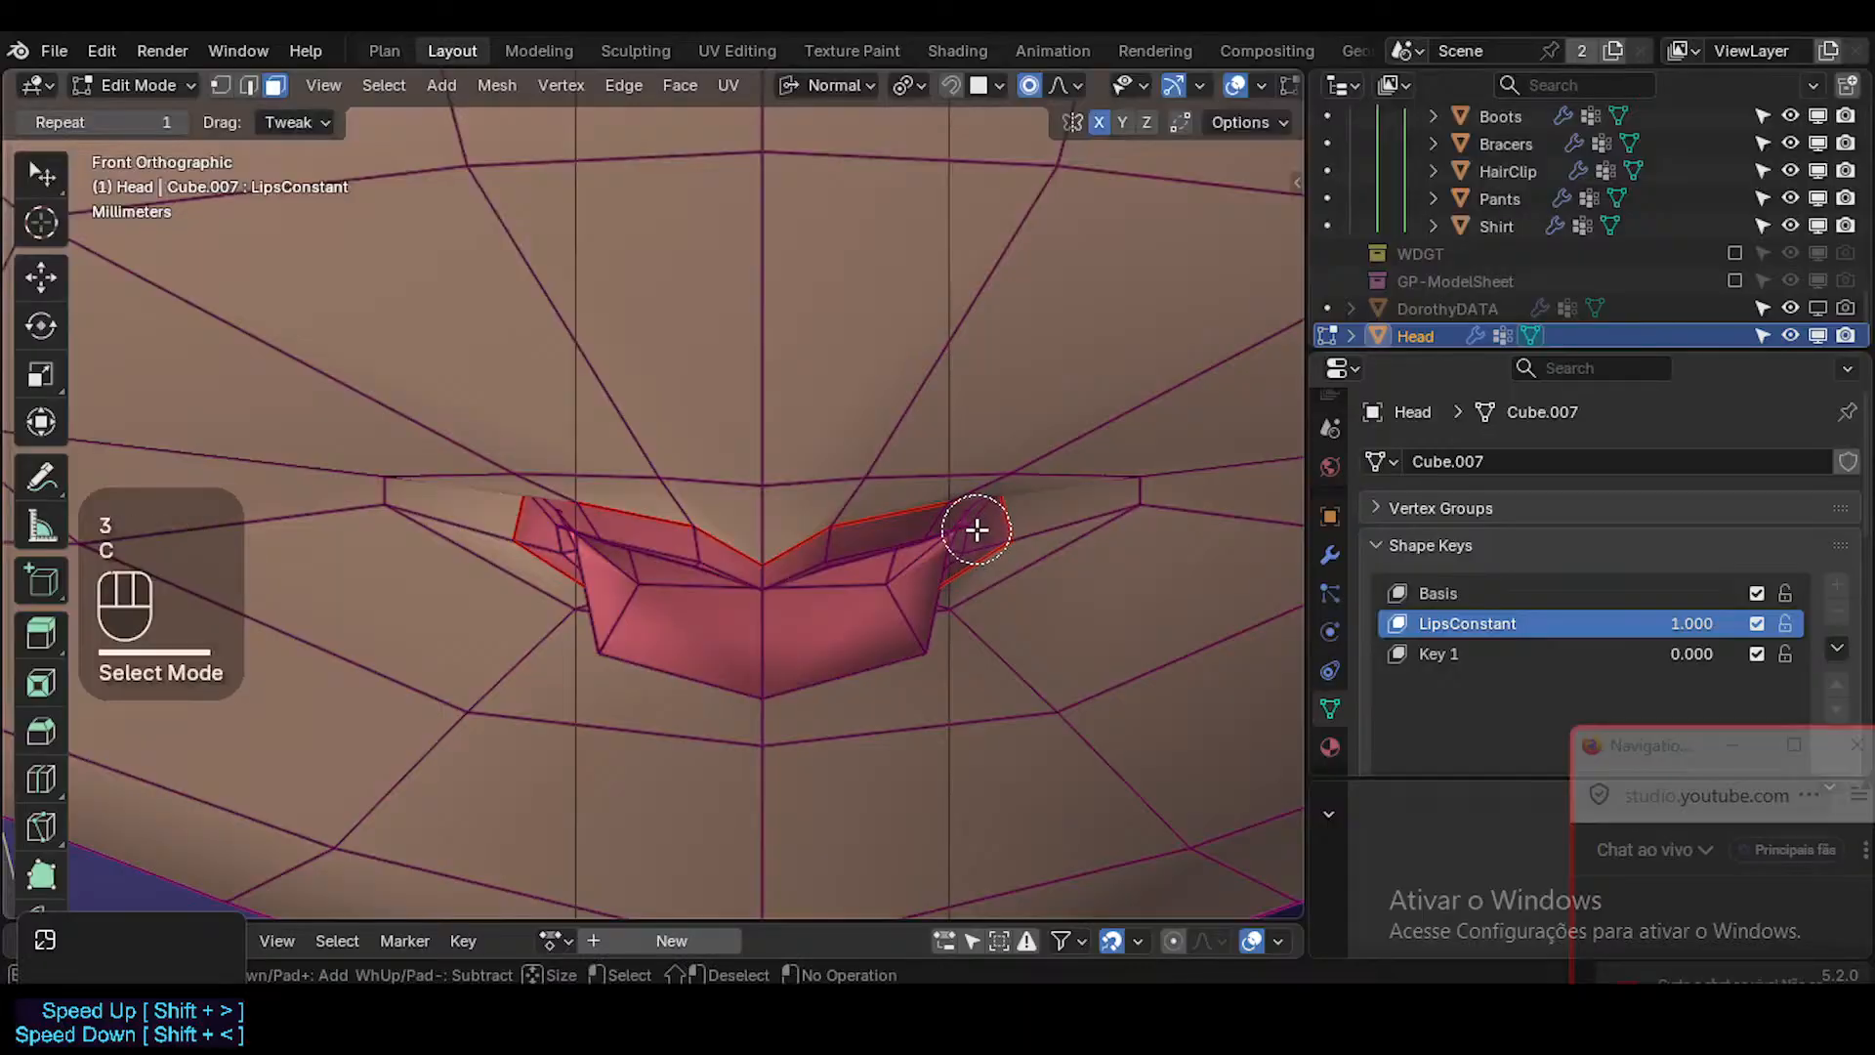
left_click(977, 529)
right_click(978, 531)
left_click_drag(1044, 585, 1121, 614)
key("Tab")
key("Tab")
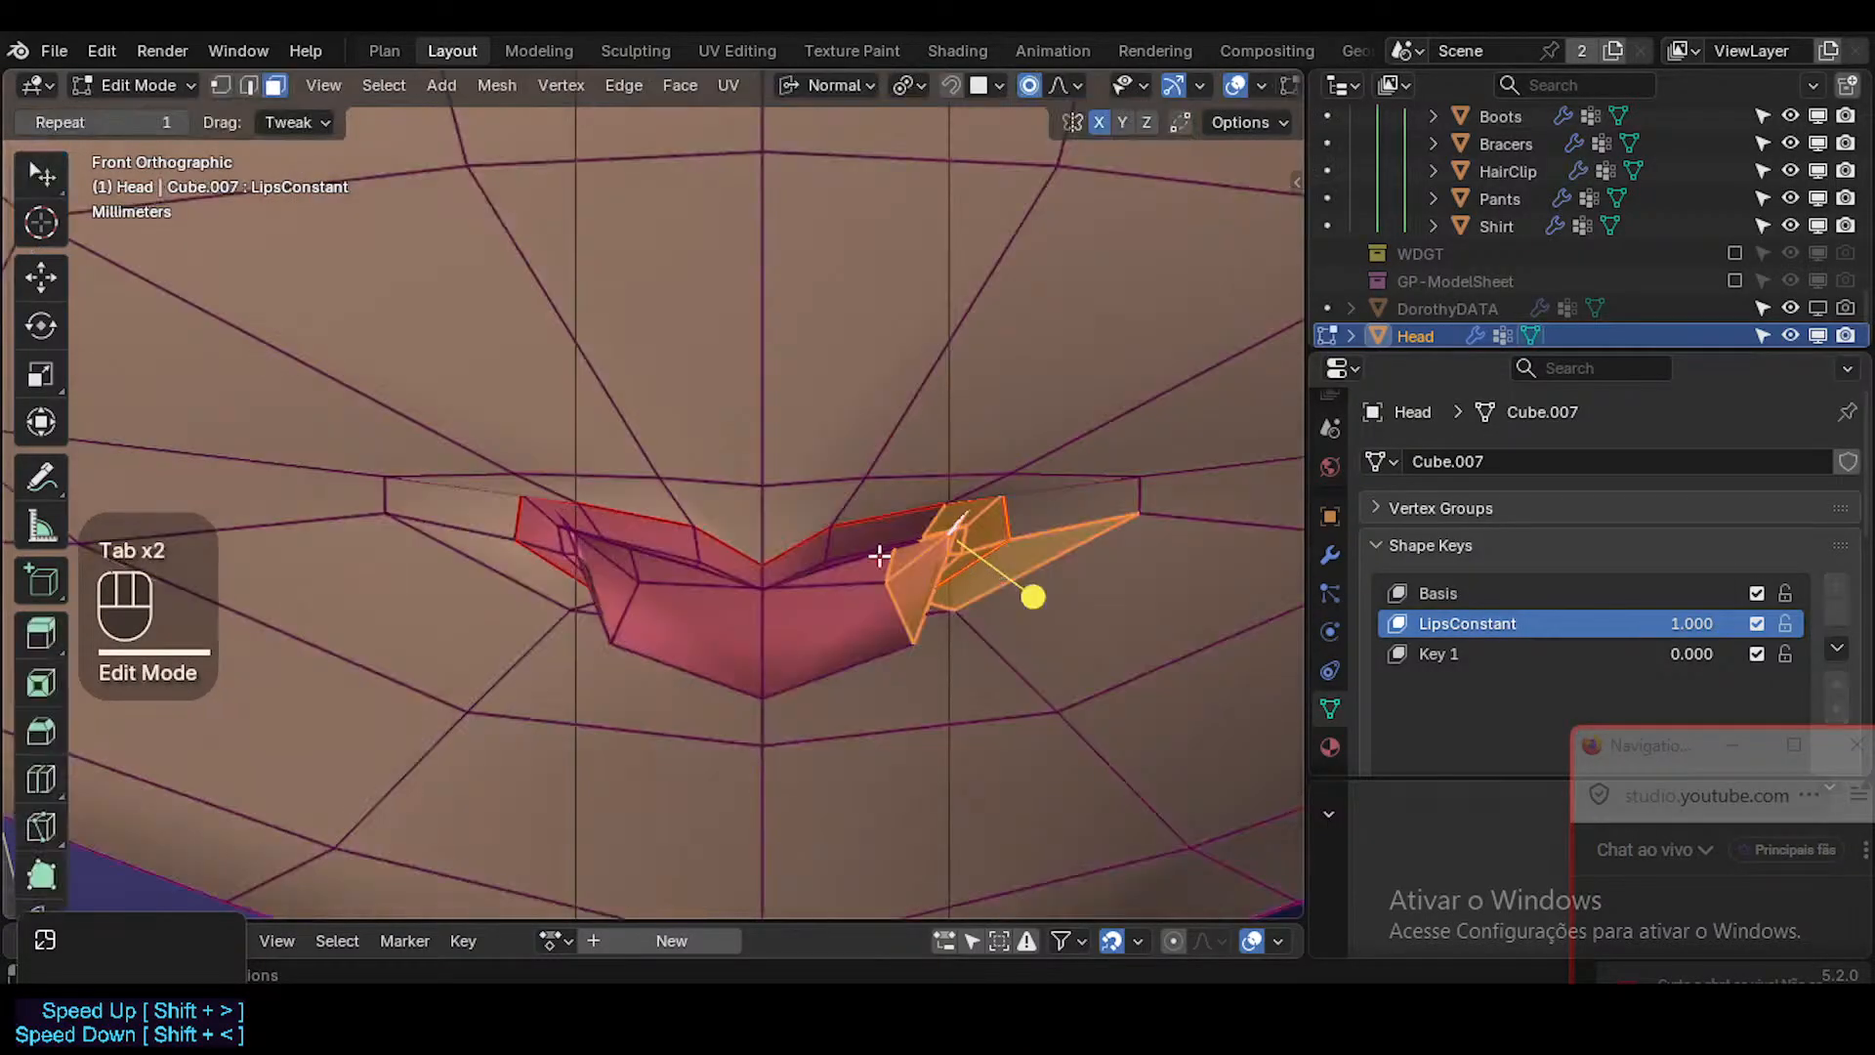
Move the lips' inner vertices near the mouth corner outward in front view.
key("1")
left_click(839, 545)
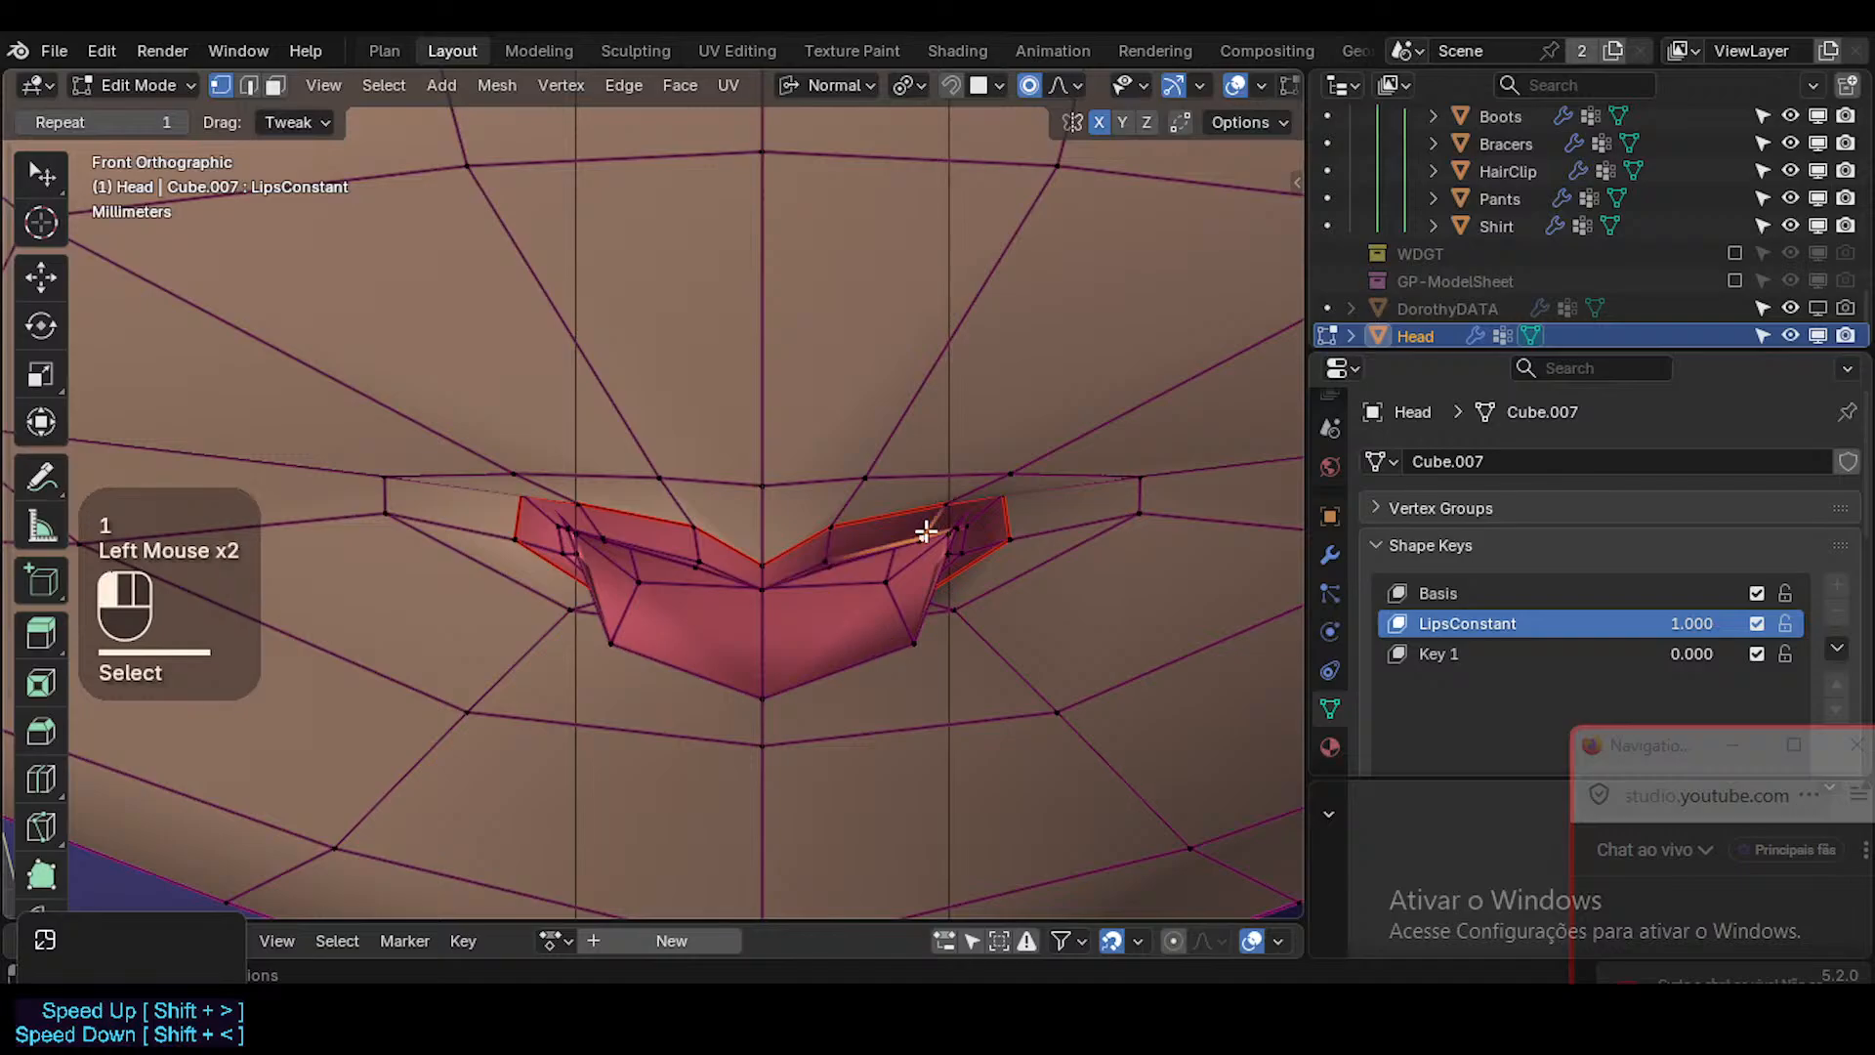
key("g")
left_click(955, 532)
left_click(984, 519)
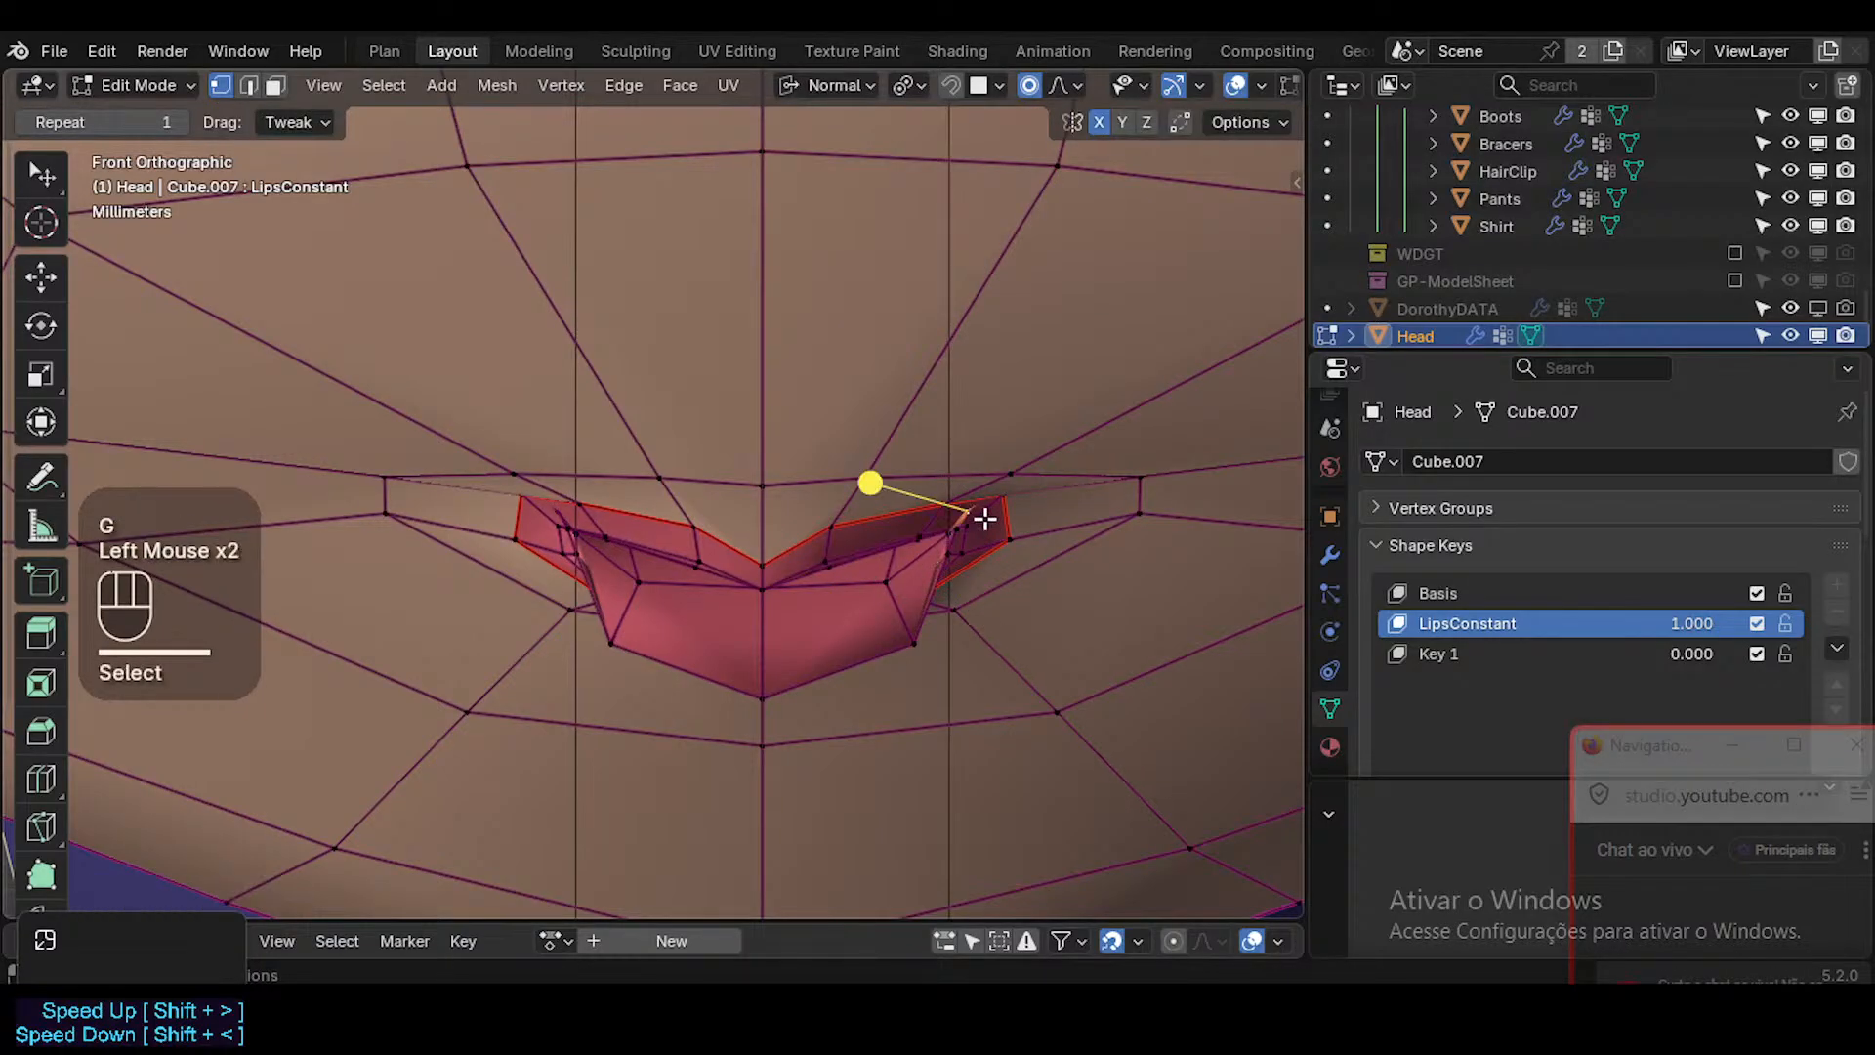
key("g")
left_click(971, 543)
left_click(958, 557)
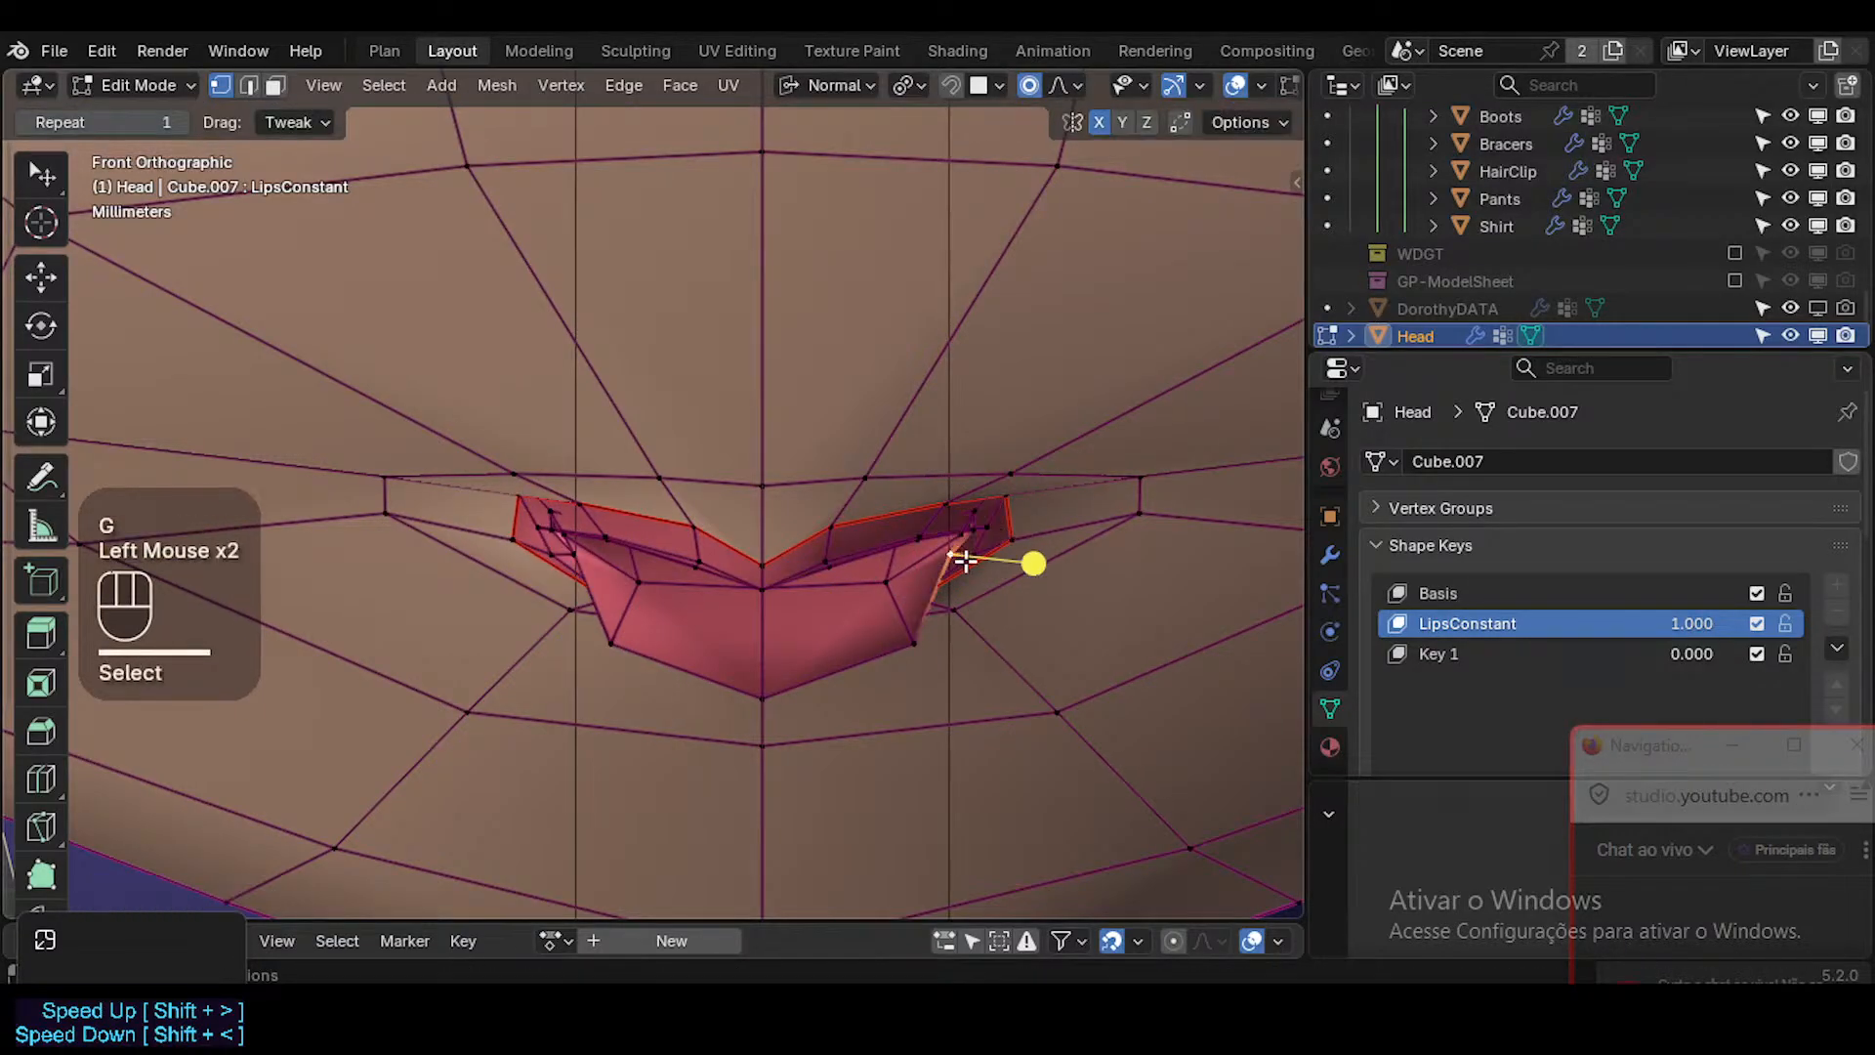
key("g")
left_click(977, 560)
Move the lower vertex of the outer mouth corner outward, sliding it along its edge.
left_click(1004, 544)
key("g")
left_click(1032, 533)
left_click(1025, 534)
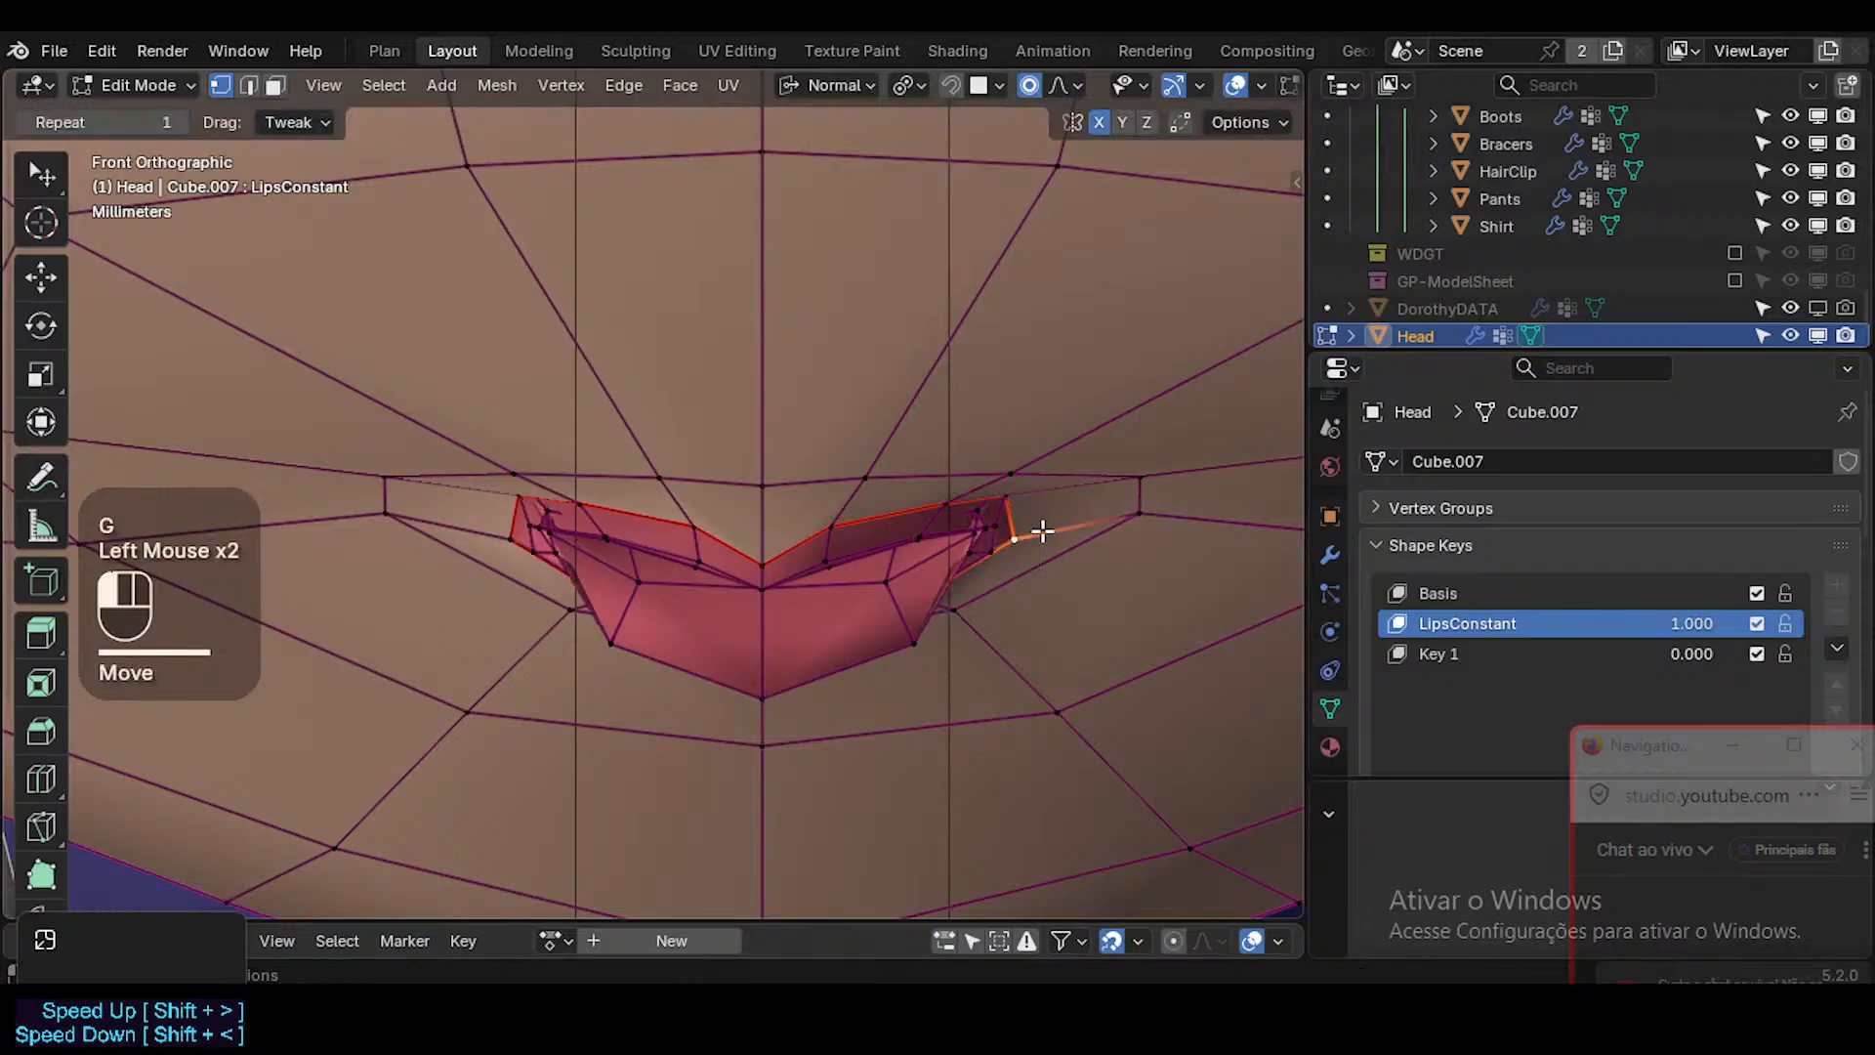
key("g")
key("g")
left_click(1074, 525)
Move the upper vertex of the mouth corner outward and nudge the skin vertex beyond it outward and up.
left_click(1018, 494)
key("g")
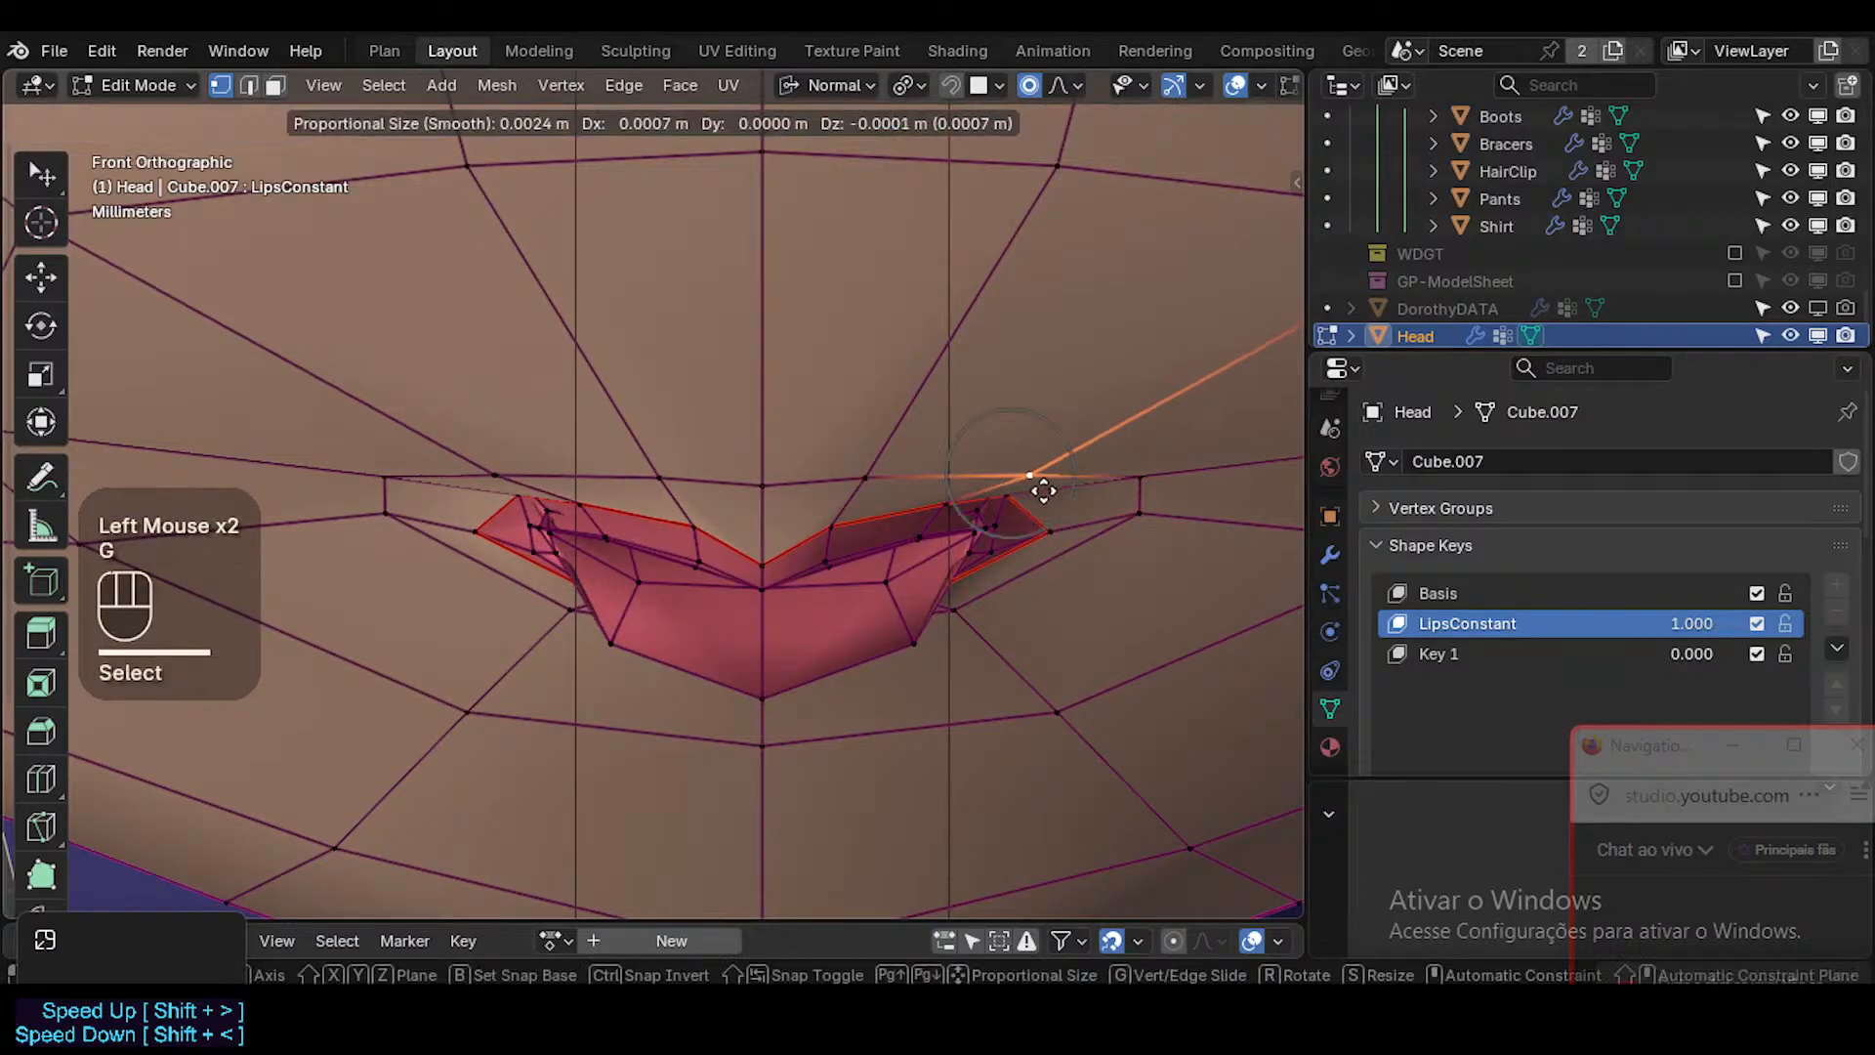
key("Escape")
left_click(1006, 503)
key("g")
left_click(1041, 503)
left_click(1138, 510)
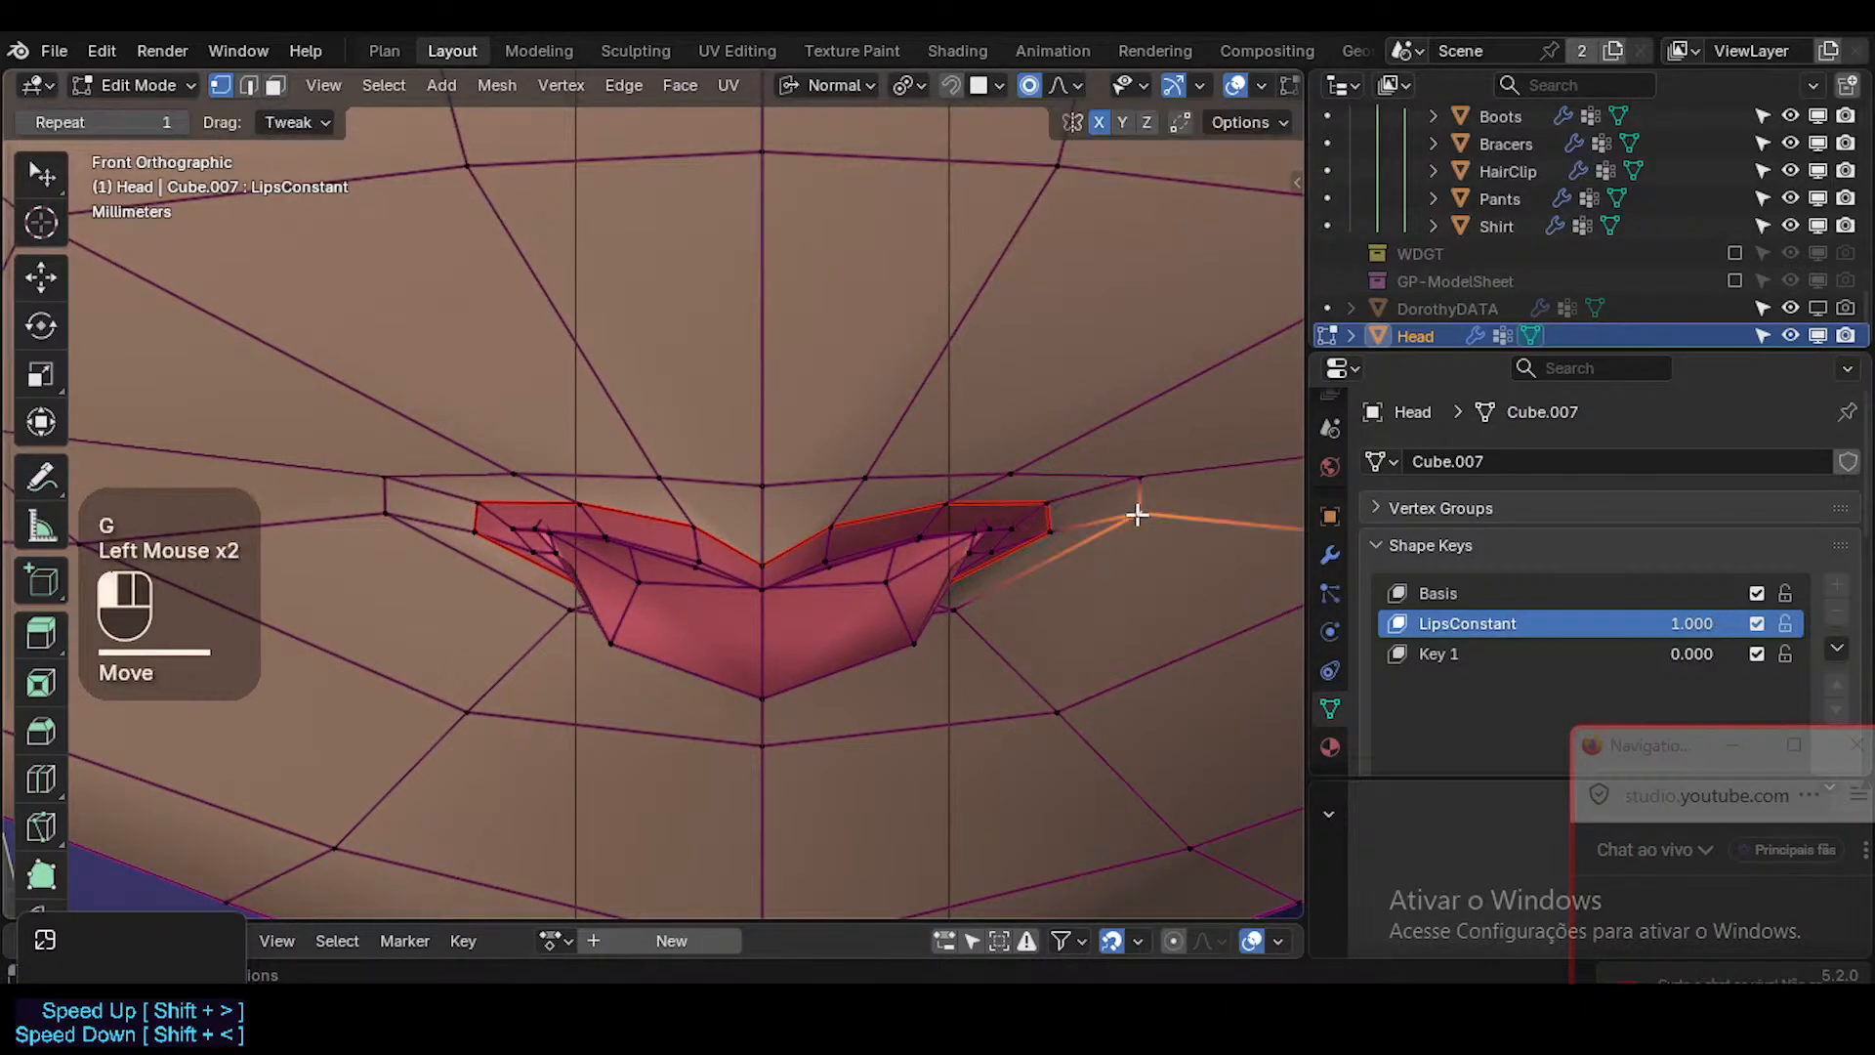
key("g")
left_click(1156, 507)
Lower the two upper lip edge vertices nearest the mouth corner.
left_click(976, 505)
key("g")
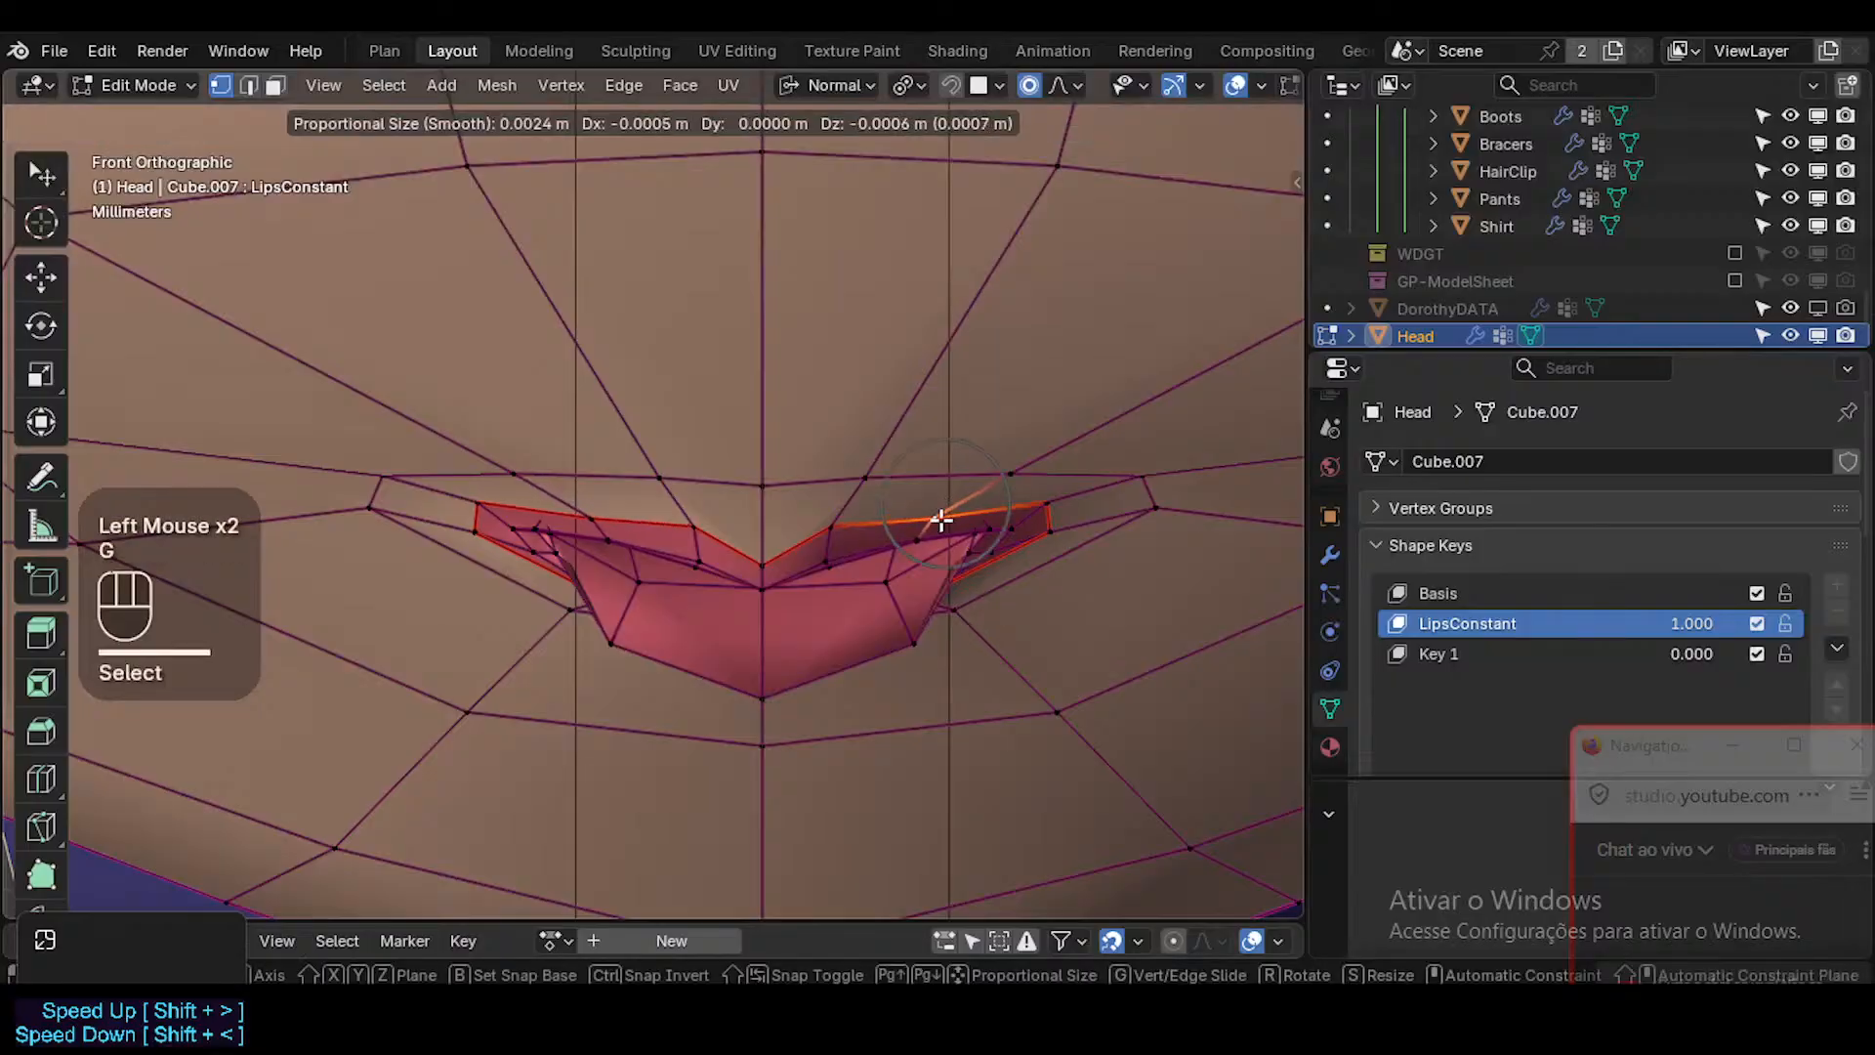
left_click(1046, 502)
left_click(1036, 516)
key("g")
left_click(1036, 518)
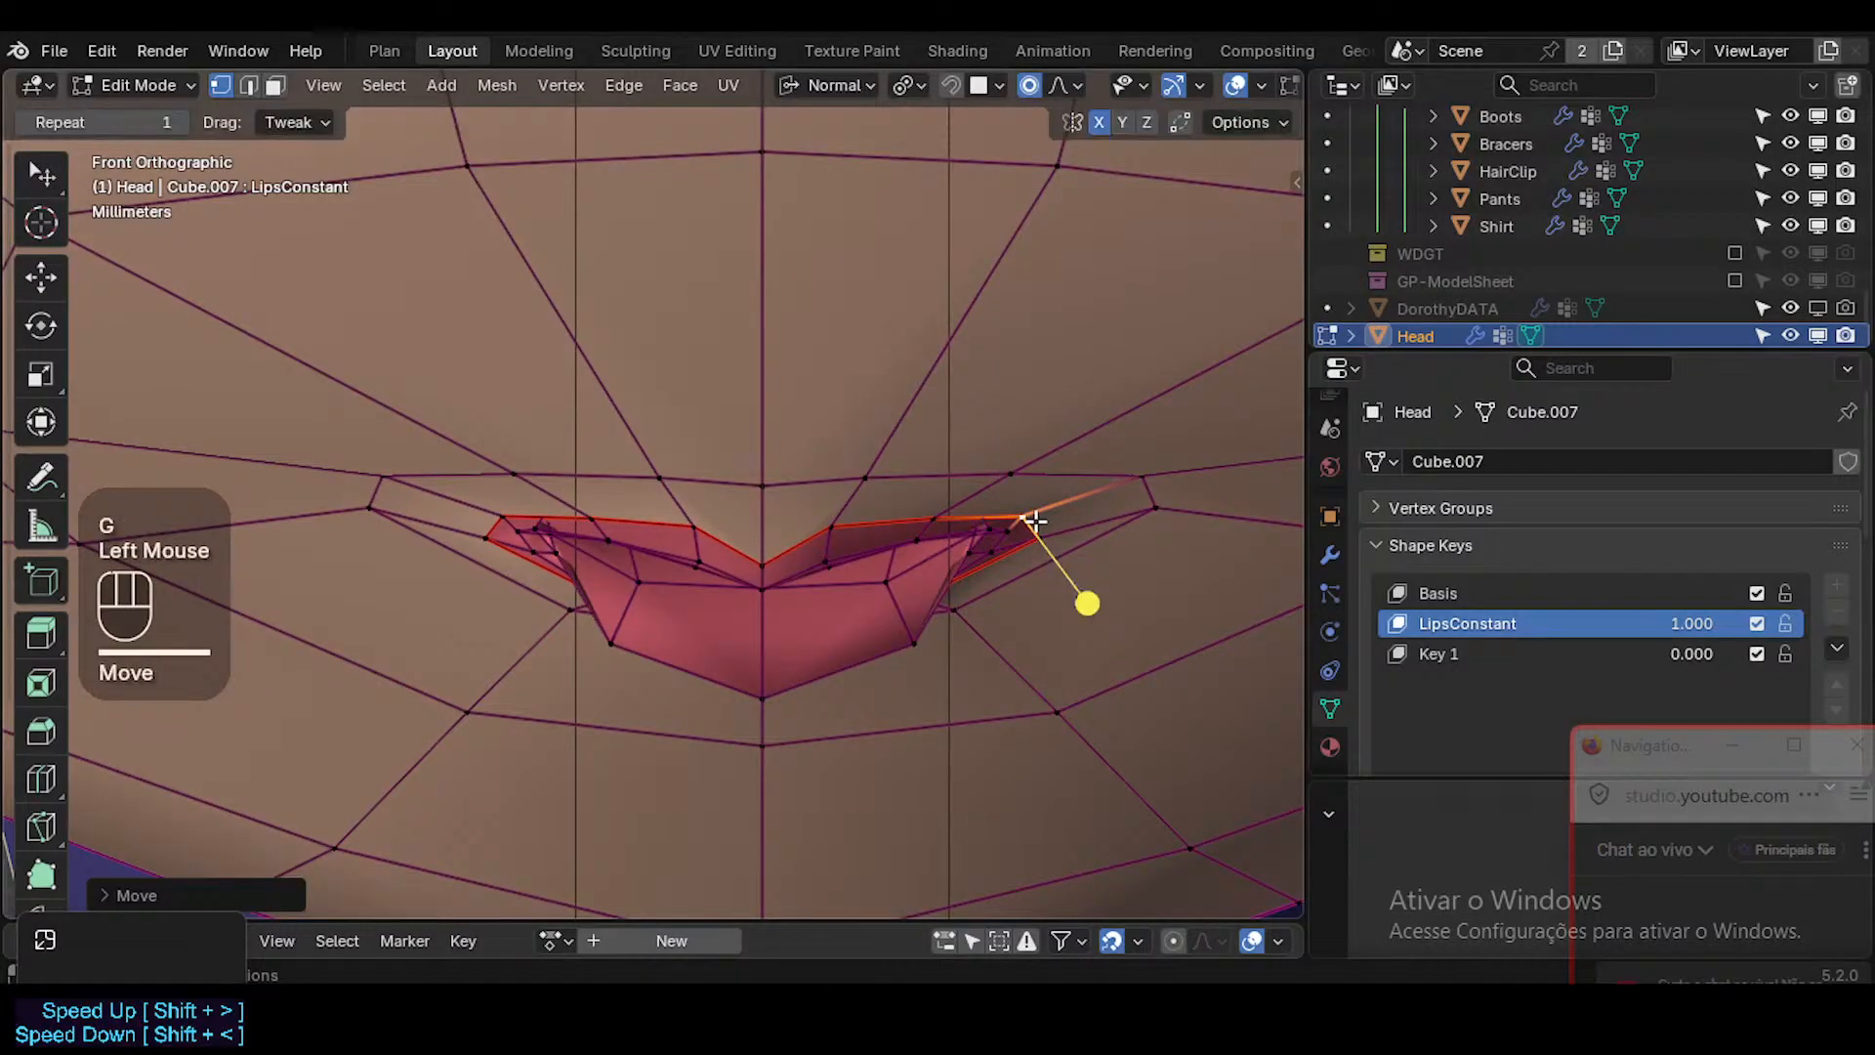
Raise the centre vertex of the upper lip's upper edge and check the smoothed shape in Object Mode.
left_click(760, 556)
key("g")
left_click(763, 554)
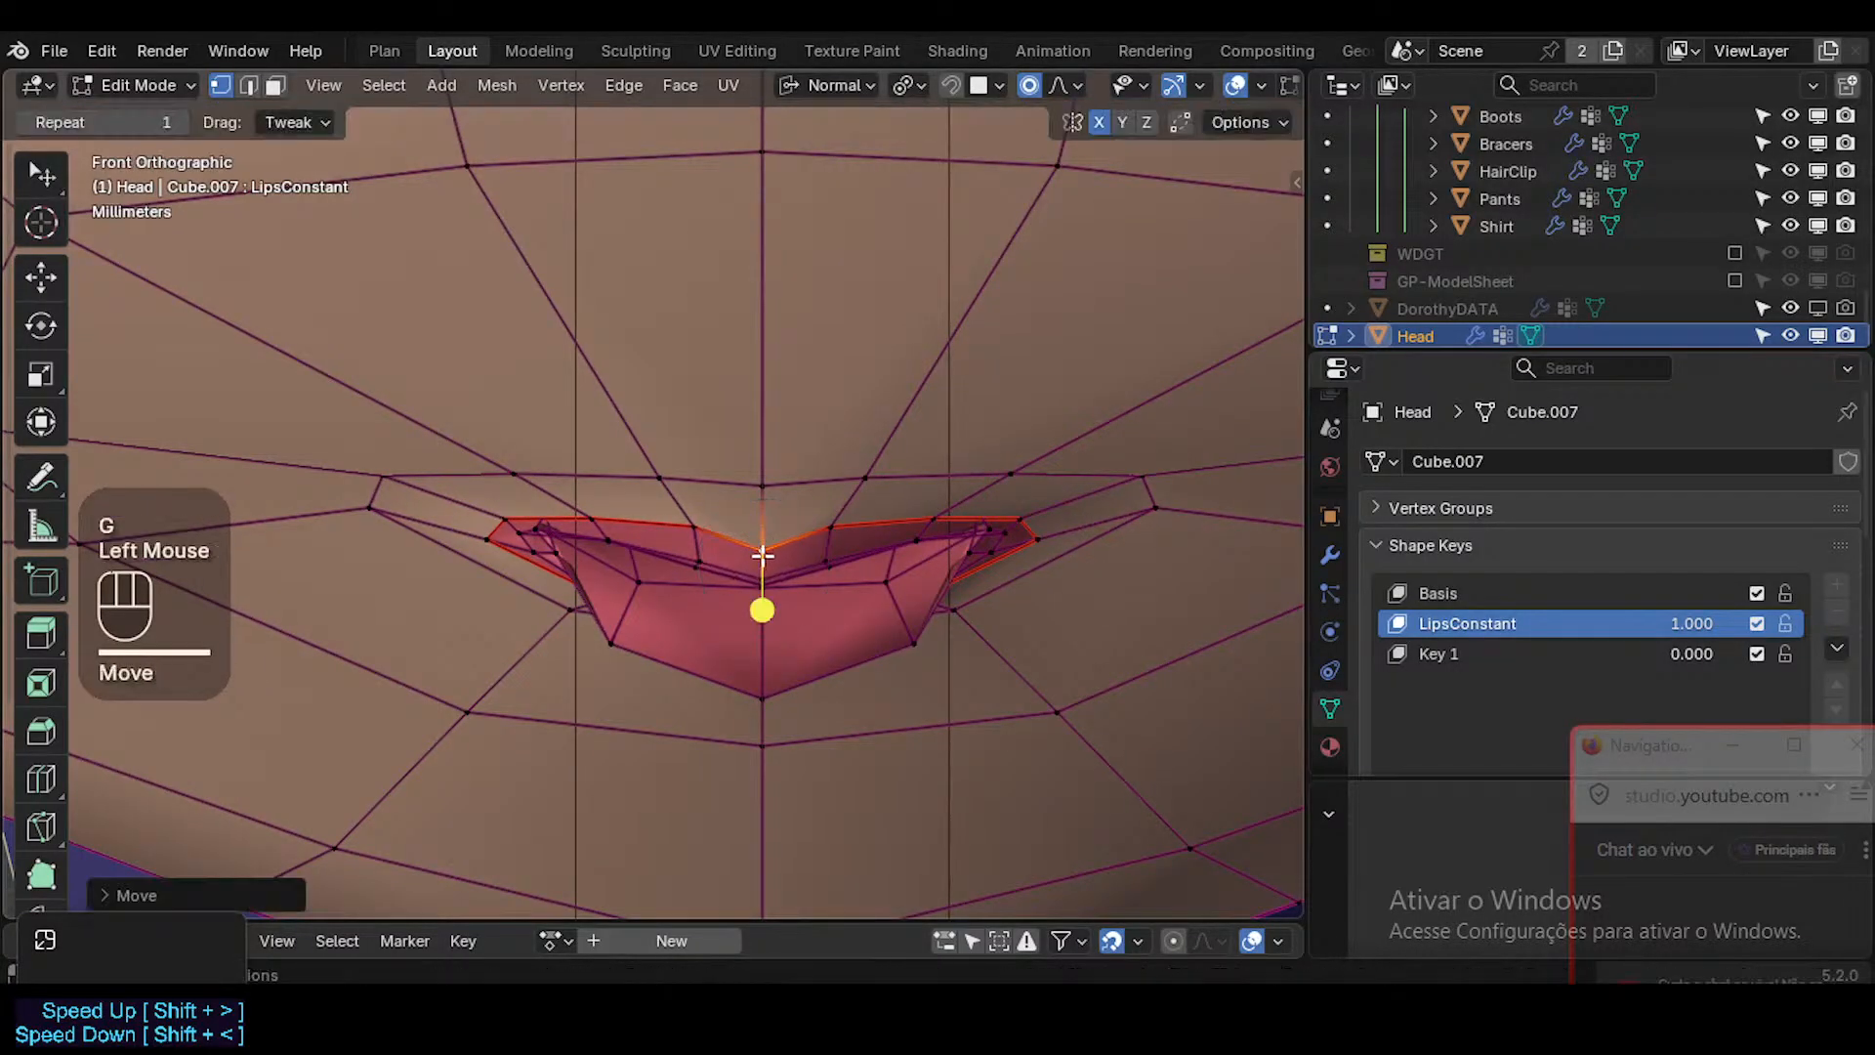
key("Tab")
key("Tab")
Select the face loop around the lower lip and smooth its vertices.
key("3")
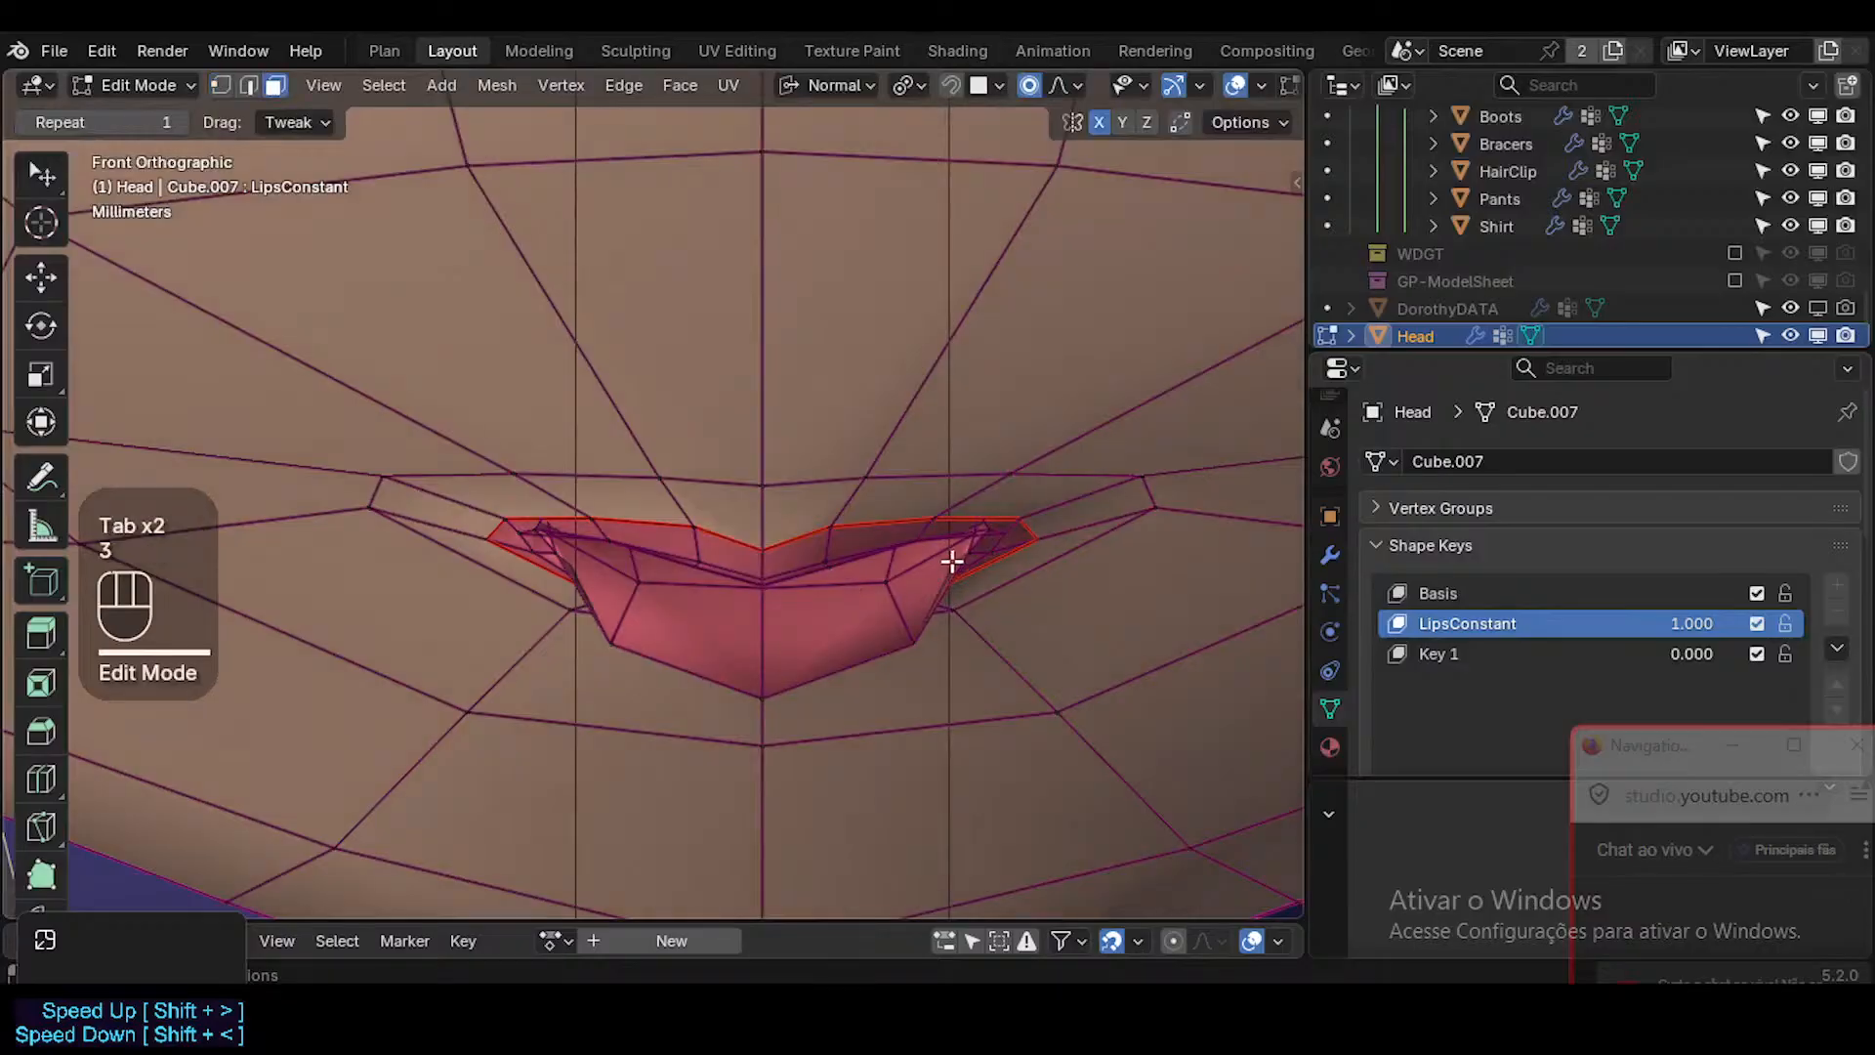
left_click(959, 545, "alt+shift")
key("alt+a")
left_click(896, 594, "alt+shift")
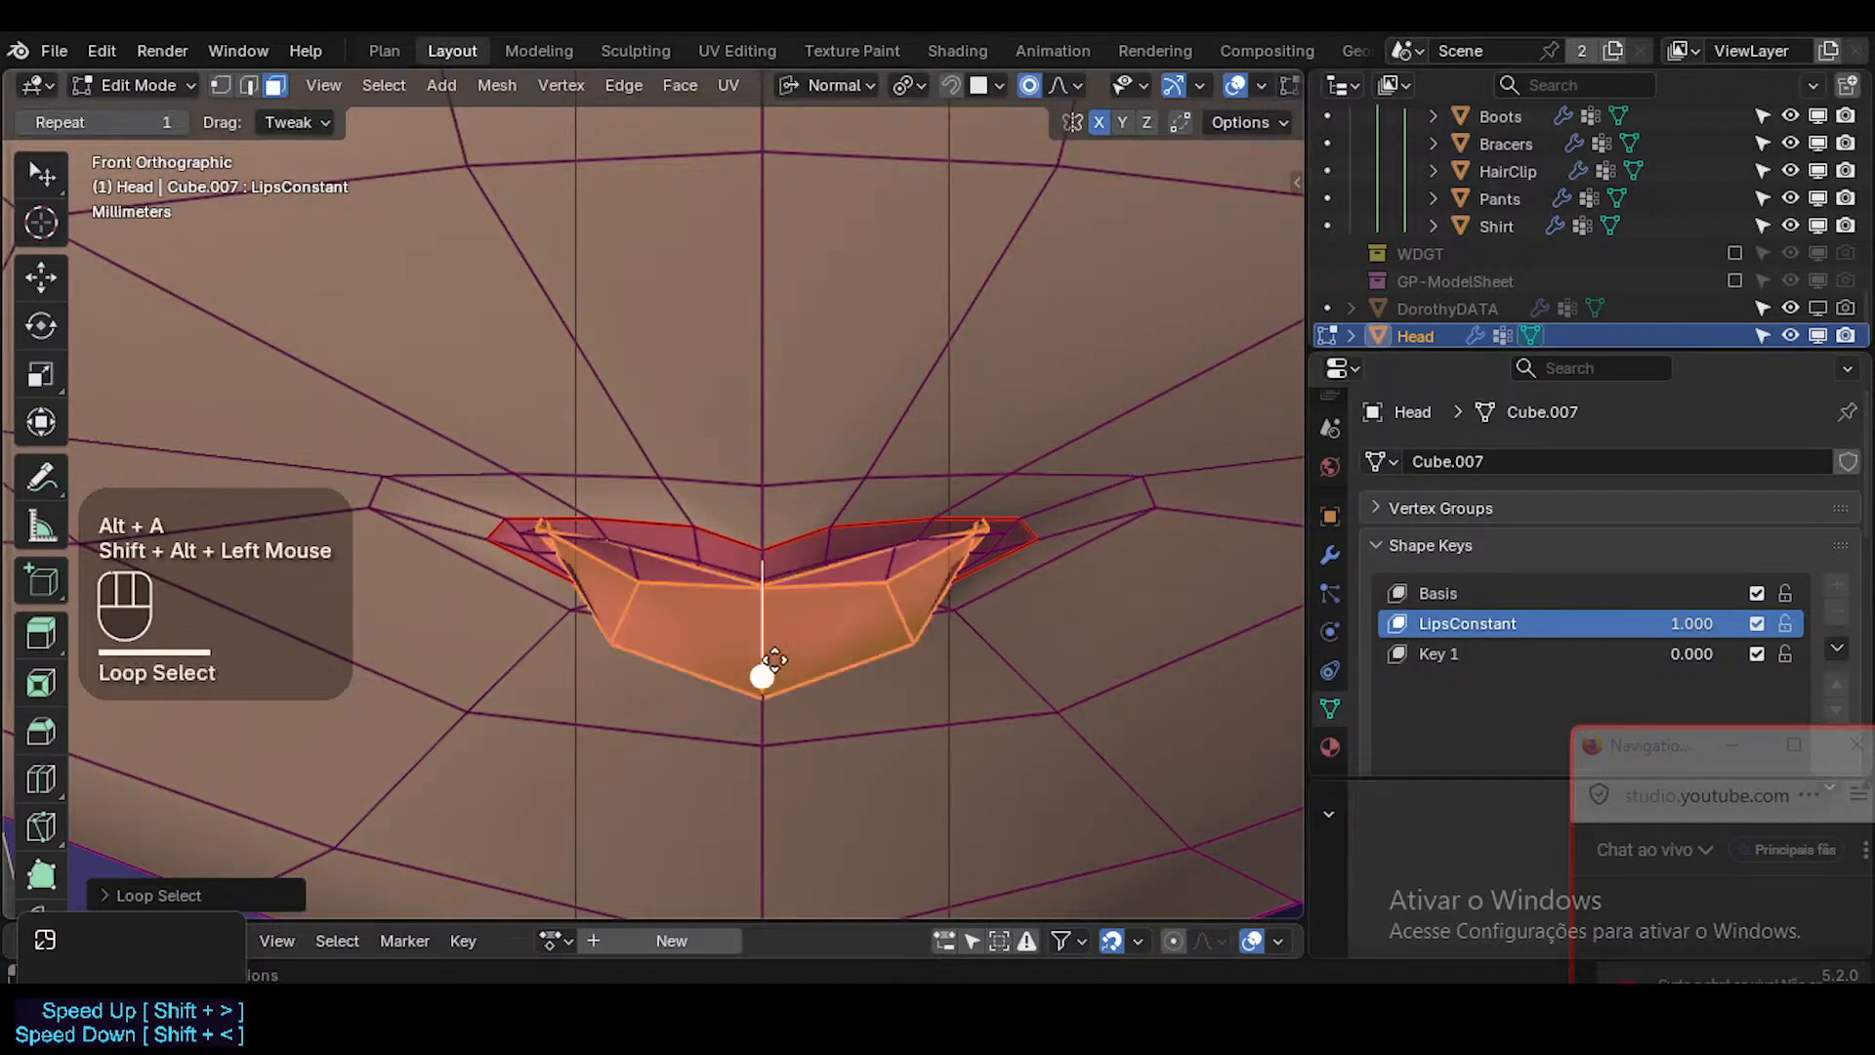
mouse_move(775, 660)
left_mouse_down()
mouse_move(805, 671)
mouse_move(762, 670)
left_mouse_up()
key("alt+a")
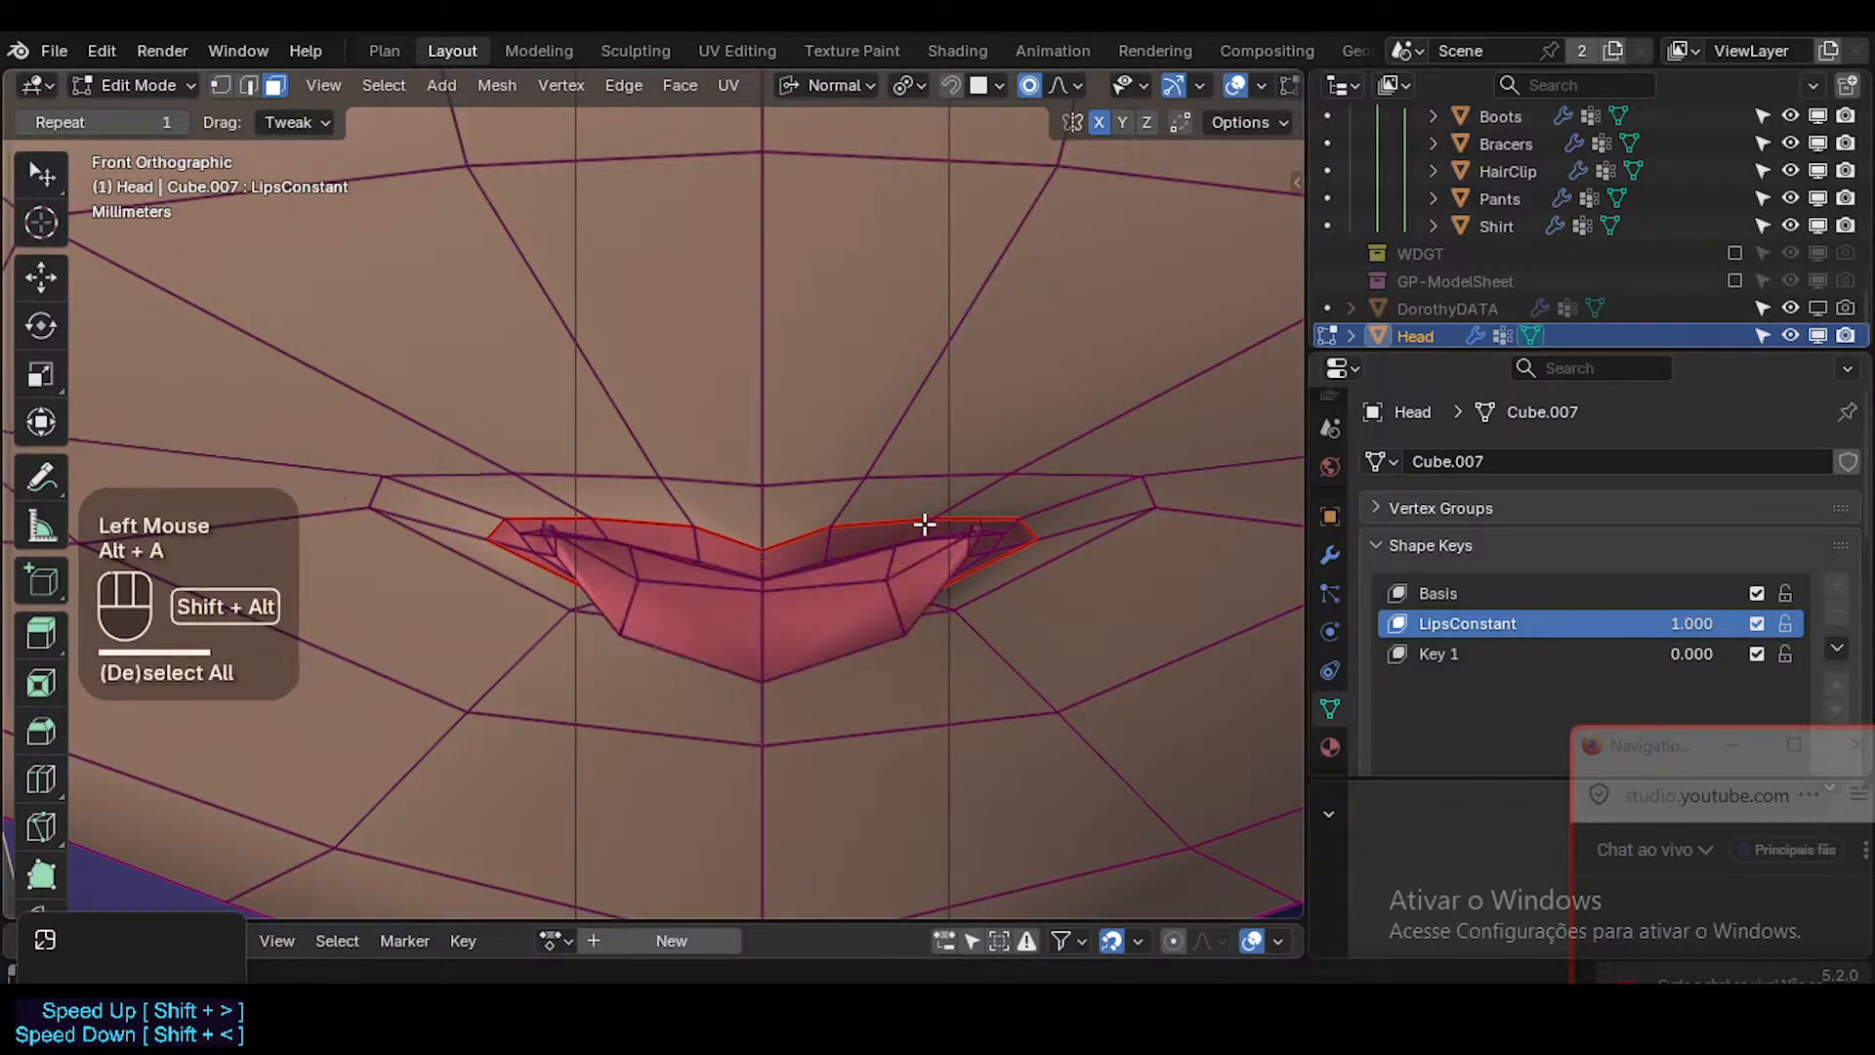
Select the upper lip face loop together with the surrounding skin loop and smooth them.
left_click(761, 661, "alt+shift")
key("alt+a")
left_click(832, 535, "alt+shift")
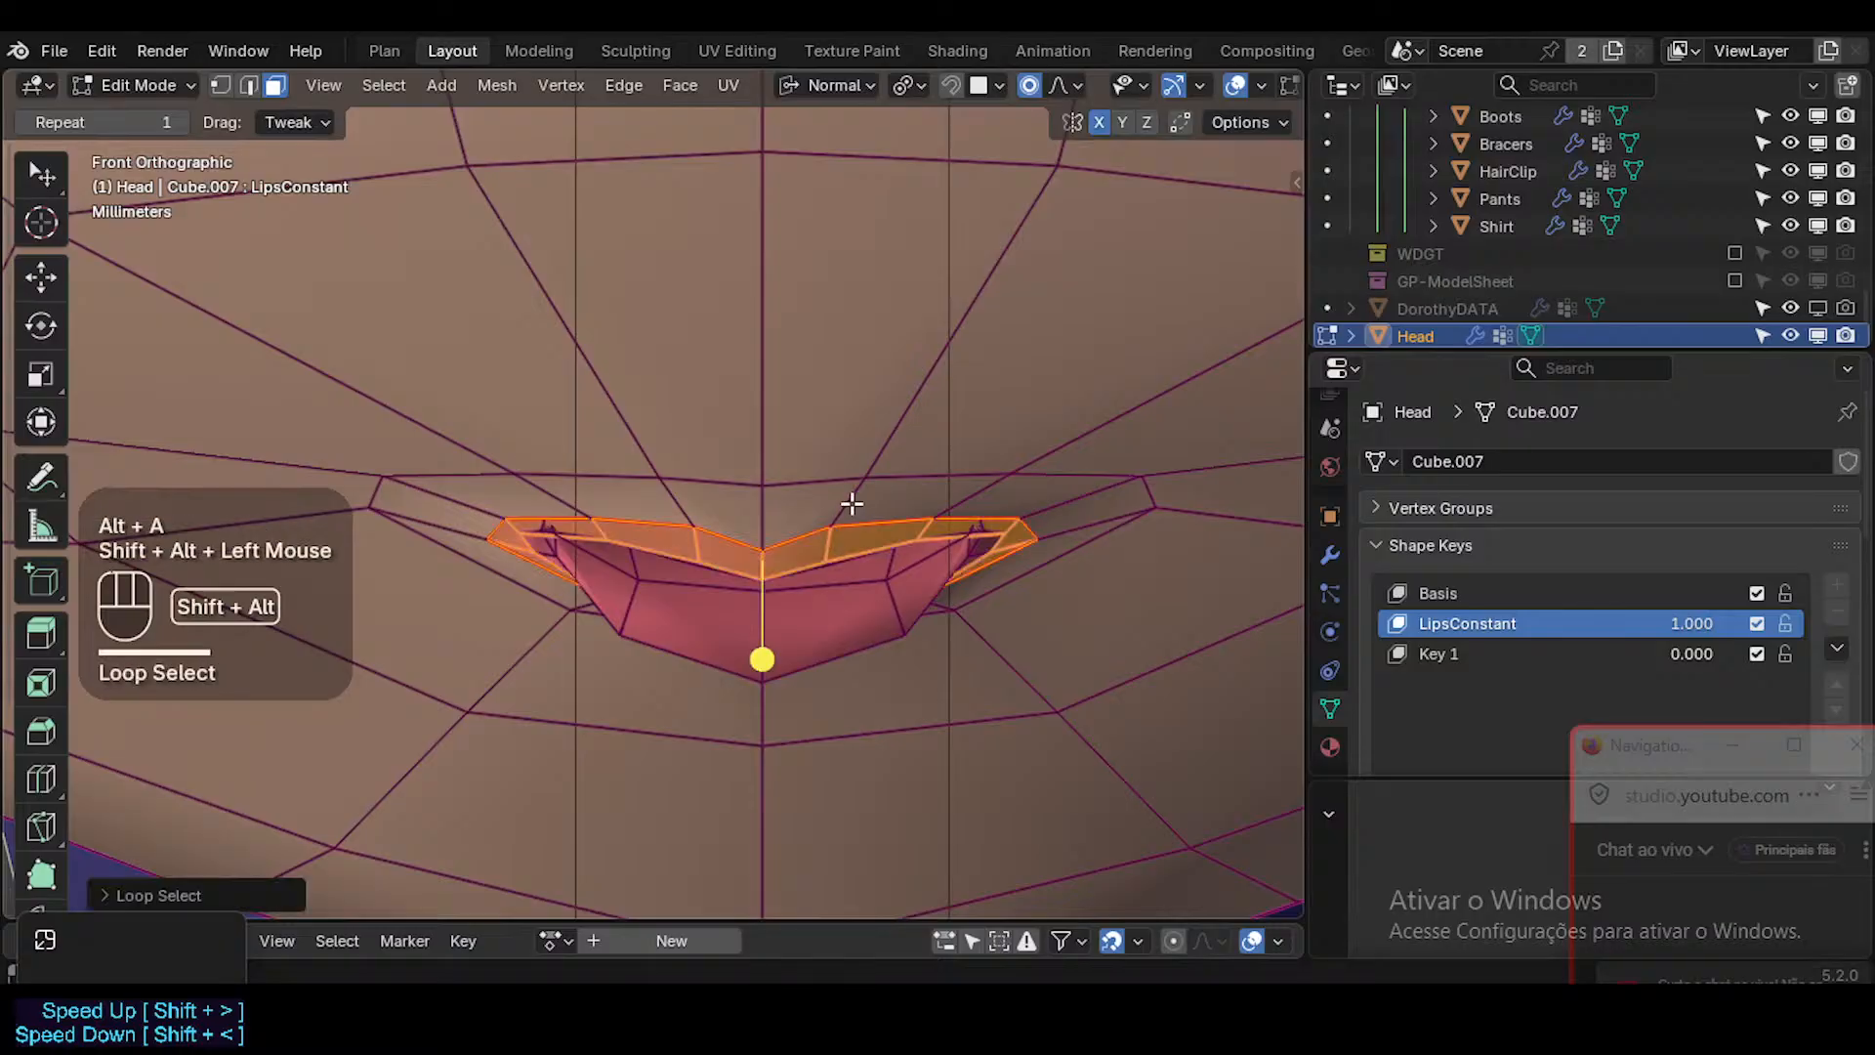
left_click(848, 504, "alt+shift")
left_click_drag(764, 657, 804, 669)
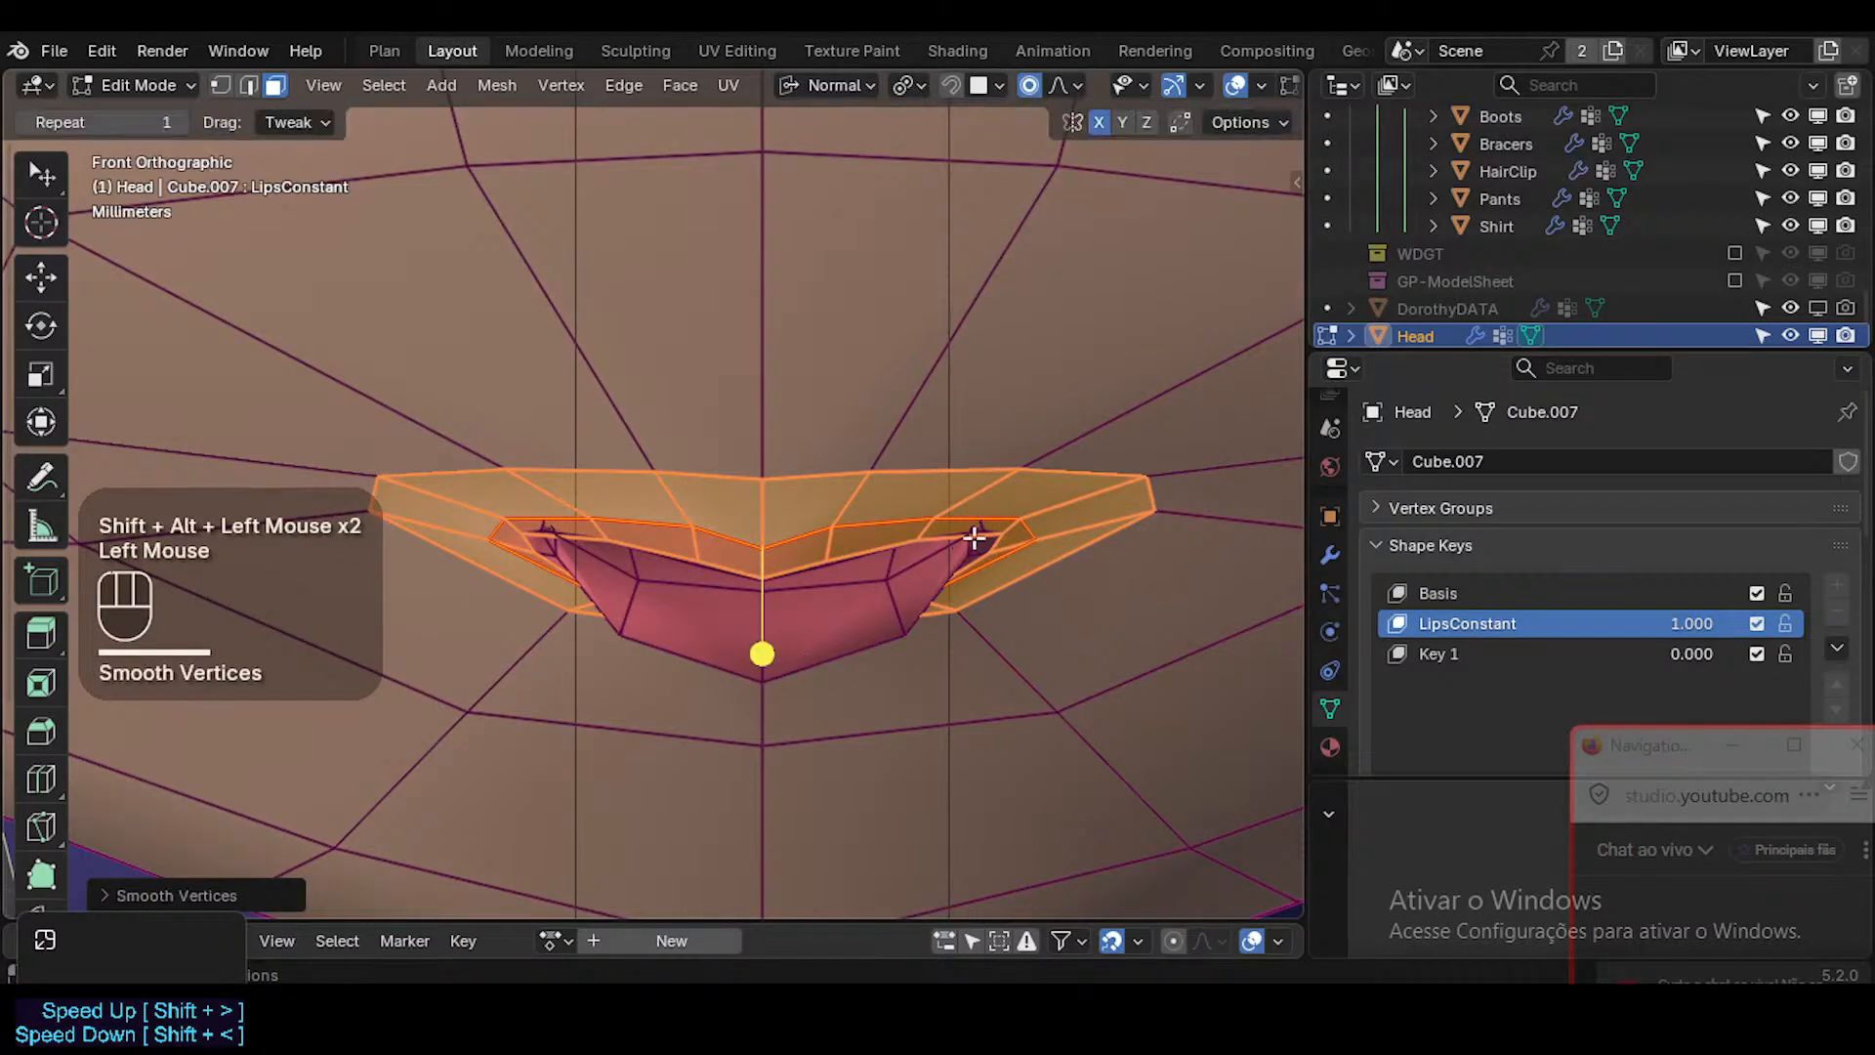
Smooth the lower lip face loop once more.
key("1")
left_click(1003, 545)
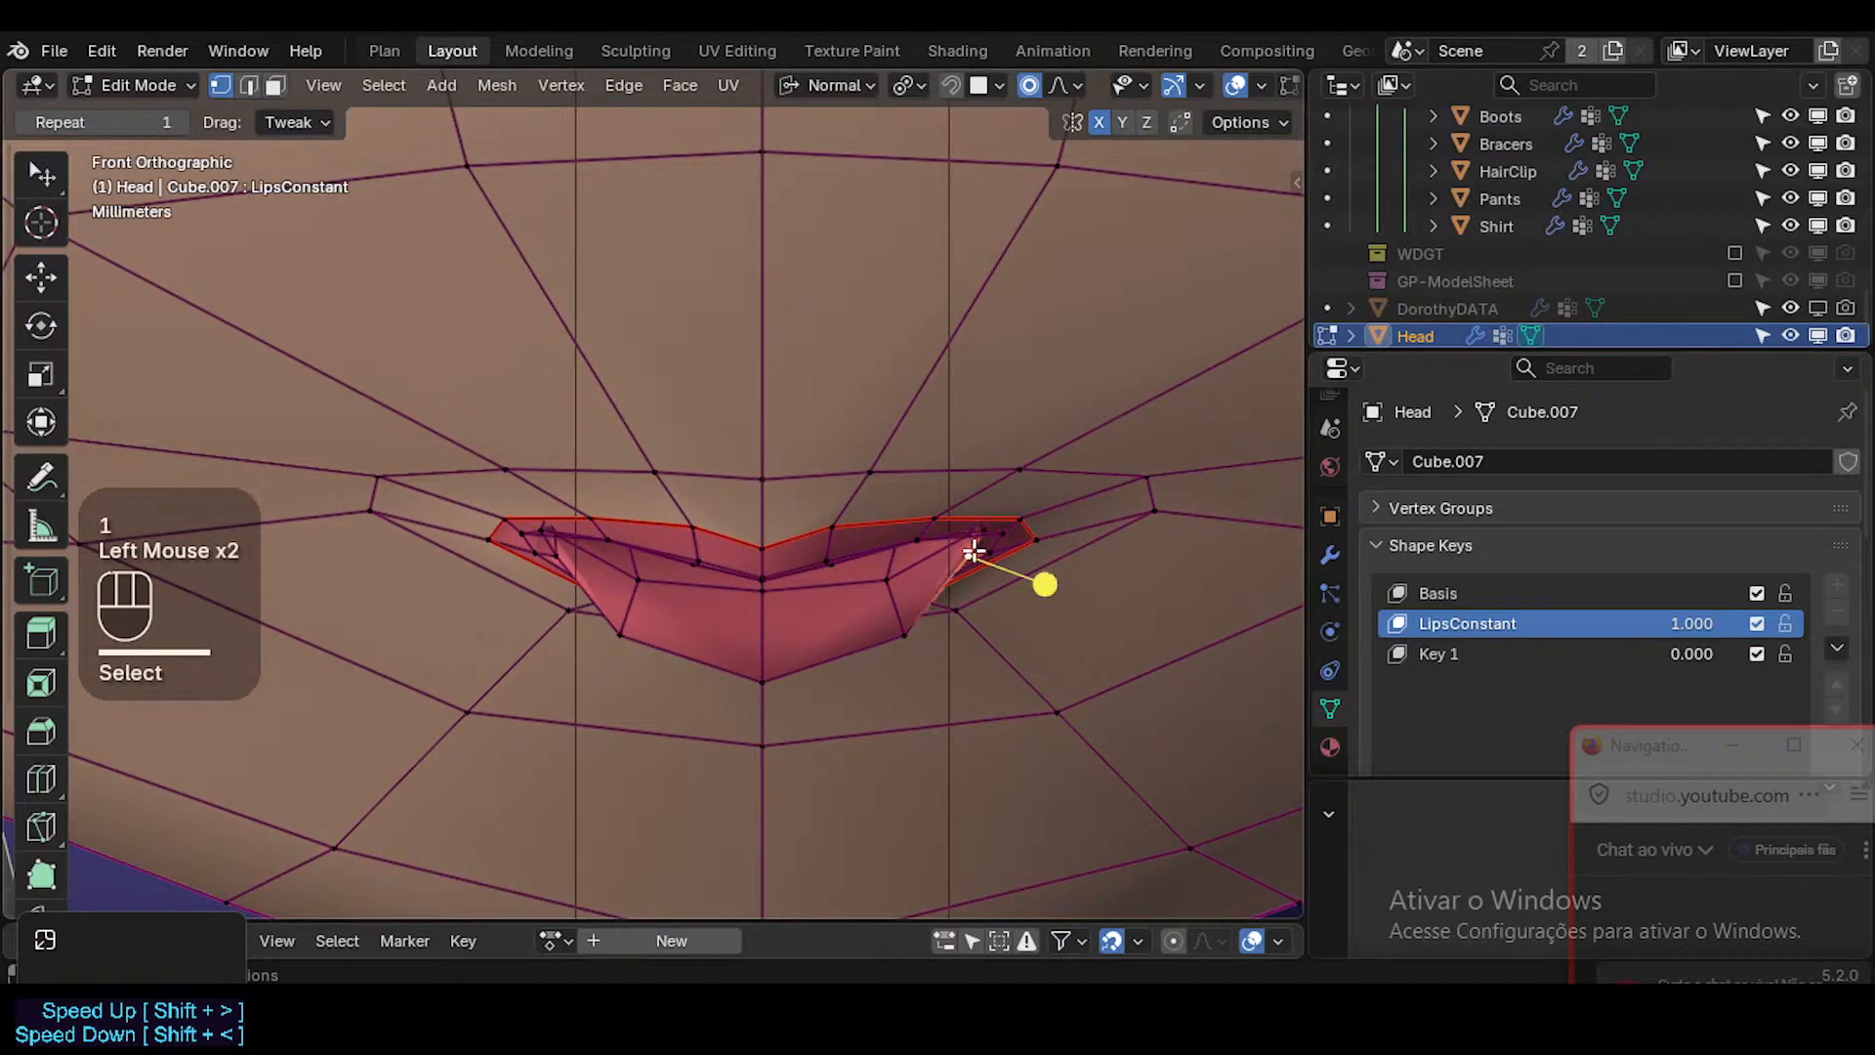
left_click(880, 597, "alt+shift")
left_click_drag(766, 683, 888, 556)
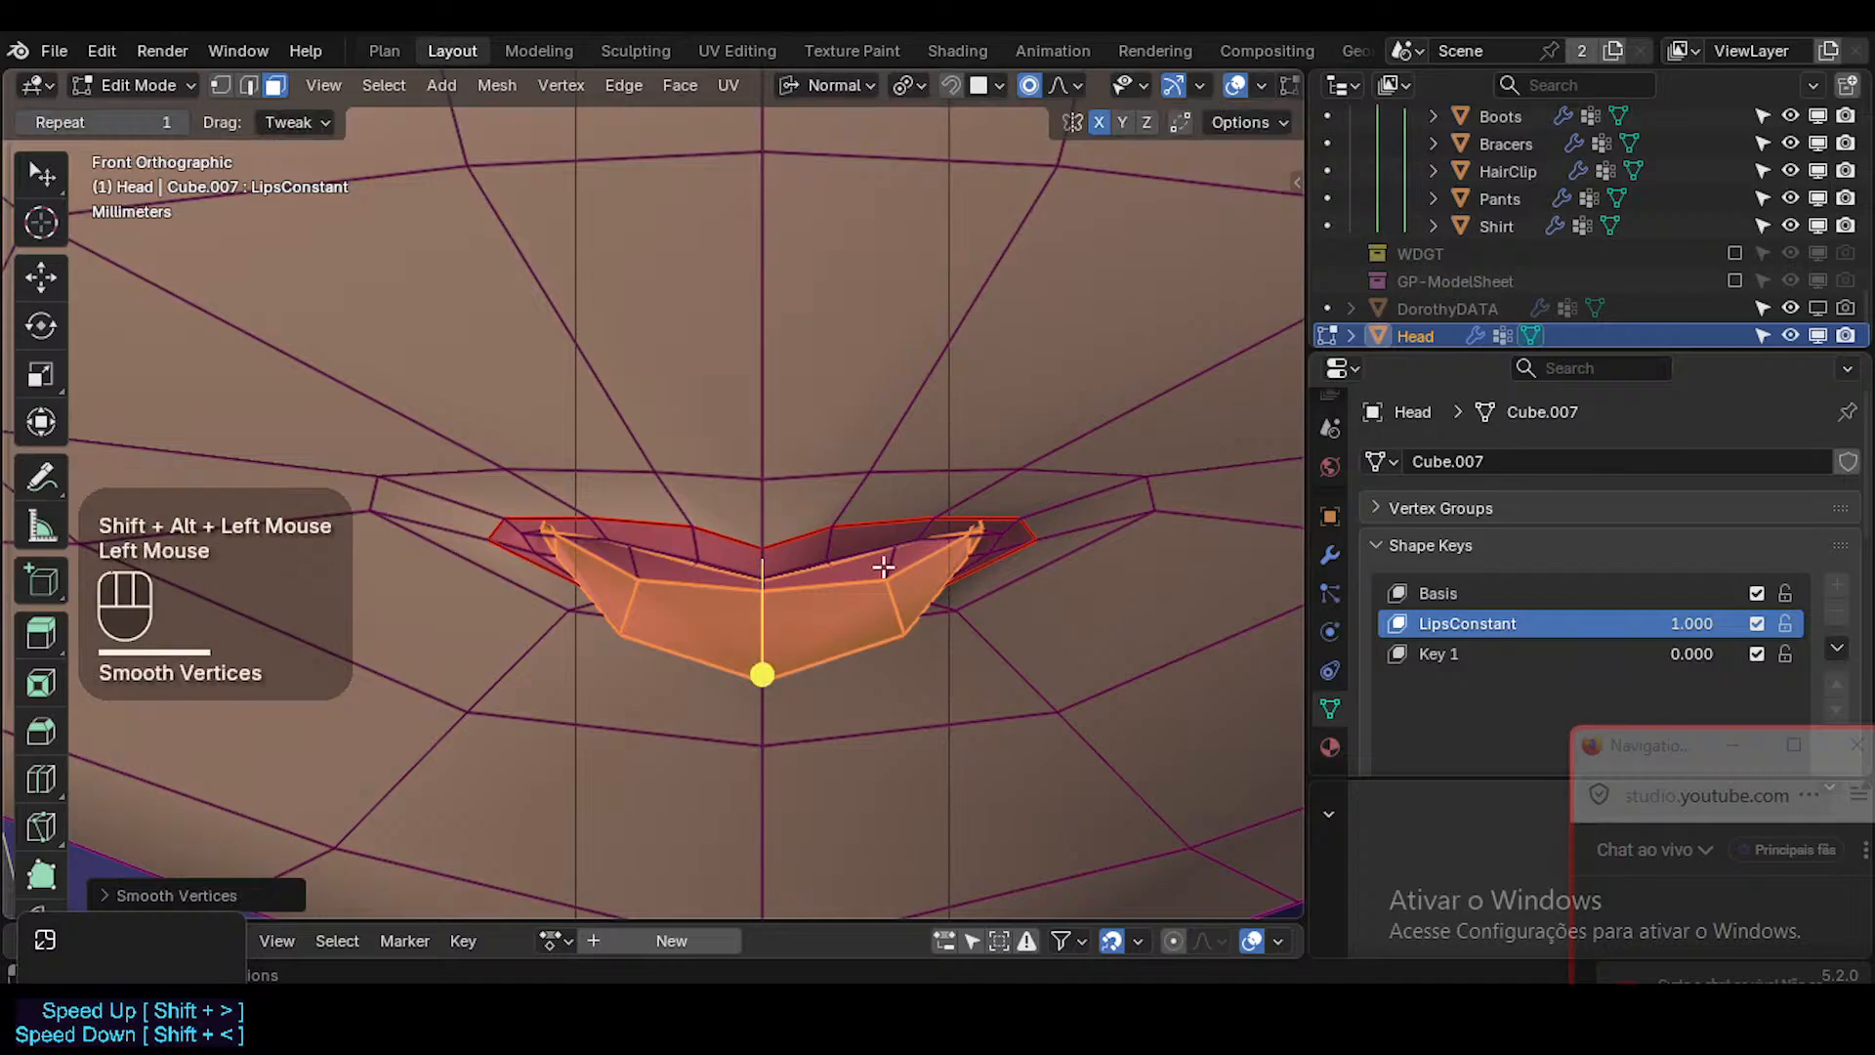
Select the face loop along the lower lip's inner edge and smooth its vertices.
key("alt+a")
left_click(886, 567, "alt+shift")
left_click_drag(763, 470, 823, 480)
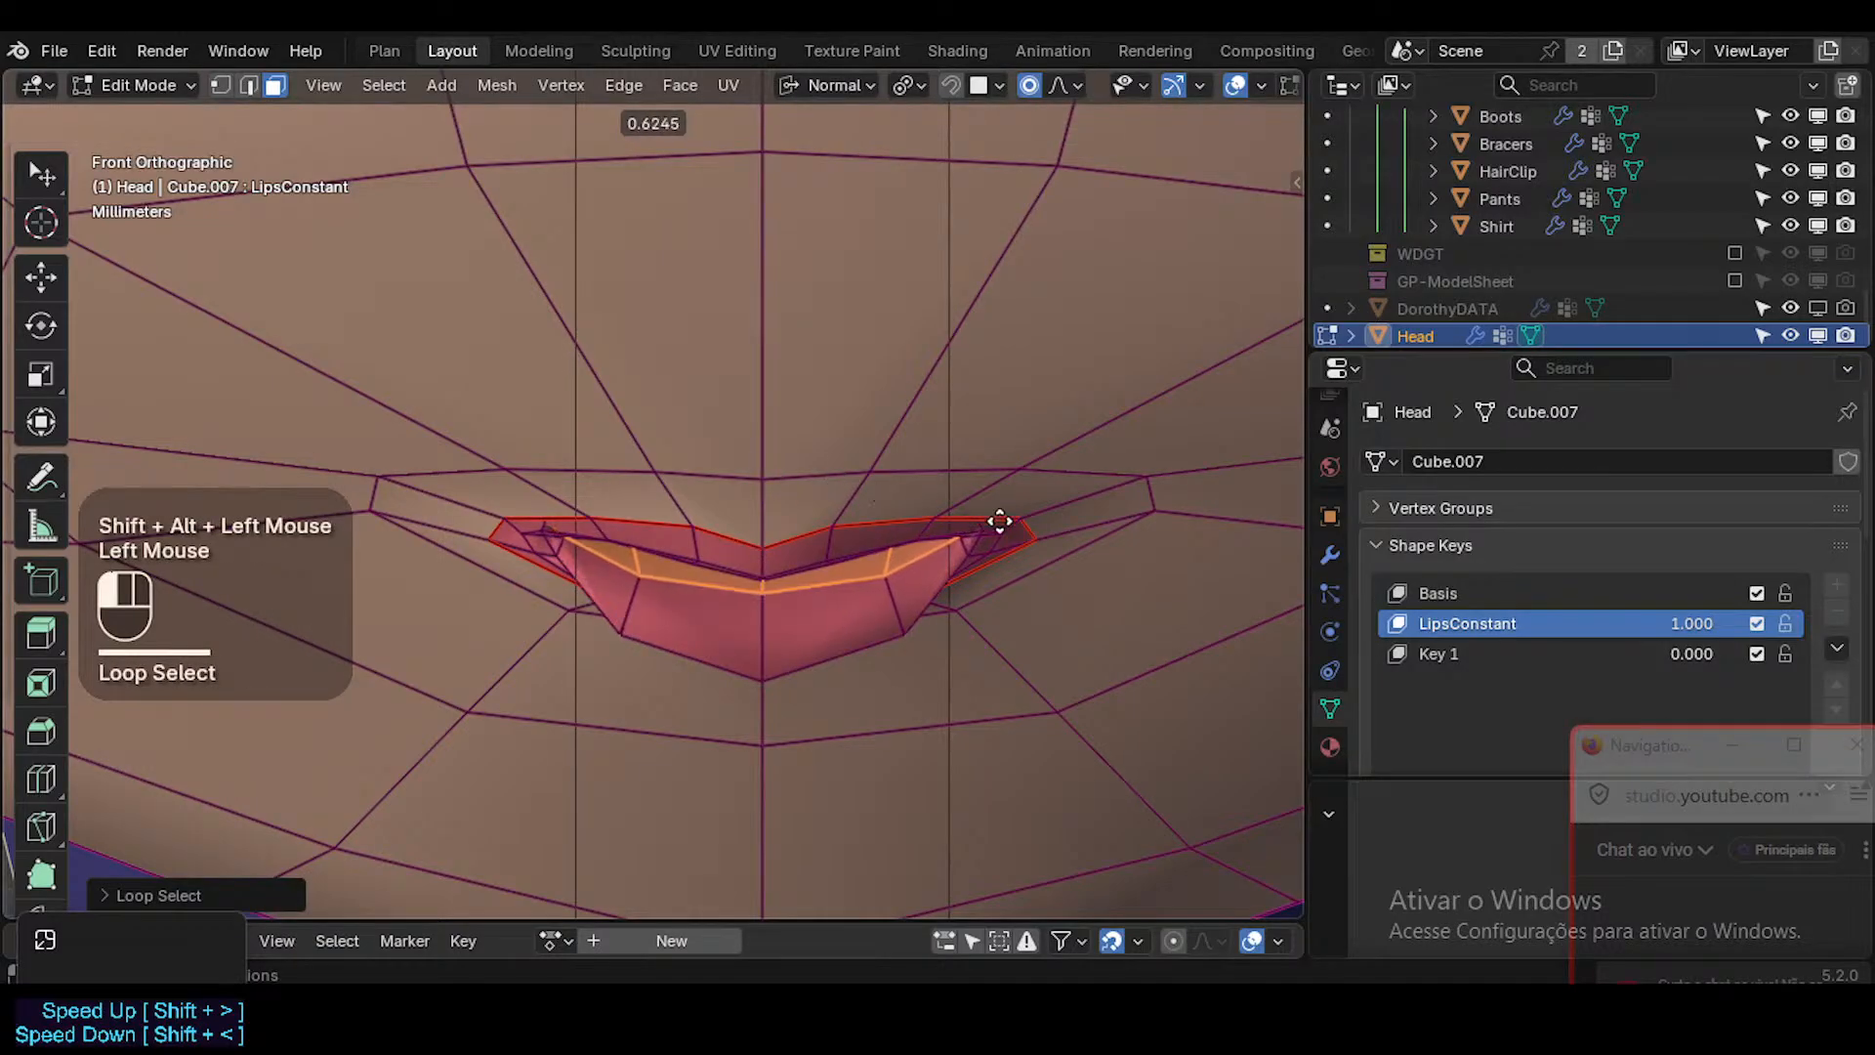
left_click_drag(1131, 552, 1204, 570)
left_click_drag(1325, 567, 1769, 567)
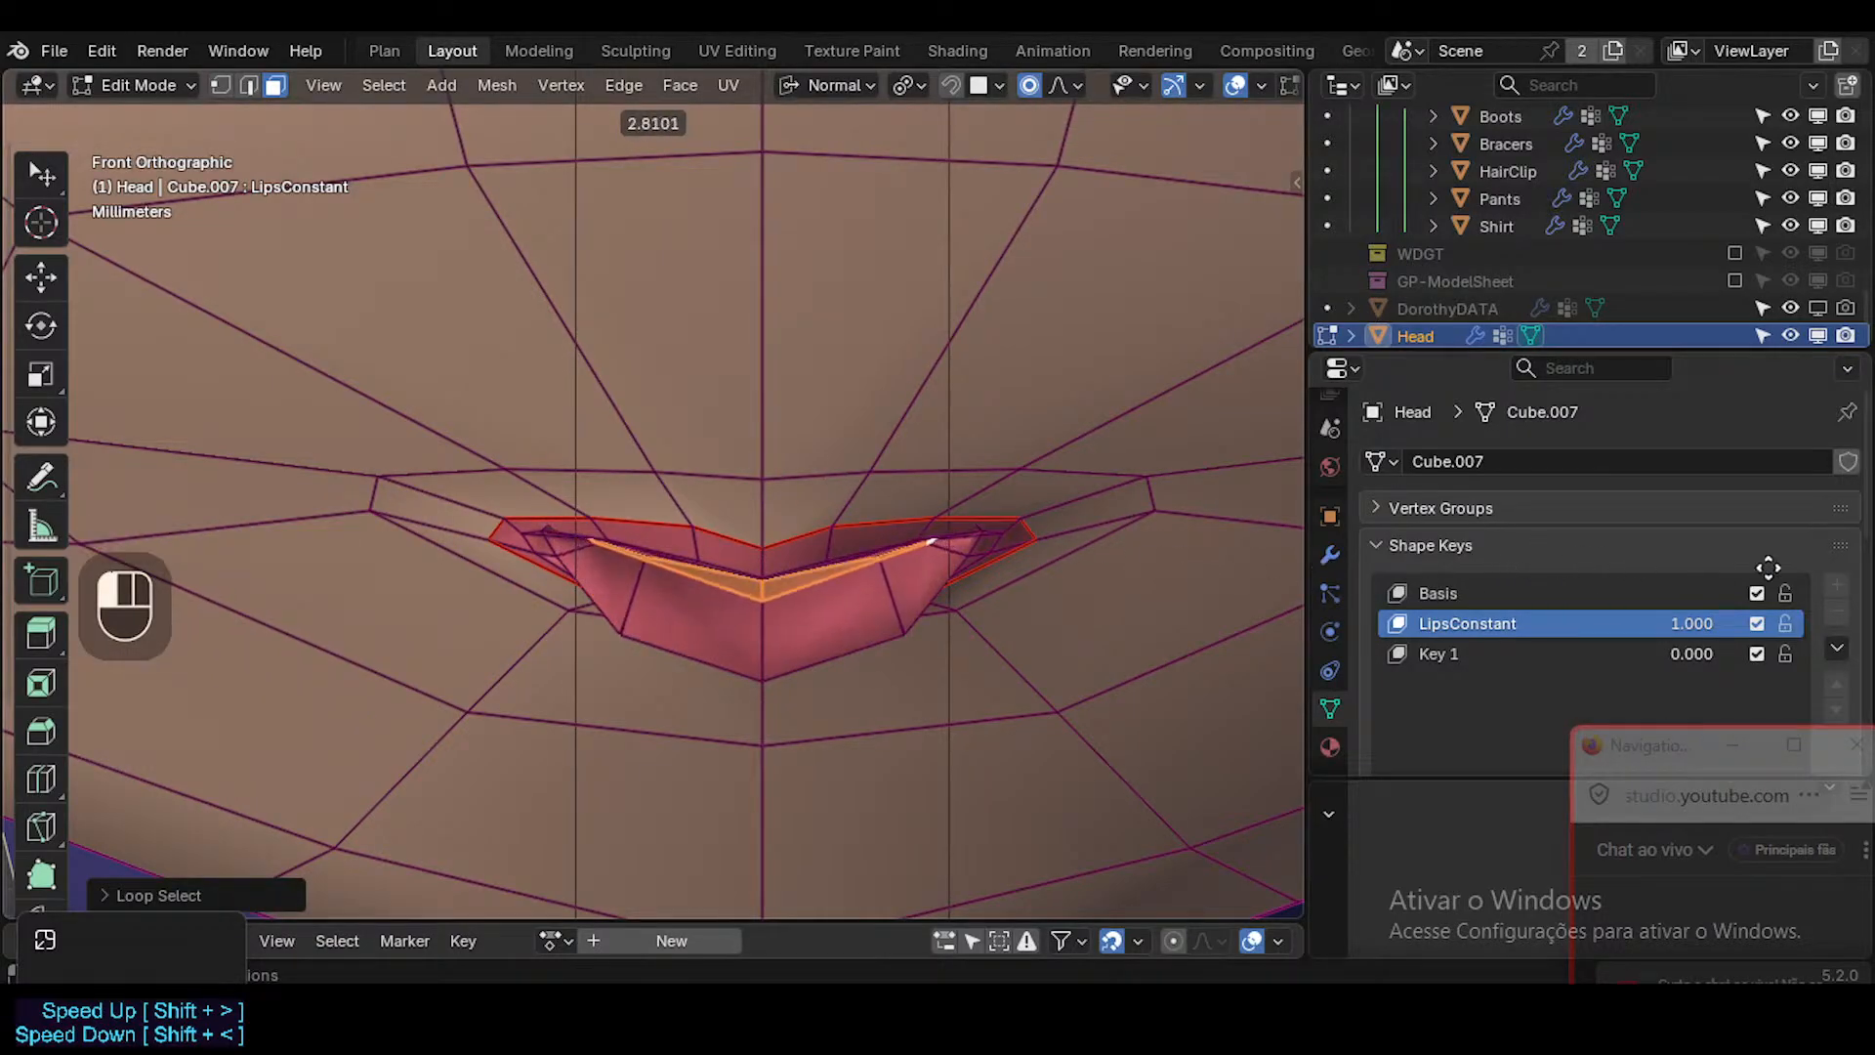
left_click_drag(978, 561, 979, 561)
Examine the lips on the whole face in Object Mode with overlays hidden, from the front and other angles.
key("Tab")
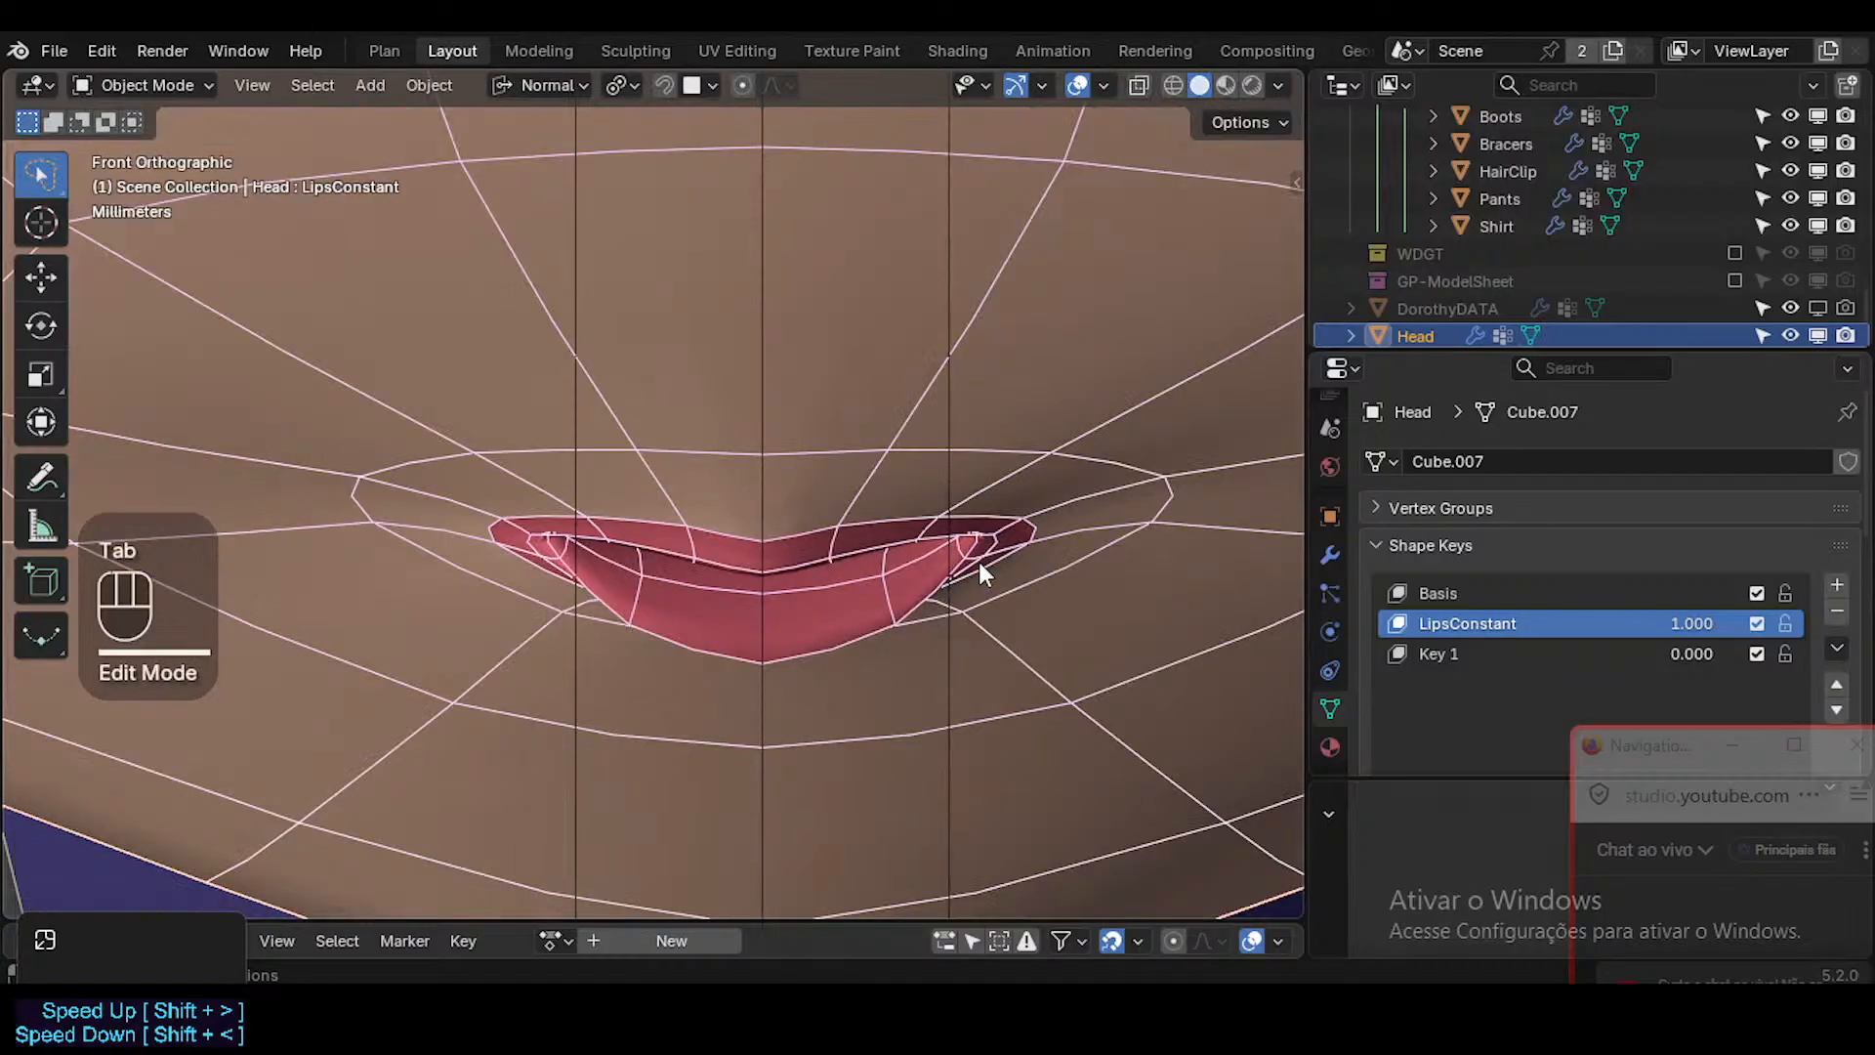
scroll(979, 561, "down", 2)
key("shift+alt+z")
scroll(989, 615, "up", 1)
scroll(990, 615, "down", 3)
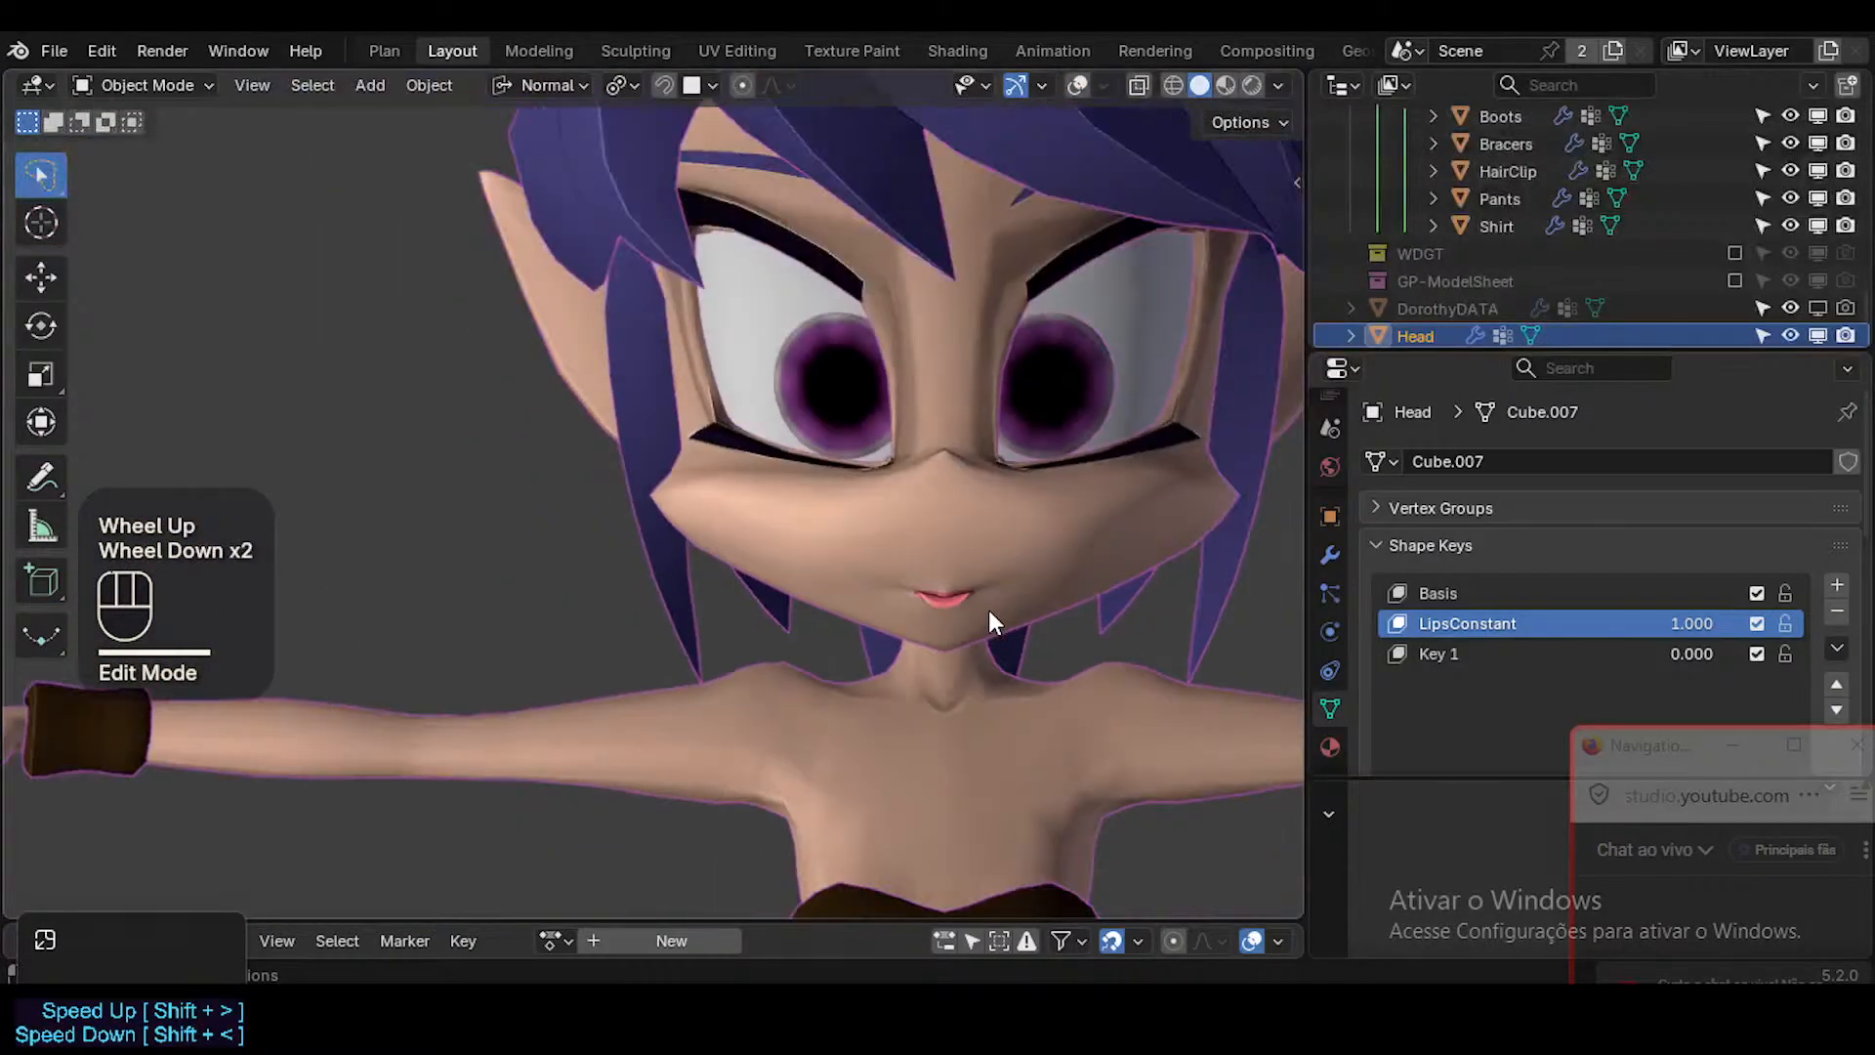
middle_click_drag(990, 615, 707, 490)
scroll(687, 567, "down", 1)
middle_click_drag(602, 580, 684, 577, "ctrl")
mouse_move(684, 576)
middle_mouse_down()
mouse_move(921, 595)
mouse_move(779, 586)
mouse_move(742, 537)
mouse_move(684, 569)
middle_mouse_up()
Restore the overlays, then move and rotate the lower lip's inner face in Edit Mode from a side angle.
key("shift+alt+z")
key("Tab")
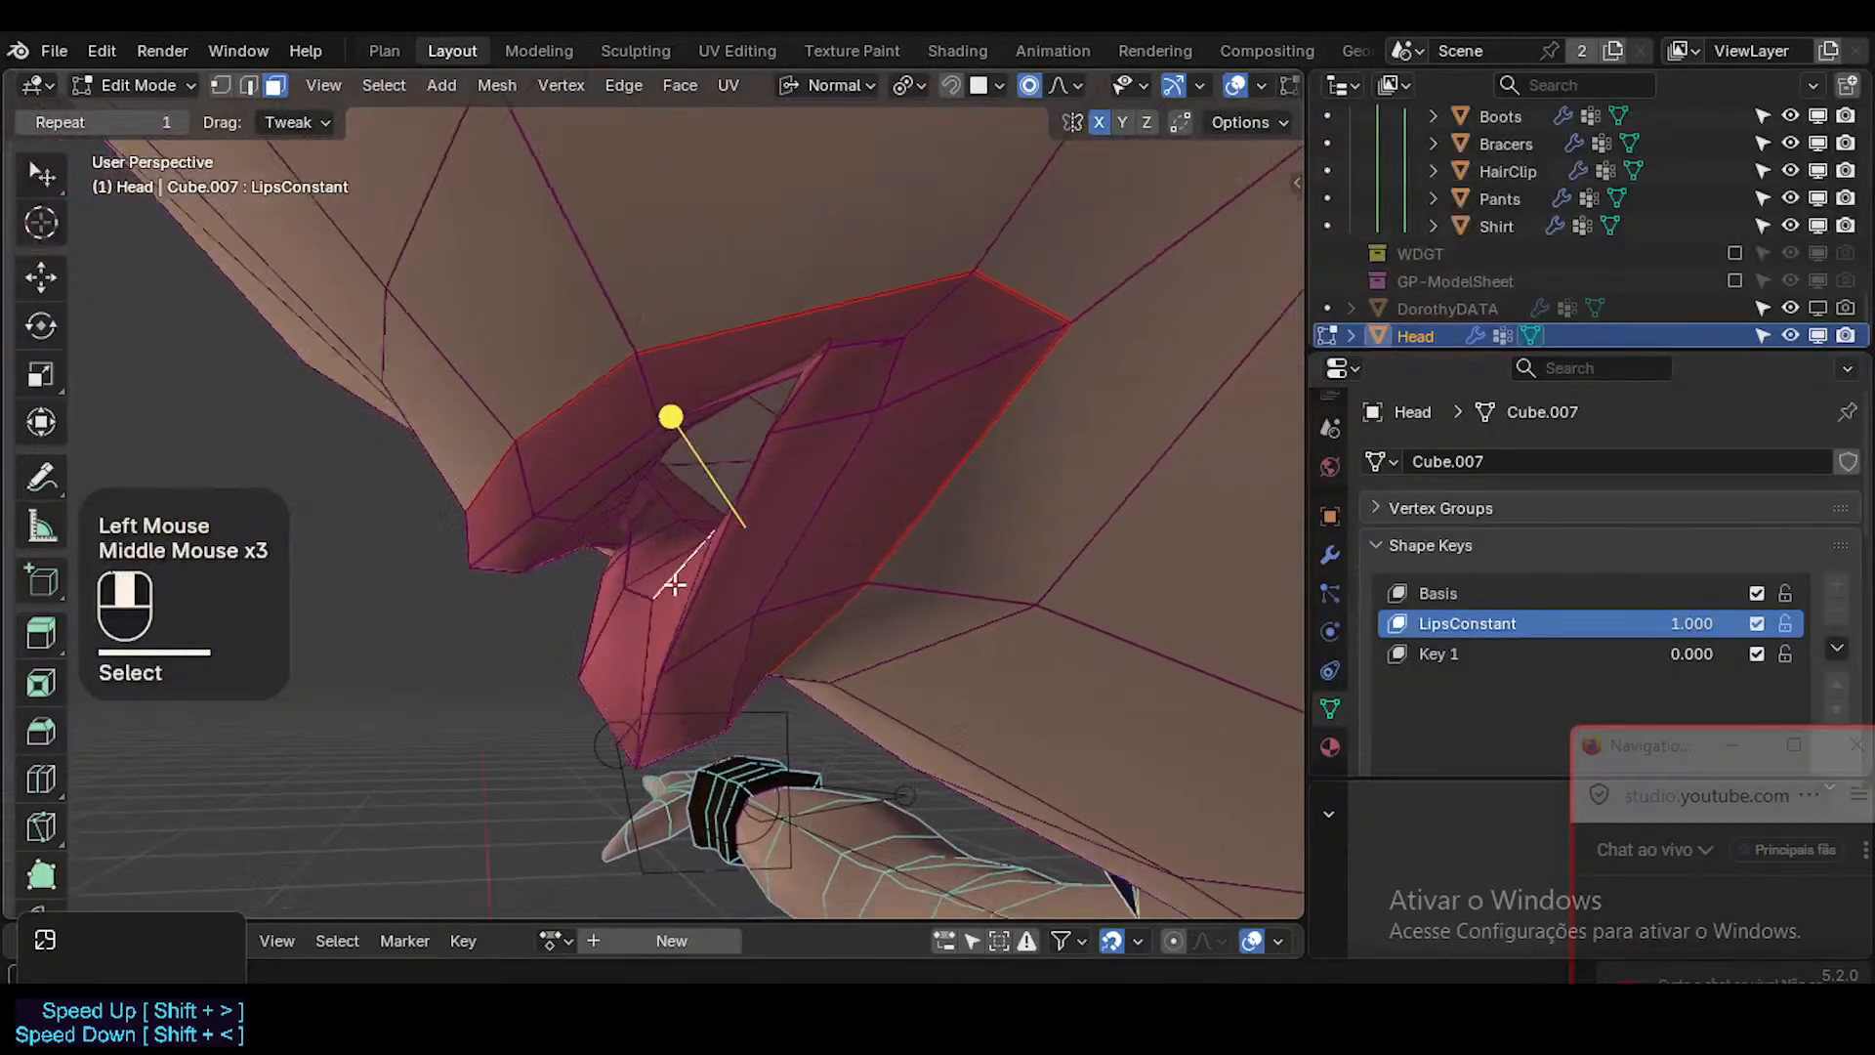
scroll(806, 530, "down", 1)
key("g")
left_click(789, 503)
key("r")
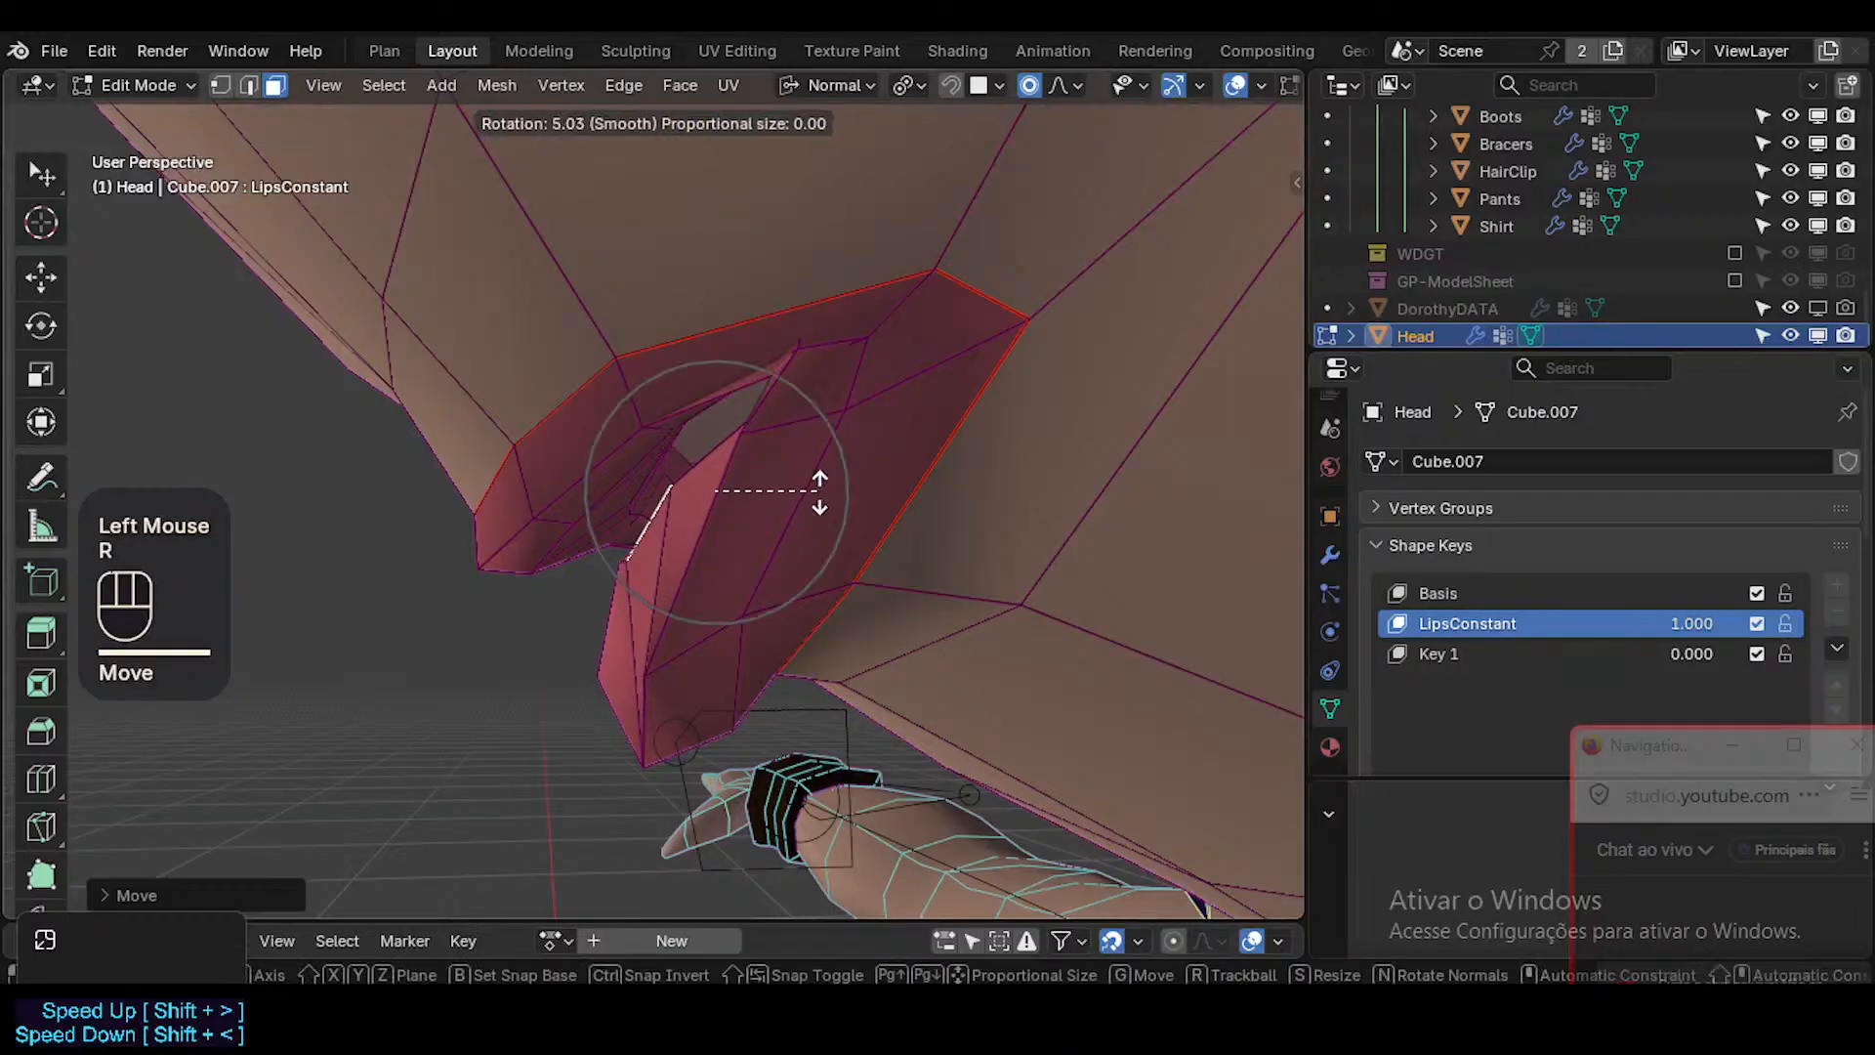
left_click(519, 561)
Move the lower lip's bottom centre vertex forward and up.
middle_click_drag(518, 561, 629, 594)
key("1")
left_click(614, 748)
middle_click_drag(614, 748, 606, 733)
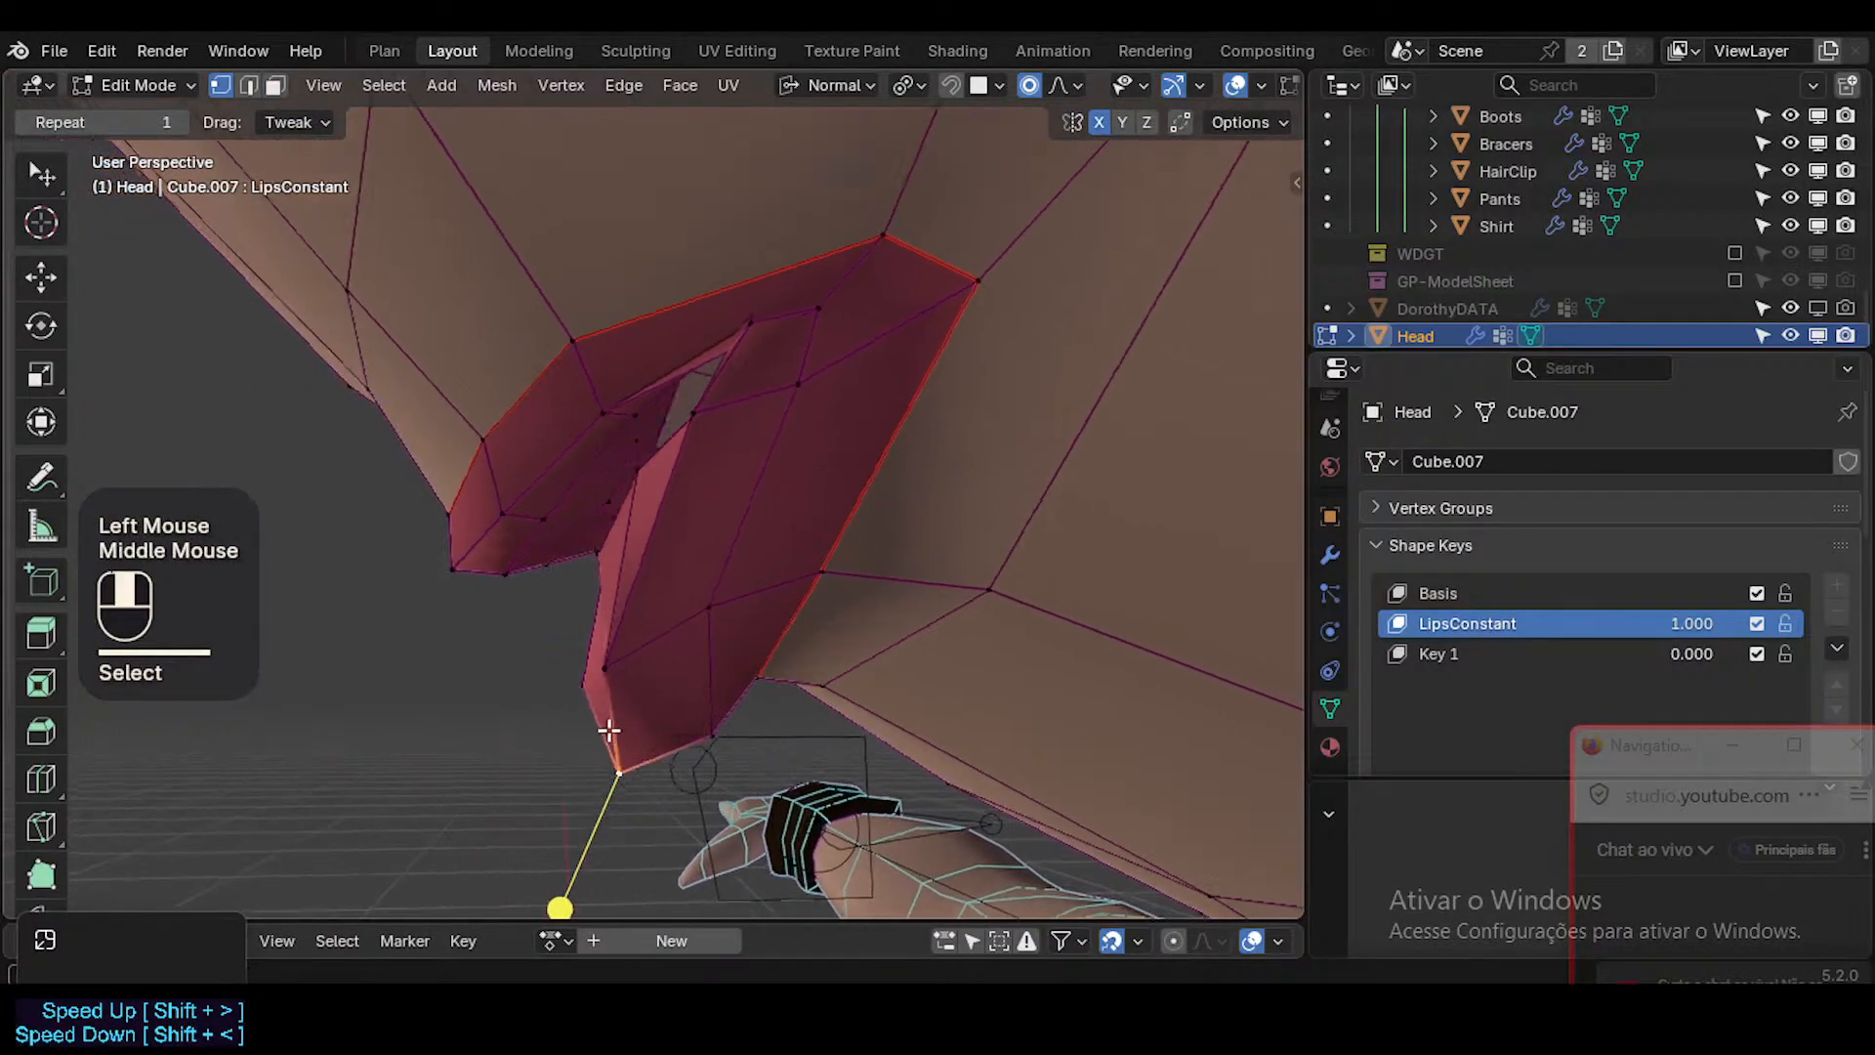
key("g")
left_click(507, 673)
Move the edge at the top of the lower lip's centre down and check the smoothed lip in Object Mode.
middle_click_drag(507, 674, 701, 545)
key("2")
left_click(614, 537)
key("g")
left_click(591, 634)
key("Tab")
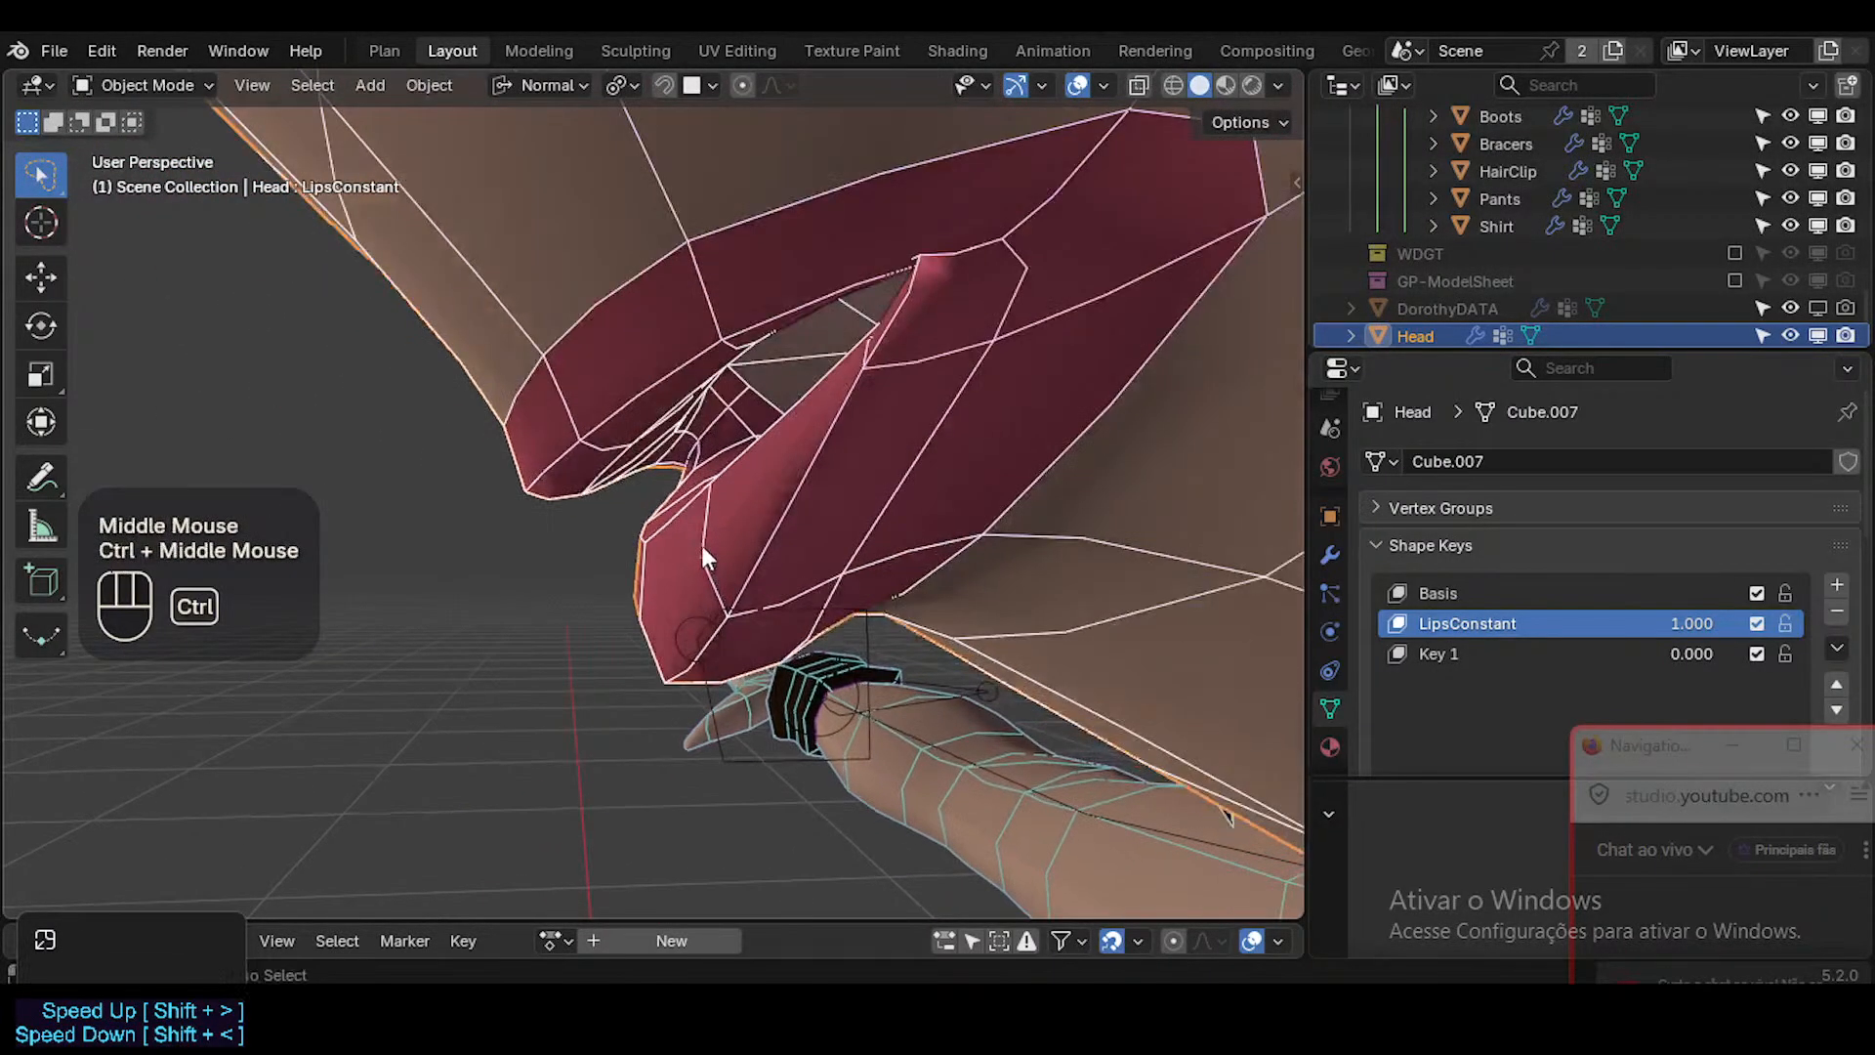
key("Tab")
Select the inner face between the lips near the centre and reposition it from a side angle.
middle_click_drag(641, 448, 759, 394)
key("3")
left_click(684, 420)
key("g")
left_click(707, 418)
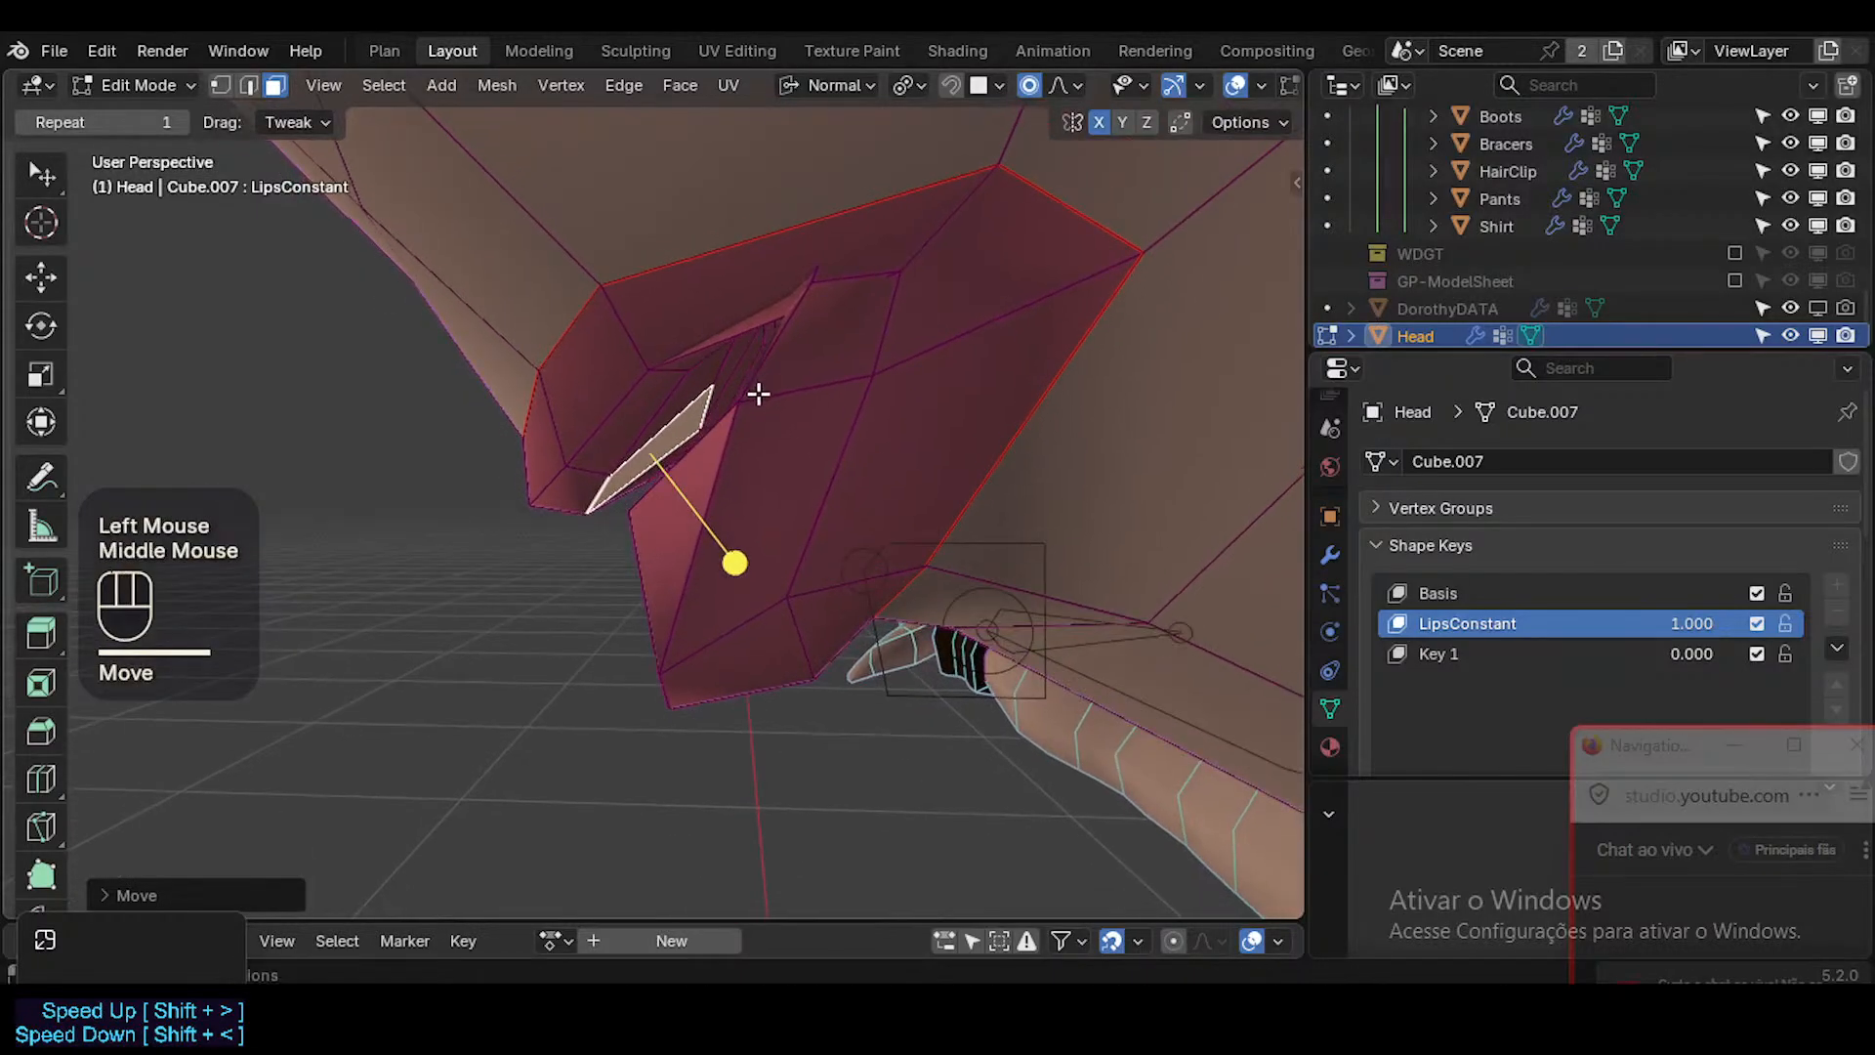
Rotate the next inner face towards the mouth corner and move it down with a larger proportional radius.
left_click(728, 357)
key("r")
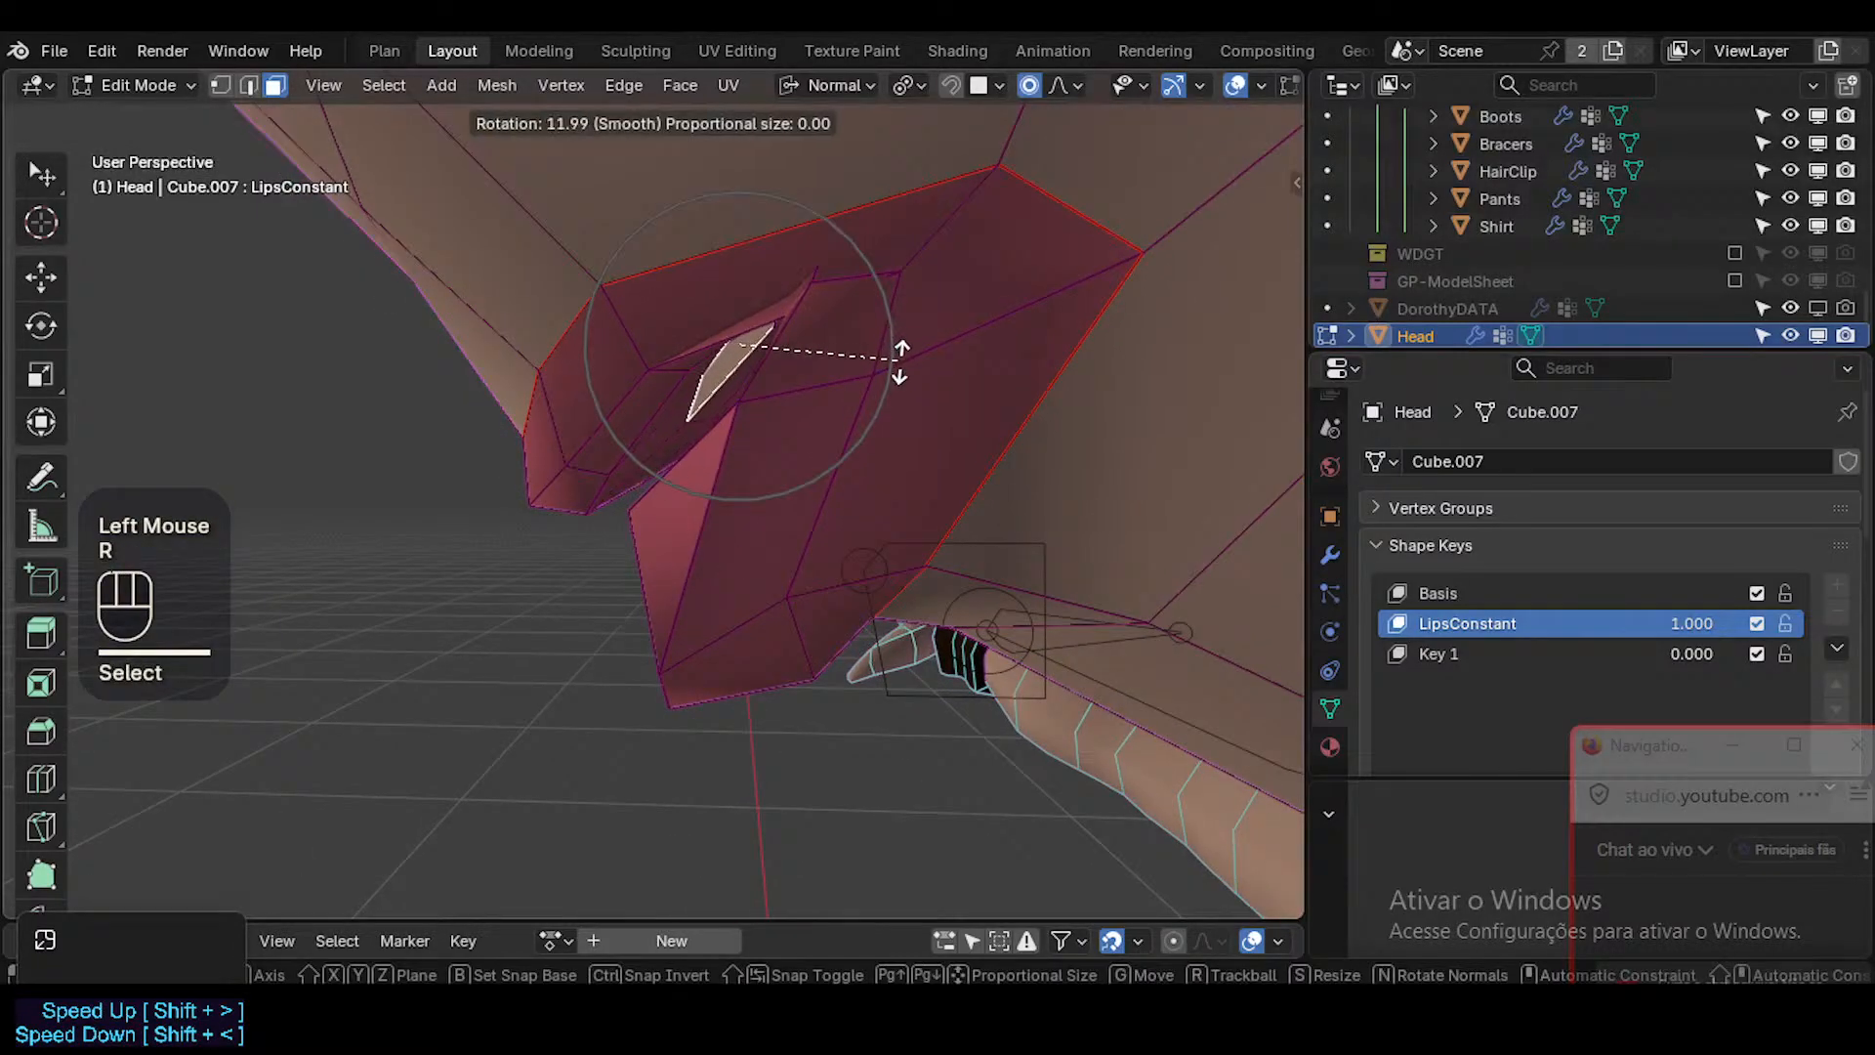
left_click(901, 361)
key("g")
scroll(975, 466, "down", 3)
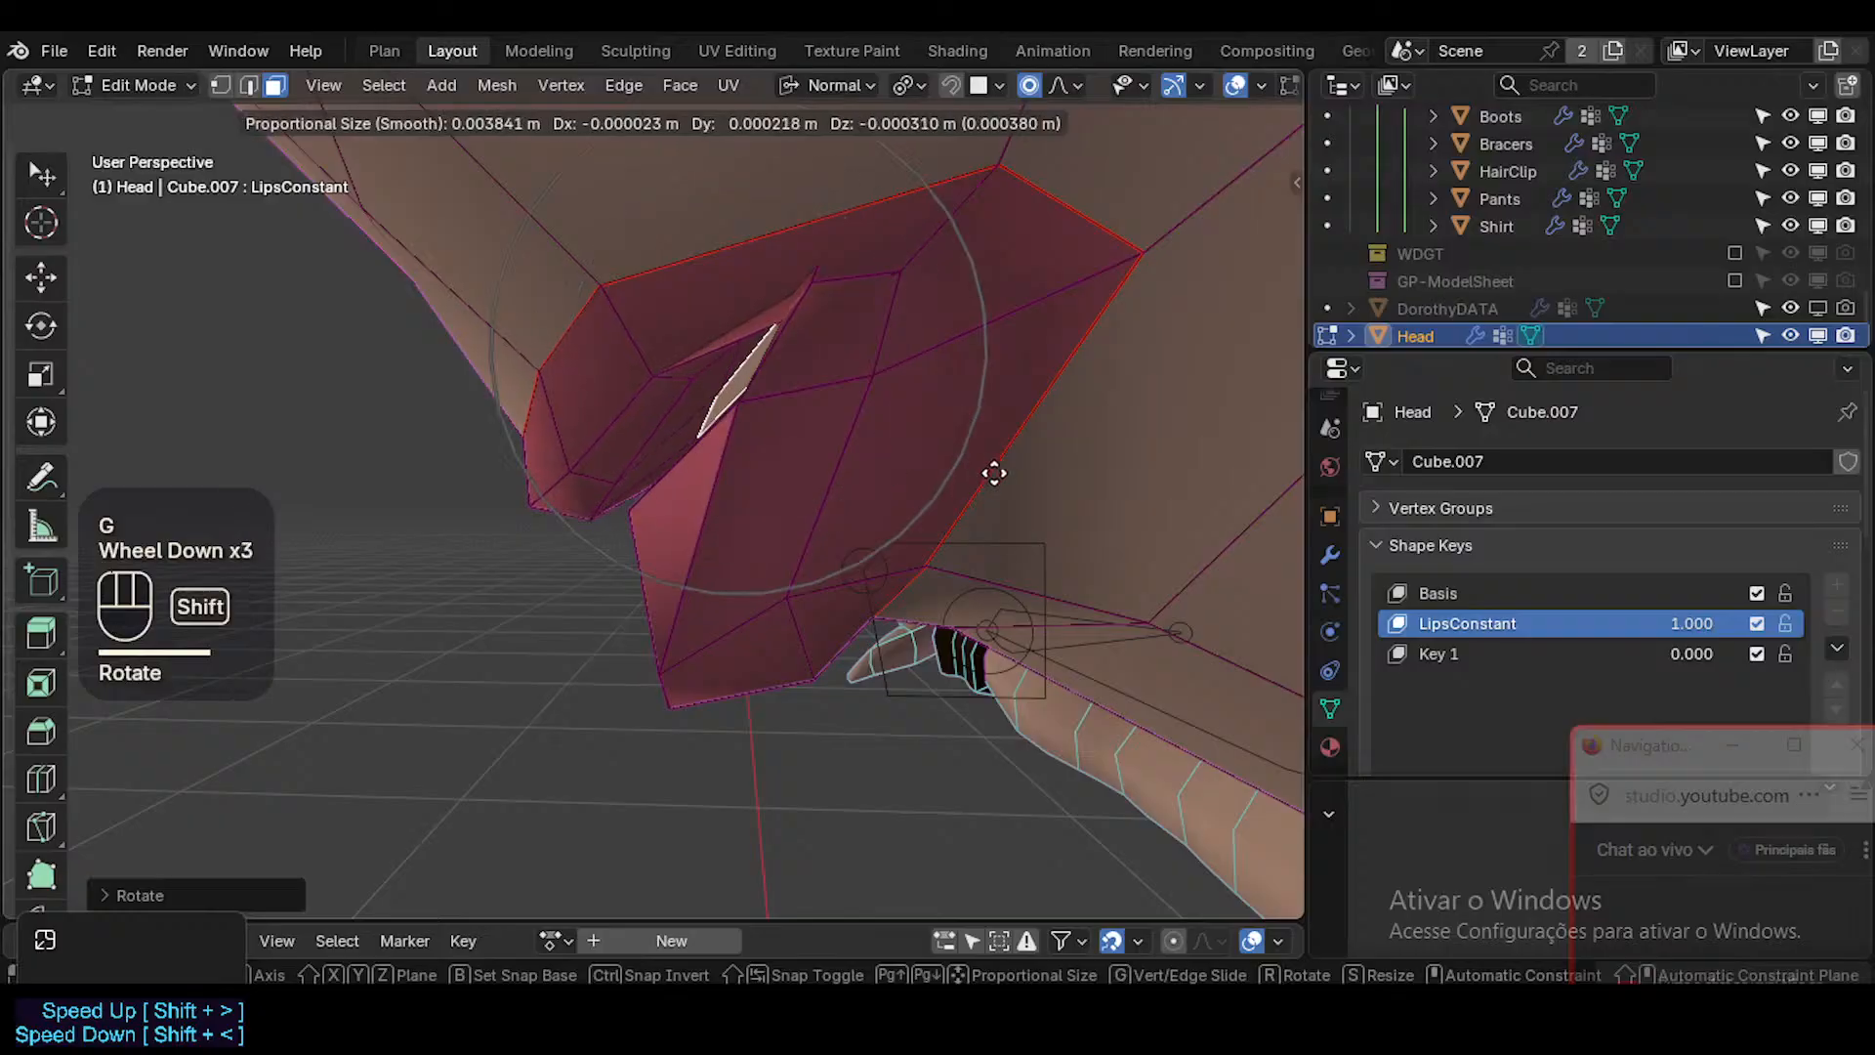
left_click(1006, 488, "shift")
Slide the inner mouth corner vertex along its edge towards the lower lip and inspect the corner with X-ray.
middle_click_drag(560, 443, 997, 382)
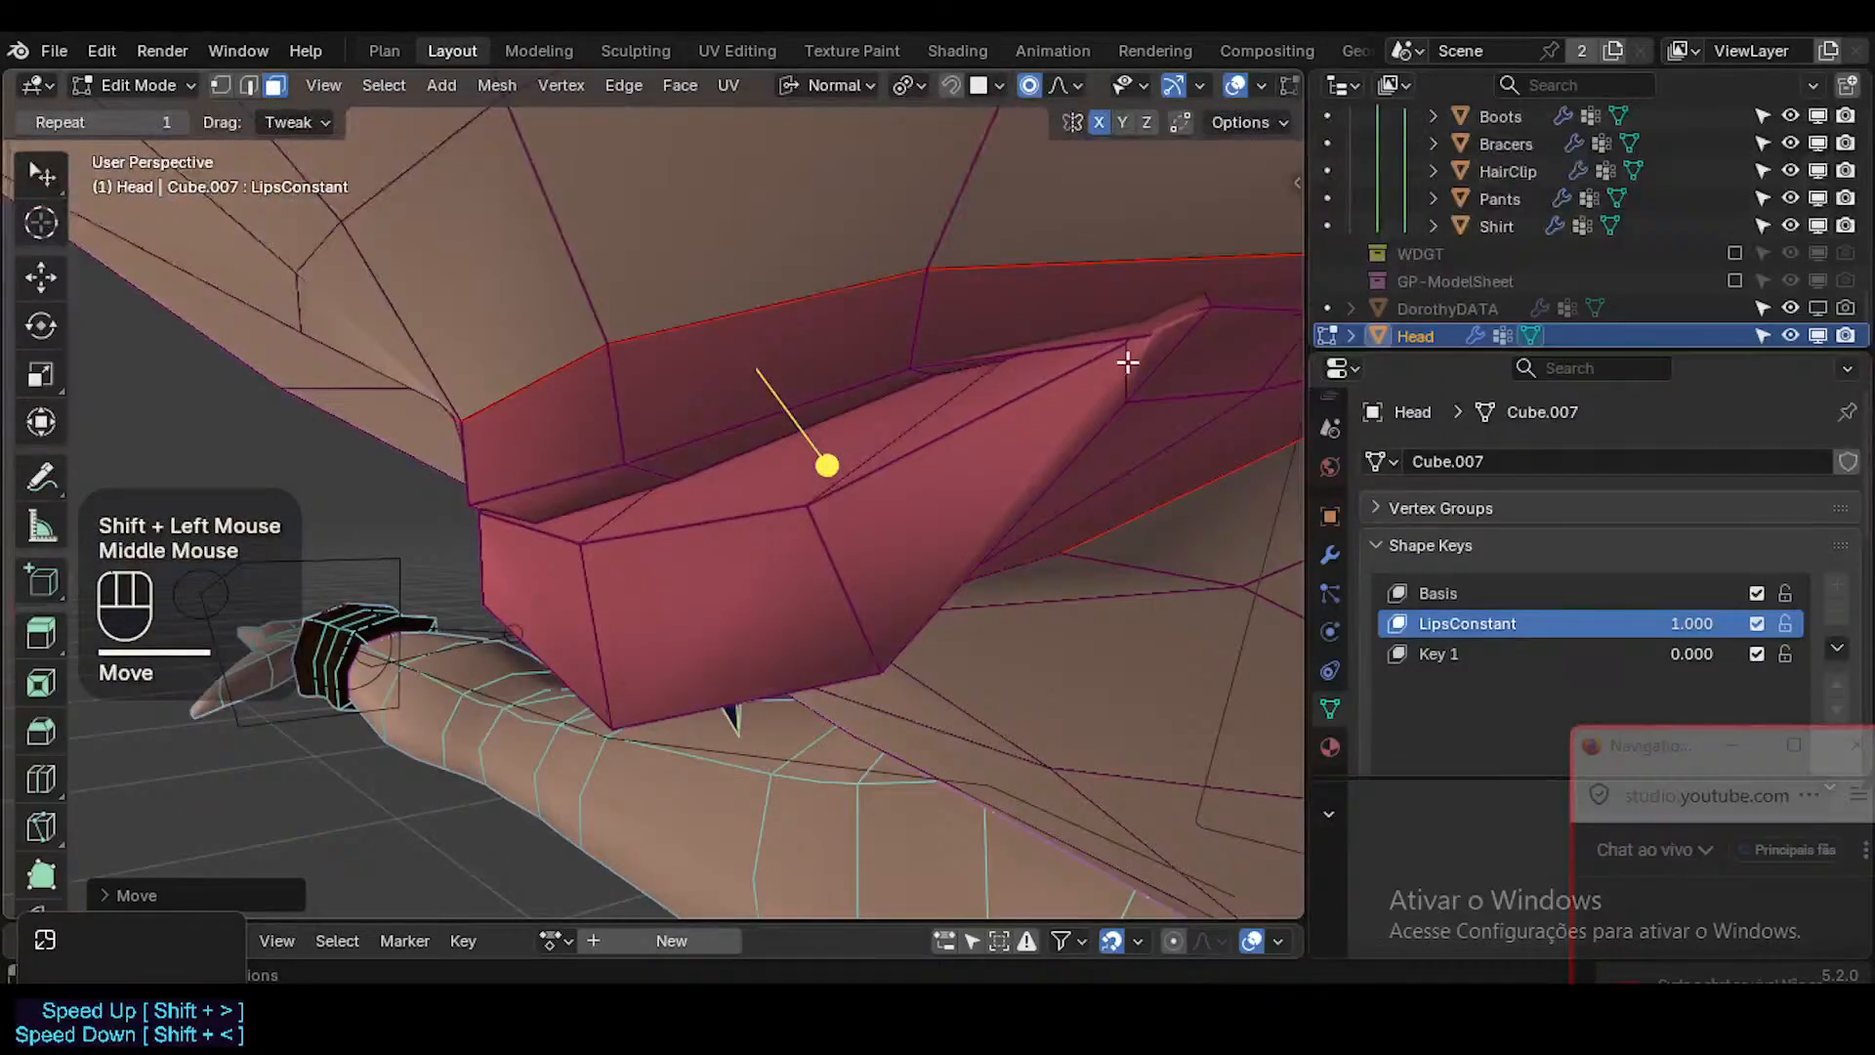
mouse_move(1128, 362)
middle_mouse_down()
mouse_move(1201, 322)
mouse_move(1122, 339)
middle_mouse_up()
key("1")
left_click(1216, 298)
key("g")
key("g")
left_click(1184, 345)
key("alt+z")
middle_click_drag(1056, 411, 883, 498)
key("alt+z")
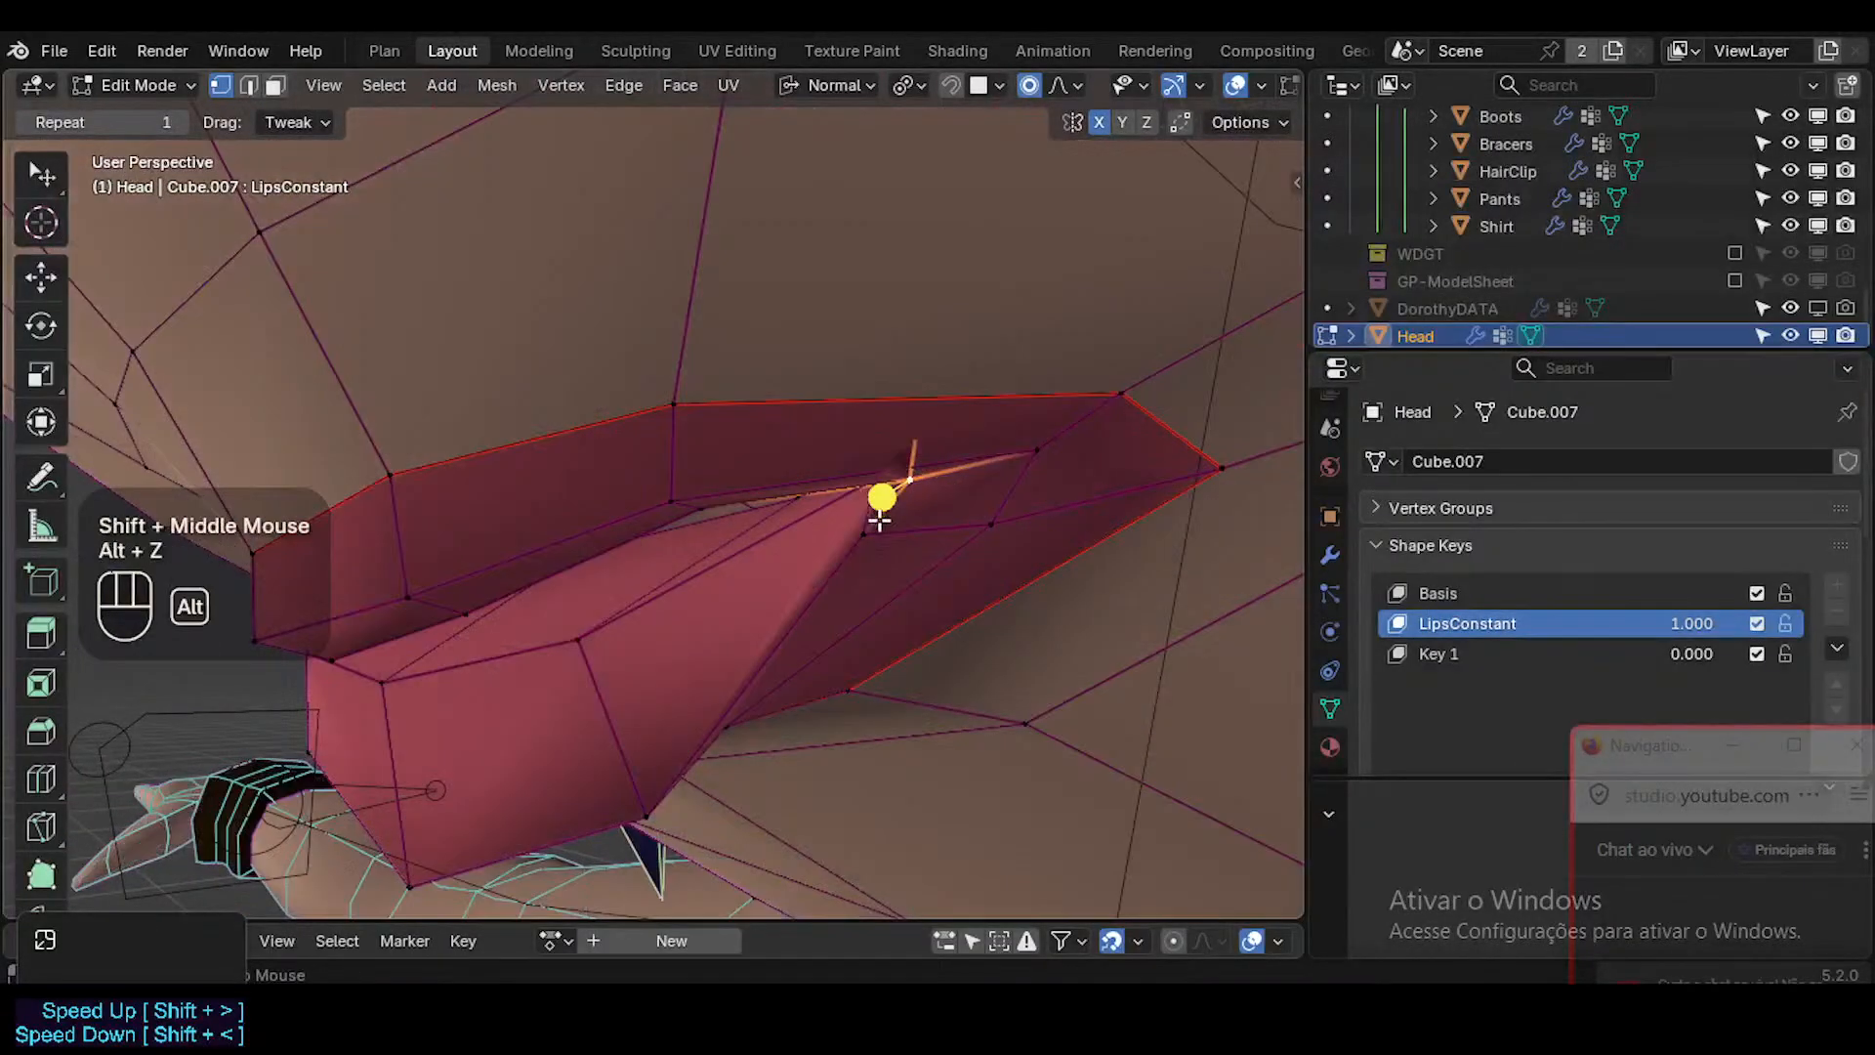
Select the hidden vertex inside the mouth corner with X-ray on and slide it along its edge.
key("alt+z")
left_click(917, 409)
middle_click_drag(917, 410, 923, 413)
left_click_drag(884, 418, 1054, 484)
mouse_move(1055, 484)
middle_mouse_down()
mouse_move(869, 426)
mouse_move(908, 418)
mouse_move(946, 440)
mouse_move(883, 431)
mouse_move(900, 439)
mouse_move(884, 464)
middle_mouse_up()
key("g")
key("g")
left_click(905, 474, "alt")
Reposition the inner mouth corner vertex with proportional editing and adjust the vertex next to it.
key("alt+z")
key("g")
scroll(883, 467, "down", 1)
scroll(884, 473, "up", 4)
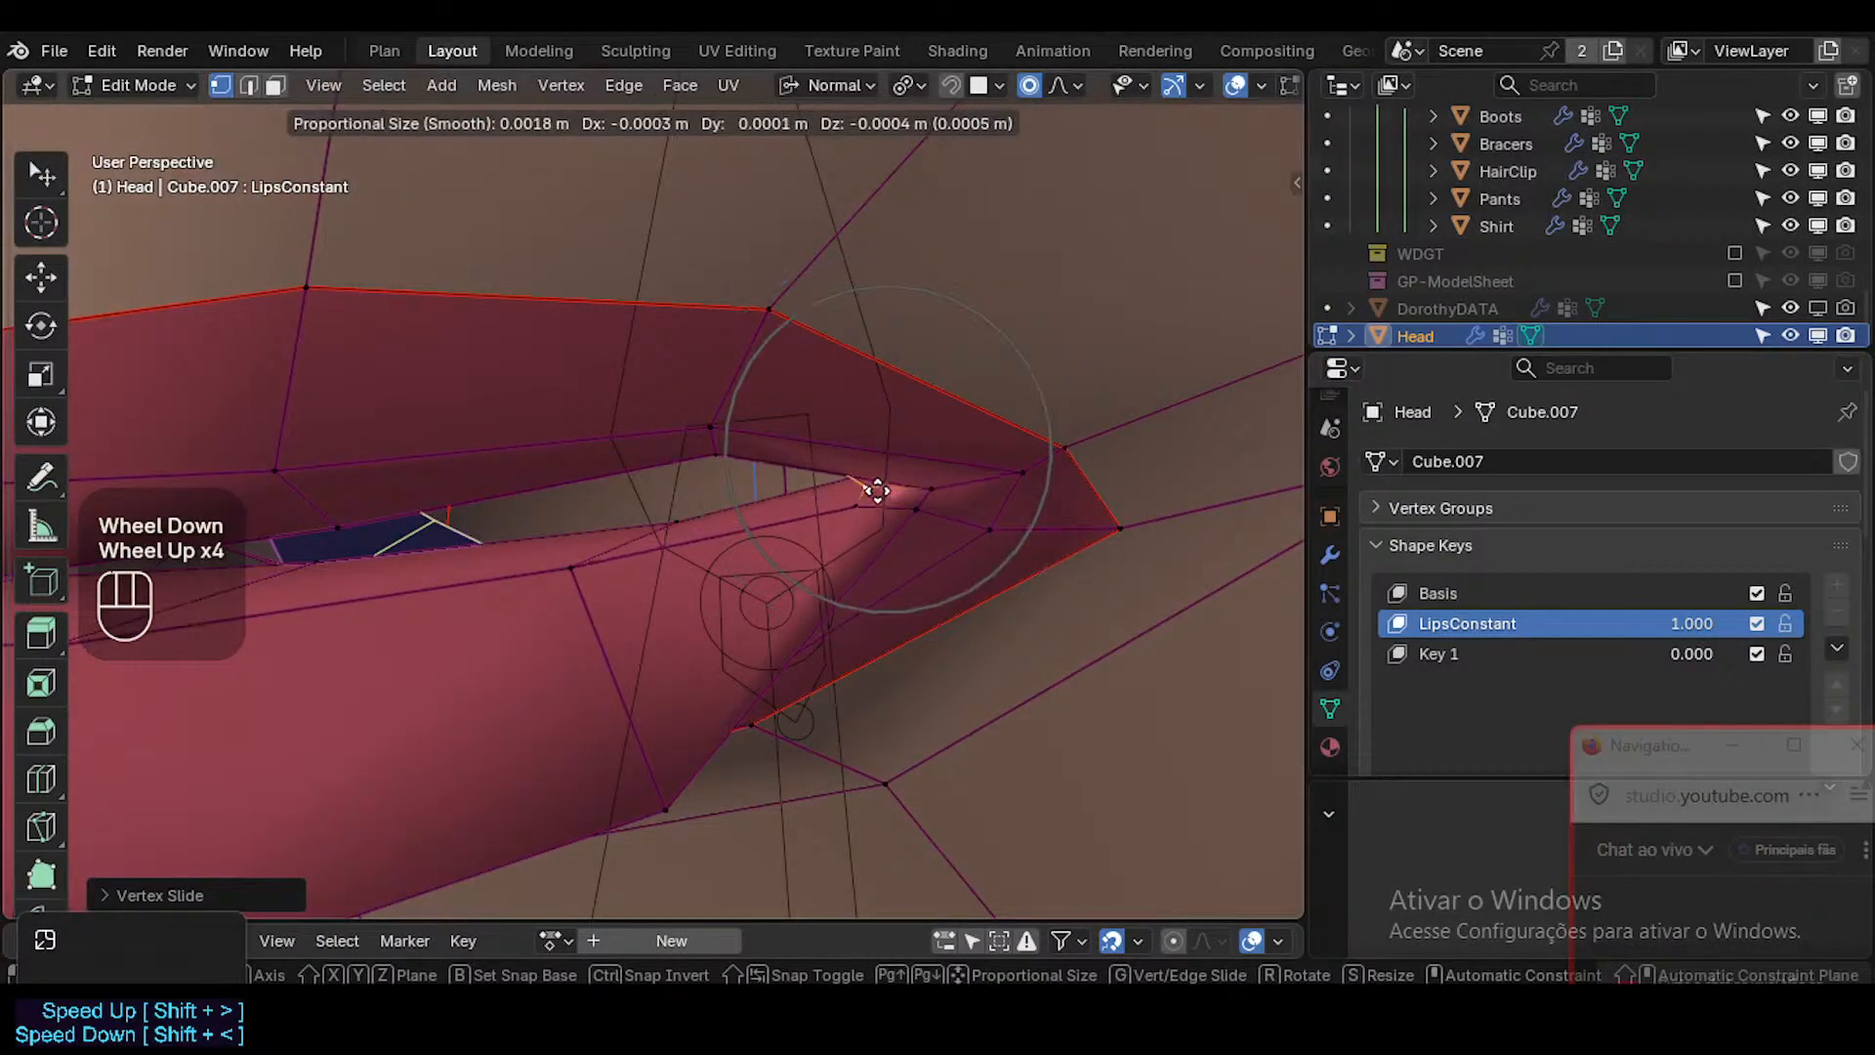
left_click(867, 480)
key("3")
key("1")
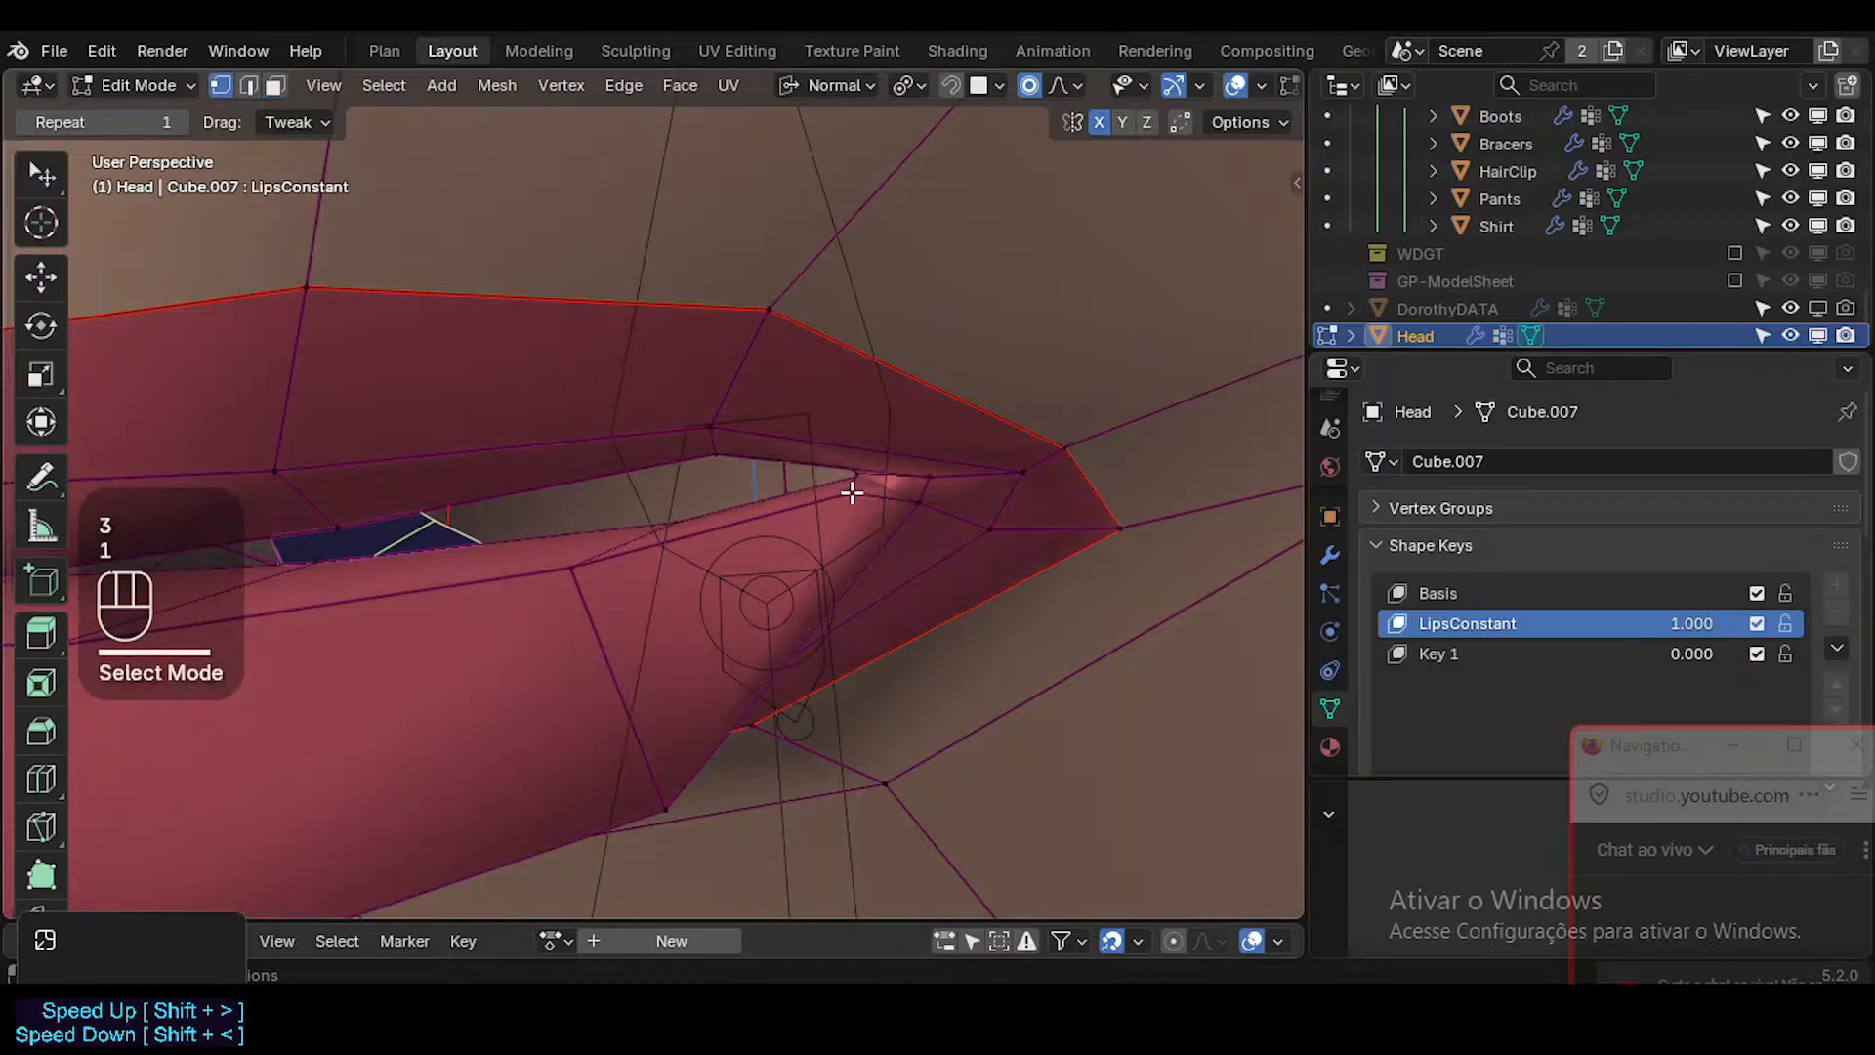
left_click(849, 492)
key("g")
left_click(859, 518, "shift")
Select the lower lip face loop running into the mouth corner and smooth its vertices.
key("3")
left_click(855, 499, "alt+shift")
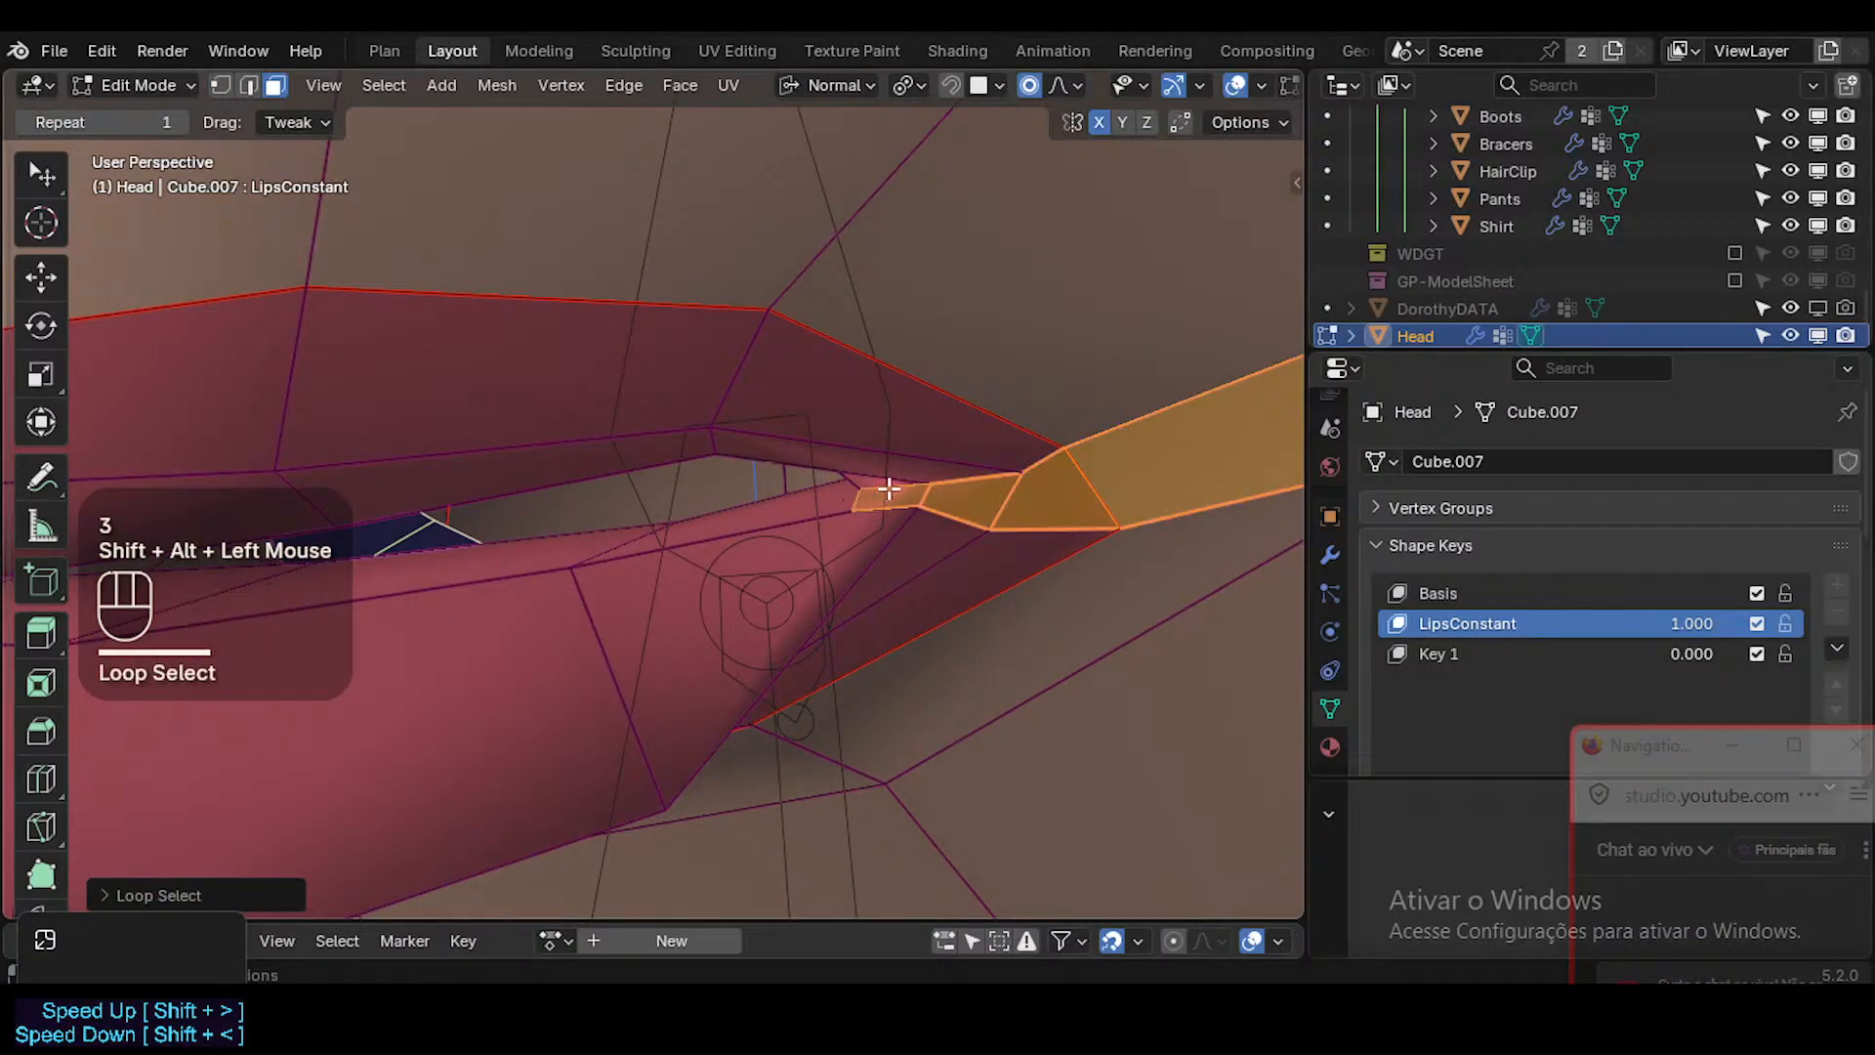
key("alt+a")
left_click(720, 597, "alt+shift")
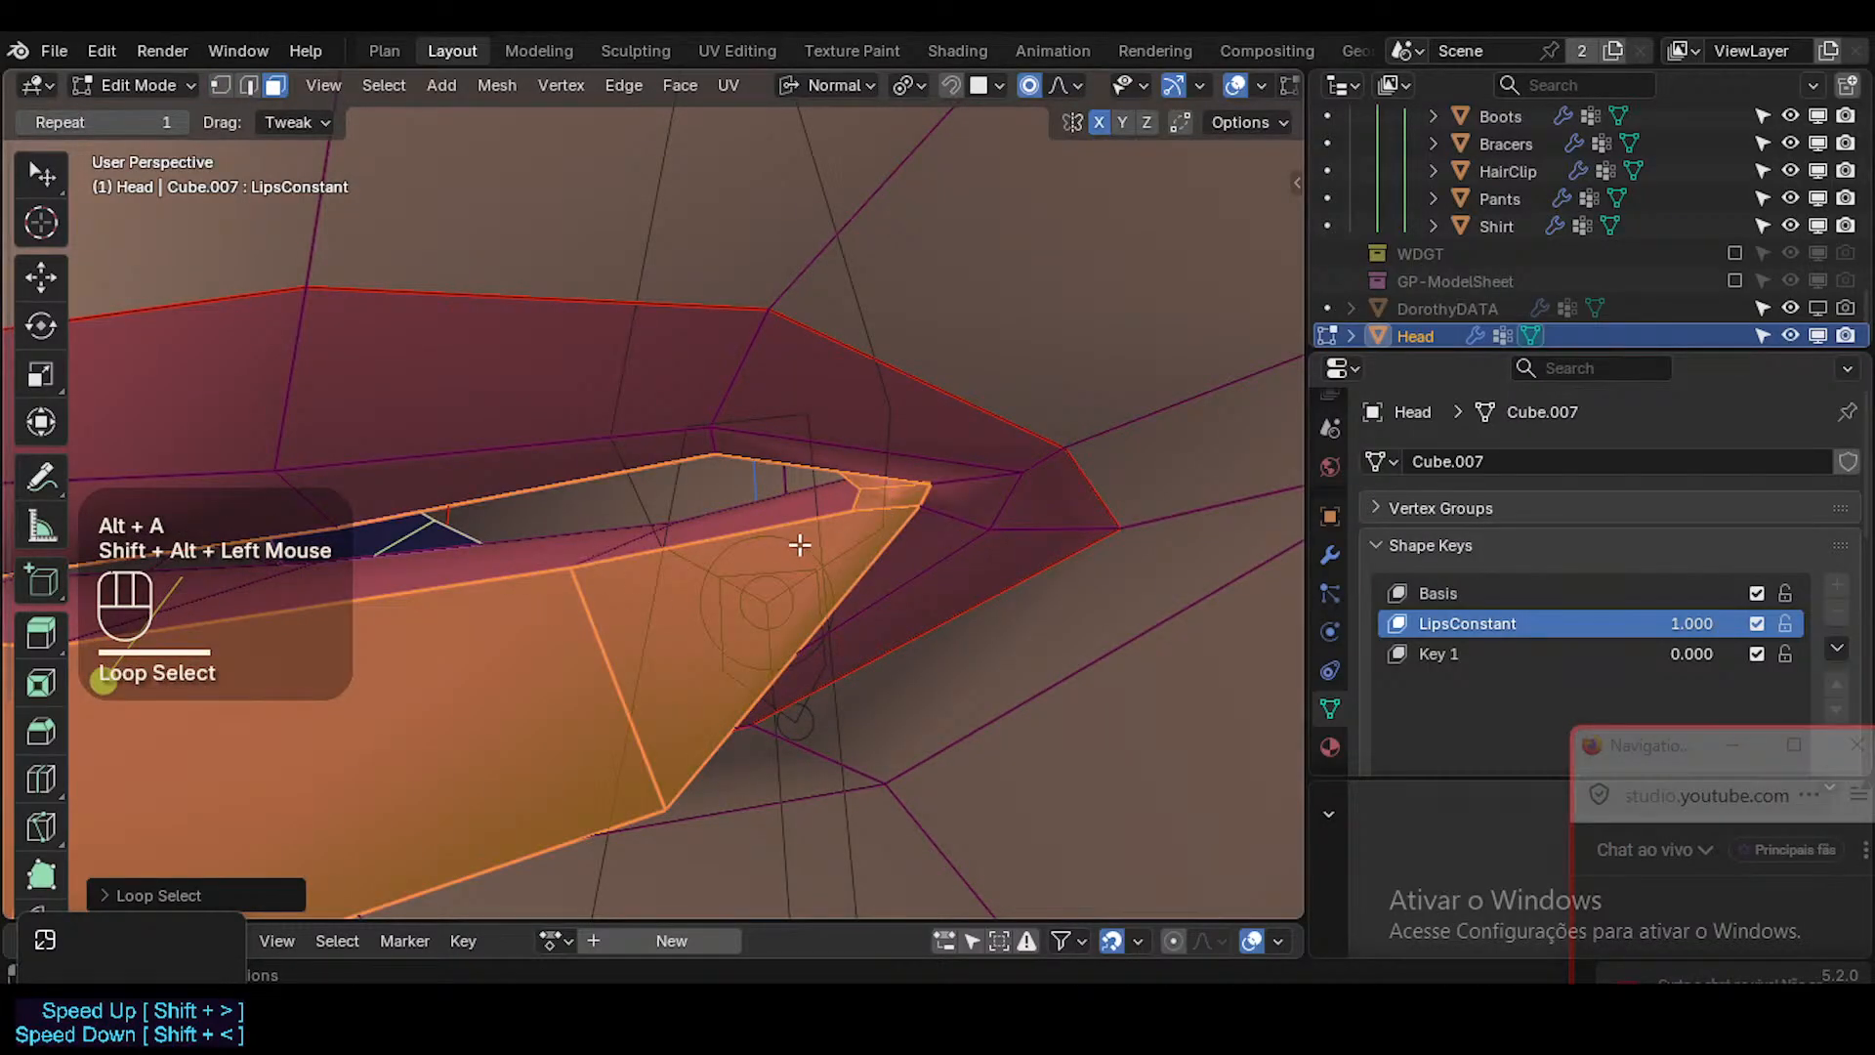
left_click_drag(104, 680, 147, 671)
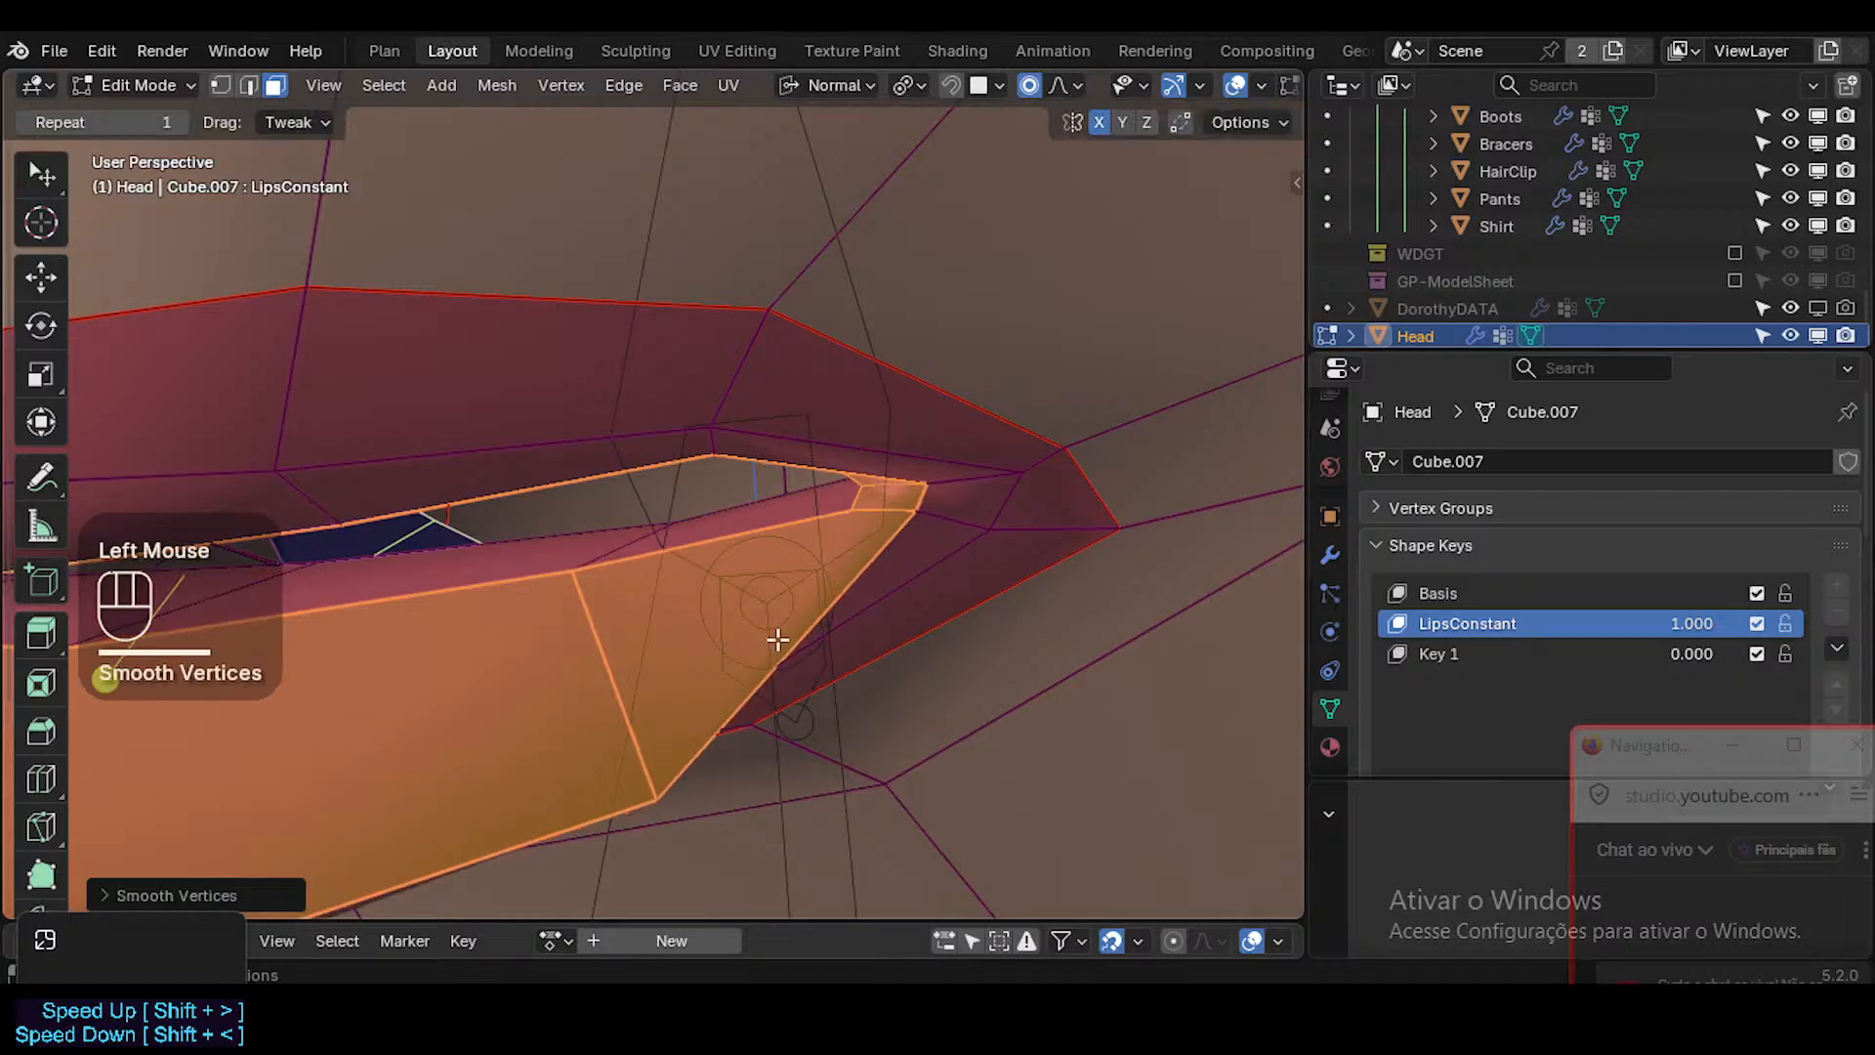
mouse_move(778, 637)
middle_mouse_down()
mouse_move(948, 619)
mouse_move(770, 626)
middle_mouse_up()
left_click(833, 617, "alt+shift")
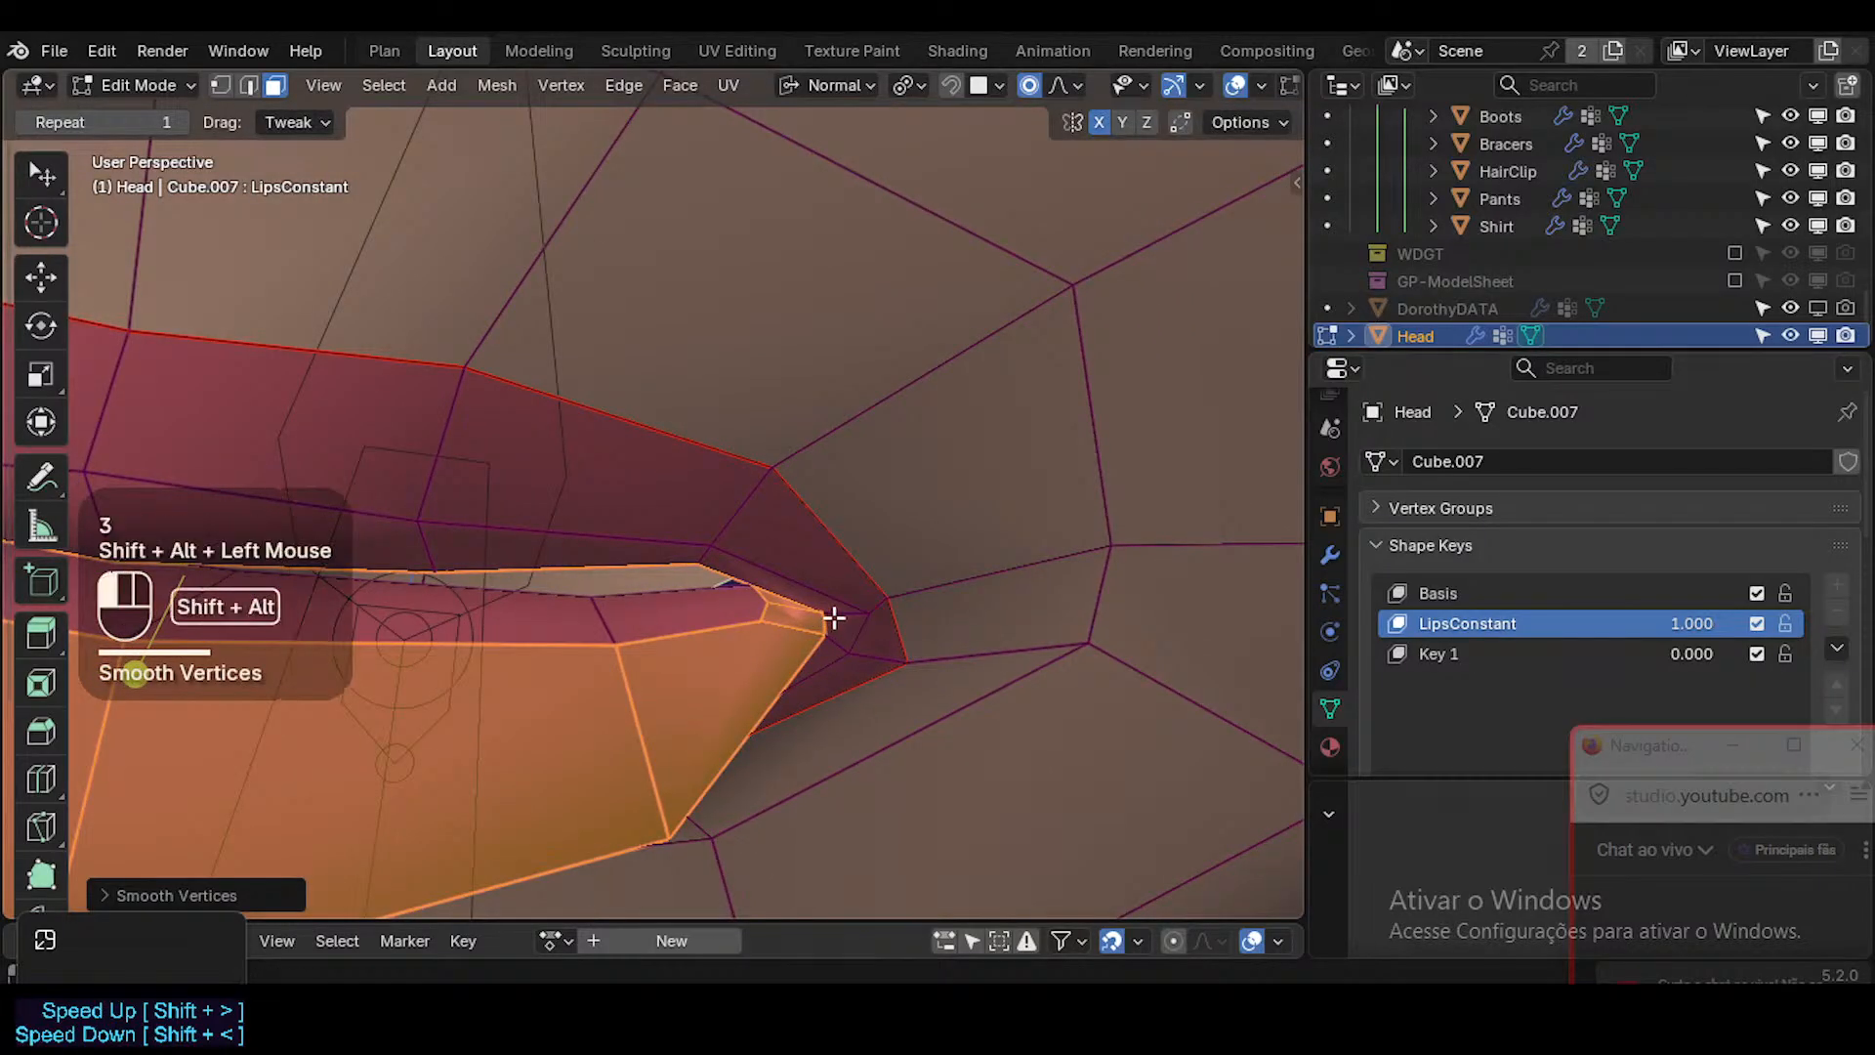
Select the face loop around the inner lips, smooth its vertices and check the mouth with overlays hidden.
key("shift+grave")
key("s")
left_click(578, 634)
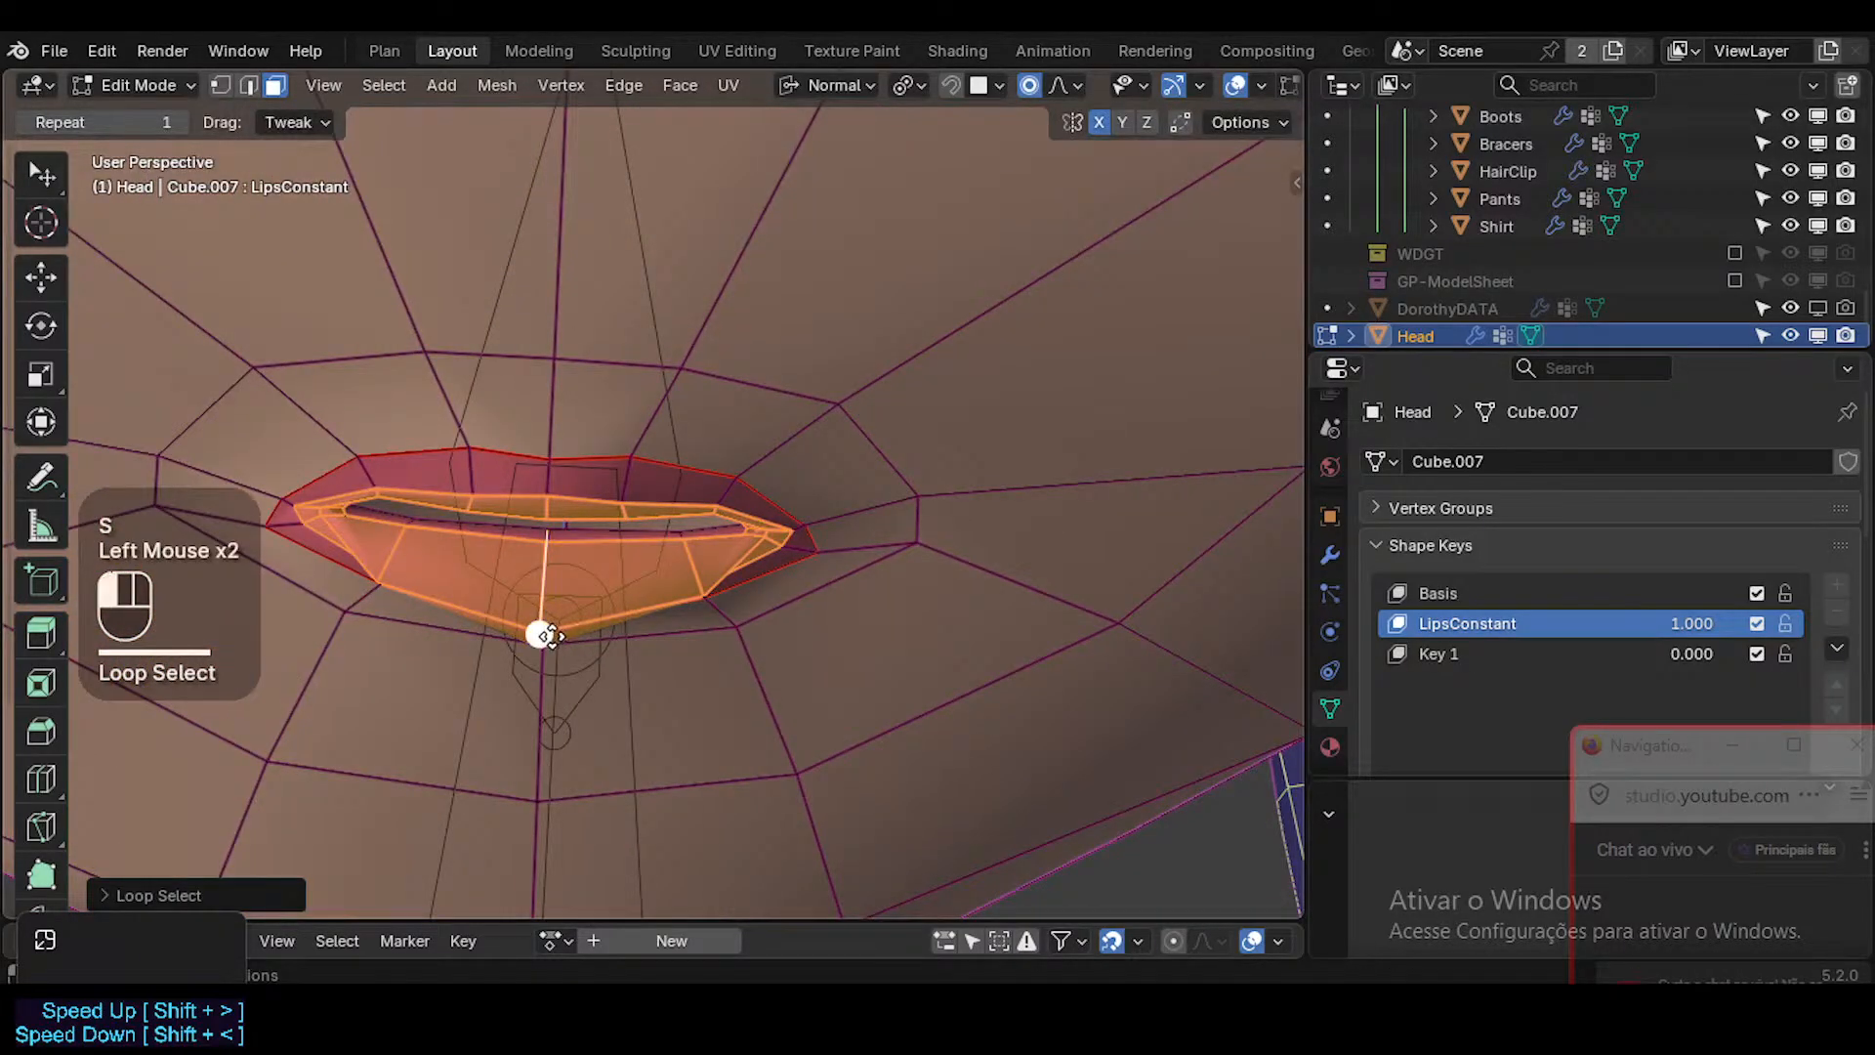
middle_click(691, 557)
key("shift+alt+z")
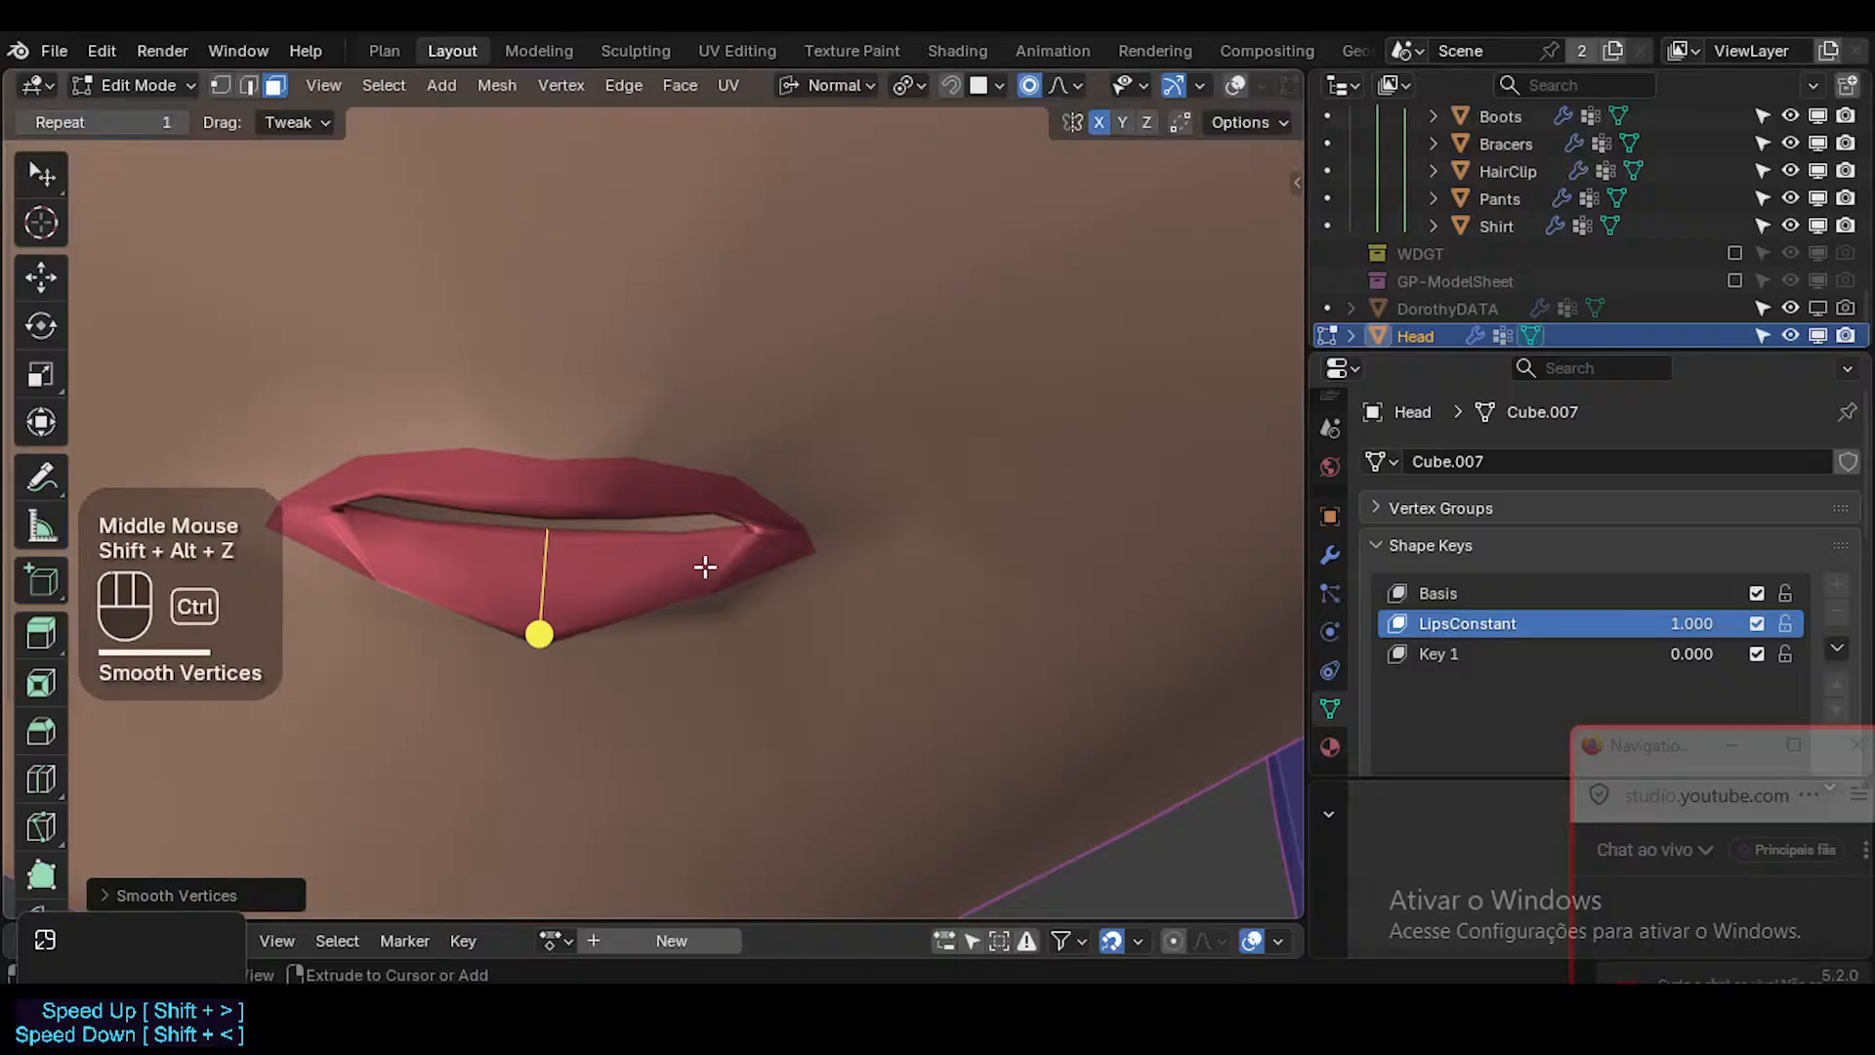
middle_click_drag(705, 566, 633, 559, "ctrl")
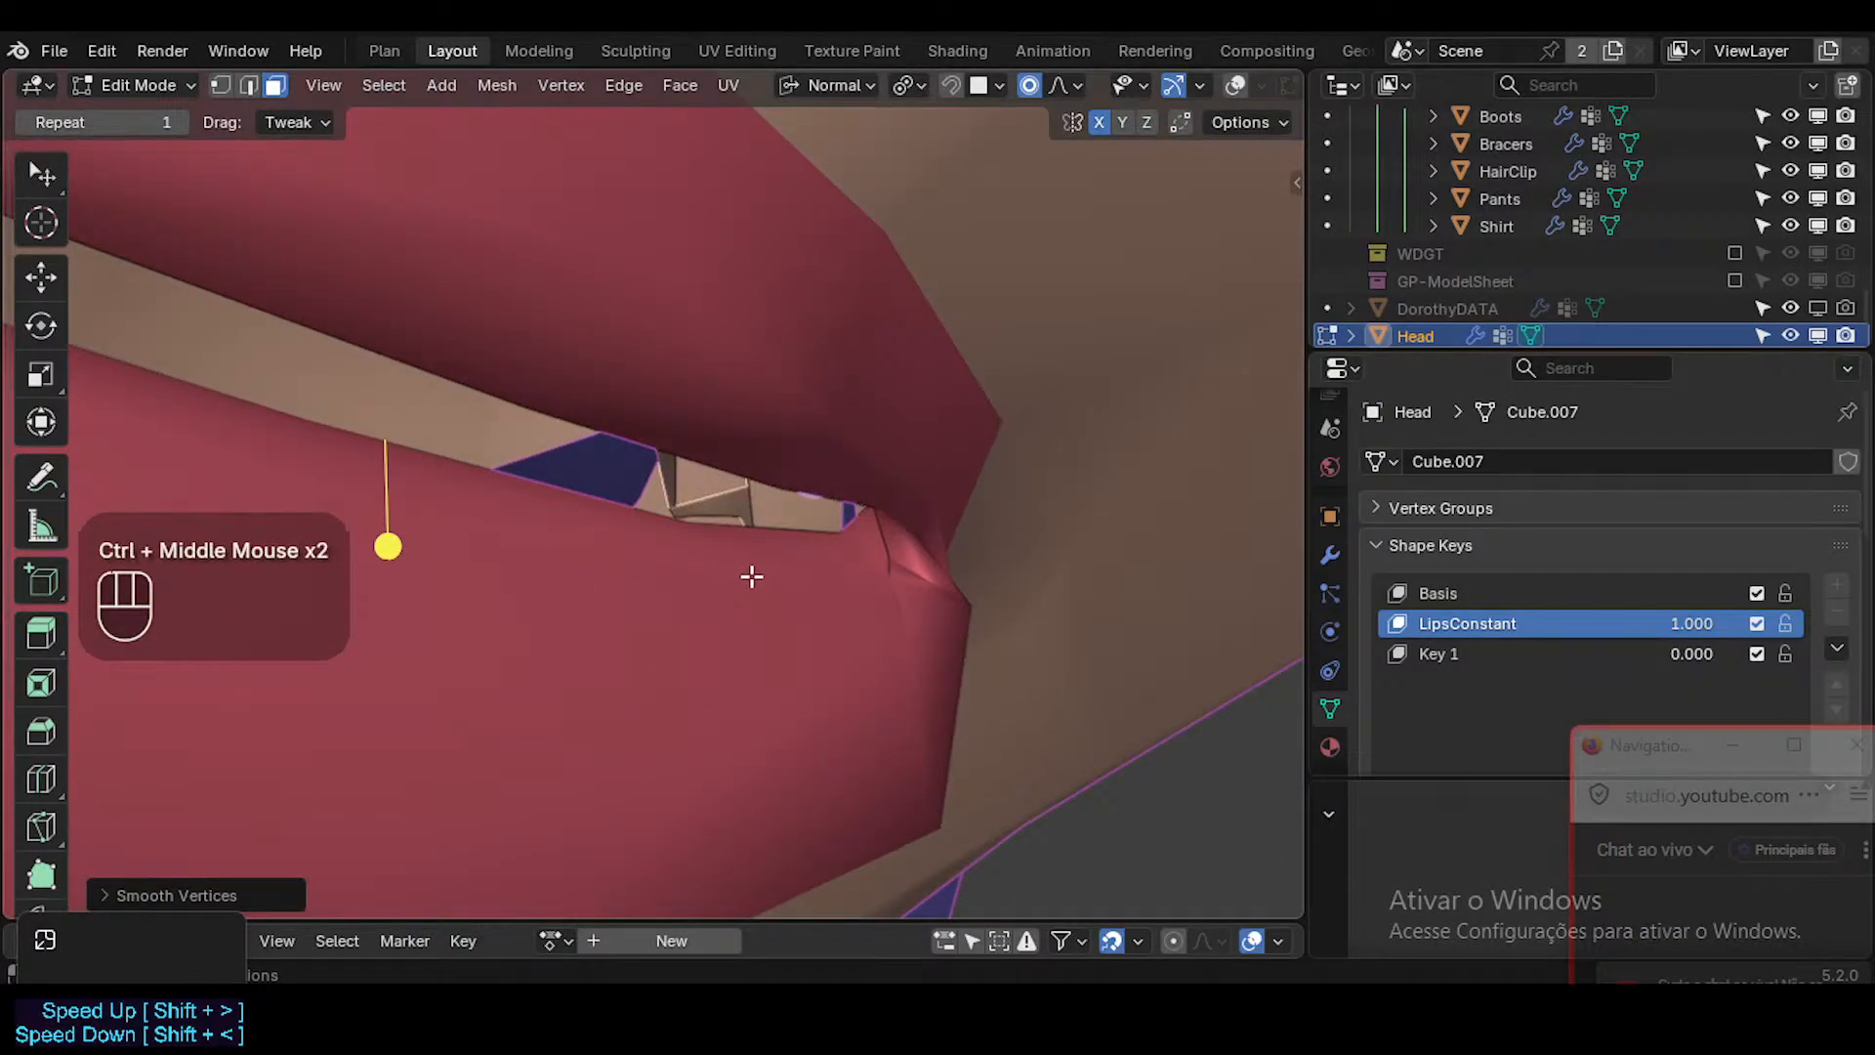
Examine the lips in Object Mode and compare their right-side profile with the annotated drawing.
key("ctrl+Tab")
scroll(752, 576, "down", 3)
middle_click_drag(752, 576, 488, 583)
middle_click_drag(488, 582, 758, 757, "shift")
scroll(535, 600, "down", 2)
key("KP_3")
scroll(531, 601, "up", 2)
scroll(408, 715, "up", 3)
scroll(733, 740, "up", 1)
key("shift+alt+z")
scroll(687, 711, "up", 1)
key("Tab")
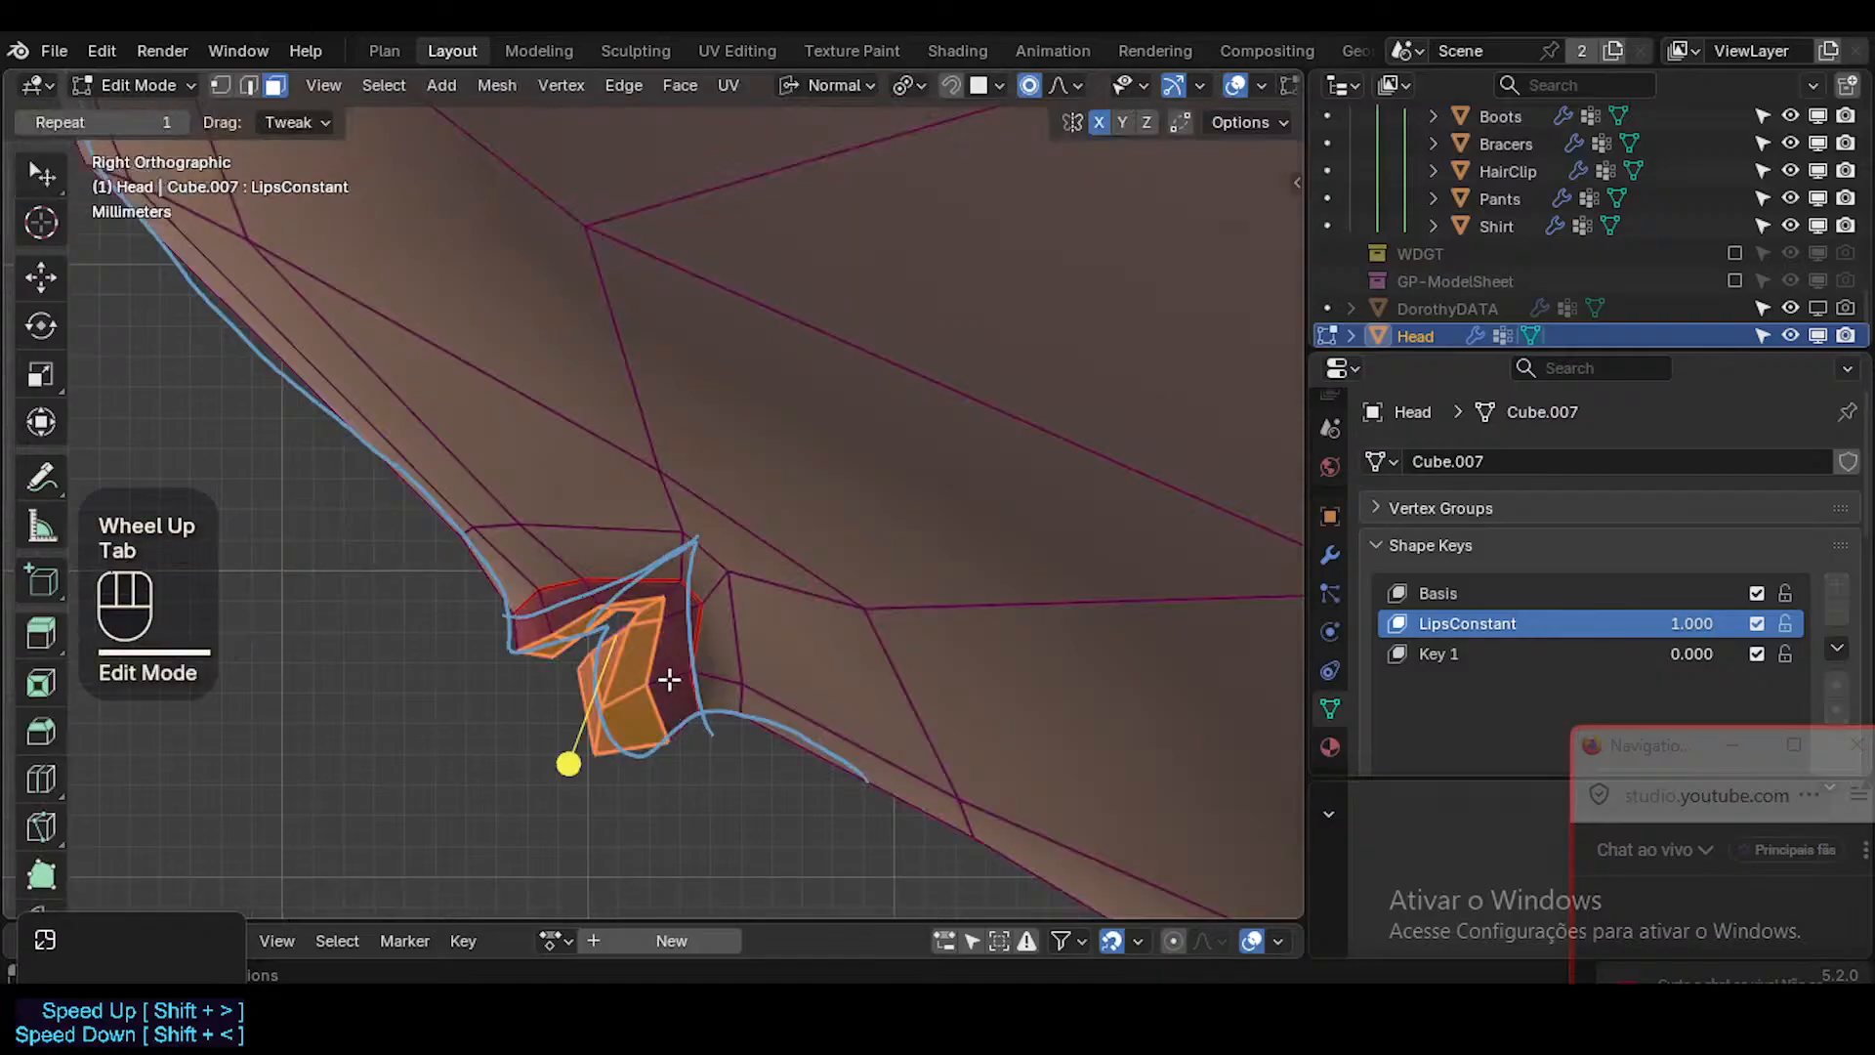
Reposition the inner upper lip vertices near the mouth corner in the right view to follow the annotated profile.
scroll(669, 679, "up", 1)
key("1")
left_click(575, 538)
key("g")
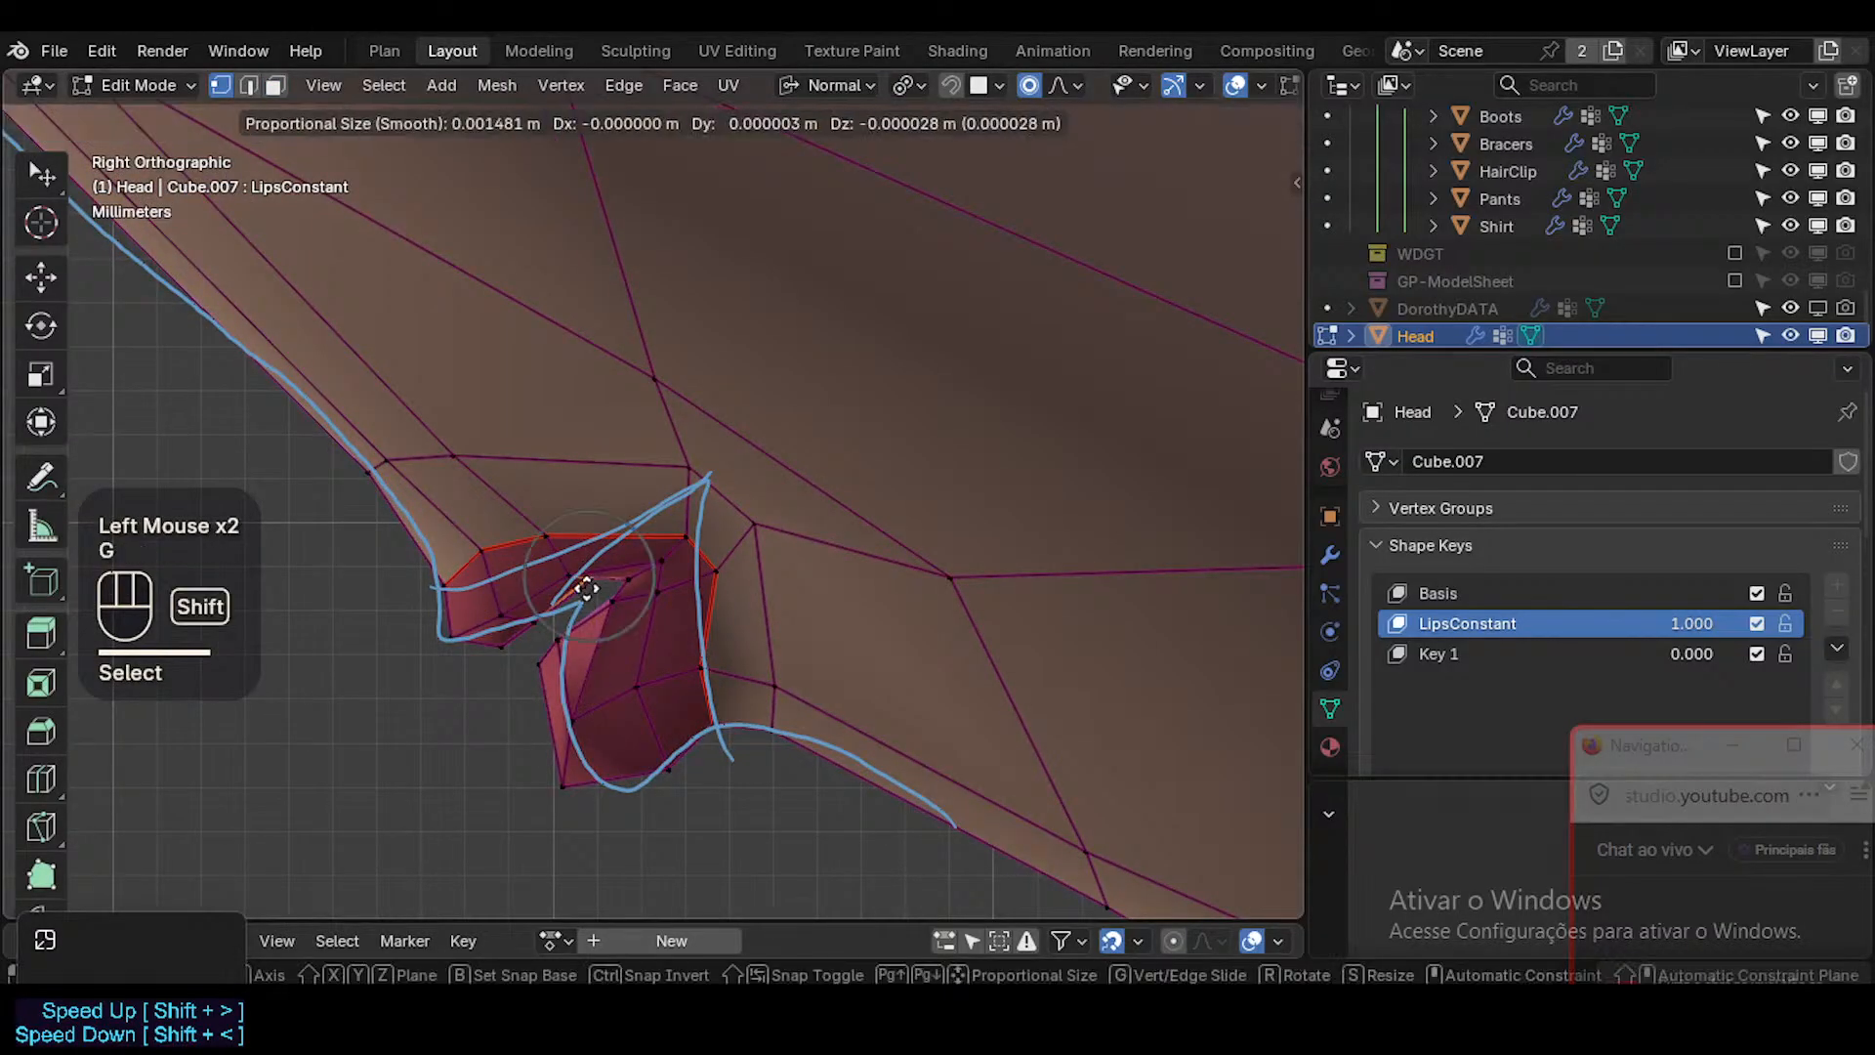
key("Escape")
left_click(572, 566)
key("g")
left_click(604, 679, "shift")
left_click(671, 560)
key("g")
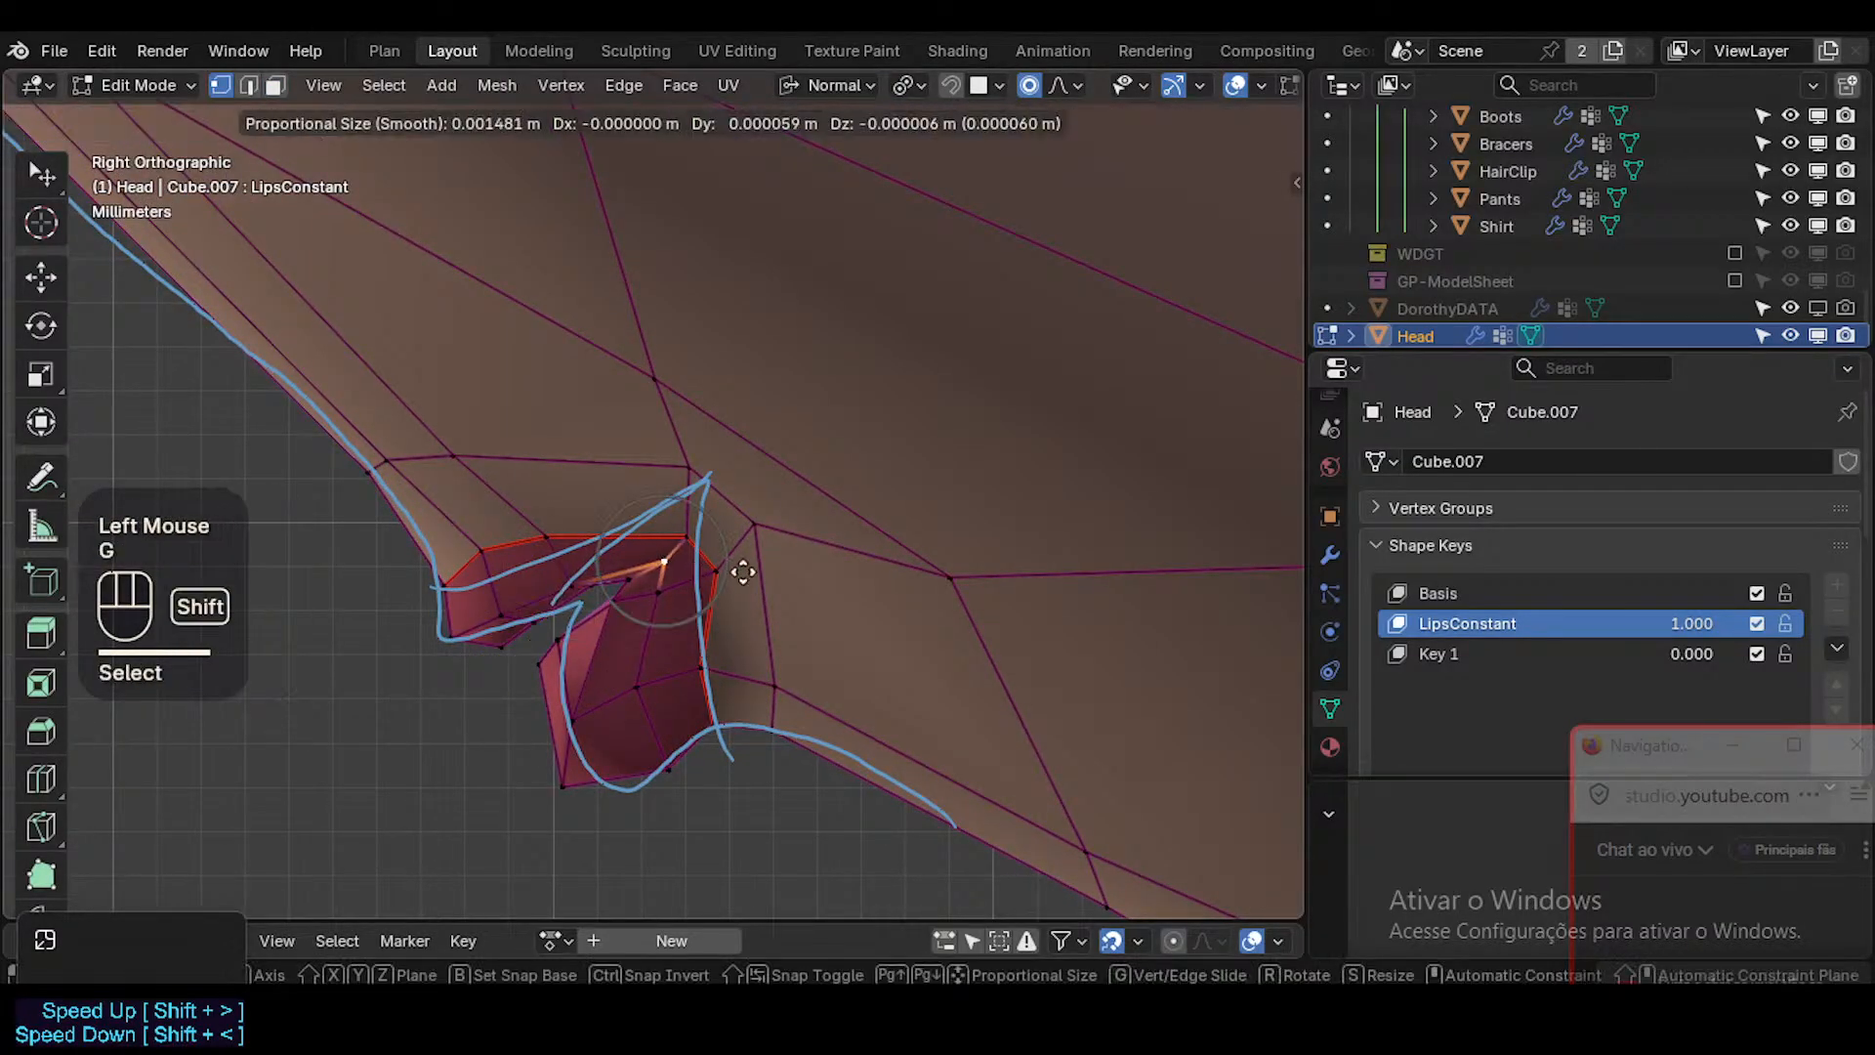
left_click(755, 575, "shift")
Move two vertices along the upper lip's outer border, one midway and one at the mouth corner.
left_click(564, 540)
key("g")
left_click(660, 700, "shift")
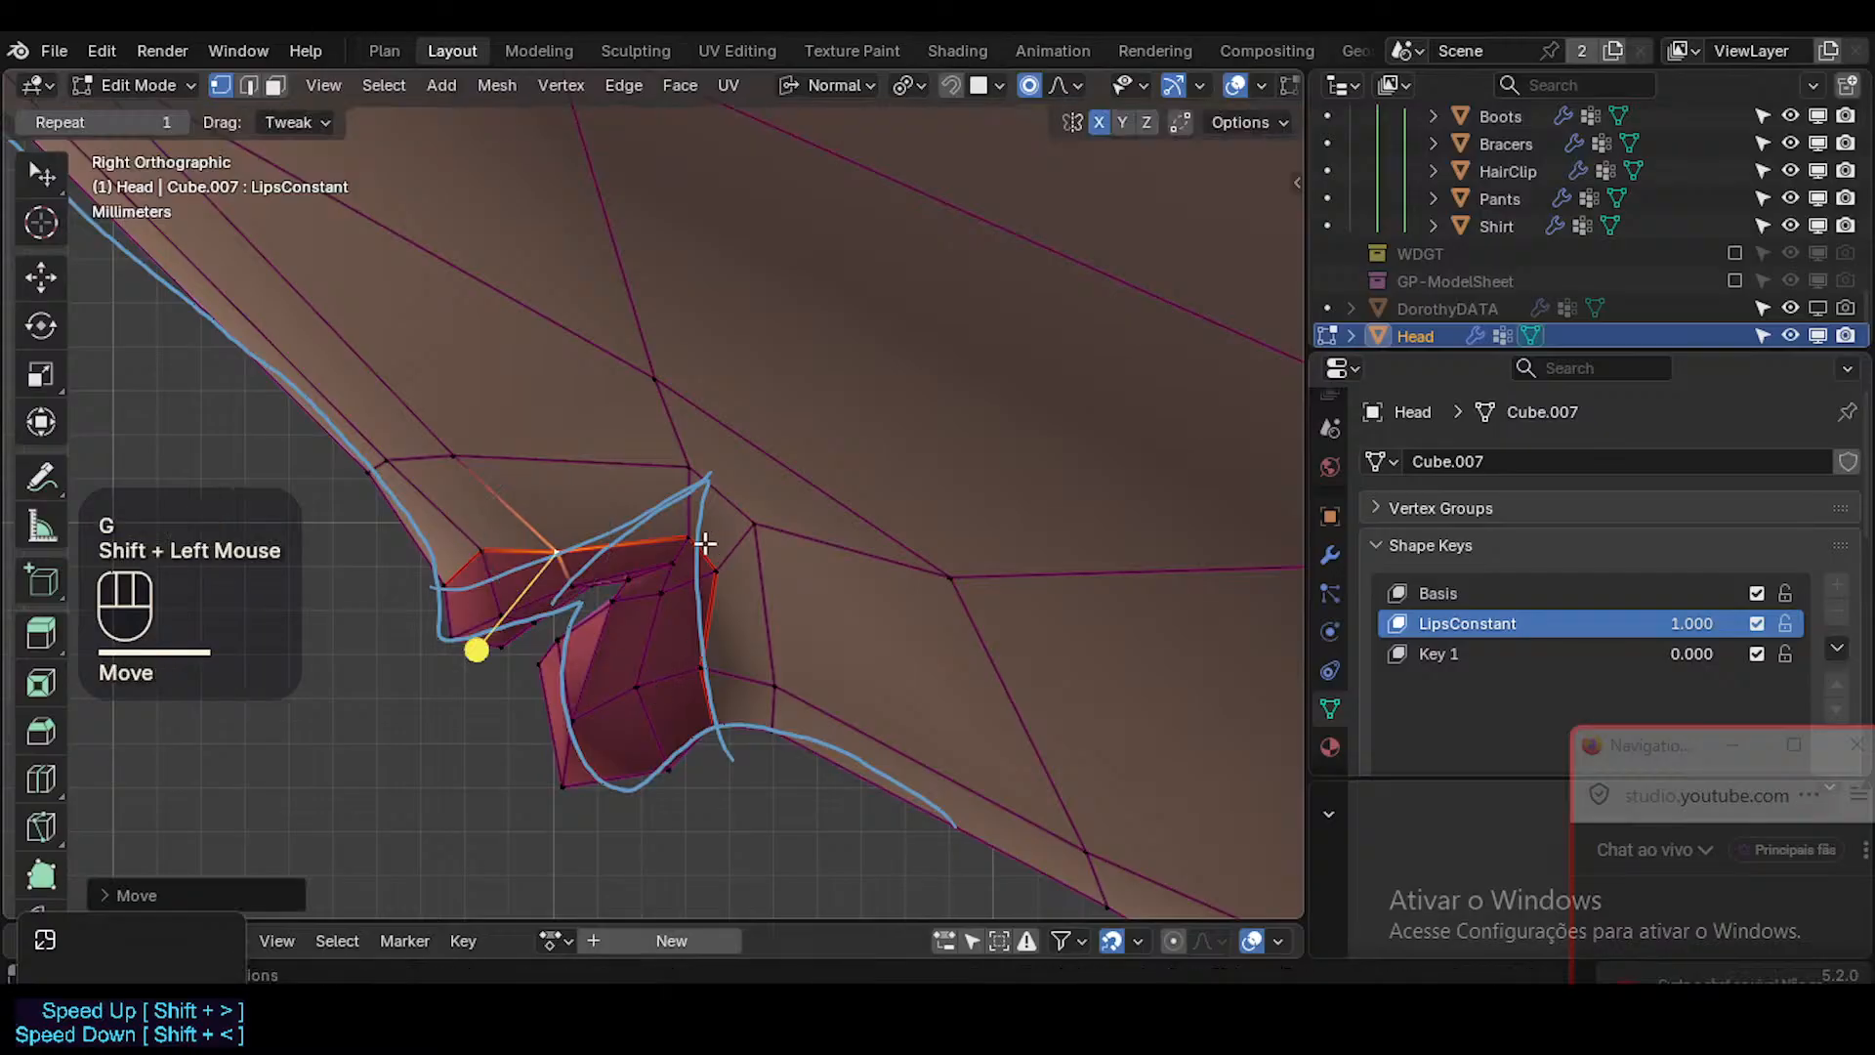
left_click(694, 540)
key("g")
left_click(706, 568, "shift")
Adjust the inner upper lip vertices and the lower lip's front rim vertex towards the annotated mouth opening.
left_click(552, 547)
left_click(568, 577)
key("g")
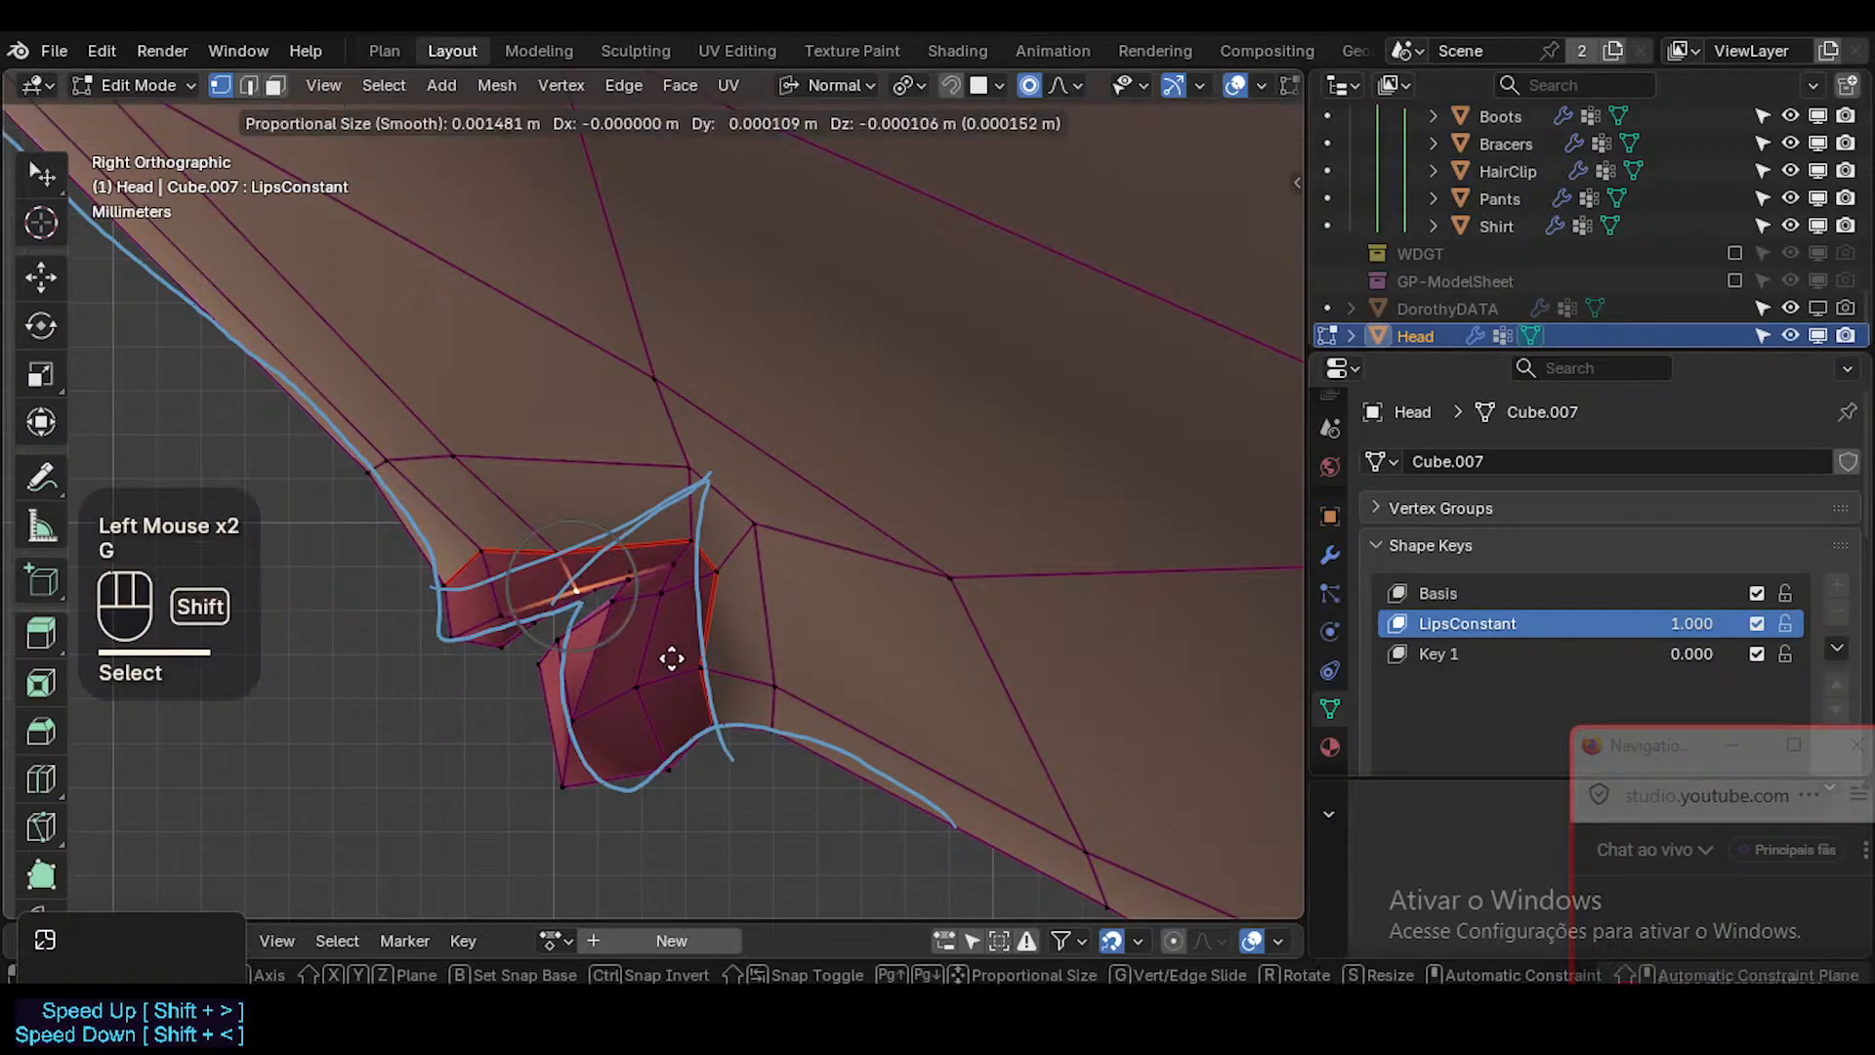
left_click(536, 628, "shift")
left_click(544, 625)
key("g")
left_click(581, 635, "shift")
key("g")
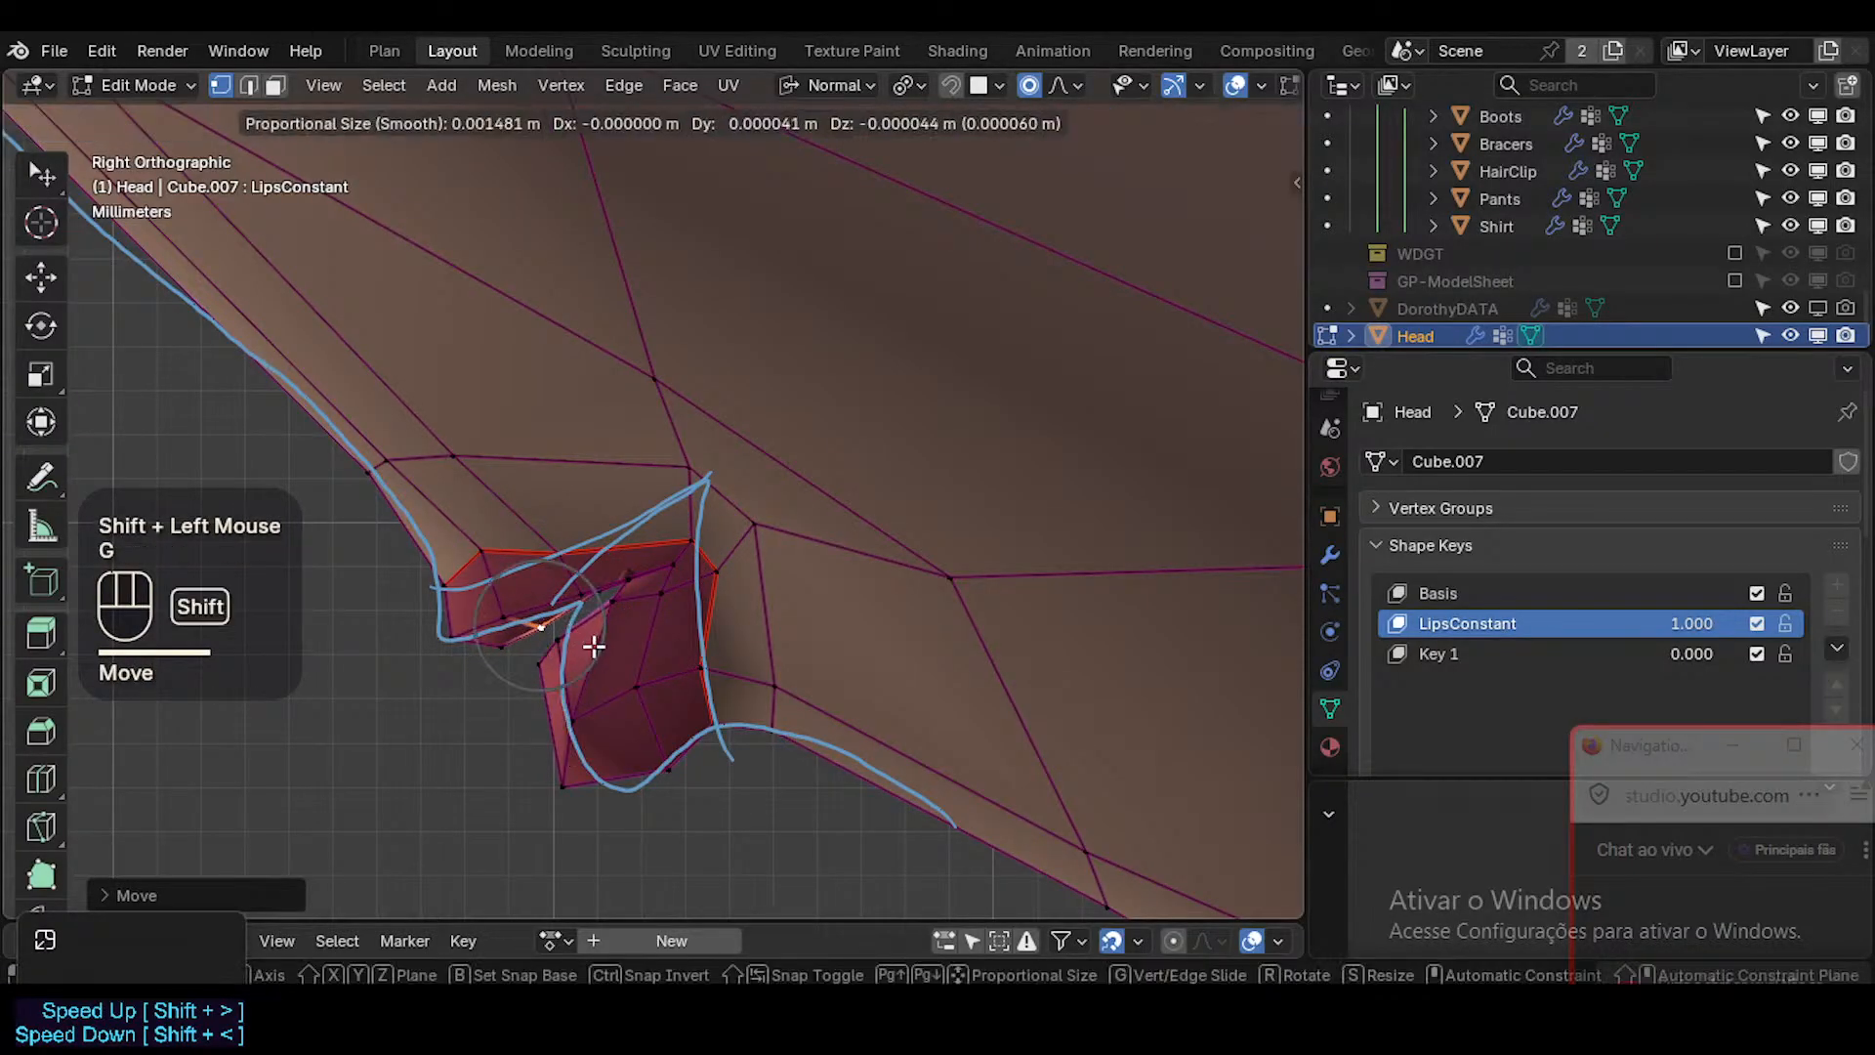
left_click(593, 646, "shift")
left_click(558, 640)
key("g")
left_click(559, 641, "shift")
Inspect the lip profile in Object Mode and Edit Mode with overlays hidden, and compare it with the annotation.
key("Tab")
key("shift+alt+z")
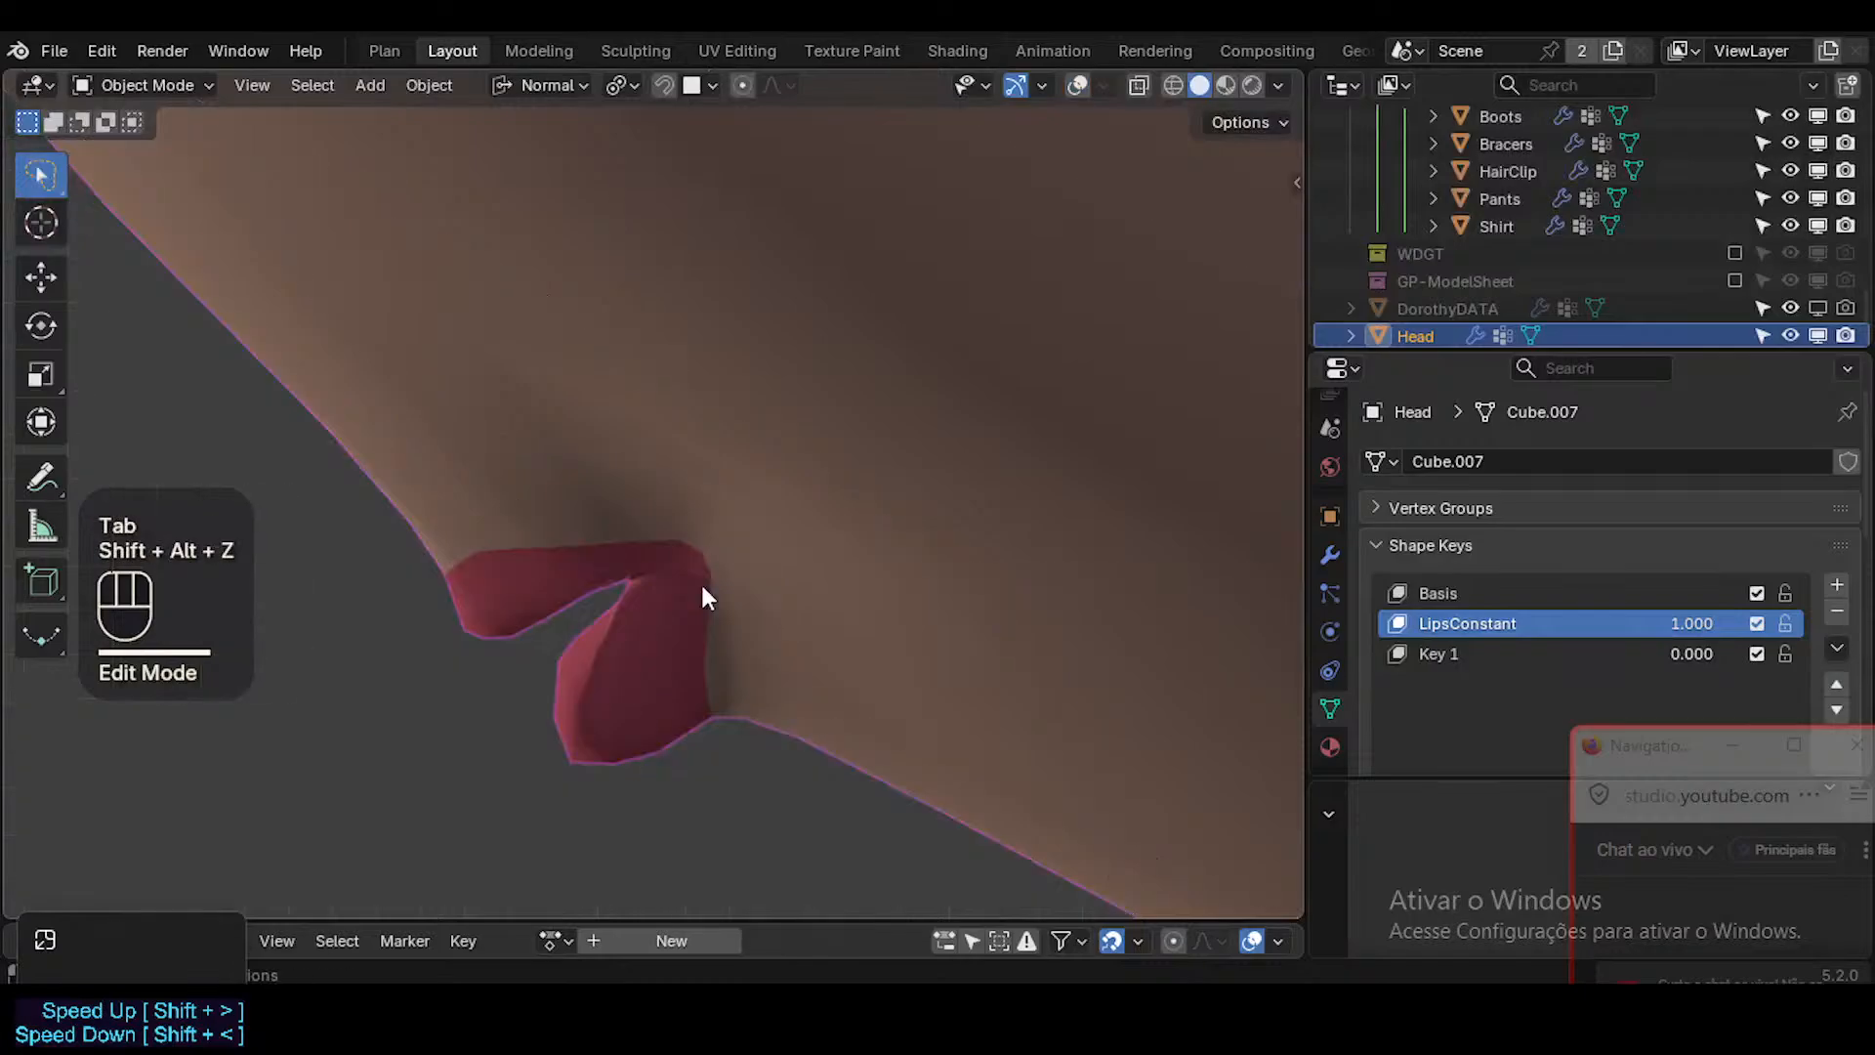
scroll(702, 594, "down", 2)
scroll(684, 581, "up", 1)
key("Tab")
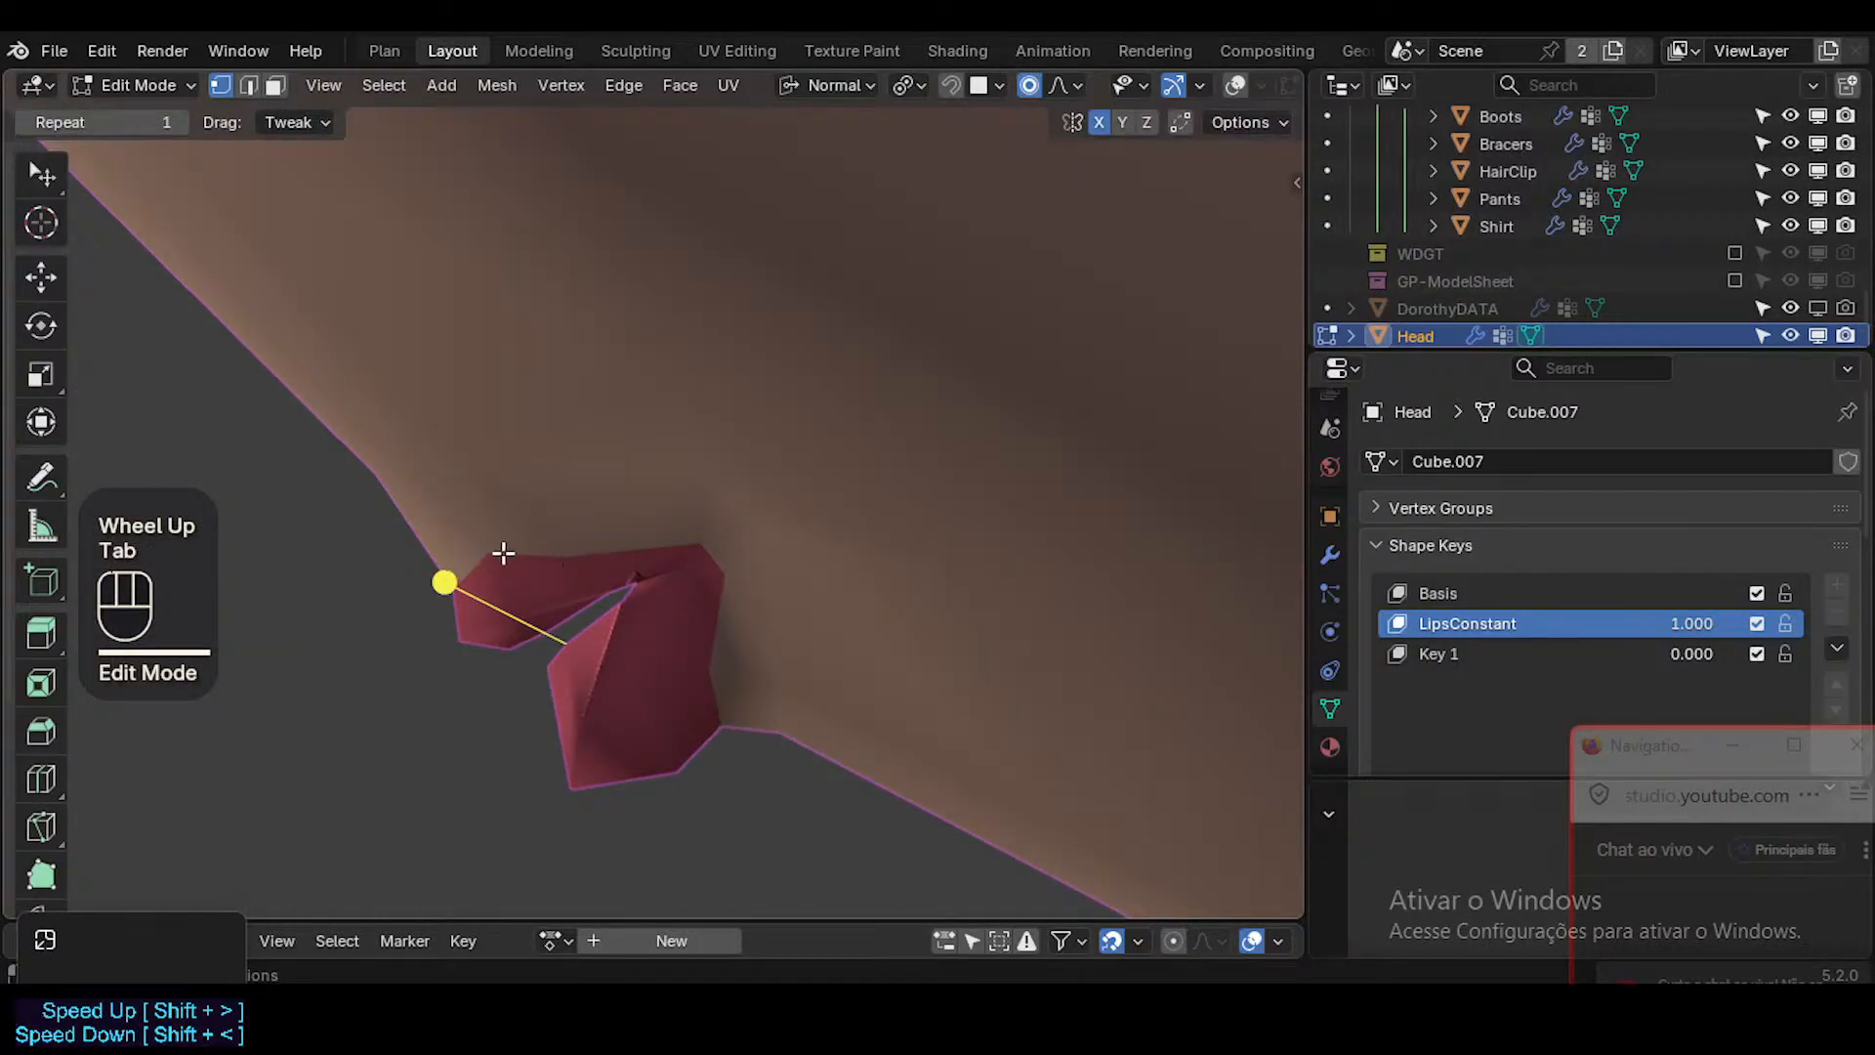
key("Tab")
key("shift+alt+z")
scroll(543, 558, "down", 1)
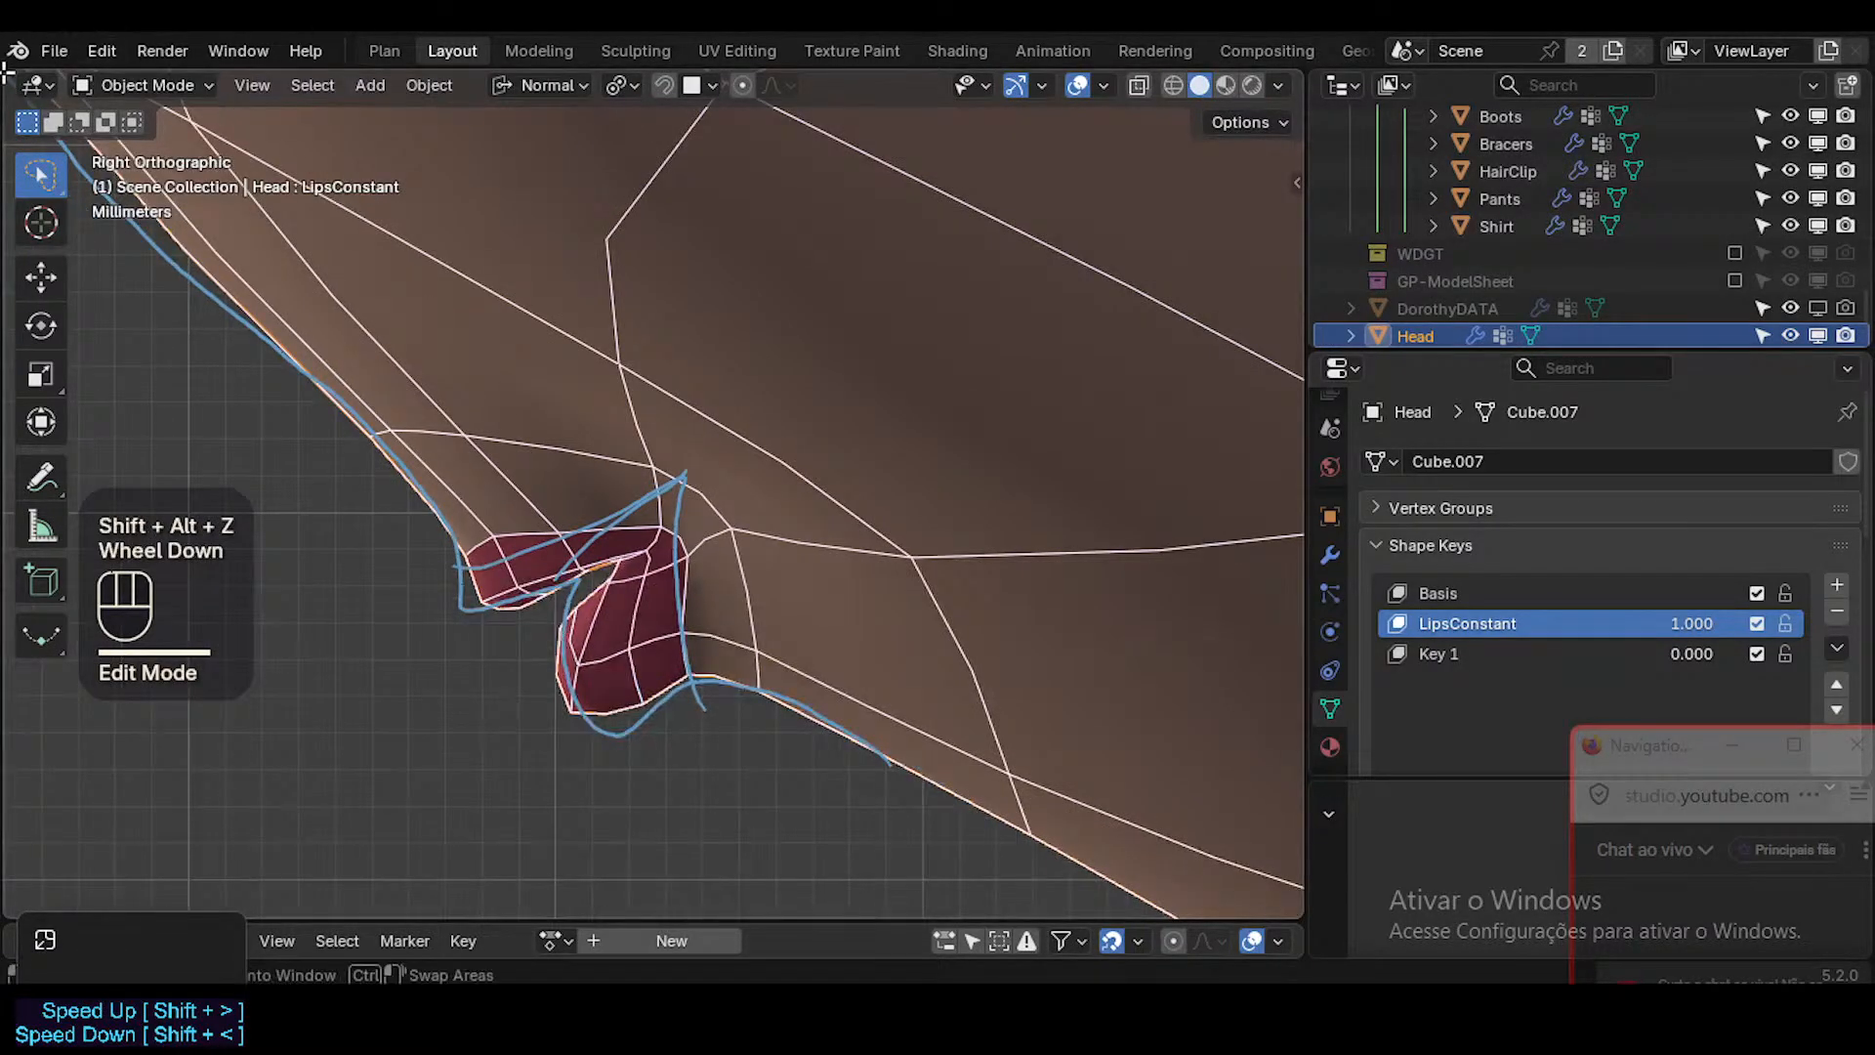
Split the 3D viewport in two and frame the mouth in front view beside the right view.
left_click_drag(124, 101, 528, 237)
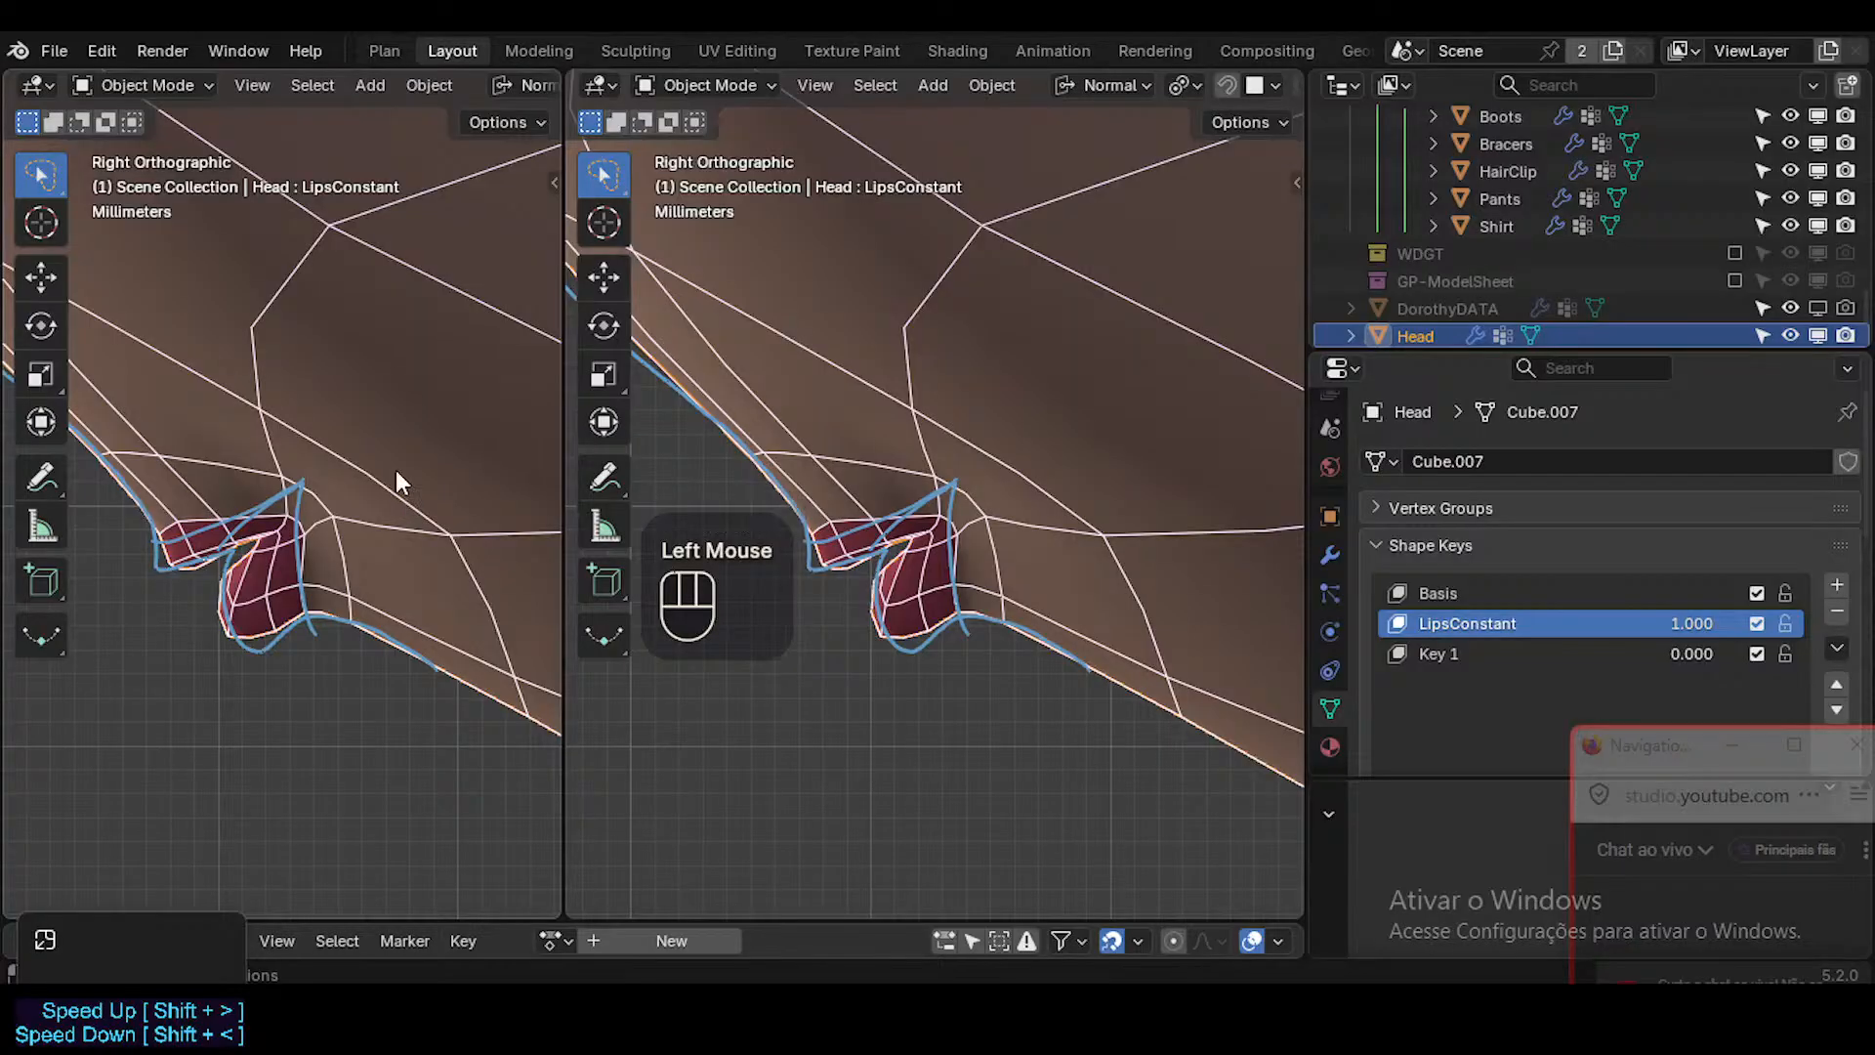
key("KP_1")
scroll(467, 536, "up", 1)
scroll(444, 547, "down", 2)
middle_click_drag(422, 555, 5, 613, "shift")
middle_click_drag(439, 520, 114, 537, "shift")
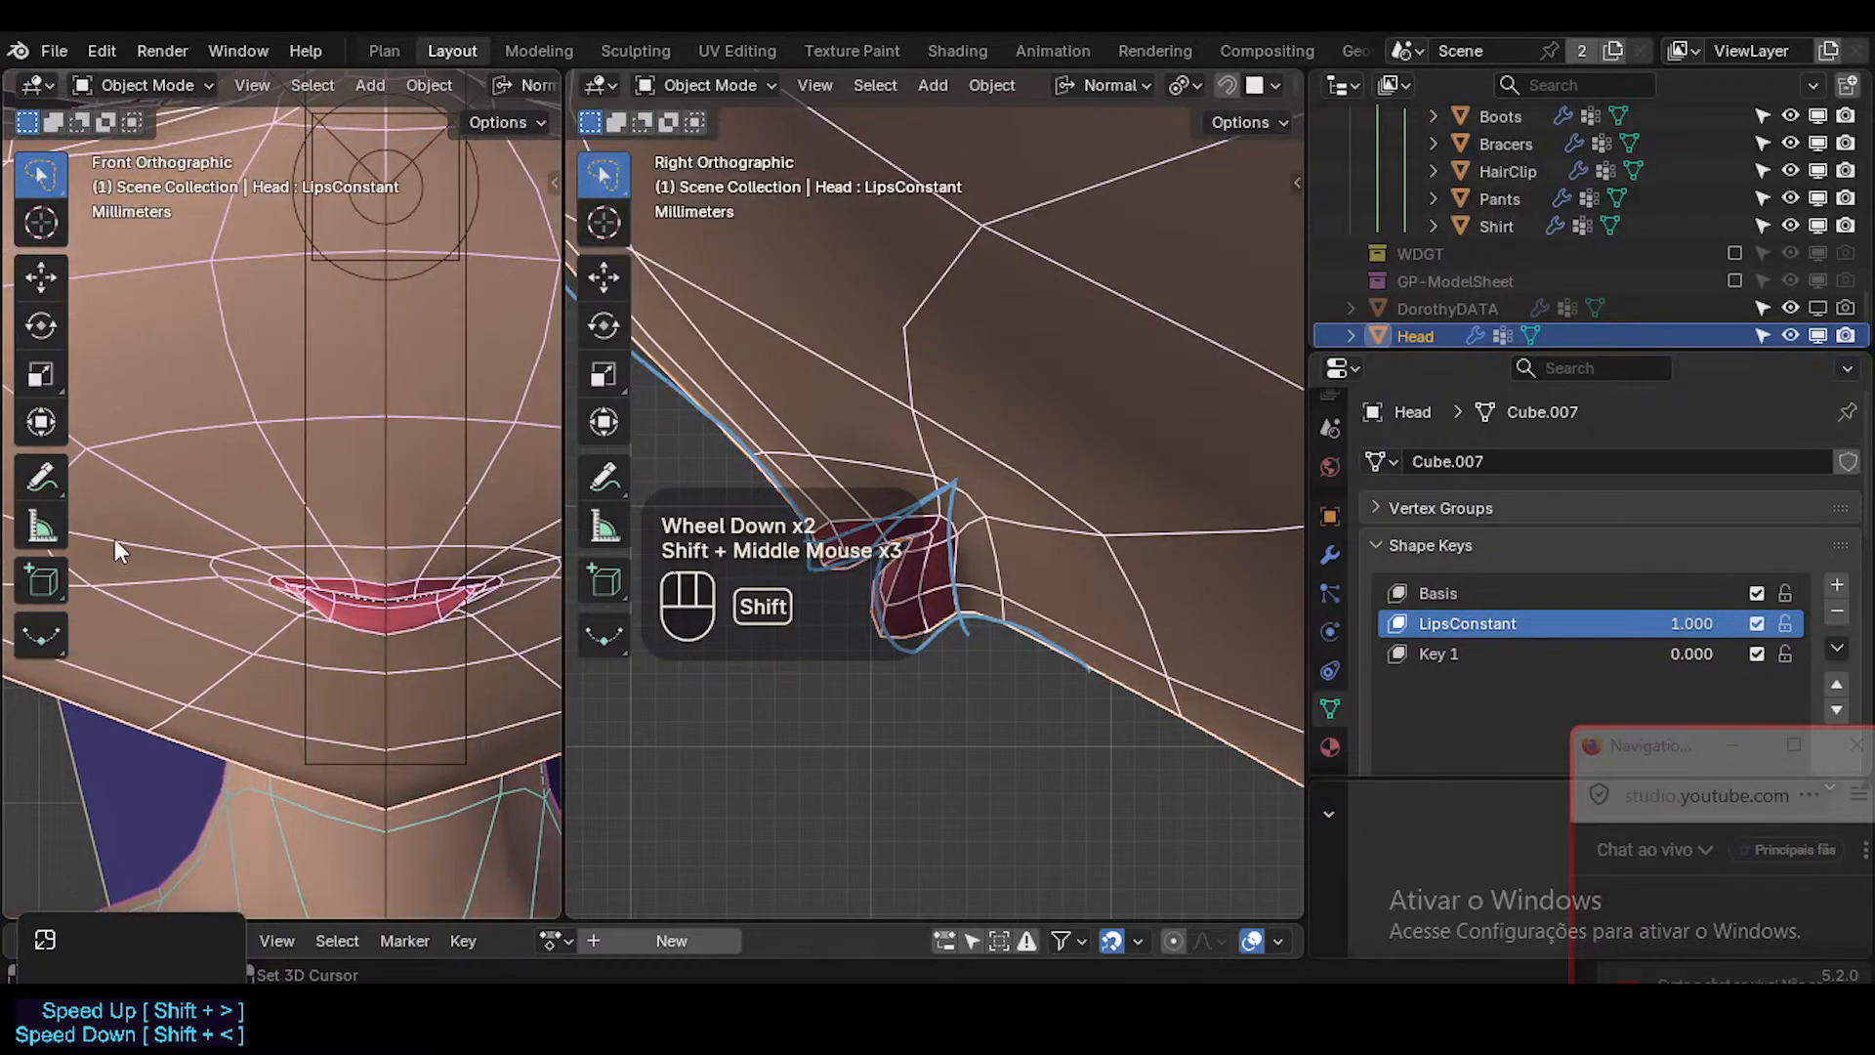
scroll(377, 608, "up", 2)
middle_click_drag(389, 608, 402, 619, "shift")
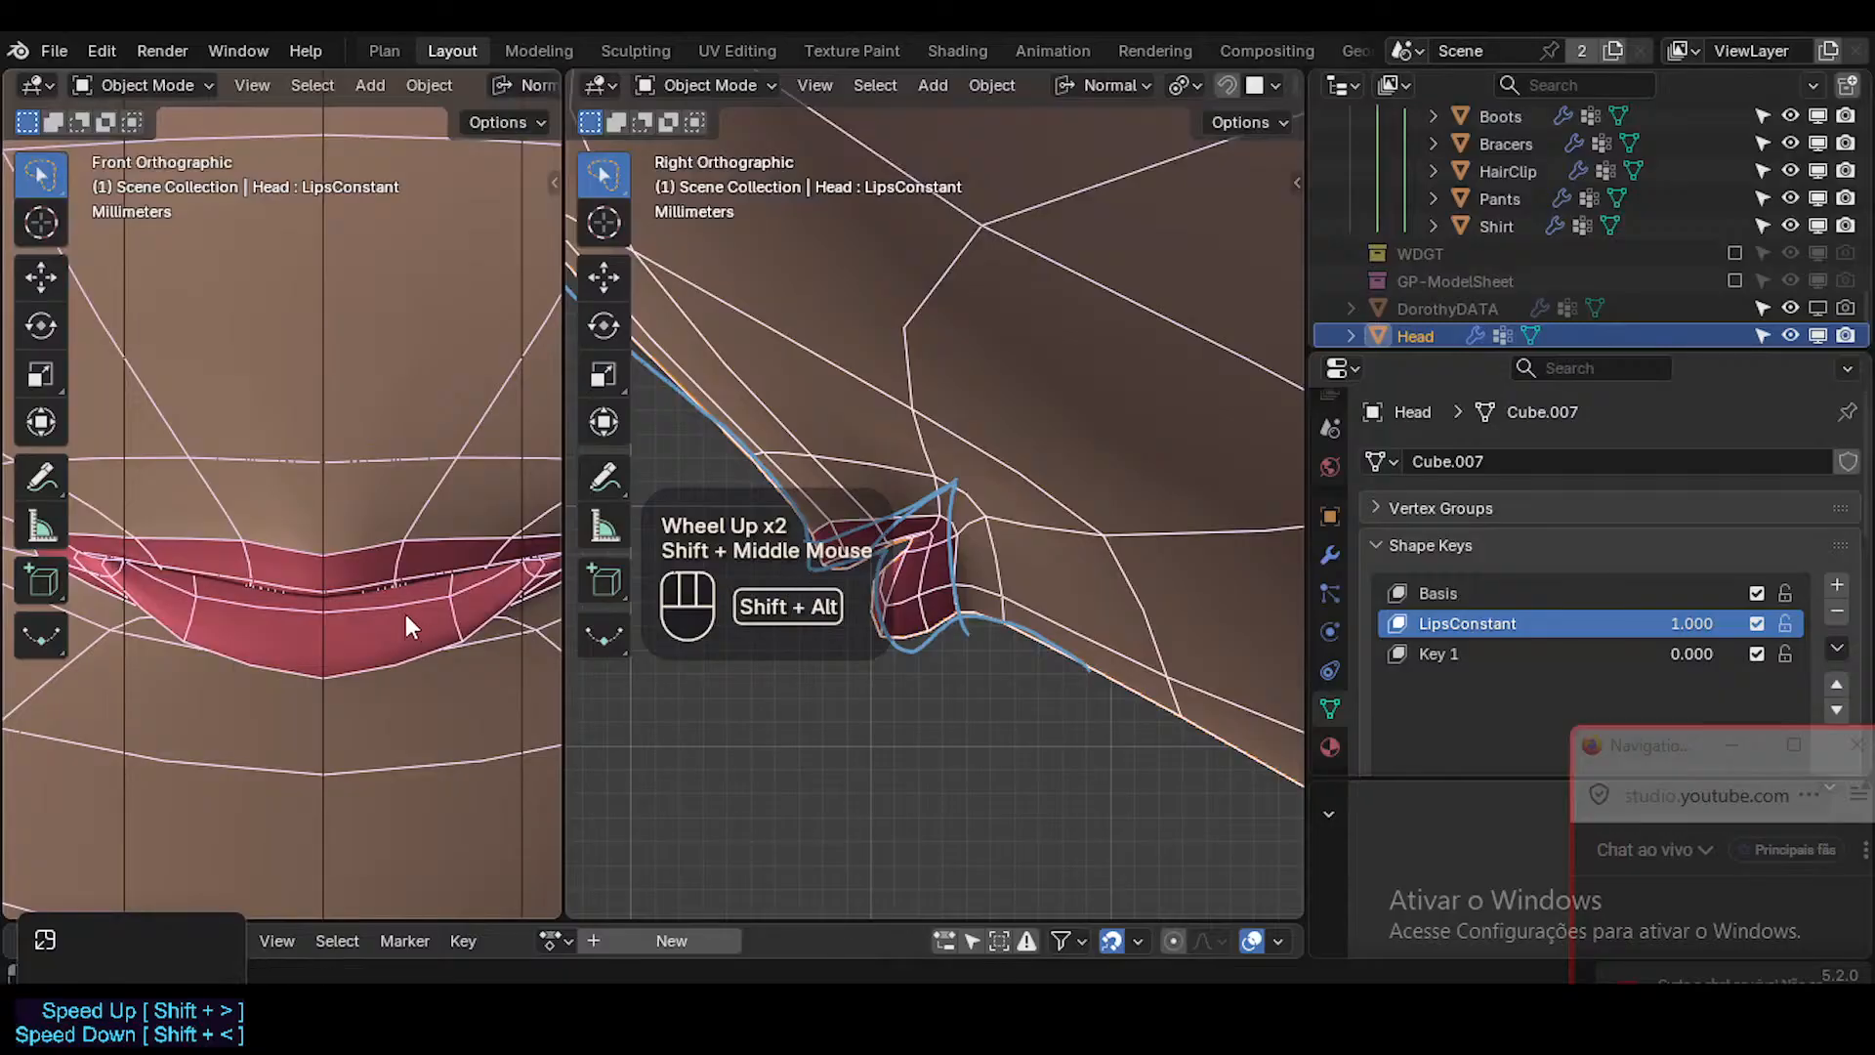
key("shift+alt+z")
scroll(384, 596, "down", 1)
key("shift+alt+z")
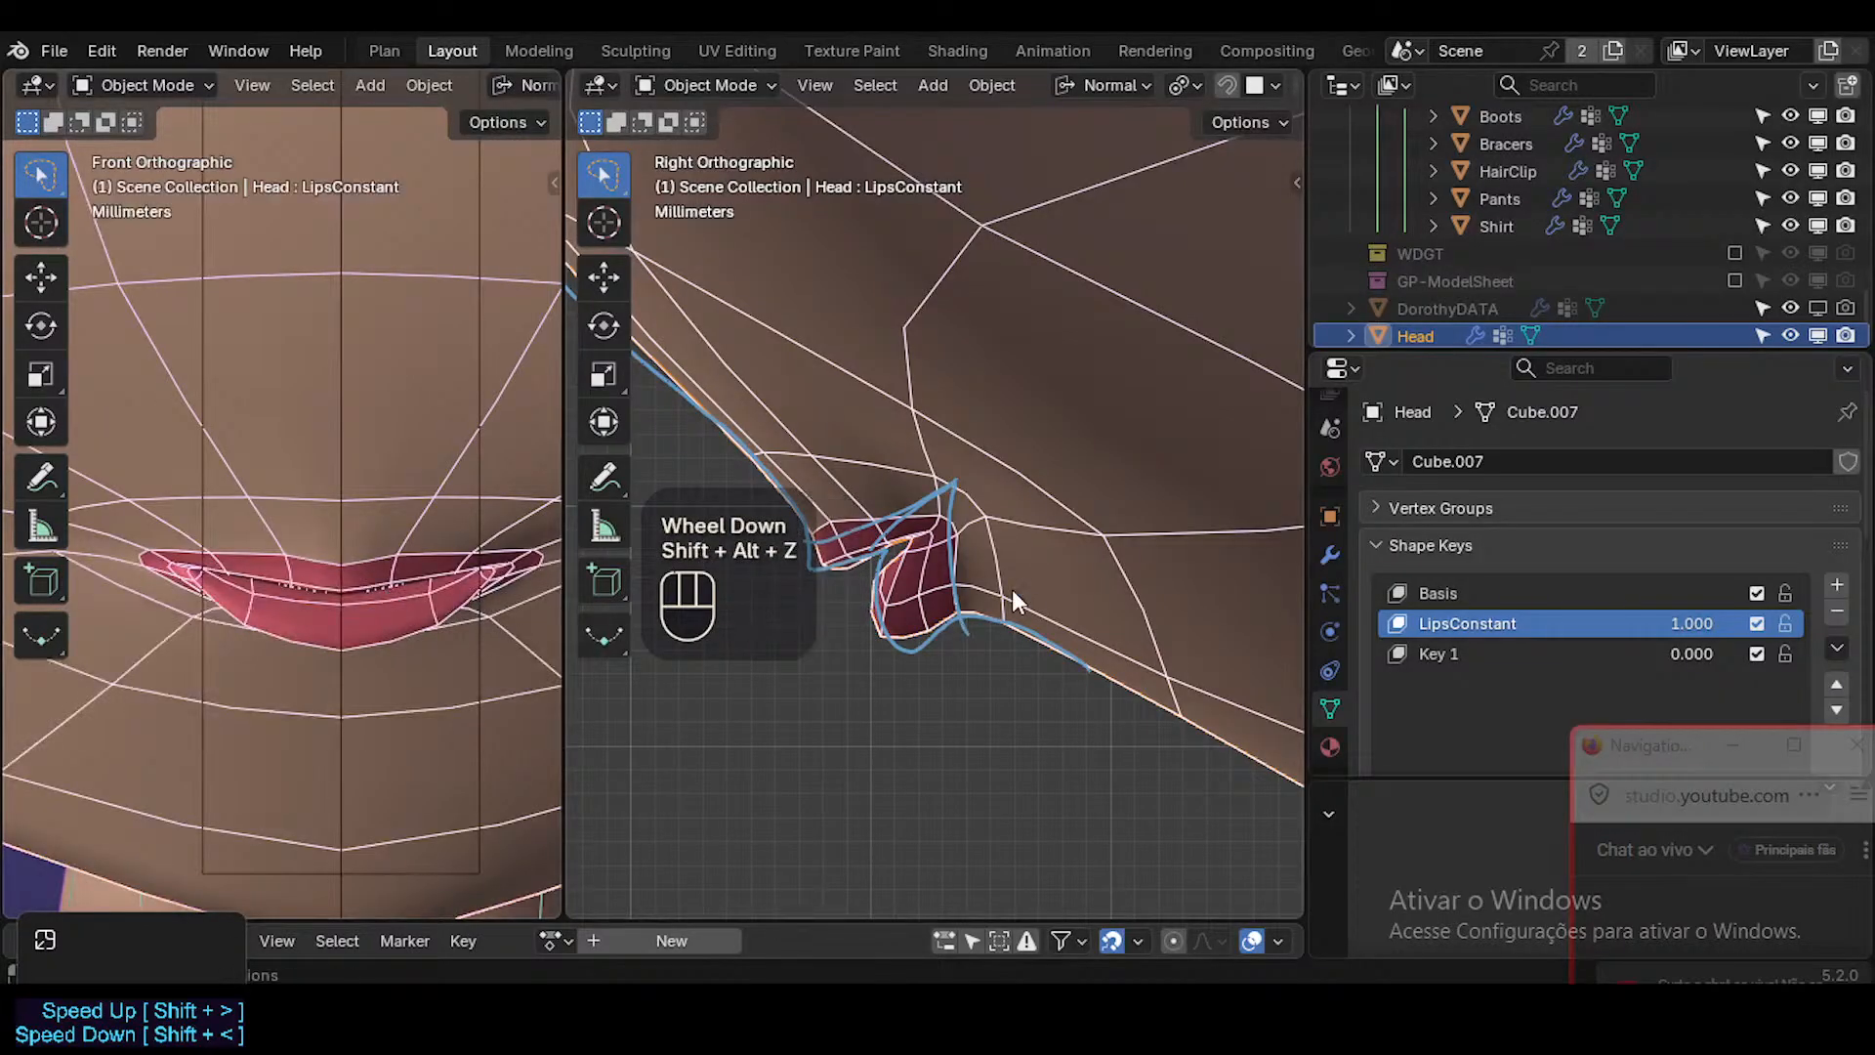
Return to Edit Mode, save the file and nudge the lower lip's upper rim vertex in the front view.
key("Tab")
key("ctrl+s")
scroll(958, 576, "up", 2)
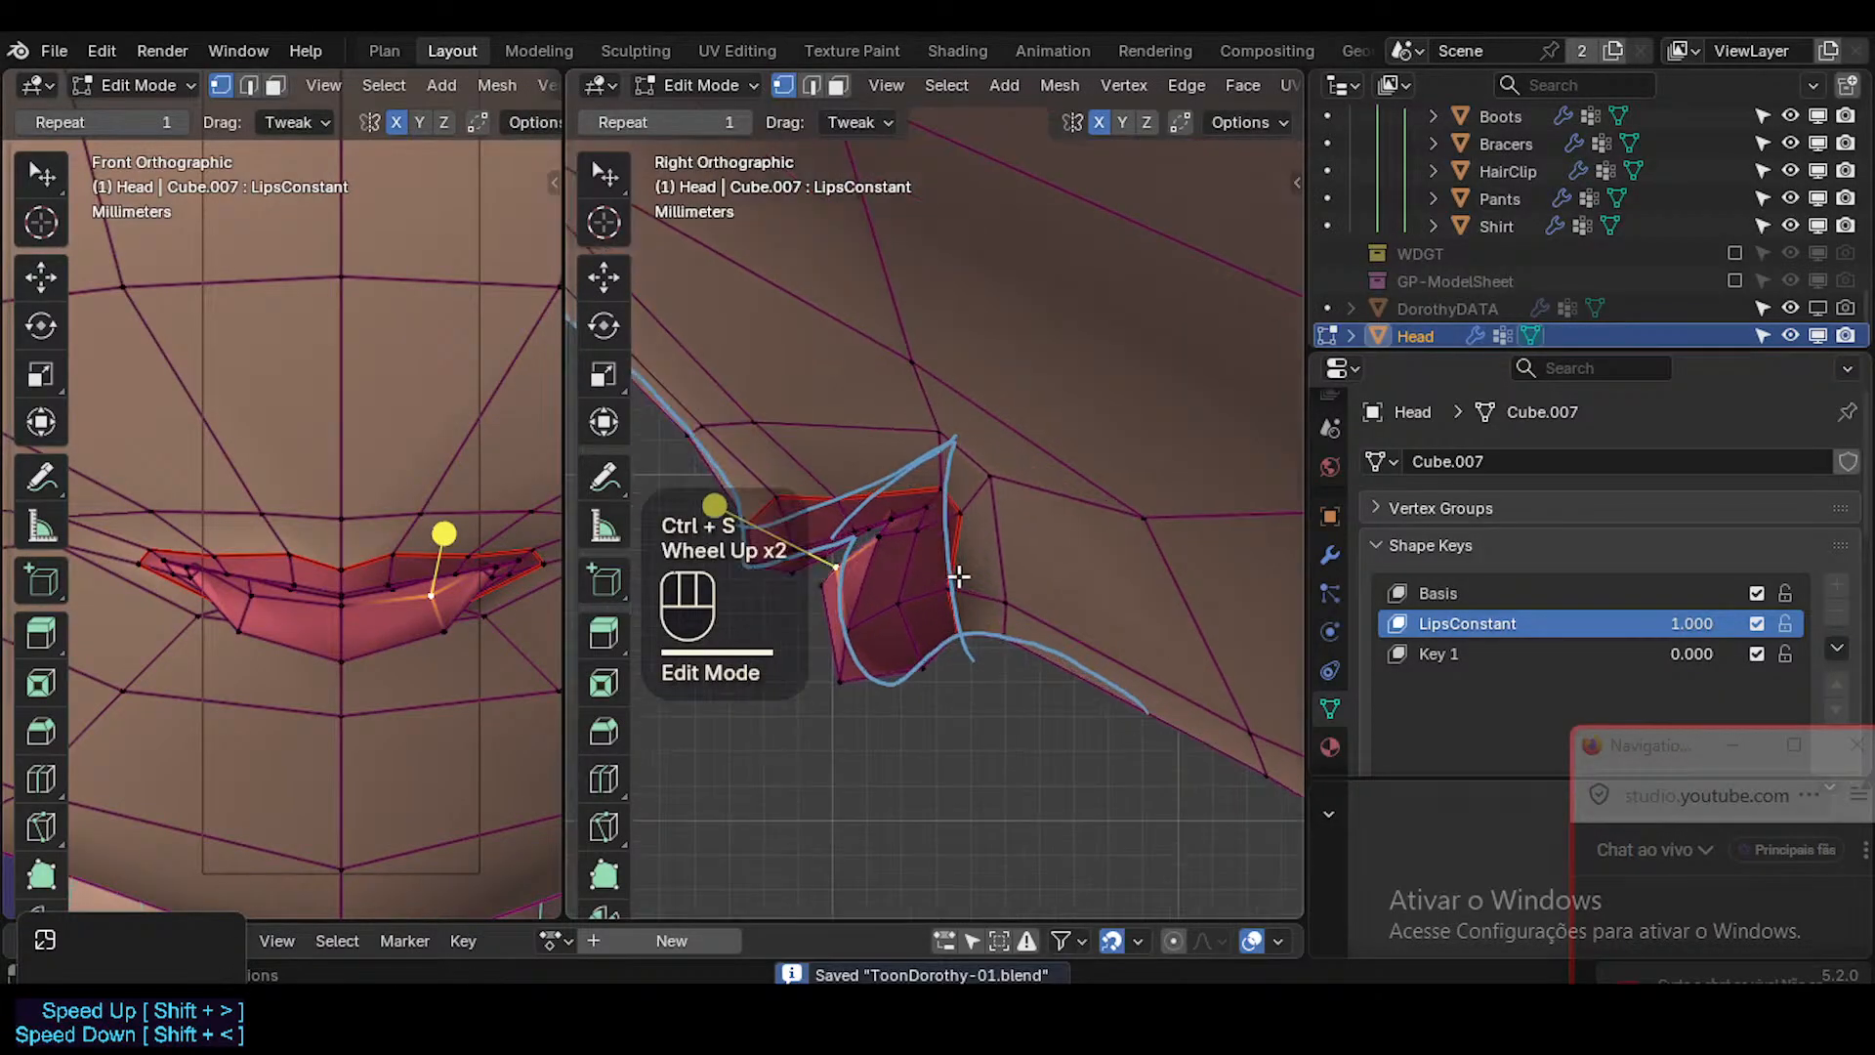
scroll(958, 576, "up", 1)
left_click(443, 596)
key("g")
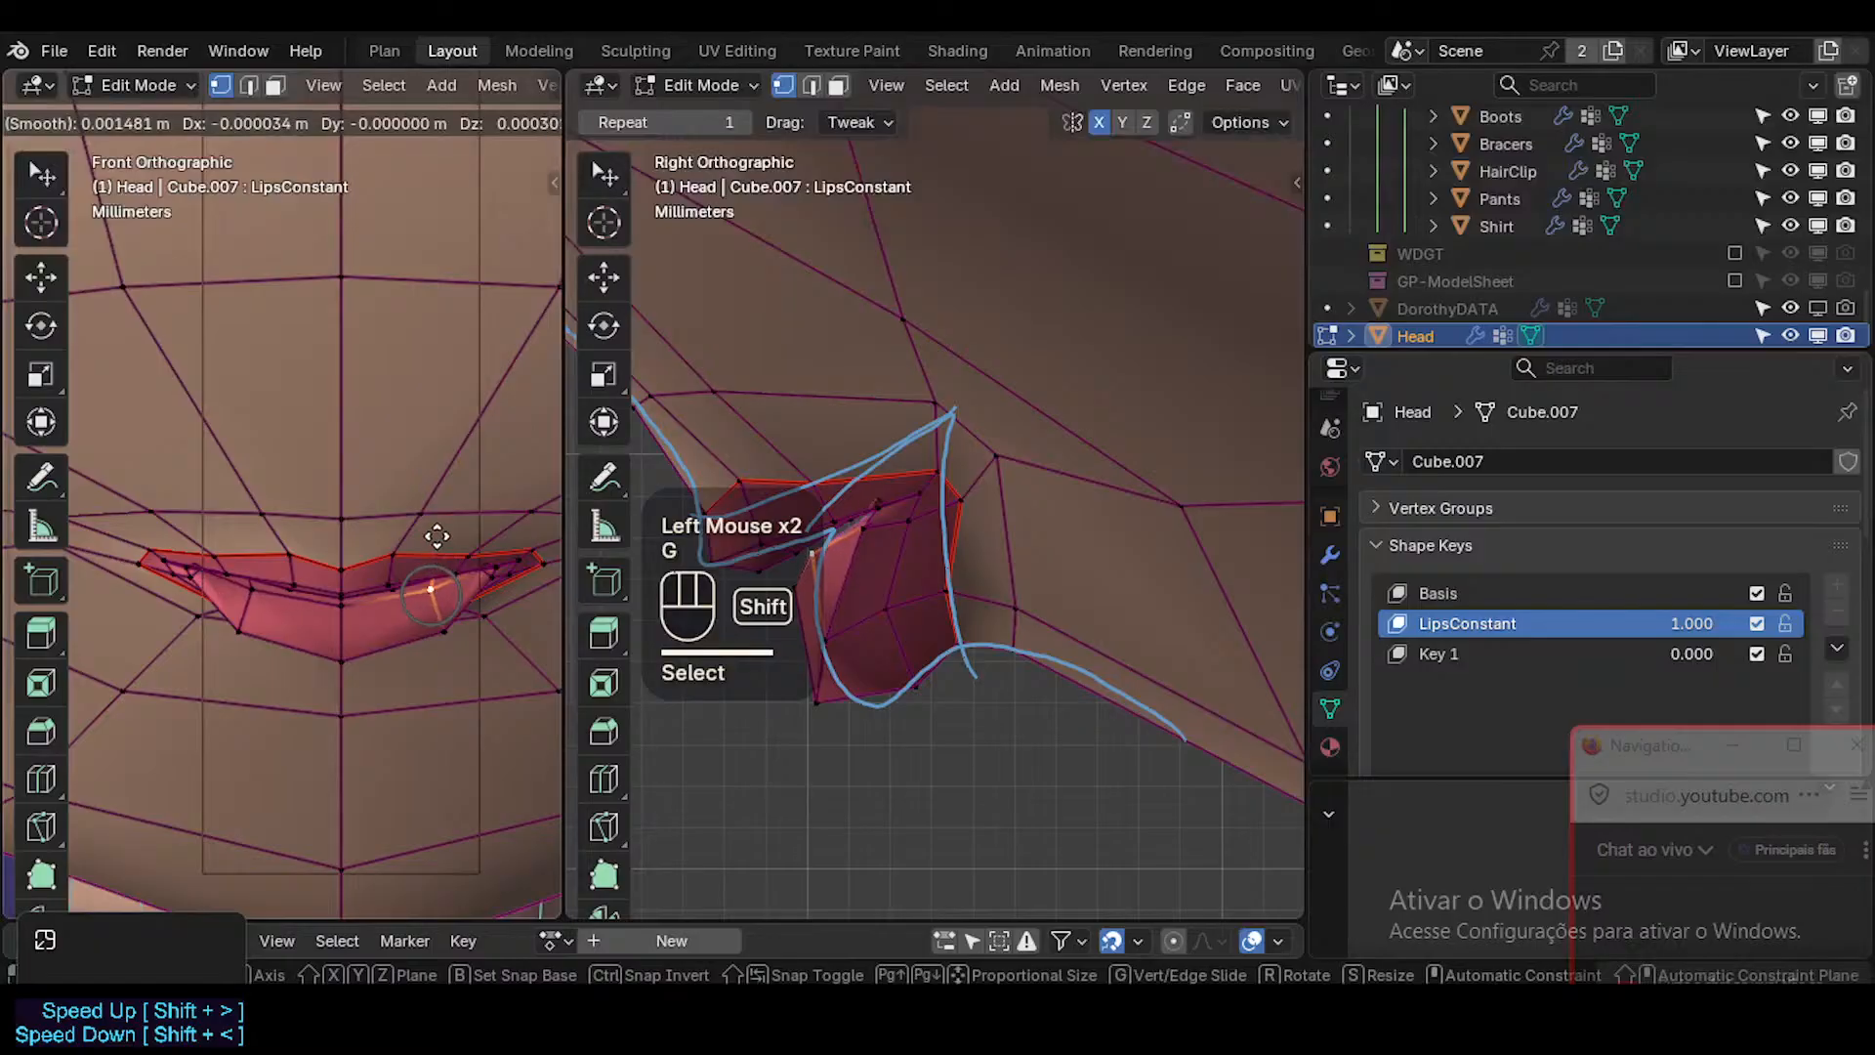
left_click(436, 536, "shift")
Move the lower lip rim vertex nearer the mouth corner in the right view and rotate it slightly.
middle_click_drag(830, 576, 908, 586, "shift")
left_click(837, 574)
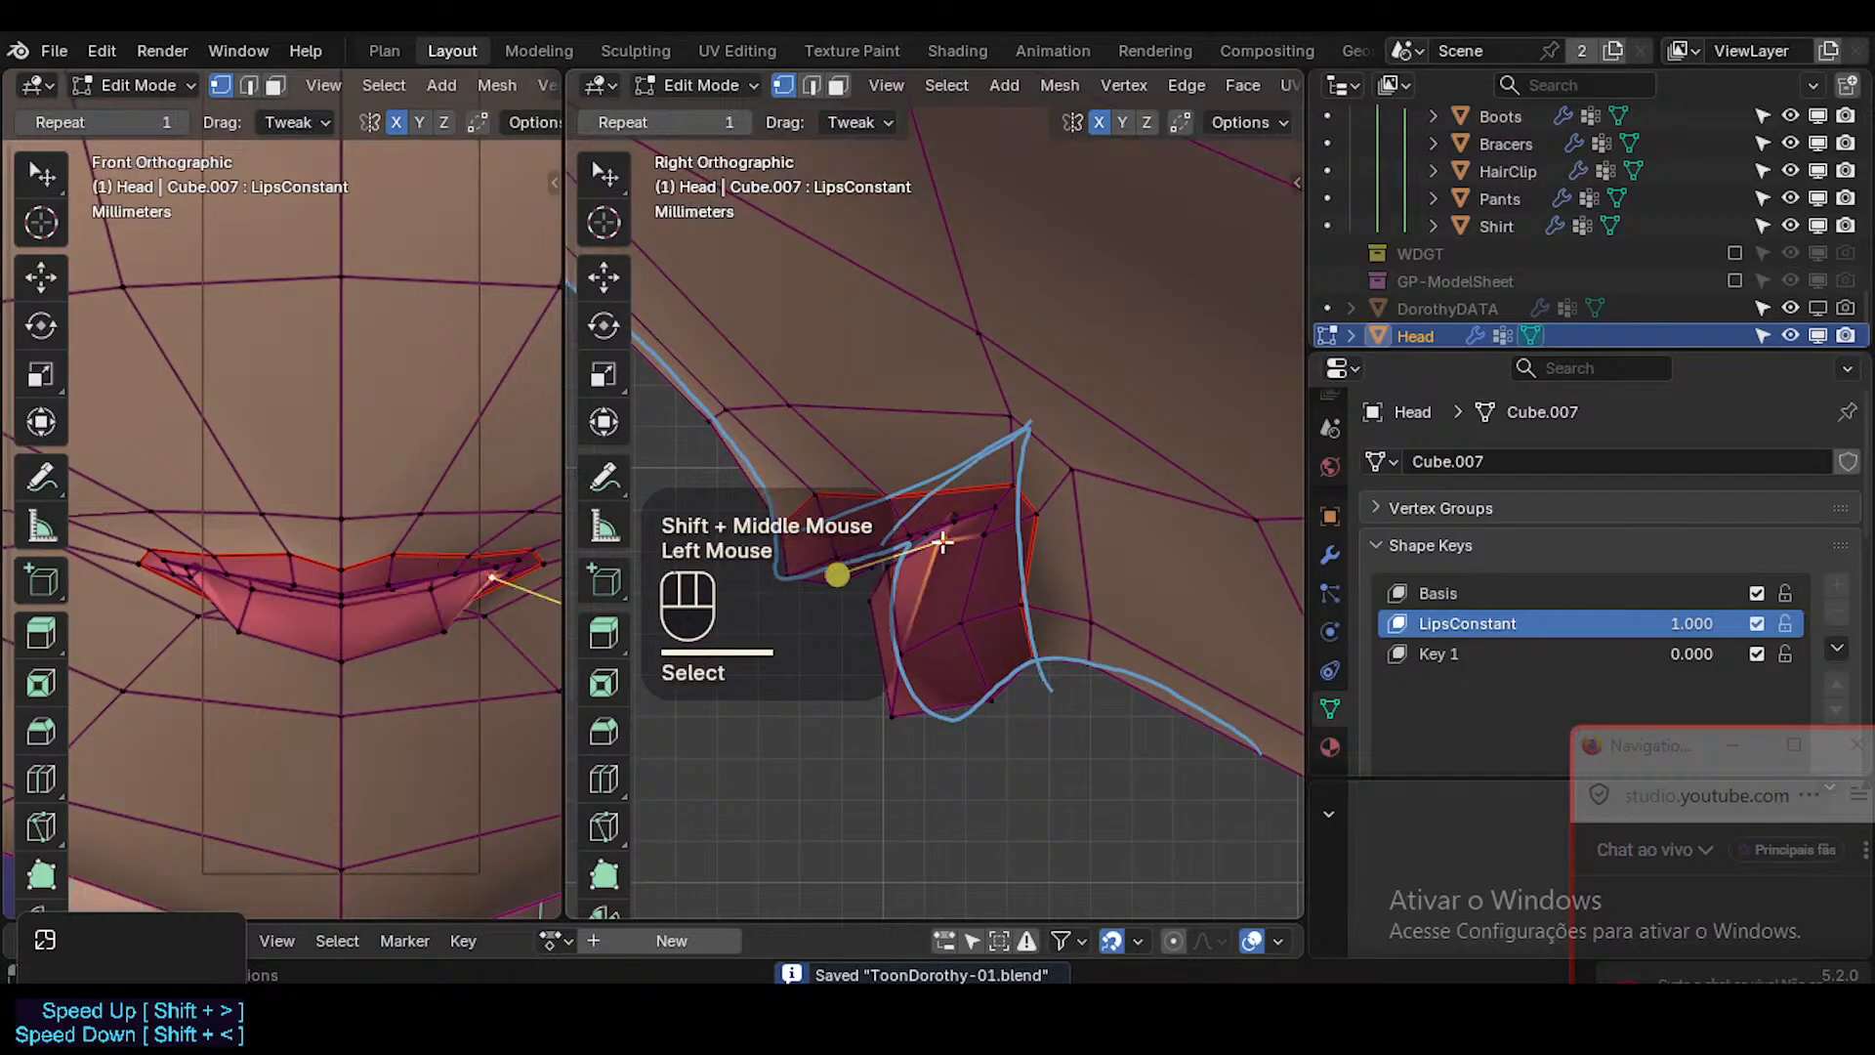
key("g")
left_click(1075, 561, "shift")
key("r")
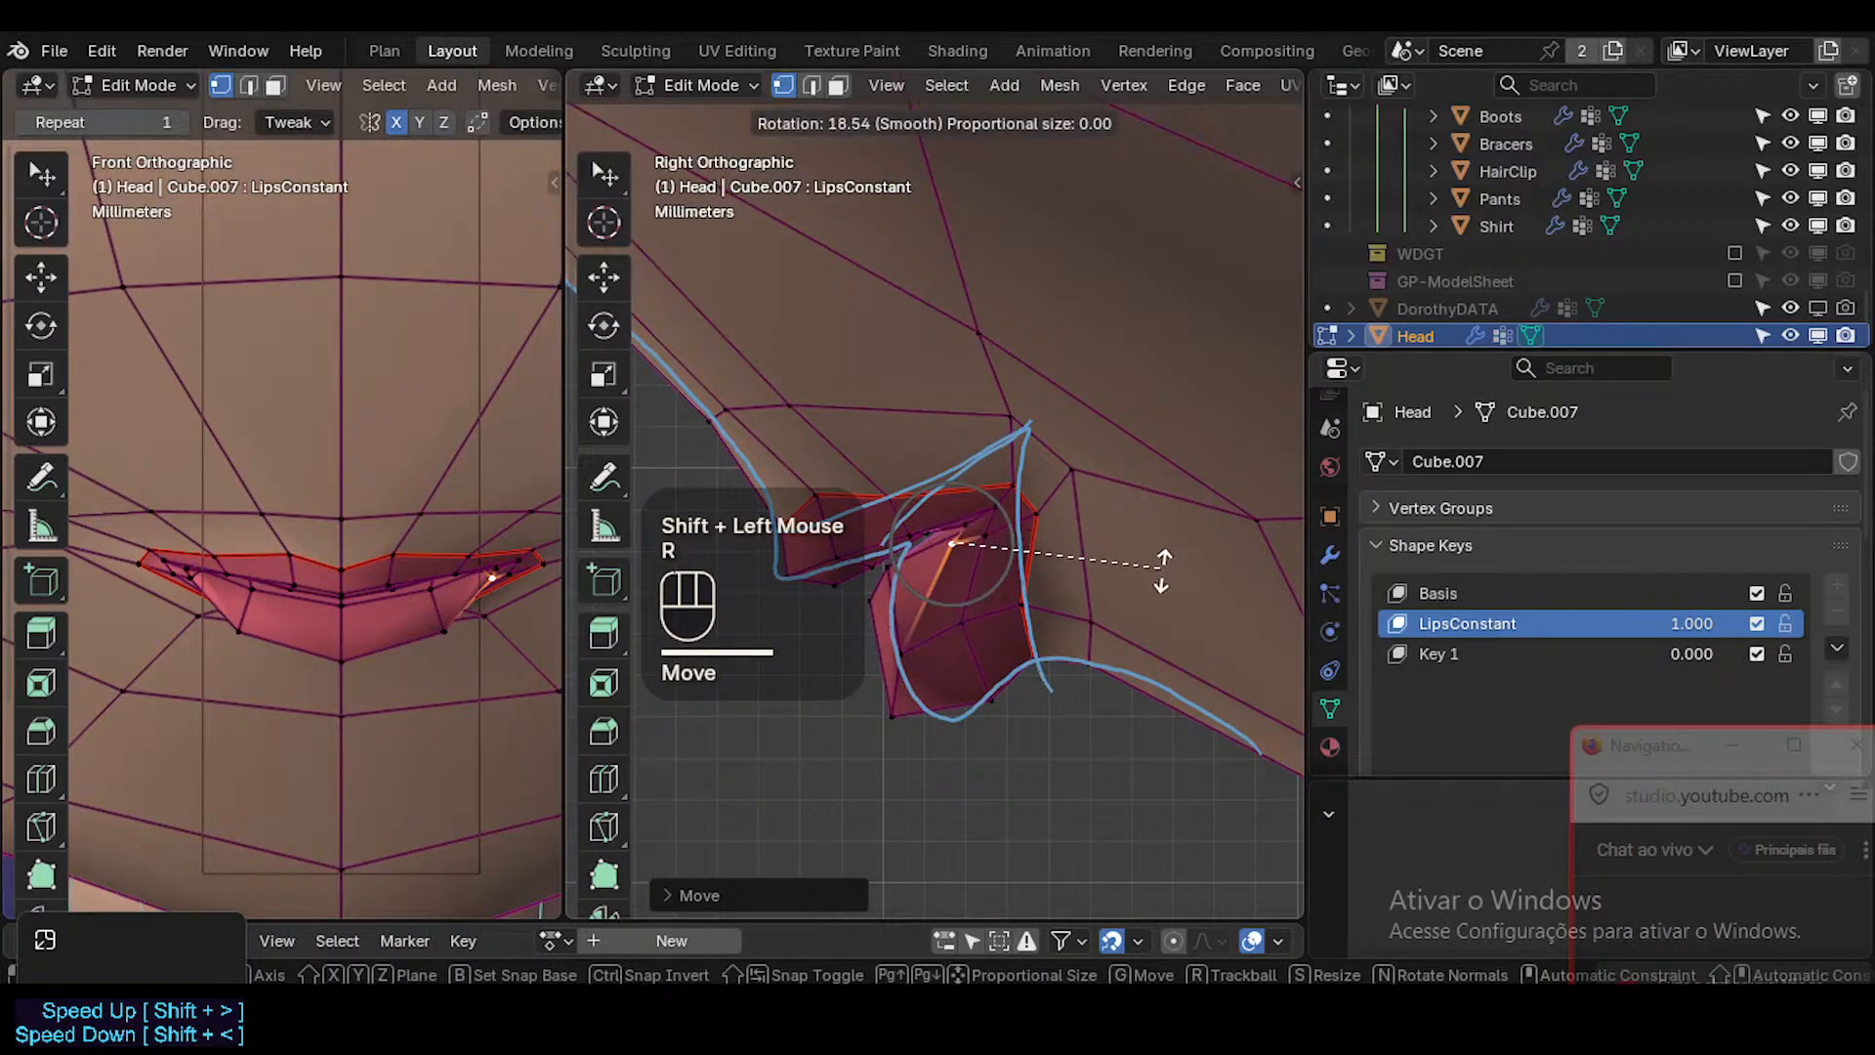
left_click(1160, 566)
Move the inner vertices at the mouth corner towards the annotated corner point in the right view.
left_click(971, 528)
key("g")
left_click(994, 514, "shift")
left_click(996, 509)
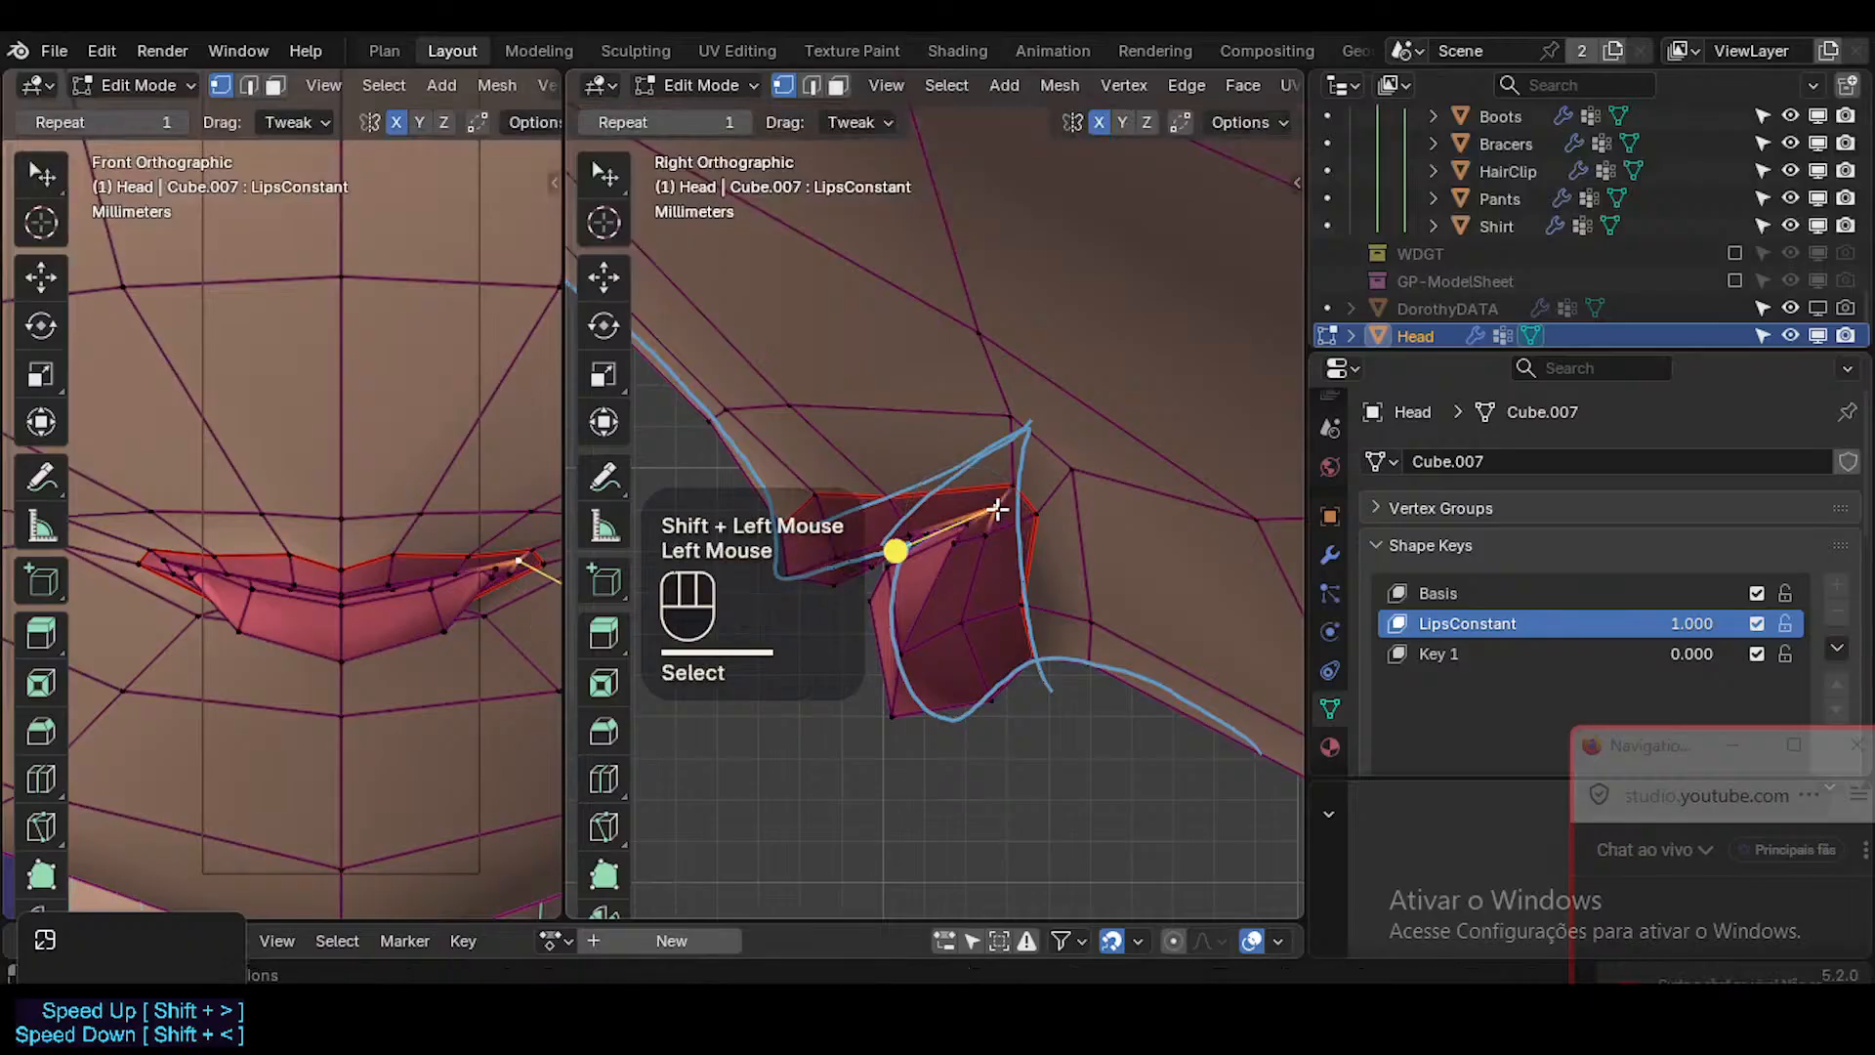
key("g")
left_click(1130, 468, "shift")
key("g")
left_click(1023, 486, "shift")
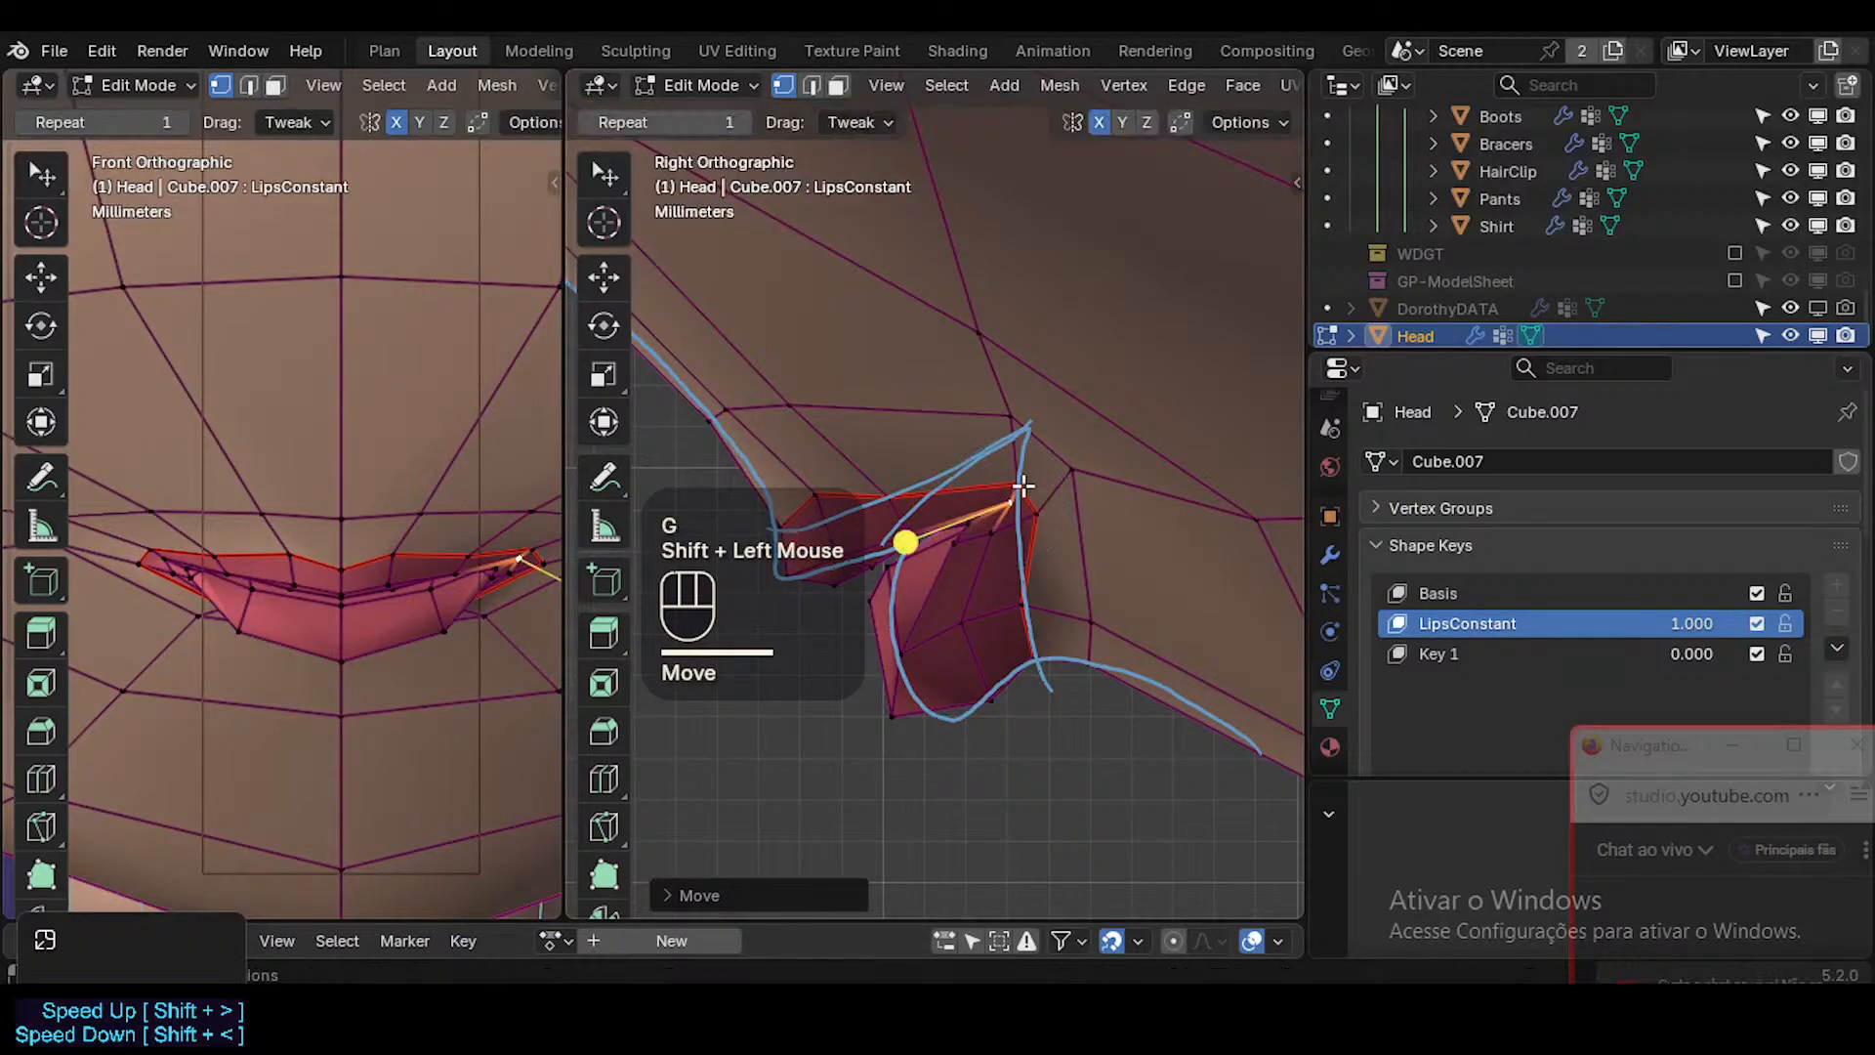
Adjust the outer mouth corner vertices and the skin vertex above them to match the annotated corner.
left_click(1035, 503)
key("g")
left_click(1068, 531, "shift")
left_click(1045, 512)
key("g")
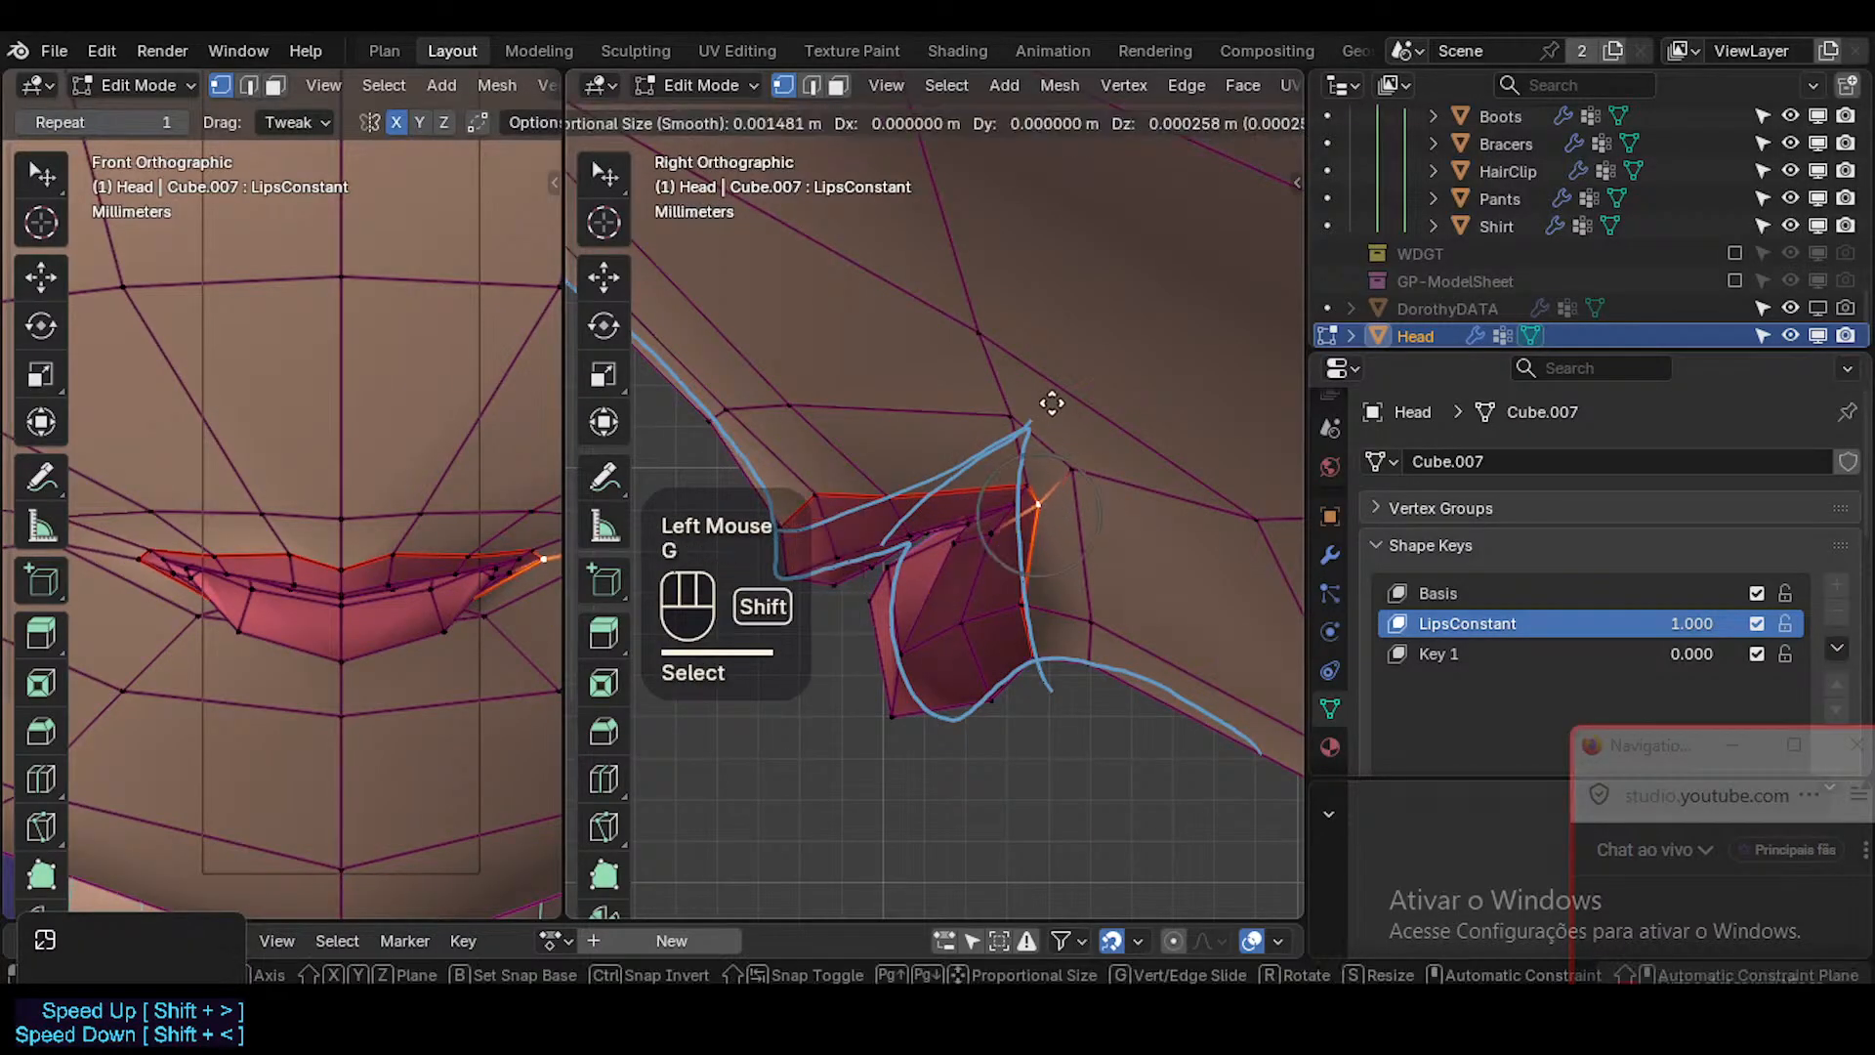
left_click(1021, 371, "shift")
left_click(1020, 424)
key("g")
left_click(1027, 433, "shift")
Reposition the skin vertices above the upper lip, sliding the centre vertex up along its edge.
left_click(792, 401)
key("g")
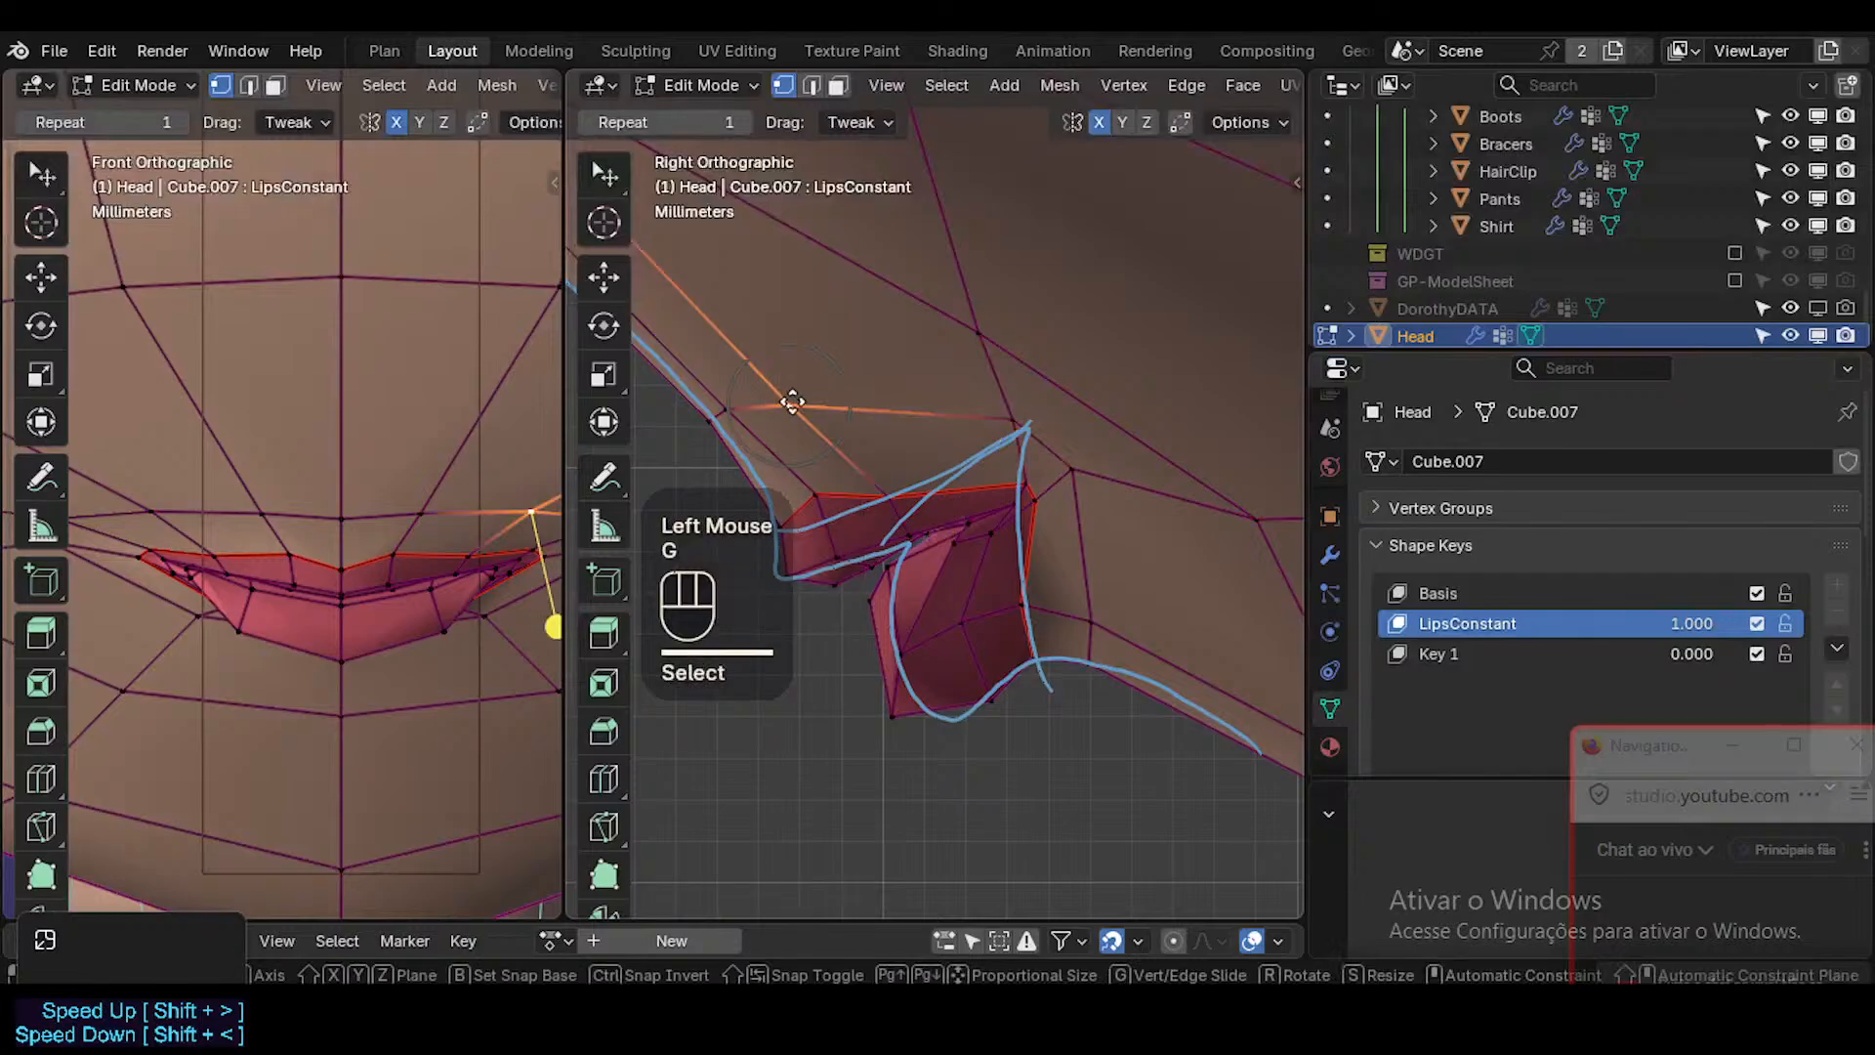
key("g")
left_click(848, 413)
left_click(420, 515)
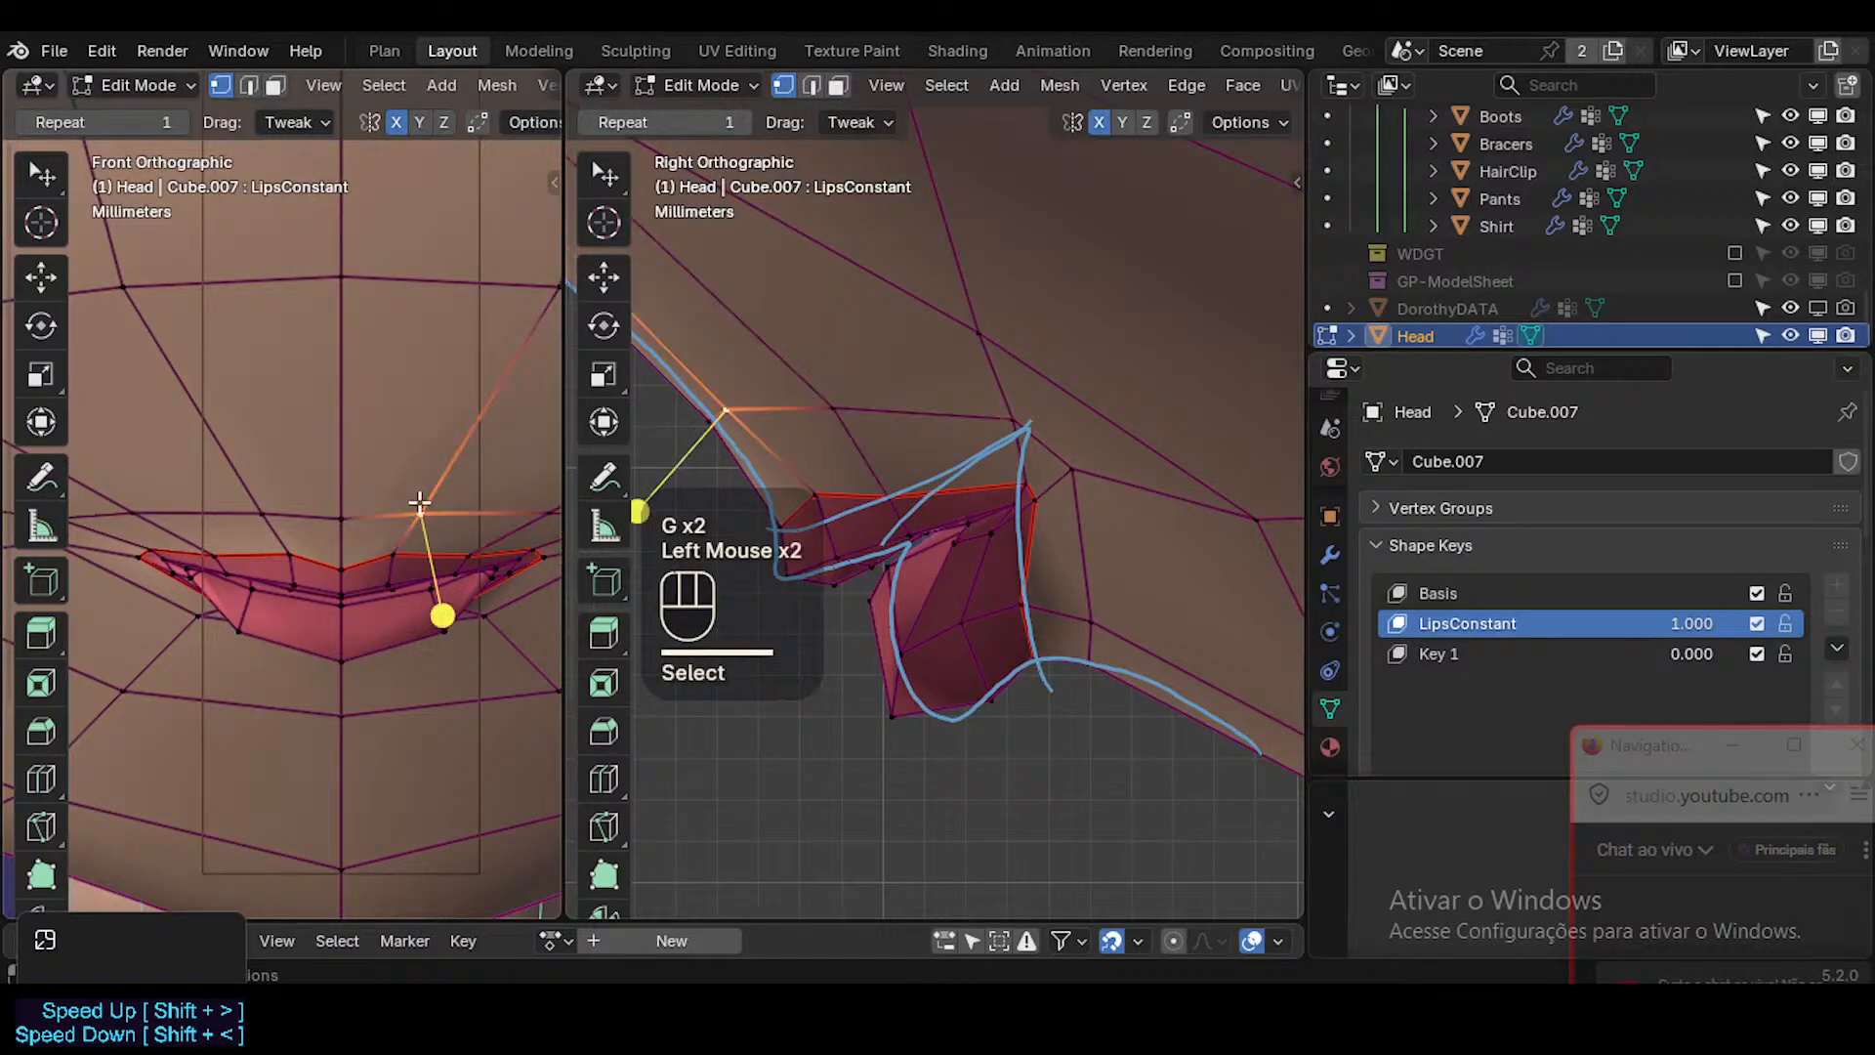
key("g")
left_click(390, 471, "shift")
left_click(333, 521)
key("g")
key("g")
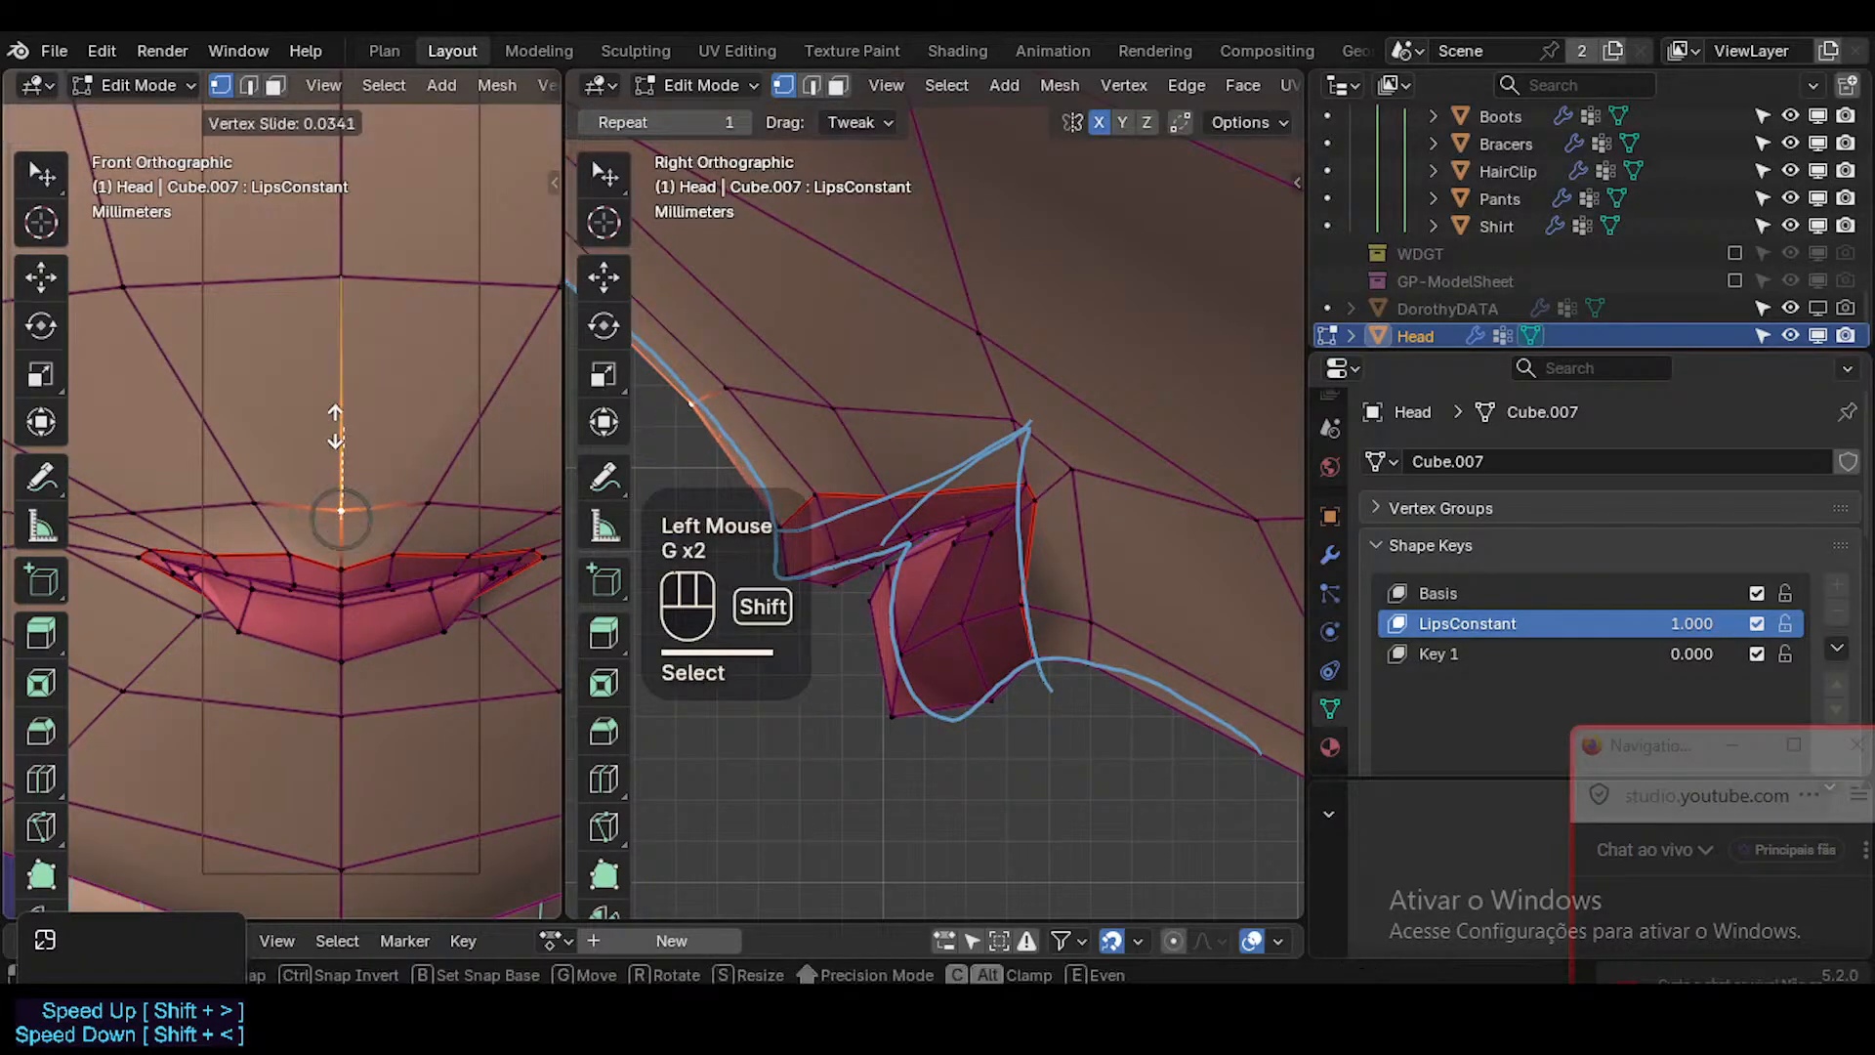
left_click(352, 358, "shift")
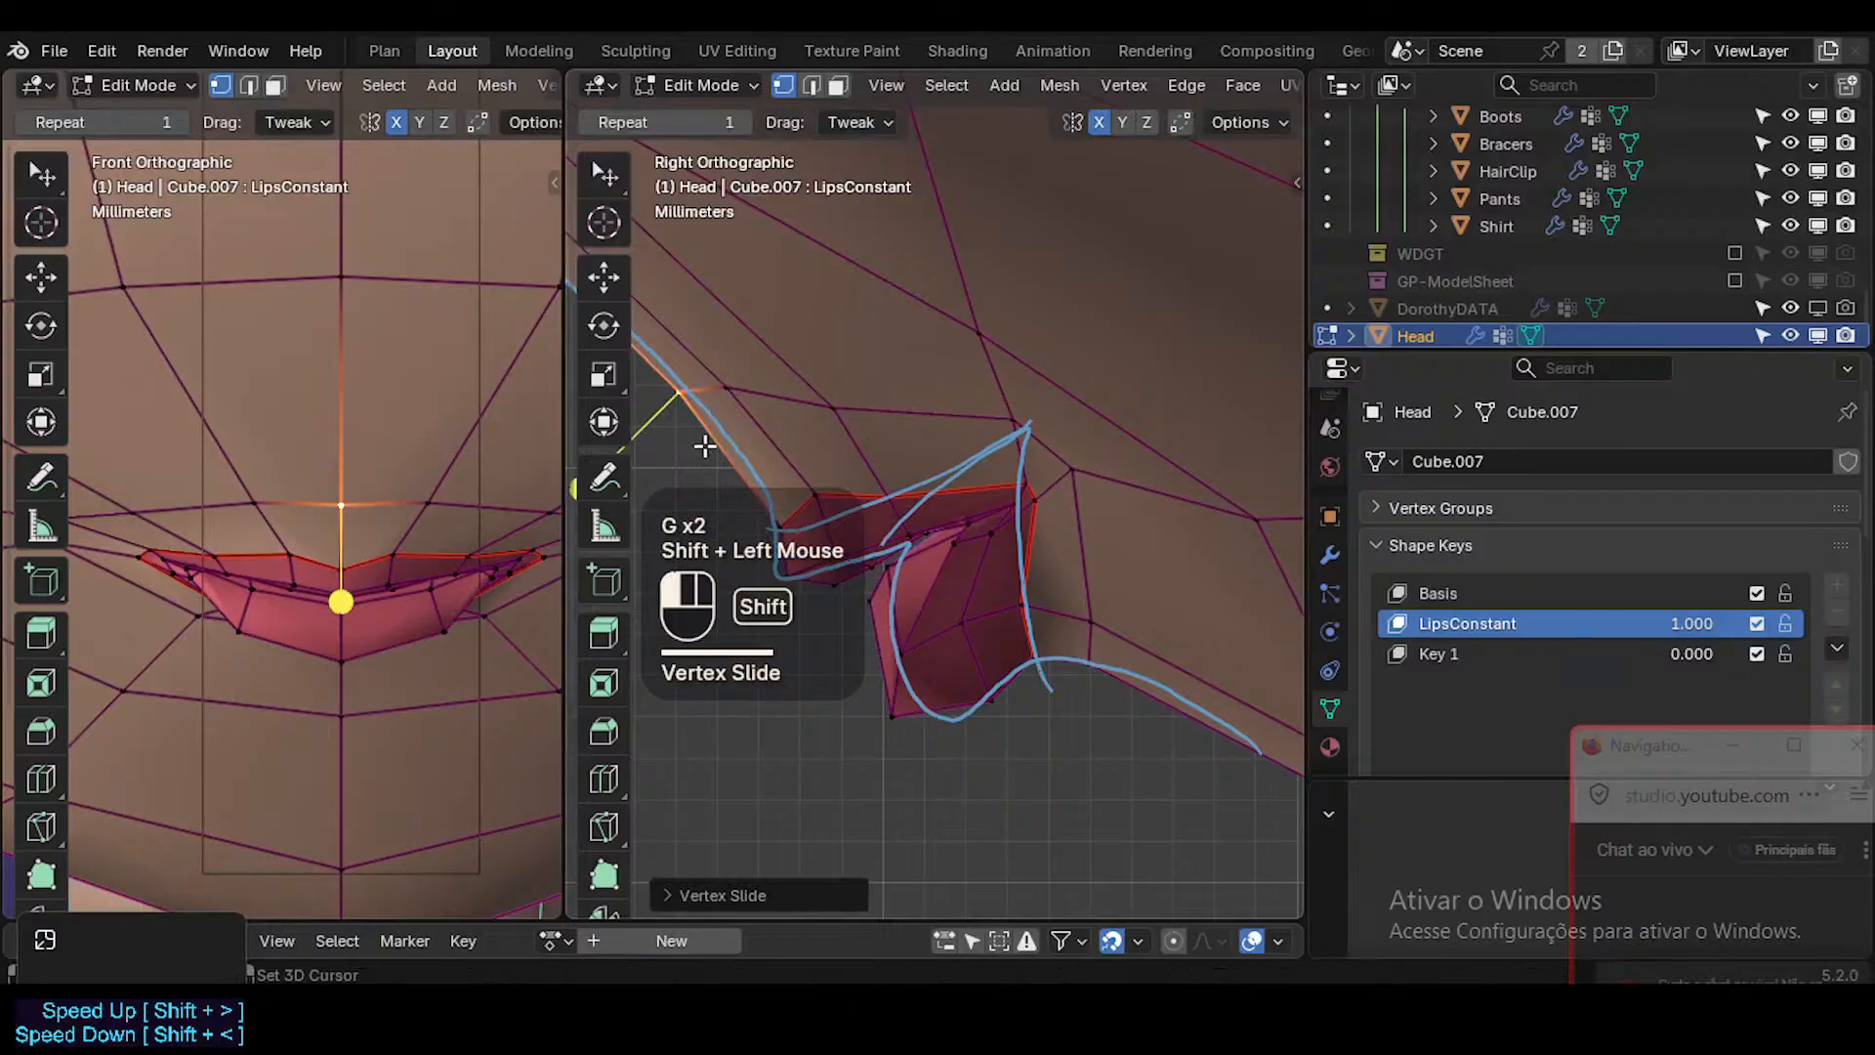
Select the skin edge just beyond the mouth corner in the right view and edge-slide it.
left_click(1078, 477)
key("2")
left_click(1037, 444)
key("g")
key("g")
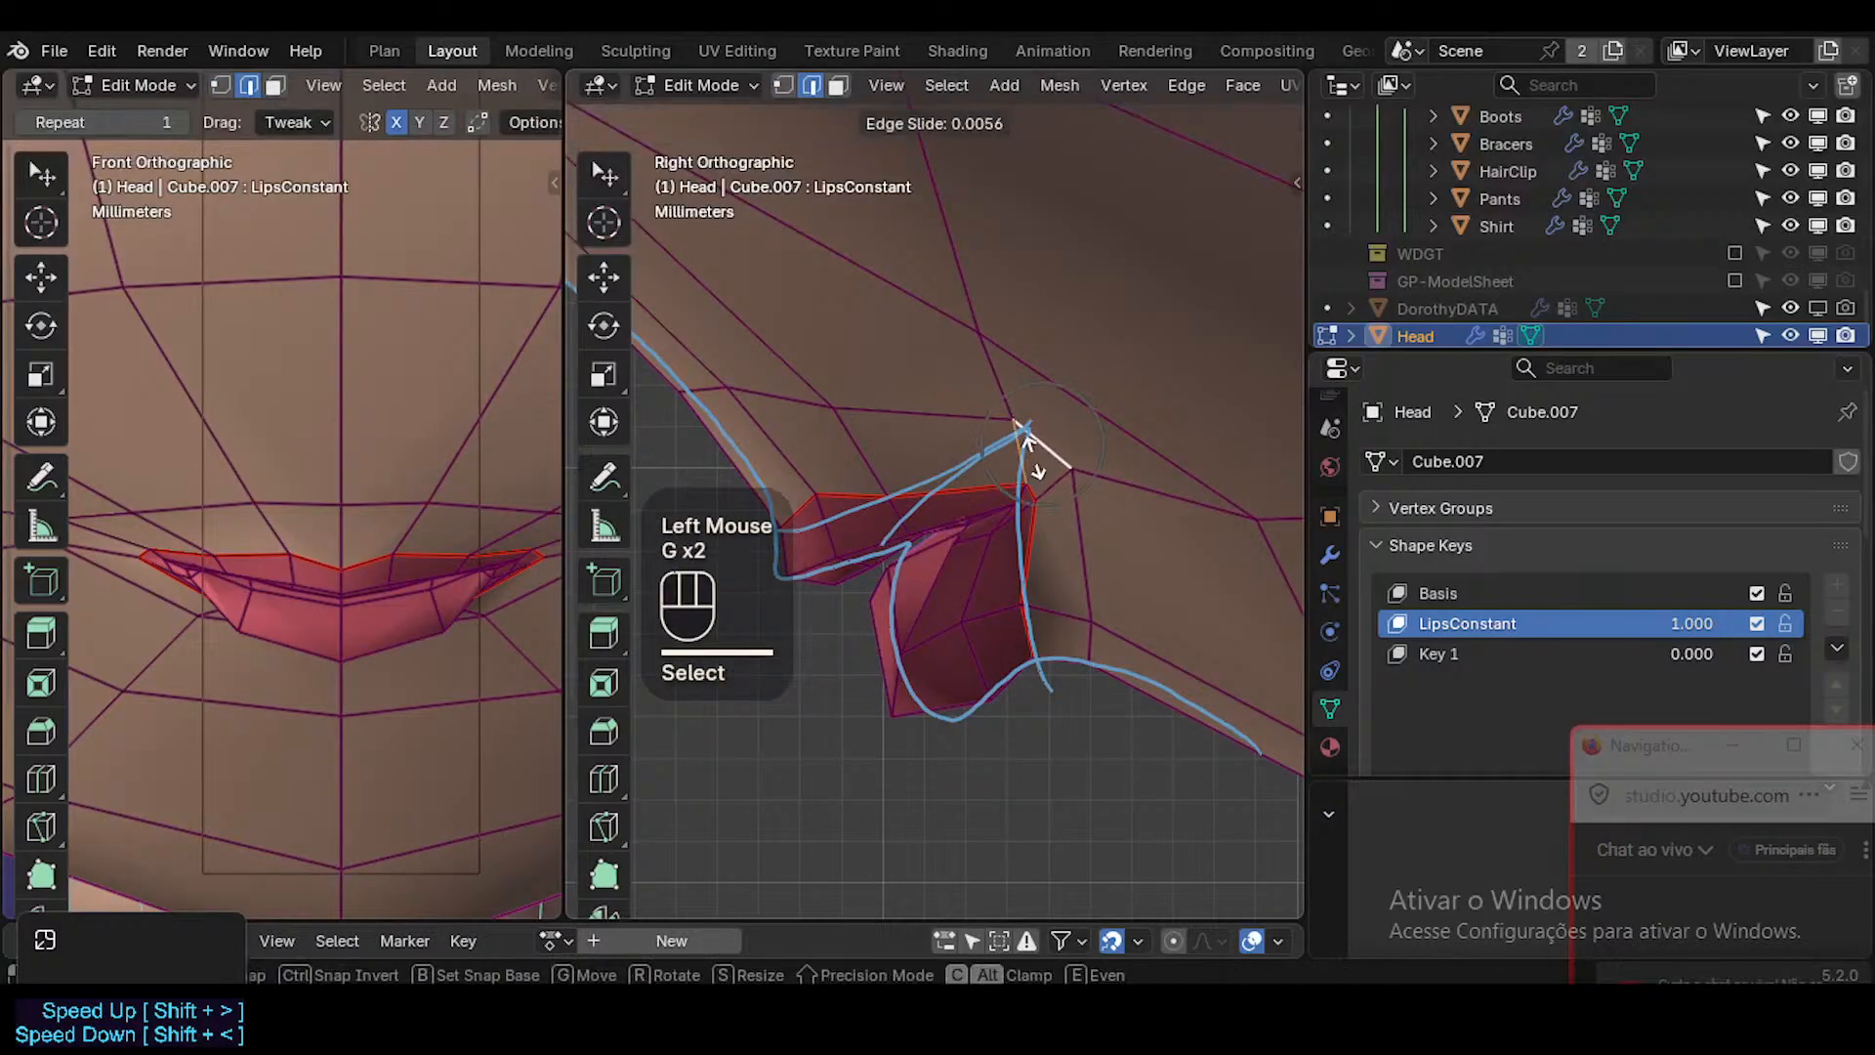
left_click(1023, 470)
Select the skin edges above the upper lip and edge-slide them down closer to the lip border.
key("2")
left_click(773, 400)
left_click(705, 393, "shift")
key("g")
key("g")
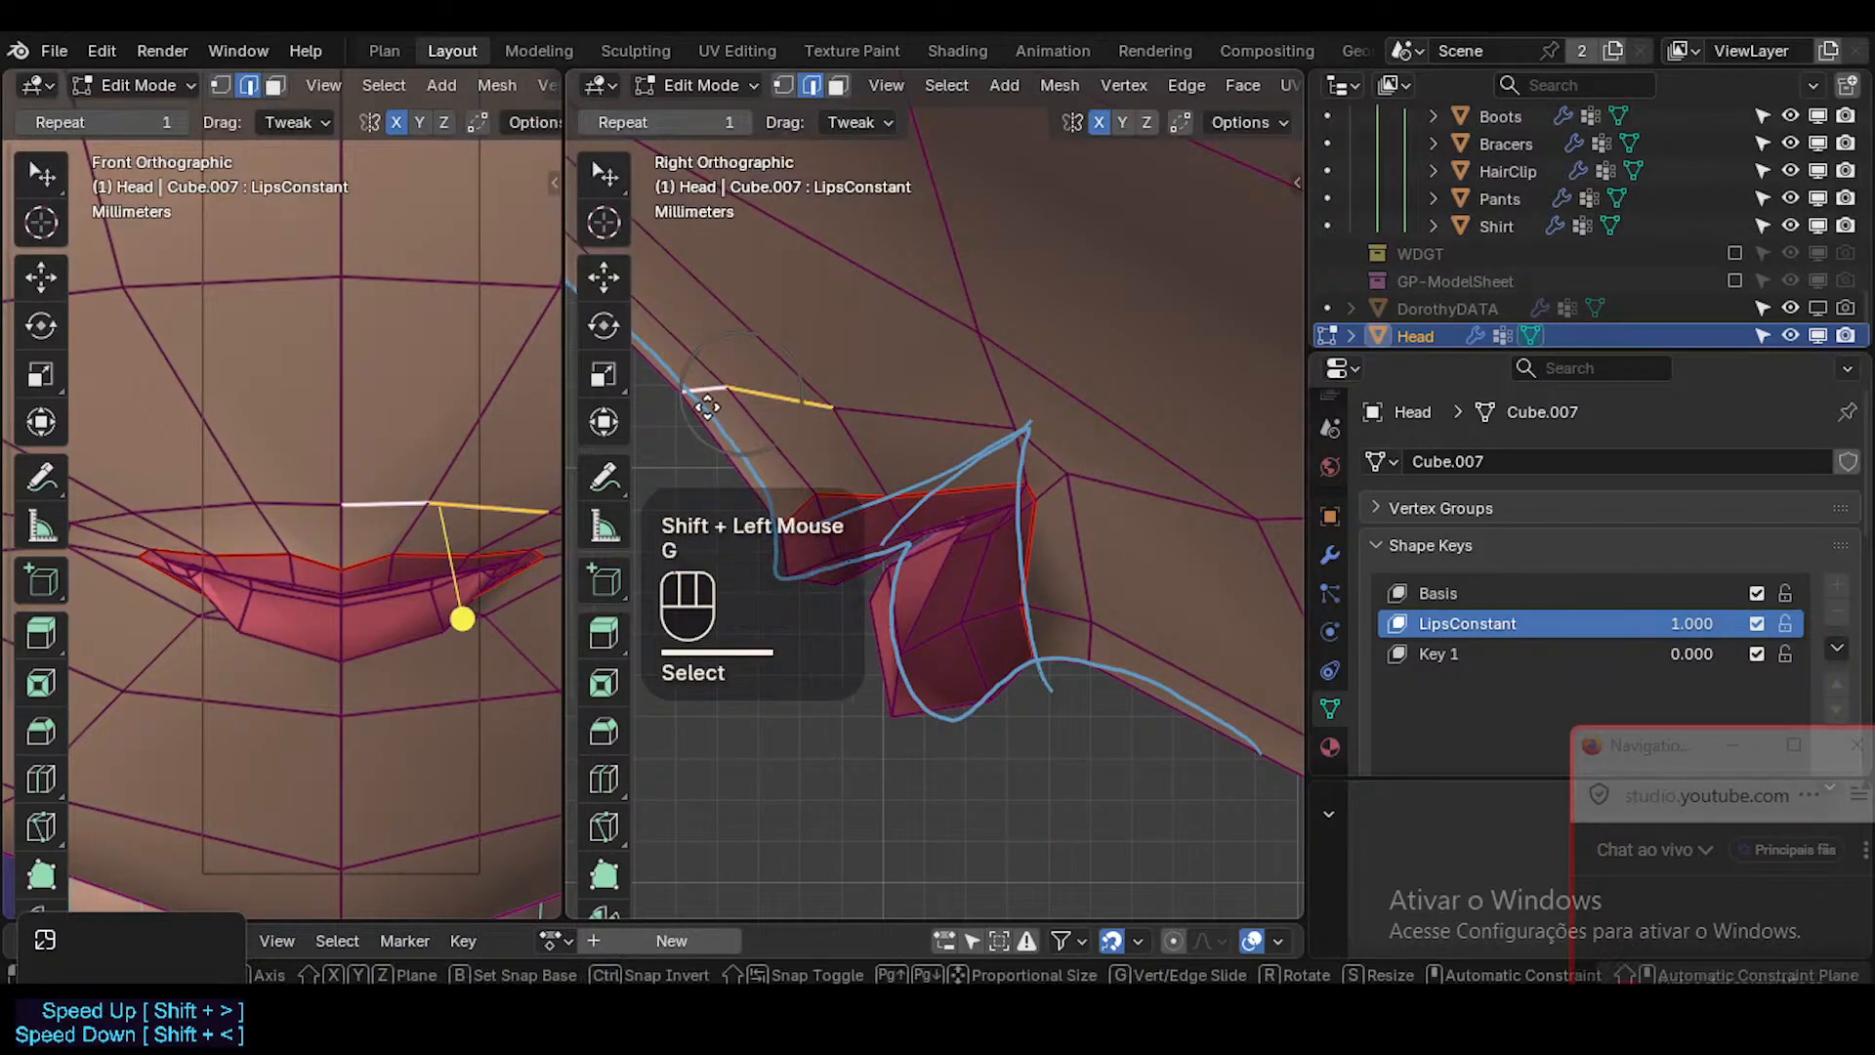
left_click(819, 552)
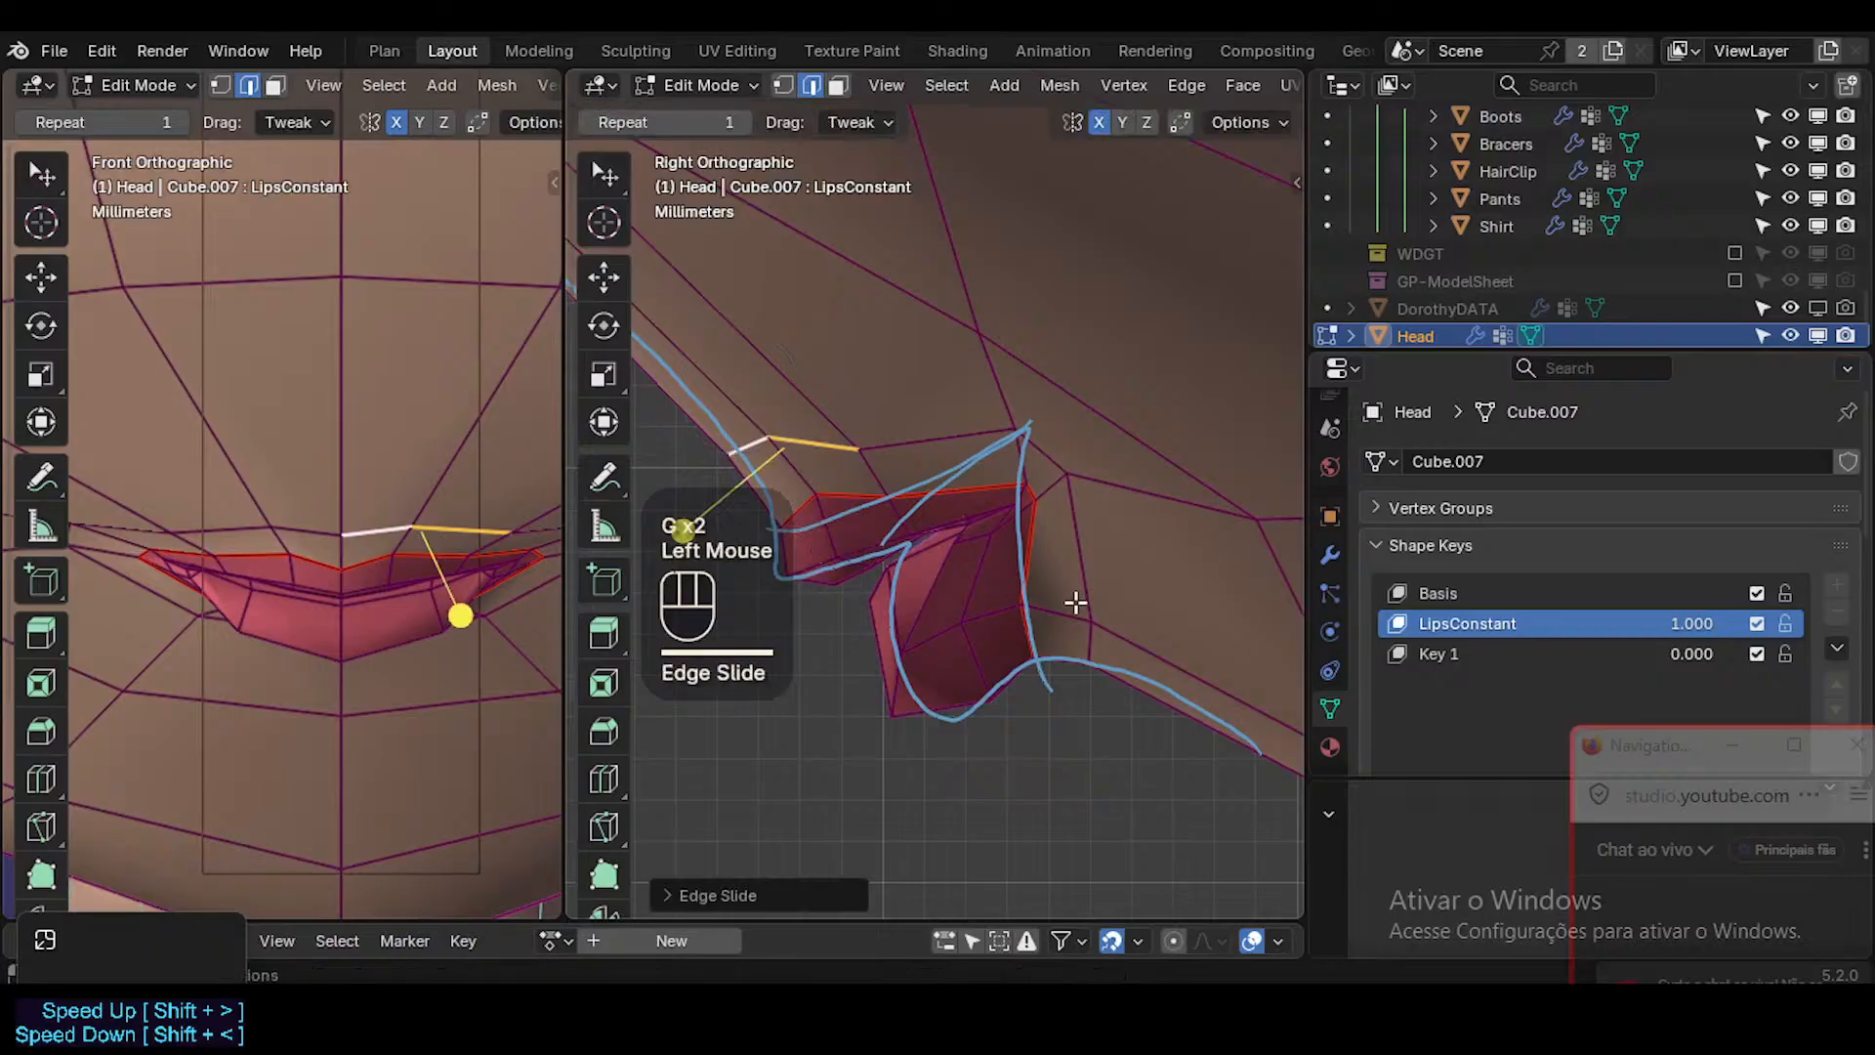
Select the skin edge loop surrounding the lips, smooth it and edge-slide it closer to the lip border.
left_click(1093, 653)
key("alt+a")
key("2")
left_click(865, 569, "alt+shift")
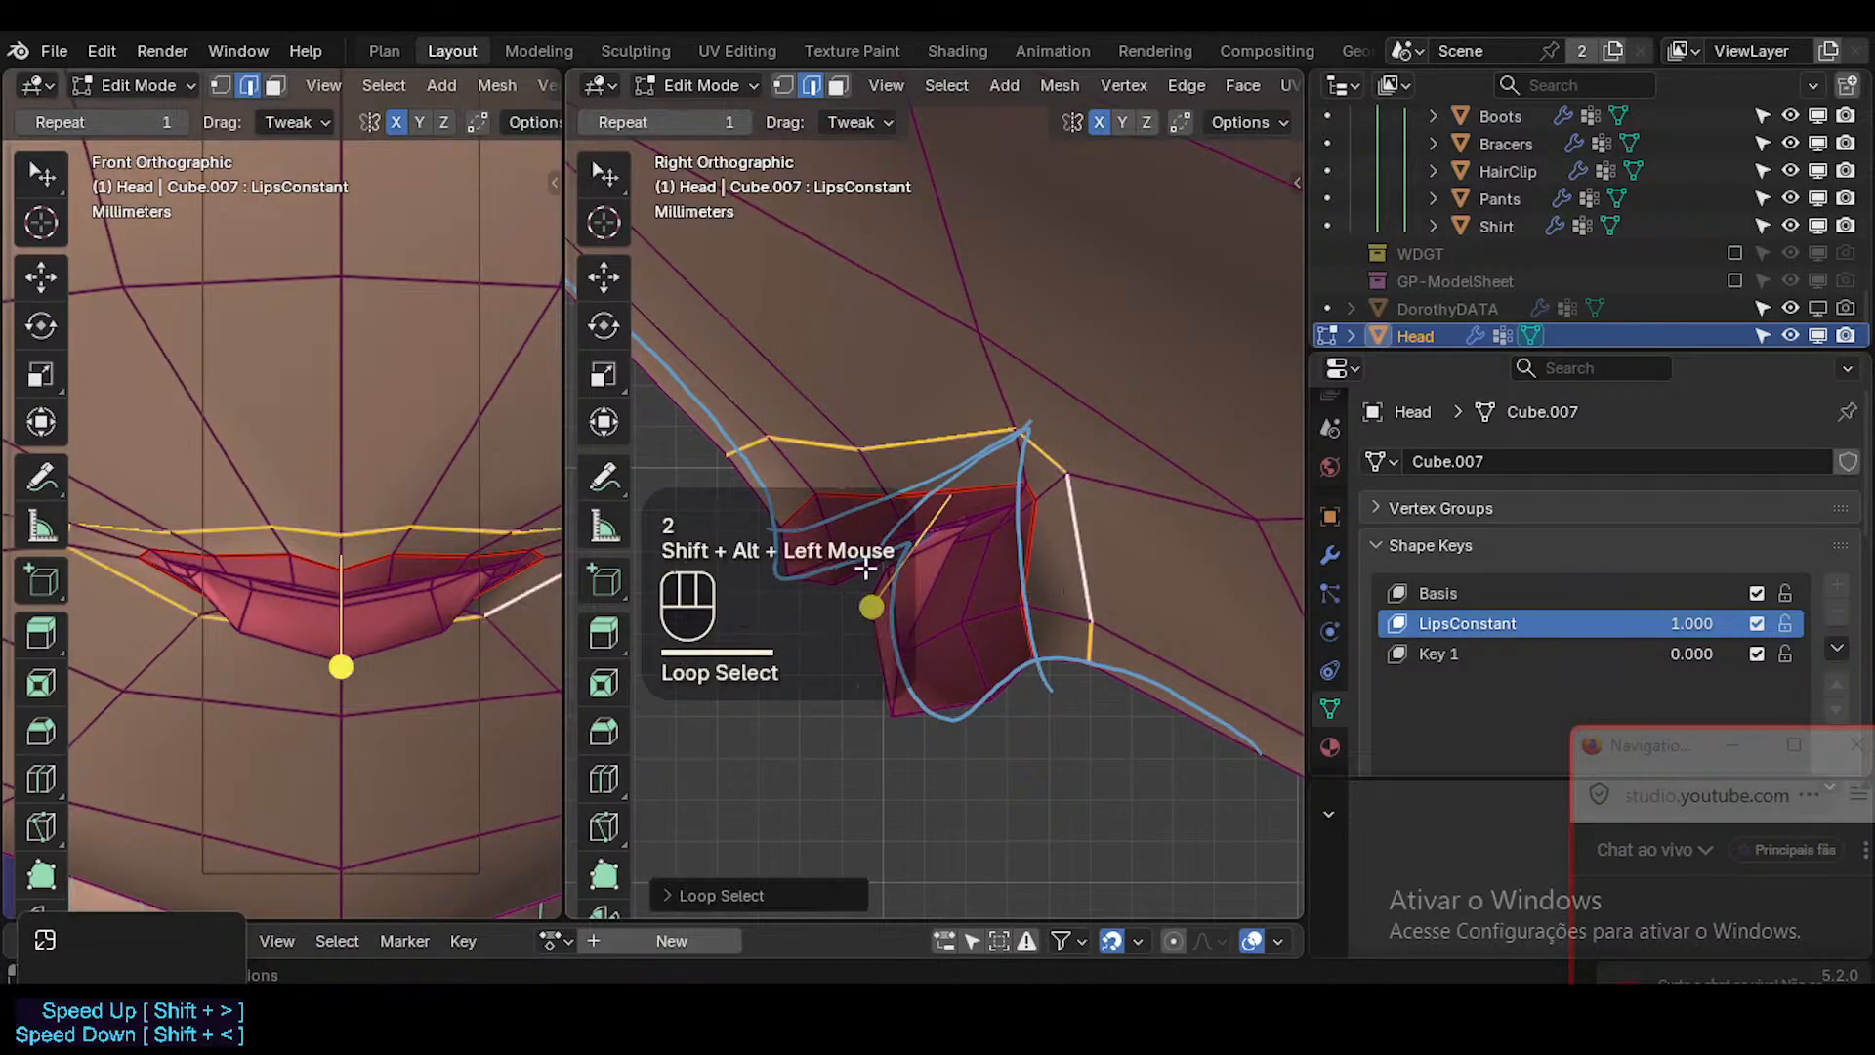
mouse_move(872, 602)
left_mouse_down()
mouse_move(913, 607)
mouse_move(895, 610)
left_mouse_up()
key("g")
key("g")
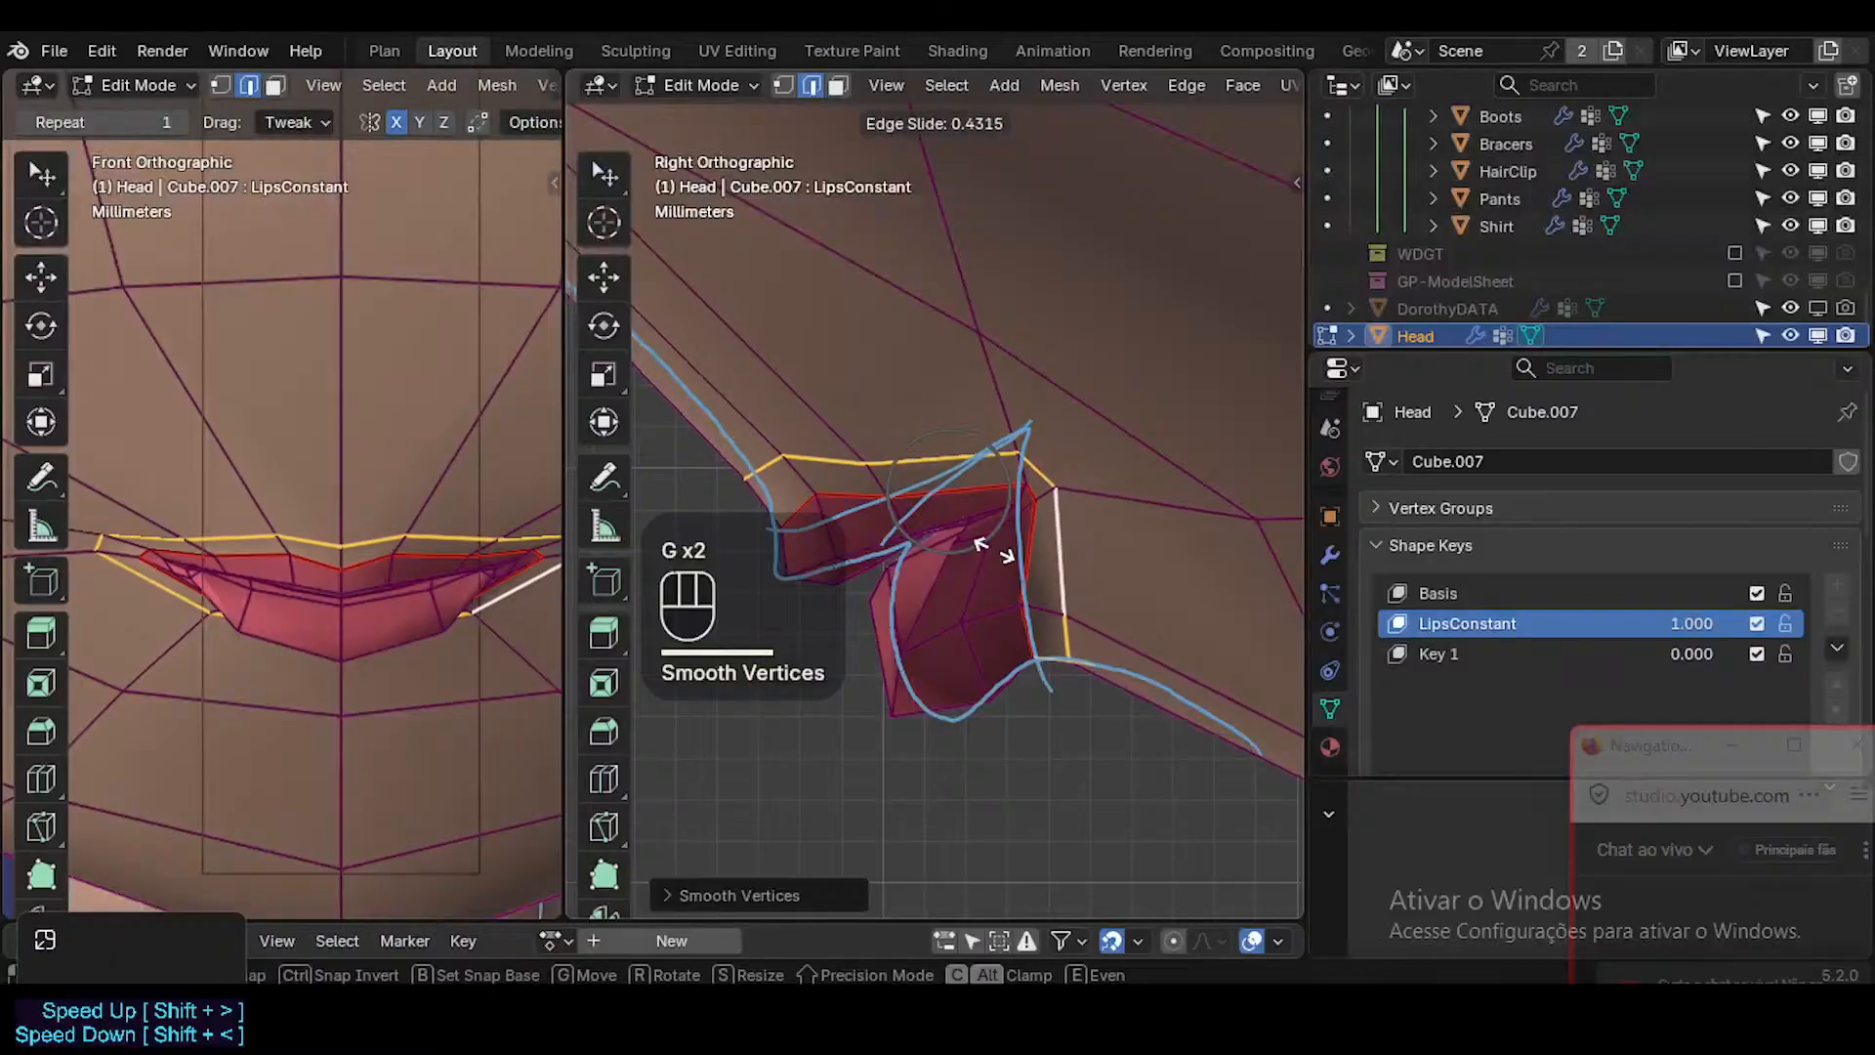
left_click(992, 550)
Select the face loop directly around the lips and smooth it slightly.
key("3")
left_click(828, 630, "alt+shift")
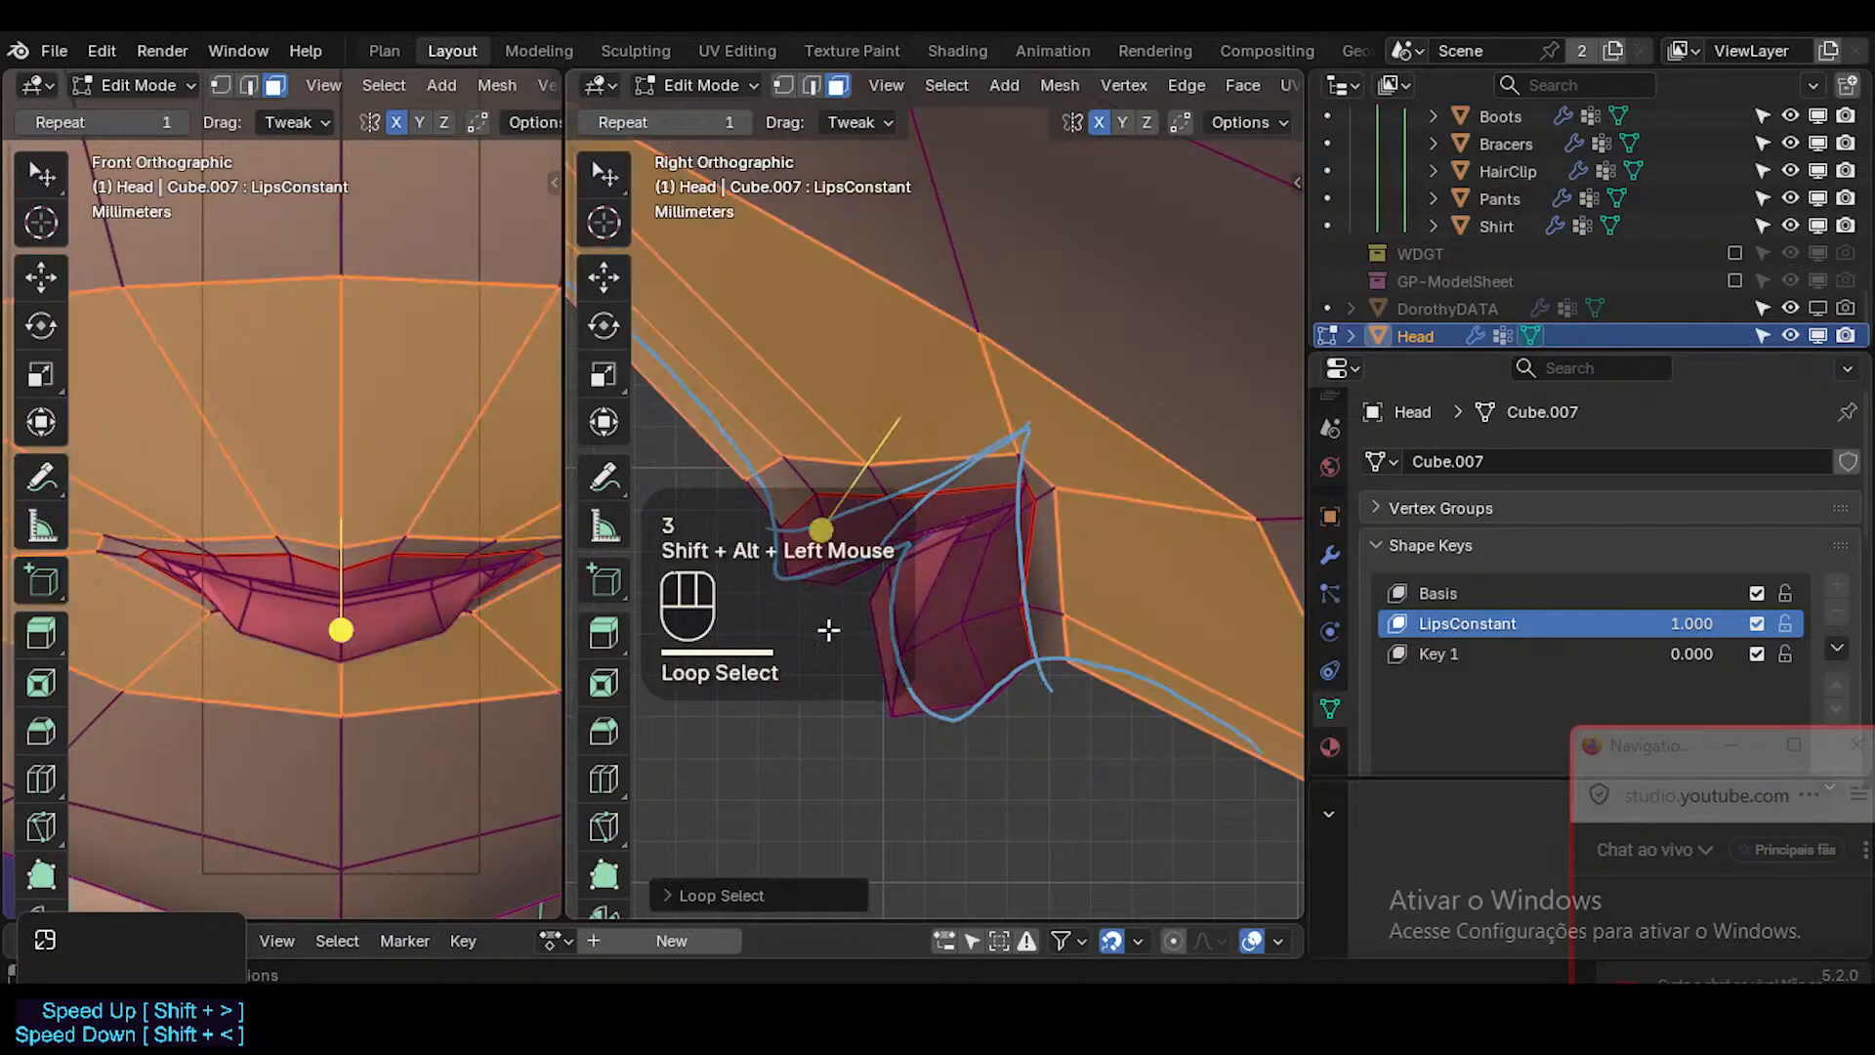
key("alt+a")
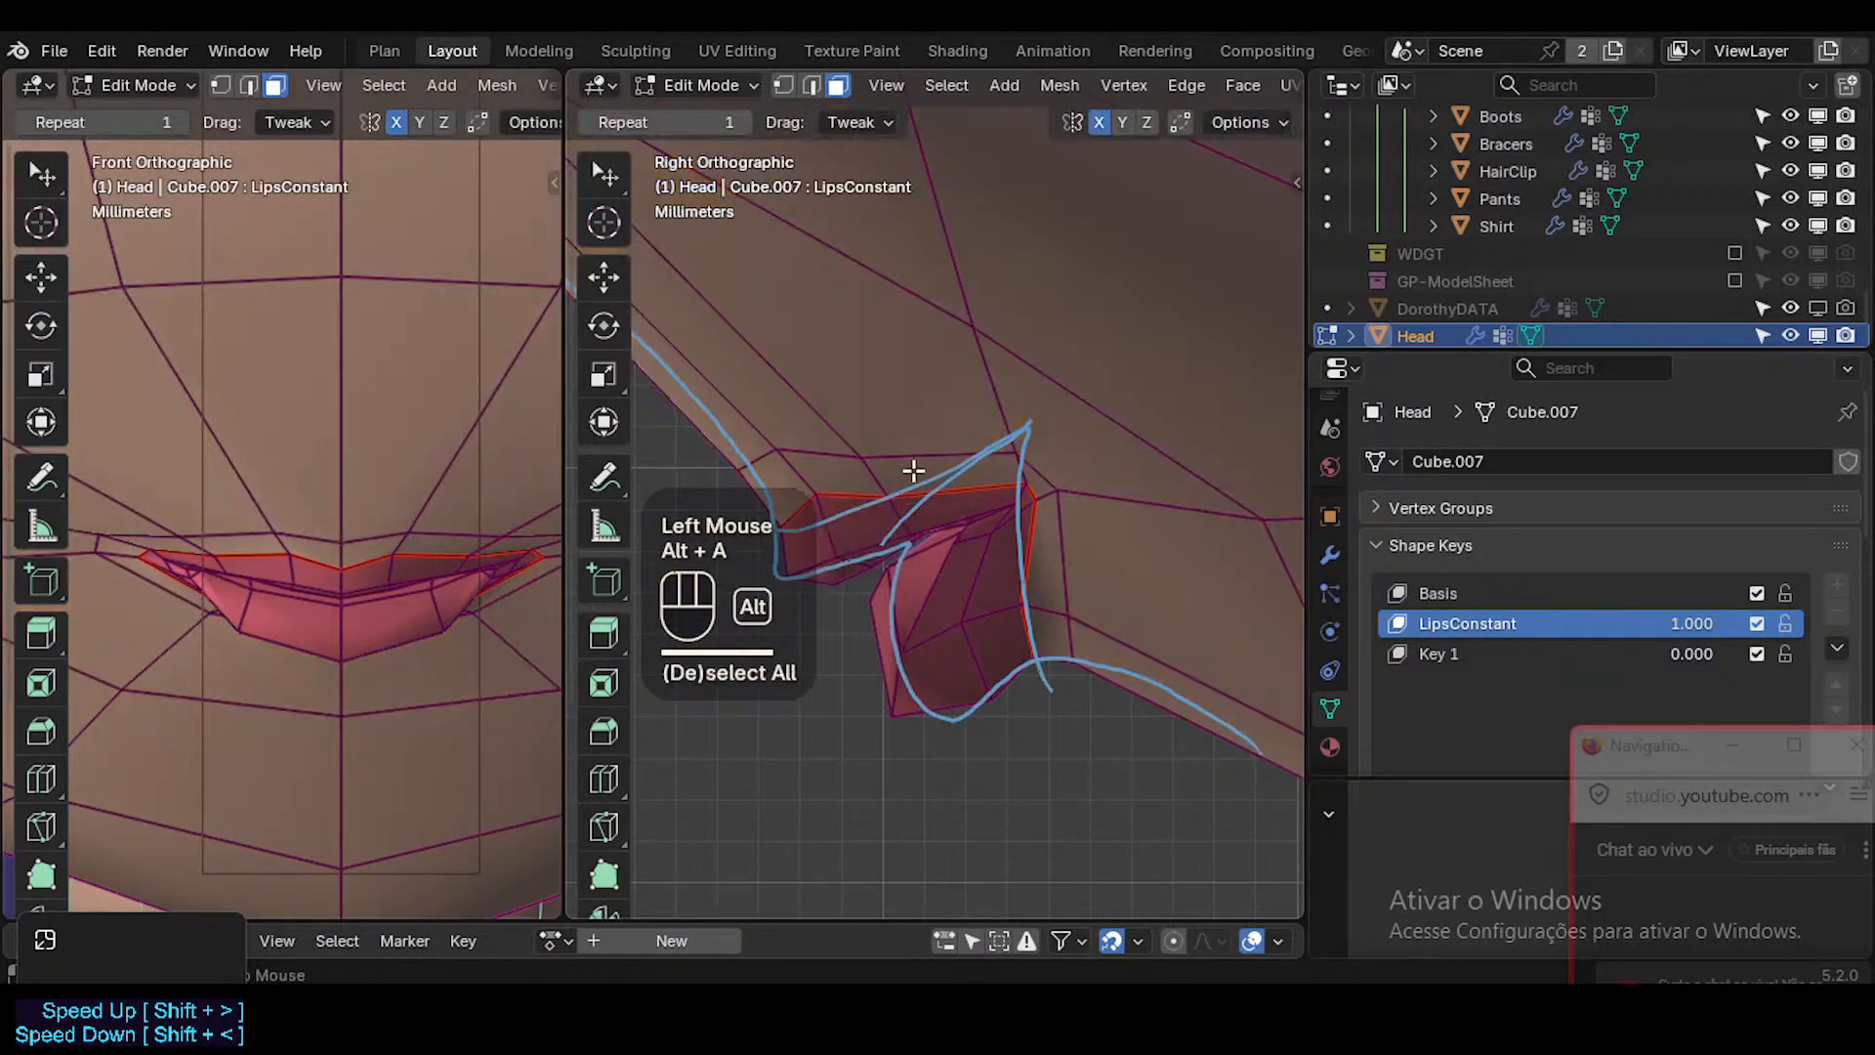
left_click(879, 472, "alt+shift")
left_click(880, 634)
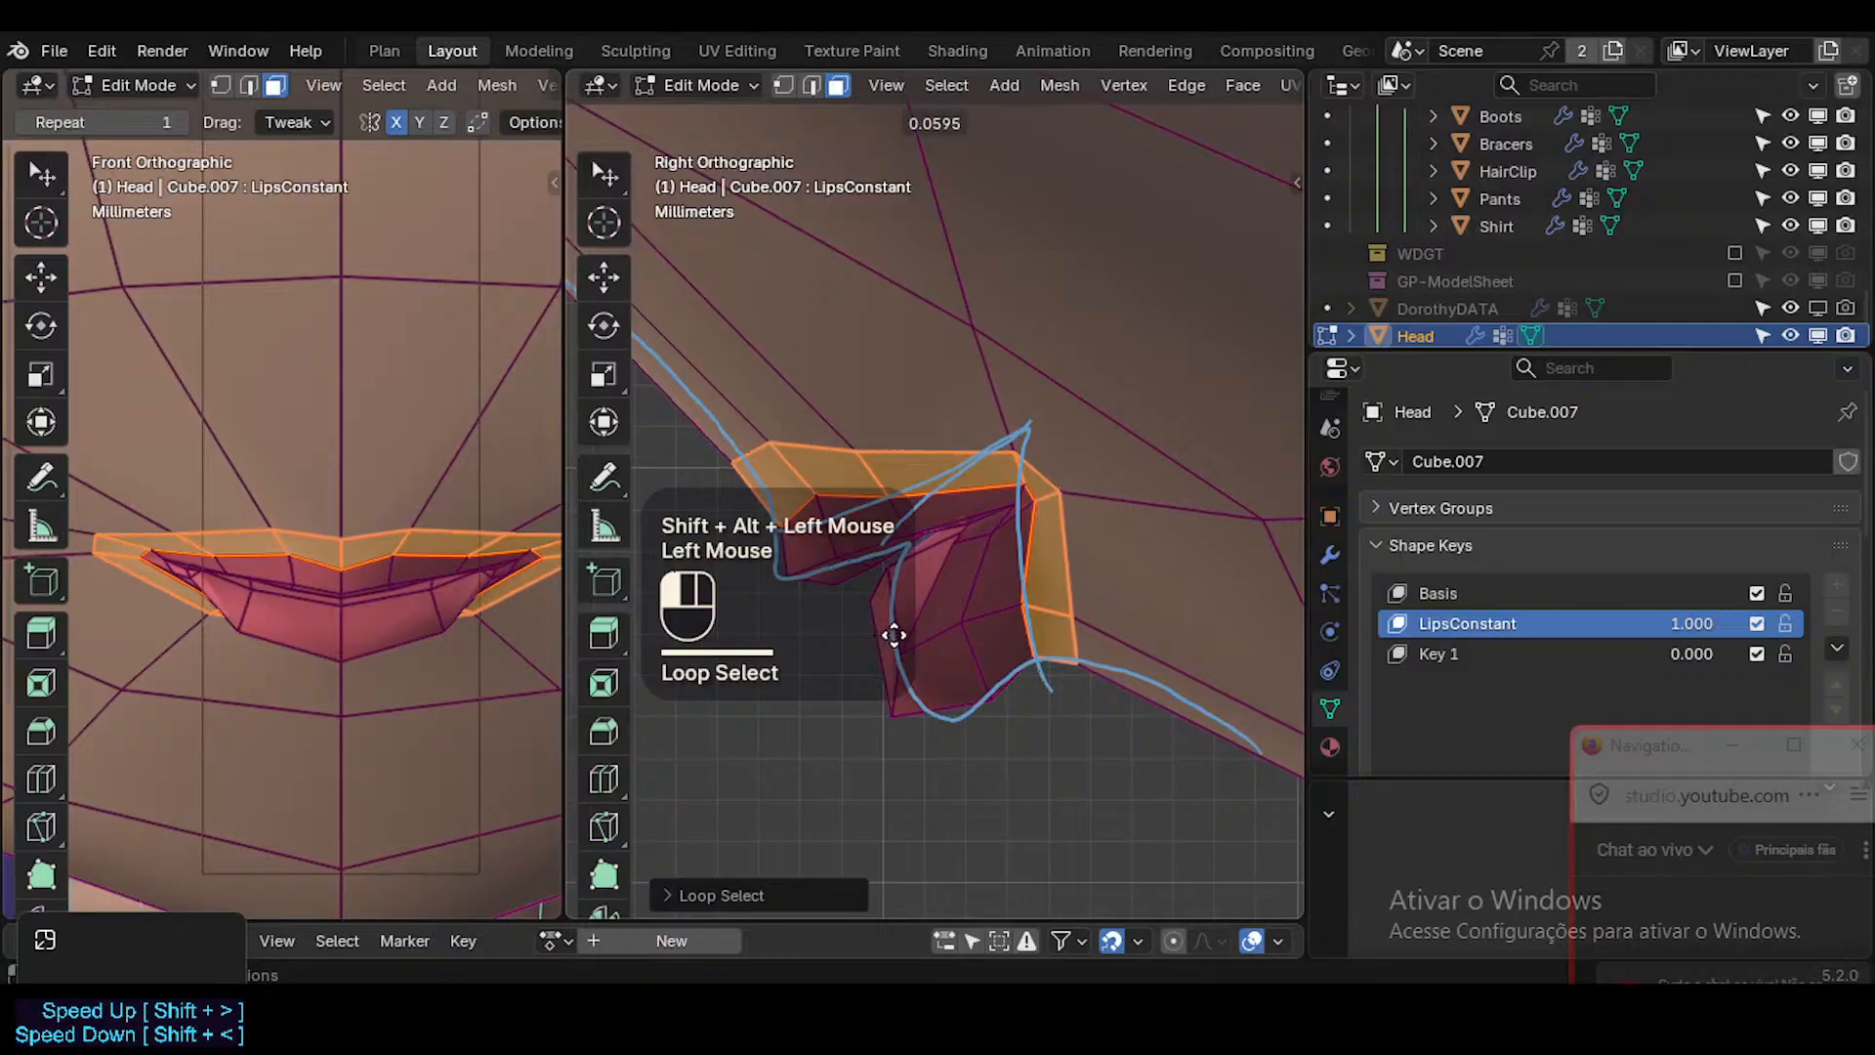
key("alt+a")
Select the edge loop surrounding the lips and edge-slide it slightly.
key("2")
left_click(945, 456, "alt+shift")
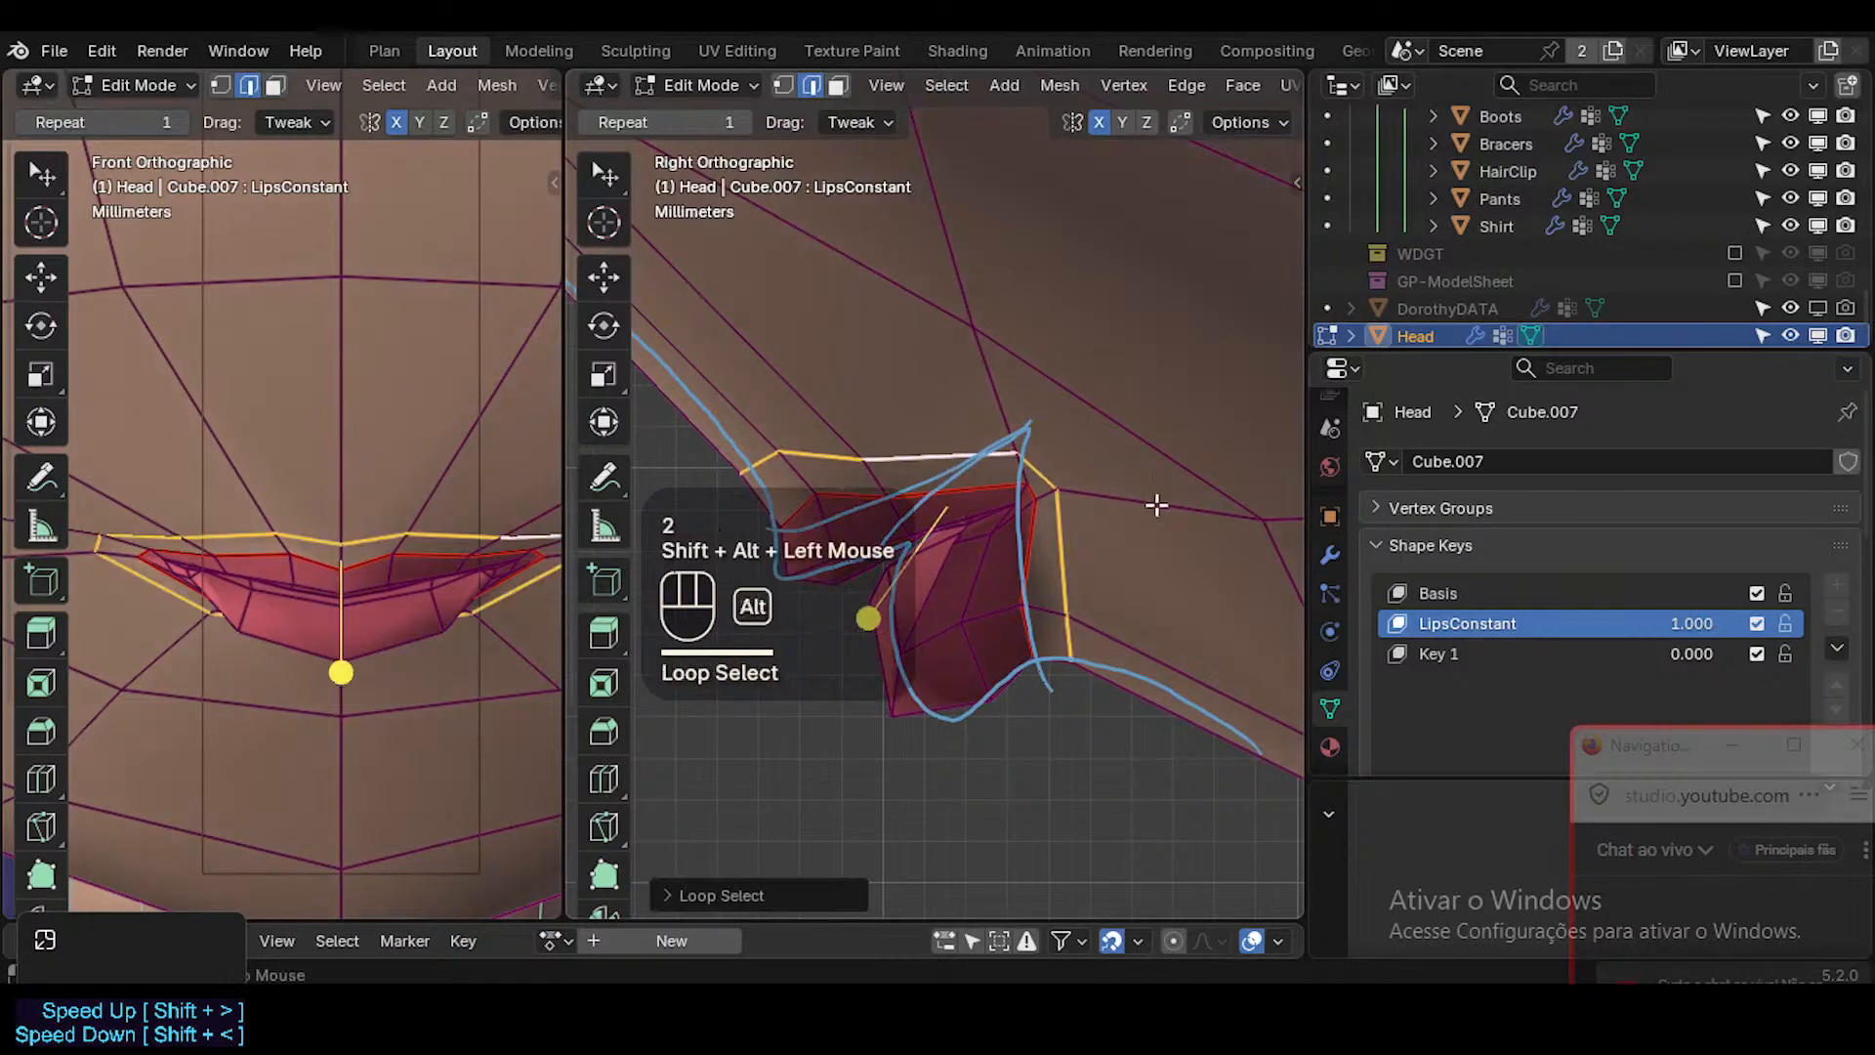
key("g")
key("g")
left_click(1201, 529)
key("alt+a")
Edge-slide the centre skin edge and the skin edge near the mouth corner down closer to the upper lip border.
left_click(767, 471)
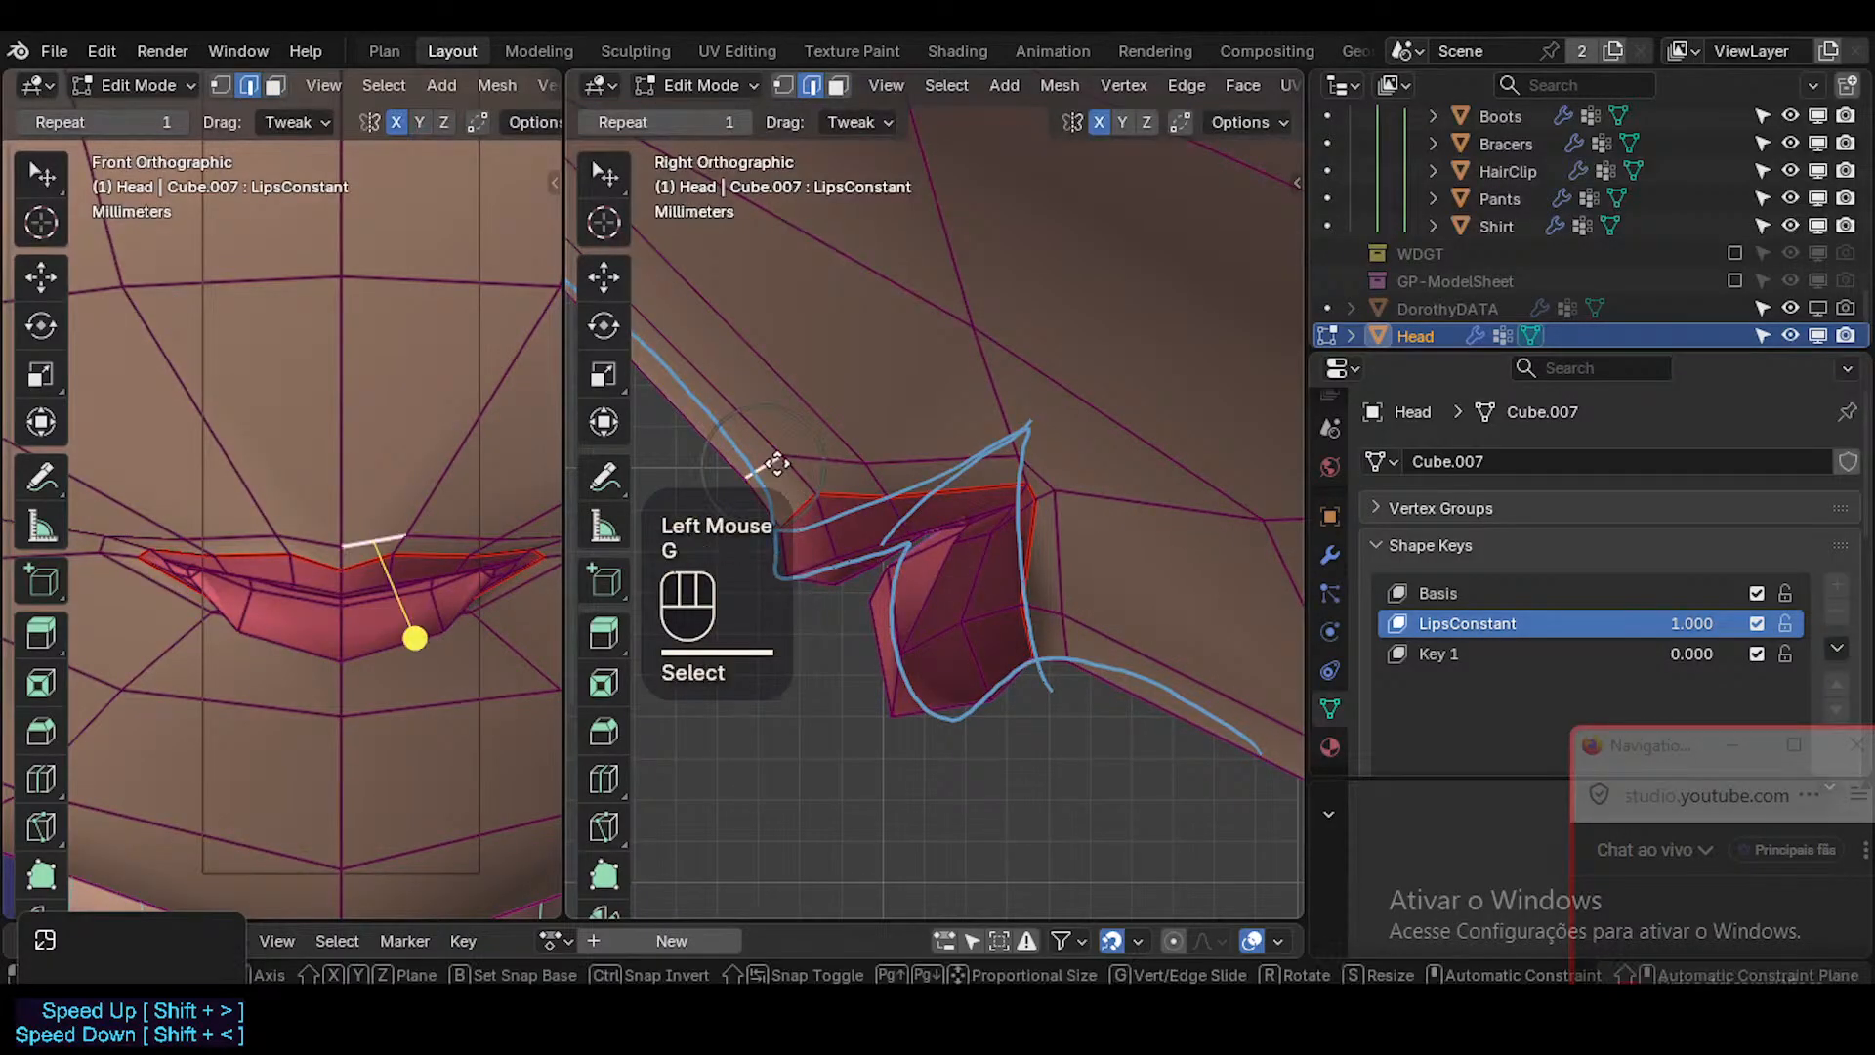
key("g")
key("g")
left_click(866, 582)
key("2")
left_click(957, 462)
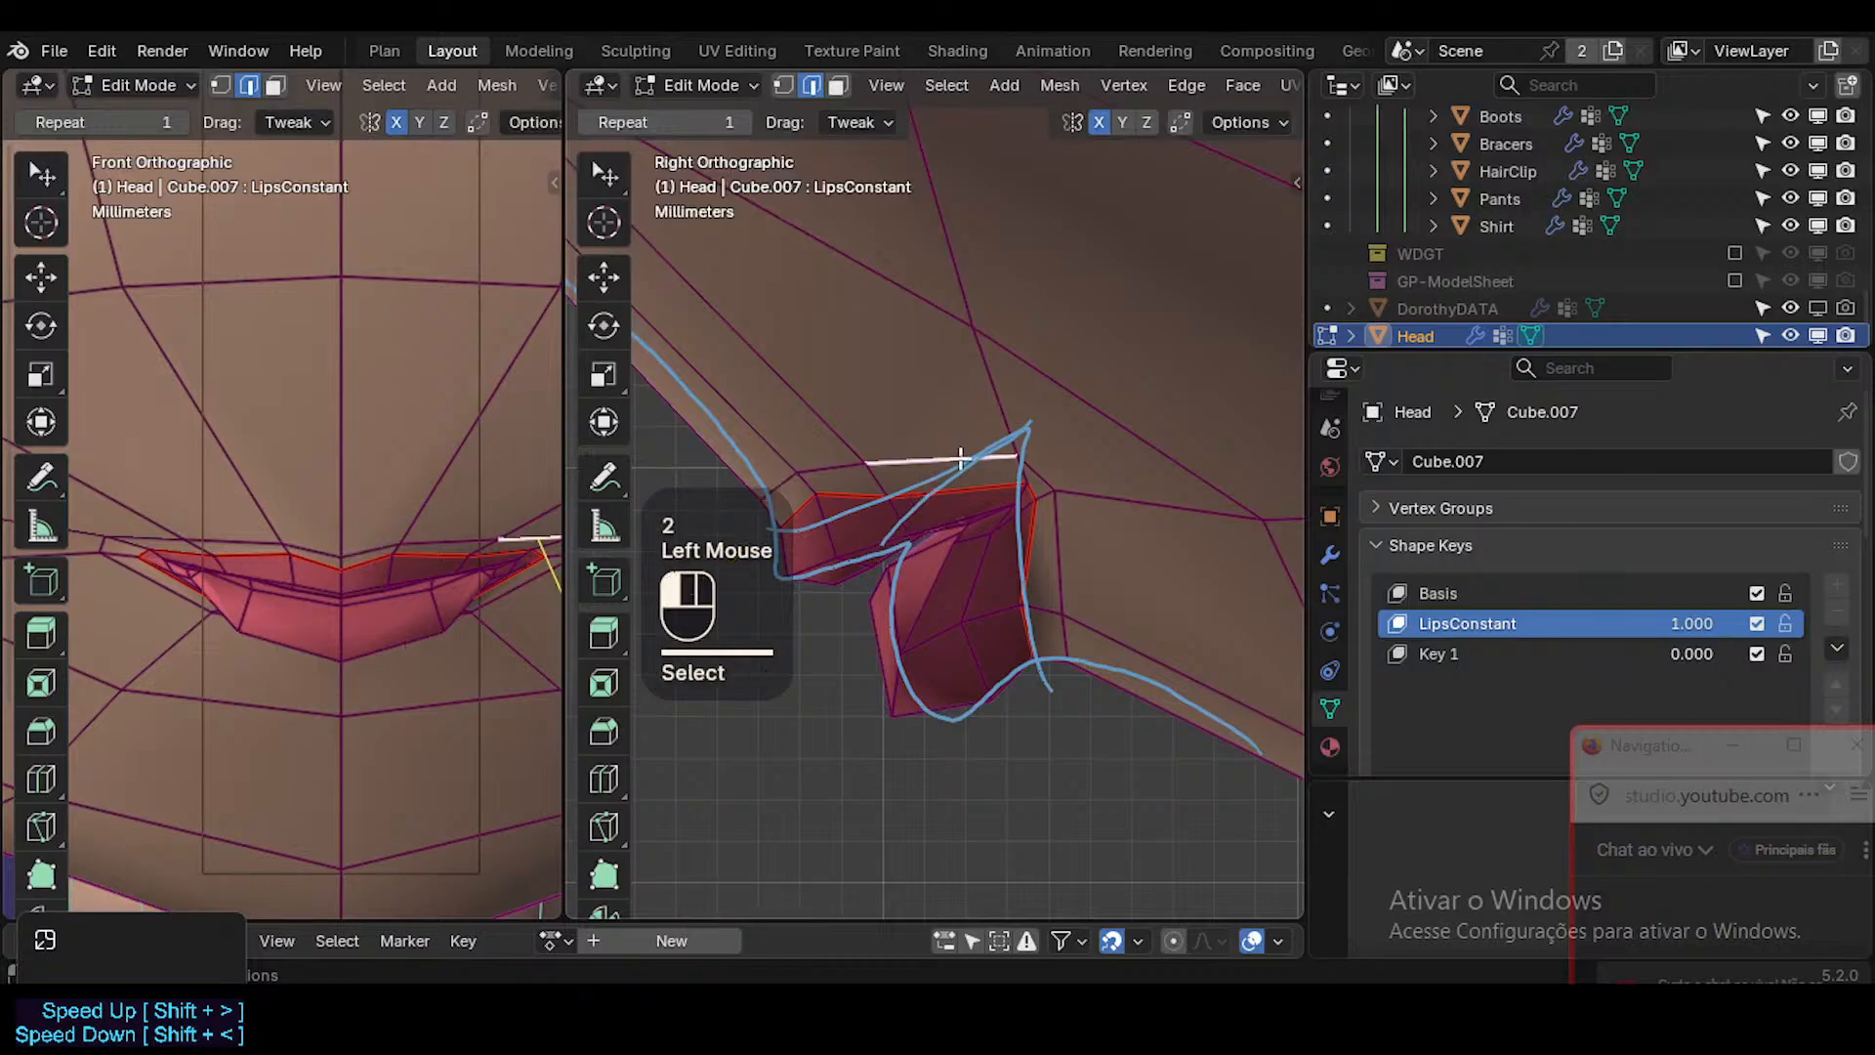
key("g")
key("g")
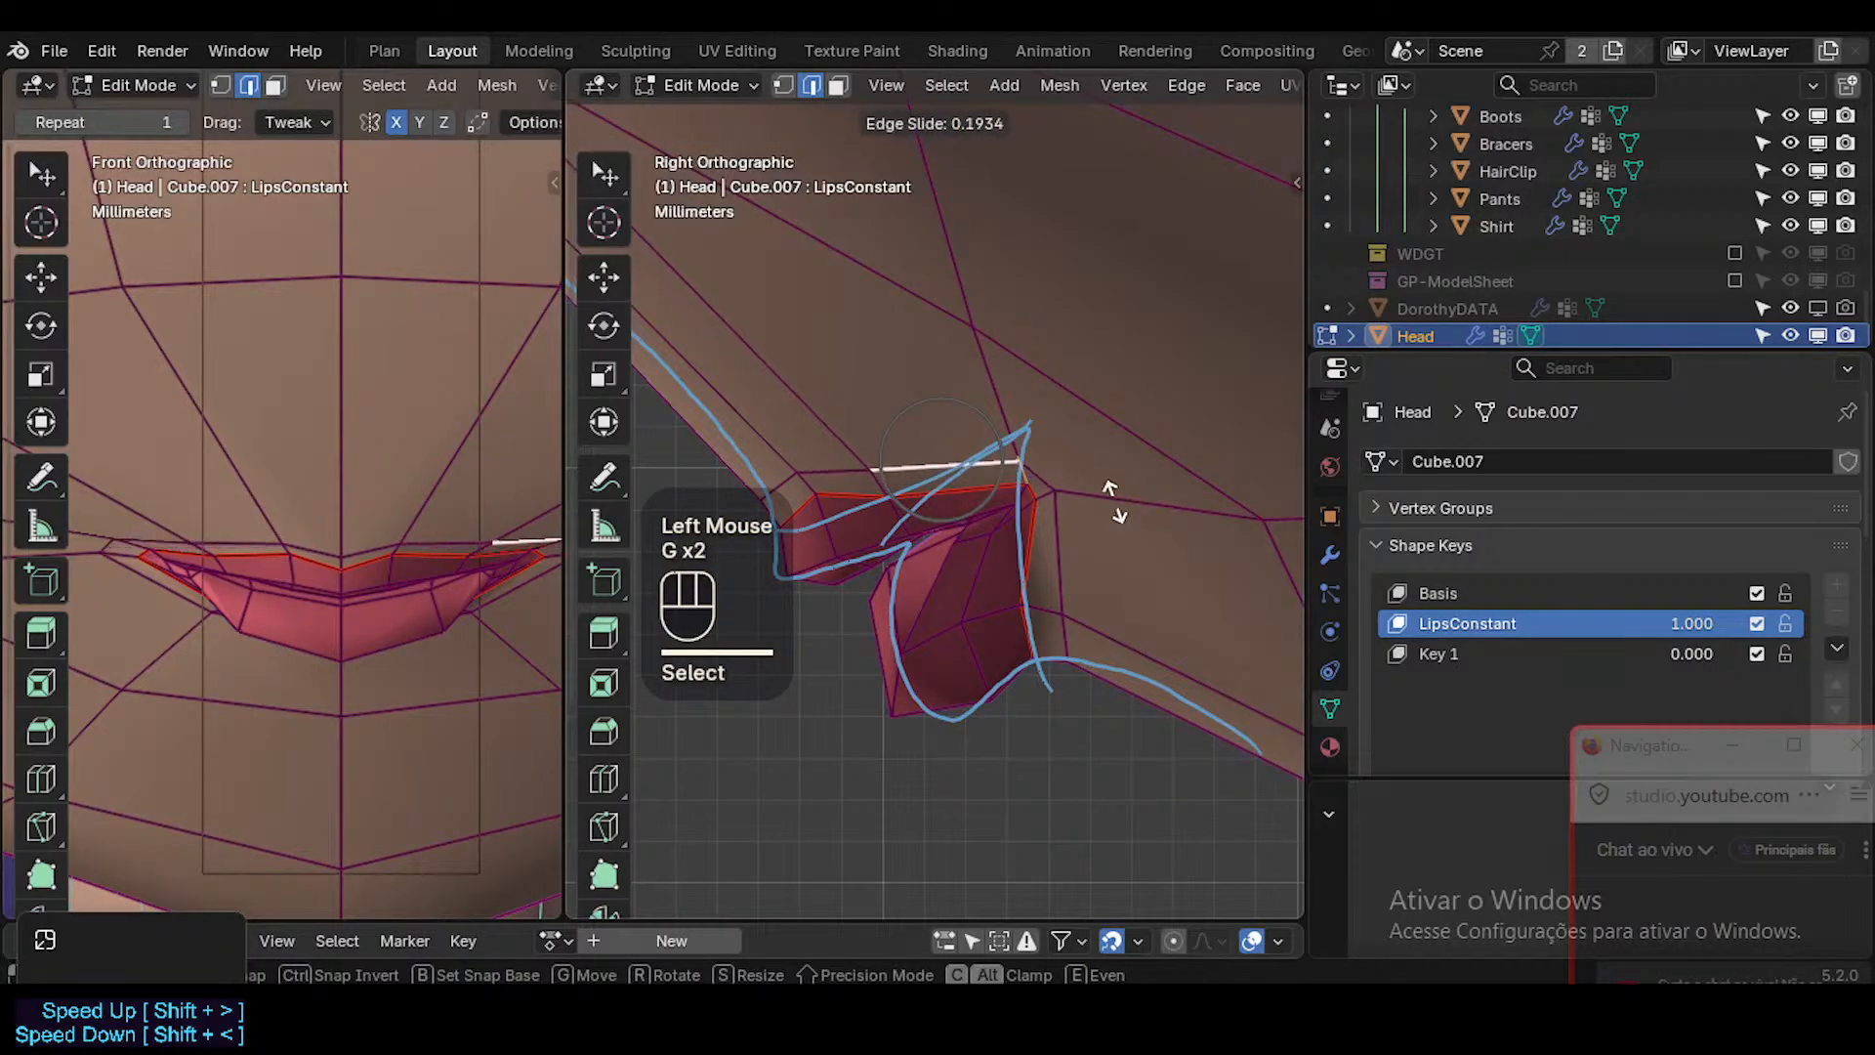
left_click(1114, 502)
Compare the mouth in Object Mode and Edit Mode, and save the file.
key("Tab")
key("Tab")
key("Tab")
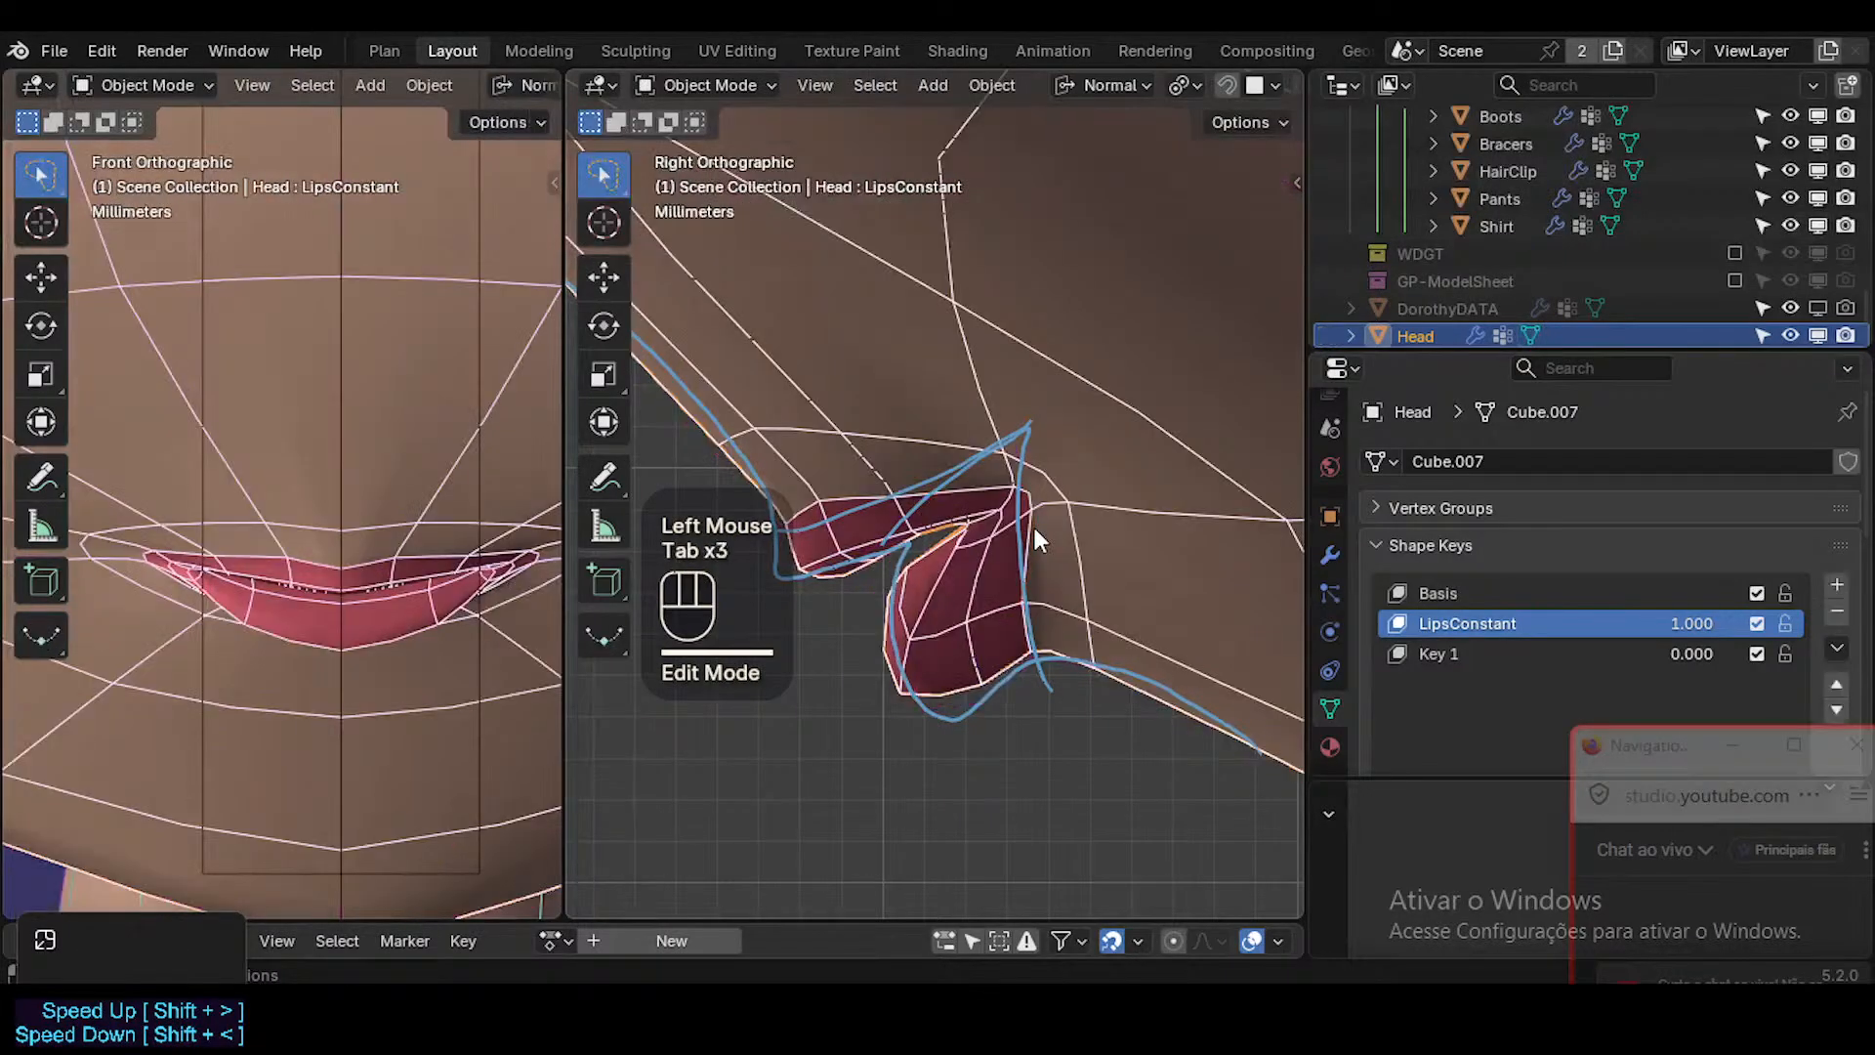
key("Tab")
key("ctrl+s")
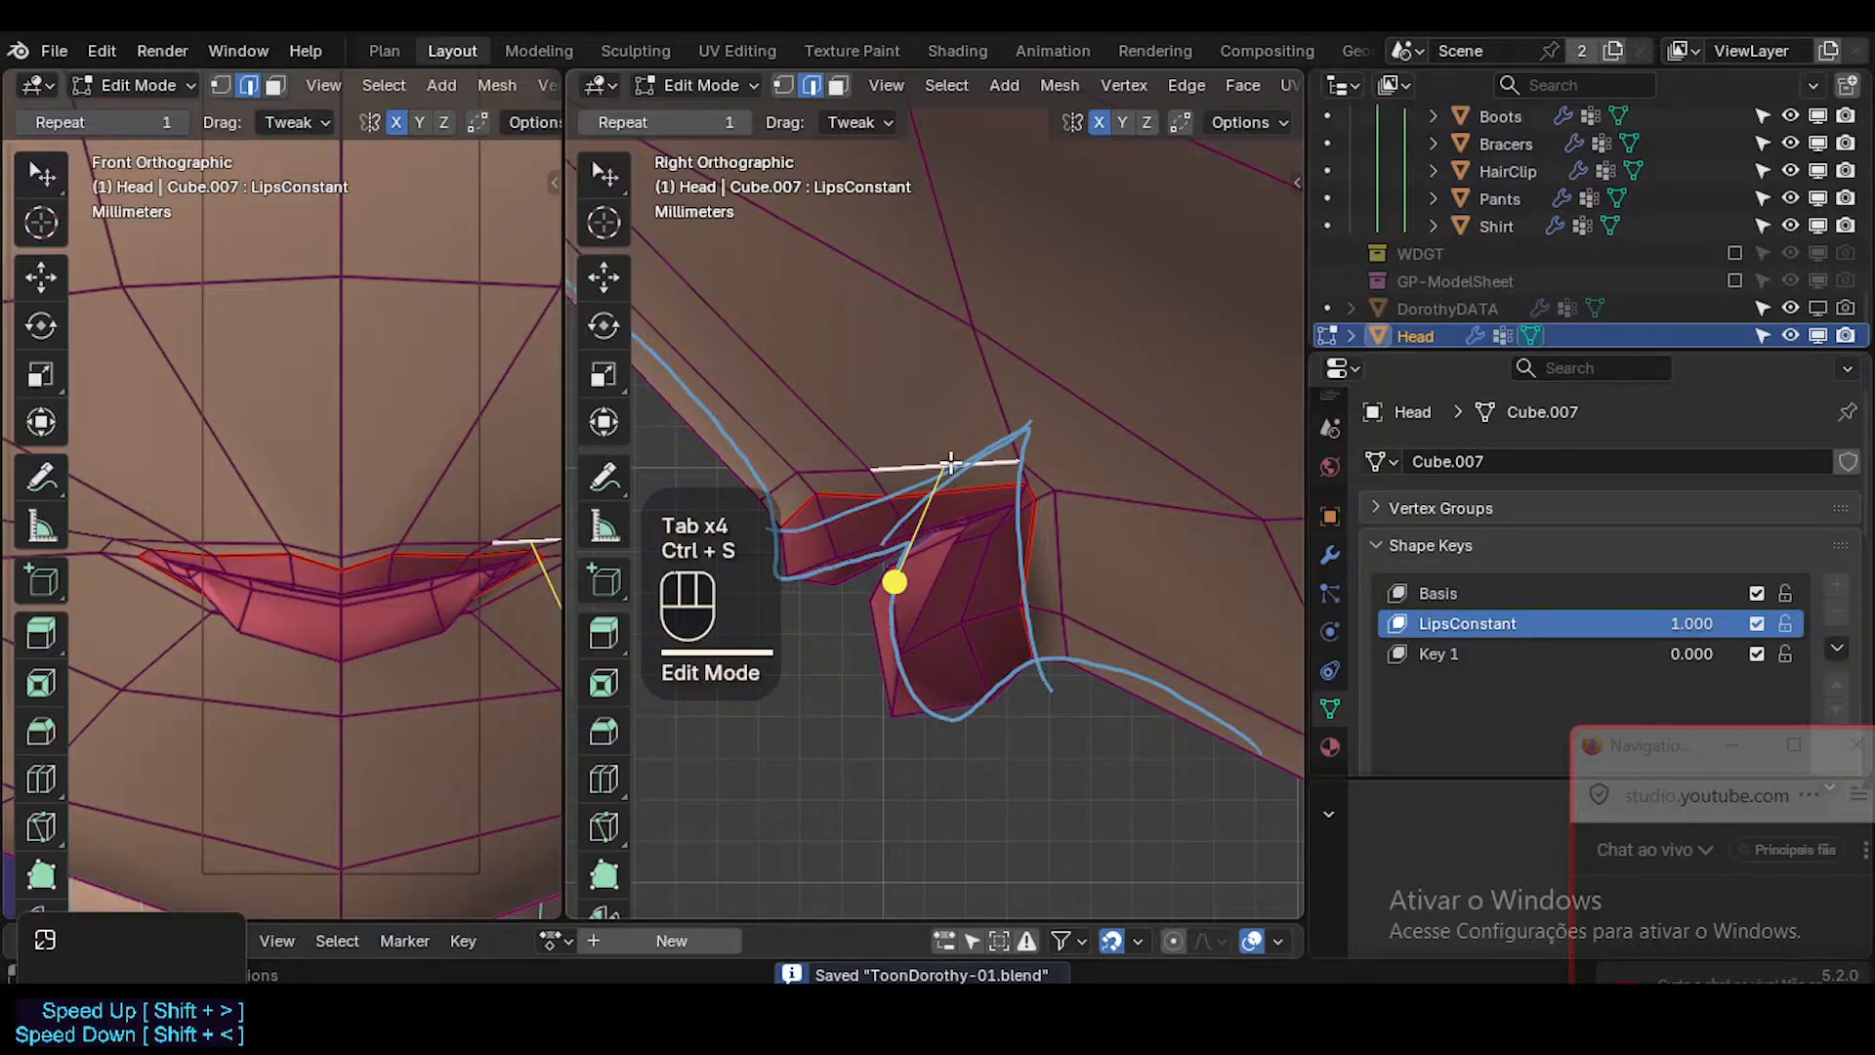
Slide the last vertex of the upper lip border and the mouth corner vertex slightly along their edges.
left_click(951, 463, "alt+shift")
key("alt+a")
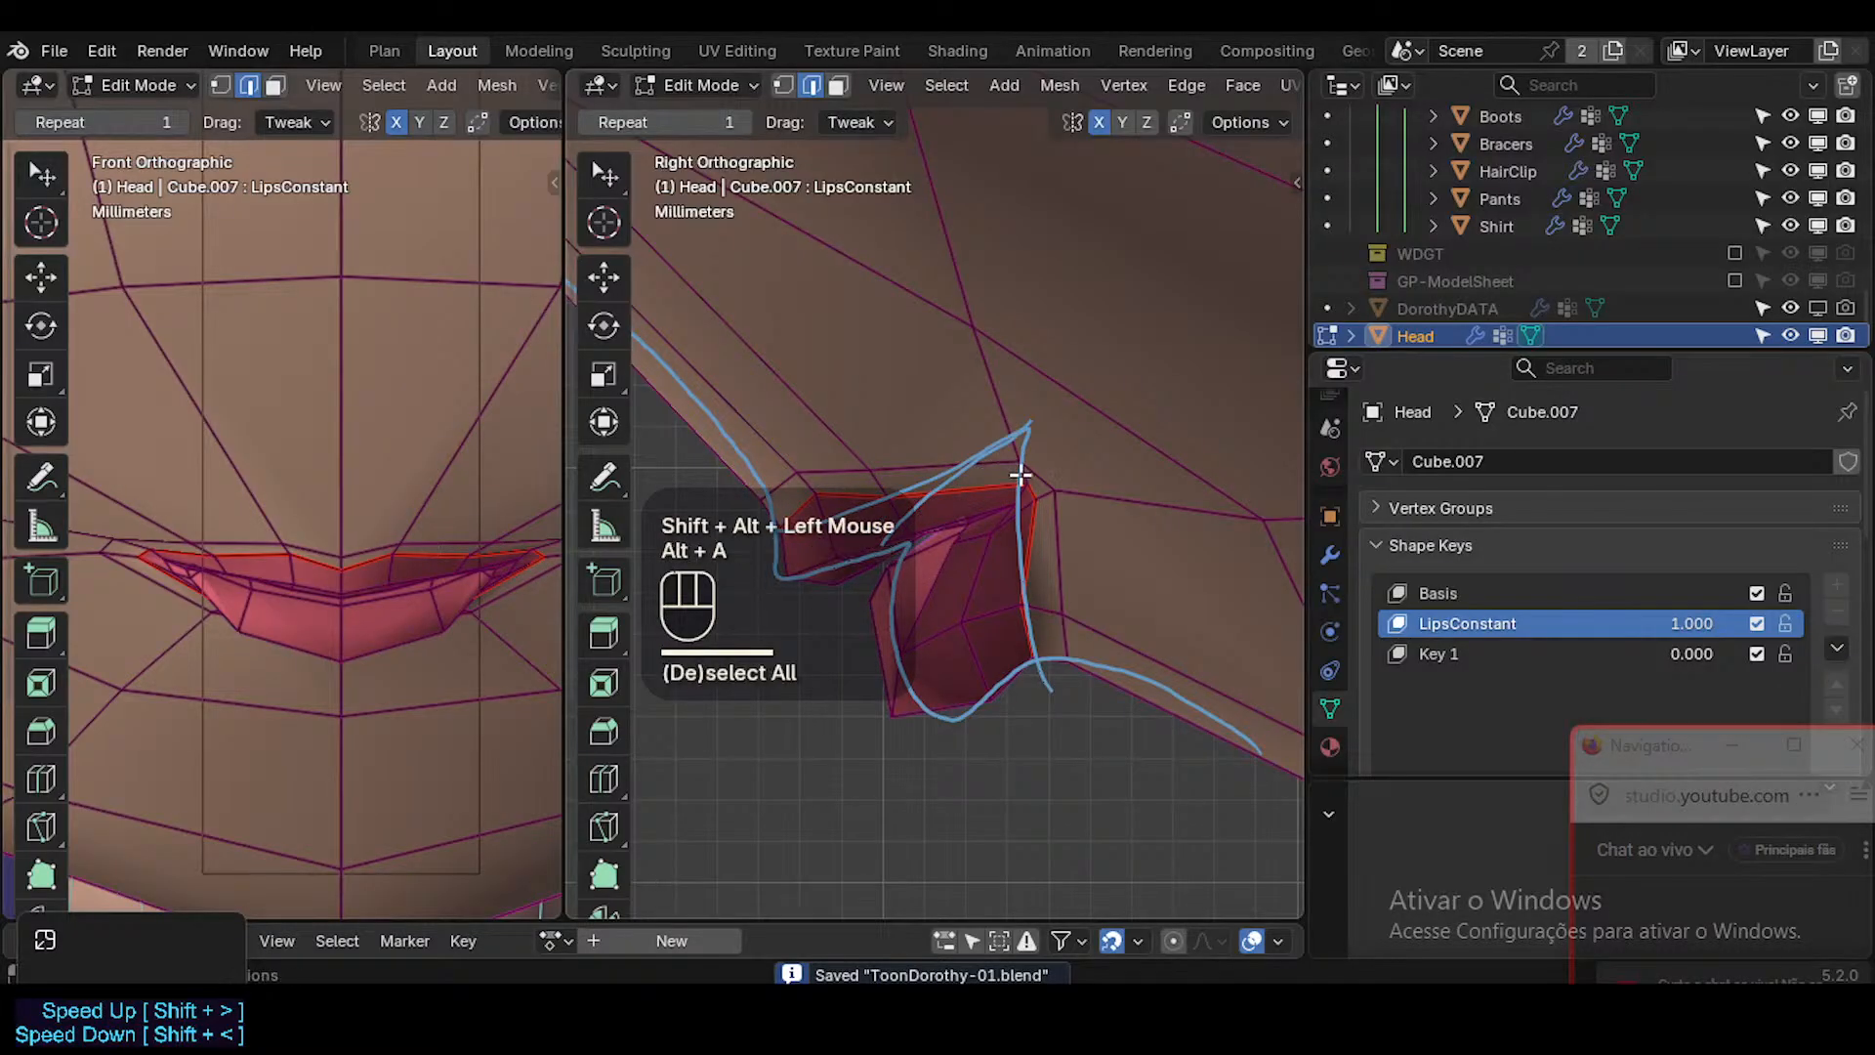
key("1")
left_click(1035, 484)
key("g")
key("g")
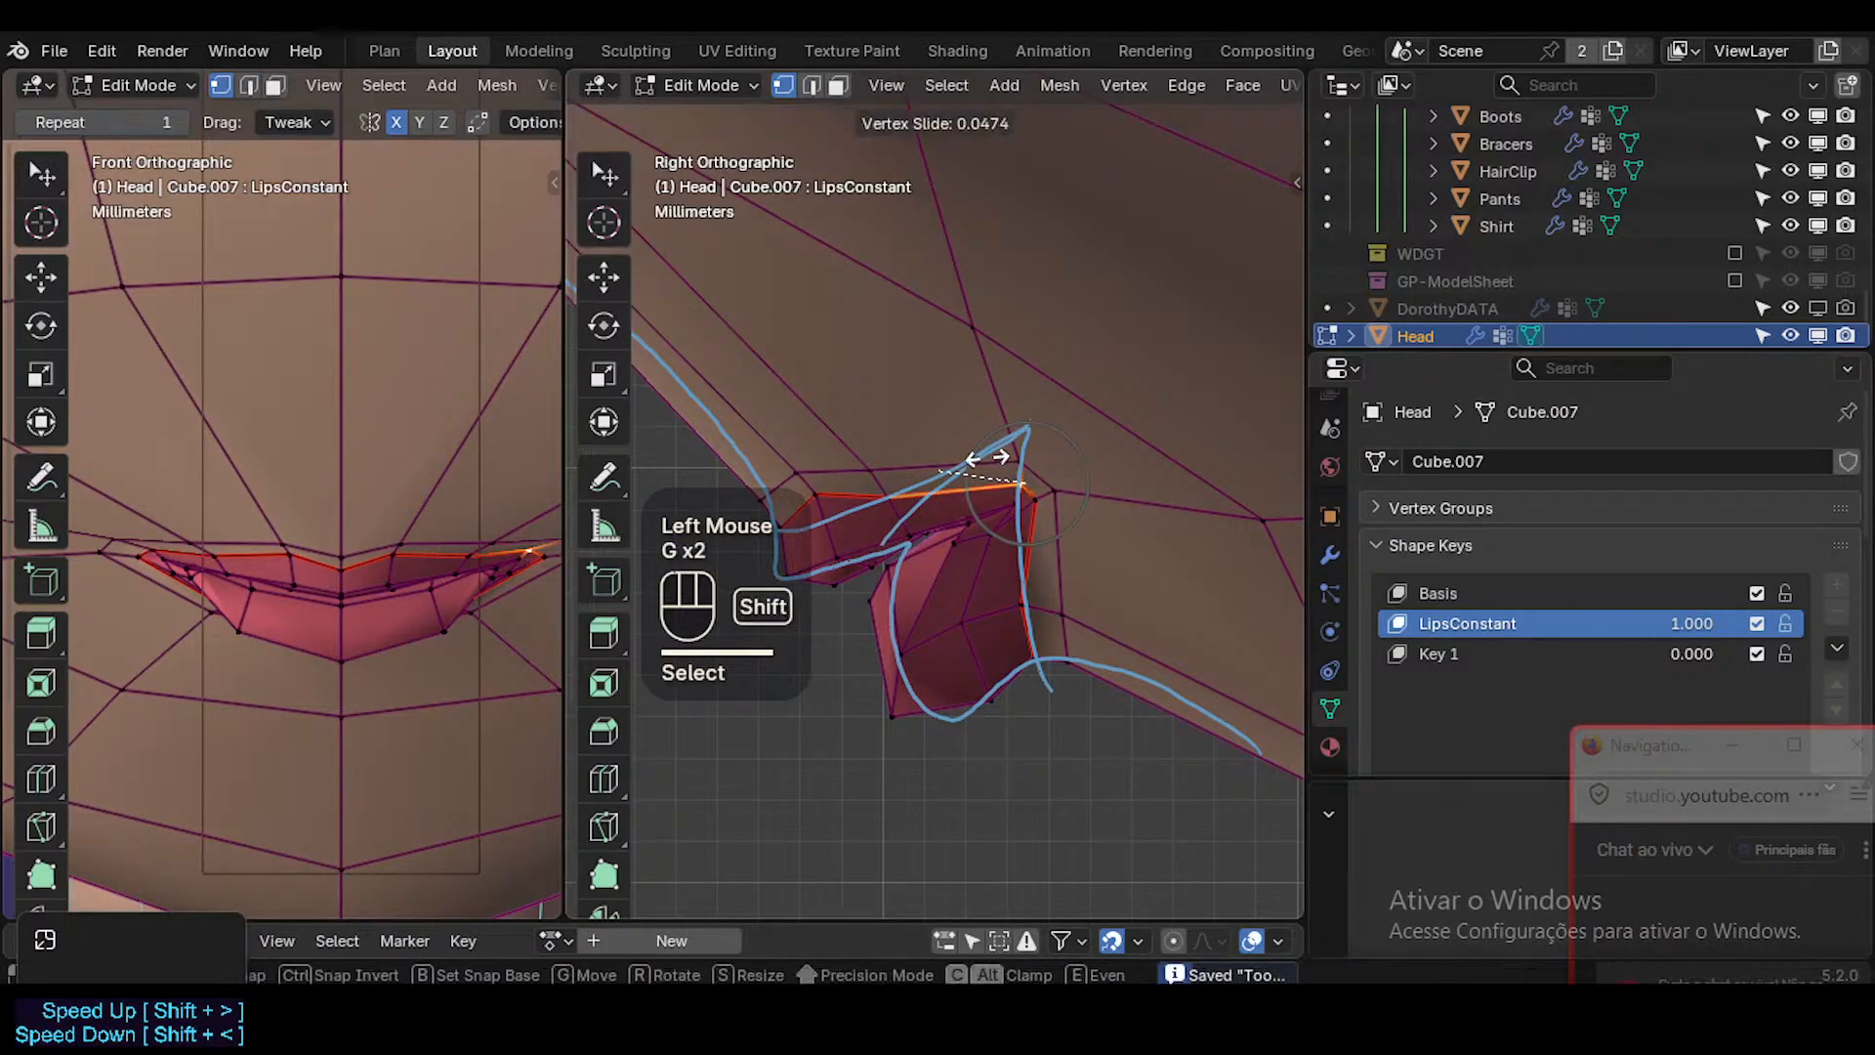
left_click(936, 458, "shift")
left_click(1038, 500)
key("g")
key("g")
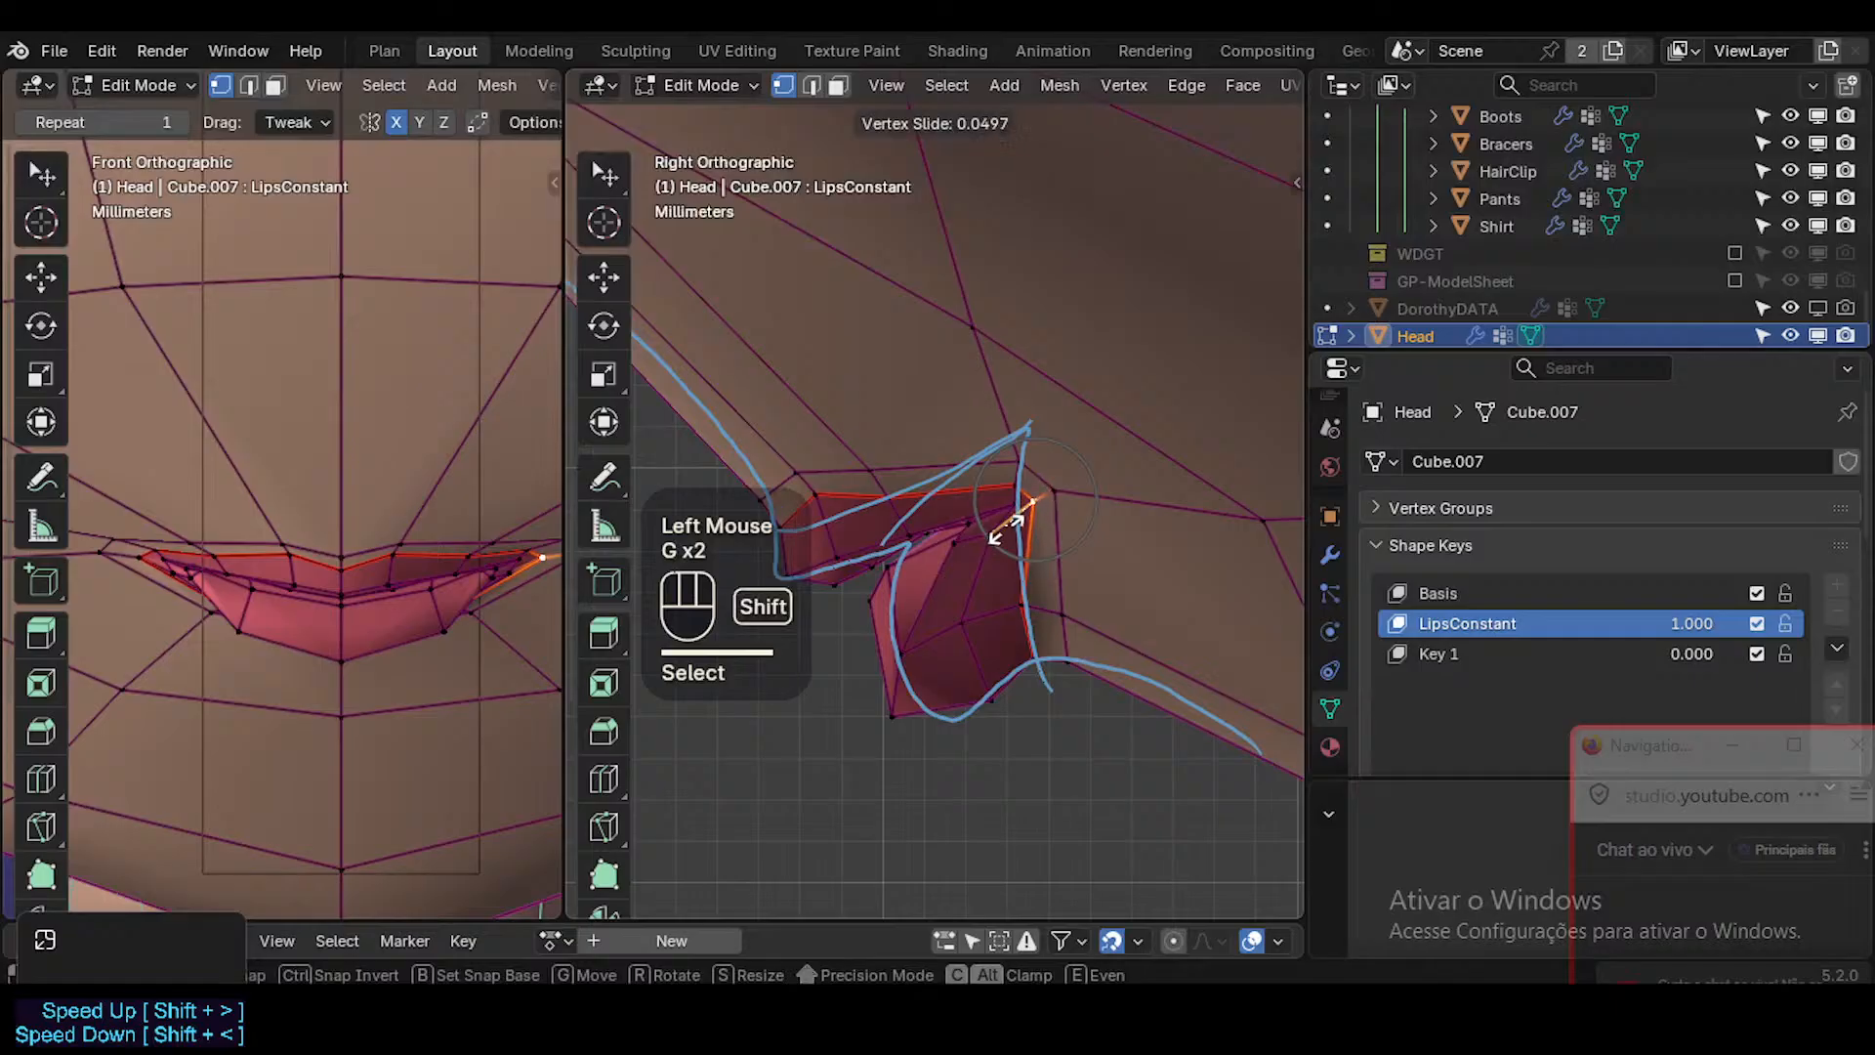
left_click(1020, 547, "shift")
Select the short skin edge just outside the mouth corner and scale it down slightly.
key("2")
left_click(1054, 475)
key("s")
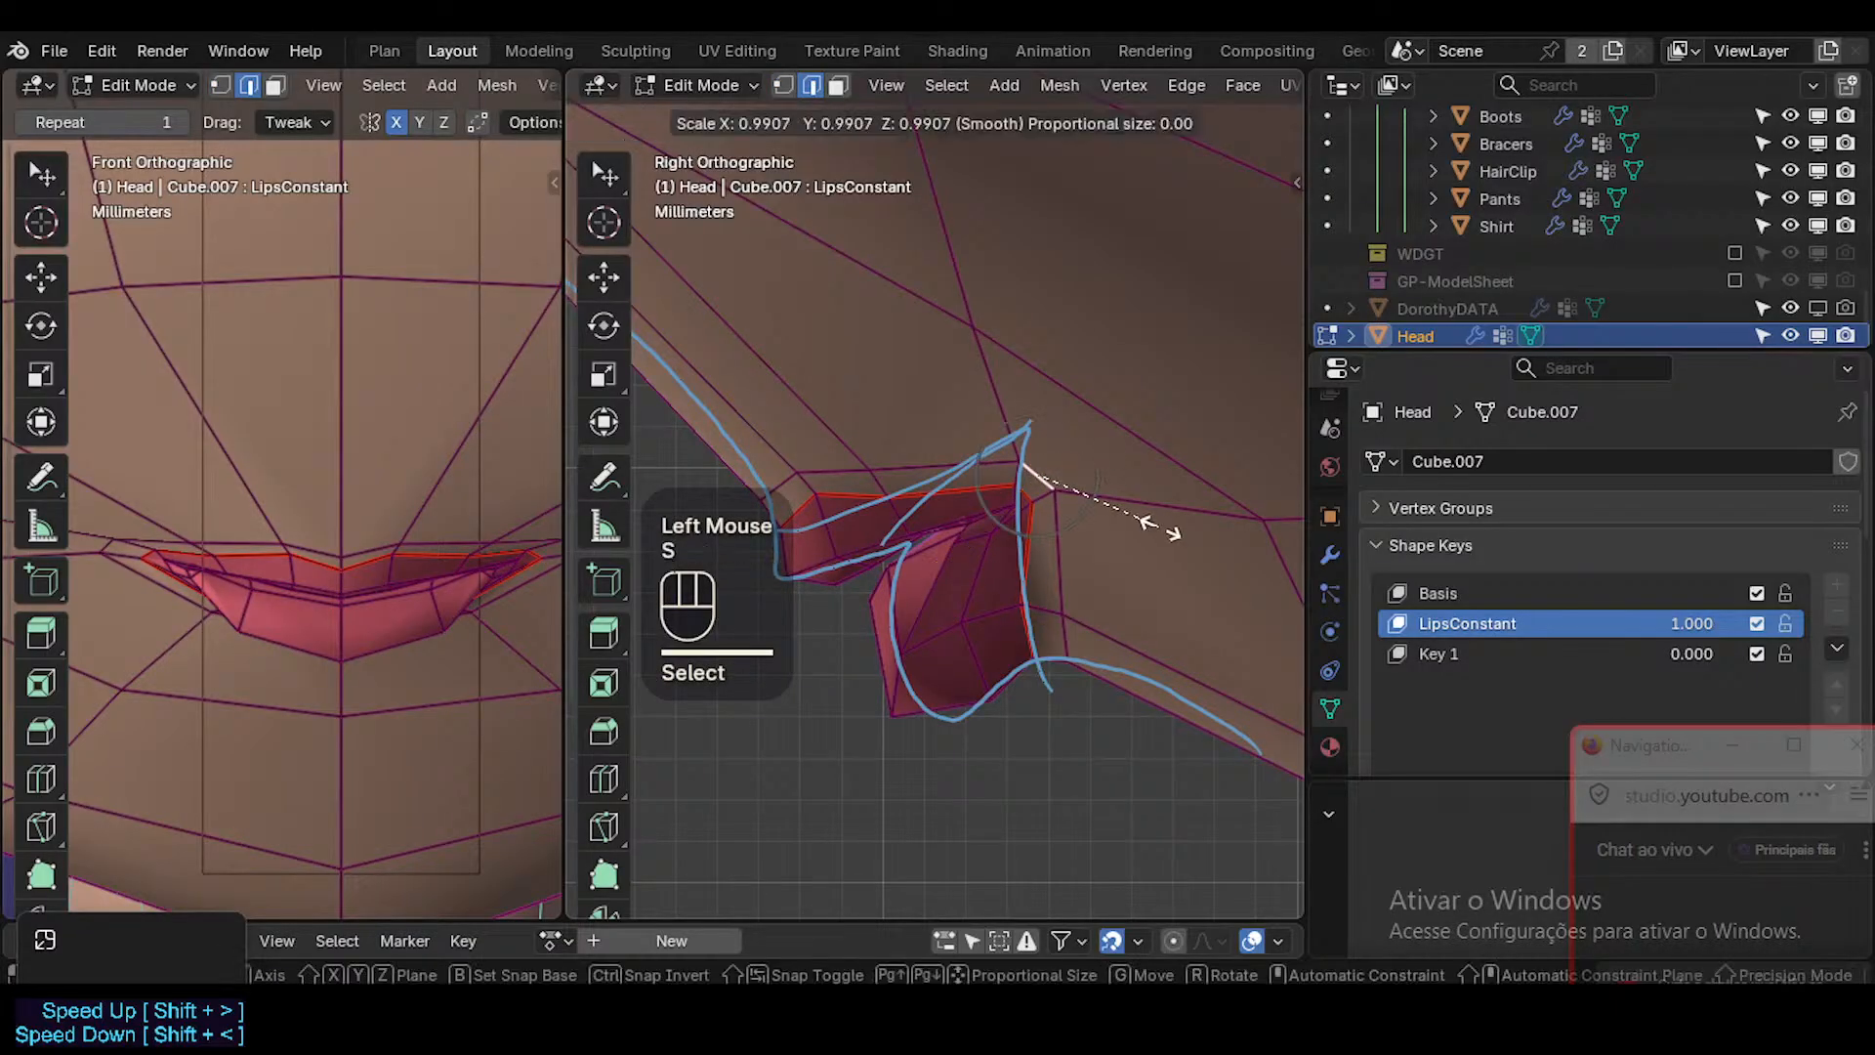
left_click(1142, 522)
Select the skin edge loop around the lips and smooth it again.
left_click(922, 466)
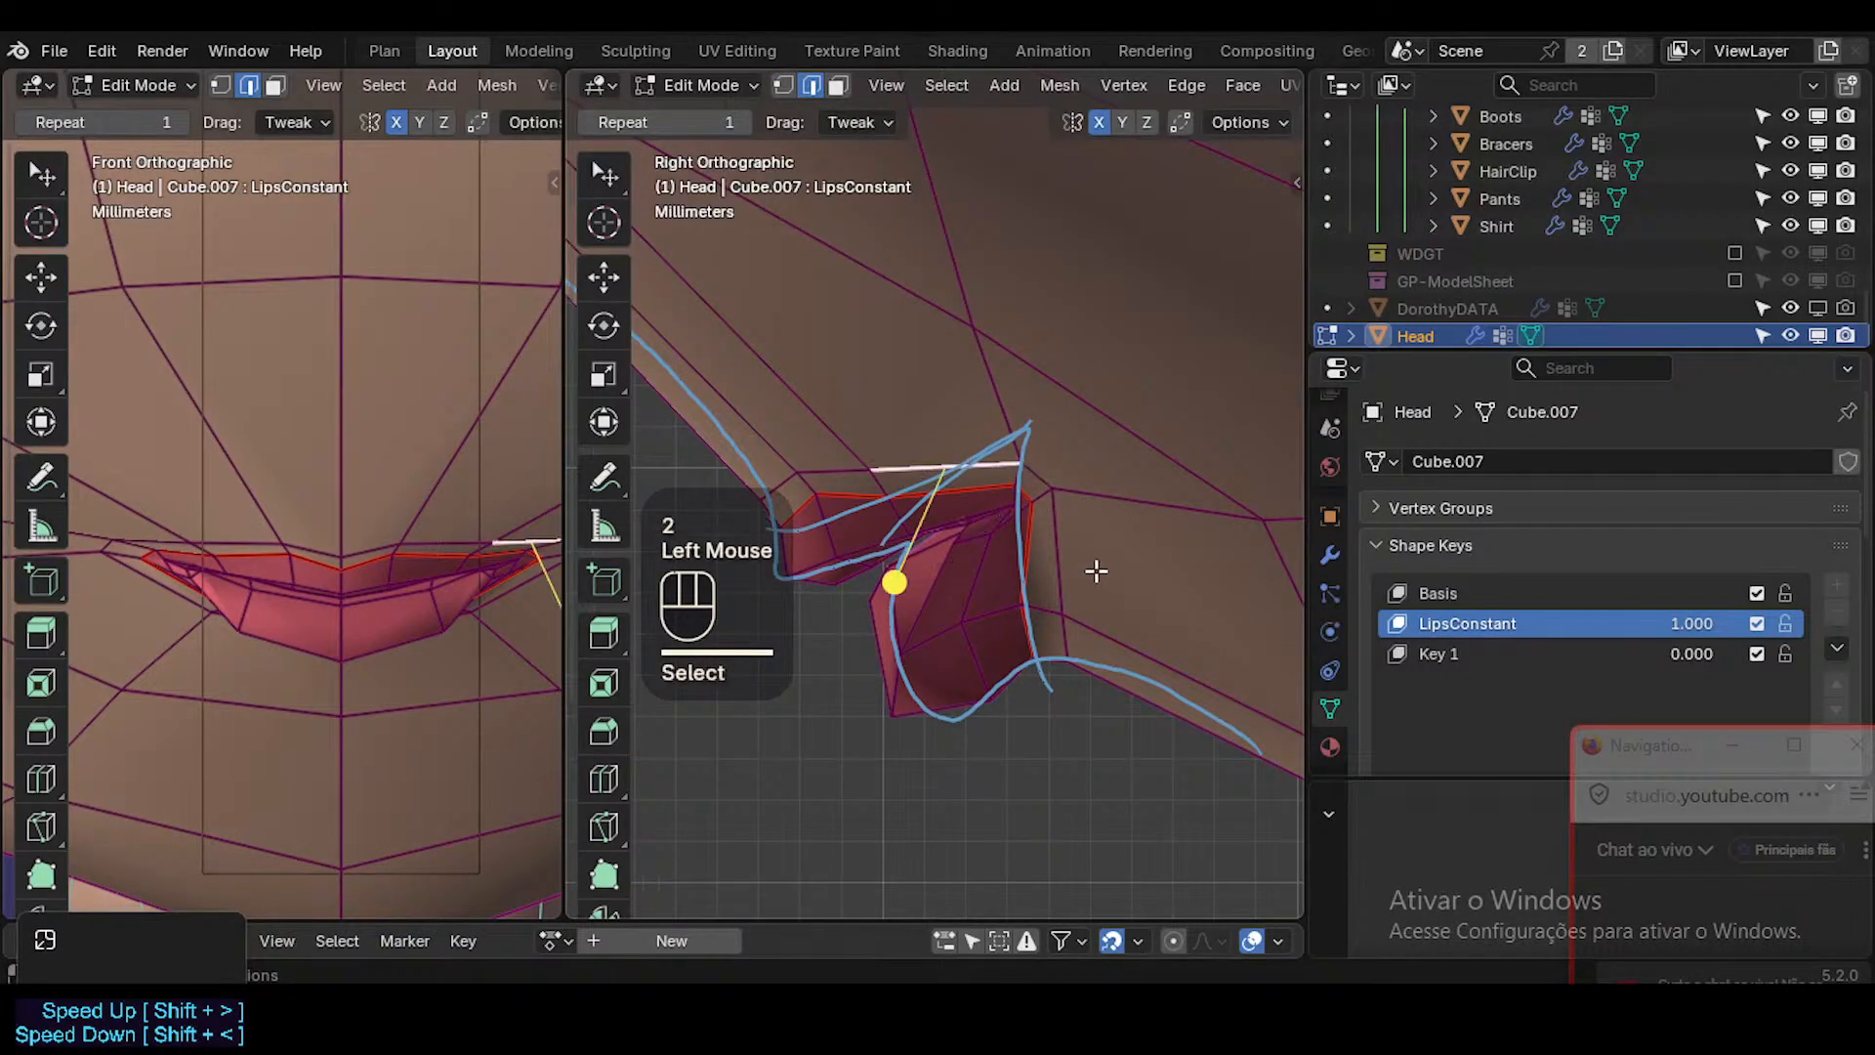
left_click(1066, 562, "shift")
mouse_move(930, 615)
left_mouse_down()
mouse_move(960, 612)
mouse_move(918, 621)
left_mouse_up()
key("alt+a")
left_click(834, 465, "alt+shift")
key("Tab")
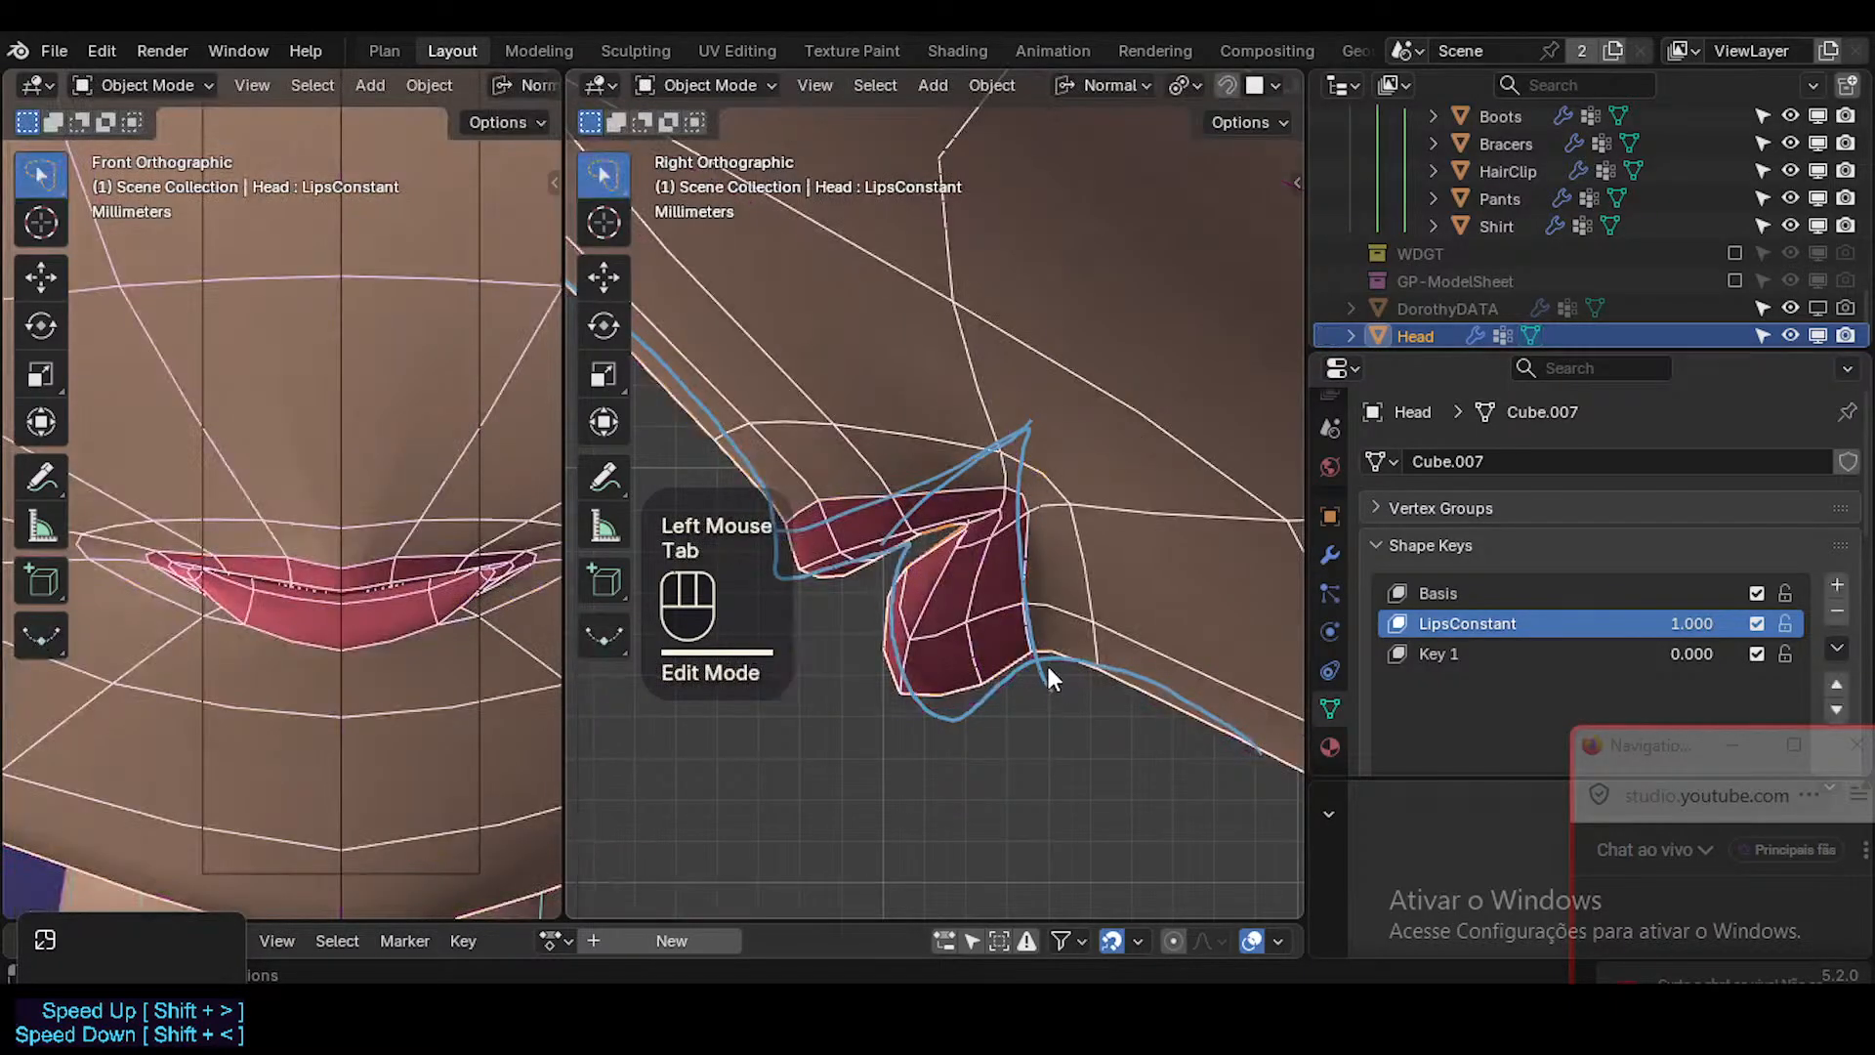
key("Tab")
key("g")
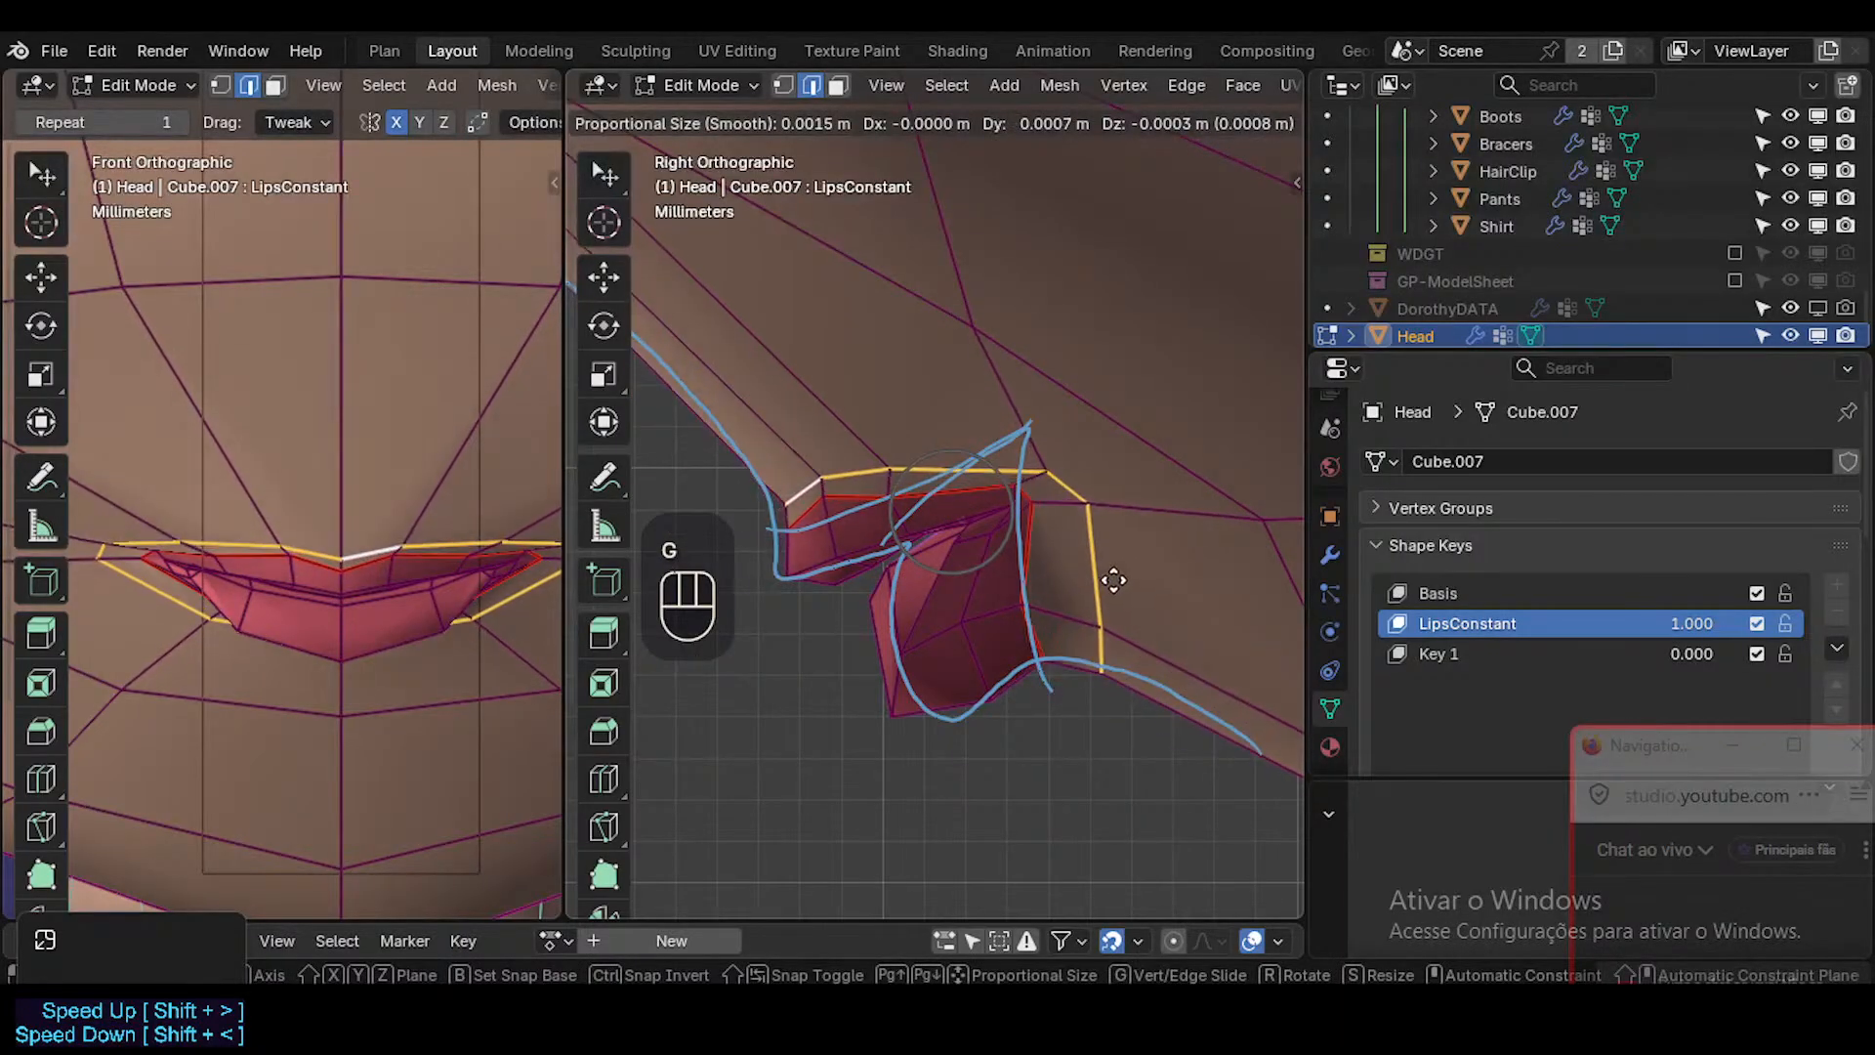
key("Escape")
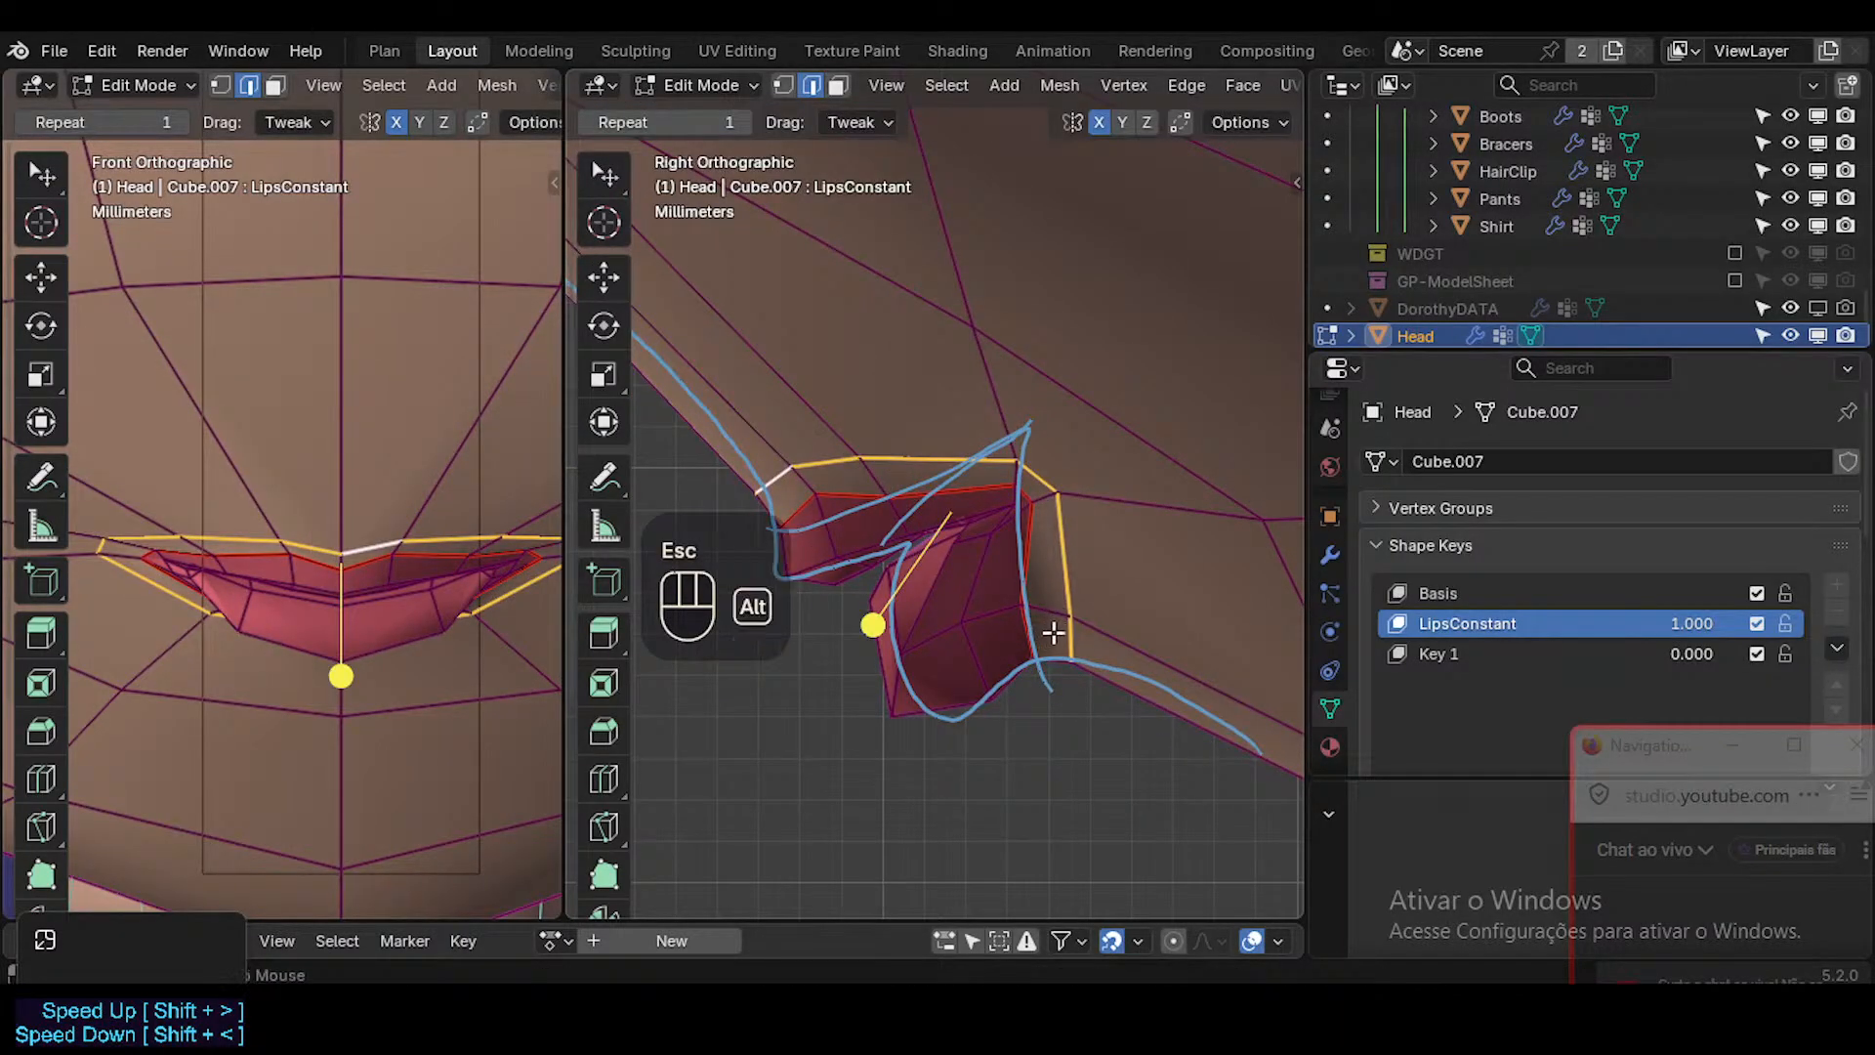
key("alt+a")
Select the diagonal skin edge above and behind the mouth corner in the right view and edge-slide it slightly.
left_click(1122, 429)
key("g")
key("g")
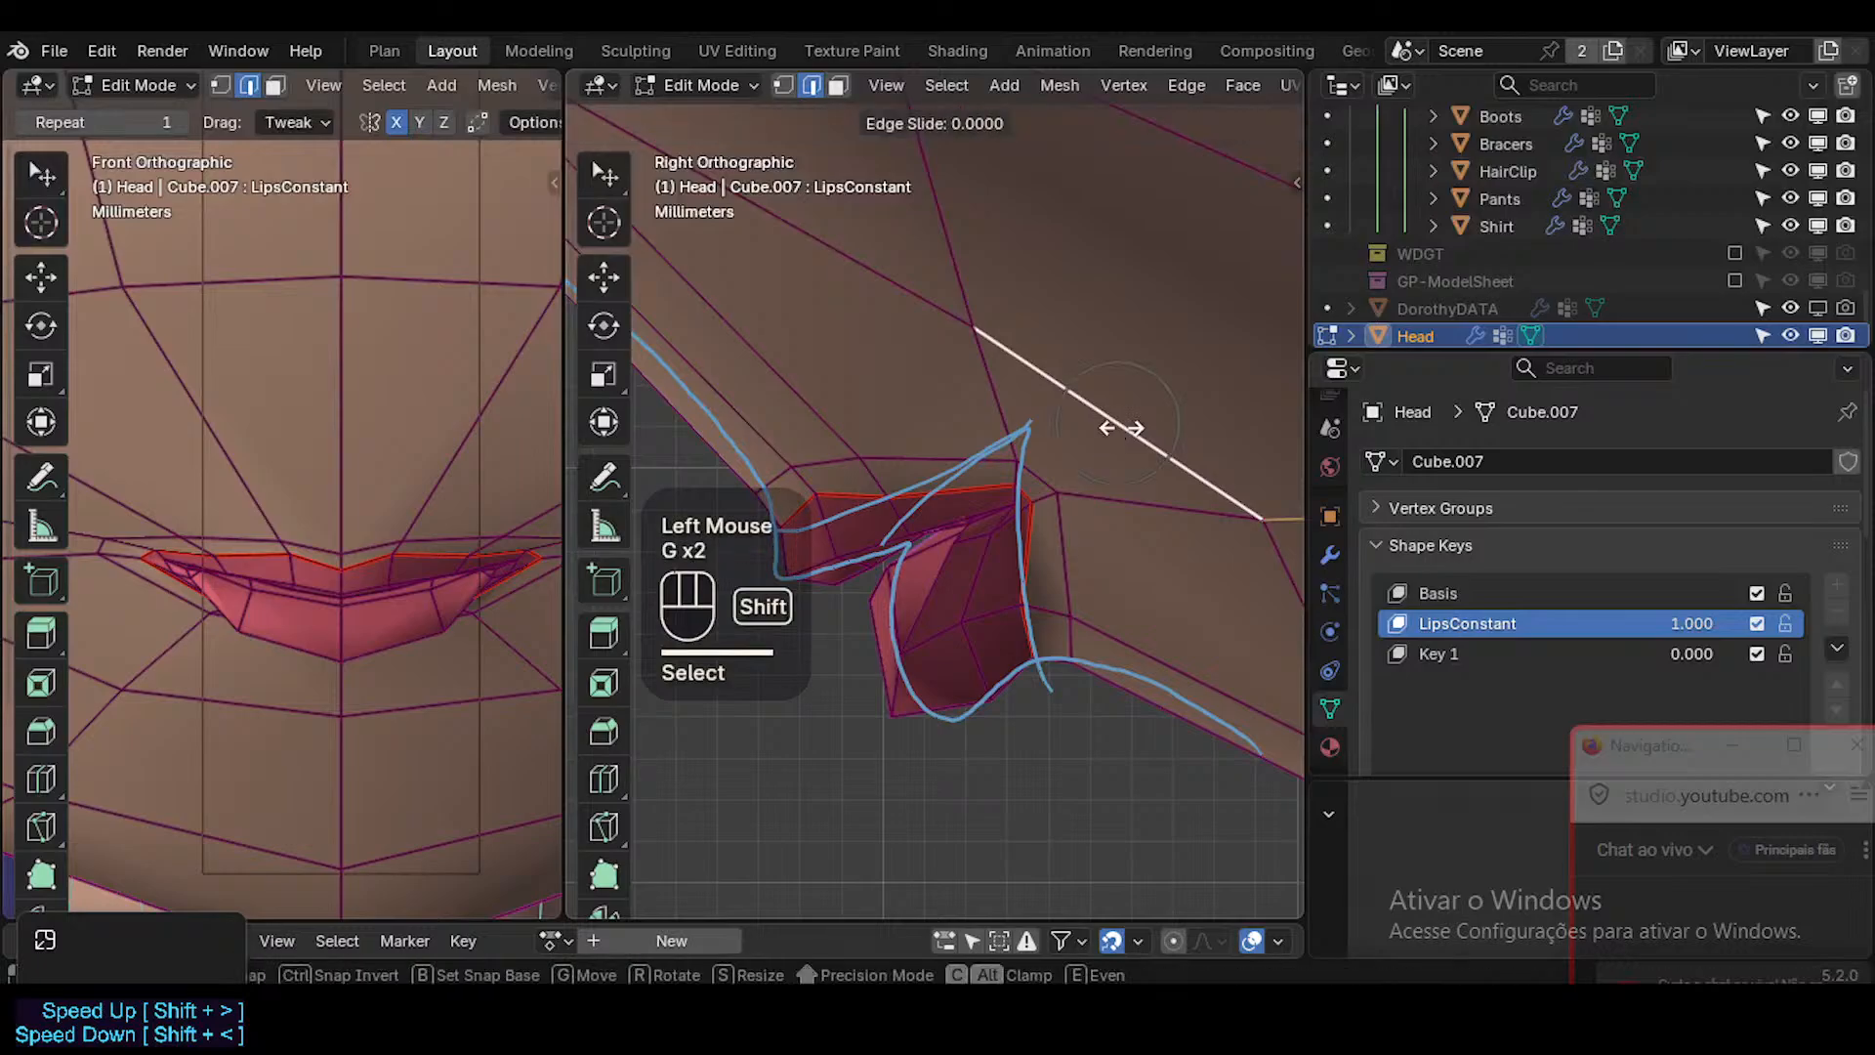
left_click(1157, 400, "shift")
Slide the skin vertex midway between nose and mouth, beside the centre line in the front view, inward along its edge.
scroll(284, 612, "up", 2)
scroll(410, 617, "down", 2)
mouse_move(410, 617)
middle_mouse_down("shift")
mouse_move(426, 619)
mouse_move(391, 628)
middle_mouse_up("shift")
scroll(427, 619, "down", 2, "shift")
scroll(427, 619, "down", 3)
key("Tab")
key("Tab")
key("Tab")
key("Tab")
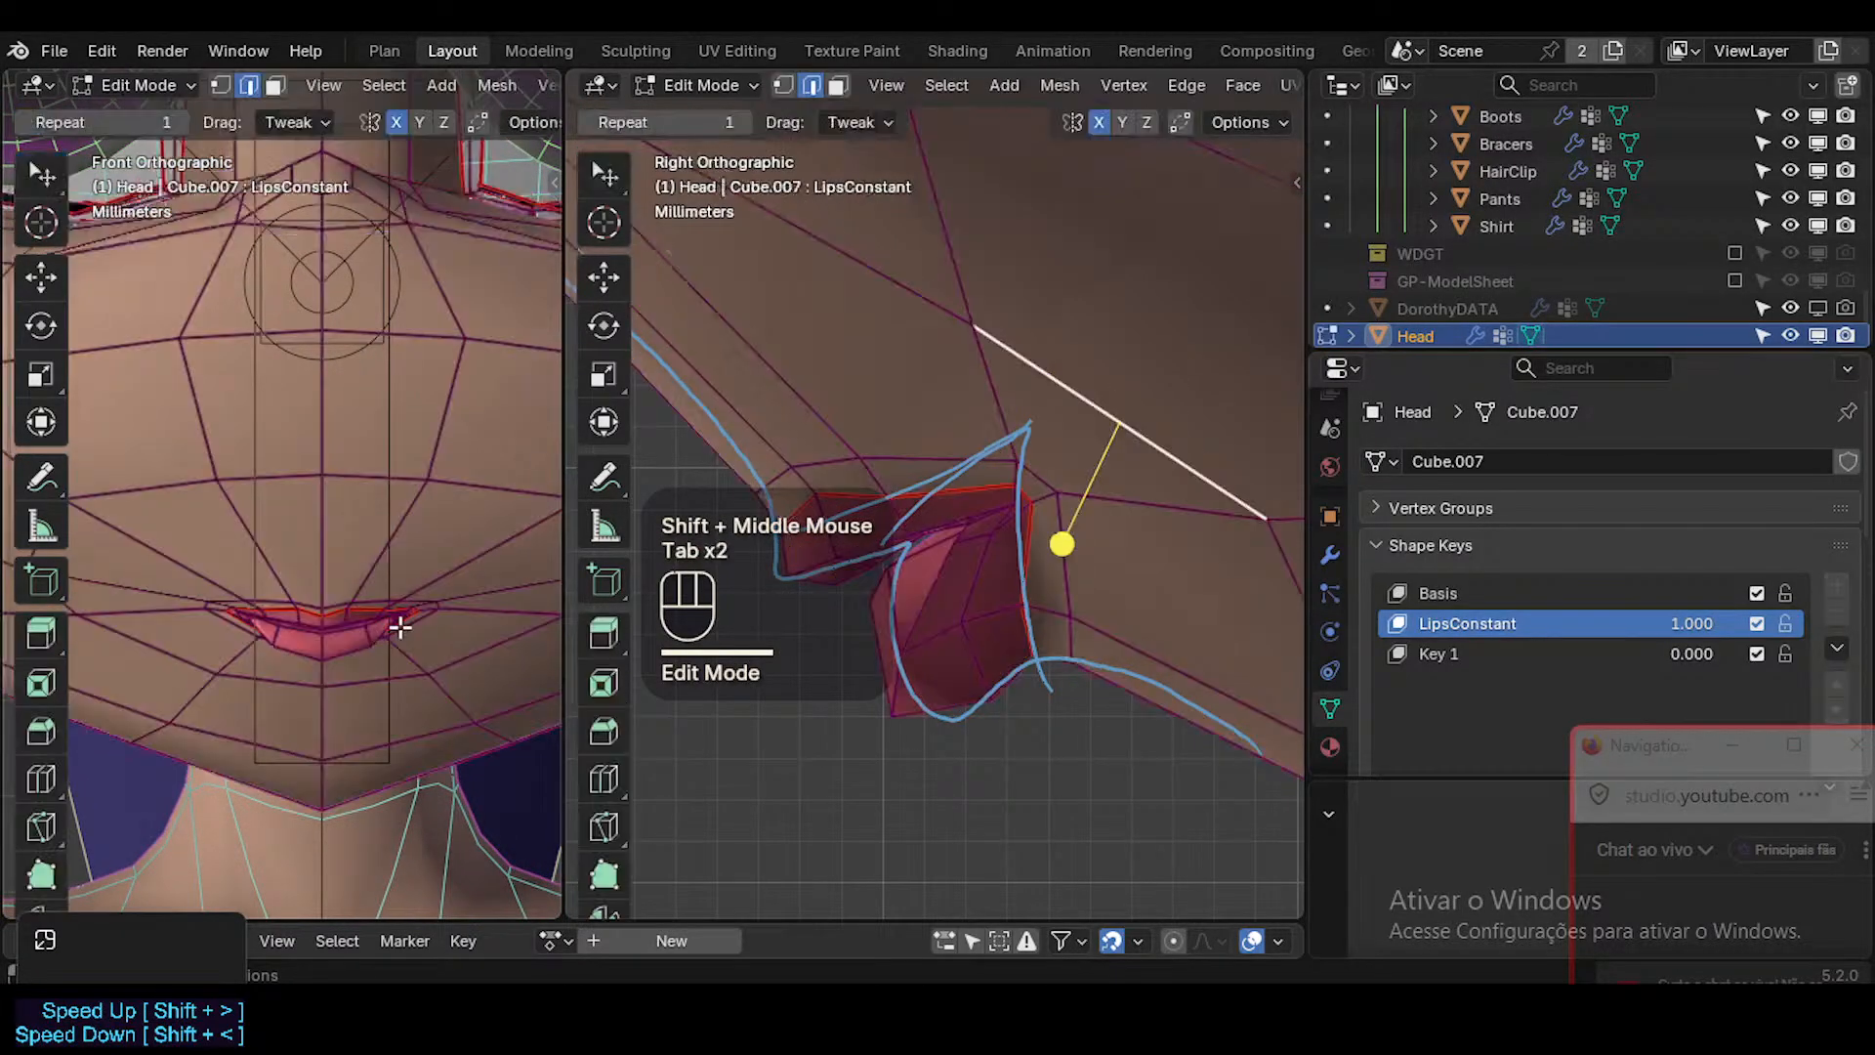
key("1")
left_click(423, 491)
key("g")
key("g")
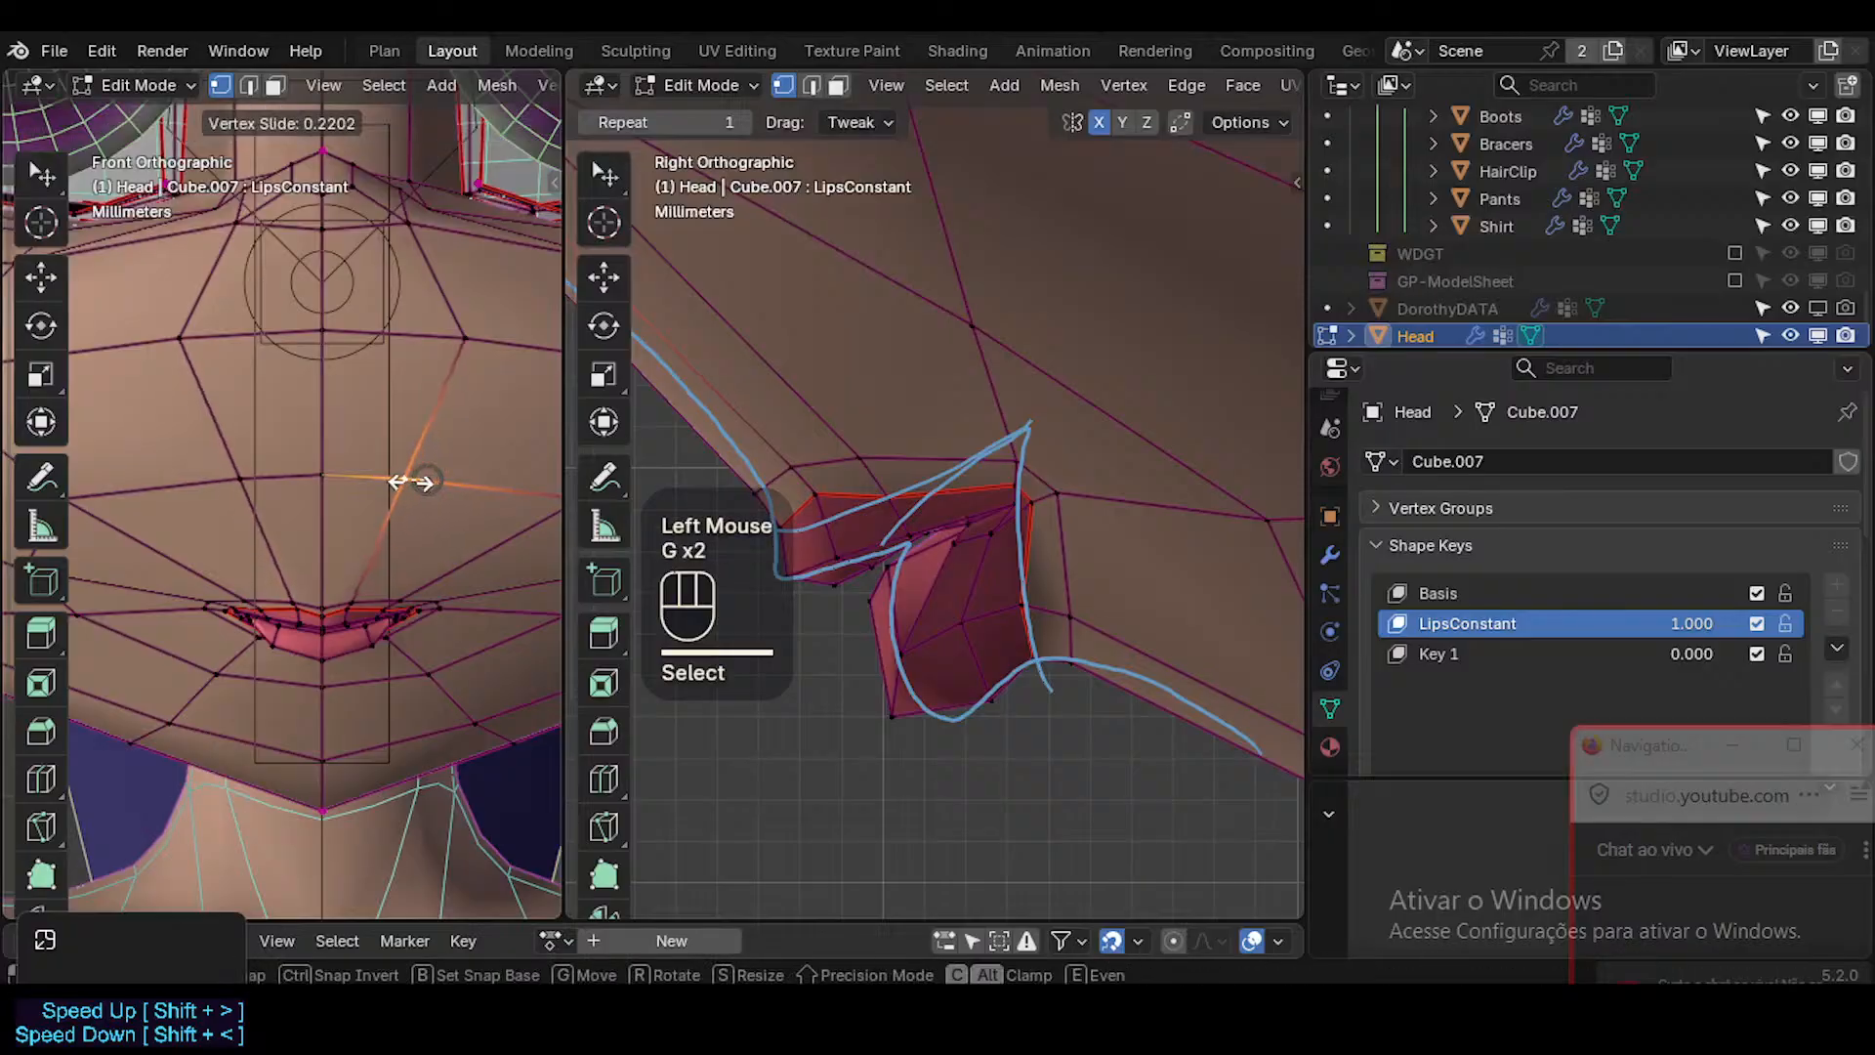
left_click(414, 542)
Slide the cheek vertex beside the nose inward along its edge and check the face in Object Mode.
left_click(431, 339)
key("g")
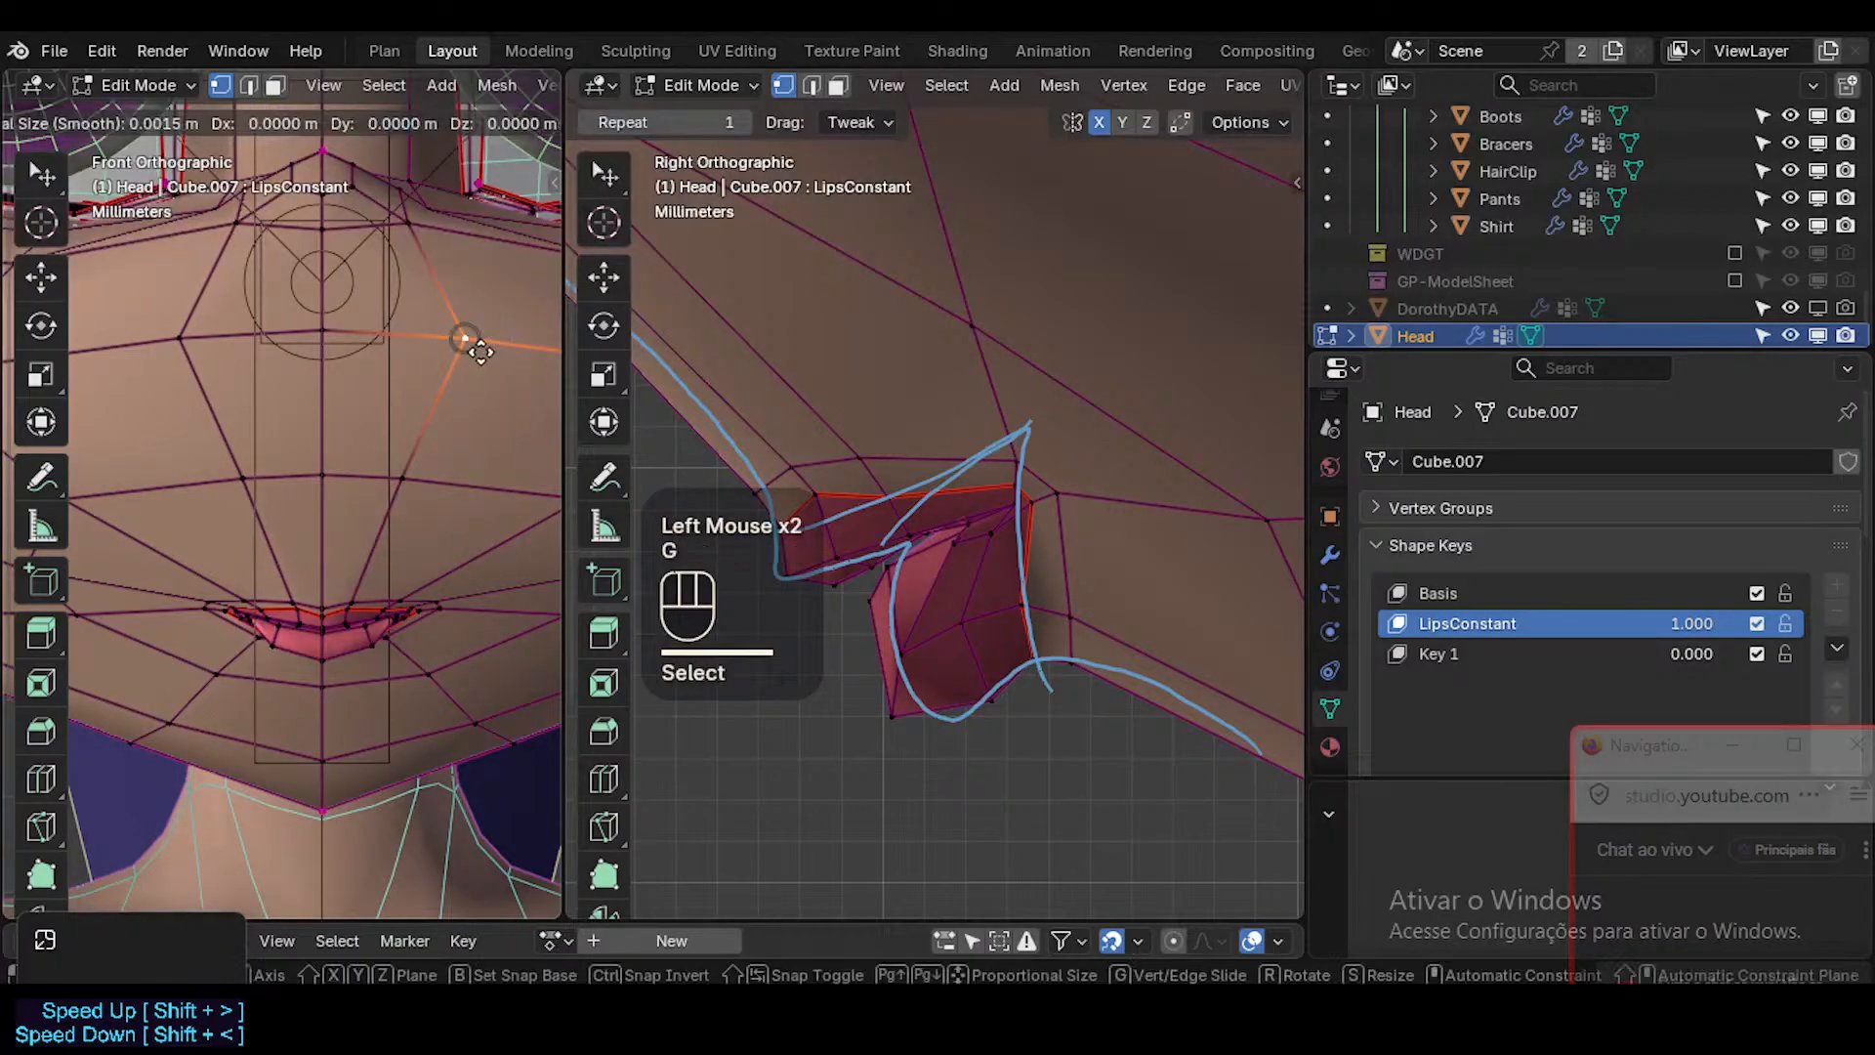
key("g")
left_click(444, 344)
key("Tab")
scroll(445, 534, "down", 1)
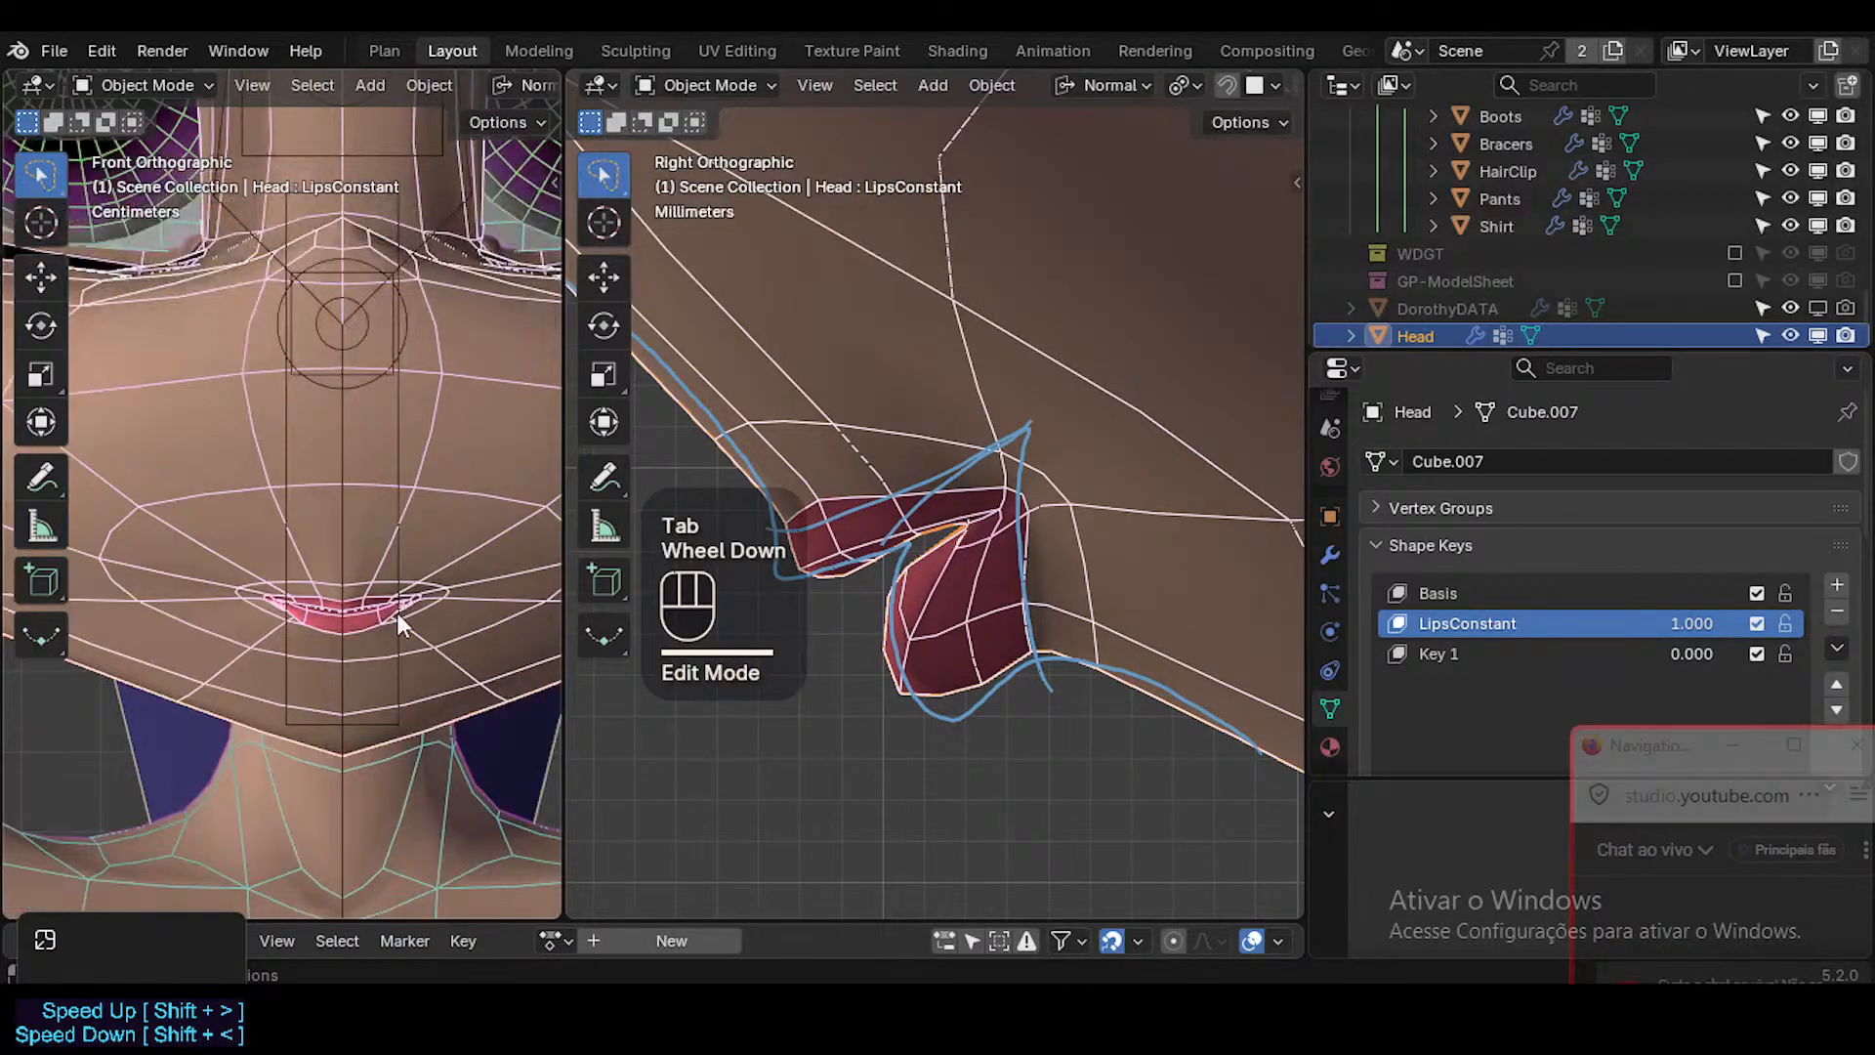
scroll(385, 654, "up", 3)
key("Tab")
Select the skin edges above the centre of the upper lip and edge-slide them up away from the lip border.
scroll(903, 507, "up", 1)
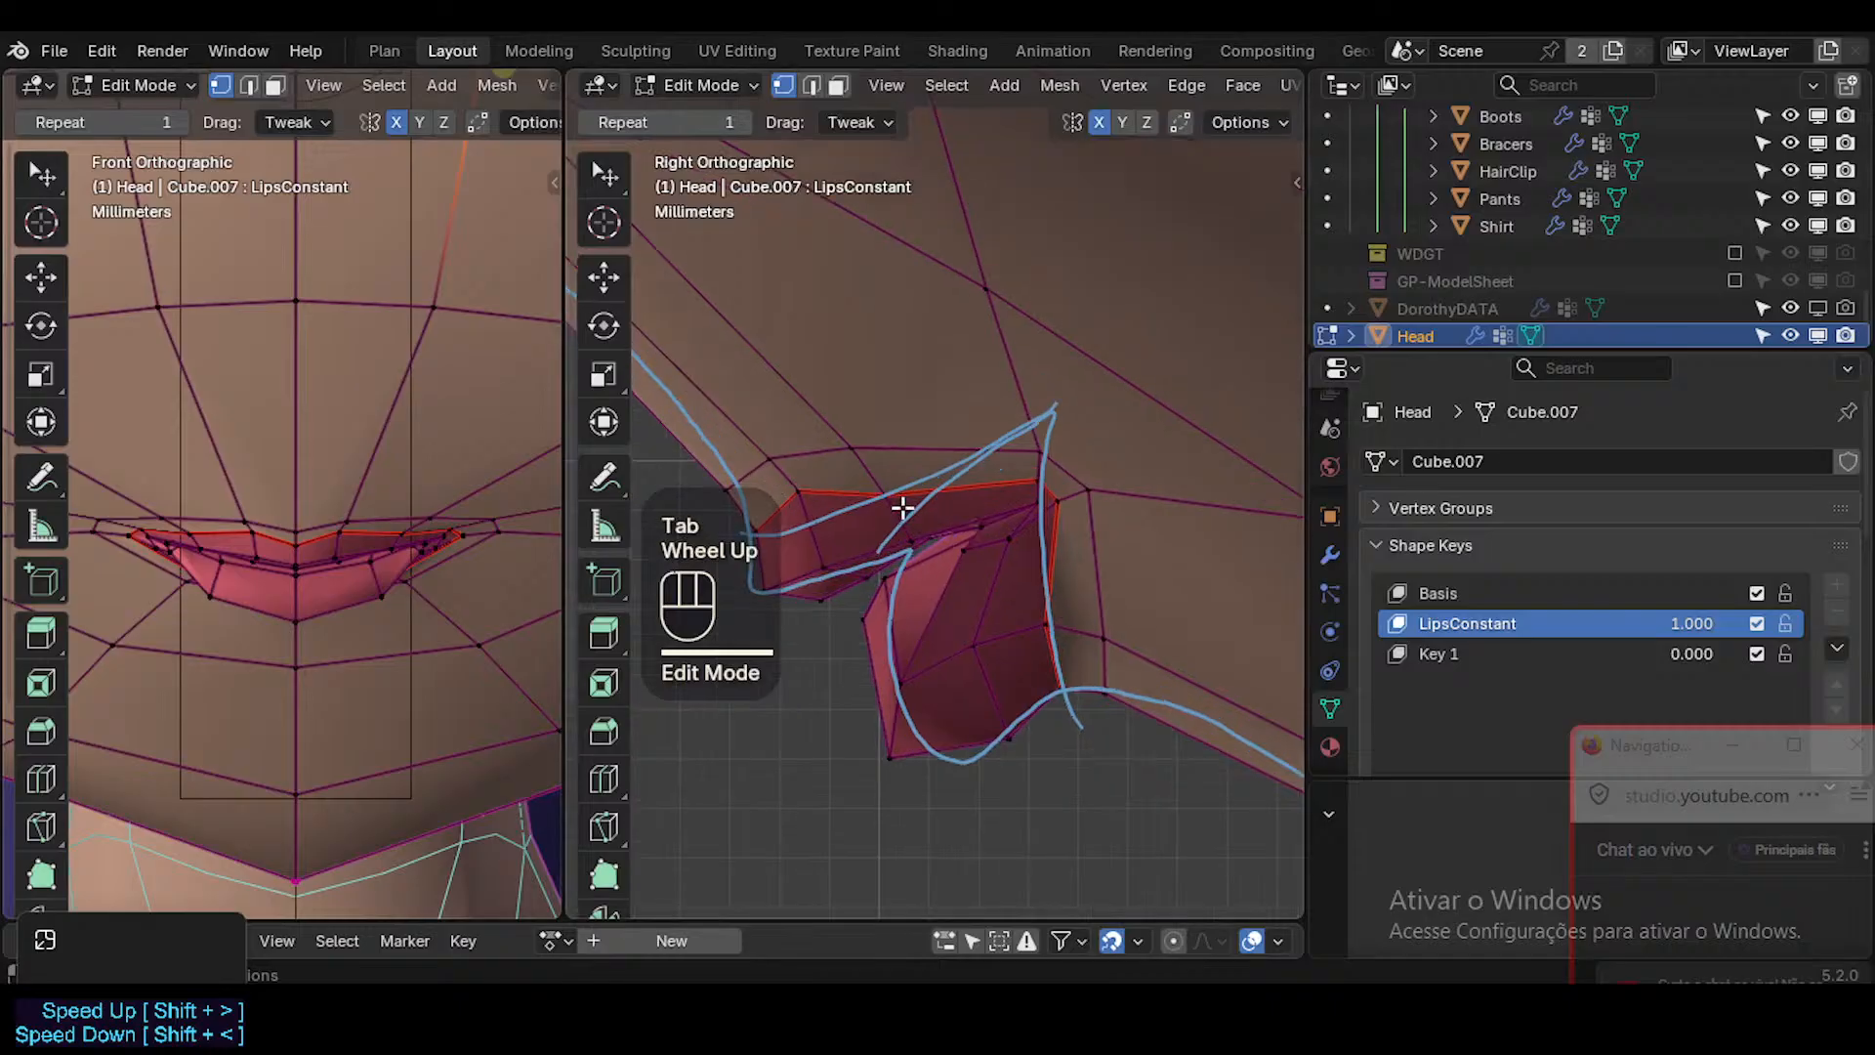
scroll(903, 507, "down", 1)
middle_click_drag(779, 444, 885, 551, "shift")
key("2")
left_click(924, 577)
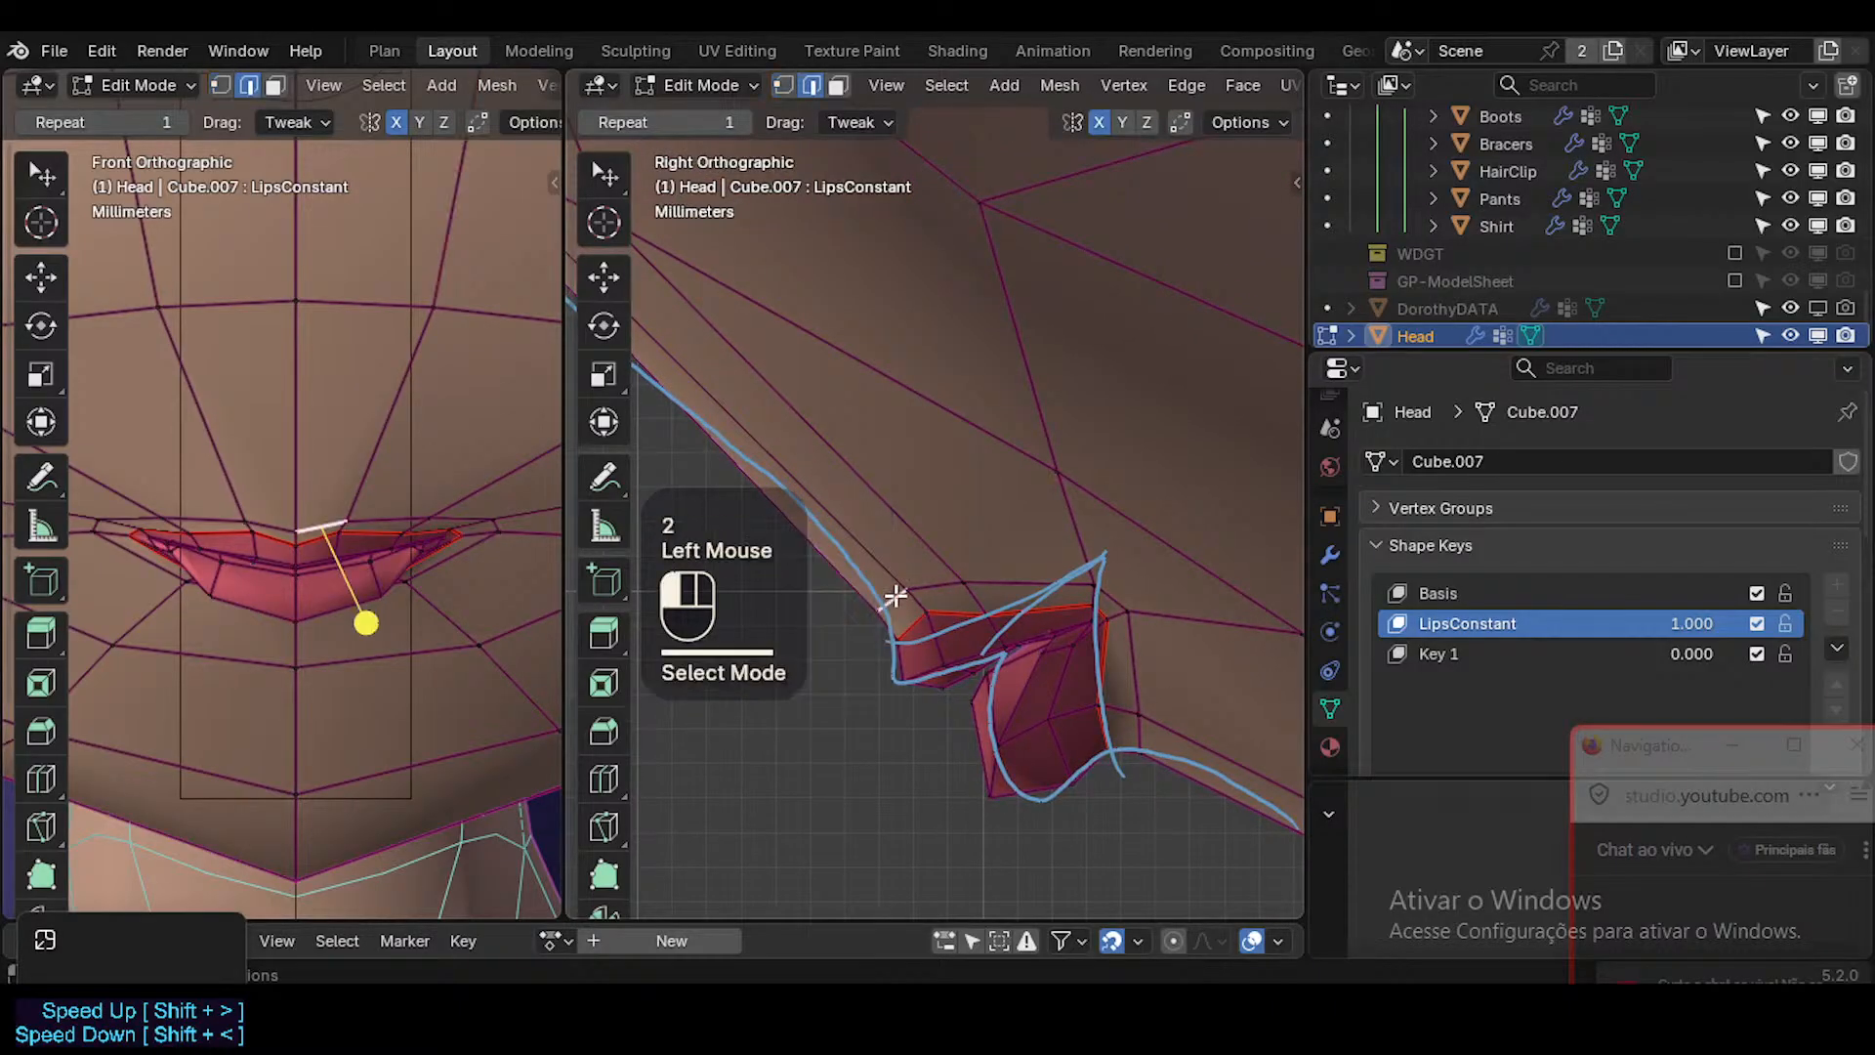
left_click(926, 580, "shift")
key("g")
key("g")
left_click(908, 566)
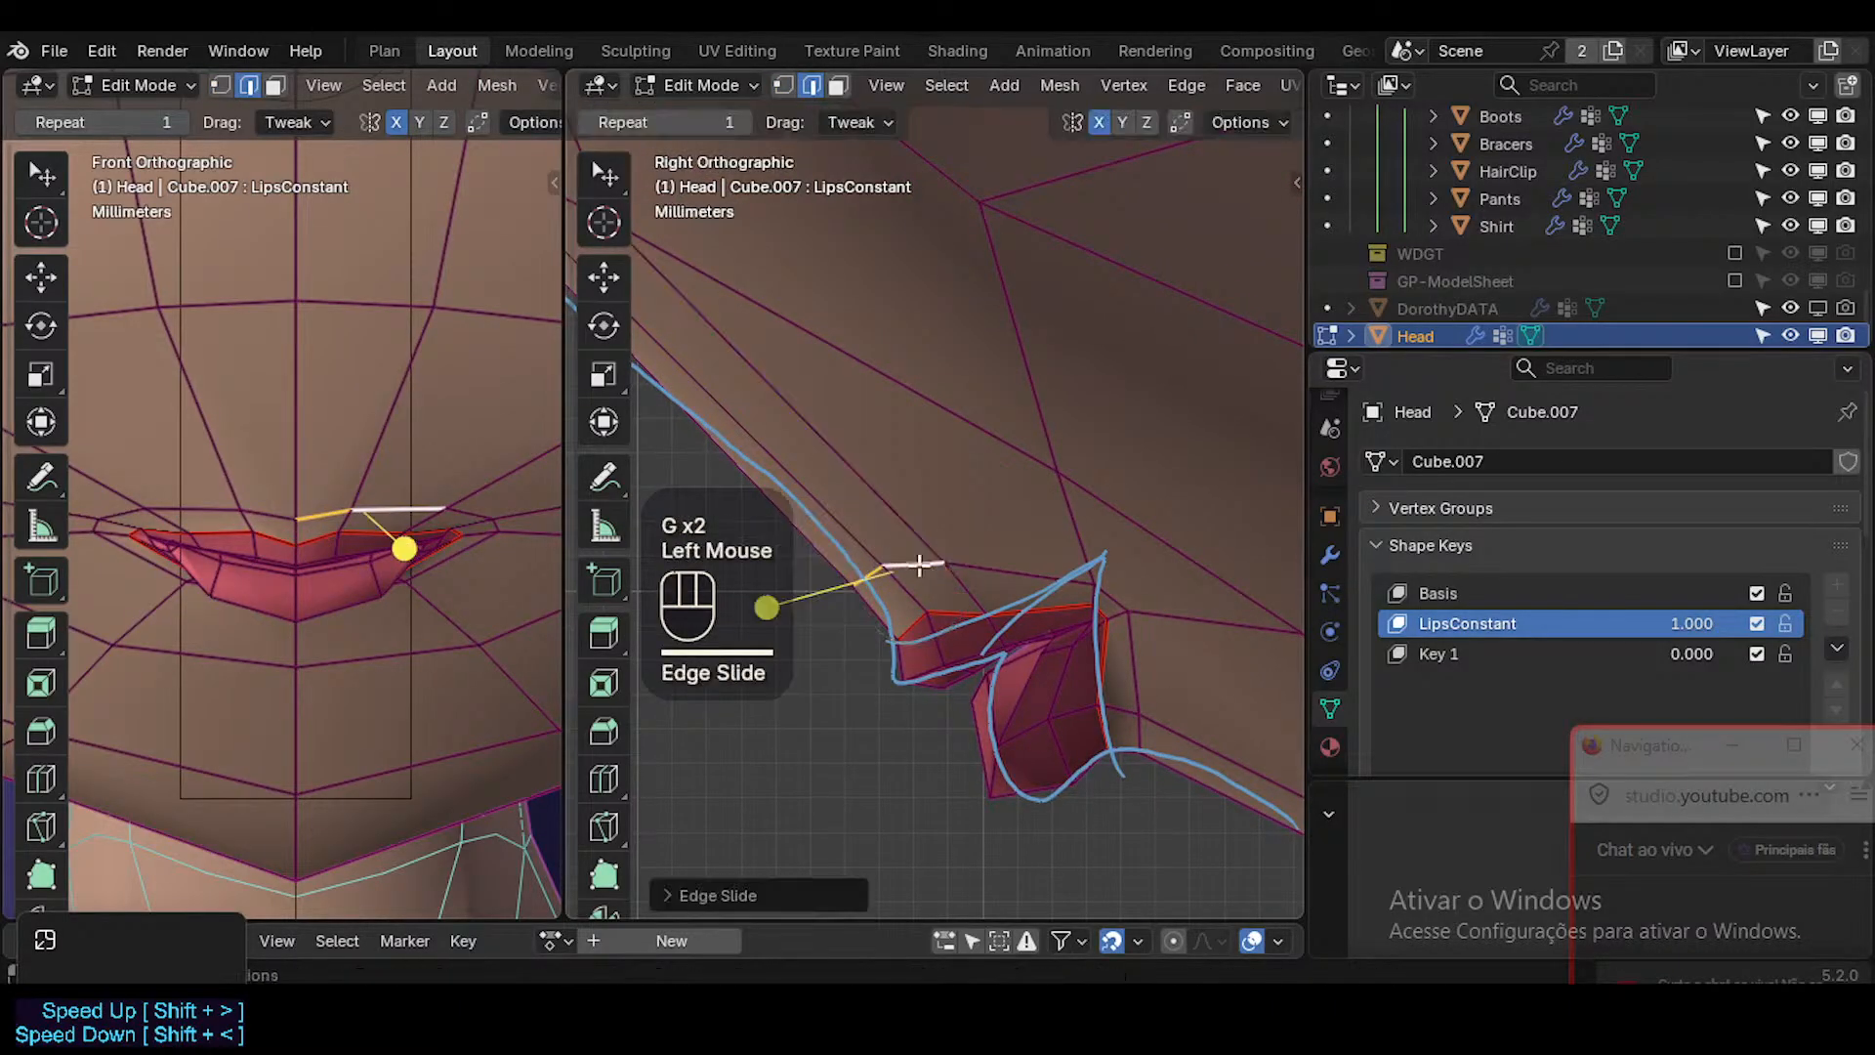
key("Tab")
key("Tab")
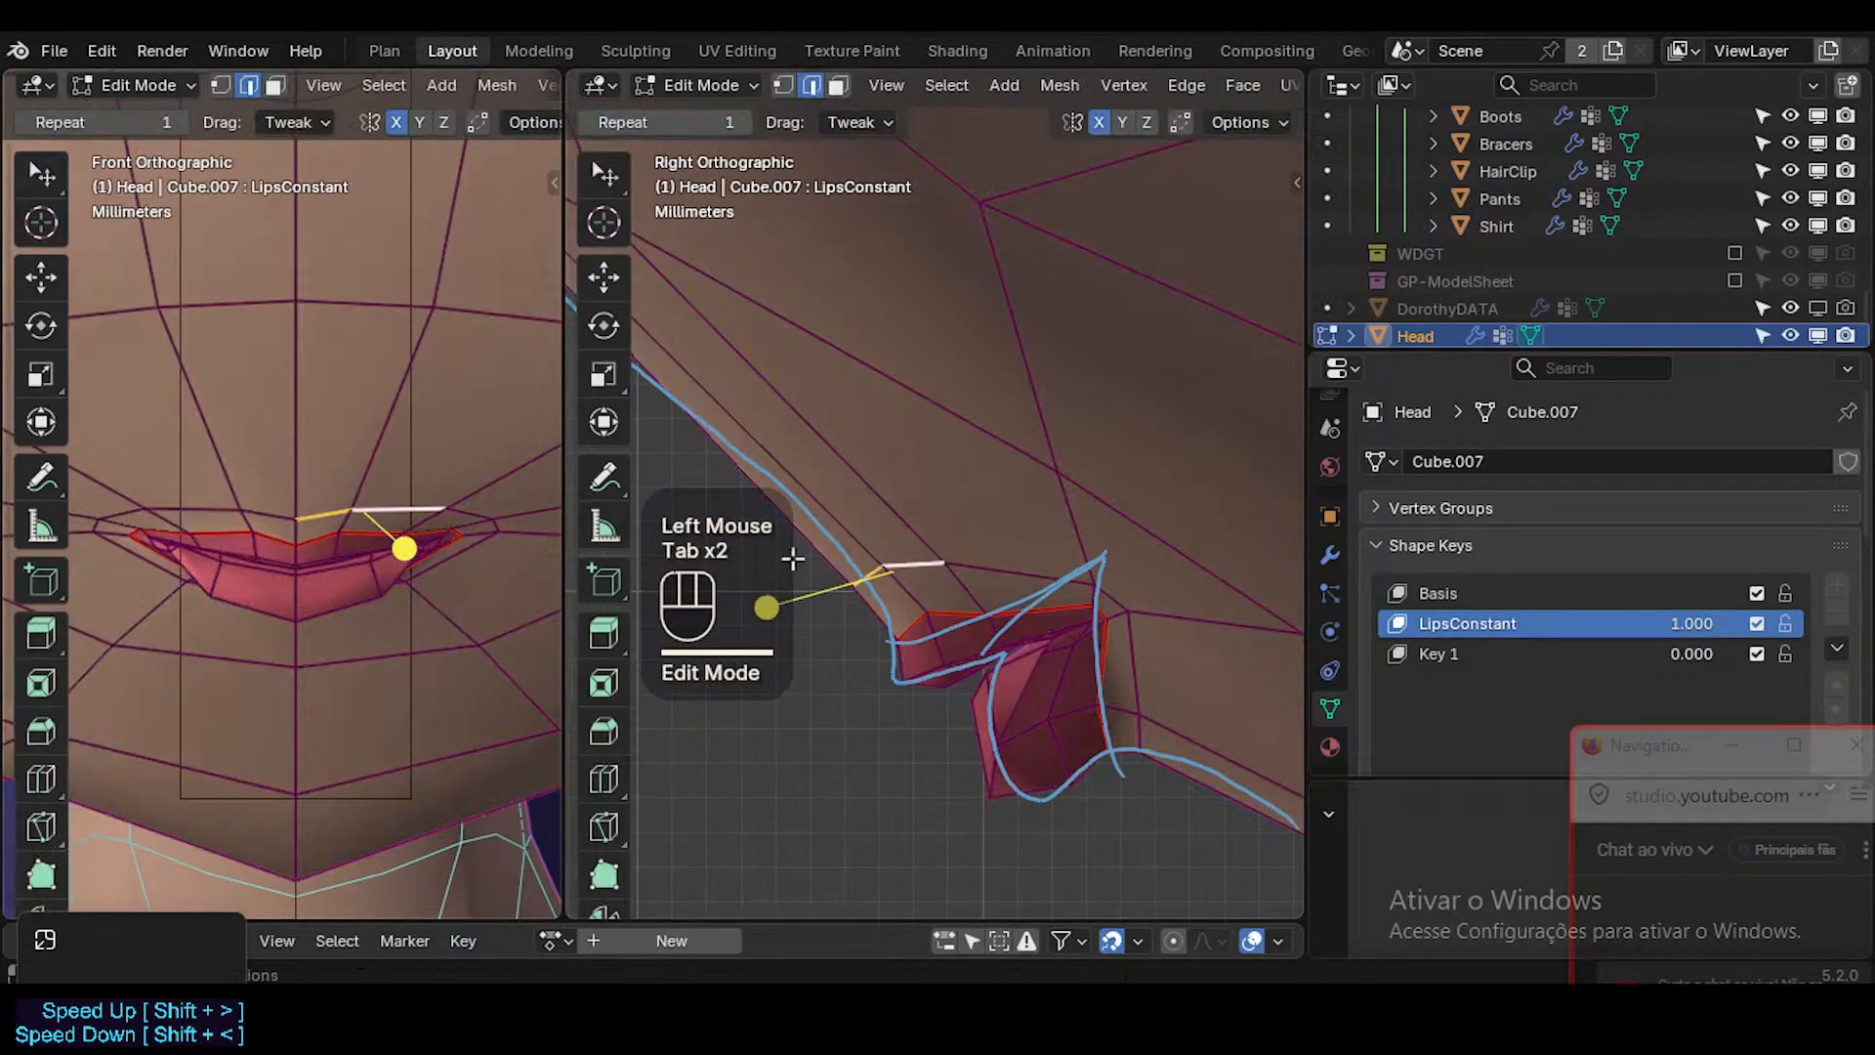
Move the short edges joining the upper lip to the surrounding loop forward and down, one by one out to the mouth corner.
left_click(916, 585)
key("g")
left_click(846, 641, "shift")
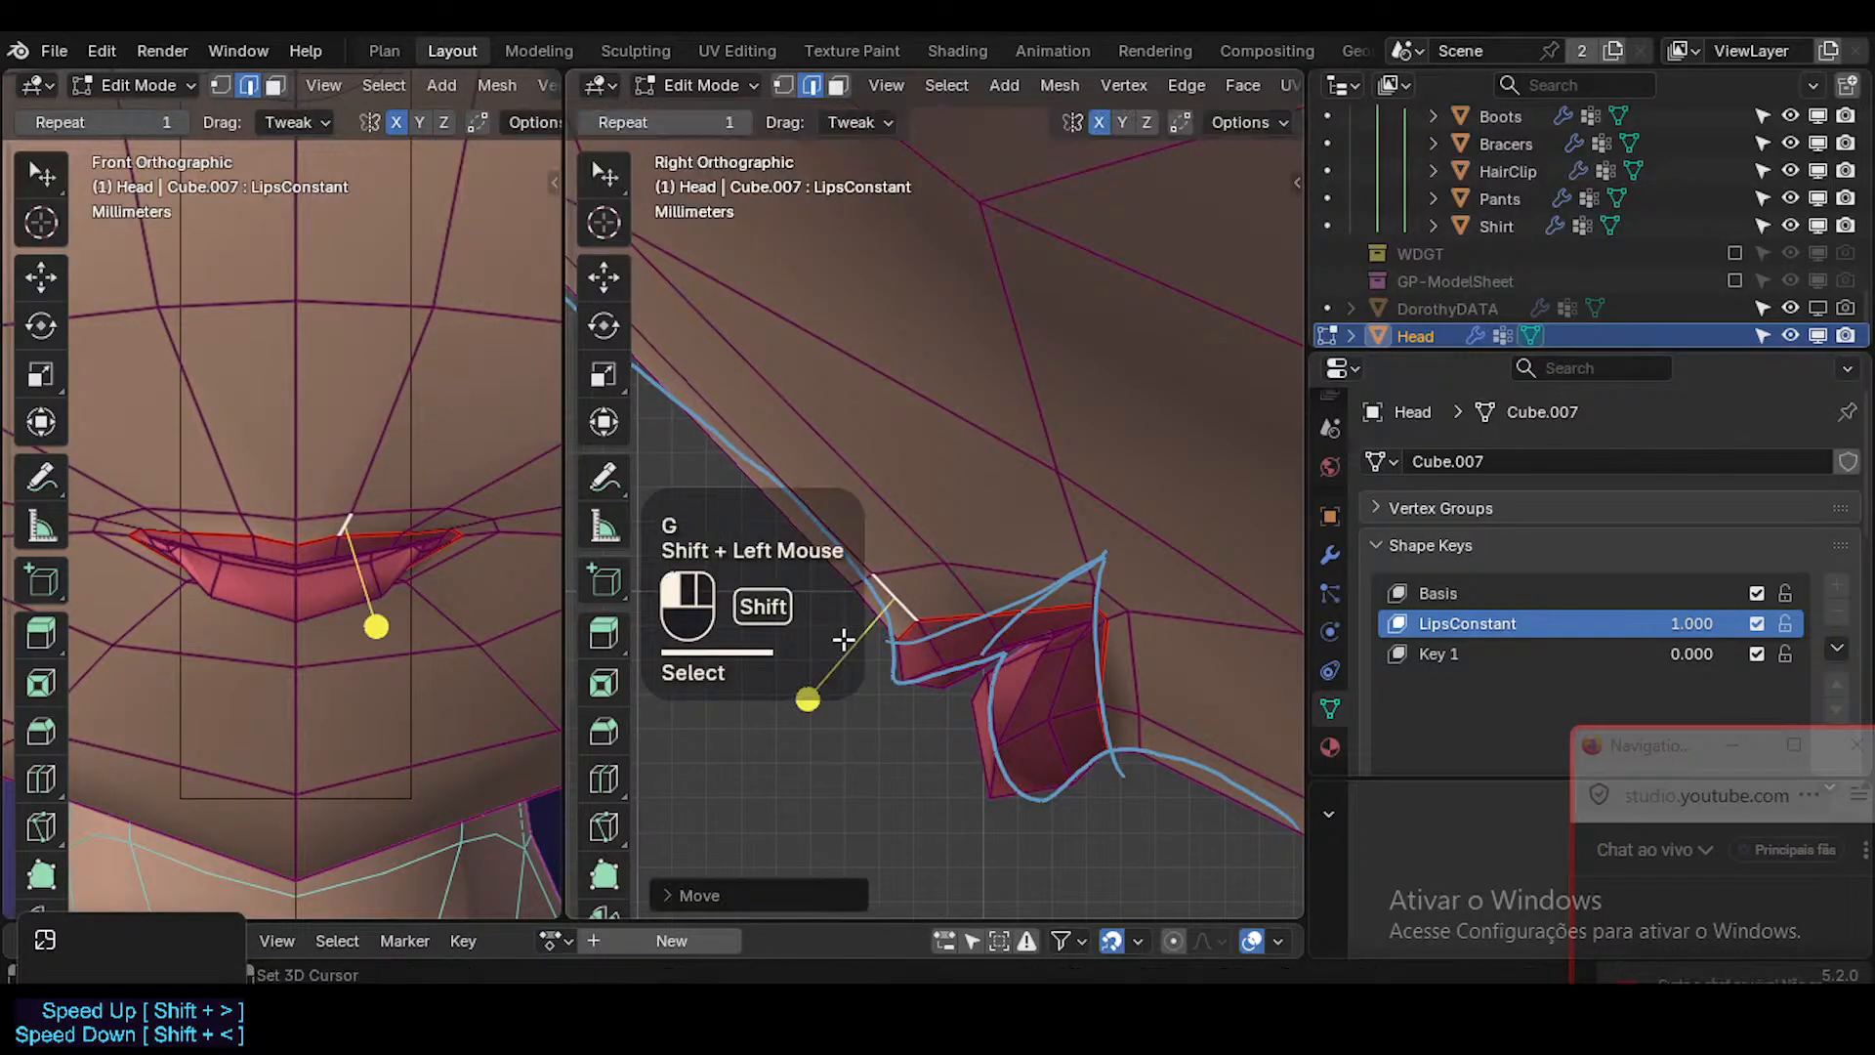
left_click(963, 587)
key("g")
left_click(857, 650, "shift")
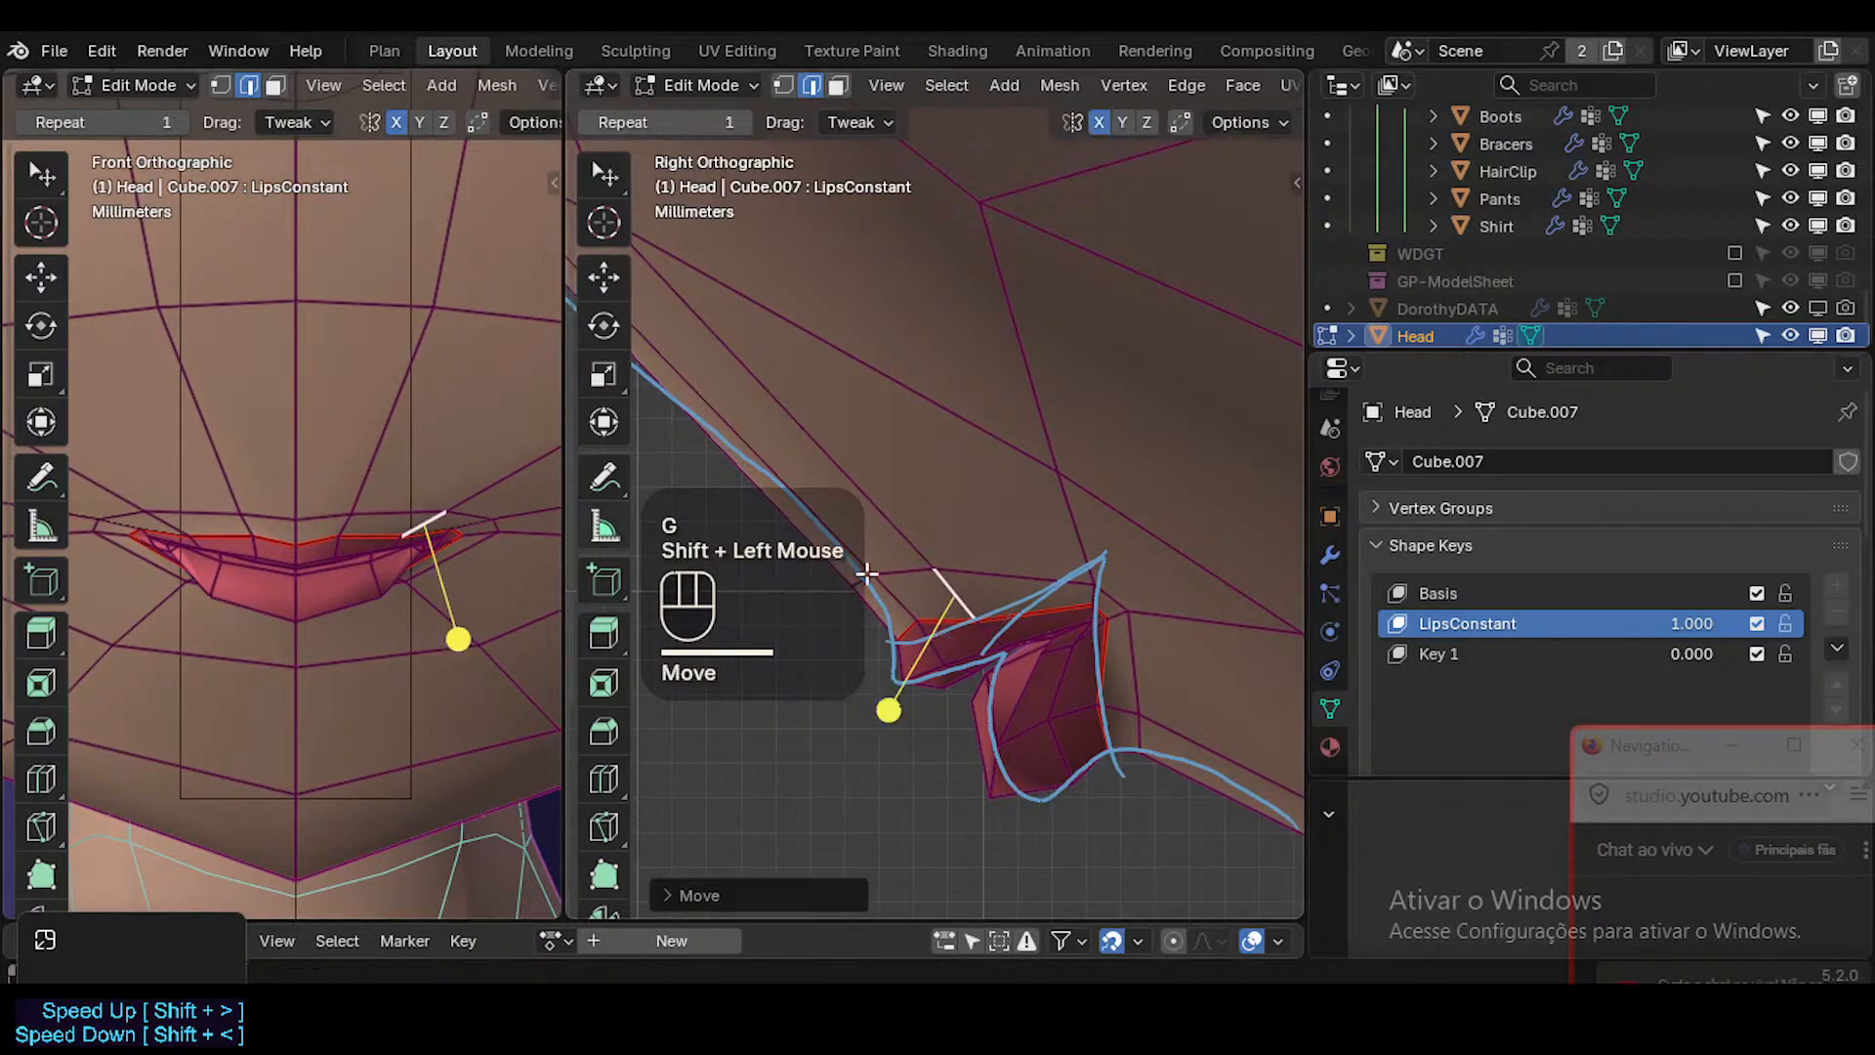
left_click(1101, 608)
key("g")
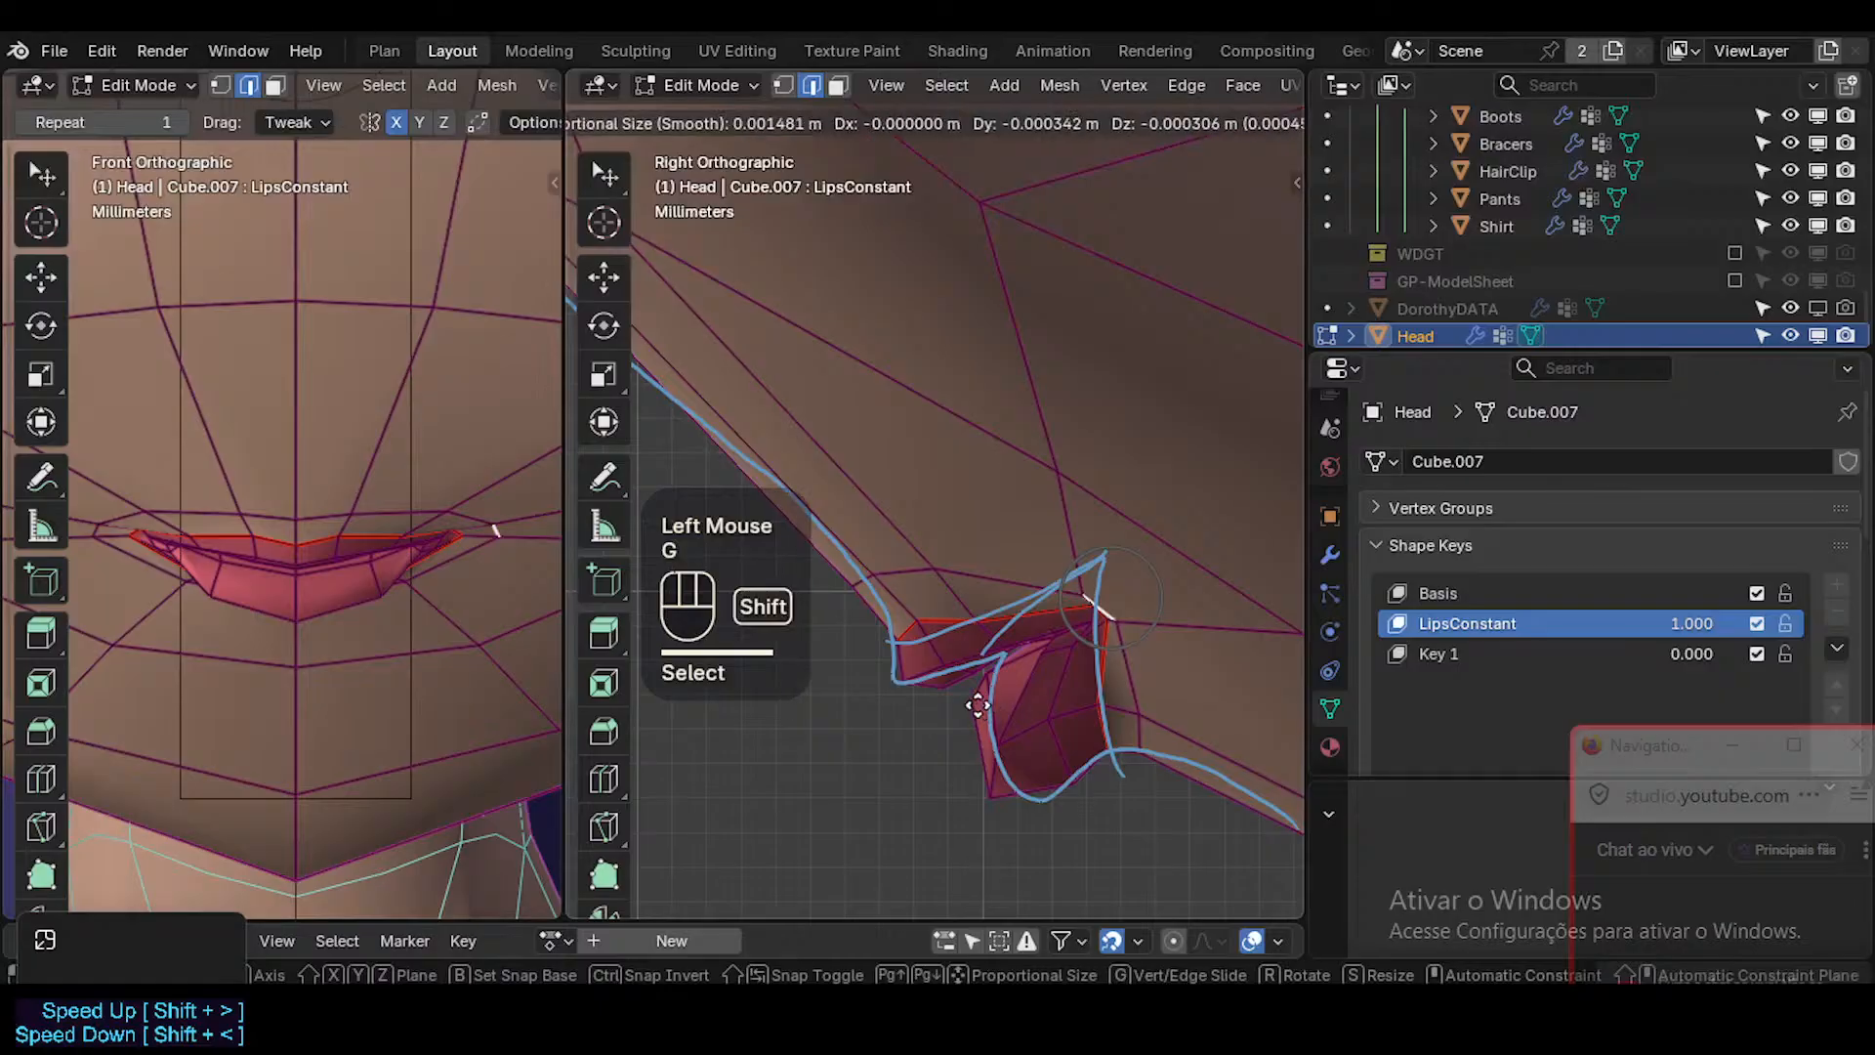
left_click(1020, 695, "shift")
Select the face loop at the lip border beside the mouth corner and smooth it.
key("3")
left_click(1111, 623, "alt+shift")
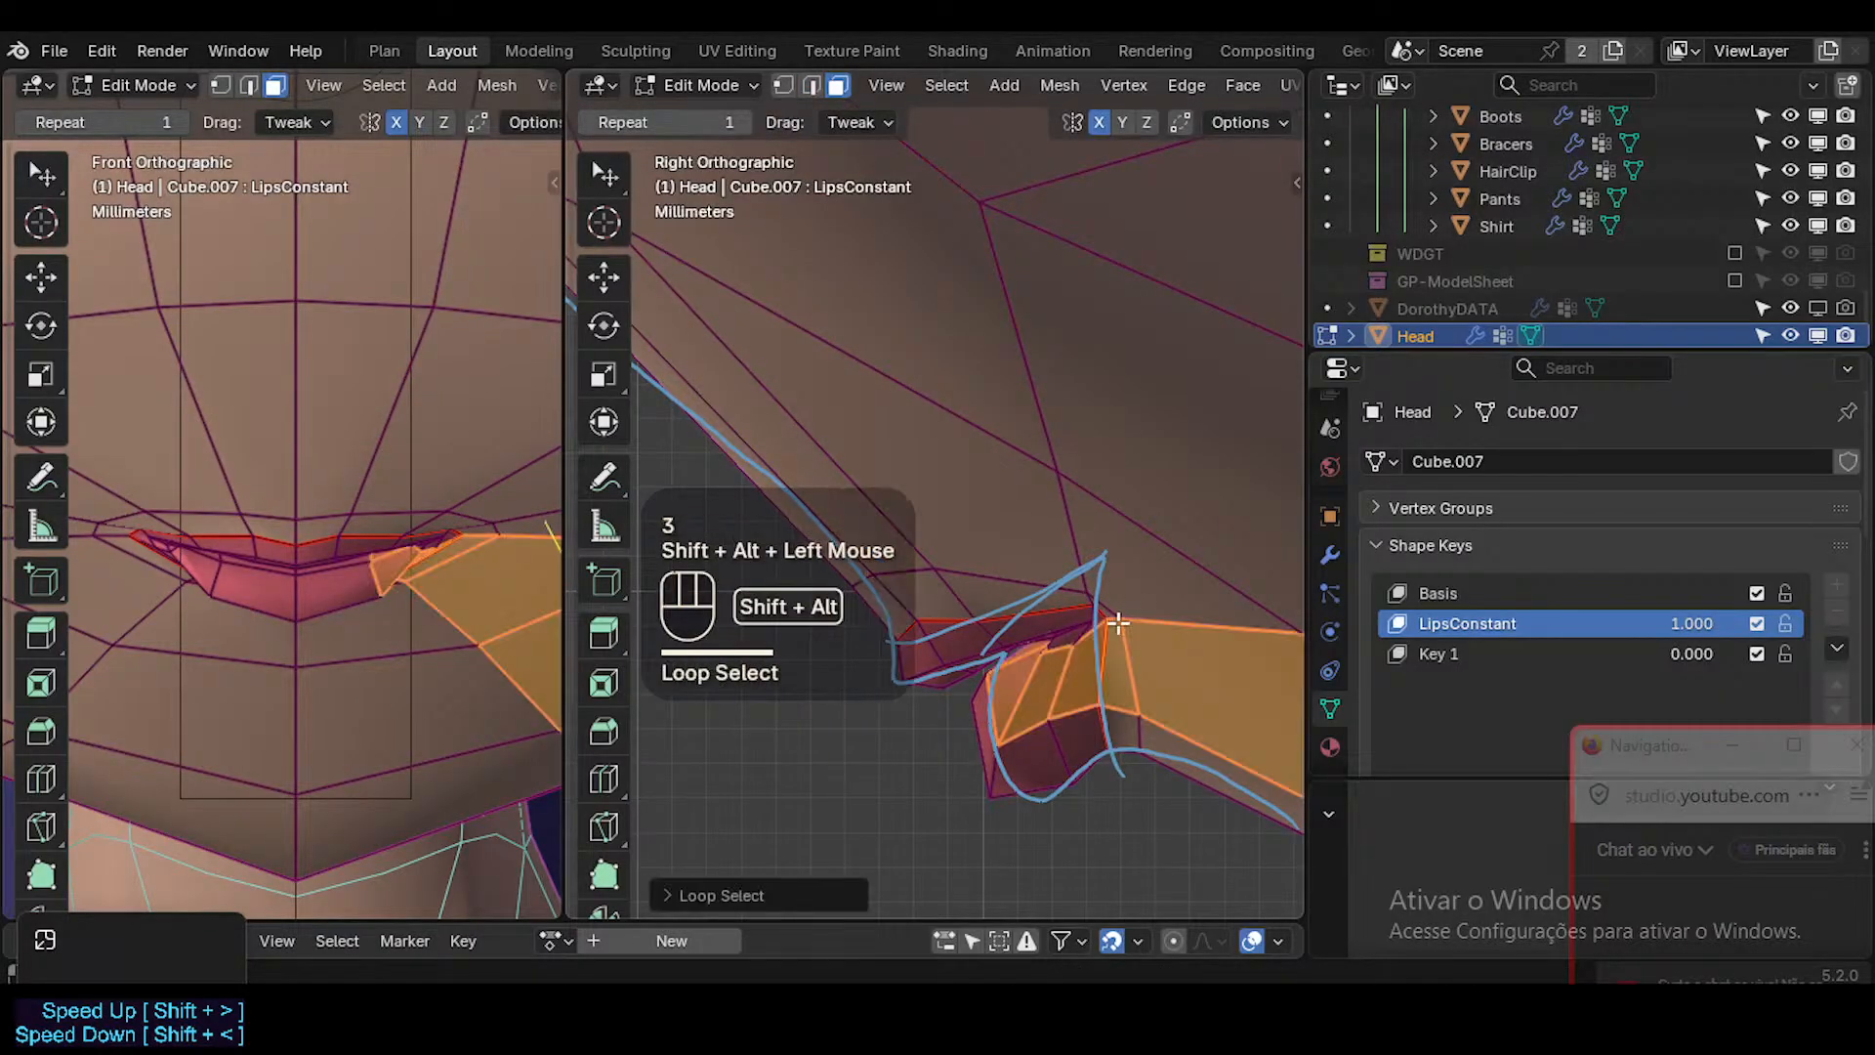
key("alt+a")
left_click(1111, 623, "alt+shift")
left_click_drag(952, 746, 1000, 753)
Examine the lips in Object Mode with overlays hidden in the front and right views.
key("Tab")
key("shift+alt+z")
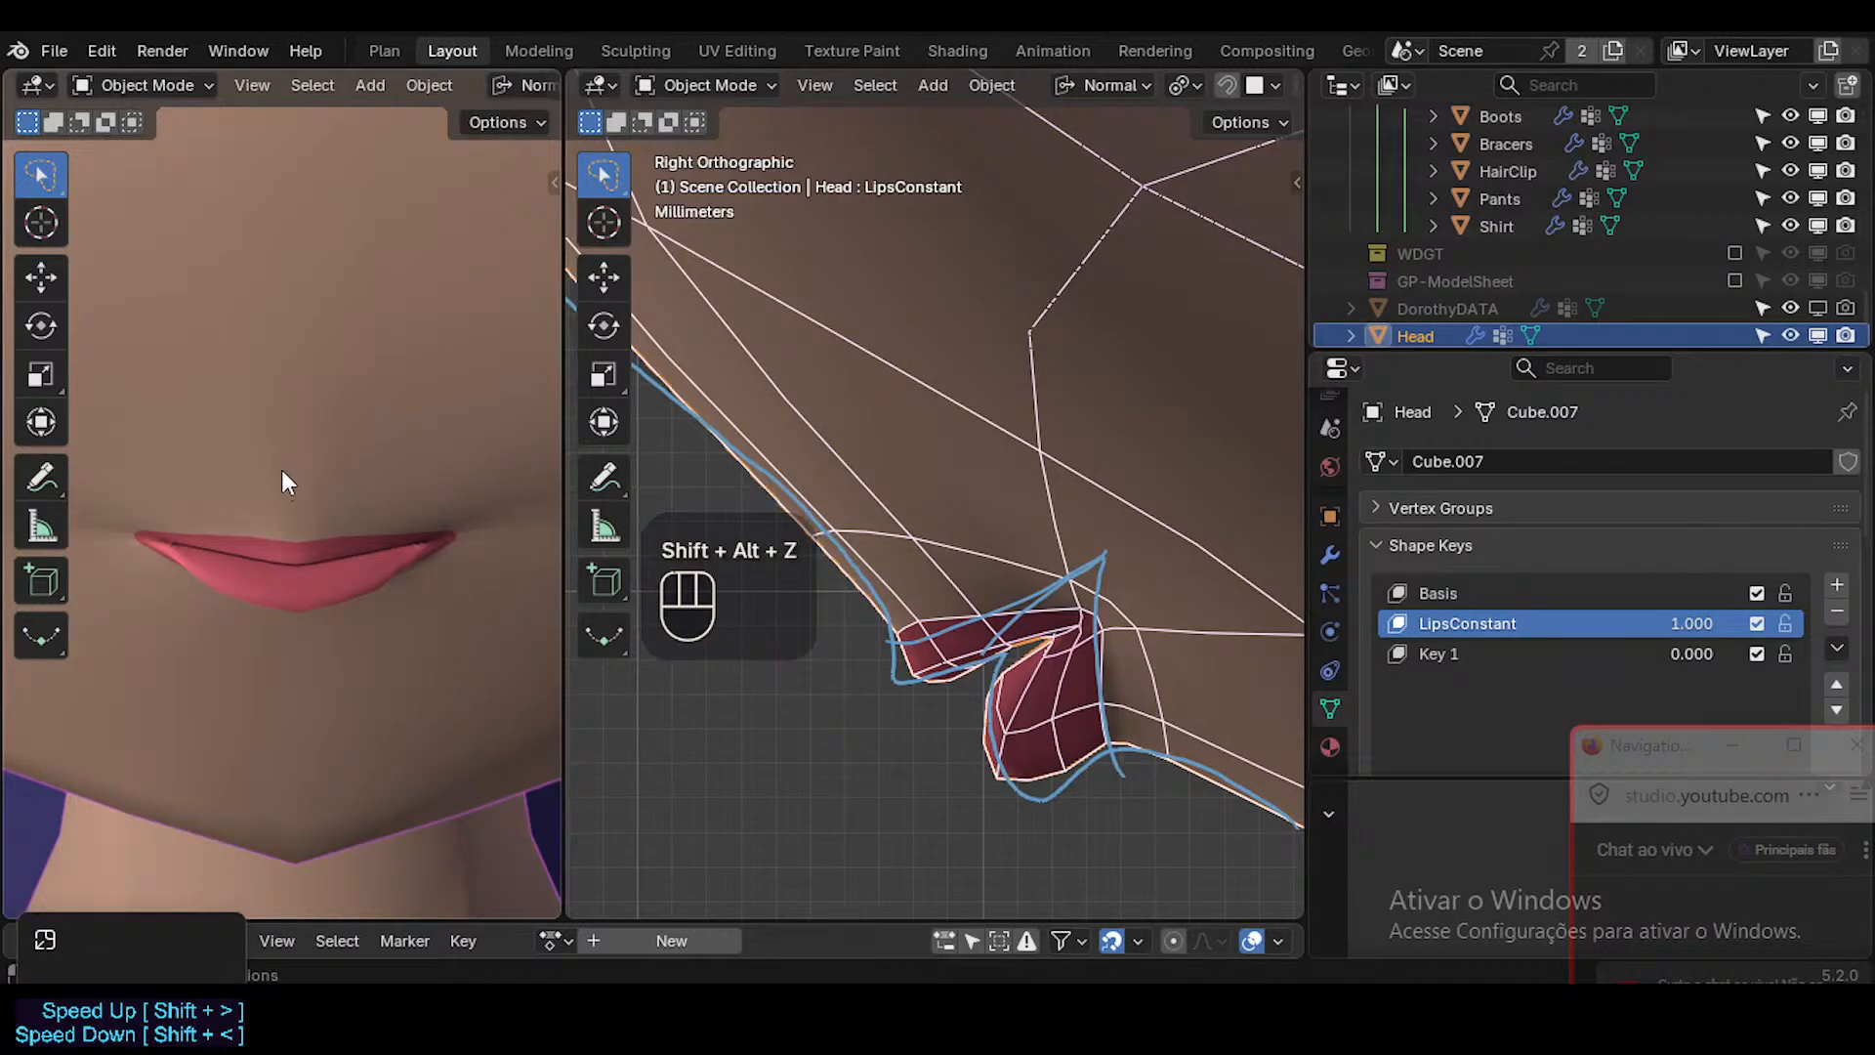
key("shift+alt+z")
key("shift+alt+z")
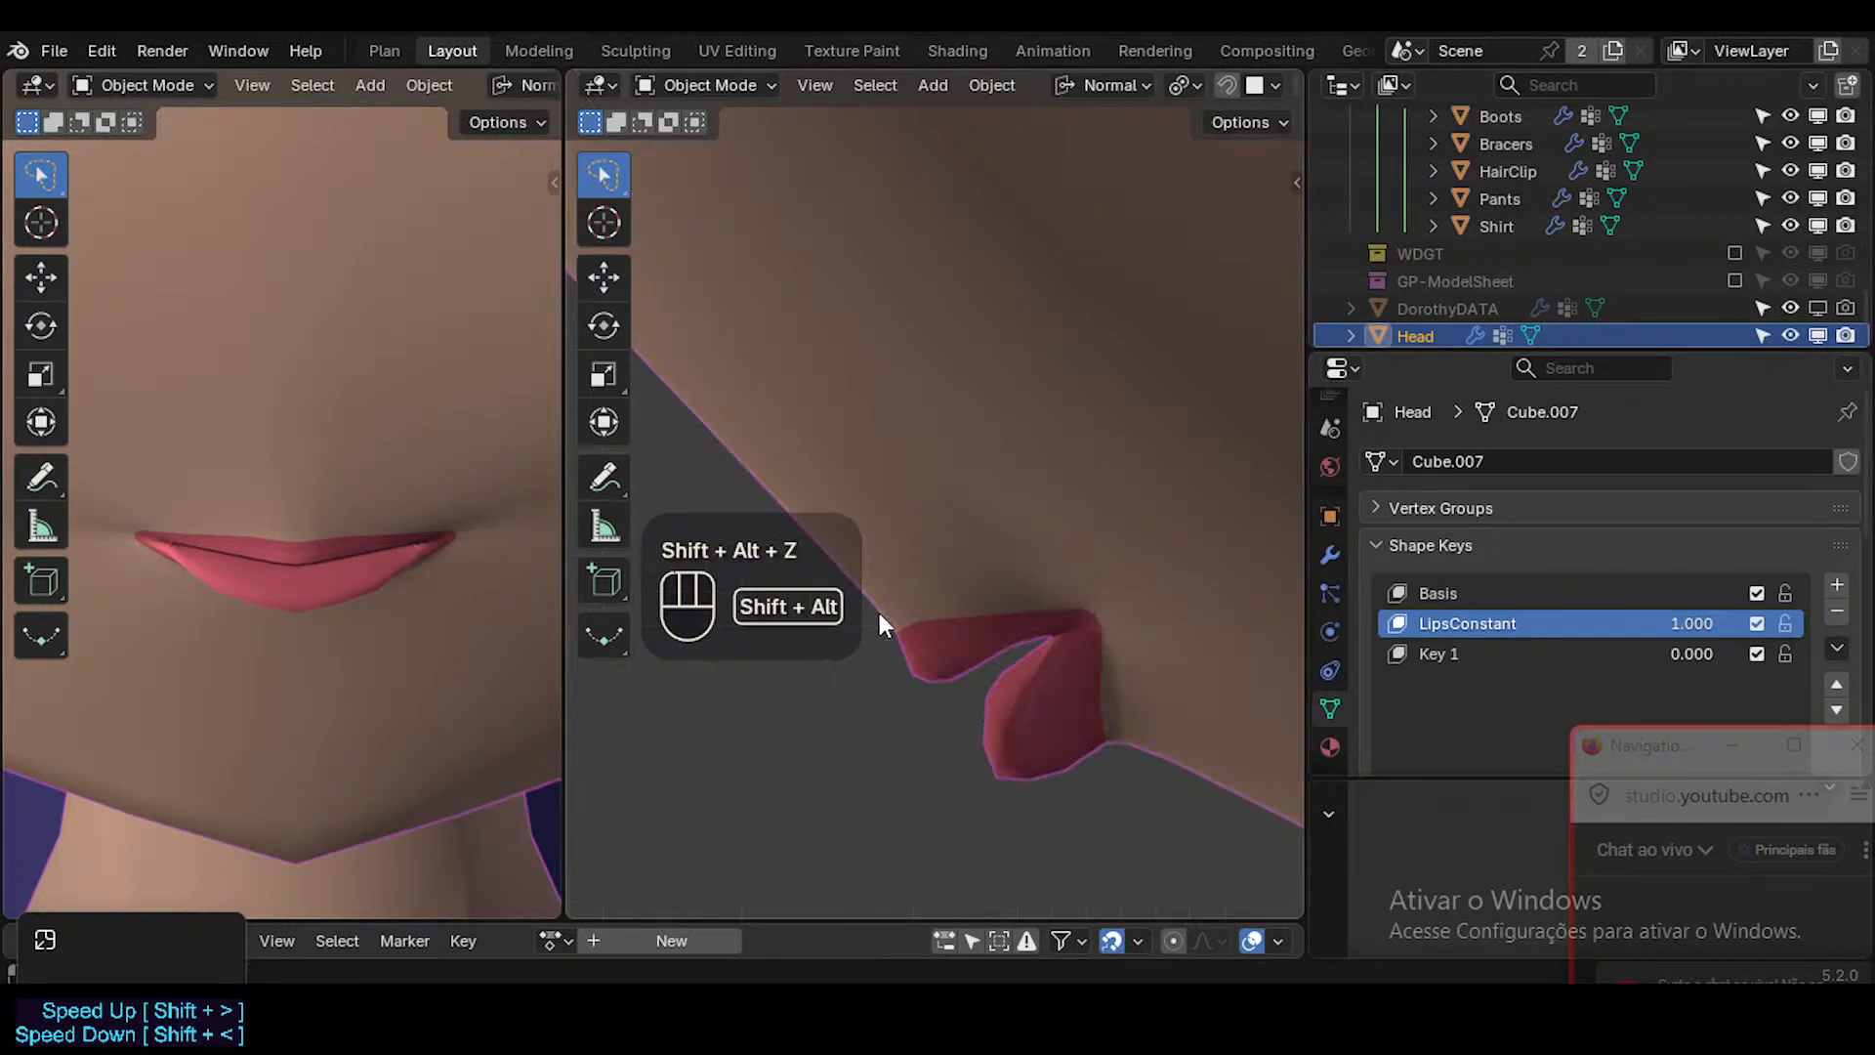
Select the short edge crossing the upper lip partway to the mouth corner and move it slightly forward and down.
key("Tab")
key("2")
left_click(975, 582)
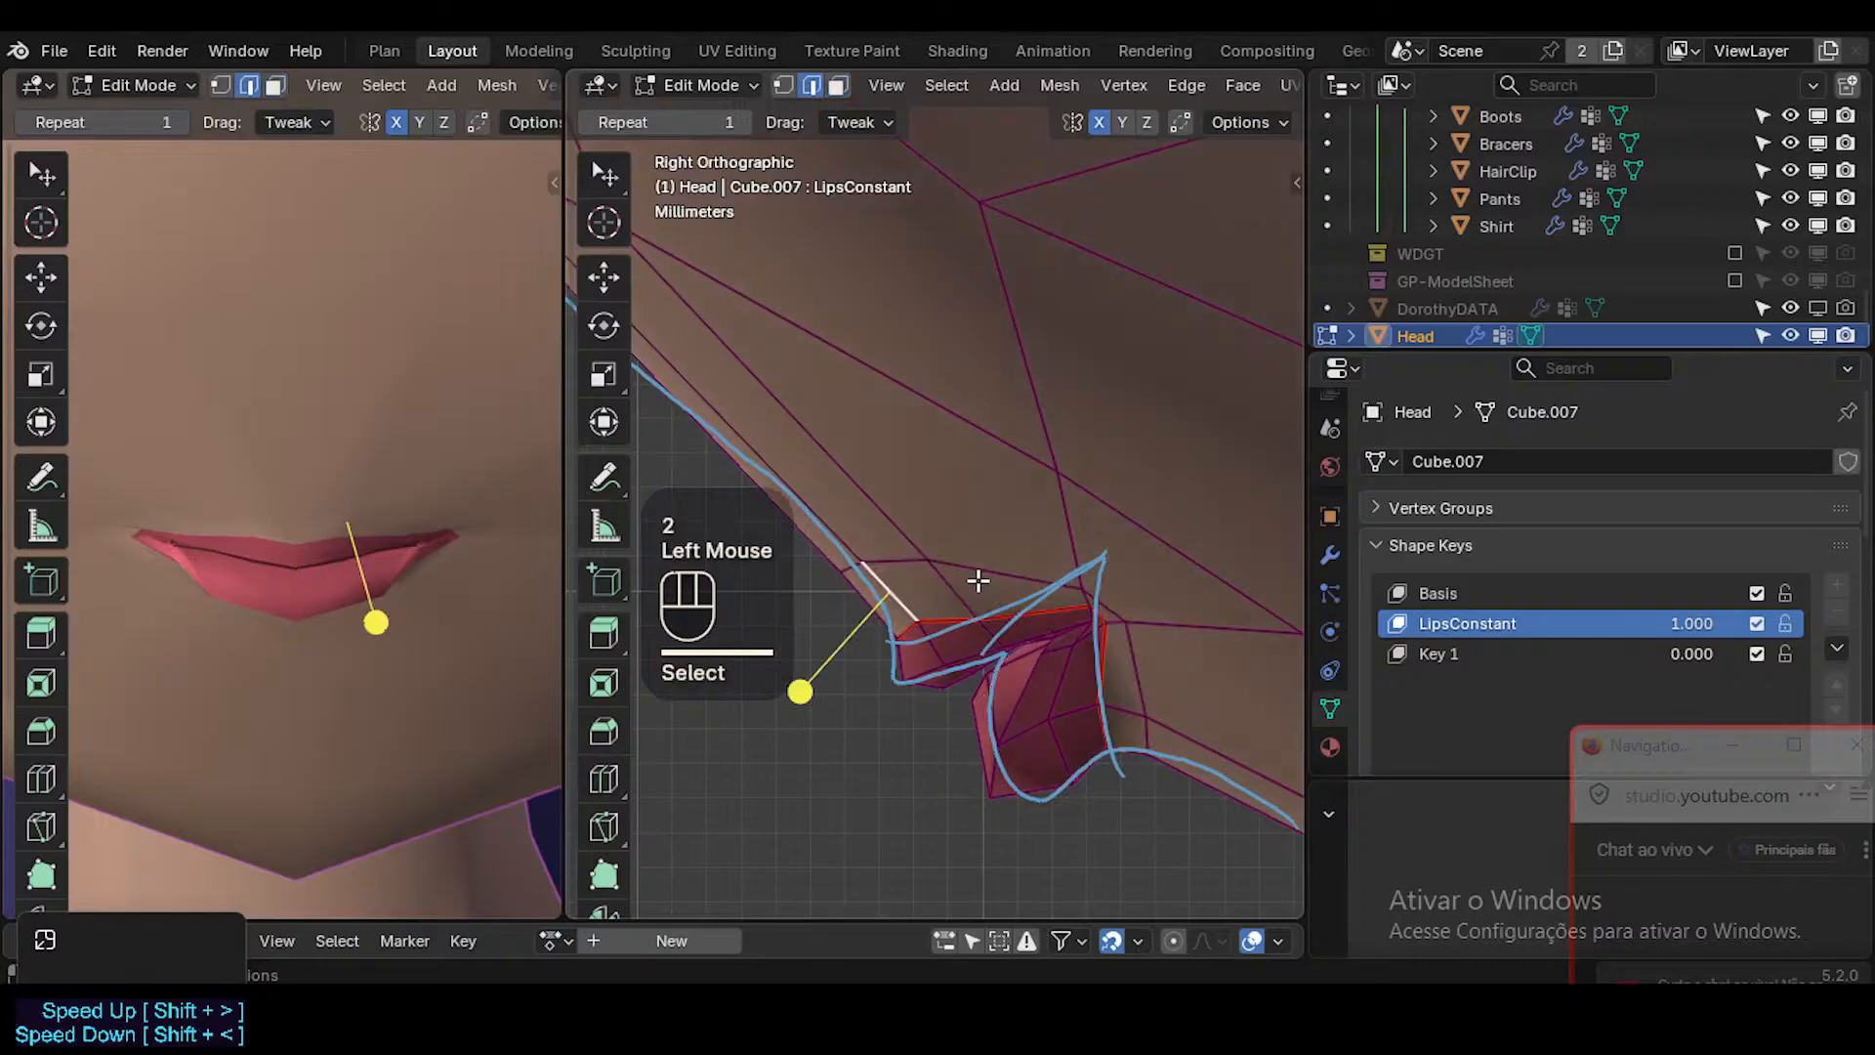
left_click(969, 586)
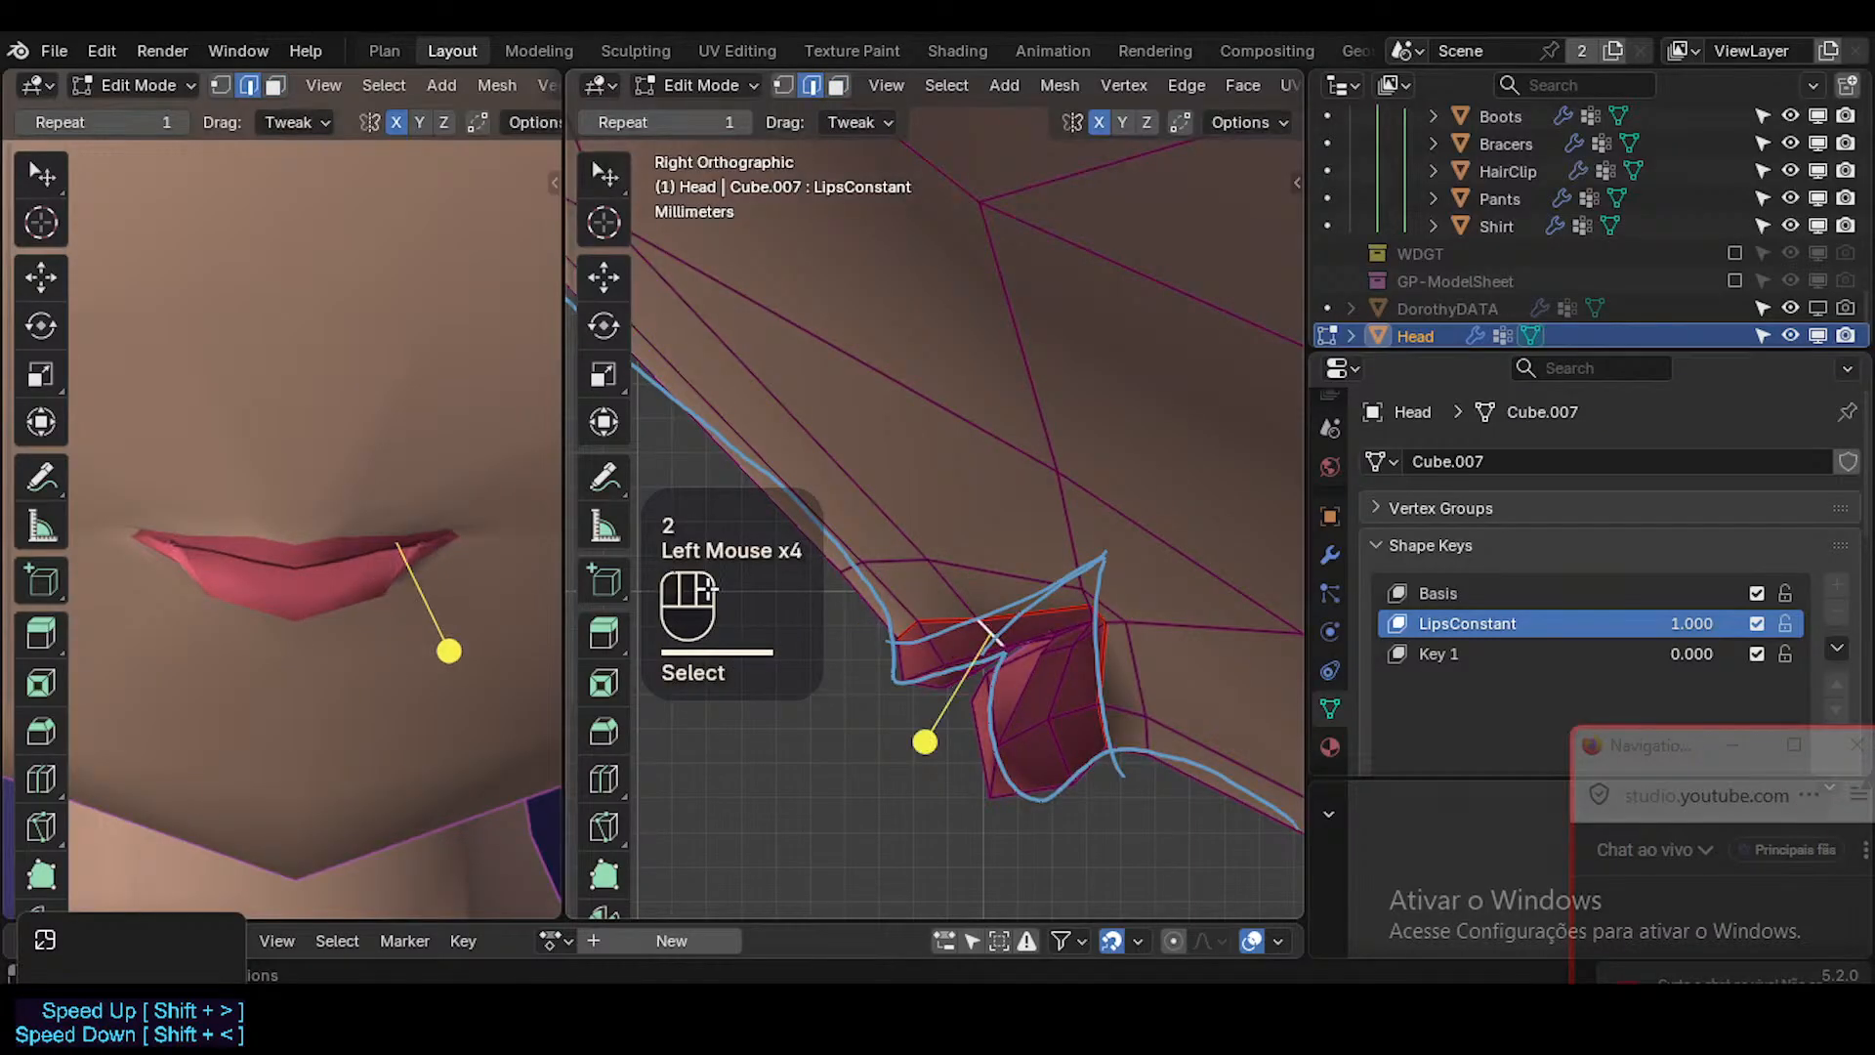
key("g")
left_click(1065, 716, "shift")
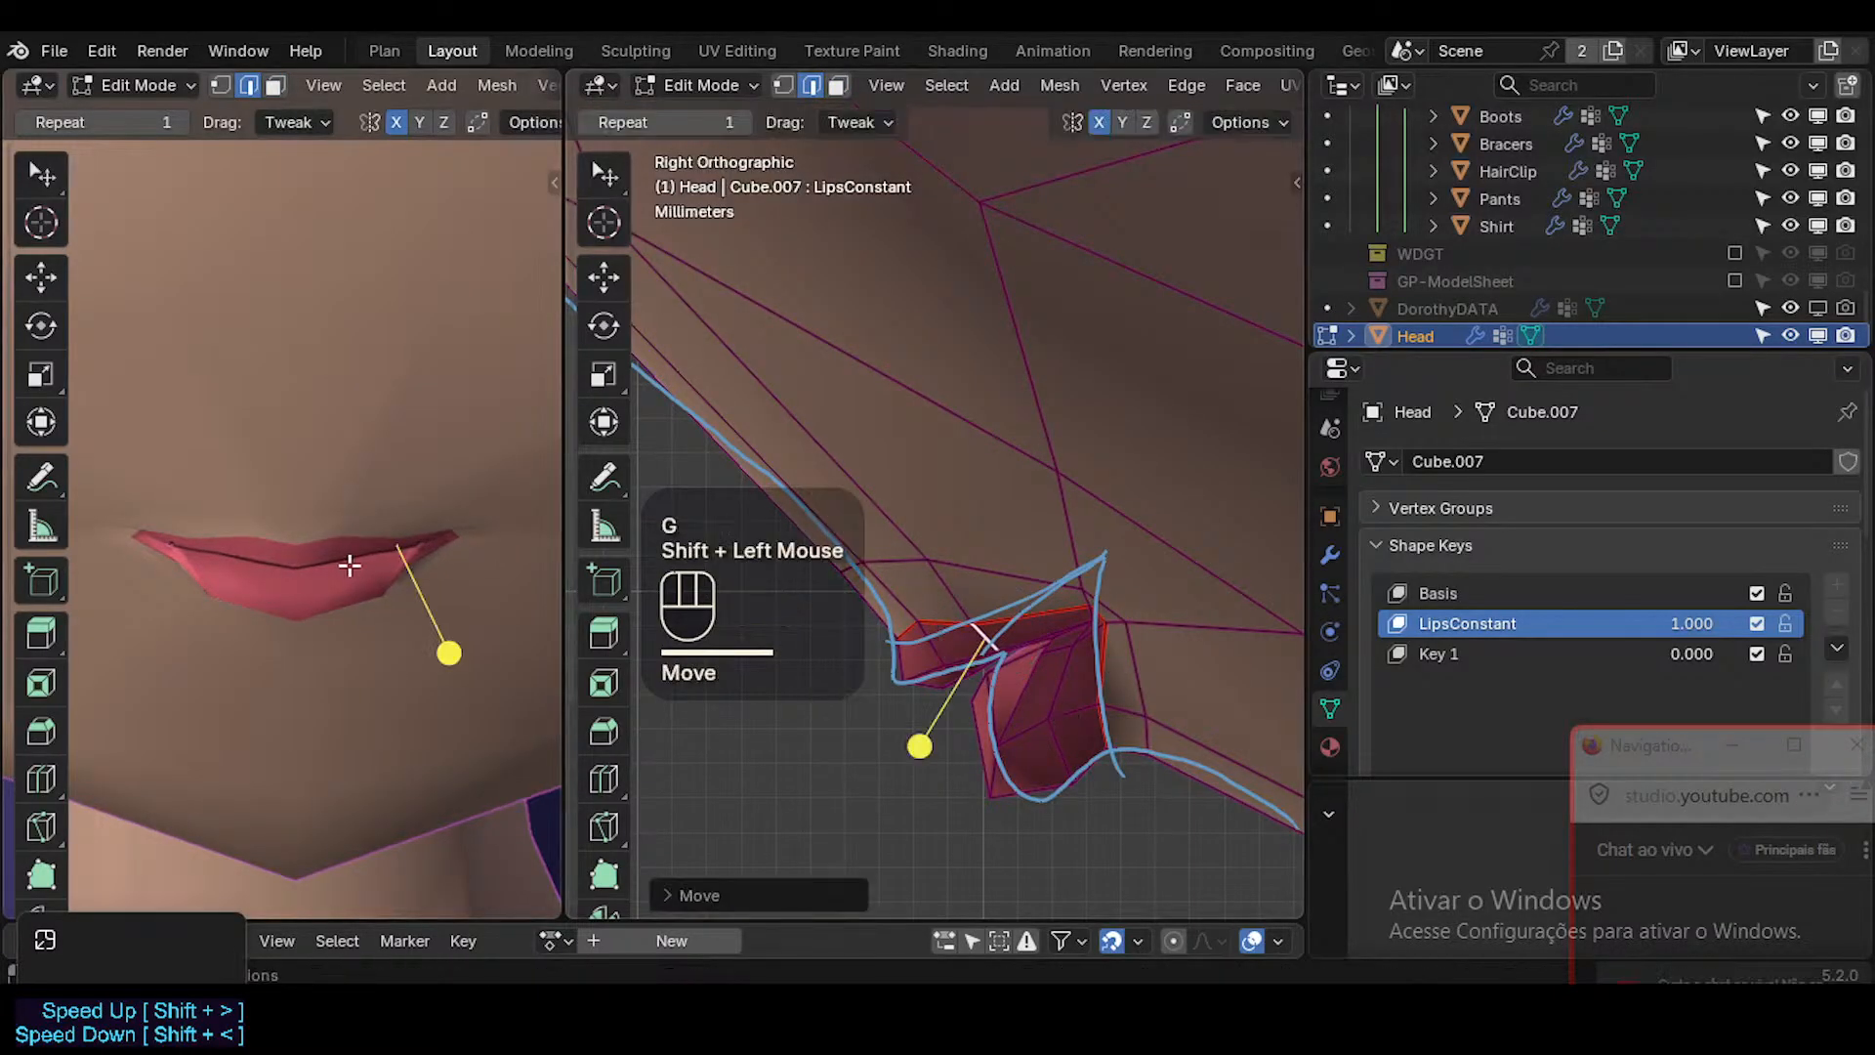
Show the viewport overlays again and compare the lips in Object Mode with their mesh in Edit Mode.
key("shift+ctrl+alt+z")
key("shift+alt+z")
key("Tab")
key("Tab")
key("Tab")
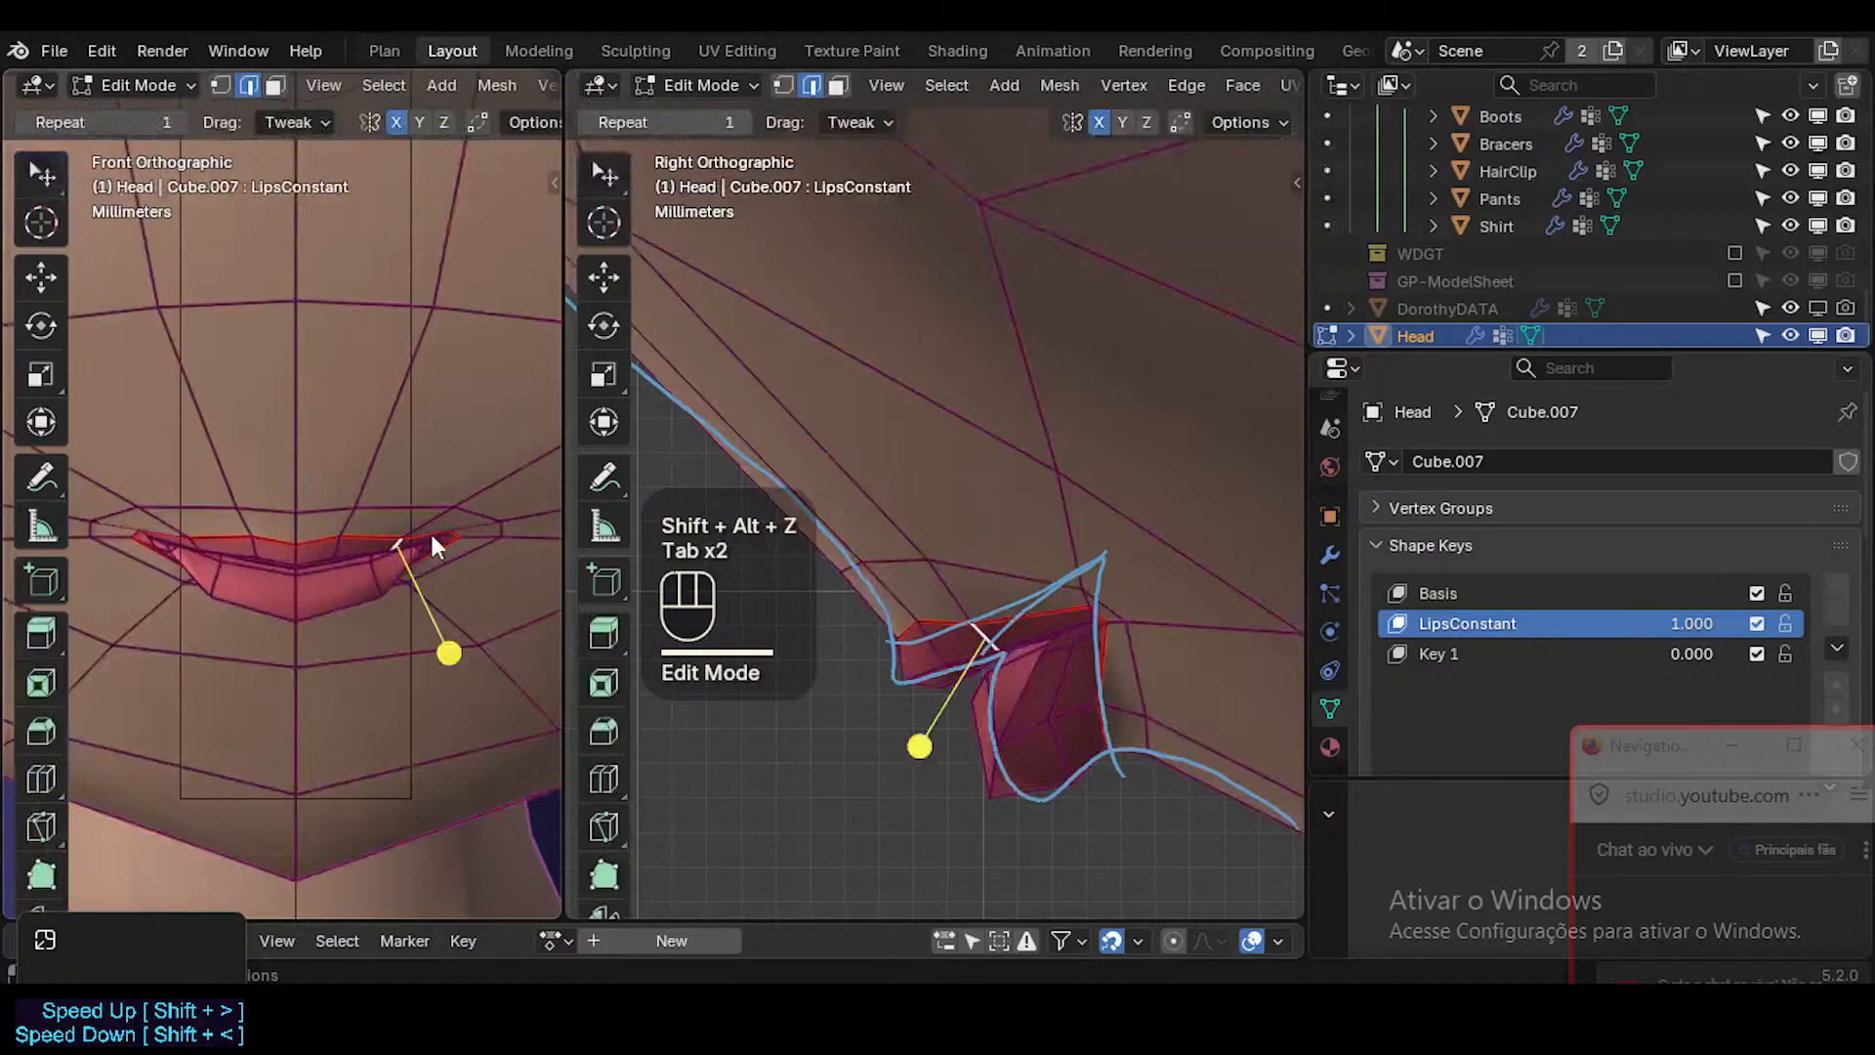
key("Tab")
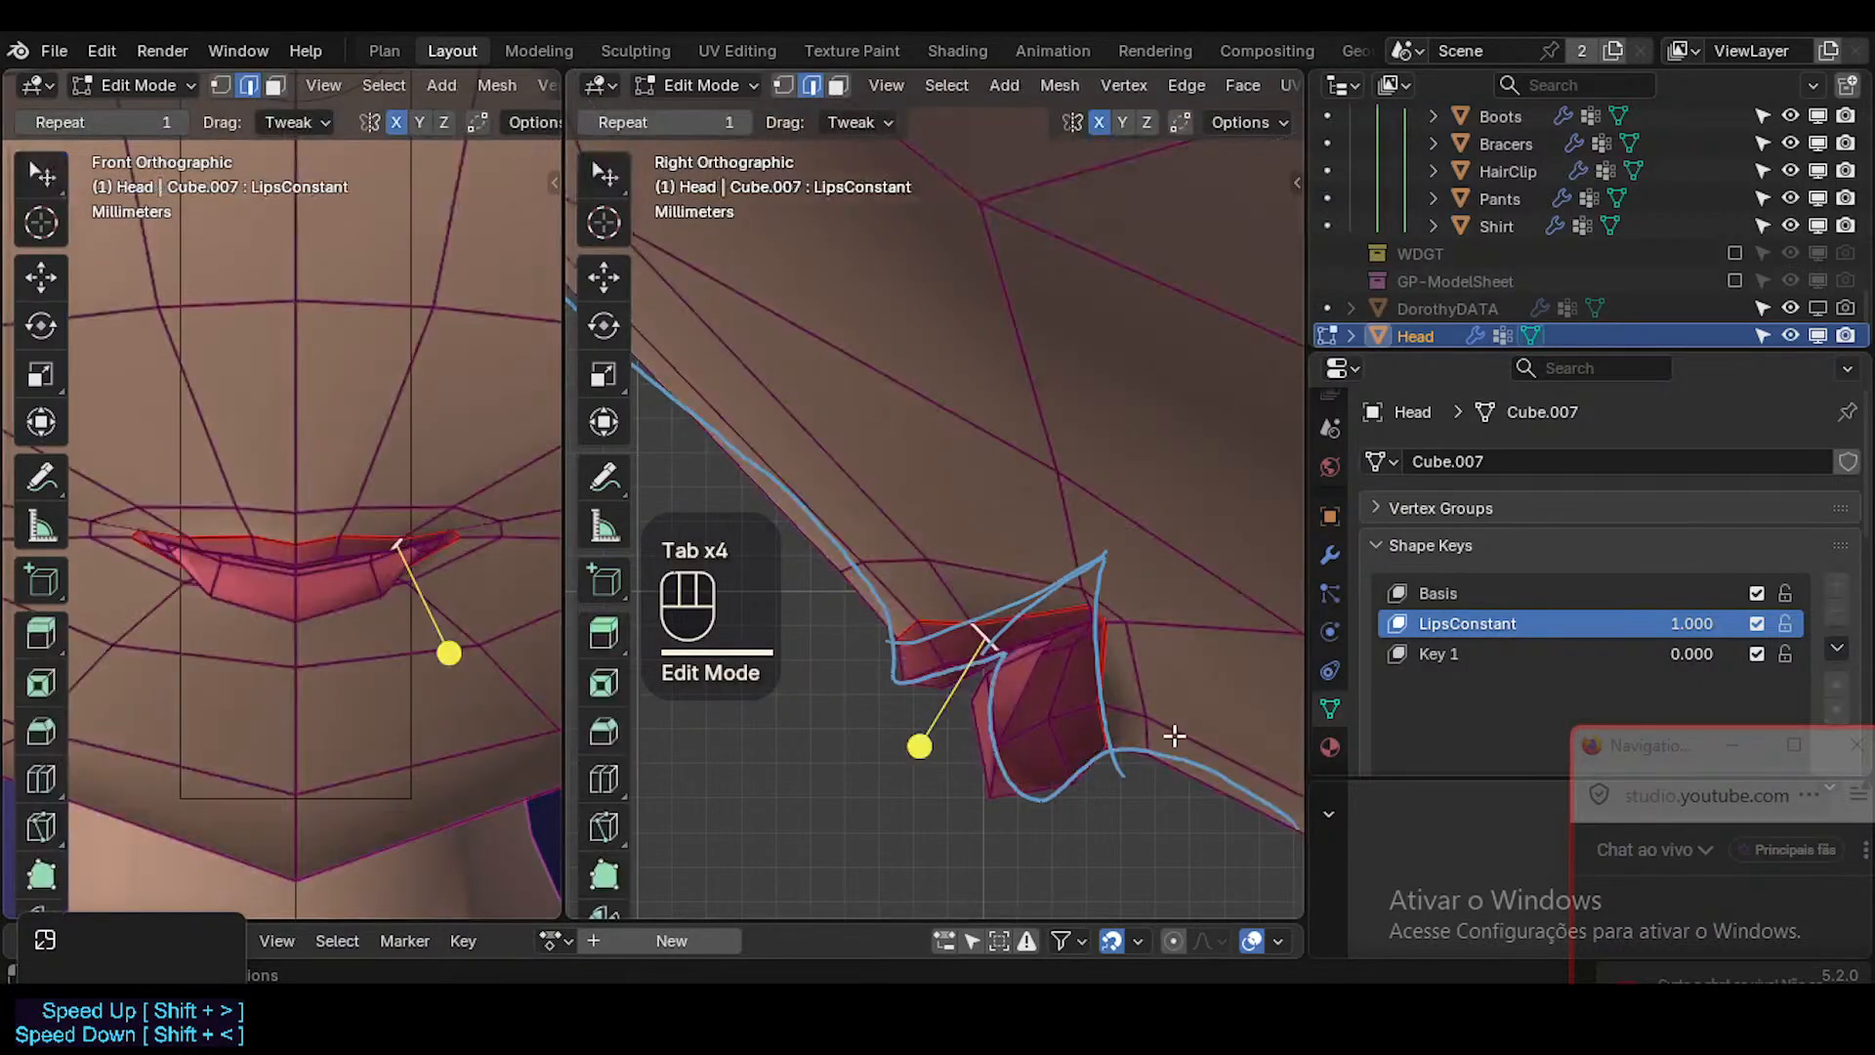
In vertex mode, lower the vertex under the lower lip slightly, then move the lower lip's front centre vertex back and down.
key("1")
left_click(1075, 775)
key("g")
left_click(1096, 768, "shift")
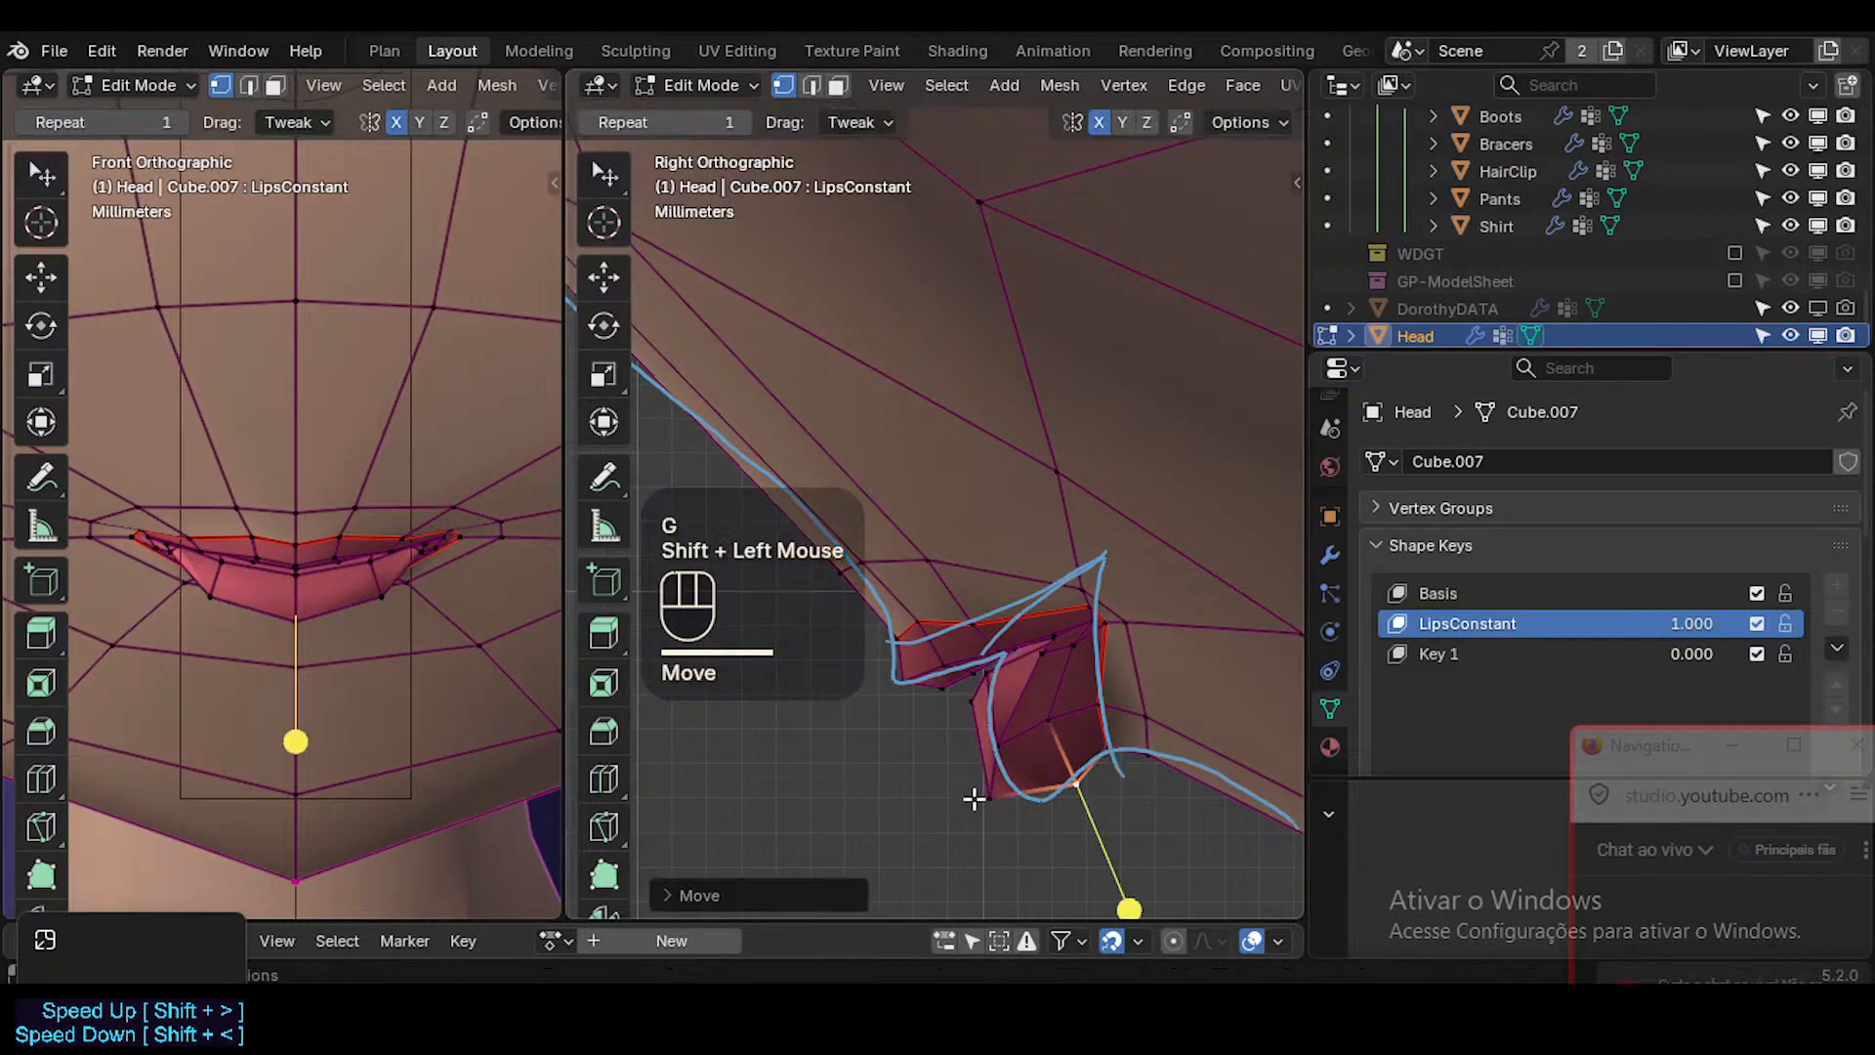
left_click(978, 796)
key("g")
left_click(1071, 870, "shift")
key("Tab")
key("Tab")
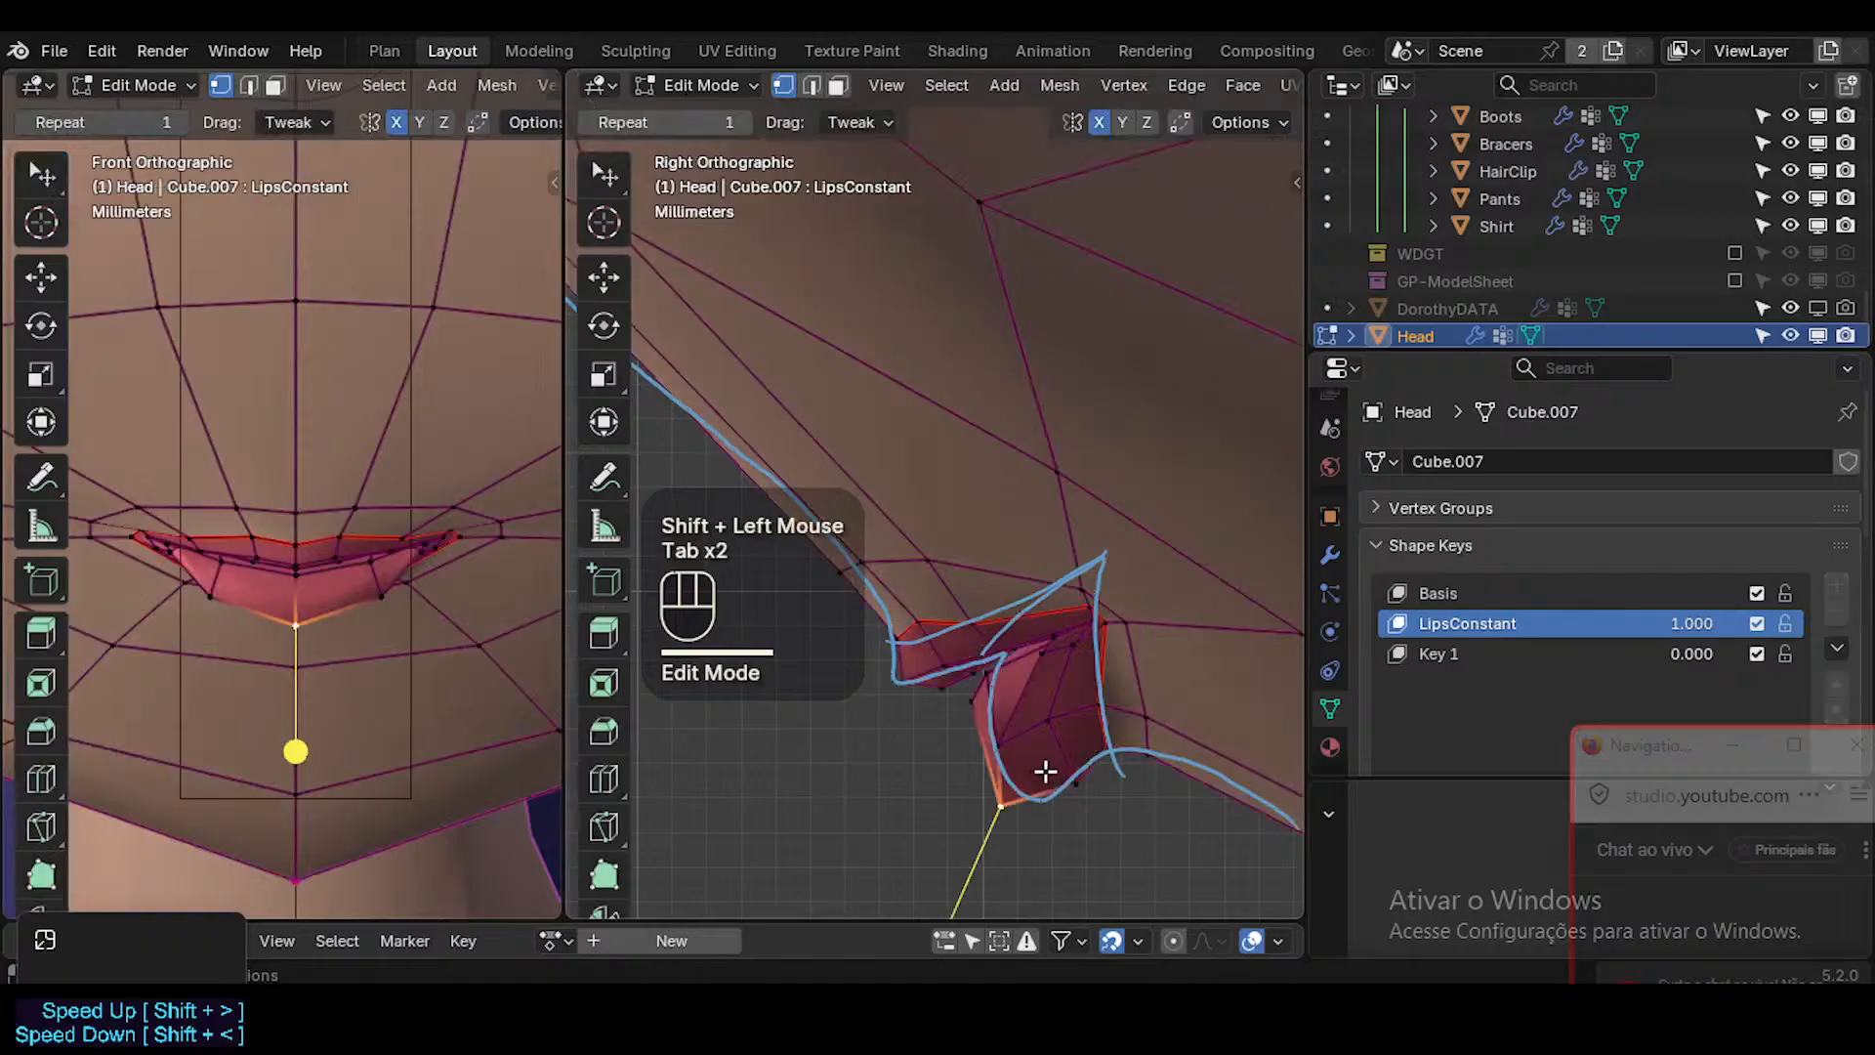
Move the lower lip's lower vertex between the centre and mouth corner outward and slightly down in the front view.
left_click(383, 594)
key("g")
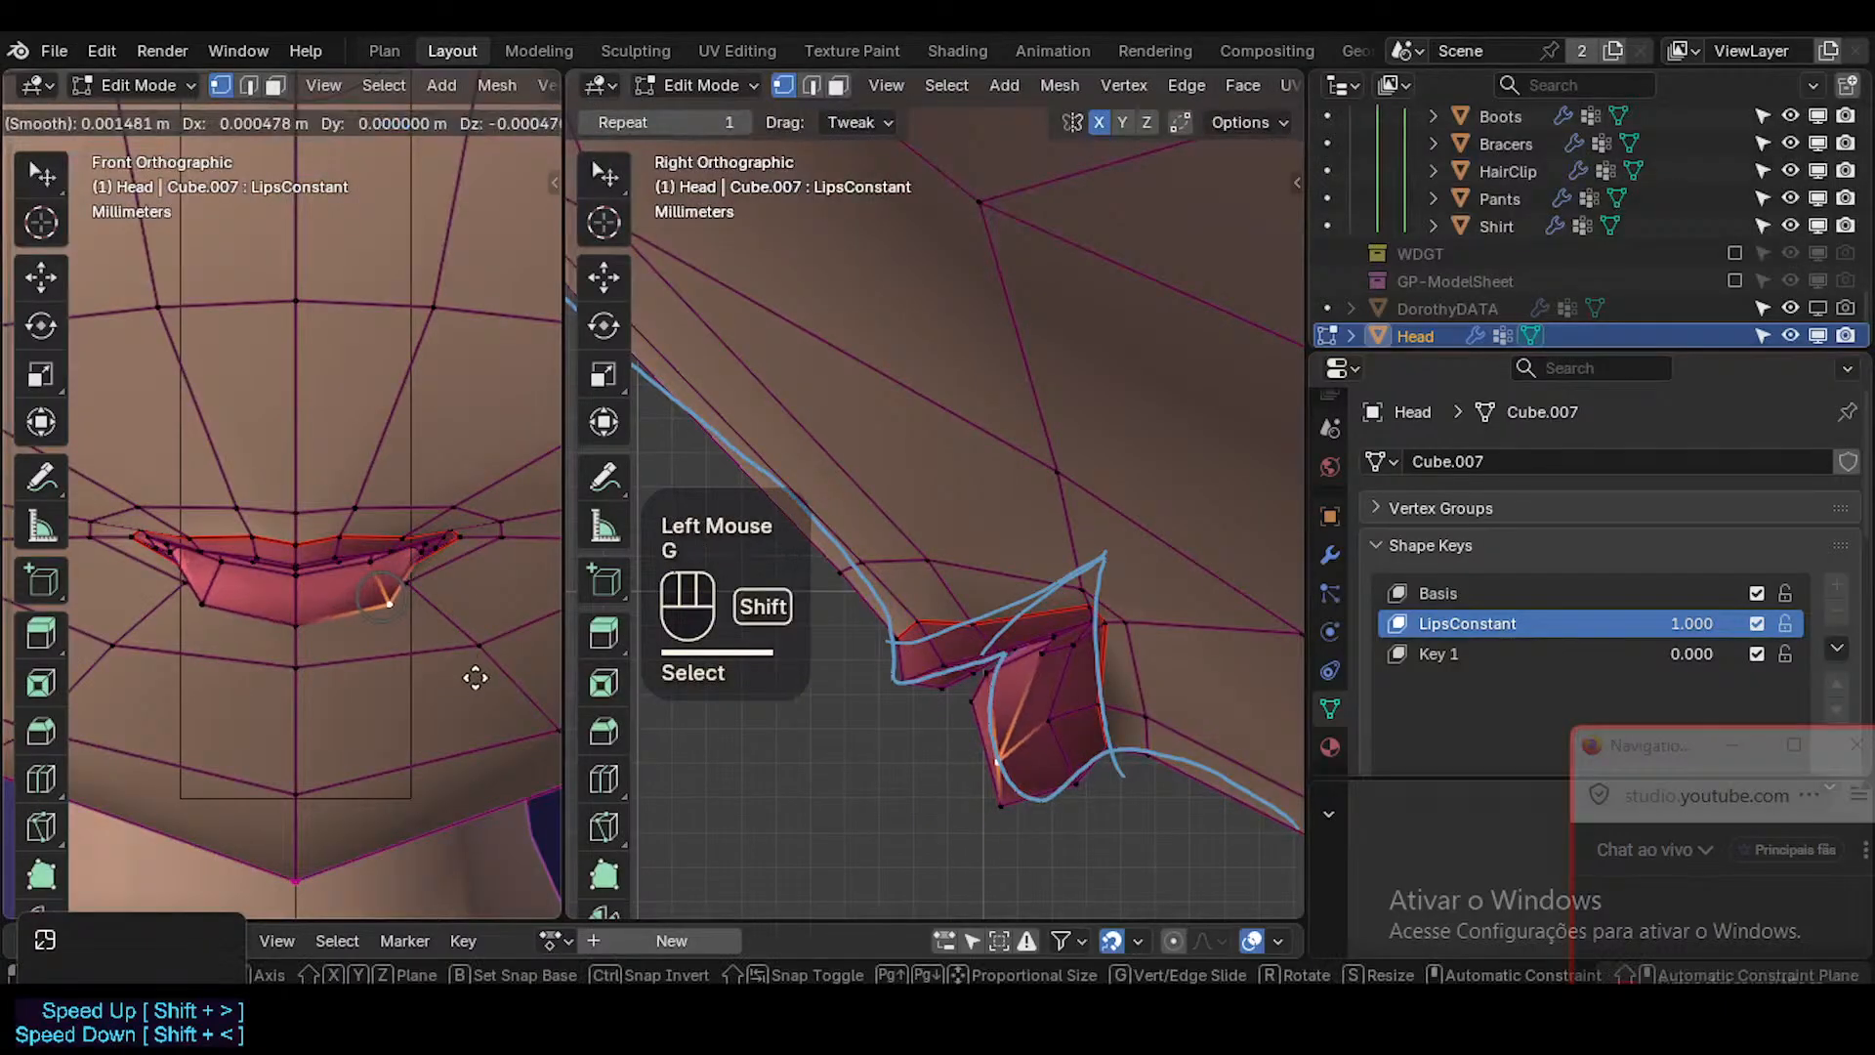
left_click(474, 674, "shift")
key("Tab")
key("Tab")
key("g")
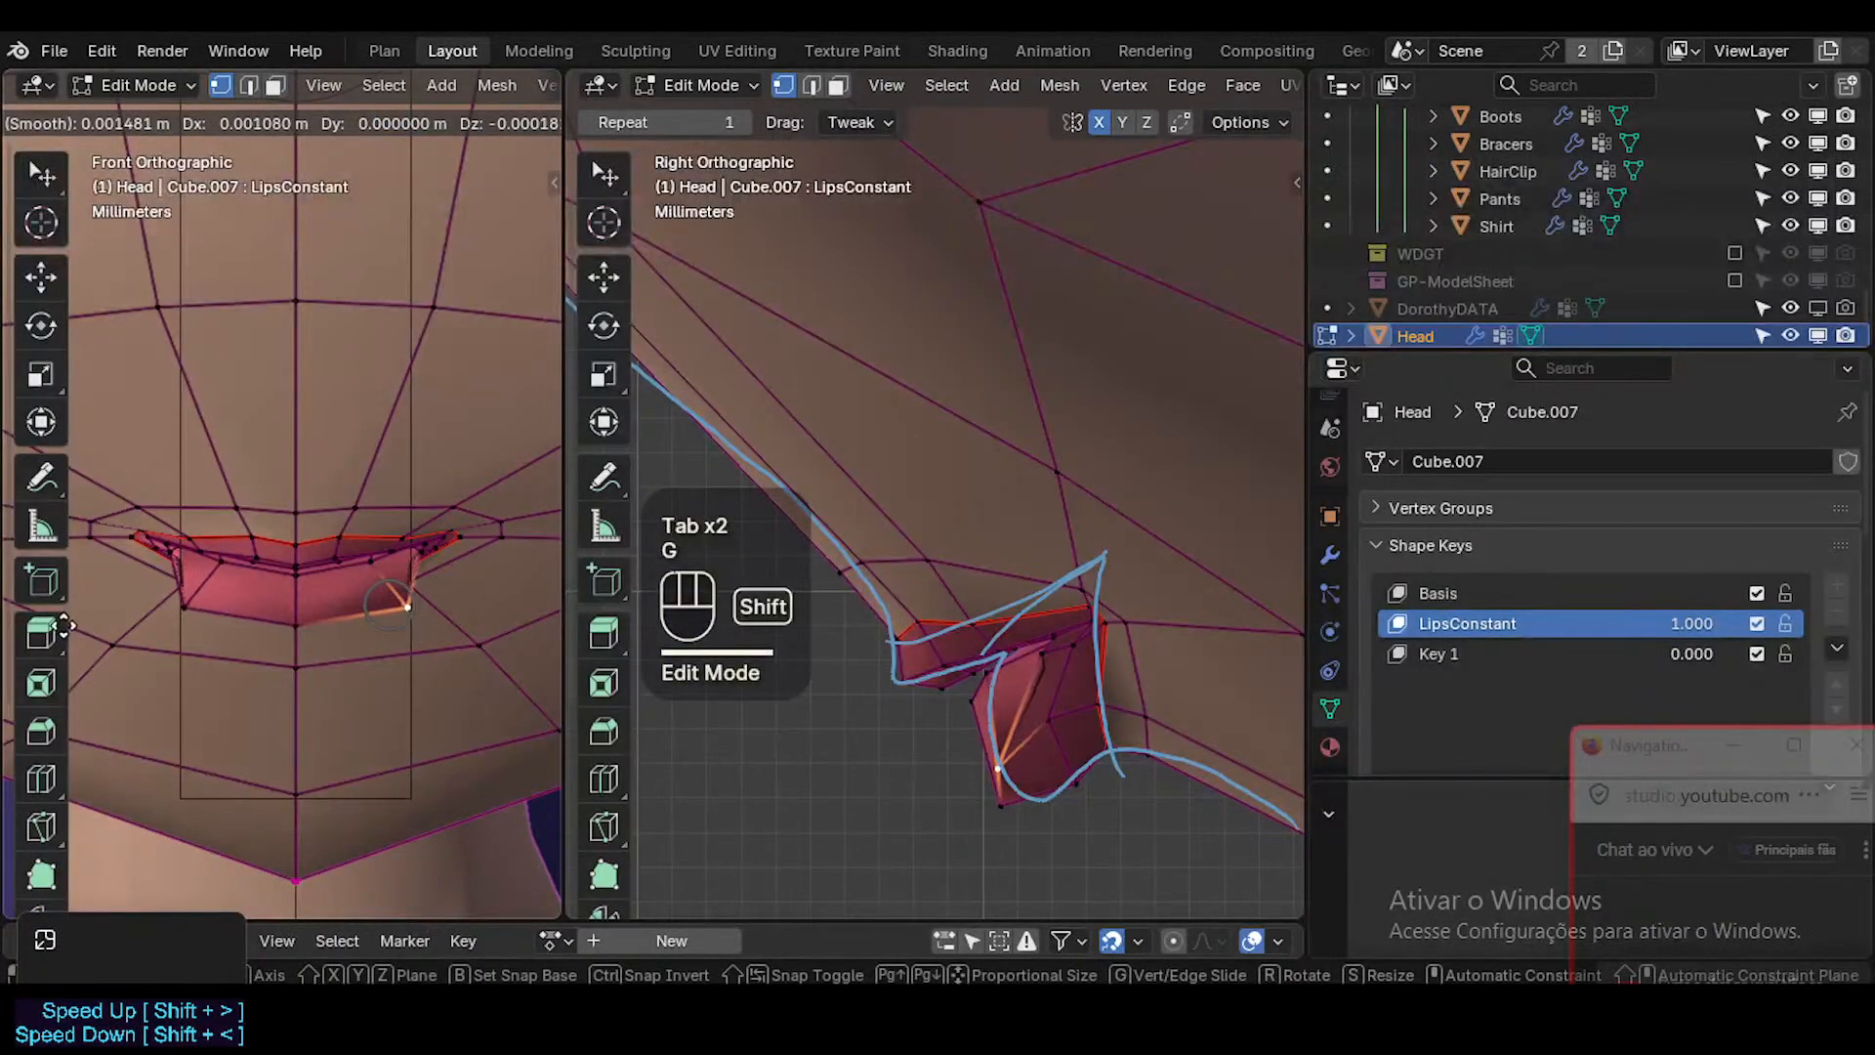
left_click(475, 696, "shift")
Select the lower lip vertex just behind the adjusted one and move it outward toward the mouth corner.
left_click(1047, 714)
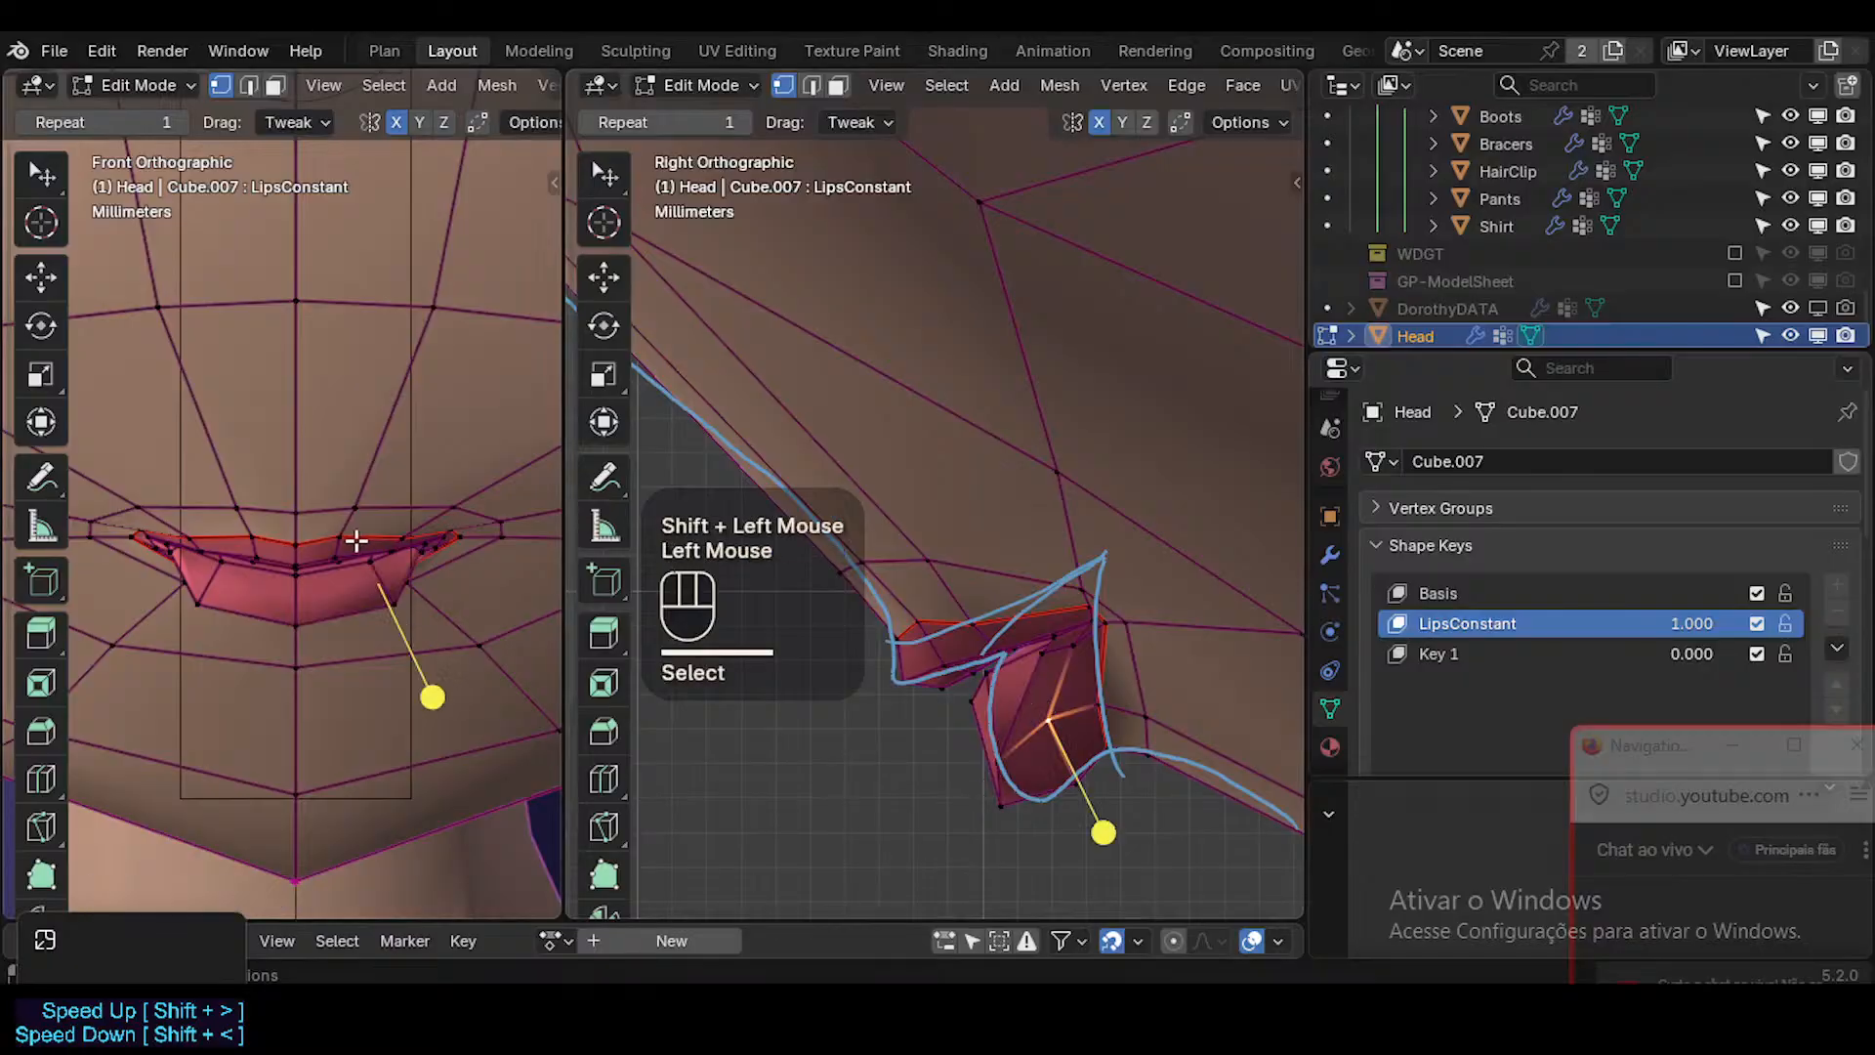
key("g")
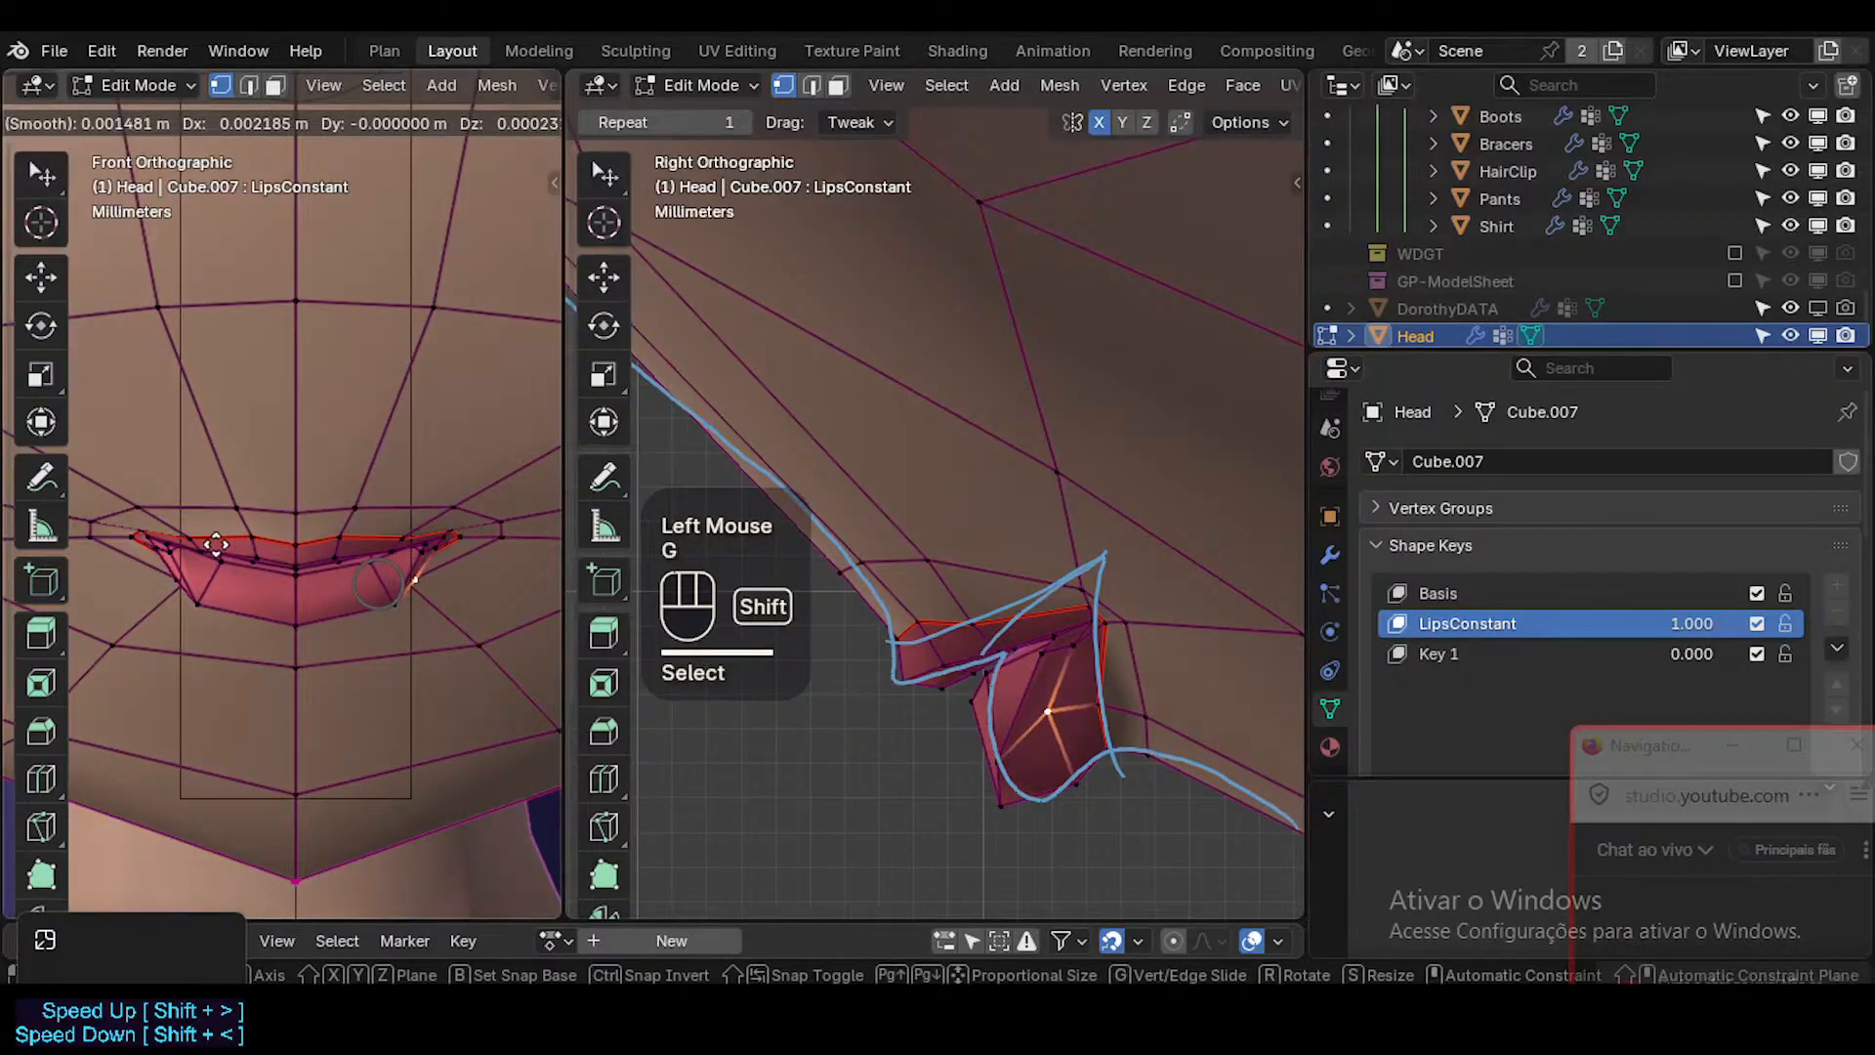
left_click(210, 562, "shift")
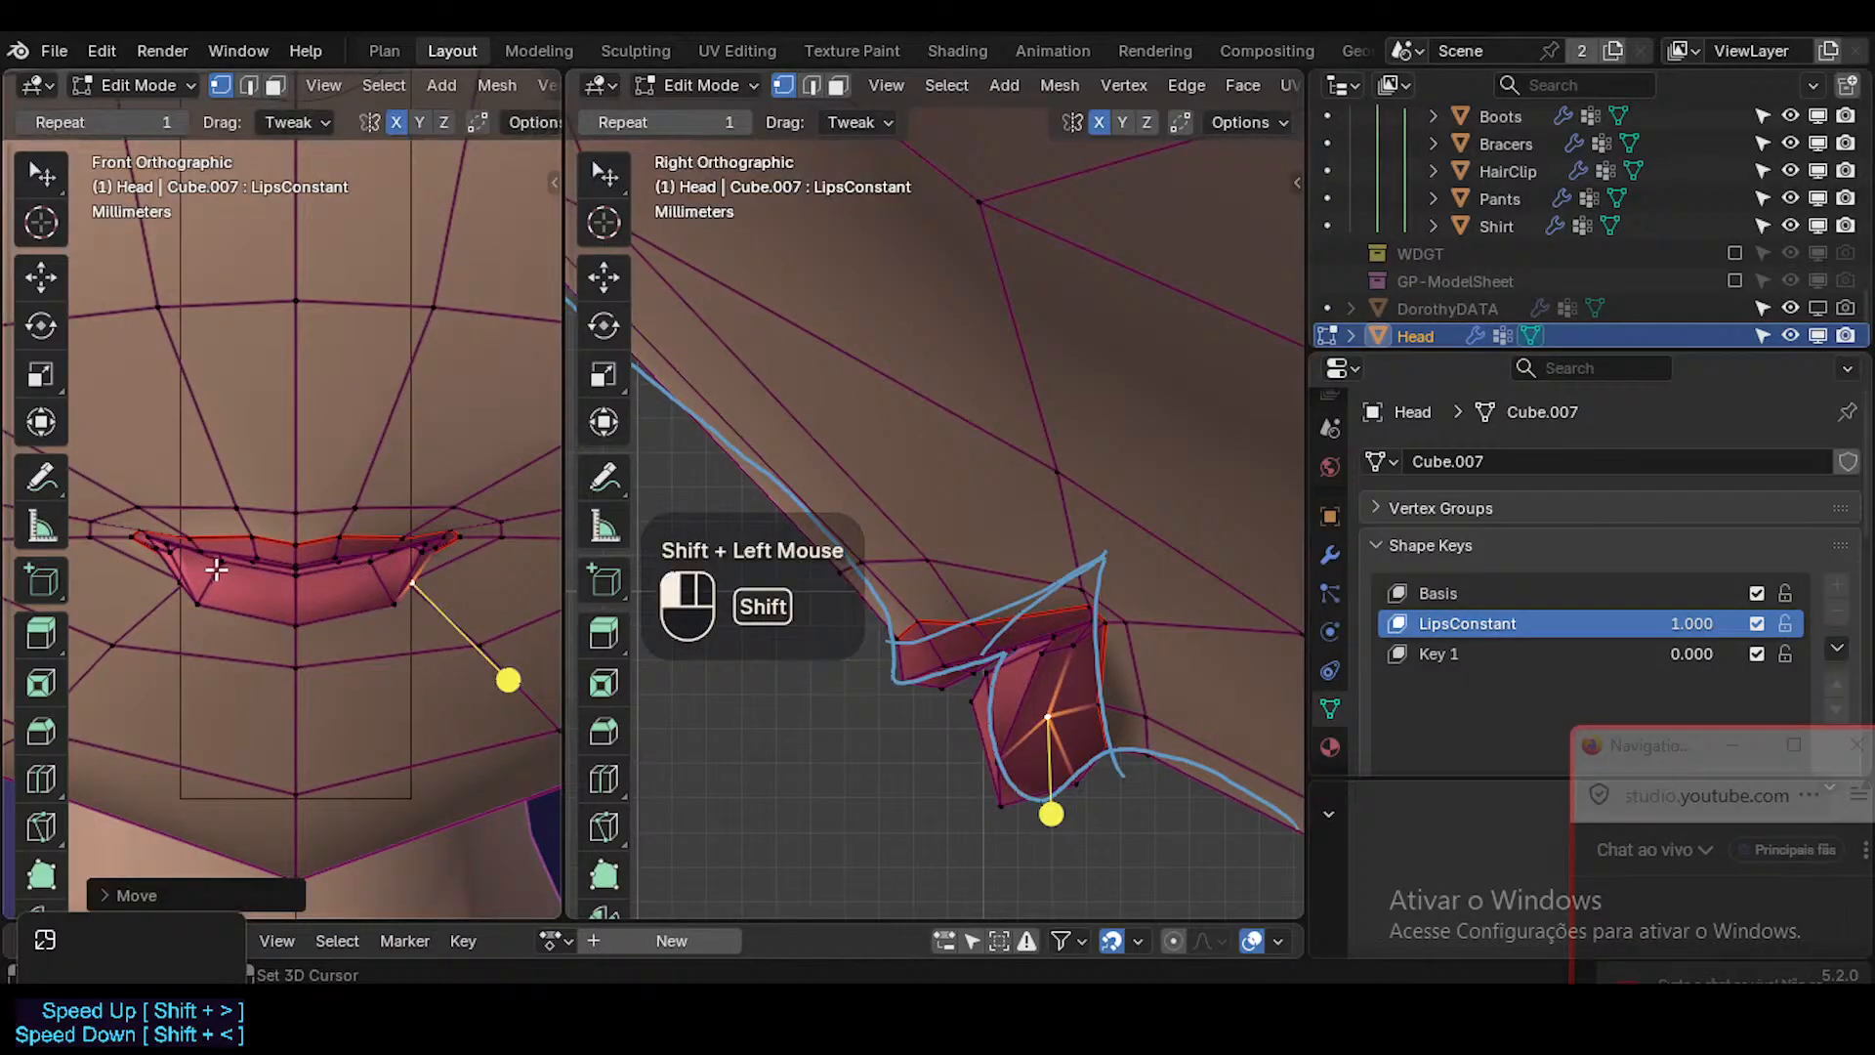
Move the two lower lip vertices next to the mouth corner outward, fine-tuning them in the front view.
left_click(422, 553)
key("g")
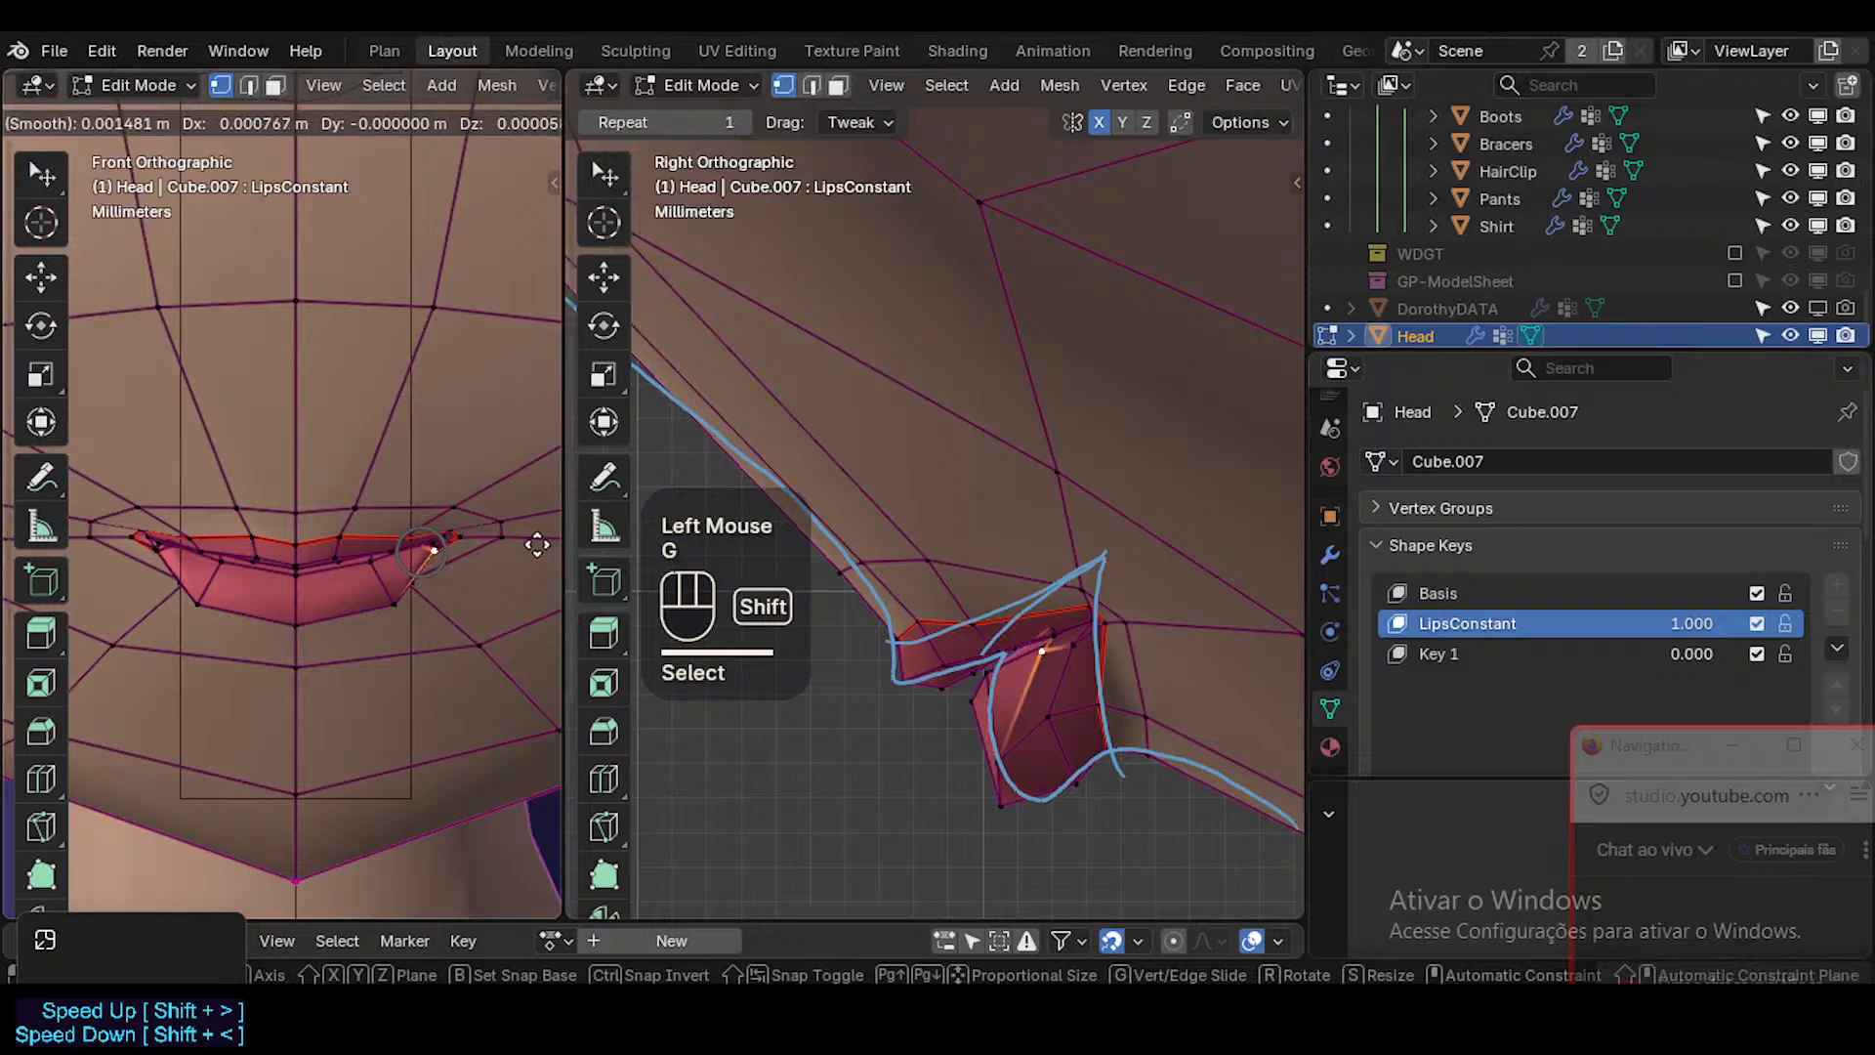
left_click(537, 552, "shift")
key("g")
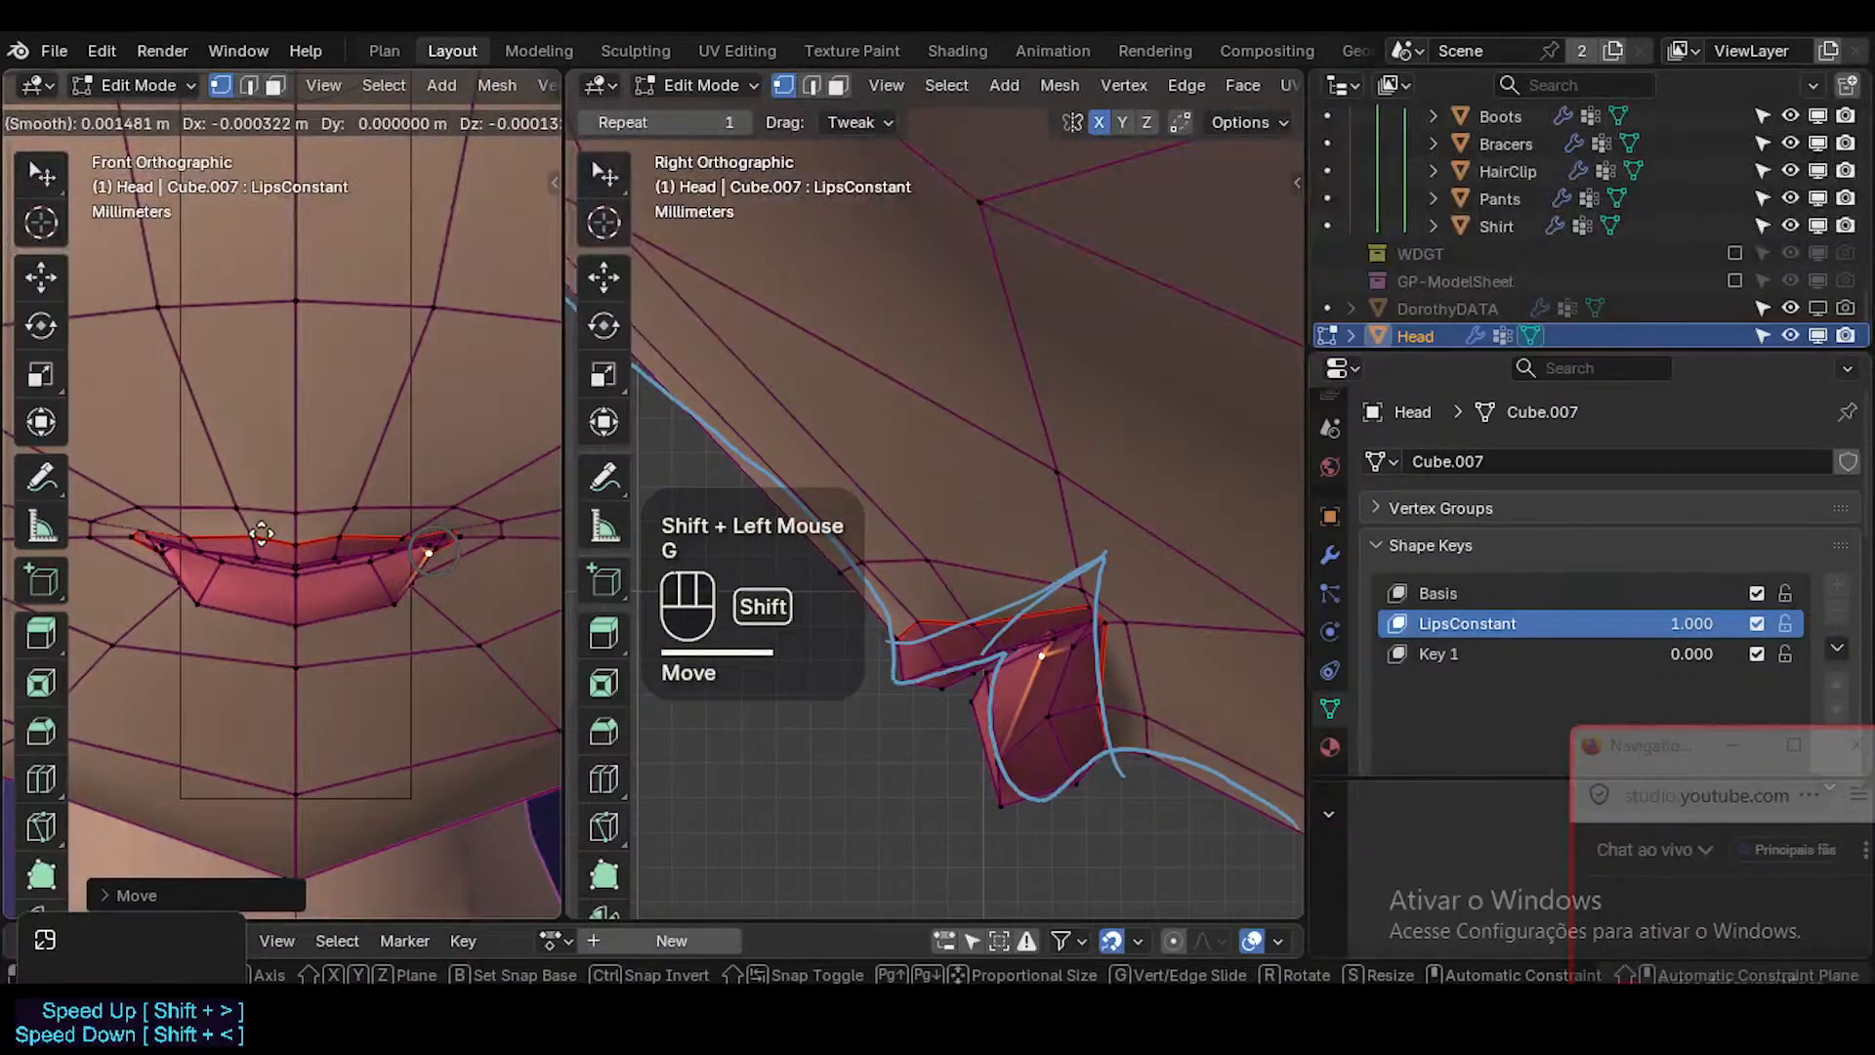
left_click(436, 556, "shift")
left_click(426, 549)
key("g")
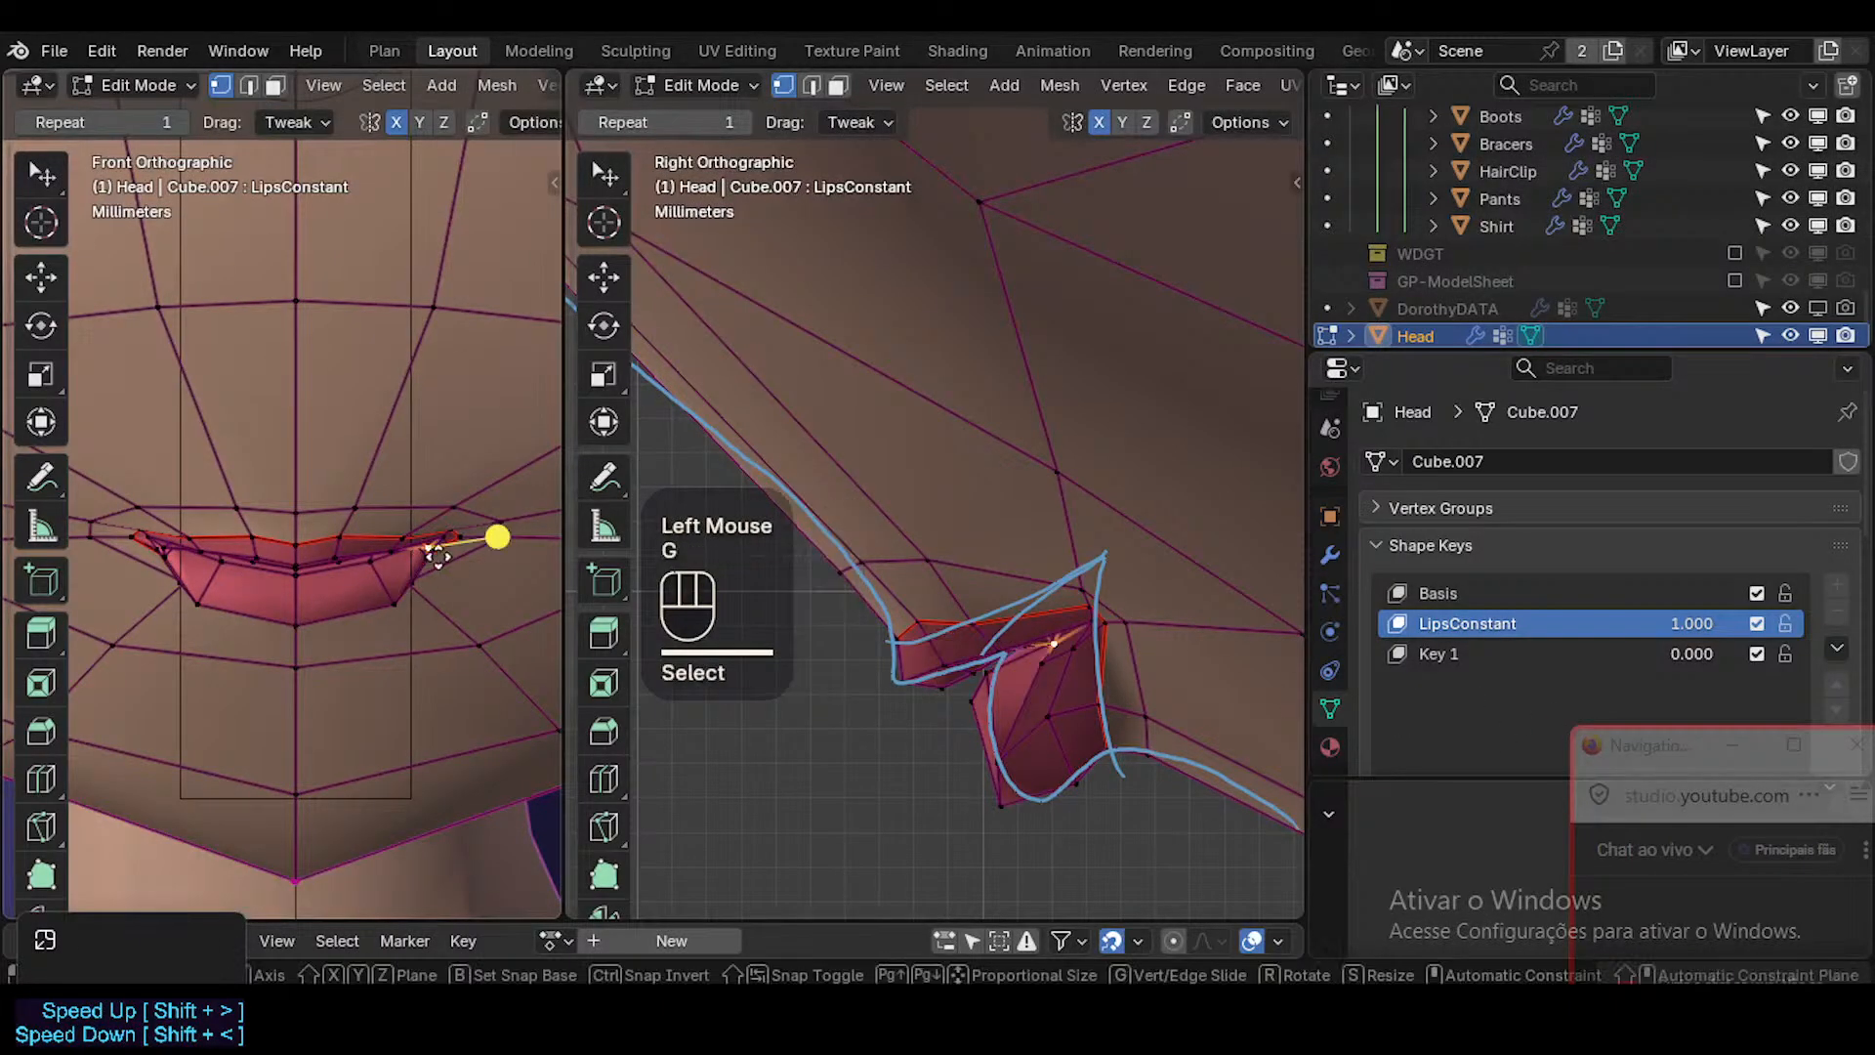
left_click(487, 563, "shift")
Select the face loop across the front of the lower lip, smooth it, and check the lips in Object Mode.
key("Tab")
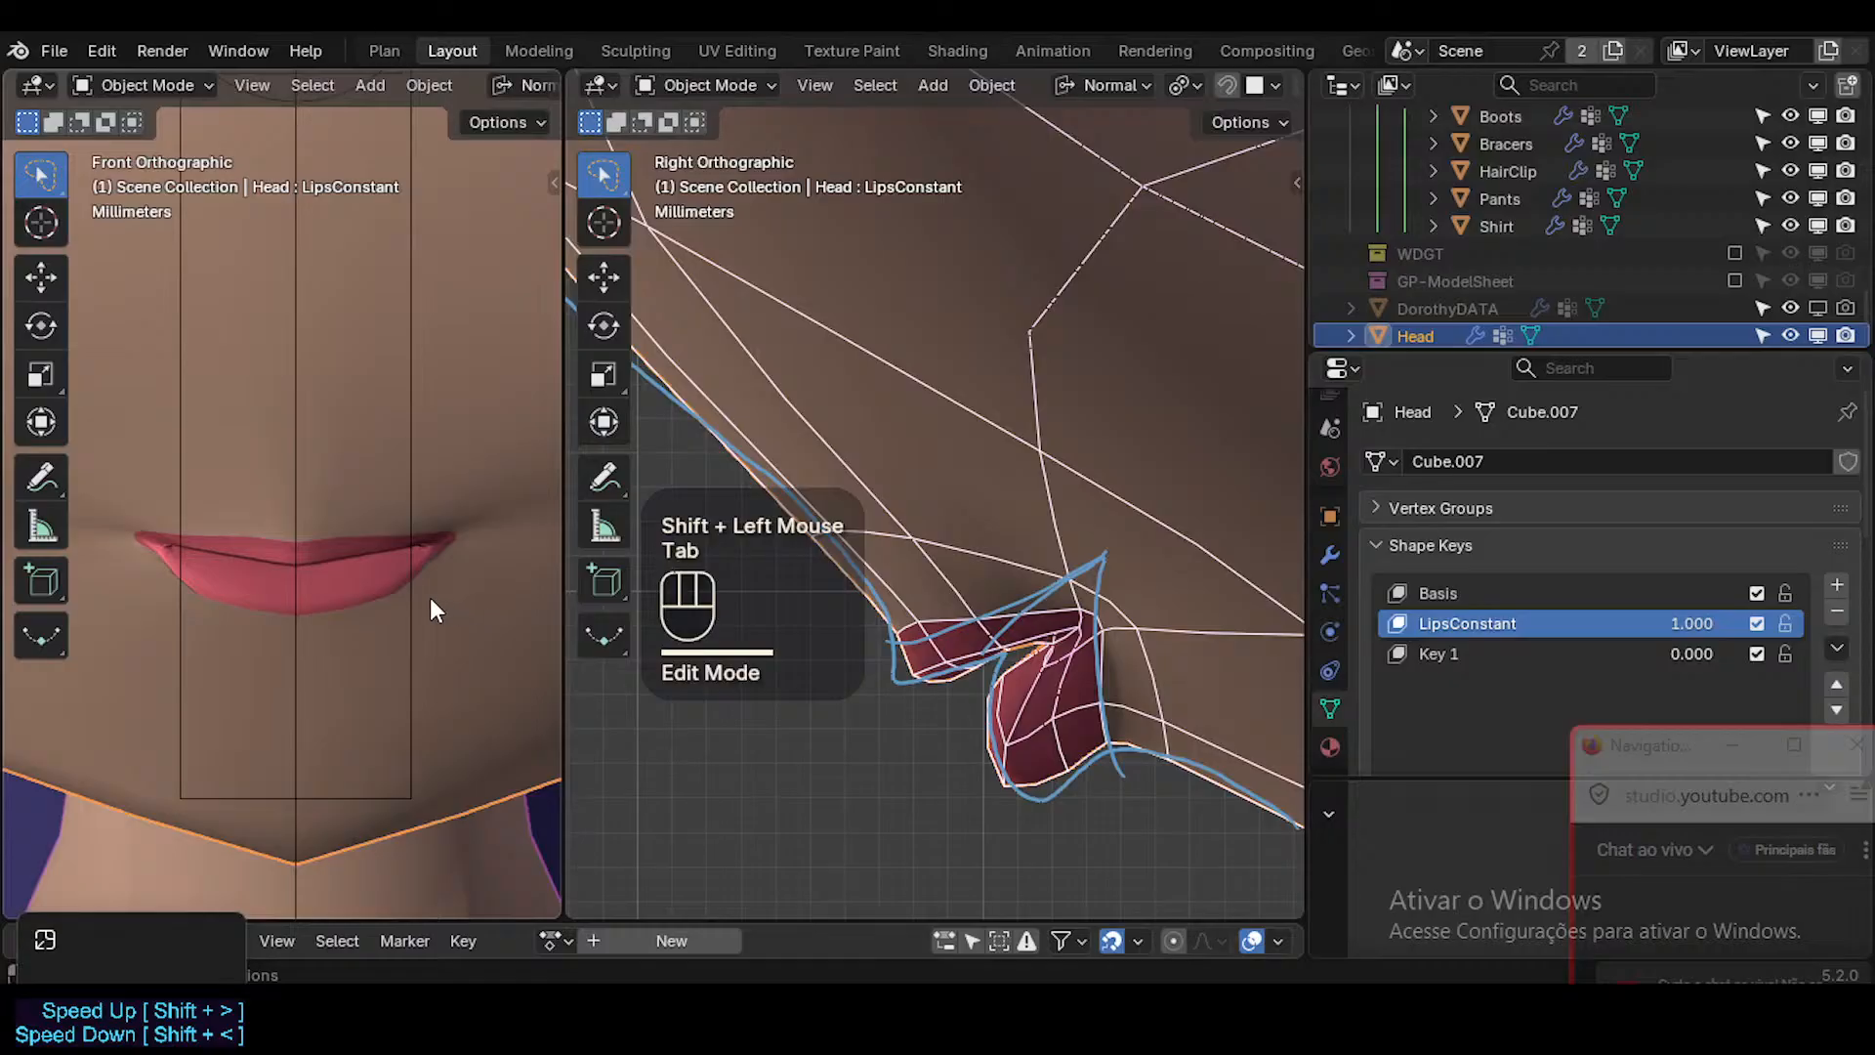
key("Tab")
key("3")
left_click(385, 567, "alt+shift")
left_click_drag(301, 681, 324, 677)
key("Tab")
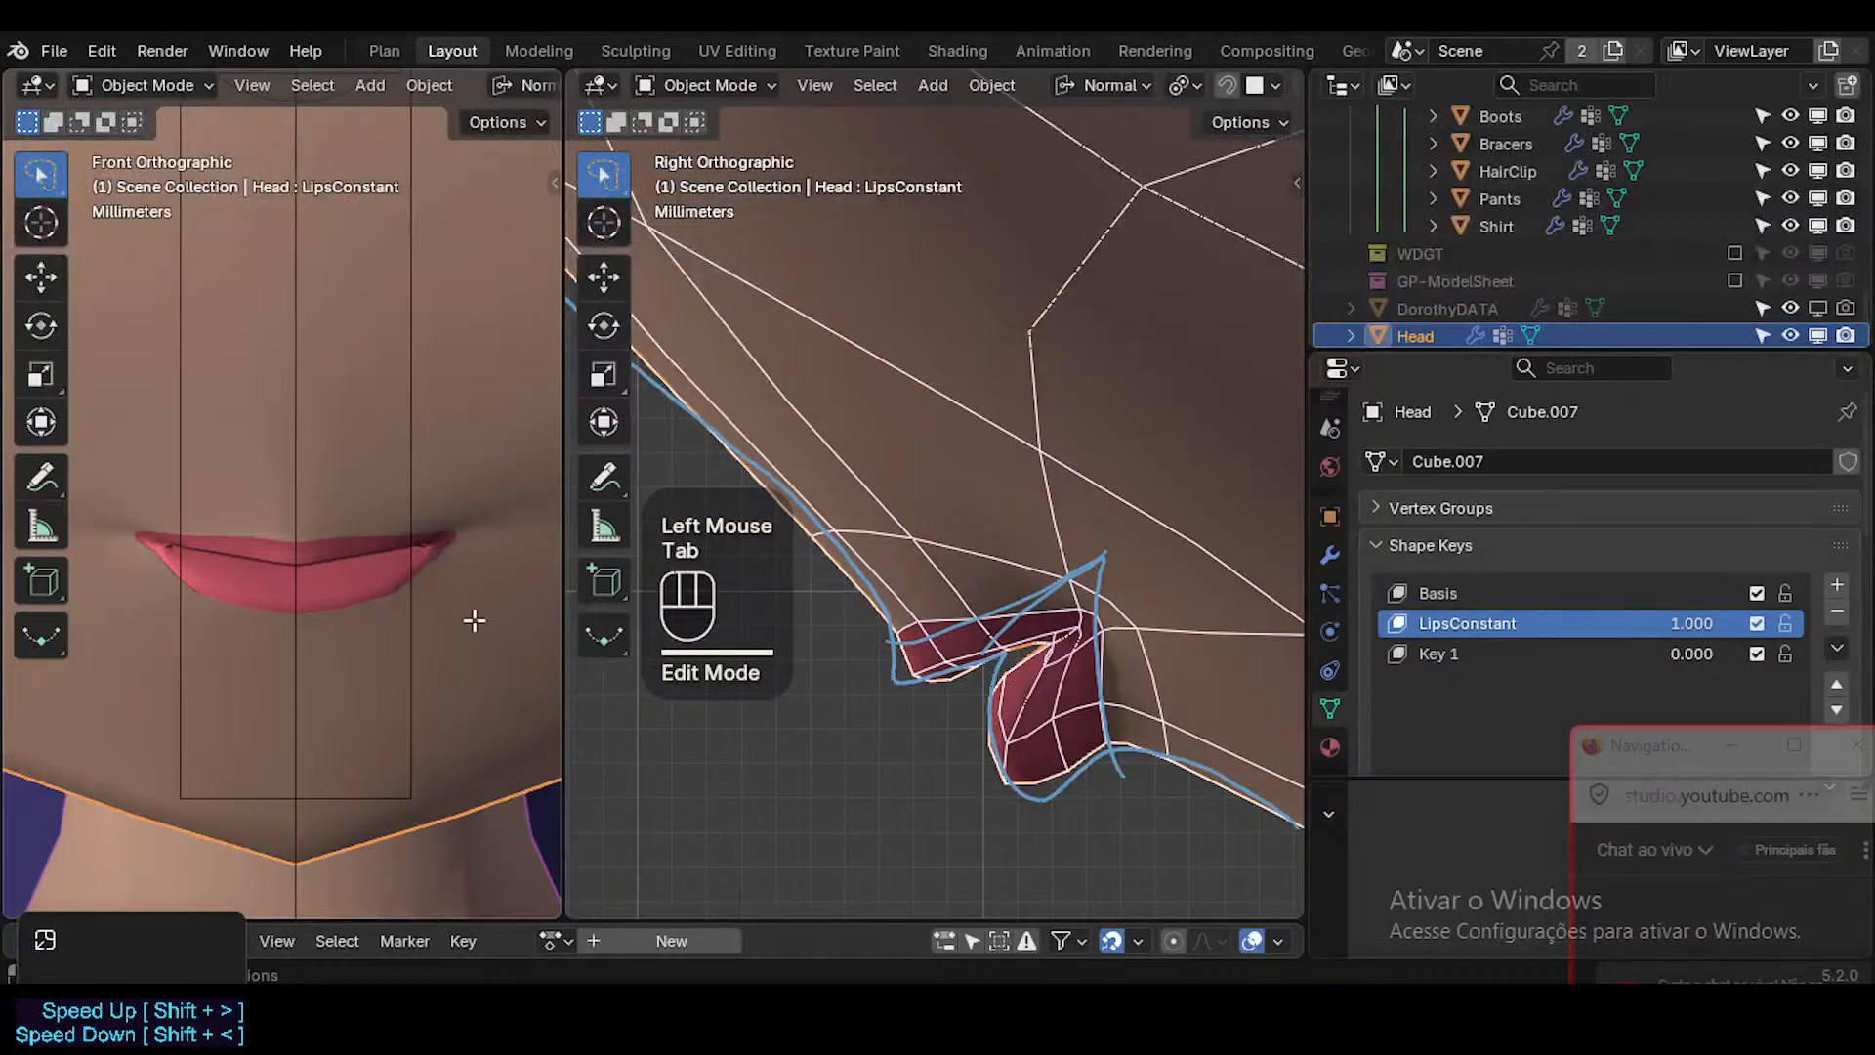
Clear the selection, select the face loop just inside the outer lip border, and smooth it.
key("Tab")
key("3")
key("alt+a")
left_click(1052, 657, "alt+shift")
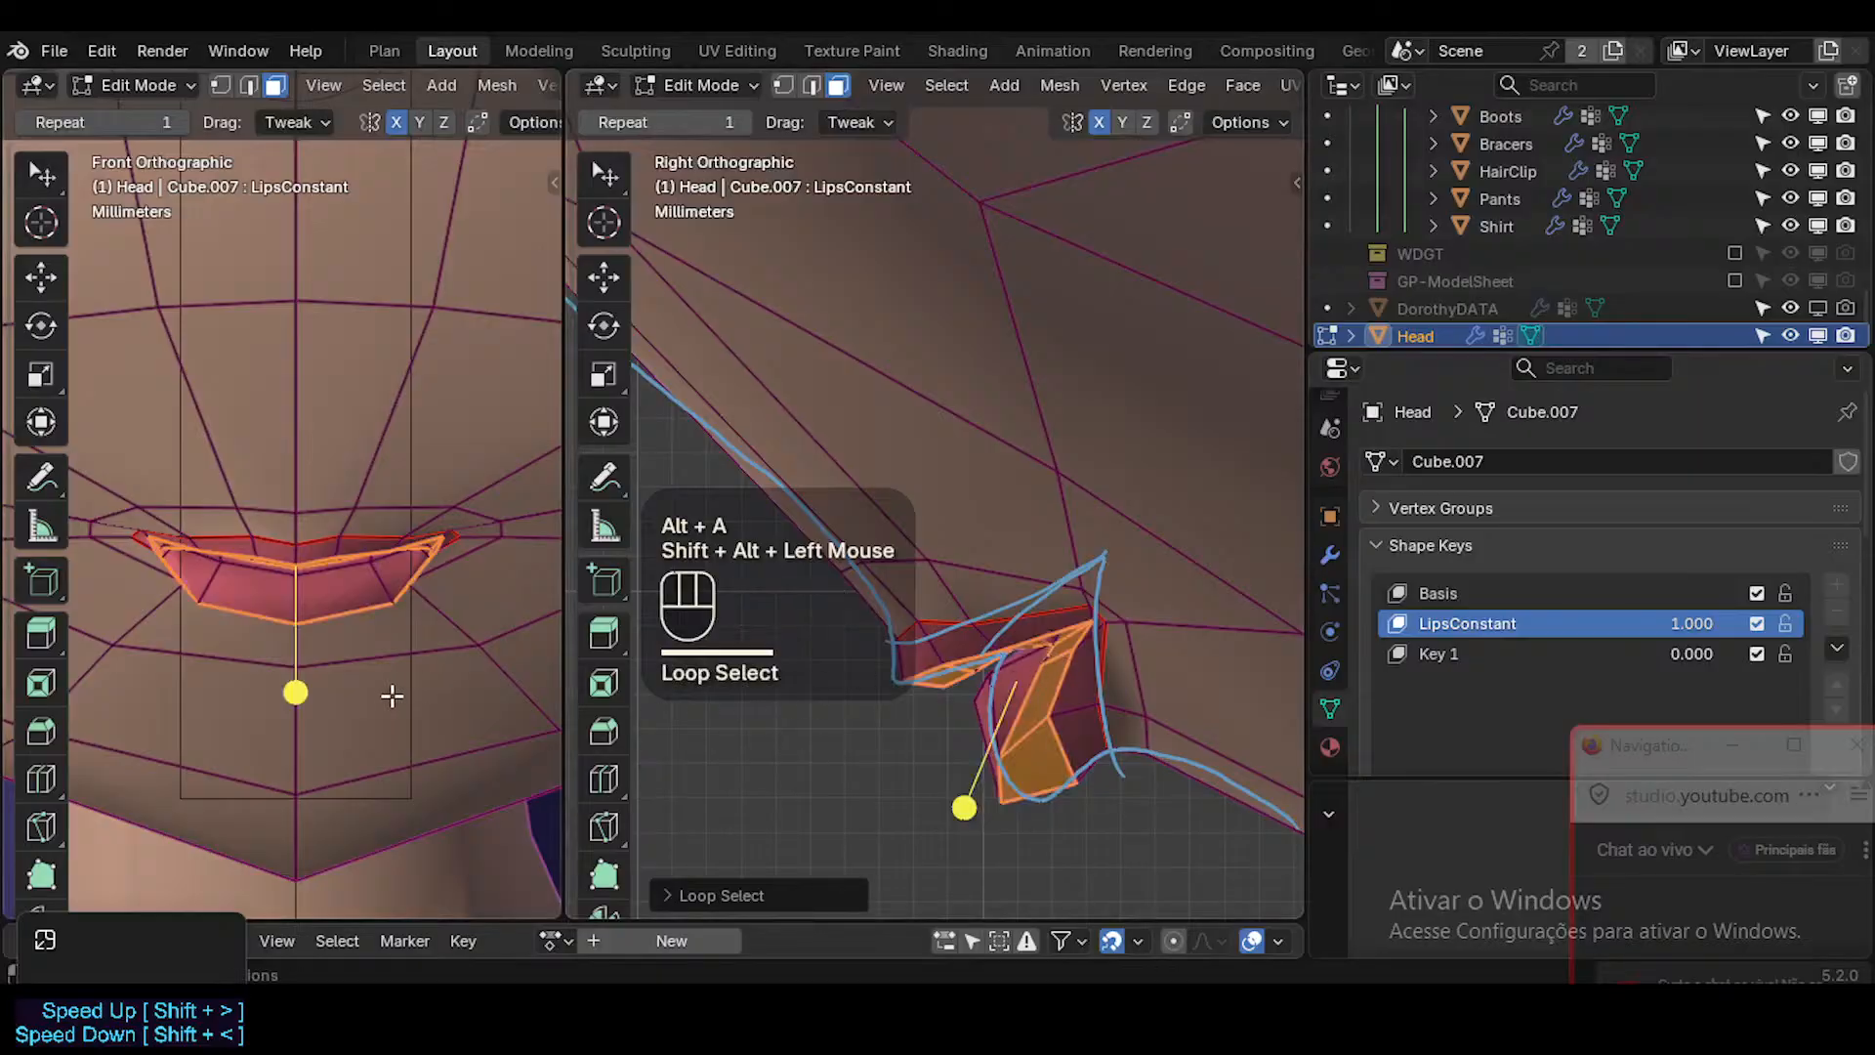
left_click(297, 689)
key("Tab")
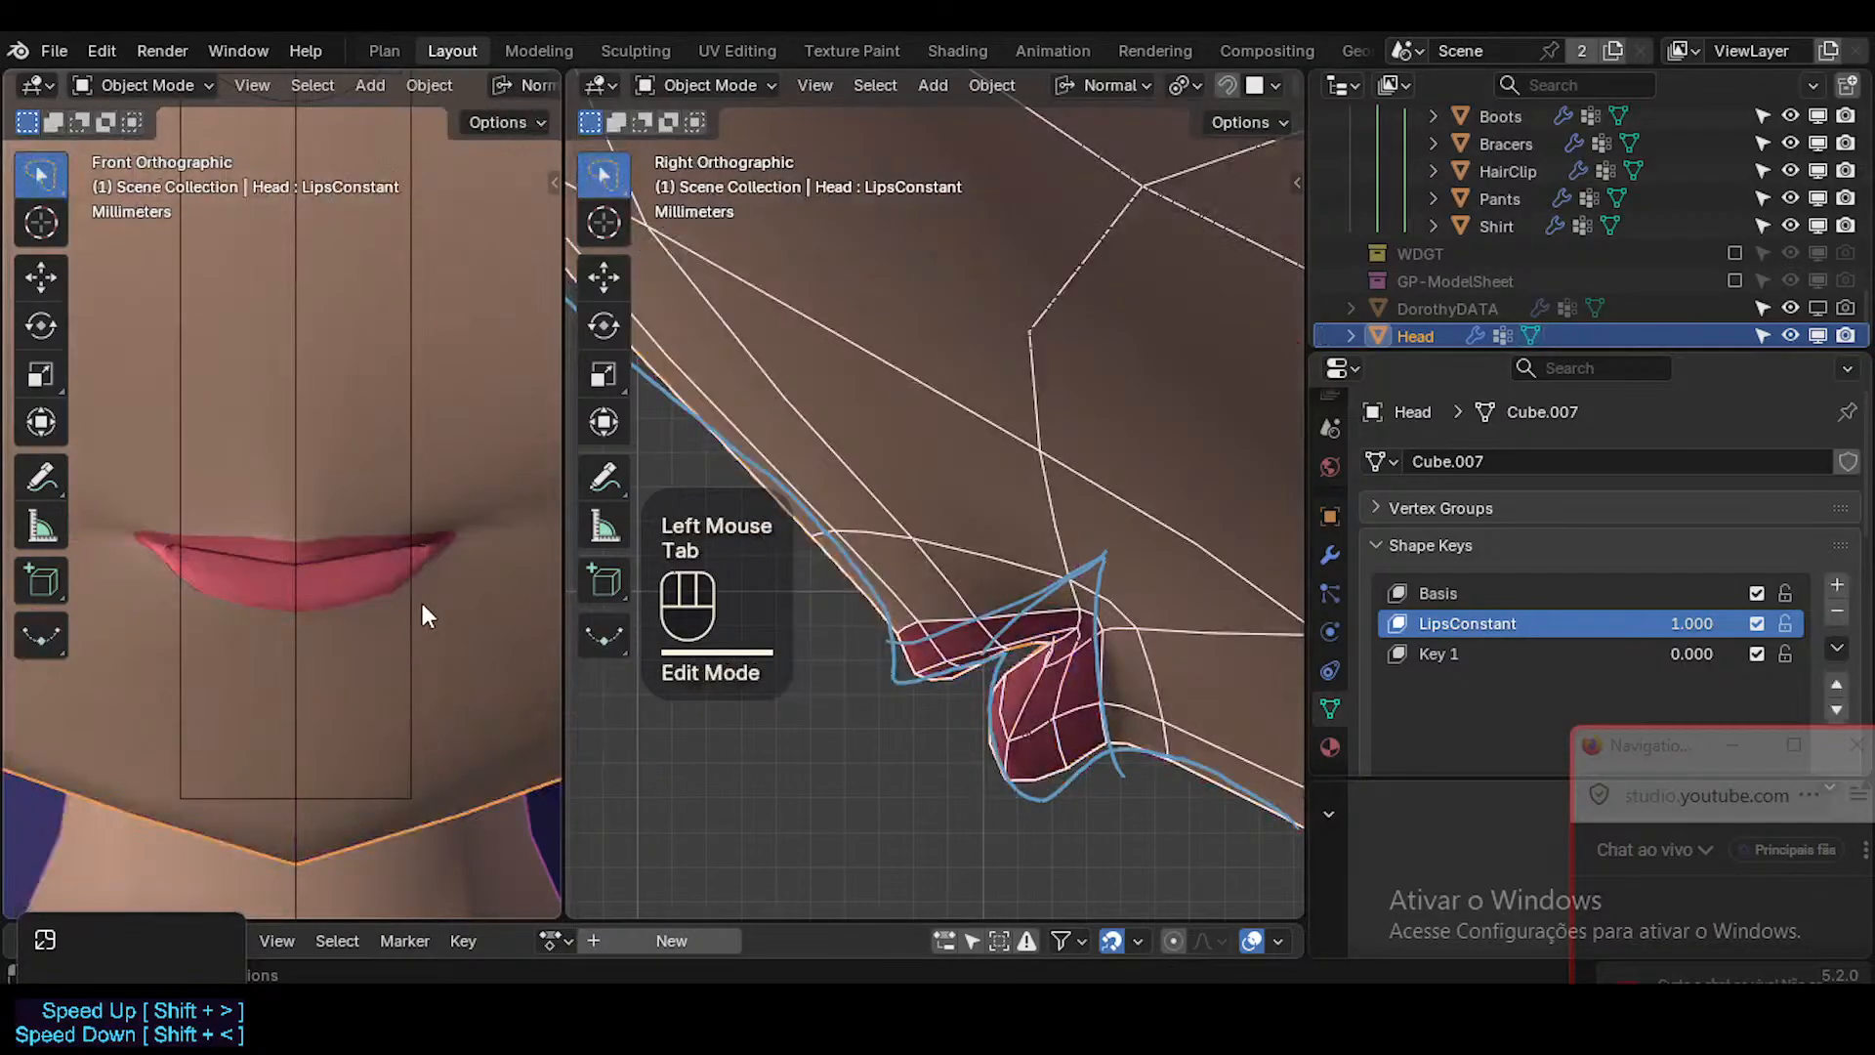
Clear the selection, smooth the outermost lip face loop, and return to vertex selection.
key("Tab")
key("alt+a")
left_click(1078, 710, "alt+shift")
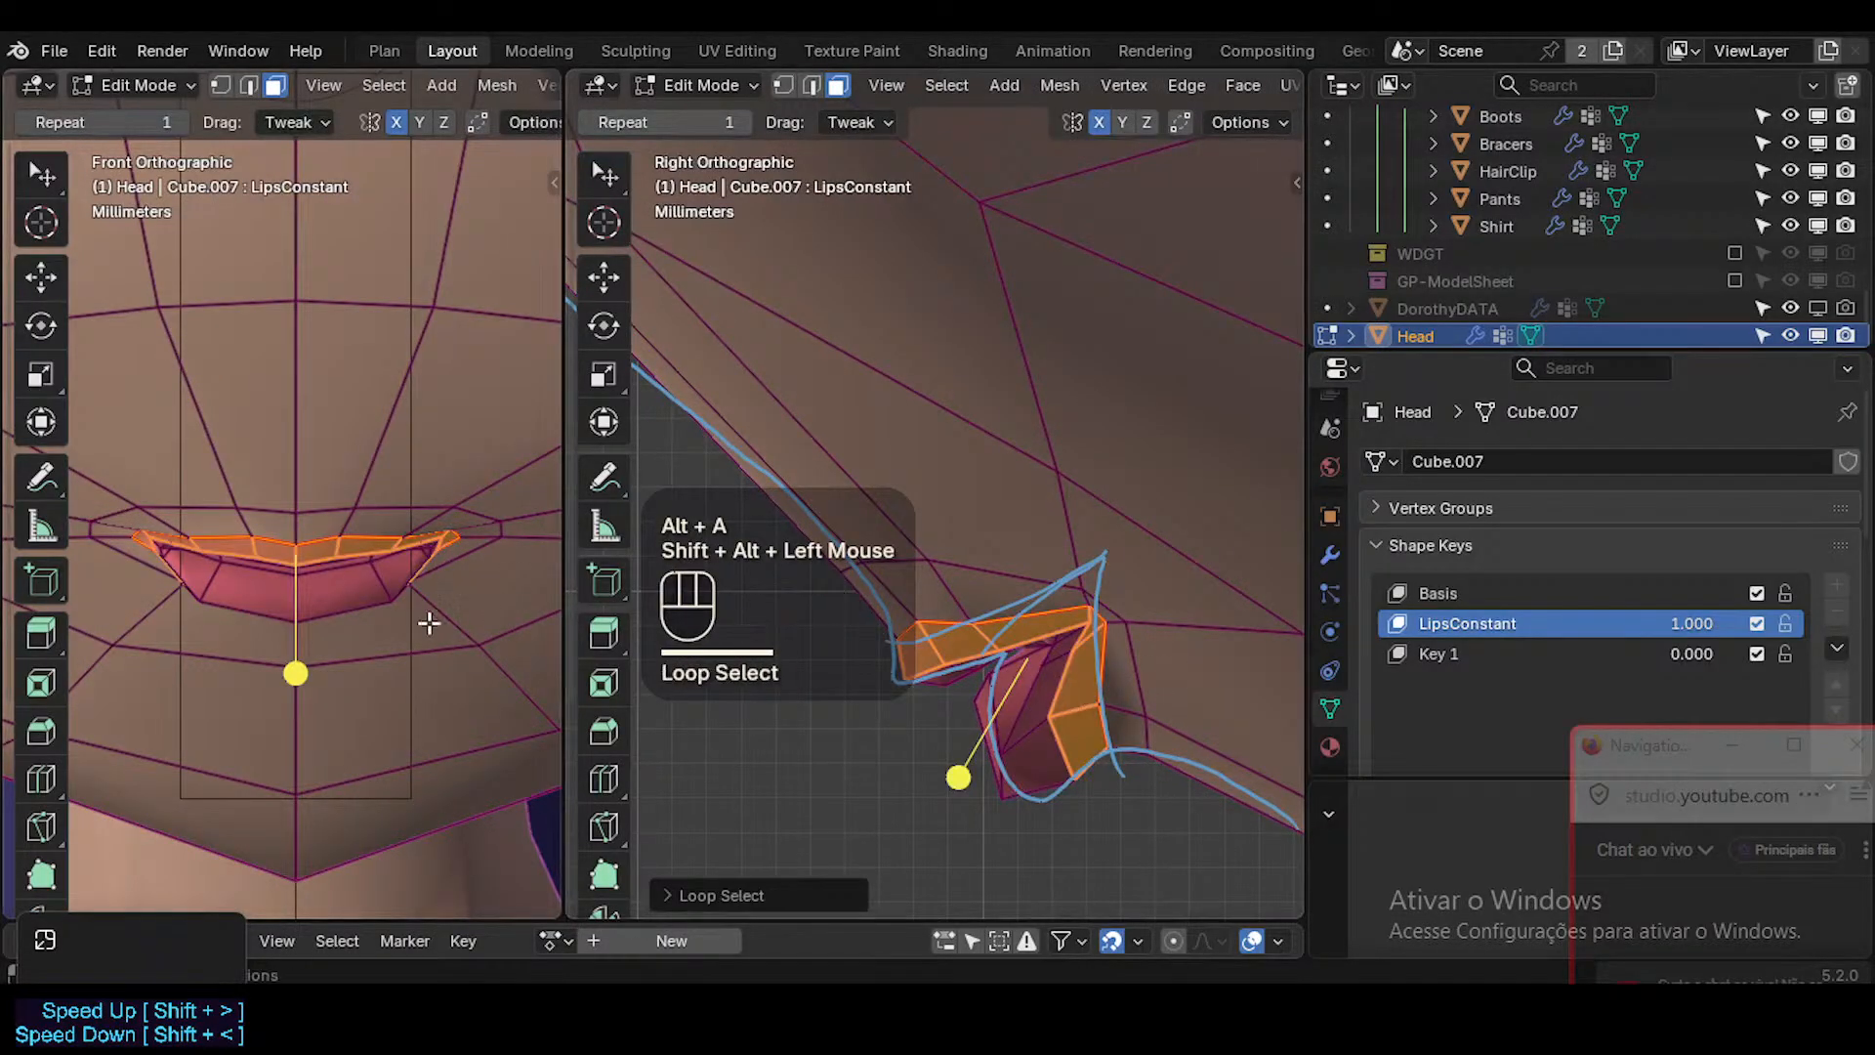
left_click(297, 673)
key("1")
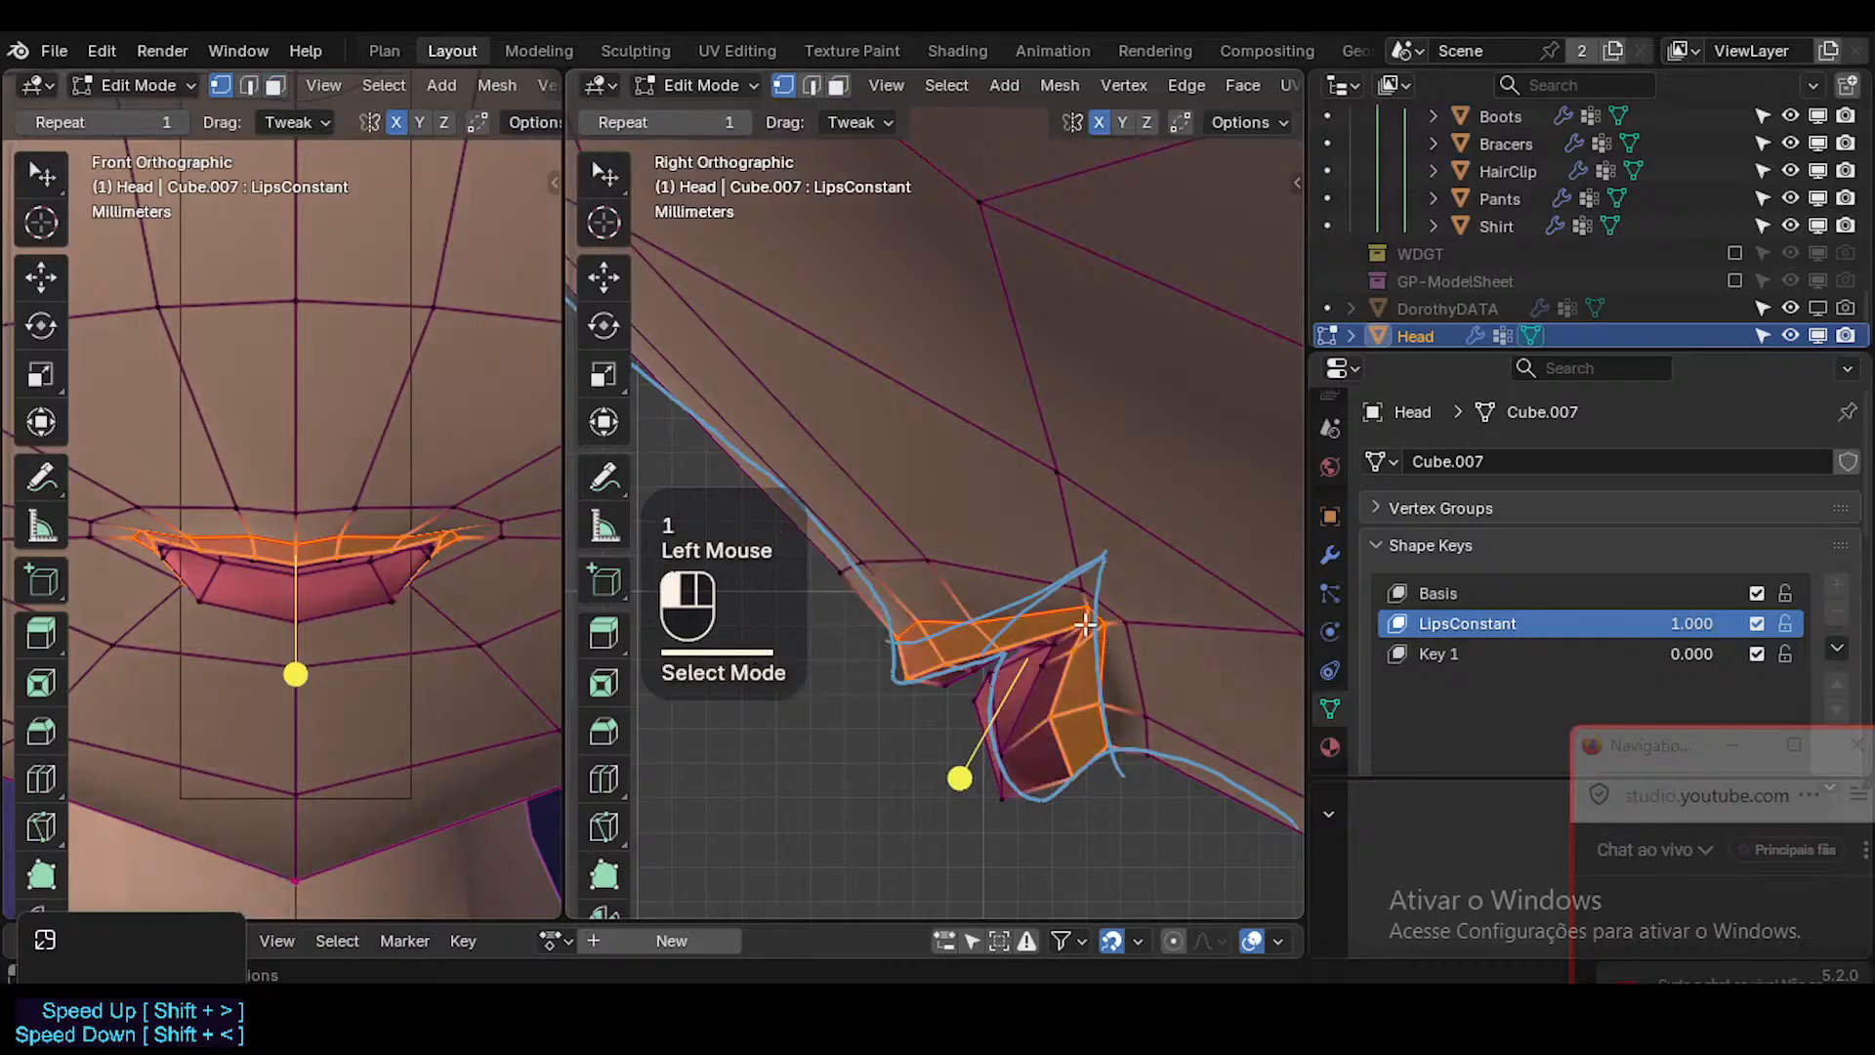
Slide the inner upper lip vertex at the mouth corner along its edge, then raise it slightly in the side view.
left_click(1086, 625)
key("g")
key("g")
left_click(1128, 615)
key("g")
key("g")
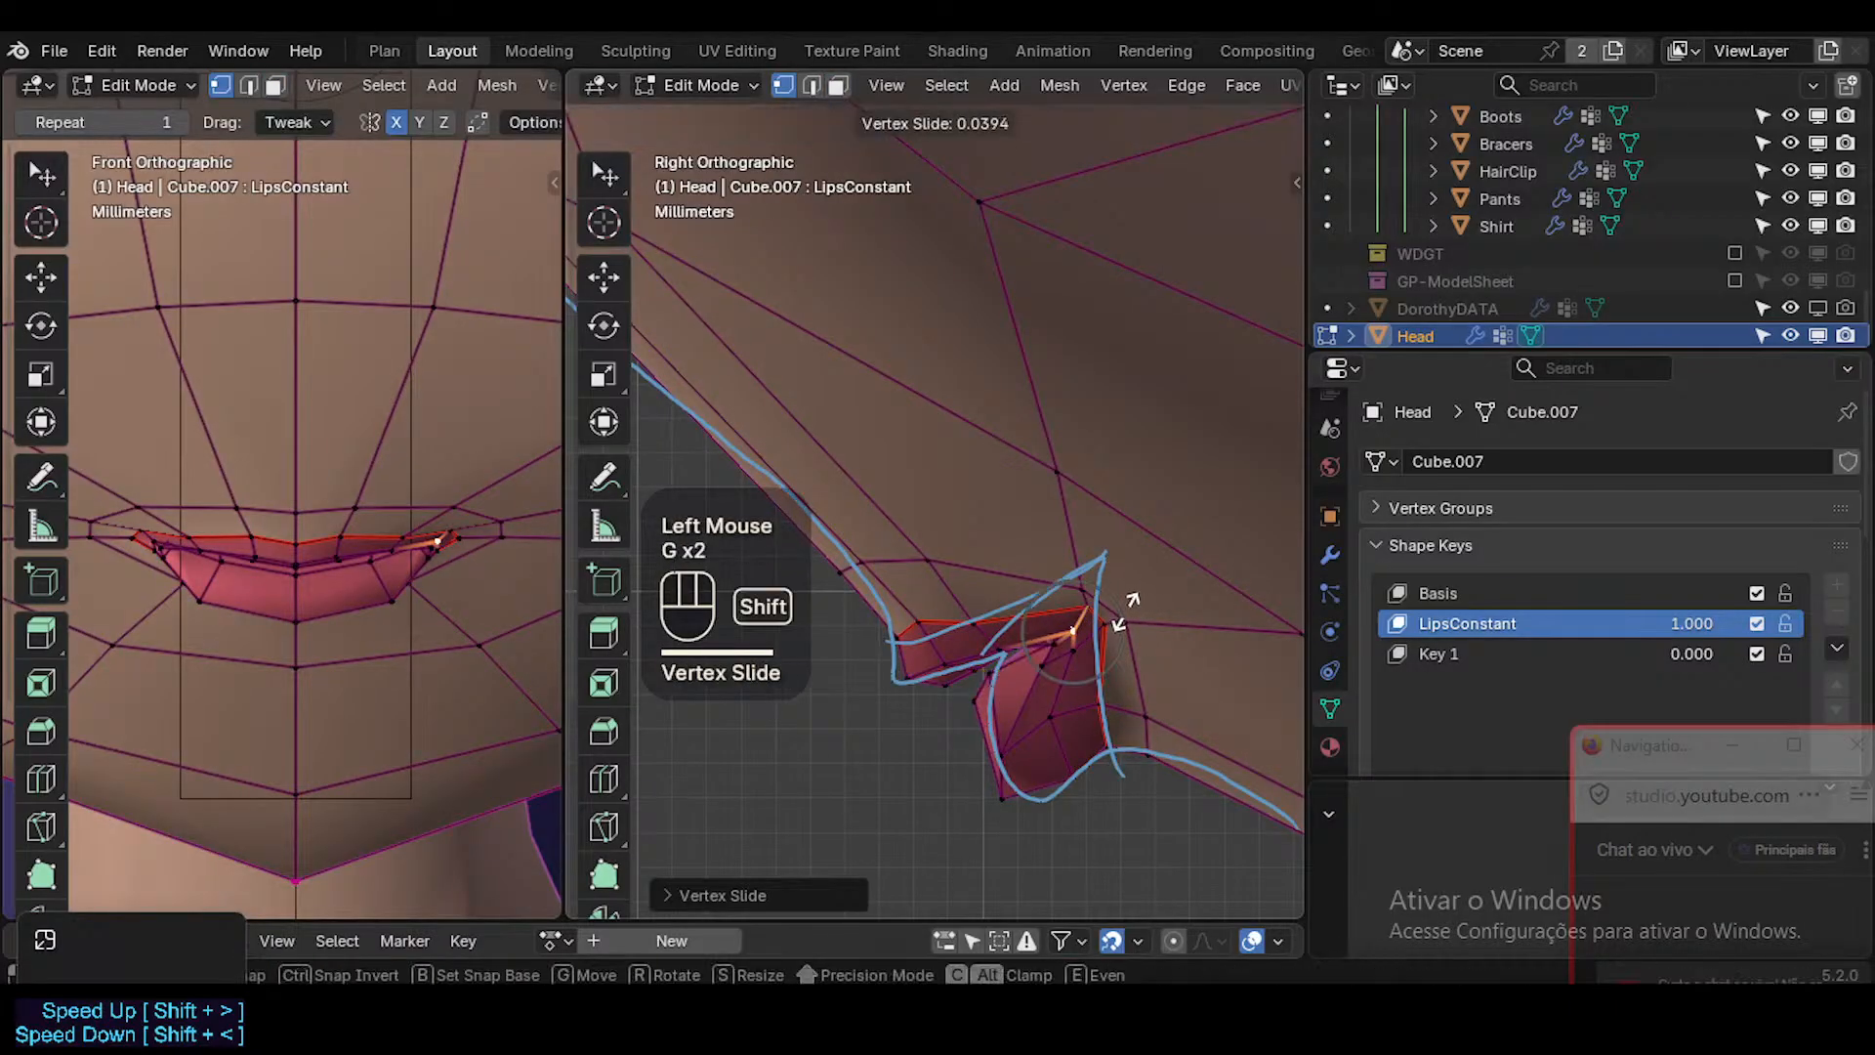
left_click(1078, 556, "shift")
key("g")
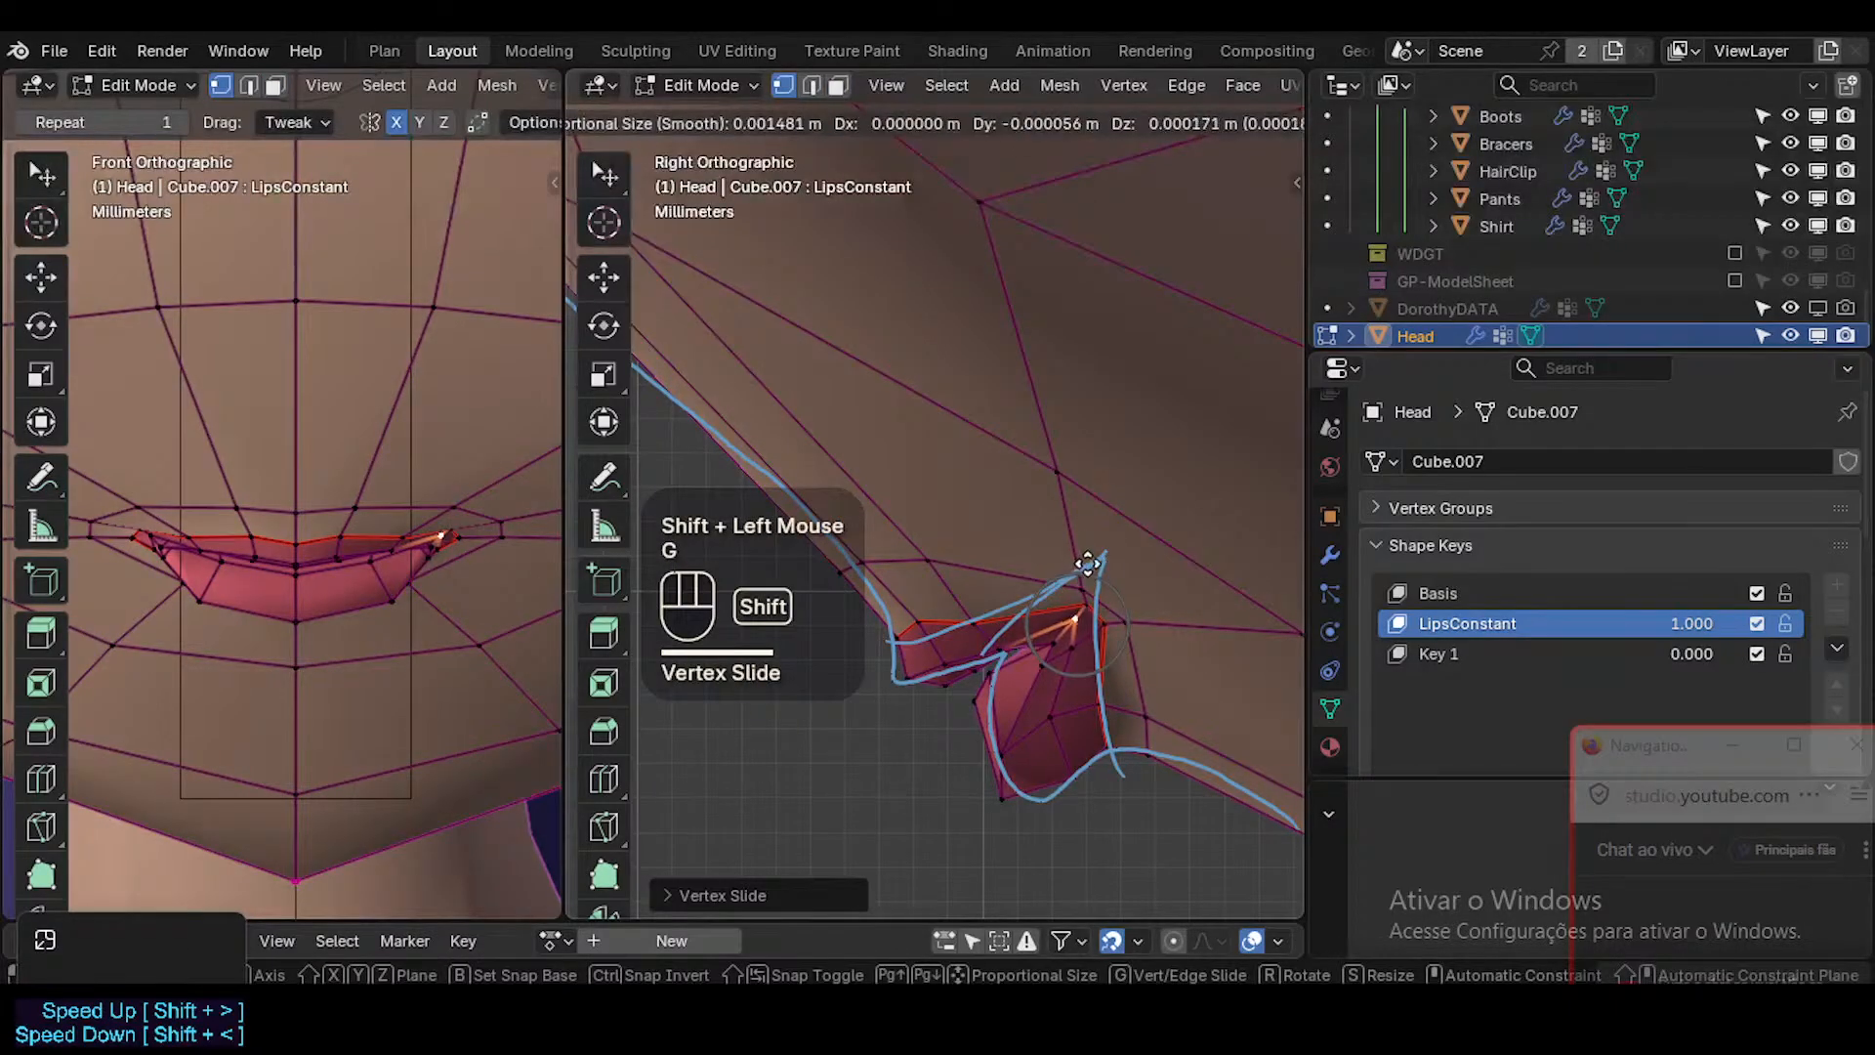
left_click(1087, 563, "shift")
key("Tab")
key("Tab")
key("1")
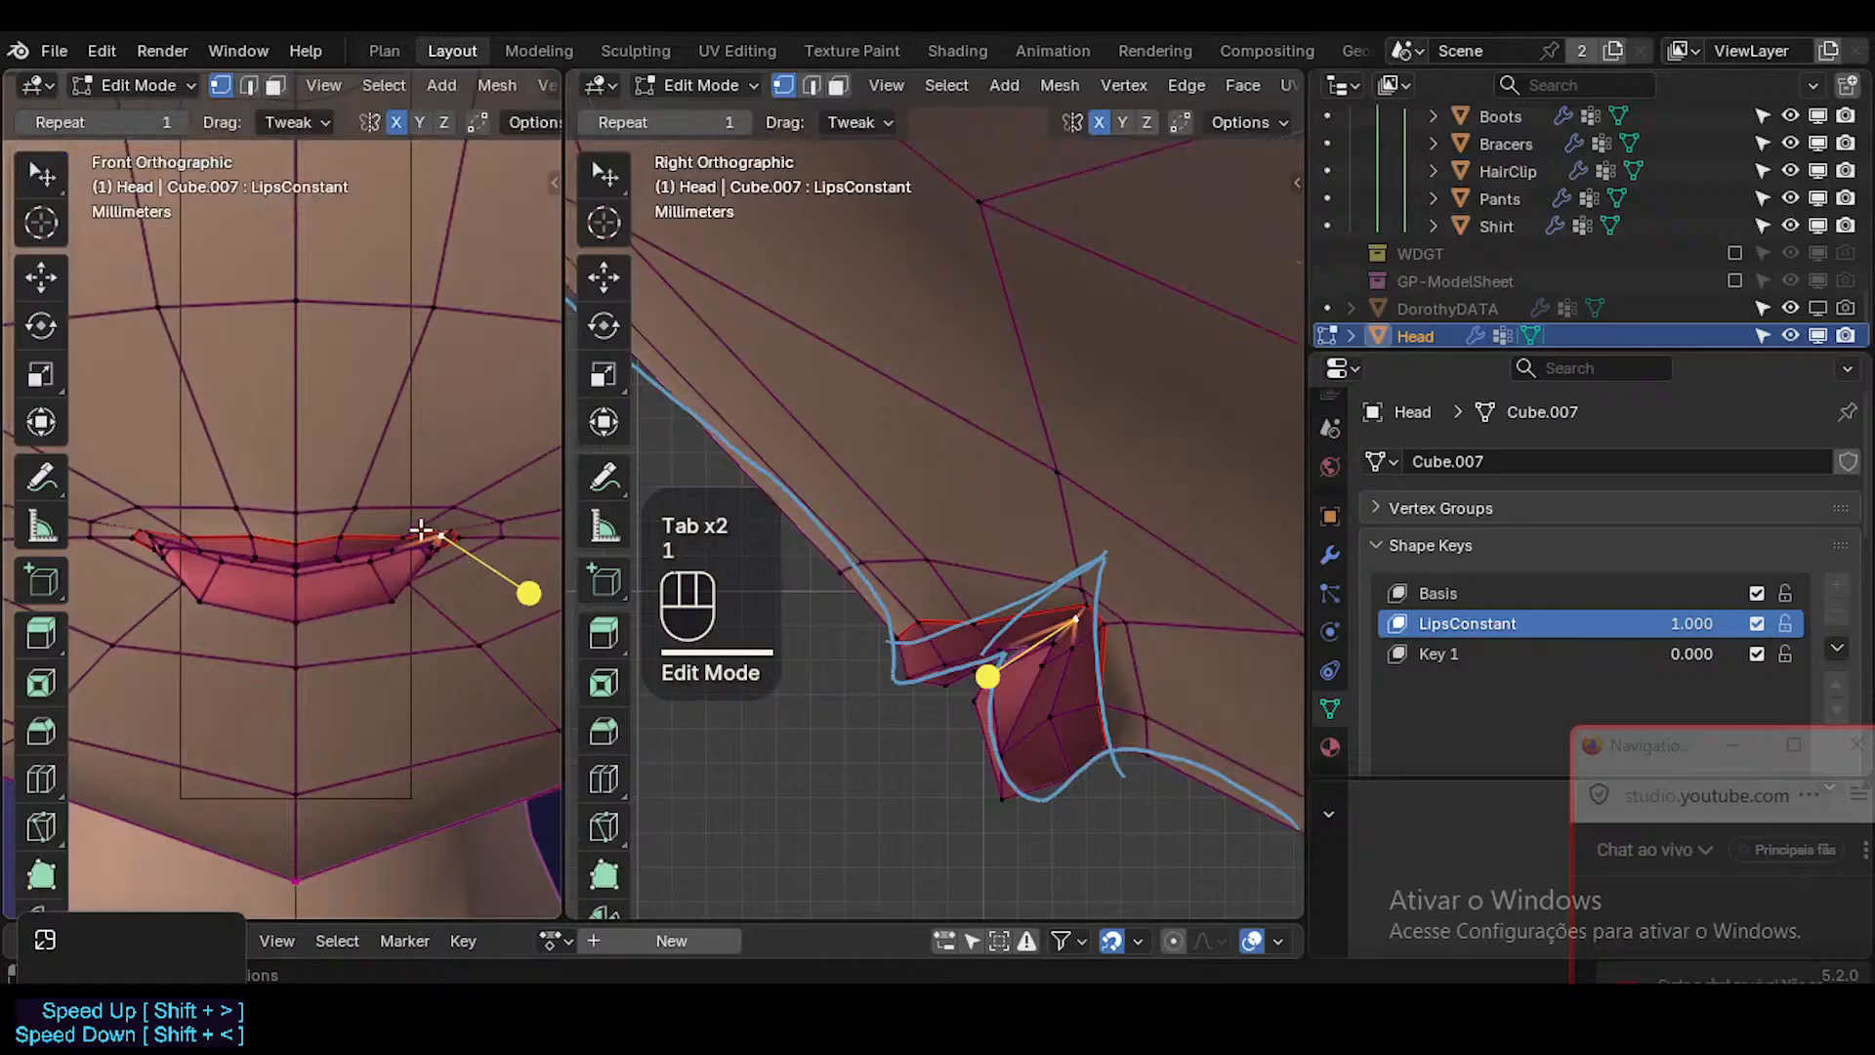
Reposition the upper lip border vertices beside the mouth corner, lowering the outer one, and adjust the corner vertex.
left_click(407, 536)
key("g")
left_click(456, 533, "shift")
left_click(500, 538)
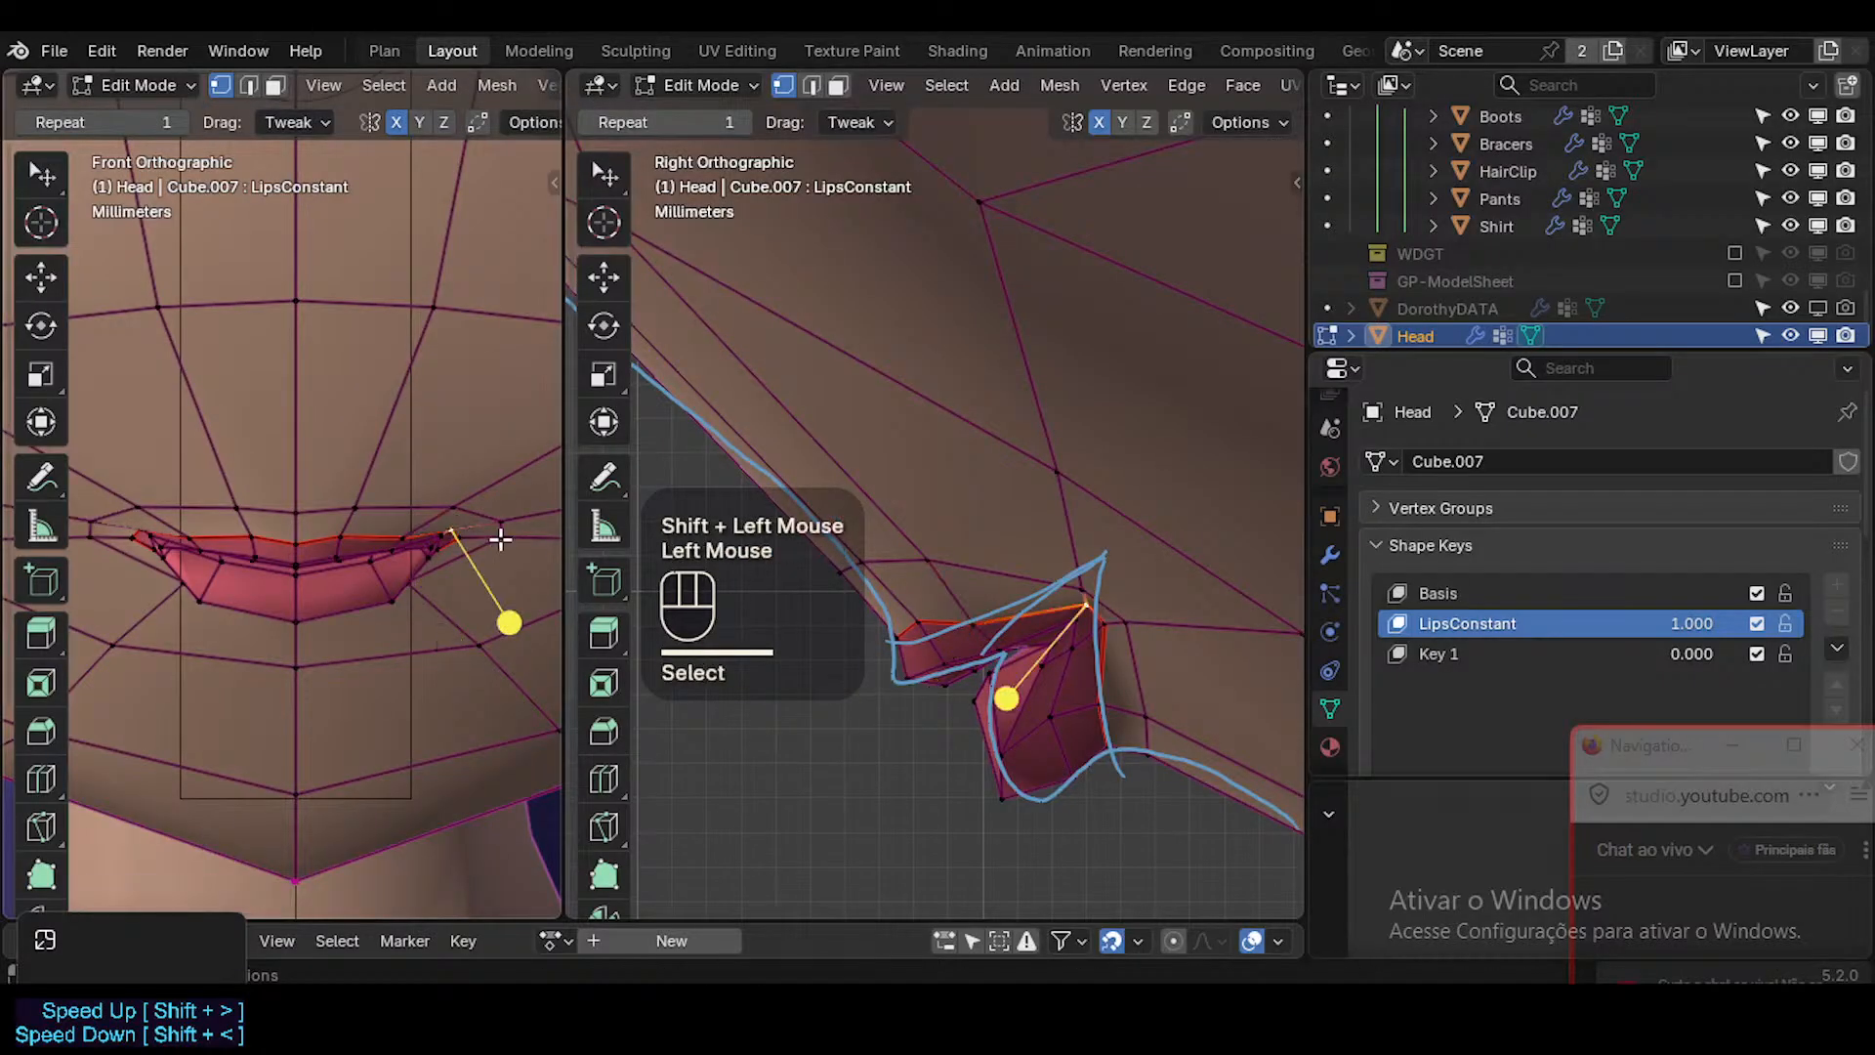
key("g")
left_click(503, 612, "shift")
left_click(470, 545)
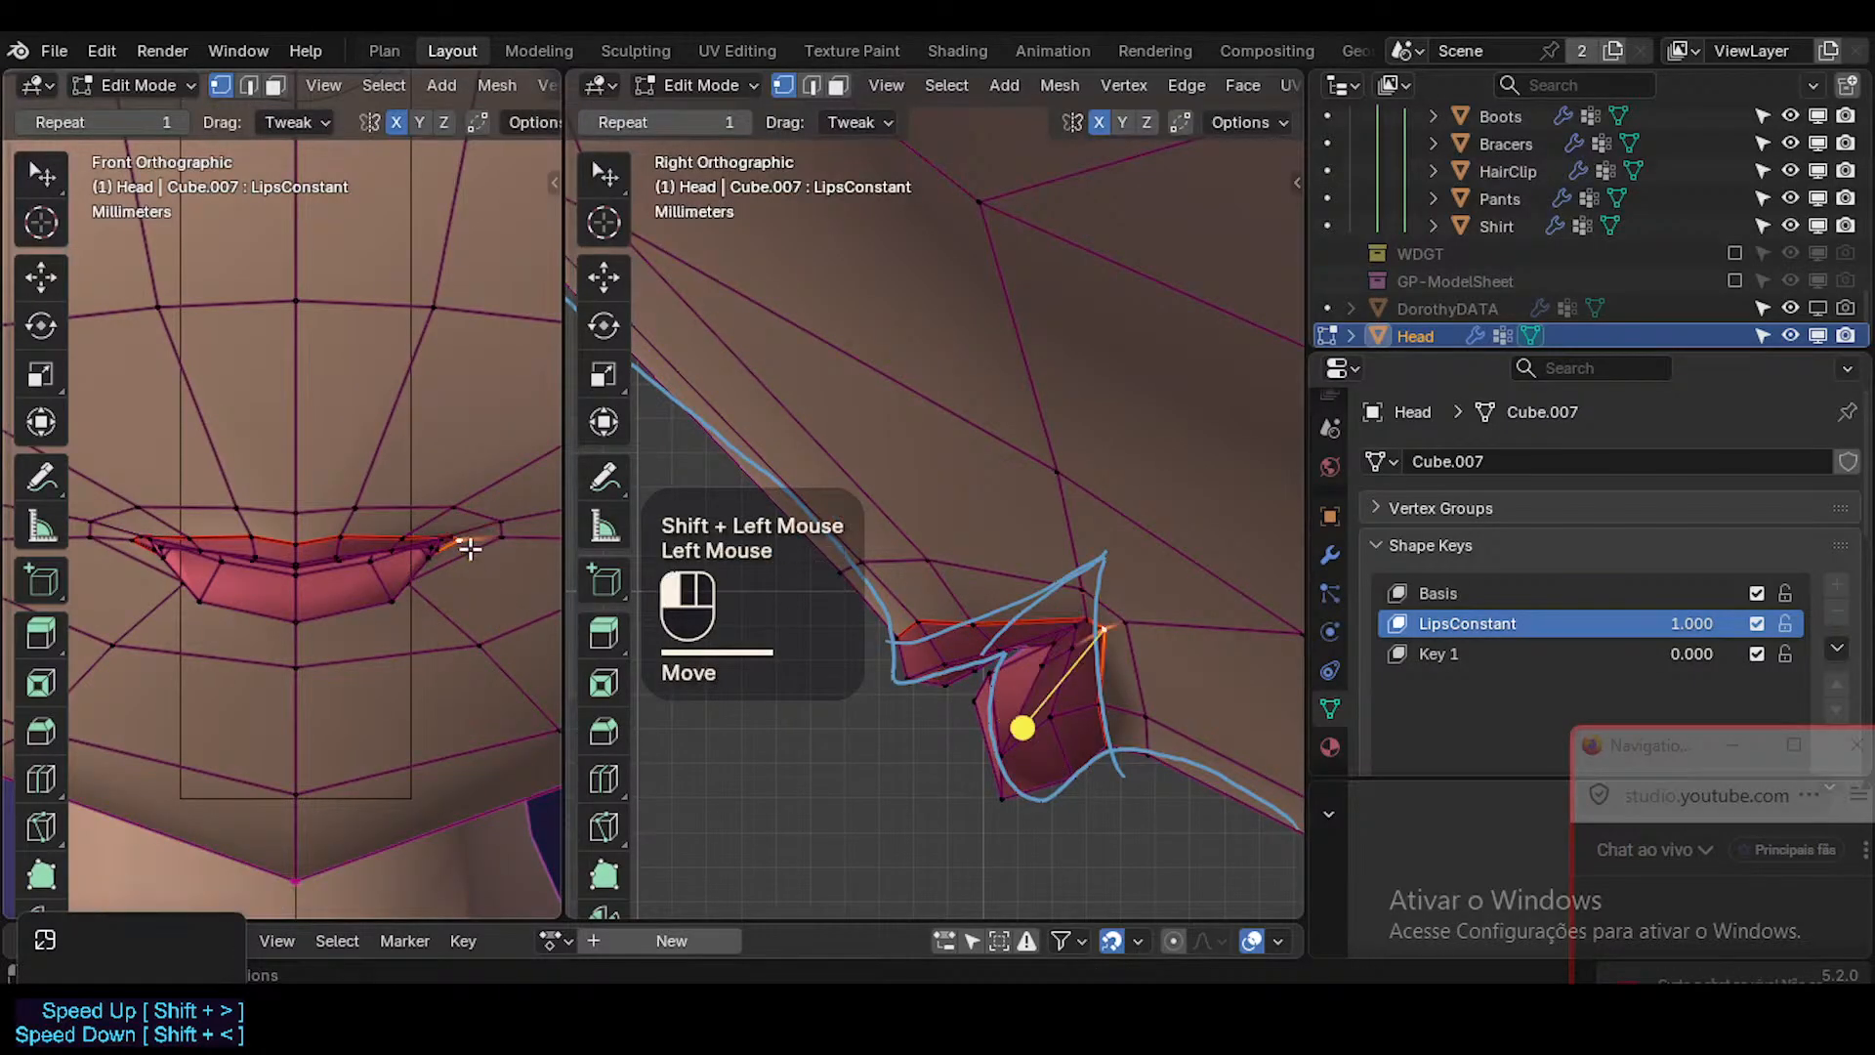
key("g")
left_click(454, 548, "shift")
Raise the upper lip border vertex beside the centre to accentuate the lip peak.
left_click(355, 531)
key("g")
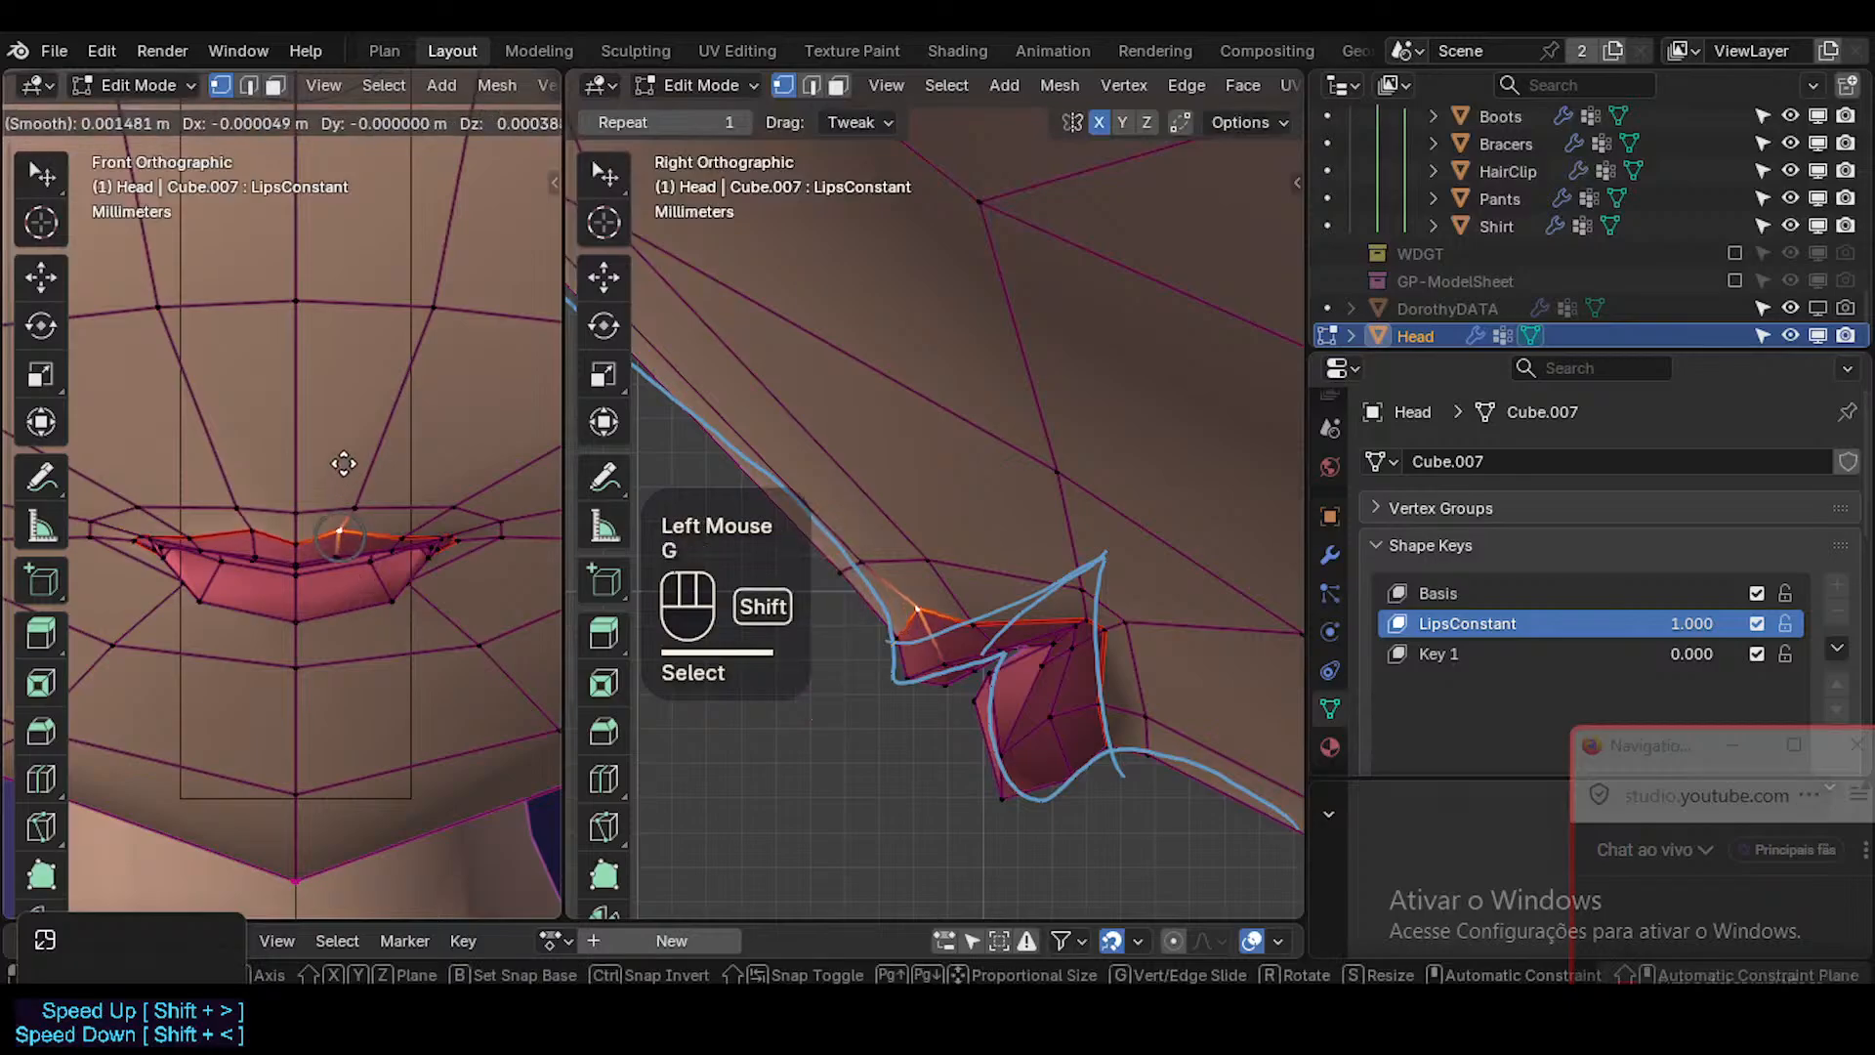
left_click(372, 619, "shift")
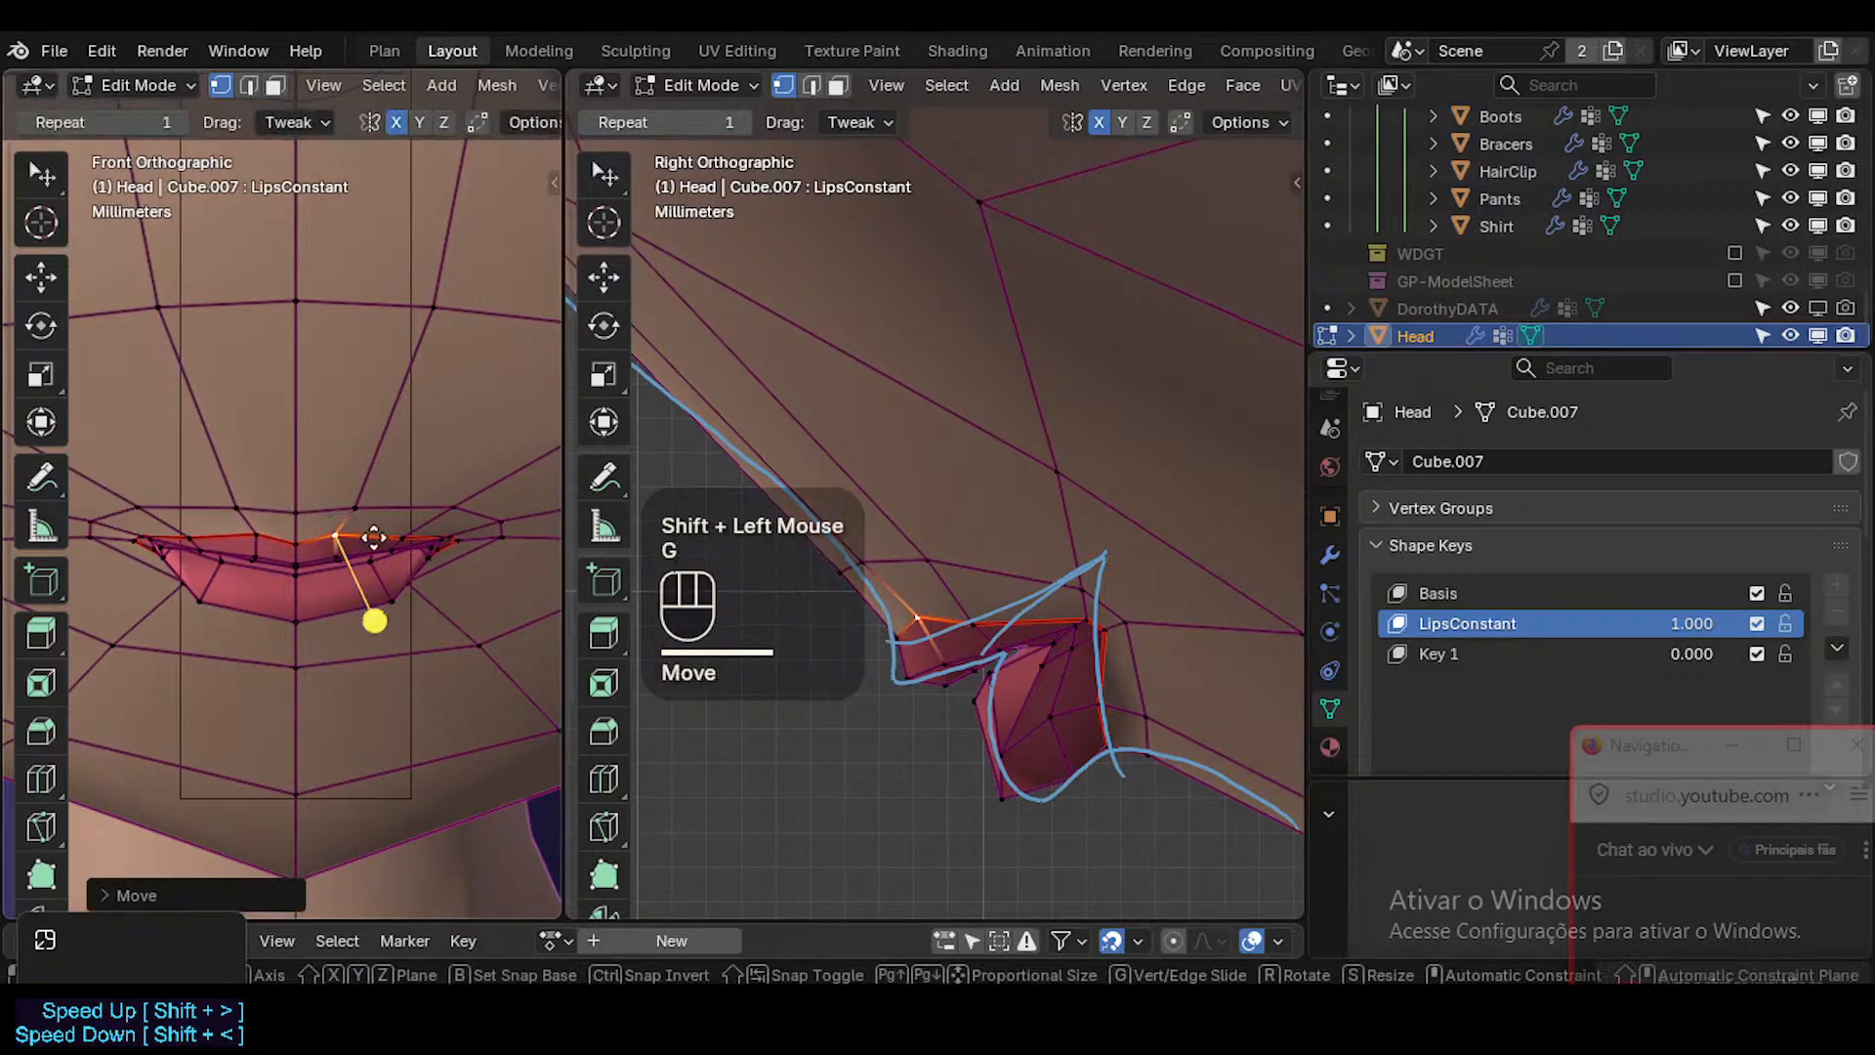
Move the skin vertex above the lip peak inward and up, and shift the vertex above it inward.
left_click(353, 509)
key("g")
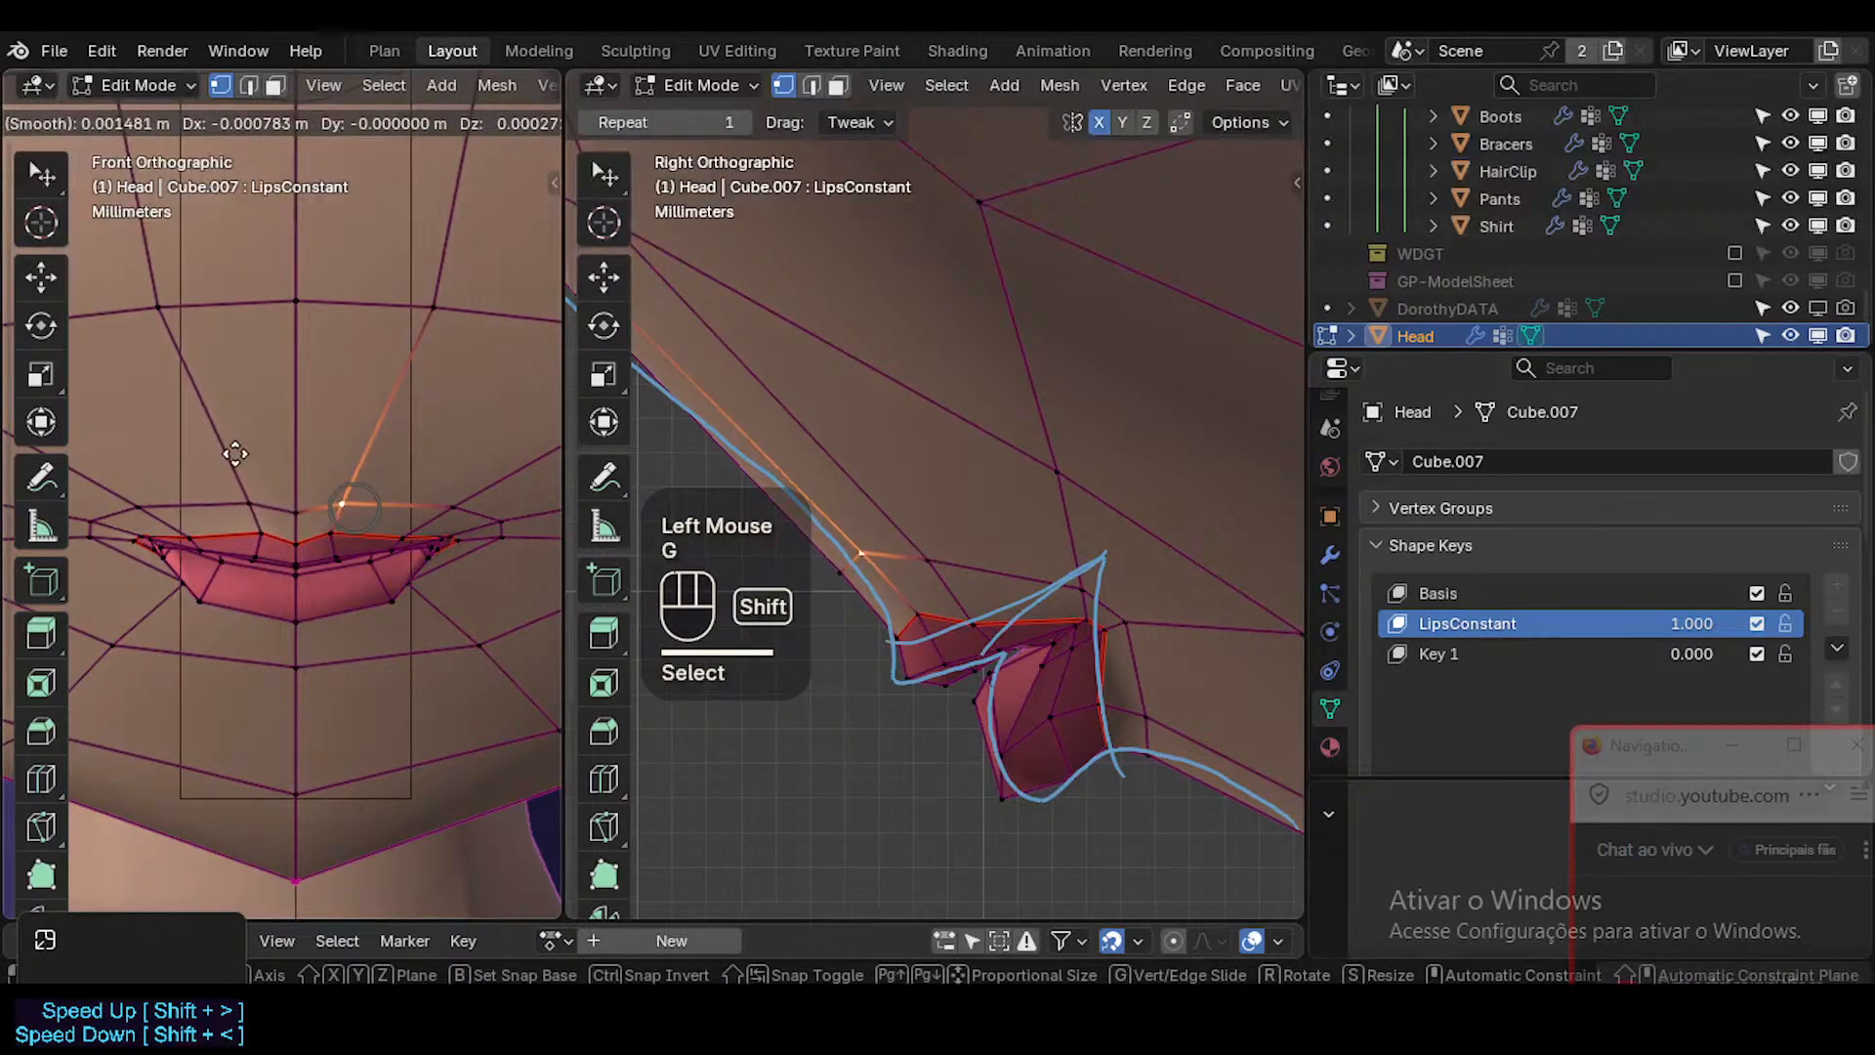
left_click(253, 461, "shift")
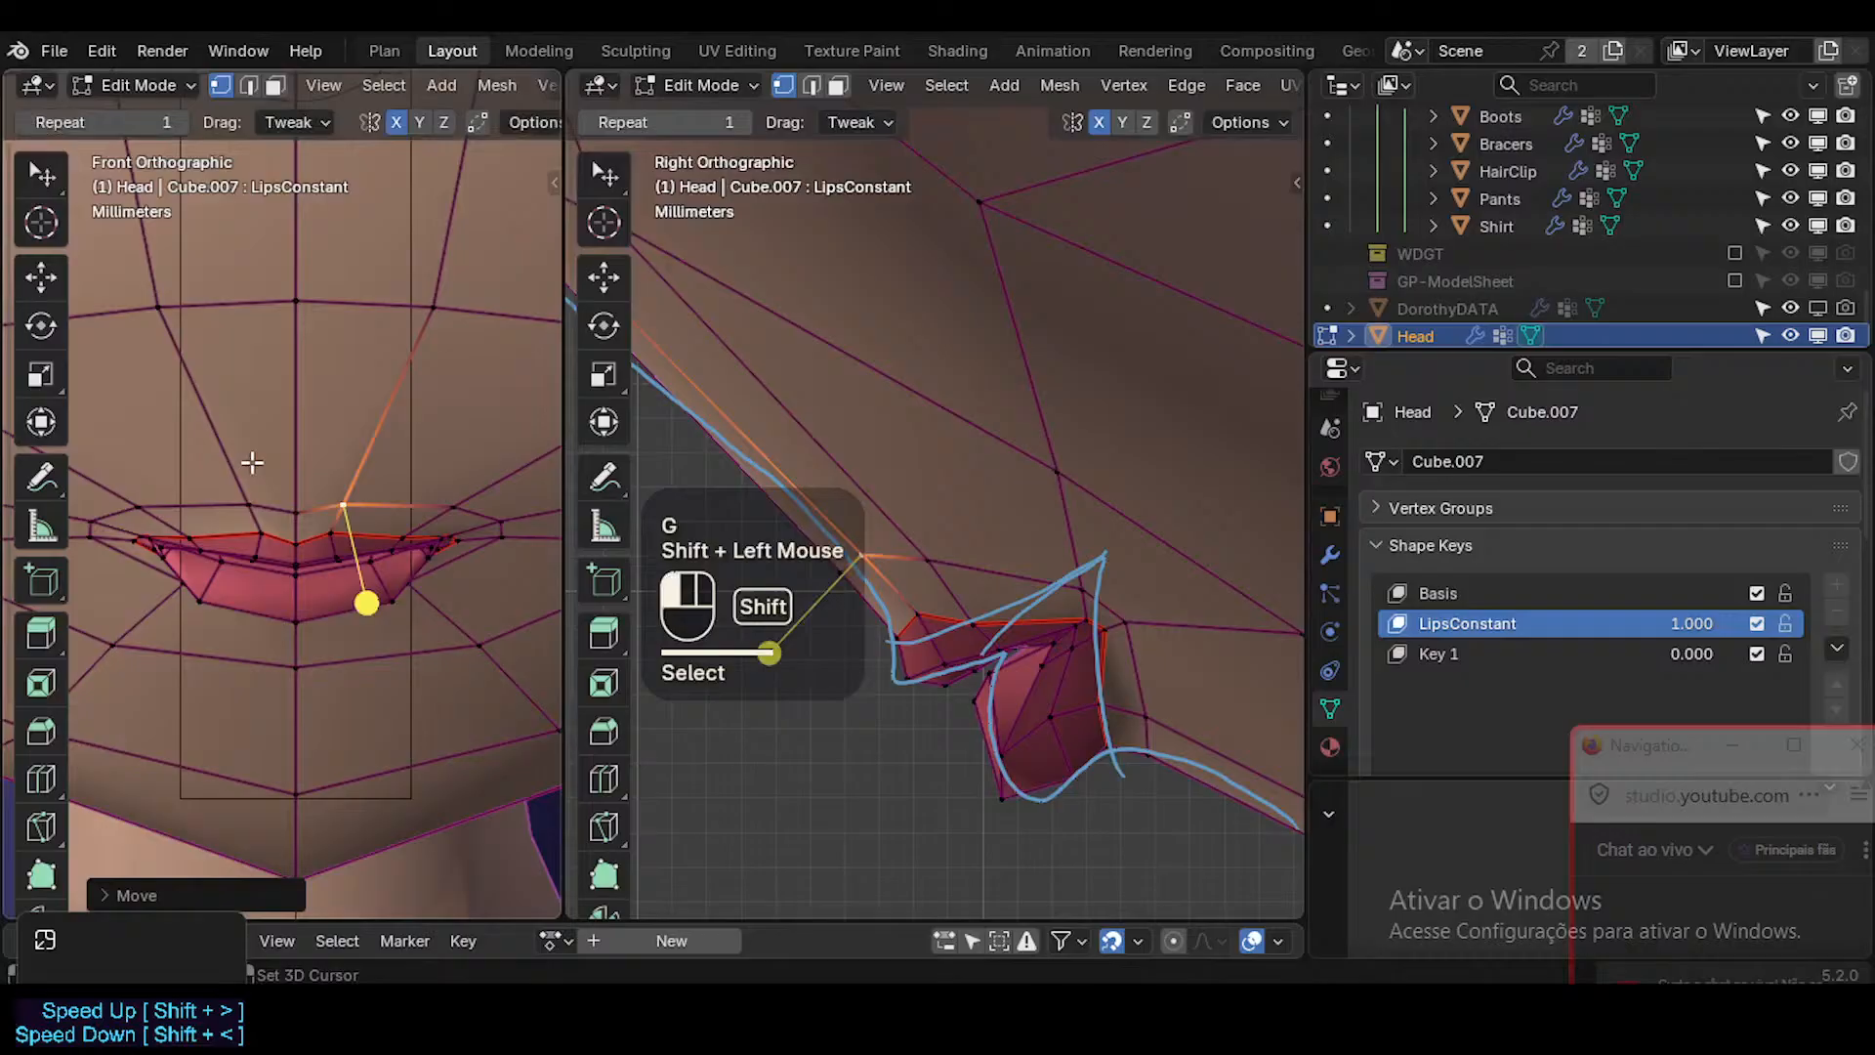
left_click(423, 306)
key("g")
left_click(303, 305, "shift")
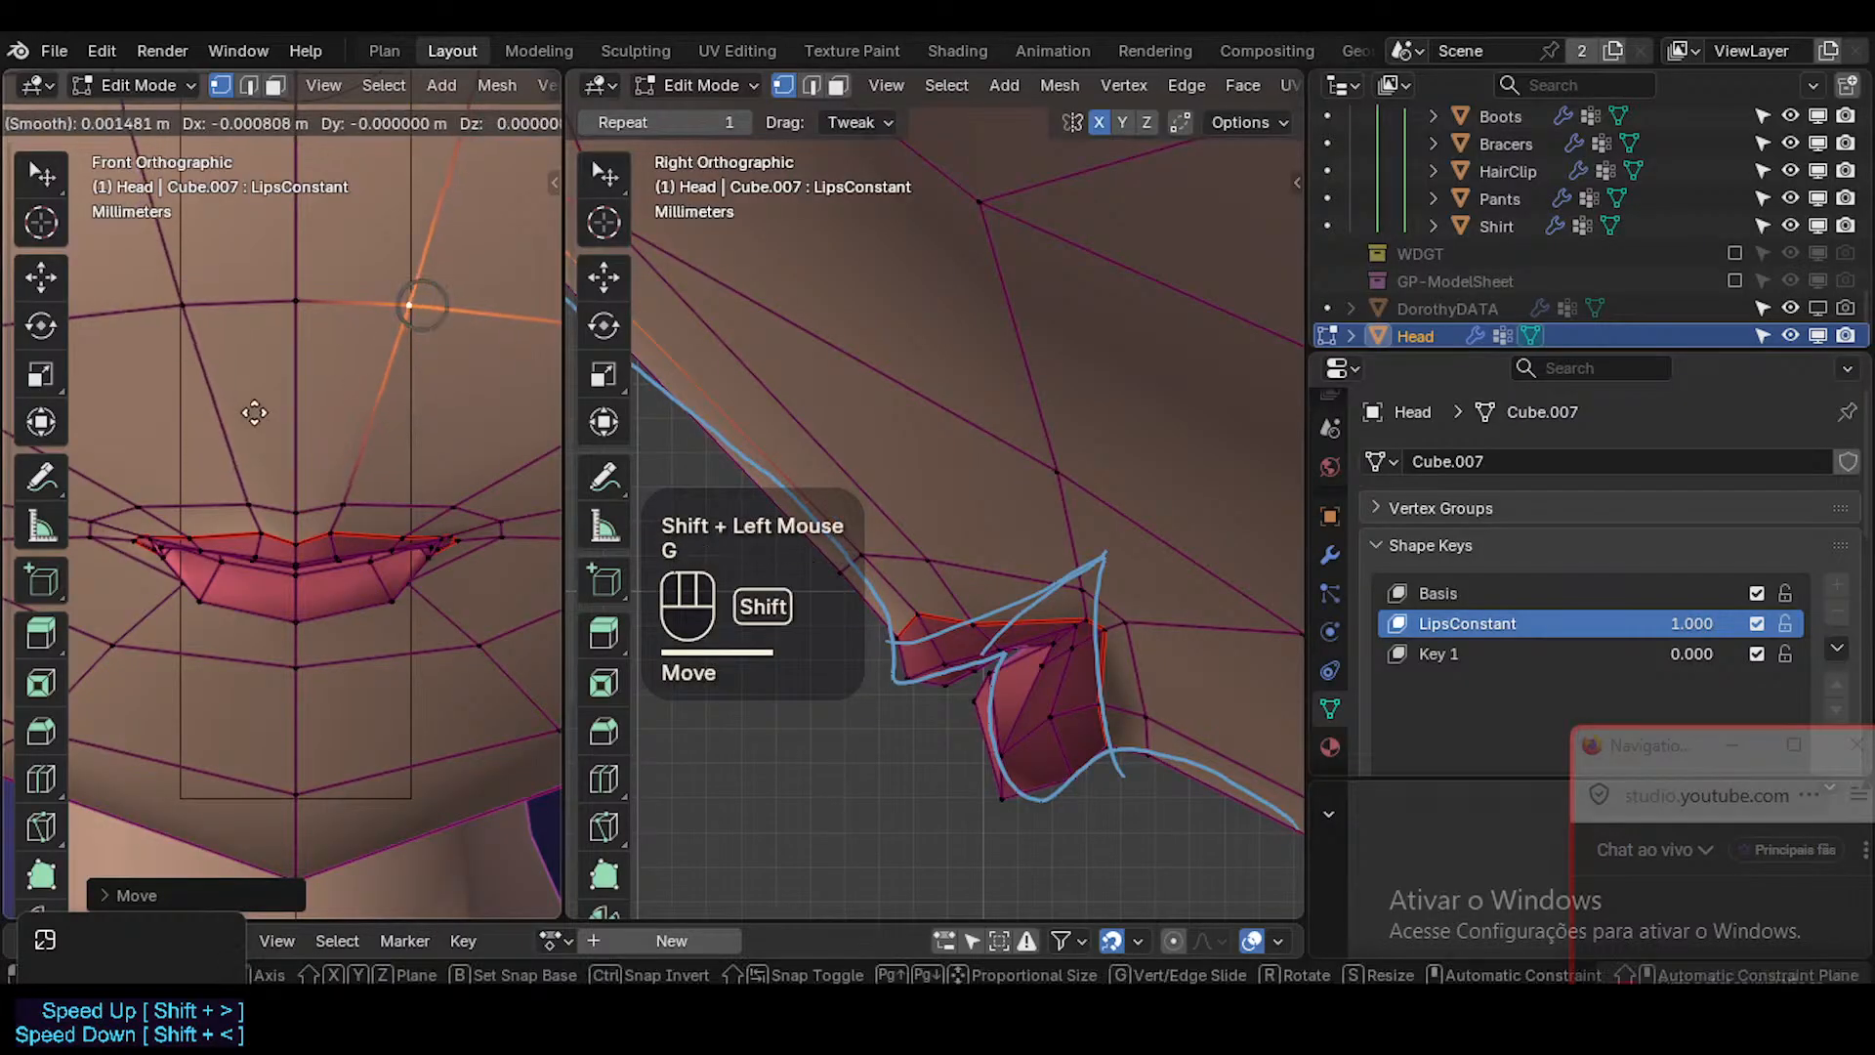
left_click(182, 410, "shift")
key("Tab")
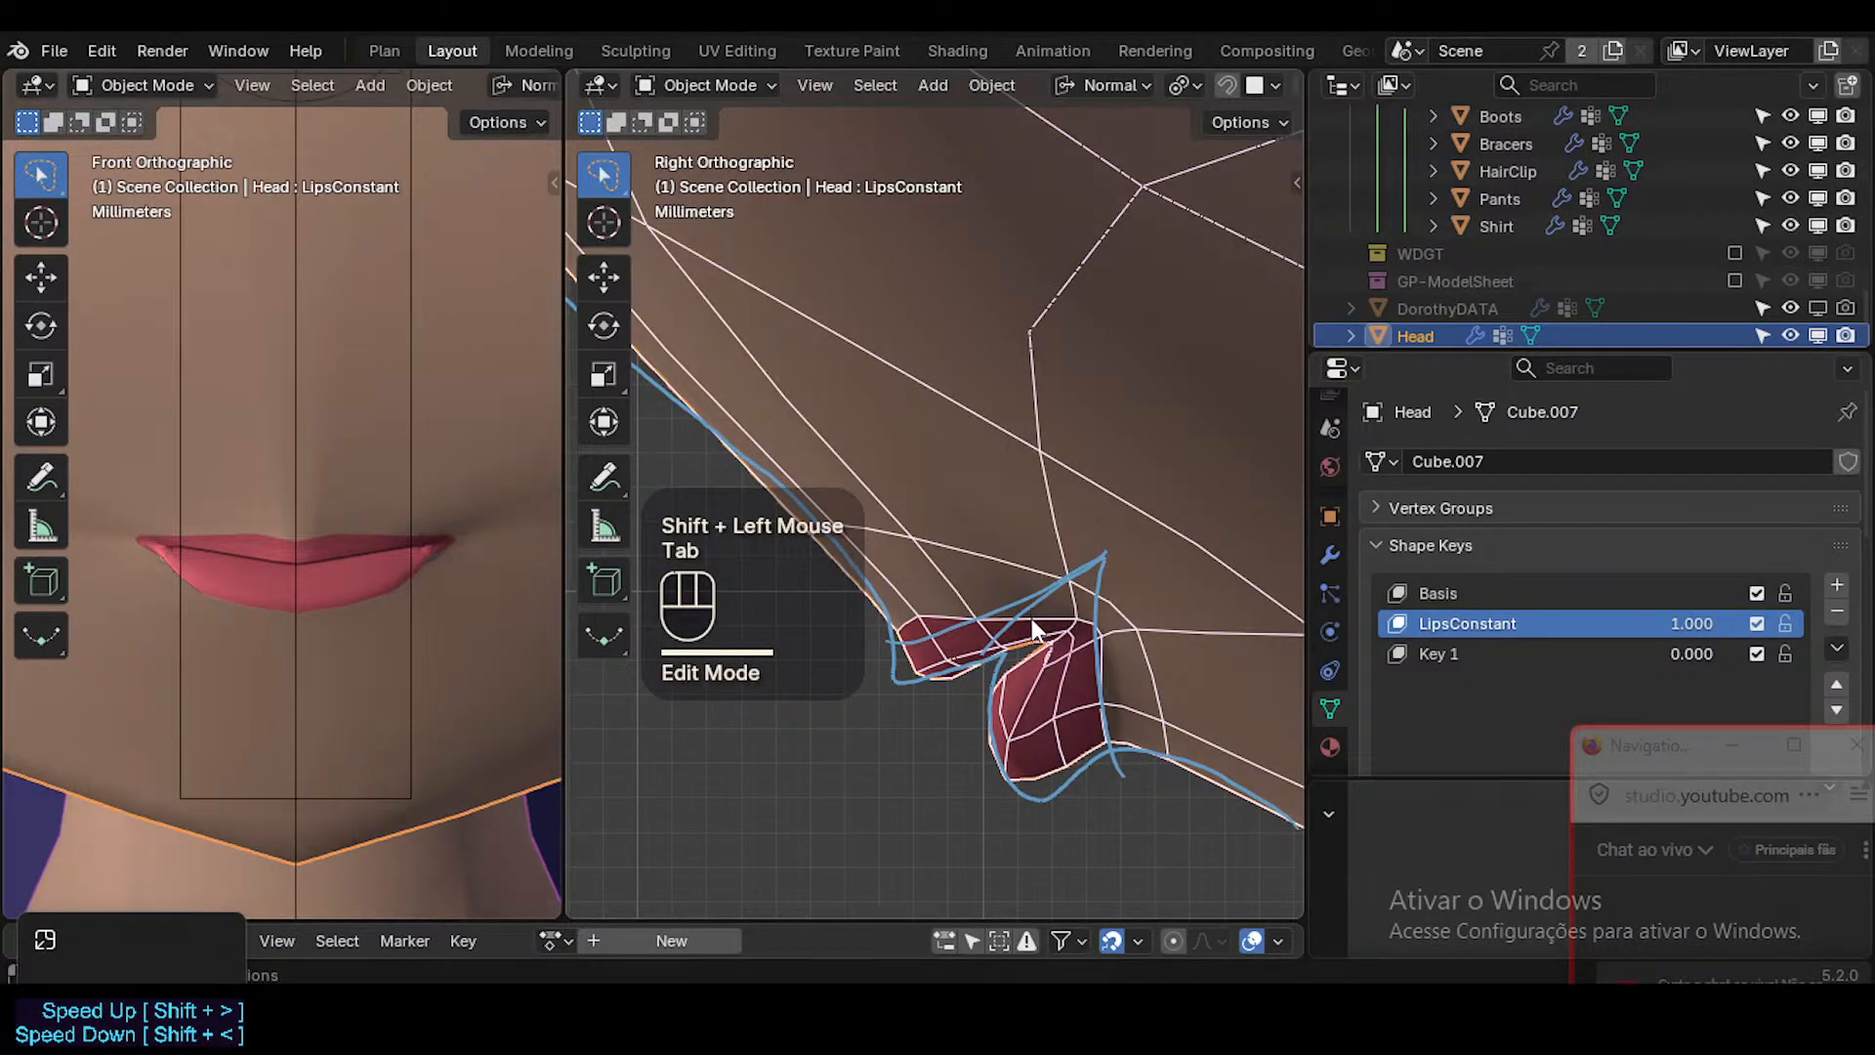
Raise the skin-loop vertex beside the mouth corner, and move the next vertex above the upper lip inward and up.
key("Tab")
left_click(1062, 581)
key("g")
left_click(909, 485, "shift")
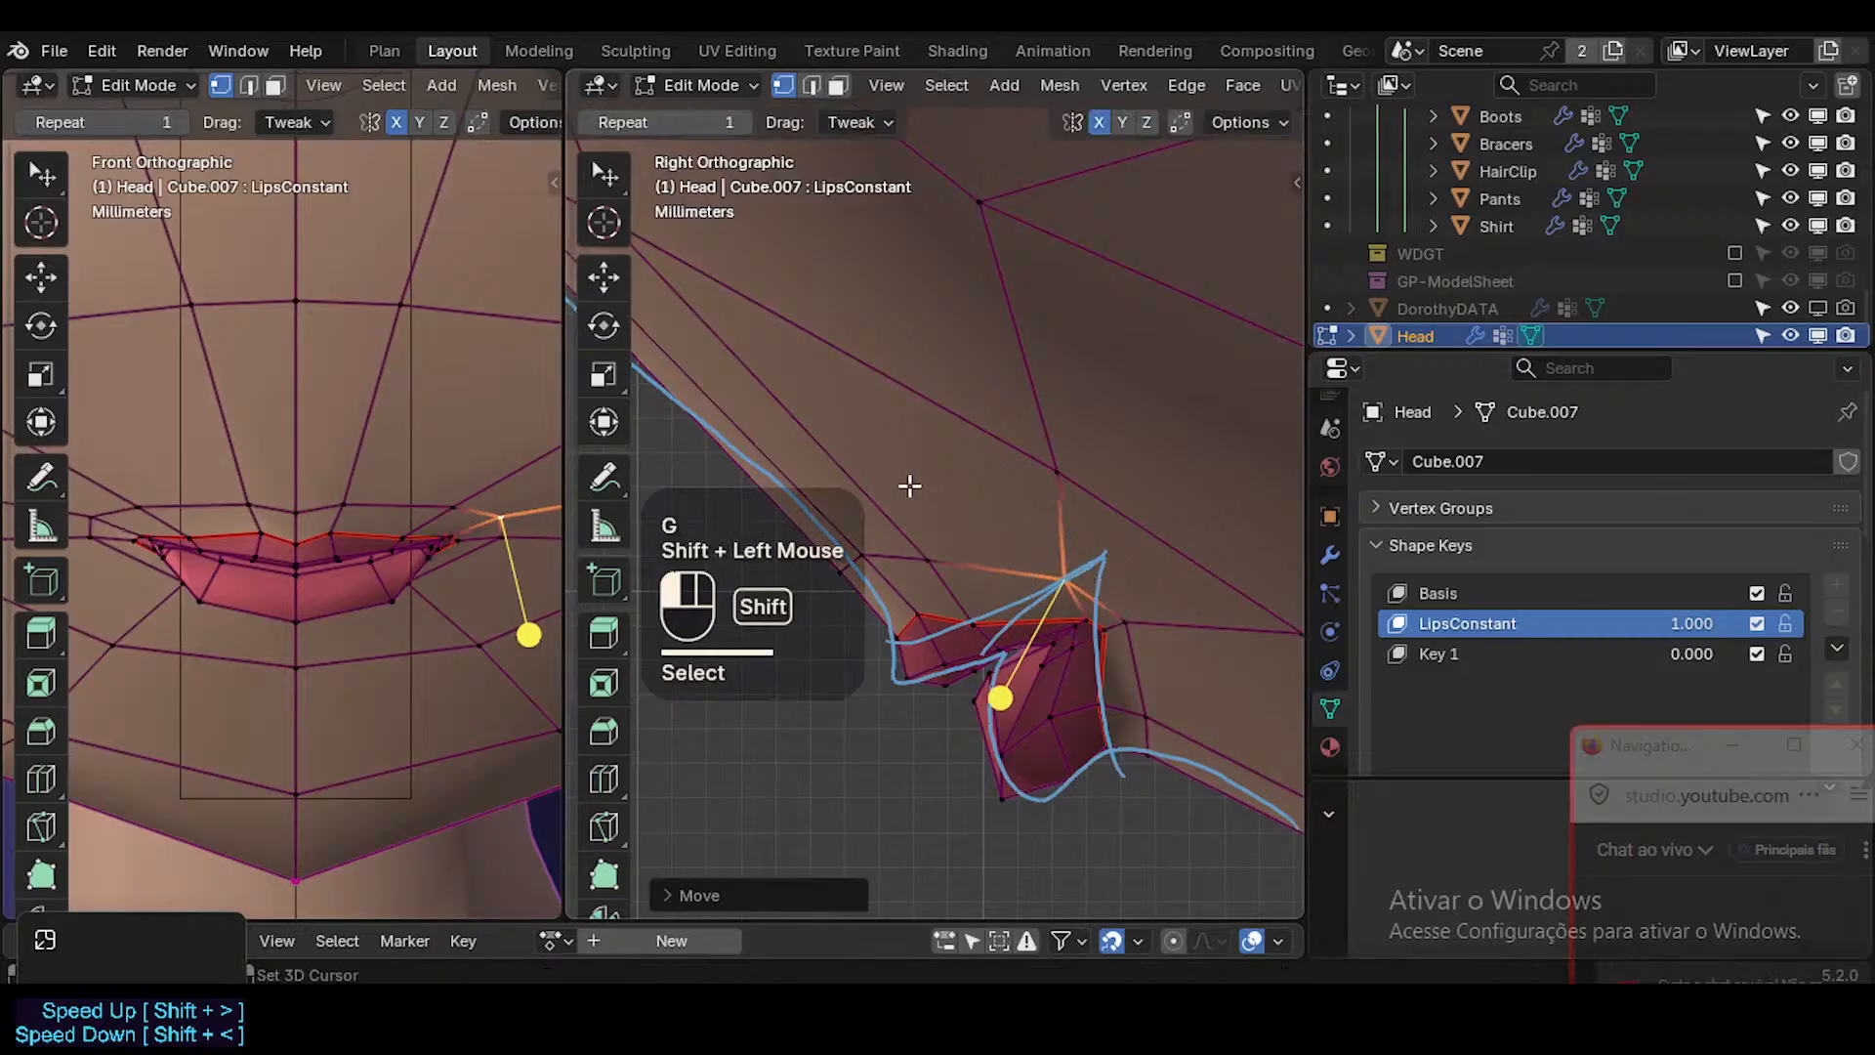
left_click(451, 500)
key("g")
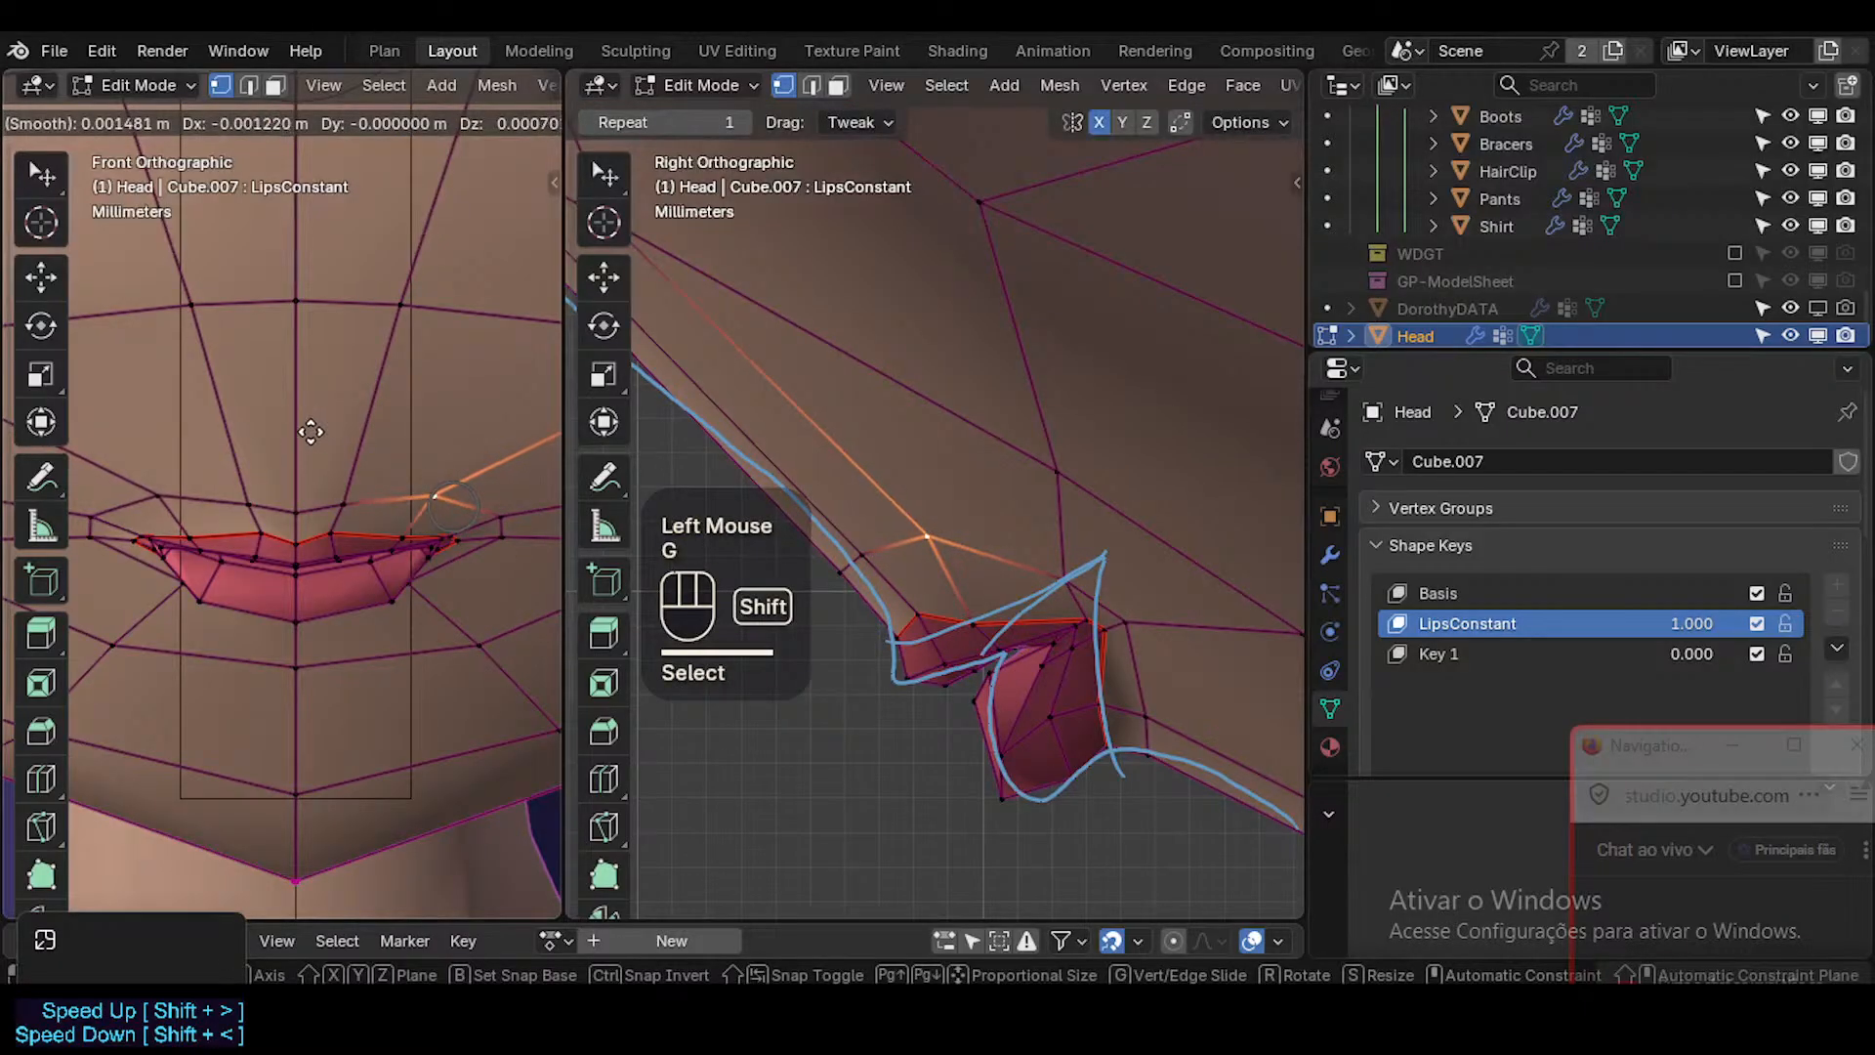
left_click(327, 492, "shift")
Raise the skin-loop vertex above the lip peak slightly and slide the loop's centre vertex upward.
left_click(337, 496)
key("g")
left_click(518, 475, "shift")
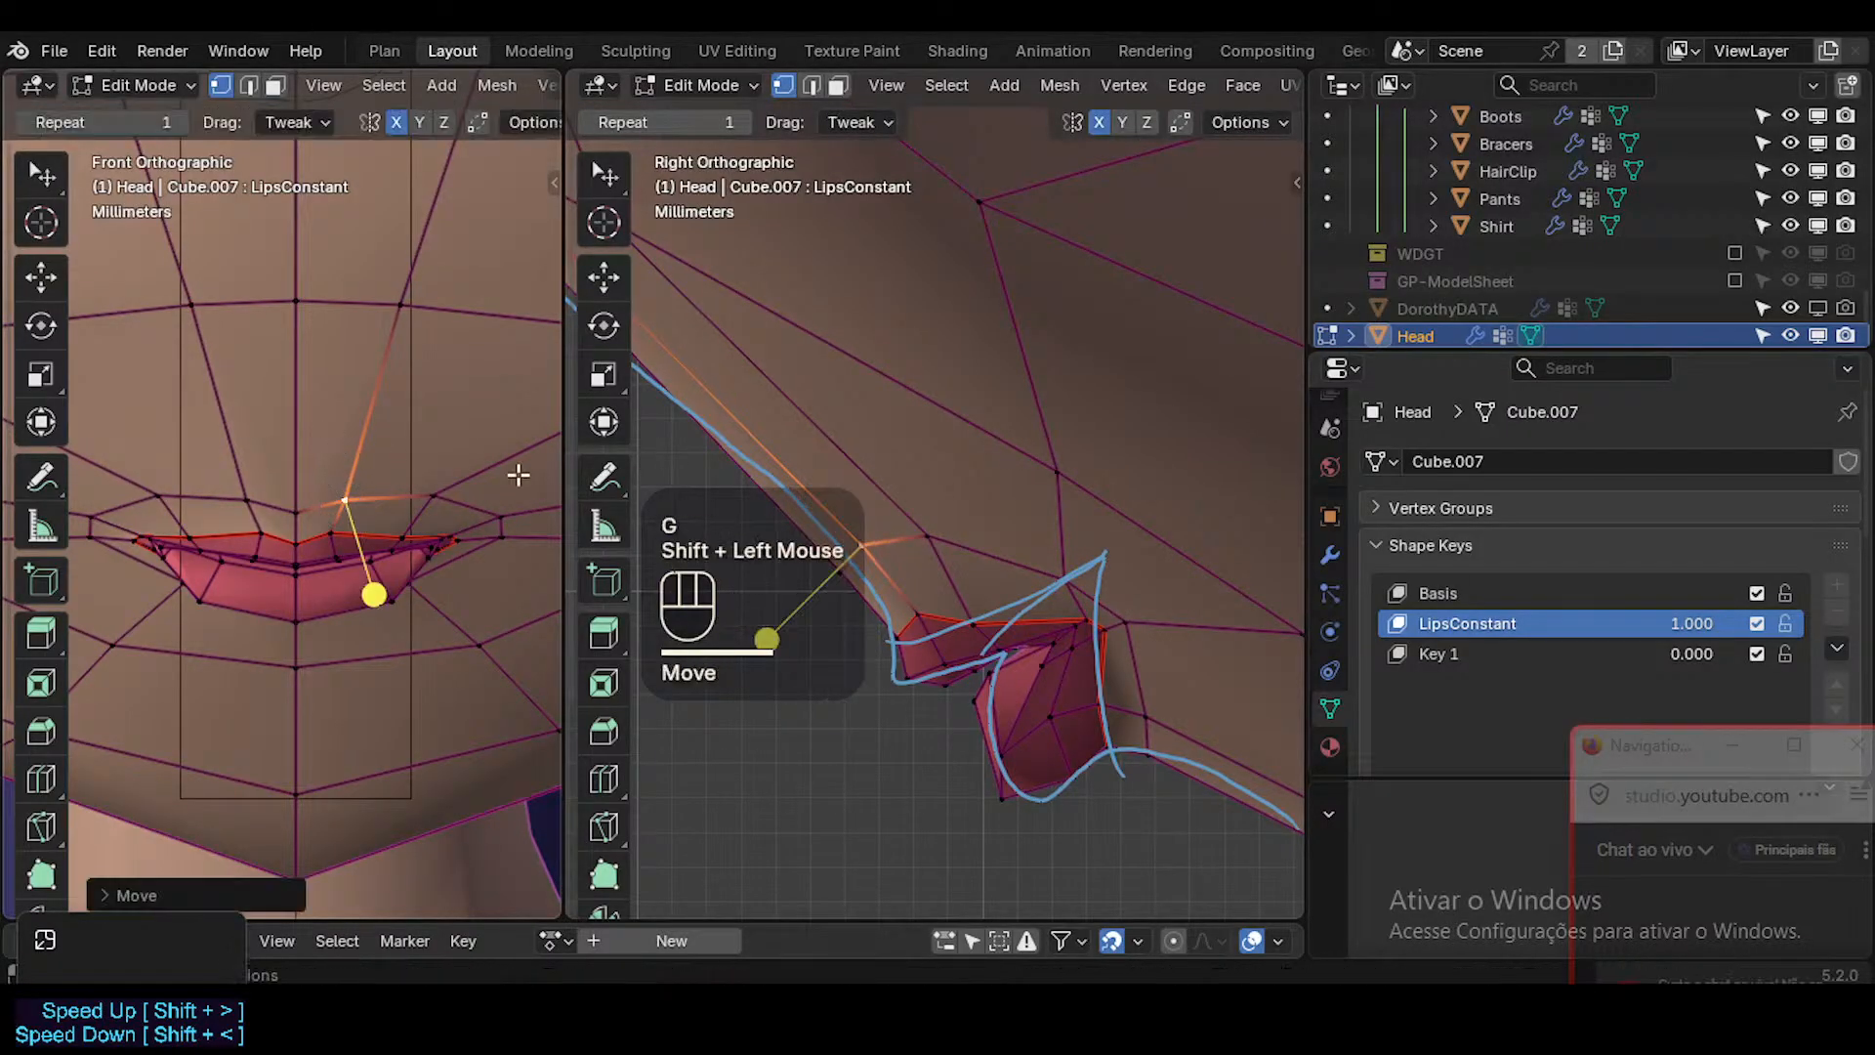
left_click(288, 496)
key("g")
key("g")
left_click(493, 418, "shift")
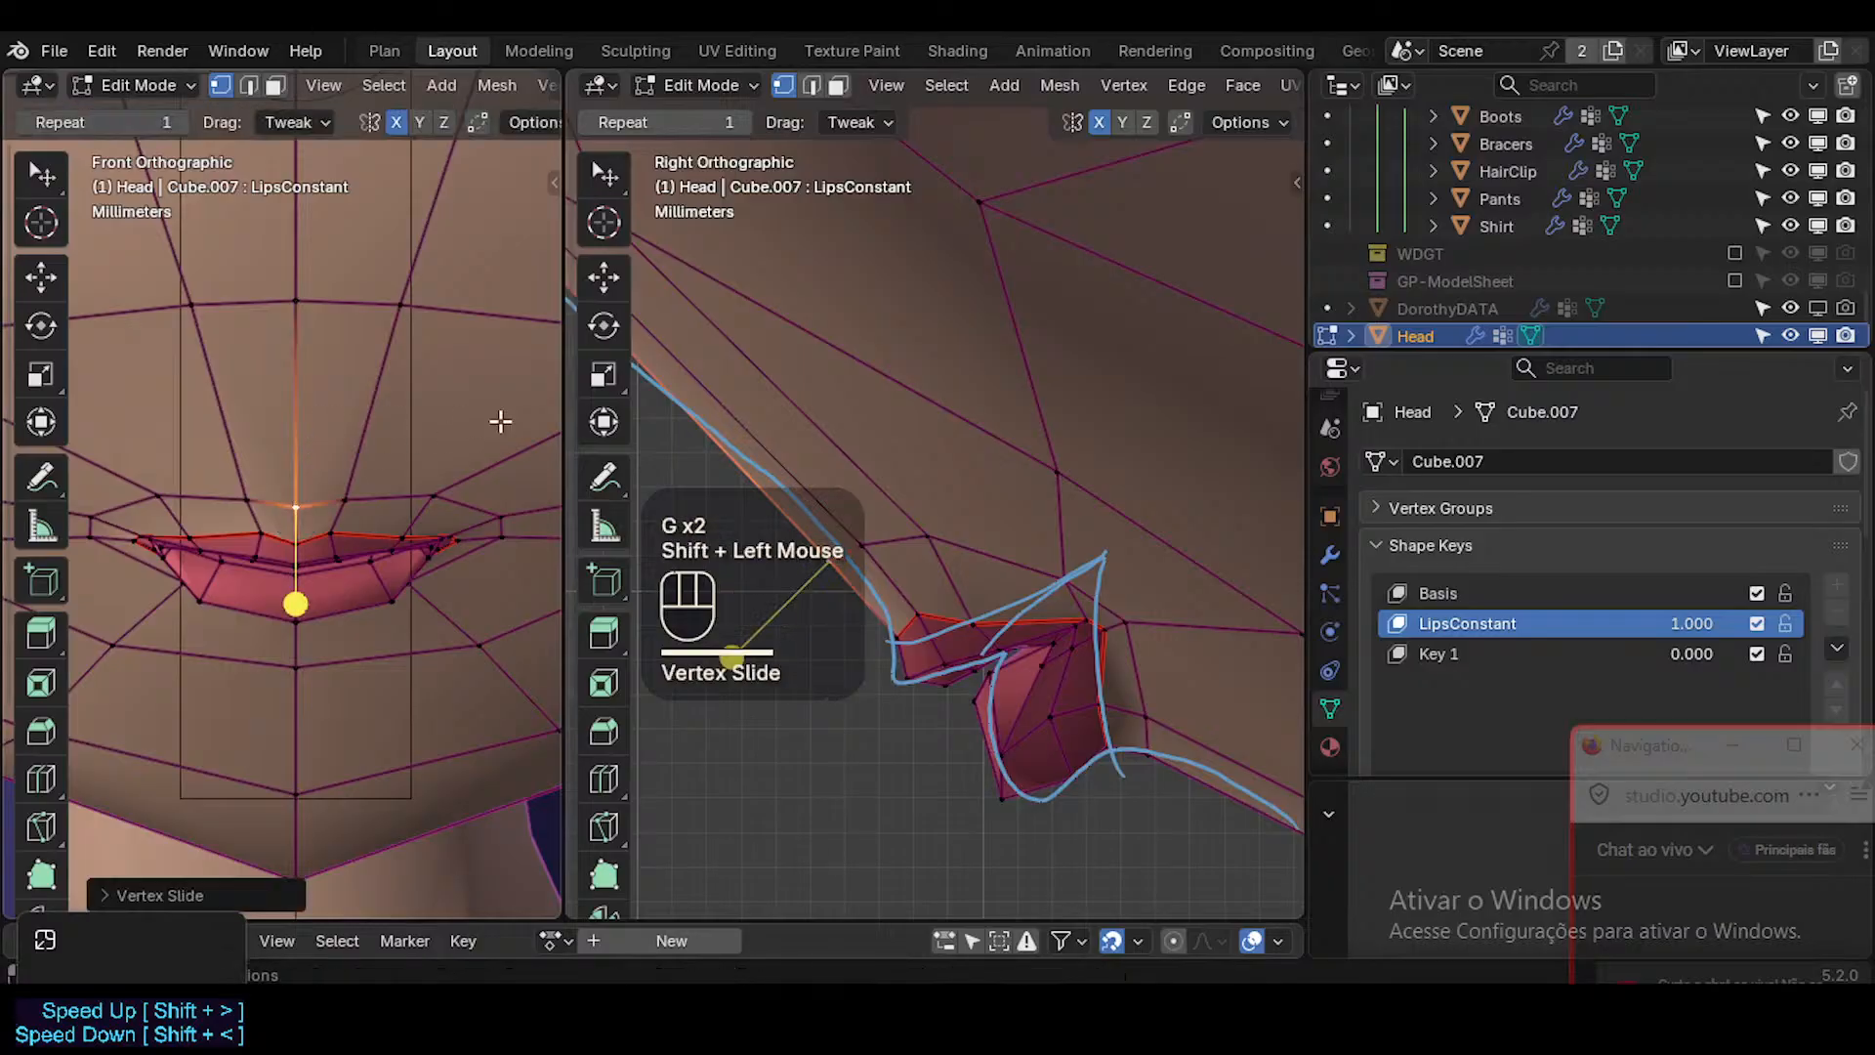
Move and slide the cheek vertex beyond the mouth corner inward, then check the face in Object Mode.
scroll(475, 395, "down", 1)
left_click(320, 320)
middle_click_drag(416, 348, 442, 458, "shift")
key("g")
left_click(416, 441, "shift")
left_click(503, 436)
key("g")
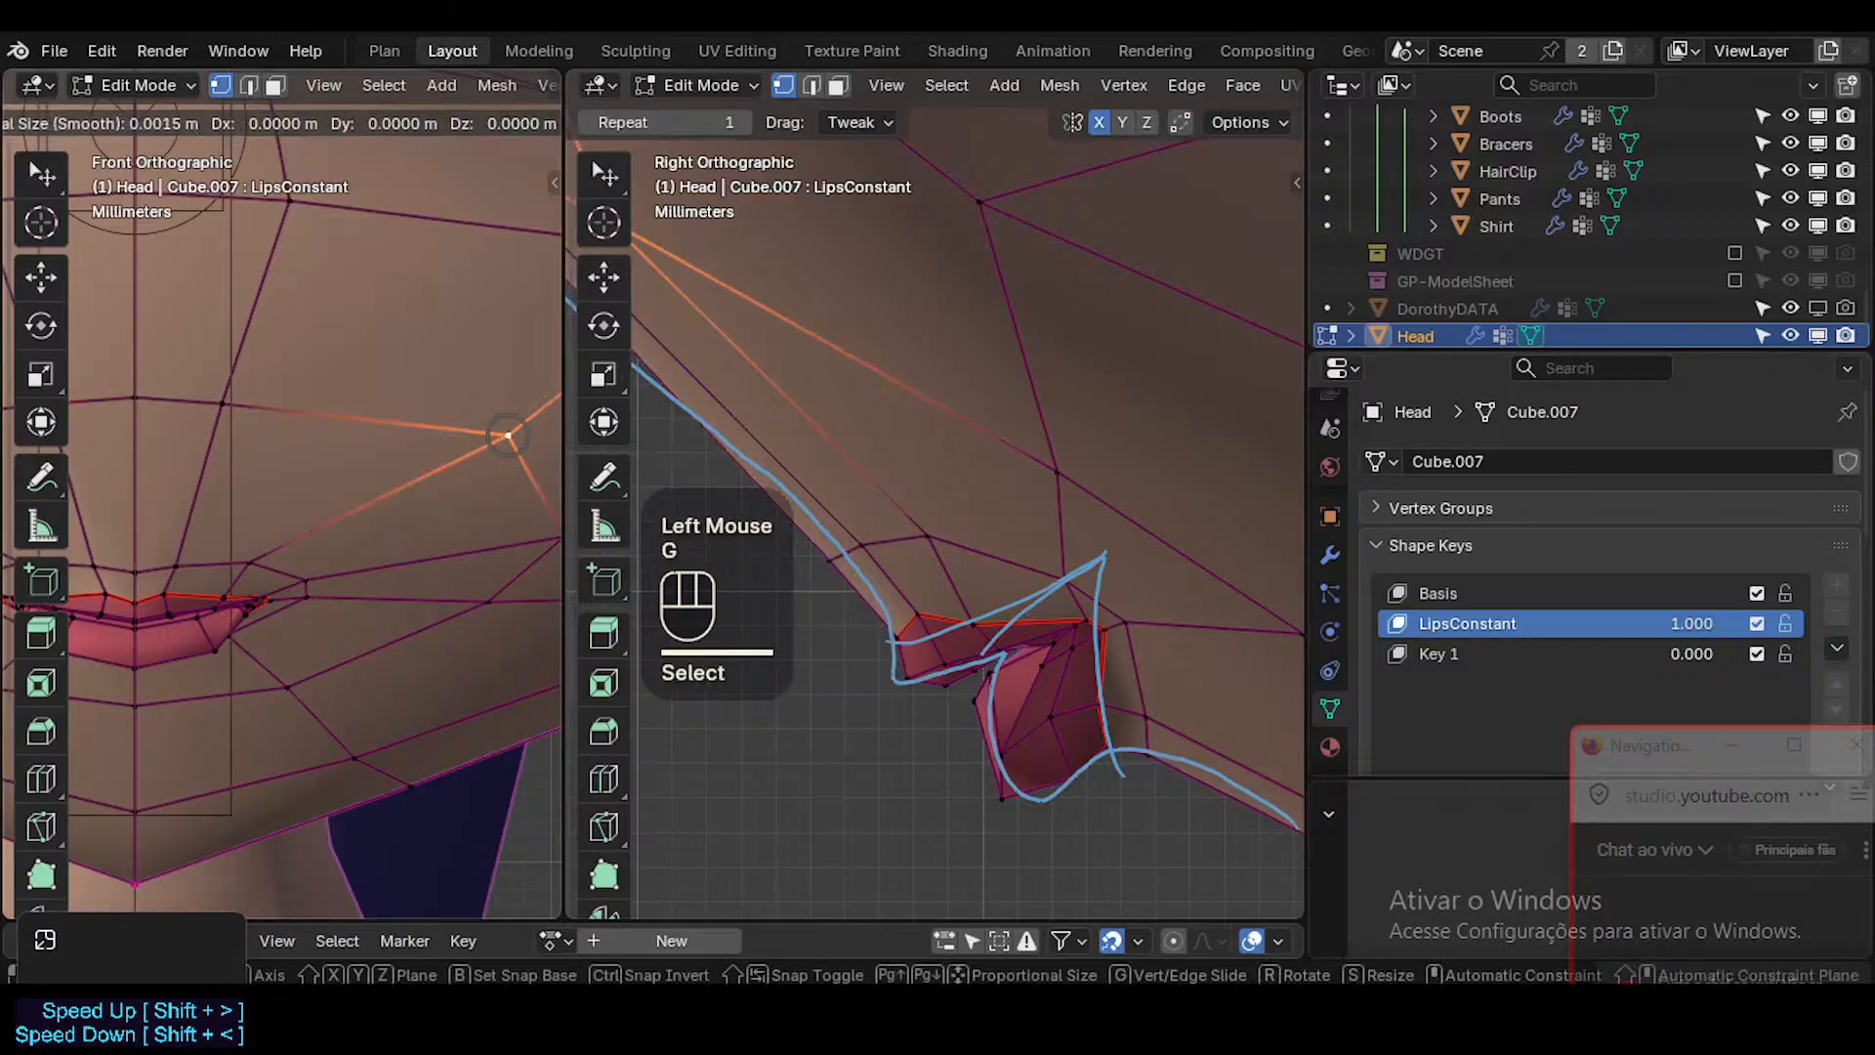
key("g")
left_click(356, 449, "shift")
key("Tab")
scroll(355, 589, "down", 2)
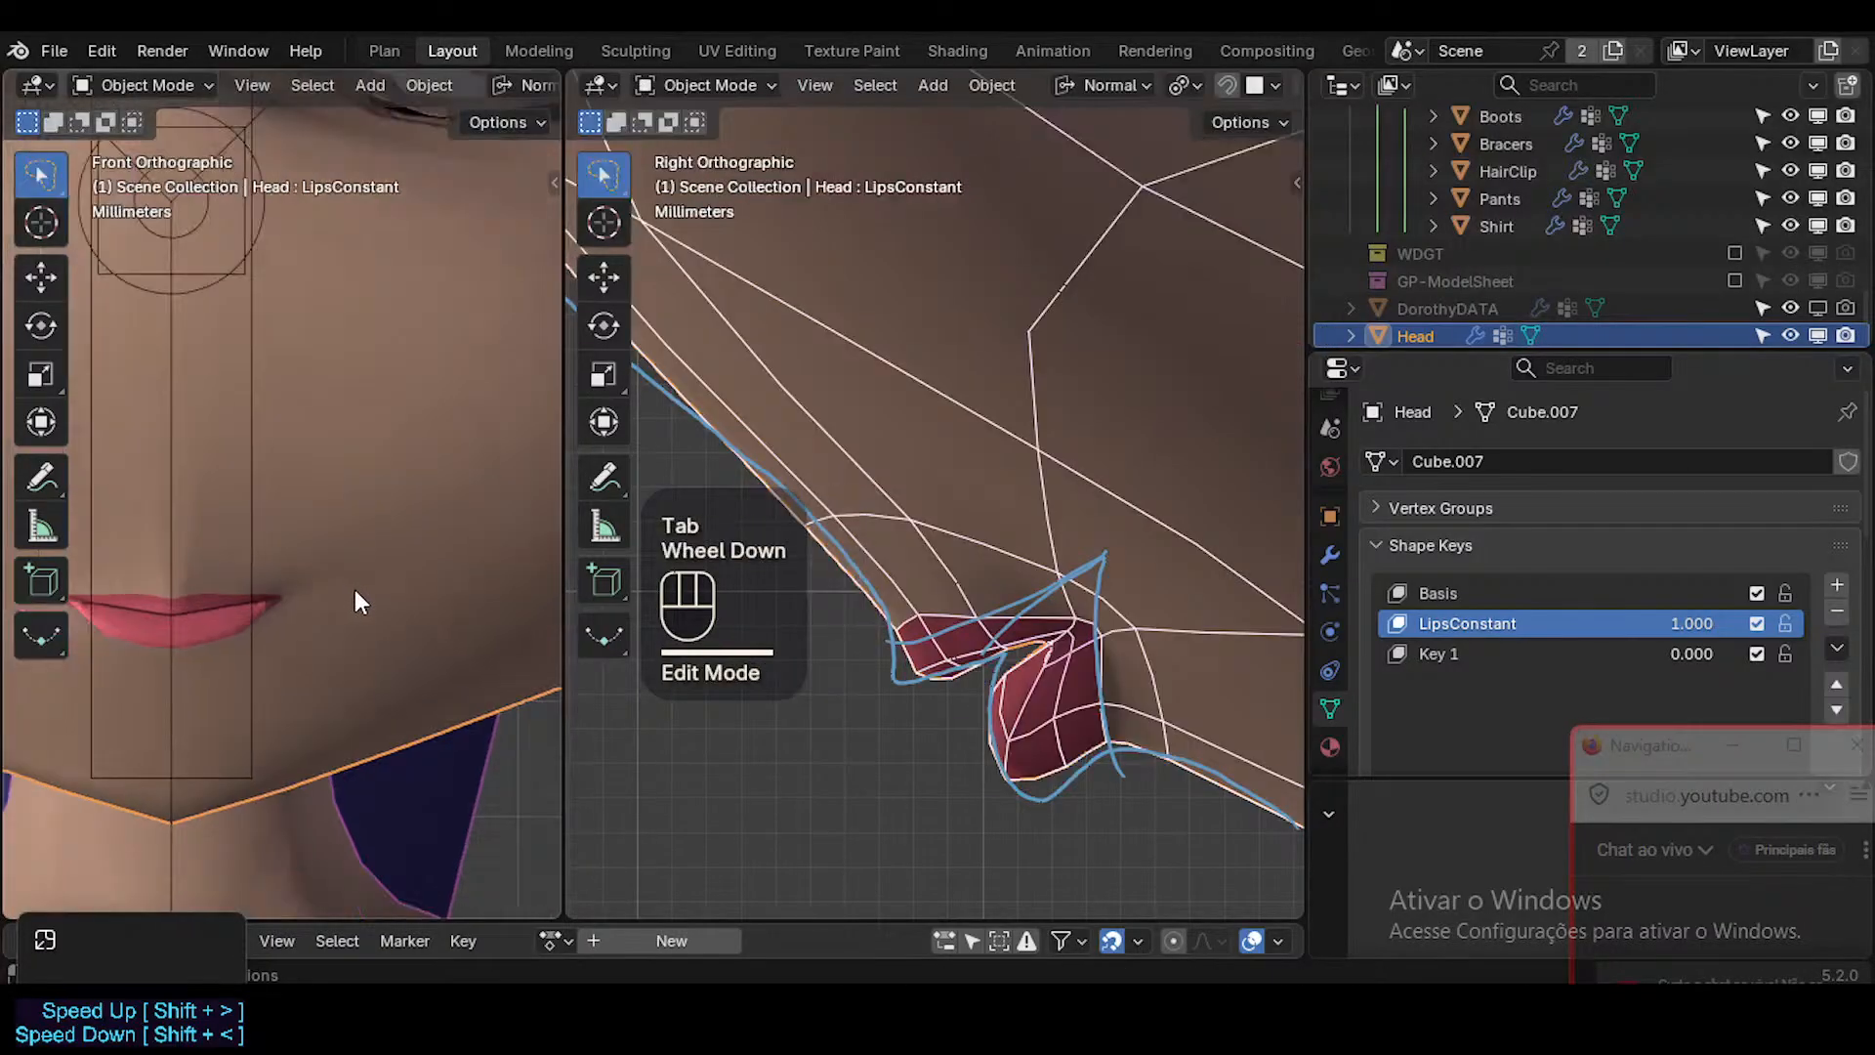
Examine the mouth and lower face from the front in Object Mode with and without overlays.
key("shift+alt+z")
scroll(359, 603, "down", 2)
scroll(360, 606, "down", 3)
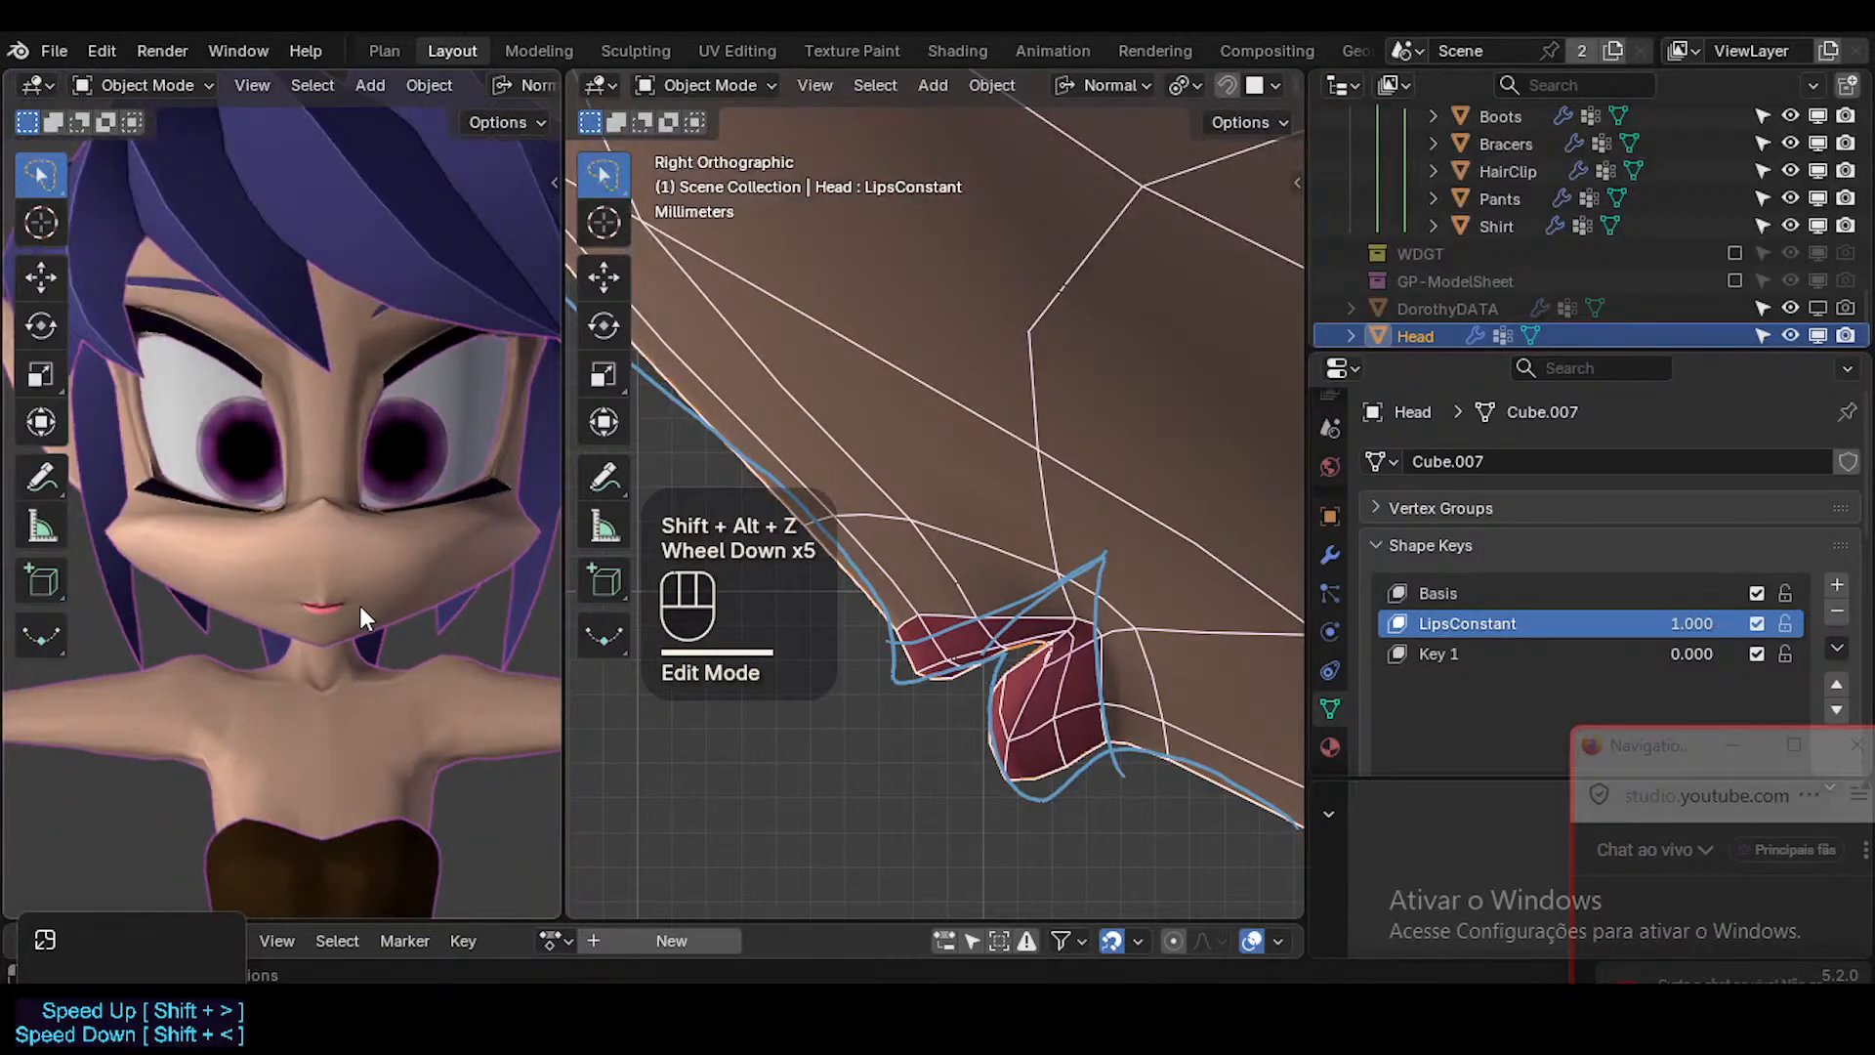
scroll(239, 610, "up", 4)
mouse_move(350, 588)
middle_mouse_down("shift")
mouse_move(388, 603)
mouse_move(369, 599)
middle_mouse_up("shift")
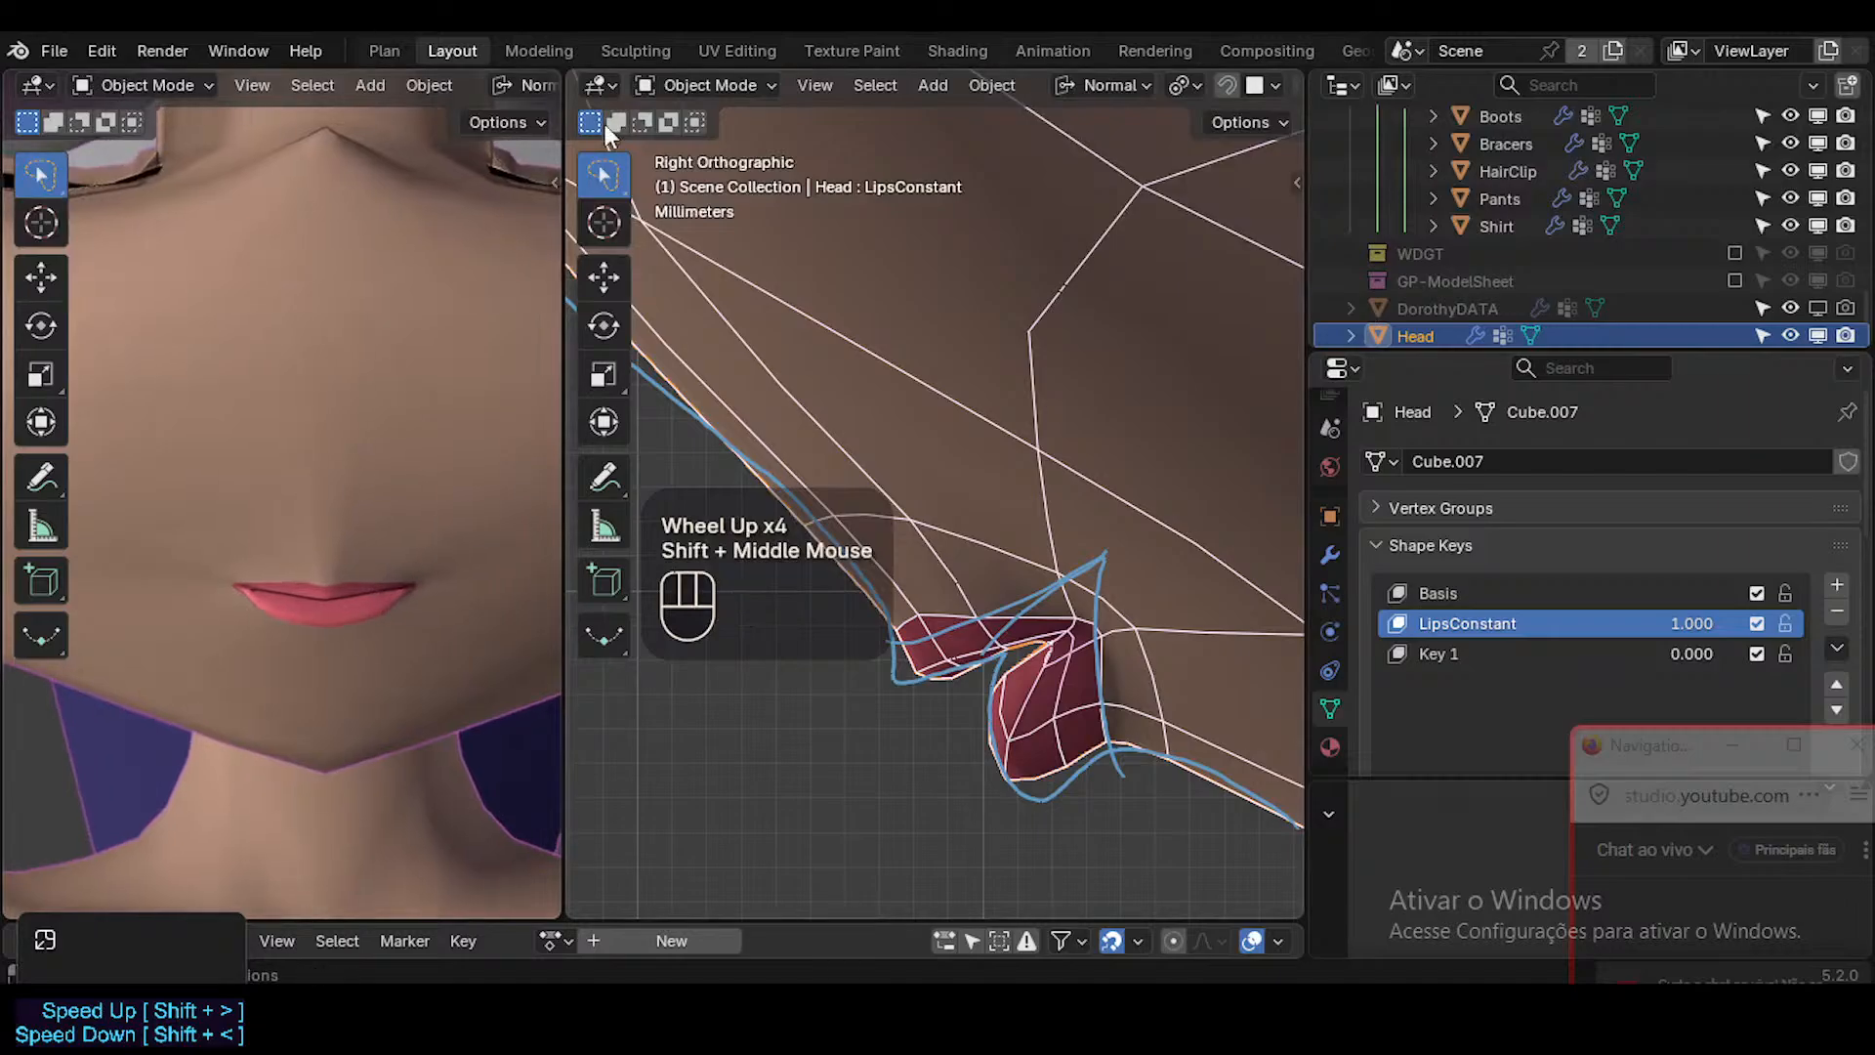
key("shift+alt+z")
left_click(471, 561)
key("shift+alt+z")
key("shift+alt+z")
key("shift+alt+z")
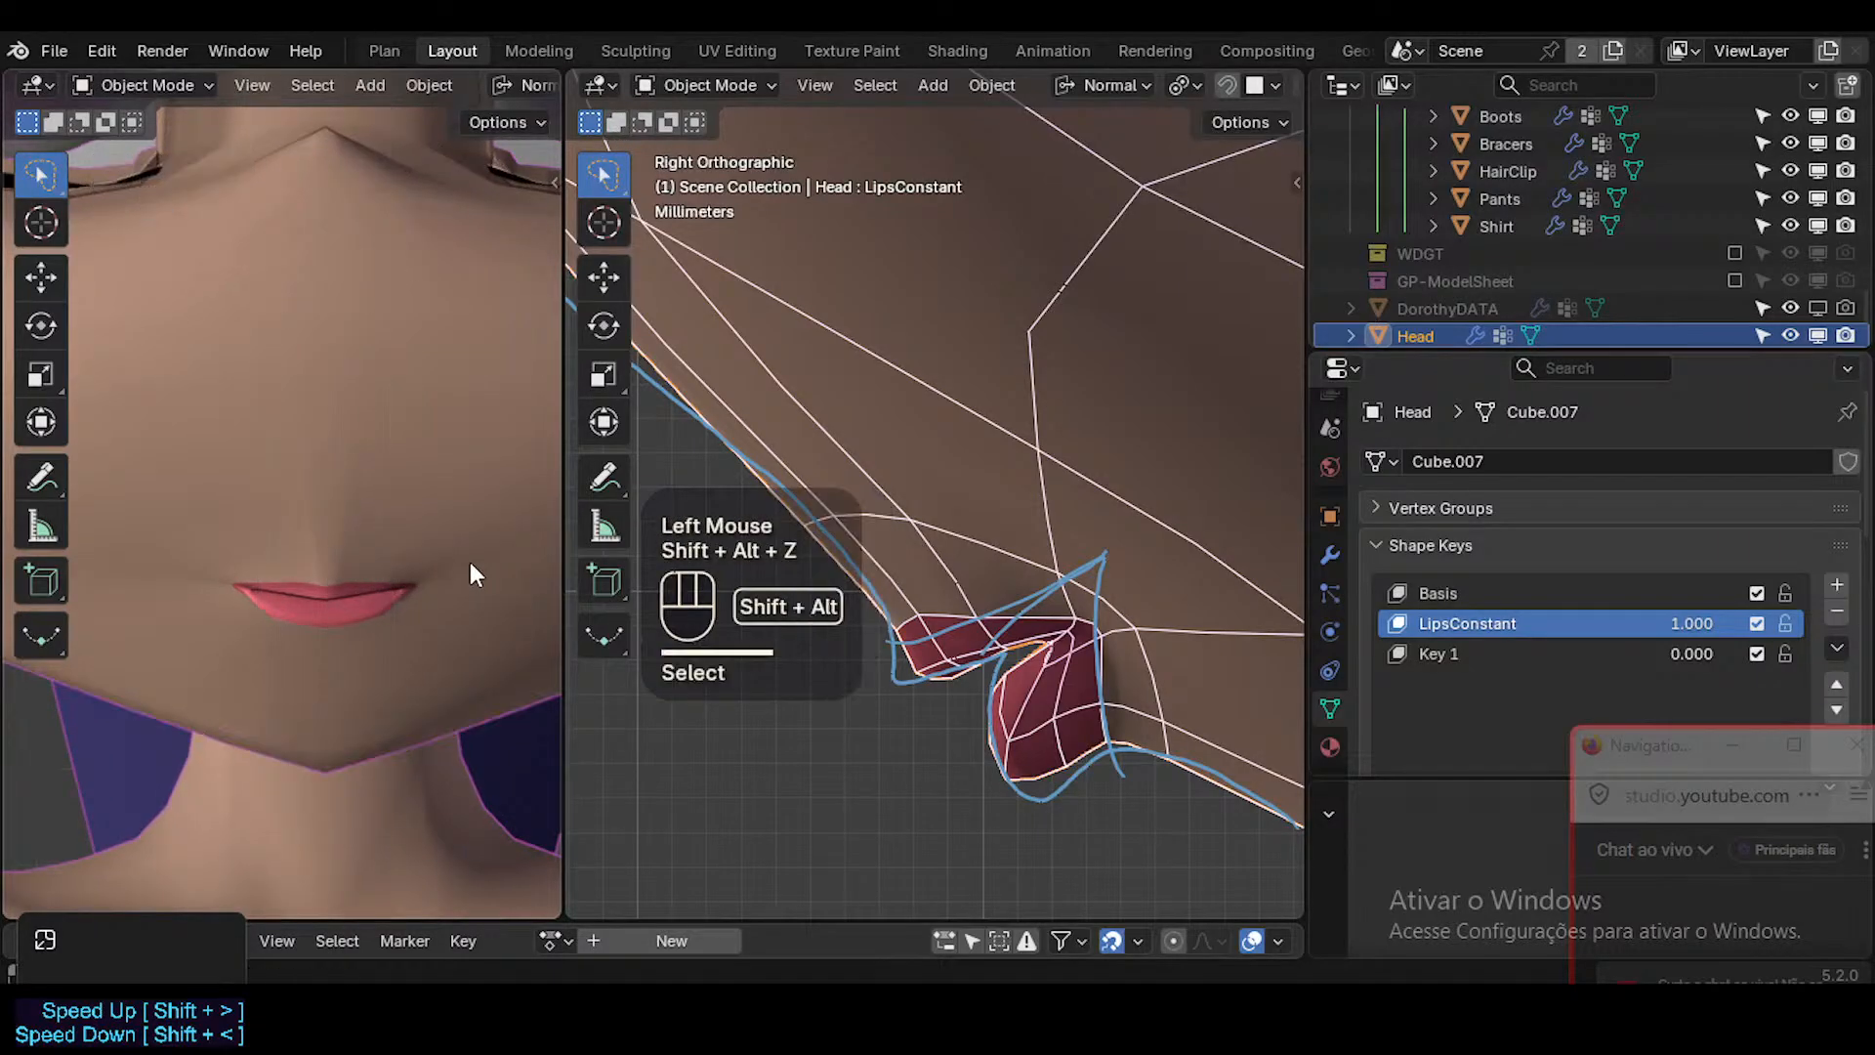
Select the faces above the upper lip and the face loops around the mouth to inspect the topology, and check the smoothed face.
key("shift+ctrl+alt+z")
key("Tab")
key("3")
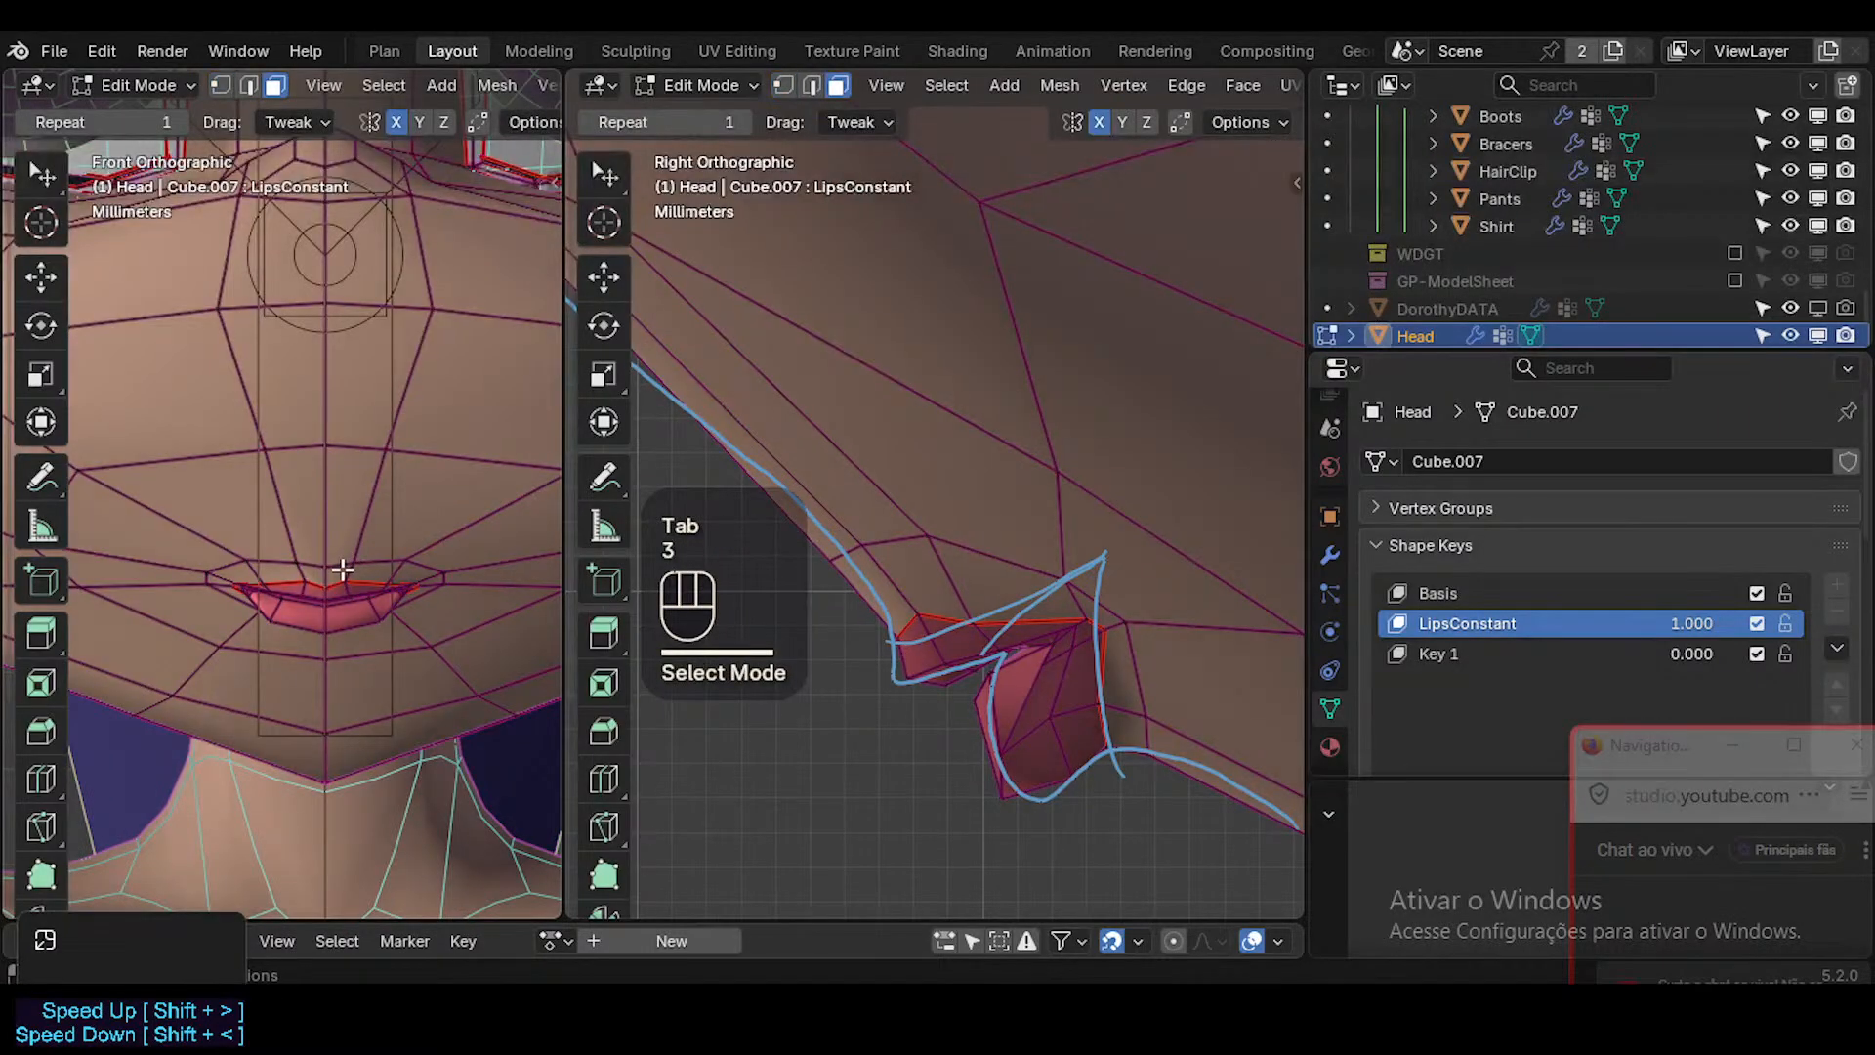
left_click(351, 560)
left_click(369, 545, "shift")
left_click(386, 559, "shift")
left_click(391, 557, "shift")
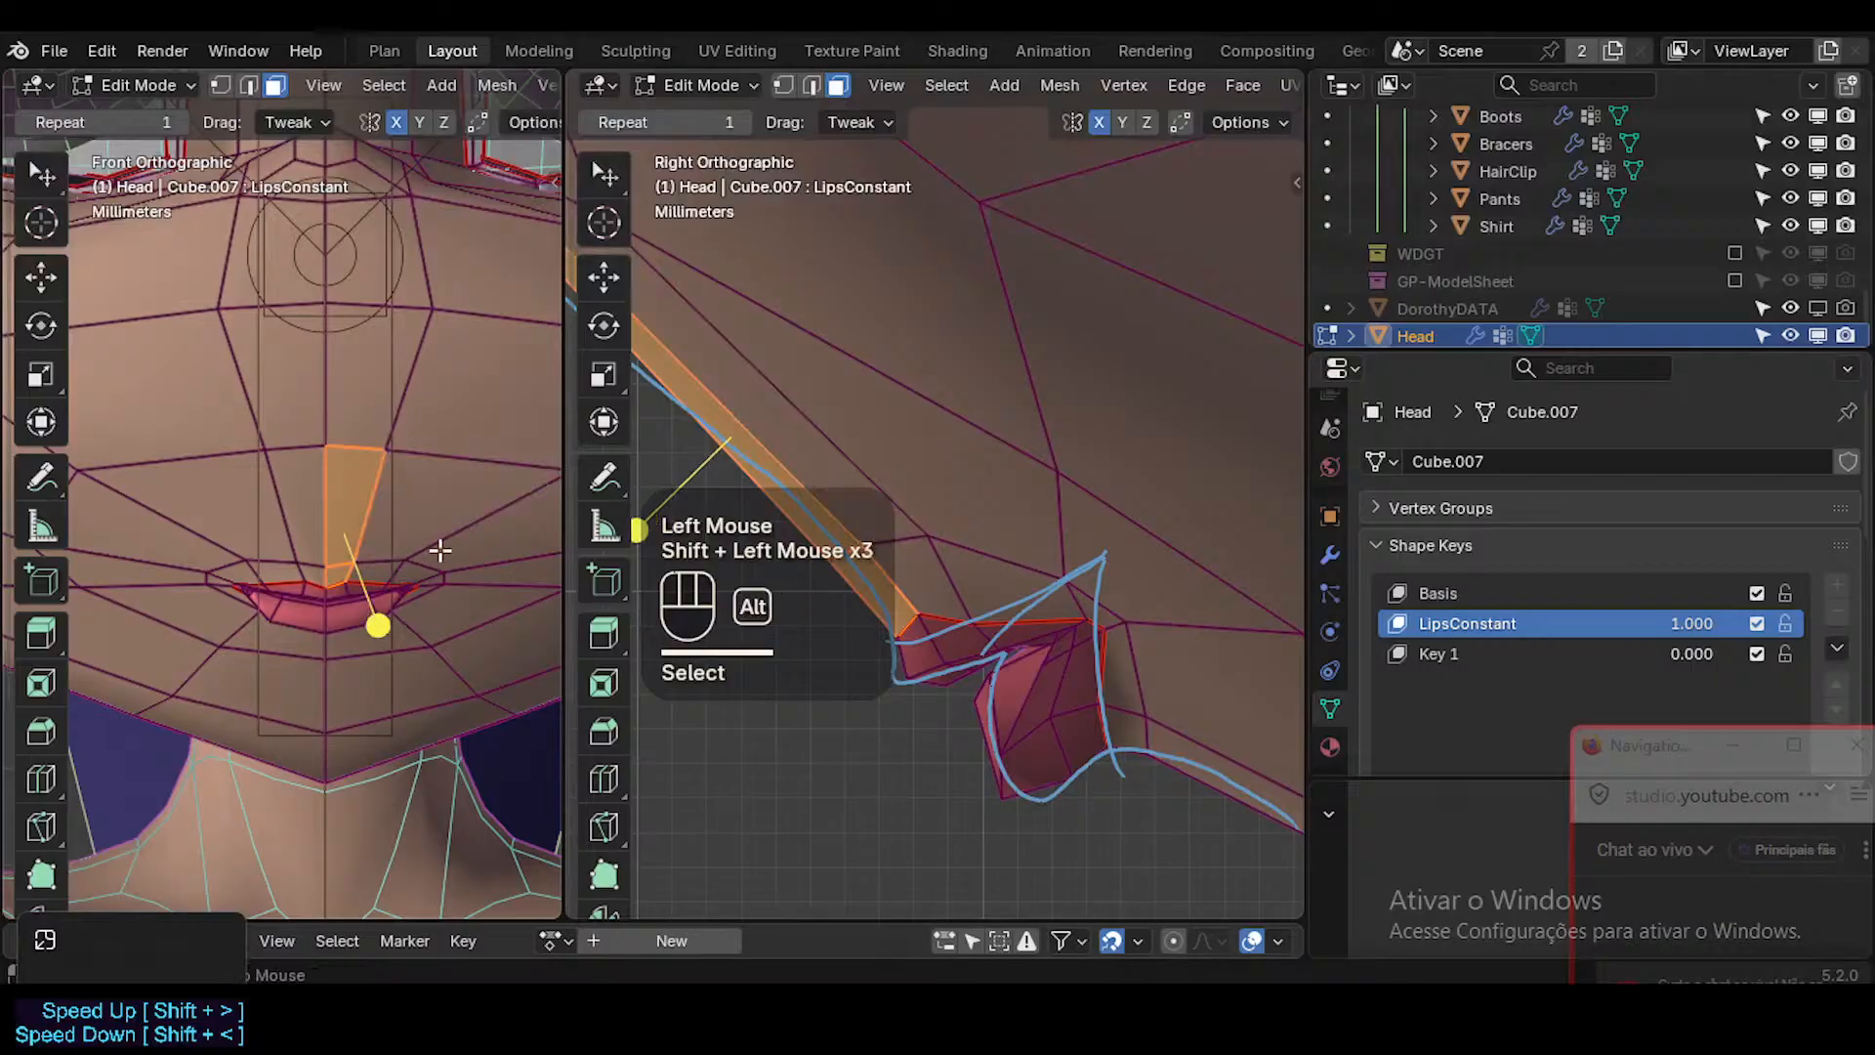
key("alt+a")
left_click(332, 581, "alt+shift")
left_click(393, 583, "alt+shift")
left_click(327, 684)
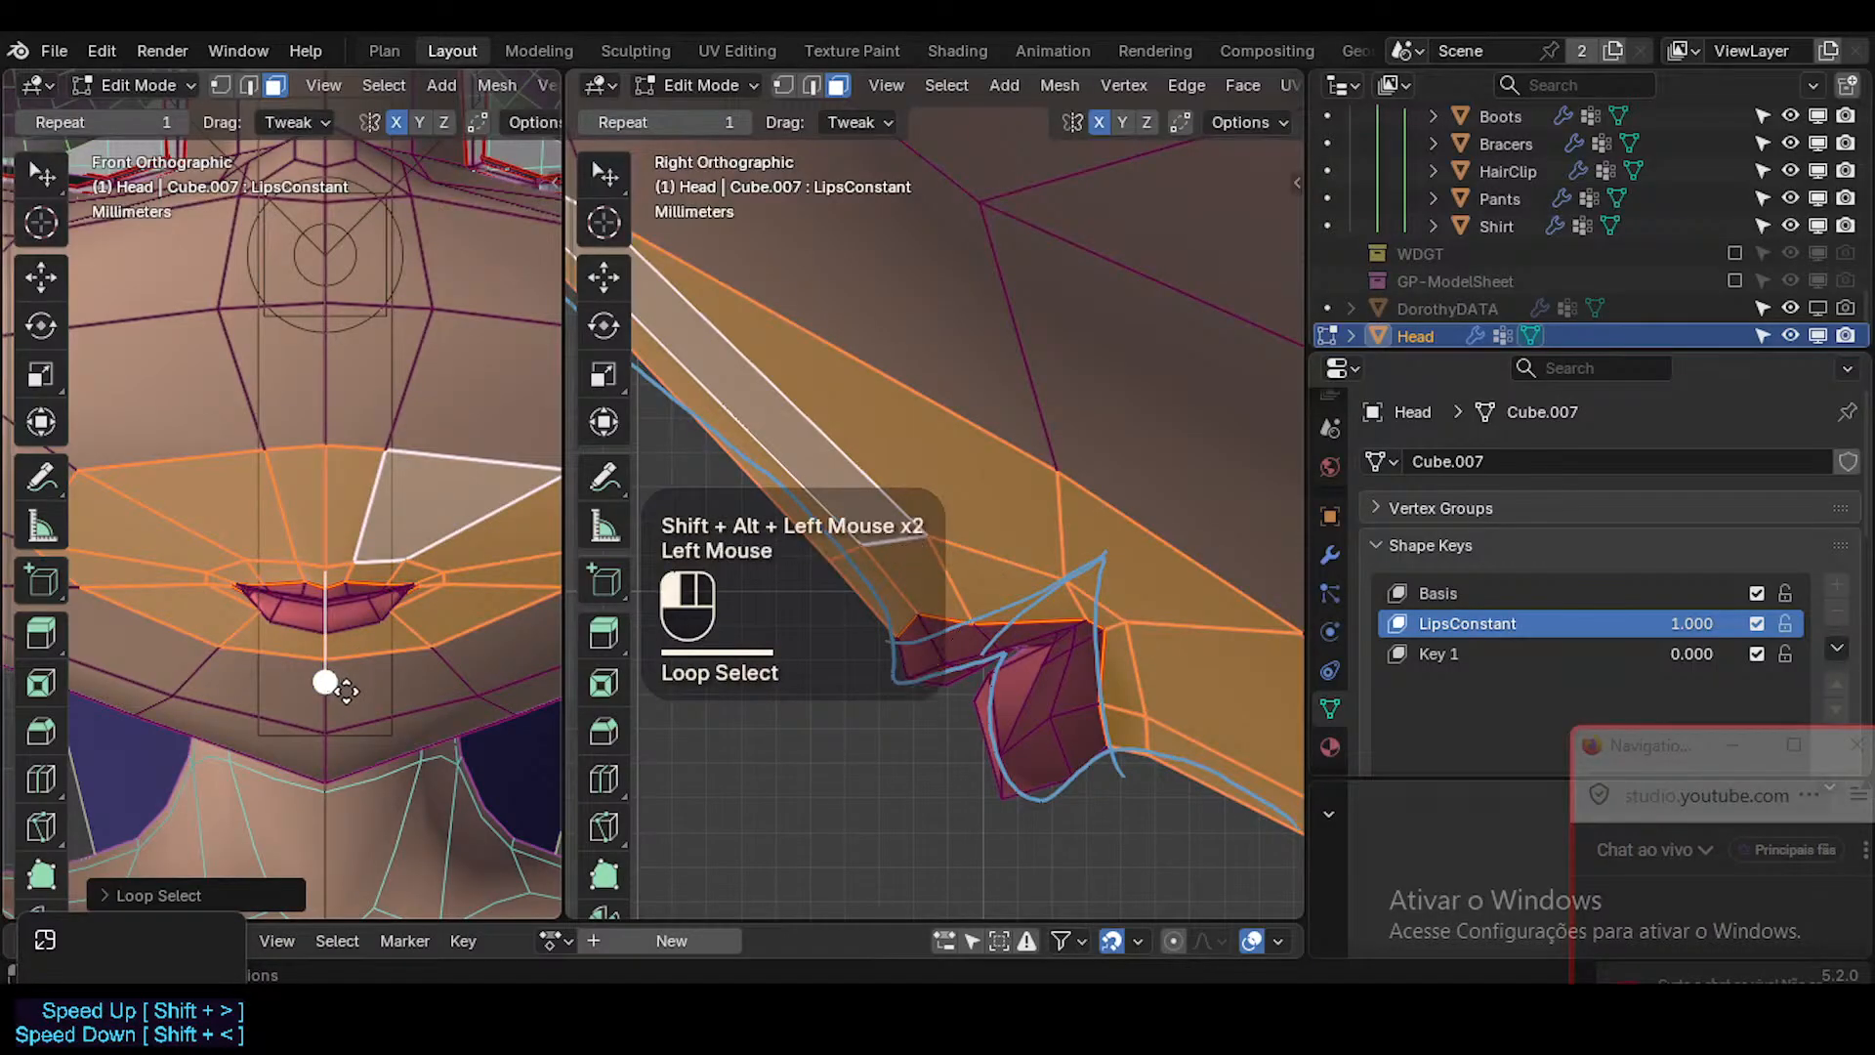
key("Tab")
key("shift+alt+z")
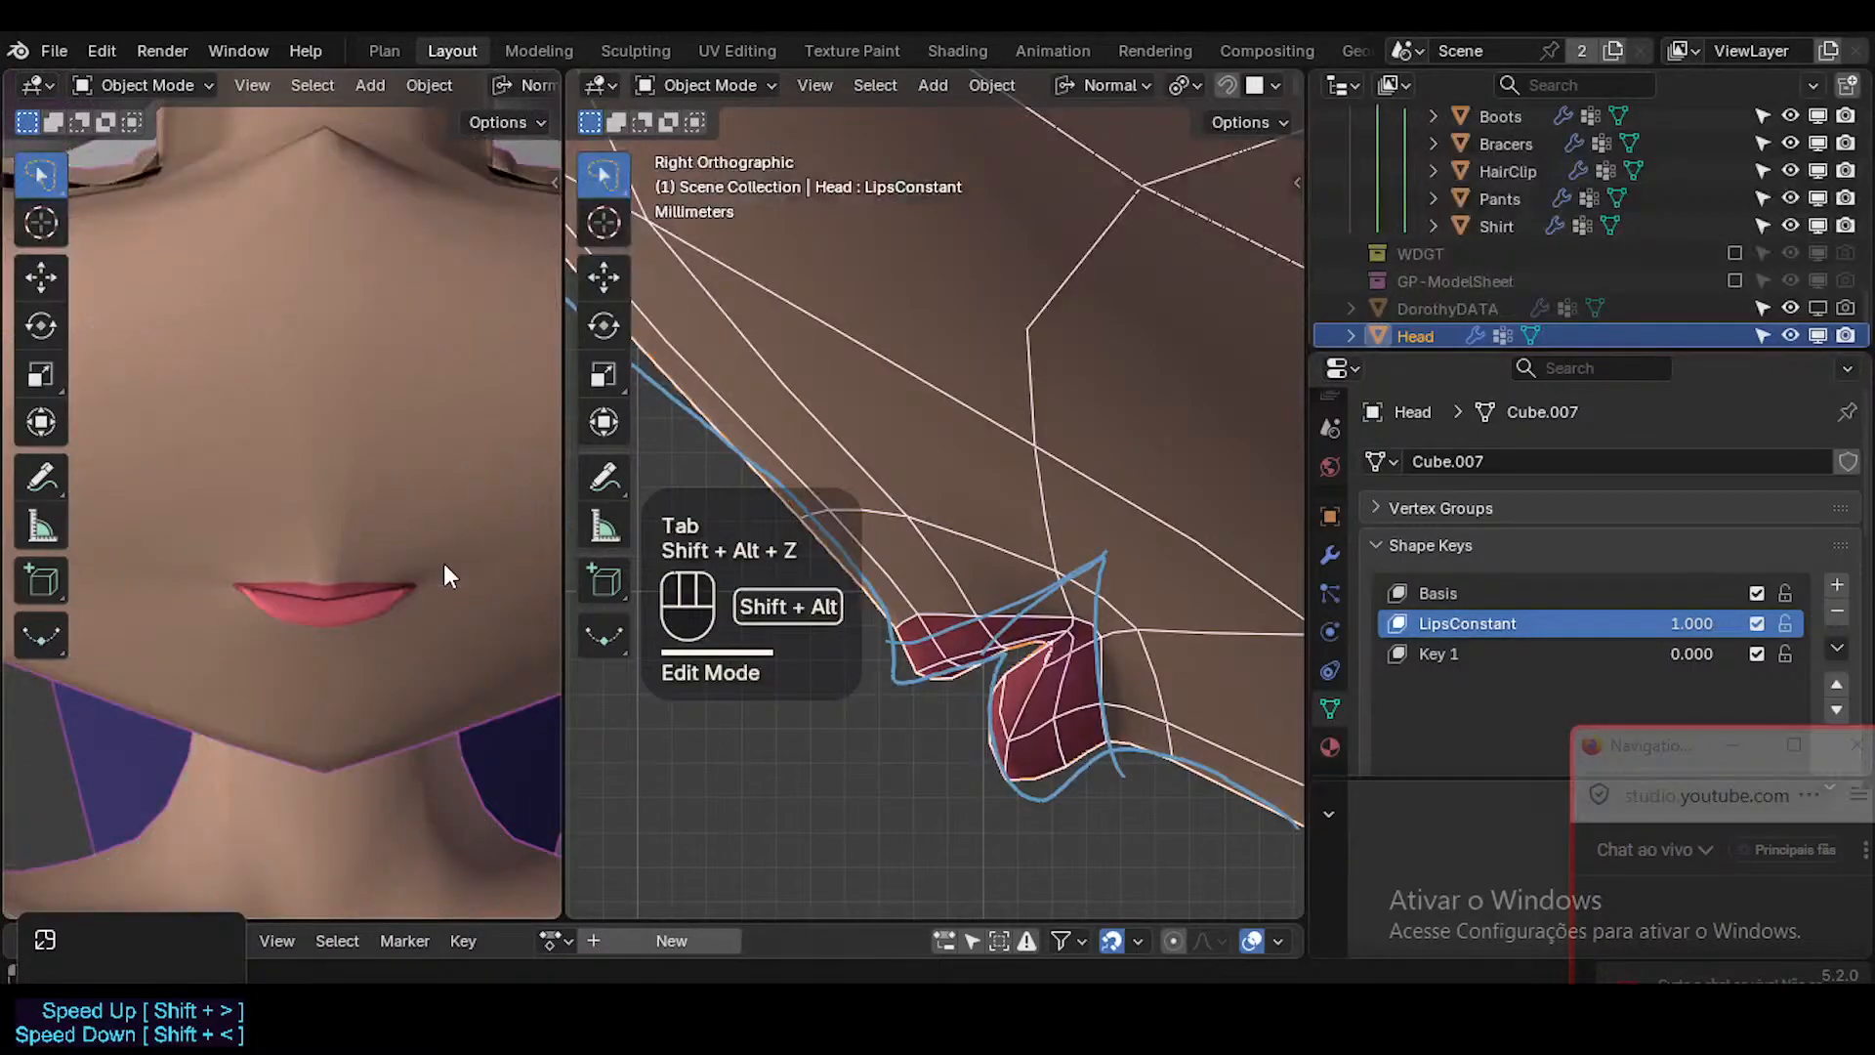
Move the short edge above the lip peak slightly forward and down, and shift the neighbouring upper-lip edge forward in side view.
key("shift+alt+z")
key("Tab")
key("2")
left_click(357, 571)
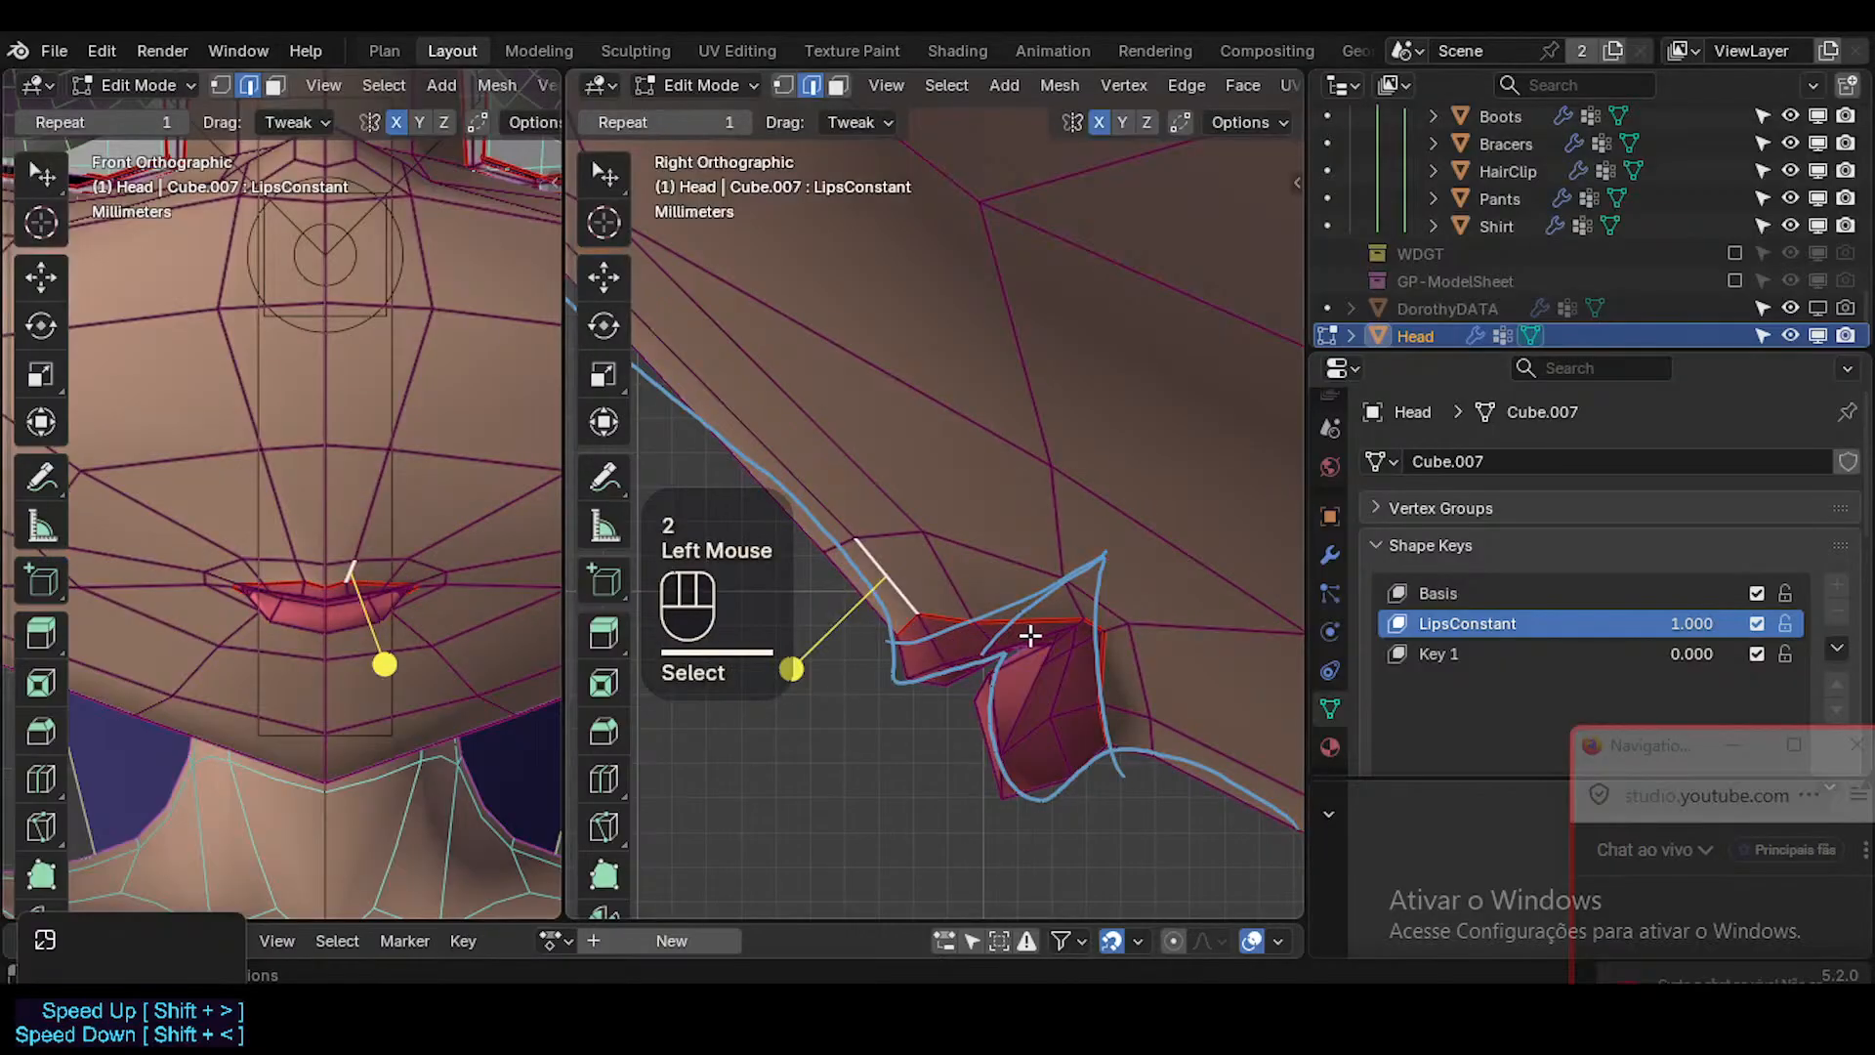
key("g")
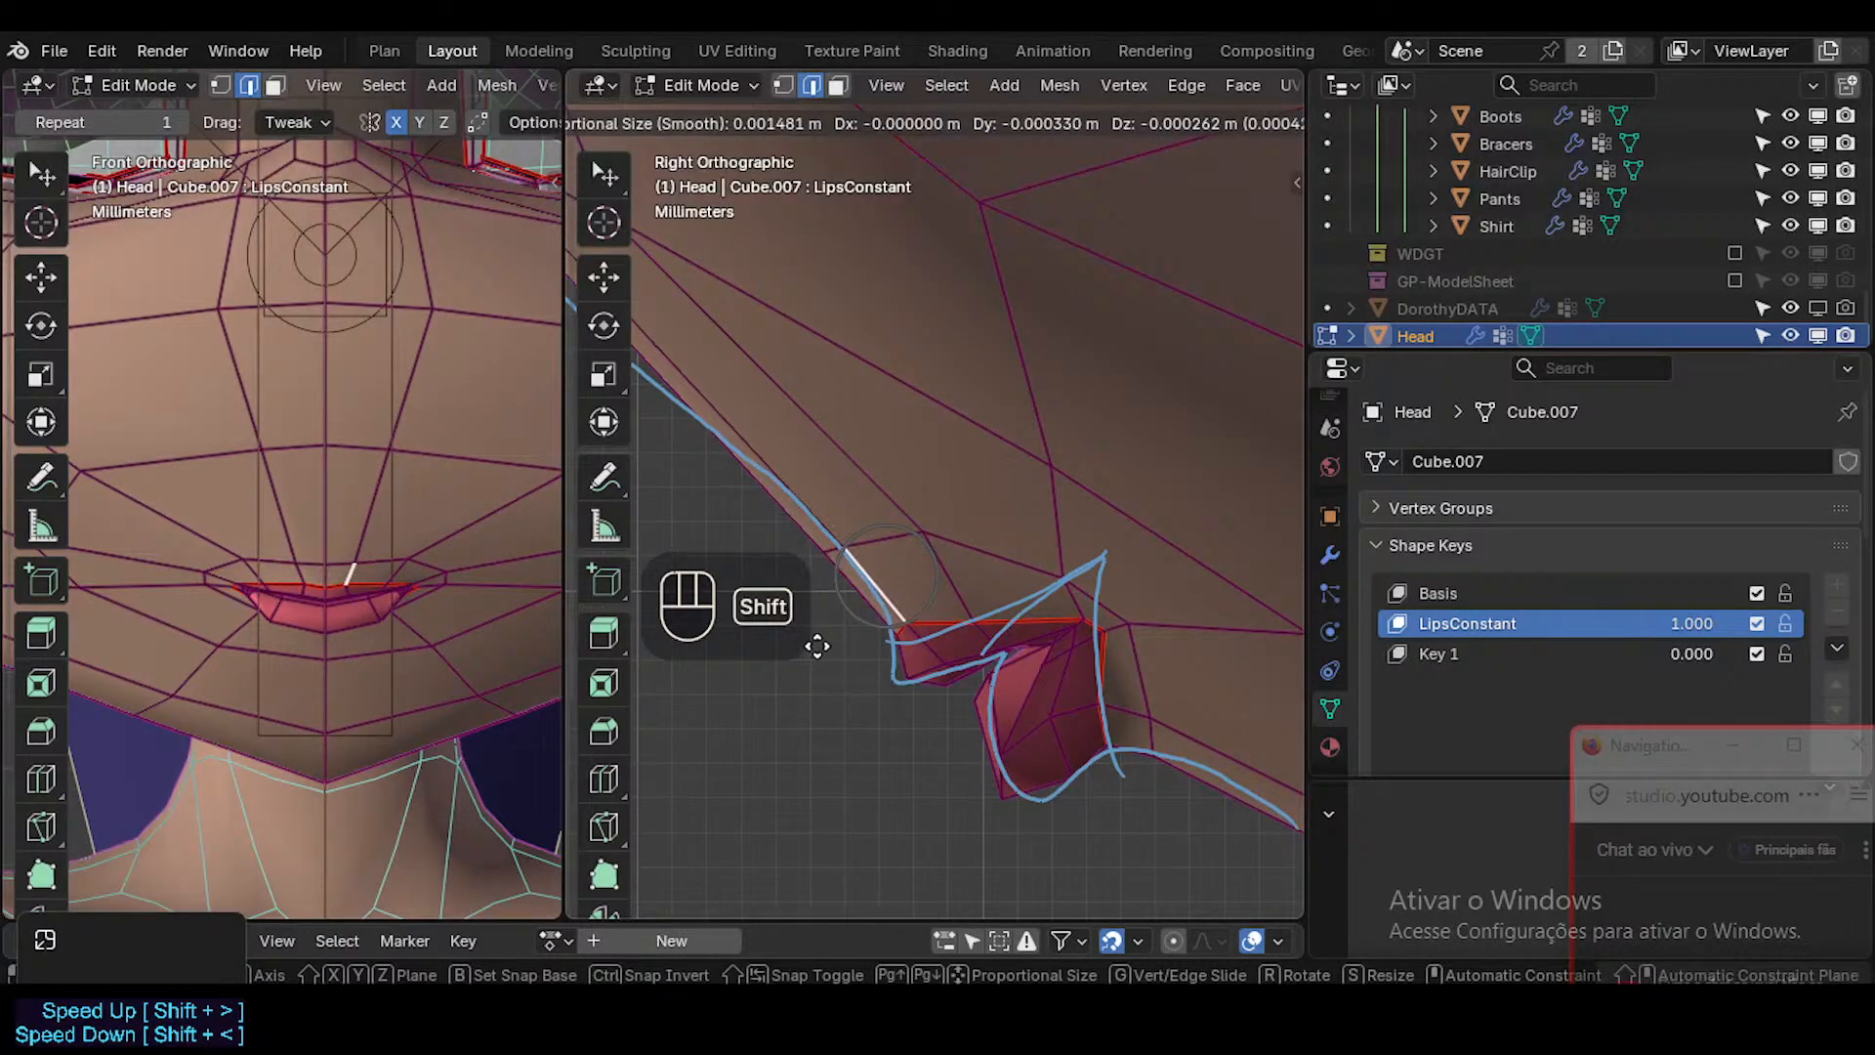
left_click(903, 608, "shift")
left_click(953, 574)
key("g")
left_click(932, 611, "shift")
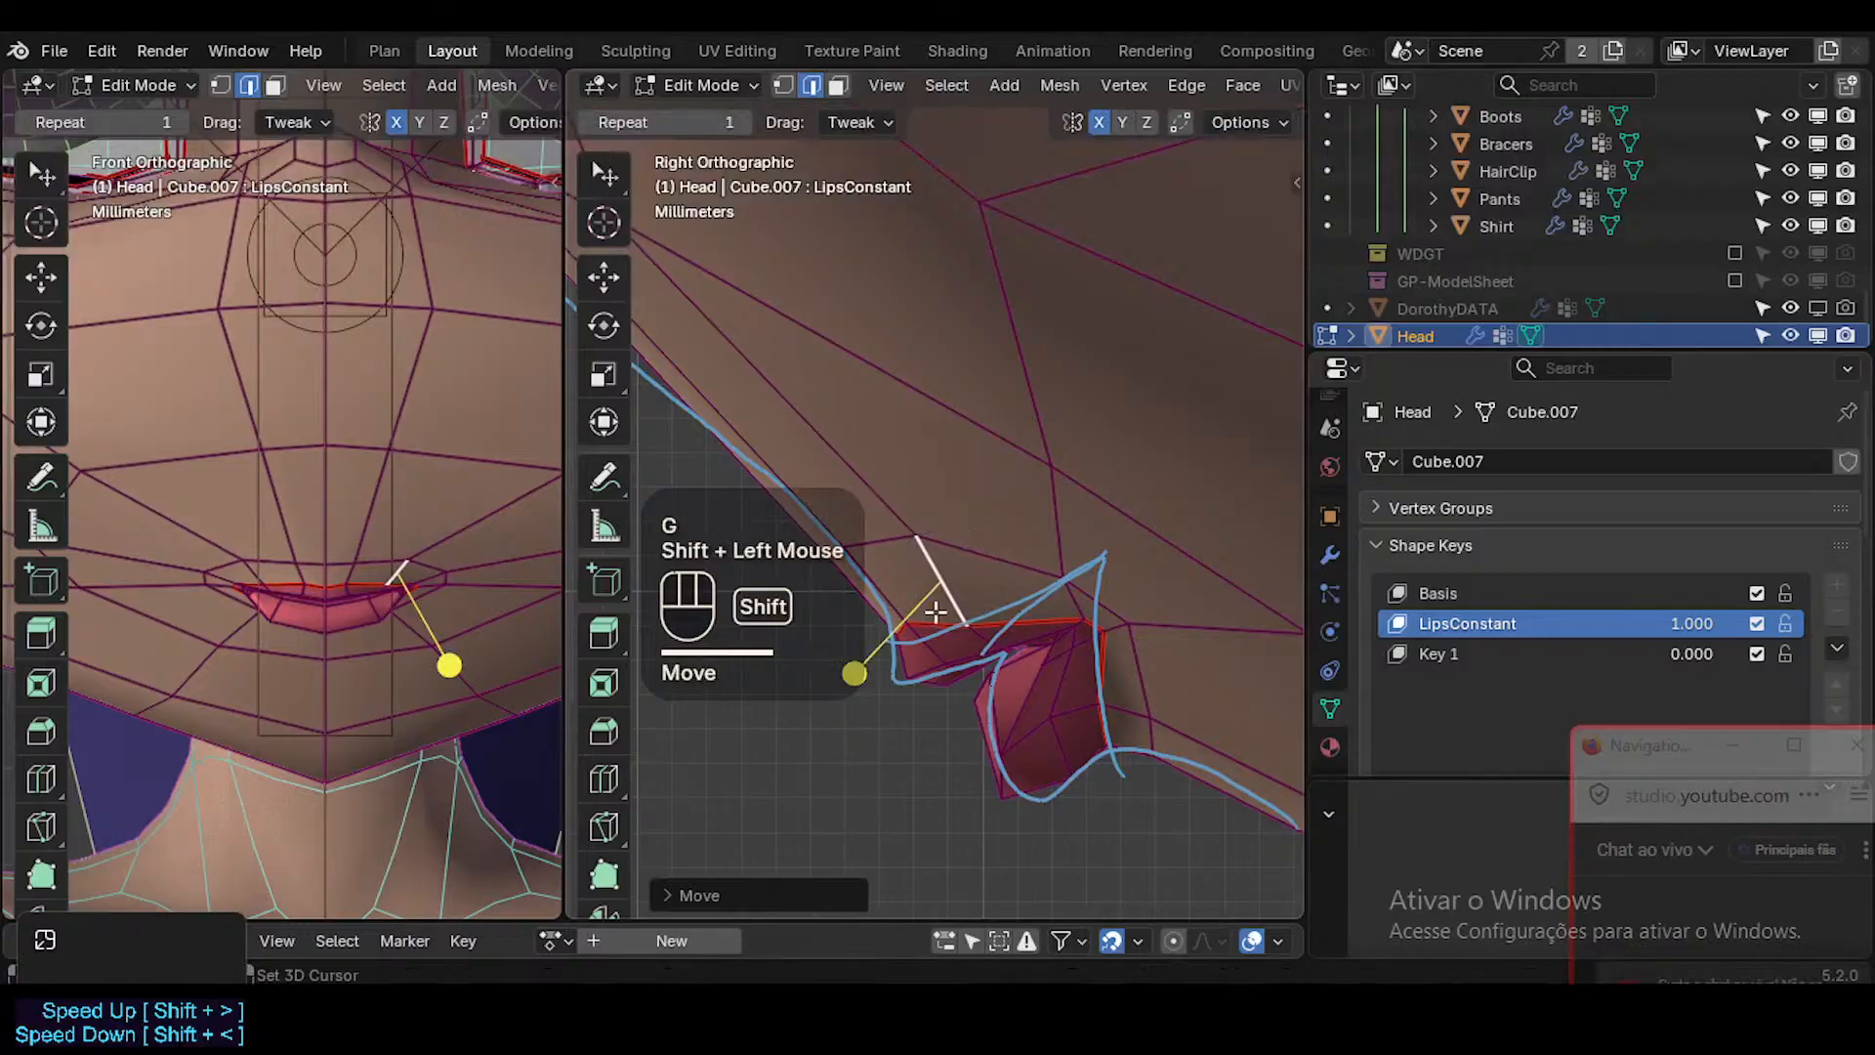
Shift the edge near the mouth corner forward, and move the two skin edges behind the lower lip slightly forward in side view.
left_click(1075, 598)
key("g")
left_click(983, 643, "shift")
left_click(1140, 669)
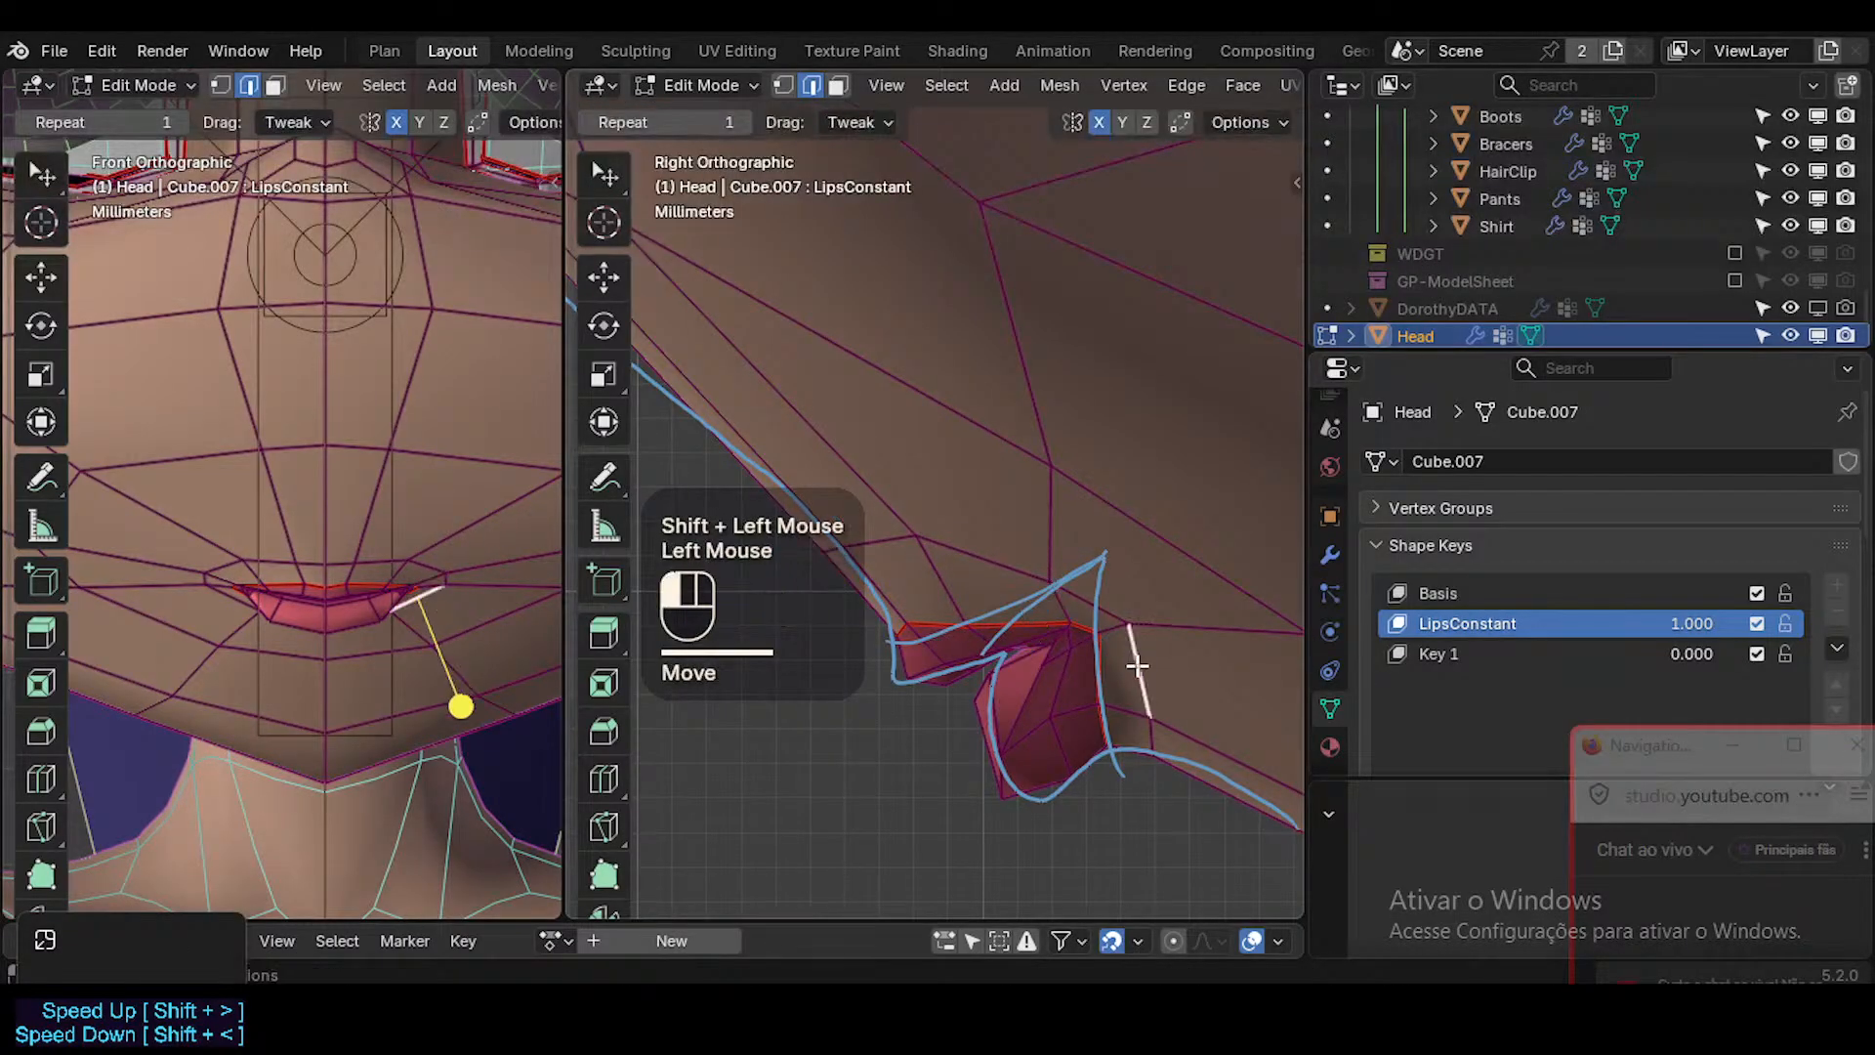
left_click(1156, 735, "shift")
key("g")
left_click(1110, 757, "shift")
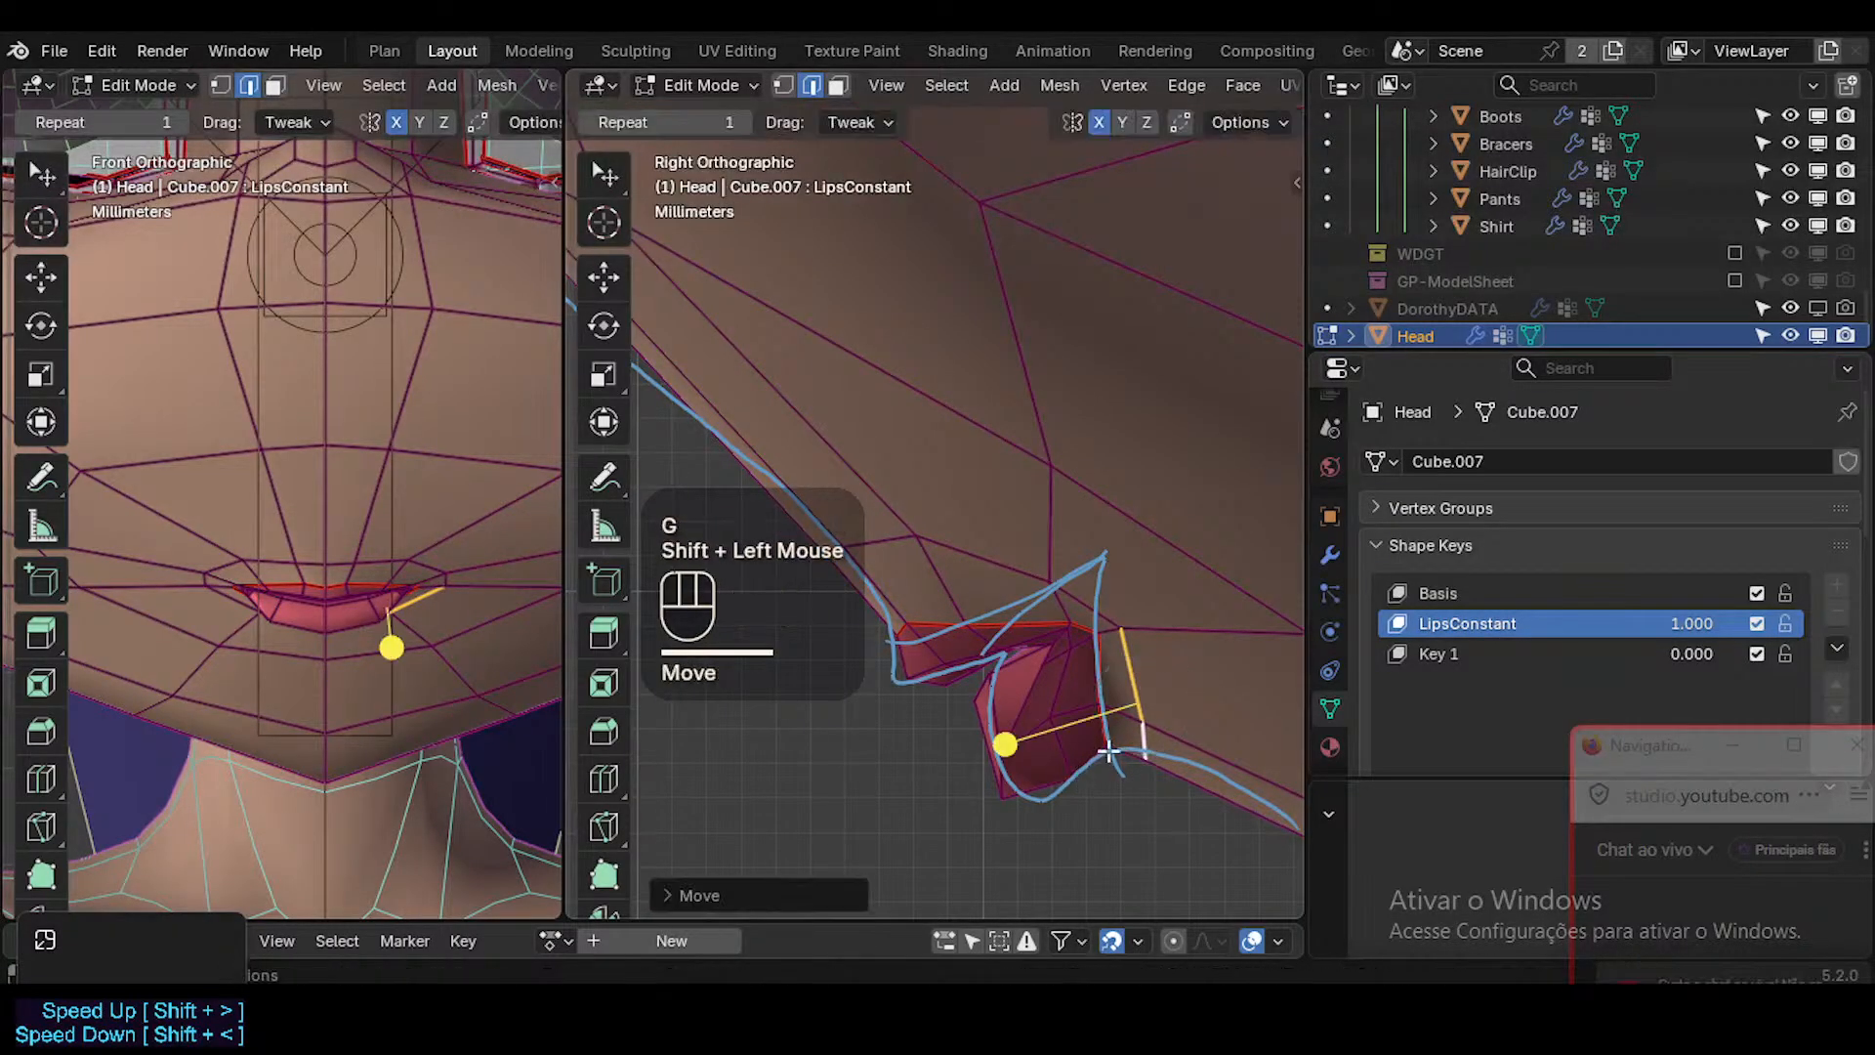
Check the reshaped mouth in Object Mode without overlays, both close up and with the whole face in view.
key("Tab")
key("shift+alt+z")
key("shift+alt+z")
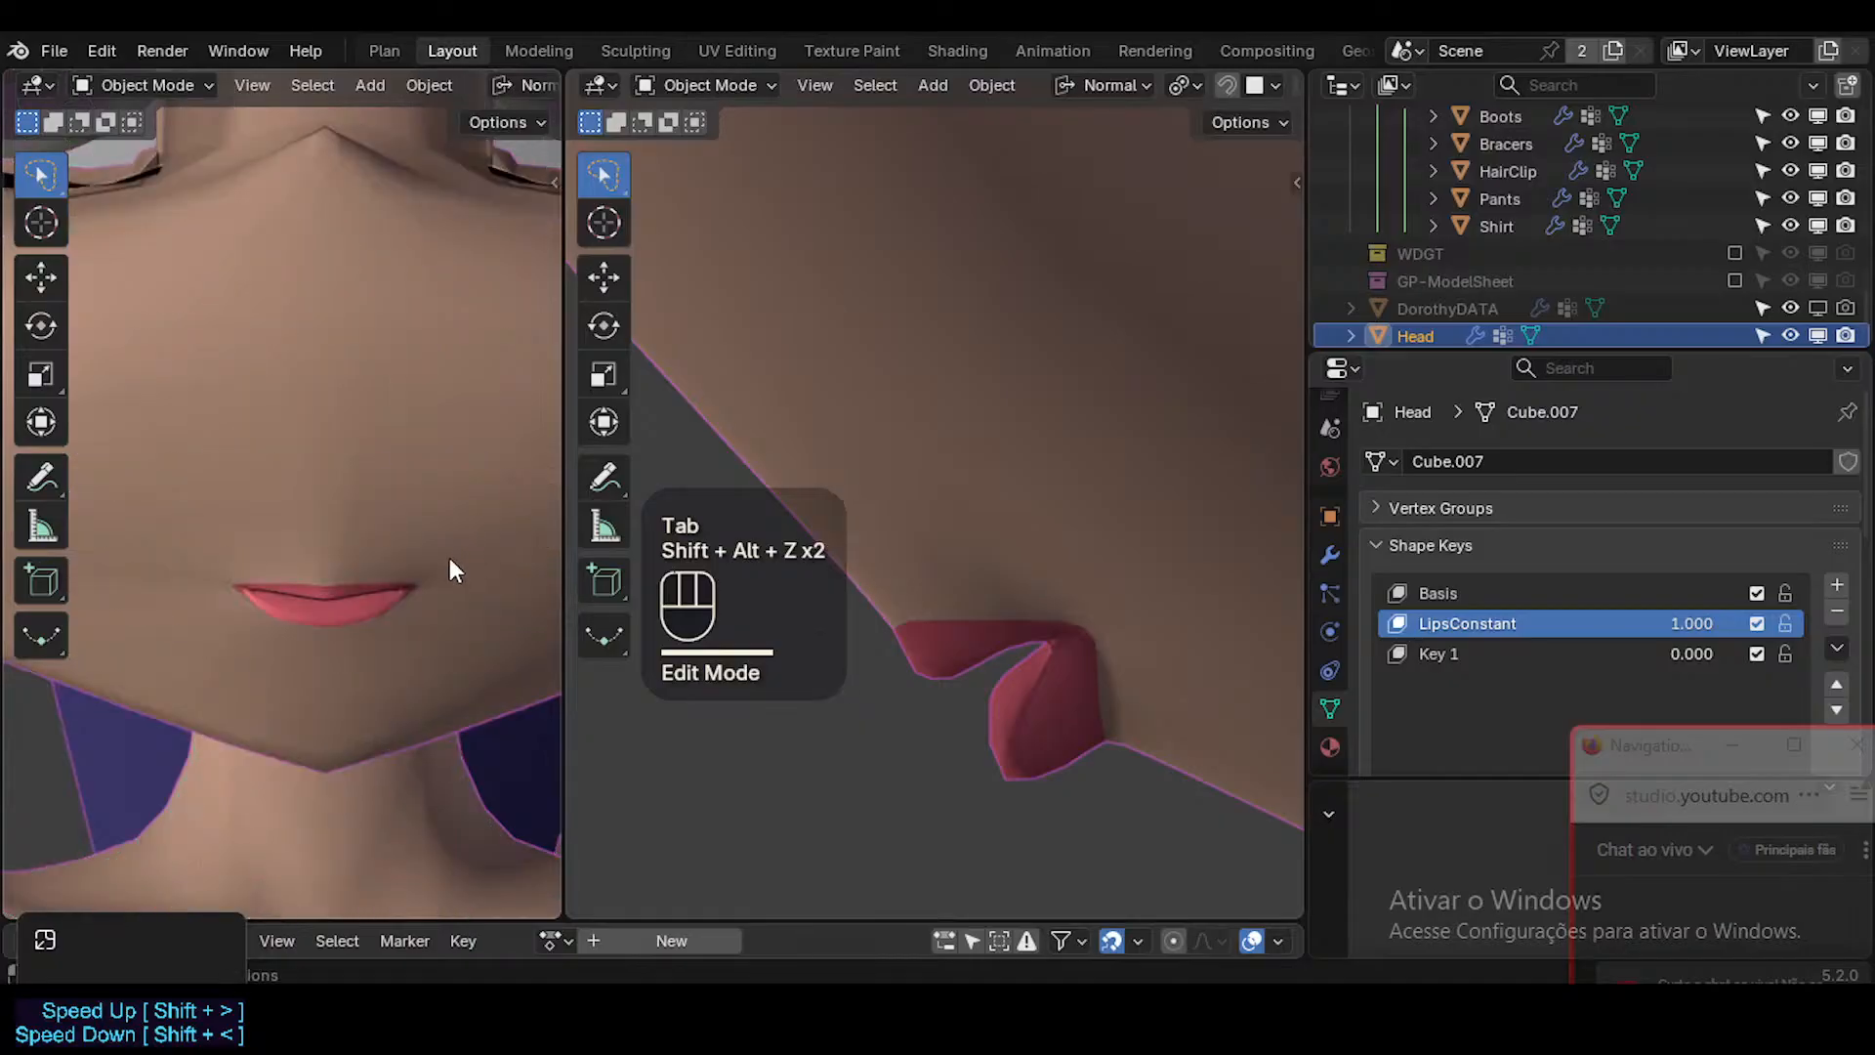
scroll(446, 553, "down", 4)
scroll(441, 547, "down", 1)
scroll(429, 545, "up", 4)
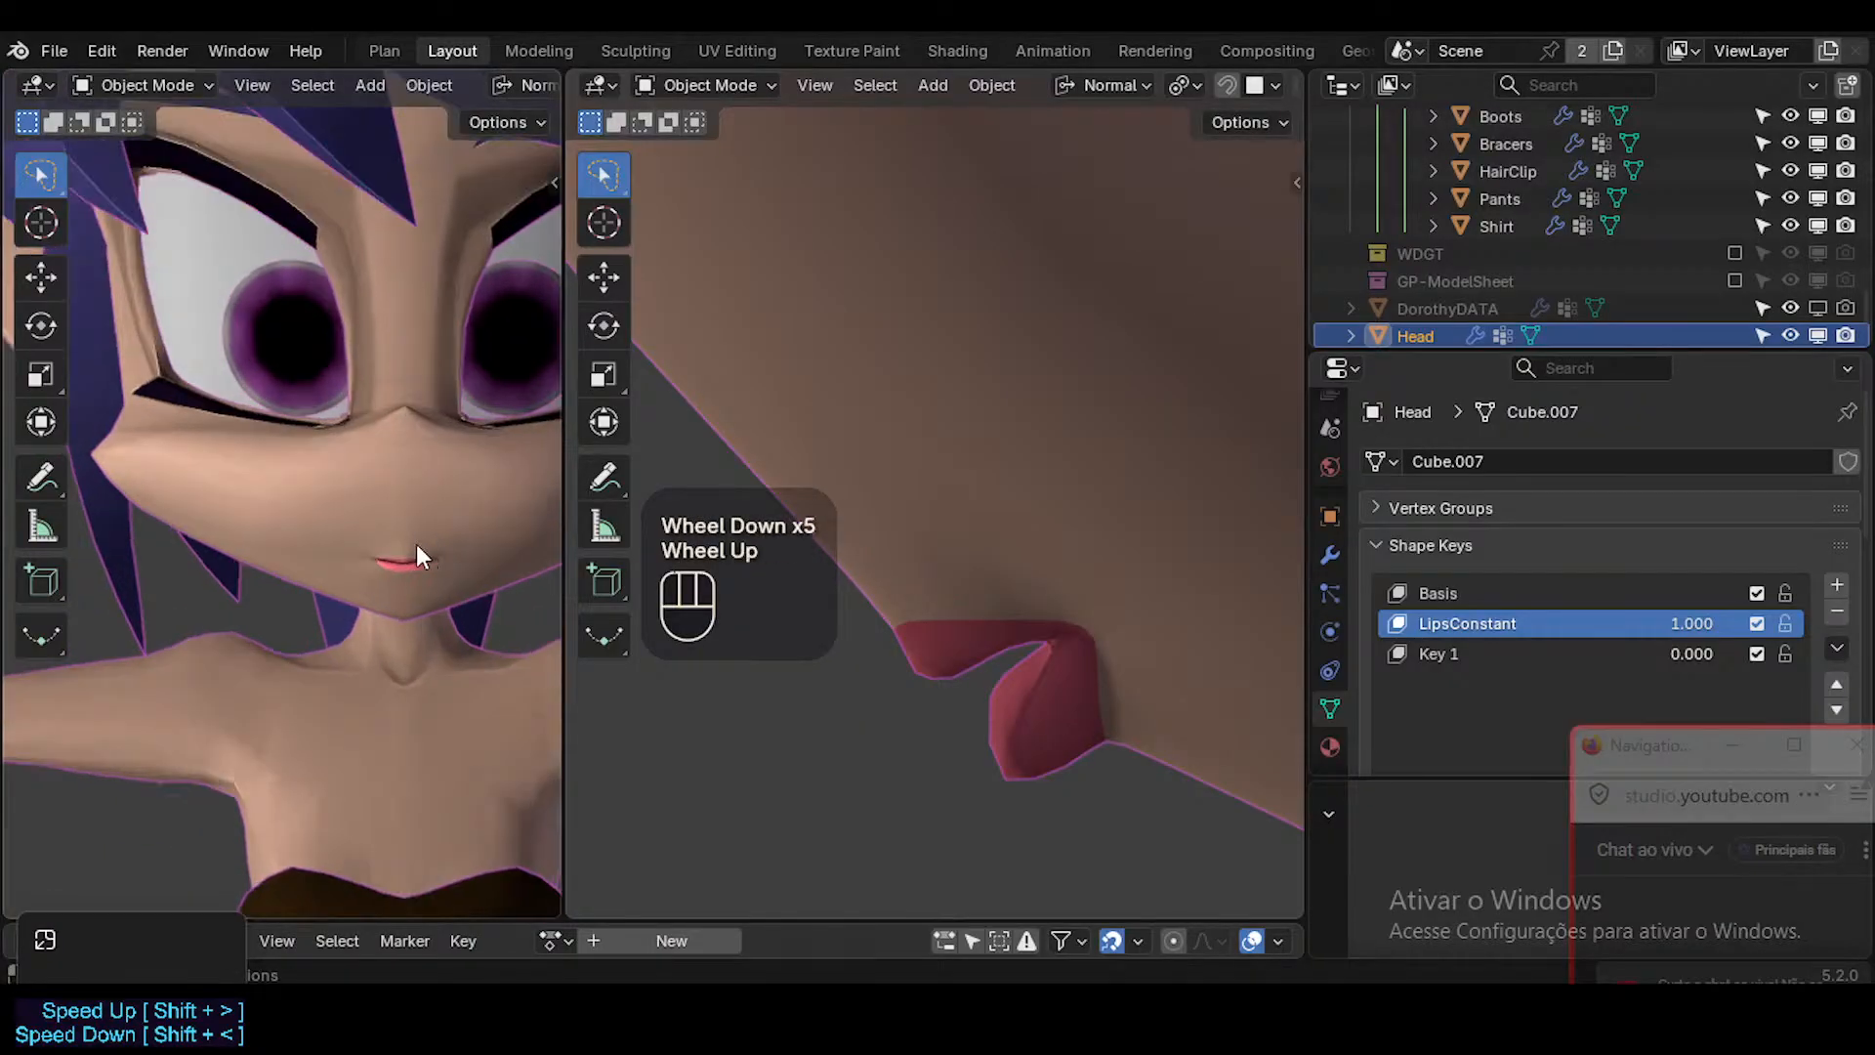
scroll(448, 550, "down", 2)
scroll(1156, 560, "down", 4)
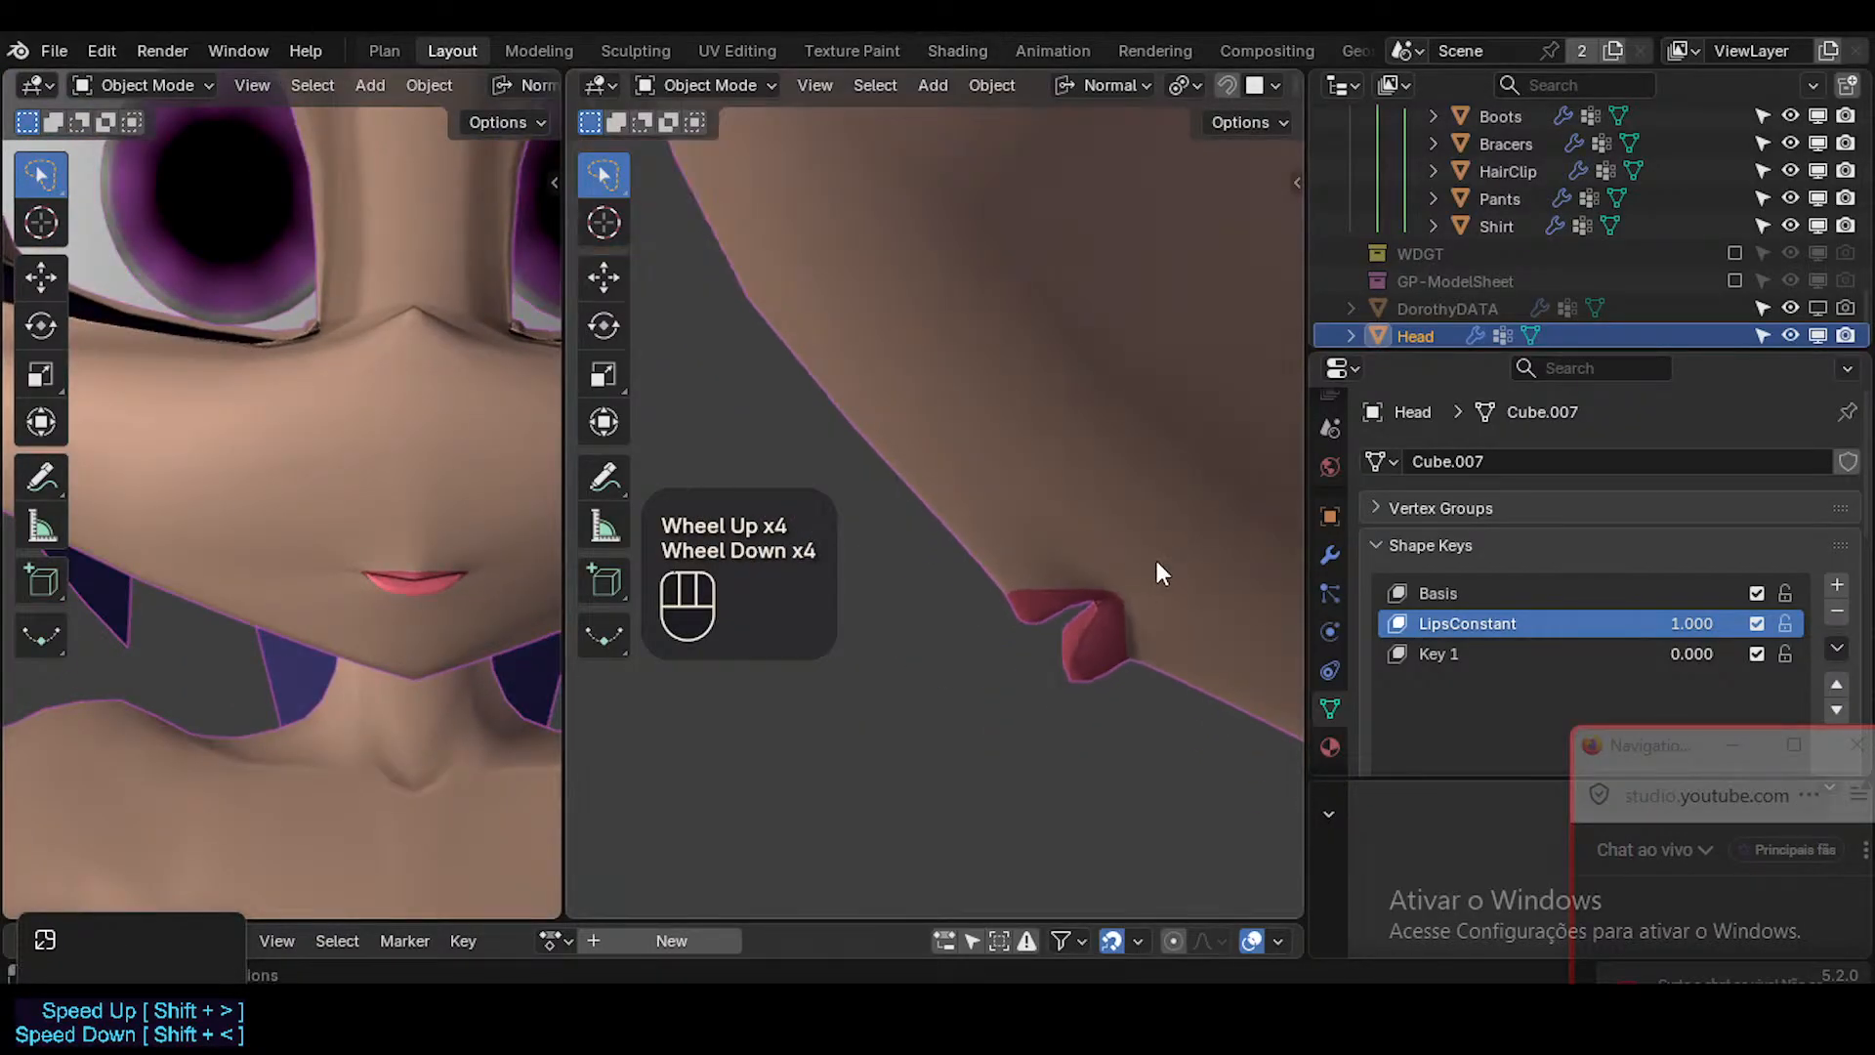
Switch the side viewport to Material Preview shading and inspect the toon-shaded lips from the side and front.
middle_click_drag(1121, 555, 988, 619, "shift")
scroll(999, 586, "down", 1)
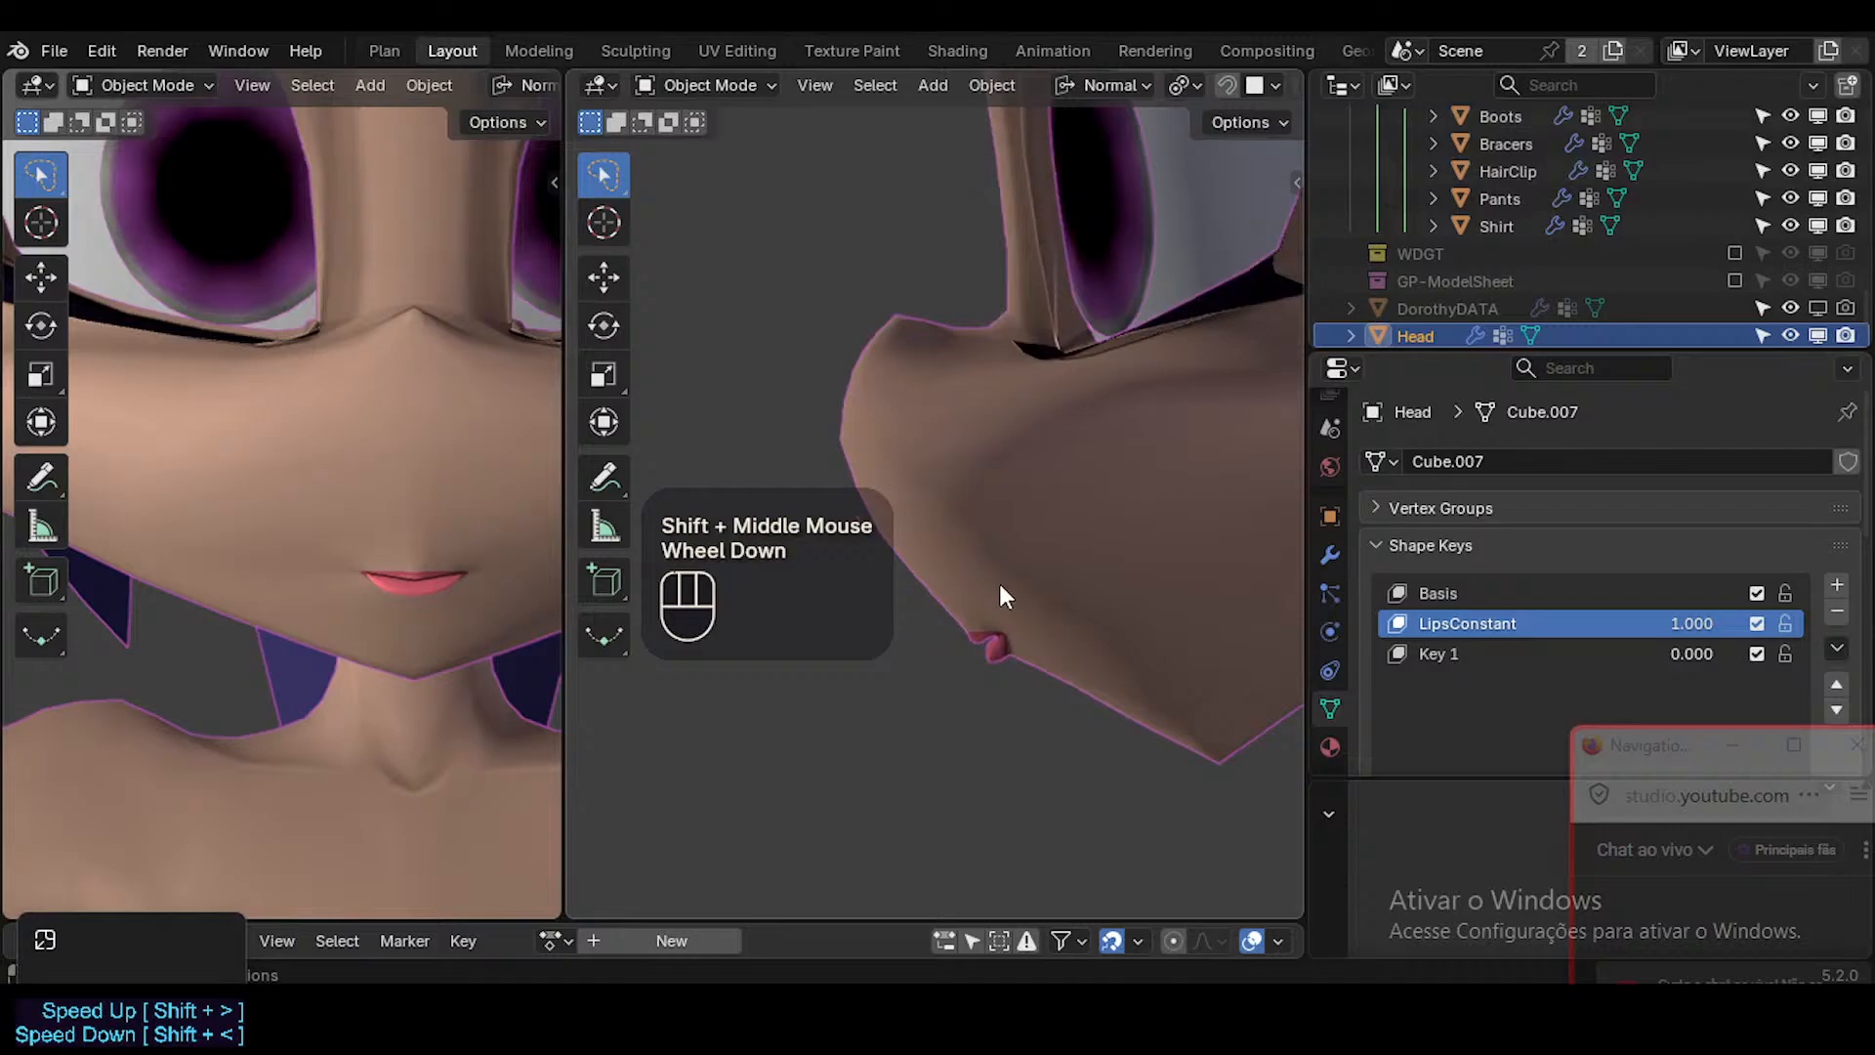
scroll(1221, 86, "up", 1)
scroll(1220, 86, "down", 2)
left_click(1229, 85)
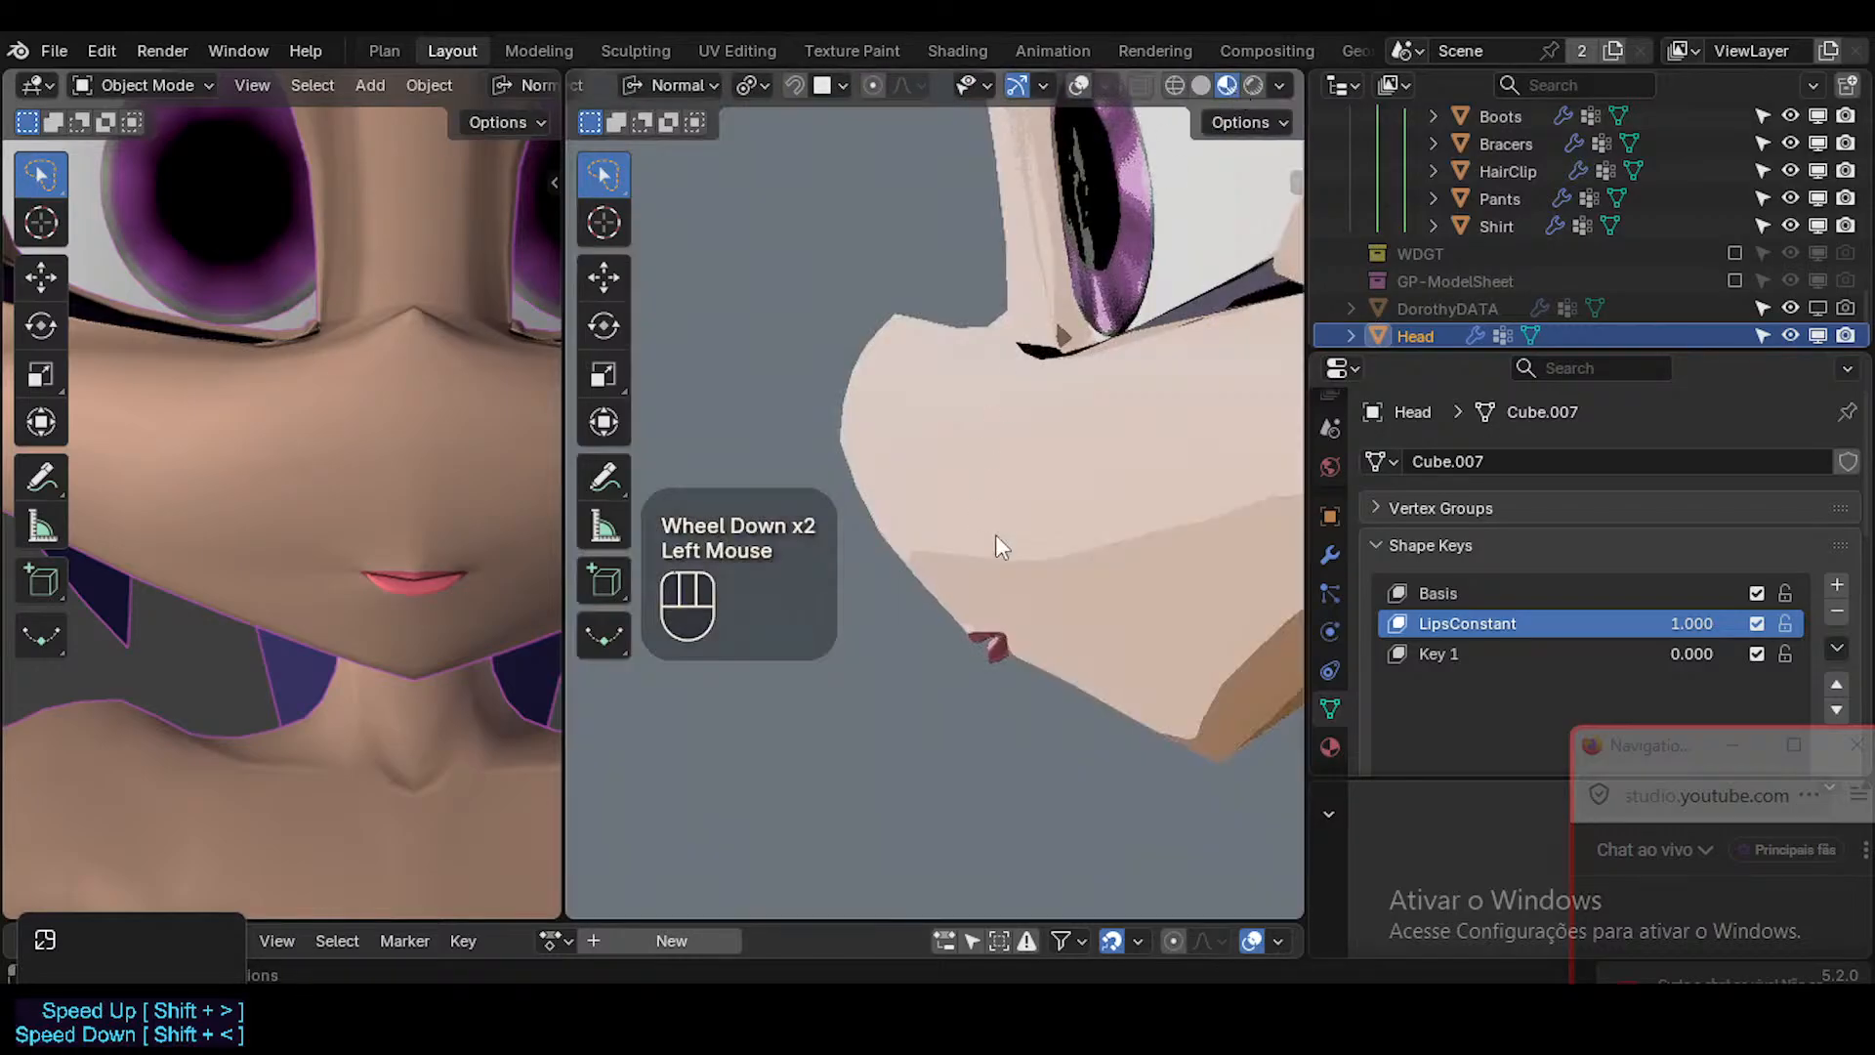
middle_click_drag(939, 659, 953, 659)
scroll(951, 660, "down", 4)
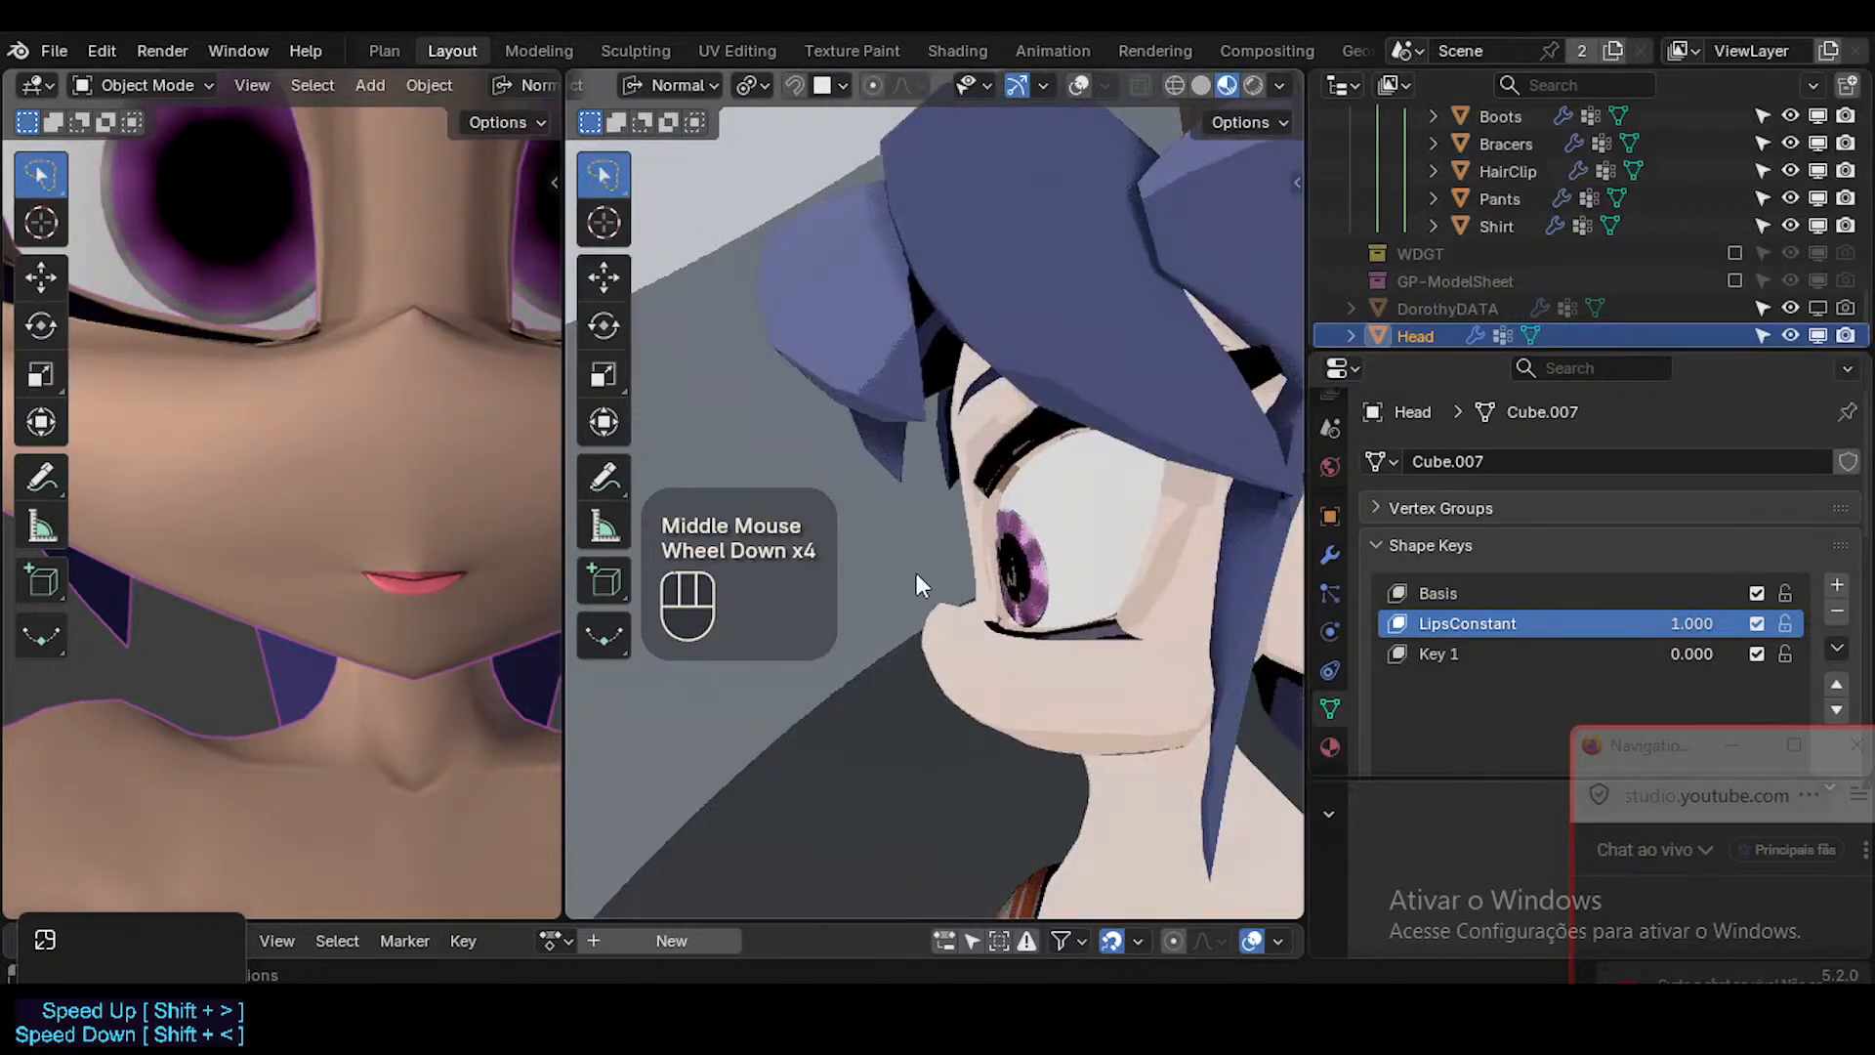
key("KP_1")
scroll(1110, 625, "up", 6)
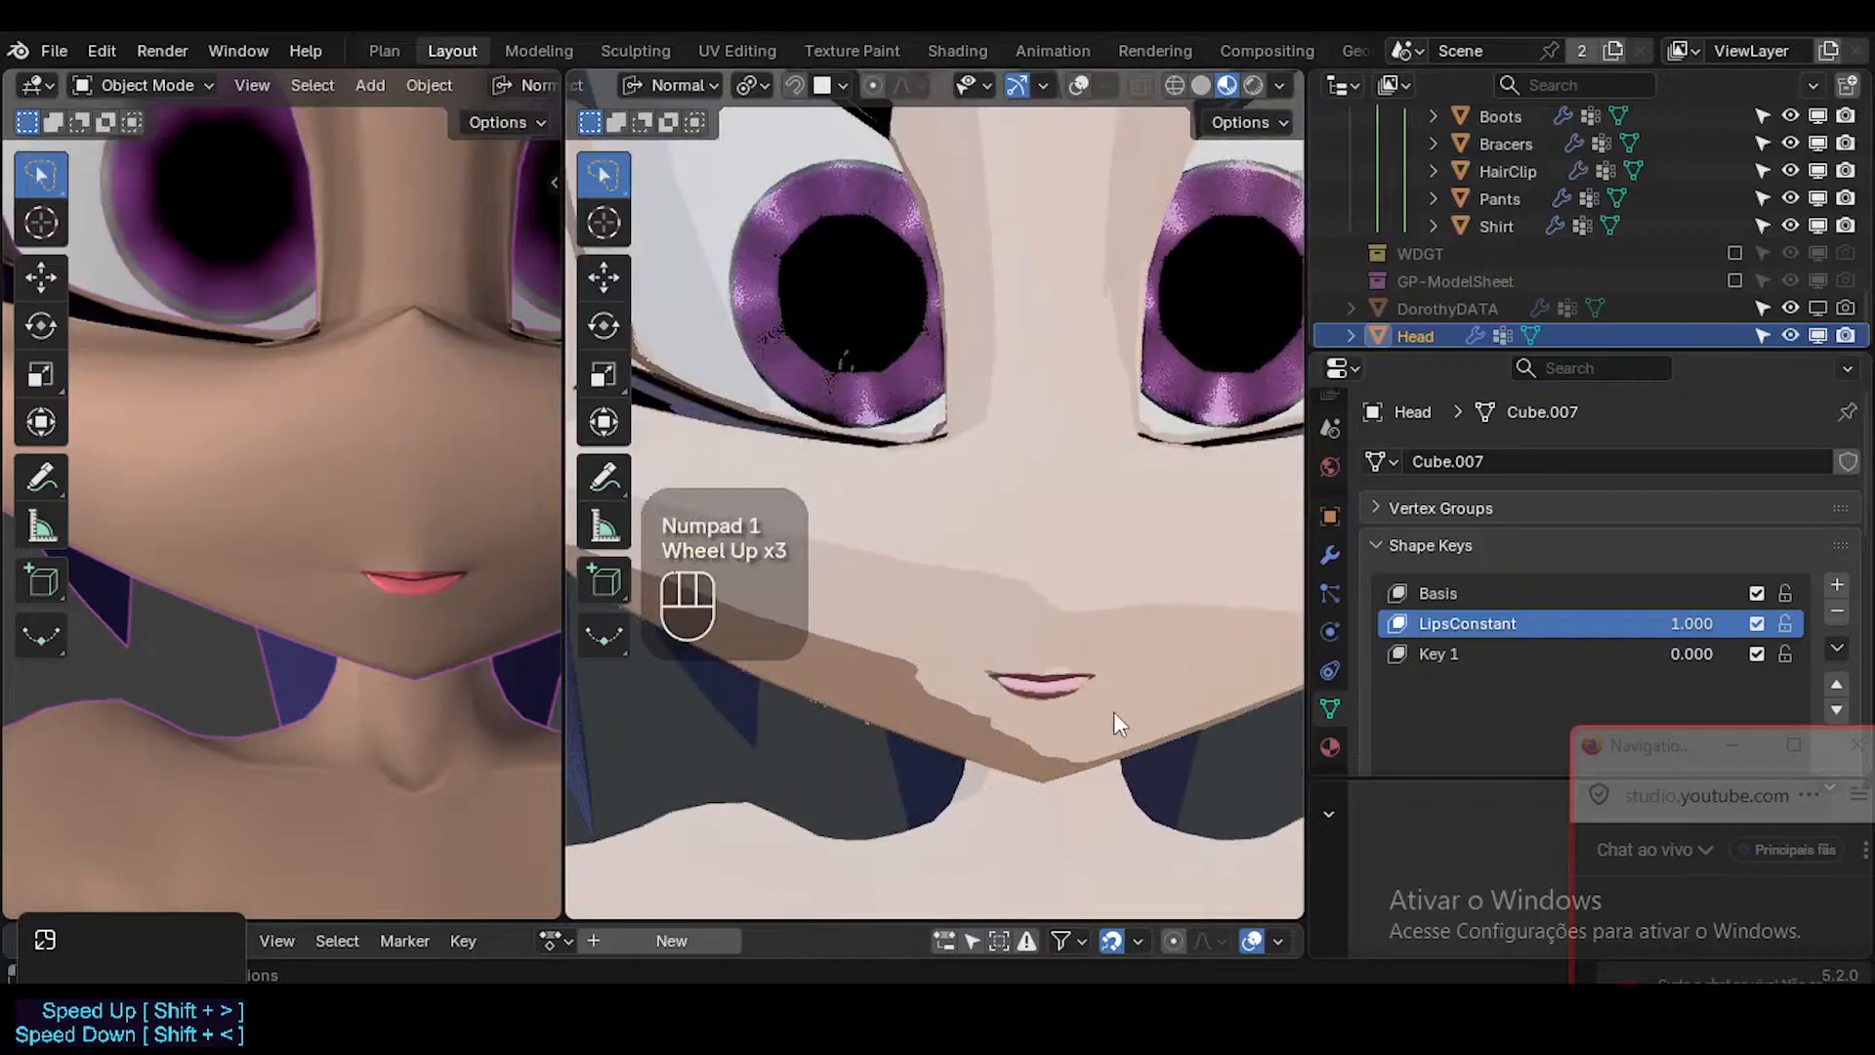
scroll(1015, 586, "down", 3)
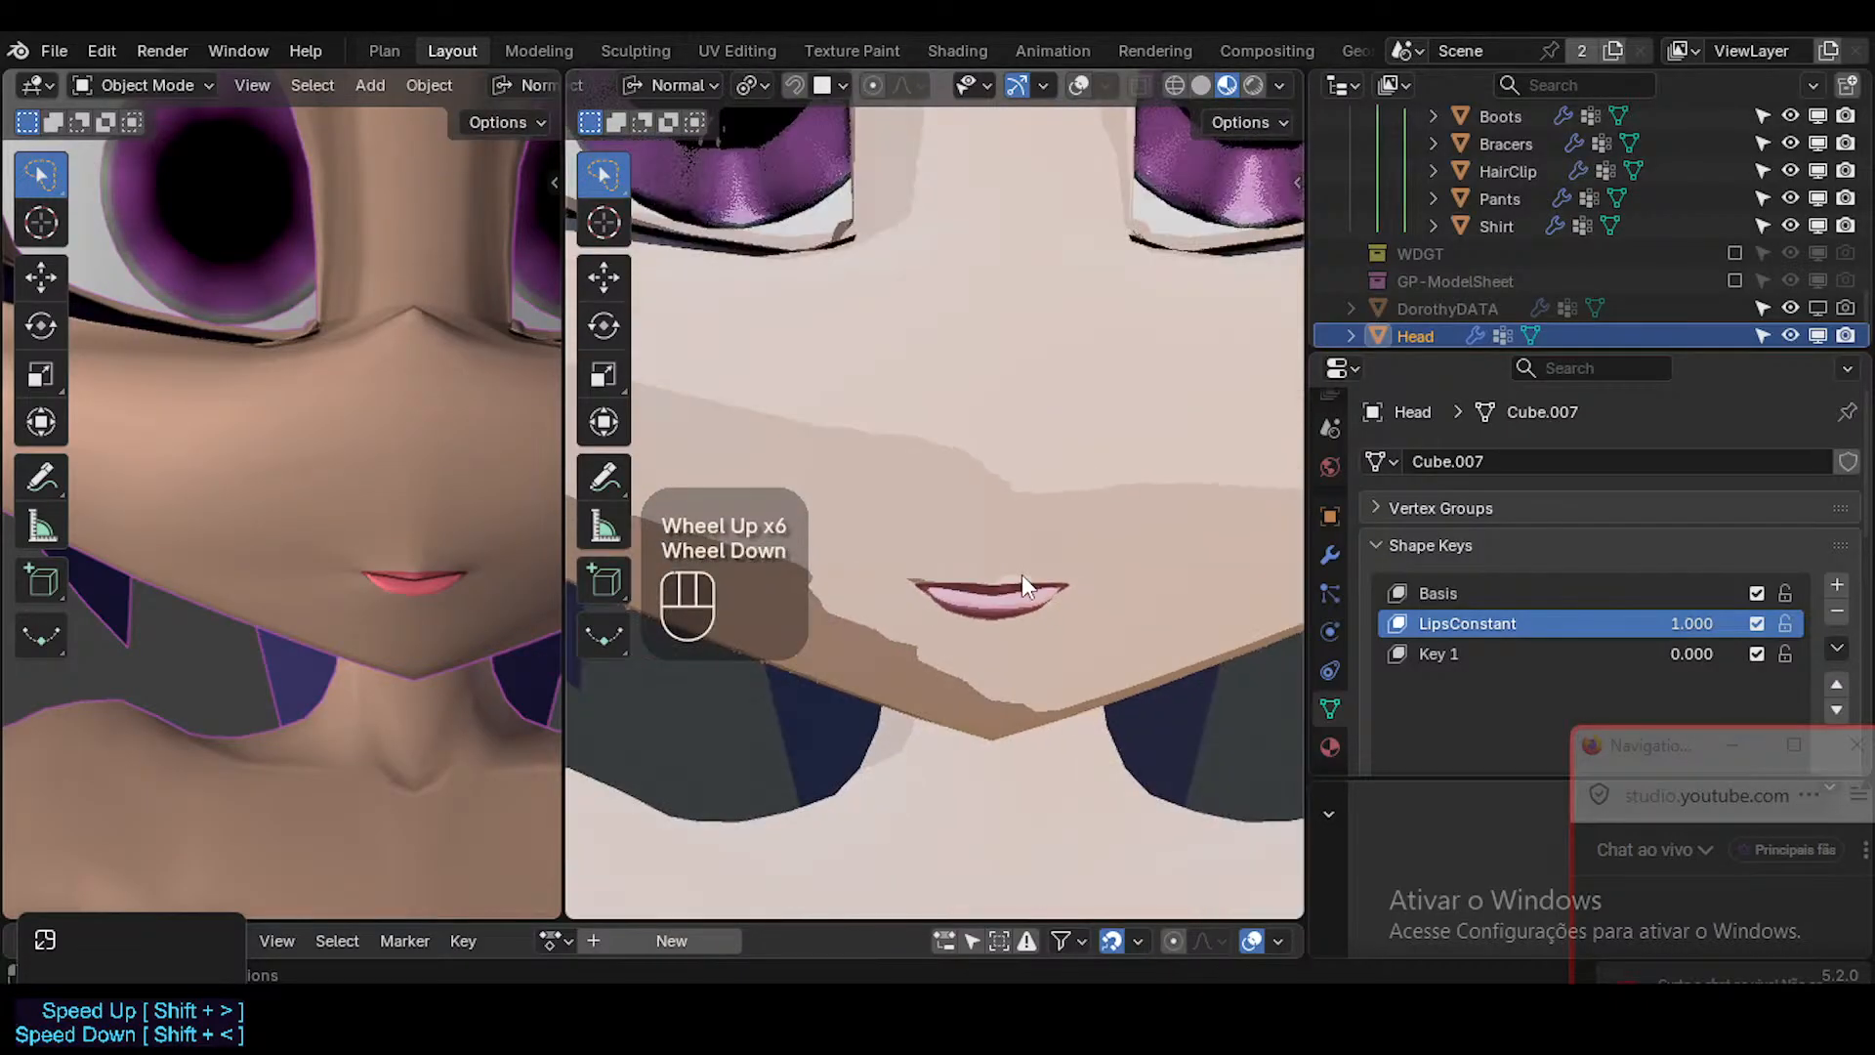
Return the viewport to Solid shading with overlays and frame the lips close up in right side view.
middle_click_drag(1022, 574, 1258, 225, "shift")
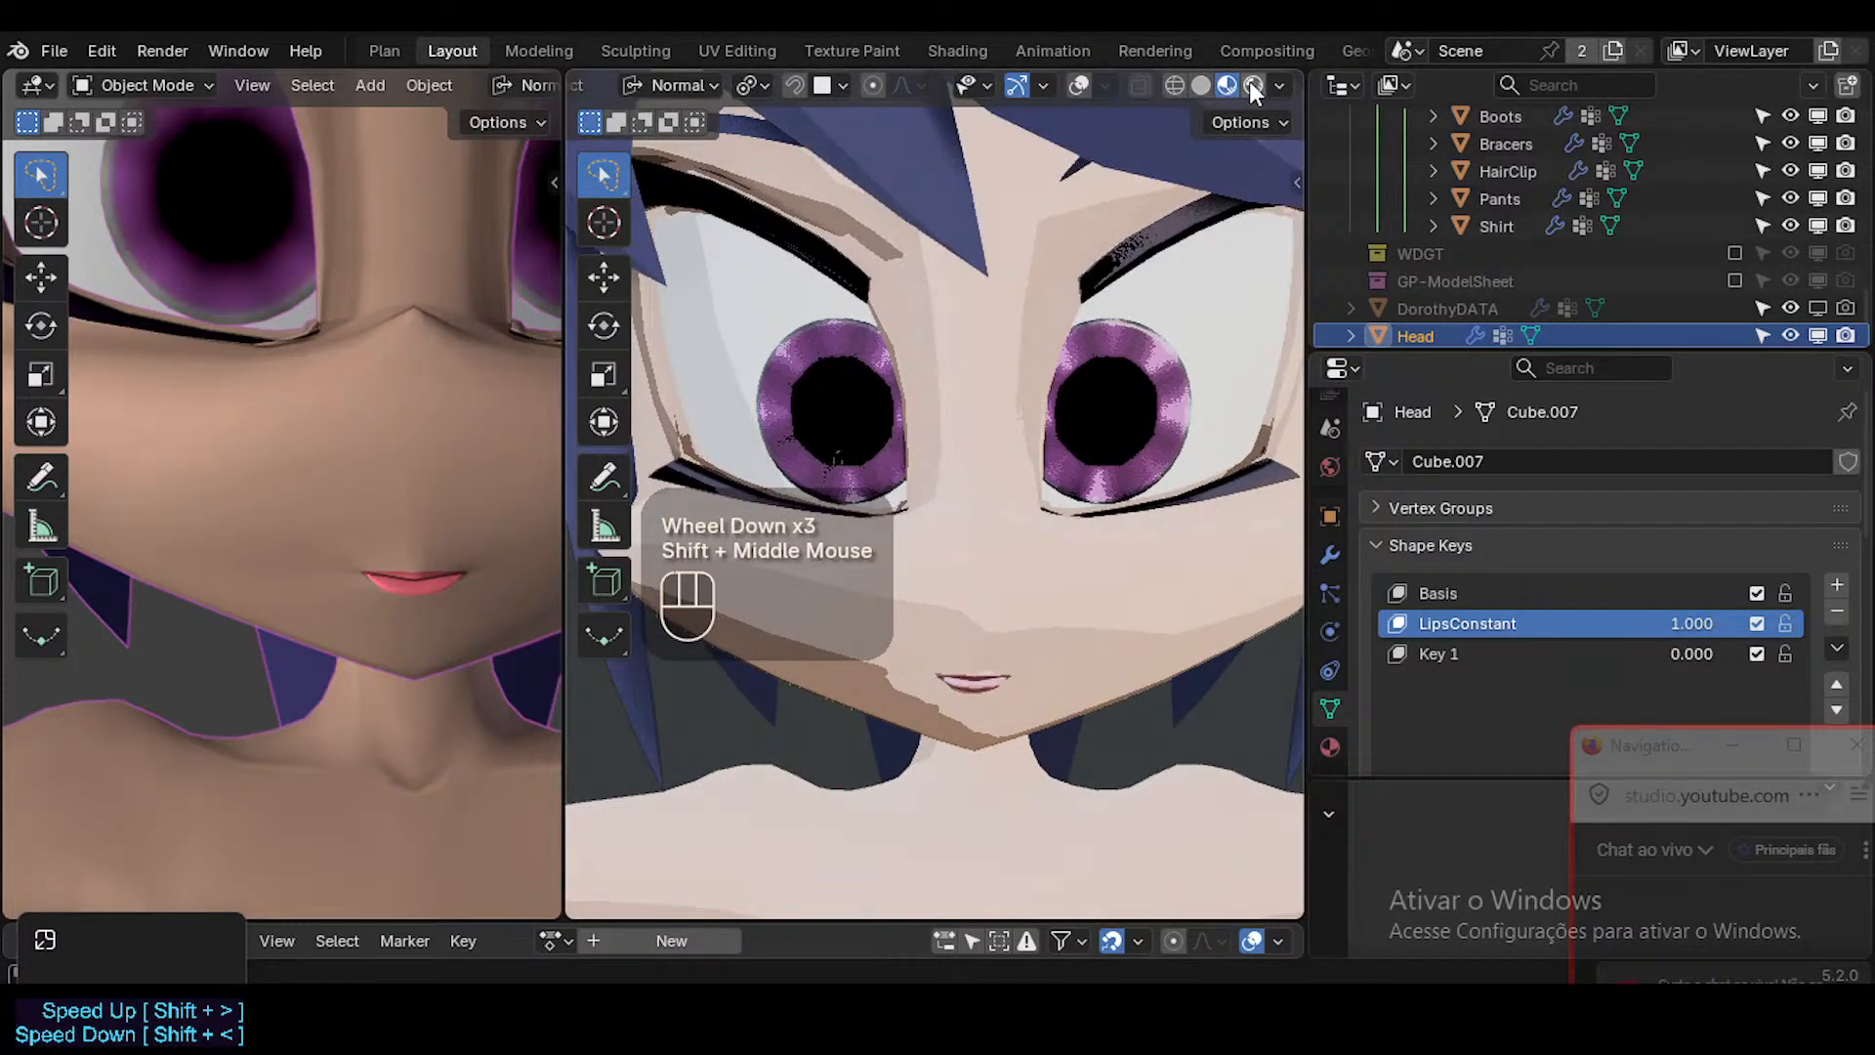
left_click(1201, 85)
key("shift+alt+z")
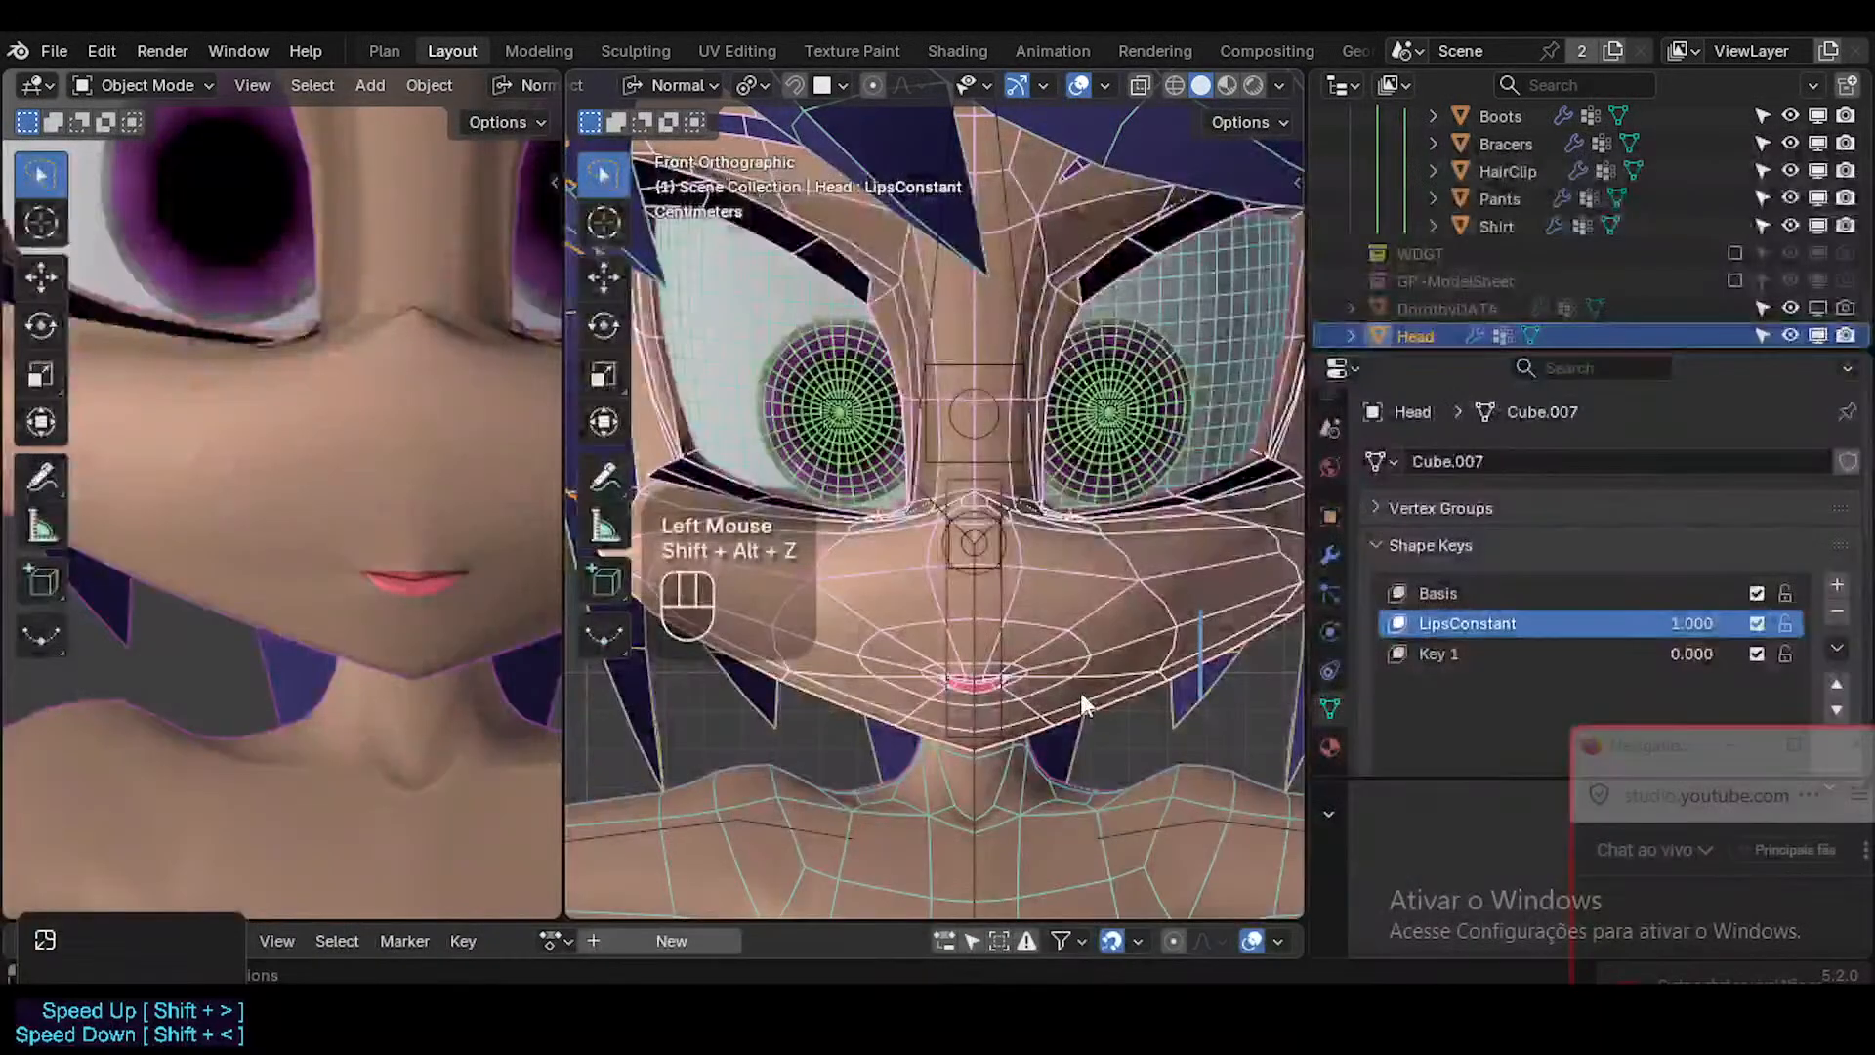
key("KP_3")
middle_click_drag(1042, 693, 811, 668, "shift")
scroll(670, 727, "up", 4)
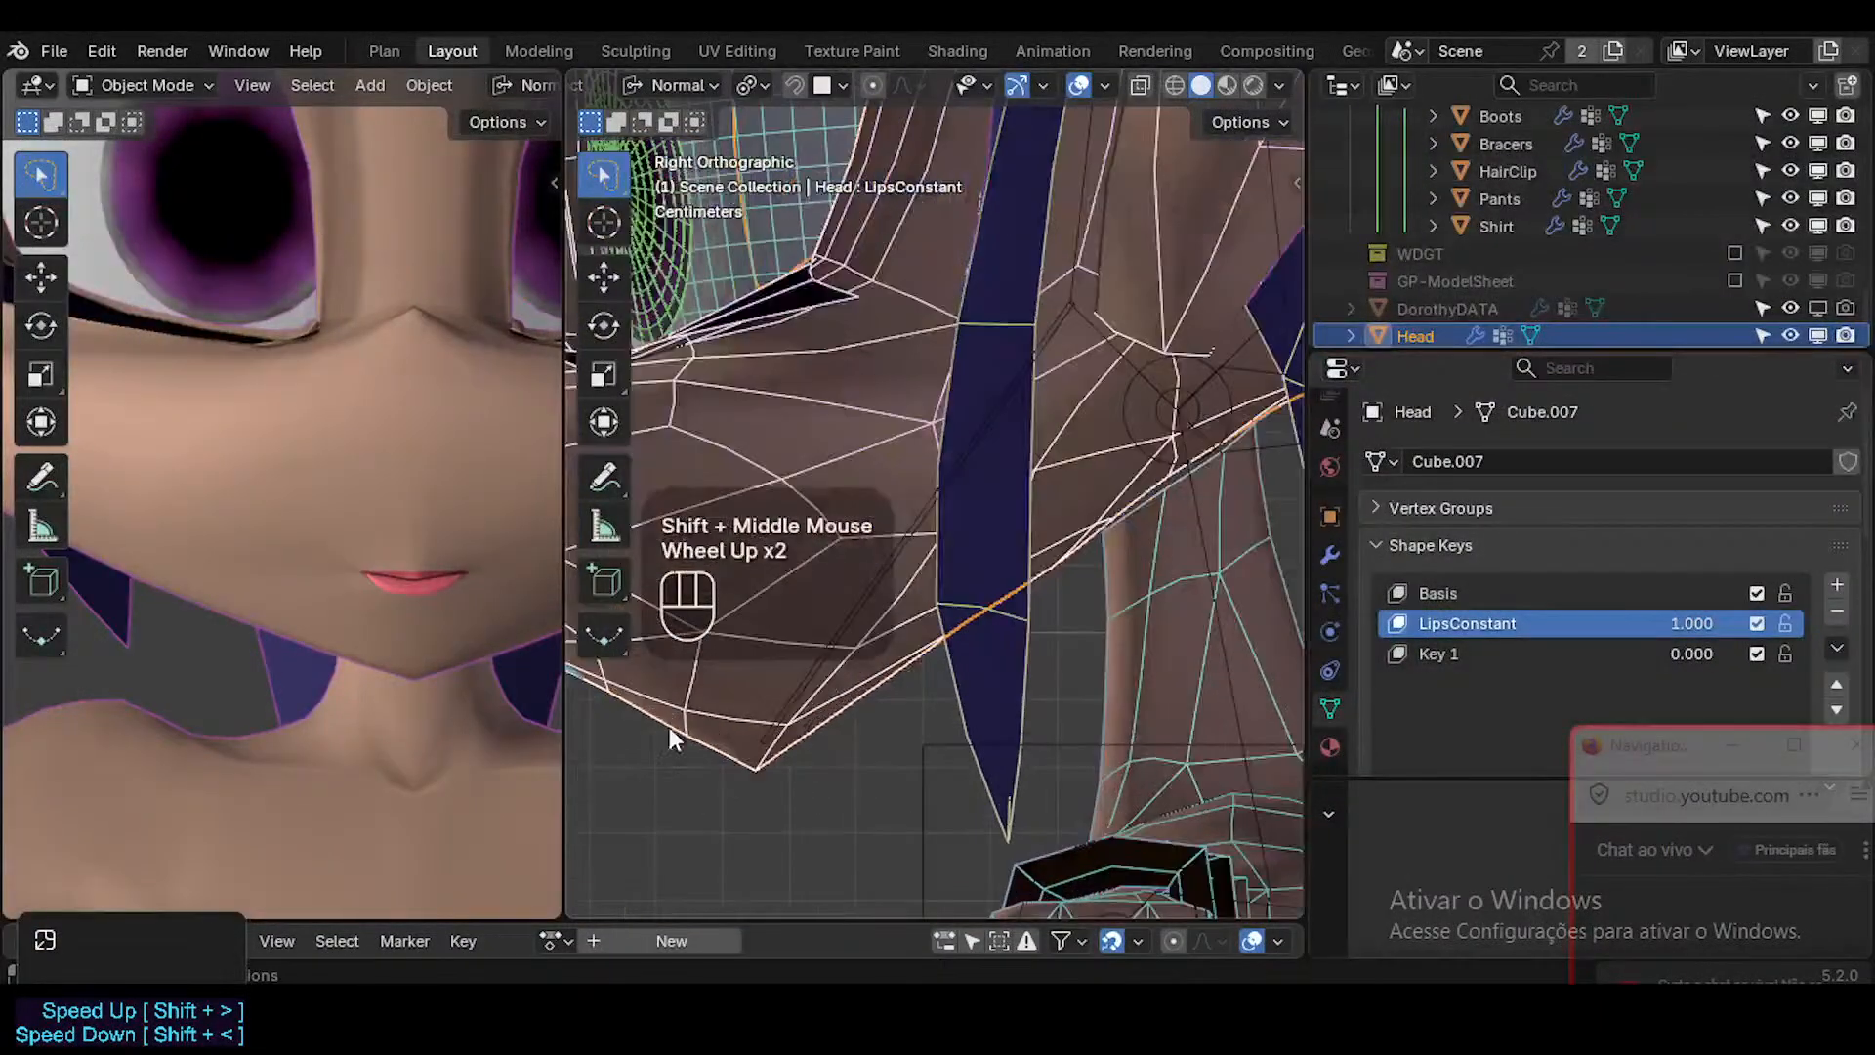
middle_click_drag(670, 727, 988, 772, "shift")
scroll(967, 800, "up", 2)
scroll(967, 800, "down", 1)
scroll(959, 776, "up", 3)
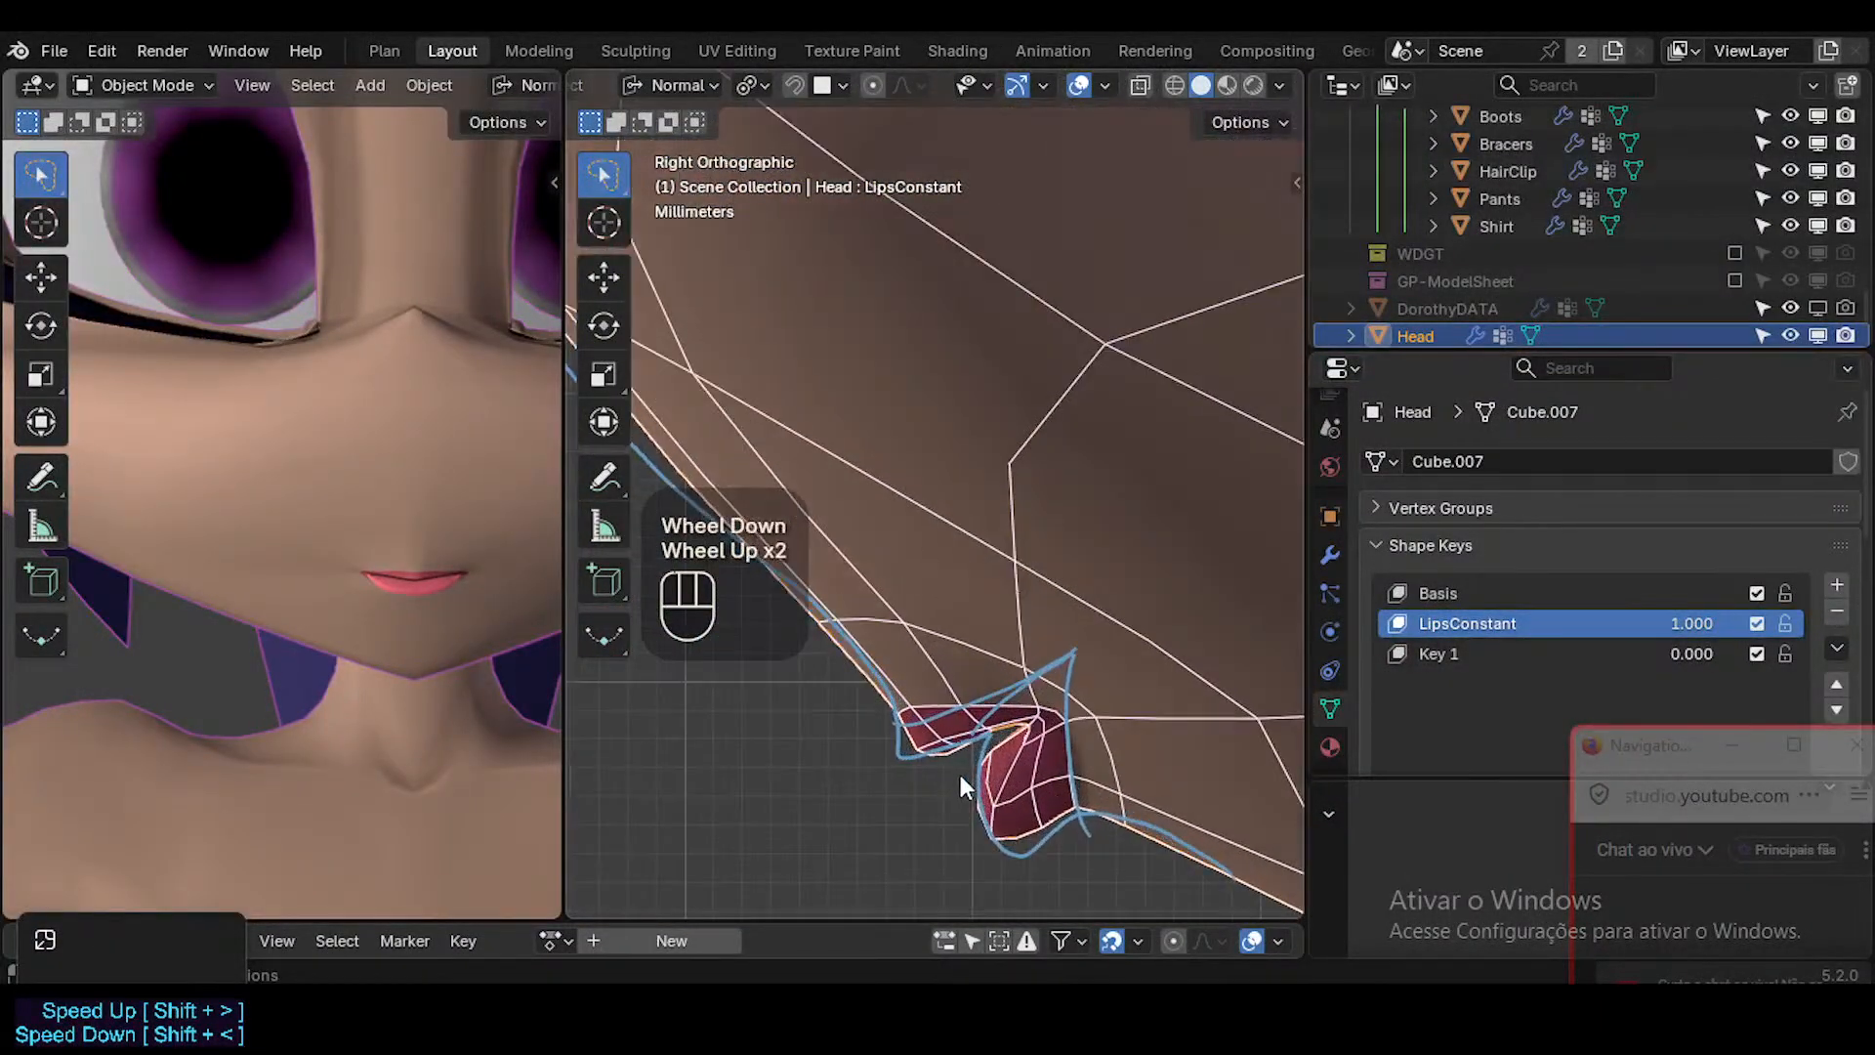
Shorten the skin edge just above the mouth corner to about 0.57 of its length in Edit Mode.
key("Tab")
key("1")
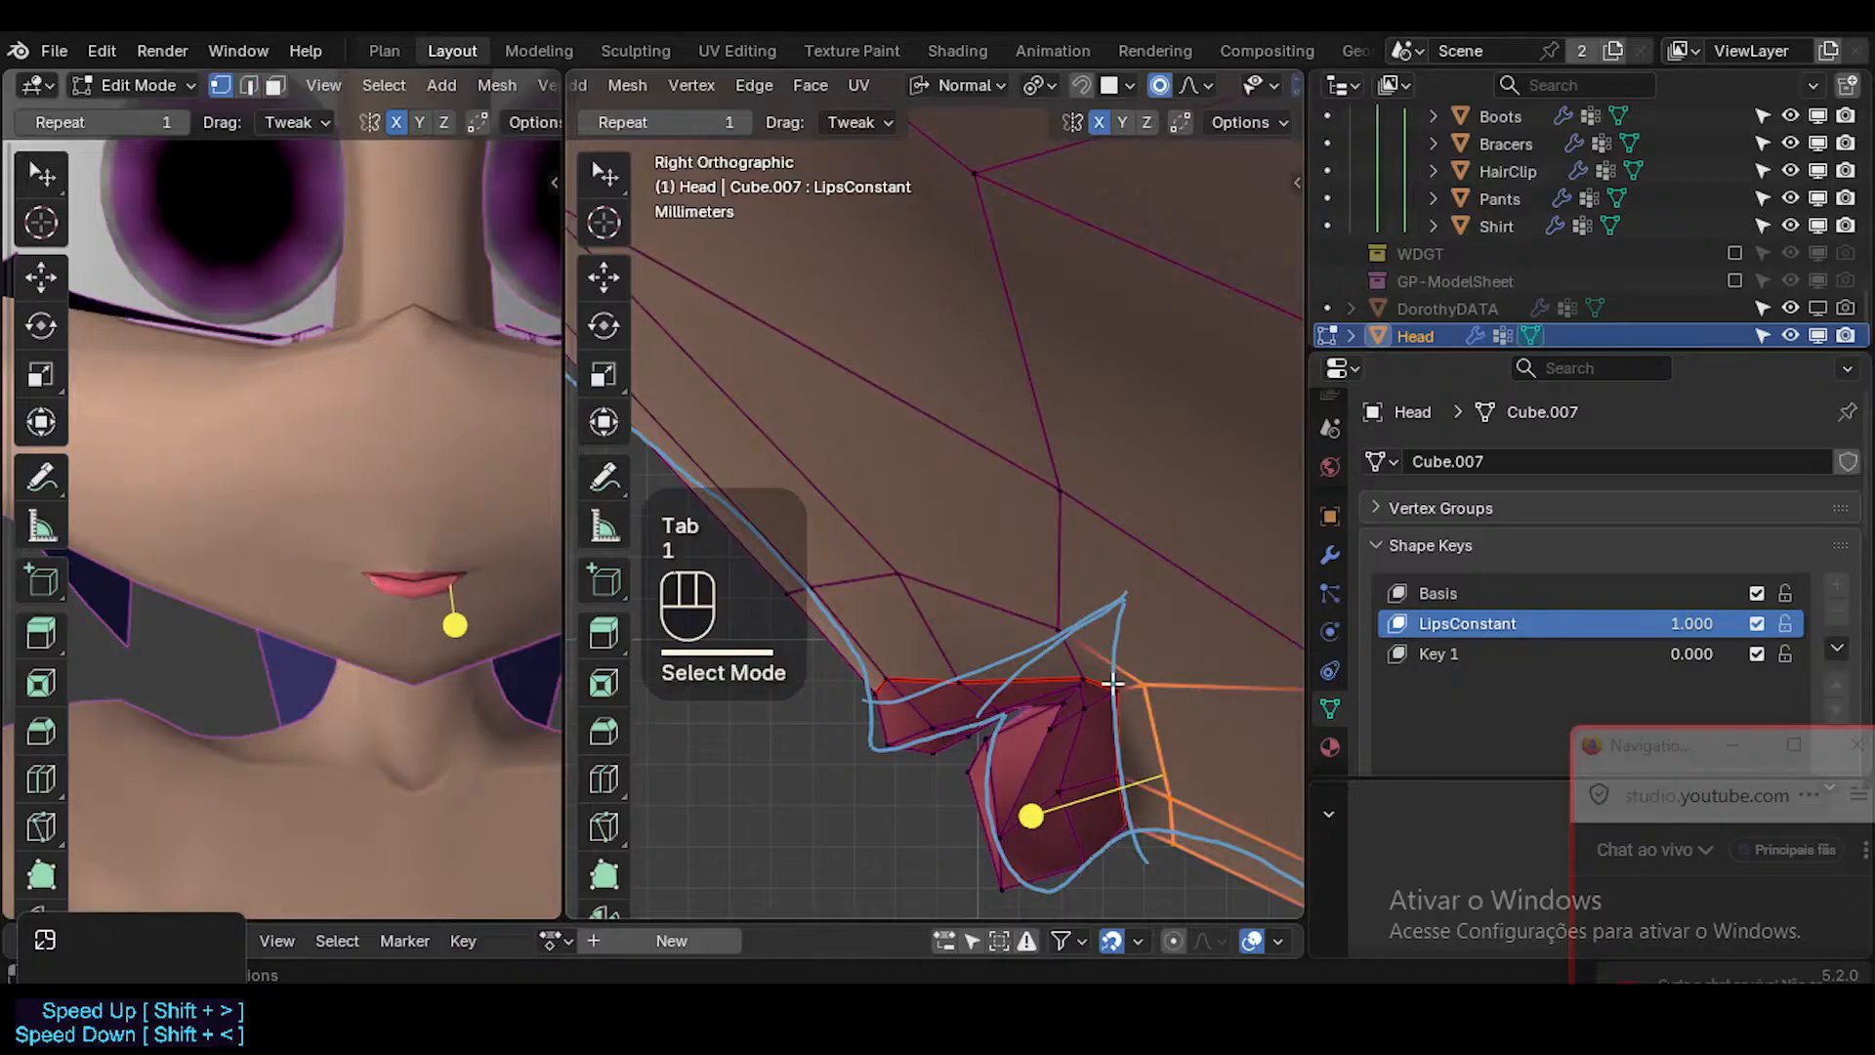
key("2")
left_click(1099, 652)
key("s")
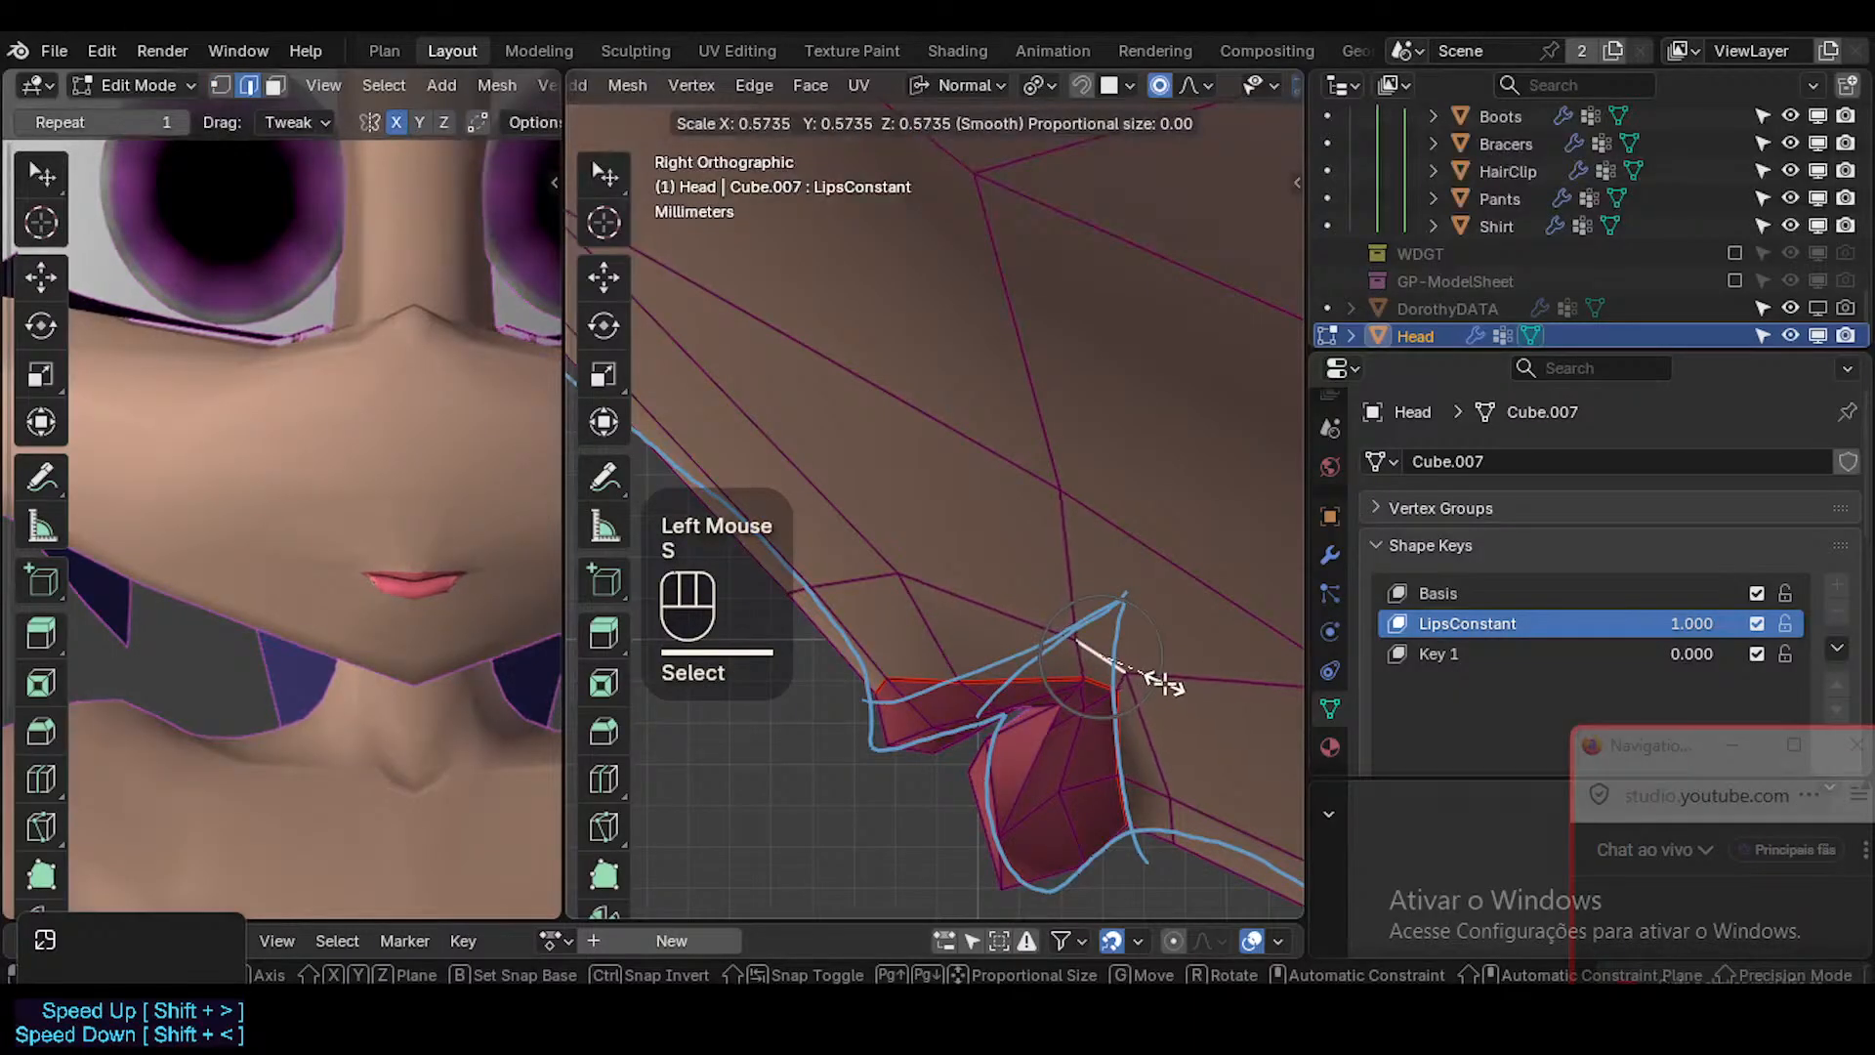
left_click(1162, 683)
key("g")
Show overlays in the front viewport, and fit the edge above the mouth corner to the reference line's upper tip by moving and scaling it.
key("g")
key("Escape")
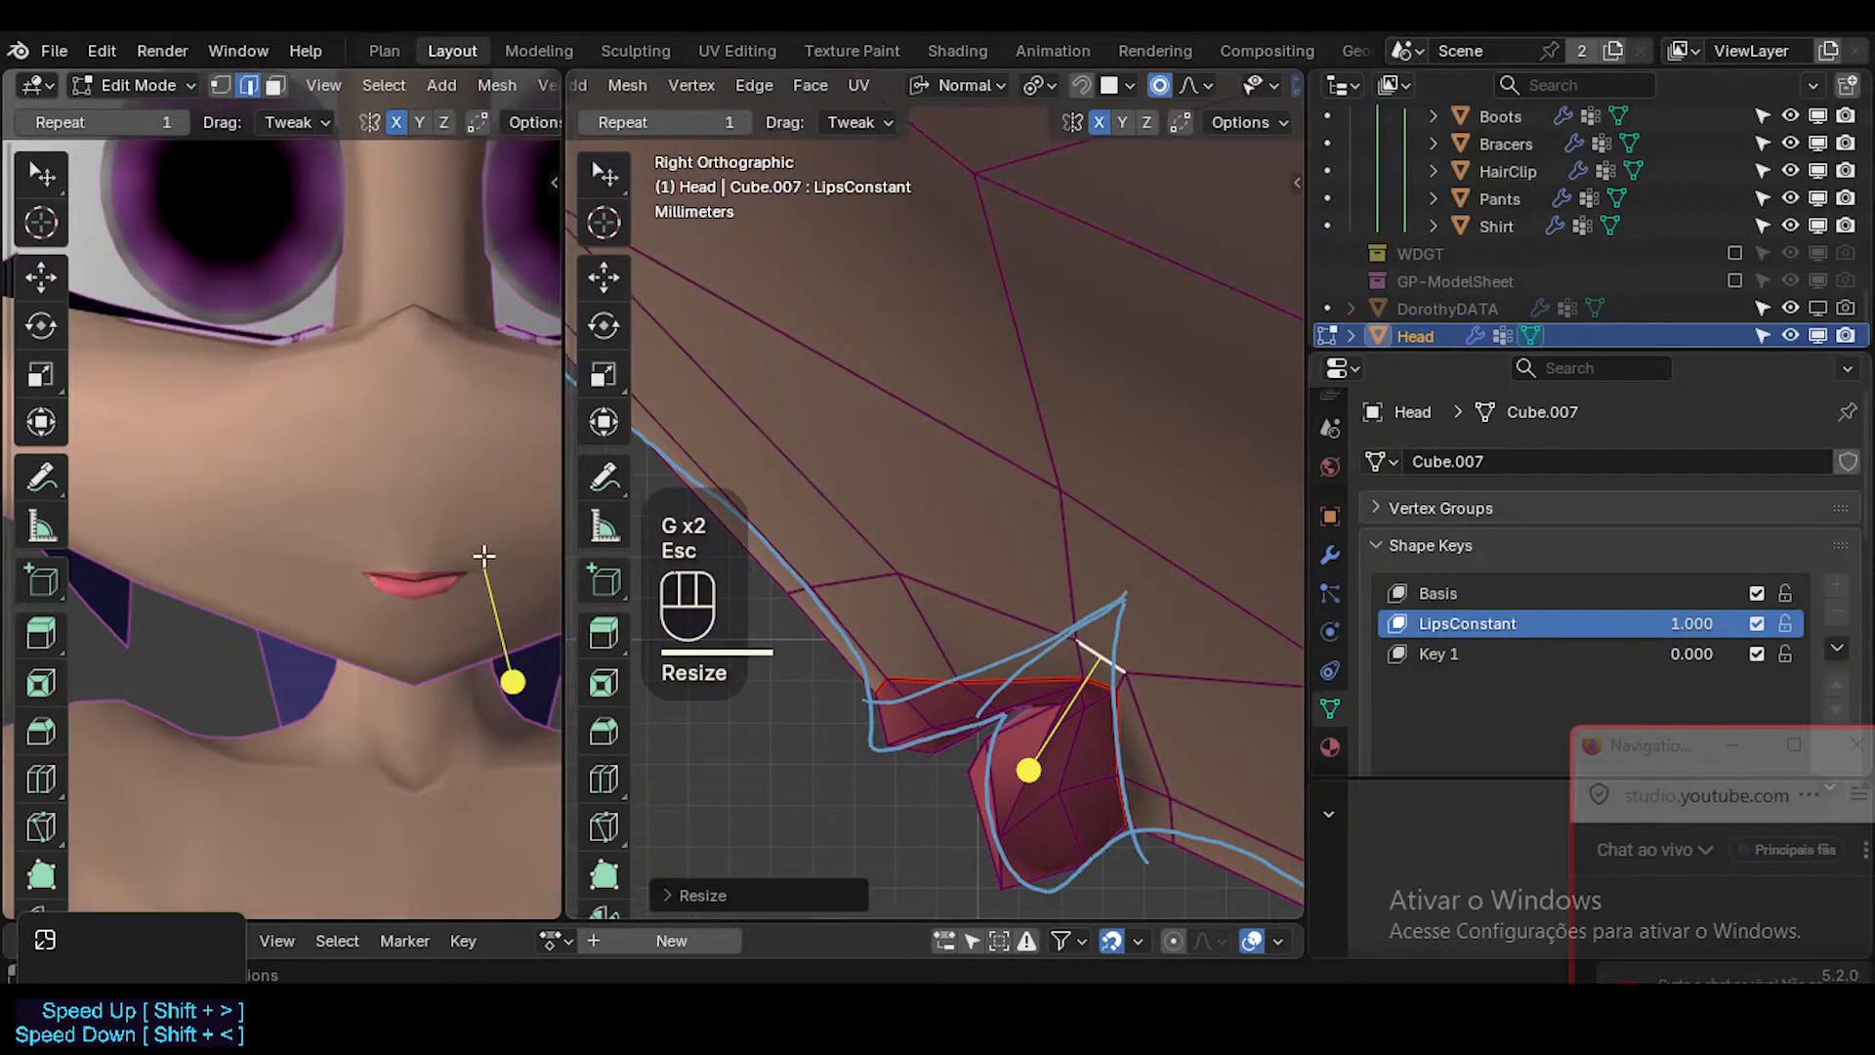
key("shift+alt+z")
key("g")
left_click(1248, 664)
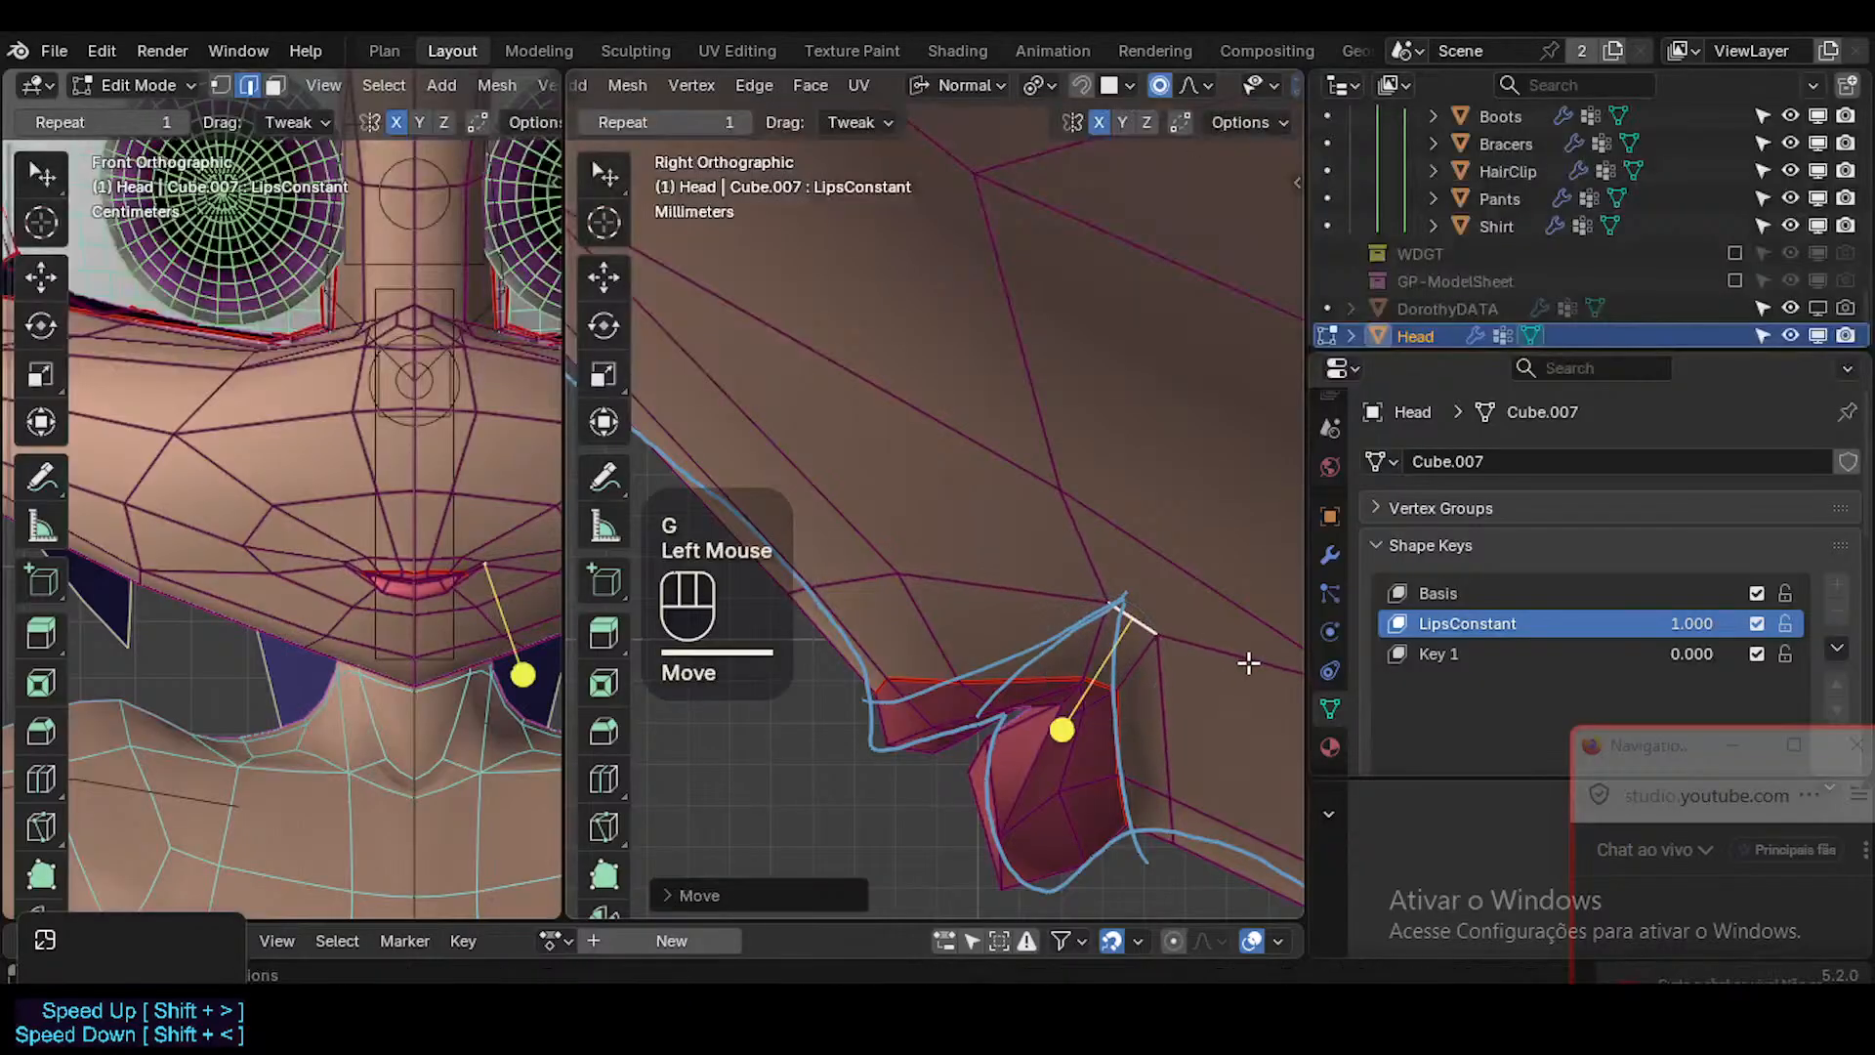
key("s")
left_click(1201, 648)
Raise the upper-lip border vertex next to the mouth corner and nudge the corner vertex up onto the reference line.
key("g")
left_click(1101, 661, "shift")
key("1")
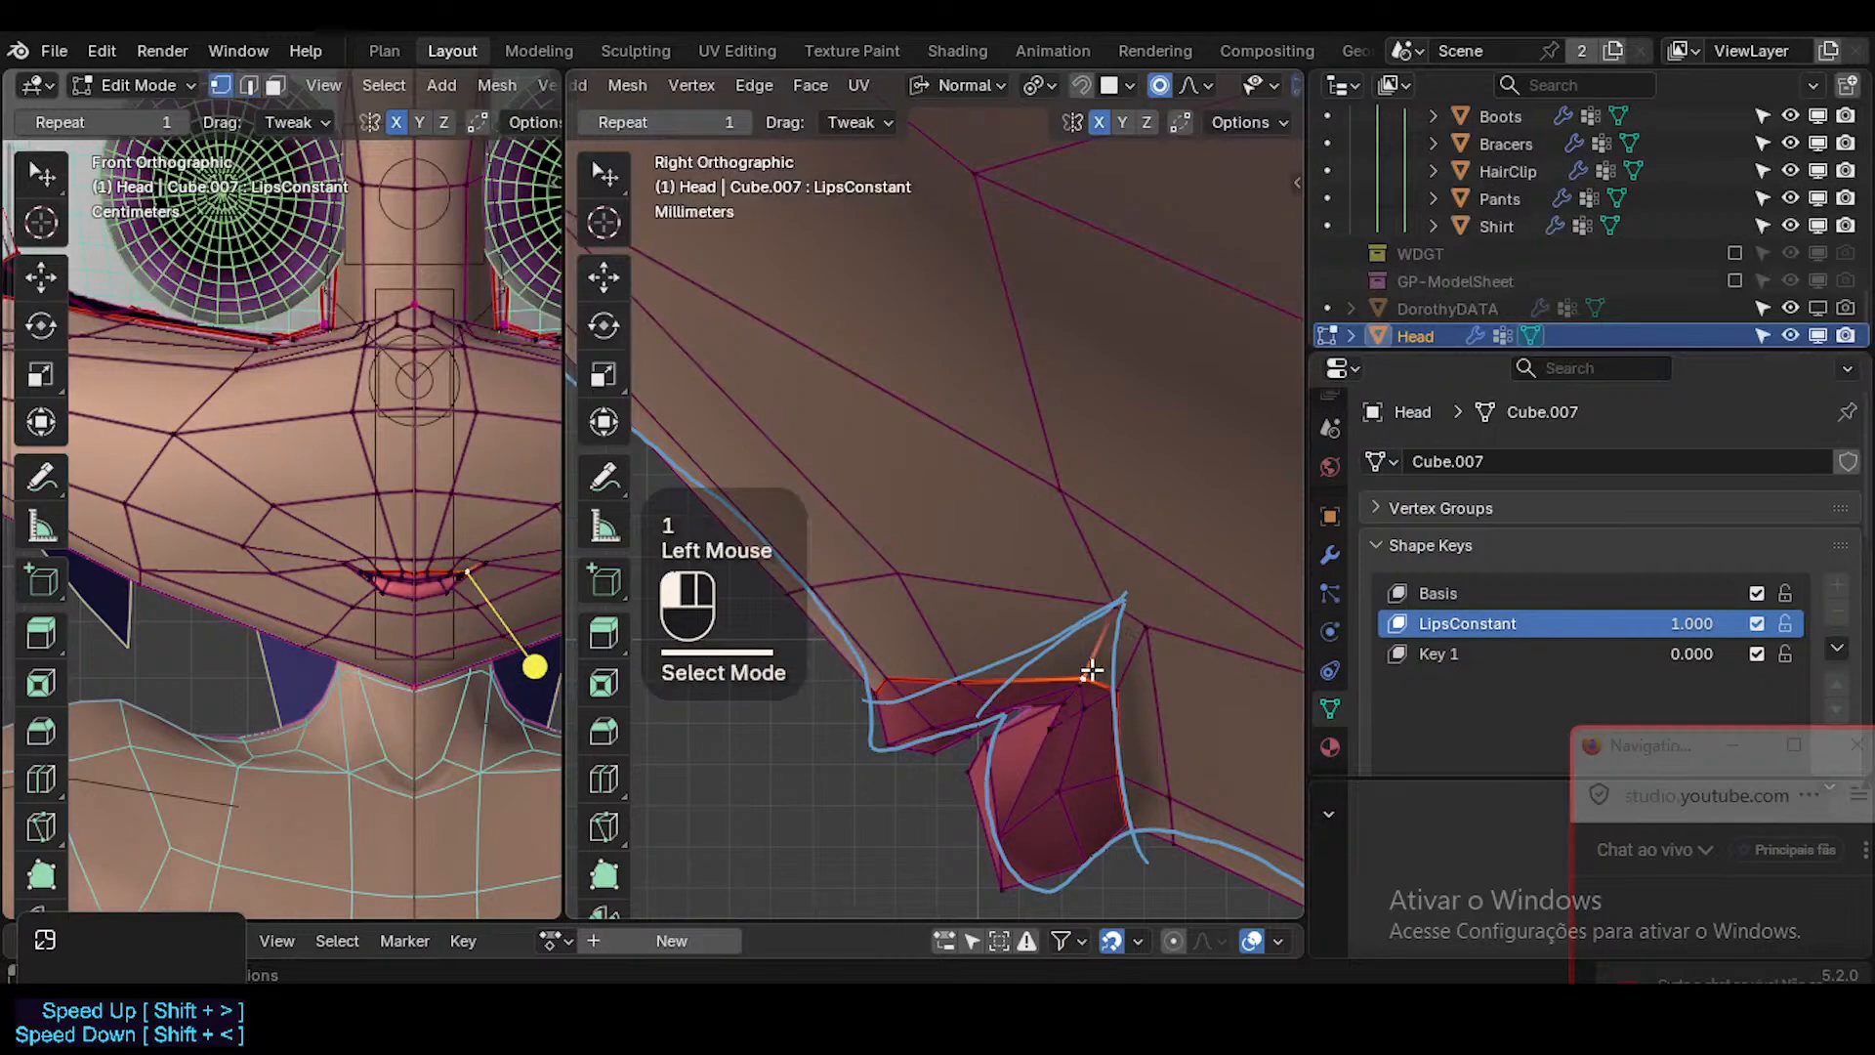
left_click(1091, 671, "shift")
key("g")
left_click(1094, 538, "shift")
left_click(1124, 700)
Raise the vertex below the mouth corner and the neighbouring skin vertex behind it in side view.
key("g")
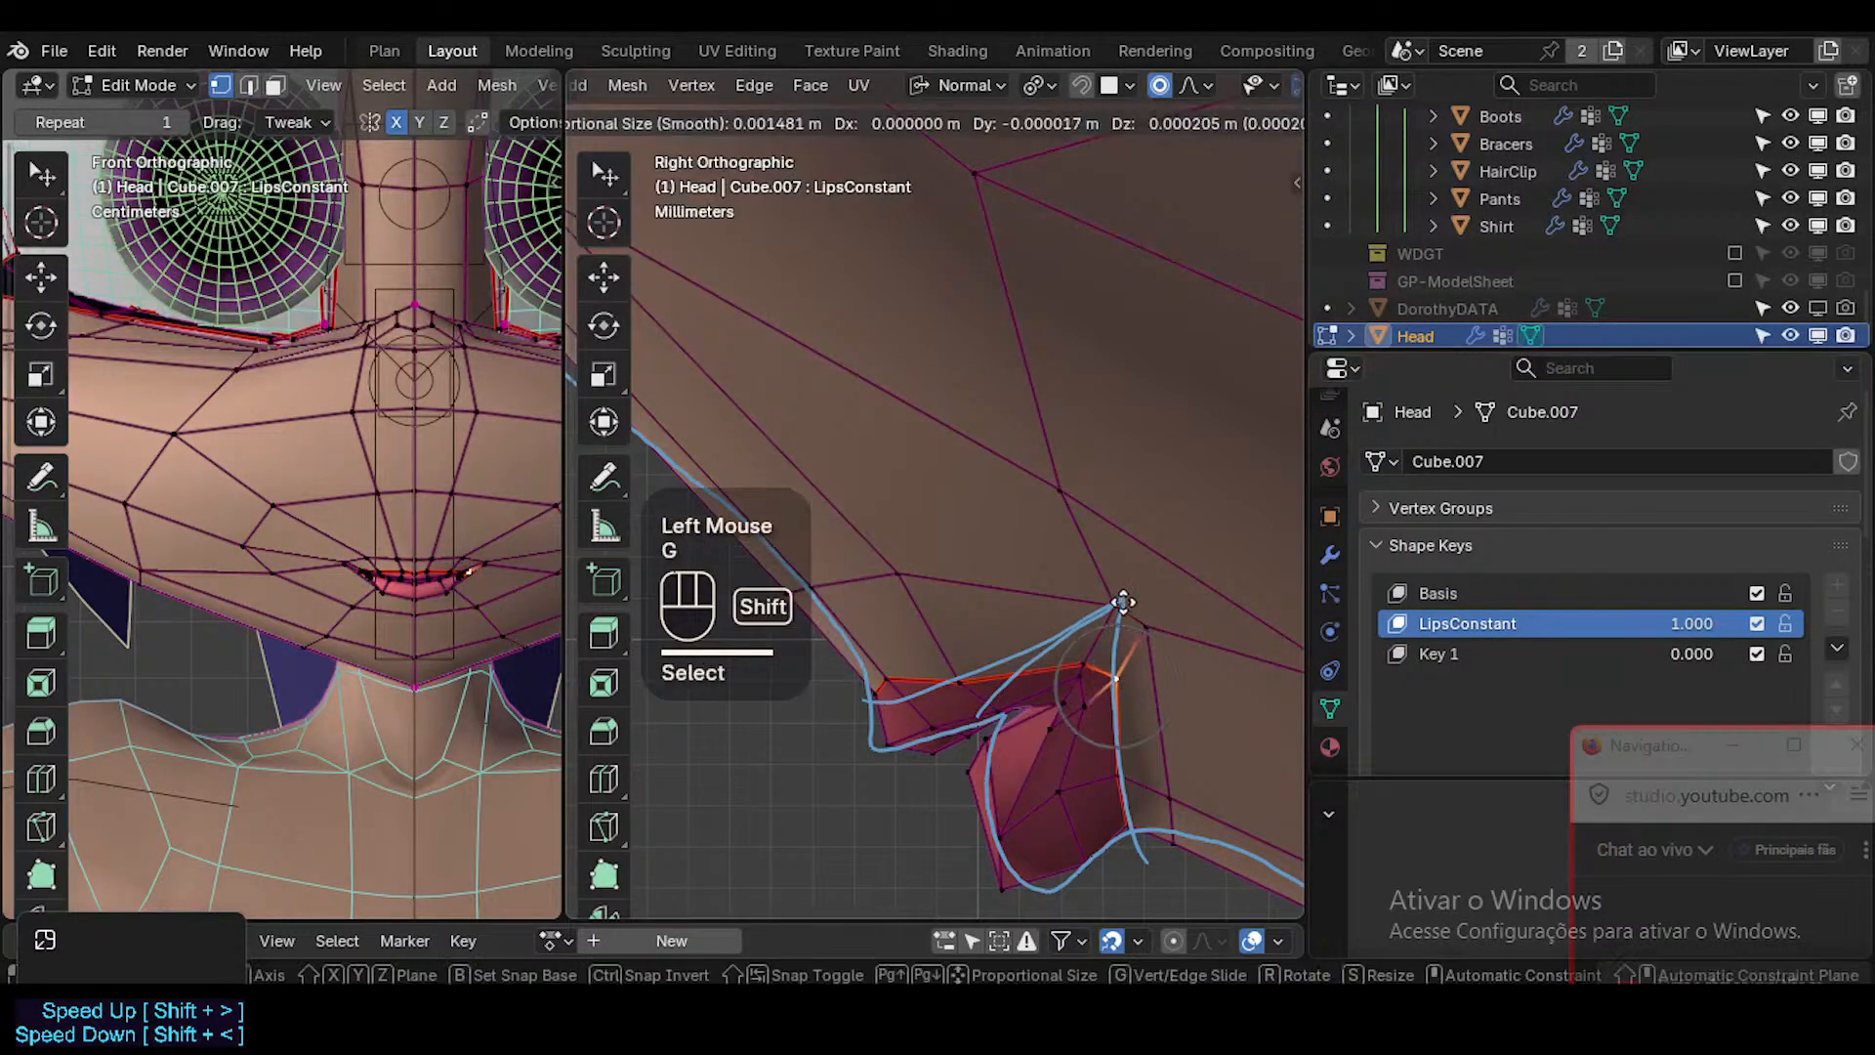
left_click(1122, 603, "shift")
left_click(1122, 773)
key("g")
scroll(1153, 687, "down", 1, "shift")
scroll(1152, 687, "down", 5)
left_click(1155, 671)
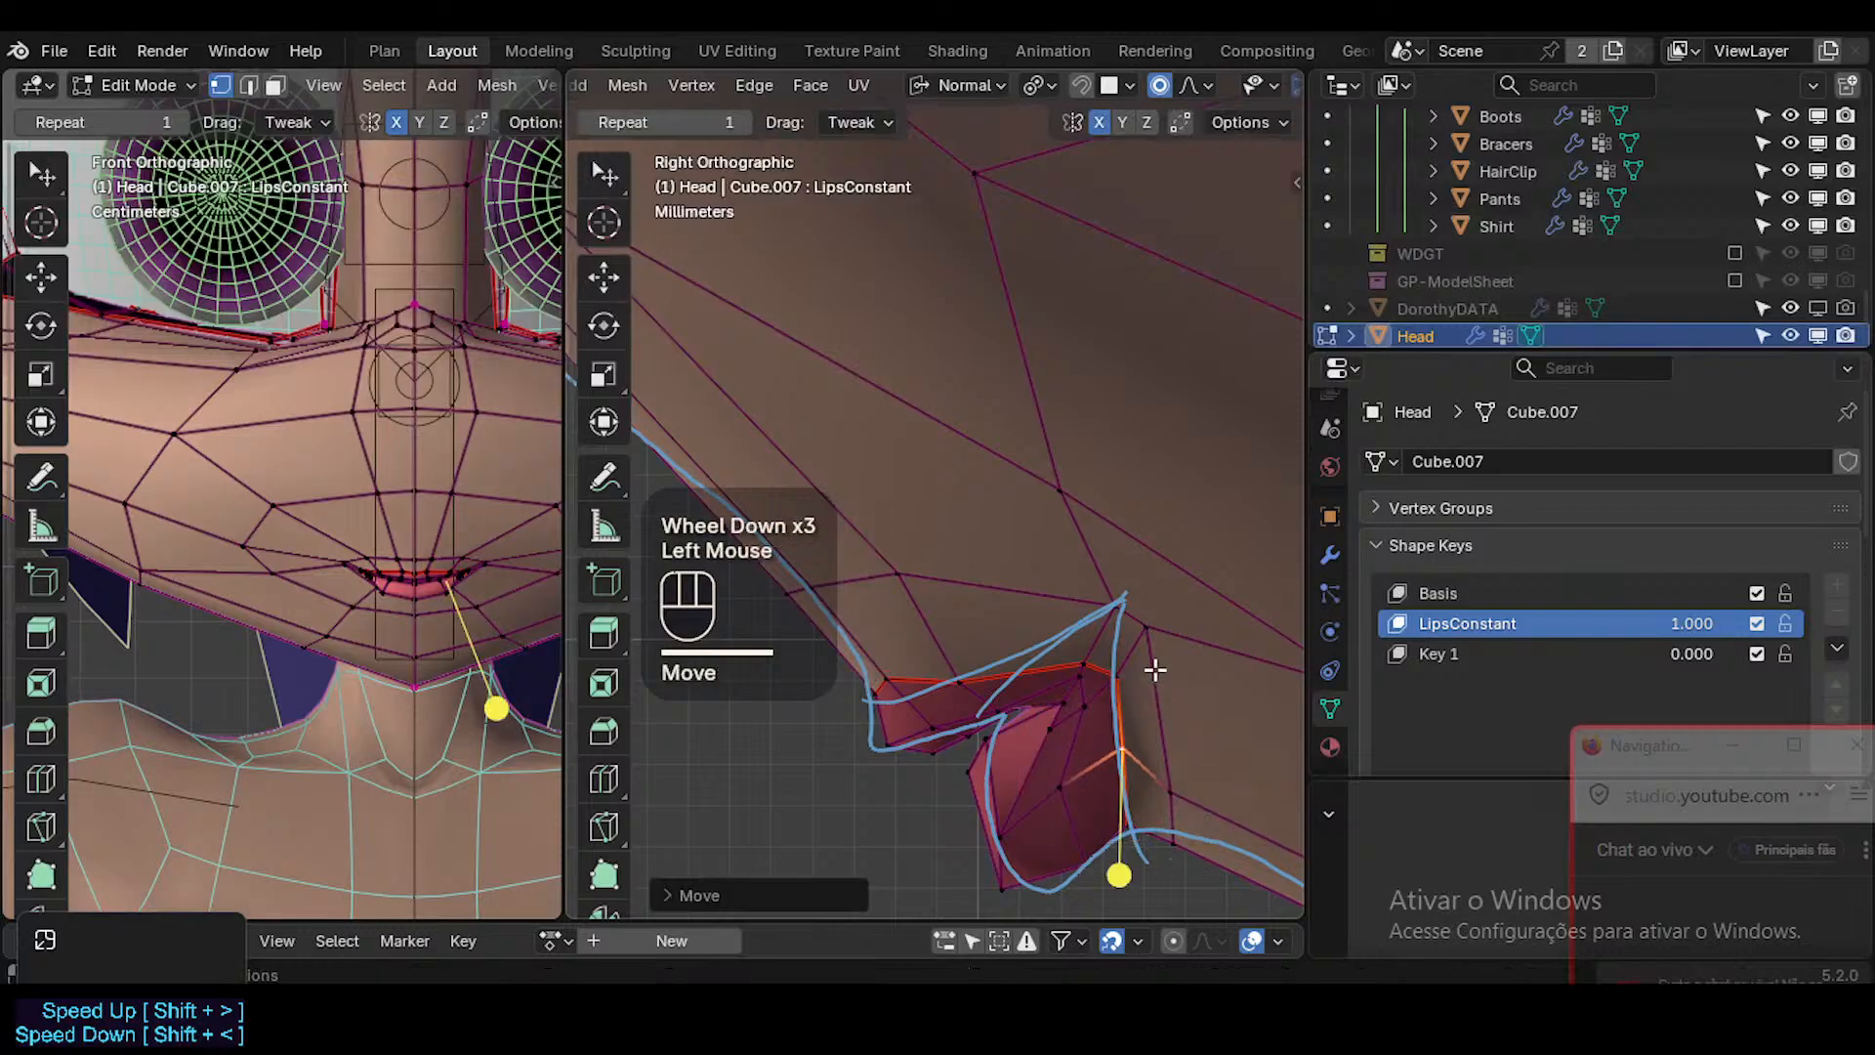
left_click(1179, 778)
Shift the skin vertex above the upper lip and the centre-line vertex beside it slightly backward in side view.
key("g")
left_click(1231, 590, "shift")
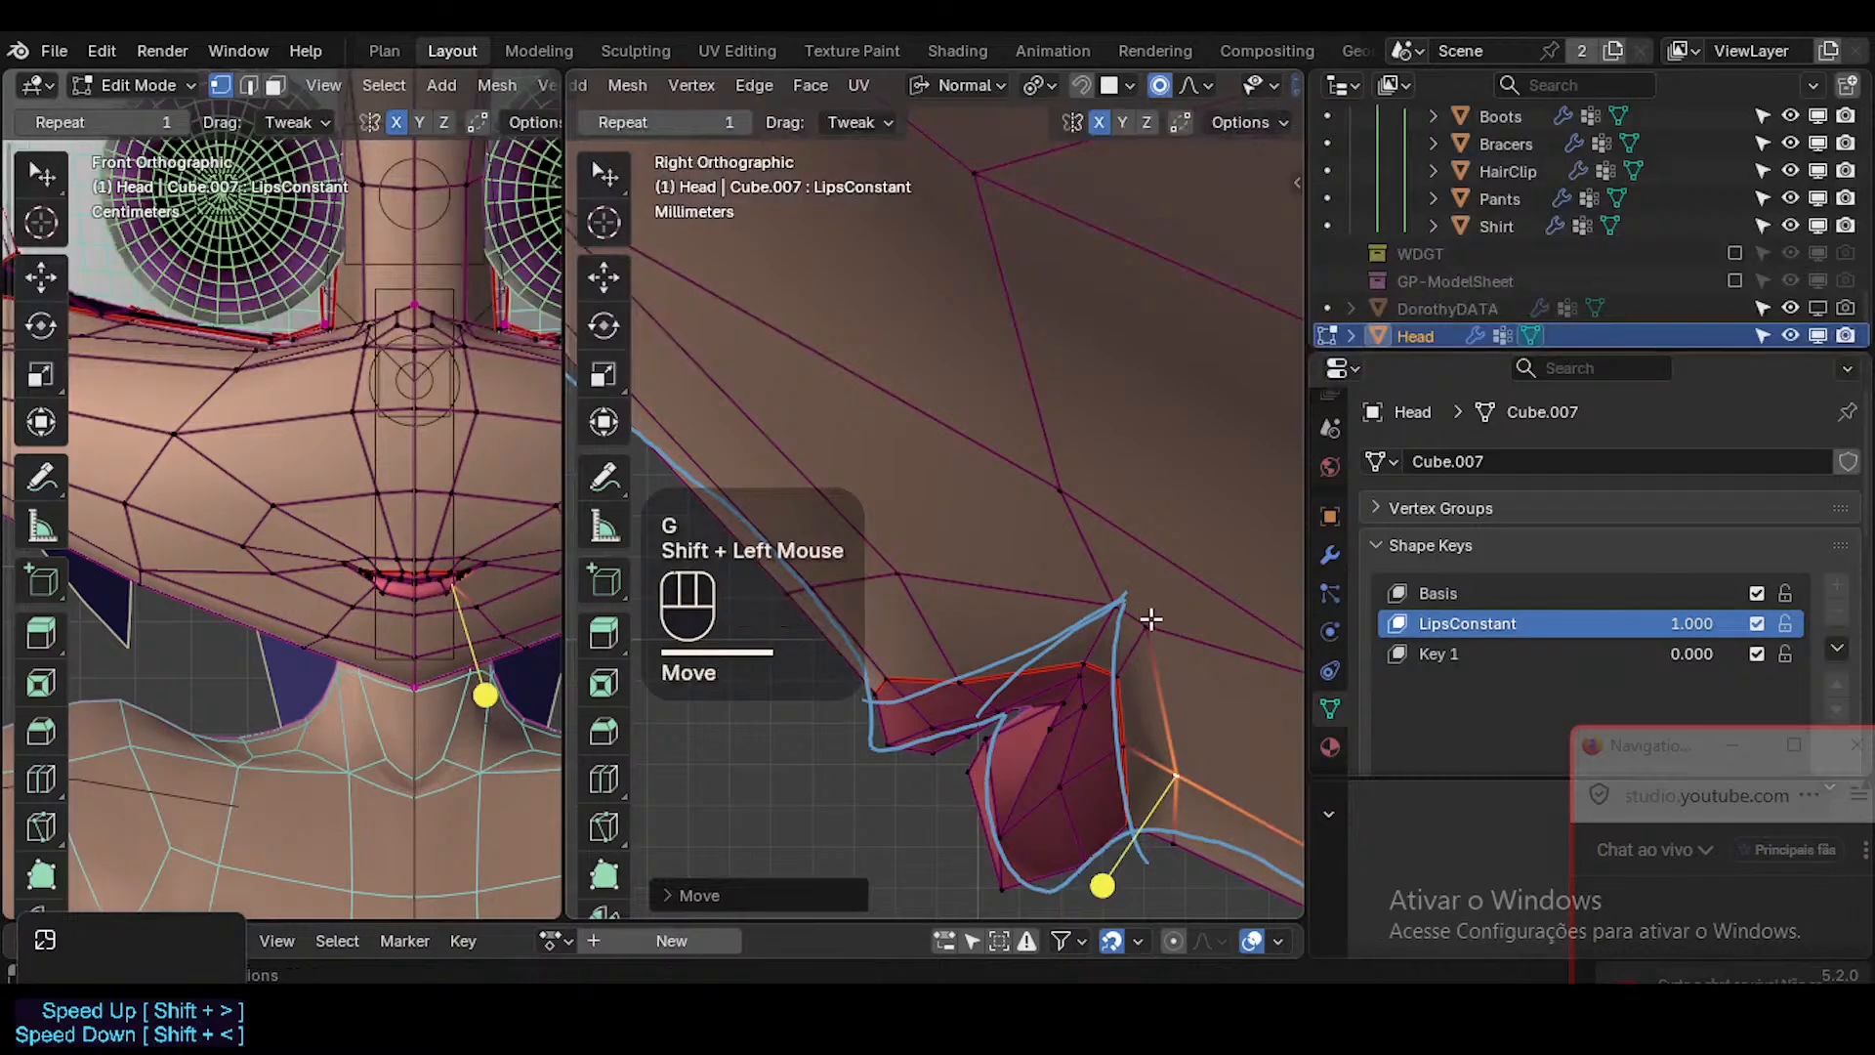
left_click(1096, 582)
left_click(908, 553)
key("g")
left_click(1021, 564, "shift")
left_click(789, 580)
Pull the front tip of the upper lip forward and adjust the upper-lip border vertices behind it.
key("g")
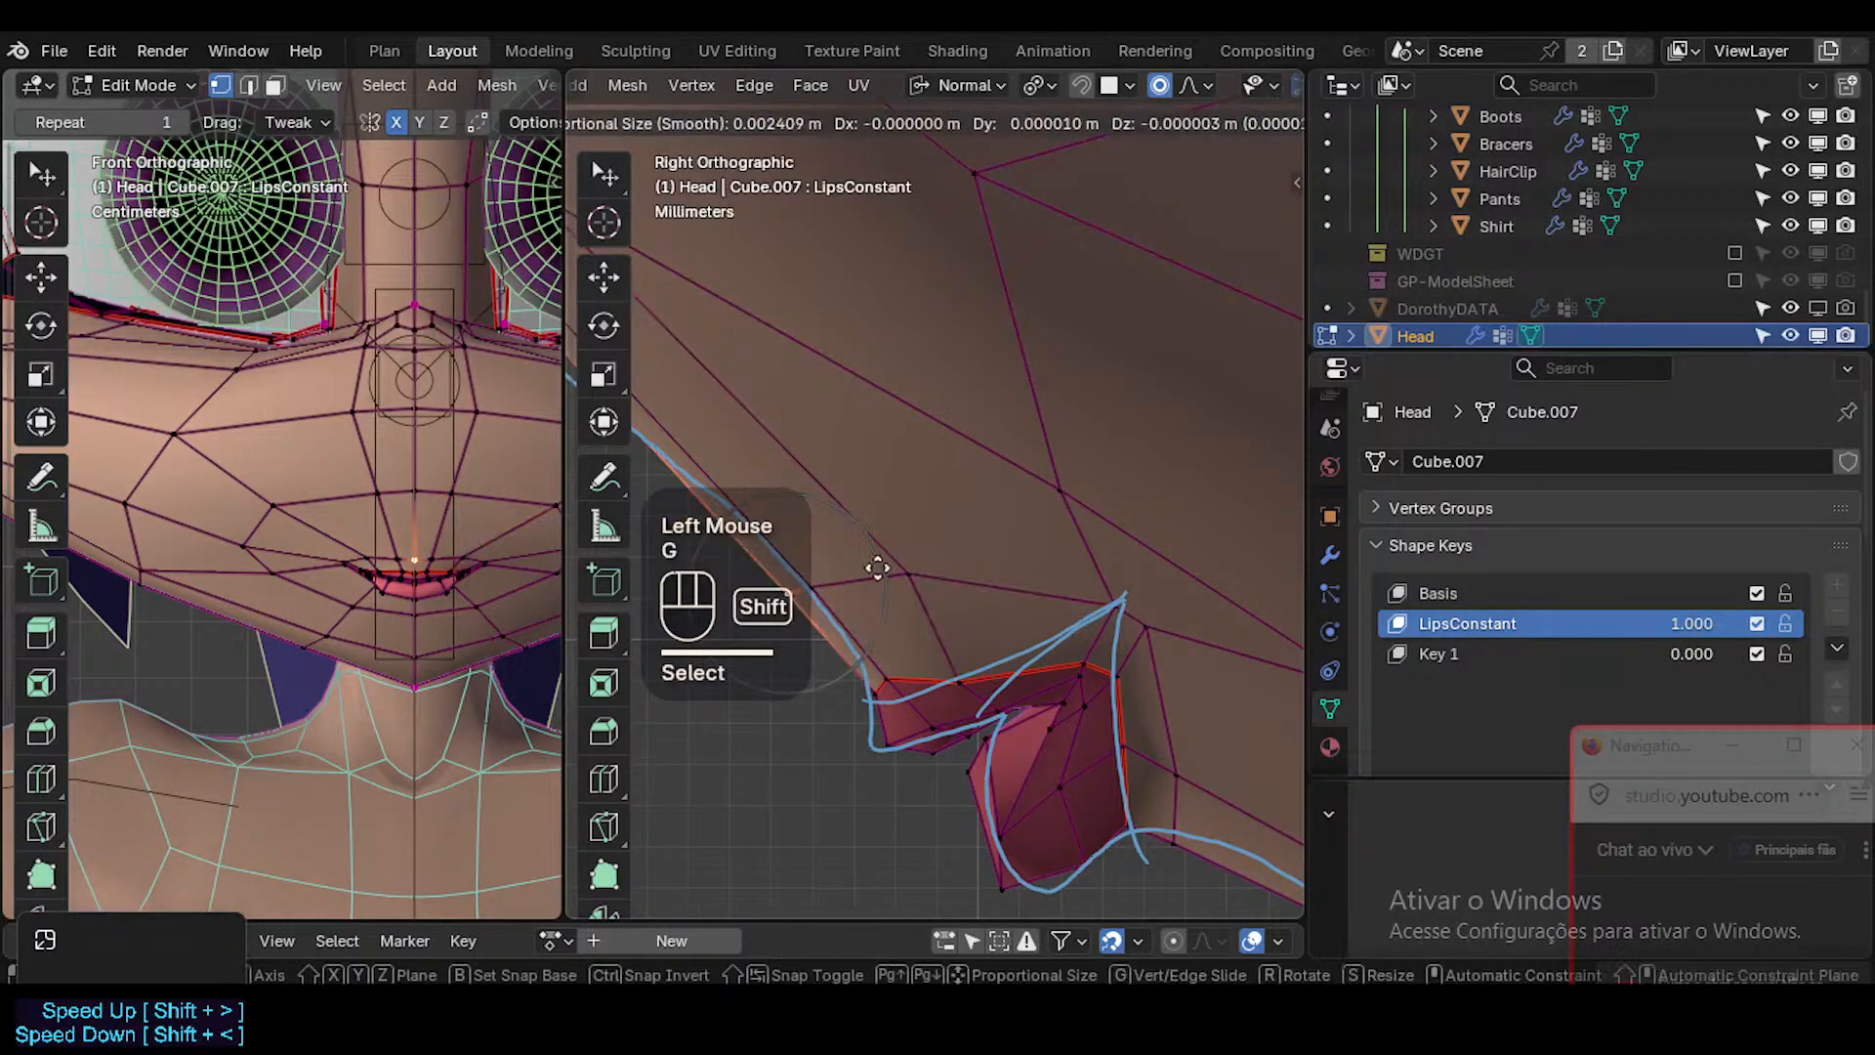
left_click(905, 554, "shift")
left_click(892, 690)
left_click(885, 744)
key("g")
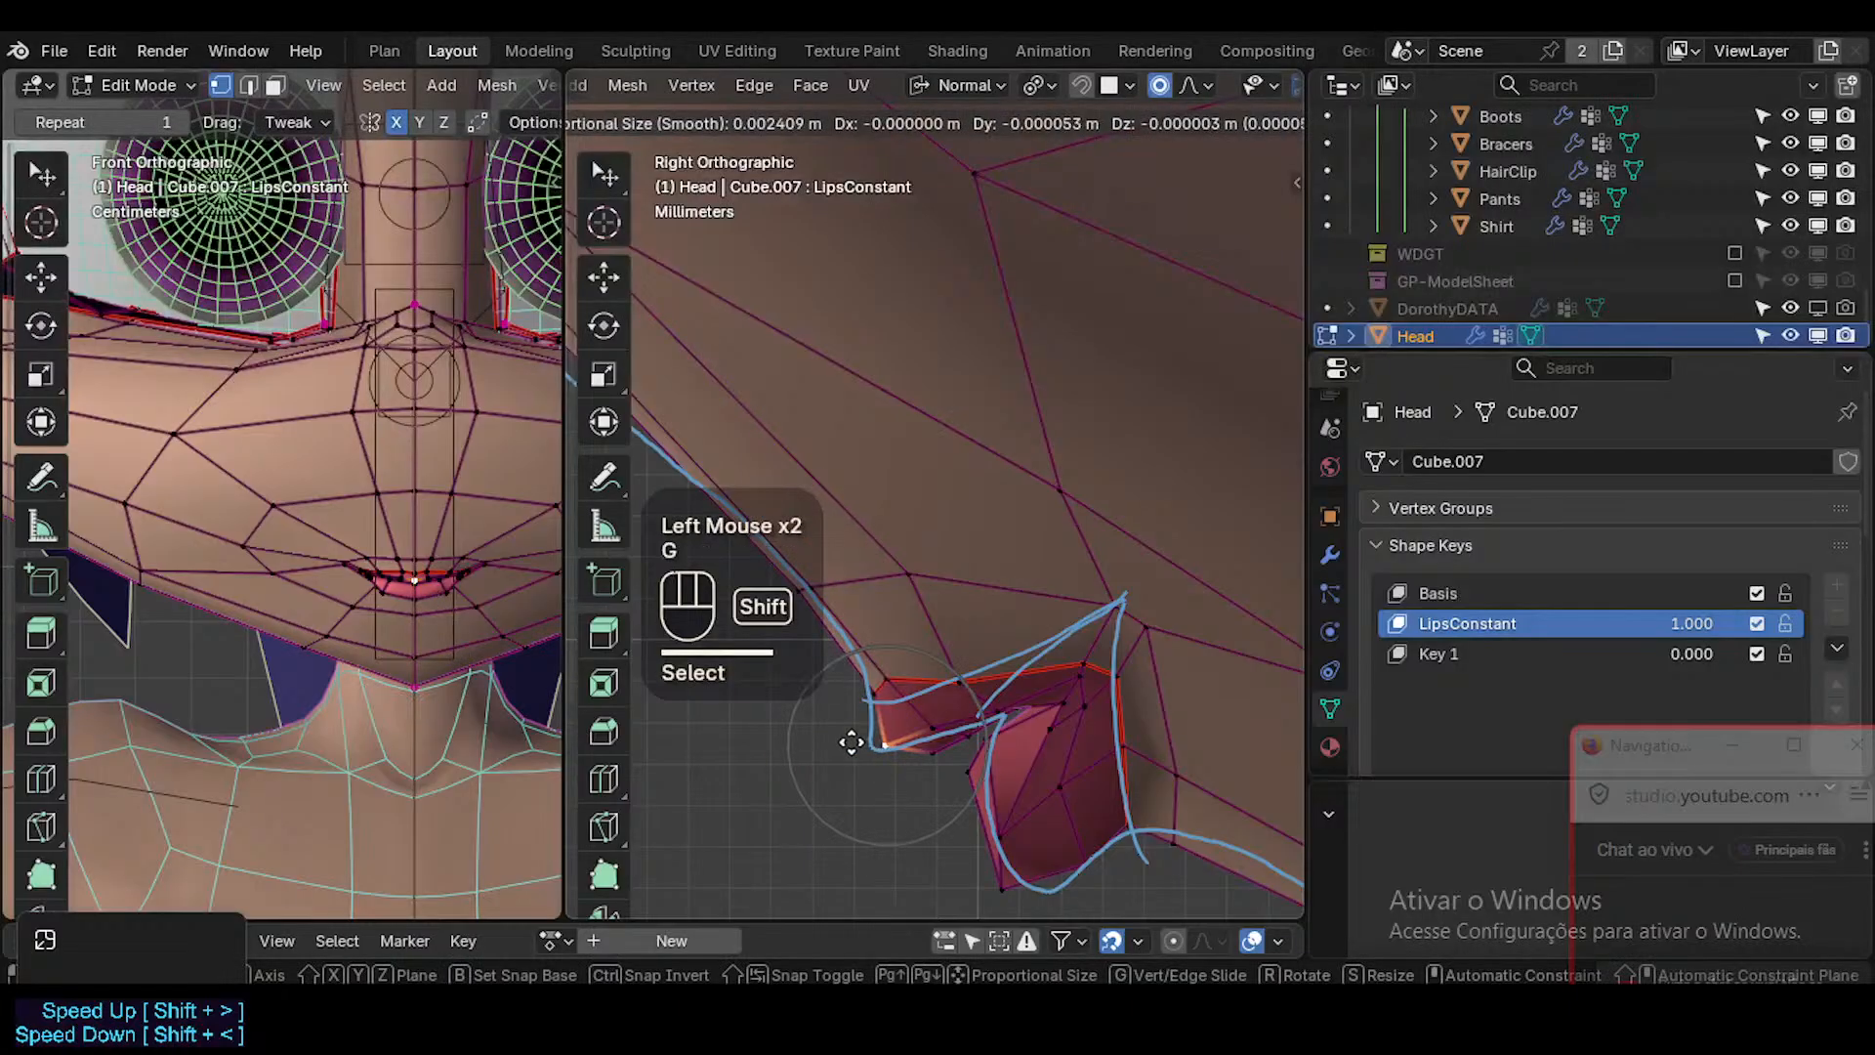
left_click(852, 746, "shift")
left_click(890, 680)
key("g")
left_click(997, 689, "shift")
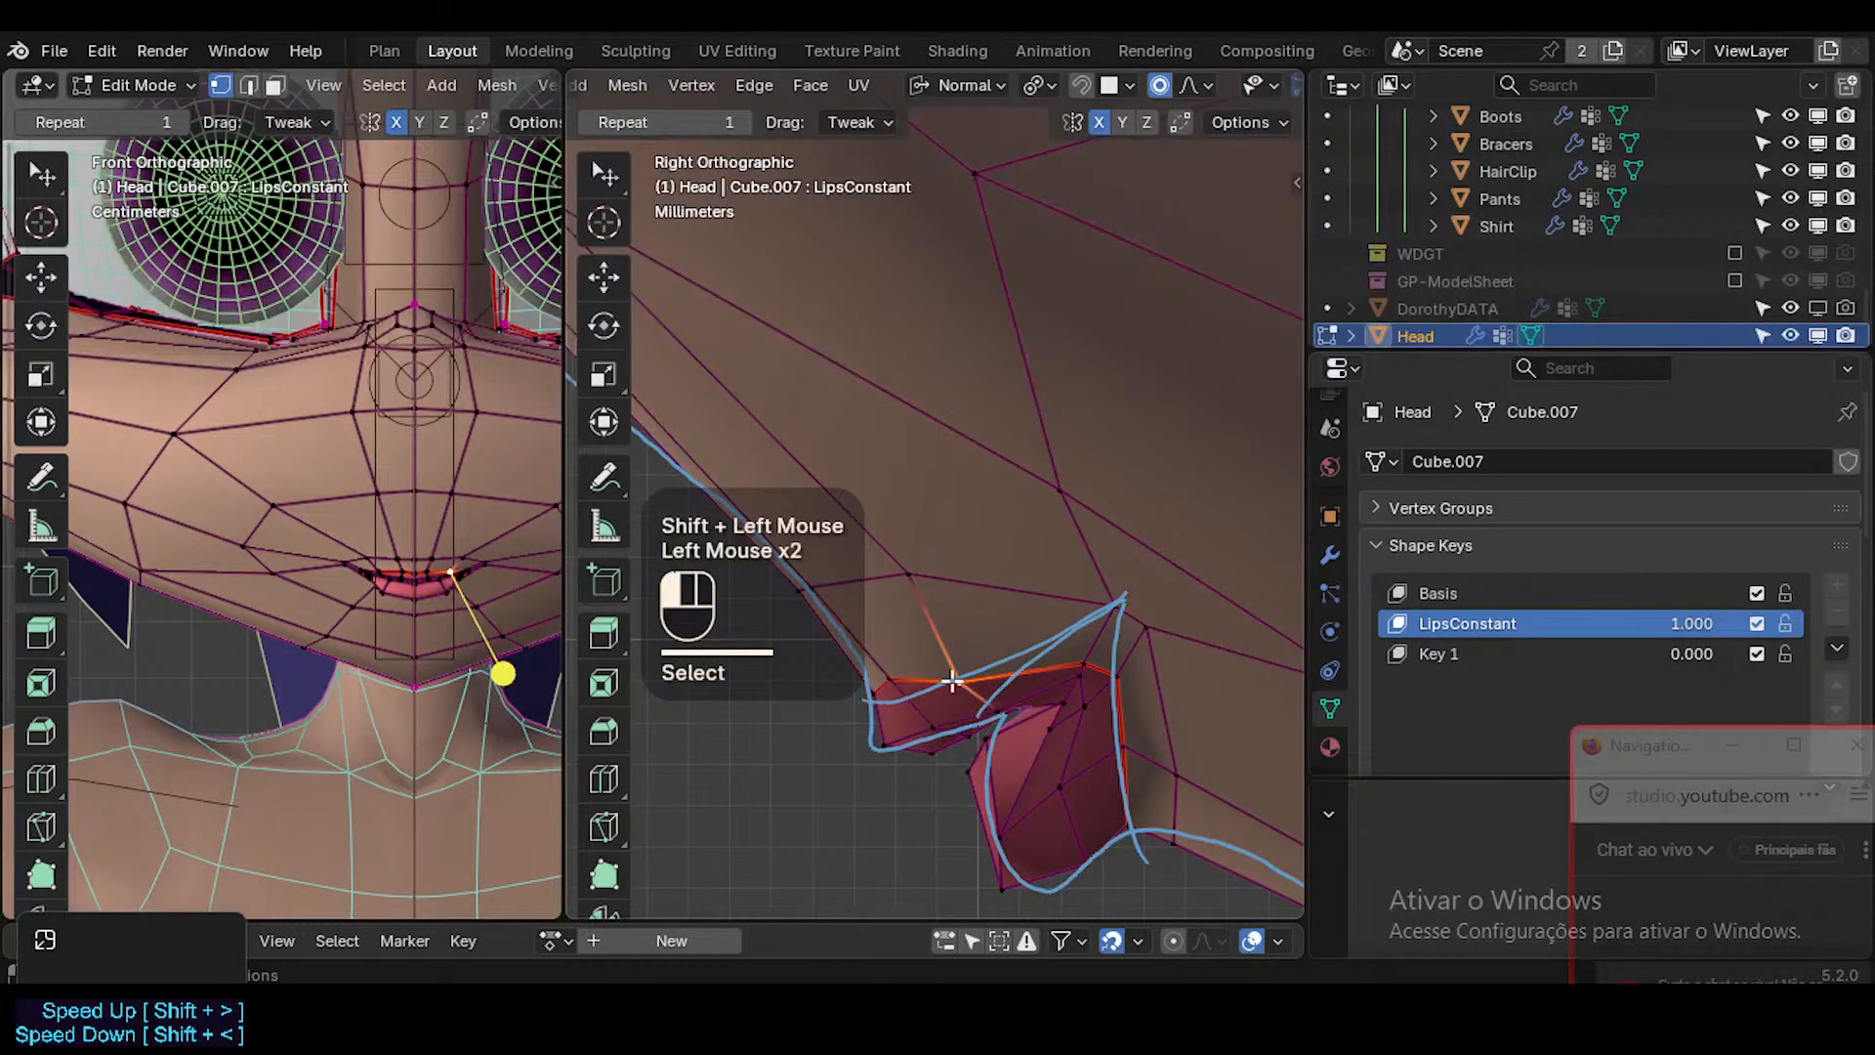
Fine-tune the upper-lip border vertex near the mouth corner and the inner-lip vertex just below it.
key("g")
left_click(1055, 652, "shift")
left_click(1086, 666)
key("g")
left_click(1092, 695, "shift")
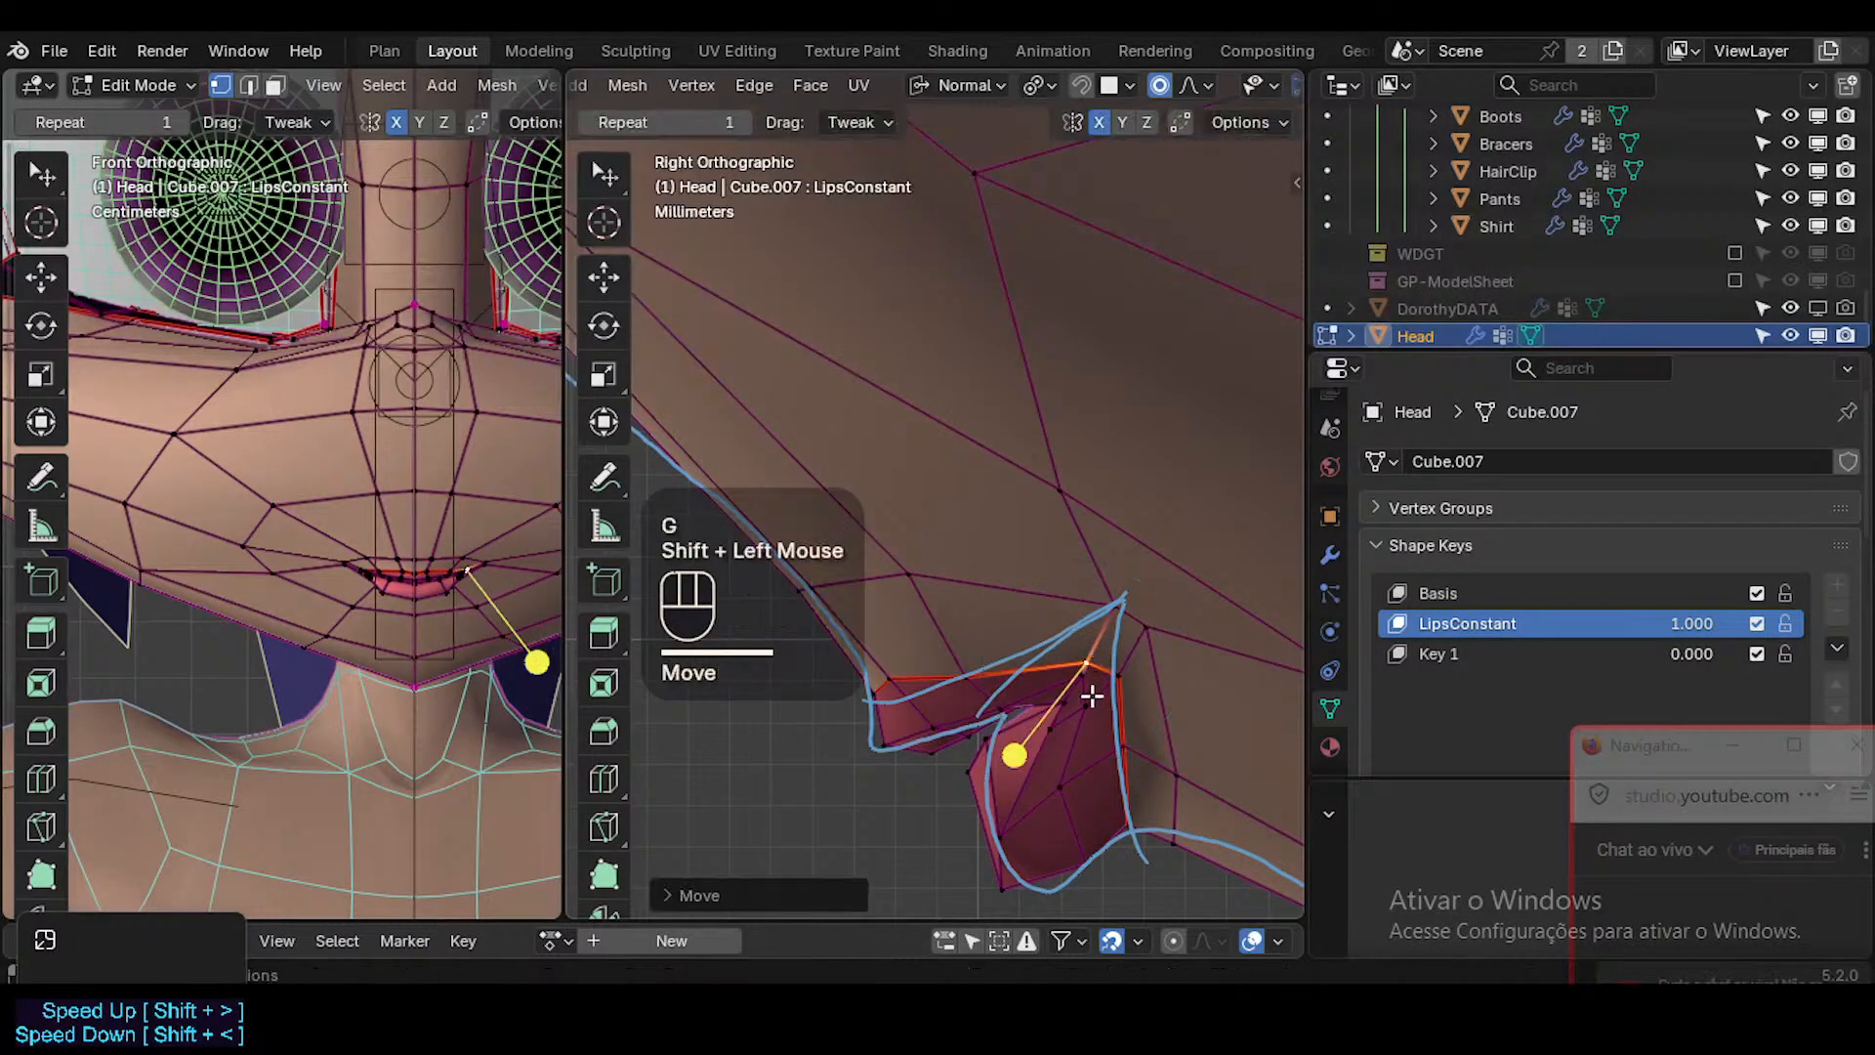
left_click(1084, 699)
key("g")
left_click(1055, 691, "shift")
Move the middle inner-lip vertex forward along the lip parting and nudge the inner vertex near the mouth corner.
left_click(1007, 702)
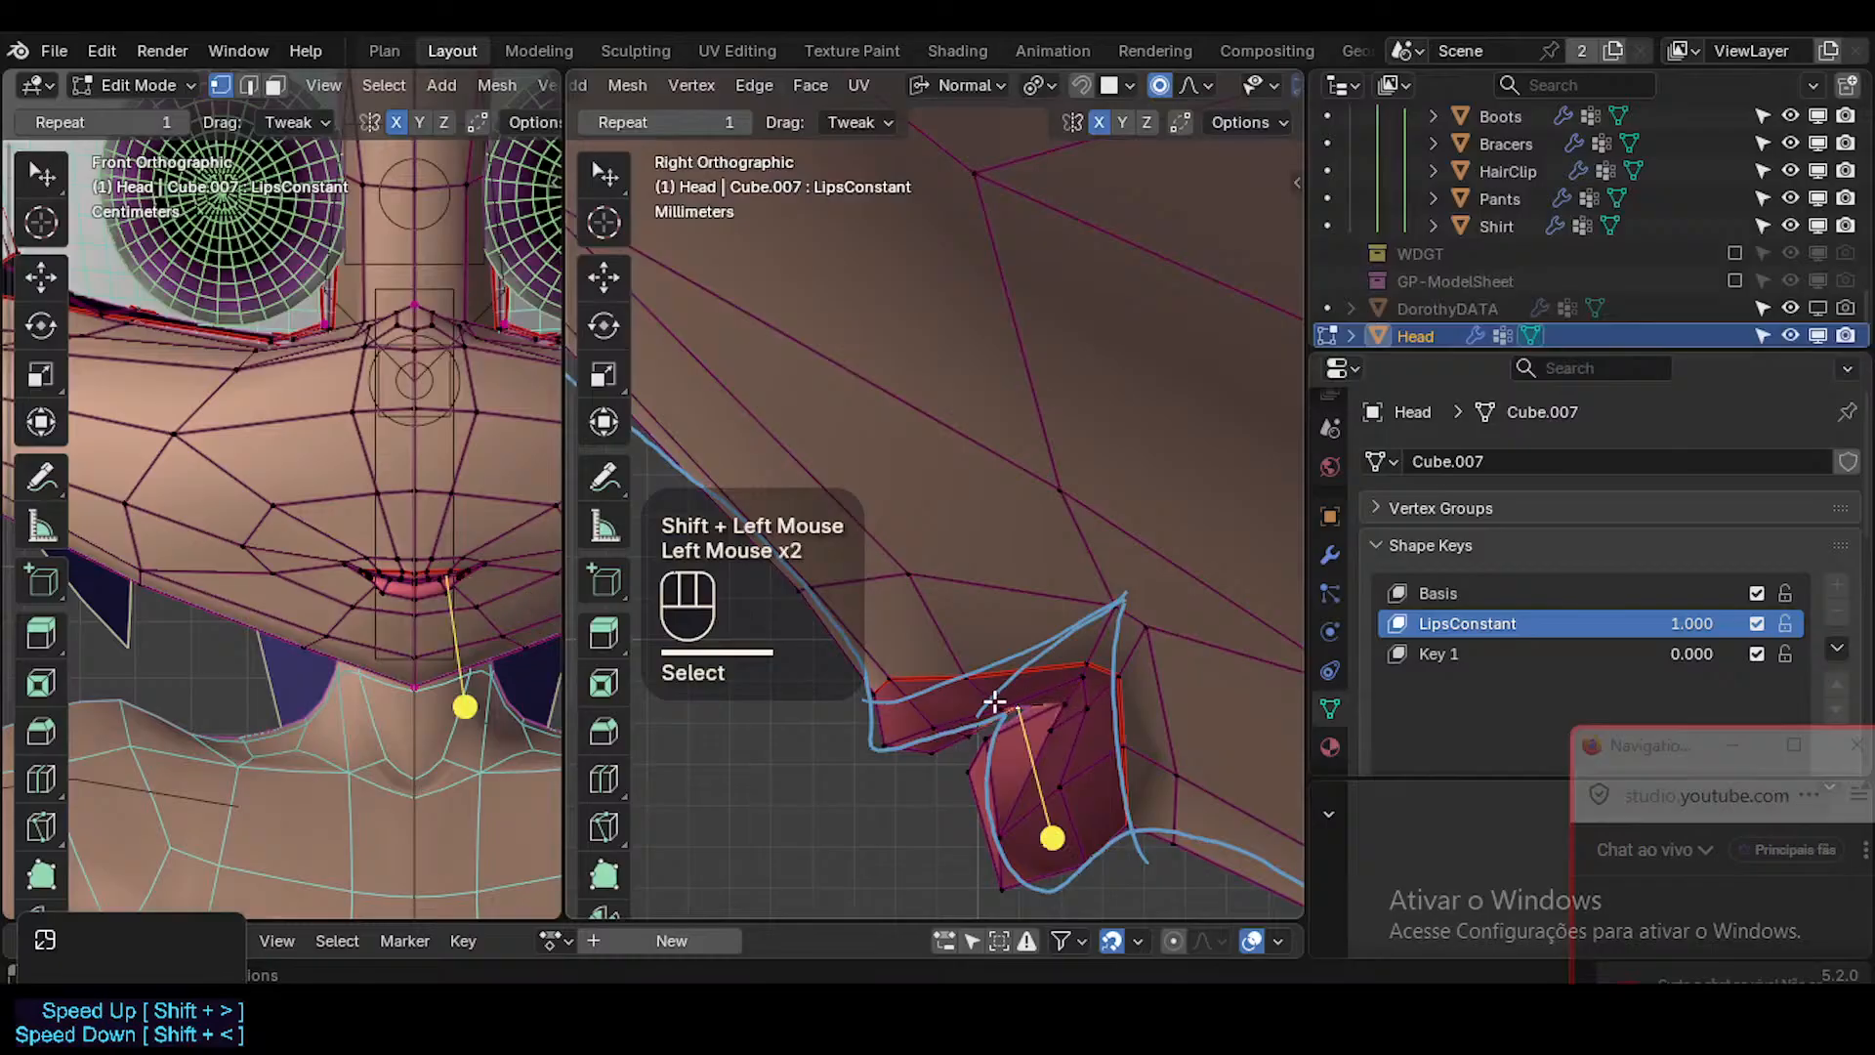
key("g")
left_click(1162, 666, "shift")
key("r")
left_click(1196, 689)
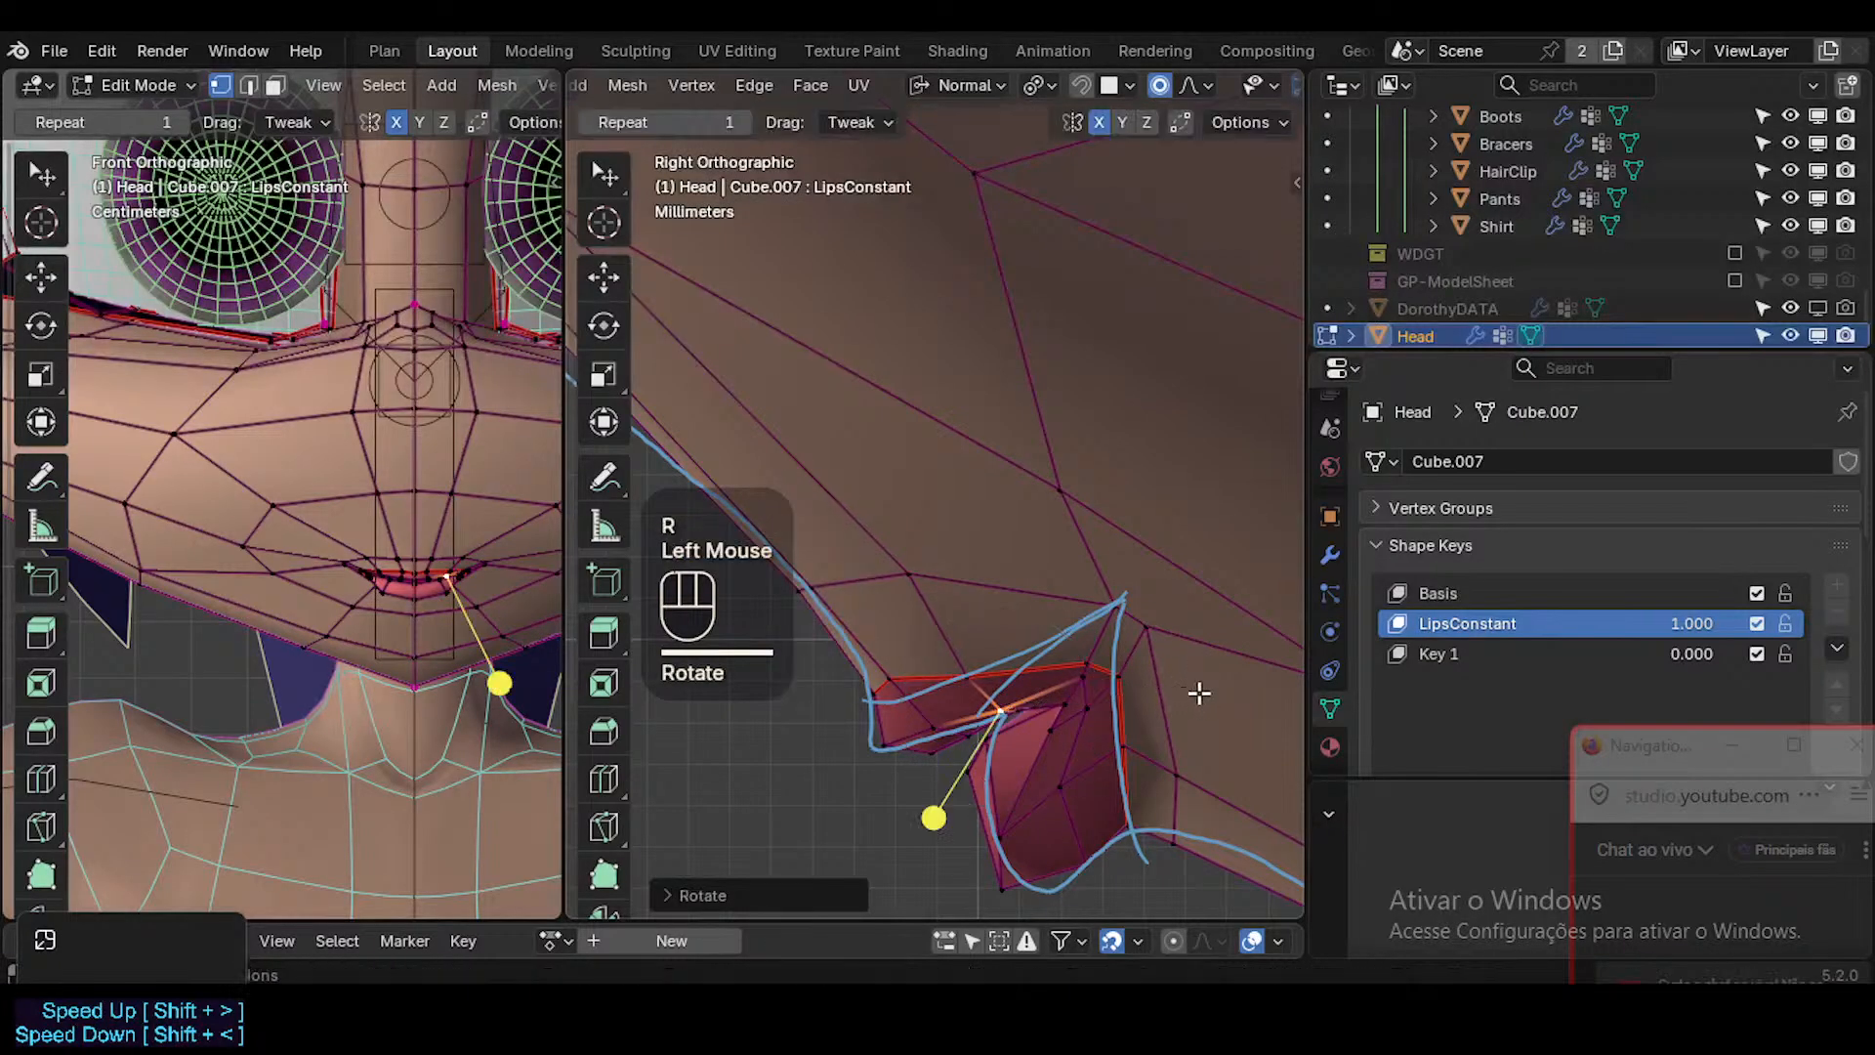
left_click(1082, 684)
key("g")
left_click(1084, 754, "shift")
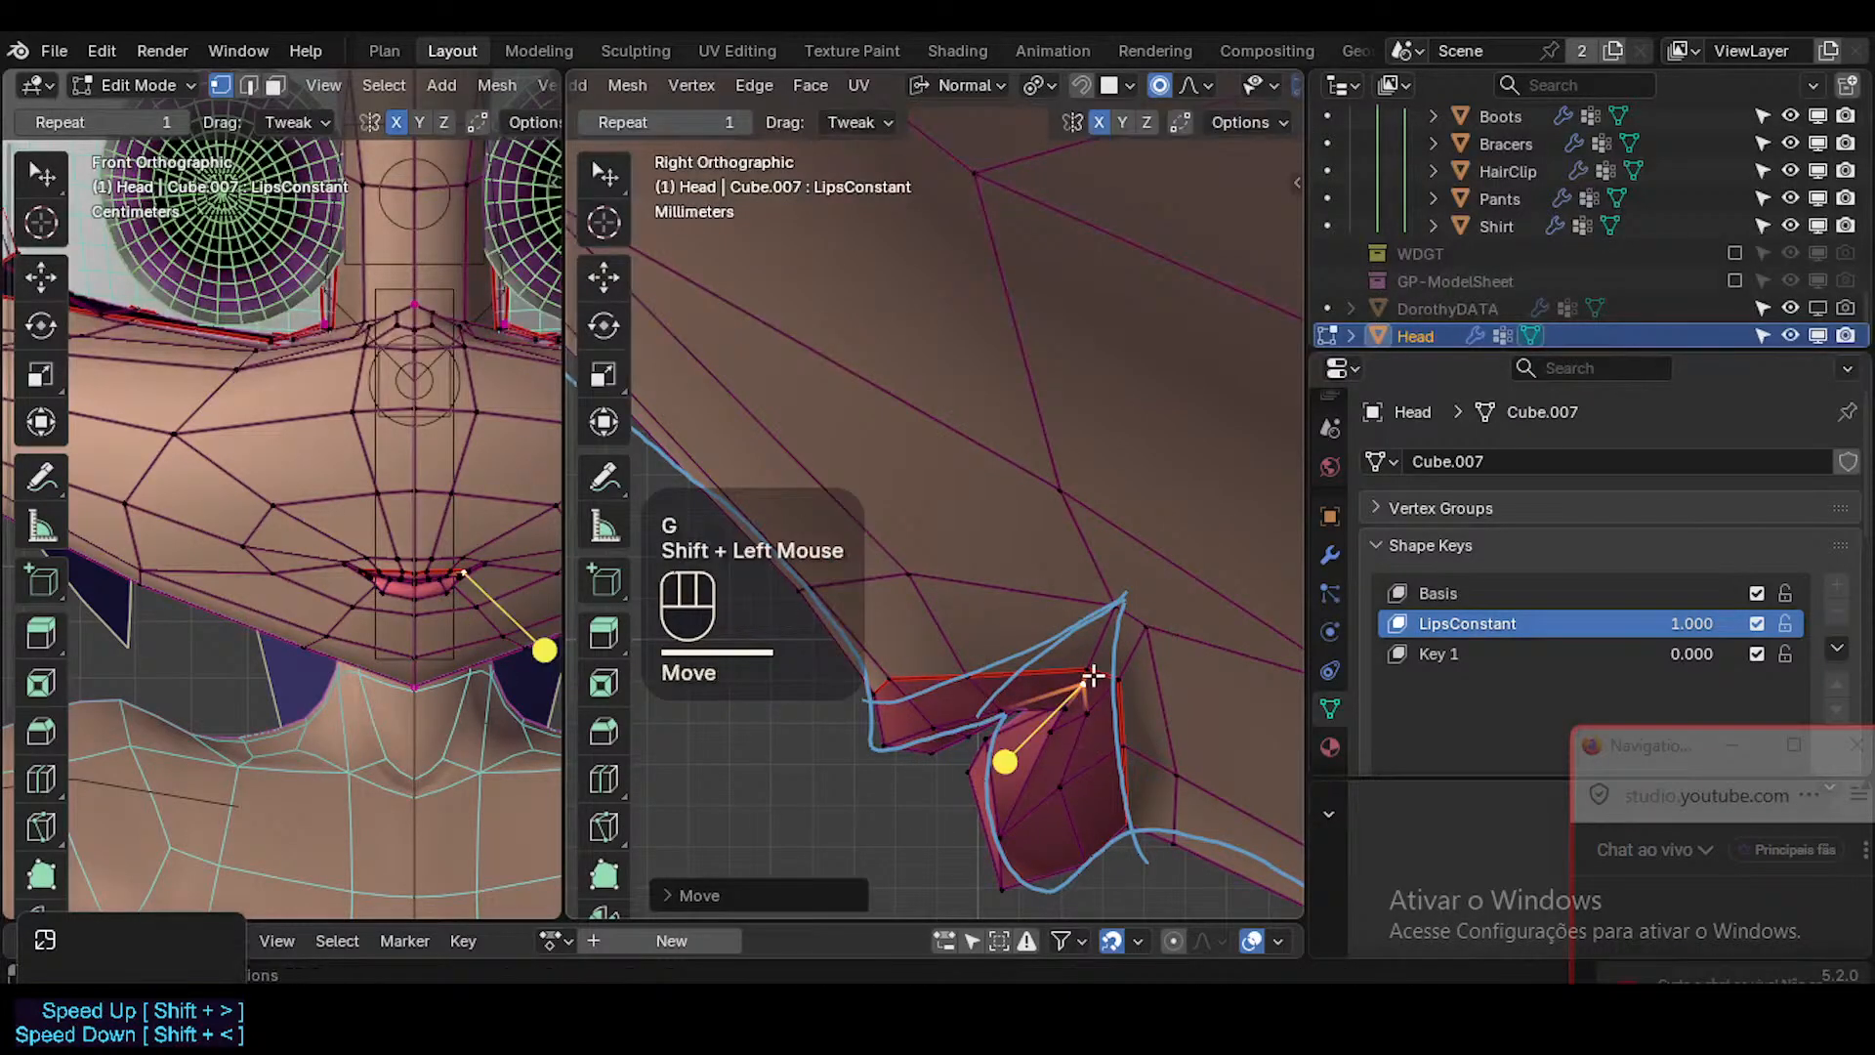
Adjust the upper lip's underside vertex and push its front tip further forward and slightly down to match the reference line.
left_click(938, 726)
key("g")
left_click(935, 726, "shift")
left_click(886, 745)
key("g")
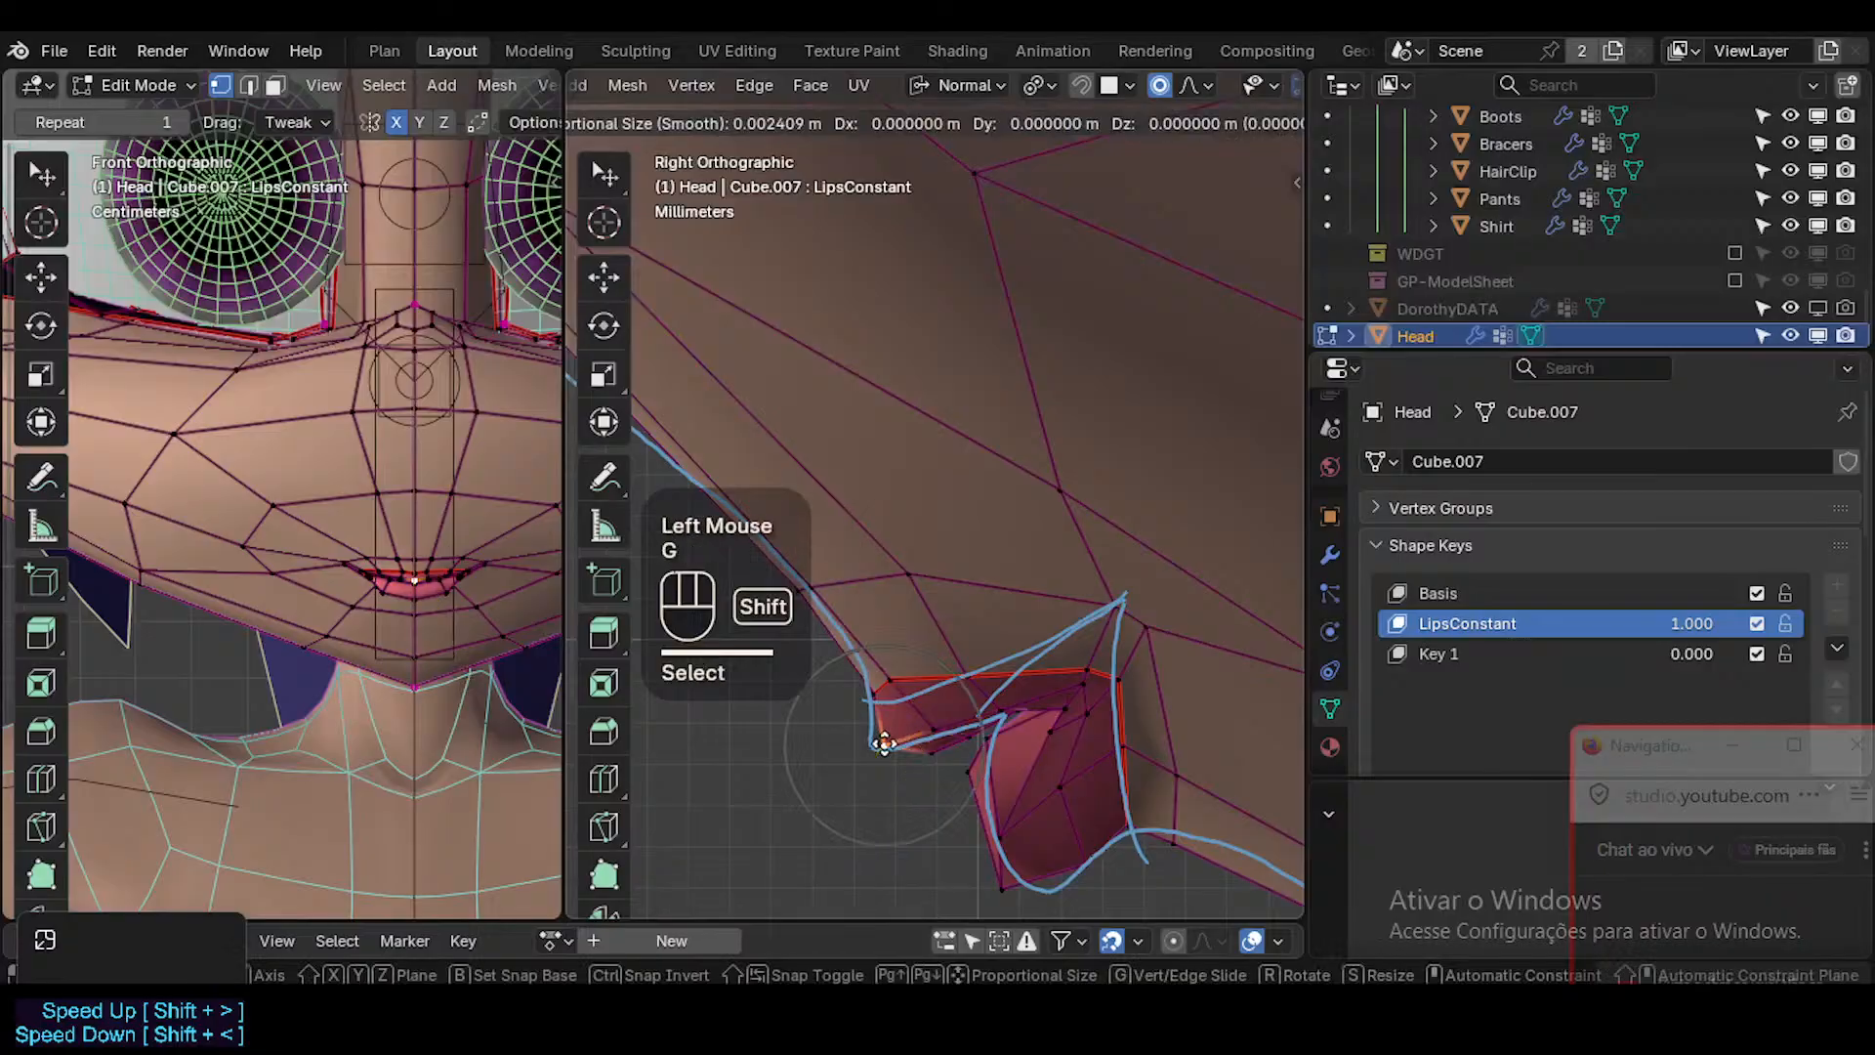
left_click(881, 745, "shift")
key("Tab")
key("Tab")
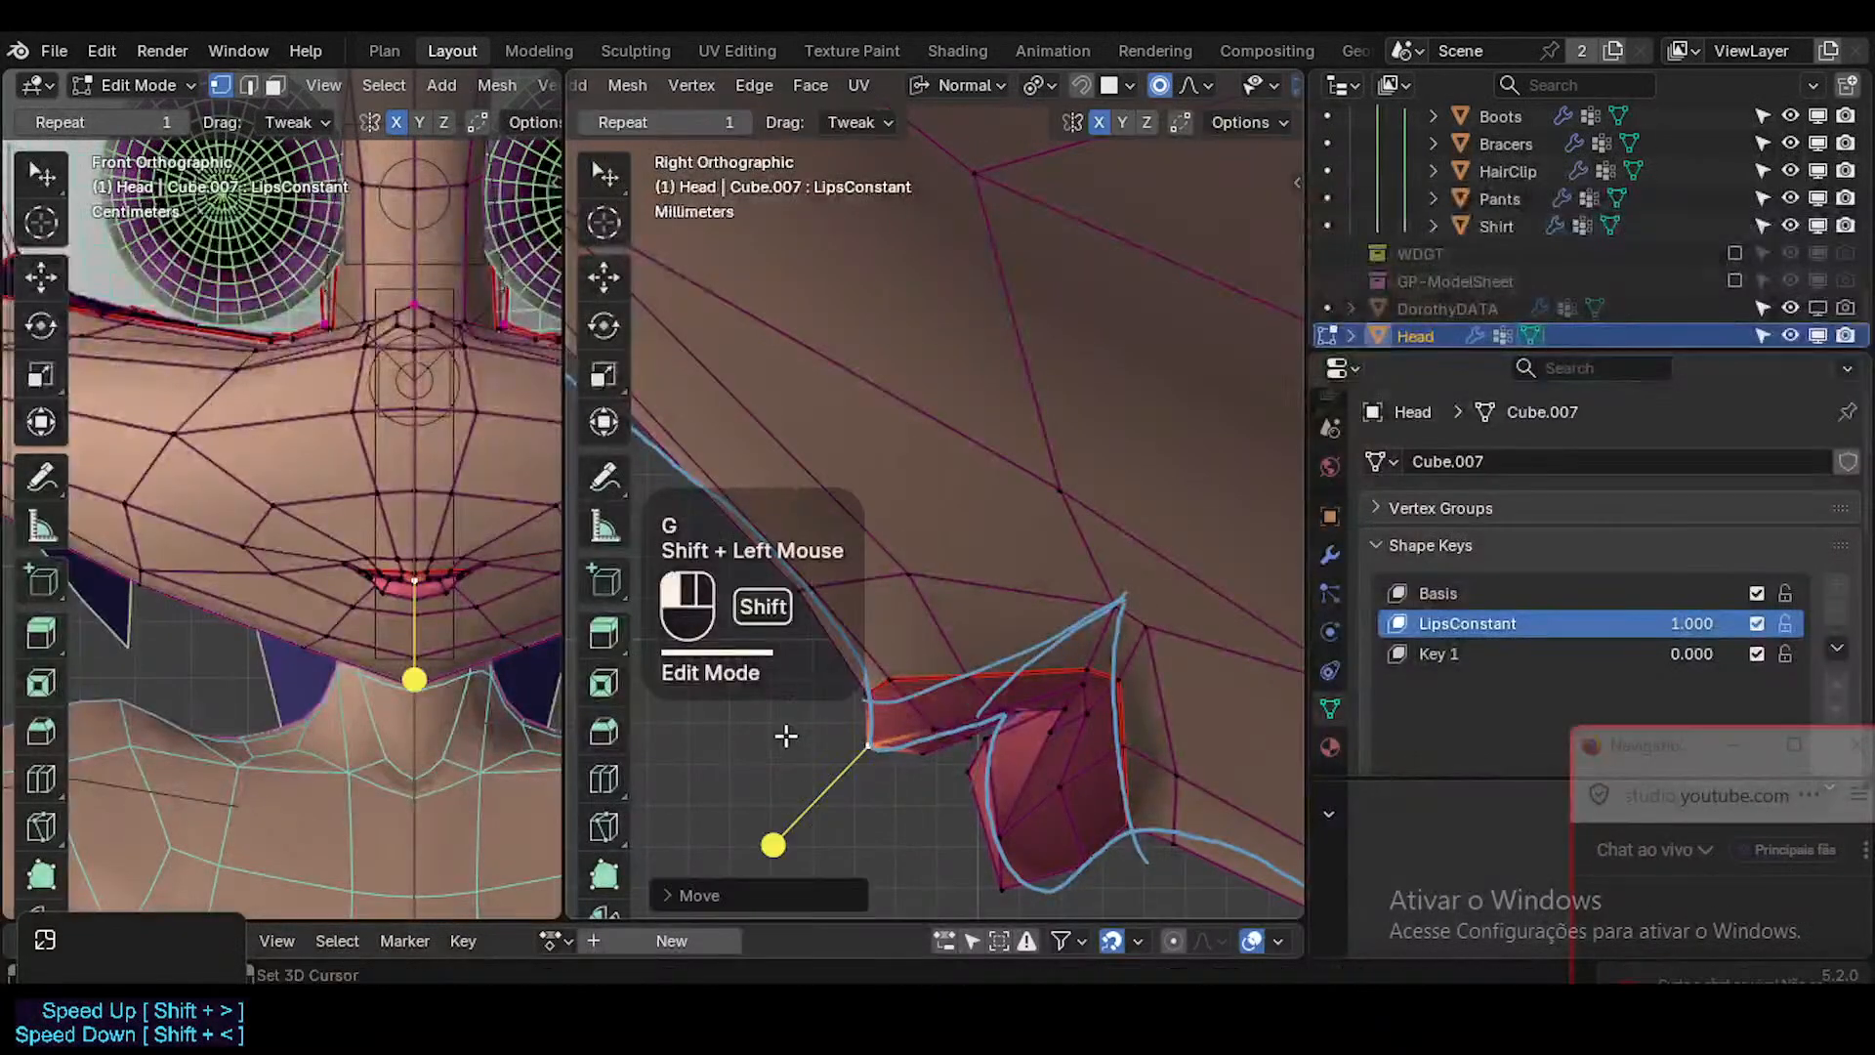
key("Tab")
Lower the bottom centre vertex of the lower lip and compare the smoothed profile with the reference line in Object Mode.
key("Tab")
key("g")
left_click(879, 759, "shift")
key("Tab")
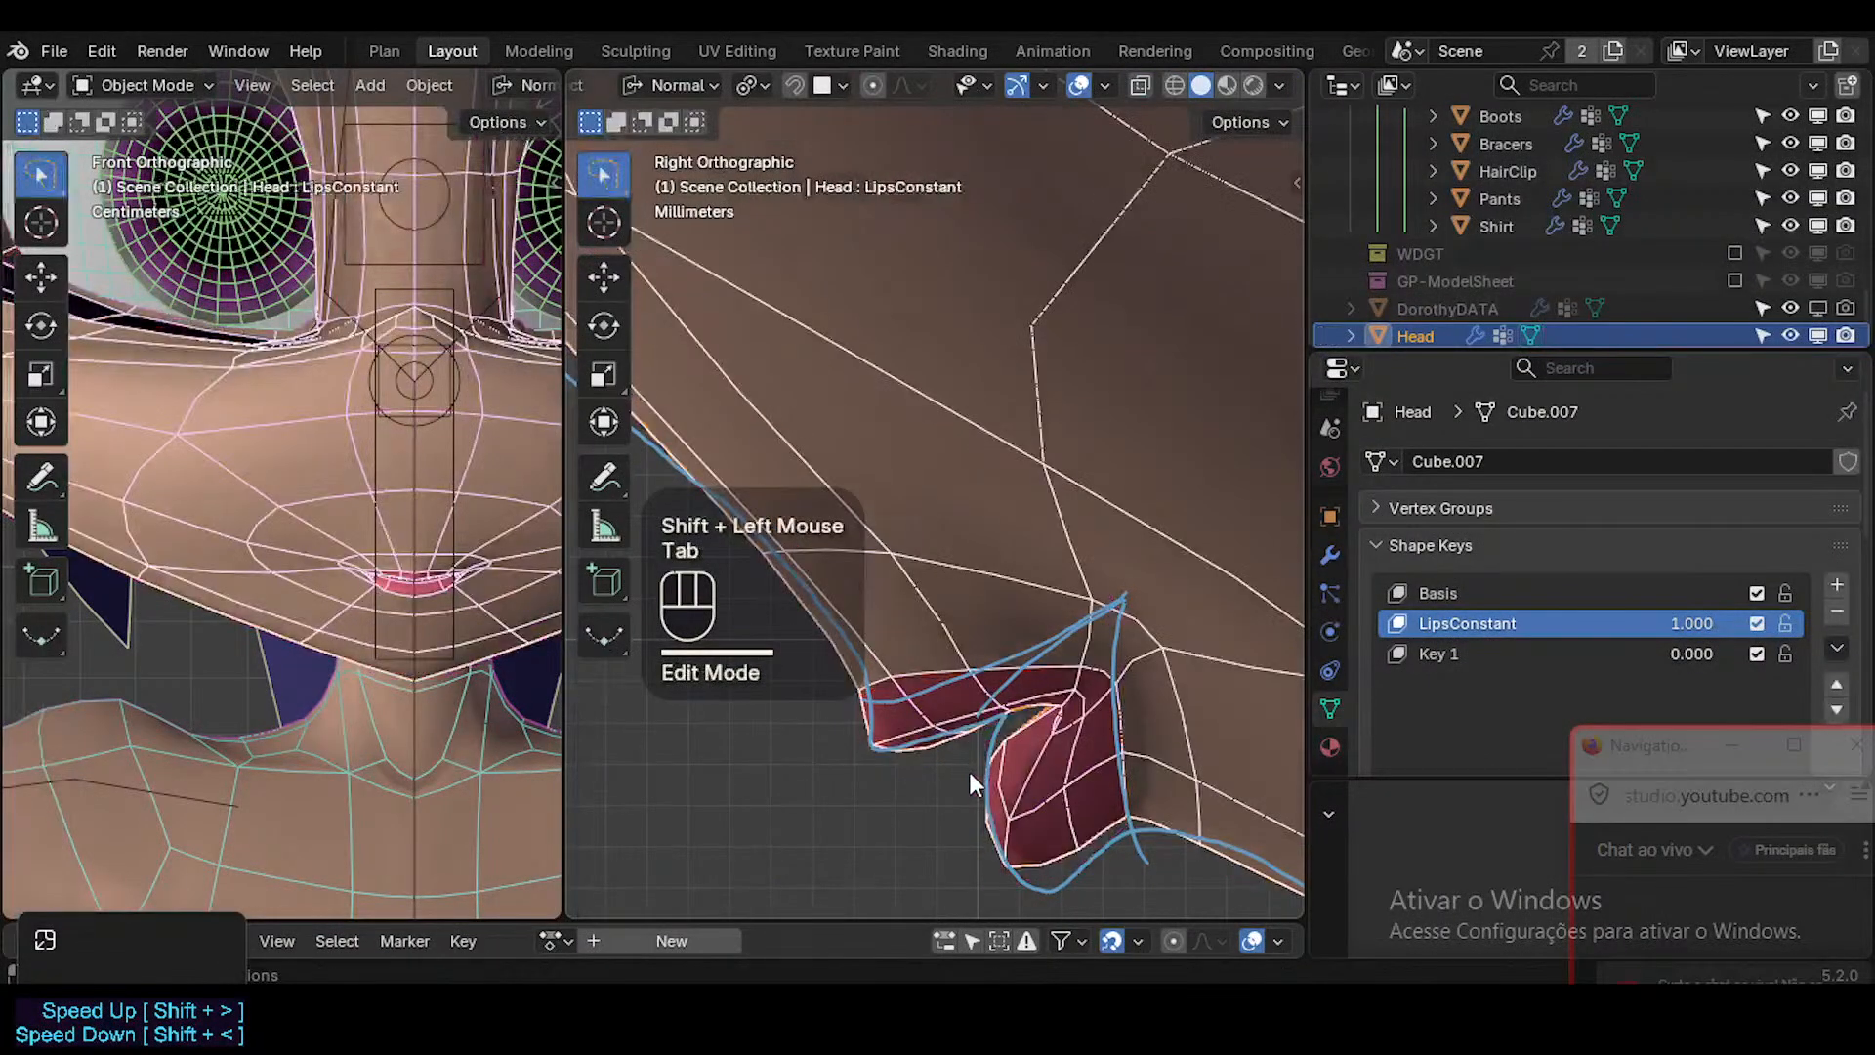
key("Tab")
left_click(1005, 880)
key("g")
left_click(1095, 166, "shift")
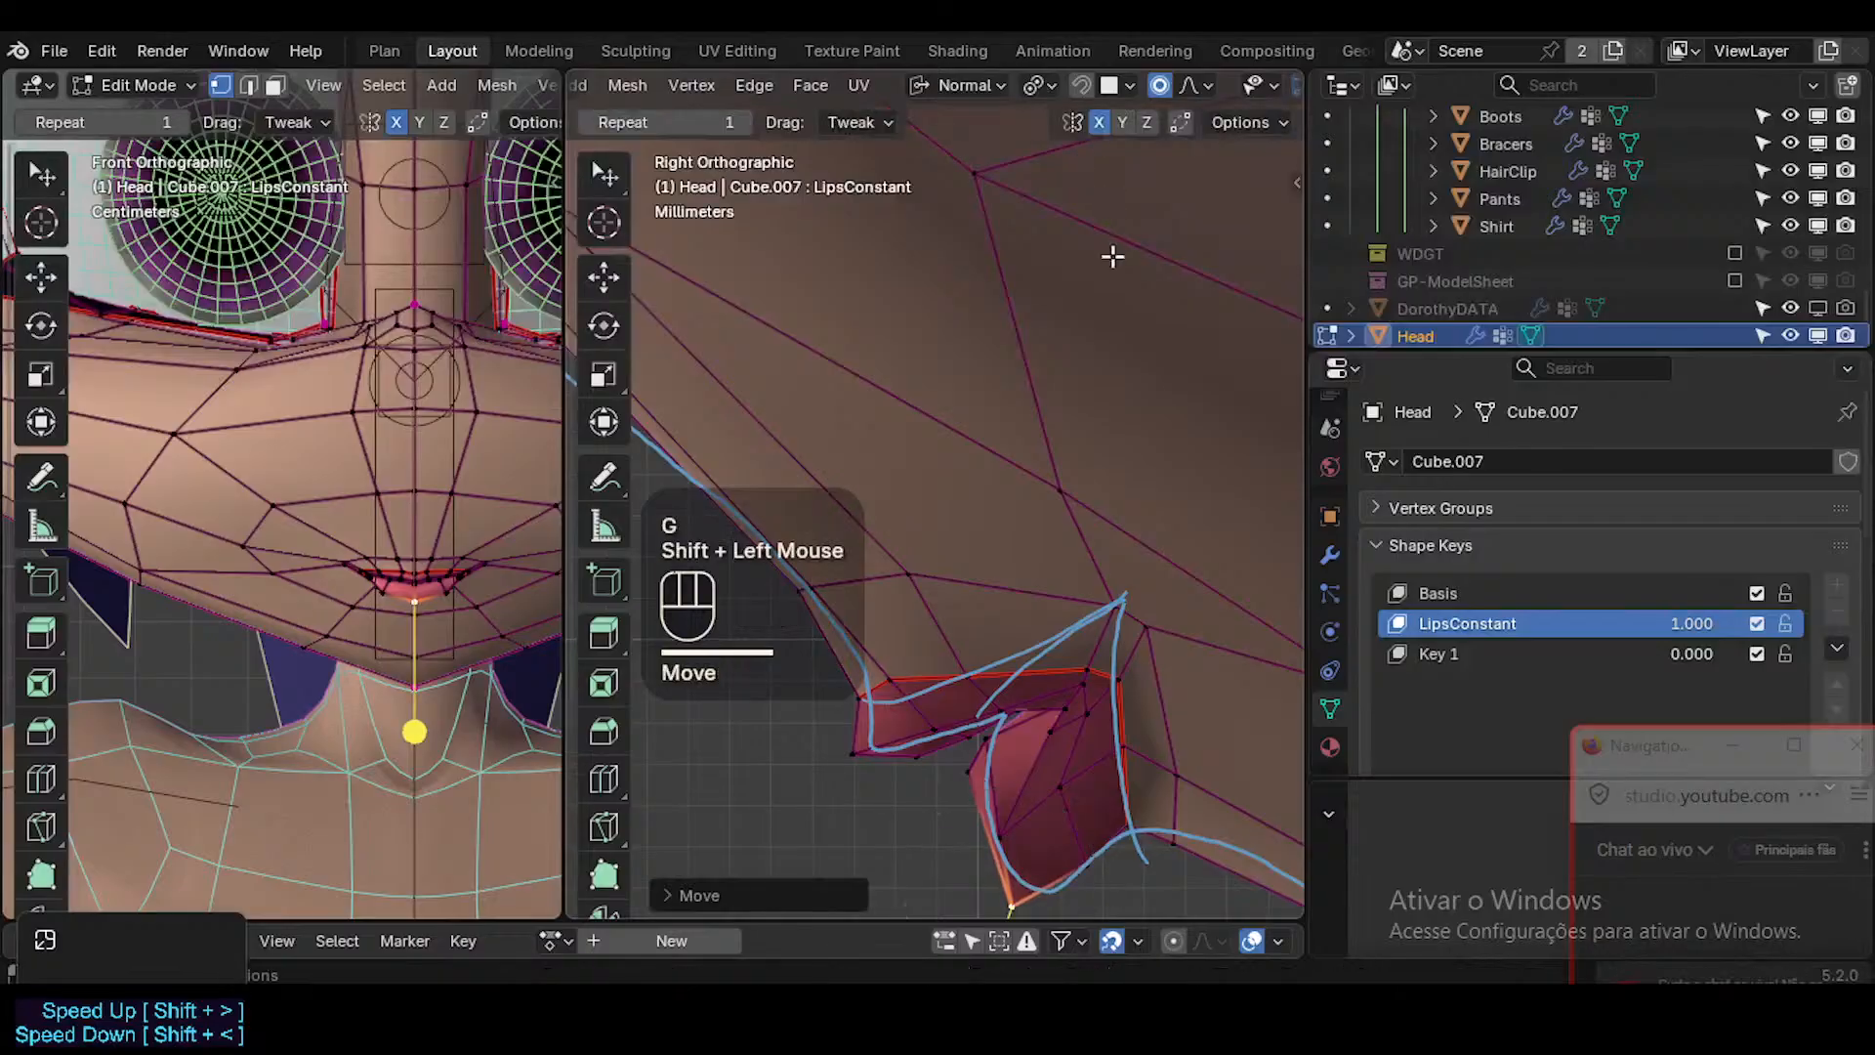
key("Tab")
Move the lower-lip border vertex behind the bottom tip slightly down and back, checking the smoothed shape.
key("Tab")
key("Tab")
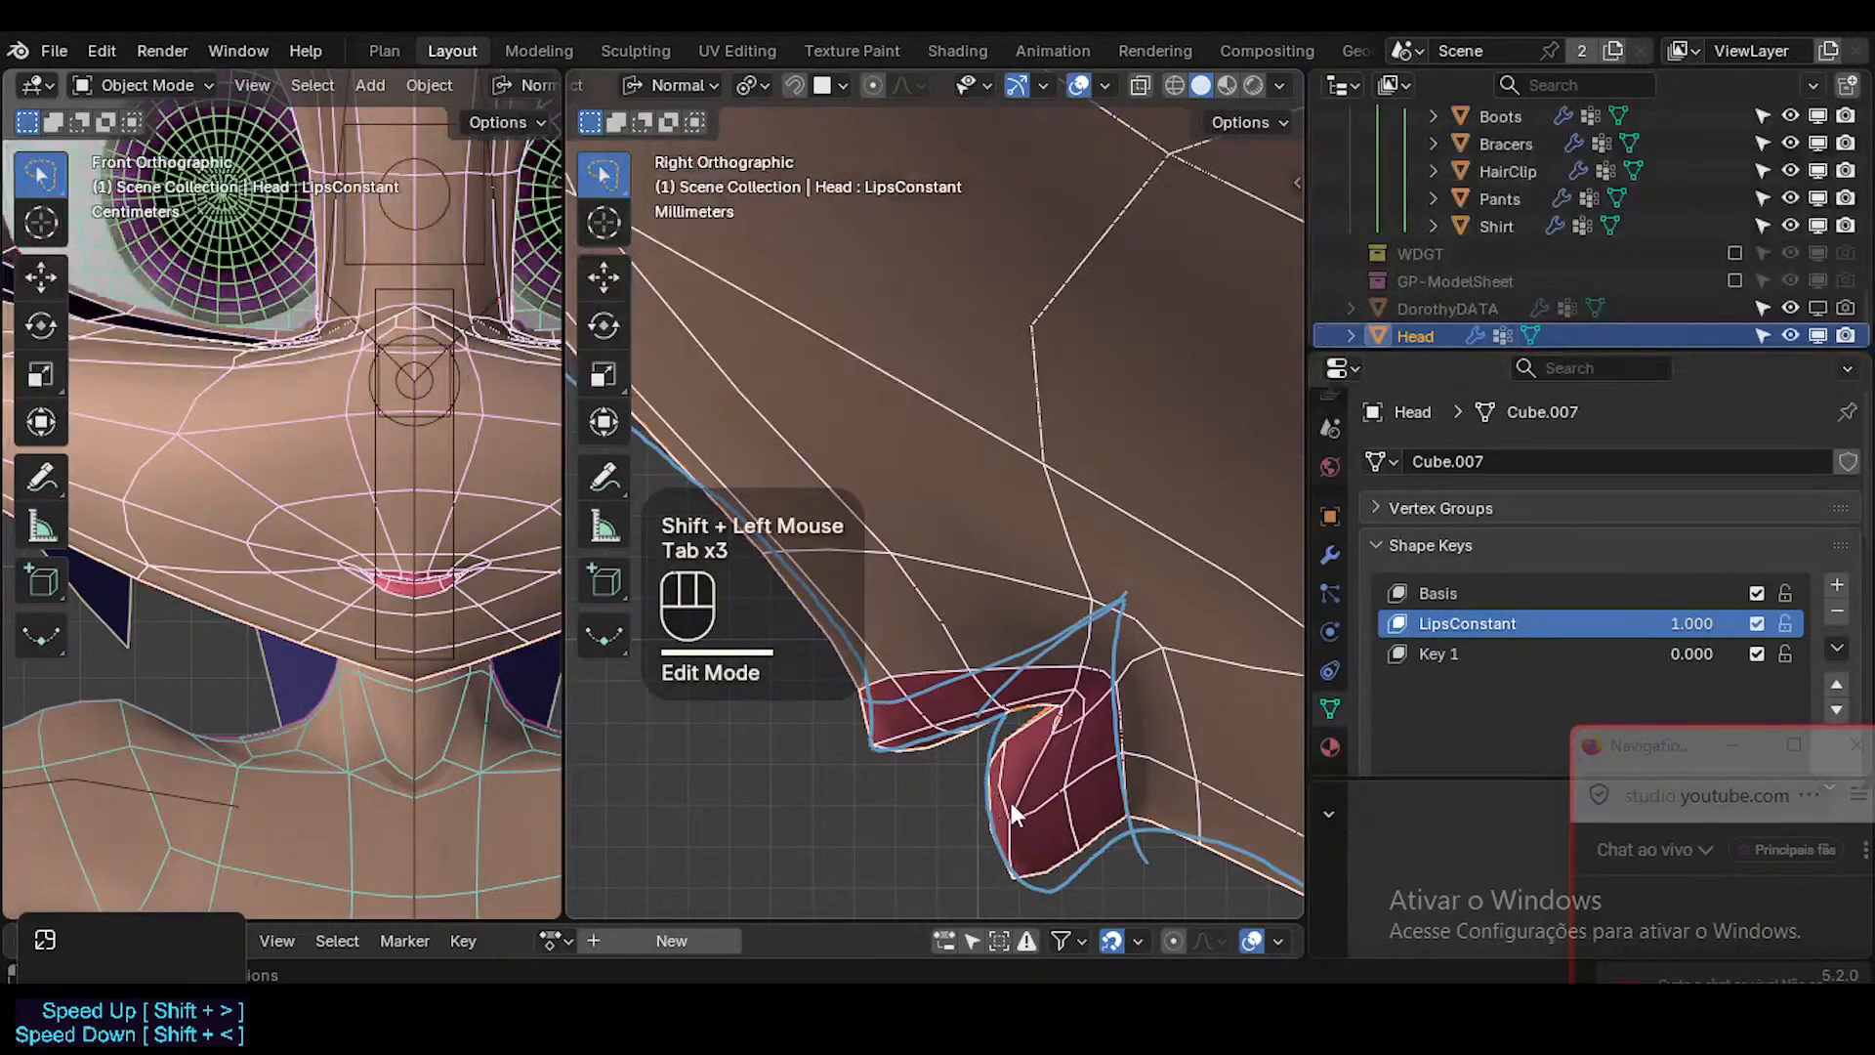
key("Tab")
left_click(1079, 859)
key("g")
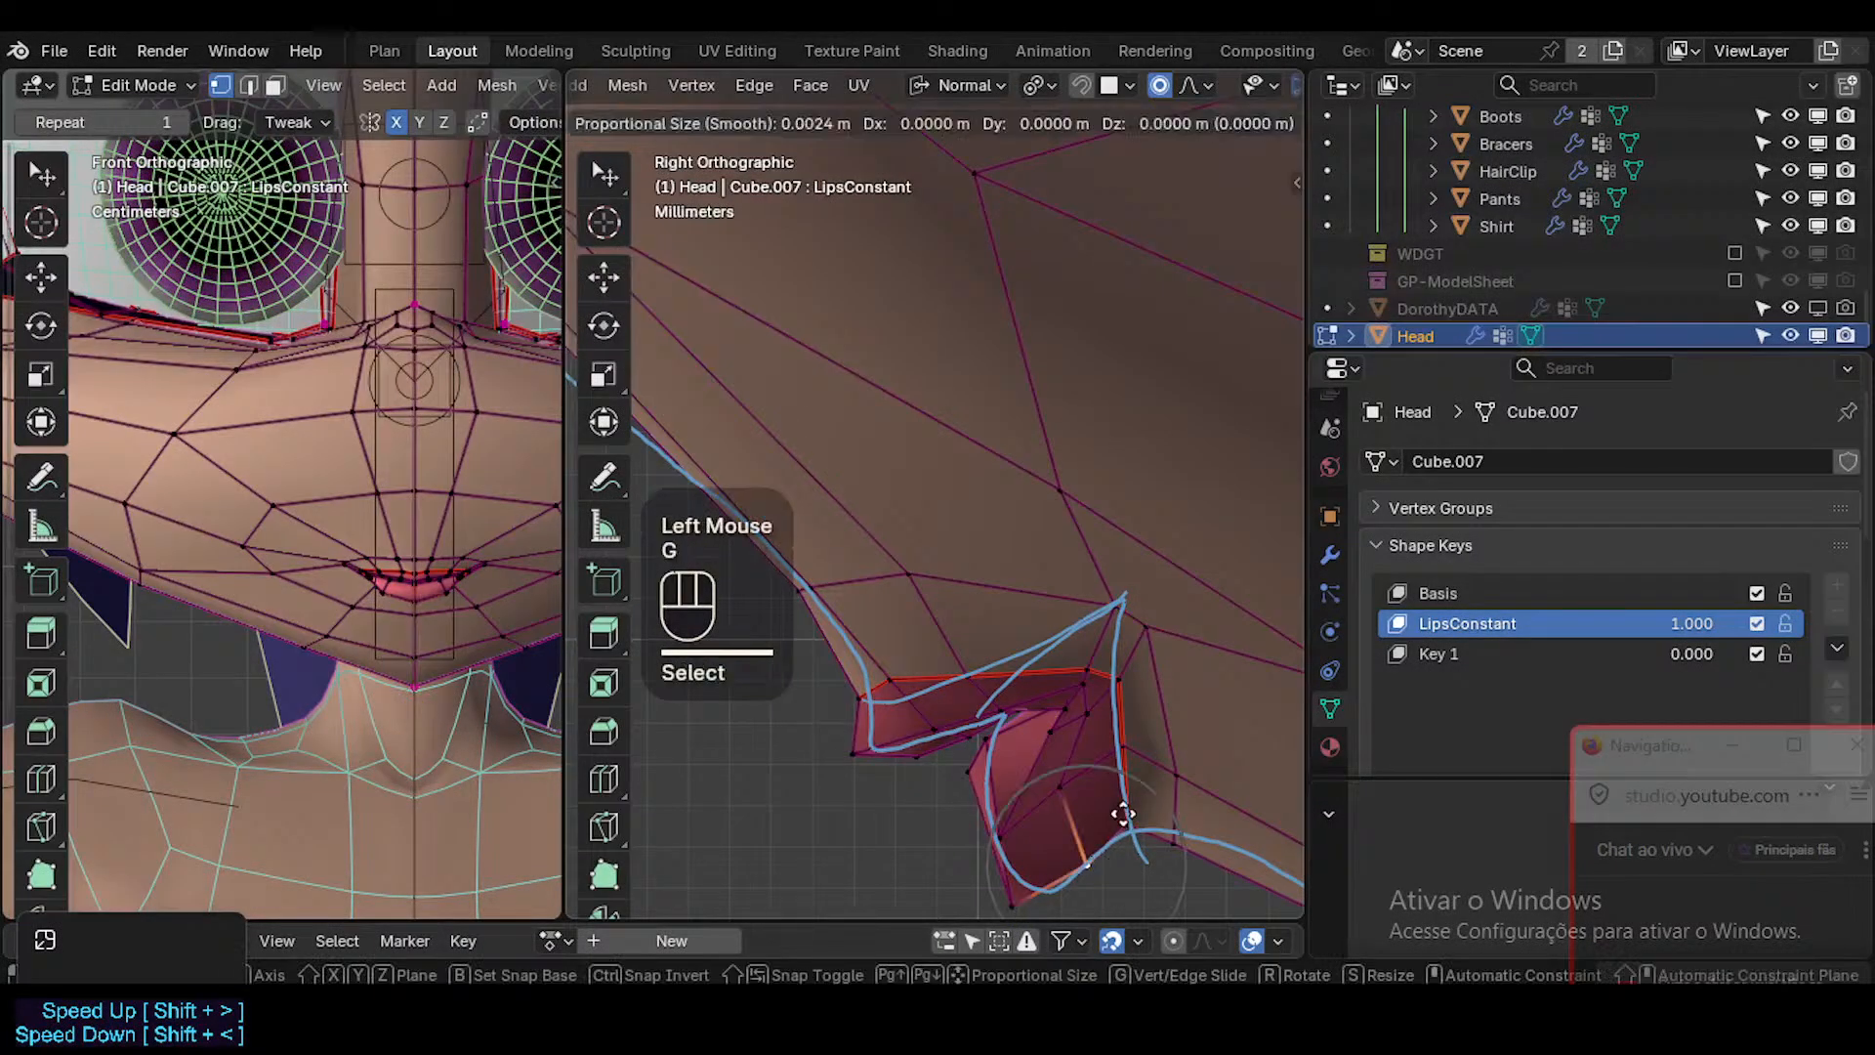
left_click(1070, 793, "shift")
key("Tab")
key("Tab")
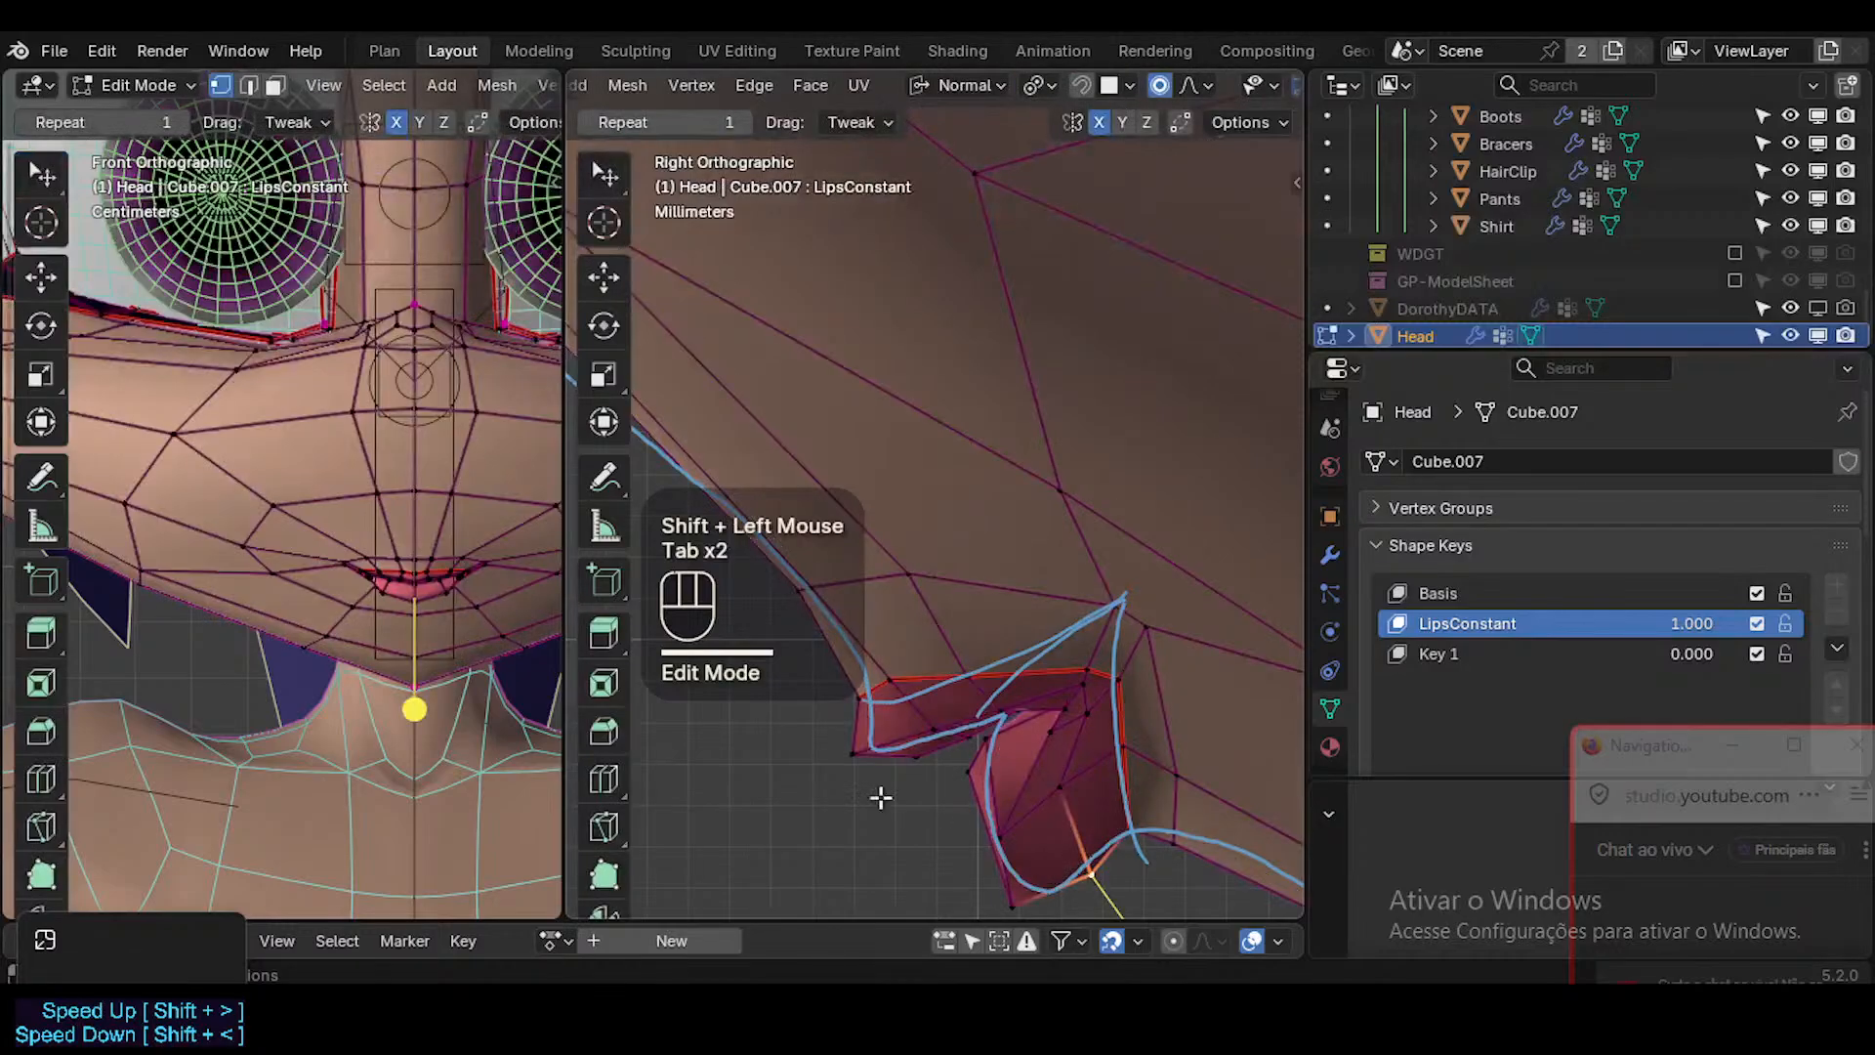
Reposition the lower-lip border vertex beside the centre line in the front view, and check the smoothed lip.
left_click_drag(447, 597, 455, 600)
key("g")
left_click(524, 635, "shift")
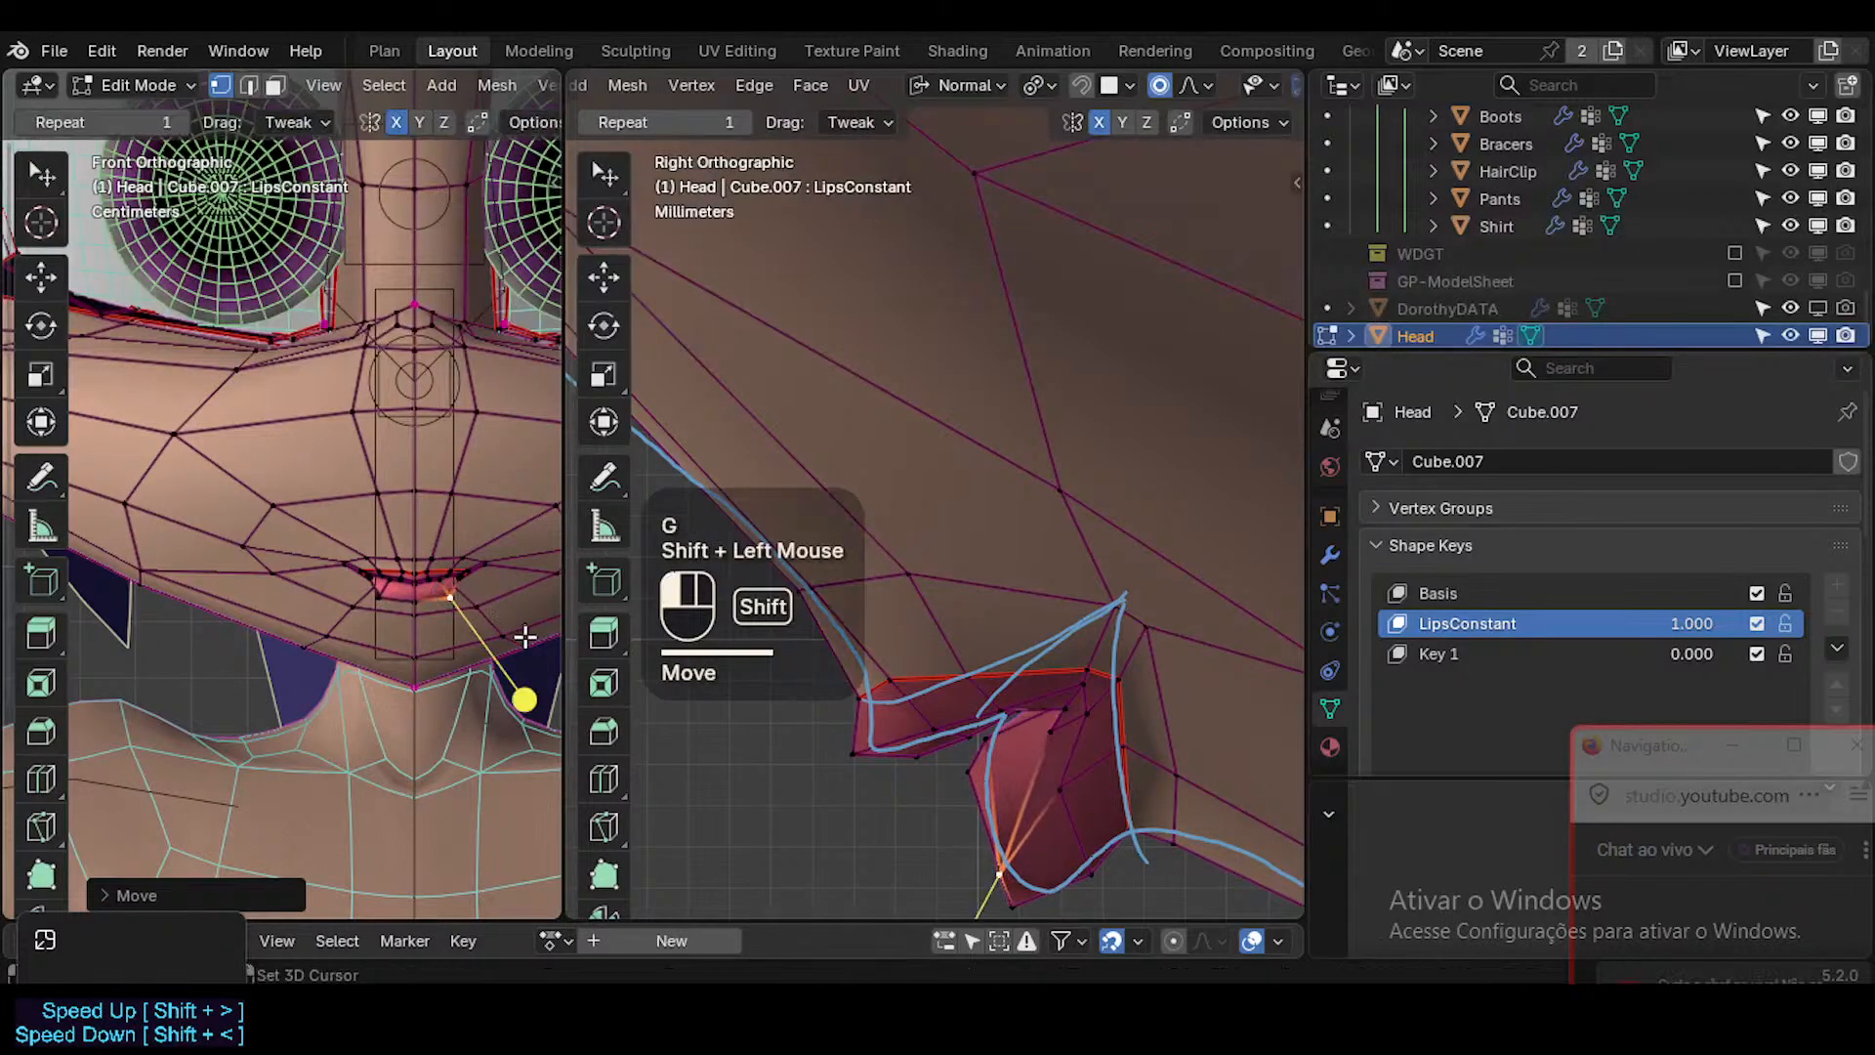
key("Tab")
Nudge the vertex on the side of the lower lip slightly down and back in side view.
key("Tab")
left_click(1067, 793)
key("g")
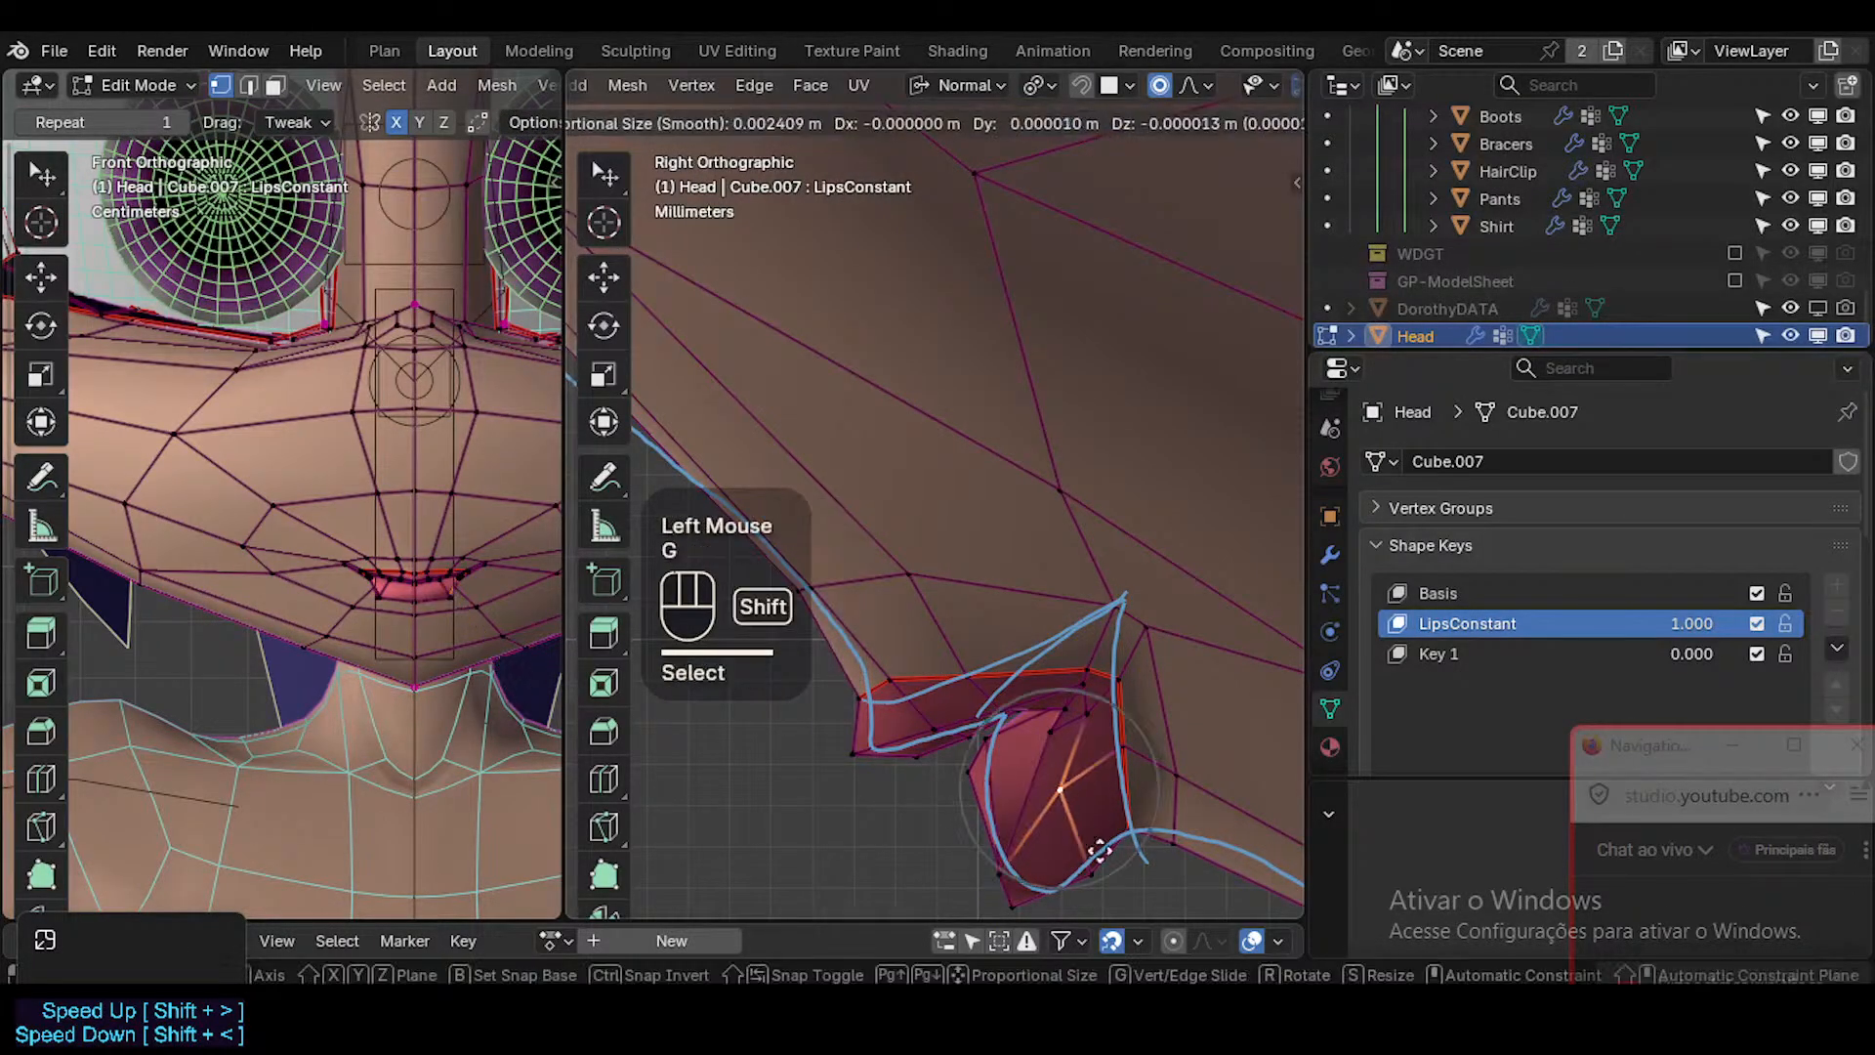
left_click(1096, 852, "shift")
key("Tab")
key("Tab")
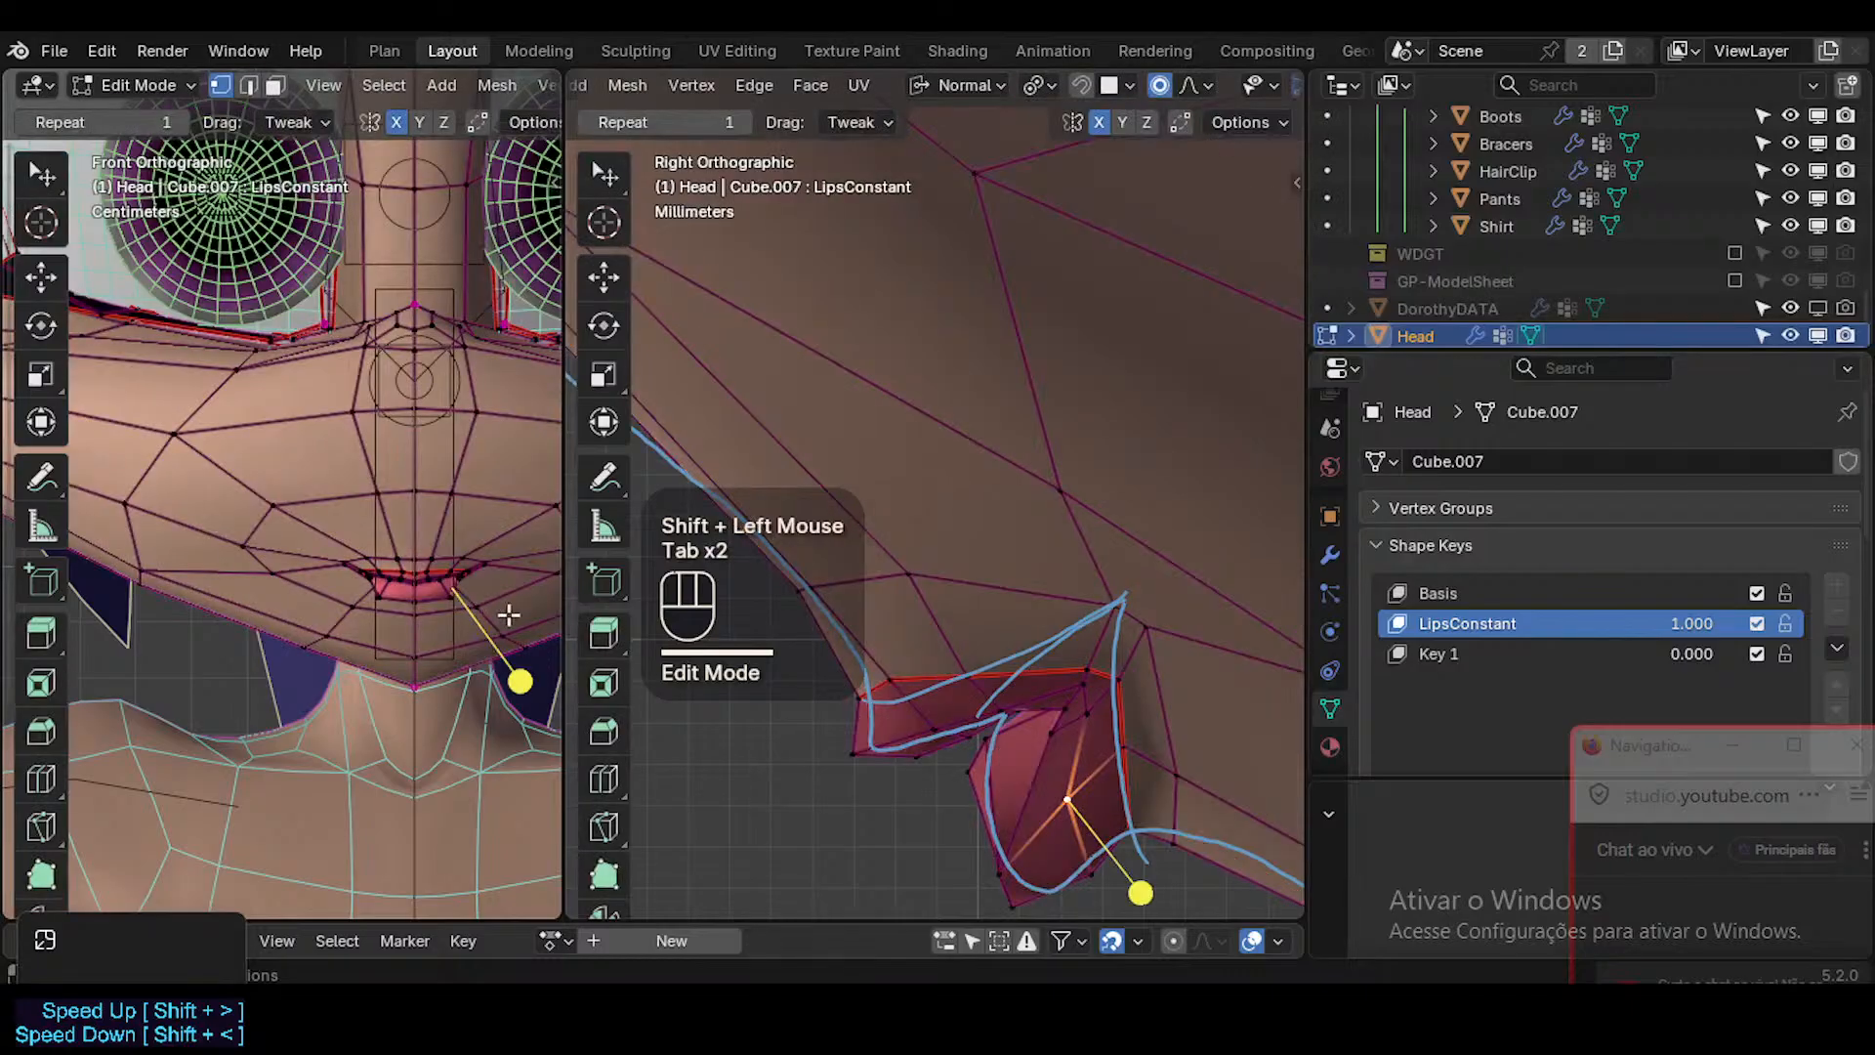
key("g")
left_click(1015, 862, "shift")
Raise the lower-lip border vertex beside the centre line and check the smoothed lip in Object Mode.
left_click(1011, 865)
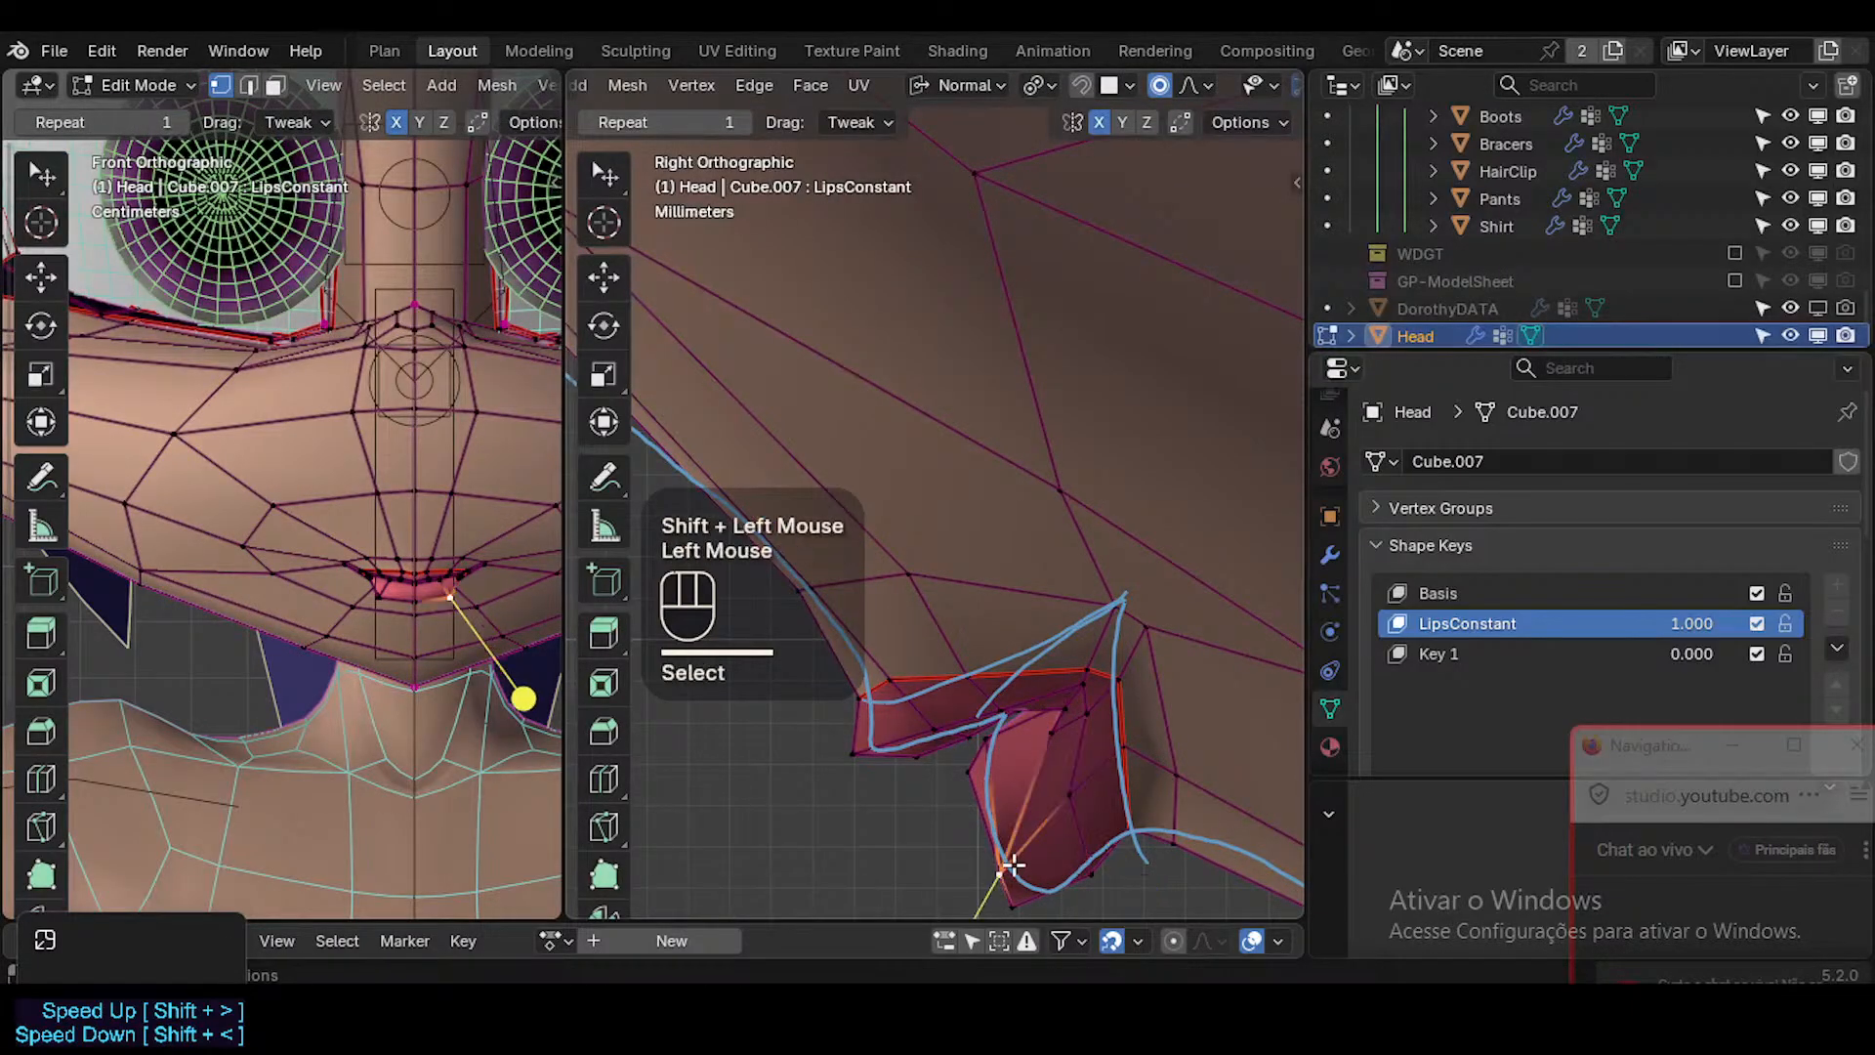
key("g")
left_click(481, 559, "shift")
key("Tab")
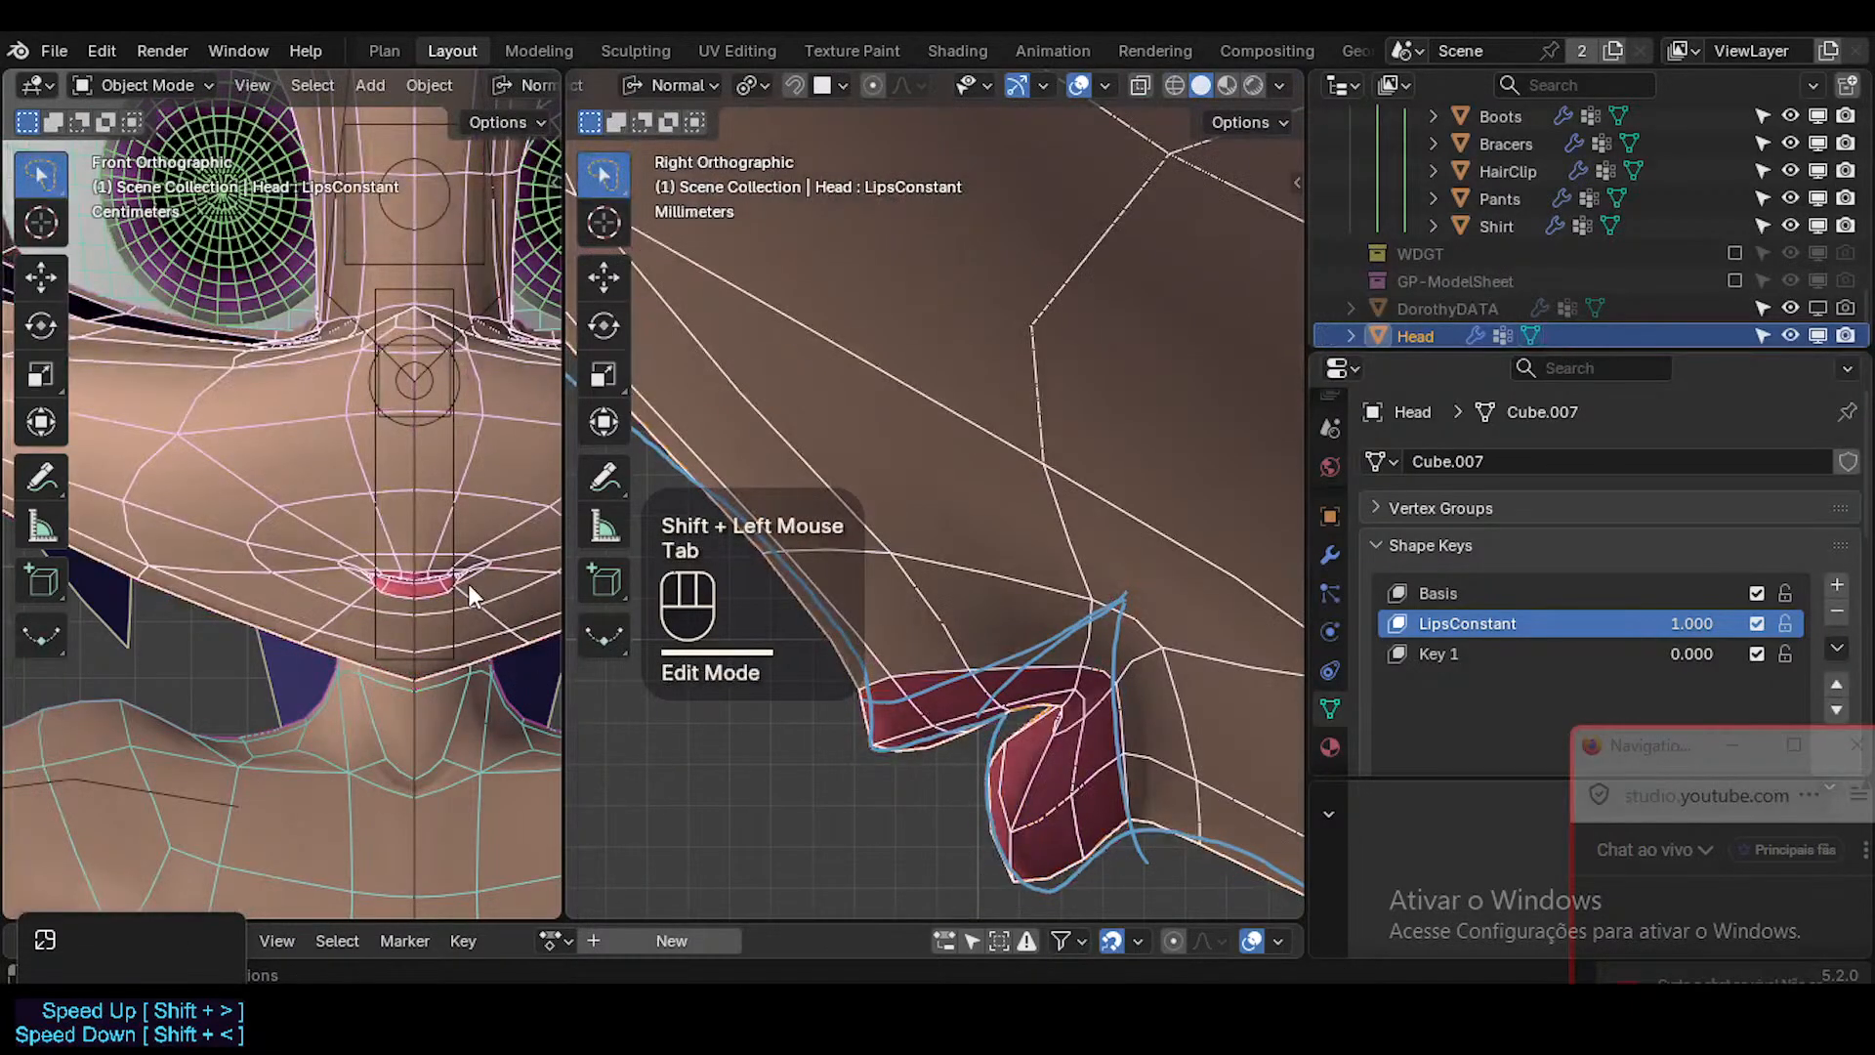
key("Tab")
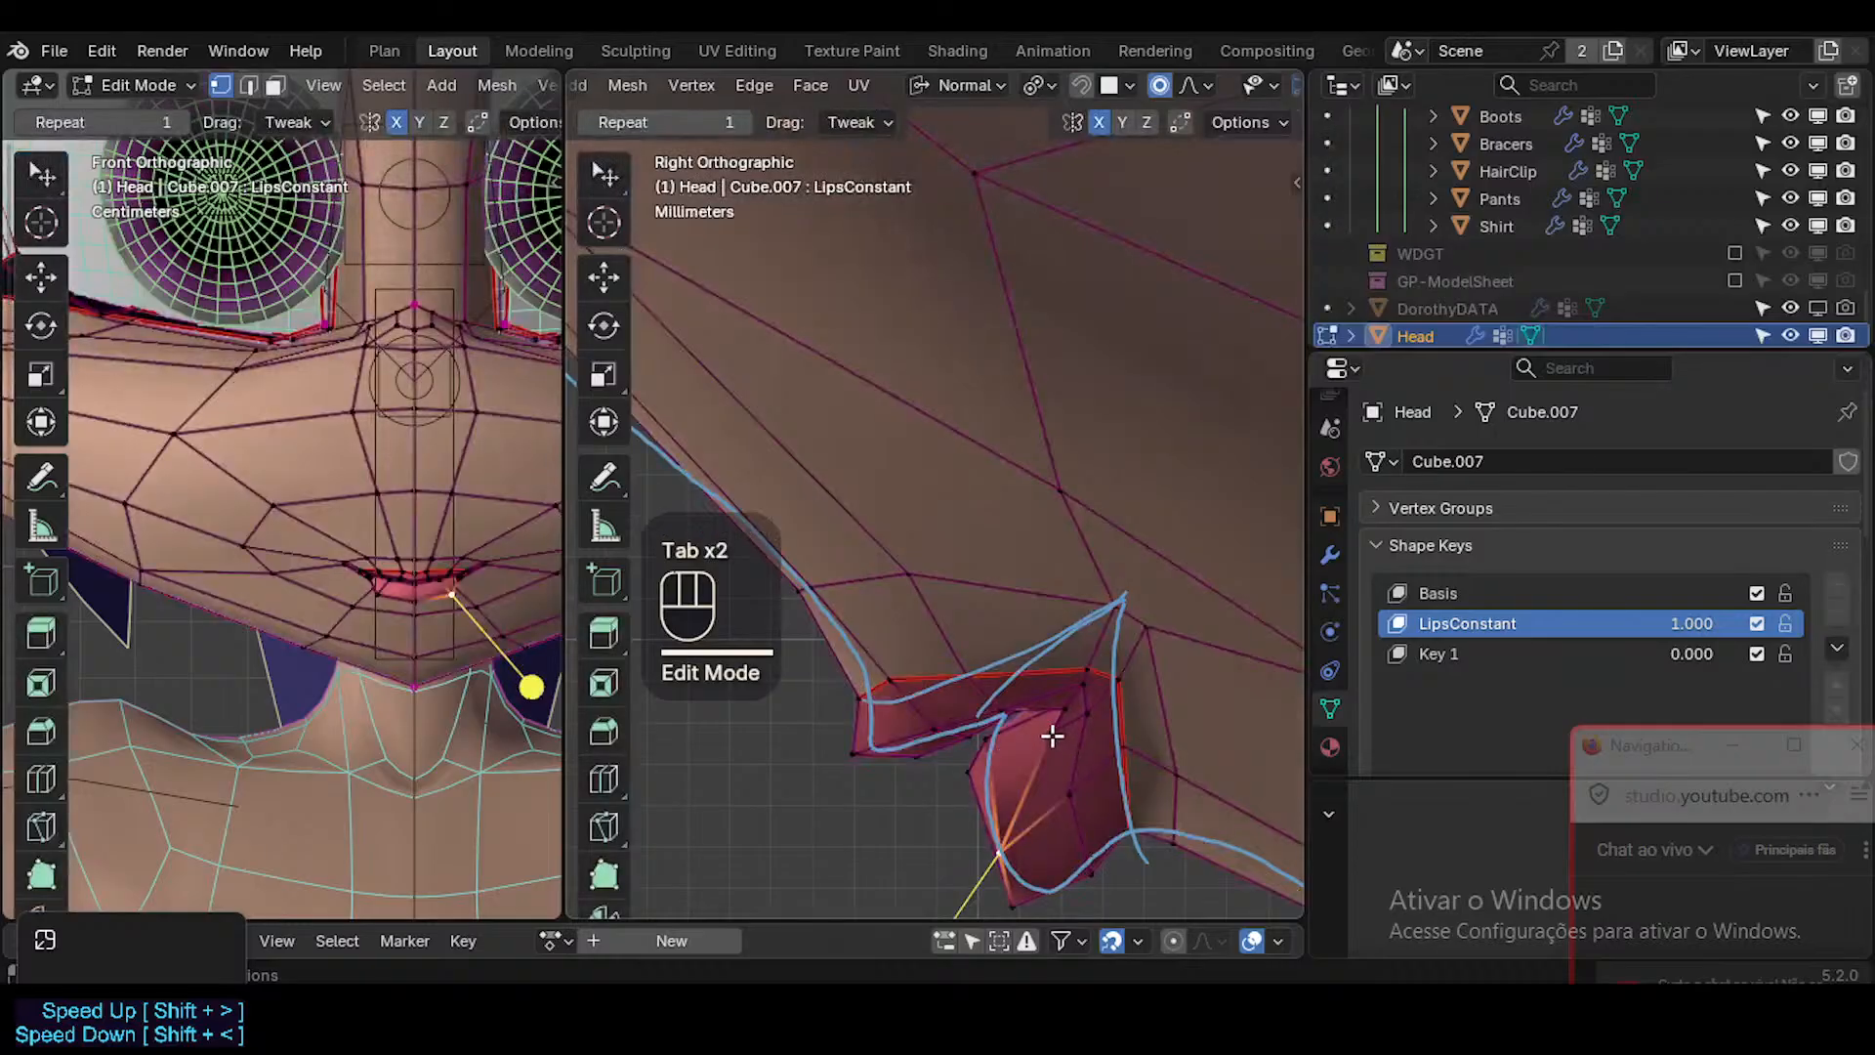
Shift the upper lower-lip vertex near the mouth corner slightly backward in side view, checking the smoothed result.
left_click(1054, 734)
key("g")
left_click(1098, 759, "shift")
key("Tab")
key("Tab")
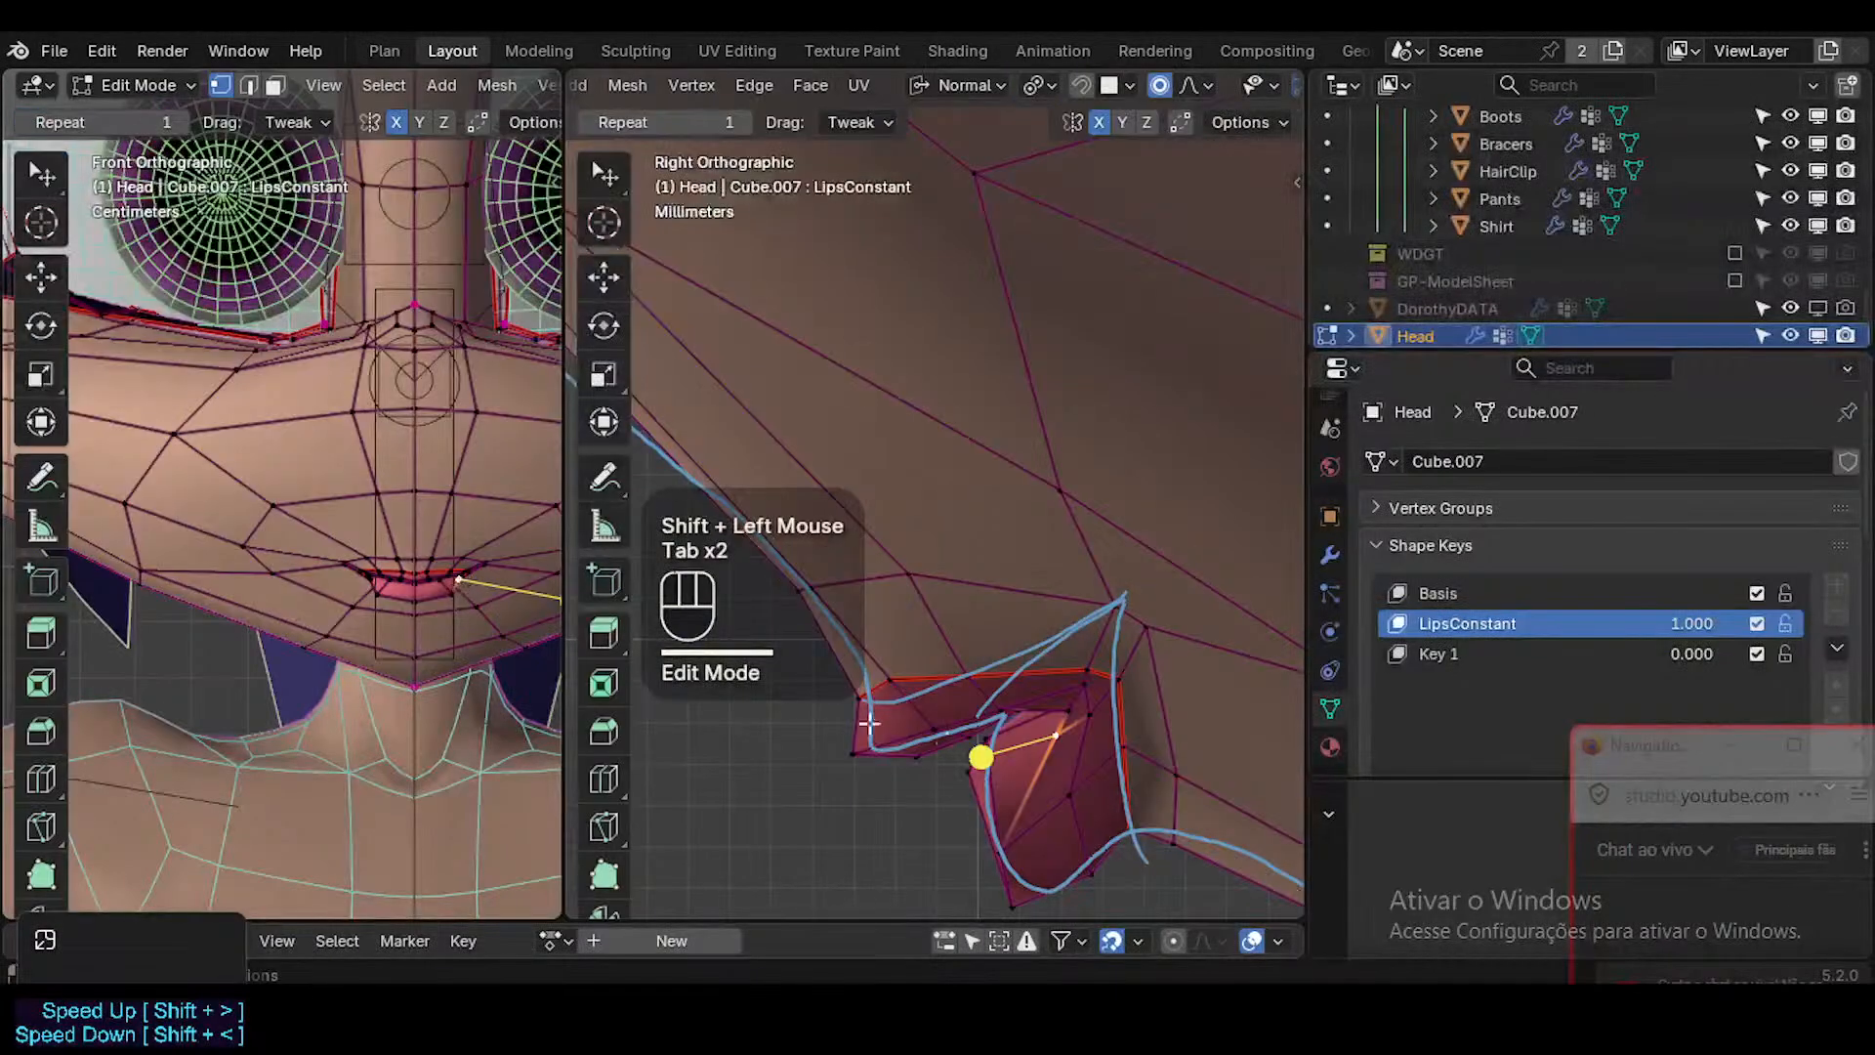
Nudge the inner-lip vertex at the back of the lip parting and check the smoothed lips.
left_click(1086, 709)
left_click(1065, 701)
key("g")
left_click(1055, 690, "shift")
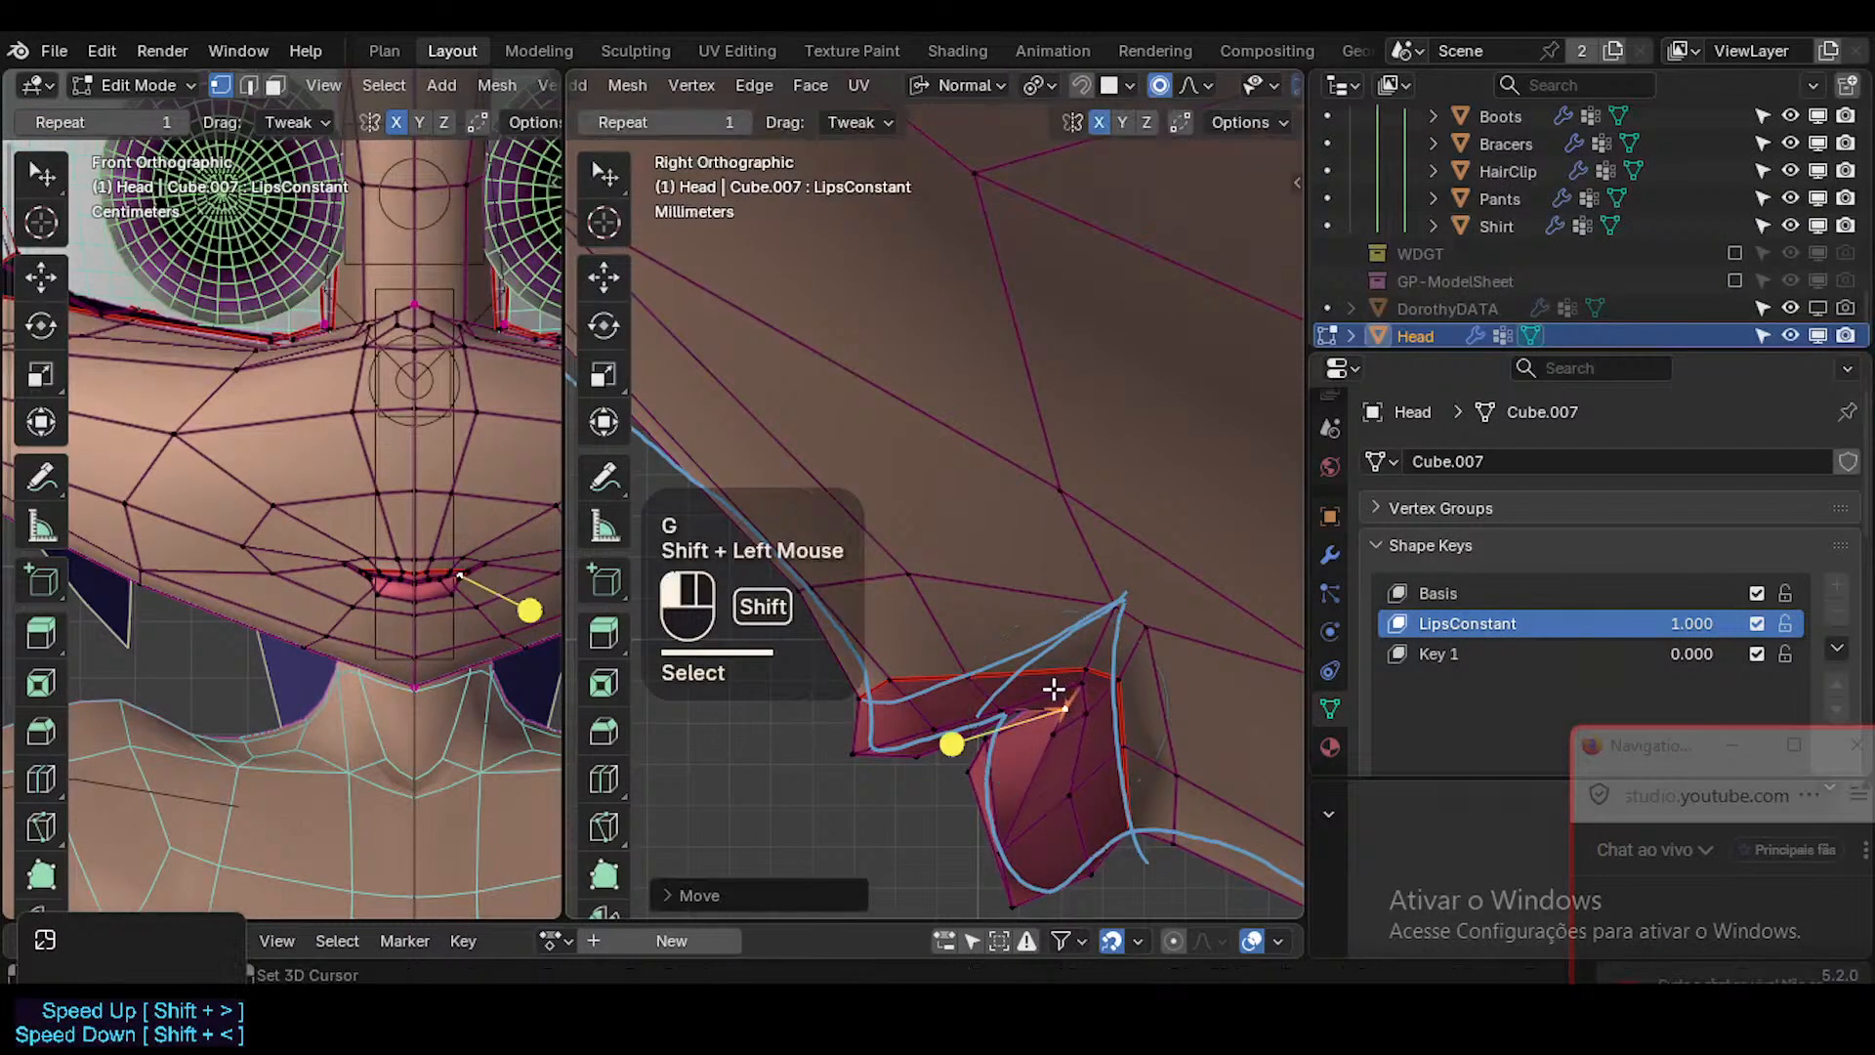
key("Tab")
key("Tab")
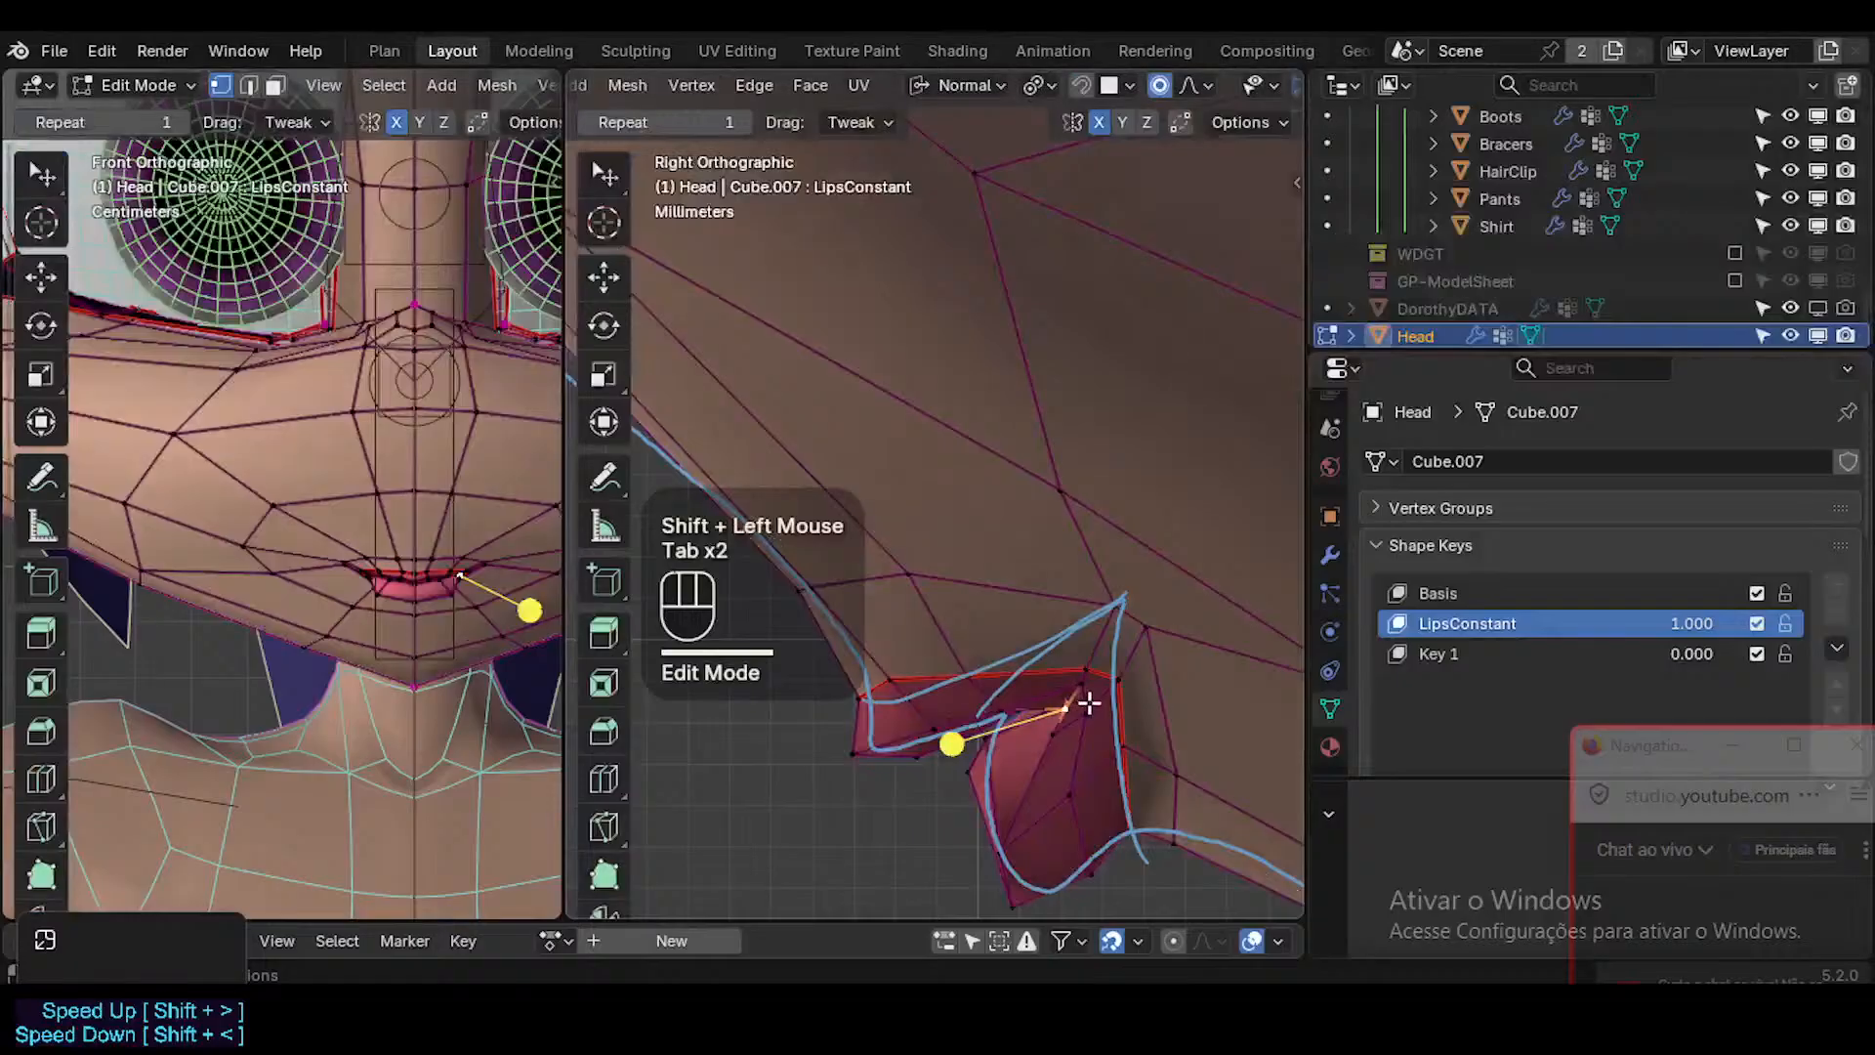
Nudge the inner-lip vertex near the mouth corner slightly down in side view.
key("g")
key("z")
left_click(1095, 759, "shift")
key("g")
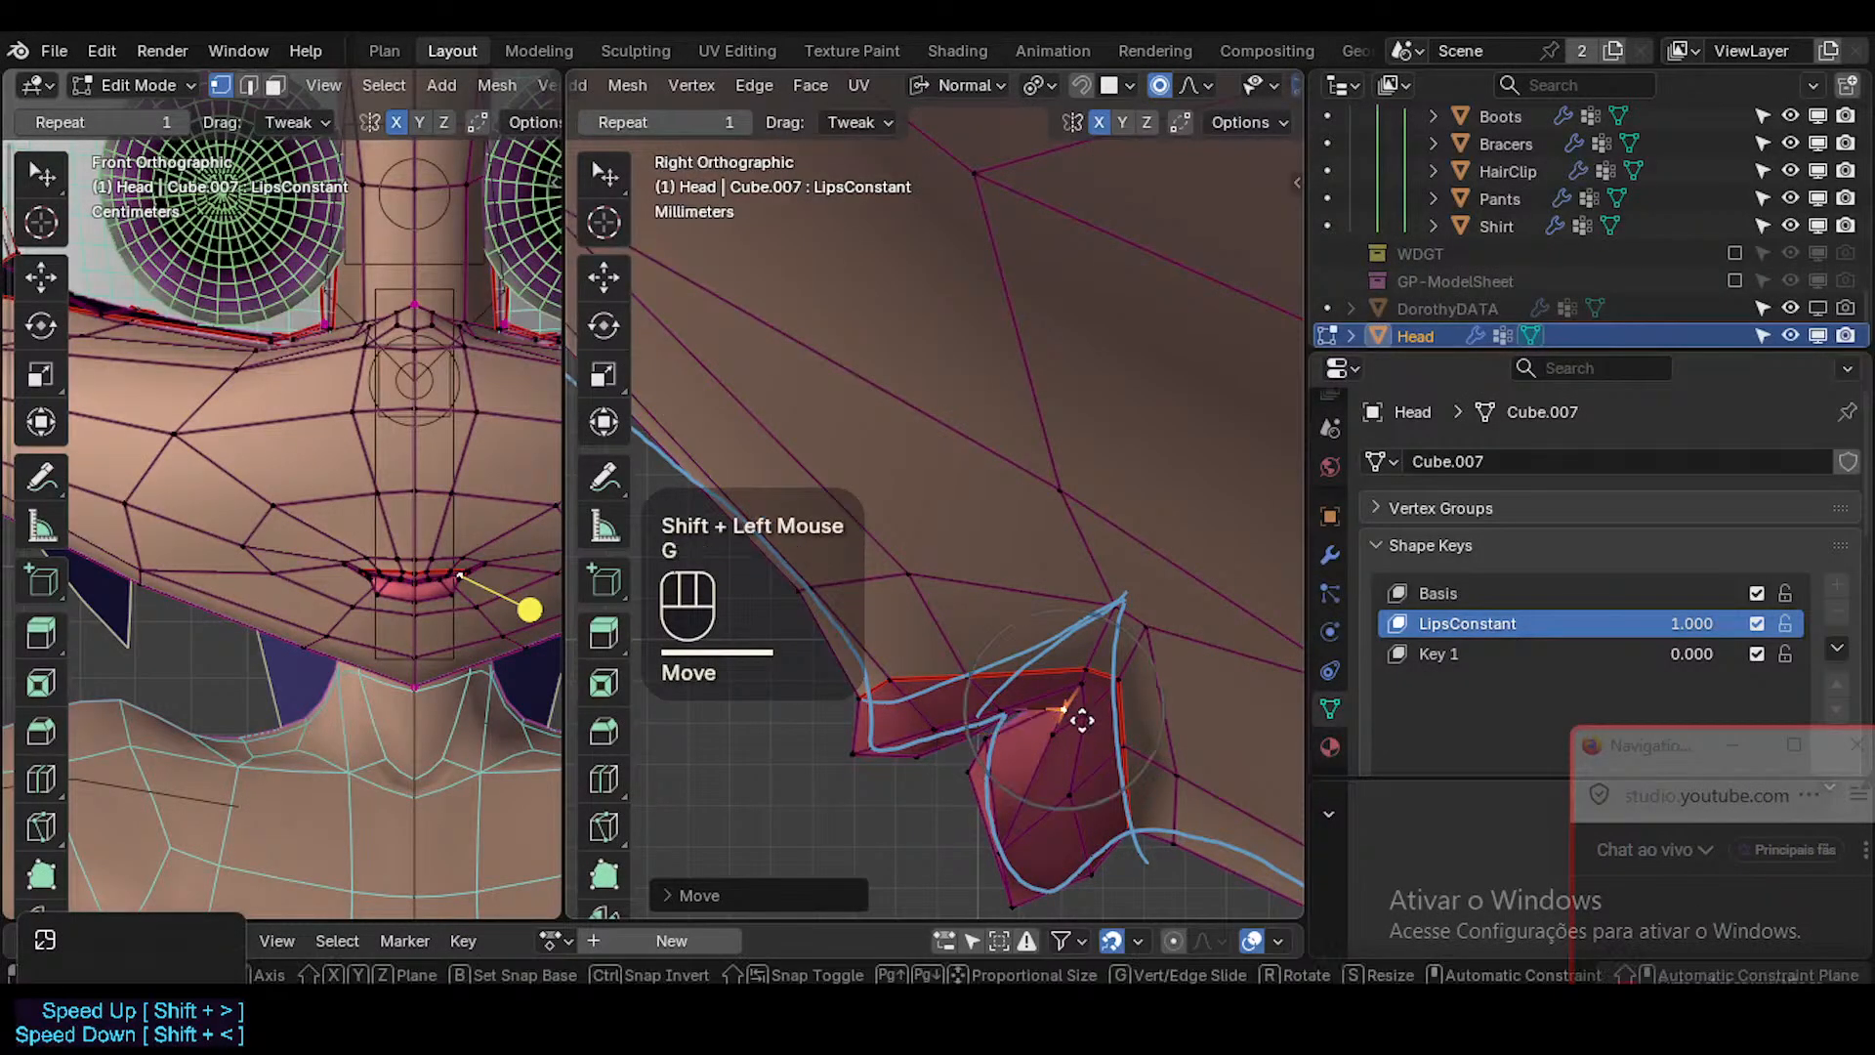
key("z")
key("Escape")
key("g")
left_click(951, 741, "shift")
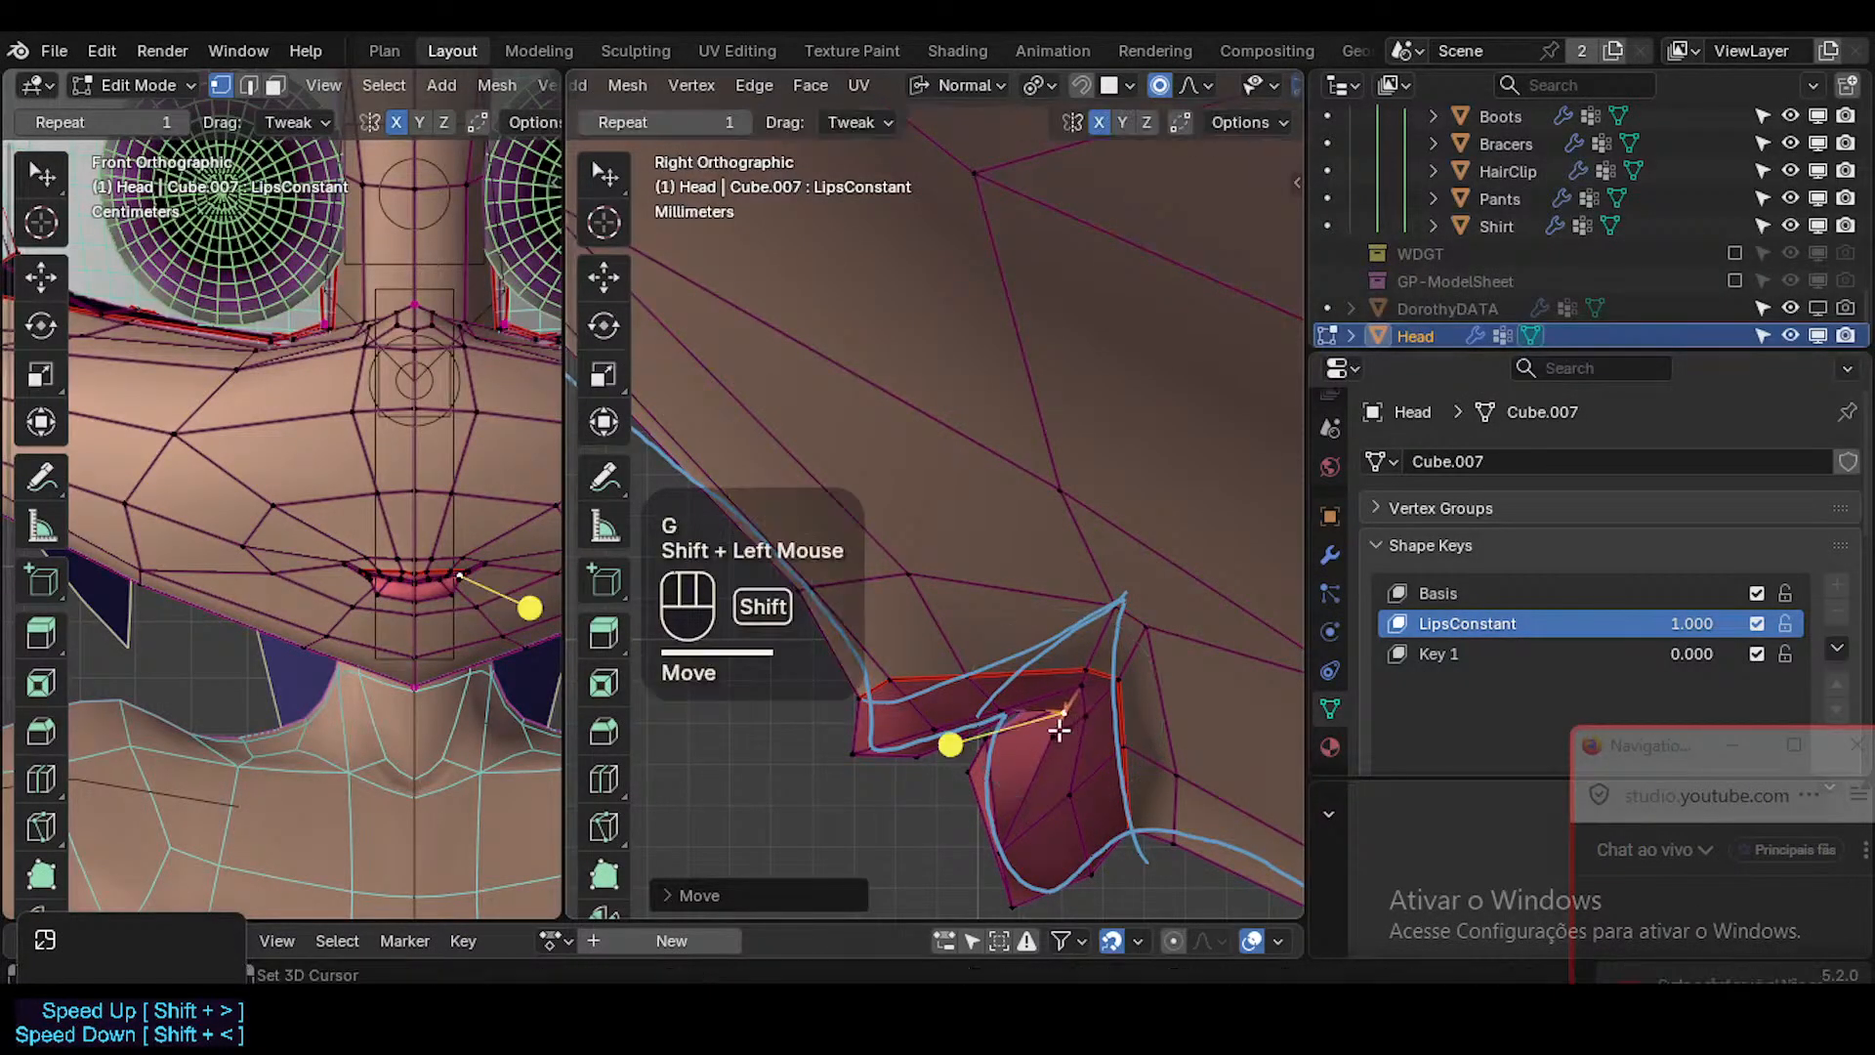
Adjust the front vertex of the inner lower lip and the inner-lip vertex just below the mouth corner in side view.
left_click(1005, 712)
key("g")
left_click(1038, 782, "shift")
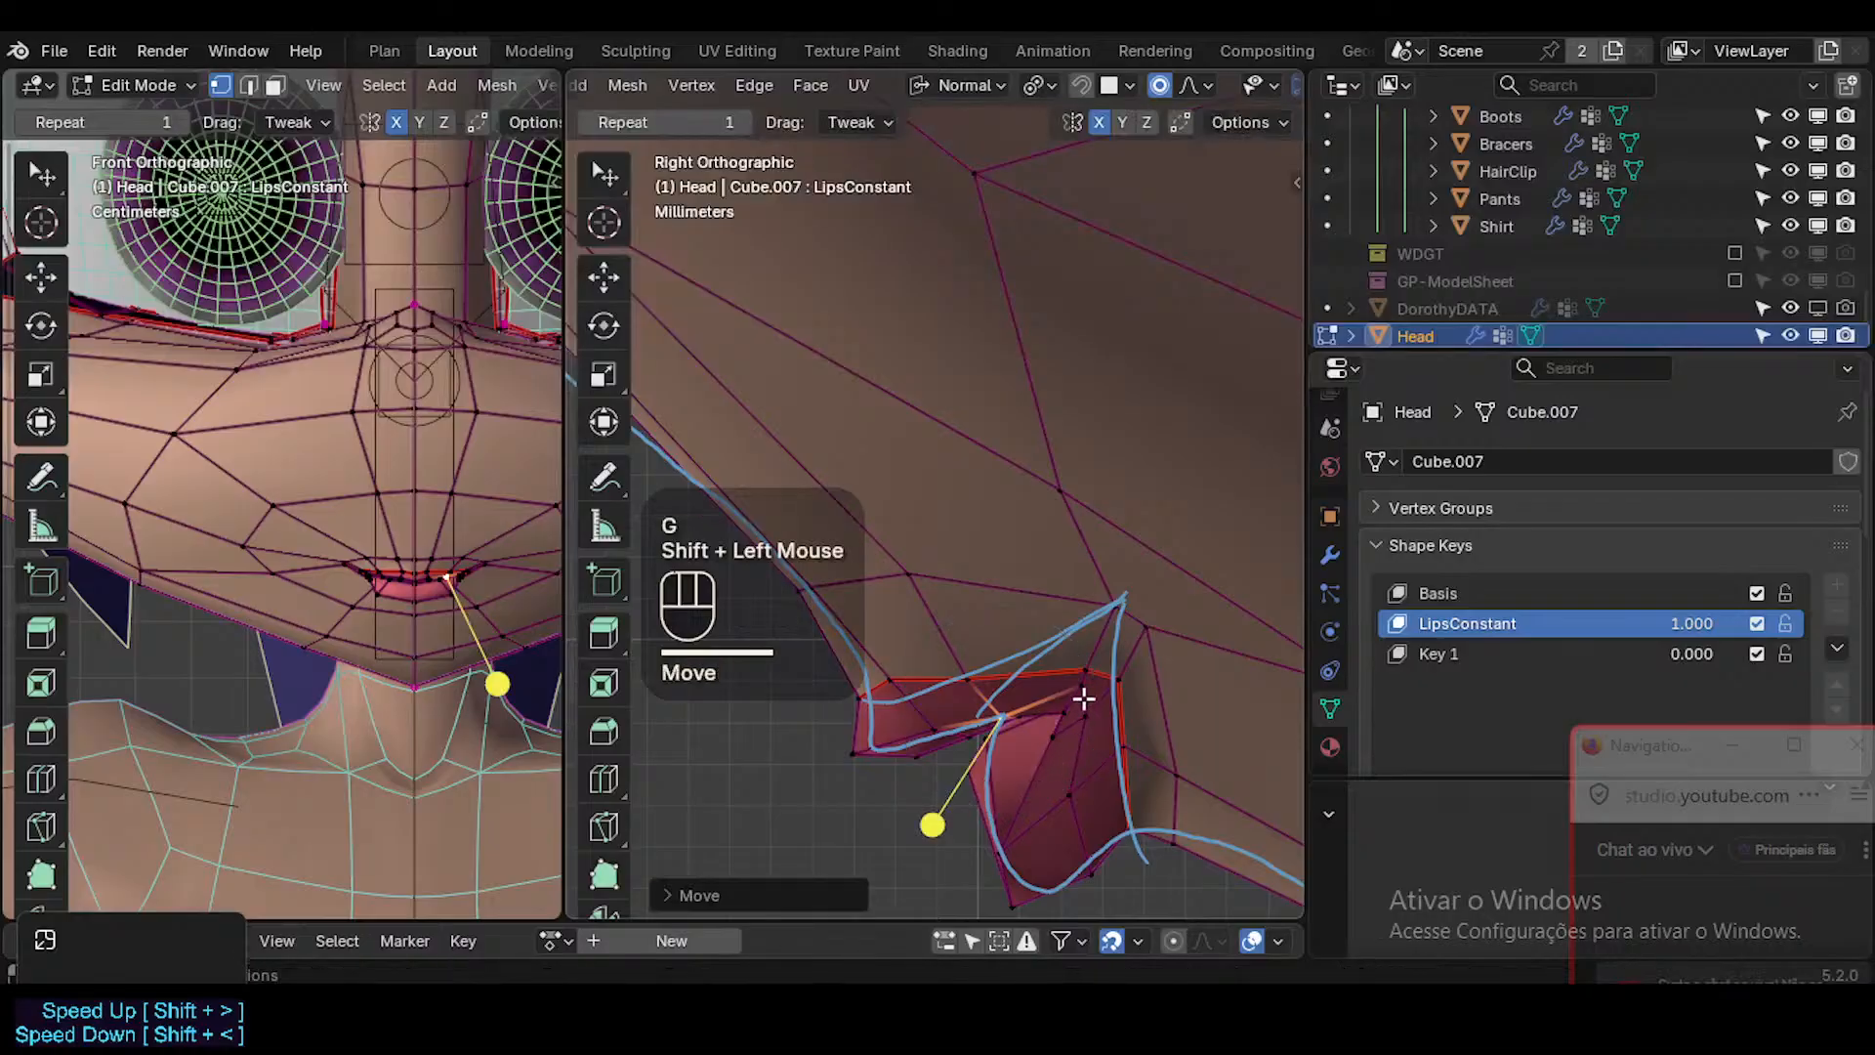
left_click(1084, 689)
key("g")
left_click(1019, 725, "shift")
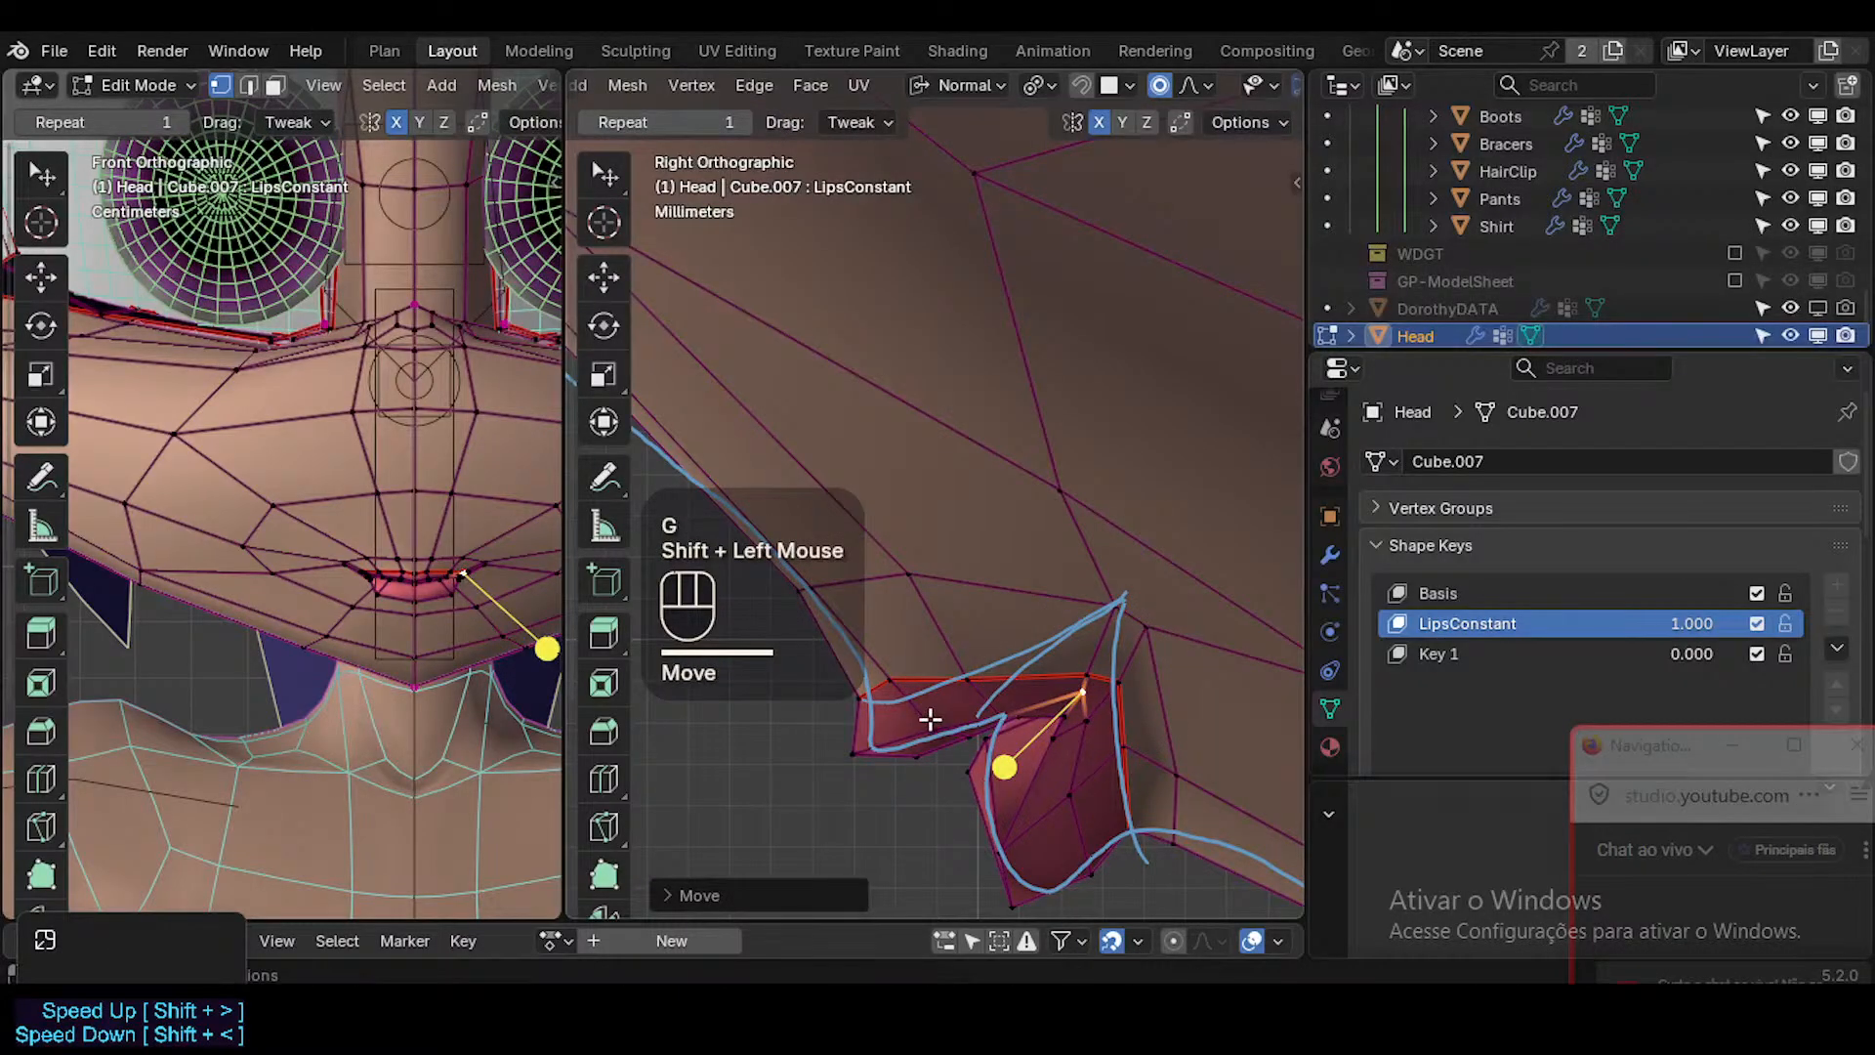
Shift the front inner lower-lip vertex further back and lower the inner vertex beside the mouth corner slightly.
left_click(992, 720)
key("g")
left_click(1009, 723, "shift")
left_click(1004, 693)
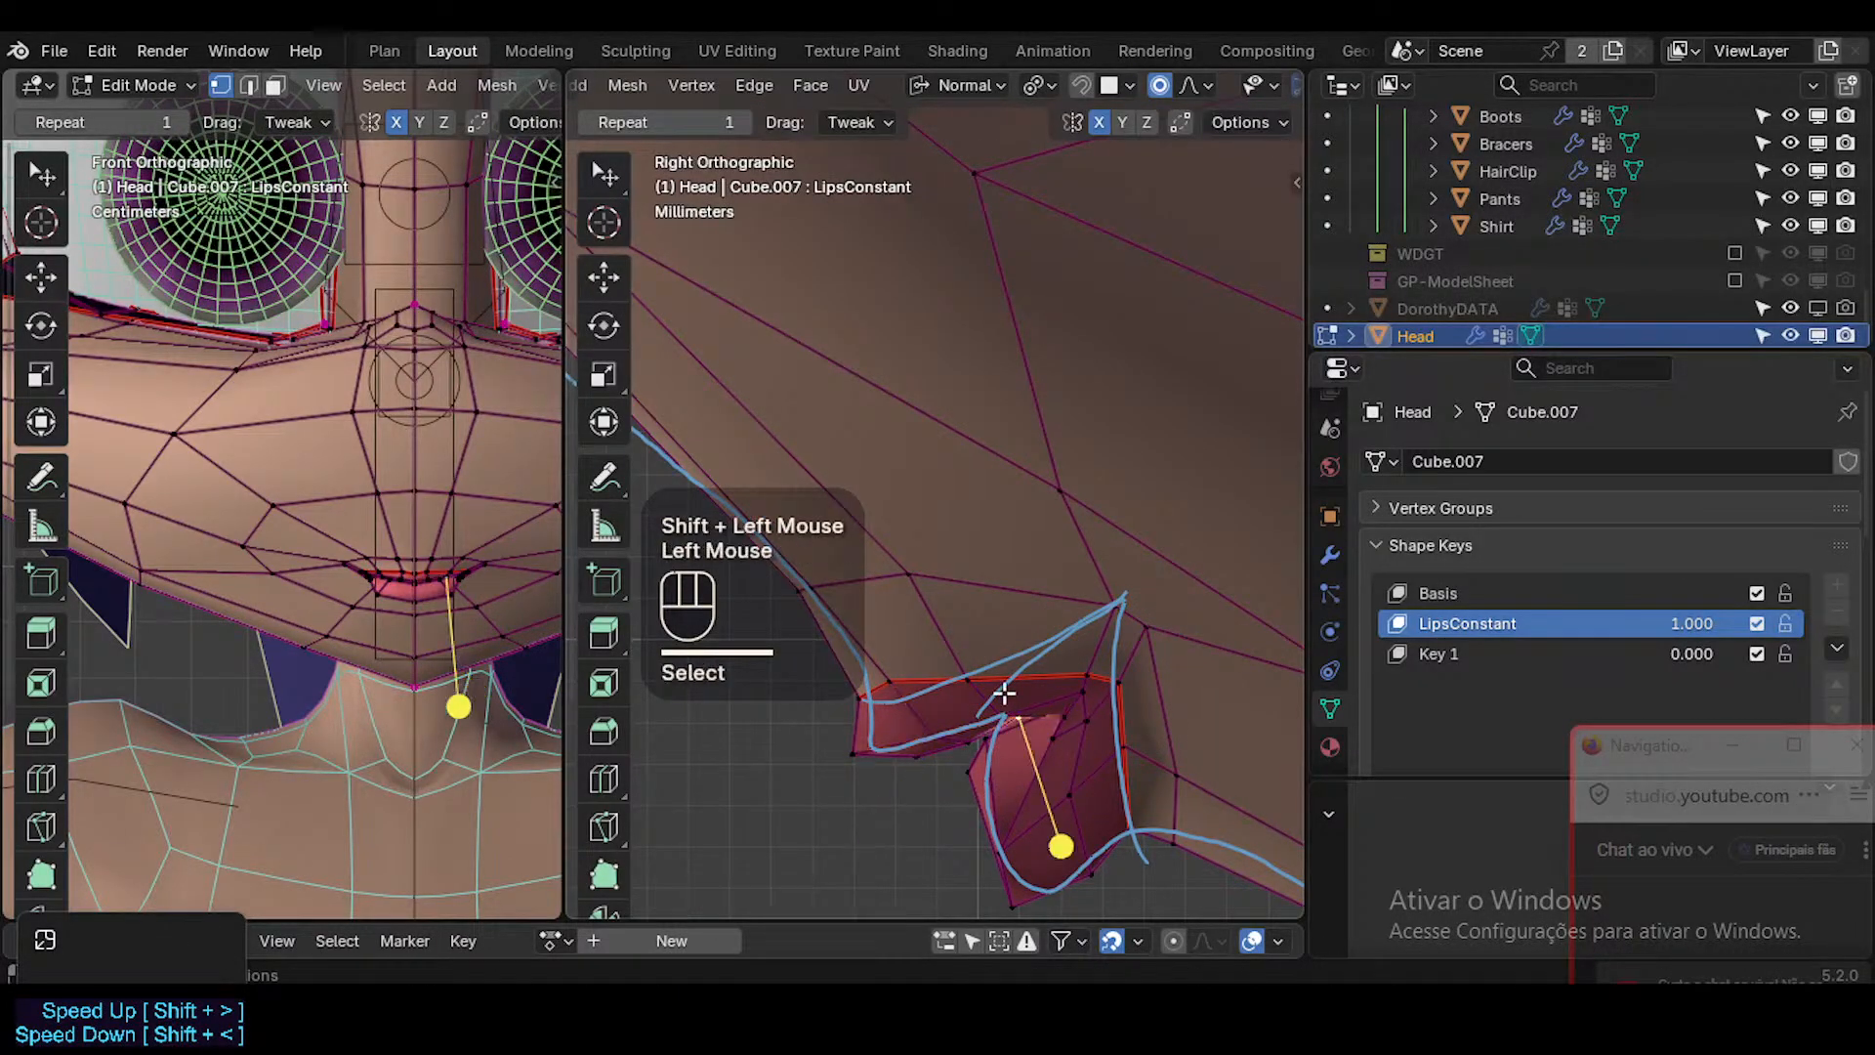
key("g")
left_click(1055, 750, "shift")
left_click(1081, 692)
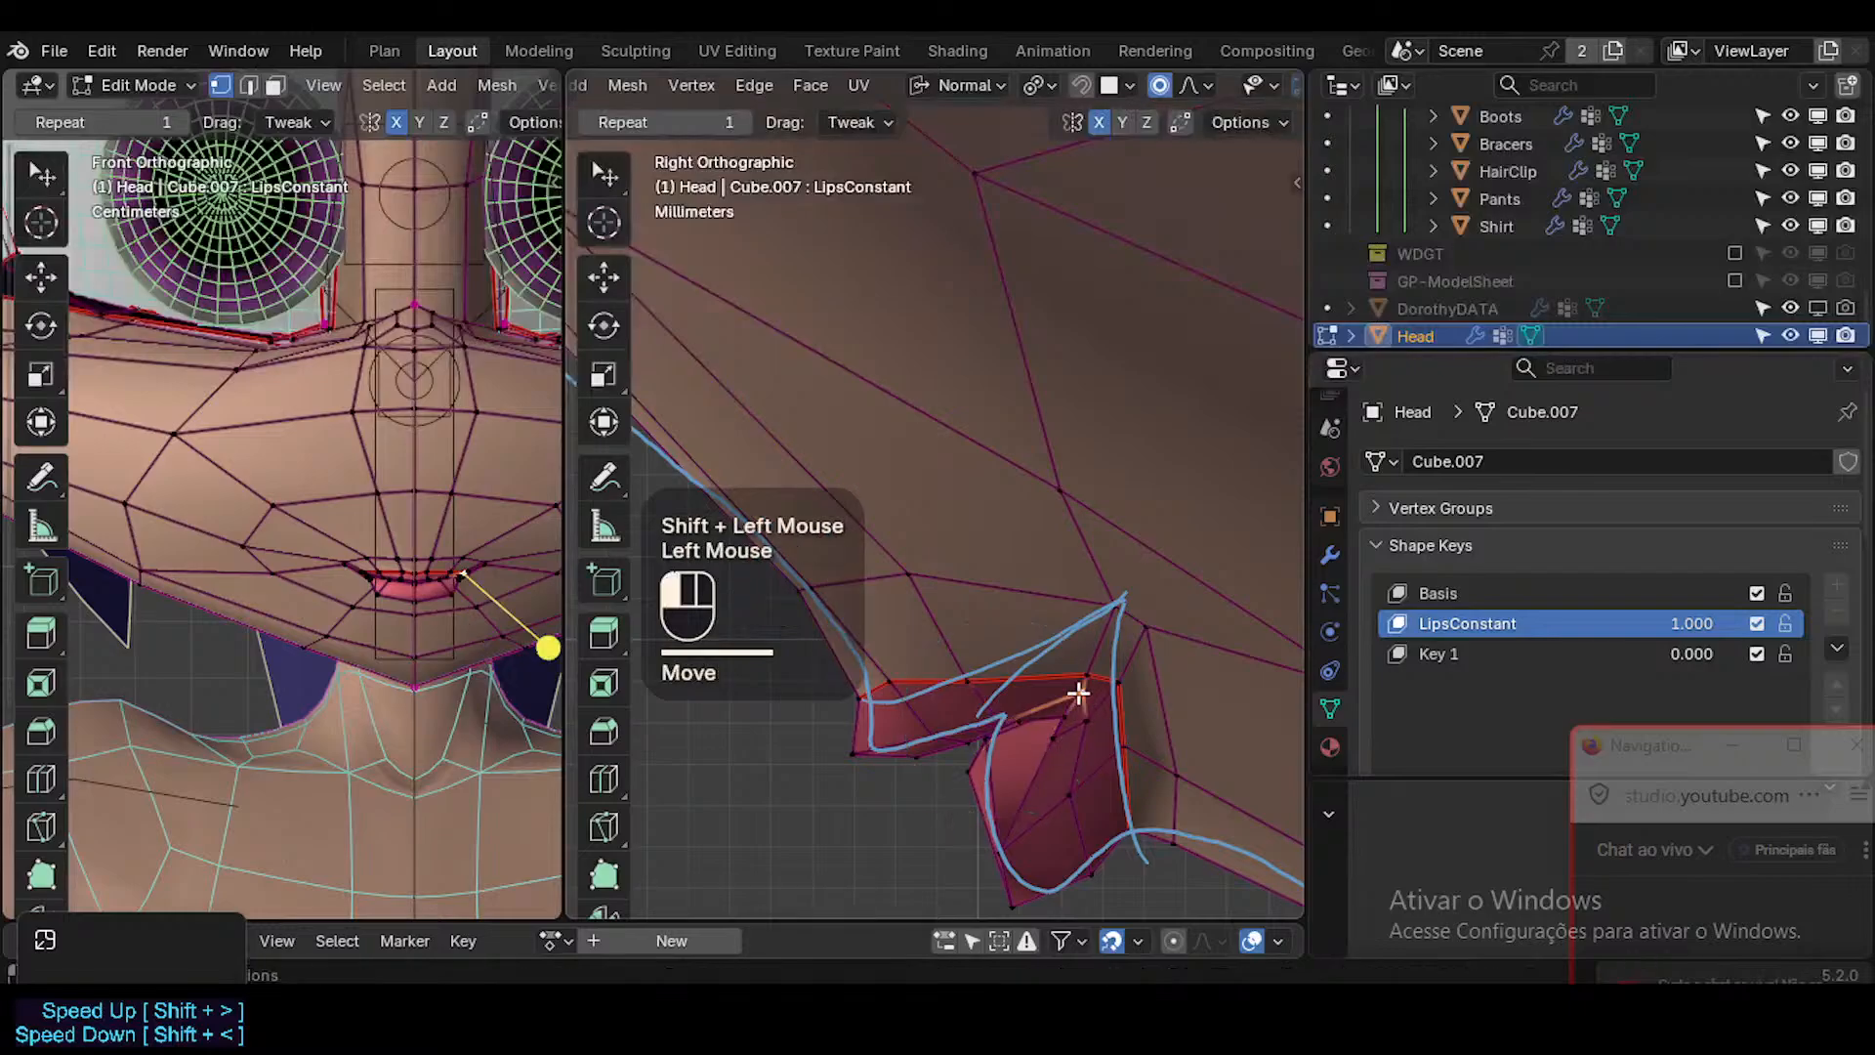
key("g")
left_click(967, 701, "shift")
Nudge the middle and front vertices of the upper-lip border and the lip's front tip toward the blue profile line.
left_click(969, 681)
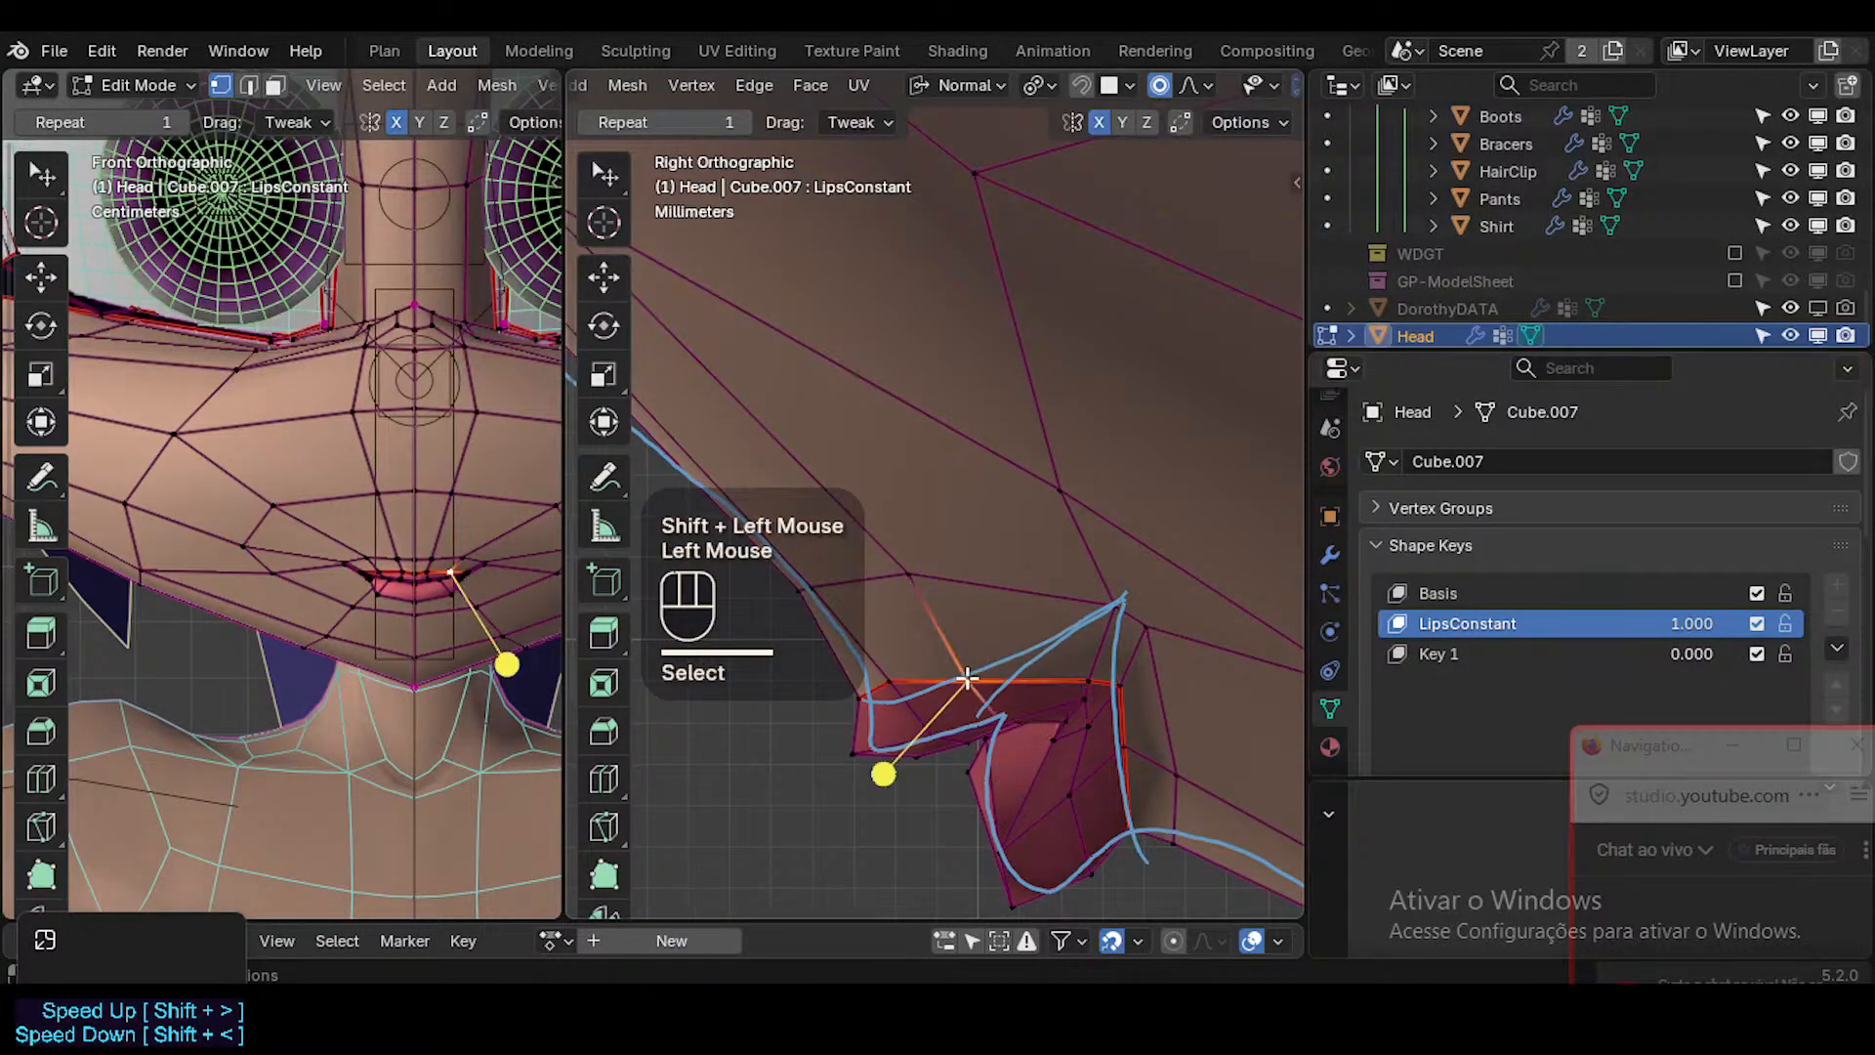
key("g")
left_click(884, 679, "shift")
left_click(899, 686)
key("g")
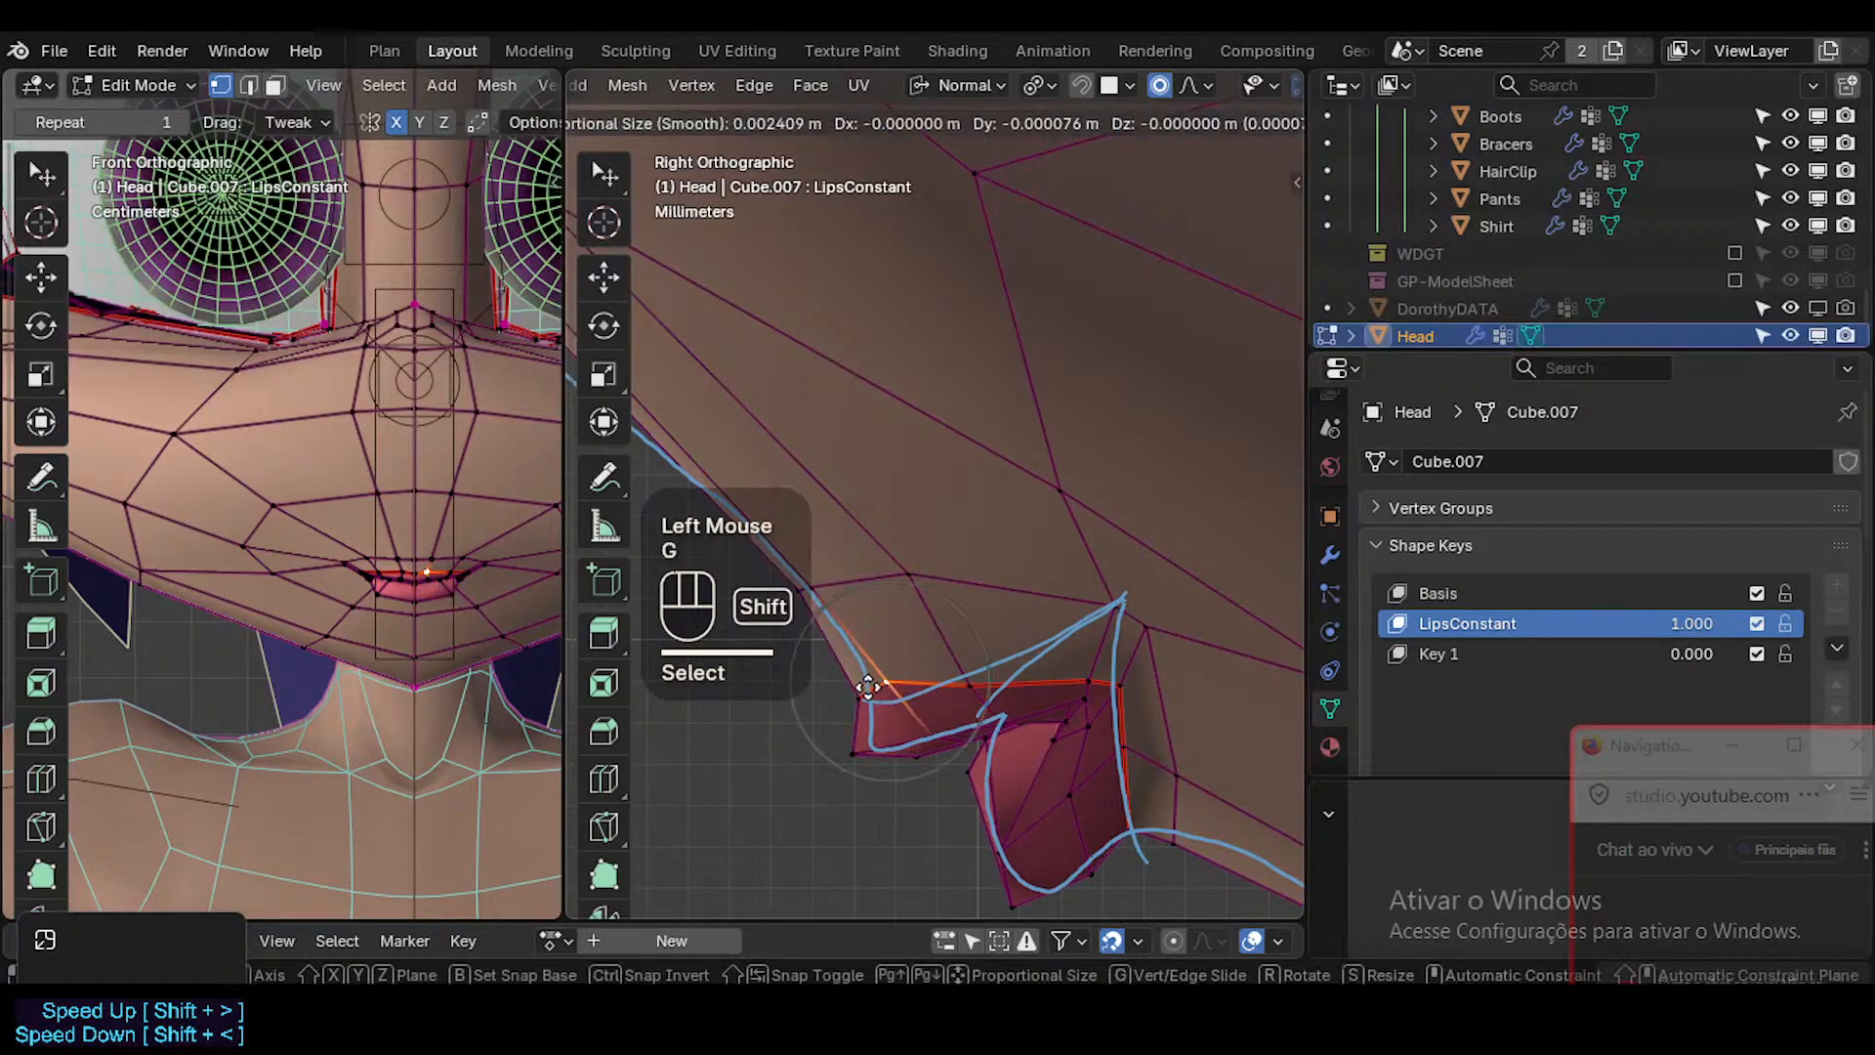
left_click(908, 695, "shift")
left_click(859, 703)
key("g")
left_click(866, 738, "shift")
Even out the upper-lip border by lowering its front, middle and rear vertices slightly in side view.
left_click(890, 697)
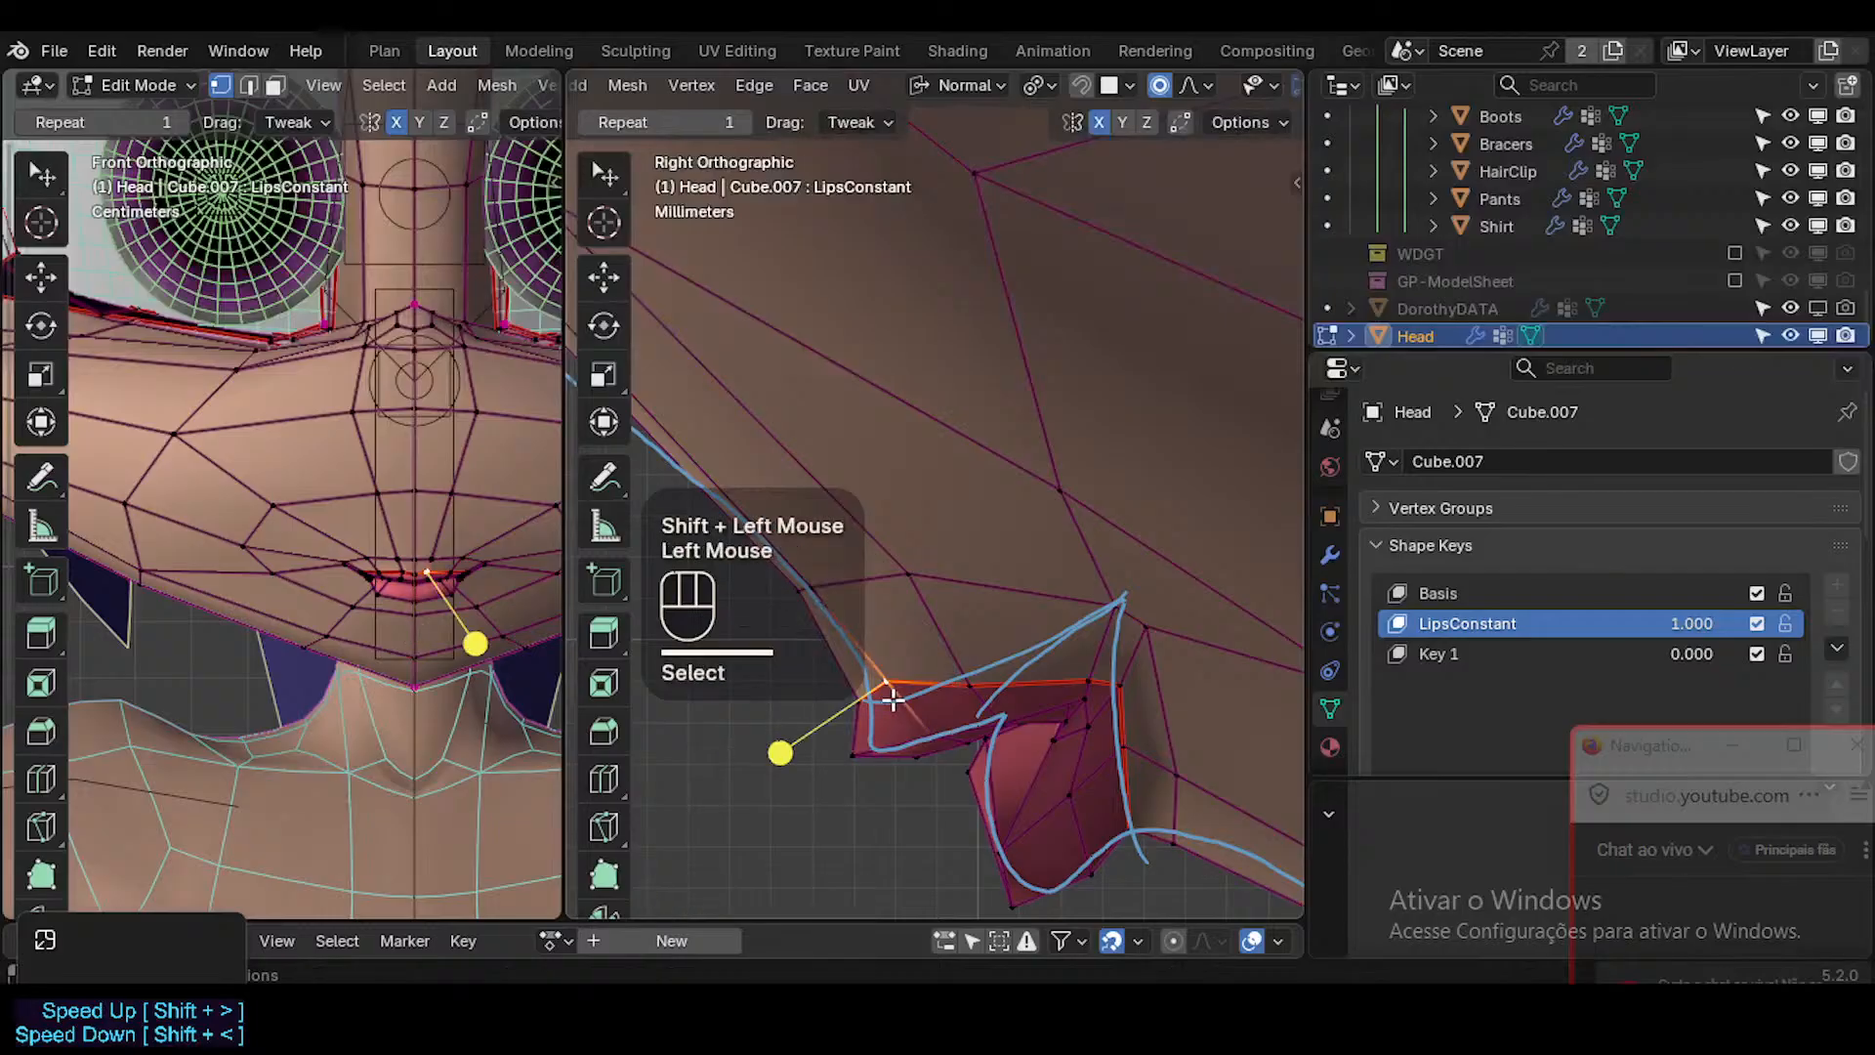
key("g")
left_click(879, 713, "shift")
left_click(968, 691)
key("g")
left_click(972, 697, "shift")
left_click(1090, 685)
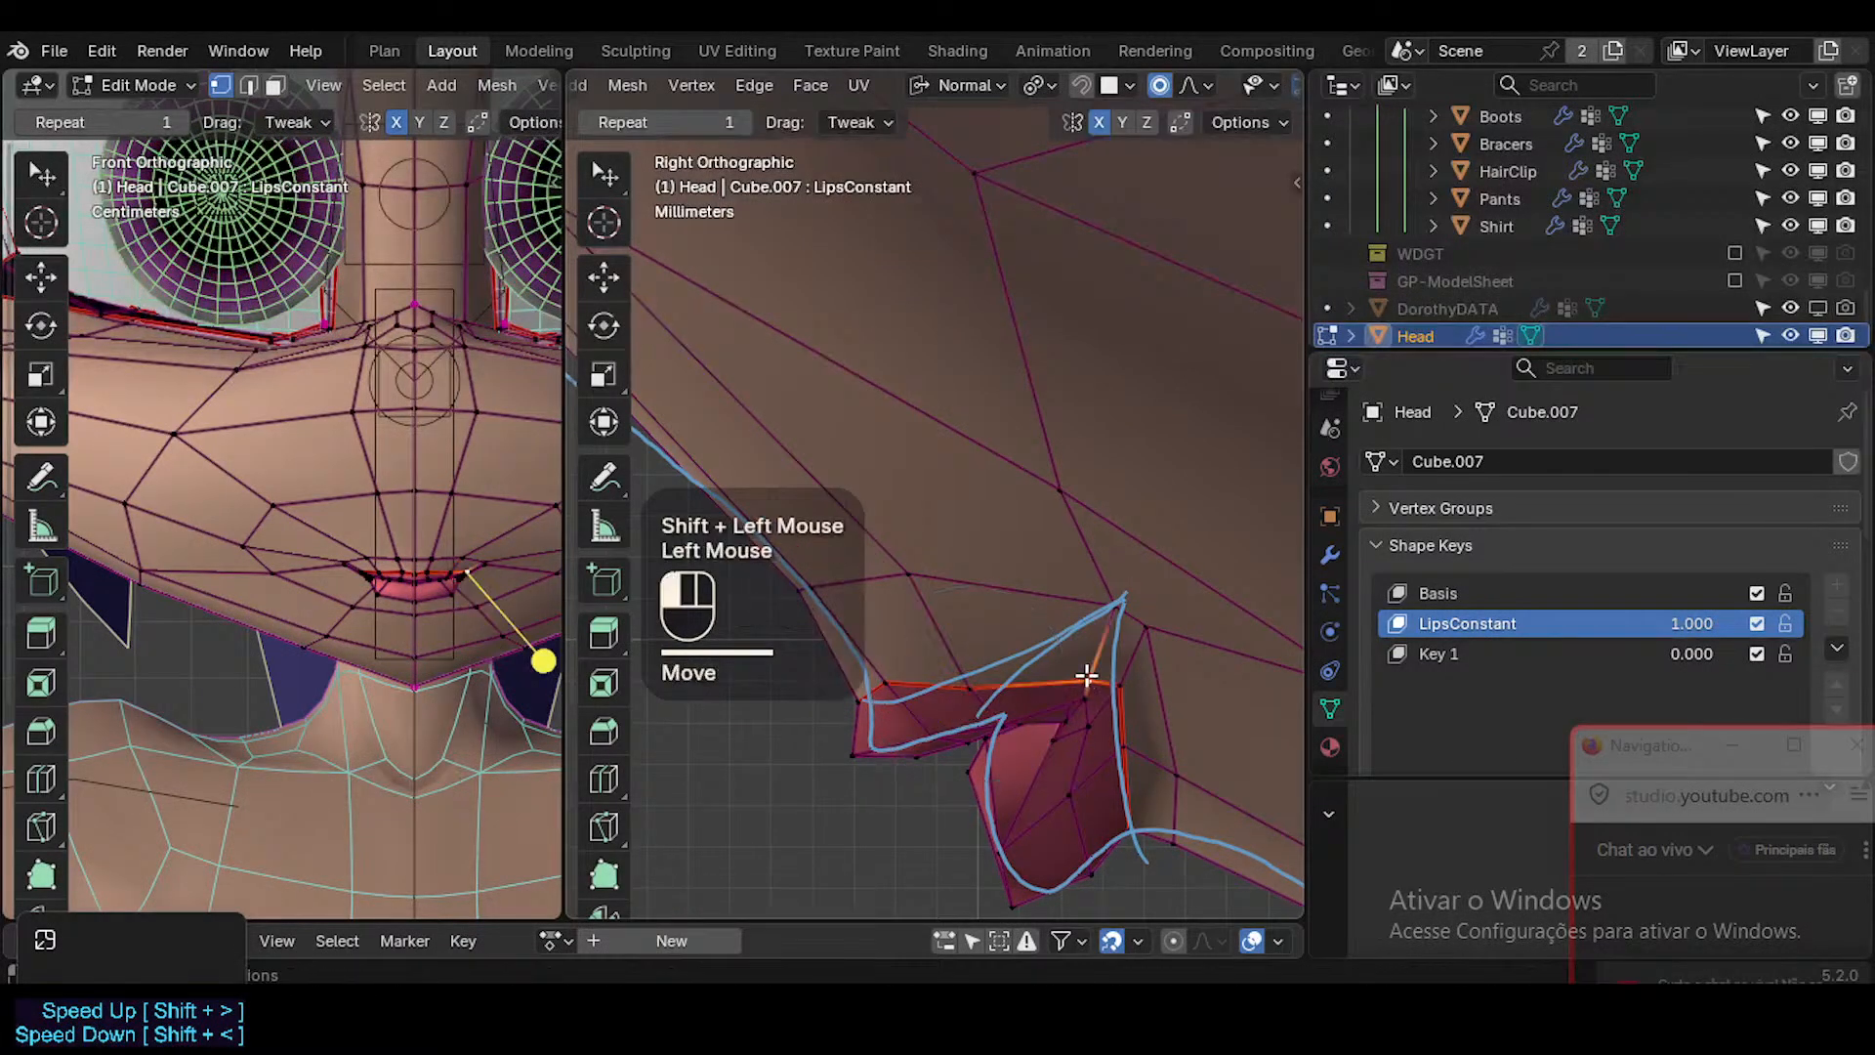
key("g")
left_click(1057, 764, "shift")
Reposition the mouth-corner vertex in side view and check the smoothed lips in Object Mode with overlays toggled.
left_click(1121, 691)
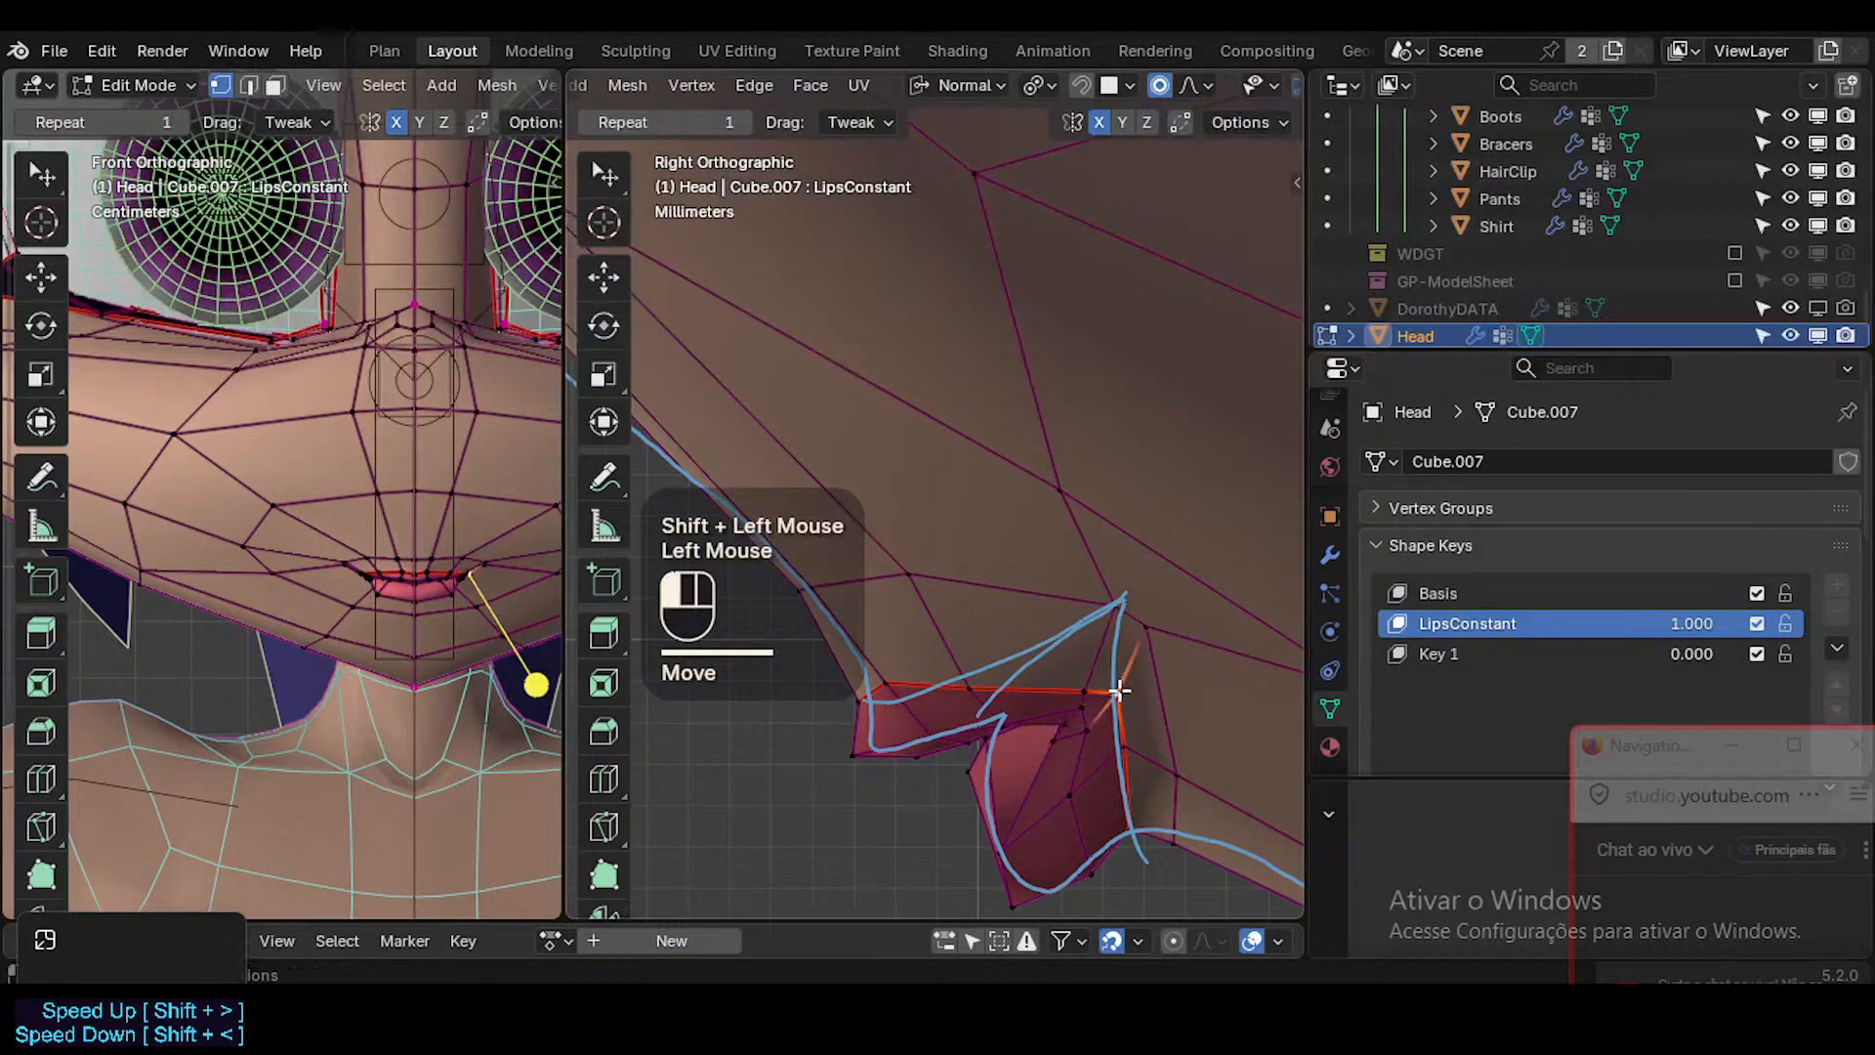
key("g")
left_click(1179, 667, "shift")
key("g")
left_click(1143, 590, "shift")
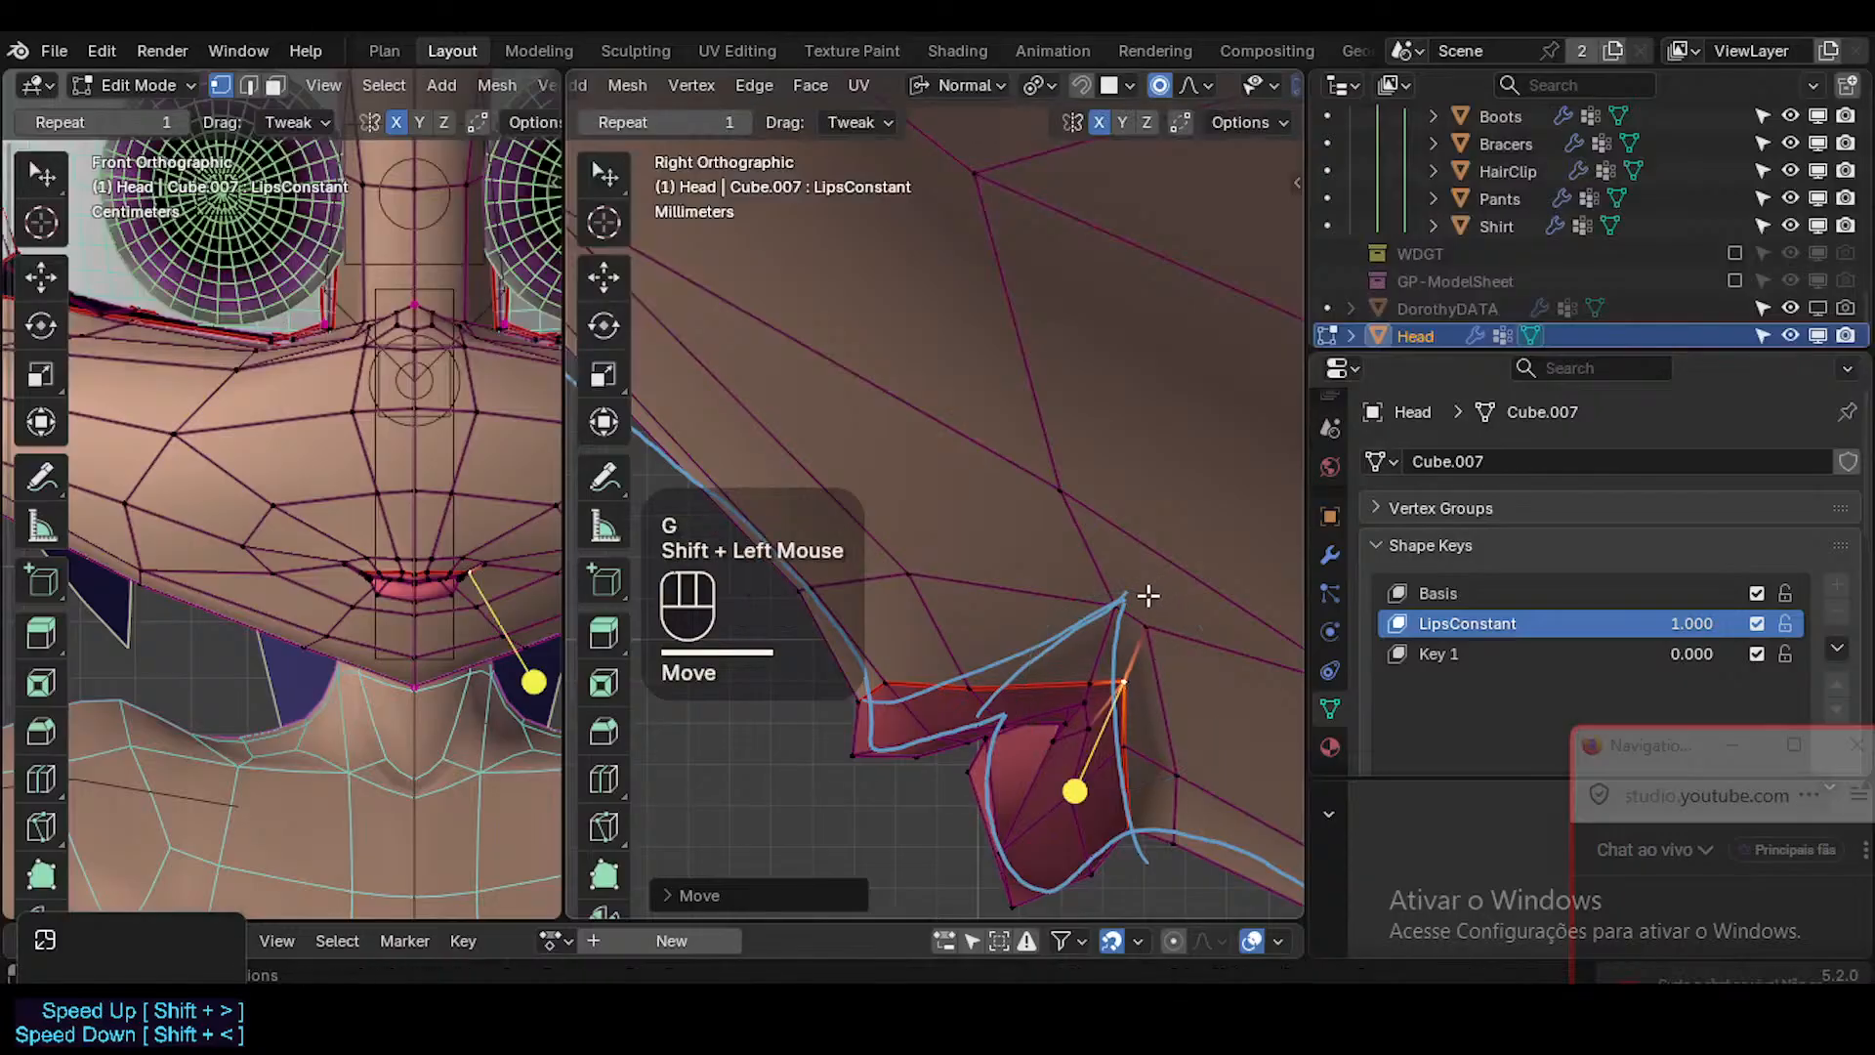
key("Tab")
key("shift+alt+z")
key("shift+alt+z")
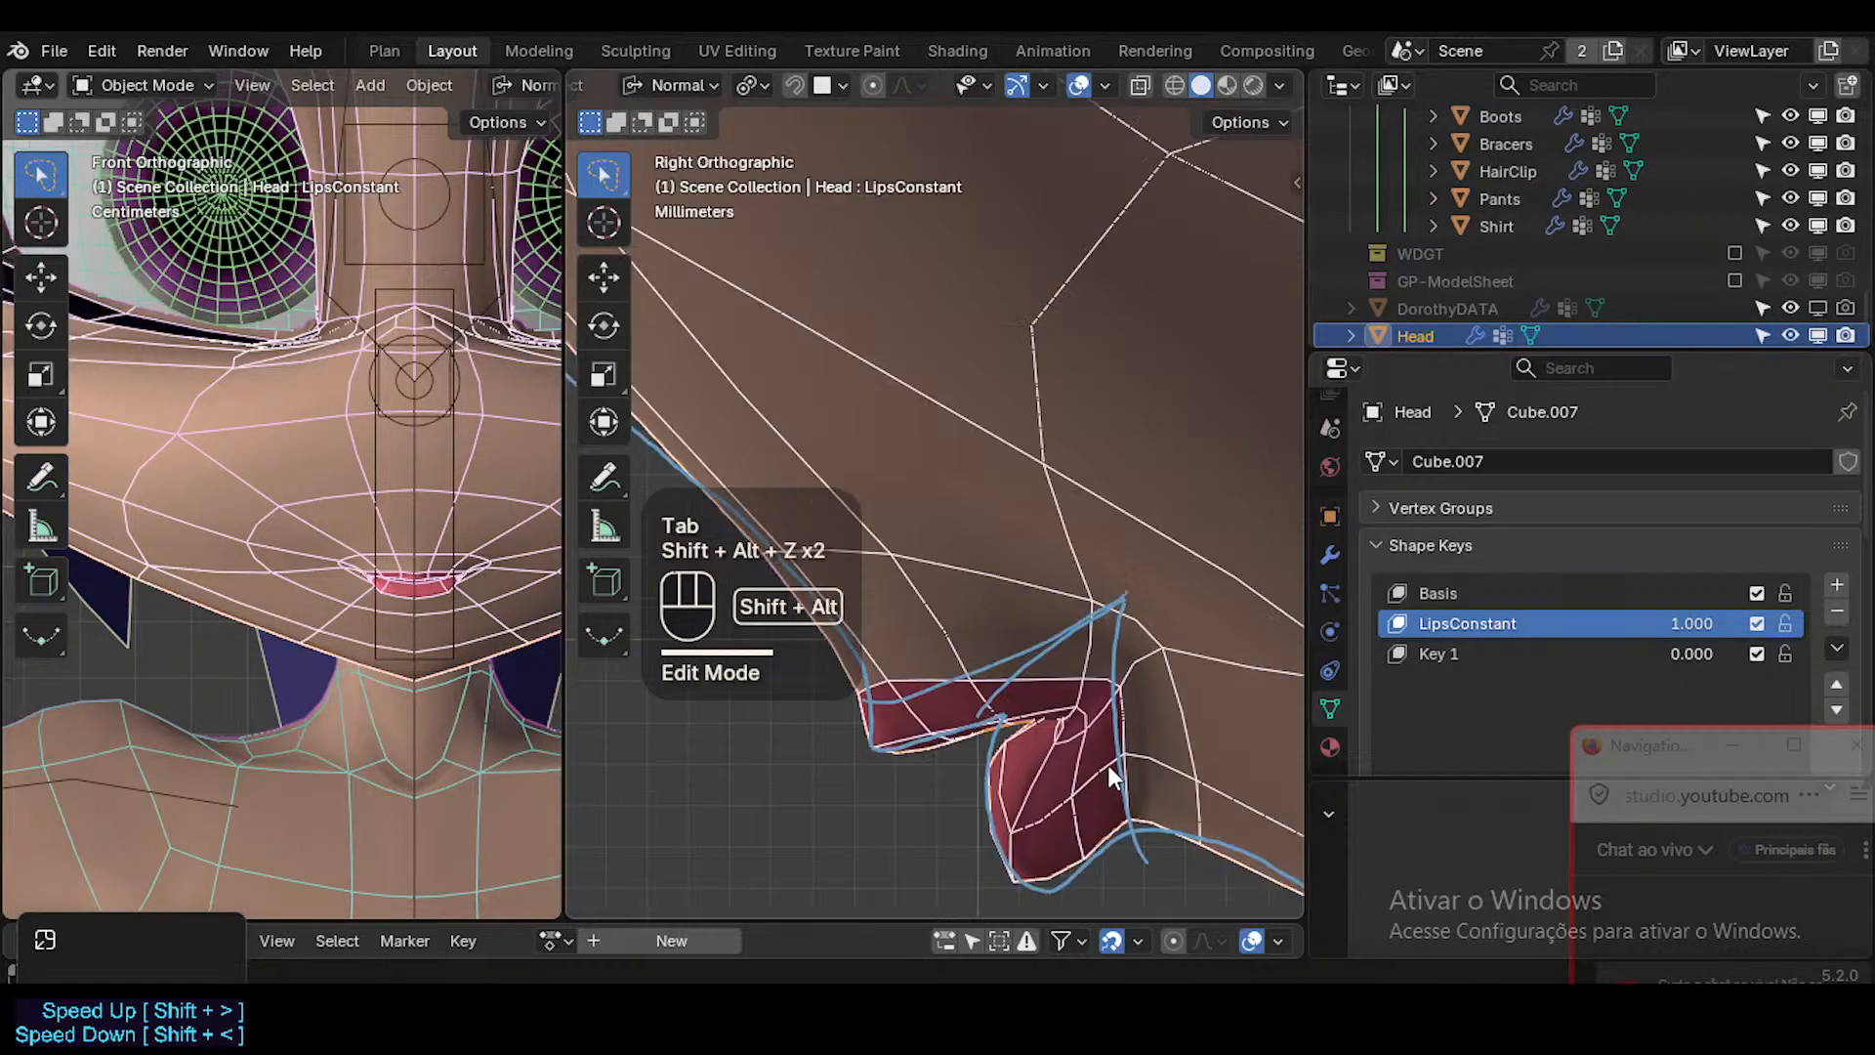
Raise the mouth-corner vertex toward the upper end of the blue reference line.
key("Tab")
left_click(1120, 674)
key("g")
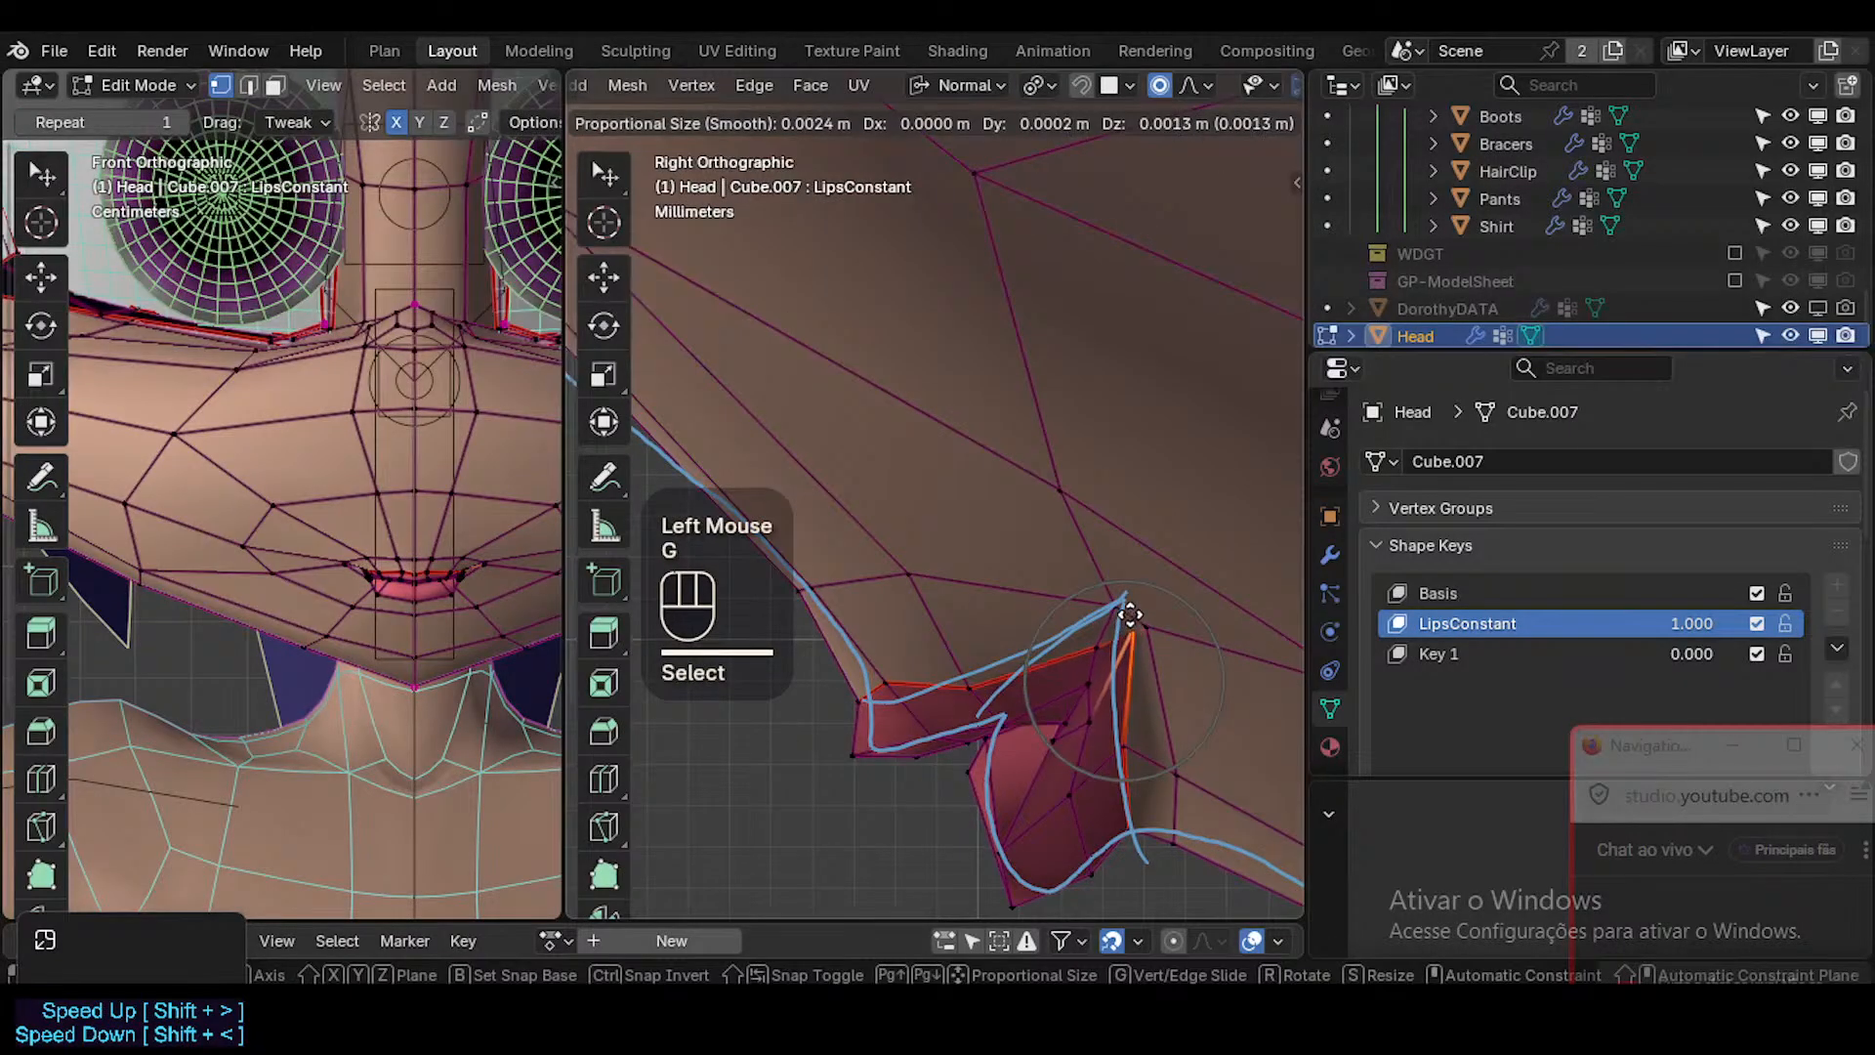
left_click(1119, 629)
Shift the two skin vertices around the mouth corner slightly backward and check the smoothed result in Object Mode.
left_click(1146, 623)
key("g")
left_click(1156, 621, "shift")
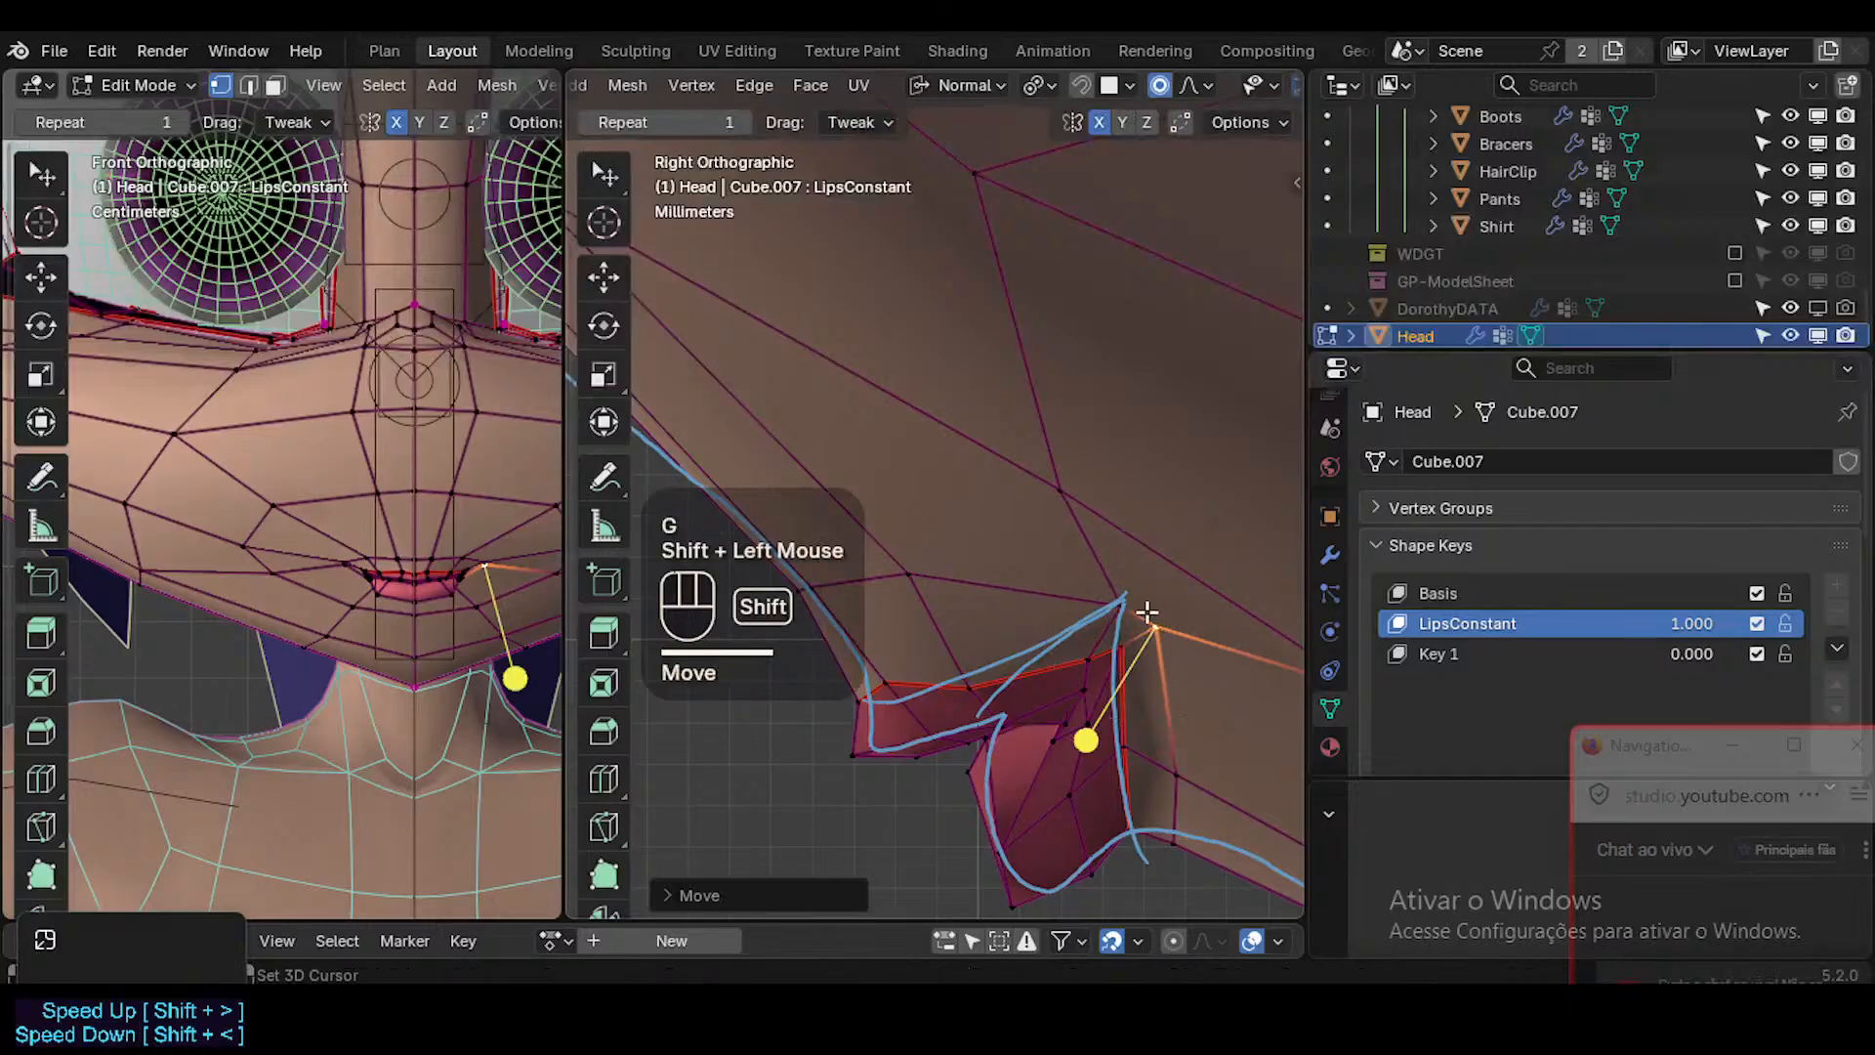
left_click(1126, 606)
key("g")
left_click(1259, 614, "shift")
key("Tab")
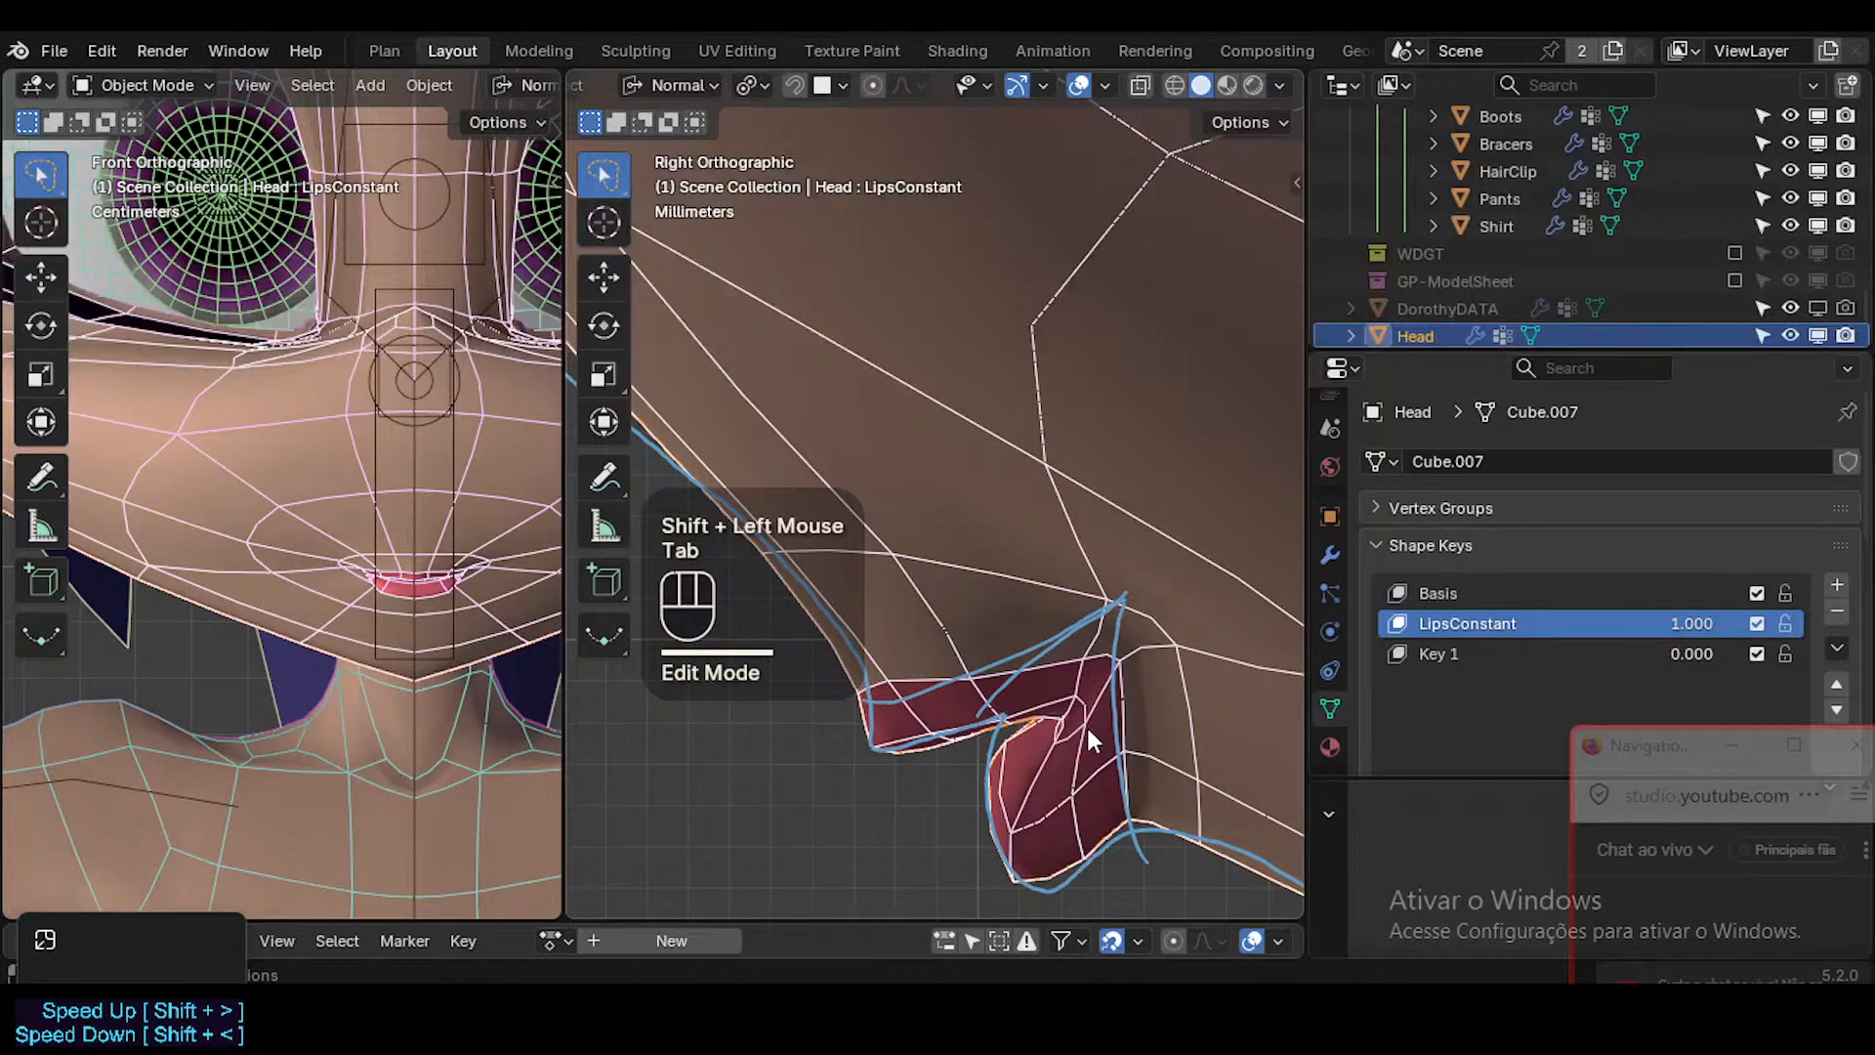
Raise the upper-lip border vertex just in front of the mouth corner slightly in side view.
key("Tab")
key("1")
left_click(1026, 745)
key("g")
left_click(1032, 744, "shift")
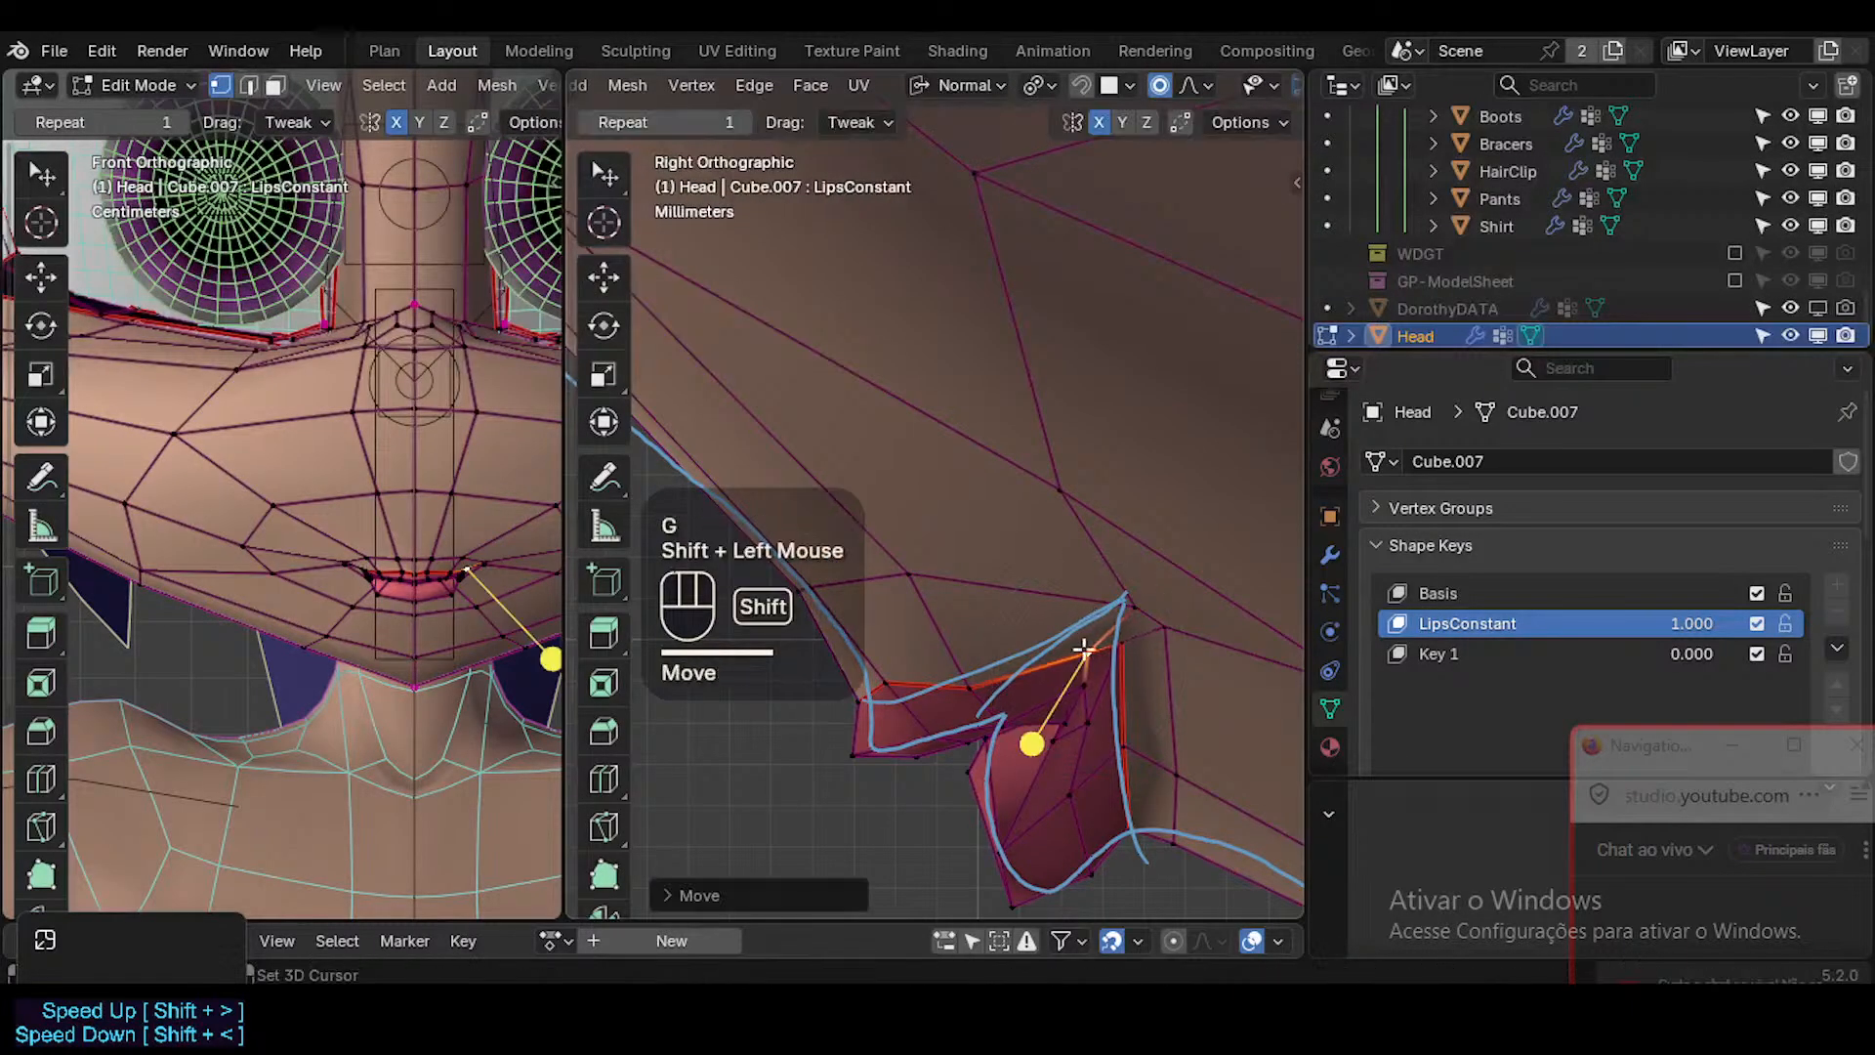
Move the inner-lip vertex below the mouth corner slightly forward and up with a smaller proportional editing radius.
left_click(1078, 681)
key("g")
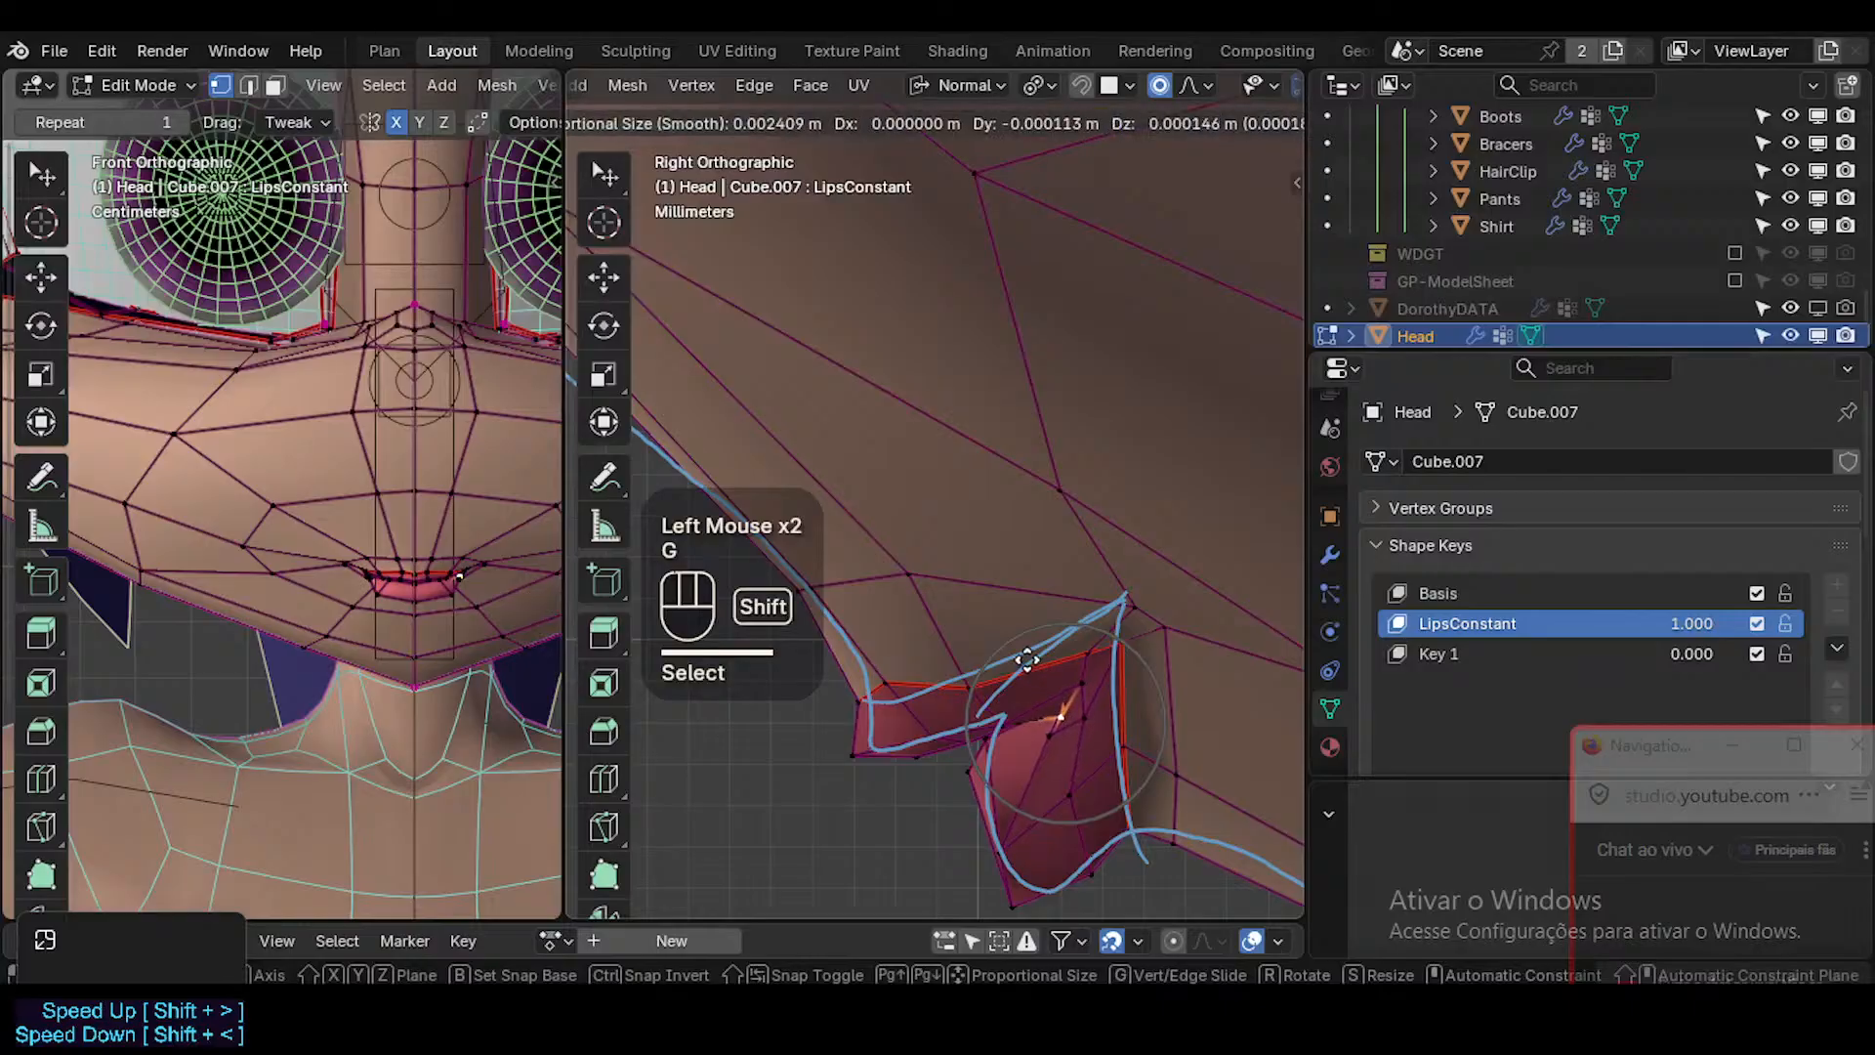
scroll(1021, 661, "down", 1, "shift")
scroll(1026, 659, "up", 3, "shift")
left_click(1025, 659, "shift")
Select the lip face loop, smooth it slightly and check the lips in Object Mode.
key("3")
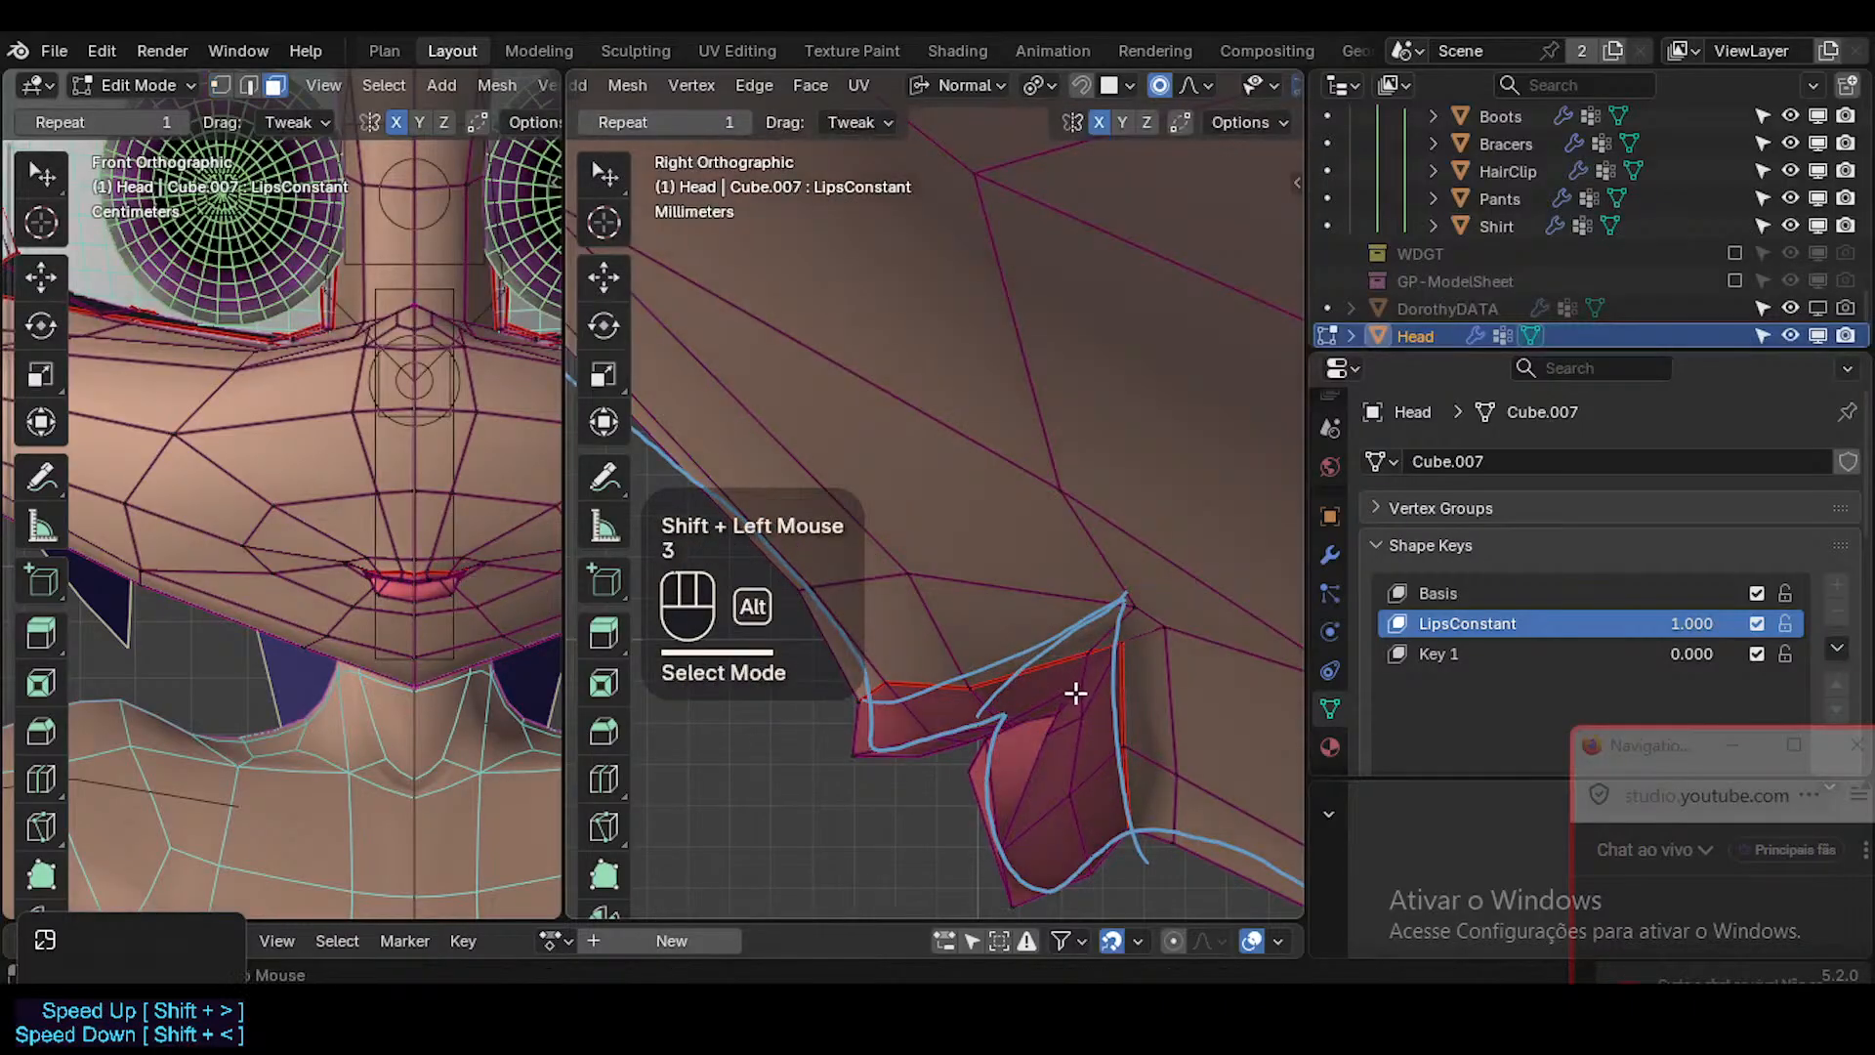
key("alt+a")
left_click(1064, 709, "alt+shift")
left_click_drag(976, 876, 1012, 888)
key("Tab")
key("Tab")
Move and rotate the inner lower-lip vertex near the parting line using proportional editing.
key("1")
left_click(1057, 731)
key("g")
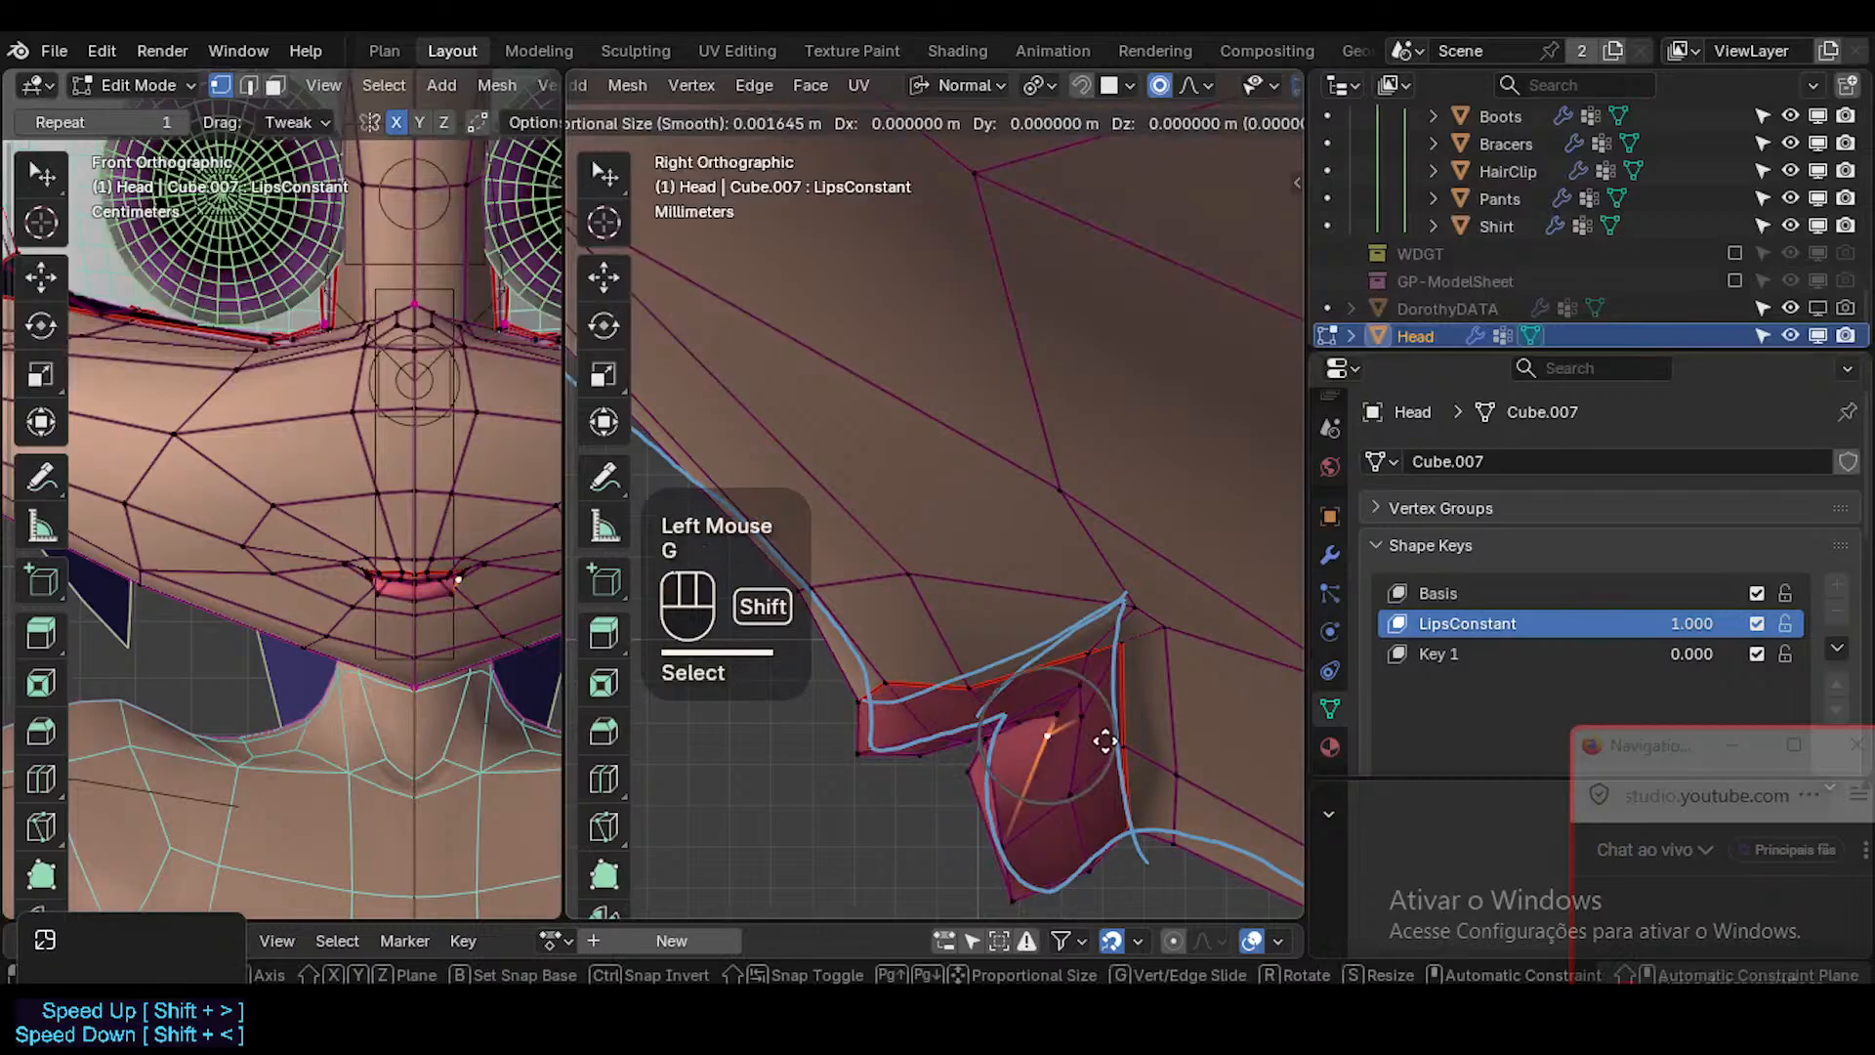
left_click(1209, 745, "shift")
key("r")
left_click(1239, 711)
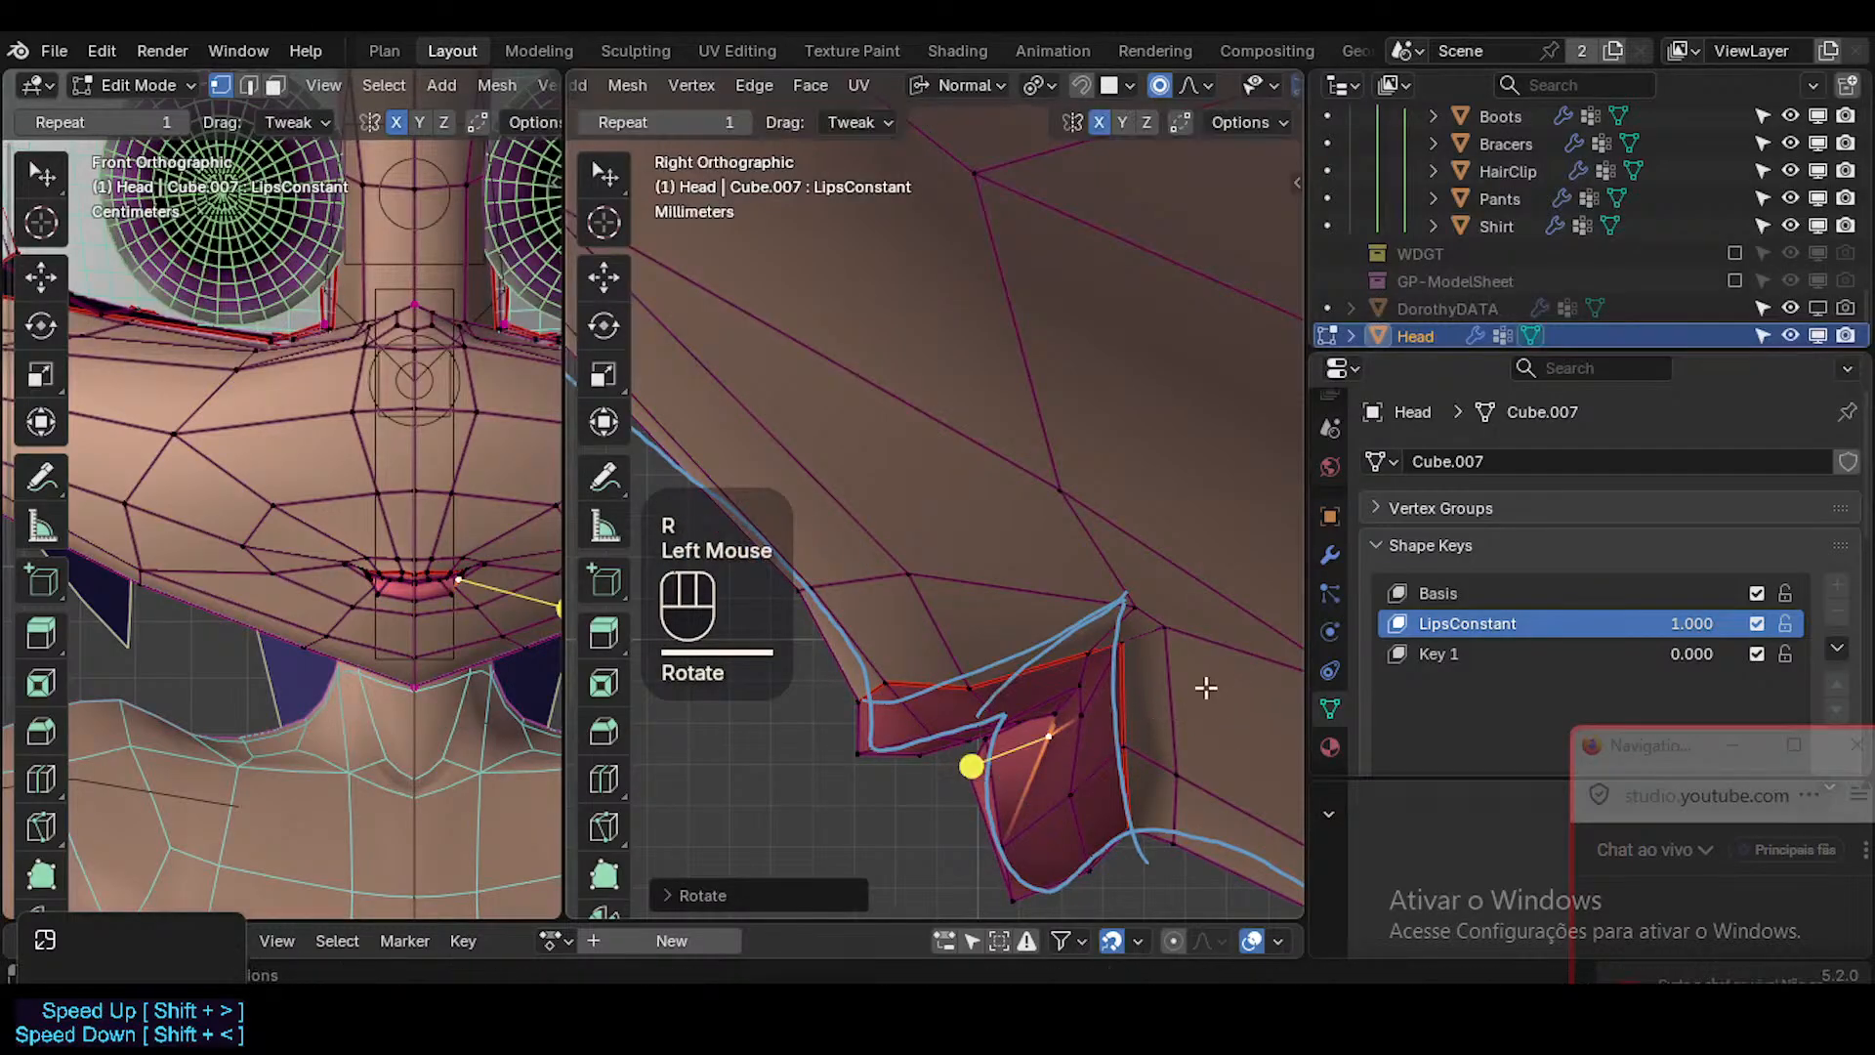
Nudge the inner vertex below the mouth corner and the middle upper-lip border vertex, checking the smoothed lips.
left_click(1077, 687)
key("g")
left_click(1074, 687, "shift")
left_click(984, 674)
key("g")
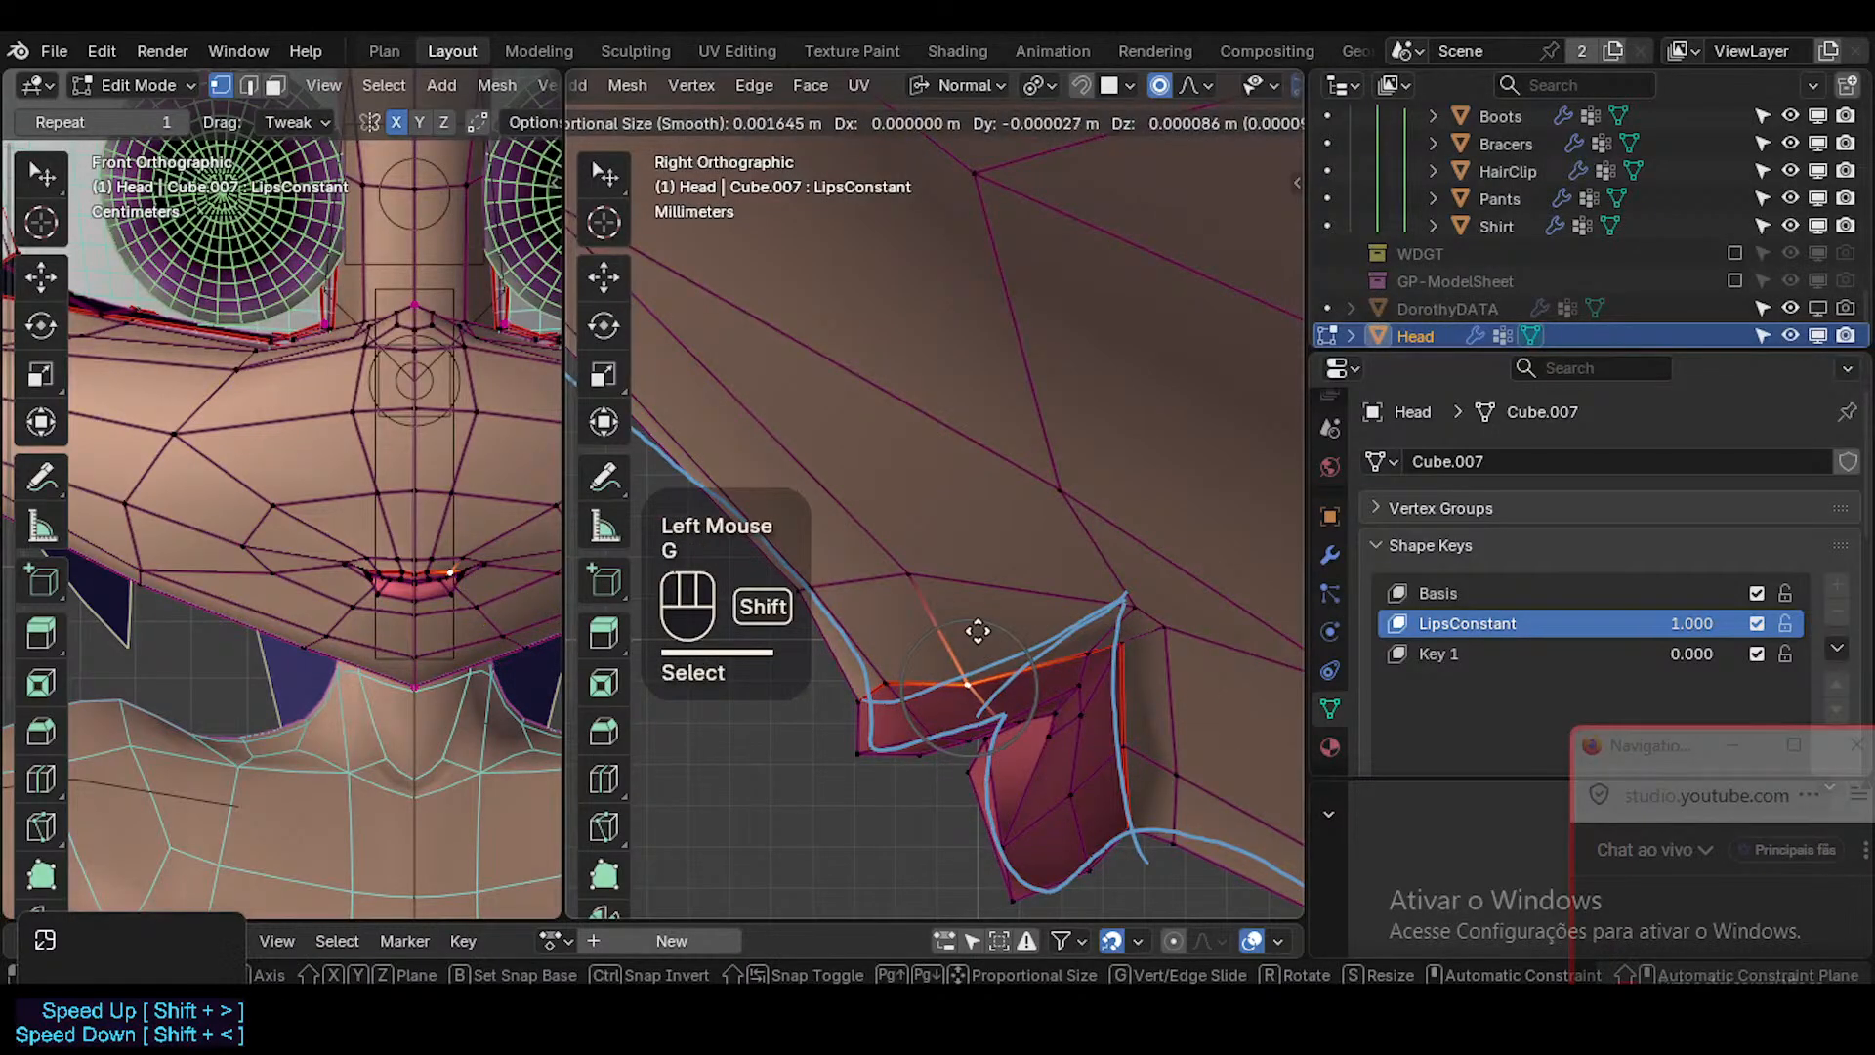
left_click(980, 632, "shift")
key("Tab")
key("Tab")
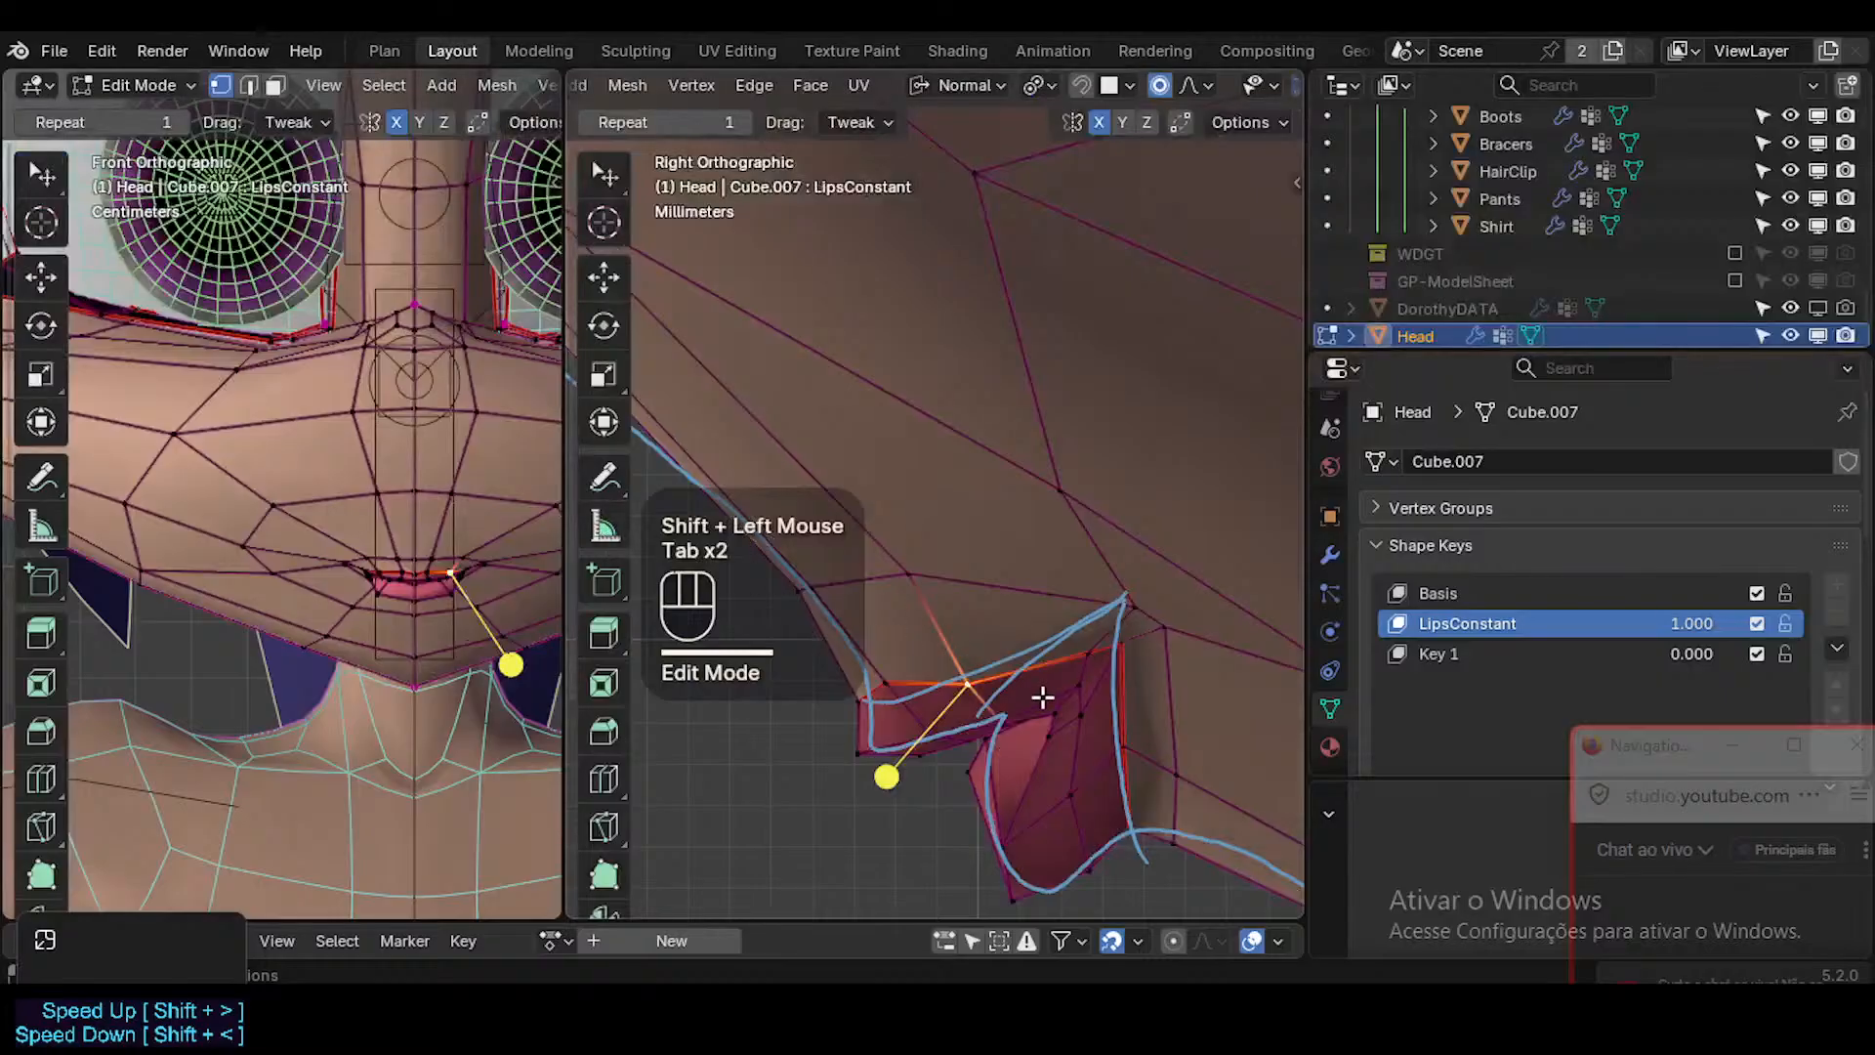
Adjust the rear upper-lip border vertex and slide the skin vertex above the mouth corner forward along its edge.
left_click(1080, 637)
key("g")
left_click(1048, 658, "shift")
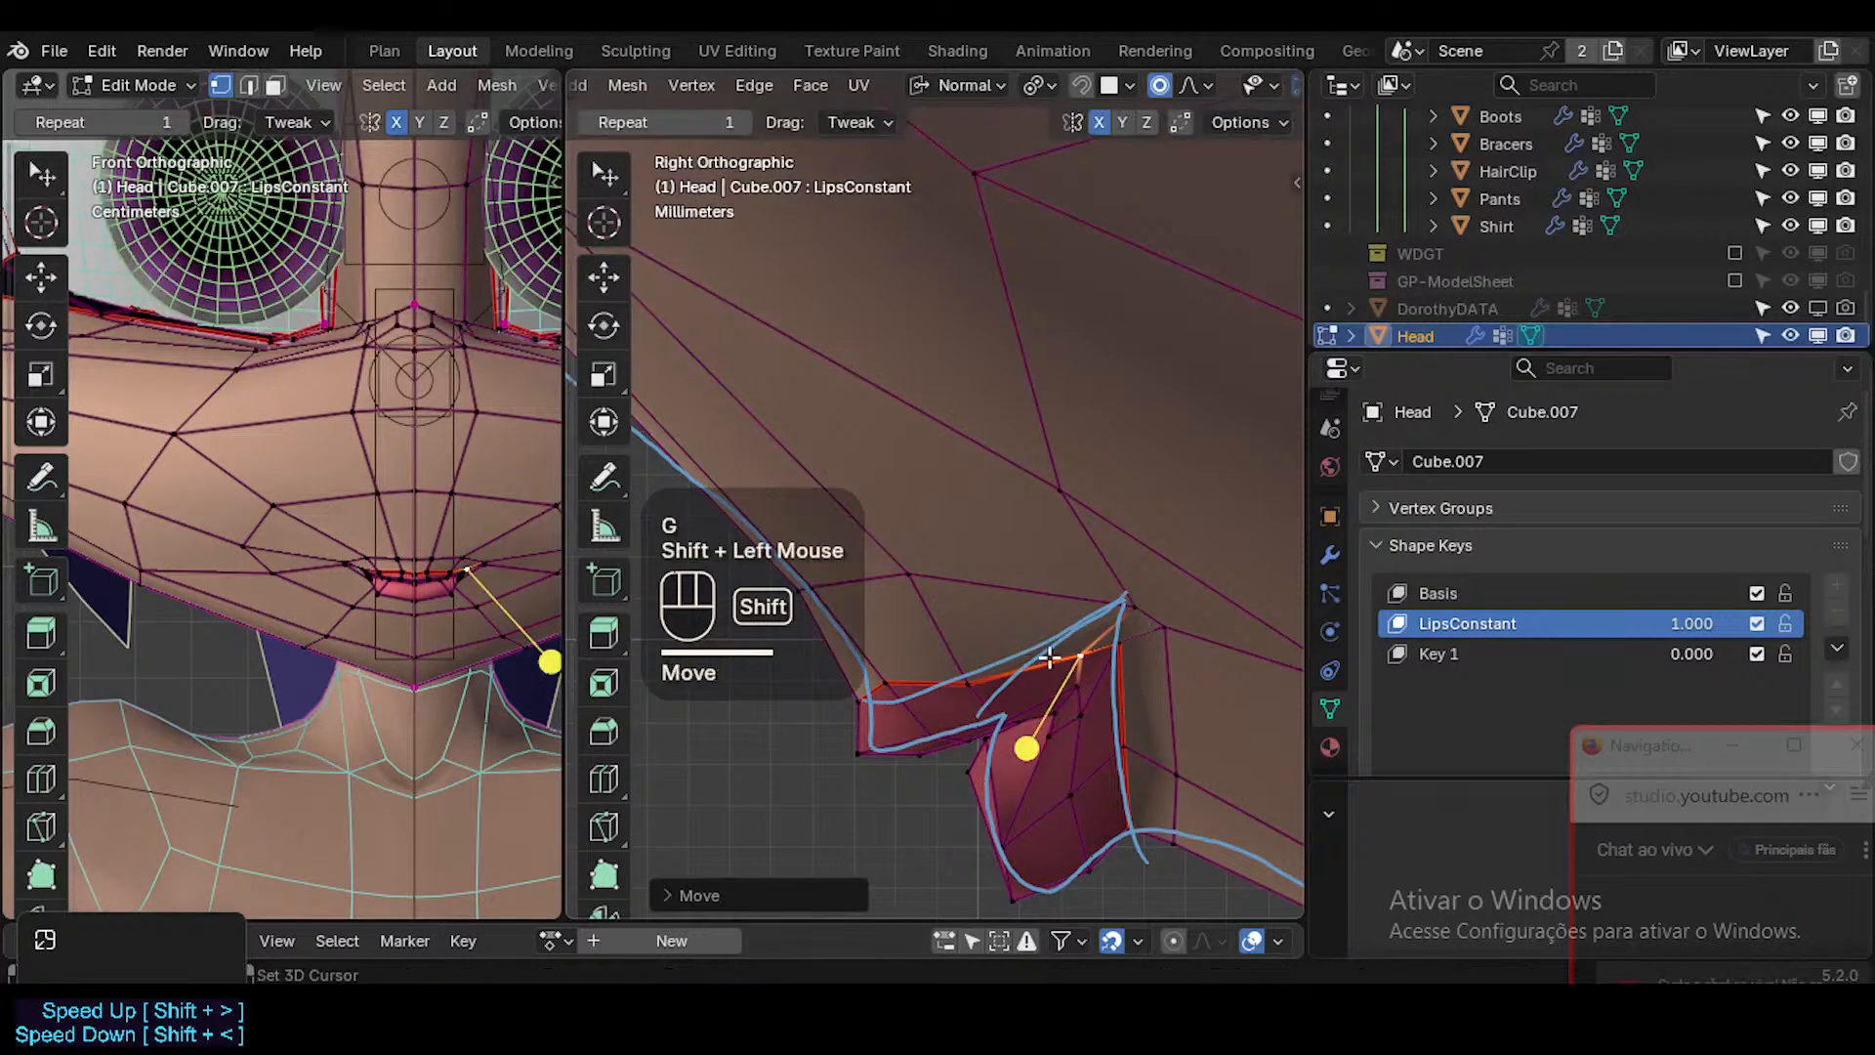
left_click(1098, 604)
key("g")
key("g")
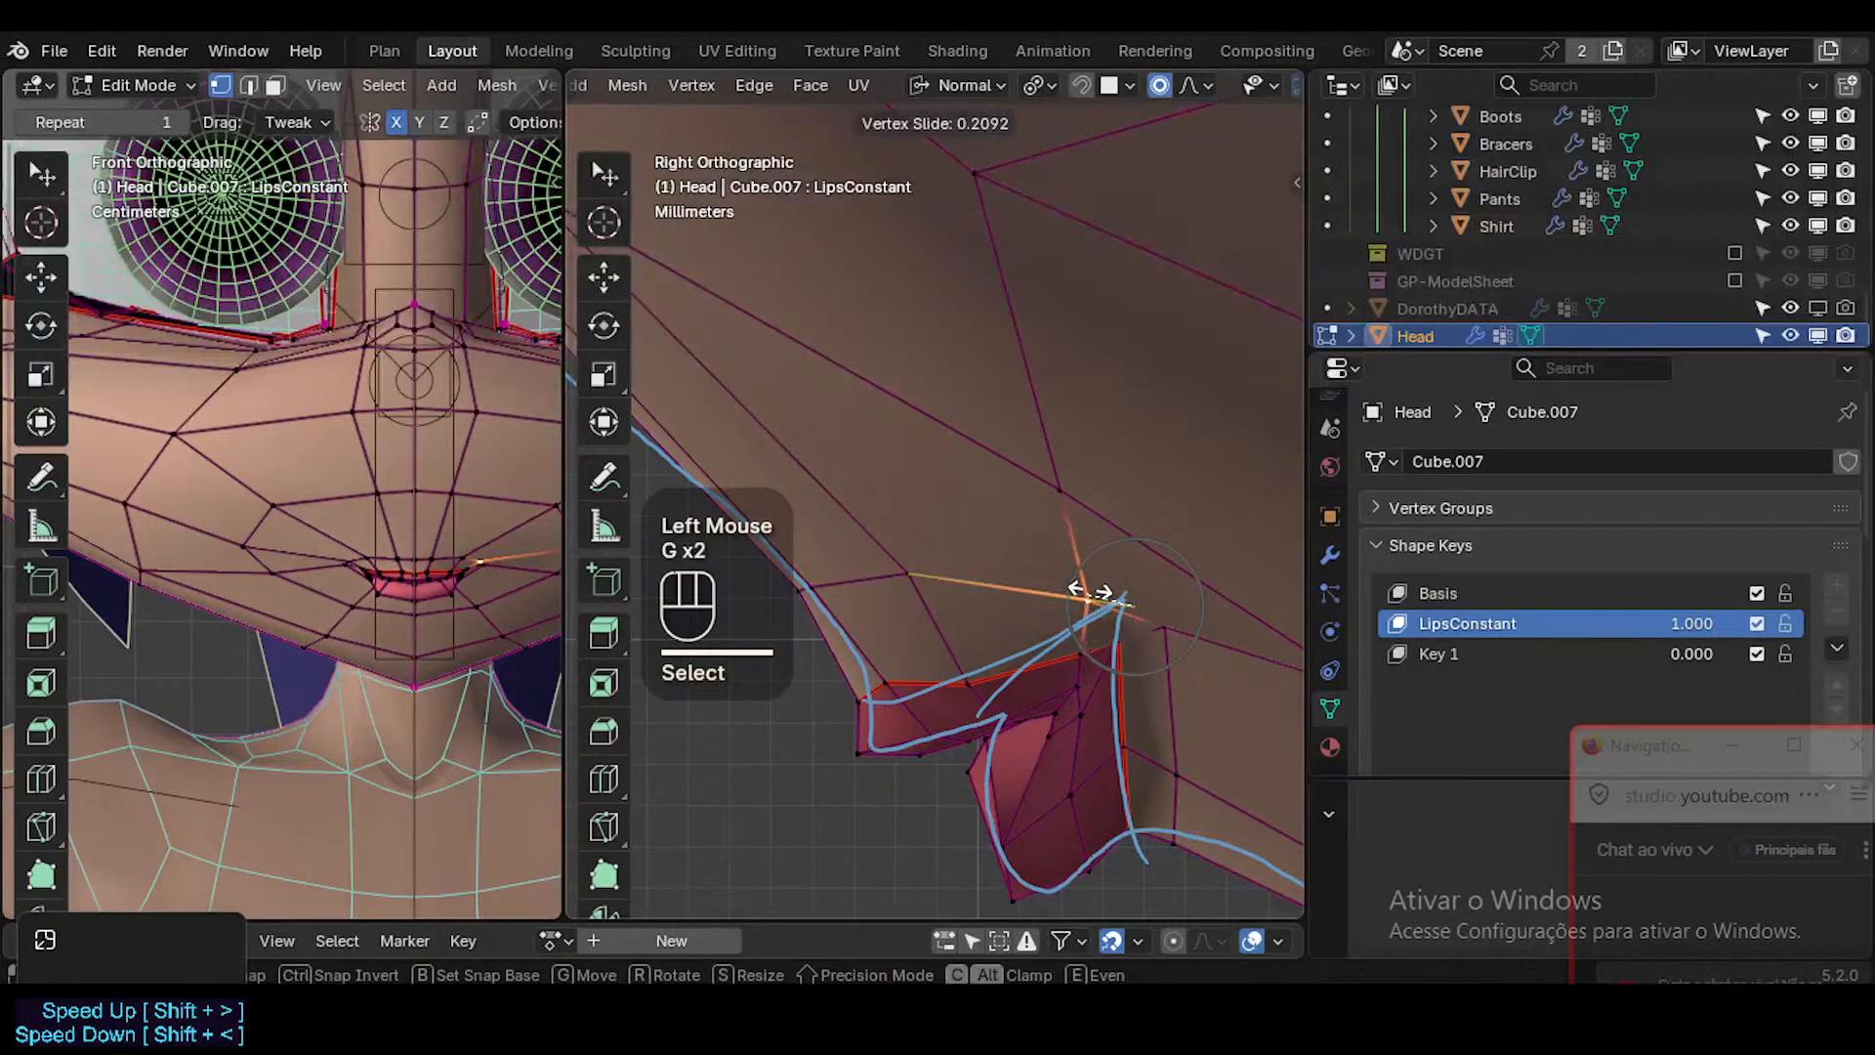
left_click(1084, 586)
Bring the skin vertex behind the mouth corner slightly forward and fine-tune the corner vertex beside it.
key("g")
left_click(1073, 572, "shift")
left_click(1153, 625)
key("g")
left_click(1053, 613, "shift")
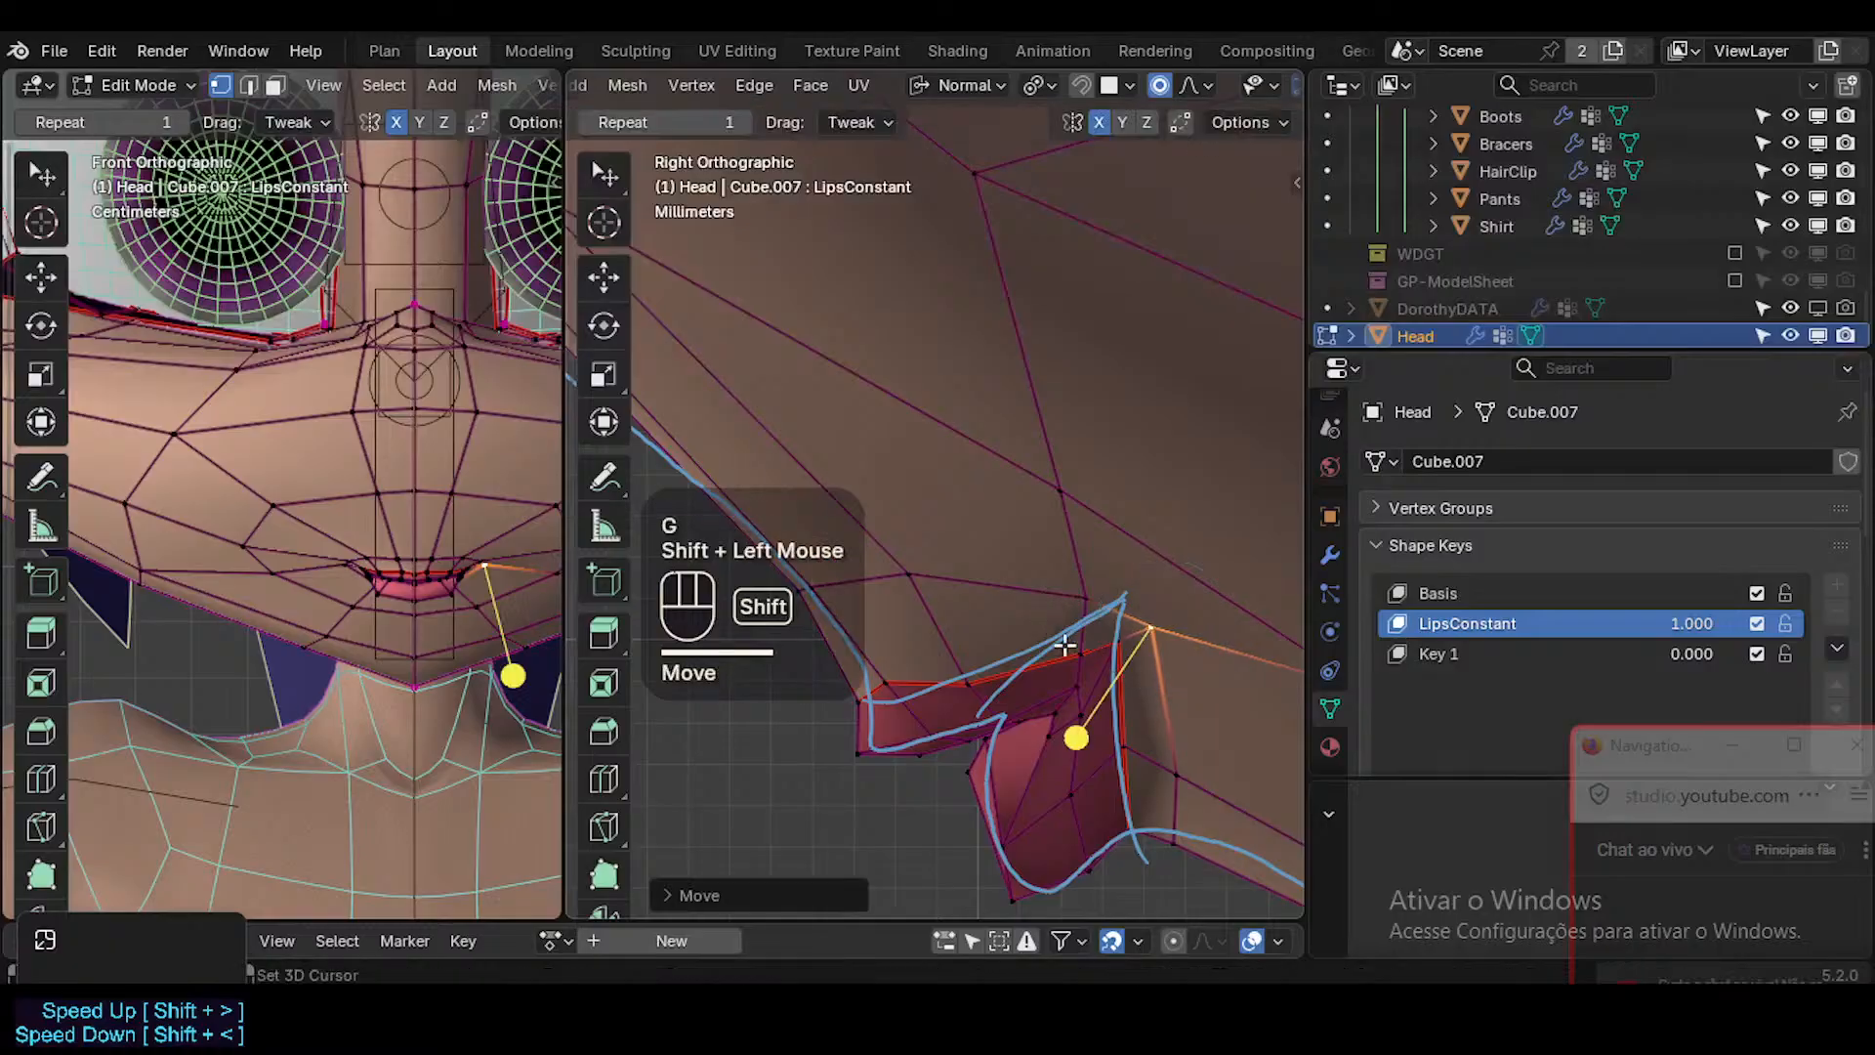
left_click(1116, 653)
key("g")
left_click(1149, 665, "shift")
left_click(1154, 639)
Fine-tune the rear lower-lip border and mouth-corner vertices, then check the smoothed lips in Object Mode without overlays.
key("g")
left_click(1108, 734, "shift")
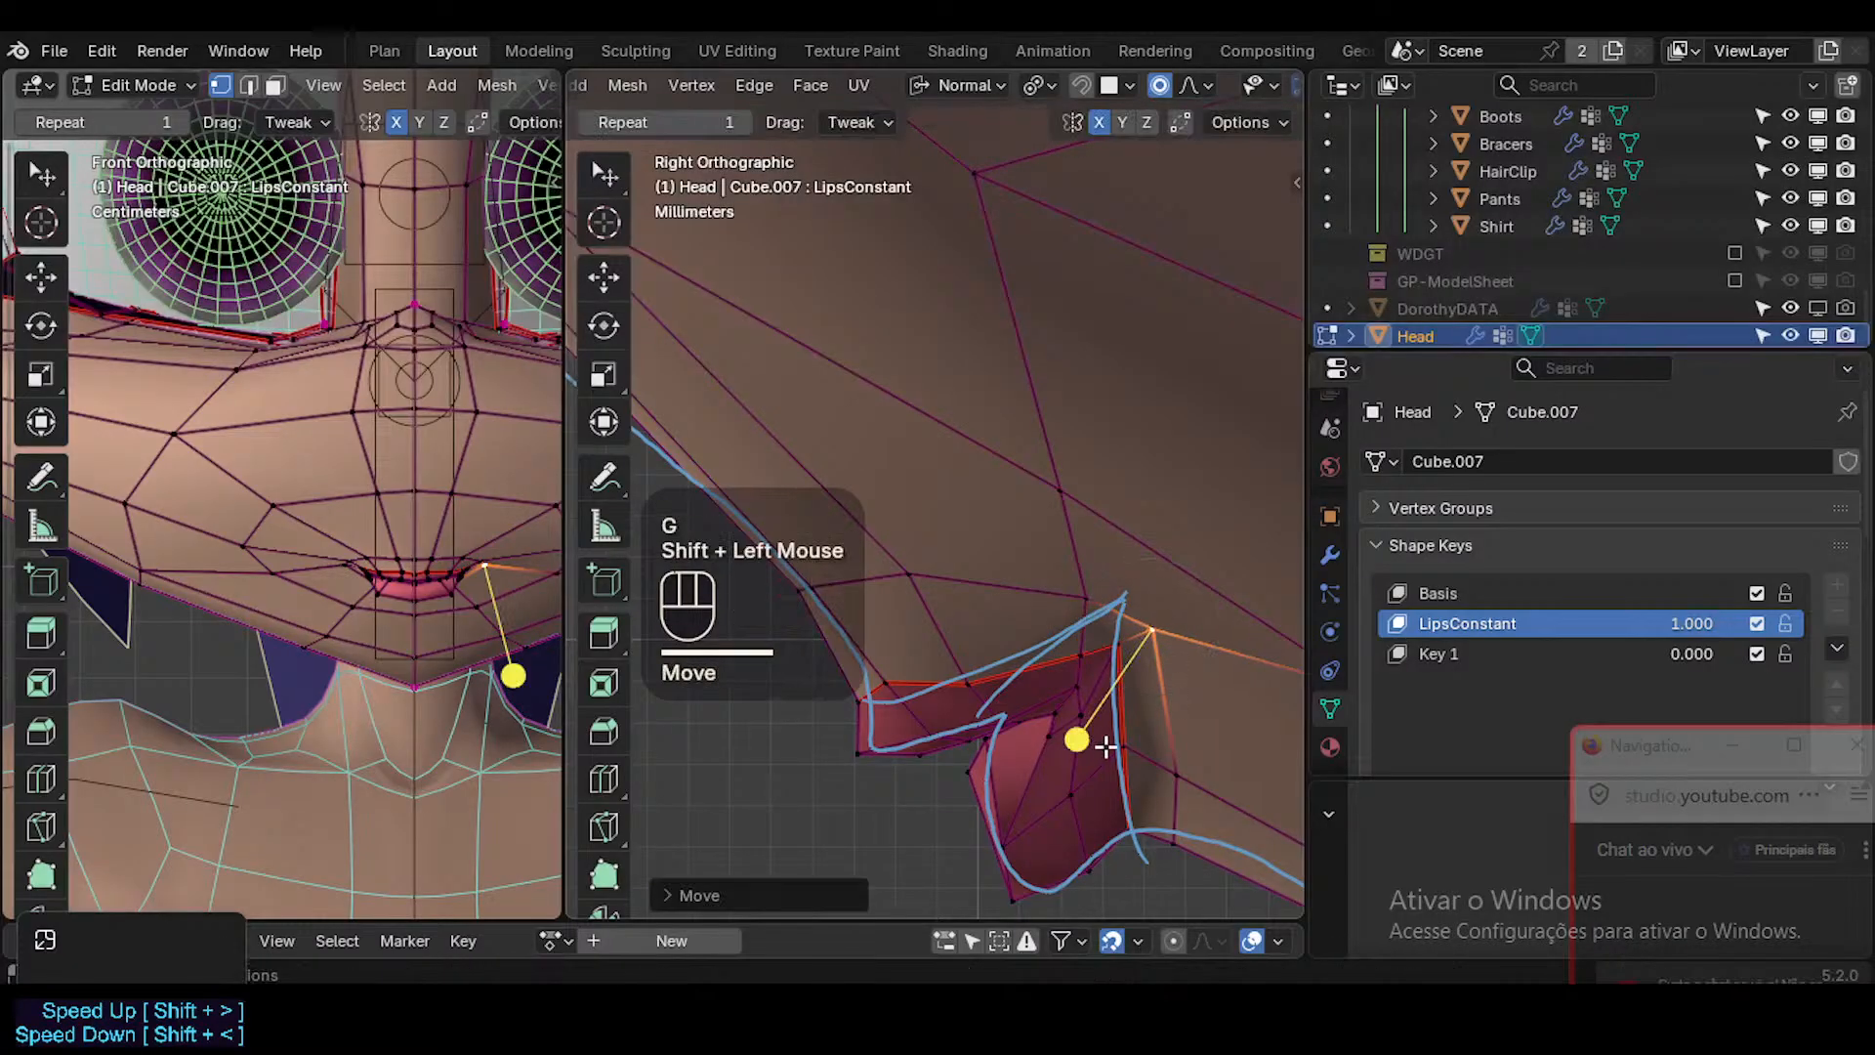
left_click(1165, 755)
key("g")
left_click(1122, 648, "shift")
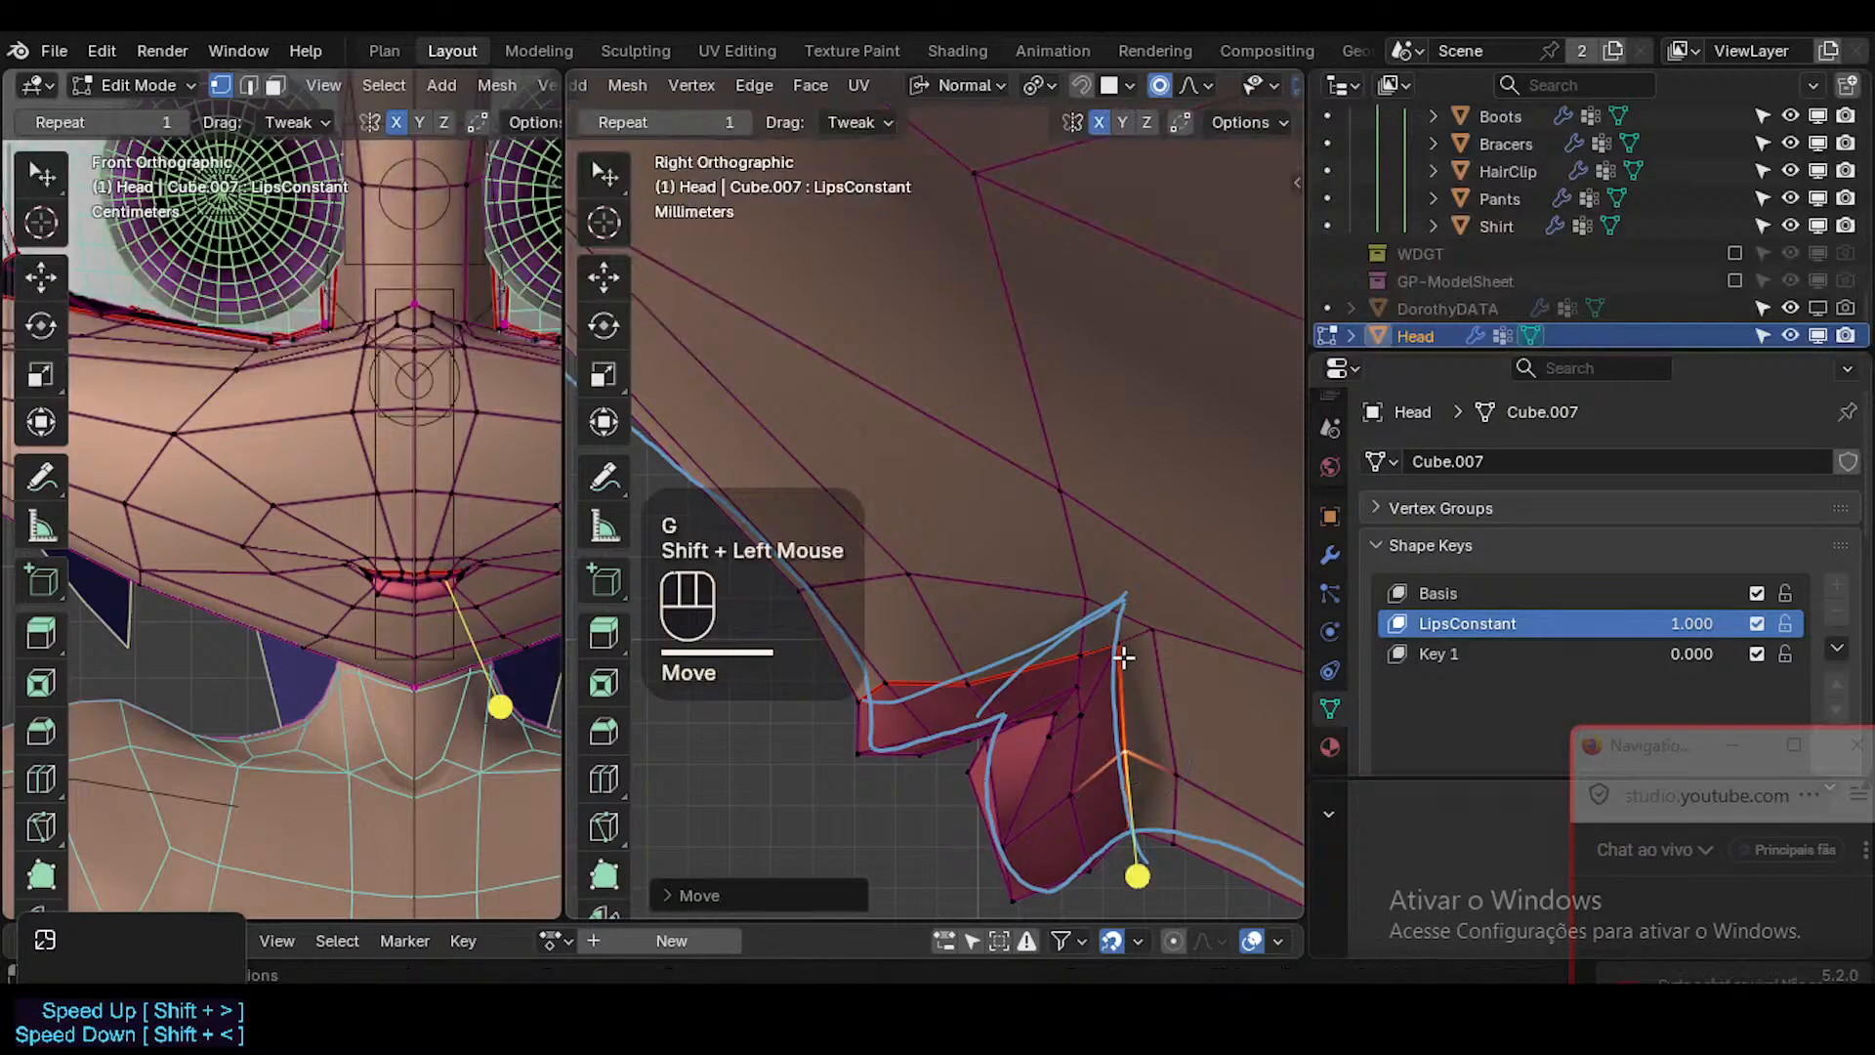
left_click(1136, 668)
key("g")
left_click(1148, 682, "shift")
key("Tab")
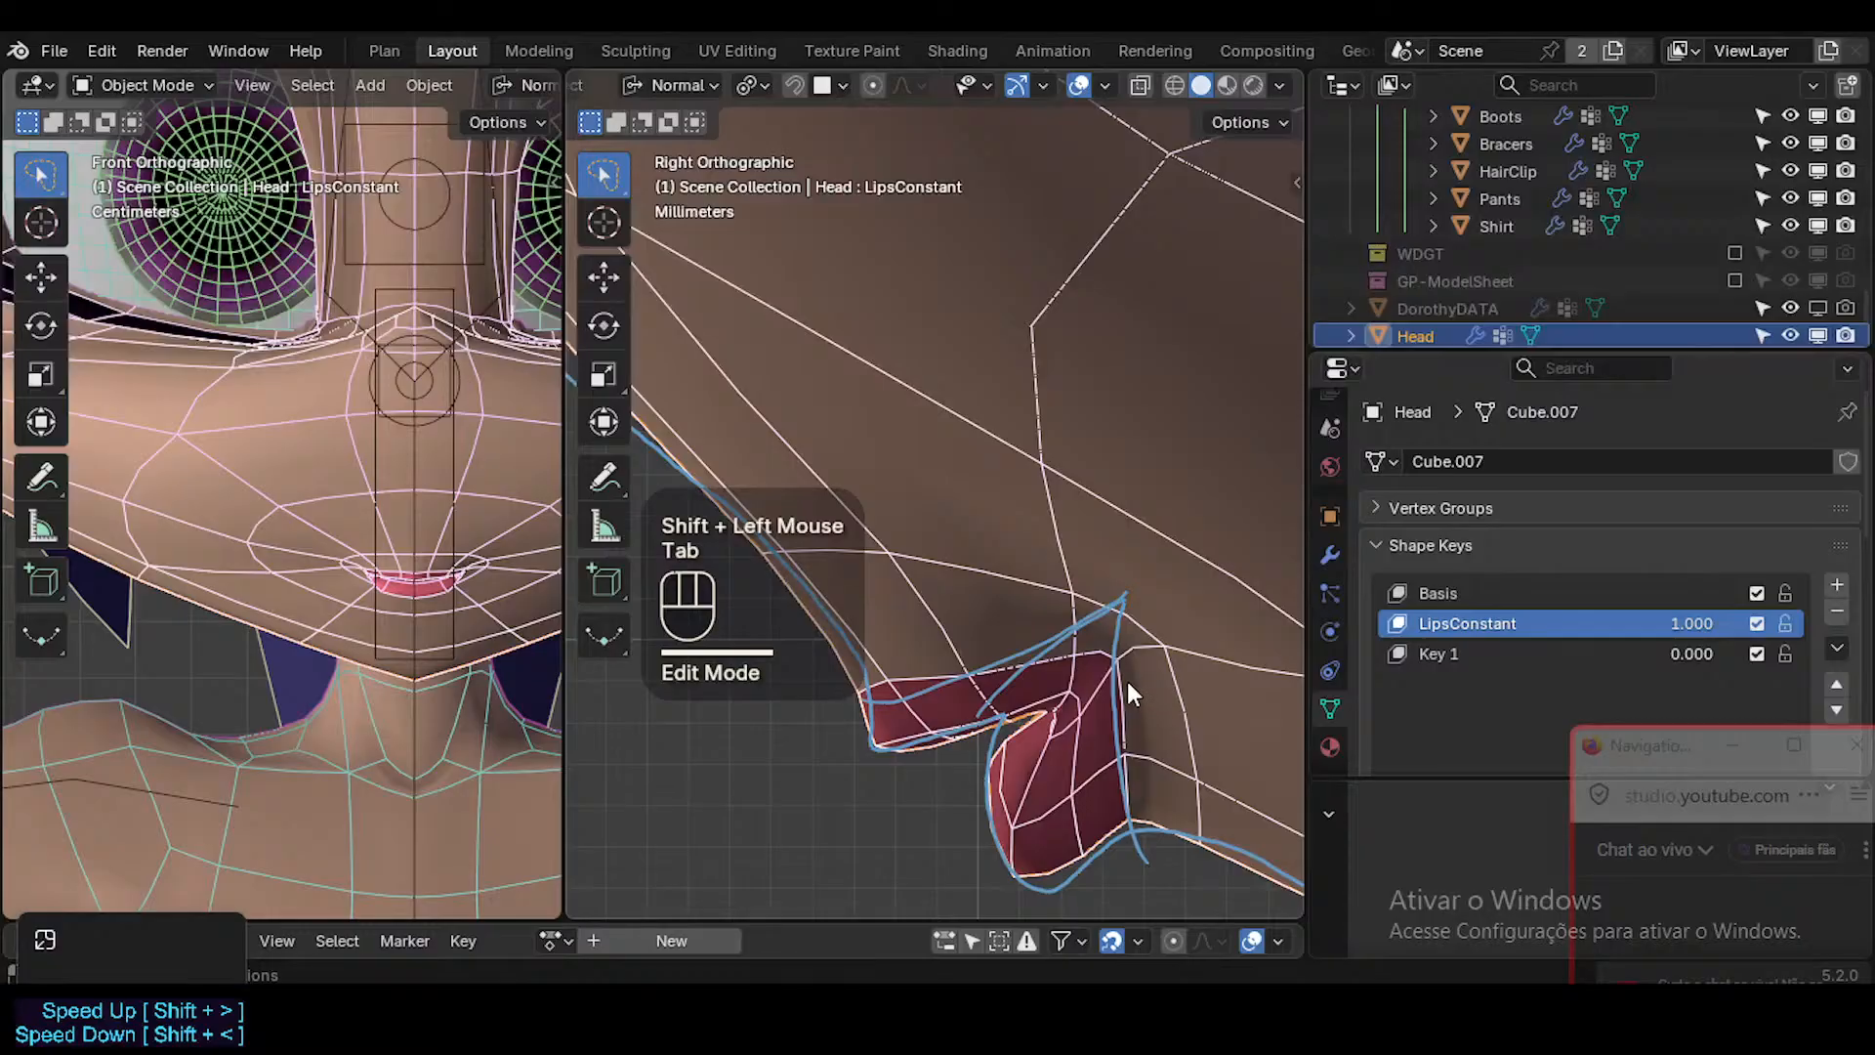
key("shift+alt+z")
key("shift+alt+z")
key("shift+alt+z")
Select the edge loop around the mouth in front view, smooth its vertices and widen it slightly along X.
key("Tab")
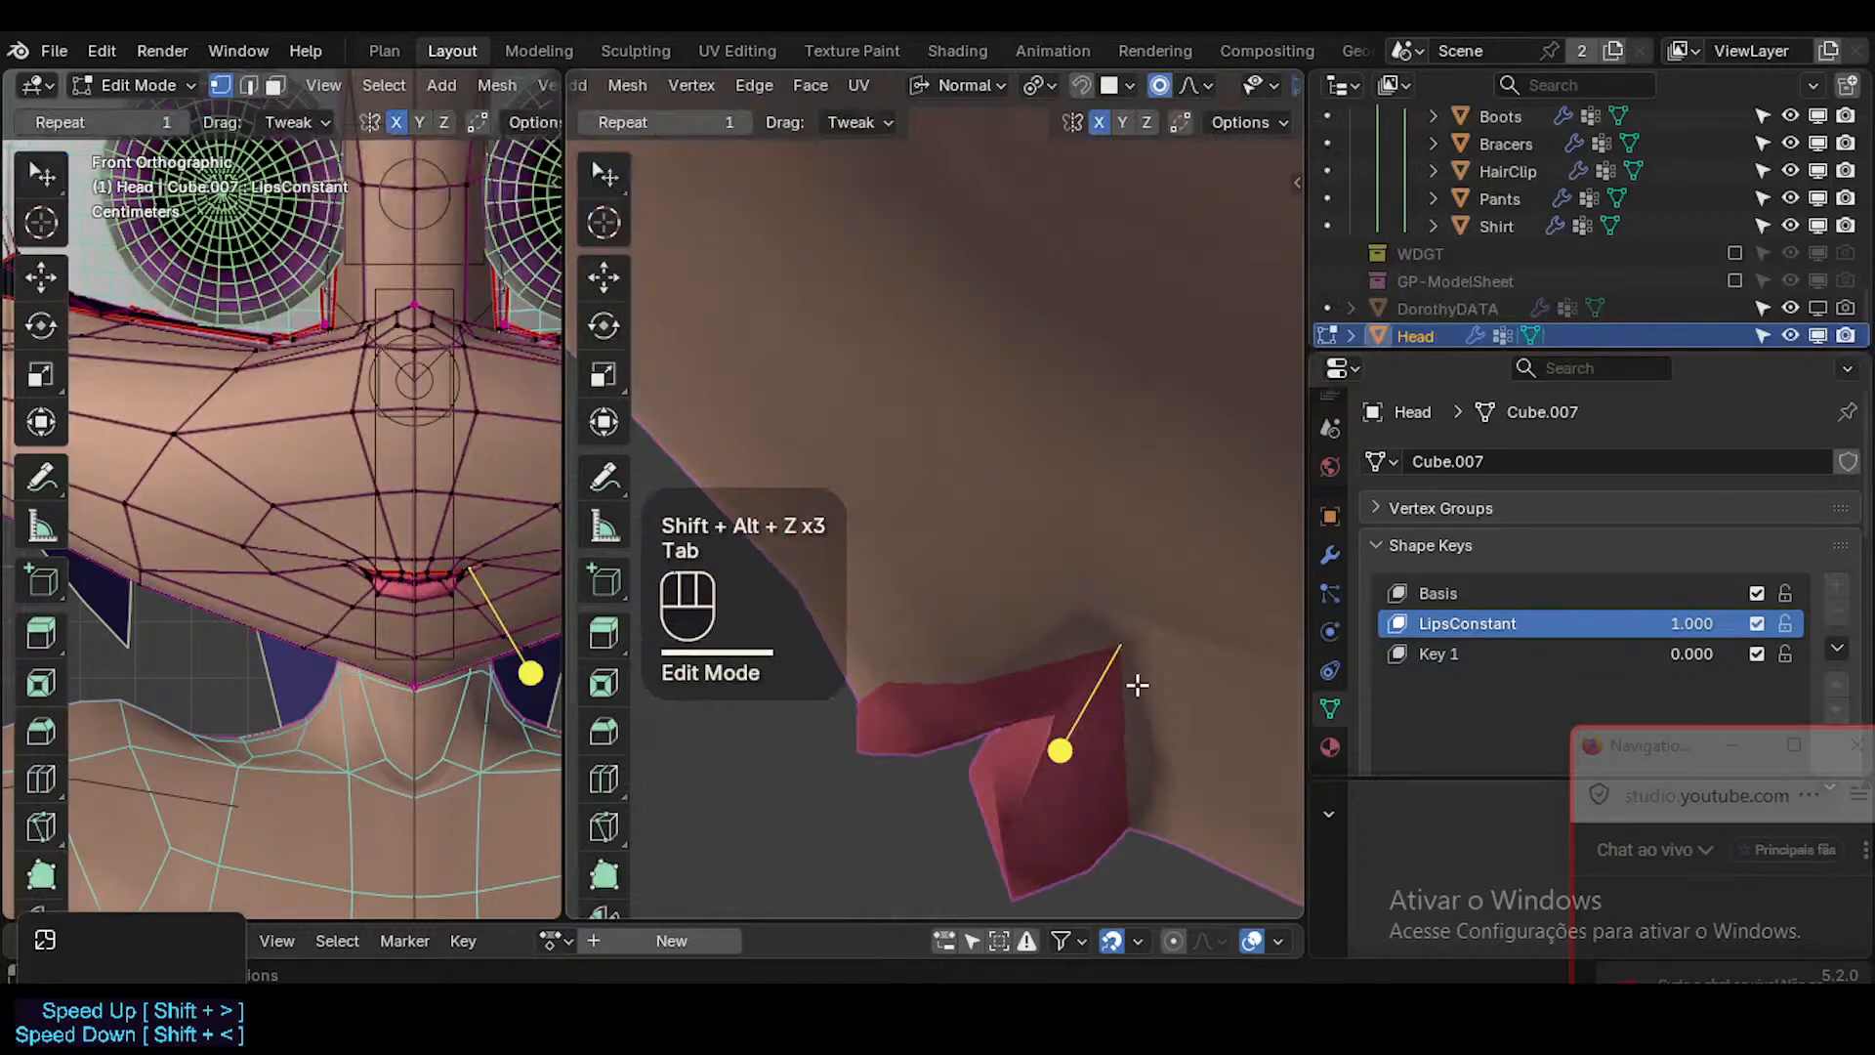
scroll(467, 584, "up", 3)
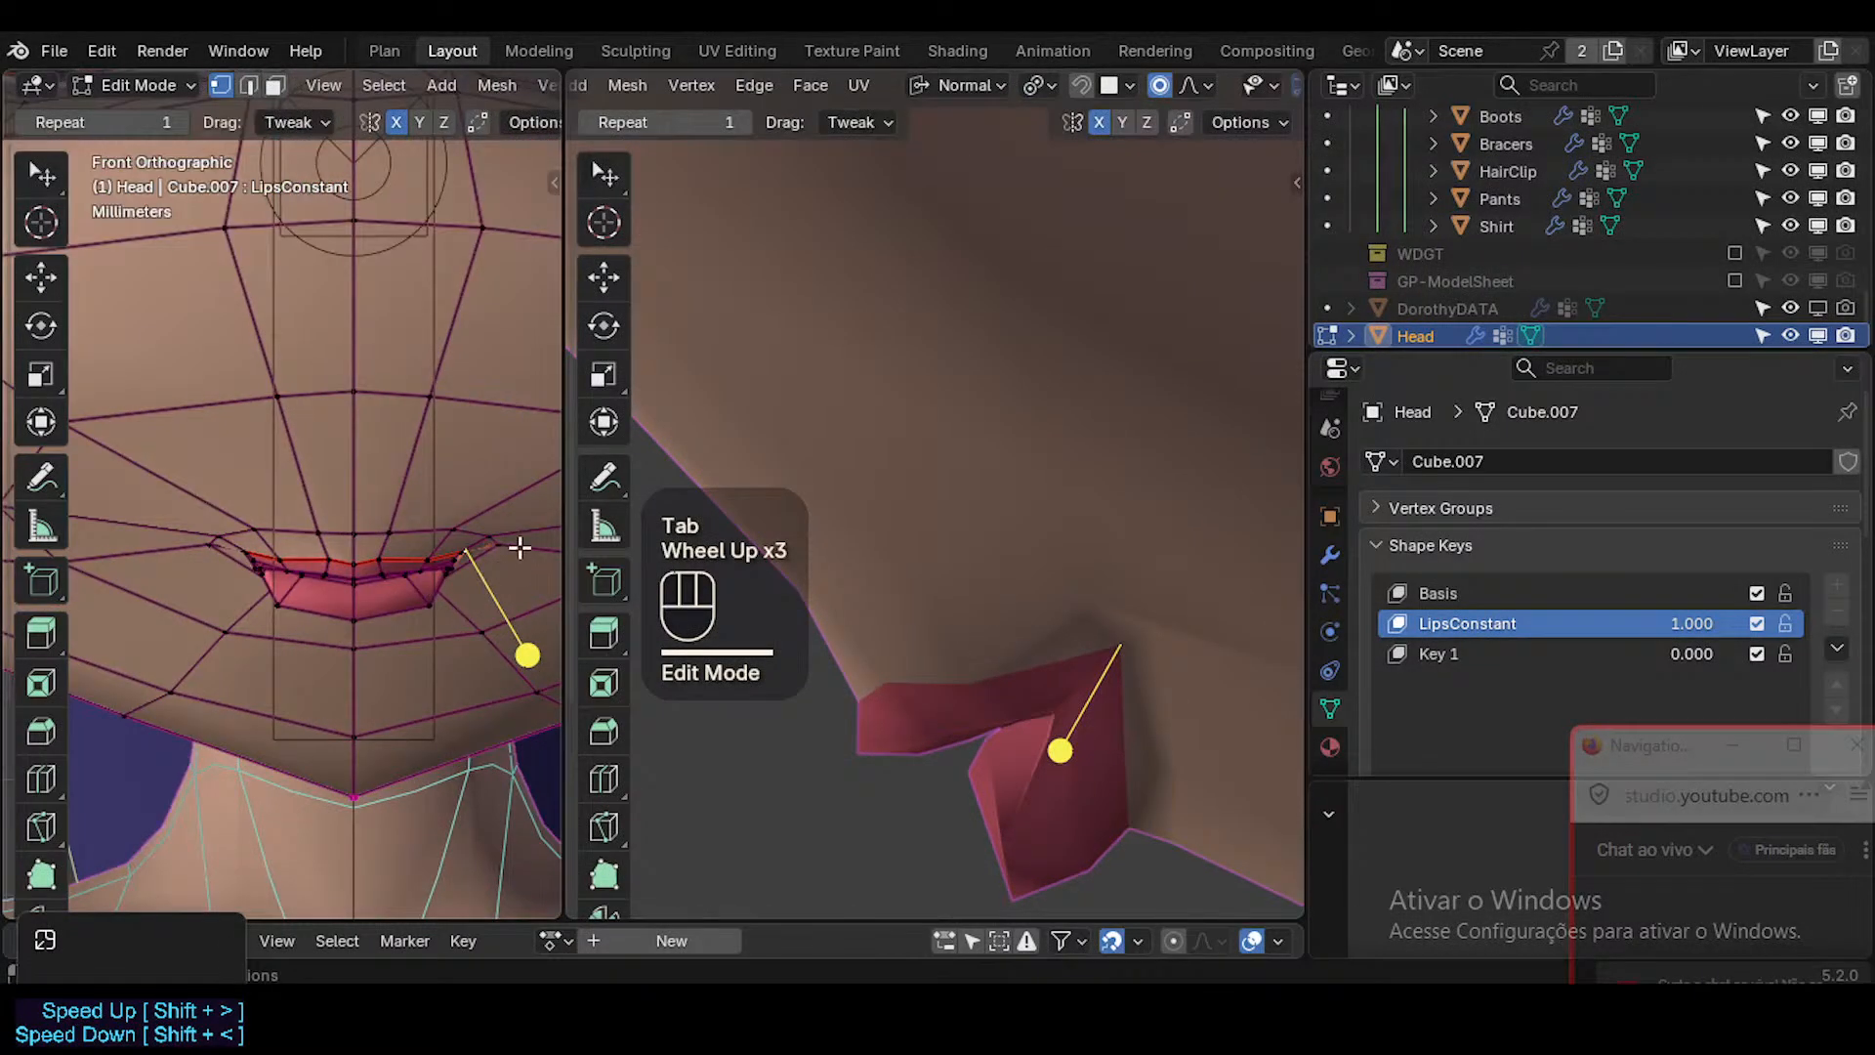
key("2")
left_click(496, 563, "alt+shift")
mouse_move(348, 657)
left_mouse_down()
mouse_move(387, 665)
mouse_move(351, 657)
left_mouse_up()
key("s")
key("x")
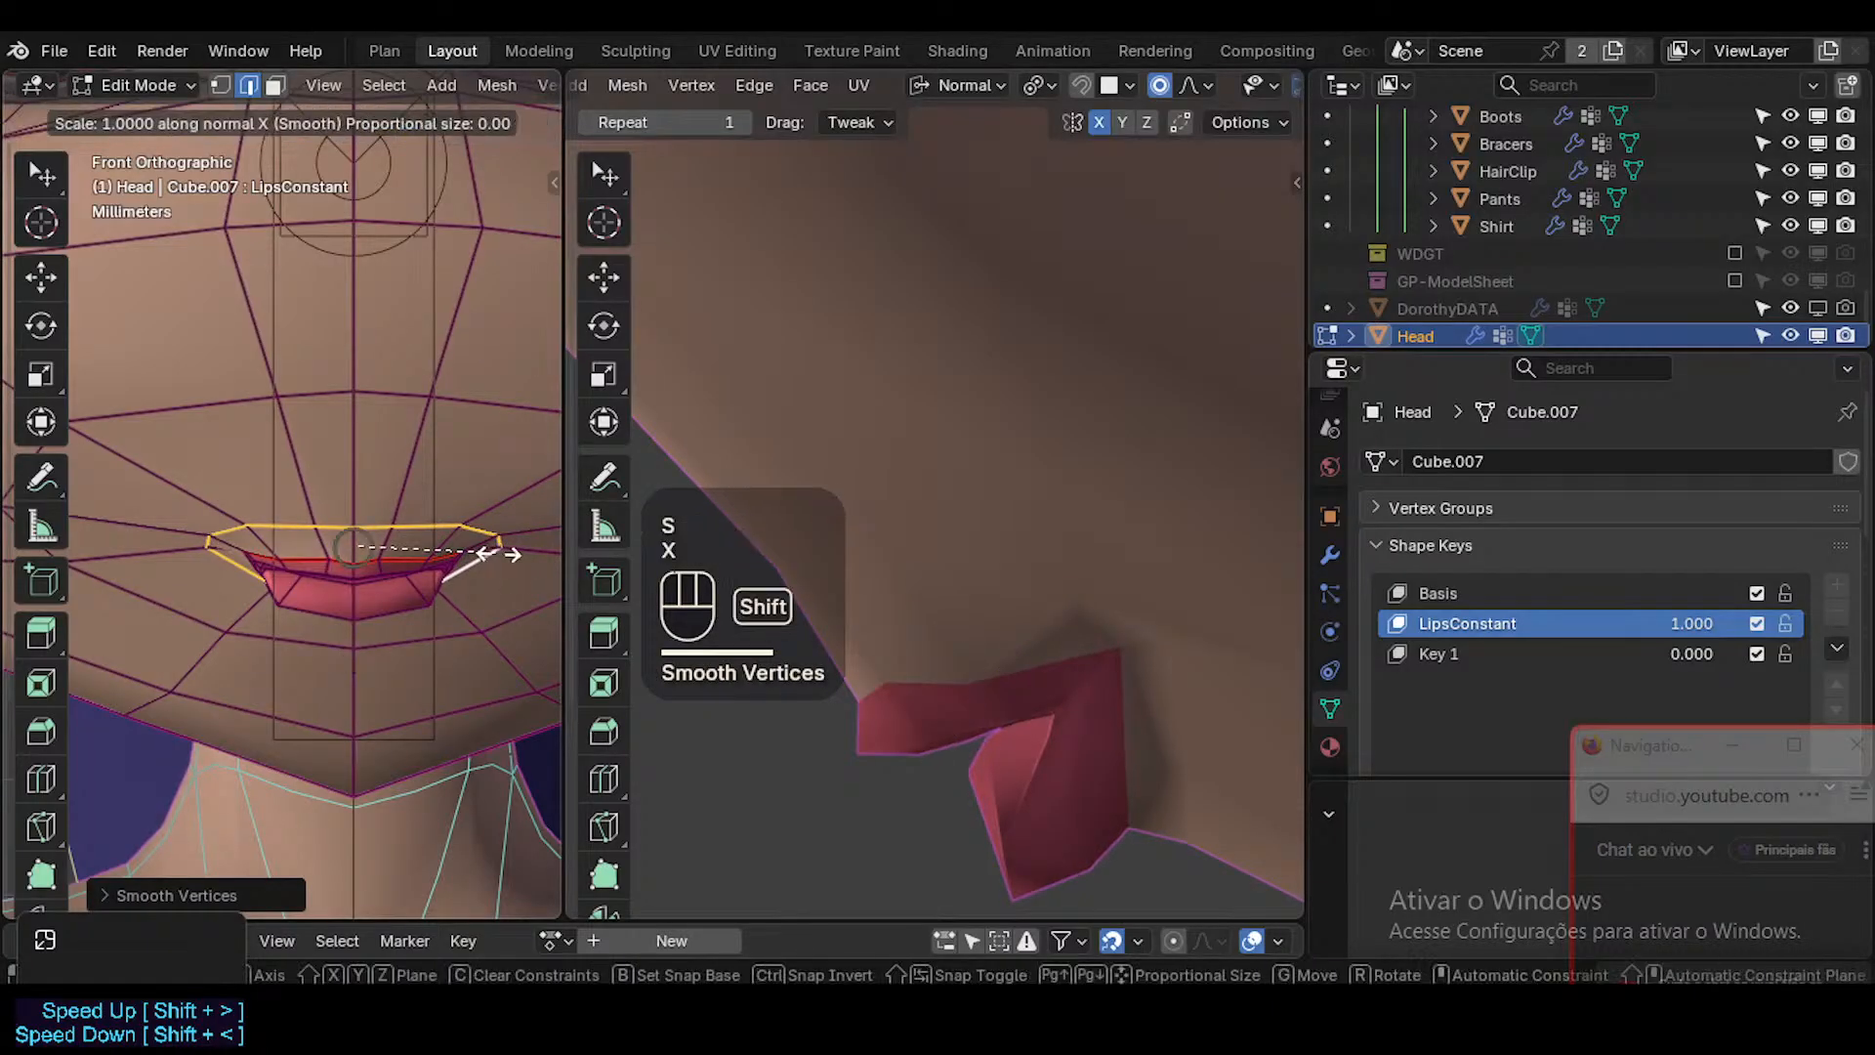
left_click(134, 573, "shift")
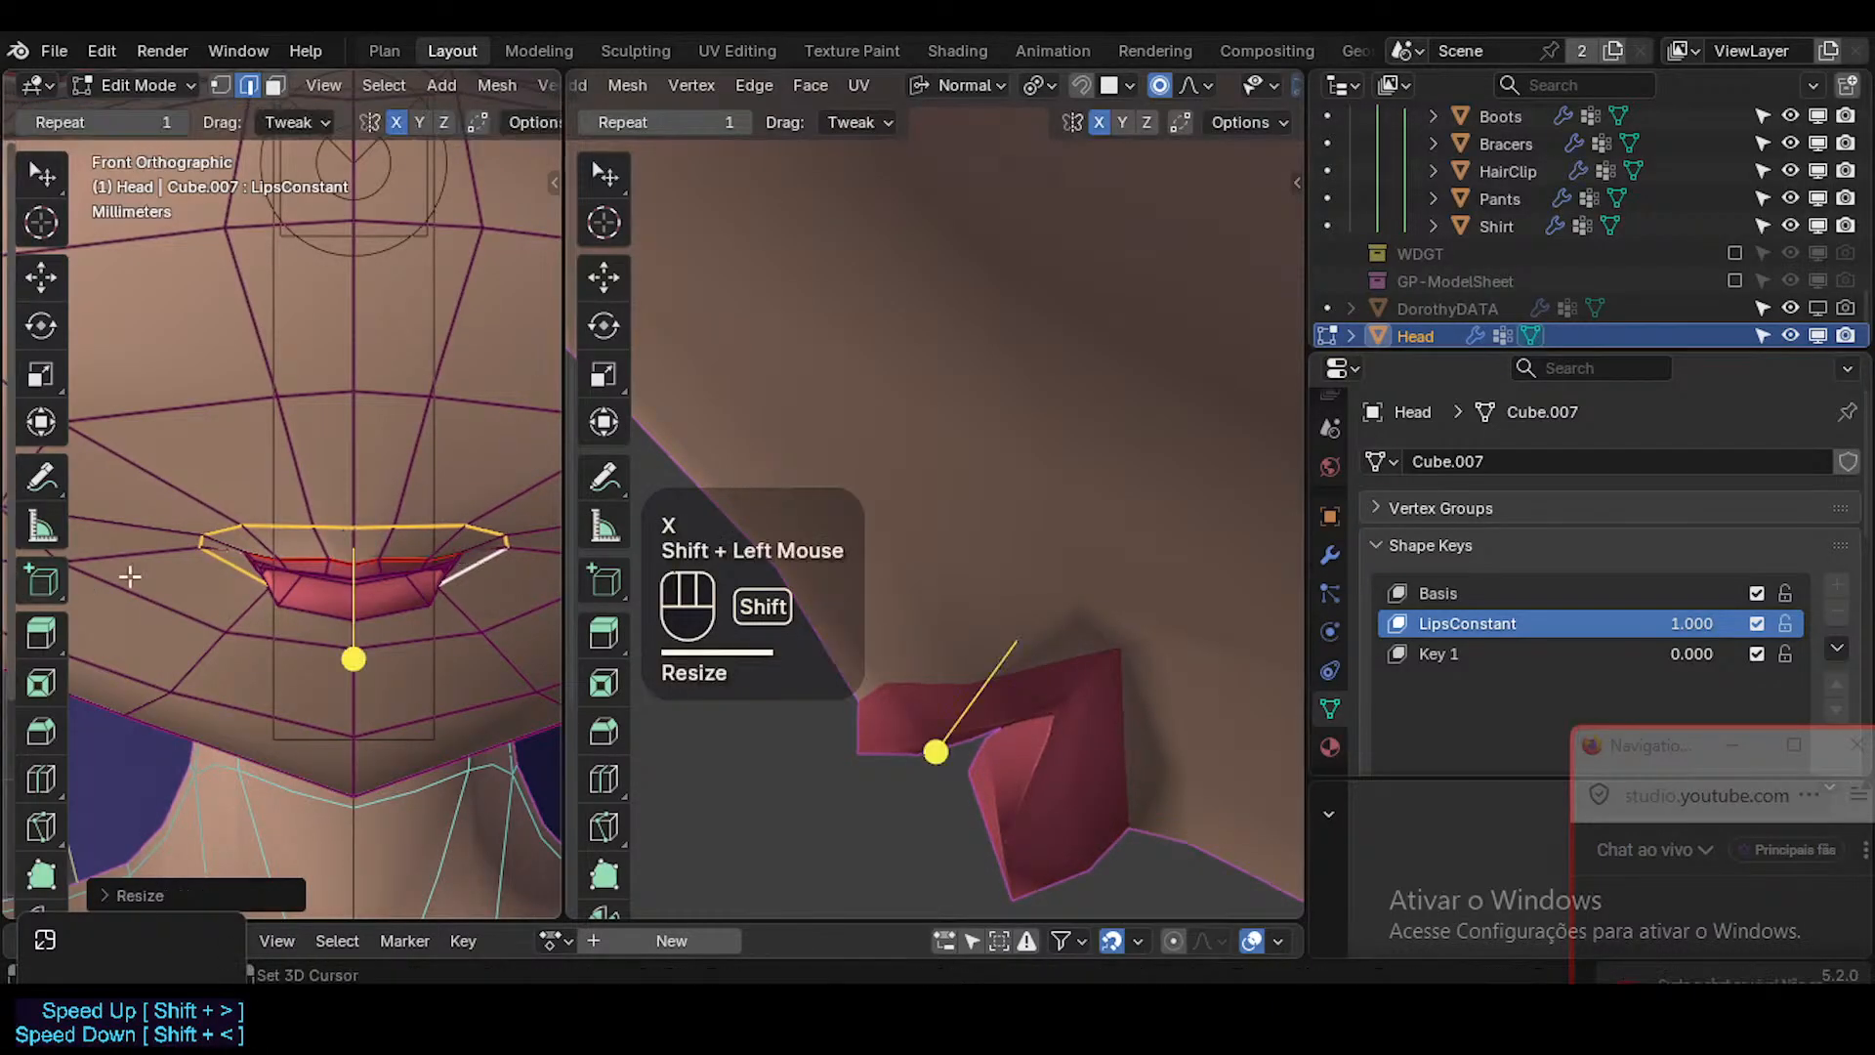
Move the skin vertex above the mouth corner and the one behind it slightly backward in the side view.
key("shift+alt+z")
key("1")
left_click(1088, 598)
key("g")
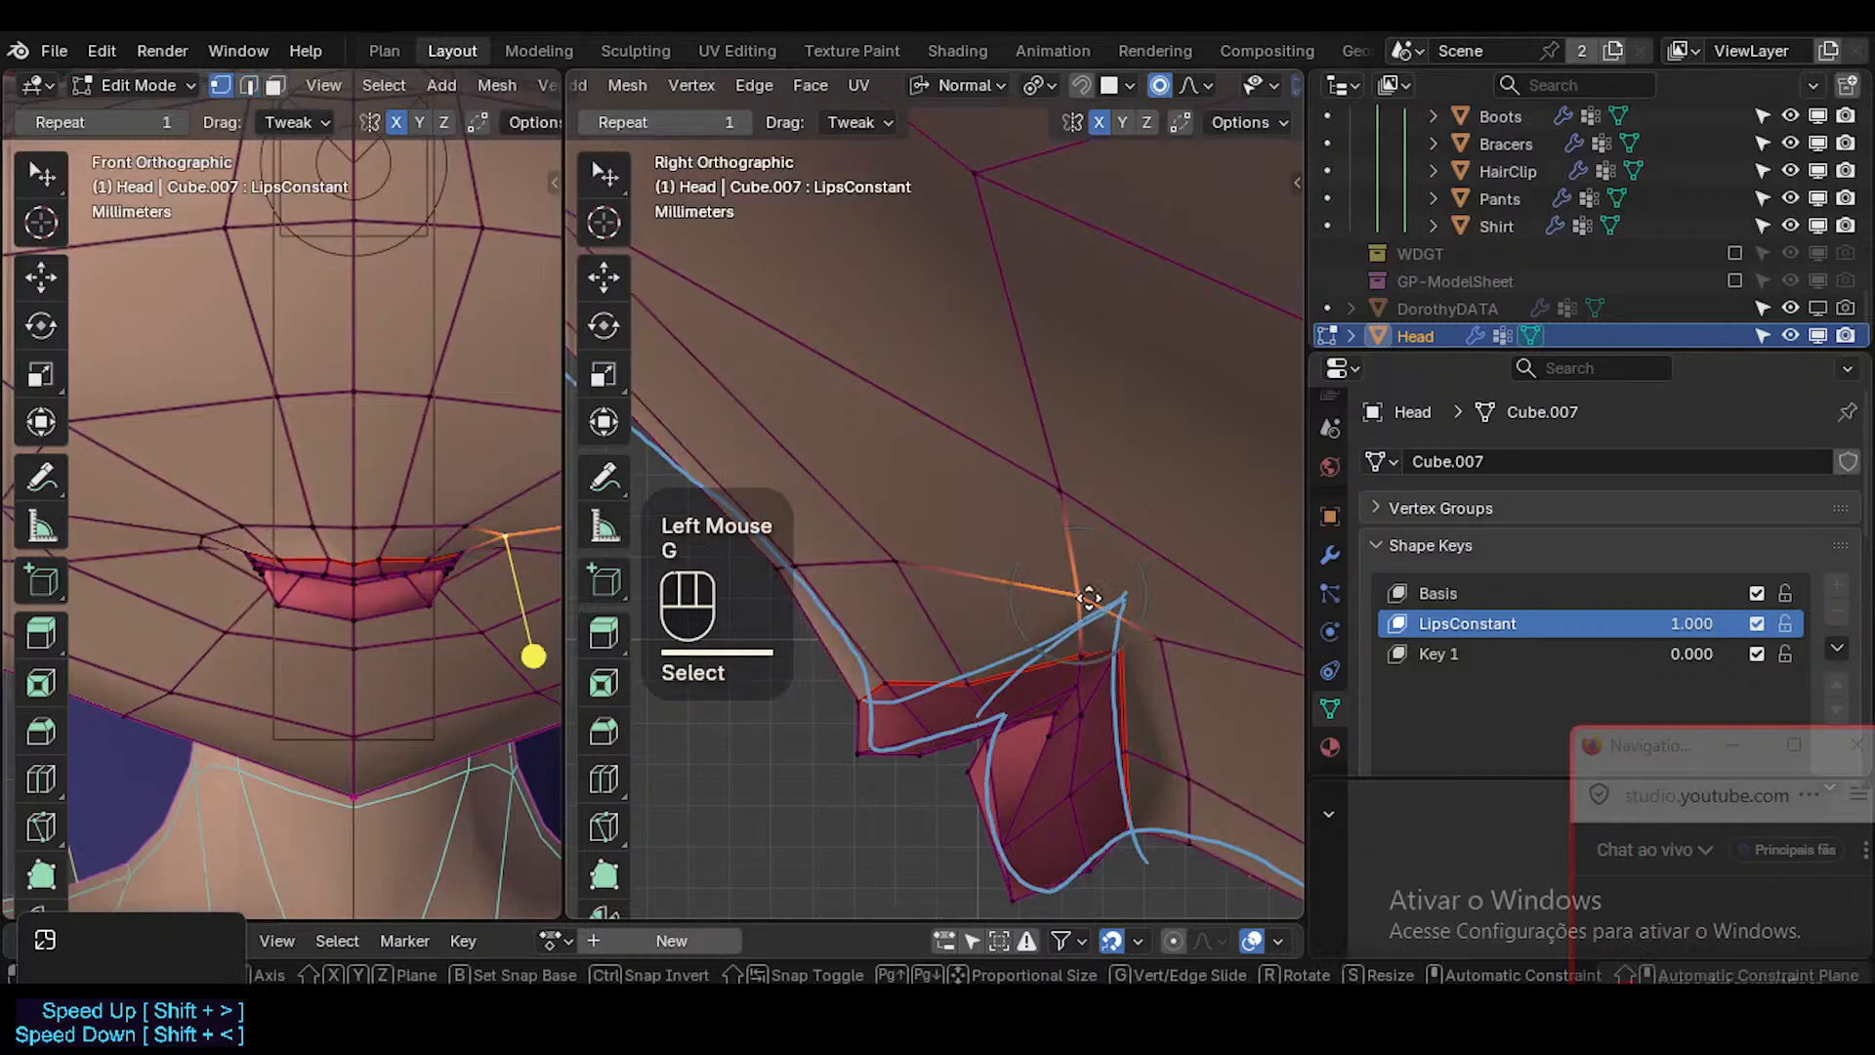
left_click(1111, 592, "shift")
left_click(1173, 652)
key("g")
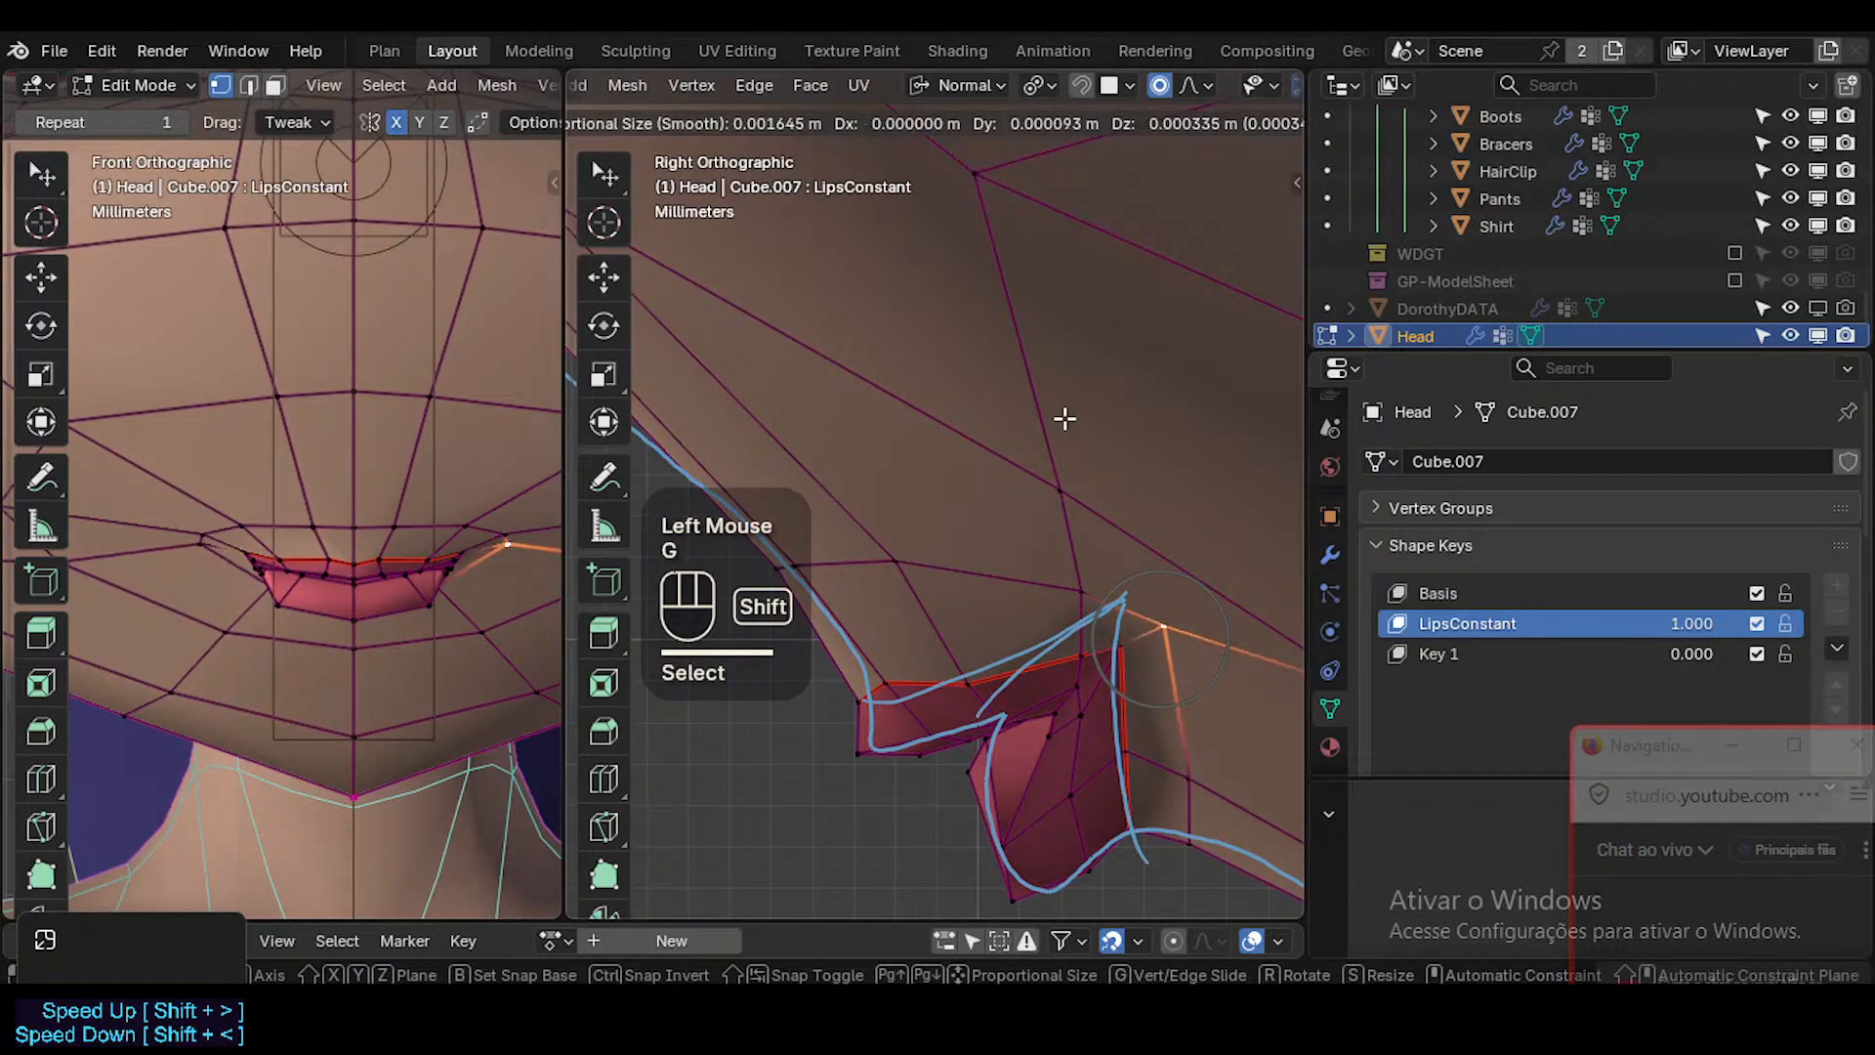
left_click(1065, 419, "shift")
Nudge the two skin vertices behind the lower lip slightly backward to follow the reference line.
left_click(1186, 774)
key("g")
left_click(1253, 780, "shift")
left_click(1188, 845)
key("g")
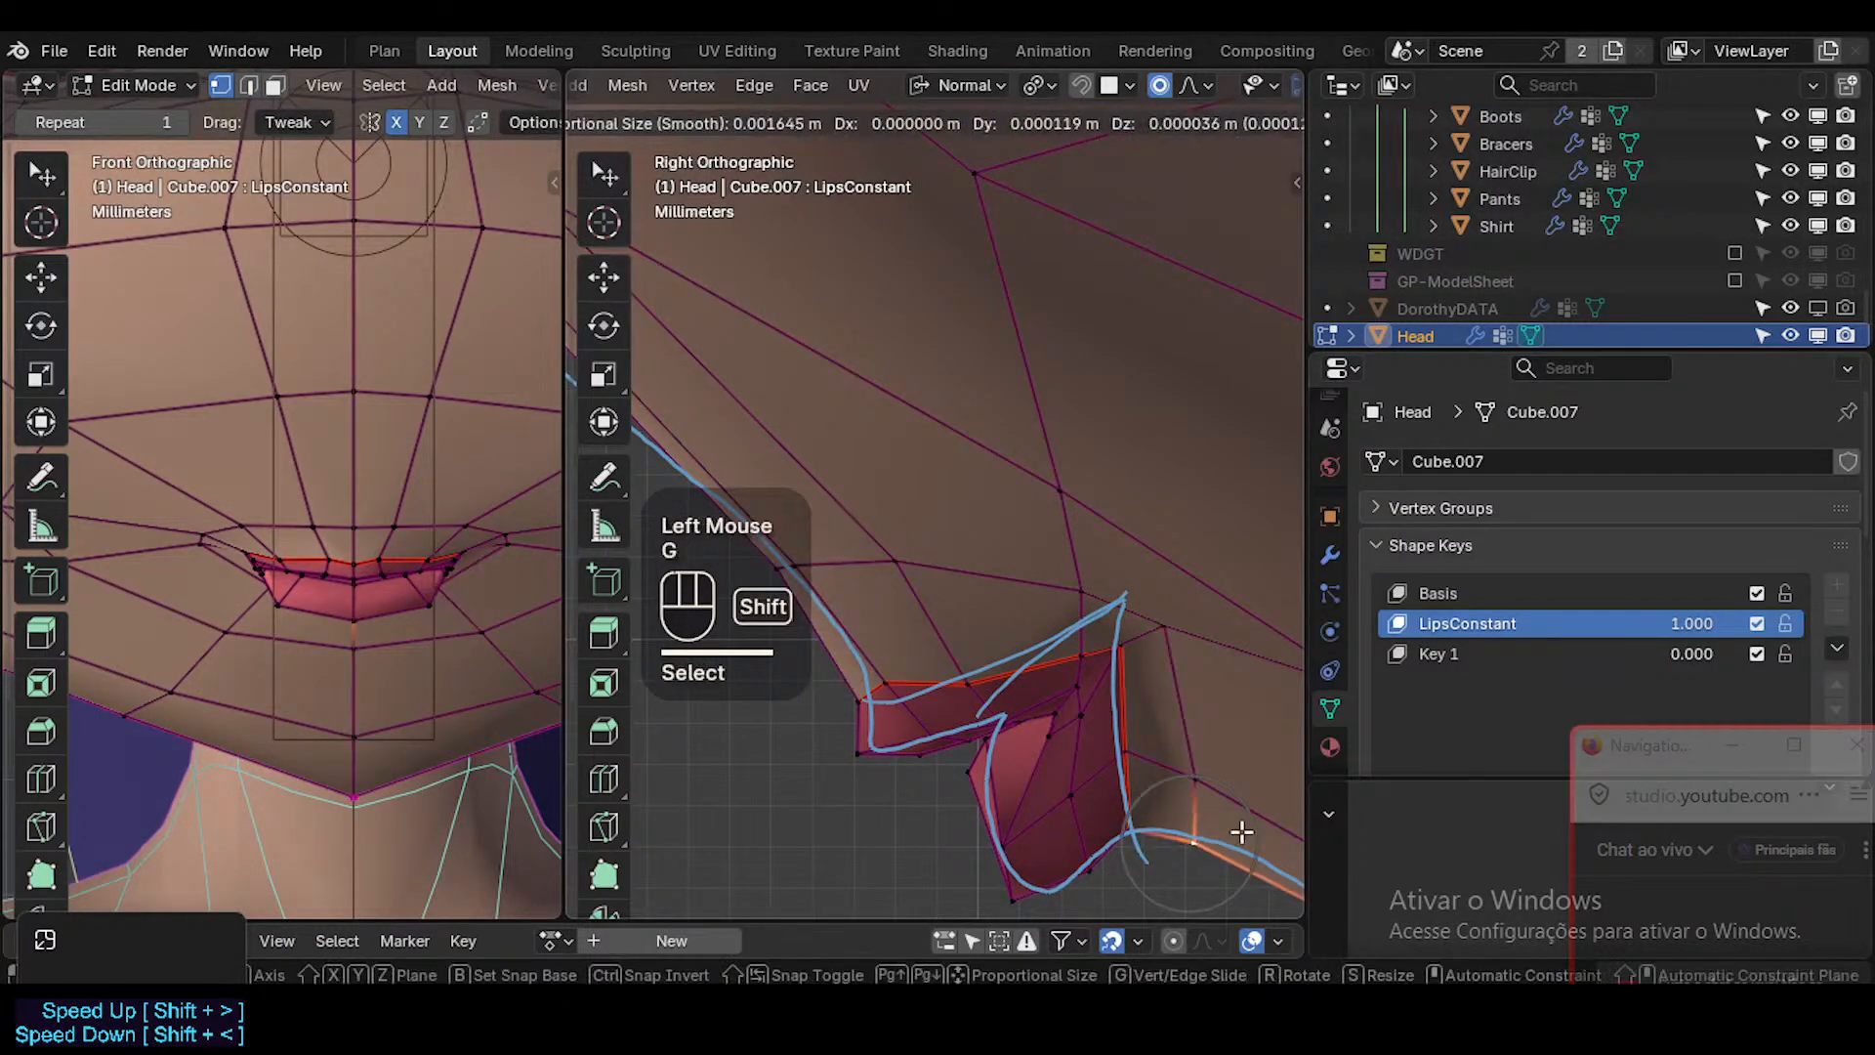
left_click(1242, 831, "shift")
Select the outer face loop of the lips, smooth its vertices slightly and check the shape in Object Mode.
key("3")
left_click(1092, 711, "alt+shift")
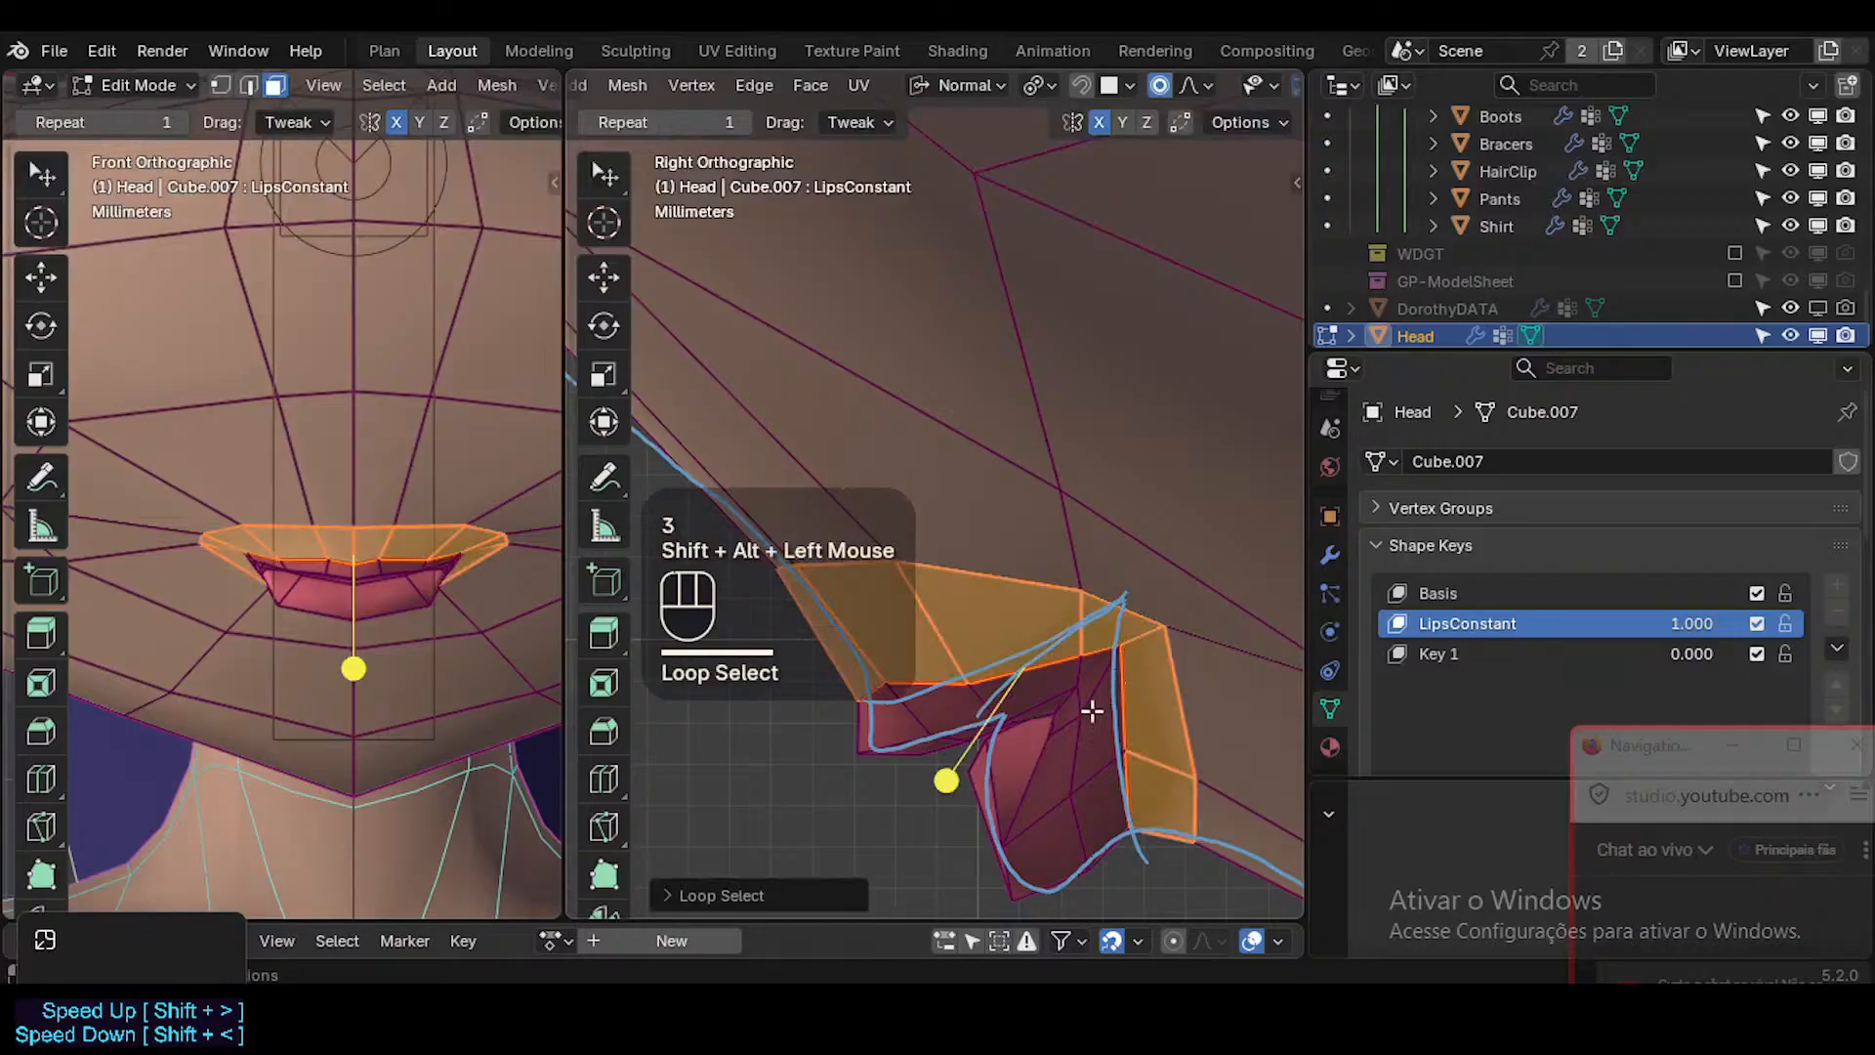
key("alt+a")
left_click(1104, 689, "alt+shift")
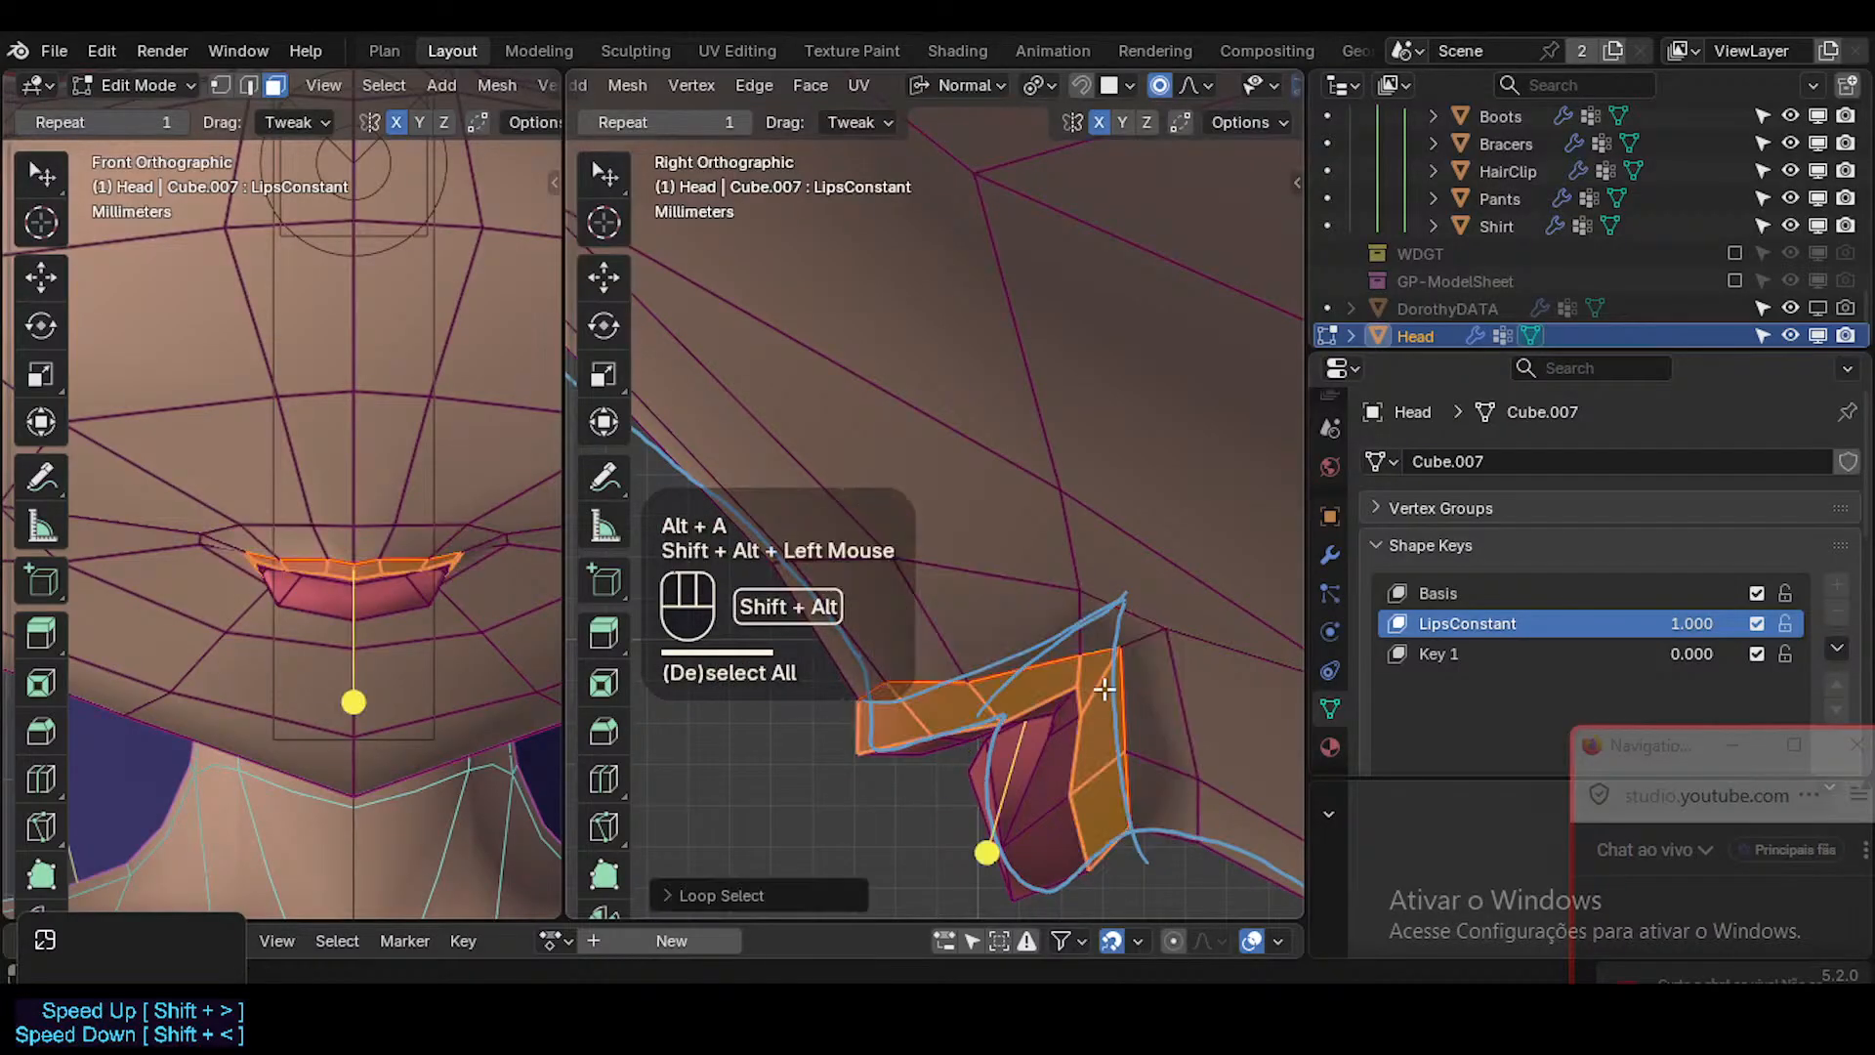
left_click_drag(994, 835, 1009, 848)
key("Tab")
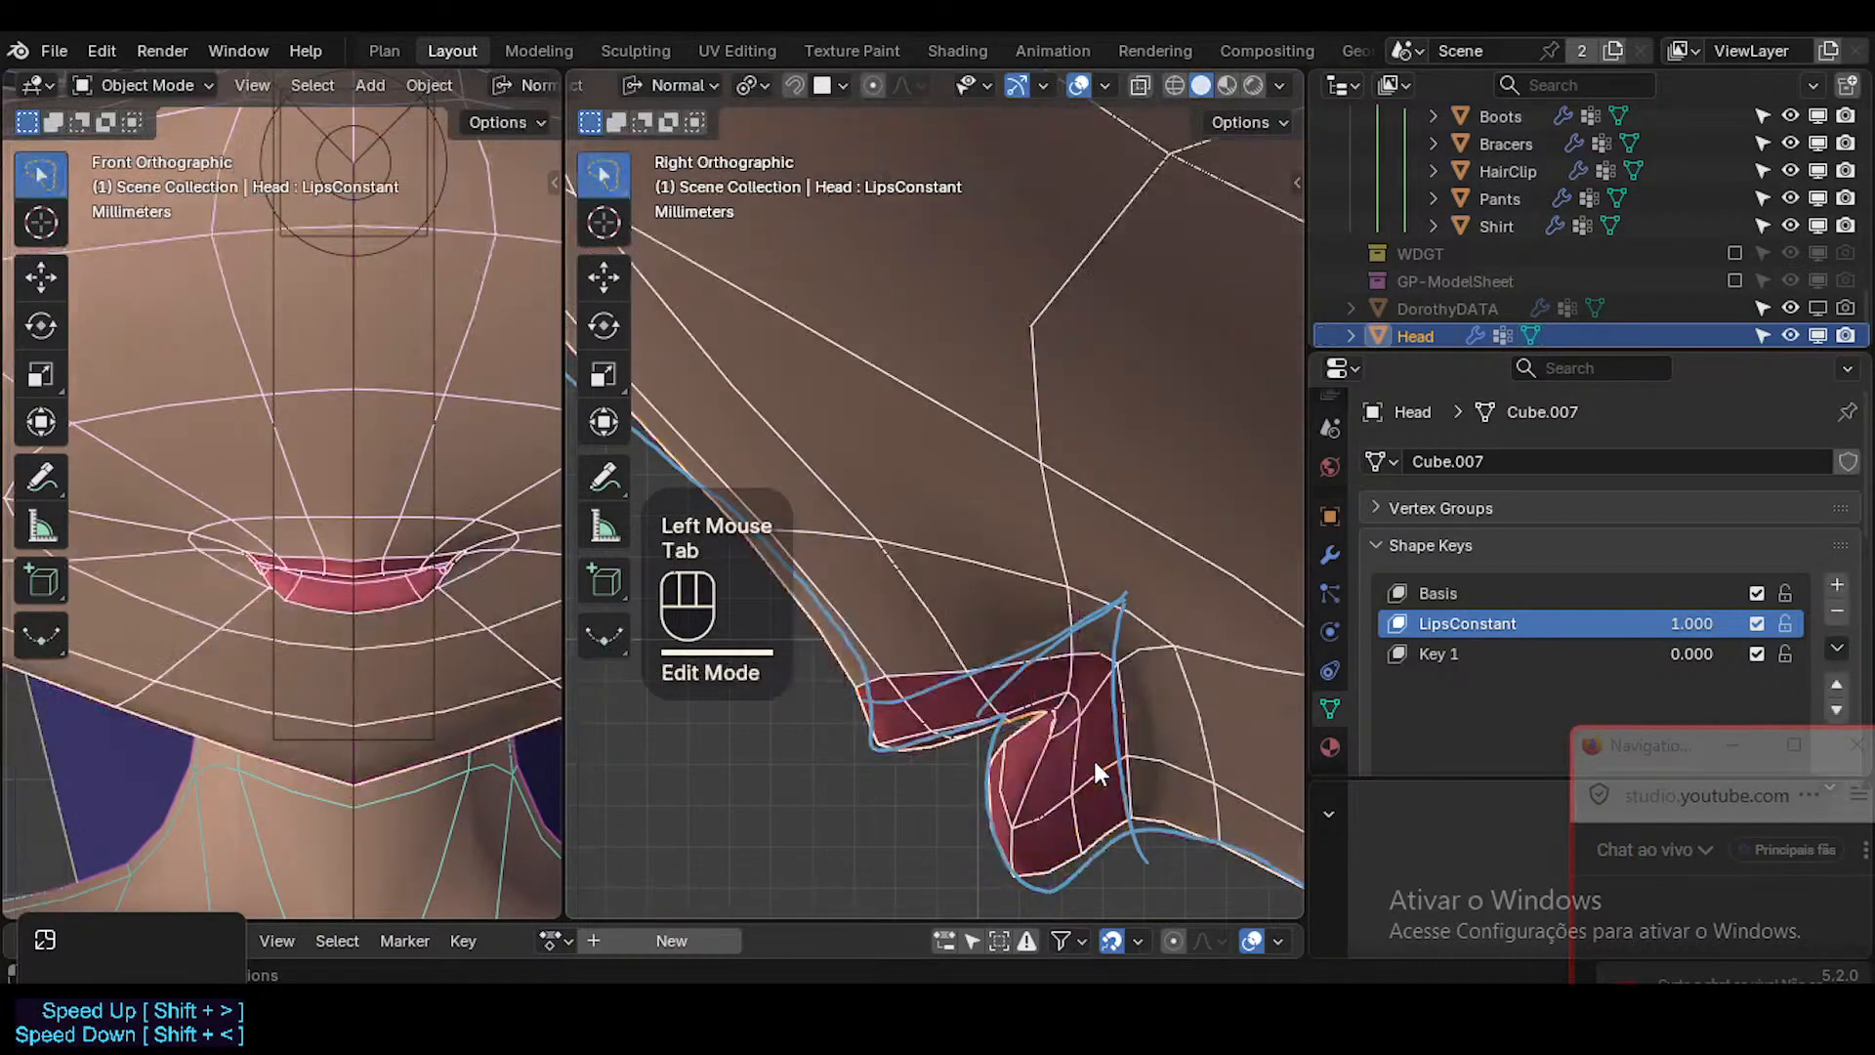
Shape a cupid's bow by adjusting the centre vertex of the upper-lip border and raising the vertex beside it.
key("Tab")
key("1")
left_click(891, 676)
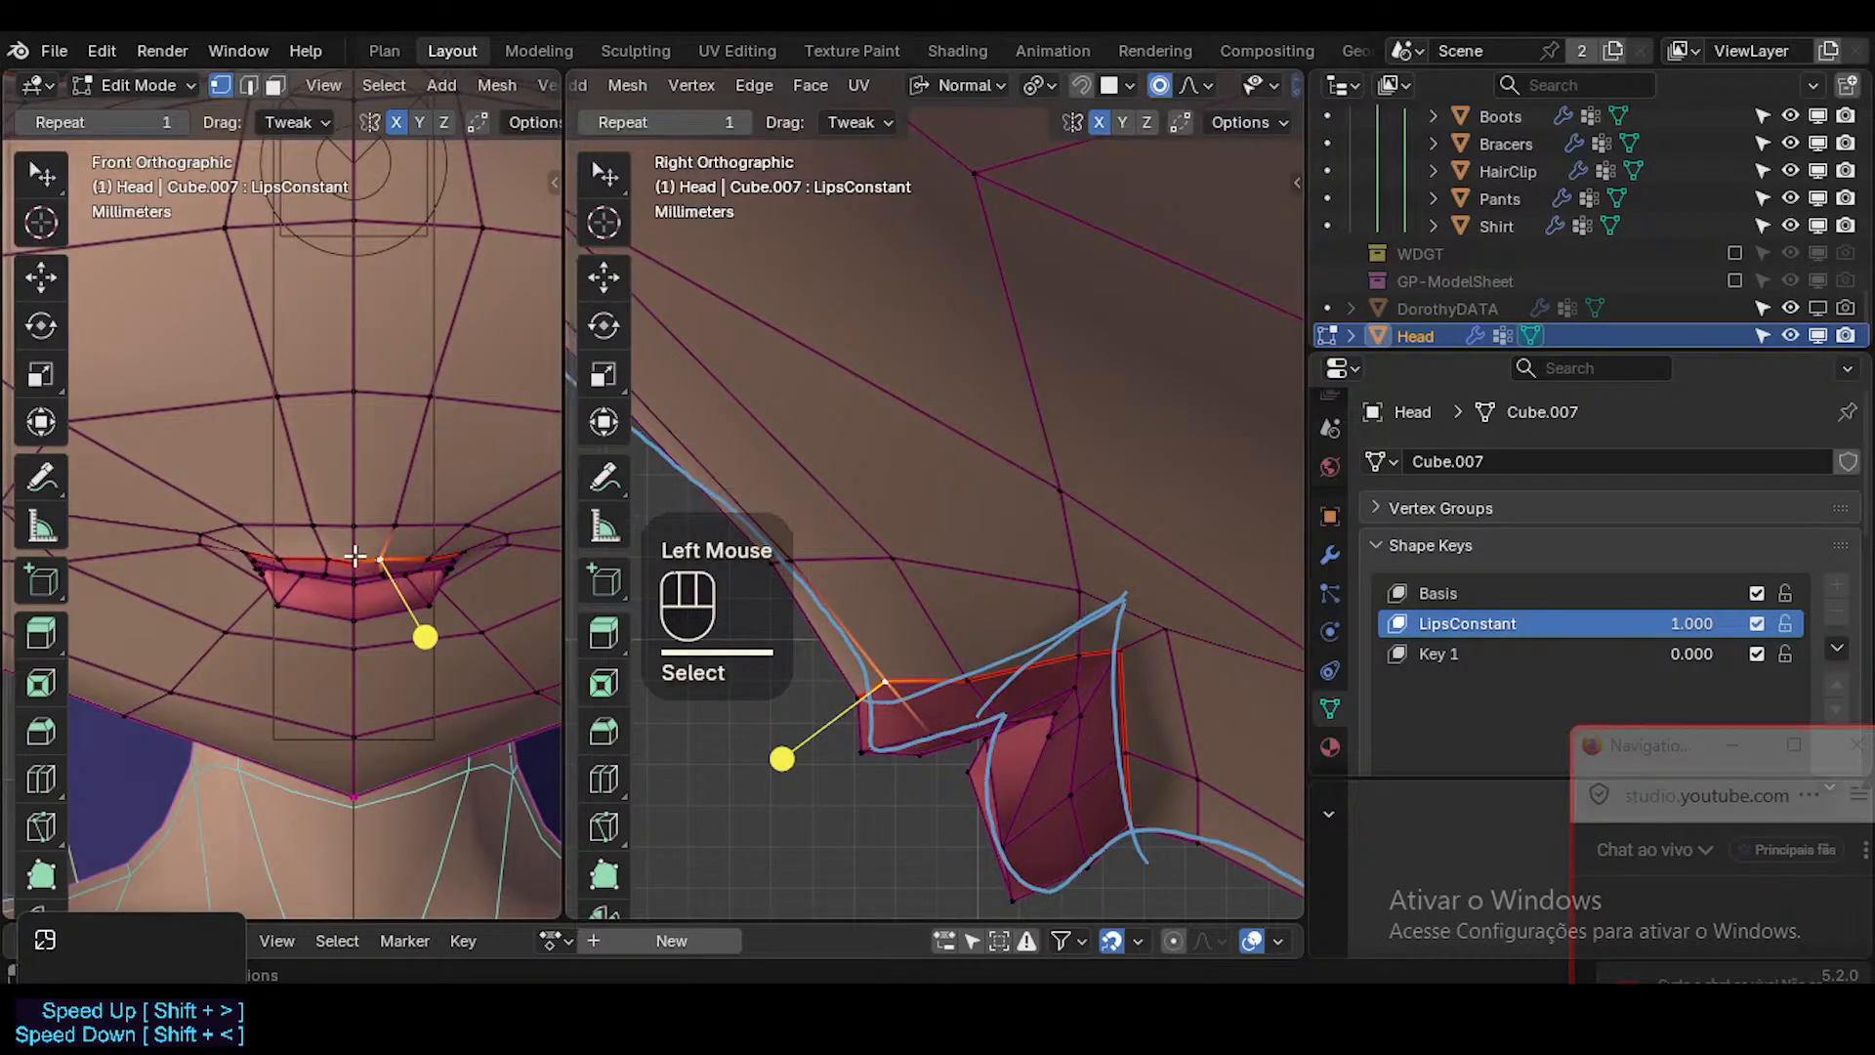
left_click(361, 562)
key("g")
left_click(387, 570, "shift")
left_click(887, 680)
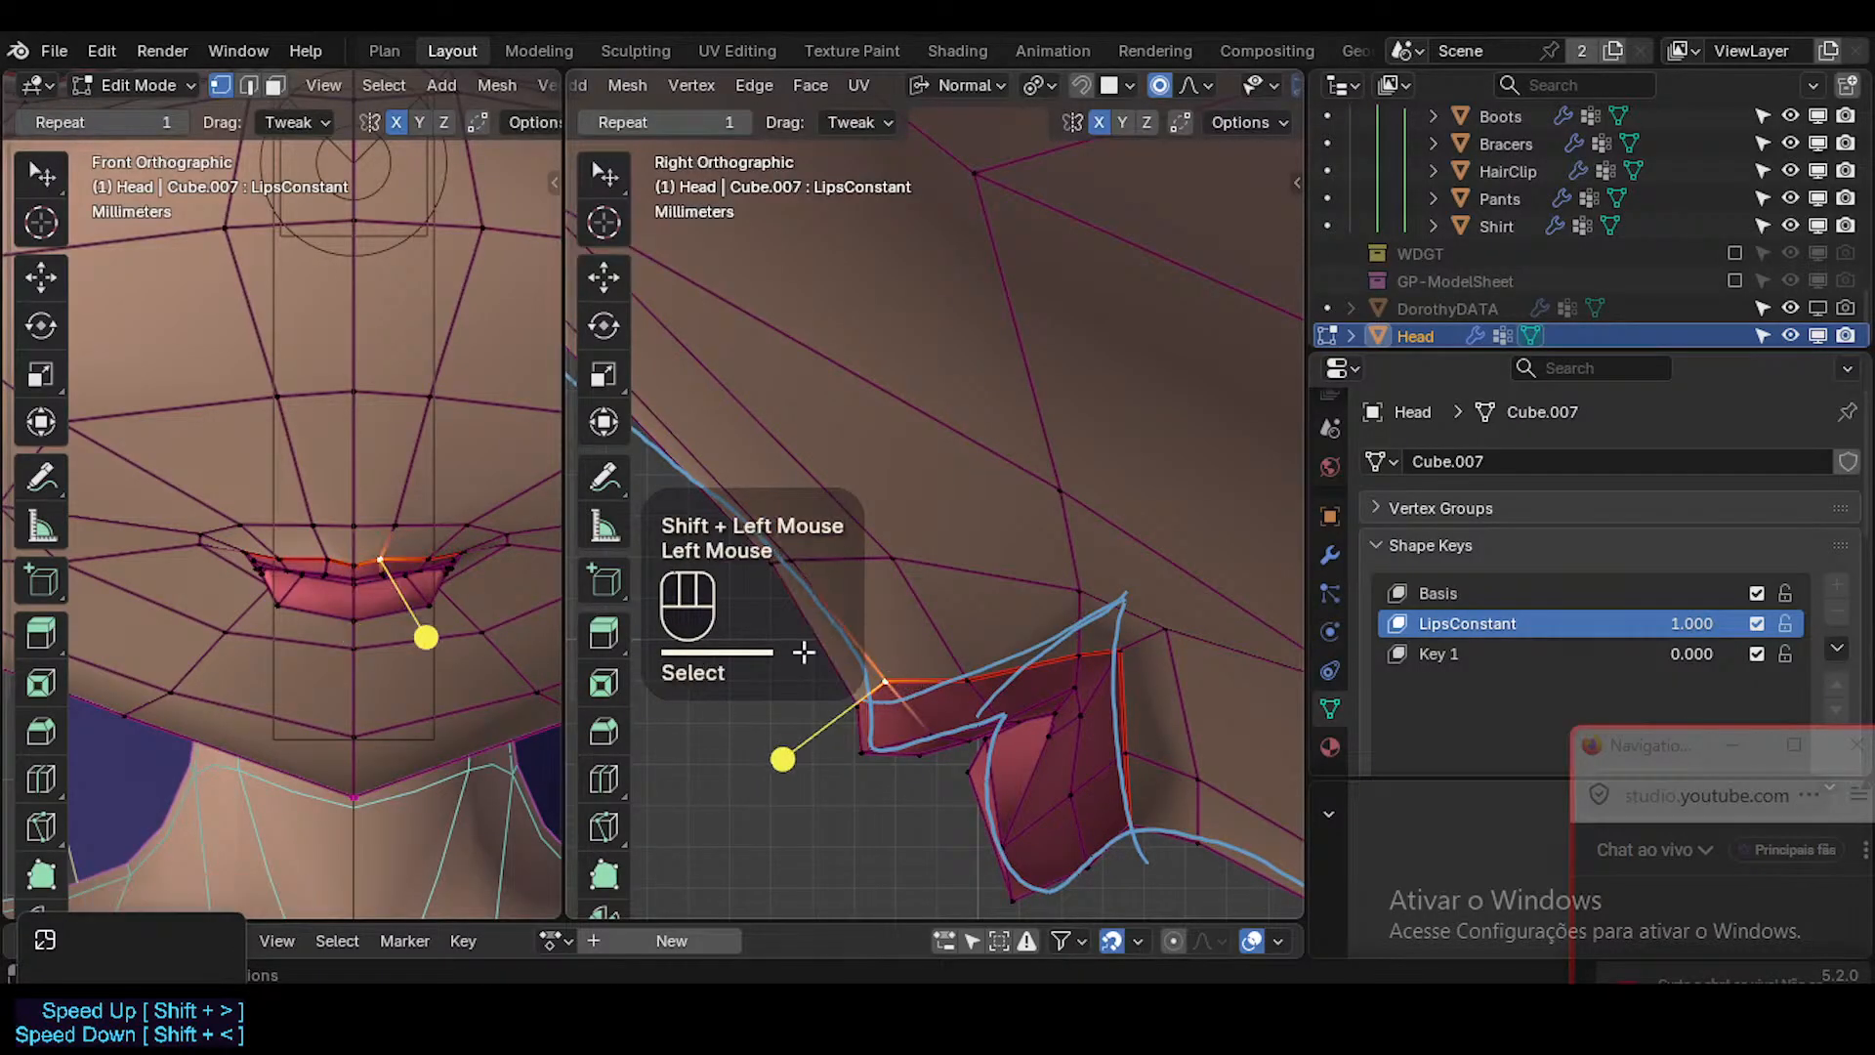
key("g")
left_click(446, 508, "shift")
Fine-tune the remaining upper-lip border vertices in side view, from mid-lip back to the mouth corner.
left_click(984, 676)
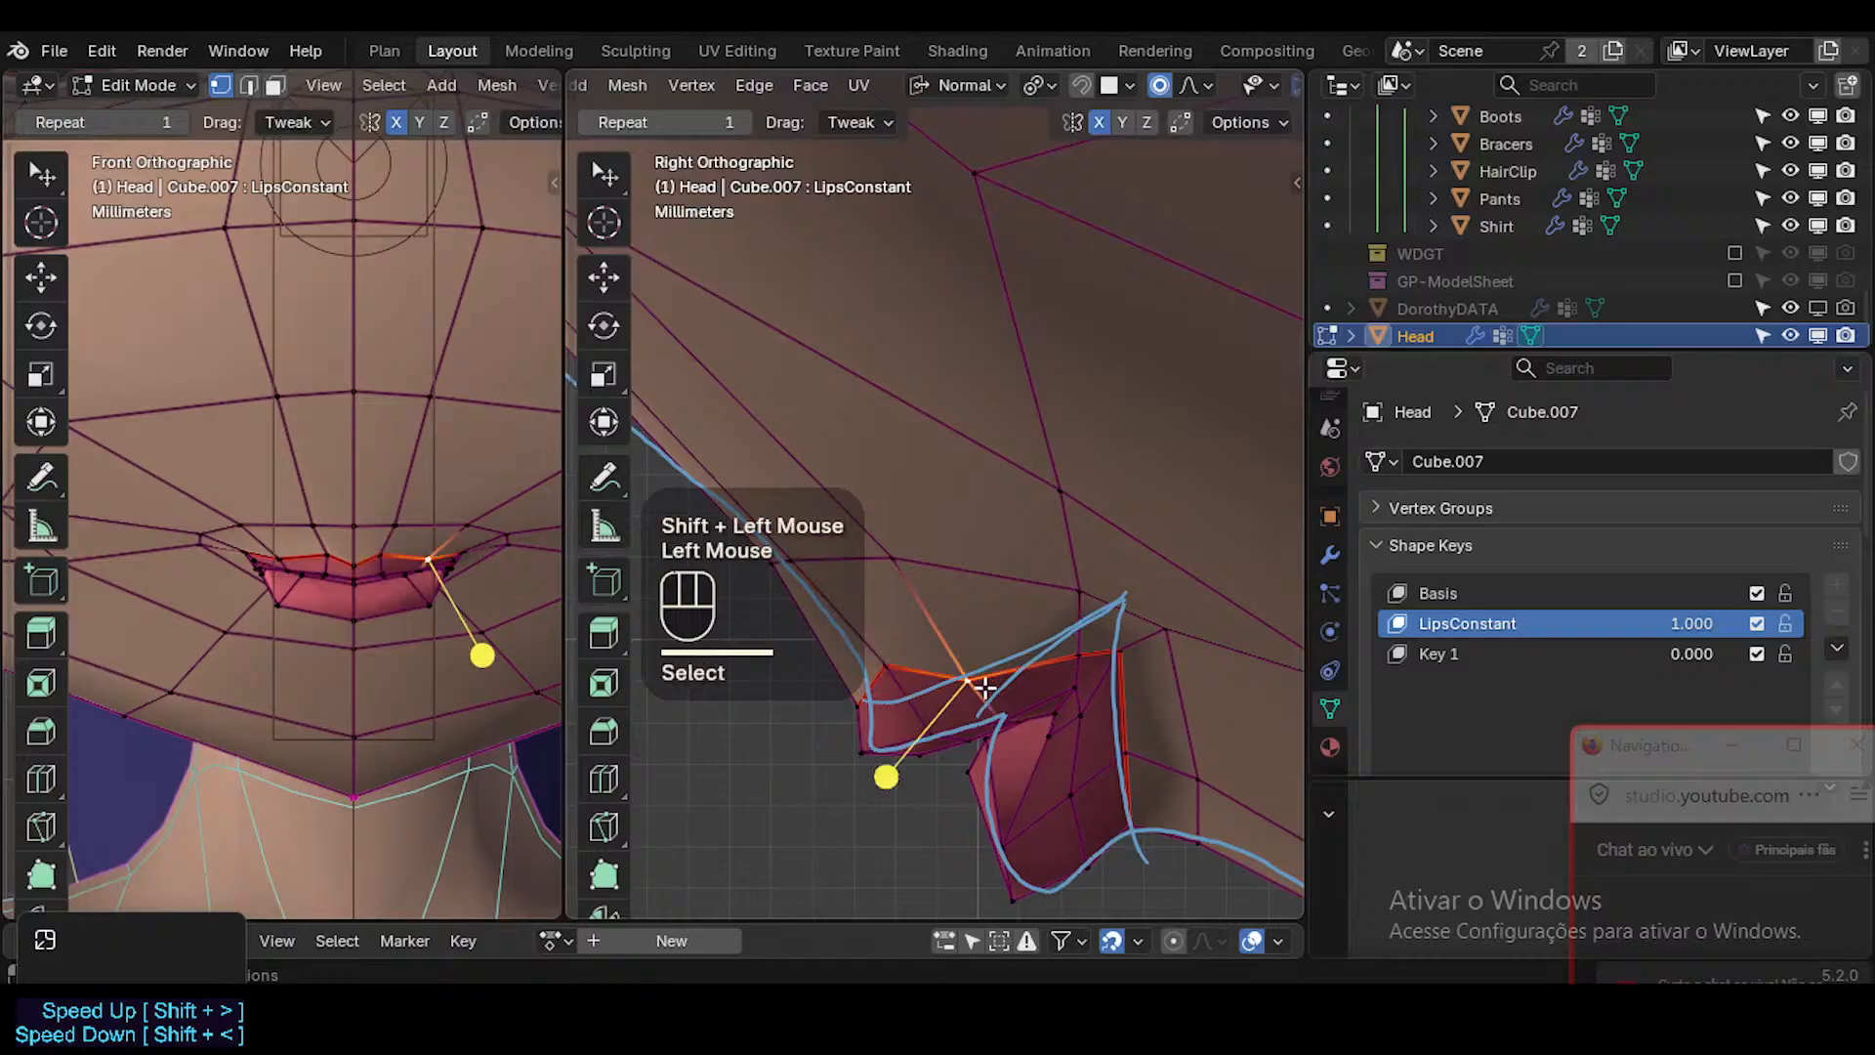
key("g")
left_click(994, 679, "shift")
left_click(1083, 653)
left_click(1082, 654)
key("g")
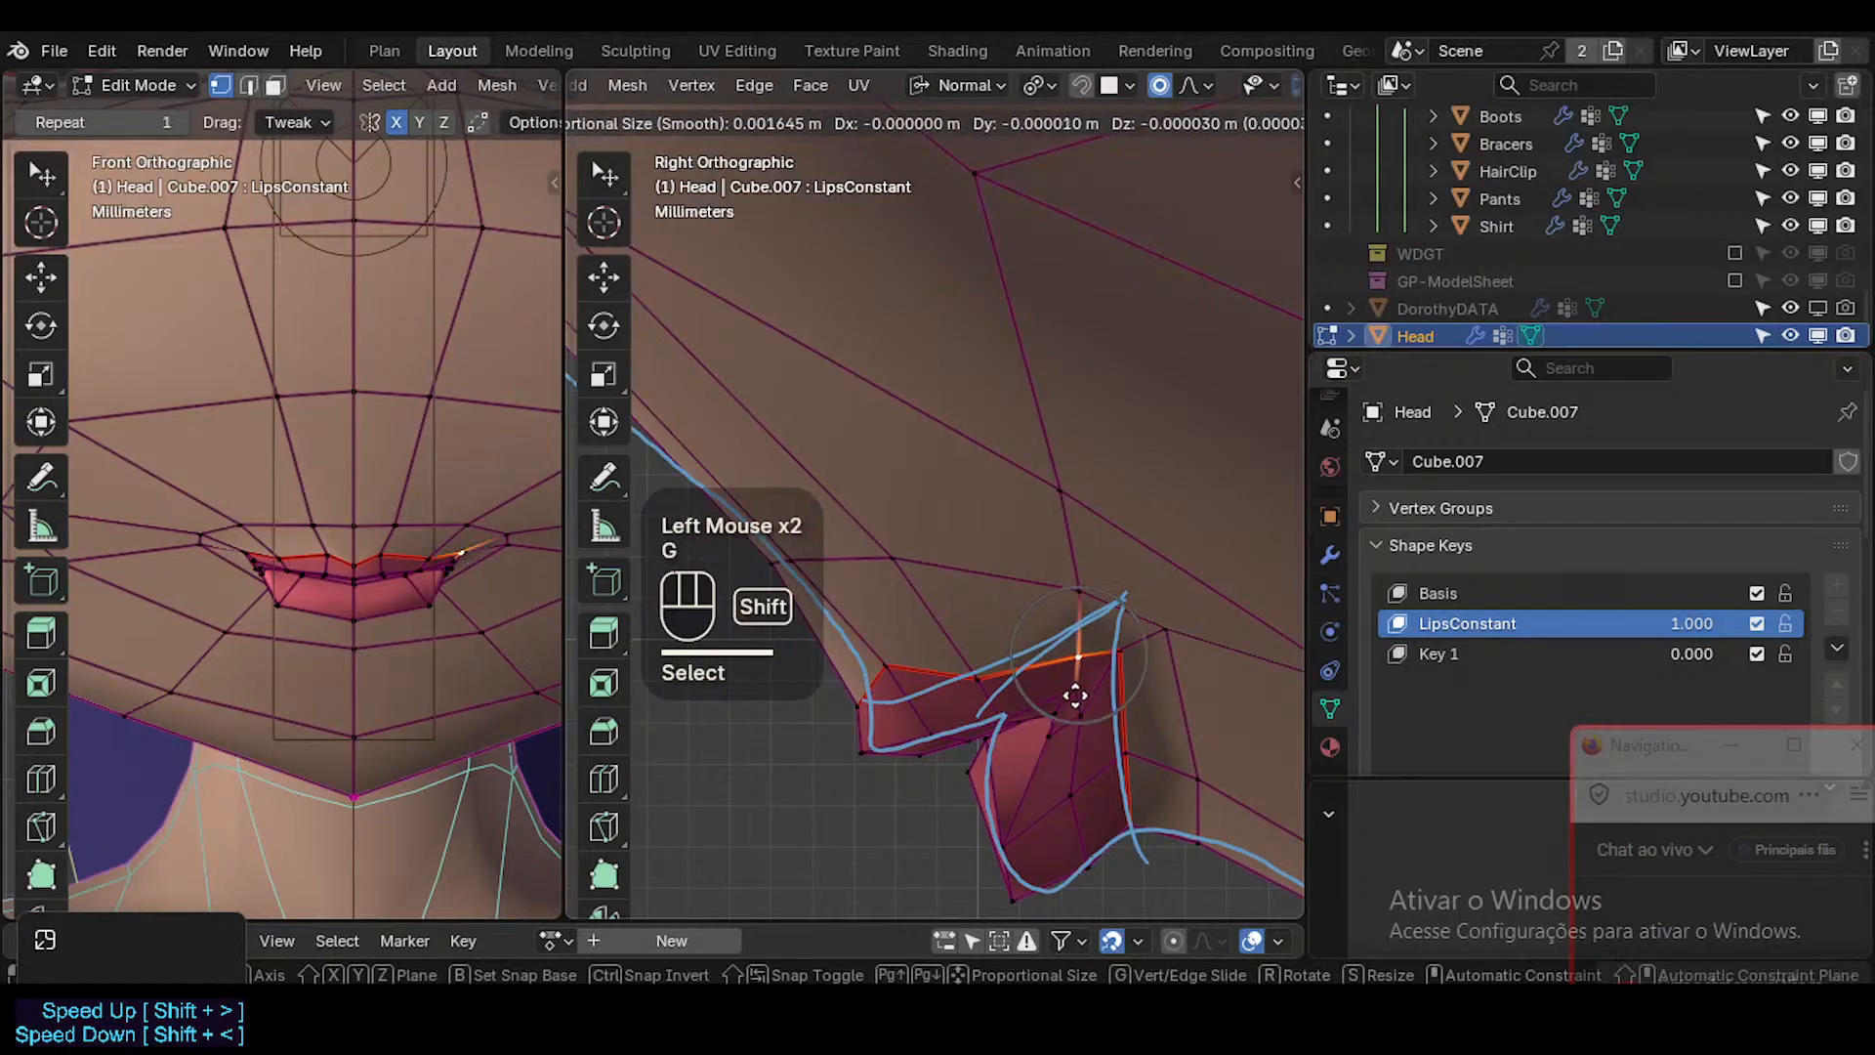
left_click(1075, 771, "shift")
left_click(1122, 655)
key("g")
left_click(1172, 730, "shift")
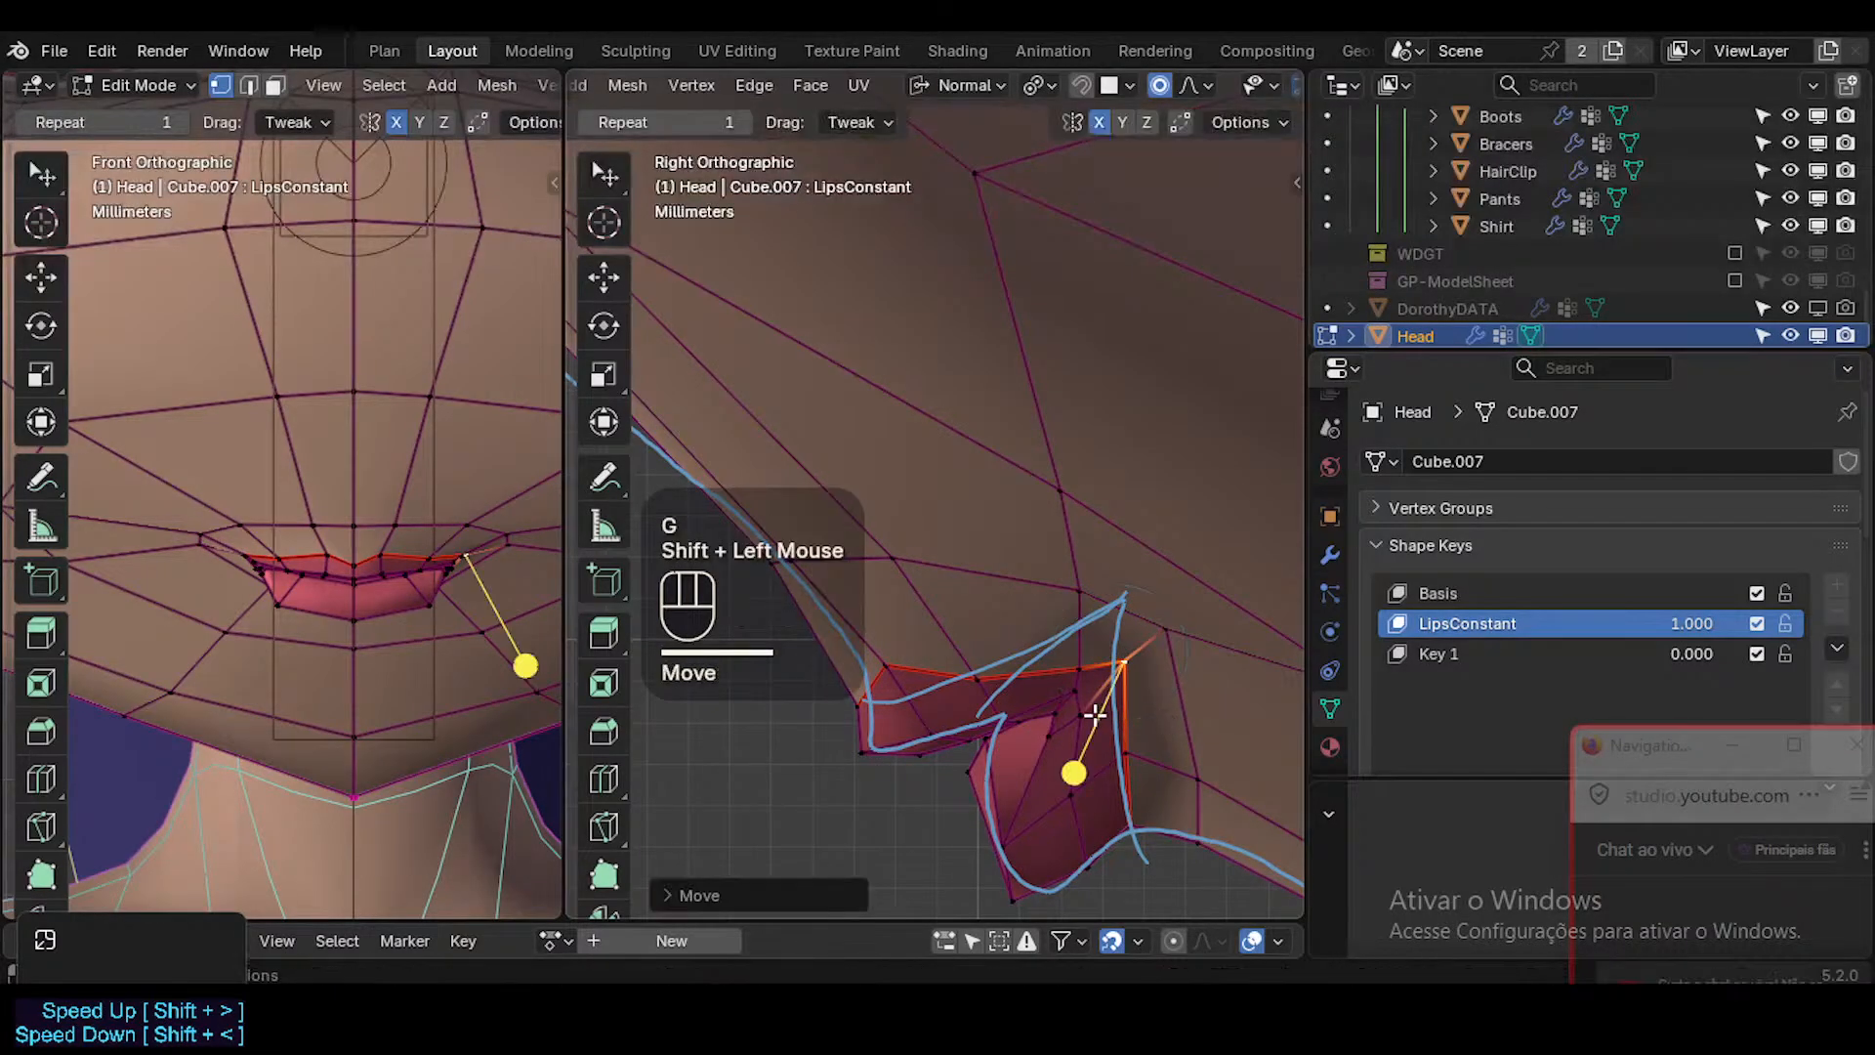
Adjust the inner mouth-corner vertex and the neighbouring vertex on the lower lip's upper edge.
left_click(1094, 716)
key("g")
left_click(1128, 708, "shift")
left_click(1050, 734)
key("g")
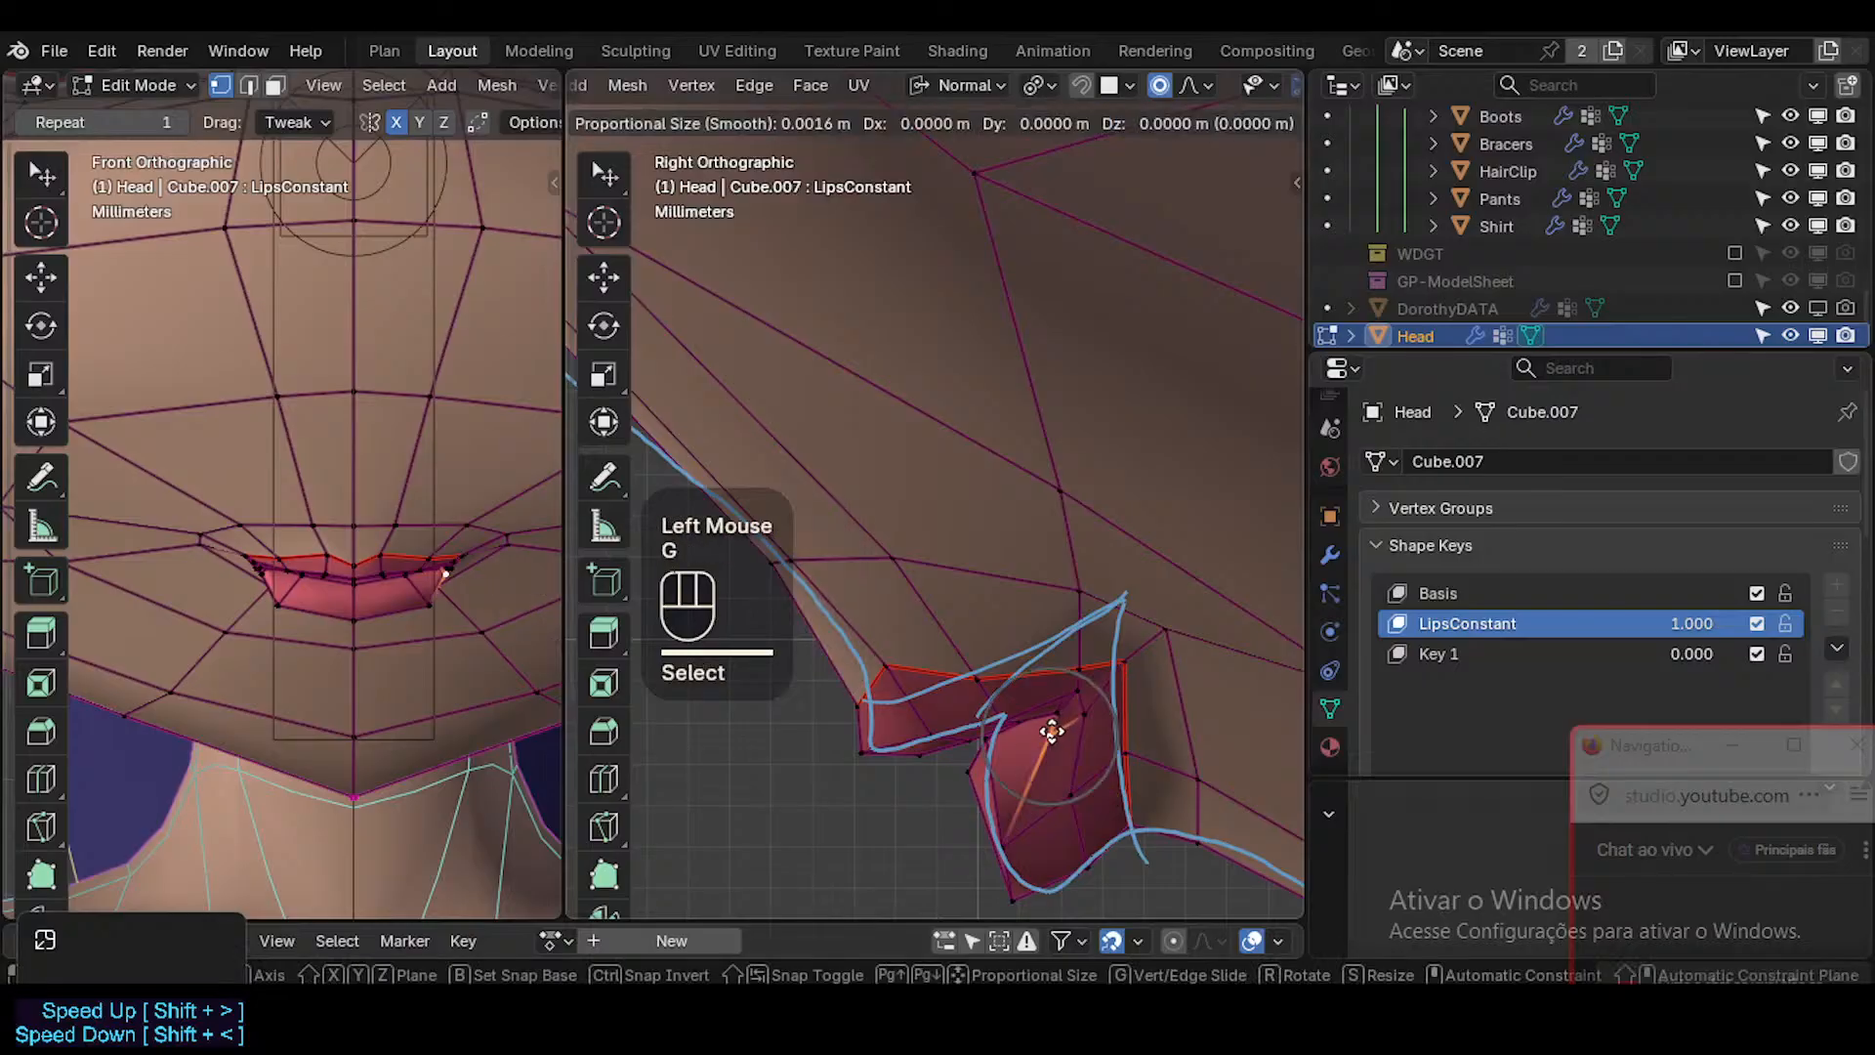
left_click(957, 711, "shift")
Adjust the lower lip's front and bottom vertices toward the side-view reference line.
left_click(1013, 842)
key("g")
left_click(979, 757, "shift")
left_click(1012, 885)
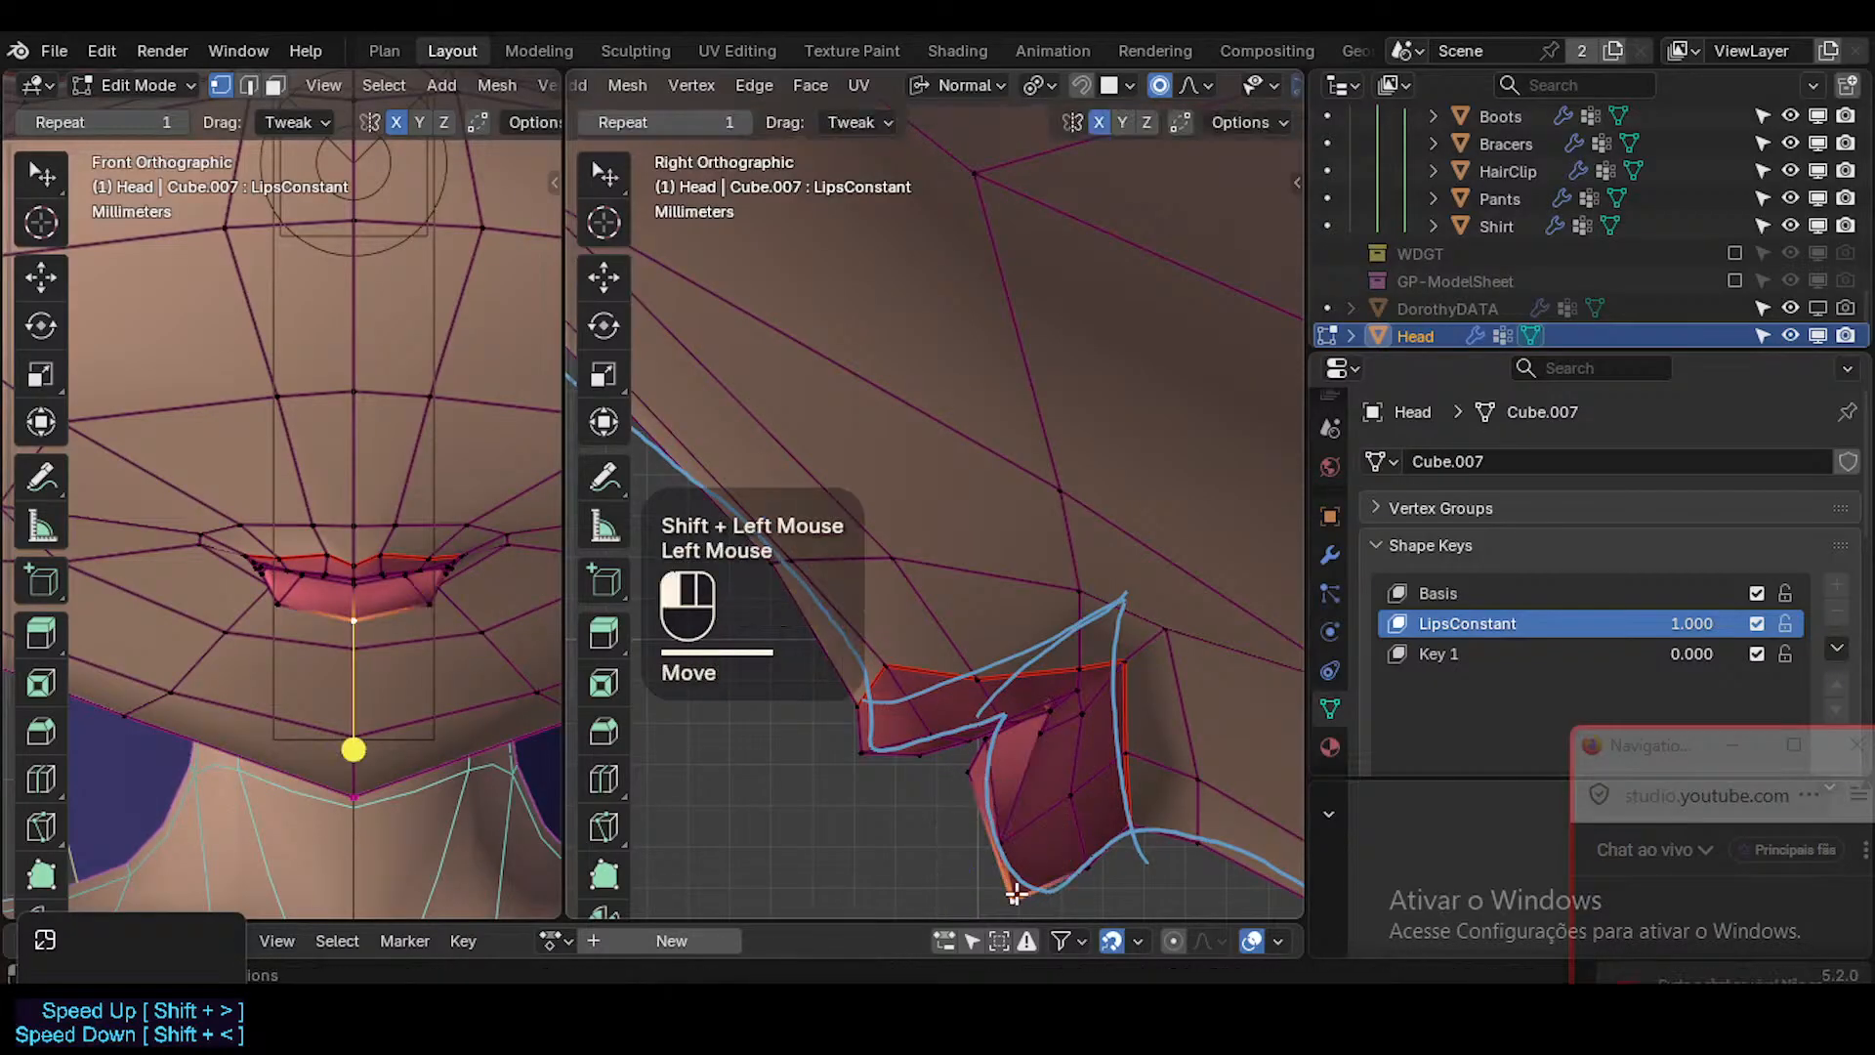
key("g")
left_click(965, 867, "shift")
left_click(1073, 871)
key("g")
left_click(1081, 849, "shift")
Fine-tune the vertex at the lower lip's base and the two skin vertices behind the lower lip.
left_click(1130, 838)
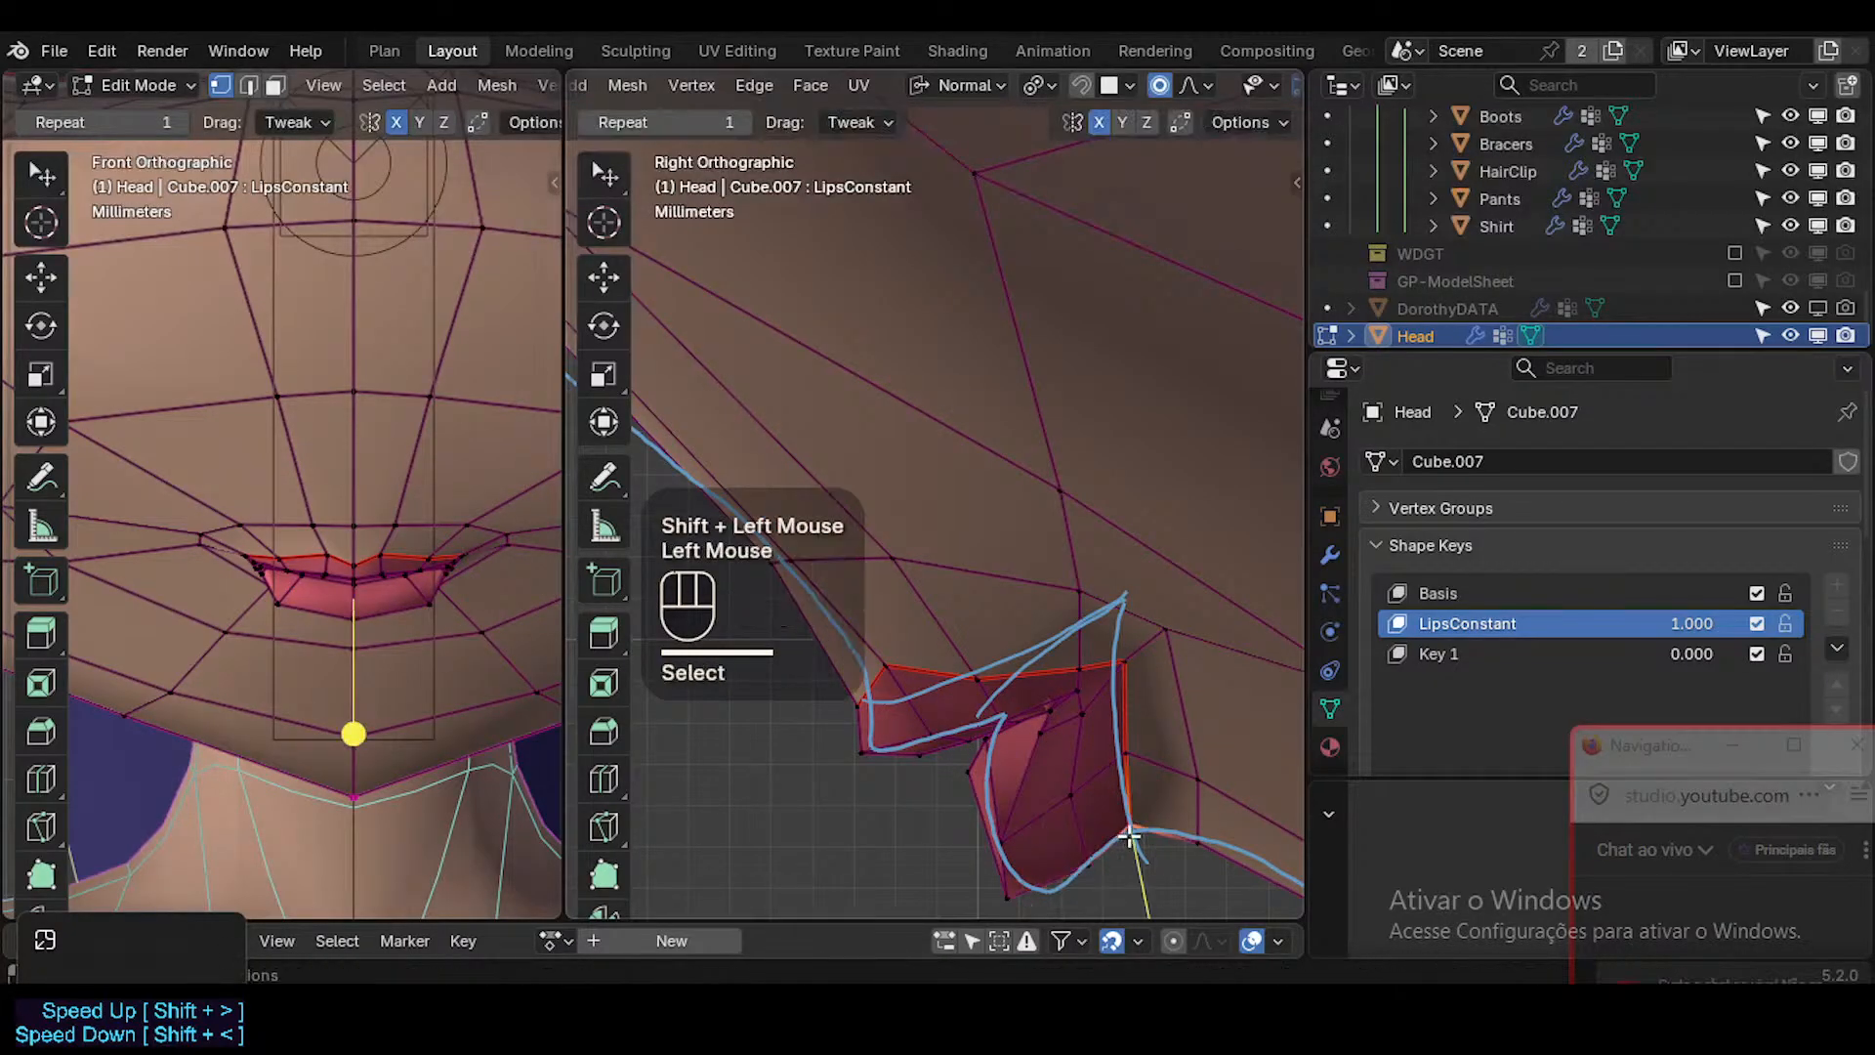
key("g")
left_click(1146, 786, "shift")
left_click(1198, 846)
key("g")
left_click(1236, 759, "shift")
left_click(1186, 776)
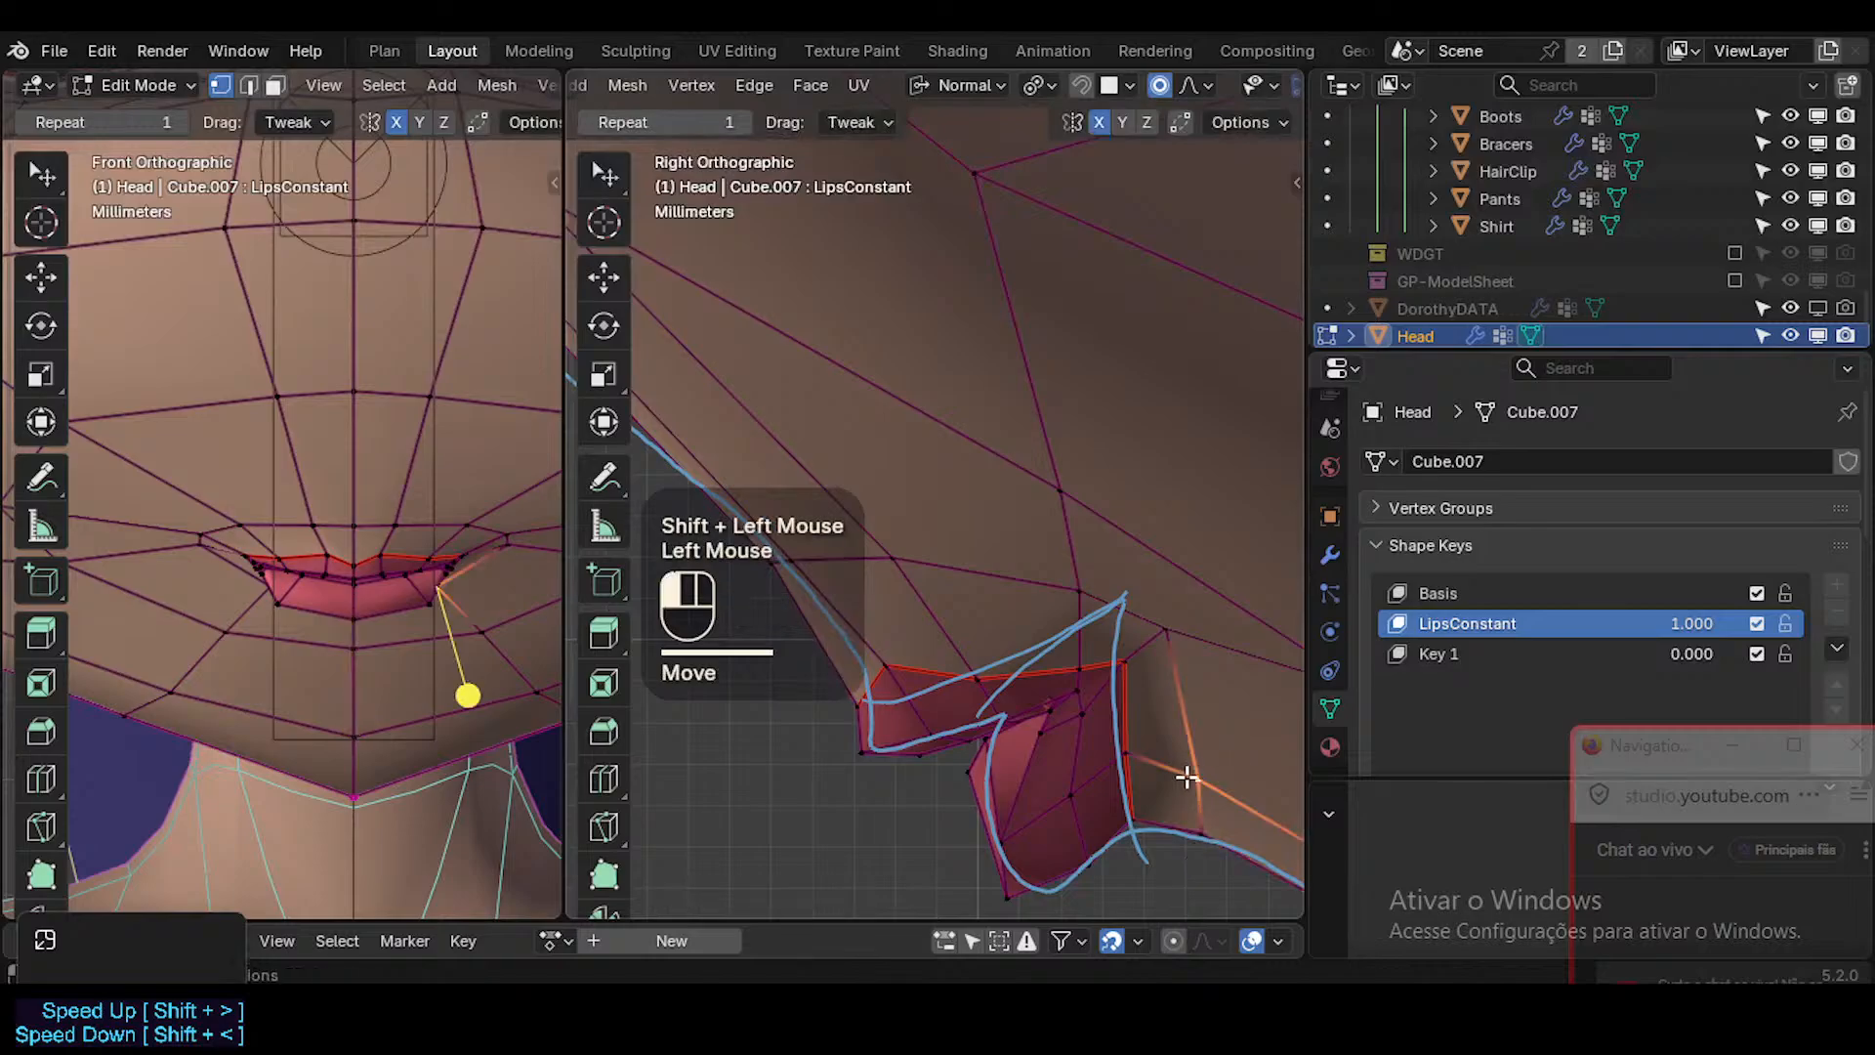
key("g")
left_click(1131, 750, "shift")
Nudge the skin vertices behind and above the mouth corner slightly backward.
left_click(1126, 664)
left_click(1172, 626)
key("g")
left_click(1208, 624, "shift")
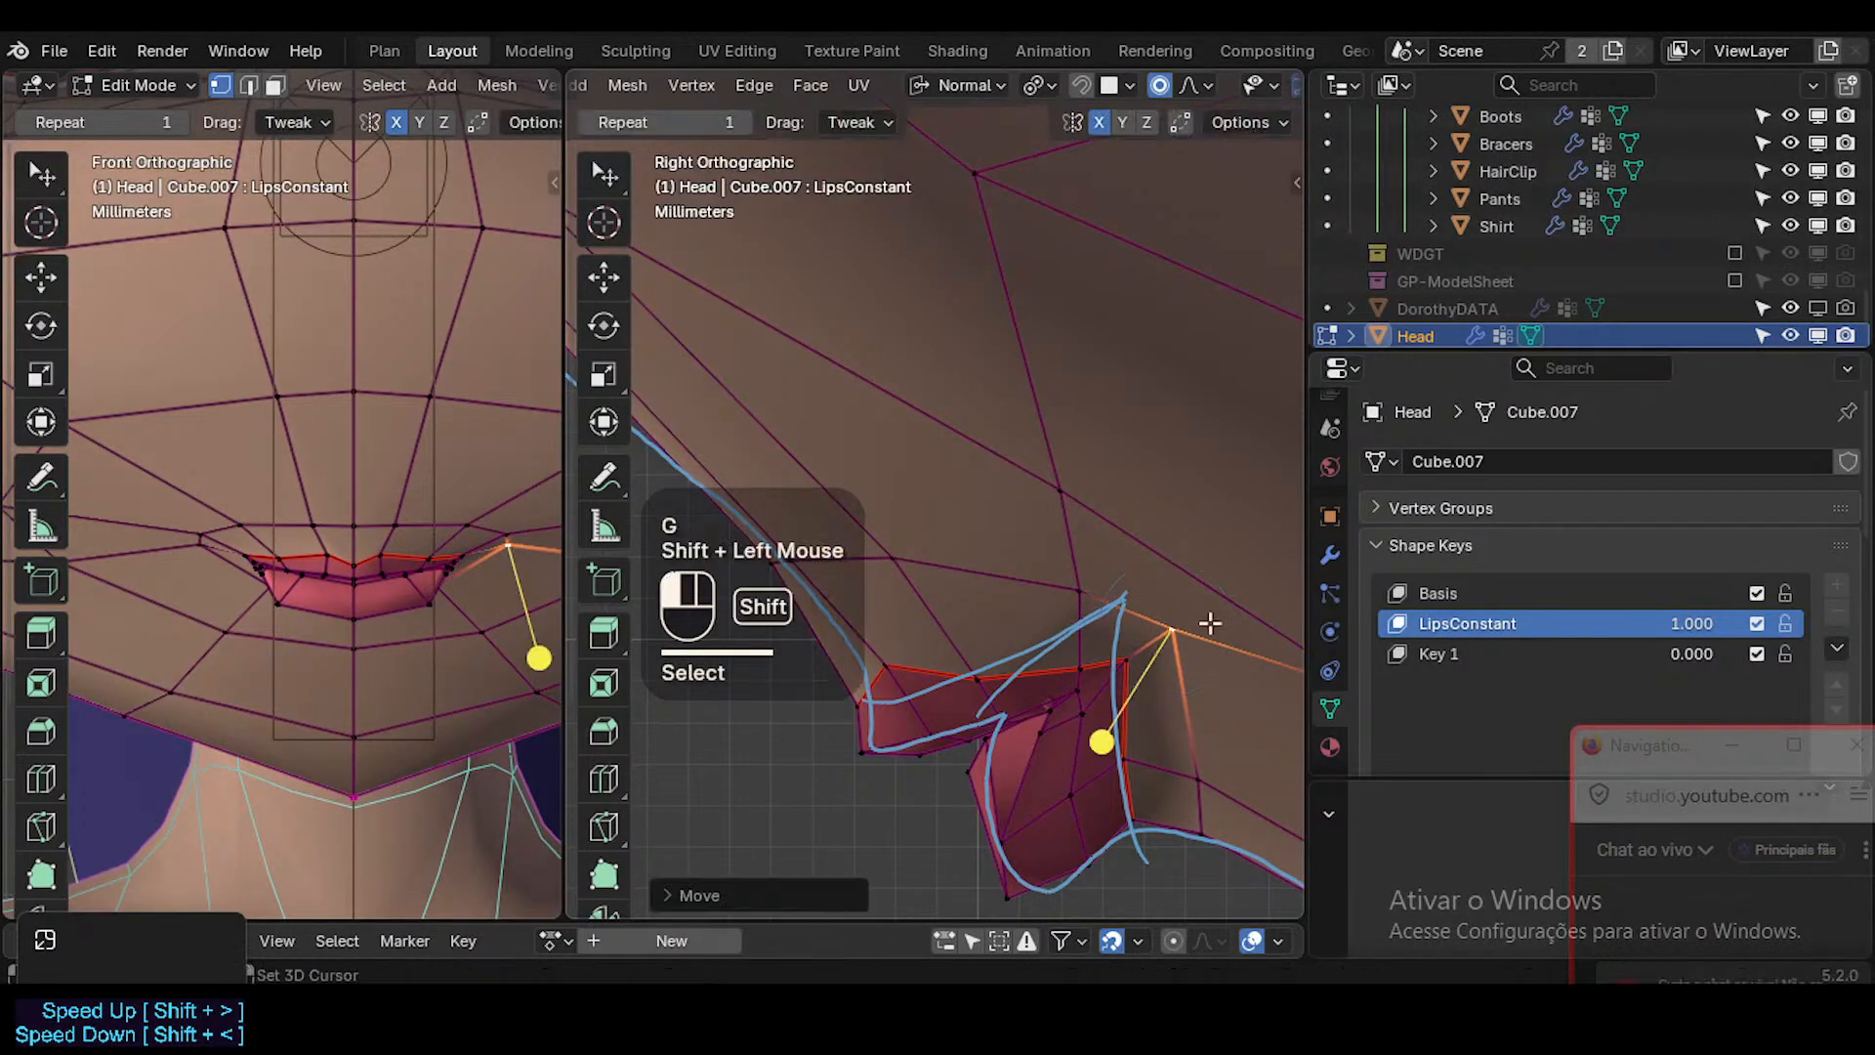
left_click(1089, 589)
key("g")
left_click(1192, 574, "shift")
Slide the skin edge above the mouth corner and check the lips in Object Mode without overlays.
key("2")
left_click(1199, 578)
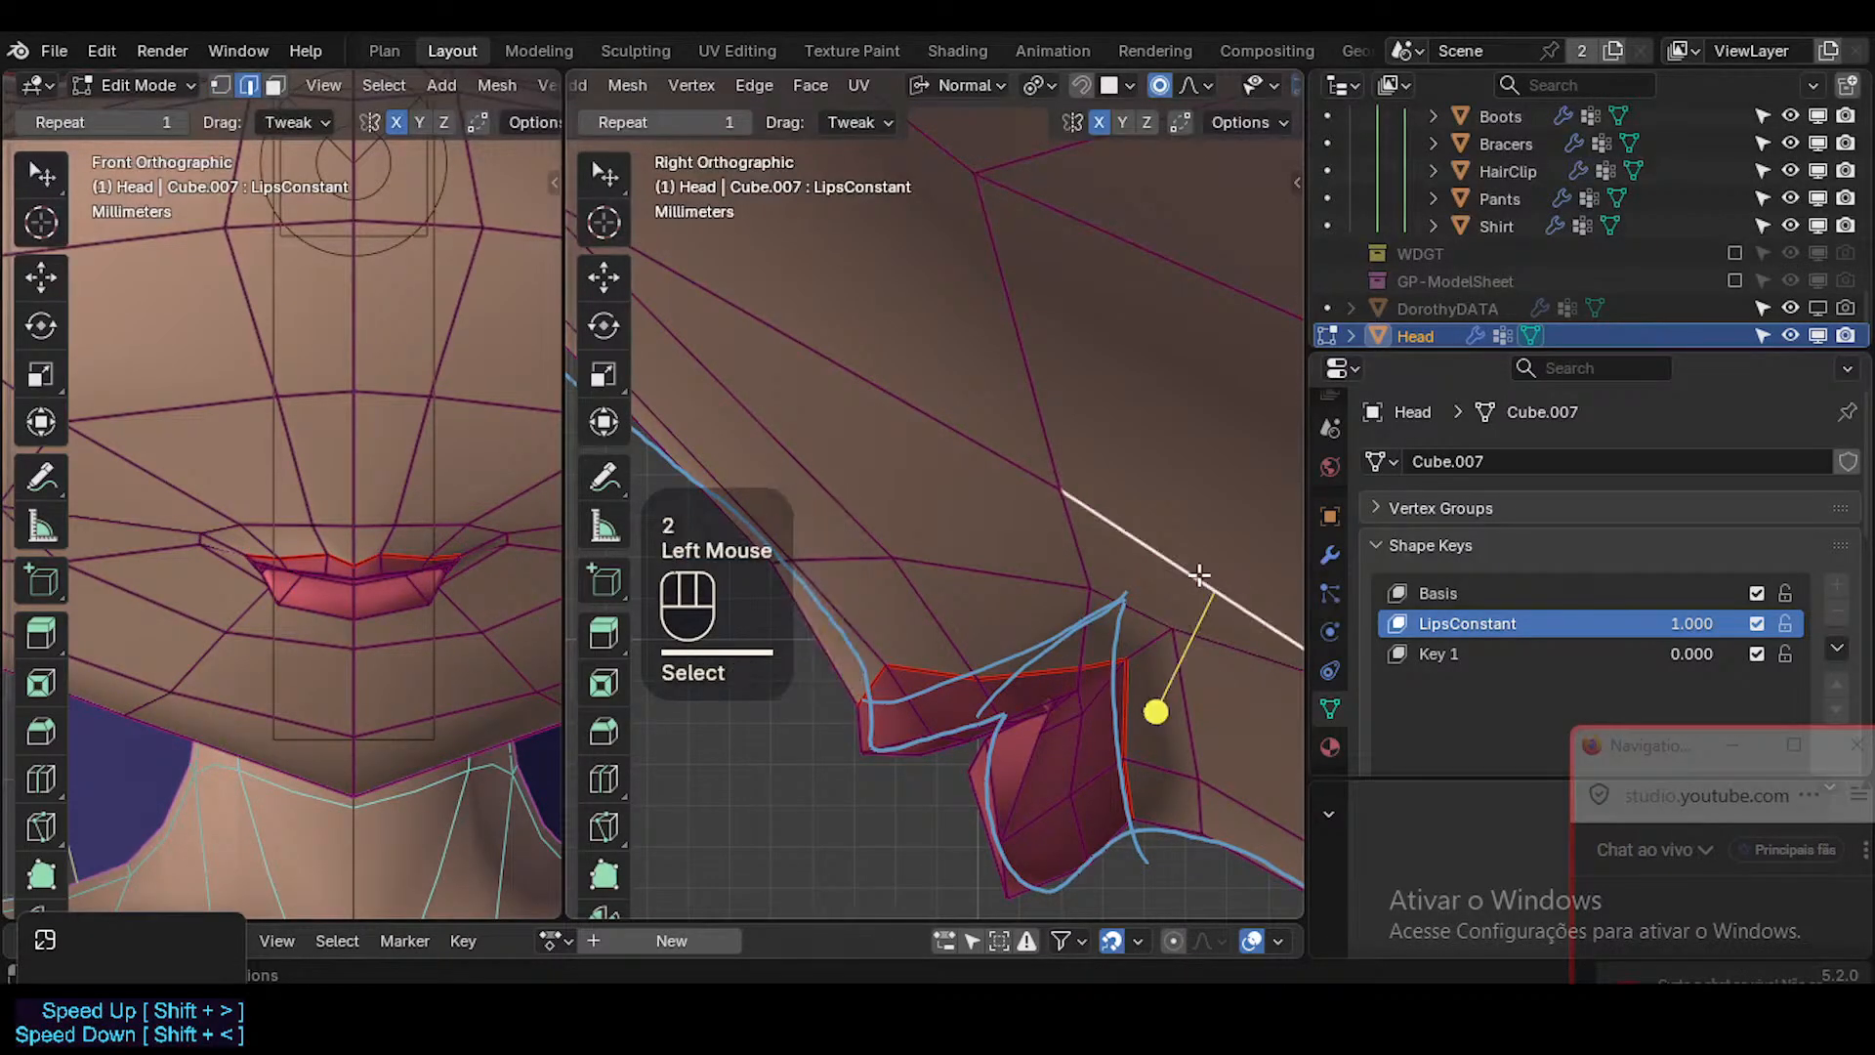
key("g")
key("g")
left_click(1213, 561, "shift")
key("Tab")
key("shift+alt+z")
scroll(1016, 734, "down", 2)
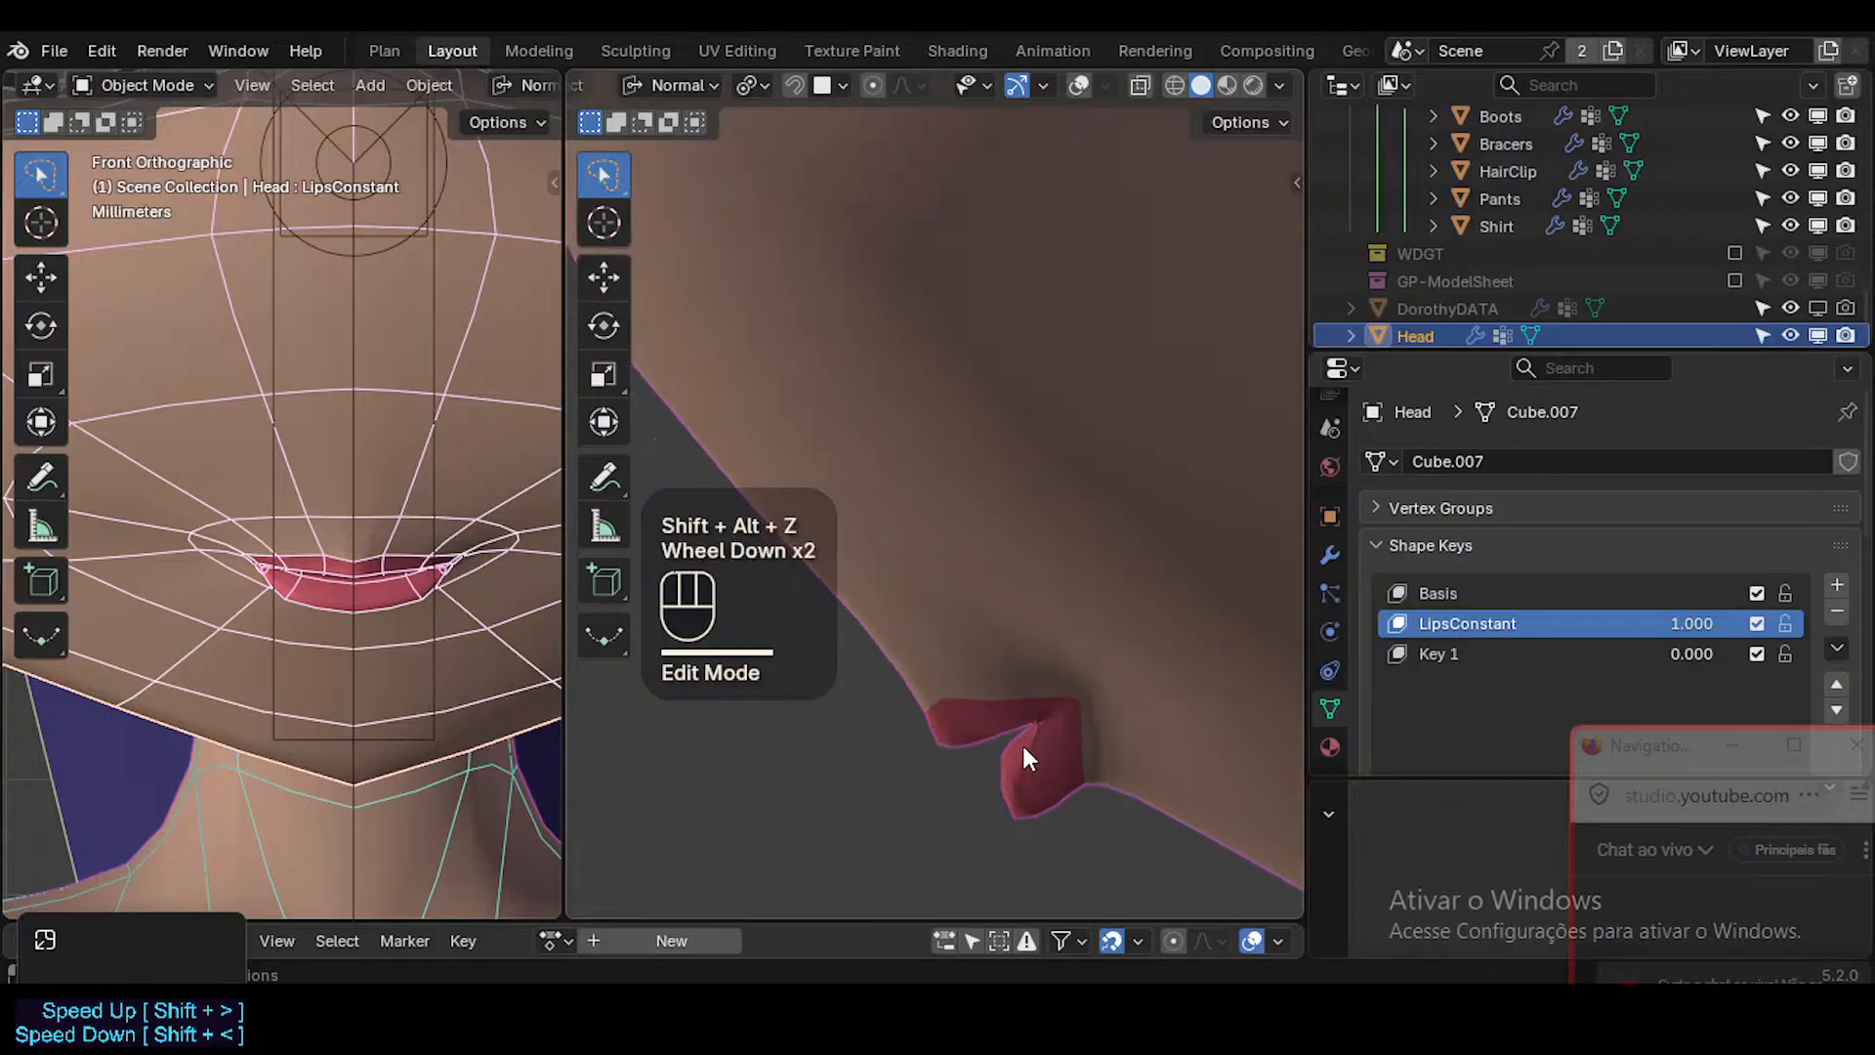
Select the face on the underside of the upper lip and move it slightly with a small proportional falloff.
key("Tab")
scroll(987, 743, "up", 1)
key("shift+alt+z")
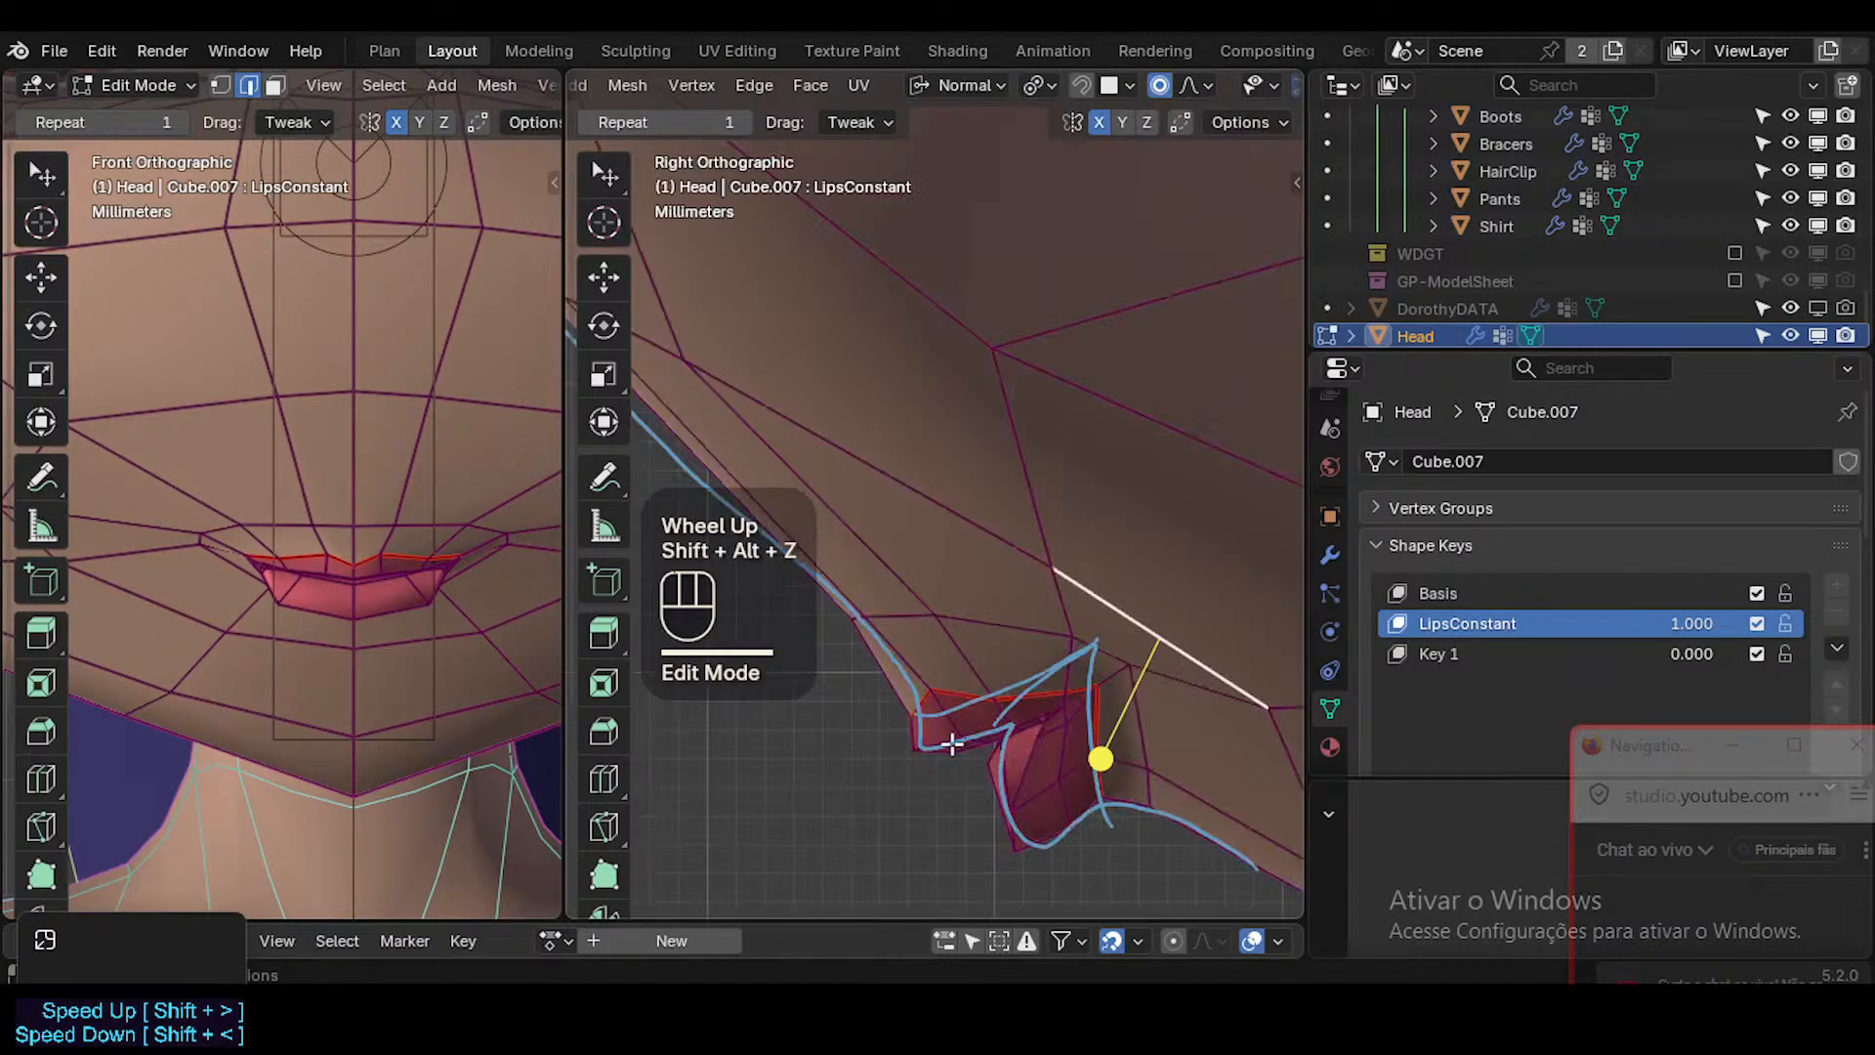
key("3")
left_click(975, 733)
left_click(958, 738)
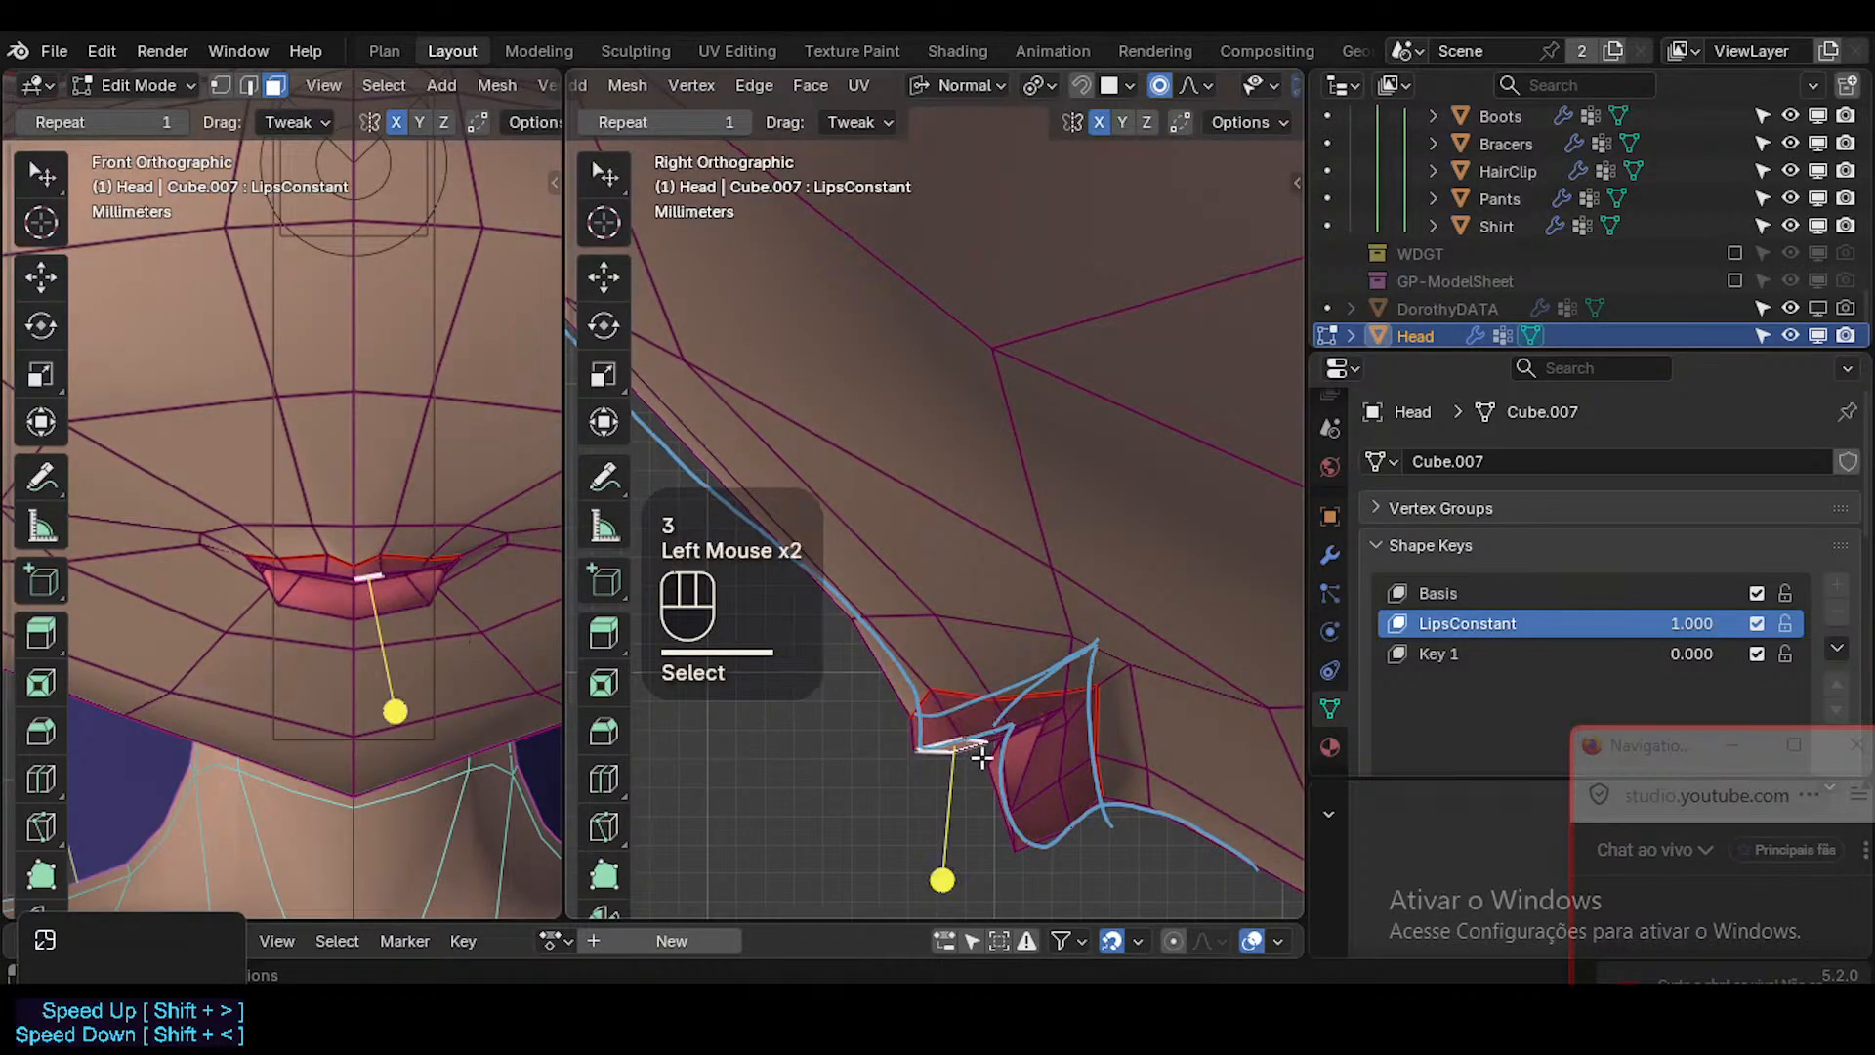
key("g")
scroll(999, 785, "down", 4)
left_click(956, 709, "shift")
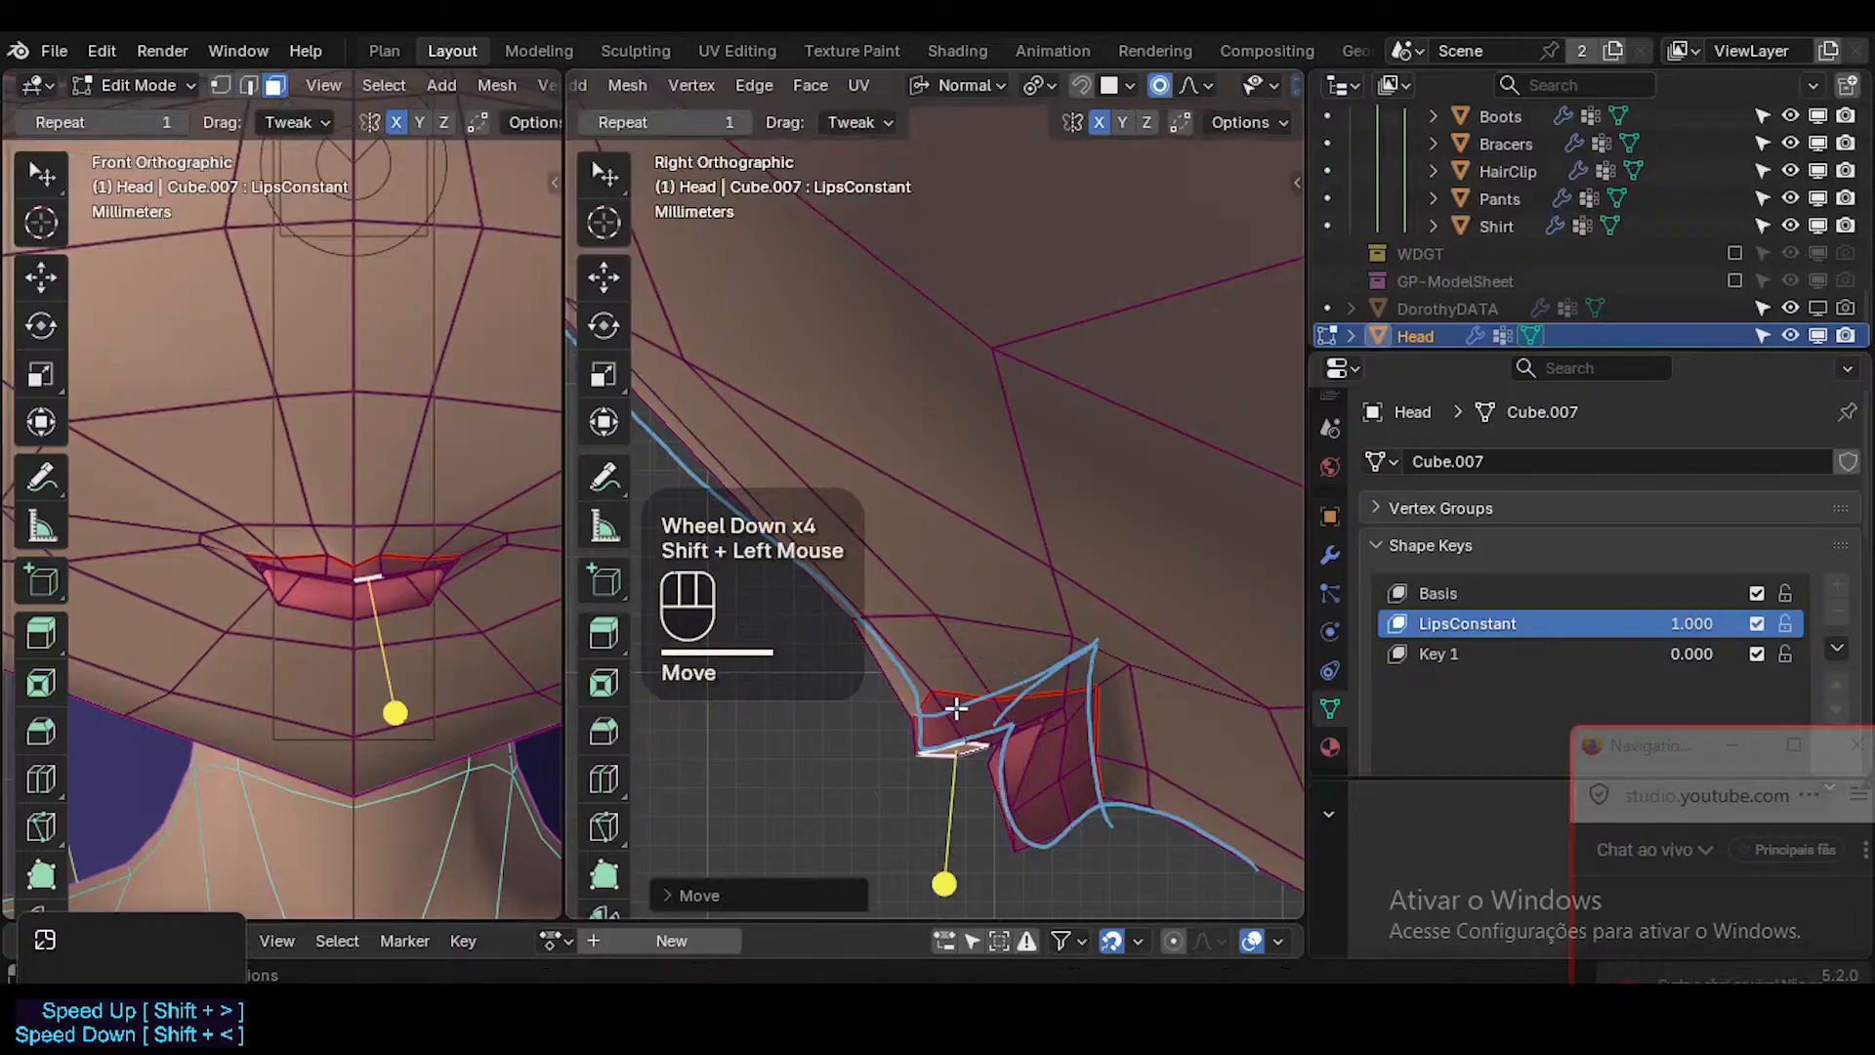
Select the outer lip face loop, smooth its vertices lightly and clear the selection.
key("alt+a")
left_click(1028, 742, "alt+shift")
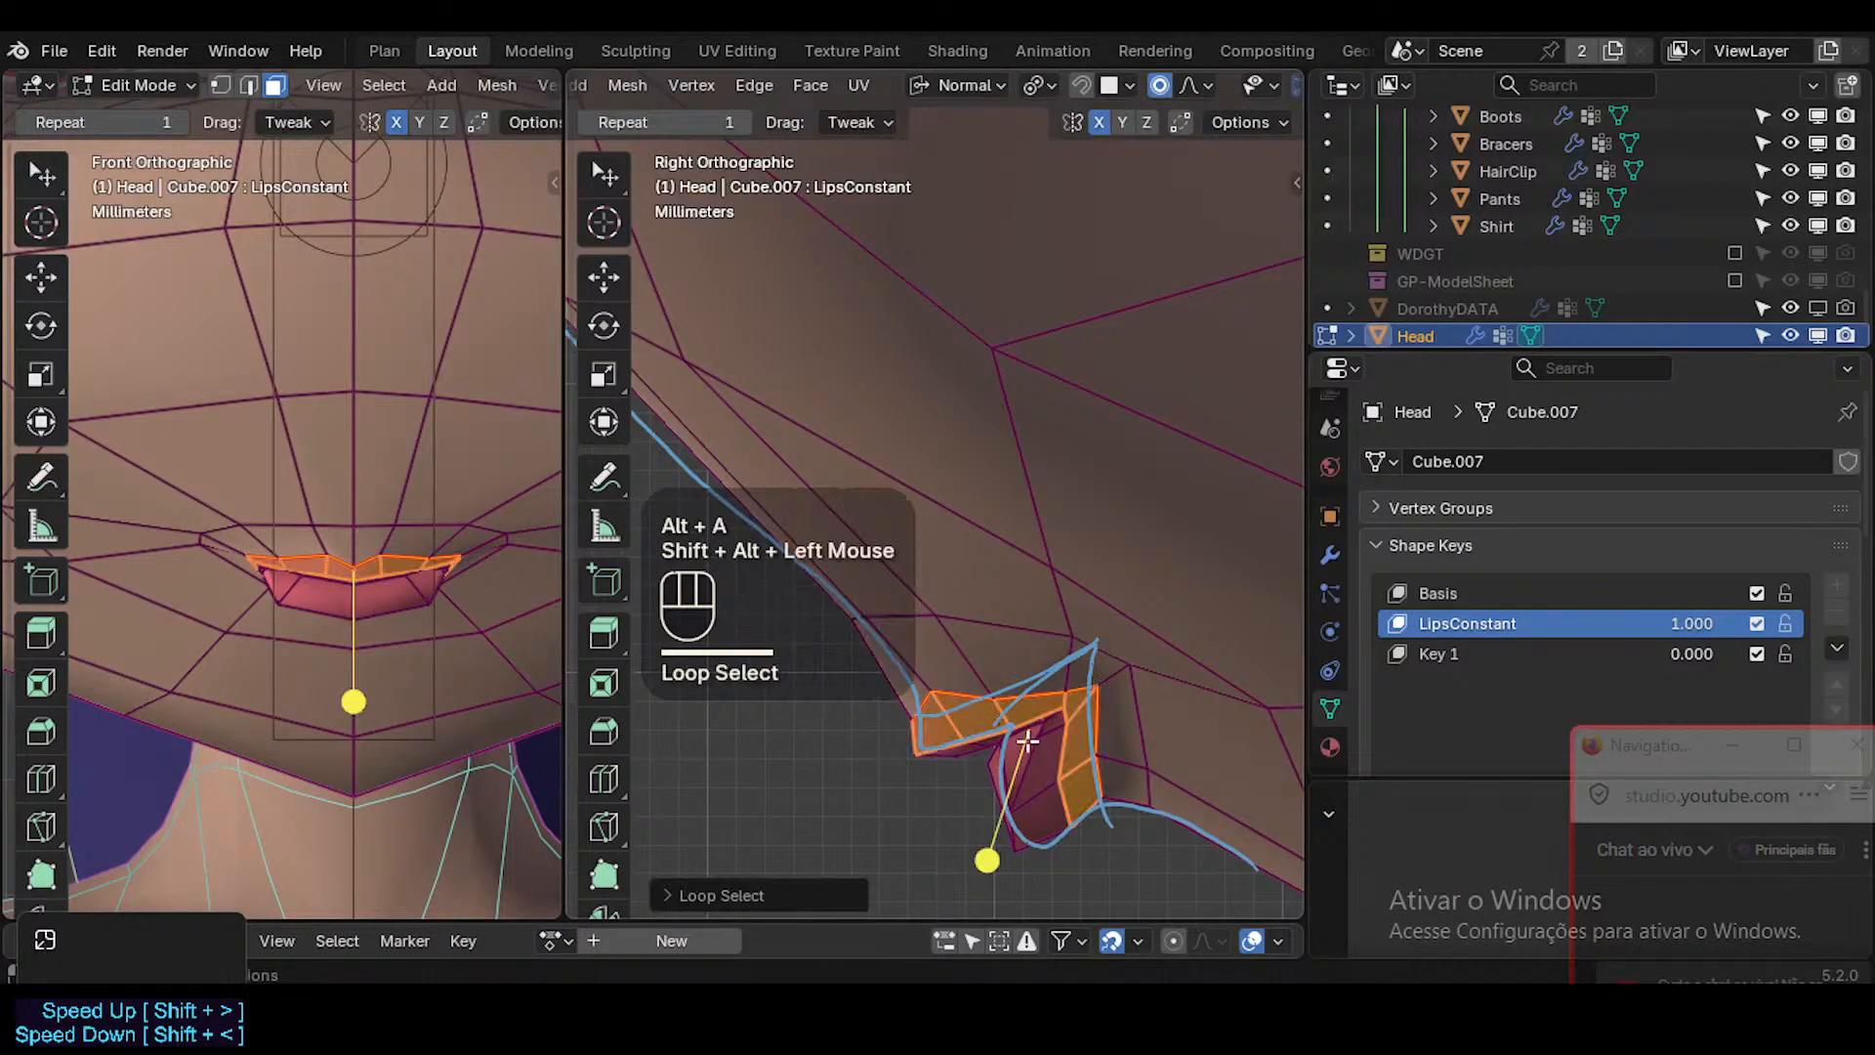
left_click(996, 857)
key("alt+a")
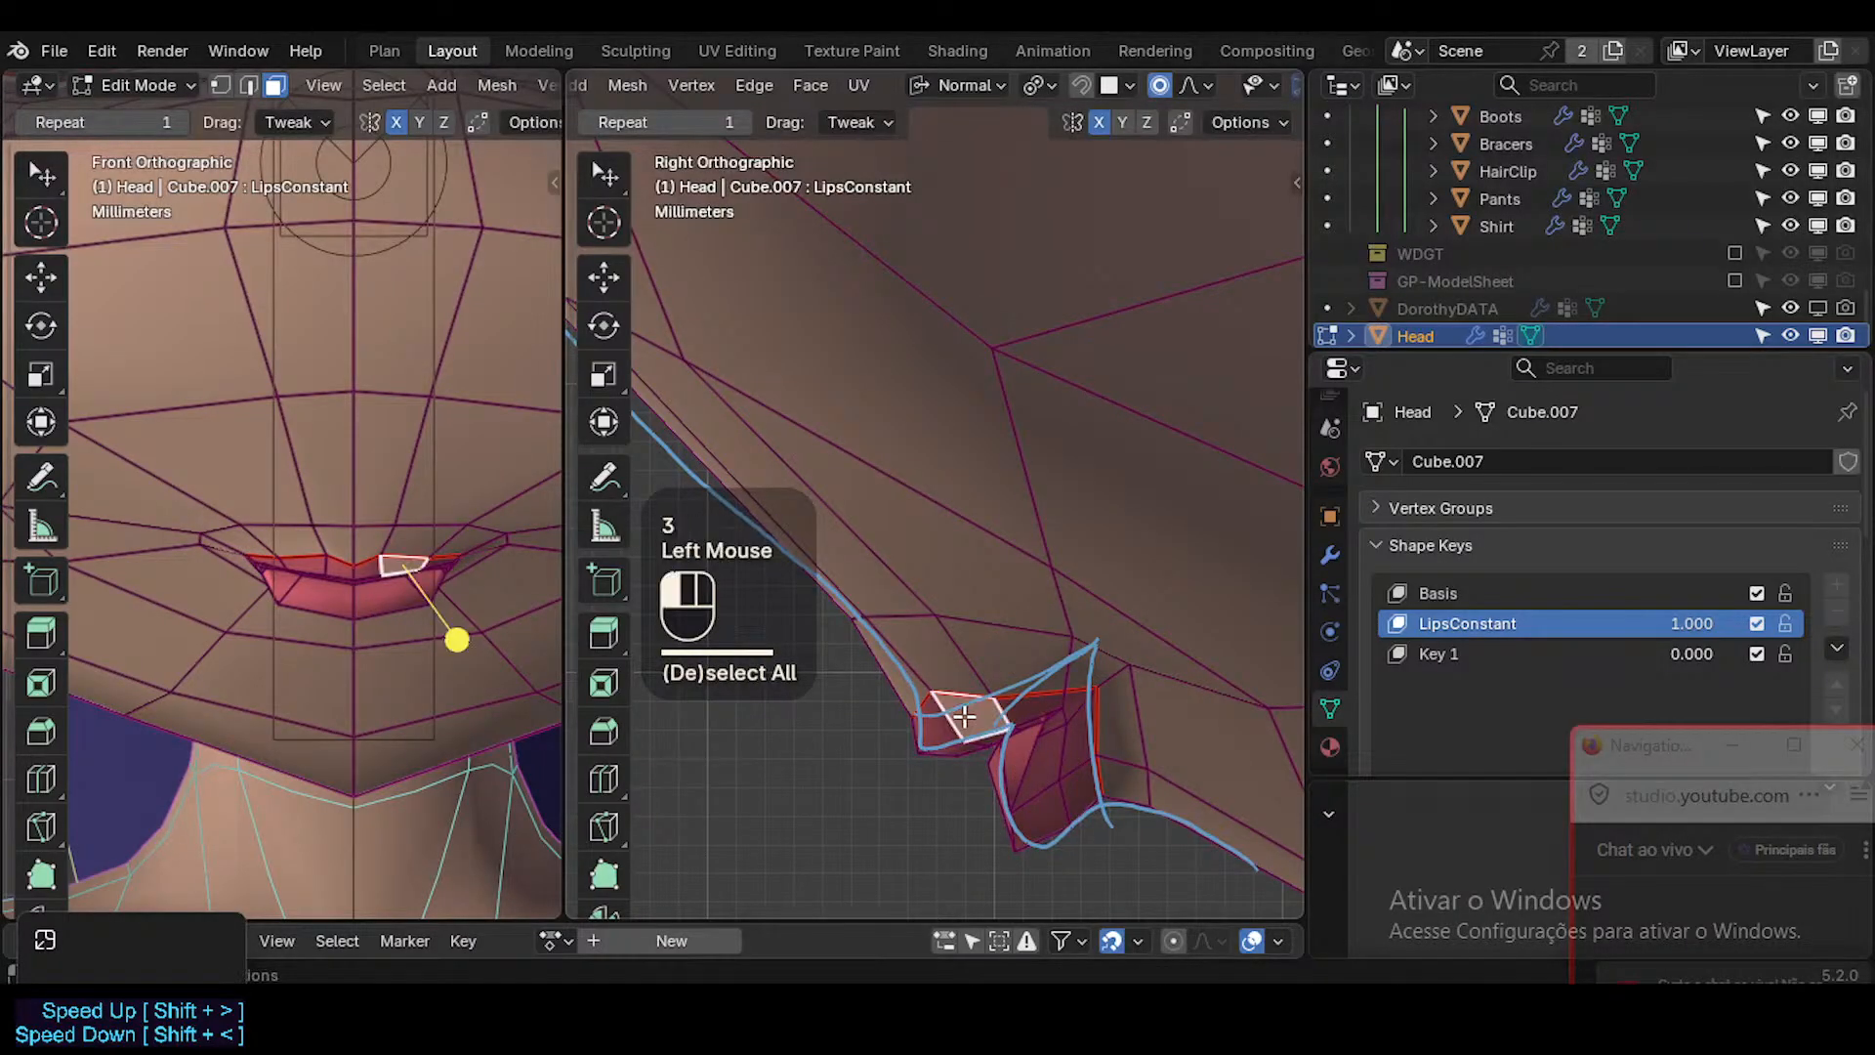
Fine-tune the position of the upper-lip face beside the centre with two small proportional moves.
left_click(964, 715)
key("g")
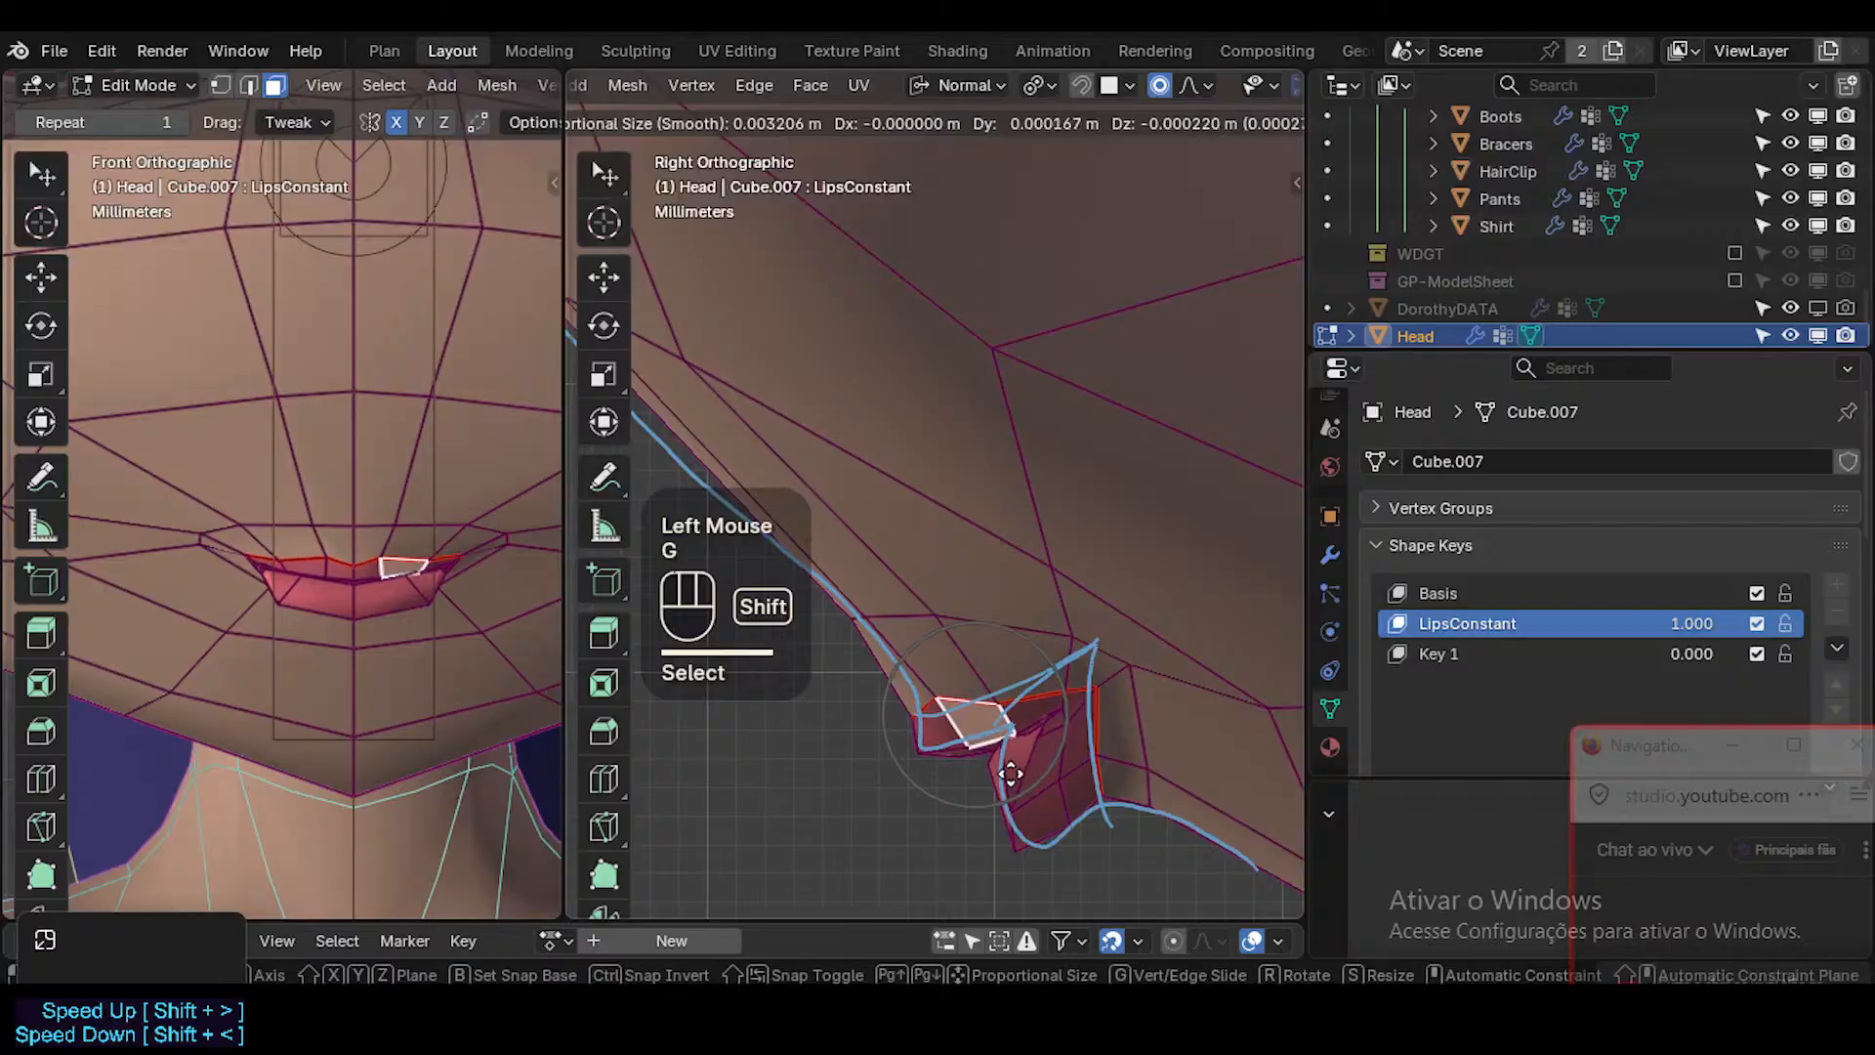
left_click(1045, 705, "shift")
key("g")
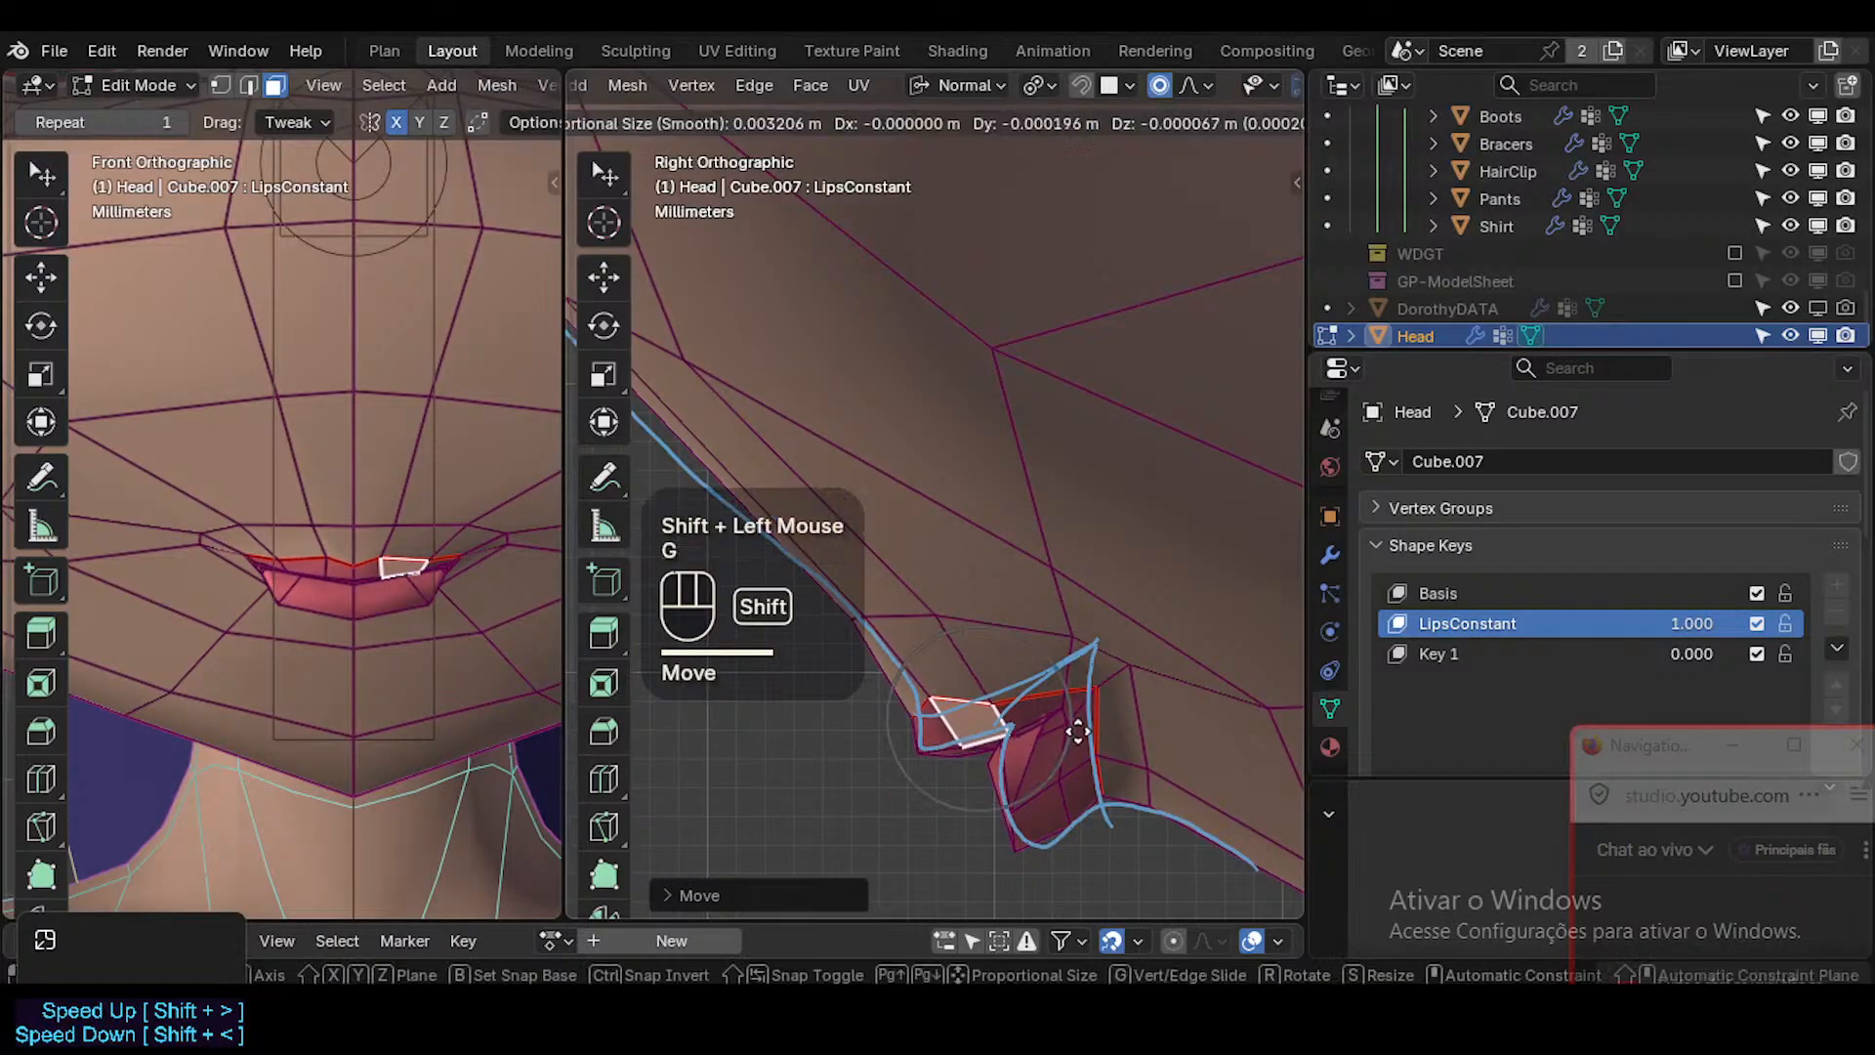
left_click(1125, 694)
Scale the upper-lip faces individually from the mouth corner to the centre, then check the lips in Object Mode without overlays.
key("s")
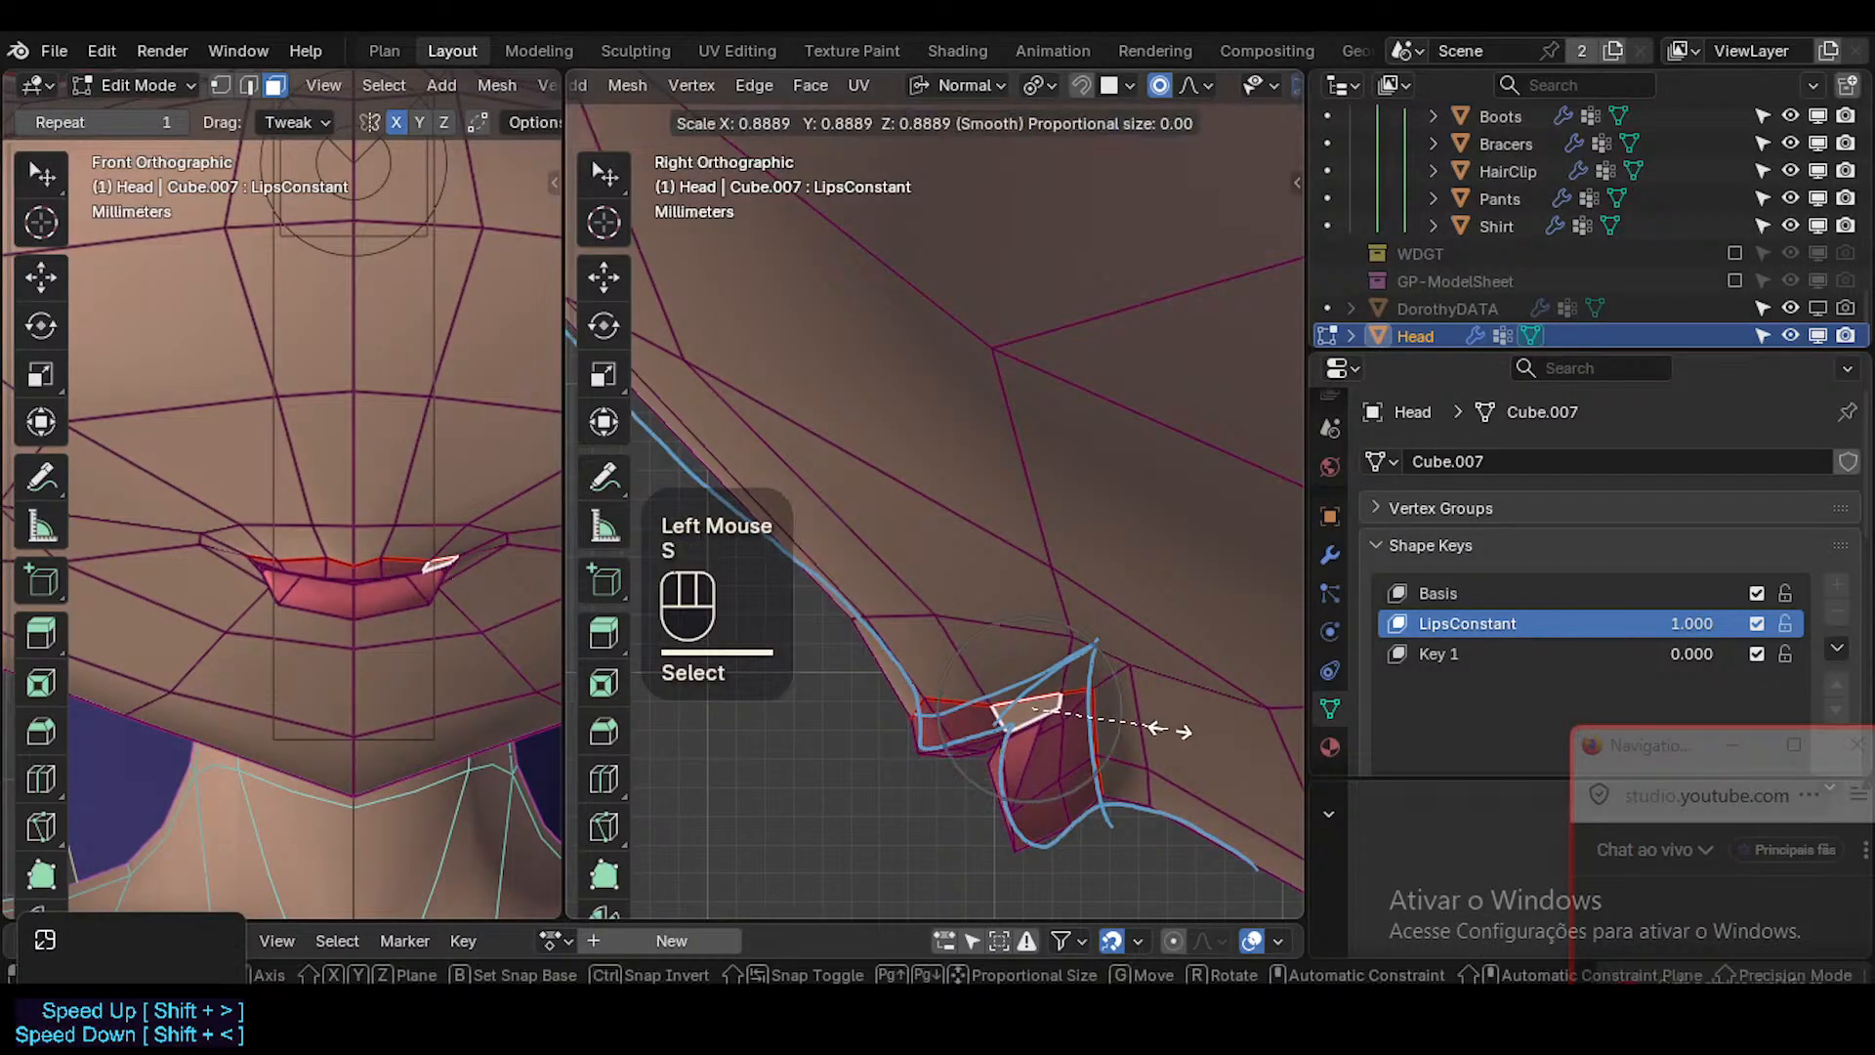
left_click(1167, 731)
left_click(952, 720)
key("s")
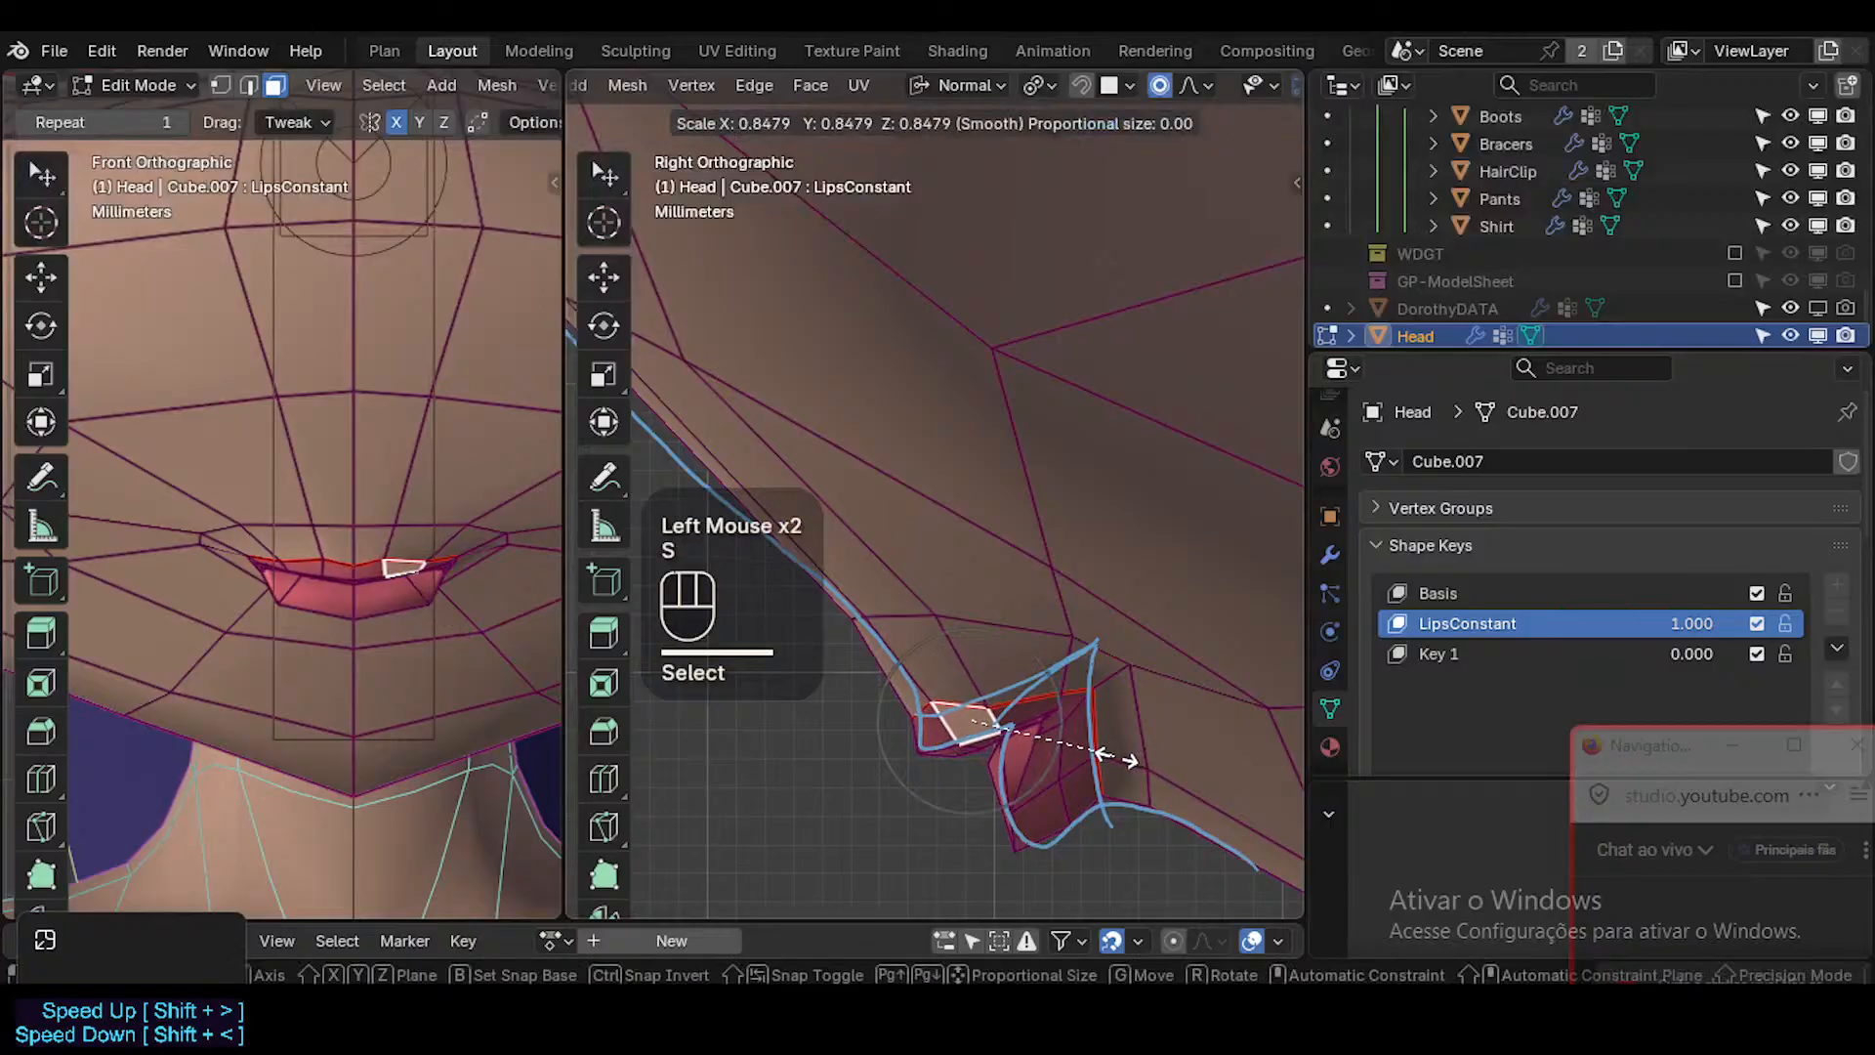
left_click(1114, 755)
key("a")
left_click(929, 725)
key("s")
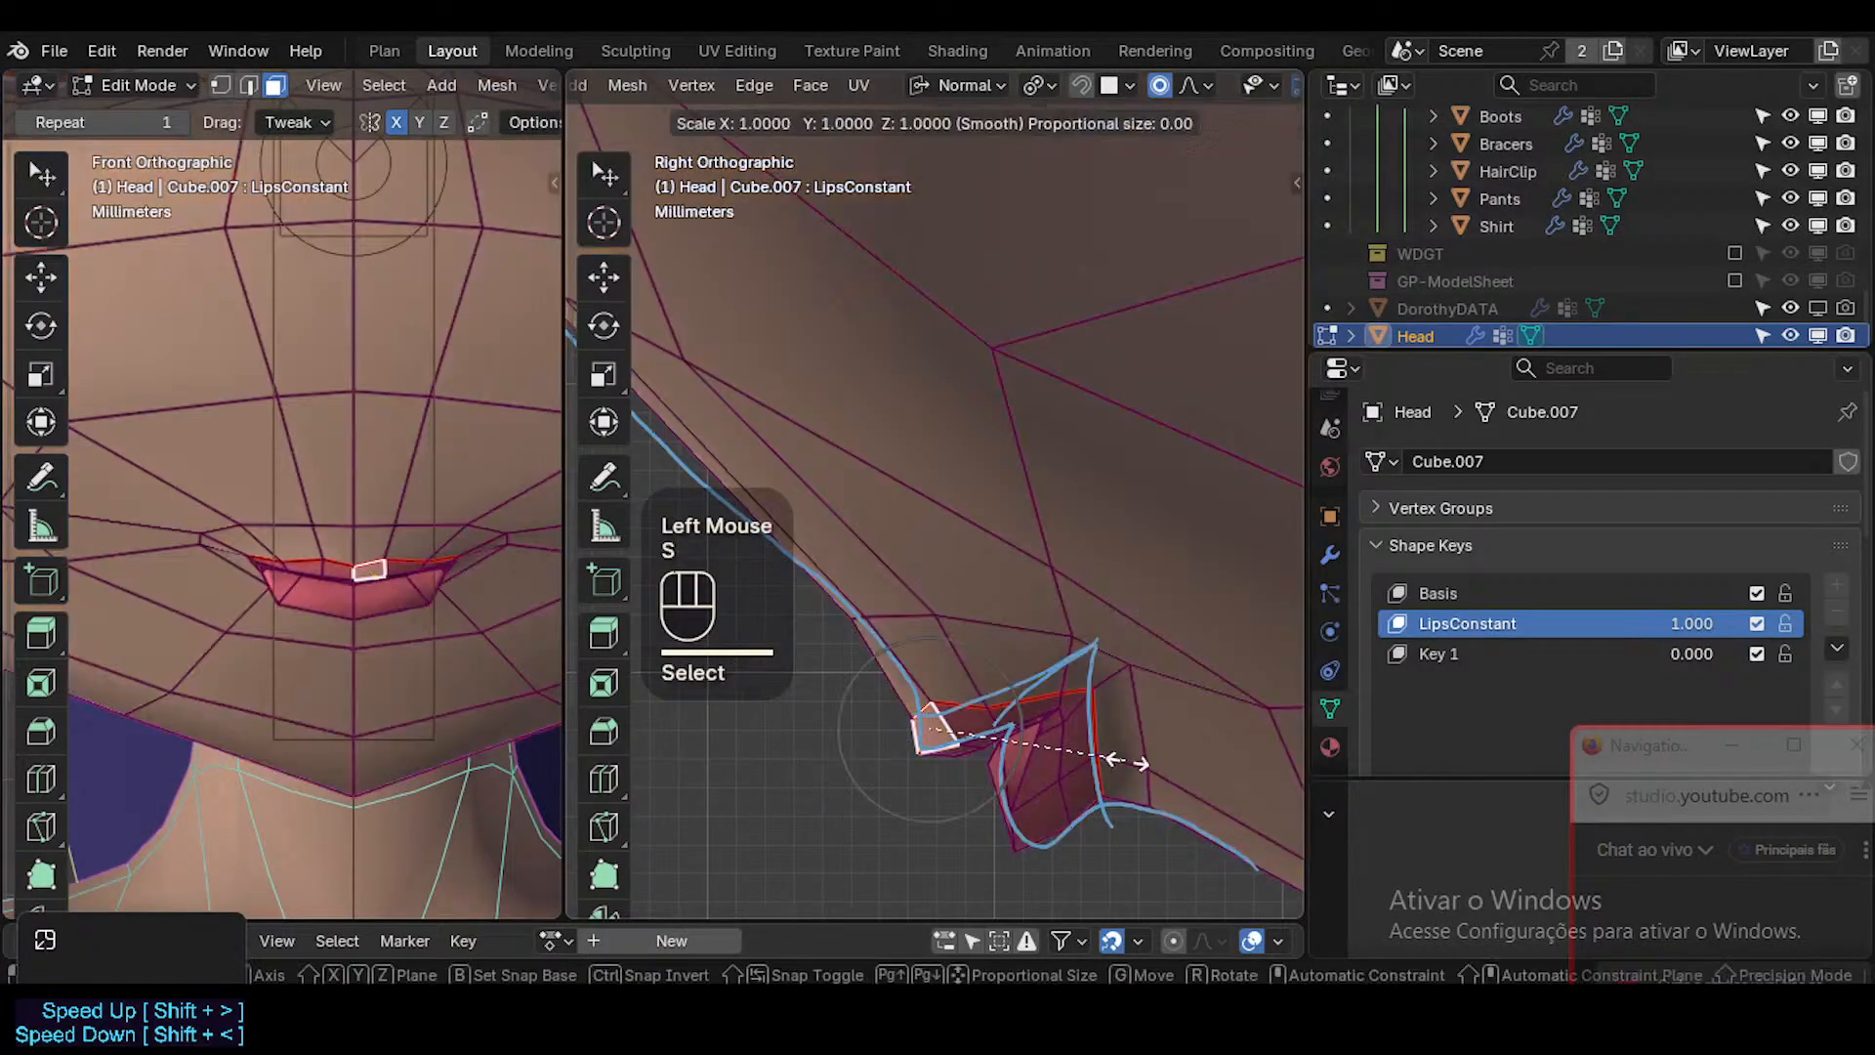
left_click(1114, 761)
key("Tab")
key("shift+alt+z")
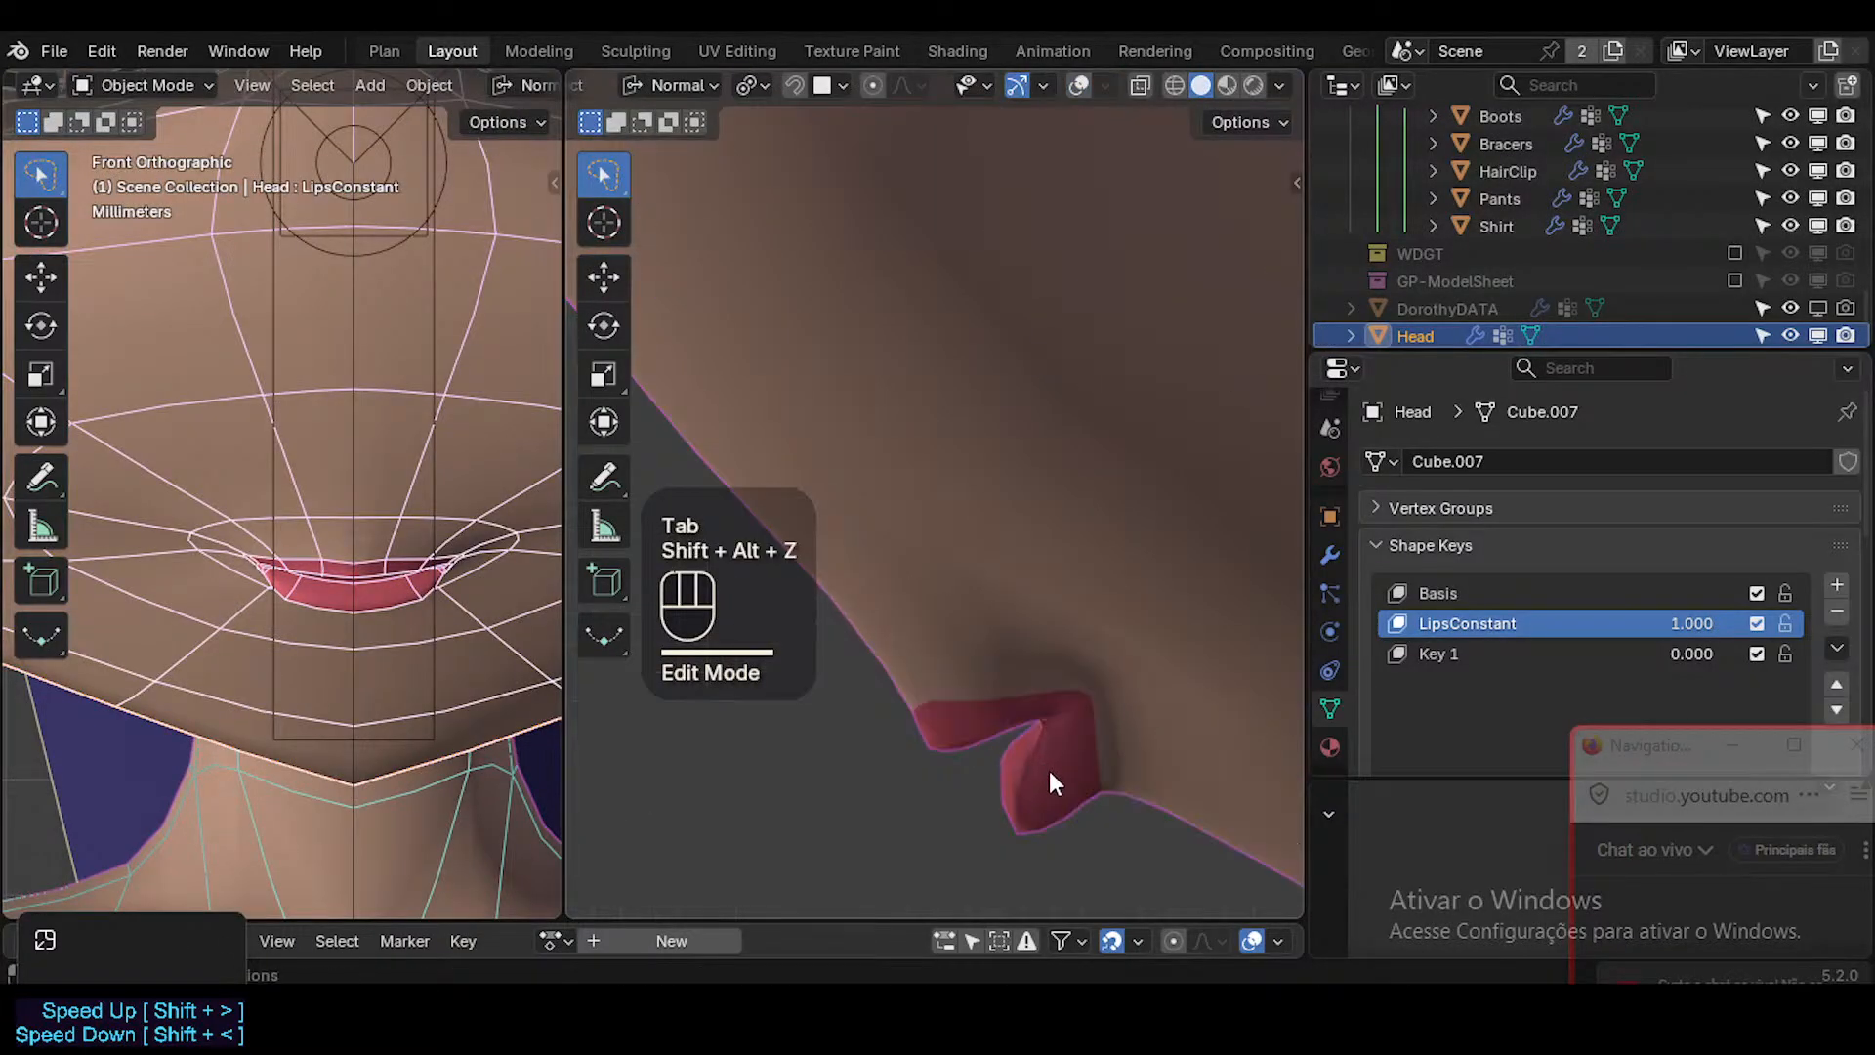
Select the upper-lip border edges and scale, rotate and move them slightly in side view.
key("shift+alt+z")
key("Tab")
left_click(962, 725)
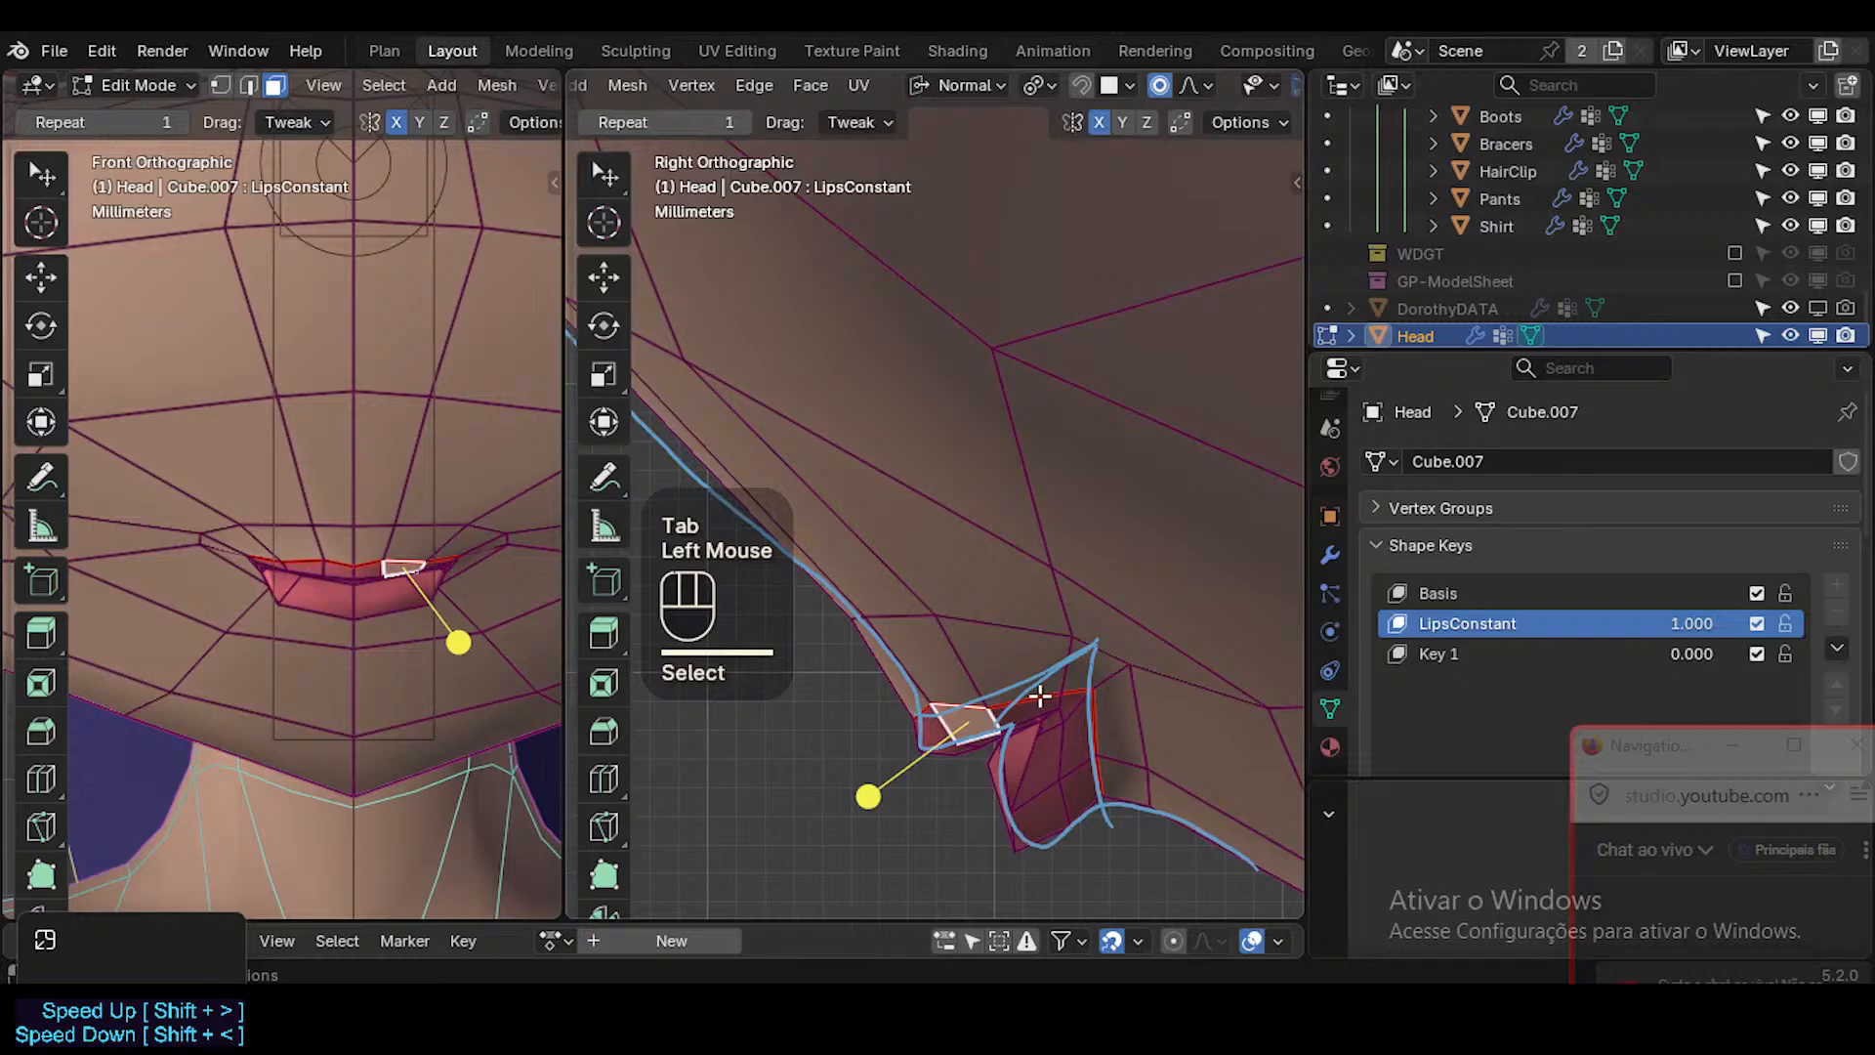
key("2")
left_click(965, 709)
left_click(984, 694, "shift")
key("s")
left_click(1210, 721)
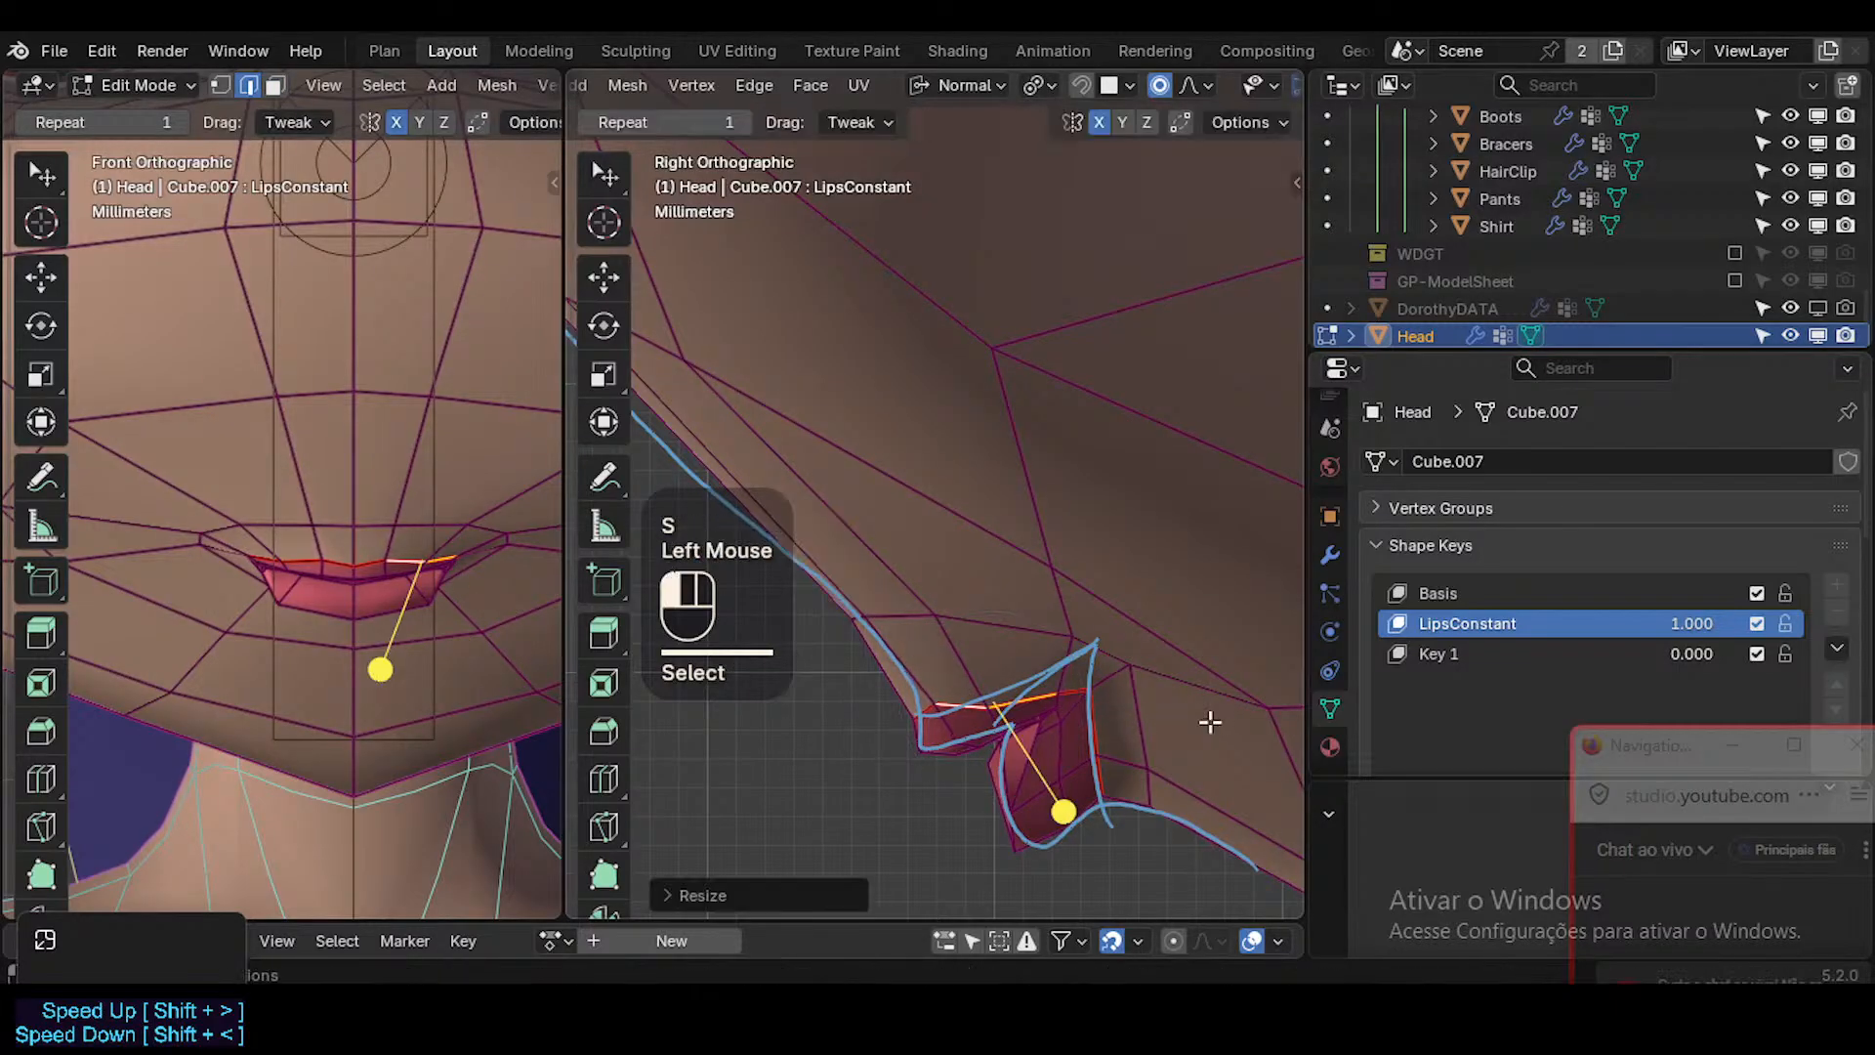
key("r")
left_click(1239, 733)
key("g")
left_click(1034, 712, "shift")
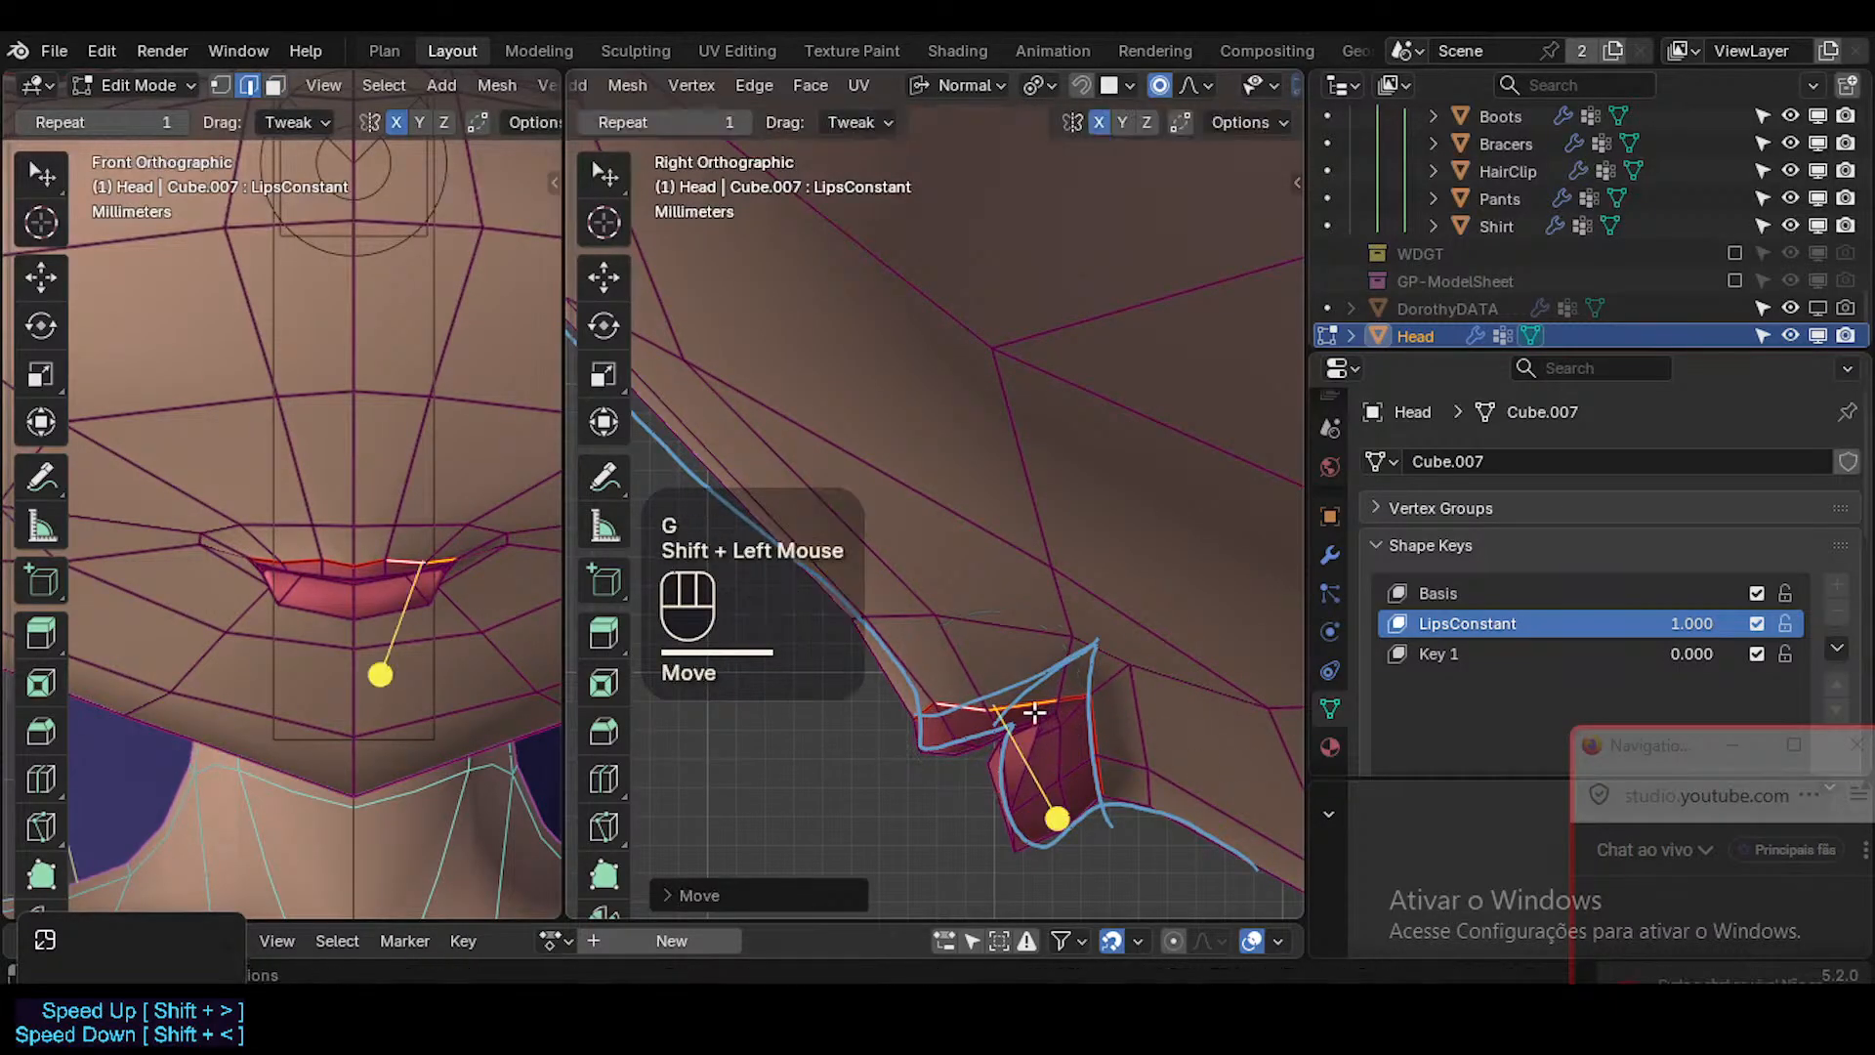
Move and rotate the upper-lip border edge beside the centre slightly, then check the lip profile in Object Mode without overlays.
key("1")
left_click(949, 711)
key("2")
left_click(969, 712)
key("g")
left_click(976, 762, "shift")
key("r")
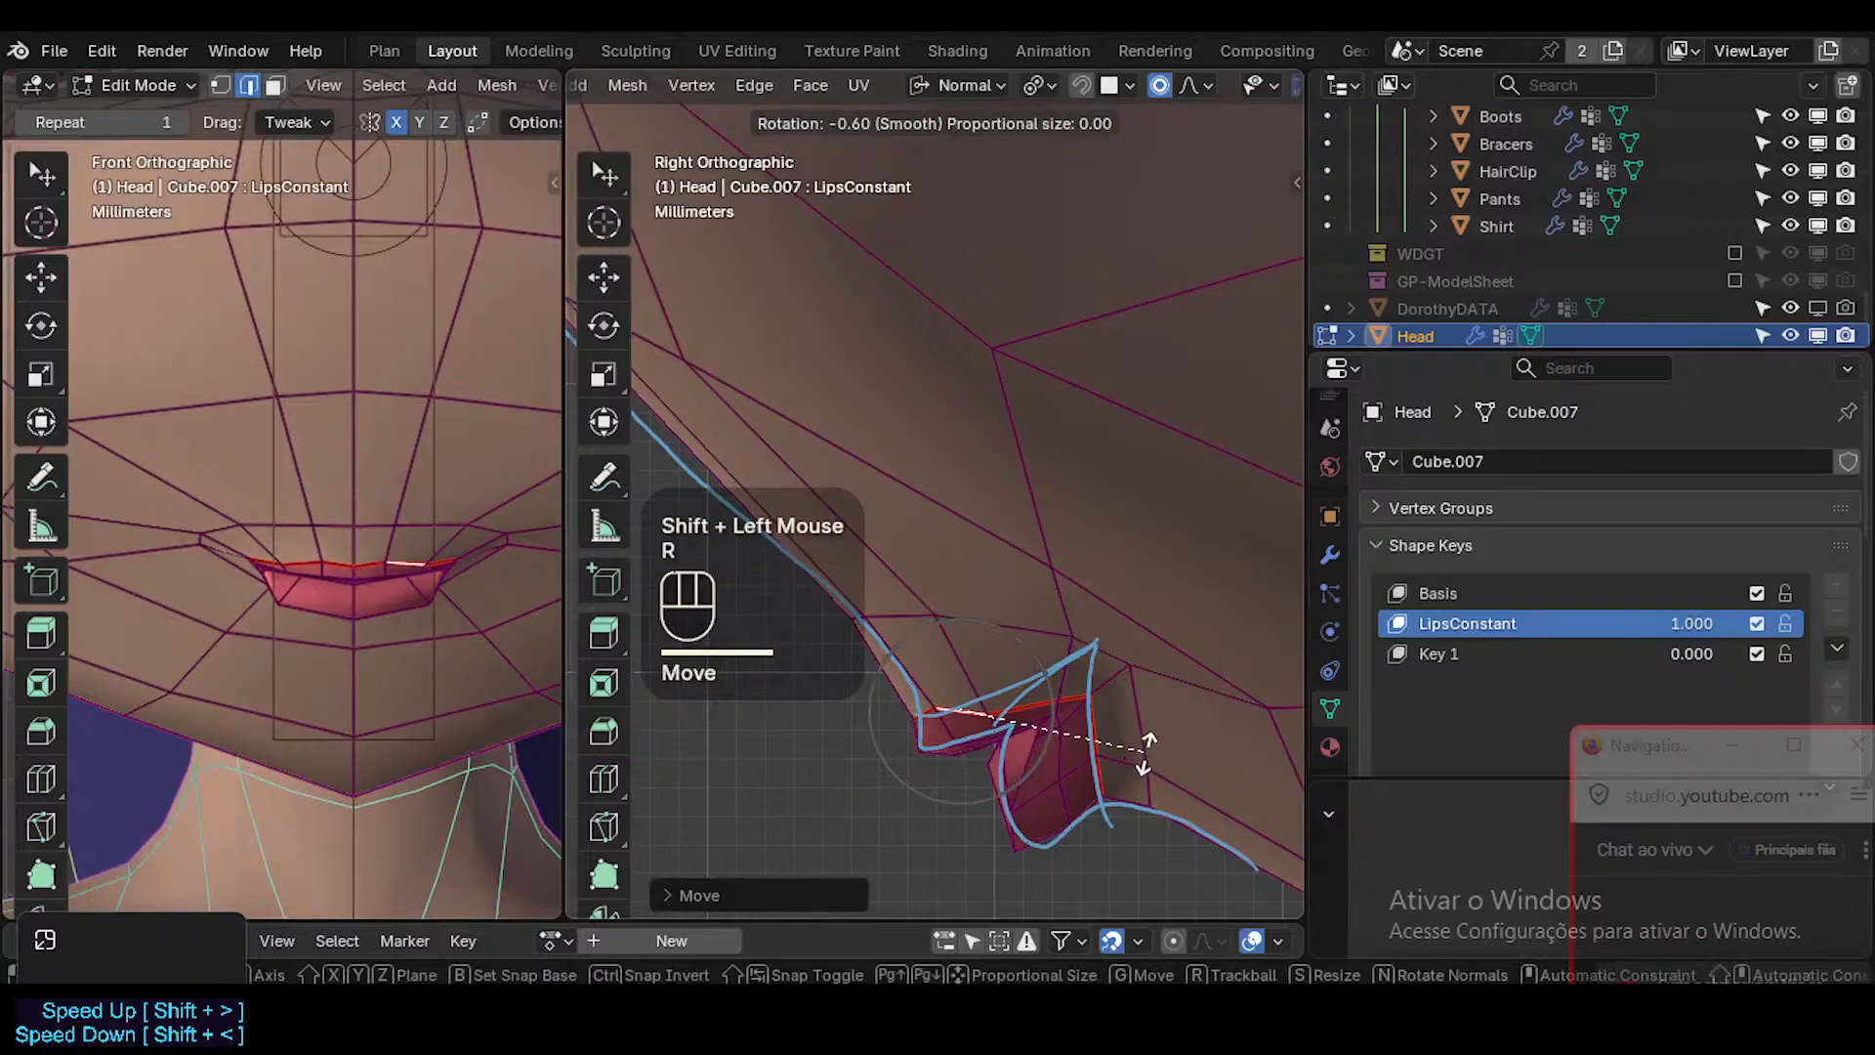
left_click(1151, 744)
key("1")
left_click(1005, 793)
key("Tab")
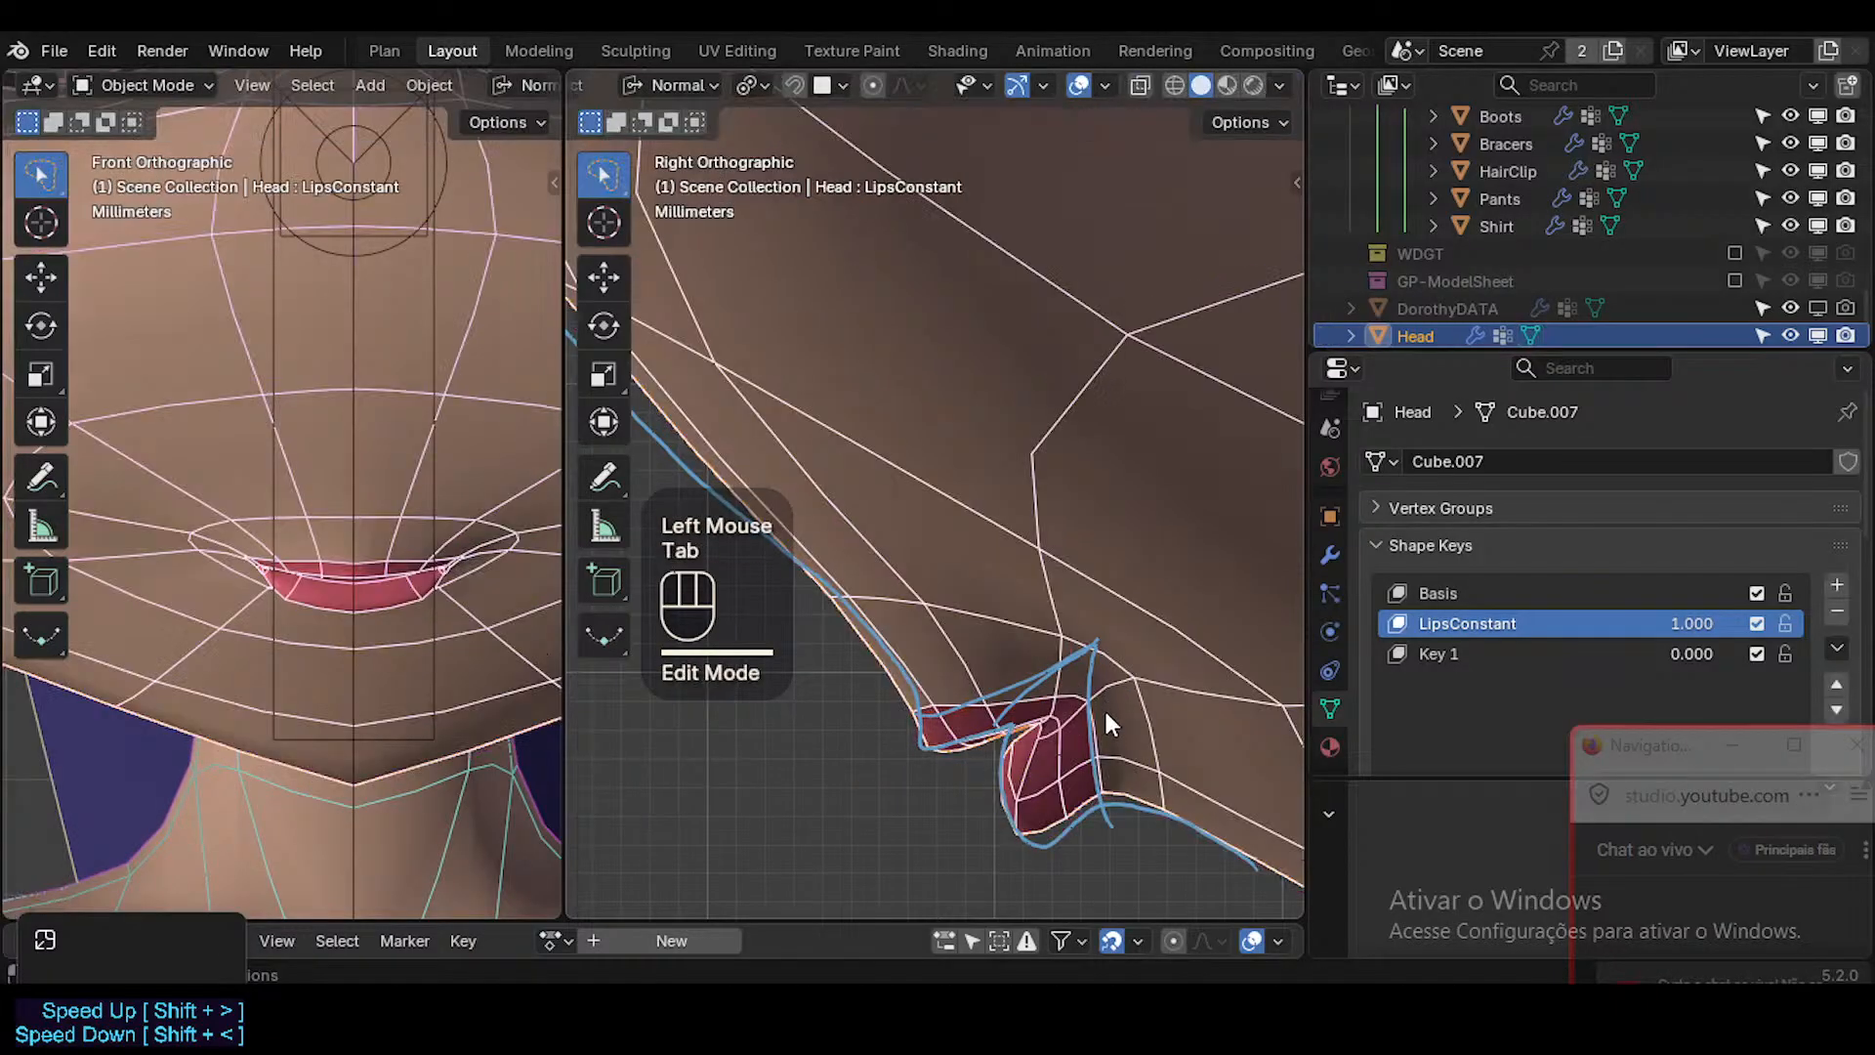
key("shift+alt+z")
scroll(1117, 732, "down", 5)
scroll(1105, 733, "up", 3)
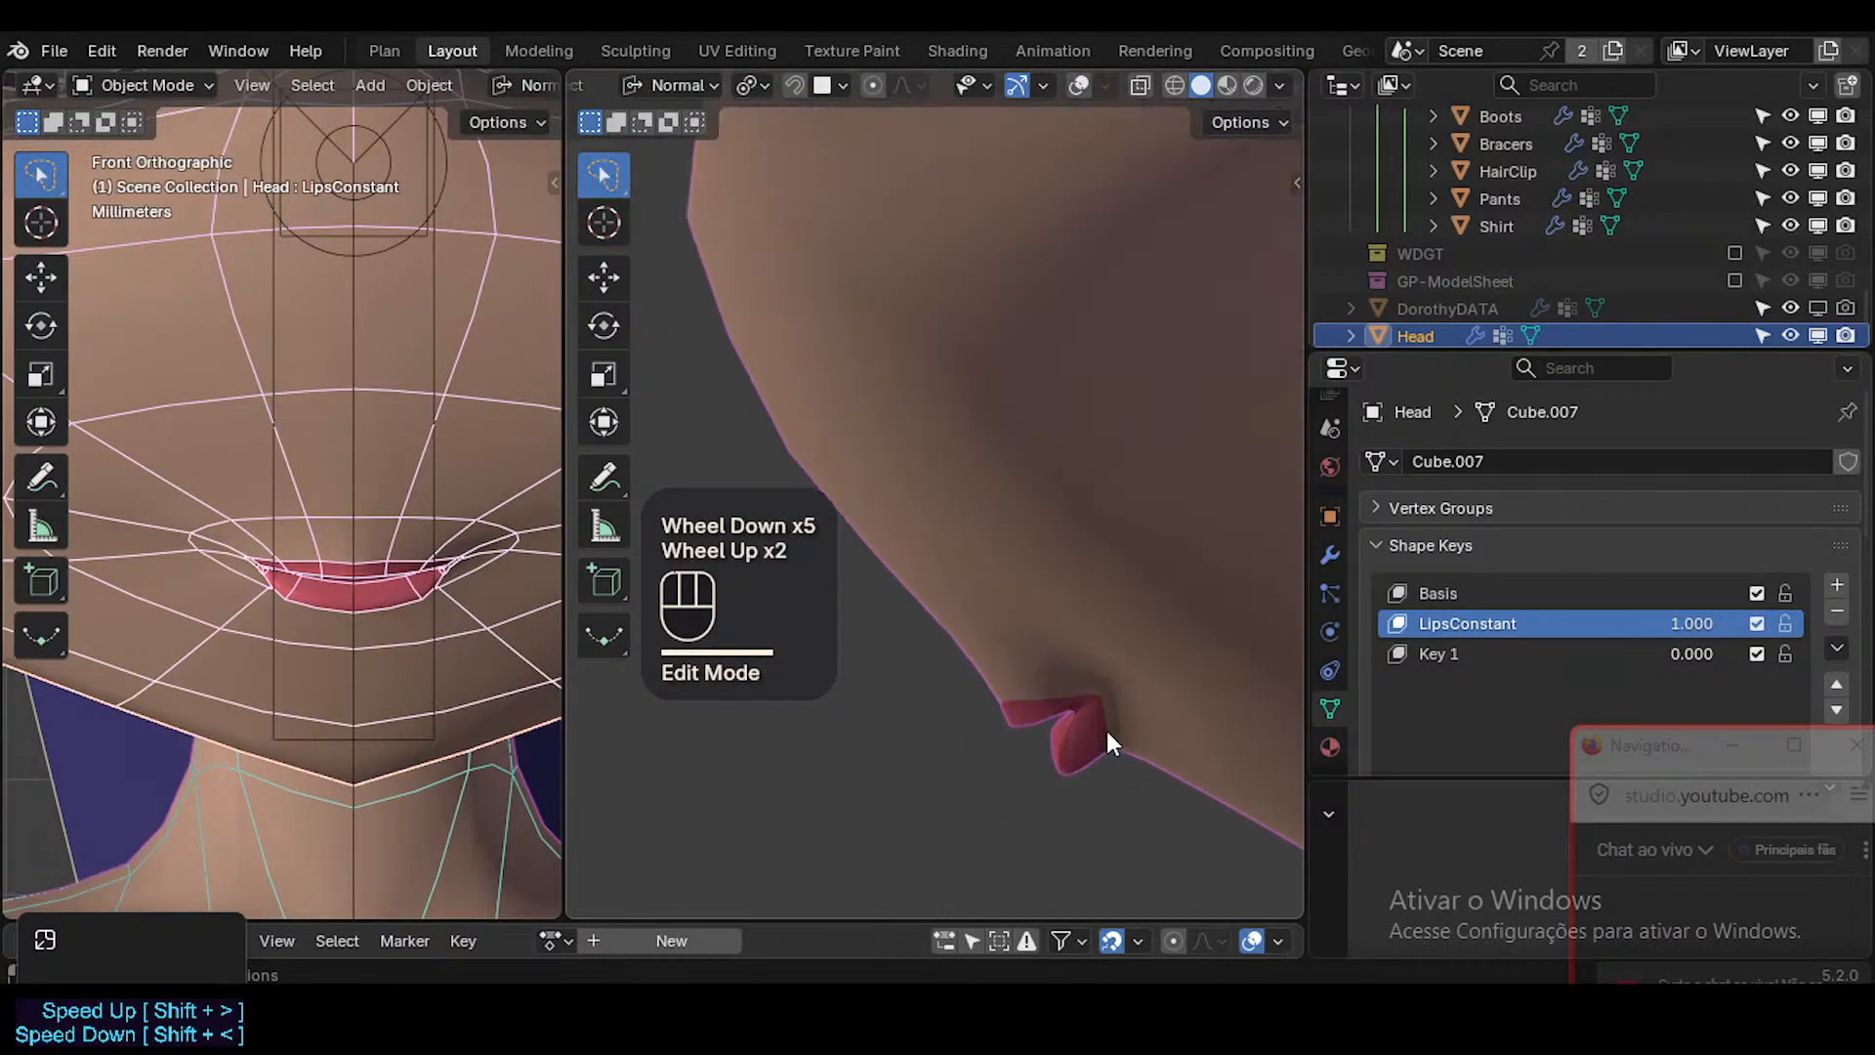
Move the vertices along the lower lip's bottom border slightly towards the reference line in side view.
scroll(1099, 751, "down", 1)
scroll(1098, 772, "down", 1)
scroll(1097, 781, "up", 4)
key("Tab")
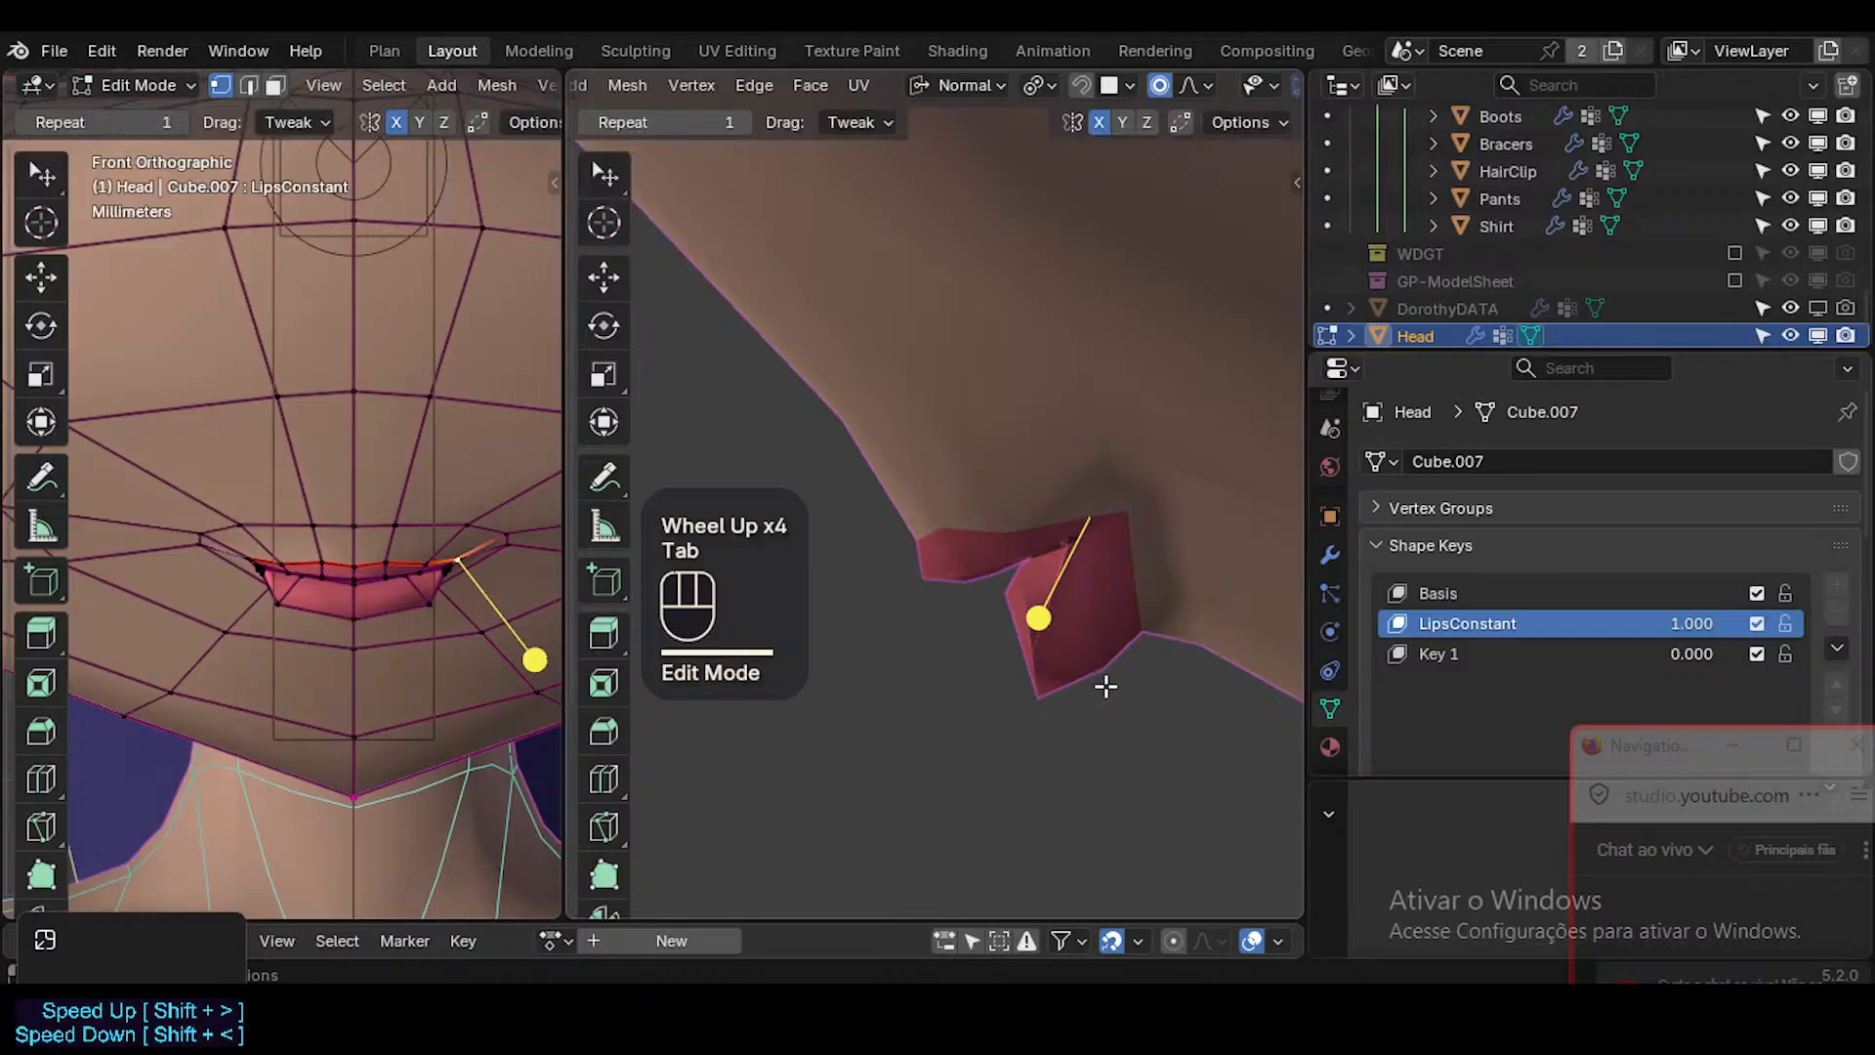
key("shift+alt+z")
key("1")
left_click(1116, 672)
key("g")
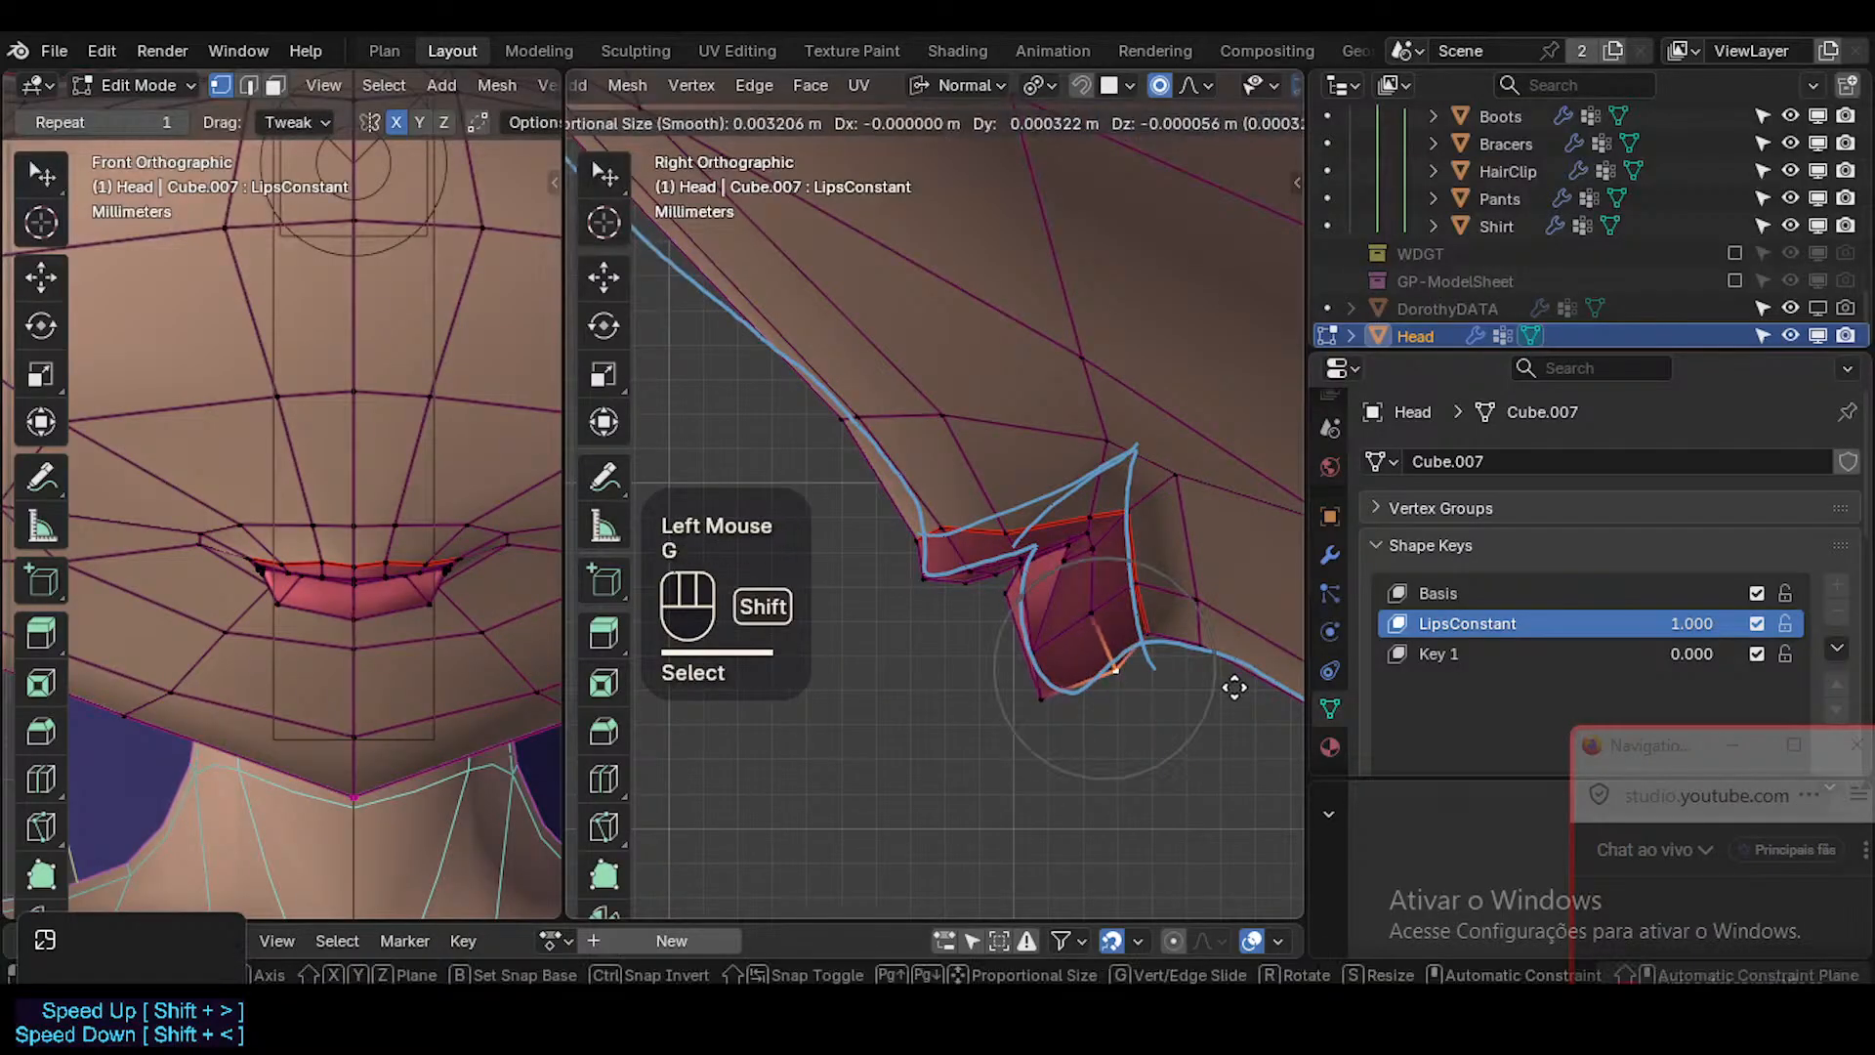
left_click(1145, 641, "shift")
left_click(1145, 641)
key("g")
left_click(1160, 658, "shift")
Adjust the lower lip's front vertices at and beside the centre to the reference line, showing the mesh in X-ray.
left_click(1042, 691)
key("g")
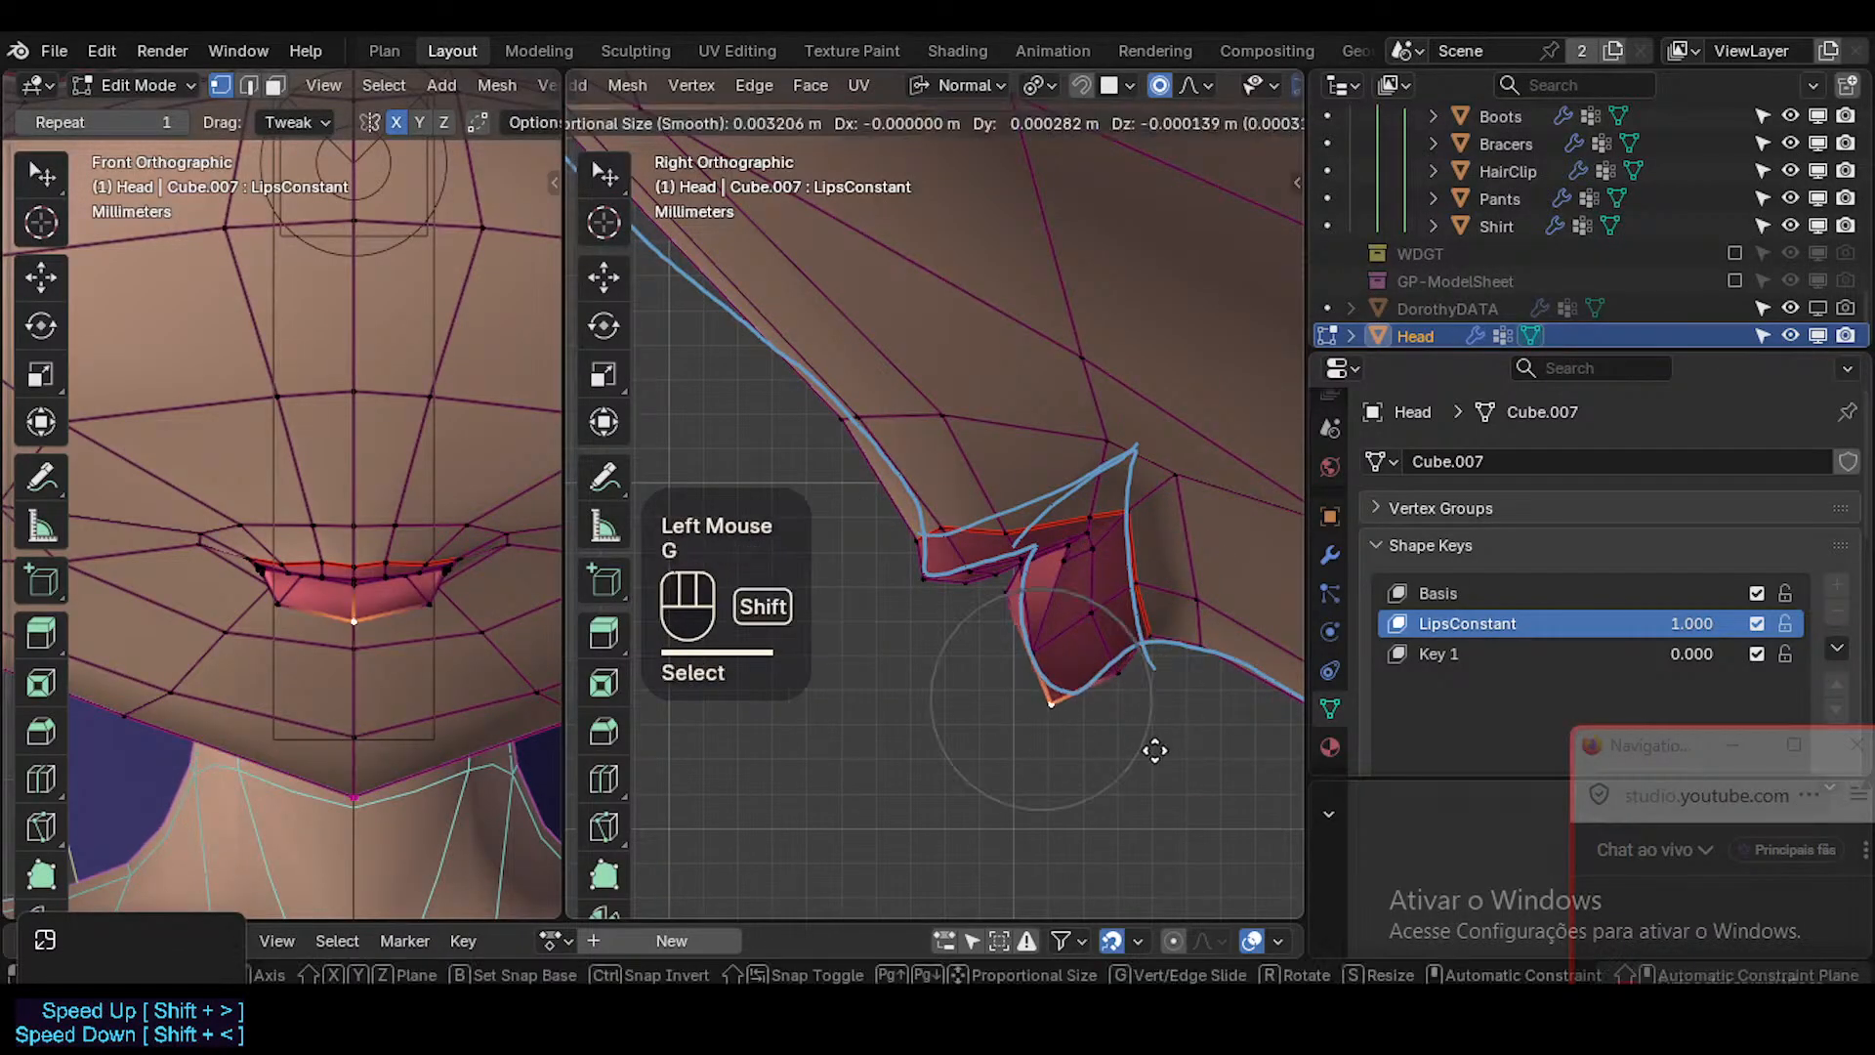
left_click(1034, 656, "shift")
left_click(1021, 630)
key("g")
left_click(977, 684, "shift")
key("alt+z")
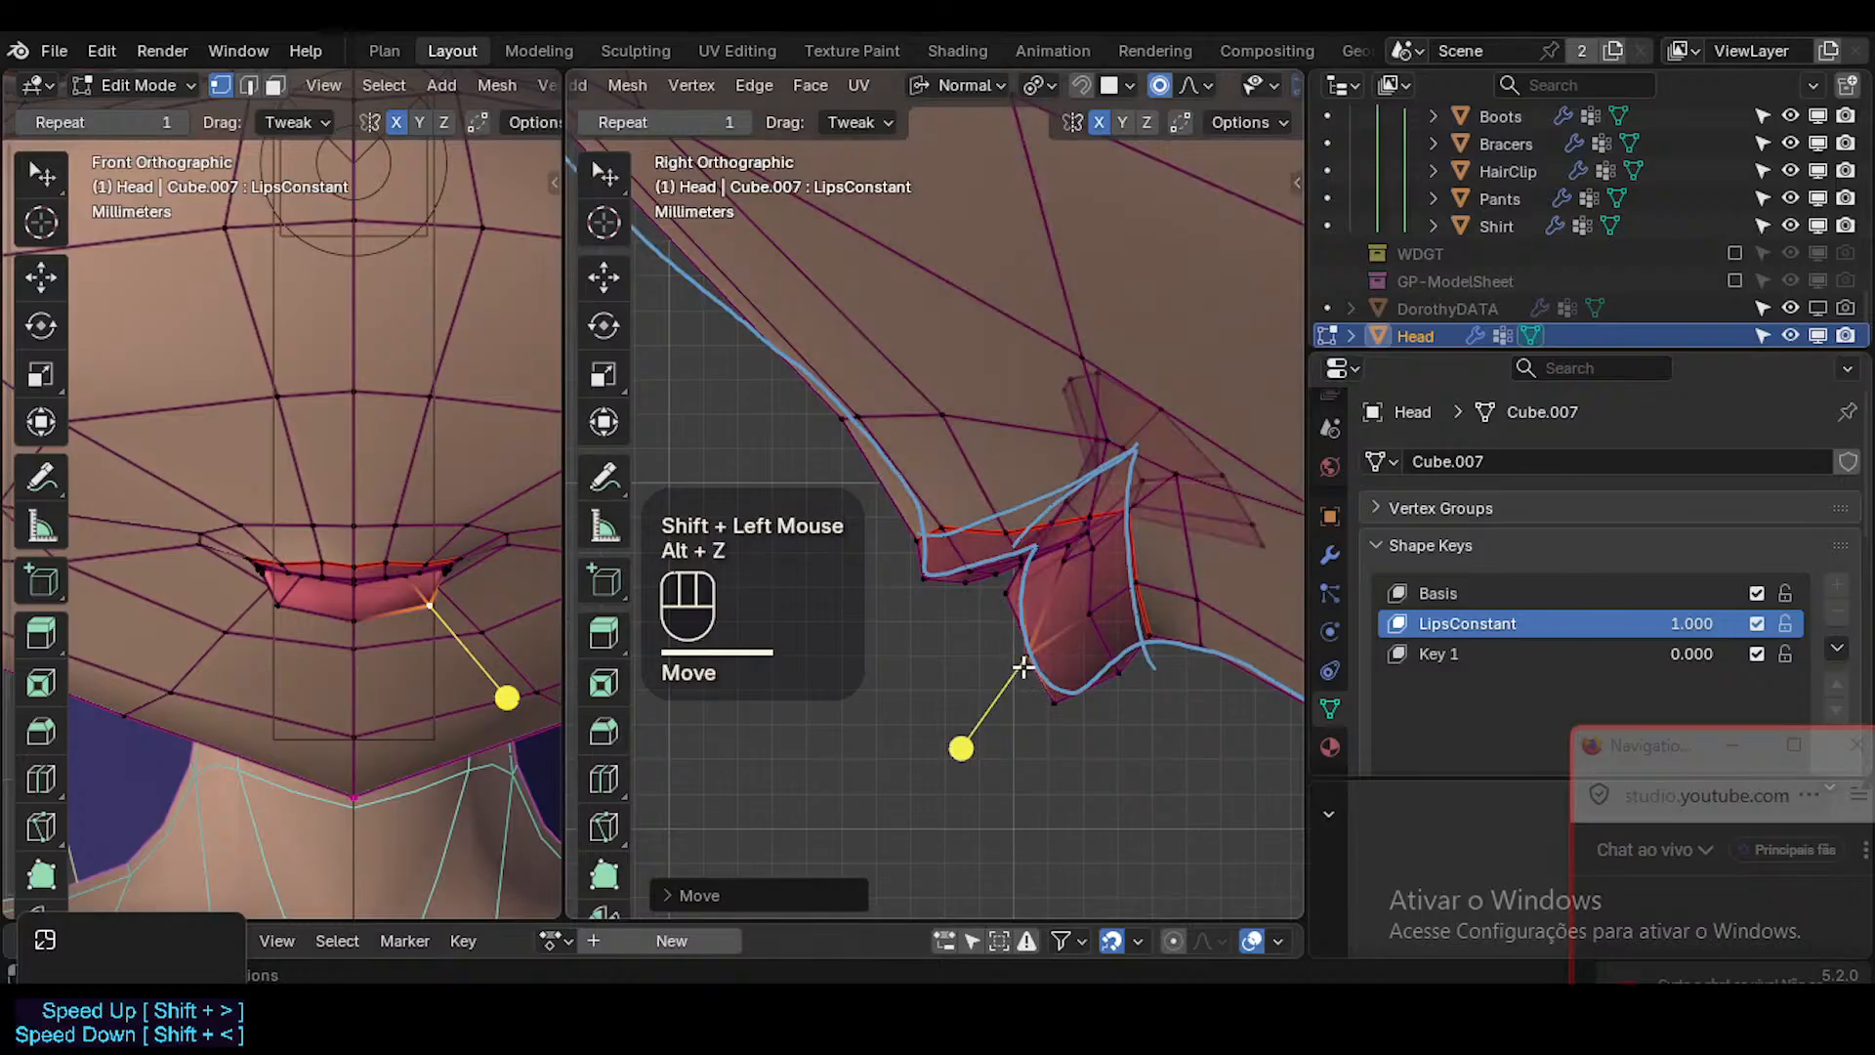
left_click(1027, 655)
key("g")
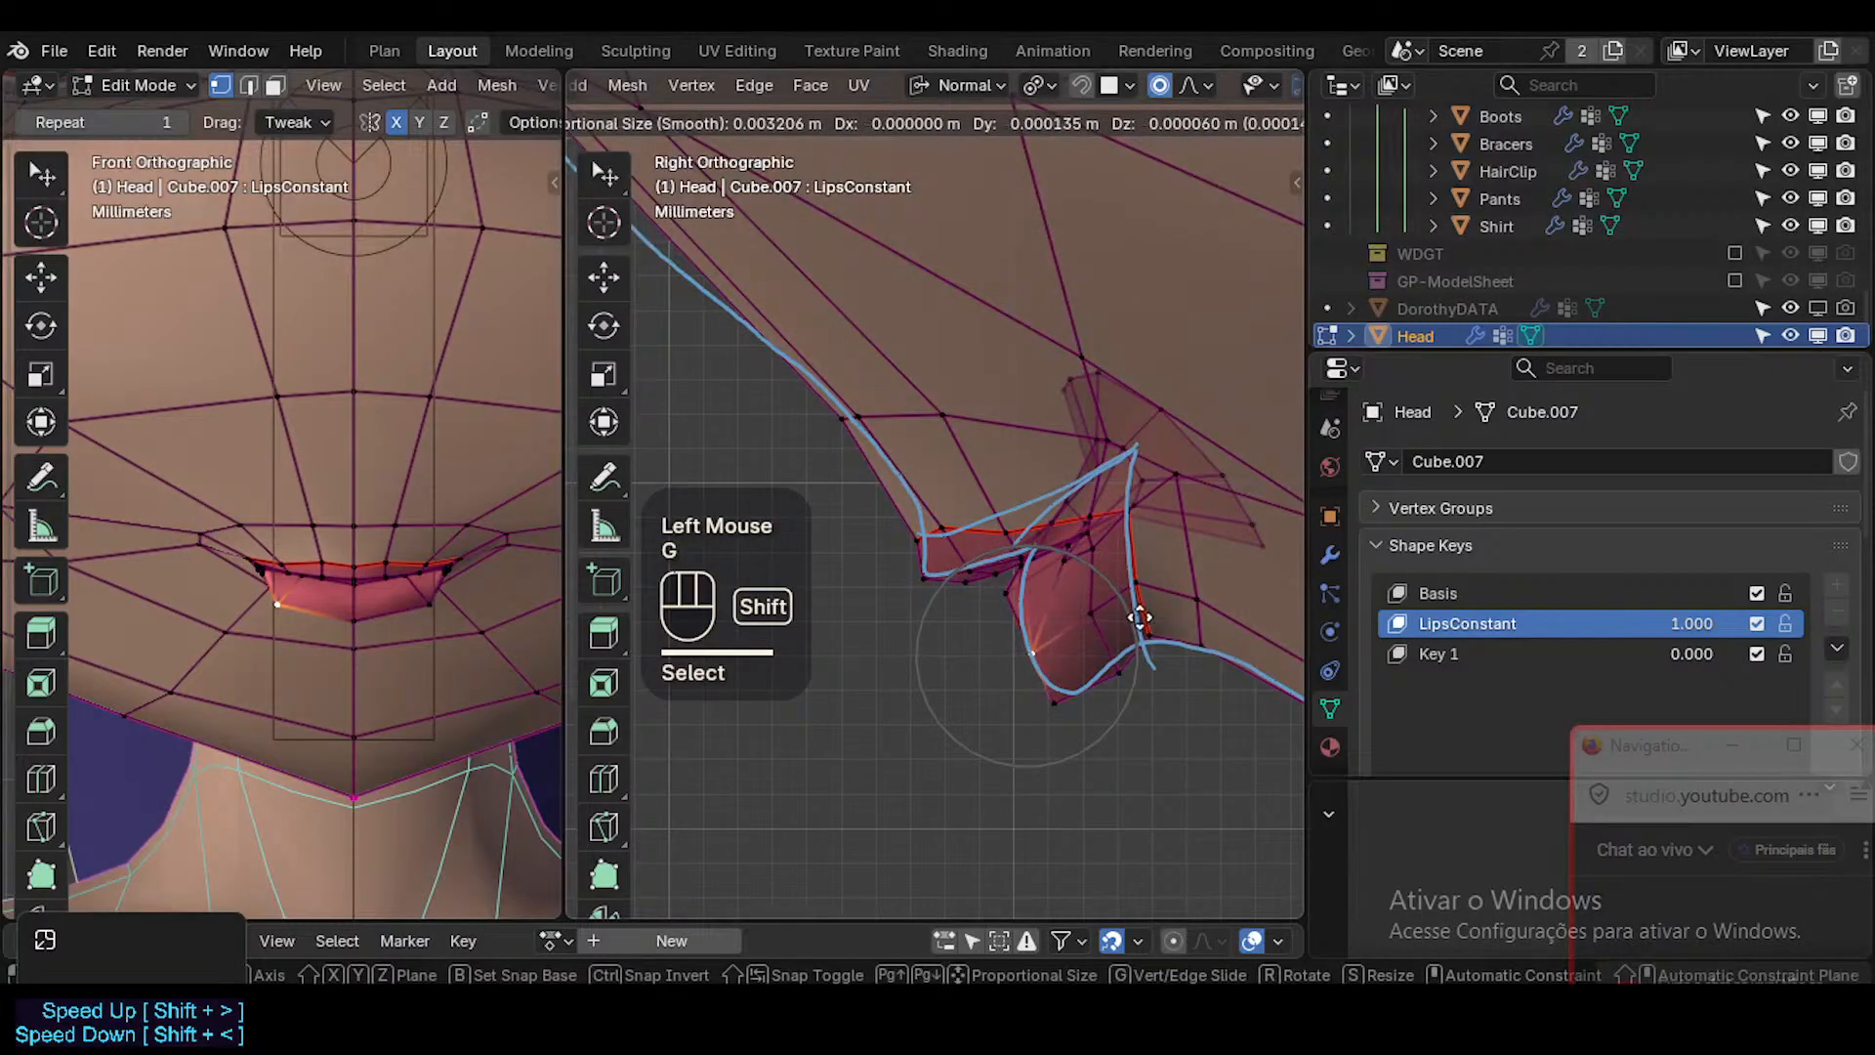
left_click(1139, 617, "shift")
Move and rotate the lower lip's vertical centre edge slightly in side view.
left_click(1023, 643)
key("2")
left_click(1013, 637)
key("g")
left_click(1080, 702, "shift")
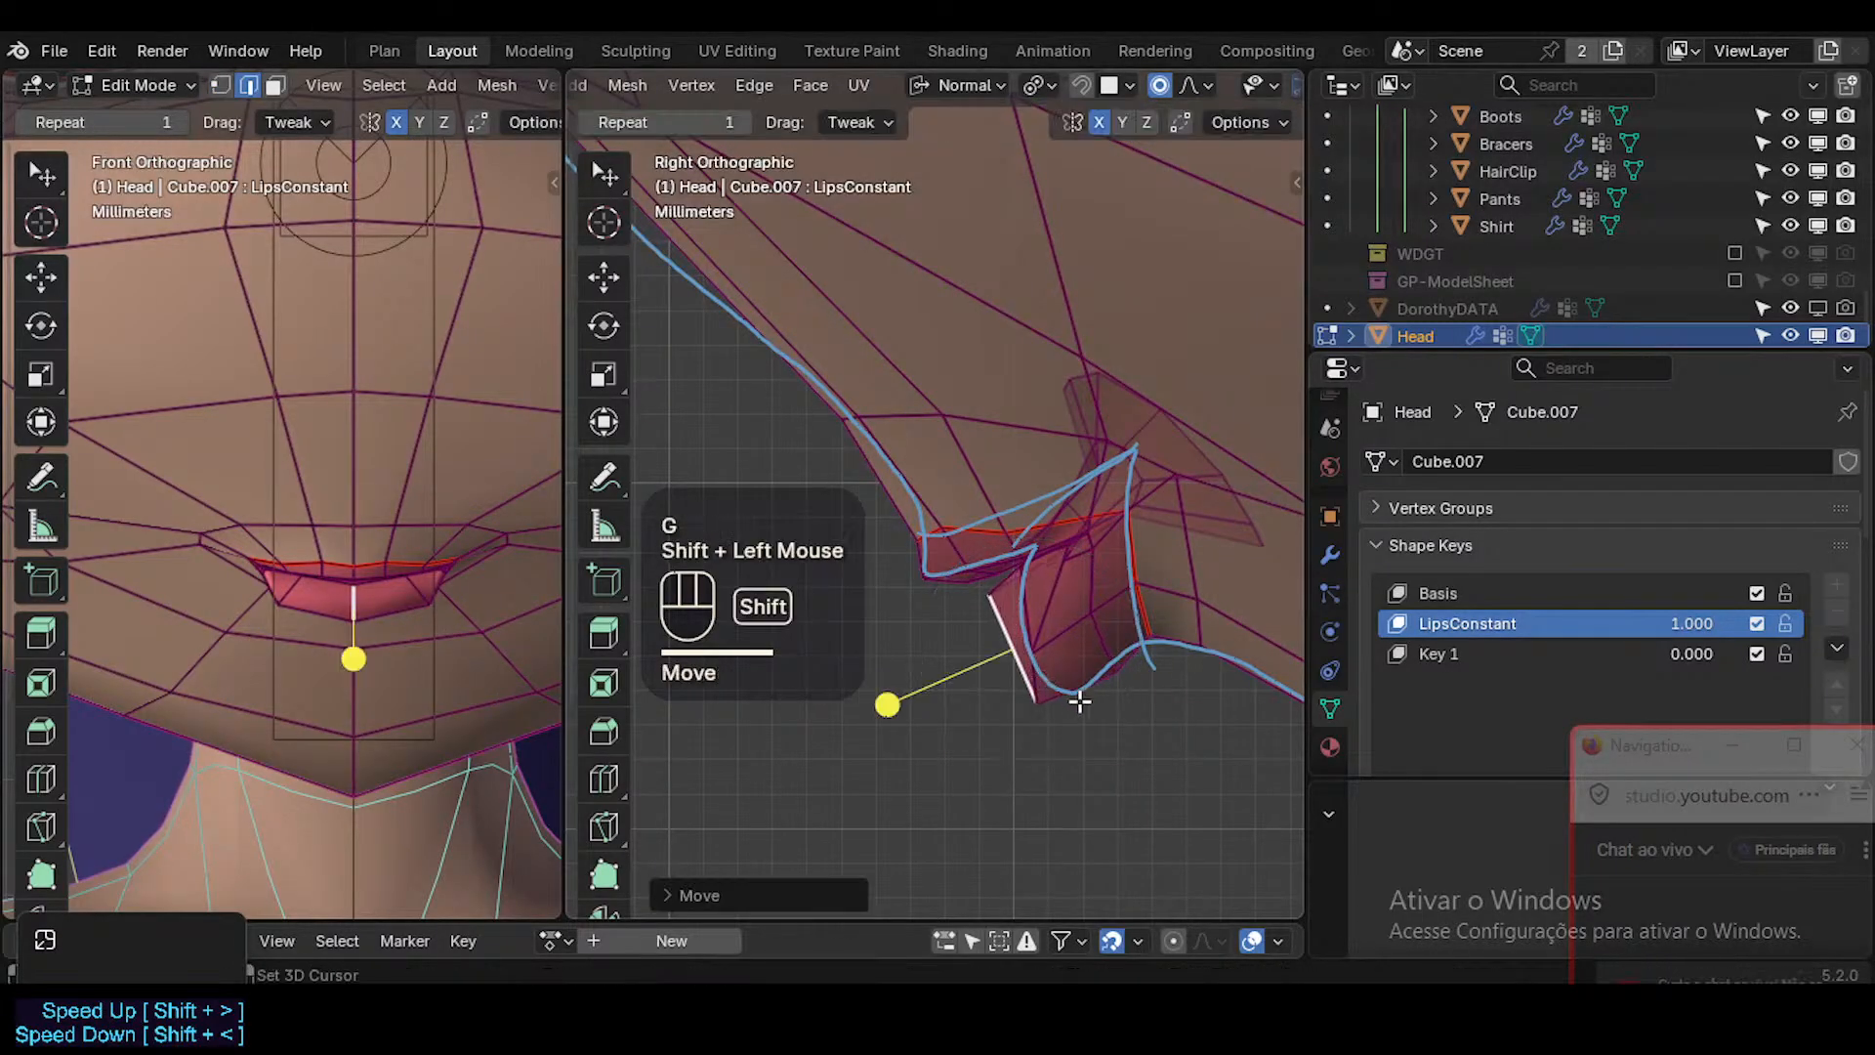
key("r")
left_click(1138, 738)
Reposition the lower lip's bottom centre vertex and the two vertices further back with small proportional moves.
key("1")
left_click(1028, 705)
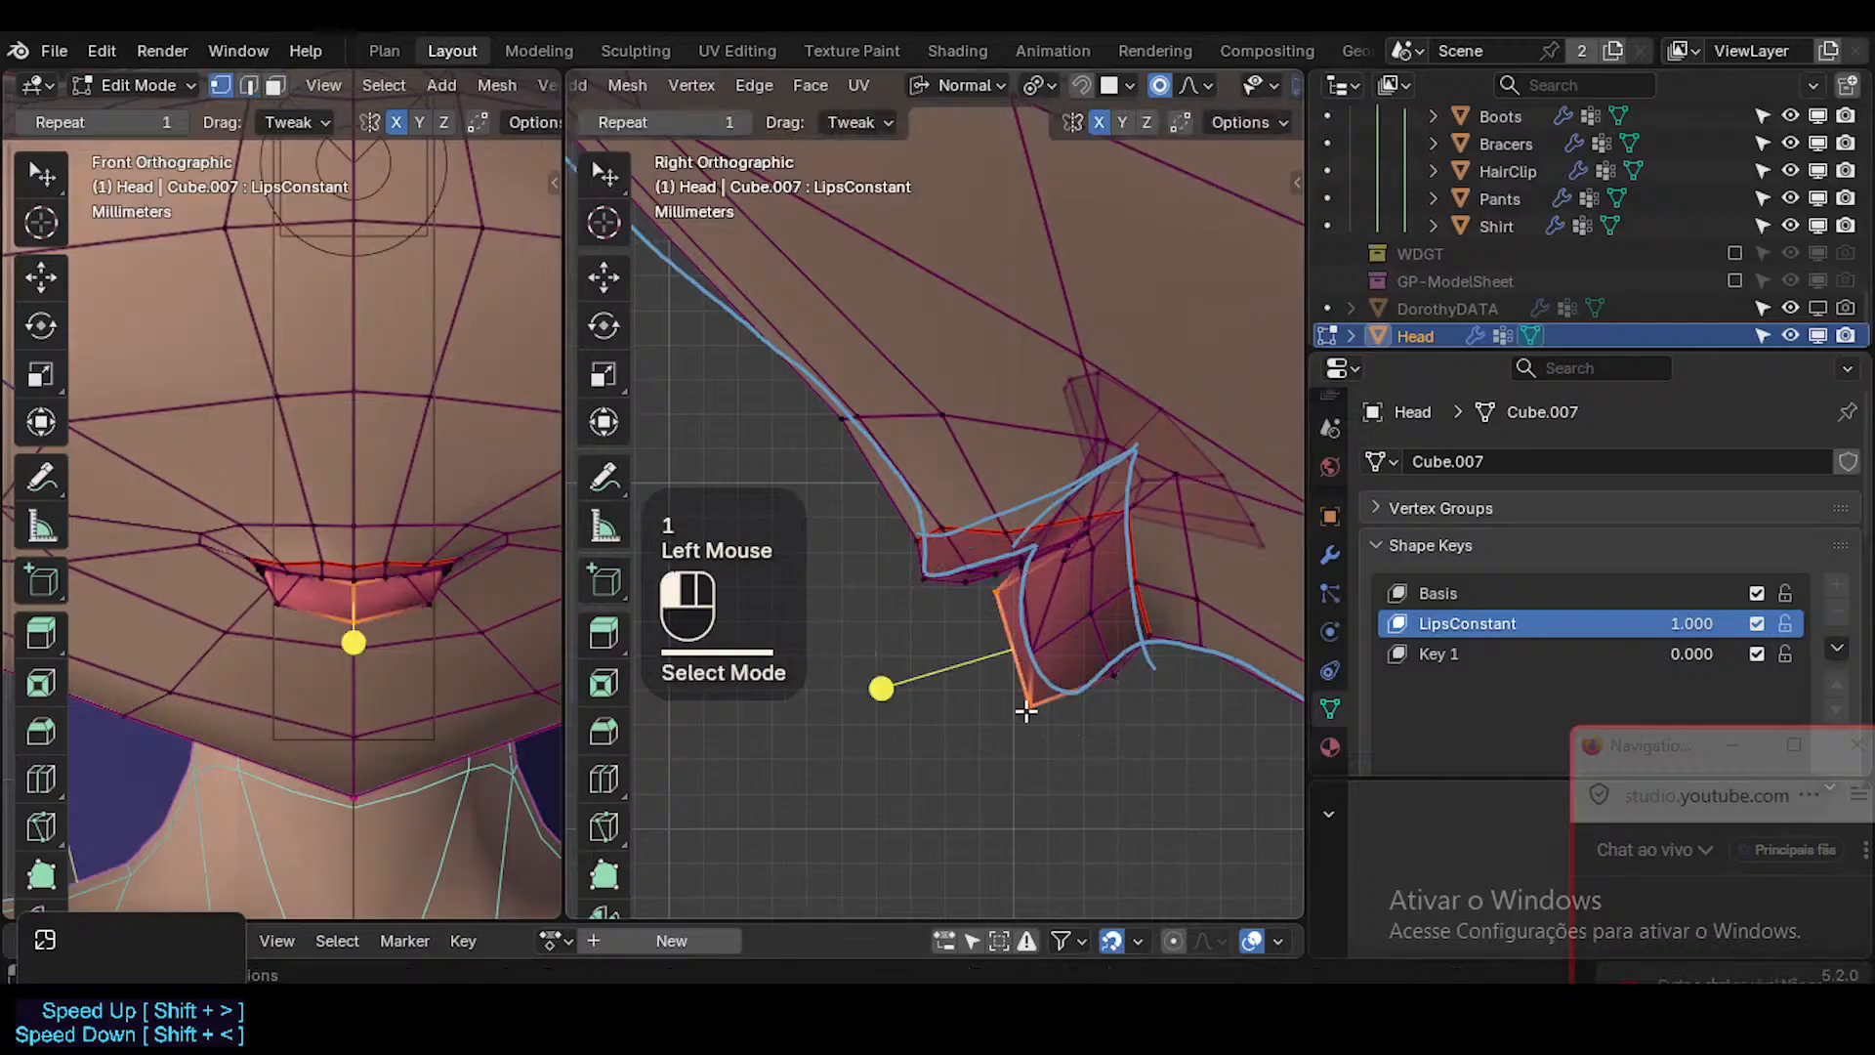
key("g")
left_click(1006, 675, "shift")
left_click(1035, 655)
key("g")
left_click(1088, 629, "shift")
left_click(1091, 618)
key("g")
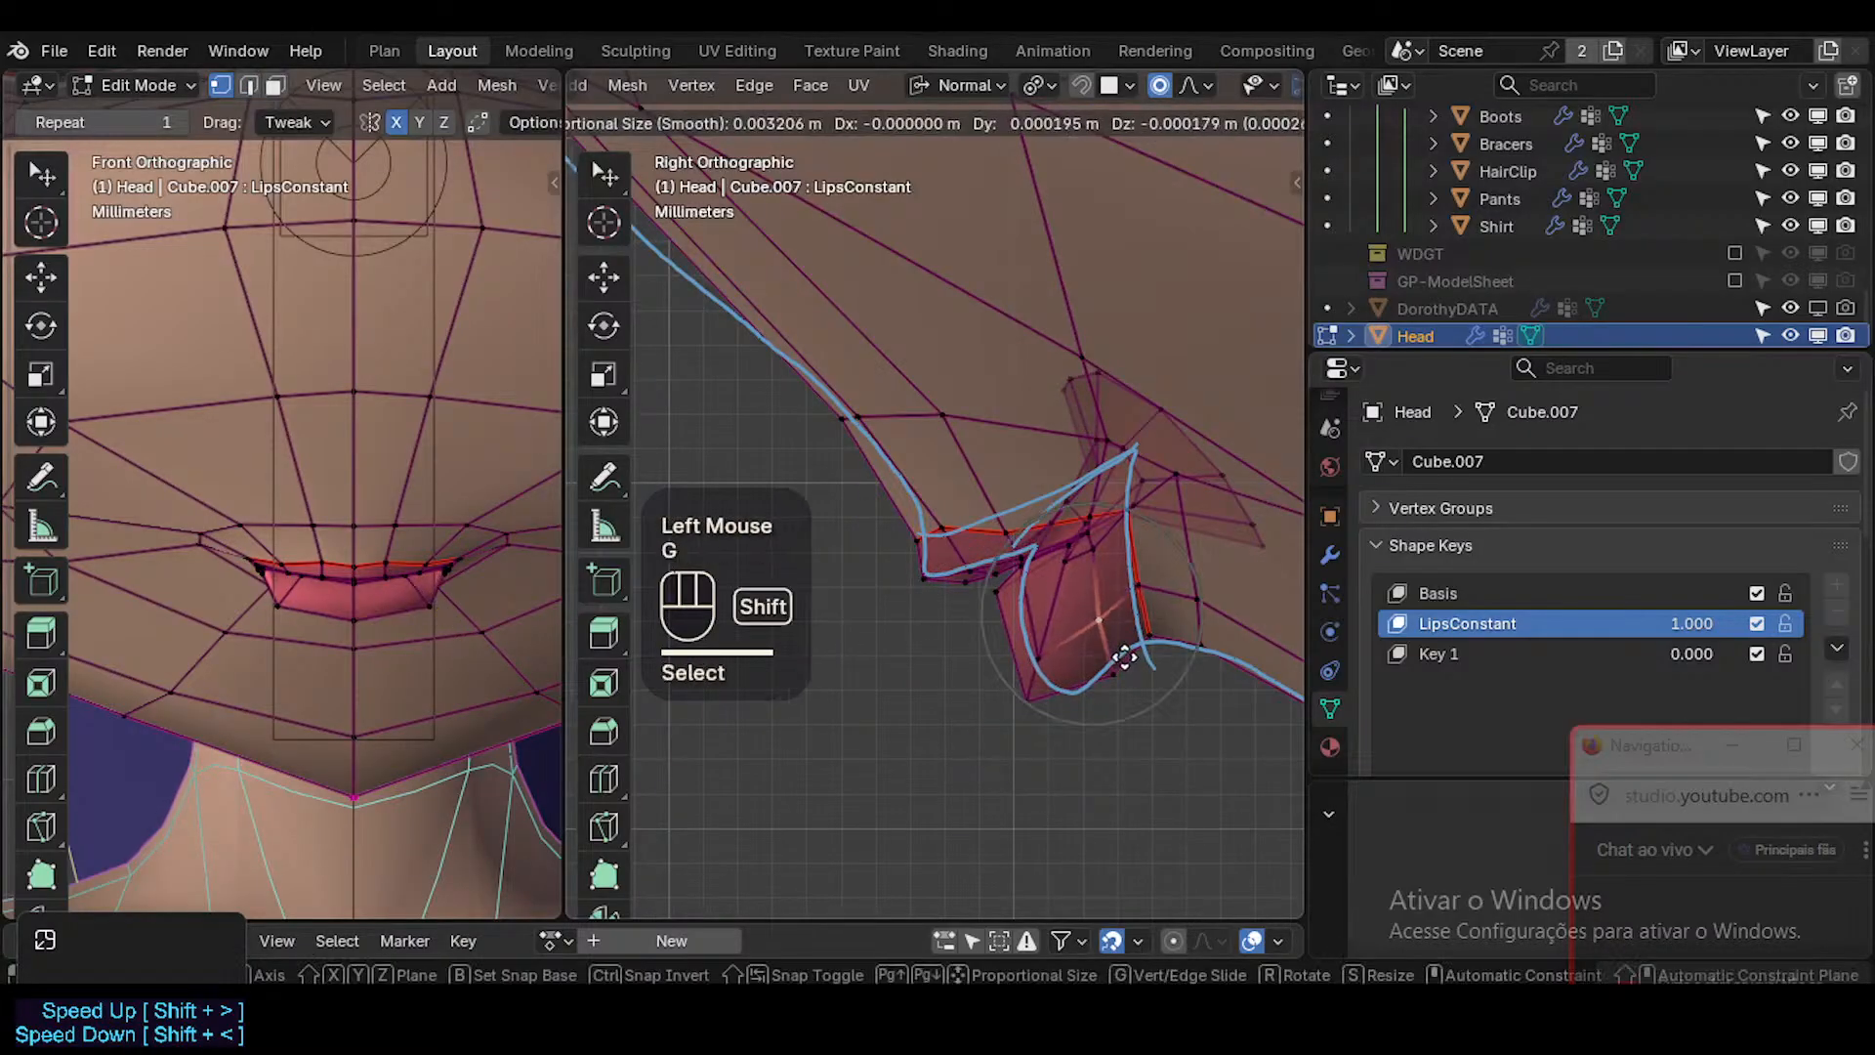
left_click(1124, 657, "shift")
Shift the two vertices at the back of the lower lip slightly in side view.
left_click(1140, 588)
key("g")
left_click(1155, 608, "shift")
left_click(1152, 636)
key("g")
left_click(1179, 645, "shift")
Examine the lip profile in Object Mode, comparing it with and without overlays.
key("Tab")
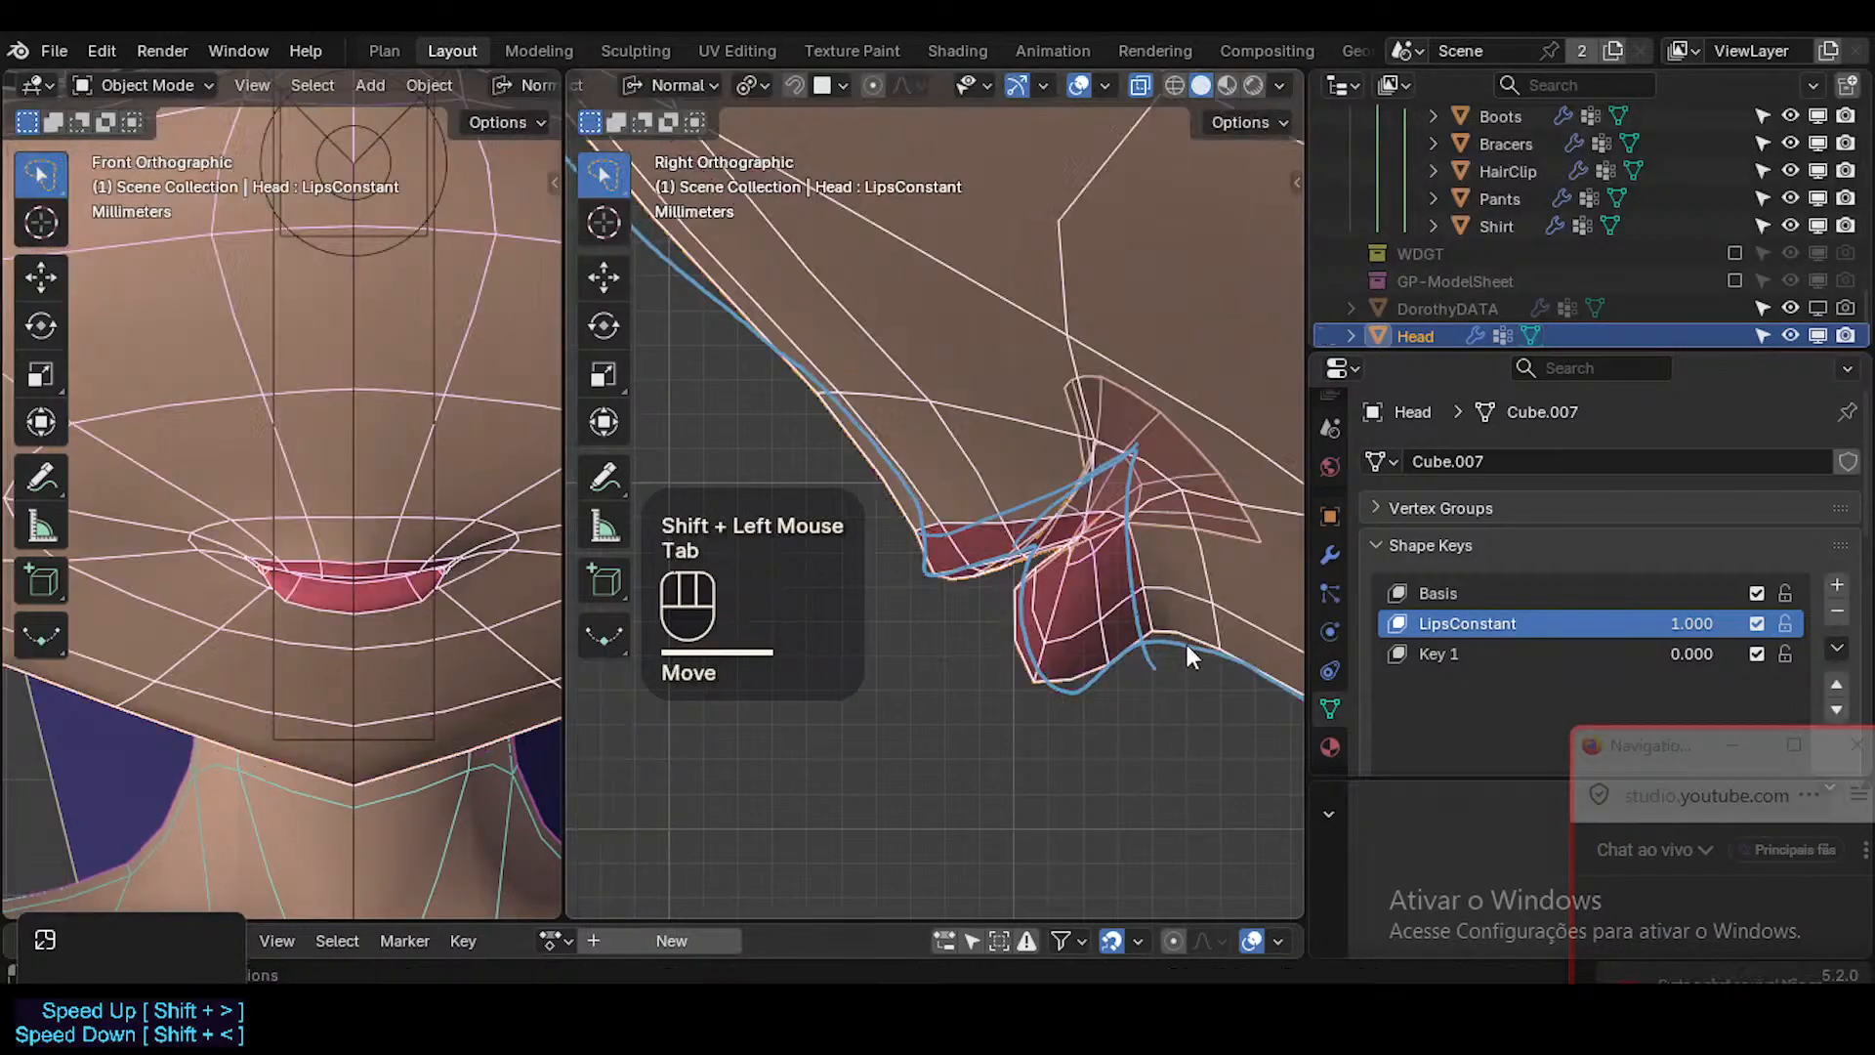
key("shift+alt+z")
scroll(1186, 640, "down", 2)
middle_click_drag(1151, 612, 1086, 713, "shift")
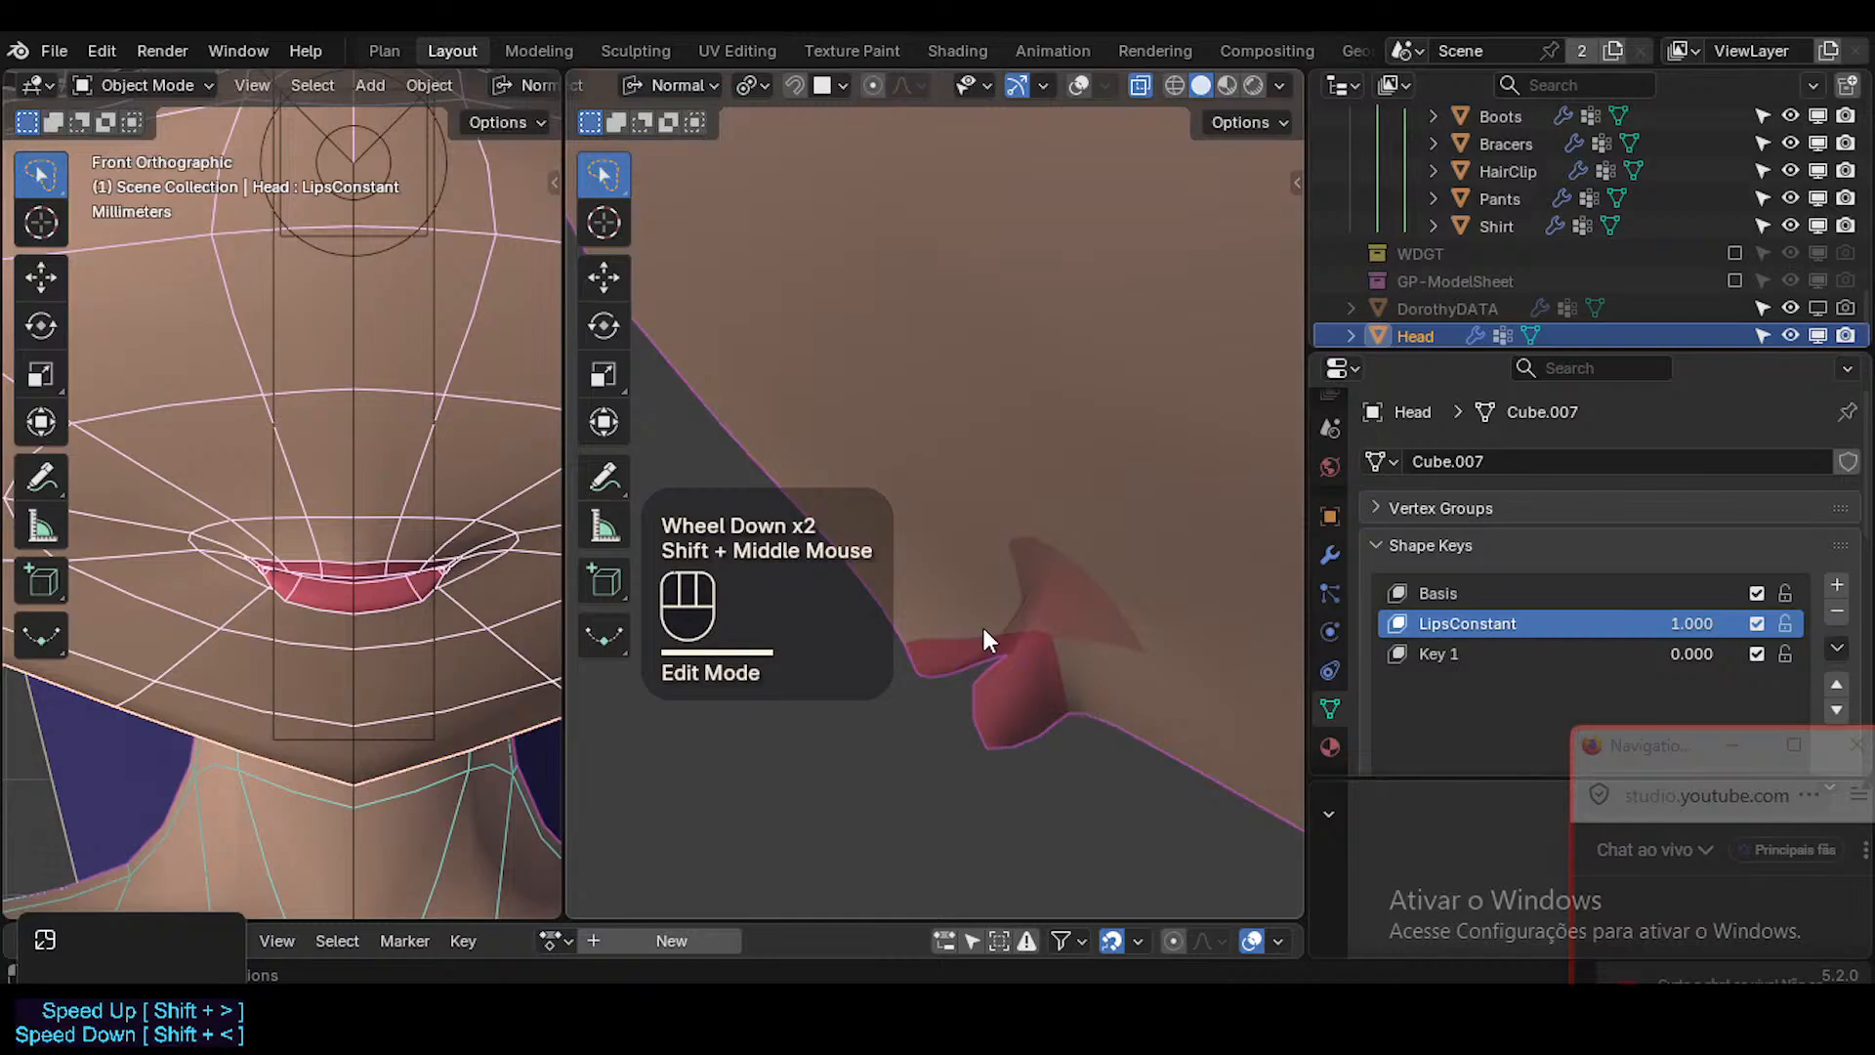
scroll(1011, 656, "up", 1)
scroll(996, 674, "down", 1)
scroll(991, 683, "up", 1)
key("shift+alt+z")
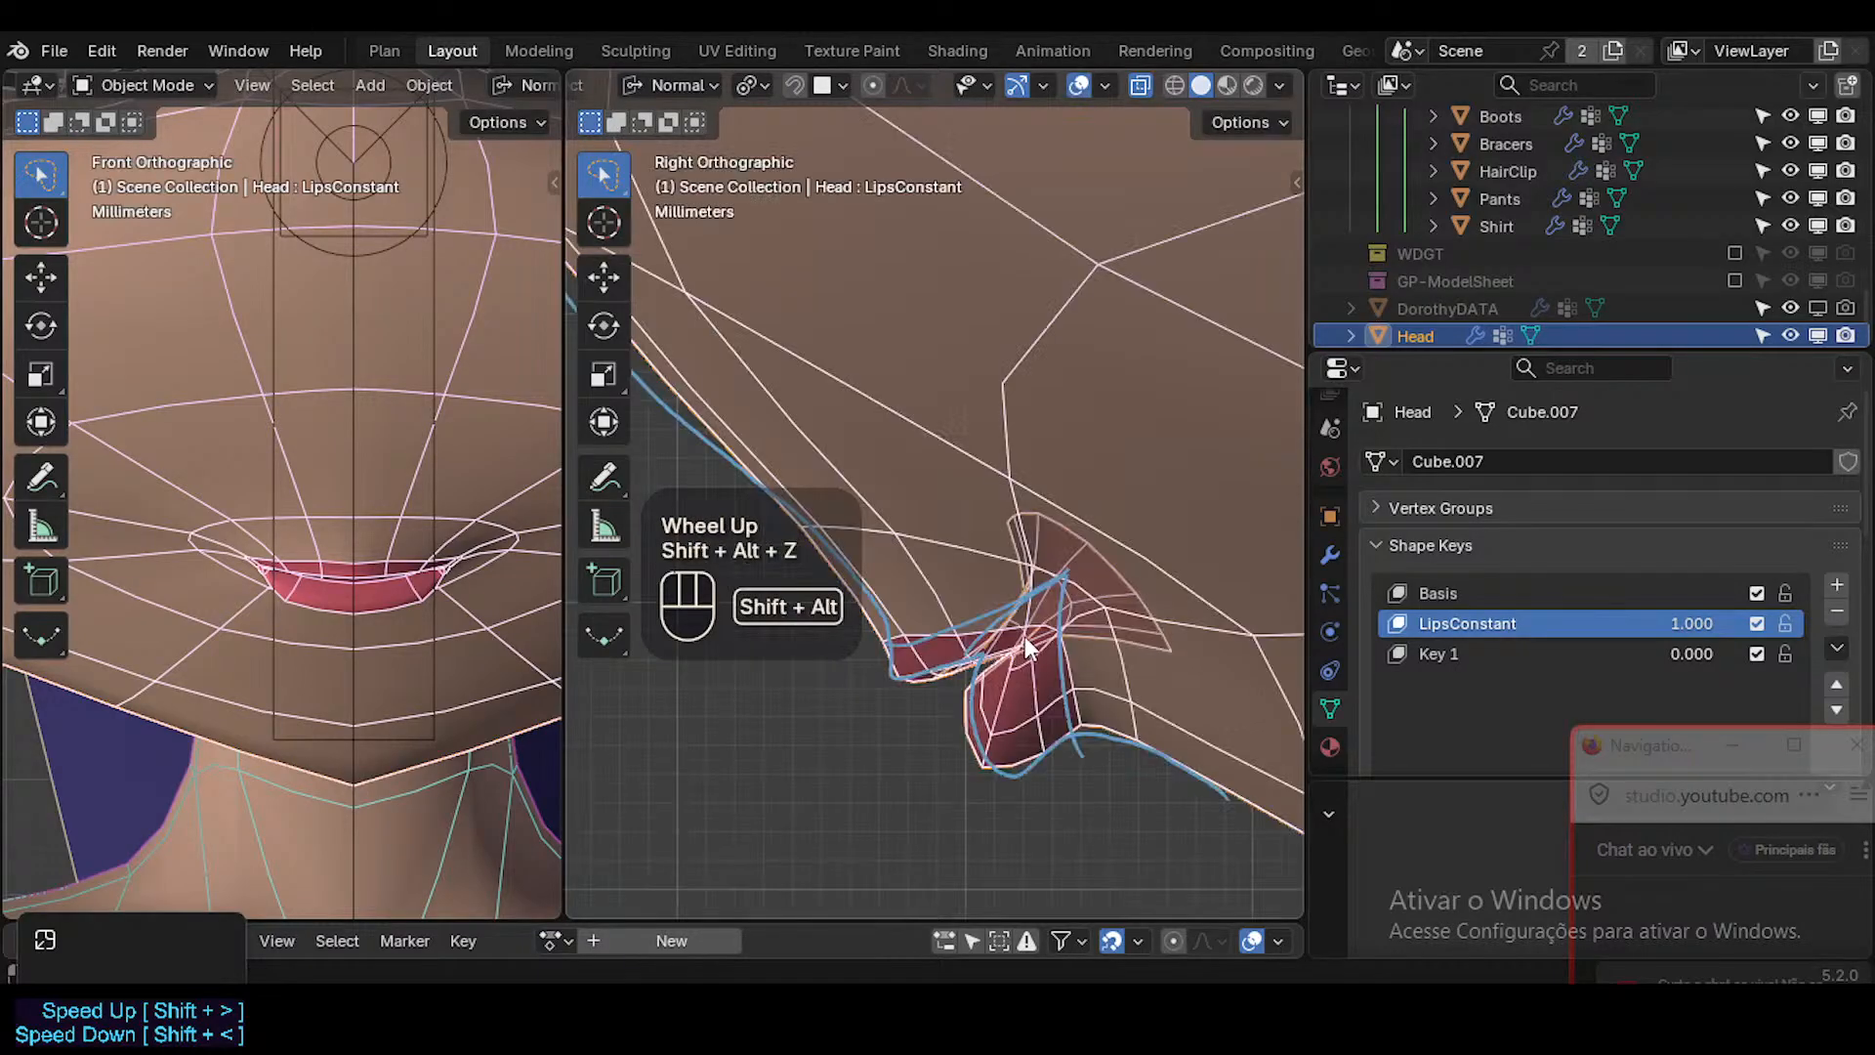
key("shift+alt+z")
left_click(976, 649)
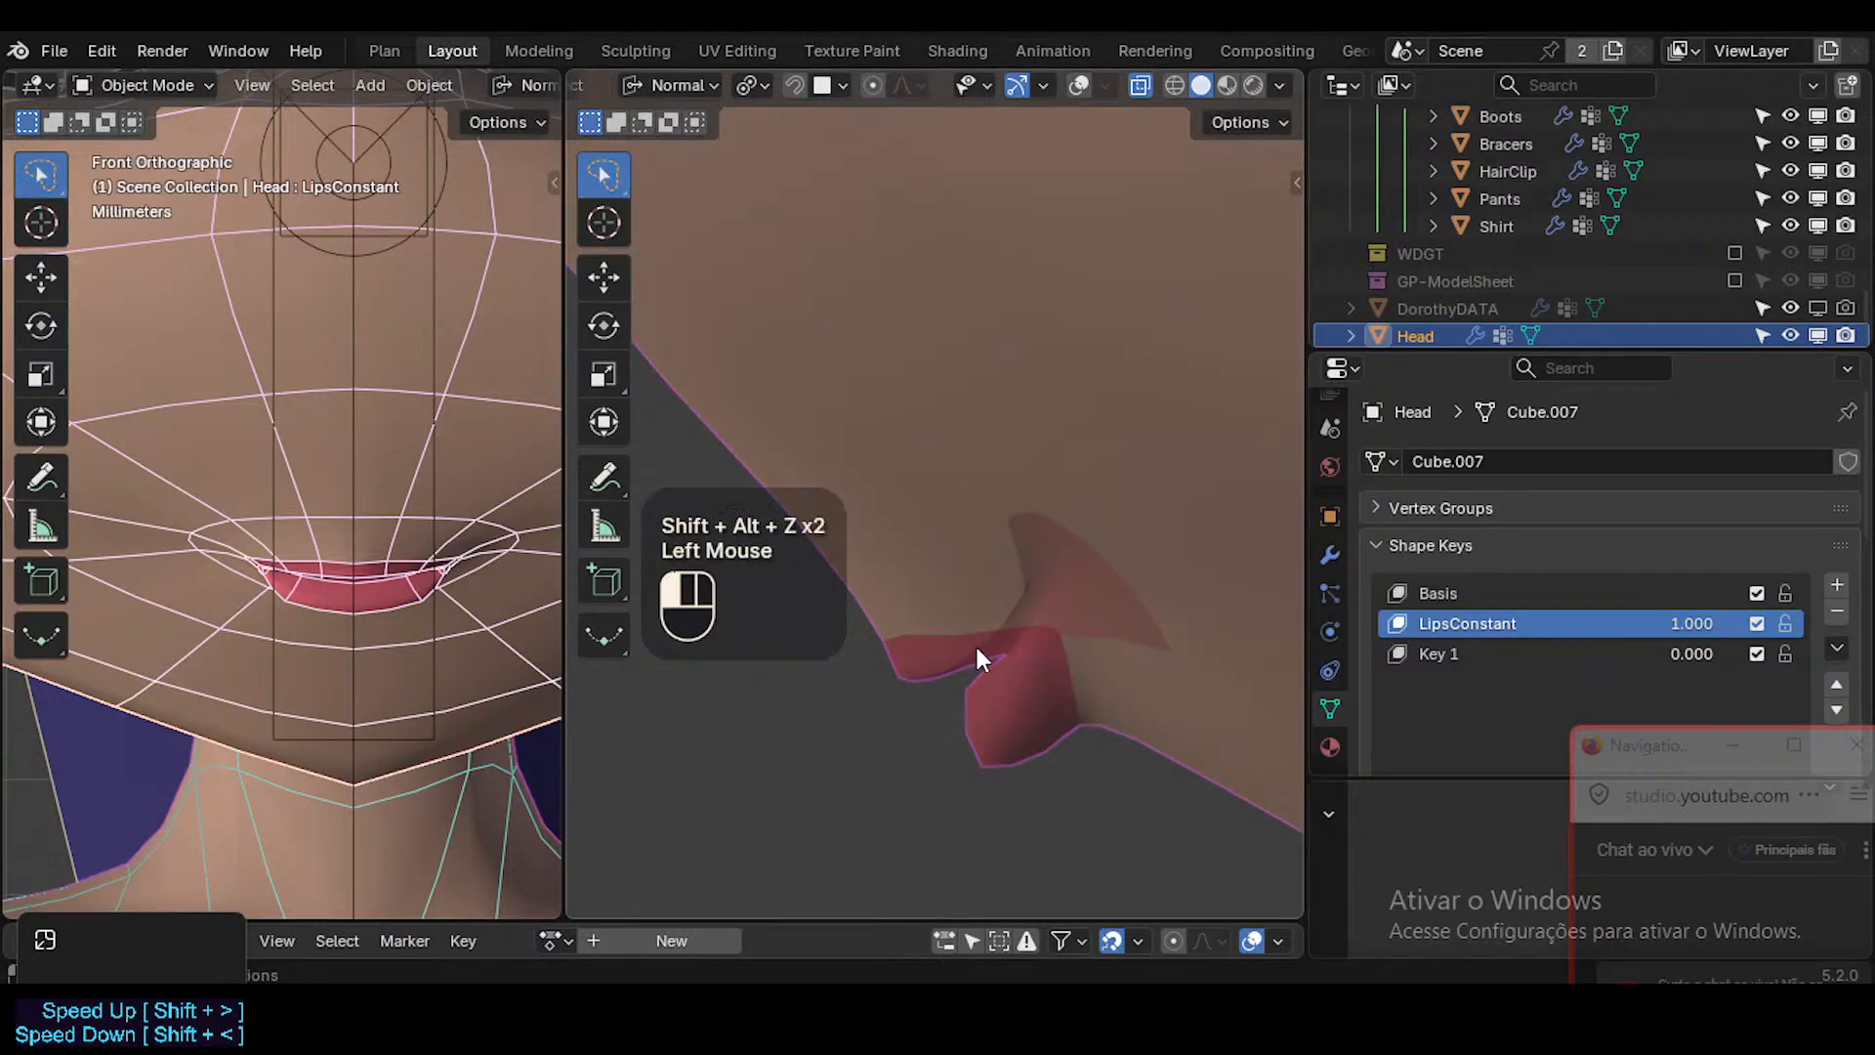
Rotate the lower lip's upper edge beside the centre slightly in side view.
key("shift+alt+z")
key("Tab")
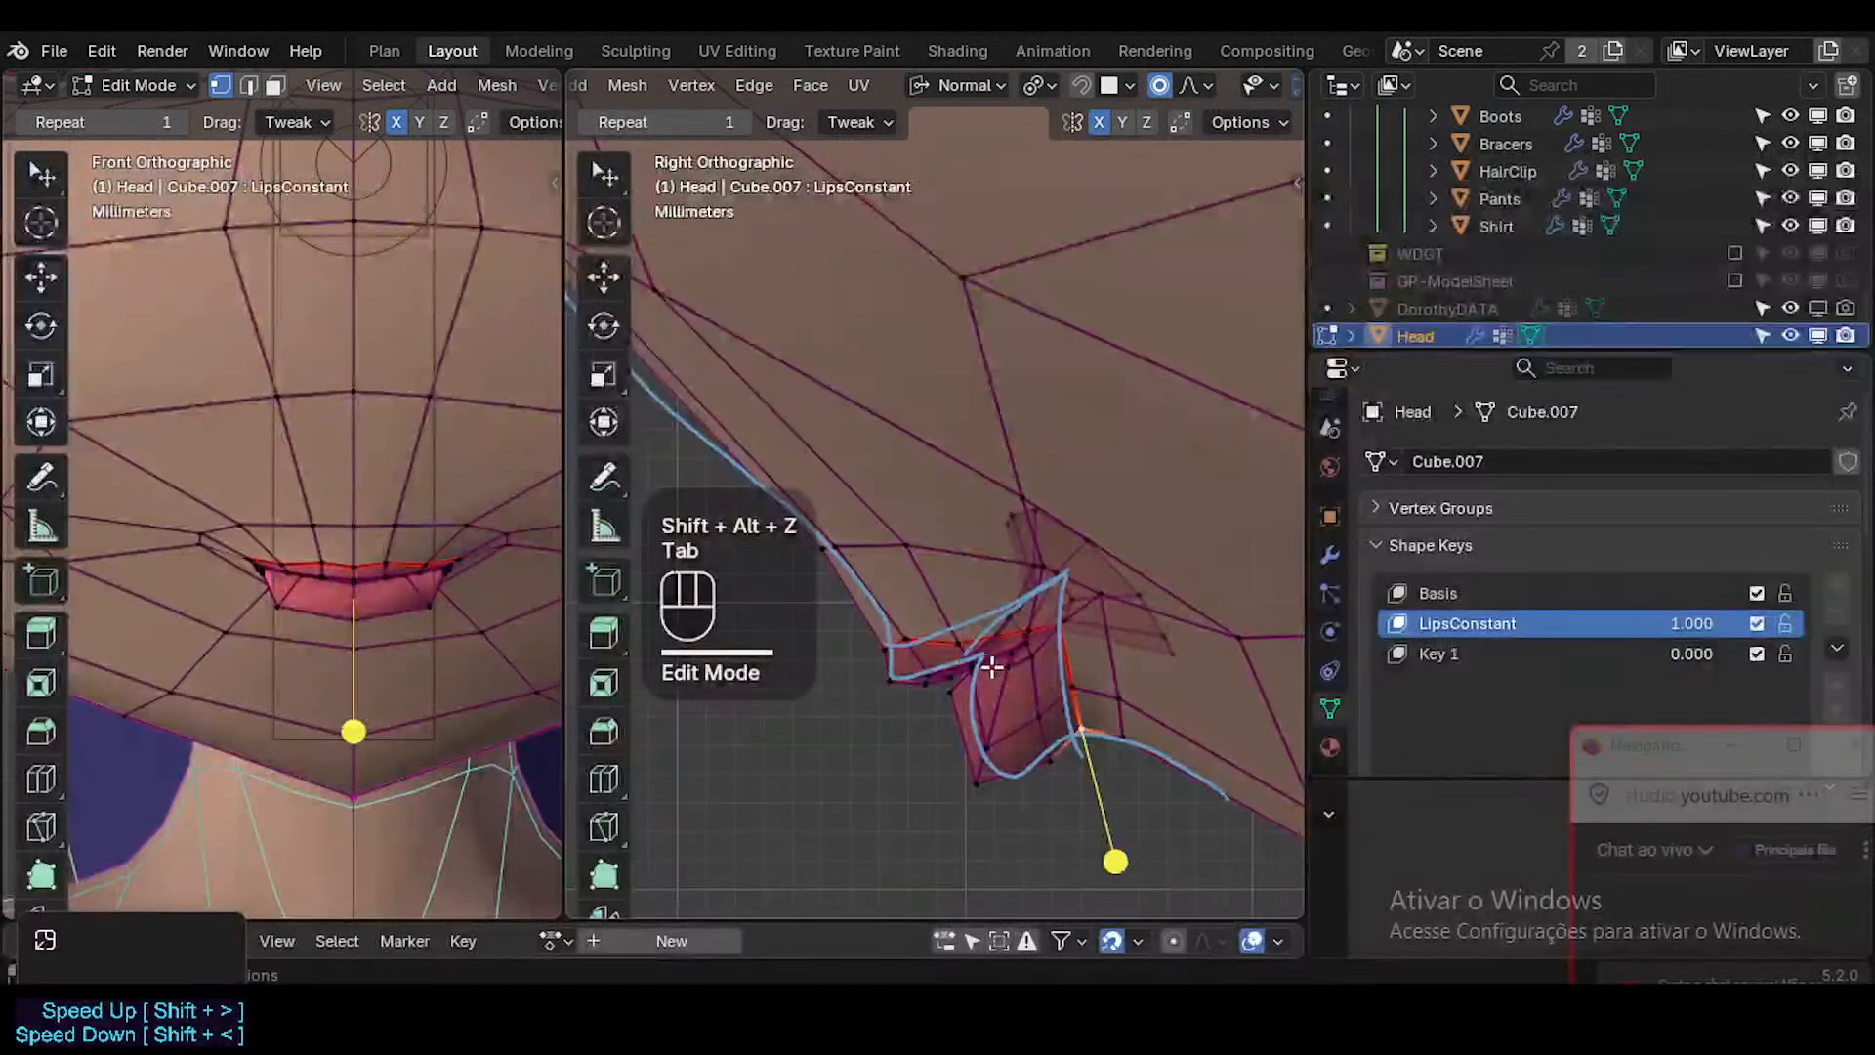
key("2")
double_click(960, 681)
key("r")
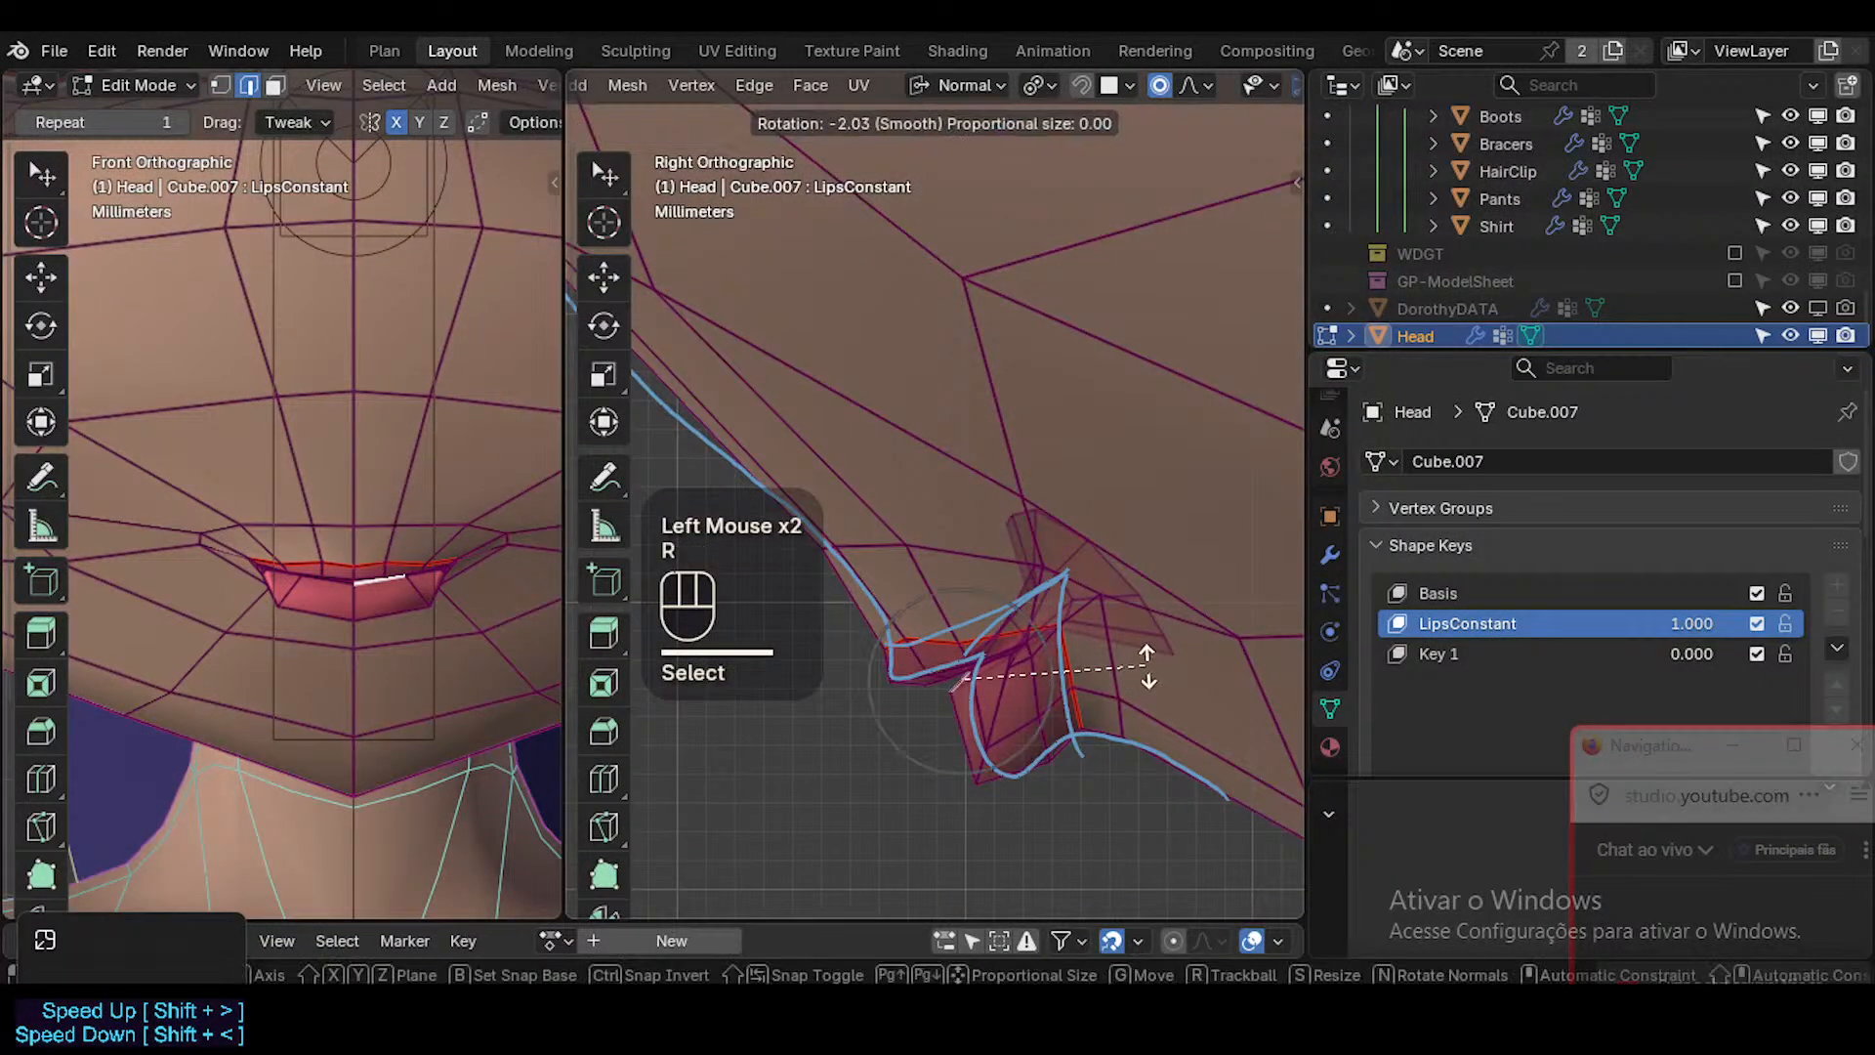
left_click(1152, 688)
Select the whole lip border loop, then rotate and move it slightly forward and down in side view.
double_click(1003, 637)
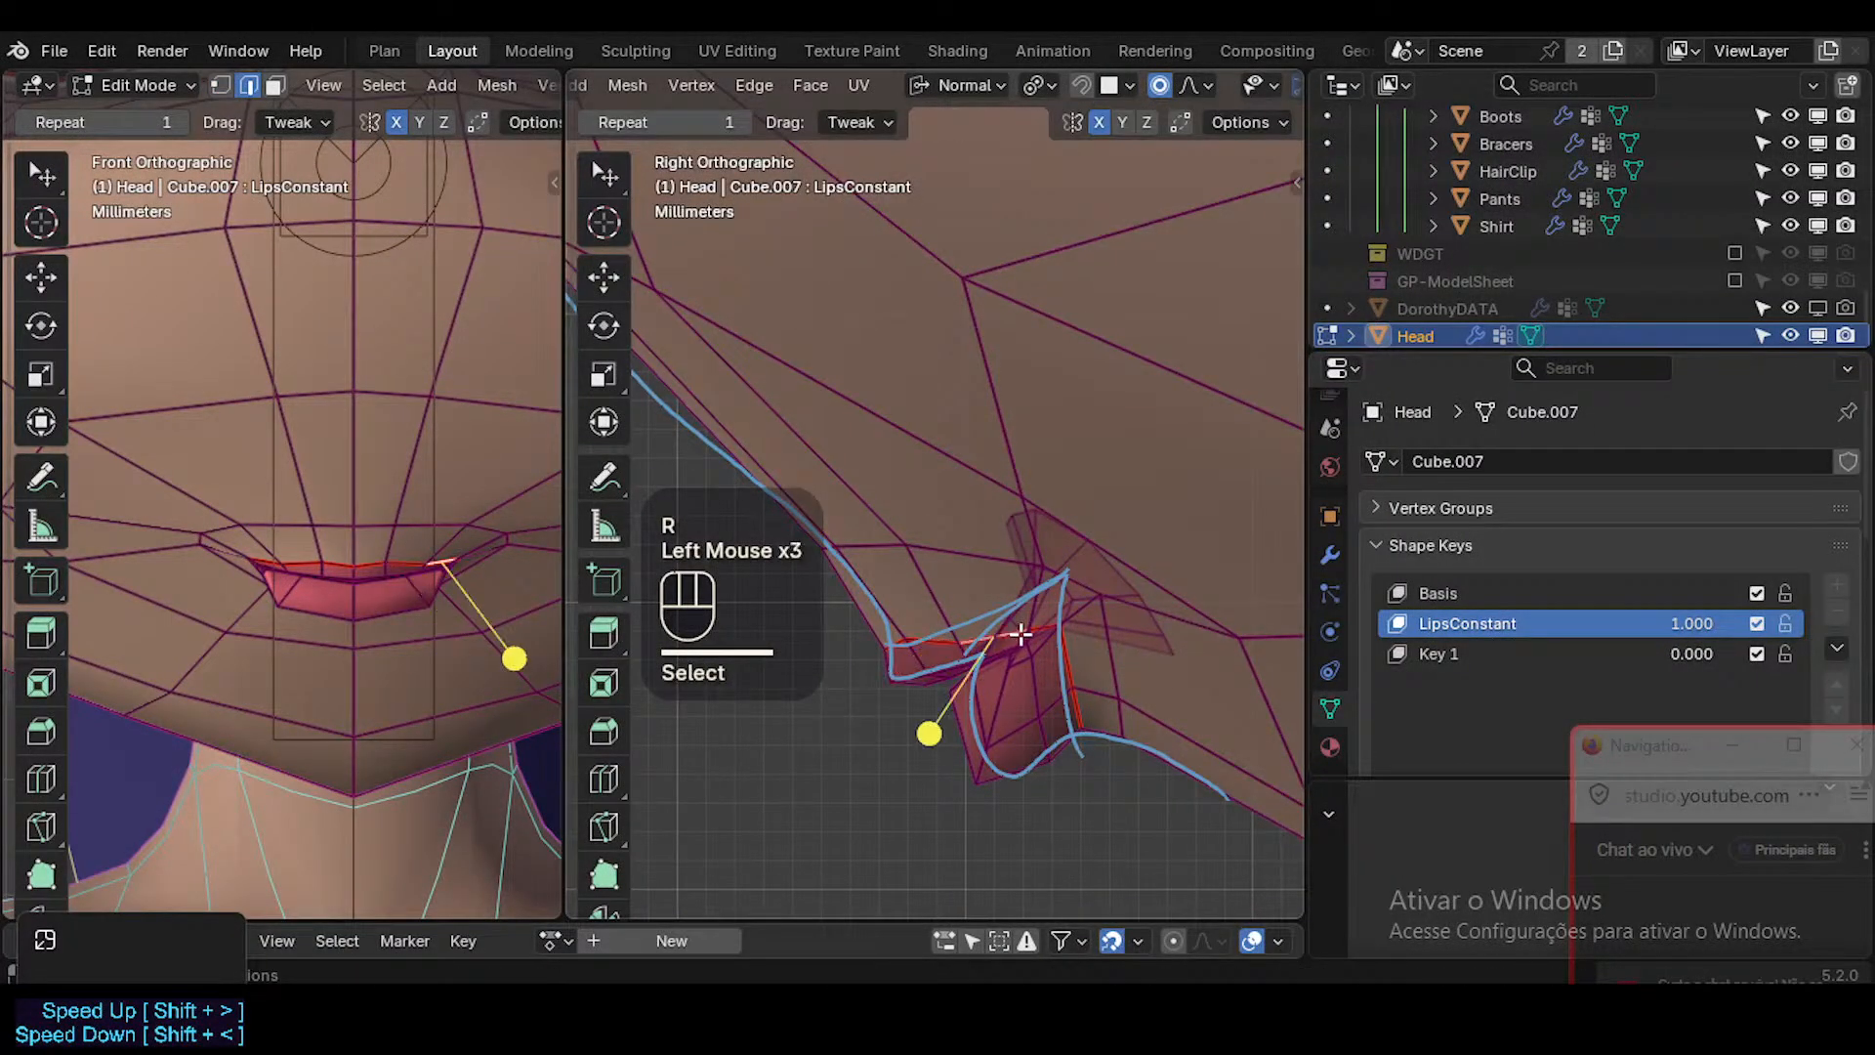
key("2")
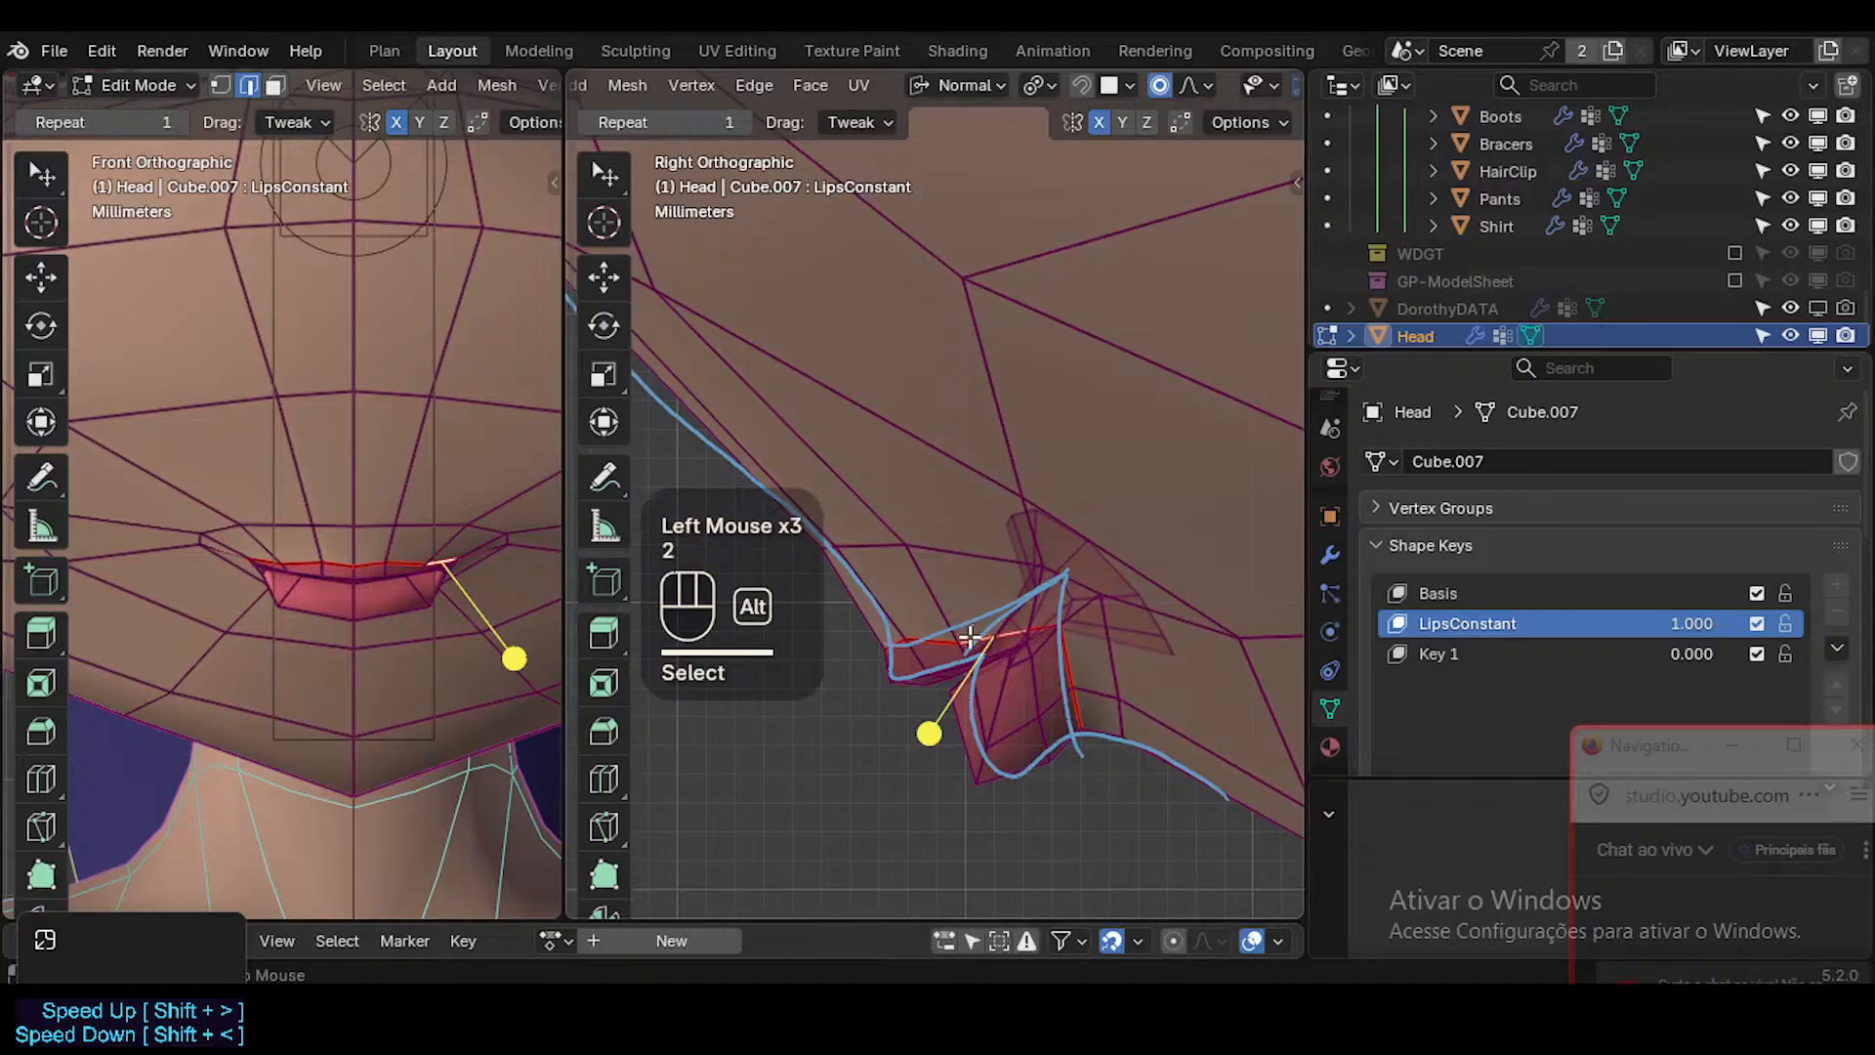
key("alt+a")
left_click(978, 637, "alt+shift")
key("r")
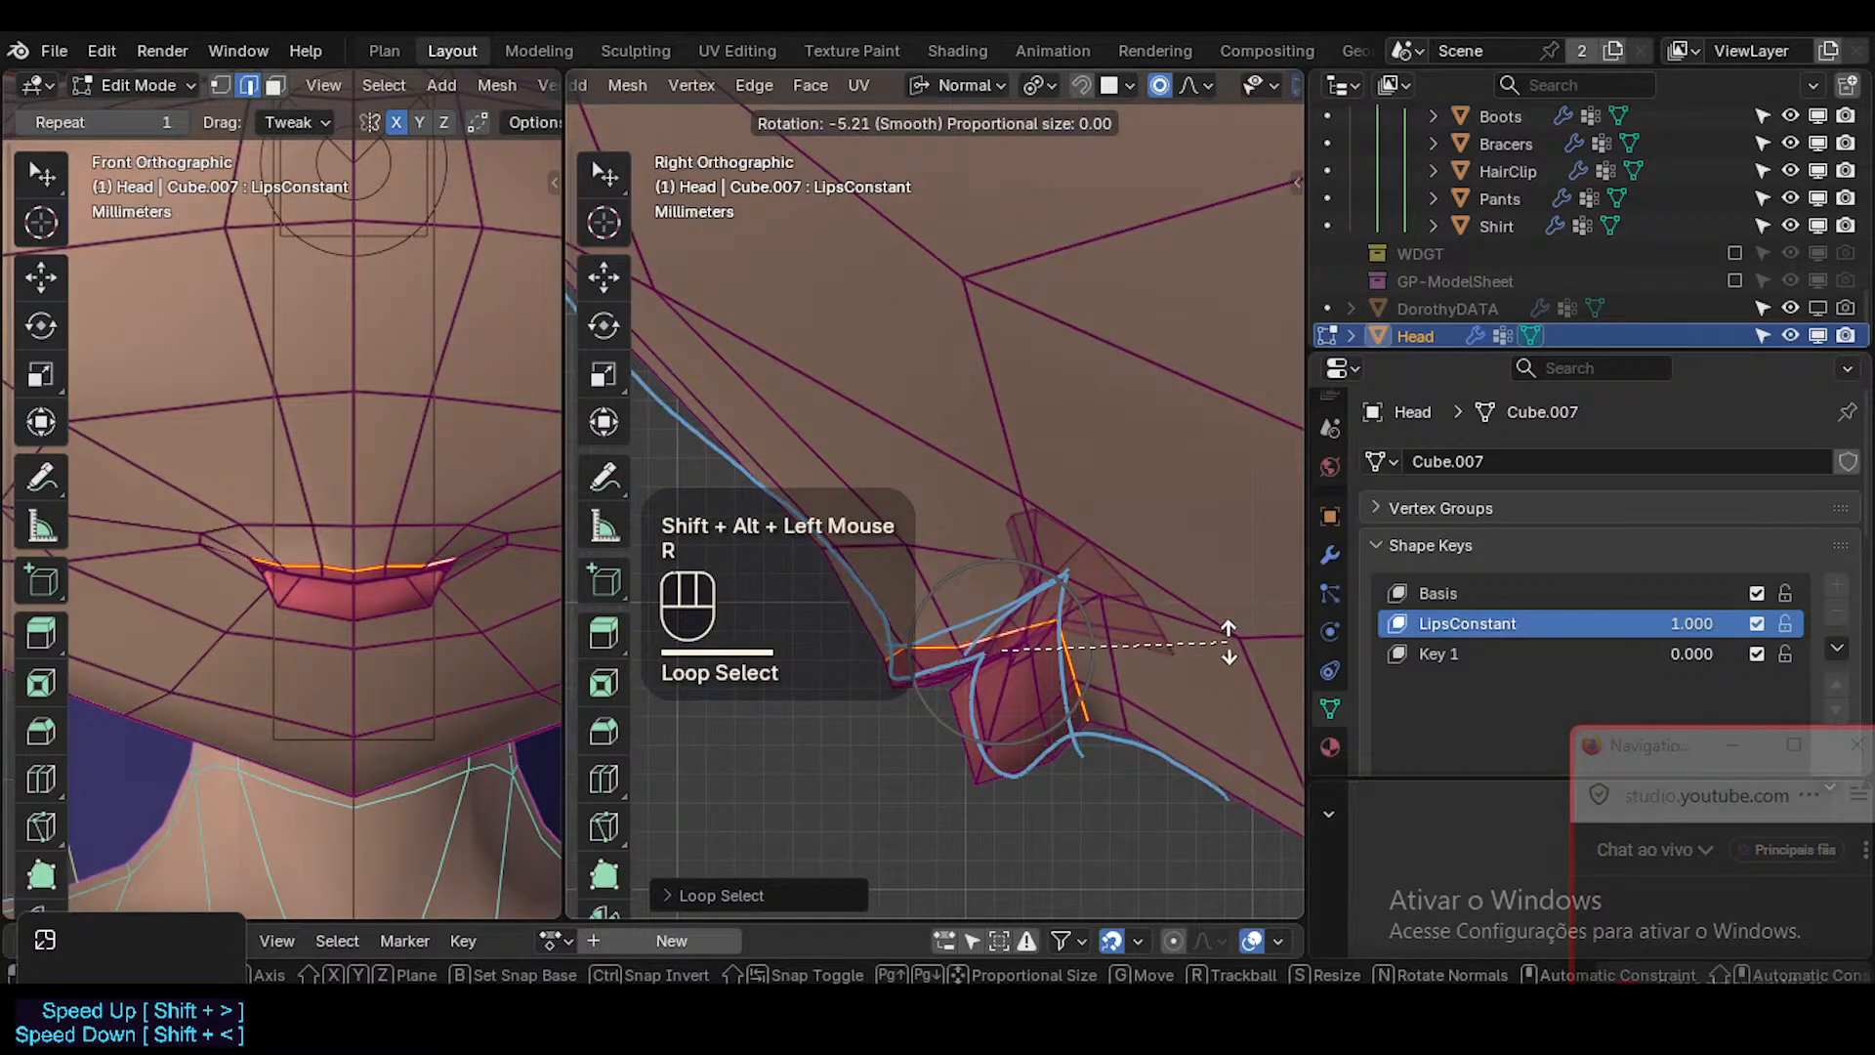
left_click(1228, 642)
key("g")
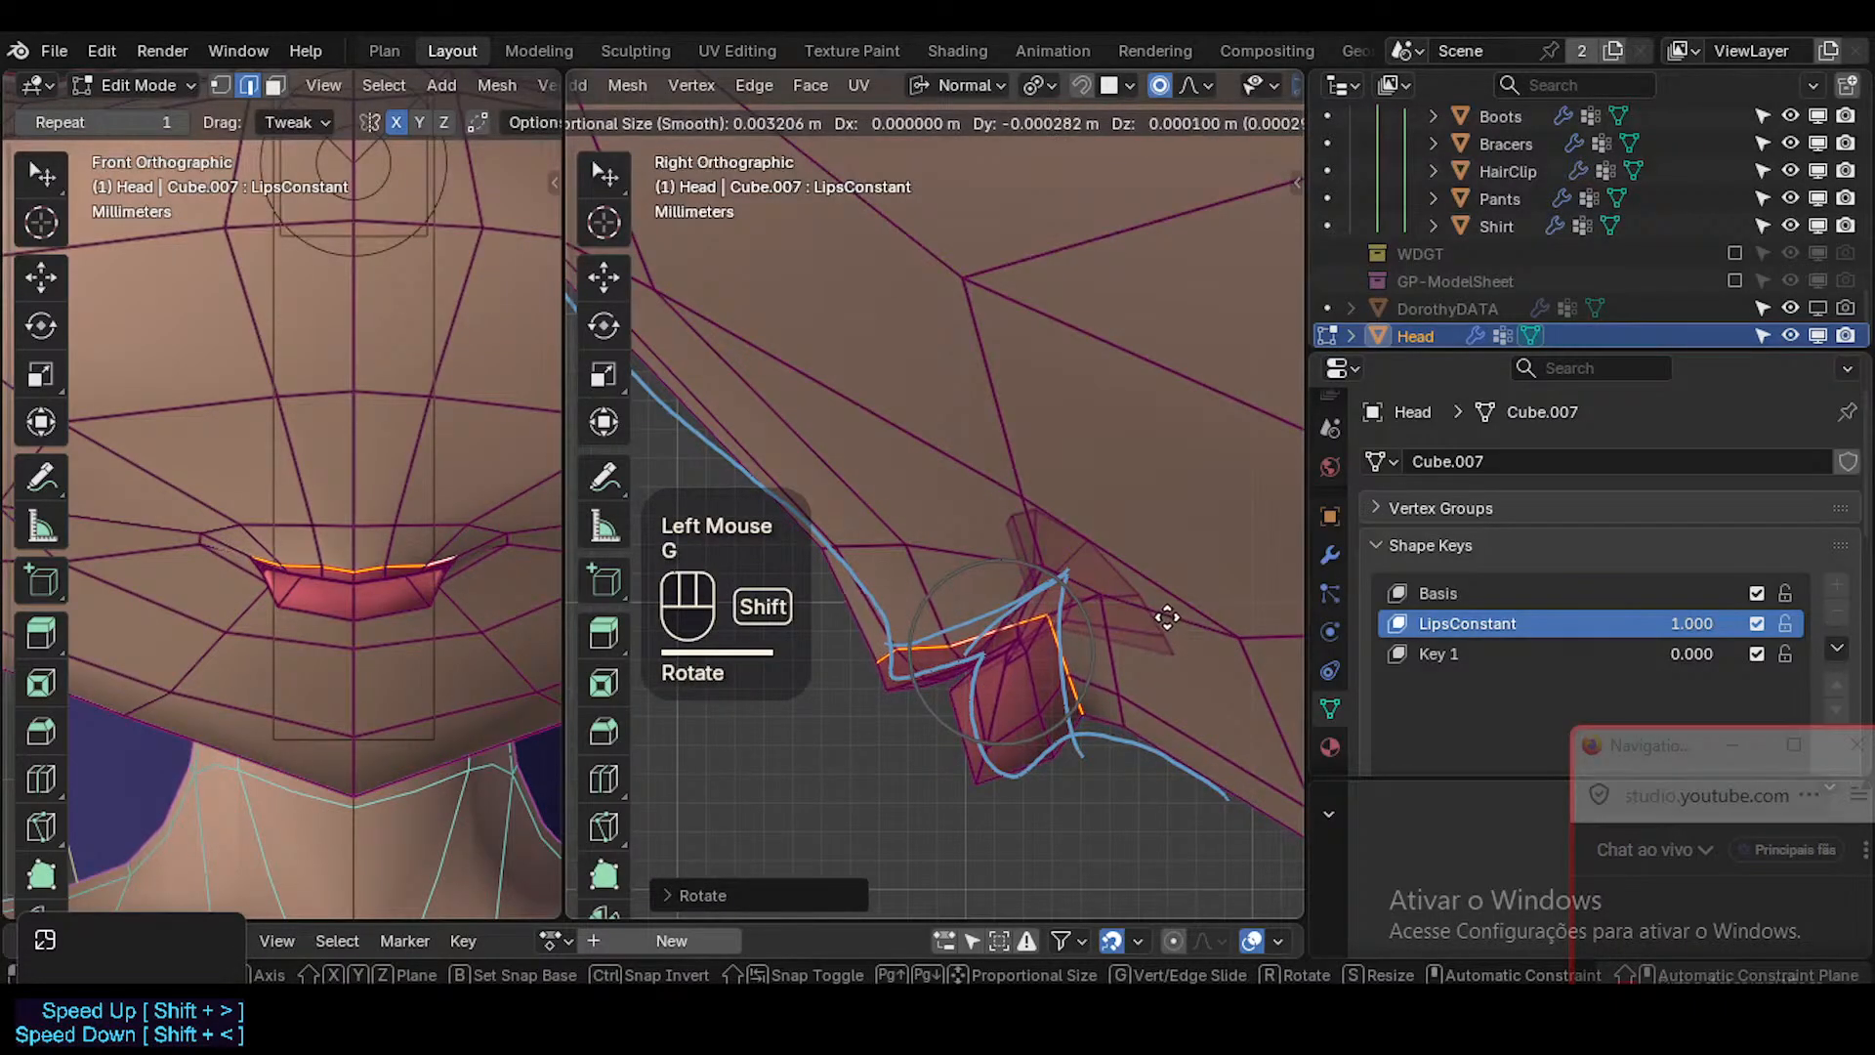
left_click(1129, 722, "shift")
Move and rotate the upper lip's bottom centre vertex with a larger proportional radius to push the lip forward.
key("1")
left_click(876, 692)
key("g")
scroll(876, 692, "down", 3)
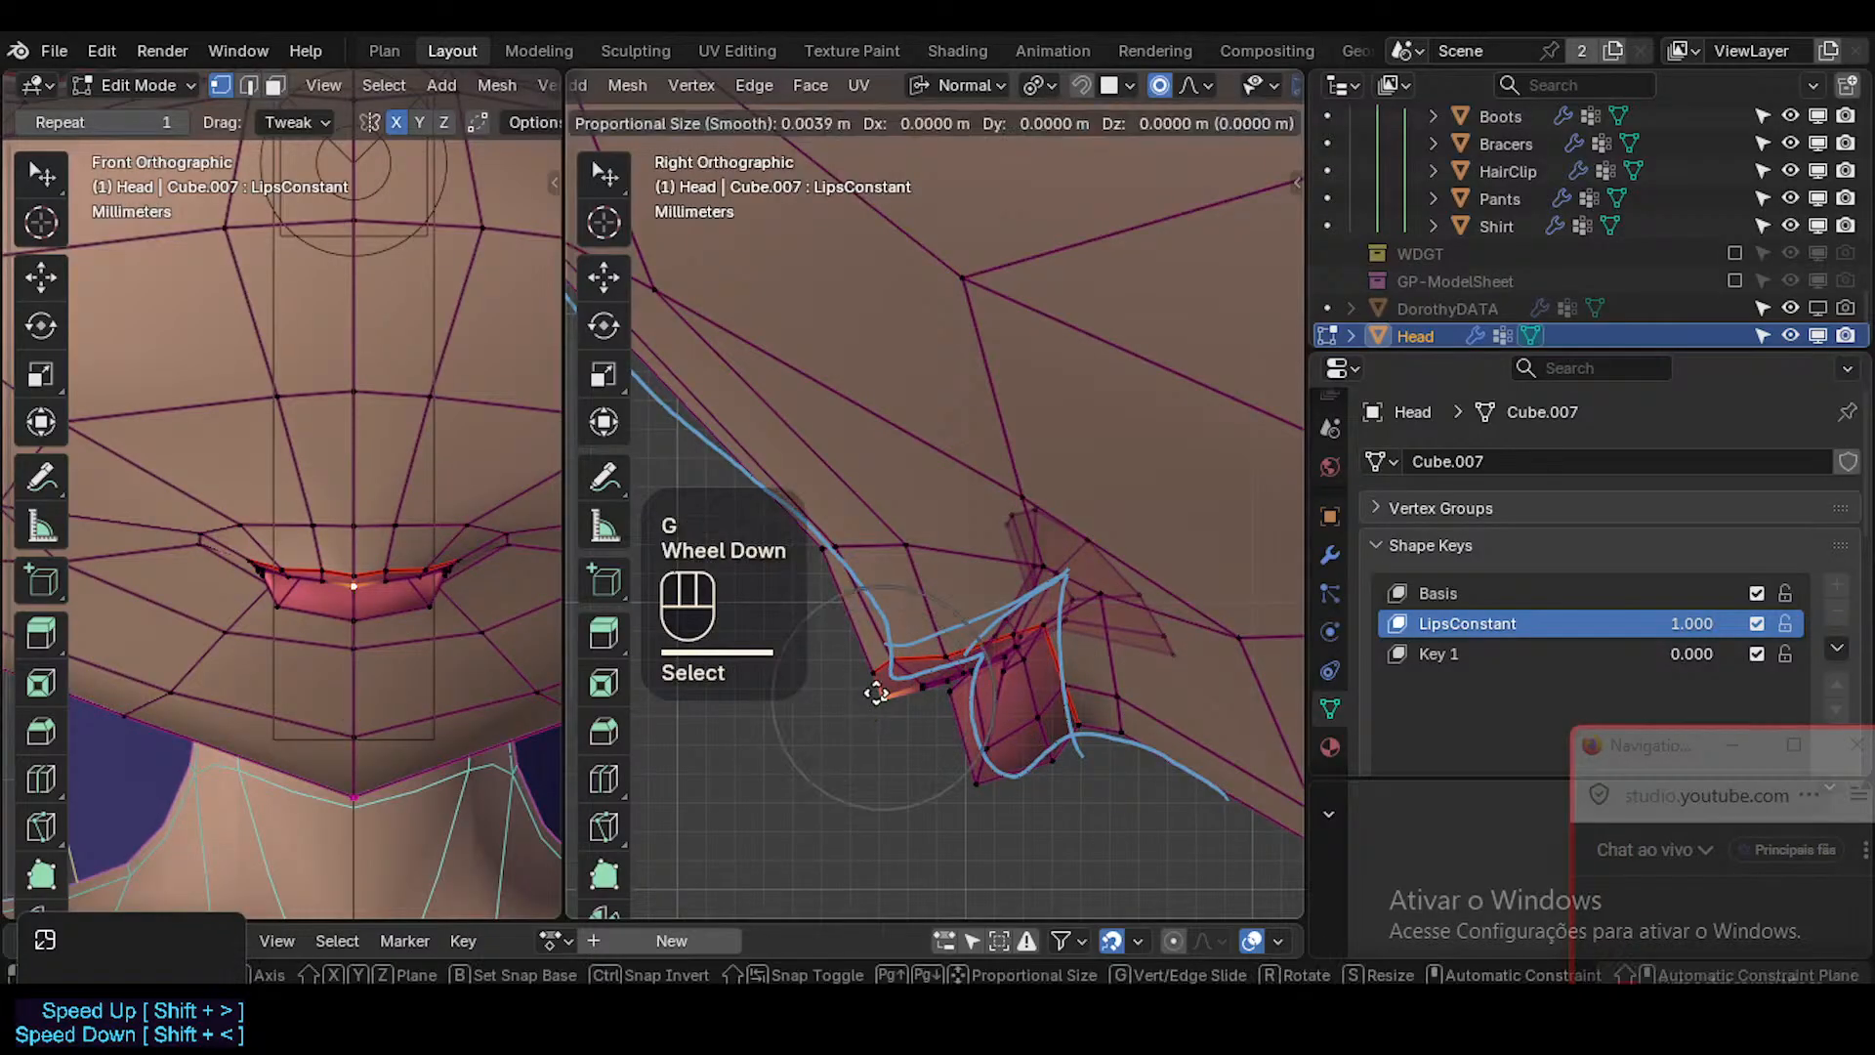
left_click(1054, 639, "shift")
key("r")
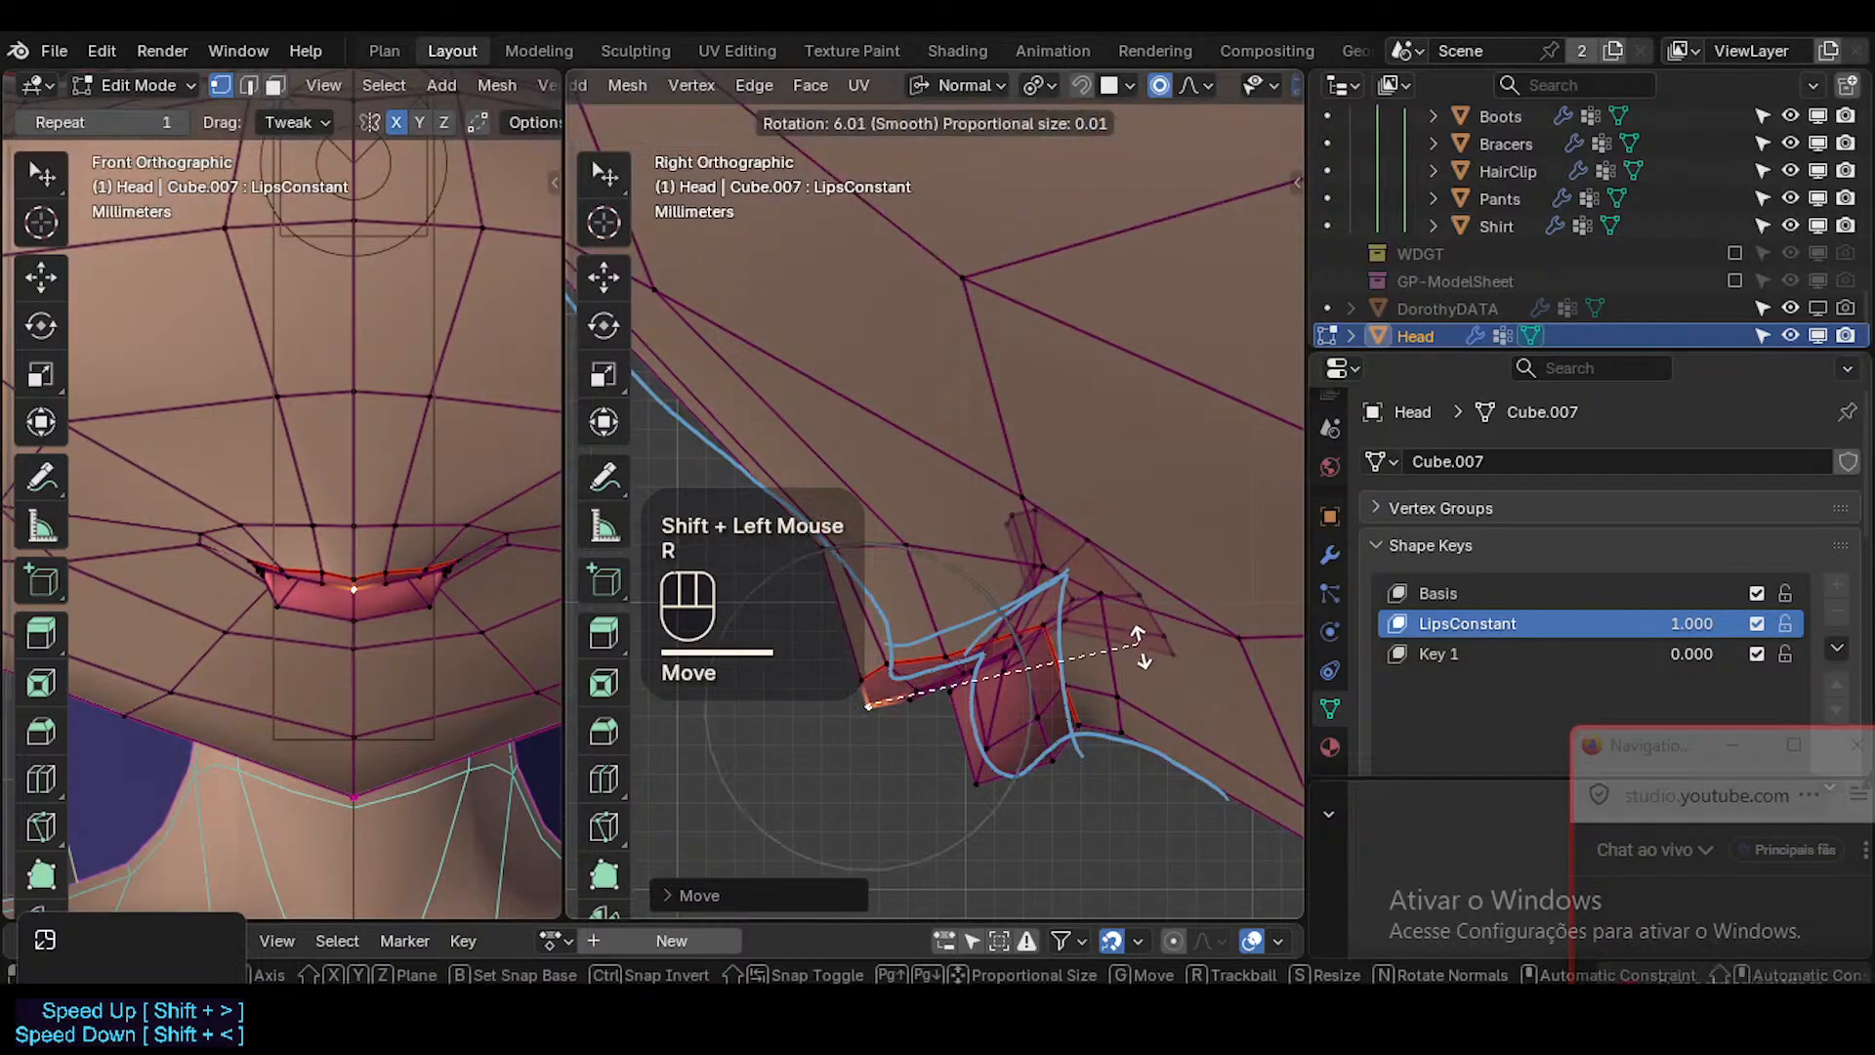
left_click(1137, 652)
key("g")
left_click(924, 630, "shift")
Move the skin vertices just above the upper lip, at and beside the centre, slightly in side view.
left_click(825, 546)
key("g")
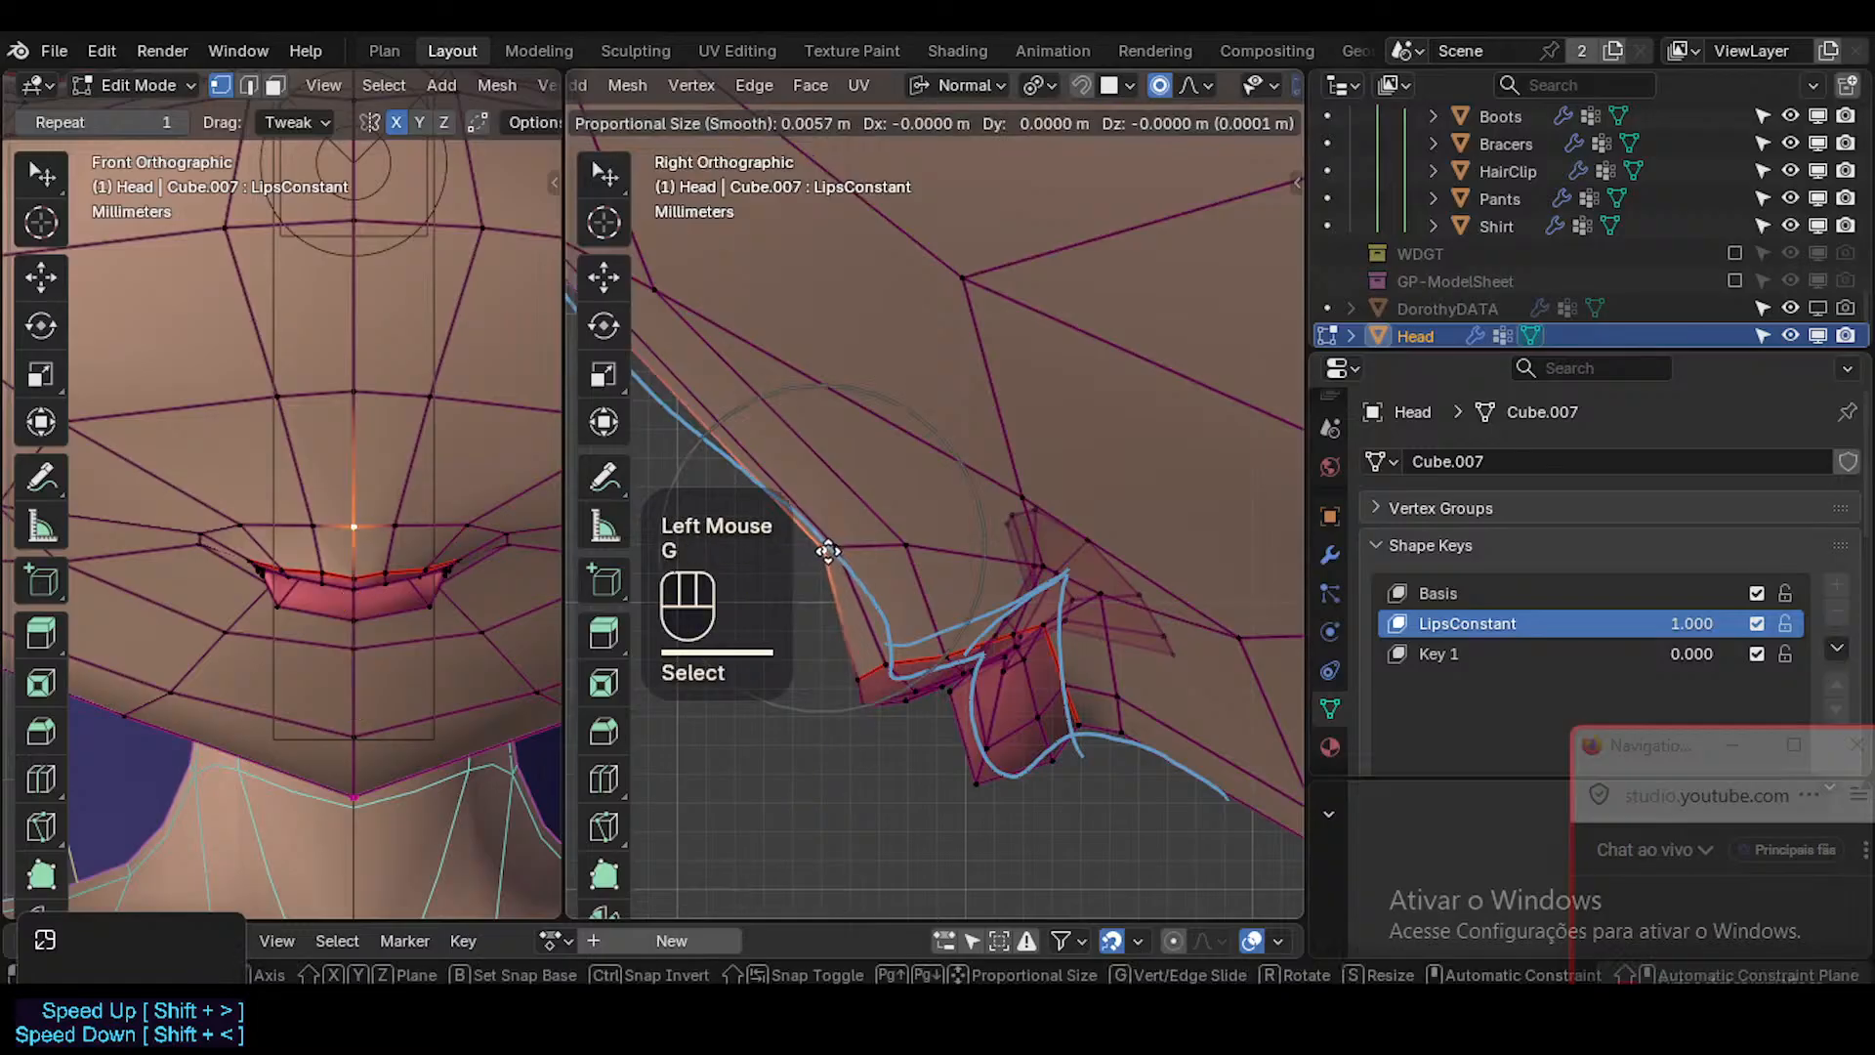
left_click(836, 583)
left_click(846, 561)
key("g")
left_click(914, 587, "shift")
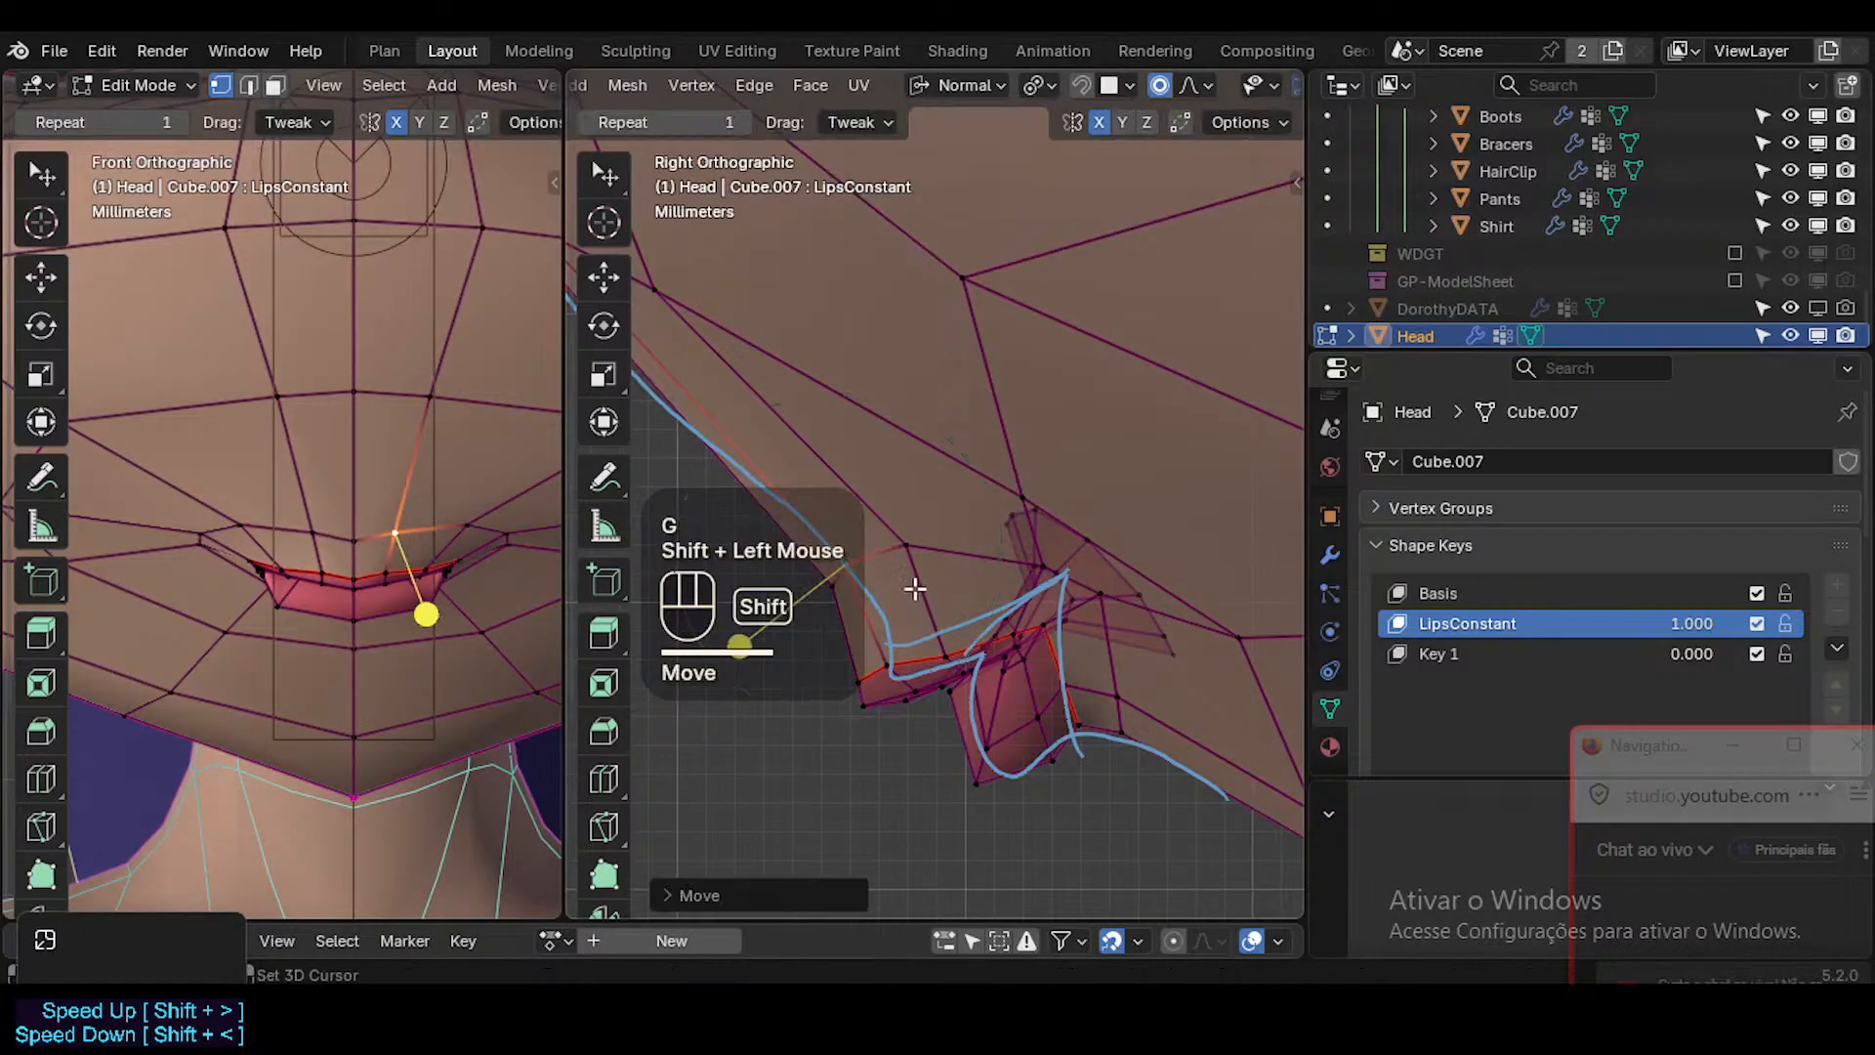
left_click(916, 566)
key("g")
left_click(940, 608, "shift")
left_click(846, 554)
key("g")
left_click(850, 558, "shift")
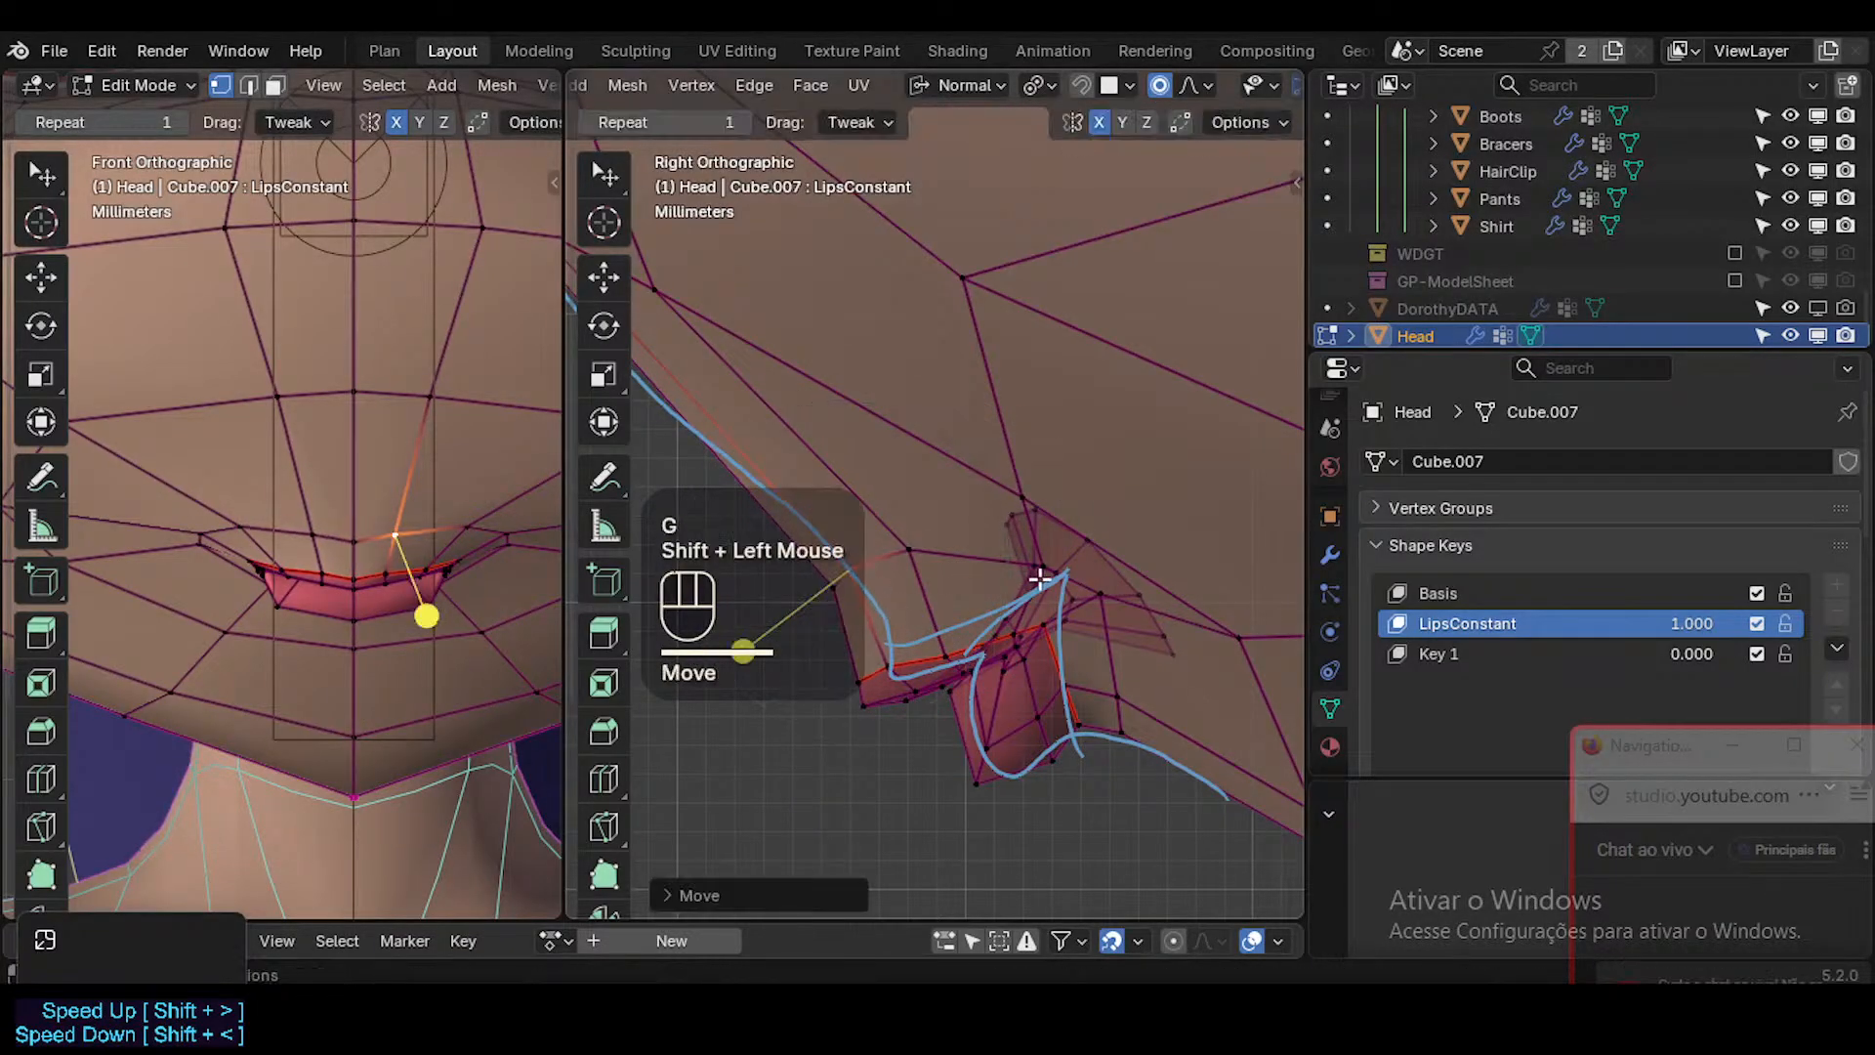
left_click(1027, 573)
key("2")
left_click(1043, 614, "alt+shift")
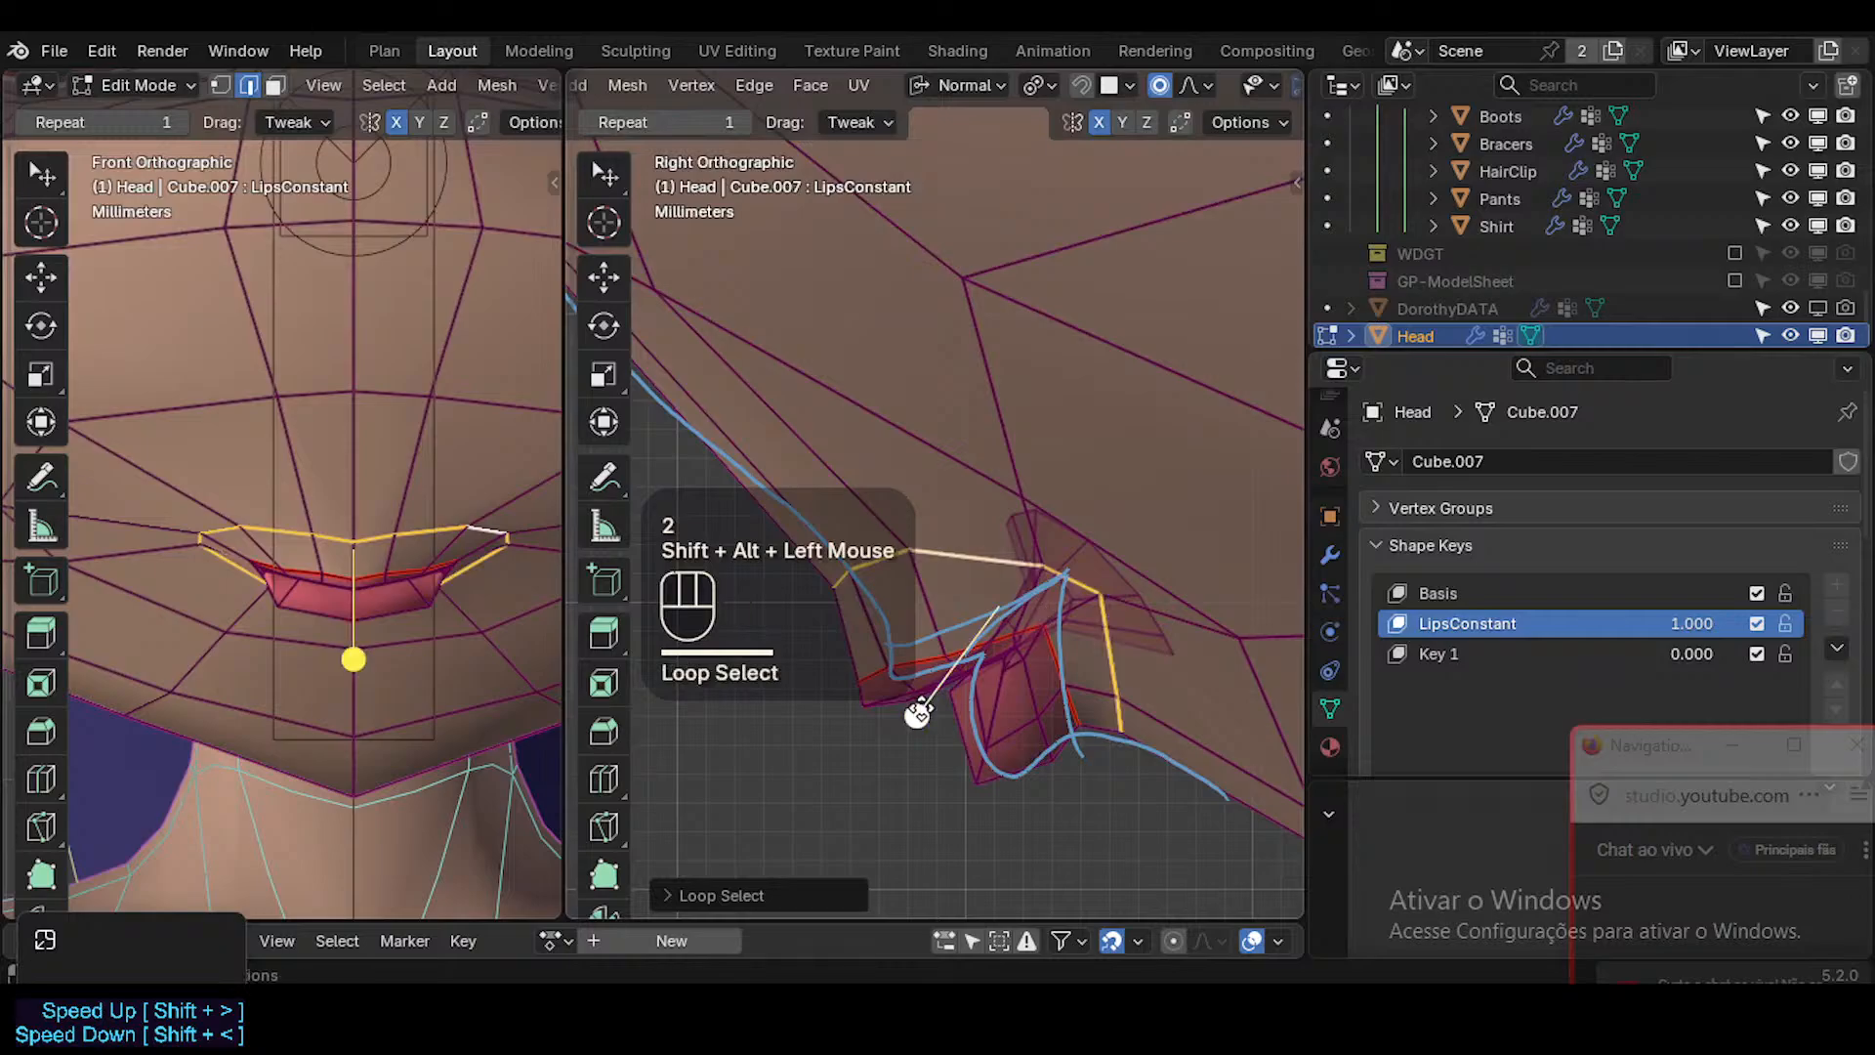
left_click_drag(918, 713, 960, 721)
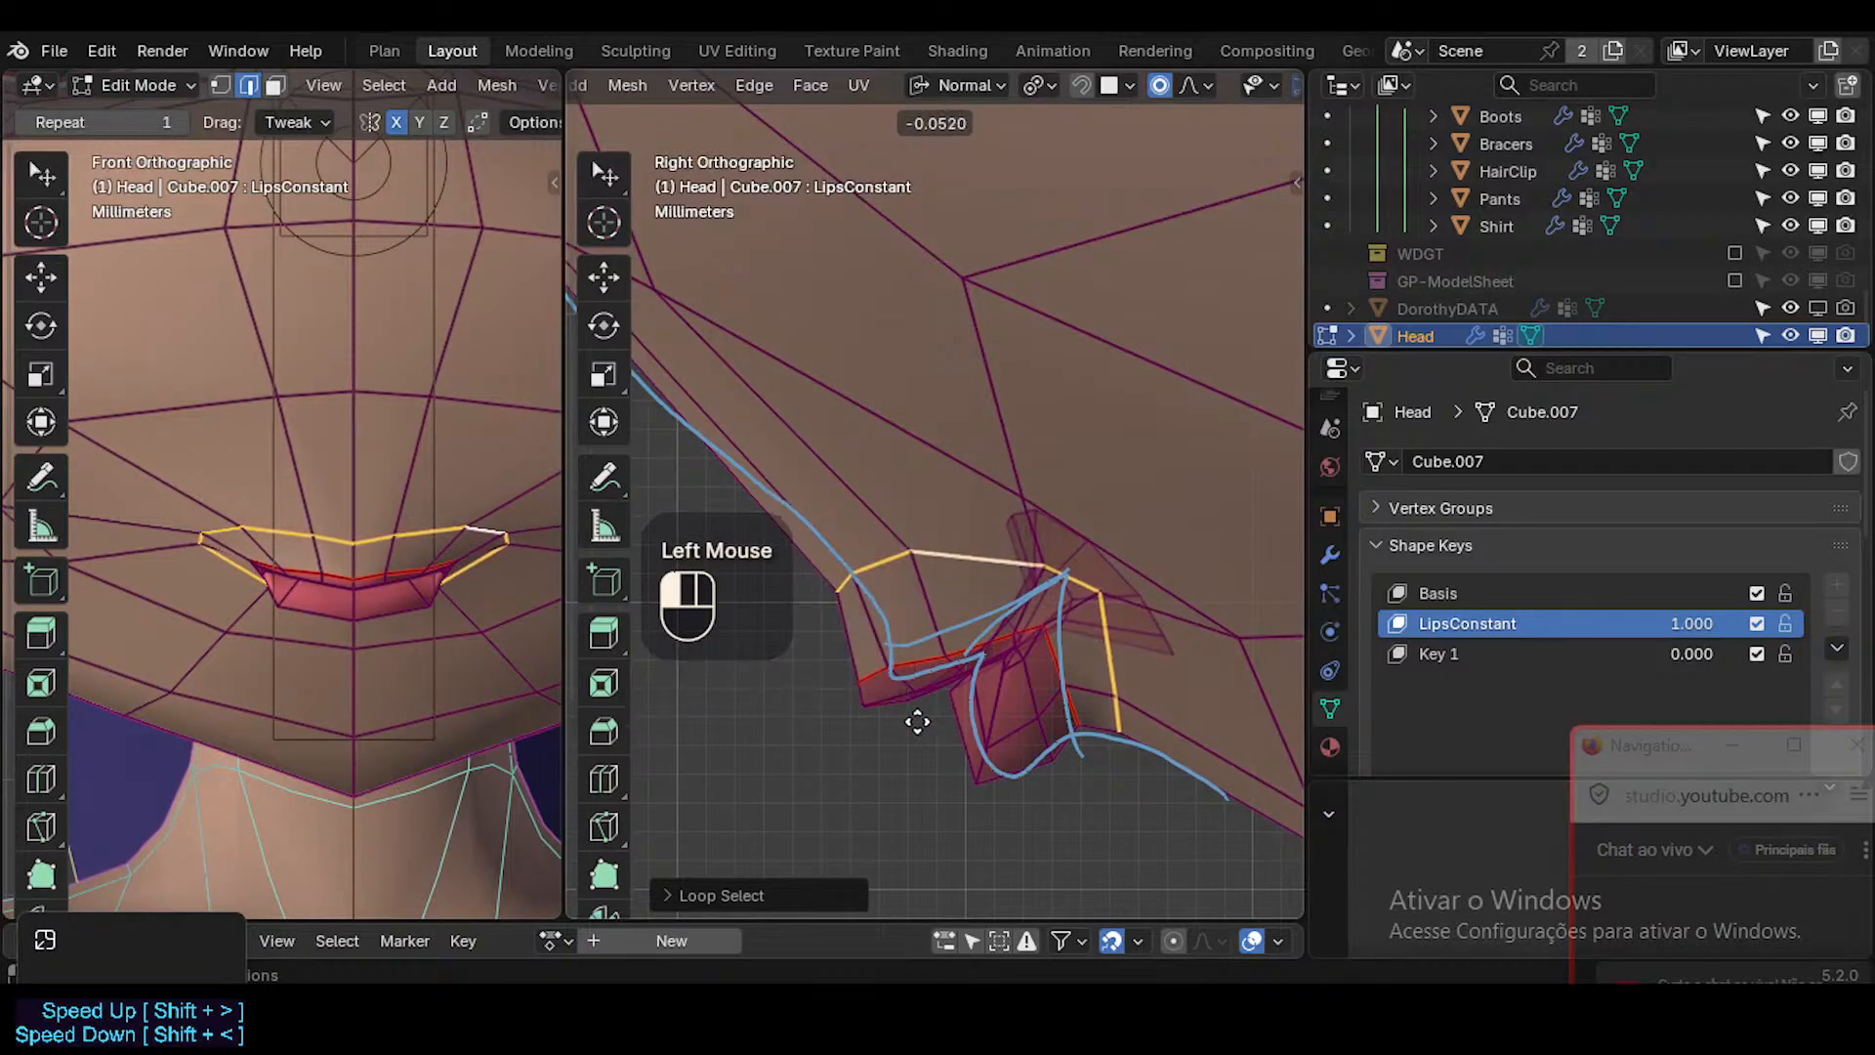
left_click(917, 717)
key("alt+a")
key("3")
left_click(923, 584, "alt+shift")
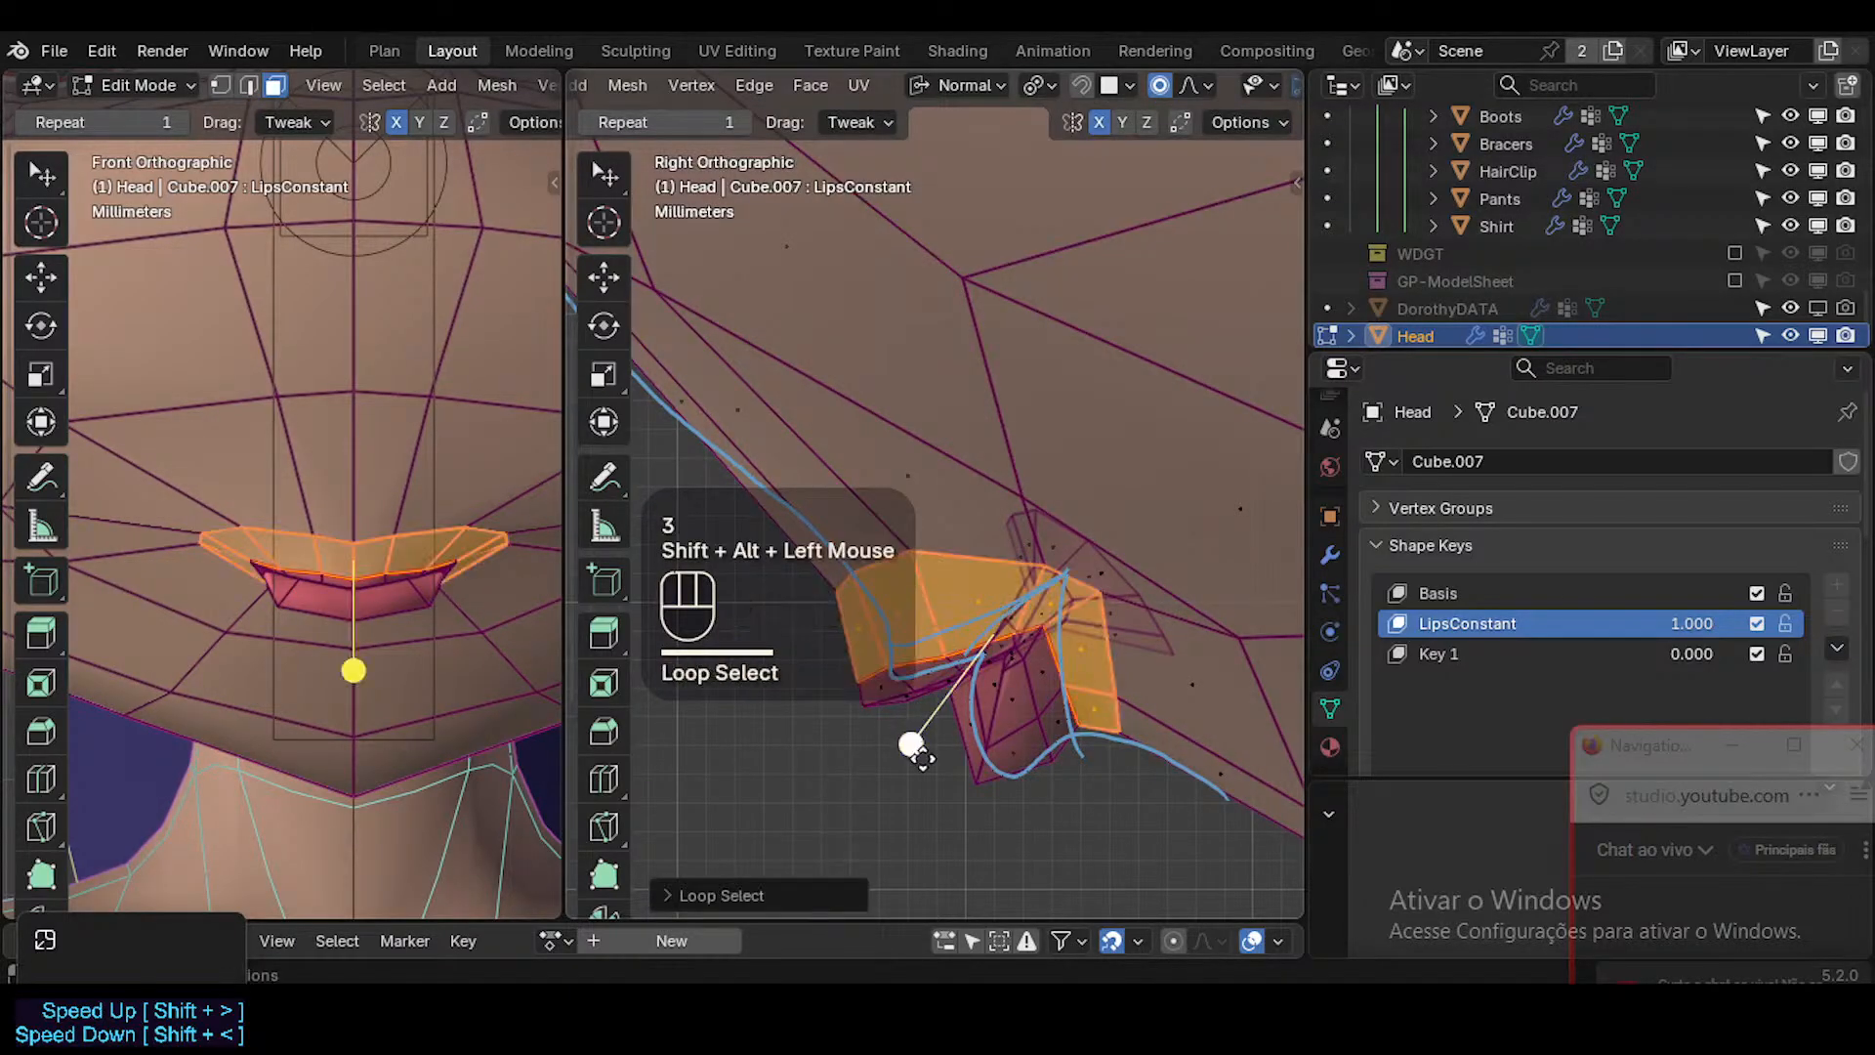
key("alt+a")
Slide the edge loop around the lips towards the lip border, nudge it slightly, and check the profile without overlays.
key("2")
left_click(938, 582, "alt+shift")
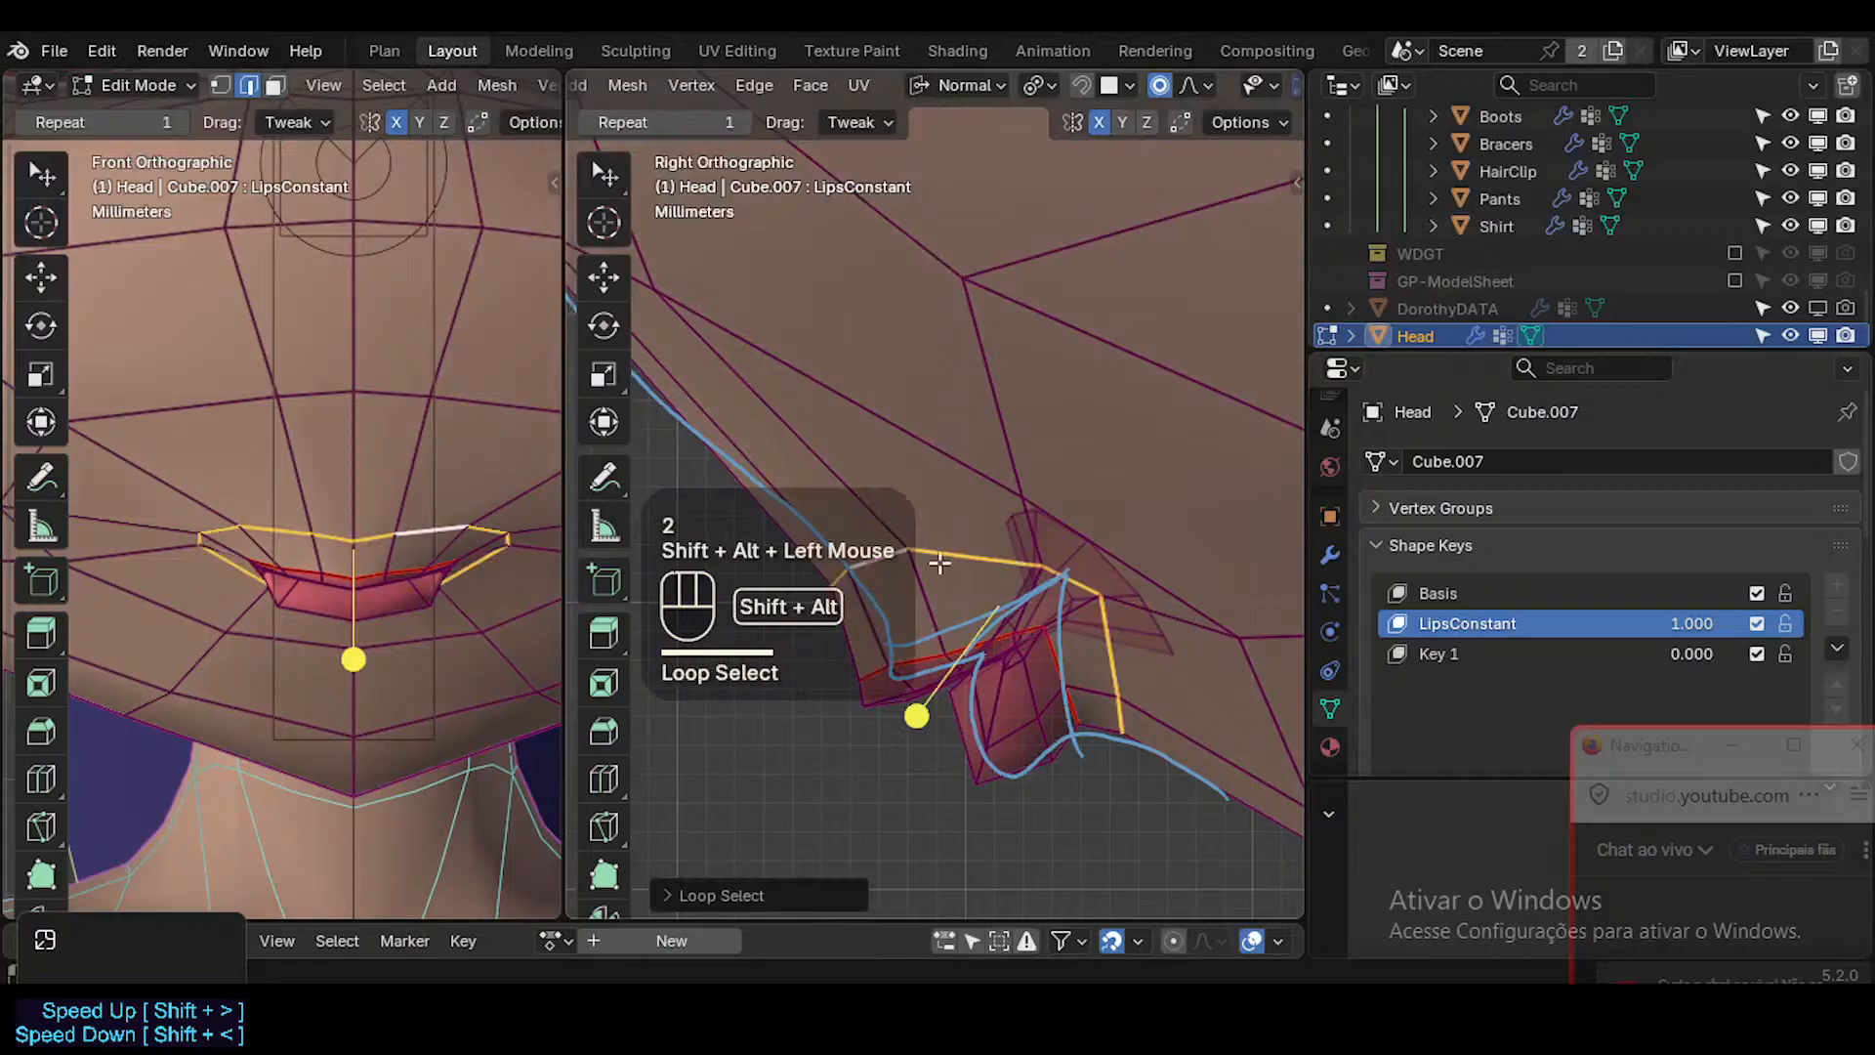
key("g")
key("g")
left_click(960, 584)
key("g")
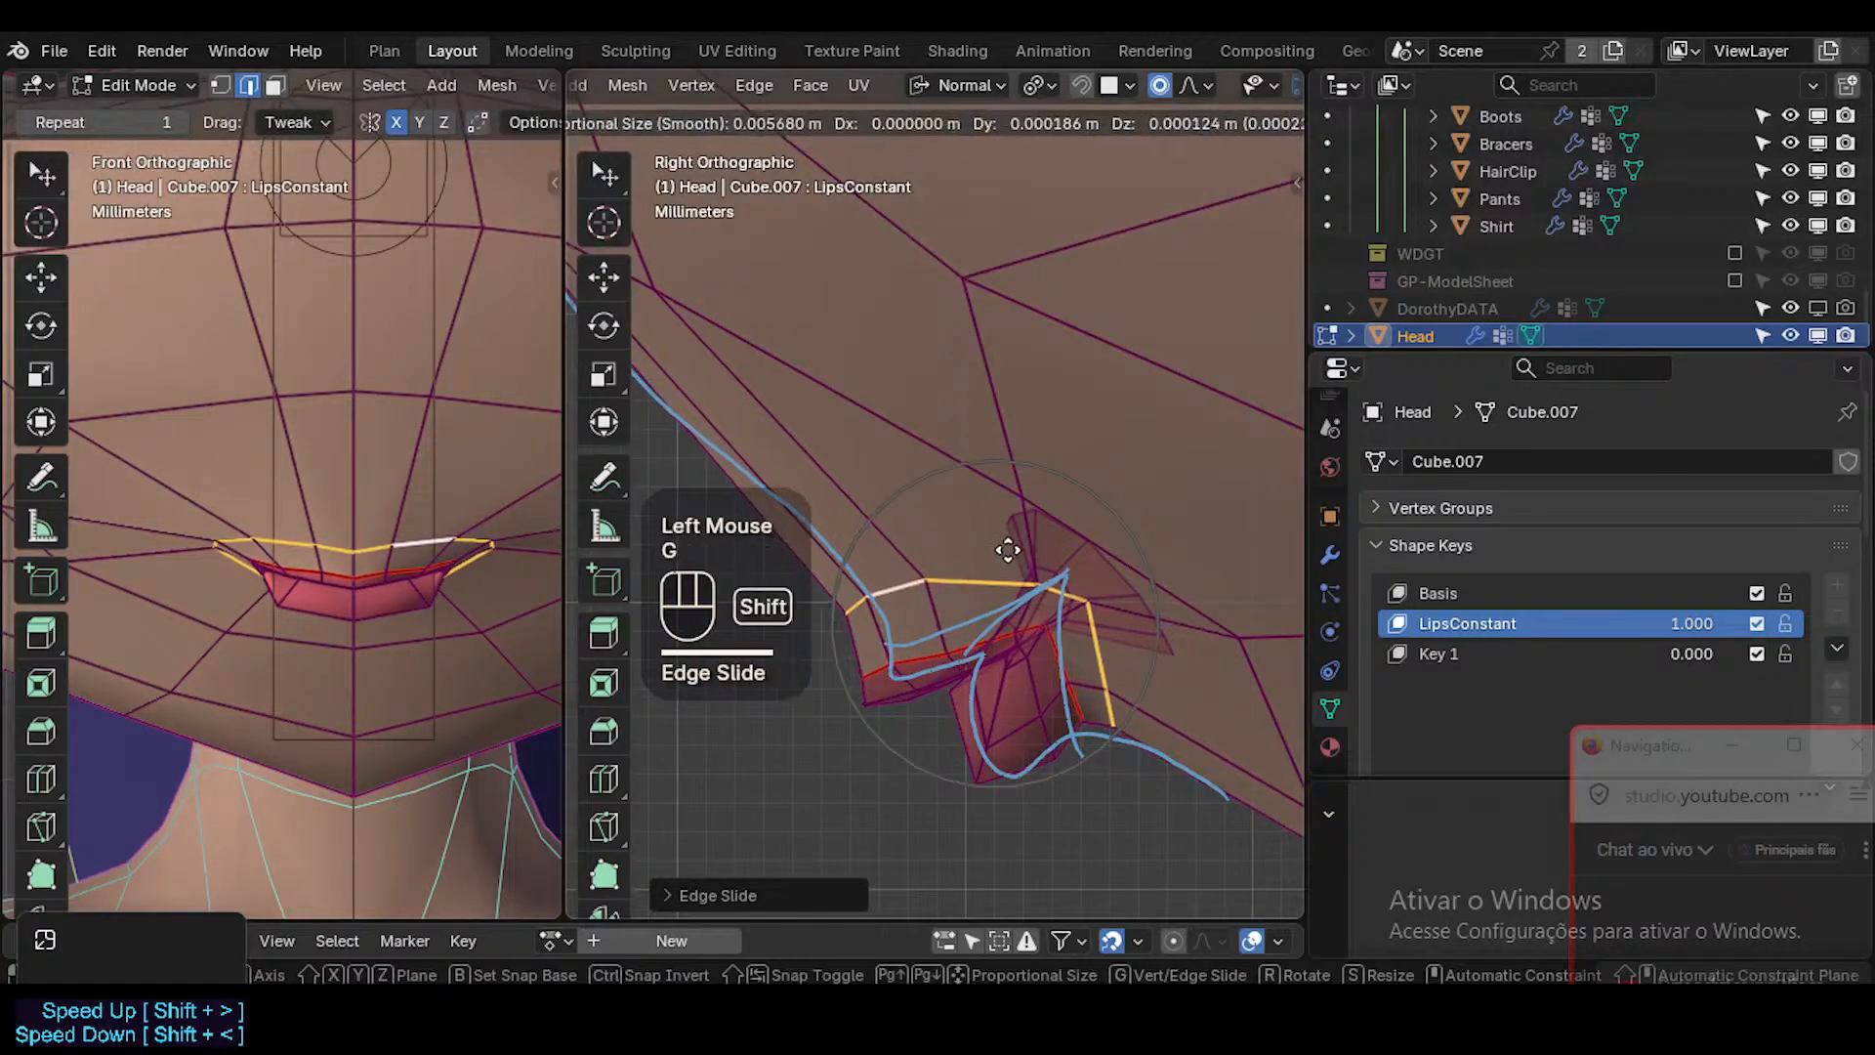
left_click(1007, 544)
key("alt+a")
key("Tab")
key("shift+alt+z")
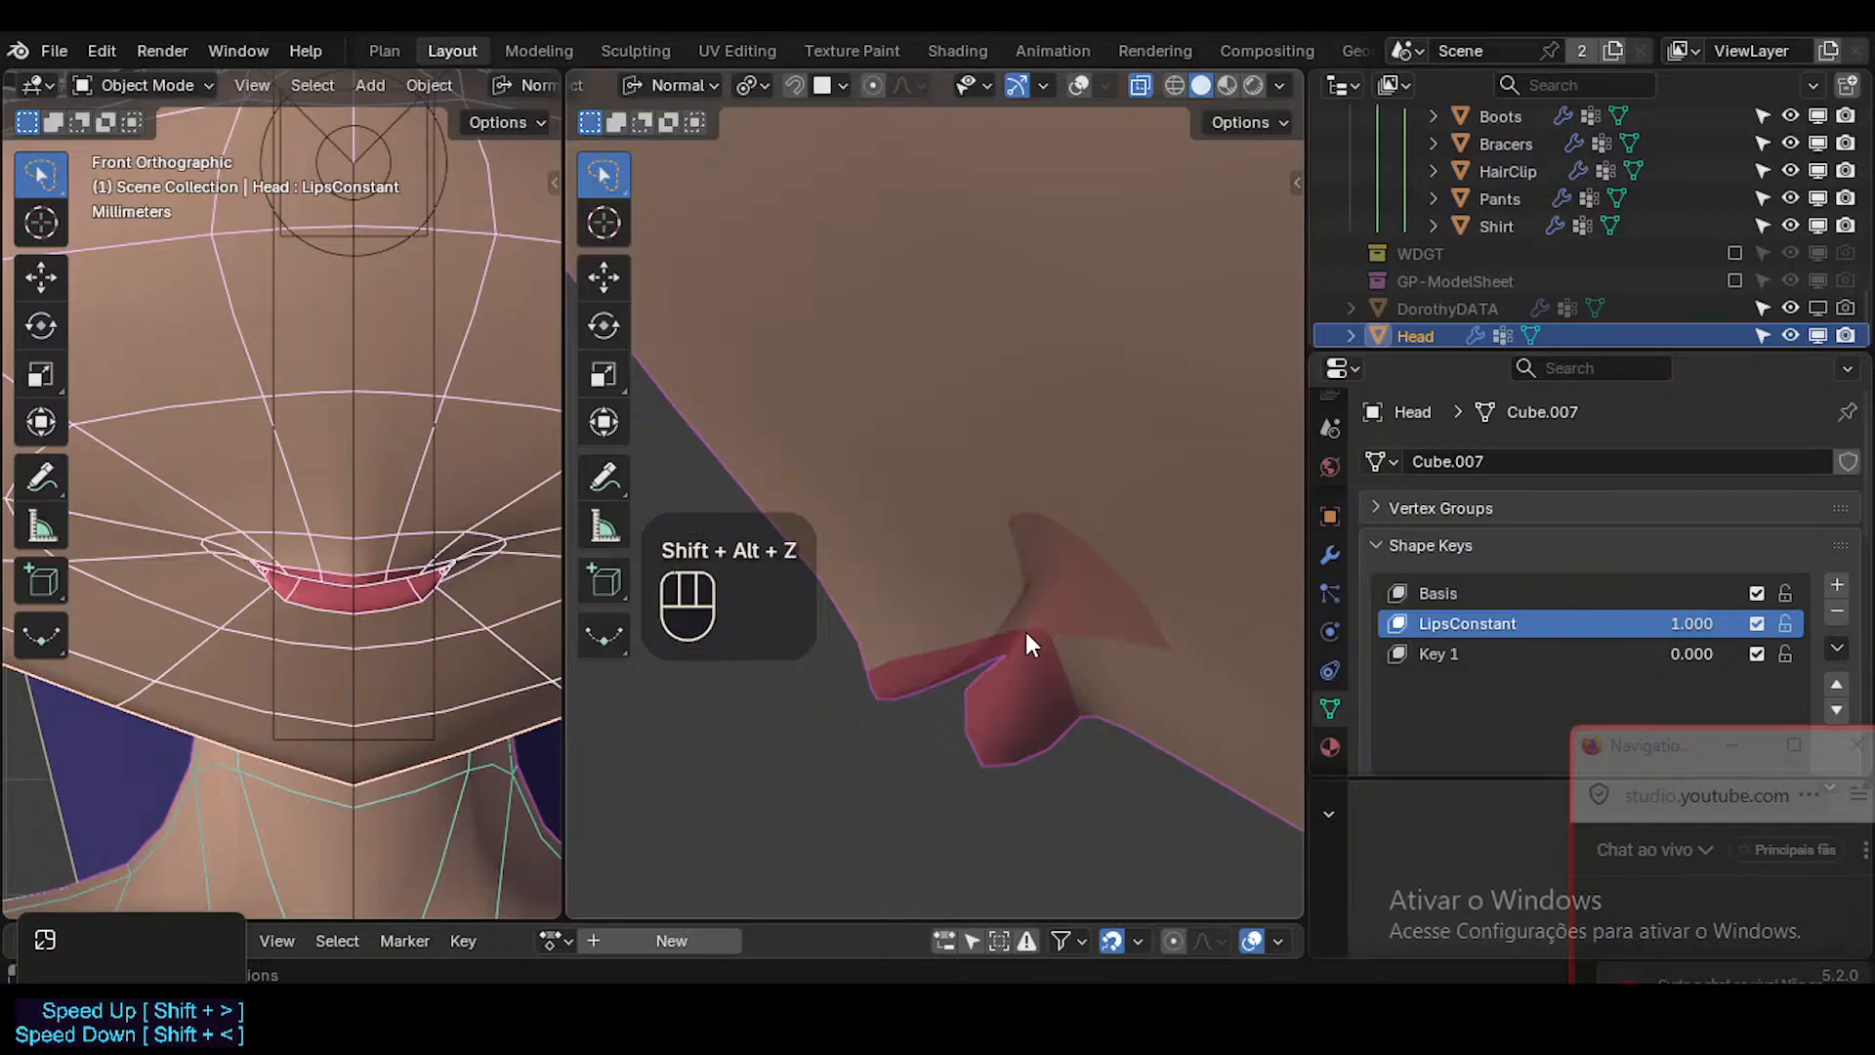
Select the upper lip's lower edge beside the centre, grow the selection once, and rotate it about -13 degrees in side view.
key("Tab")
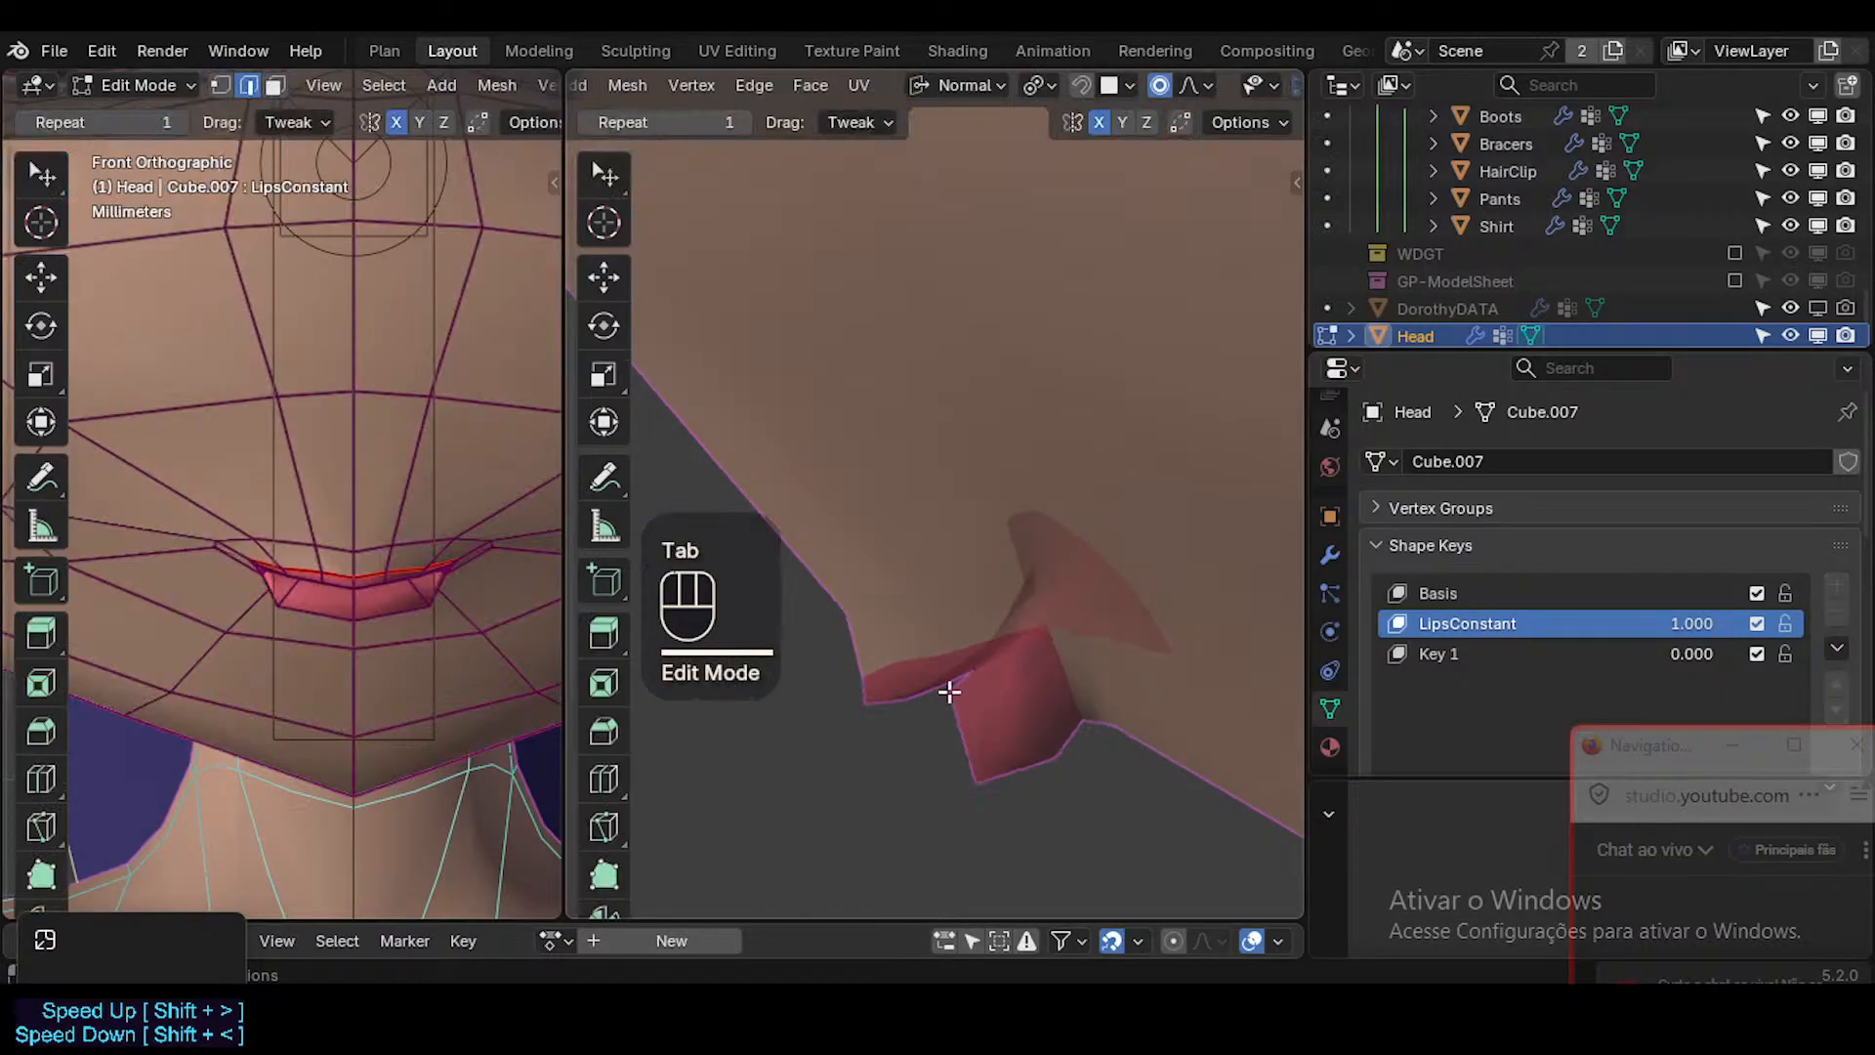
key("shift+alt+z")
key("2")
left_click(941, 693)
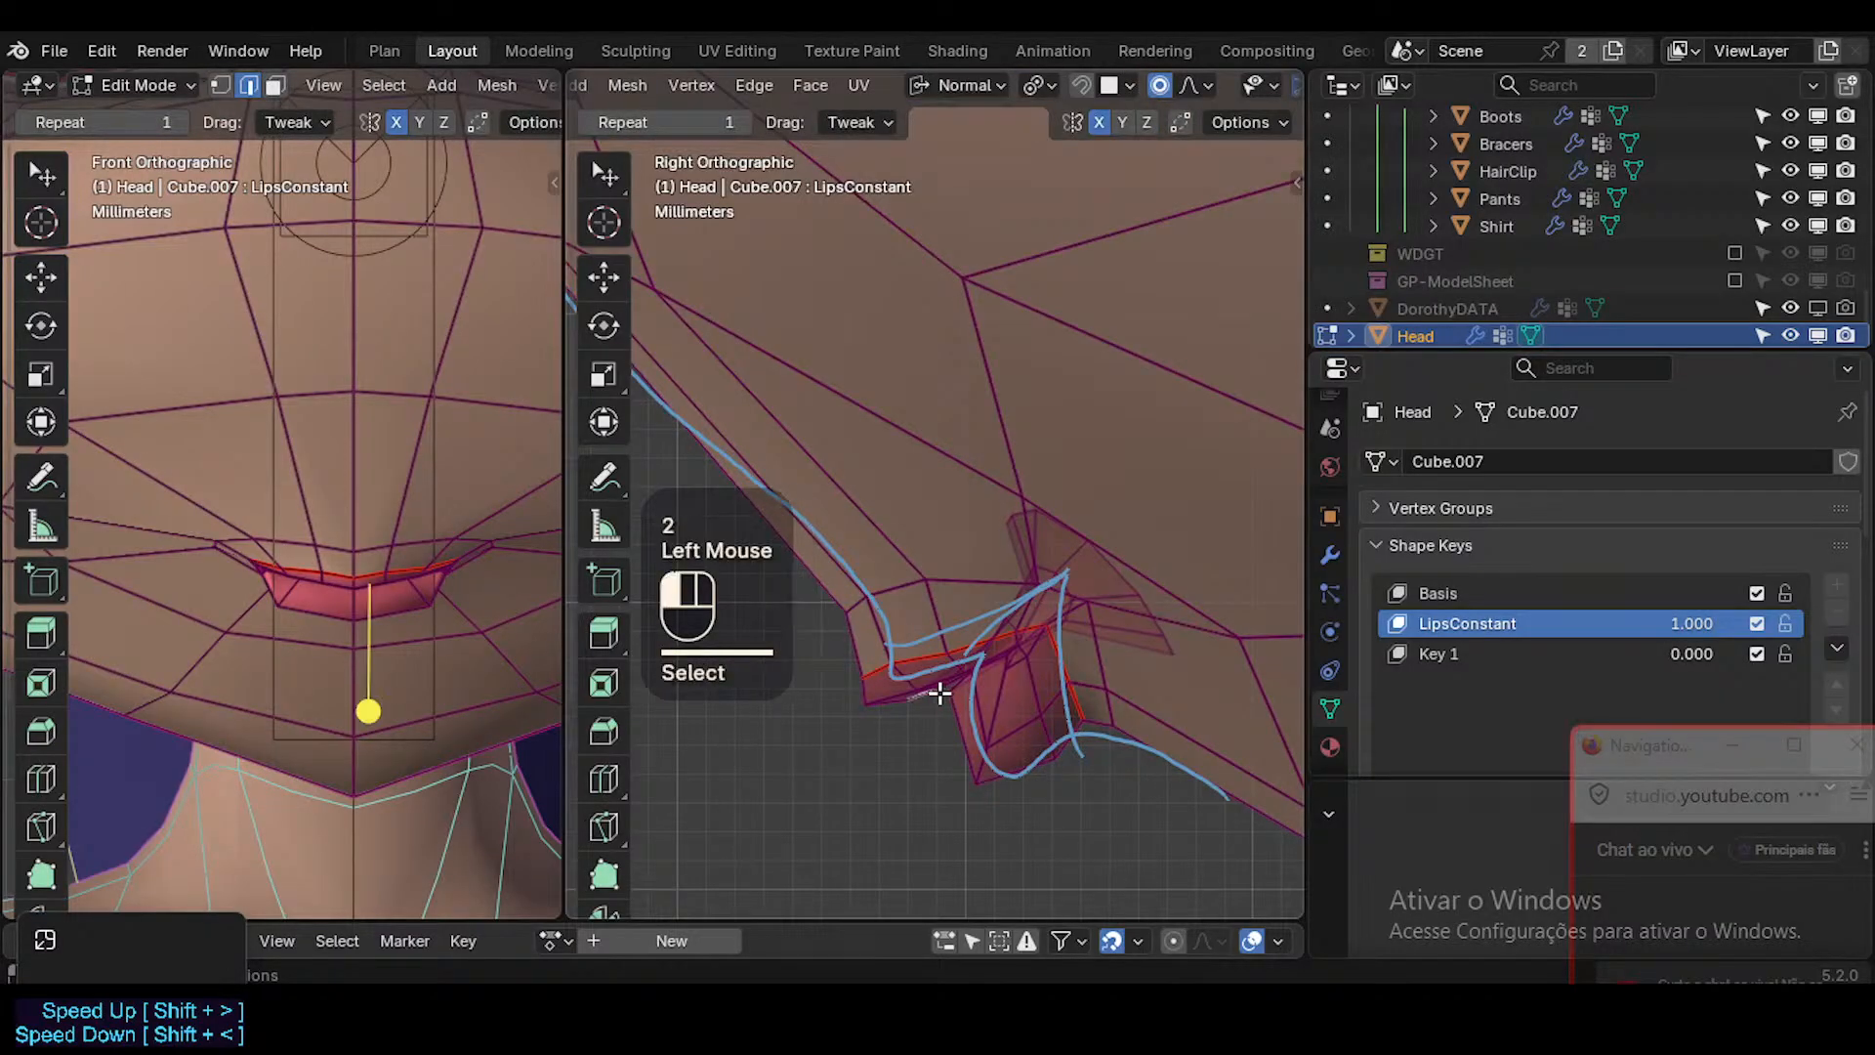
scroll(377, 591, "up", 5)
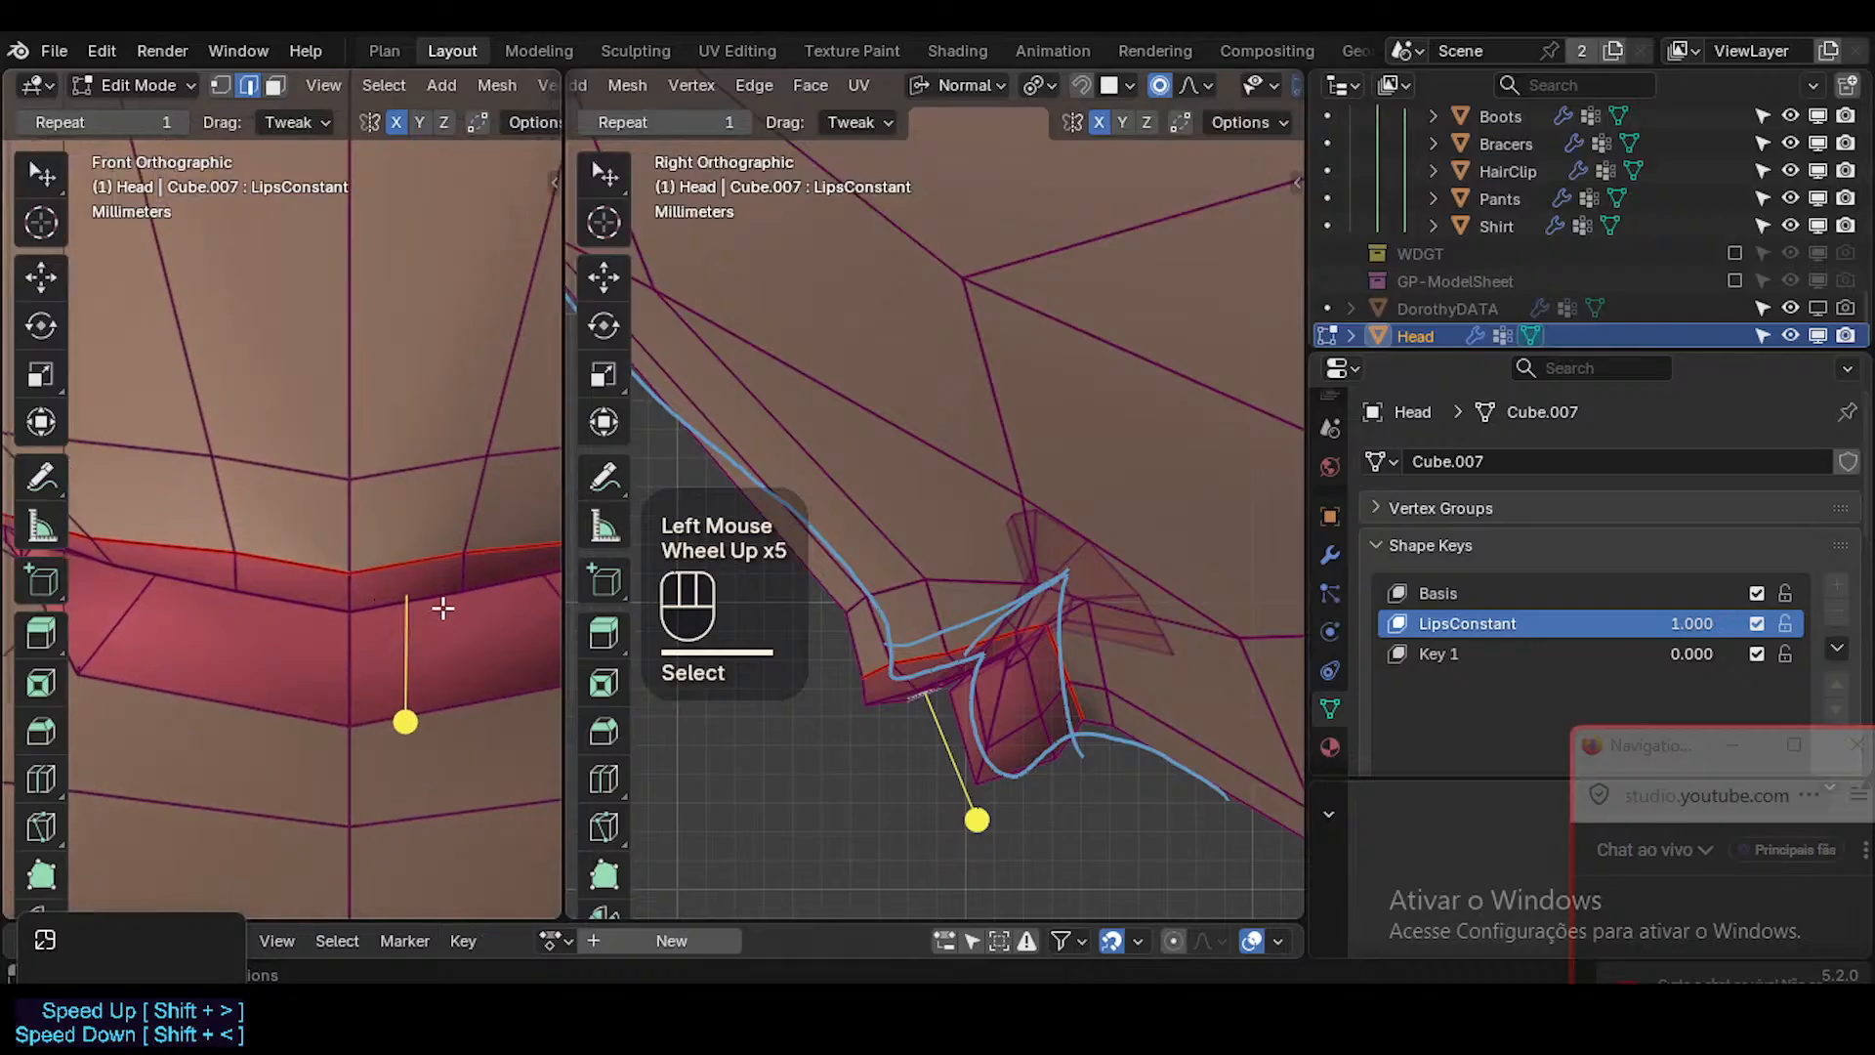
scroll(435, 630, "down", 1)
middle_click_drag(949, 682, 929, 649)
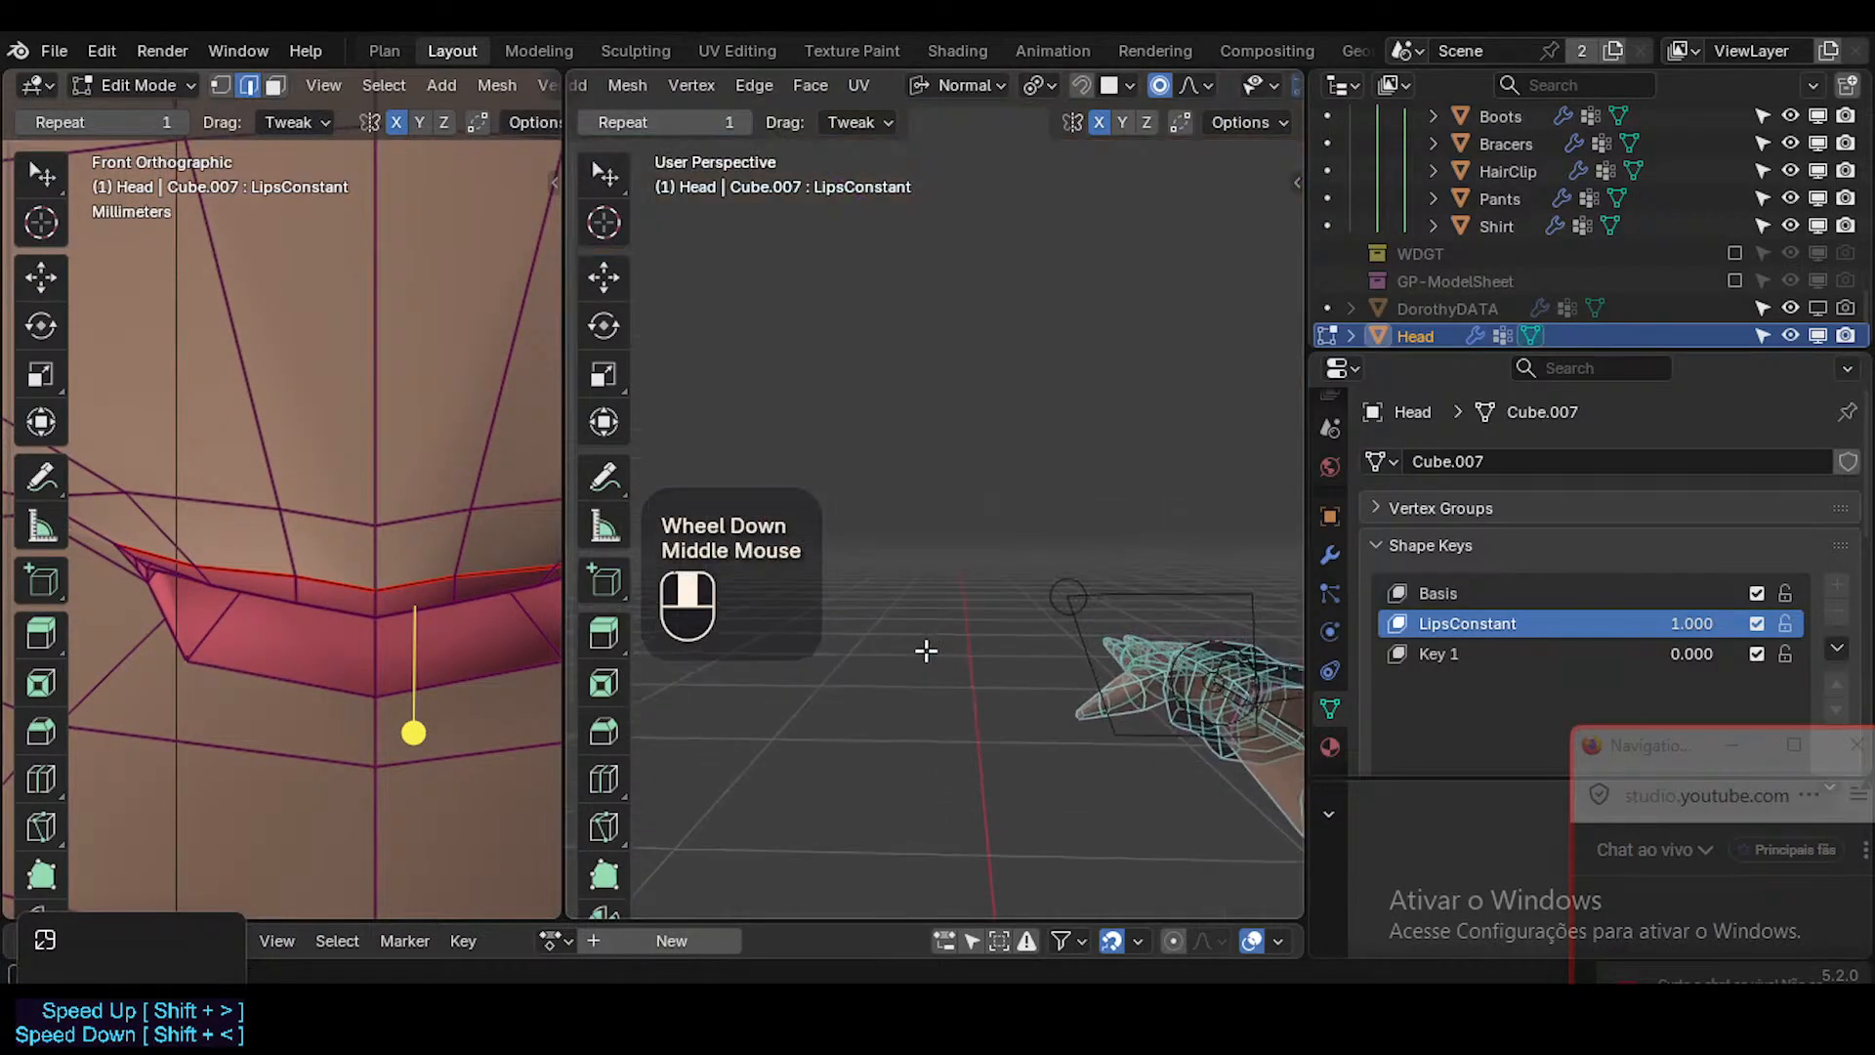
scroll(923, 648, "down", 2)
key("KP_1")
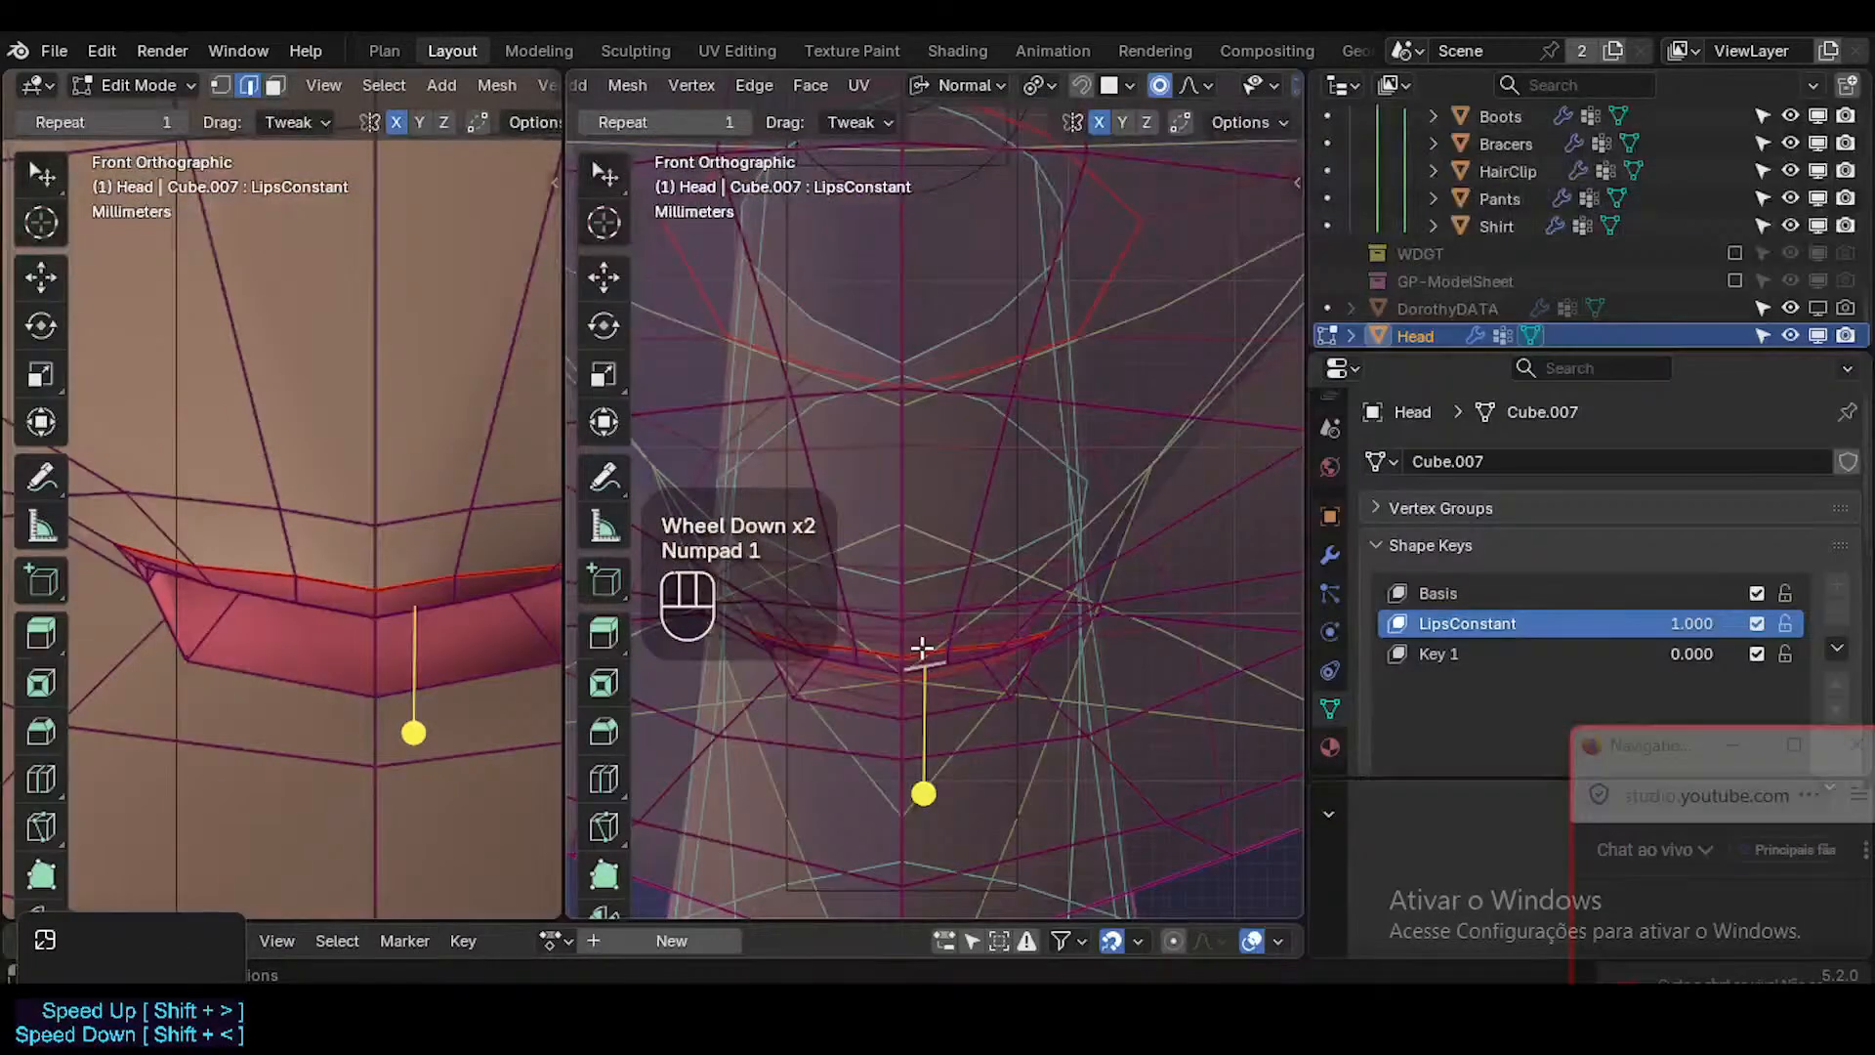
key("KP_6")
key("KP_3")
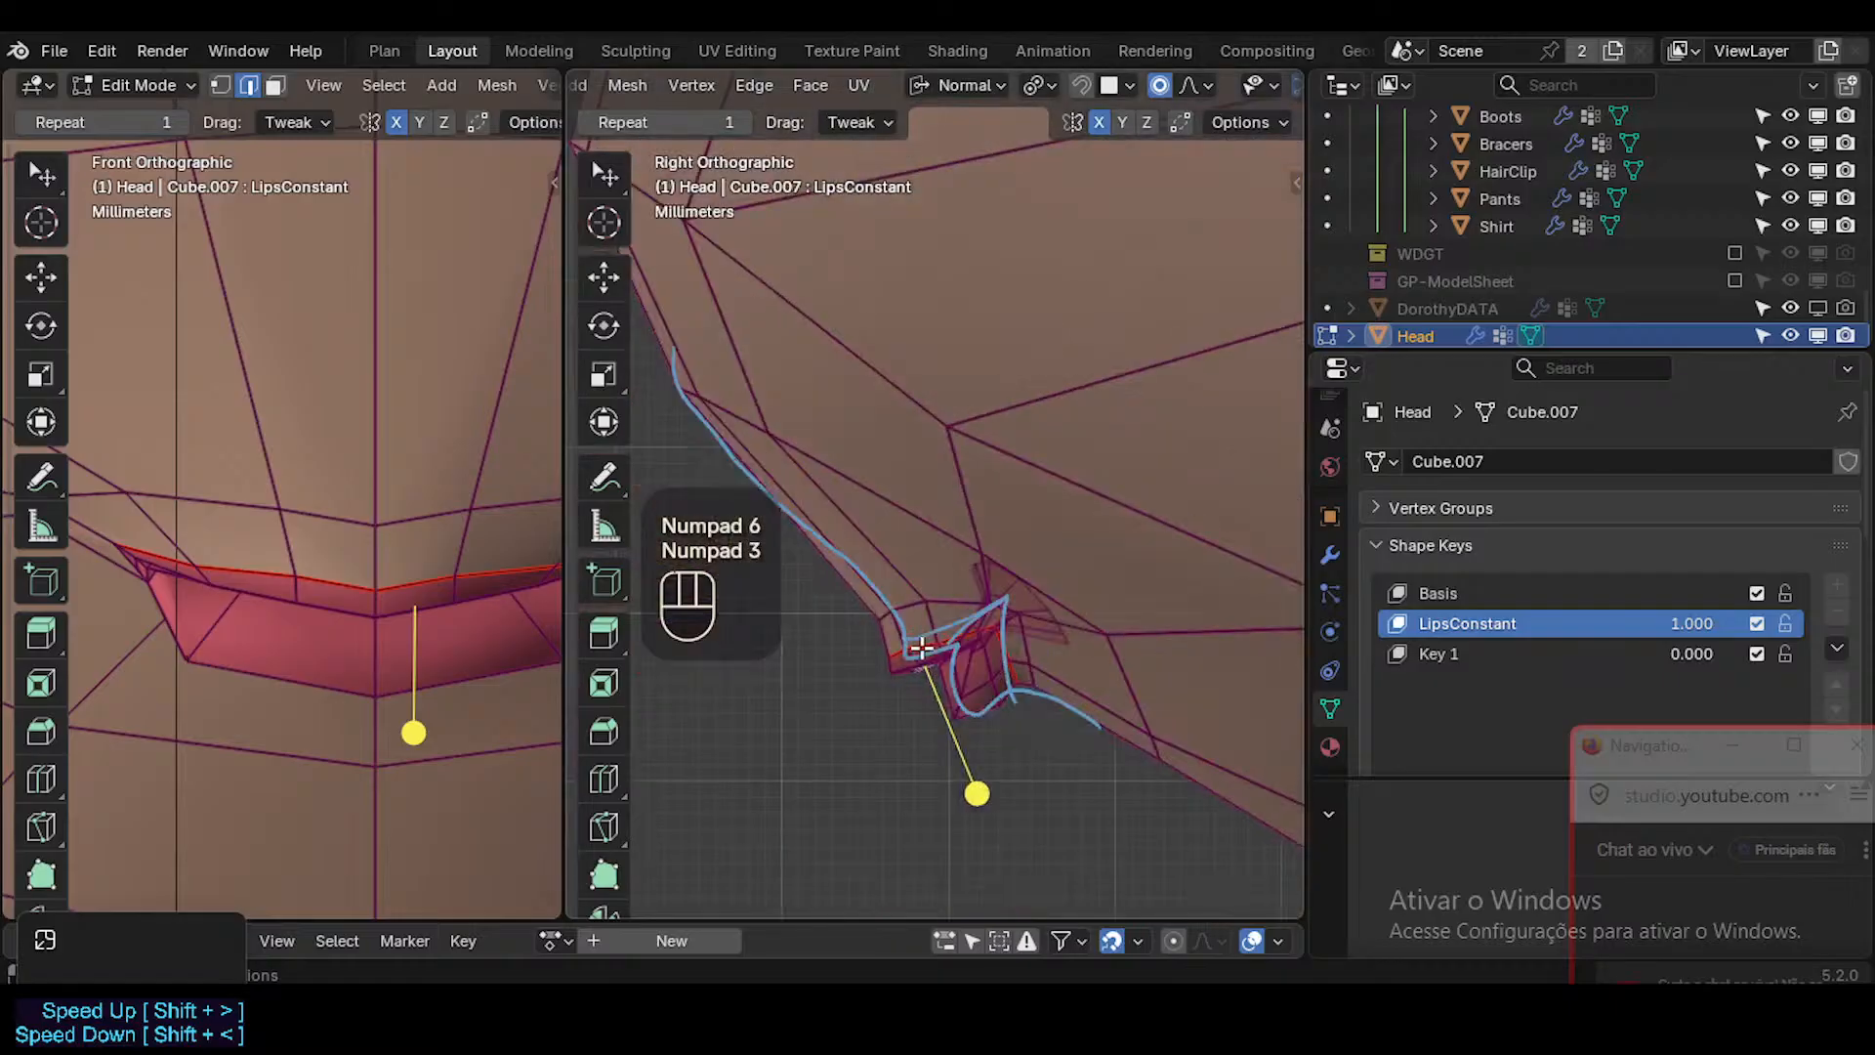
scroll(919, 647, "up", 5)
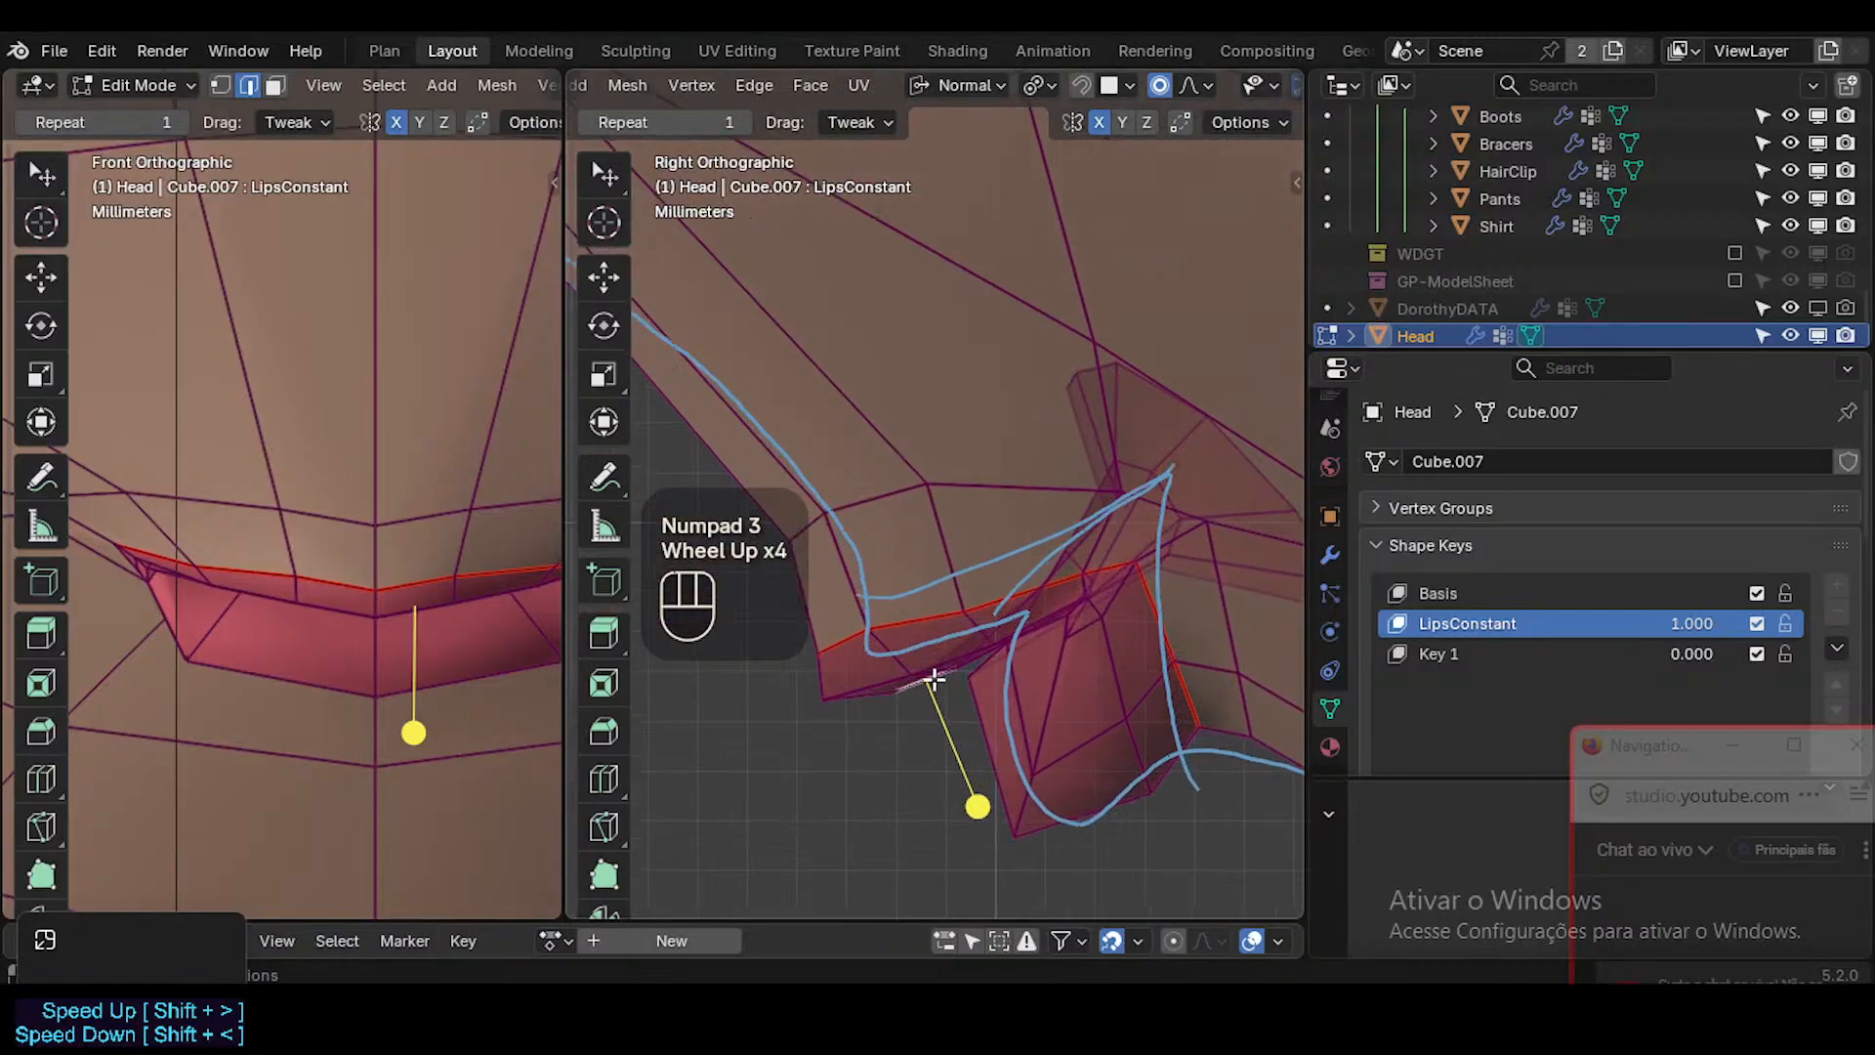
left_click(443, 600)
key("3")
key("2")
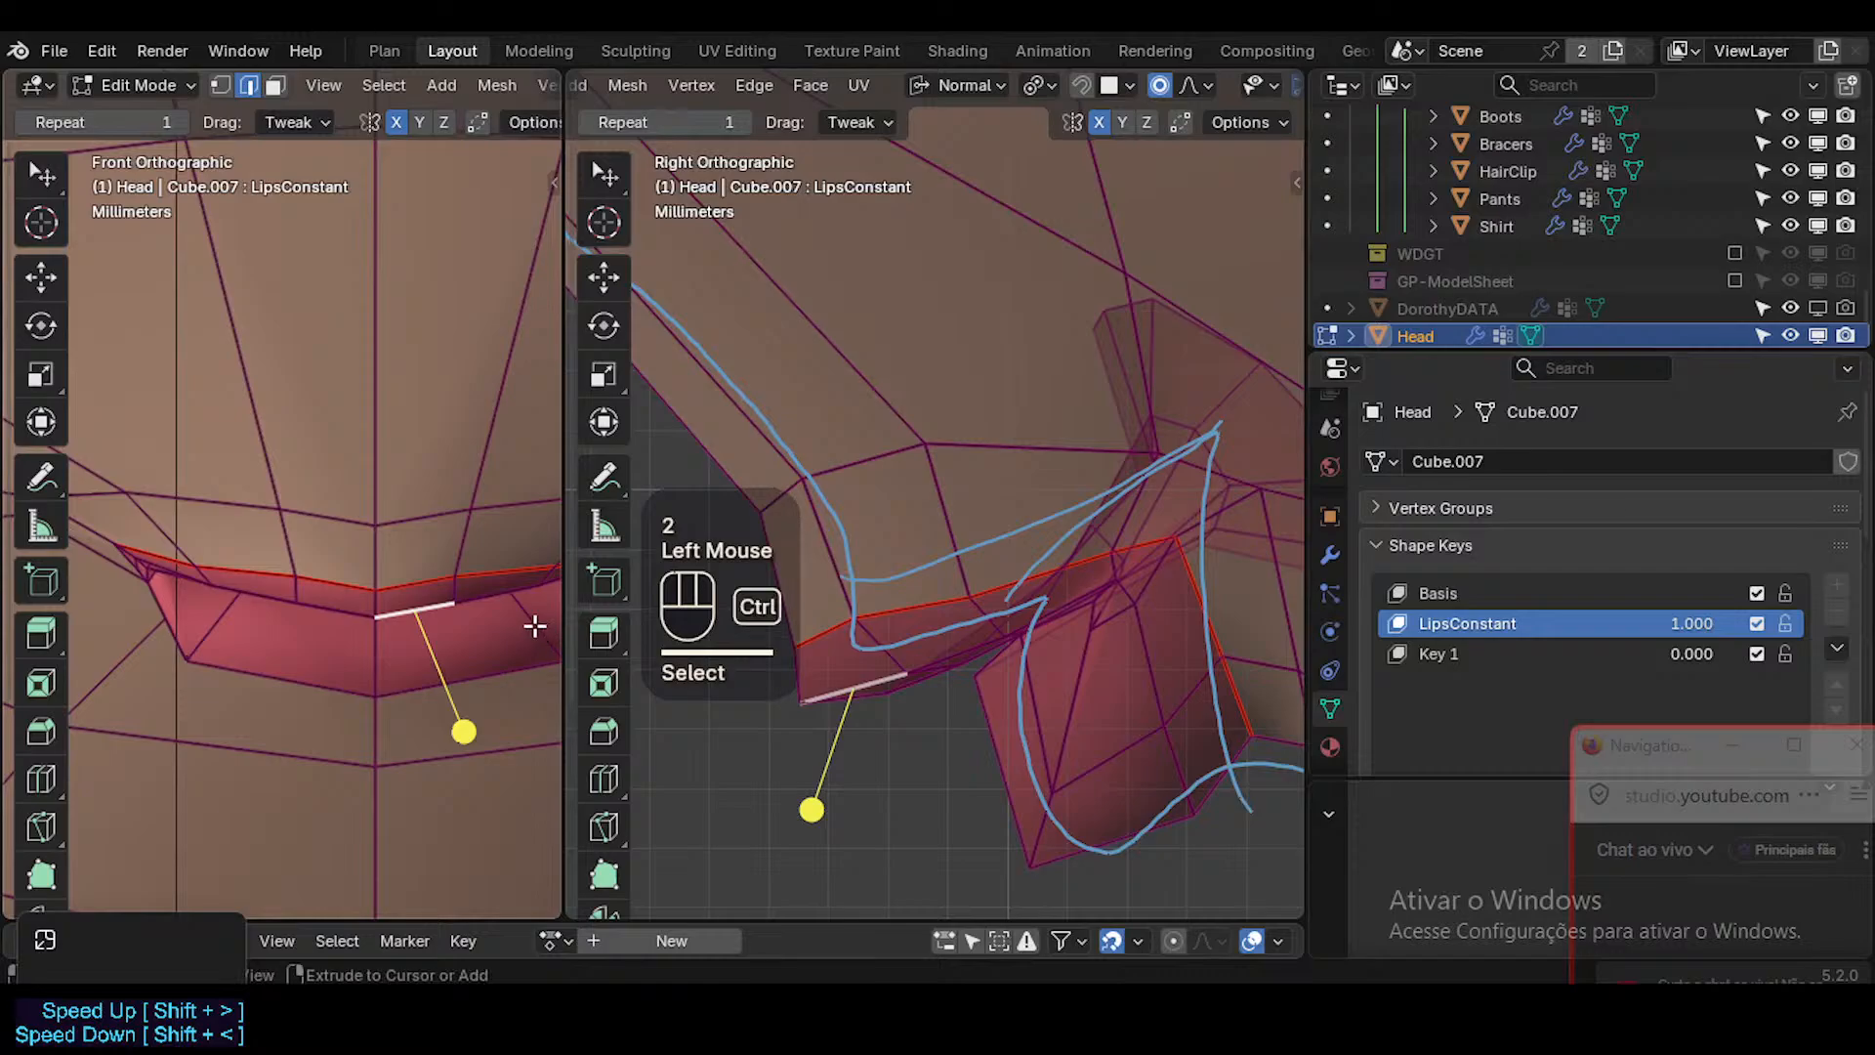
key("ctrl+KP_Add")
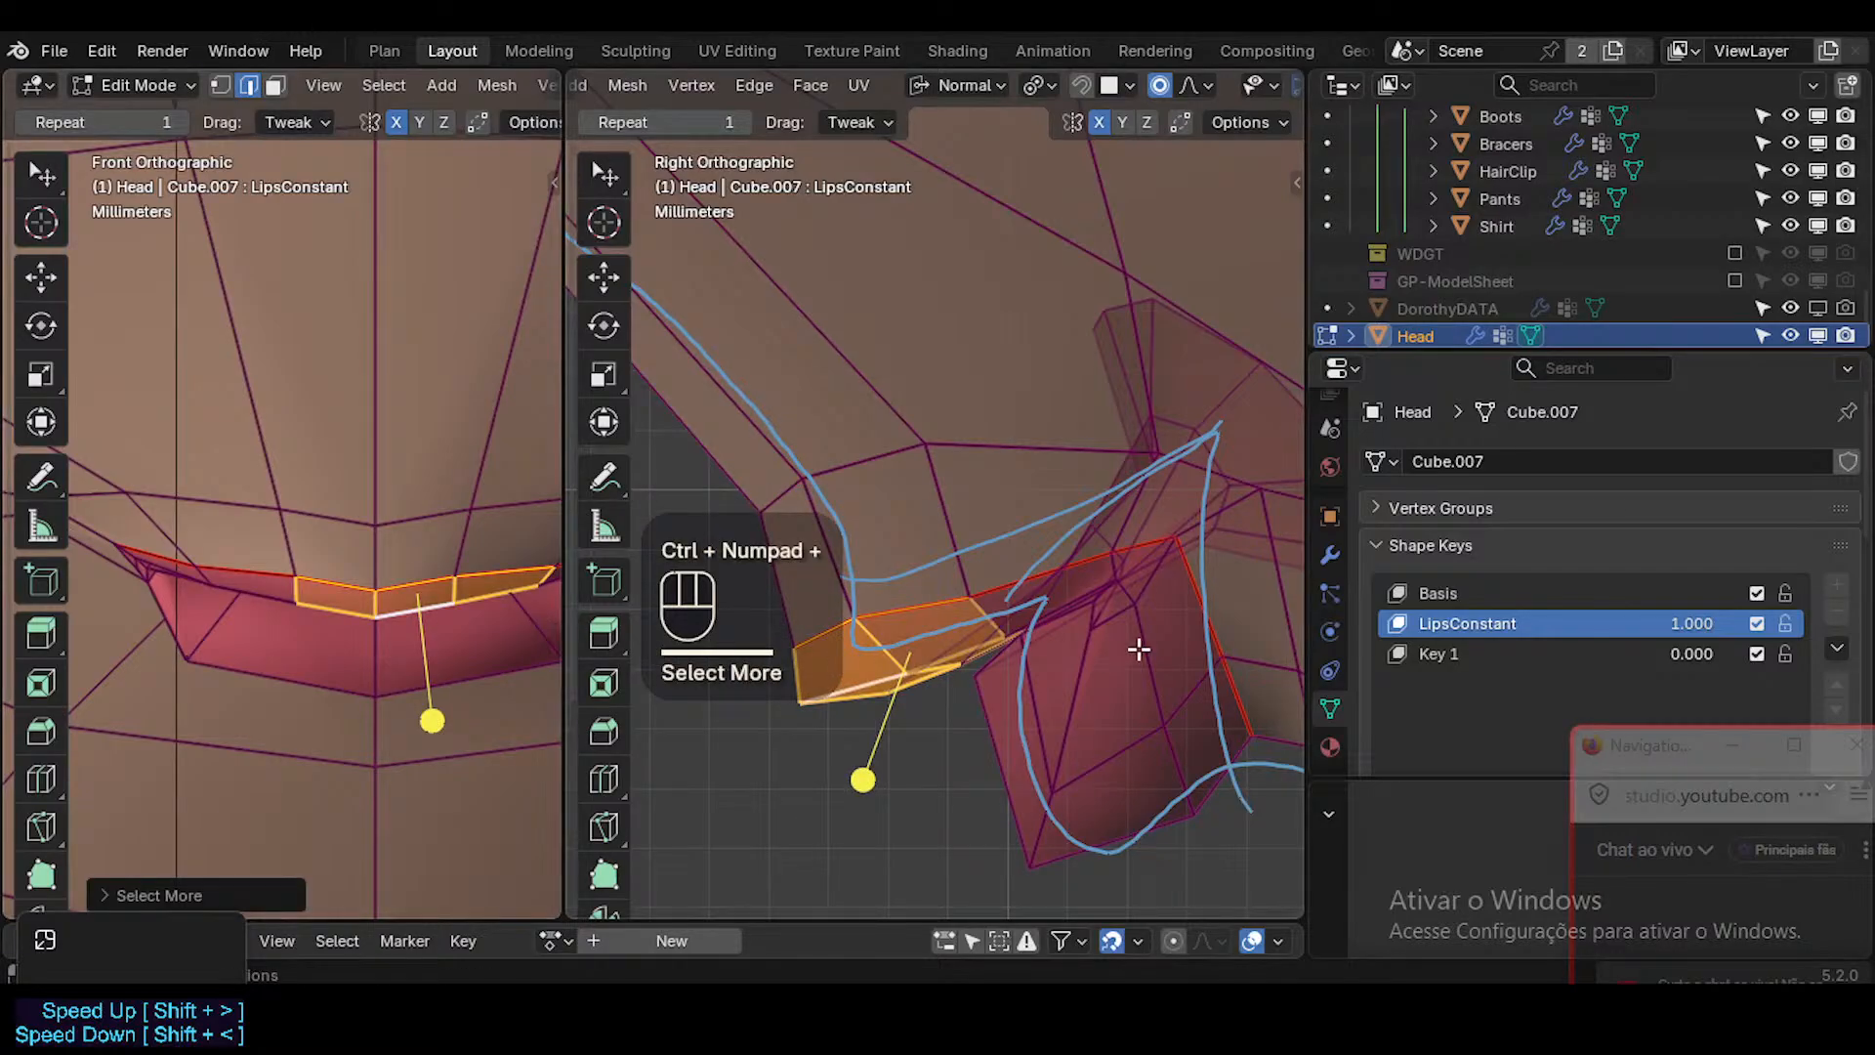
key("r")
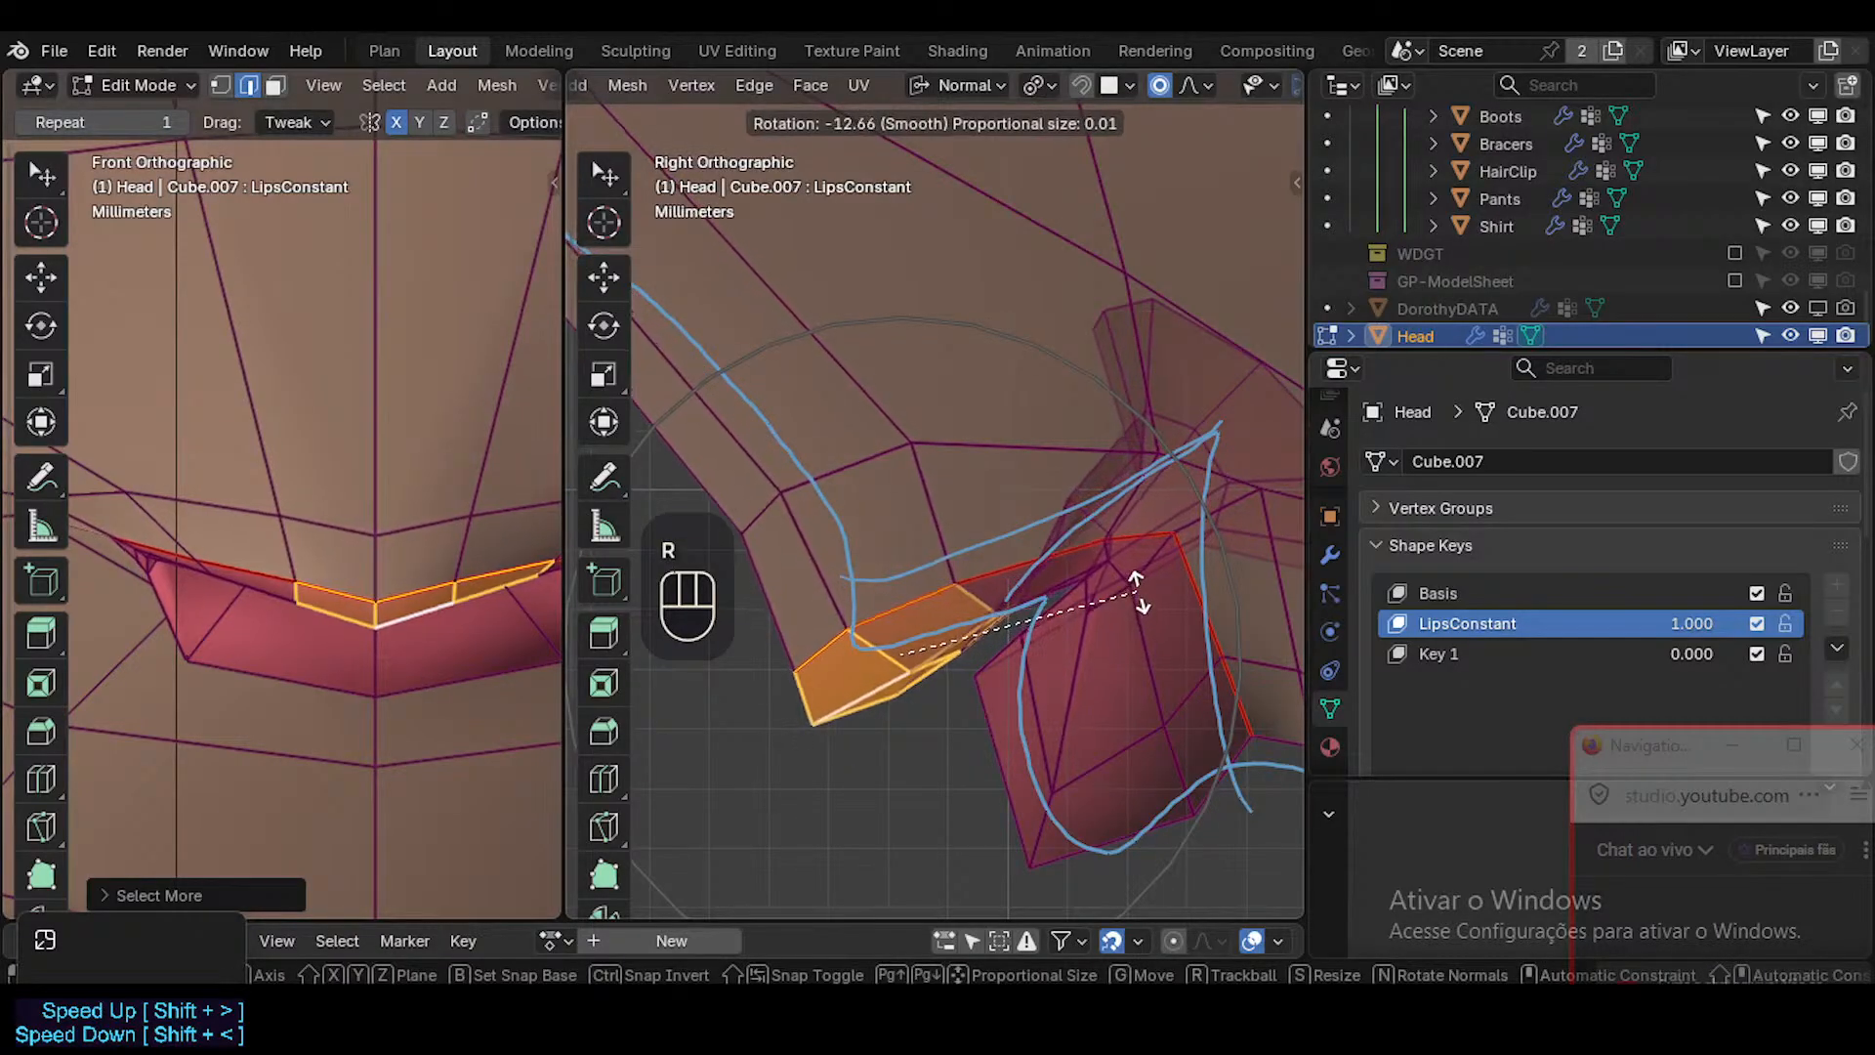
left_click(1142, 587)
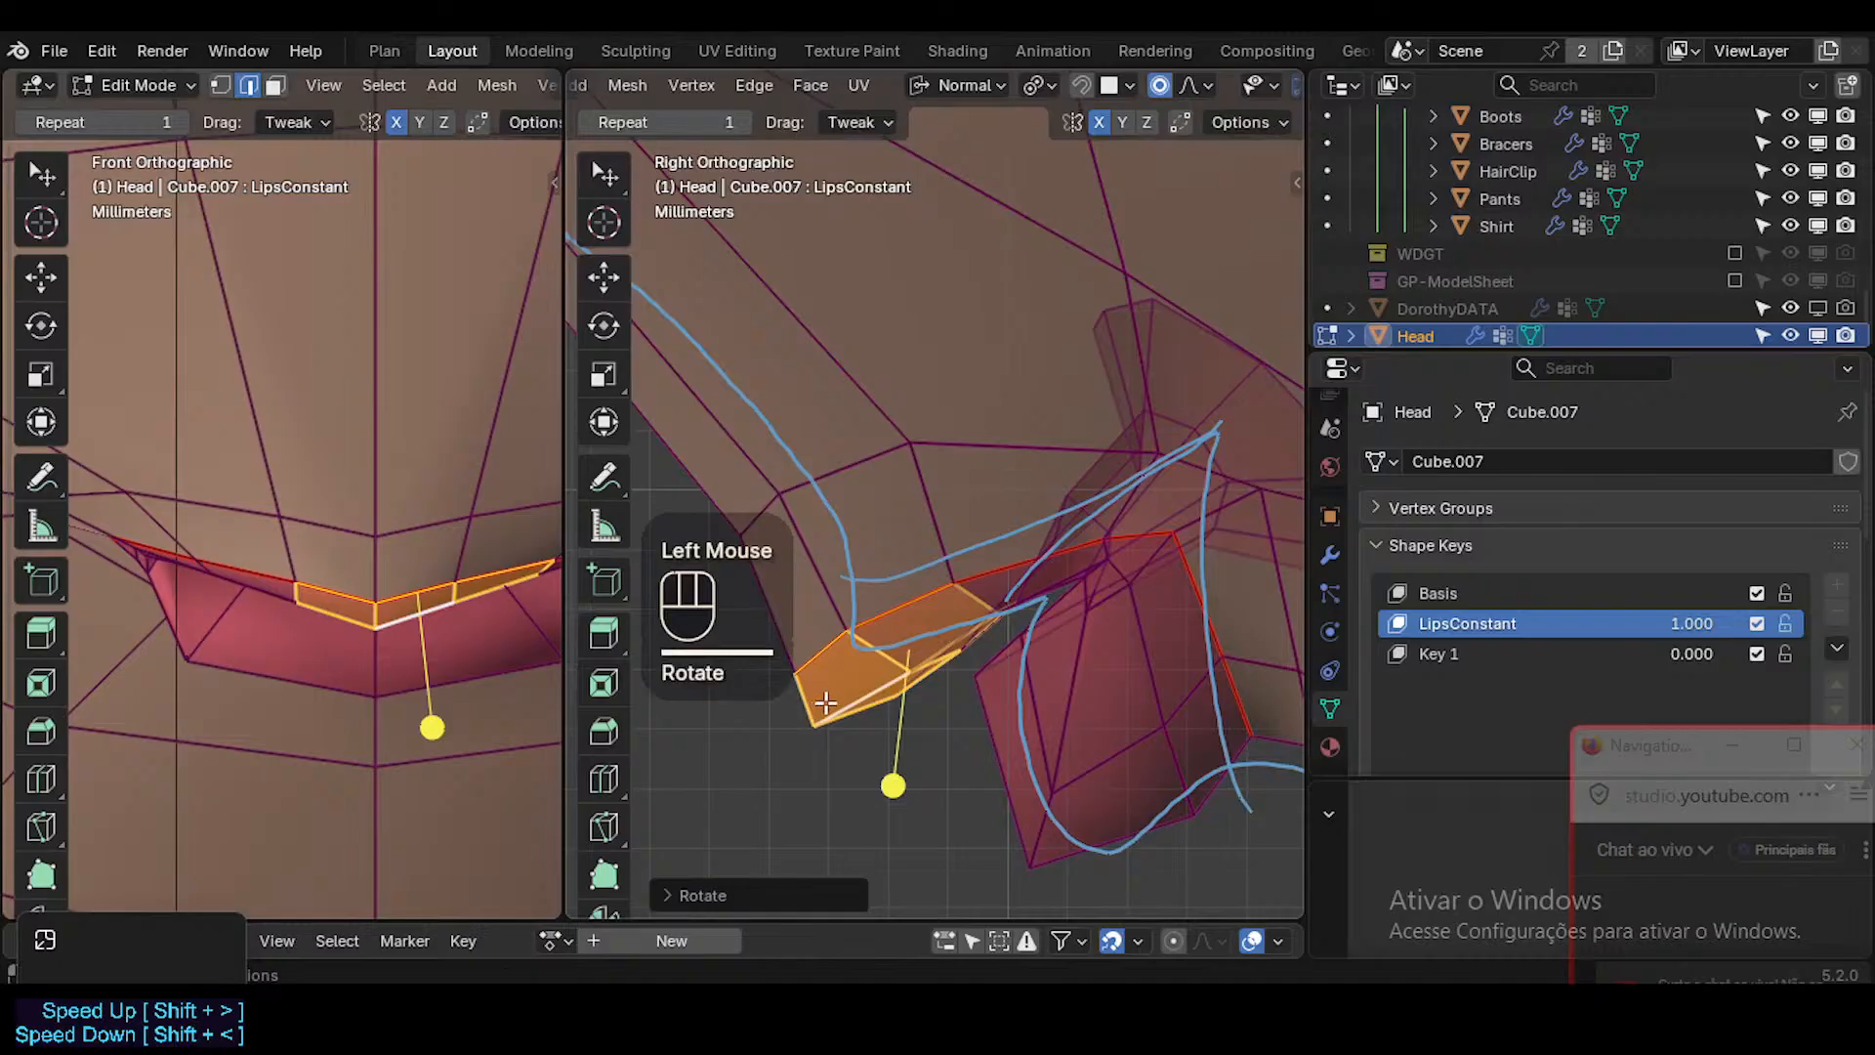
Select only the upper lip's bottom centre edge, then rotate it flatter and move it slightly forward and up in side view.
left_click(860, 710)
key("r")
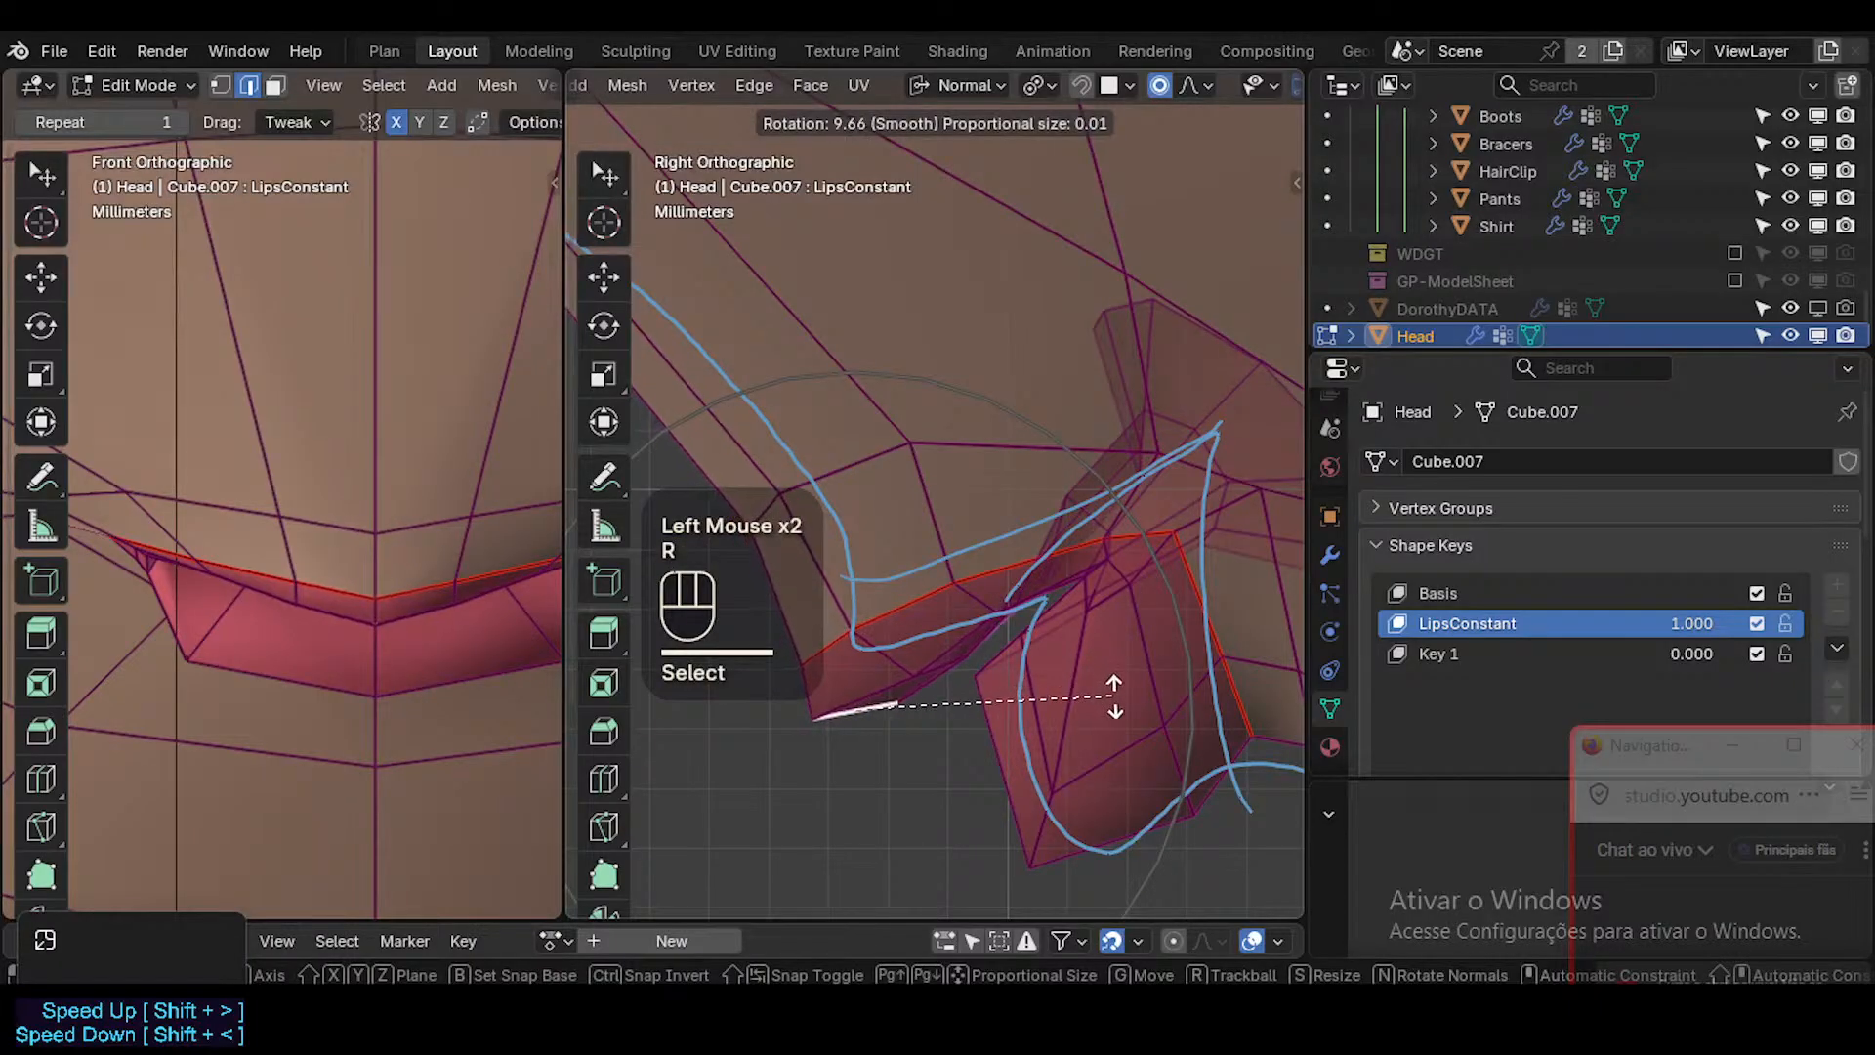
left_click(1121, 712)
key("g")
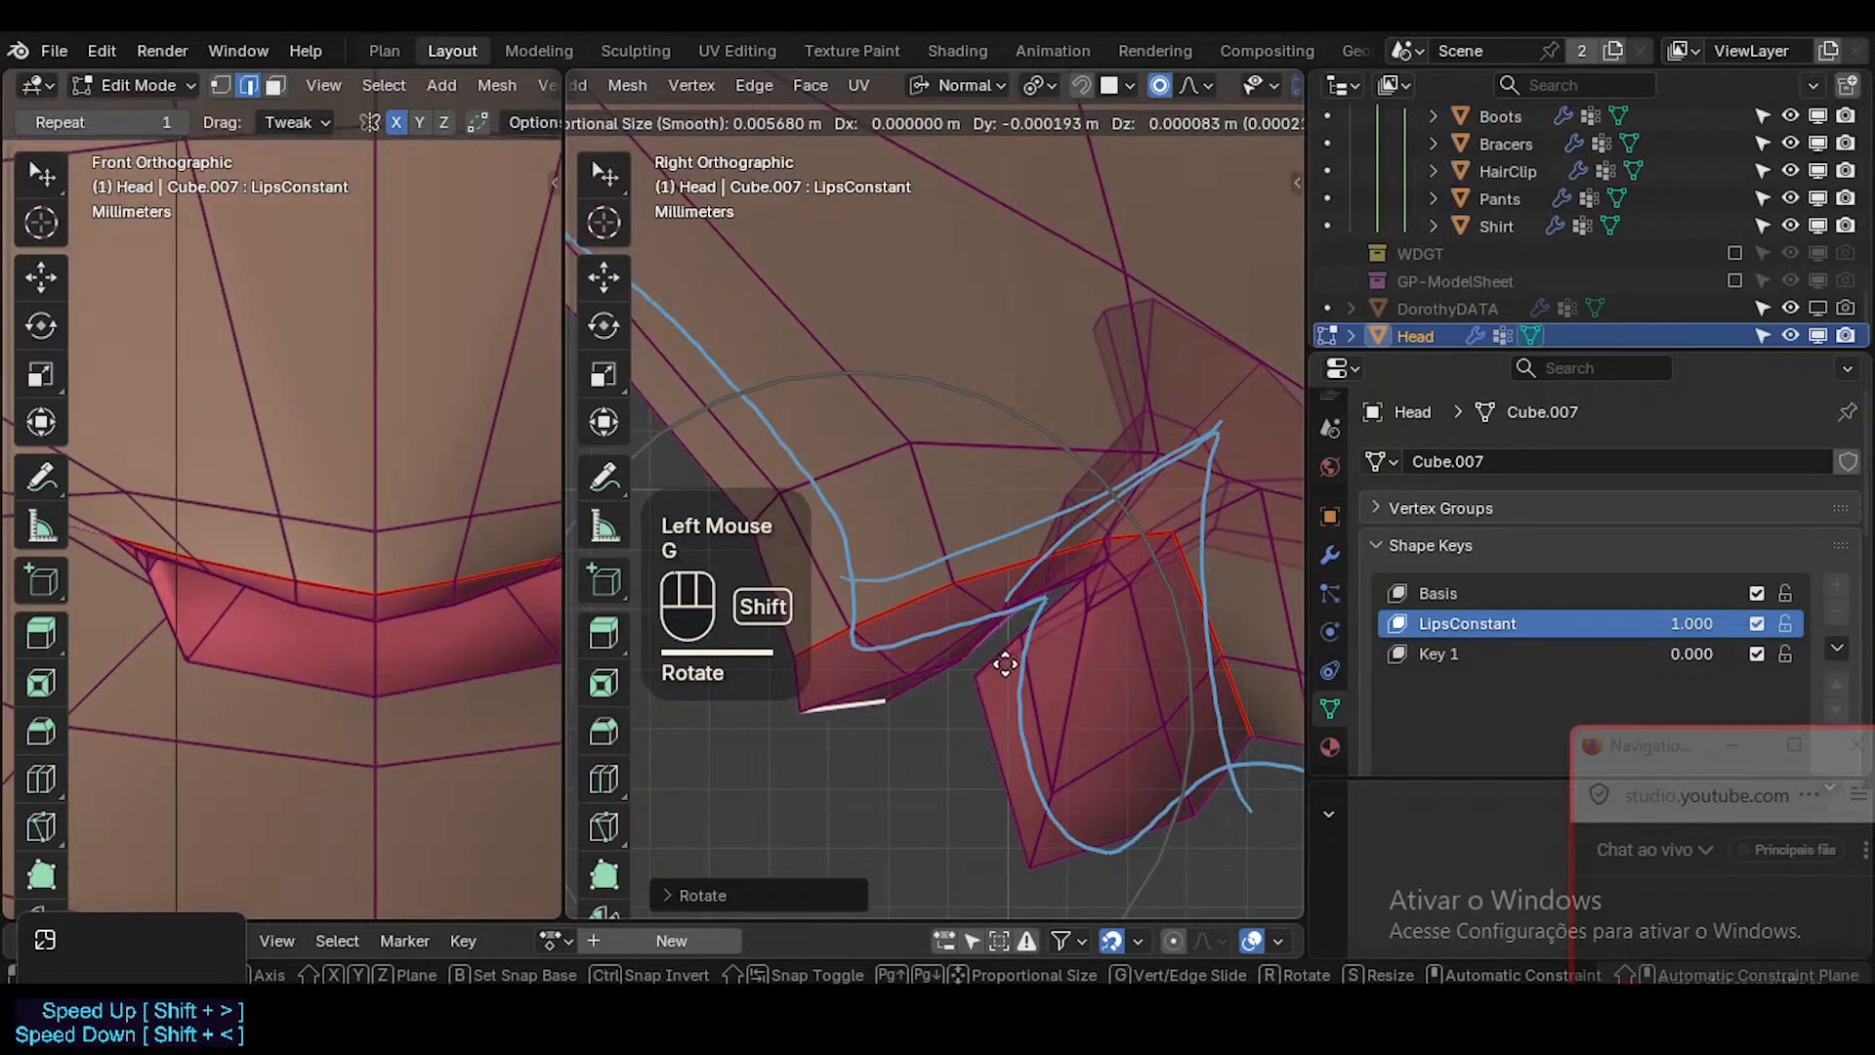
left_click(1015, 657, "shift")
key("r")
left_click(1013, 650)
Raise the upper lip's bottom centre vertex slightly in side view.
key("1")
left_click(784, 696)
key("g")
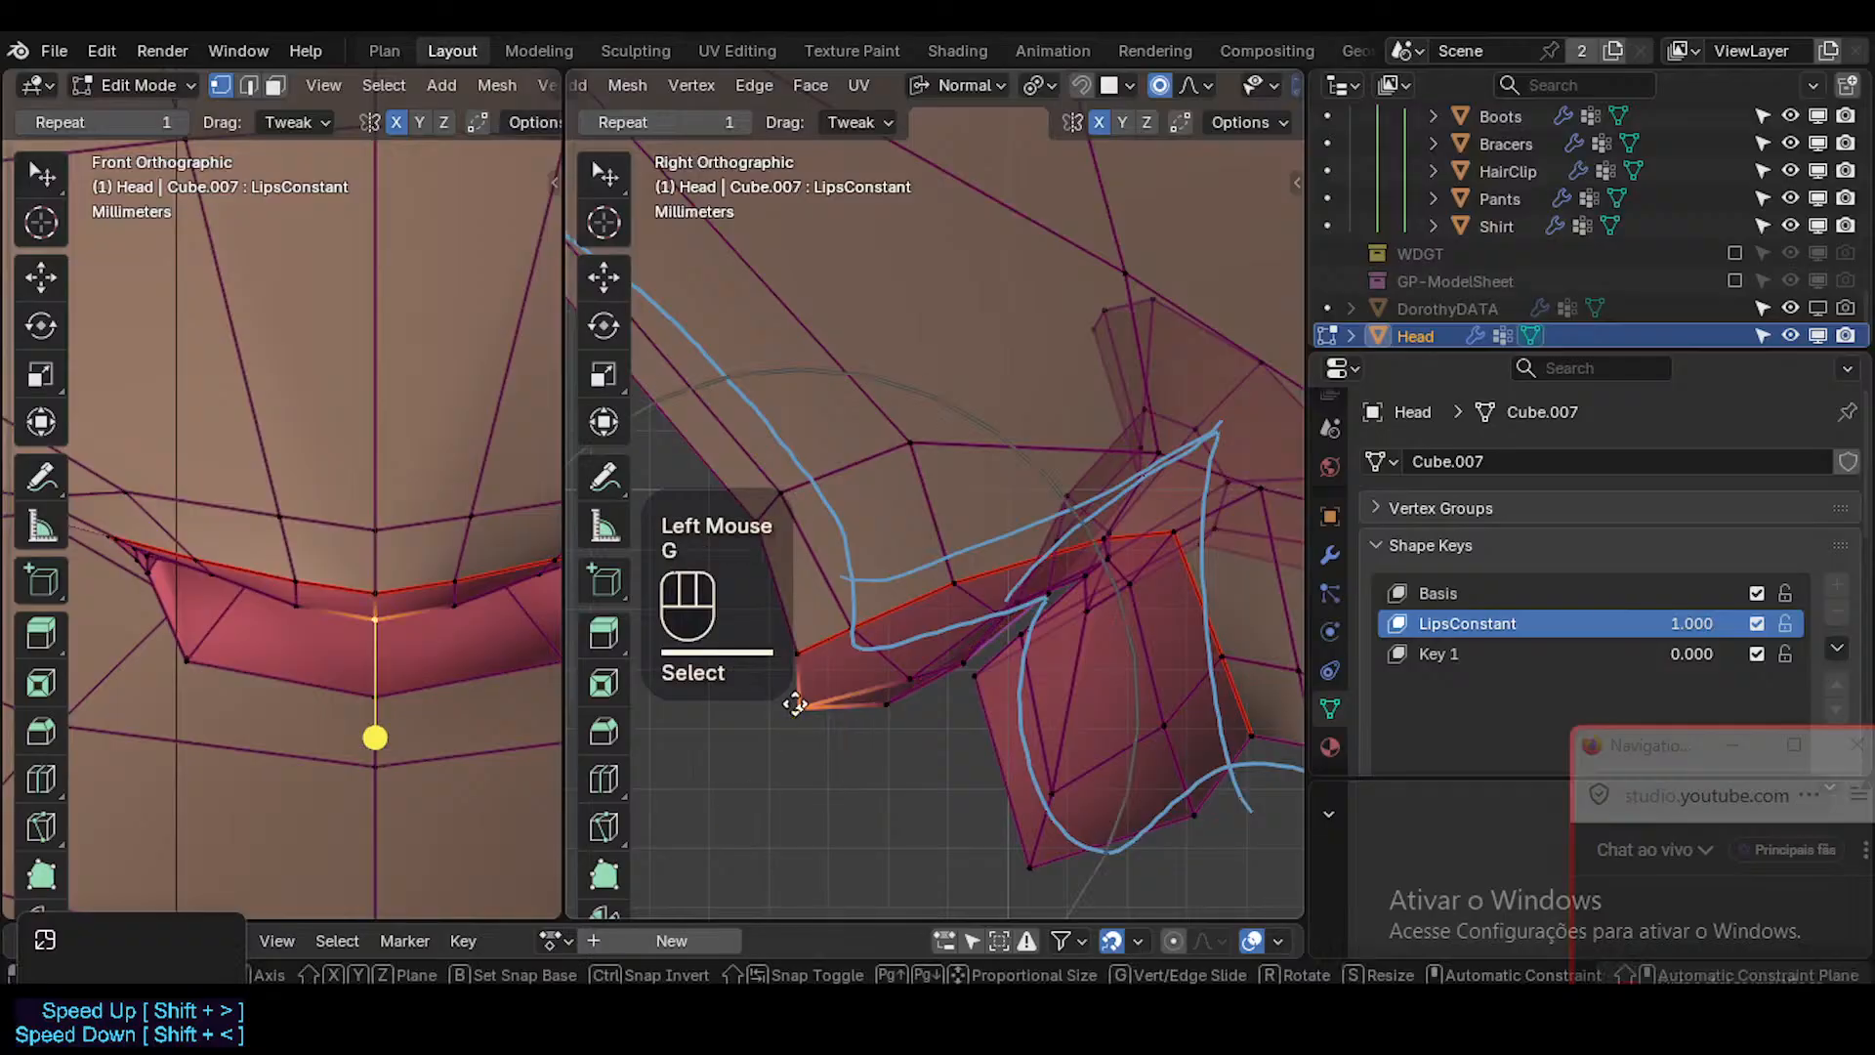
left_click(795, 684, "shift")
Raise the upper lip border vertex beside the centre in front view with a smaller proportional radius to form a cupid's bow.
left_click(454, 571)
key("g")
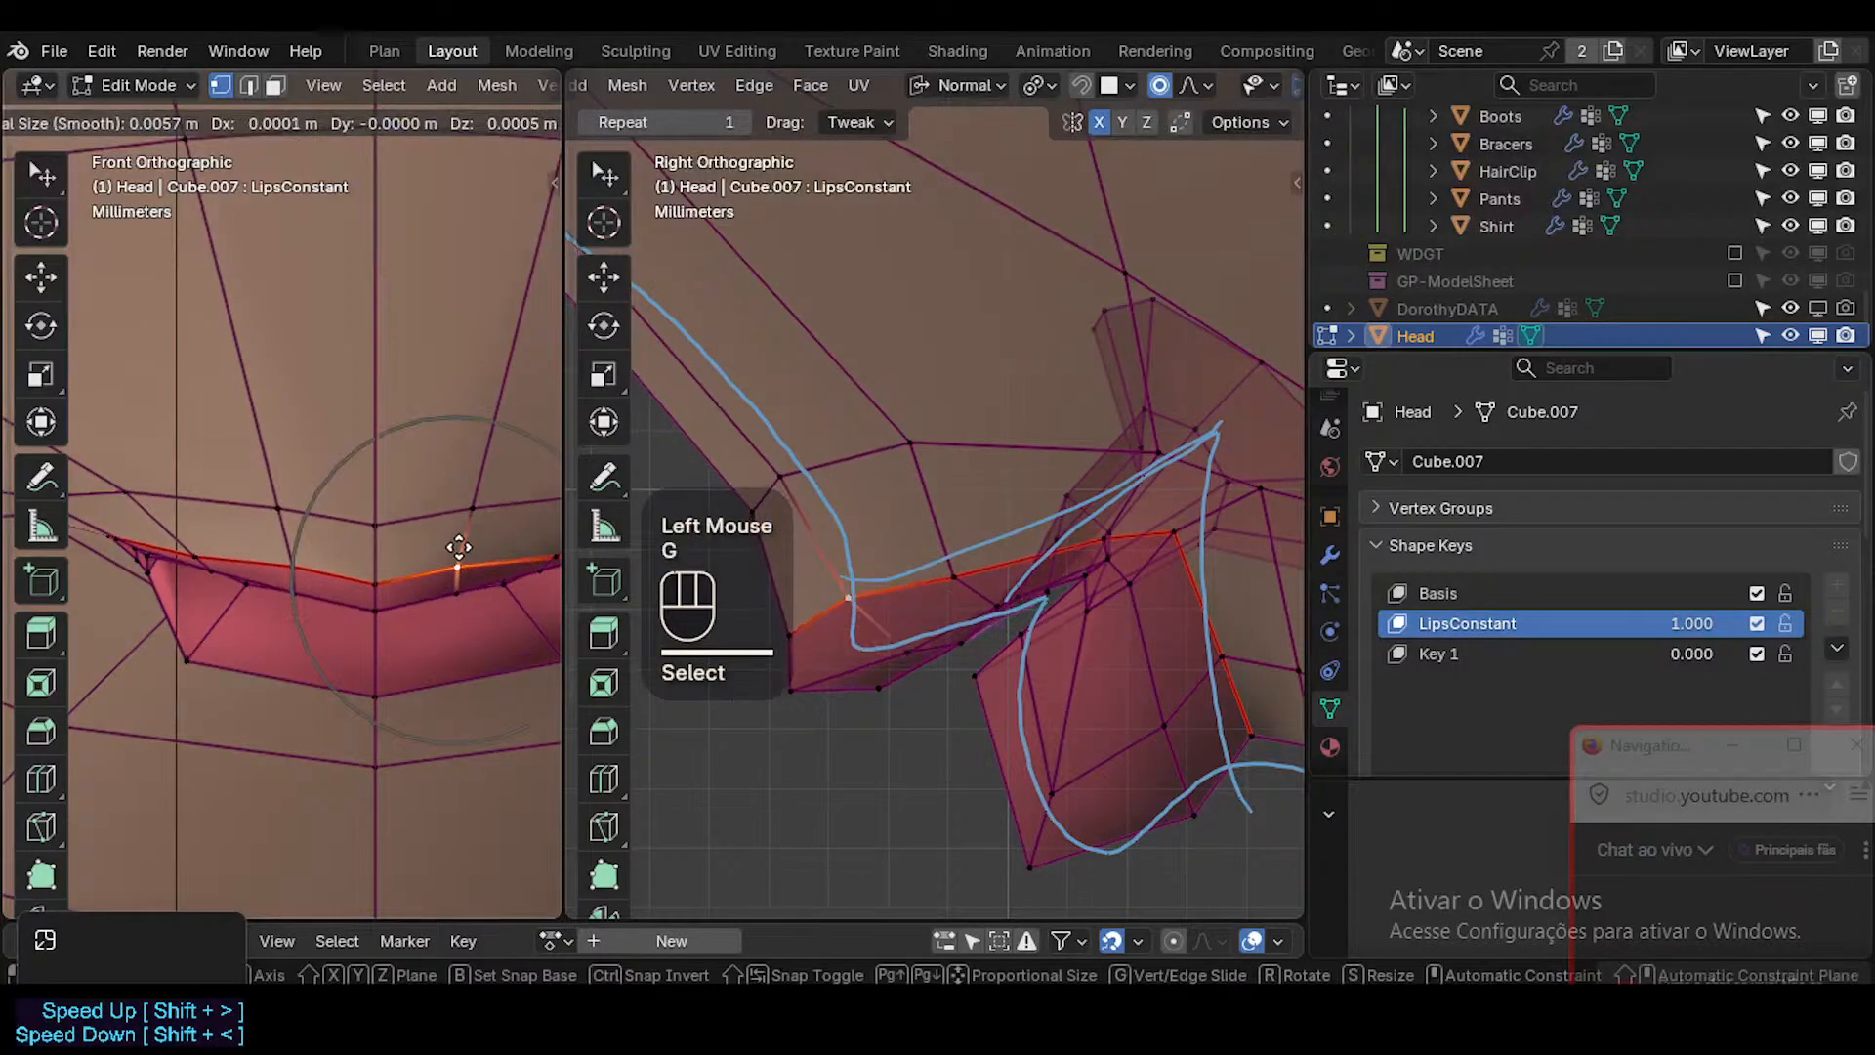
scroll(458, 547, "up", 2)
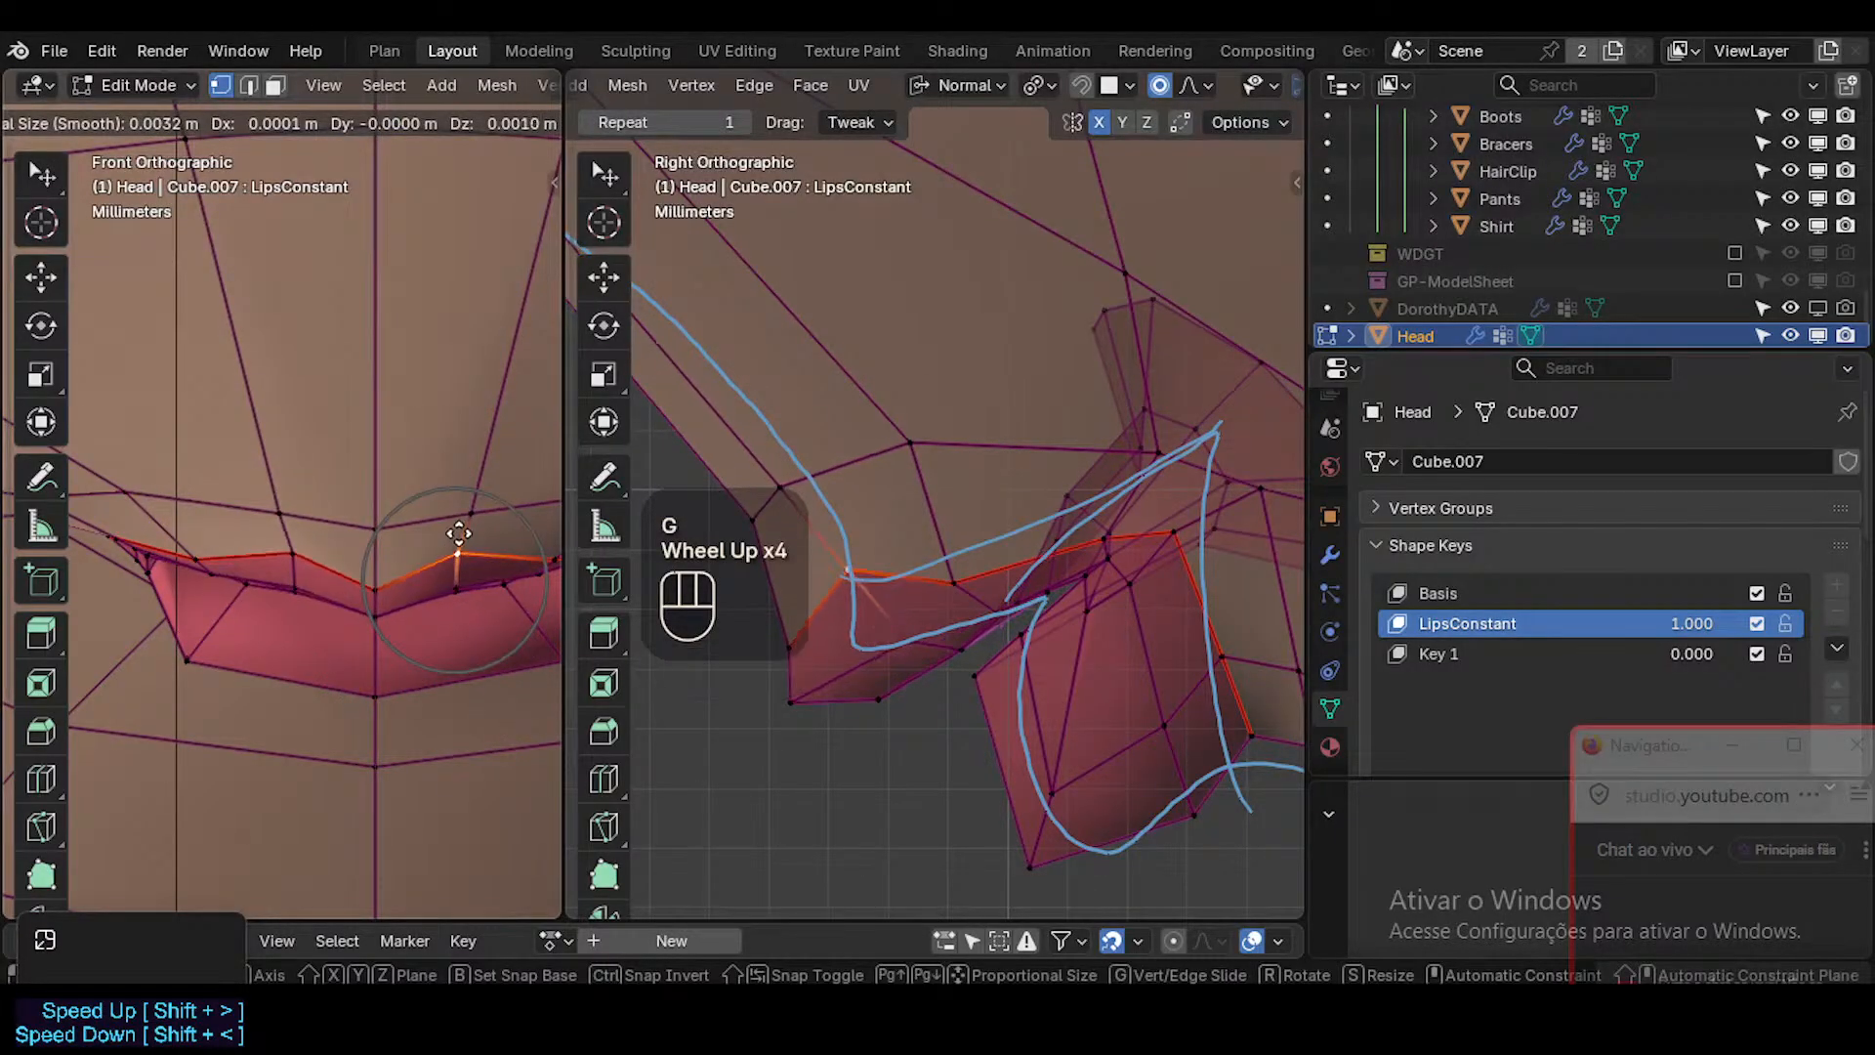
left_click(462, 525)
key("g")
left_click(490, 558, "shift")
Adjust the vertices farther along the upper lip in front view, moving the next border vertex up and outward.
middle_click_drag(498, 574, 427, 609, "shift")
middle_click_drag(403, 552, 345, 575, "shift")
left_click(342, 565)
key("g")
left_click(430, 599, "shift")
left_click(430, 605)
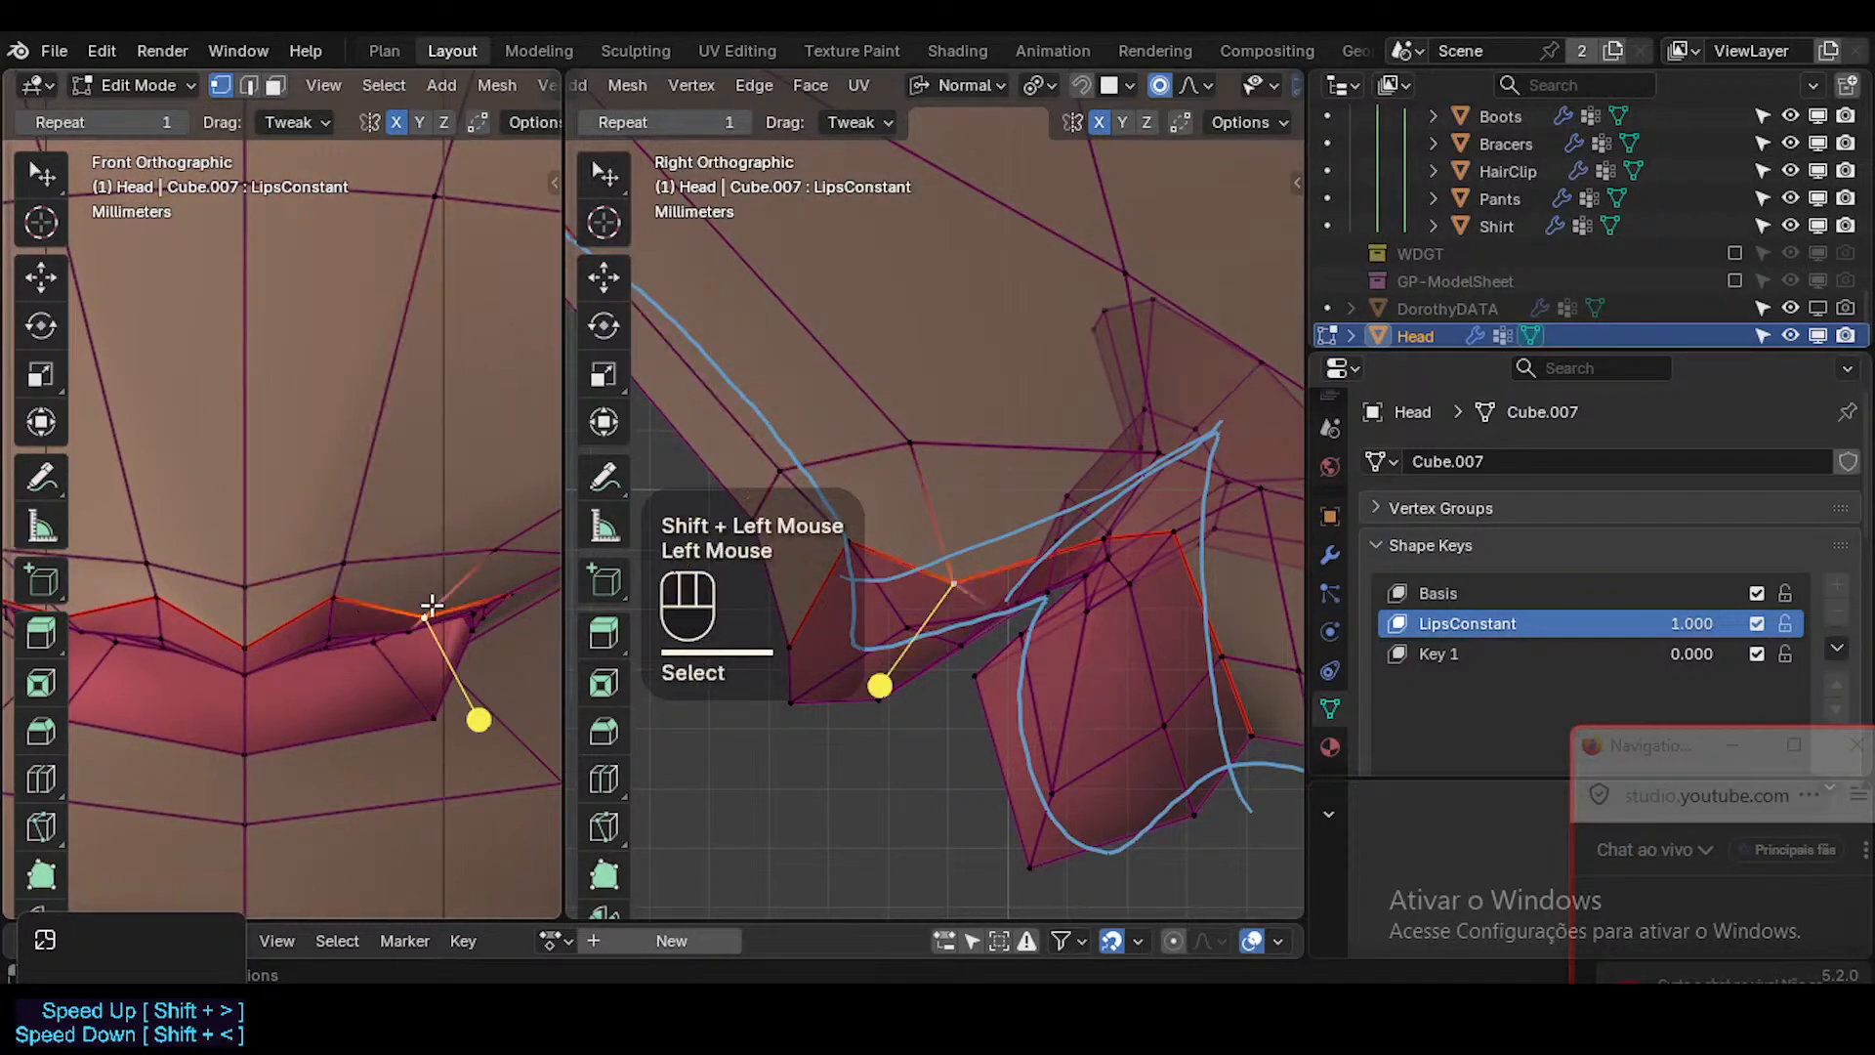
key("g")
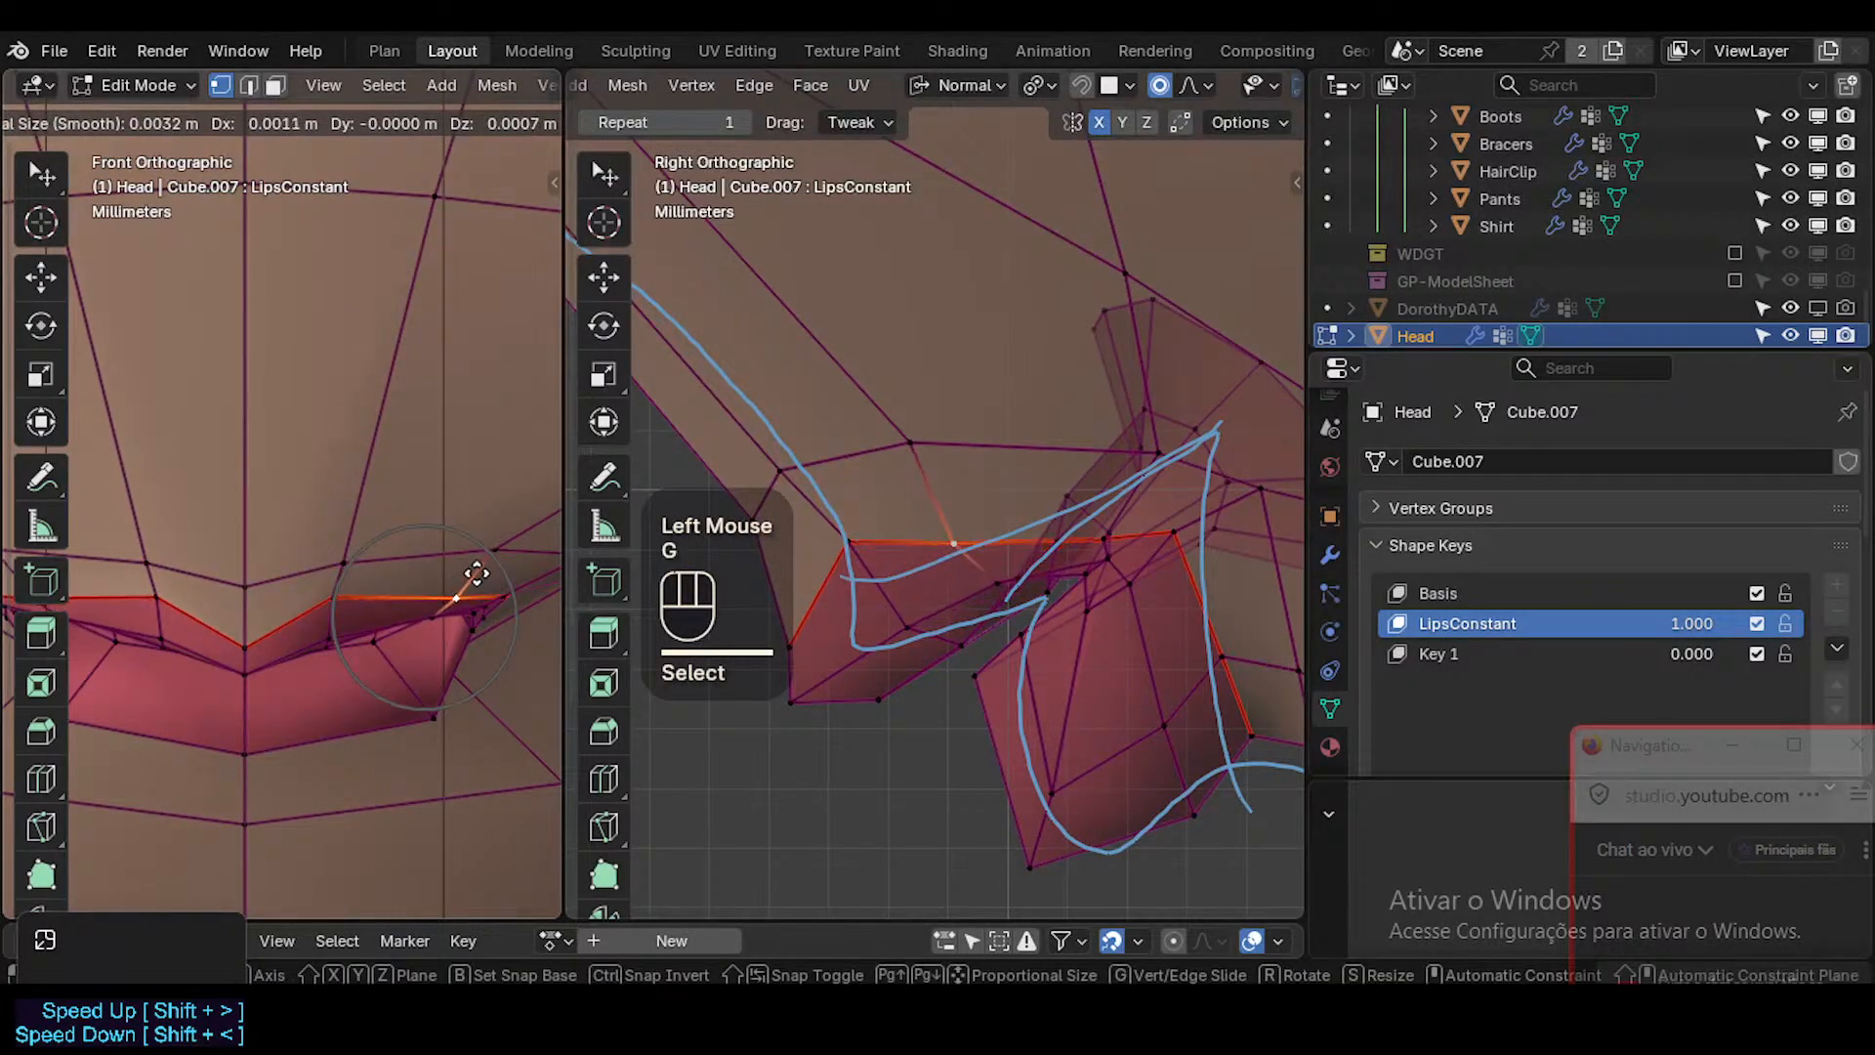
left_click(476, 574)
Move the upper lip's middle-row vertices forward and down in side view to follow the reference line.
double_click(977, 584)
key("g")
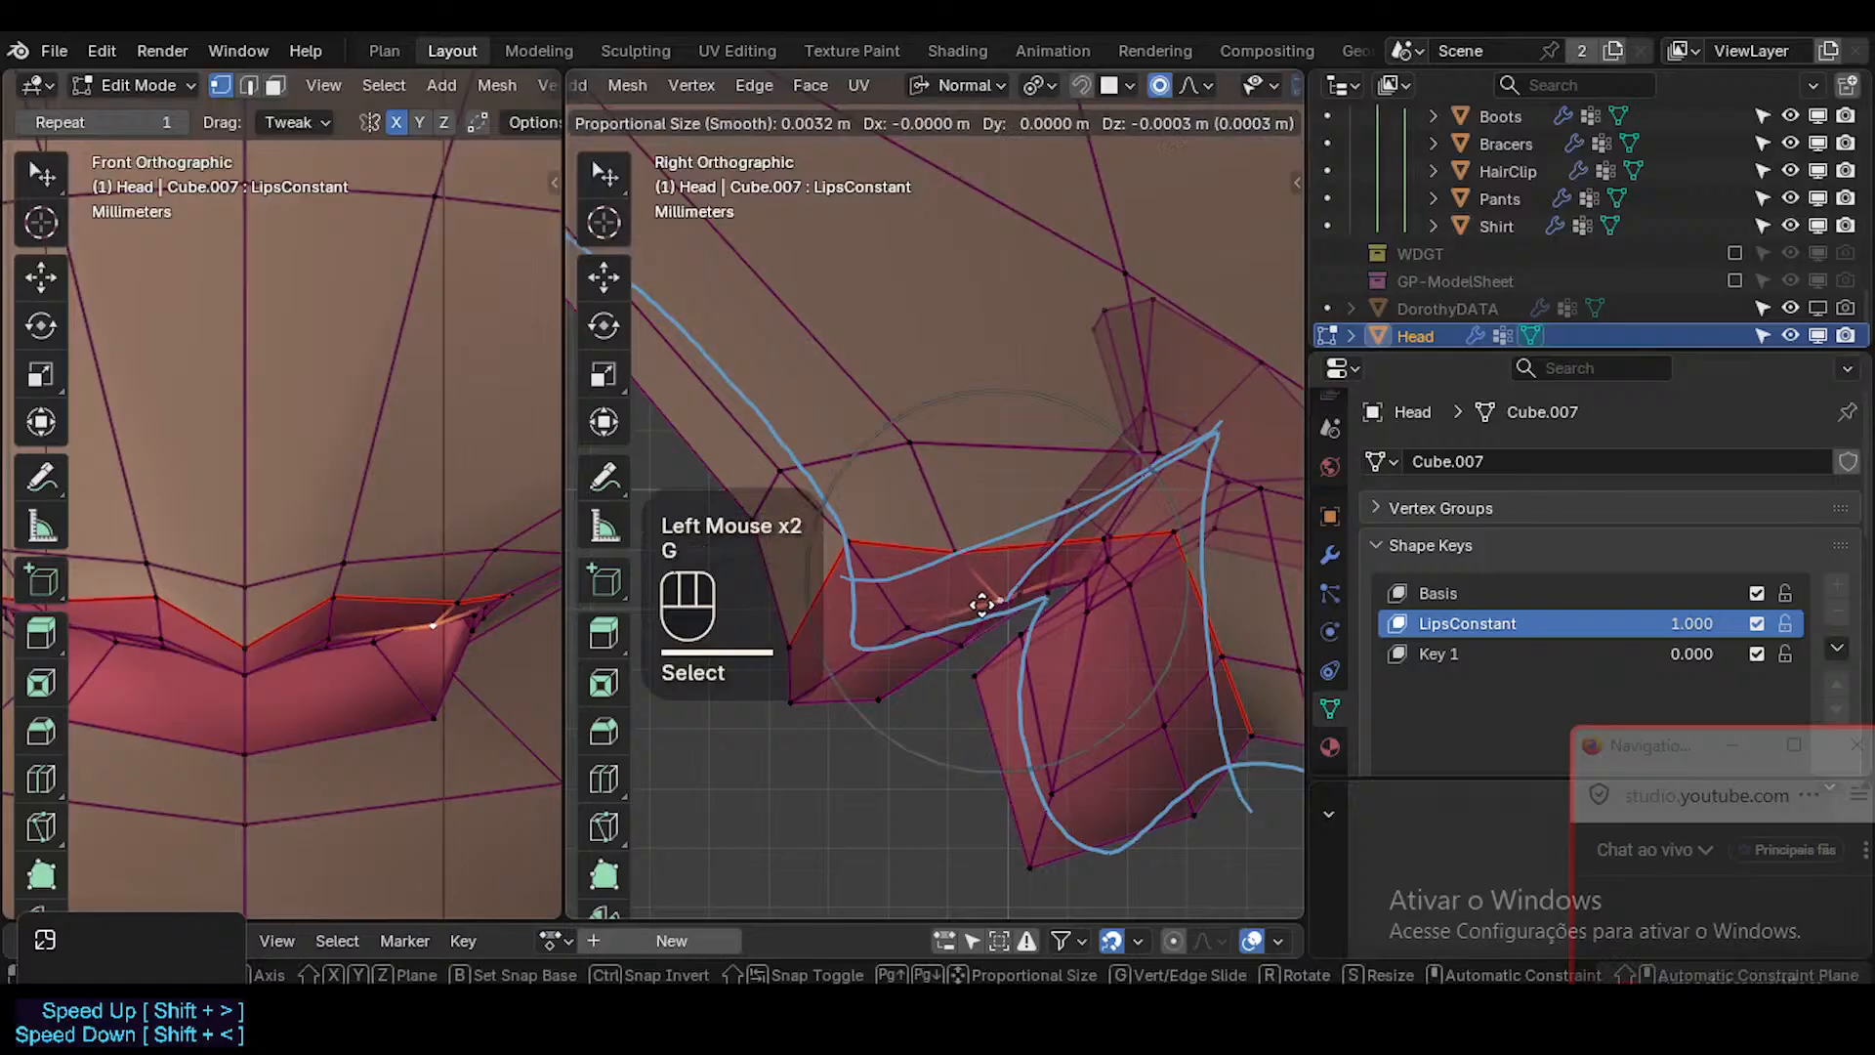
left_click(899, 619)
double_click(905, 636)
key("g")
key("Escape")
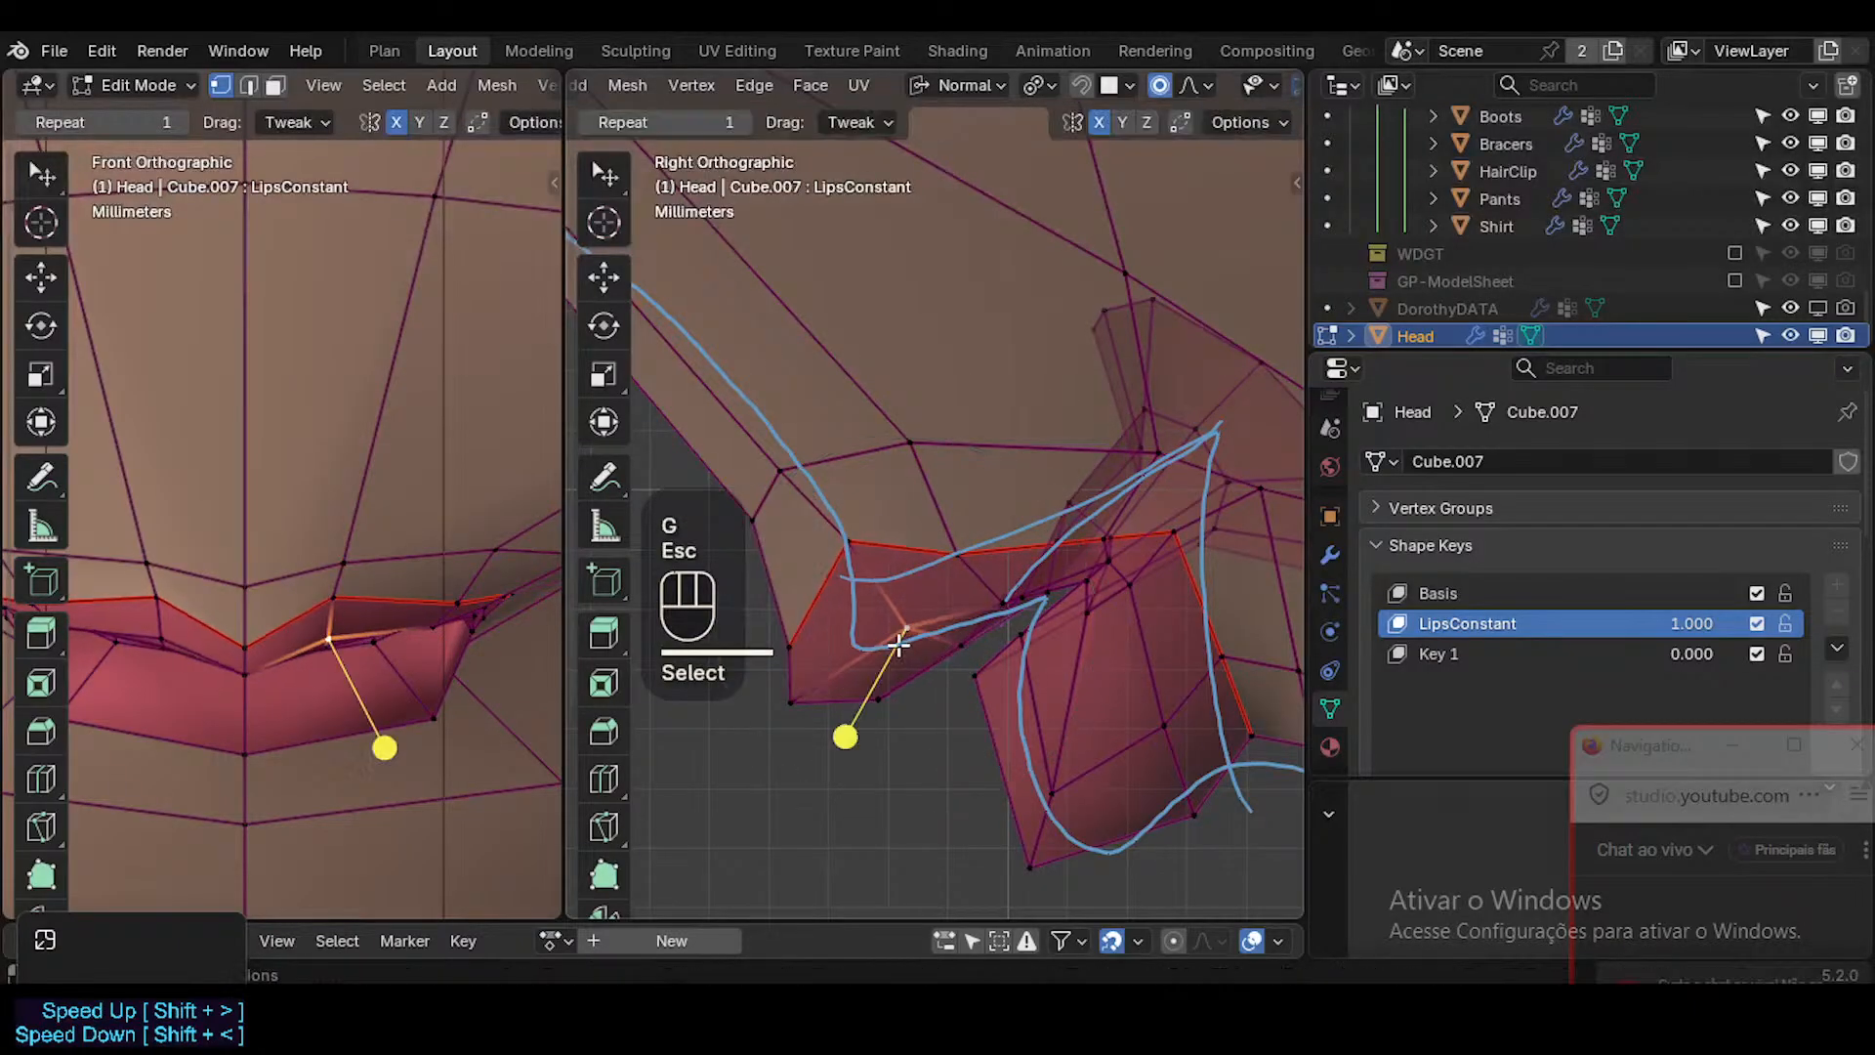
left_click(990, 615)
key("g")
left_click(981, 625)
left_click(862, 648)
key("g")
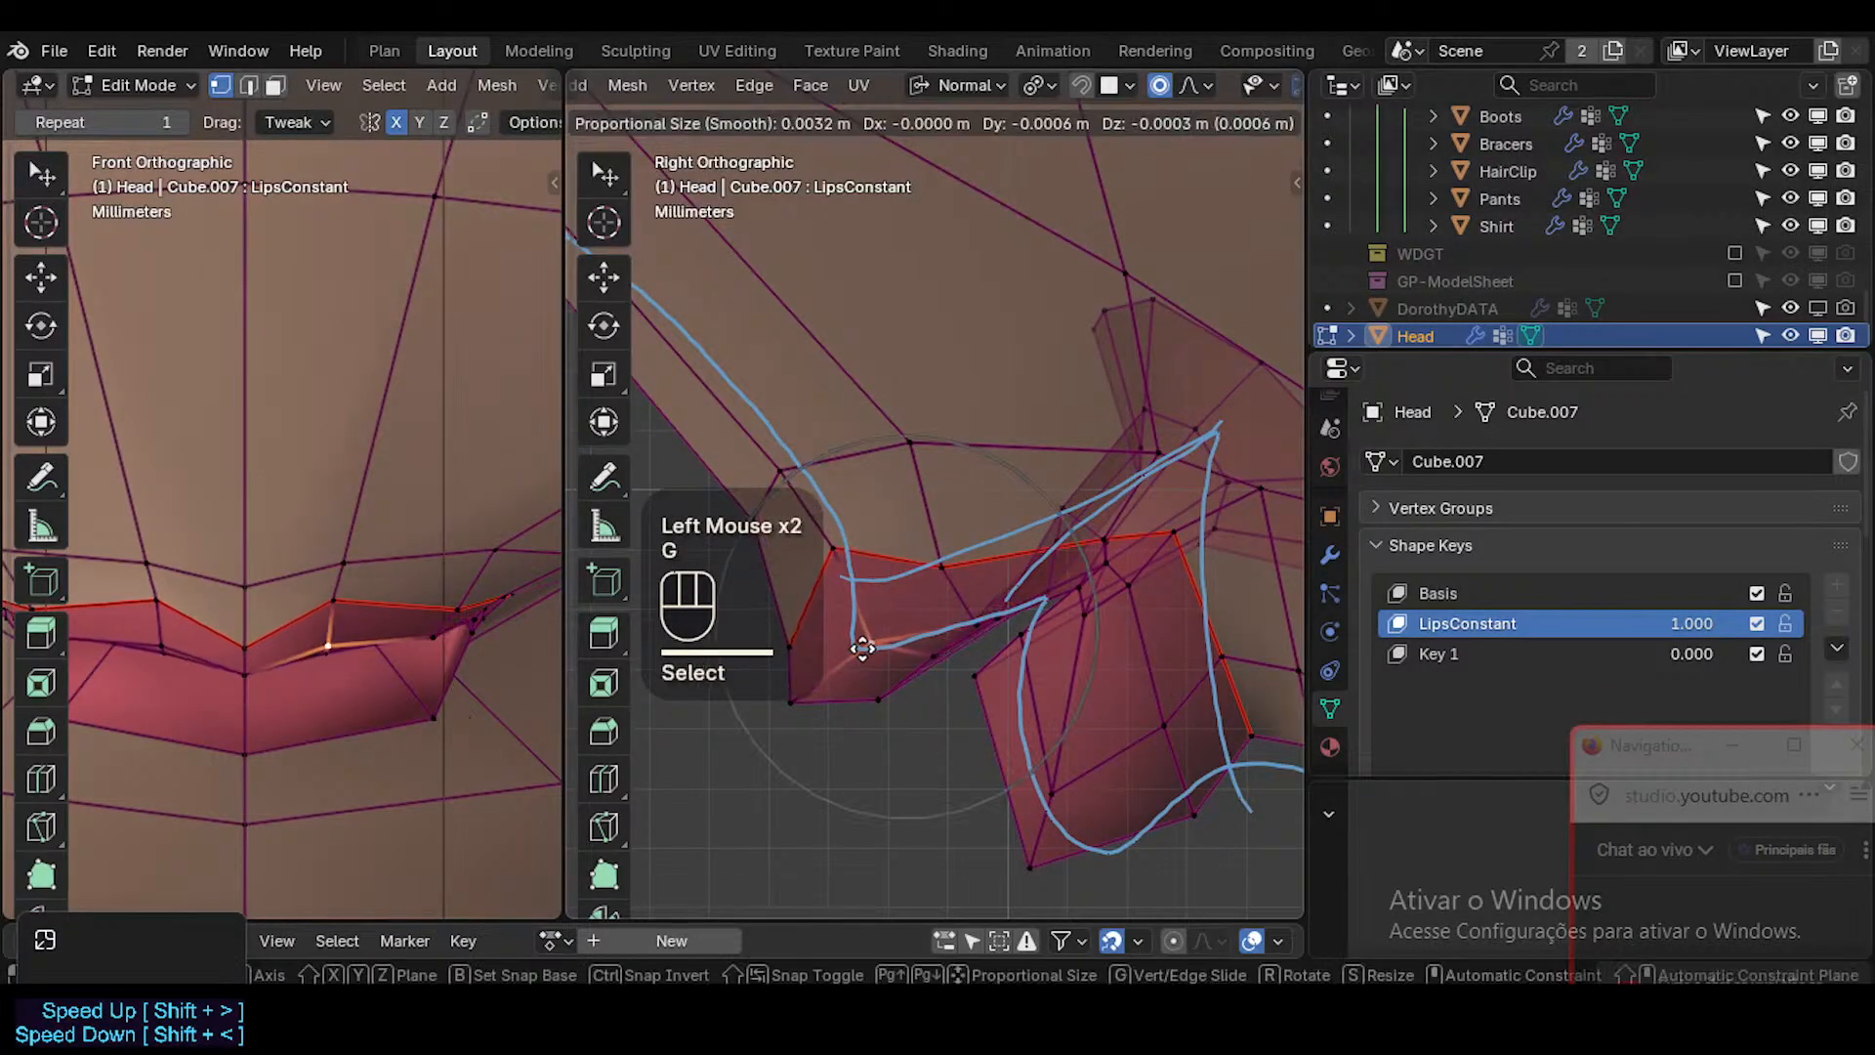
left_click(848, 654)
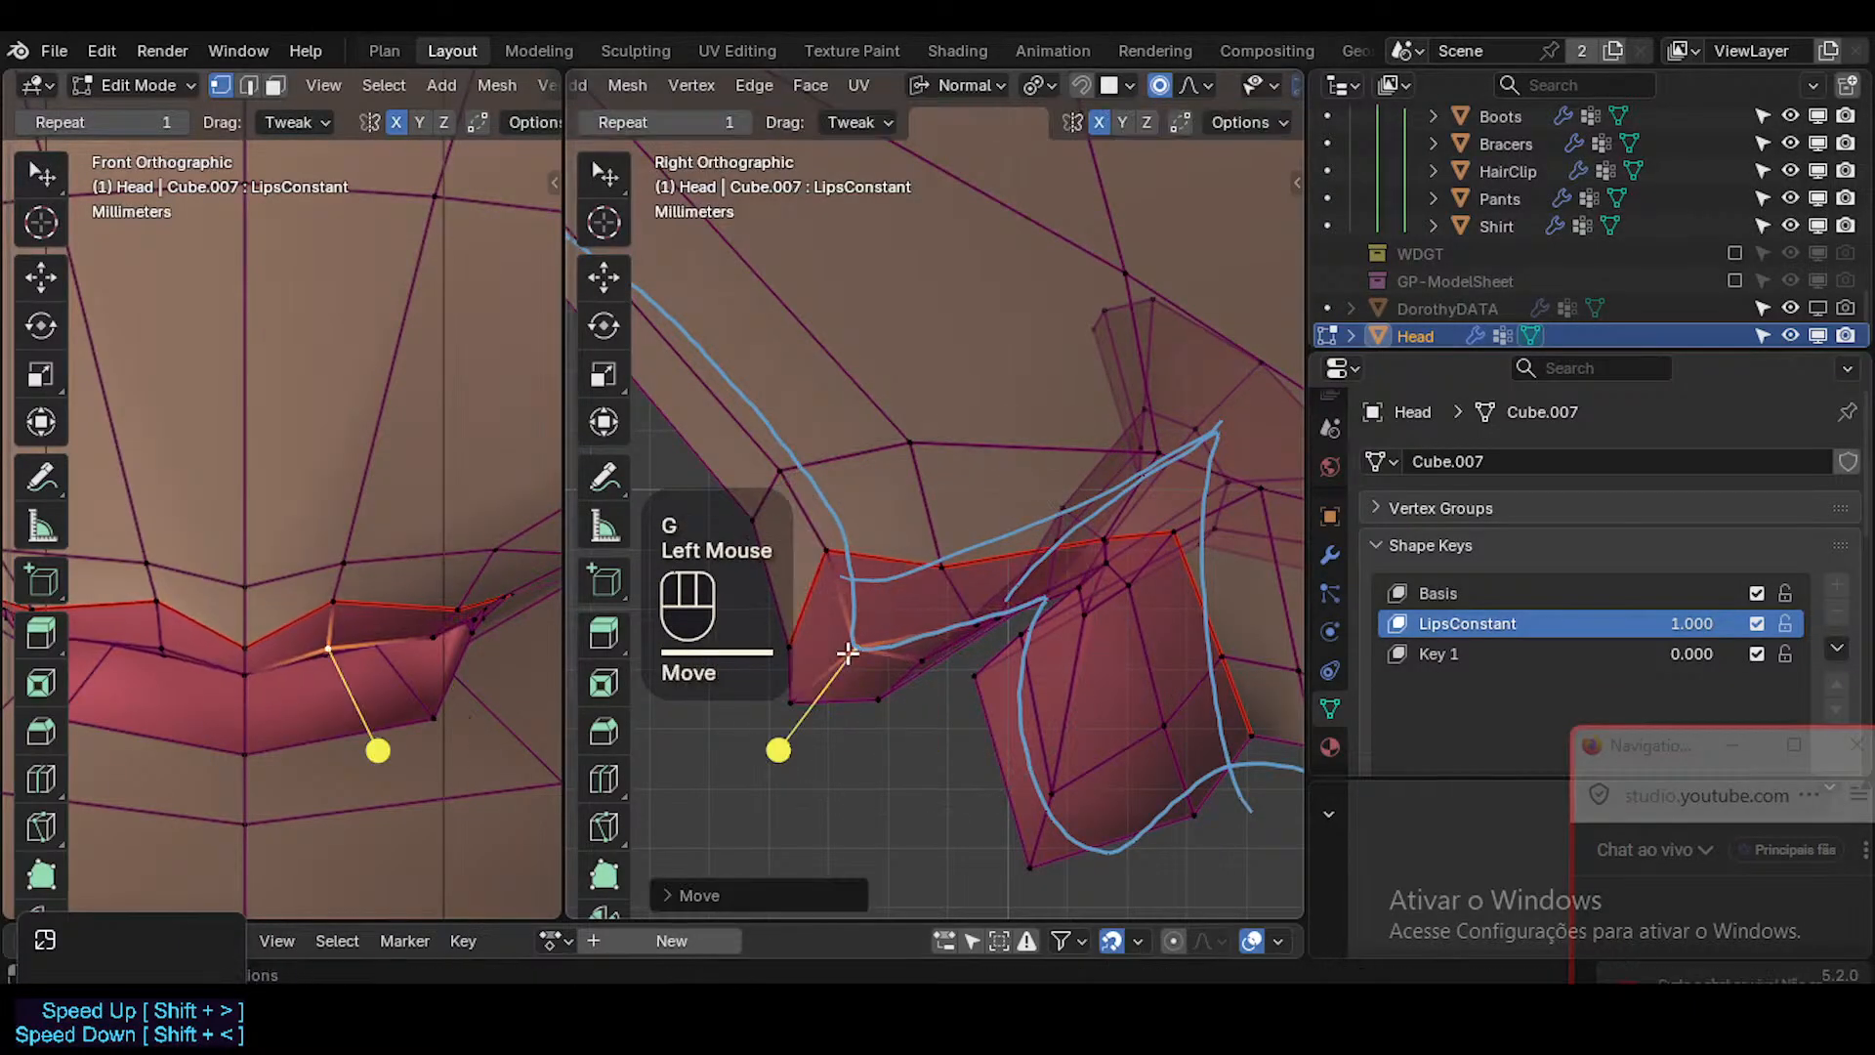
Adjust the outer upper-lip border vertices one by one up to the mouth corner in side view.
left_click(984, 607)
left_click(948, 563)
left_click(942, 560)
key("g")
left_click(919, 524, "shift")
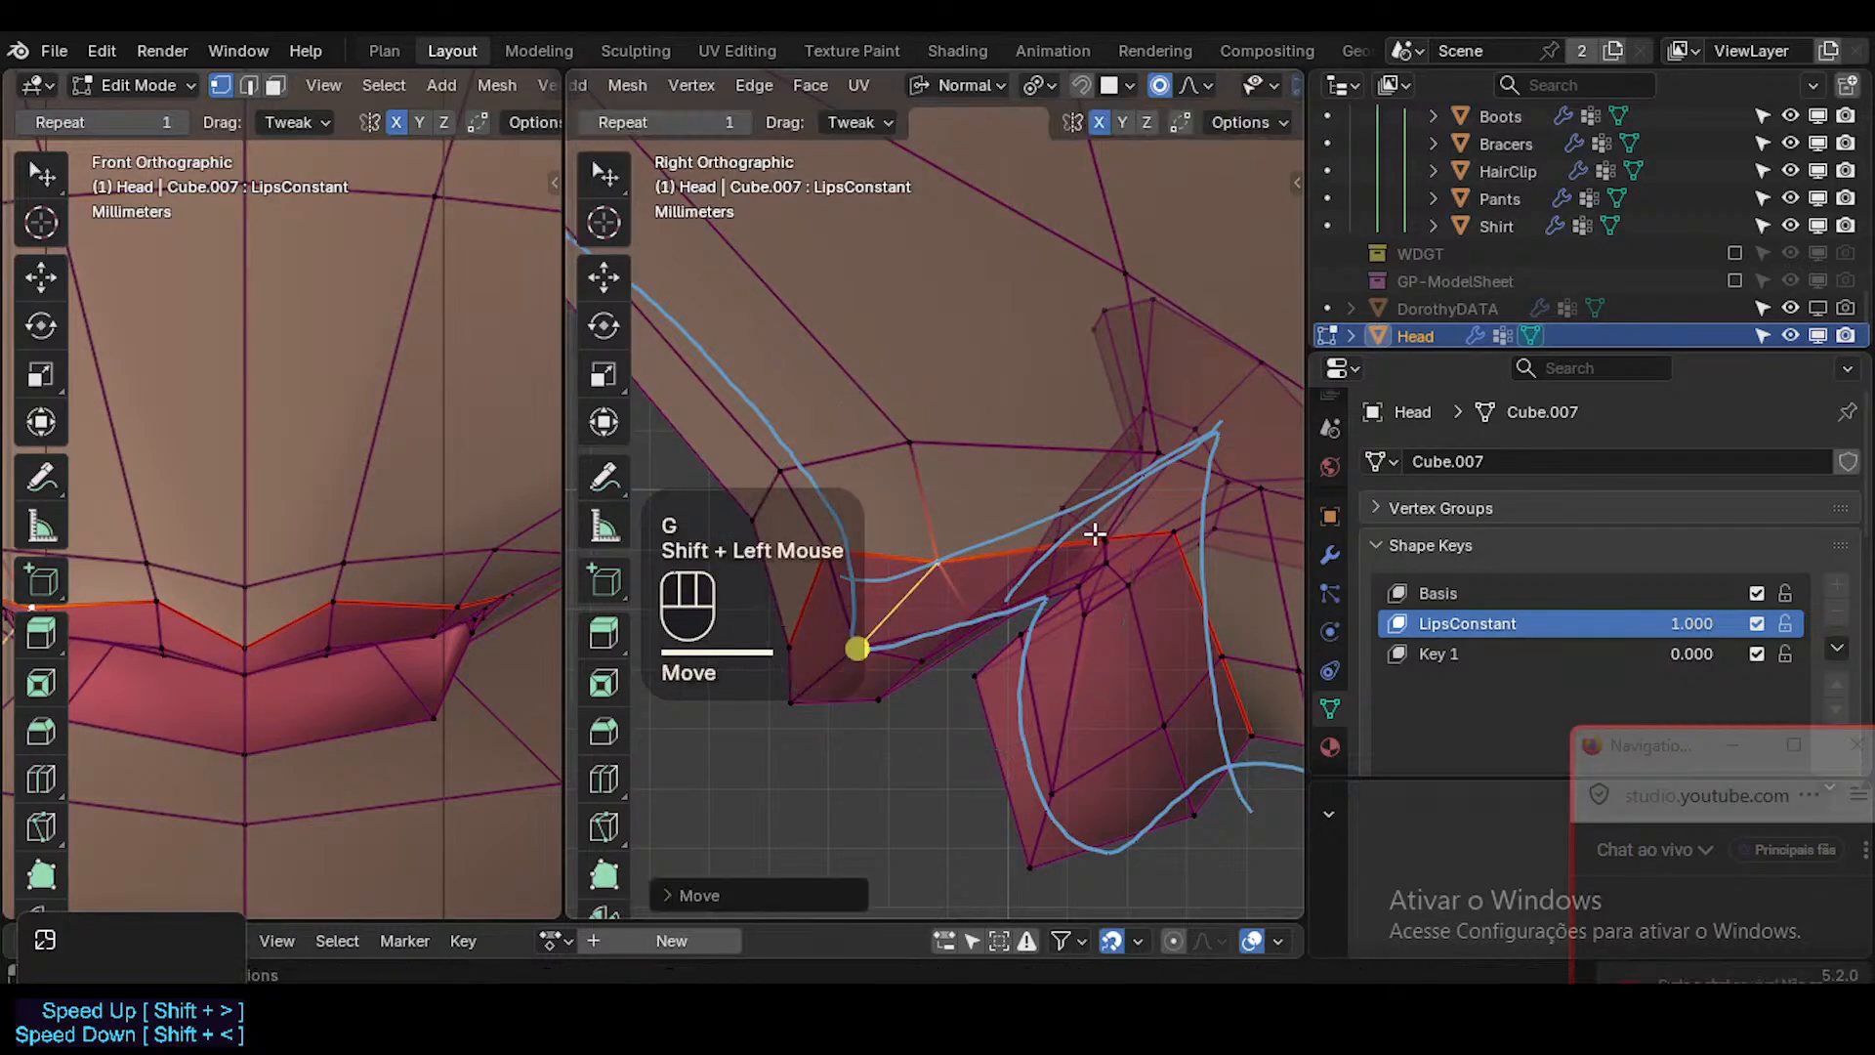
left_click(1096, 536)
key("g")
left_click(1162, 528, "shift")
left_click(1180, 530)
key("g")
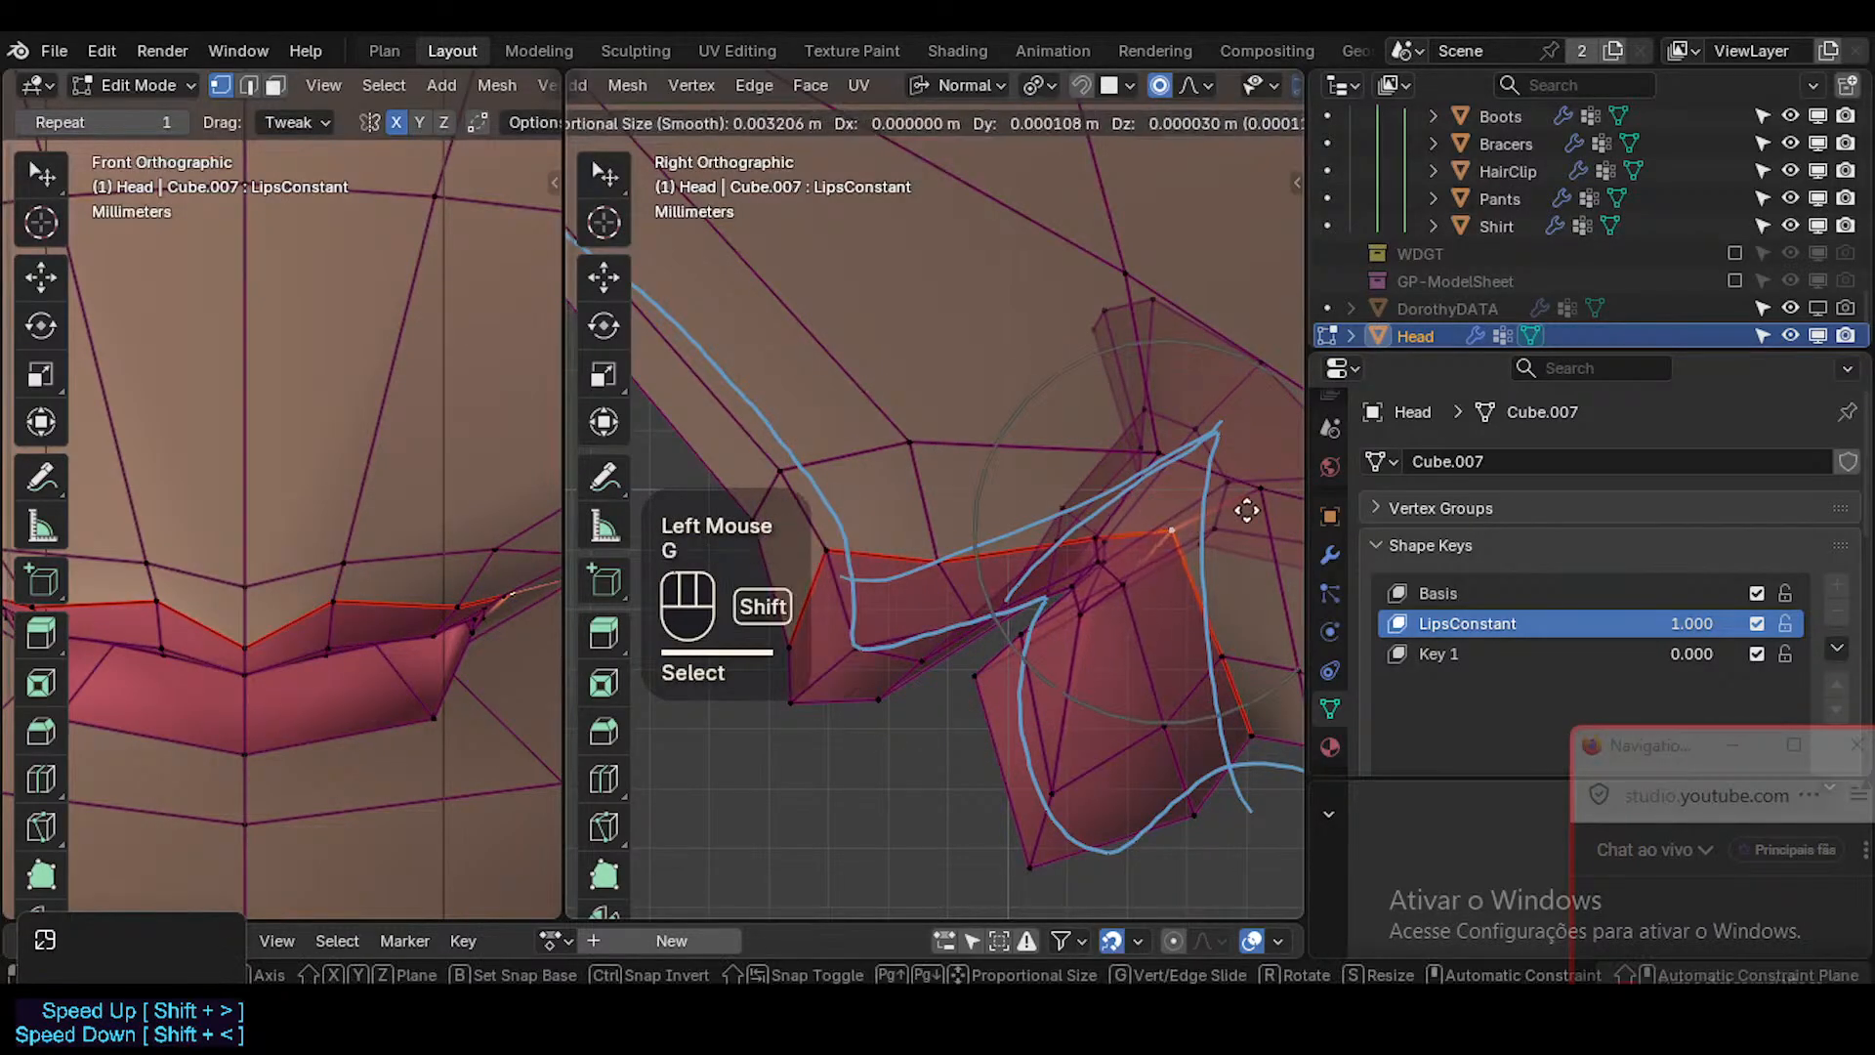
left_click(1240, 514, "shift")
Turn off X-ray, loop-select the lip face strips in turn, and apply a slight Smooth Vertices to them.
key("alt+z")
scroll(1126, 628, "down", 2)
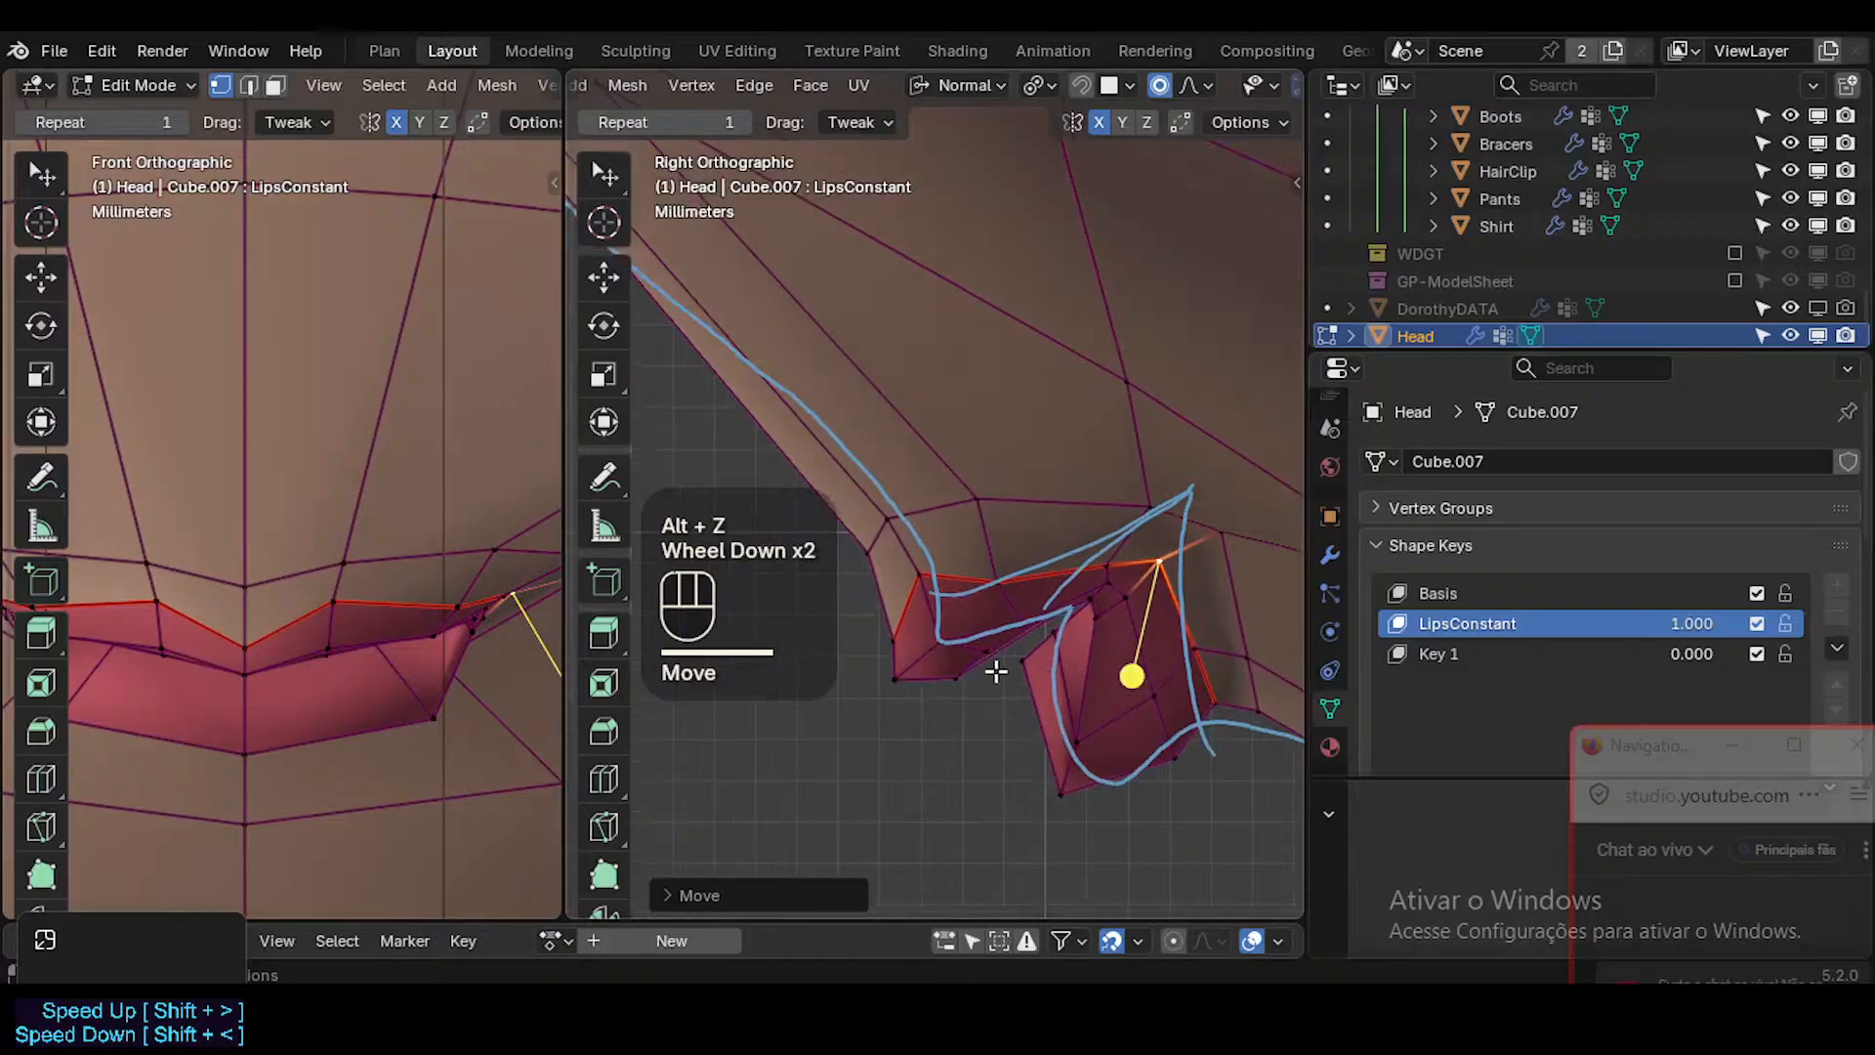
key("3")
left_click(1076, 700, "alt+shift")
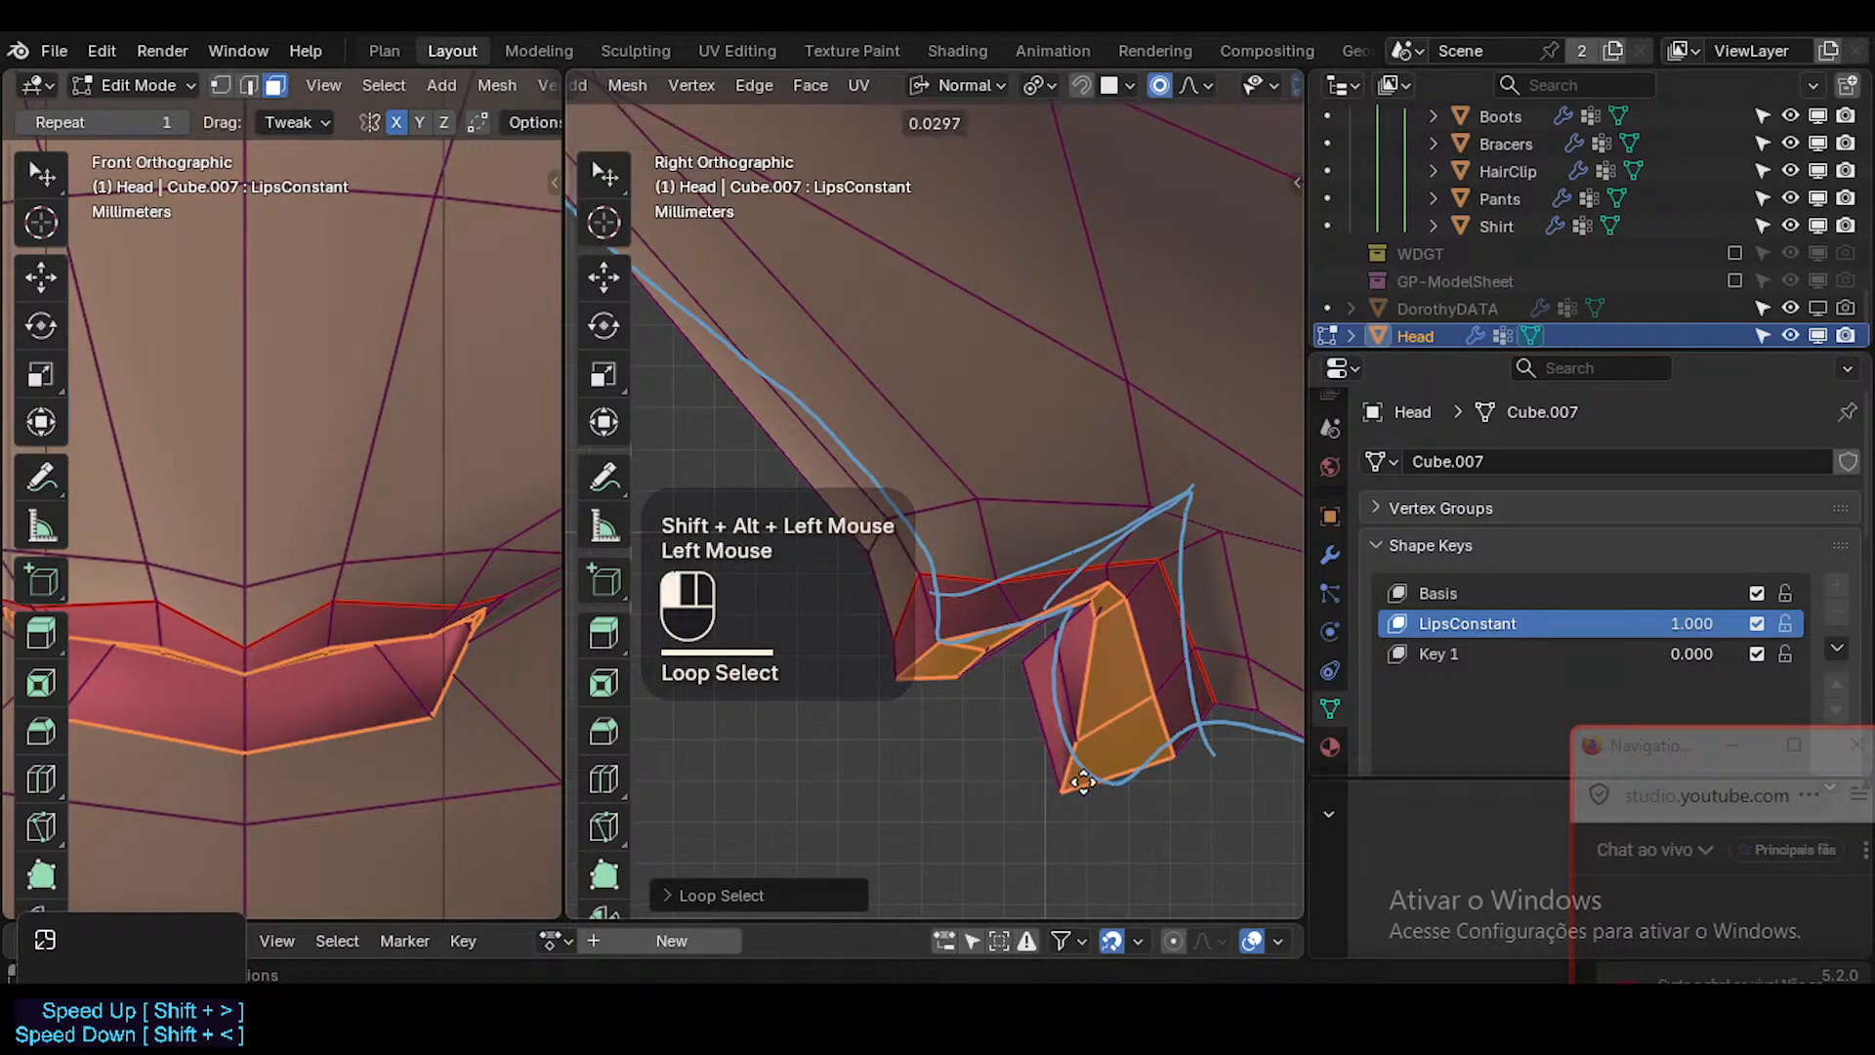
key("alt+a")
left_click(1025, 754, "alt+shift")
left_click_drag(1030, 754, 1027, 756)
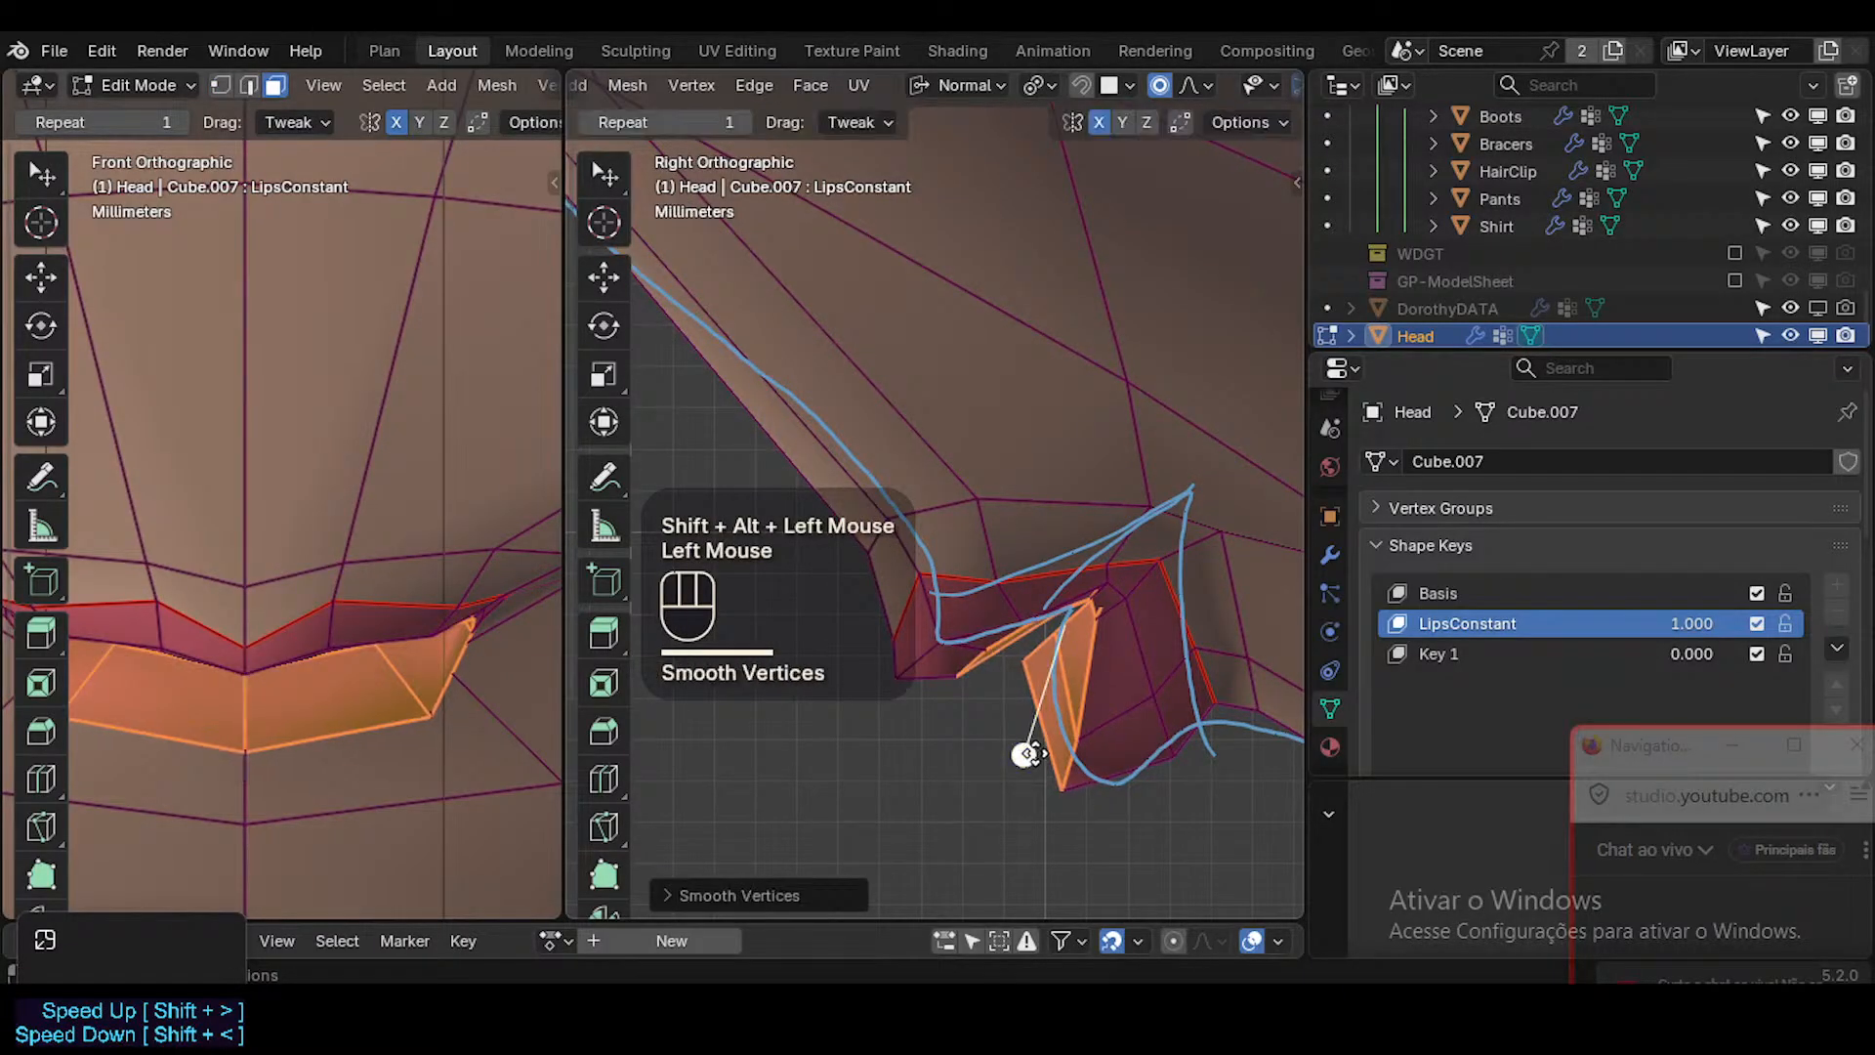
key("alt+a")
Move the lower lip's upper centre vertex forward and down in side view, then nudge the adjacent upper edge slightly.
key("1")
left_click(1027, 656)
key("g")
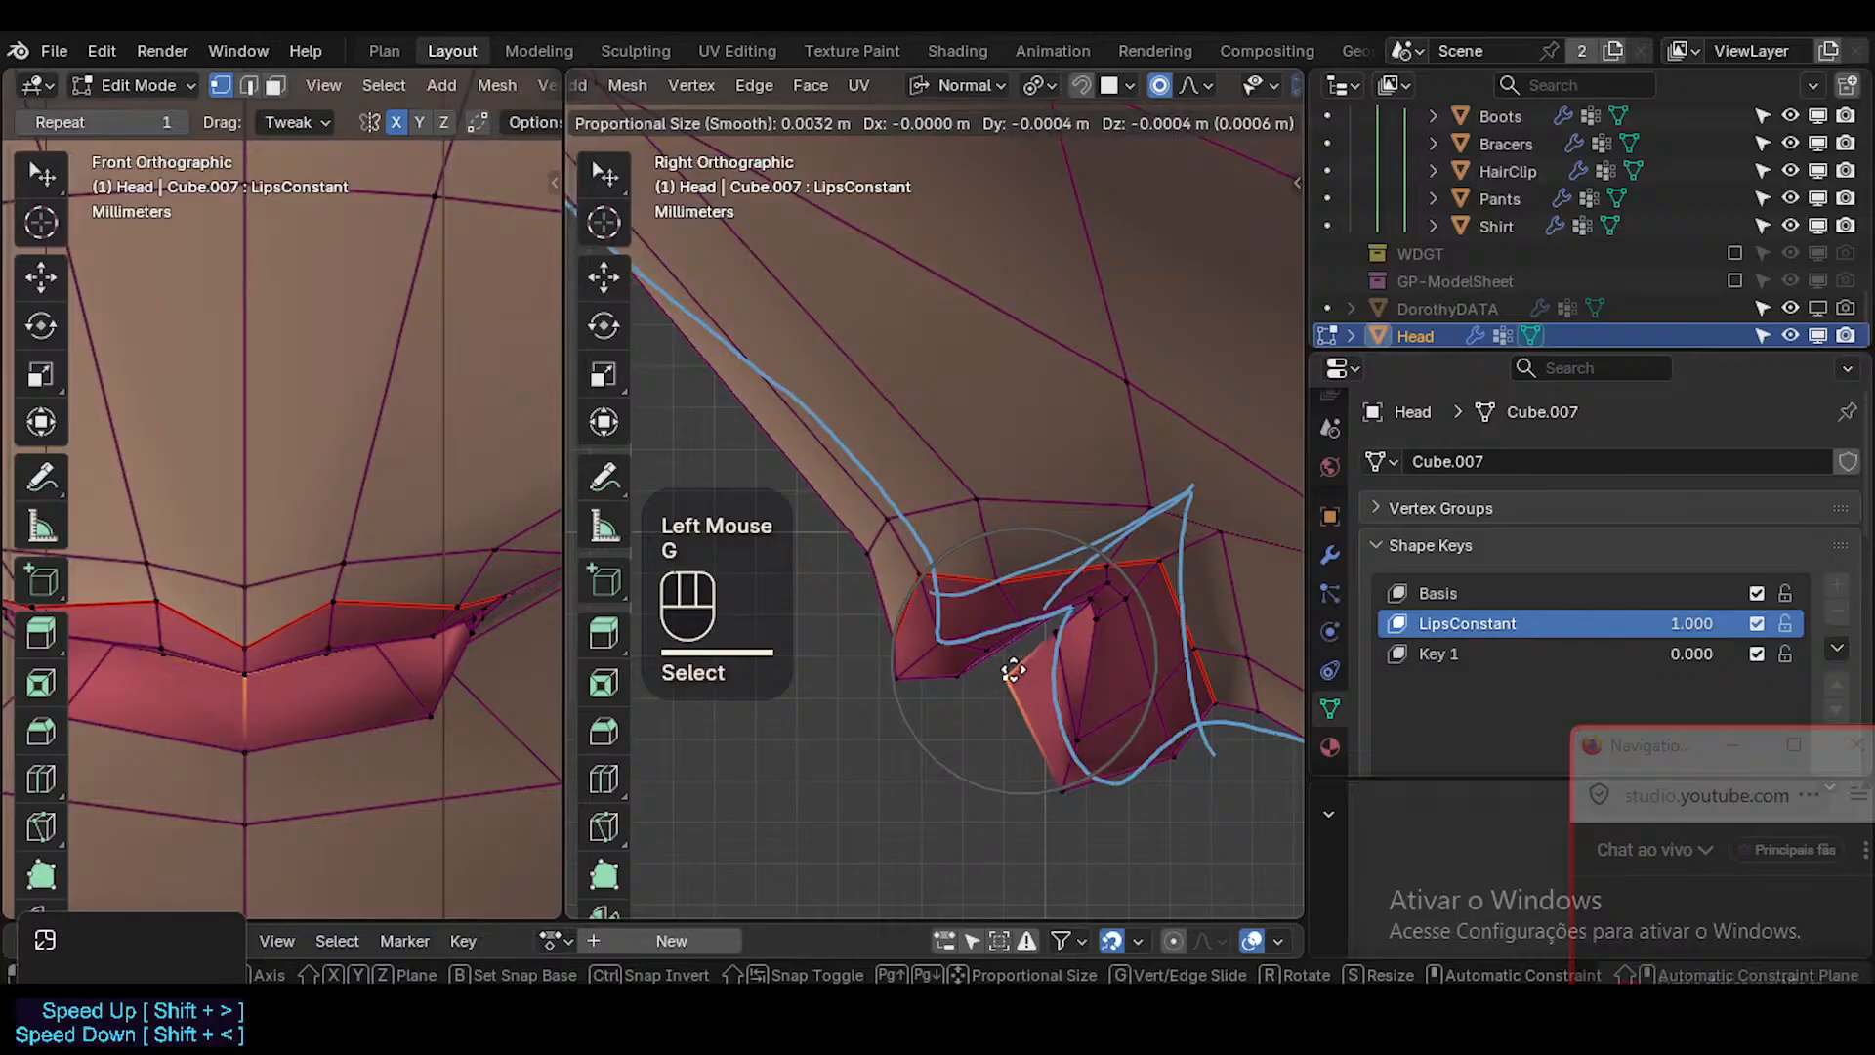
left_click(1011, 665)
key("2")
left_click(1060, 627, "shift")
key("g")
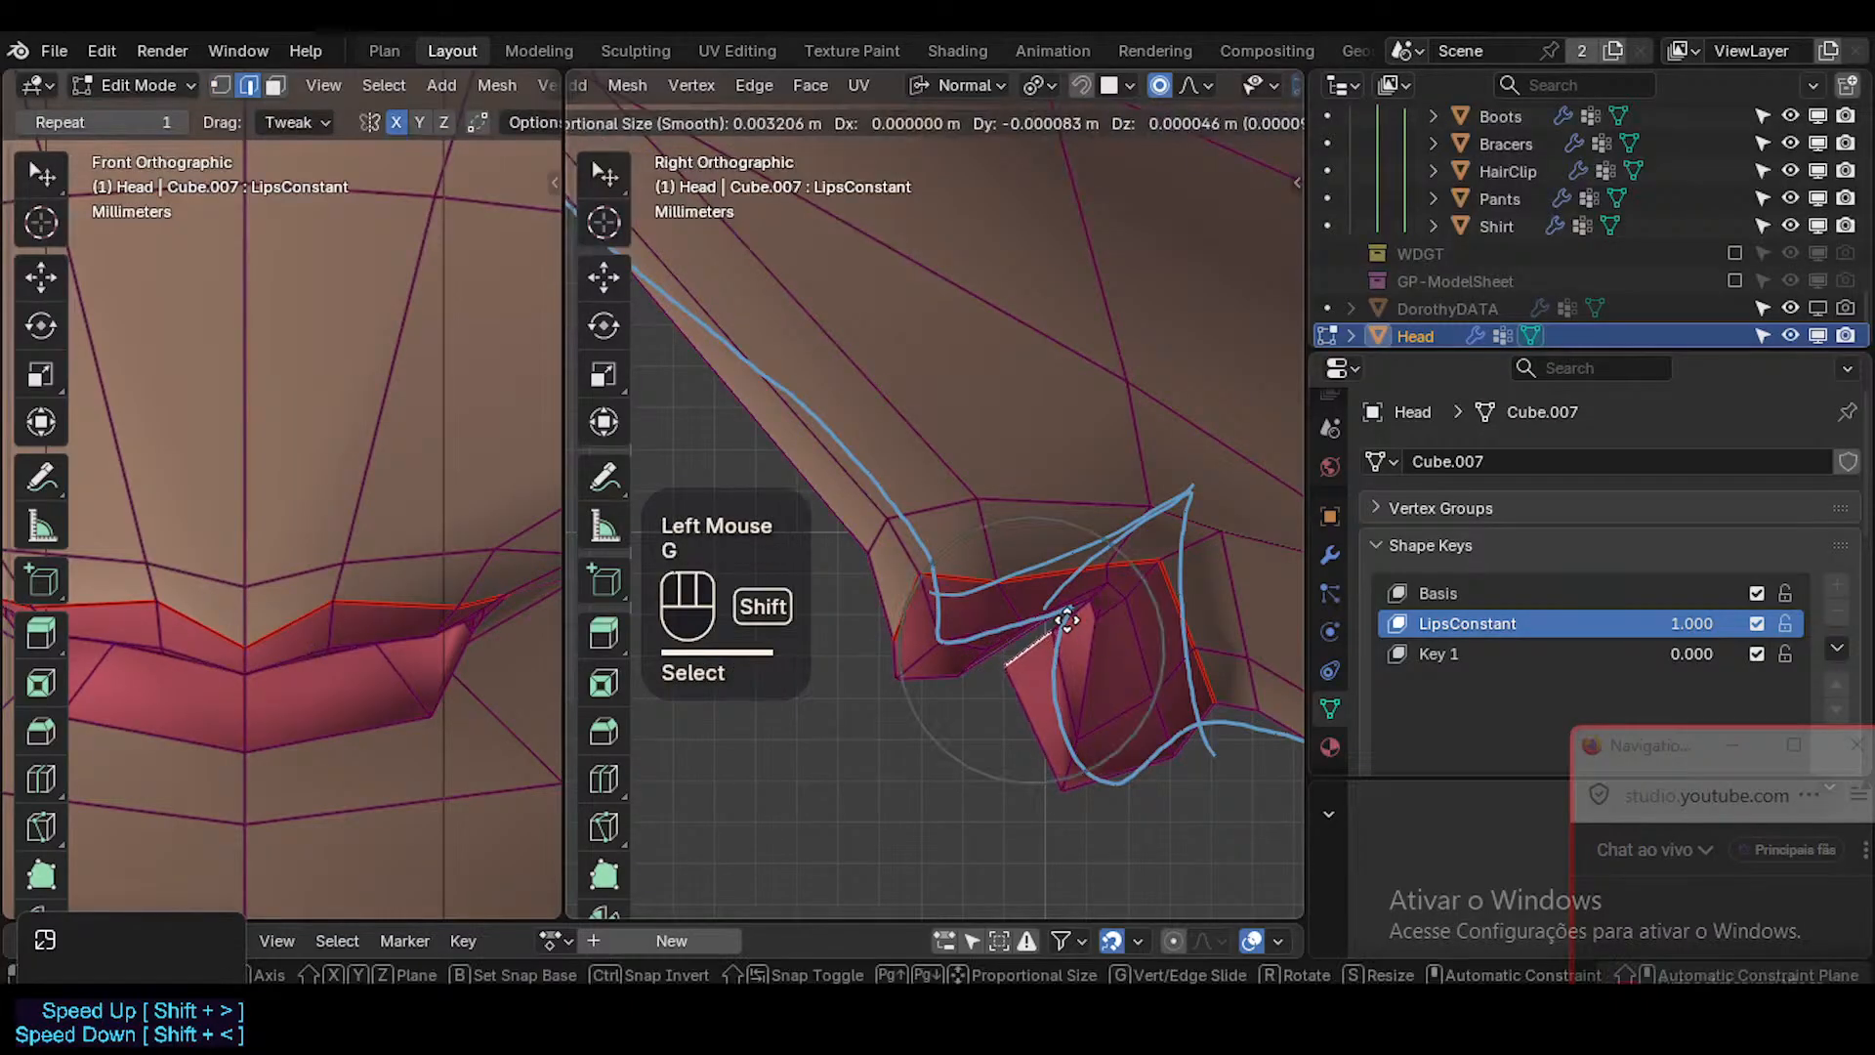
left_click(999, 571)
Move the vertex beside the centre on the lower lip's bottom edge in side view.
key("1")
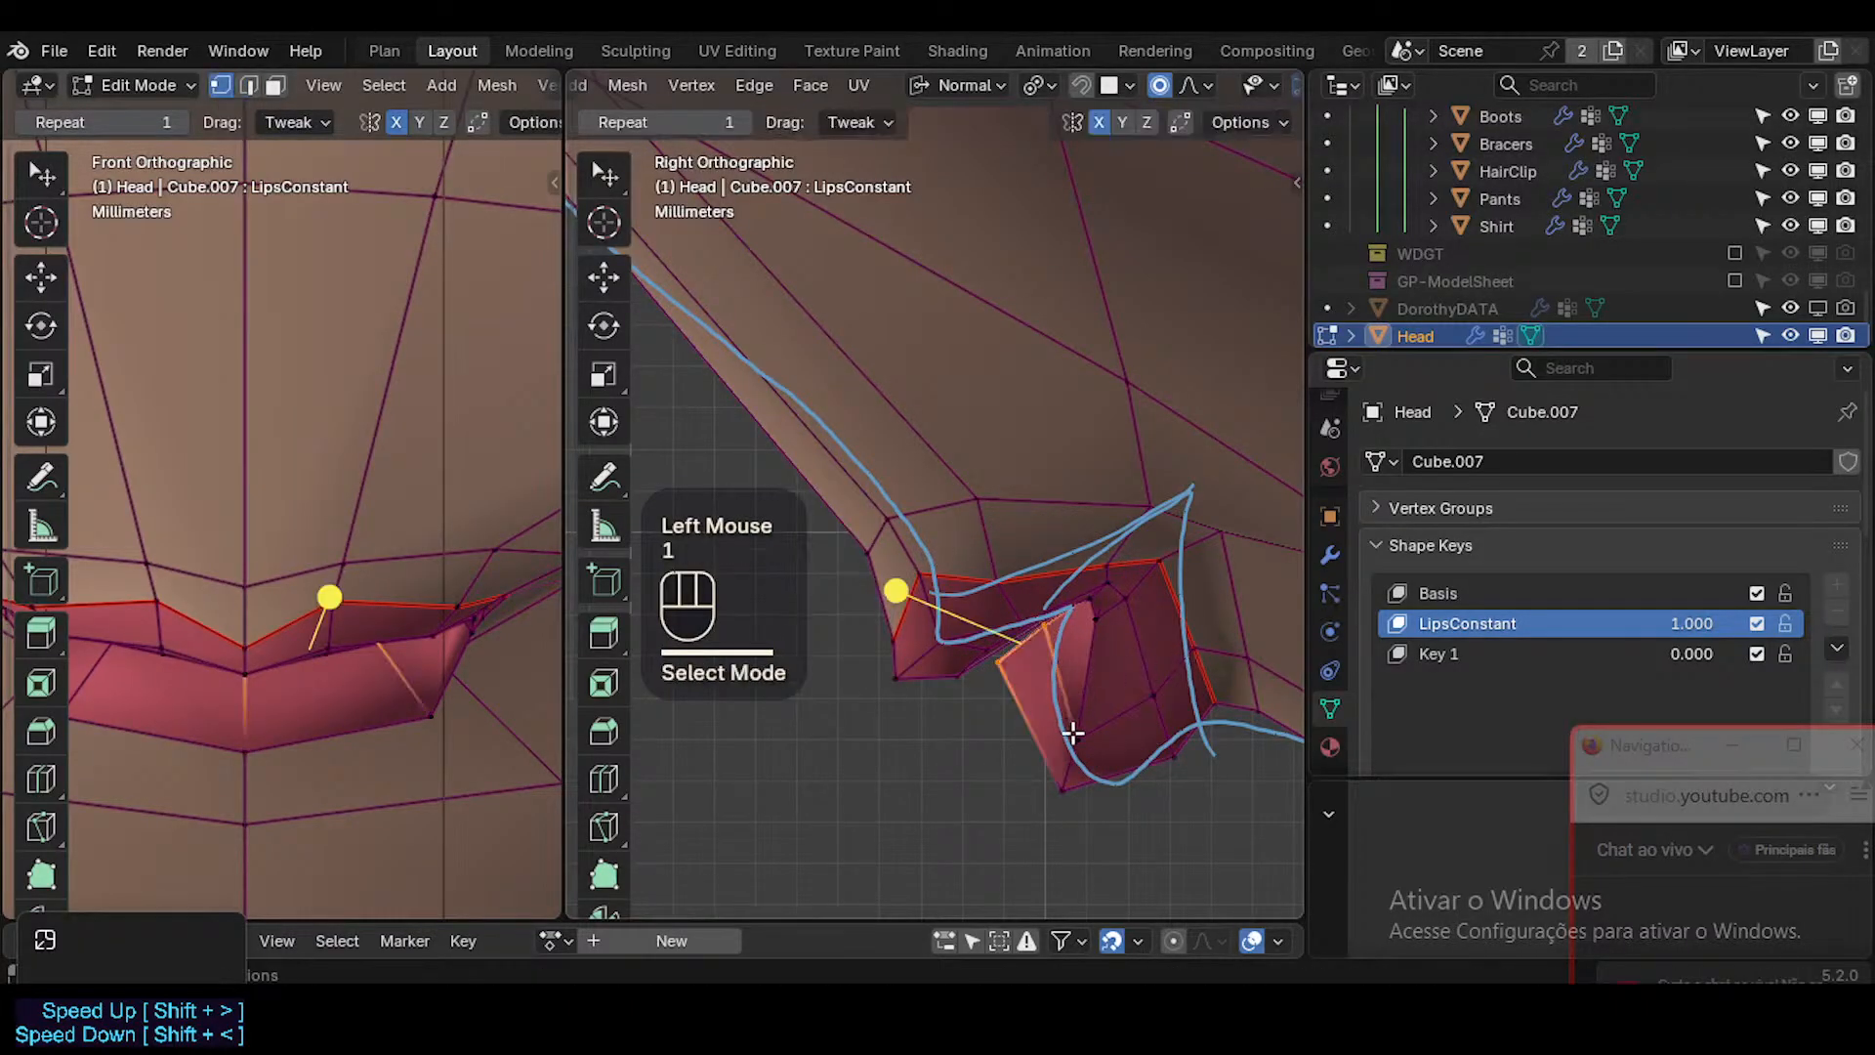
left_click(1071, 737)
key("g")
left_click(1028, 758, "shift")
Leave mesh editing and examine the lips from front and side with the overlays hidden.
key("Tab")
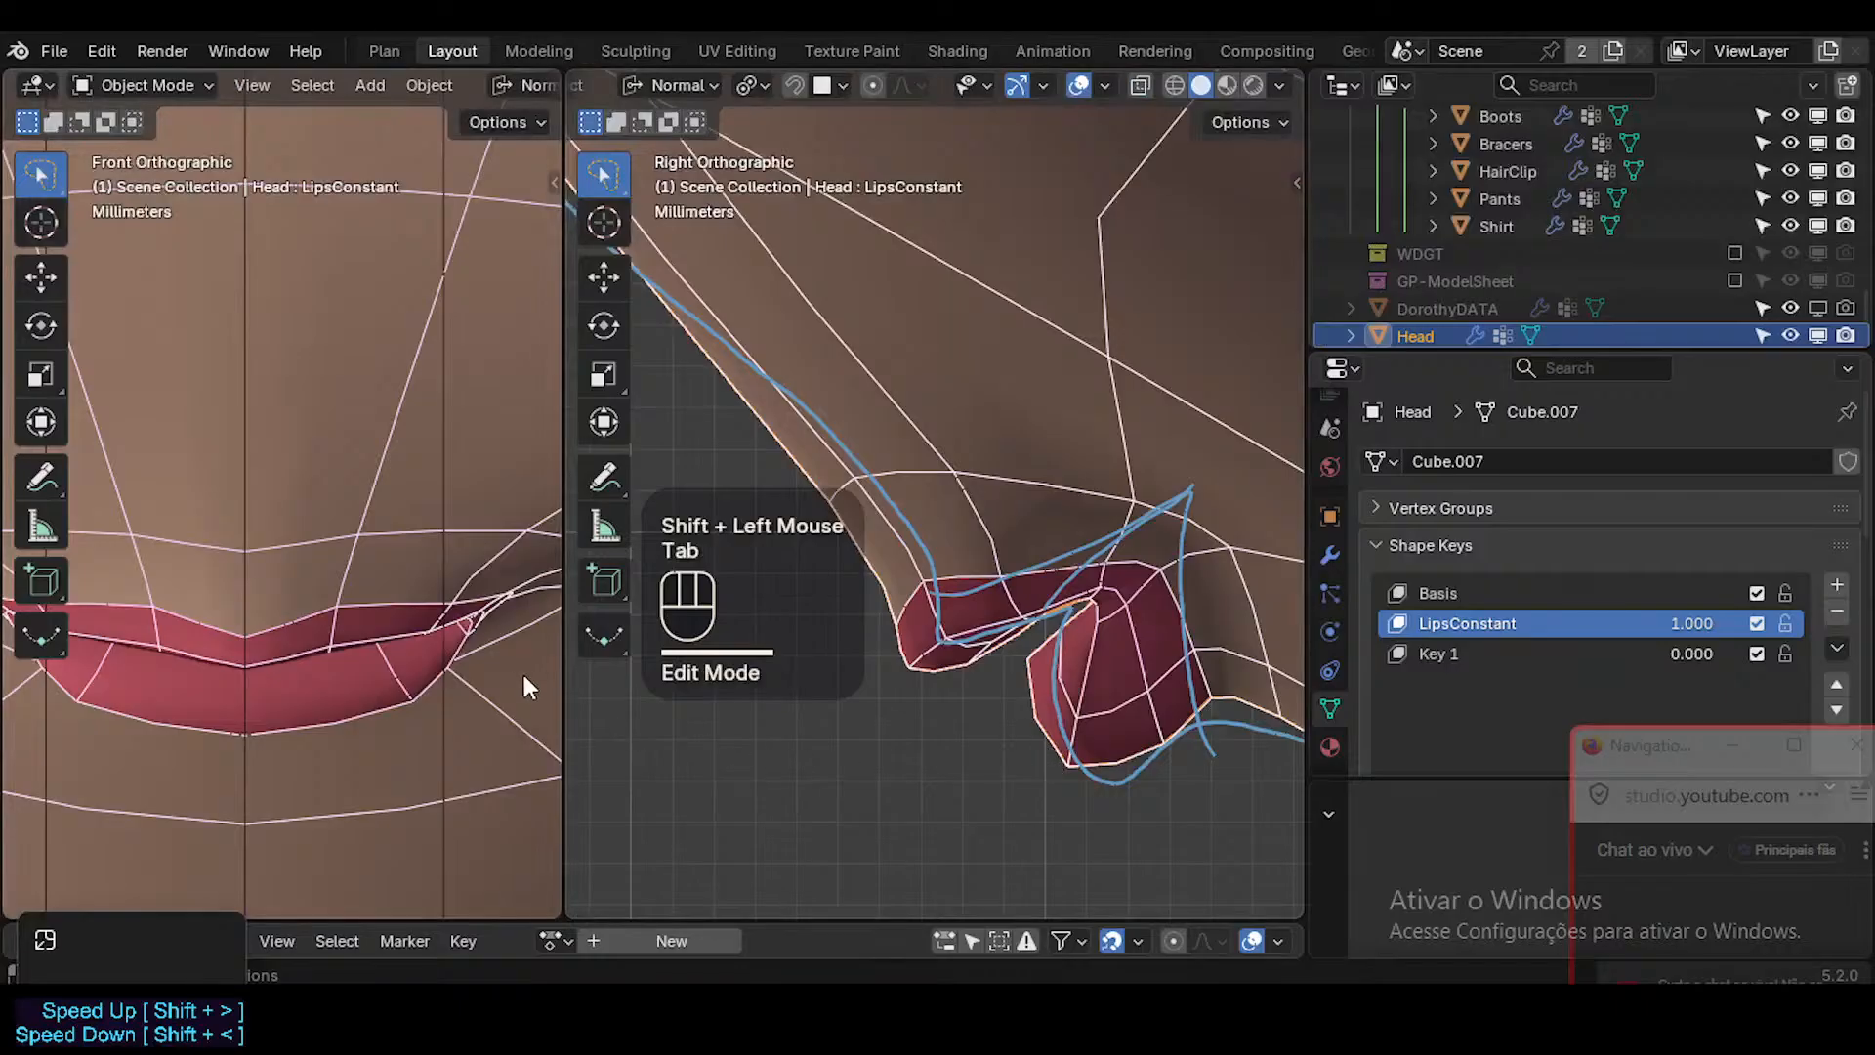
scroll(460, 658, "down", 2)
key("shift+alt+z")
scroll(460, 665, "down", 4)
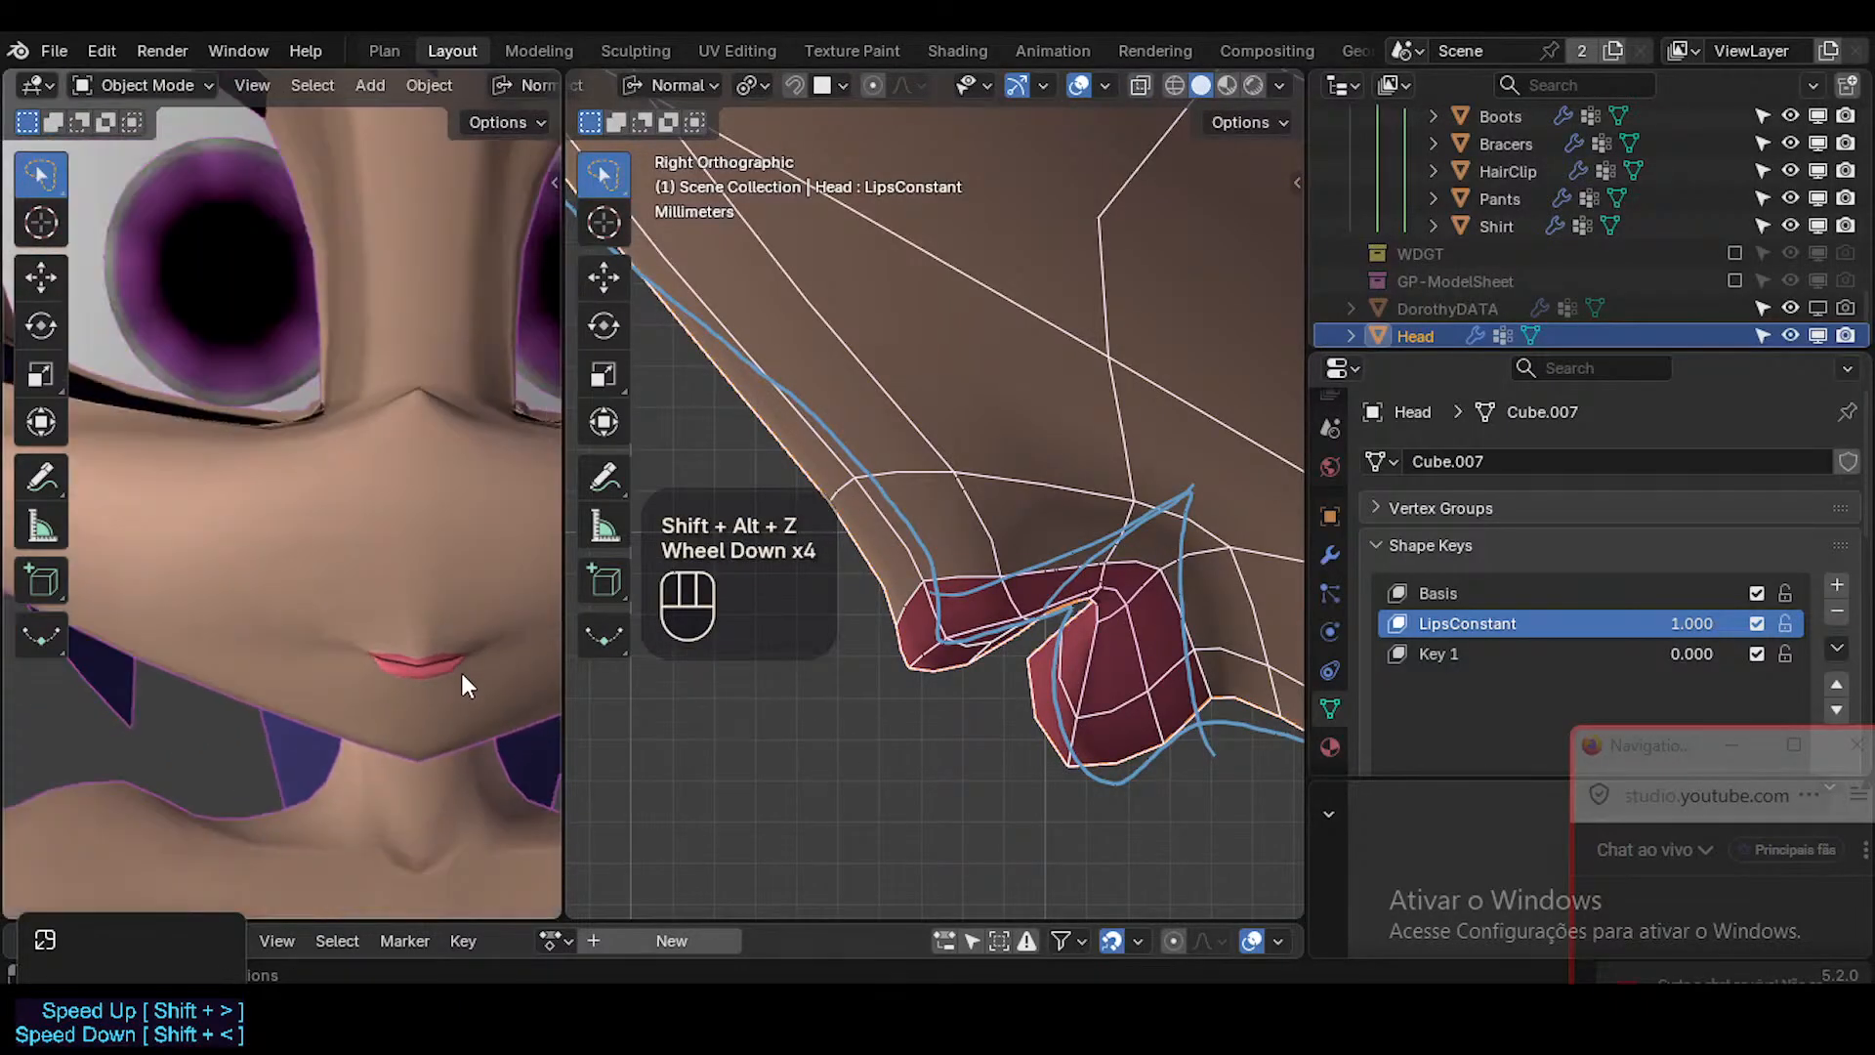
scroll(1123, 695, "down", 2)
key("shift+alt+z")
scroll(1146, 686, "down", 2)
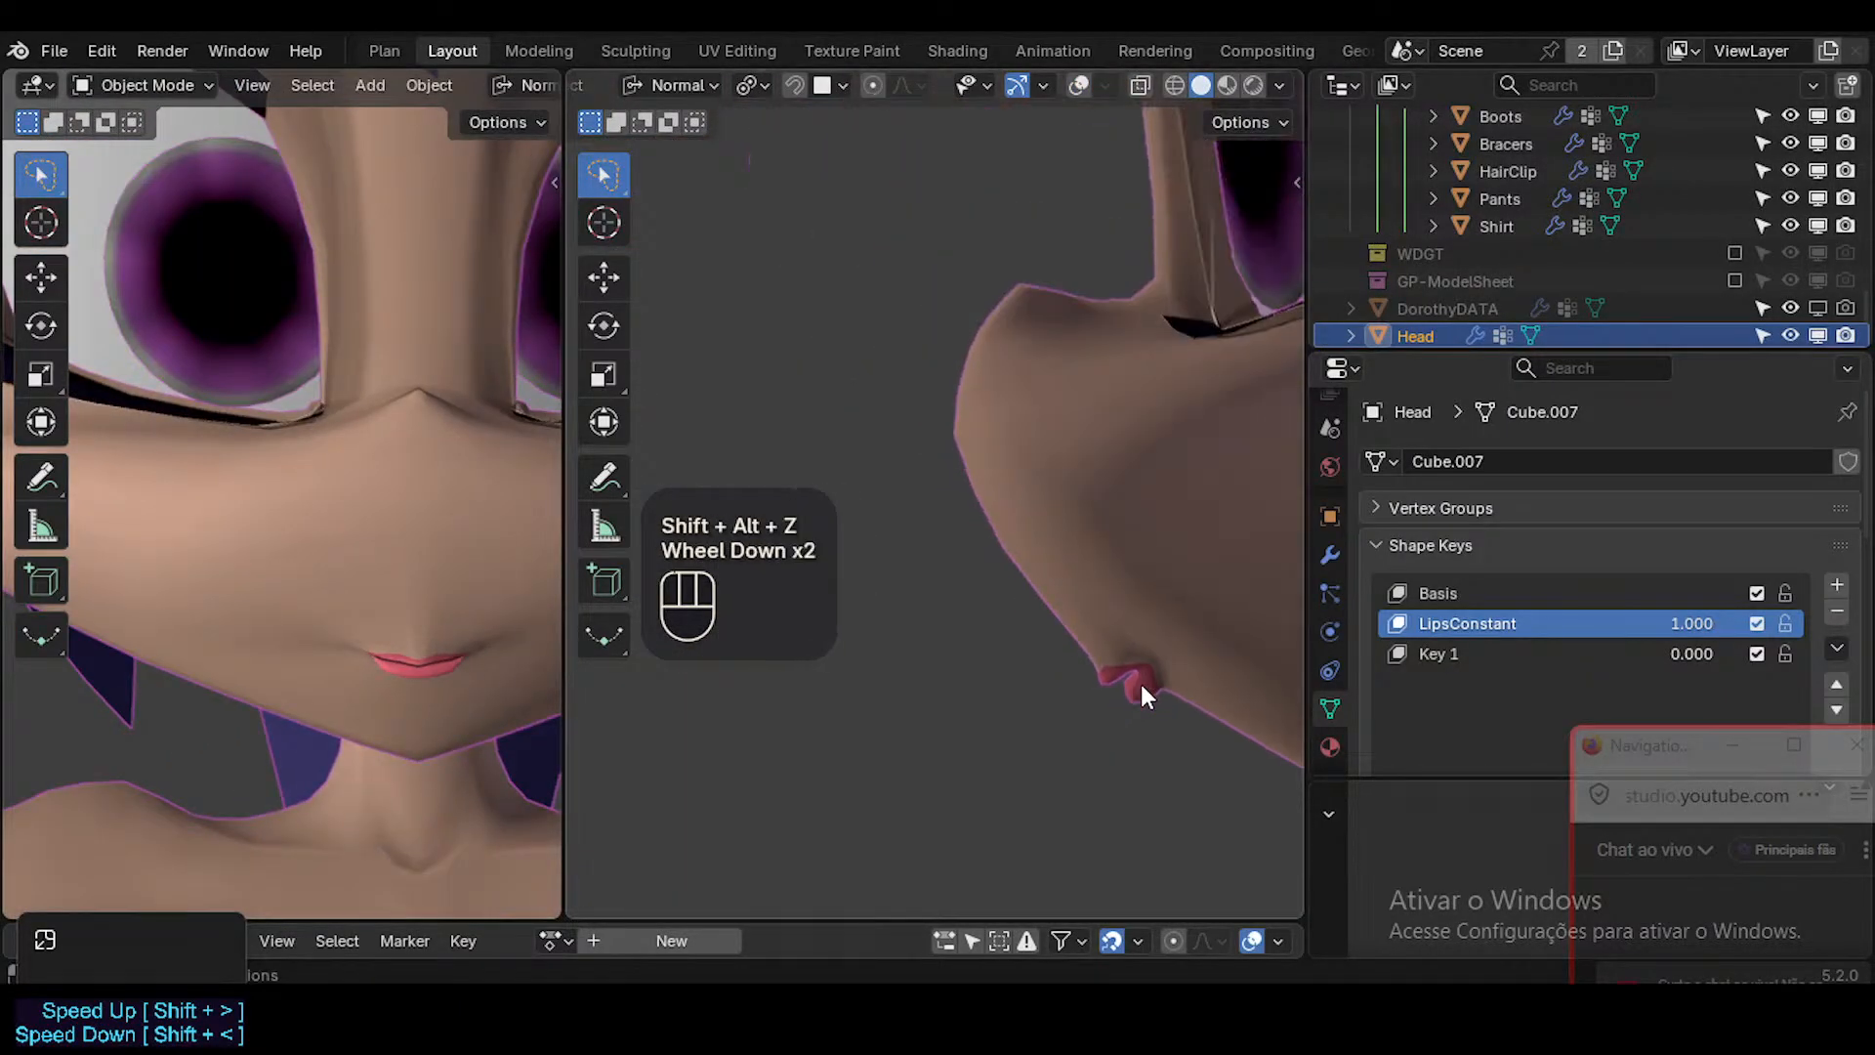
scroll(1140, 683, "down", 1)
middle_click_drag(1140, 683, 953, 718, "shift")
scroll(953, 718, "down", 2)
scroll(986, 729, "up", 5)
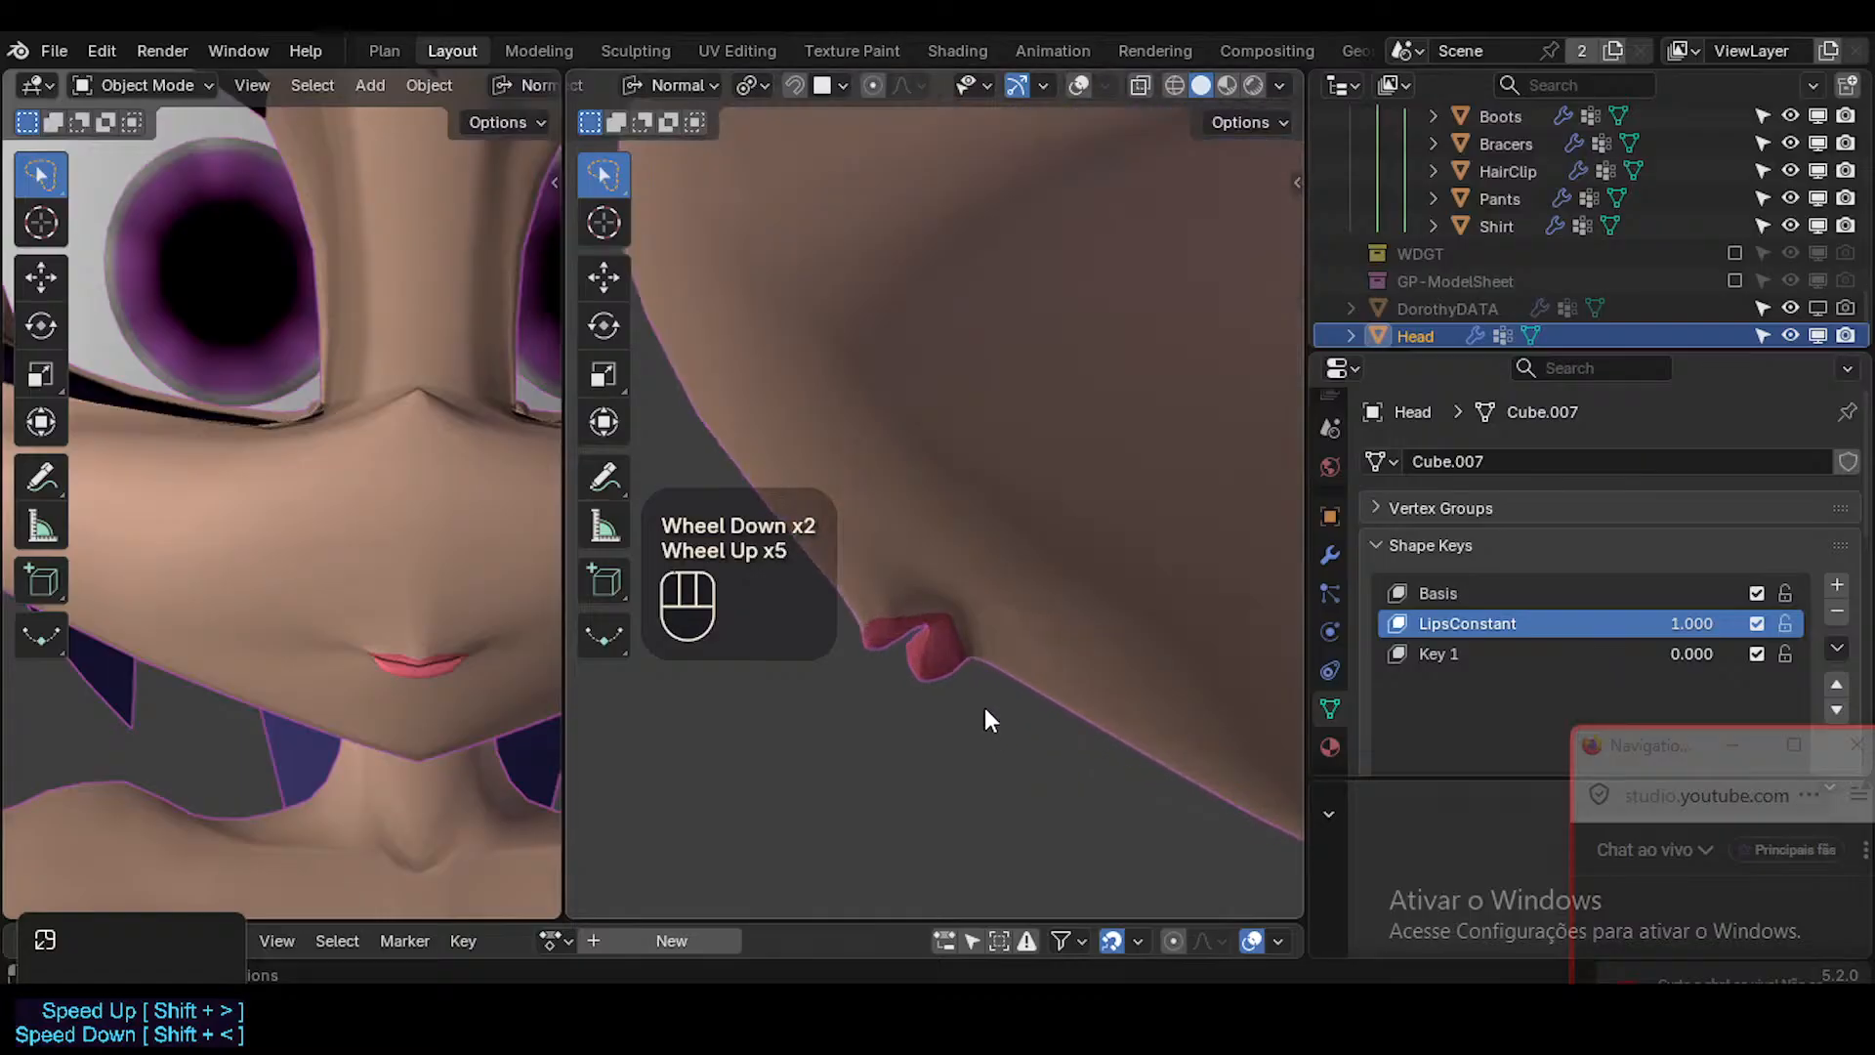
scroll(987, 713, "up", 1)
Move the lower lip's bottom face slightly down in side view and scale it up a little.
key("shift+alt+z")
key("Tab")
scroll(945, 659, "up", 1)
key("3")
left_click(925, 656)
key("g")
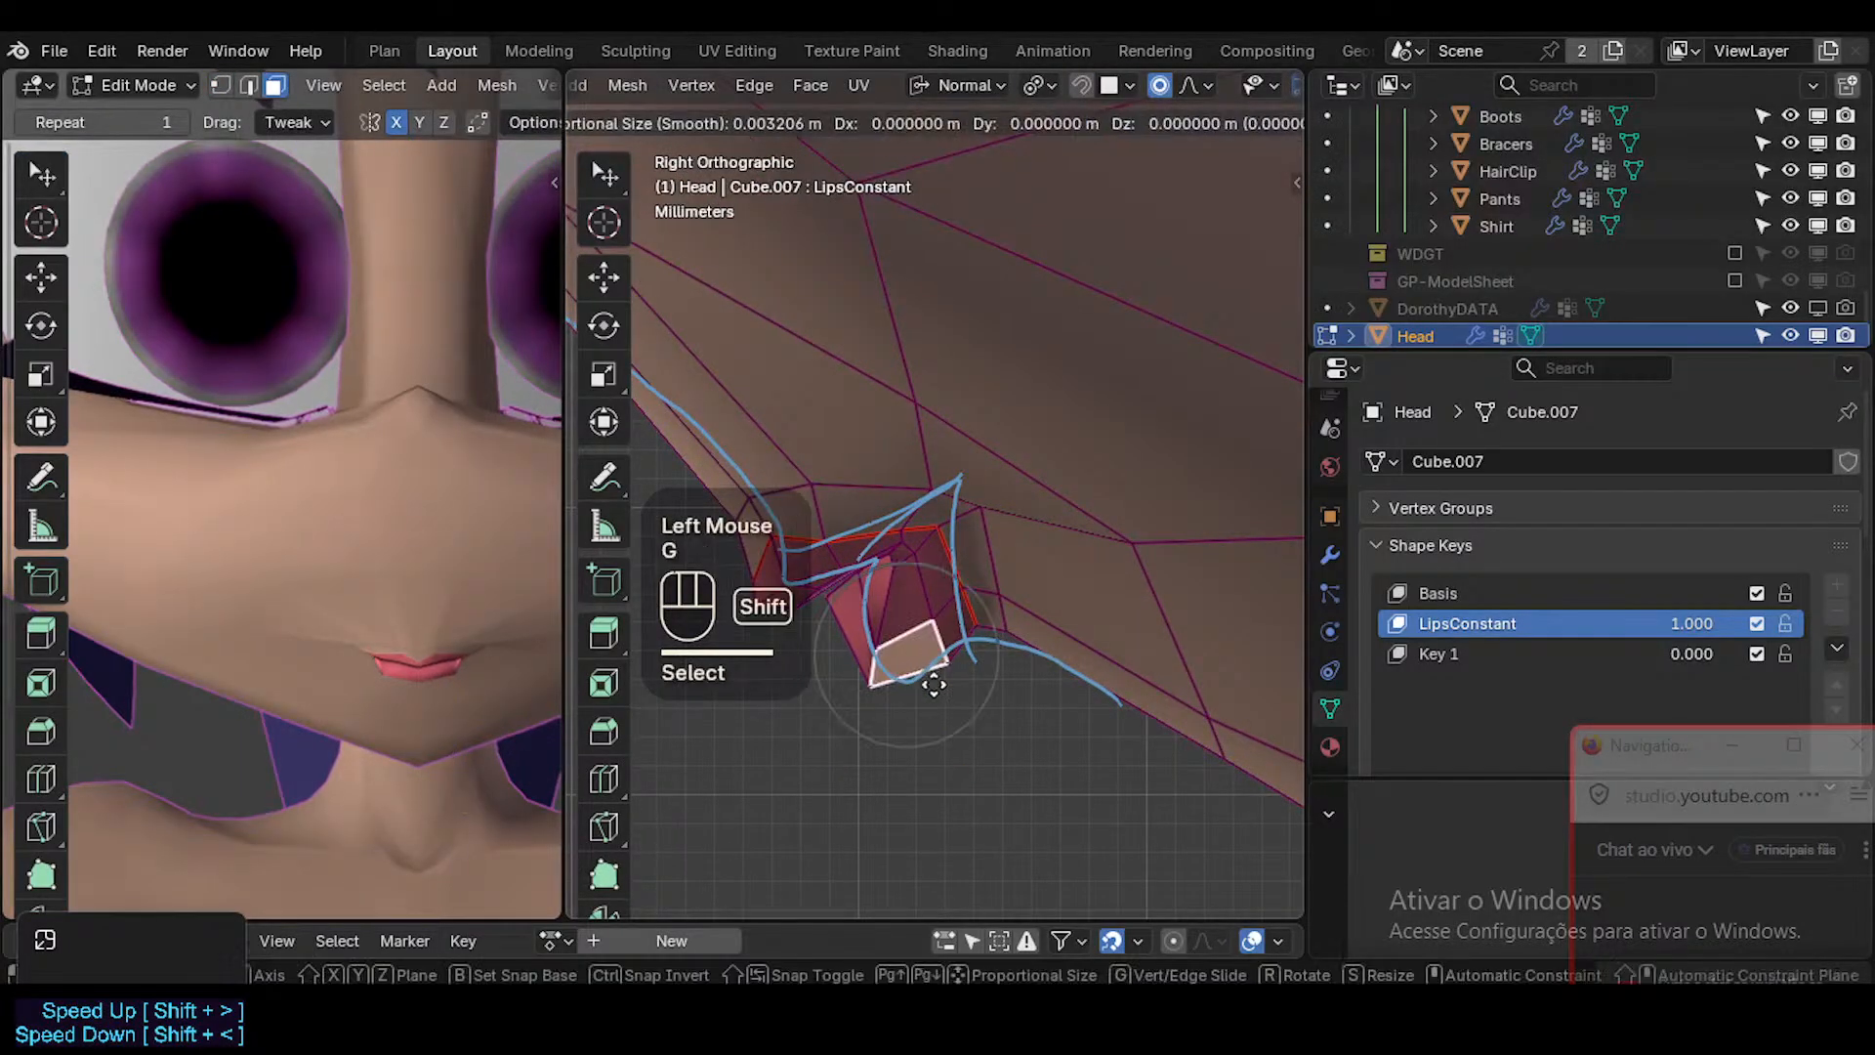
scroll(946, 771, "down", 2, "shift")
left_click(952, 780, "shift")
key("s")
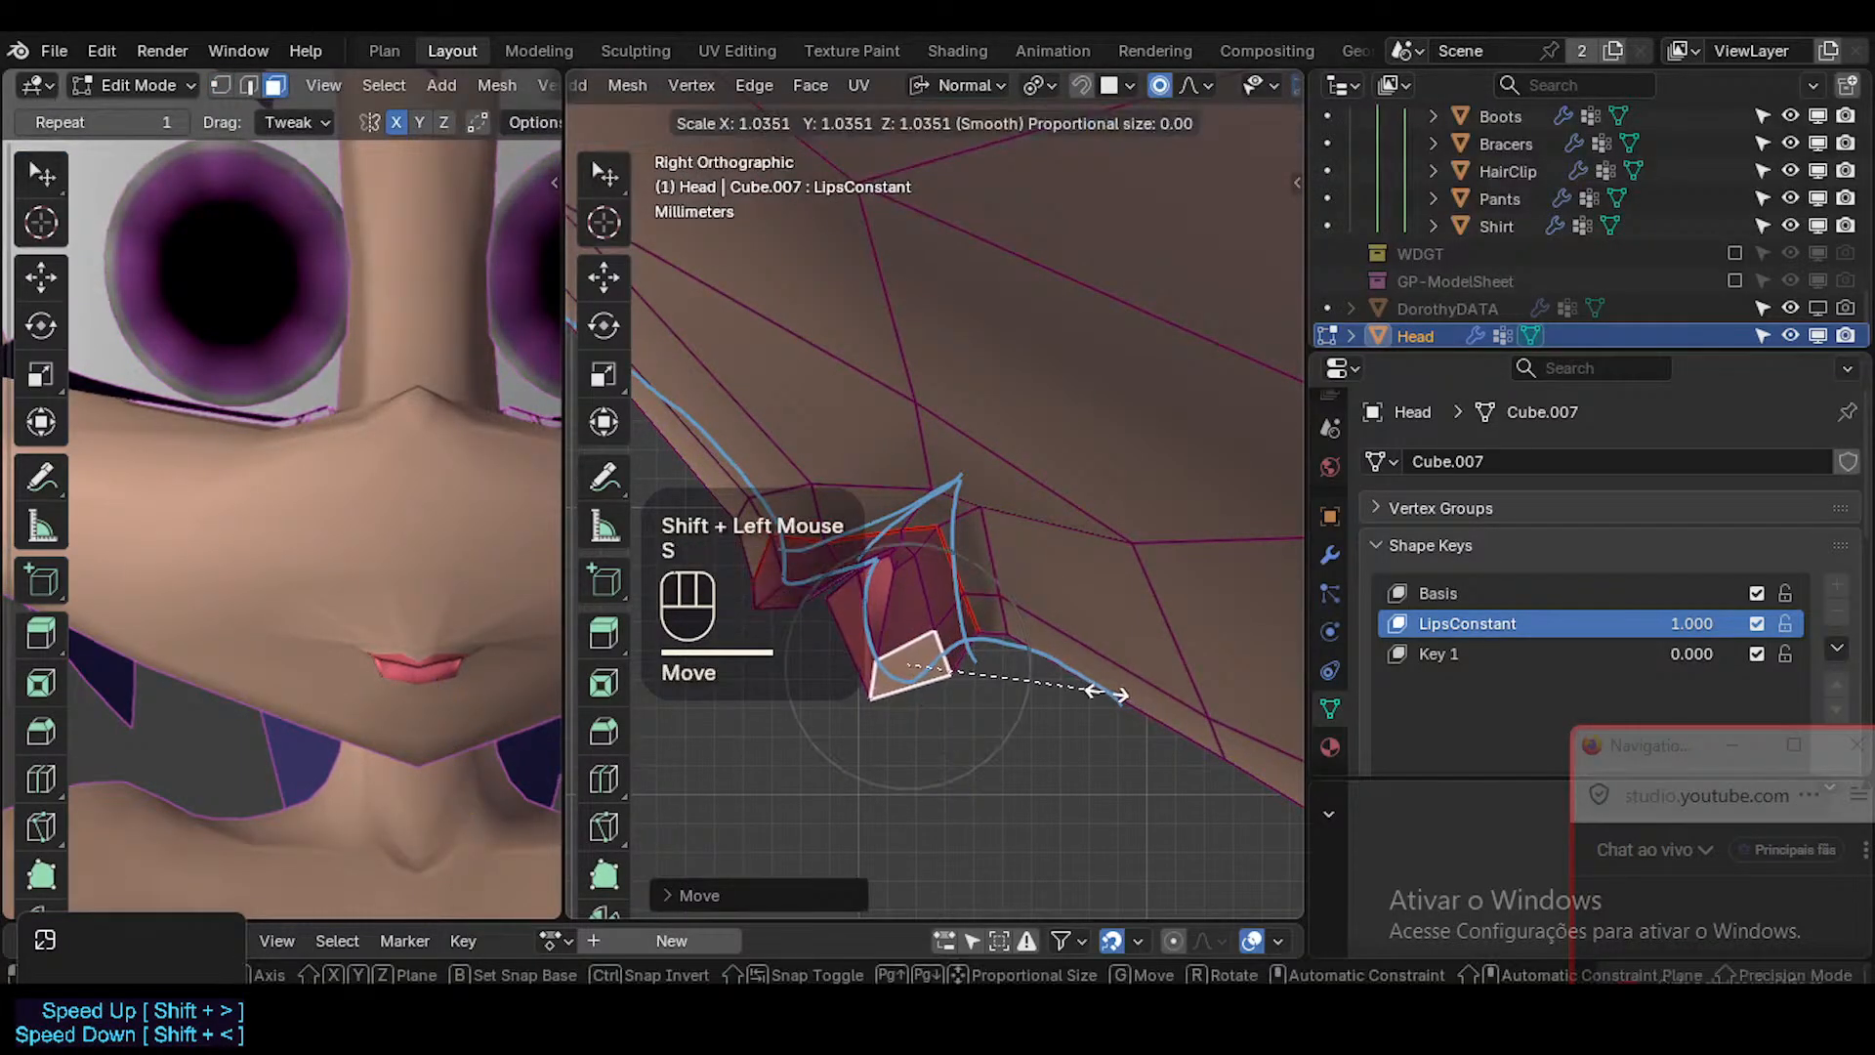
left_click(1111, 689)
Leave mesh editing and examine the lip profile against the whole head from the side with overlays hidden.
key("Tab")
scroll(1033, 699, "down", 2)
scroll(1026, 705, "down", 2)
key("shift+alt+z")
scroll(1021, 705, "down", 2)
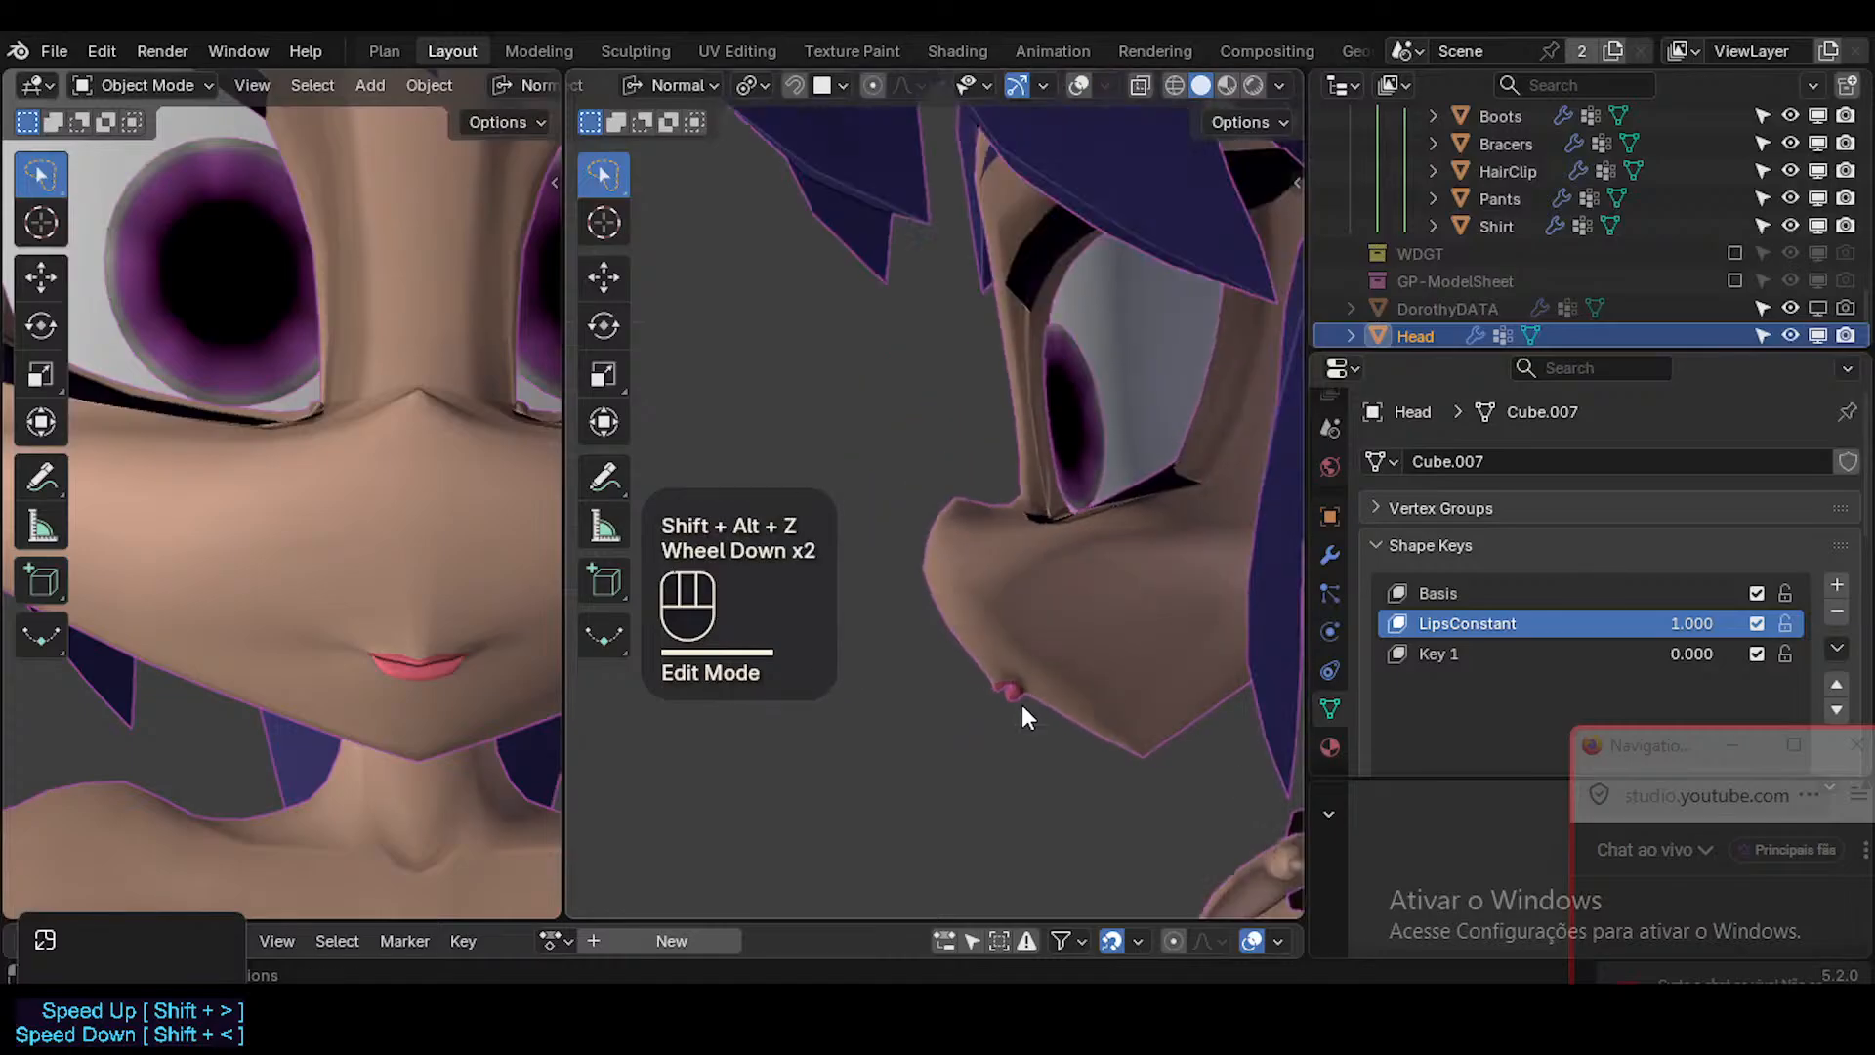
scroll(1022, 705, "down", 1)
scroll(1002, 713, "up", 1)
scroll(1005, 718, "down", 2)
scroll(1005, 718, "up", 1)
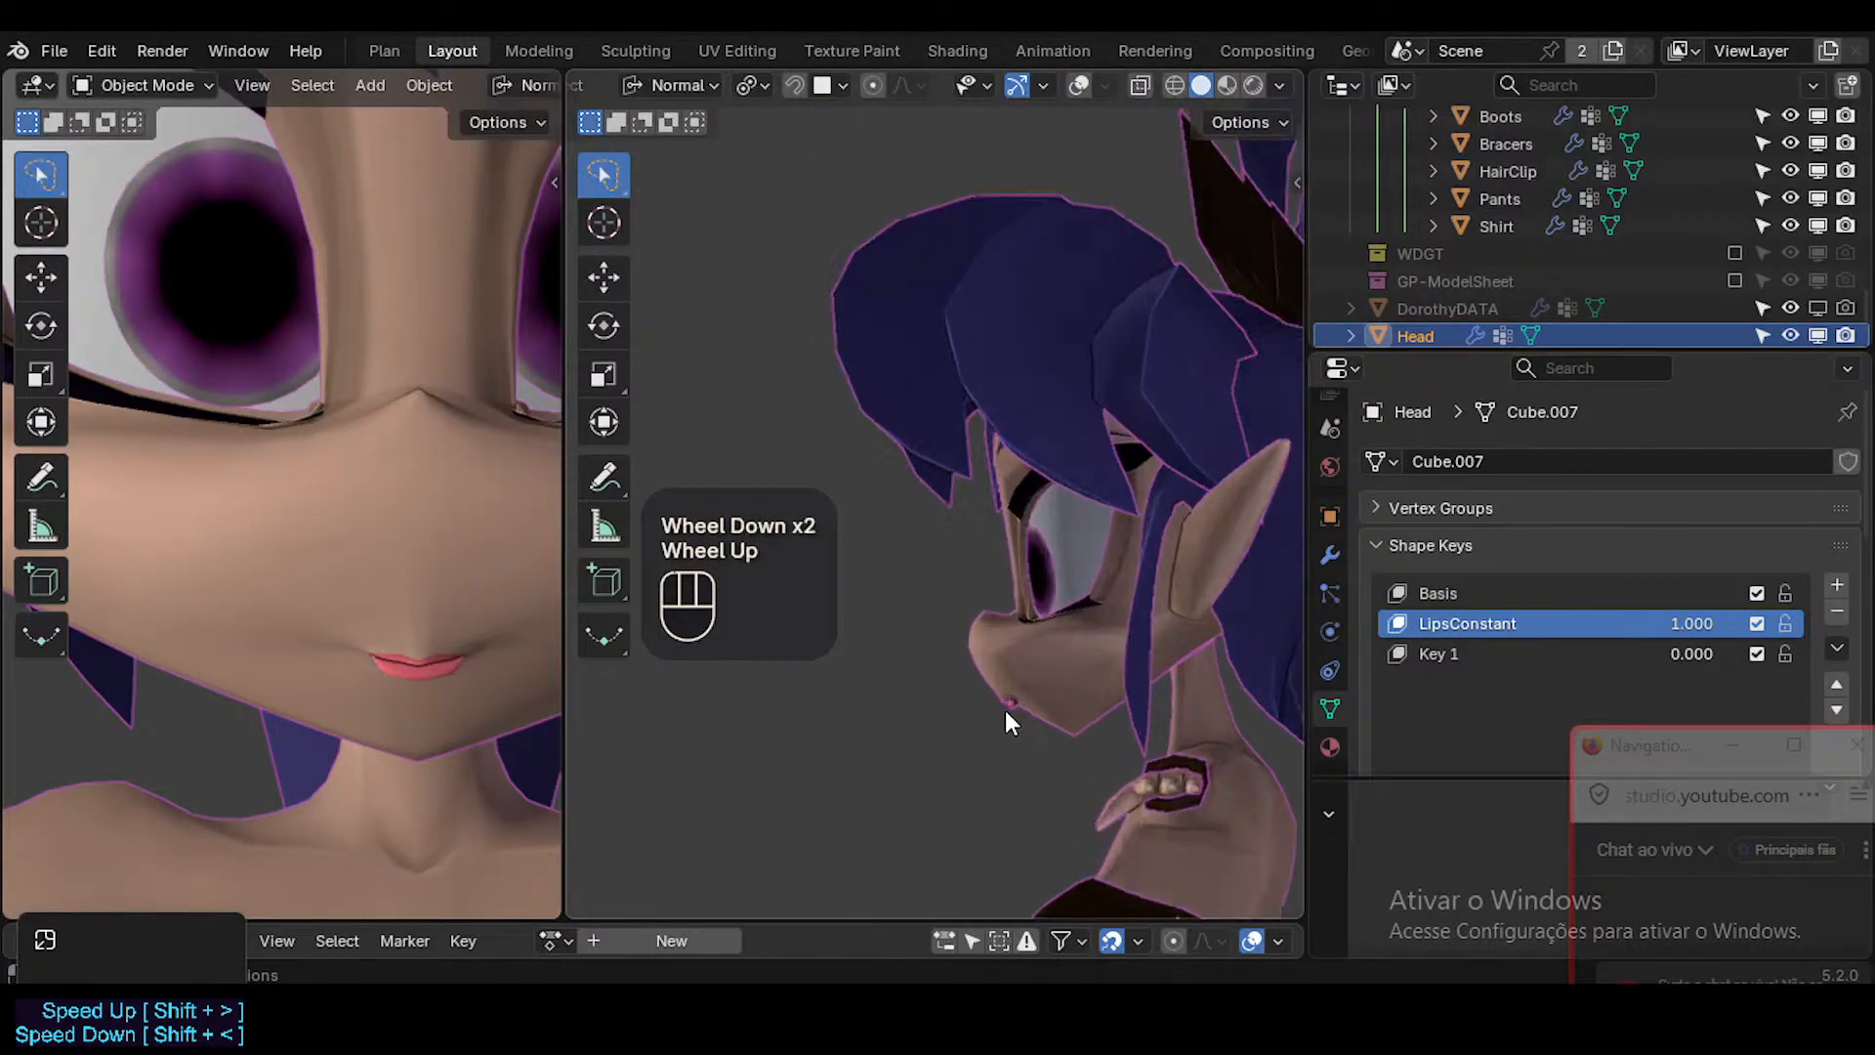
scroll(1005, 712, "up", 3)
scroll(1001, 695, "up", 3)
Select the upper lip's front faces with their neighbours, then rotate and move them slightly back in side view.
key("shift+alt+z")
key("Tab")
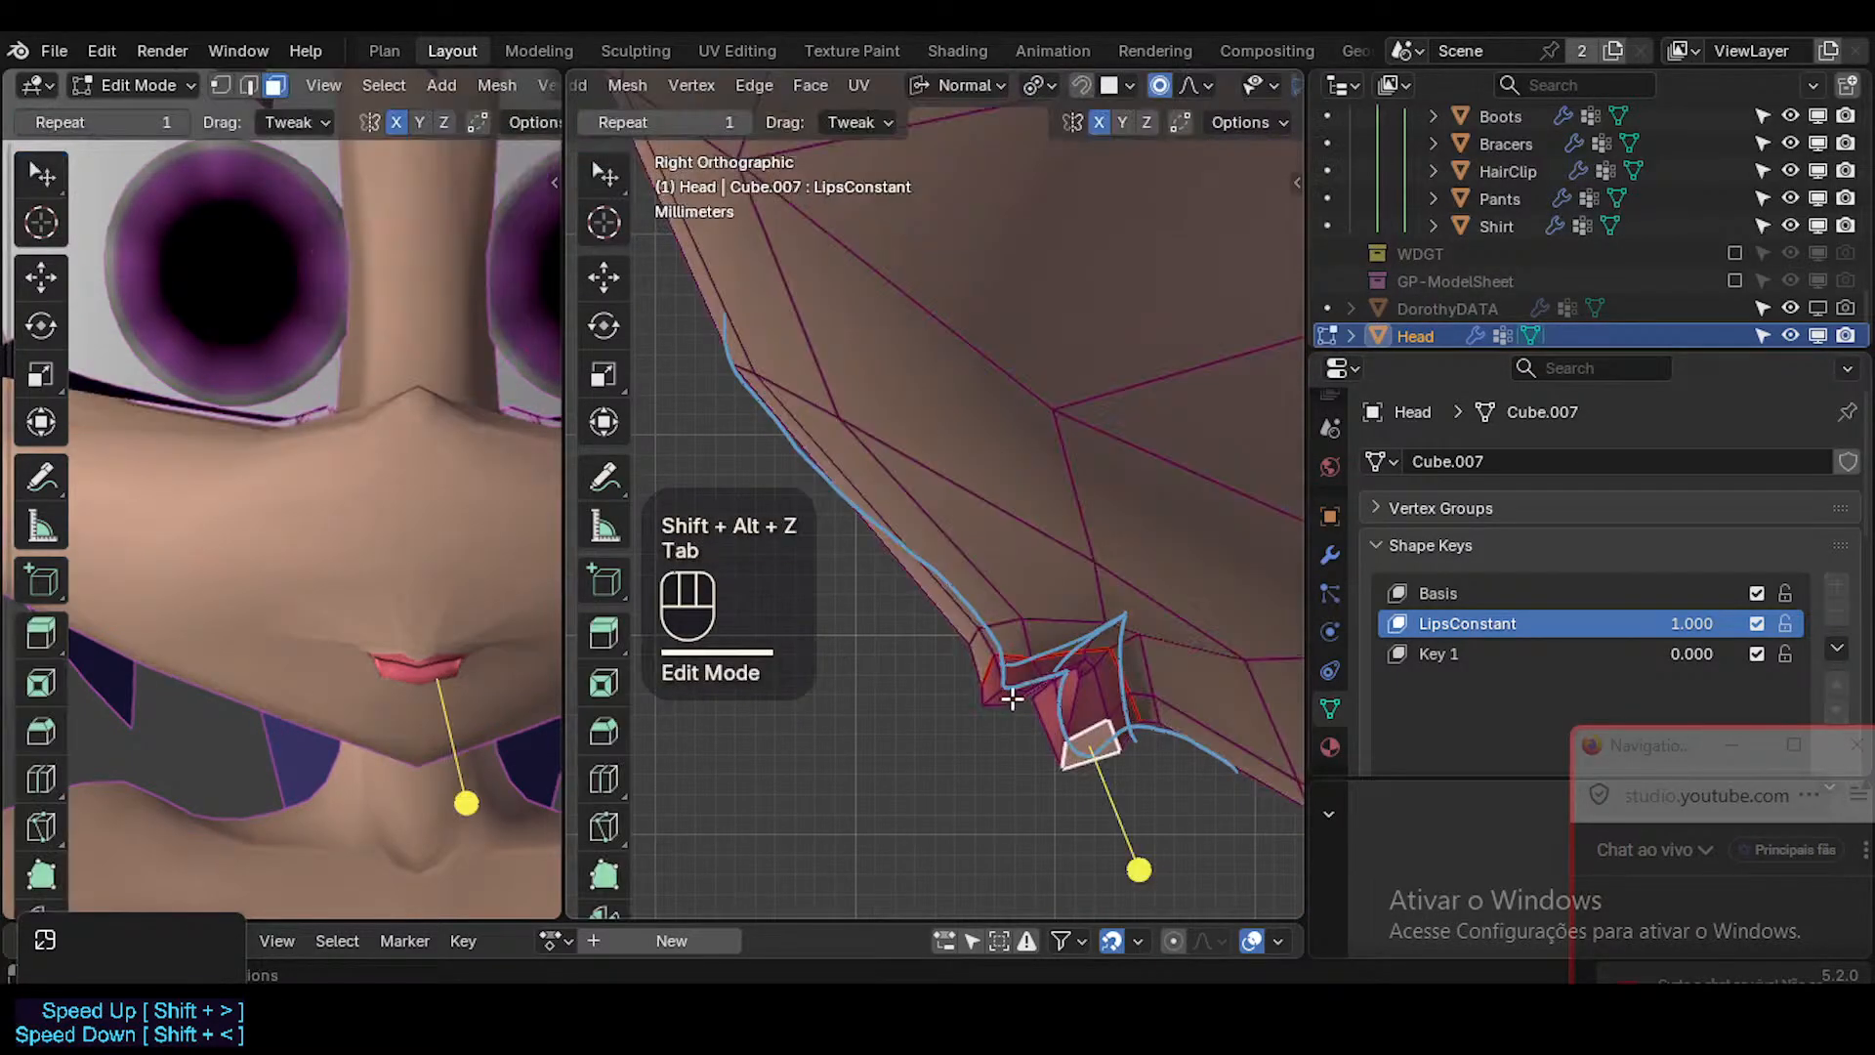
scroll(1011, 697, "up", 3)
left_click(1013, 662)
left_click(997, 666)
key("ctrl+KP_Add")
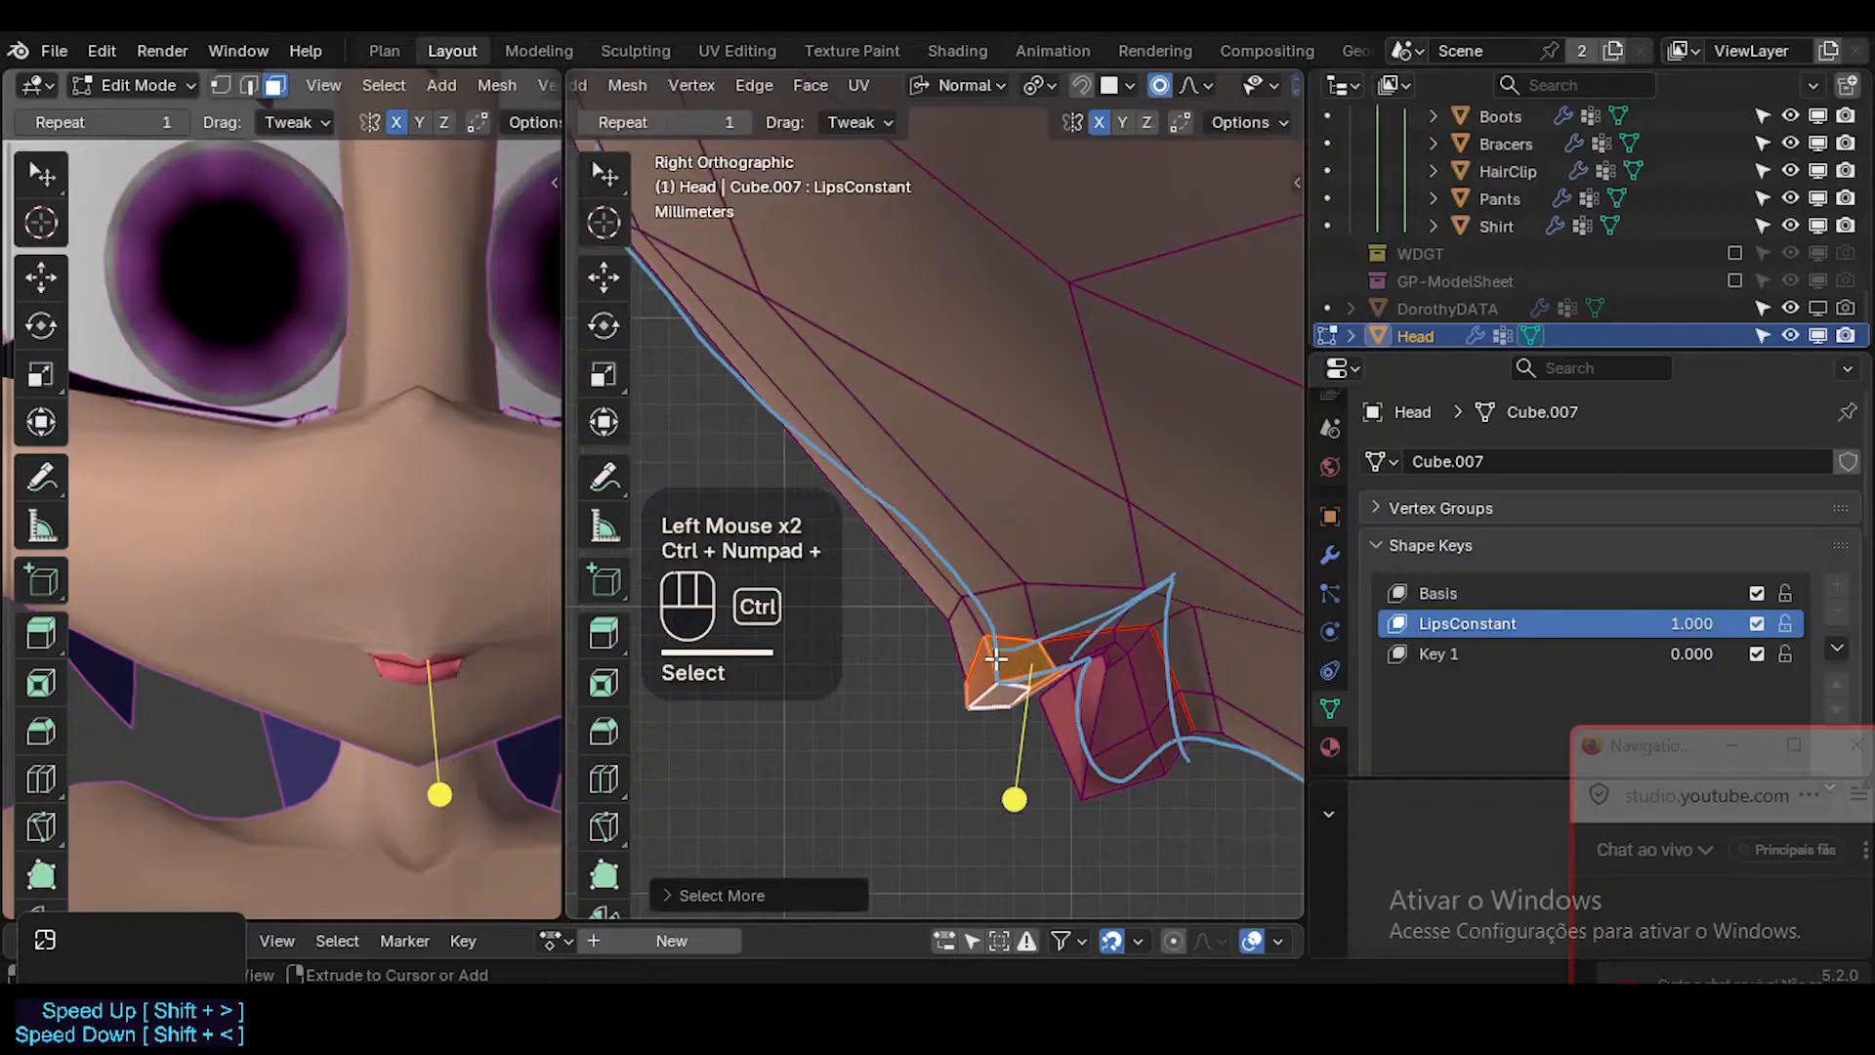
key("r")
left_click(1192, 623)
key("g")
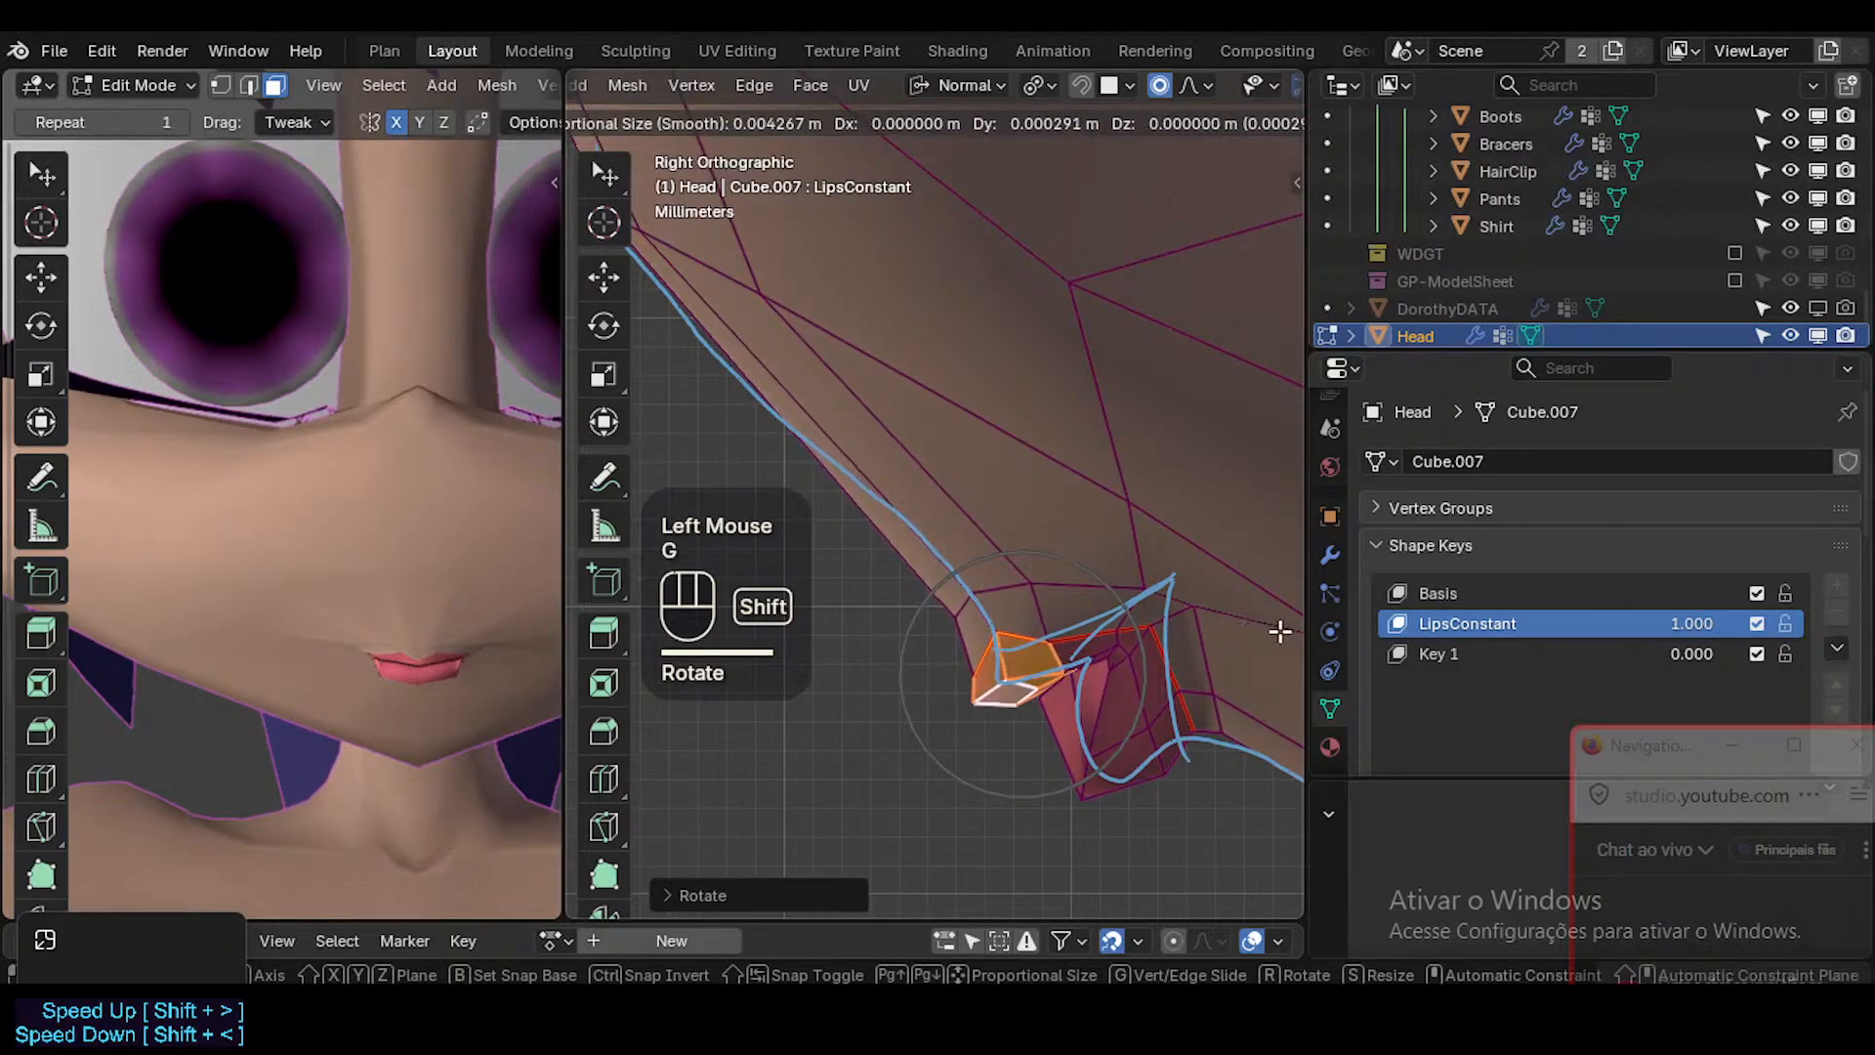
left_click(1270, 637, "shift")
Select the lower lip's bottom face with its neighbours and move the lip back and slightly up in side view.
key("alt+a")
left_click(1125, 779)
key("ctrl+KP_Add")
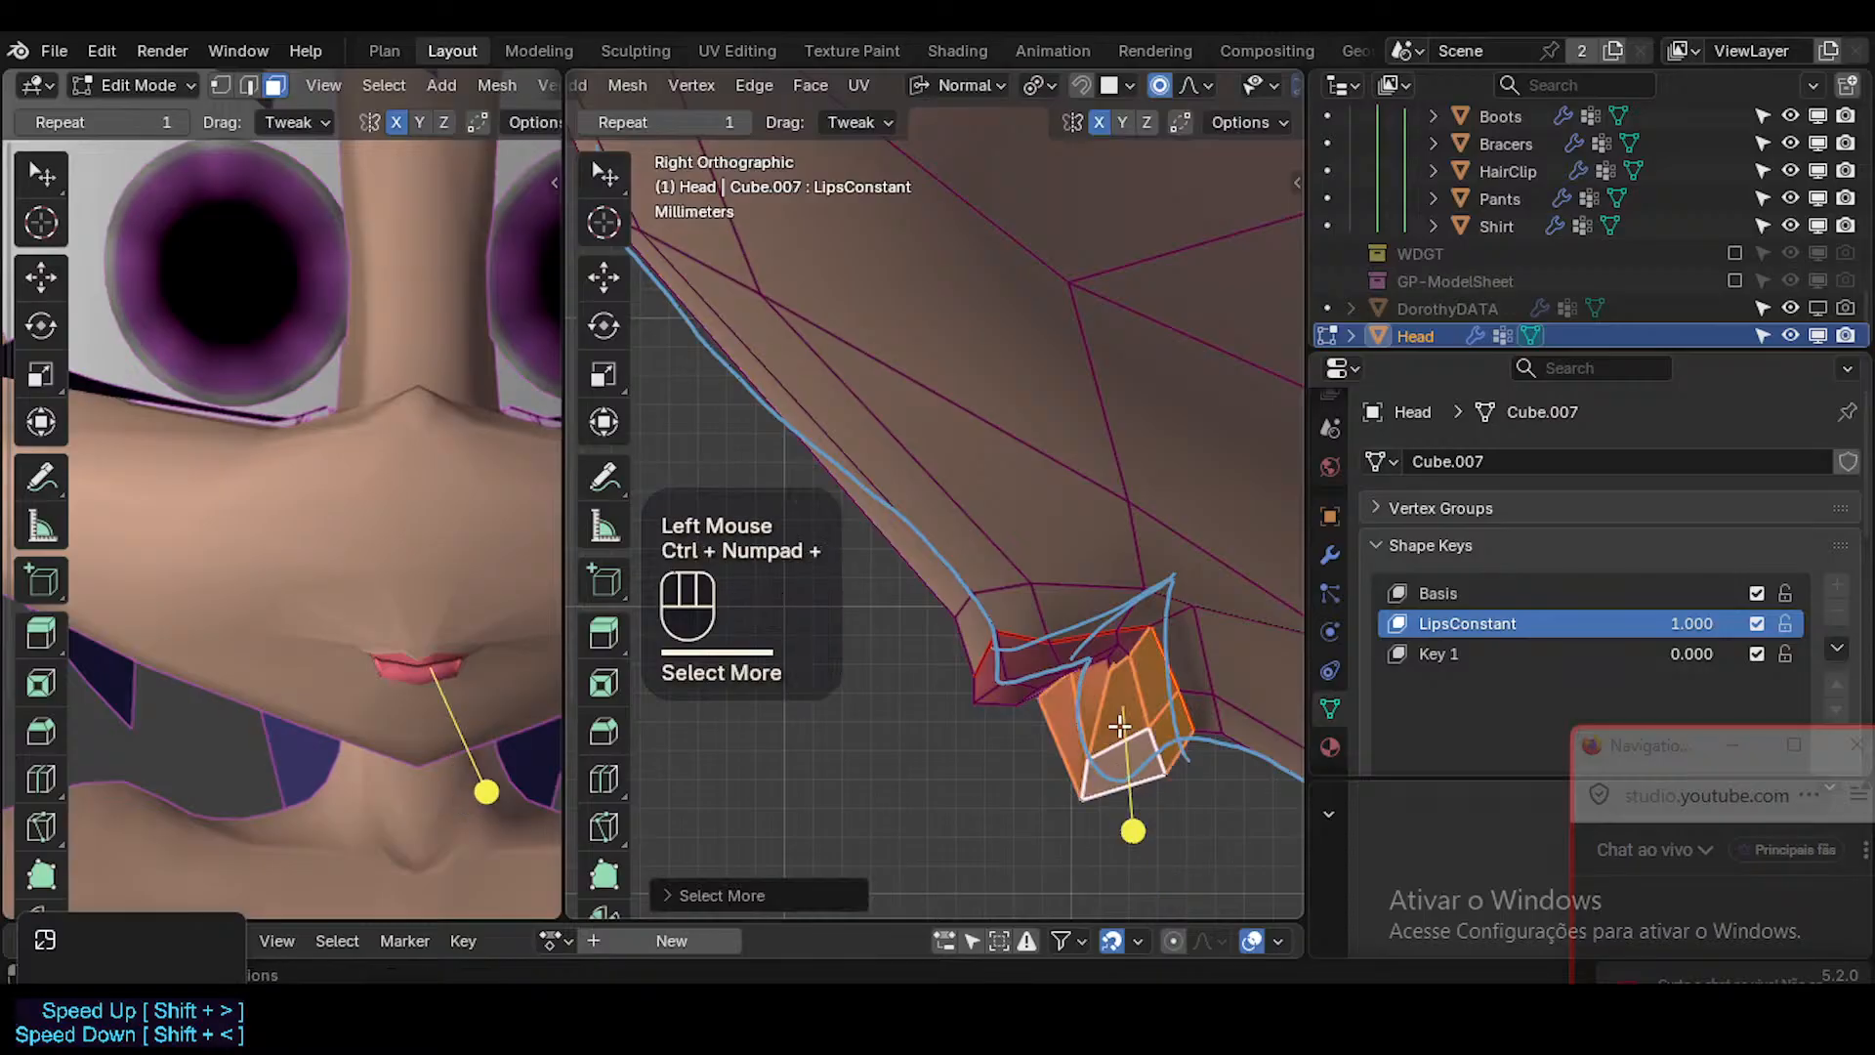
key("g")
left_click(1264, 562, "shift")
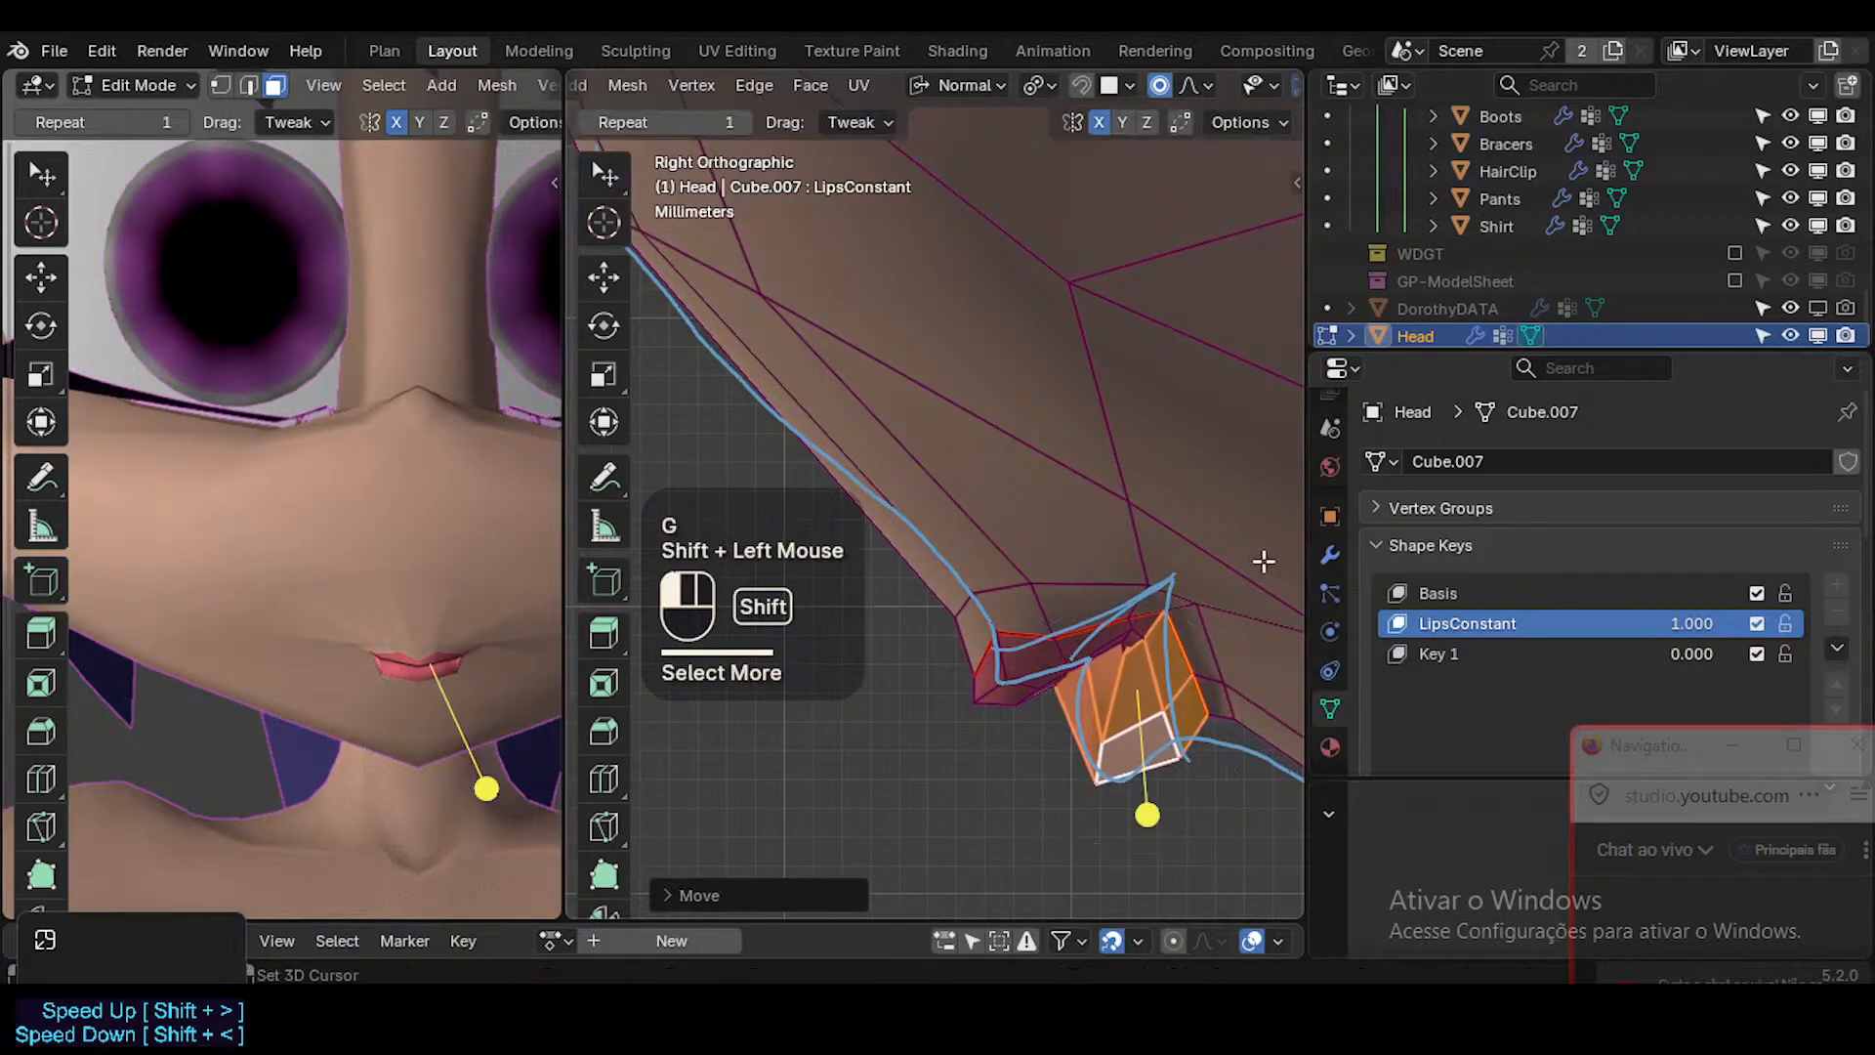
key("Tab")
key("shift+alt+z")
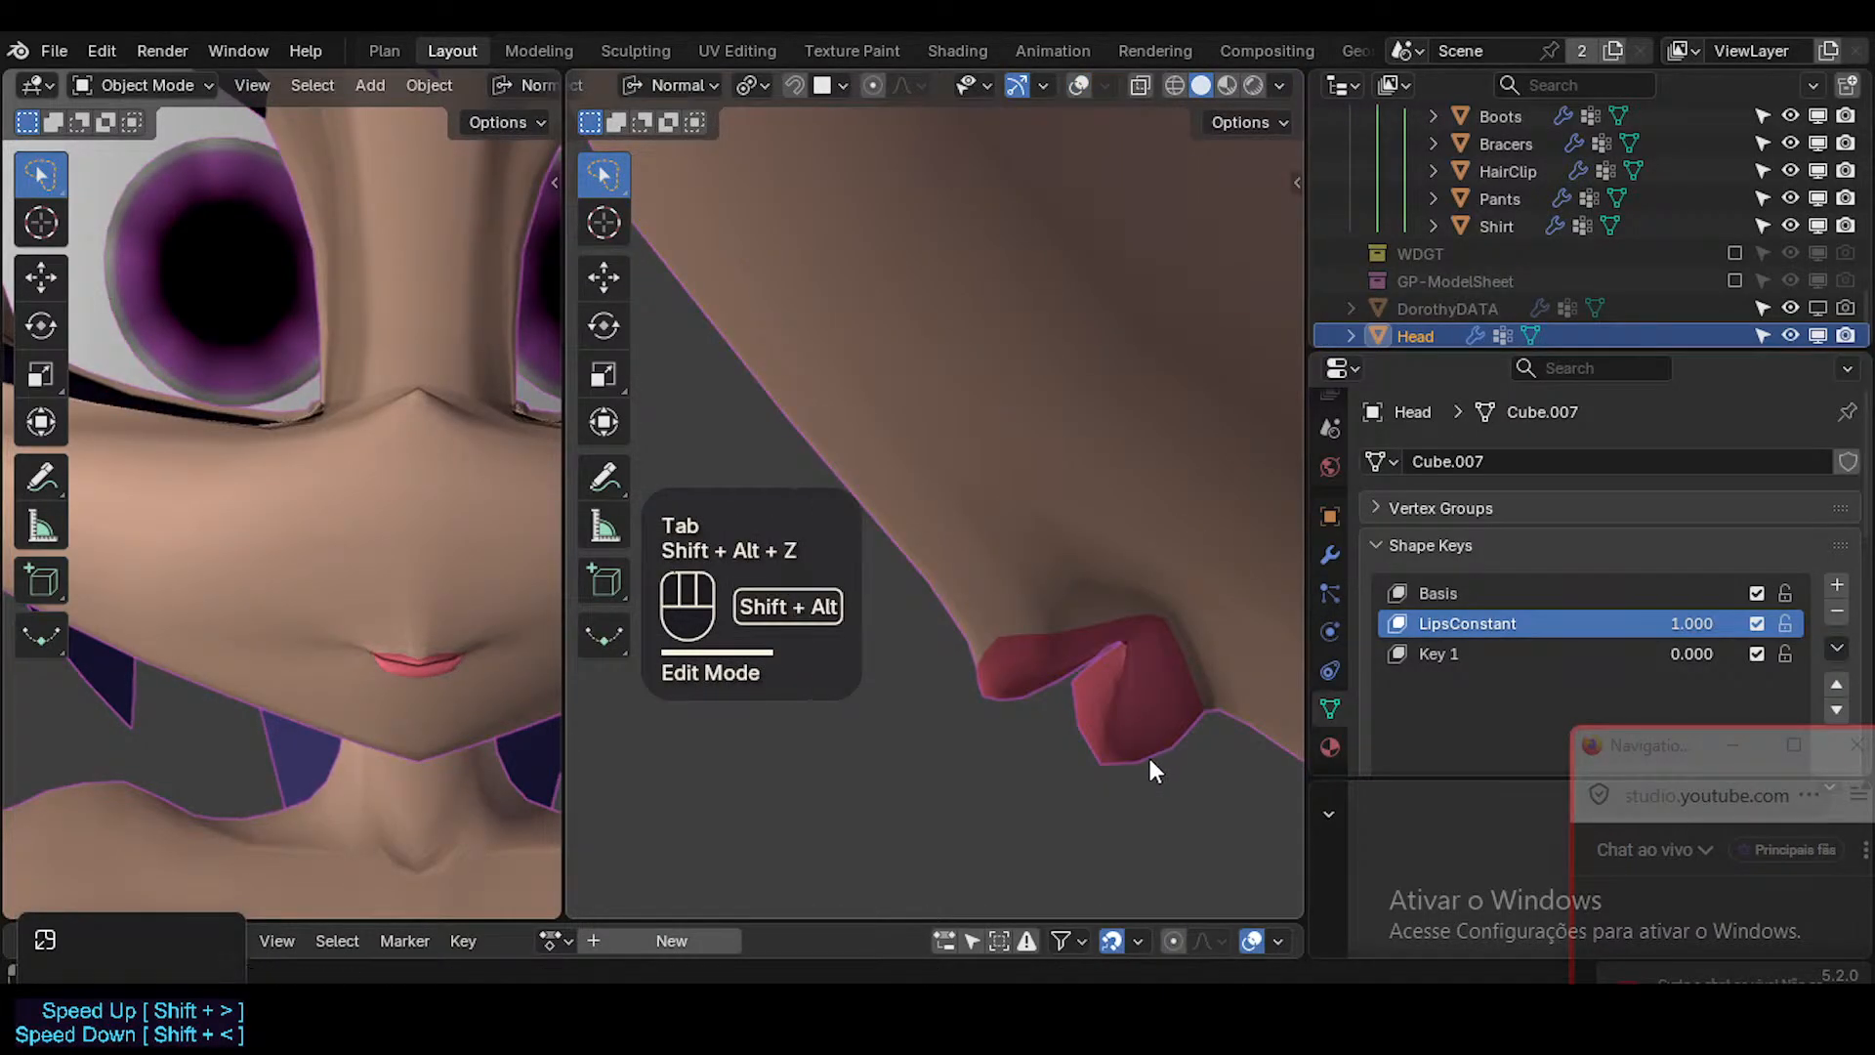
Reposition the lower lip's rear vertices, bringing its back bottom corner forward along the side-view reference line.
key("shift+alt+z")
key("Tab")
key("1")
left_click(1205, 728)
key("g")
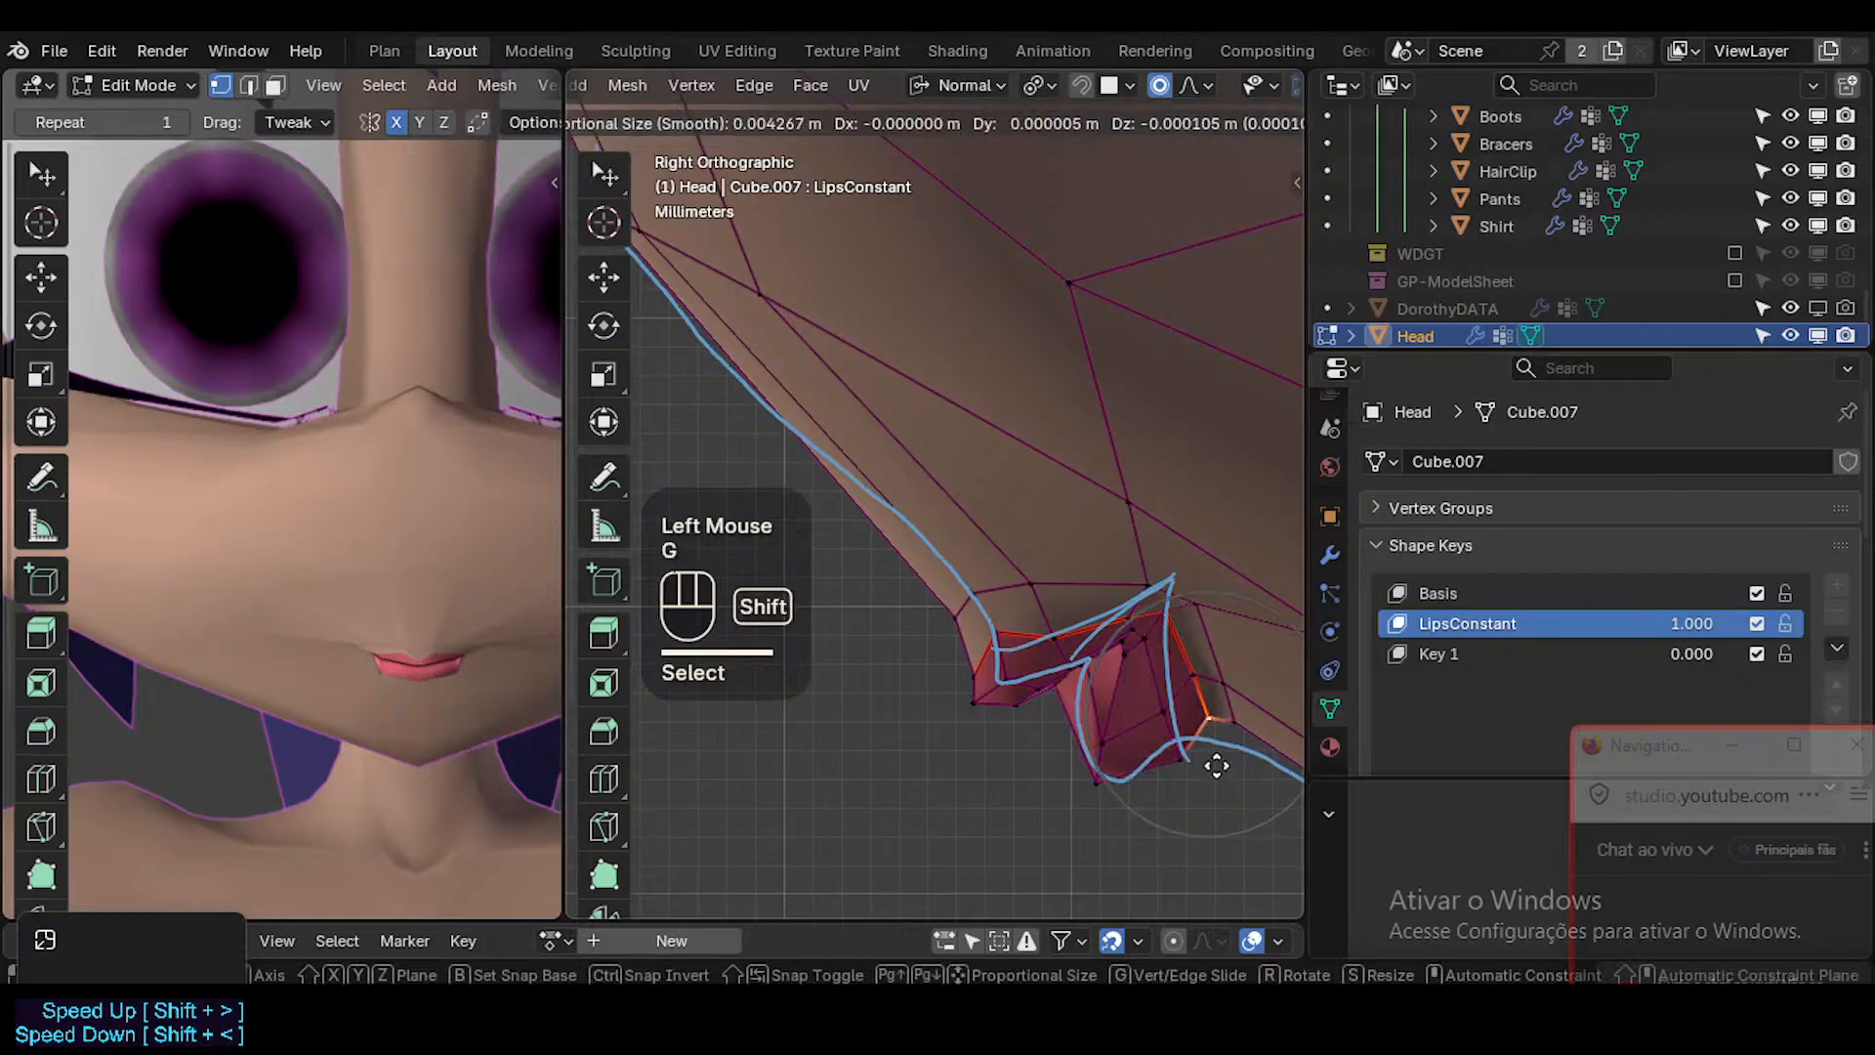
left_click(1189, 823, "shift")
key("r")
left_click(1275, 746)
left_click(1193, 769)
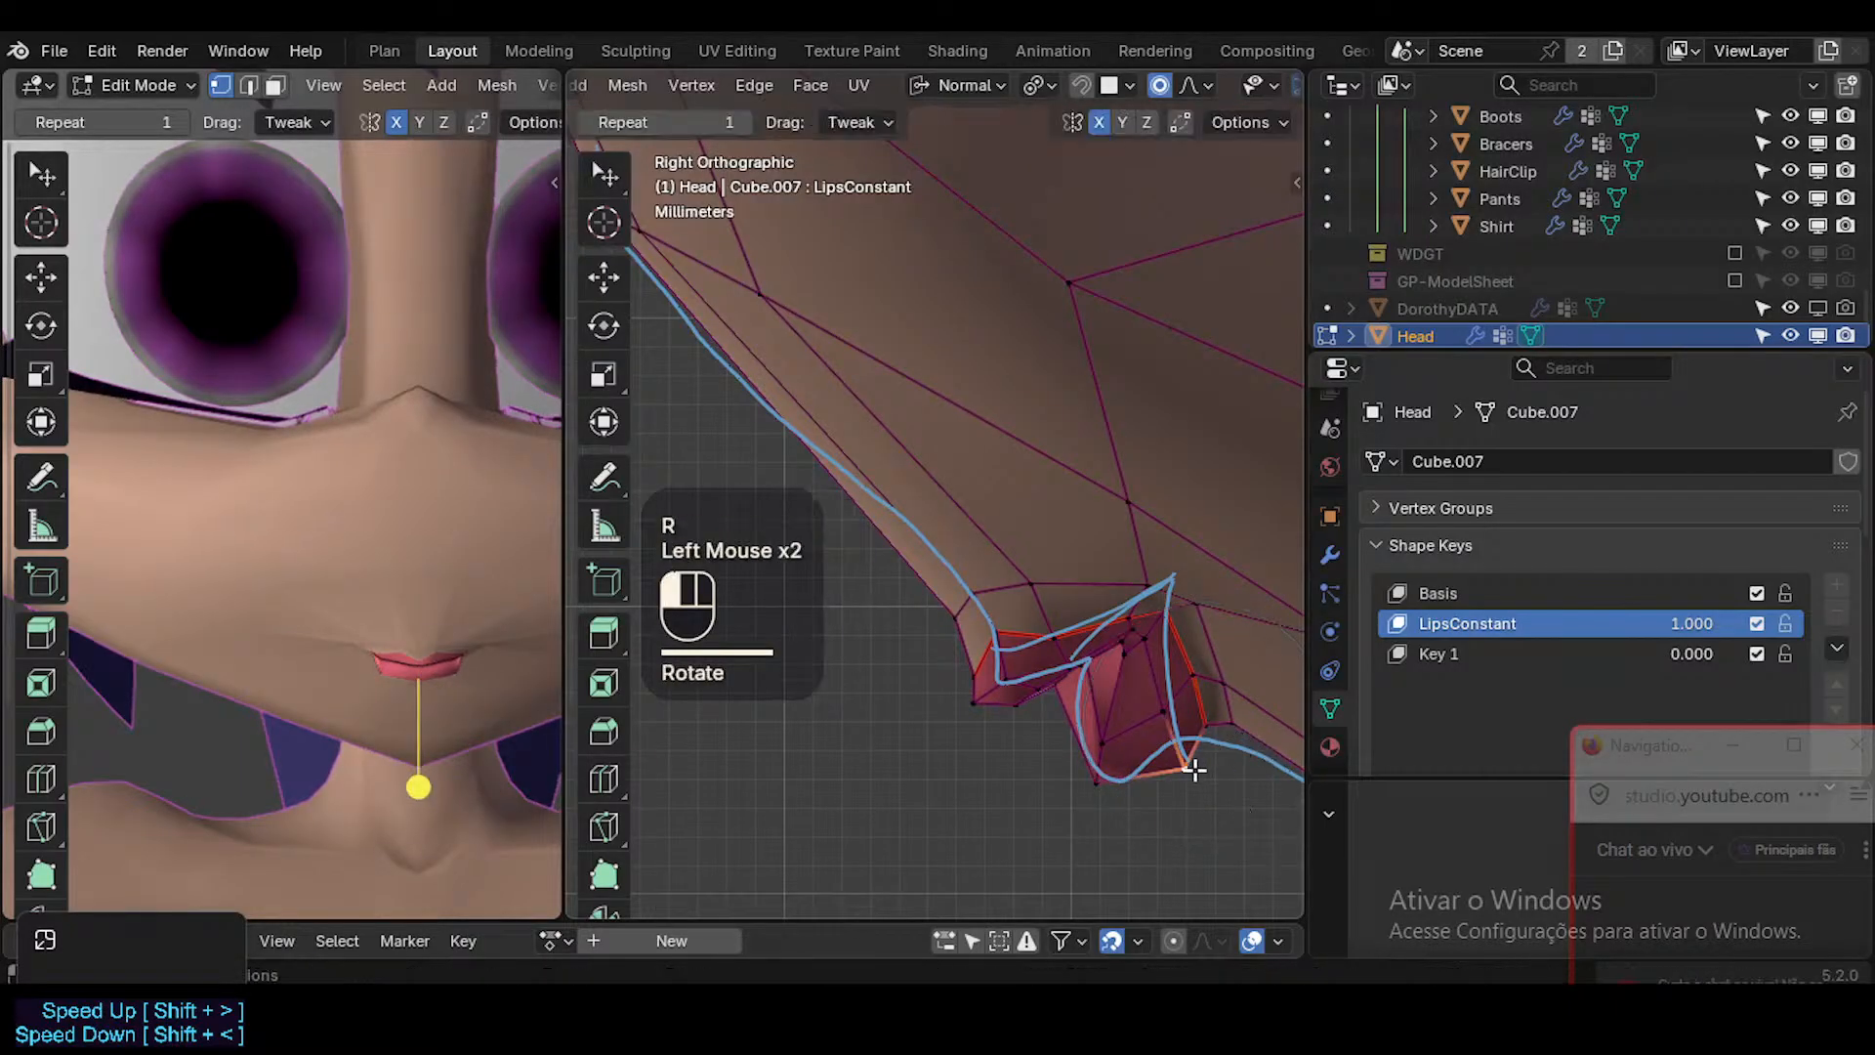
key("g")
left_click(1026, 819, "shift")
Nudge the lower lip's inner side vertex and its front bottom centre vertex in side view.
left_click(1160, 731)
key("g")
left_click(1119, 777, "shift")
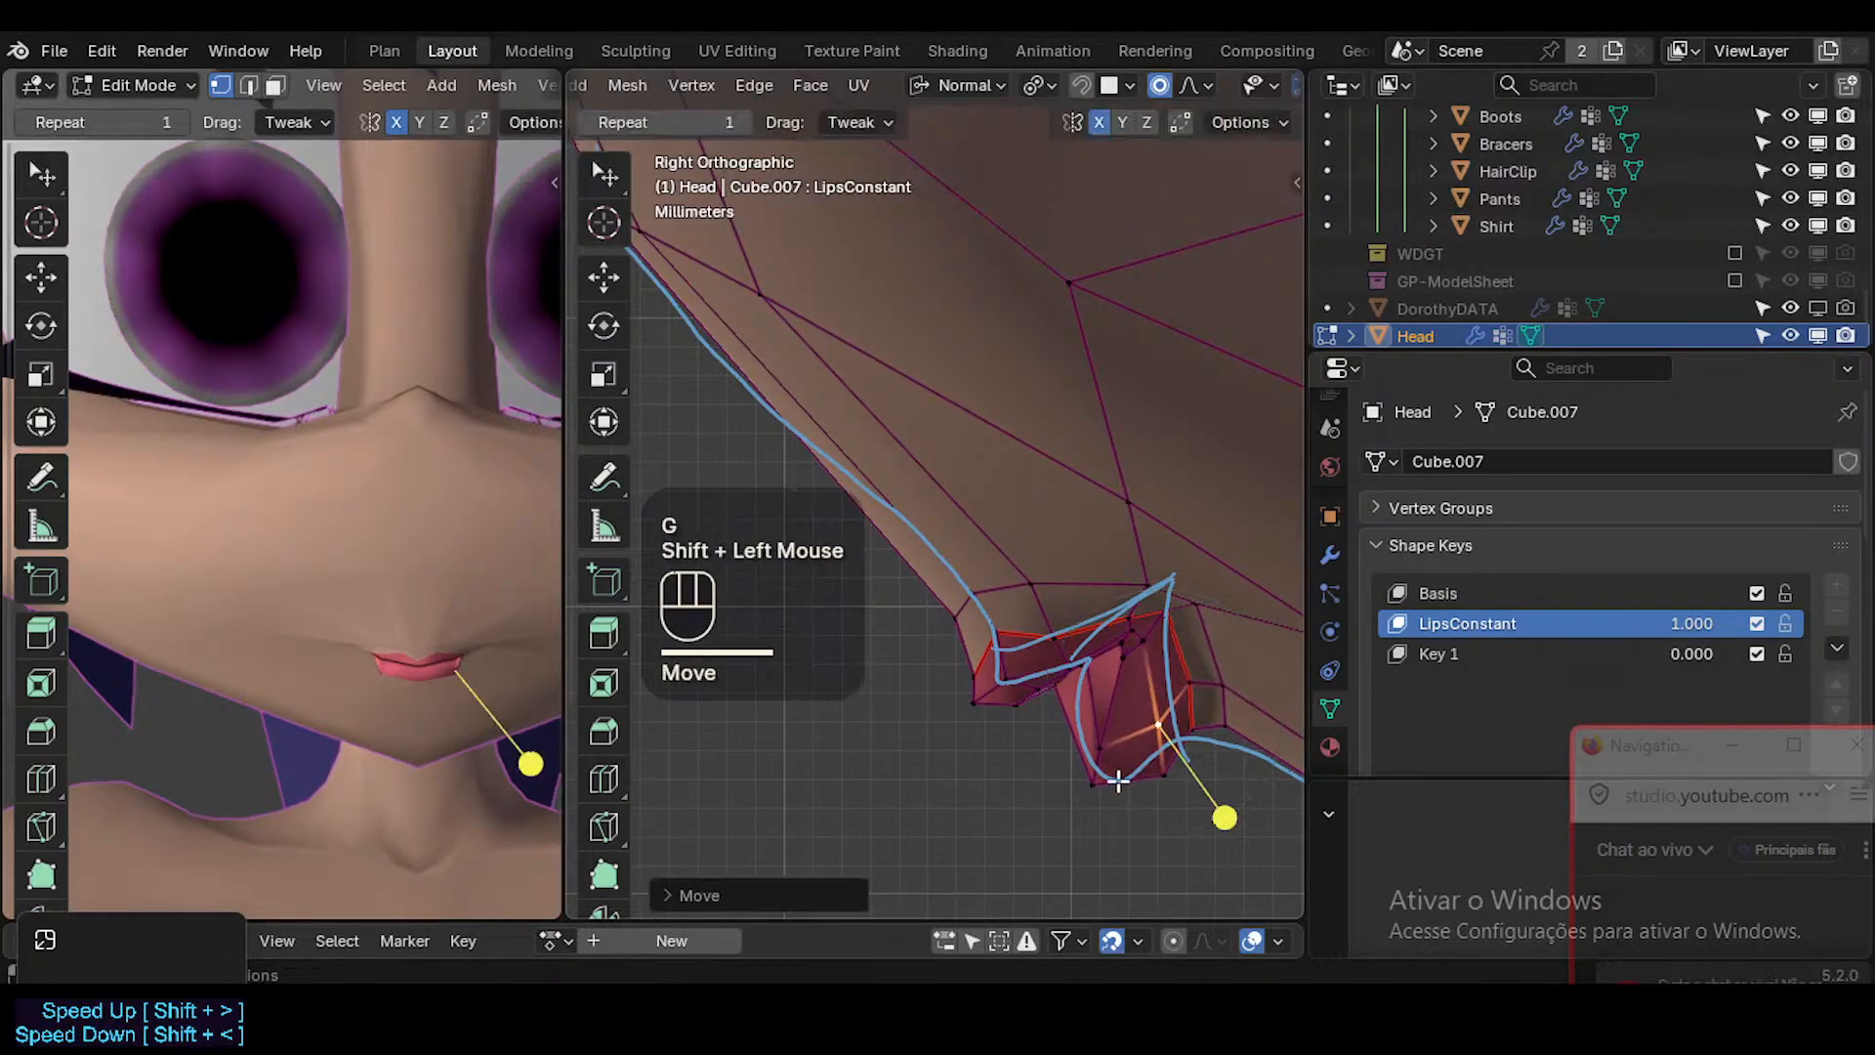
left_click(1098, 785)
key("g")
left_click(1060, 786, "shift")
key("g")
left_click(1066, 711, "shift")
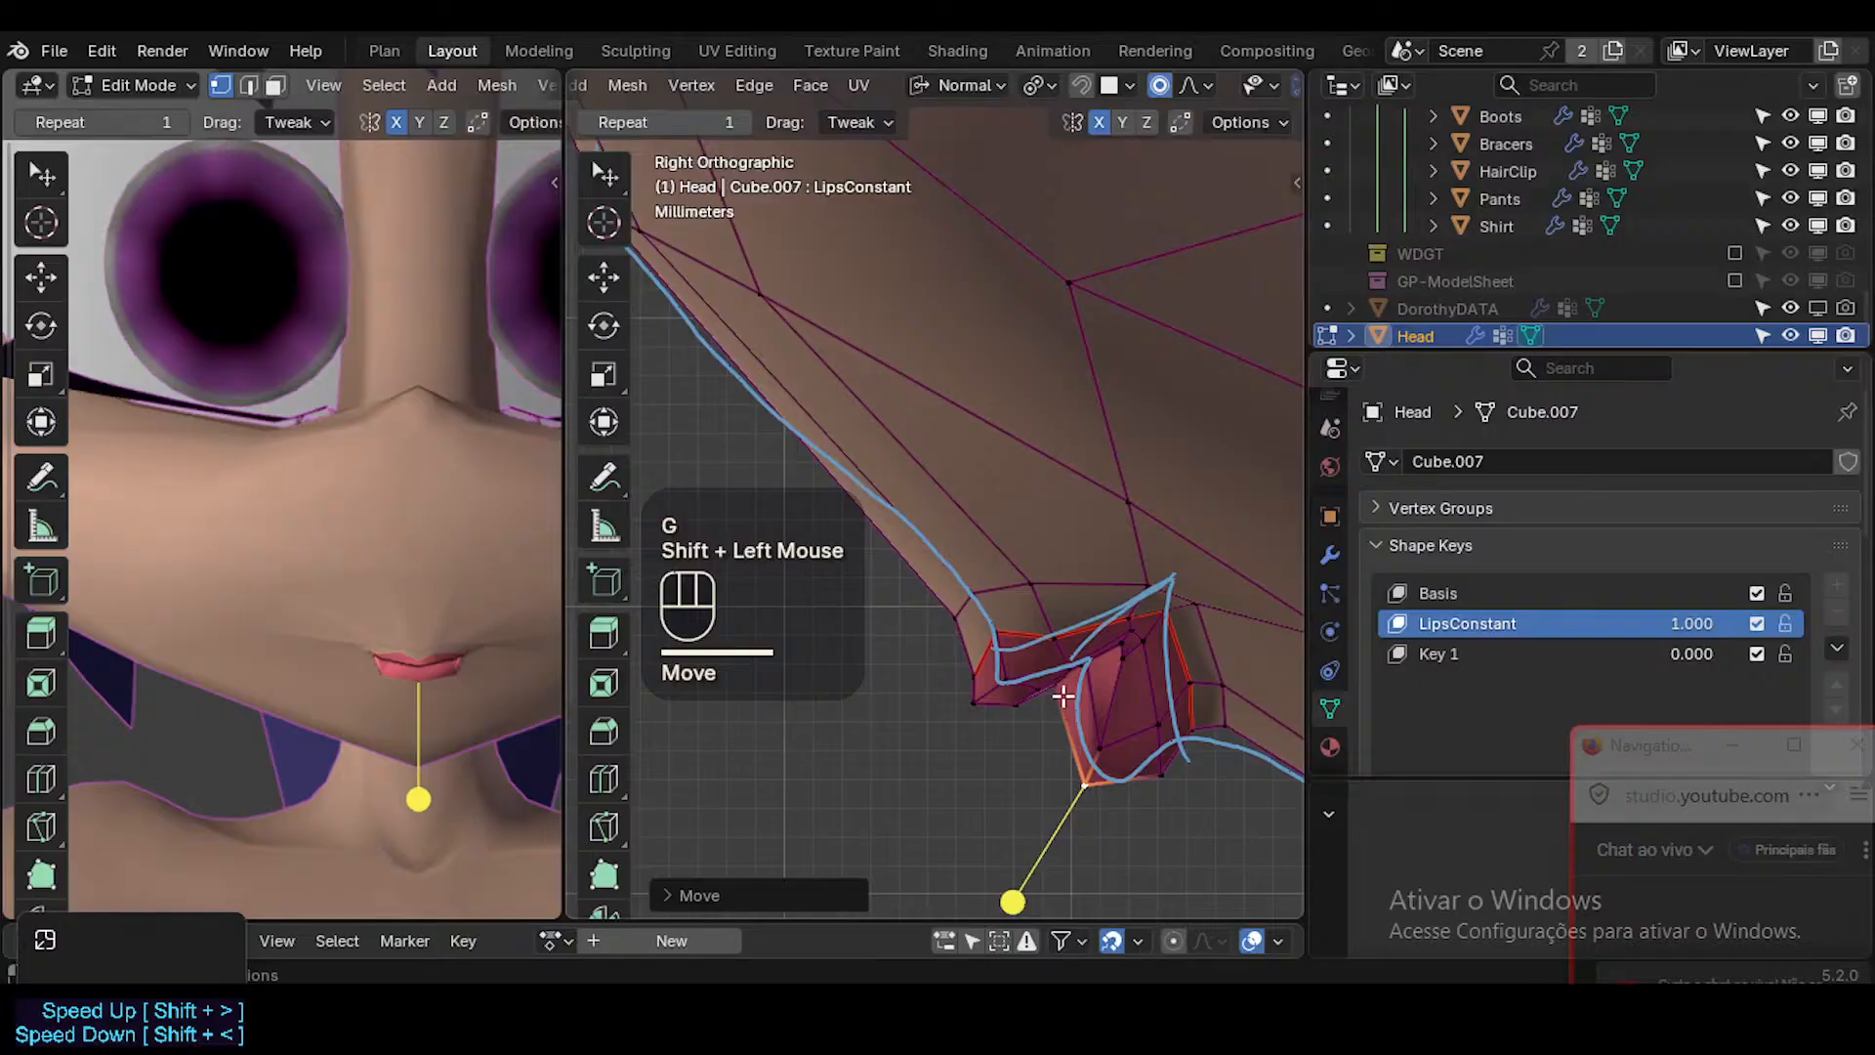
Move and rotate the lower lip's front face in side view, then check the smoothed profile.
left_click(1064, 696)
left_click(1066, 699)
key("3")
left_click(1075, 713)
key("g")
left_click(1069, 728, "shift")
key("r")
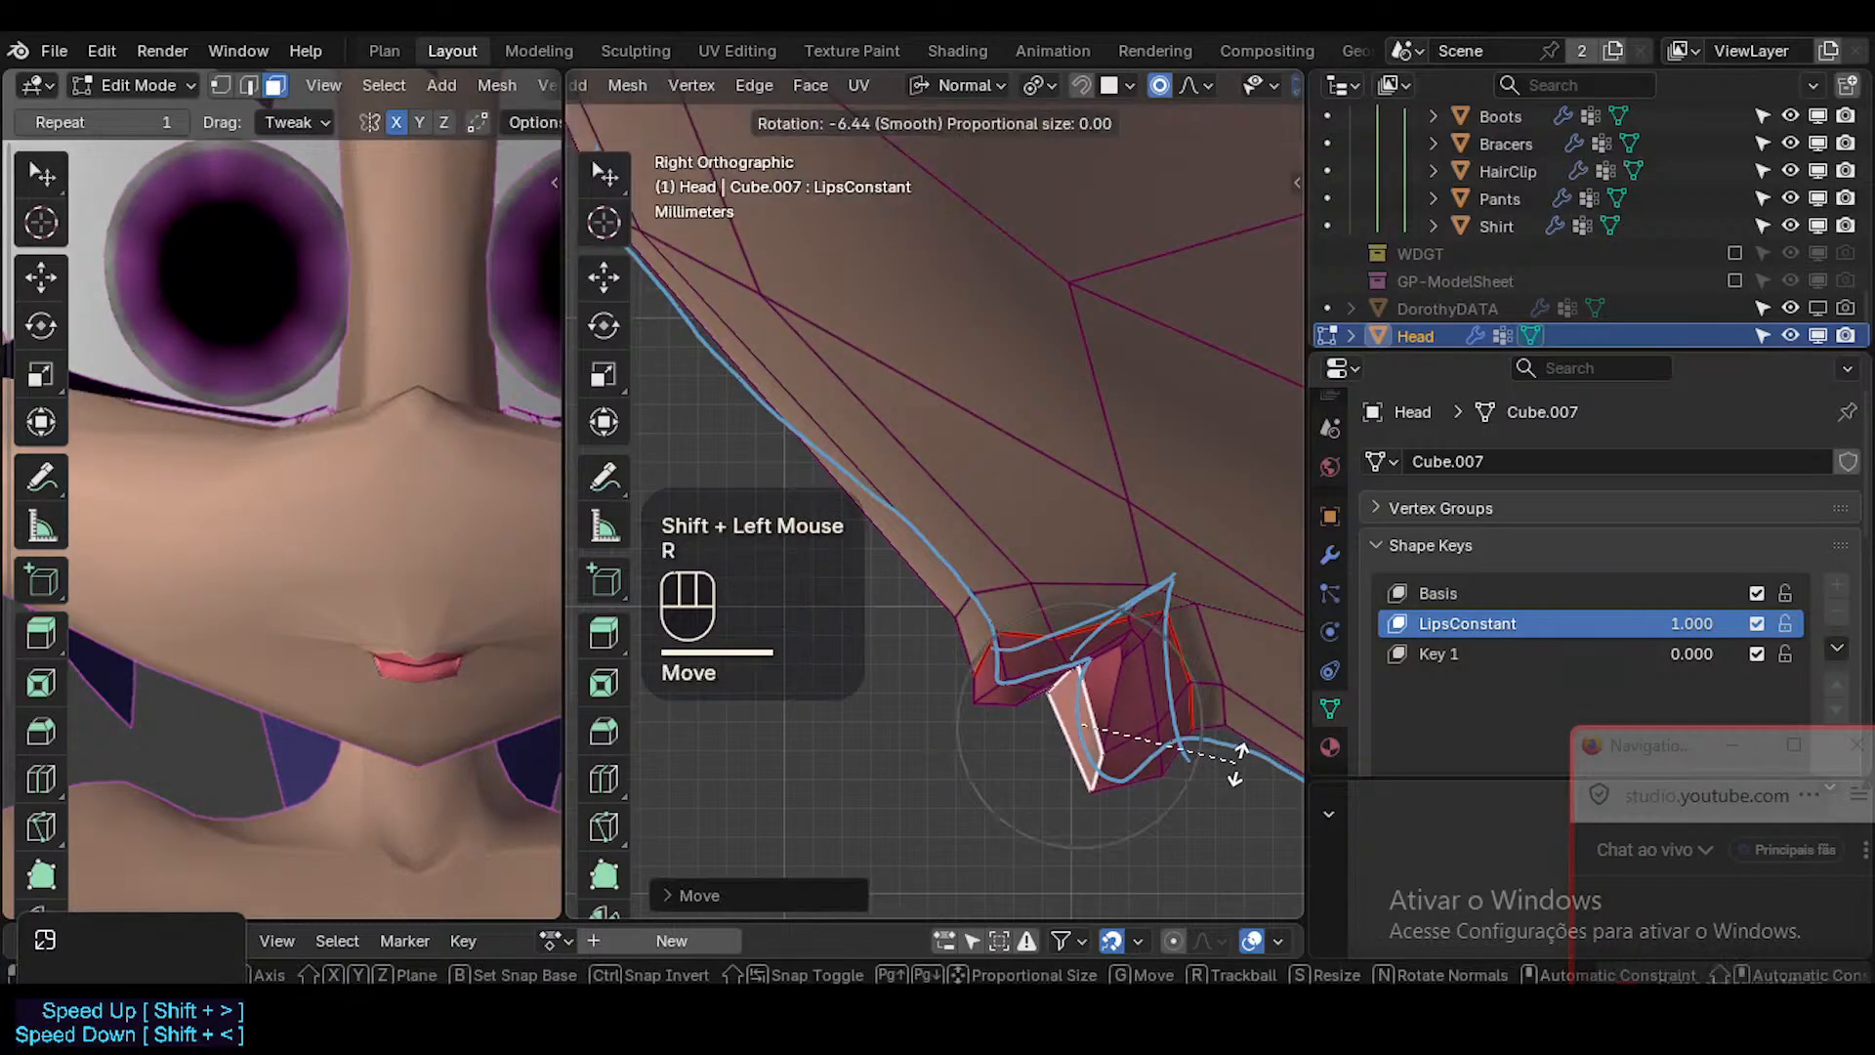
left_click(1240, 749)
key("g")
left_click(1130, 712, "shift")
key("Tab")
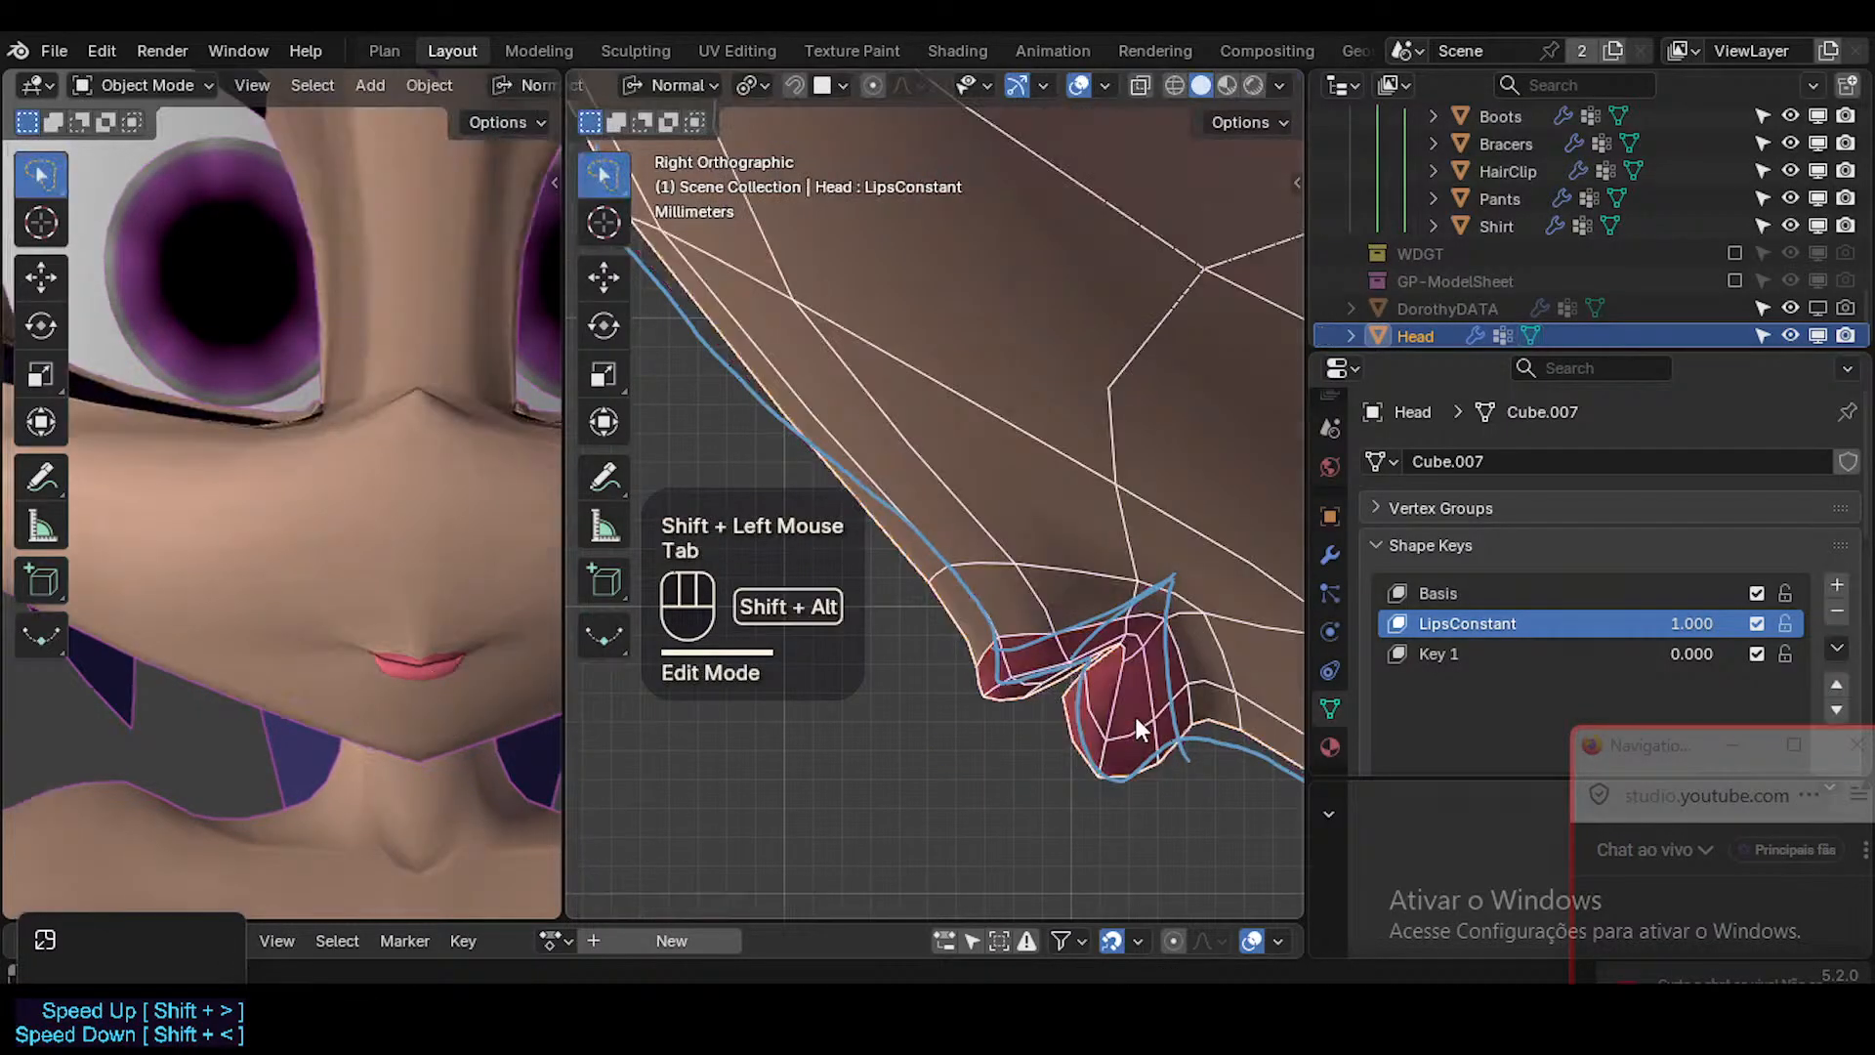
key("shift+alt+z")
key("shift+alt+z")
Raise the upper lip's border edge near the mouth corner and adjust the skin vertex just behind the corner.
key("Tab")
key("2")
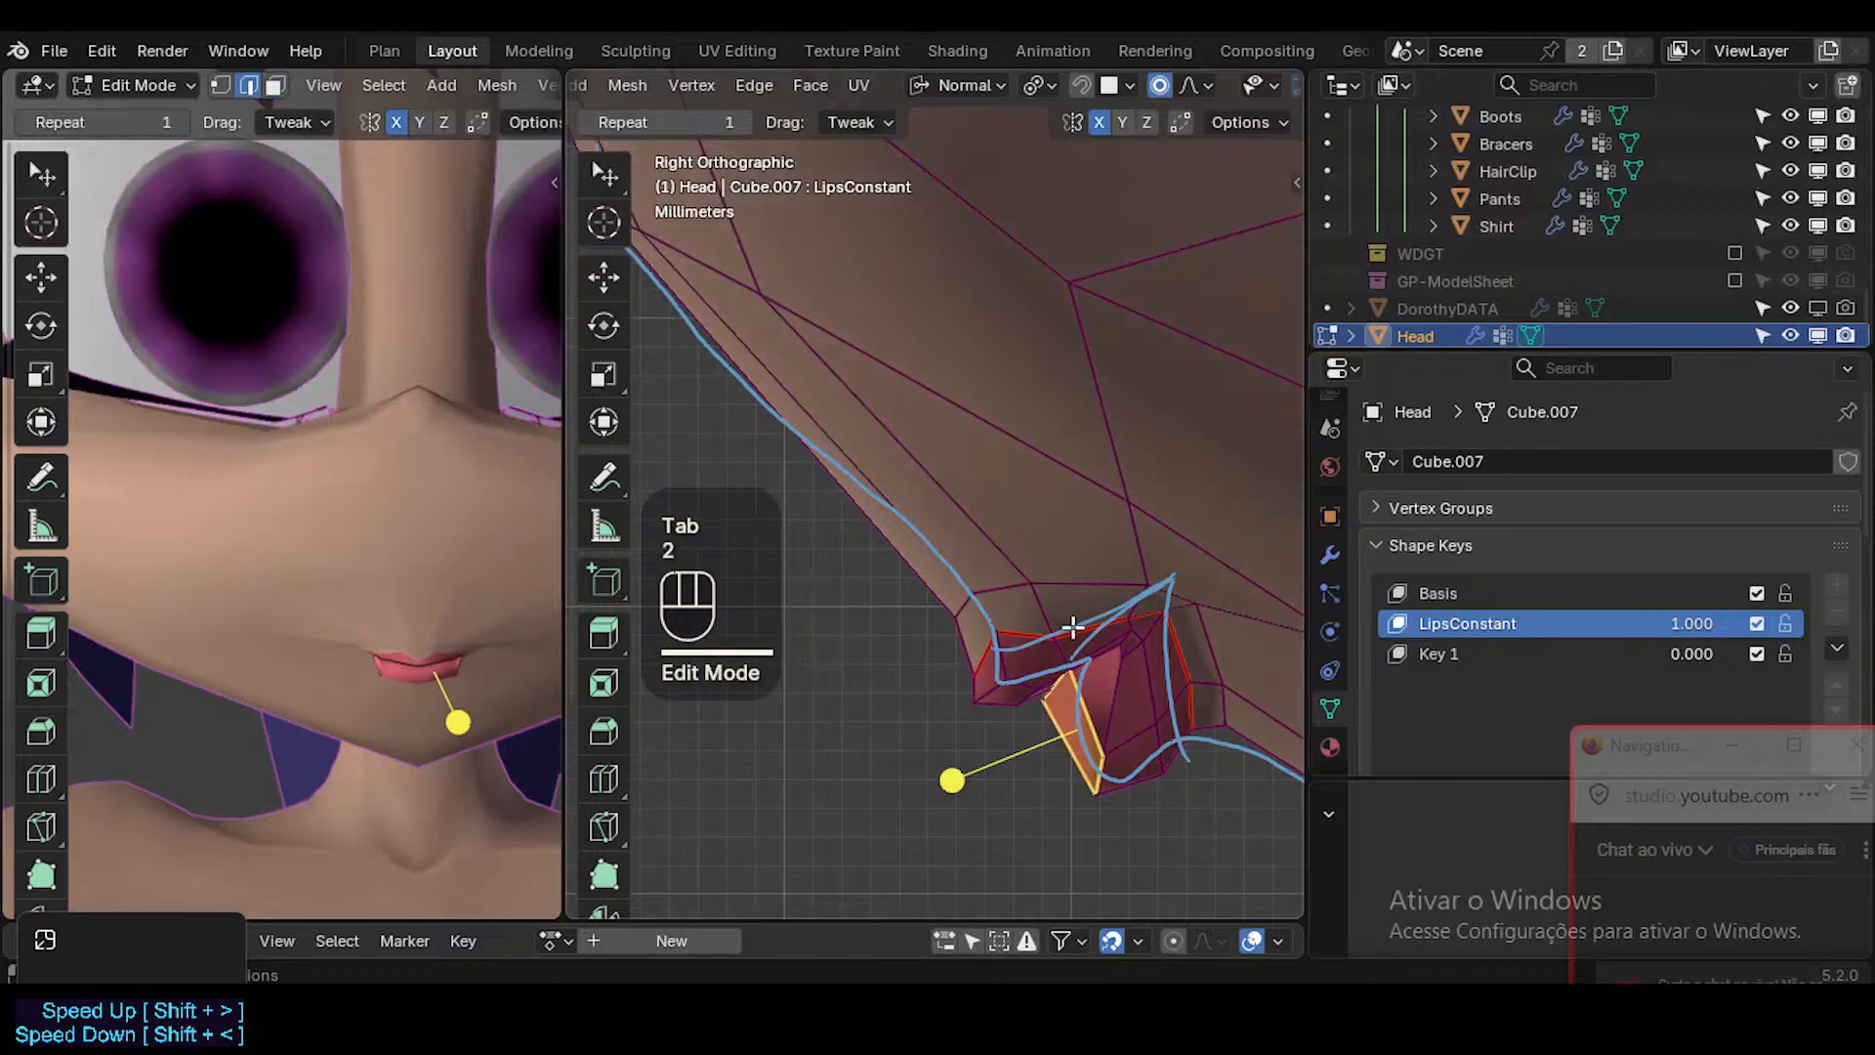
left_click(1084, 627)
key("g")
left_click(1220, 529, "shift")
key("1")
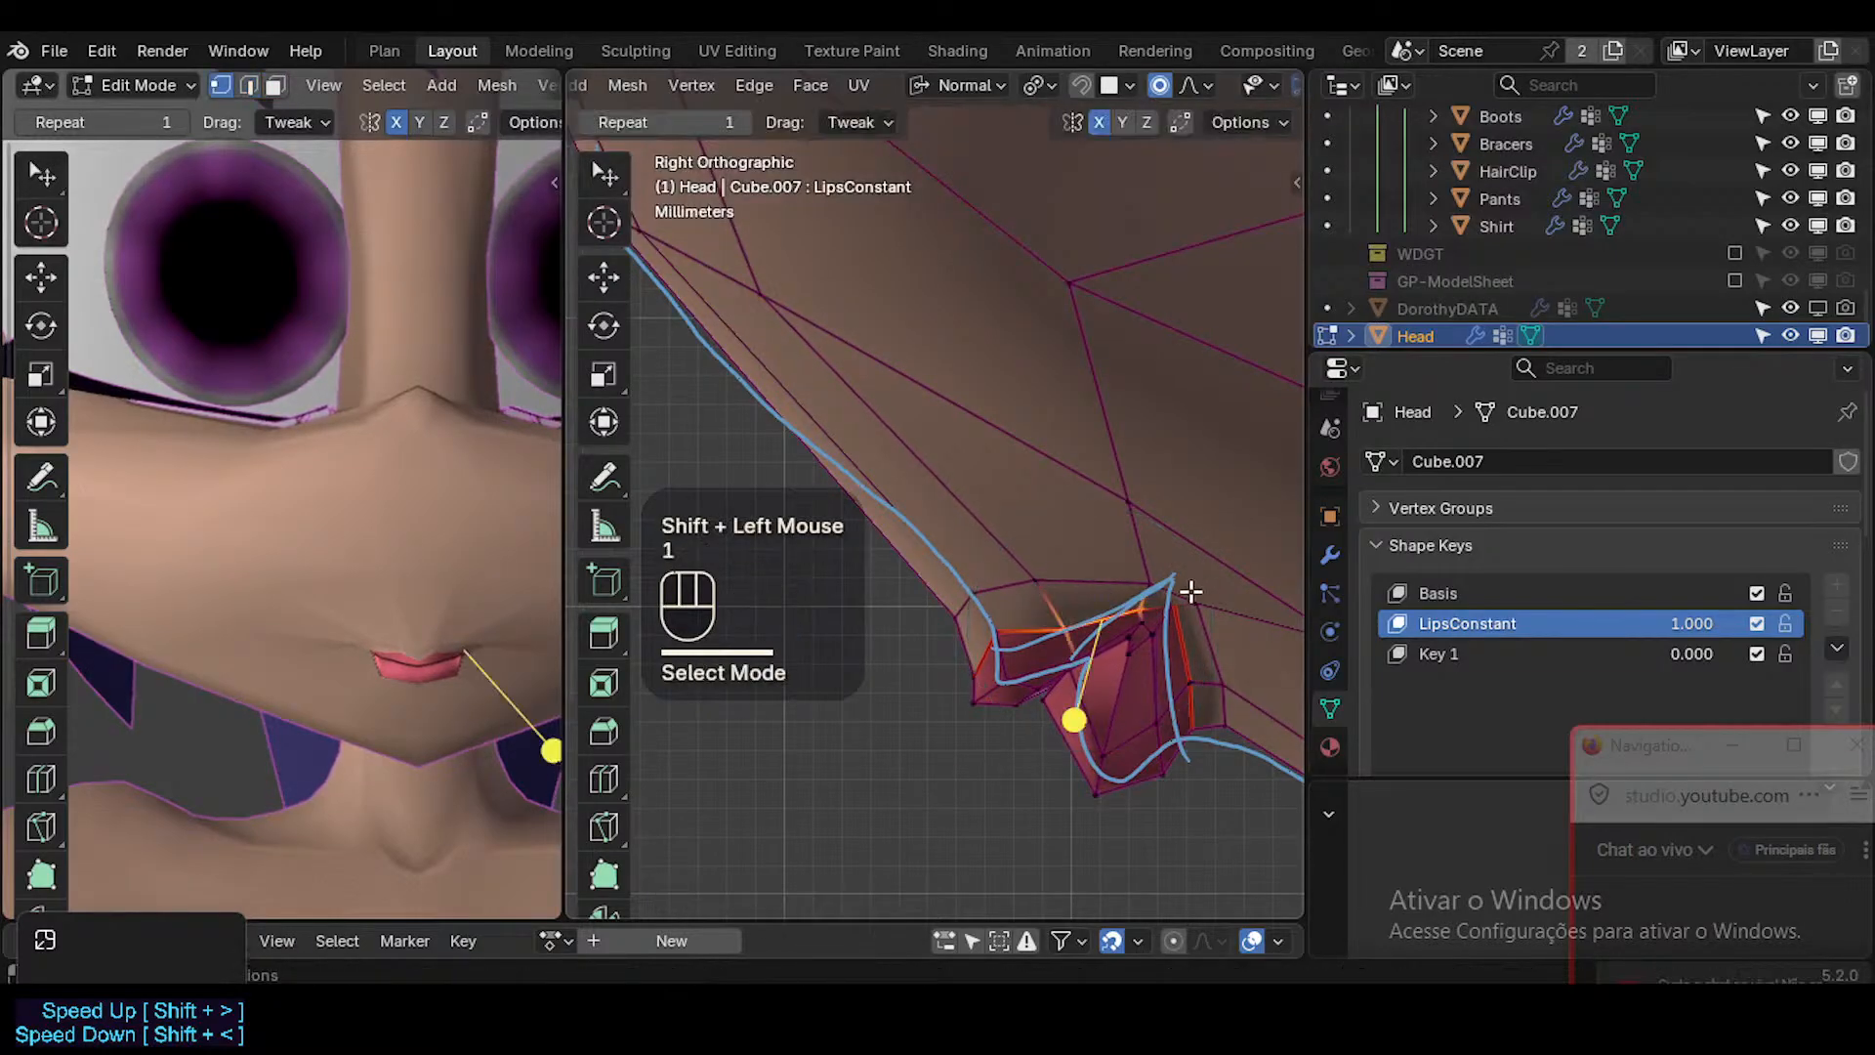
left_click(1202, 601)
key("g")
left_click(1193, 596)
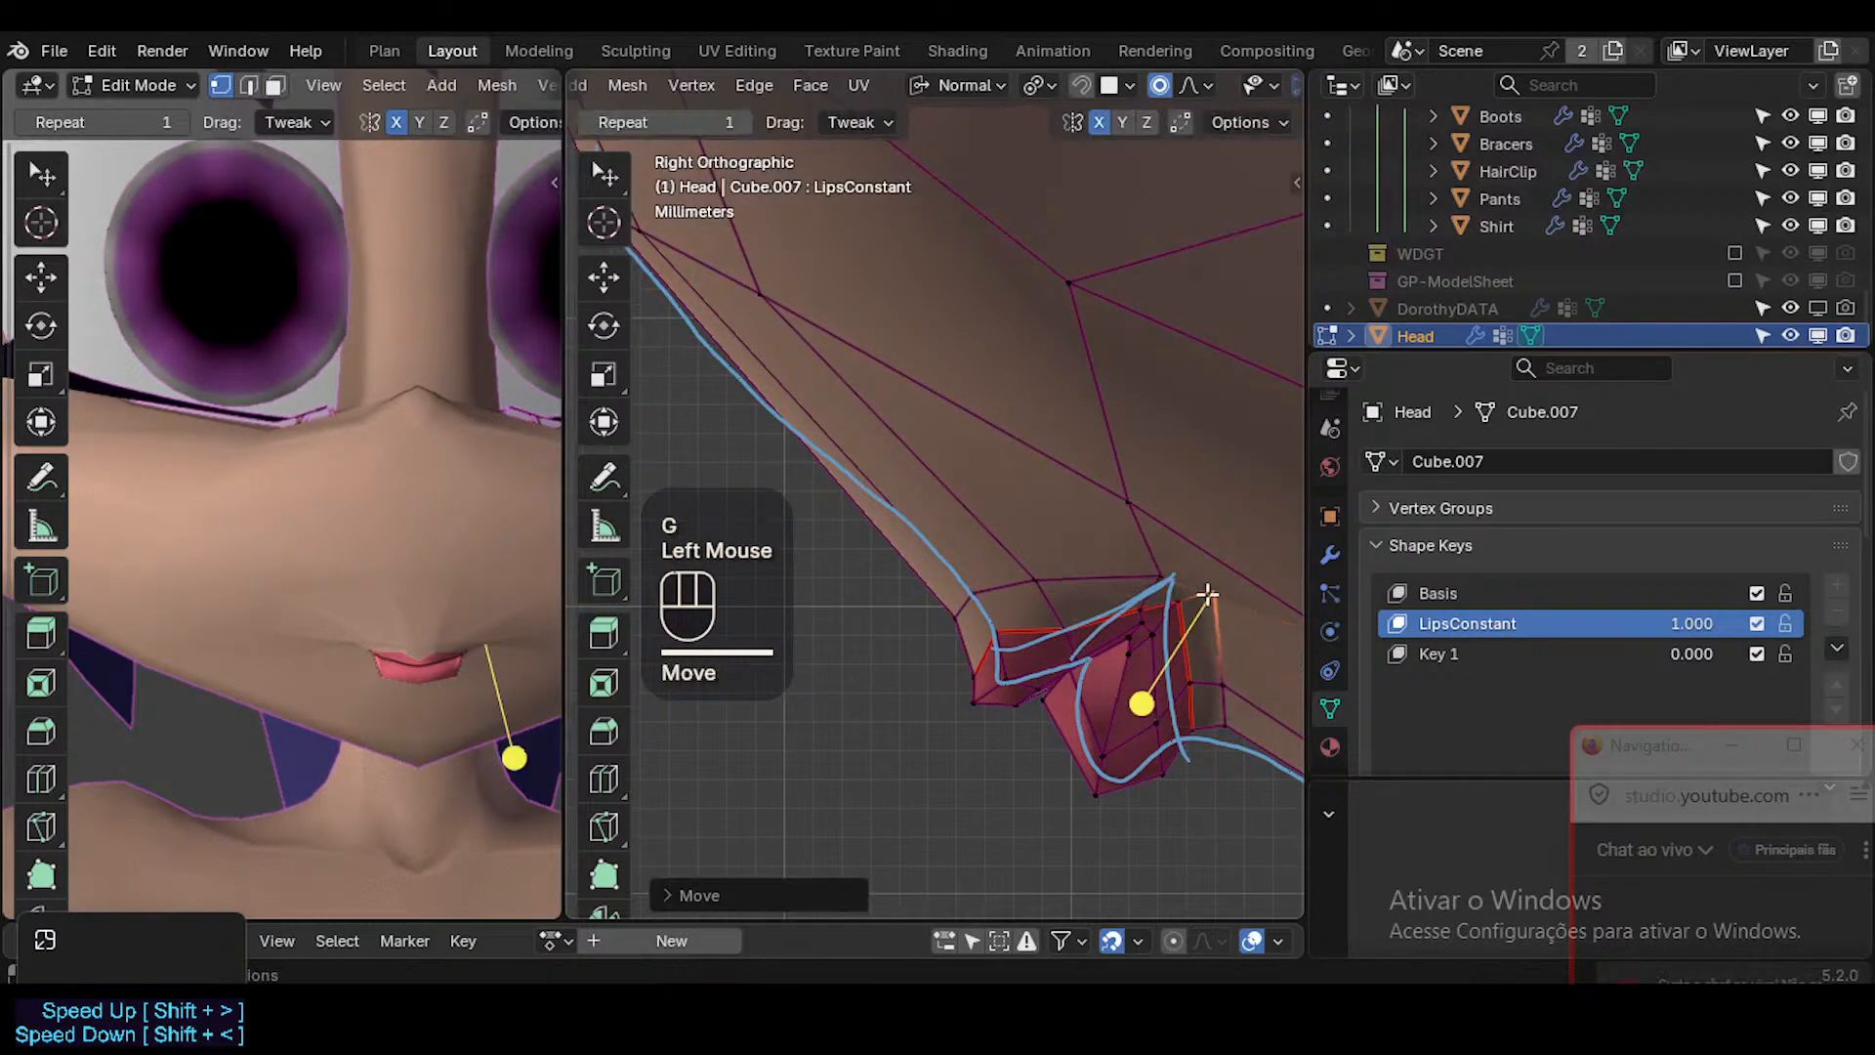
Adjust the lip vertex at the mouth corner and the skin vertex above it to the reference line's peak.
left_click(1175, 598)
key("g")
left_click(1155, 600, "shift")
left_click(1183, 600)
key("g")
left_click(1184, 602, "shift")
left_click(1164, 578)
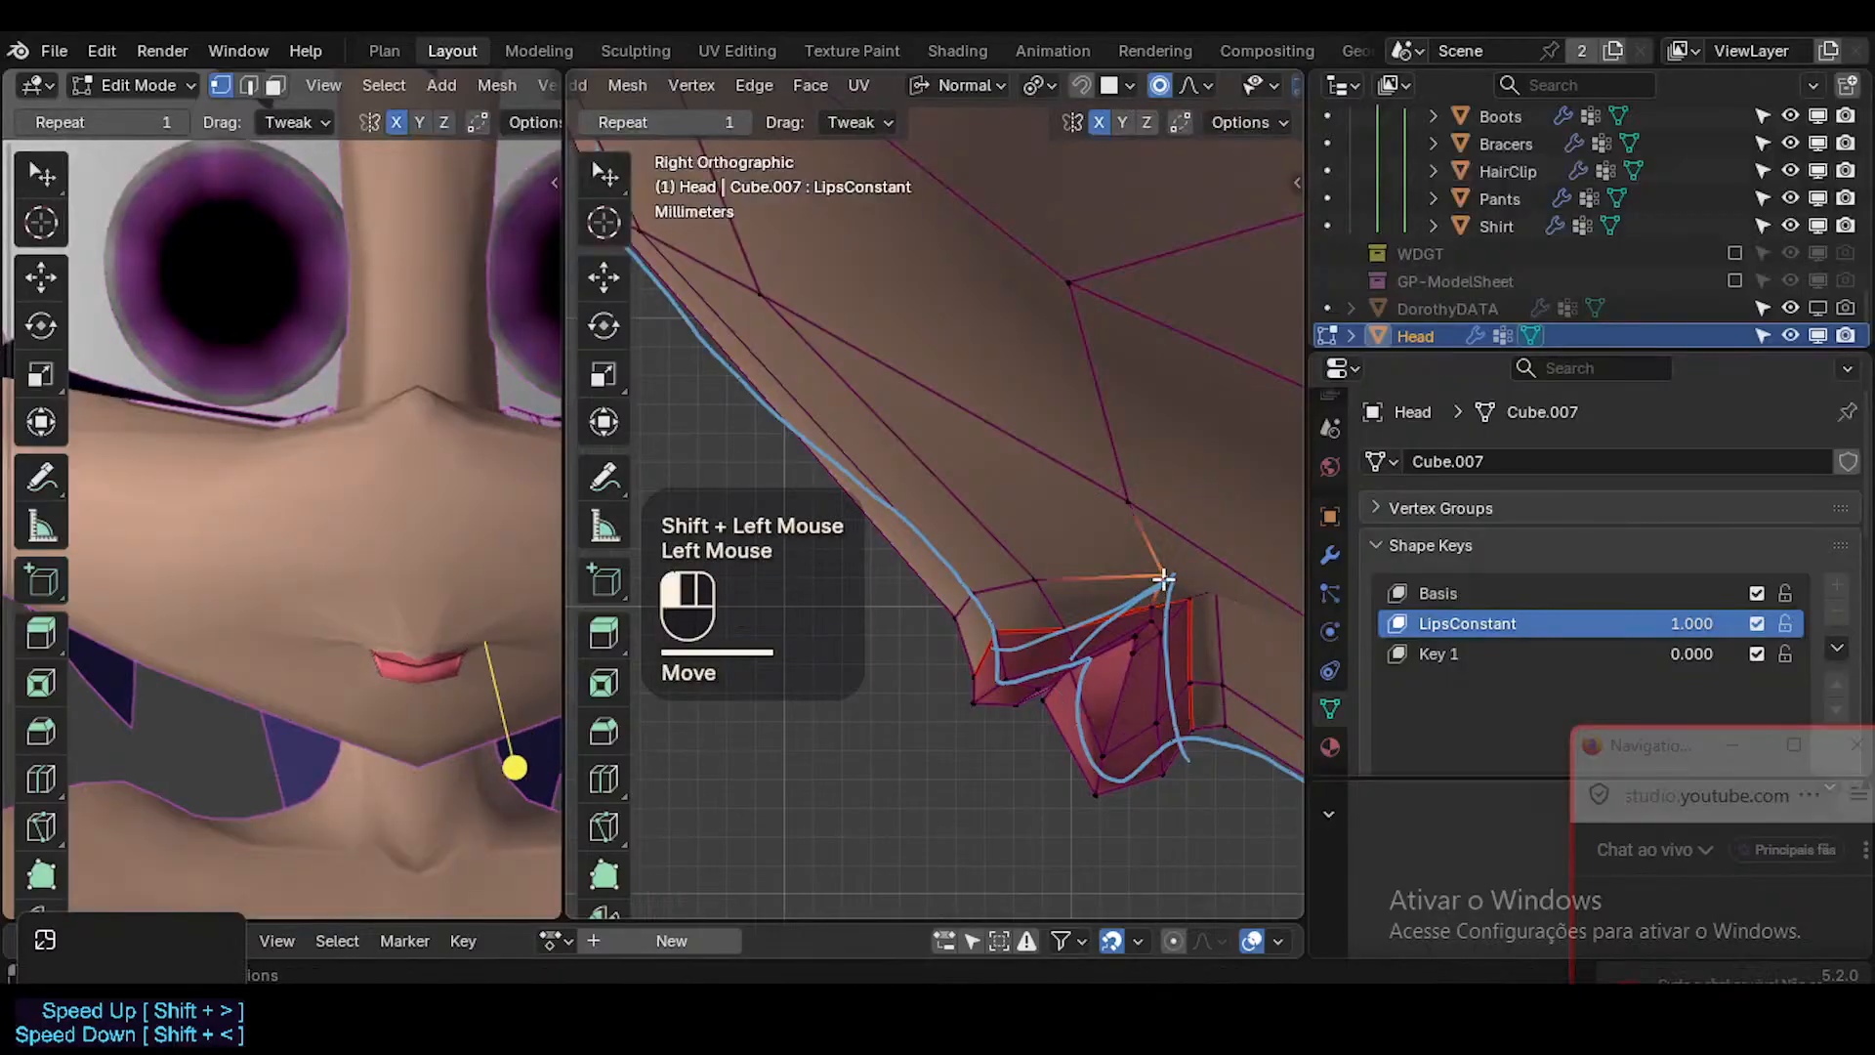
key("g")
left_click(1167, 576, "shift")
scroll(1181, 597, "down", 1)
scroll(1184, 601, "down", 2)
scroll(1187, 611, "up", 4)
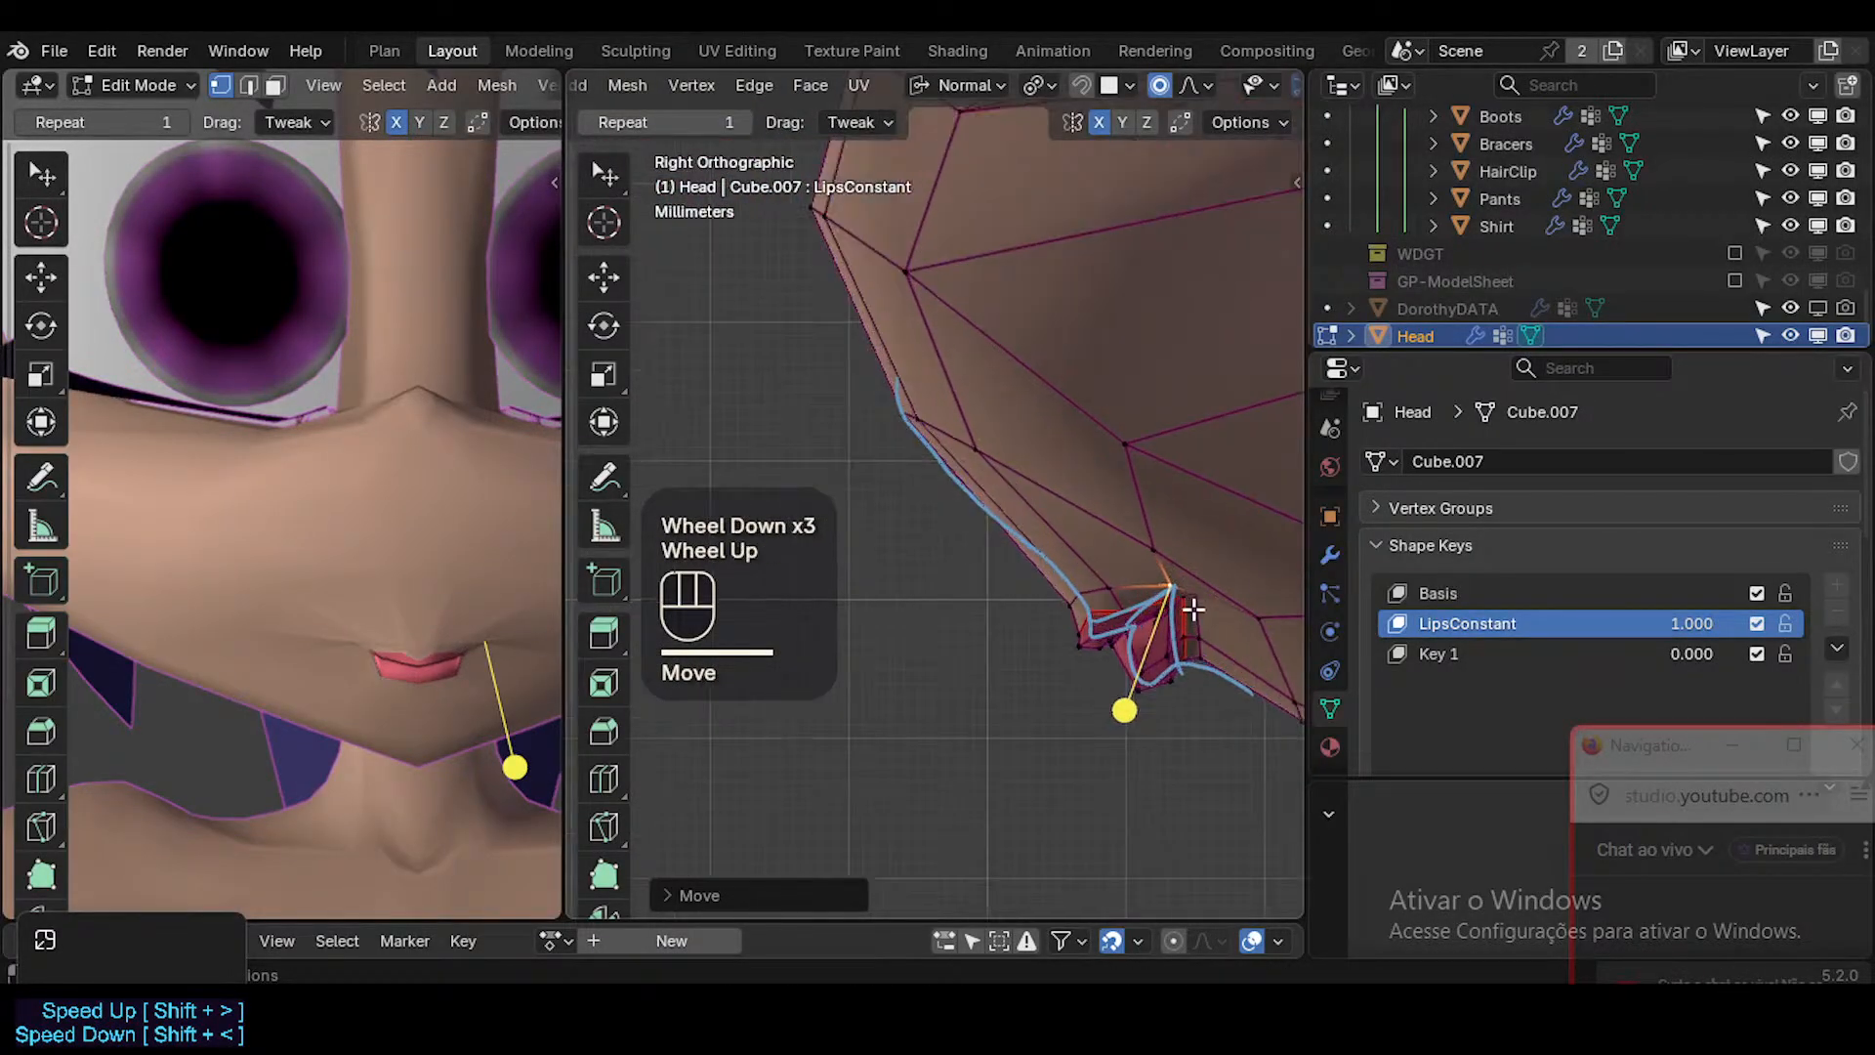
Move the upper lip's front face forward and down, then shift the centre vertex of its lower edge up.
key("3")
left_click(926, 648)
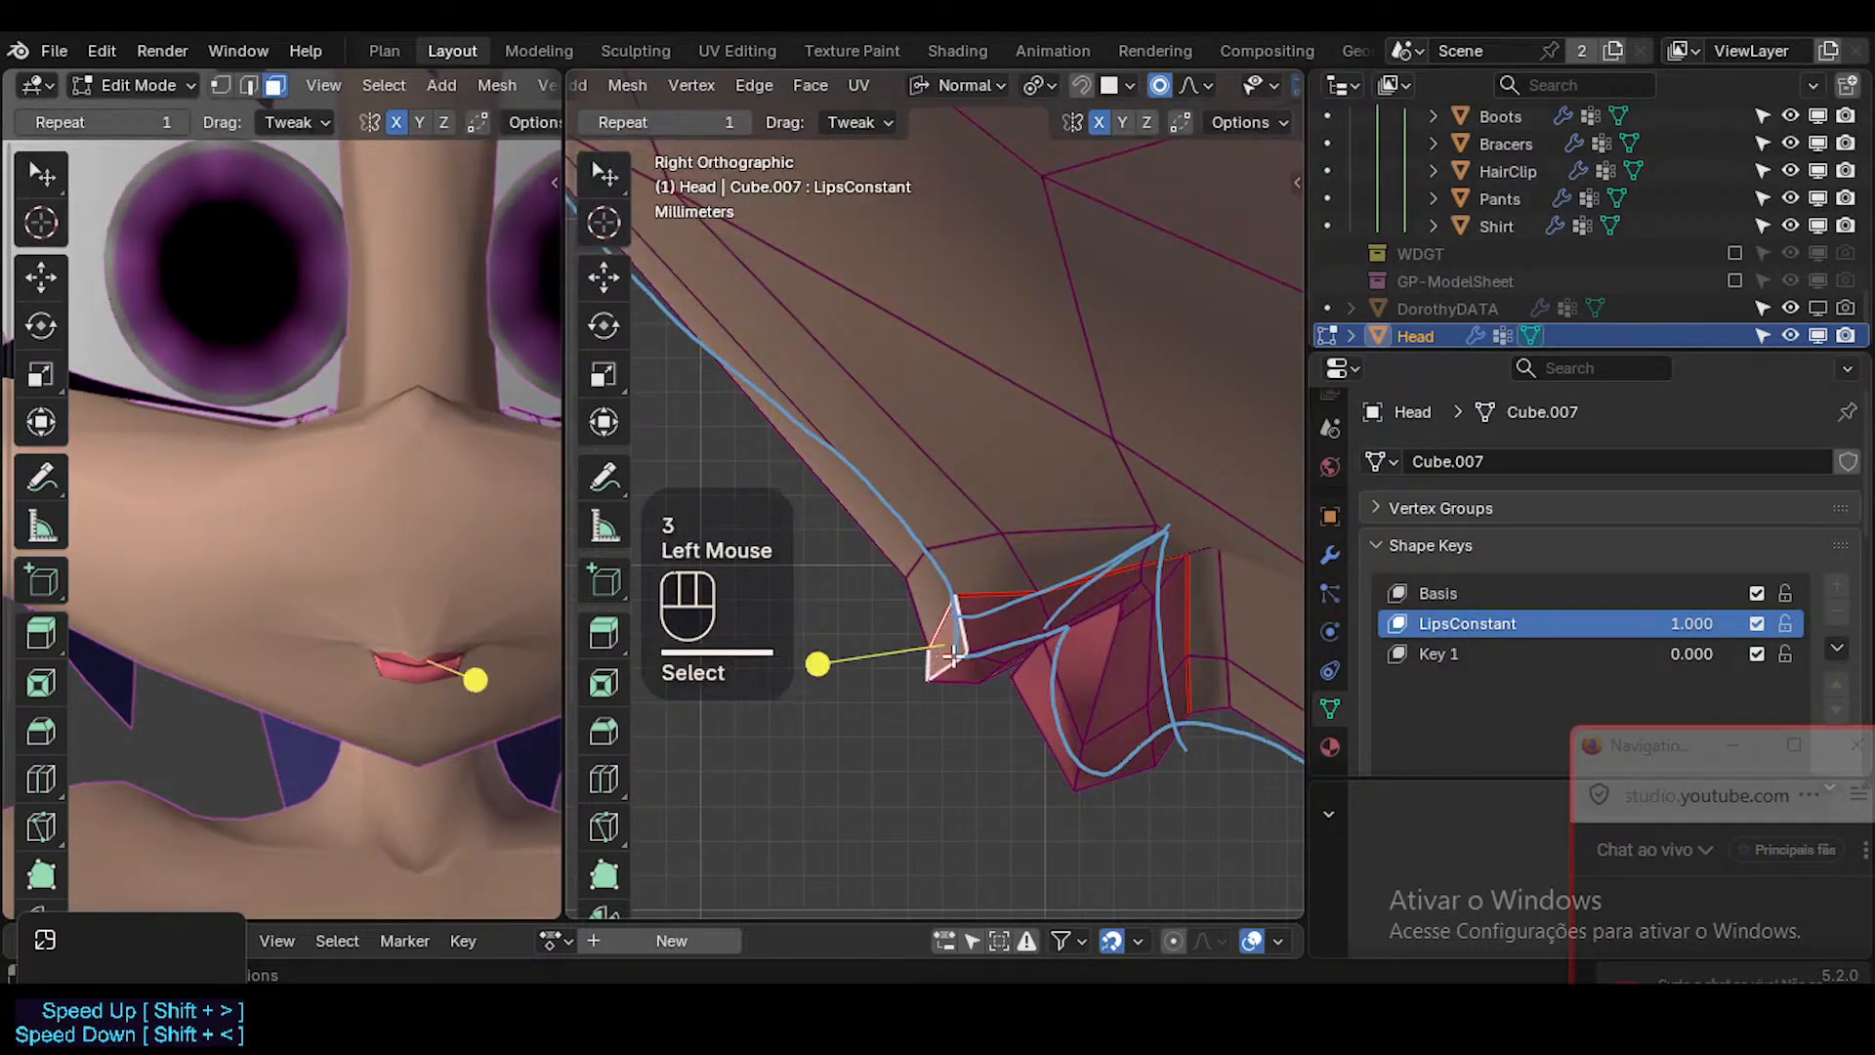
key("g")
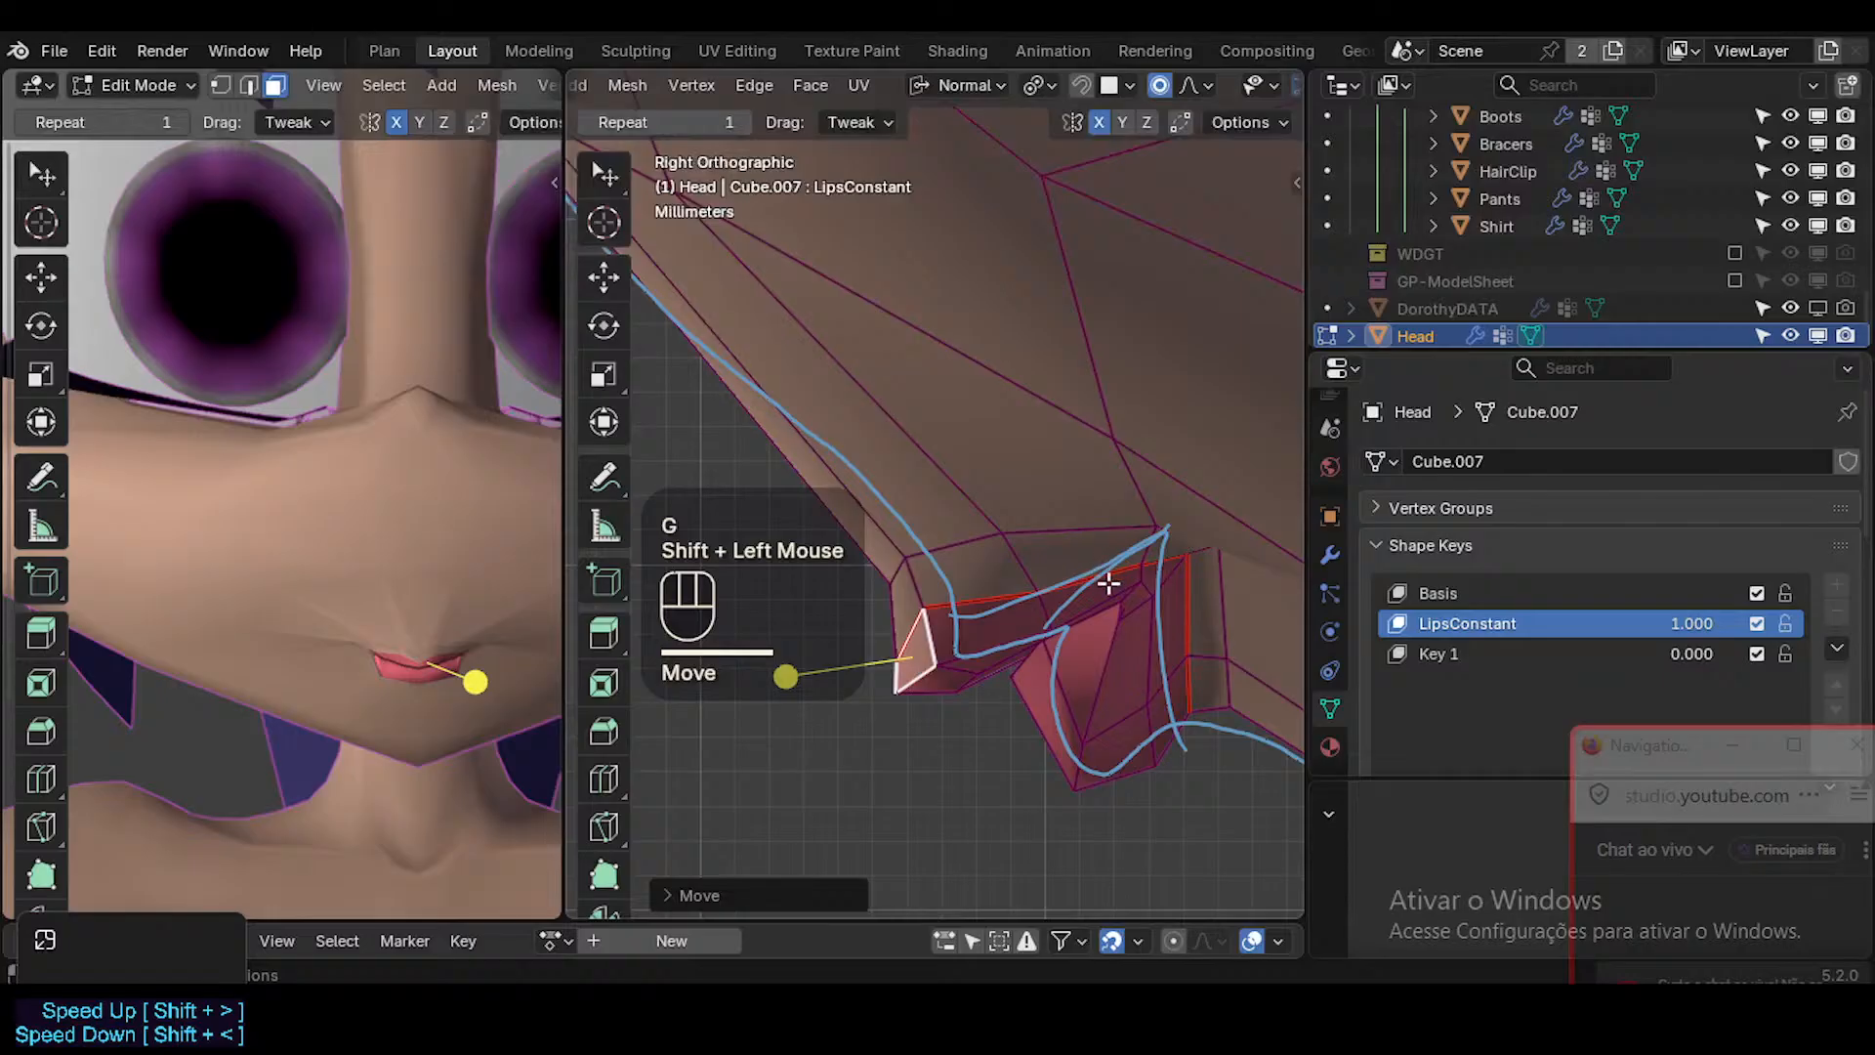
scroll(991, 655, "down", 1)
key("1")
left_click(970, 681)
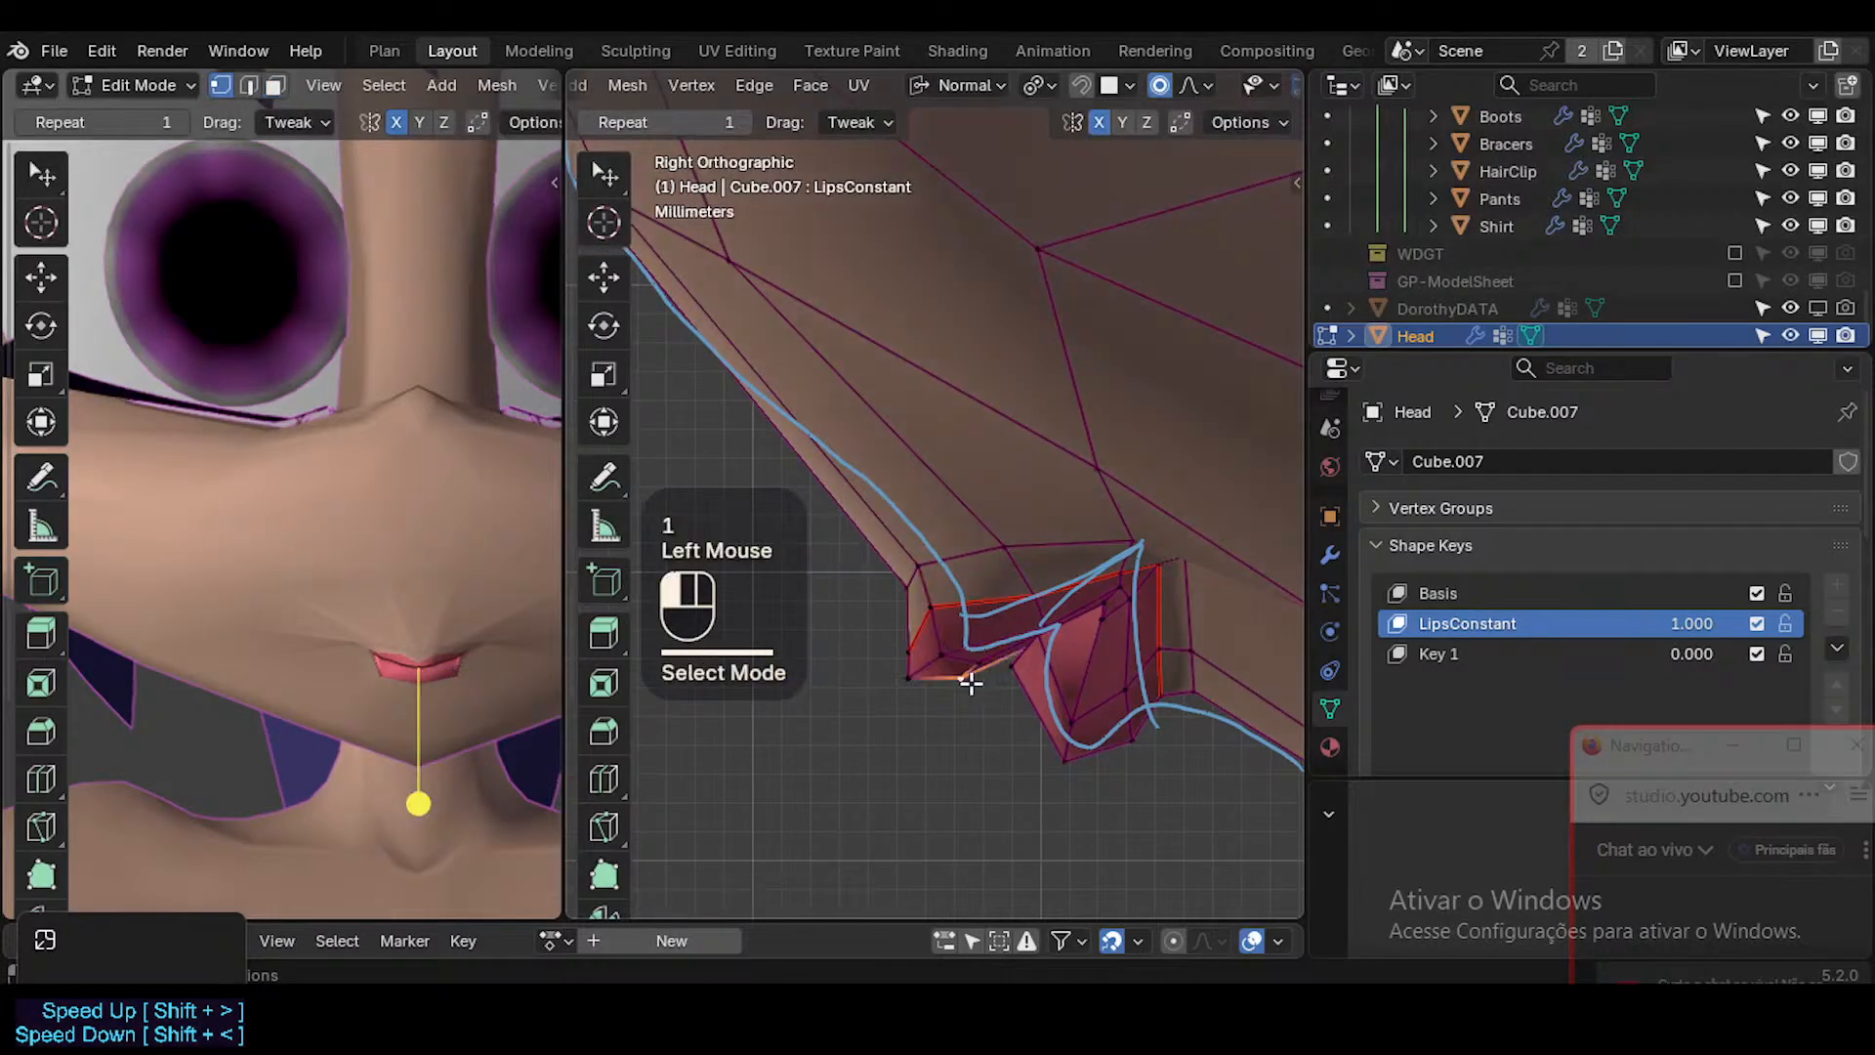
key("g")
left_click(963, 660, "shift")
Loop-select the face strips of both lips, then adjust the vertex at the lower lip's upper front edge.
left_click(1067, 680, "alt+shift")
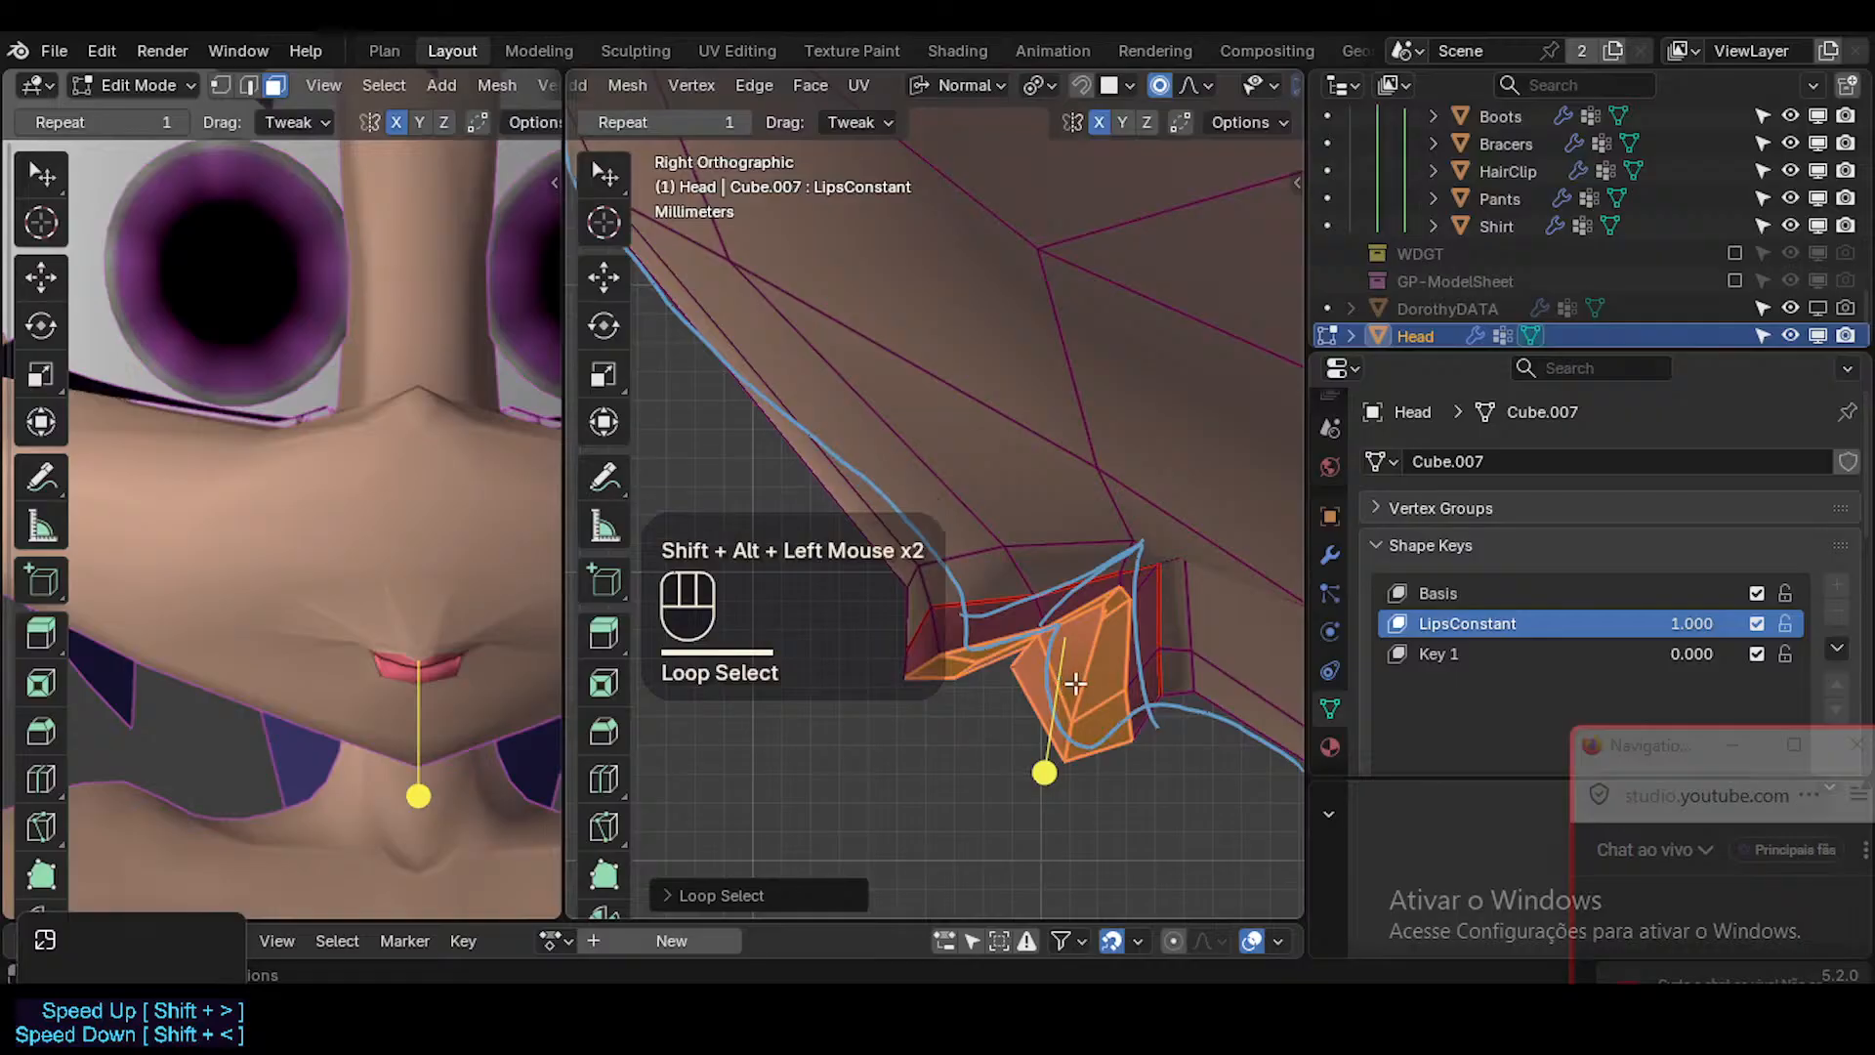
left_click_drag(1044, 771, 1070, 774)
key("1")
left_click(1017, 670)
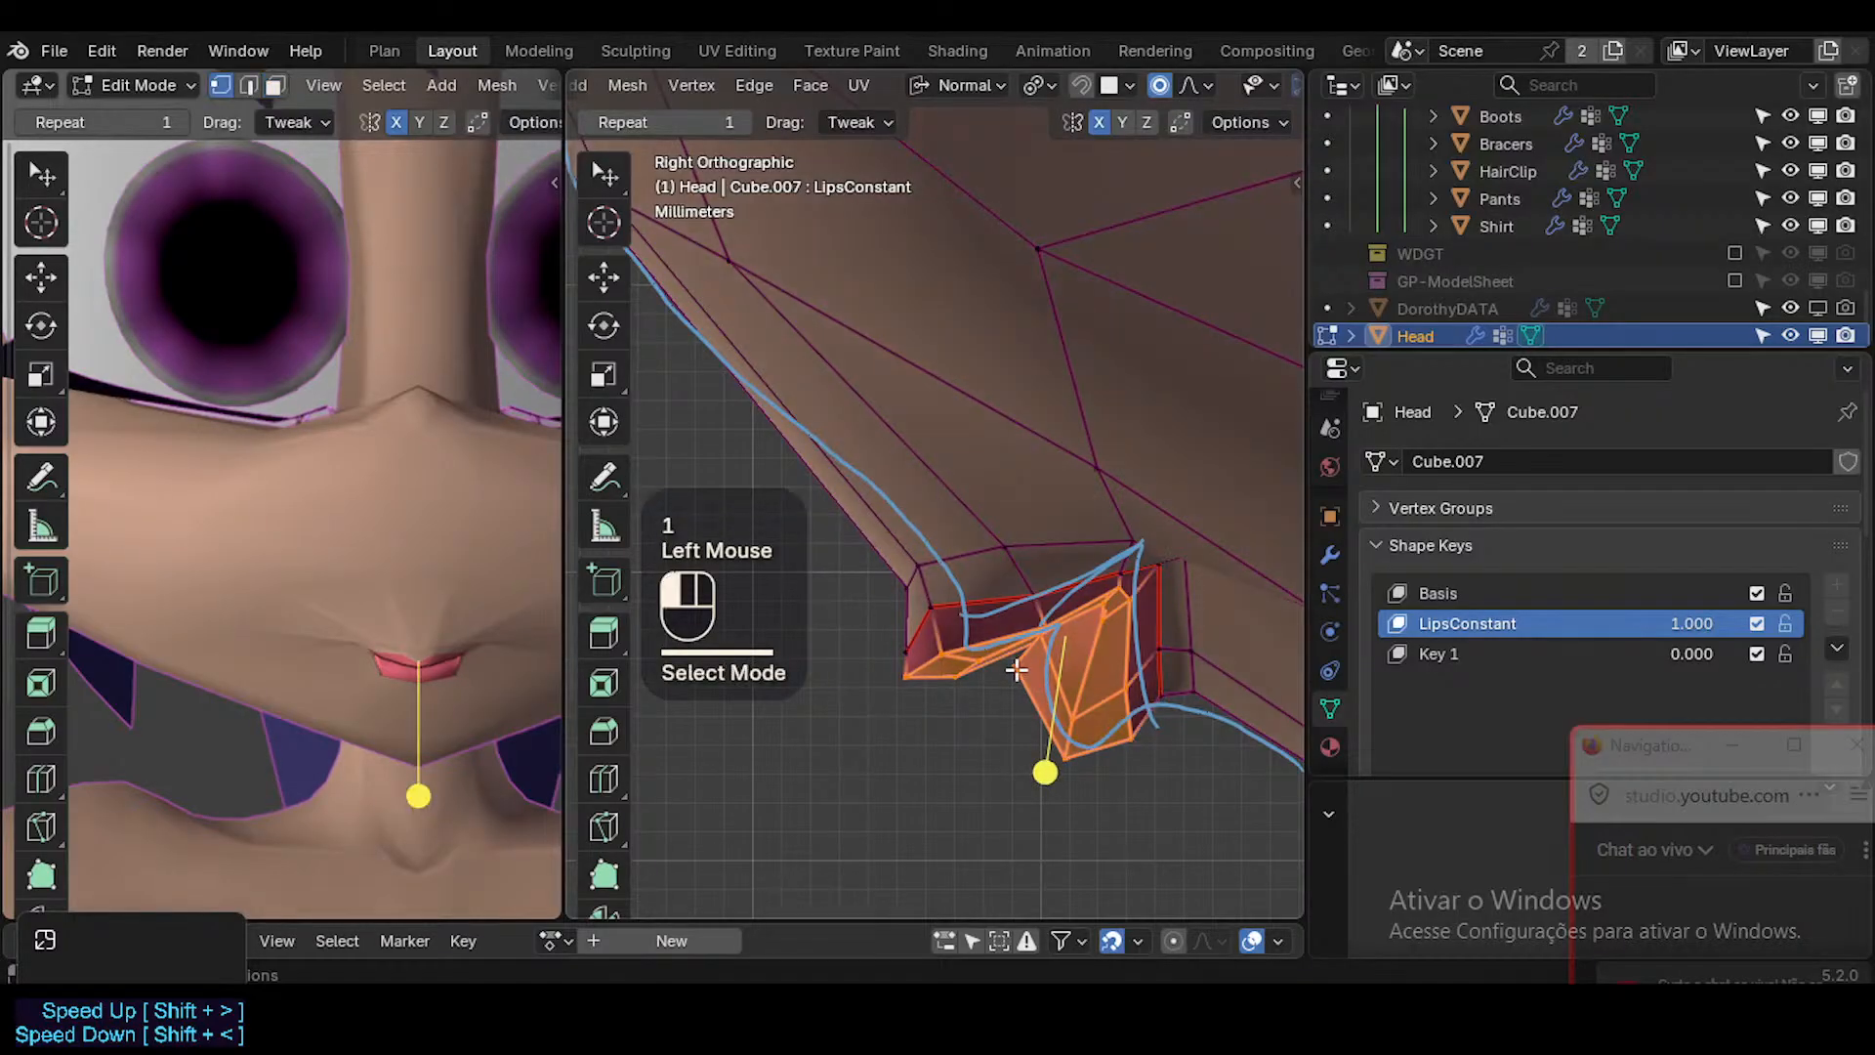
left_click(1021, 701, "shift")
Leave mesh editing and examine the reshaped lips in profile with the overlays hidden.
key("Tab")
scroll(1037, 707, "down", 1)
key("shift+alt+z")
scroll(1039, 713, "down", 3)
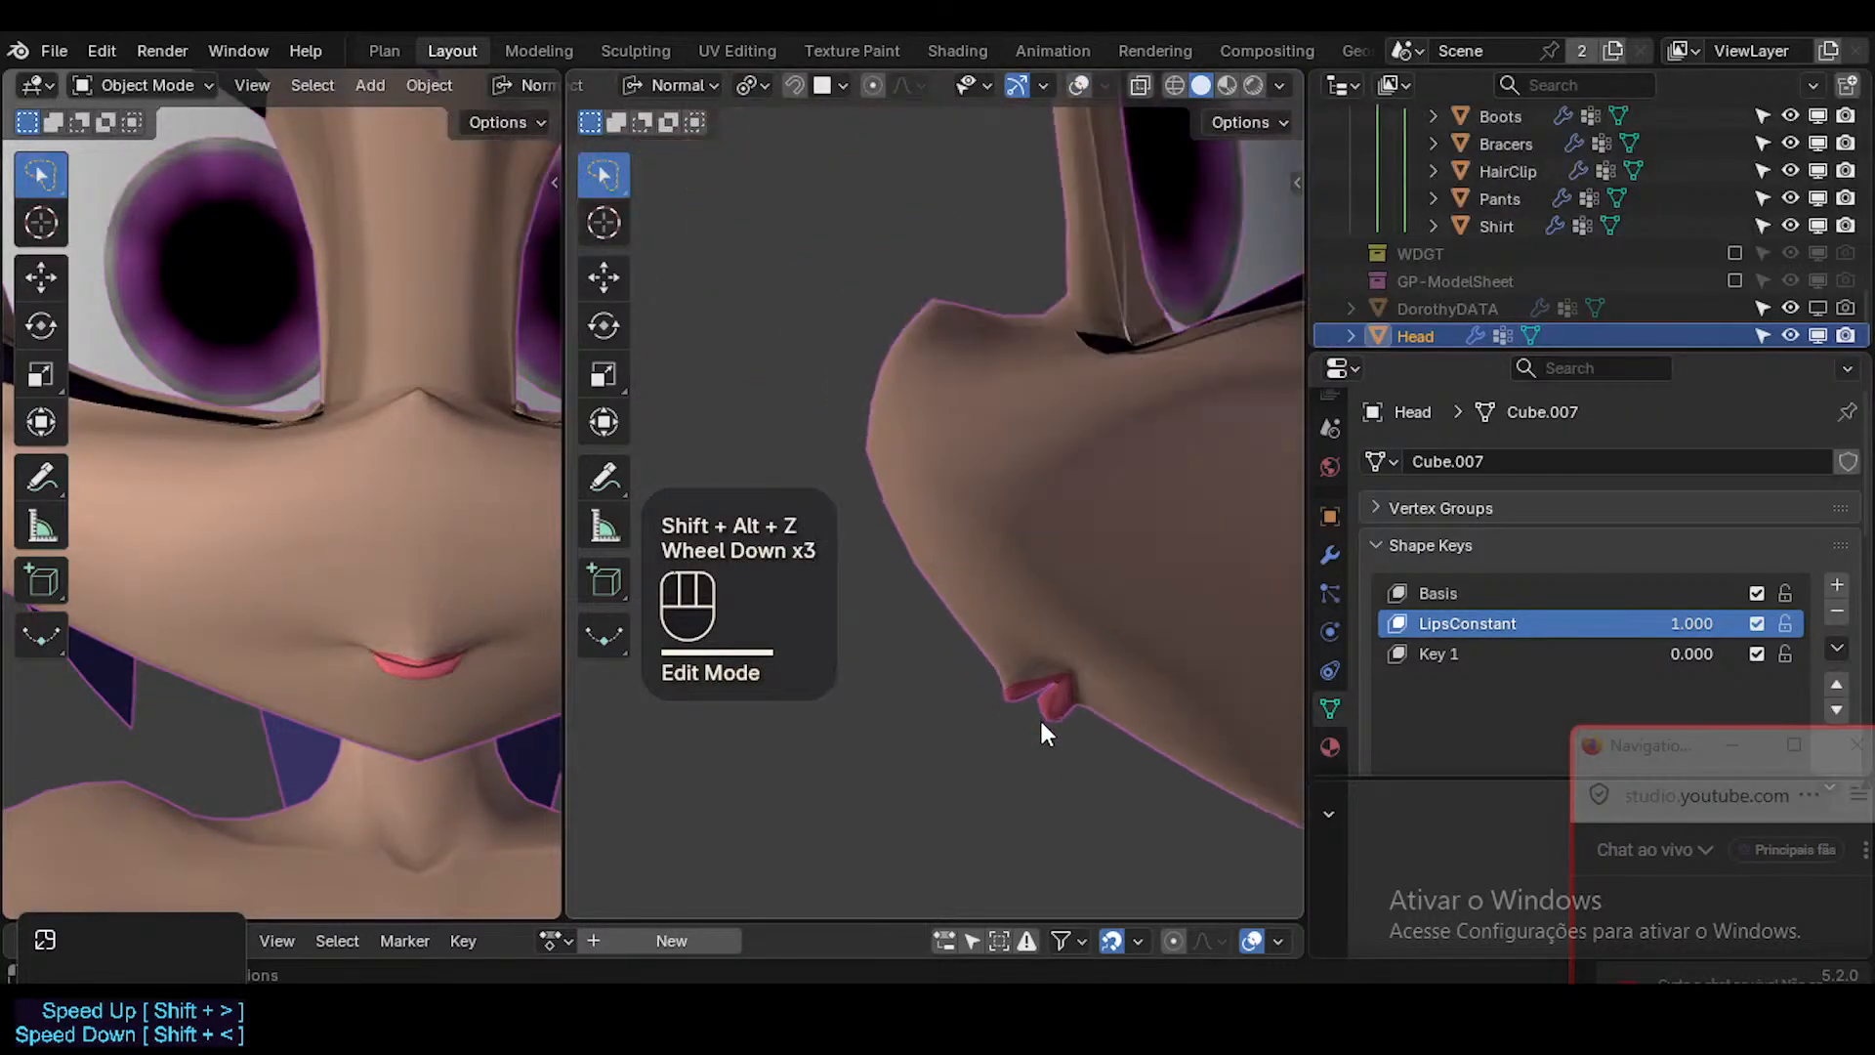
scroll(1039, 723, "down", 6)
scroll(1039, 734, "up", 4)
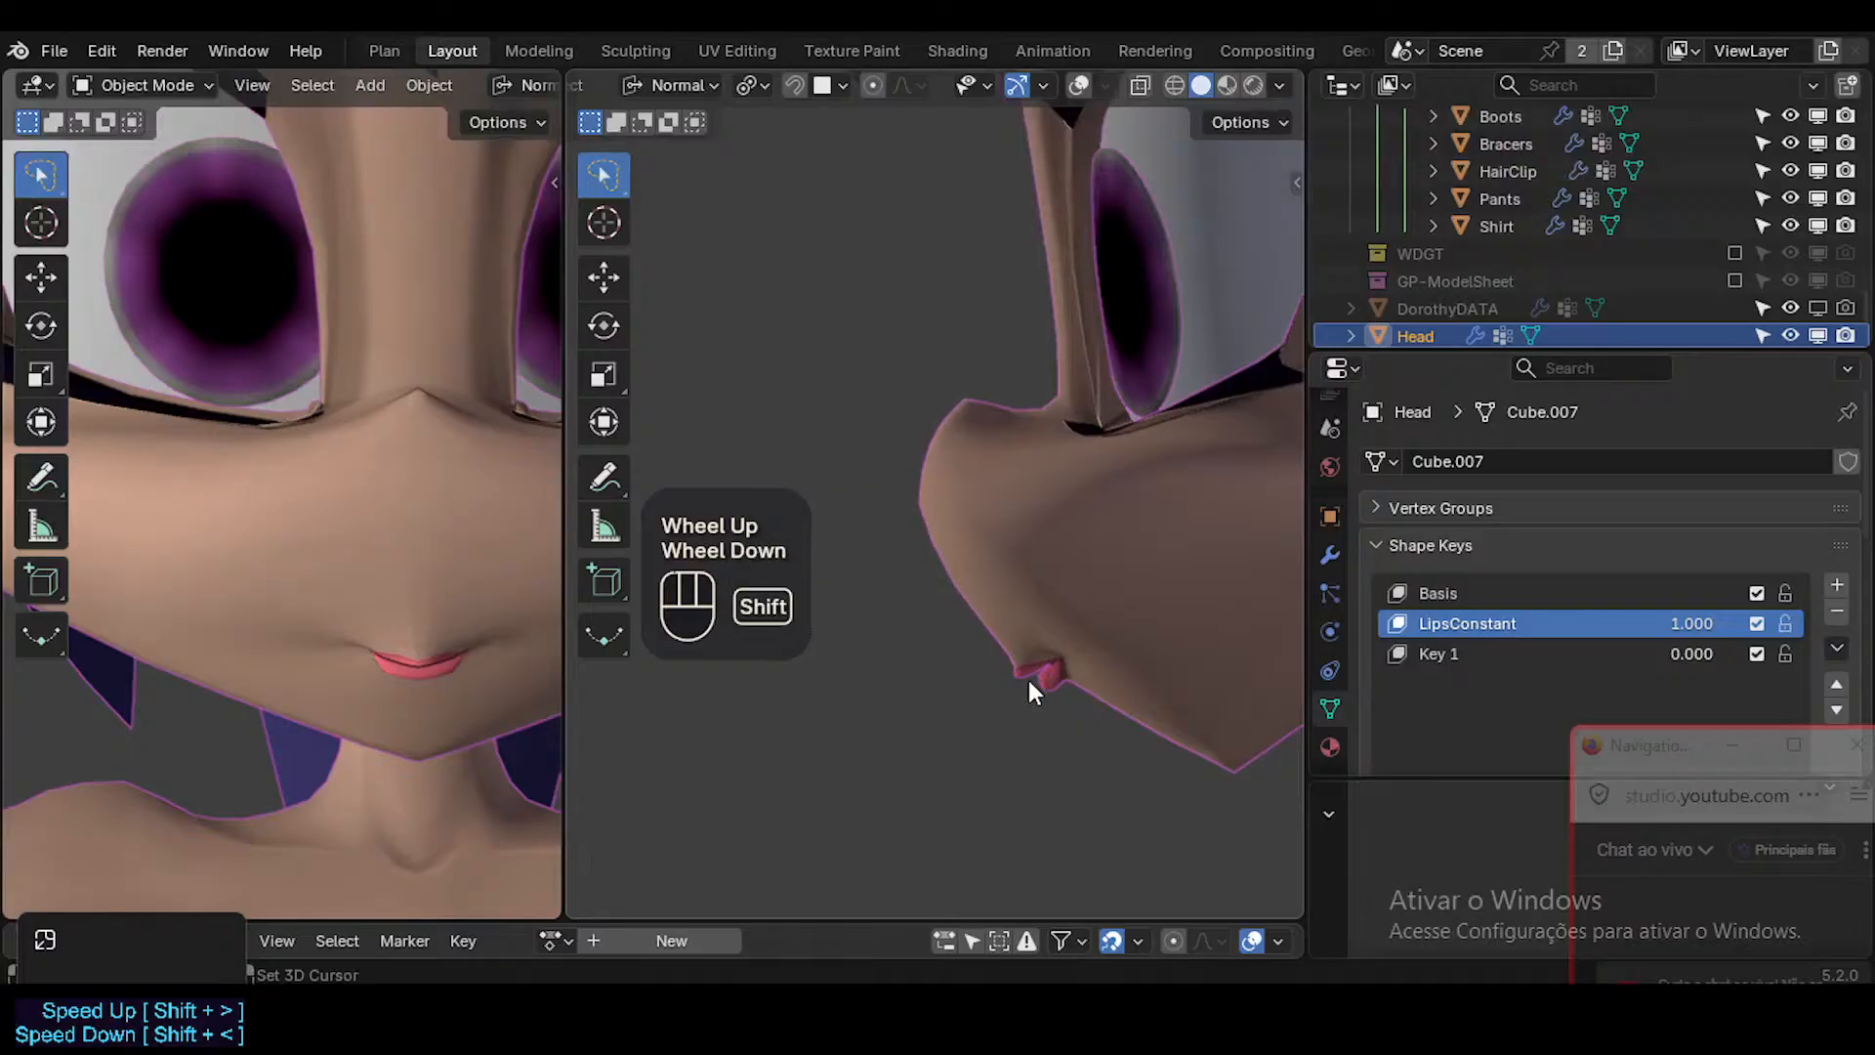
scroll(1028, 680, "up", 4)
Move the two skin vertices just above the upper lip slightly back and up in side view.
key("shift+alt+z")
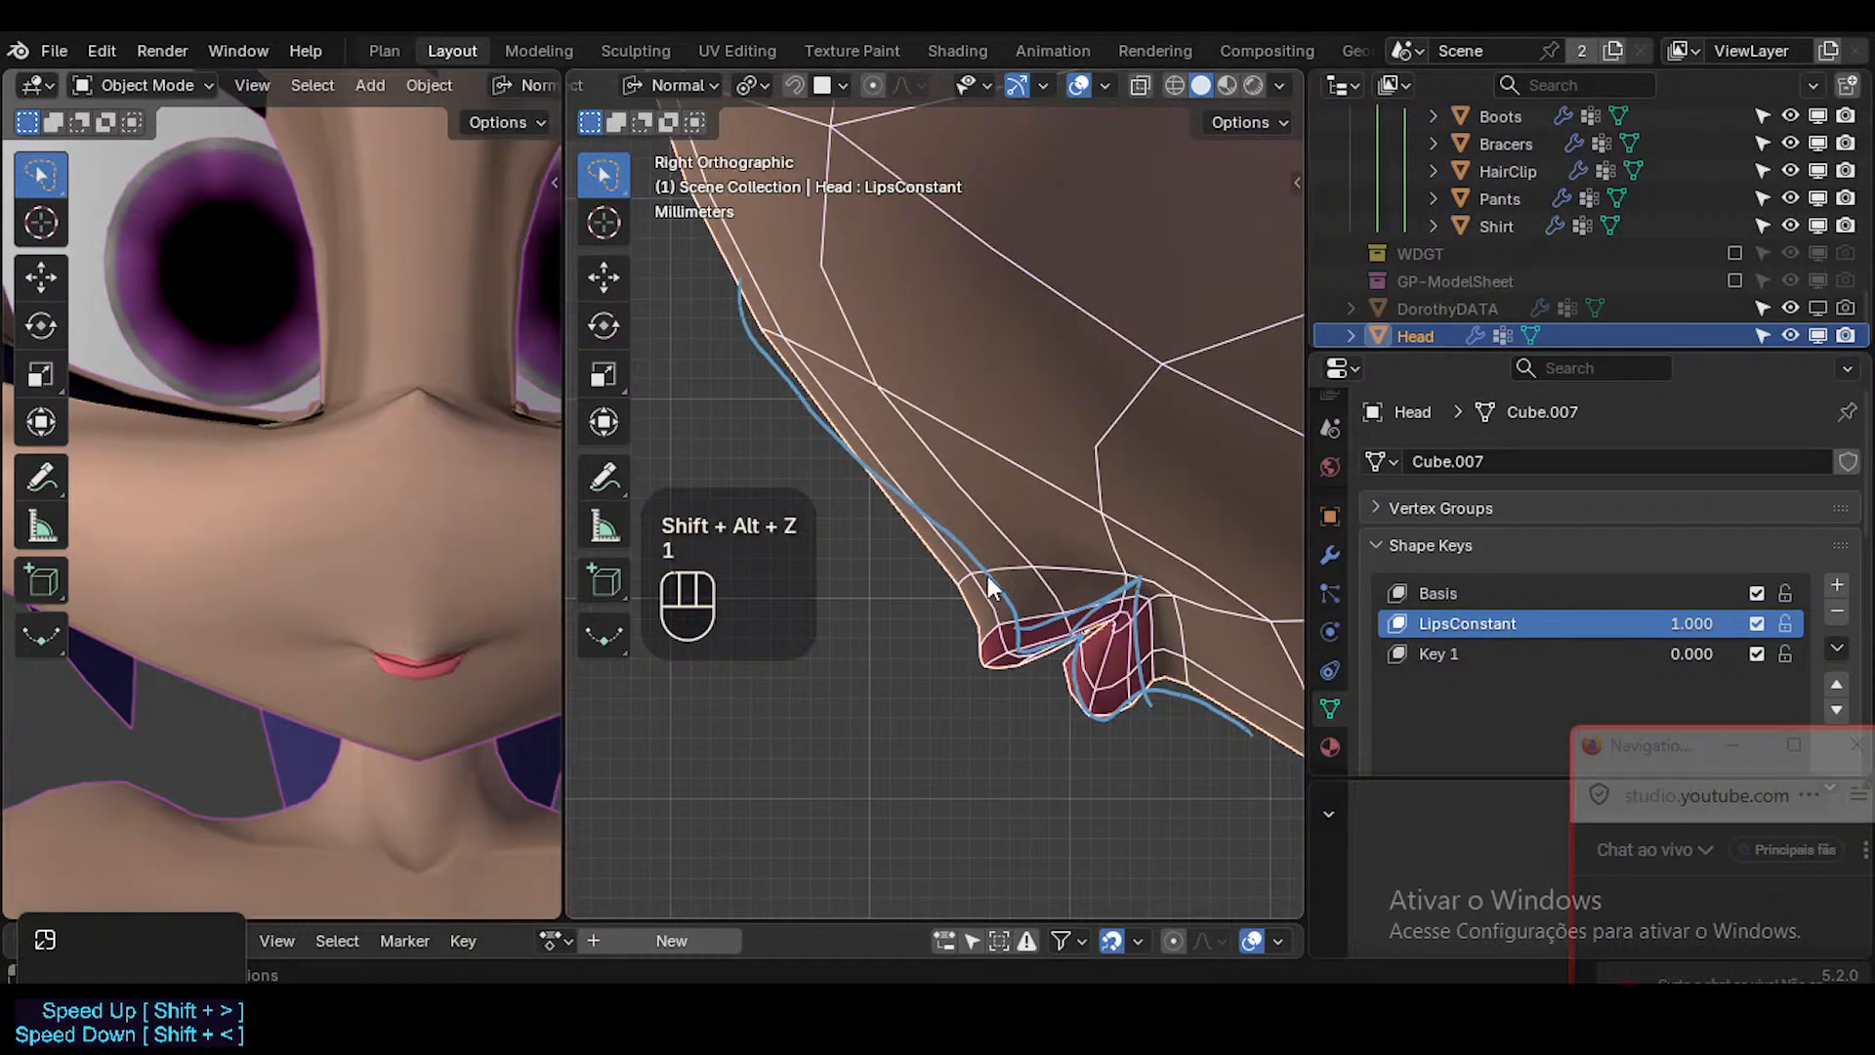
key("Tab")
key("g")
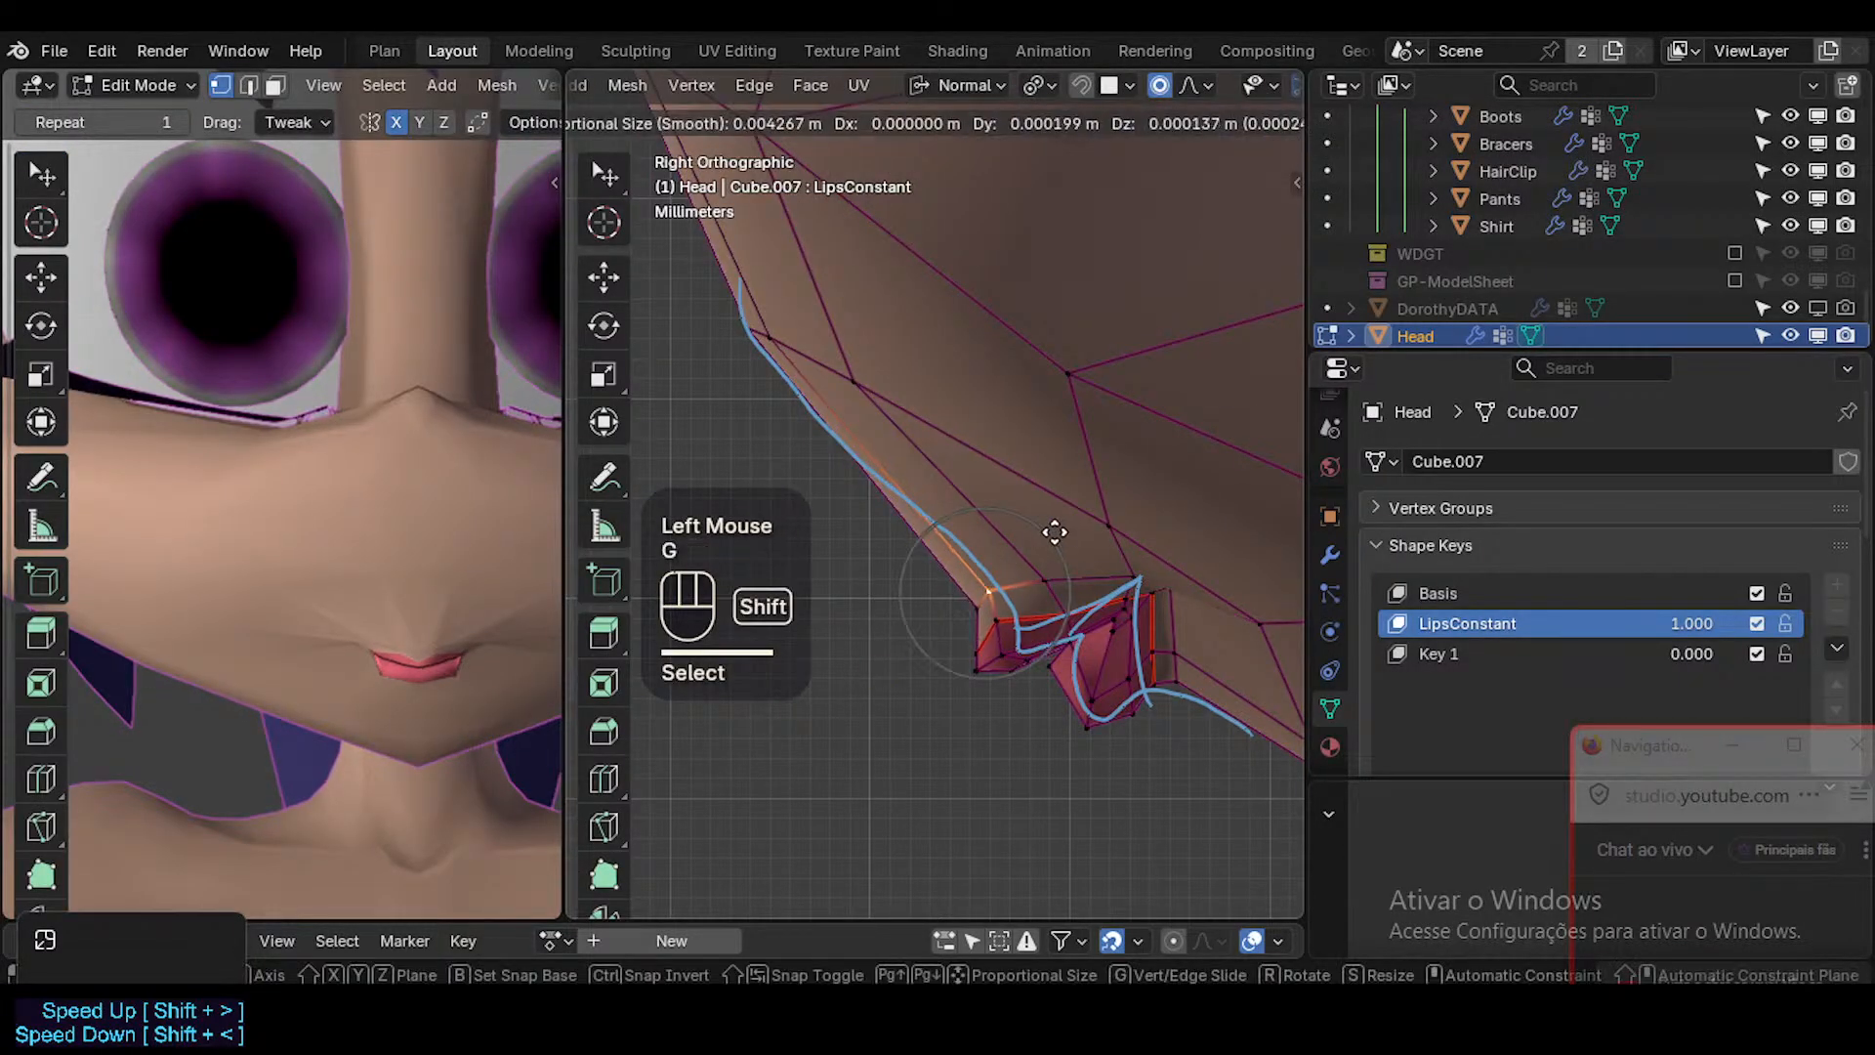
left_click(923, 538, "shift")
left_click(1041, 579)
key("g")
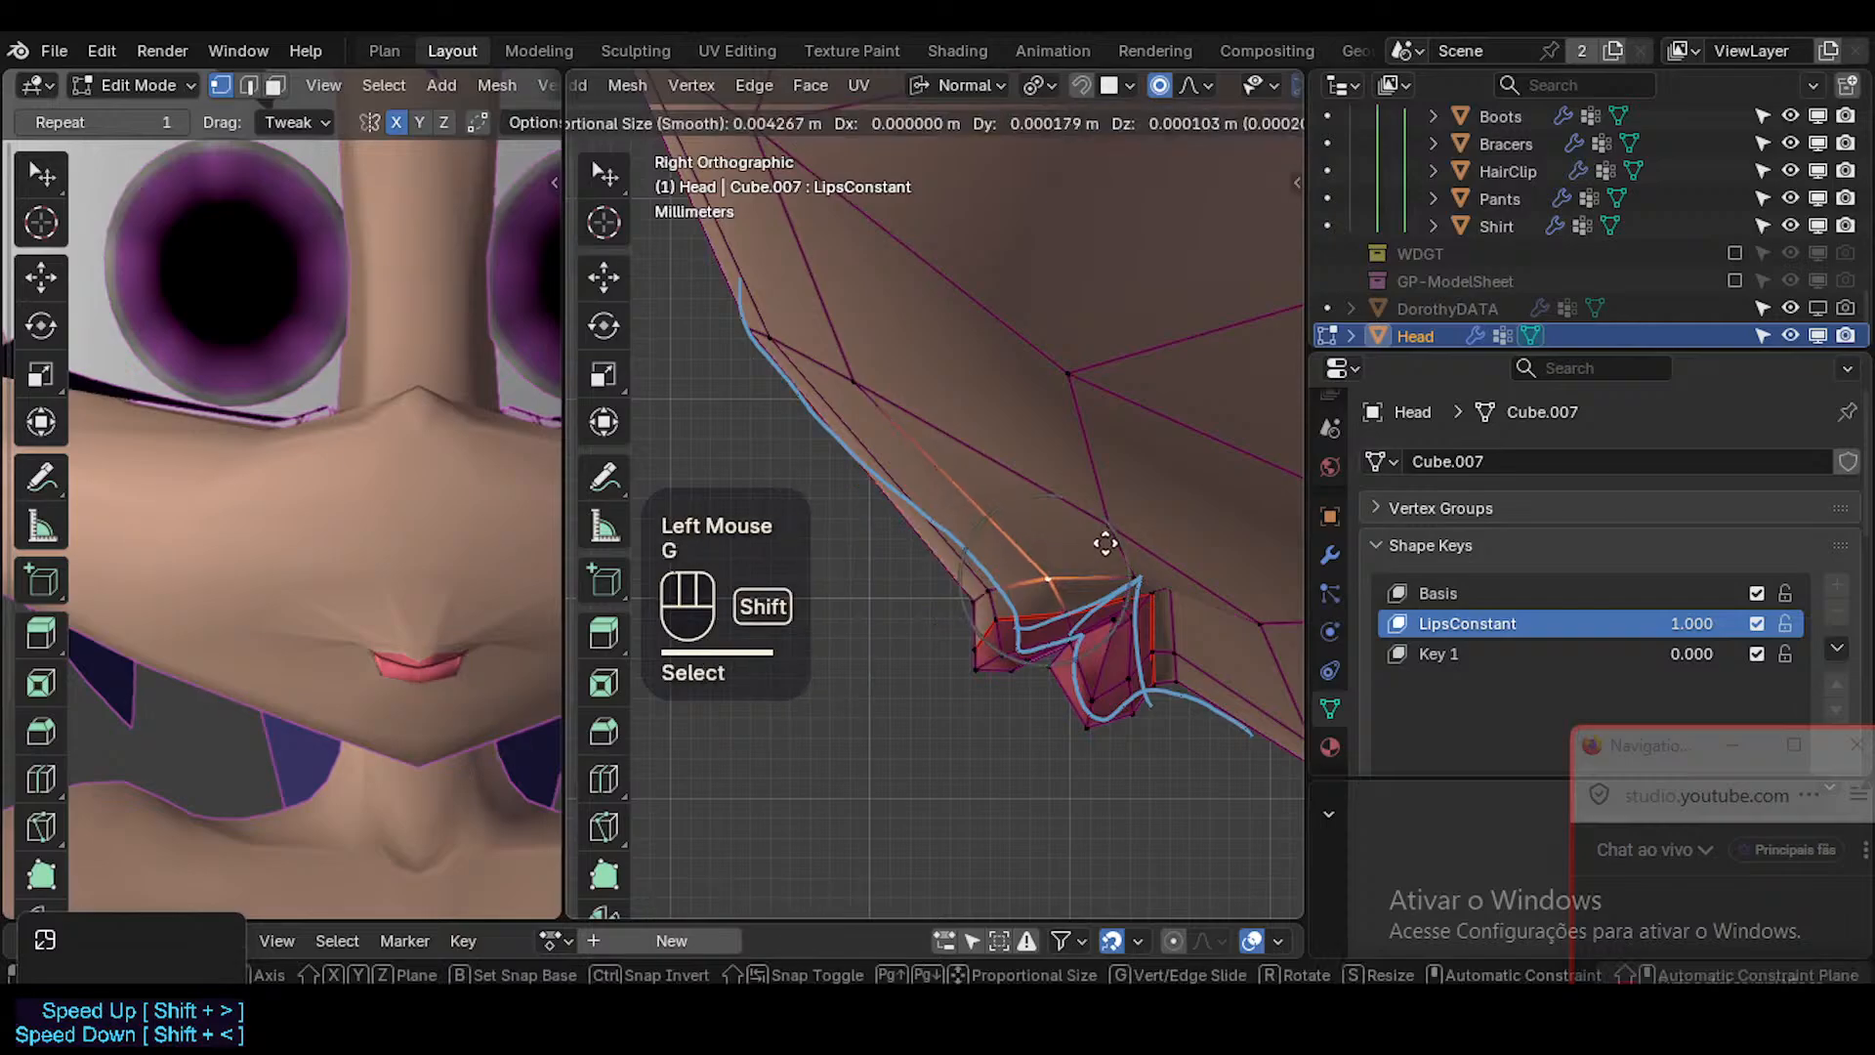
left_click(1107, 541, "shift")
Fine-tune the skin vertex above the mouth corner to meet the reference line's peak.
left_click(1140, 573)
key("g")
left_click(1216, 566, "shift")
key("g")
left_click(1215, 568, "shift")
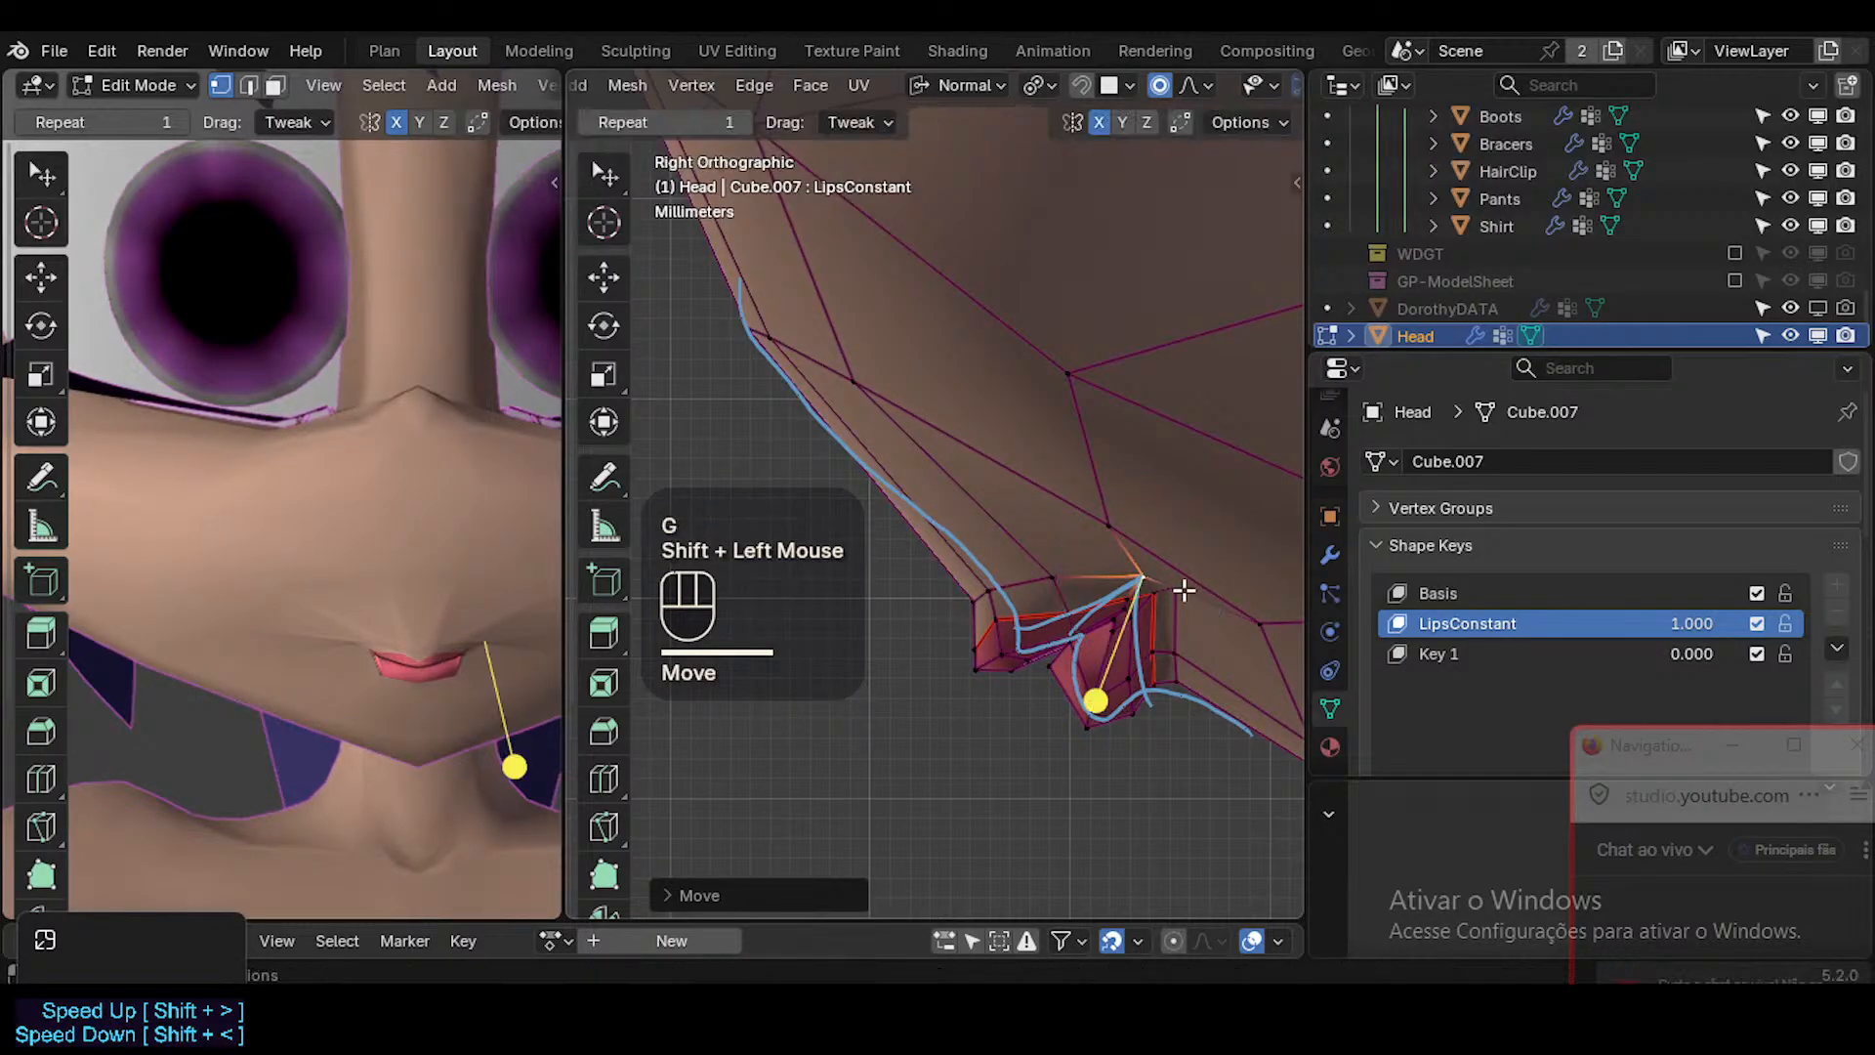
Adjust the skin vertices directly behind the mouth corner, shifting the lower one up in side view.
key("g")
left_click(1181, 643, "shift")
left_click(1182, 647)
key("g")
left_click(1185, 674, "shift")
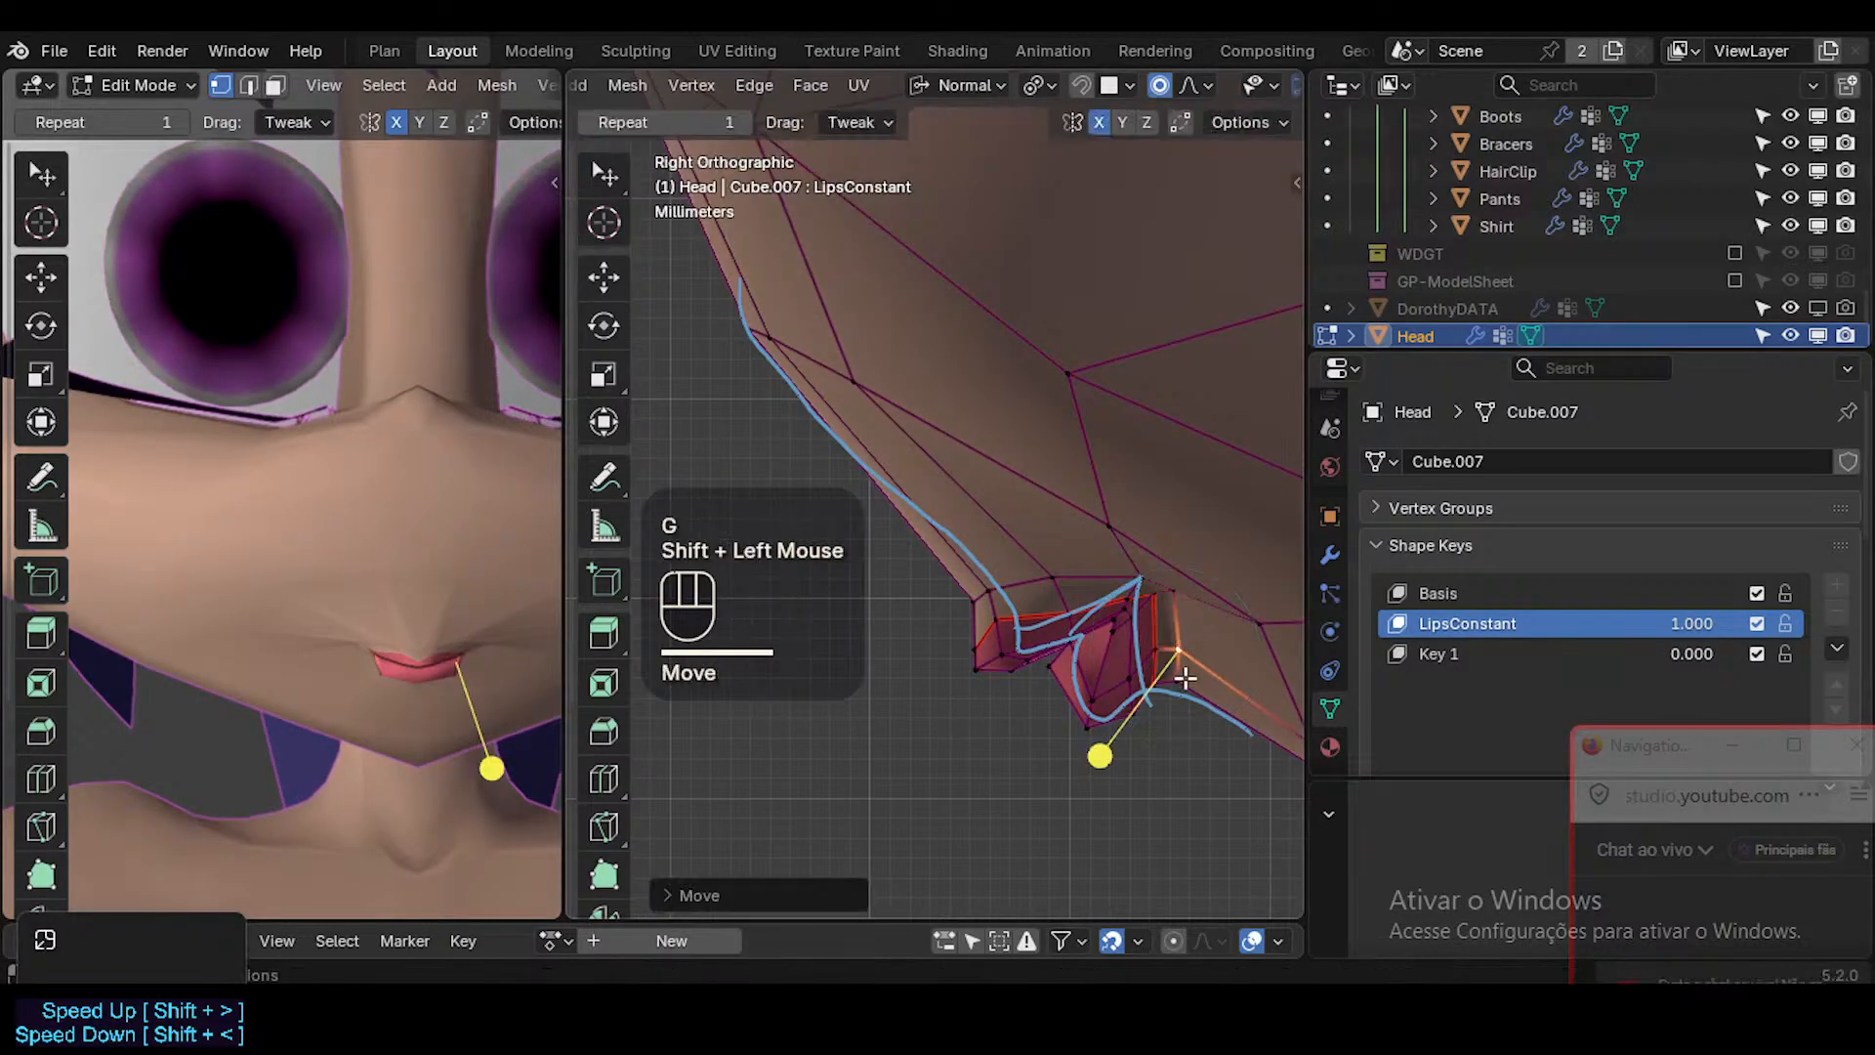
key("g")
left_click(1177, 652, "shift")
left_click(1182, 597)
key("g")
left_click(1179, 598, "shift")
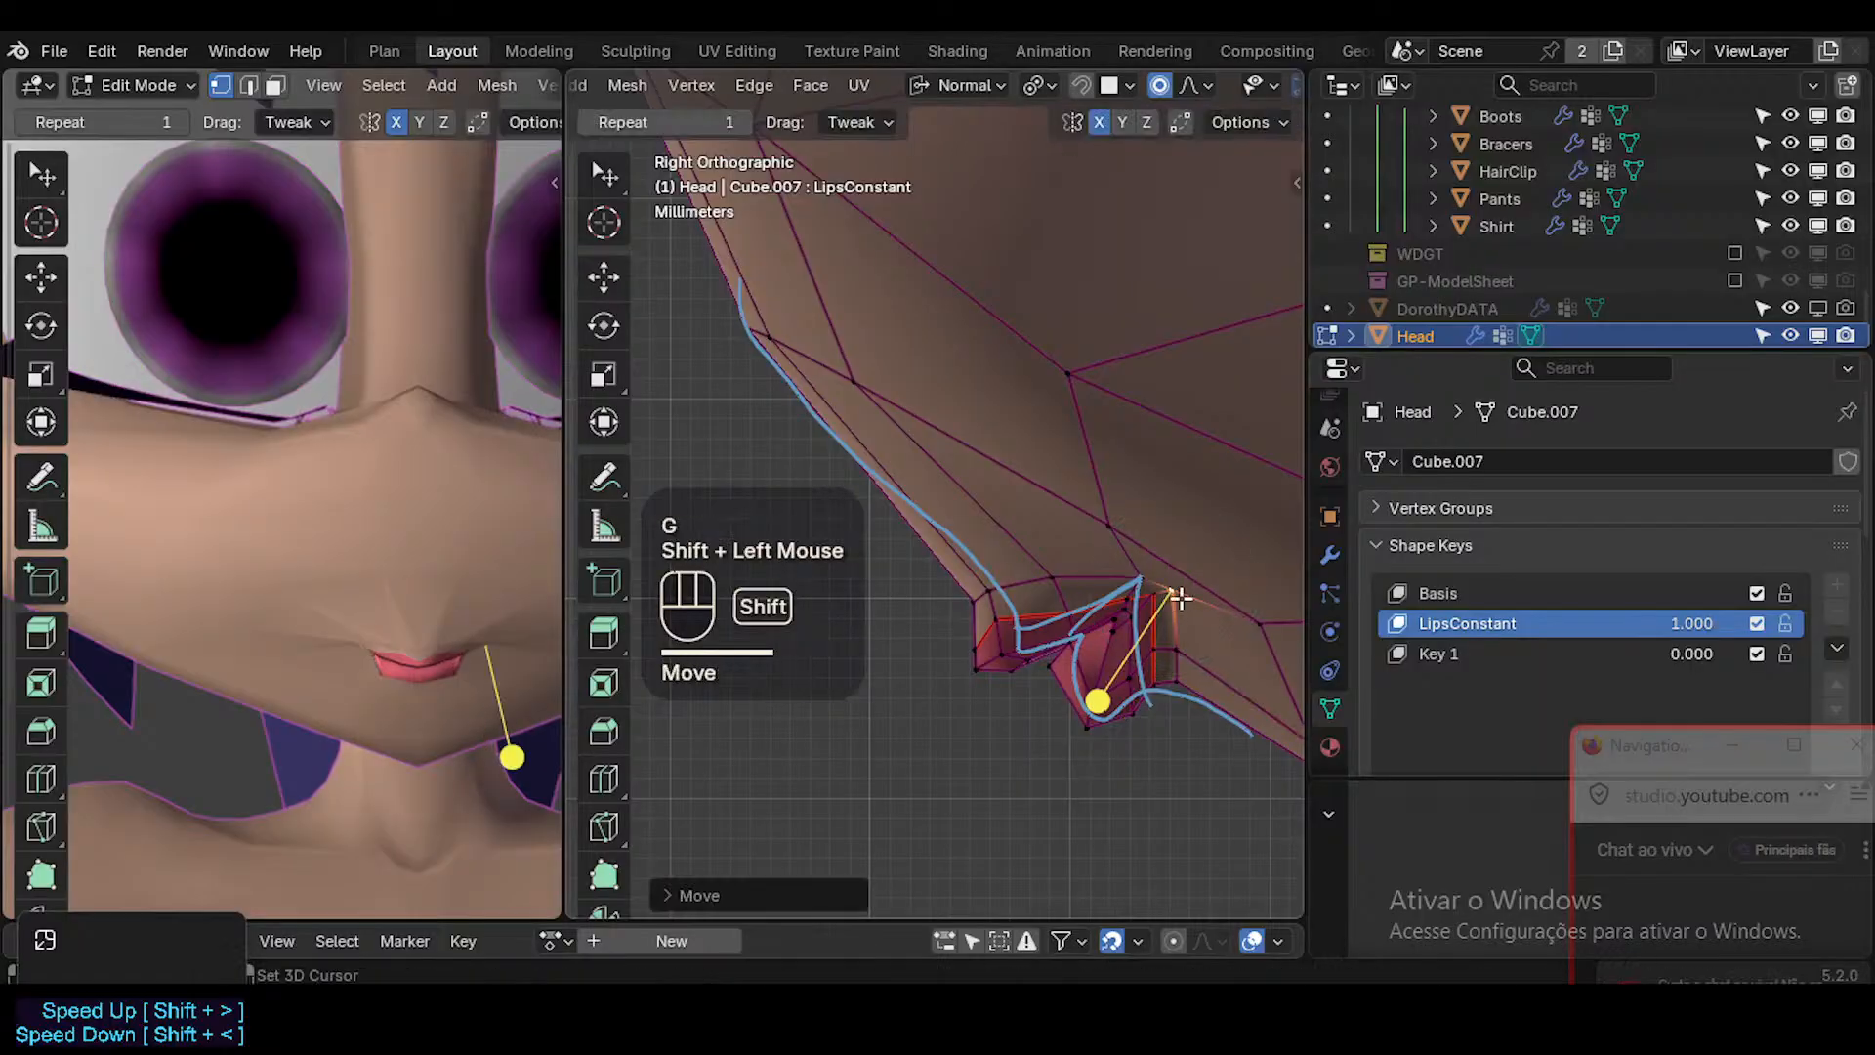
Move the cheek vertex behind the mouth corner up in side view to even out the surrounding skin.
left_click(1253, 611)
key("g")
left_click(1234, 551, "shift")
scroll(1192, 619, "down", 1)
middle_click_drag(1193, 619, 1269, 705, "shift")
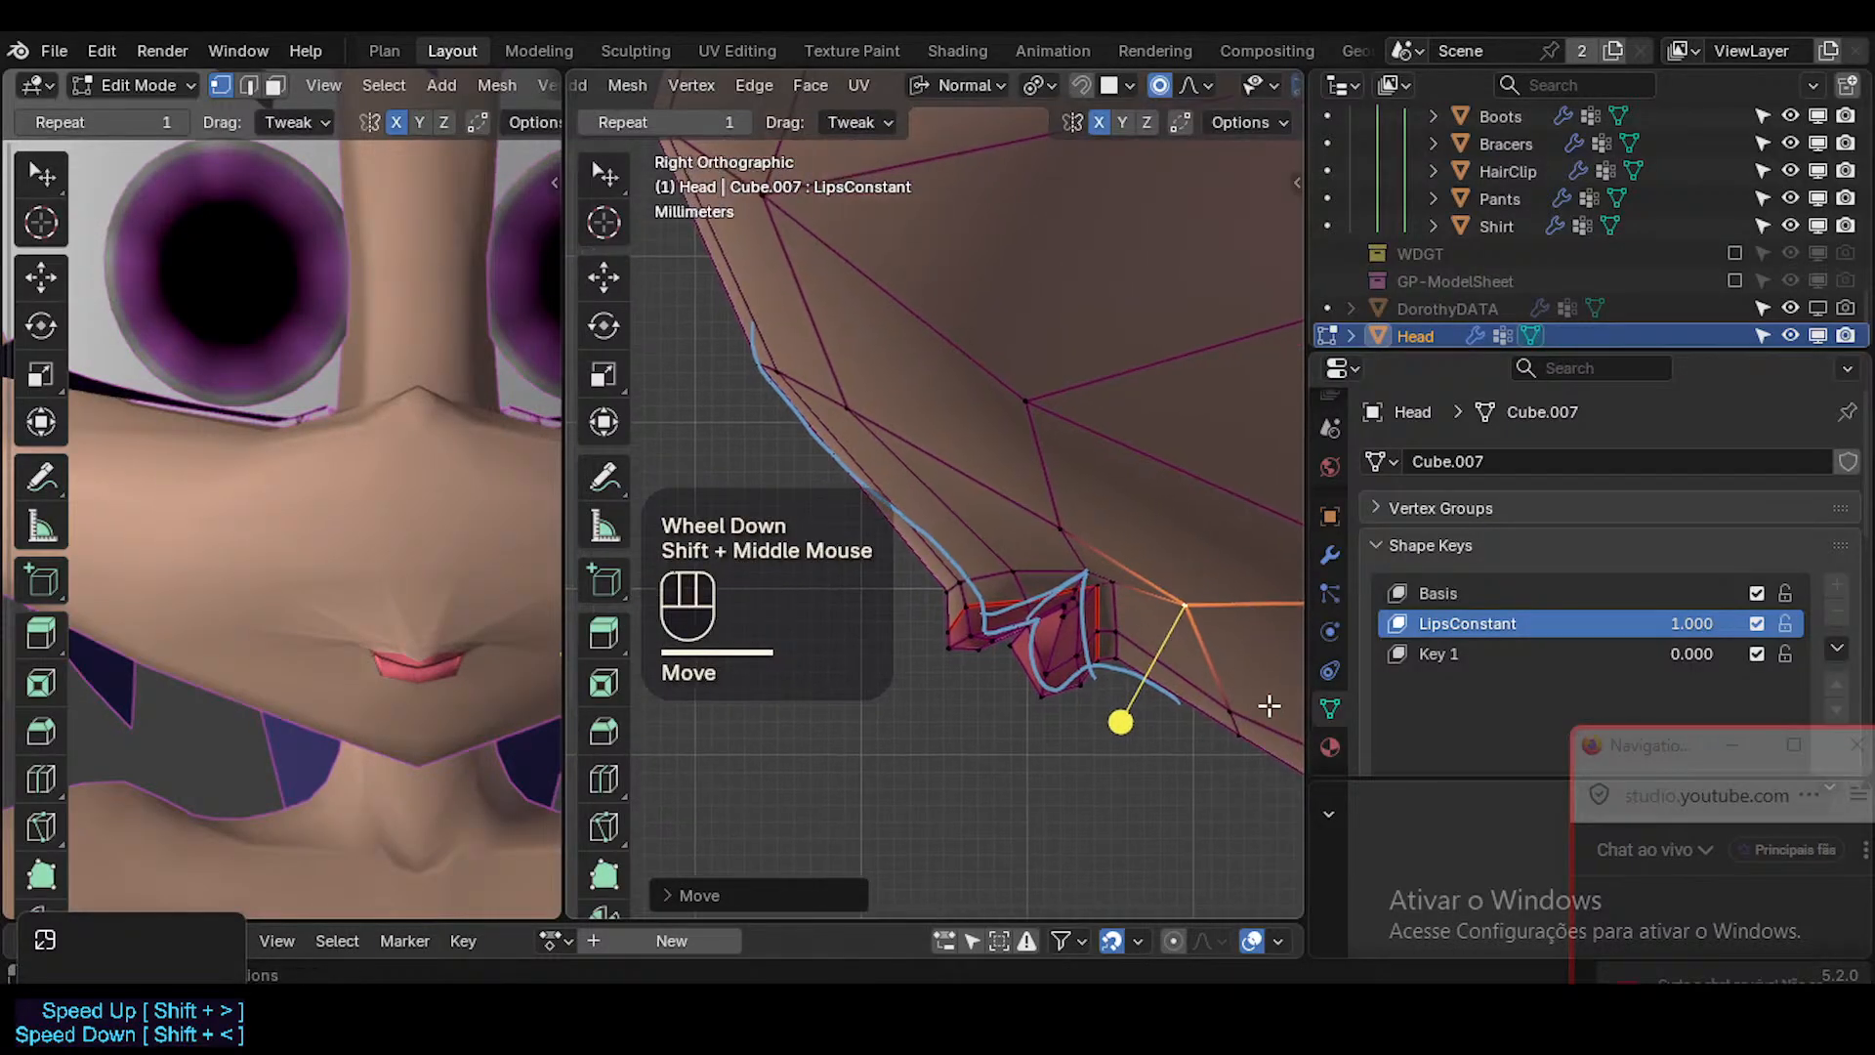
Slide the skin edge below and behind the mouth corner forward toward the reference line in side view.
key("2")
left_click(1234, 723)
key("g")
Fine-tune the skin vertices just below the mouth corner so the under-lip contour follows the reference line.
key("g")
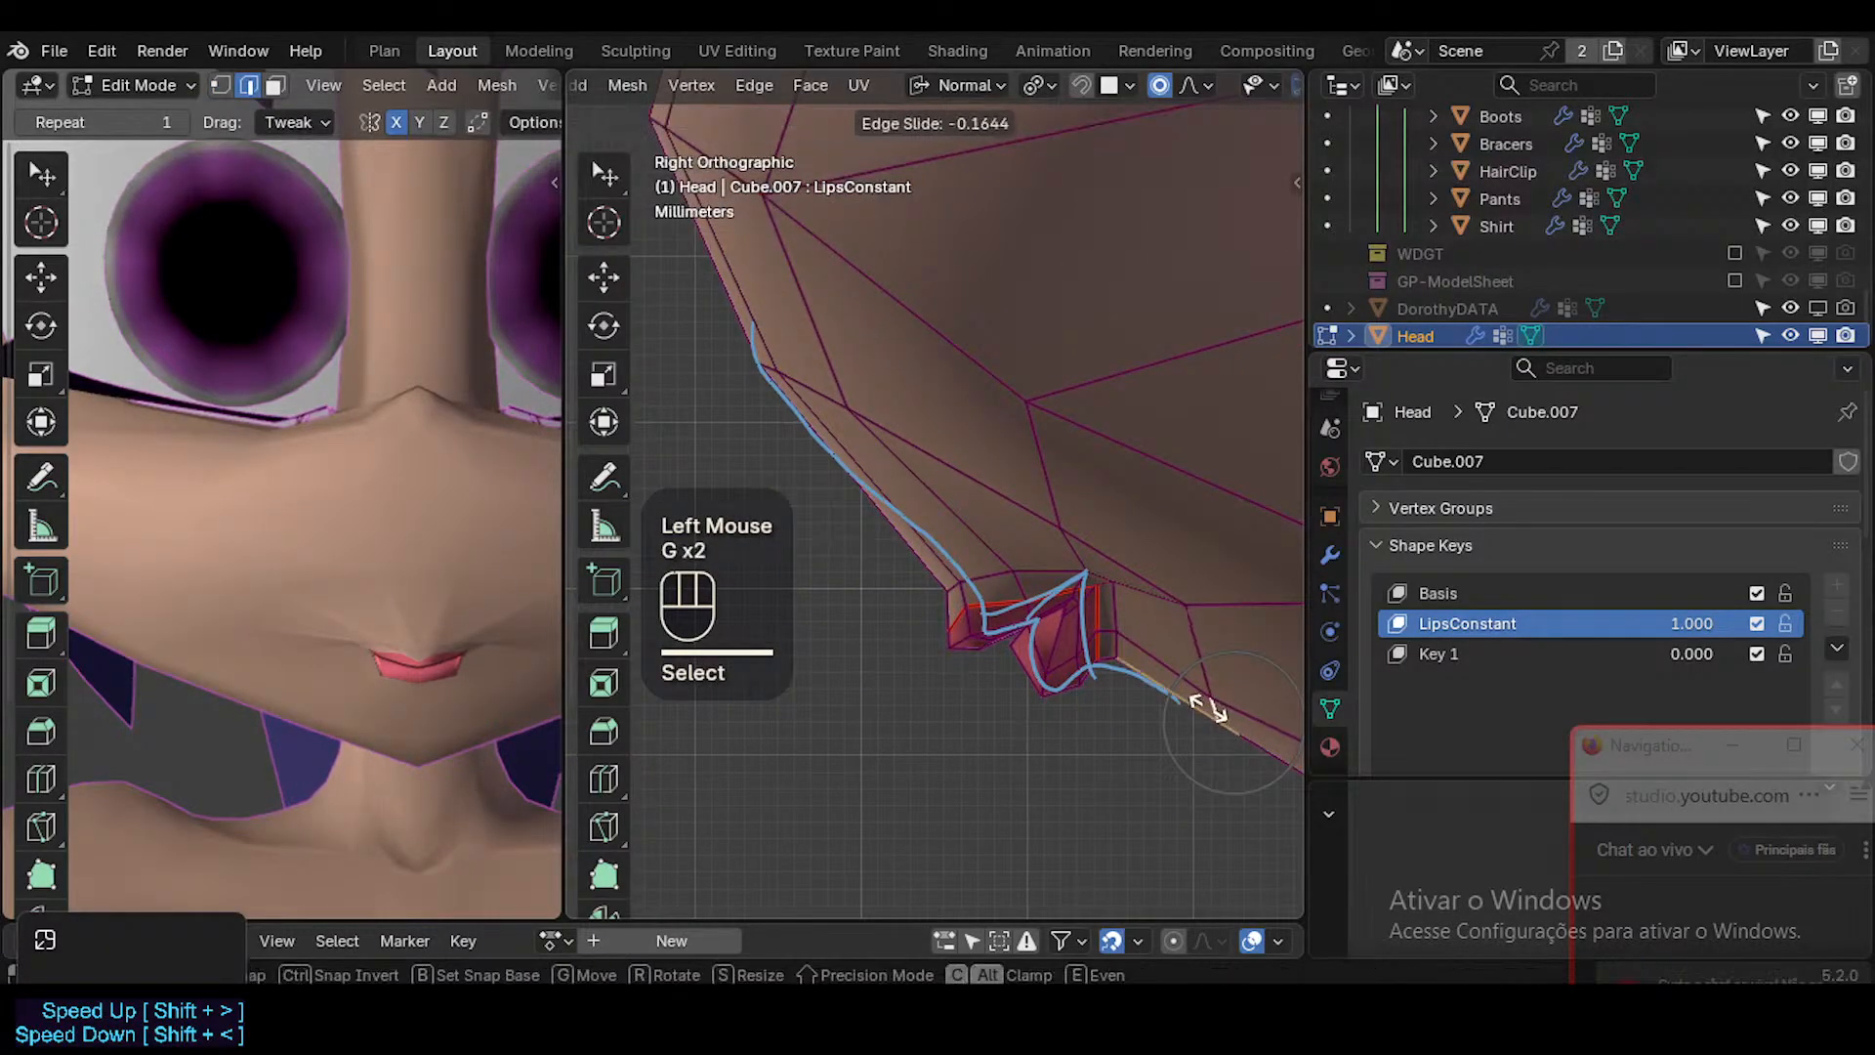
left_click(1212, 734)
key("1")
left_click(1213, 734)
key("g")
left_click(1193, 675, "shift")
left_click(1198, 678)
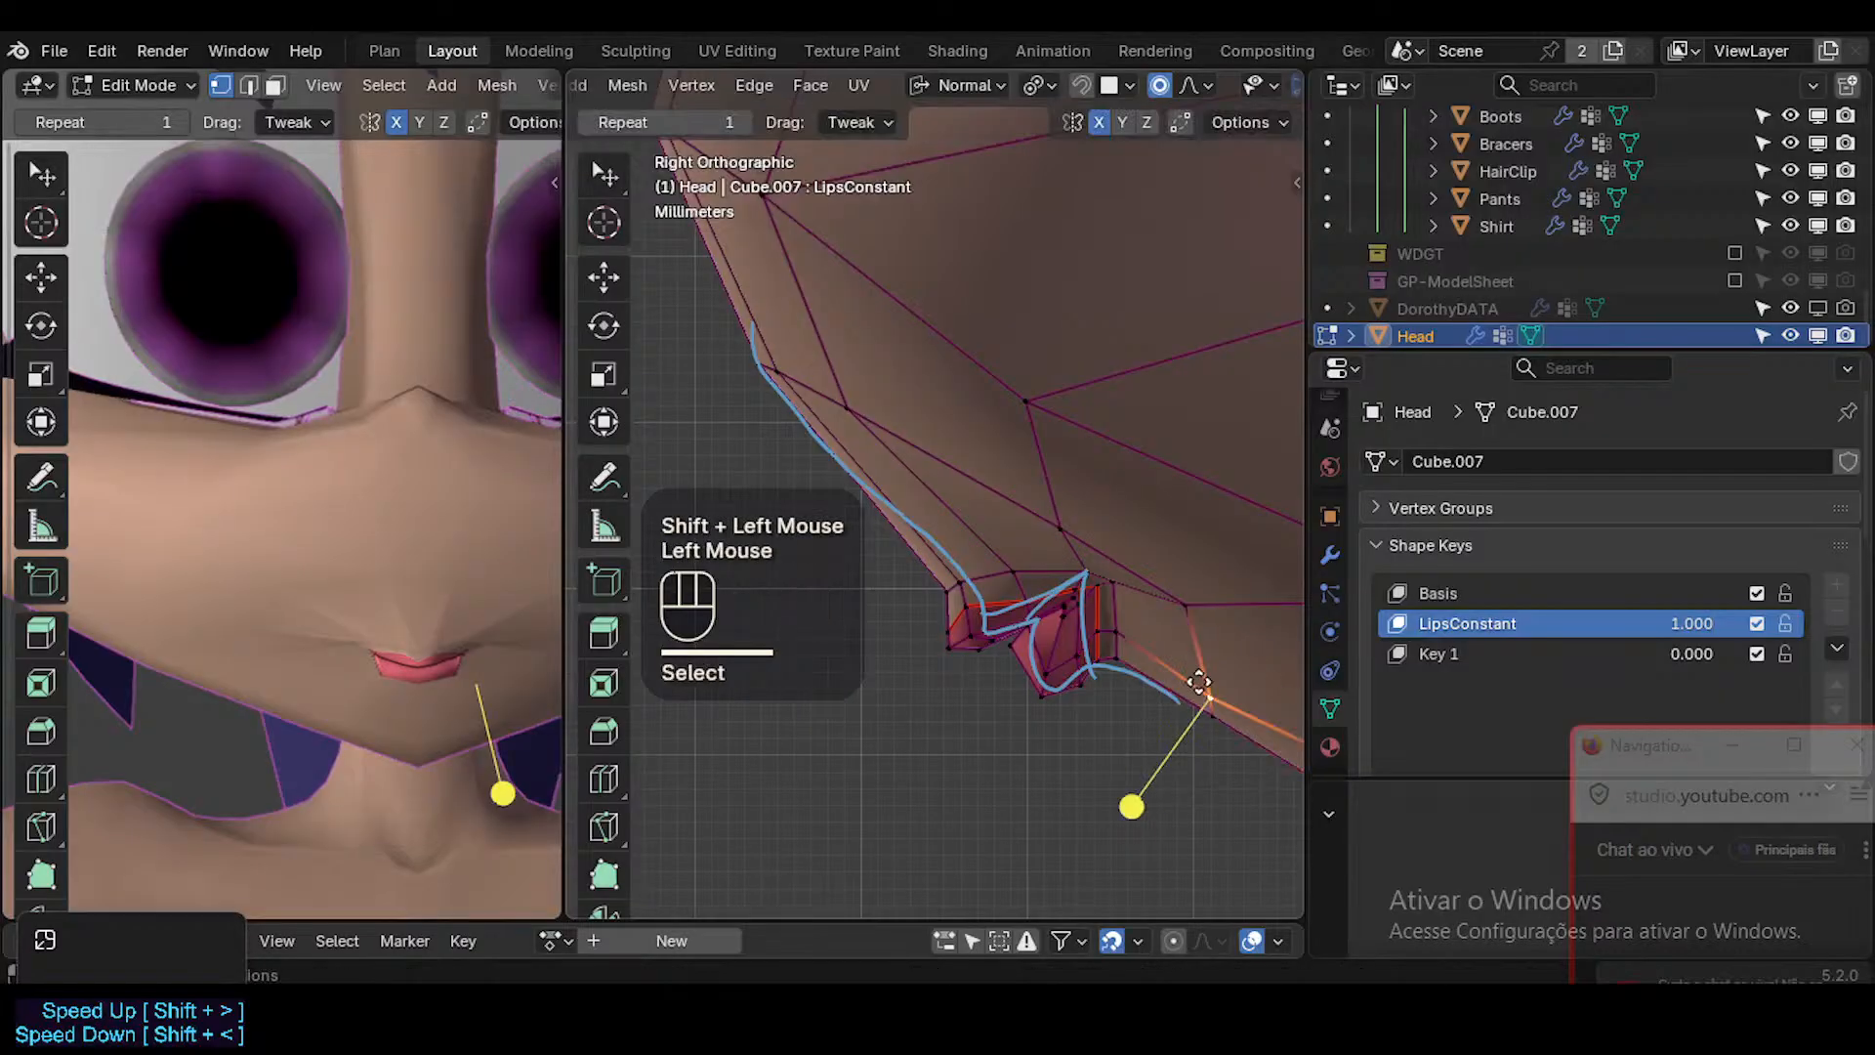
Move and slide the cheek vertex behind the mouth corner slightly forward and up along its edge.
key("g")
left_click(1199, 614, "shift")
left_click(1199, 613)
key("g")
left_click(1173, 551, "shift")
Nudge the skin vertex above the mouth corner in side view and clear the selection.
key("g")
key("g")
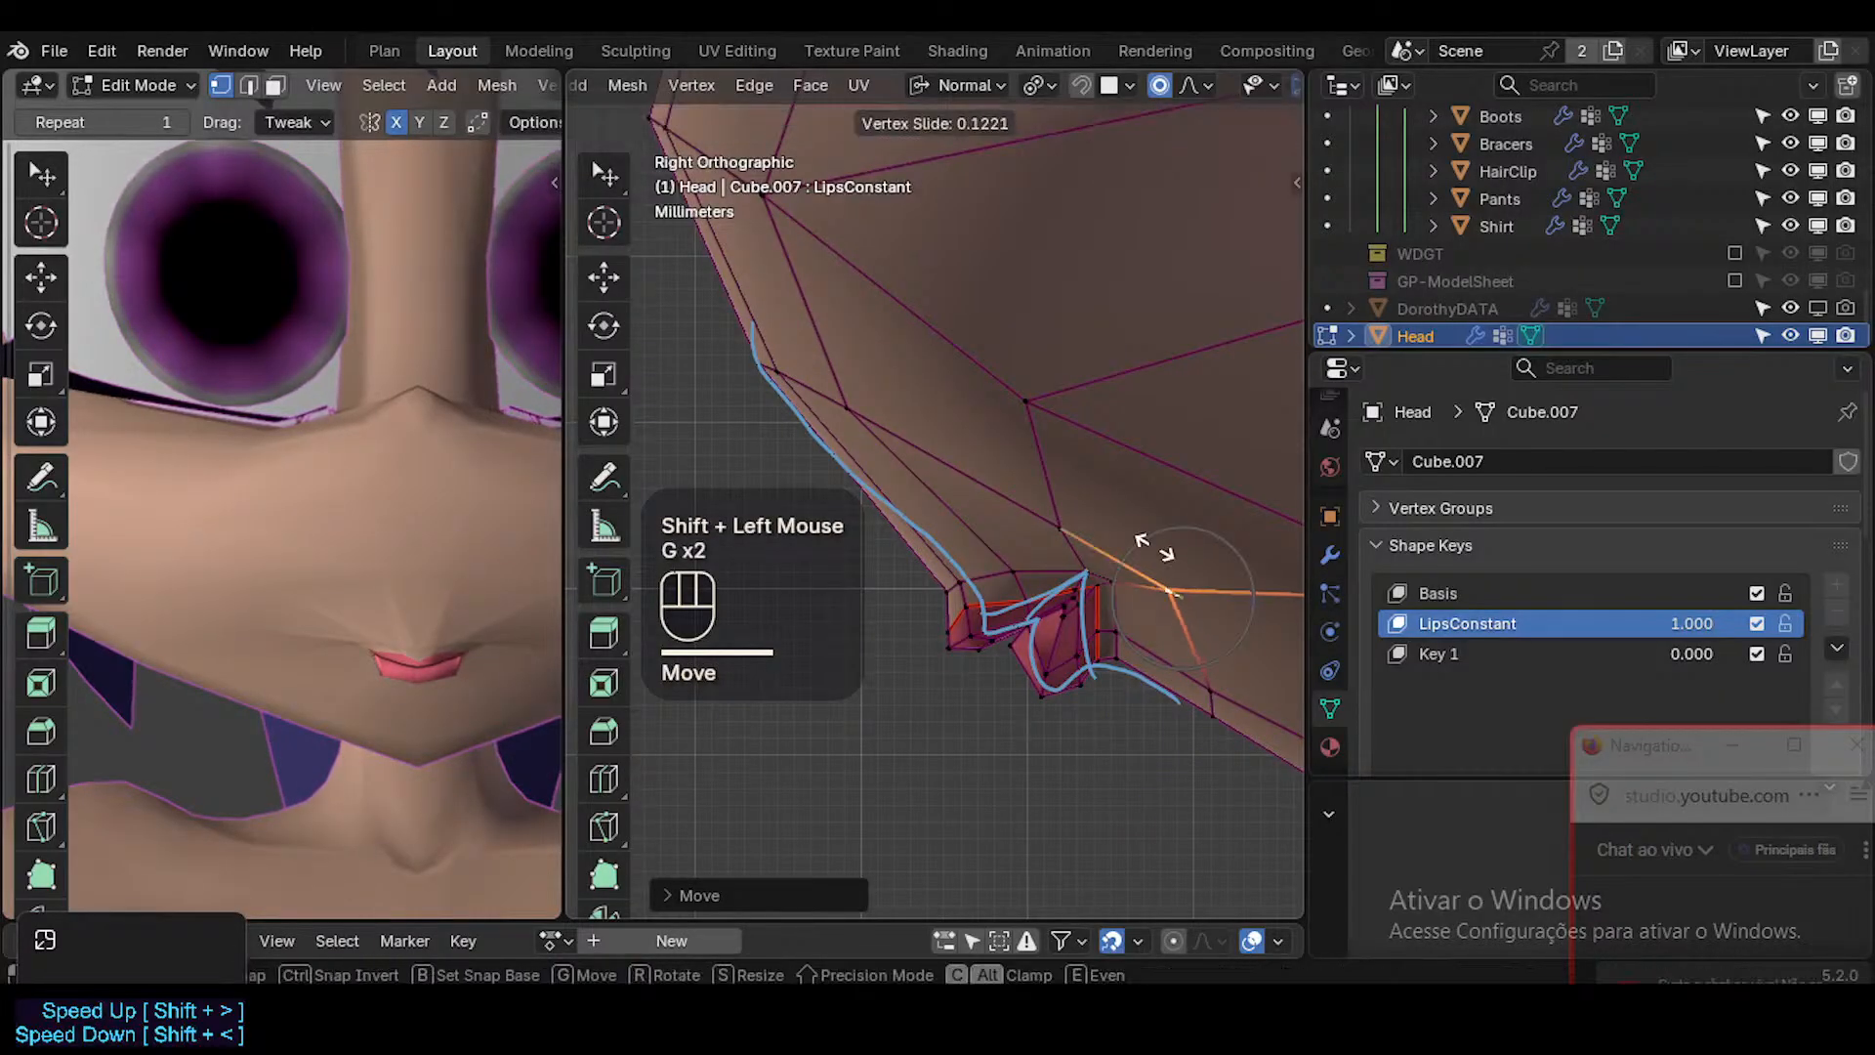
left_click(1154, 546)
left_click(1065, 518)
key("g")
left_click(1010, 518, "shift")
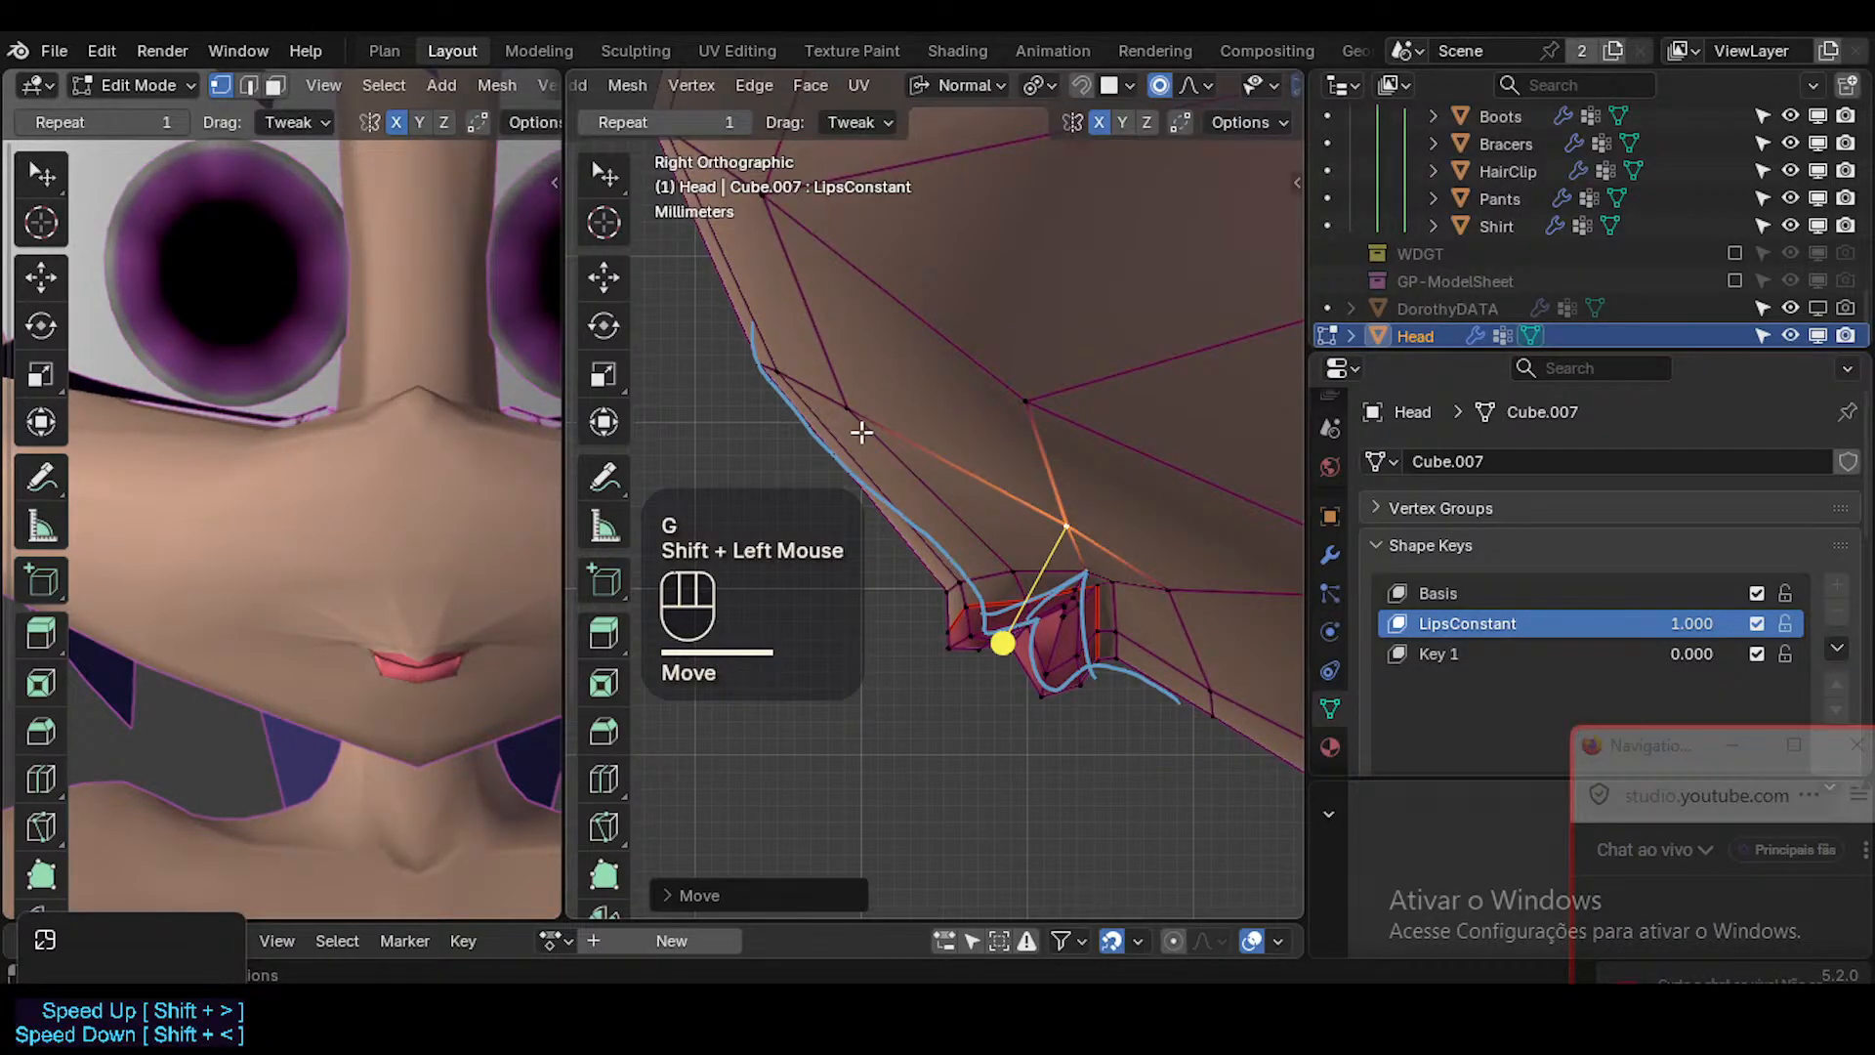
left_click(952, 659, "alt+shift")
left_click(955, 658)
key("alt+a")
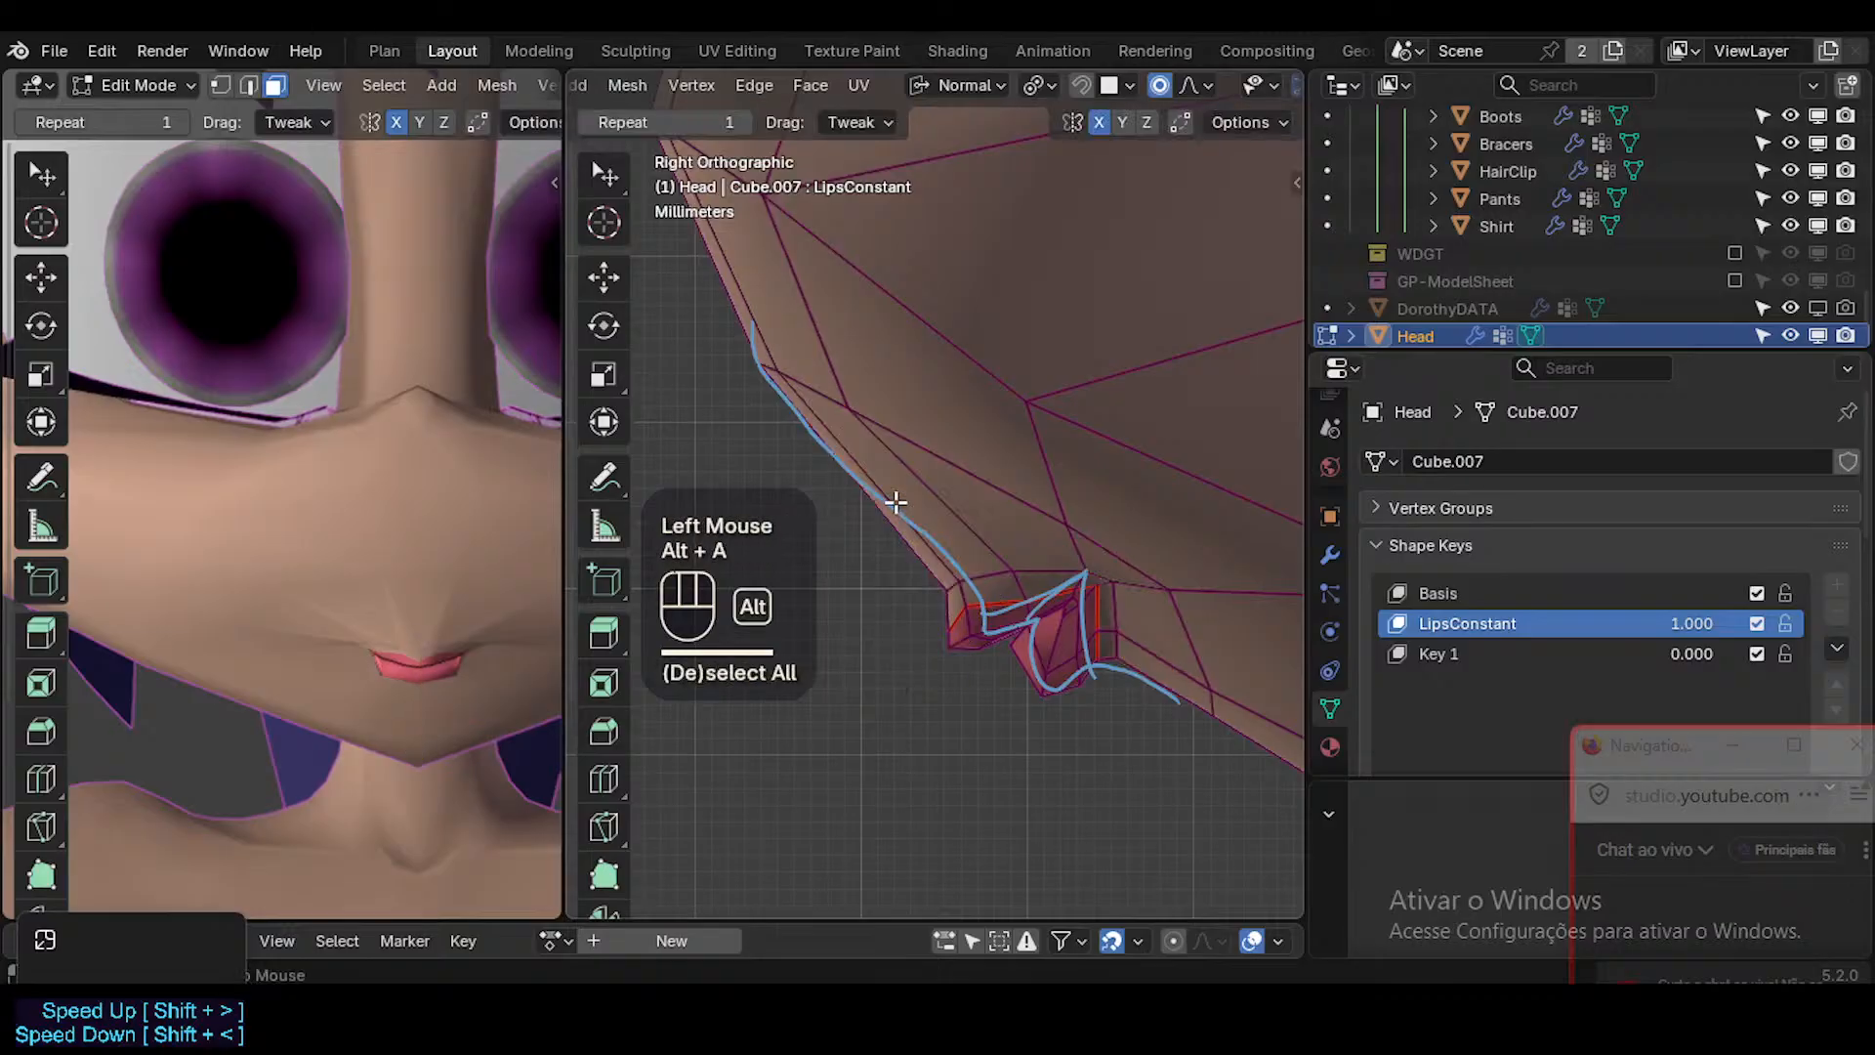
Select the skin edge loop around the lips and edge-slide it slightly outward.
left_click(966, 581, "alt+shift")
key("g")
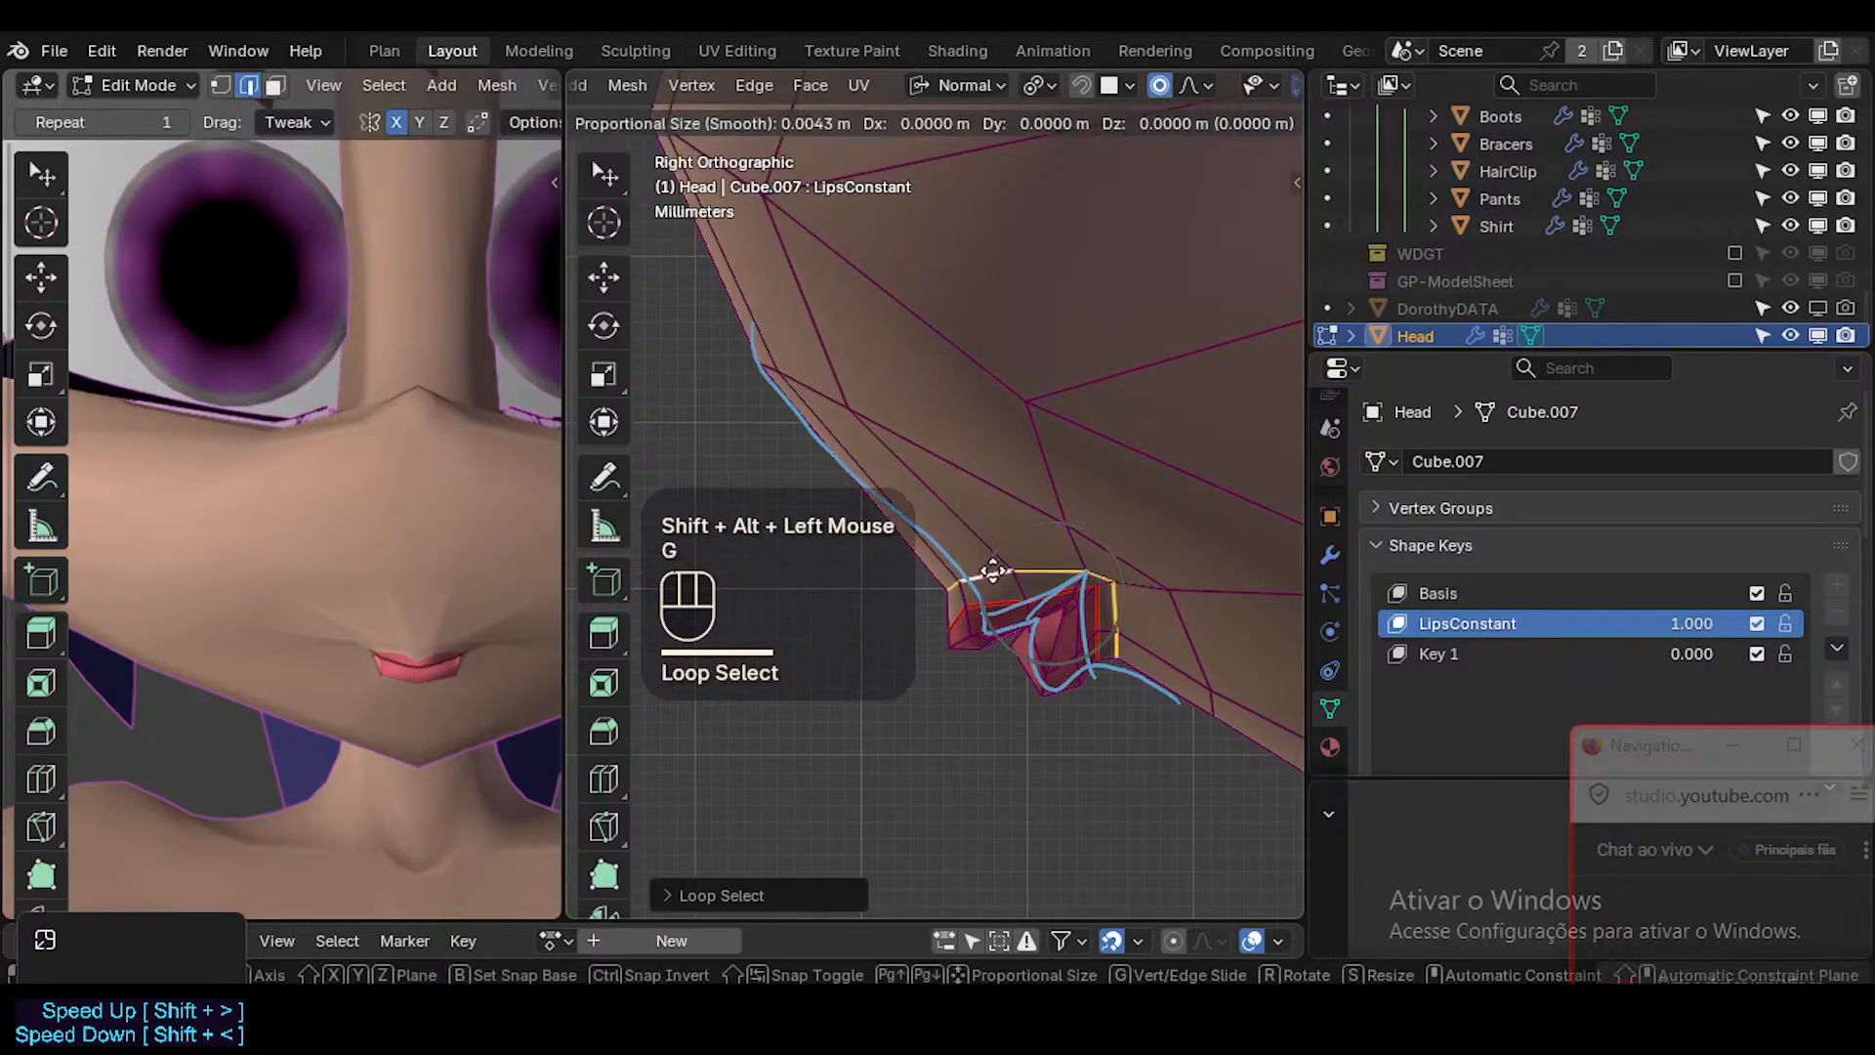
key("g")
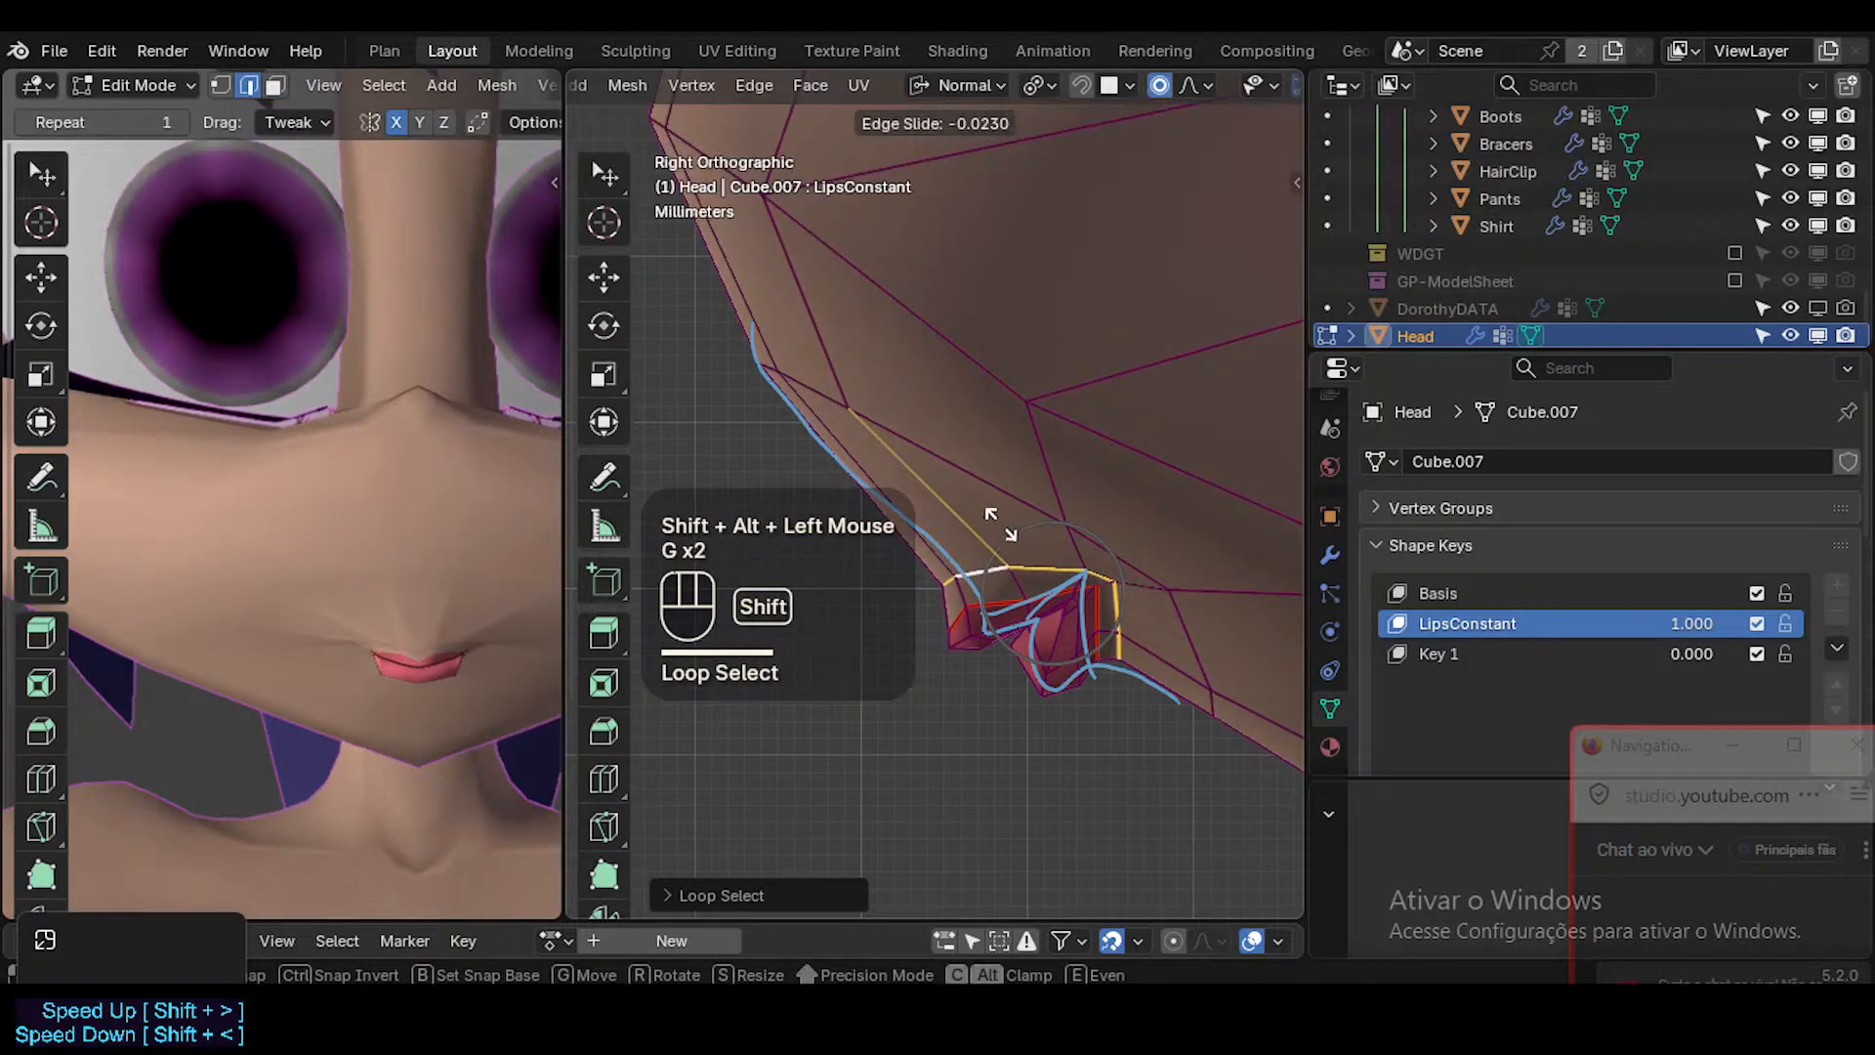
left_click(1000, 527, "shift")
Leave Edit Mode, hide the viewport overlays and save the file.
key("Tab")
key("shift+alt+z")
scroll(1093, 622, "down", 4)
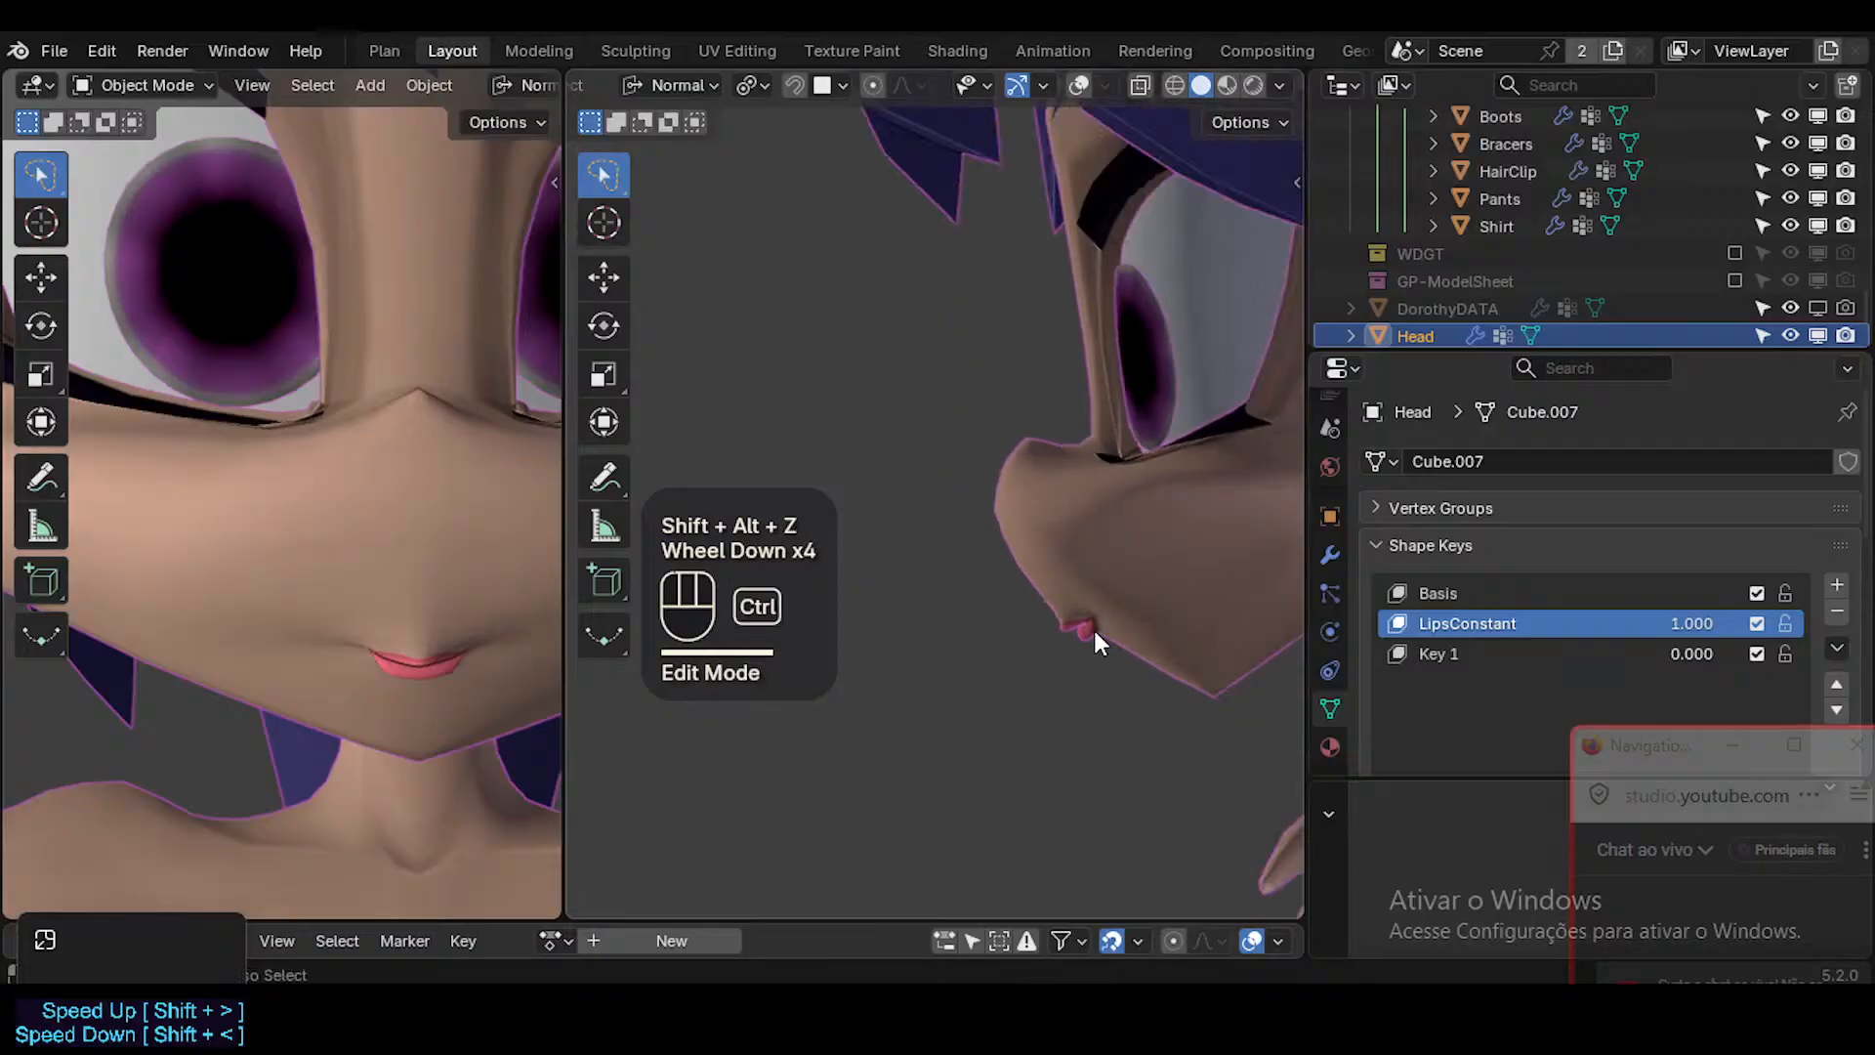
key("ctrl+s")
scroll(894, 635, "down", 3)
scroll(466, 652, "down", 3)
middle_click_drag(466, 652, 408, 626, "shift")
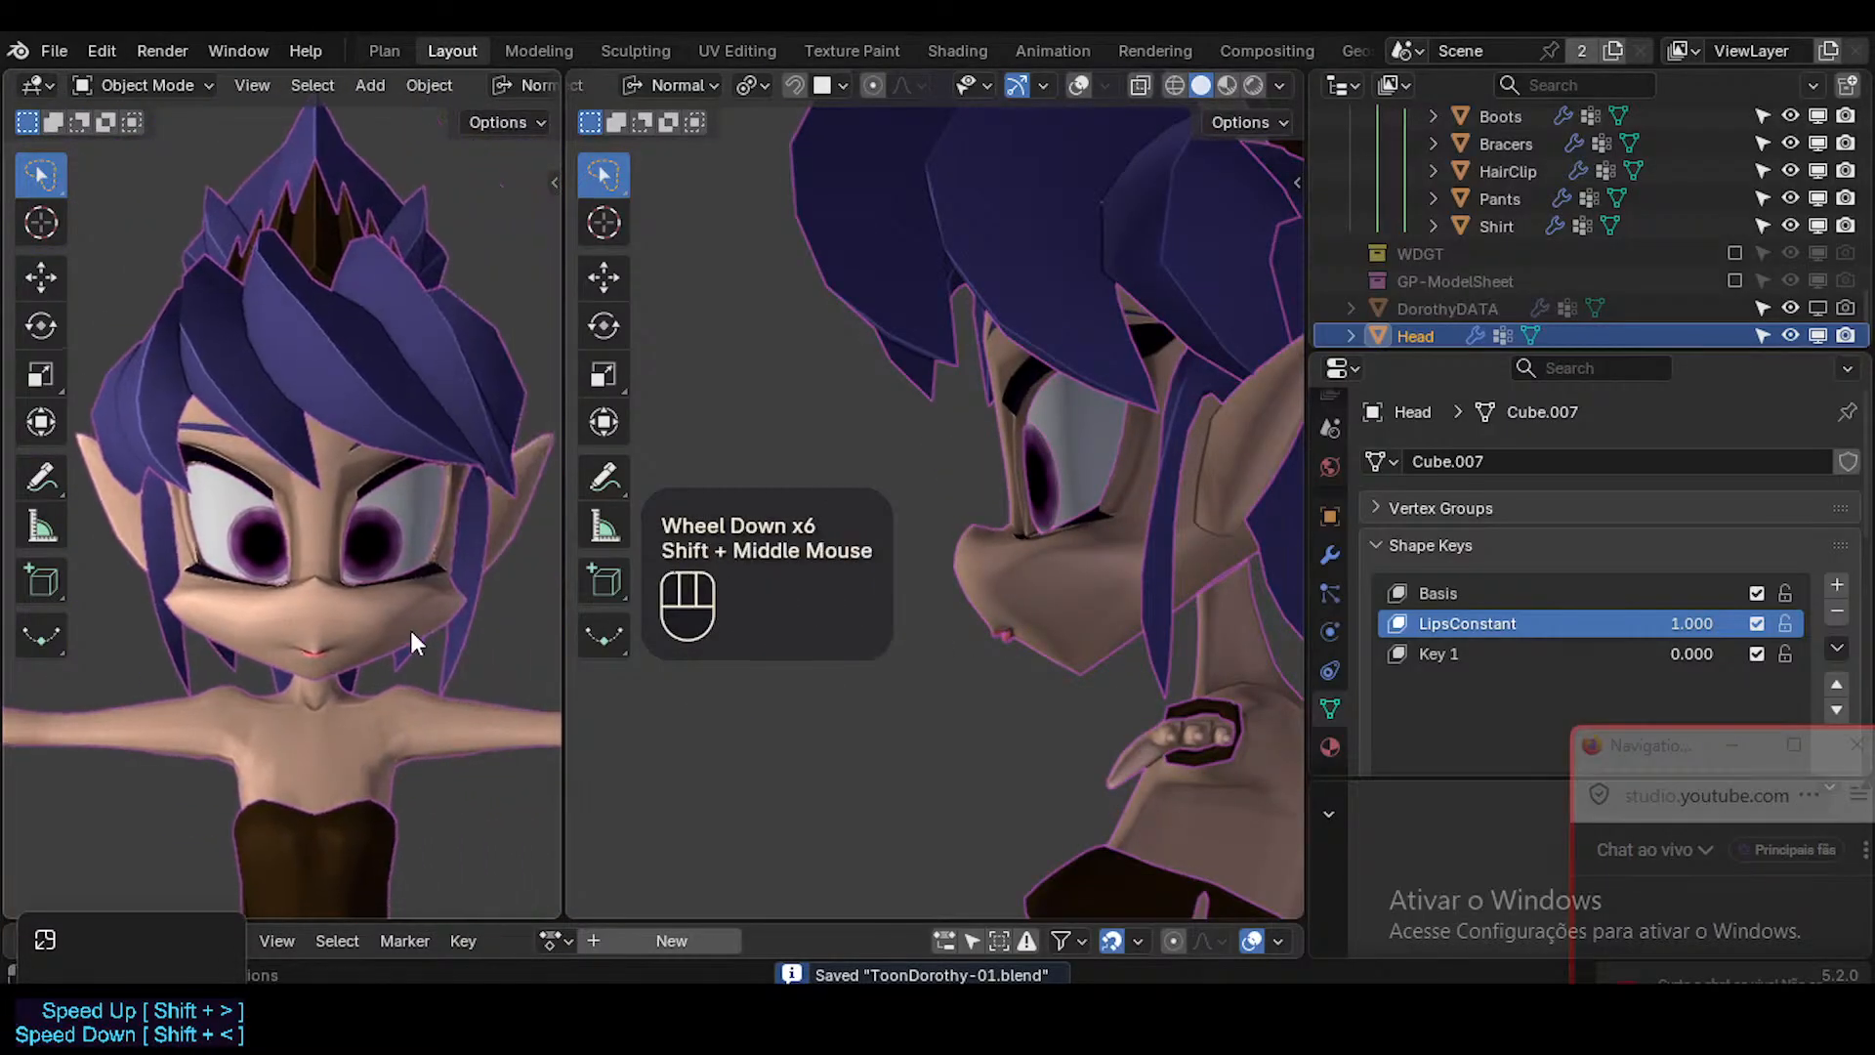
Switch the side viewport to Material Preview shading and inspect the mouth profile.
left_click(1223, 86)
mouse_move(1218, 103)
middle_mouse_down()
mouse_move(984, 582)
mouse_move(1091, 500)
mouse_move(1111, 594)
mouse_move(1041, 588)
mouse_move(1154, 612)
middle_mouse_up()
scroll(1065, 577, "down", 2)
scroll(1115, 600, "up", 4)
scroll(1039, 518, "up", 2)
middle_click_drag(1039, 518, 994, 552)
Show the overlays, return to Edit Mode and move the skin edge above the mouth corner slightly.
key("shift+alt+z")
key("Tab")
left_click(1136, 455)
middle_click_drag(1136, 459, 990, 520)
middle_click_drag(990, 520, 933, 550, "shift")
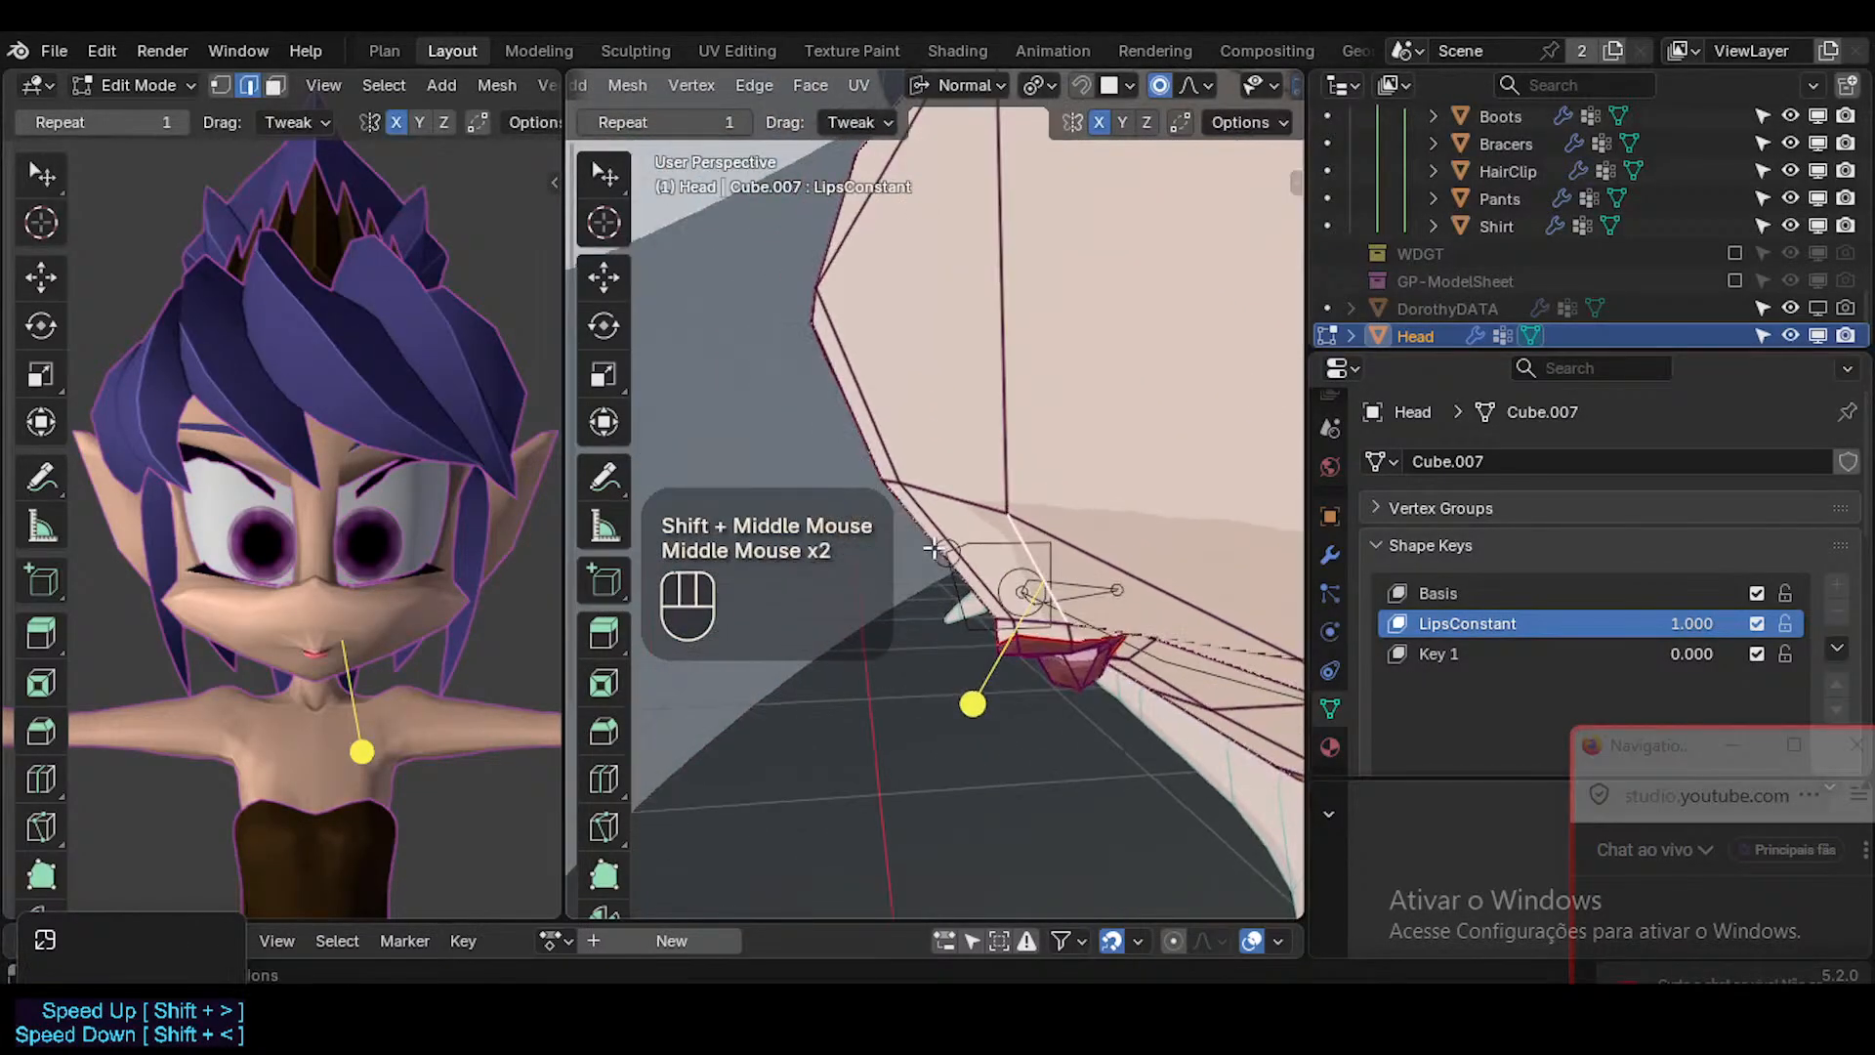
key("g")
left_click(957, 565, "shift")
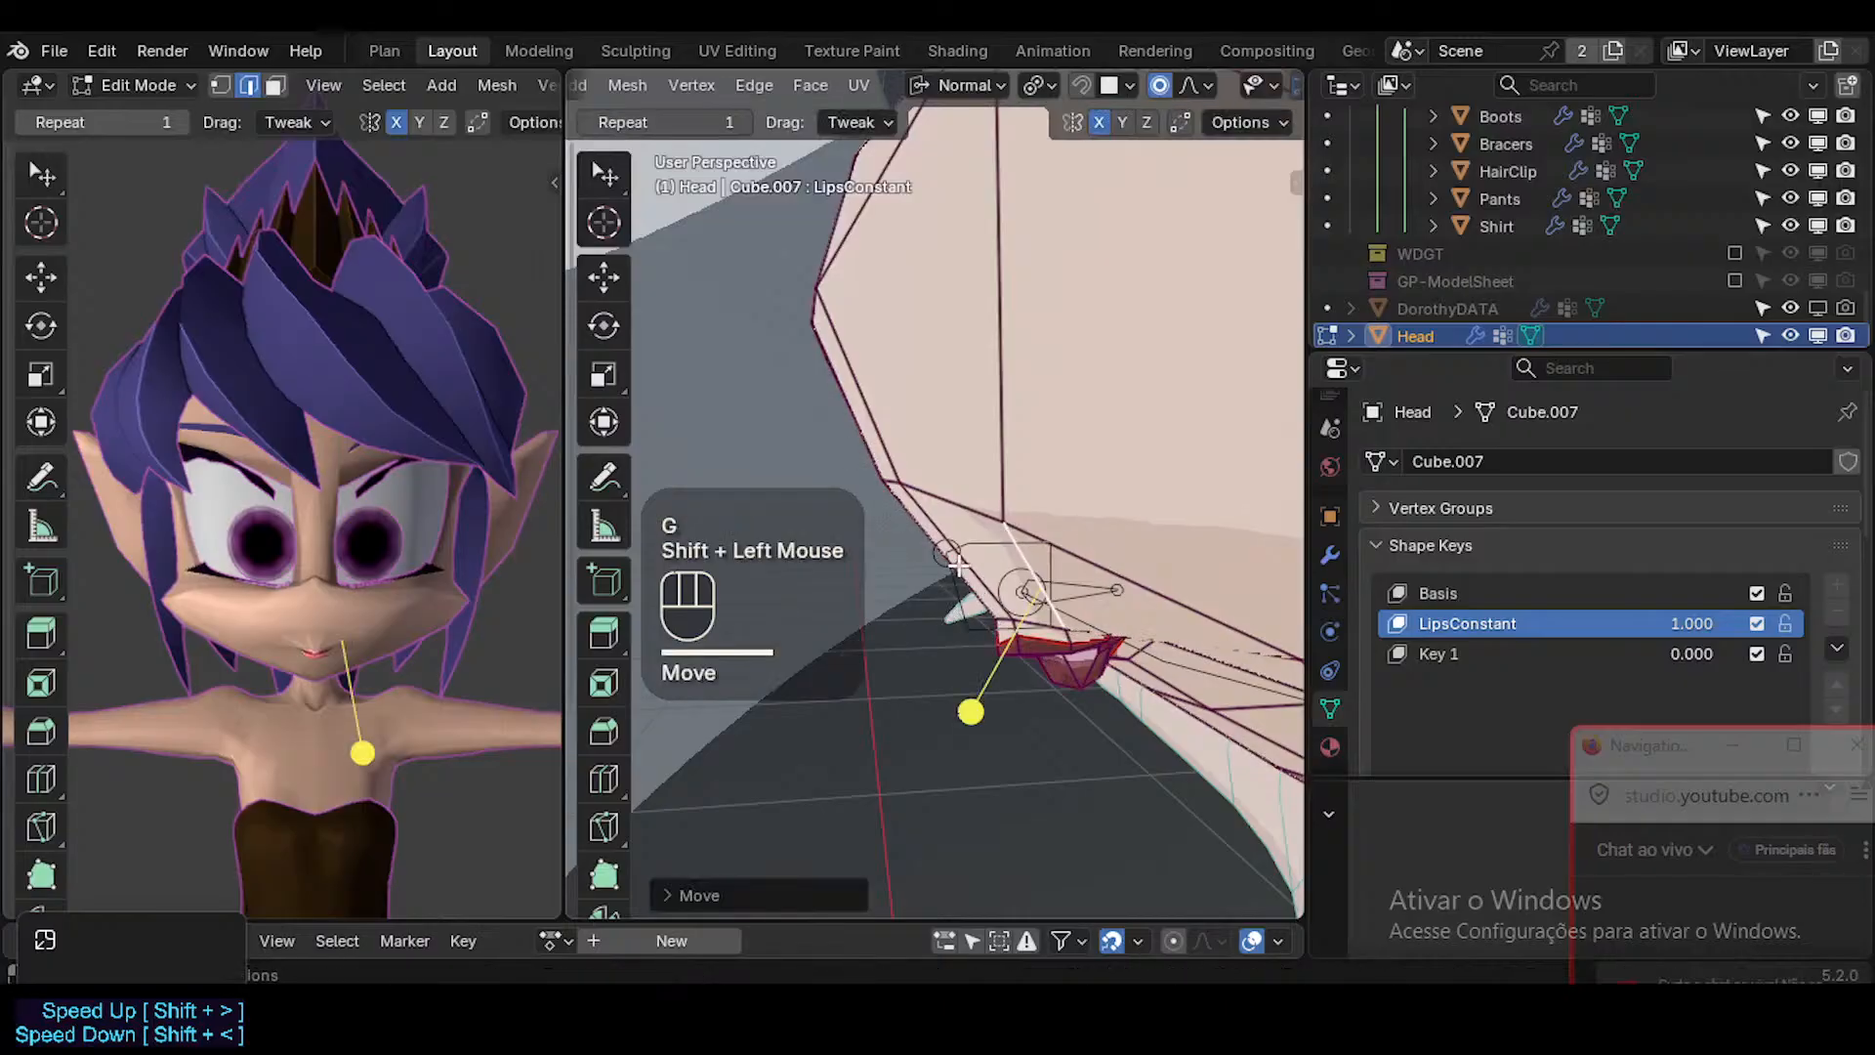
Move the skin face above the centre of the upper lip slightly forward and down.
middle_click_drag(955, 560, 841, 645)
key("g")
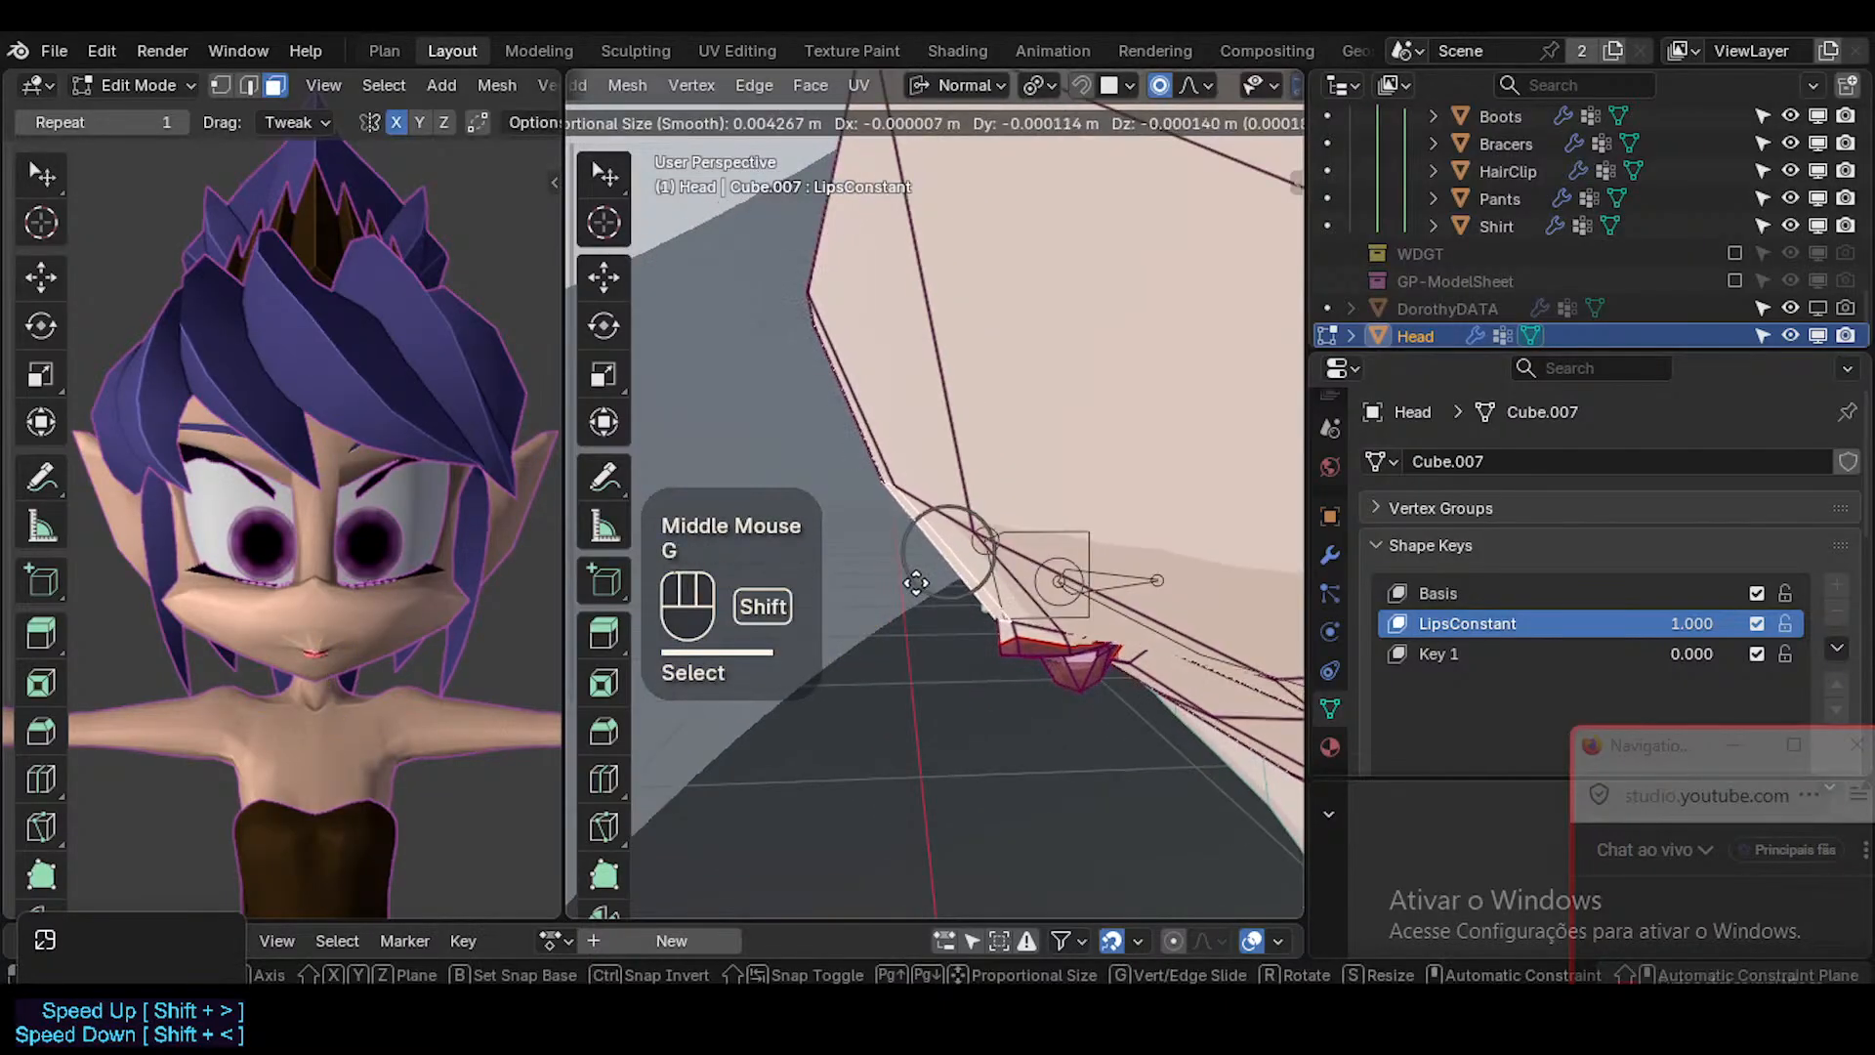
left_click(887, 619, "shift")
key("Tab")
key("Tab")
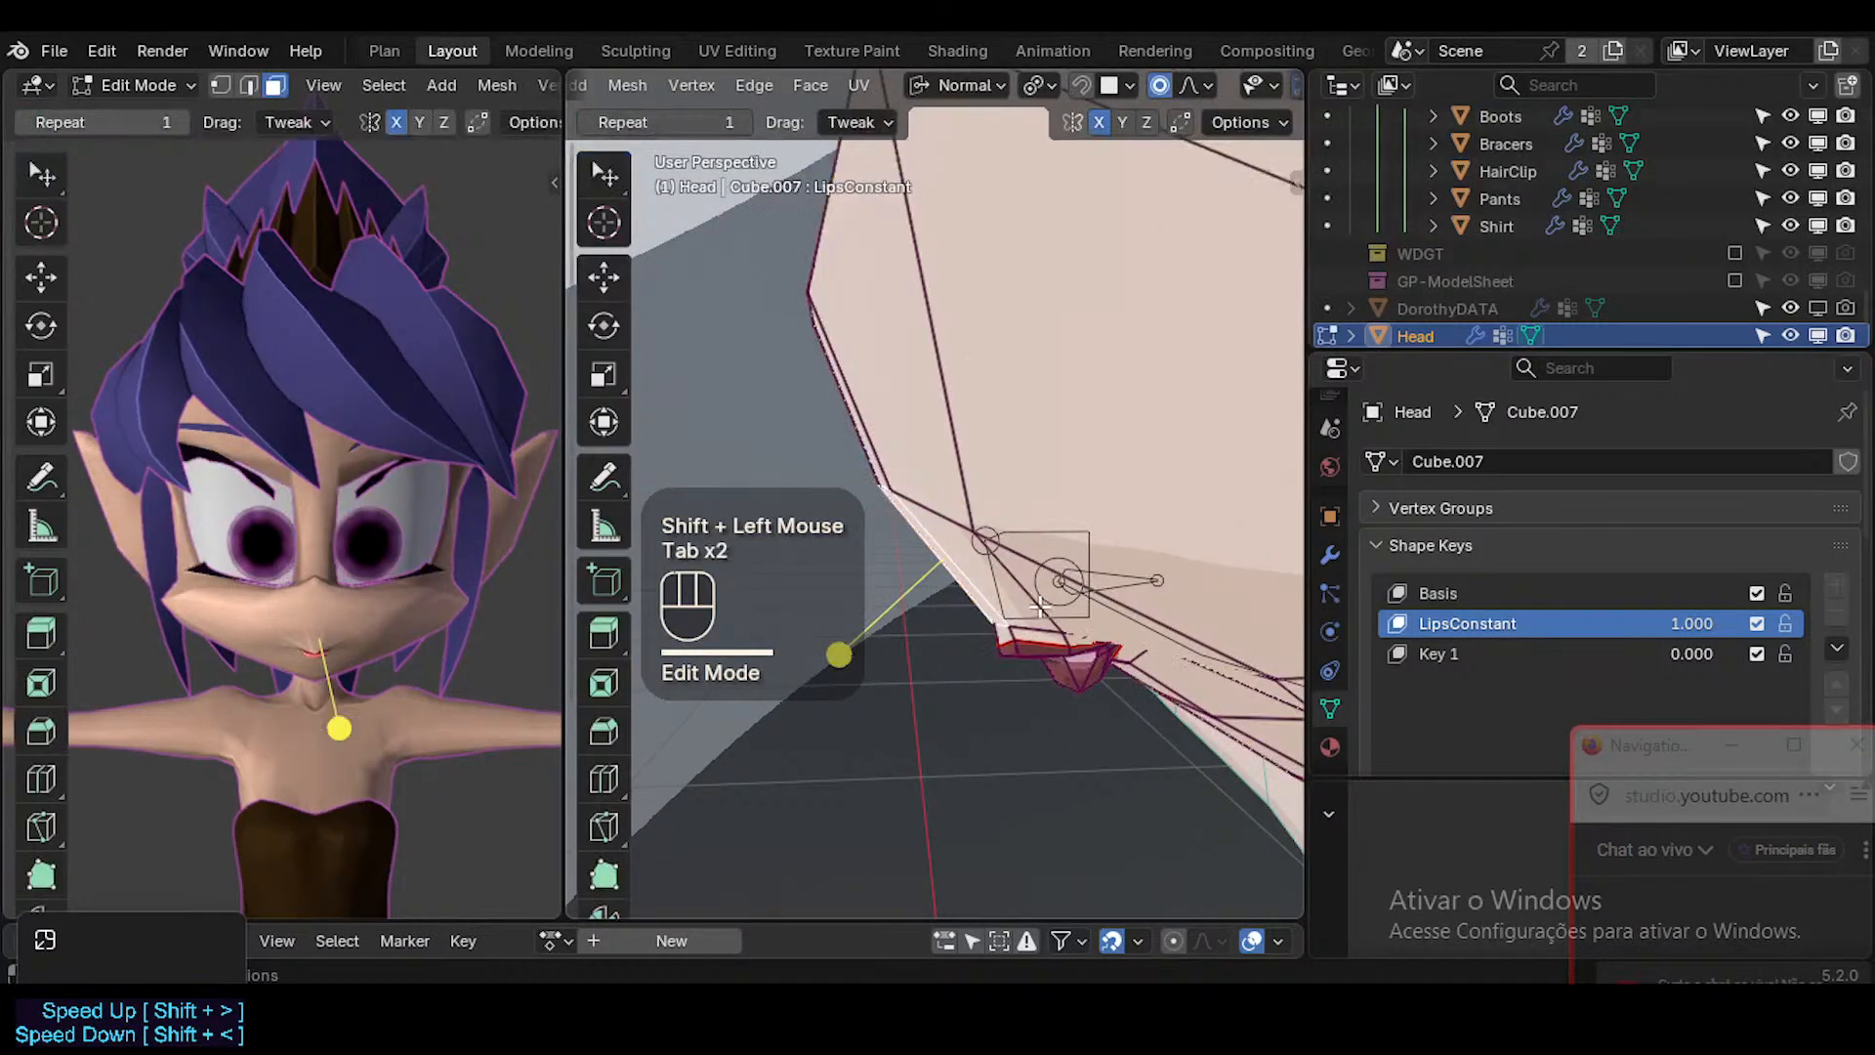
Move the skin vertices just above the upper lip slightly forward and down.
middle_click_drag(1145, 613, 975, 678)
key("g")
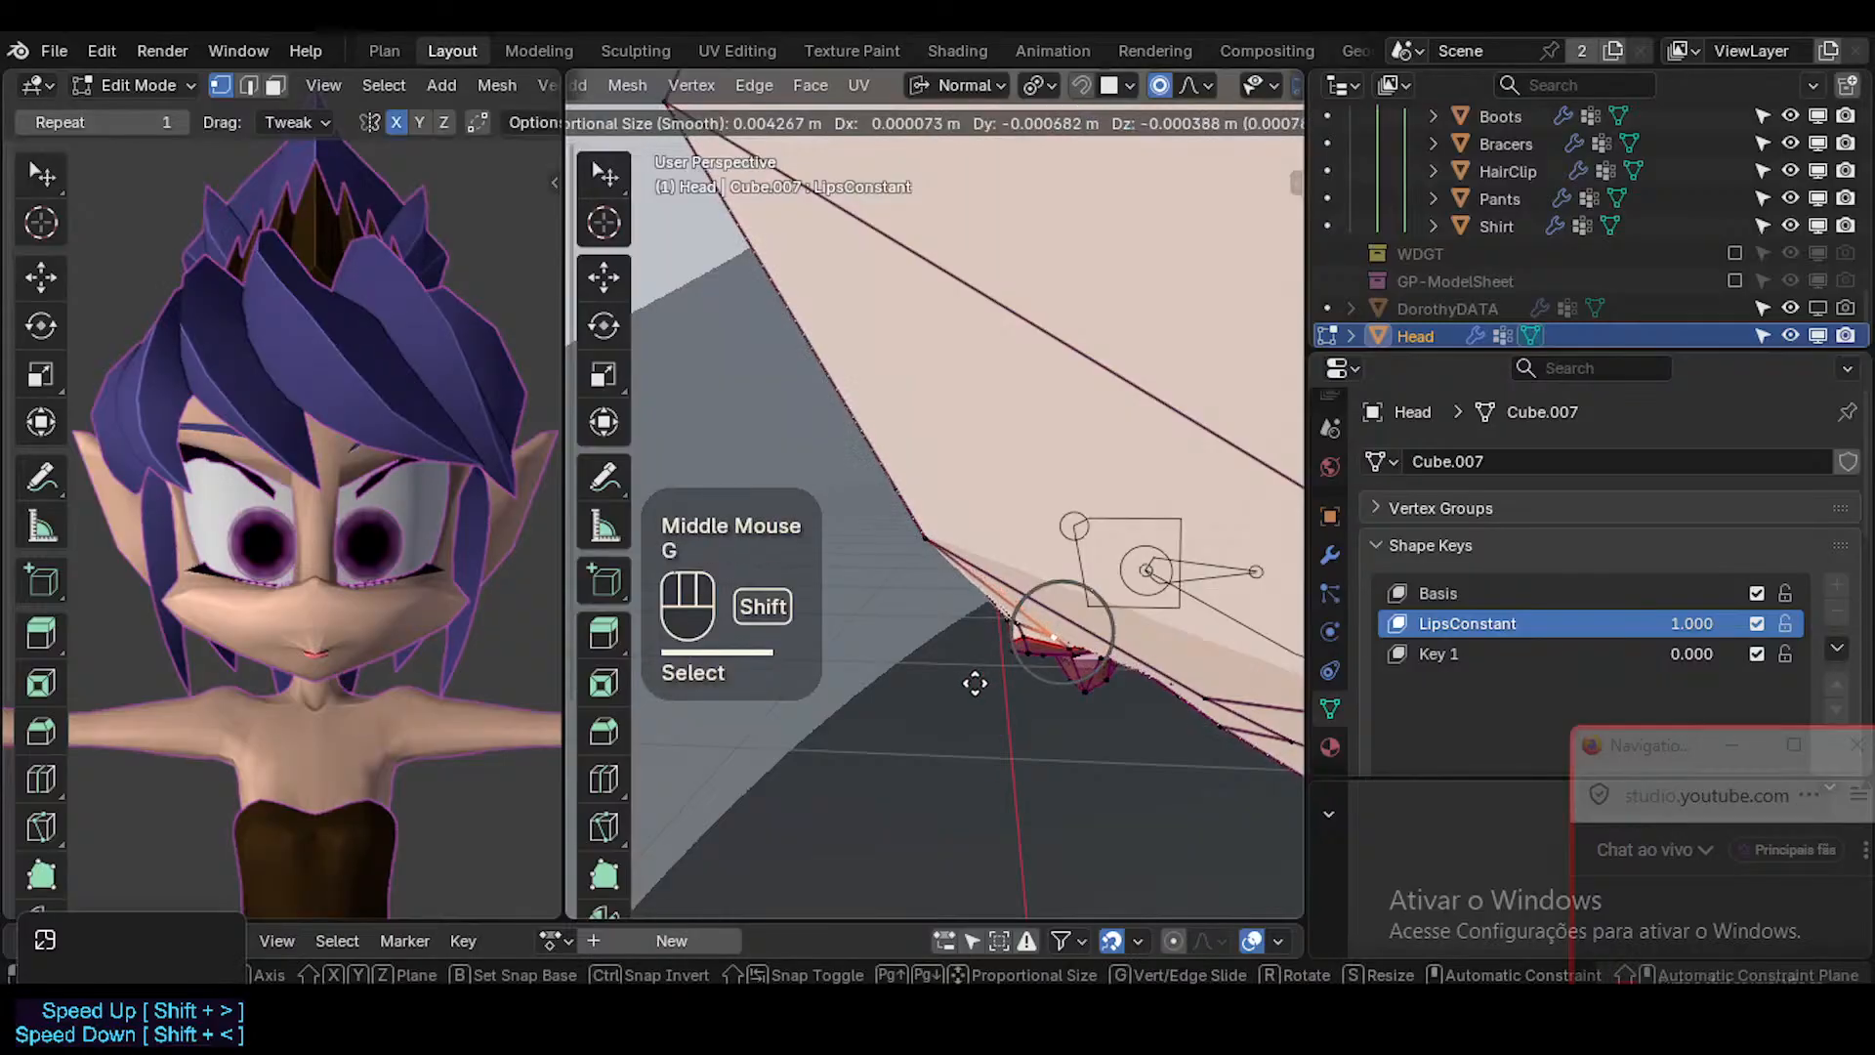
left_click(1002, 648, "shift")
left_click(1013, 620)
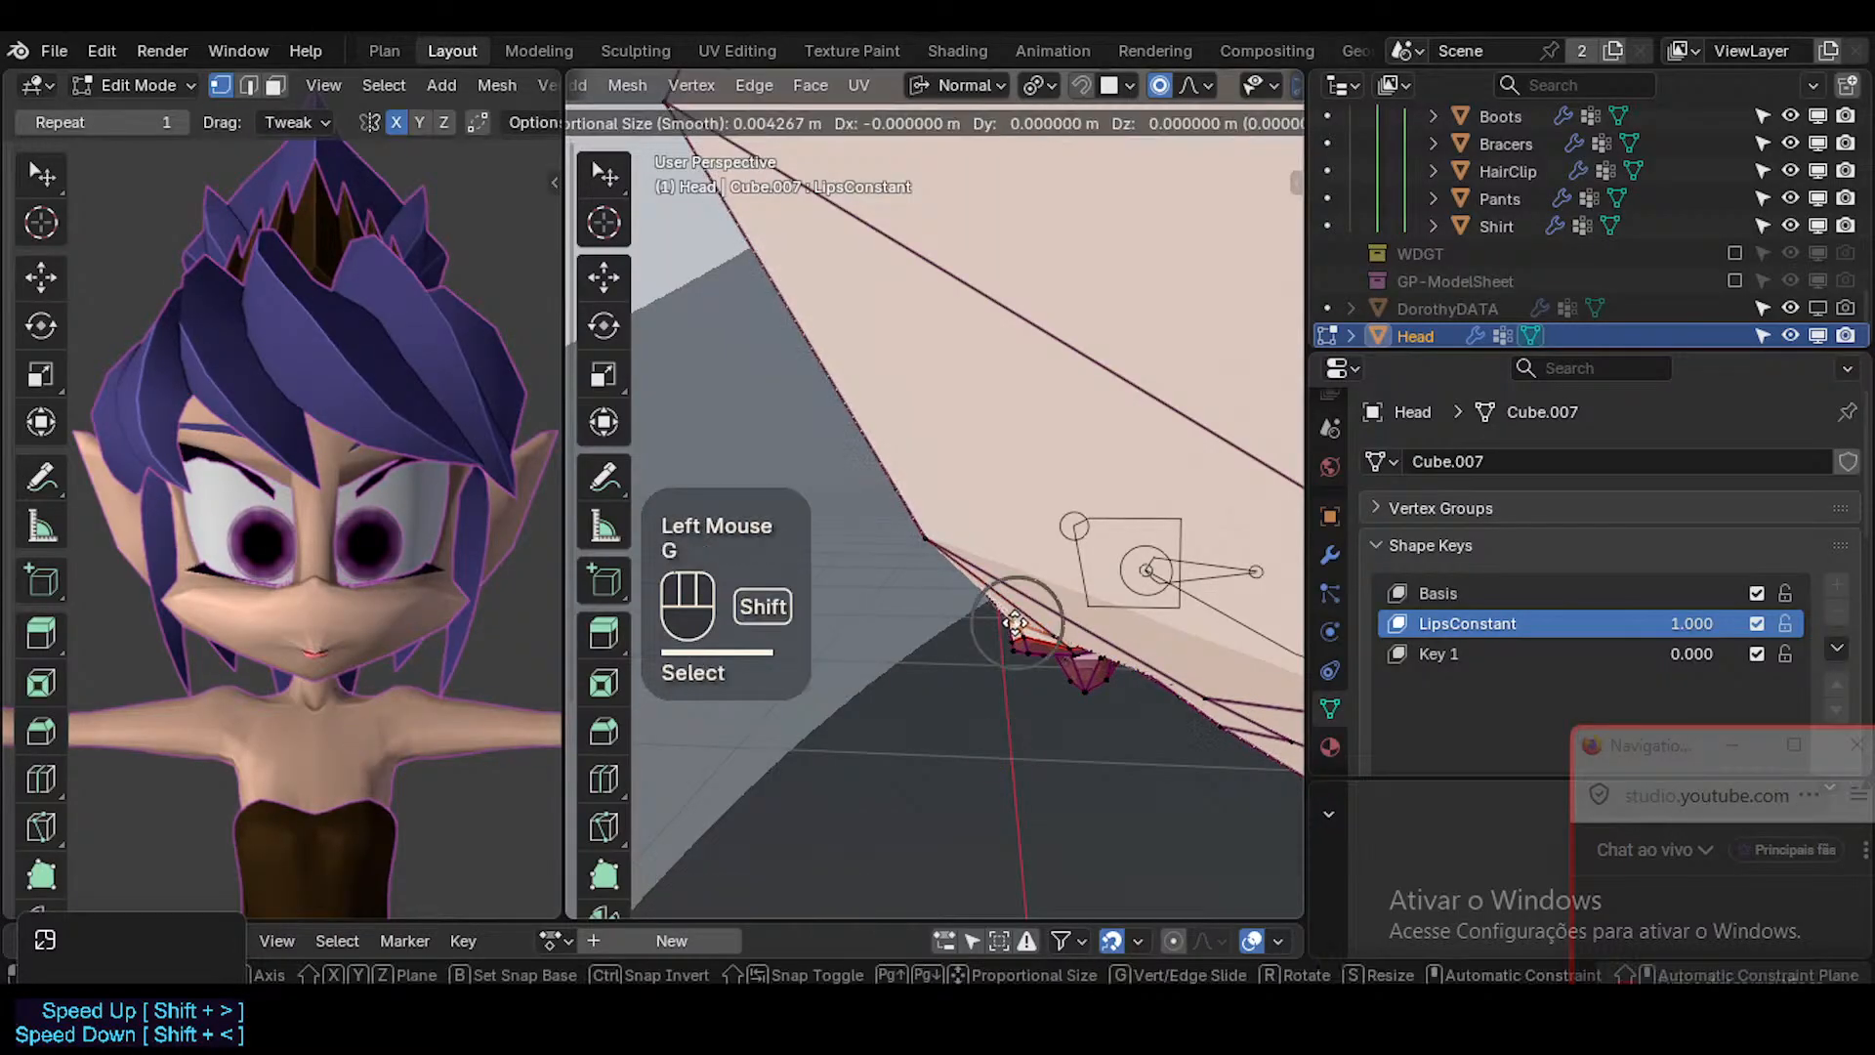
key("g")
left_click(951, 660, "shift")
Rotate and reposition the short skin edge above the mouth corner.
key("Tab")
middle_click_drag(951, 661, 1192, 570)
key("Tab")
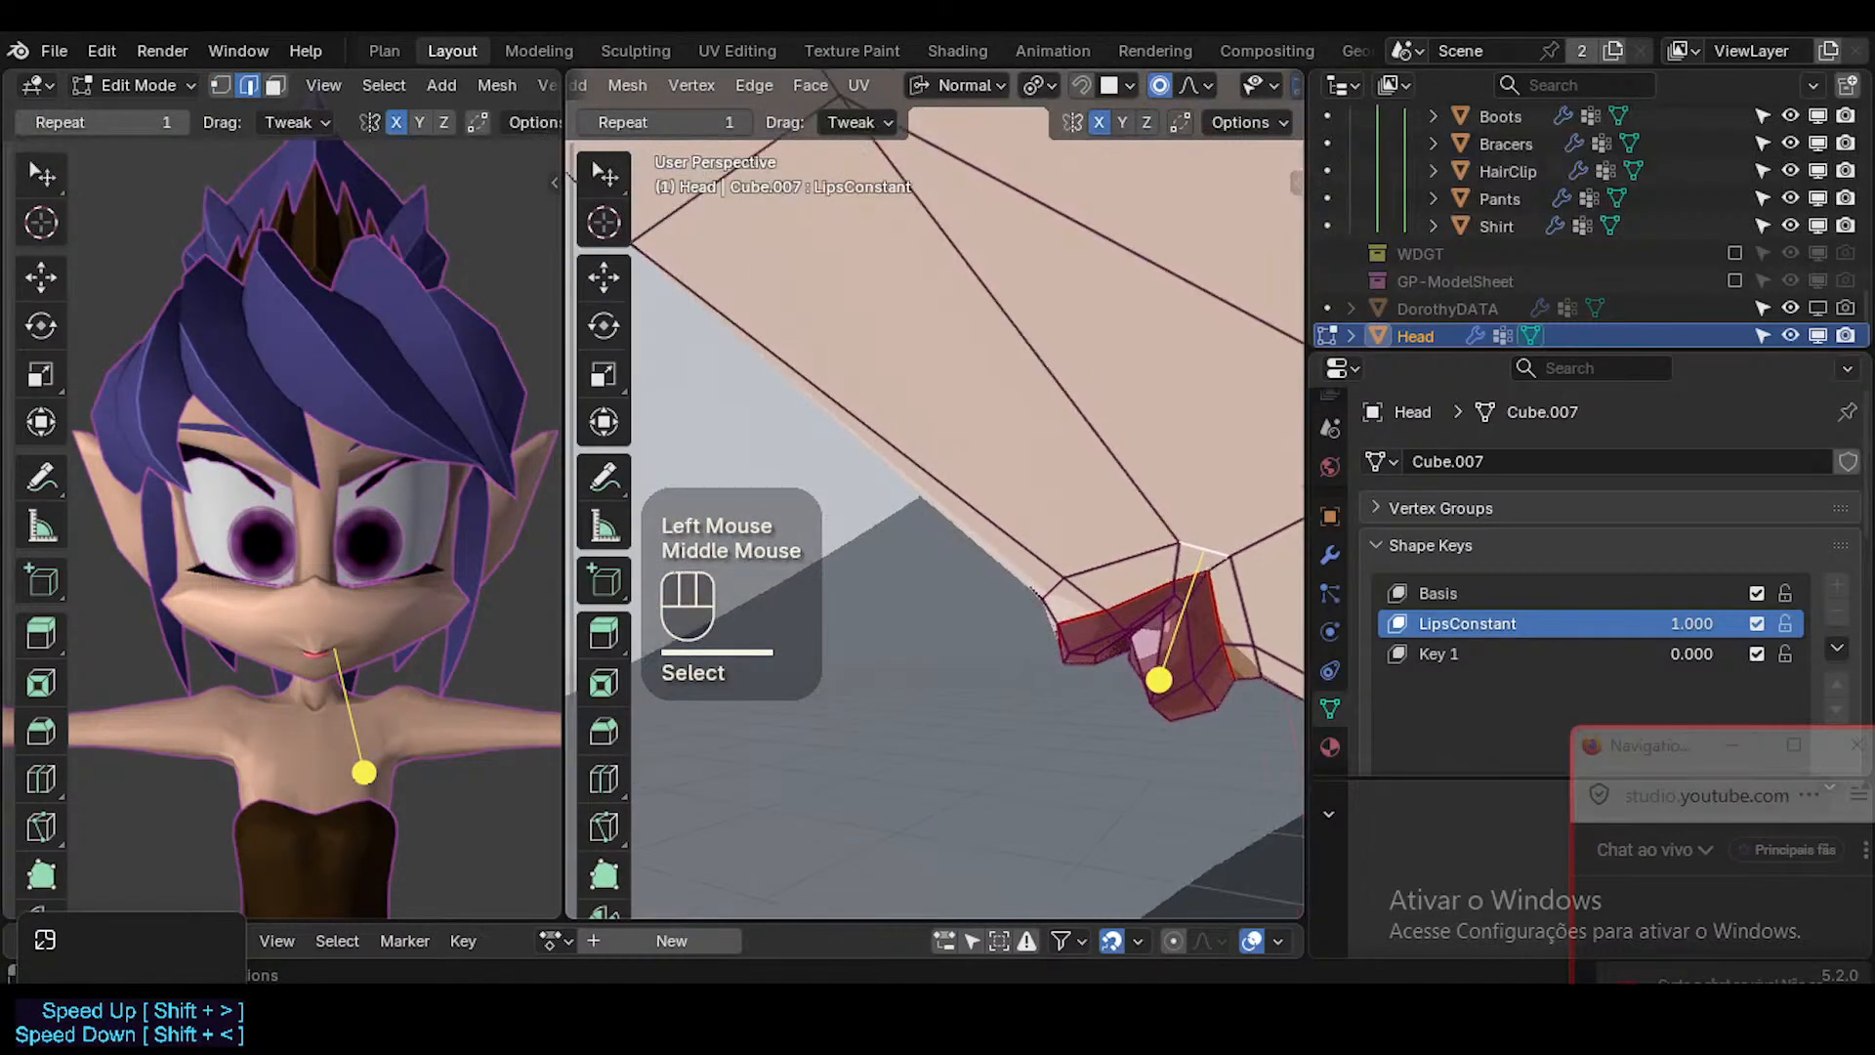
key("r")
left_click(1197, 613)
key("g")
left_click(1219, 606, "shift")
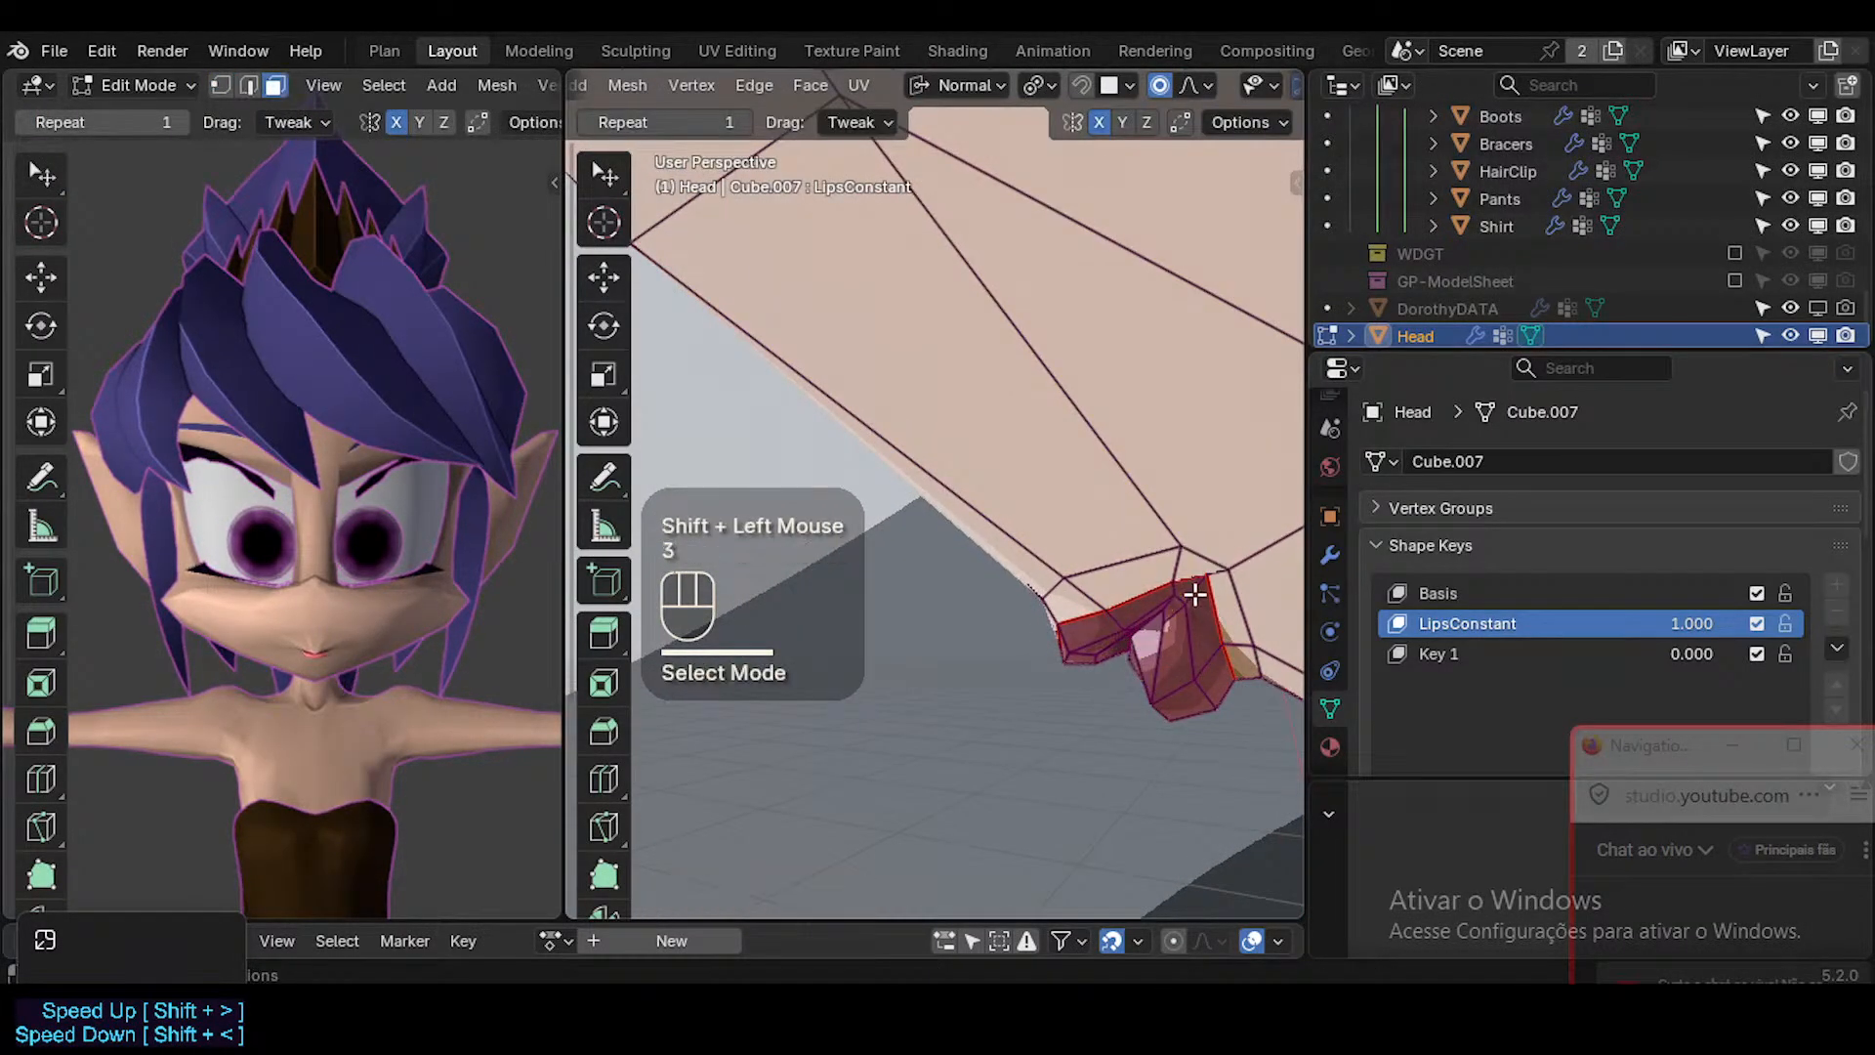
Select the edge loop where the lips meet the skin and move it slightly.
left_click(1190, 578, "alt+shift")
middle_click_drag(1191, 578, 1221, 625)
key("g")
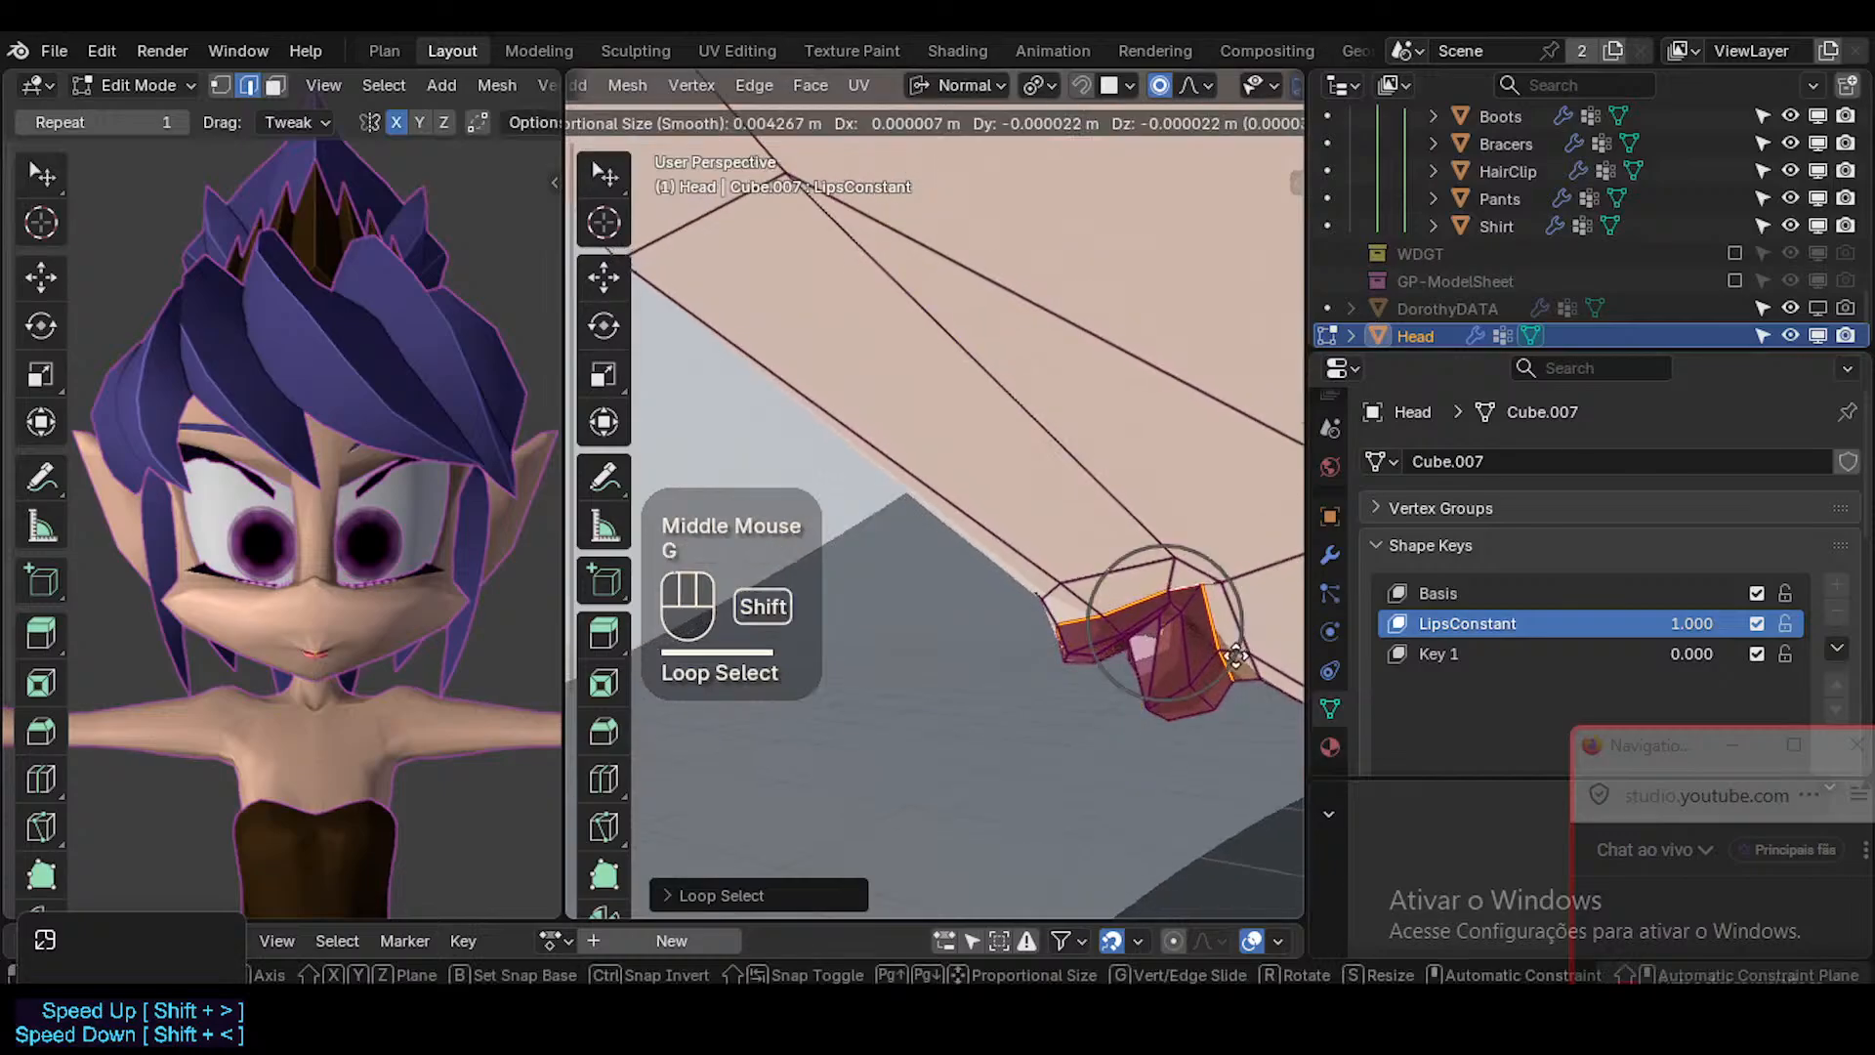
left_click(1218, 690, "shift")
left_click(1139, 764)
Smooth the skin face loop bordering the lips and the wider face loop around it.
key("3")
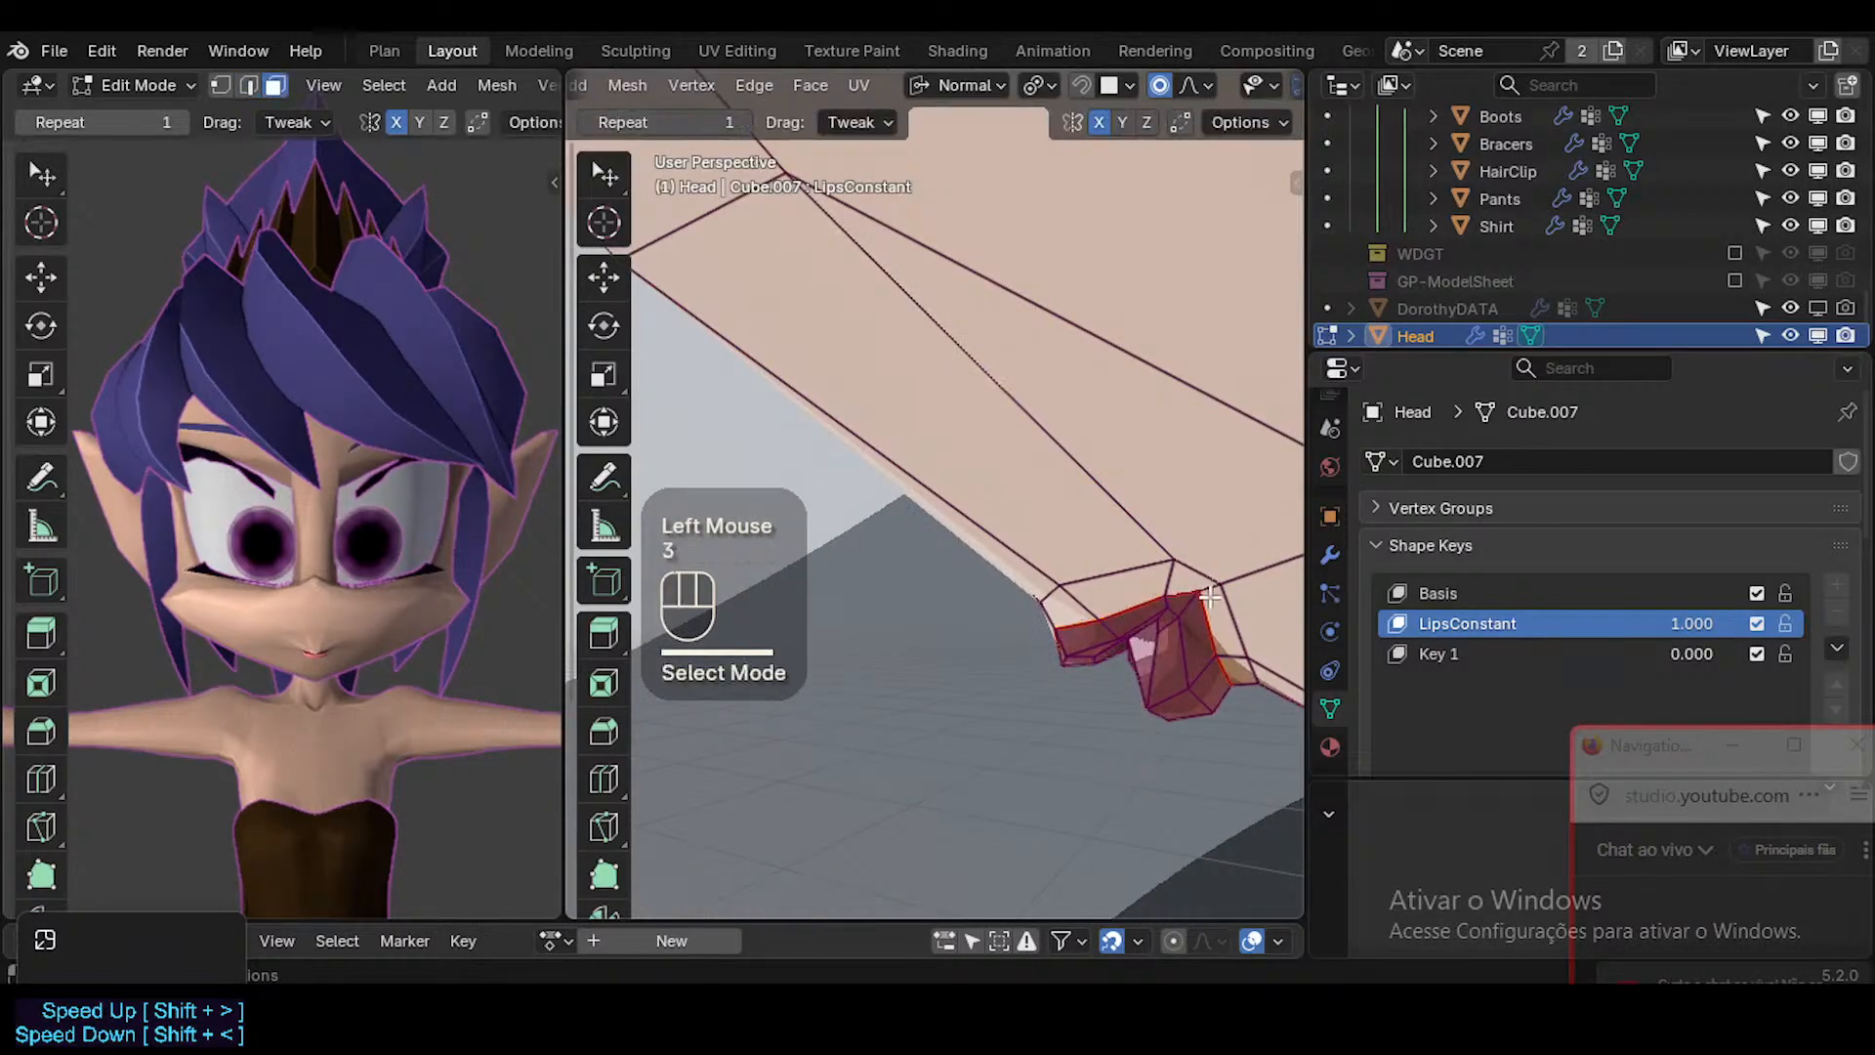
left_click(1148, 662, "alt+shift")
left_click_drag(1103, 742, 1160, 625)
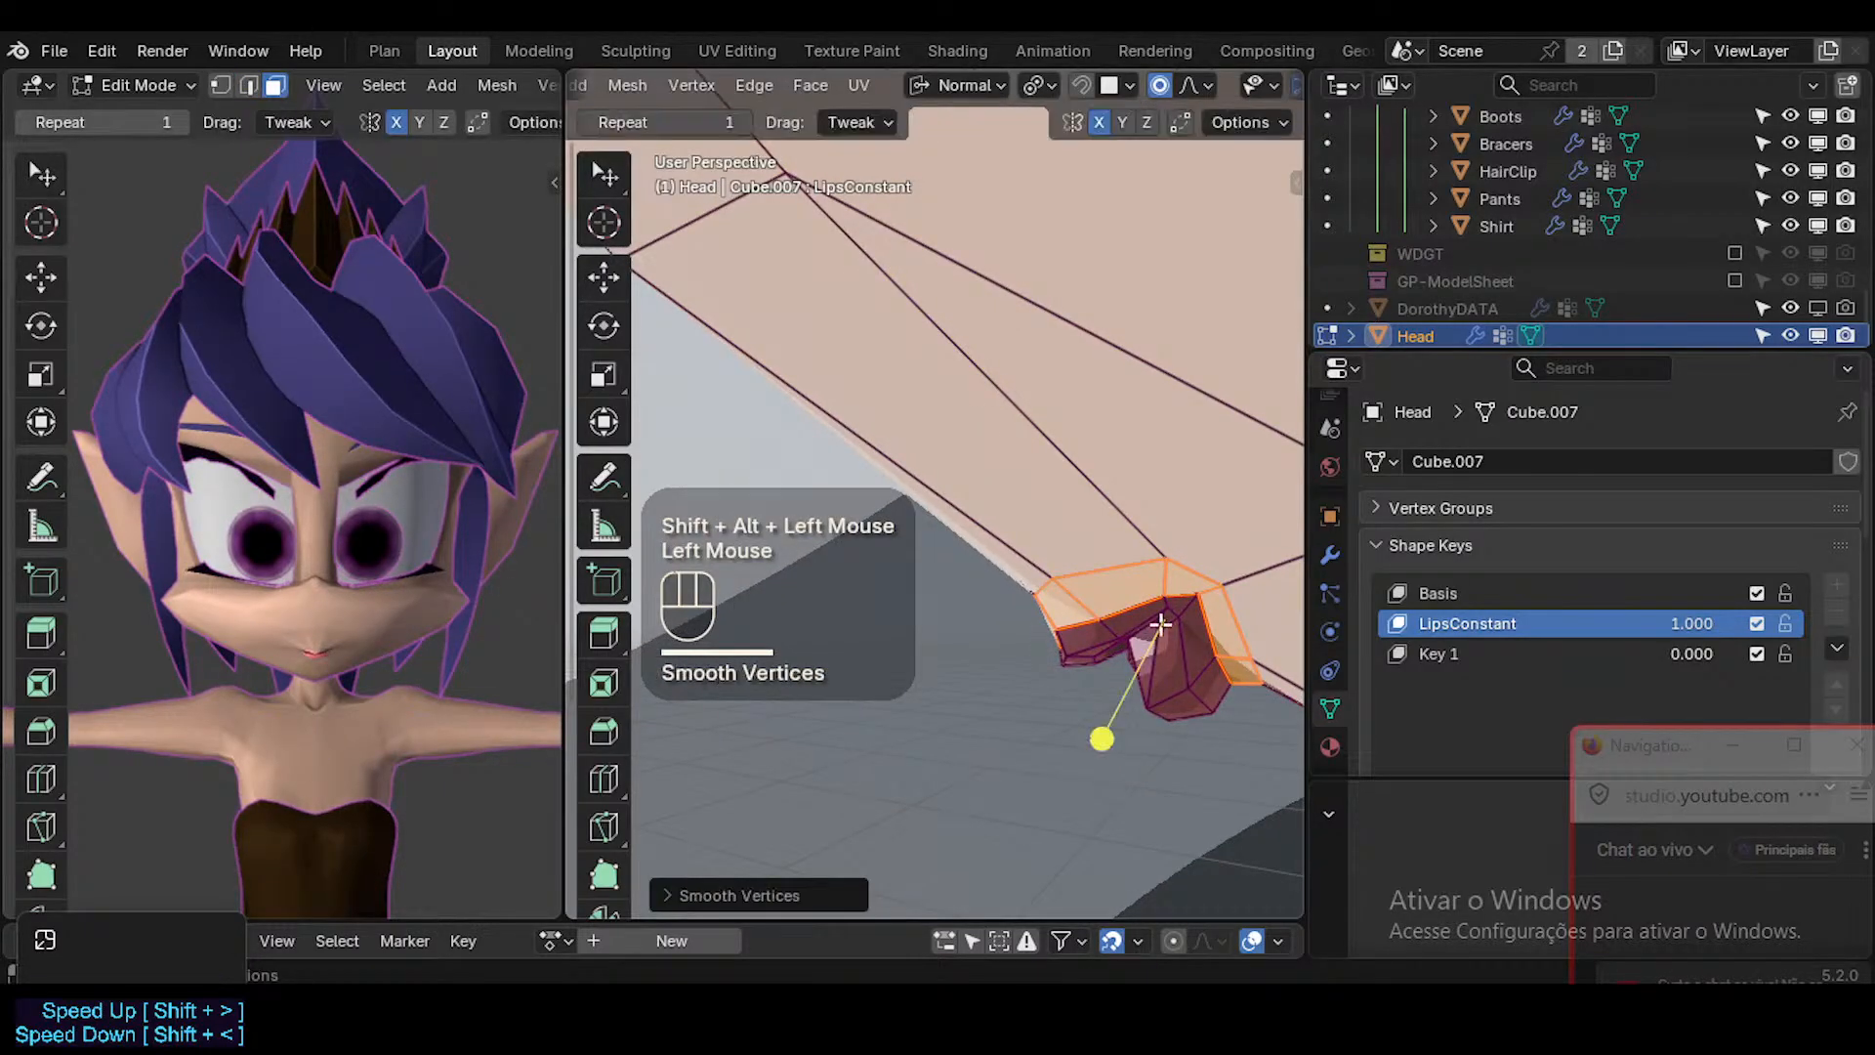
left_click(1138, 525, "alt+shift")
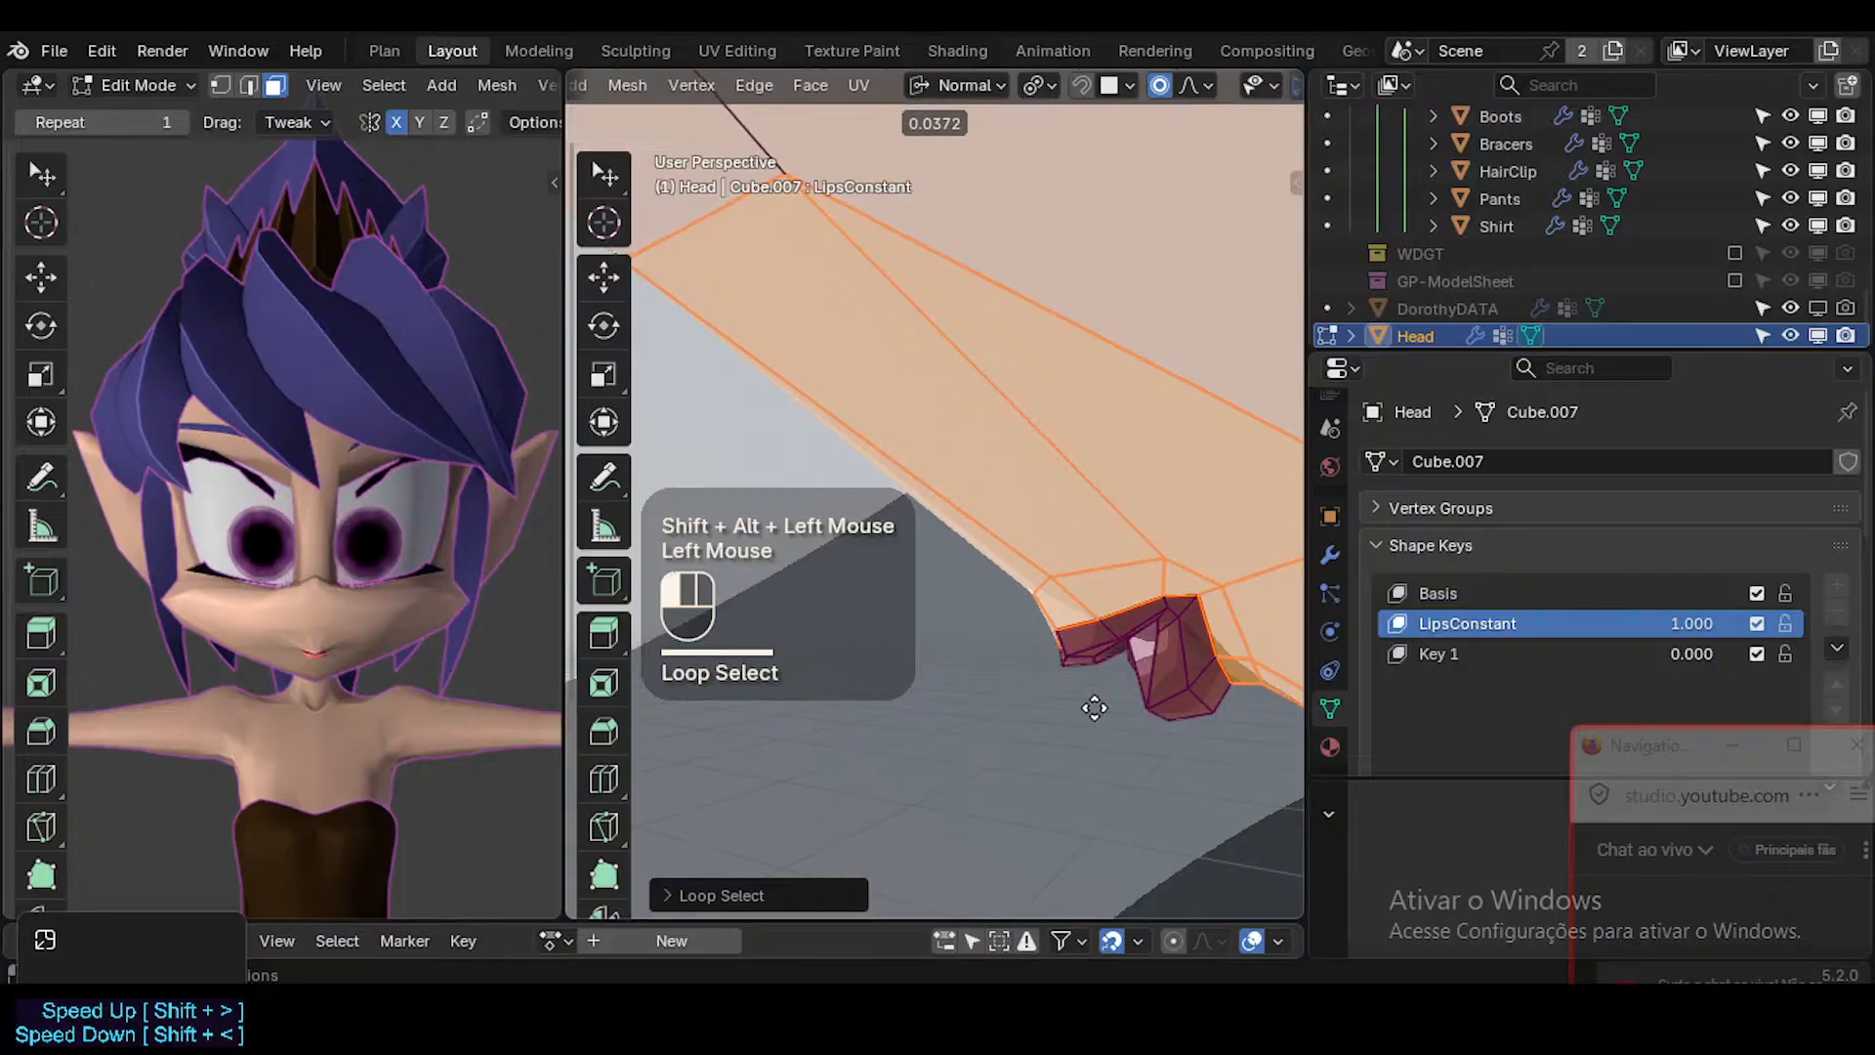
Select only the outer face loop of the lips and smooth its vertices.
key("alt+a")
left_click(1207, 668, "alt+shift")
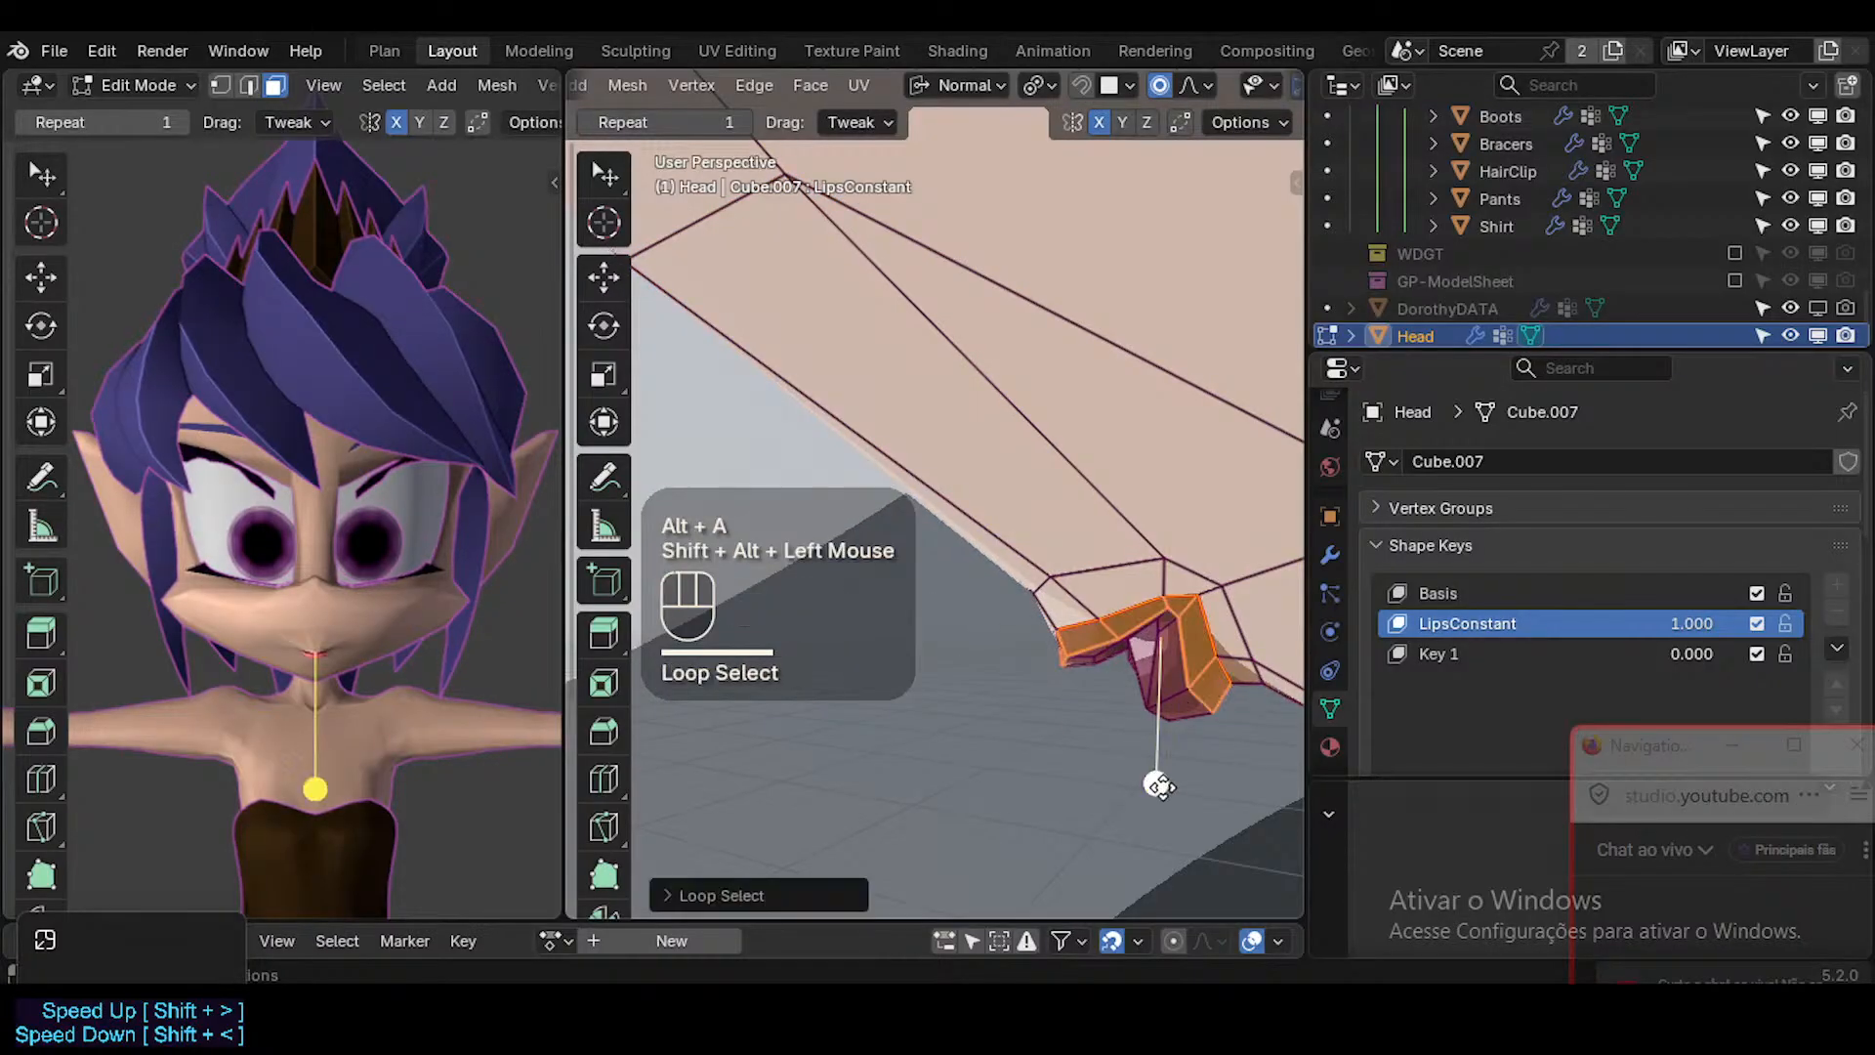
left_click(1164, 780)
Examine the mouth and face from several angles in Object Mode without overlays.
key("Tab")
key("shift+alt+z")
scroll(1123, 704, "down", 1)
scroll(1075, 650, "down", 1)
middle_click_drag(1074, 650, 1133, 670, "ctrl")
scroll(1082, 631, "down", 1, "ctrl")
middle_click_drag(1132, 670, 930, 574)
scroll(1163, 636, "down", 2)
scroll(912, 600, "up", 1)
scroll(913, 600, "up", 1)
scroll(925, 597, "down", 1)
scroll(926, 590, "down", 1)
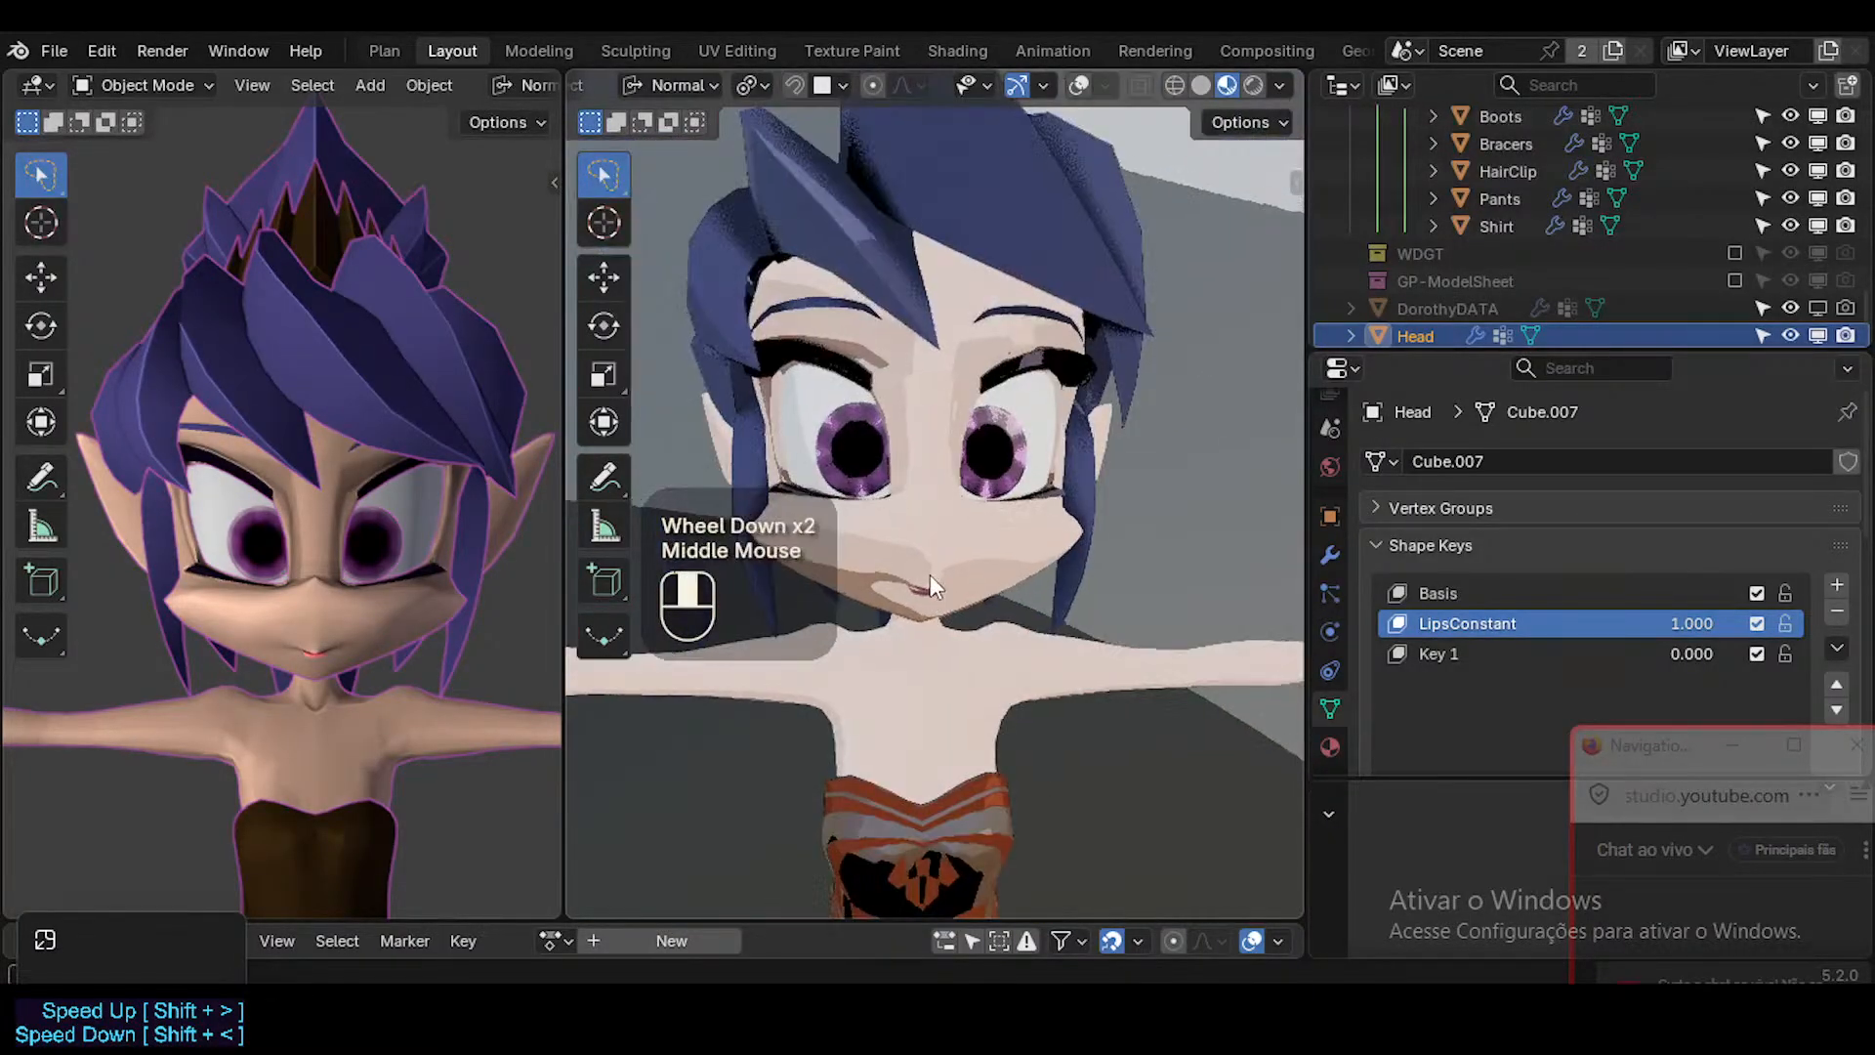
scroll(961, 577, "up", 1)
Return the viewport to Solid shading, check the lips up close without overlays and save the file.
key("shift+alt+z")
left_click(1201, 85)
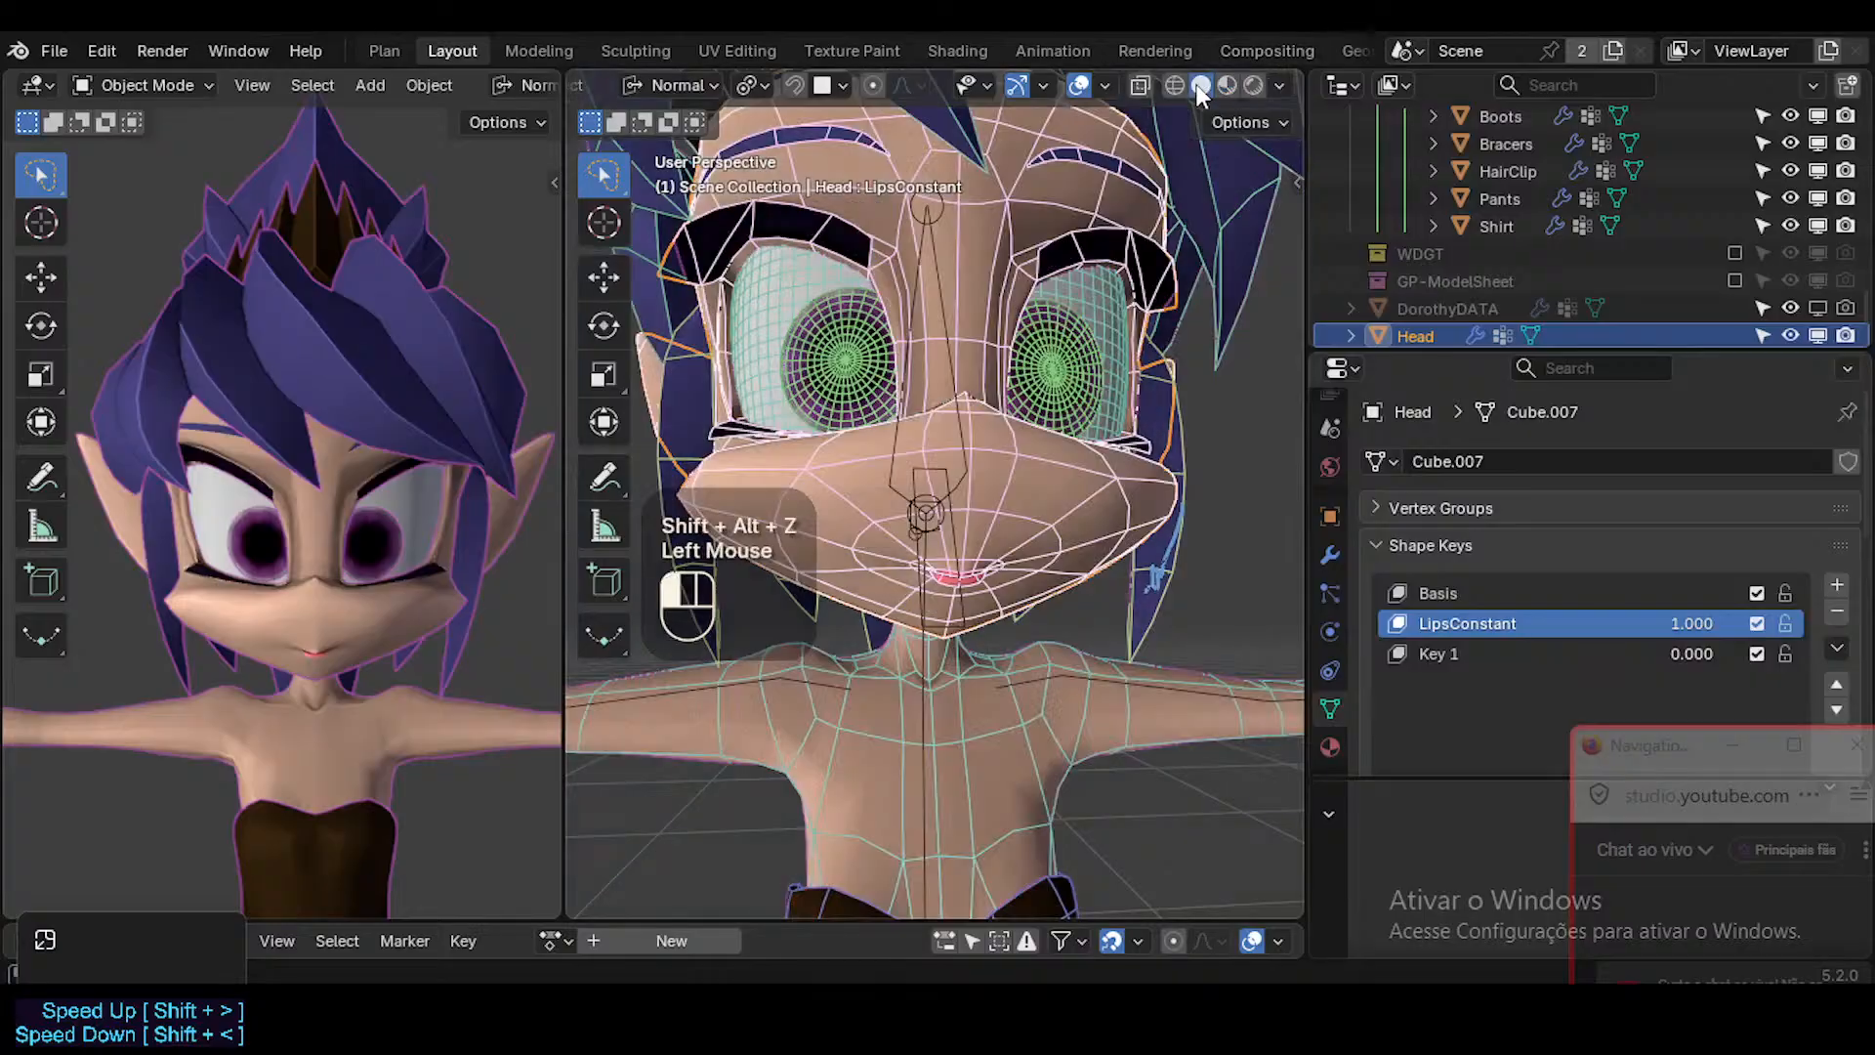
scroll(986, 602, "up", 2)
scroll(967, 578, "down", 1)
key("shift+alt+z")
middle_click_drag(967, 578, 900, 636)
key("shift+grave")
key("w")
key("w")
key("w")
left_click(898, 535)
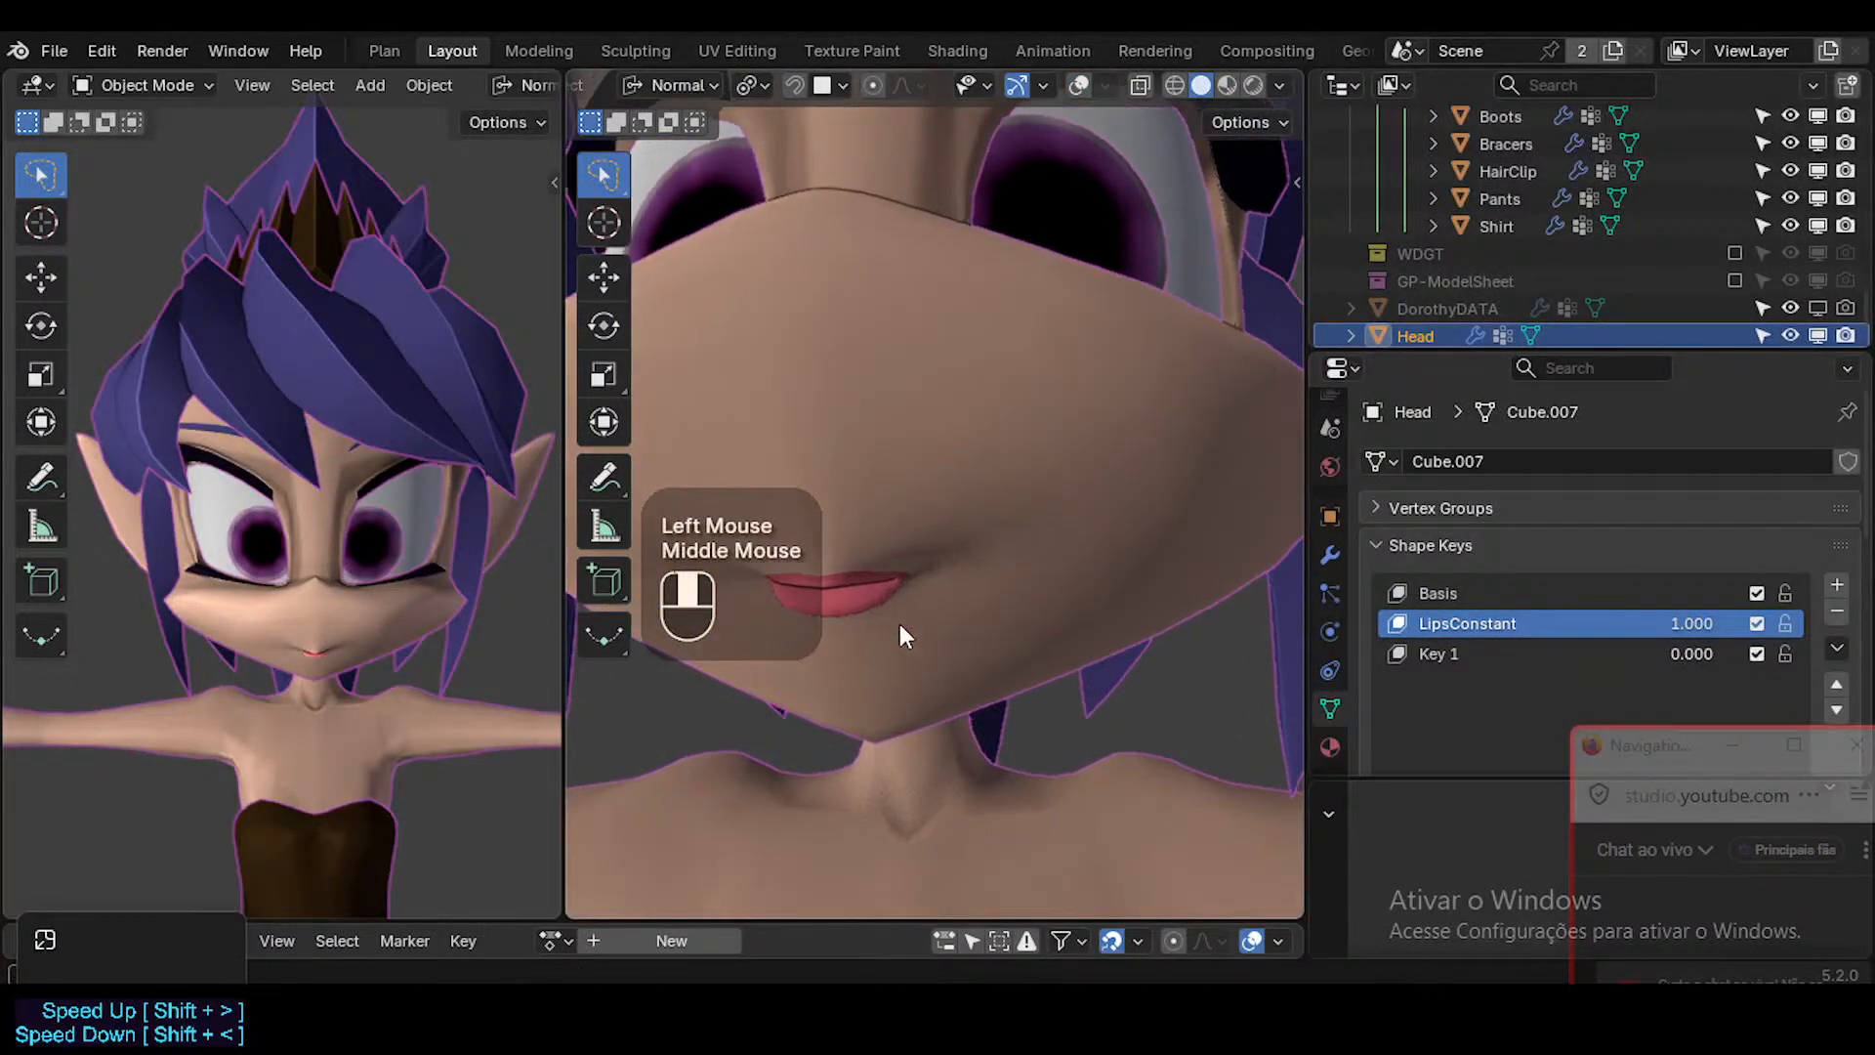
key("ctrl+s")
Show the overlays and select the edge running outward from the mouth corner in Edit Mode.
middle_click_drag(941, 573, 1142, 596)
scroll(1113, 576, "up", 1)
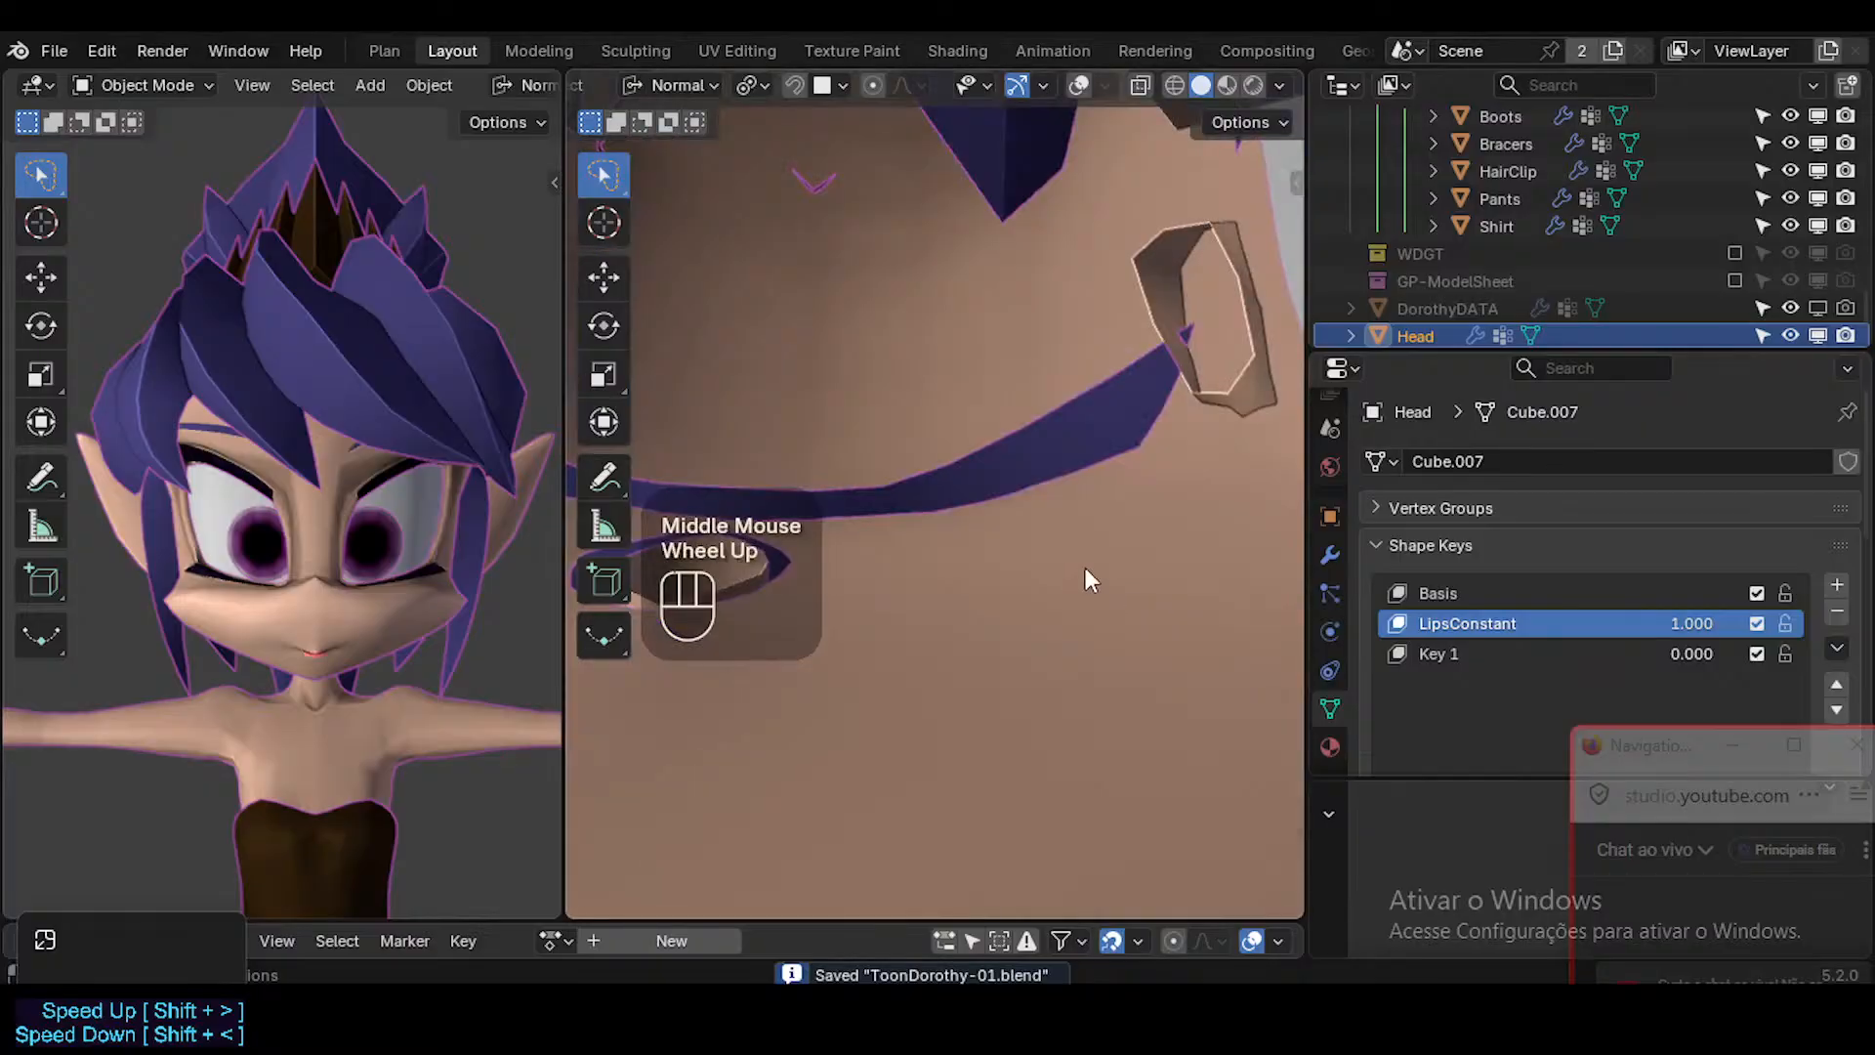
scroll(1075, 547, "down", 1)
scroll(1063, 530, "up", 1)
scroll(1026, 513, "down", 2)
middle_click_drag(1016, 506, 953, 454, "ctrl")
key("shift+alt+z")
key("Tab")
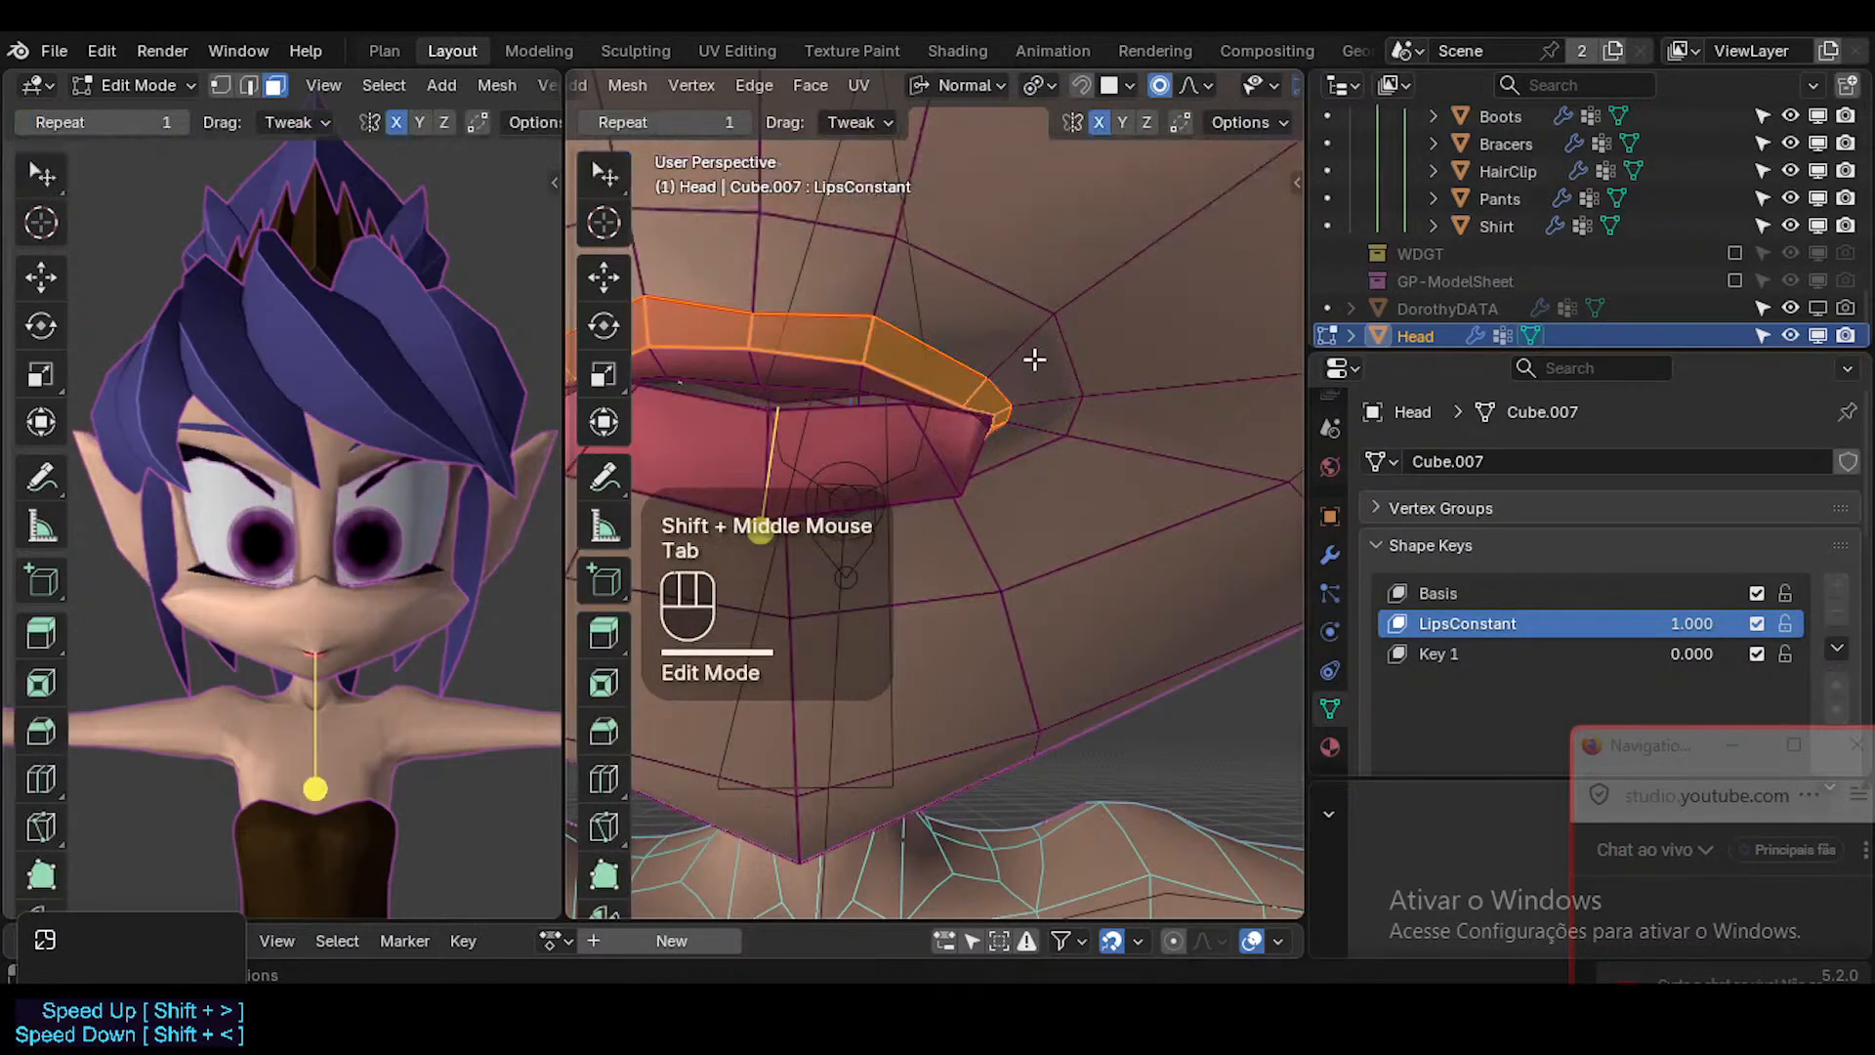
key("2")
left_click(1026, 348)
middle_click_drag(1025, 349, 1072, 385)
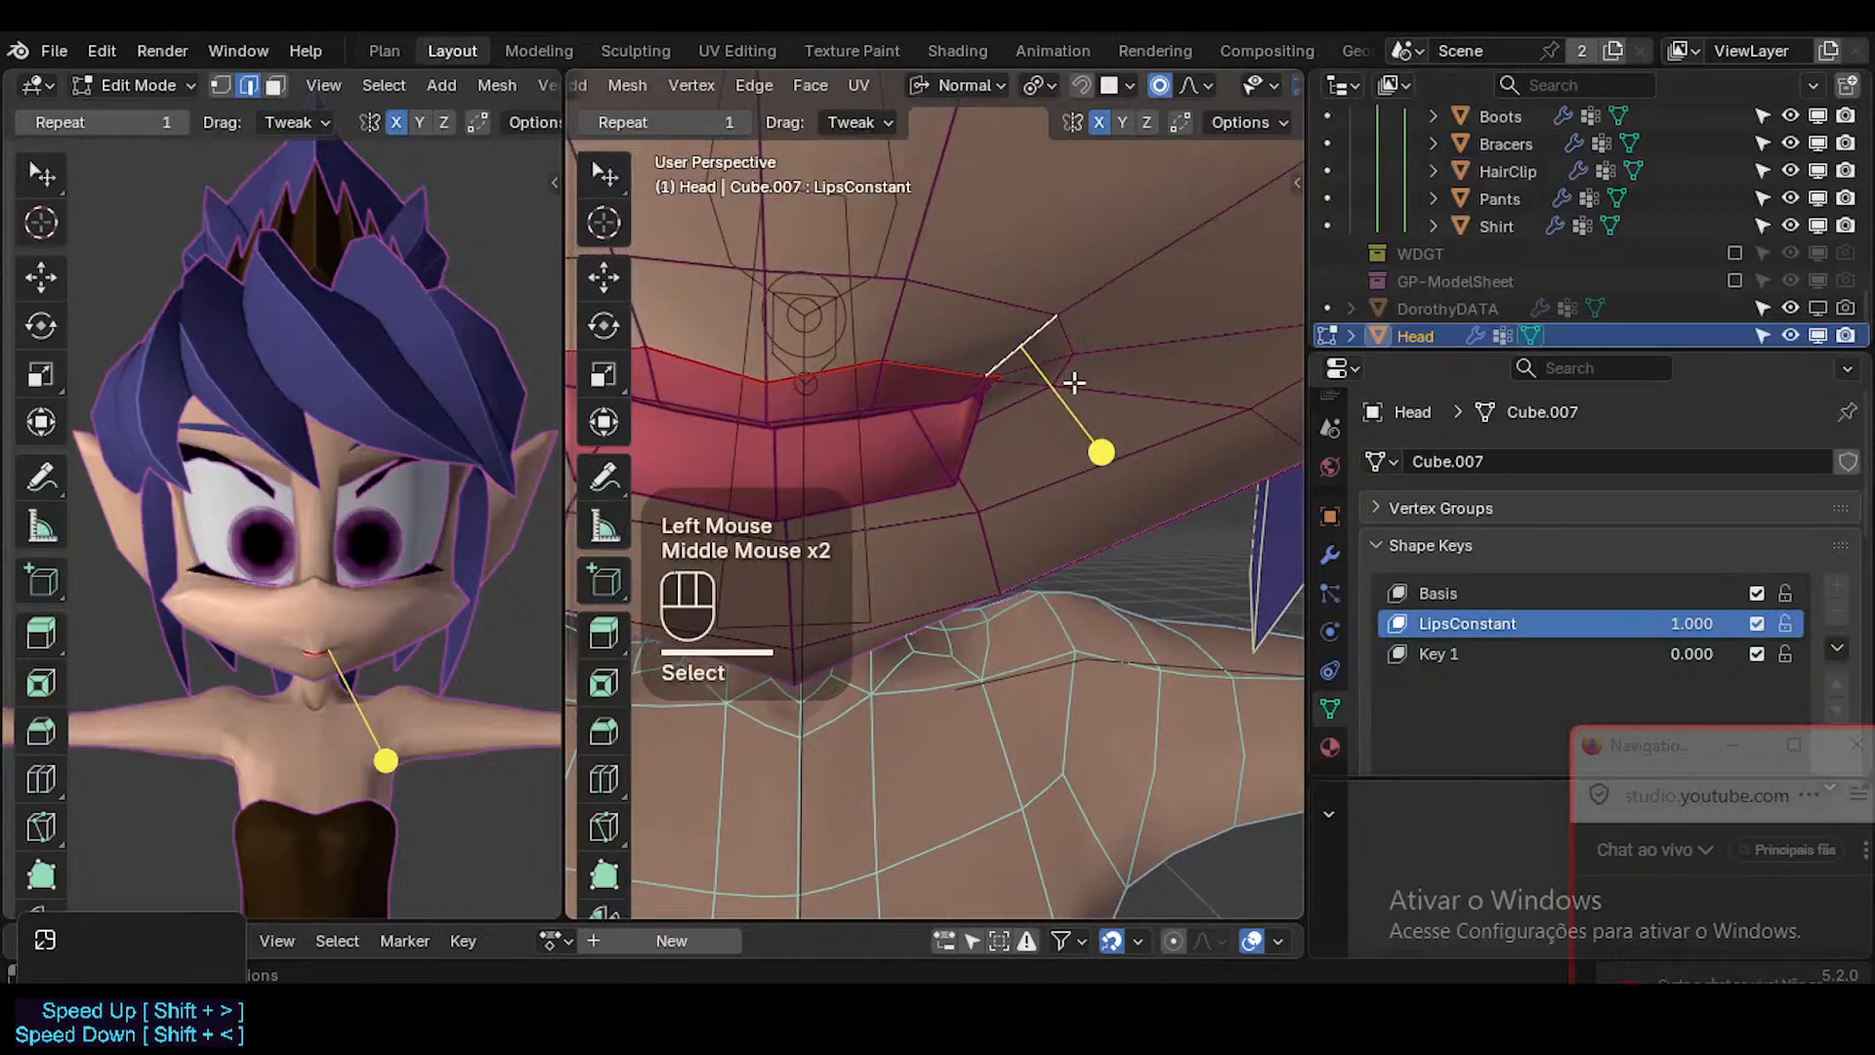
key("g")
key("y")
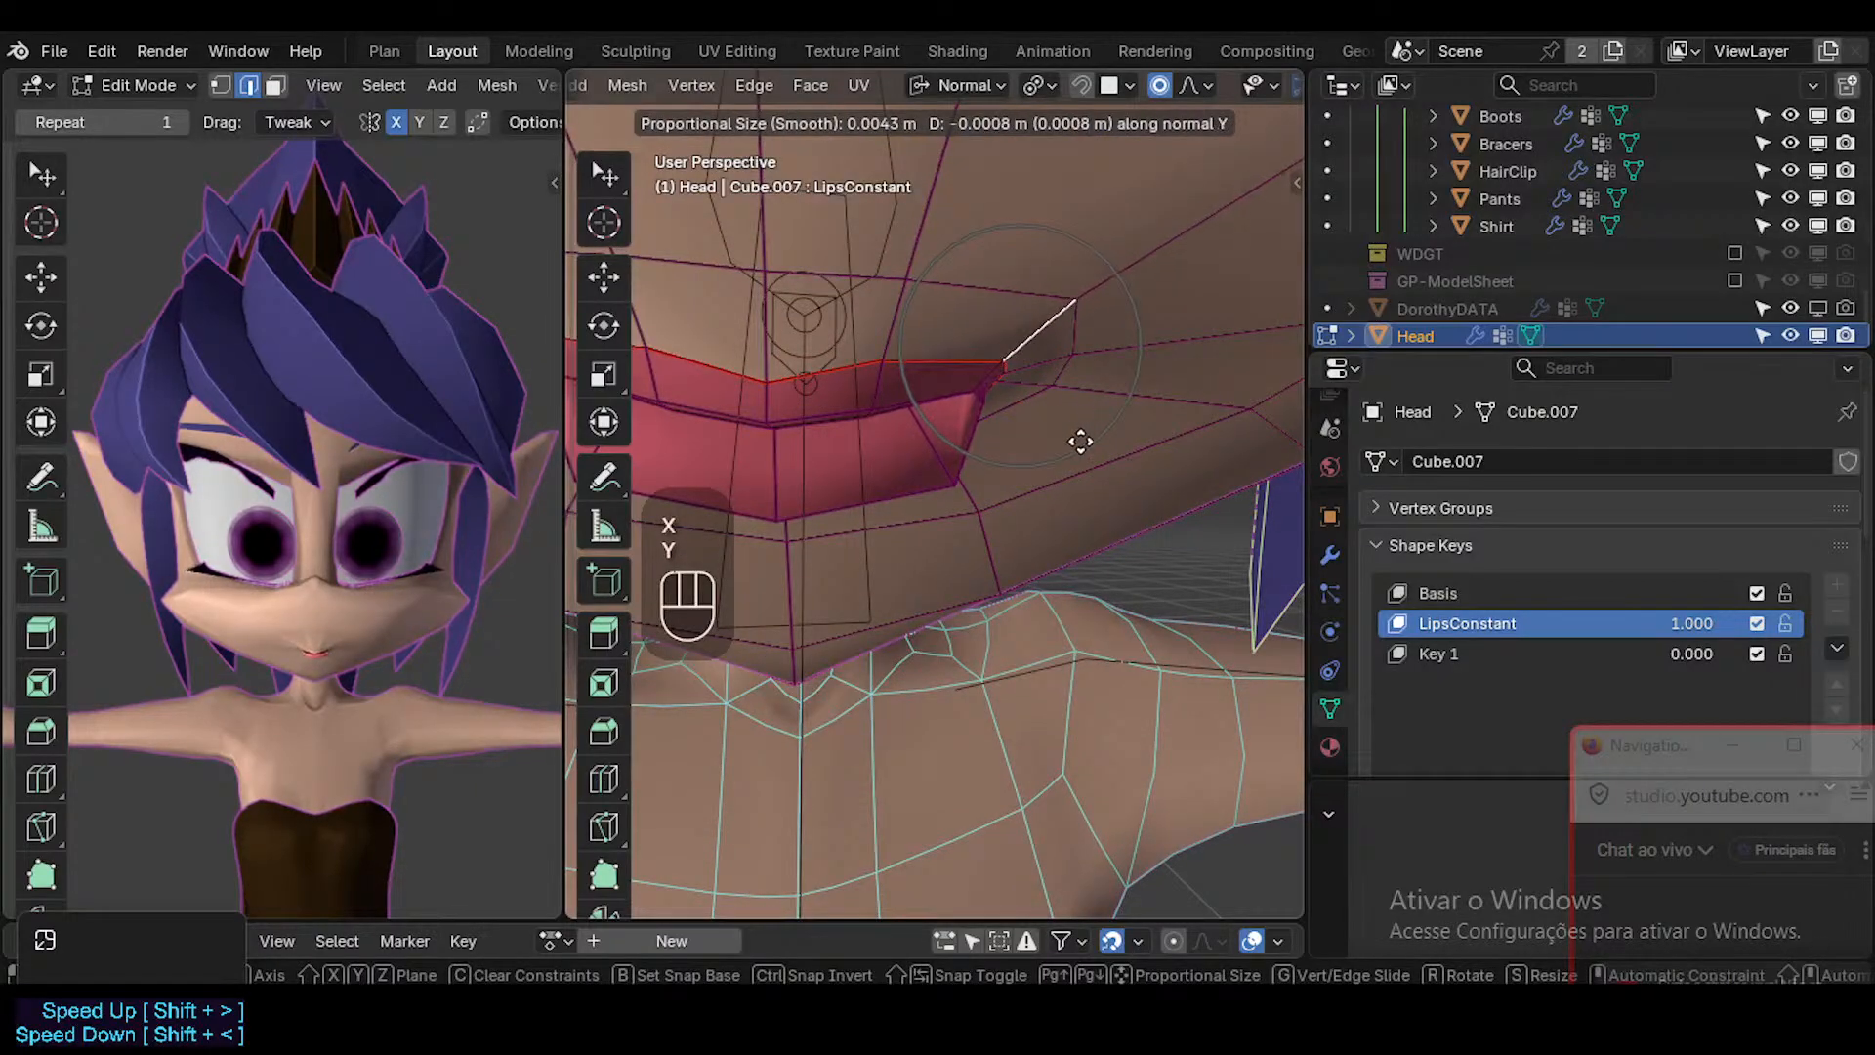
key("Escape")
middle_click_drag(1100, 448, 1055, 410)
key("g")
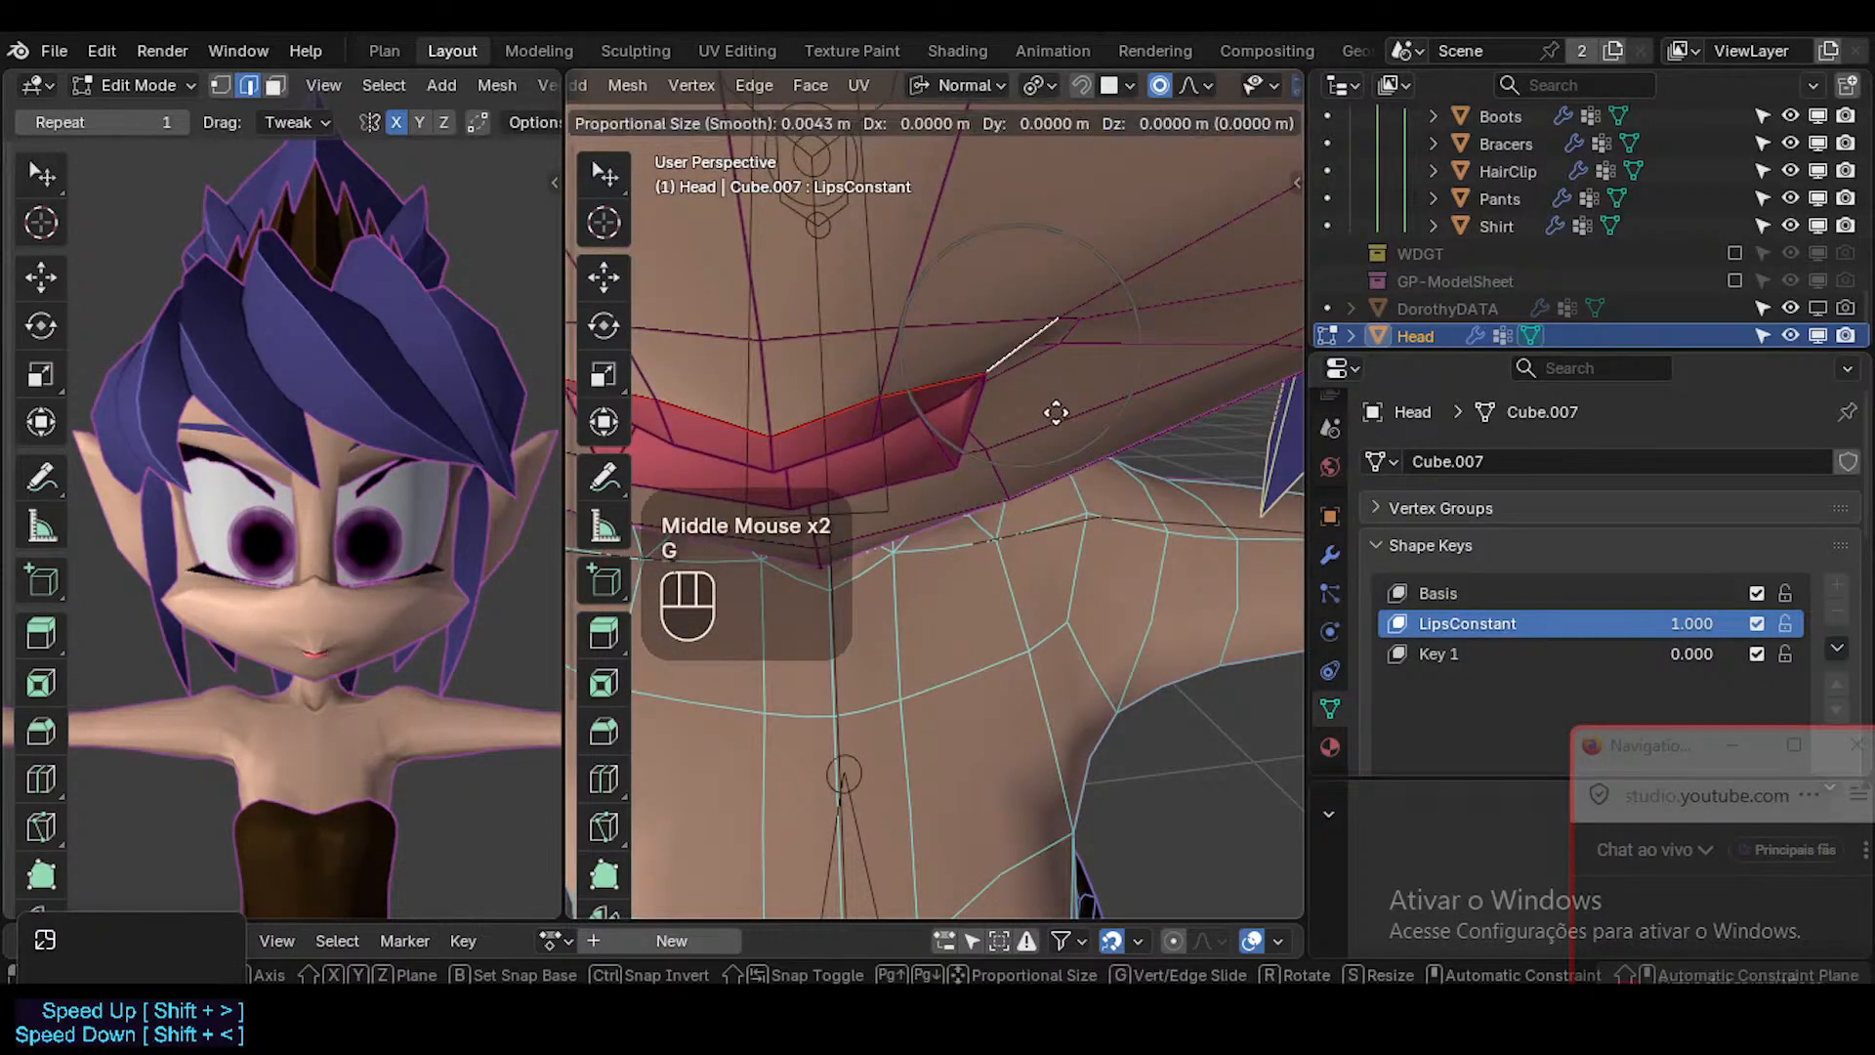
key("y")
key("y")
key("Escape")
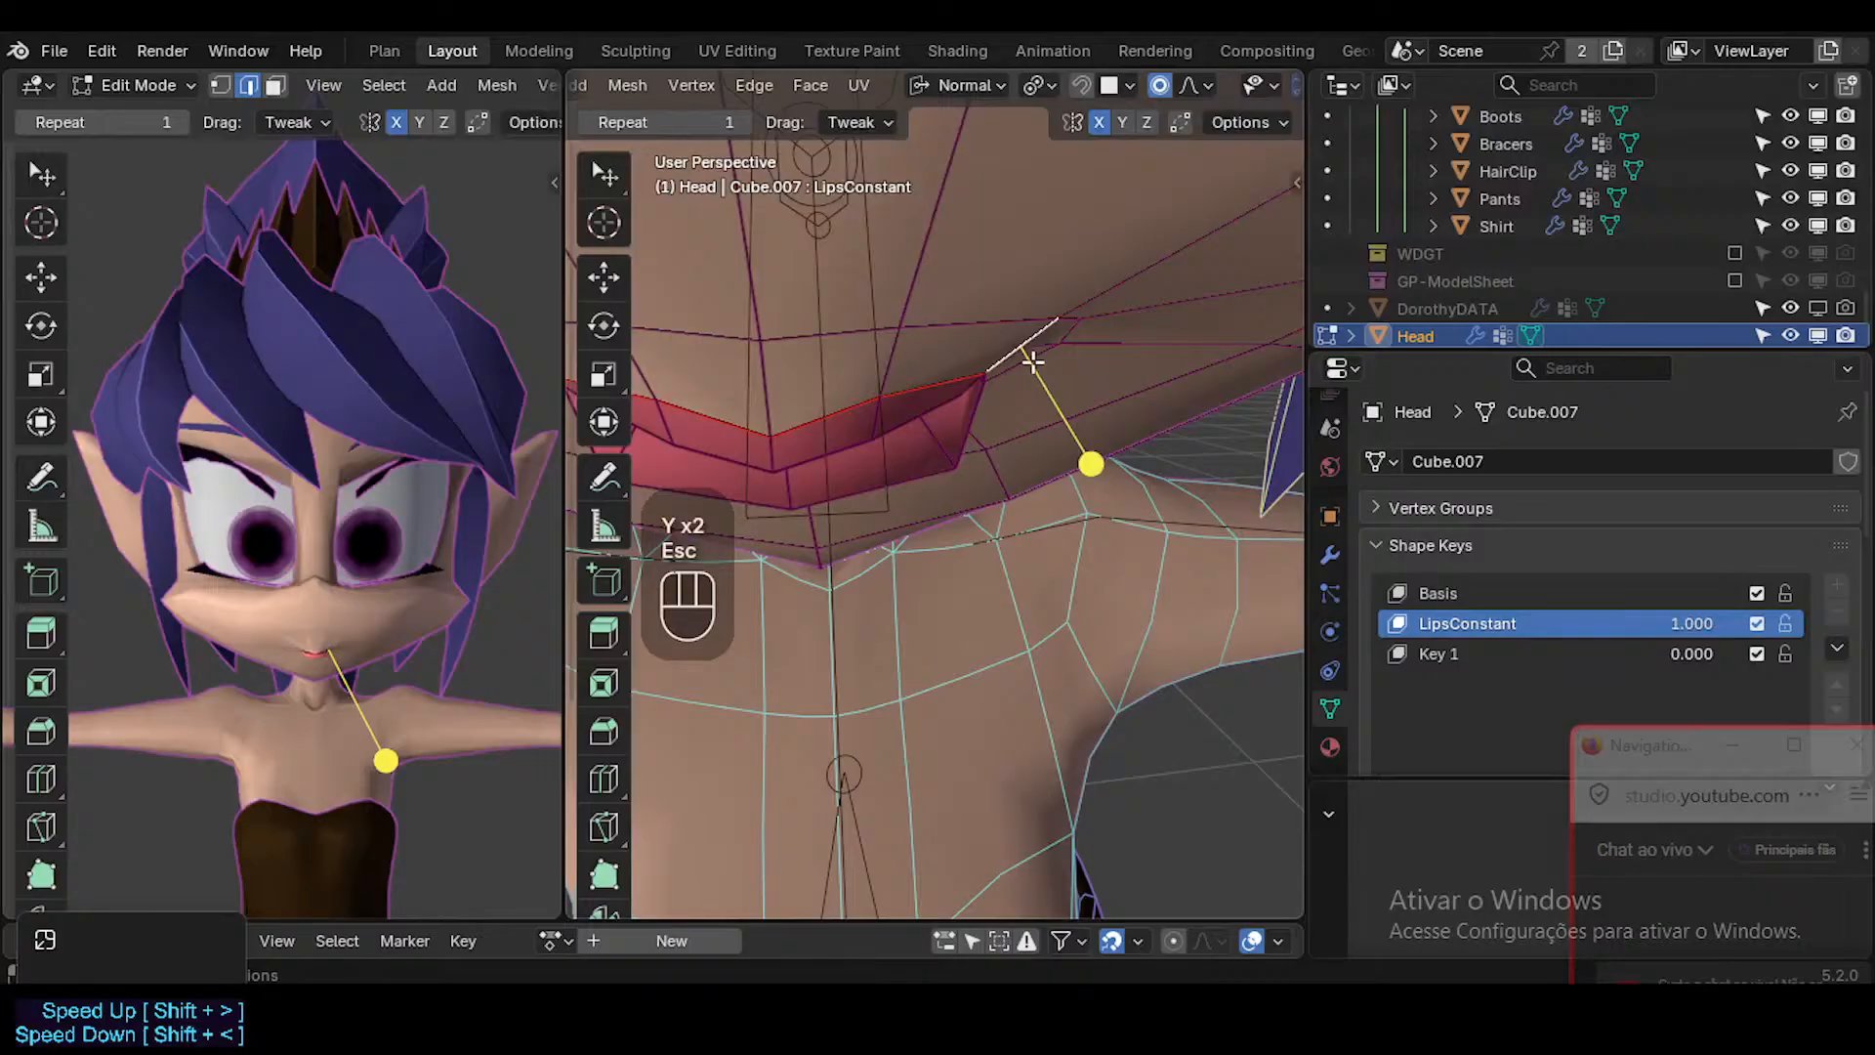
key("g")
key("y")
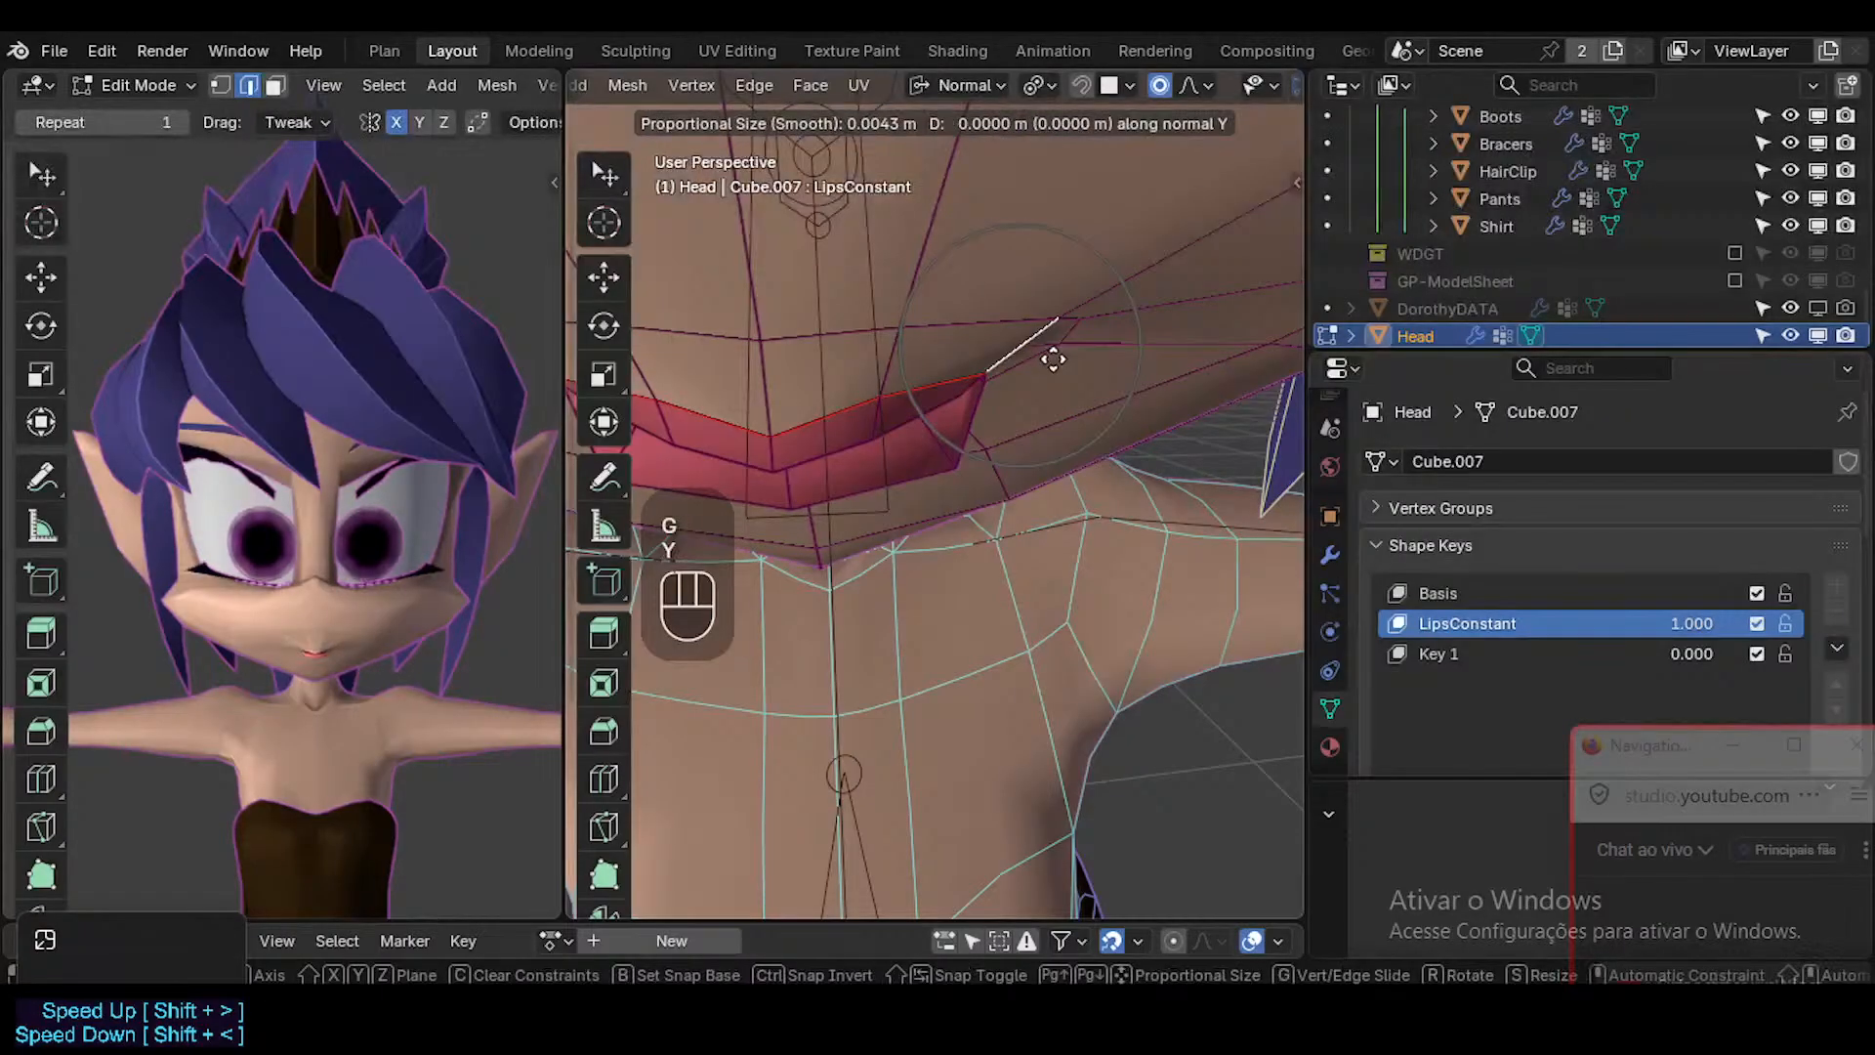
key("y")
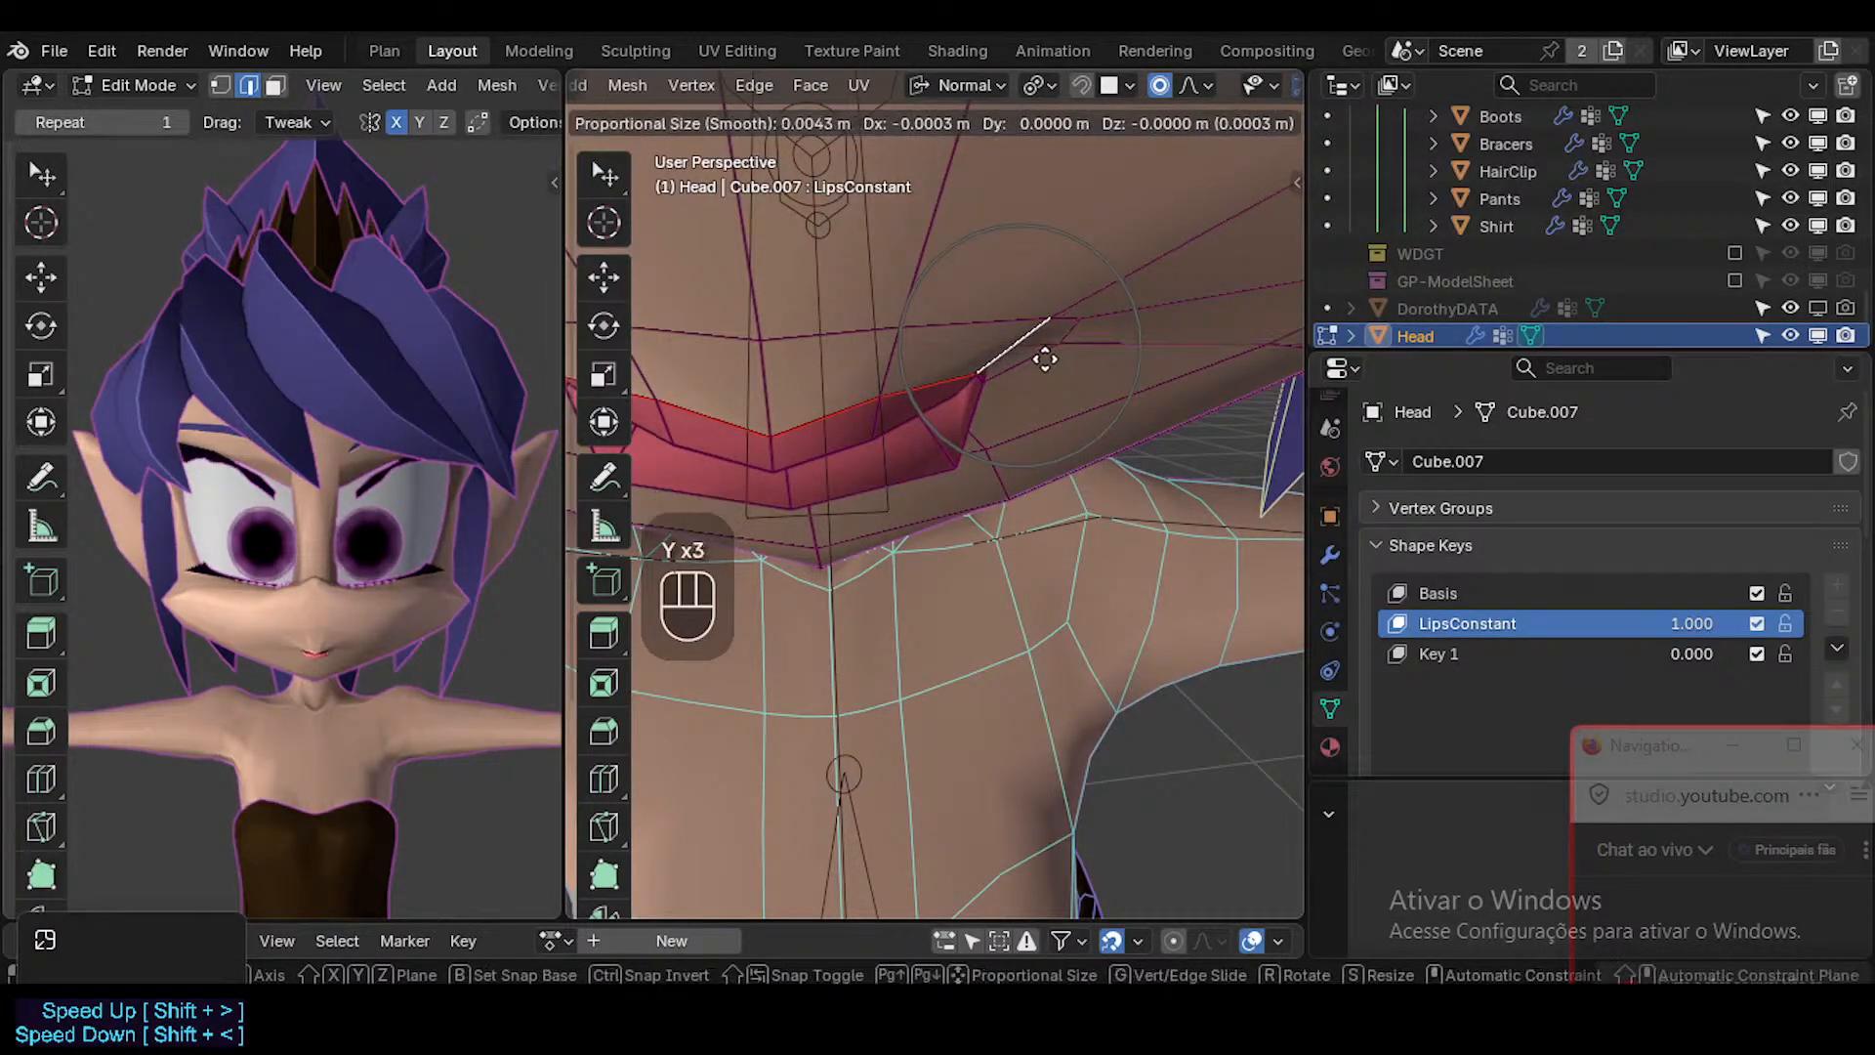
key("Escape")
Move the edge running outward from the mouth corner along the global Y axis.
key("g")
key("y")
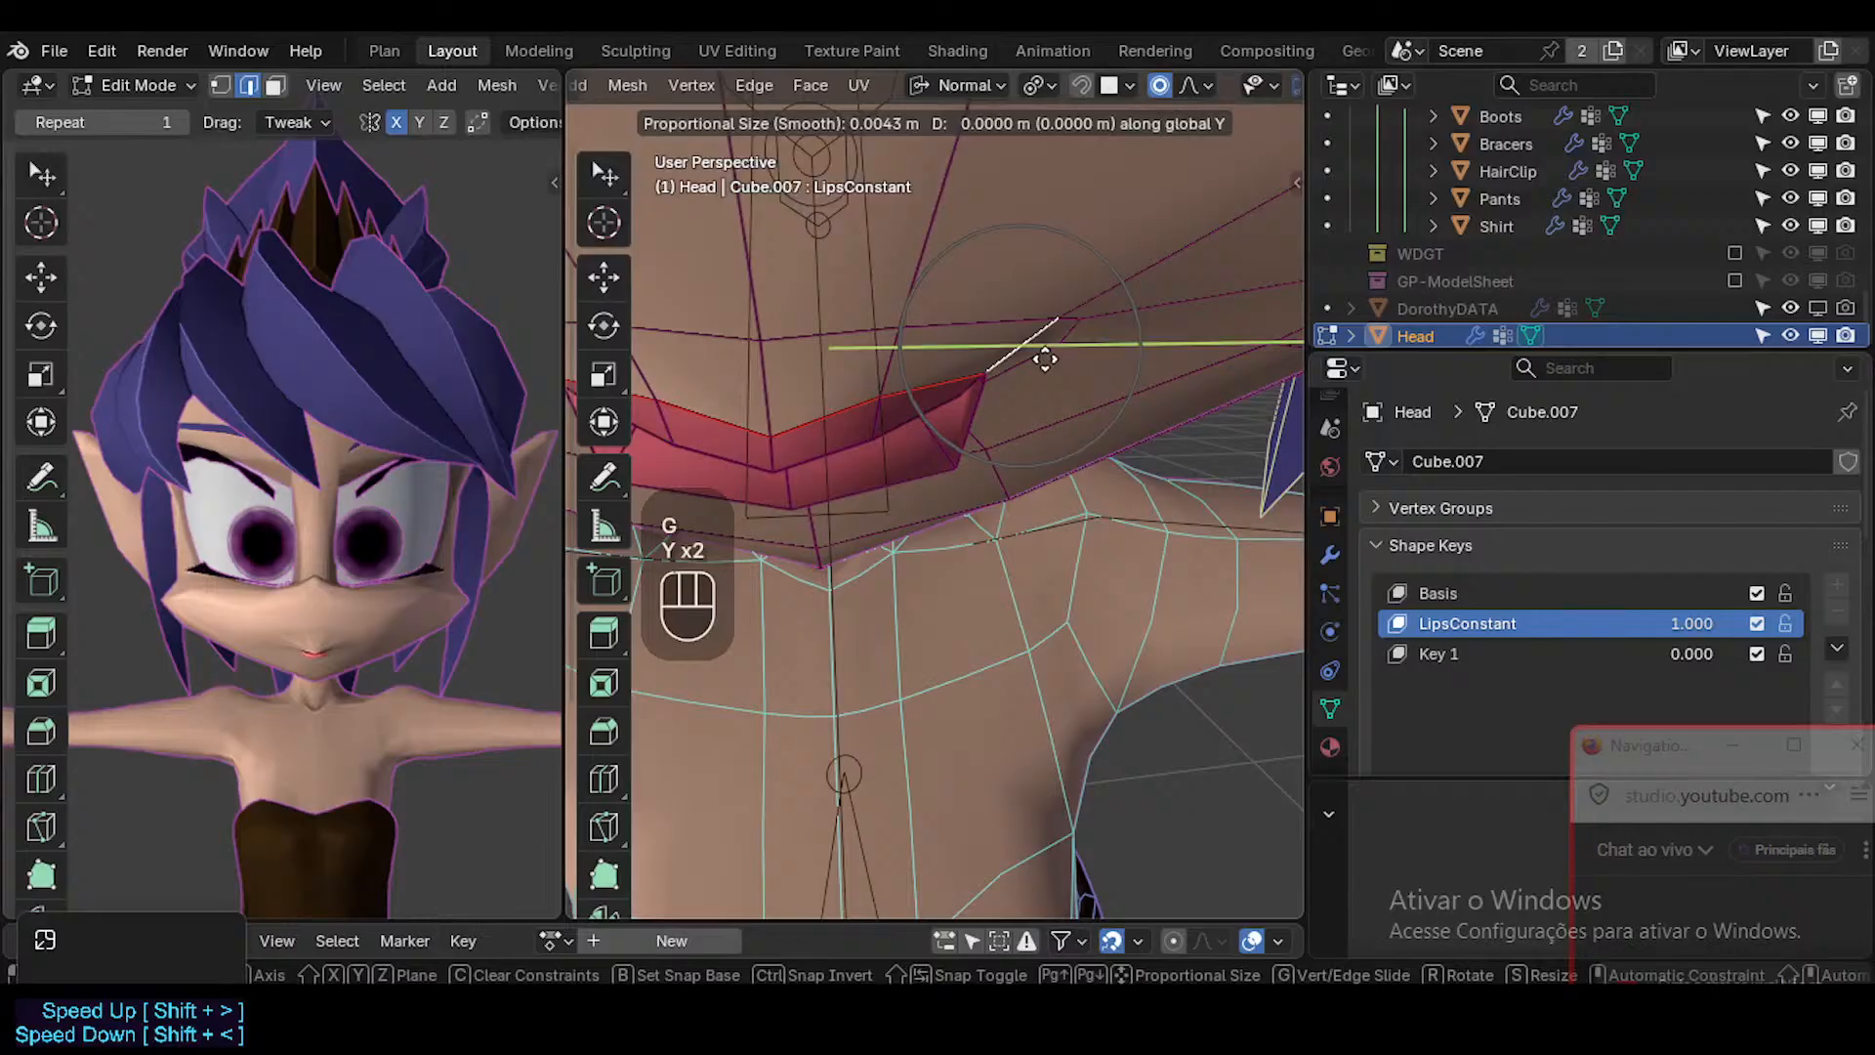
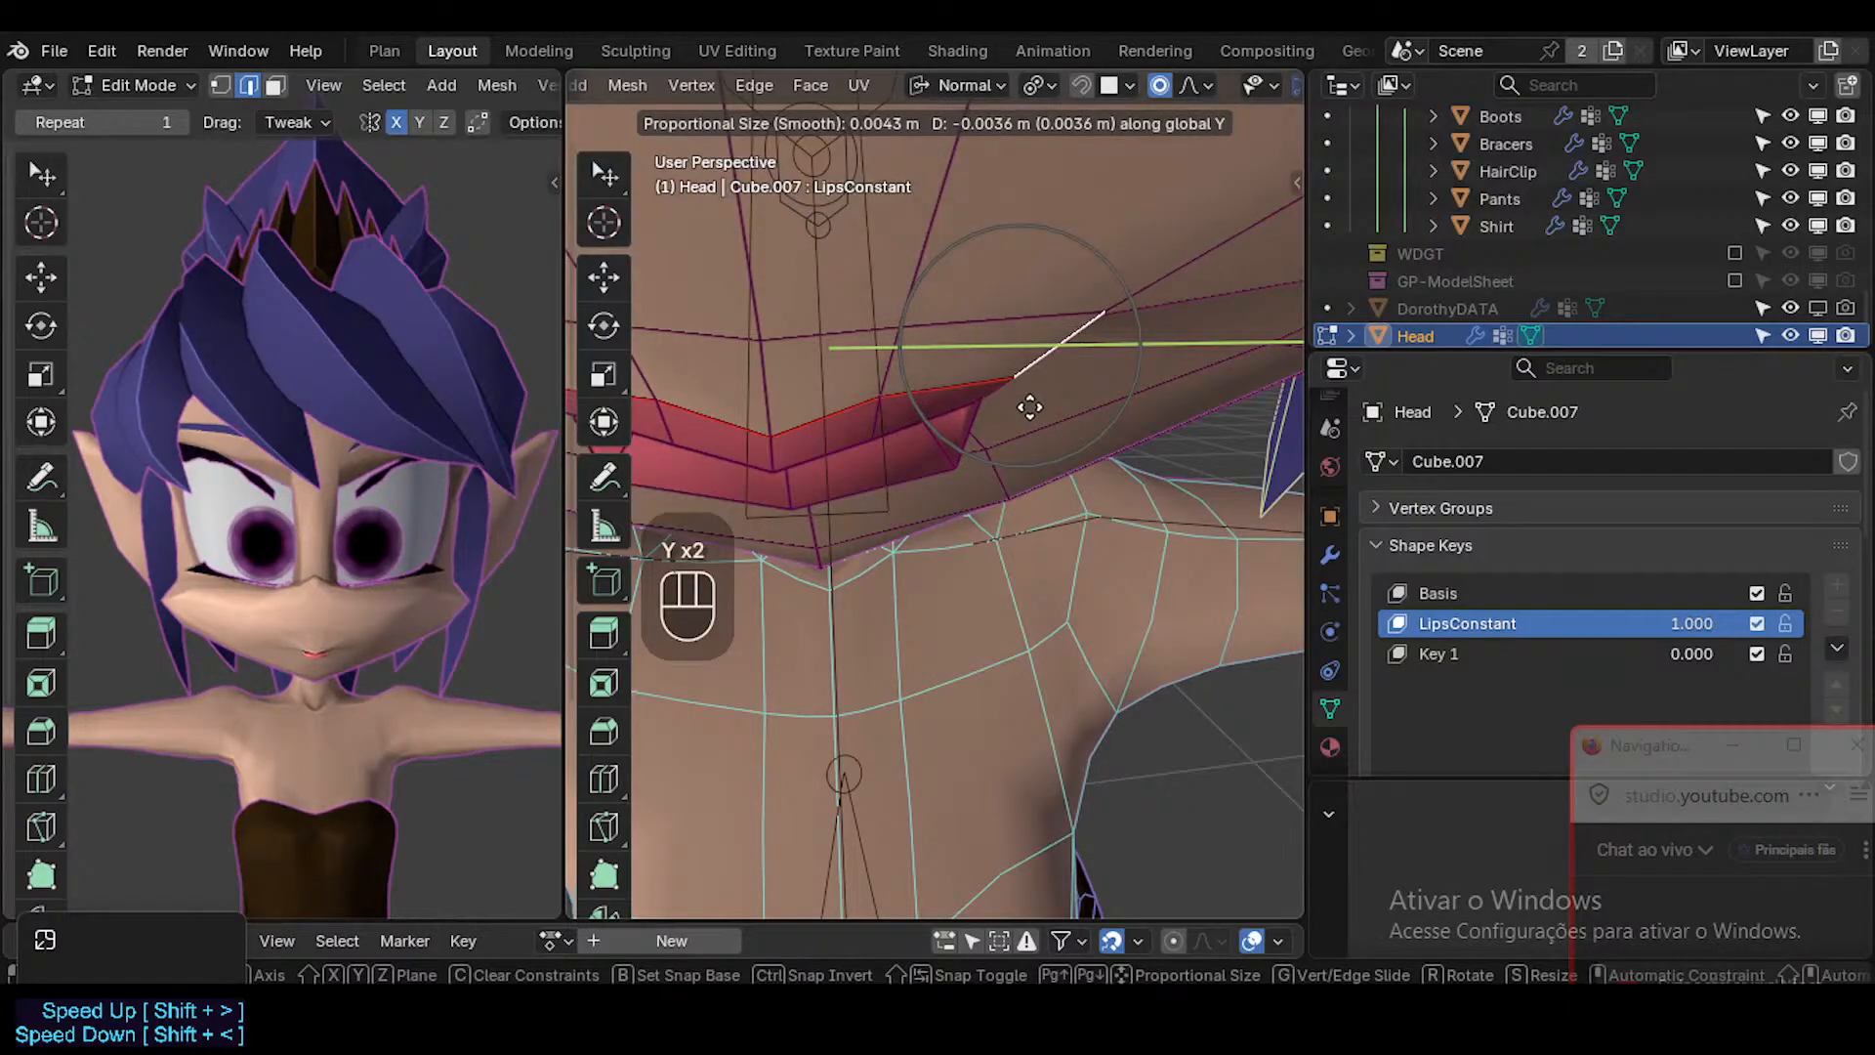
Move the edge near the lip corner and the small face beside it along the global Y axis.
left_click(1030, 406)
mouse_move(1033, 415)
middle_mouse_down()
mouse_move(1109, 435)
mouse_move(1120, 395)
mouse_move(1110, 381)
mouse_move(1045, 445)
middle_mouse_up()
key("3")
left_click(1159, 382)
middle_click_drag(1045, 445, 1048, 508, "shift")
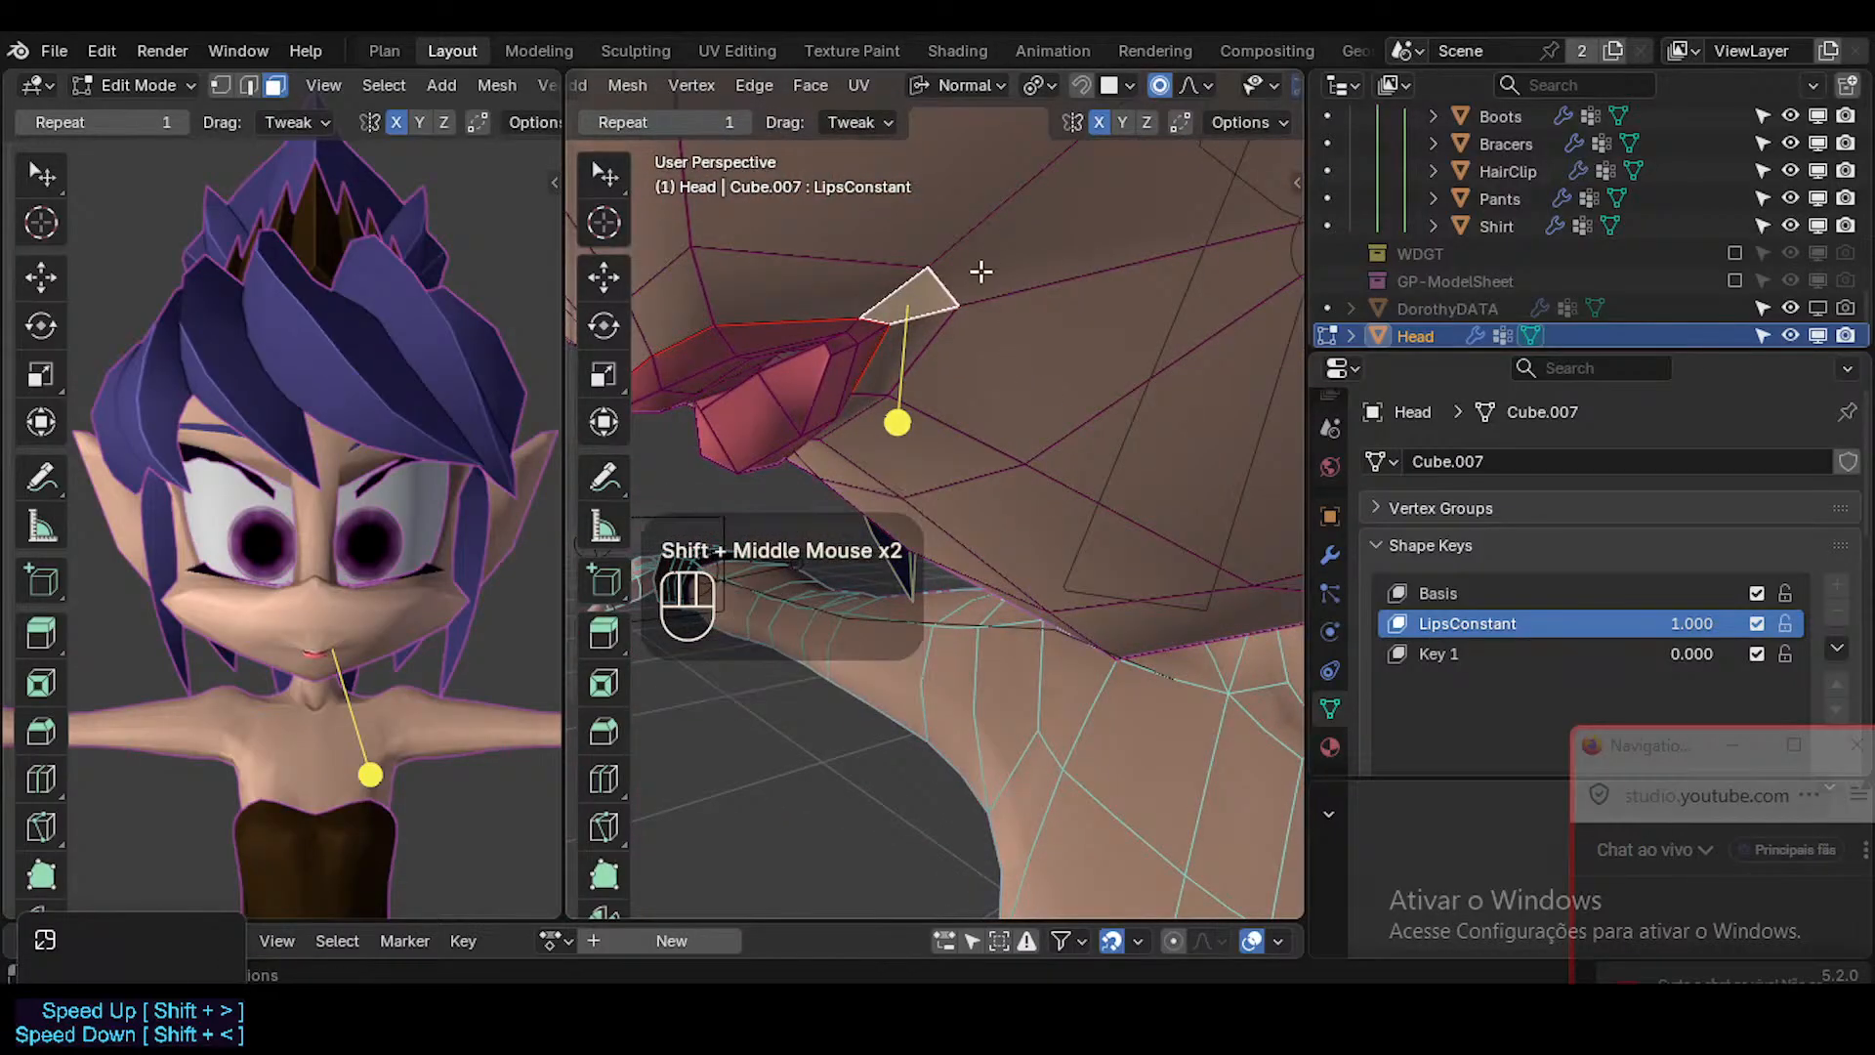
key("g")
key("y")
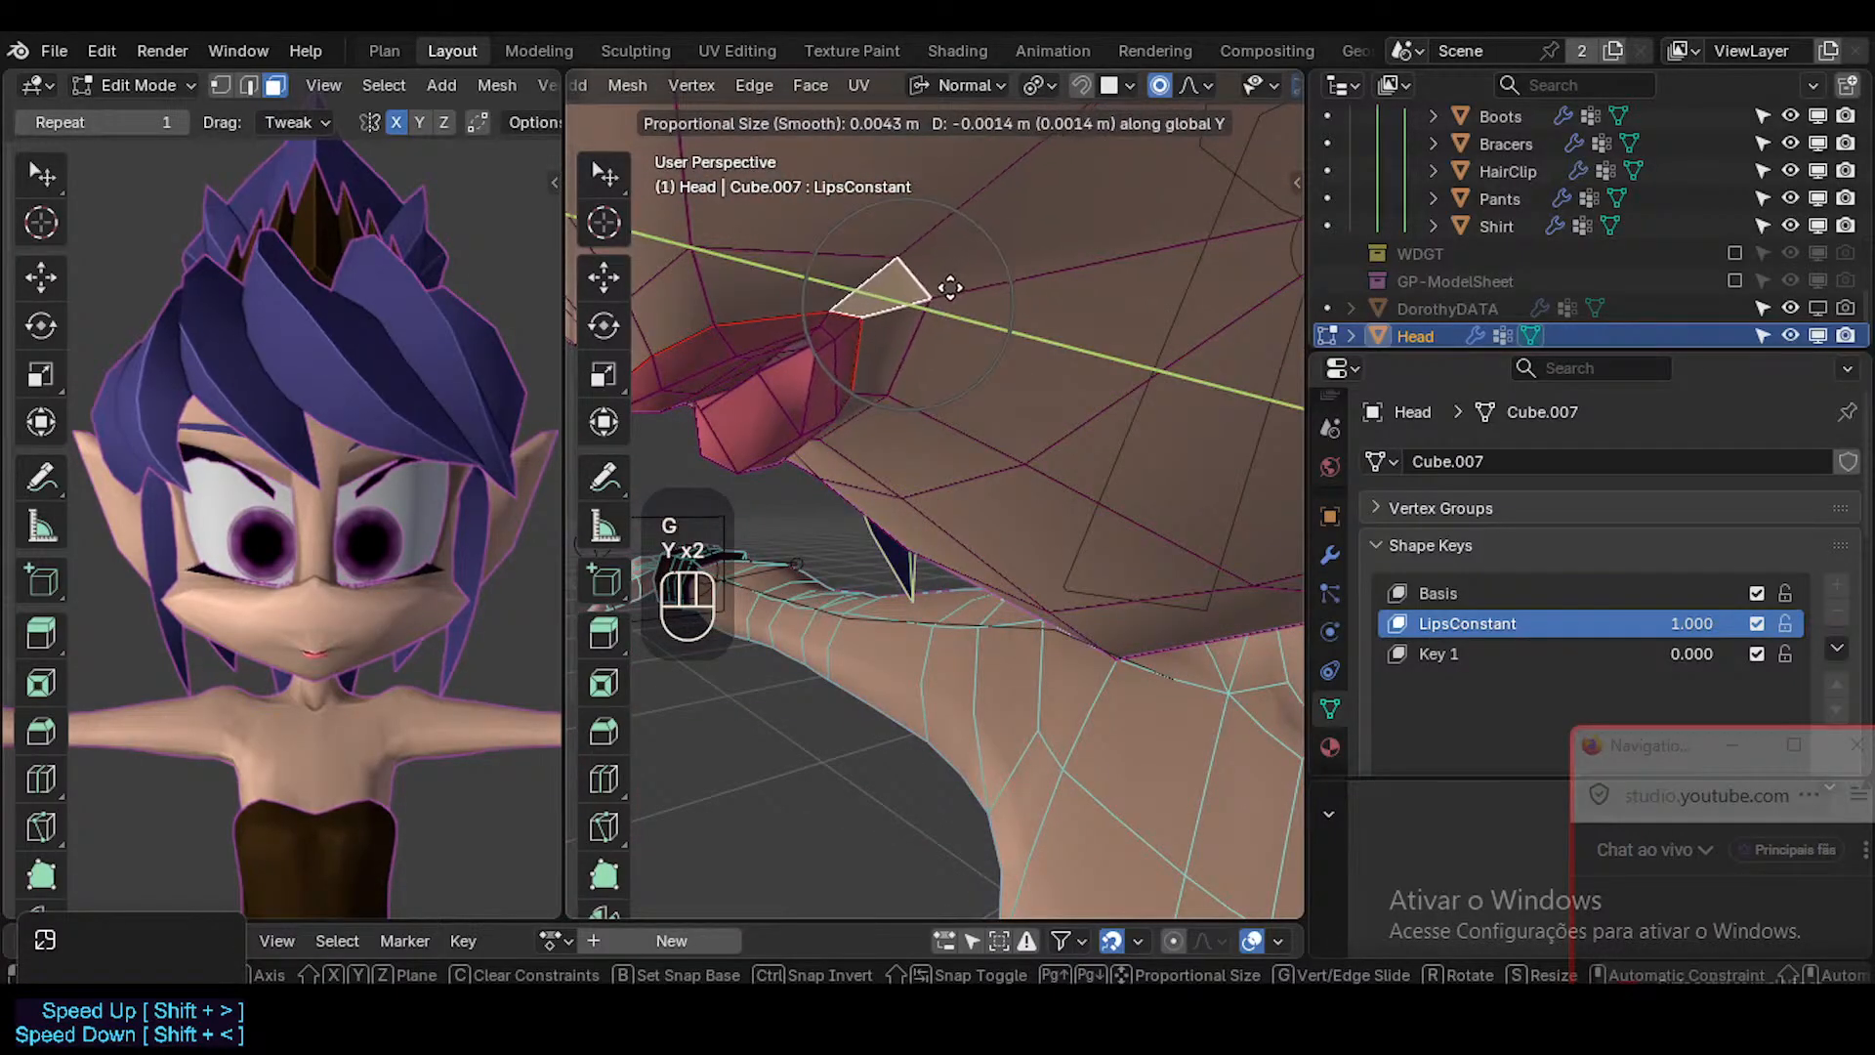
left_click(952, 293)
Freely reposition the selected small face beside the mouth corner.
middle_click_drag(952, 293, 1072, 322)
key("g")
left_click(943, 368)
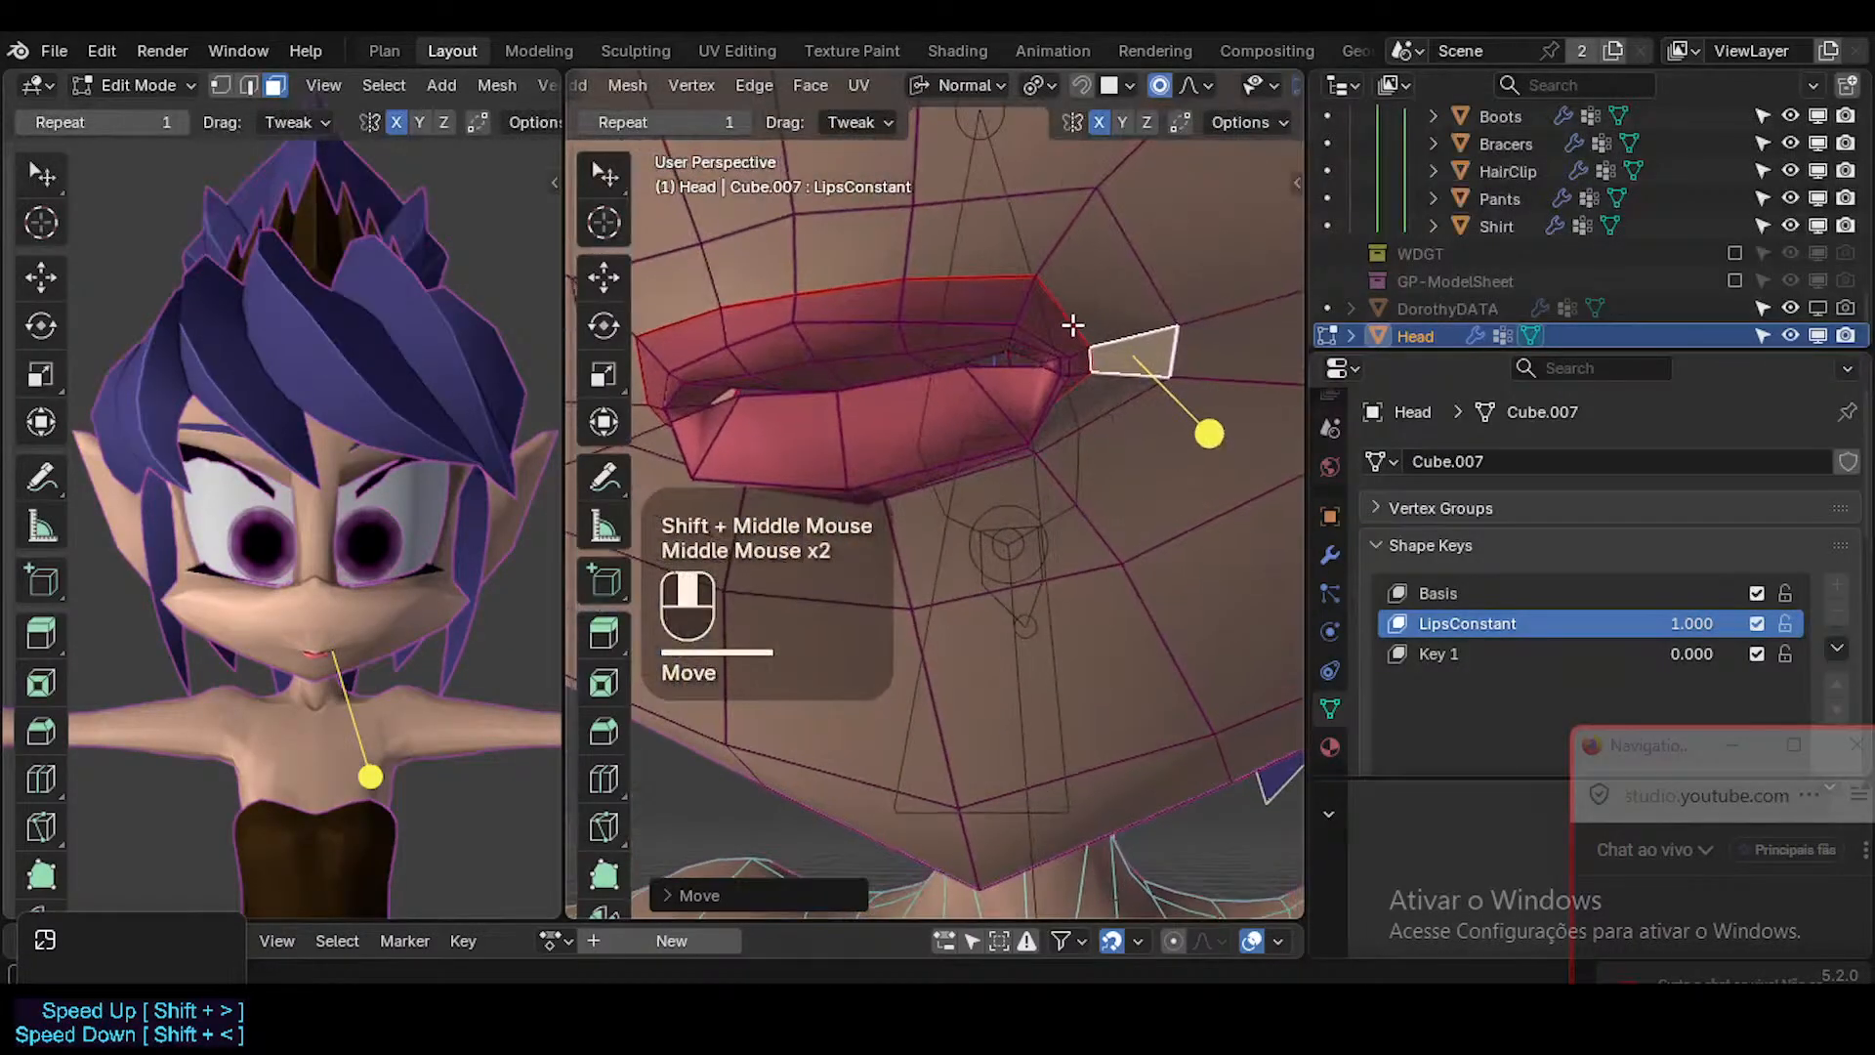
Slide the outer upper-lip vertex near the mouth corner down along its edge.
key("1")
left_click(1023, 283)
key("g")
key("g")
left_click(1040, 307)
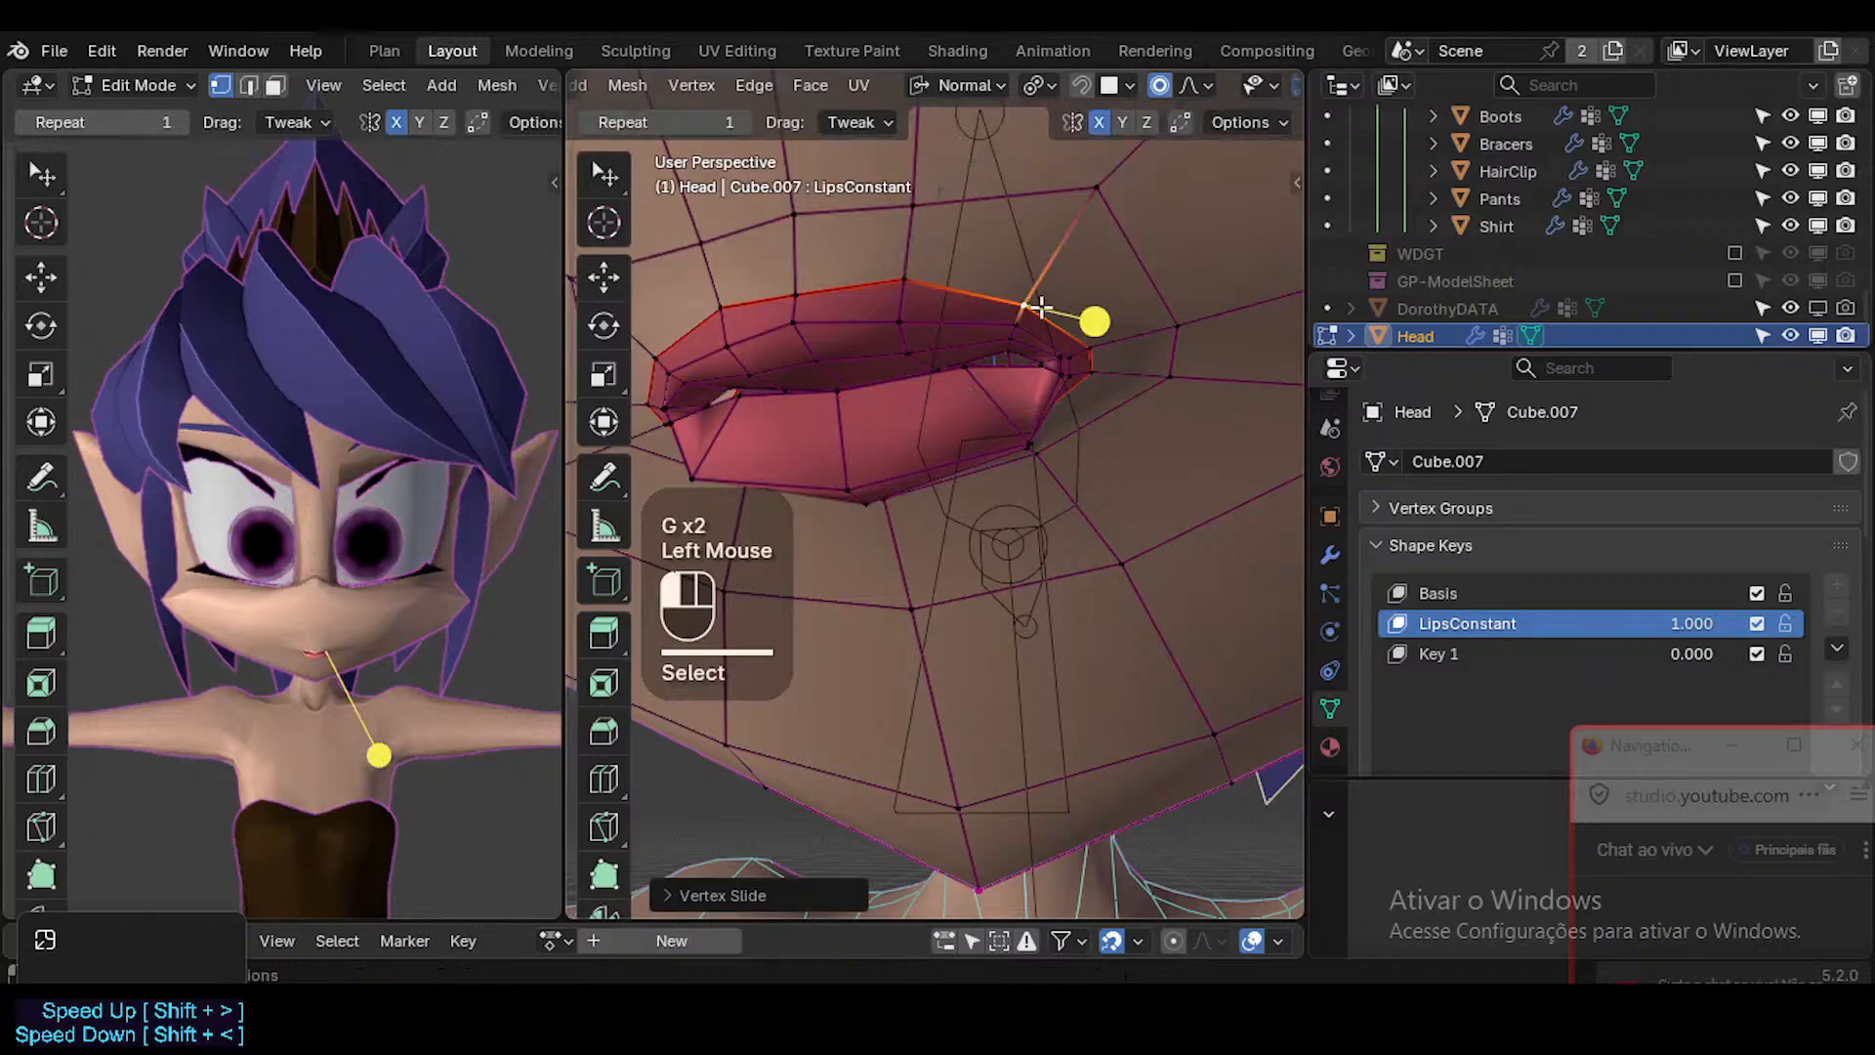
Reshape the cupid's bow by moving its peak vertex, then sliding and repositioning the centre vertex of the upper lip.
left_click(889, 278)
middle_click_drag(889, 278, 911, 310)
key("g")
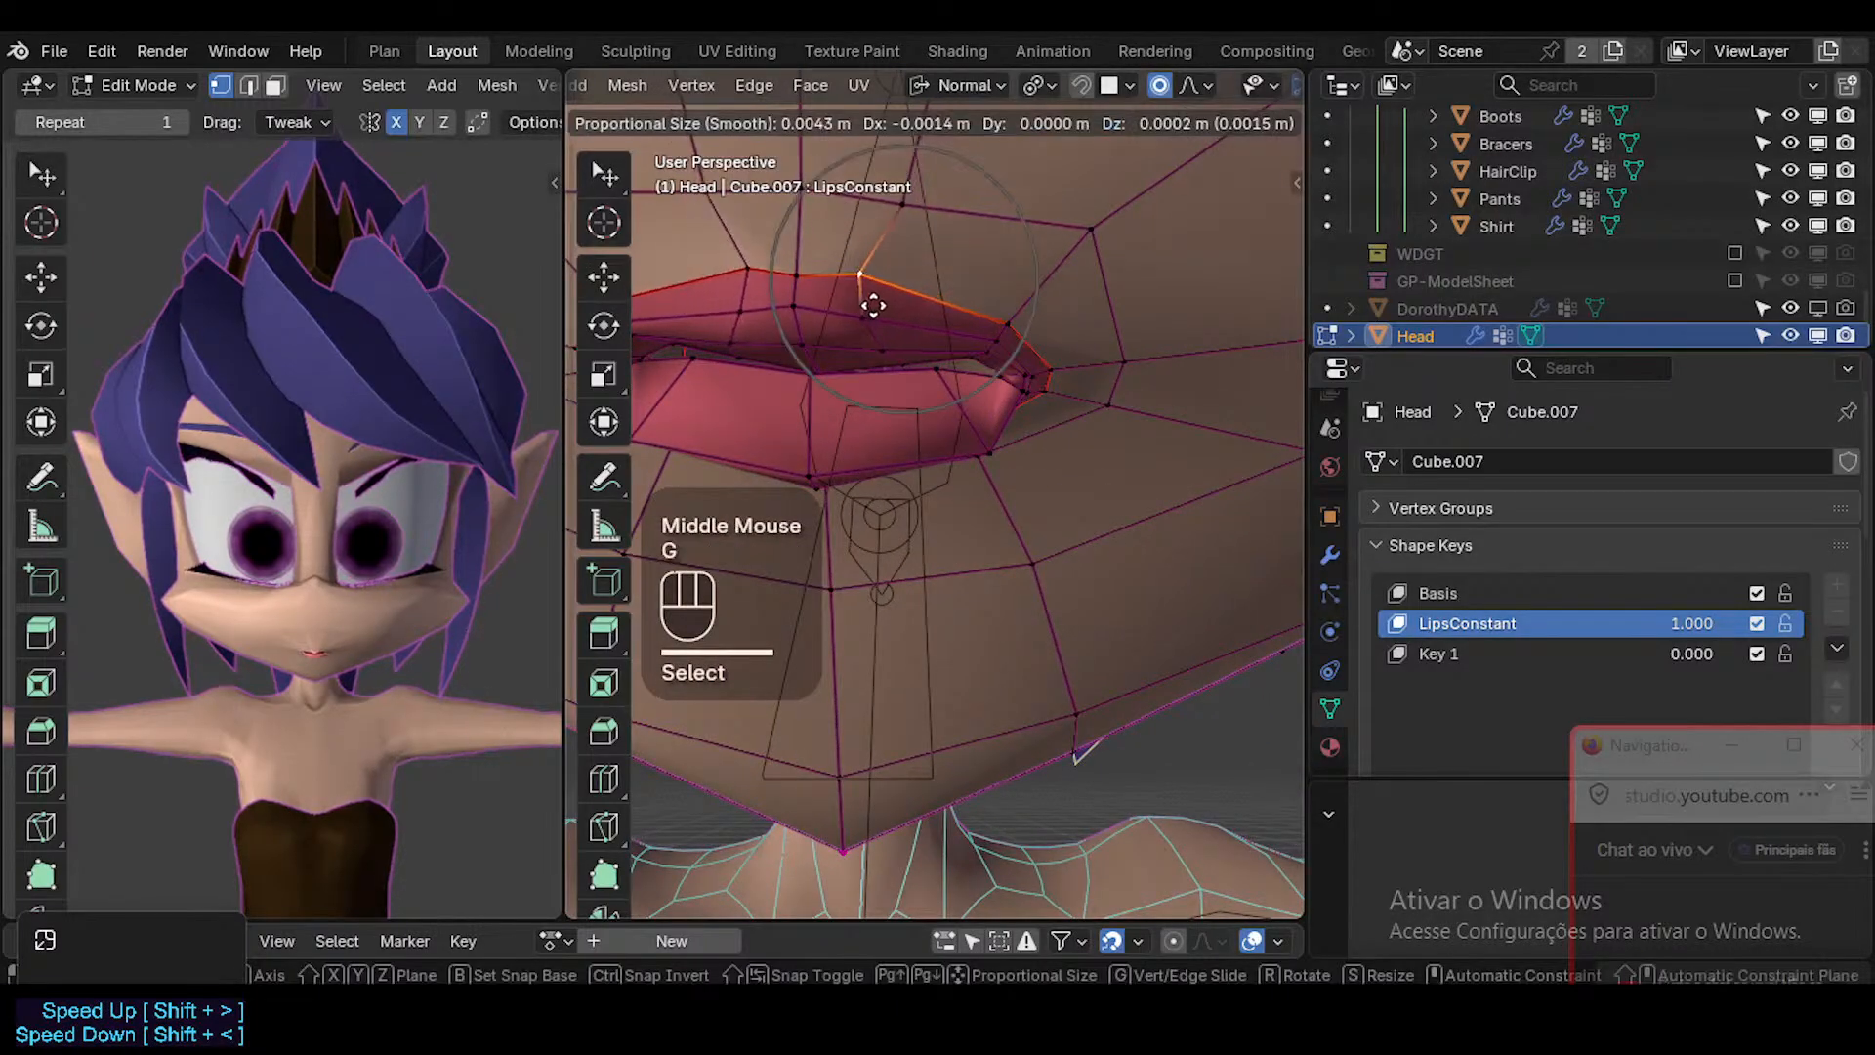
left_click(873, 306)
key("g")
key("g")
left_click(882, 262)
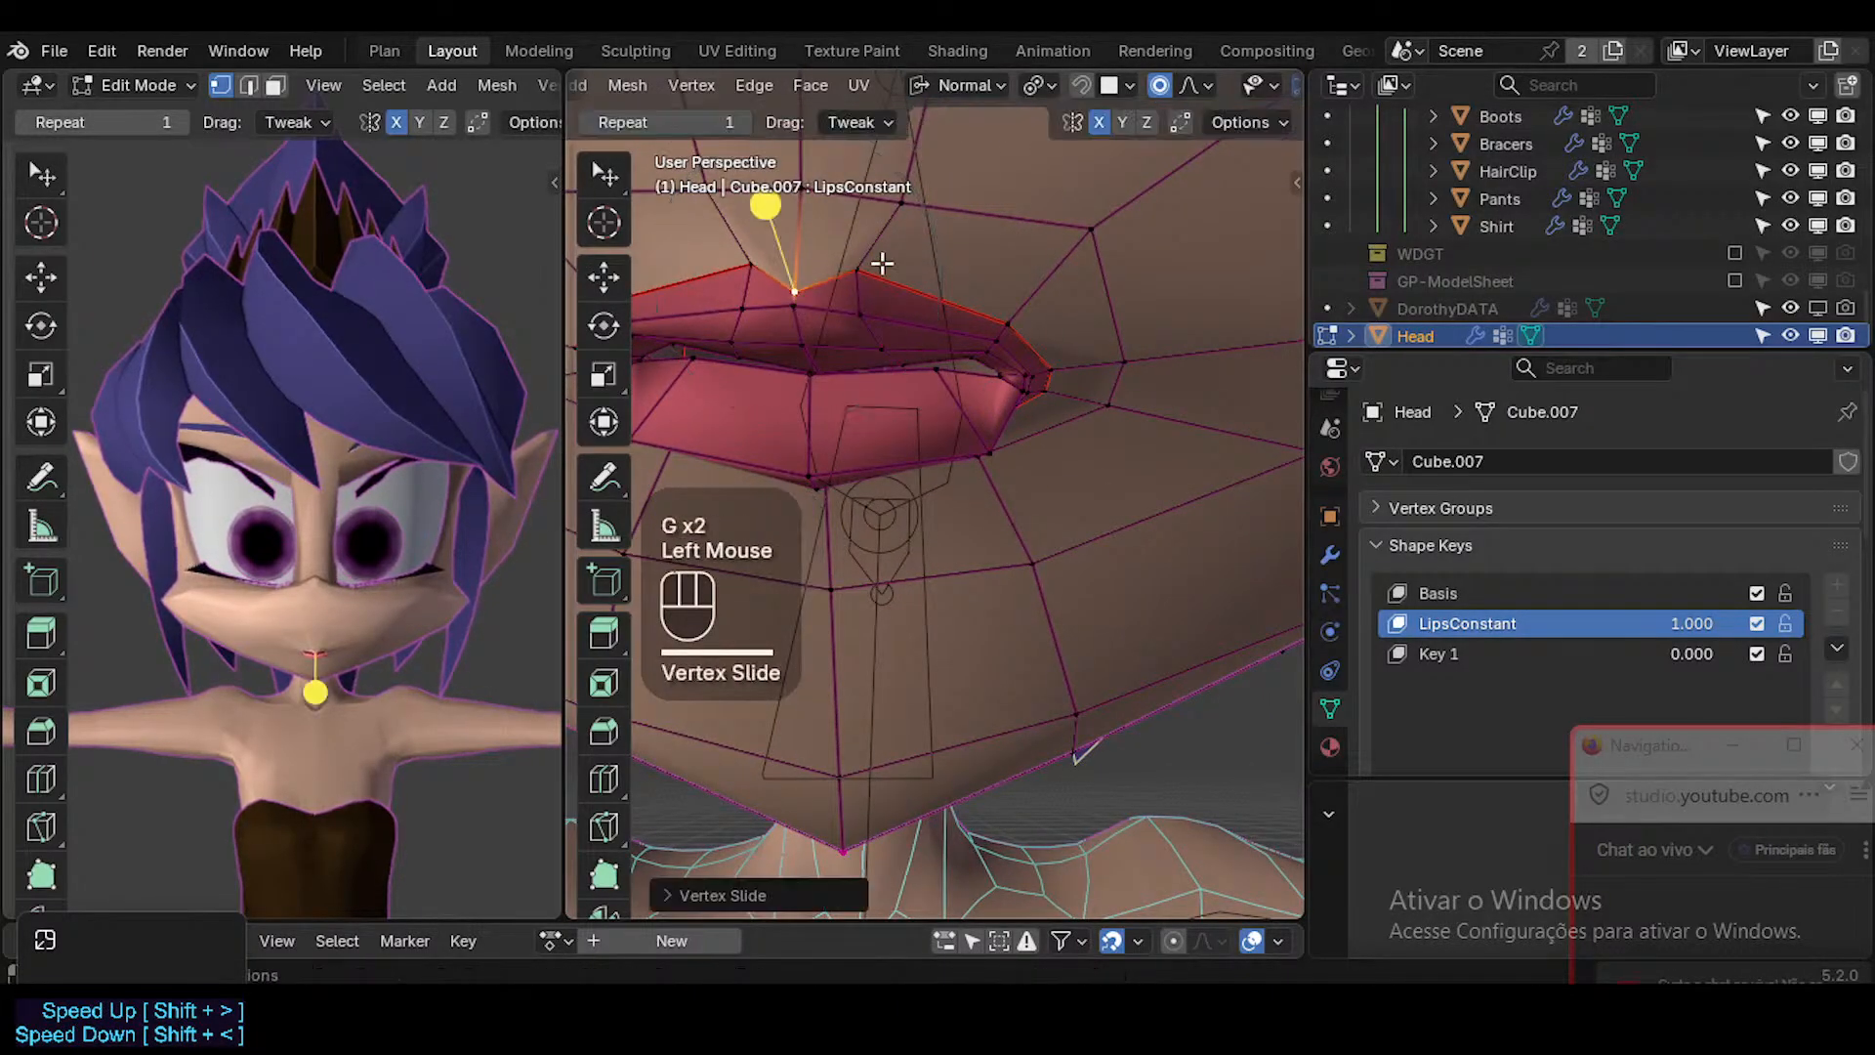
key("g")
left_click(912, 230)
Select the two upper-lip vertices near the mouth corner and move them slightly downward together.
left_click(1002, 323)
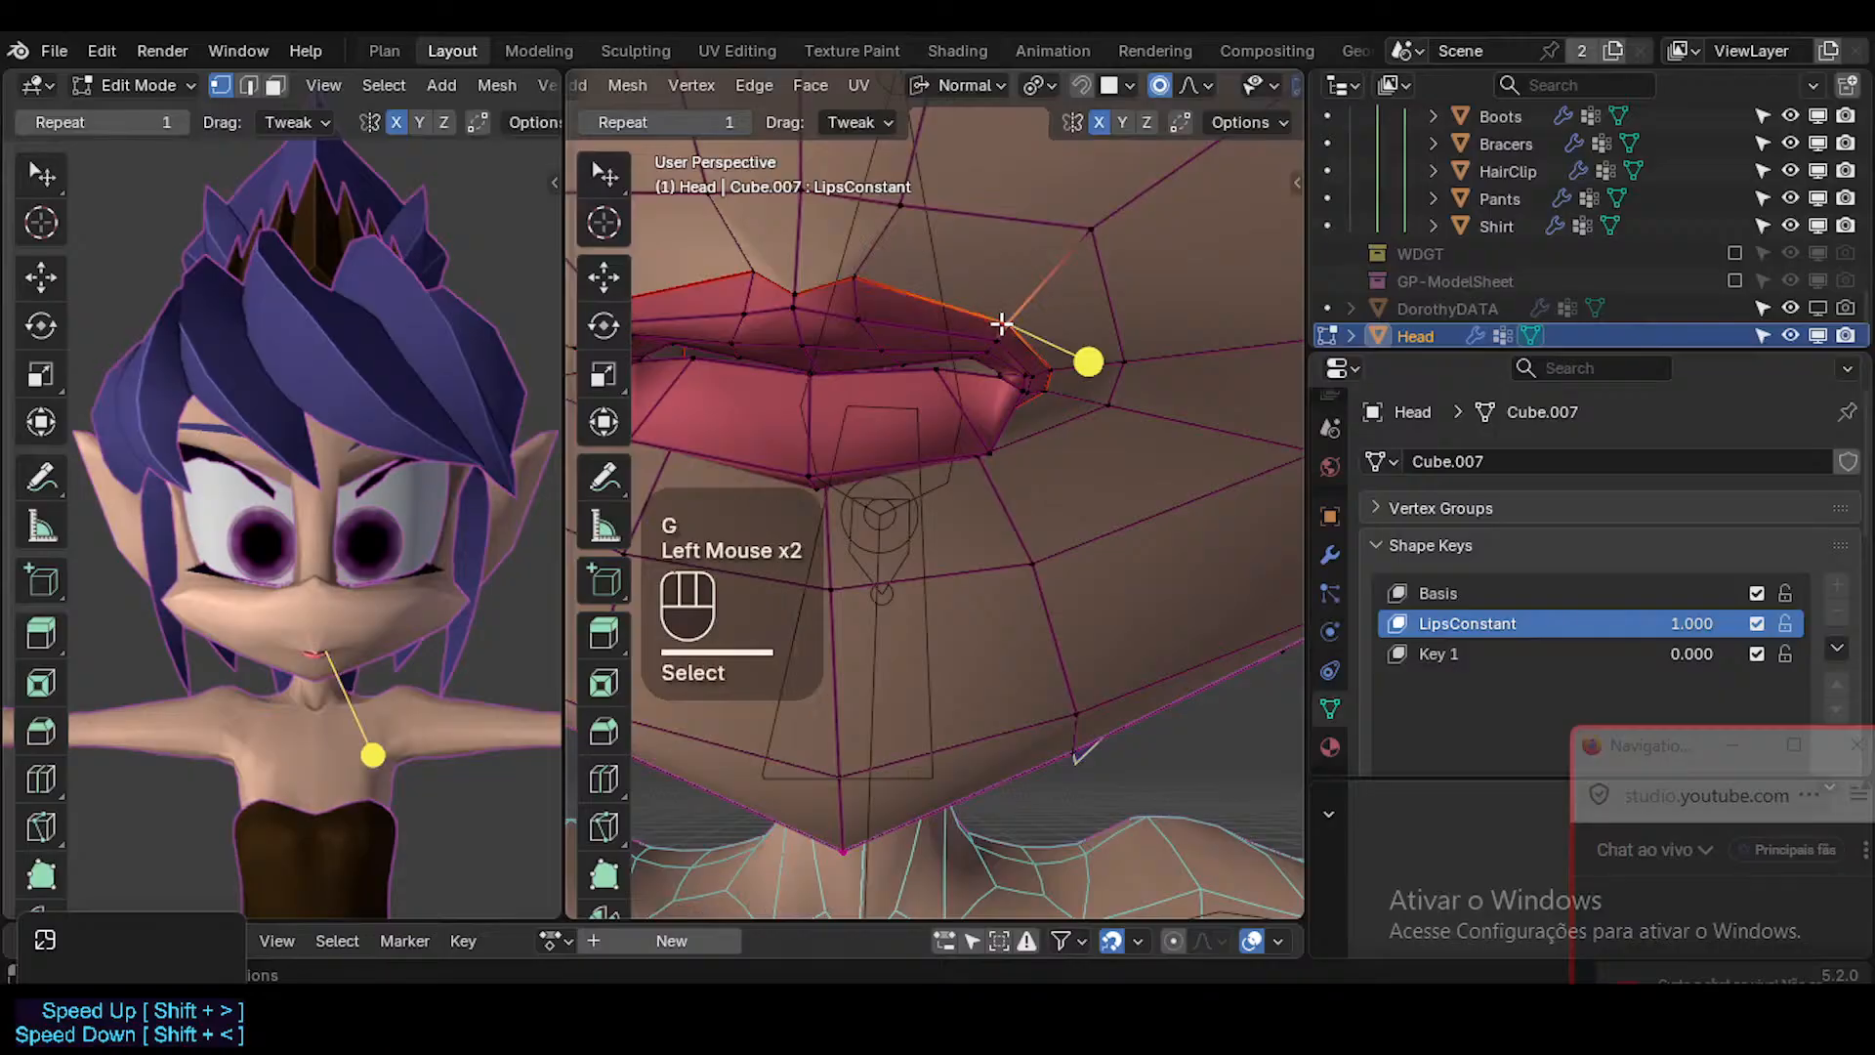
left_click(998, 335, "shift")
key("g")
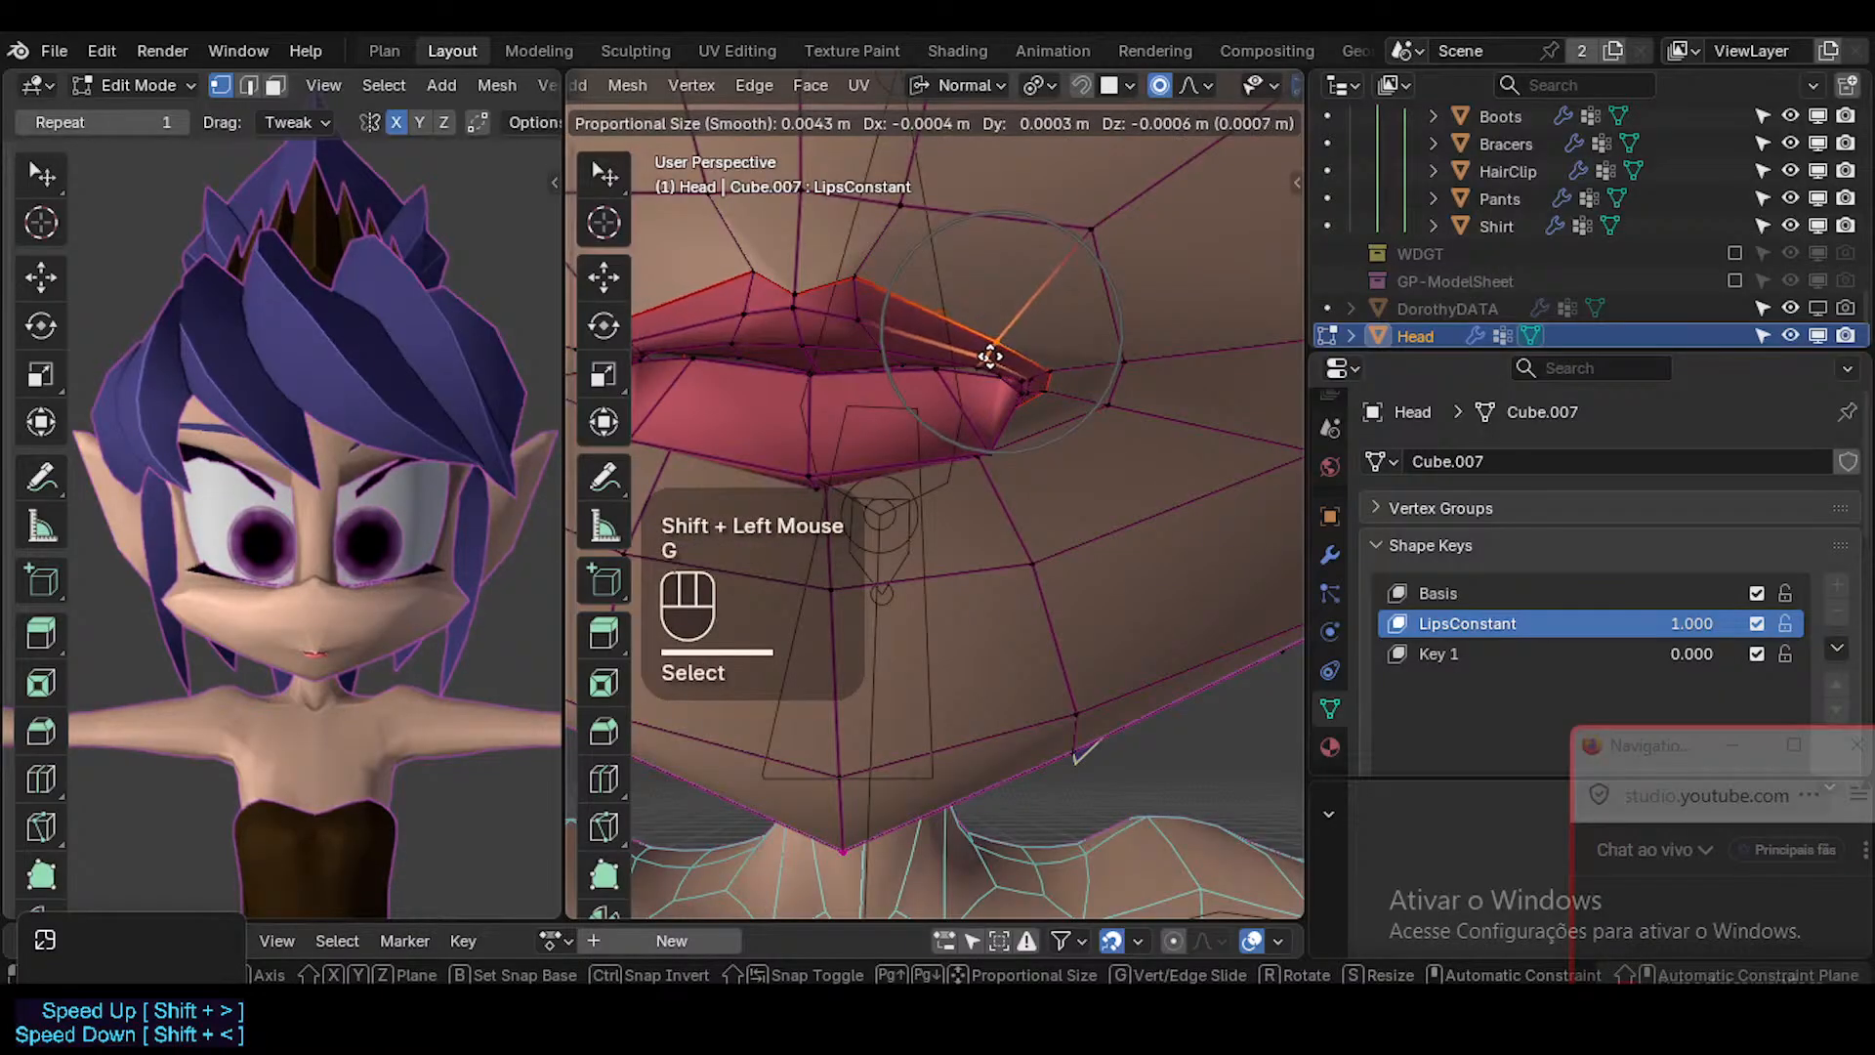
left_click(1051, 423)
Examine the lip shape in Object Mode from the front and close up, with and without overlays.
key("Tab")
key("shift+alt+z")
scroll(334, 680, "up", 3)
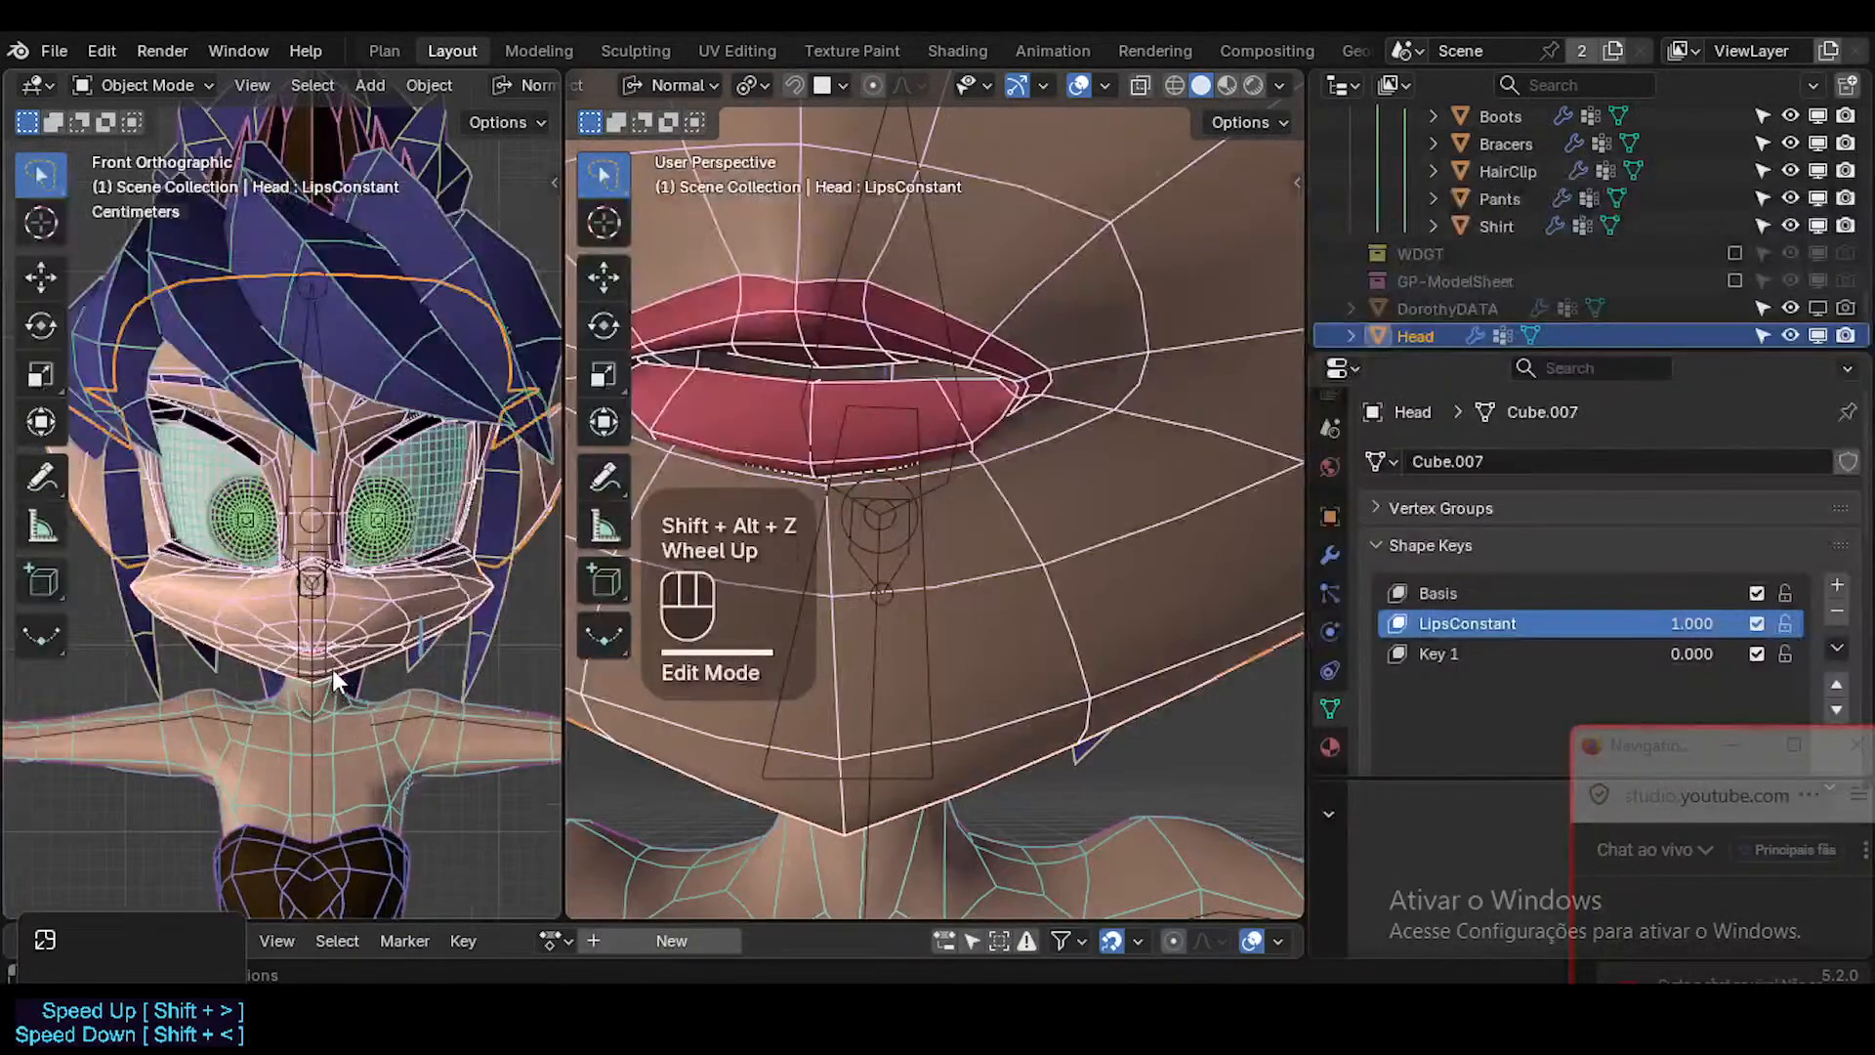
scroll(334, 679, "up", 3)
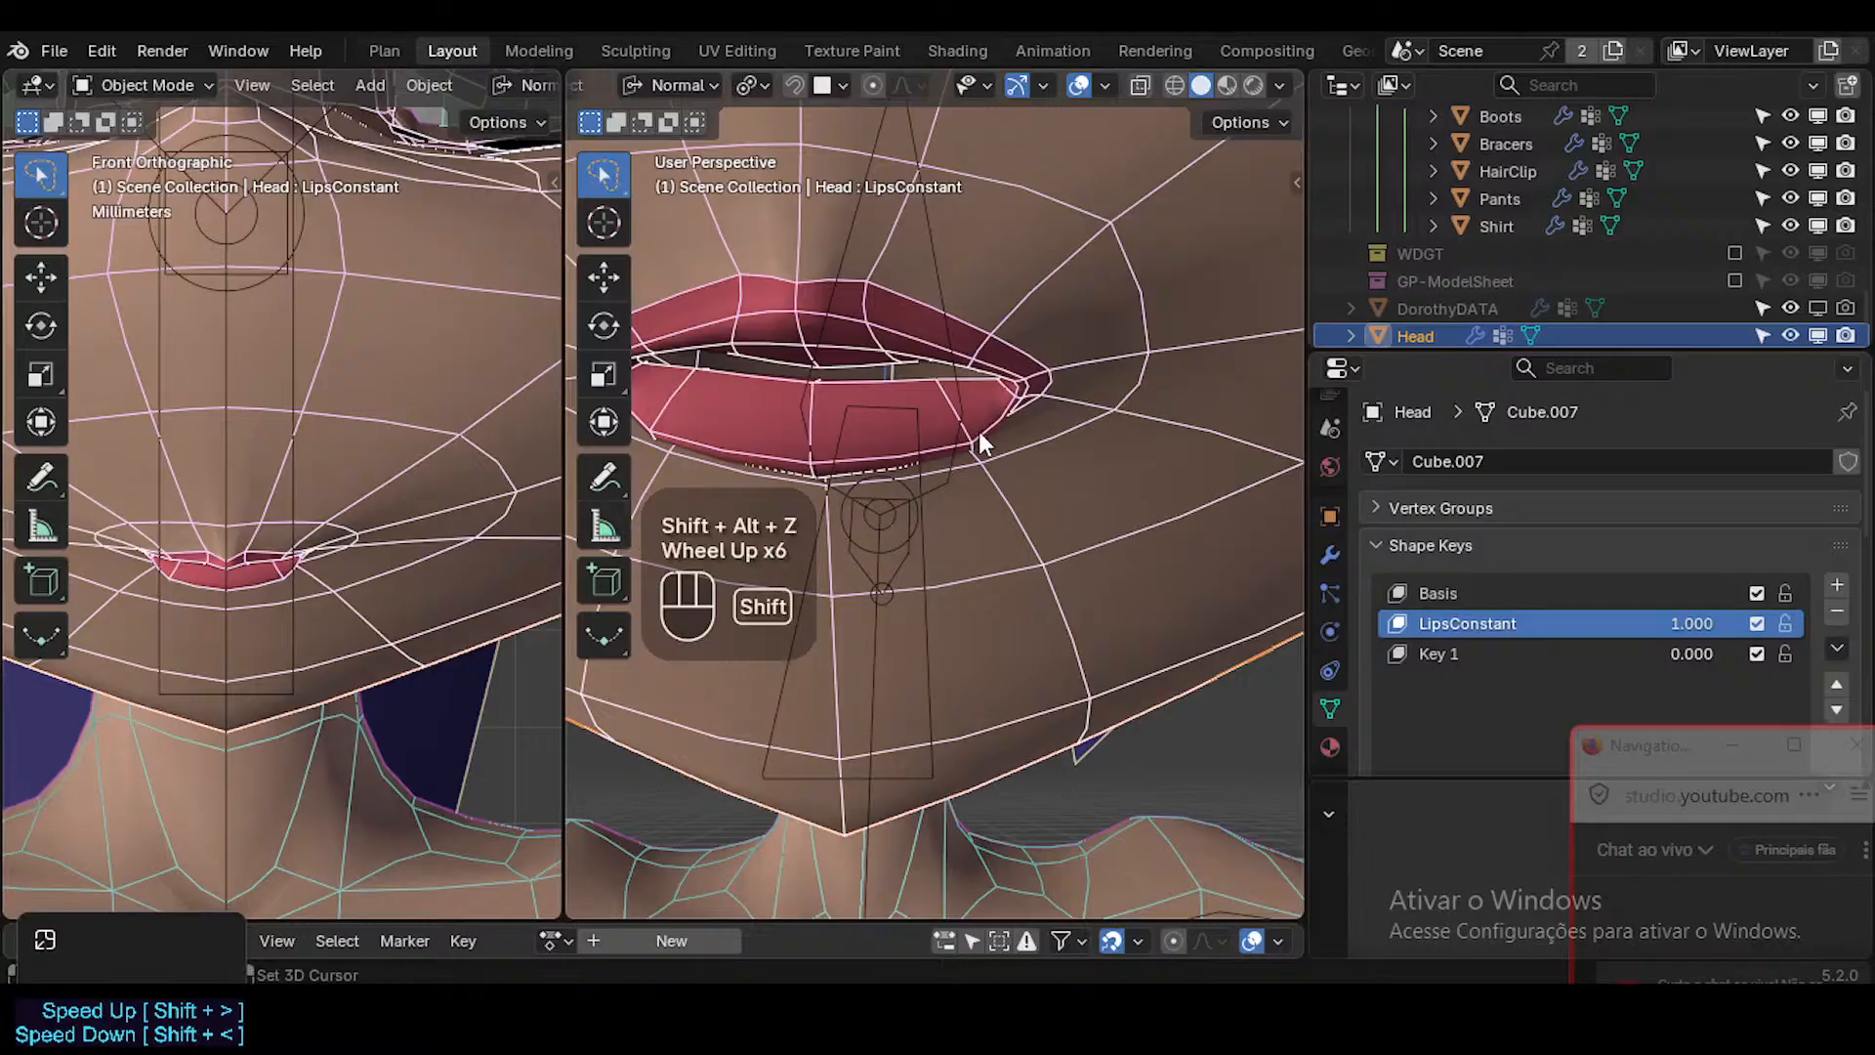
key("shift+alt+z")
middle_click_drag(979, 435, 980, 598, "shift")
scroll(985, 625, "down", 3)
key("shift+alt+z")
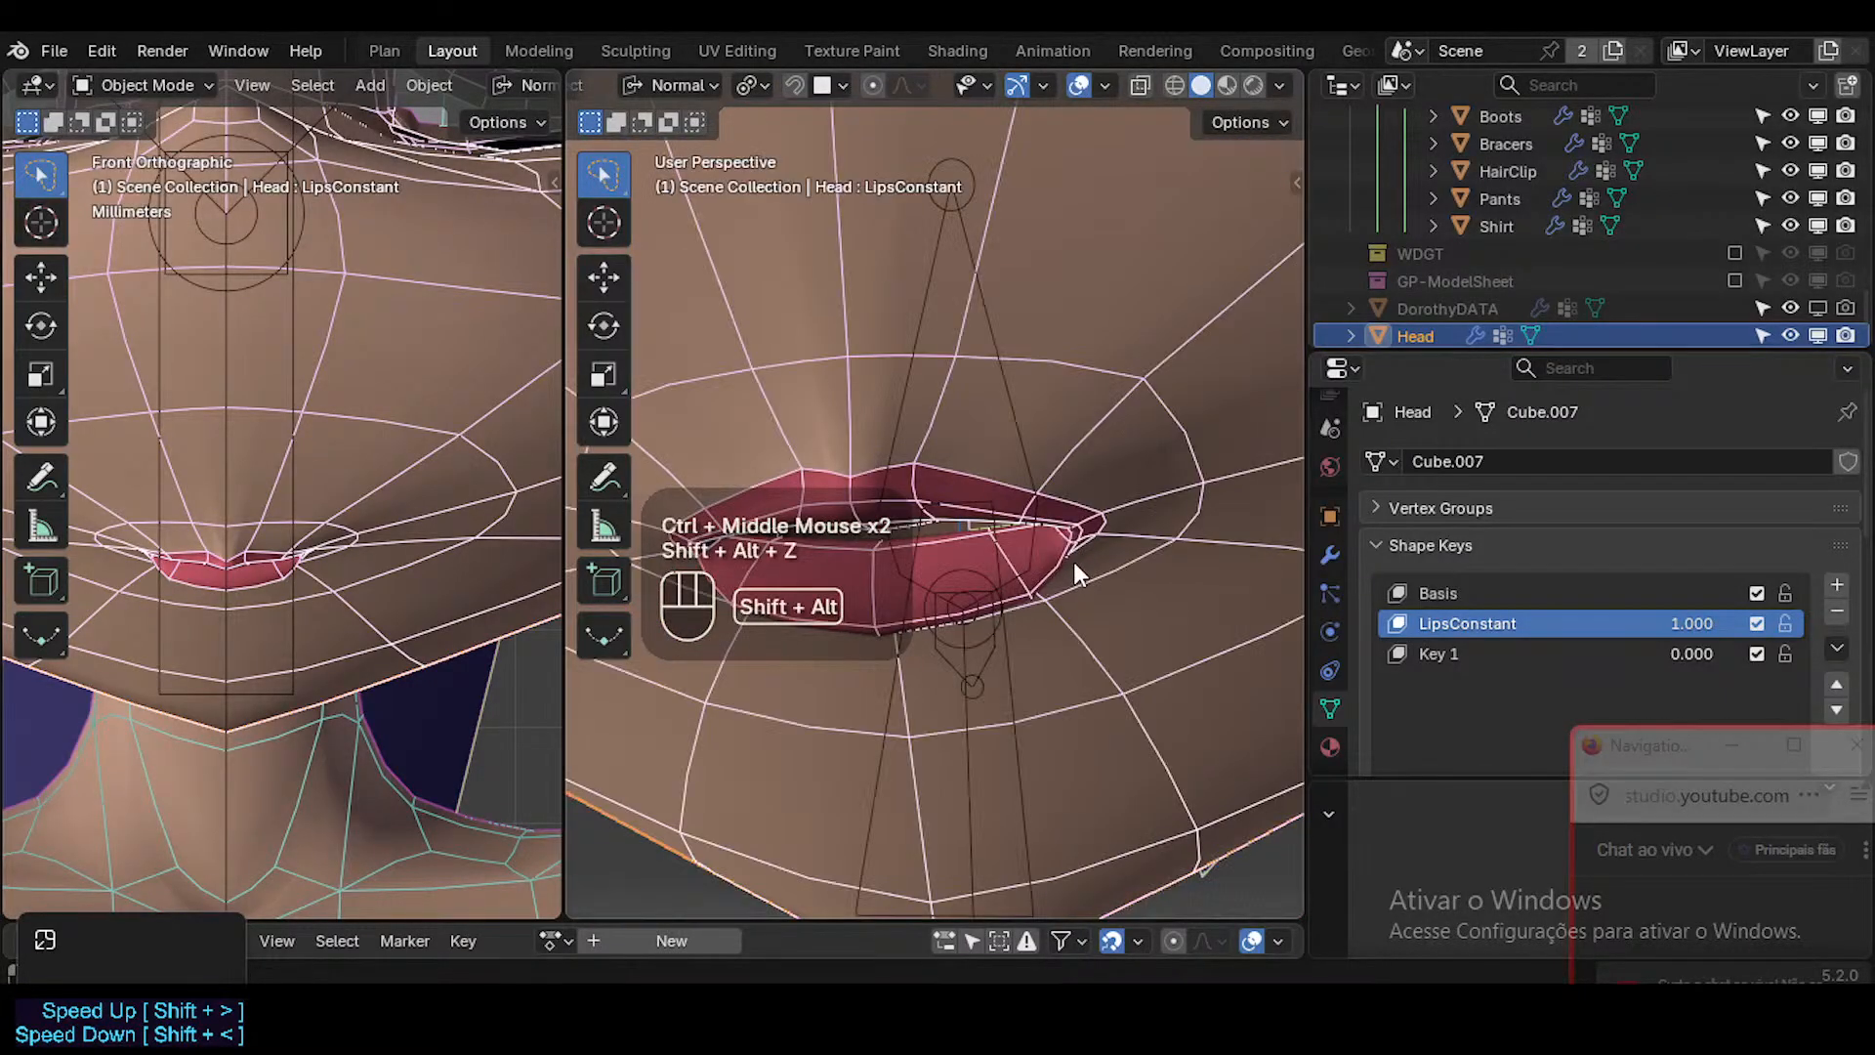
In Edit Mode, move the edge just beside the mouth corner to refine the cheek transition.
key("Tab")
left_click(1180, 509)
middle_click_drag(1180, 509, 1074, 547)
key("g")
left_click(1102, 649, "shift")
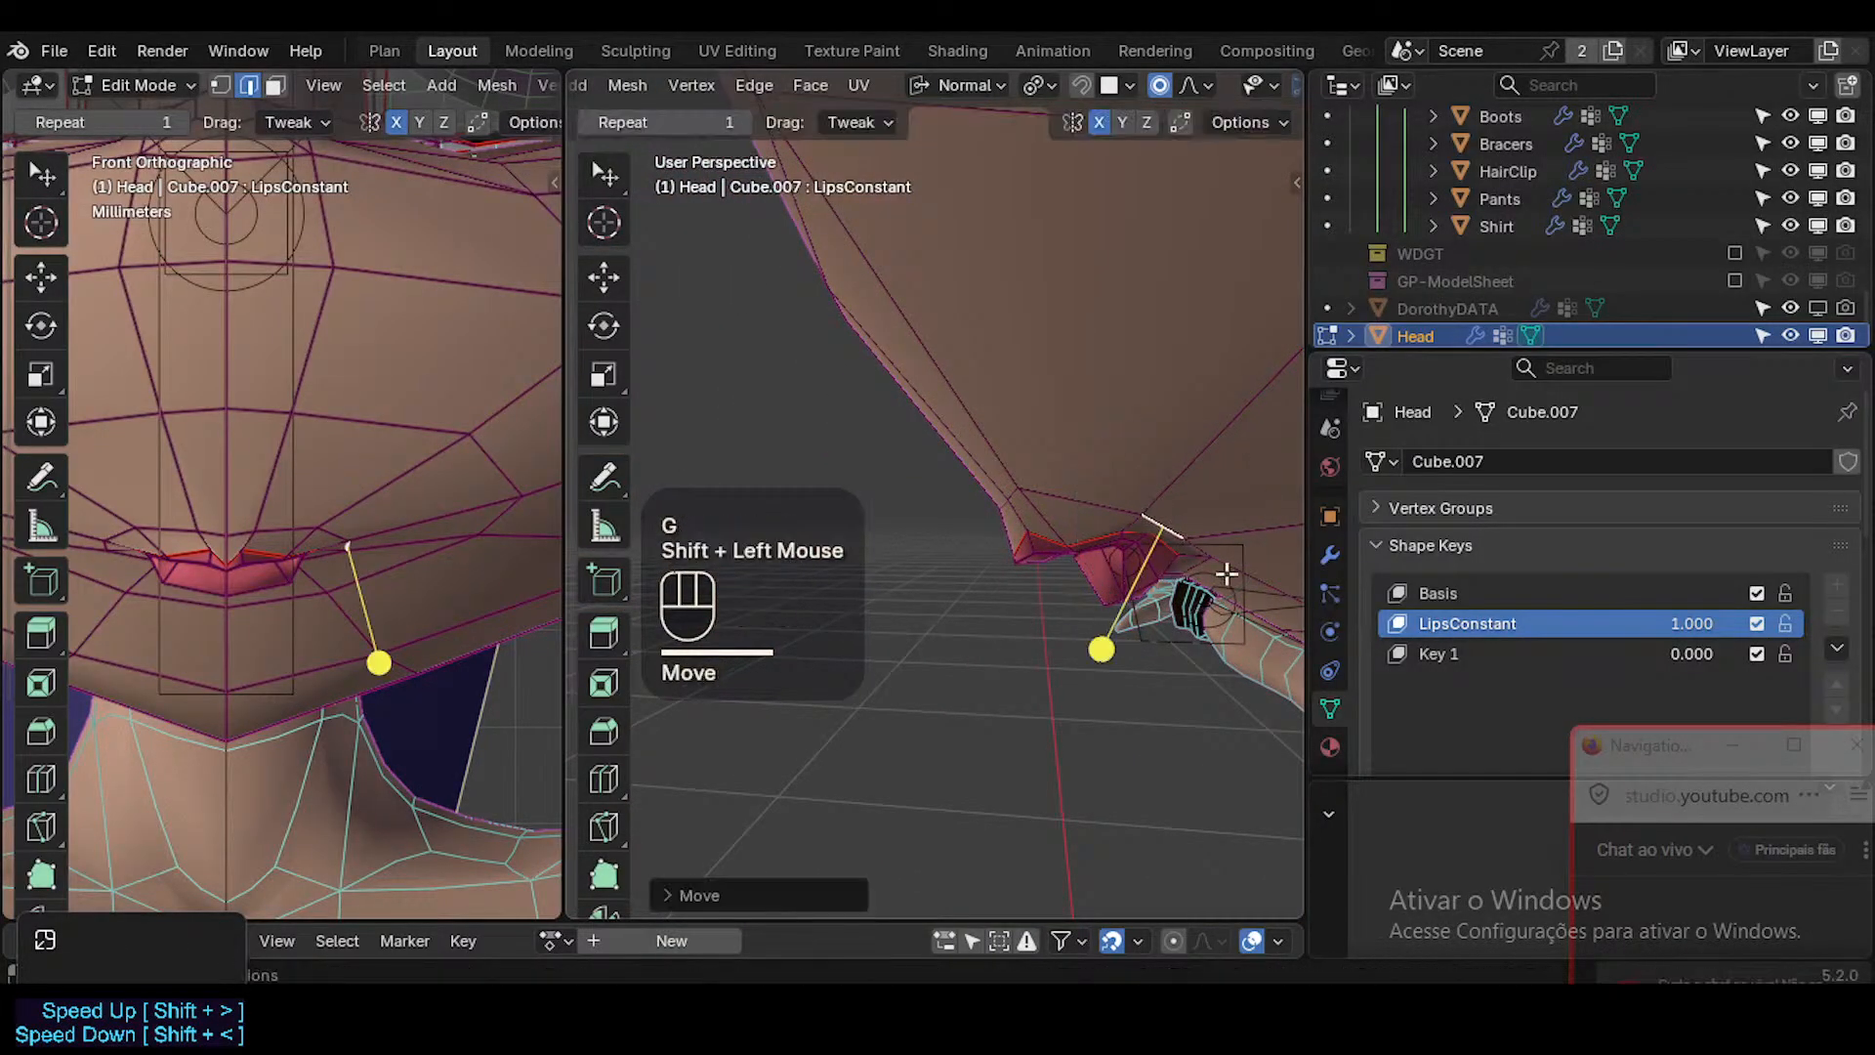
Switch to vertex selection and nudge the vertex beside the mouth corner, checking it from a low side angle.
key("1")
key("2")
middle_click_drag(1231, 552, 1169, 588)
key("g")
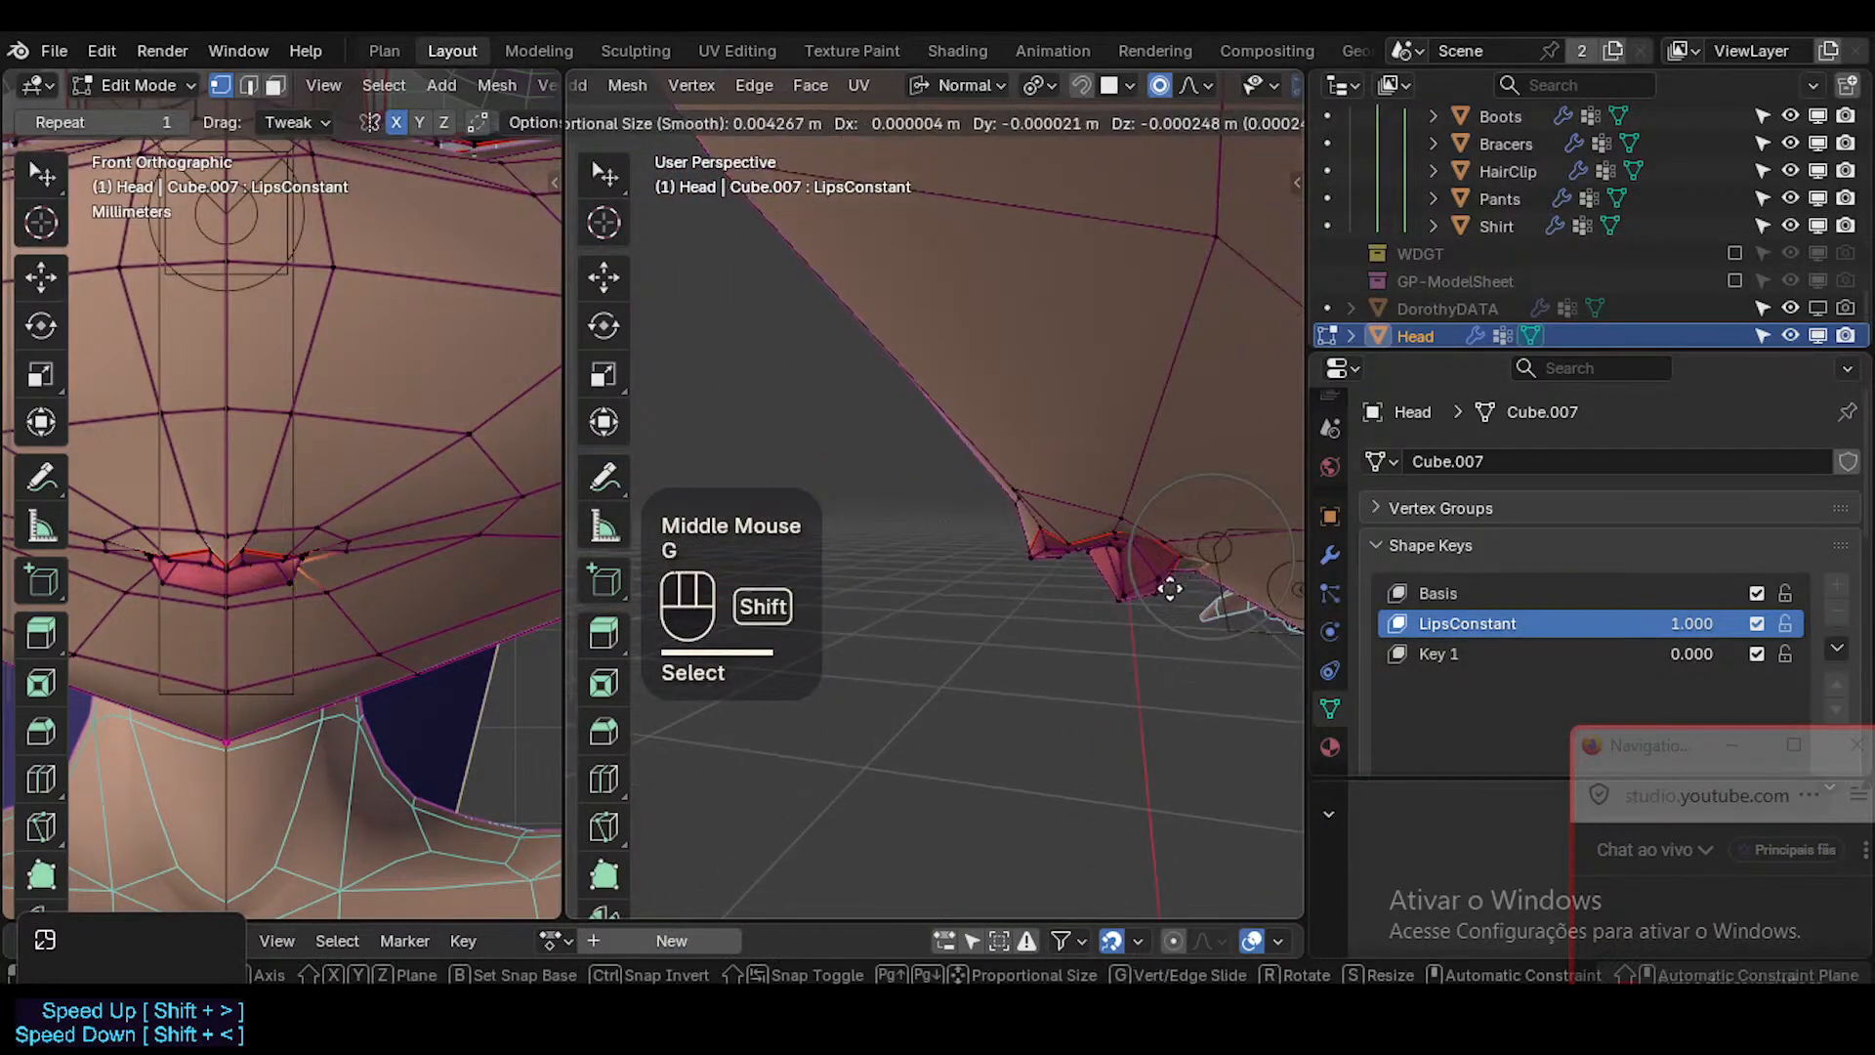
left_click(1097, 645, "shift")
Select the face loop around the lips and apply Smooth Vertices to it.
left_click(1151, 543)
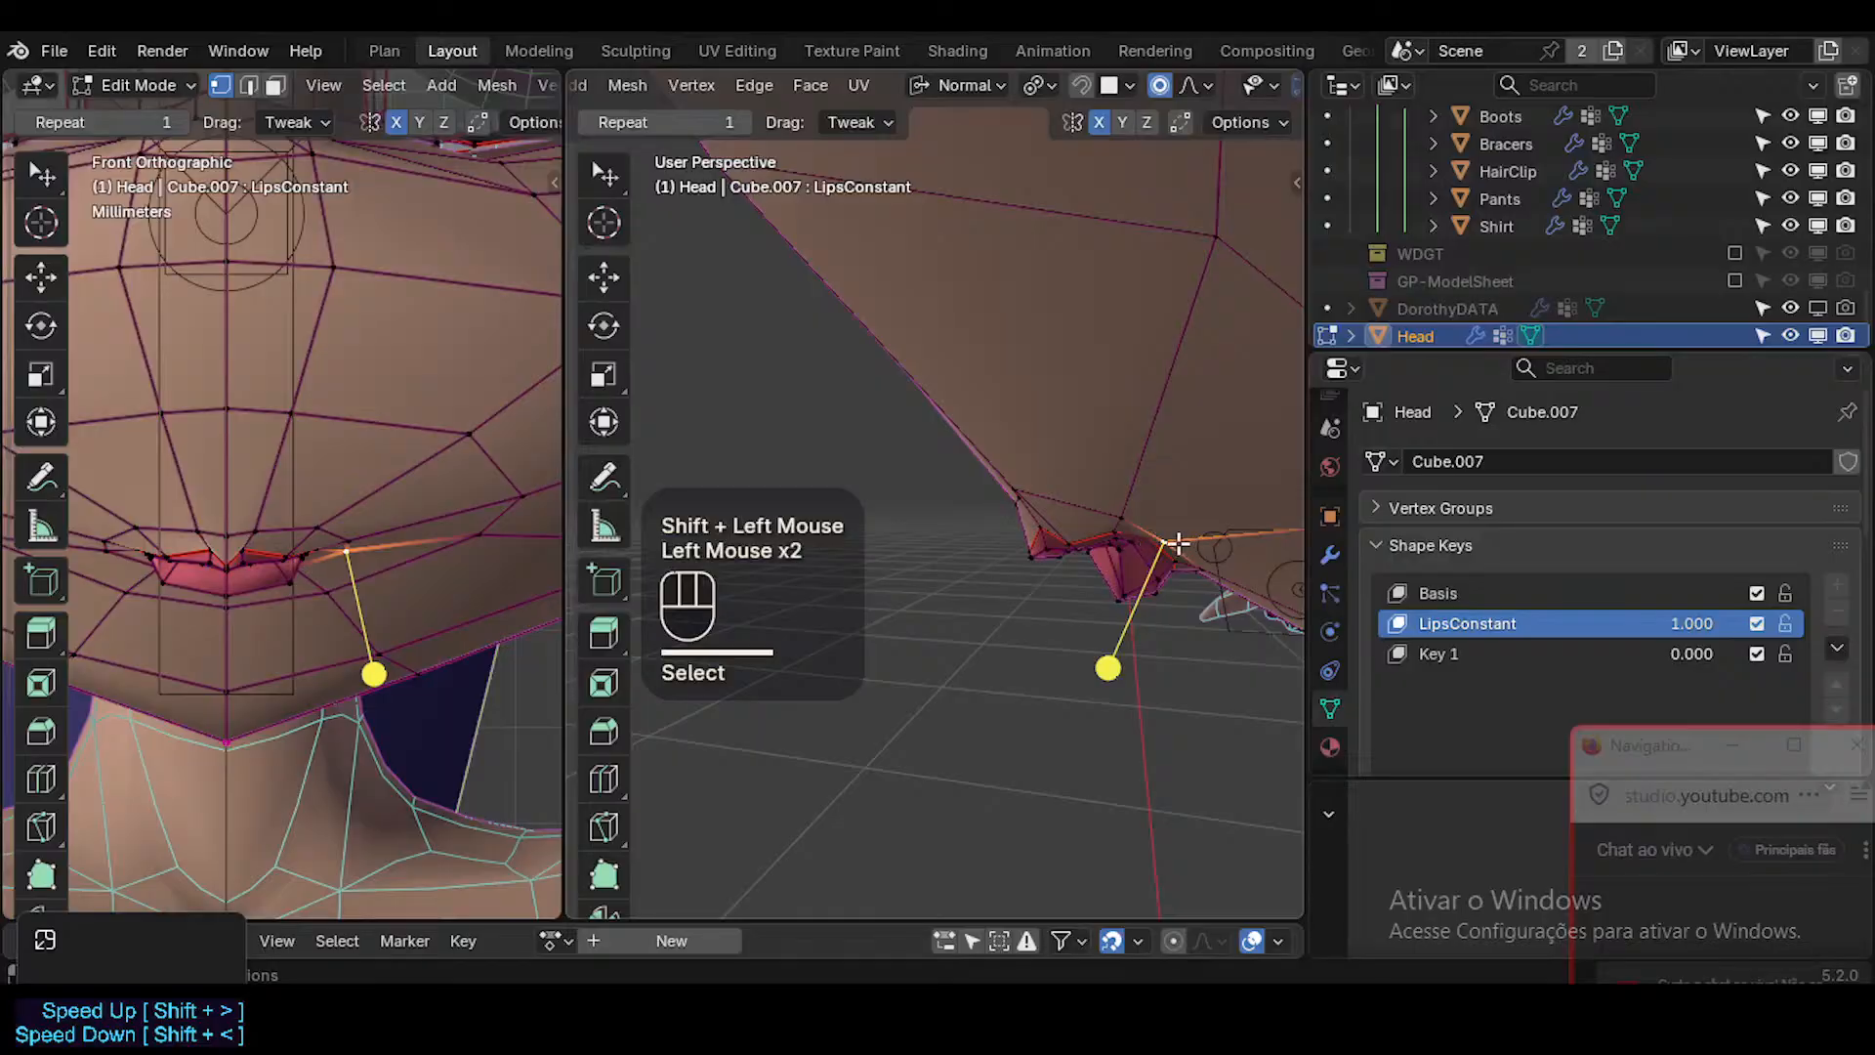
left_click(1113, 520, "alt+shift")
left_click(1046, 627)
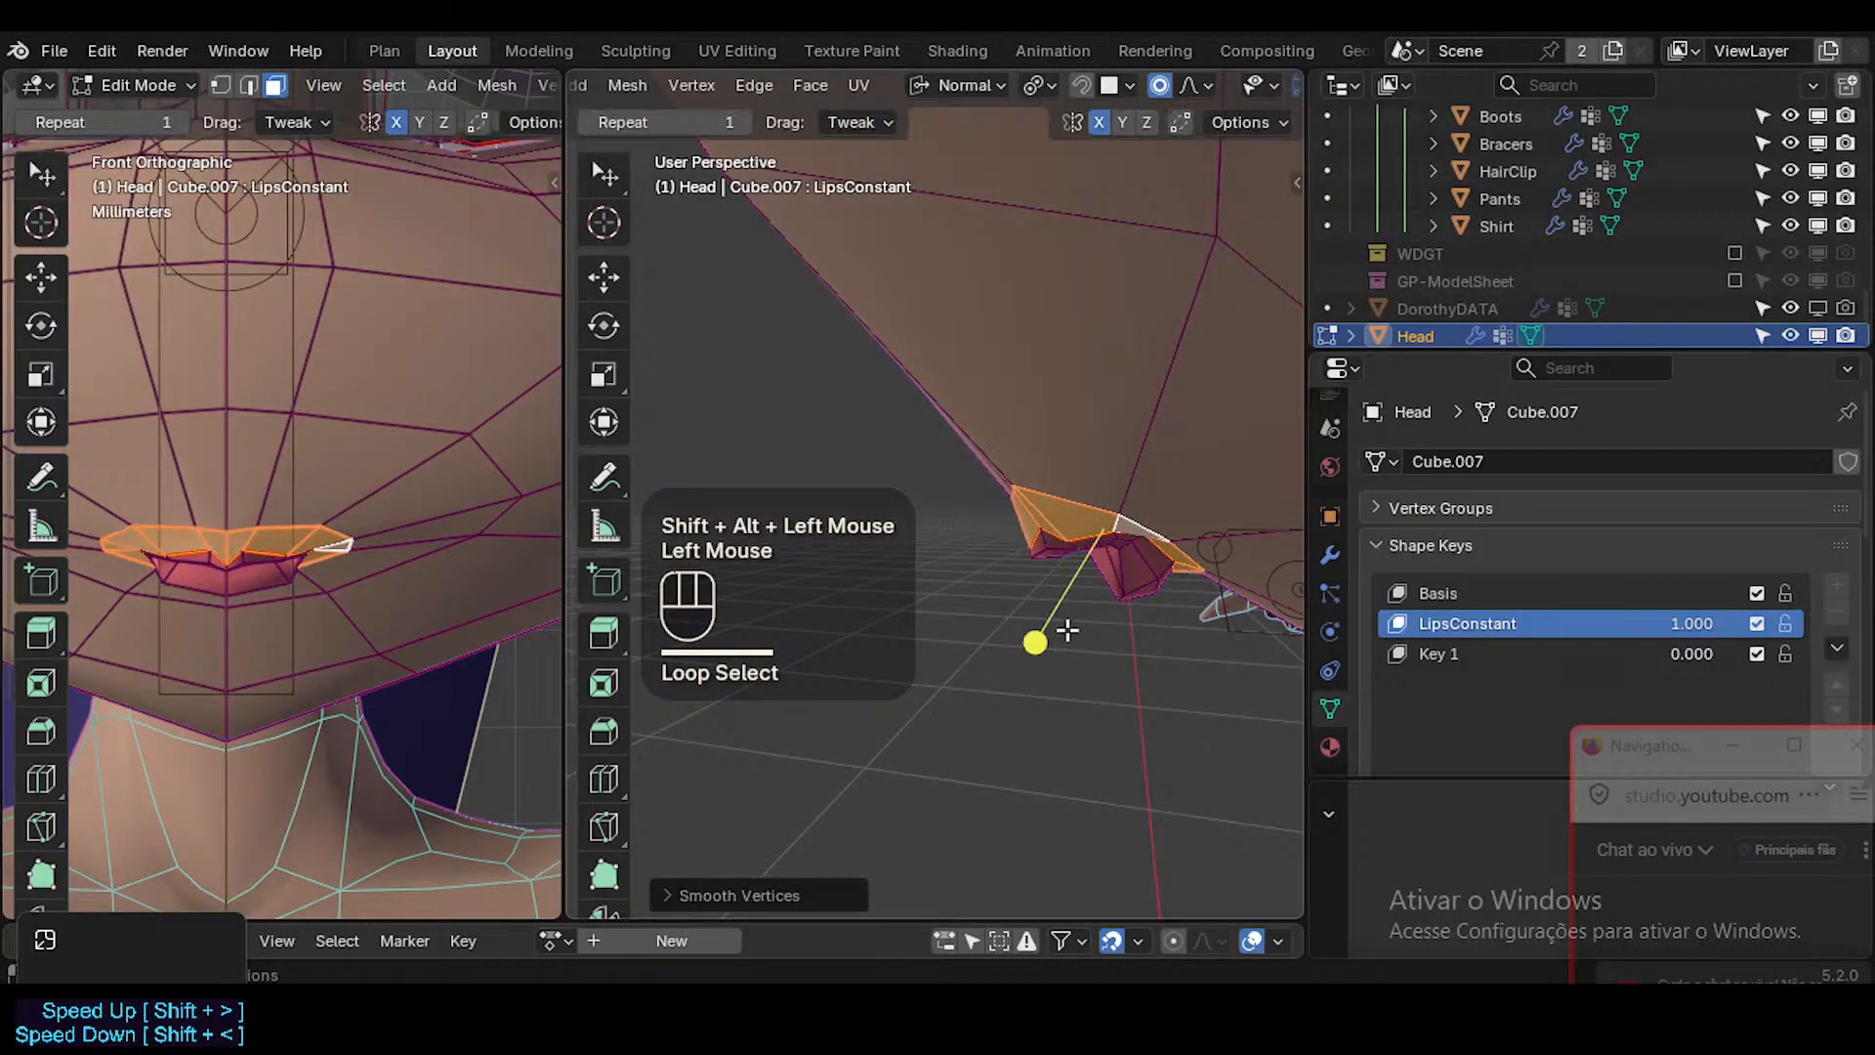
Clear the selection, then select only the small face at the mouth corner and move it along the cheek surface.
key("alt+a")
key("2")
middle_click_drag(1111, 575, 1243, 511)
left_click(1140, 539)
key("g")
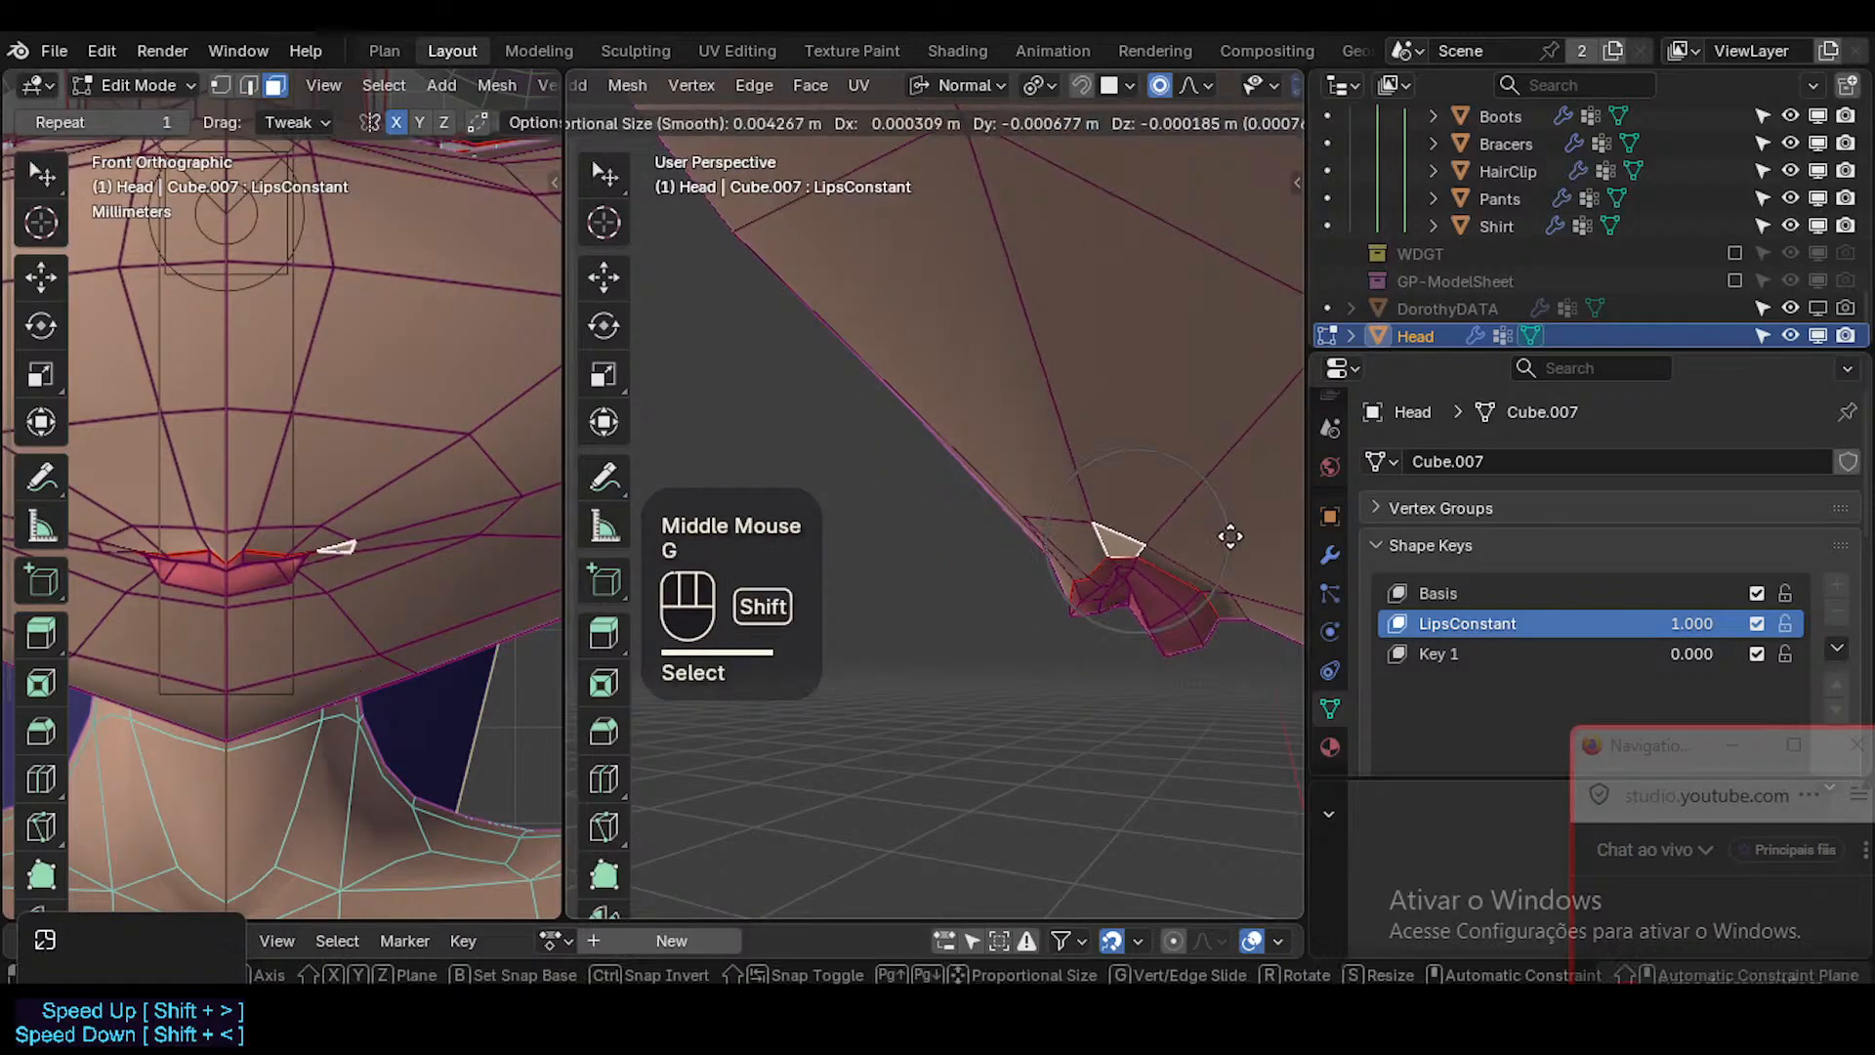
left_click(582, 518)
Fine-tune the mouth-corner face by moving it, rotating it slightly and moving it again.
middle_click_drag(888, 523, 976, 532)
key("g")
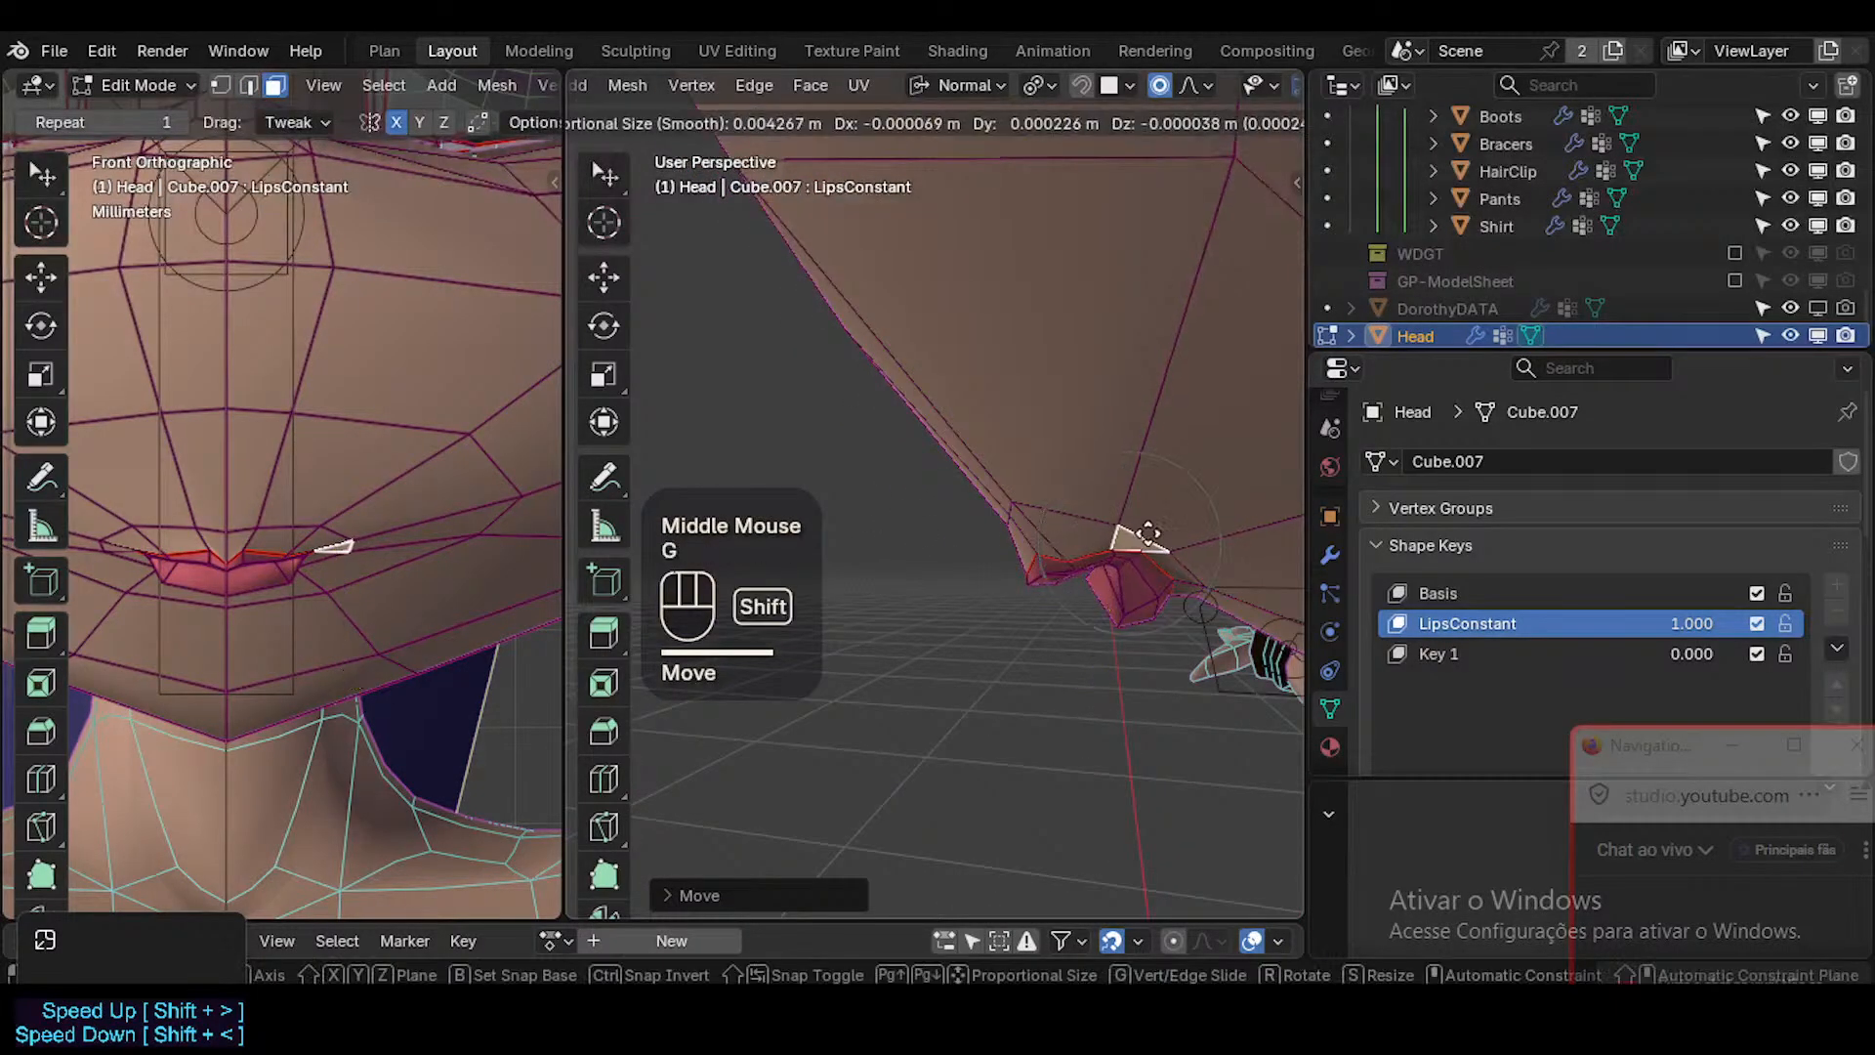
left_click(1188, 546, "shift")
key("r")
left_click(1239, 543)
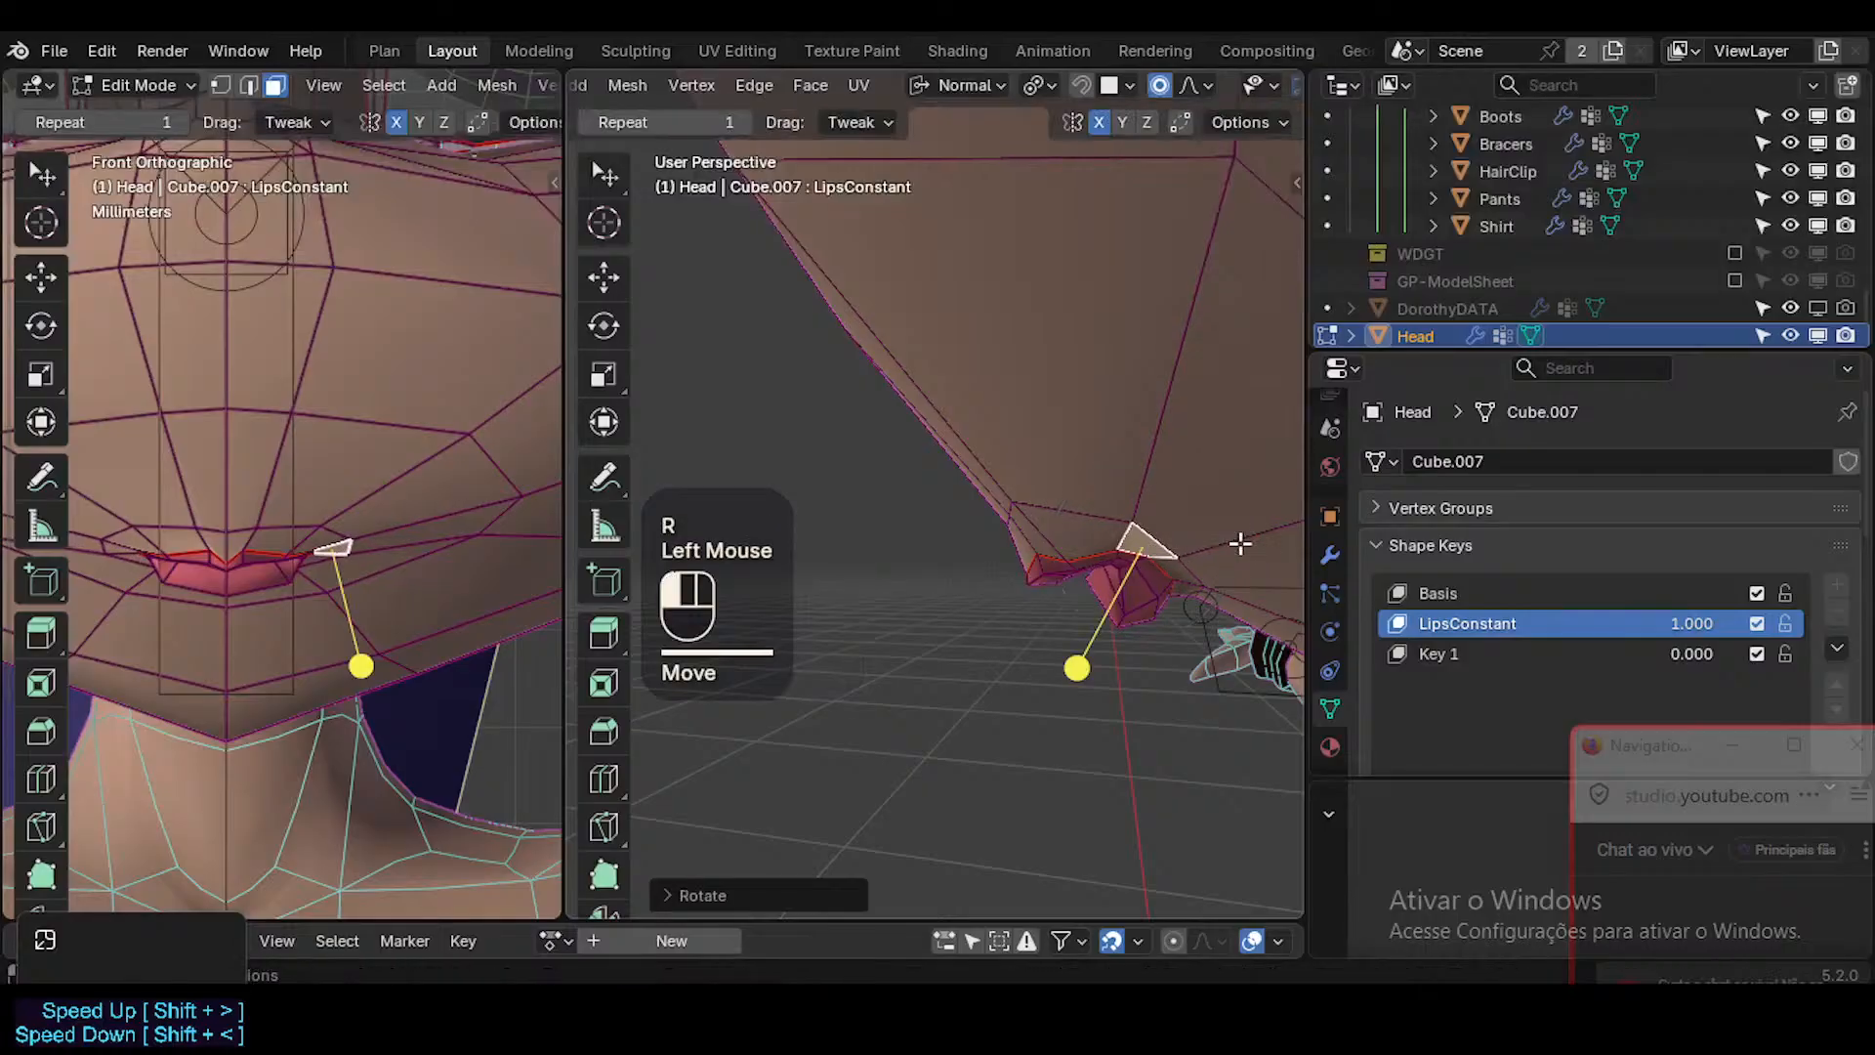
key("g")
left_click(1164, 558, "shift")
Inspect the reshaped lips without overlays from the side, in Object Mode and from the front.
middle_click_drag(1001, 565, 1268, 465)
key("shift+alt+z")
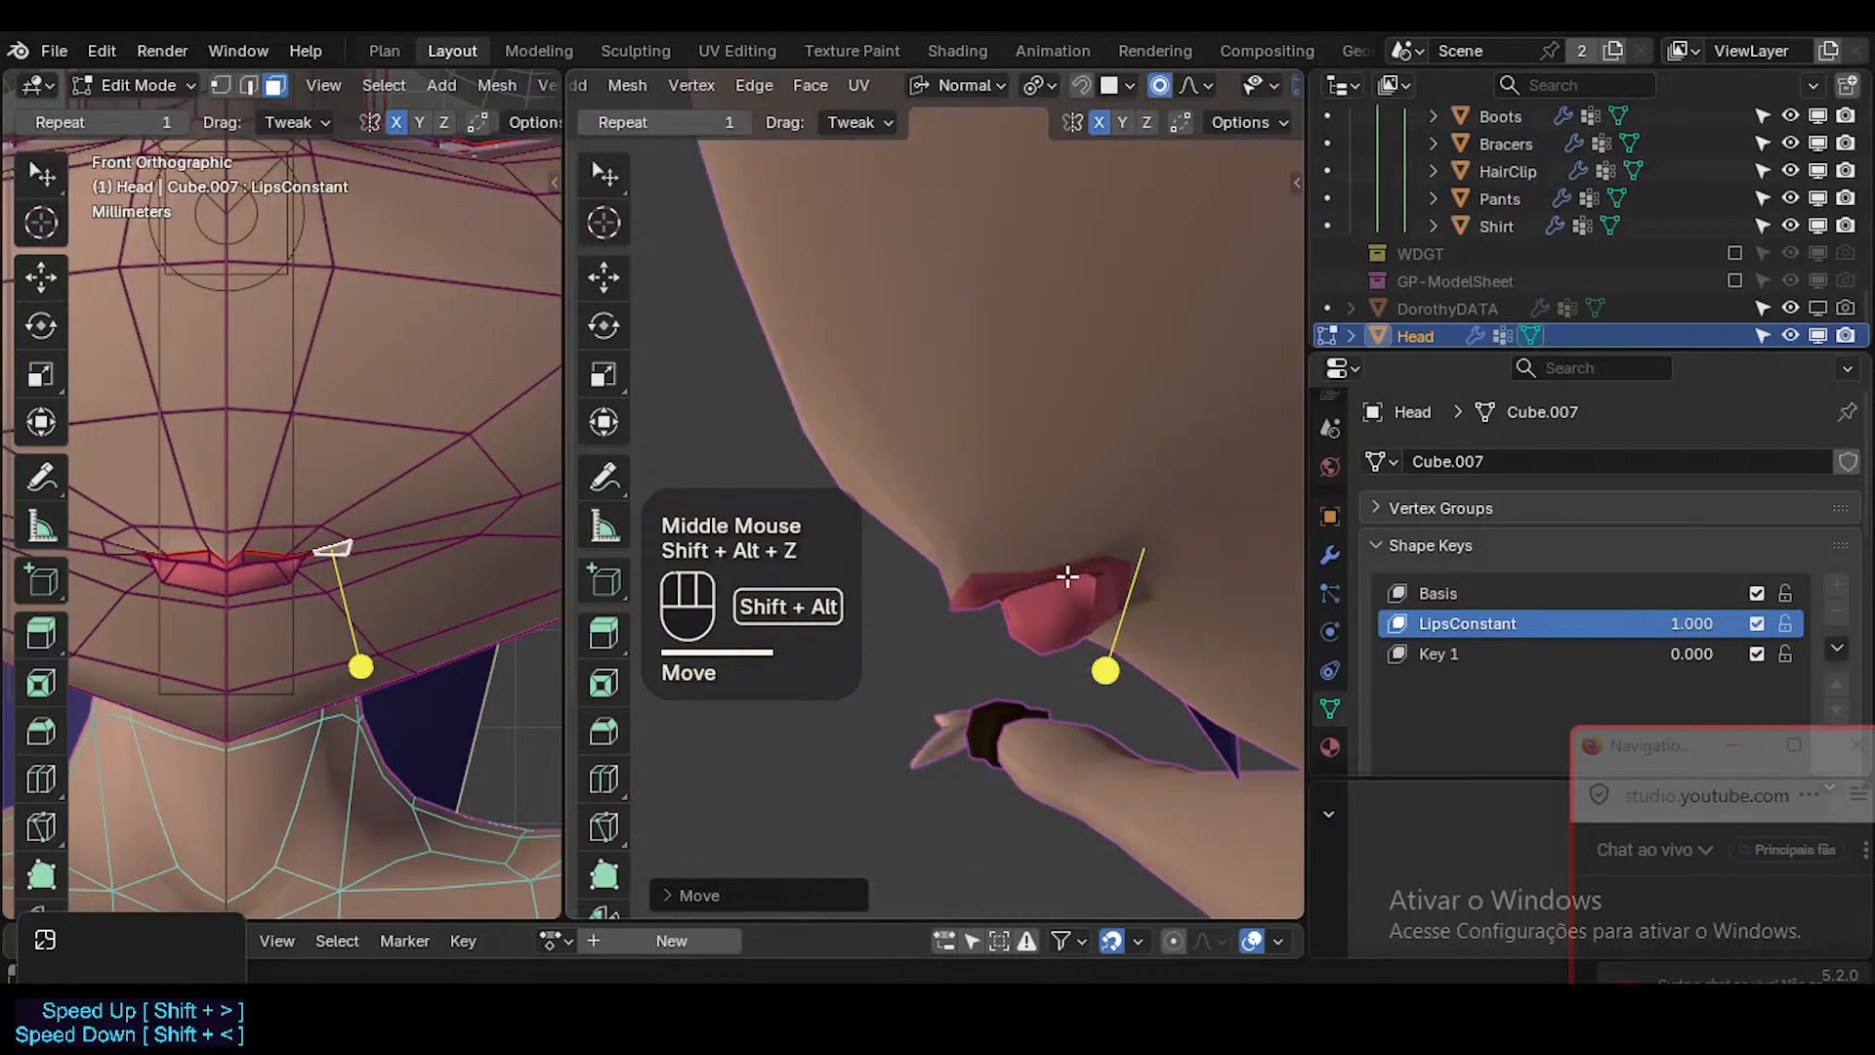
middle_click_drag(1067, 577, 1175, 475)
key("shift+alt+z")
key("Tab")
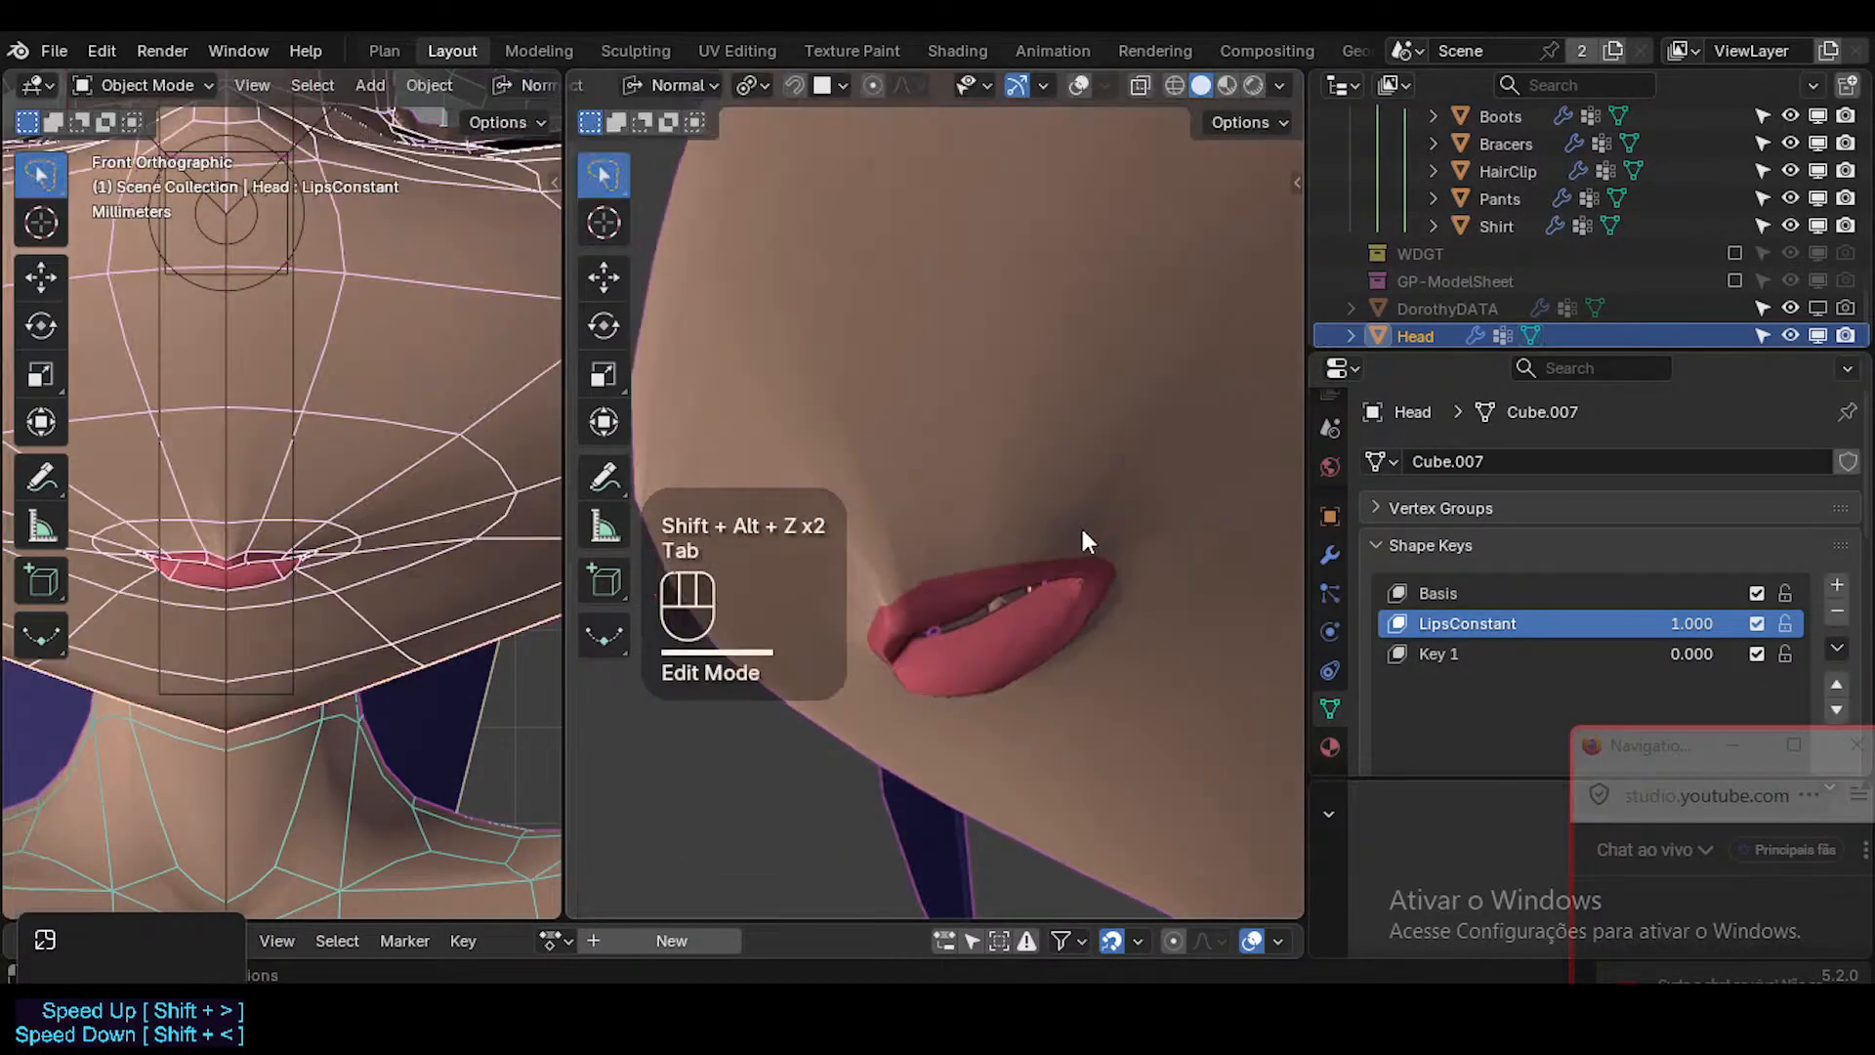
middle_click_drag(1035, 551, 1057, 566, "ctrl")
key("KP_1")
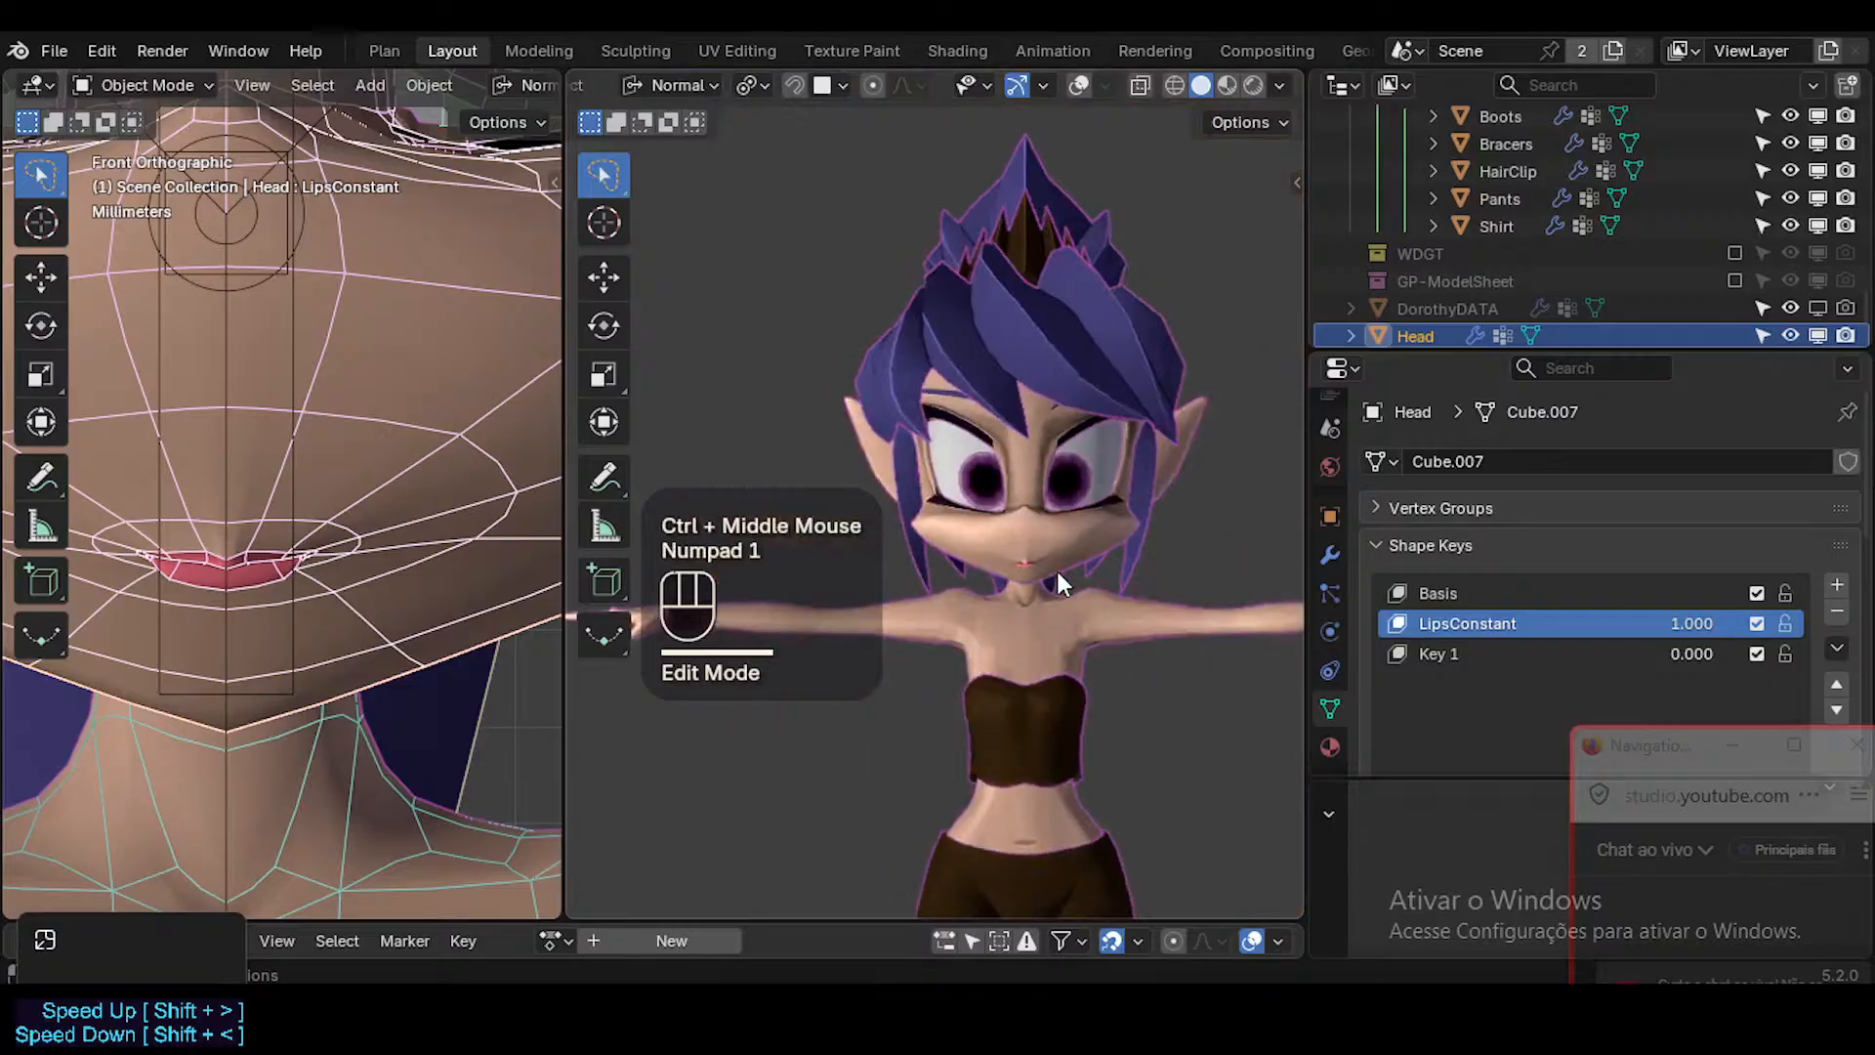
scroll(1045, 568, "up", 2)
scroll(1035, 578, "up", 3)
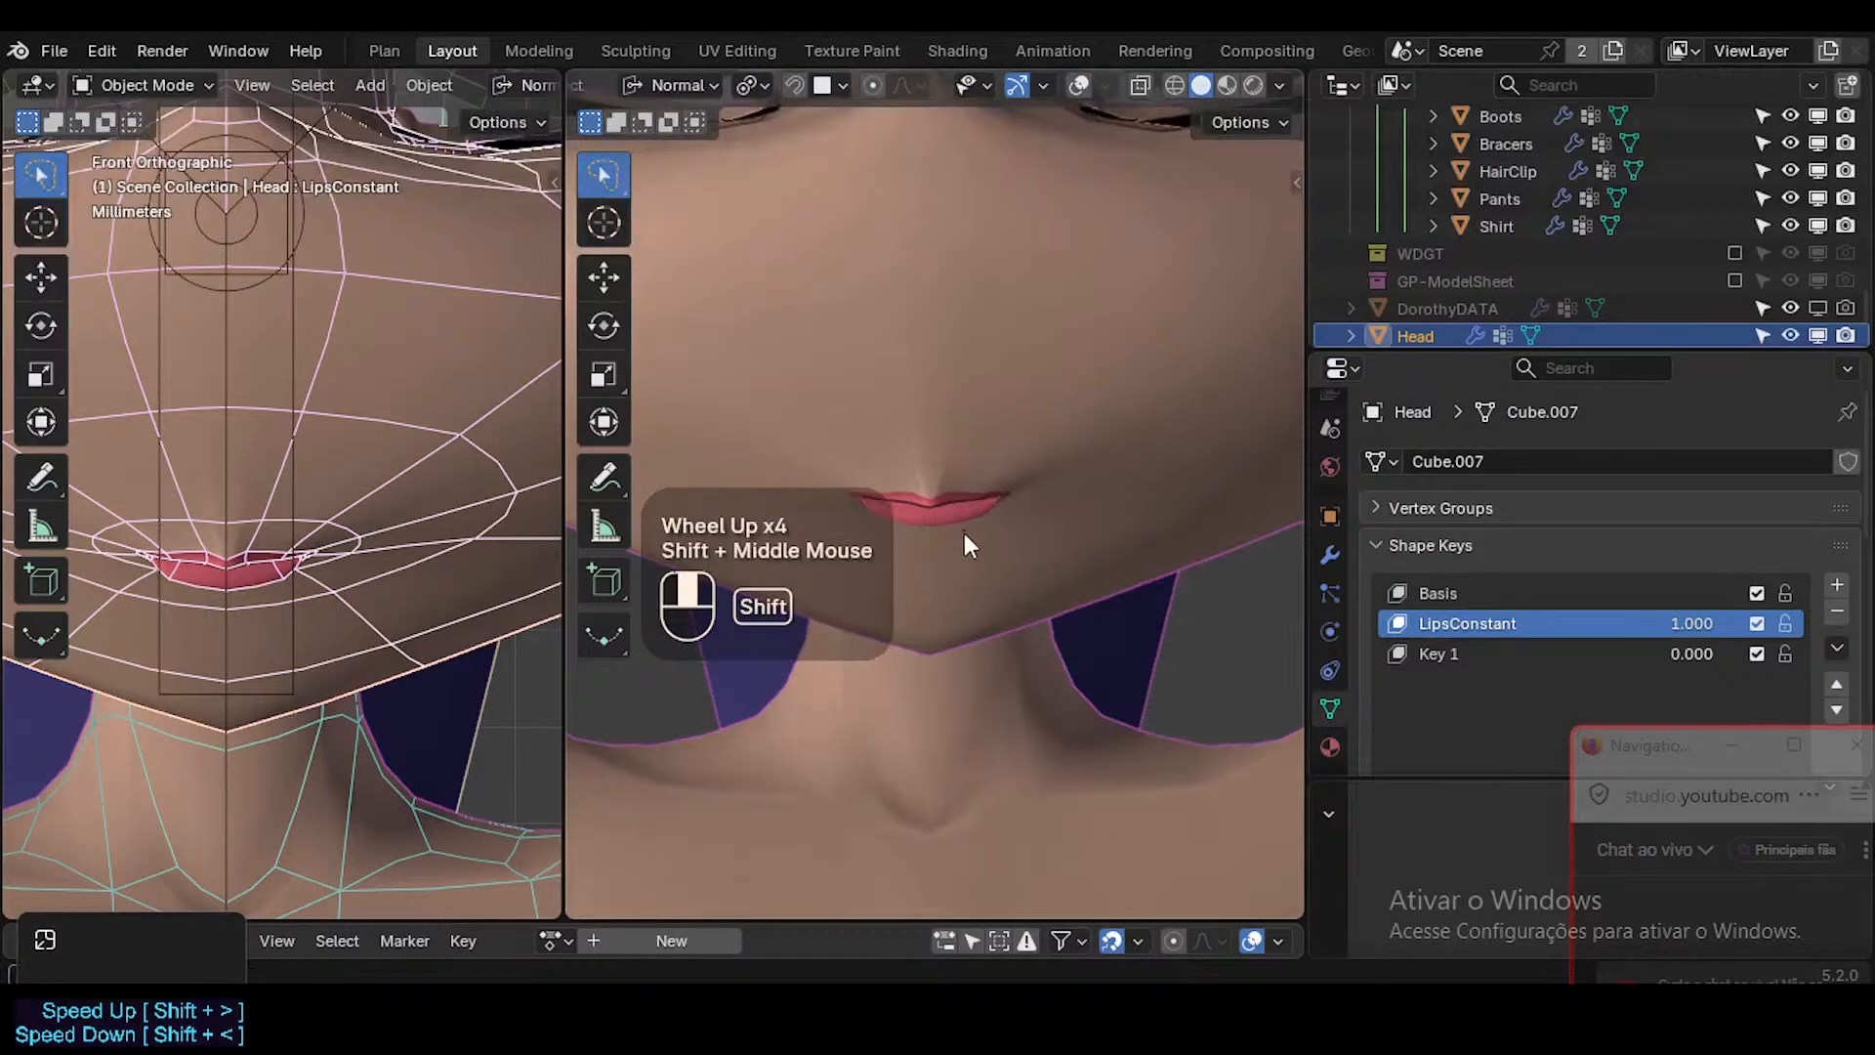
middle_click_drag(964, 533, 985, 561, "shift")
scroll(1050, 469, "down", 2)
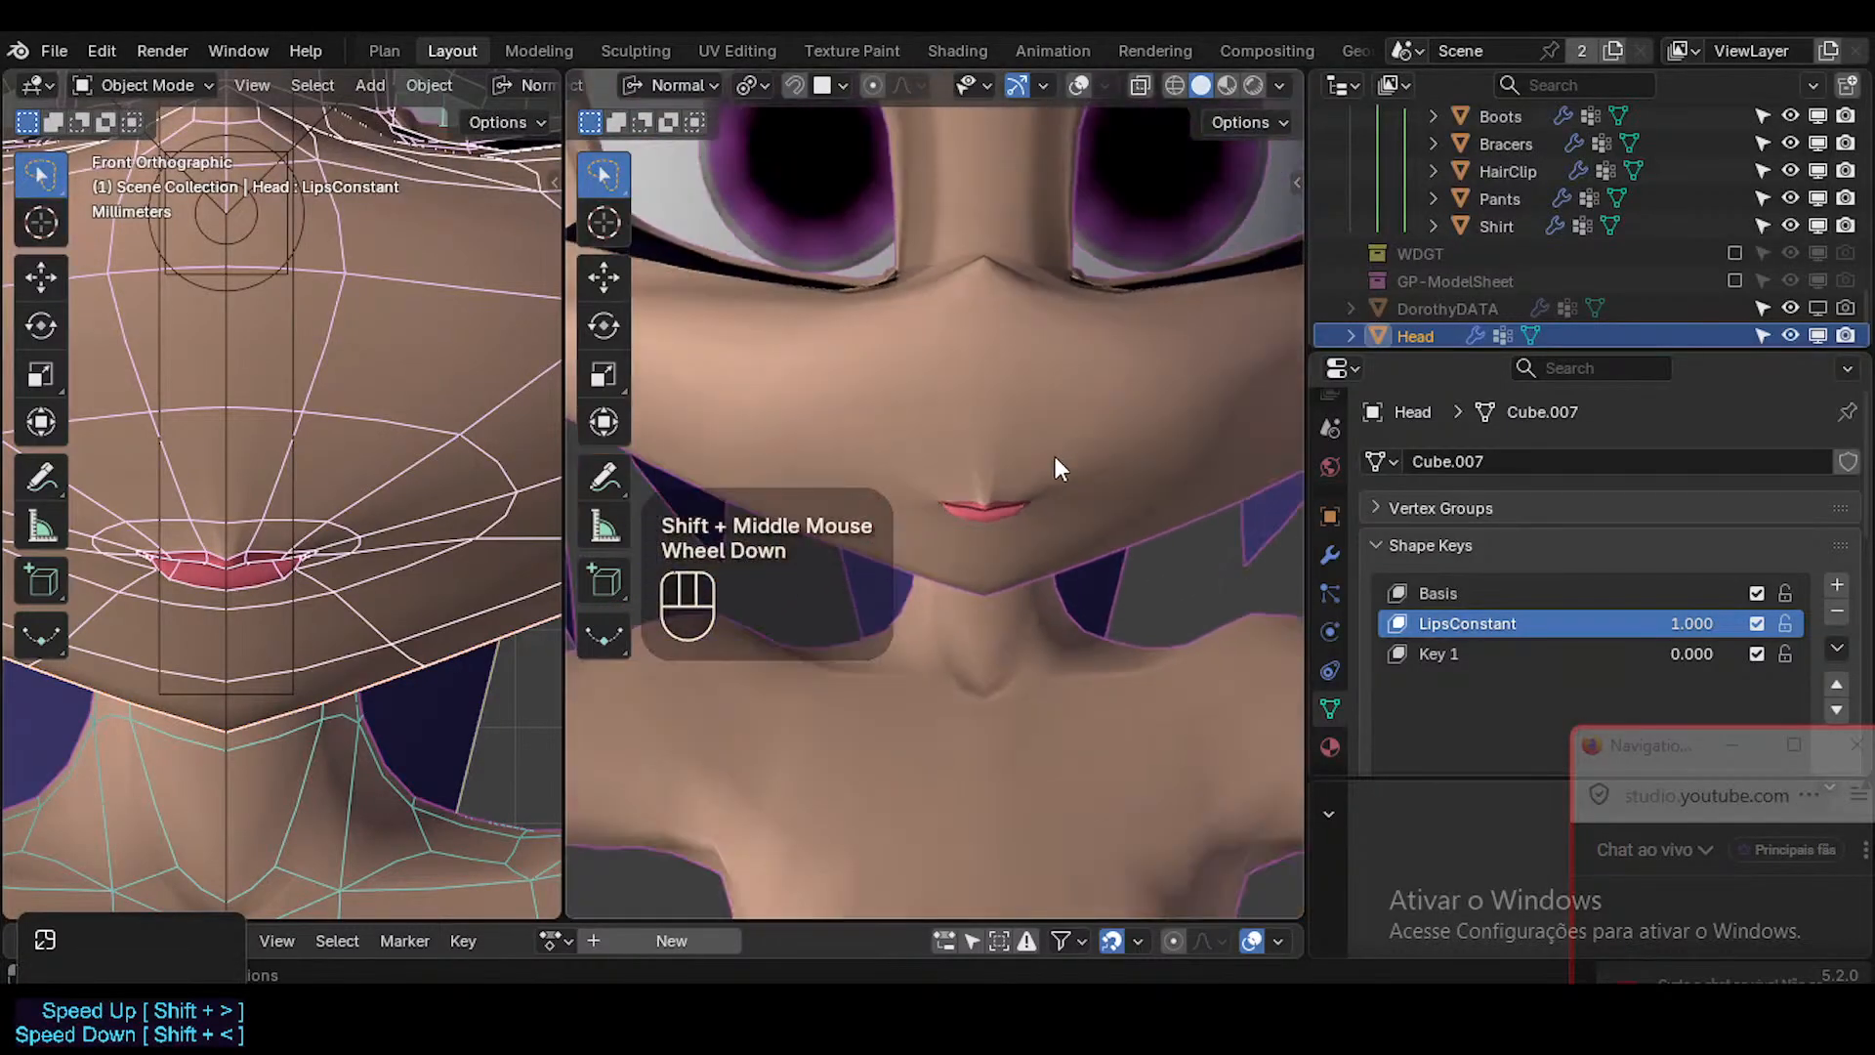
Check the lips and face in Material Preview from near and far, then return to Solid shading.
left_click(1228, 85)
scroll(1053, 435, "down", 3)
middle_click_drag(1023, 449, 988, 576, "shift")
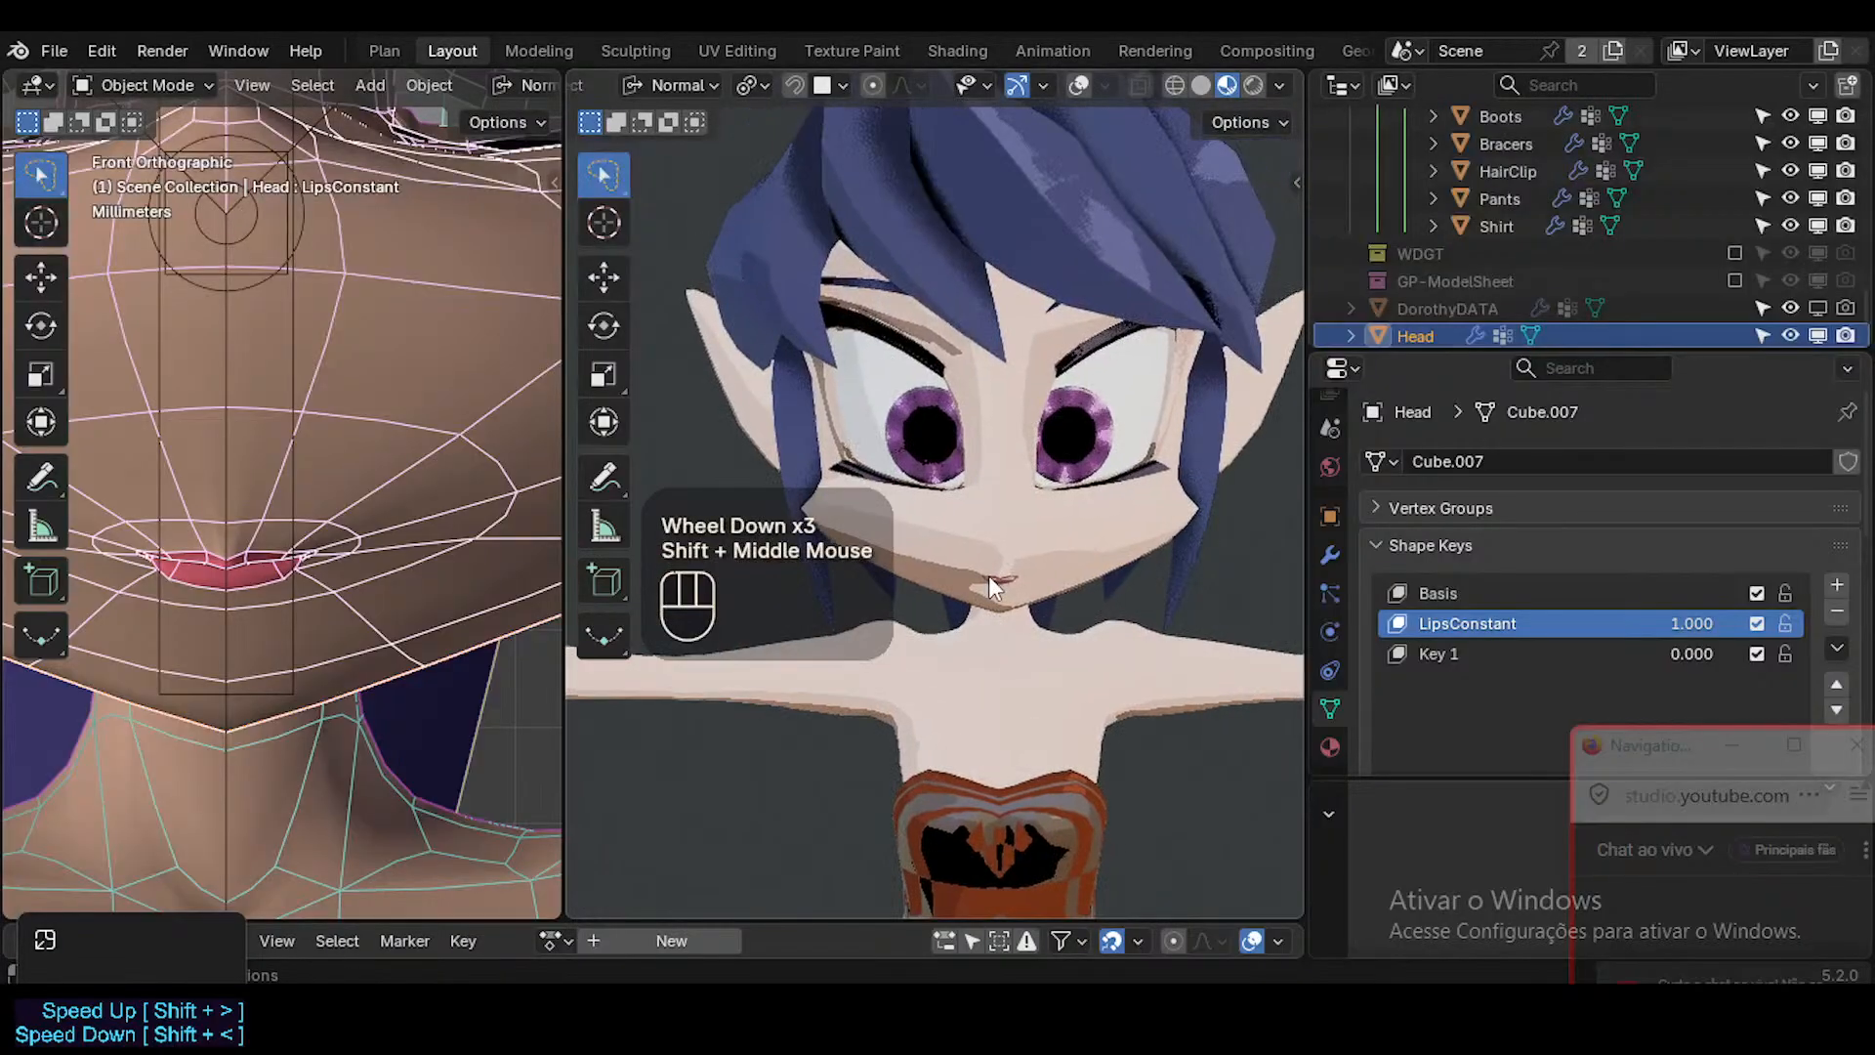
scroll(989, 576, "up", 6)
scroll(1000, 578, "down", 2)
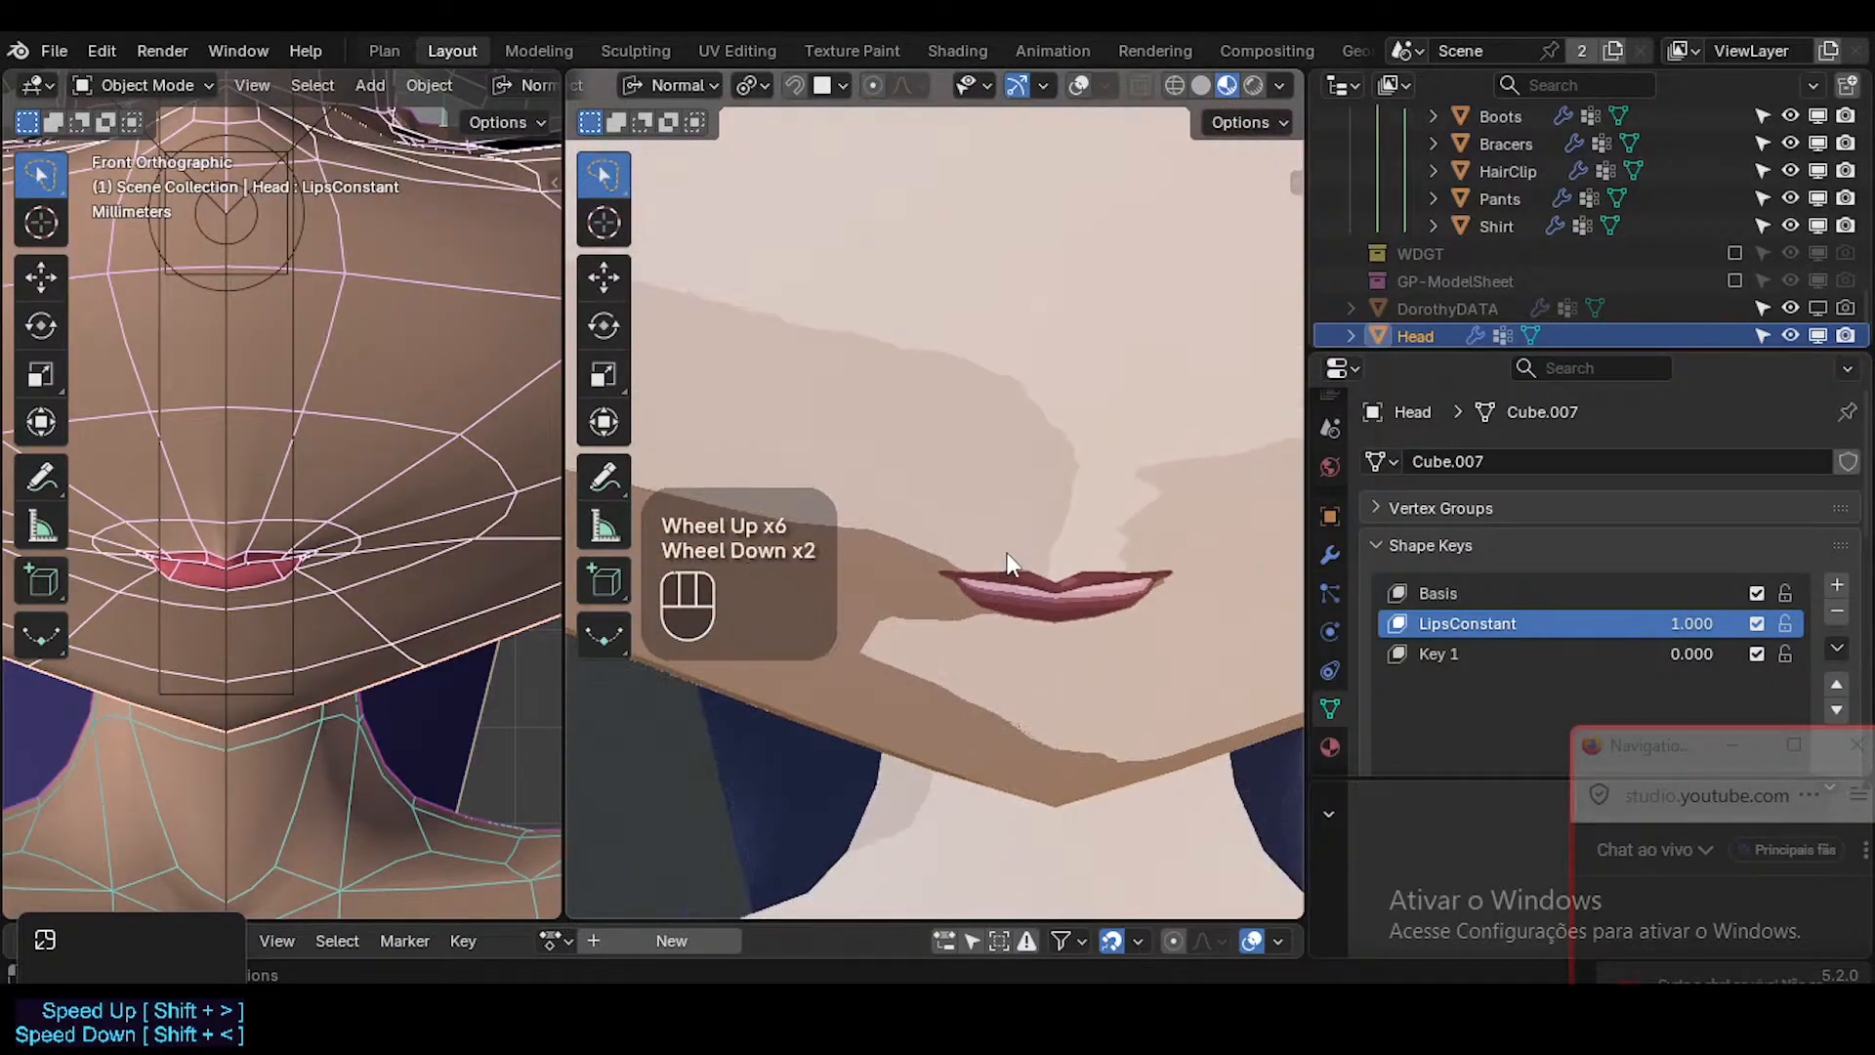
scroll(1152, 479, "down", 2)
scroll(1152, 485, "down", 2)
mouse_move(1152, 485)
middle_mouse_down()
mouse_move(1034, 498)
mouse_move(1021, 369)
mouse_move(1049, 359)
mouse_move(998, 566)
mouse_move(976, 533)
middle_mouse_up()
scroll(1036, 483, "down", 1)
scroll(1029, 465, "down", 3)
scroll(1035, 471, "up", 1)
scroll(1098, 455, "down", 2)
scroll(1143, 402, "down", 1)
scroll(1143, 402, "up", 1)
scroll(1143, 402, "up", 2)
left_click(1201, 85)
Compare the face with the LipsConstant shape key lowered and restored to 1.000.
scroll(1096, 410, "down", 1)
left_click_drag(1691, 624, 1563, 624)
middle_click_drag(1093, 552, 1290, 555)
left_click_drag(1691, 624, 1795, 624)
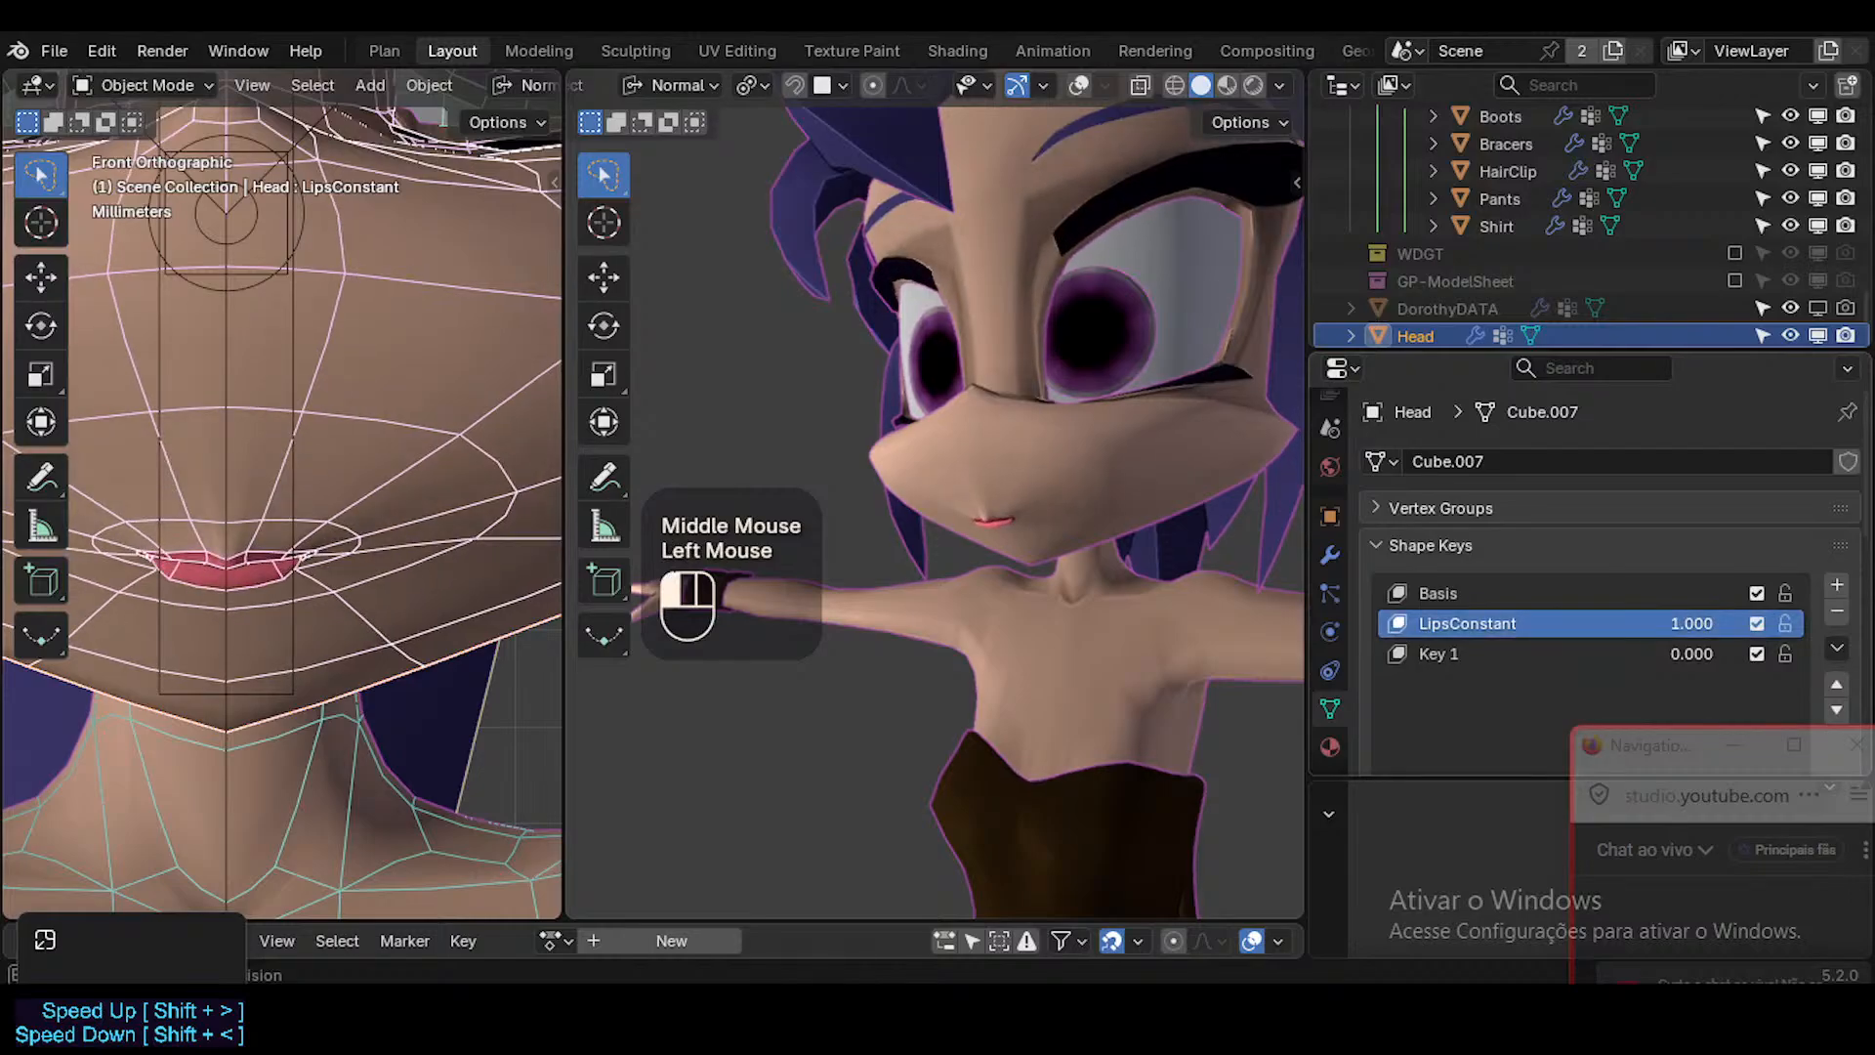
In Edit Mode, select the linked lip faces, grow the selection twice and invert it to cover everything outside the mouth area.
middle_click_drag(1085, 359, 1048, 415, "shift")
key("Tab")
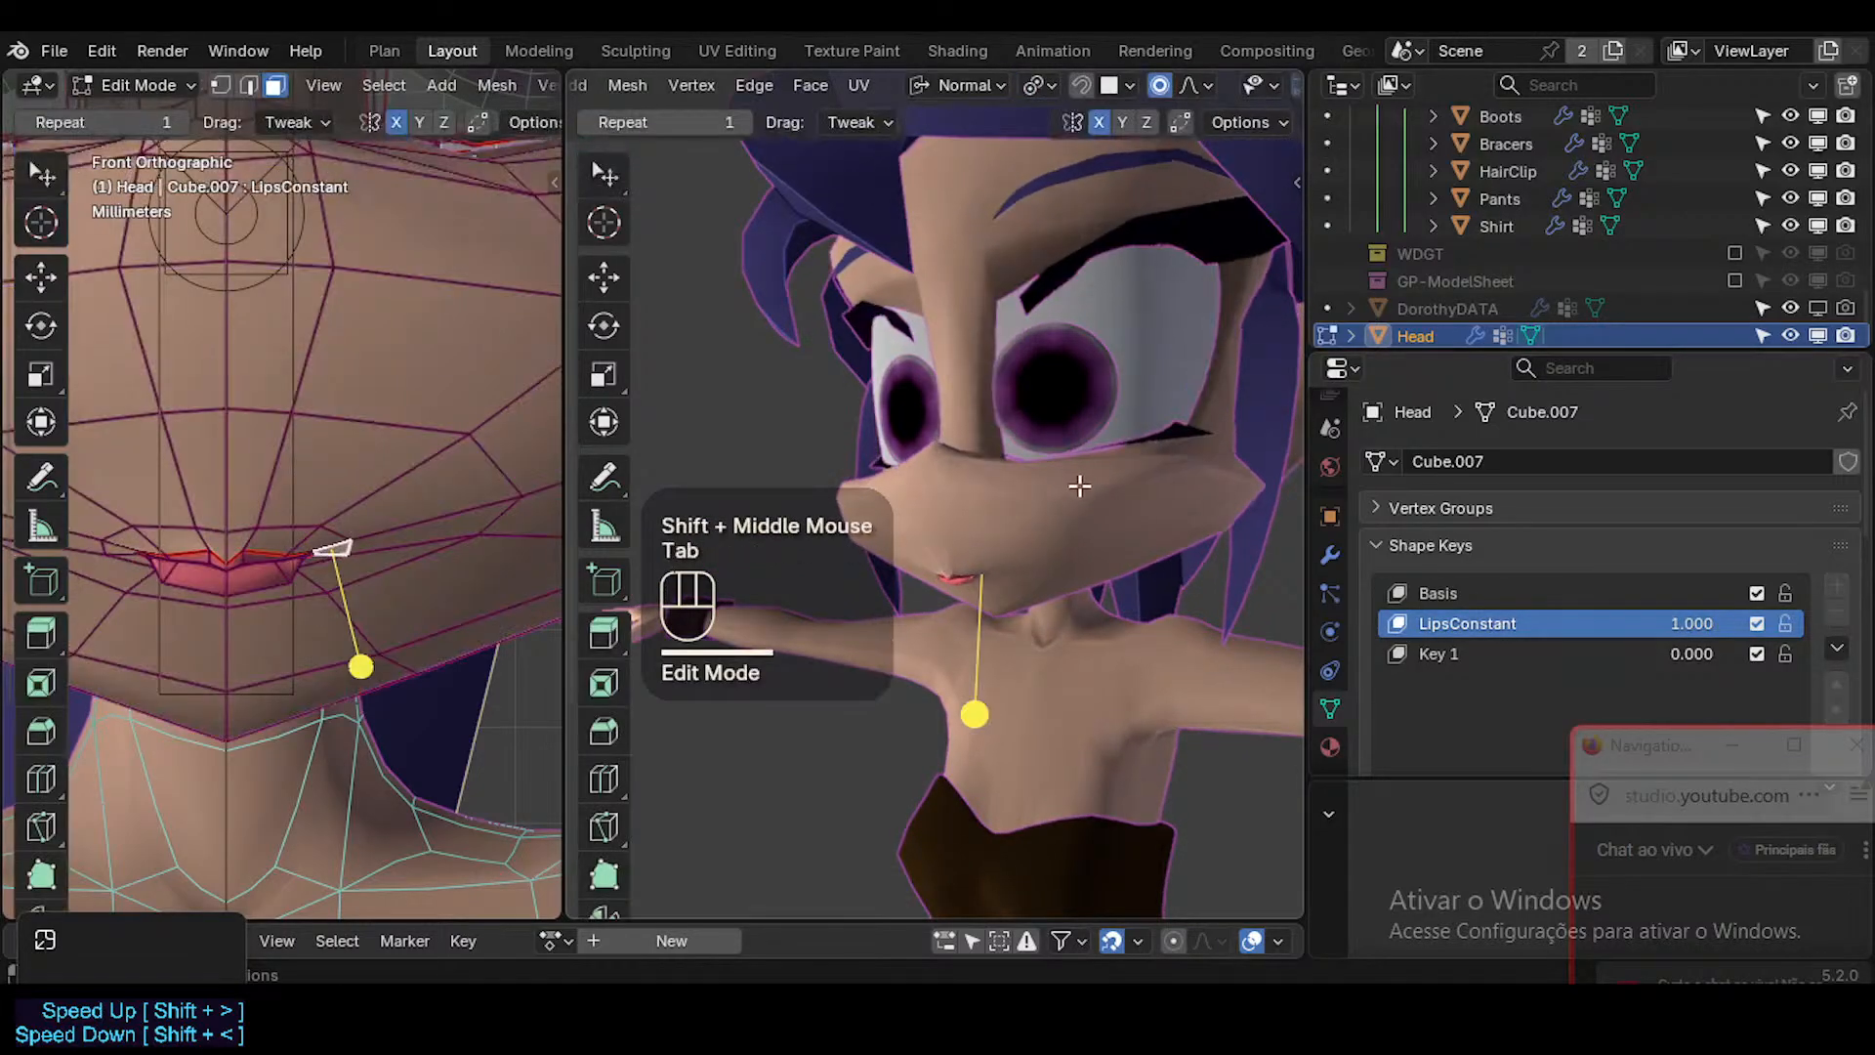
key("shift+alt+z")
middle_click_drag(1043, 536, 889, 593, "ctrl")
key("a")
key("alt+a")
key("3")
key("l")
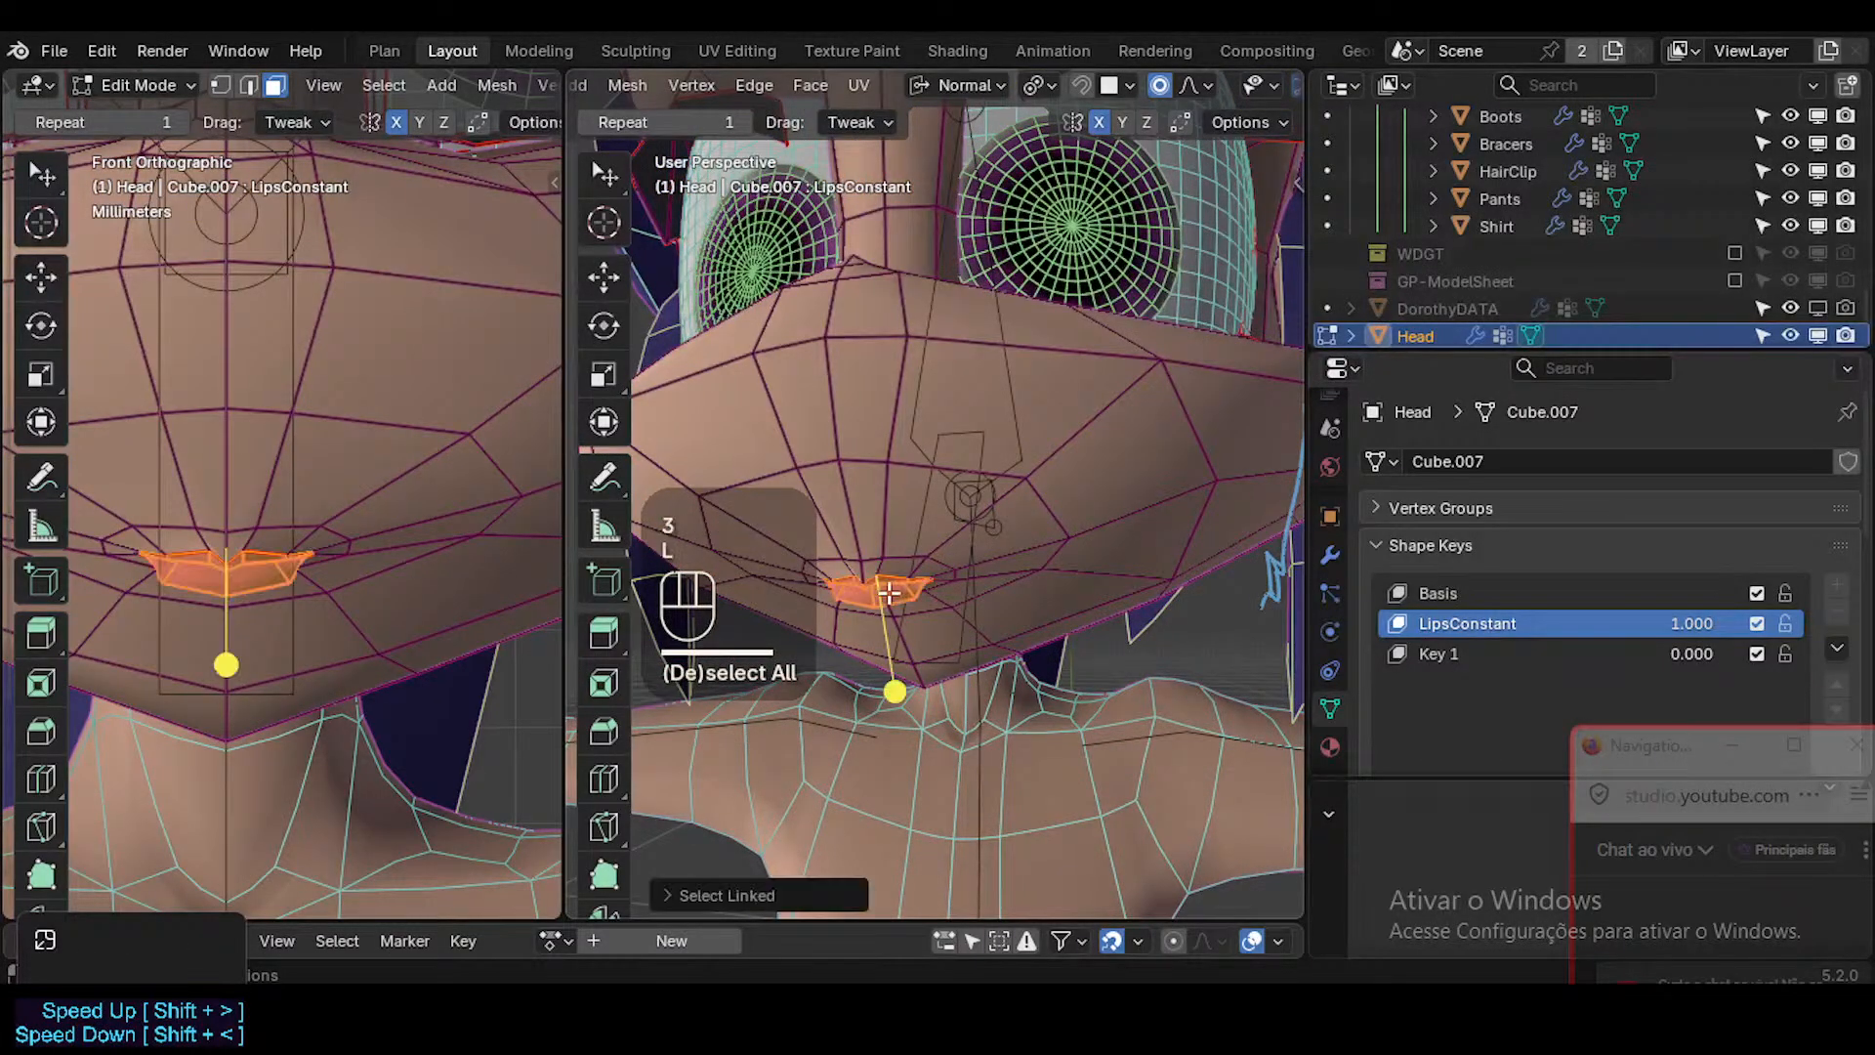
key("ctrl+KP_Add")
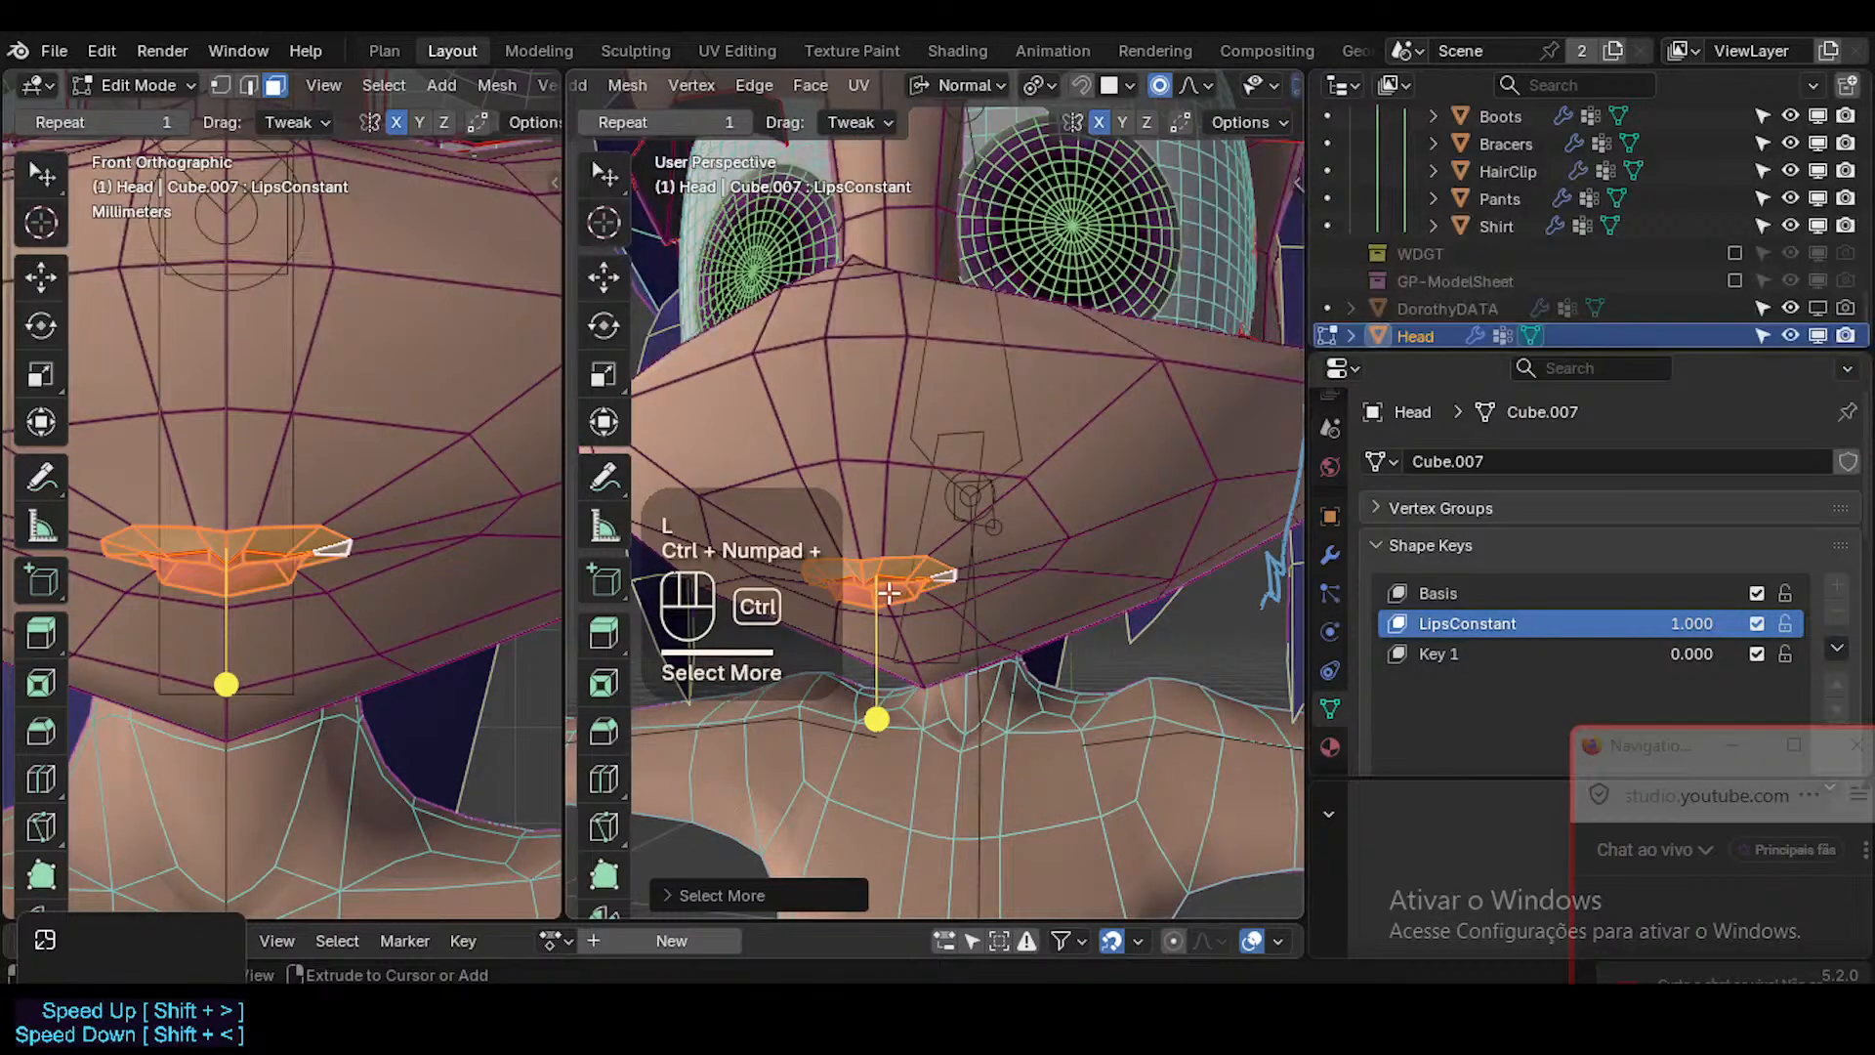
key("ctrl+KP_Add")
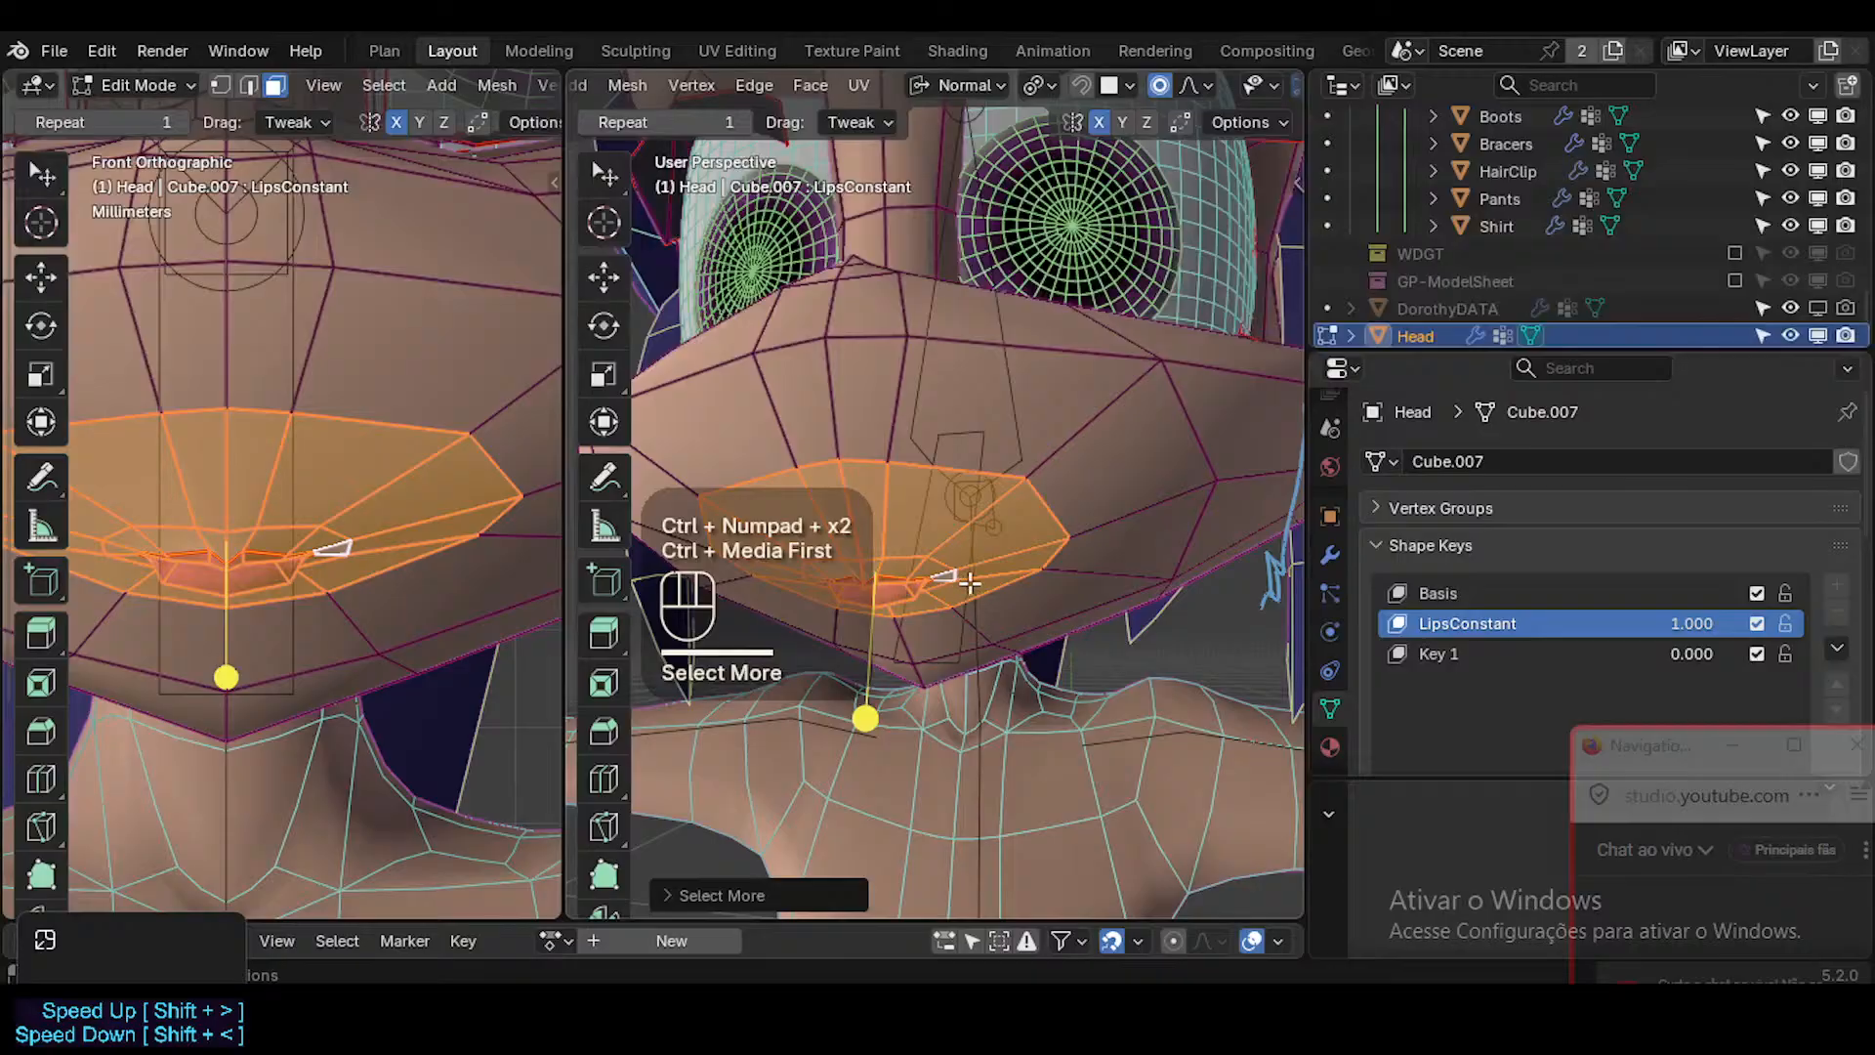
key("ctrl+i")
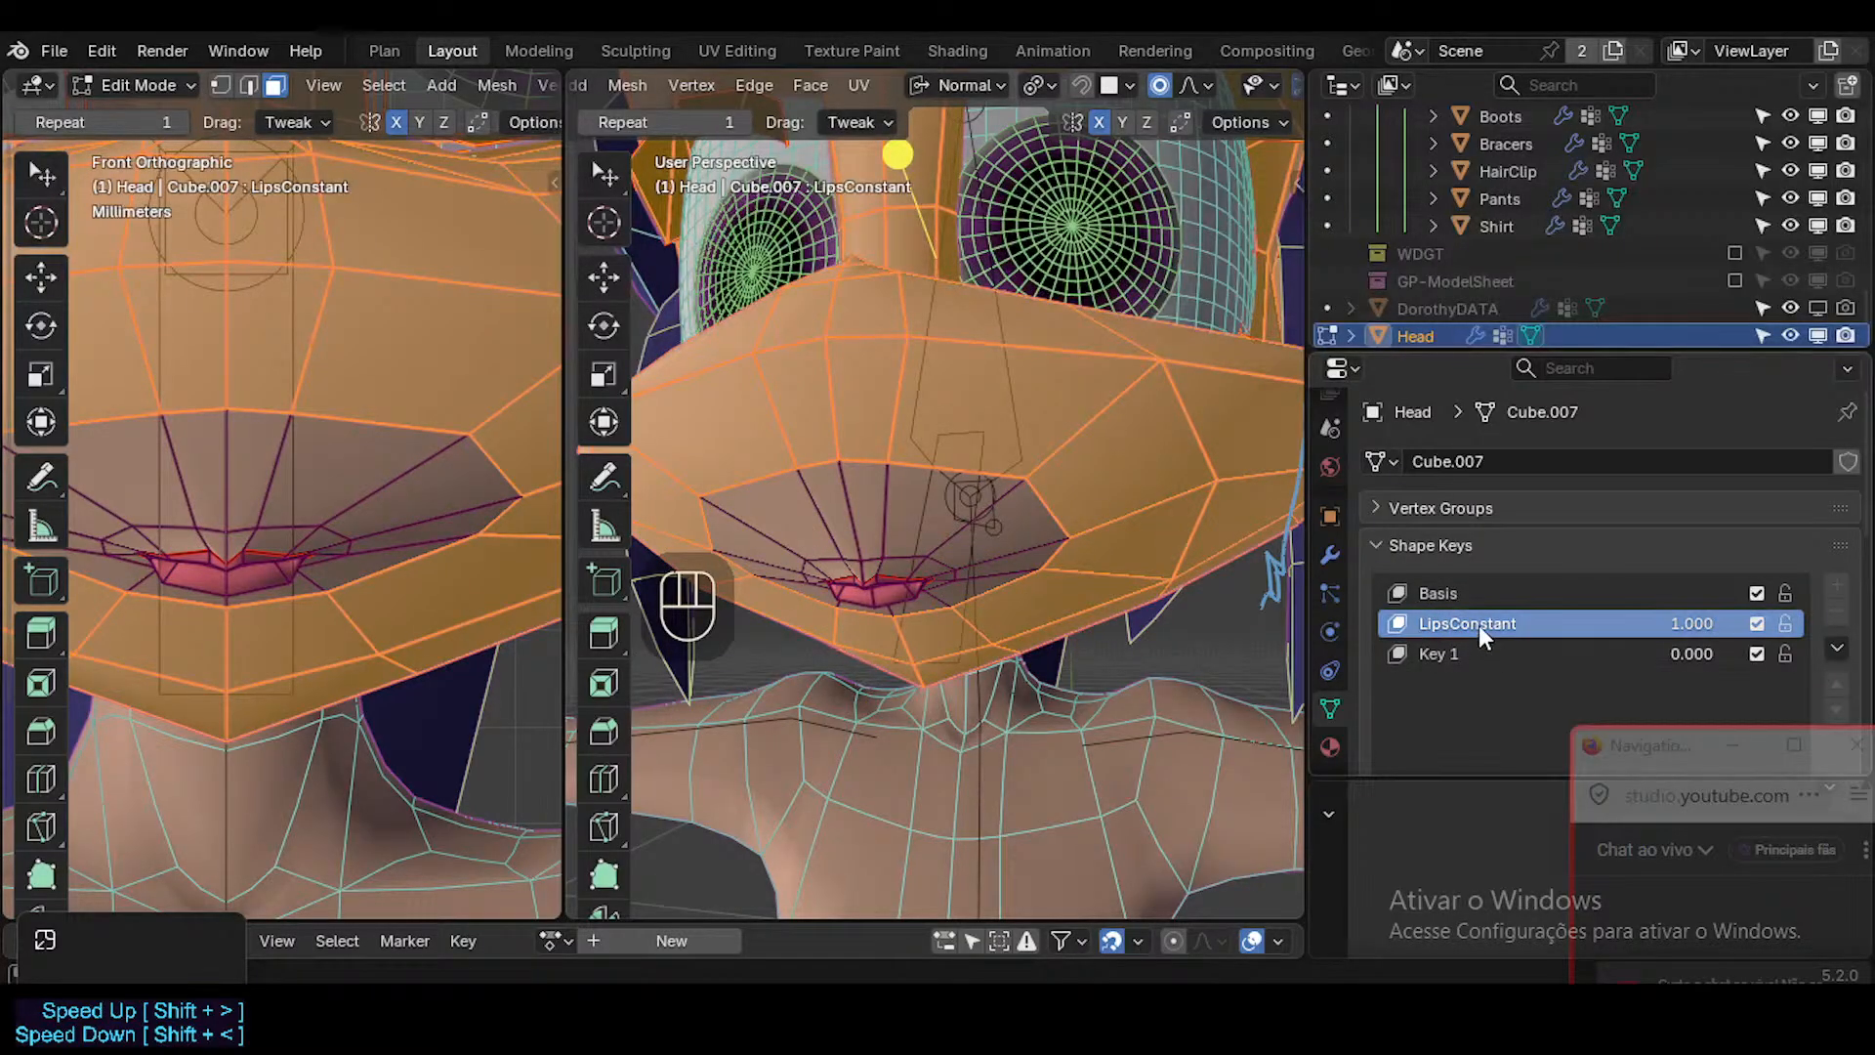
Propagate the LipsConstant positions of the selected vertices outside the mouth area to the other shape keys.
left_click(637, 85)
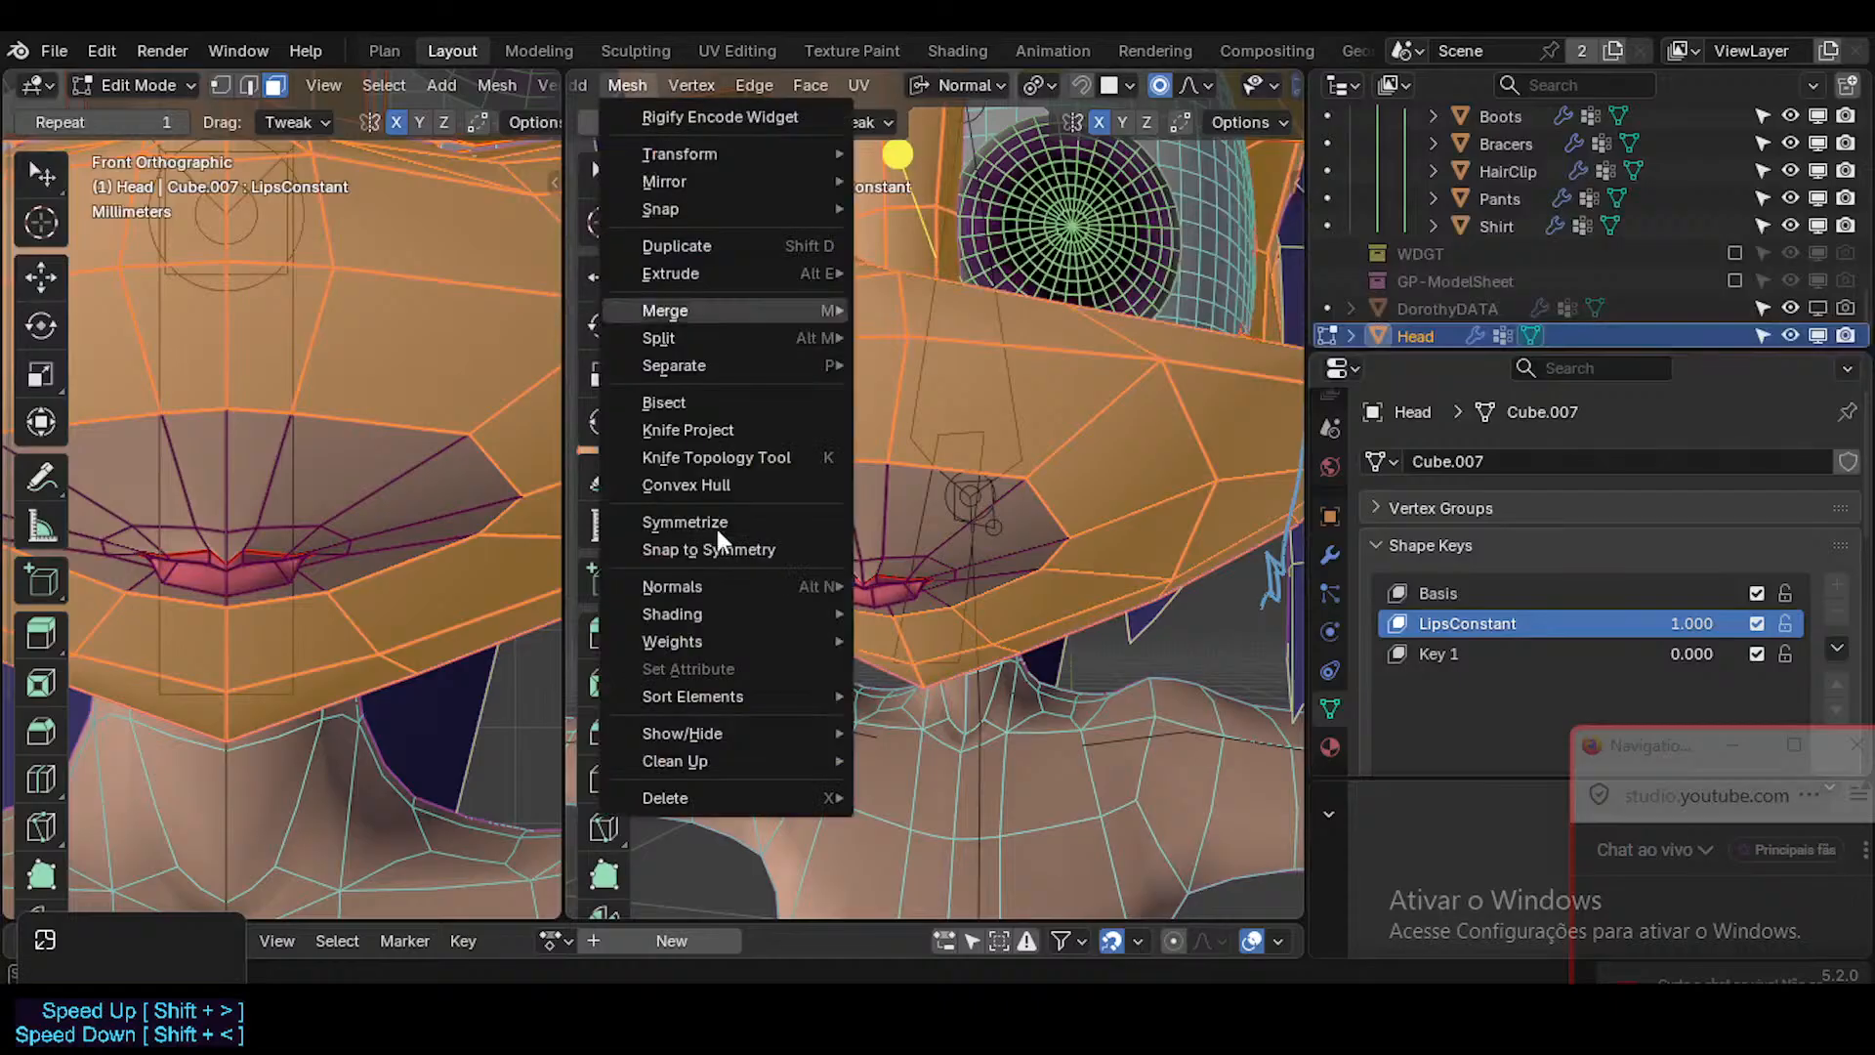
mouse_move(713, 701)
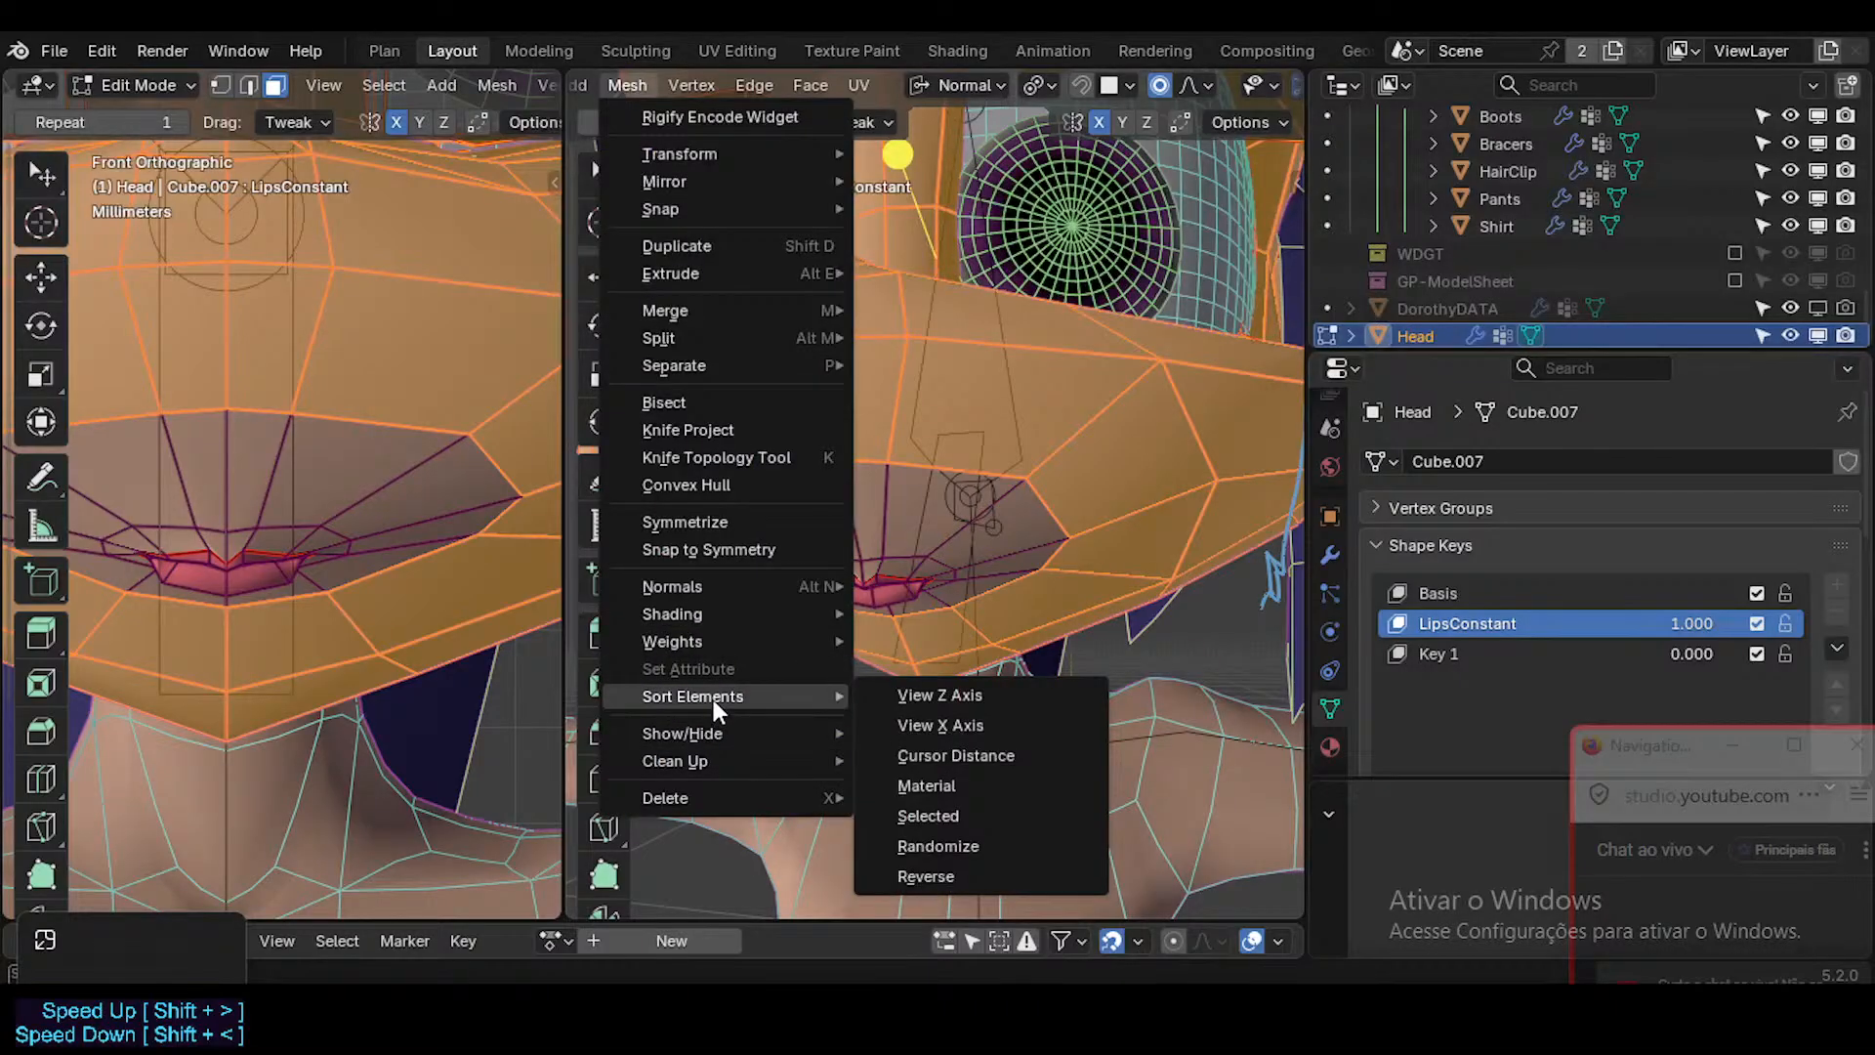
left_click(694, 84)
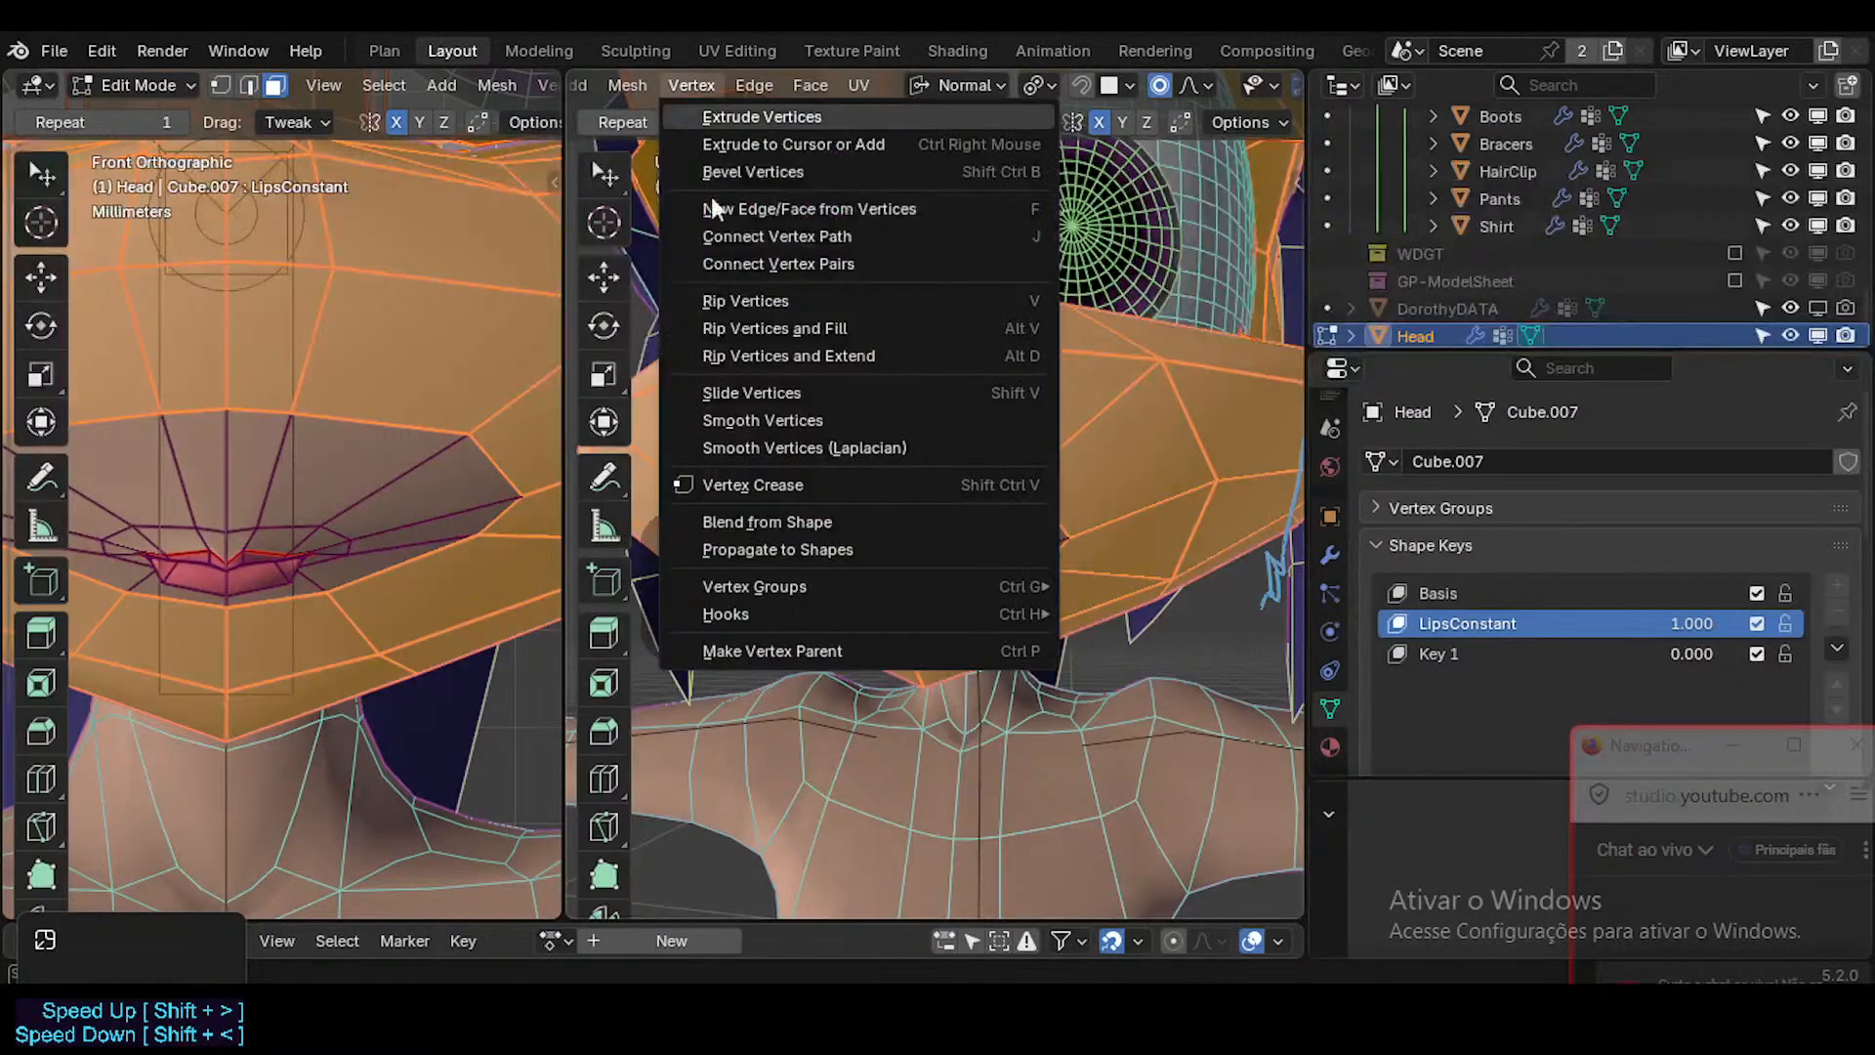
mouse_move(809, 586)
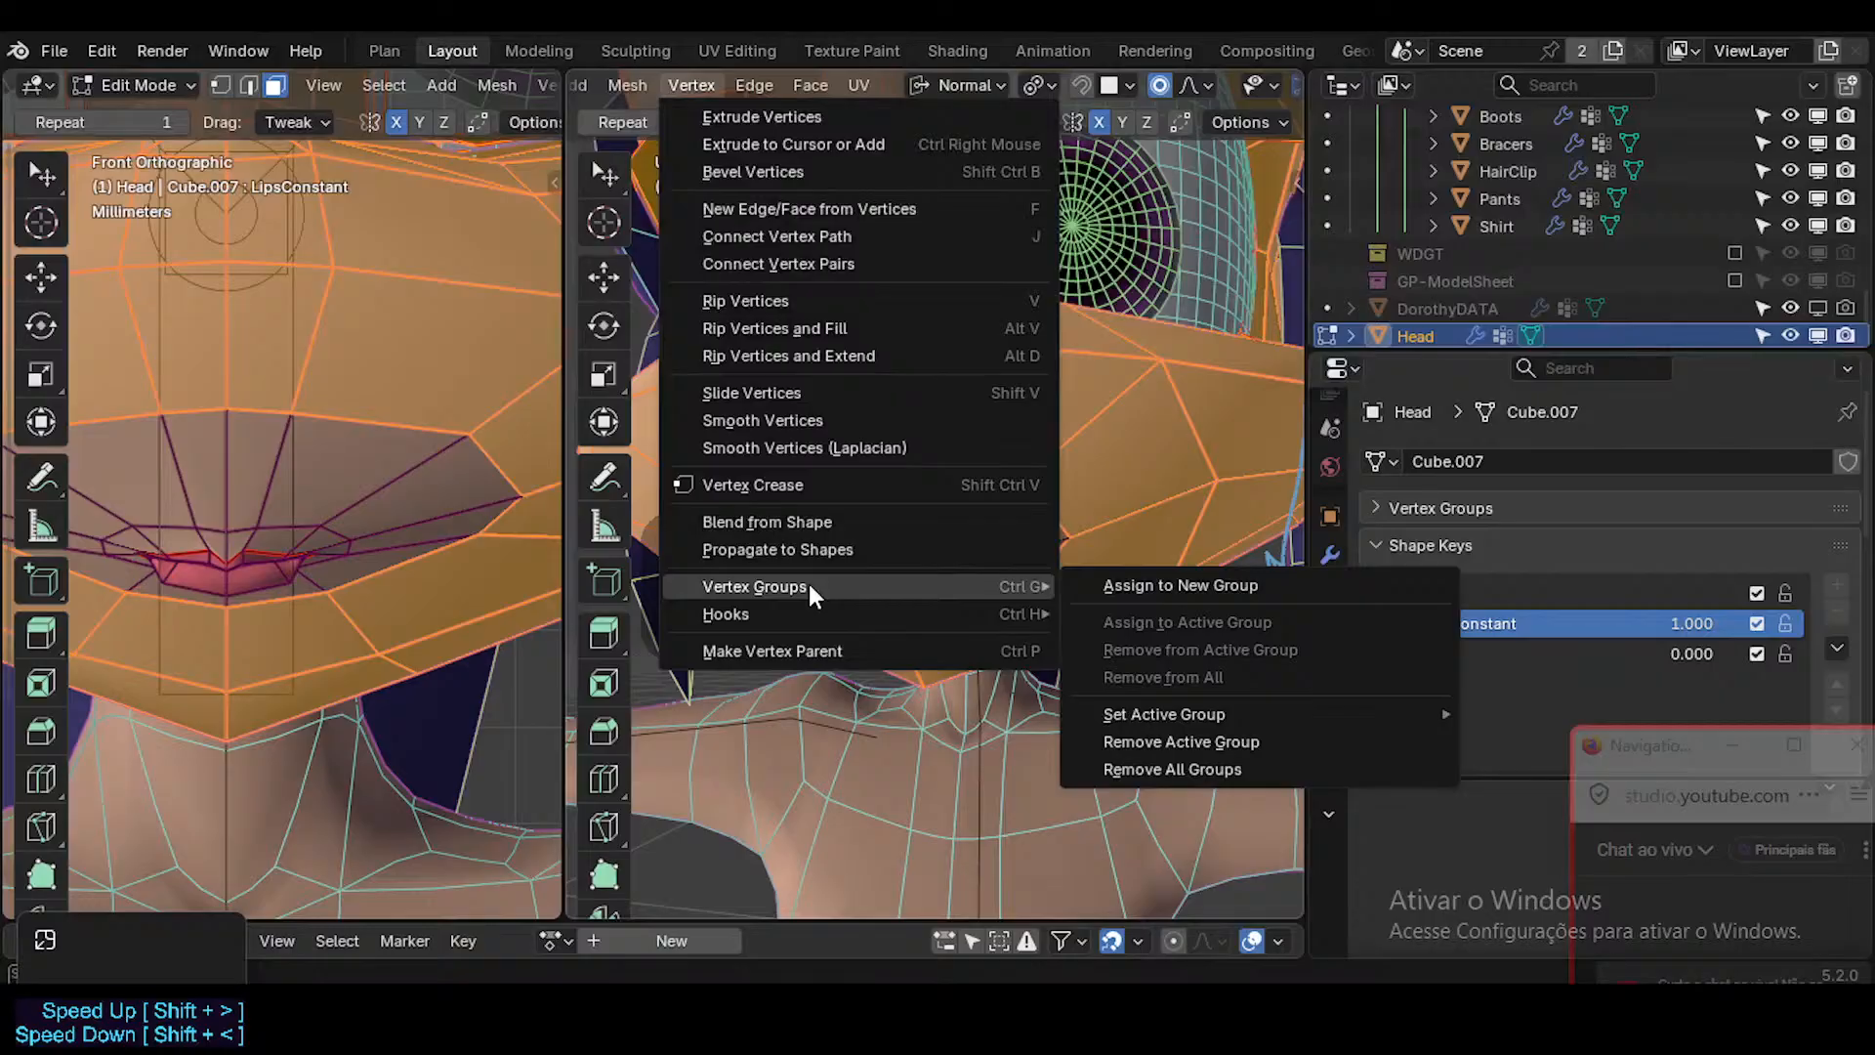
left_click(754, 552)
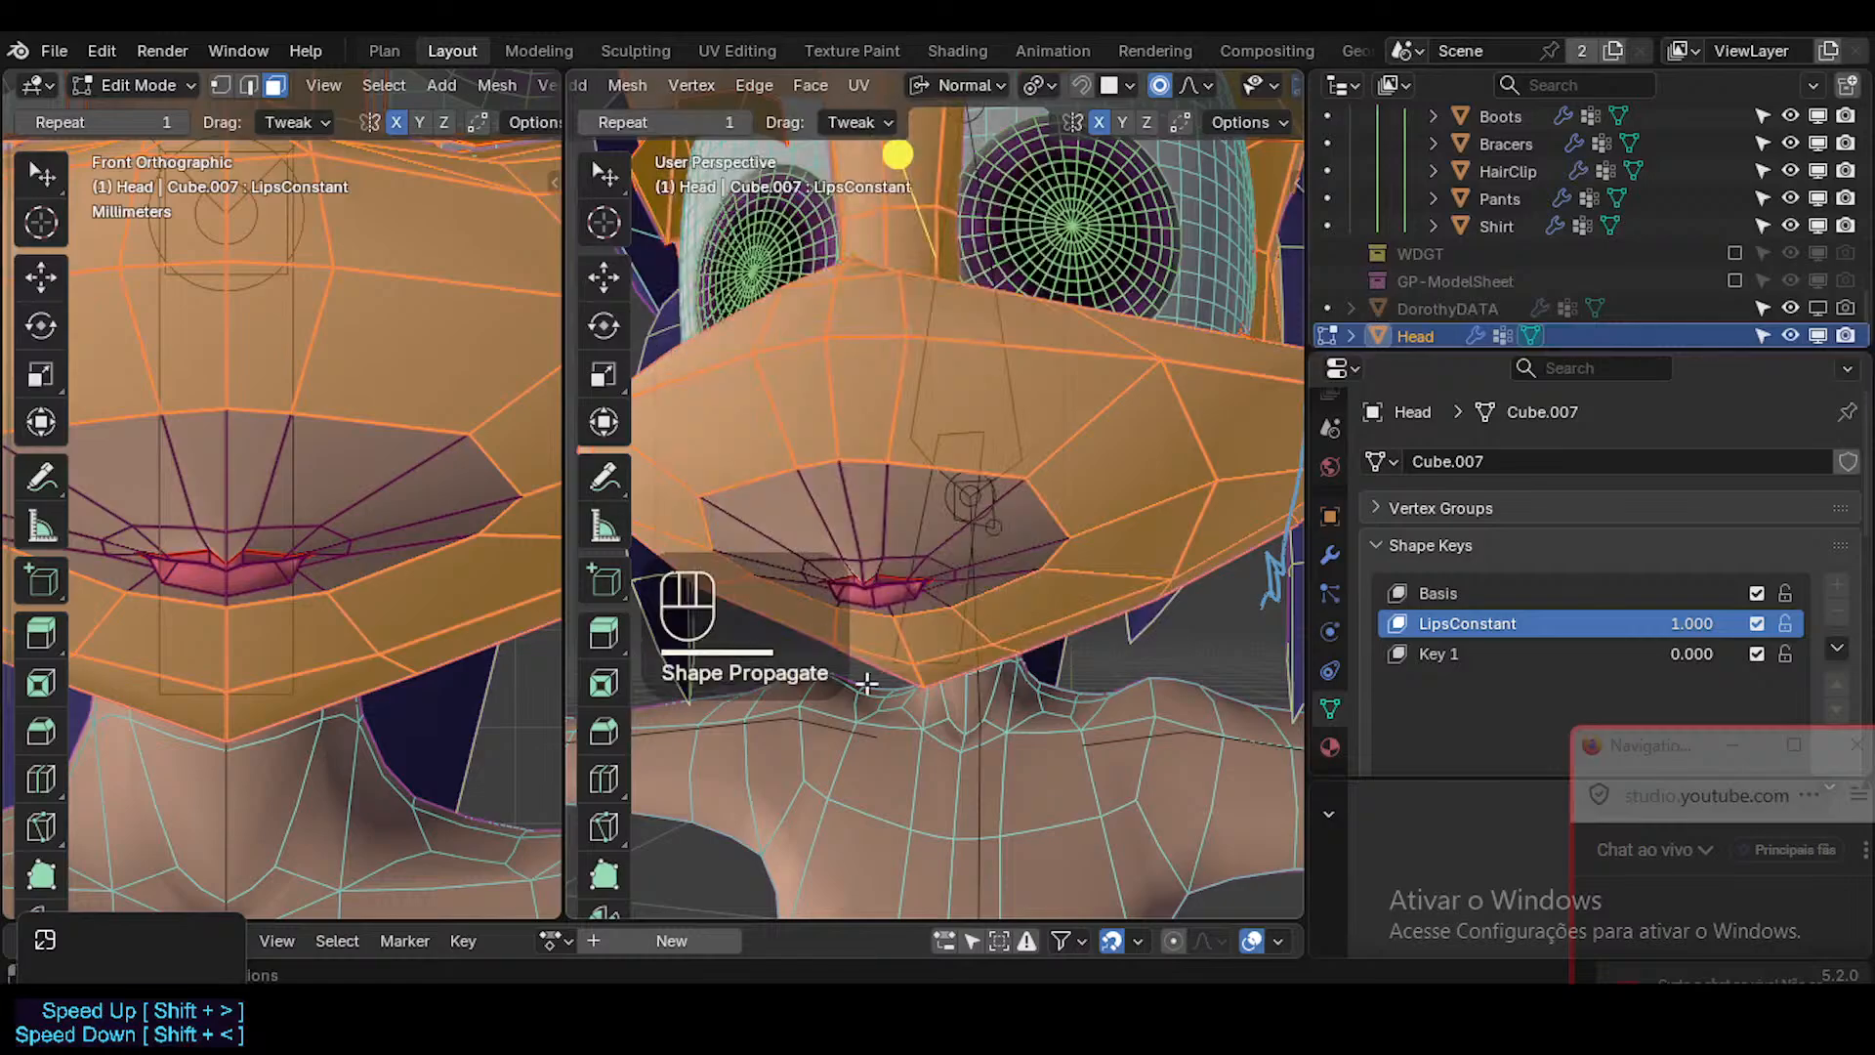
Lower the LipsConstant shape key to 0.000 and view the face in Object Mode without overlays.
mouse_move(1674, 627)
left_mouse_down()
mouse_move(1562, 627)
mouse_move(1819, 644)
mouse_move(1680, 594)
mouse_move(1806, 630)
mouse_move(1692, 654)
mouse_move(1643, 627)
left_mouse_up()
key("Tab")
key("shift+alt+z")
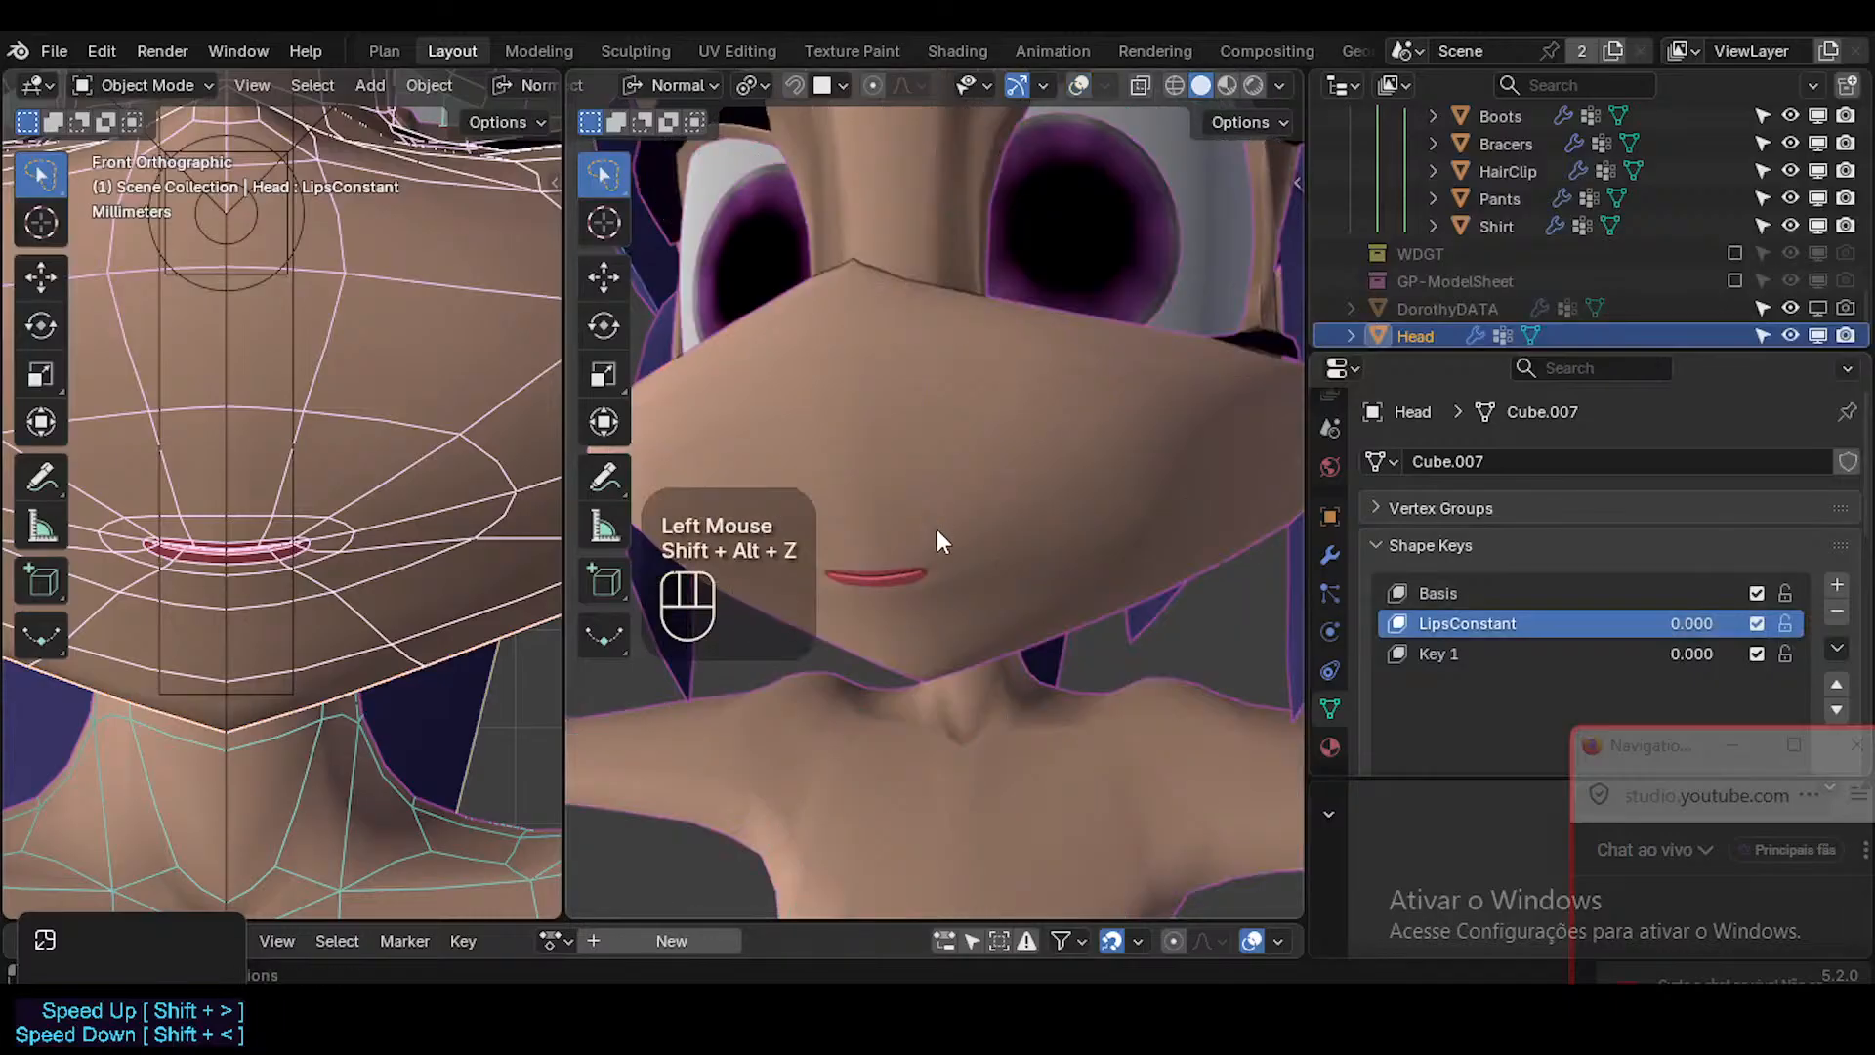
Join the two 3D viewports into one large perspective viewport and save the file.
right_click(561, 520)
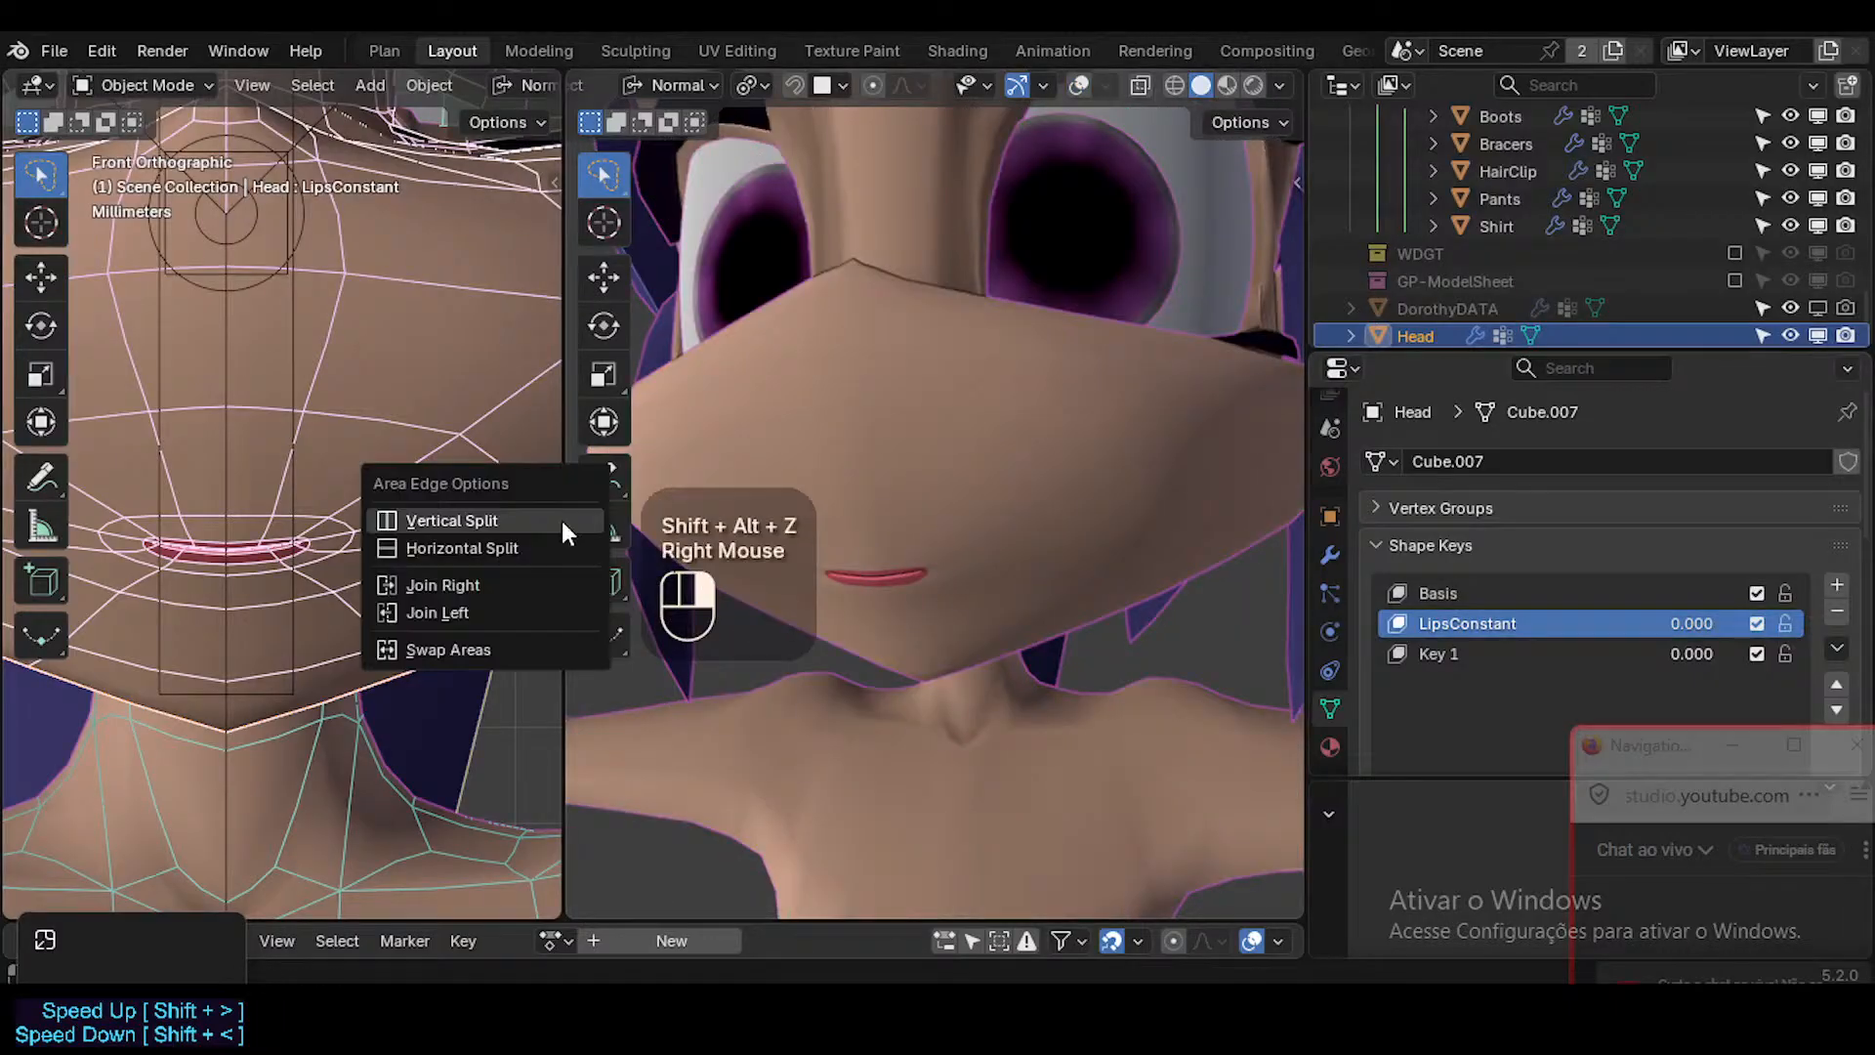
left_click(496, 602)
middle_click_drag(893, 600, 769, 604)
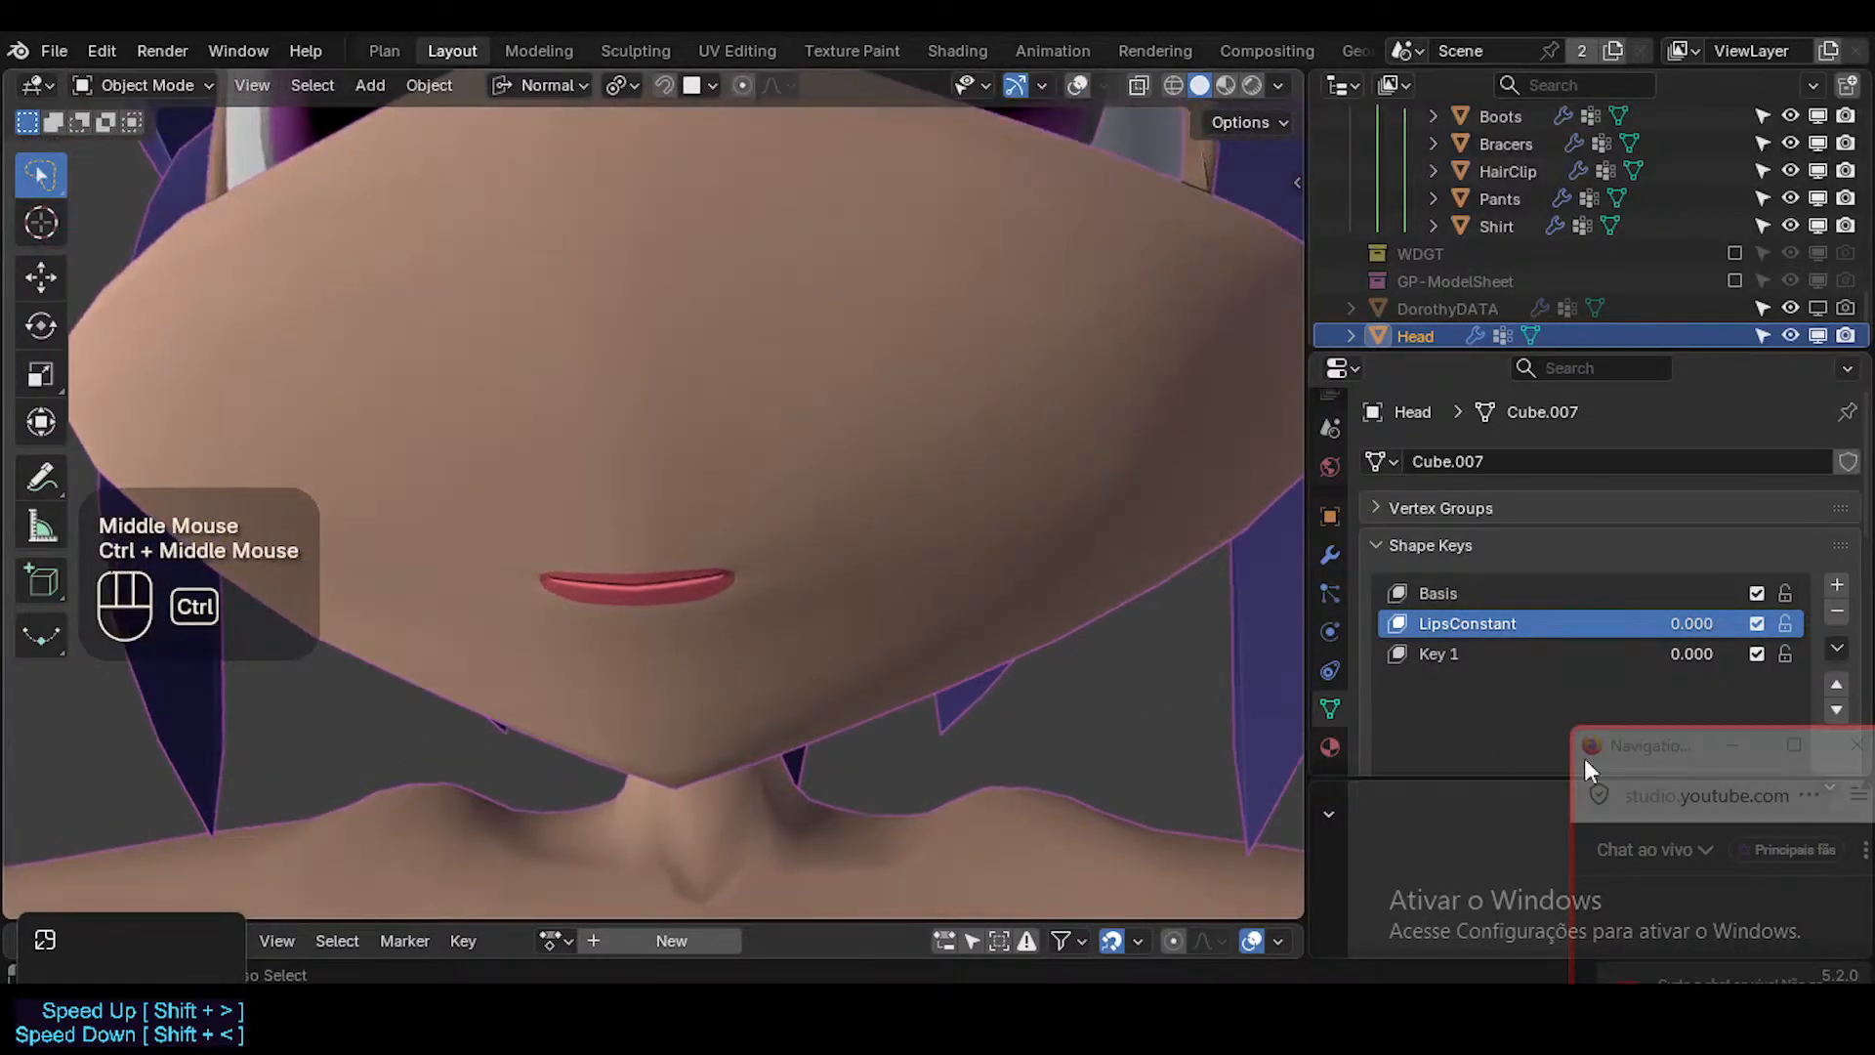
key("ctrl+s")
Rename the shape key Key 1 as Jaw.
mouse_move(1651, 762)
left_mouse_down()
mouse_move(1626, 518)
mouse_move(1621, 686)
mouse_move(1674, 781)
left_mouse_up()
left_click(1435, 653)
double_click(1436, 654)
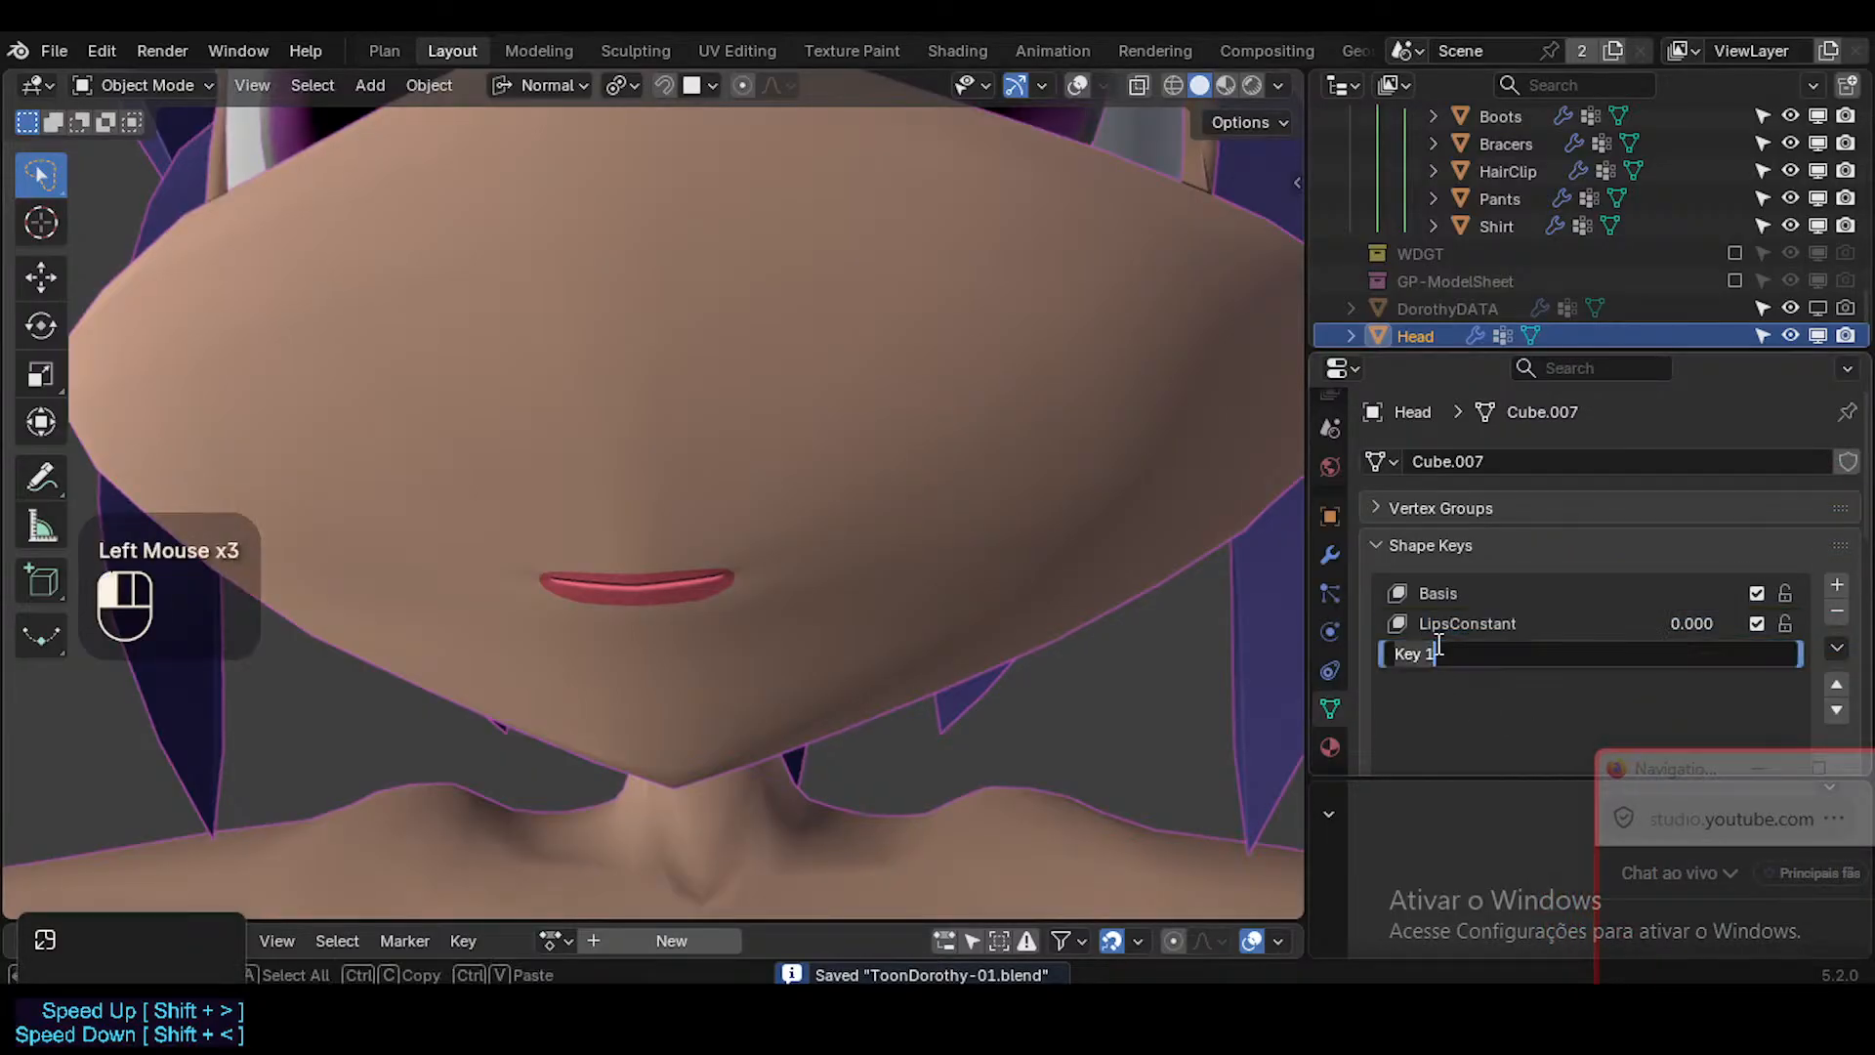
type("Jae")
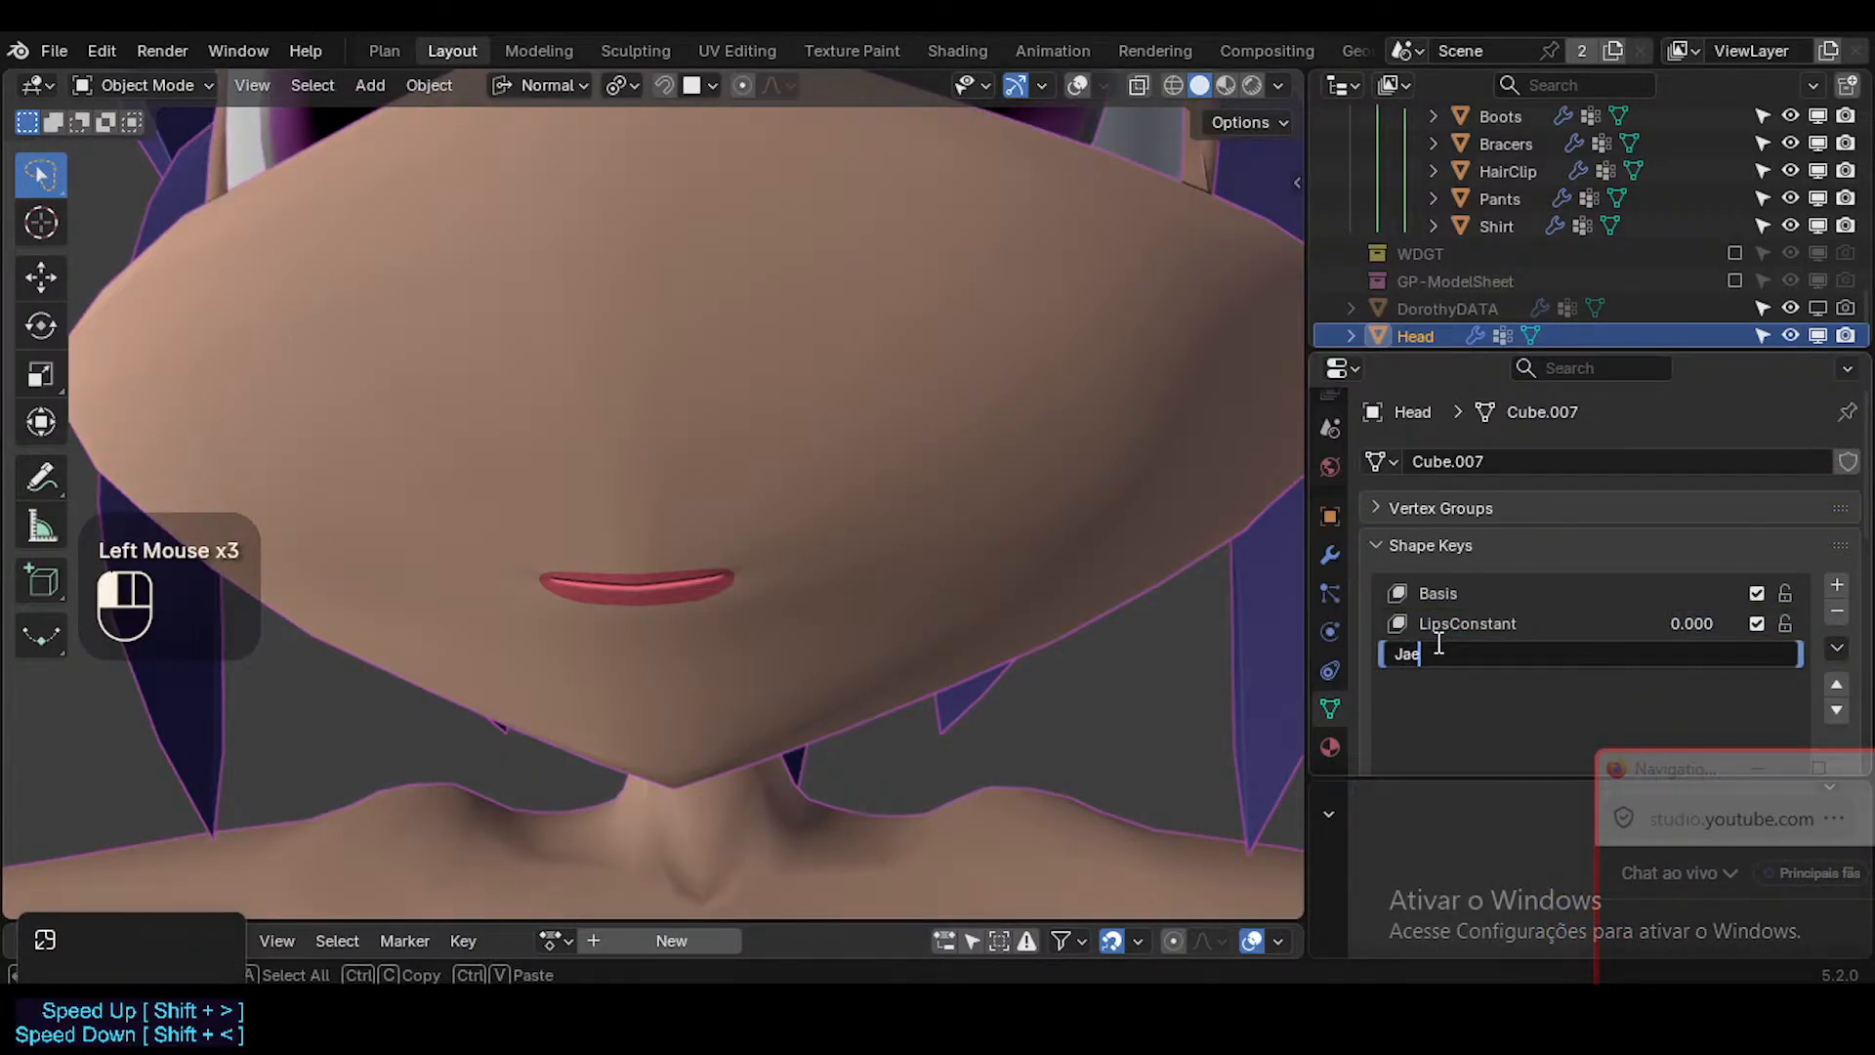
key("BackSpace")
type("w")
key("Return")
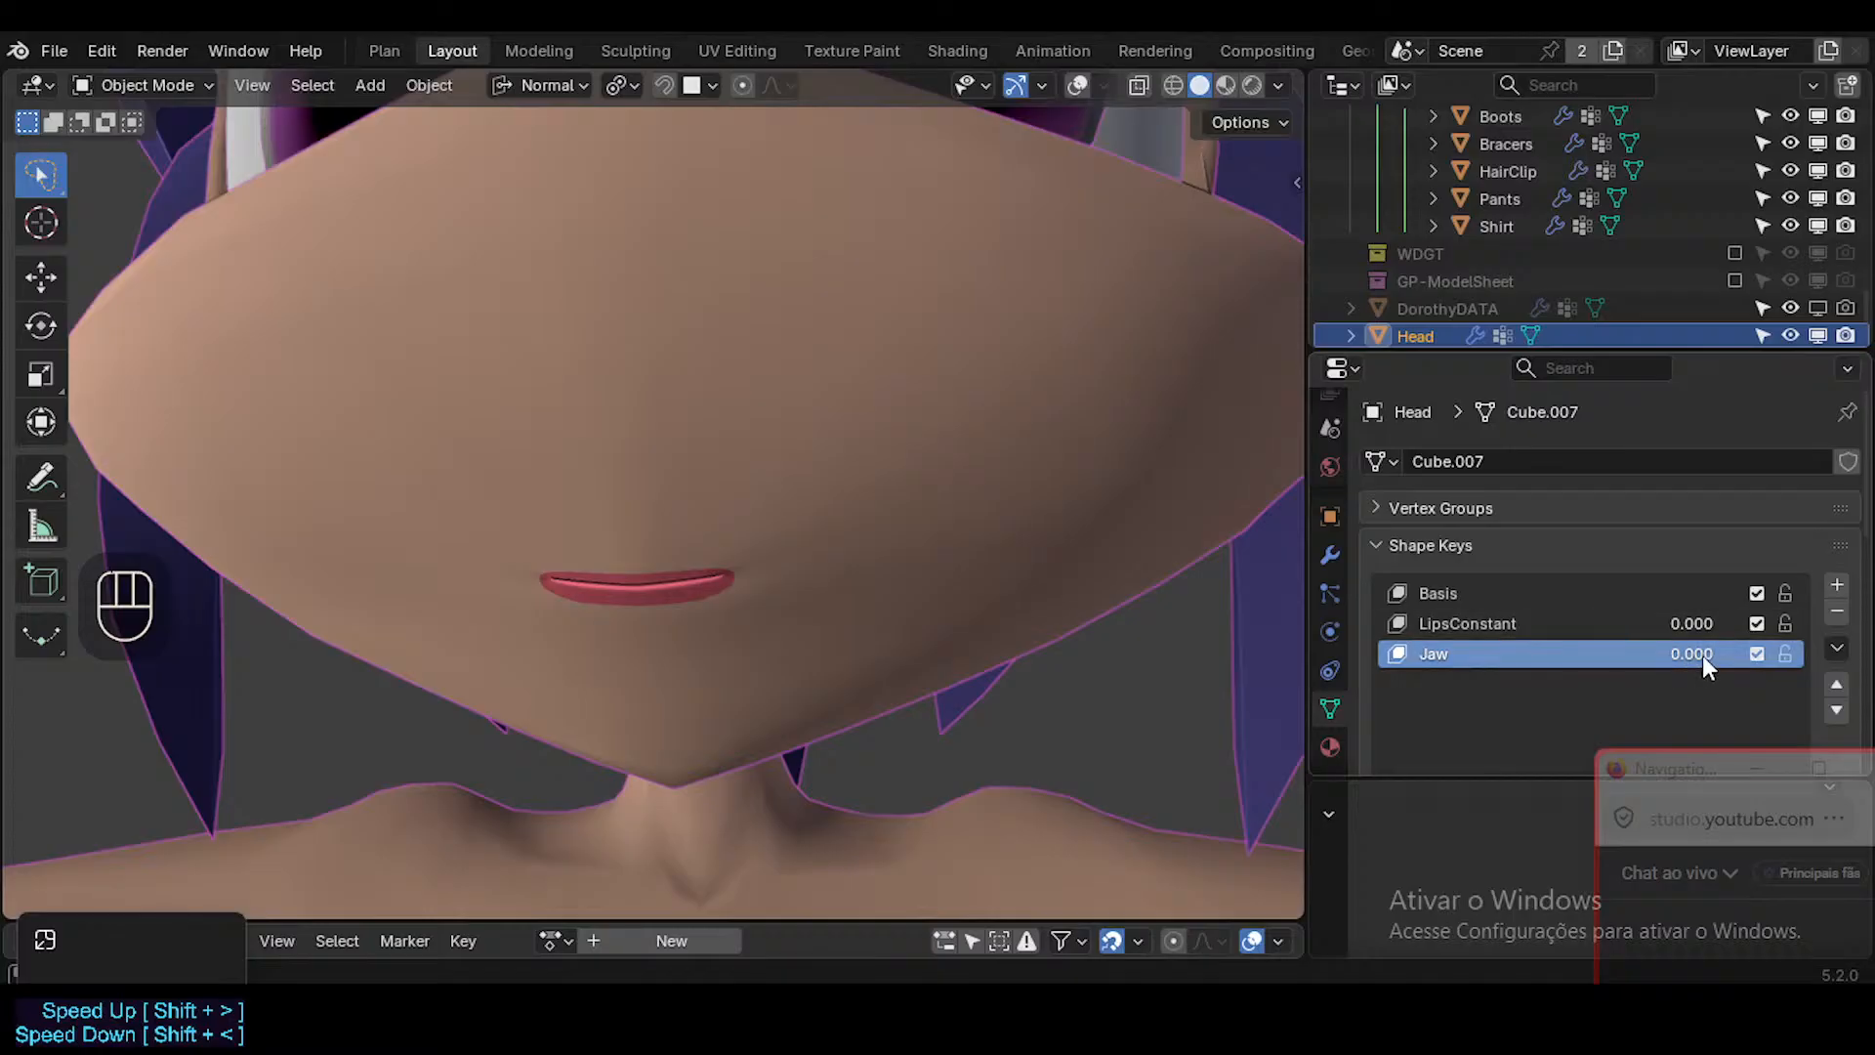
double_click(1475, 655)
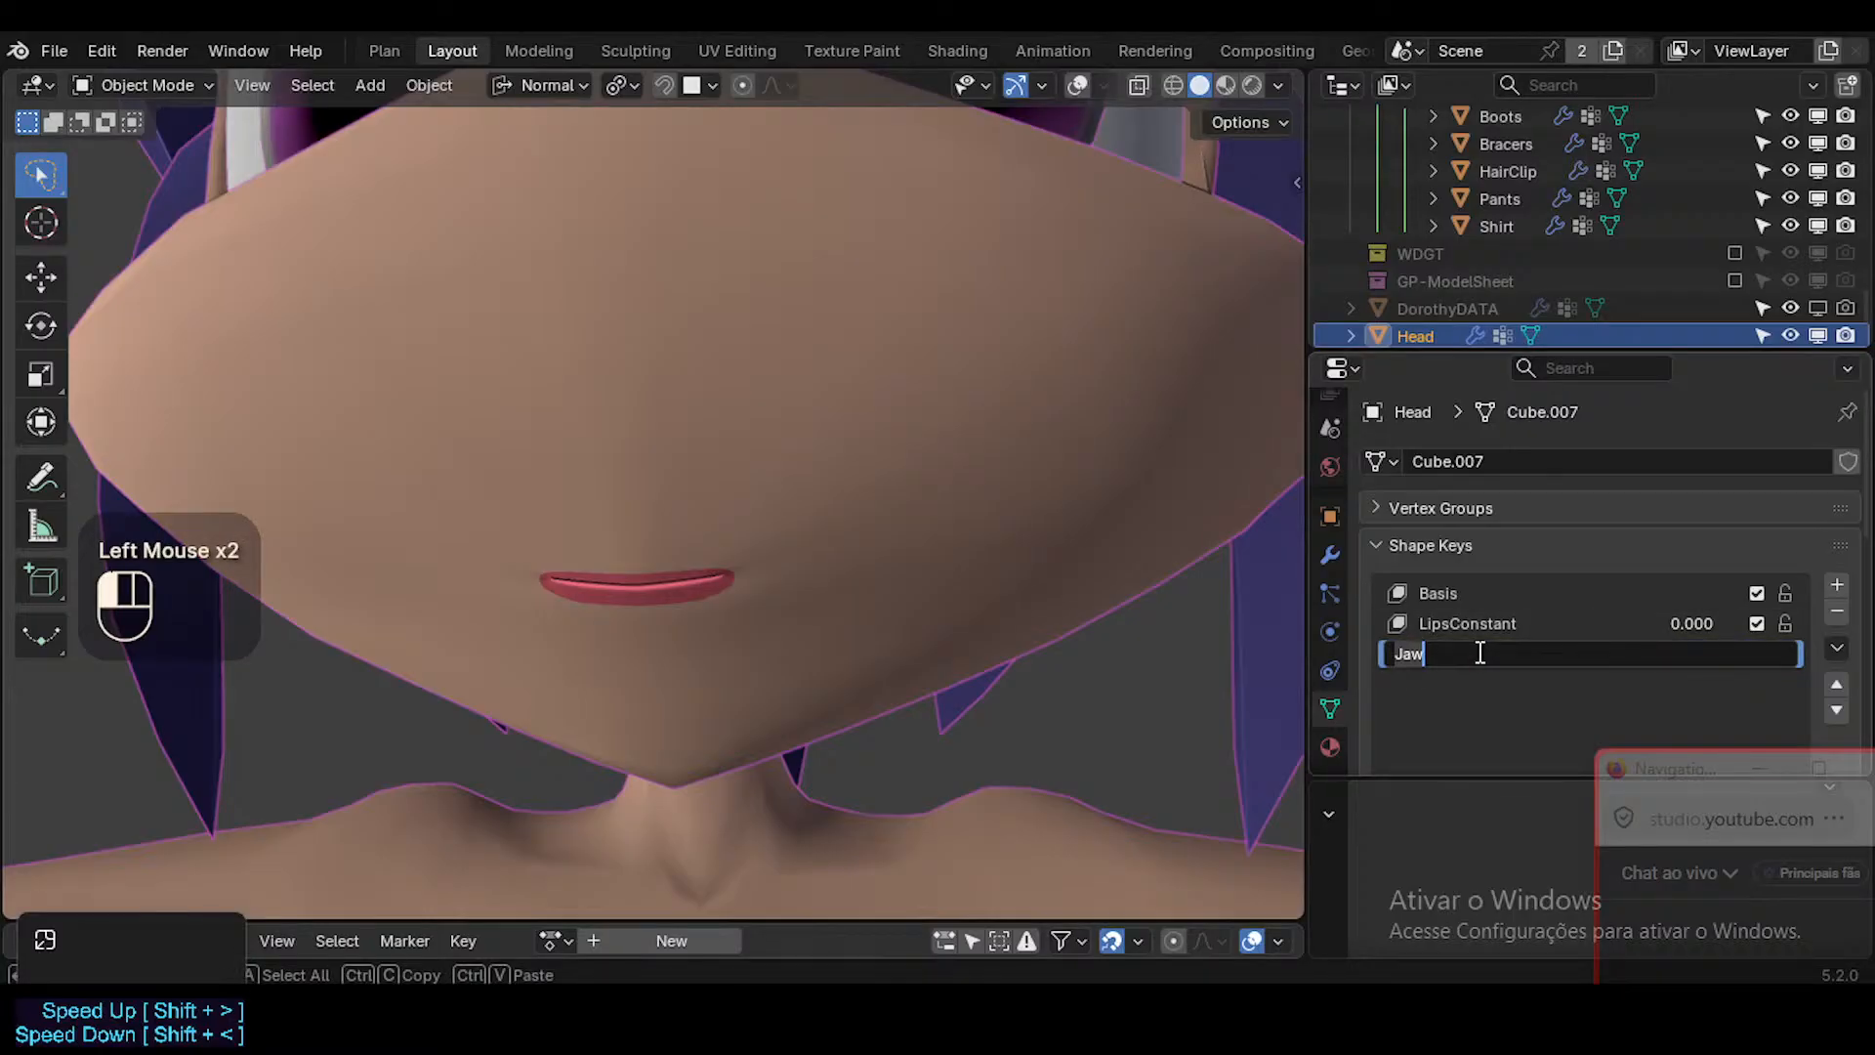
left_click(1498, 670)
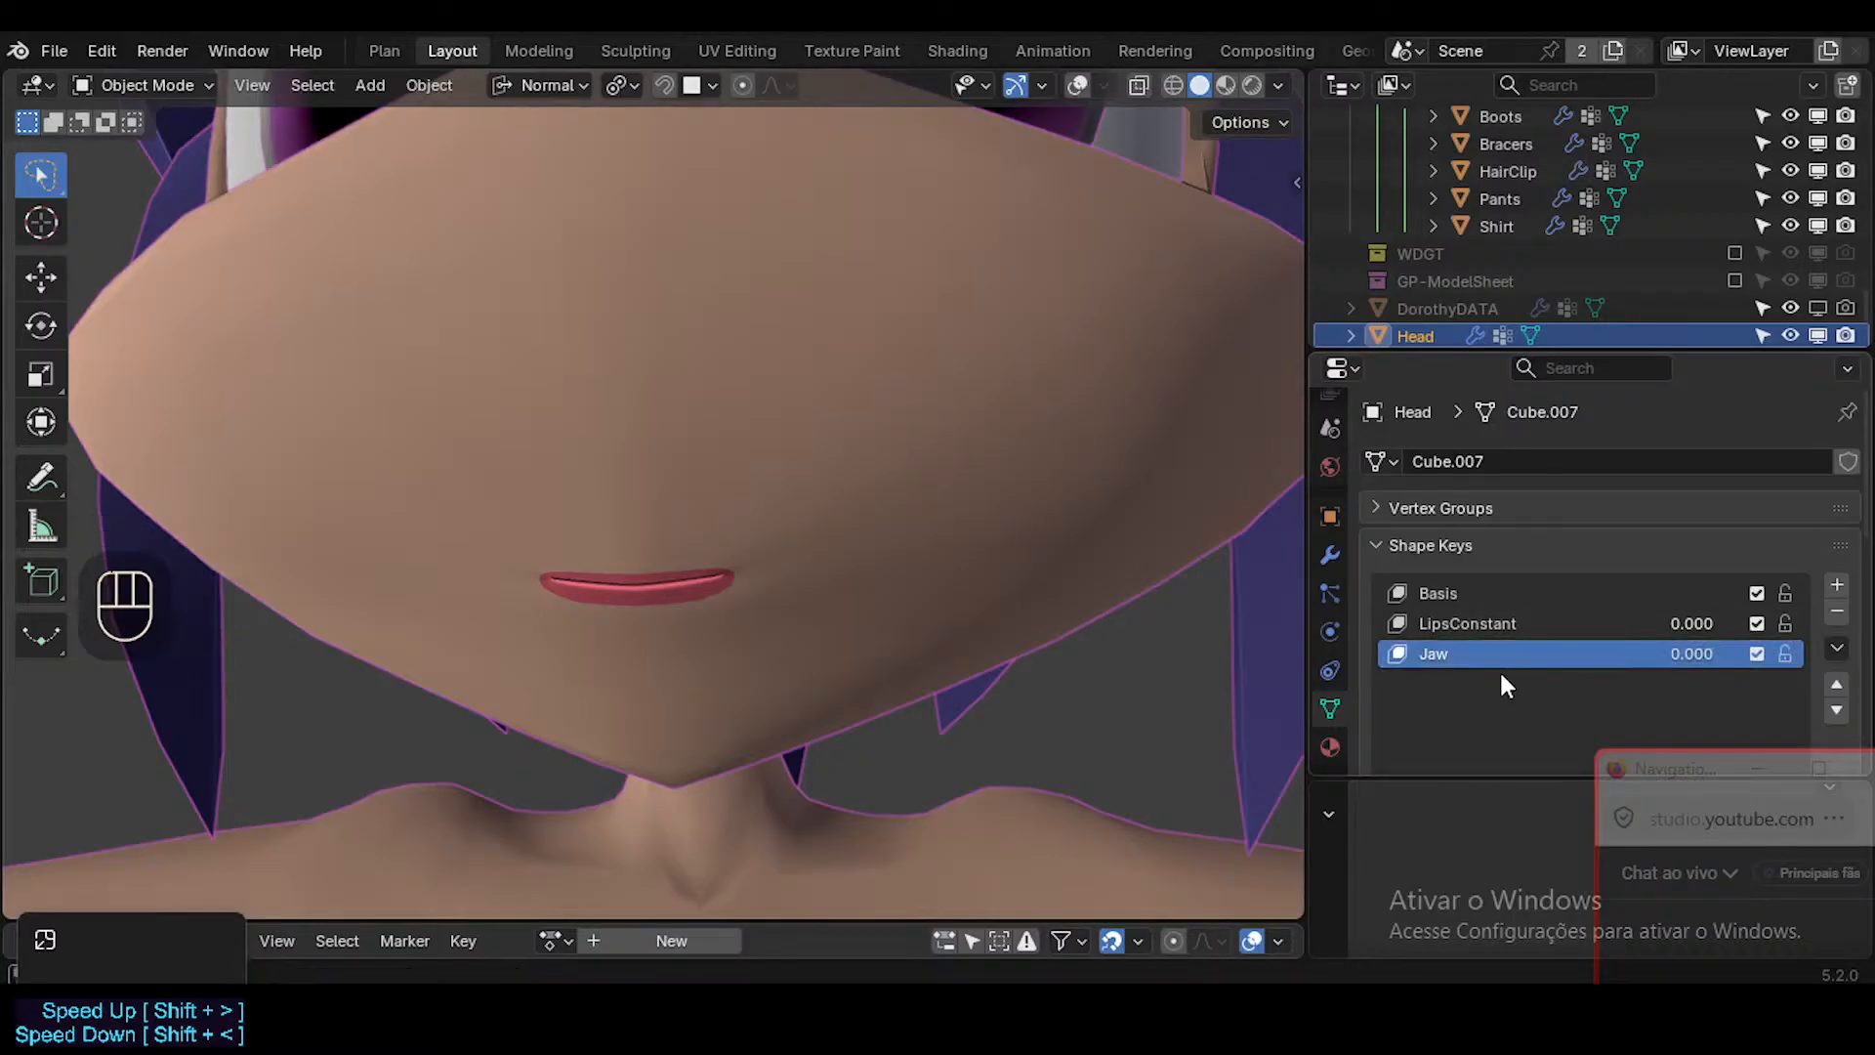
Preview the Jaw shape key at 1.000 on the mouth, then return it to 0.000 in Edit Mode with overlays shown.
left_click_drag(1674, 654, 1572, 656)
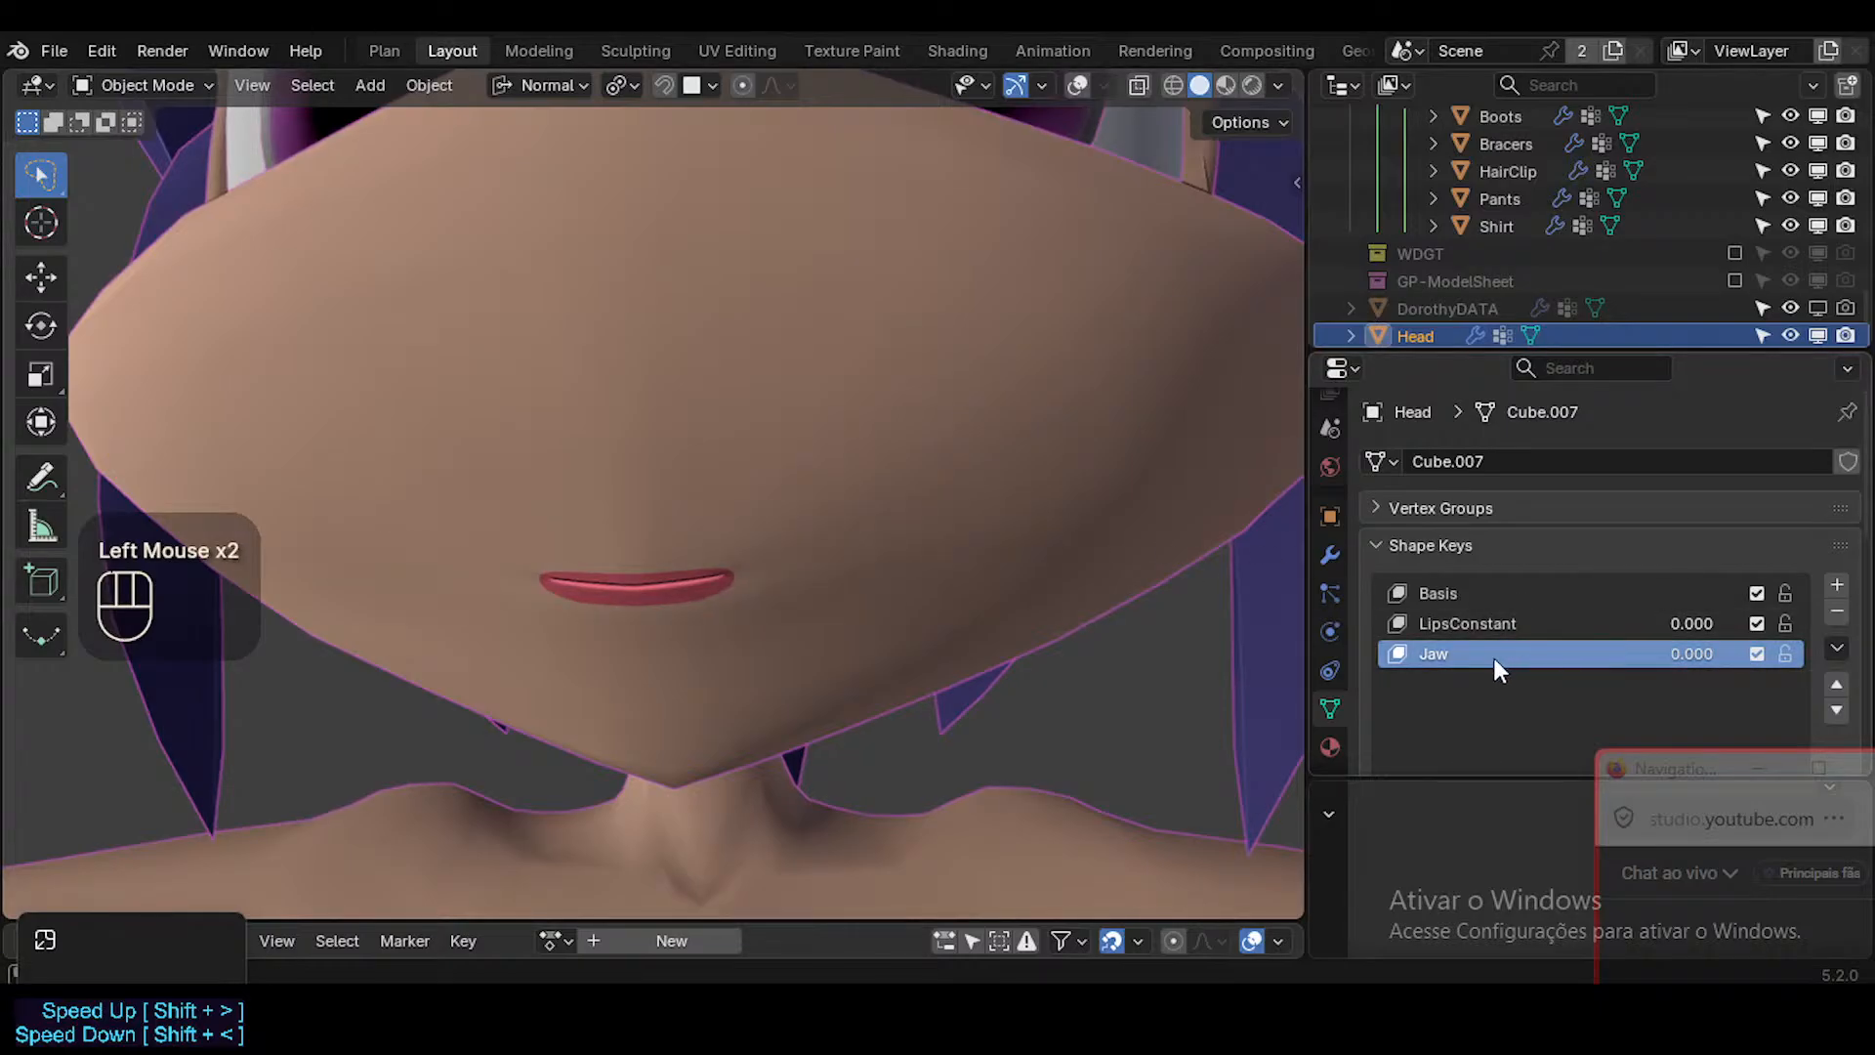
left_click_drag(1688, 654, 1758, 654)
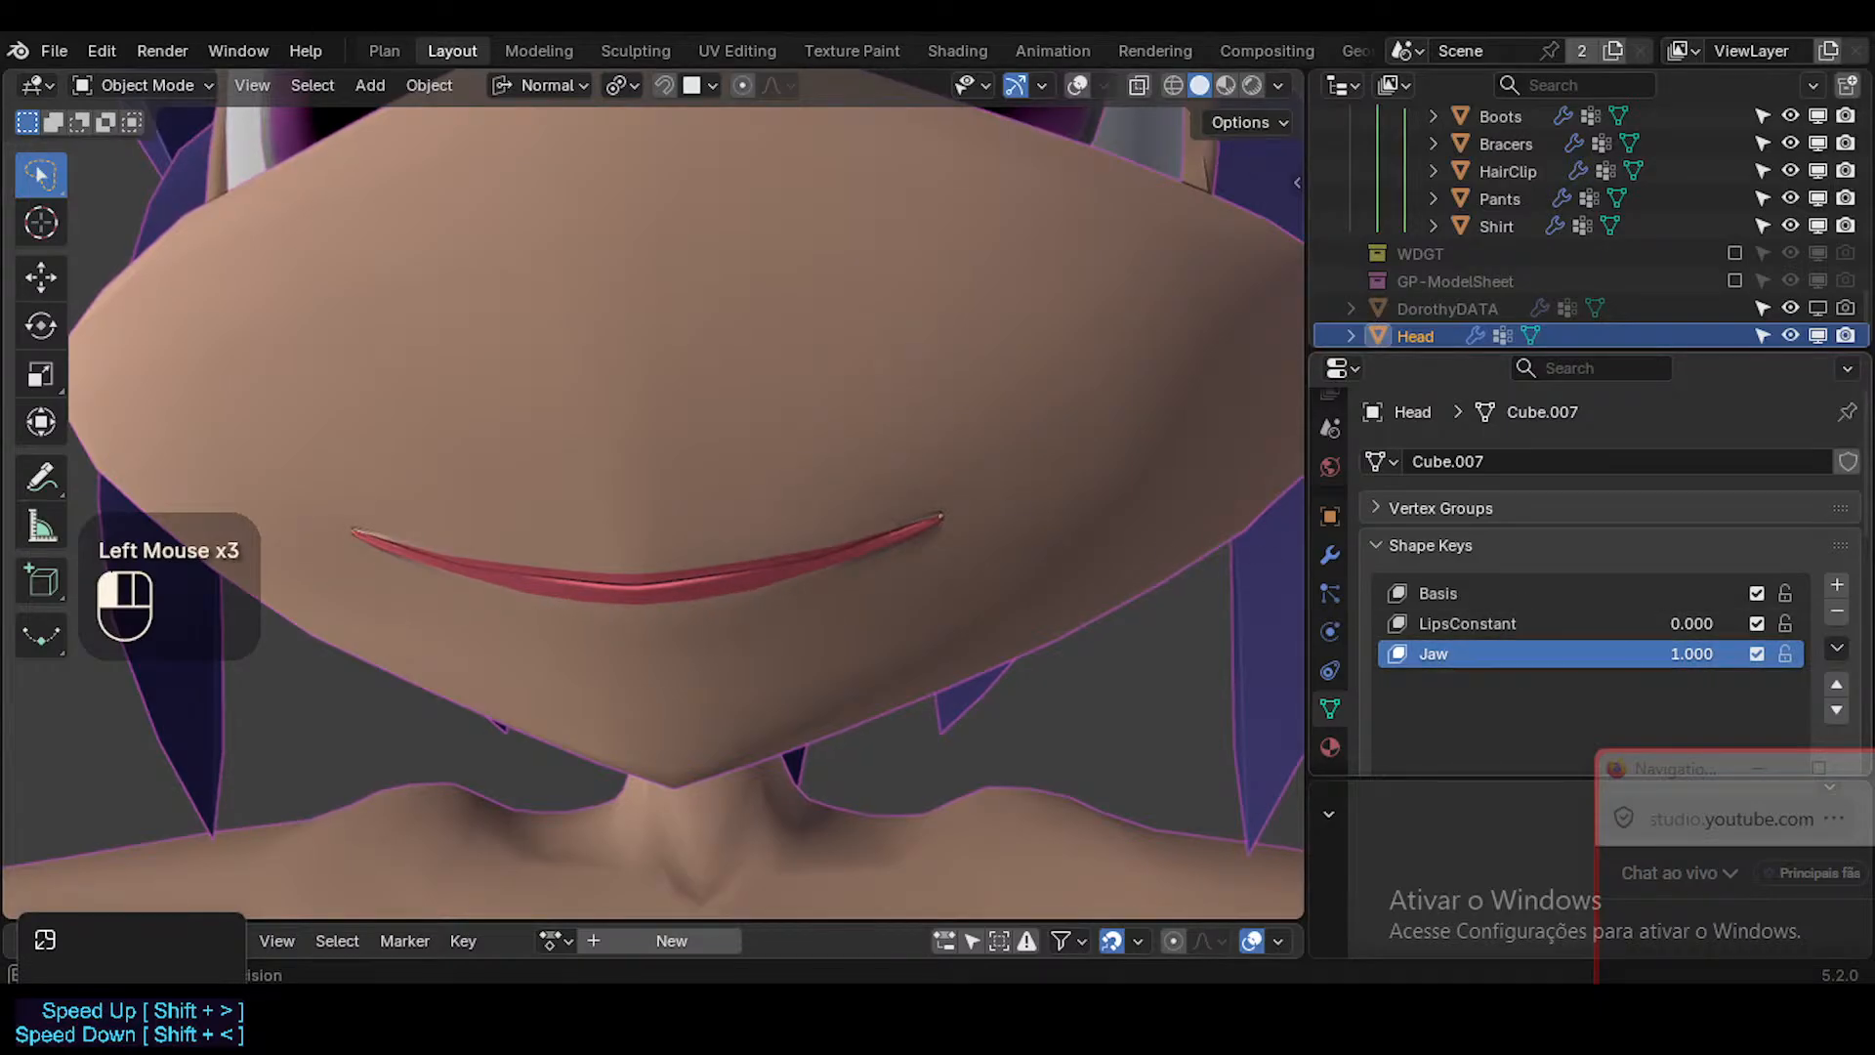
mouse_move(1645, 653)
left_mouse_down()
mouse_move(1582, 654)
mouse_move(1689, 654)
mouse_move(1644, 652)
left_mouse_up()
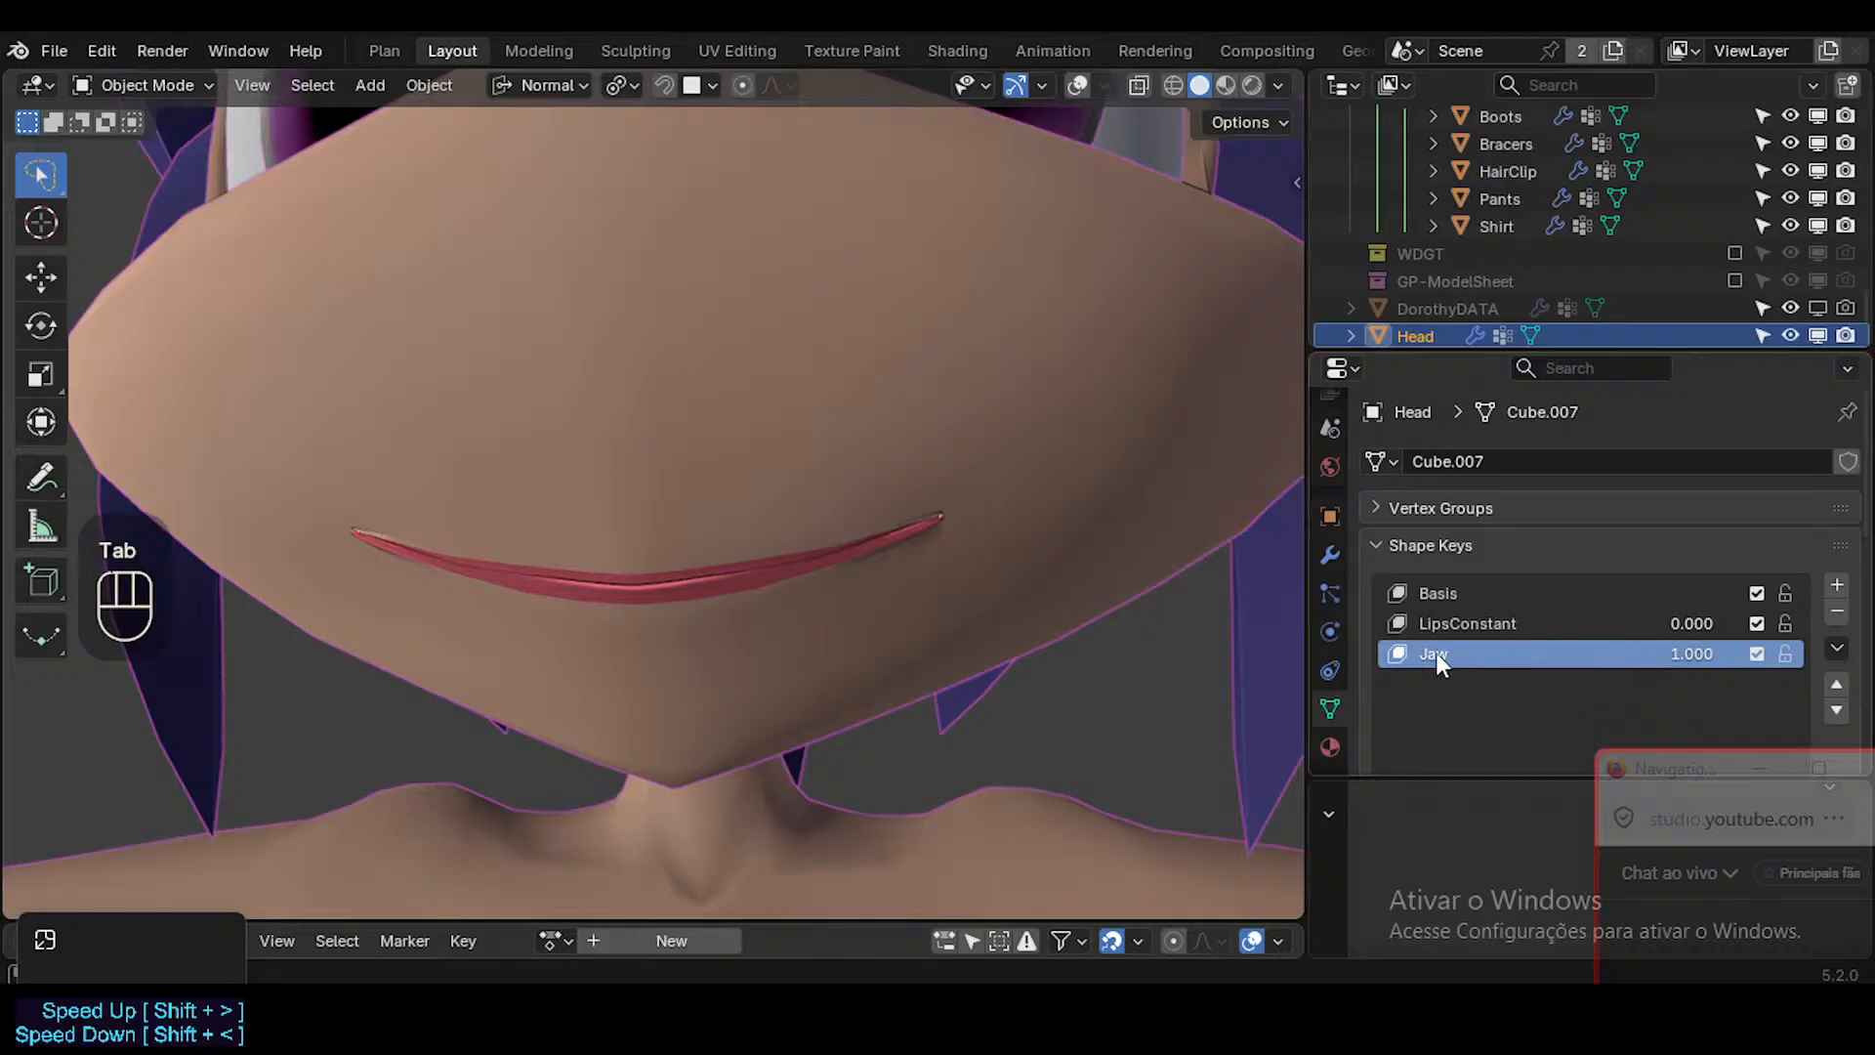
key("Tab")
key("shift+alt+z")
mouse_move(829, 569)
middle_mouse_down()
mouse_move(805, 557)
mouse_move(808, 574)
middle_mouse_up()
middle_click_drag(807, 574, 814, 515, "ctrl")
left_click_drag(1690, 654, 1613, 654)
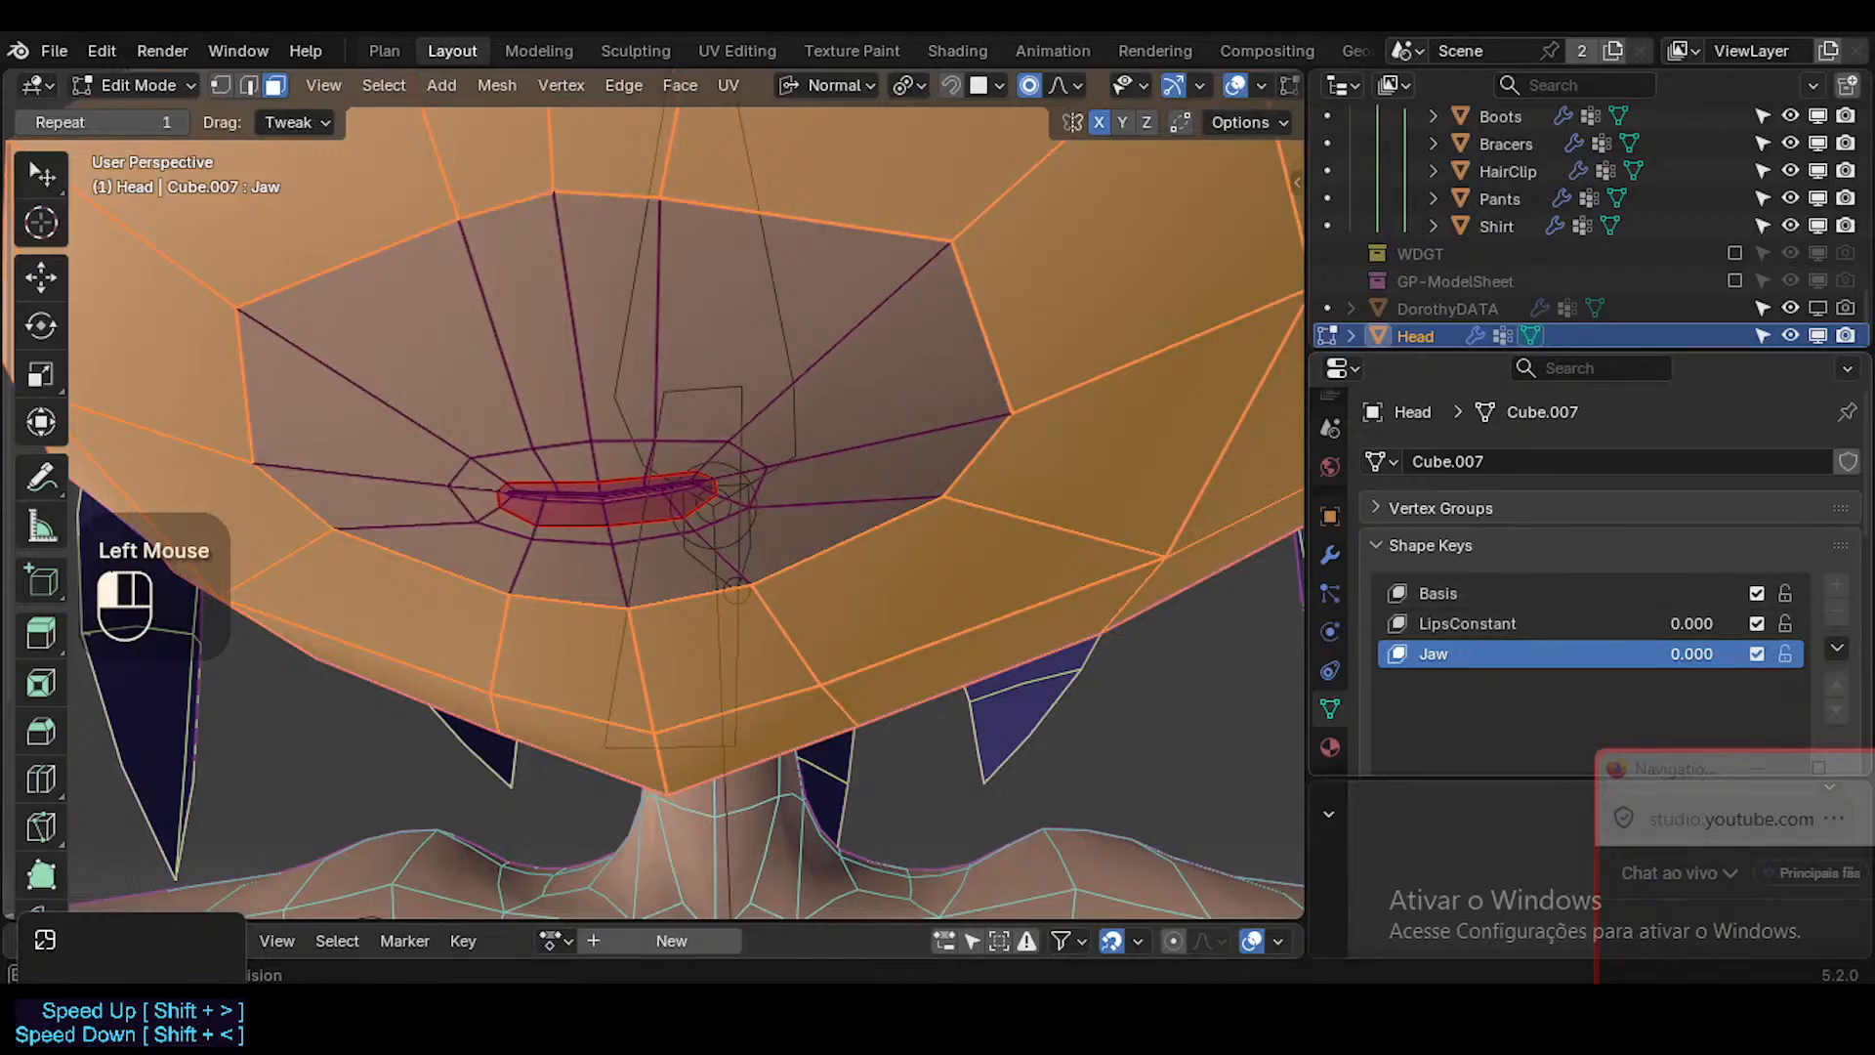
Leave Edit Mode, enlarge the properties area and browse the Head's vertex groups as far as DEF1-Jaw.
key("Tab")
left_click(1460, 506)
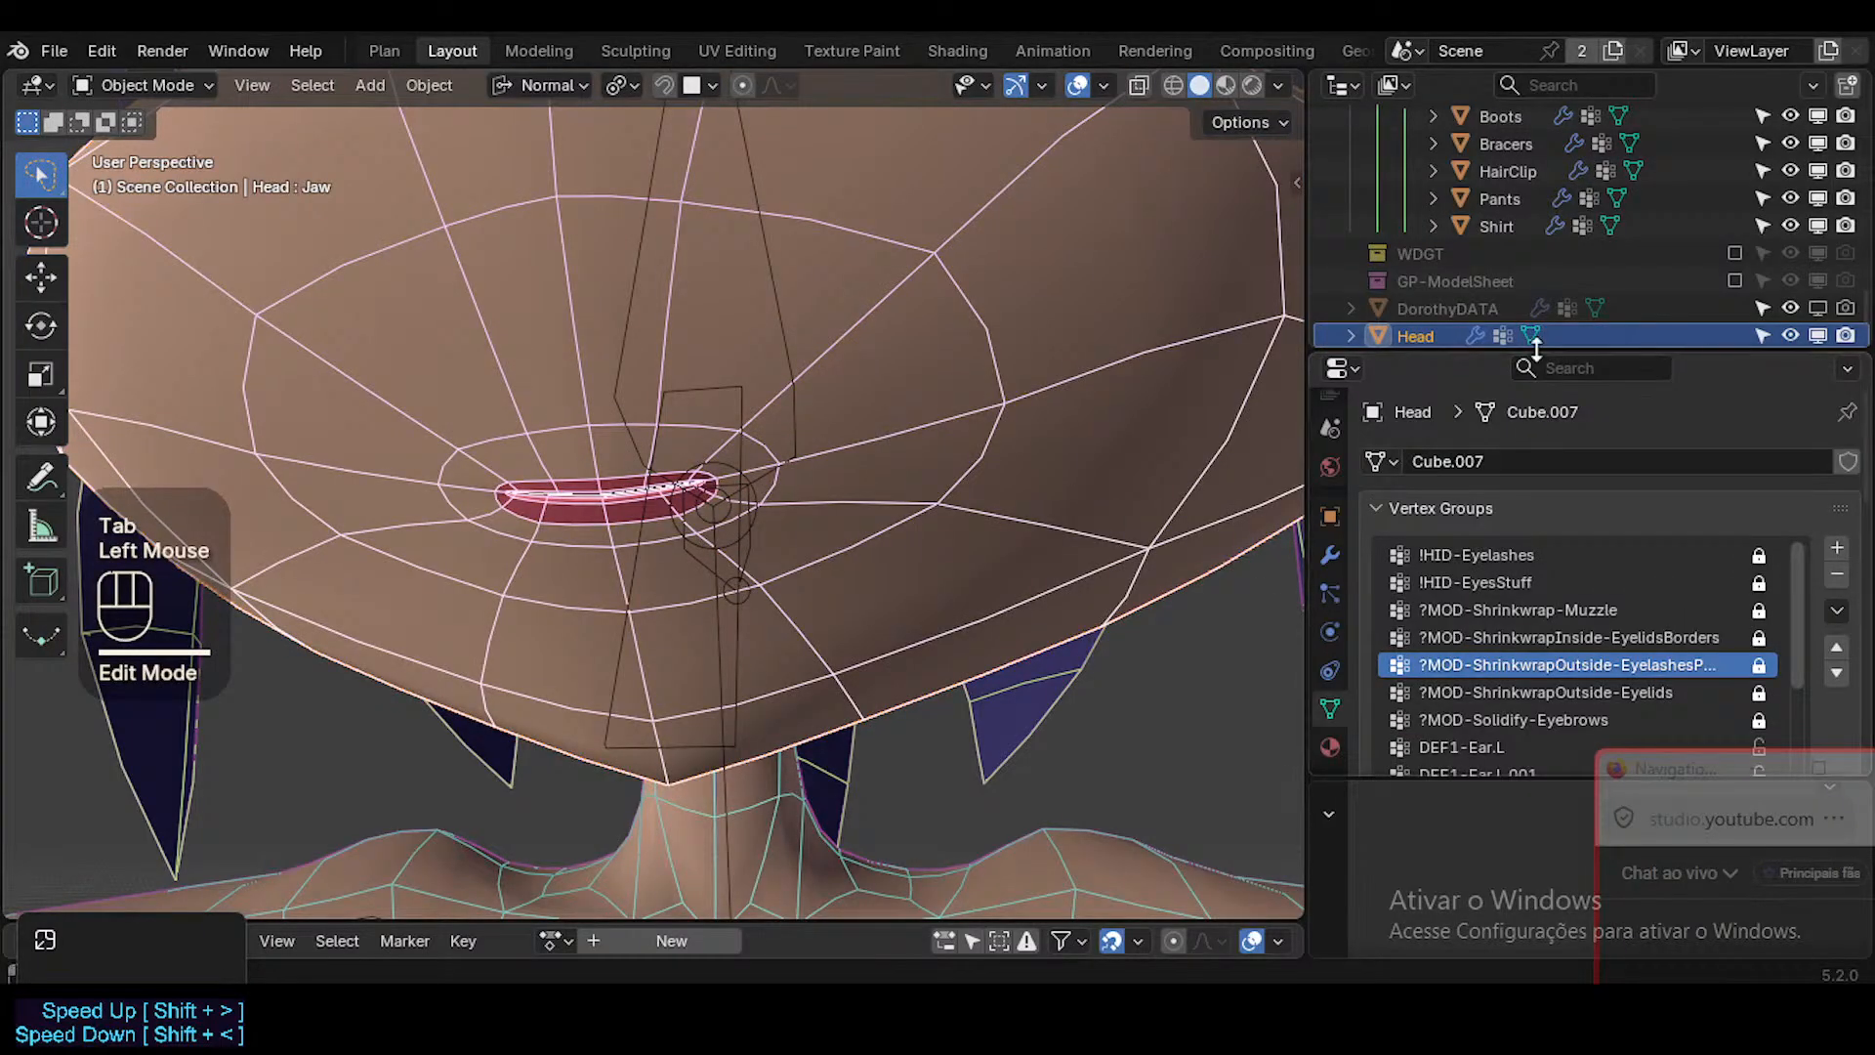
left_click_drag(1536, 350, 1599, 258)
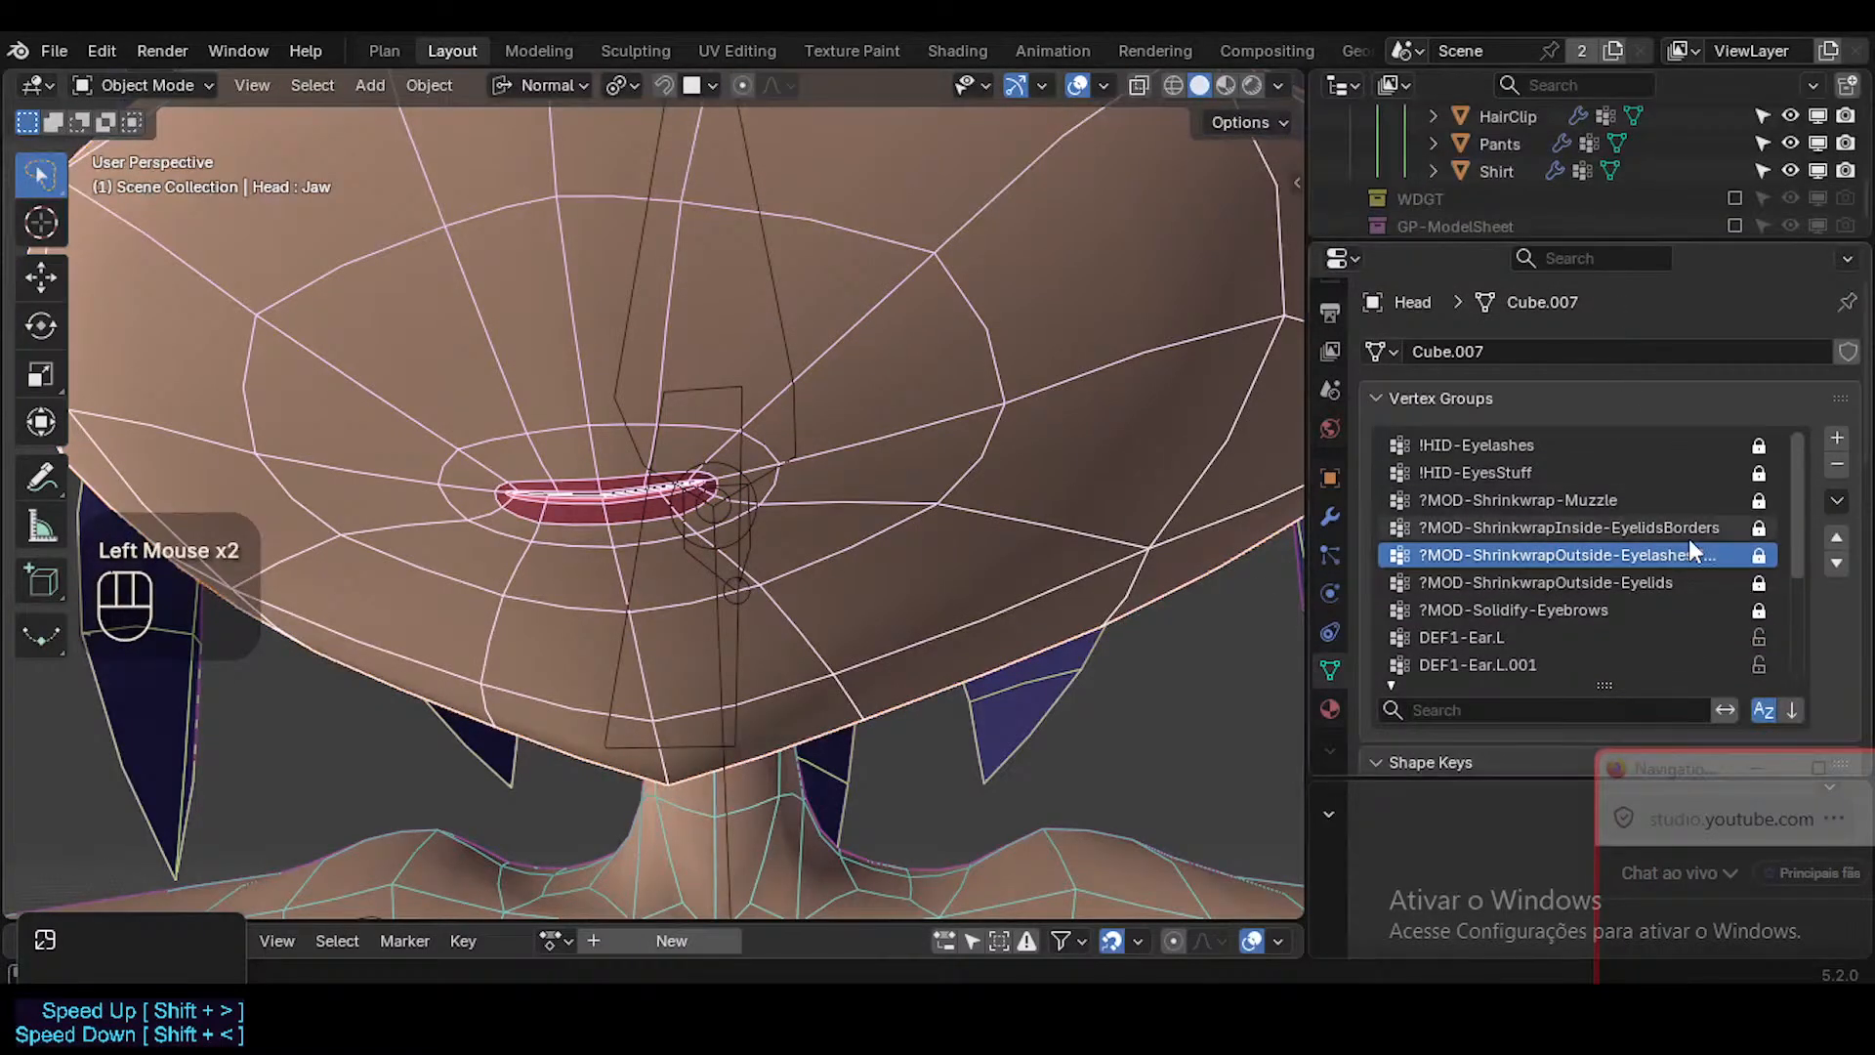
scroll(1758, 586, "down", 2)
left_click_drag(1801, 537, 1820, 432)
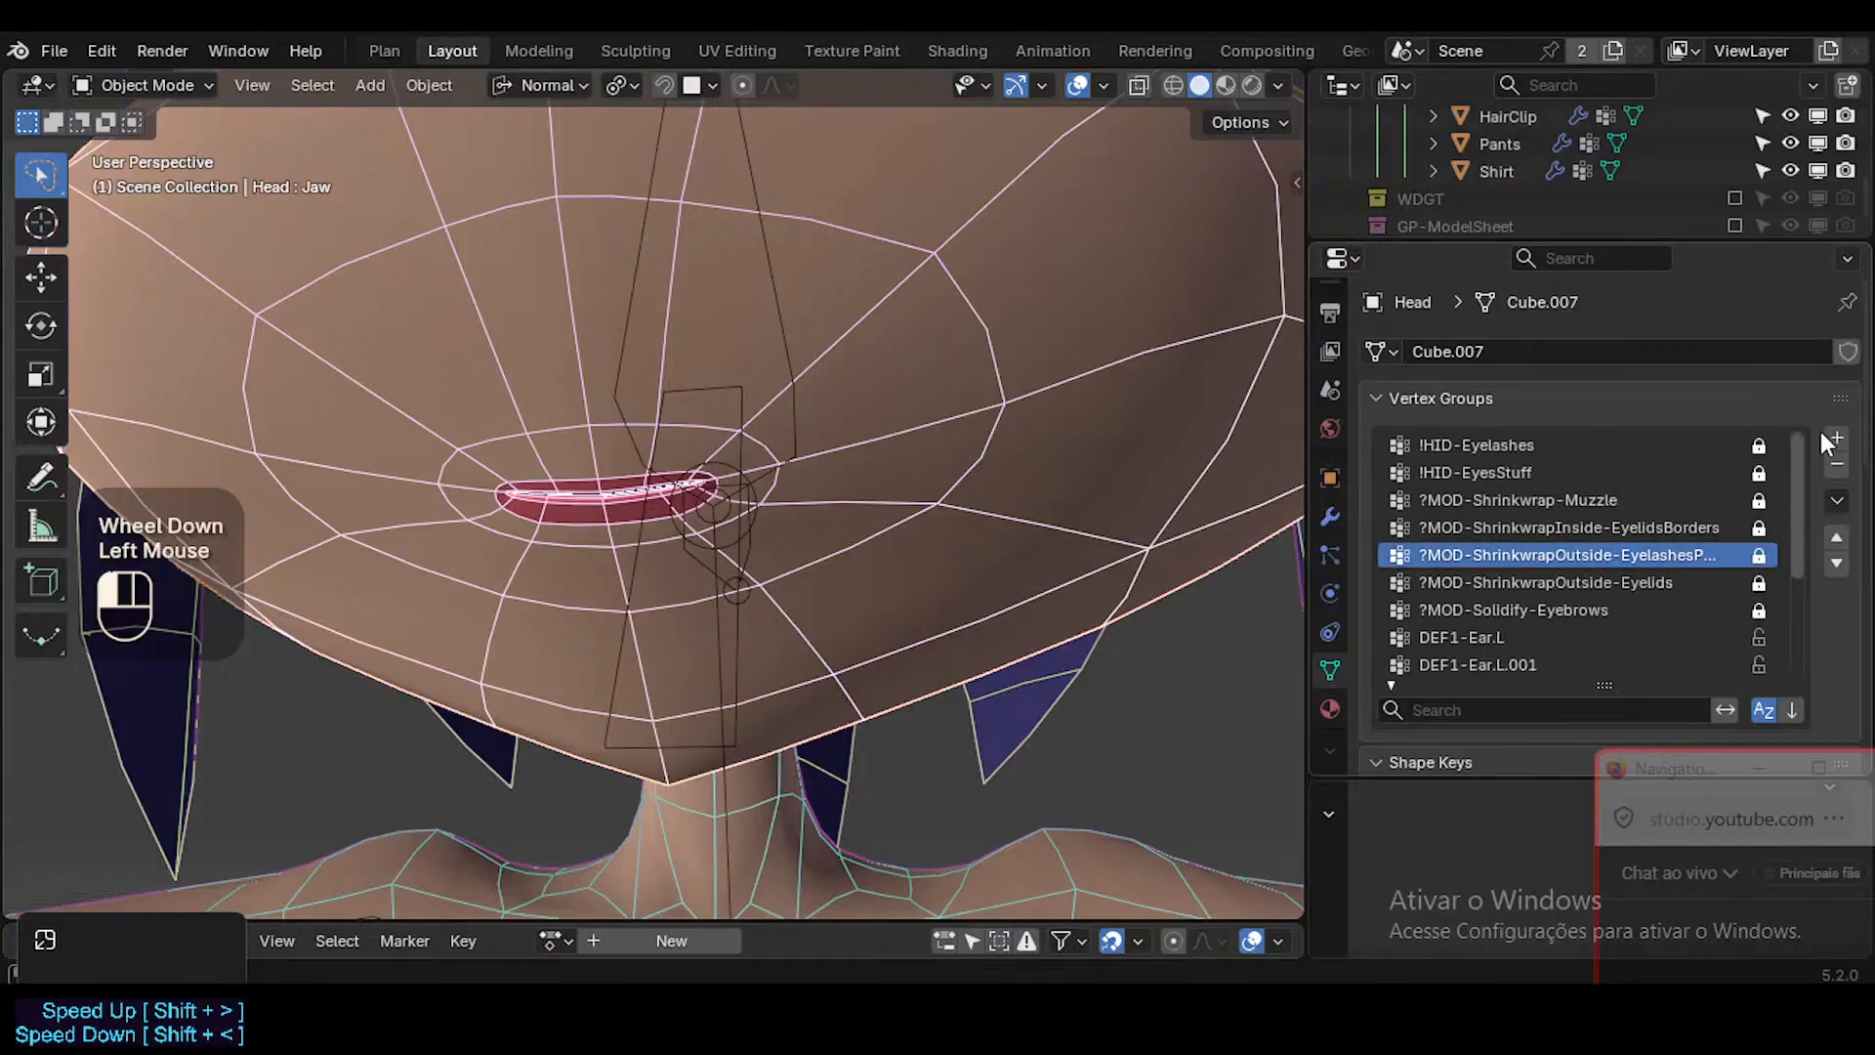
scroll(1819, 541, "down", 6)
scroll(1045, 390, "down", 3)
Bring the whole face into view, enter Edit Mode on the Head and deselect all of its faces.
middle_click_drag(1012, 371, 912, 568, "shift")
key("shift+alt+z")
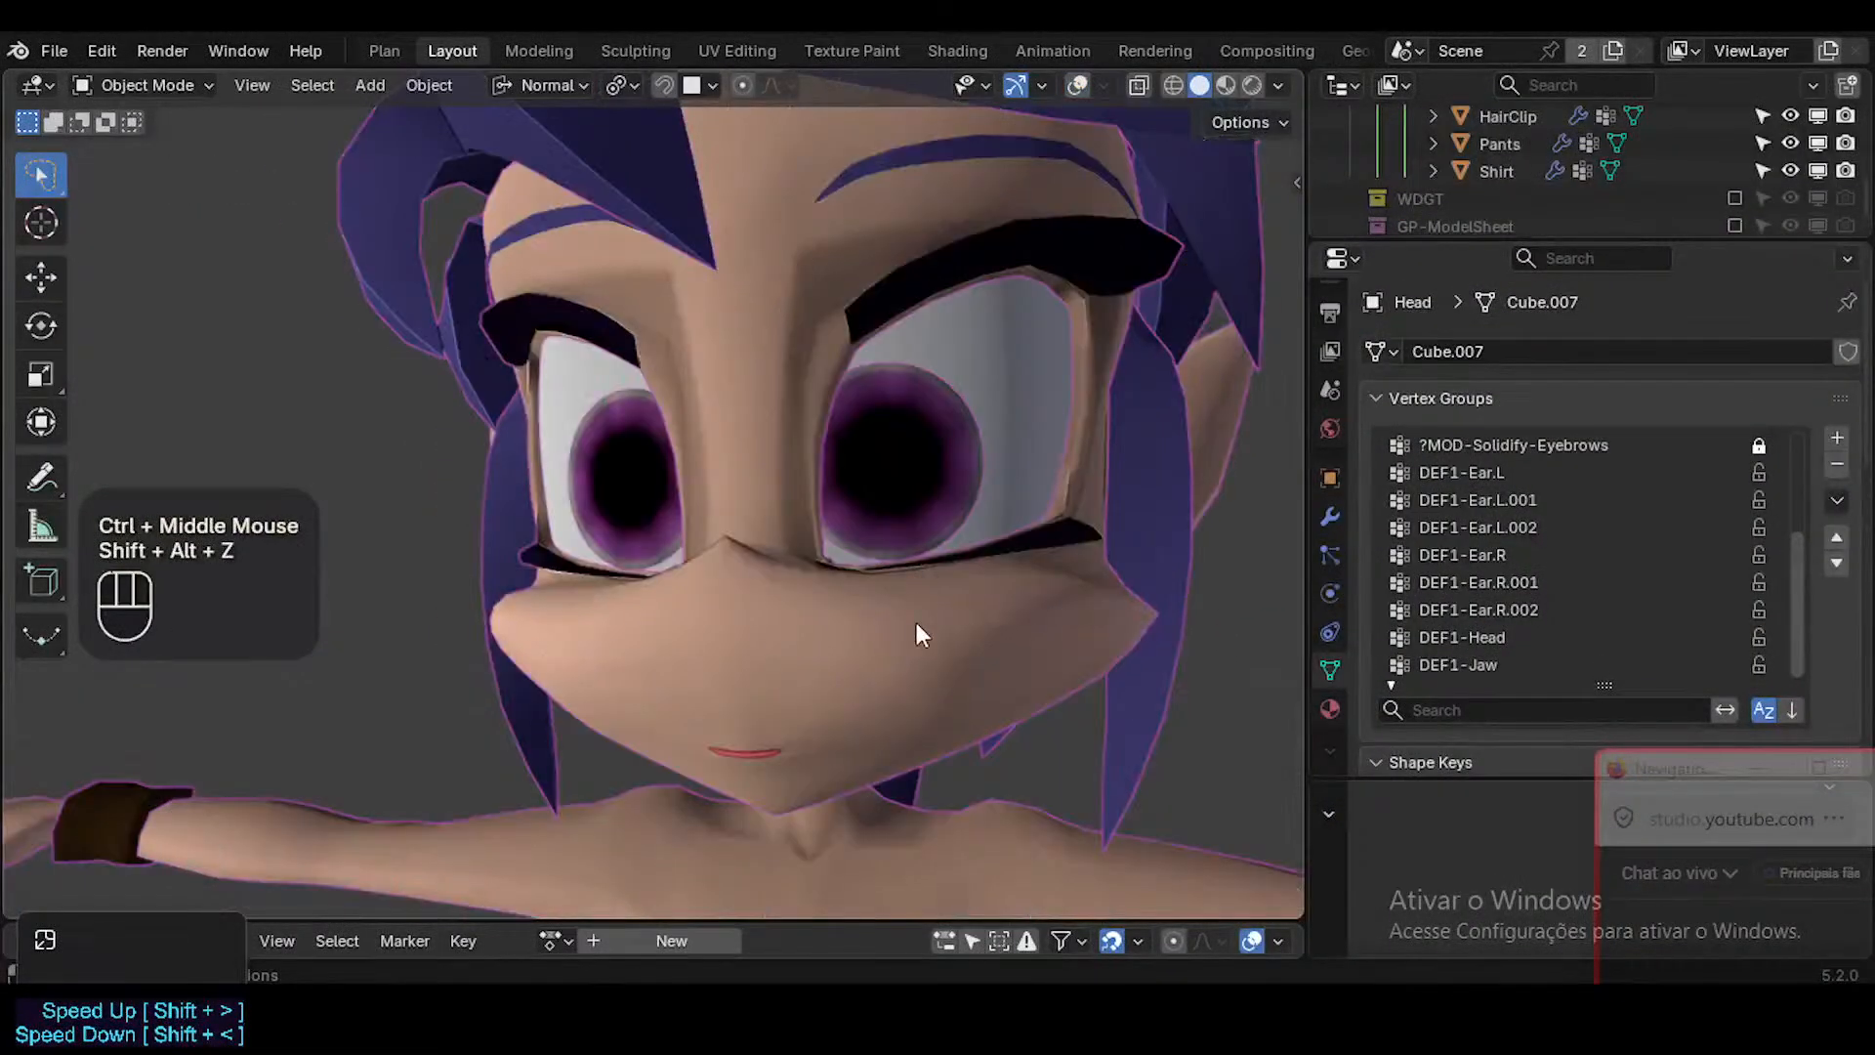
key("shift+alt+z")
left_click(920, 636)
key("Tab")
key("alt+a")
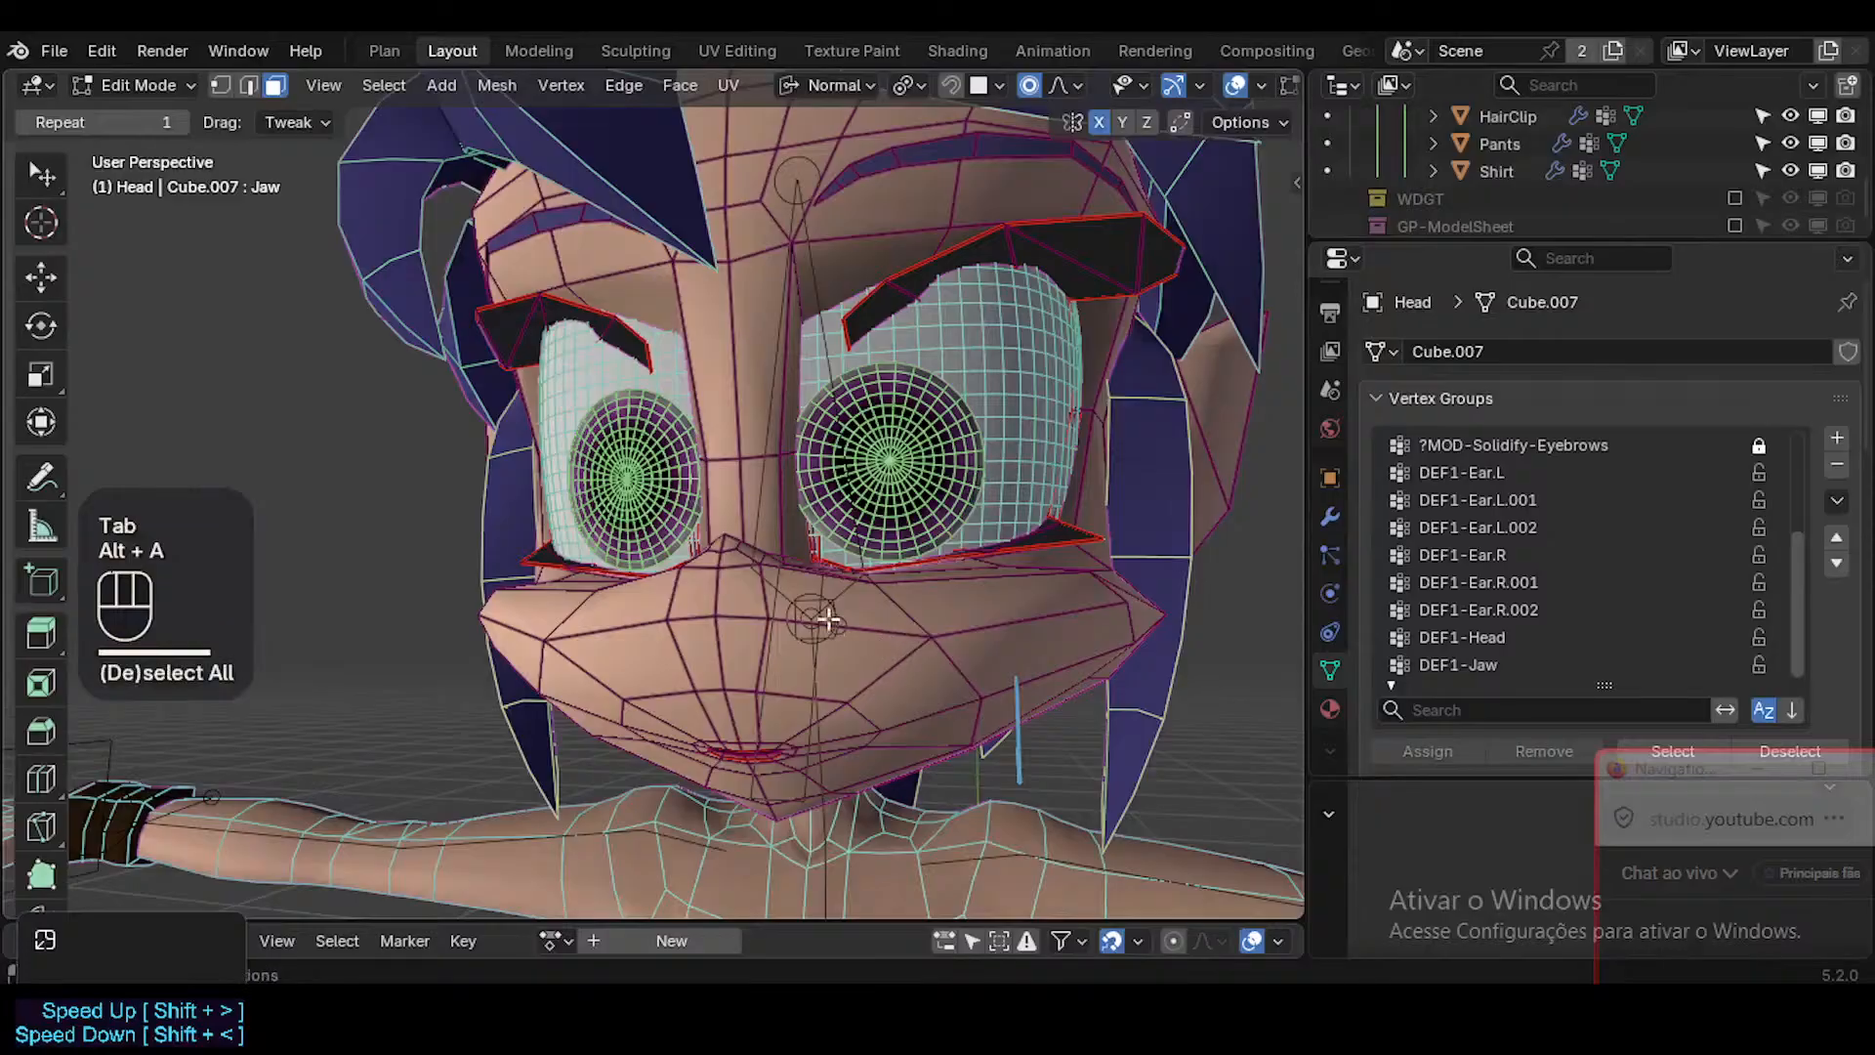
key("a")
key("alt+a")
left_click(753, 782, "alt+shift")
key("alt+z")
middle_click_drag(753, 782, 734, 689)
key("alt+a")
left_click(705, 199, "alt+shift")
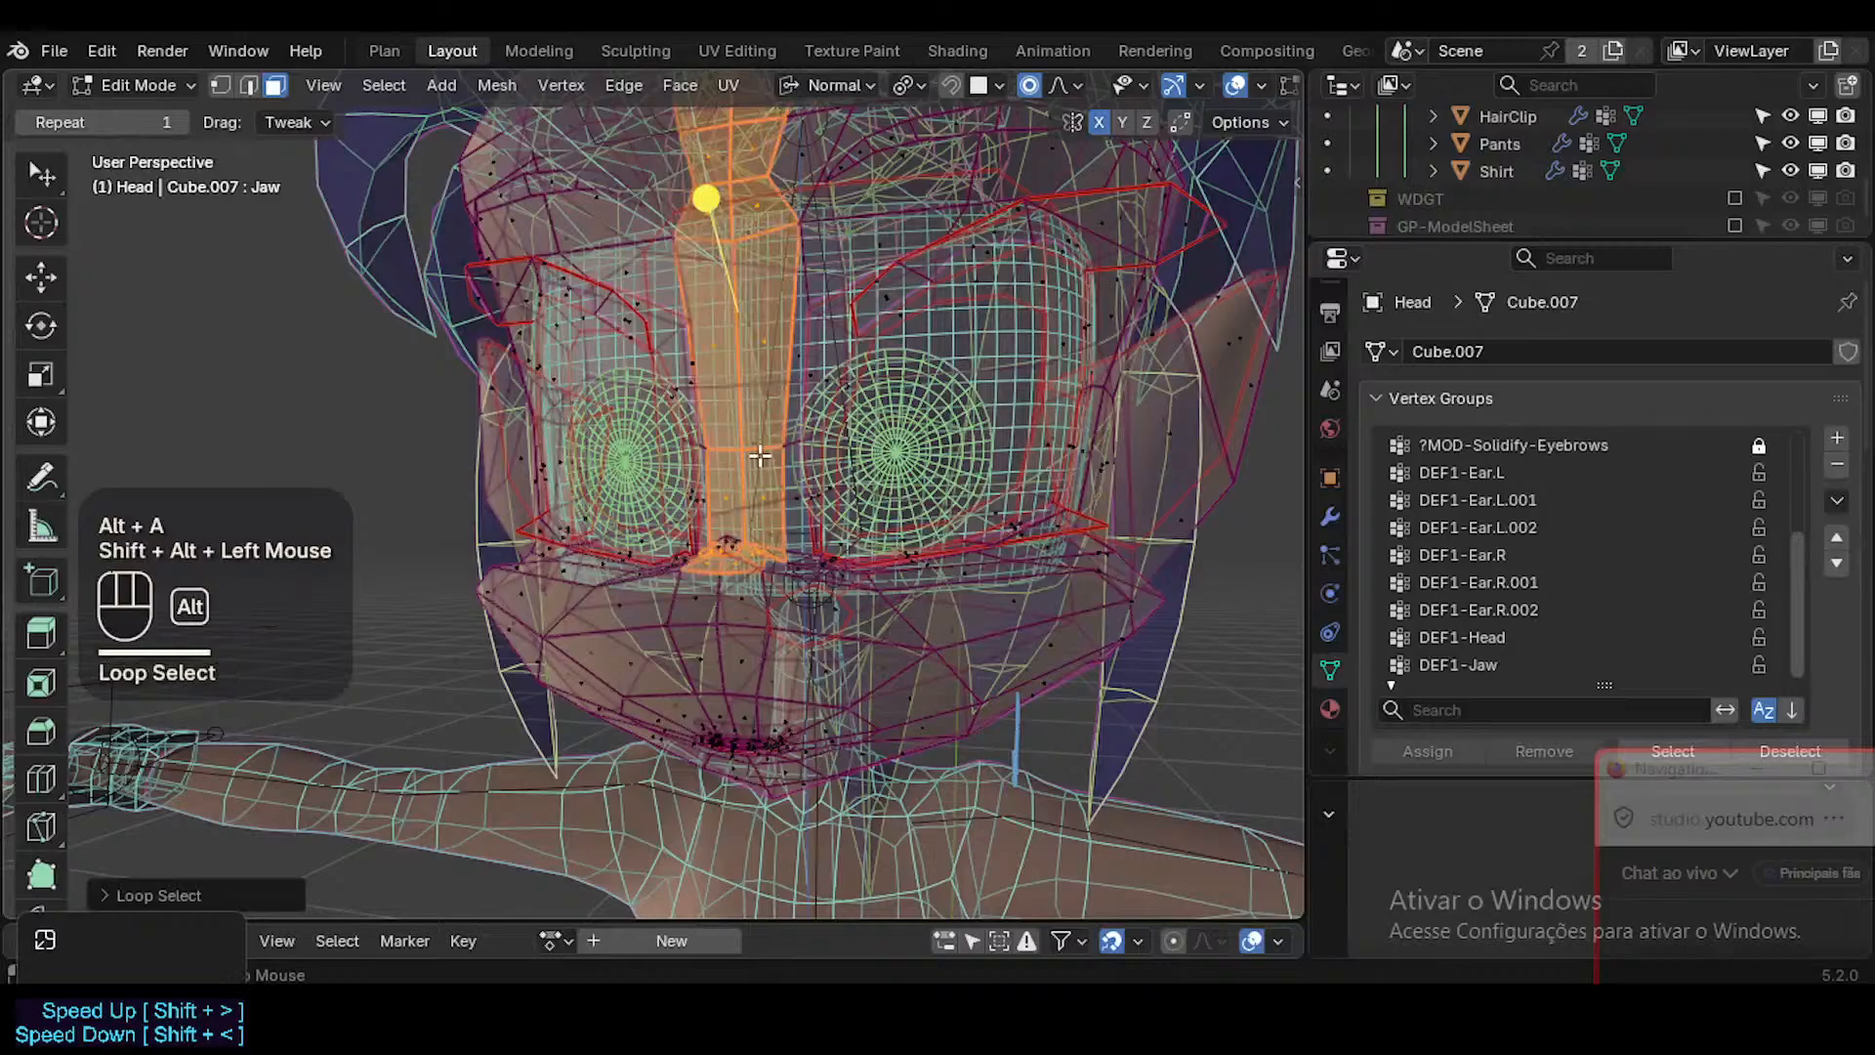
key("alt+z")
middle_click_drag(794, 519, 760, 635)
key("alt+a")
key("3")
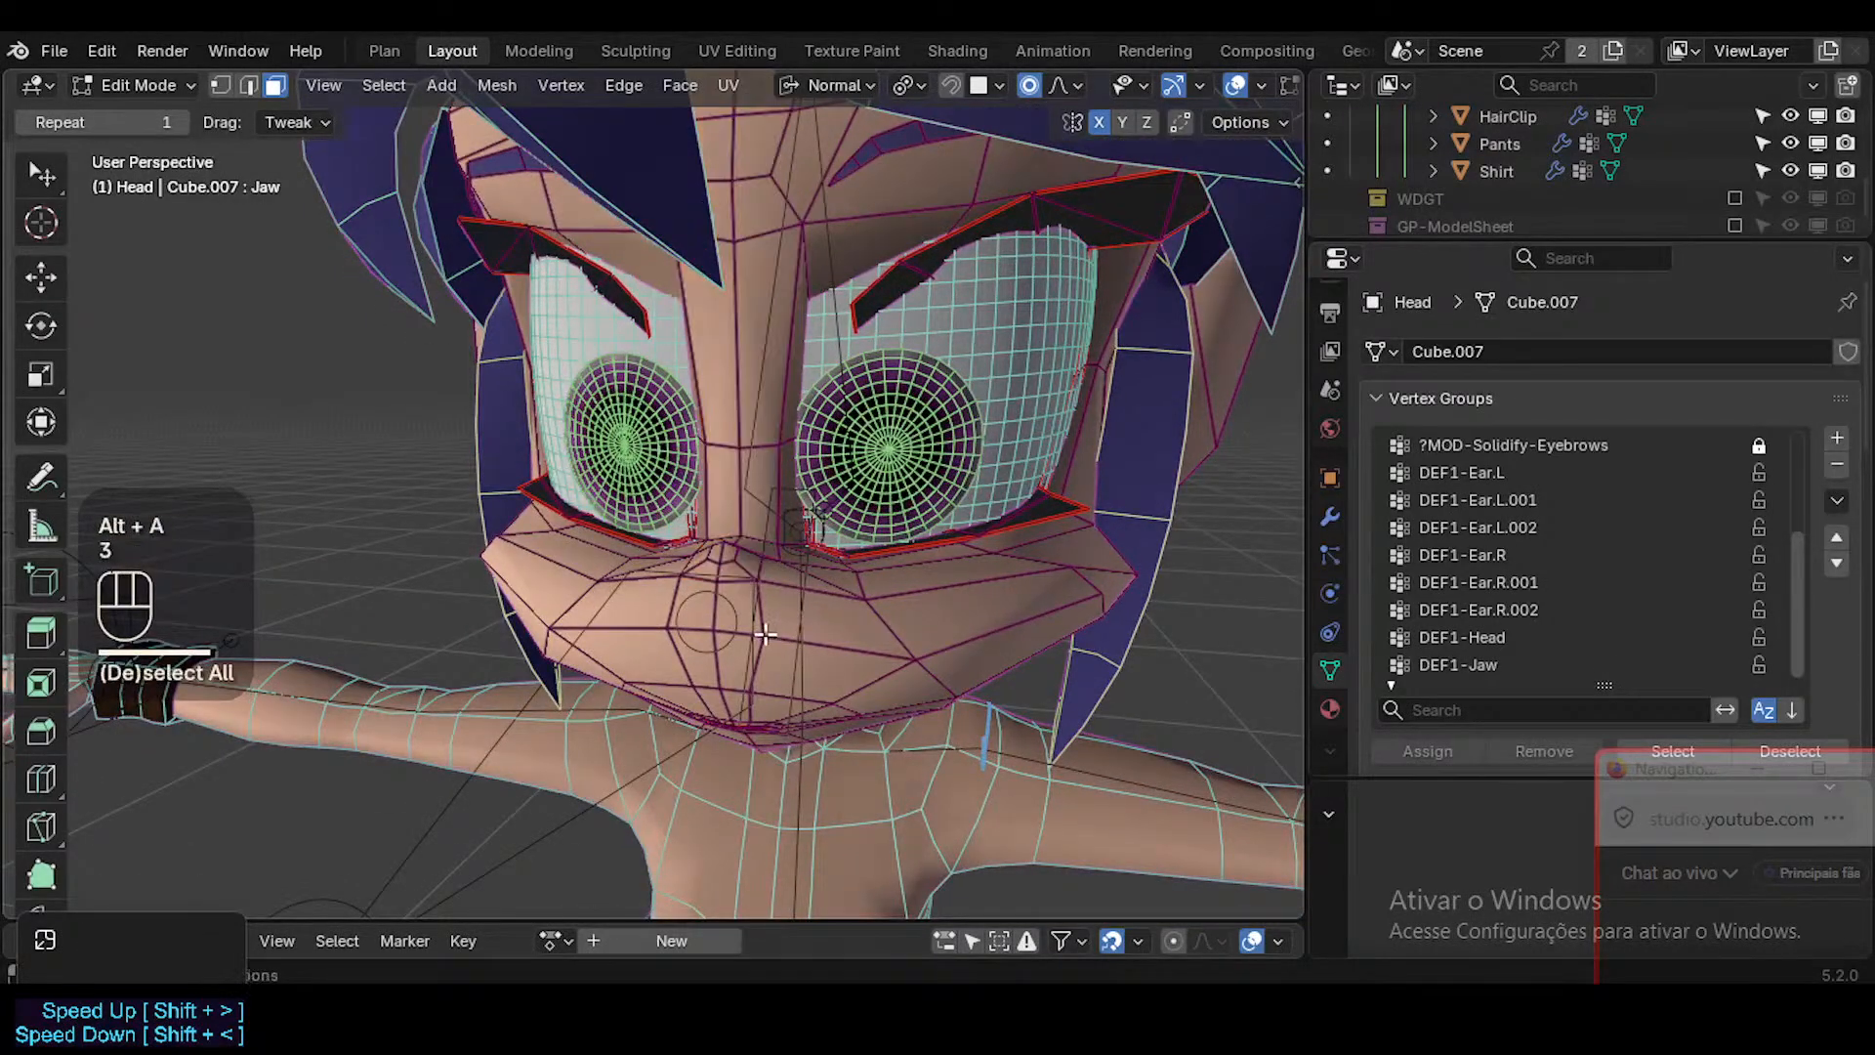
left_click(761, 638, "alt+shift")
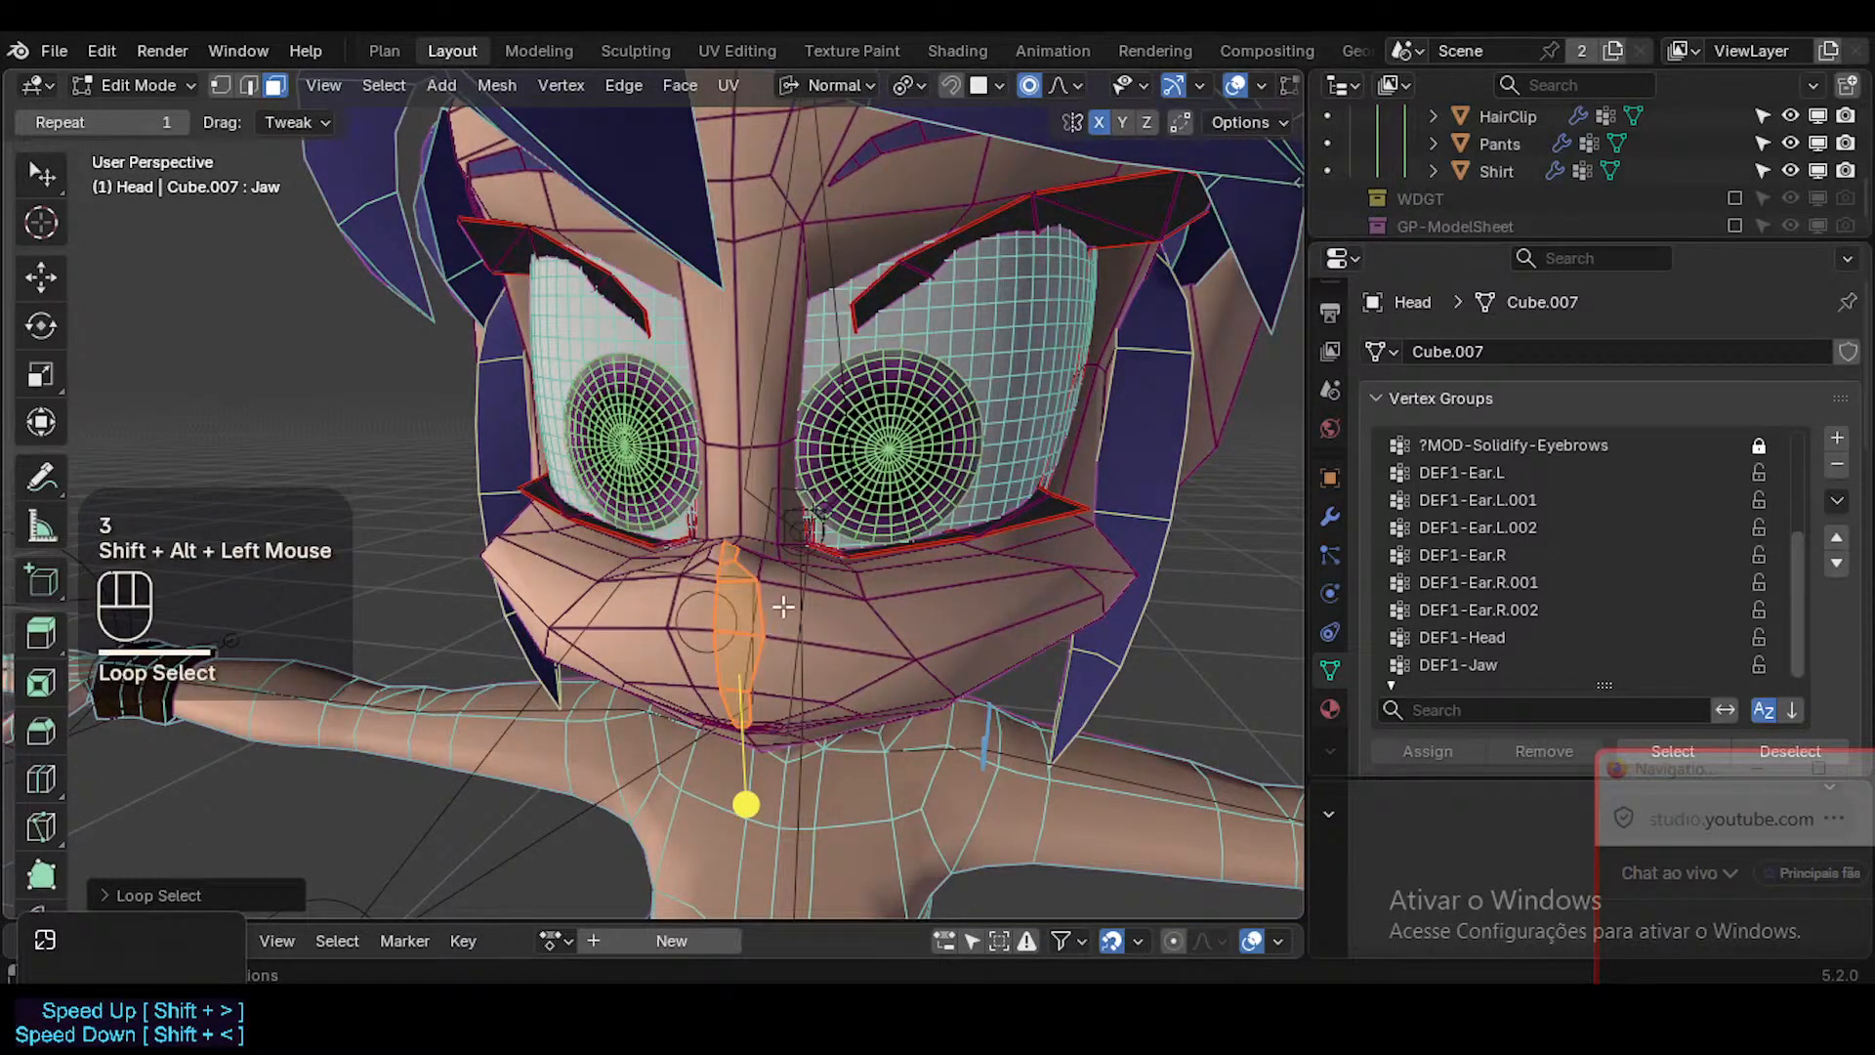
Clear the selection and, in X-ray front view with vertex selection, box-select the character's left half of the head.
key("KP_1")
key("alt+z")
middle_click_drag(826, 514, 856, 526, "shift")
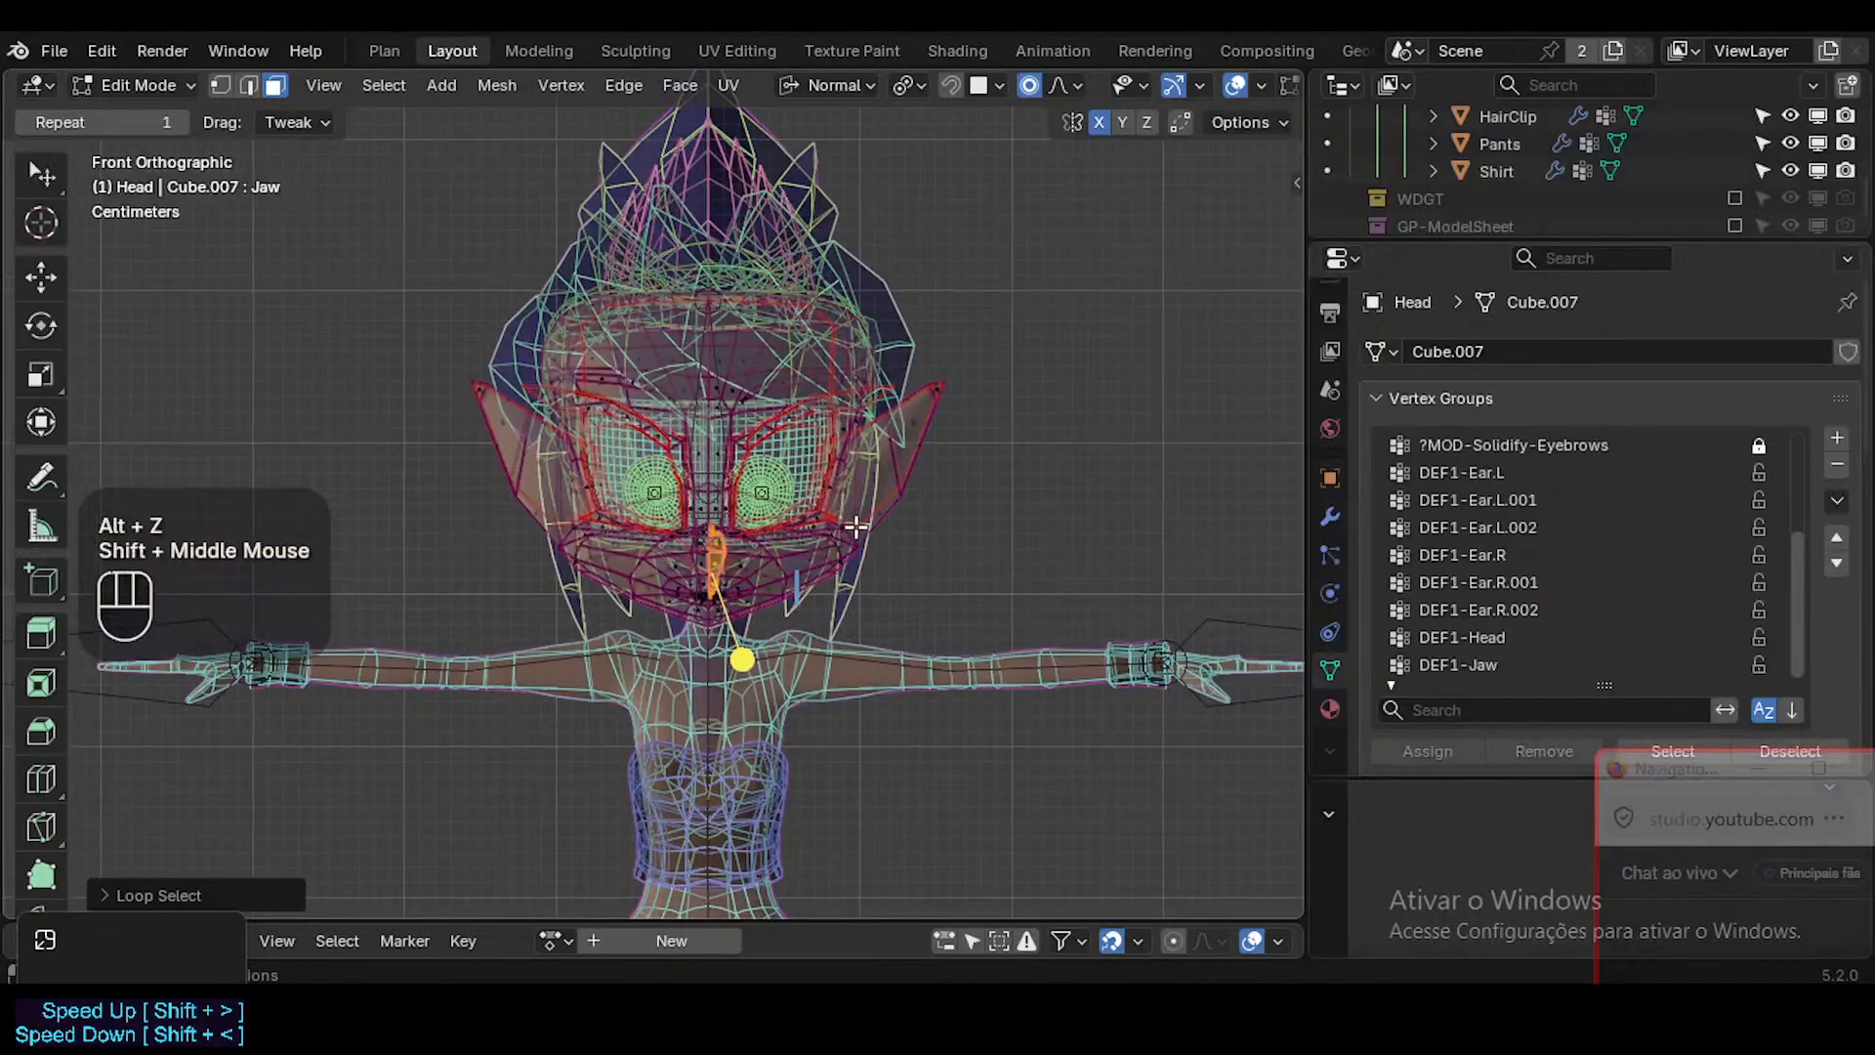
key("alt+a")
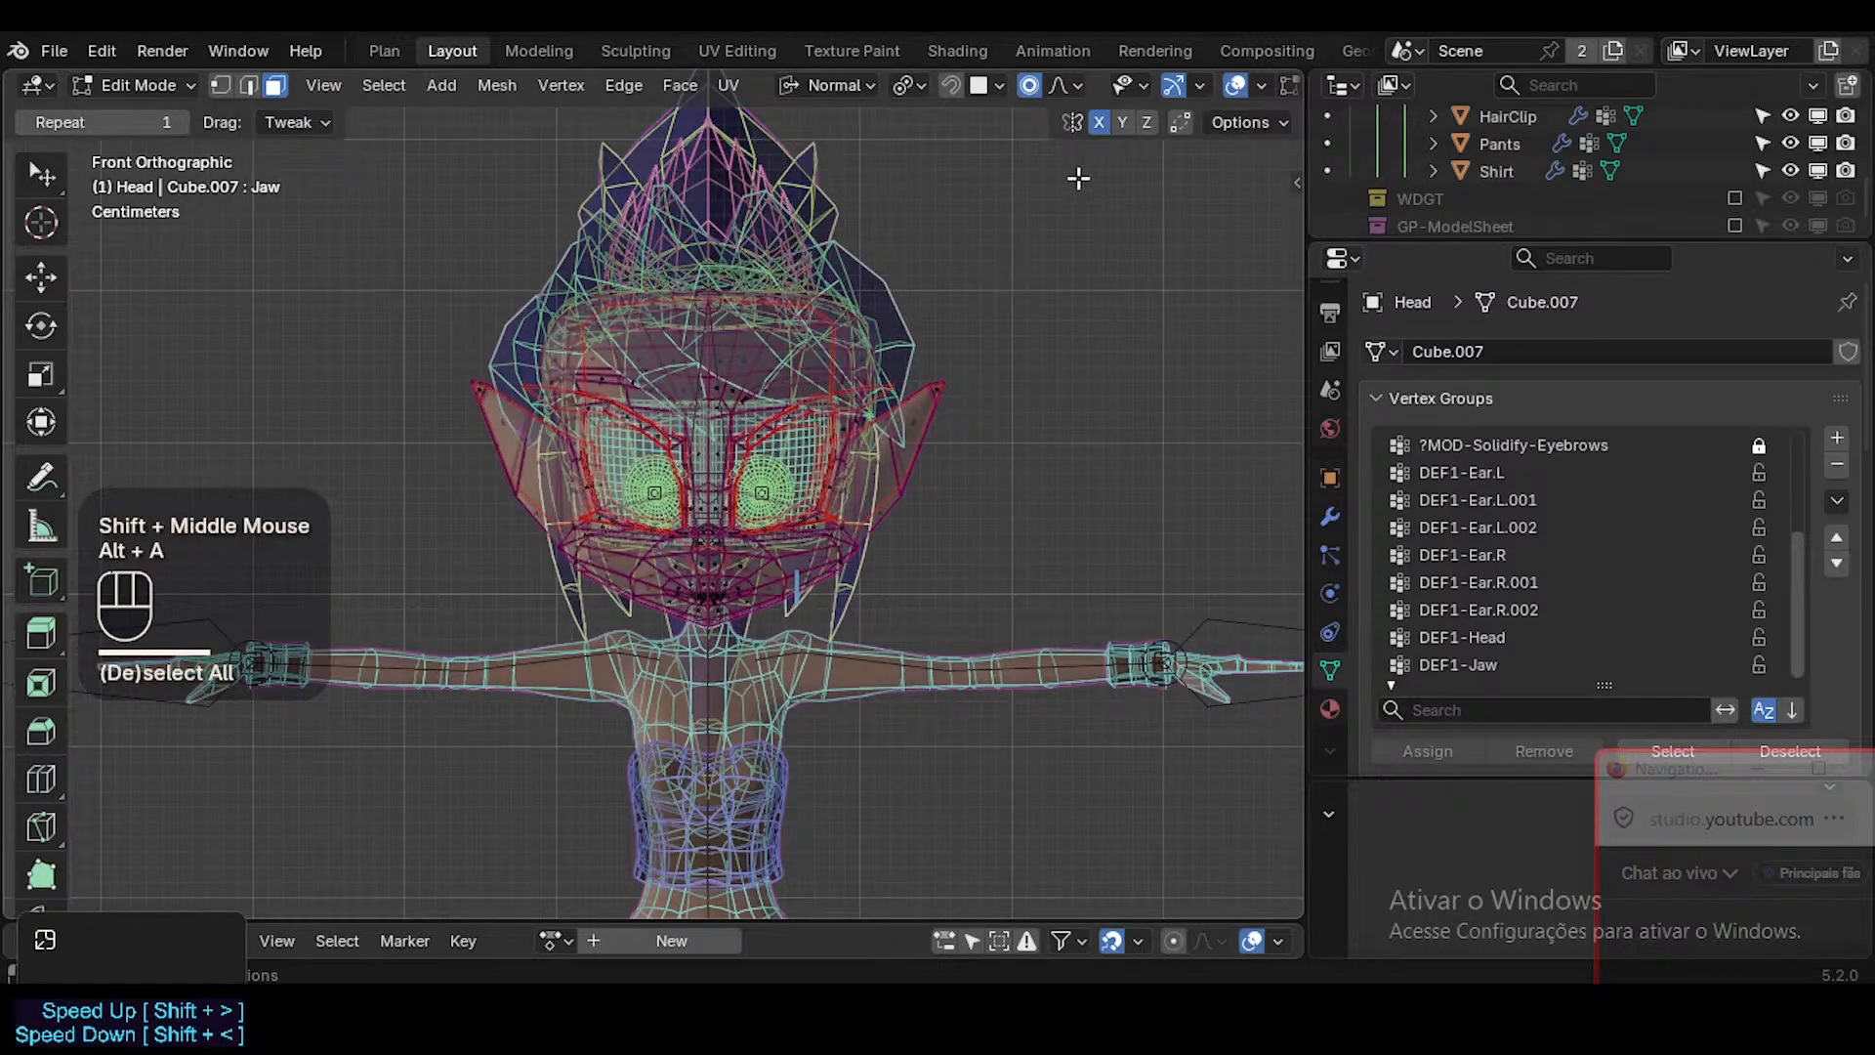
key("b")
left_click_drag(1089, 151, 1096, 352)
key("1")
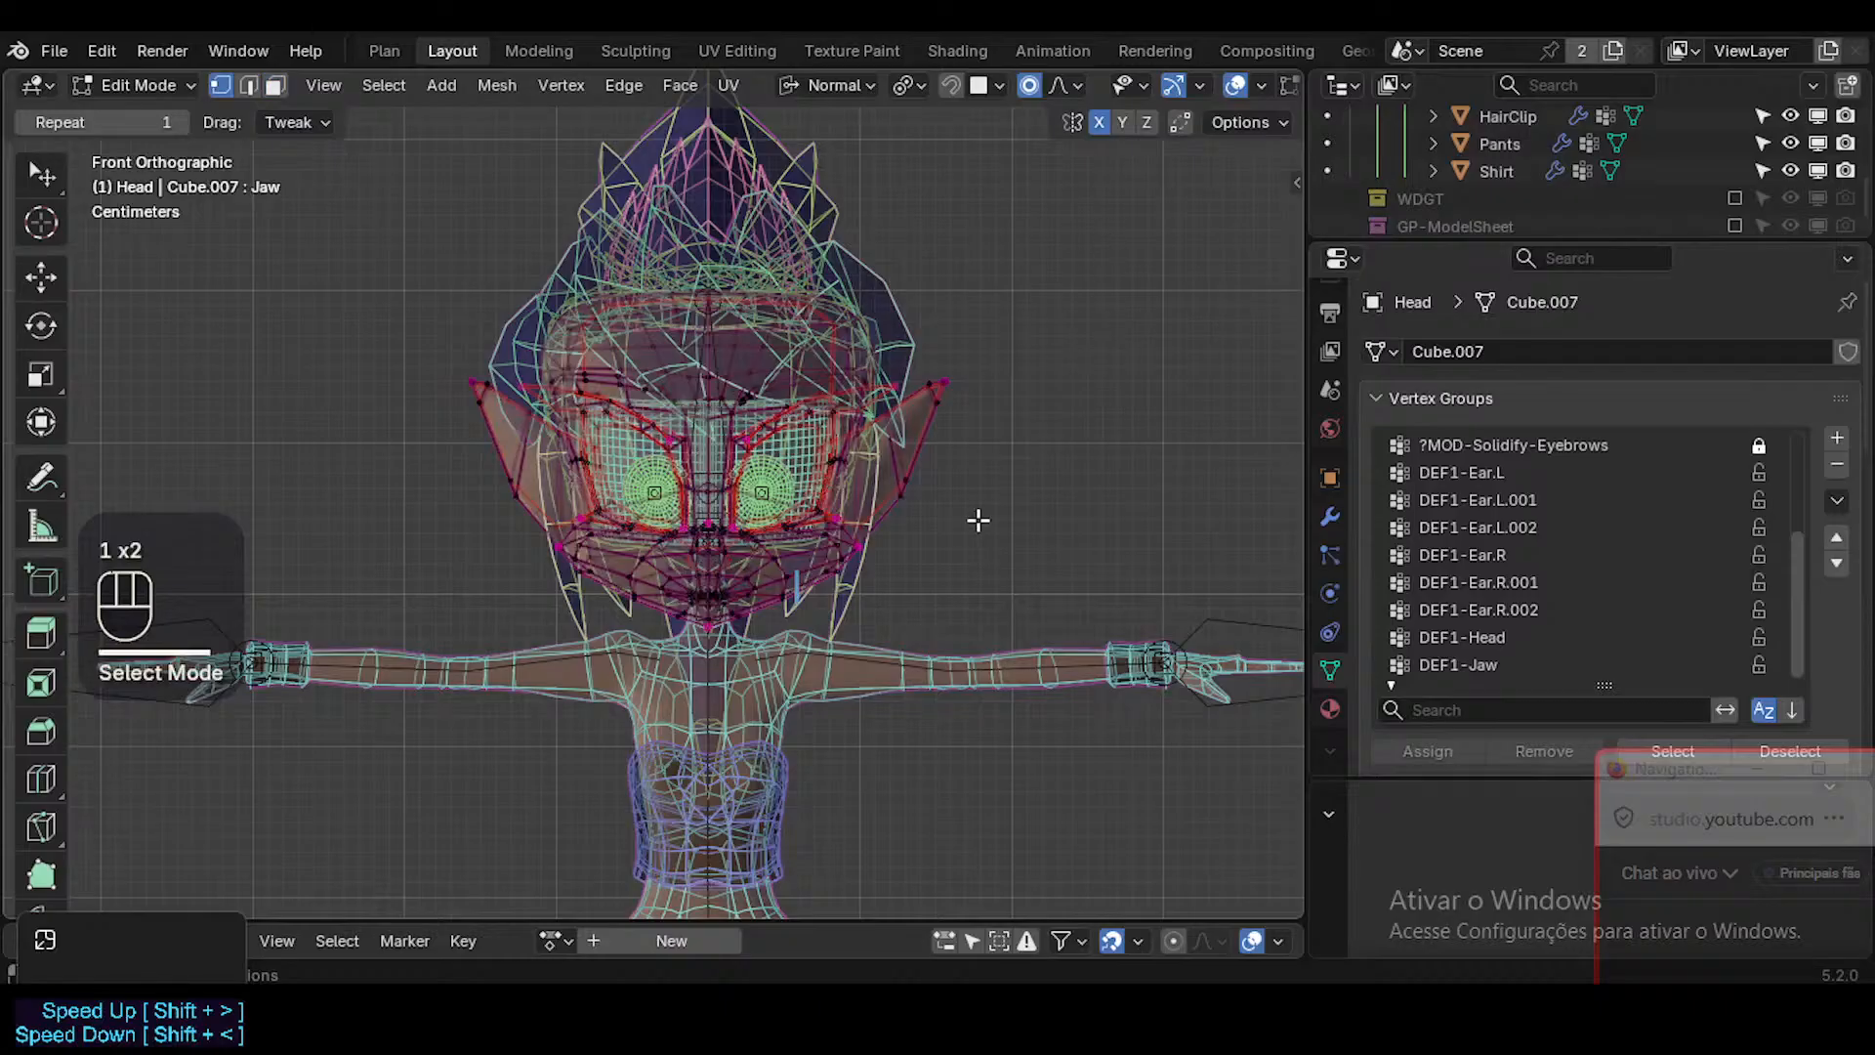
key("1")
scroll(978, 520, "up", 2)
key("b")
left_click_drag(1087, 798, 604, 105)
middle_click_drag(657, 480, 720, 531, "shift")
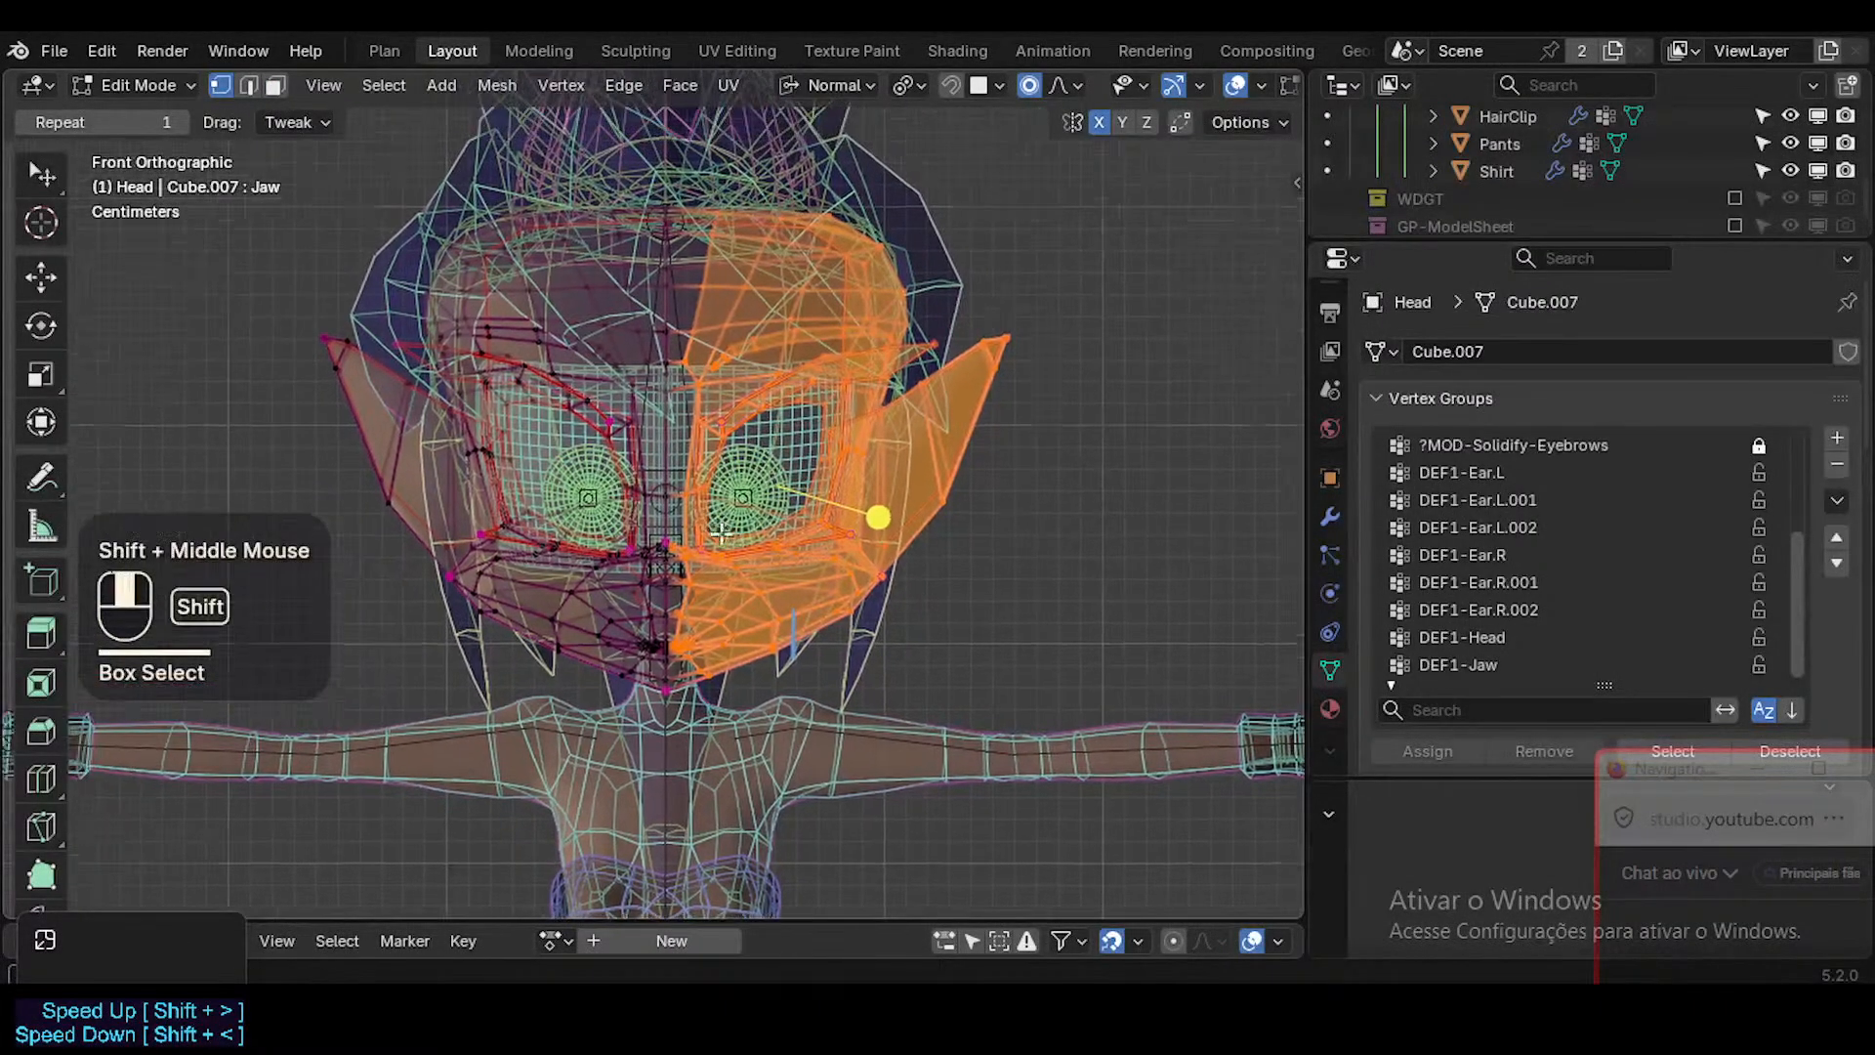
Try to box-select the head's left half again, starting the selection closer to the centre line.
scroll(721, 530, "up", 4)
scroll(1006, 755, "down", 3)
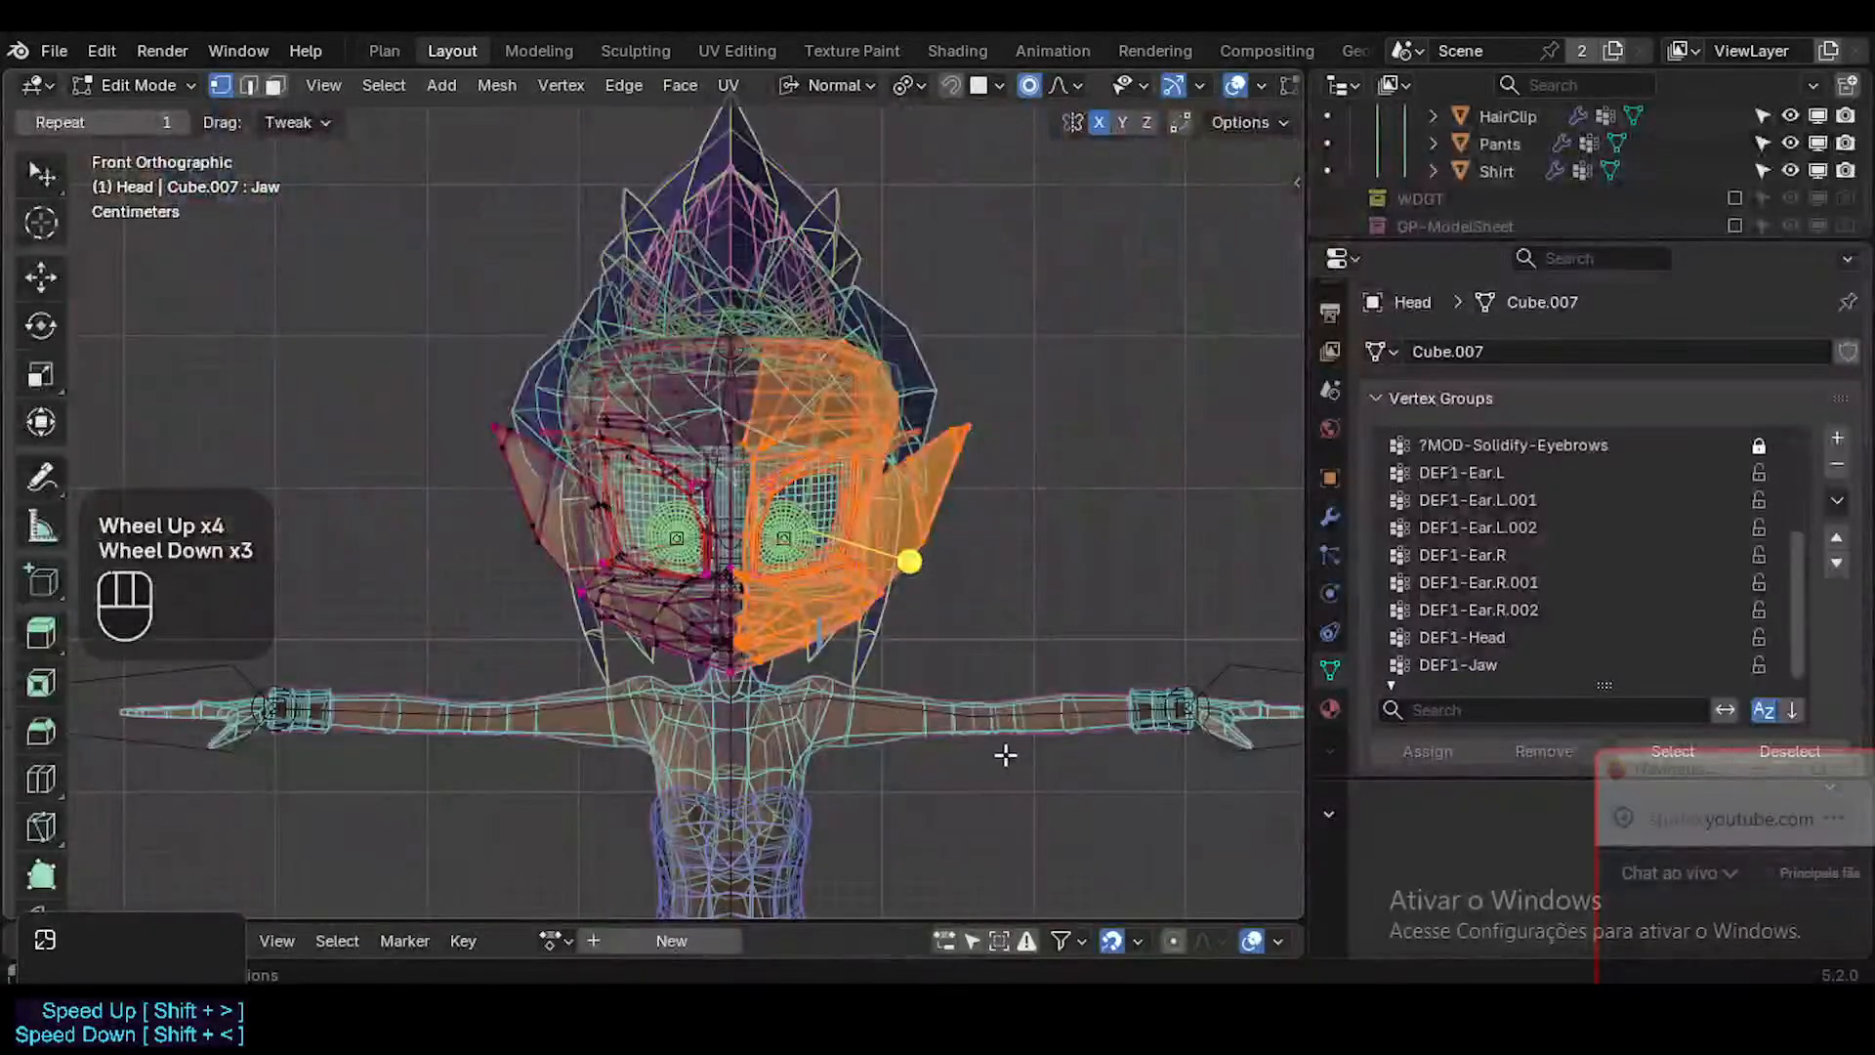
key("b")
left_click_drag(1110, 861, 735, 241)
scroll(759, 617, "up", 4)
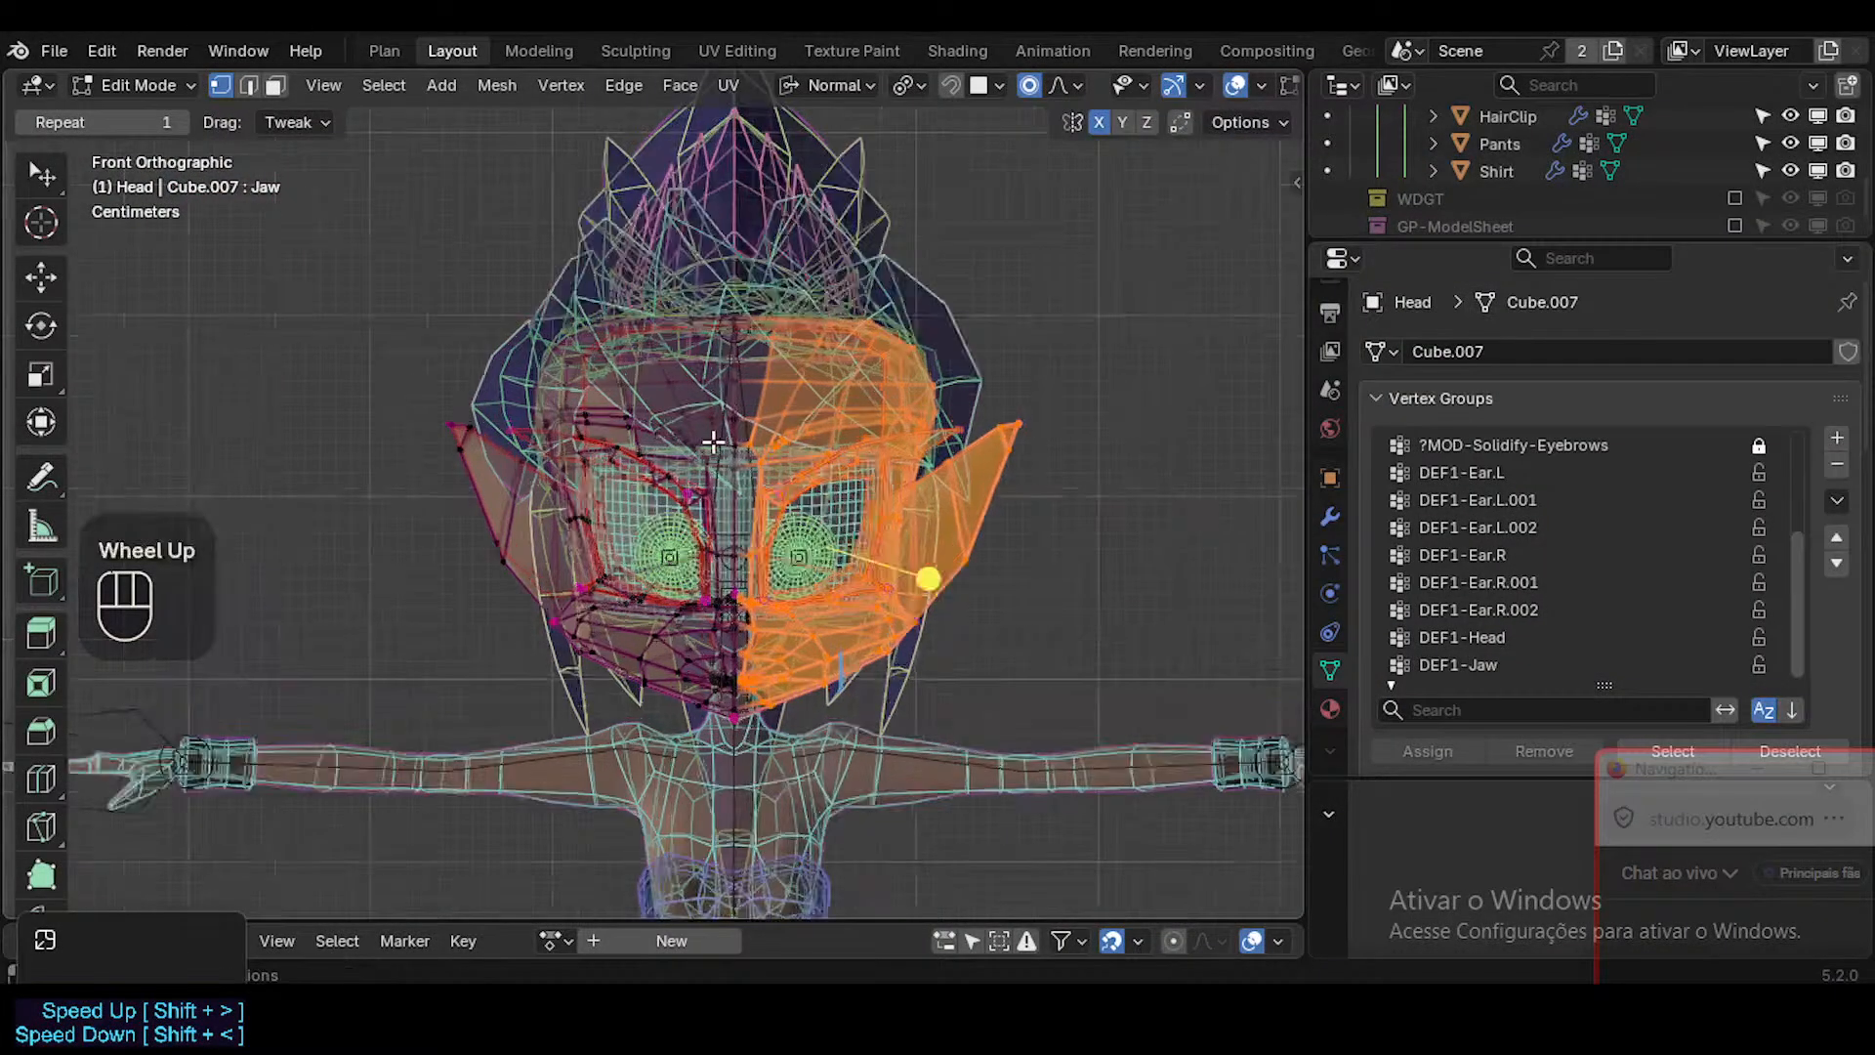
middle_click_drag(759, 617, 719, 269, "shift")
Check the centre-line vertices around the mouth and box-select the character's left head half again, including the vertices on that line.
scroll(767, 674, "up", 4)
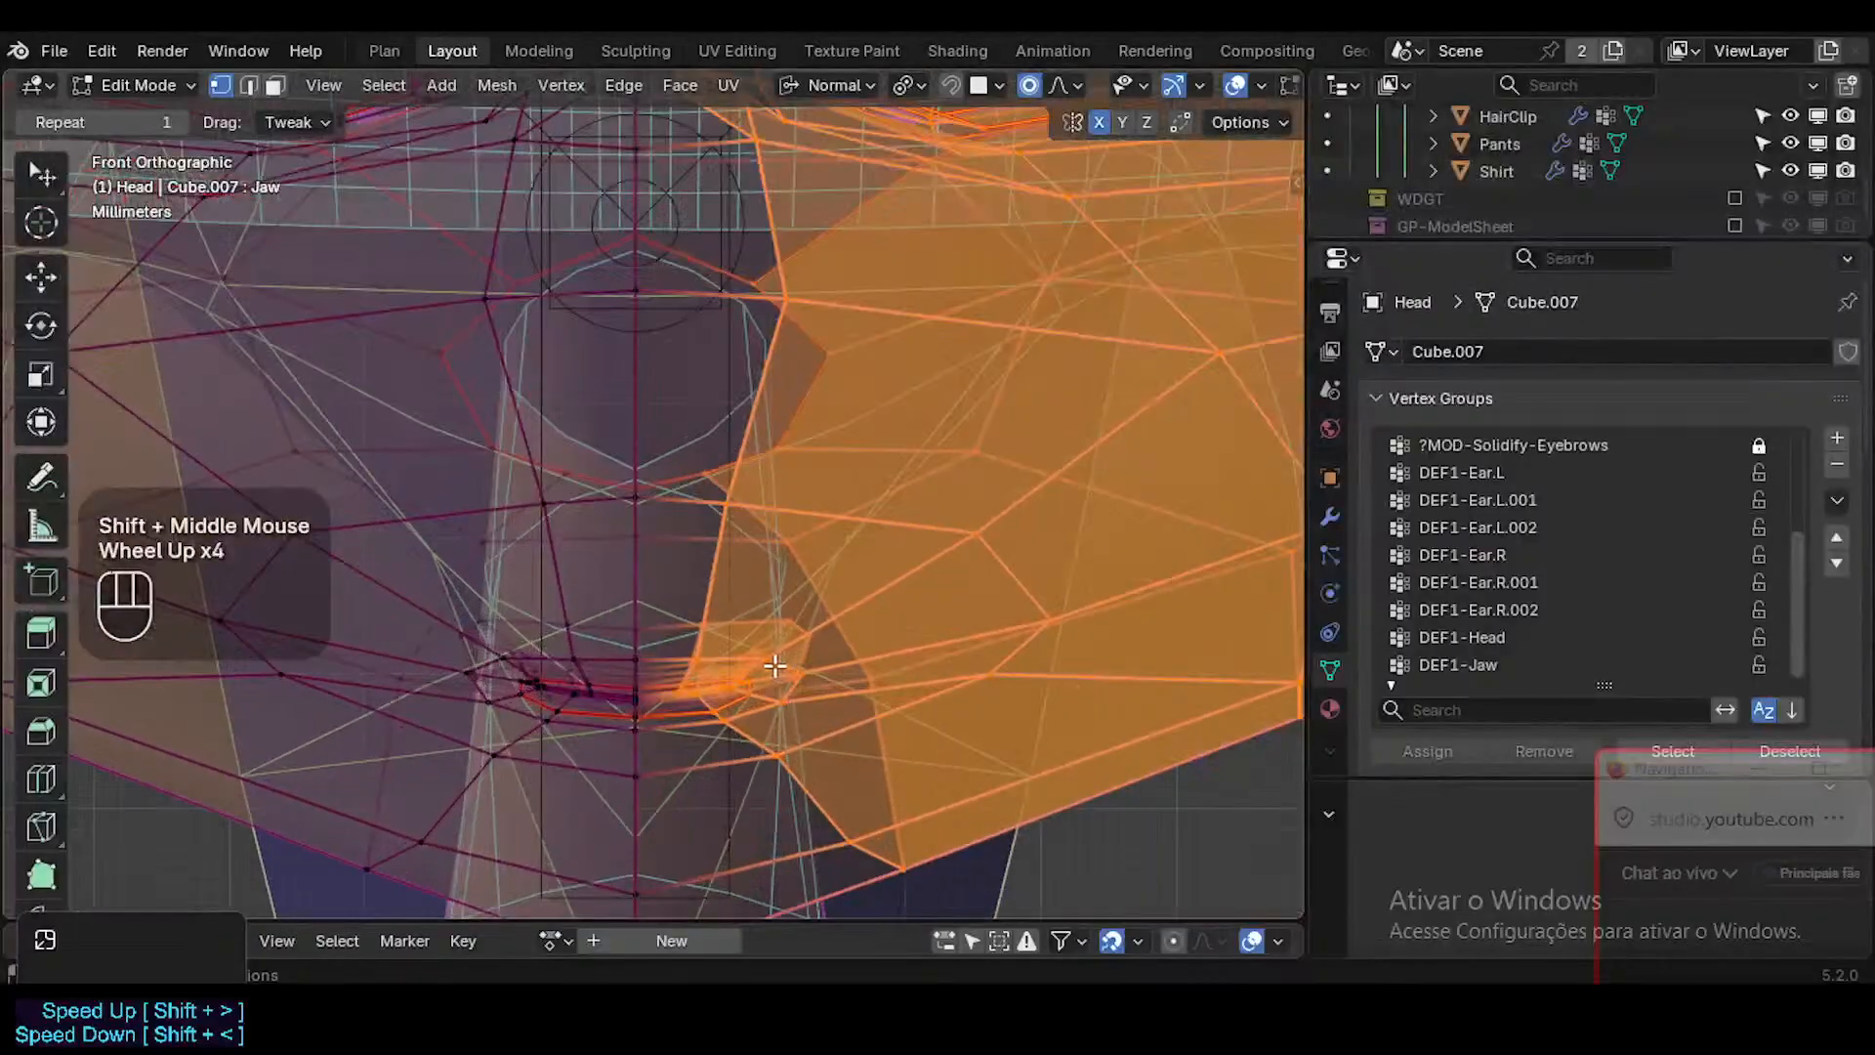
scroll(765, 672, "down", 1)
scroll(766, 672, "up", 1)
scroll(766, 672, "down", 2)
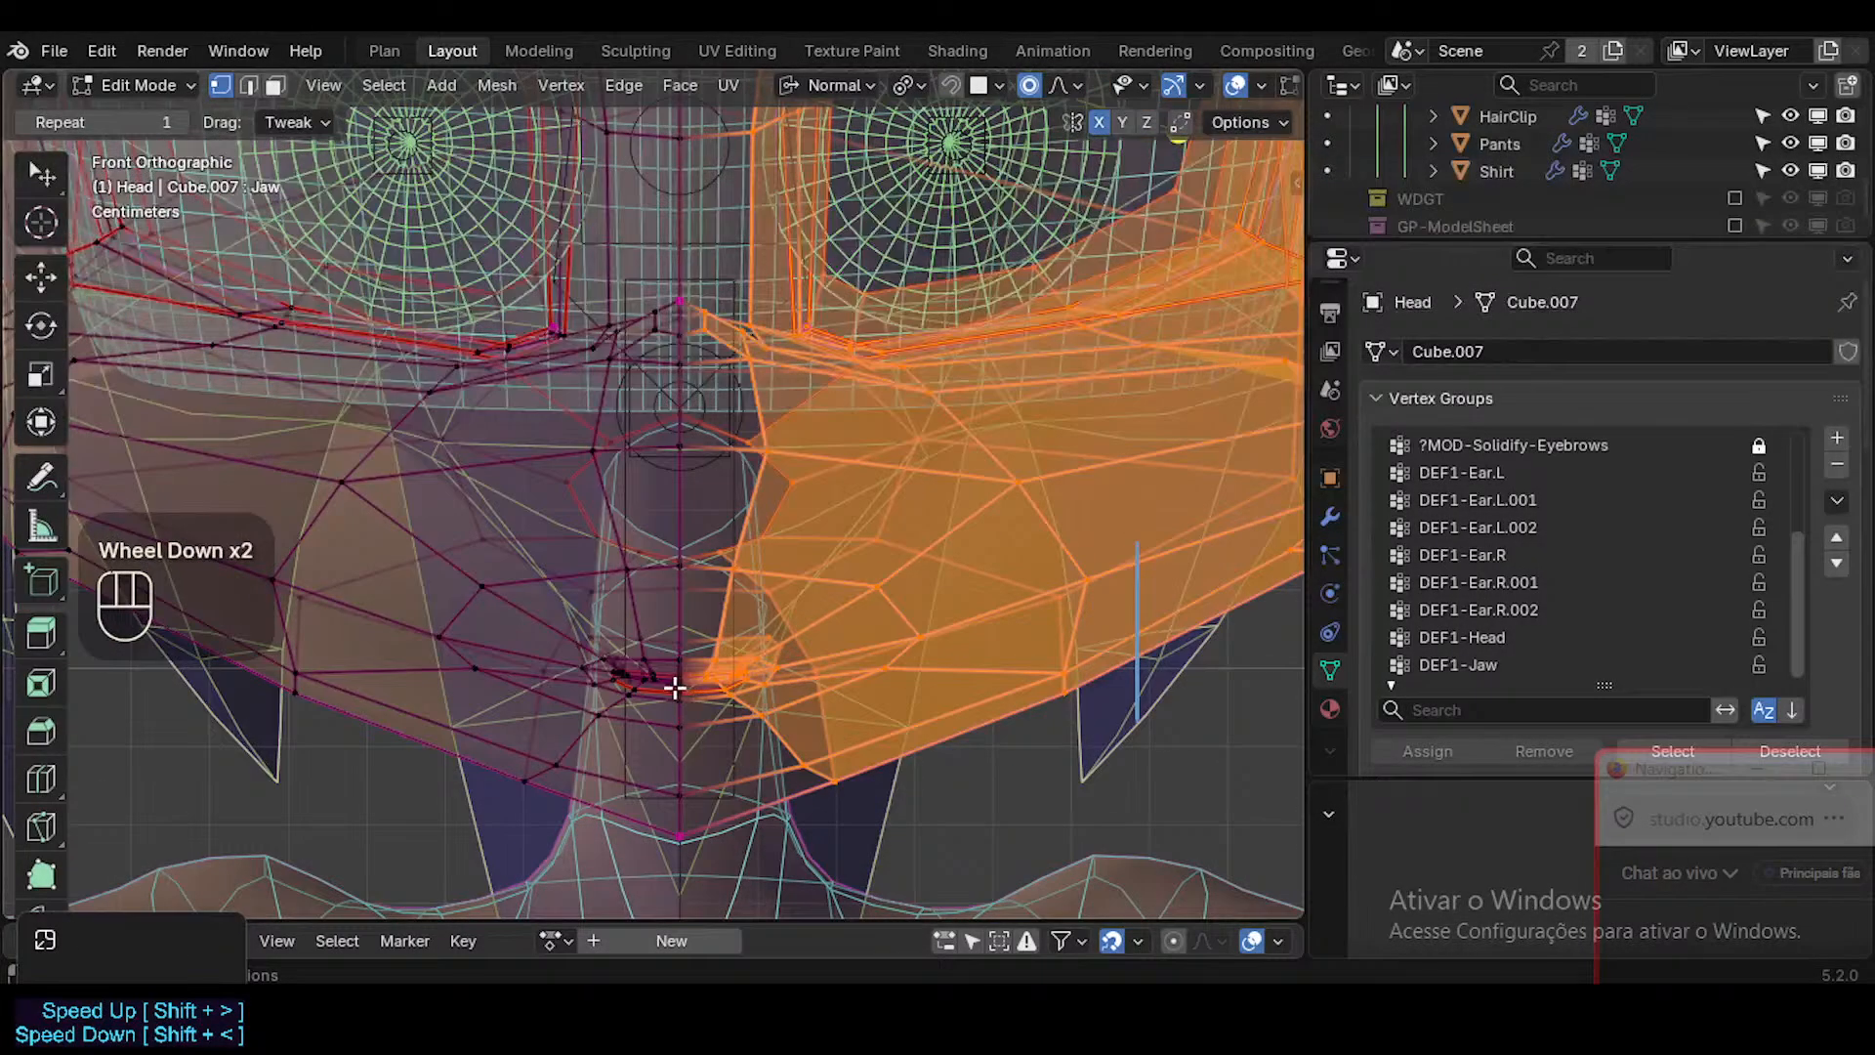
scroll(683, 700, "down", 3)
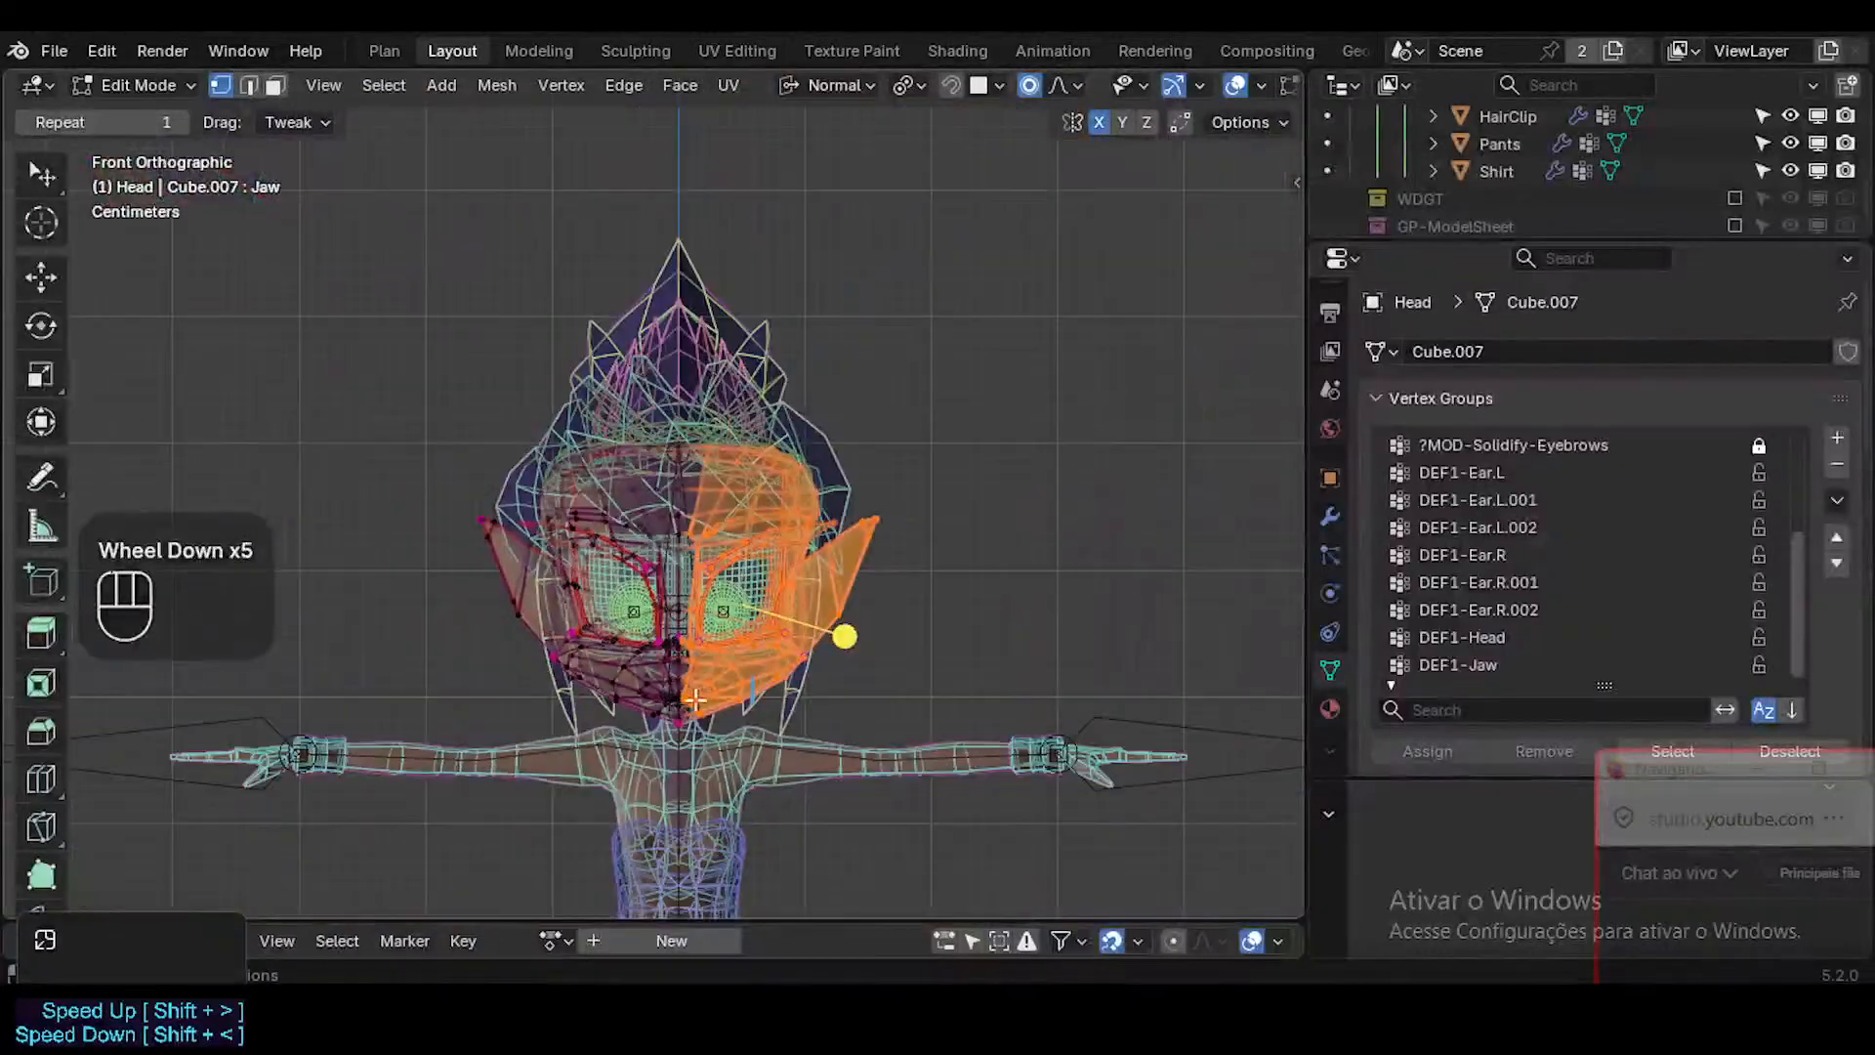
key("b")
left_click_drag(934, 823, 673, 392)
scroll(727, 782, "up", 4)
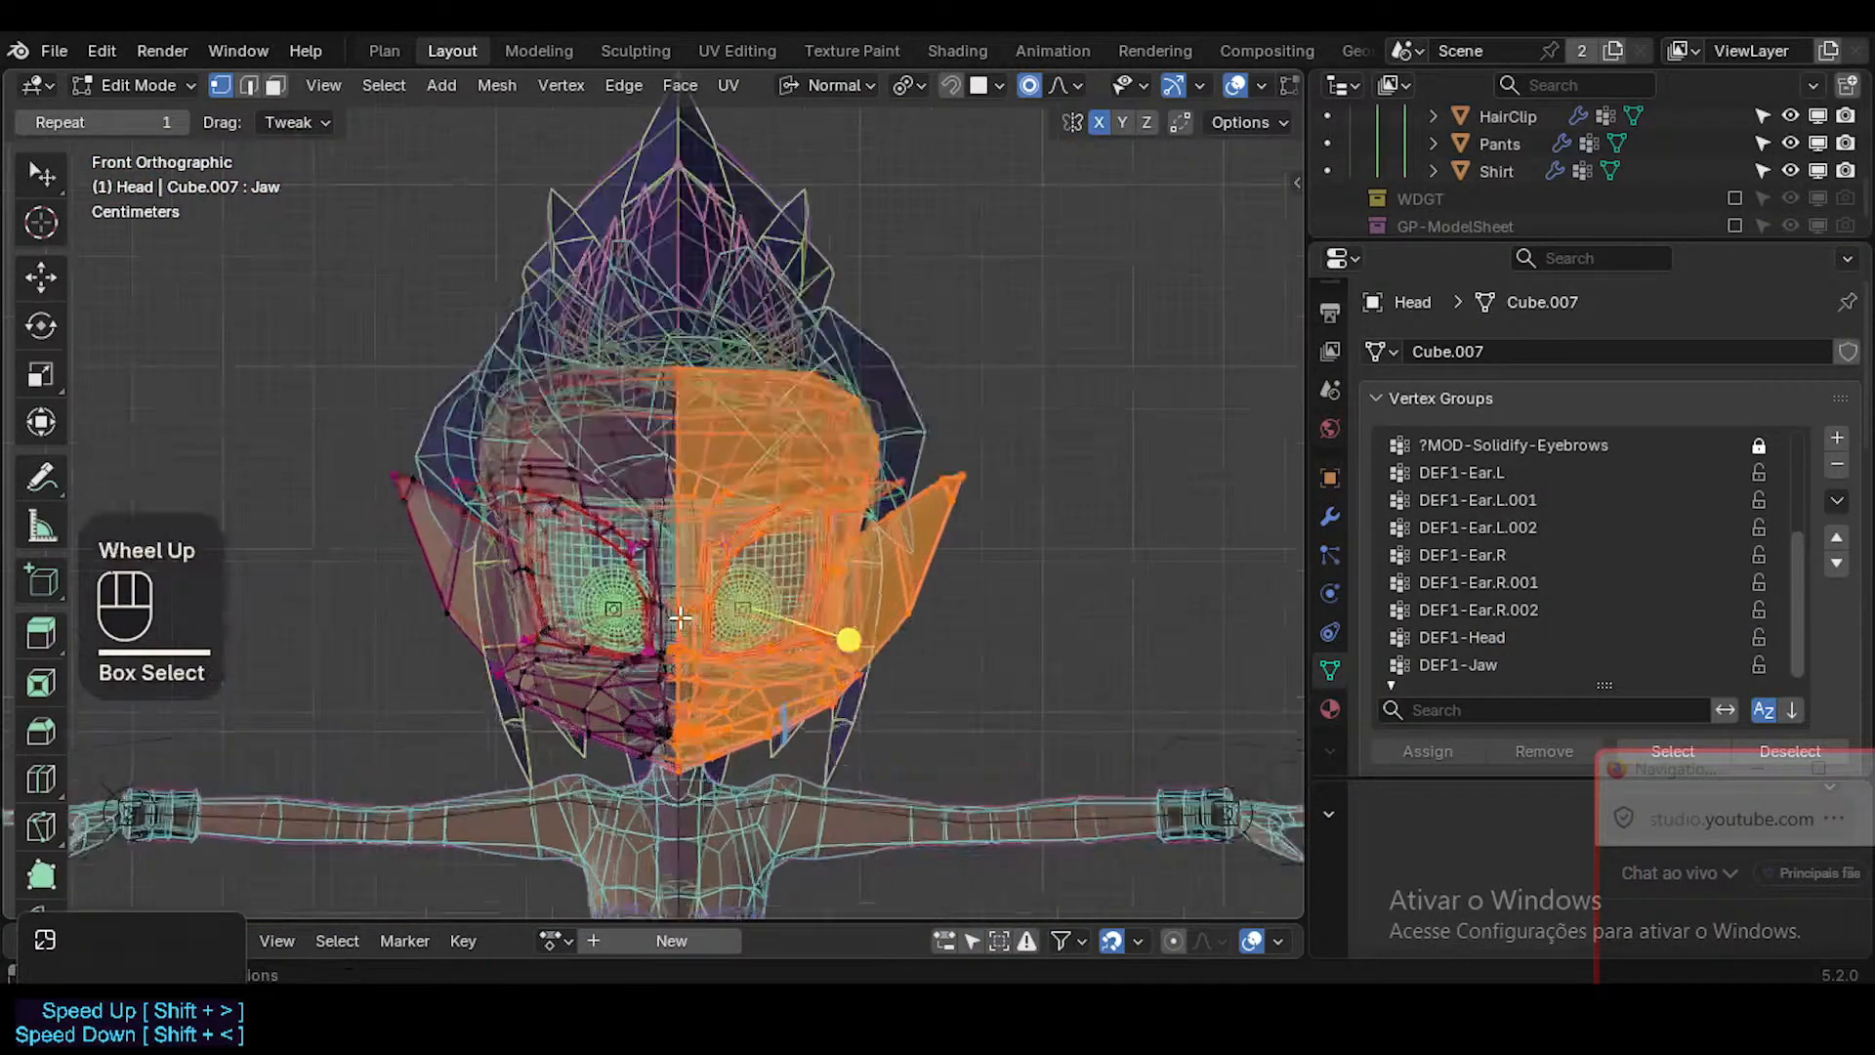
Undo the last box selection and box-select the character's left half of the head again, up to the centre line.
middle_click_drag(729, 787, 729, 553, "shift")
scroll(730, 553, "up", 2)
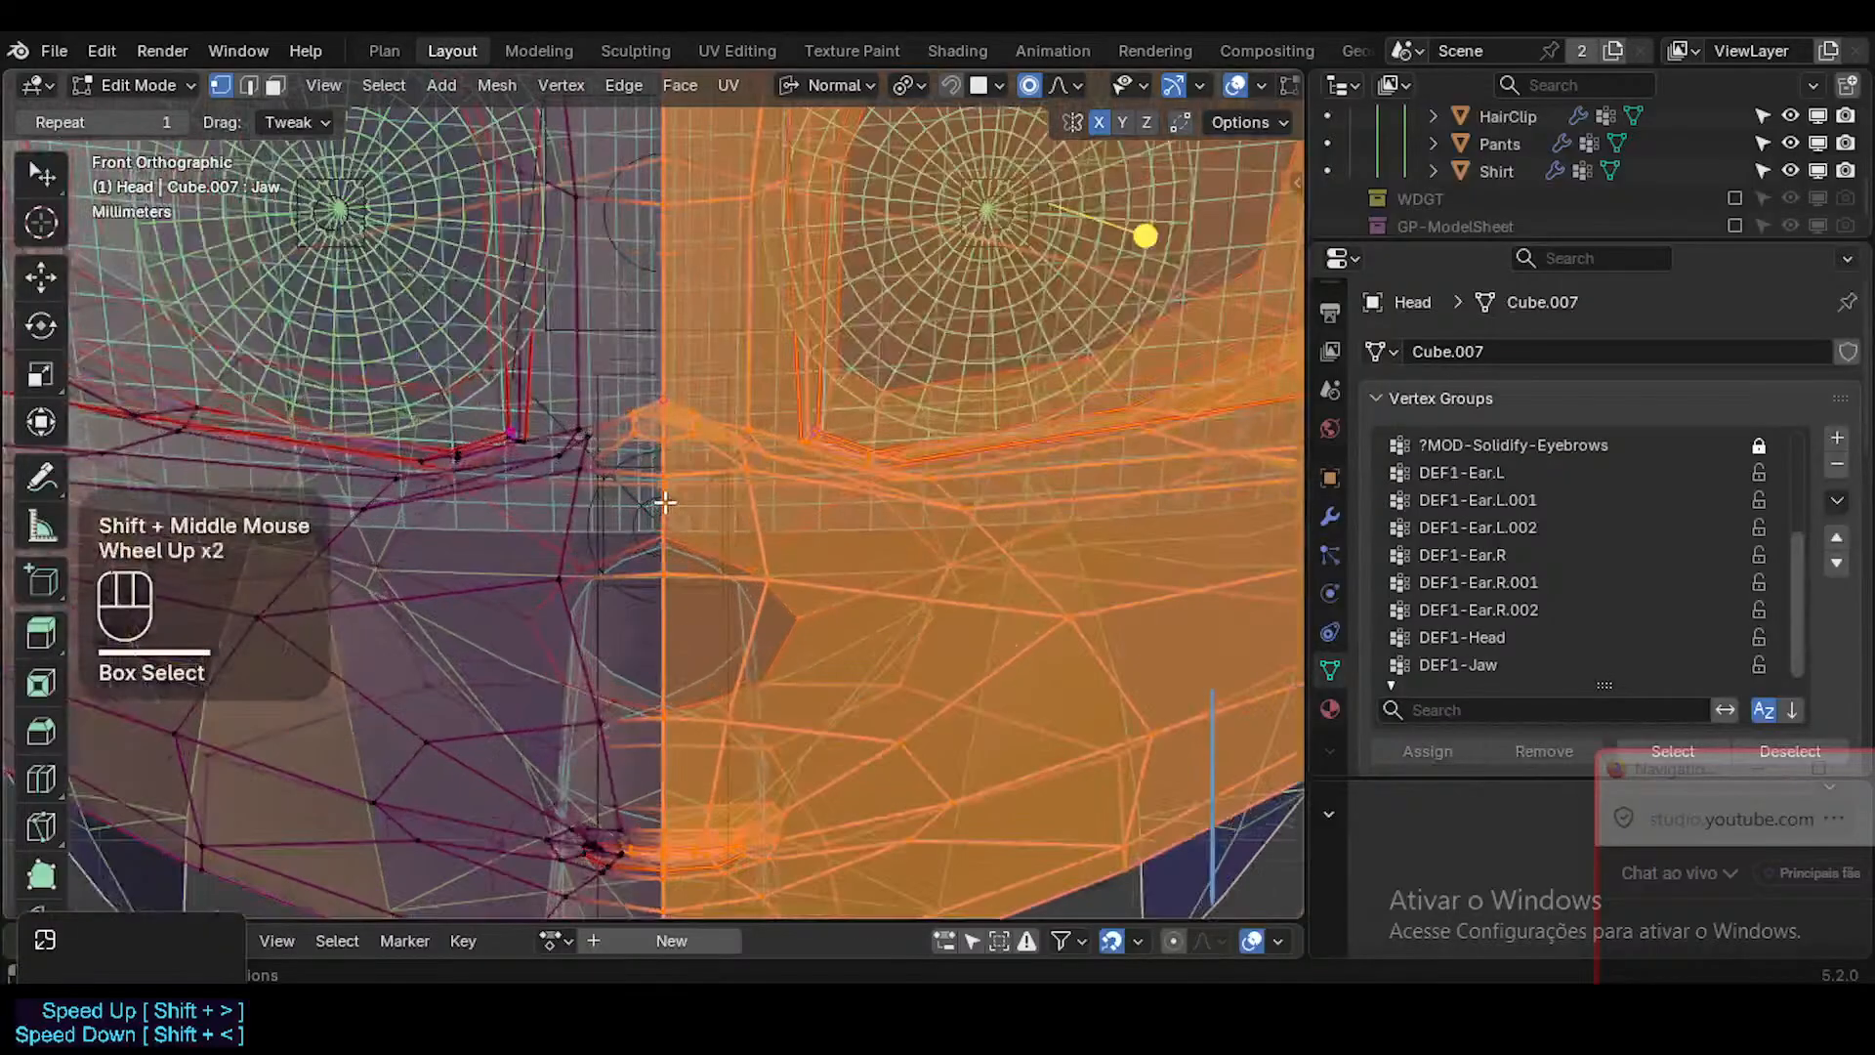
key("ctrl+z")
scroll(664, 547, "down", 3)
key("b")
left_click_drag(897, 861, 664, 424)
scroll(664, 424, "down", 2)
middle_click_drag(664, 424, 684, 586, "shift")
key("b")
left_click_drag(1051, 229, 701, 876)
Examine the edge of the selection along the head's centre line from the forehead to the chin.
scroll(711, 606, "up", 3)
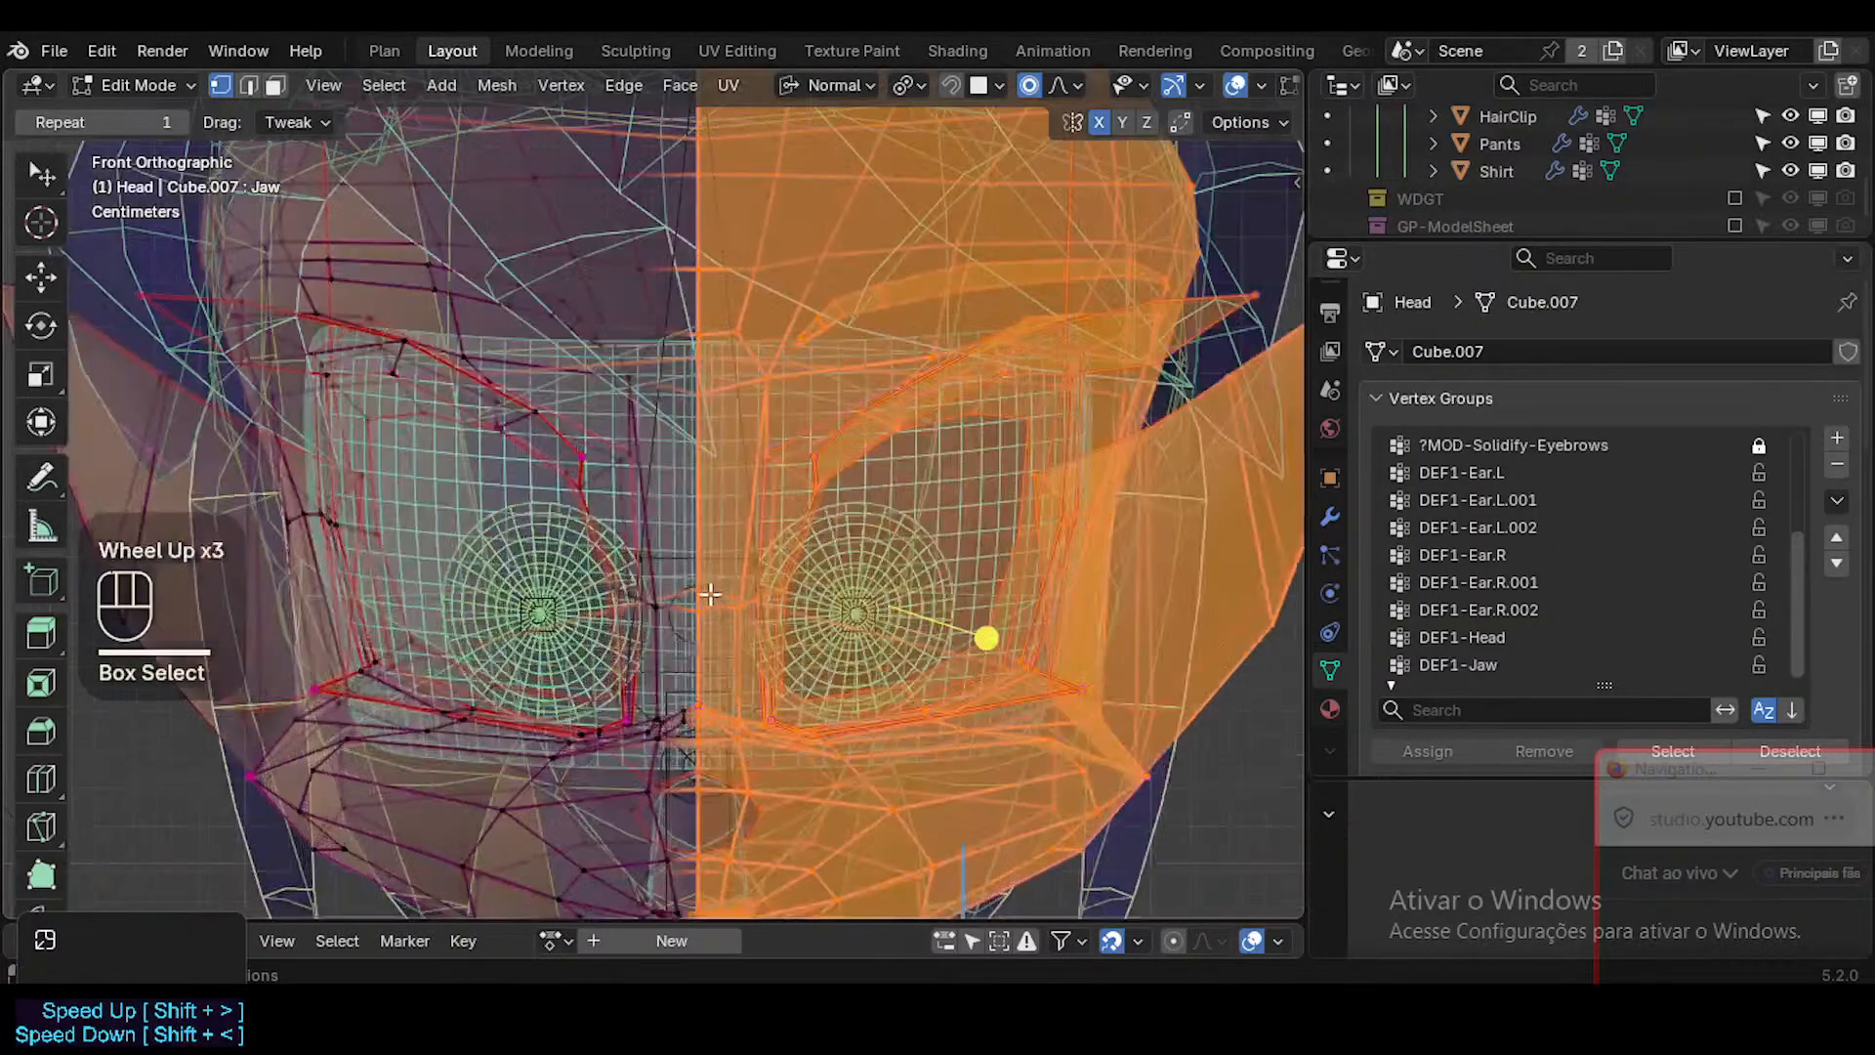
mouse_move(841, 380)
middle_mouse_down("shift")
mouse_move(823, 354)
mouse_move(837, 406)
middle_mouse_up("shift")
scroll(723, 705, "down", 2)
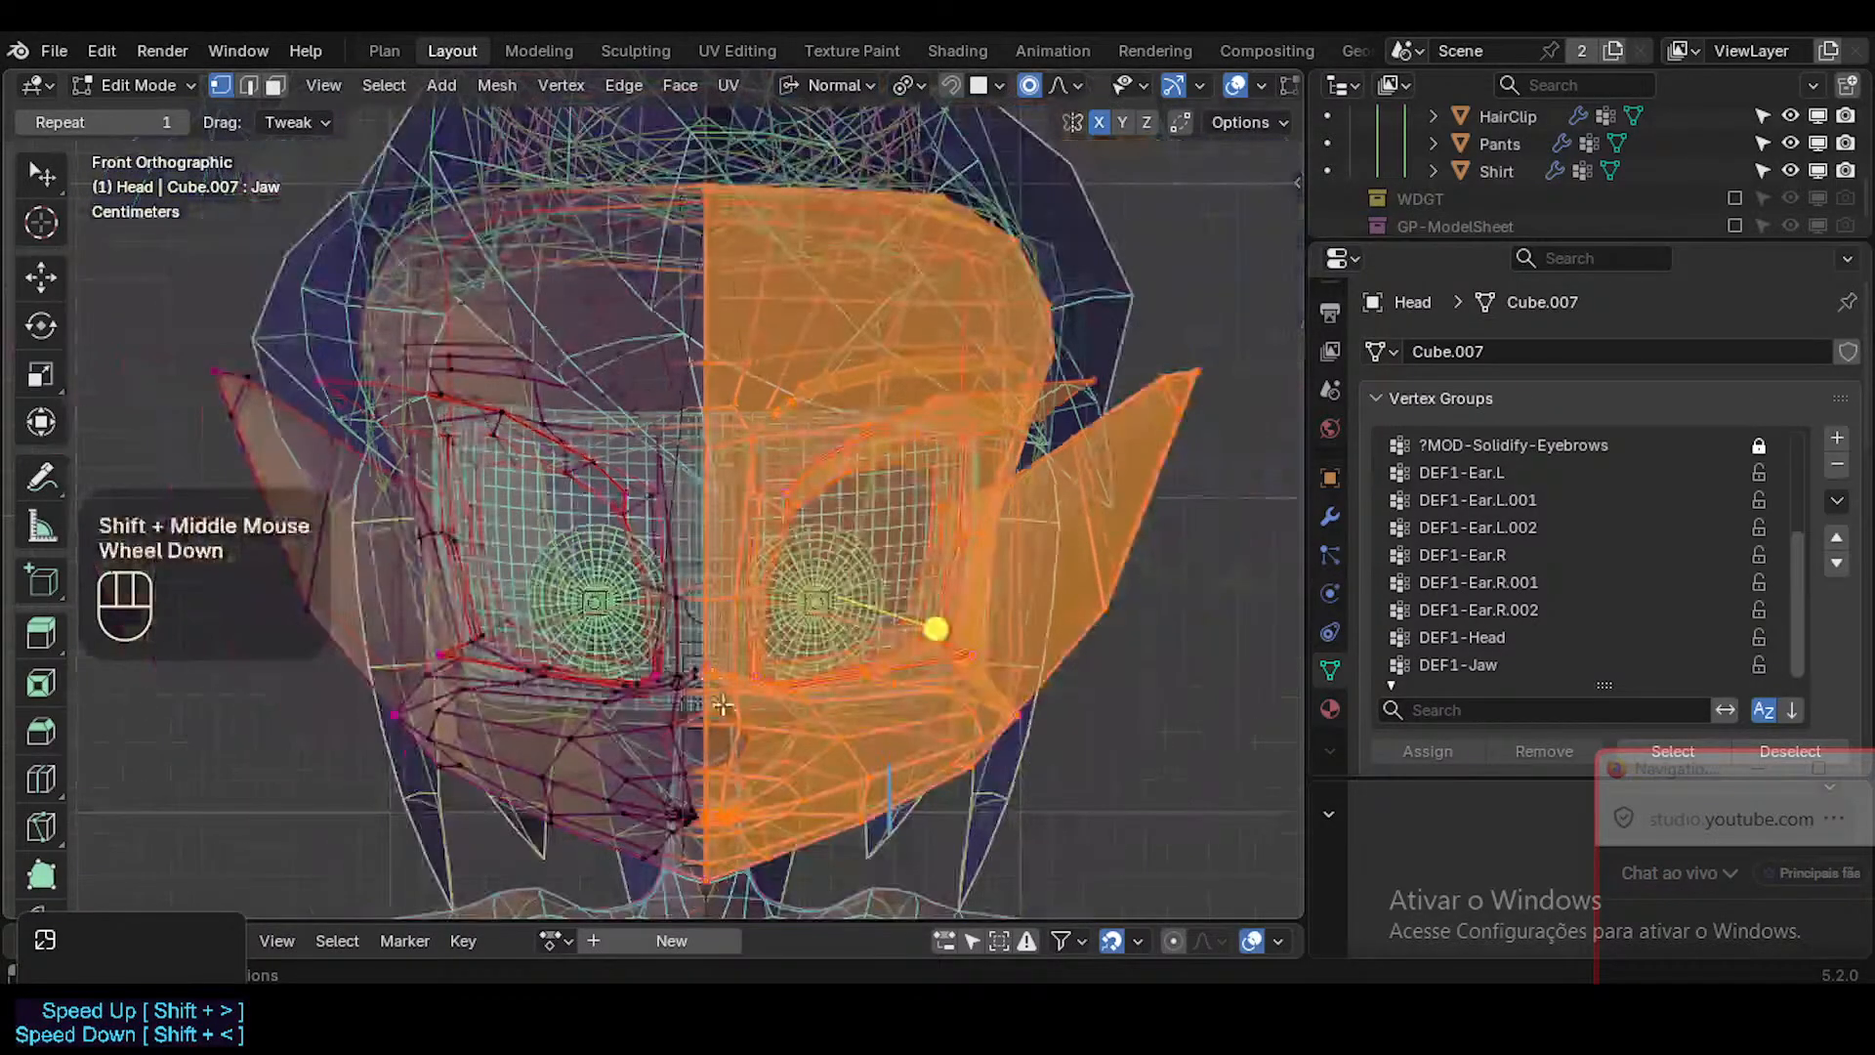
scroll(731, 728, "up", 3)
scroll(730, 729, "down", 1)
middle_click_drag(730, 728, 779, 570, "shift")
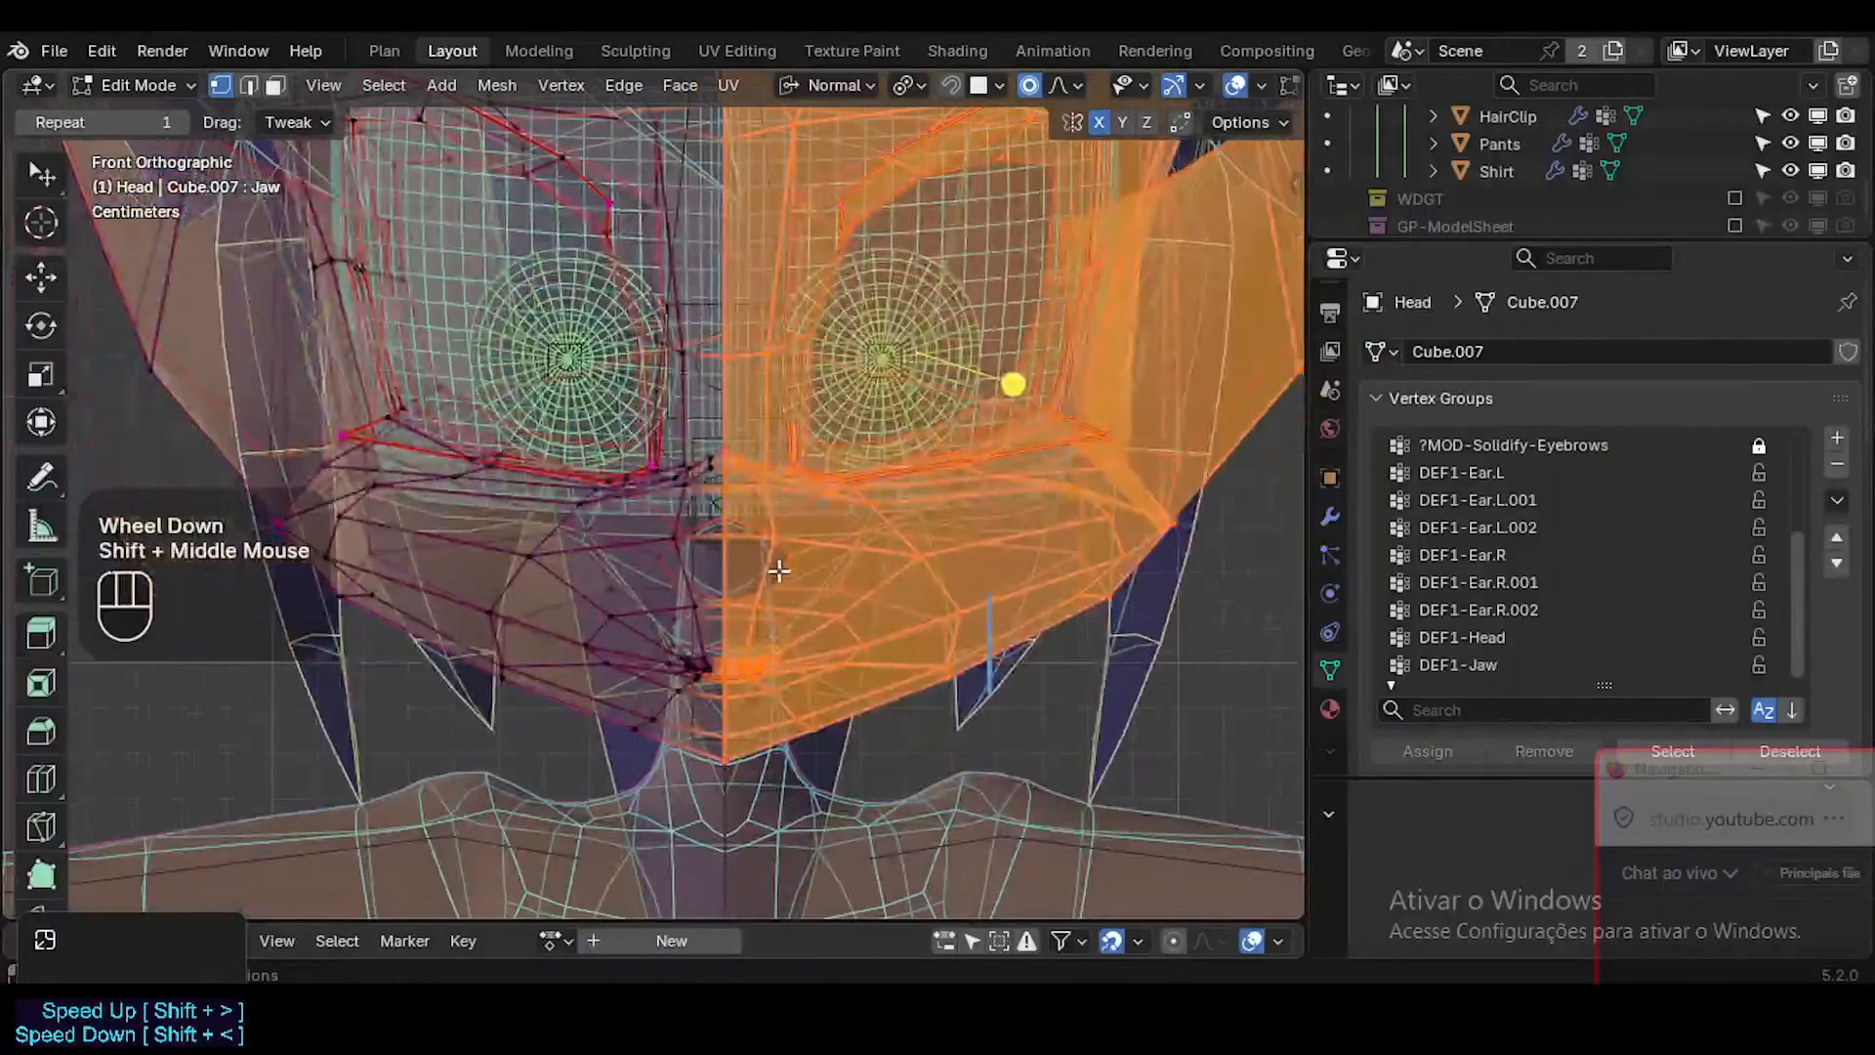
middle_click_drag(778, 504, 771, 664, "shift")
scroll(989, 668, "up", 1)
scroll(989, 668, "down", 2)
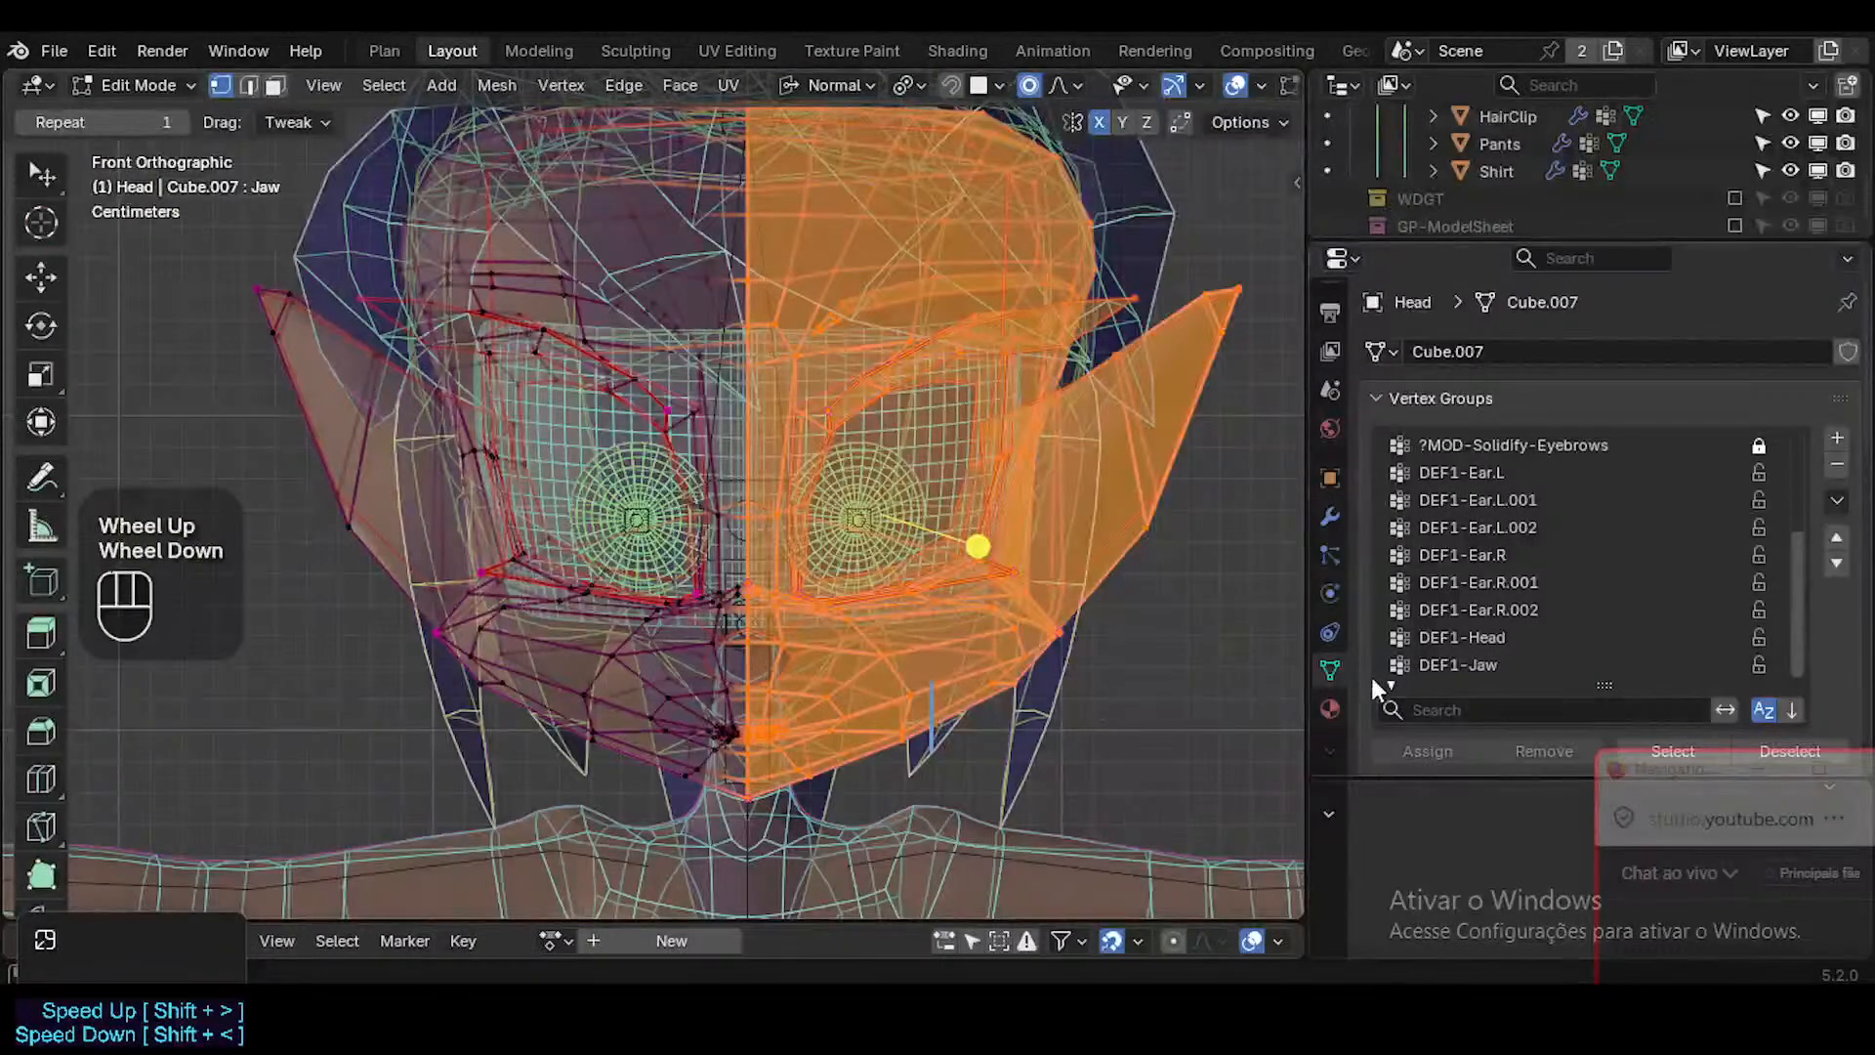
Add a vertex group named SHK-Face.L and assign the selected left half of the head to it.
left_click(1421, 400)
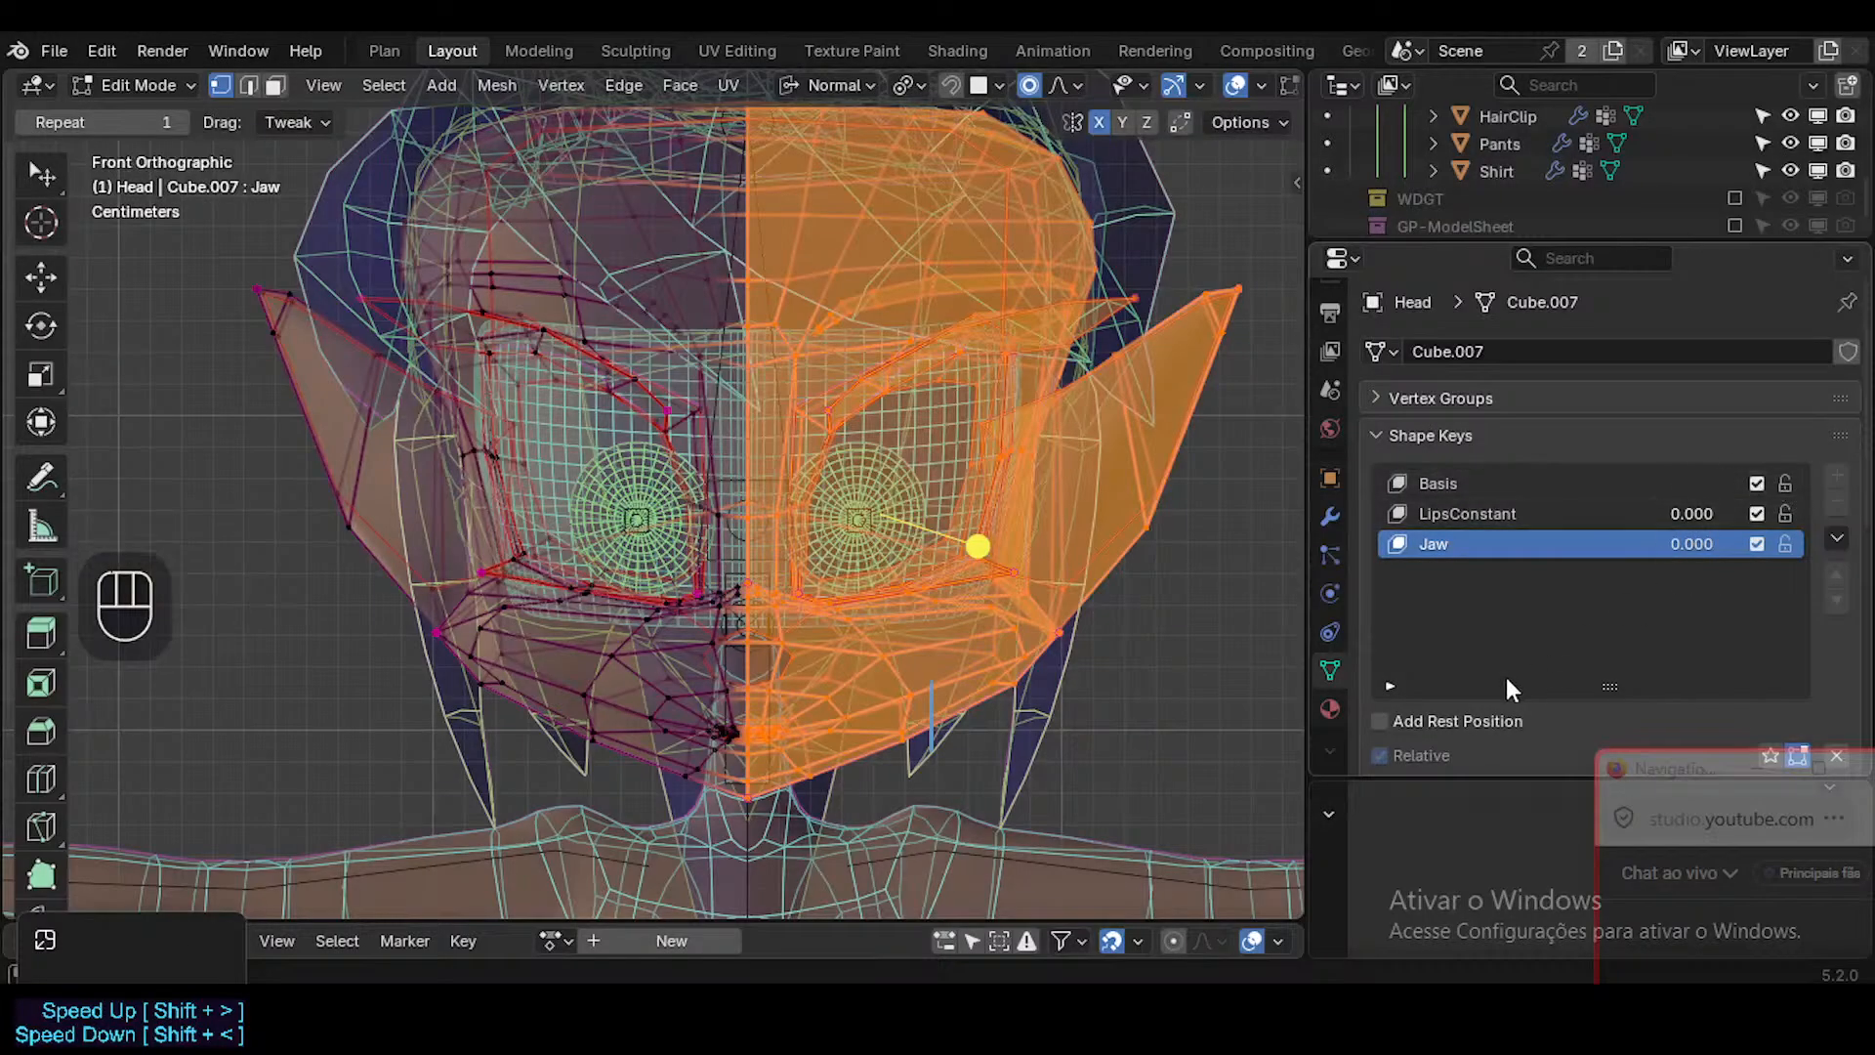
left_click(1561, 400)
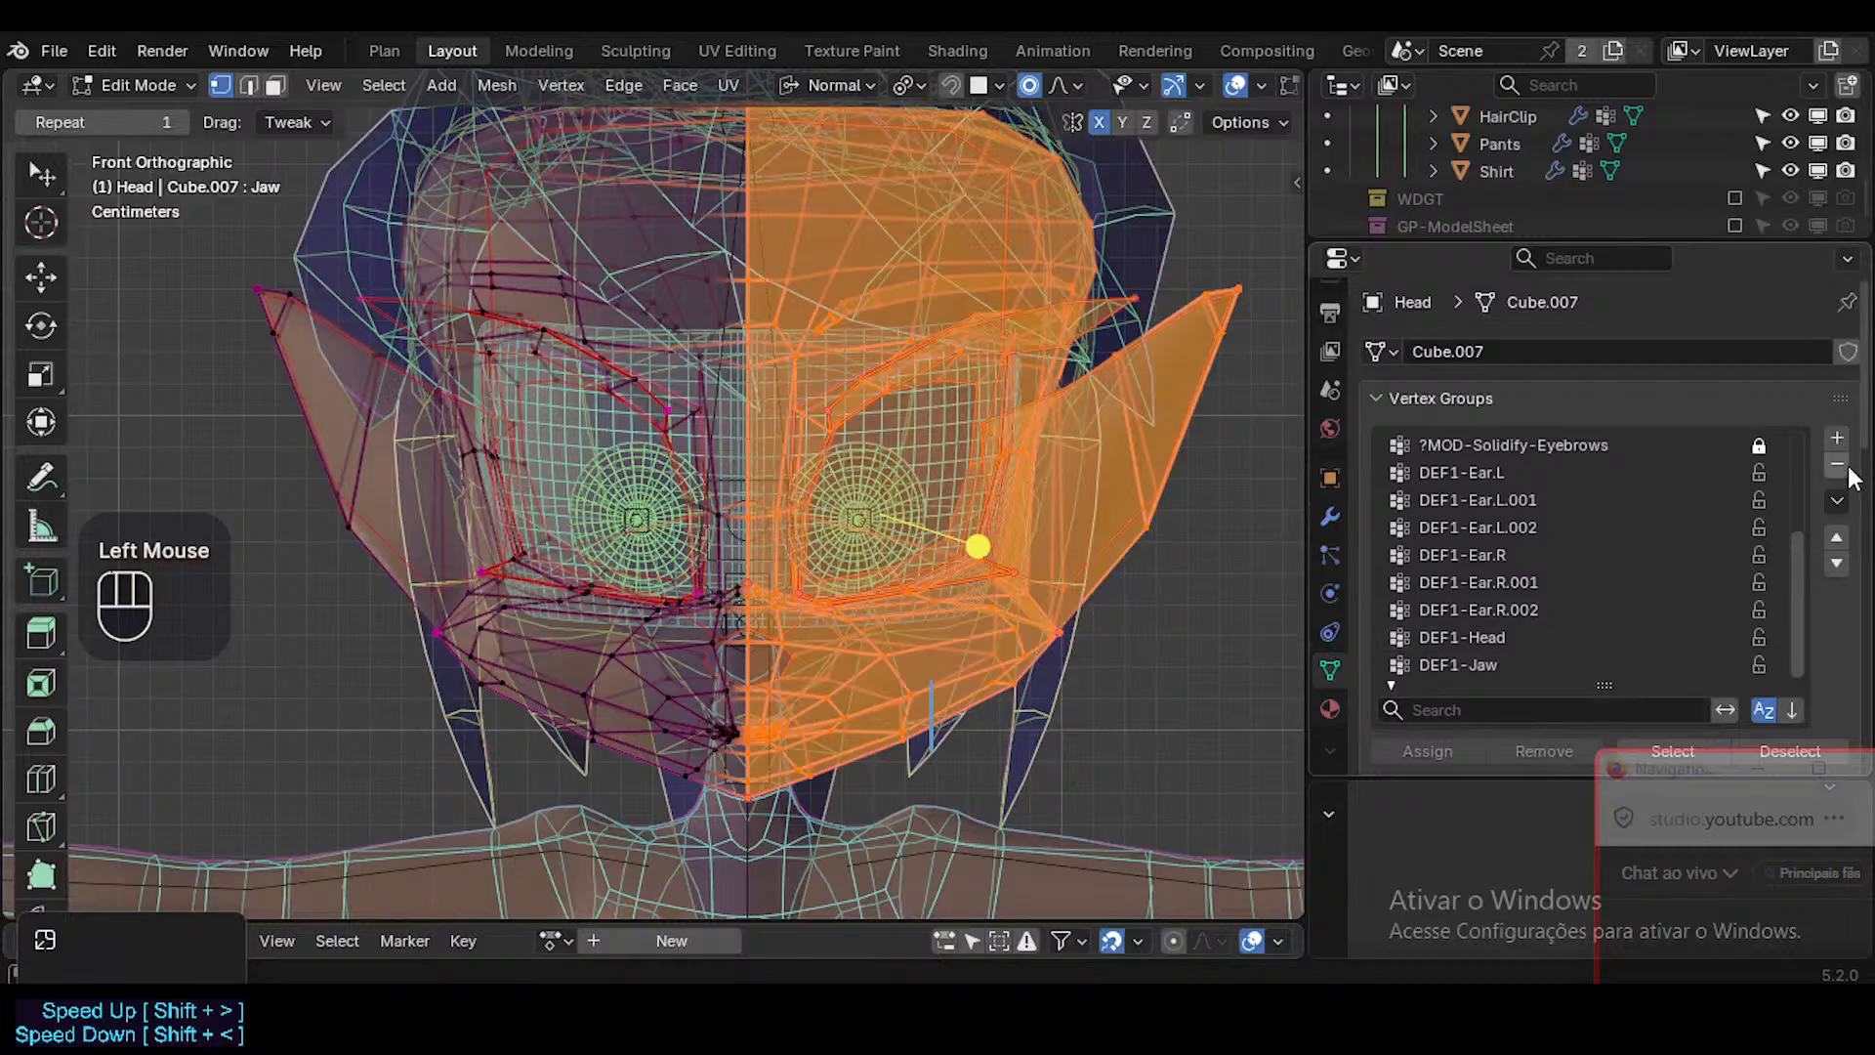
left_click(1837, 439)
double_click(1490, 661)
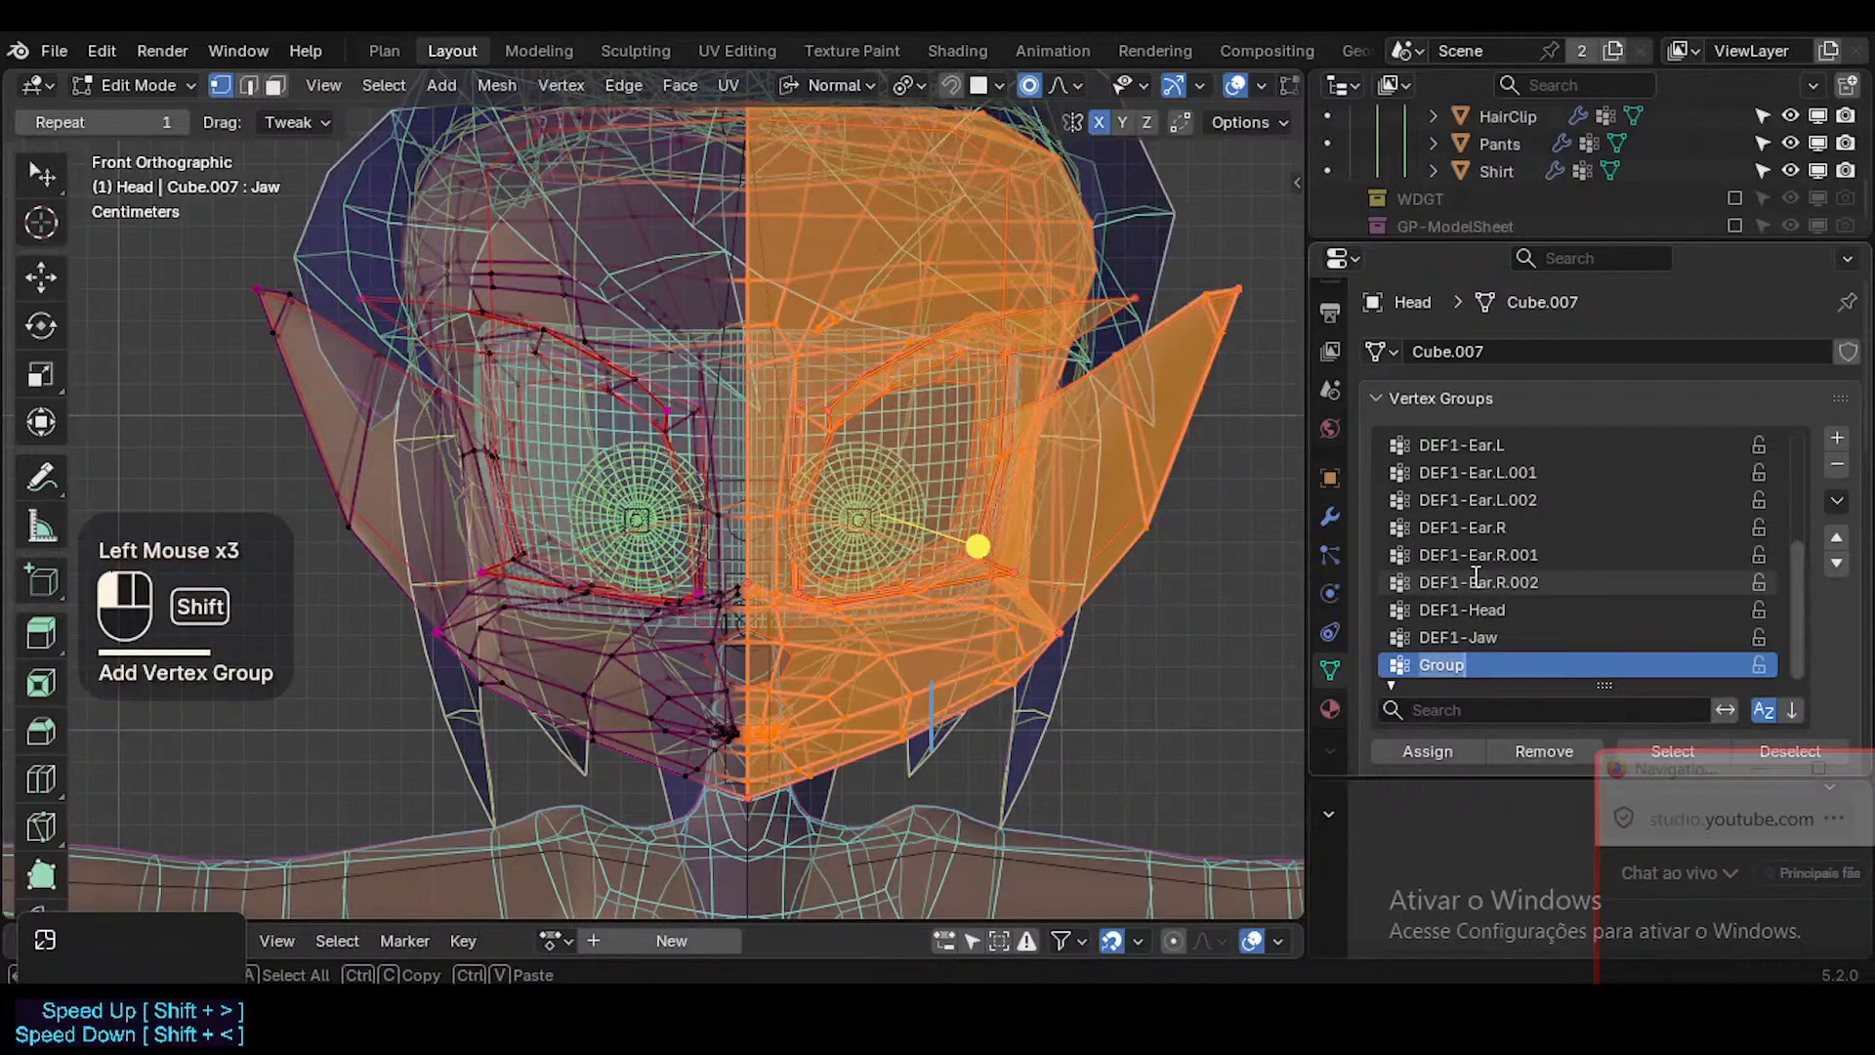
type("SHK")
key("BackSpace")
key("BackSpace")
type("K")
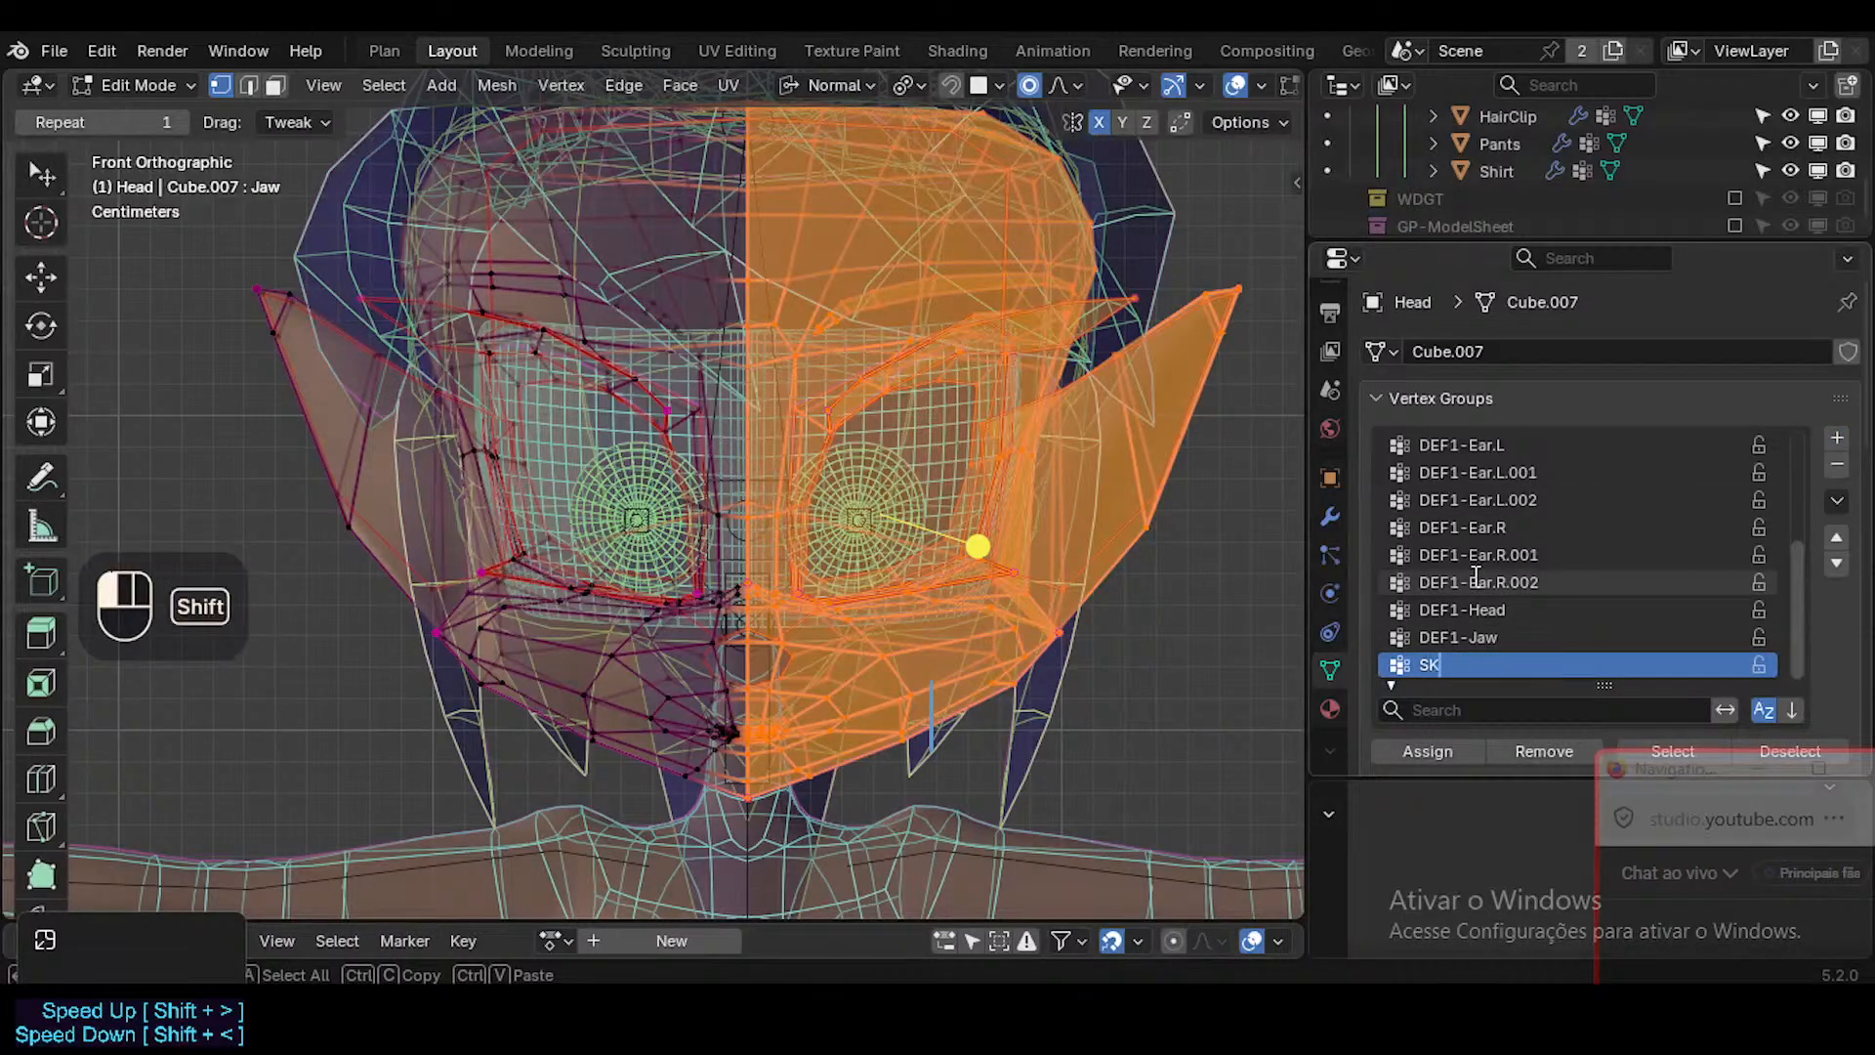
key("BackSpace")
key("BackSpace")
type("HK")
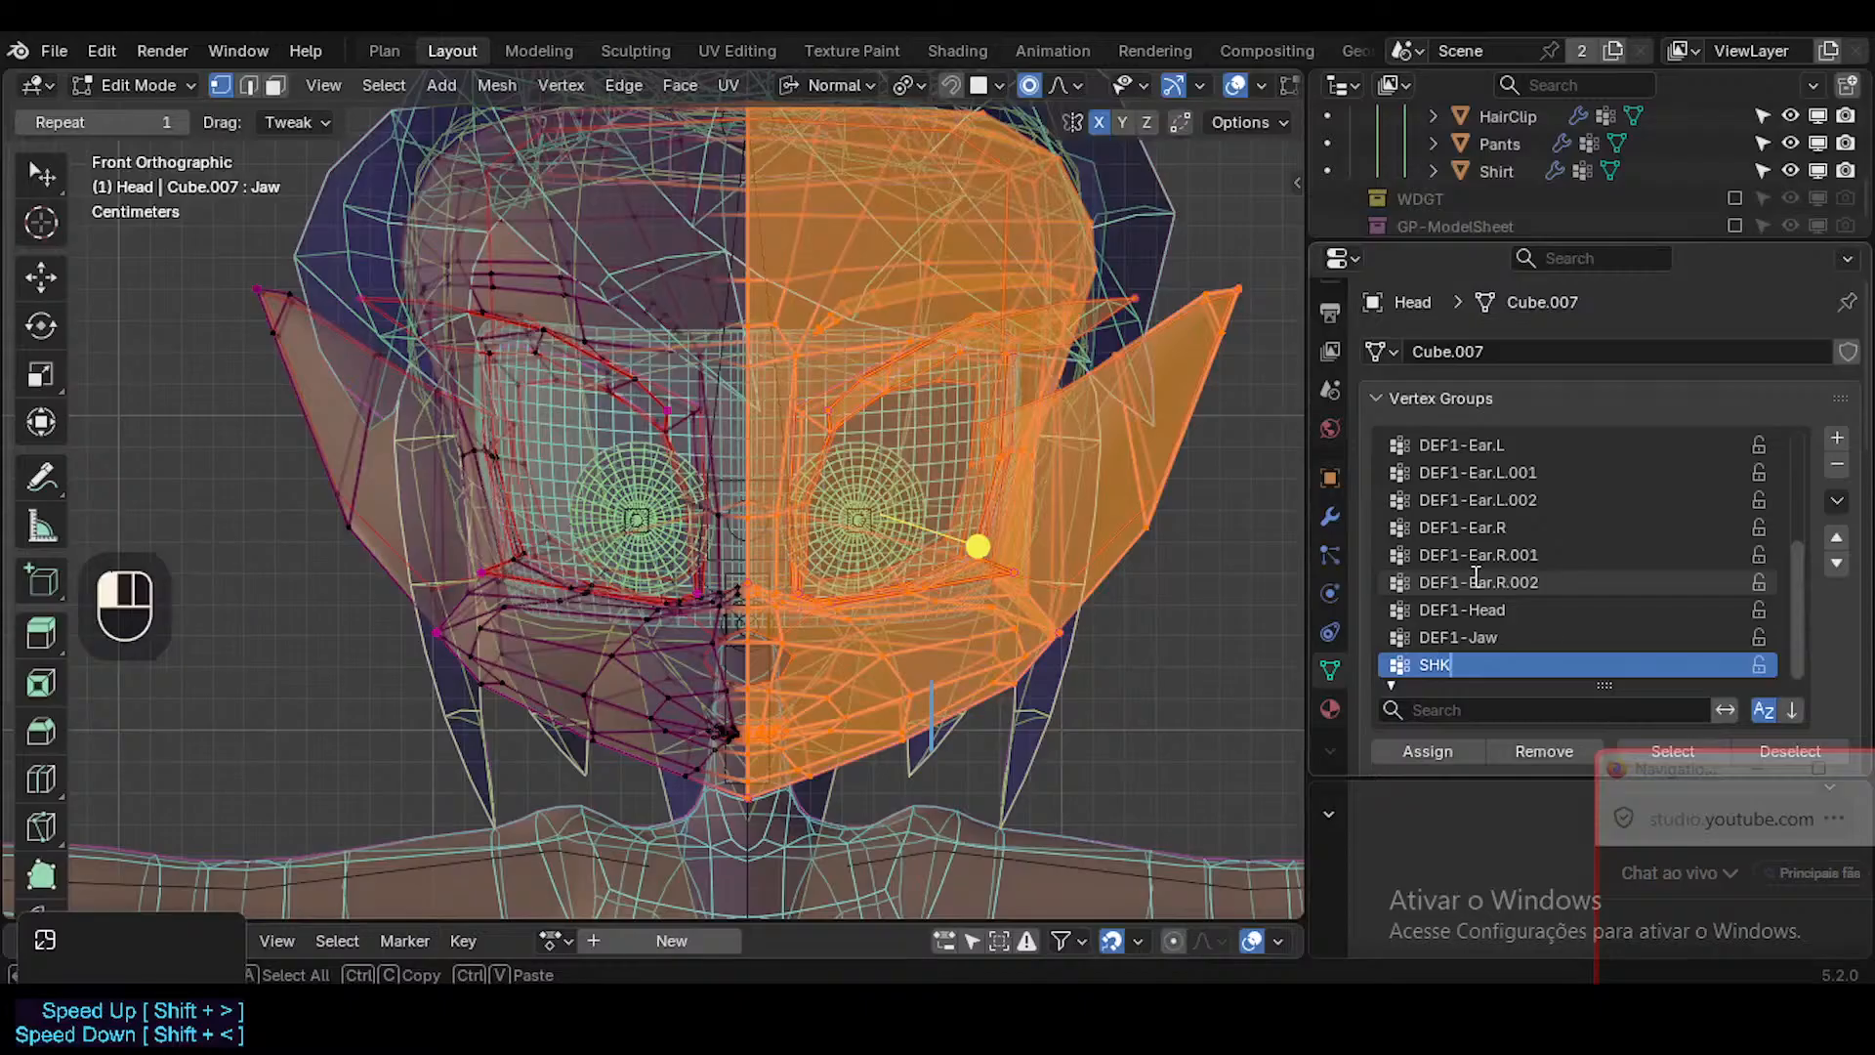
type("-Face.L")
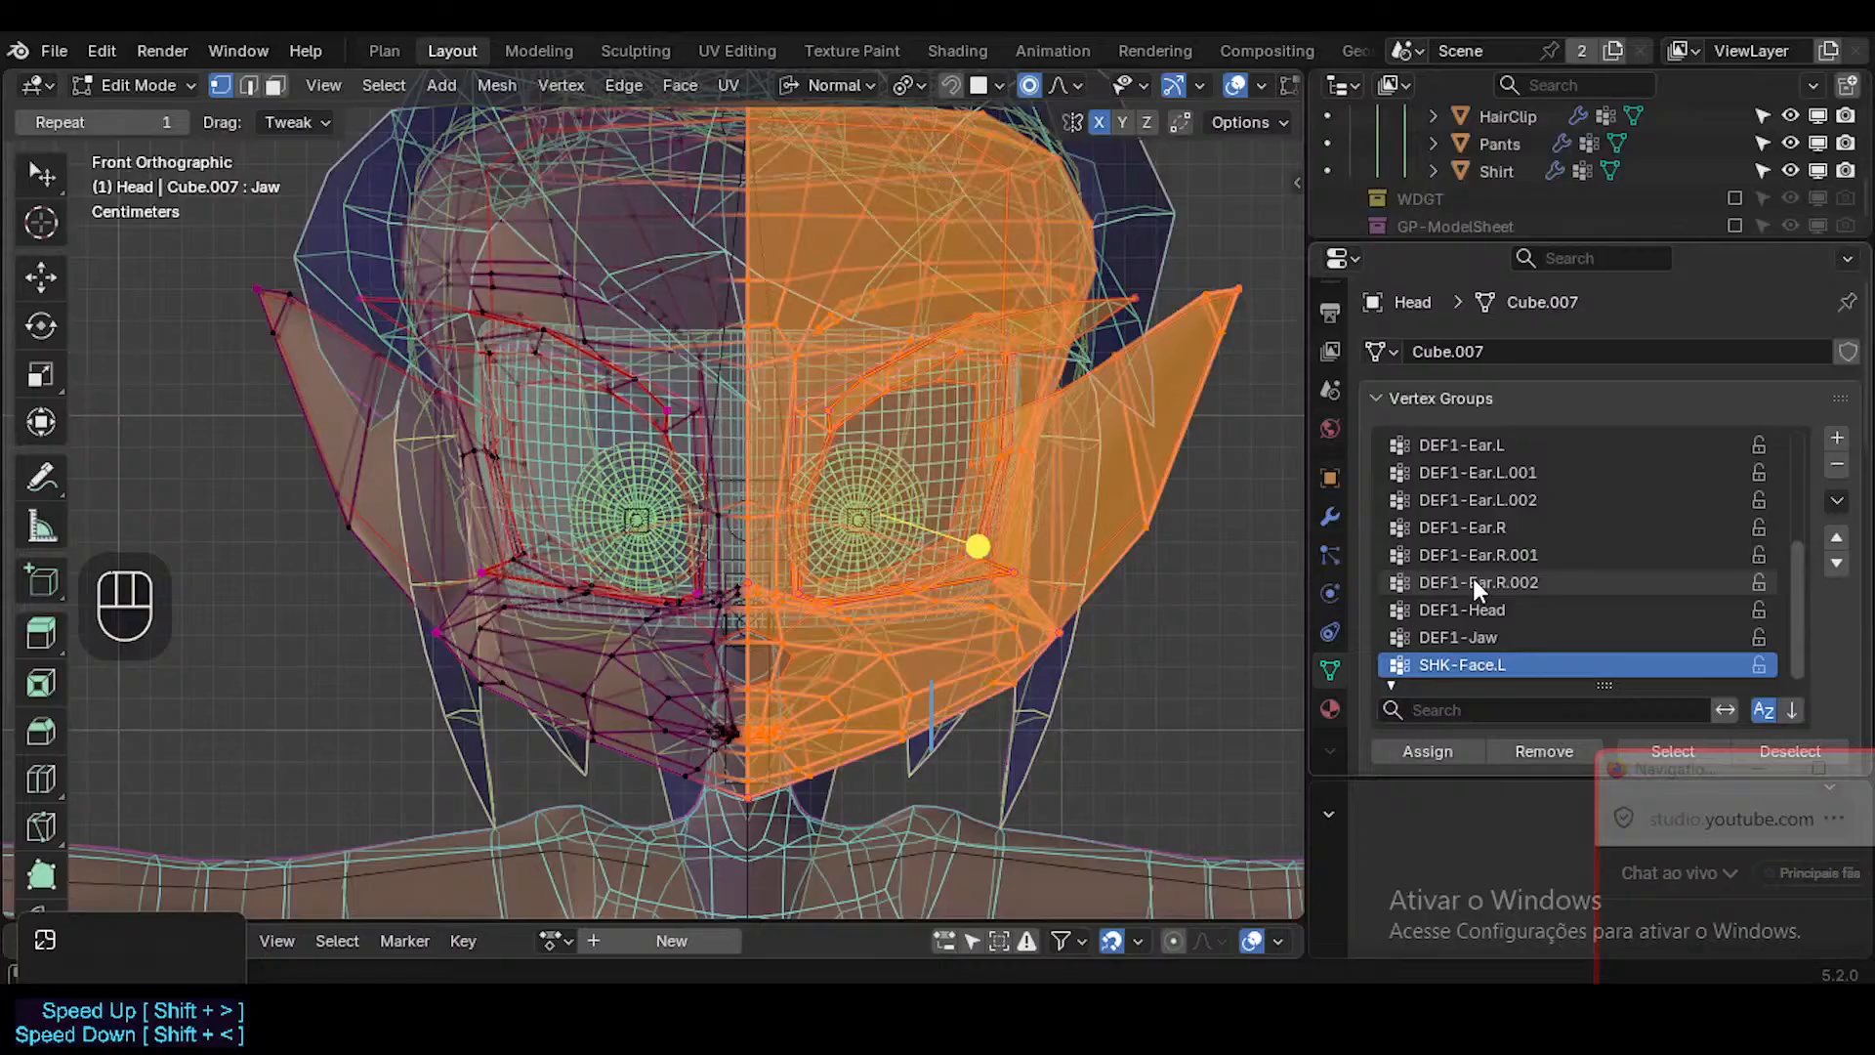
double_click(1461, 752)
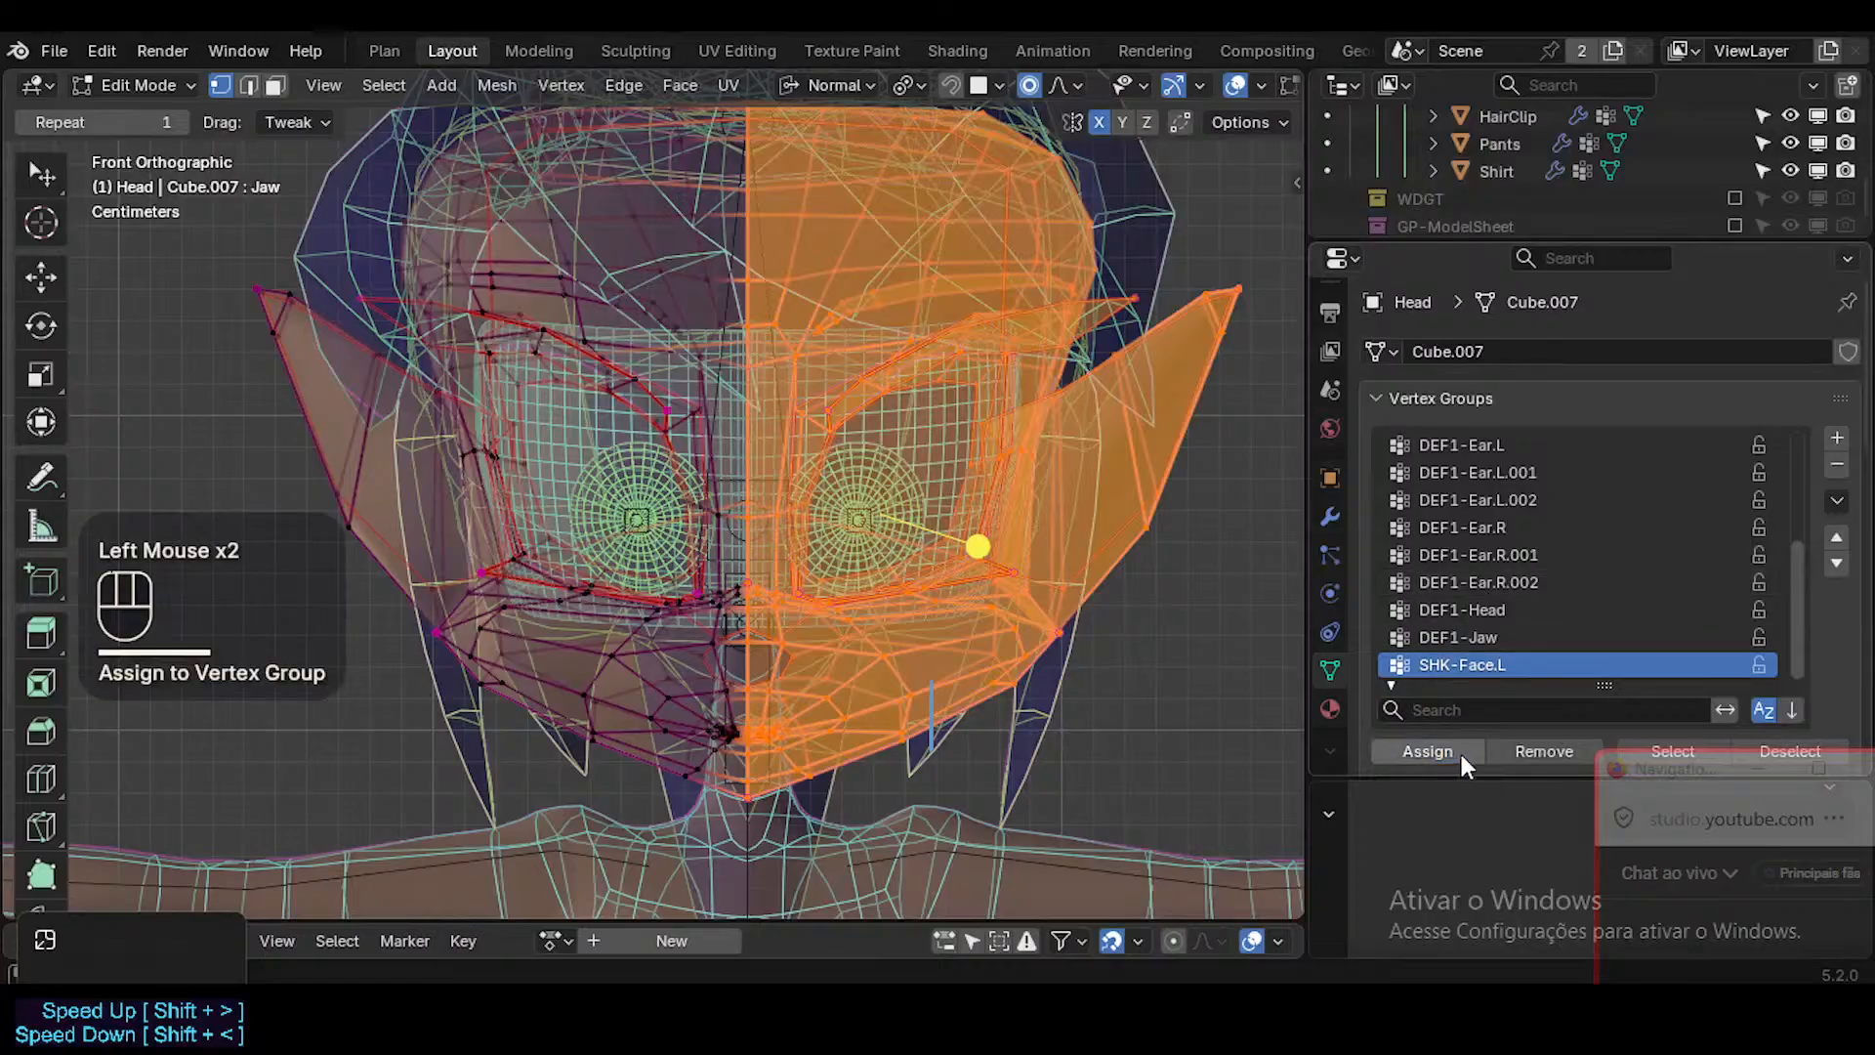
Add a second new vertex group to the Head, keeping its default name.
left_click(1838, 439)
scroll(1627, 617, "down", 2)
key("ctrl+shift+c")
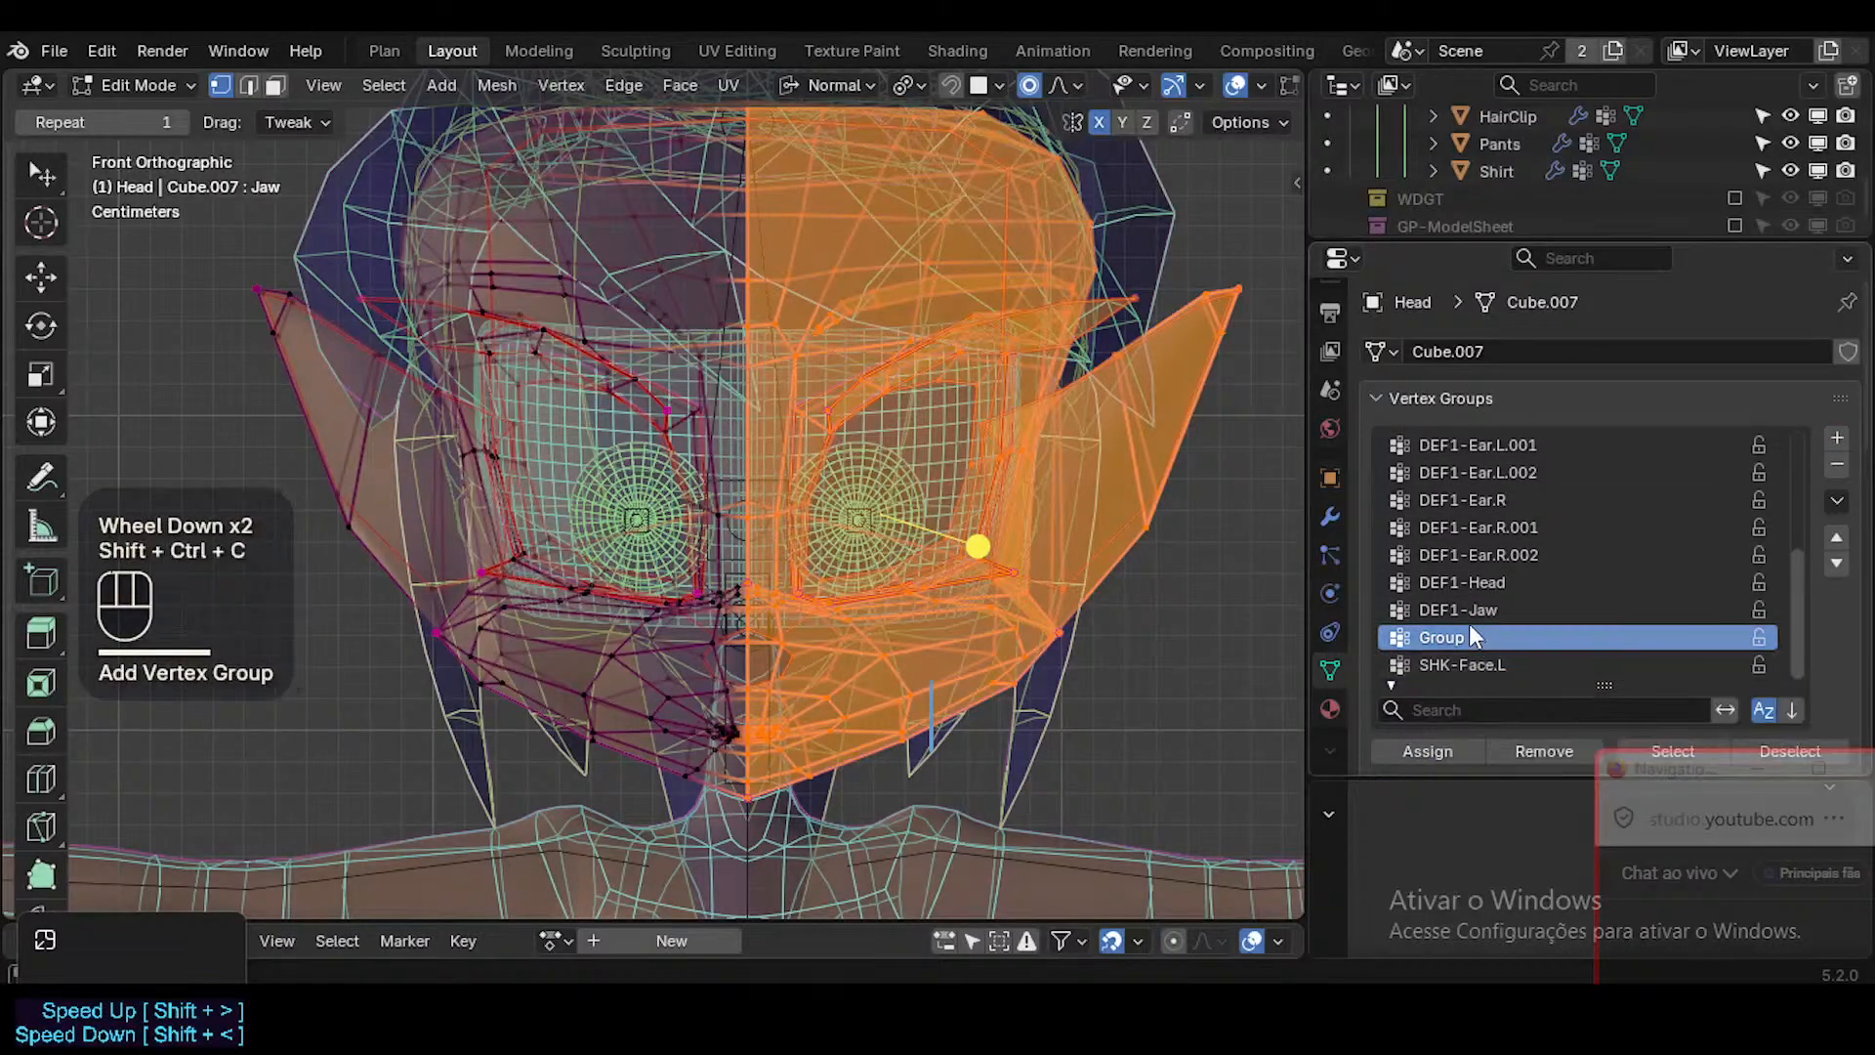
left_click(1470, 628)
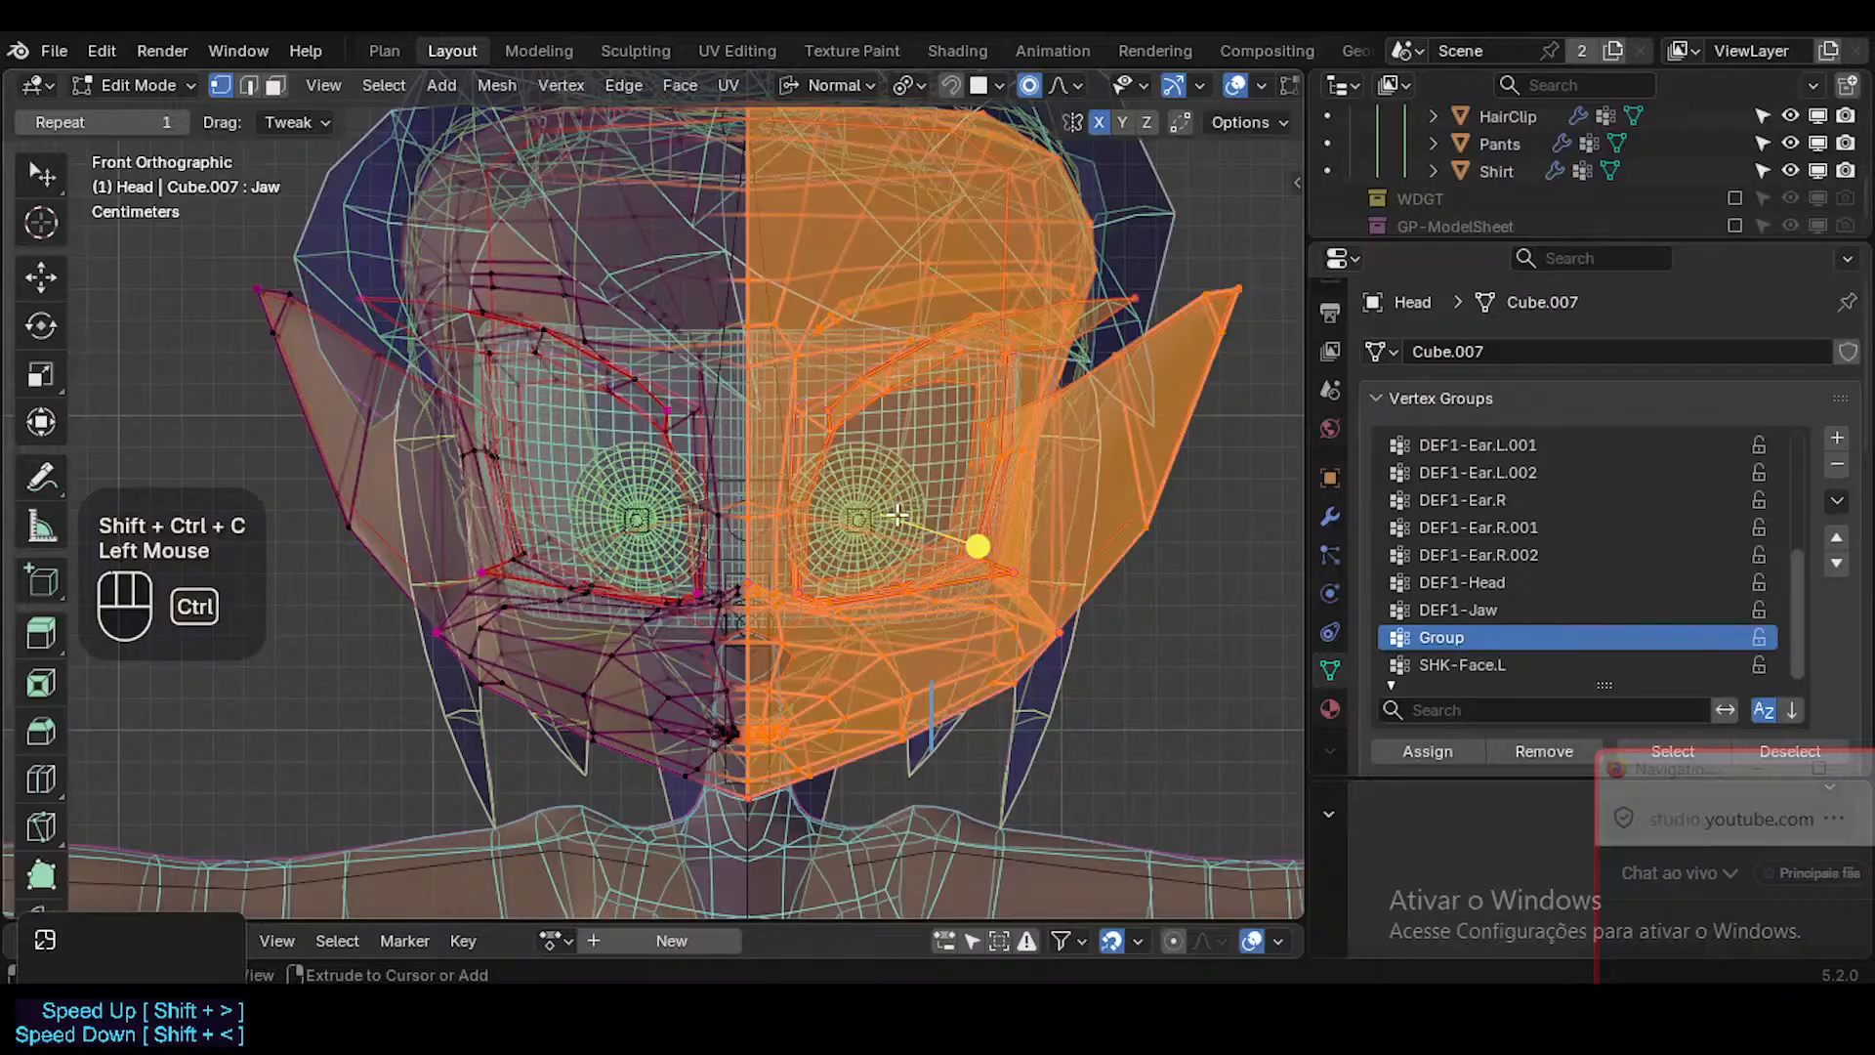
Invert the selection and grow it one step so the character's right half includes the centre-line vertices.
key("ctrl+i")
key("ctrl+KP_Add")
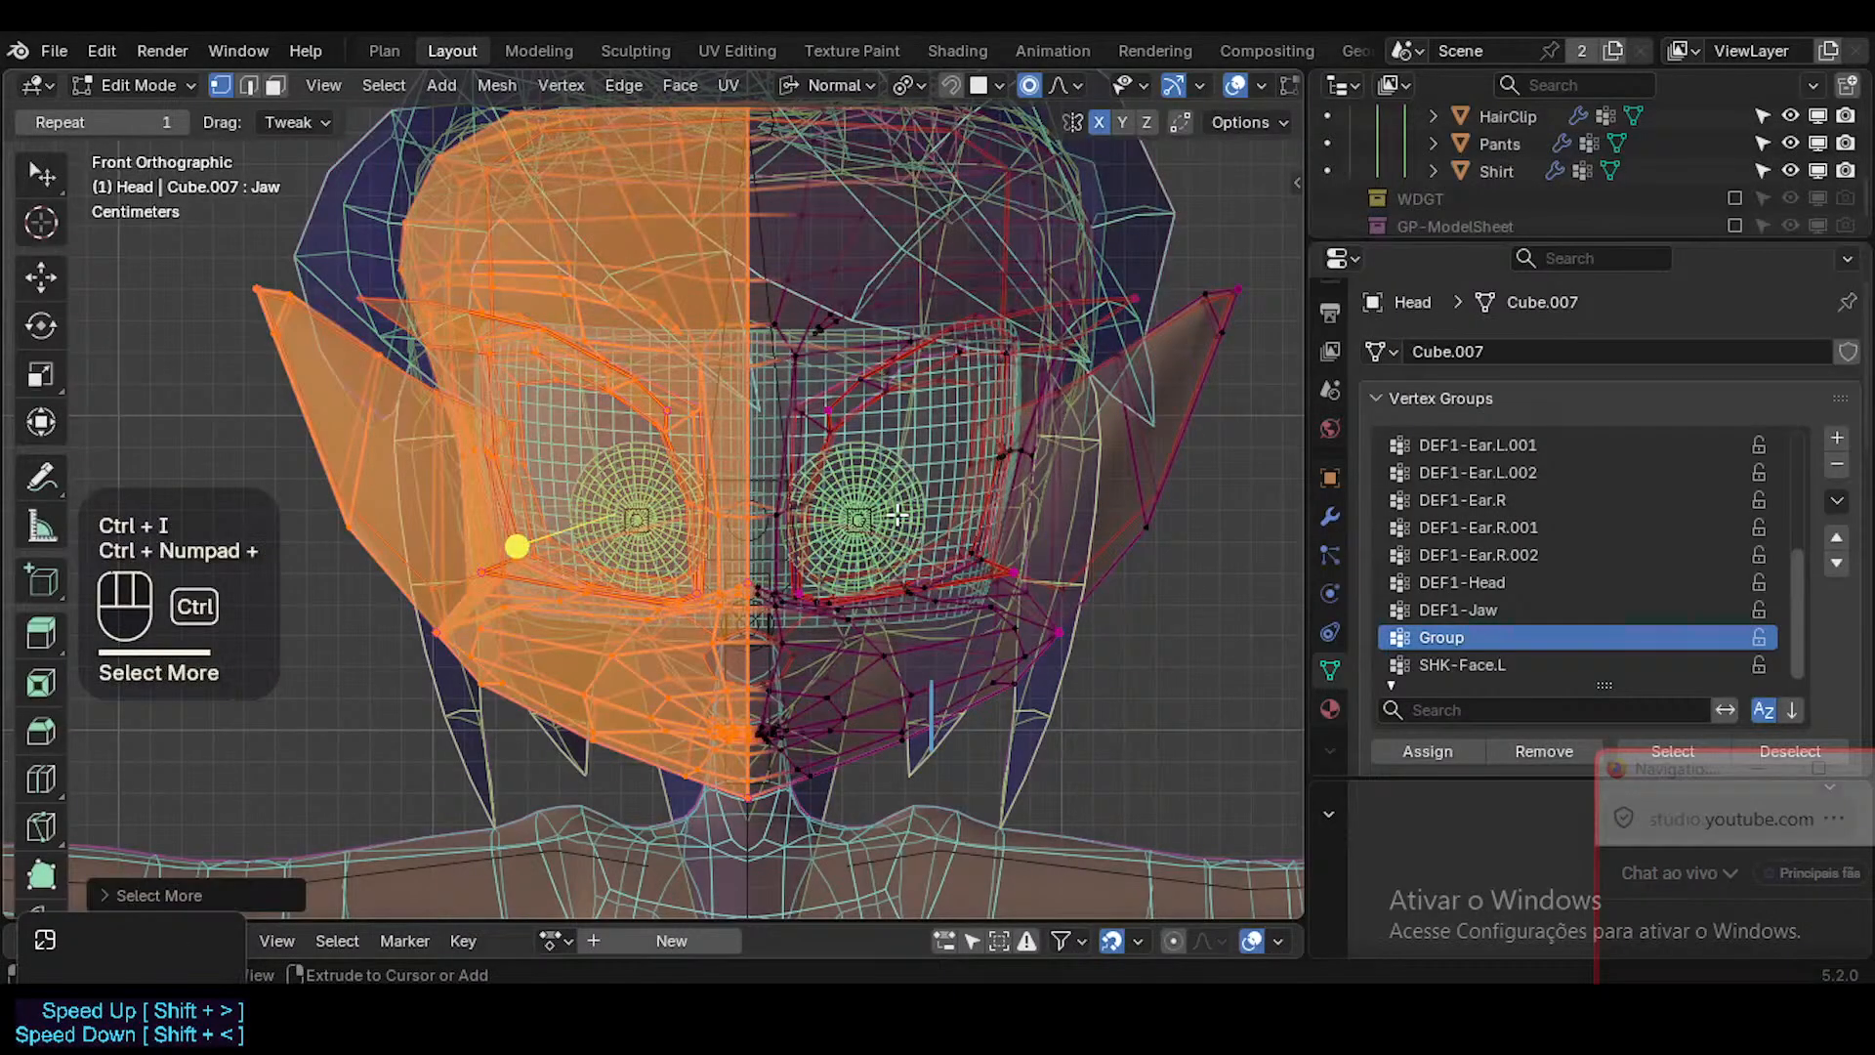
key("ctrl+KP_Subtract")
key("ctrl+KP_Add")
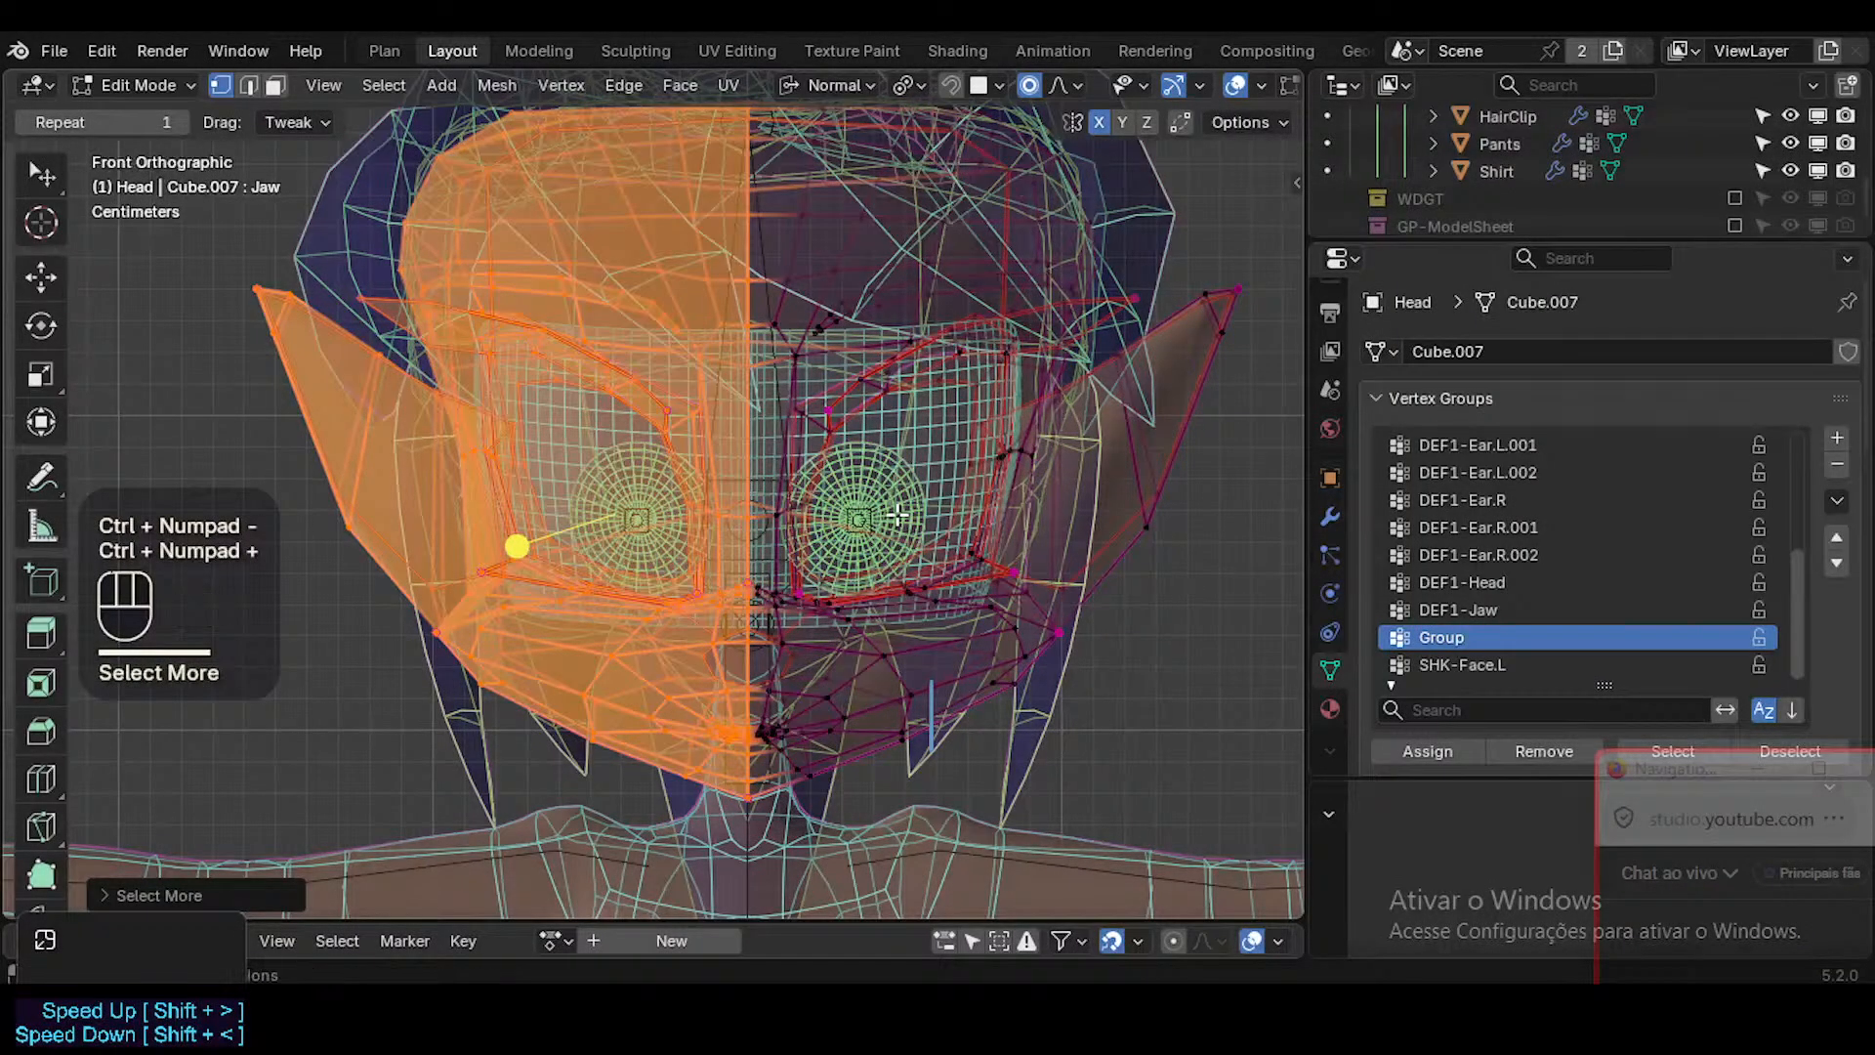
Examine the right-half selection along the centre line around the nose, mouth and chin.
scroll(963, 659, "down", 3)
key("b")
left_click_drag(452, 796, 768, 273)
scroll(744, 508, "up", 3)
middle_click_drag(777, 753, 730, 493, "shift")
scroll(732, 557, "up", 1)
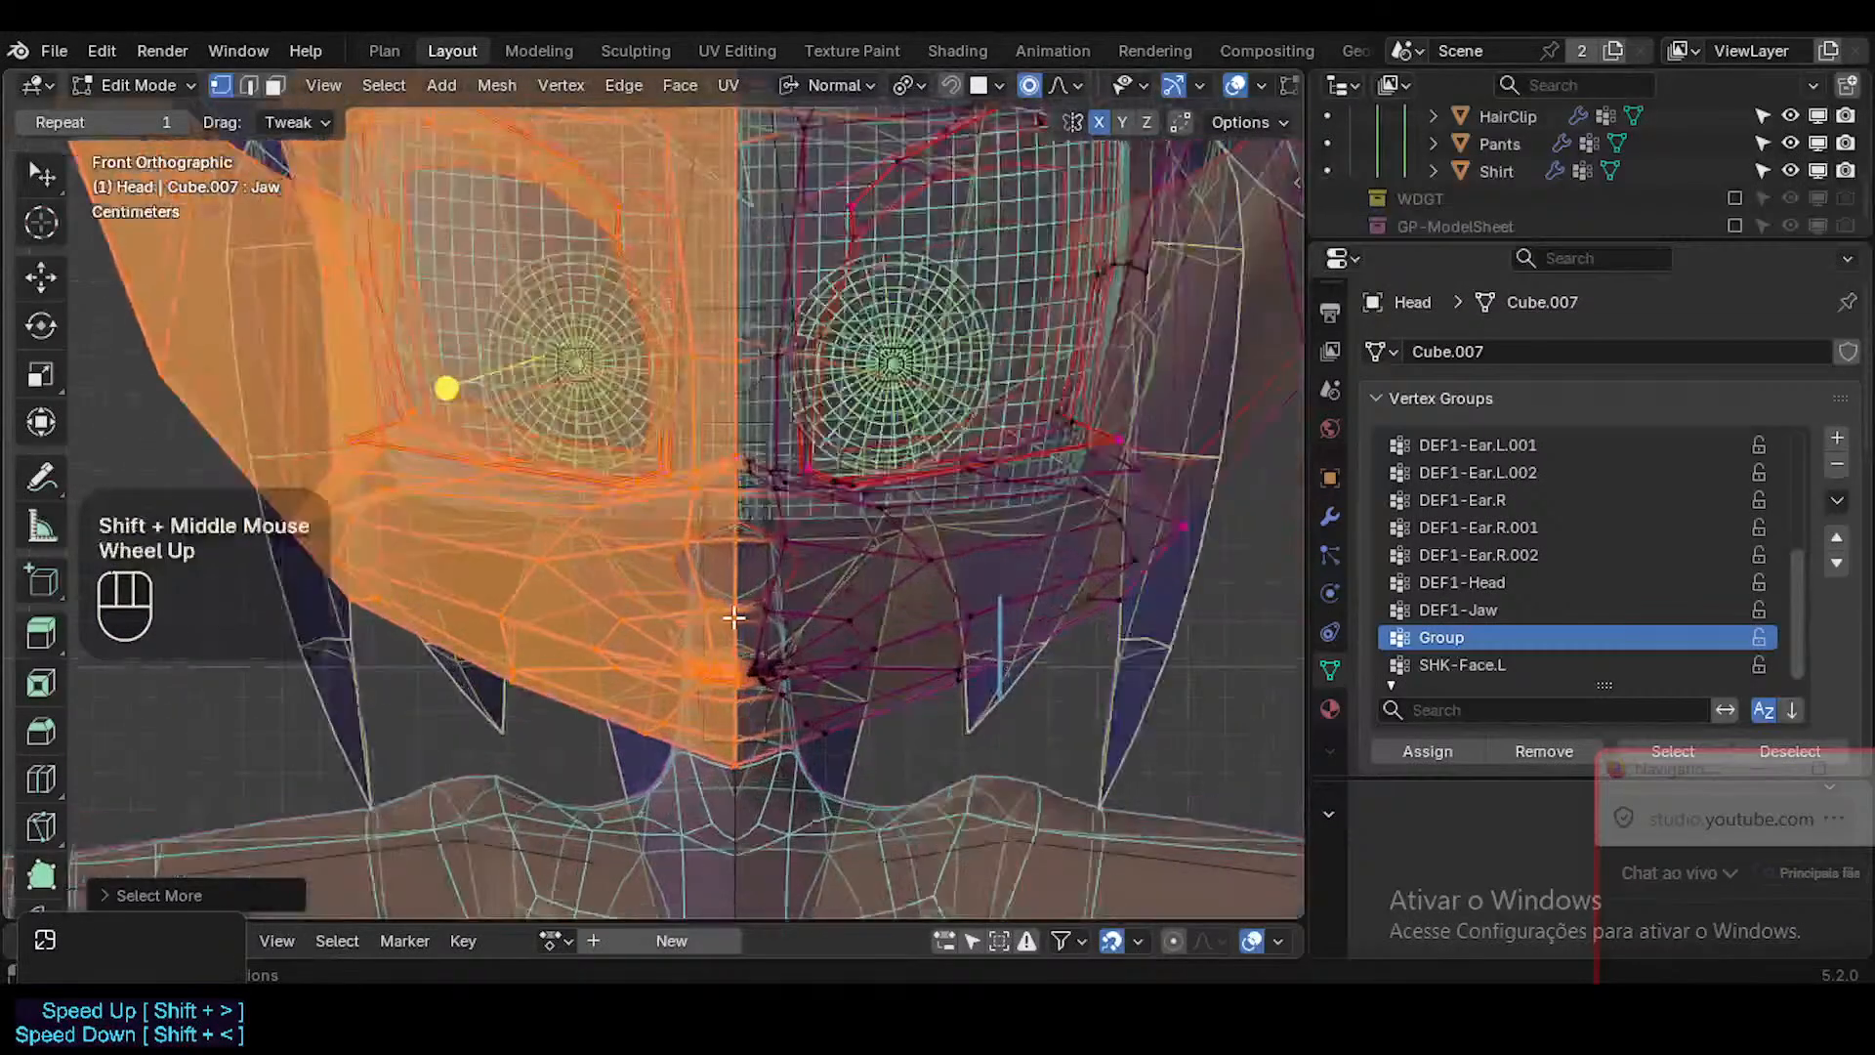
scroll(733, 618, "up", 1)
scroll(733, 617, "down", 2)
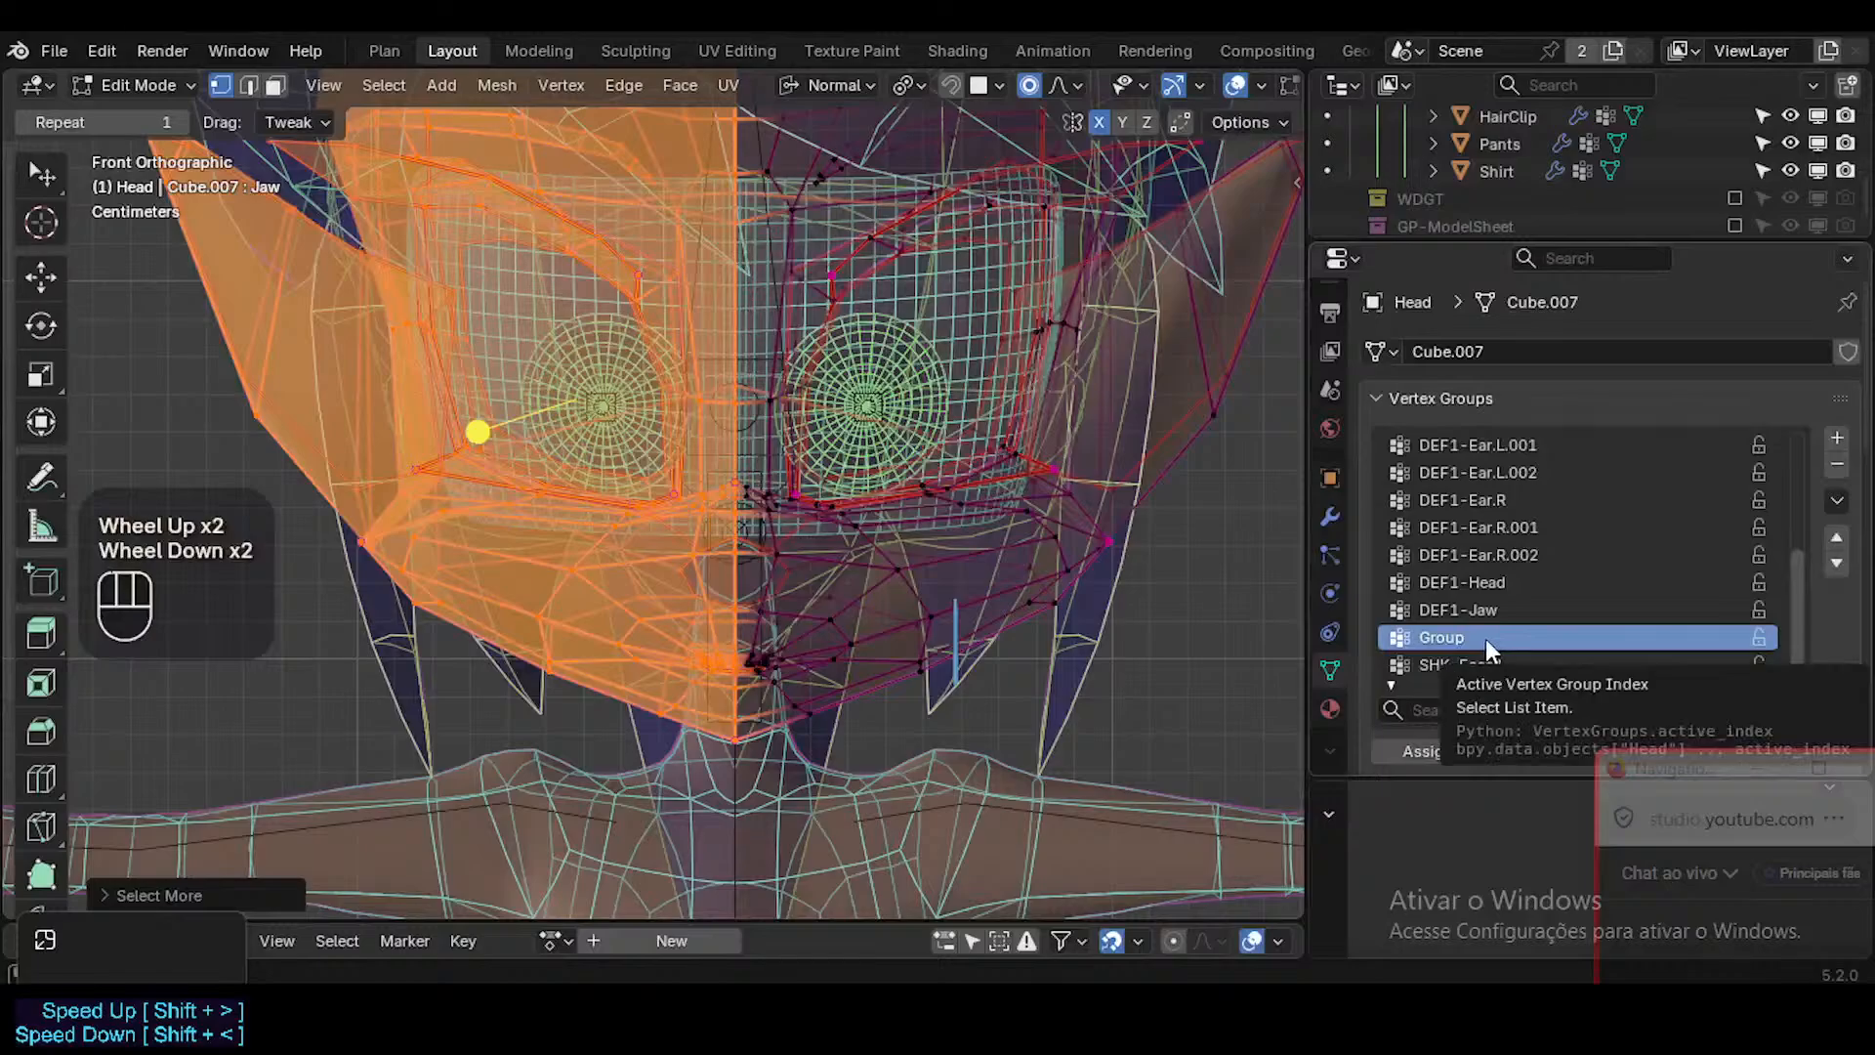
Rename the new vertex group SHK-Face.R and assign the selected right half of the head to it.
key("ctrl+v")
key("ctrl+c")
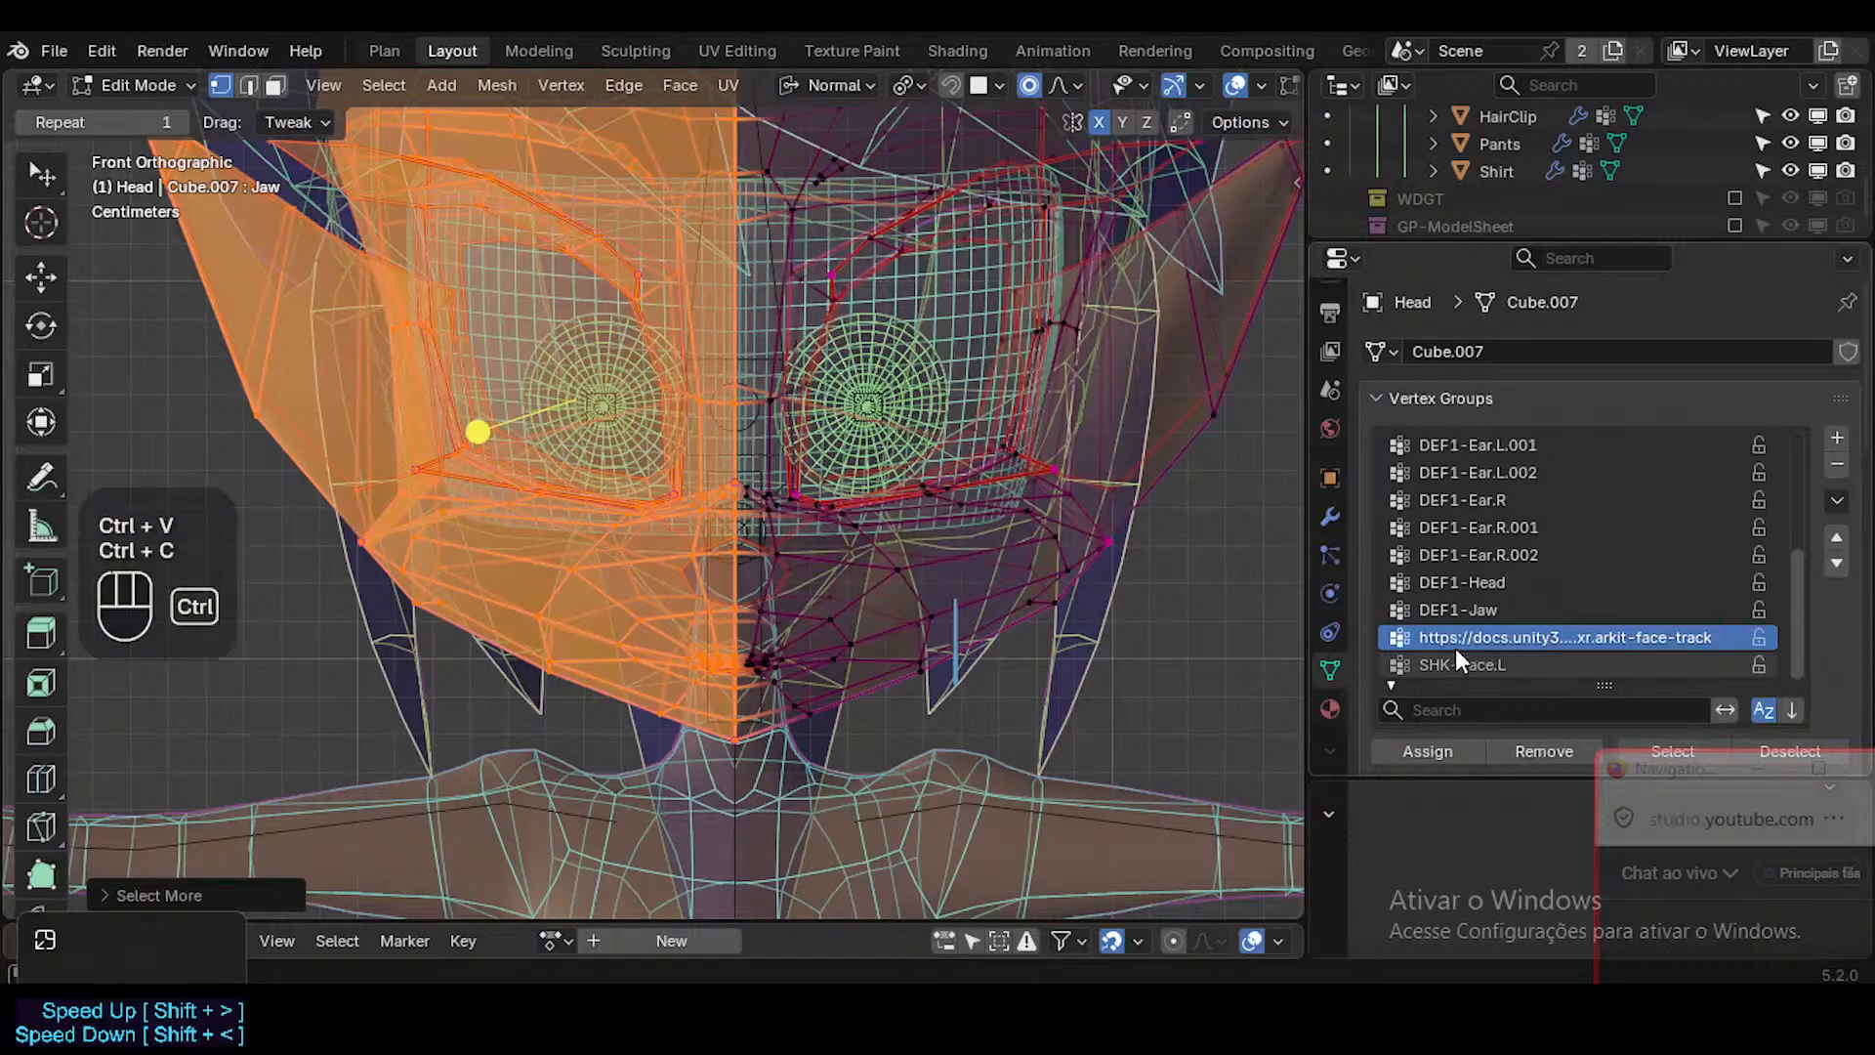
key("ctrl+v")
double_click(1492, 664)
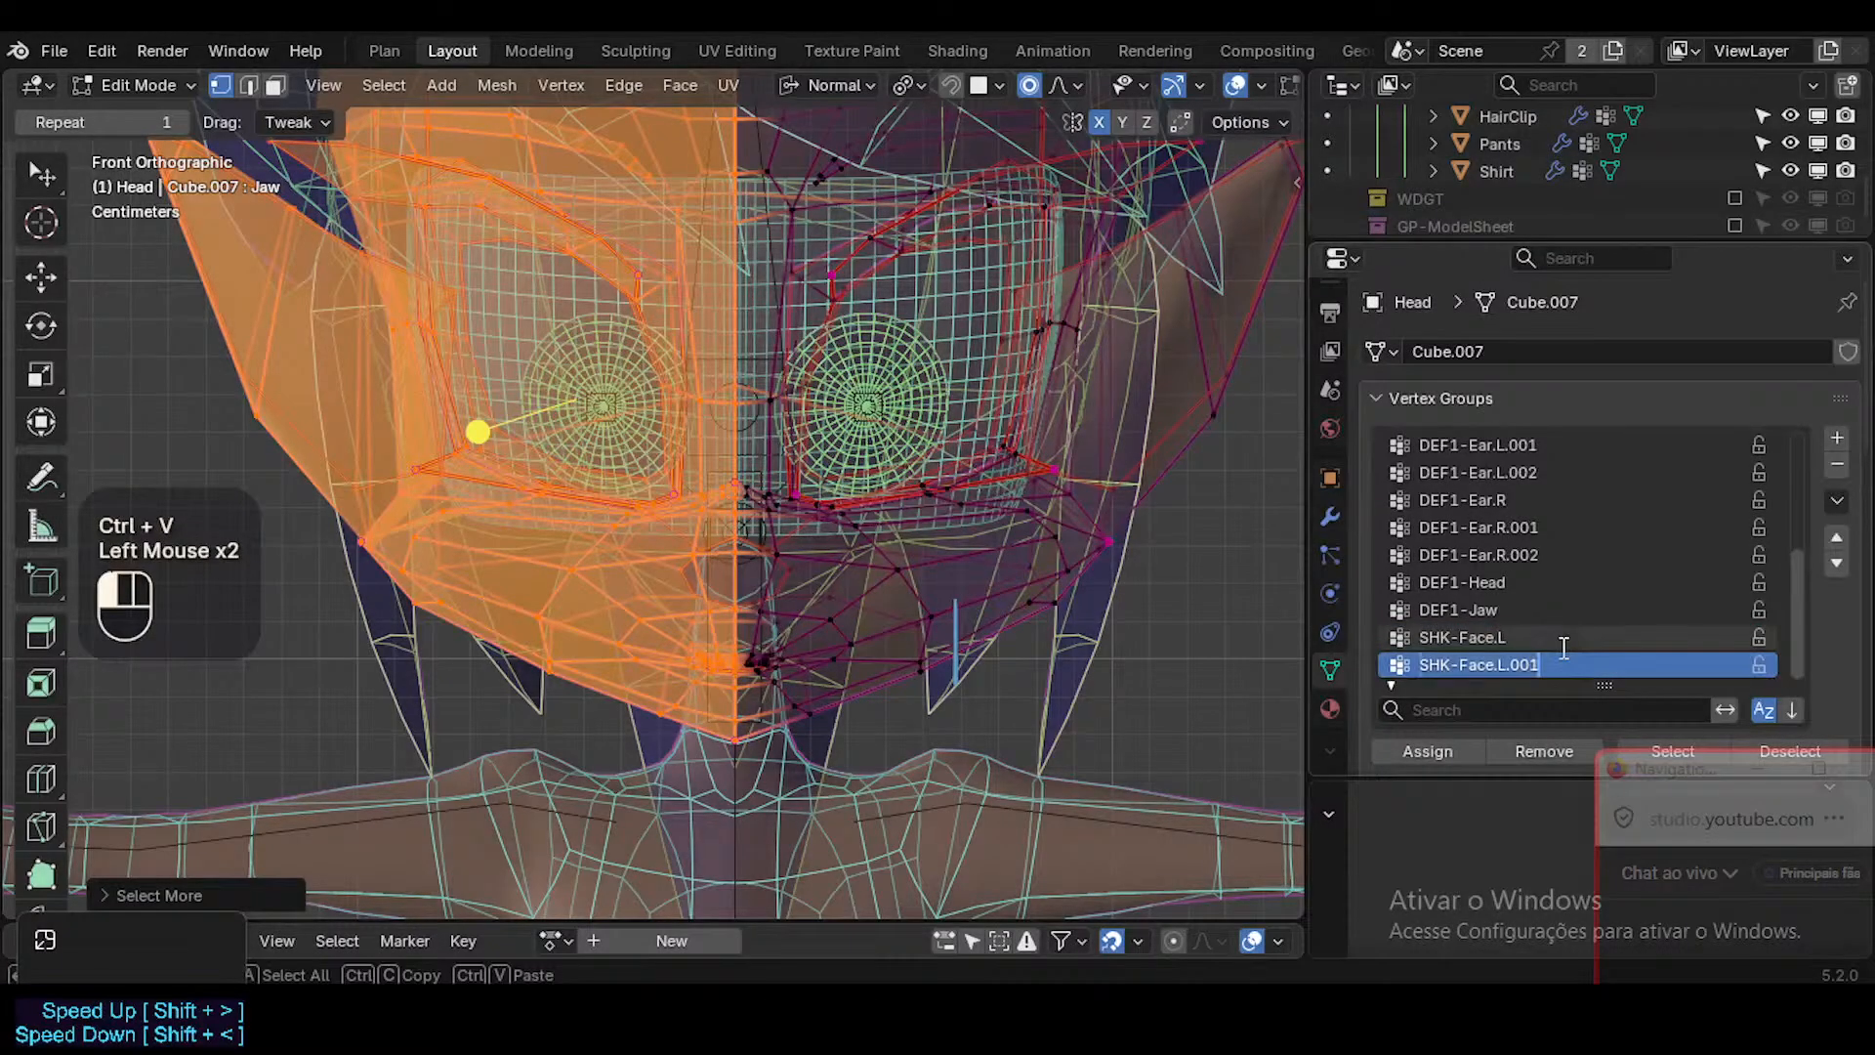
key("shift+Left")
key("shift+Left")
key("shift+Left")
key("shift+Left")
key("shift+Left")
type("R")
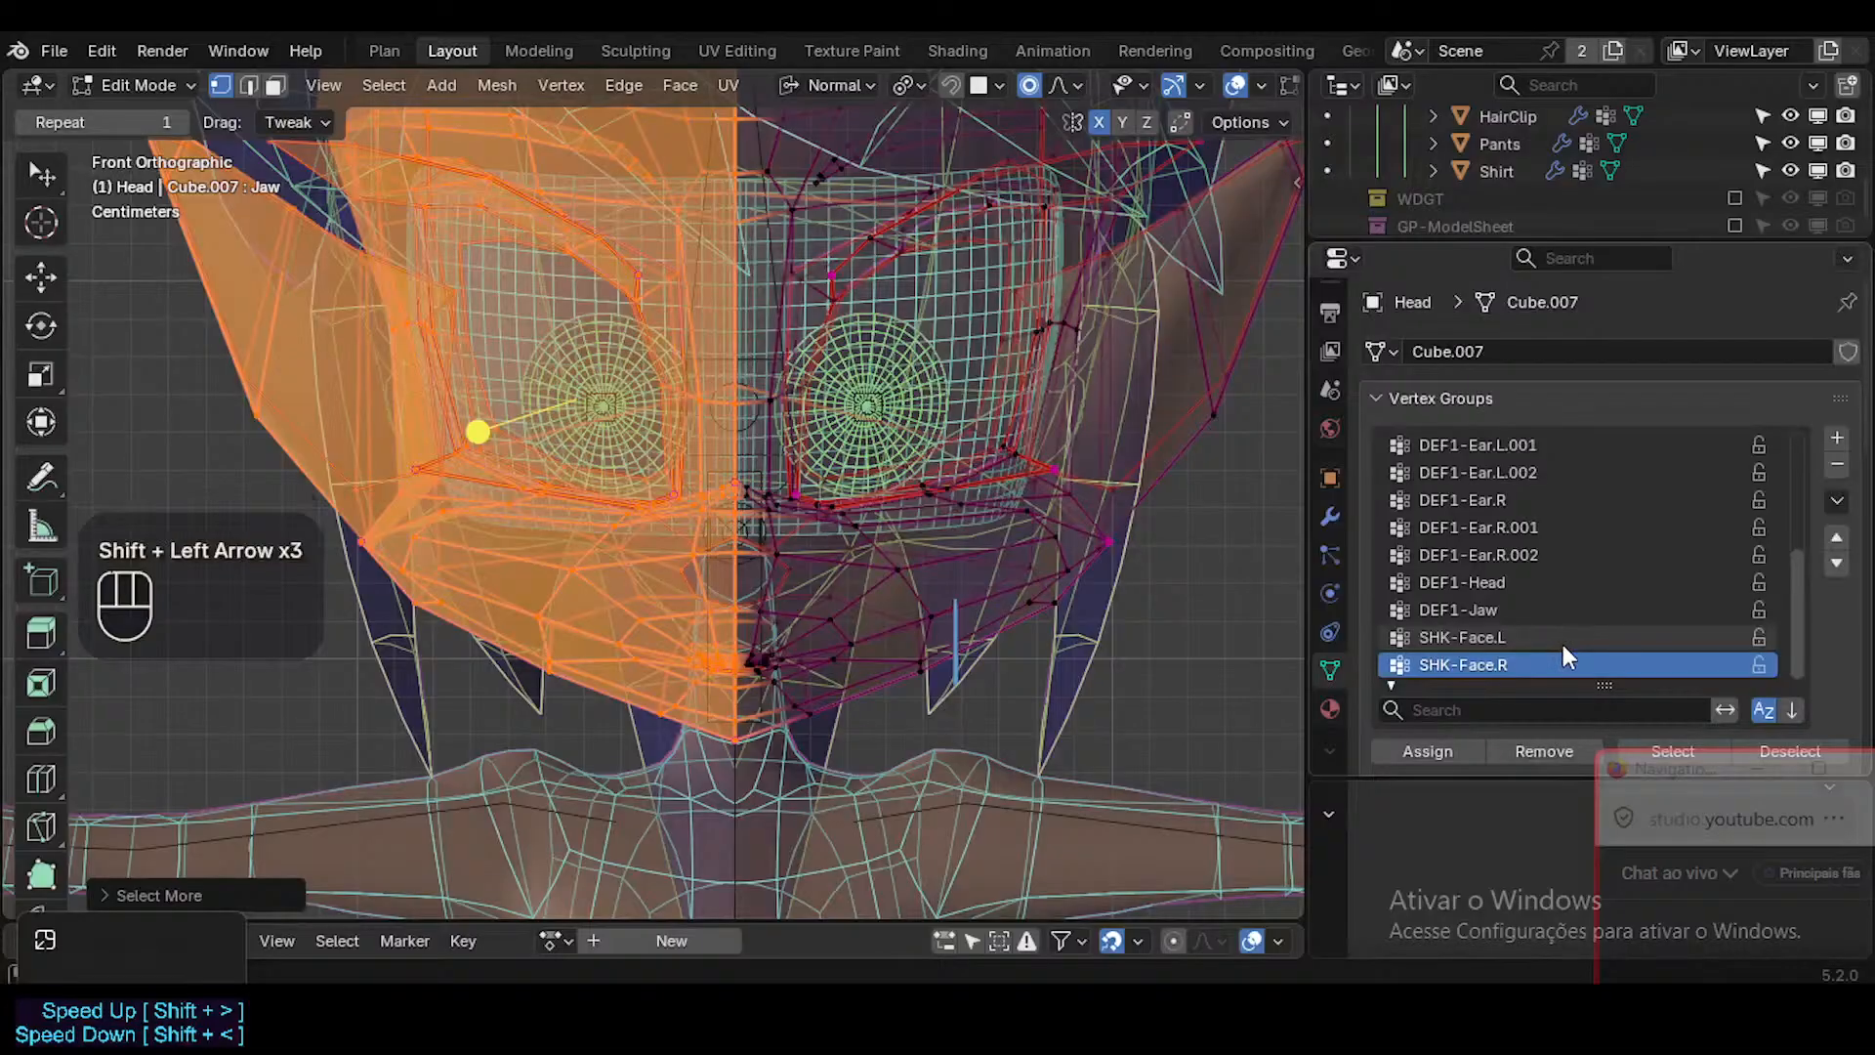
left_click(1444, 744)
left_click(1444, 744)
left_click(1445, 744)
Lock the weights of the SHK-Face.L and SHK-Face.R vertex groups.
scroll(1082, 529, "down", 2)
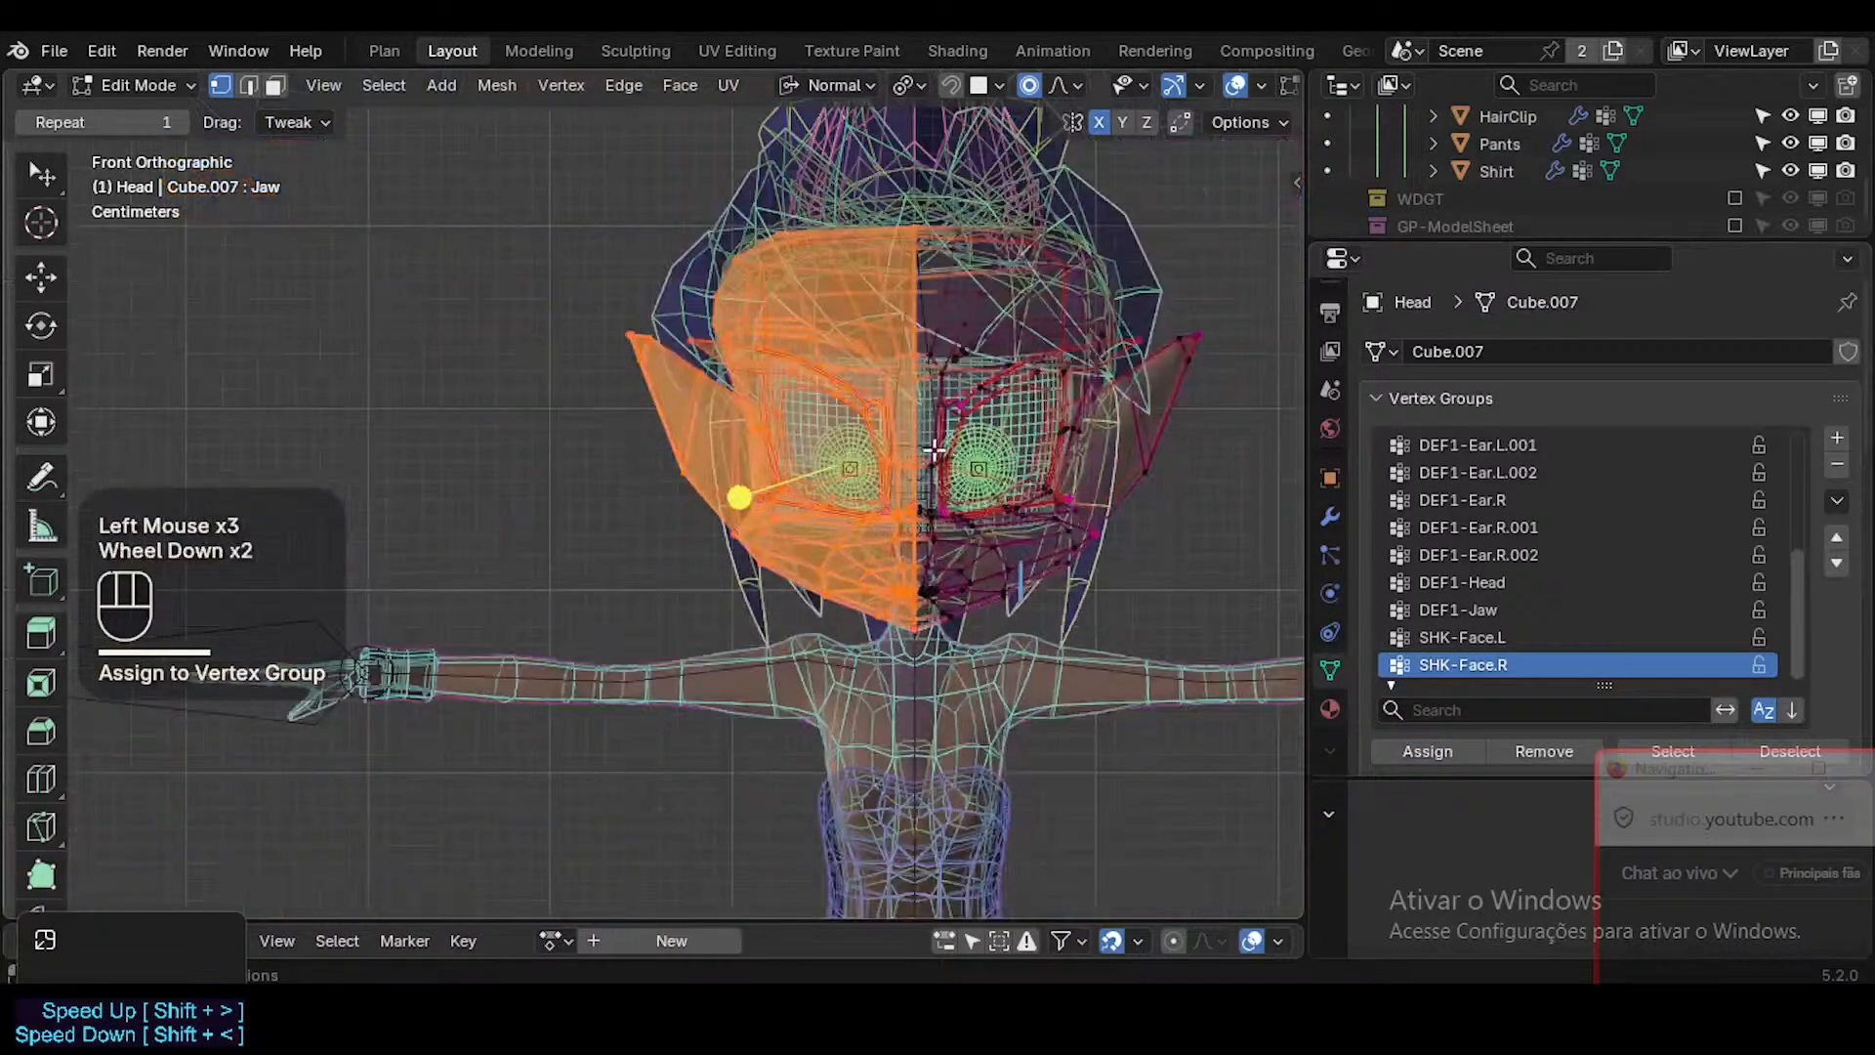
middle_click_drag(949, 446, 937, 454, "shift")
left_click_drag(1759, 637, 1759, 665)
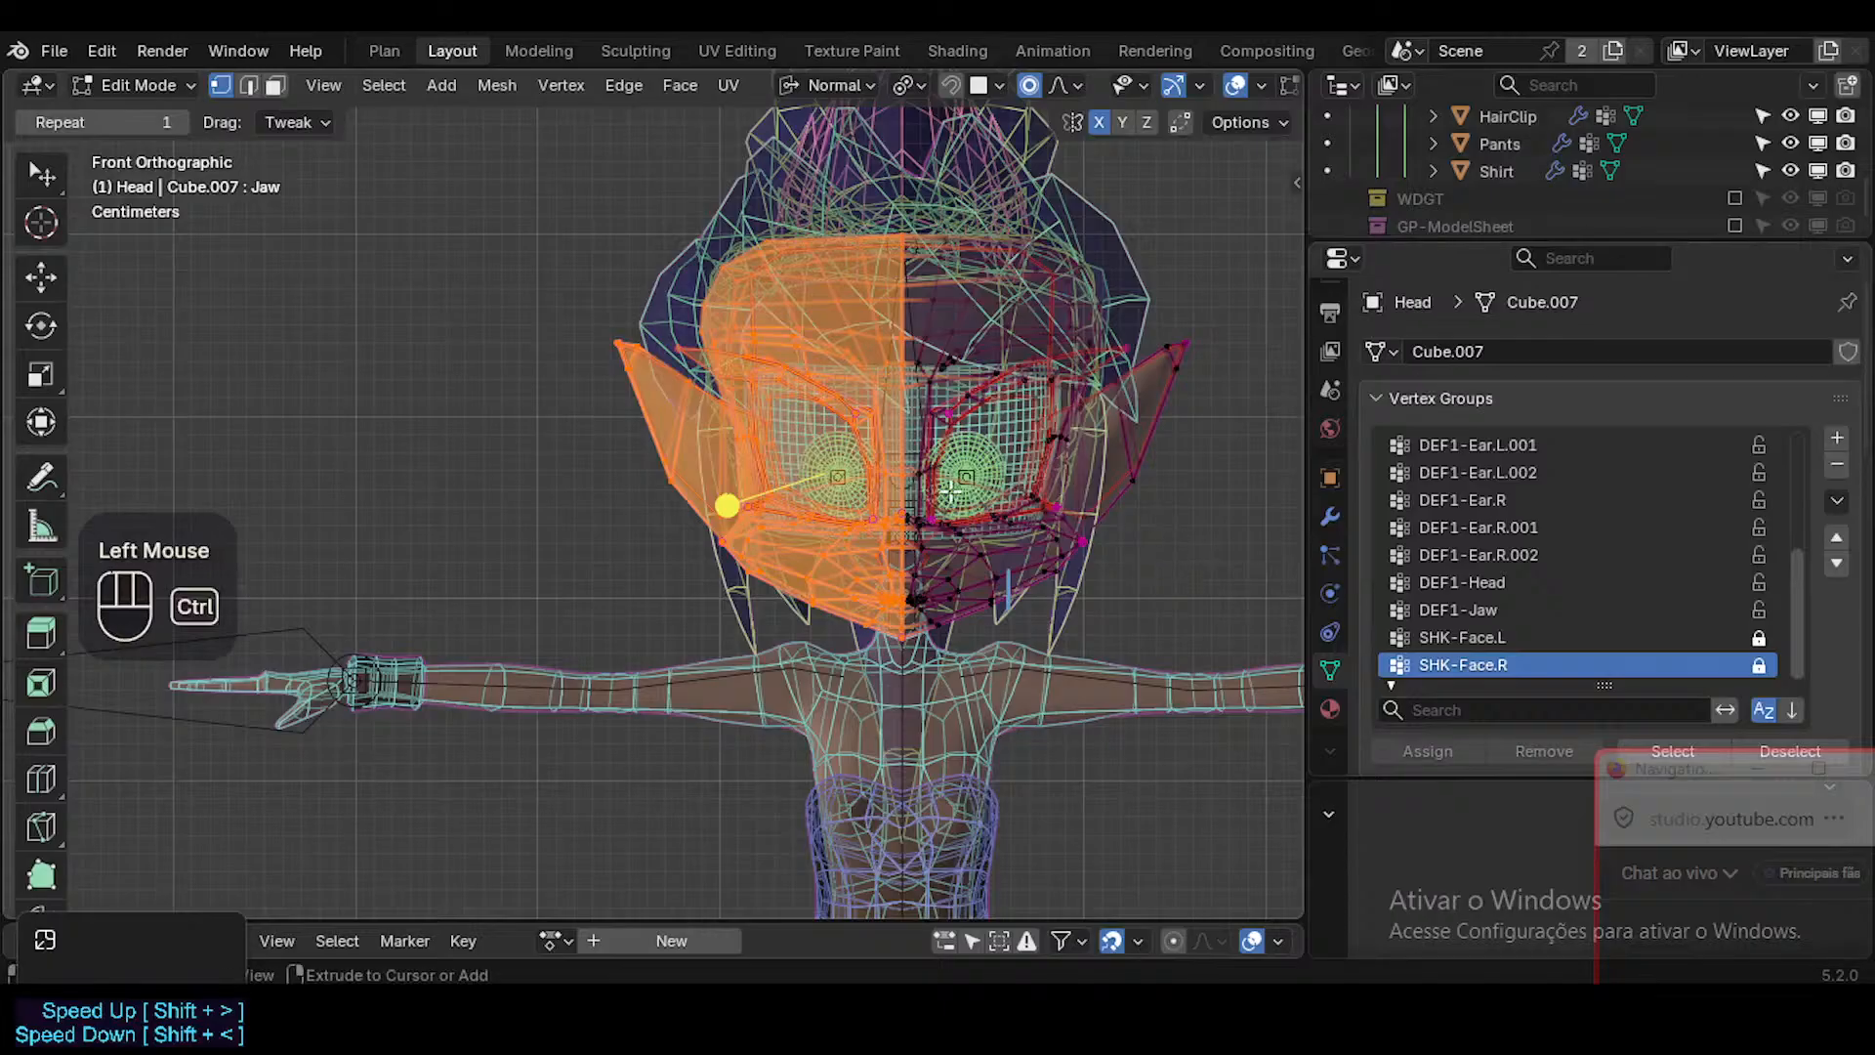
key("ctrl+Tab")
Prefix both face groups with a question mark, renaming them ?SHK-Face.L and ?SHK-Face.R.
double_click(1462, 636)
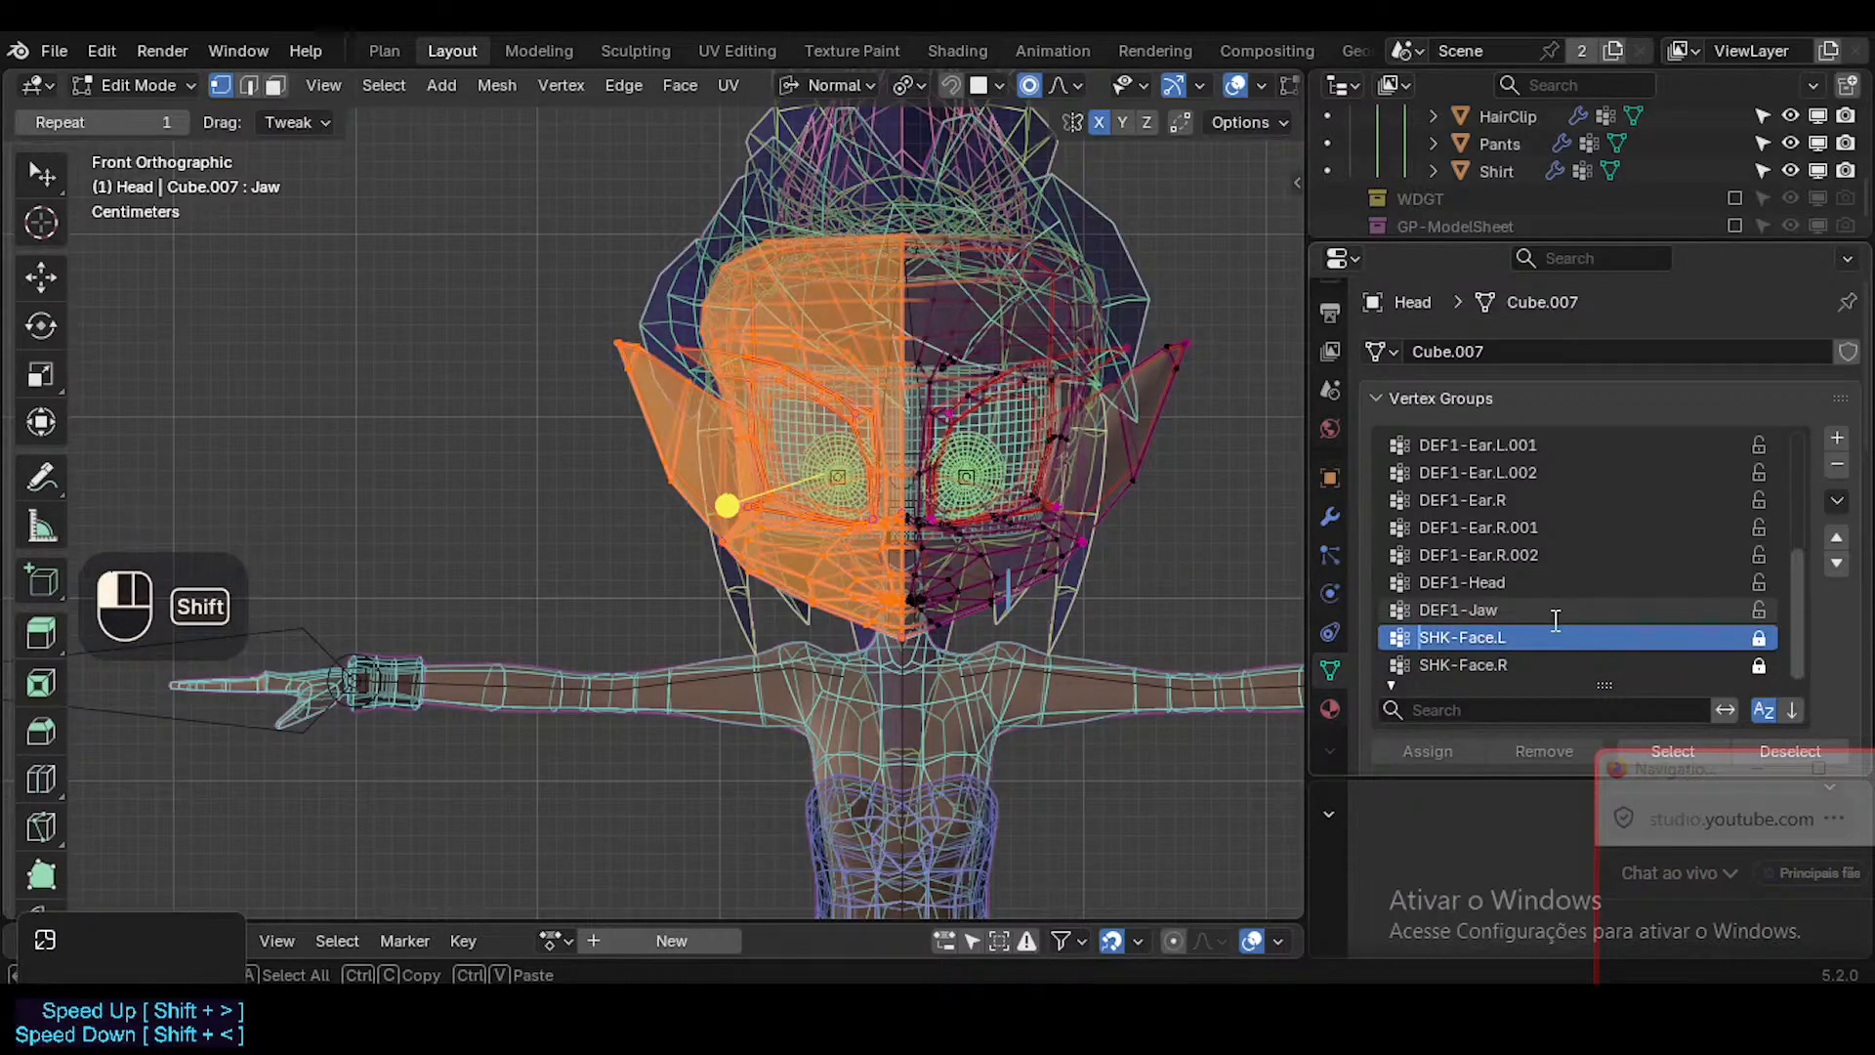
type("?")
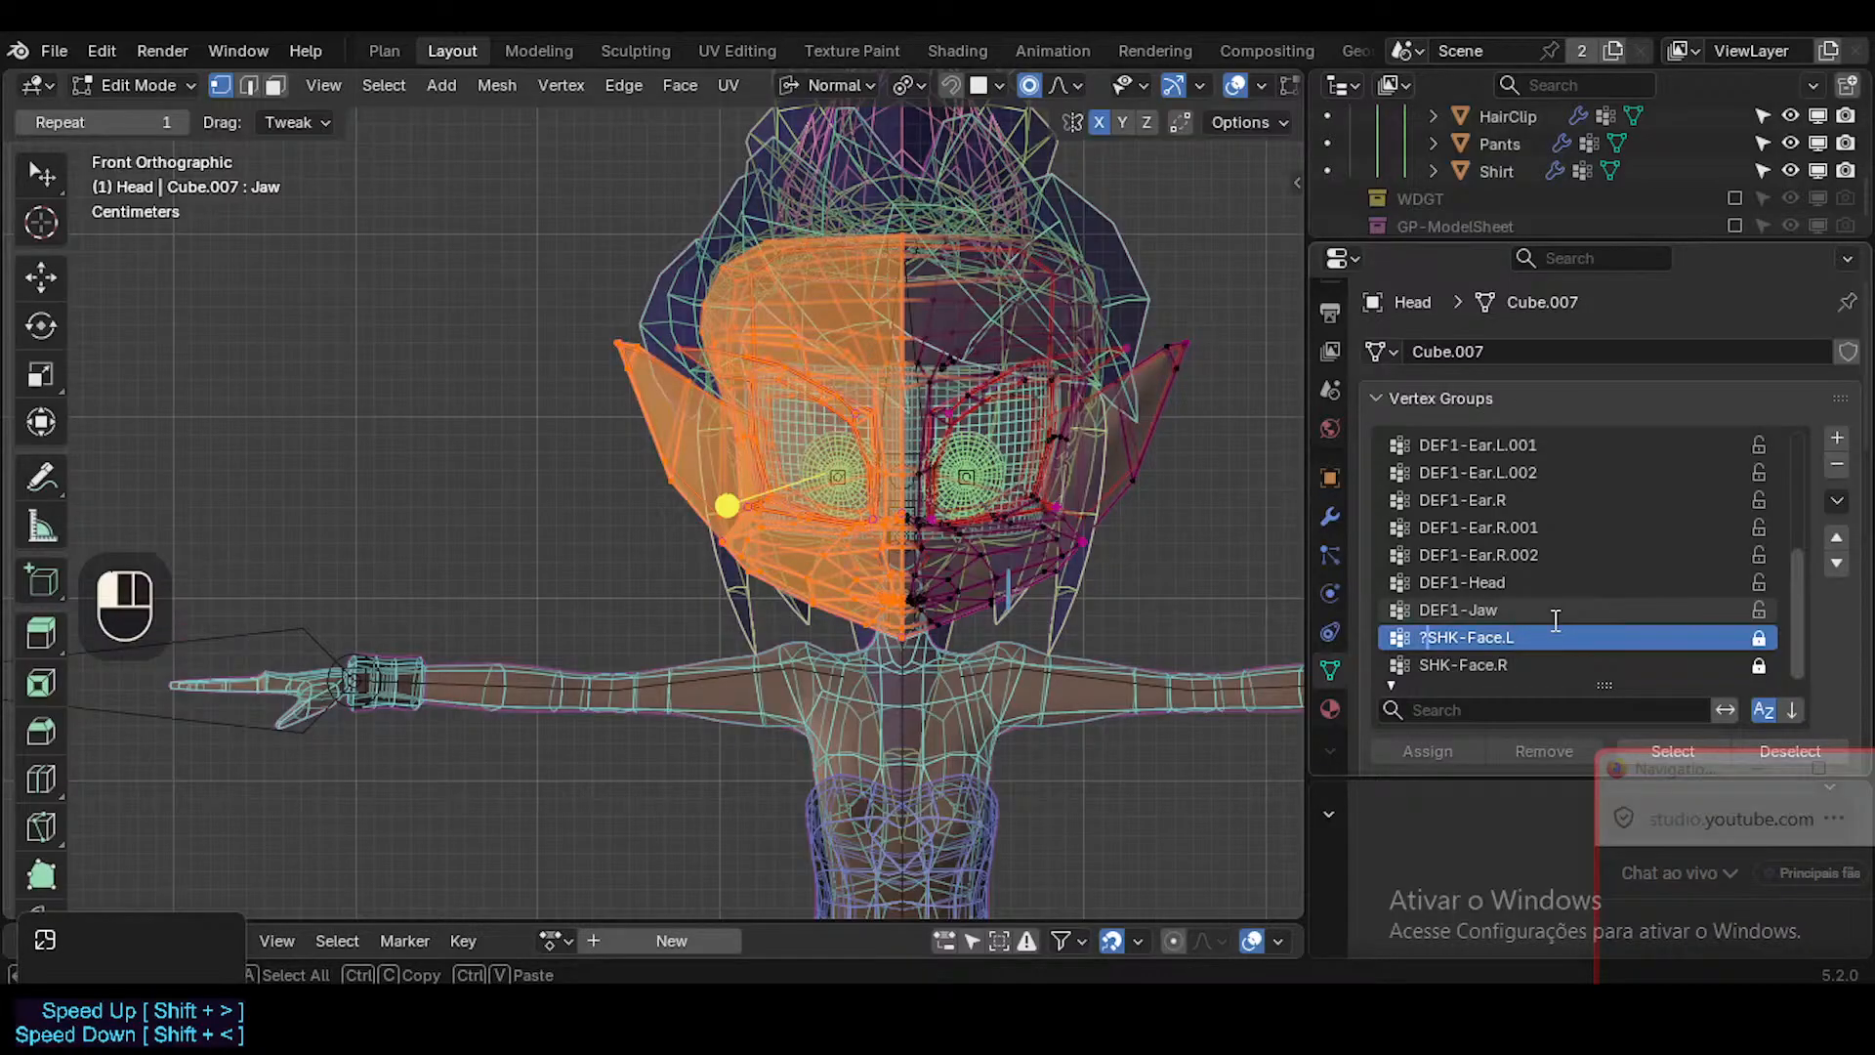
key("Return")
left_click(1515, 668)
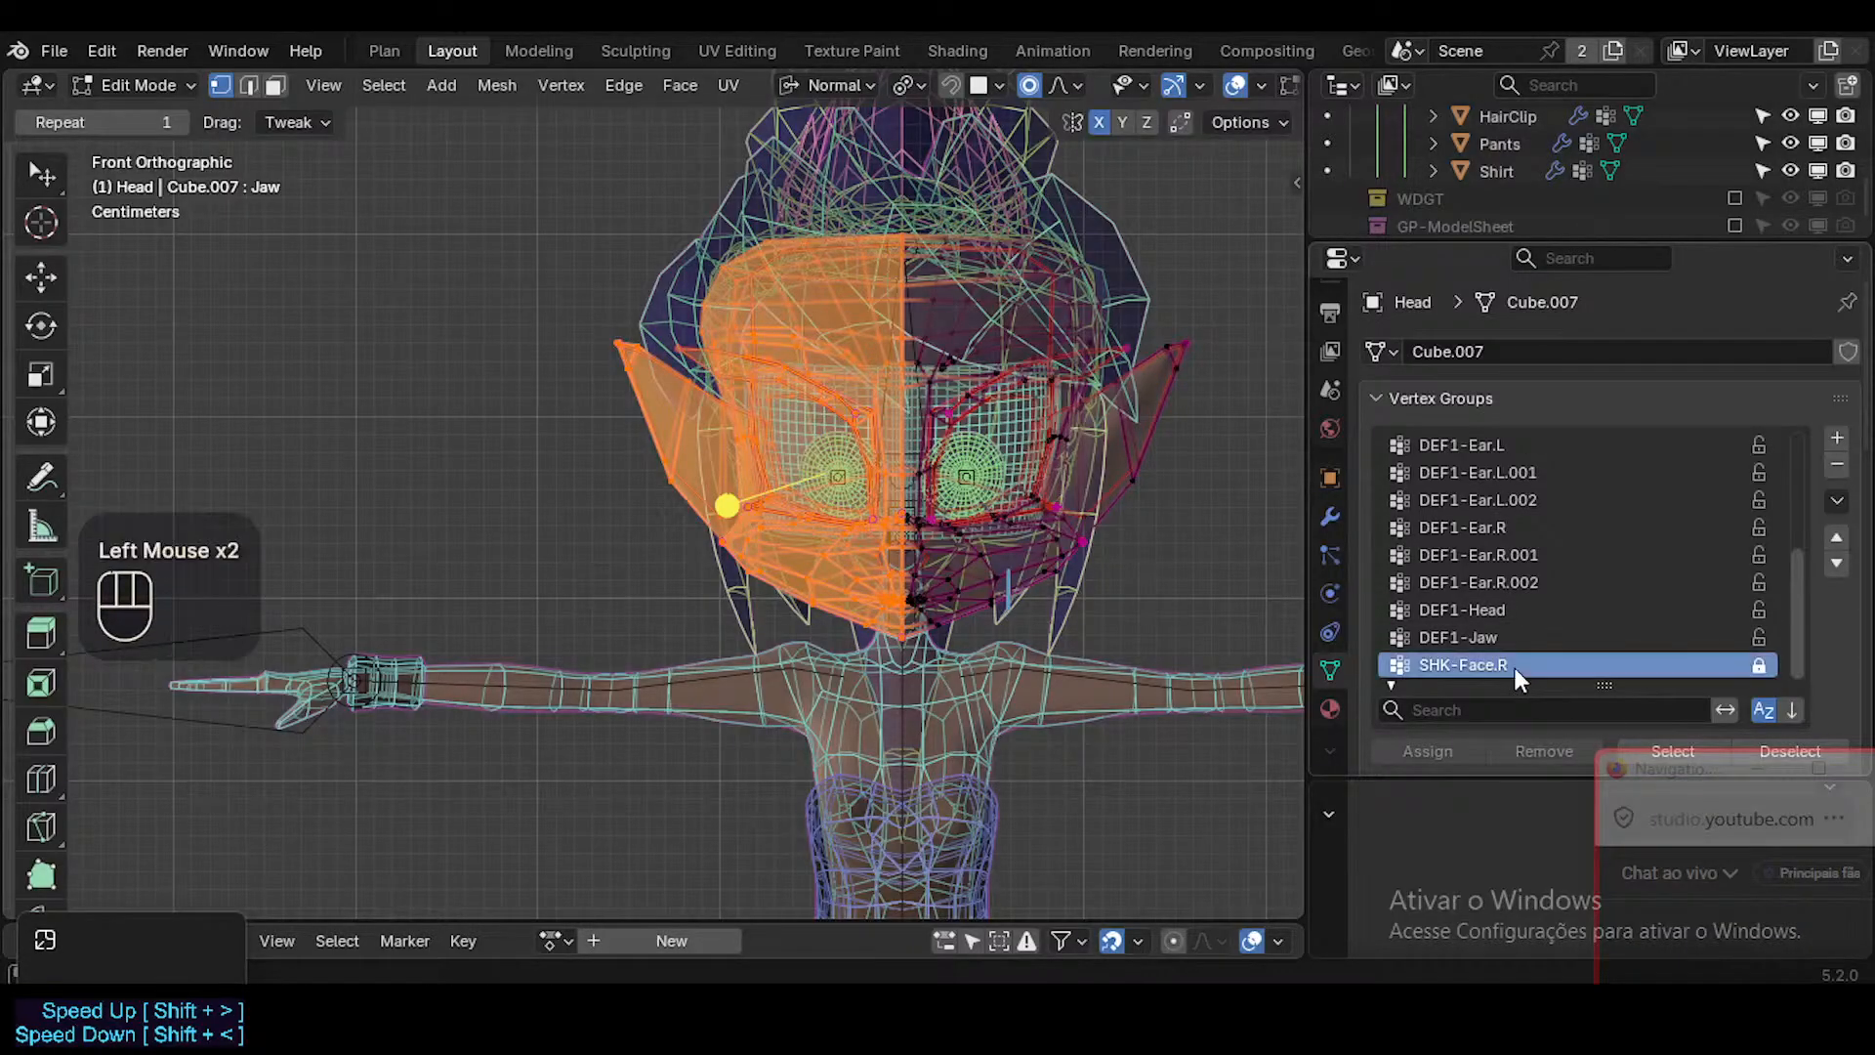
double_click(1515, 670)
key("Home")
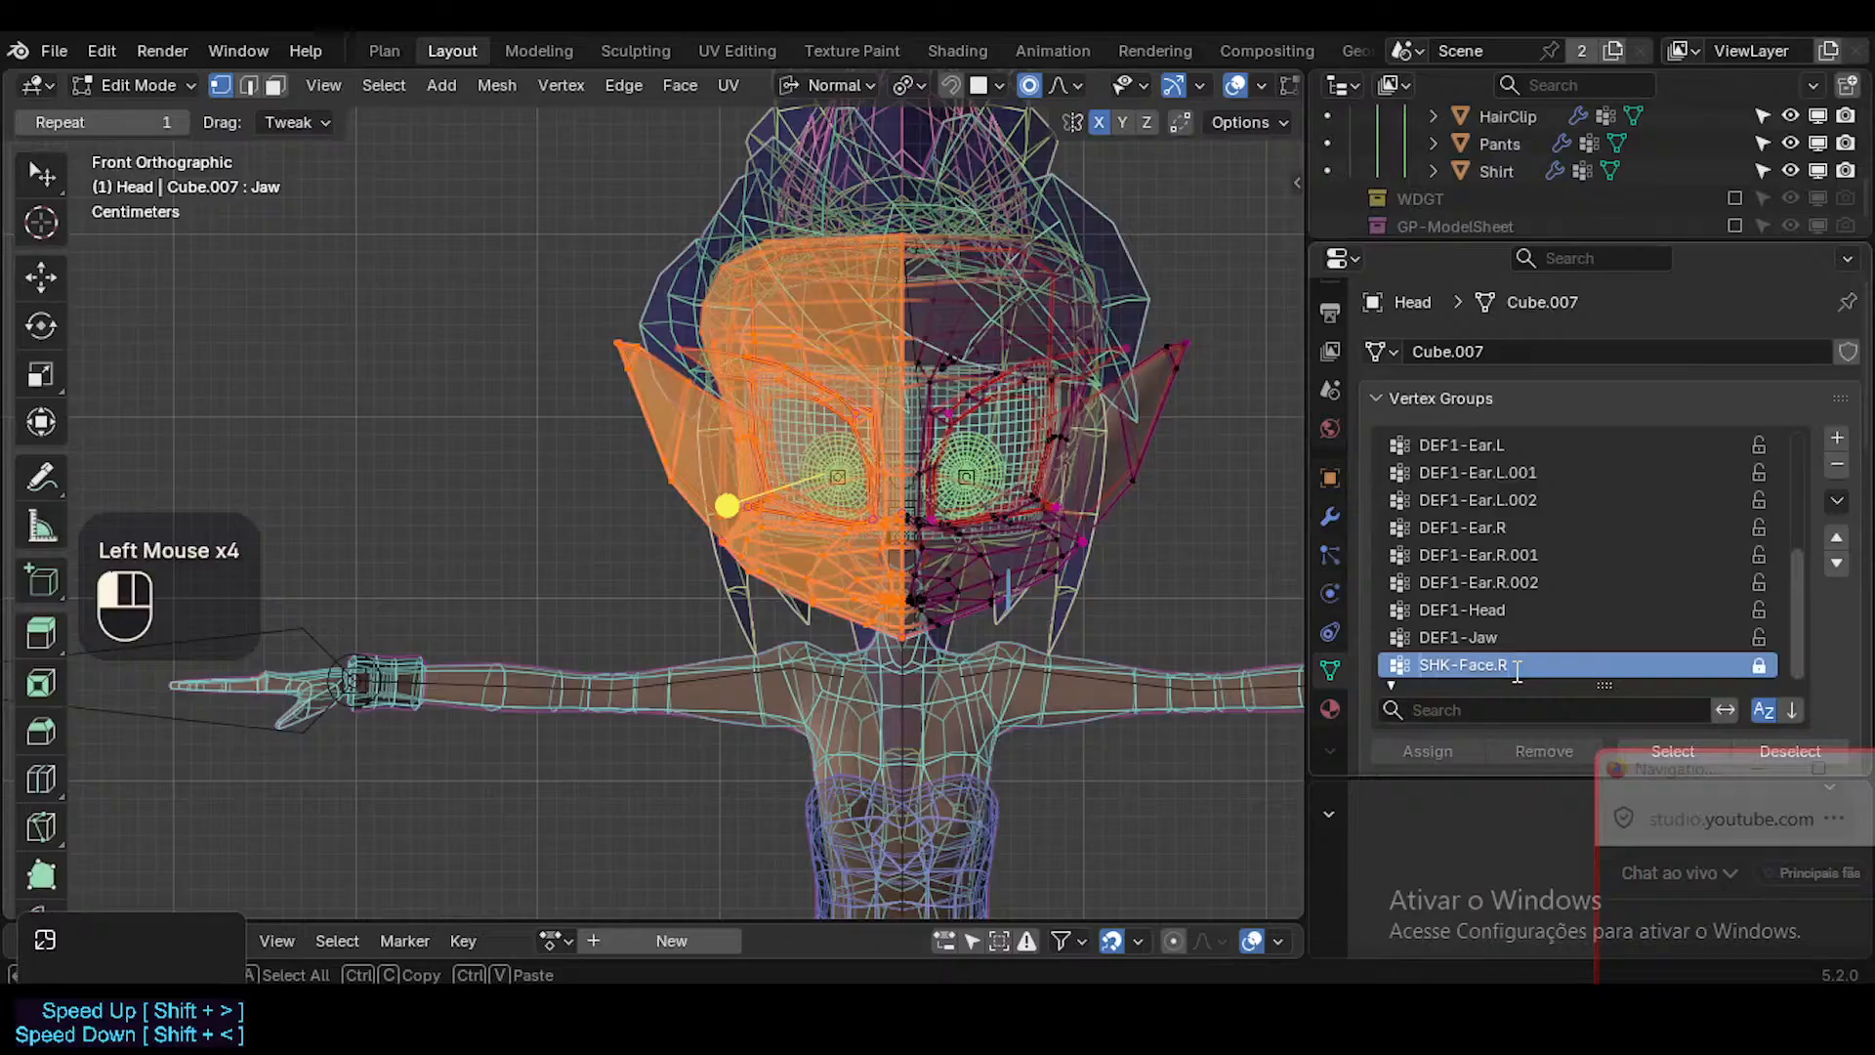
type("?")
key("Return")
Check the order of the Head's vertex group list and save the file.
scroll(1626, 584, "down", 1)
scroll(1626, 584, "up", 2)
scroll(1623, 576, "up", 6)
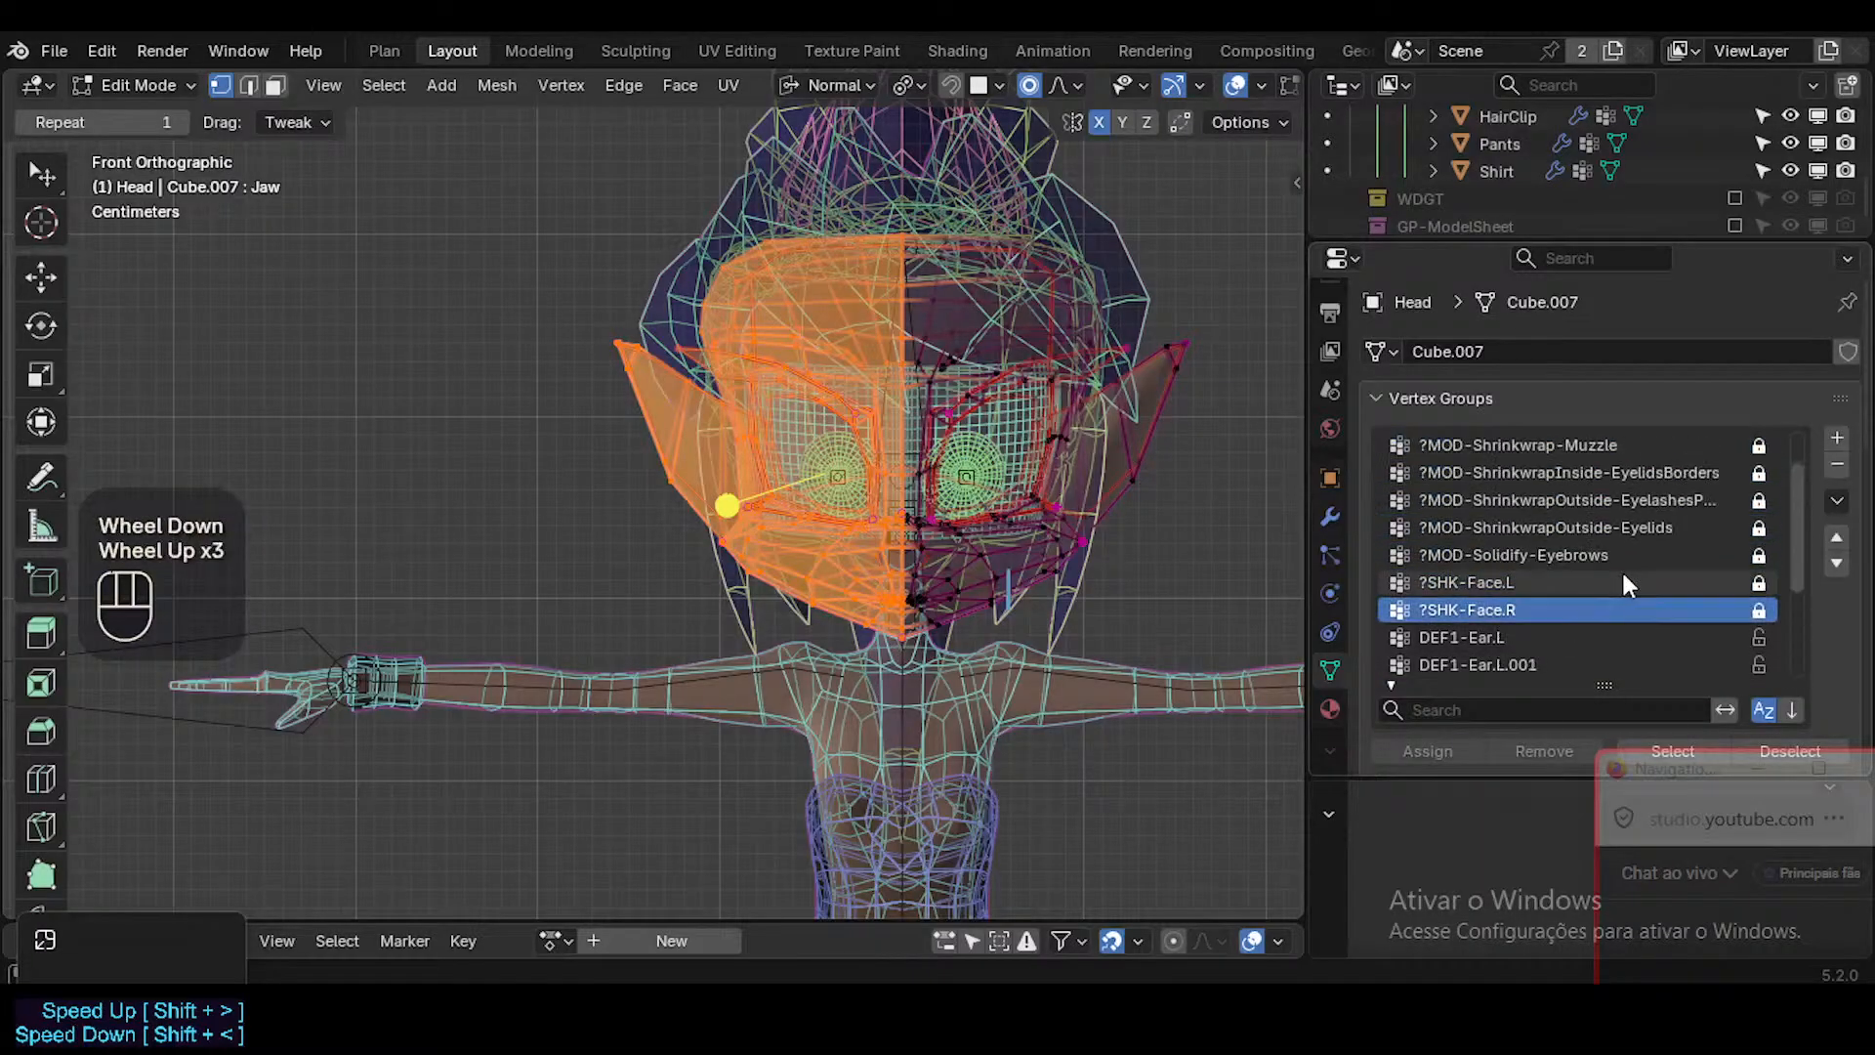
scroll(1578, 564, "down", 2)
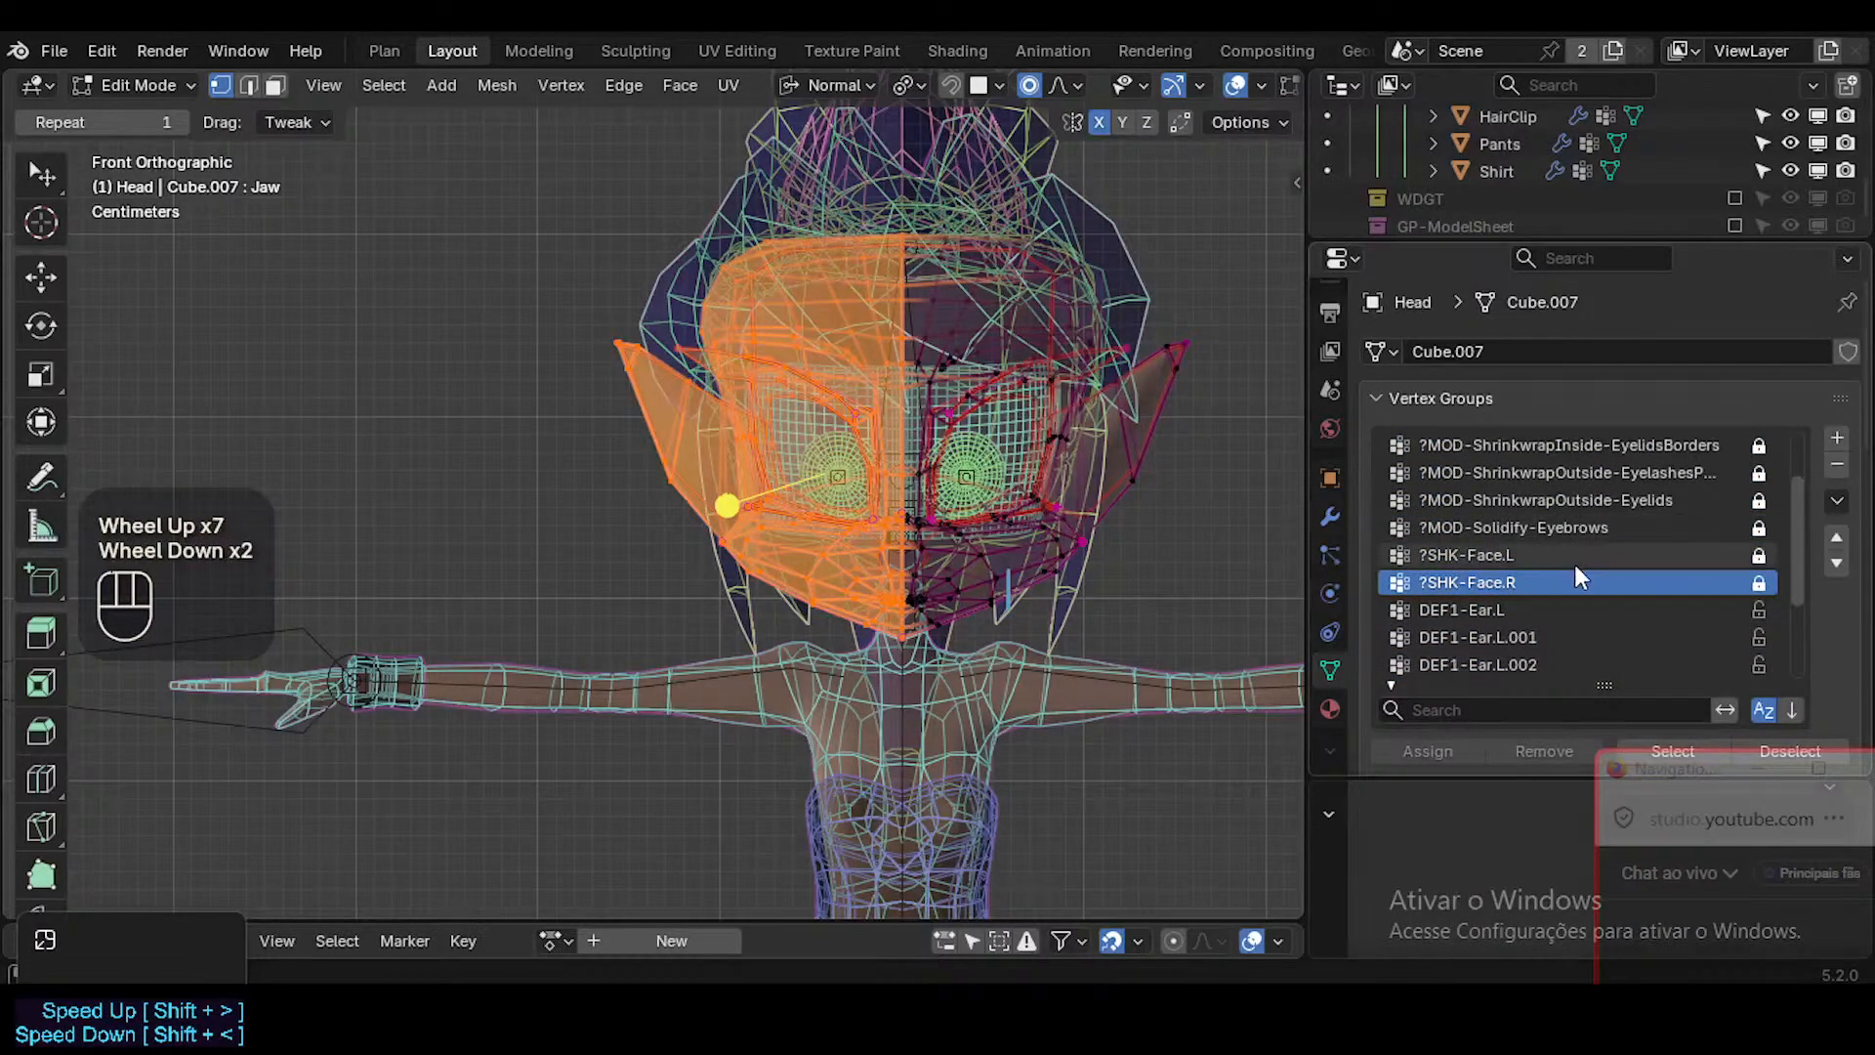
scroll(1574, 565, "up", 3)
scroll(1538, 586, "down", 1)
scroll(1516, 610, "down", 1)
scroll(1516, 610, "up", 2)
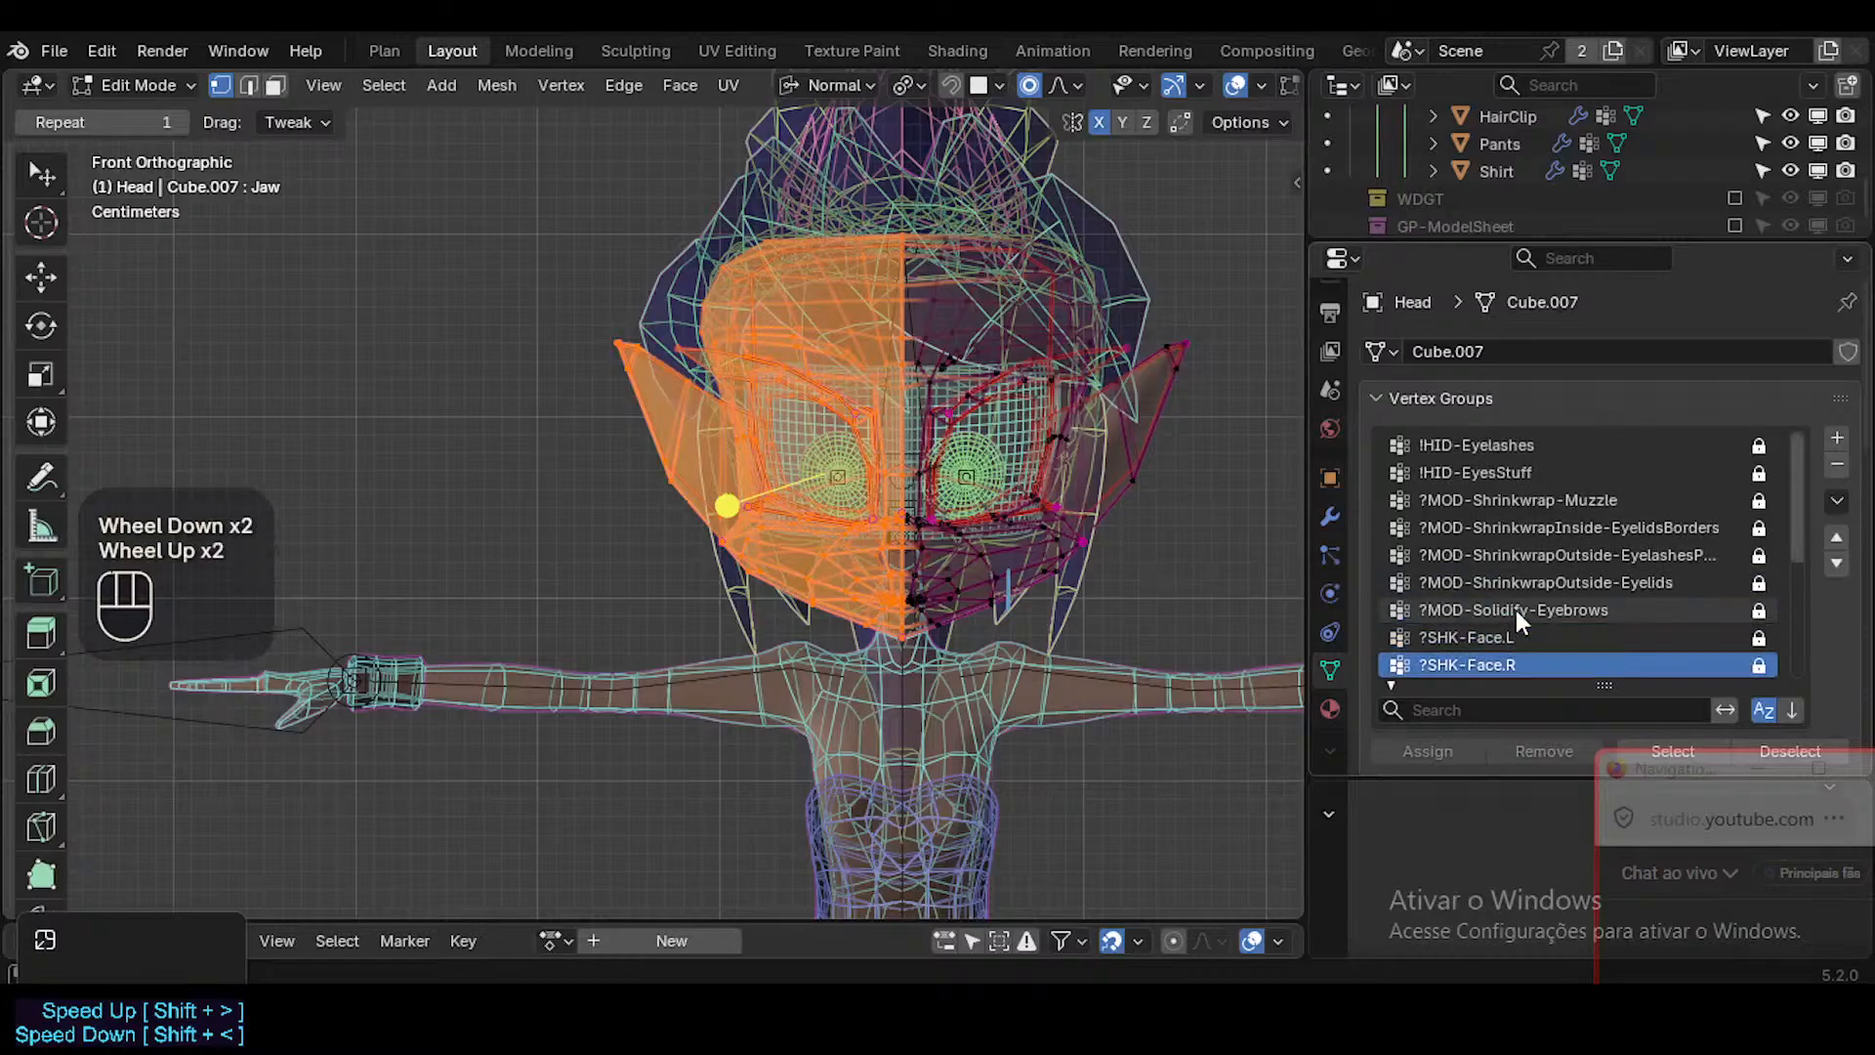
key("ctrl+s")
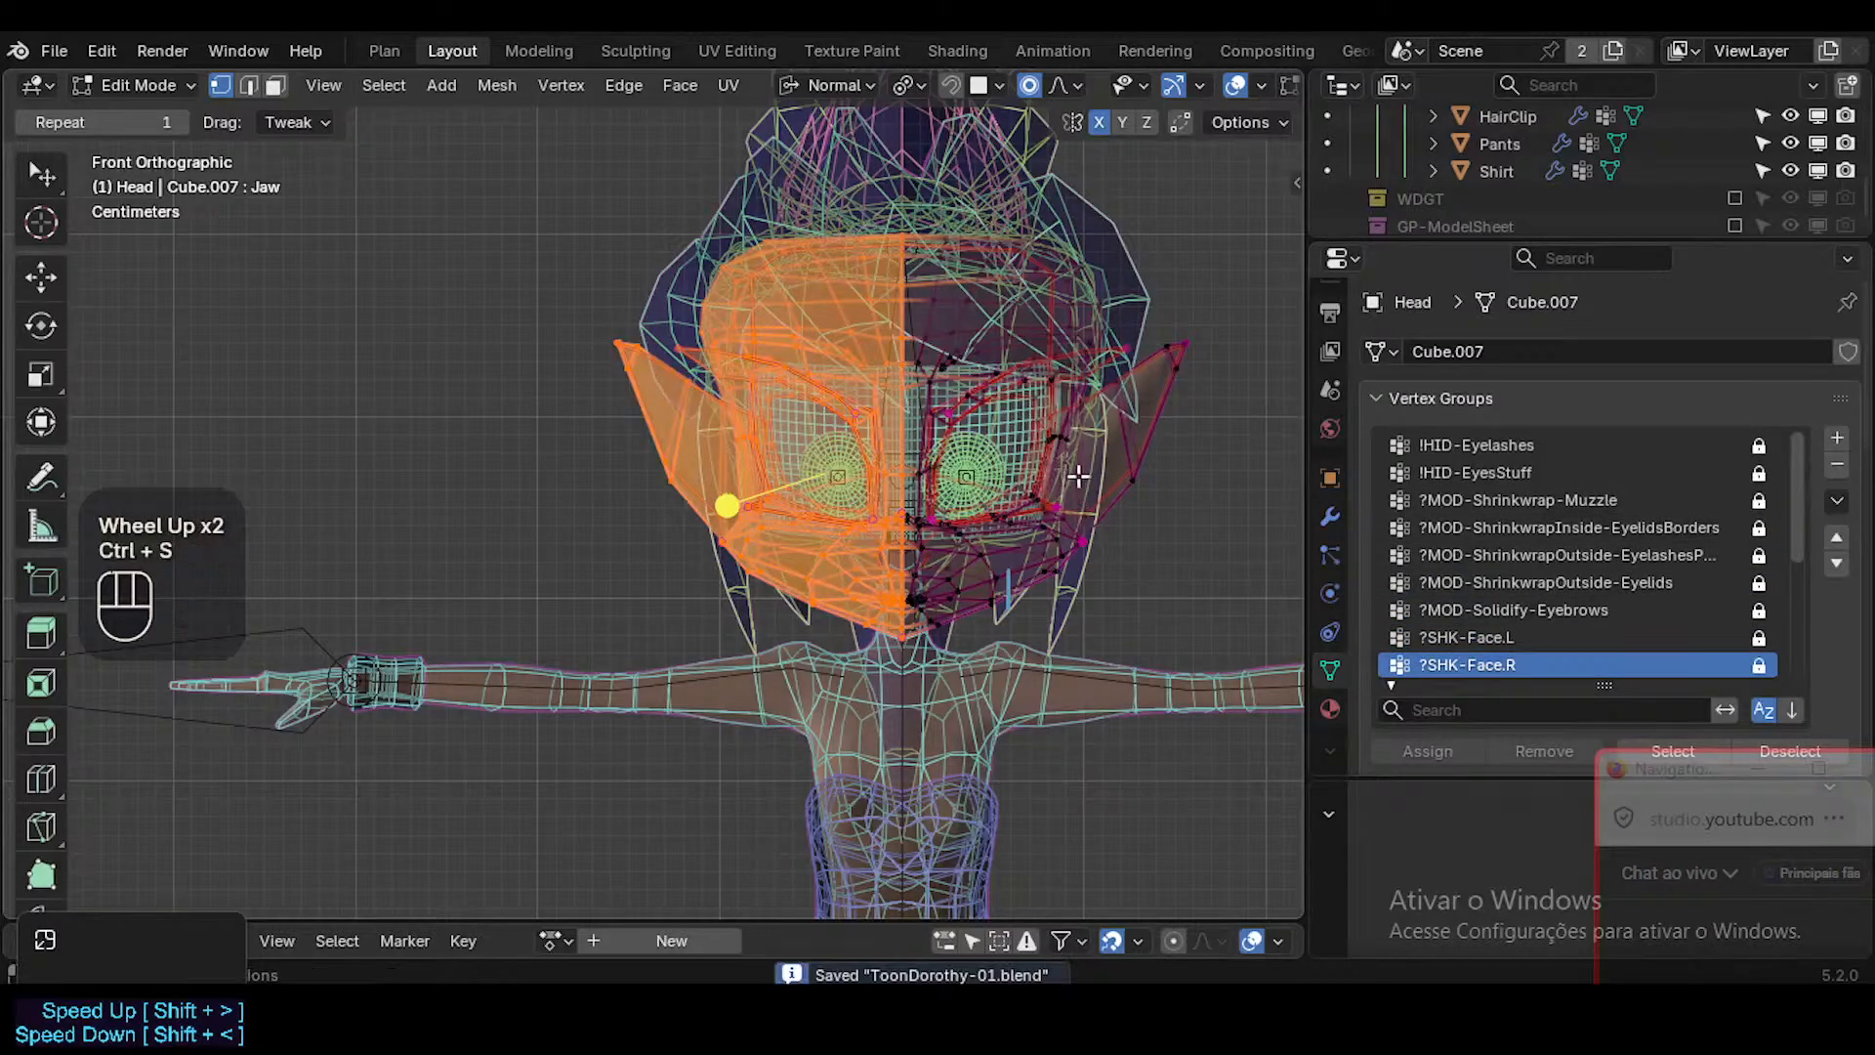
Deselect all vertices and view the character in Object Mode with overlays and X-ray turned off.
key("alt+a")
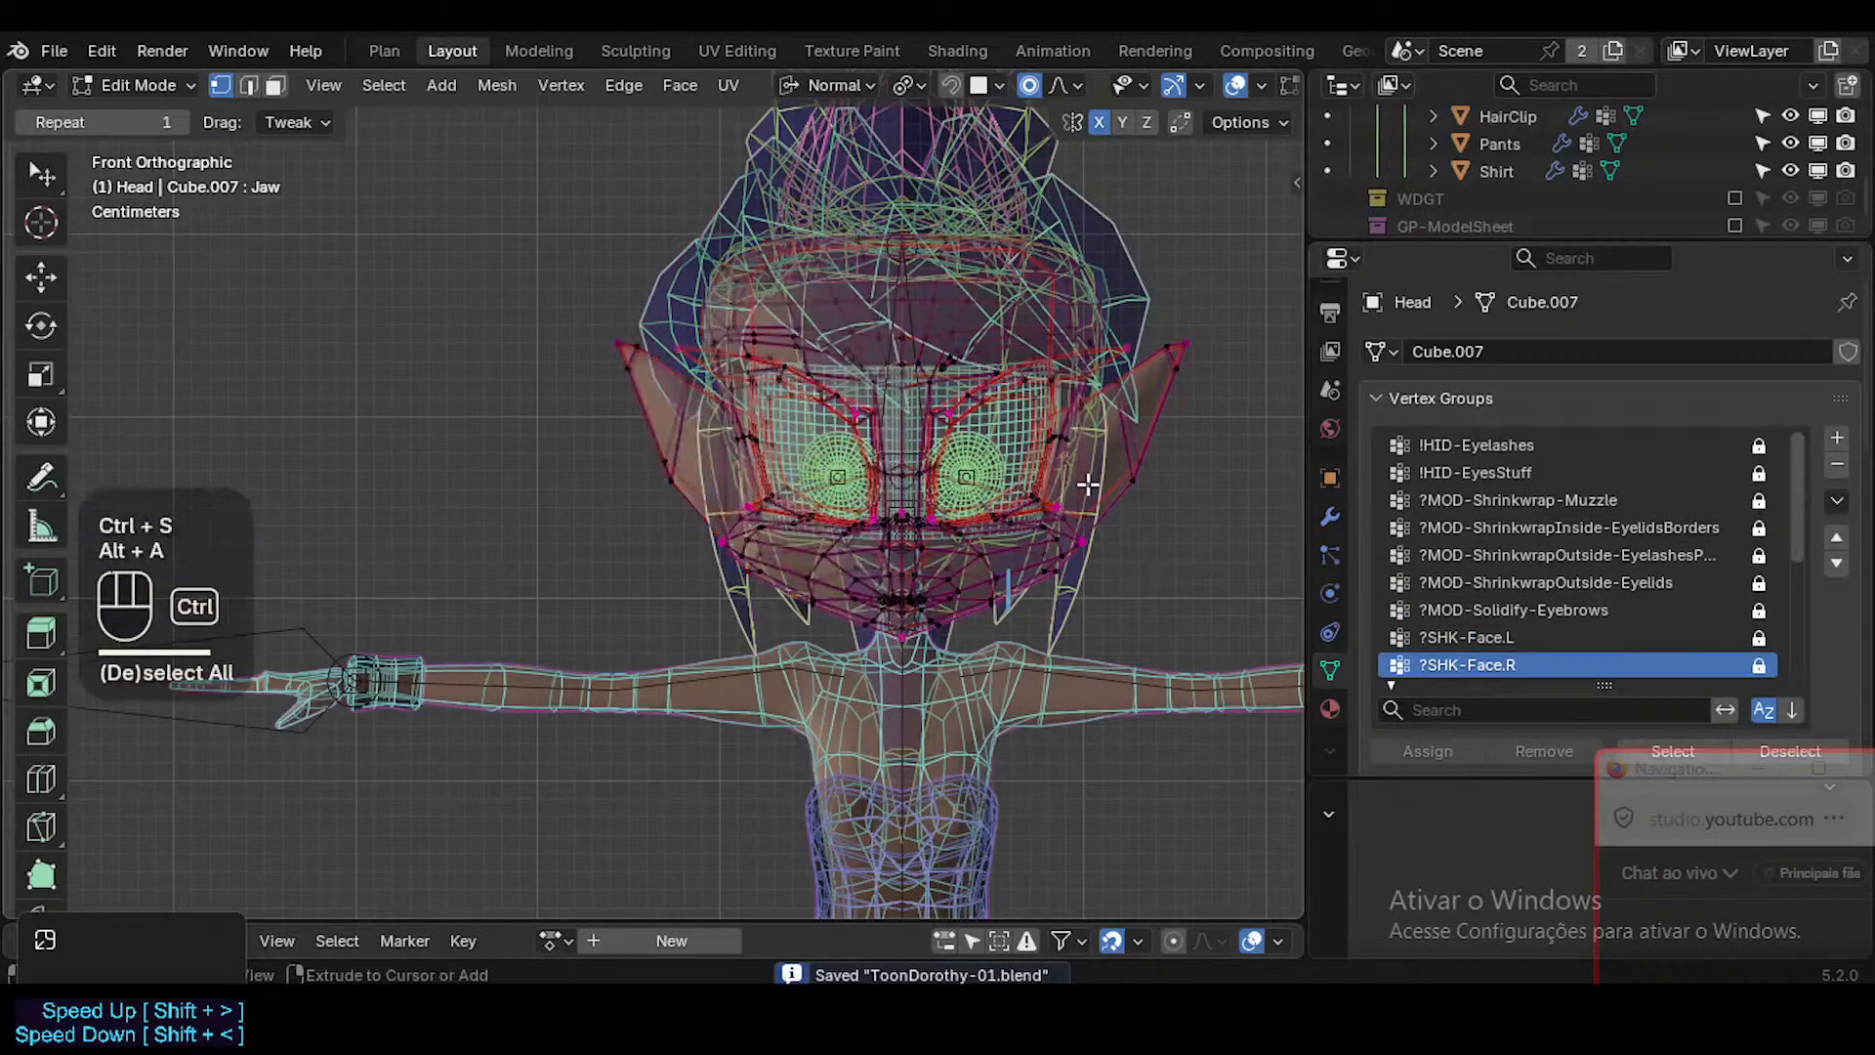
key("ctrl+Tab")
key("shift+alt+z")
scroll(1104, 577, "up", 2)
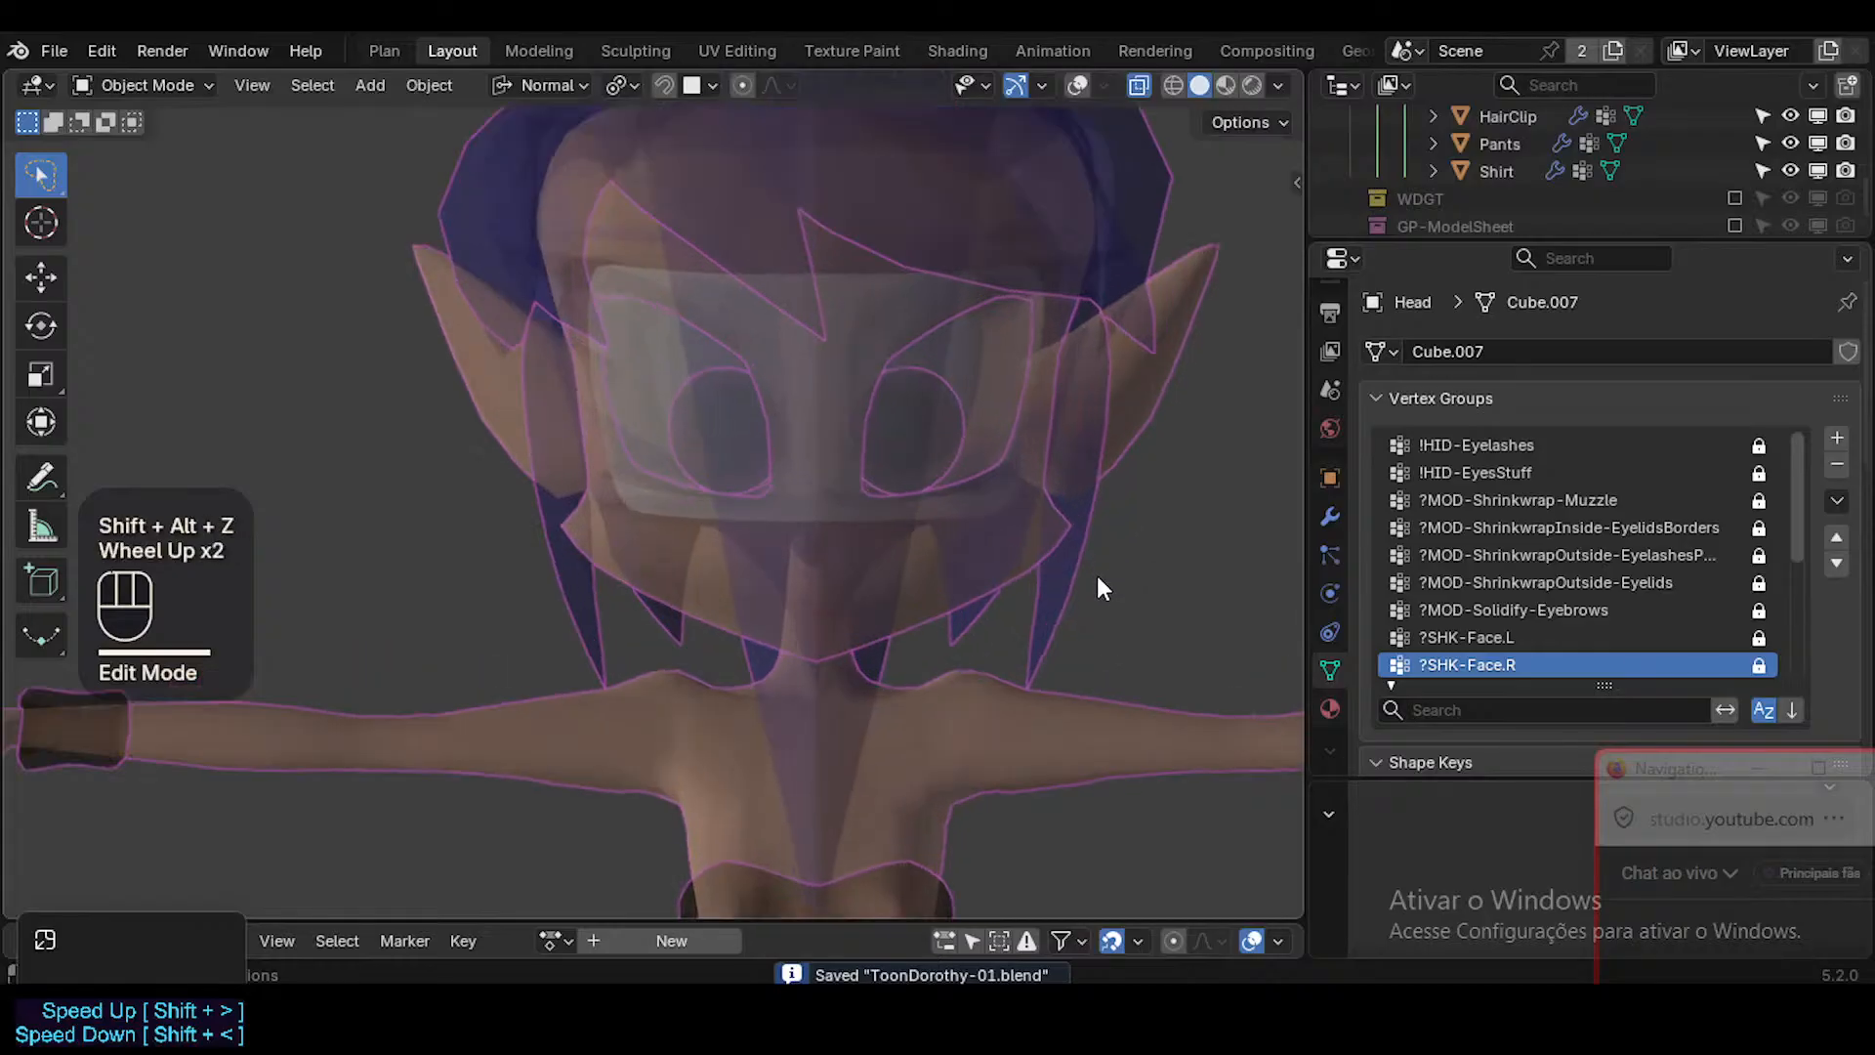
key("alt+z")
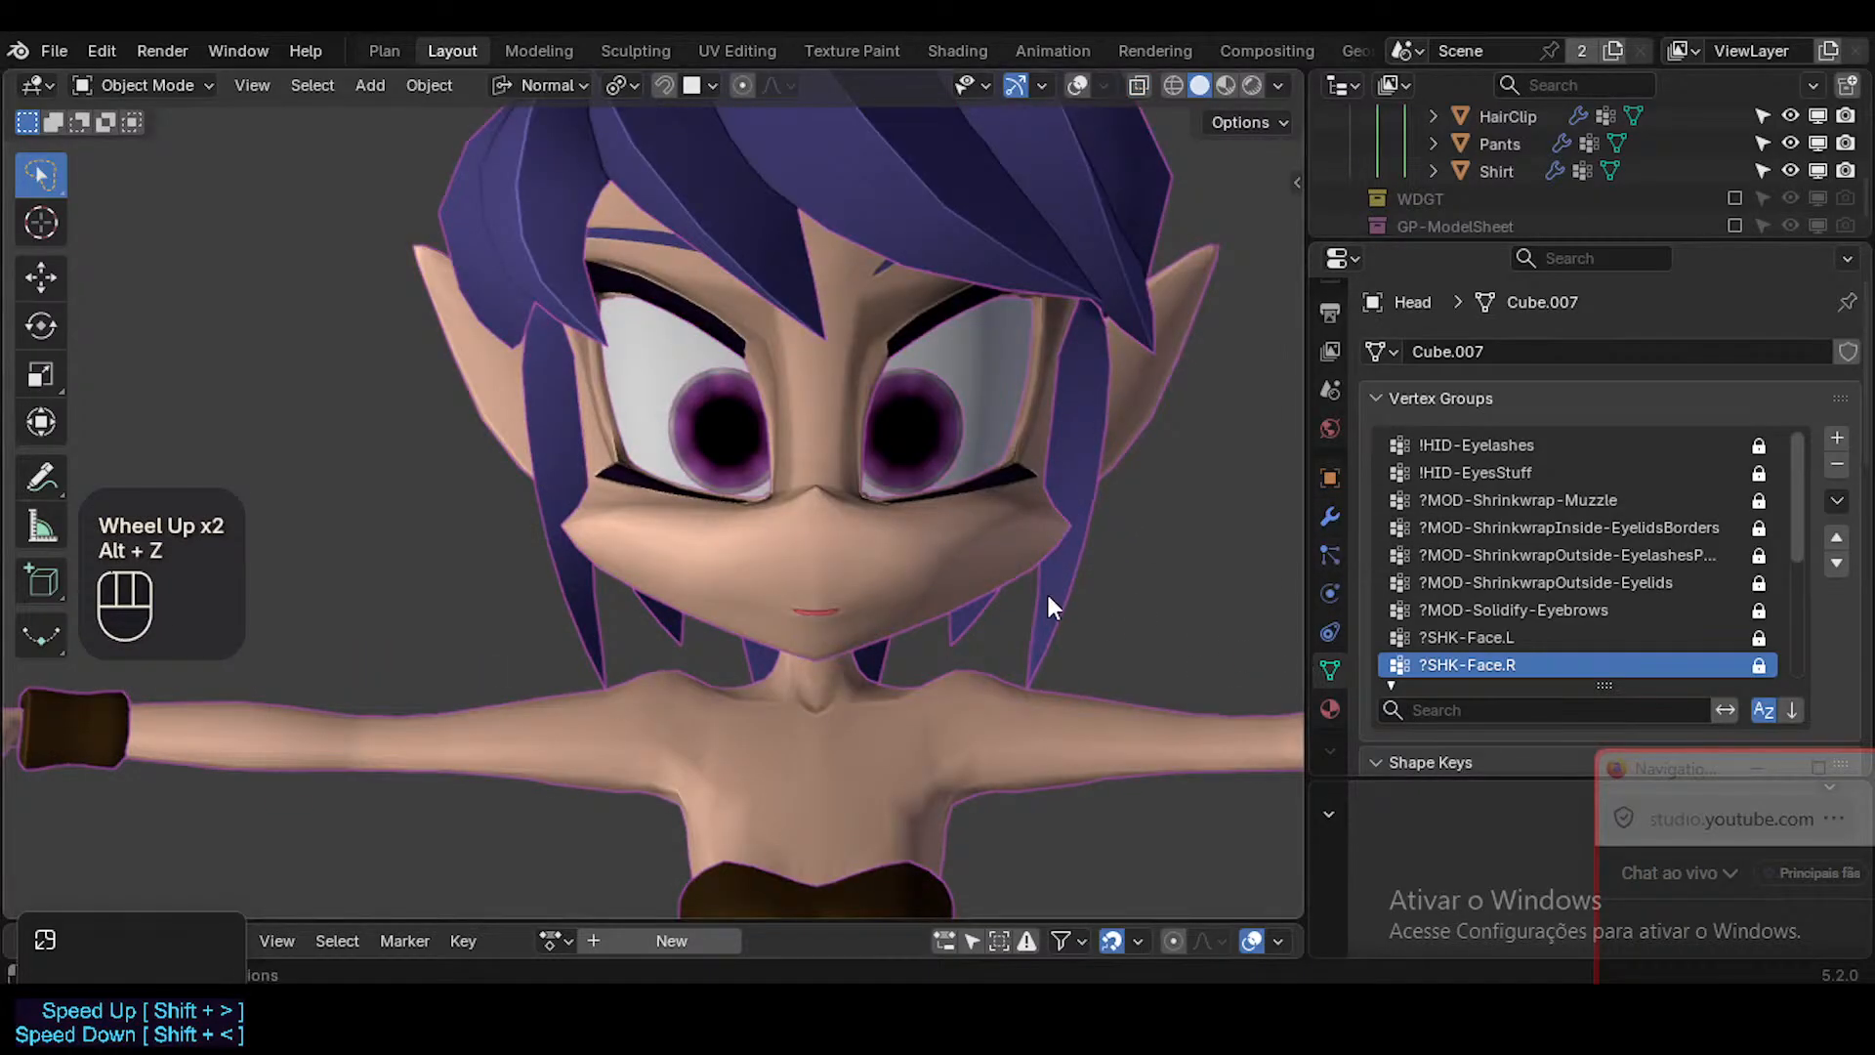
Turn the viewport overlays back on and select the Head object.
left_click(954, 549)
key("shift+alt+z")
left_click(934, 564)
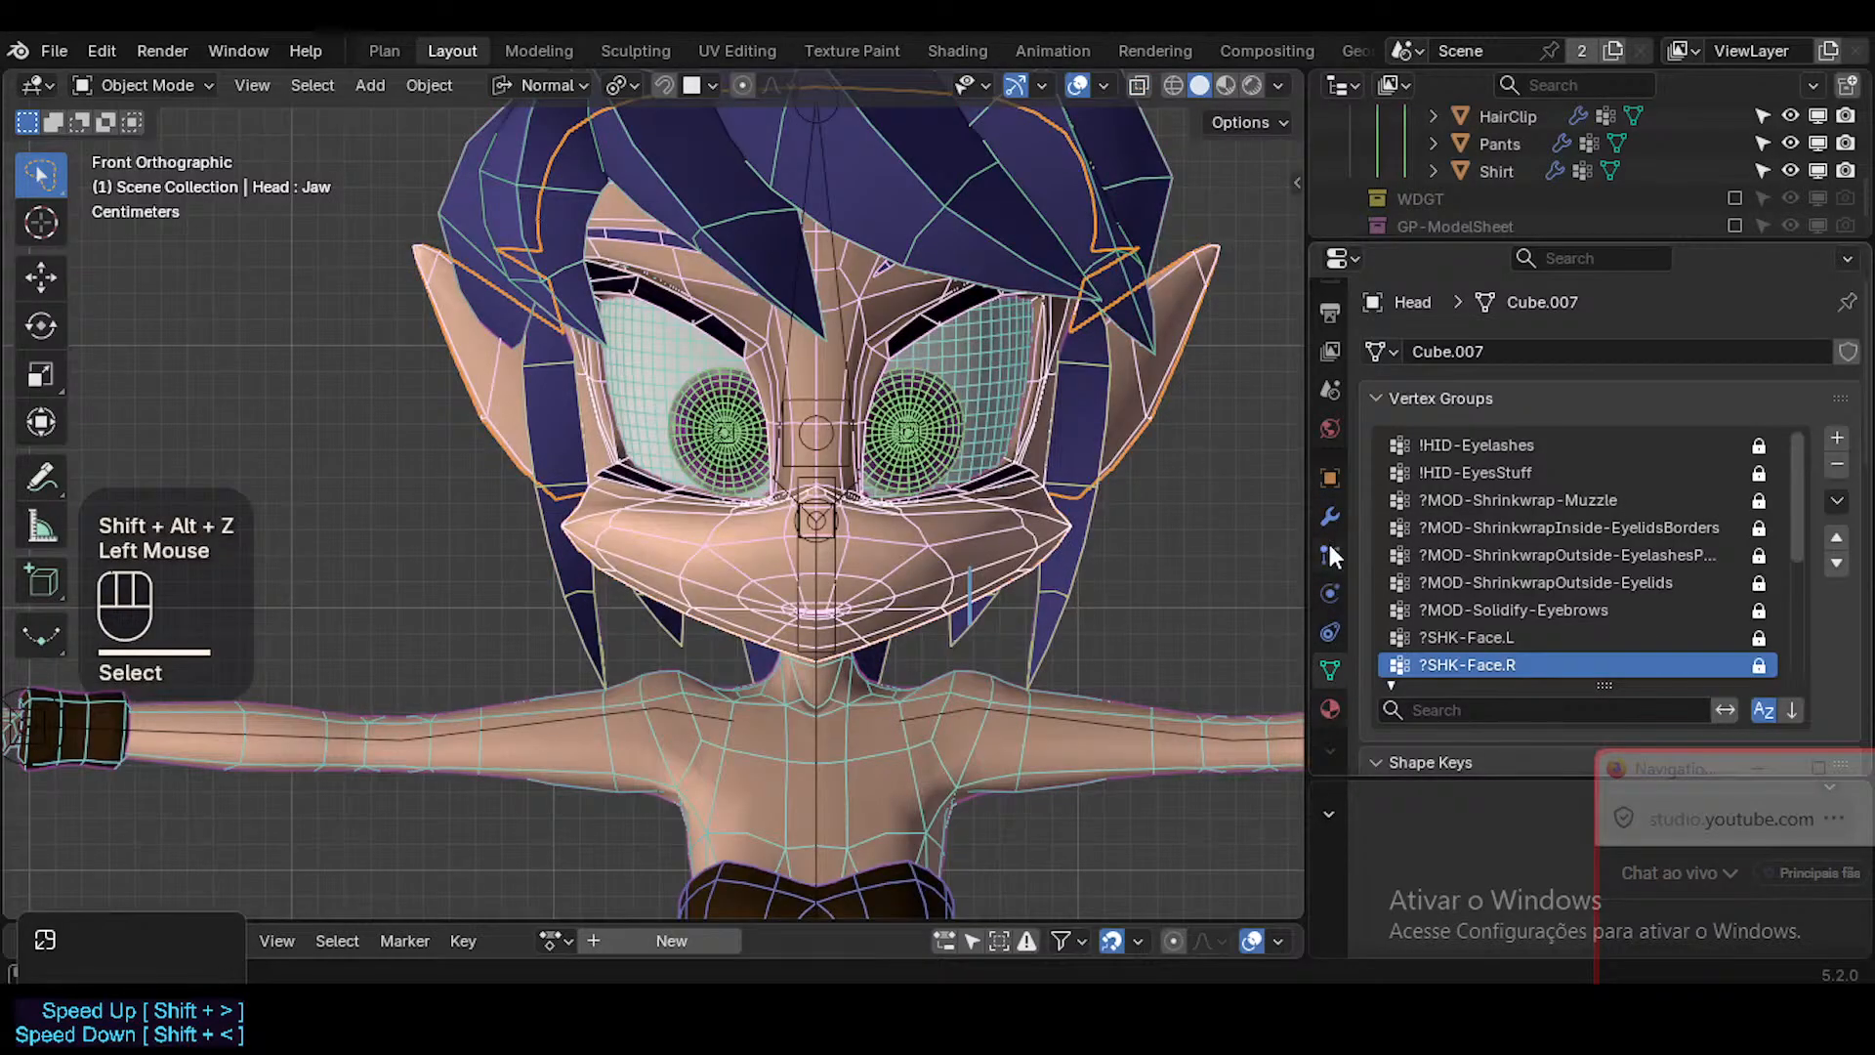
Collapse the Head's vertex group list, select the Jaw shape key and open its name for editing, then move the chat window up.
scroll(1329, 642, "down", 1)
left_click(1426, 398)
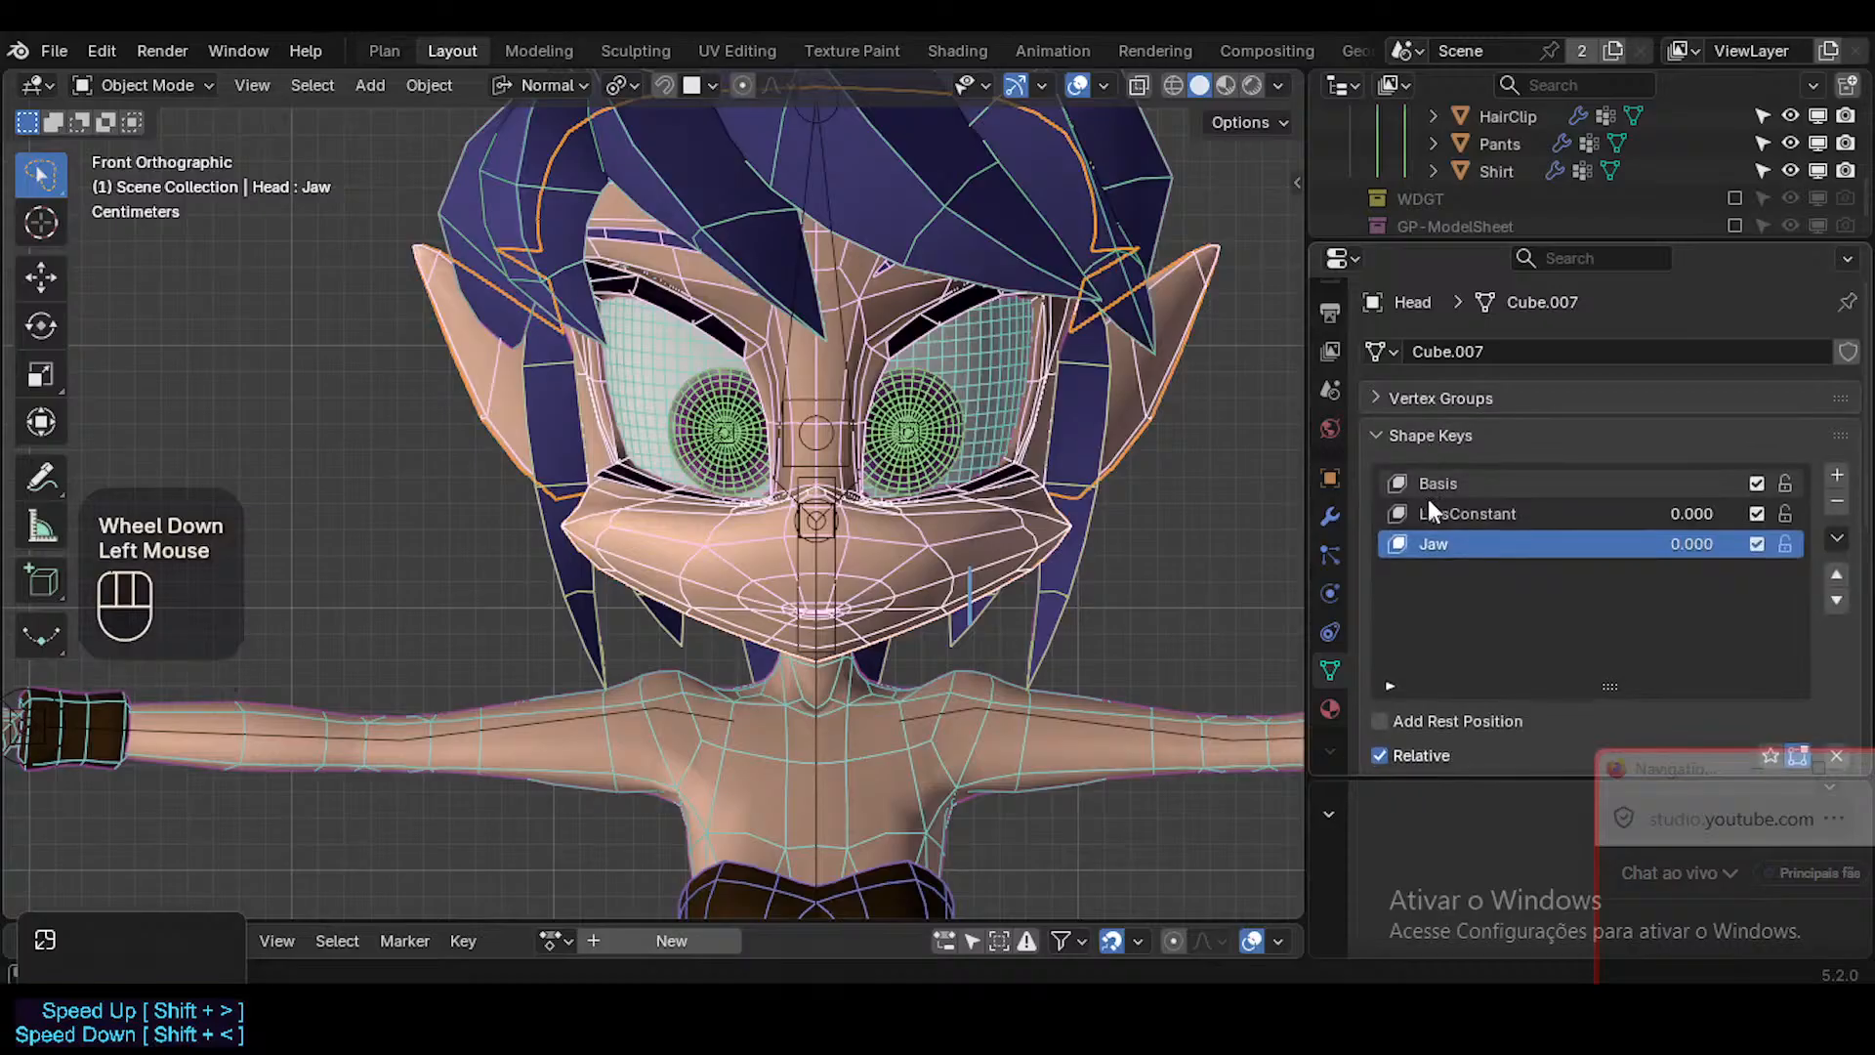
left_click(1449, 547)
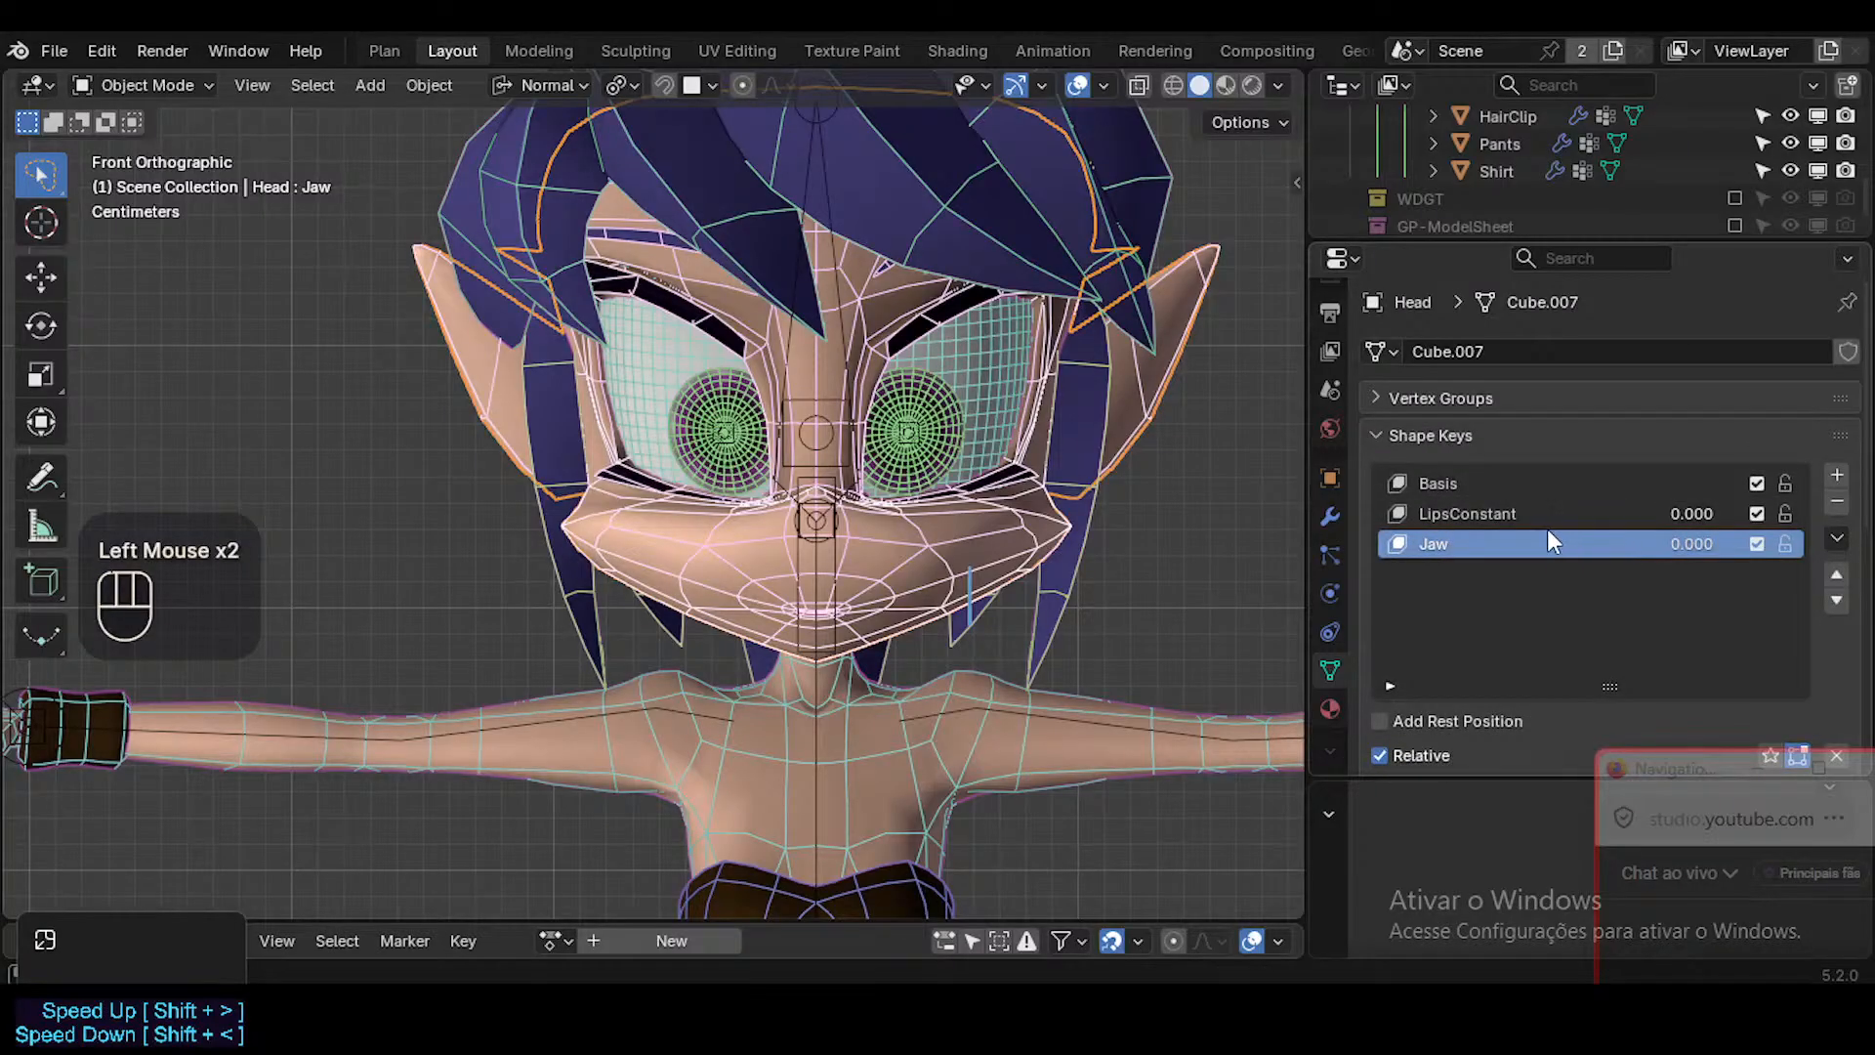
double_click(1459, 544)
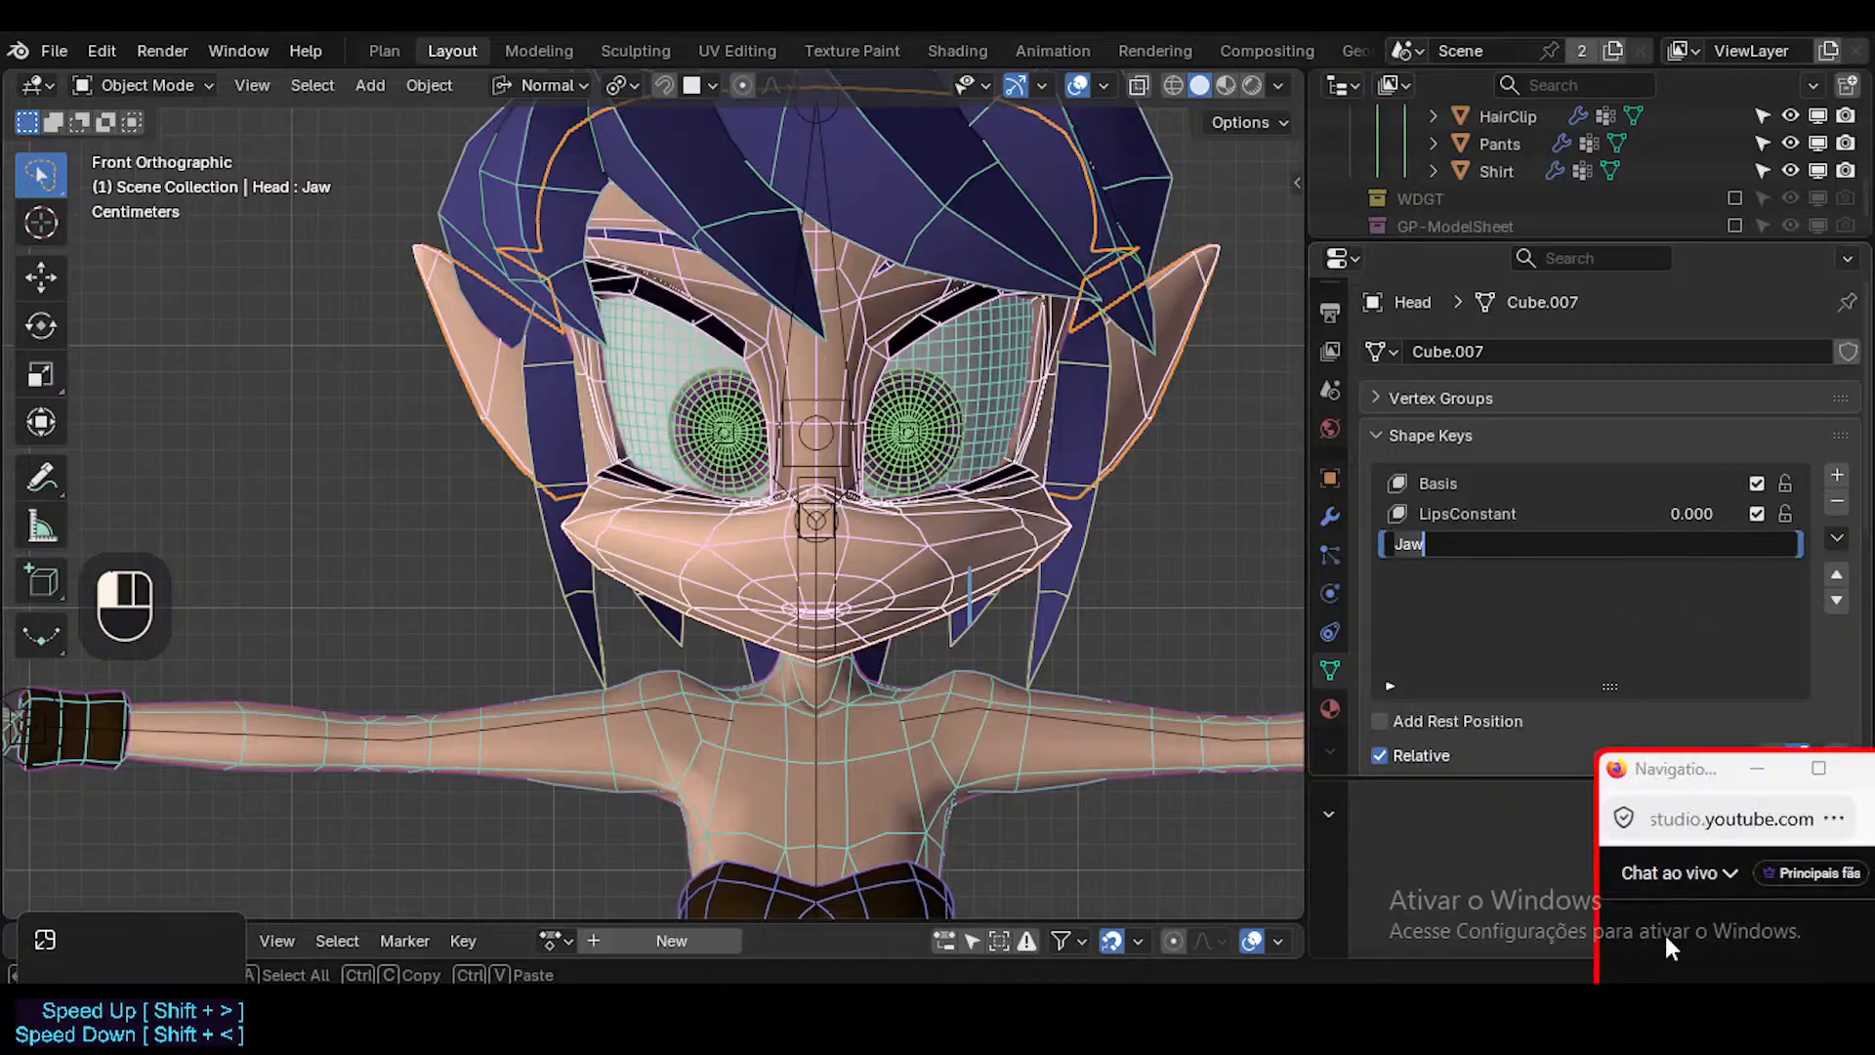
left_click_drag(1682, 769, 1707, 447)
Switch to the browser's VRCFaceTracking Unified Expressions page and return to the beginning of the base shapes table.
key("alt+Tab")
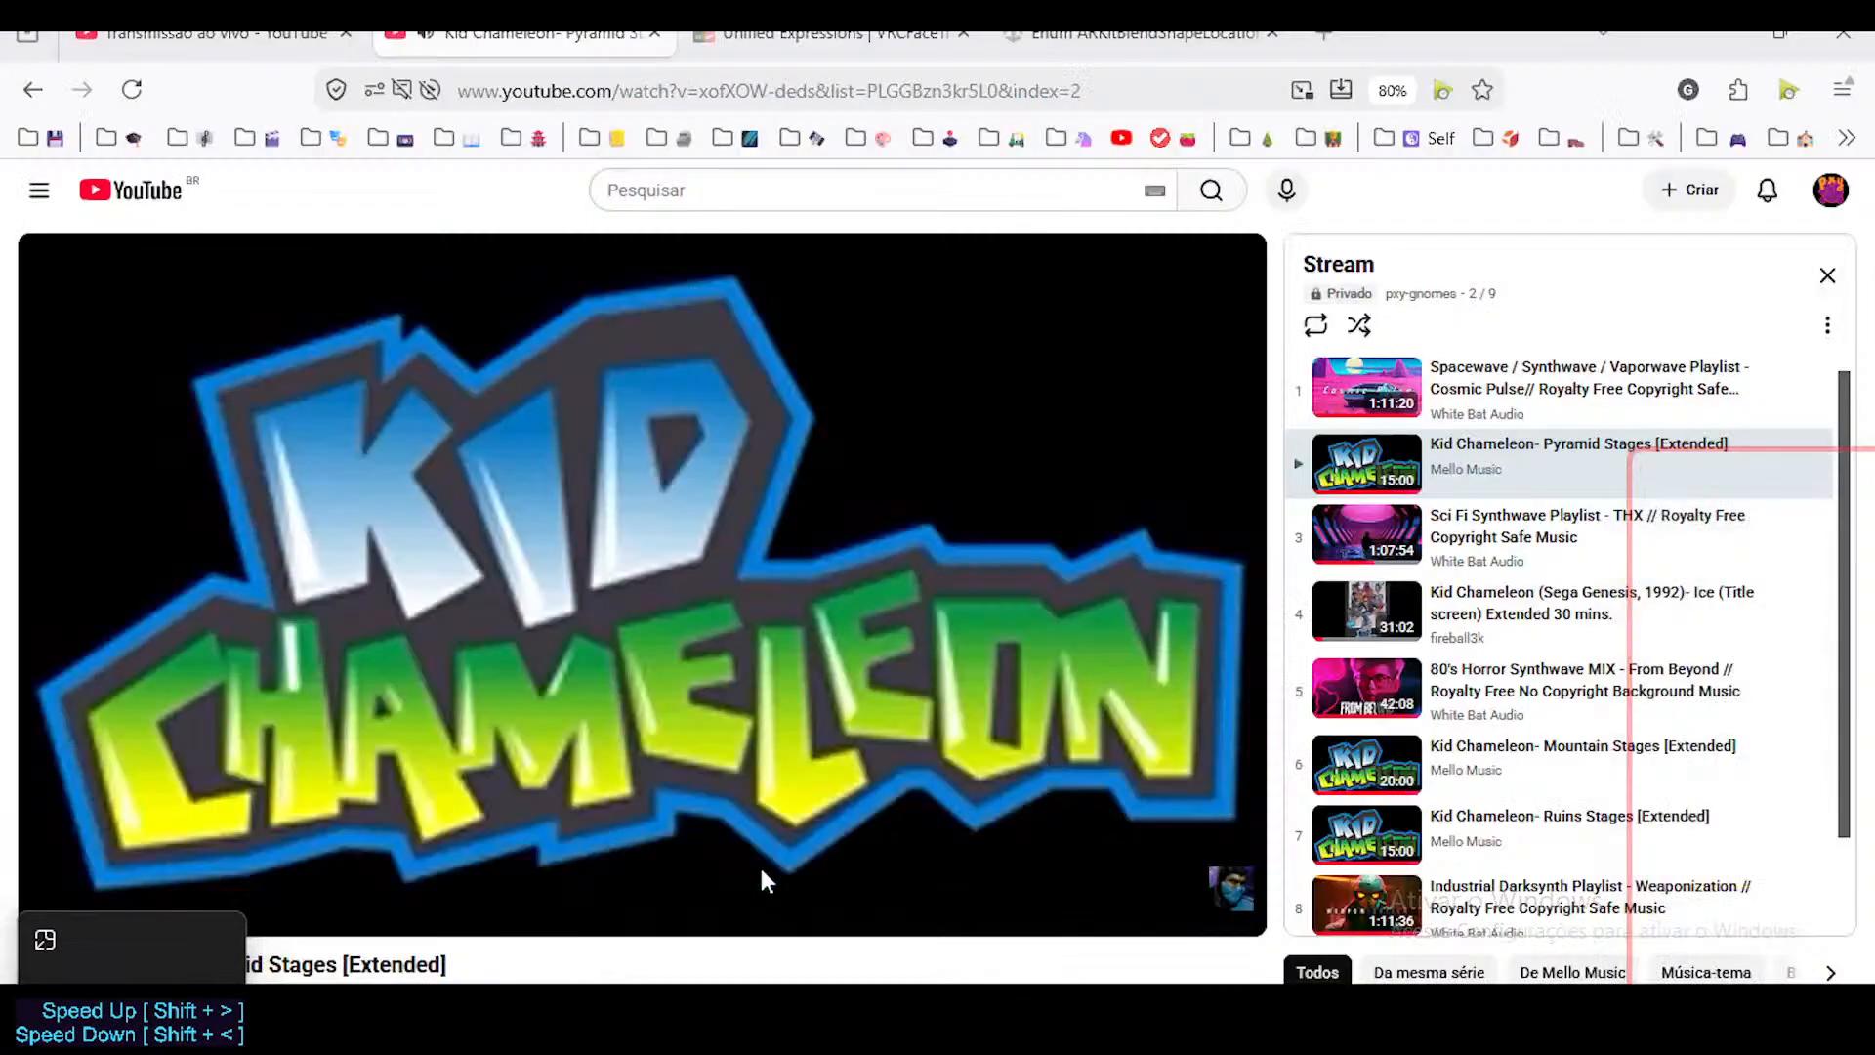
left_click(778, 37)
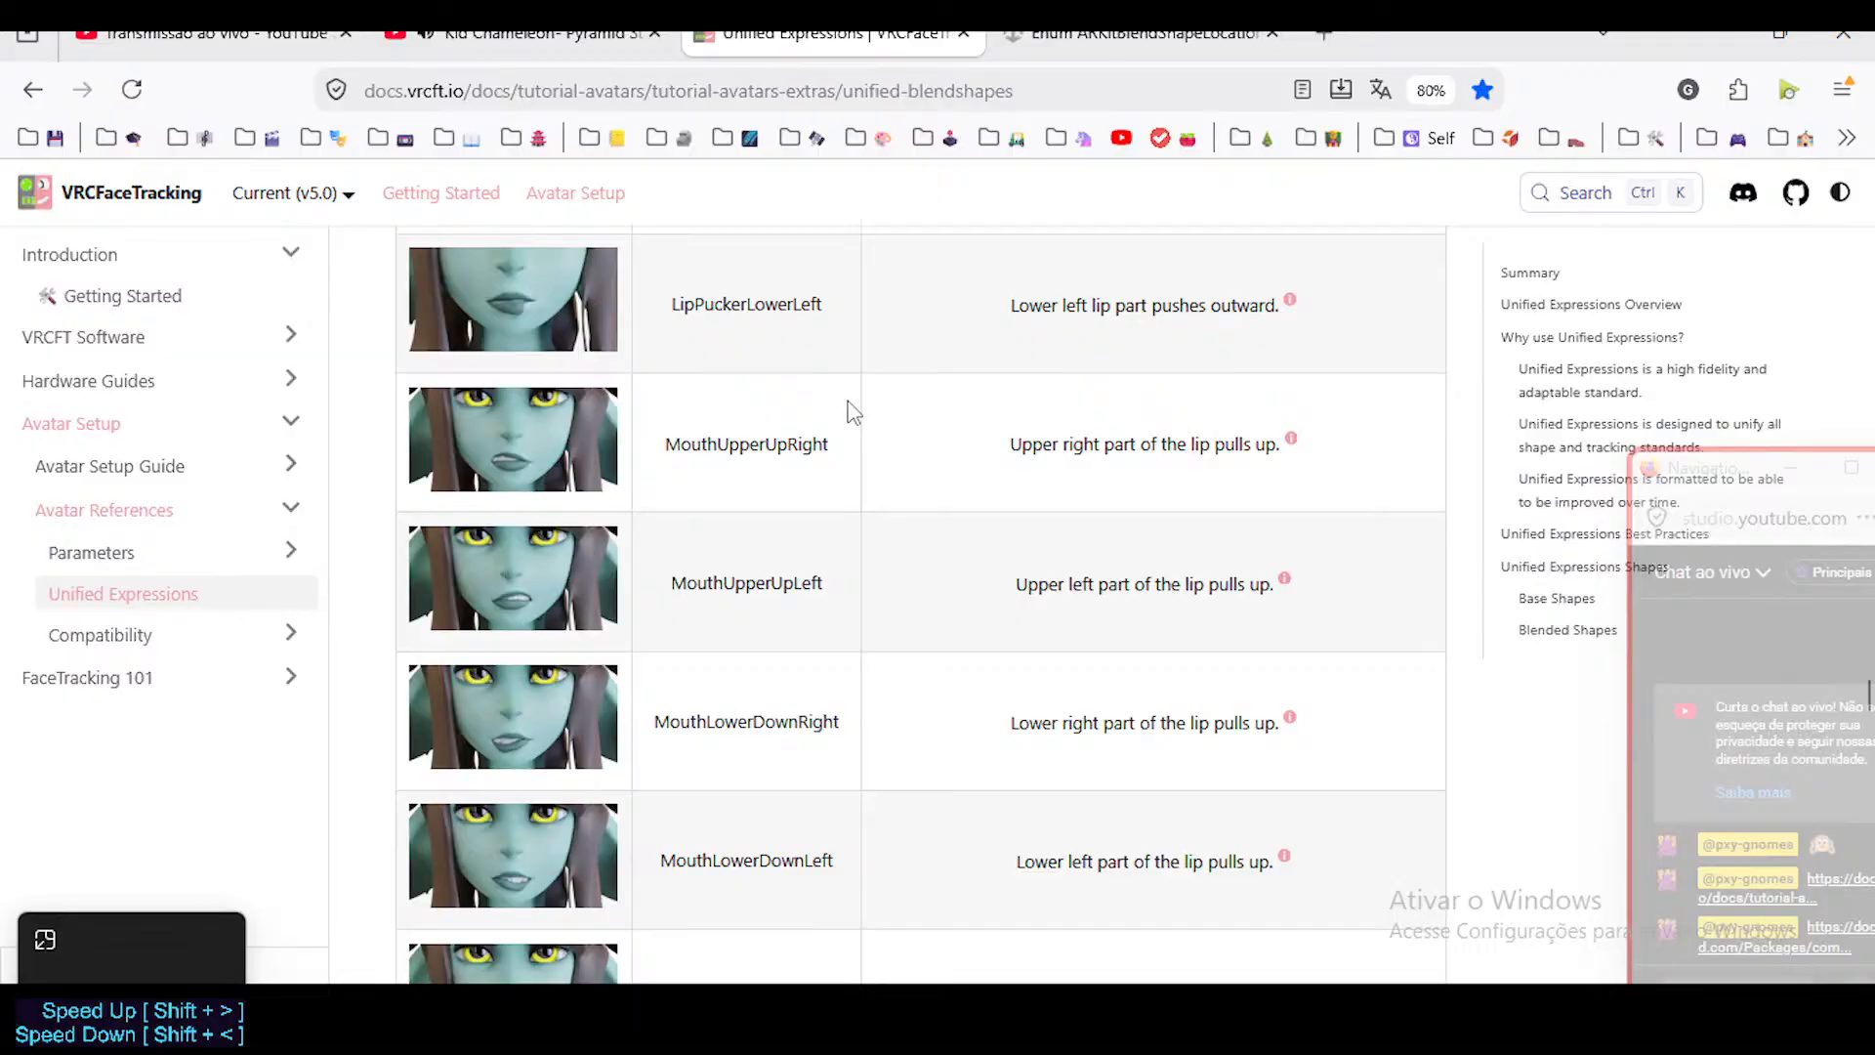
scroll(894, 418, "up", 15)
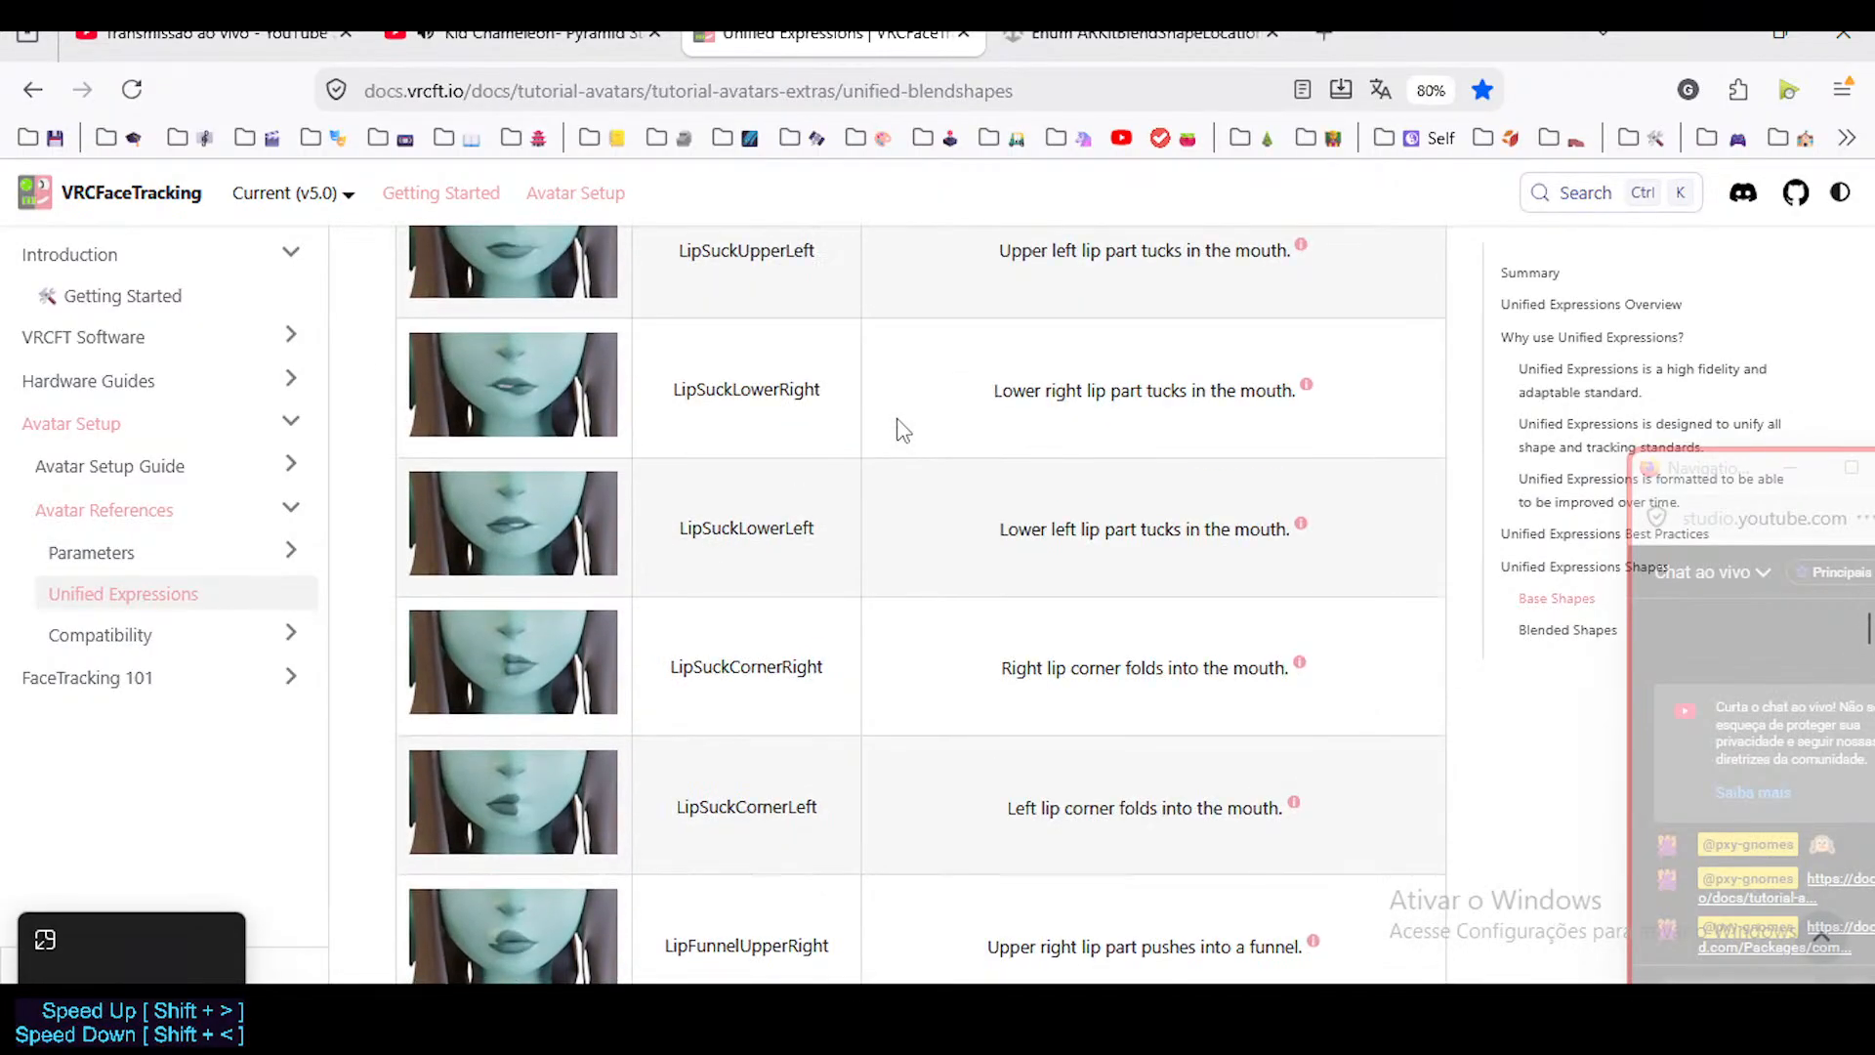
scroll(889, 424, "up", 15)
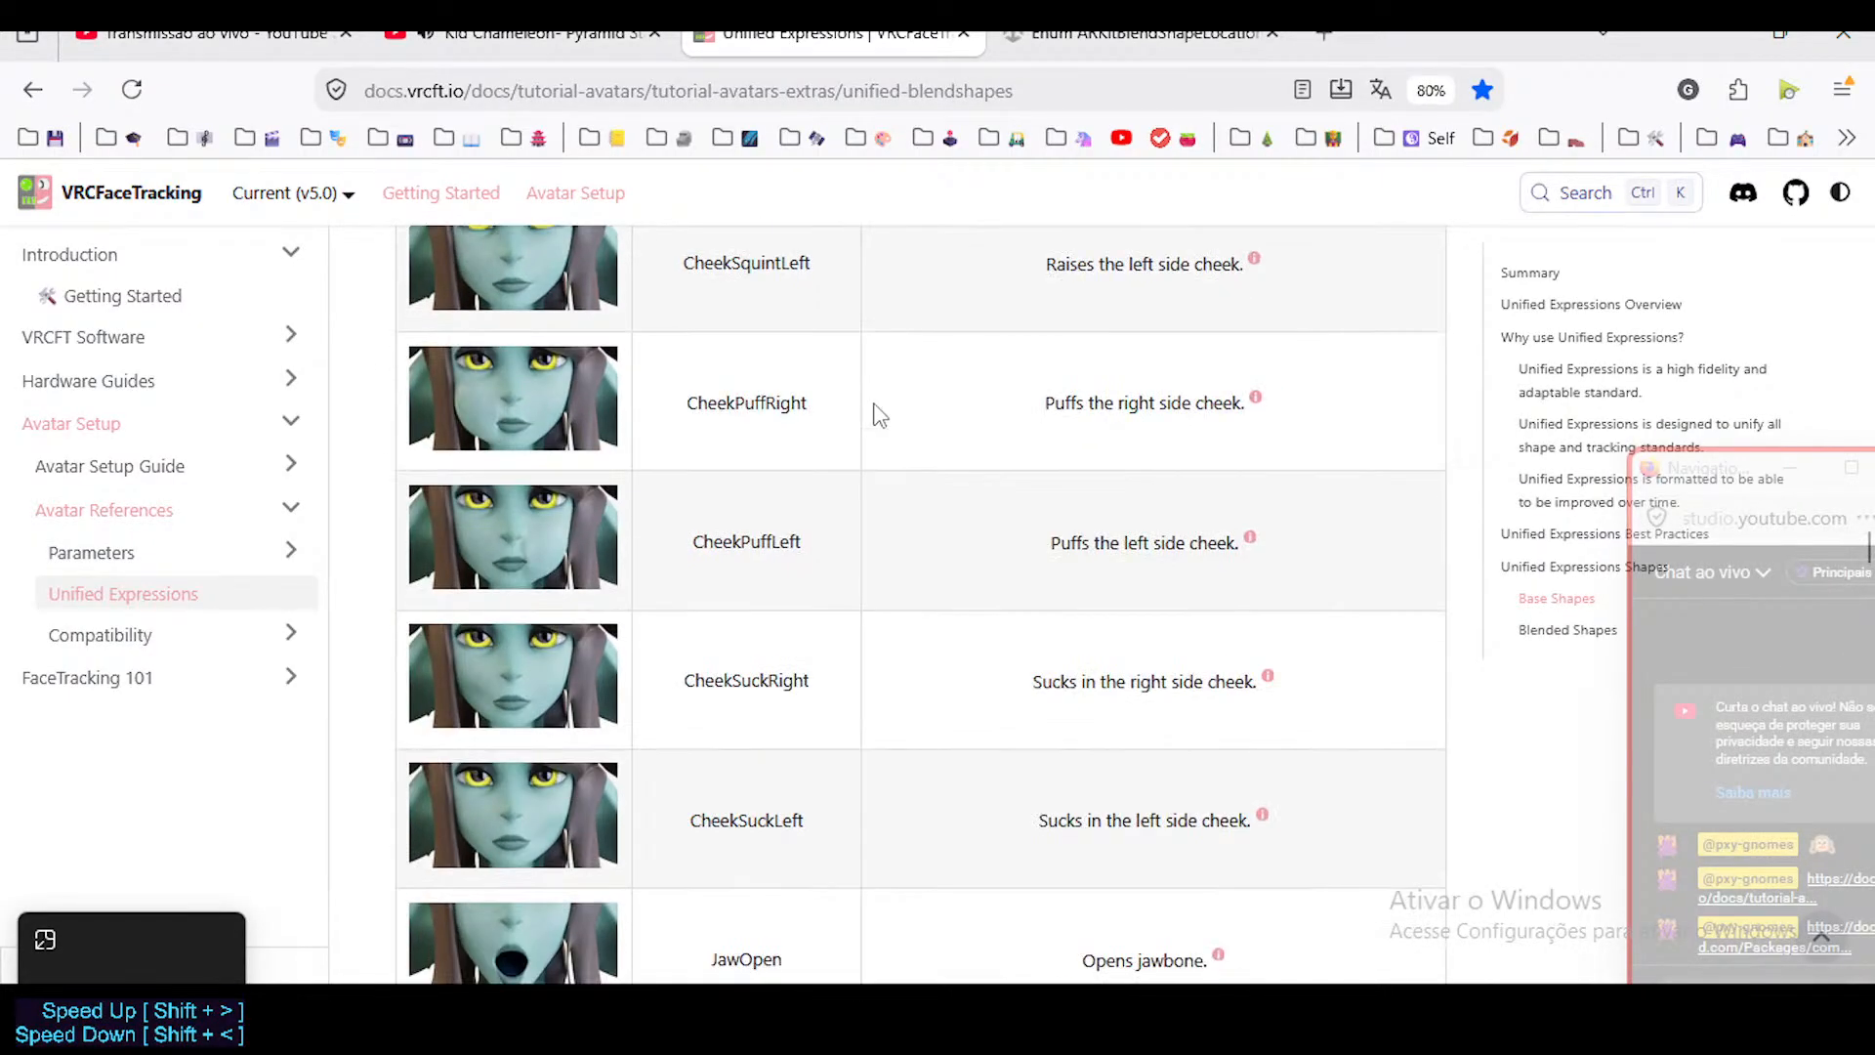
scroll(877, 415, "up", 15)
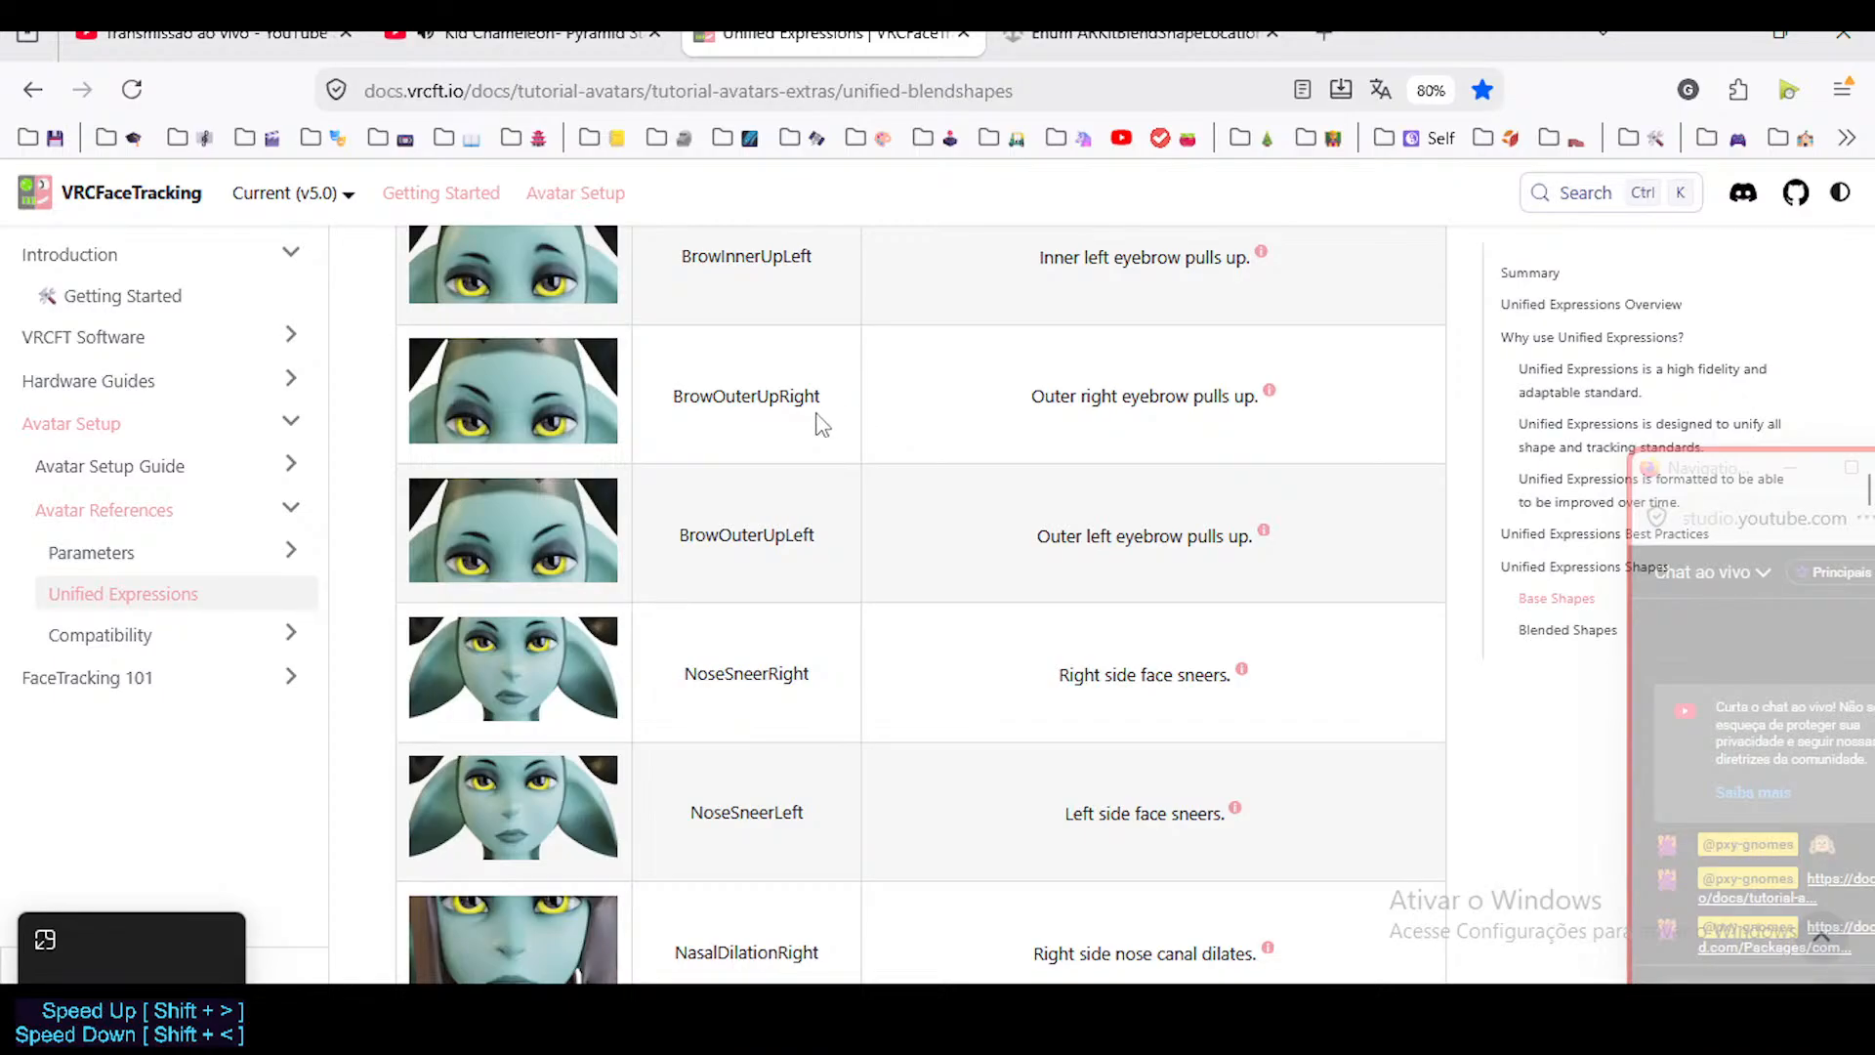
scroll(821, 422, "up", 15)
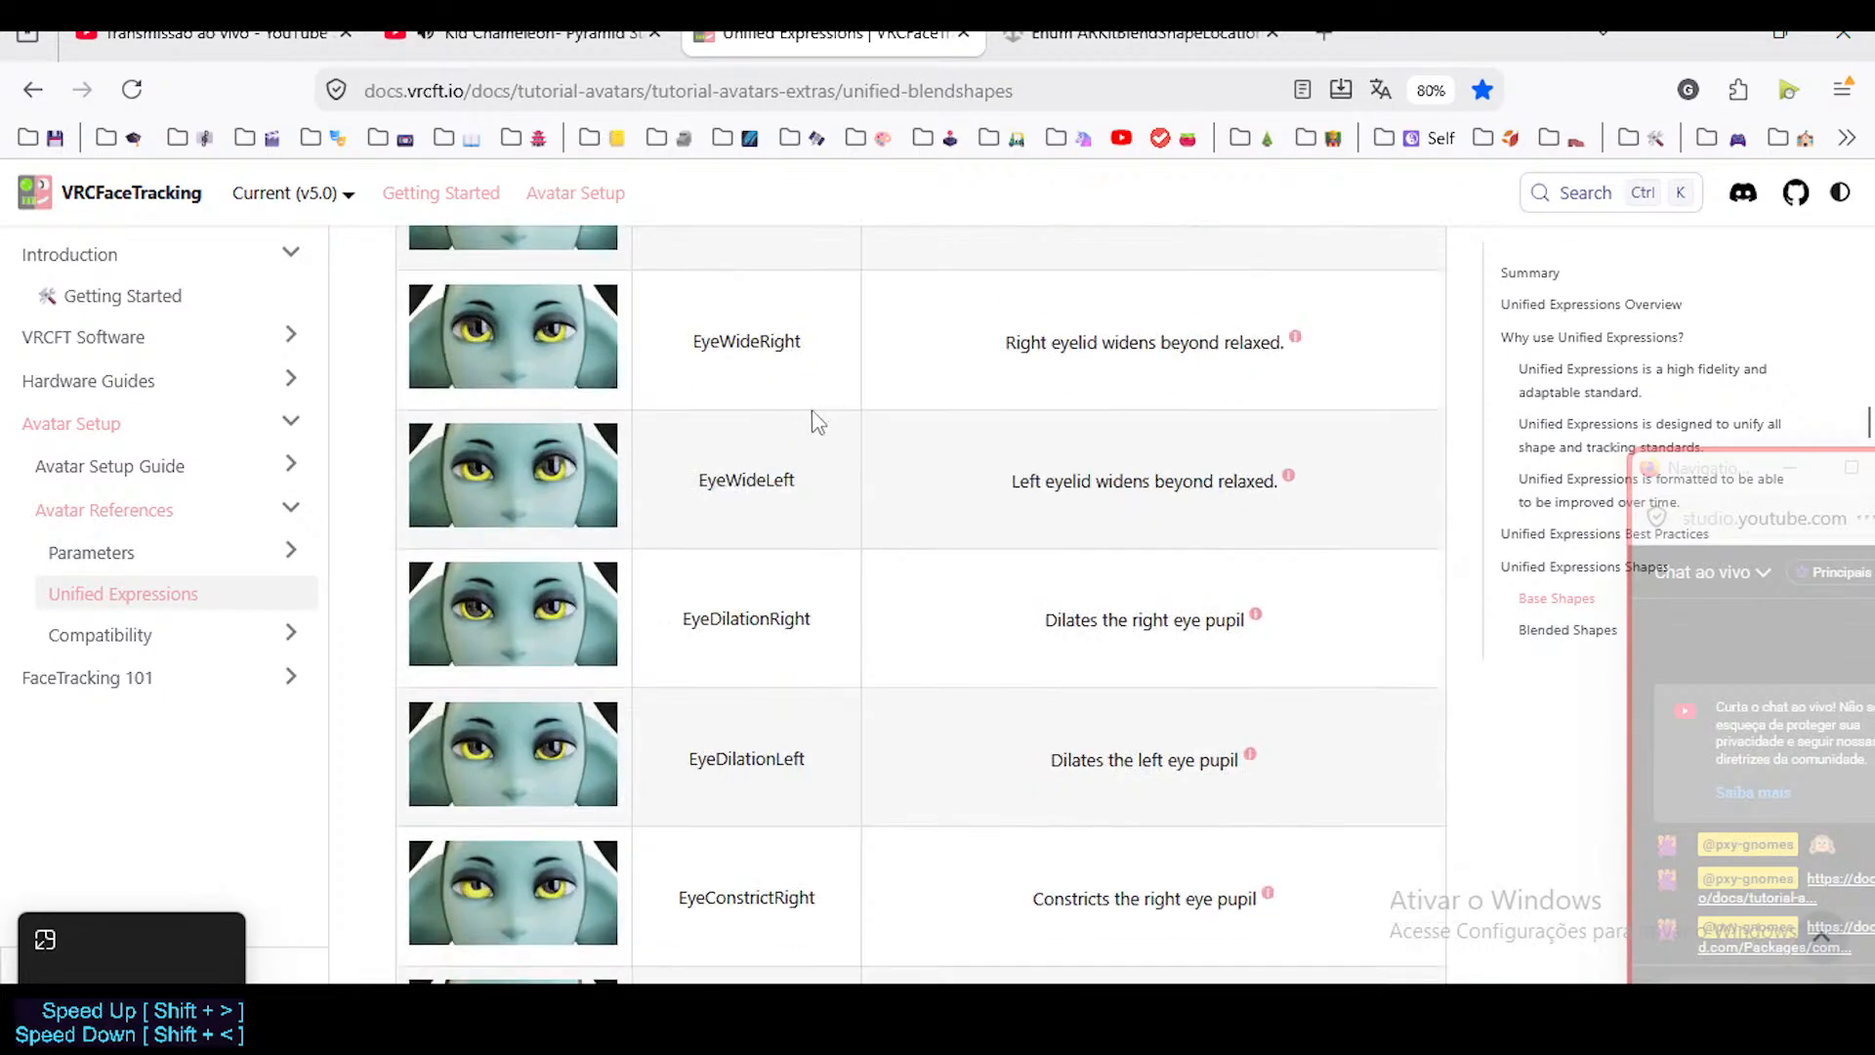
scroll(796, 406, "up", 15)
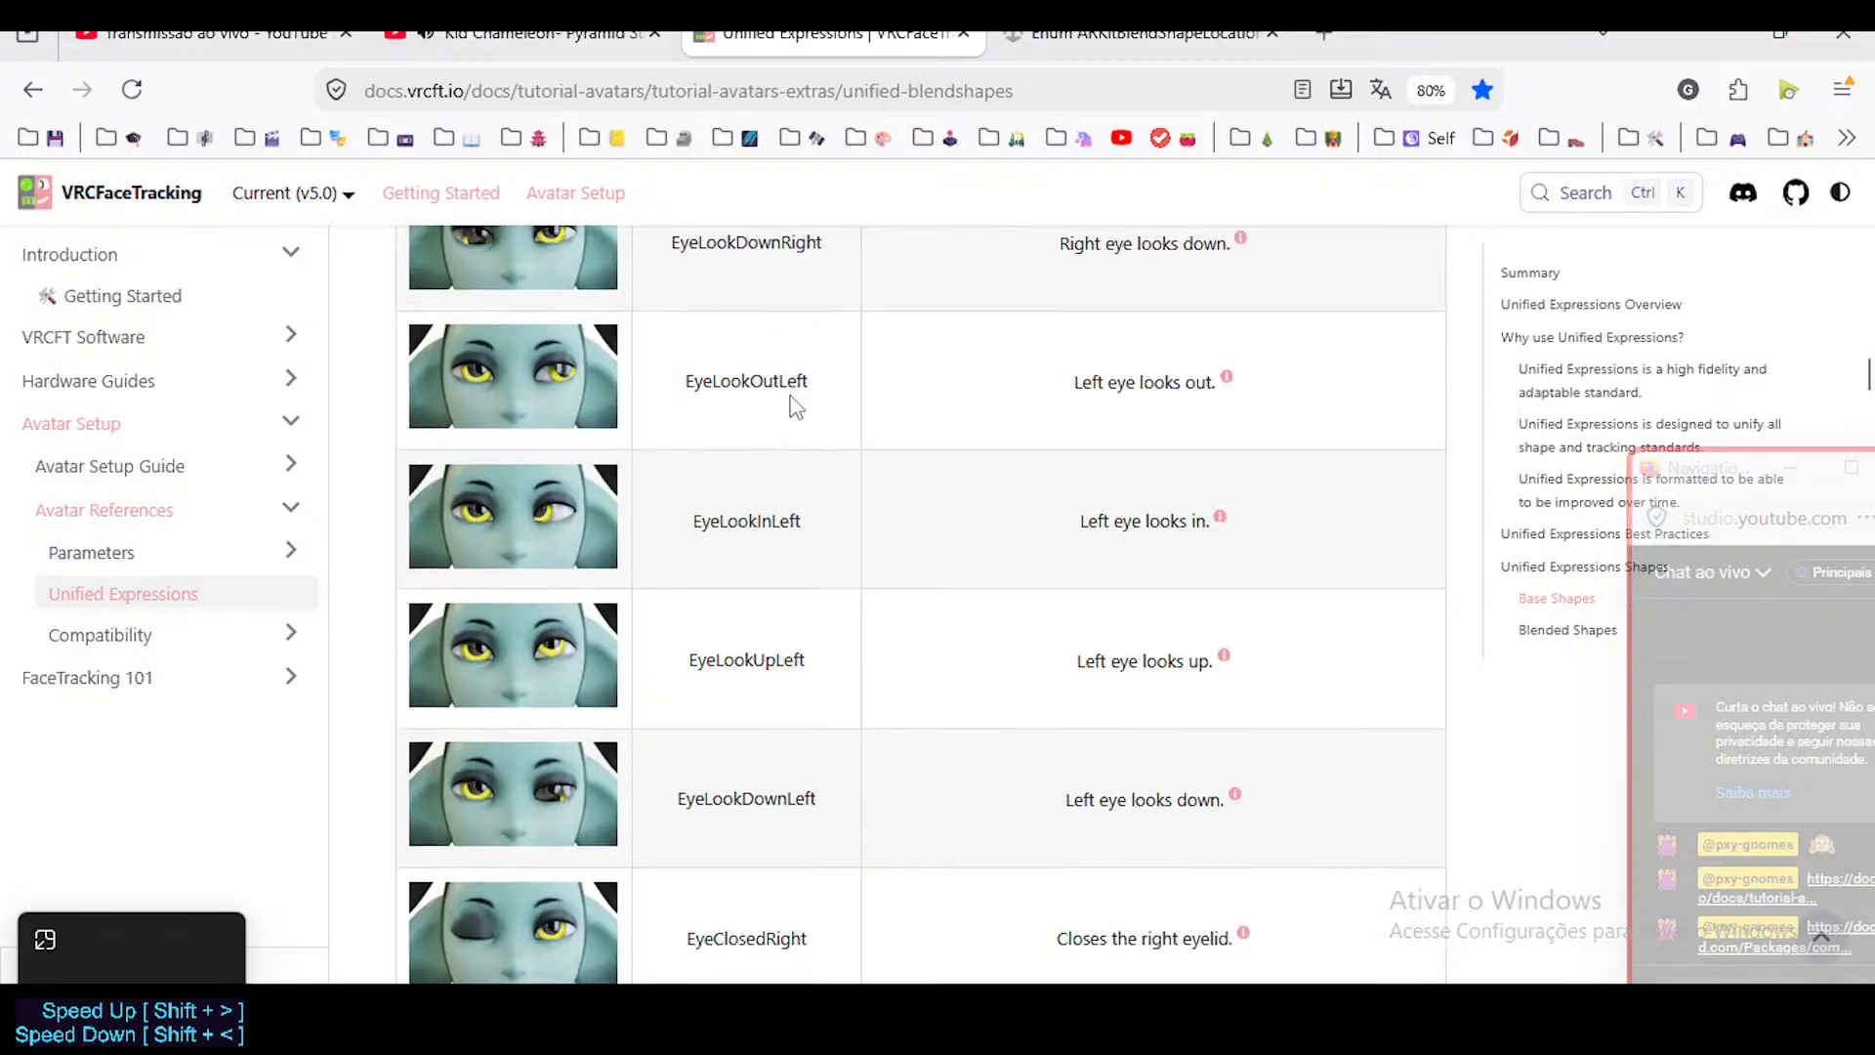
scroll(799, 398, "up", 5)
Review the base shapes from the eye entries through the nose and cheek shapes to the jaw shapes.
scroll(791, 402, "down", 7)
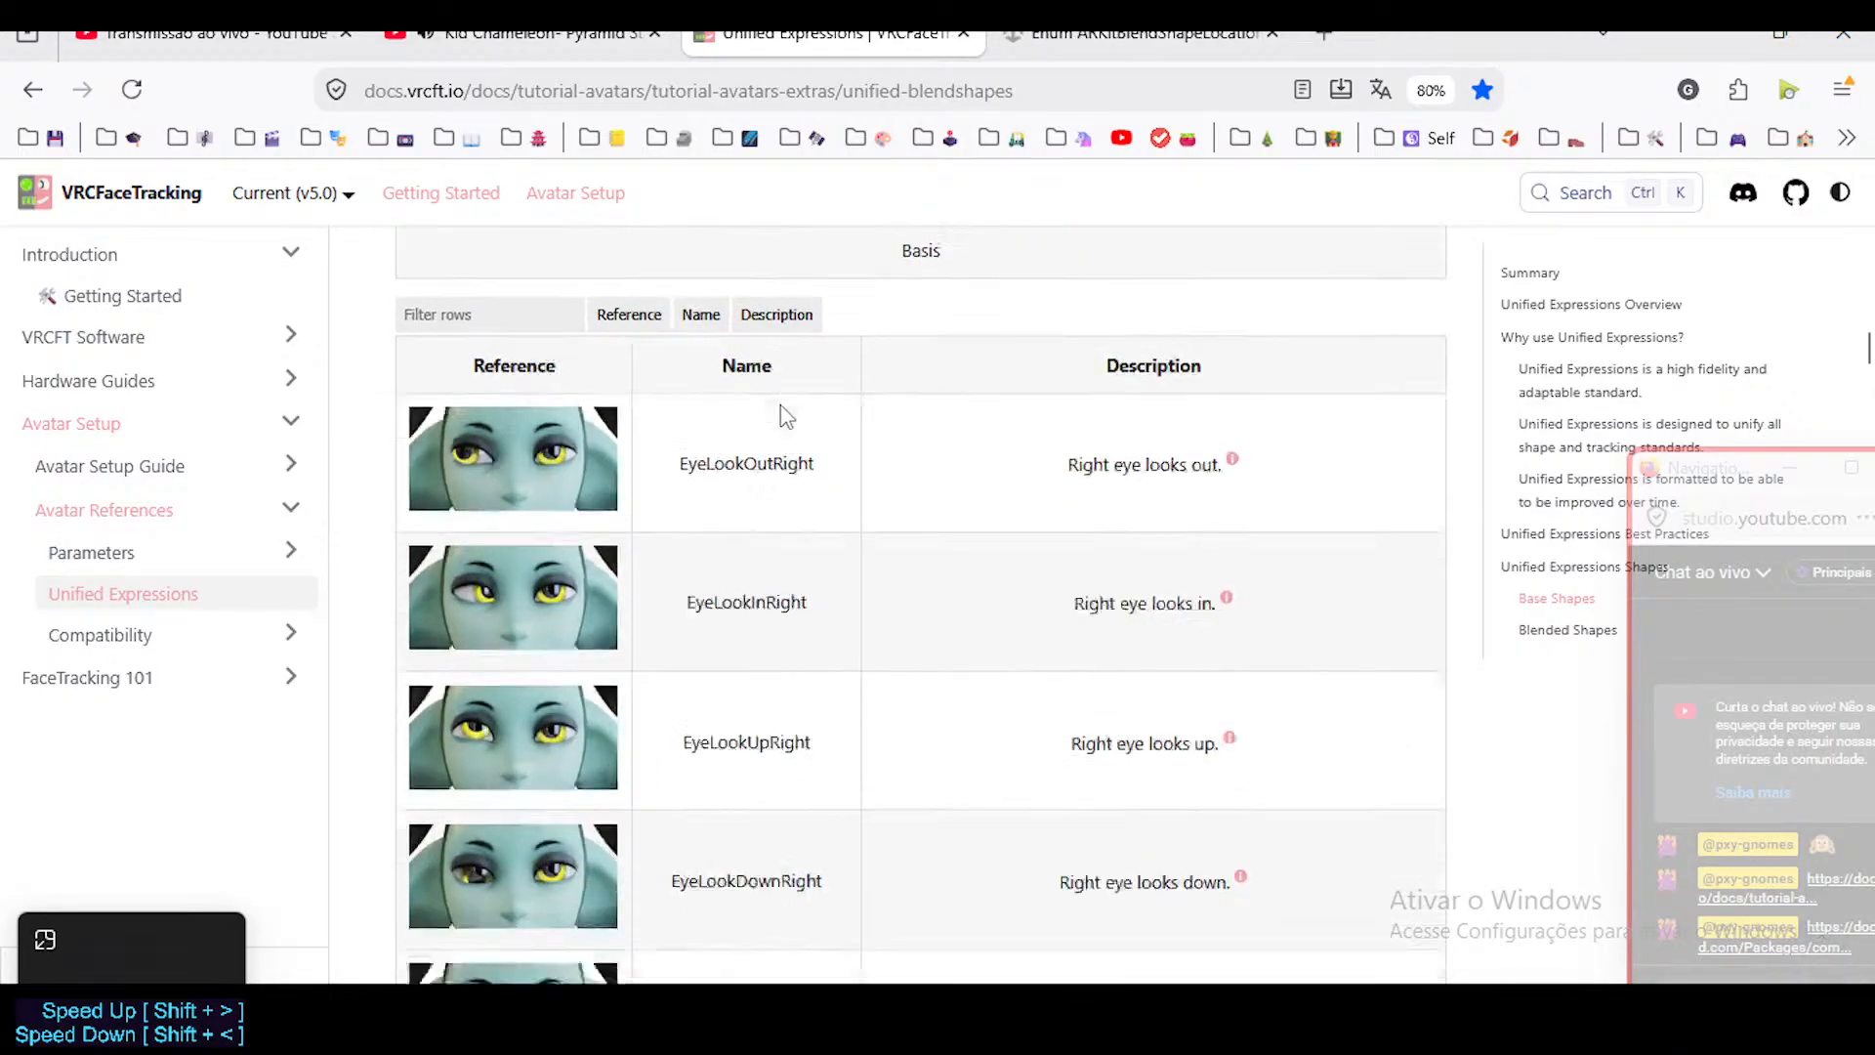
scroll(758, 601, "down", 20)
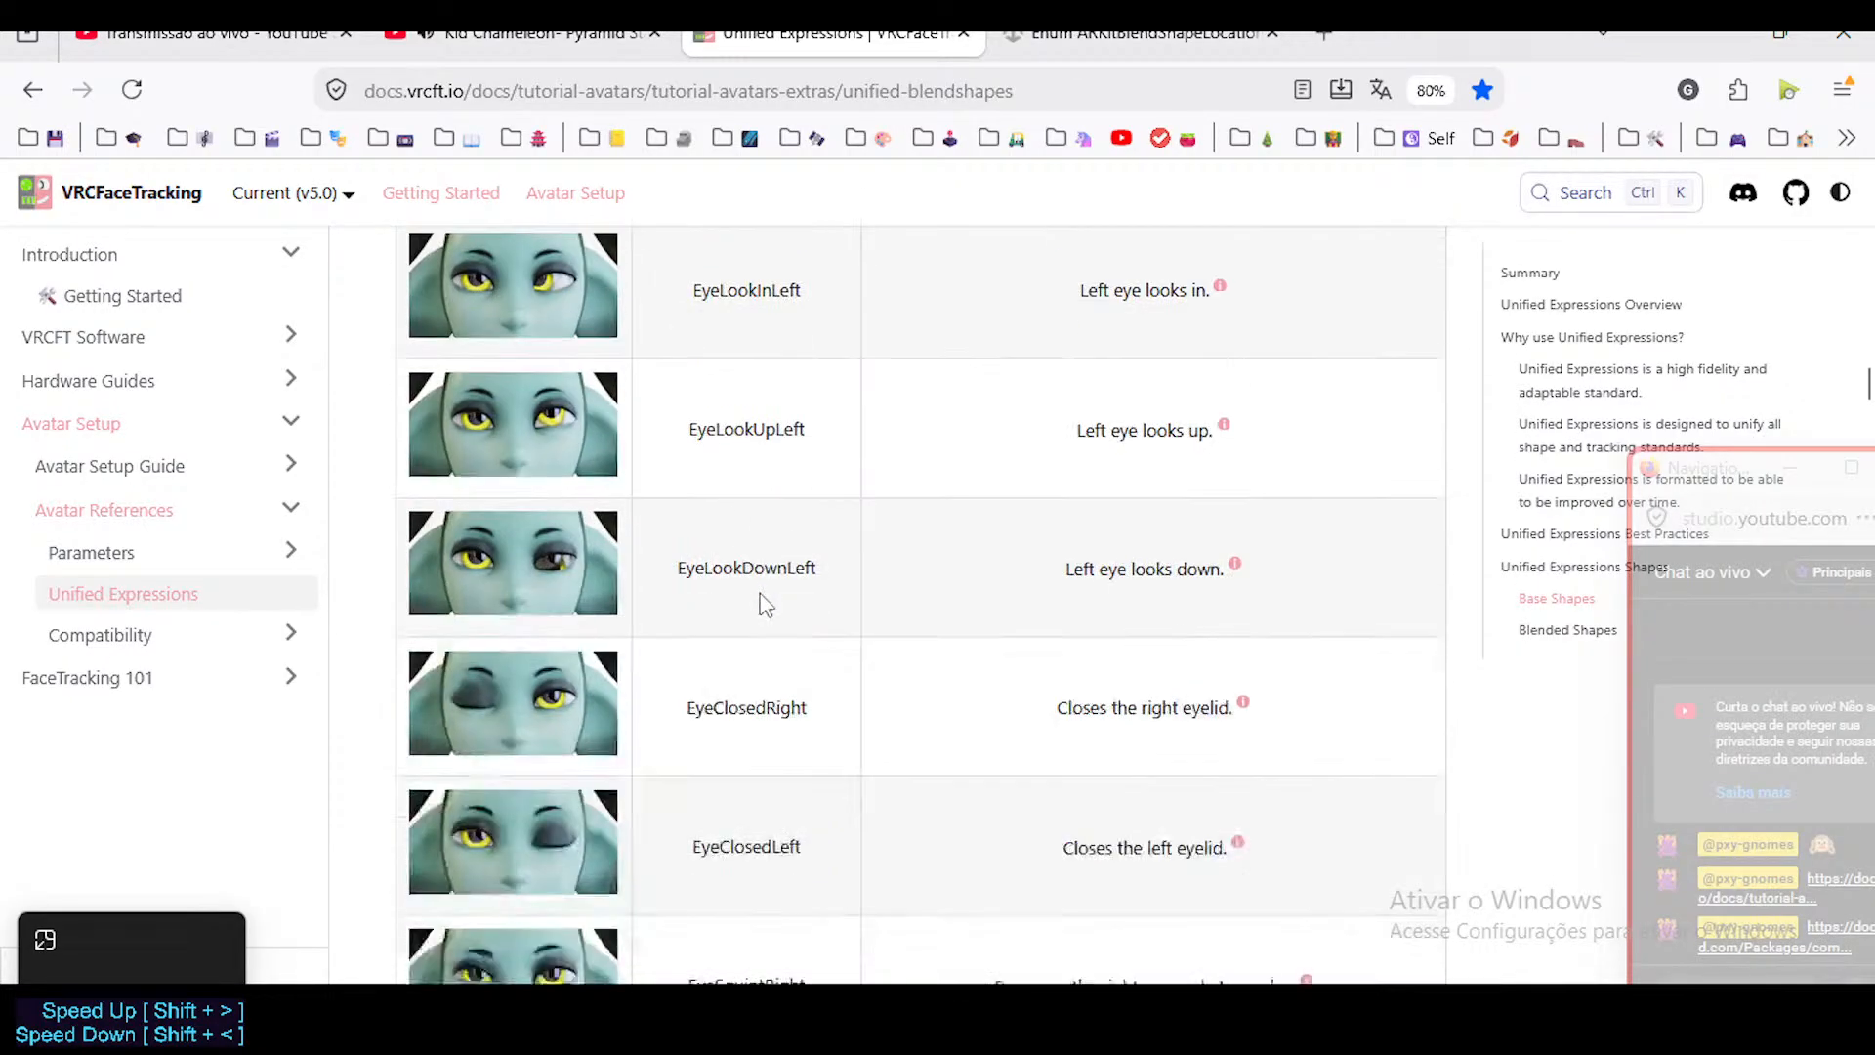
scroll(760, 601, "down", 20)
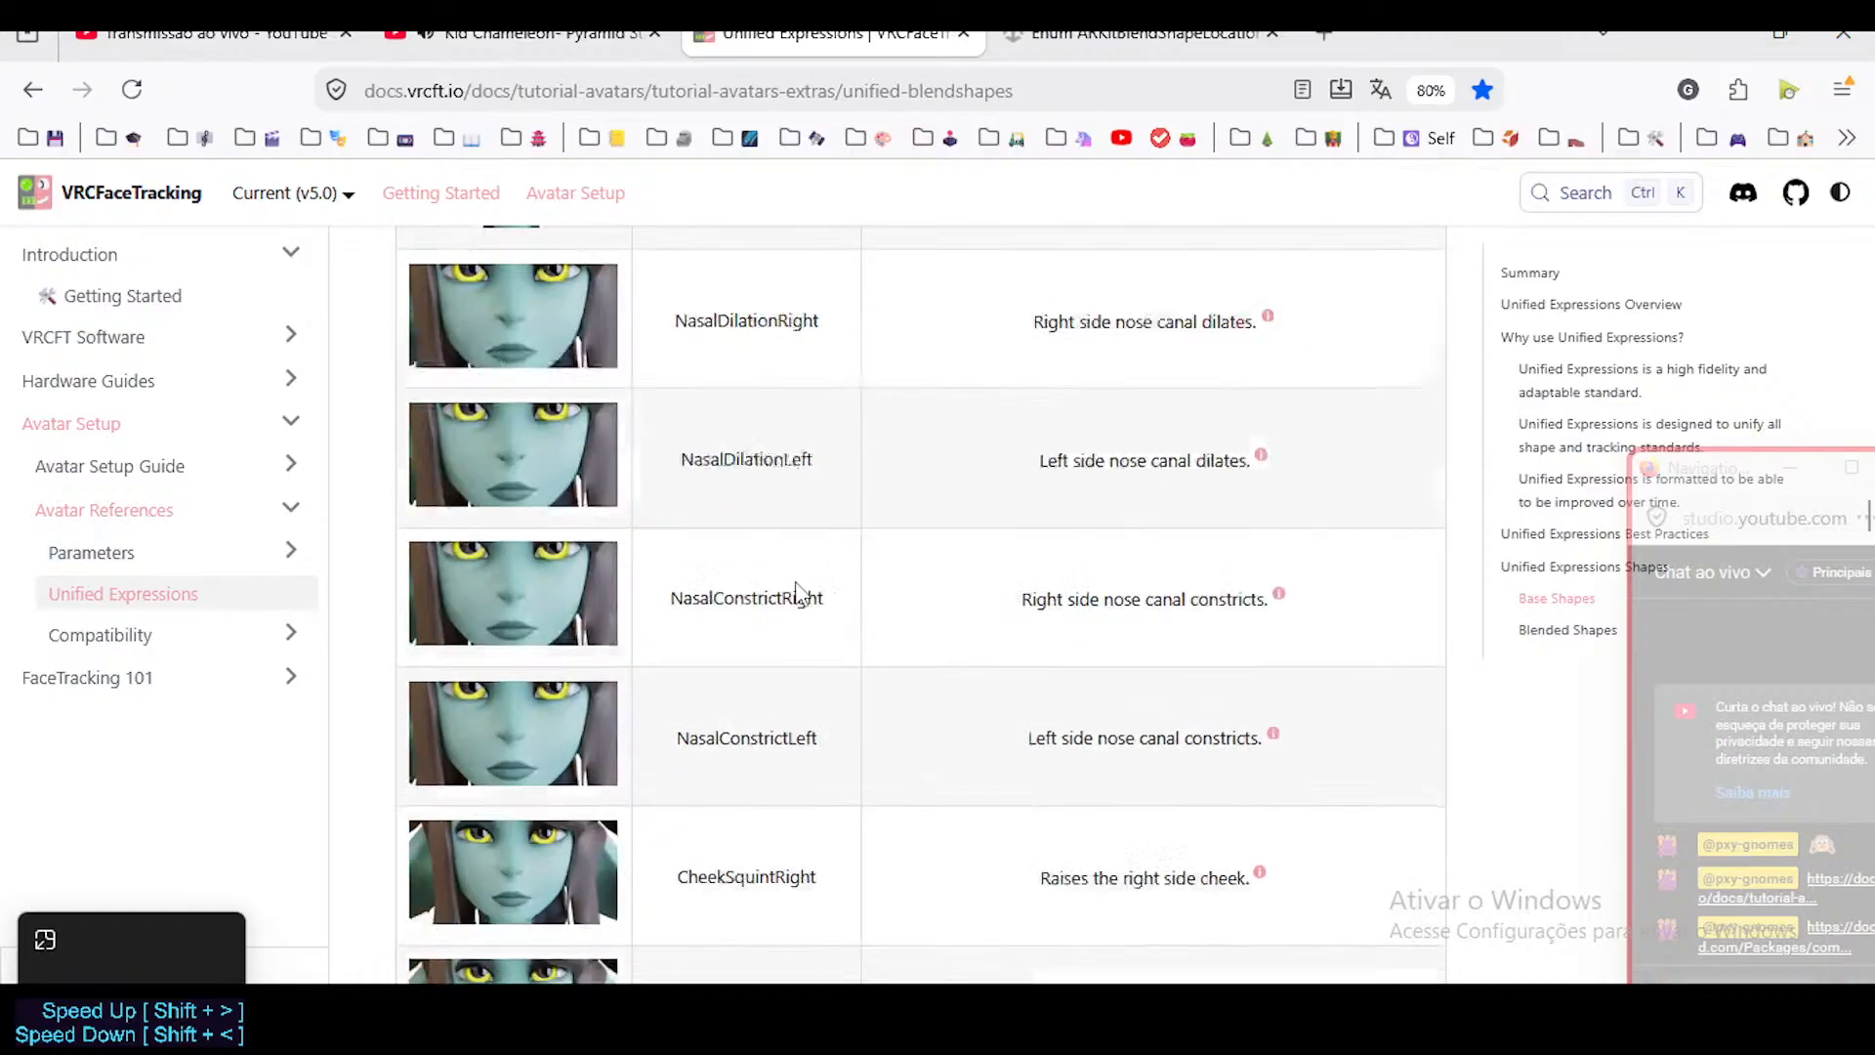
scroll(801, 592, "down", 2)
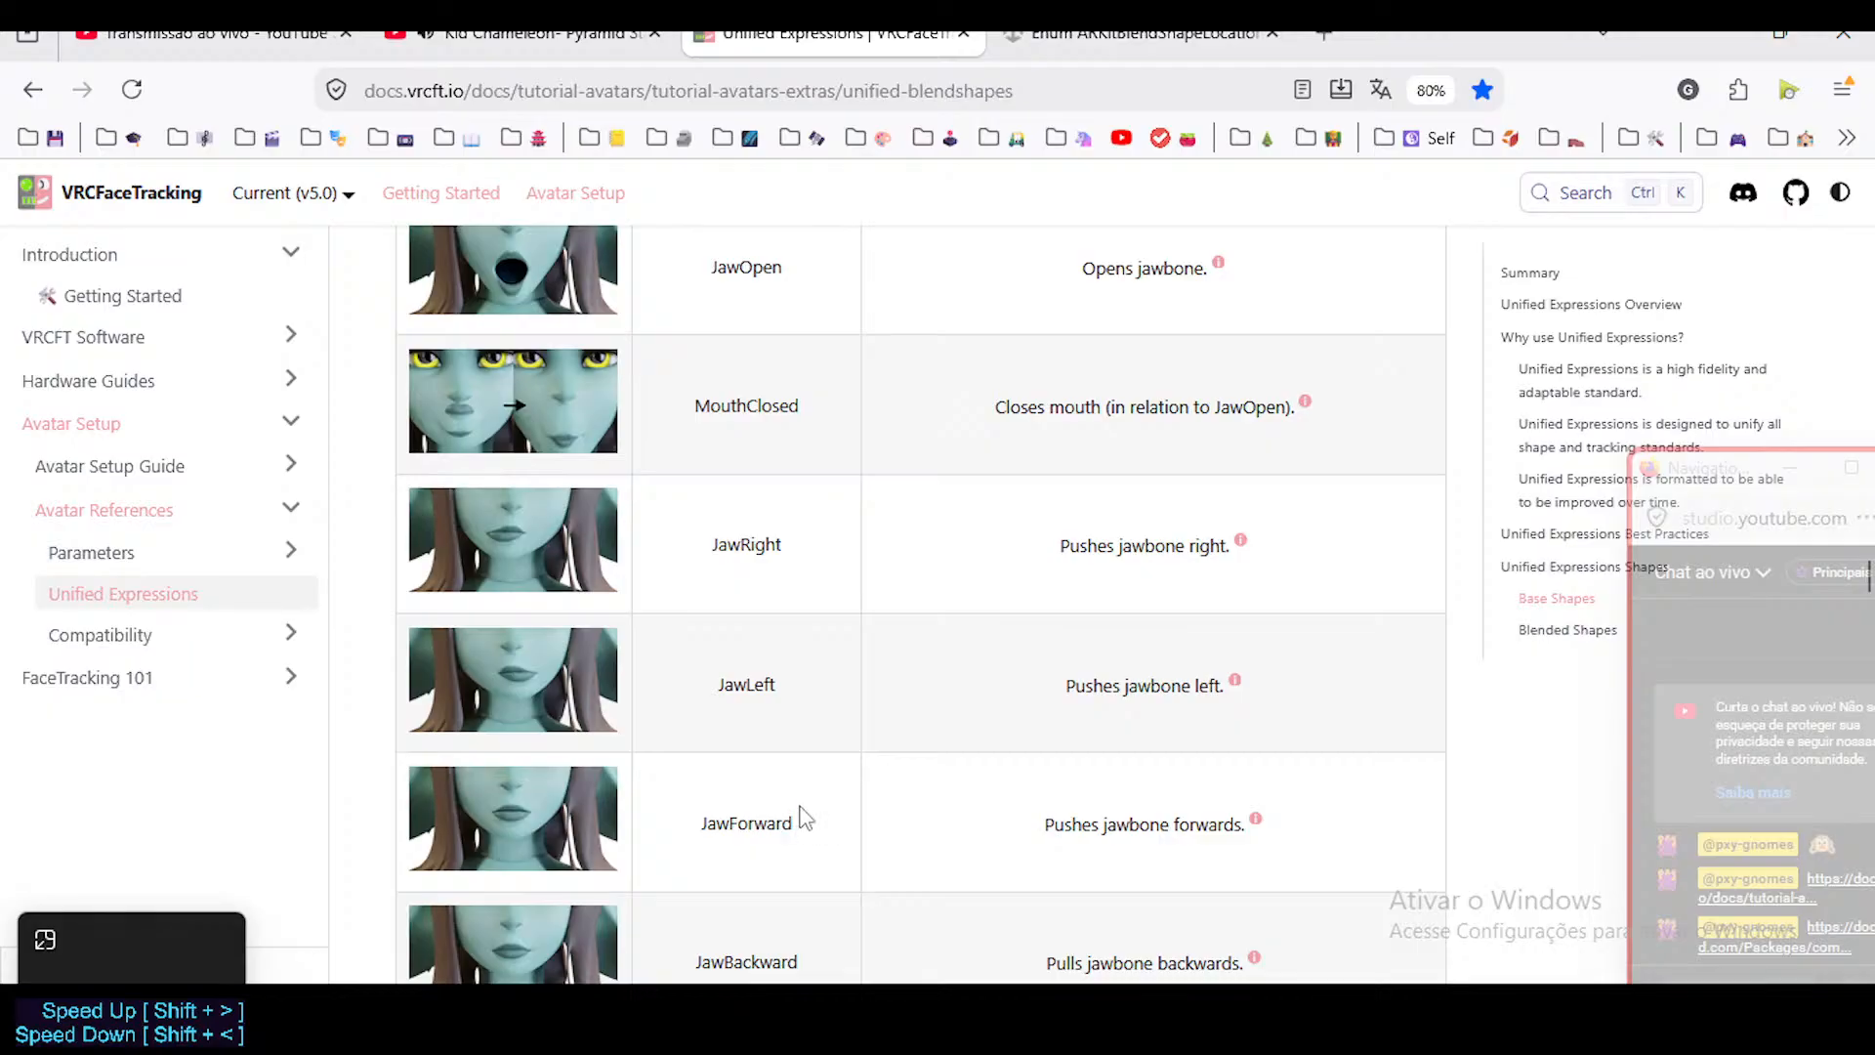
scroll(792, 807, "down", 2)
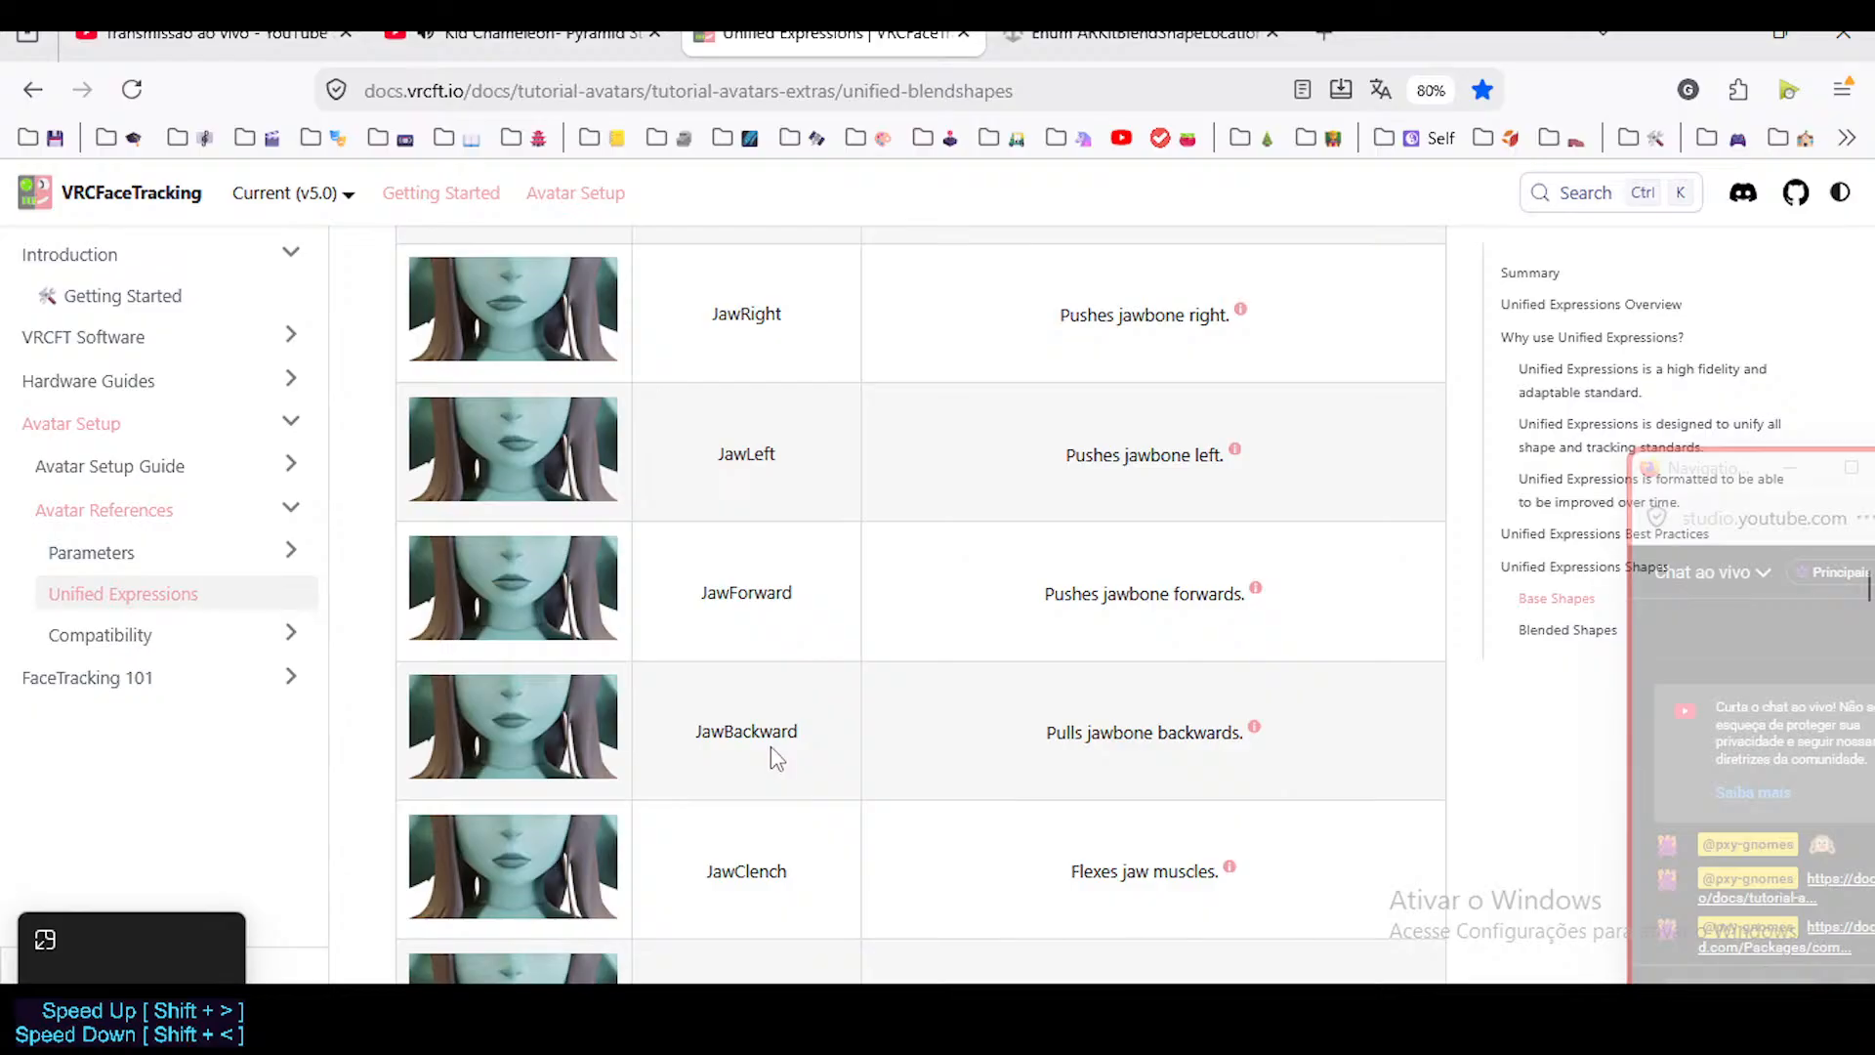
scroll(776, 757, "down", 1)
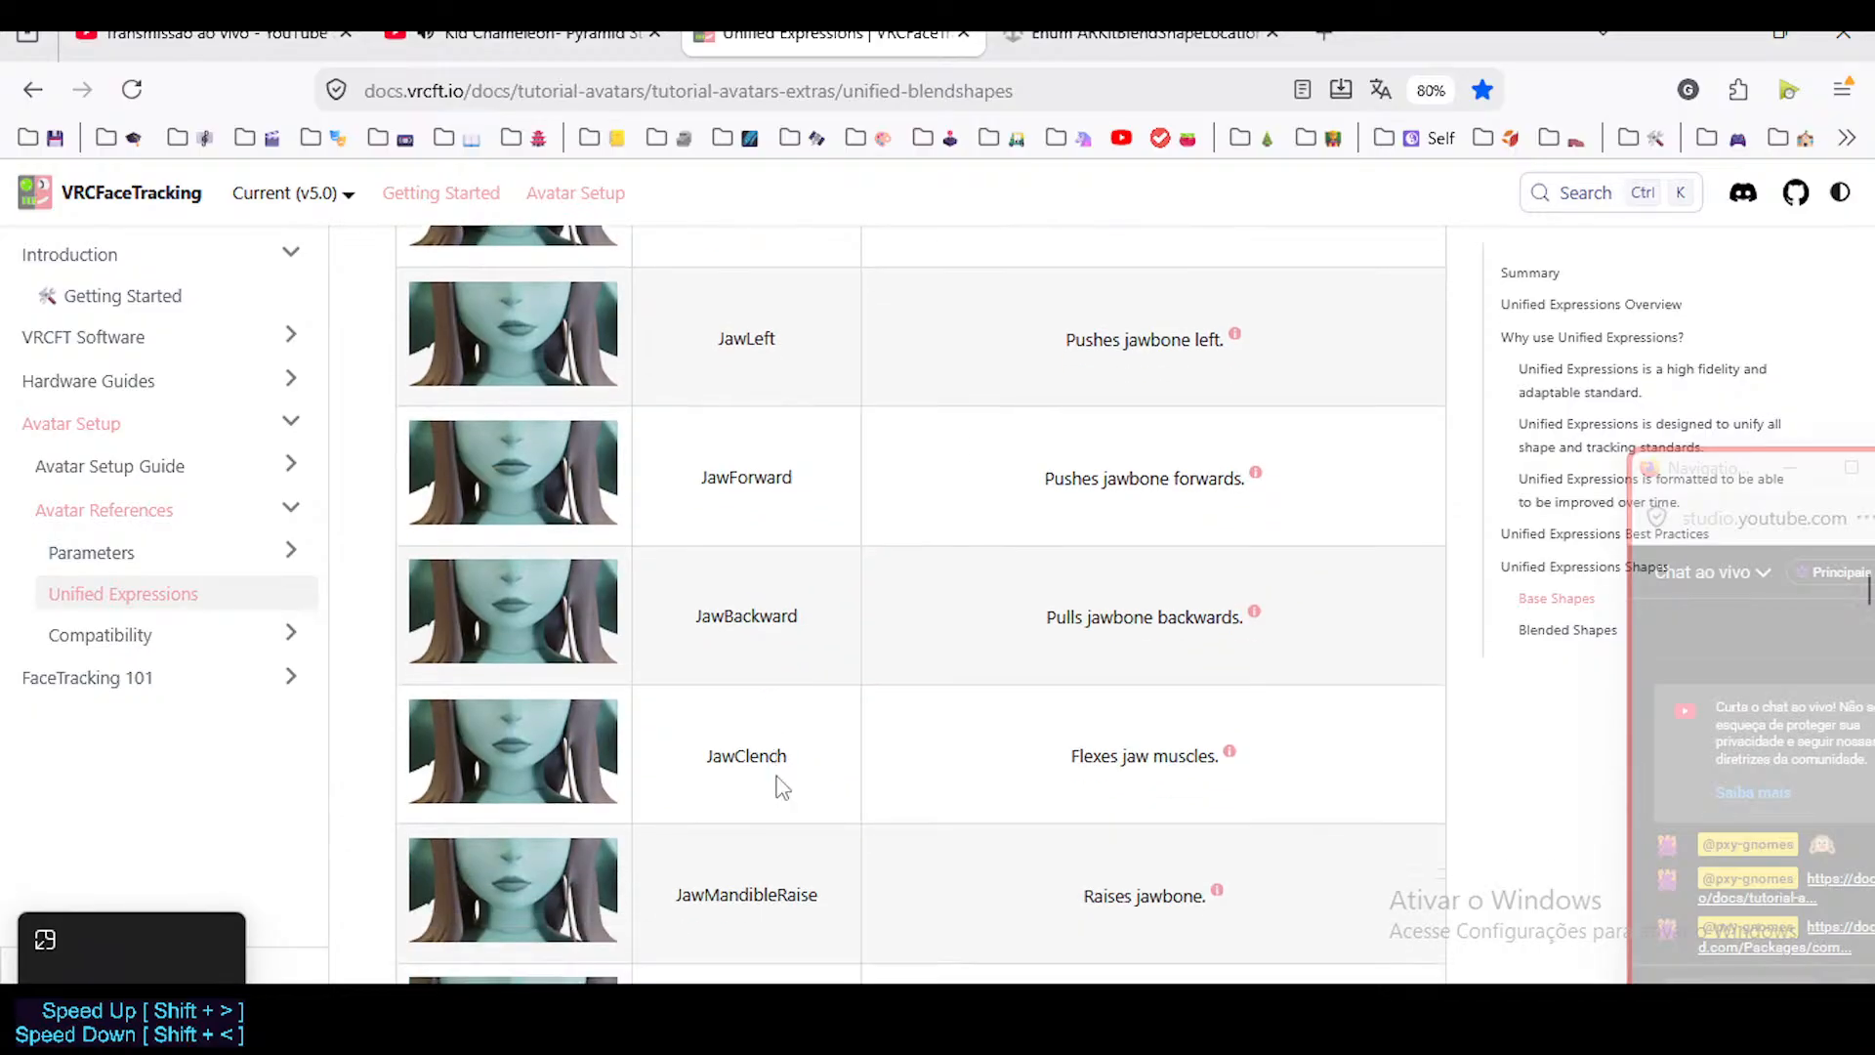
scroll(781, 786, "down", 2)
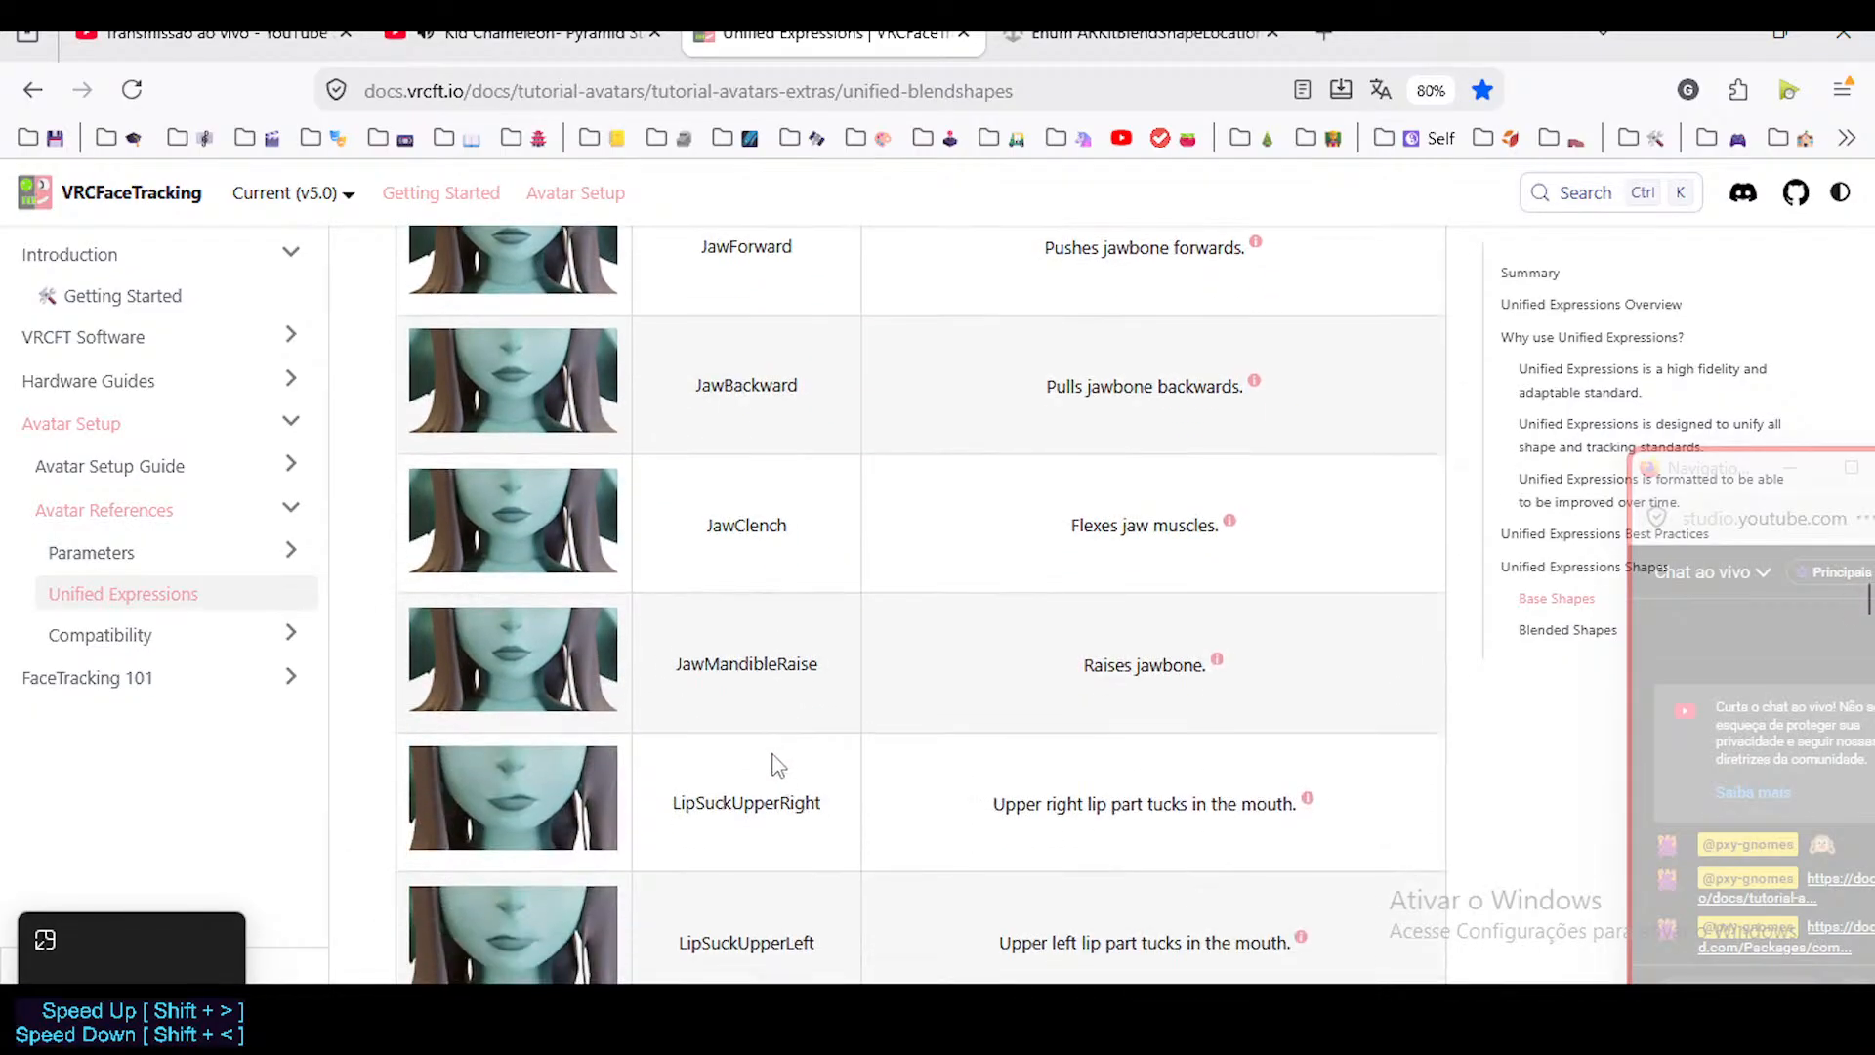
Examine the LipSuck, LipFunnel and LipPucker shape references and how they divide into upper, lower, left and right parts.
scroll(810, 721, "down", 2)
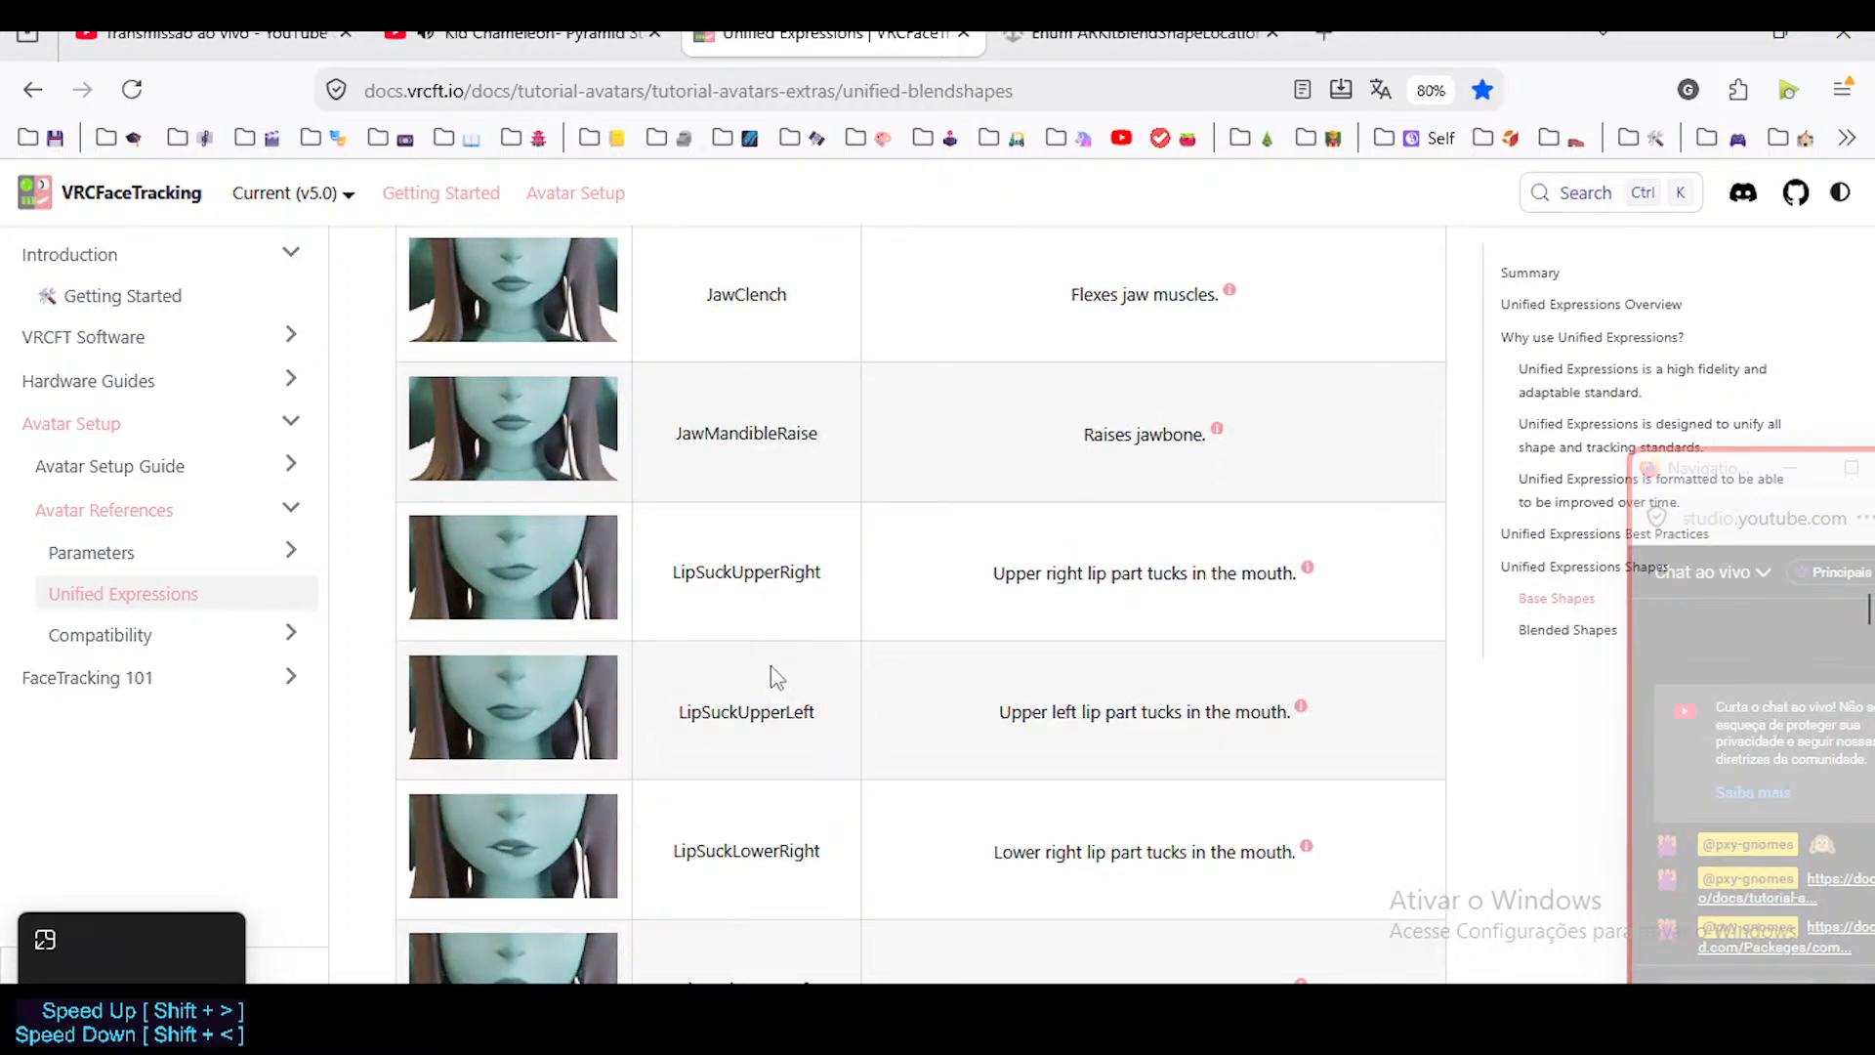
scroll(774, 662, "down", 6)
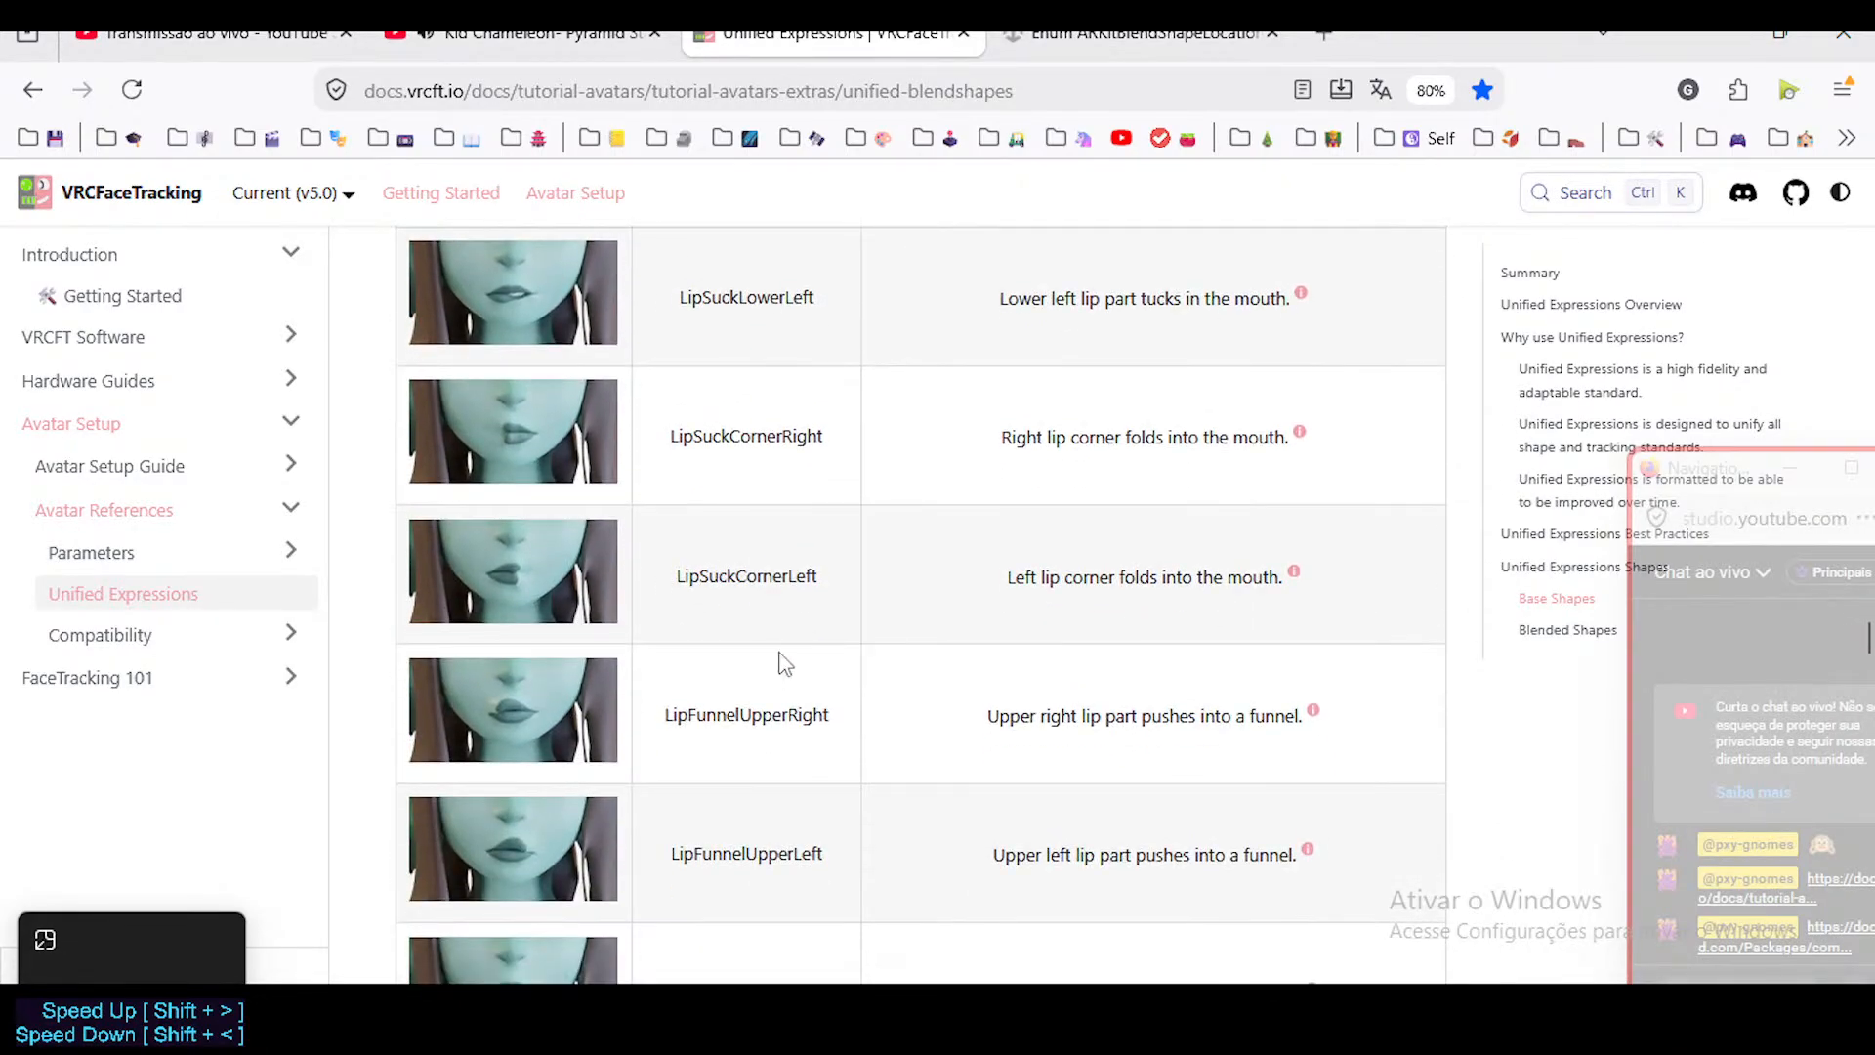
scroll(785, 664, "down", 3)
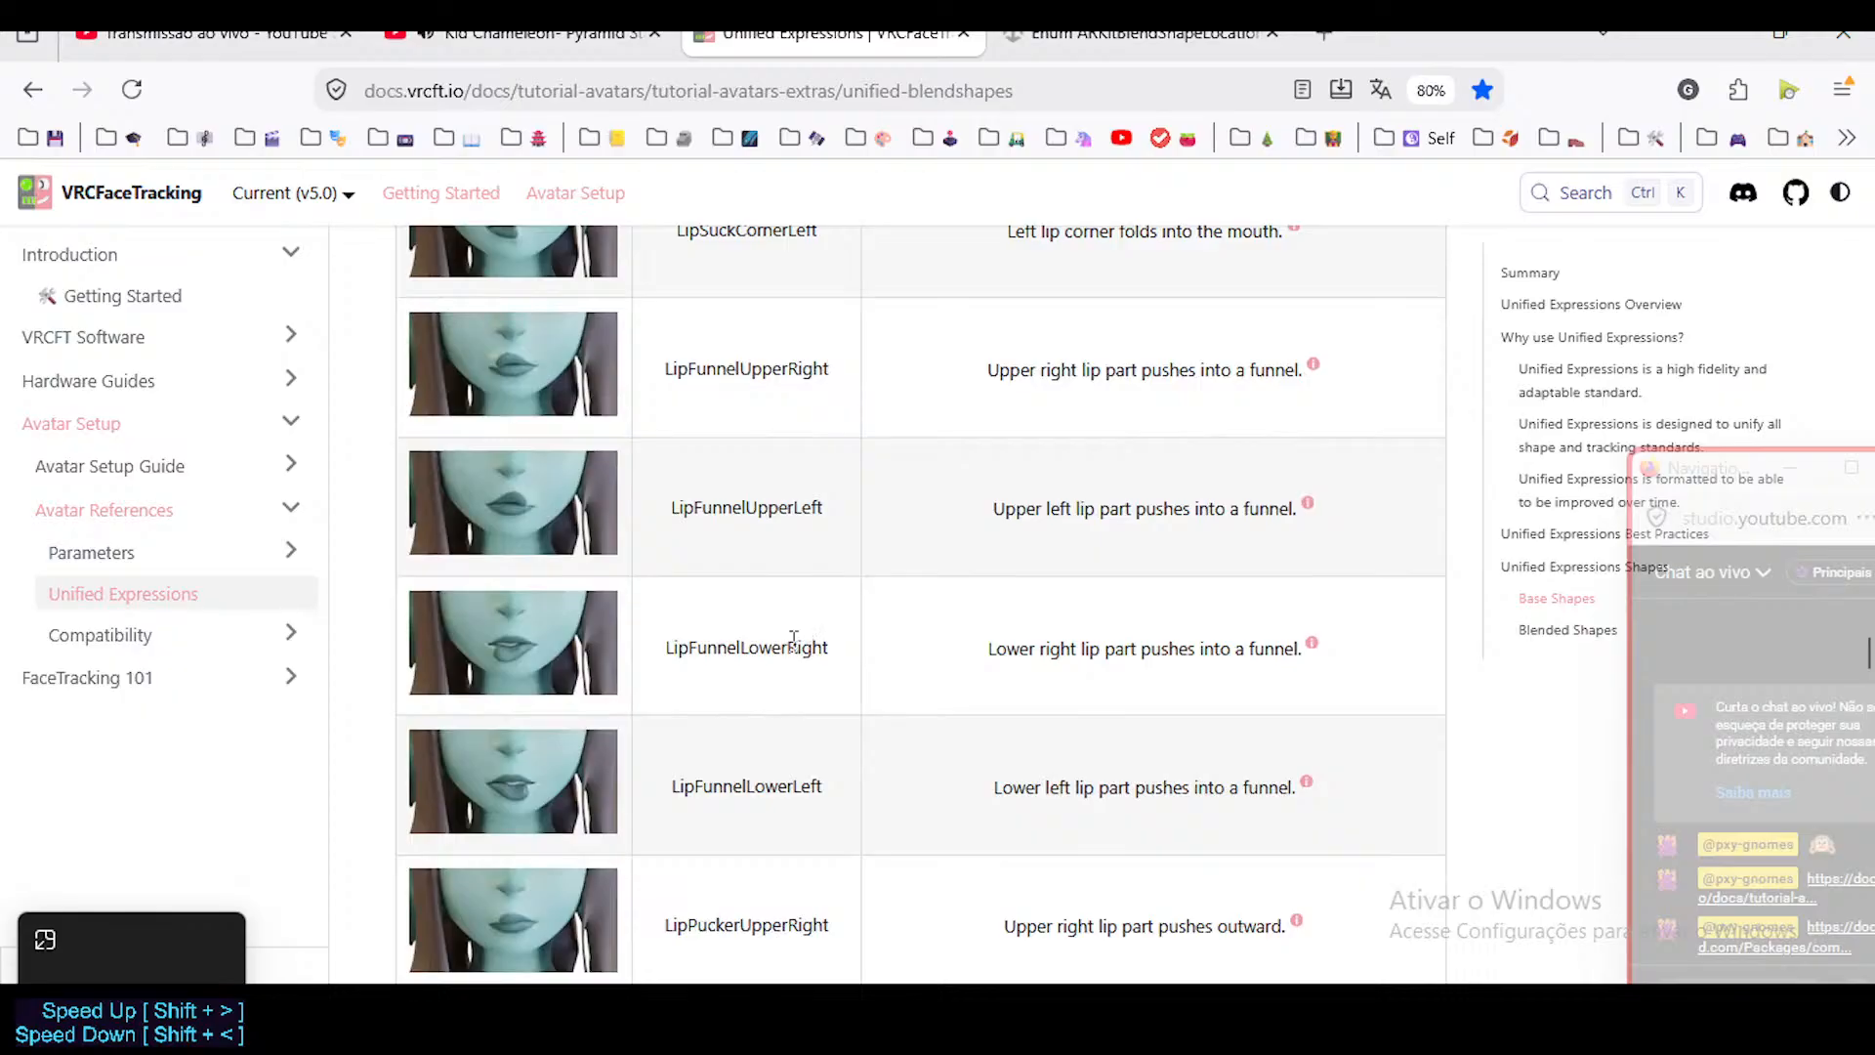
scroll(788, 649, "down", 3)
scroll(780, 644, "down", 1)
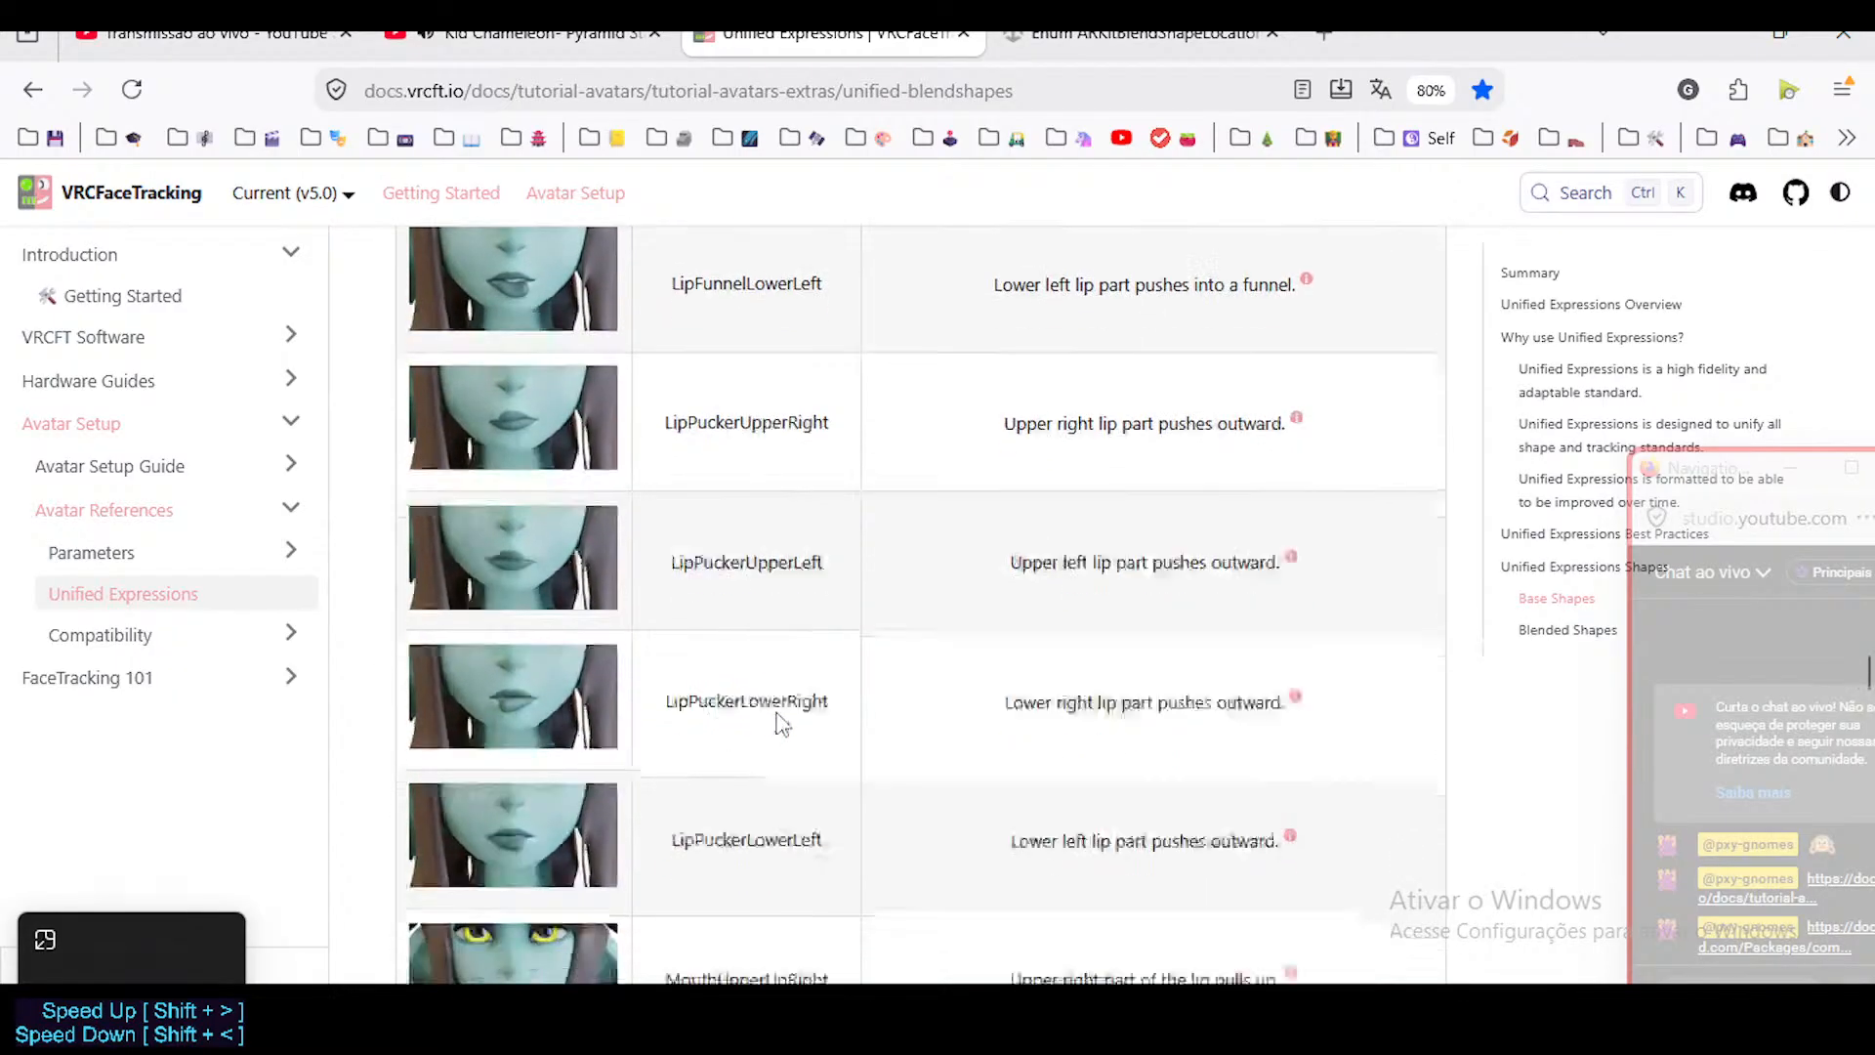
scroll(781, 722, "down", 2)
scroll(842, 746, "down", 2)
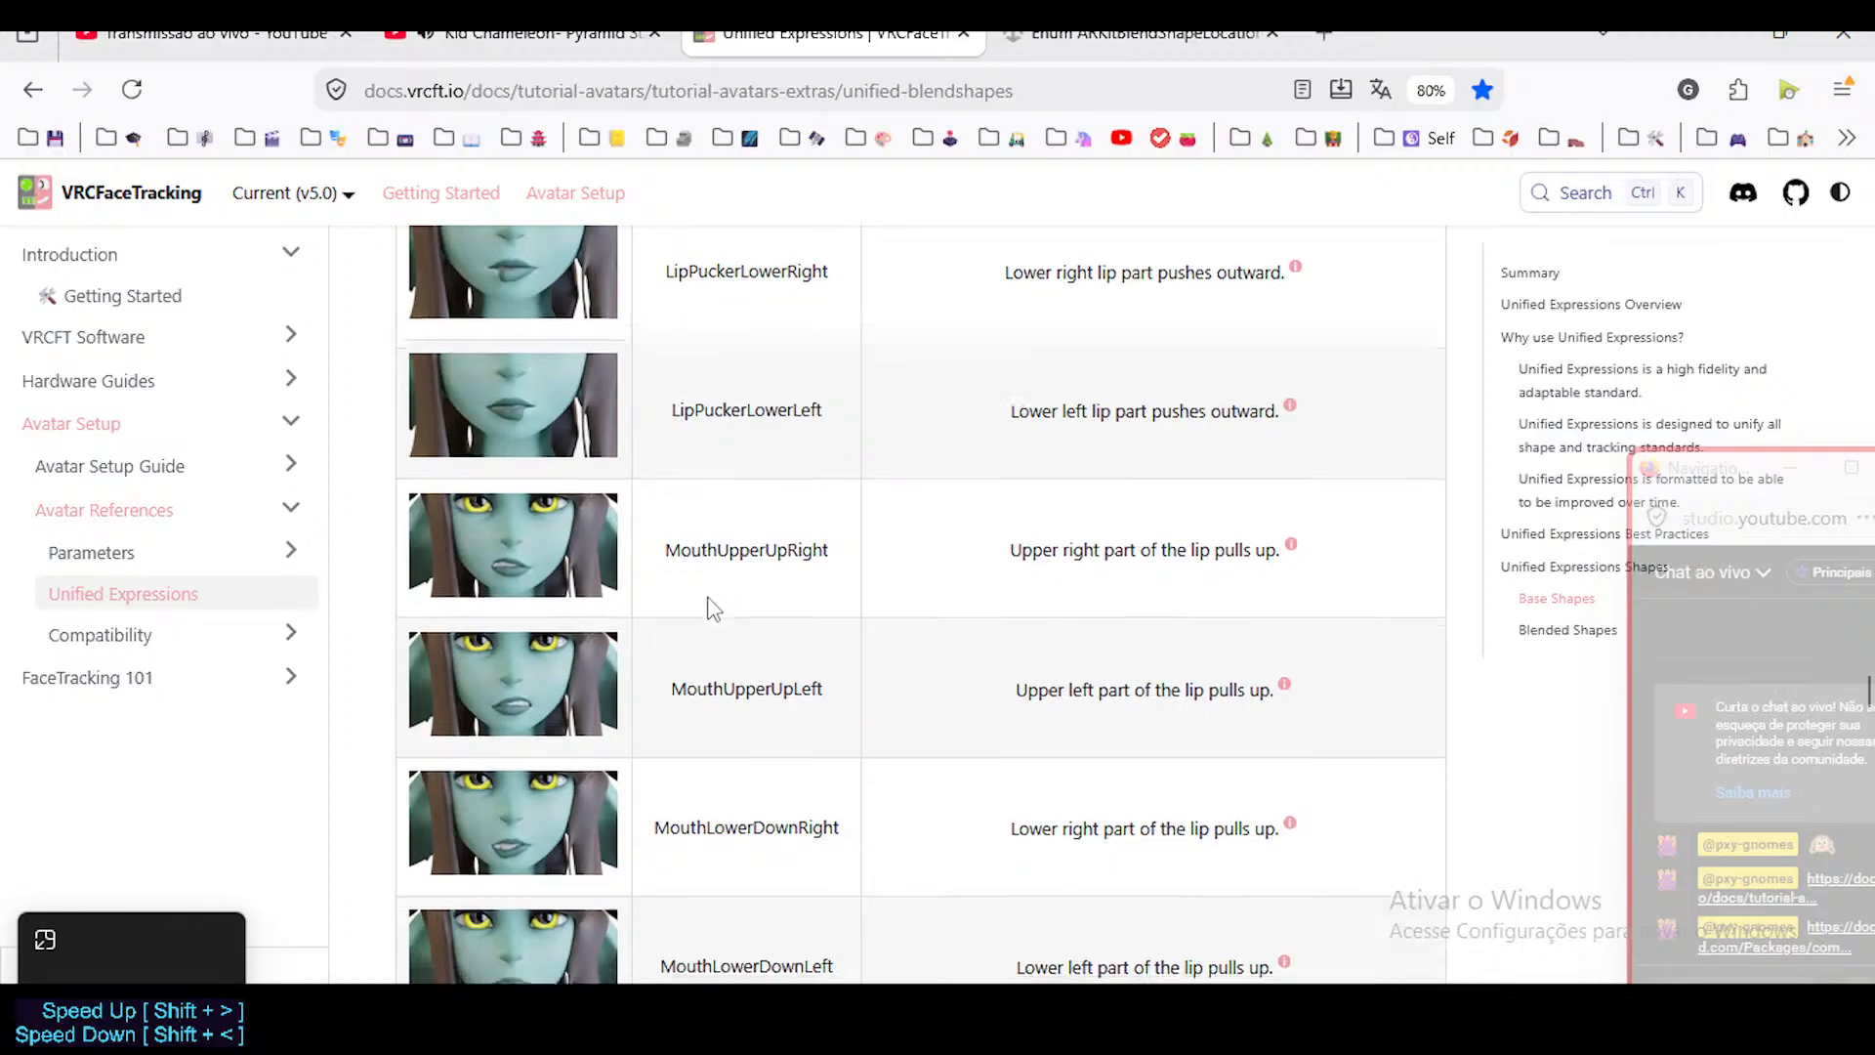
Compare the MouthUpperRight, MouthUpperLeft, MouthLowerRight and MouthLowerLeft entries, highlighting their names in the table.
scroll(710, 610, "down", 5)
scroll(707, 618, "down", 4)
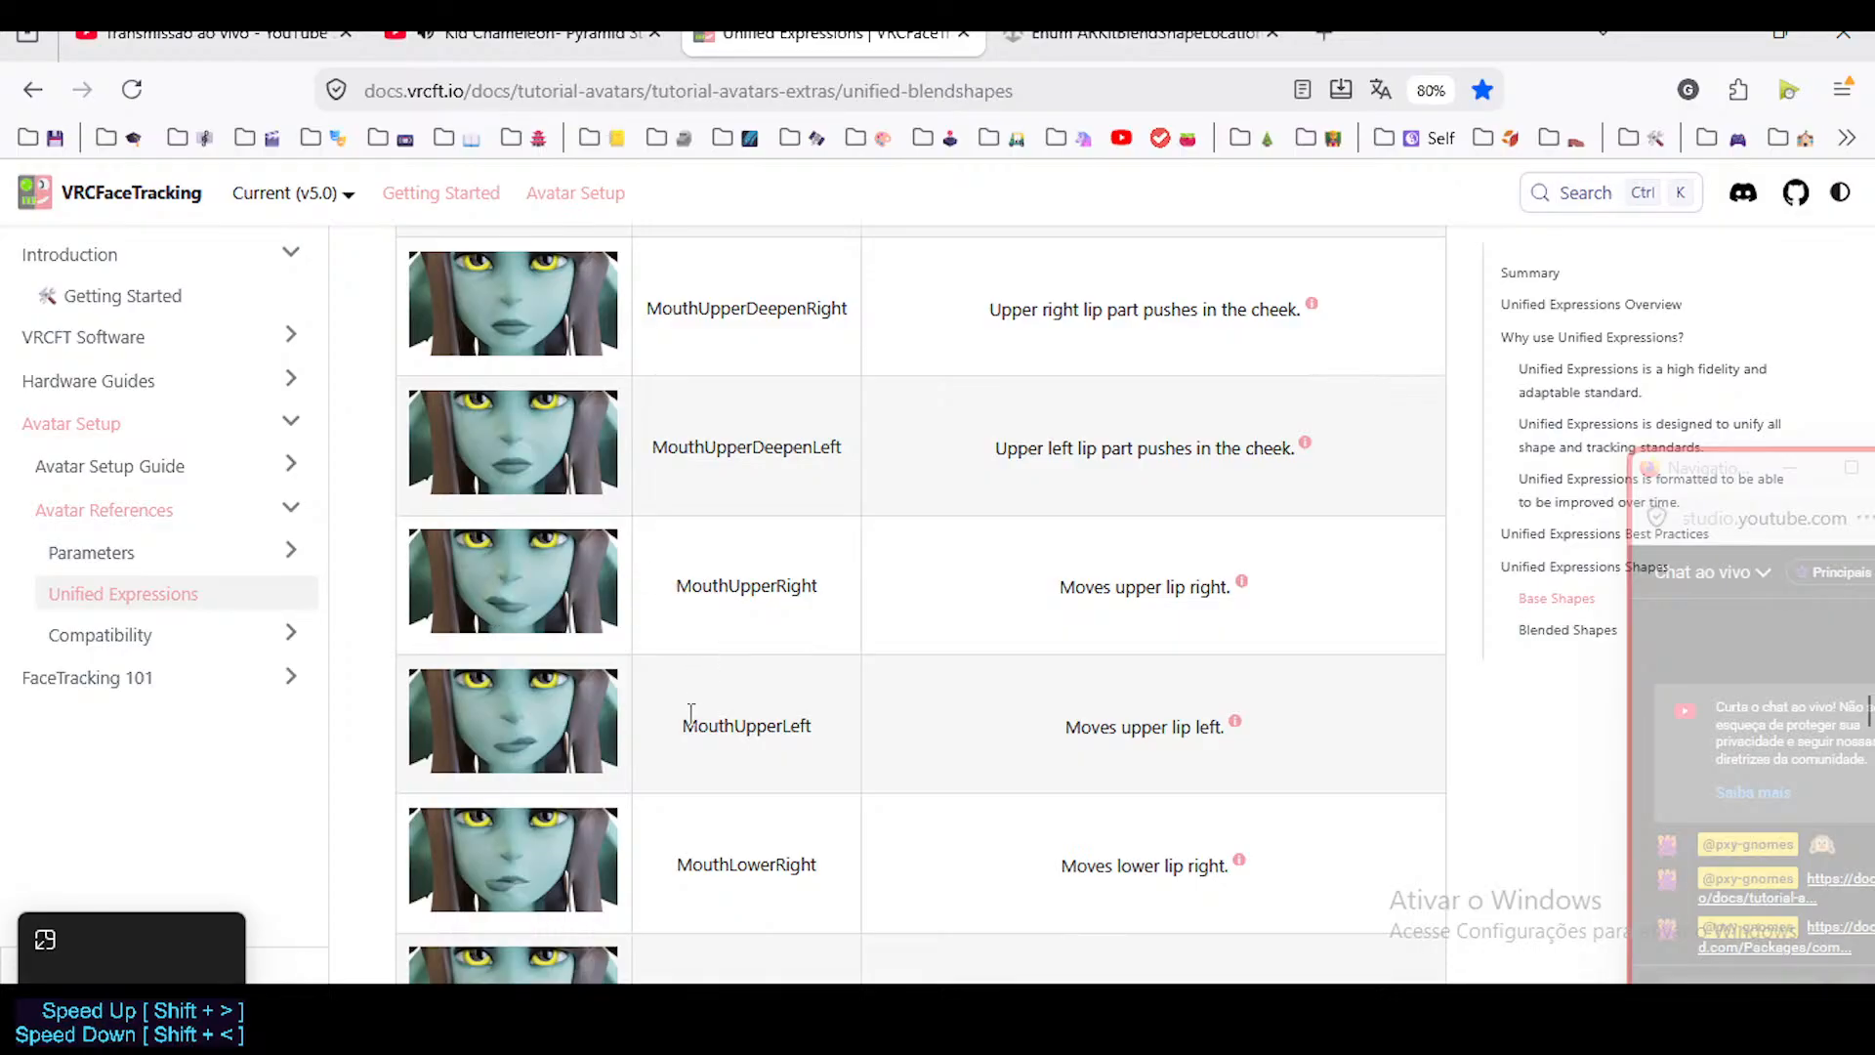
left_click_drag(678, 586, 821, 741)
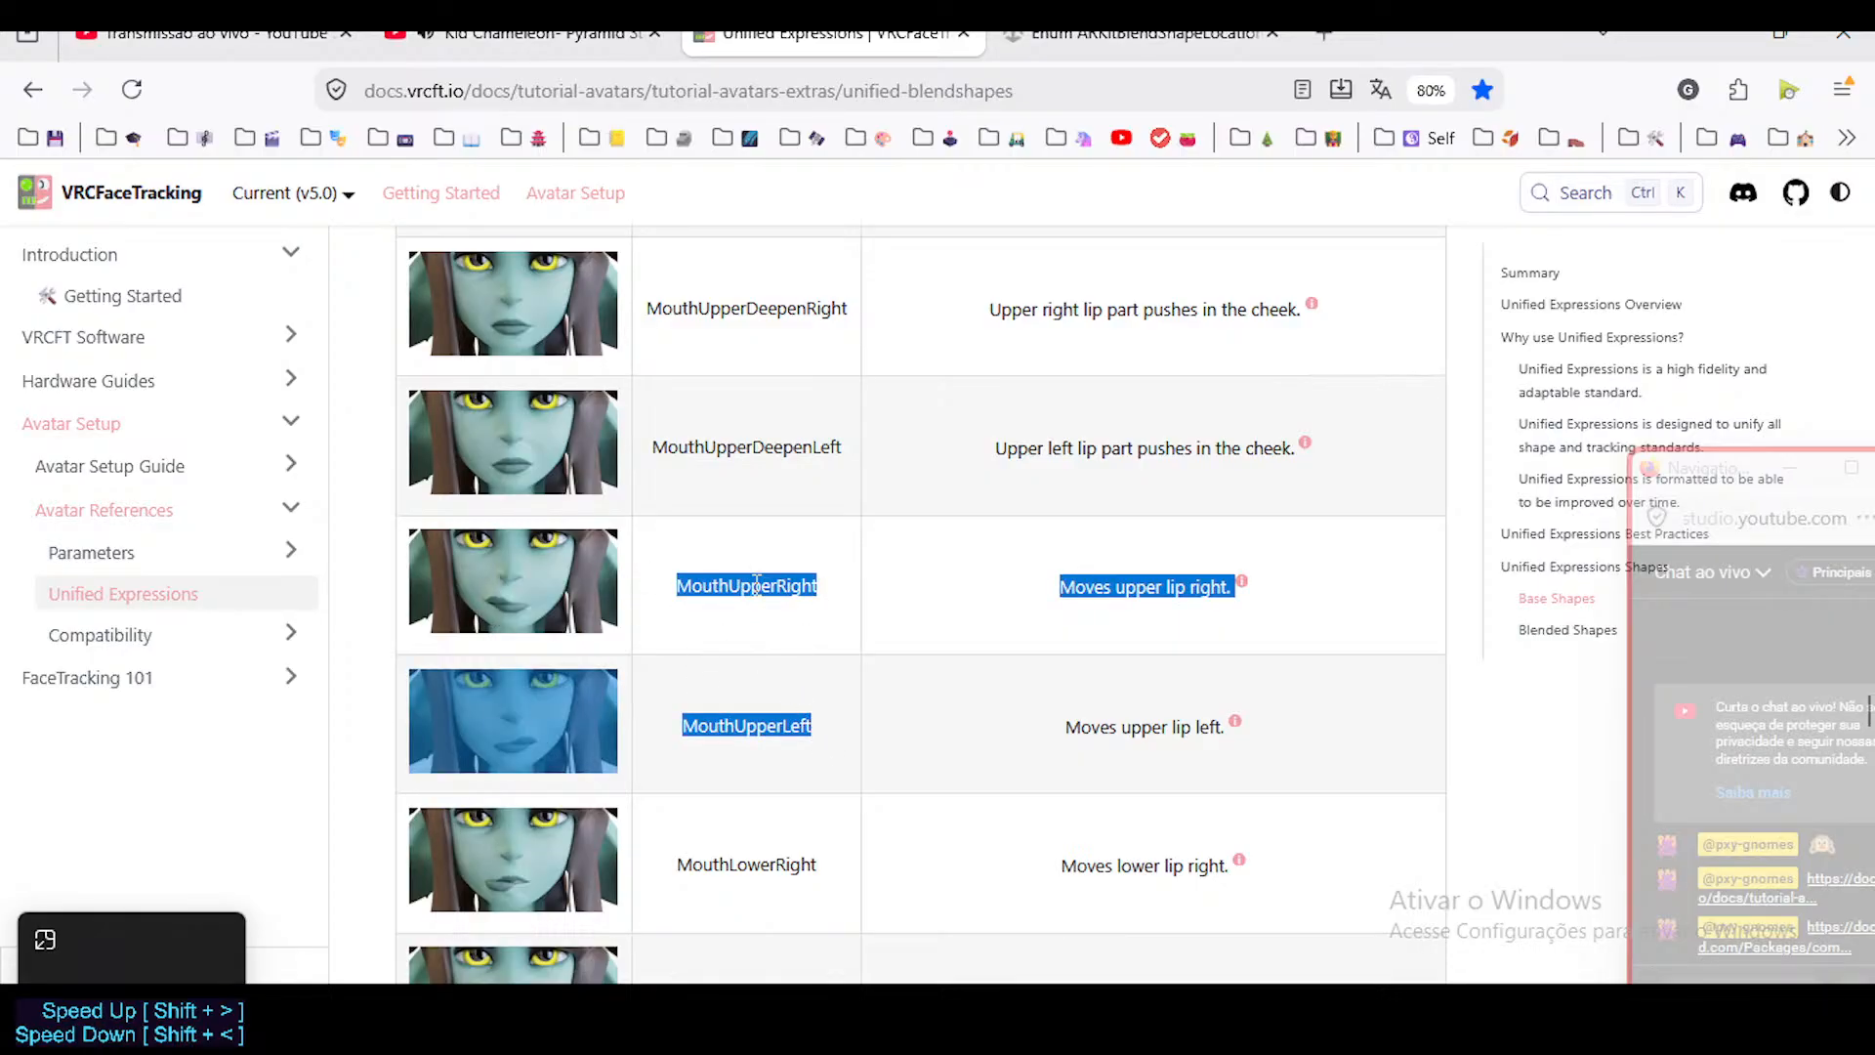
scroll(731, 630, "down", 3)
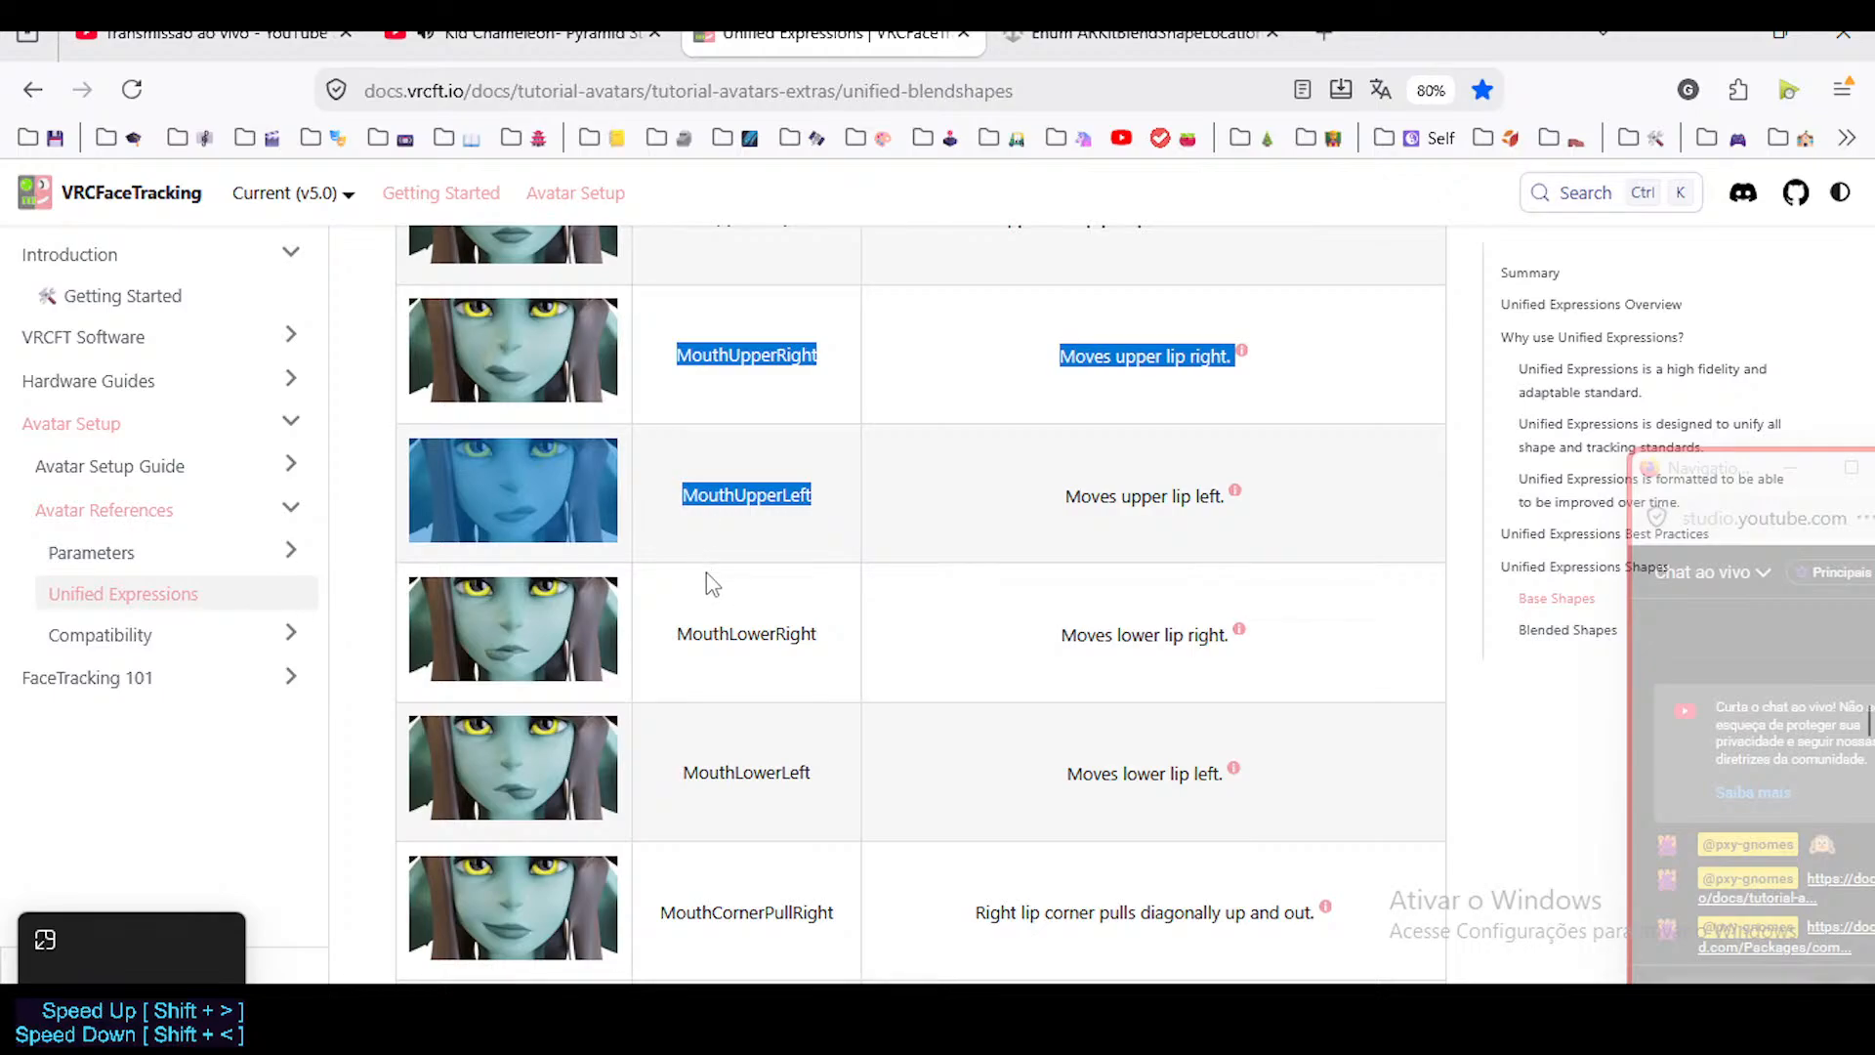
scroll(748, 650, "down", 2)
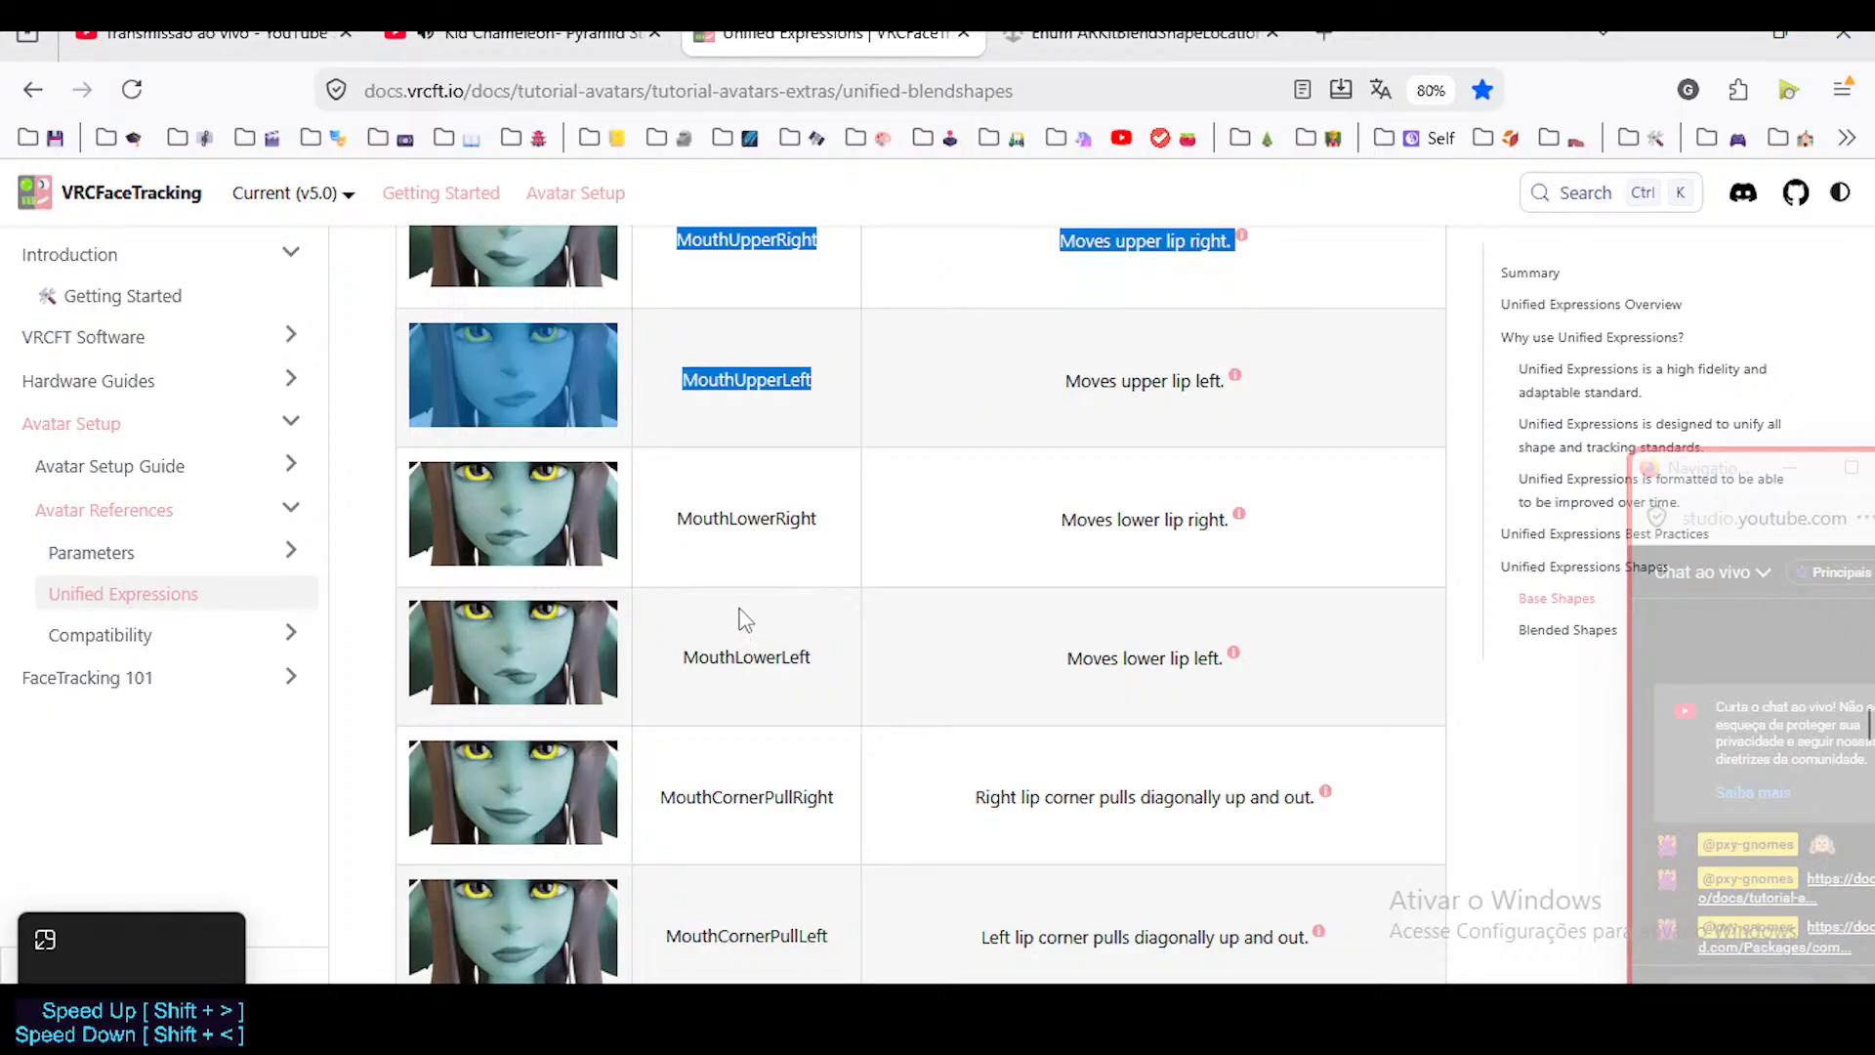
left_click(707, 228)
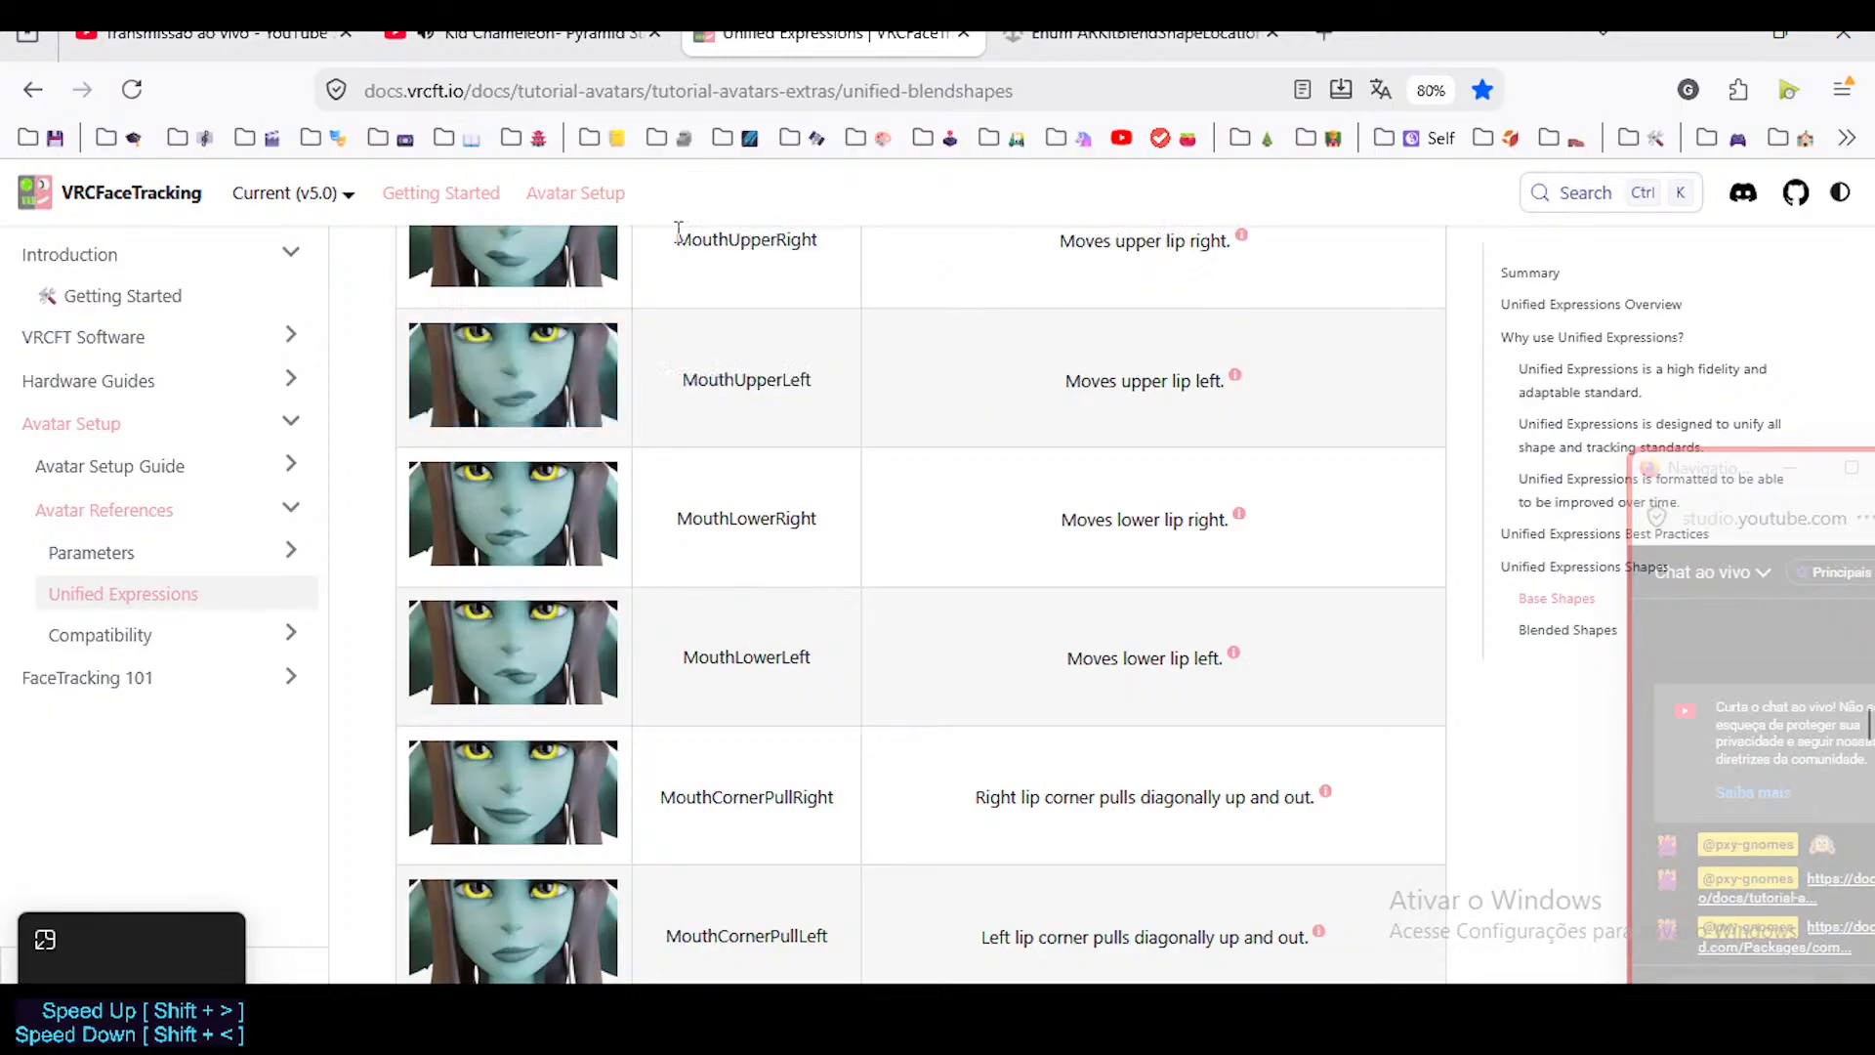
left_click_drag(680, 238, 841, 274)
left_click_drag(681, 518, 870, 540)
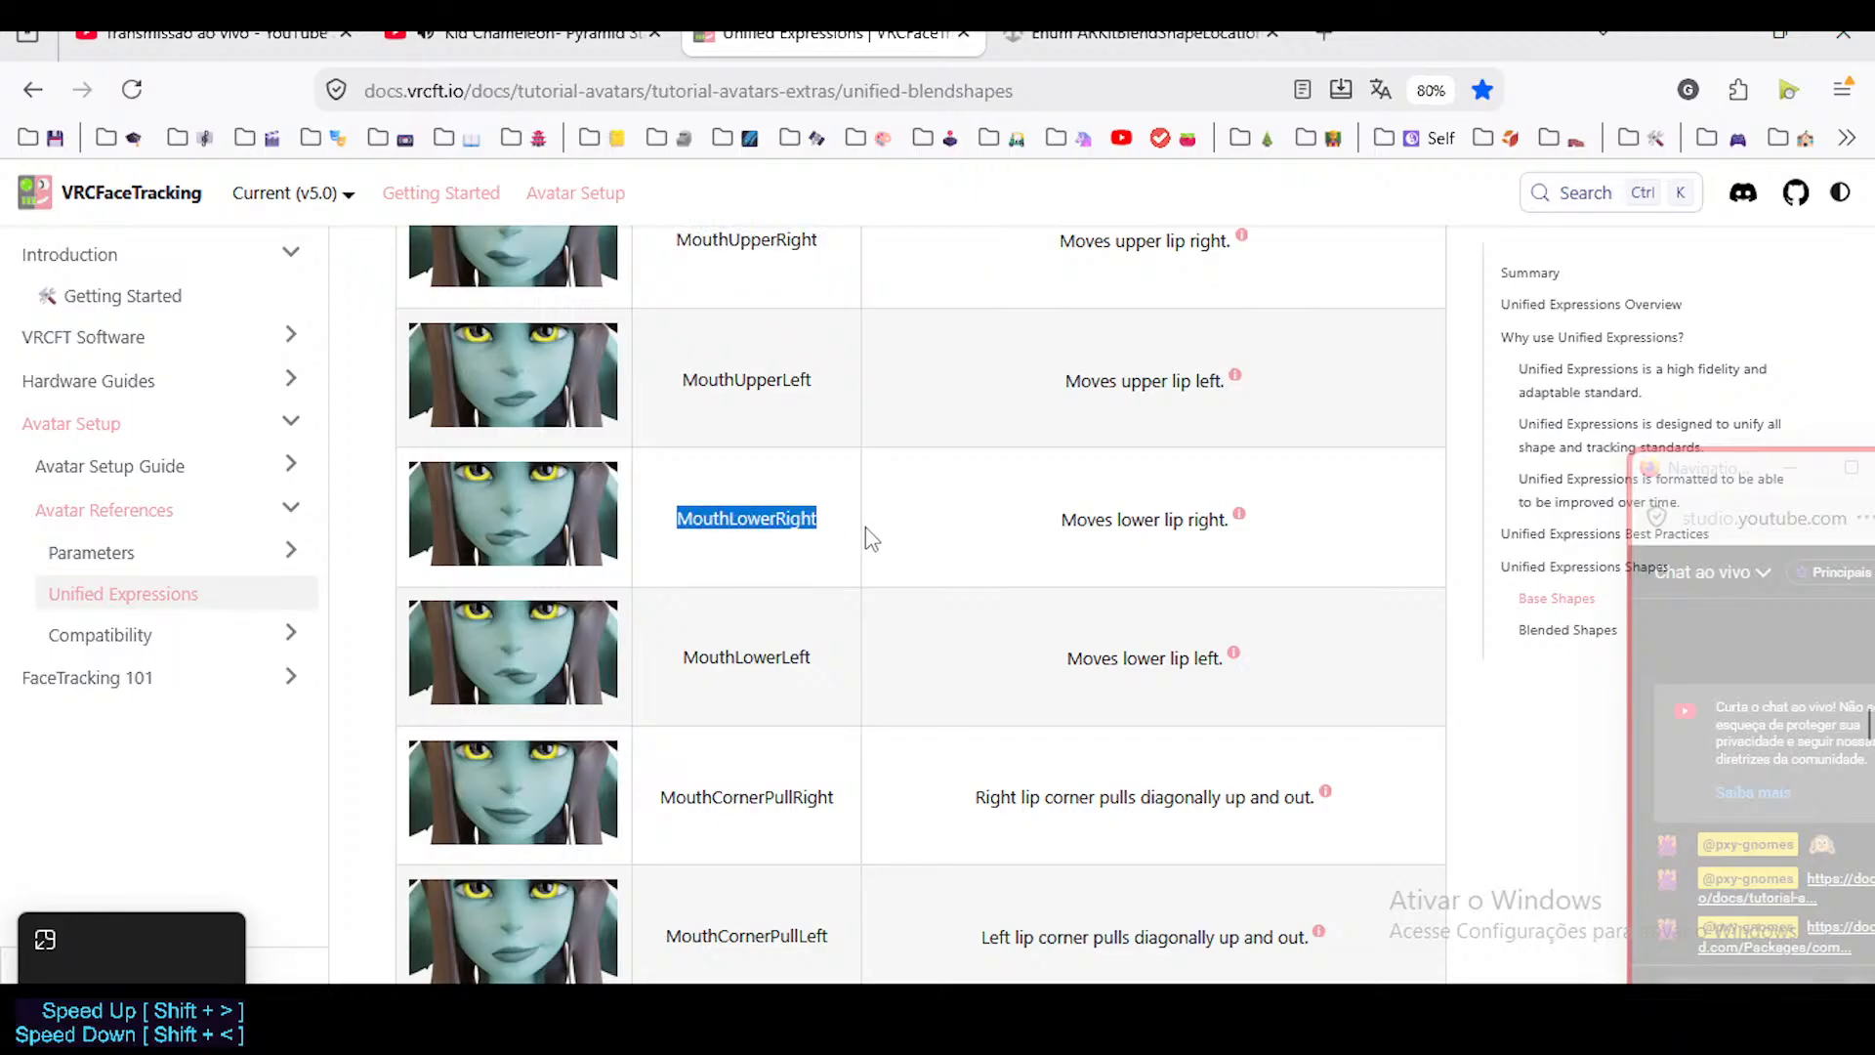
left_click_drag(678, 392, 846, 411)
left_click_drag(697, 659, 821, 665)
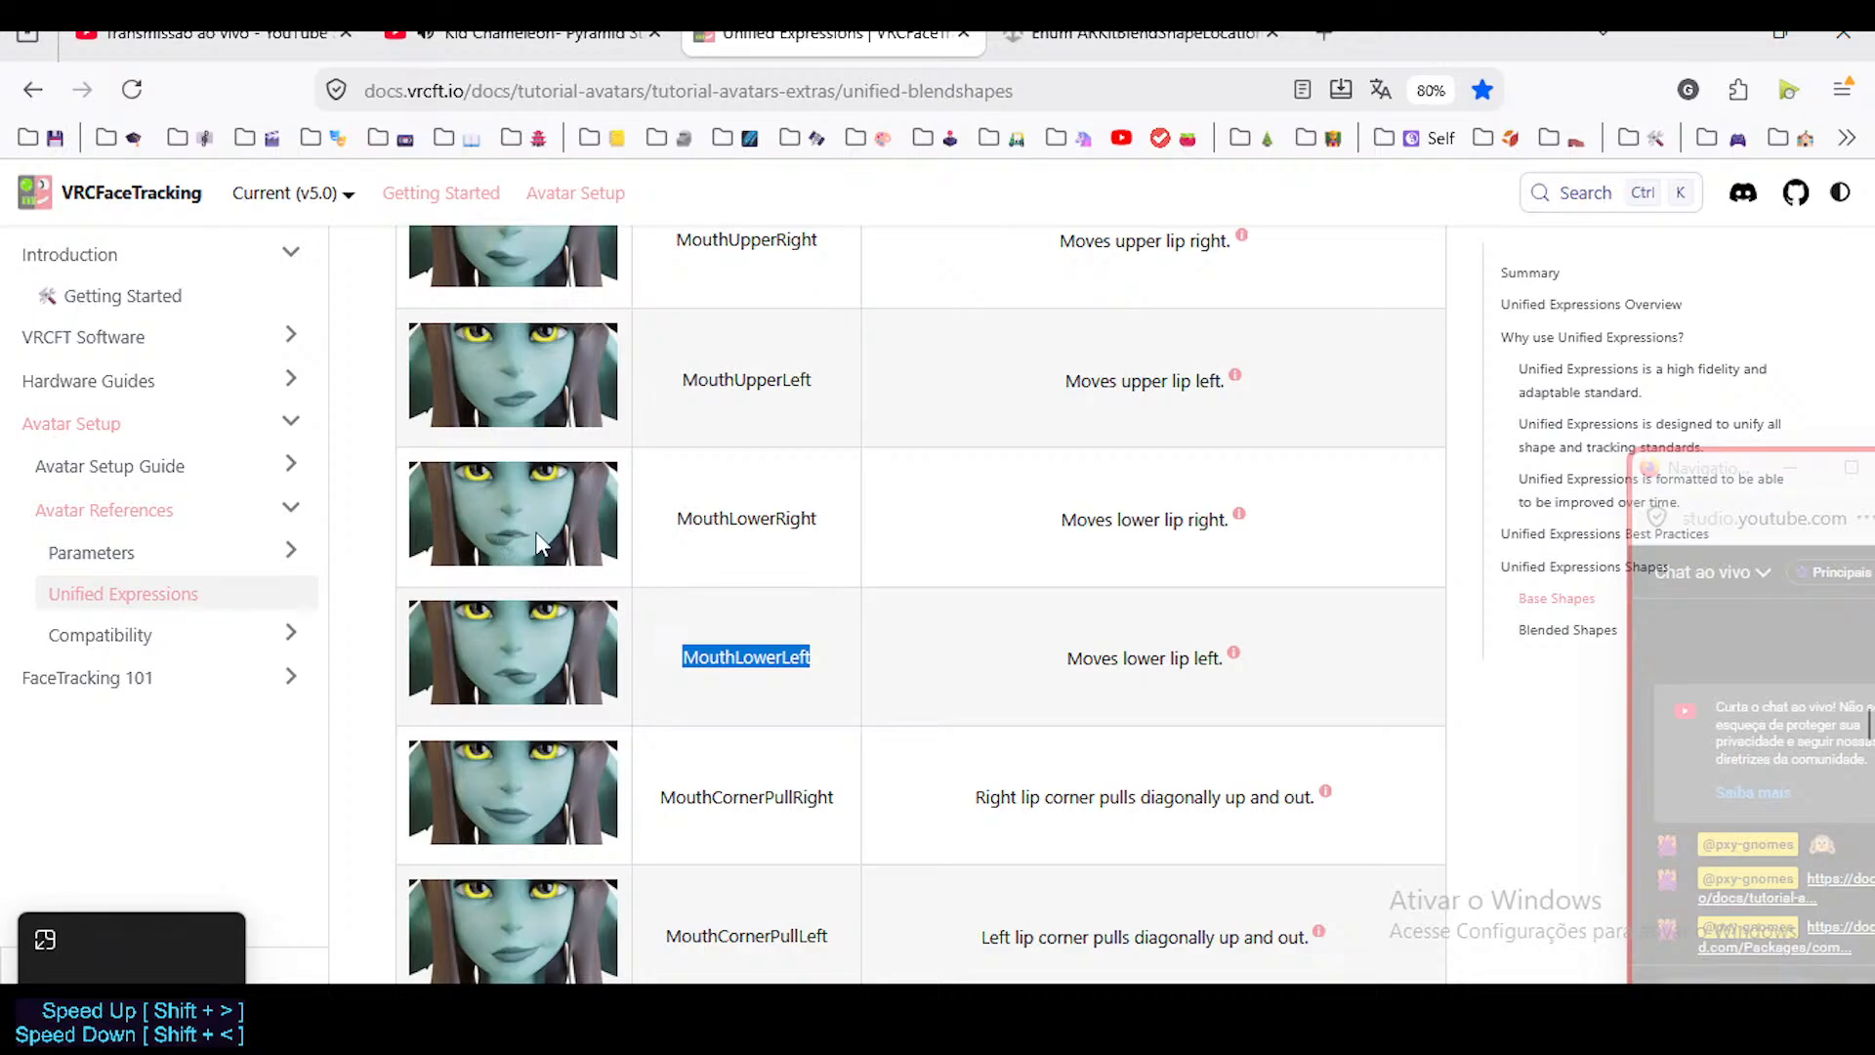
Open Unity's ARKitBlendShapeLocation reference and examine its mouth and jaw shape names, highlighting MouthLeft.
left_click(1143, 34)
scroll(889, 620, "down", 1)
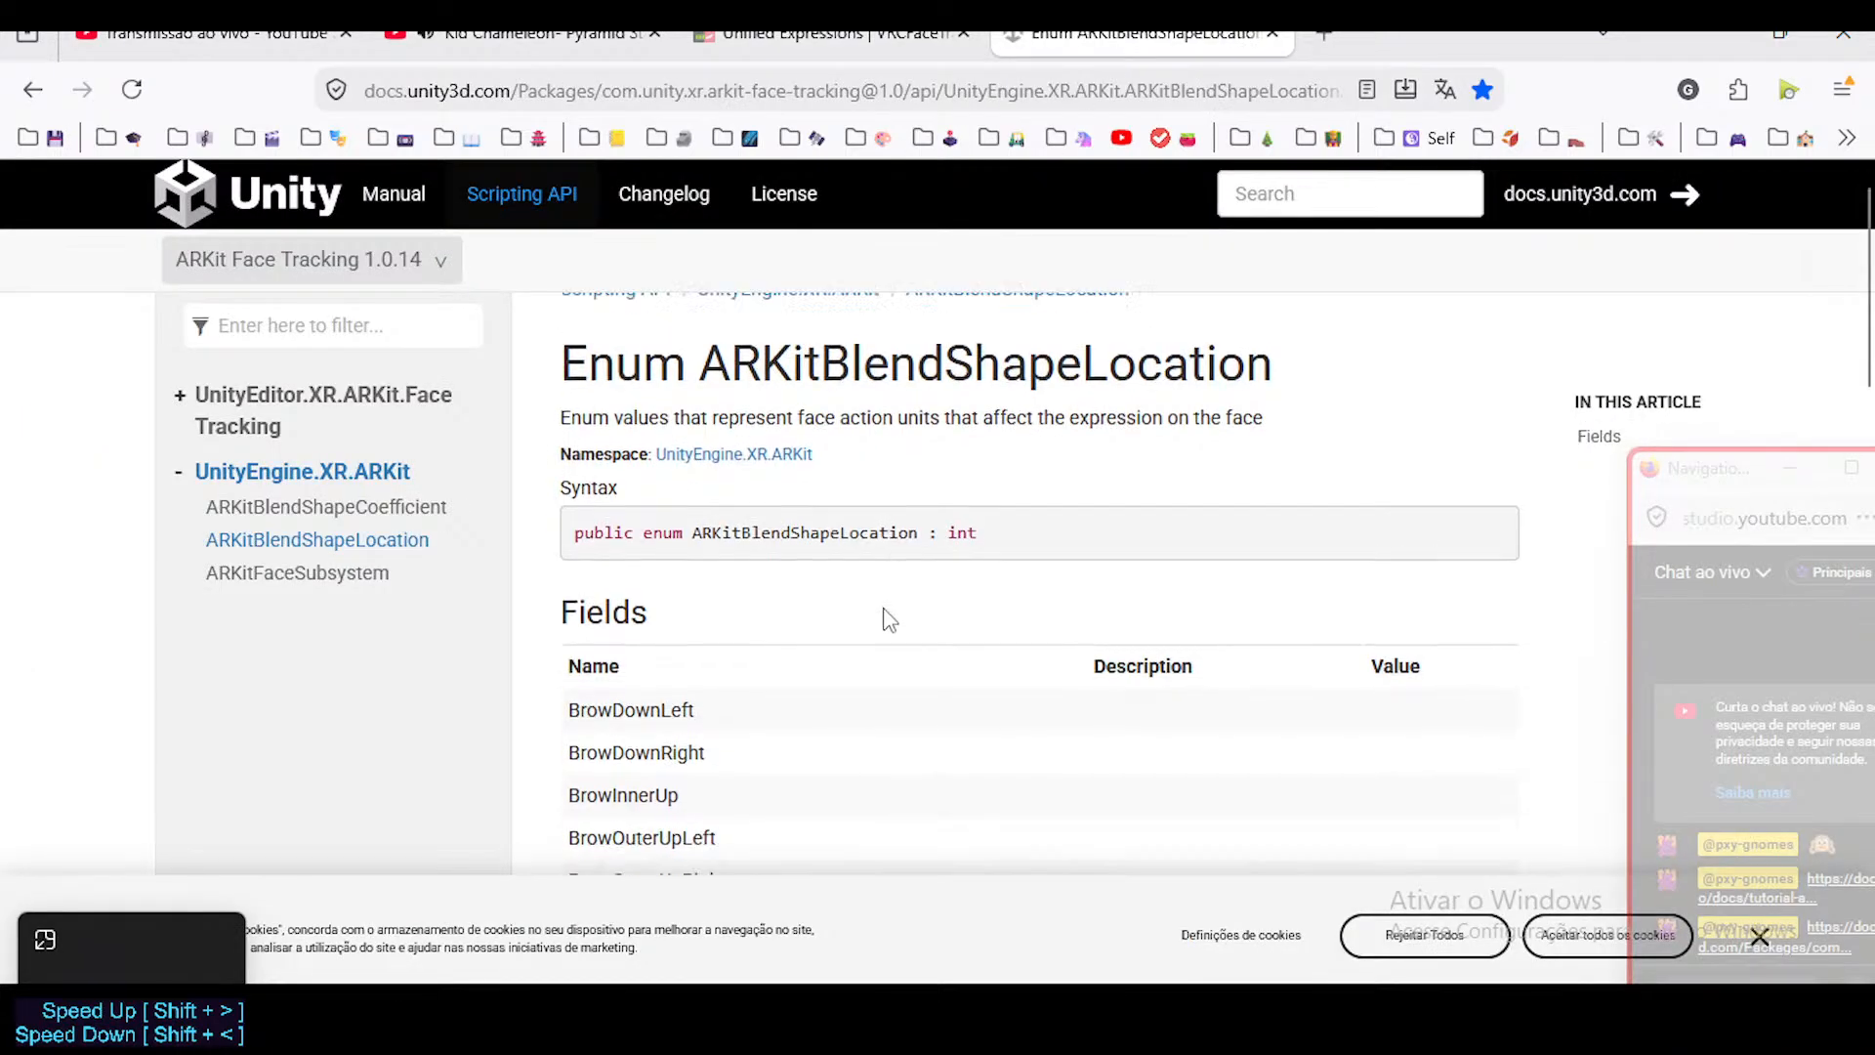
scroll(888, 620, "down", 15)
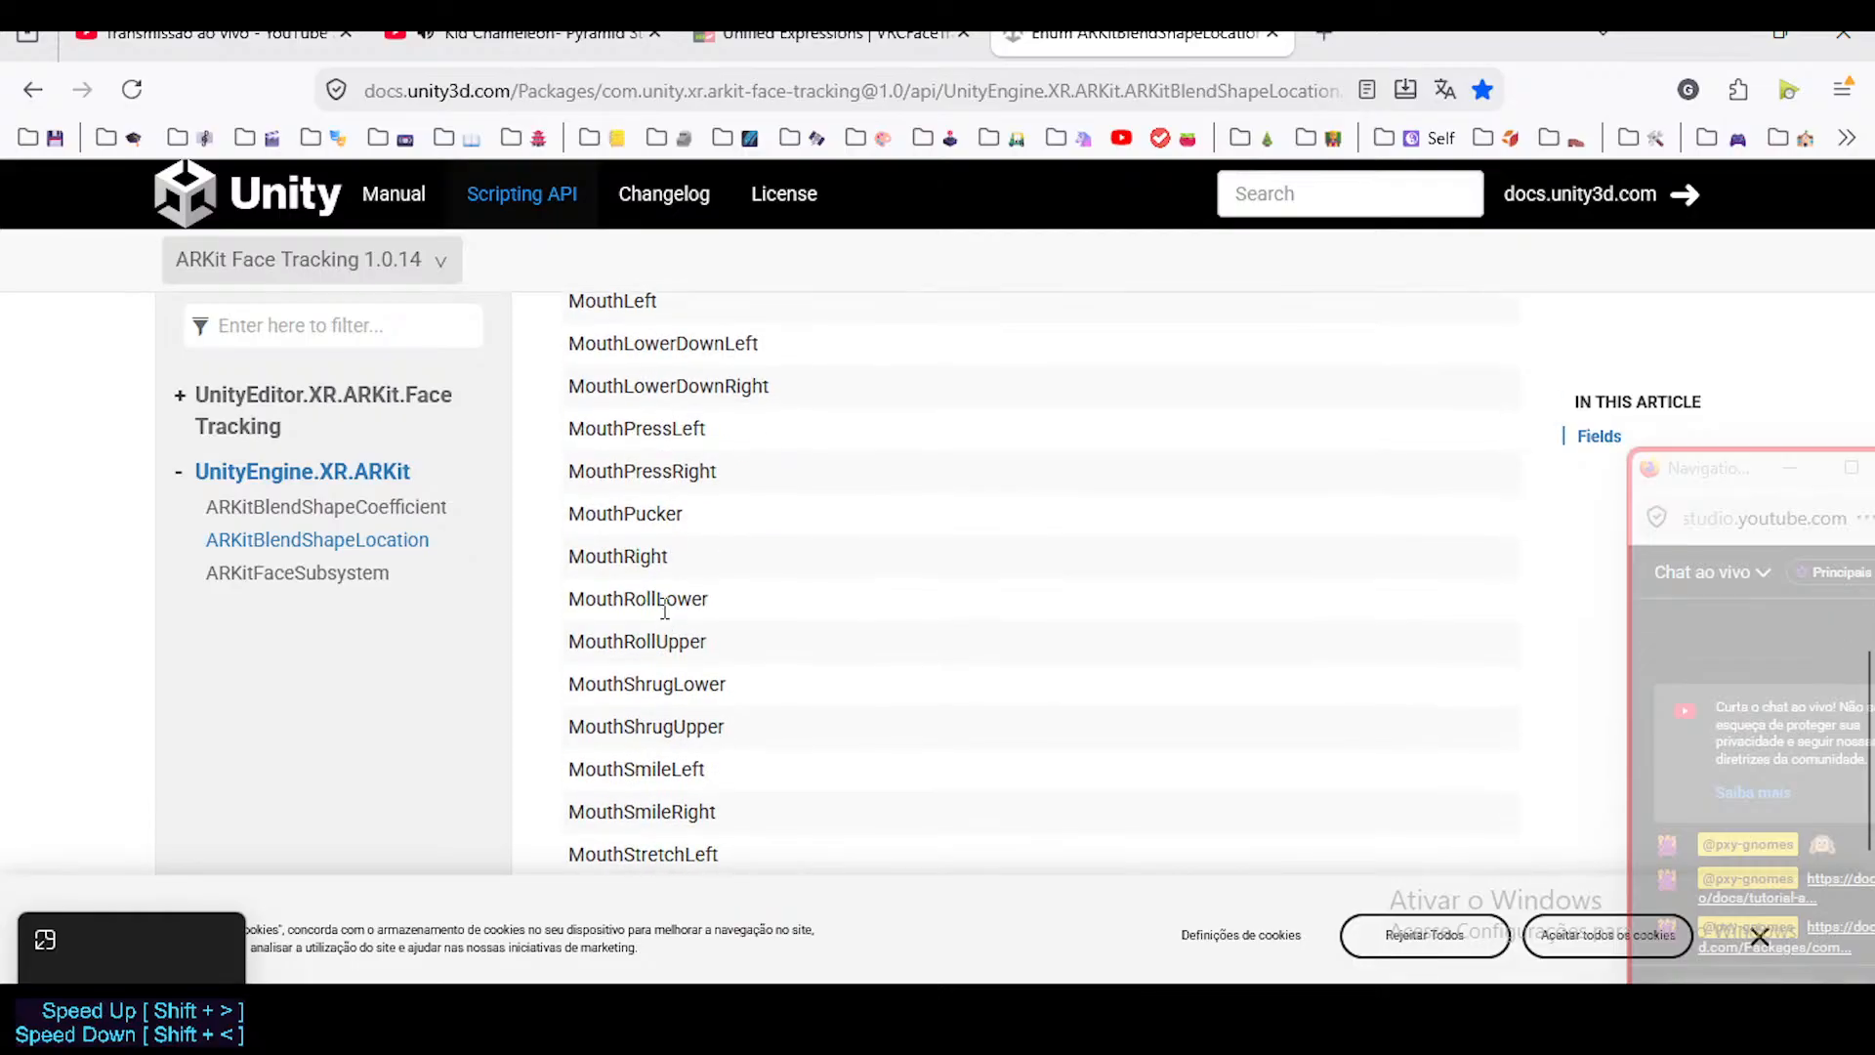
scroll(664, 608, "down", 5)
scroll(673, 590, "up", 4)
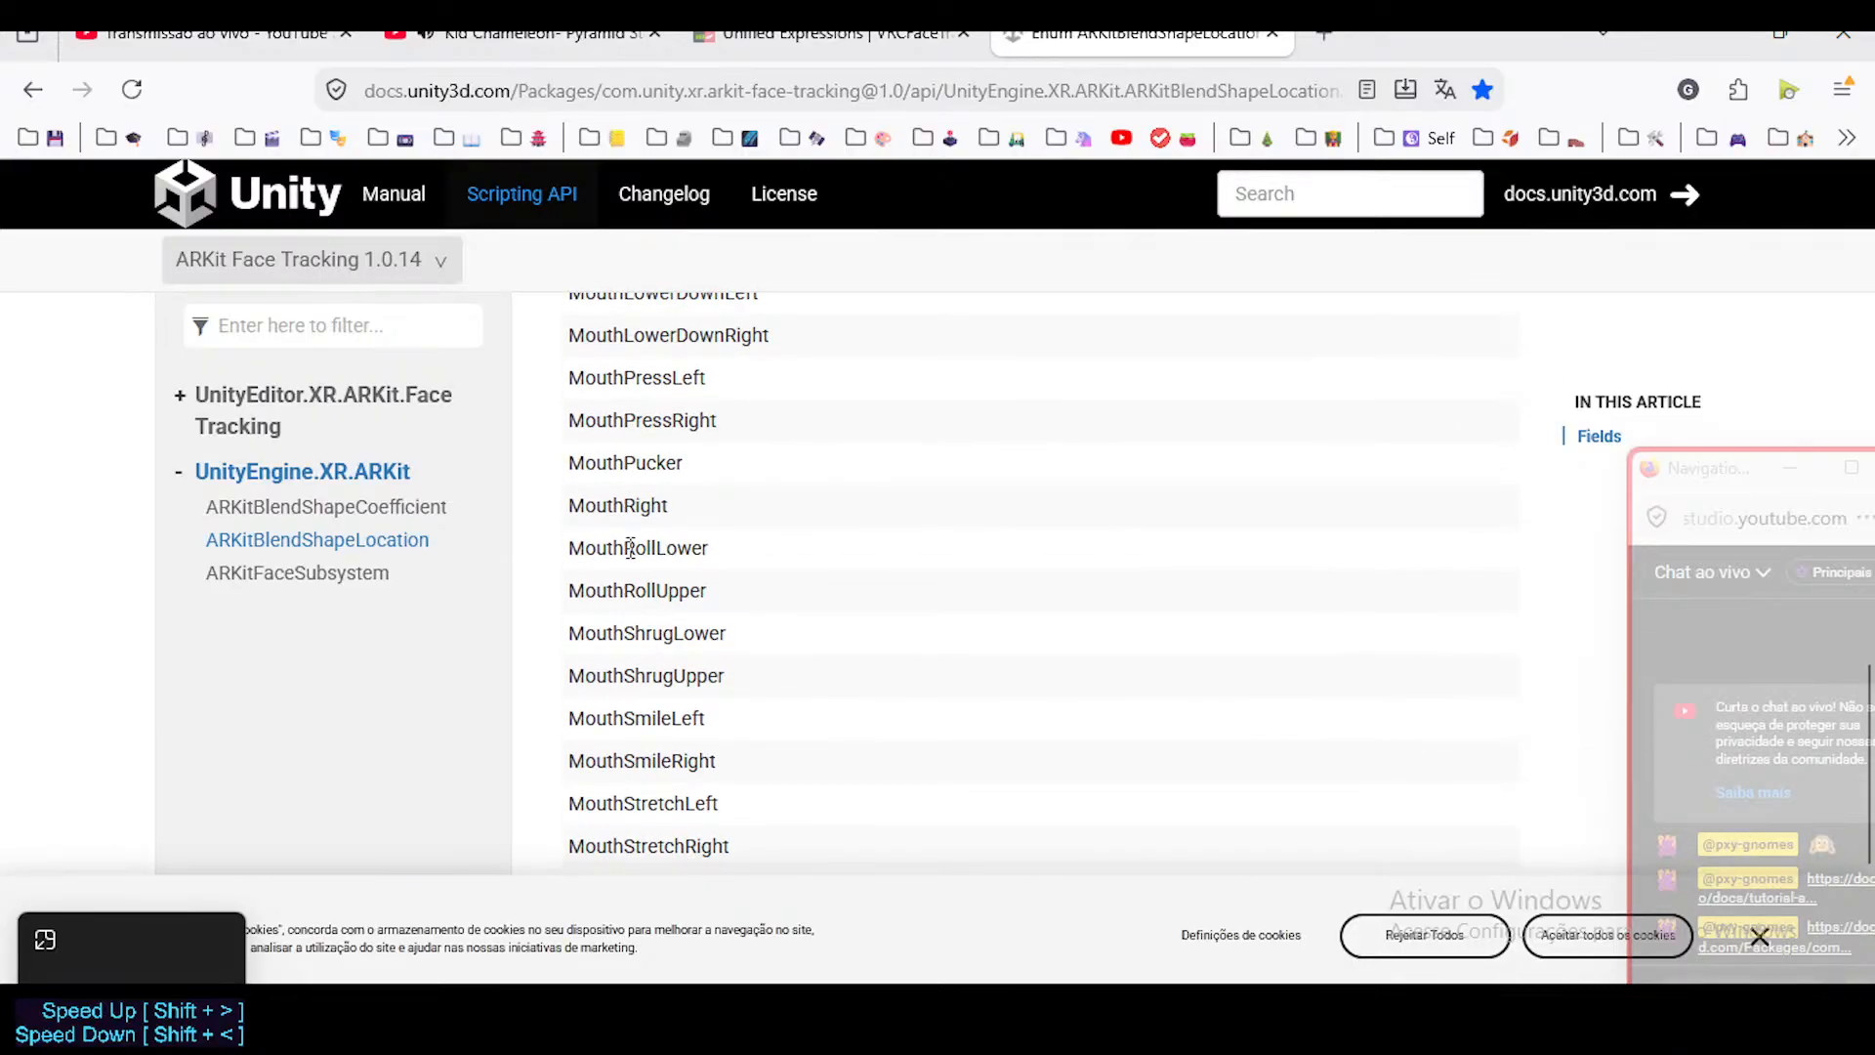
scroll(630, 547, "up", 4)
scroll(708, 596, "down", 1)
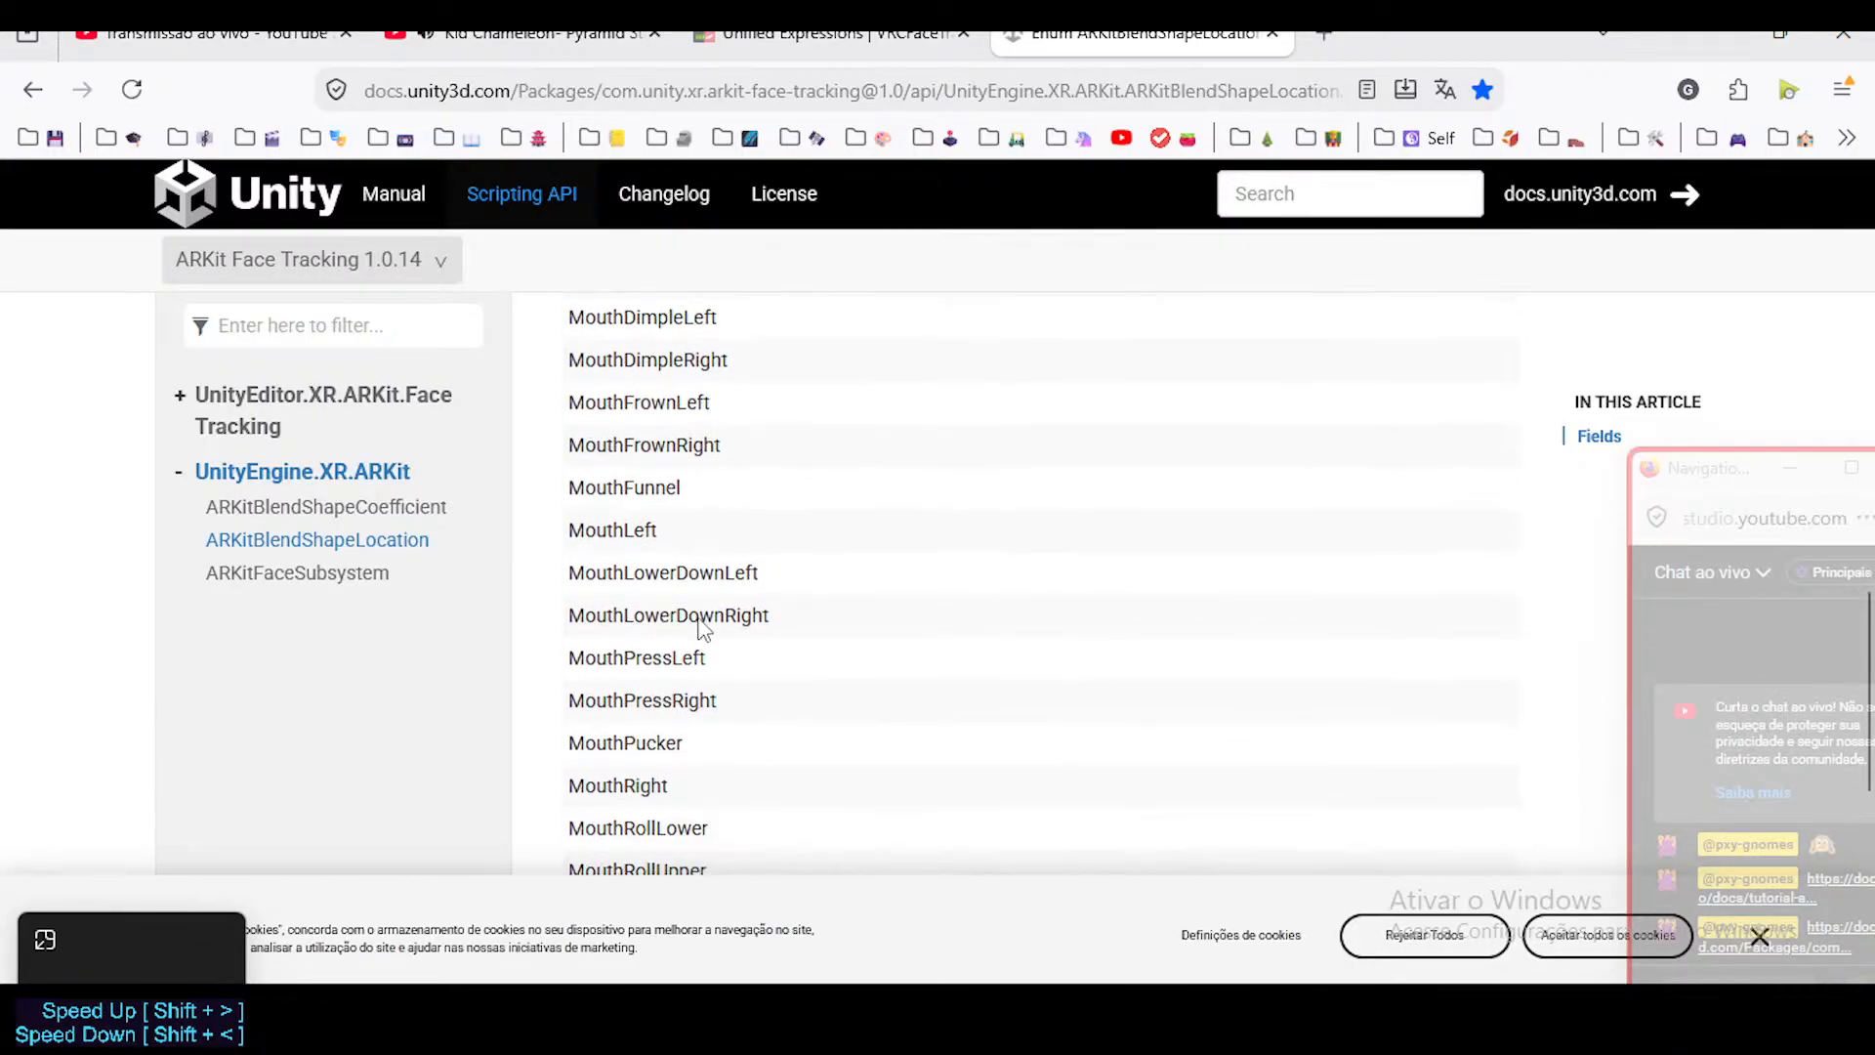
left_click_drag(657, 531, 570, 533)
scroll(601, 576, "up", 1)
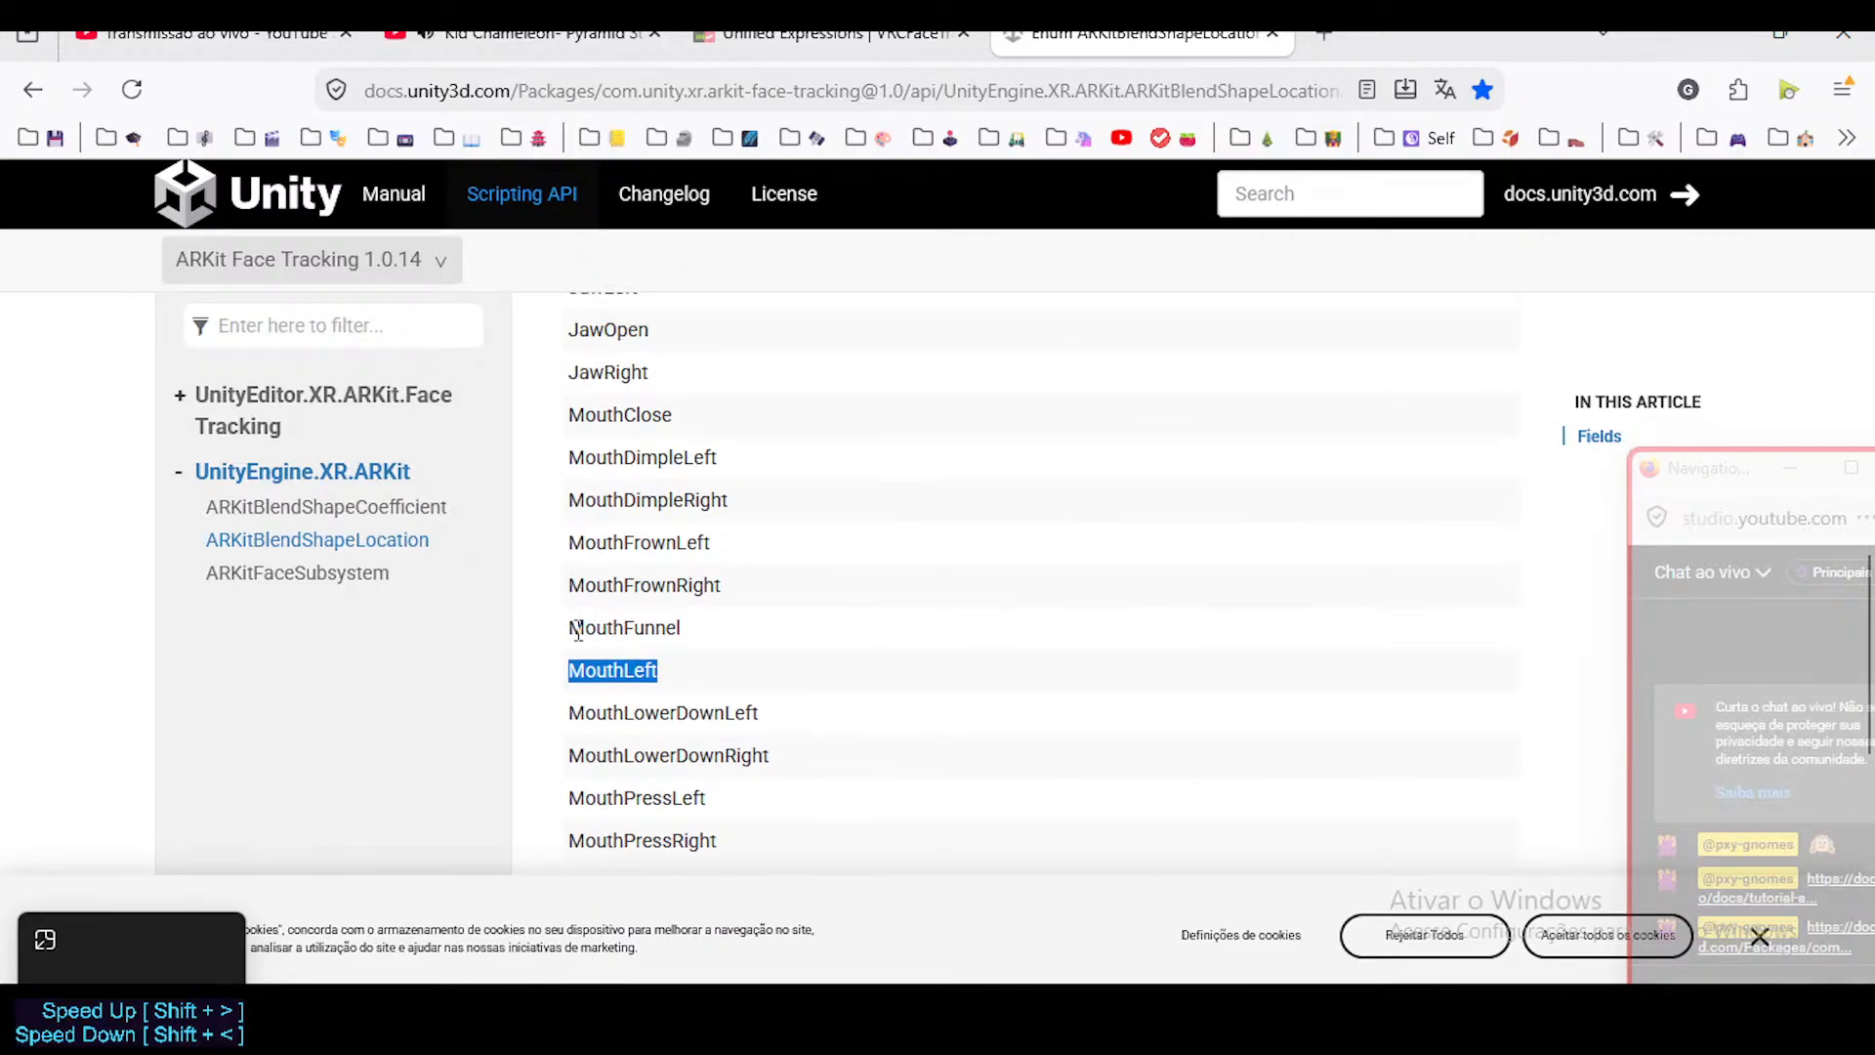
scroll(670, 666, "up", 1)
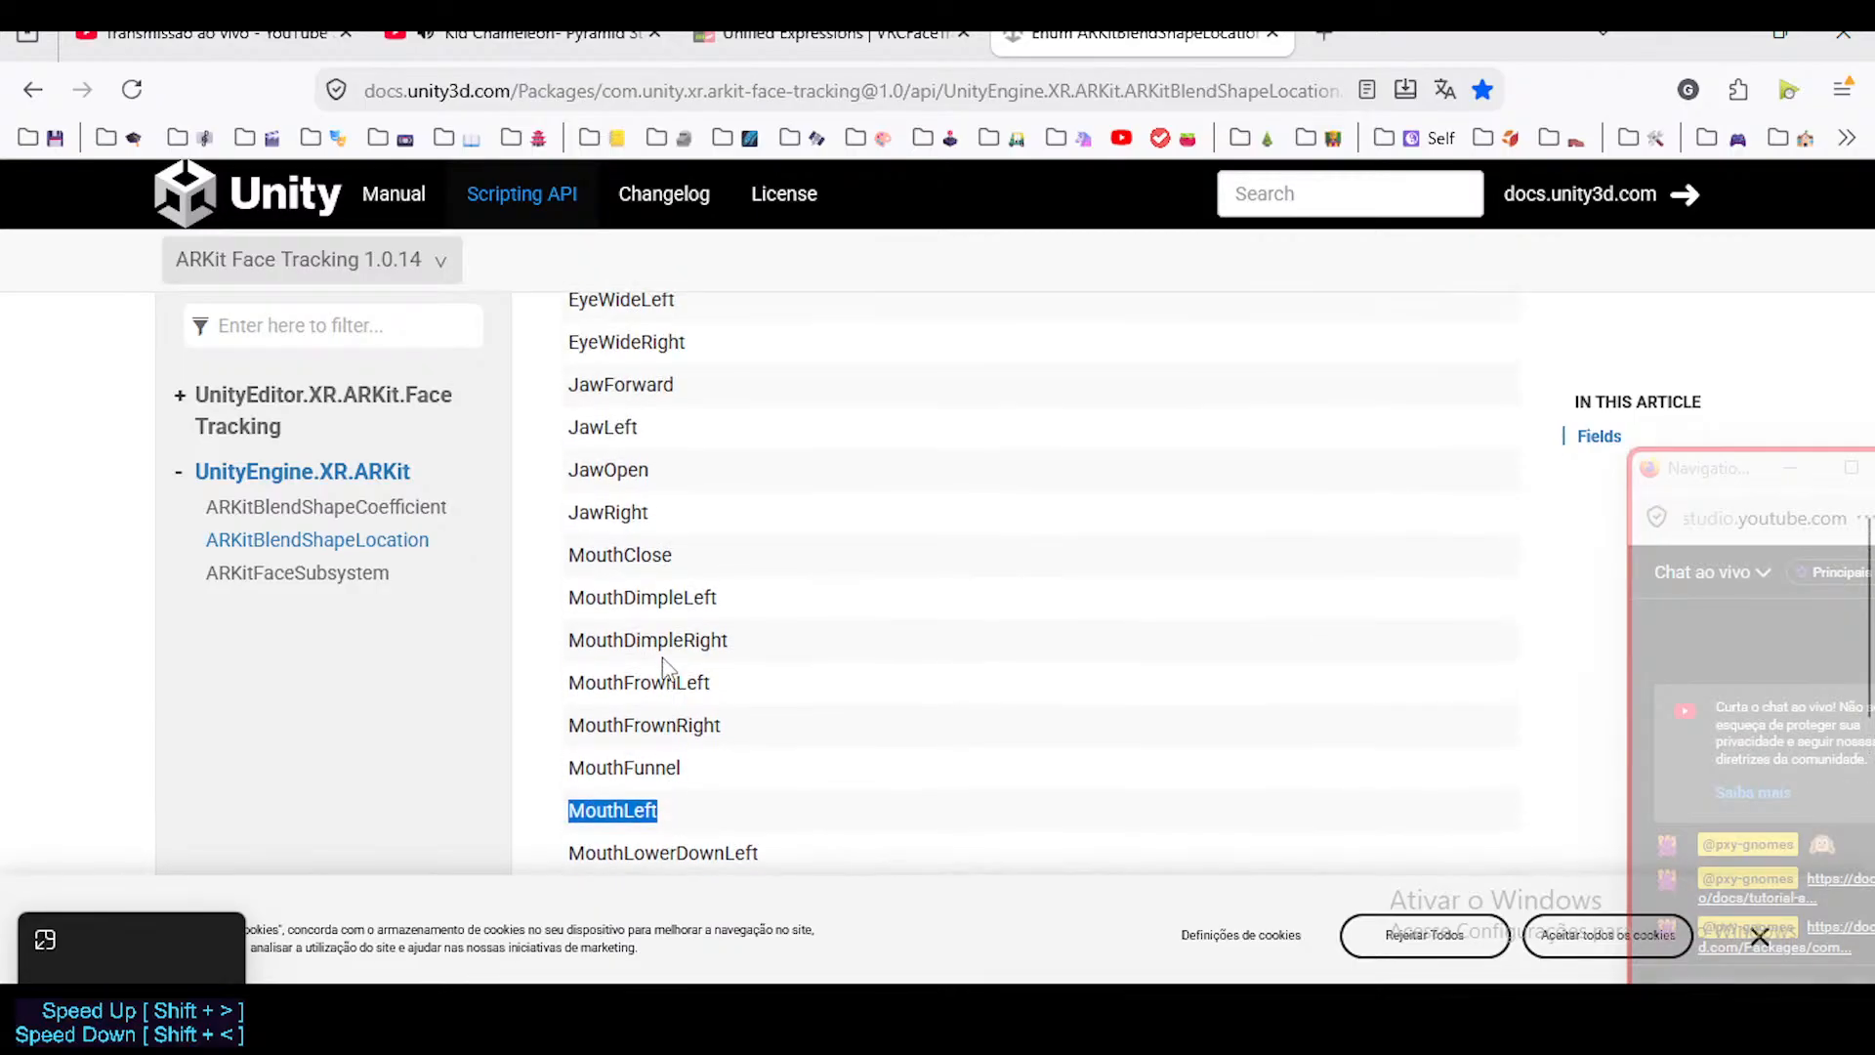
Return to the VRCFaceTracking Unified Expressions table and compare the left and right MouthFrown, MouthStretch and MouthDimple entries.
left_click(777, 37)
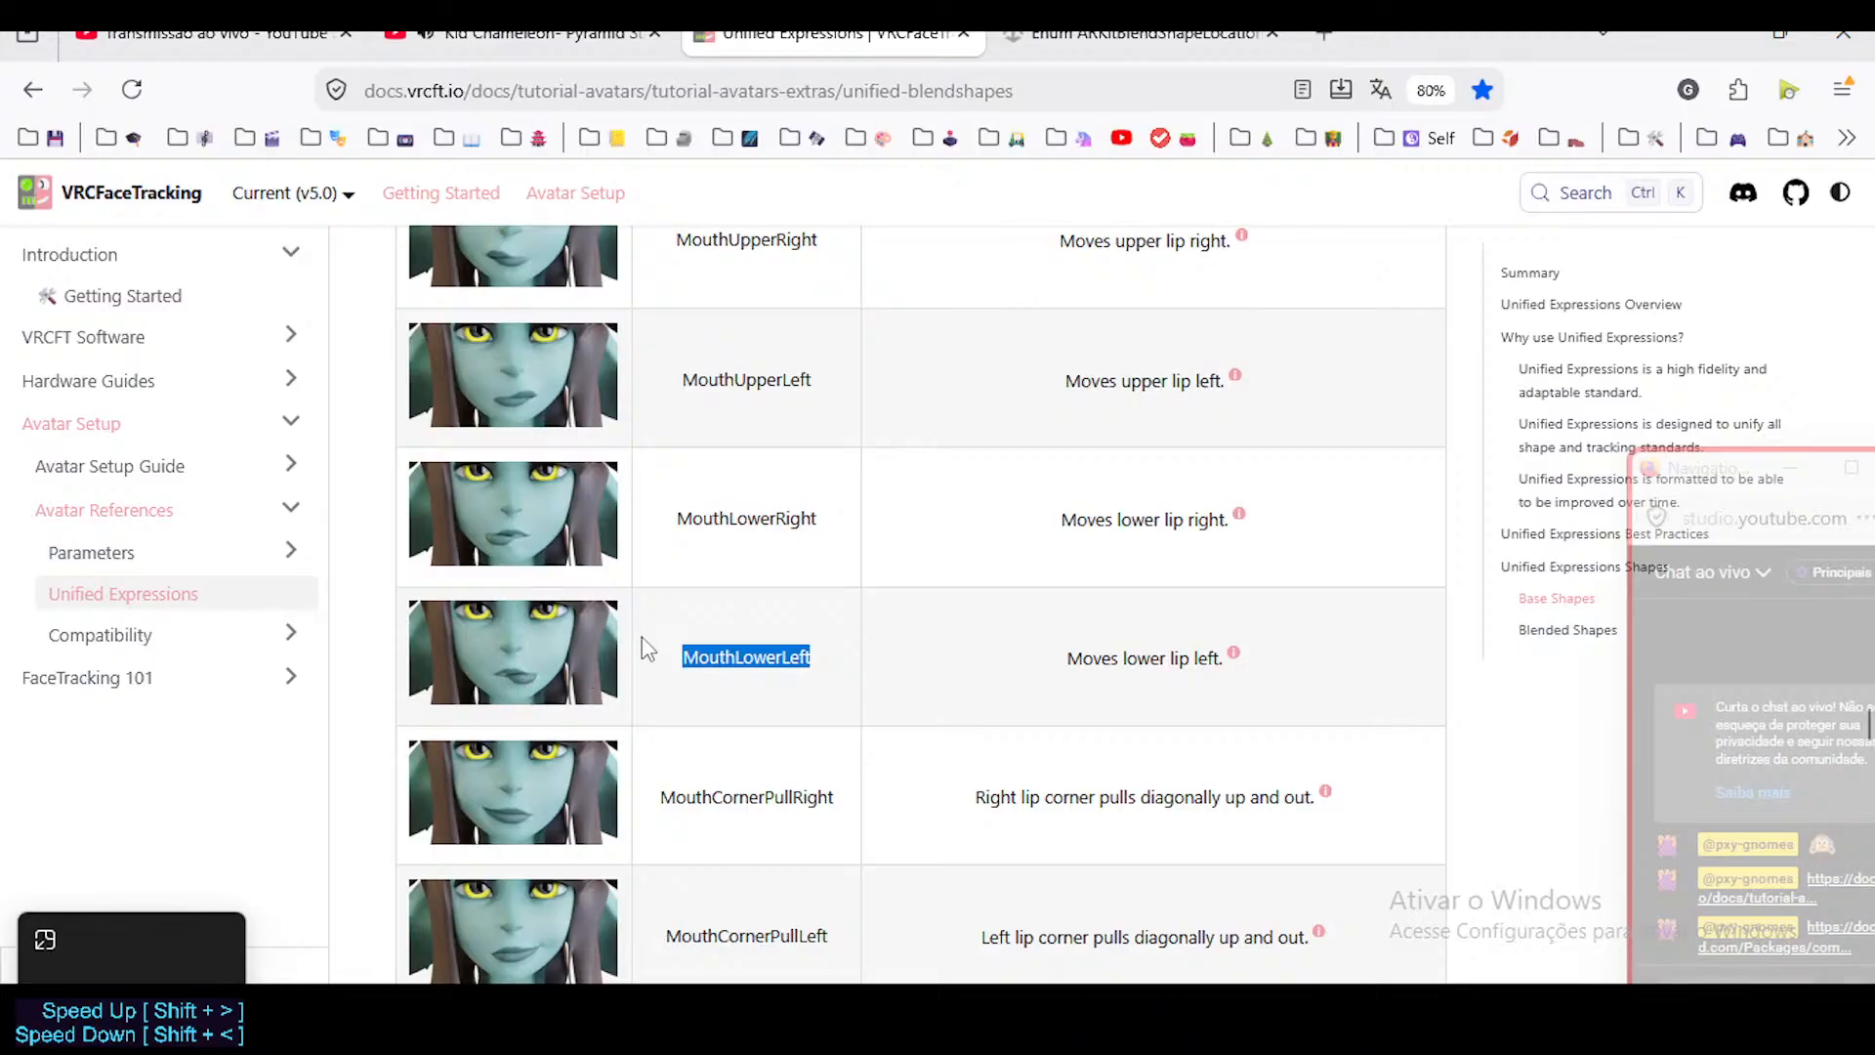
scroll(664, 640, "down", 5)
scroll(667, 637, "down", 6)
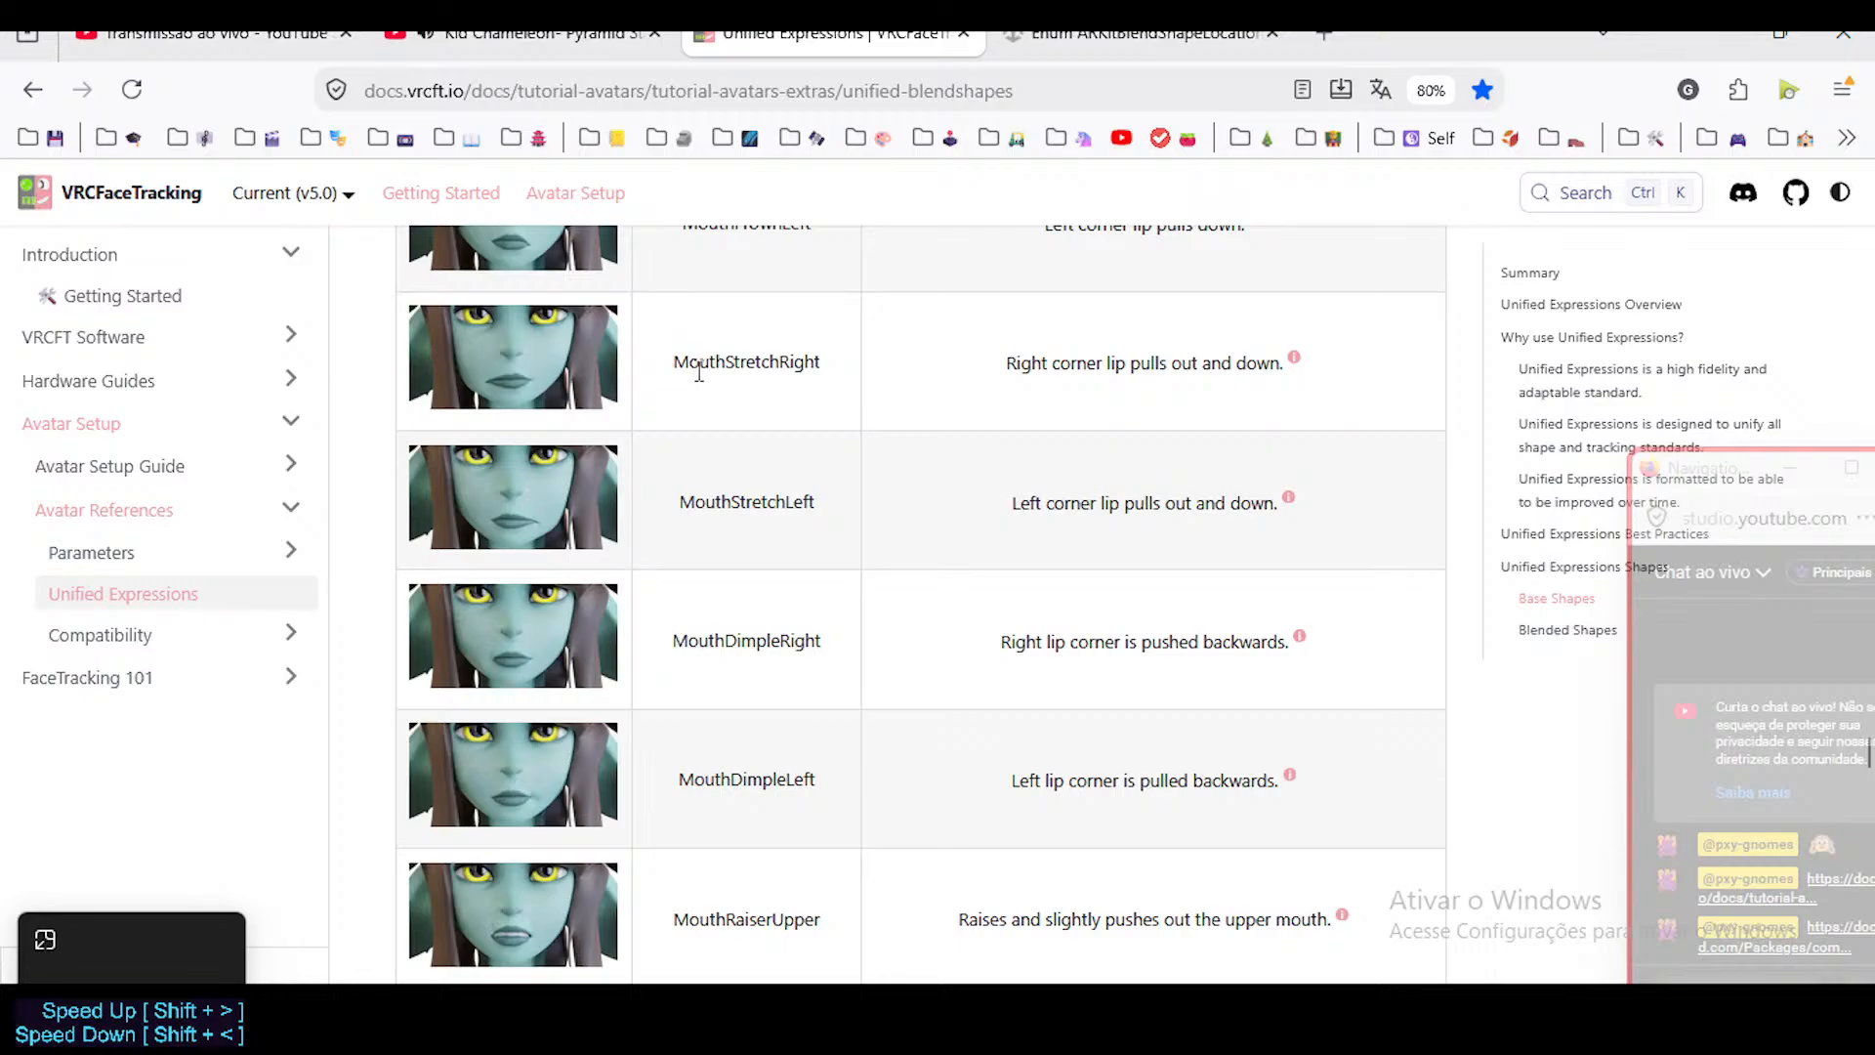
scroll(764, 564, "up", 2)
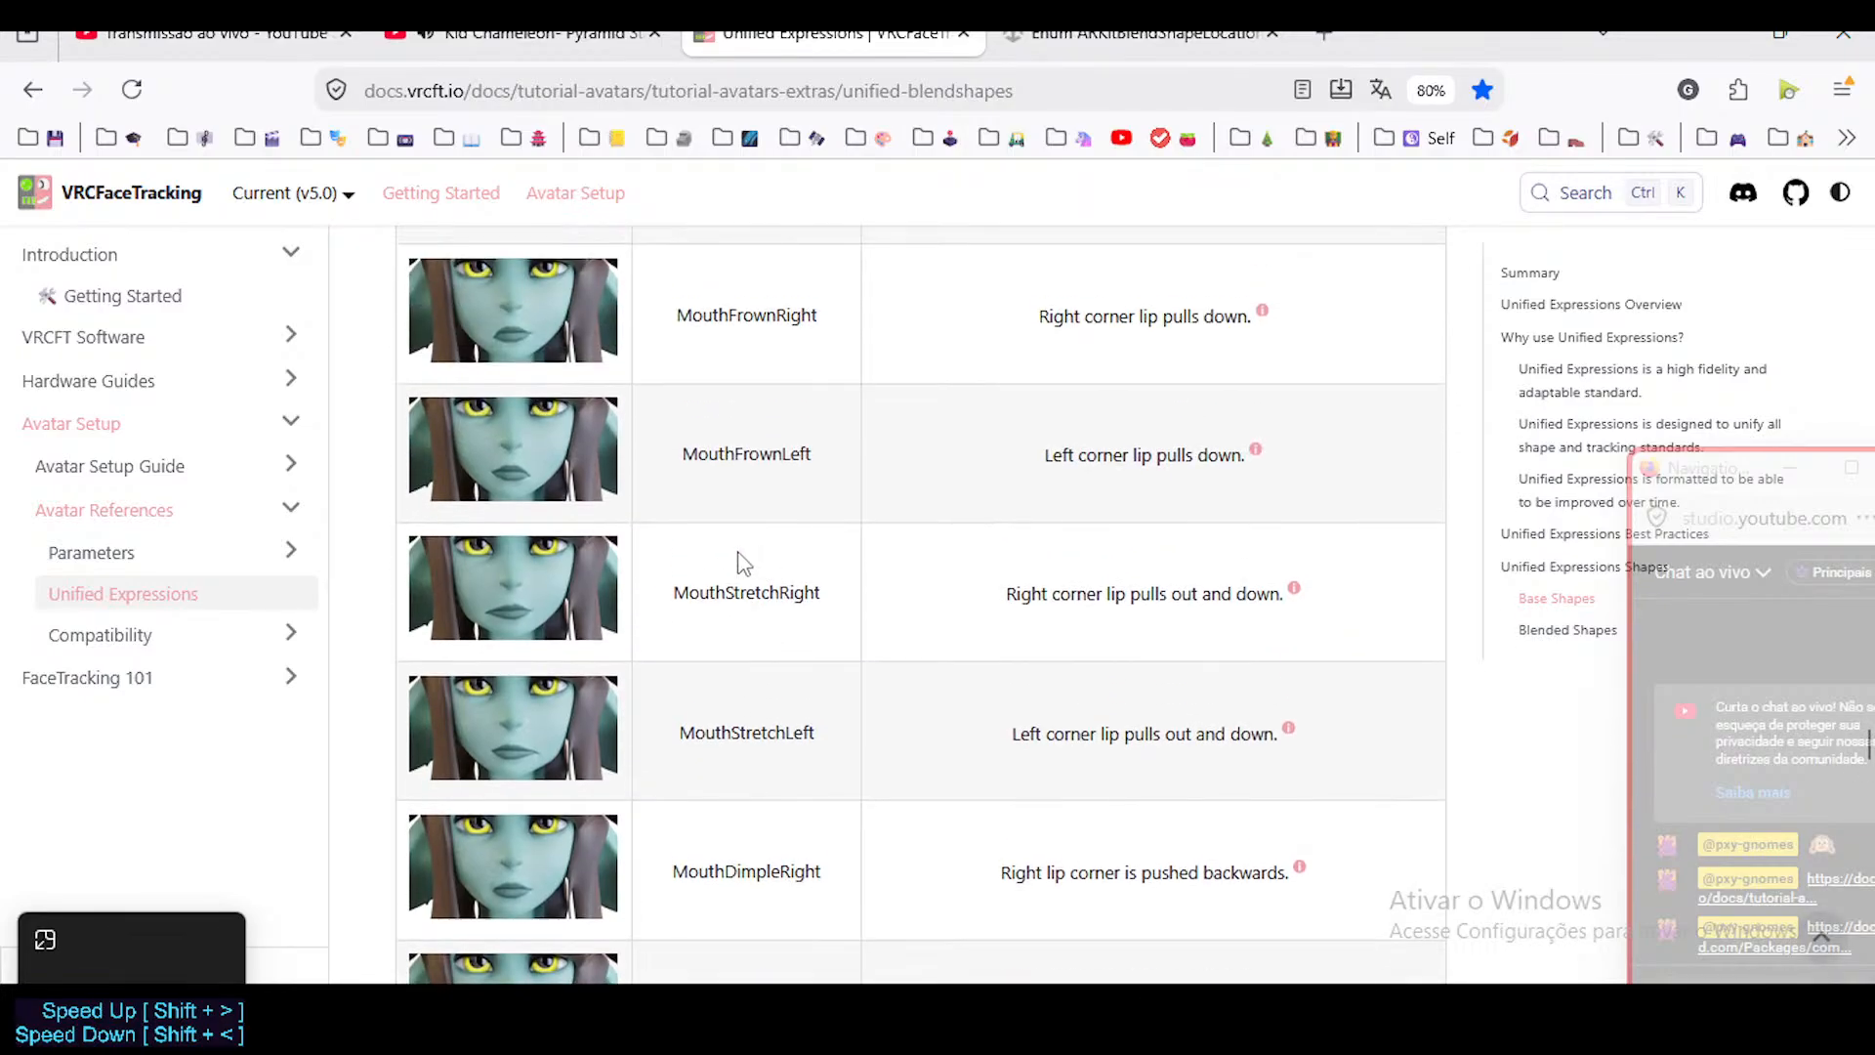
scroll(741, 596, "up", 1)
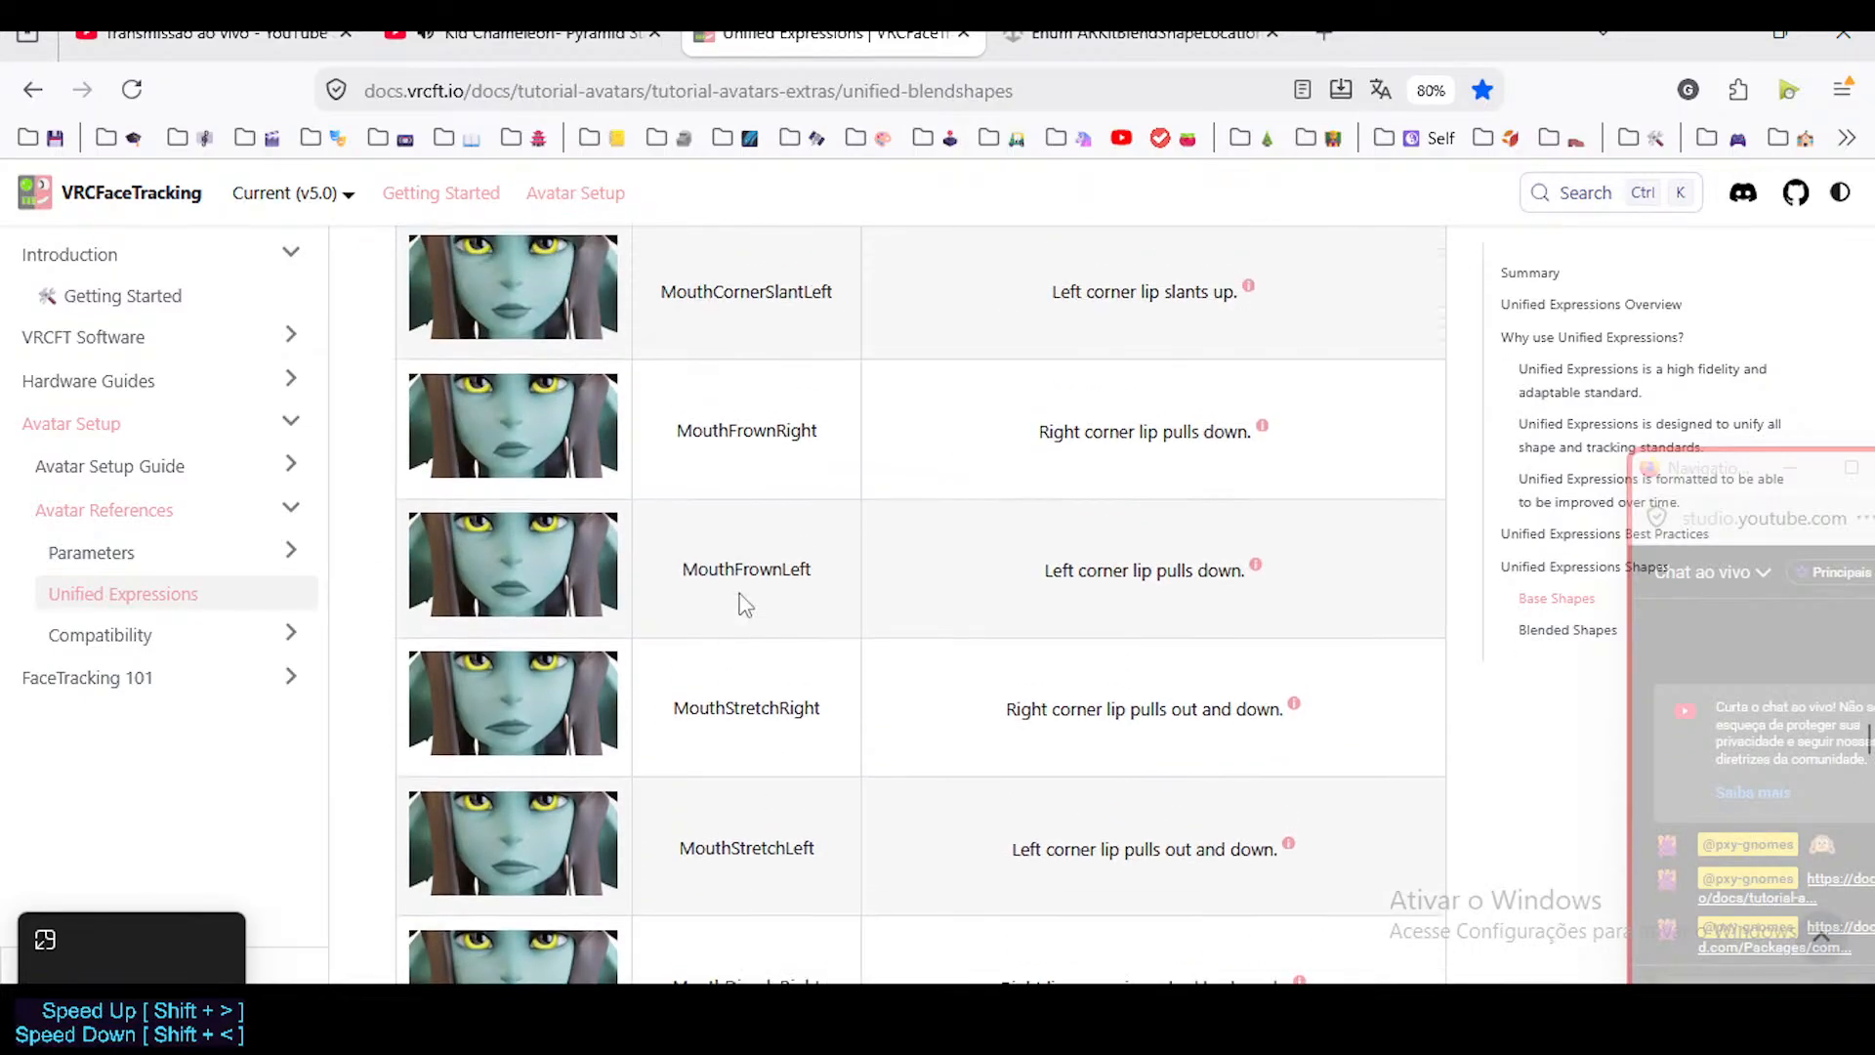
scroll(713, 524, "down", 2)
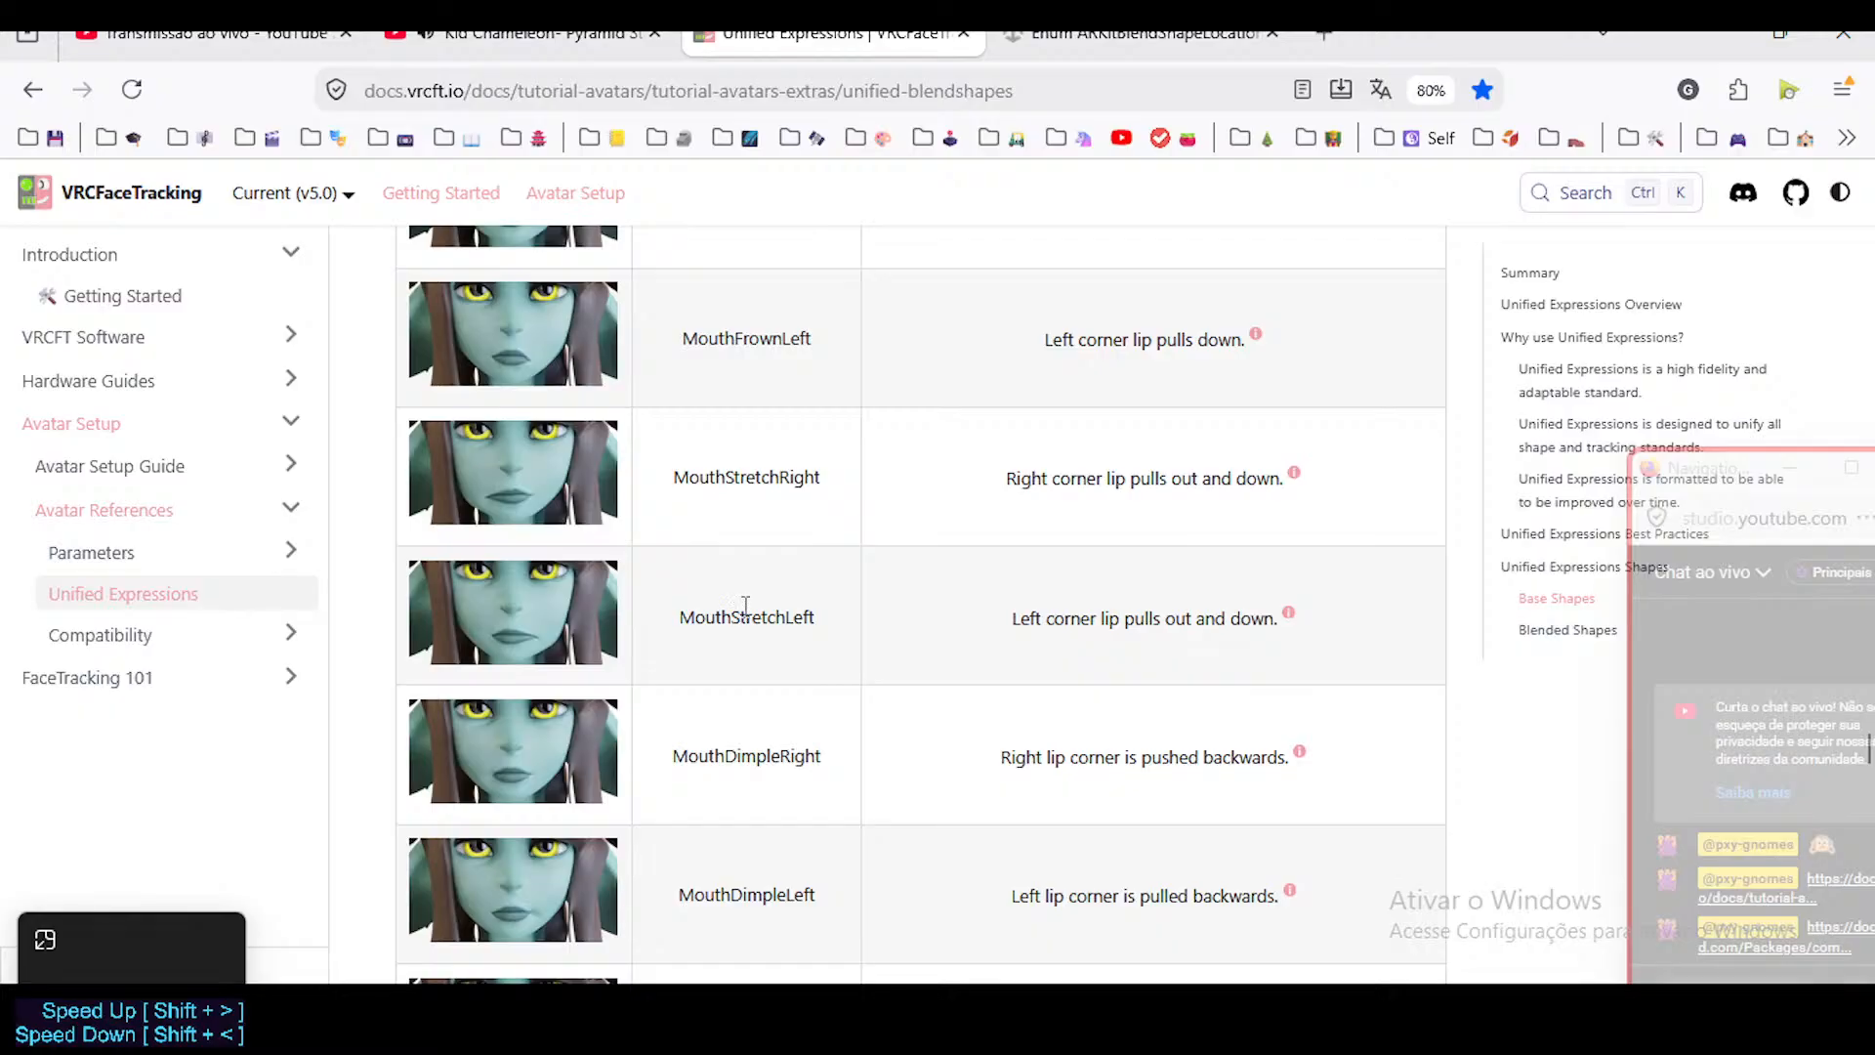
left_click_drag(670, 473, 783, 616)
left_click(802, 610)
scroll(805, 613, "down", 3)
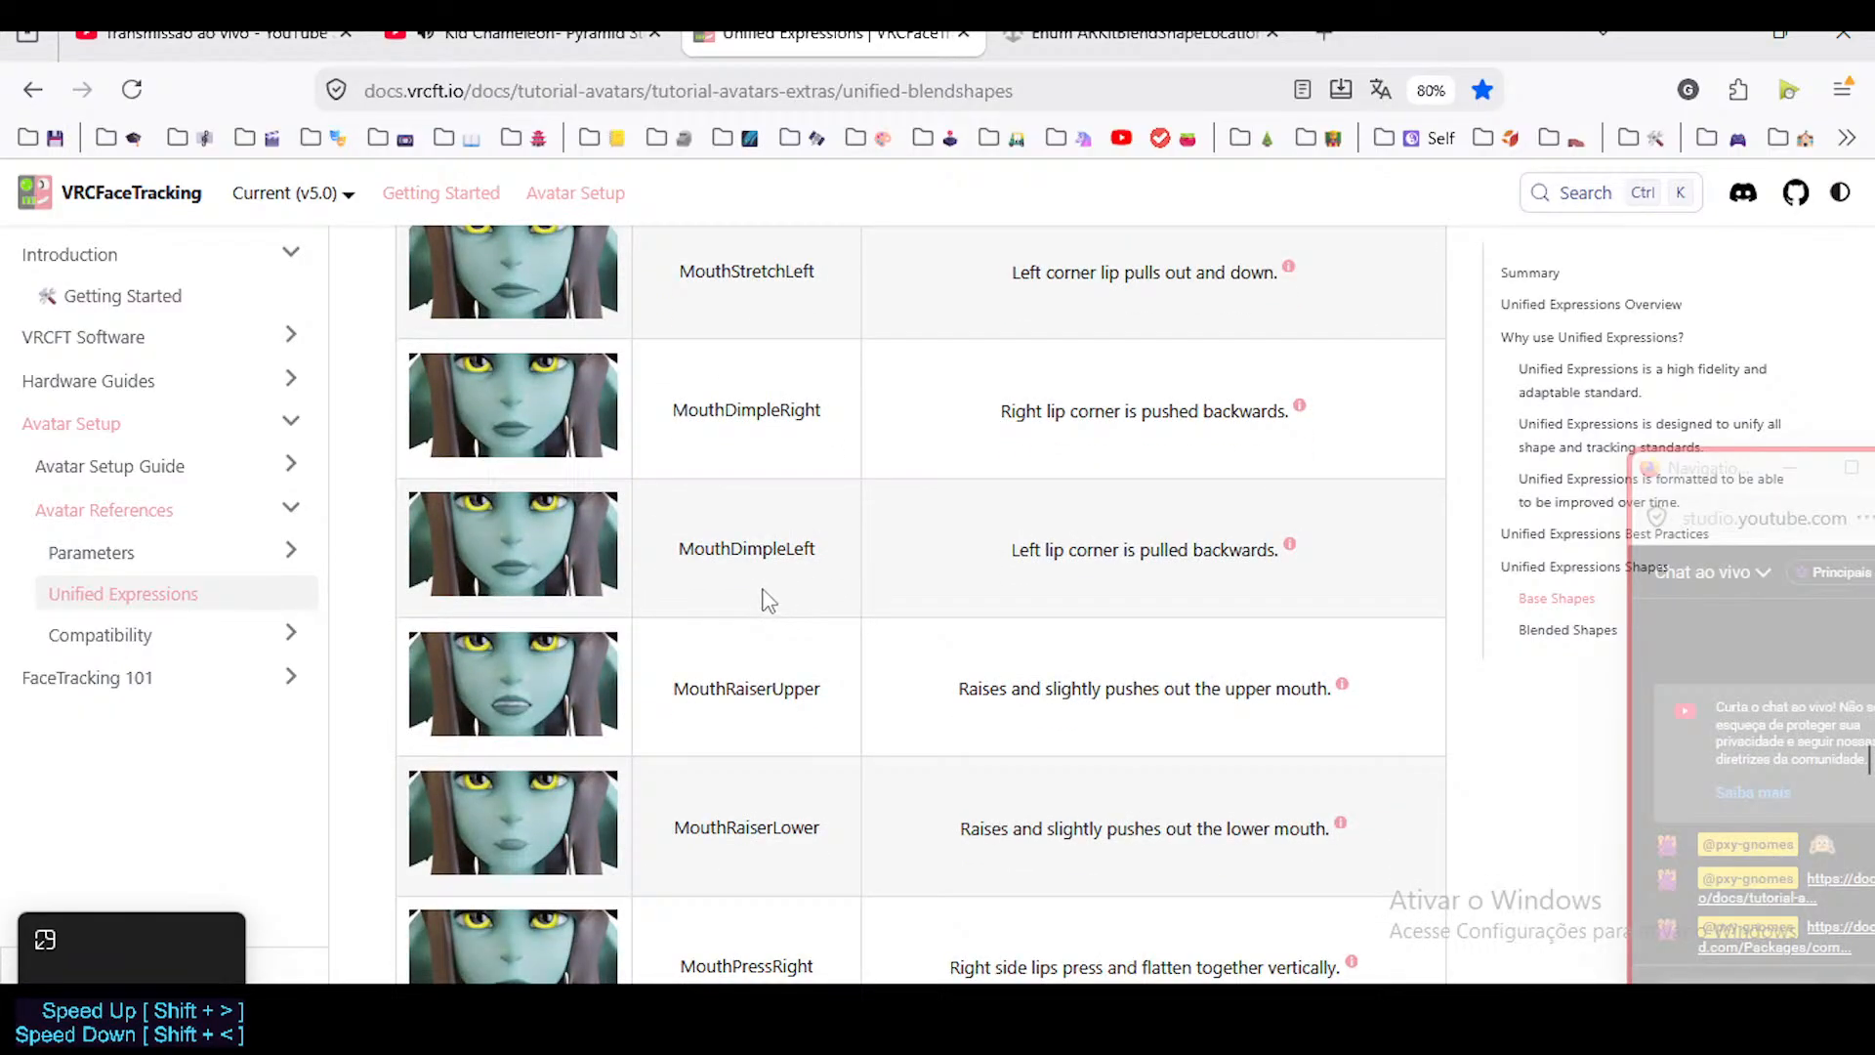
scroll(767, 600, "up", 2)
scroll(766, 612, "down", 4)
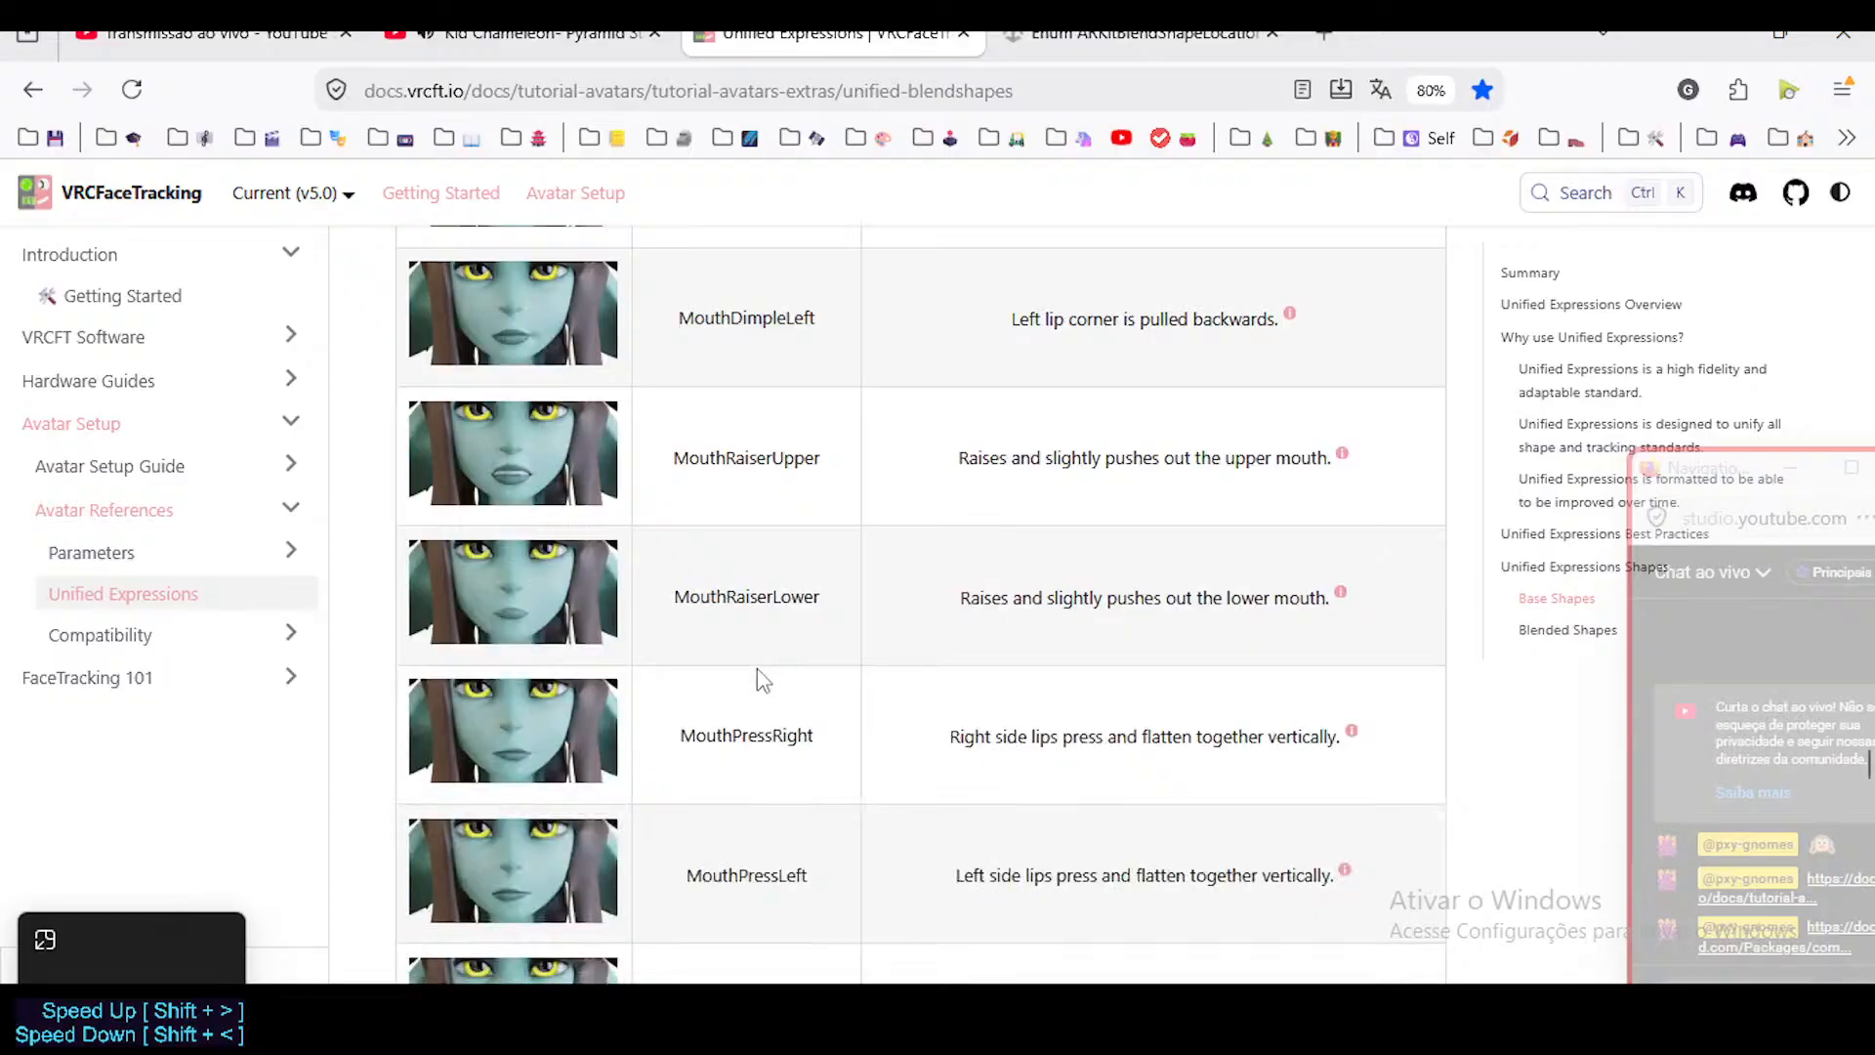
Examine the MouthRaiser, MouthPress and MouthTightener references and the tongue shapes that follow them.
scroll(759, 672, "down", 5)
scroll(734, 471, "down", 2)
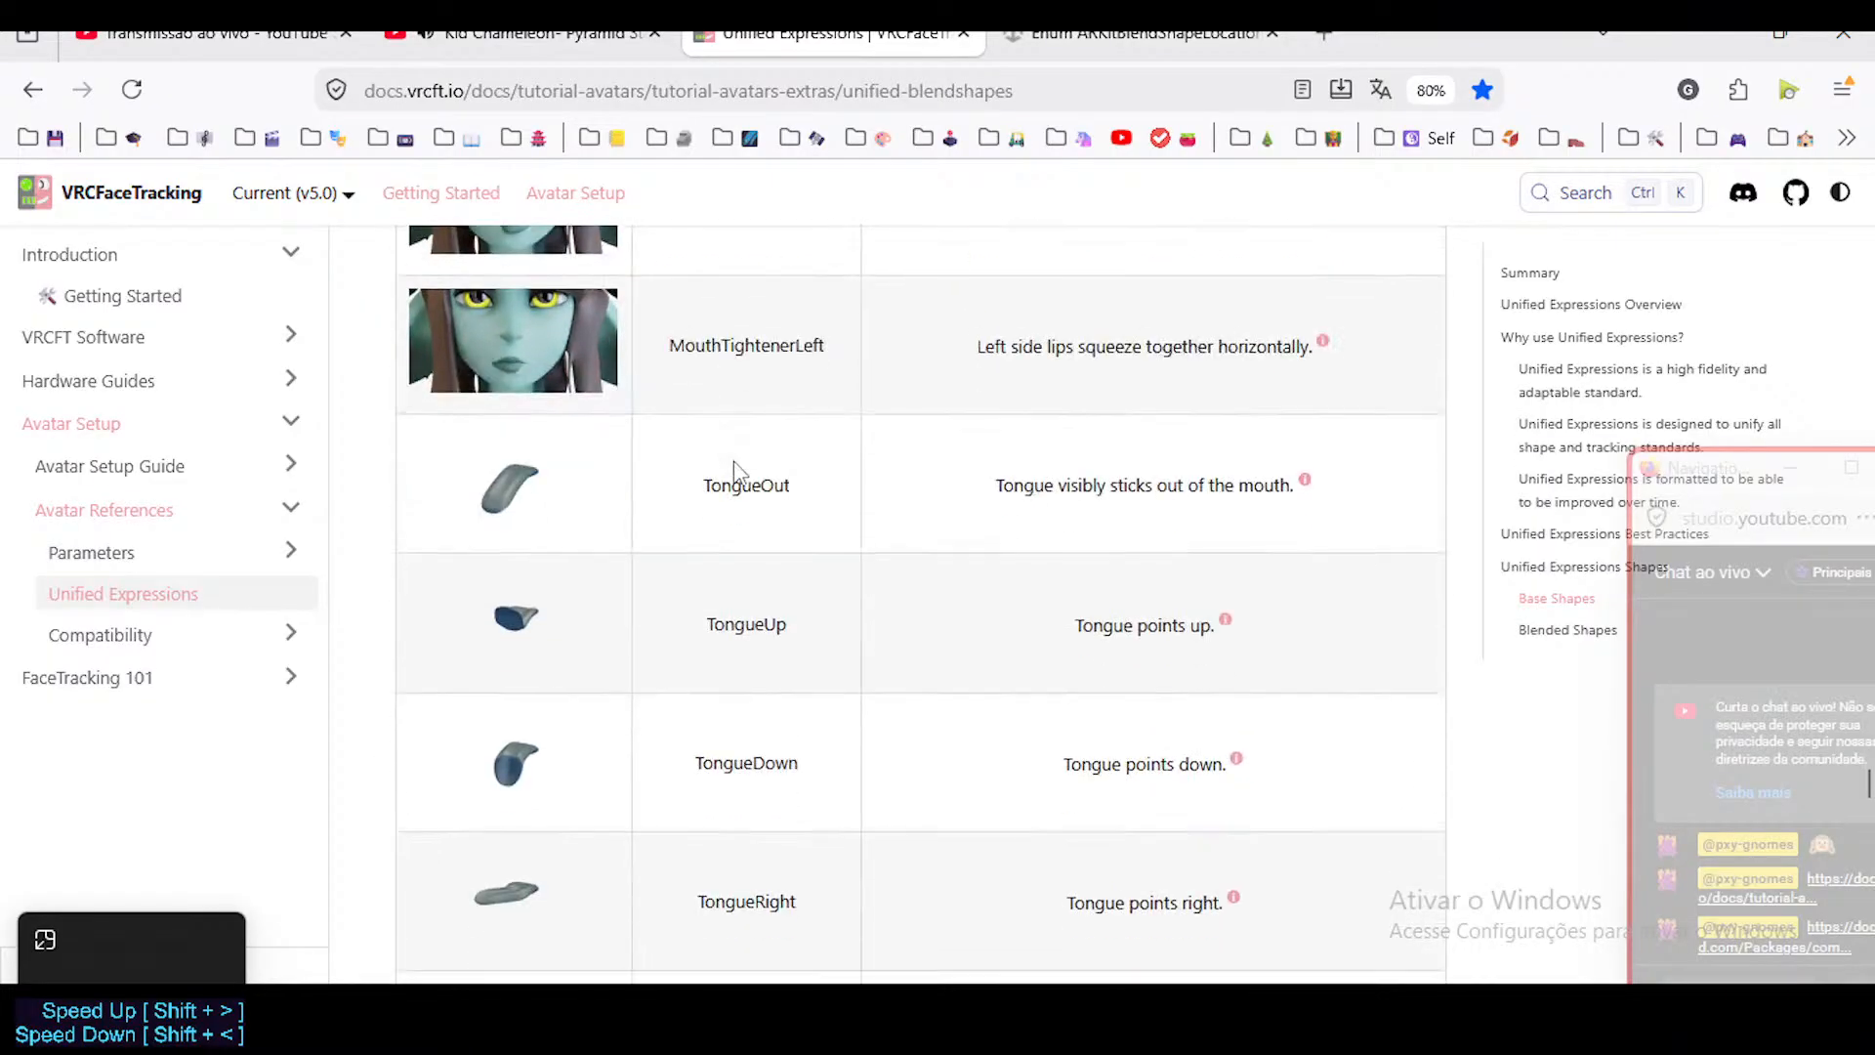
scroll(735, 471, "up", 3)
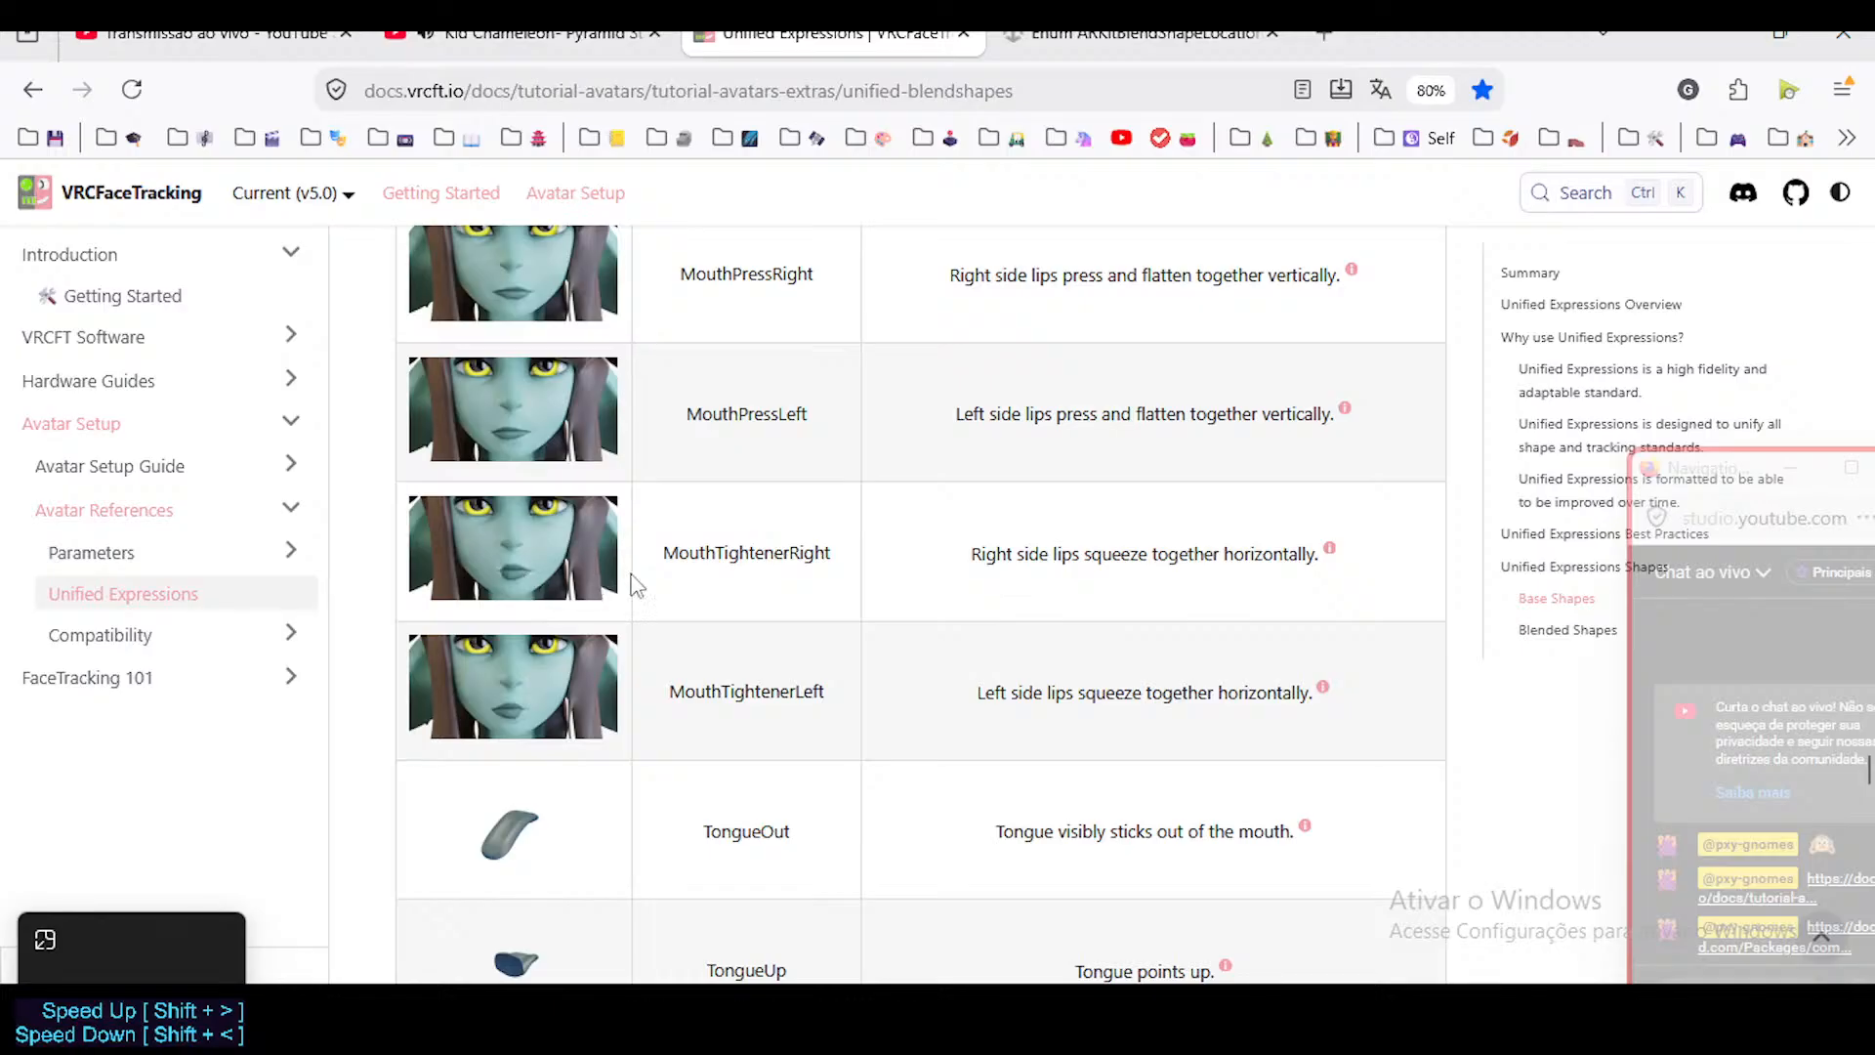
scroll(752, 586, "down", 2)
scroll(712, 503, "down", 3)
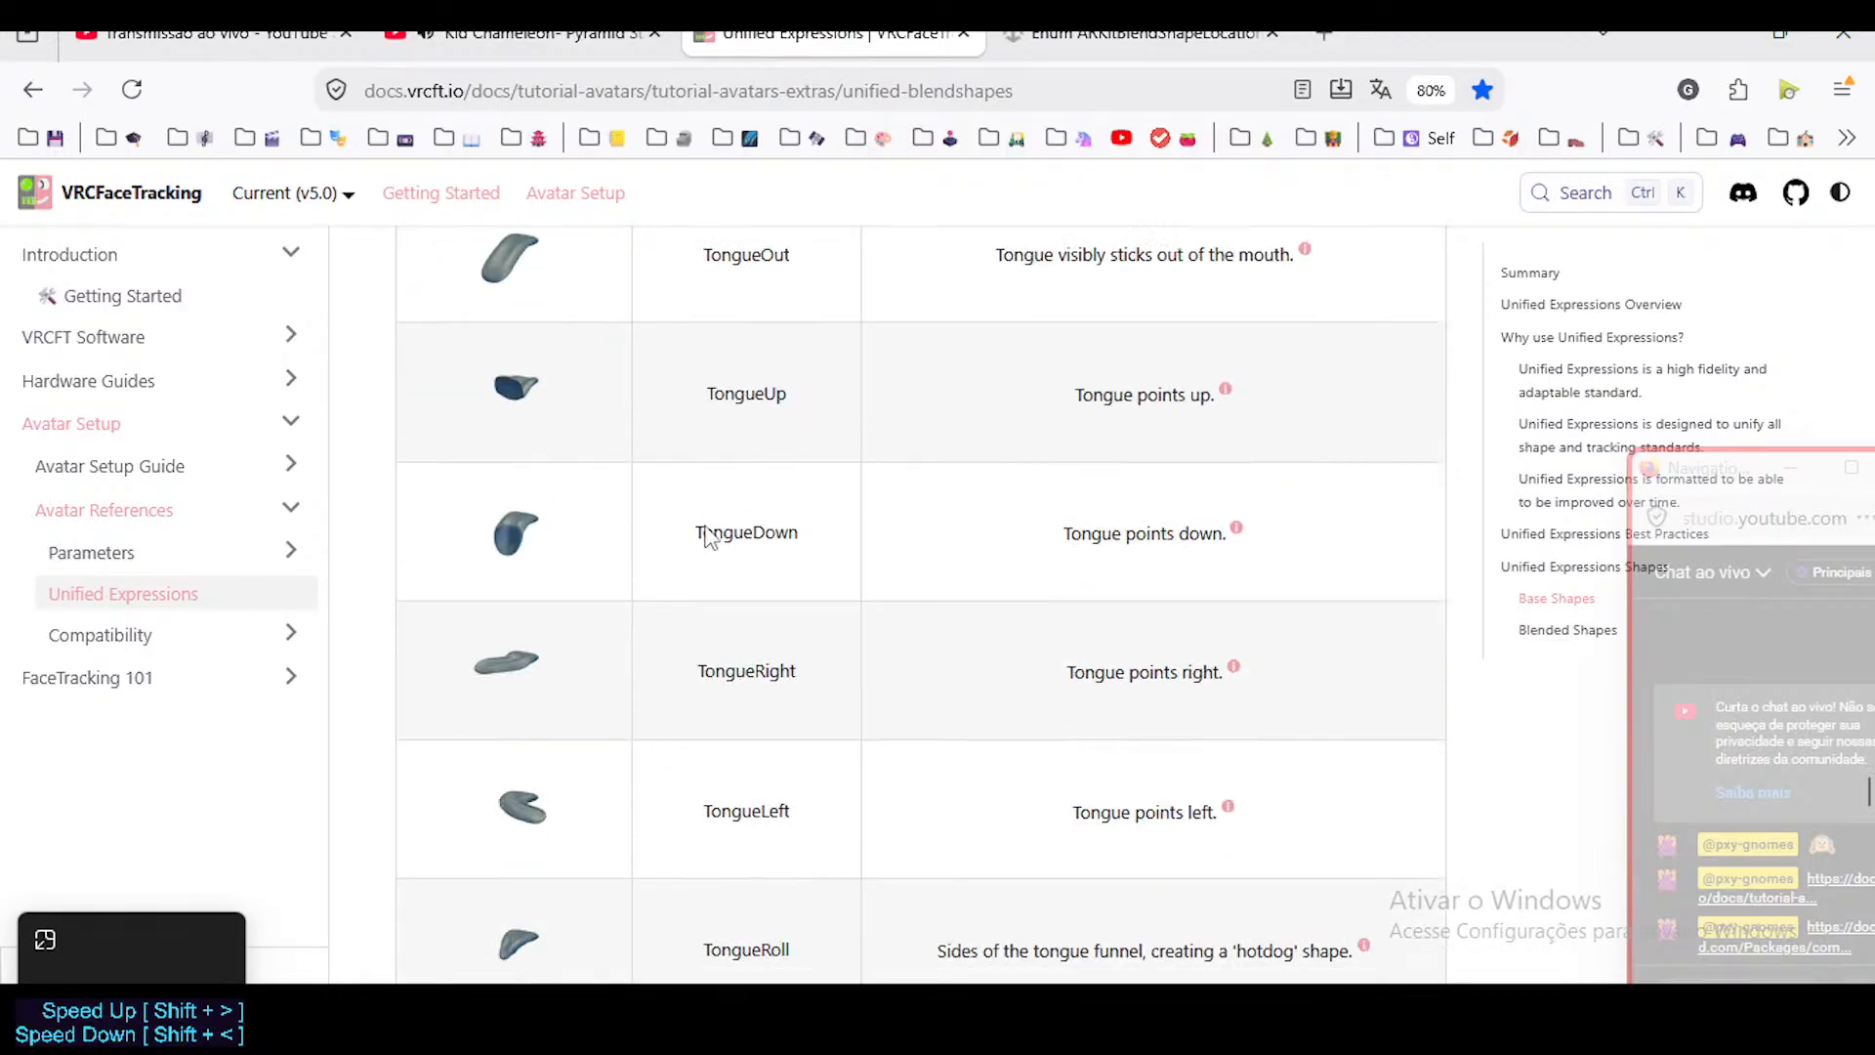
scroll(716, 531, "up", 5)
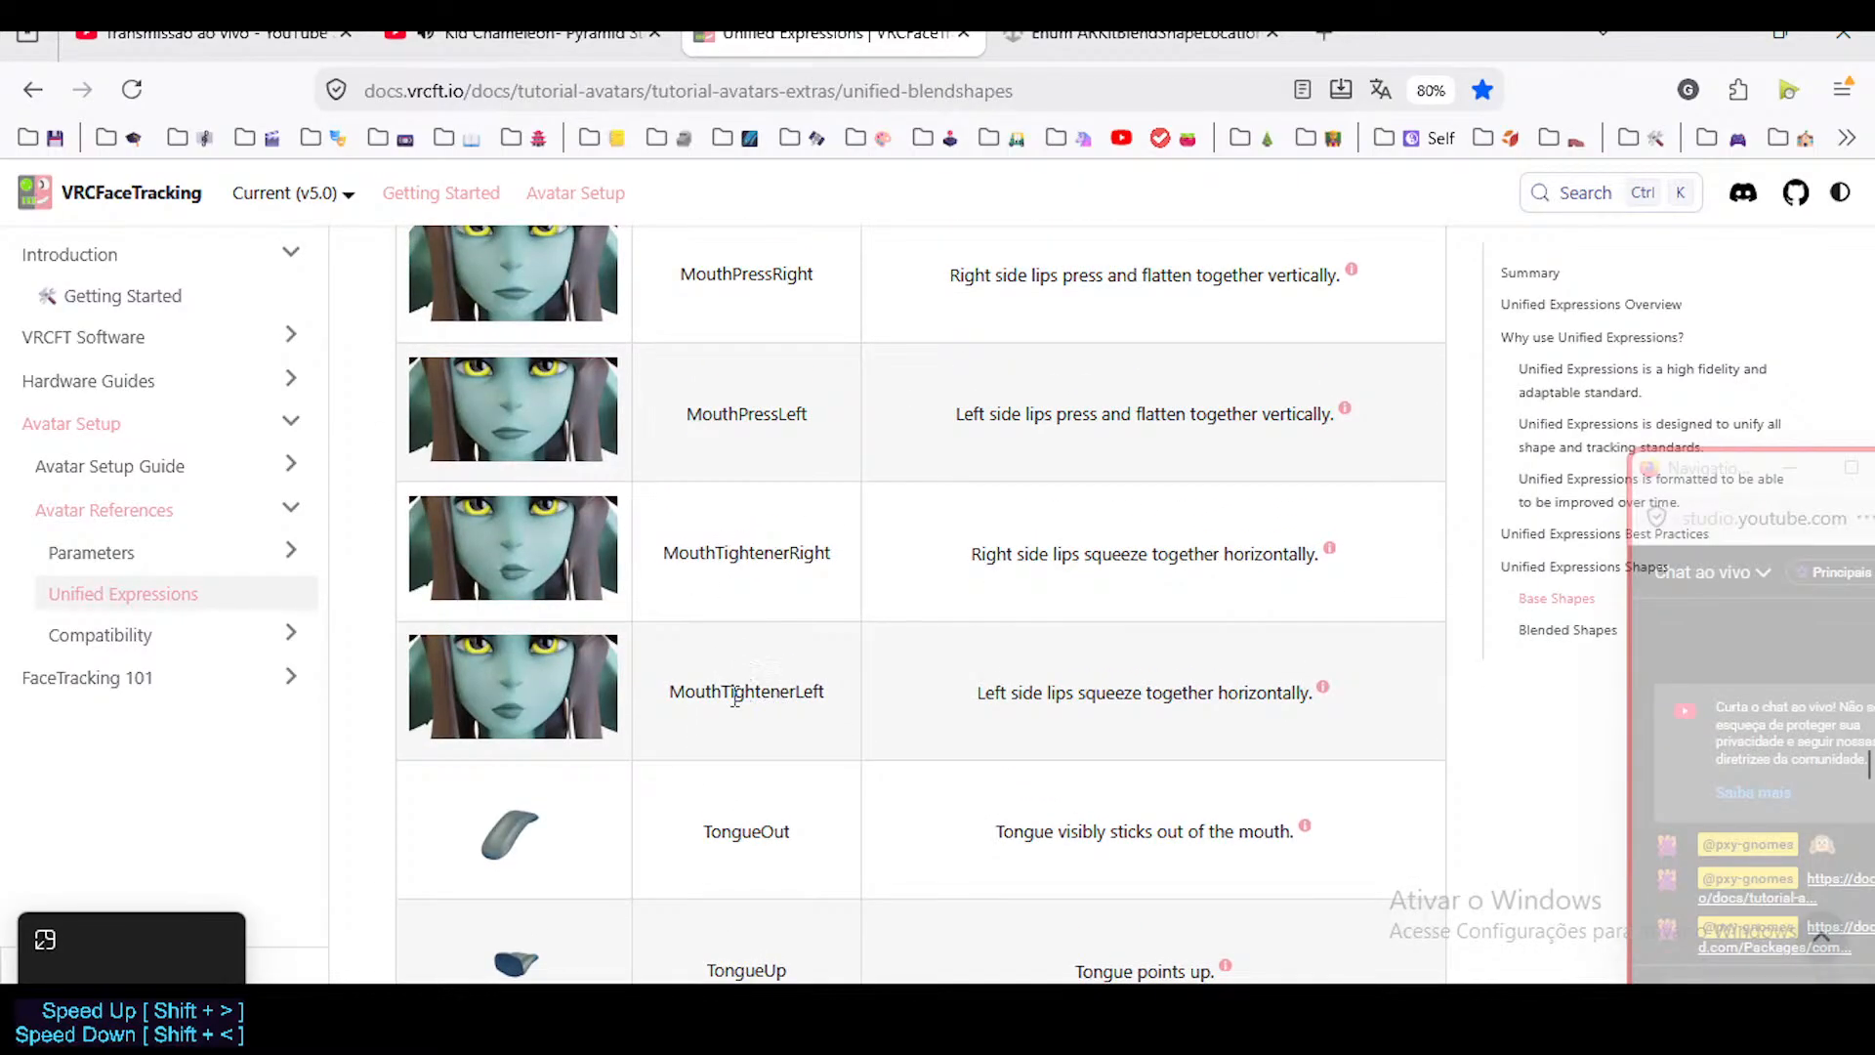
scroll(742, 713, "up", 2)
scroll(735, 684, "down", 3)
scroll(738, 722, "up", 2)
scroll(739, 762, "up", 1)
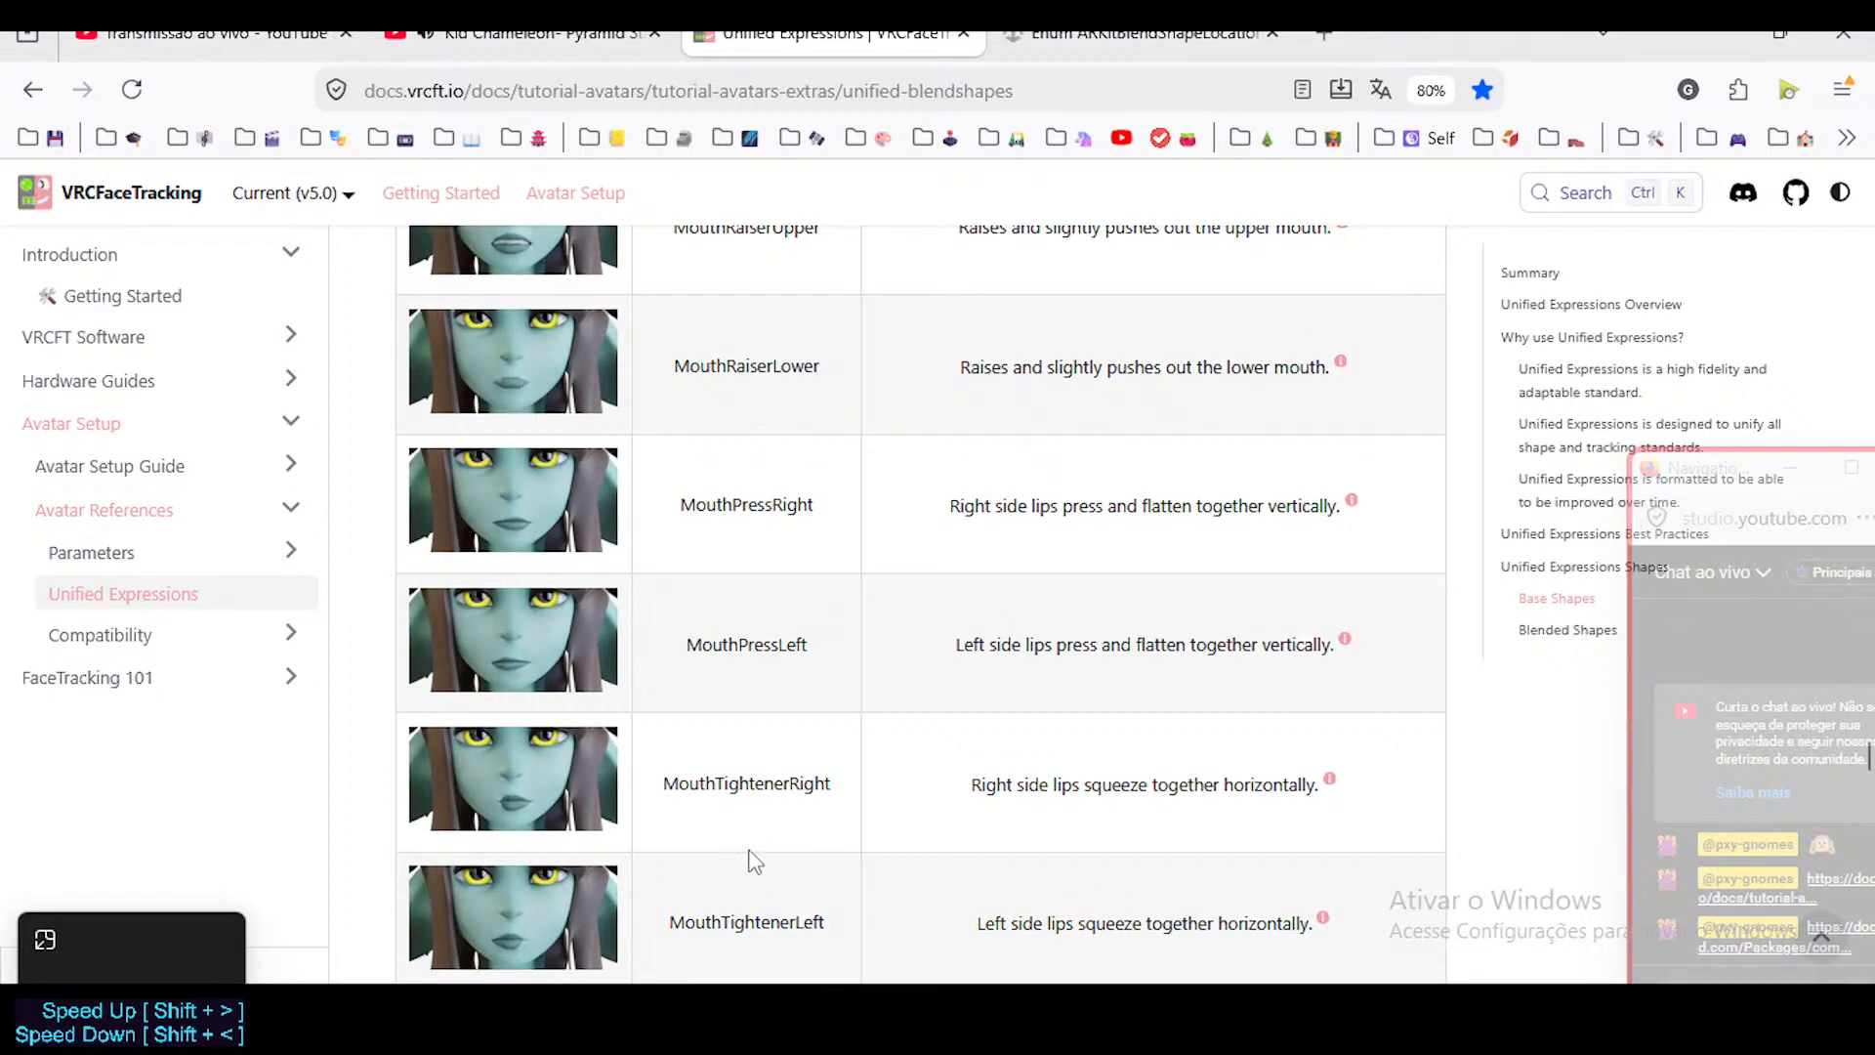
Review the table backwards from the mouth corner shapes through the LipPucker and LipFunnel entries to the LipSuck entries.
scroll(758, 757, "up", 12)
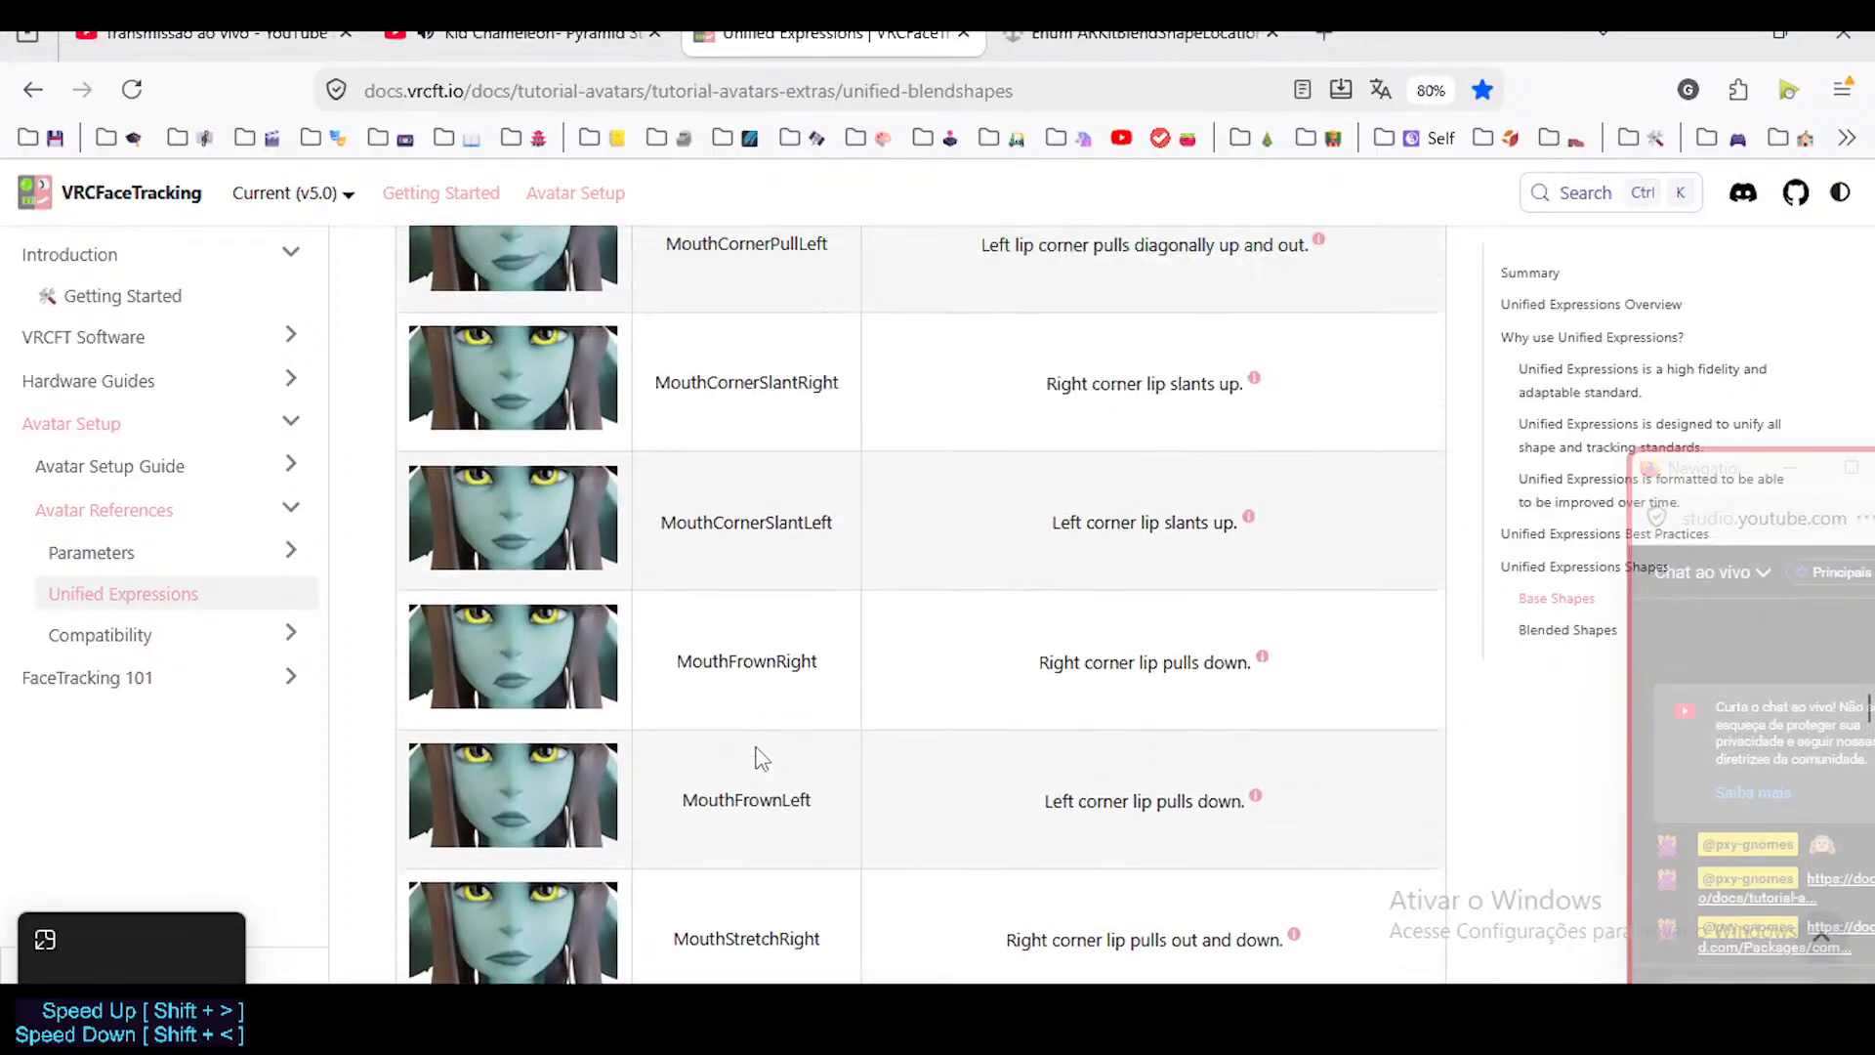
scroll(762, 759, "up", 8)
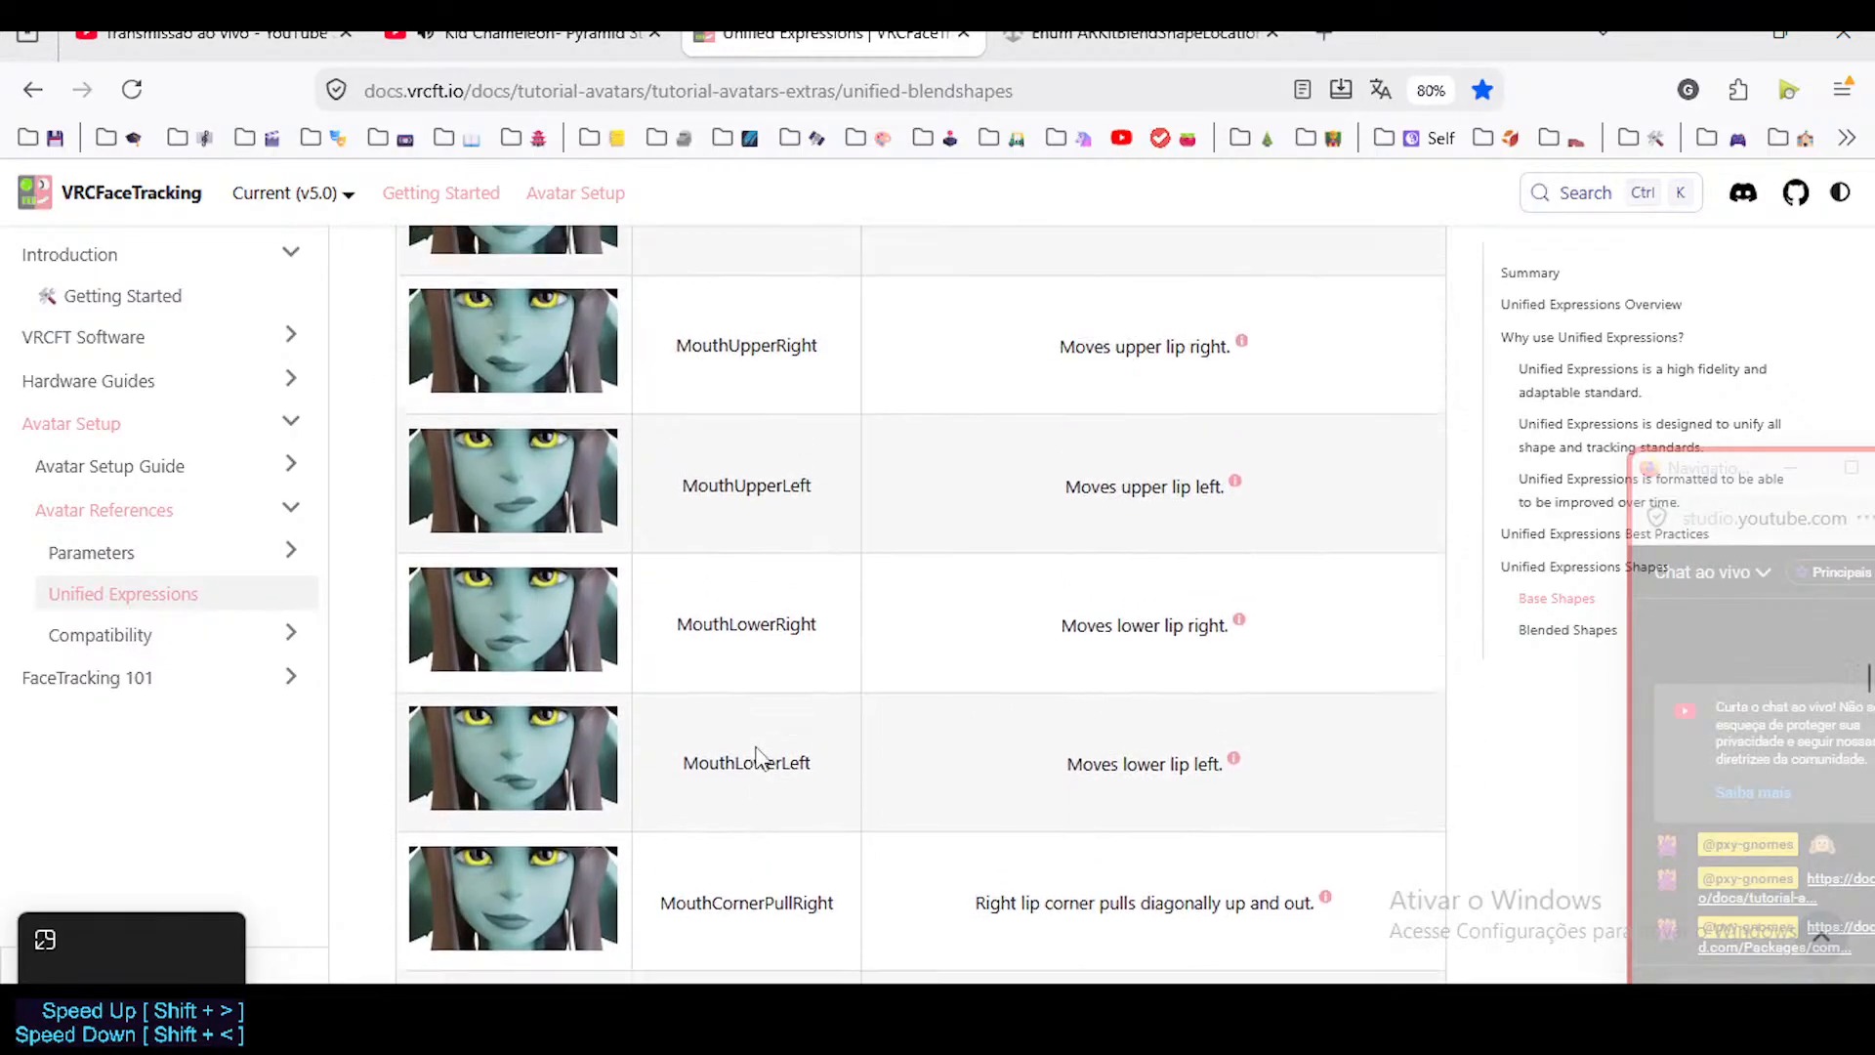
scroll(757, 757, "up", 12)
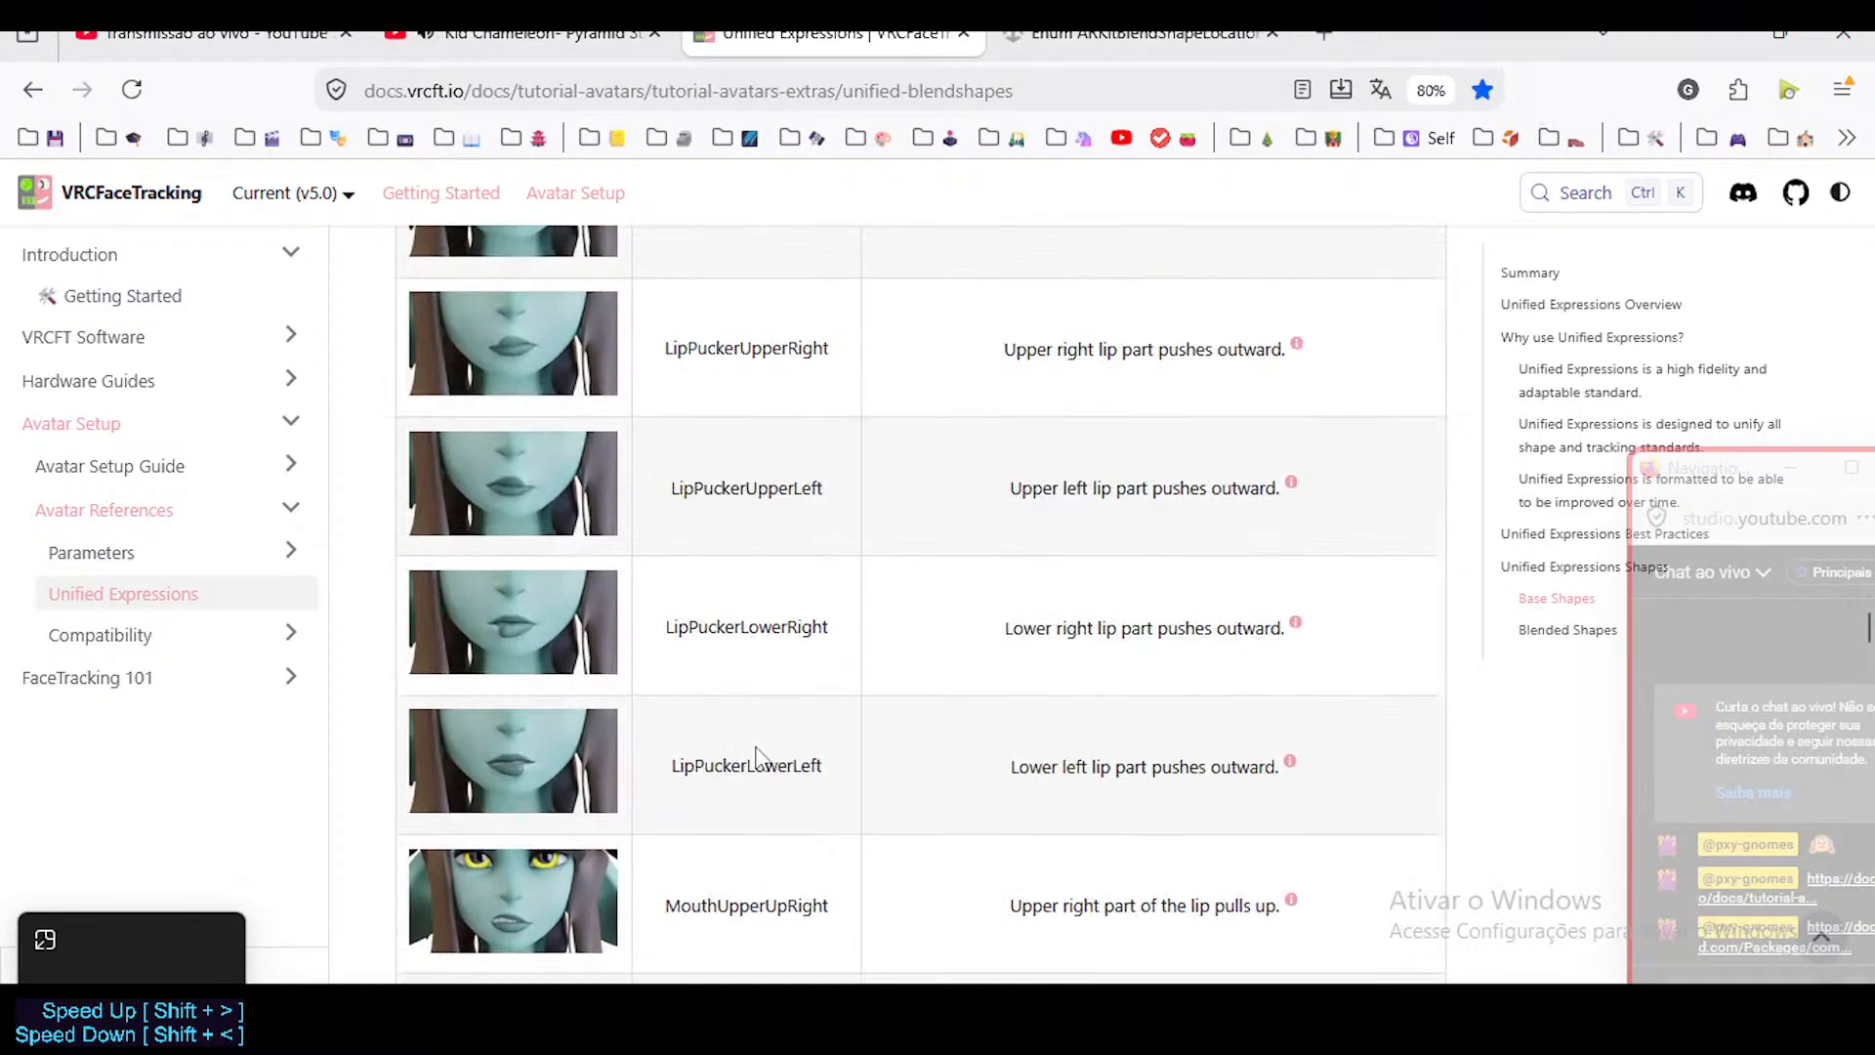
scroll(758, 757, "up", 5)
scroll(758, 748, "up", 5)
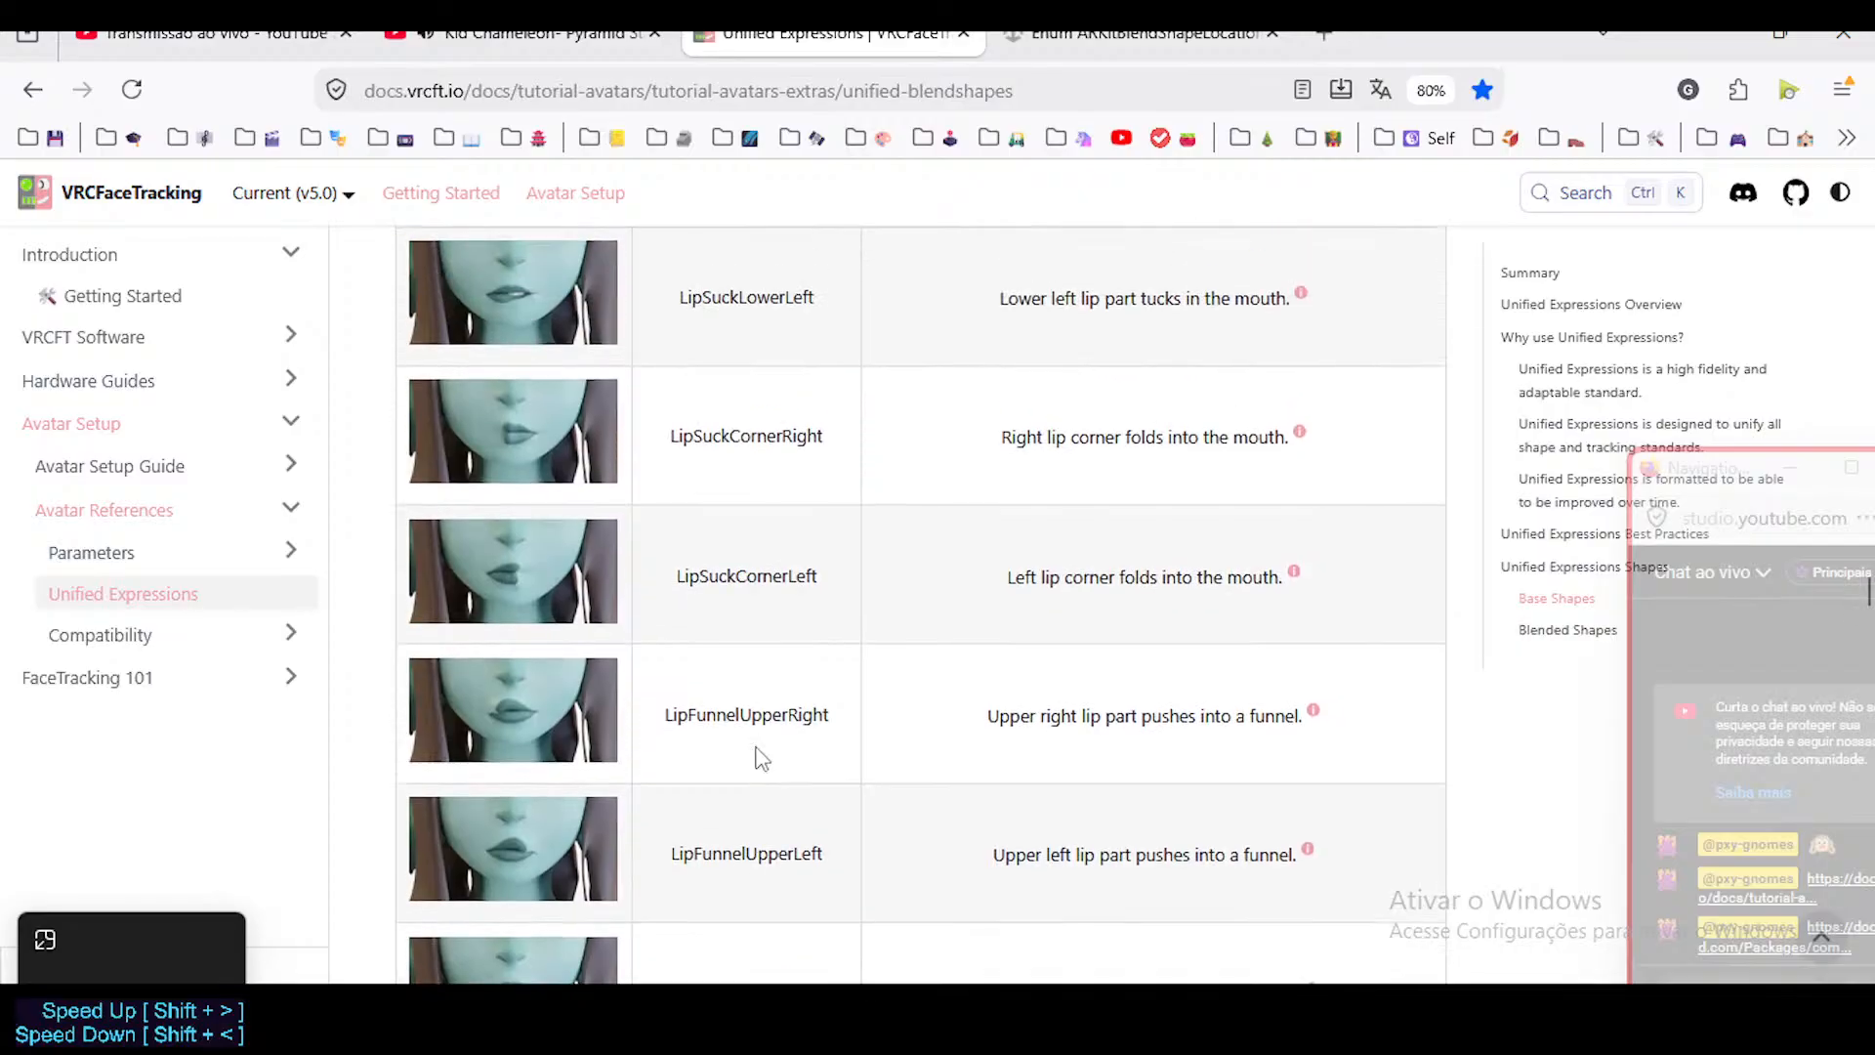
scroll(758, 748, "up", 2)
scroll(758, 758, "down", 5)
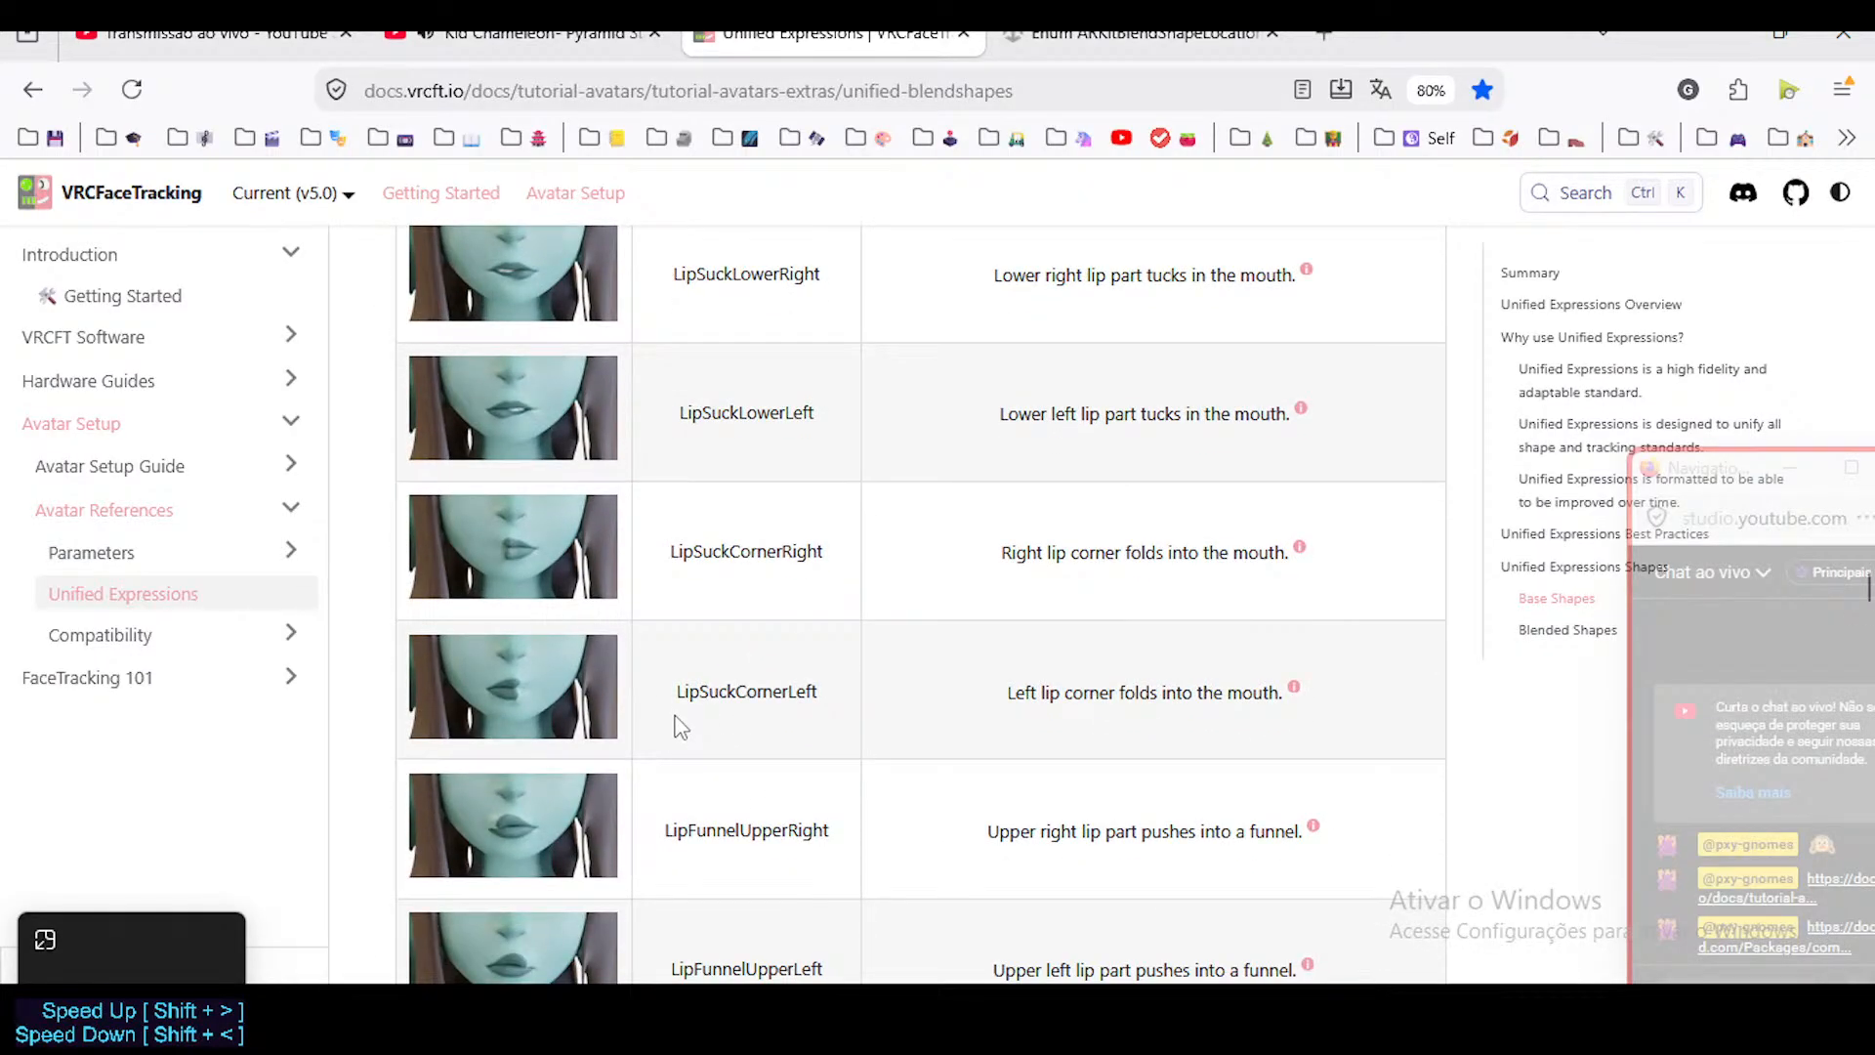
Review the jaw, cheek, nose and eyebrow shape references, then recheck the mouth entries down to MouthRaiser and MouthPress.
scroll(693, 668, "up", 7)
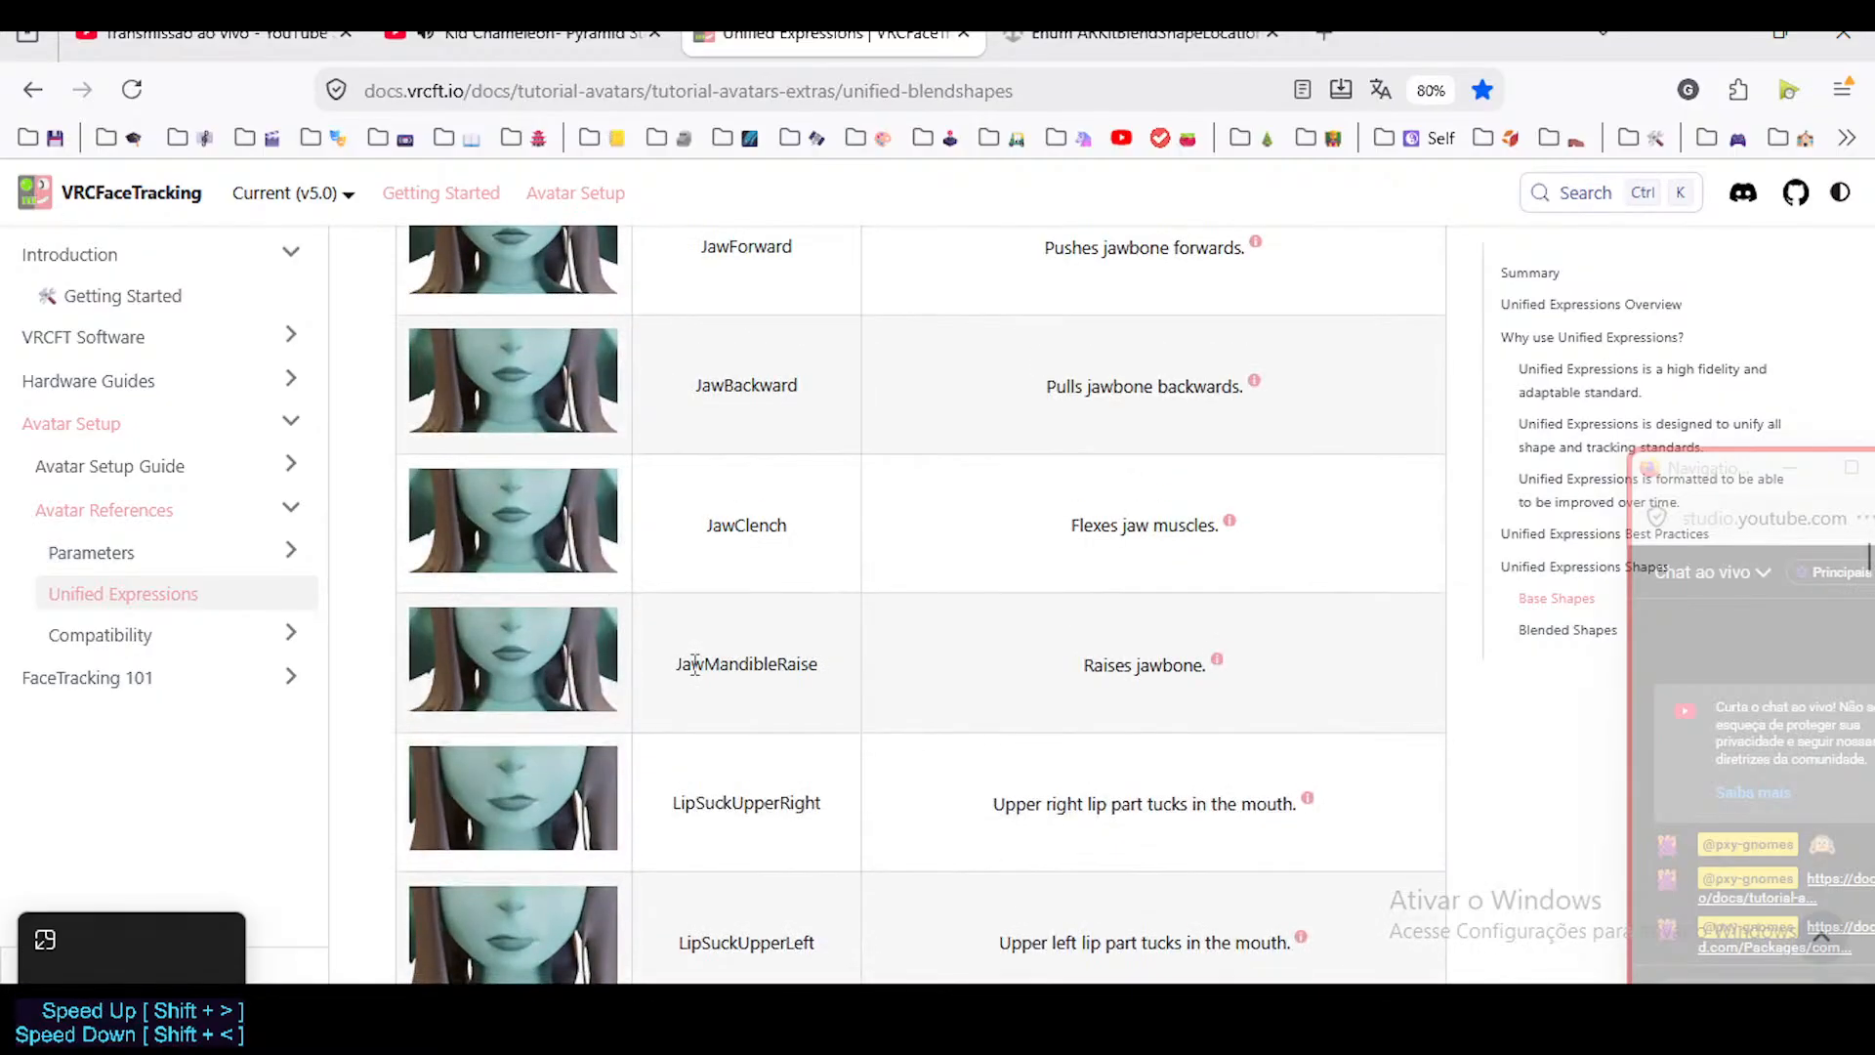
scroll(733, 674, "up", 8)
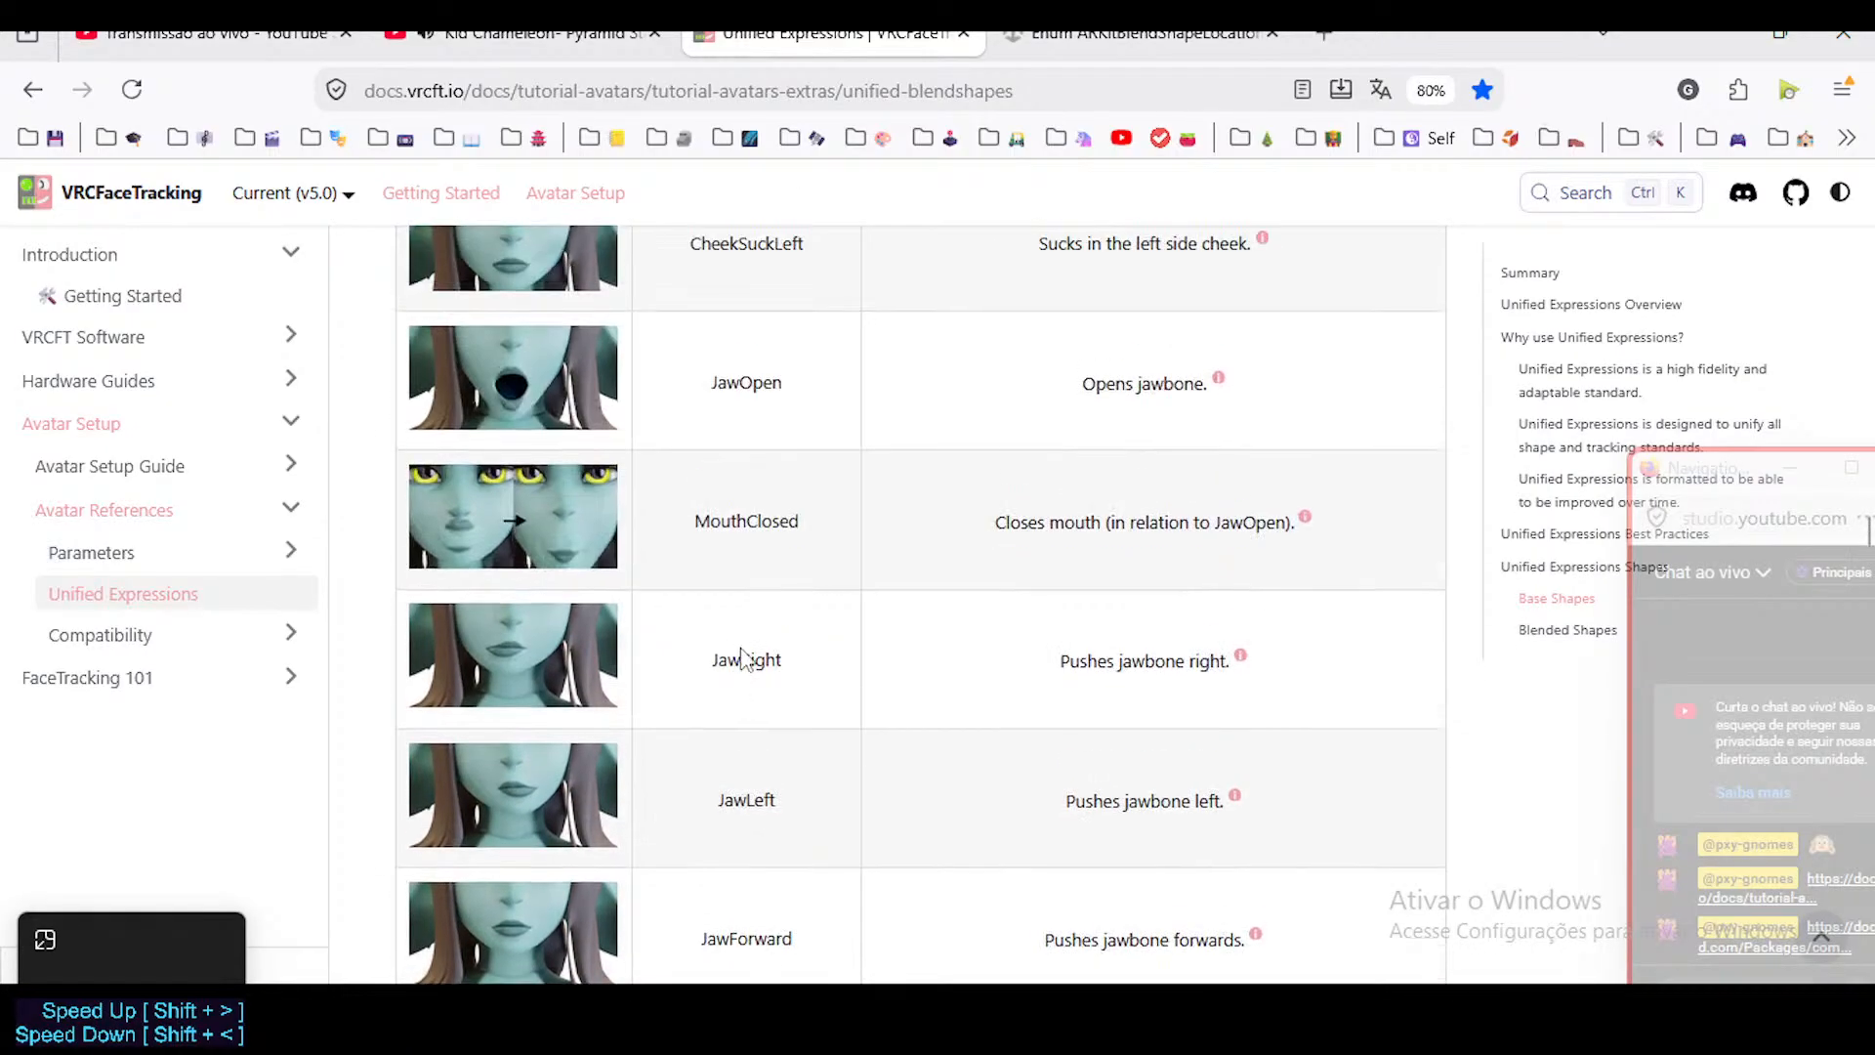
scroll(741, 640, "up", 6)
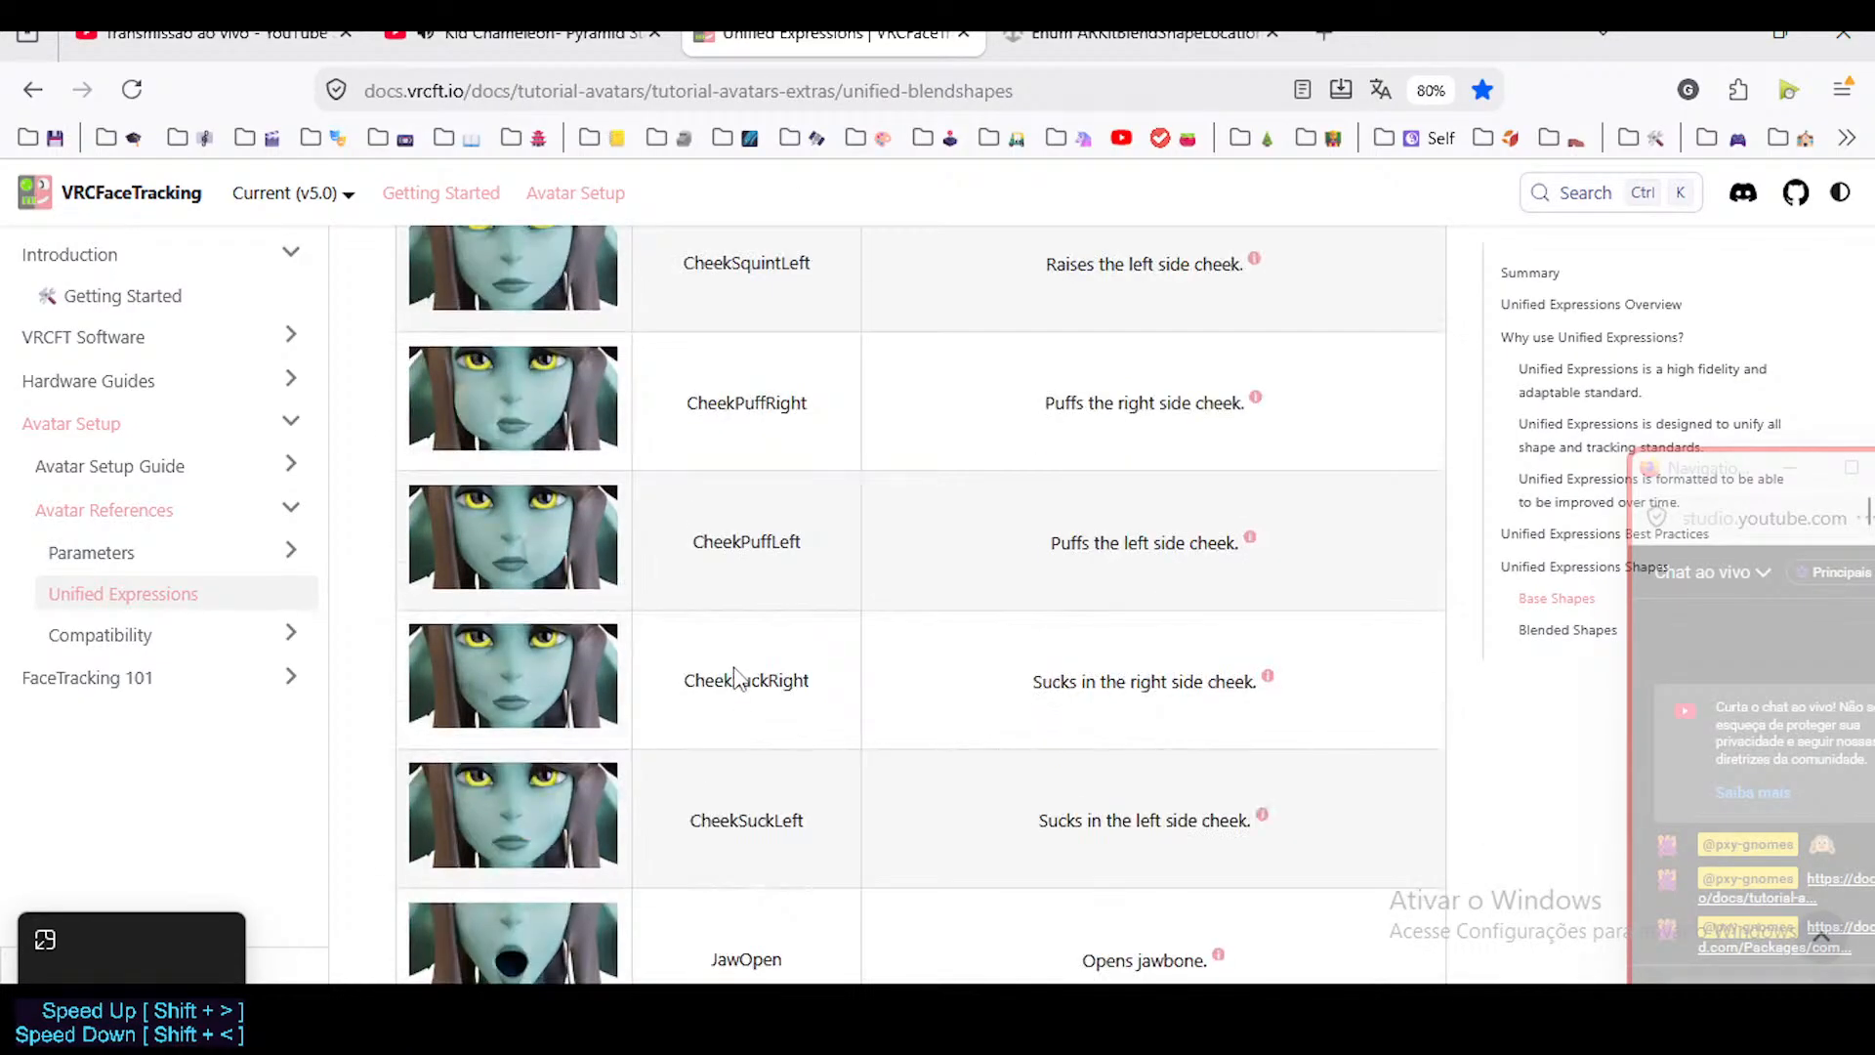
scroll(770, 750, "up", 8)
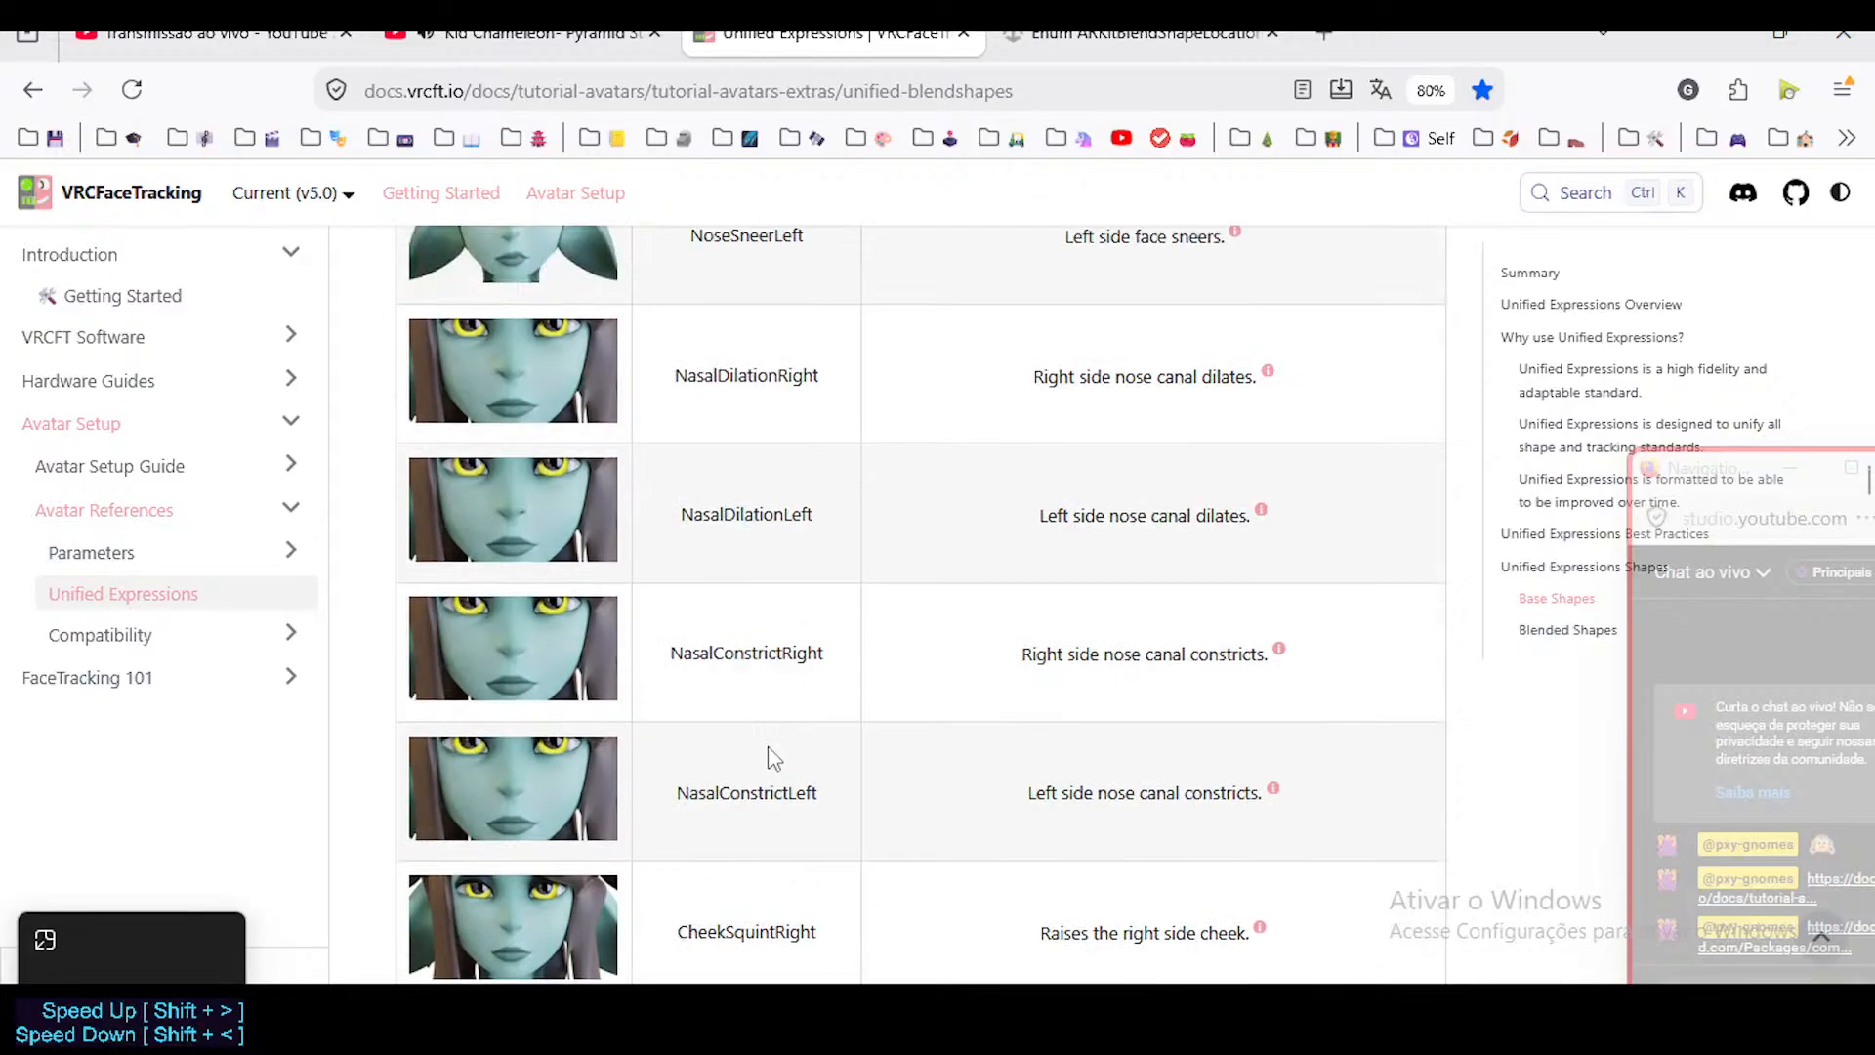
scroll(773, 753, "up", 3)
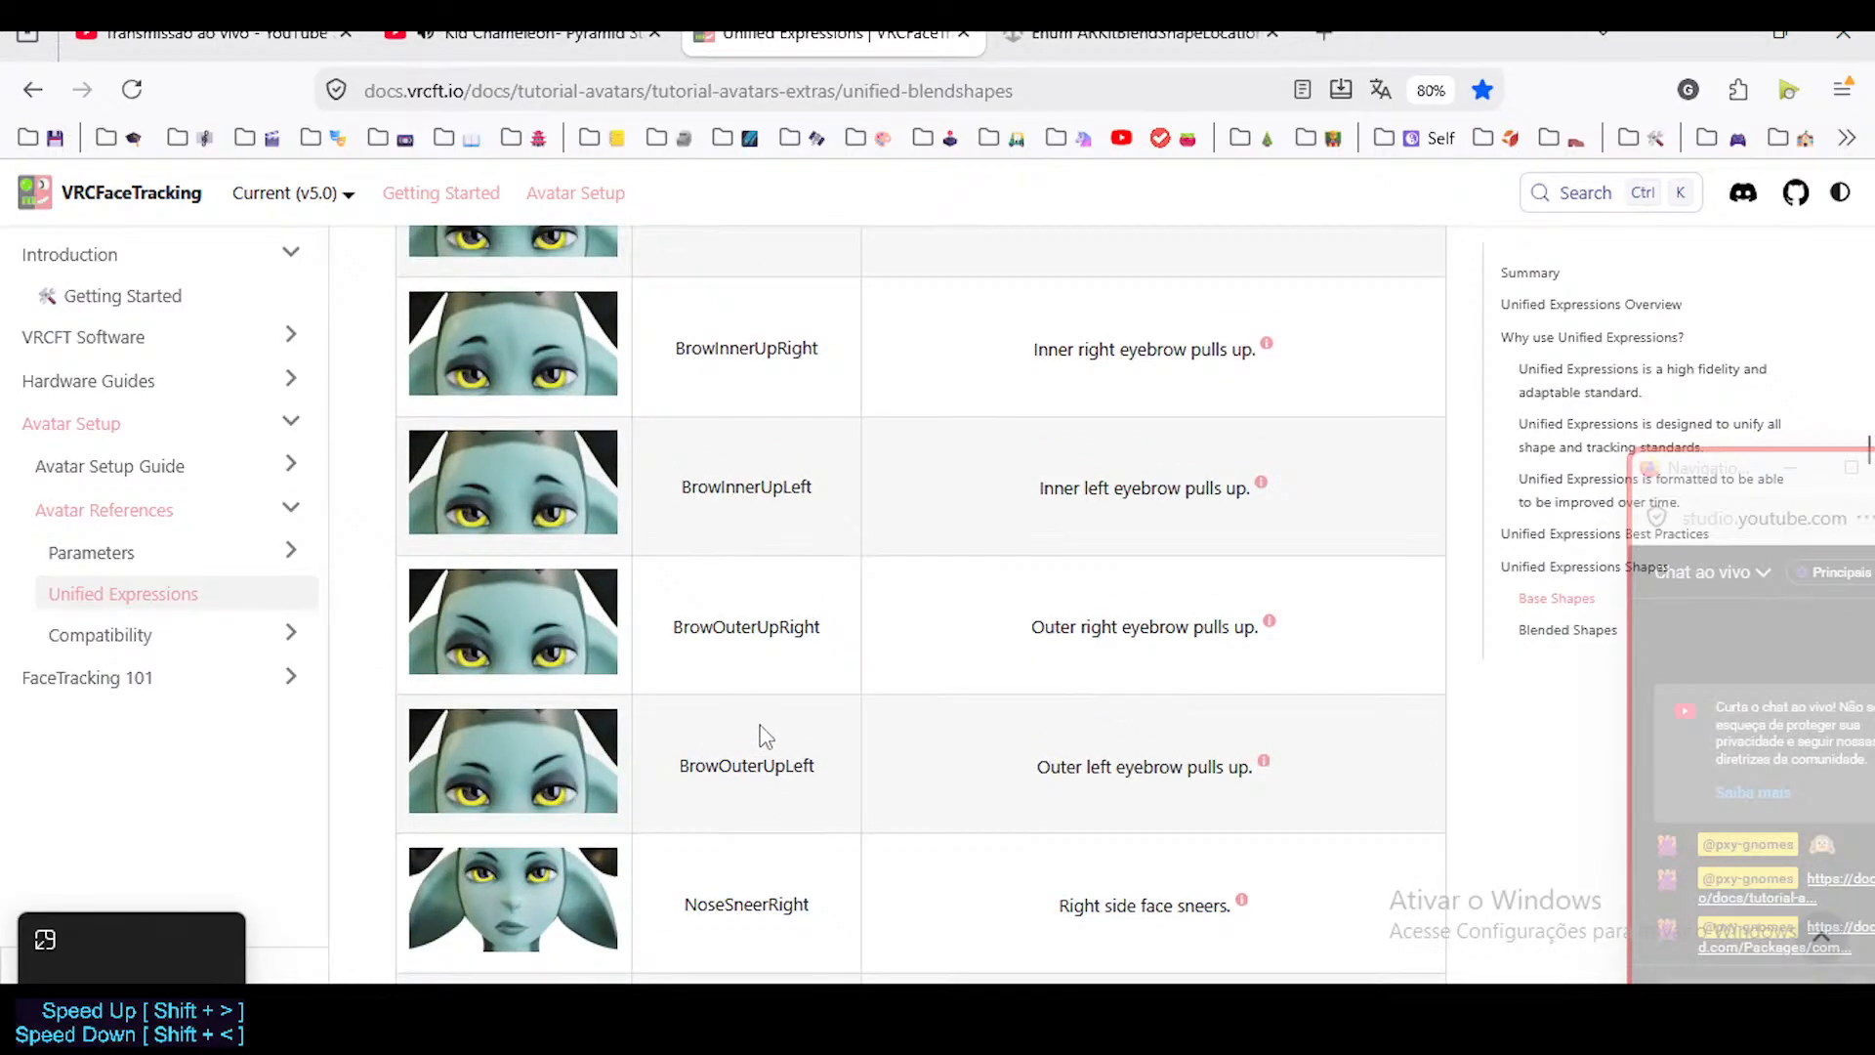
scroll(765, 737, "down", 20)
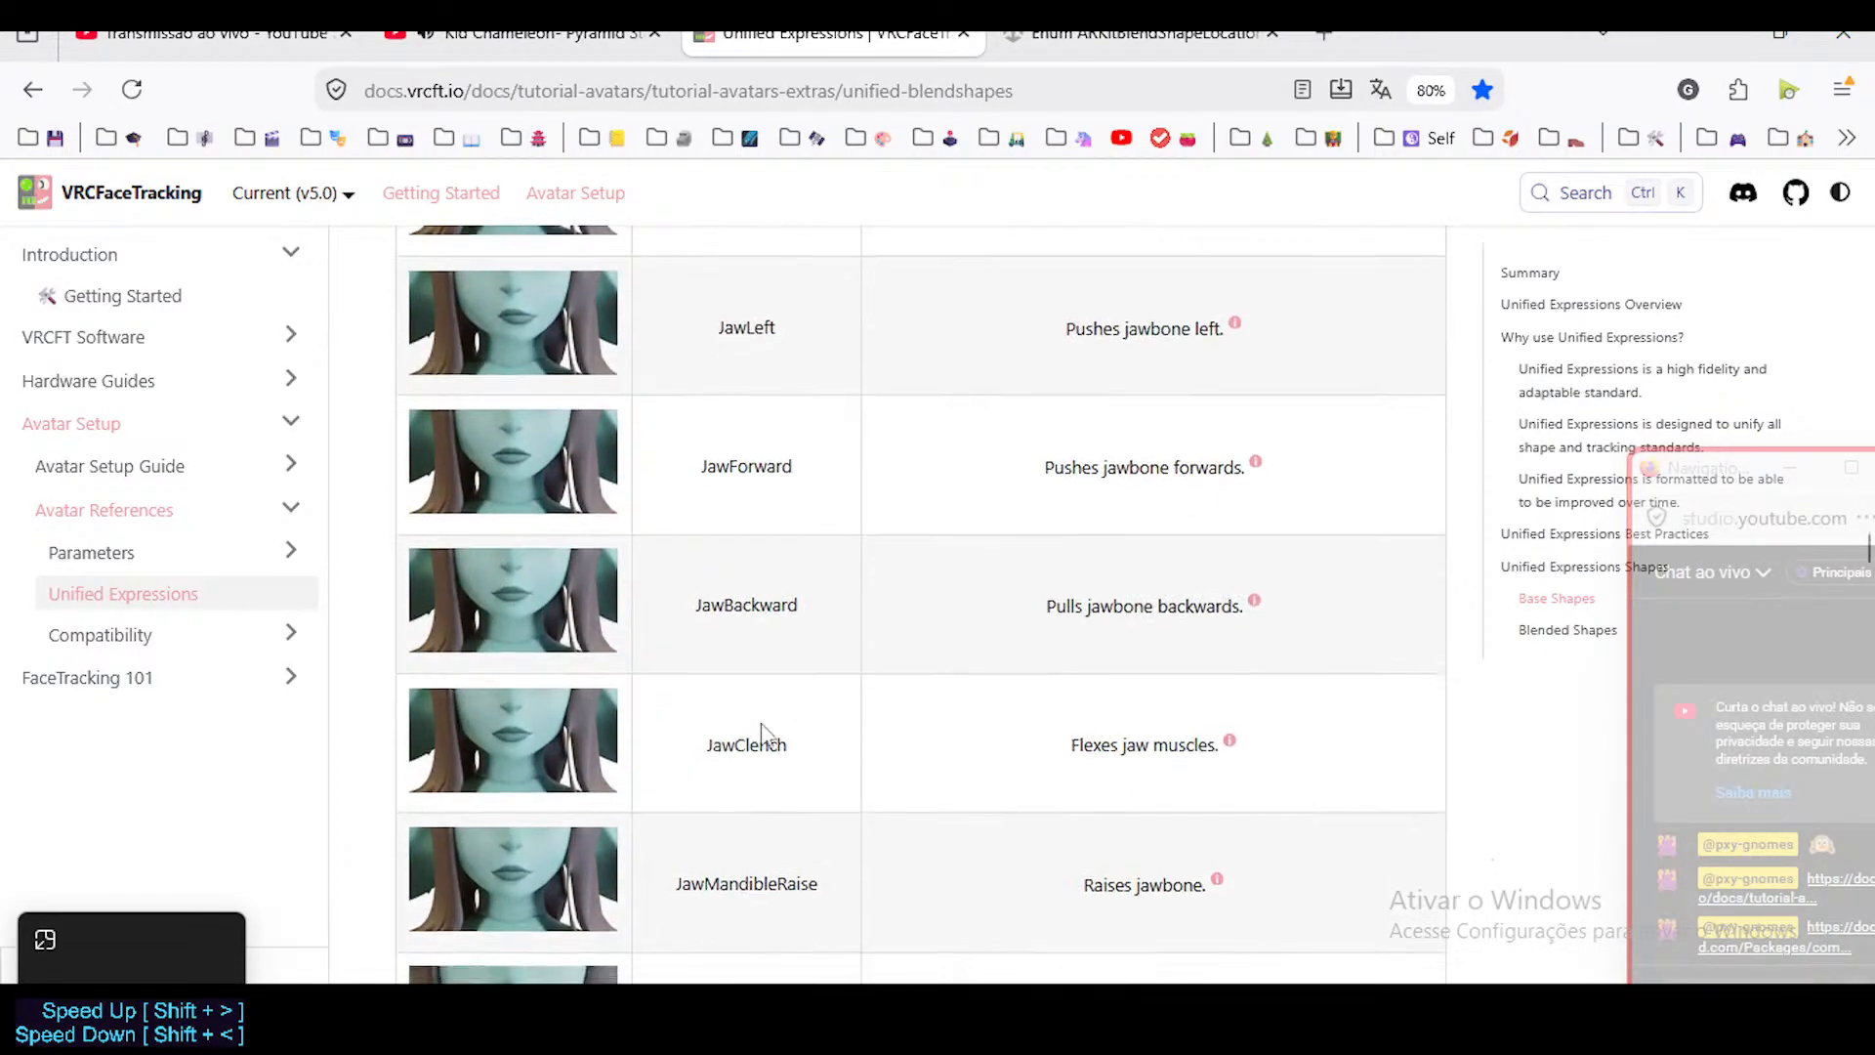
scroll(762, 733, "down", 20)
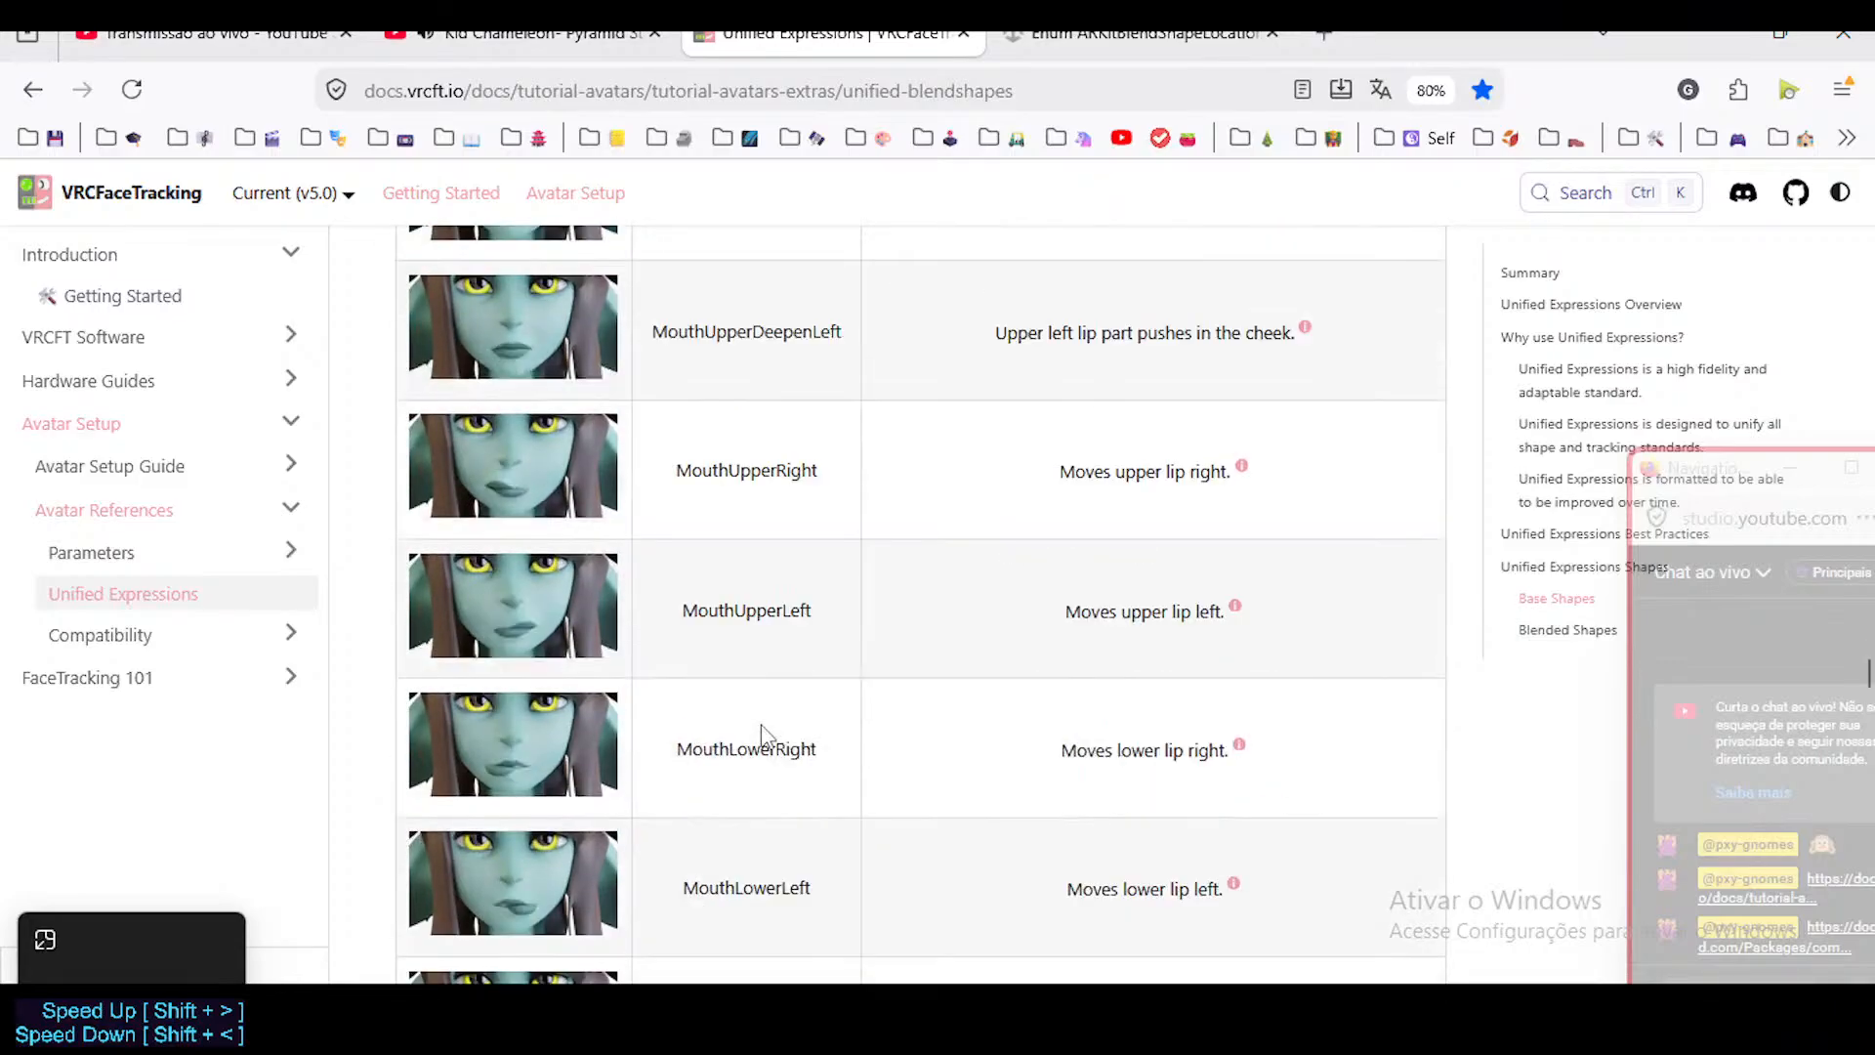
scroll(763, 735, "down", 9)
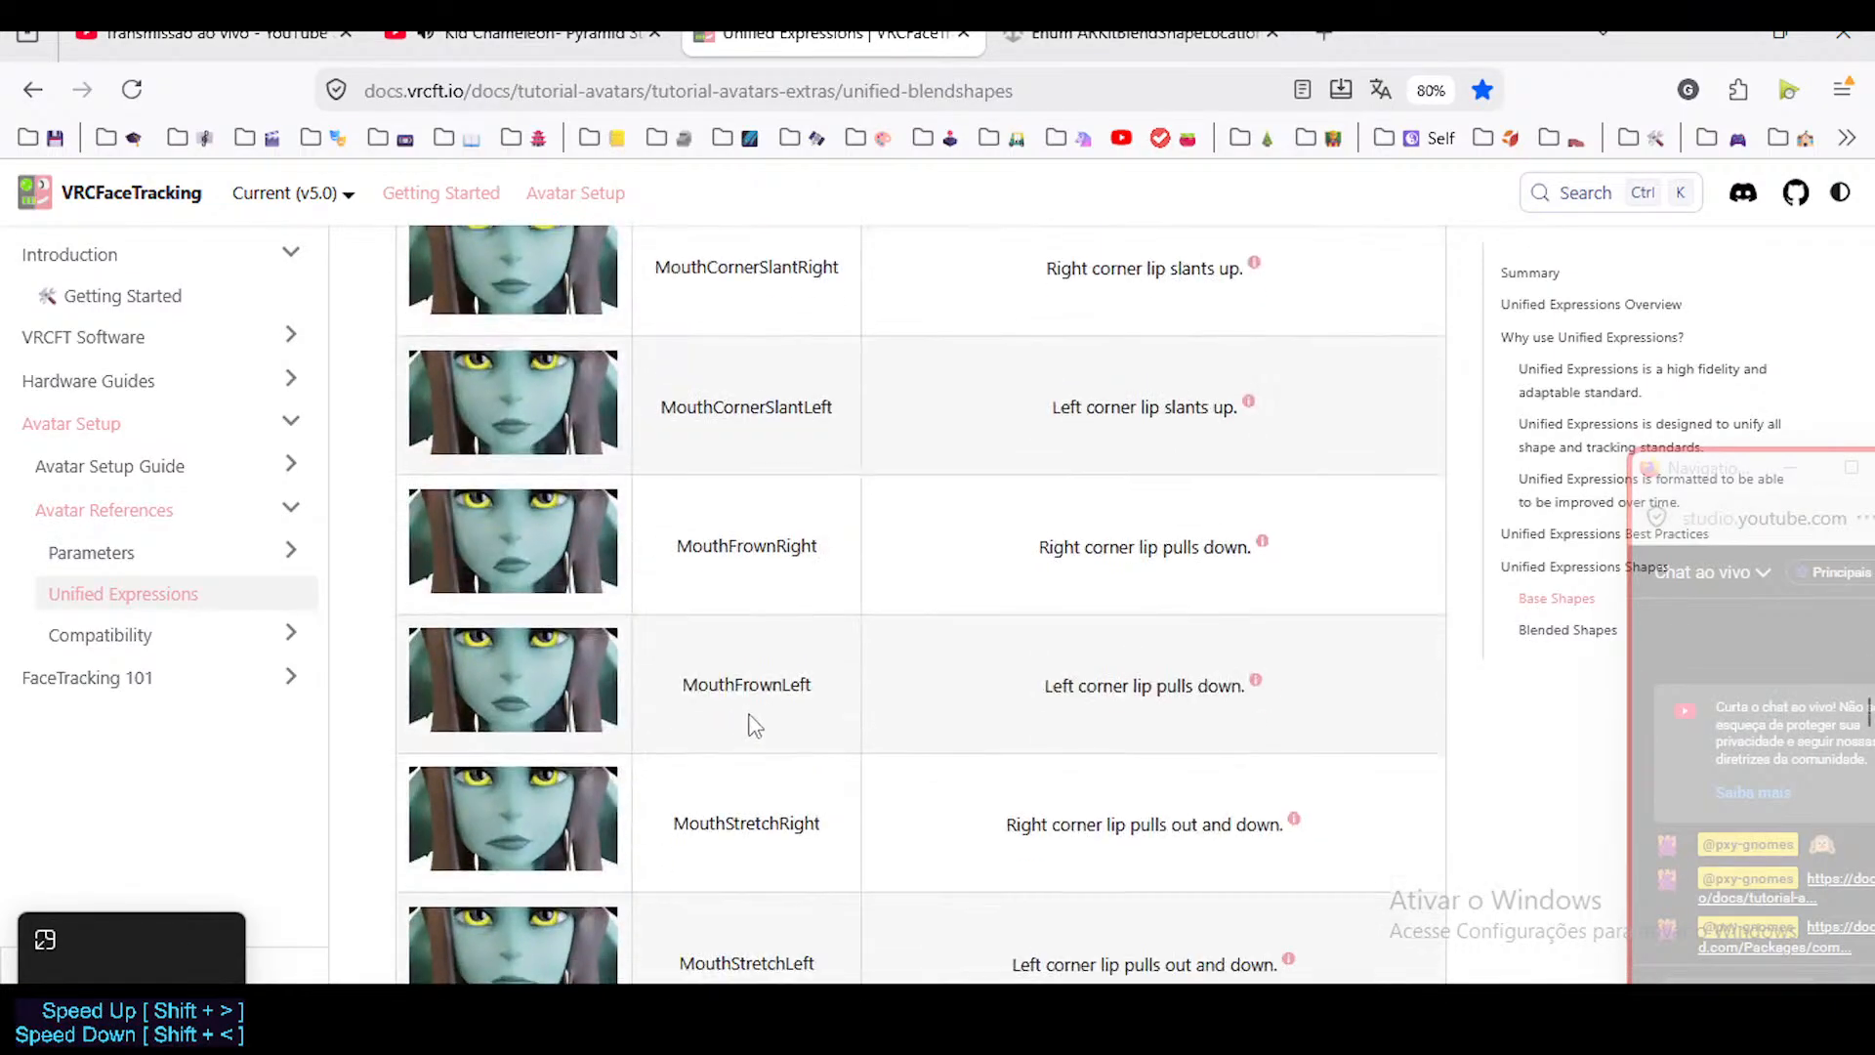
scroll(754, 725, "down", 8)
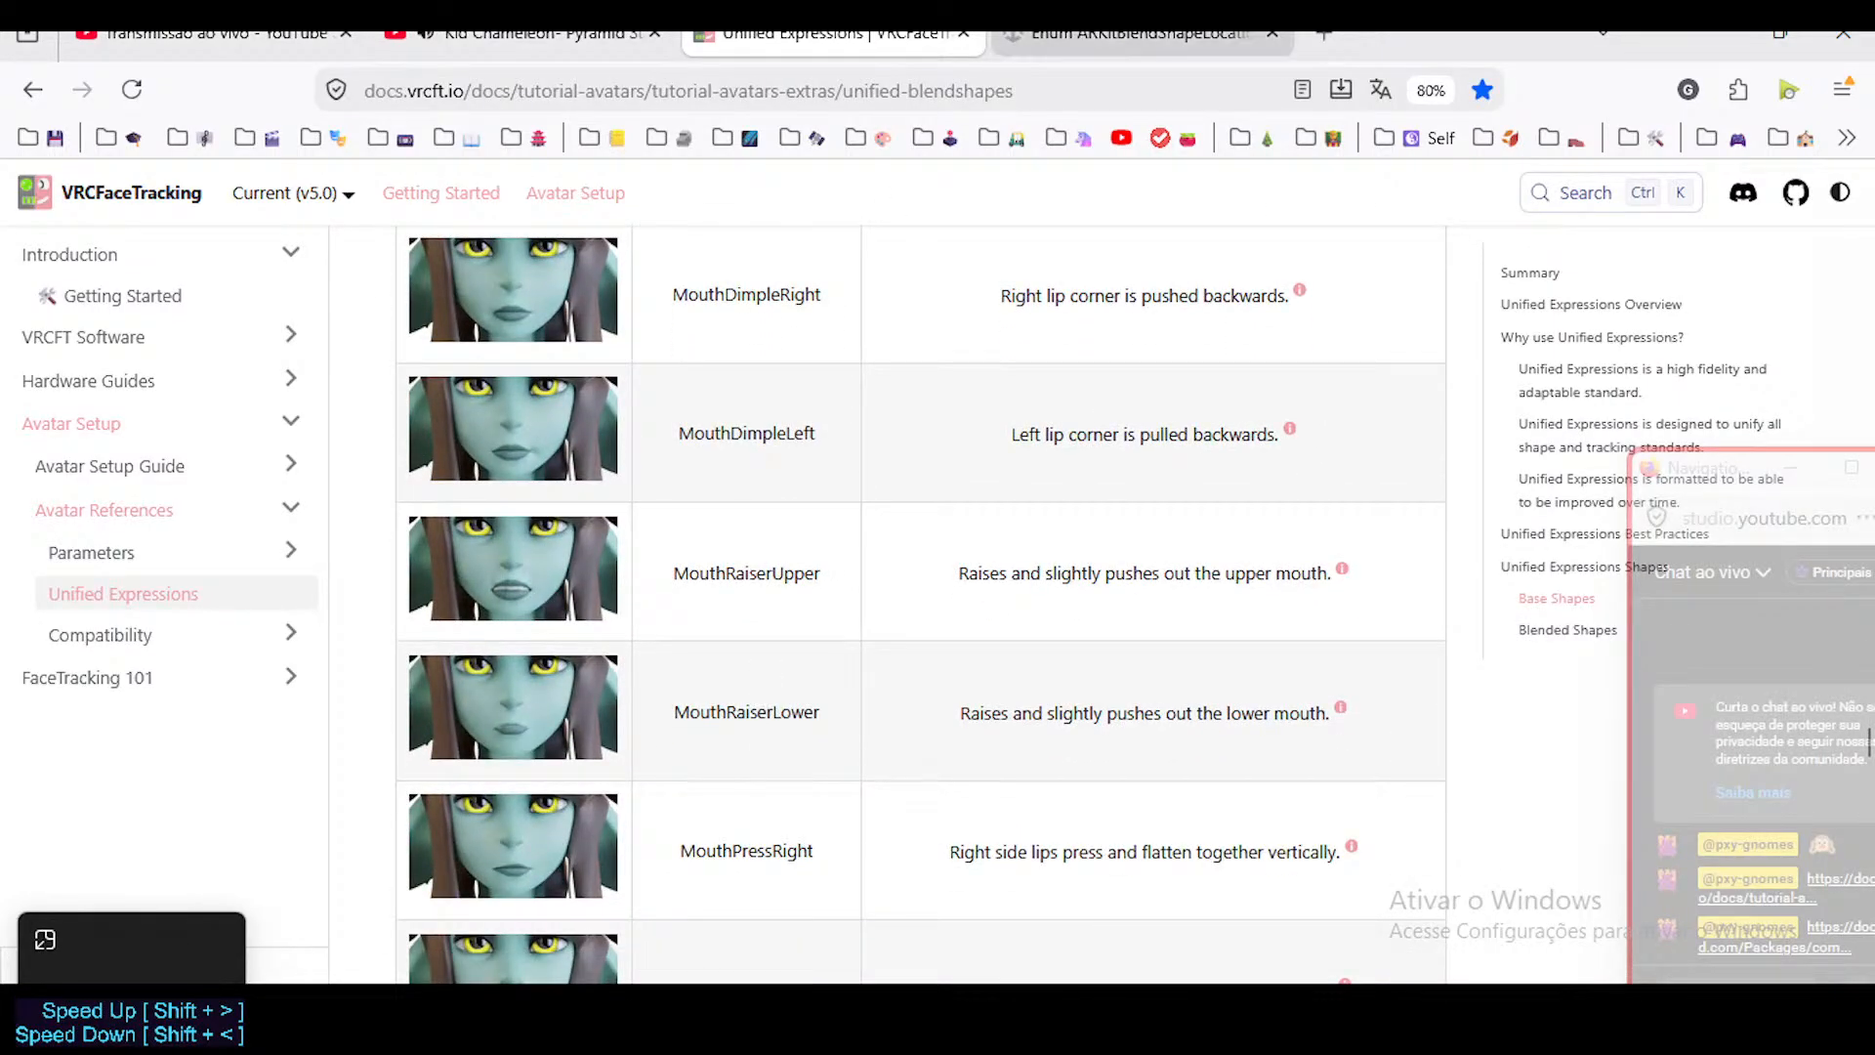
Switch to Unity's ARKitBlendShapeLocation reference and examine its mouth shape names through the end of the list, highlighting MouthSmileLeft.
key("ctrl+Tab")
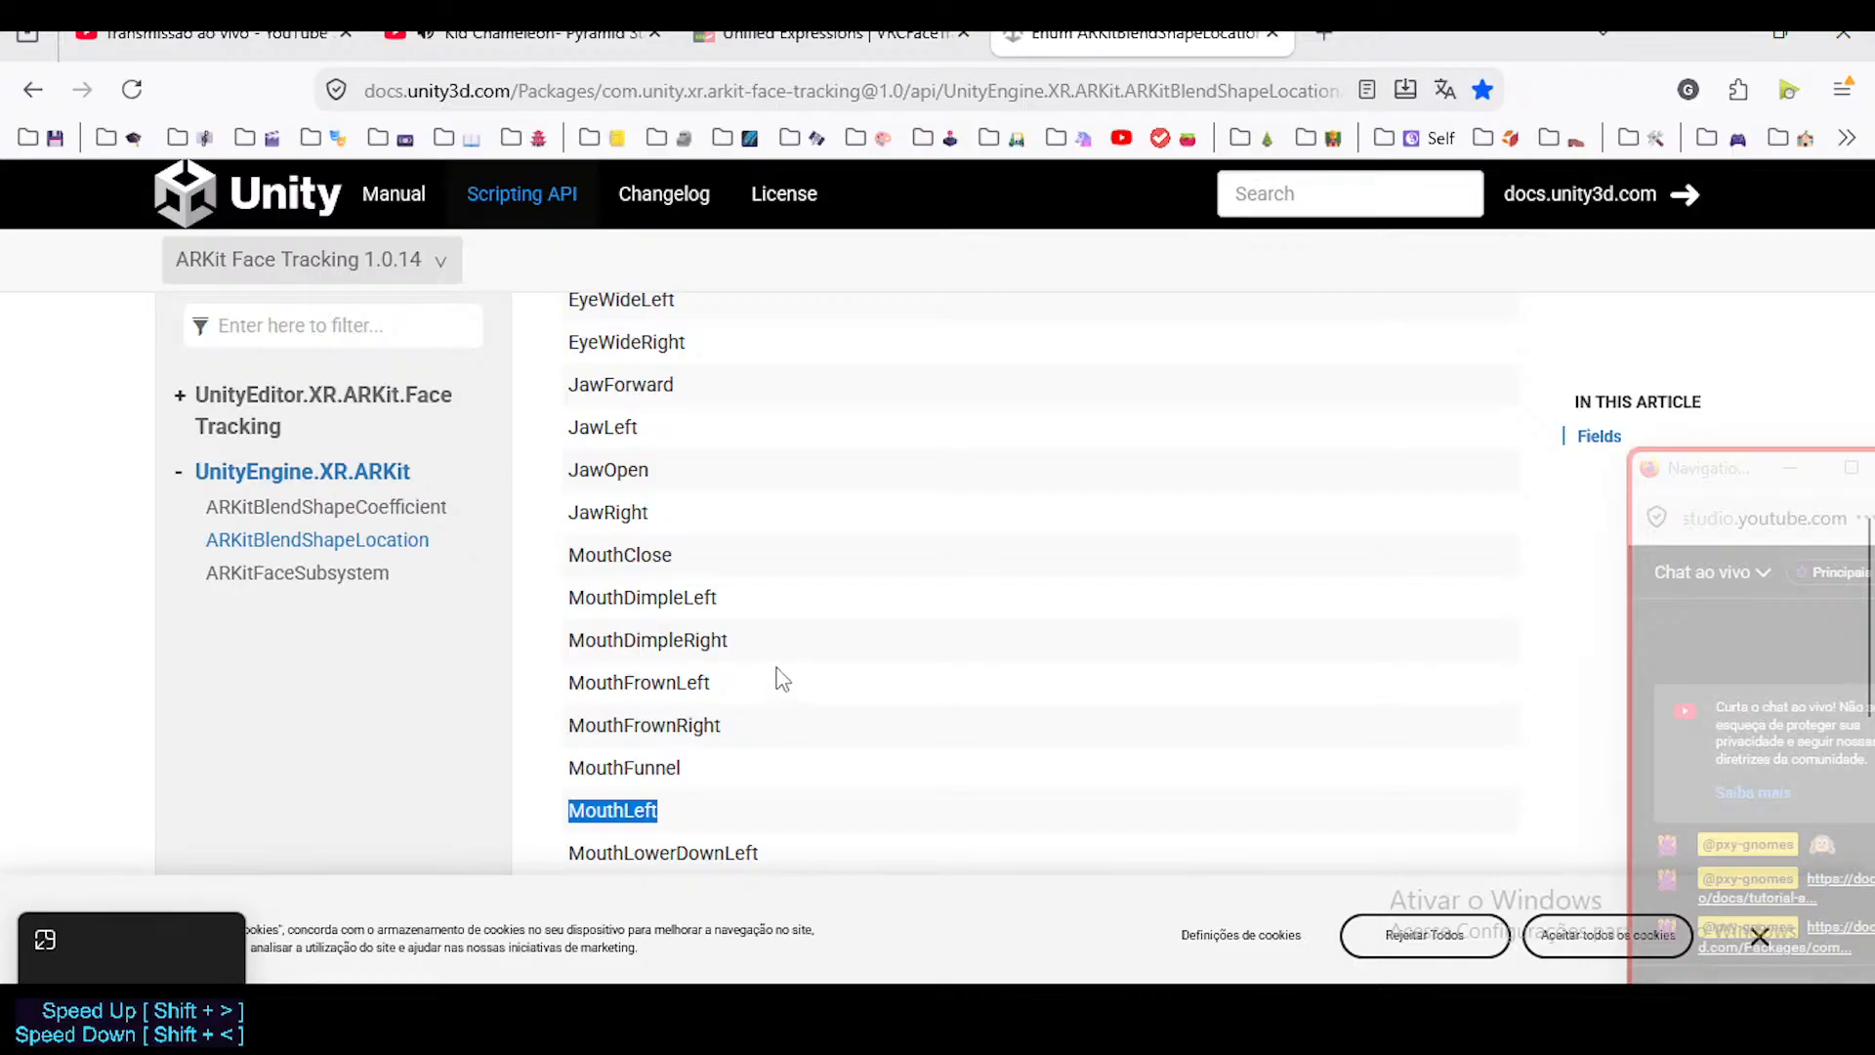
scroll(662, 733, "down", 3)
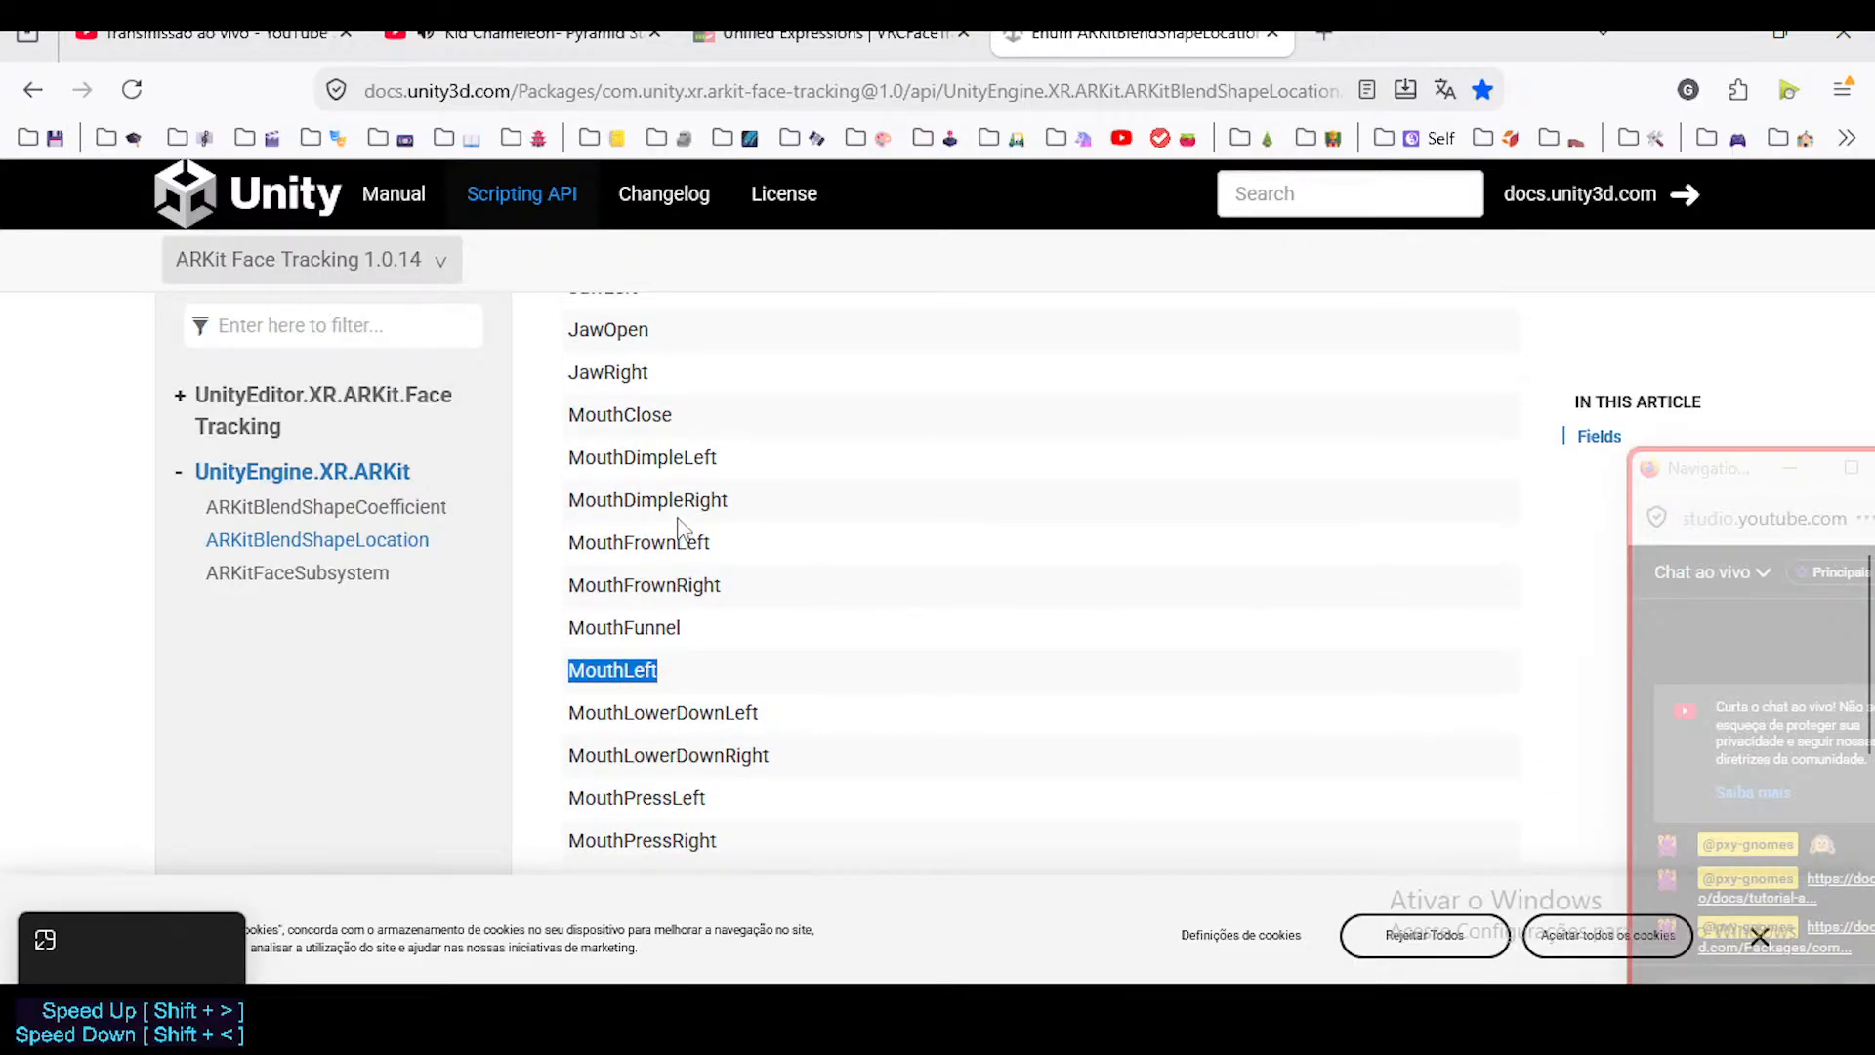
scroll(678, 527, "up", 3)
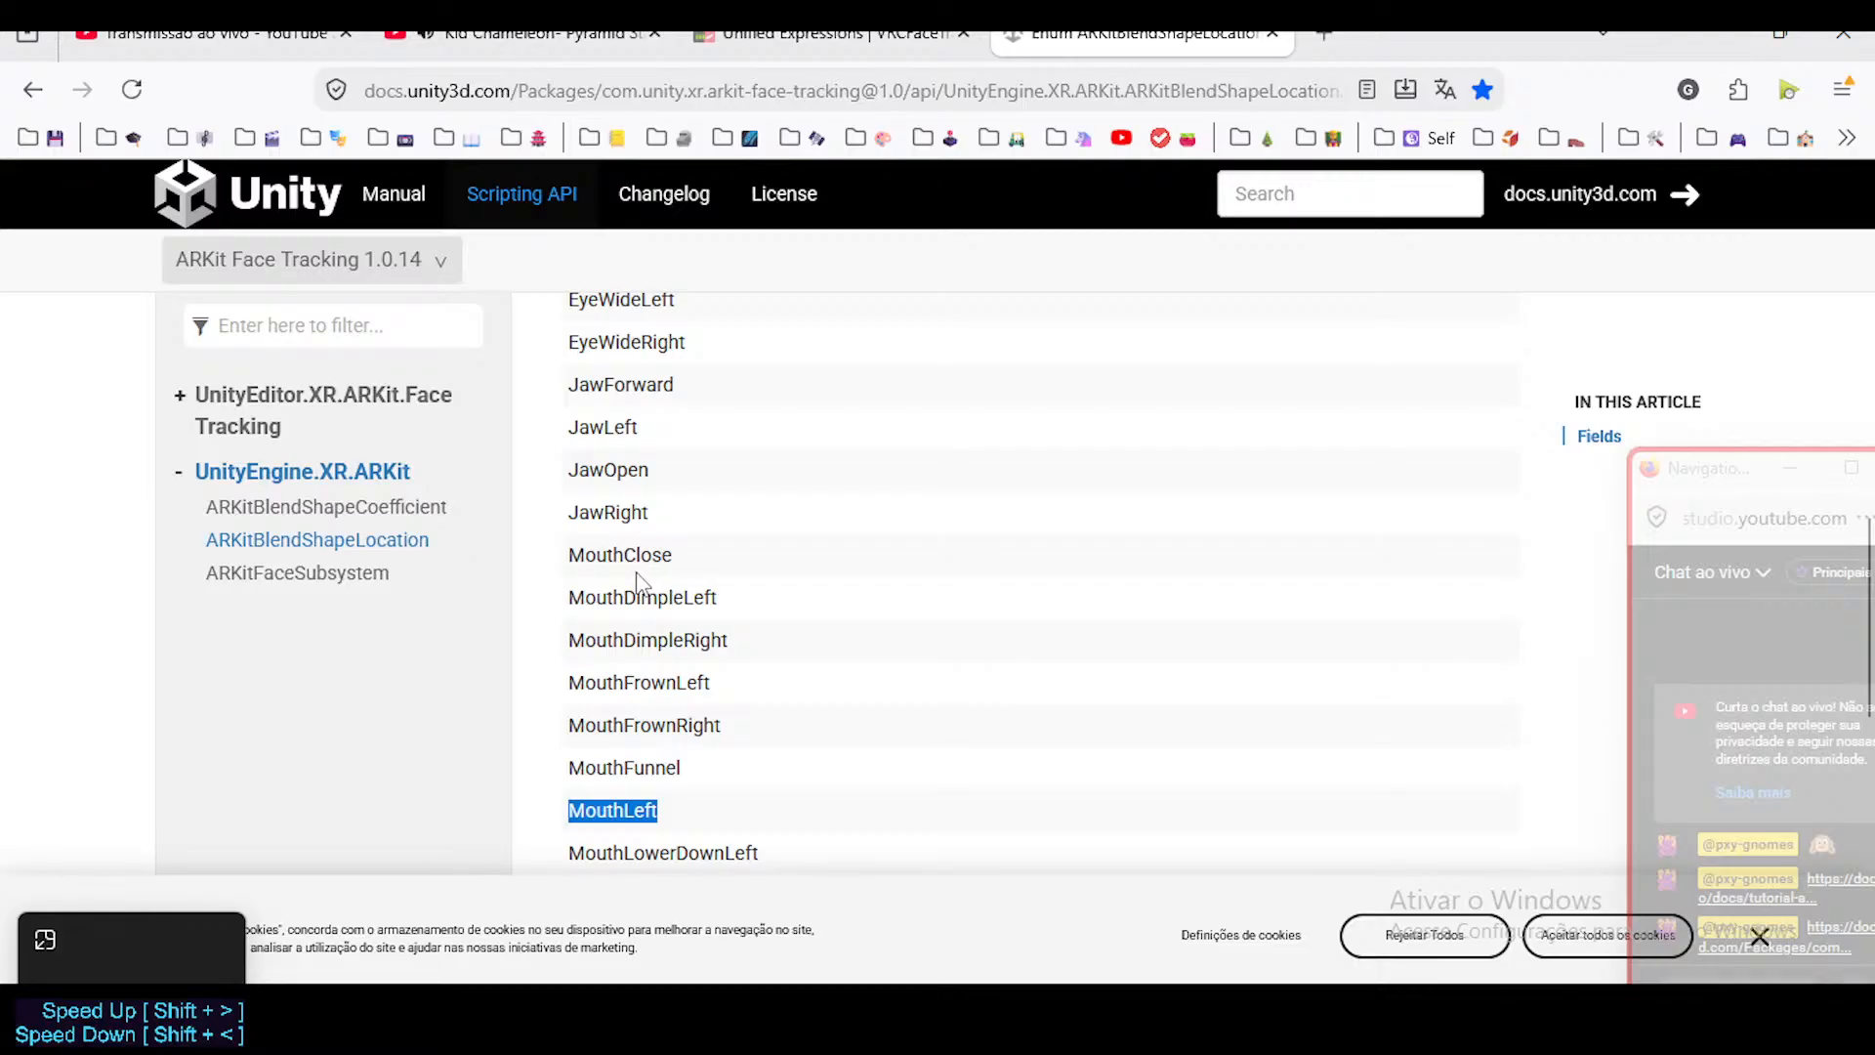
scroll(637, 574, "up", 6)
scroll(649, 625, "down", 15)
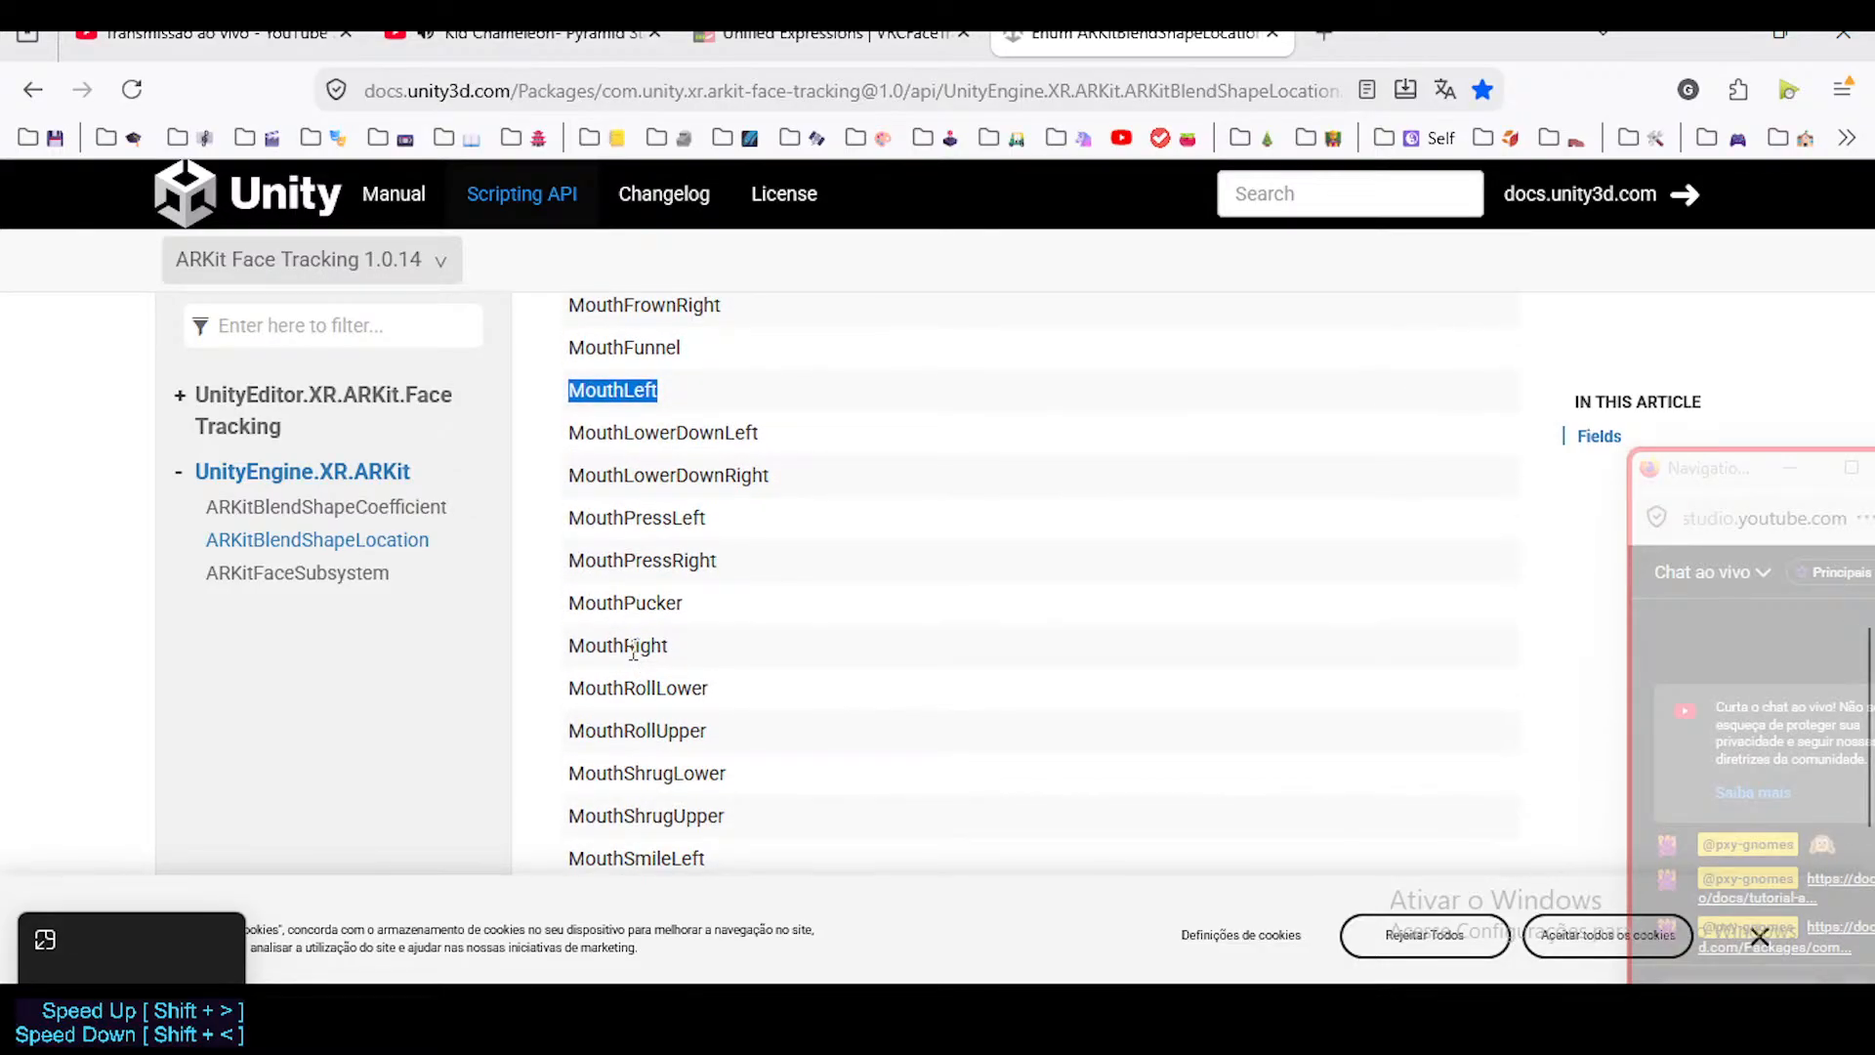
scroll(712, 692, "down", 6)
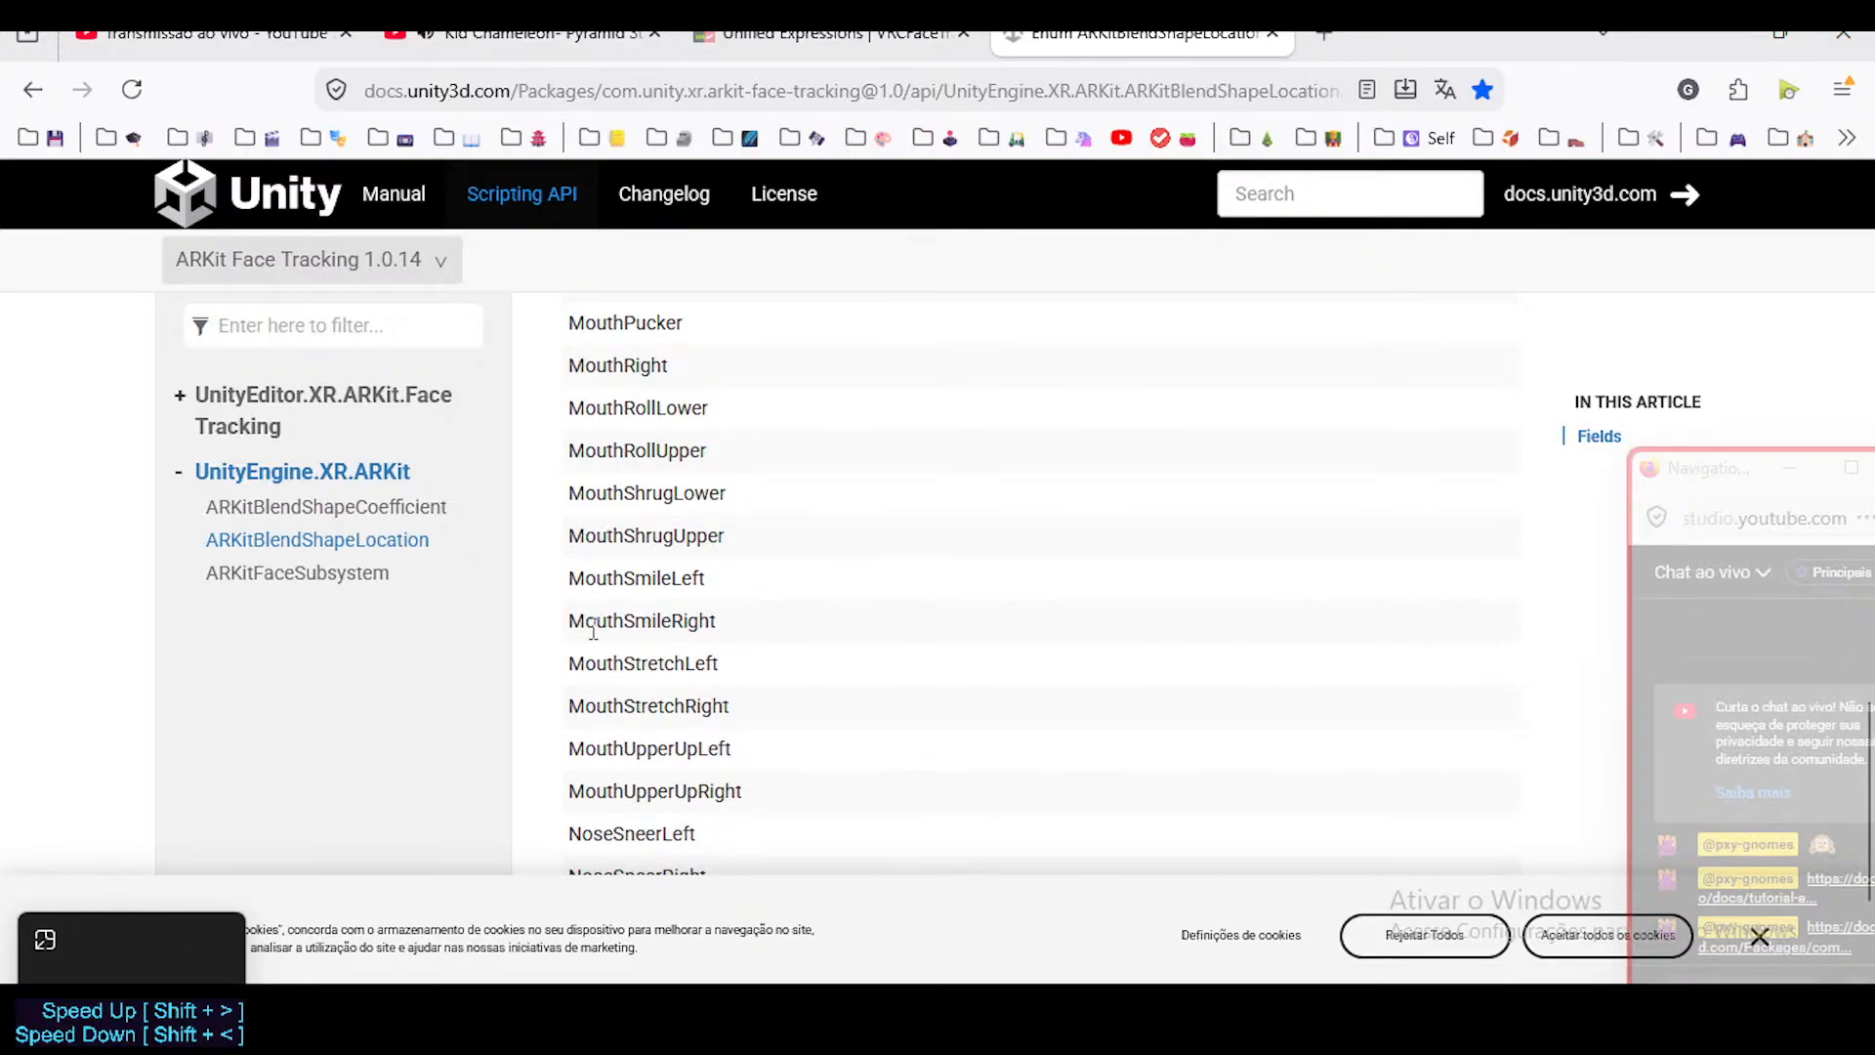
scroll(591, 631, "down", 3)
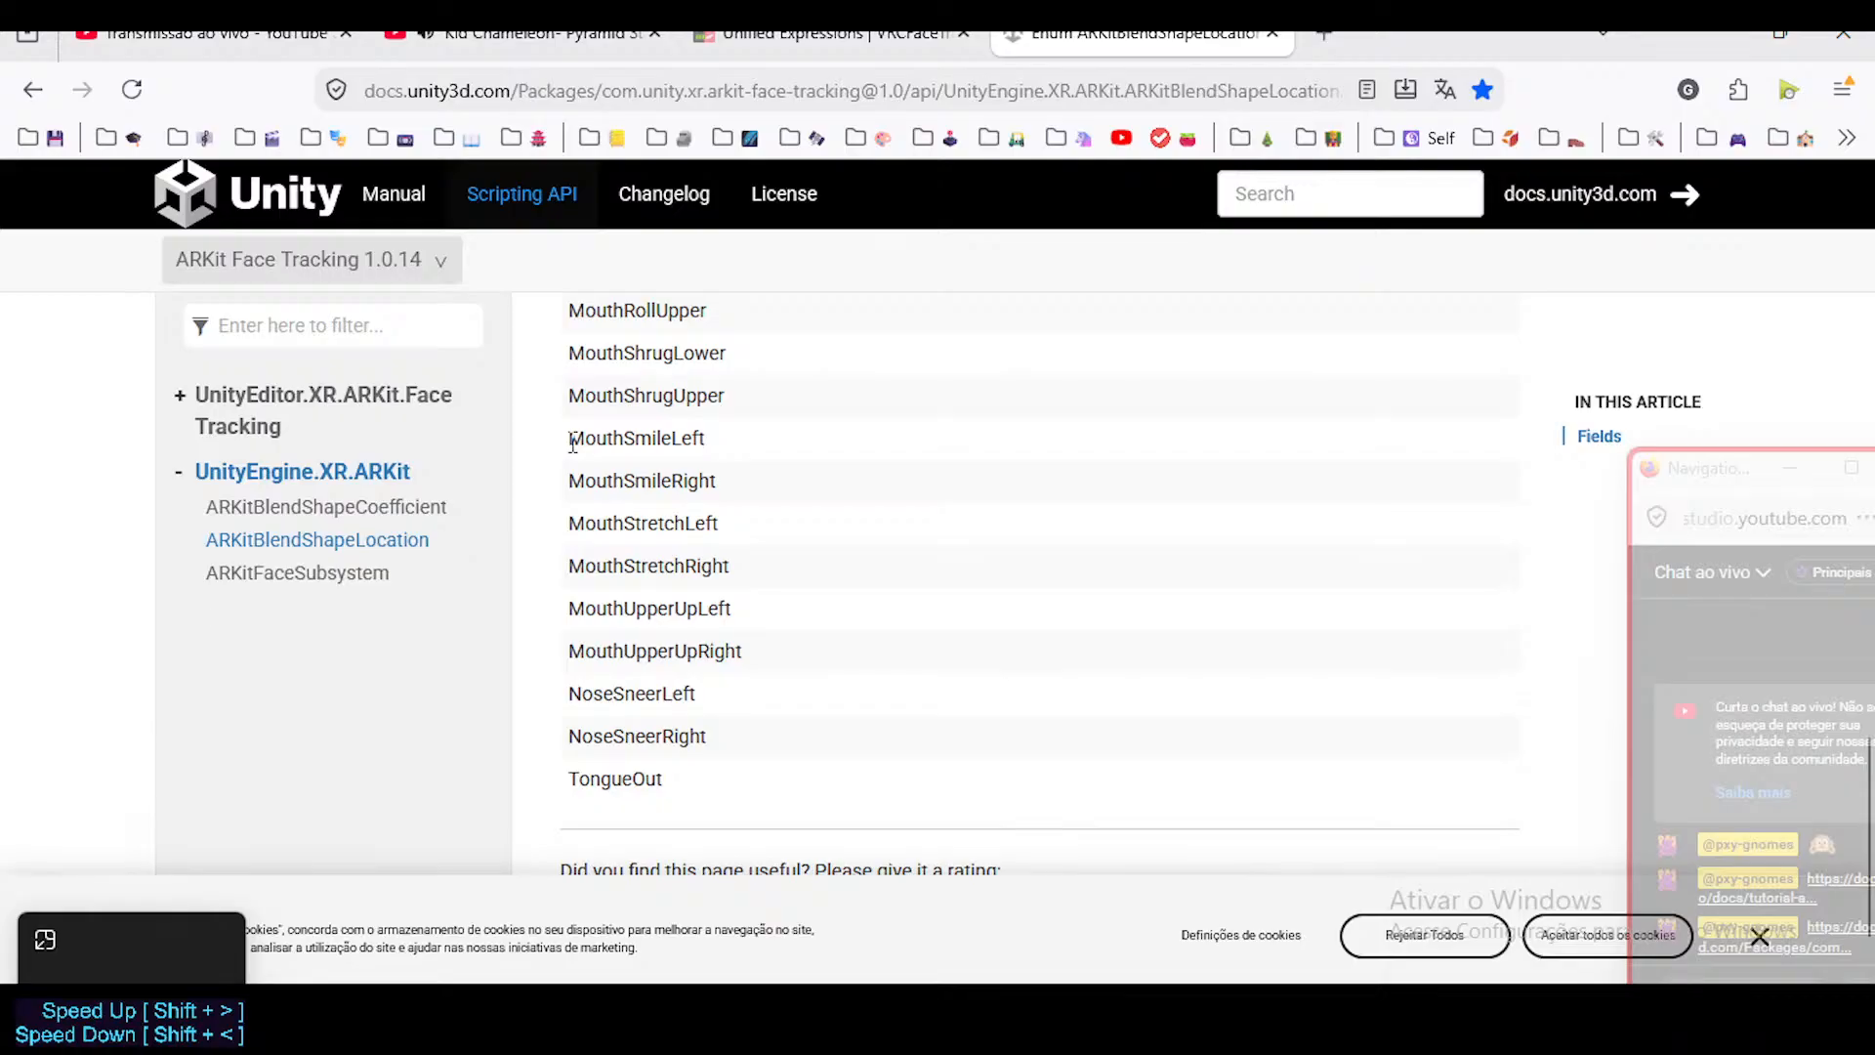
scroll(577, 507, "up", 3)
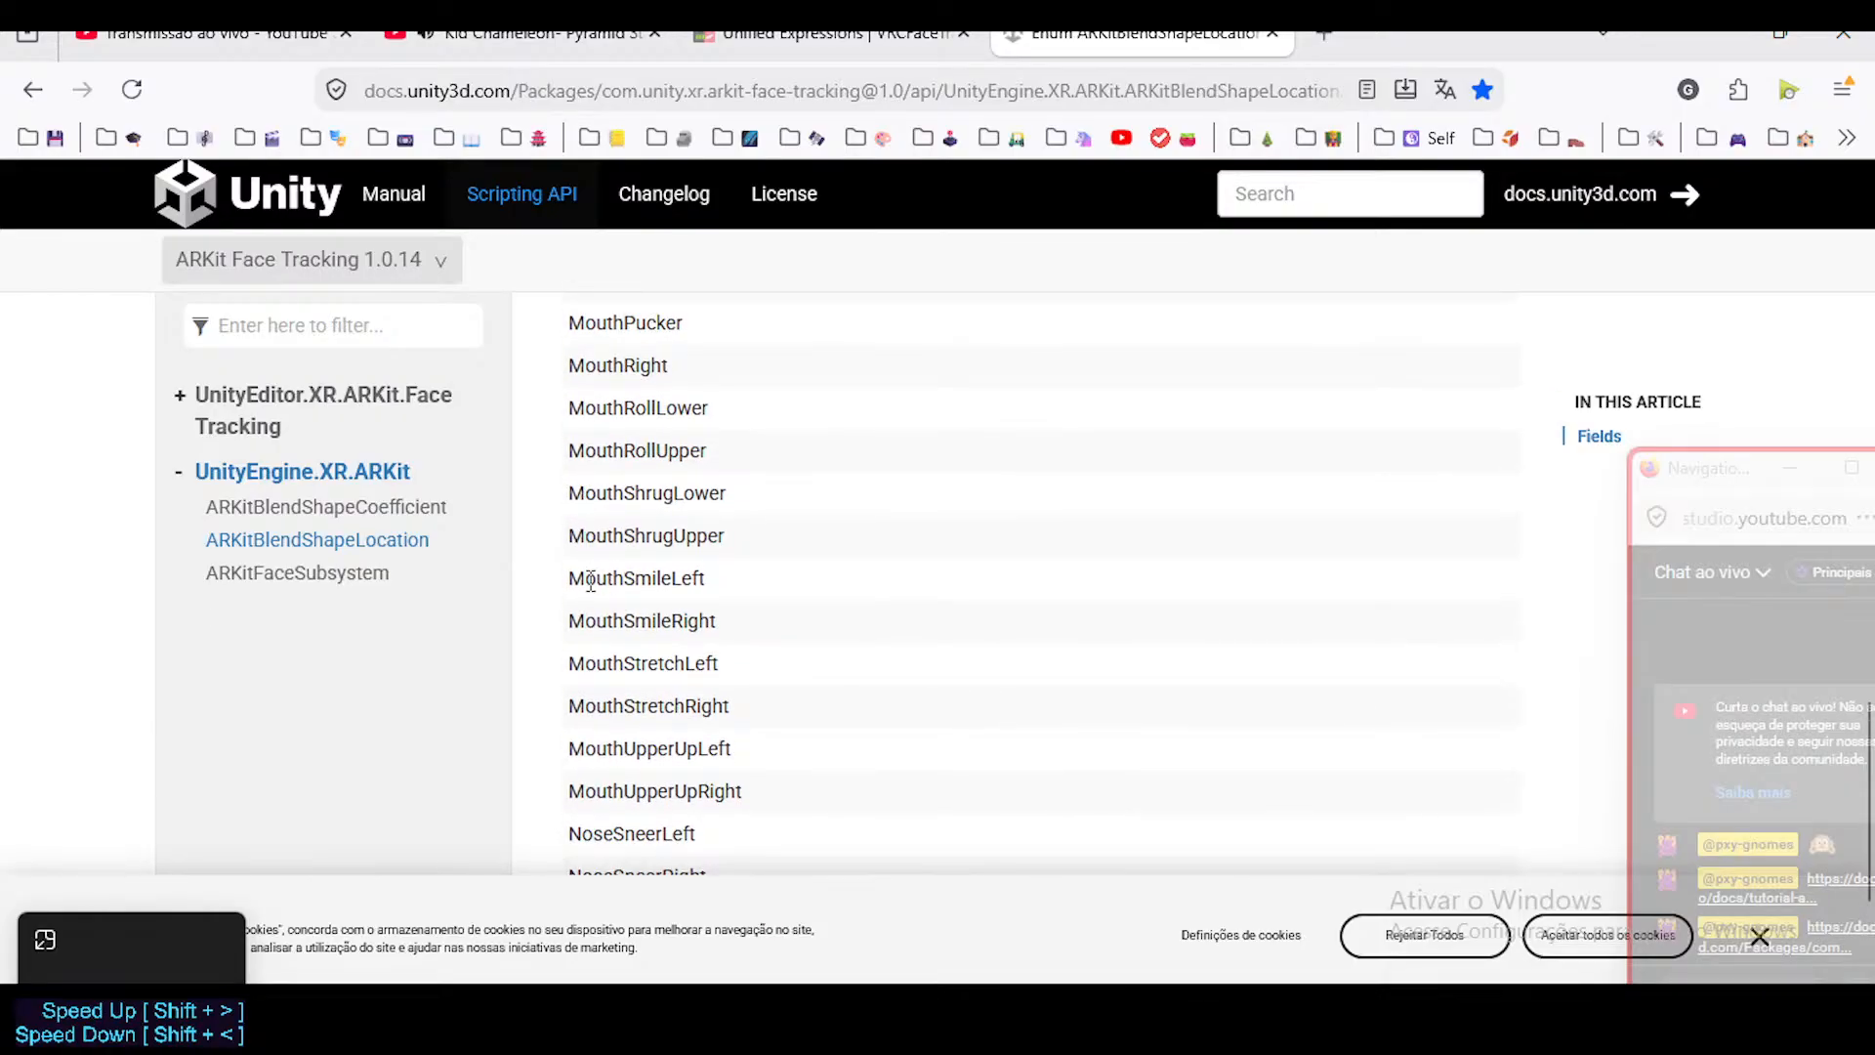
scroll(589, 582, "up", 3)
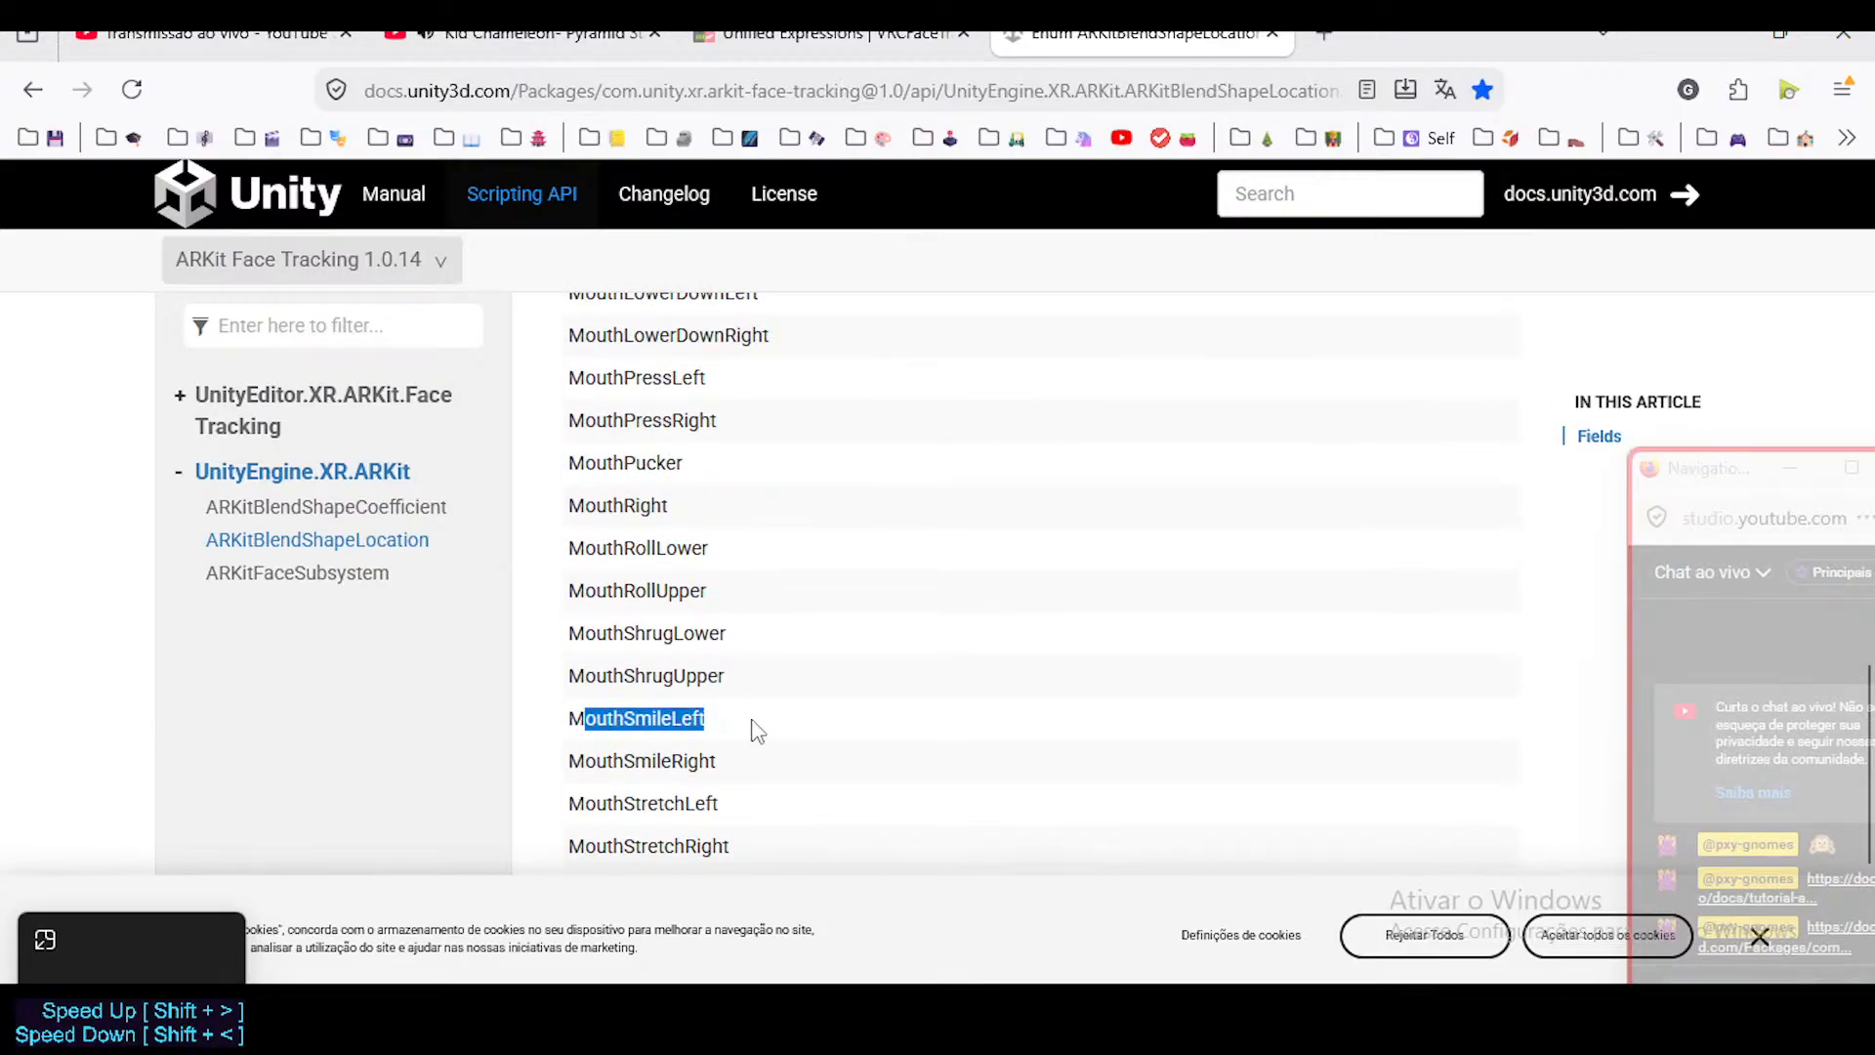
scroll(721, 738, "down", 3)
scroll(710, 695, "down", 3)
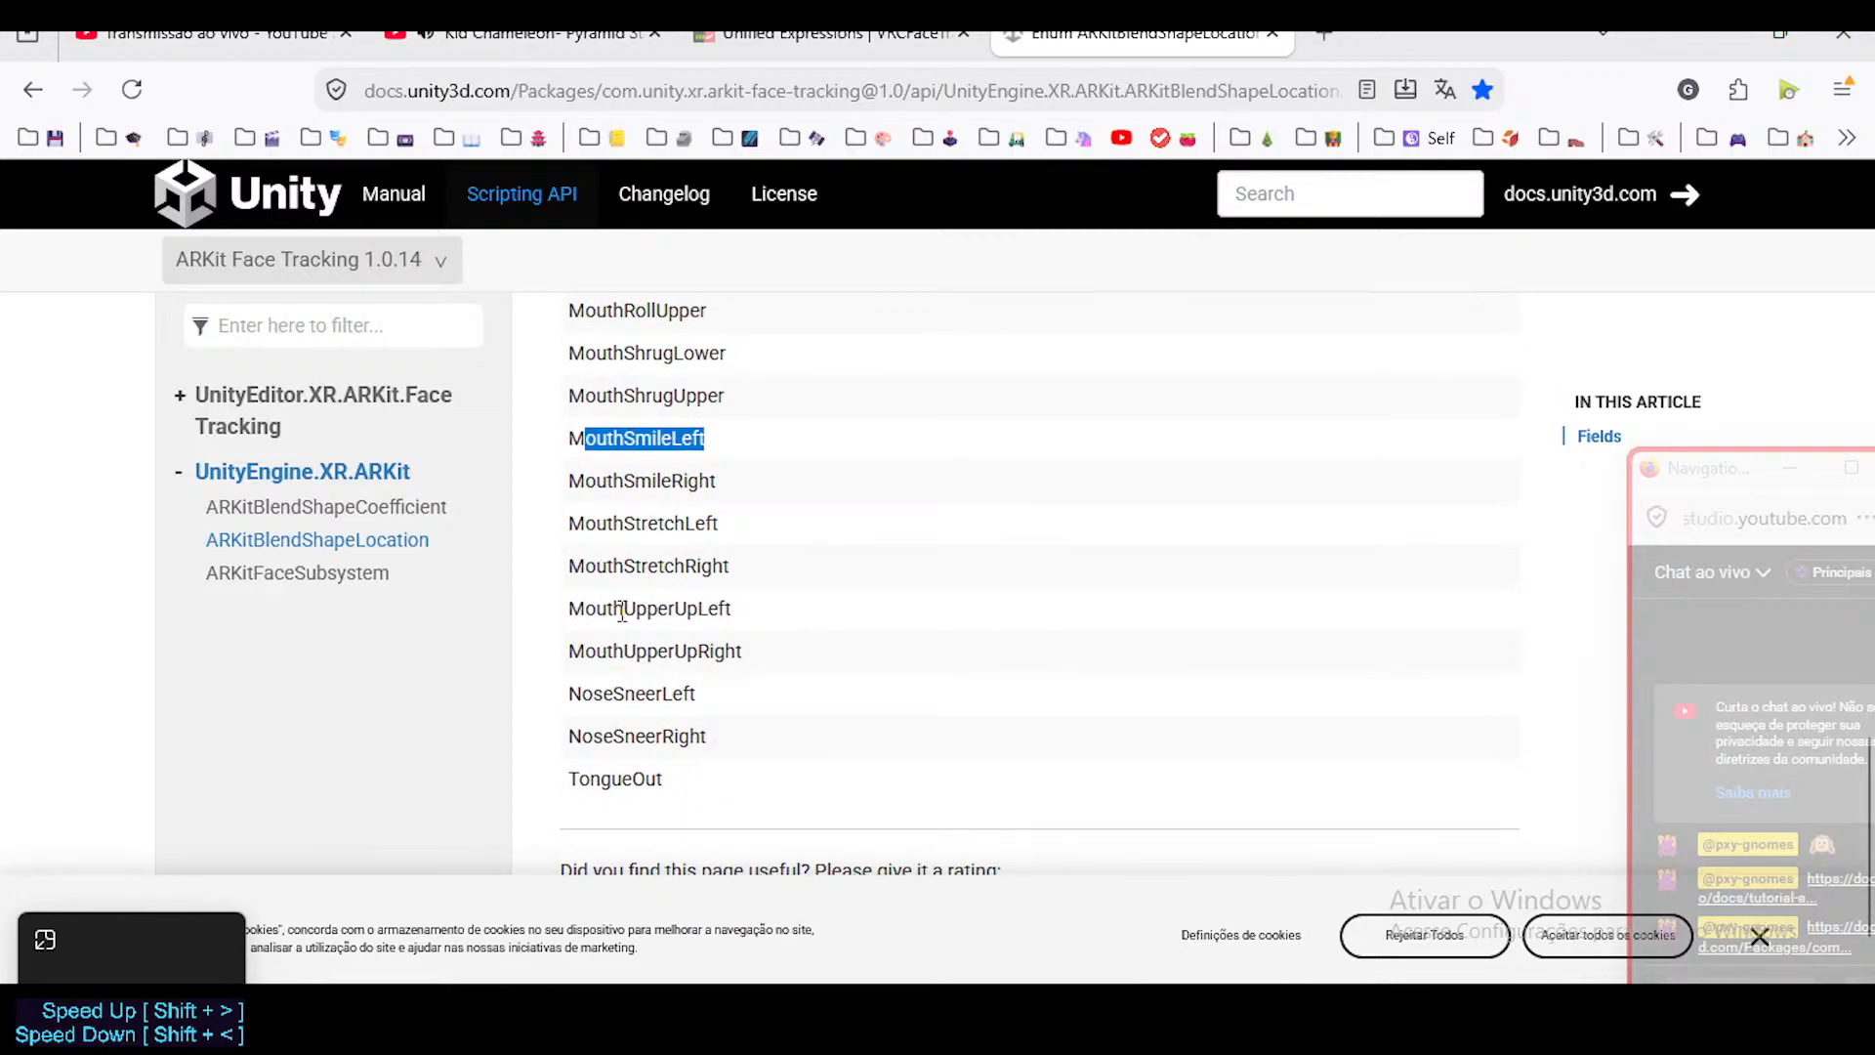
Switch to Blender and rename the Head's Jaw shape key MouthStretch.L.
mouse_move(582, 523)
left_mouse_down()
mouse_move(714, 527)
mouse_move(603, 550)
left_mouse_up()
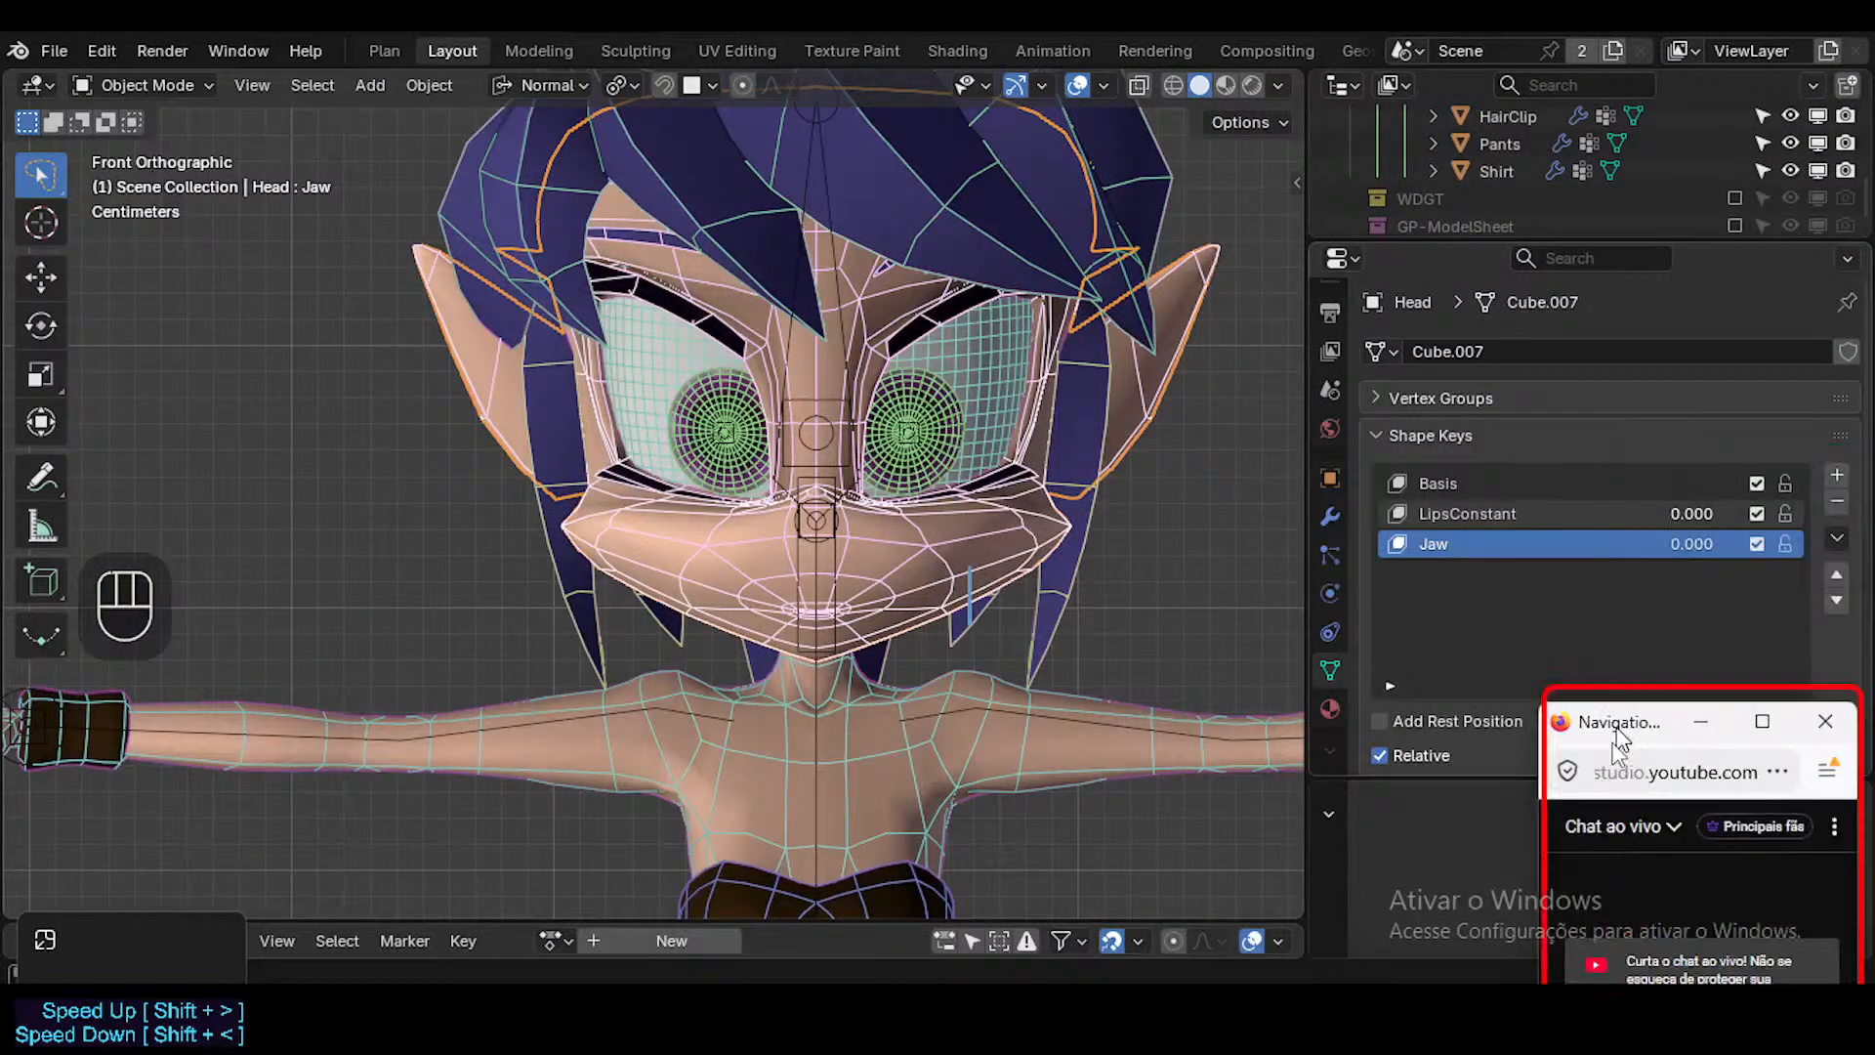
double_click(1474, 543)
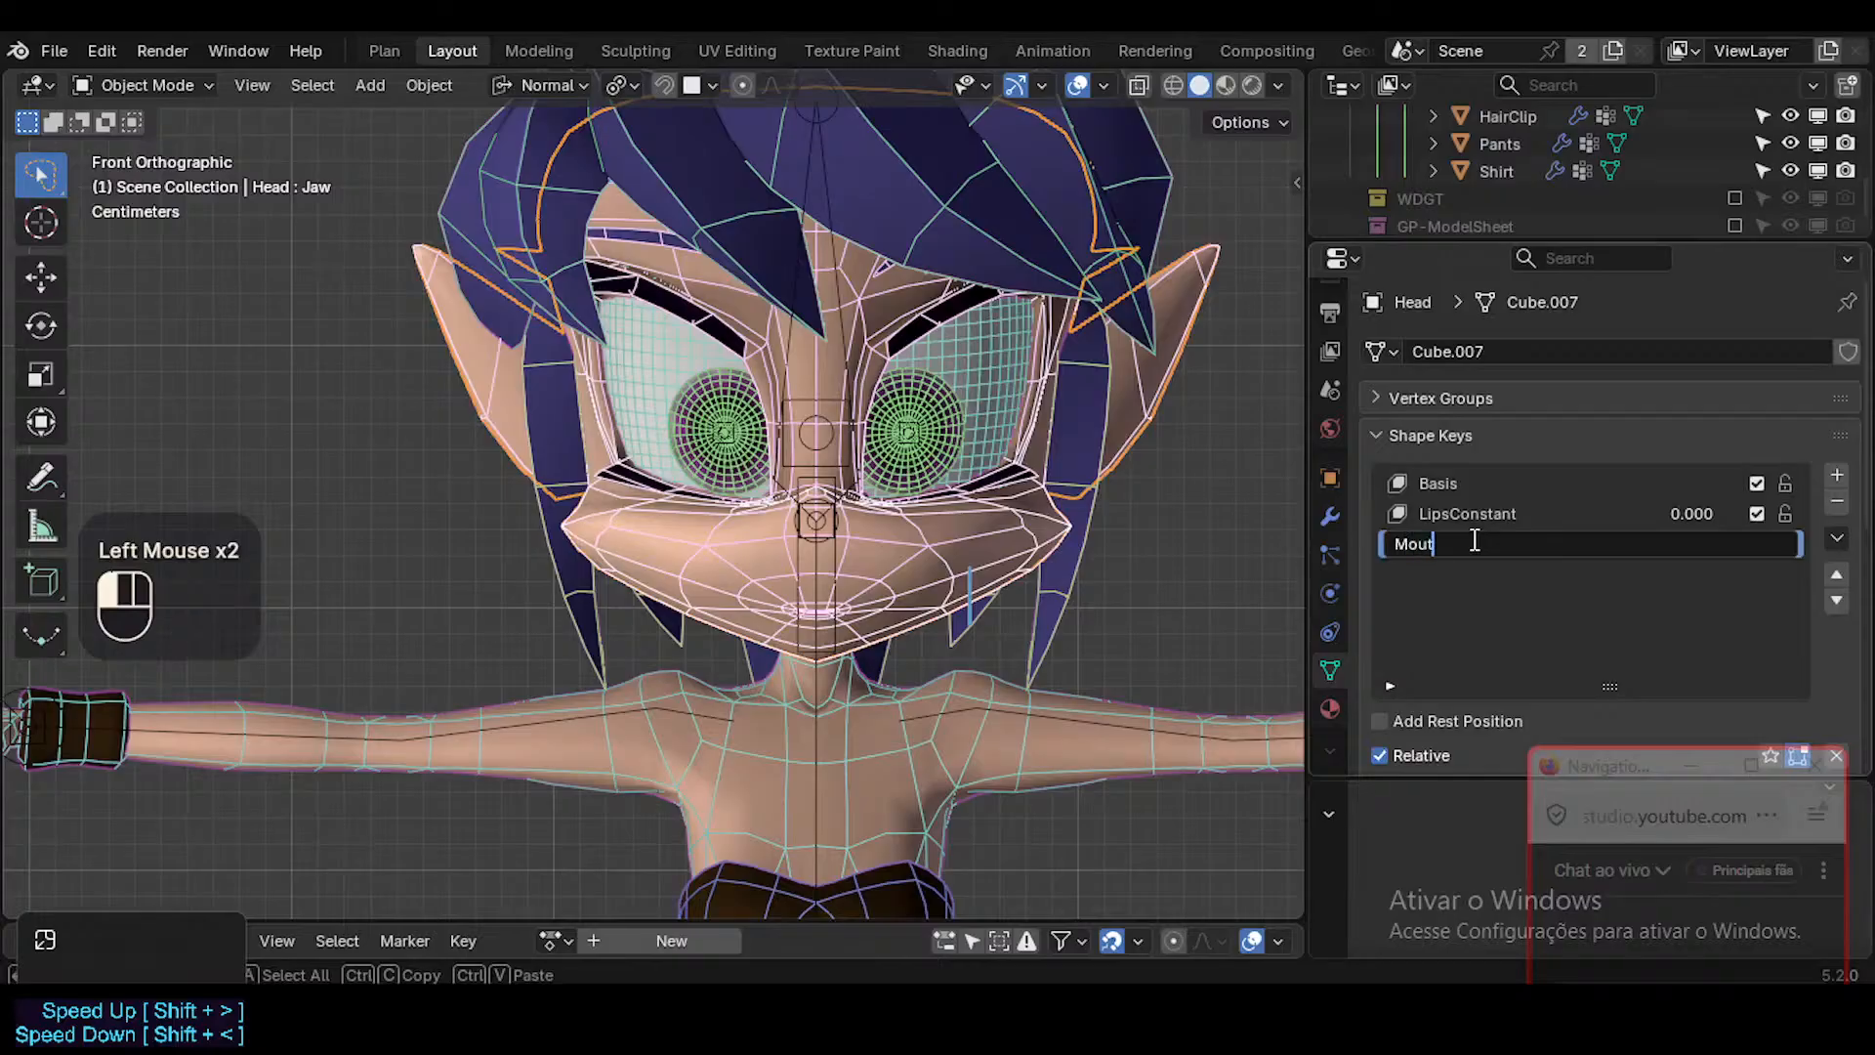
type("MouthSt")
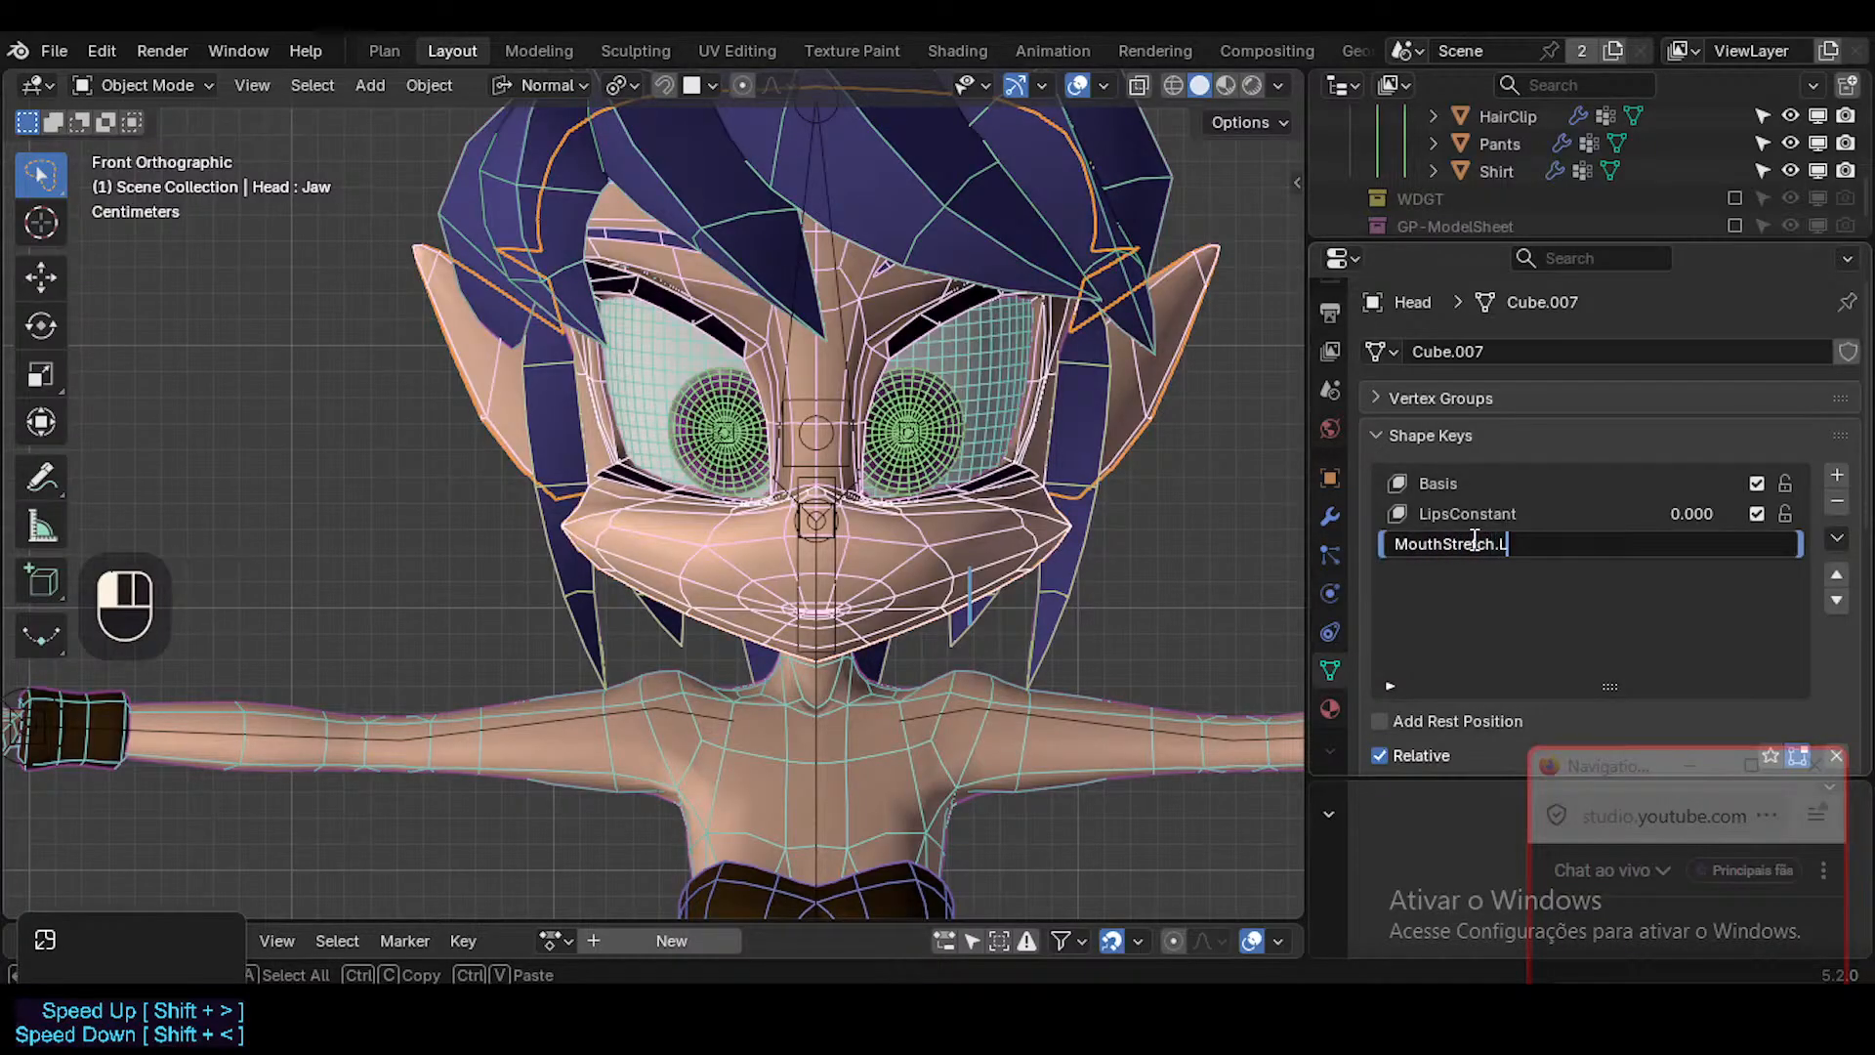
type("retch.L")
key("Return")
Set the MouthStretch.L shape key's value to 1.000 while viewing the mouth up close.
scroll(1016, 547, "down", 1)
scroll(945, 565, "up", 4)
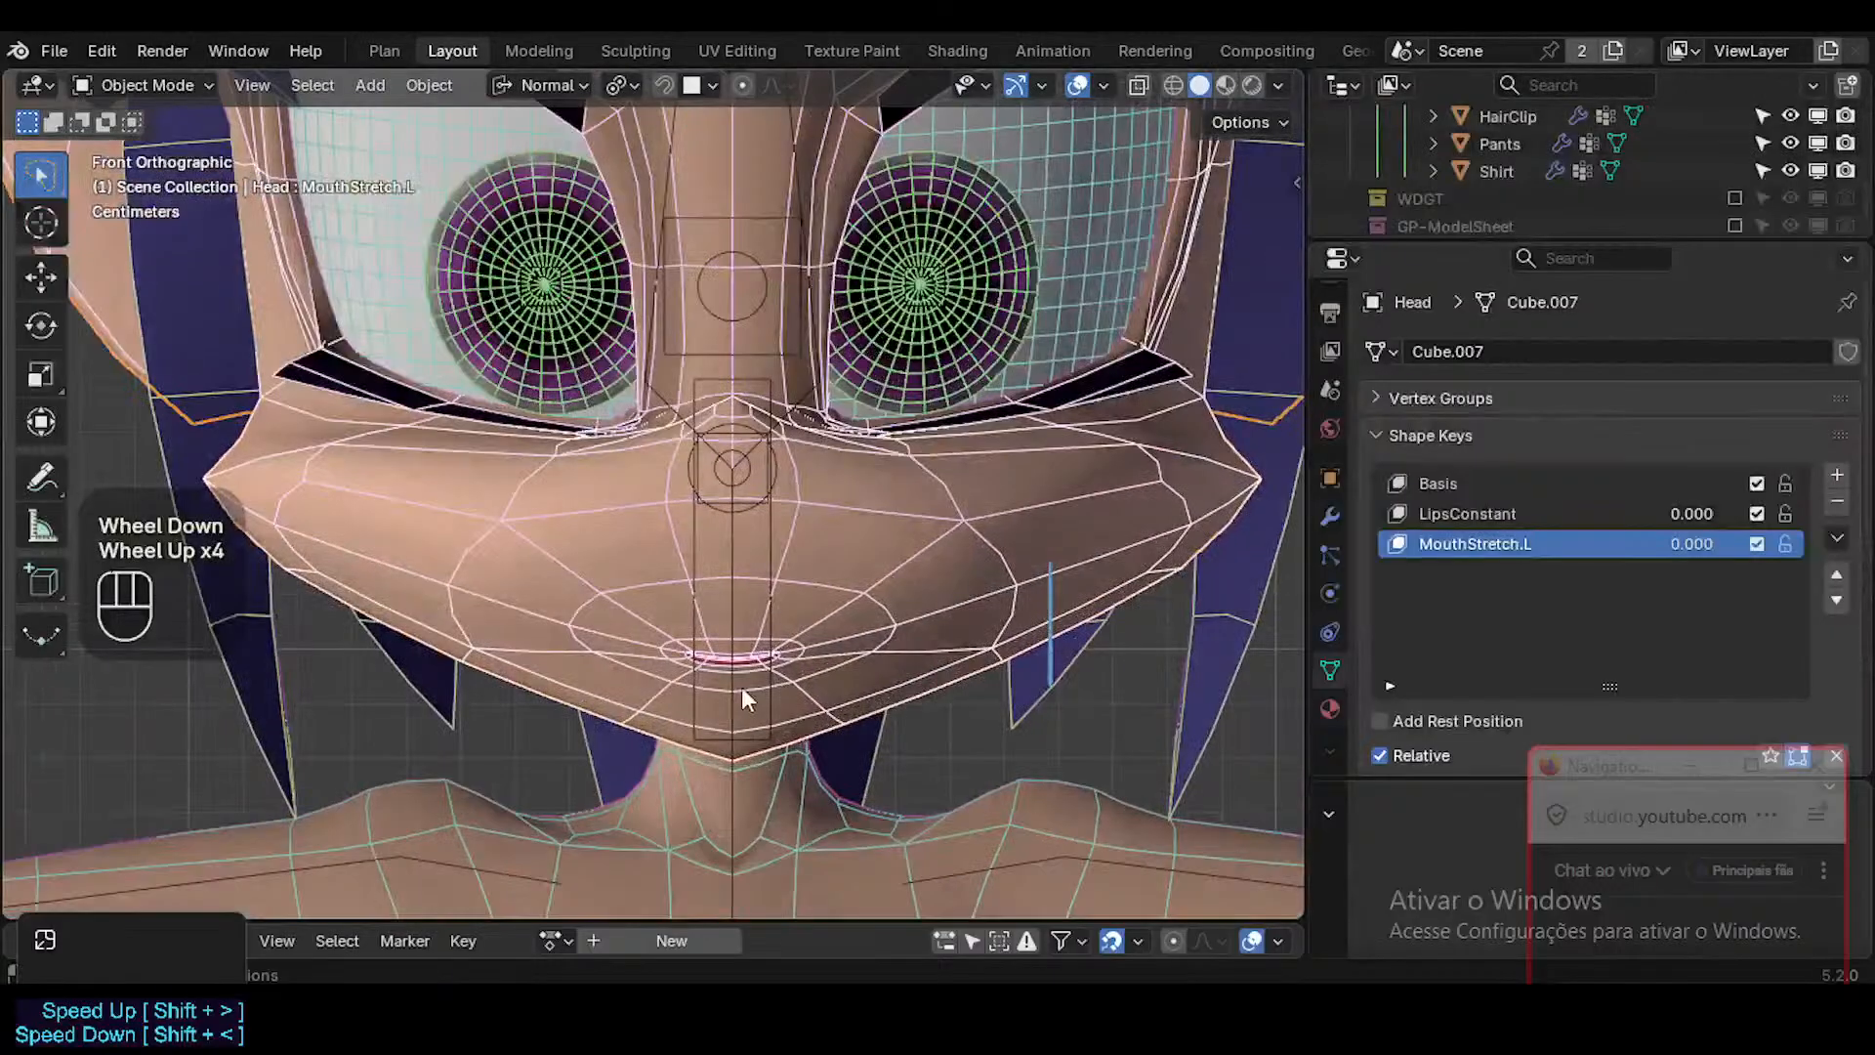
scroll(761, 683, "up", 1)
middle_click_drag(781, 678, 834, 622, "shift")
left_click_drag(1637, 544, 1699, 544)
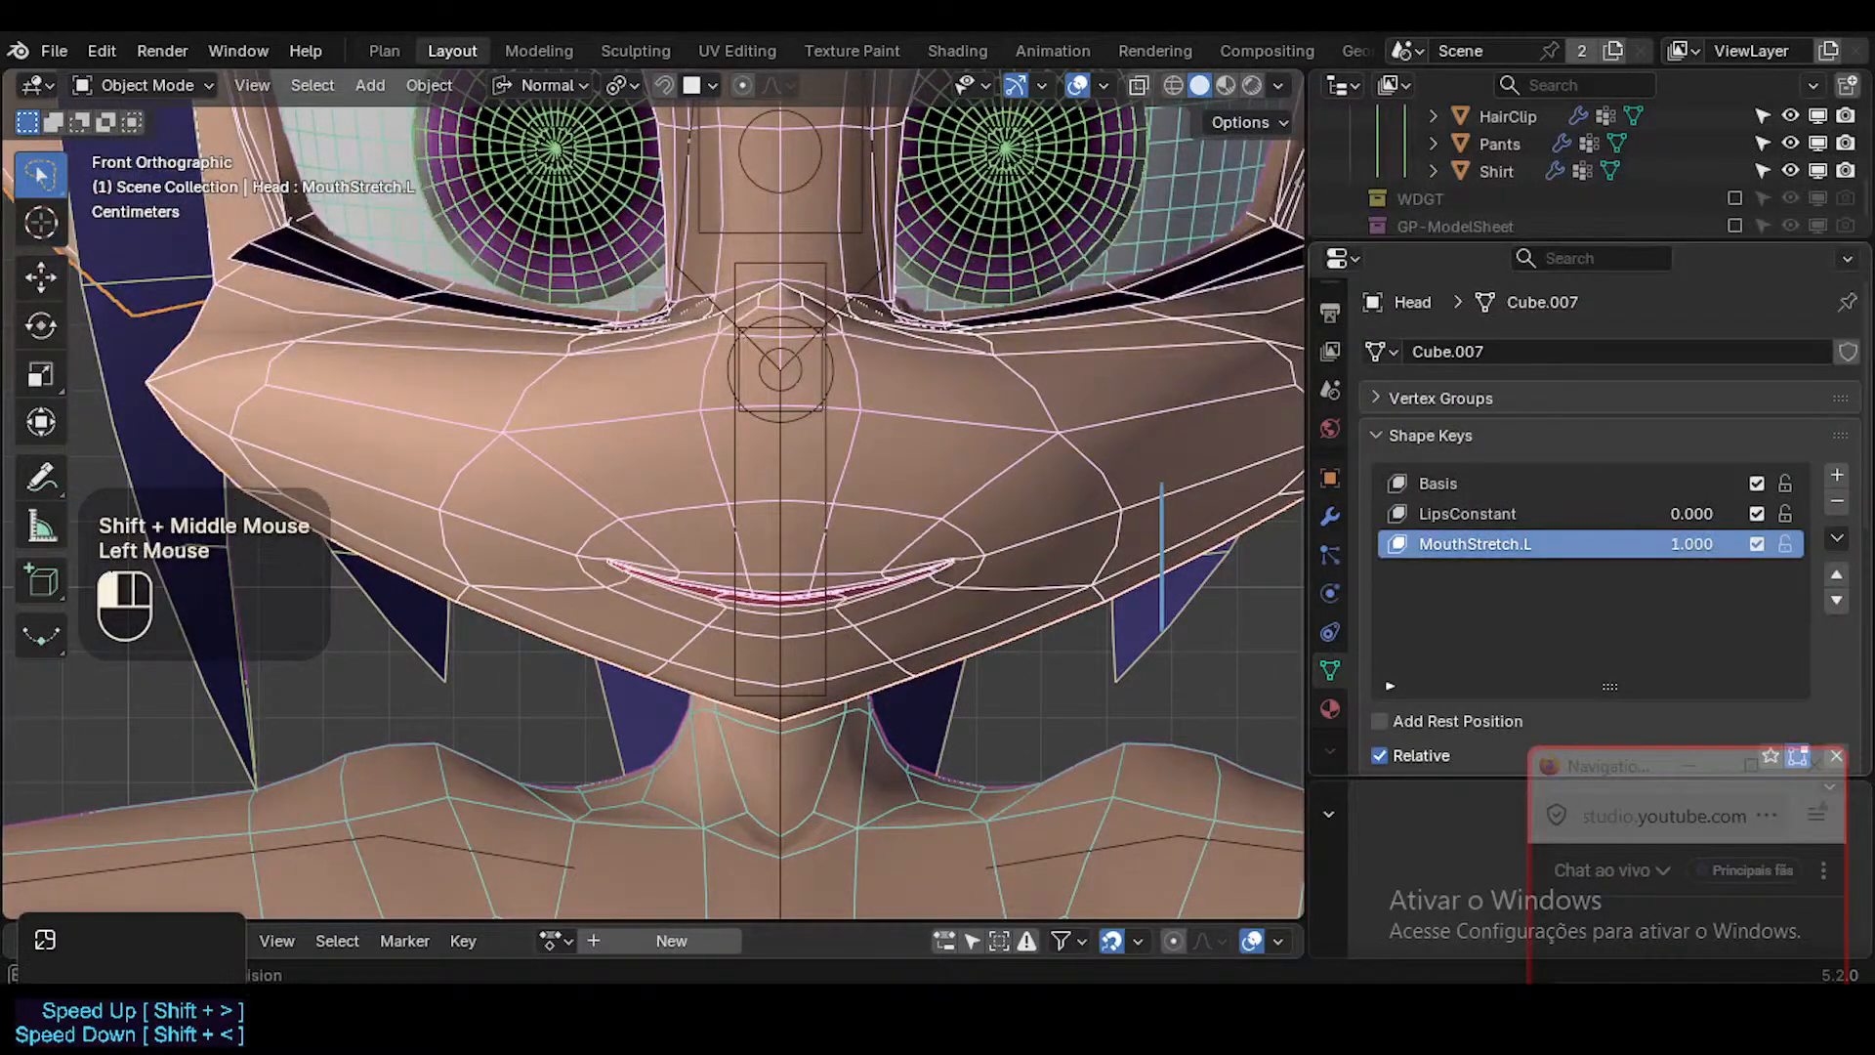
scroll(876, 580, "up", 1)
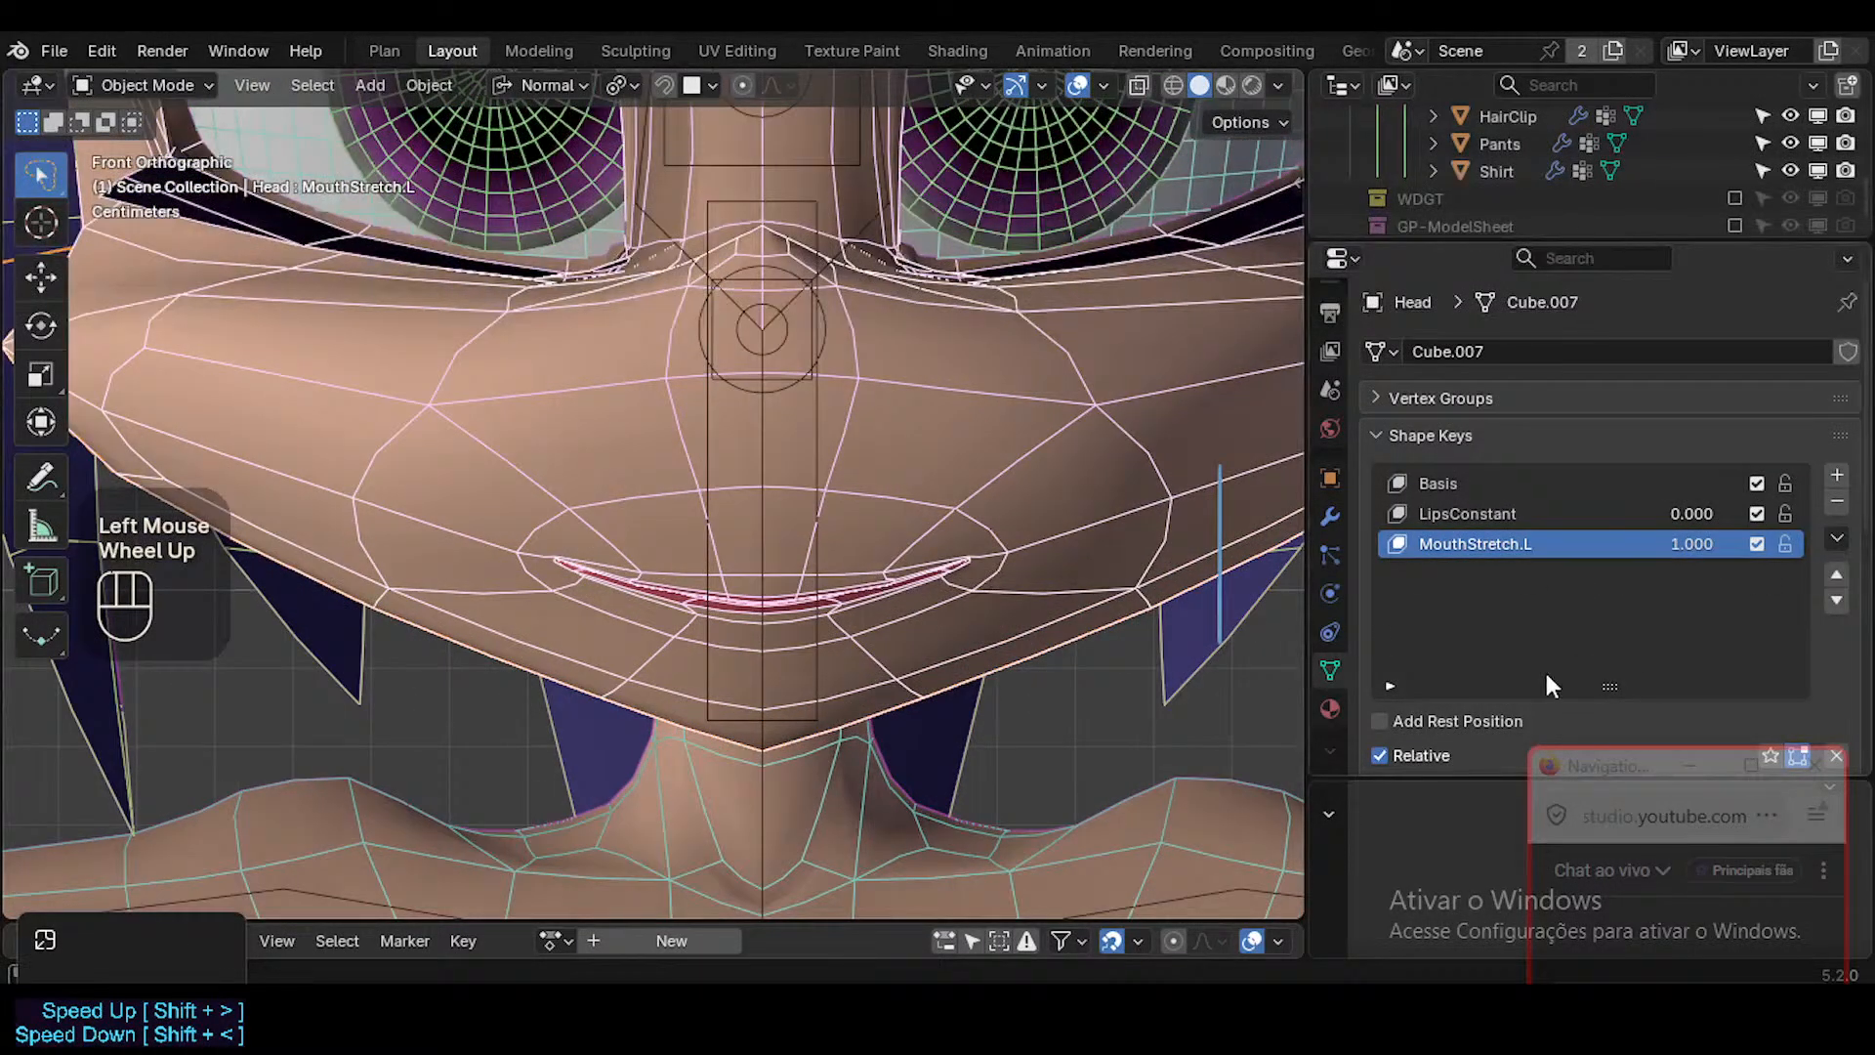
Check the stretched mouth shape with the viewport overlays hidden, and restore the overlays.
scroll(1547, 684, "down", 3)
key("Tab")
key("Tab")
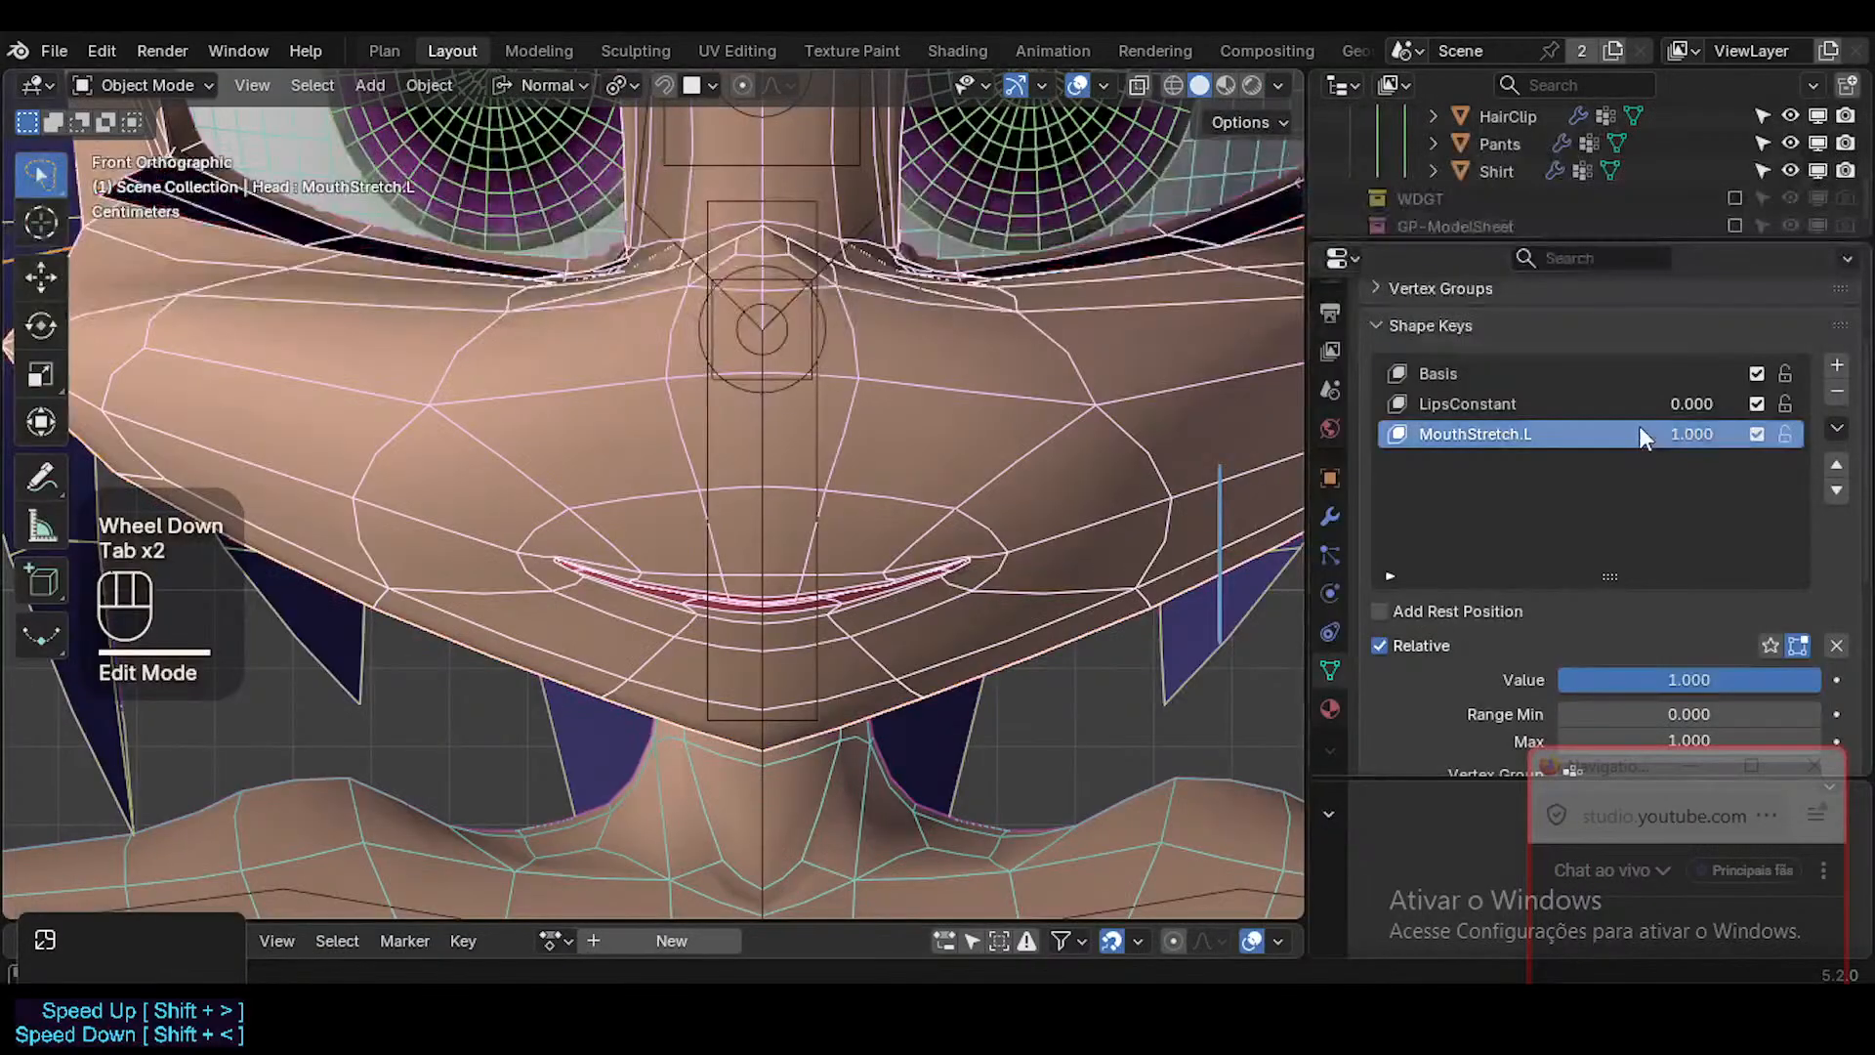
mouse_move(1692, 434)
left_mouse_down()
mouse_move(1573, 434)
mouse_move(1699, 433)
left_mouse_up()
key("shift+alt+z")
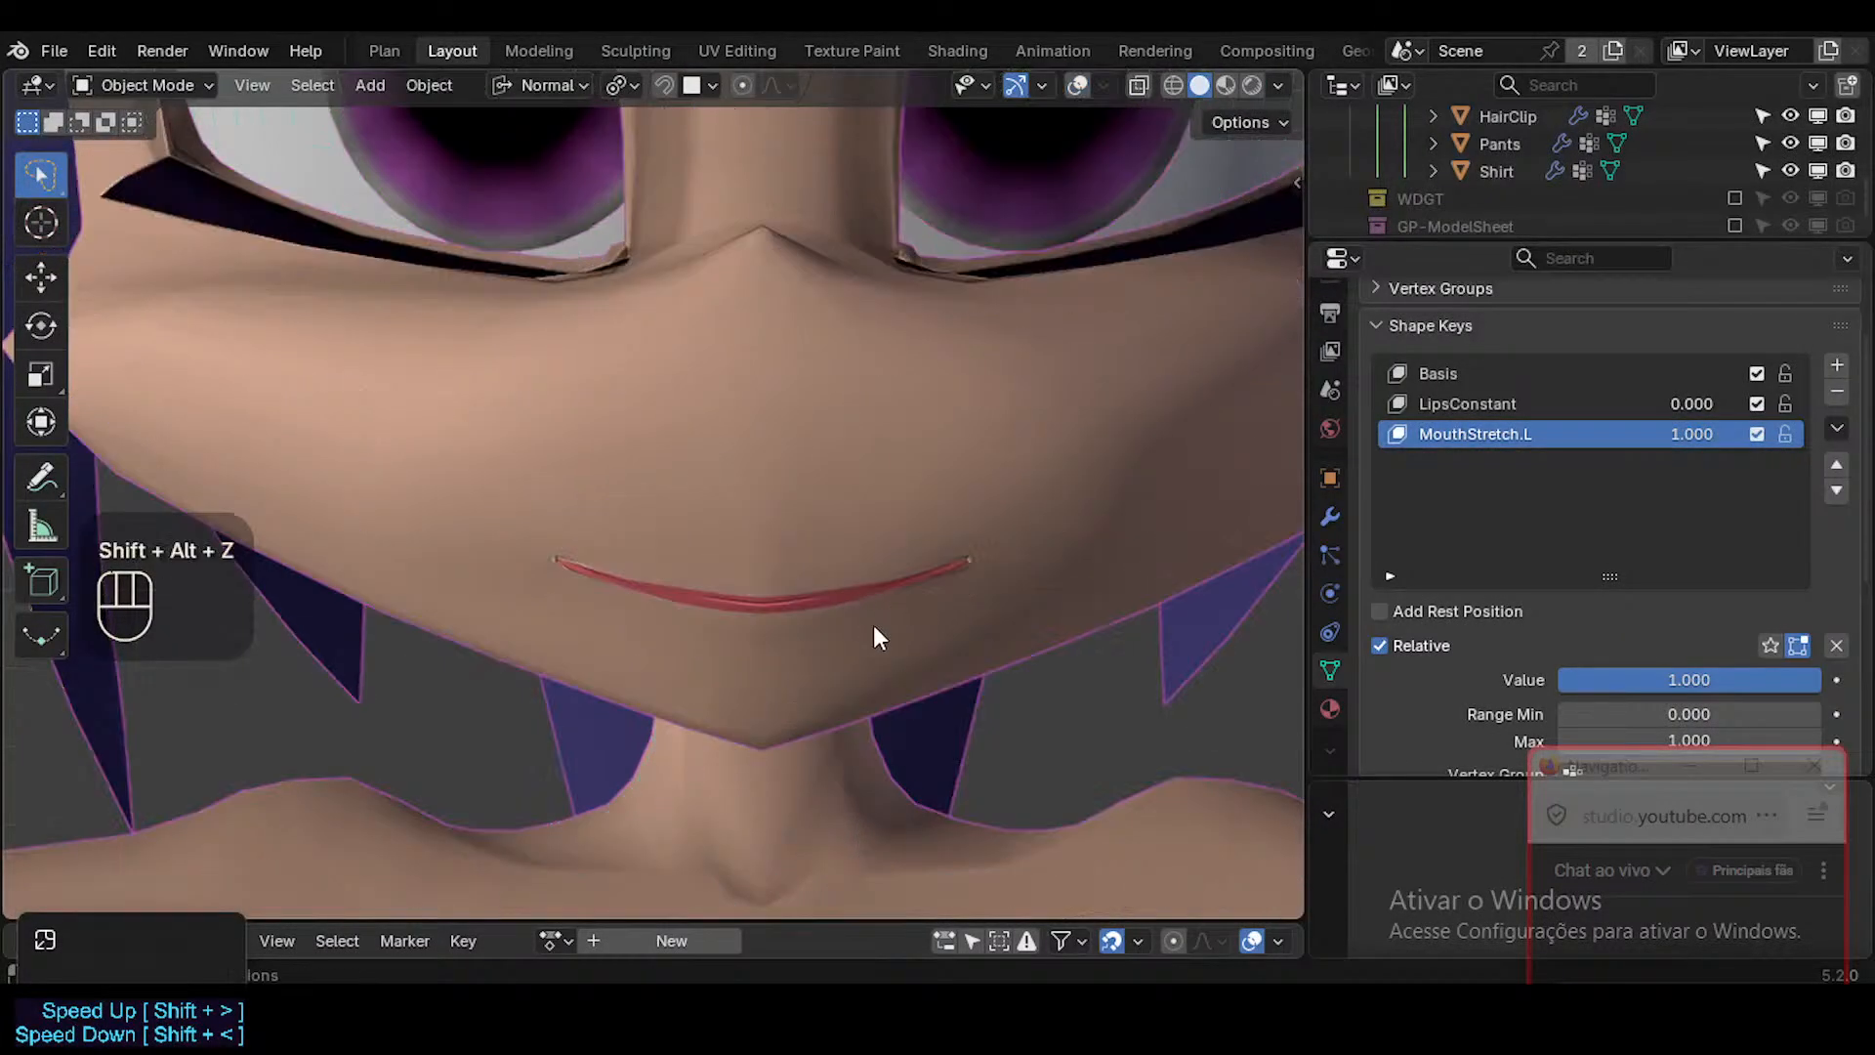
key("shift+alt+z")
Open the Head mesh around the lips in Edit Mode with X-ray on and face selection active.
key("Tab")
scroll(897, 609, "up", 2)
key("alt+z")
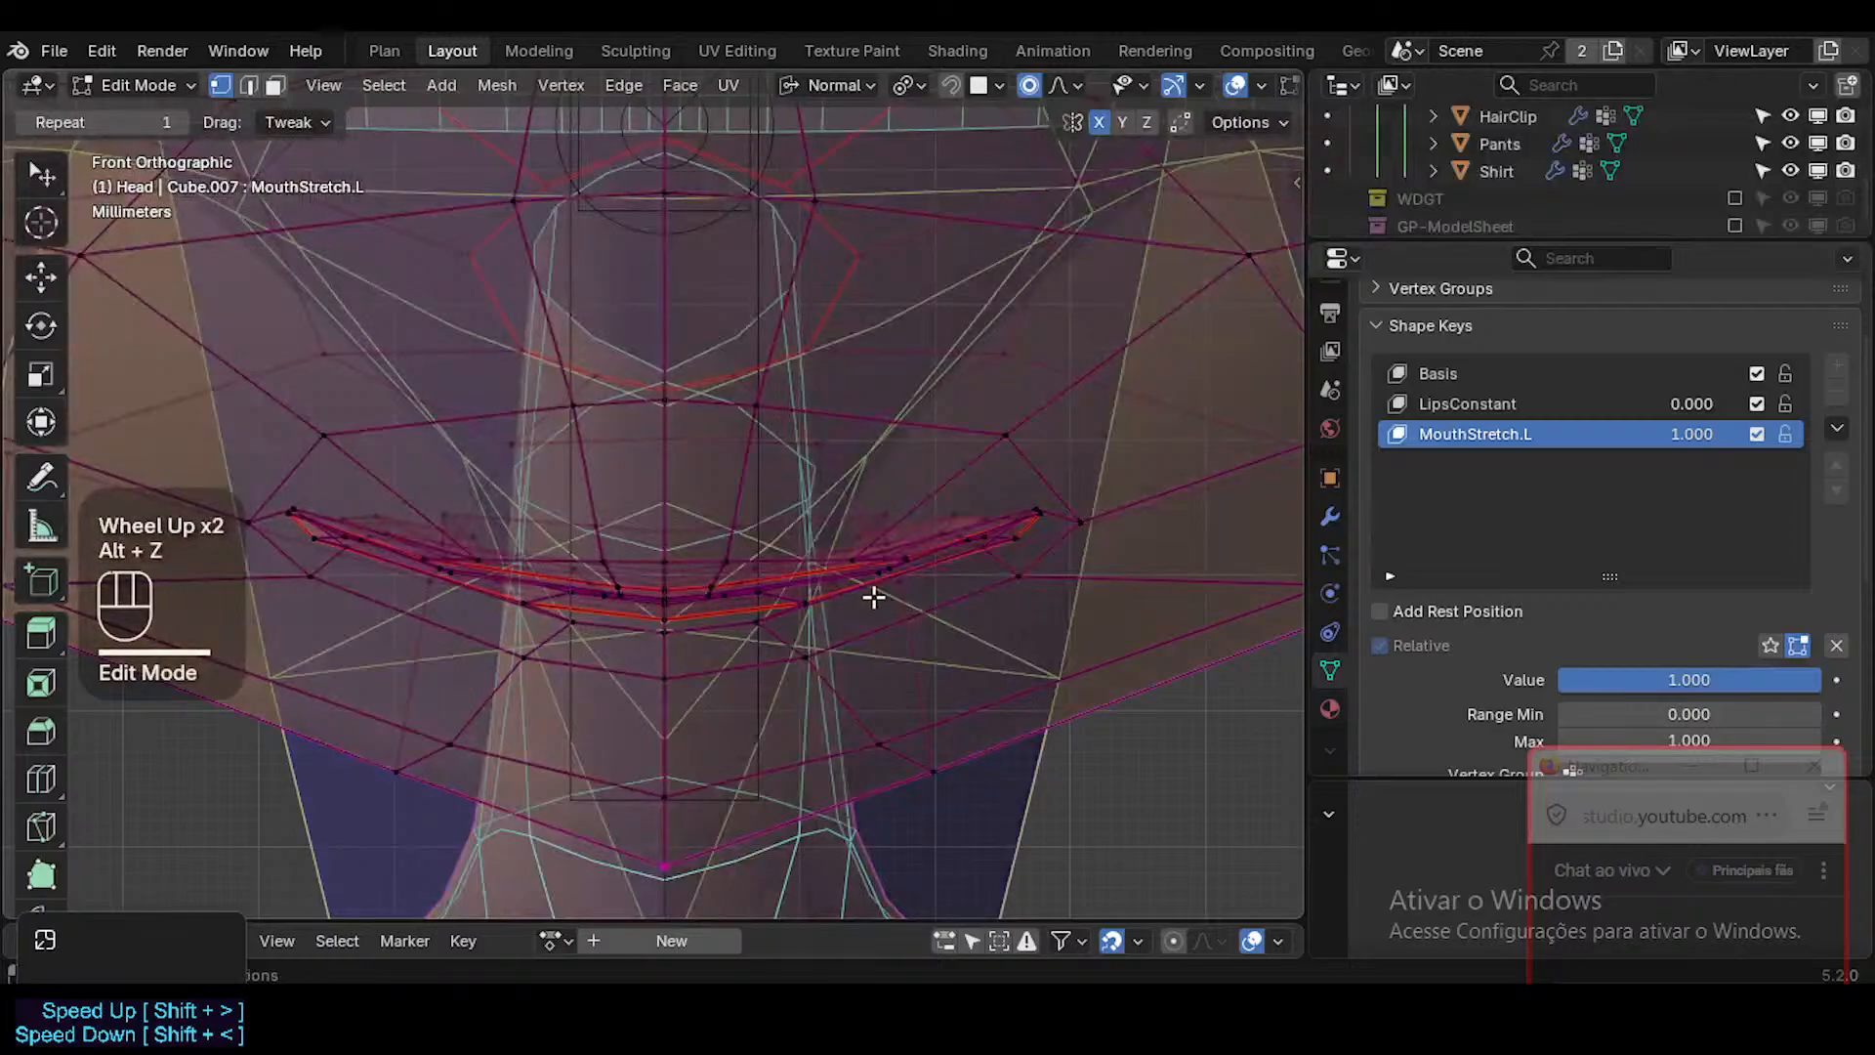
scroll(873, 596, "up", 2)
key("3")
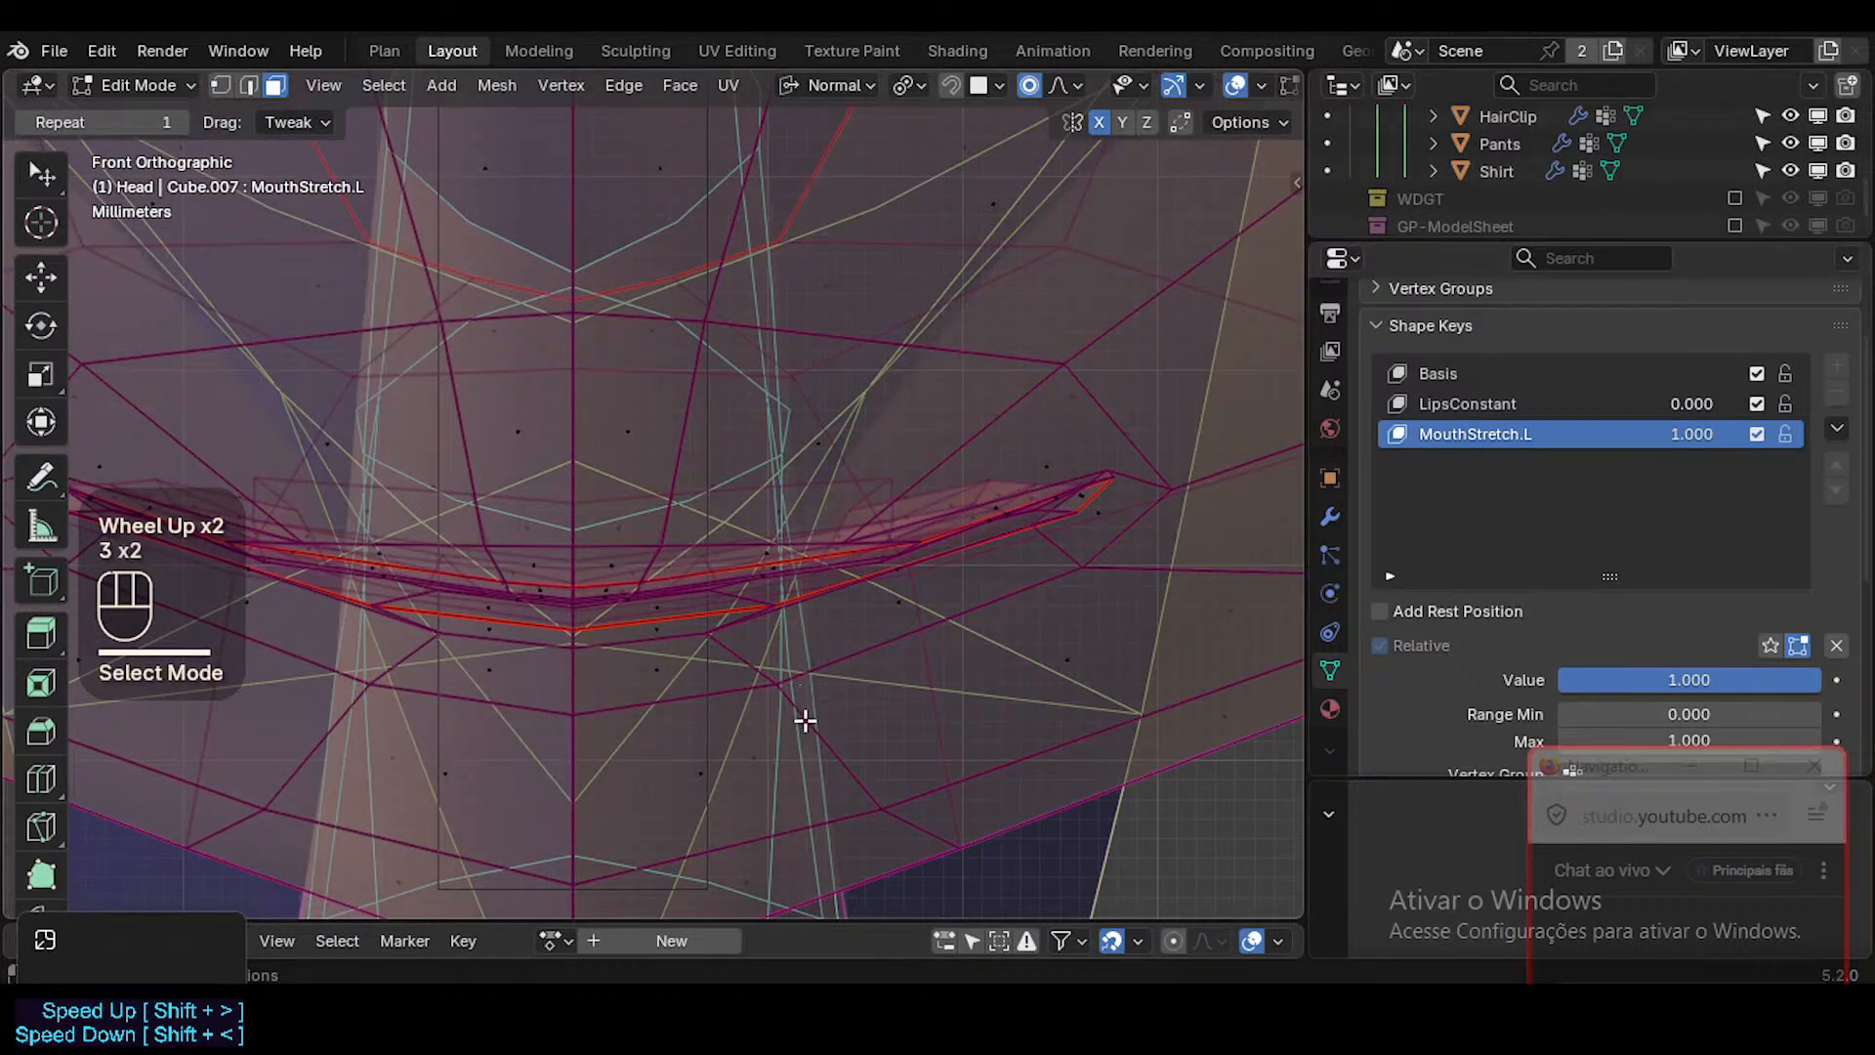
mouse_move(1695, 436)
left_mouse_down()
mouse_move(1592, 435)
mouse_move(1704, 435)
left_mouse_up()
Try the Armature modifier's on-cage display in Edit Mode, return to Object Mode and turn that display off again.
left_click(1331, 515)
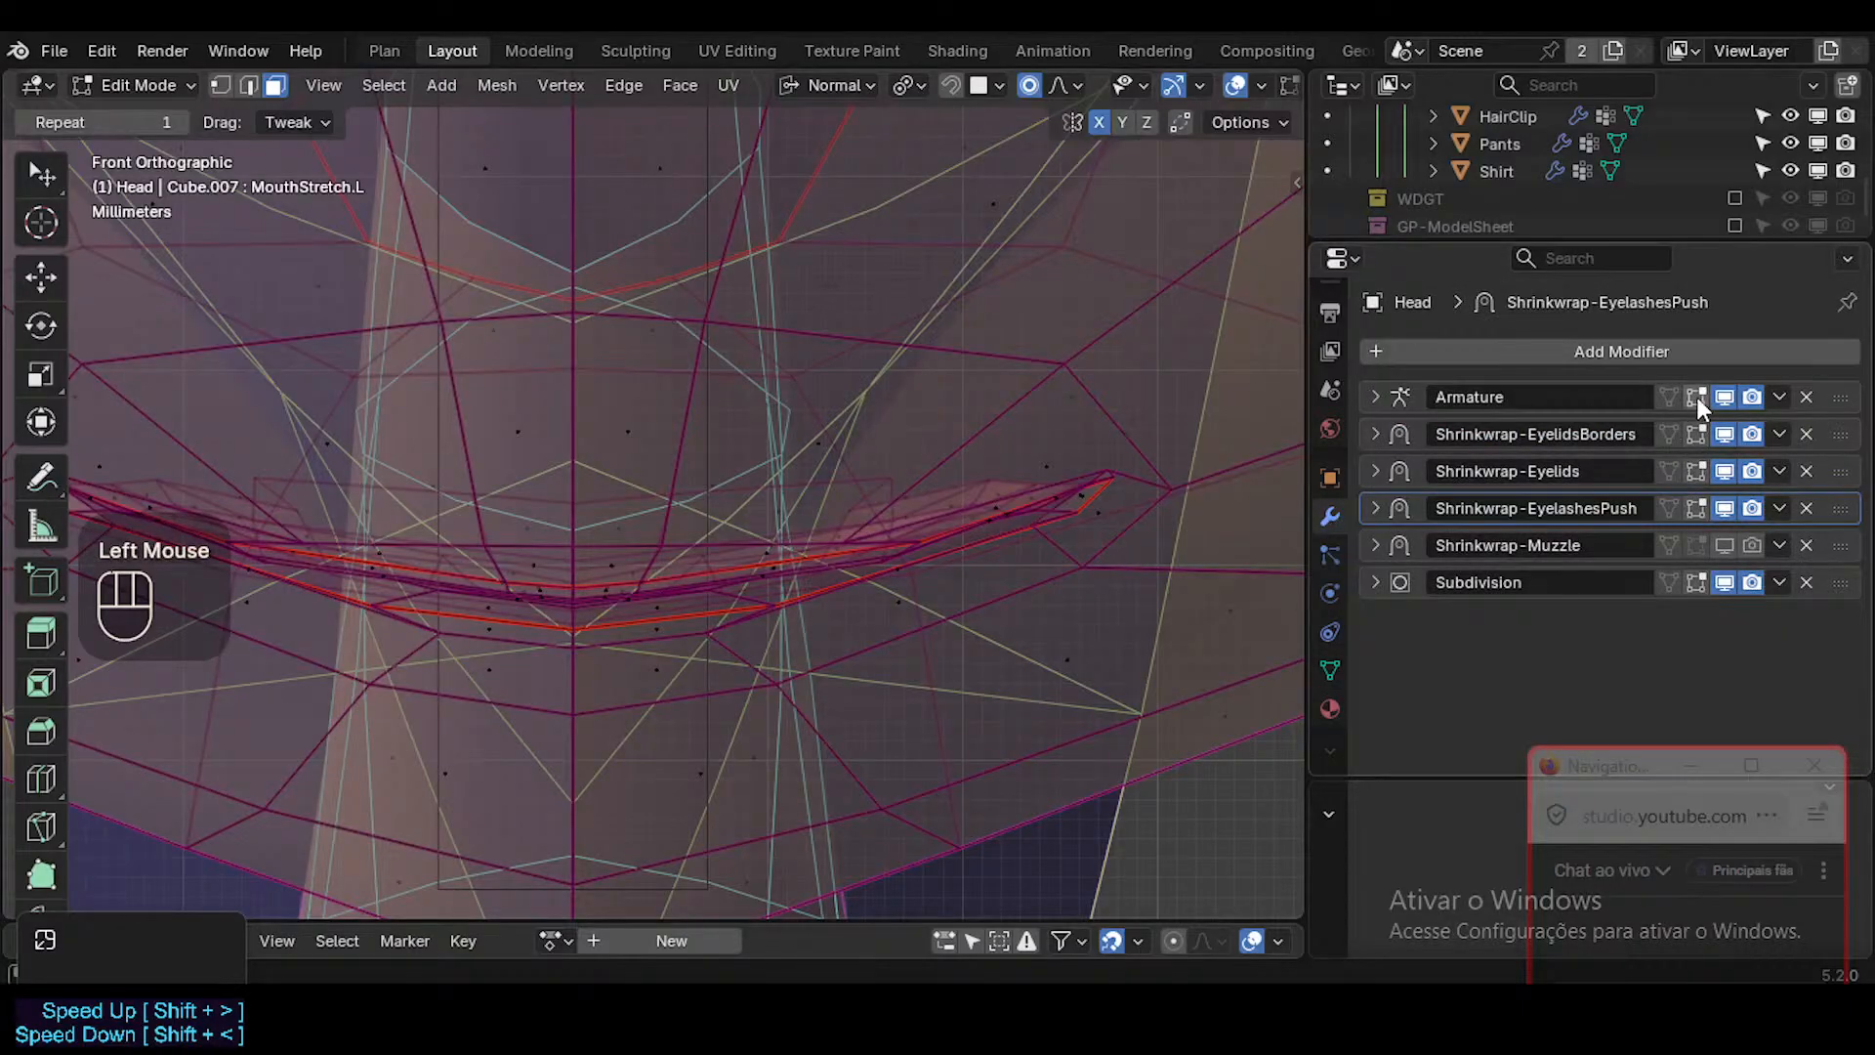
left_click(1668, 394)
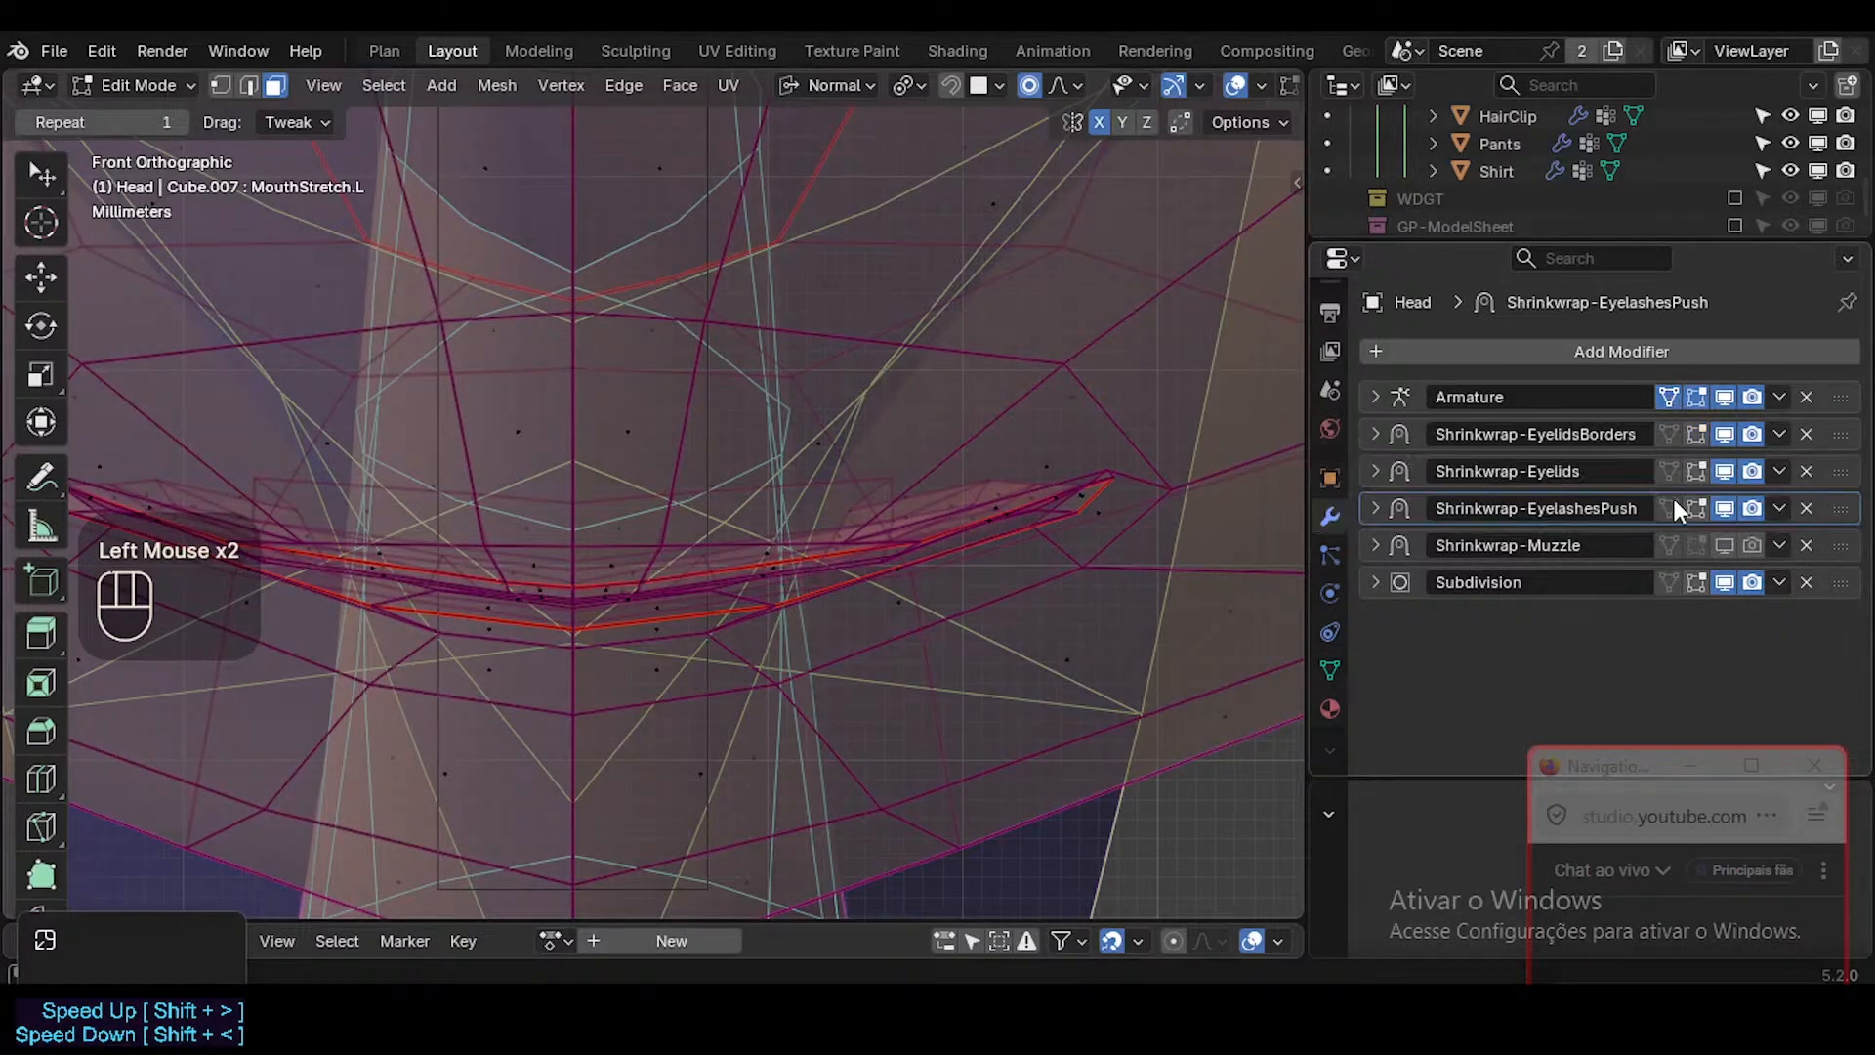
left_click(1726, 545)
left_click(1747, 544)
scroll(1190, 533, "down", 3)
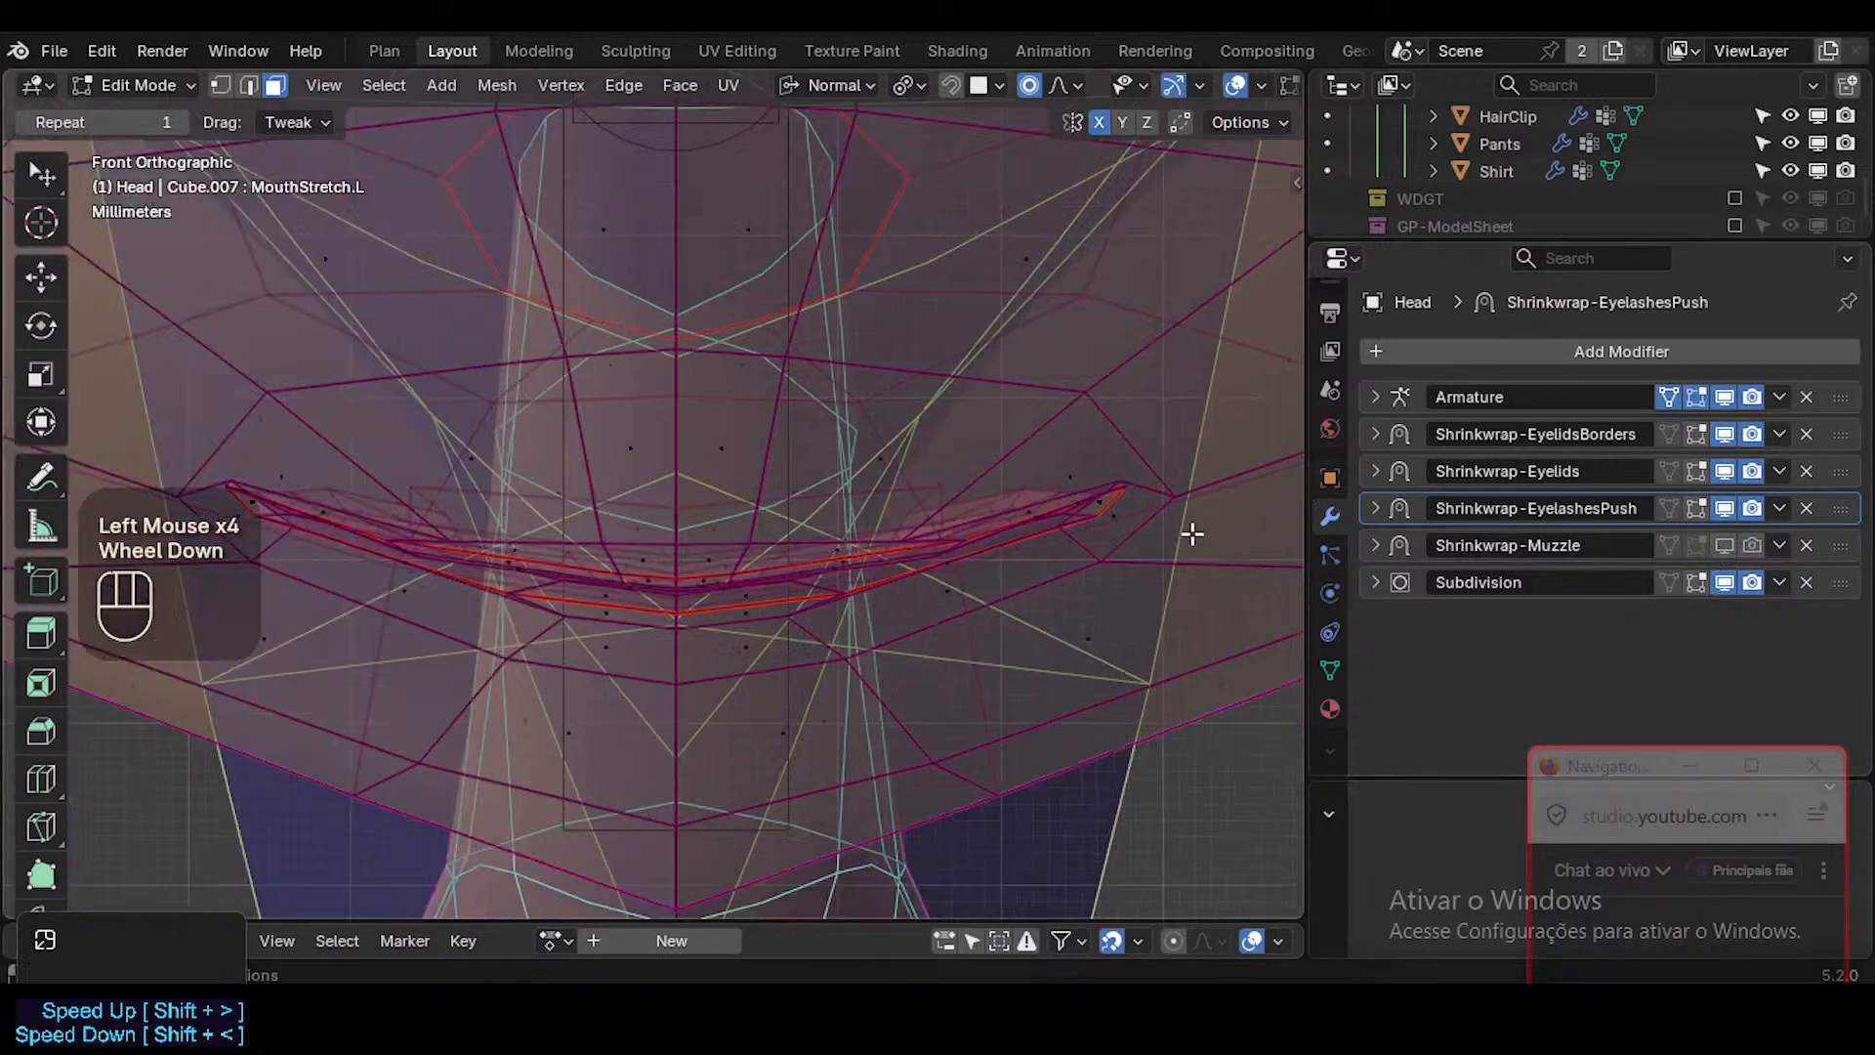
key("ctrl+Tab")
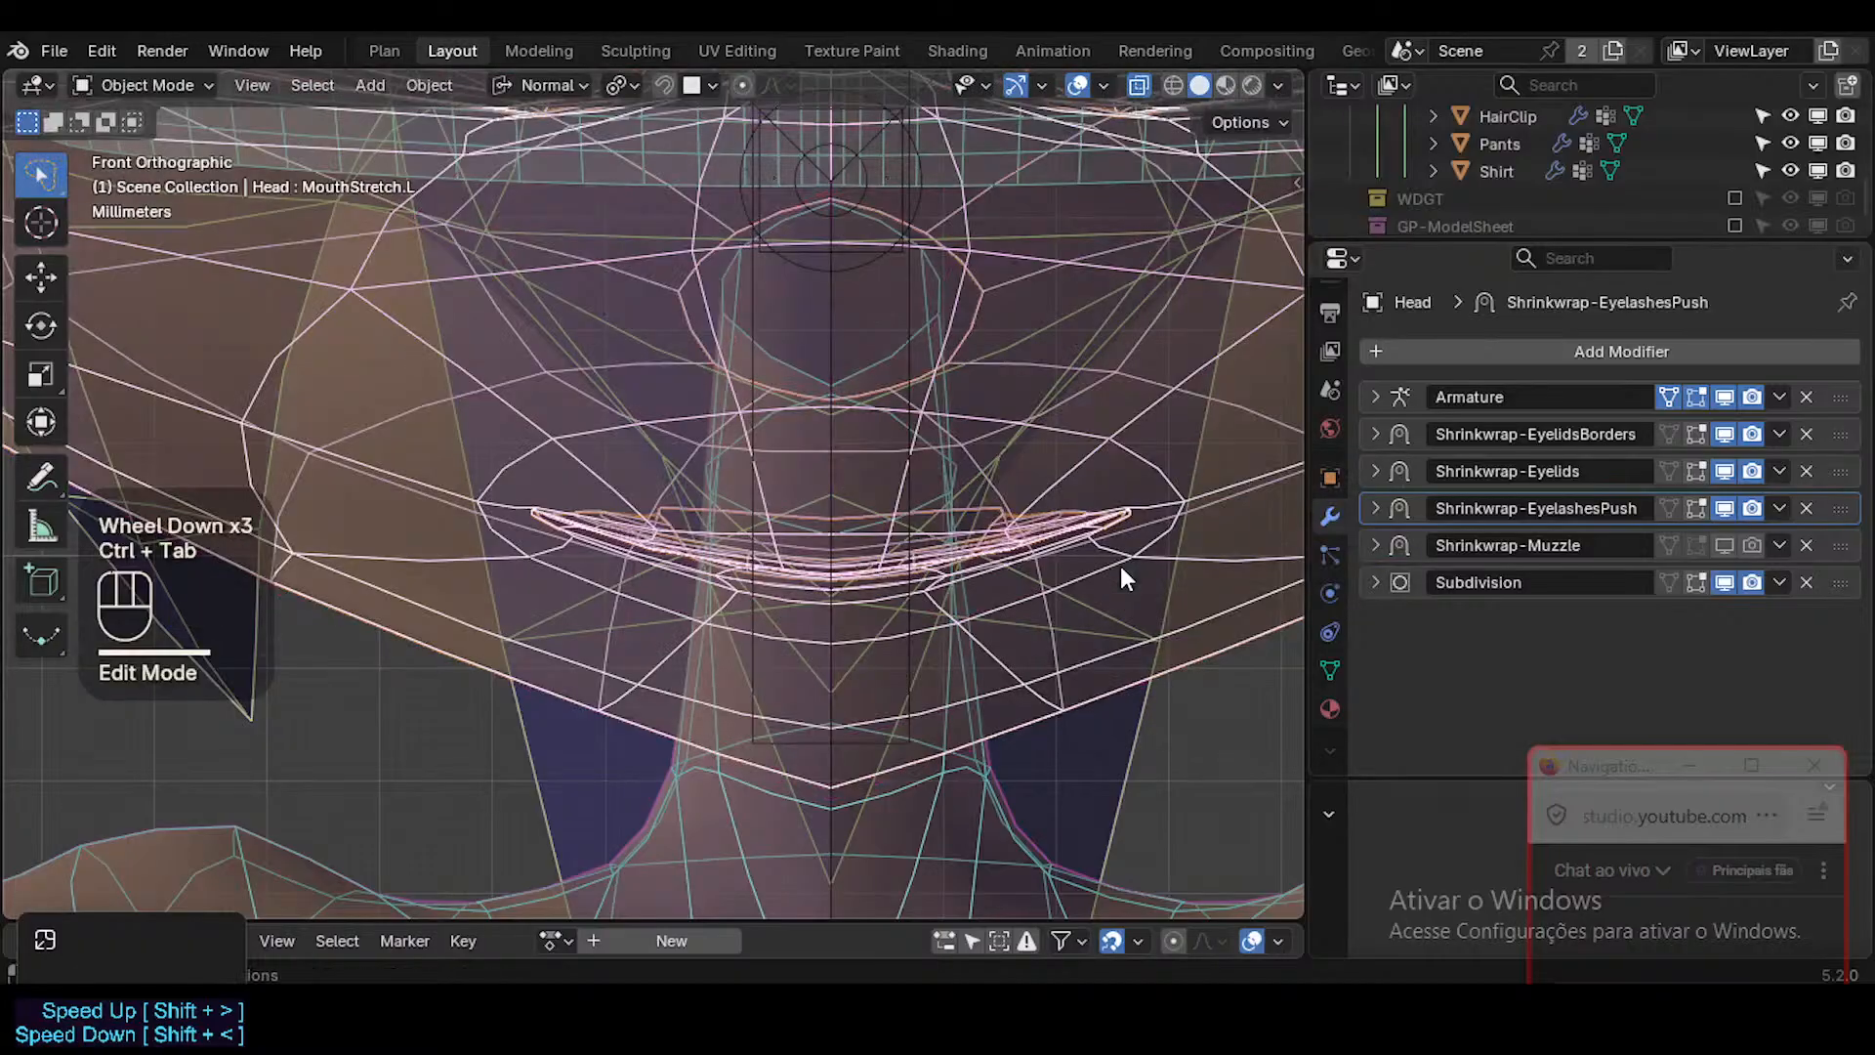
left_click(1725, 396)
left_click(1725, 396)
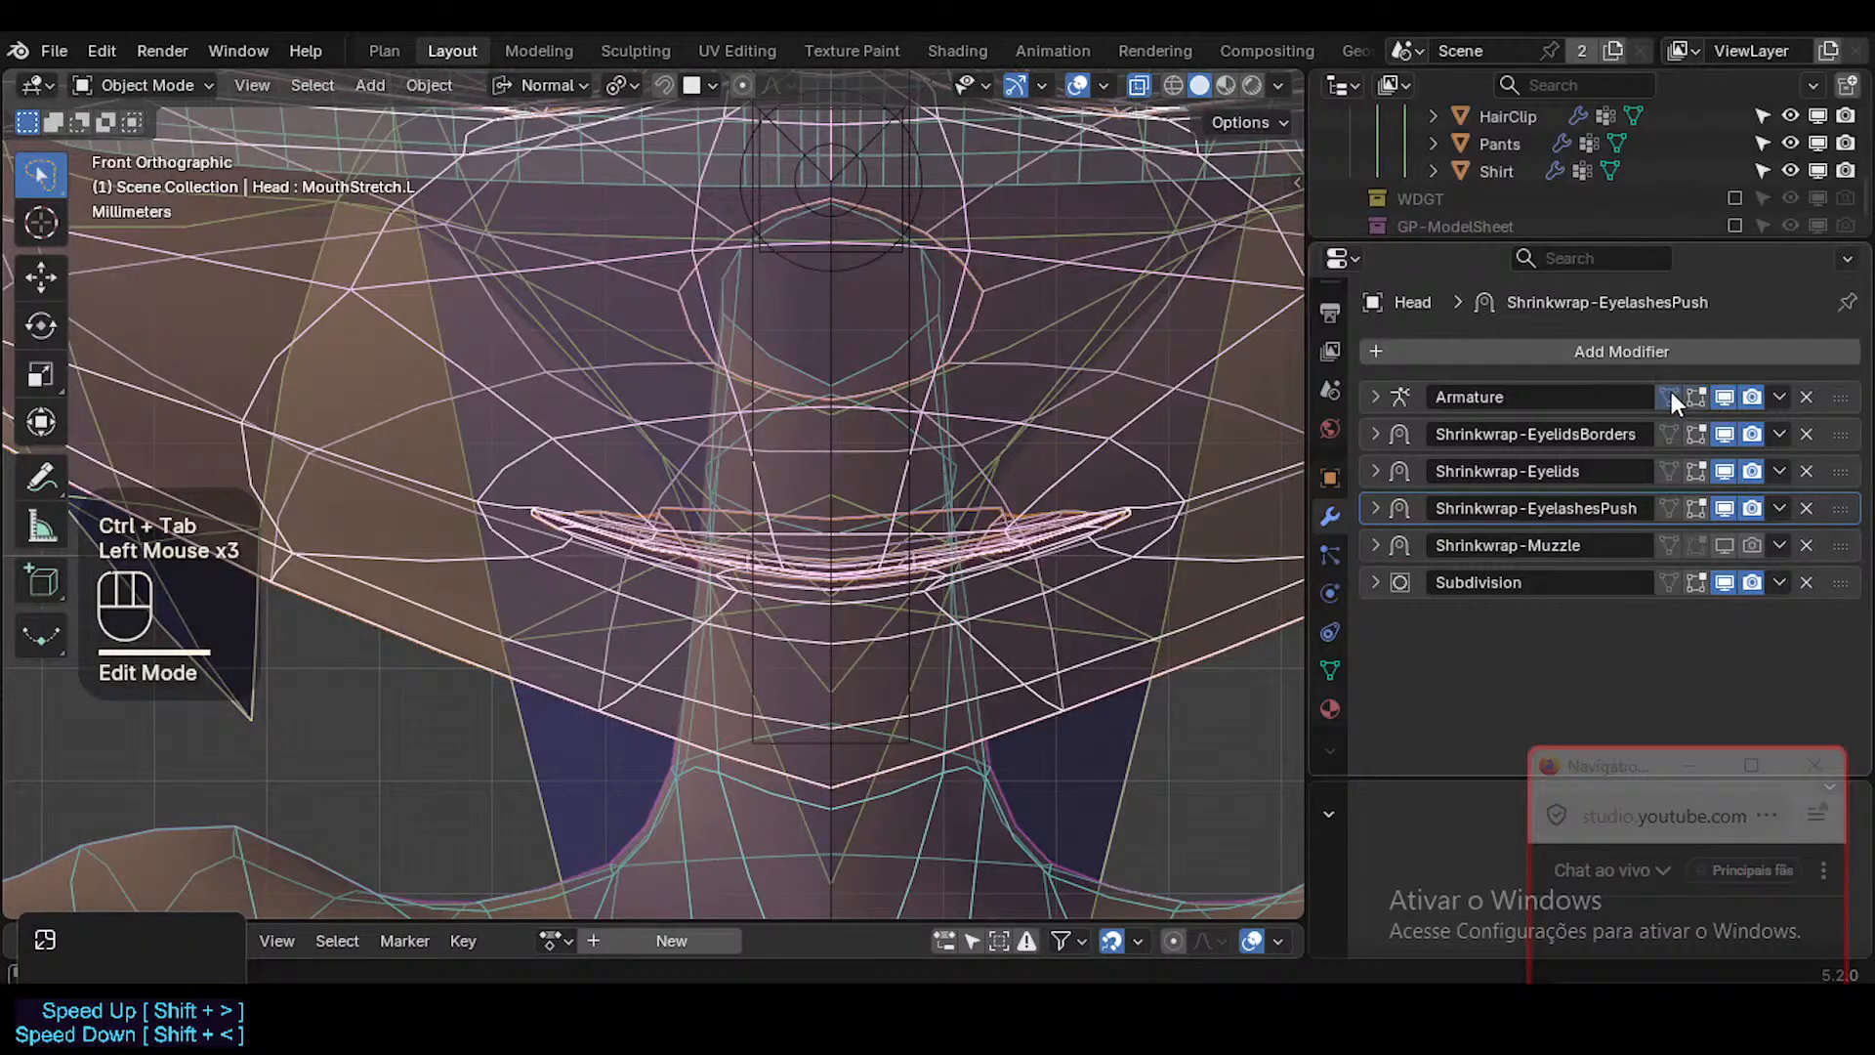
left_click(1670, 396)
Turn off X-ray and compare the muzzle with the Shrinkwrap-Muzzle modifier enabled and disabled, with overlays hidden.
scroll(1116, 506, "down", 1)
key("shift+alt+z")
scroll(1049, 579, "down", 2)
middle_click_drag(1127, 508, 953, 605, "shift")
key("alt+z")
left_click(1725, 545)
left_click(1752, 545)
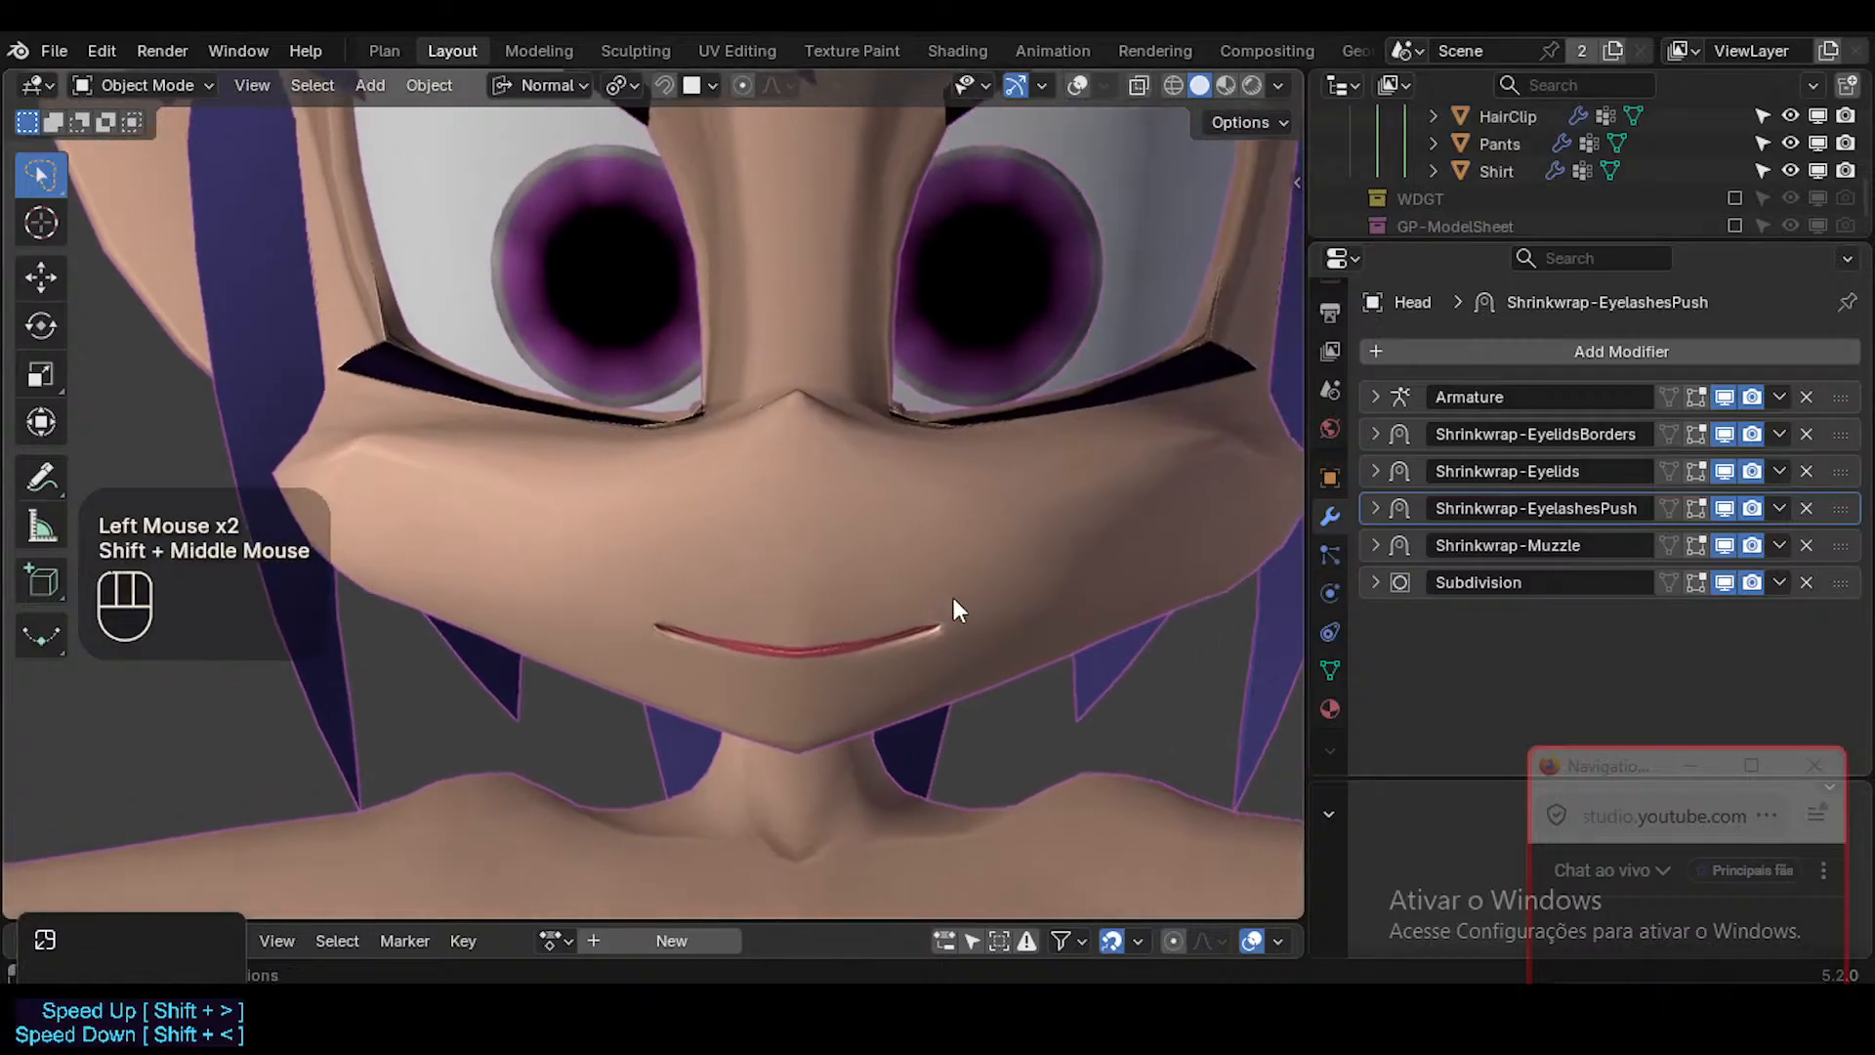
scroll(954, 605, "down", 2)
left_click(1725, 545)
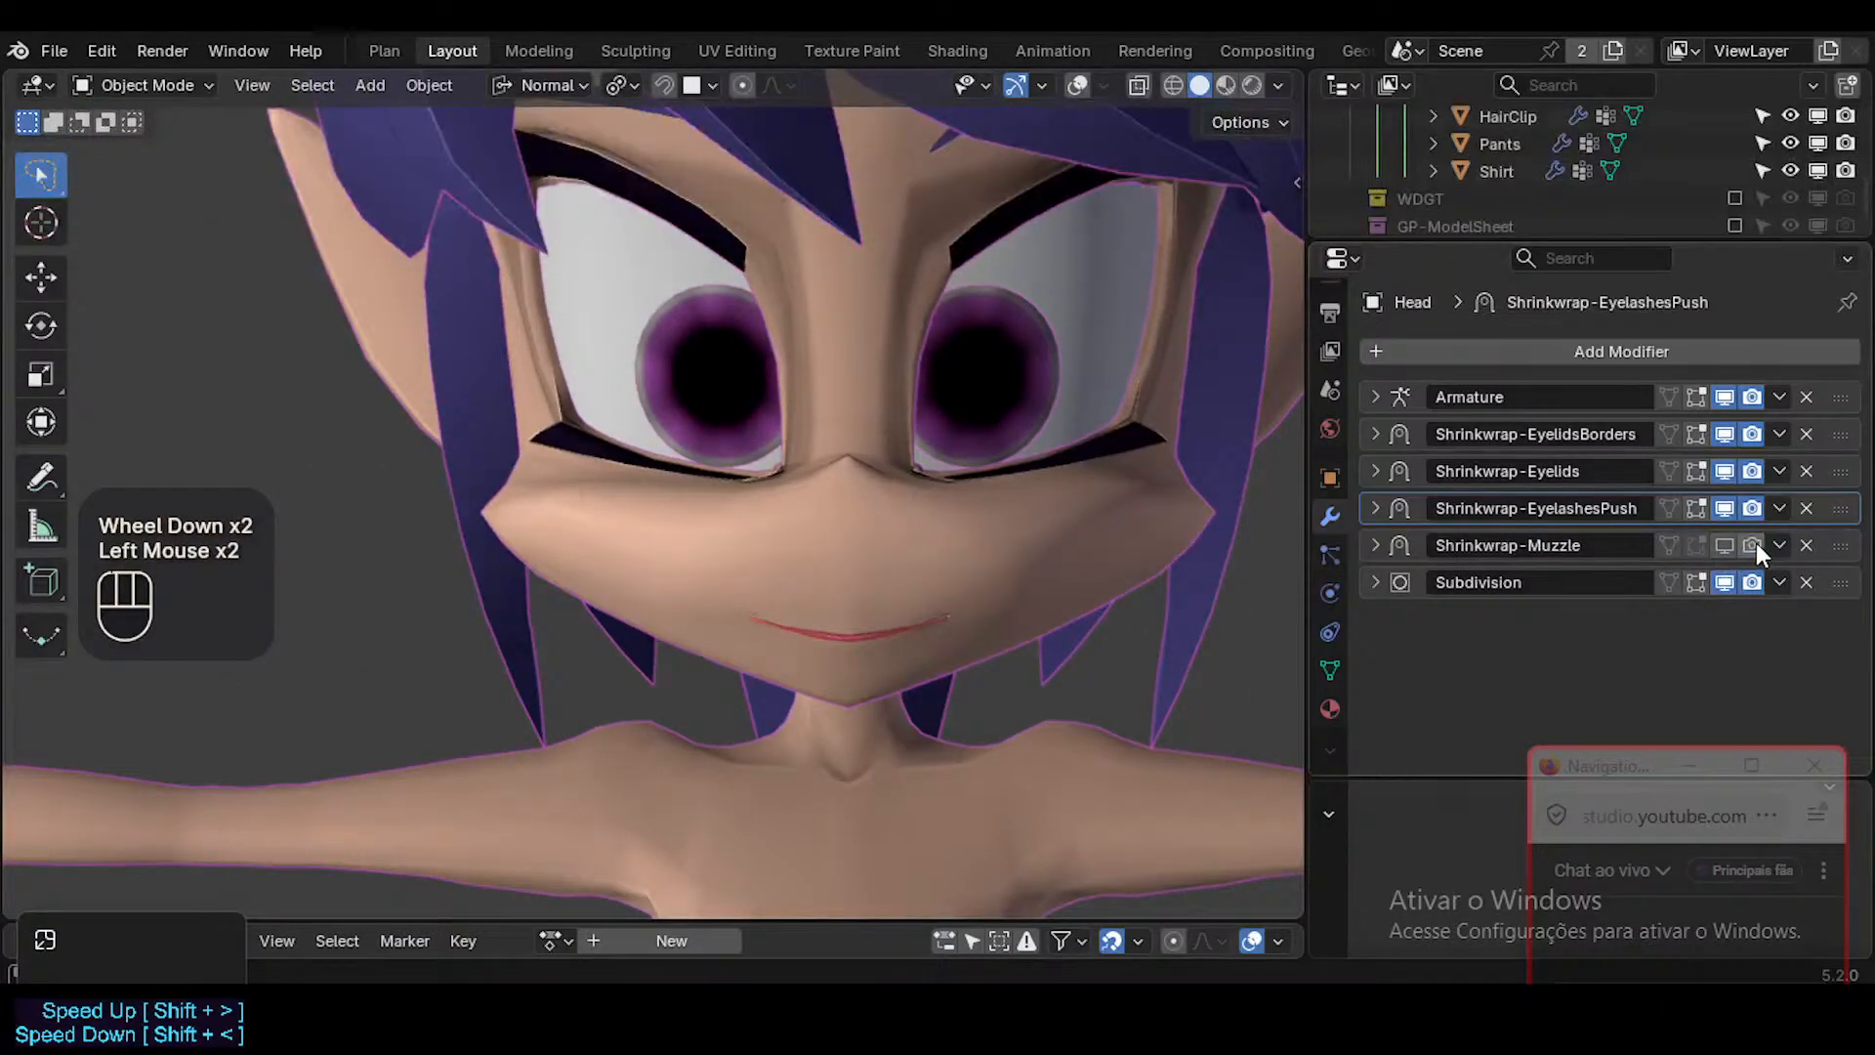
left_click(1074, 576)
key("shift+alt+z")
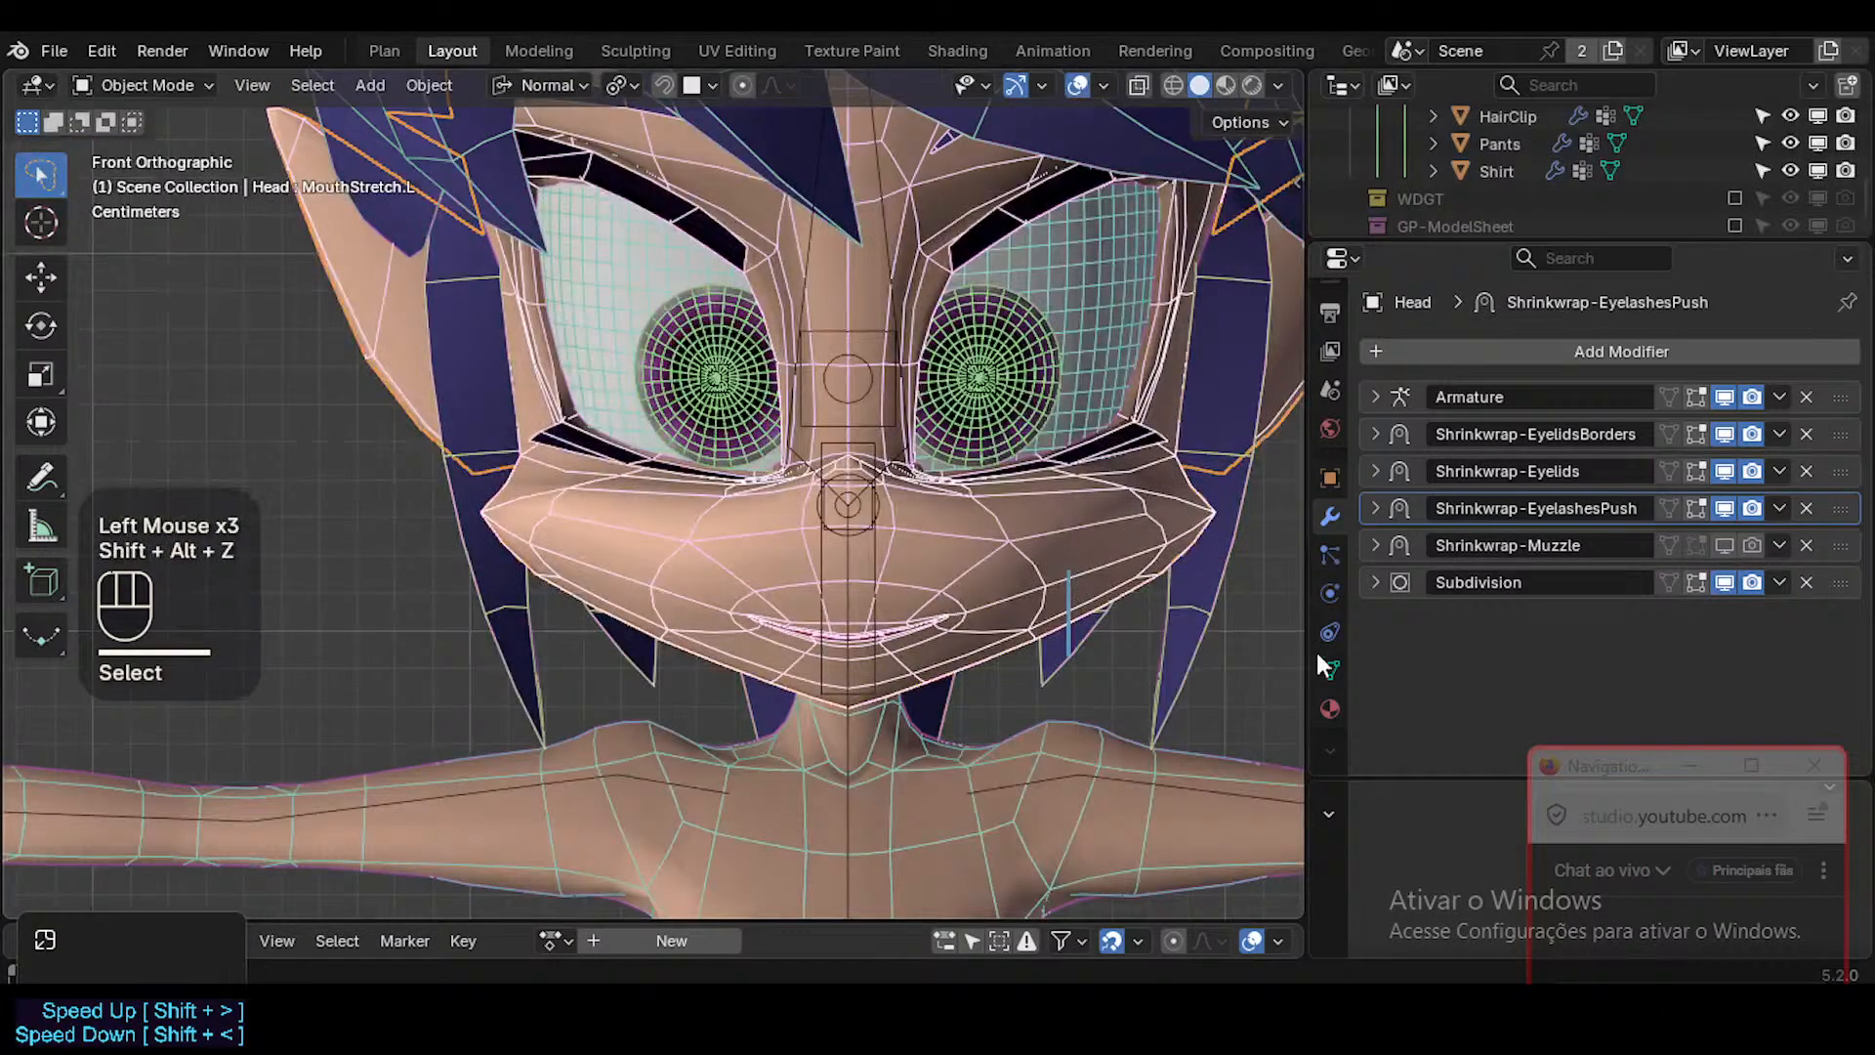
Make Basis the Head's active shape key and open the mesh in Edit Mode.
left_click(1329, 670)
left_click(1445, 482)
left_click(1059, 586)
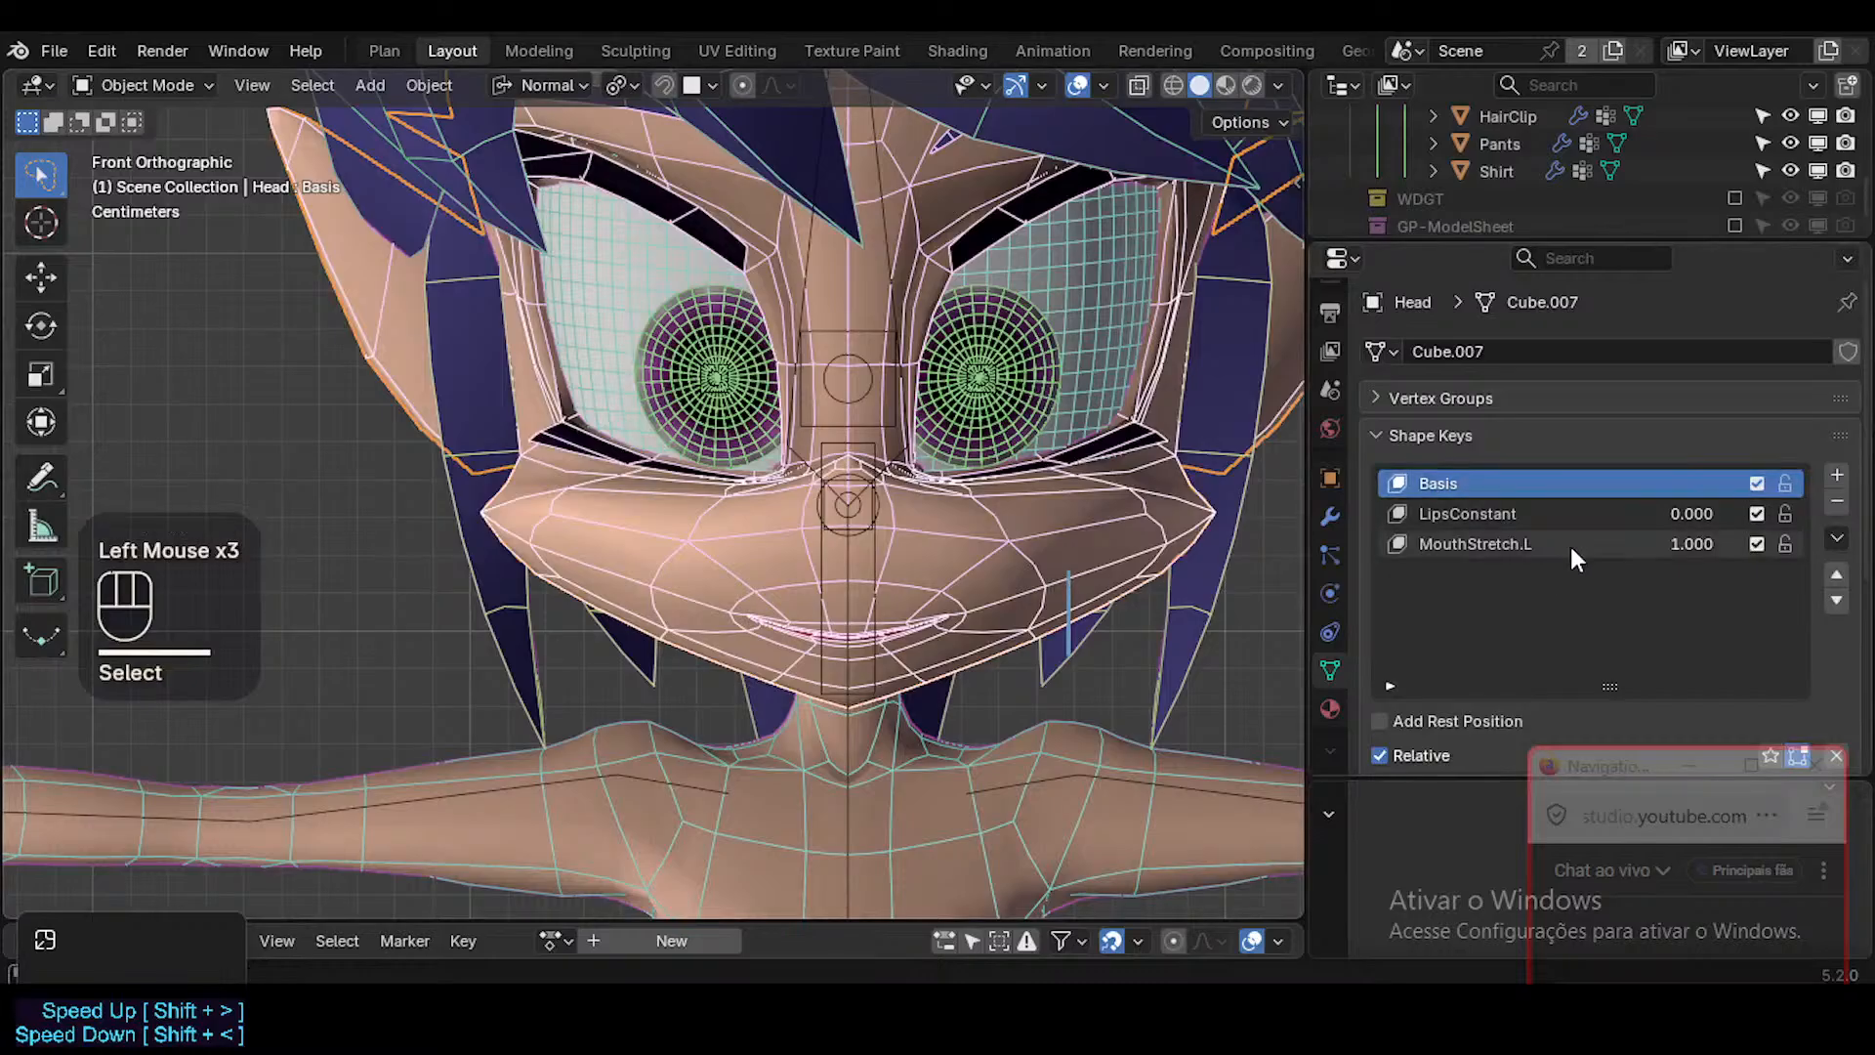
key("Tab")
scroll(996, 591, "up", 2)
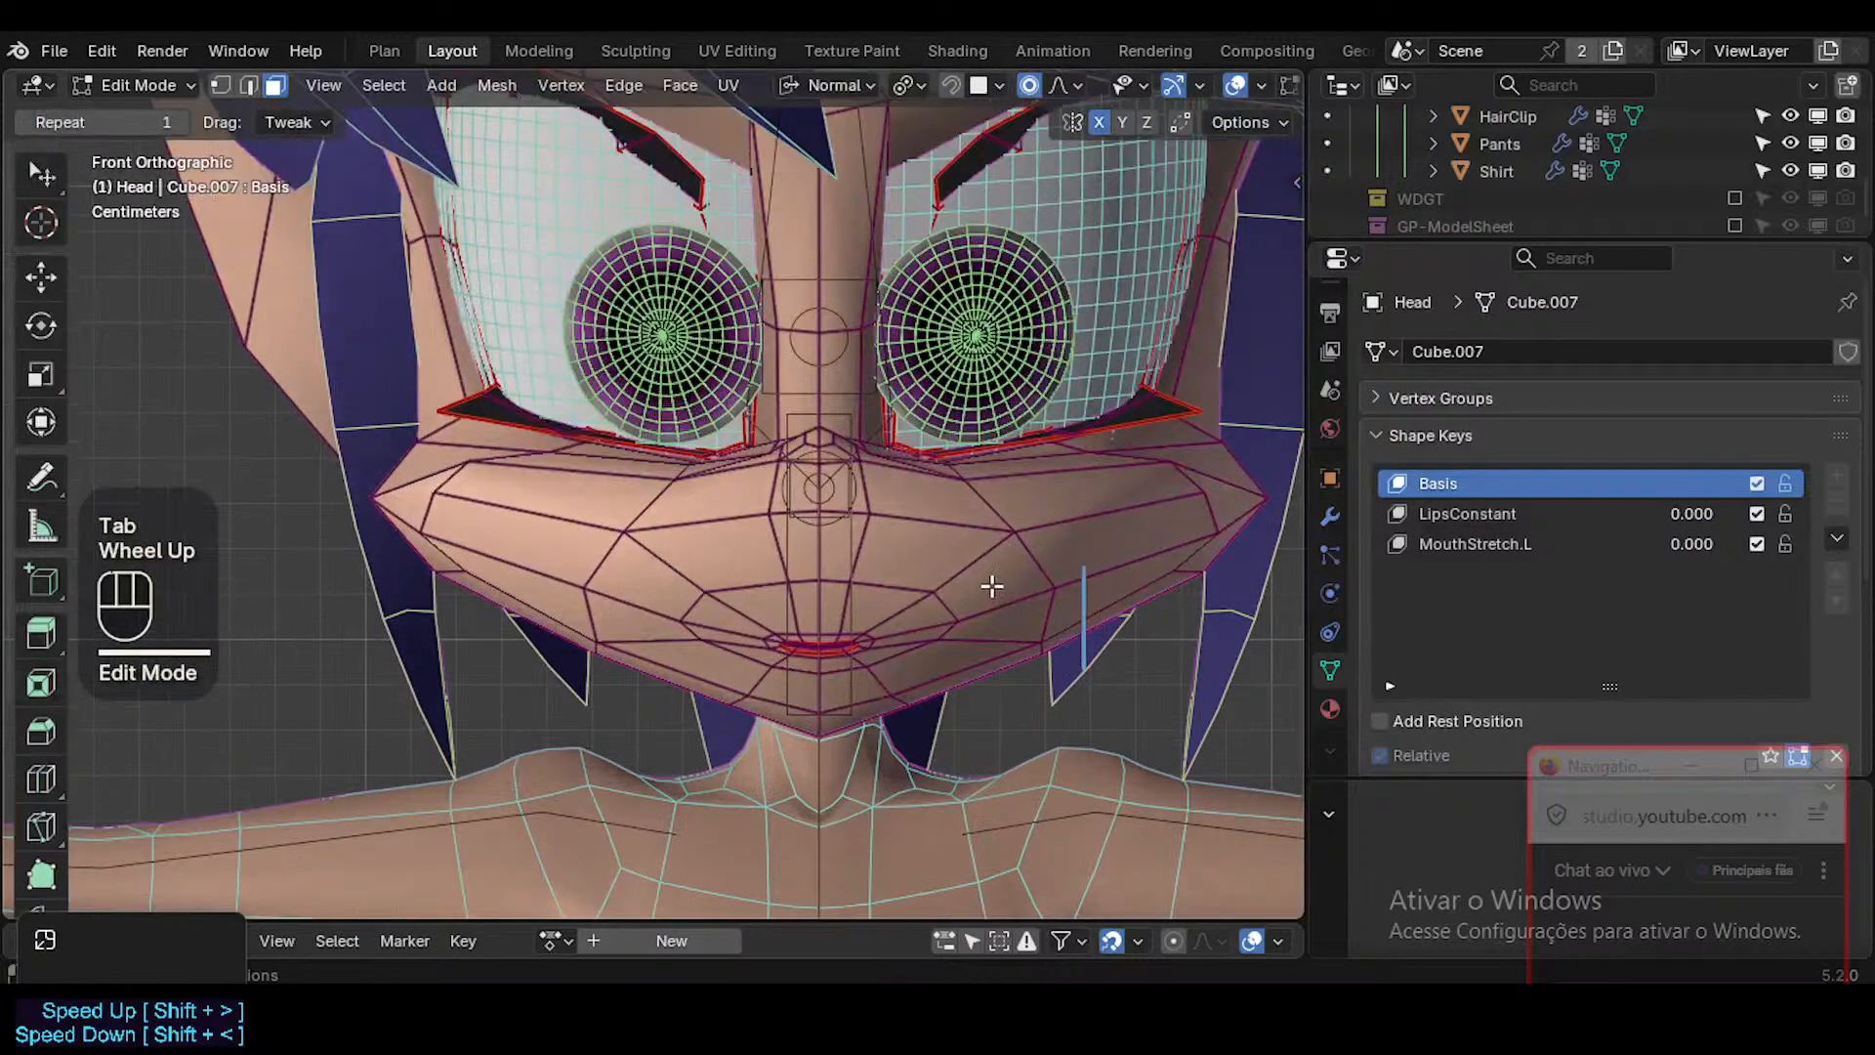
Inspect the muzzle topology from the side with and without X-ray, leave X-ray on and save the file.
key("alt+z")
middle_click_drag(991, 586, 720, 577)
scroll(921, 602, "down", 1)
scroll(921, 603, "up", 1)
scroll(921, 602, "down", 3)
scroll(719, 577, "up", 2)
key("alt+z")
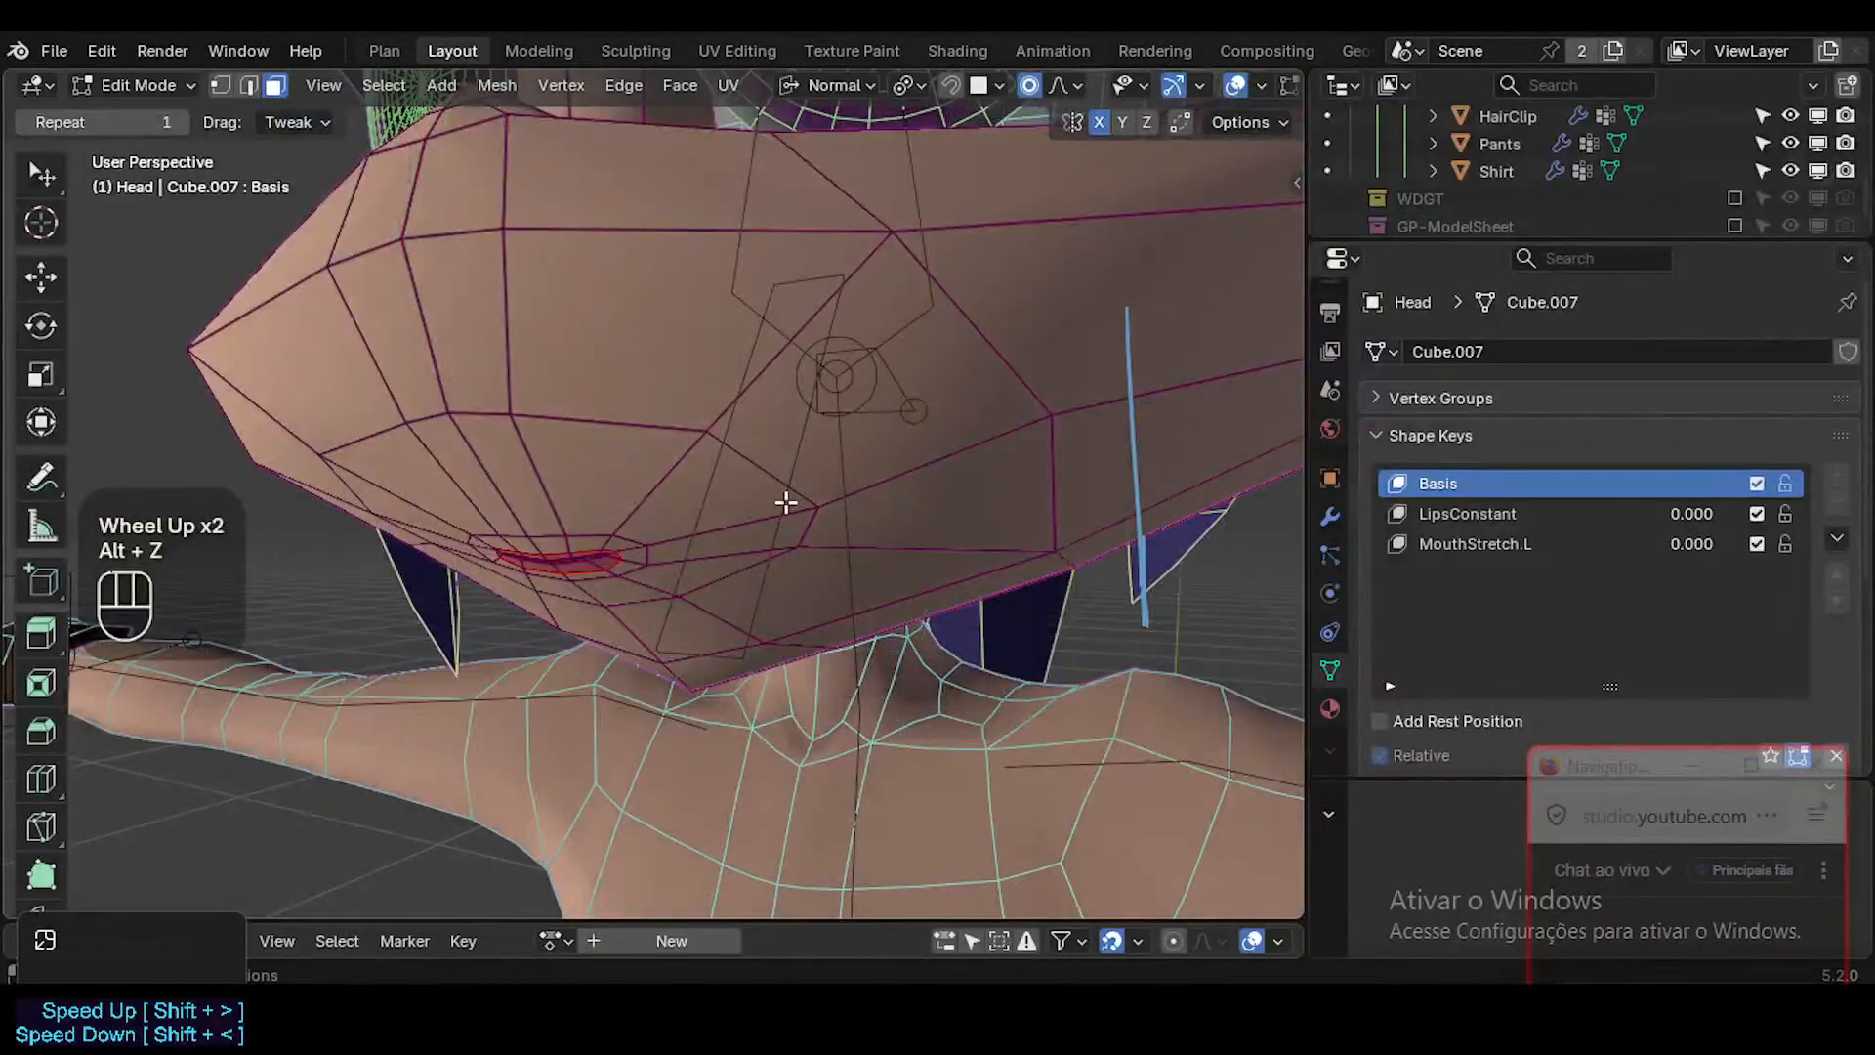
key("alt+z")
key("ctrl+s")
Make 0a-MuzzleProxy in the MOUTH collection visible in the viewport and return the Head to Object Mode.
middle_click_drag(765, 490, 769, 553)
left_click_drag(1523, 239, 1524, 431)
scroll(1522, 303, "down", 1)
scroll(1522, 293, "up", 1)
scroll(1506, 303, "up", 3)
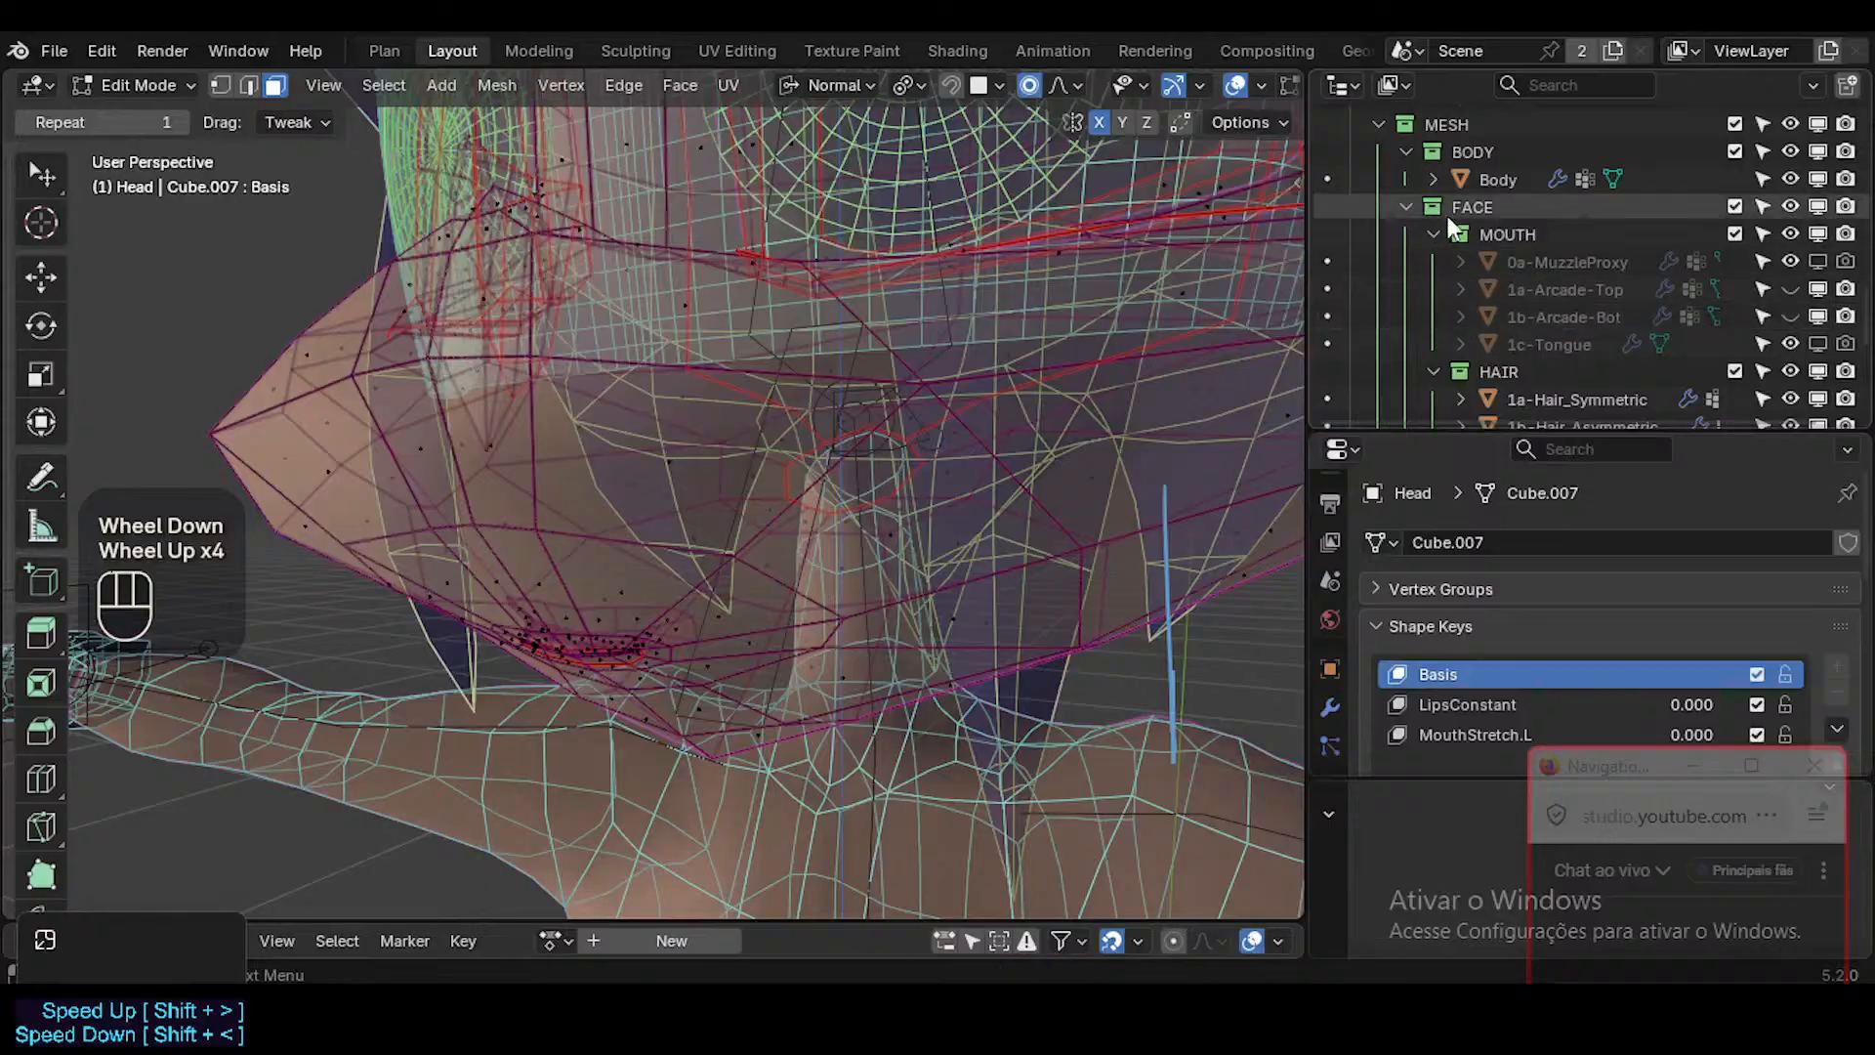
left_click(1539, 256)
left_click(1822, 258)
left_click(1574, 259)
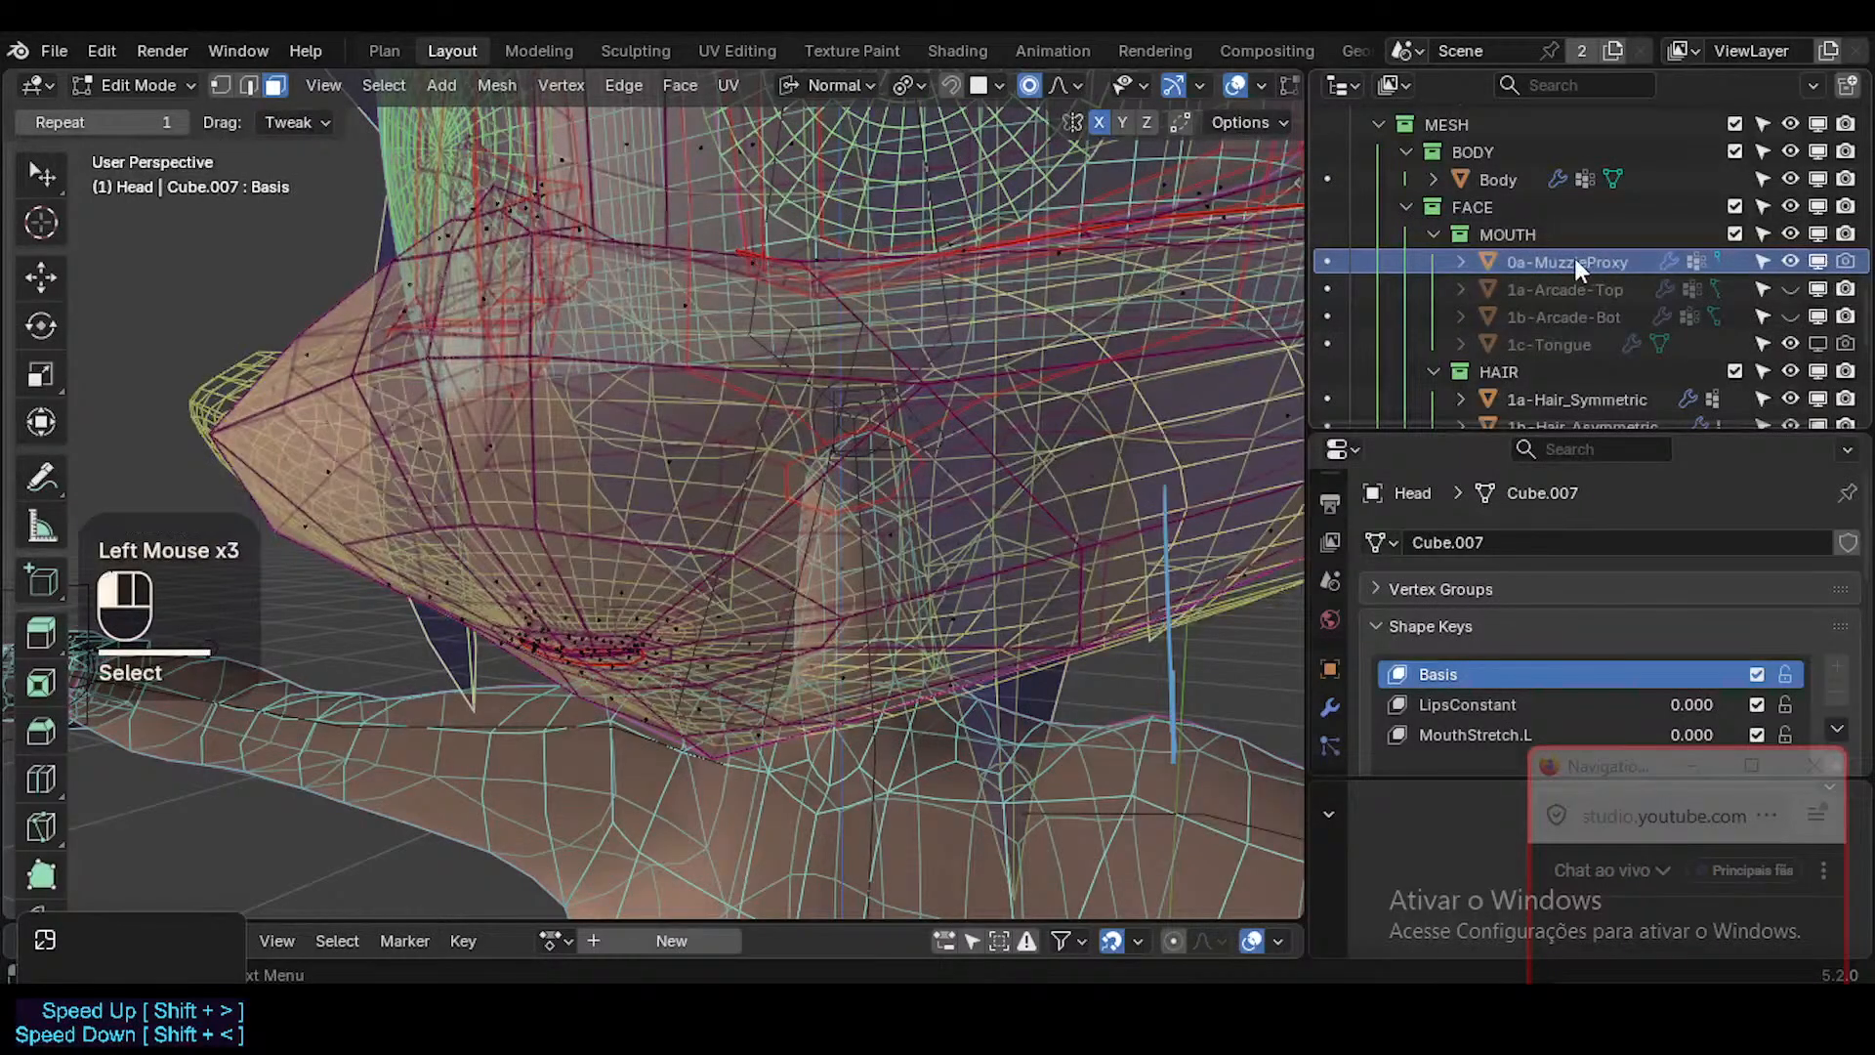
key("shift+alt+z")
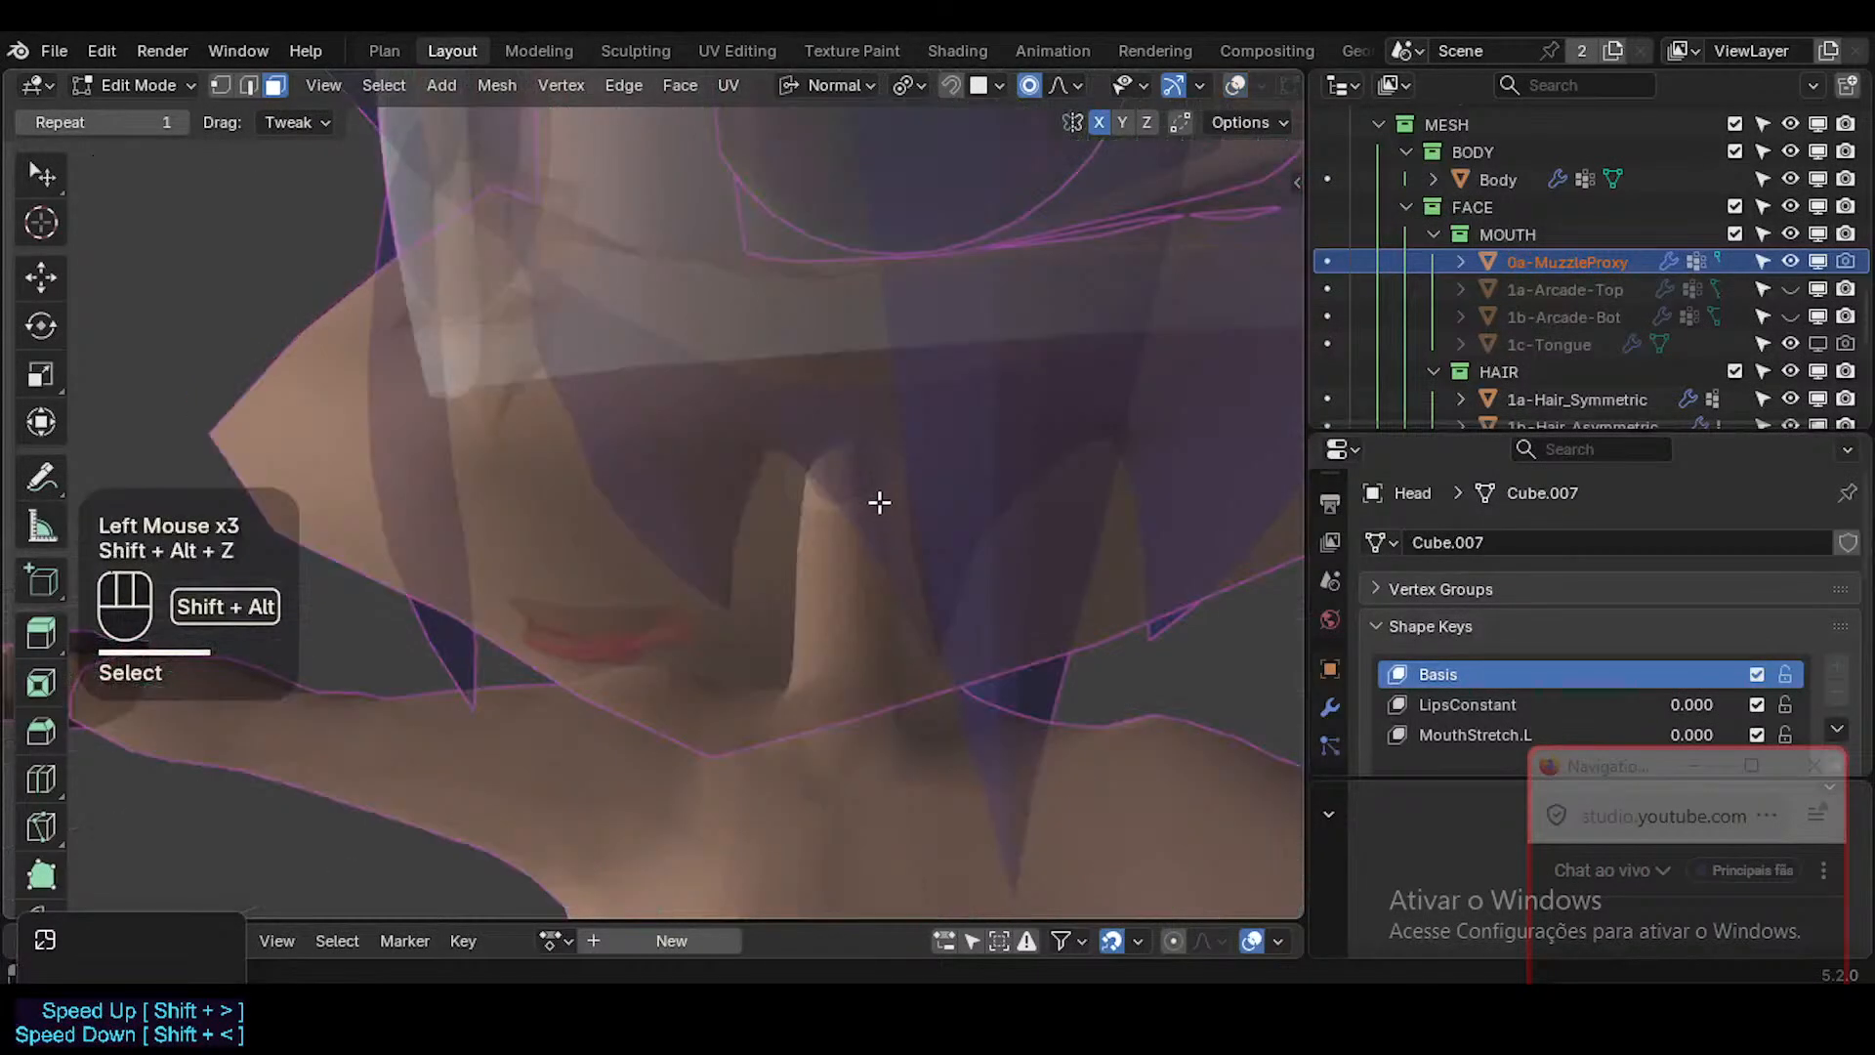
key("shift+alt+z")
key("Tab")
key("a")
scroll(958, 435, "down", 2)
middle_click_drag(958, 435, 994, 514, "shift")
key("shift+alt+z")
key("shift+alt+z")
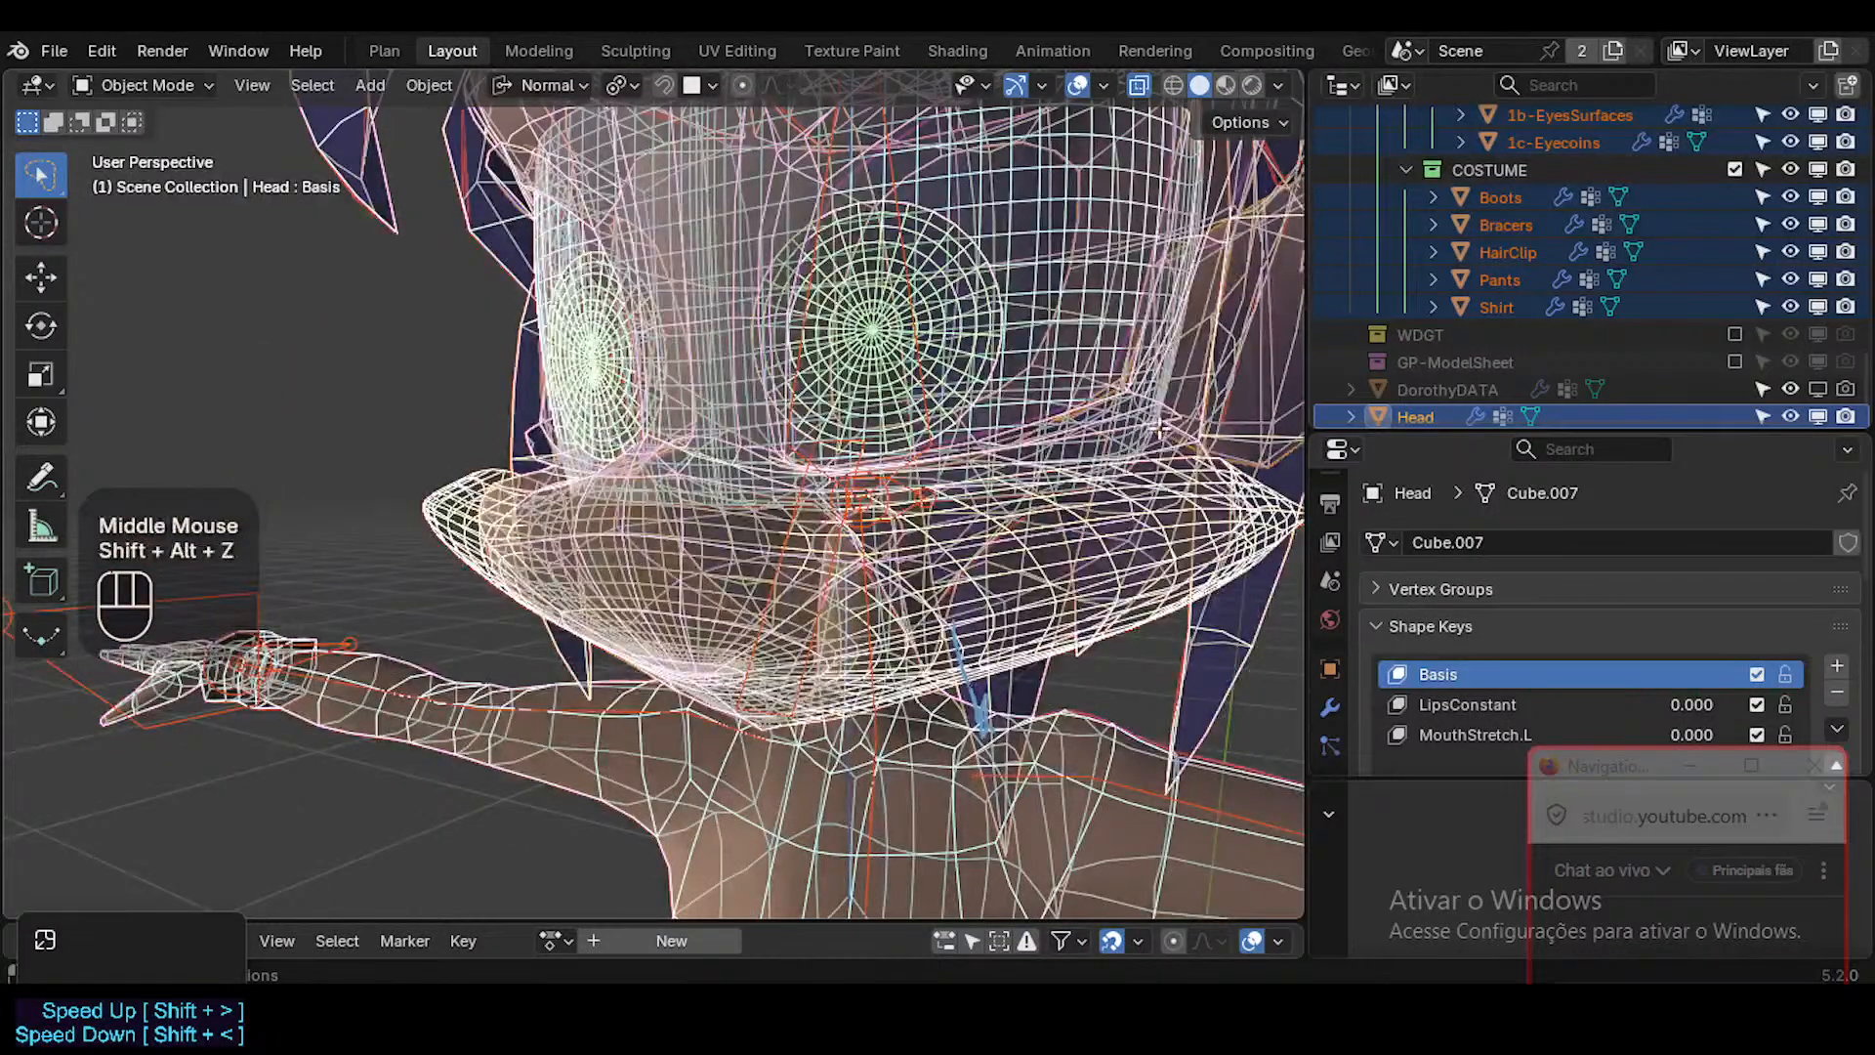
key("Tab")
key("Tab")
key("shift+alt+z")
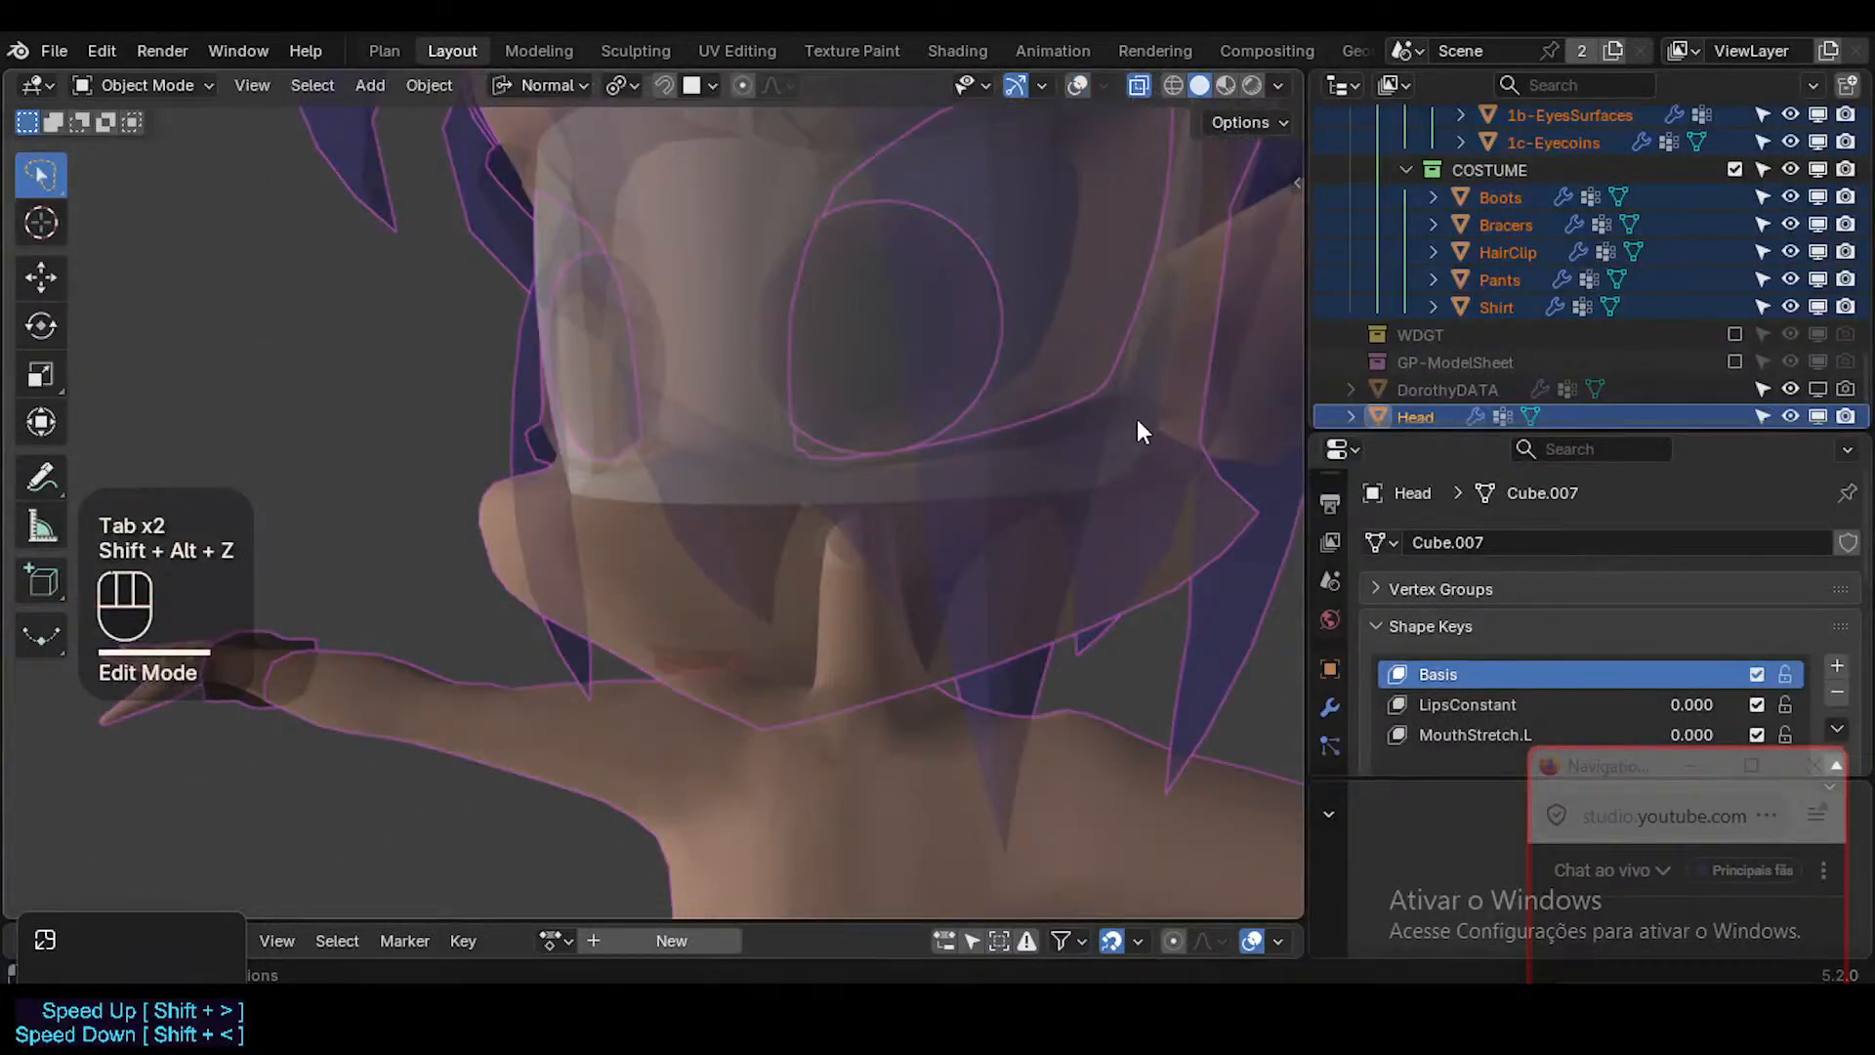
key("shift+alt+z")
key("Tab")
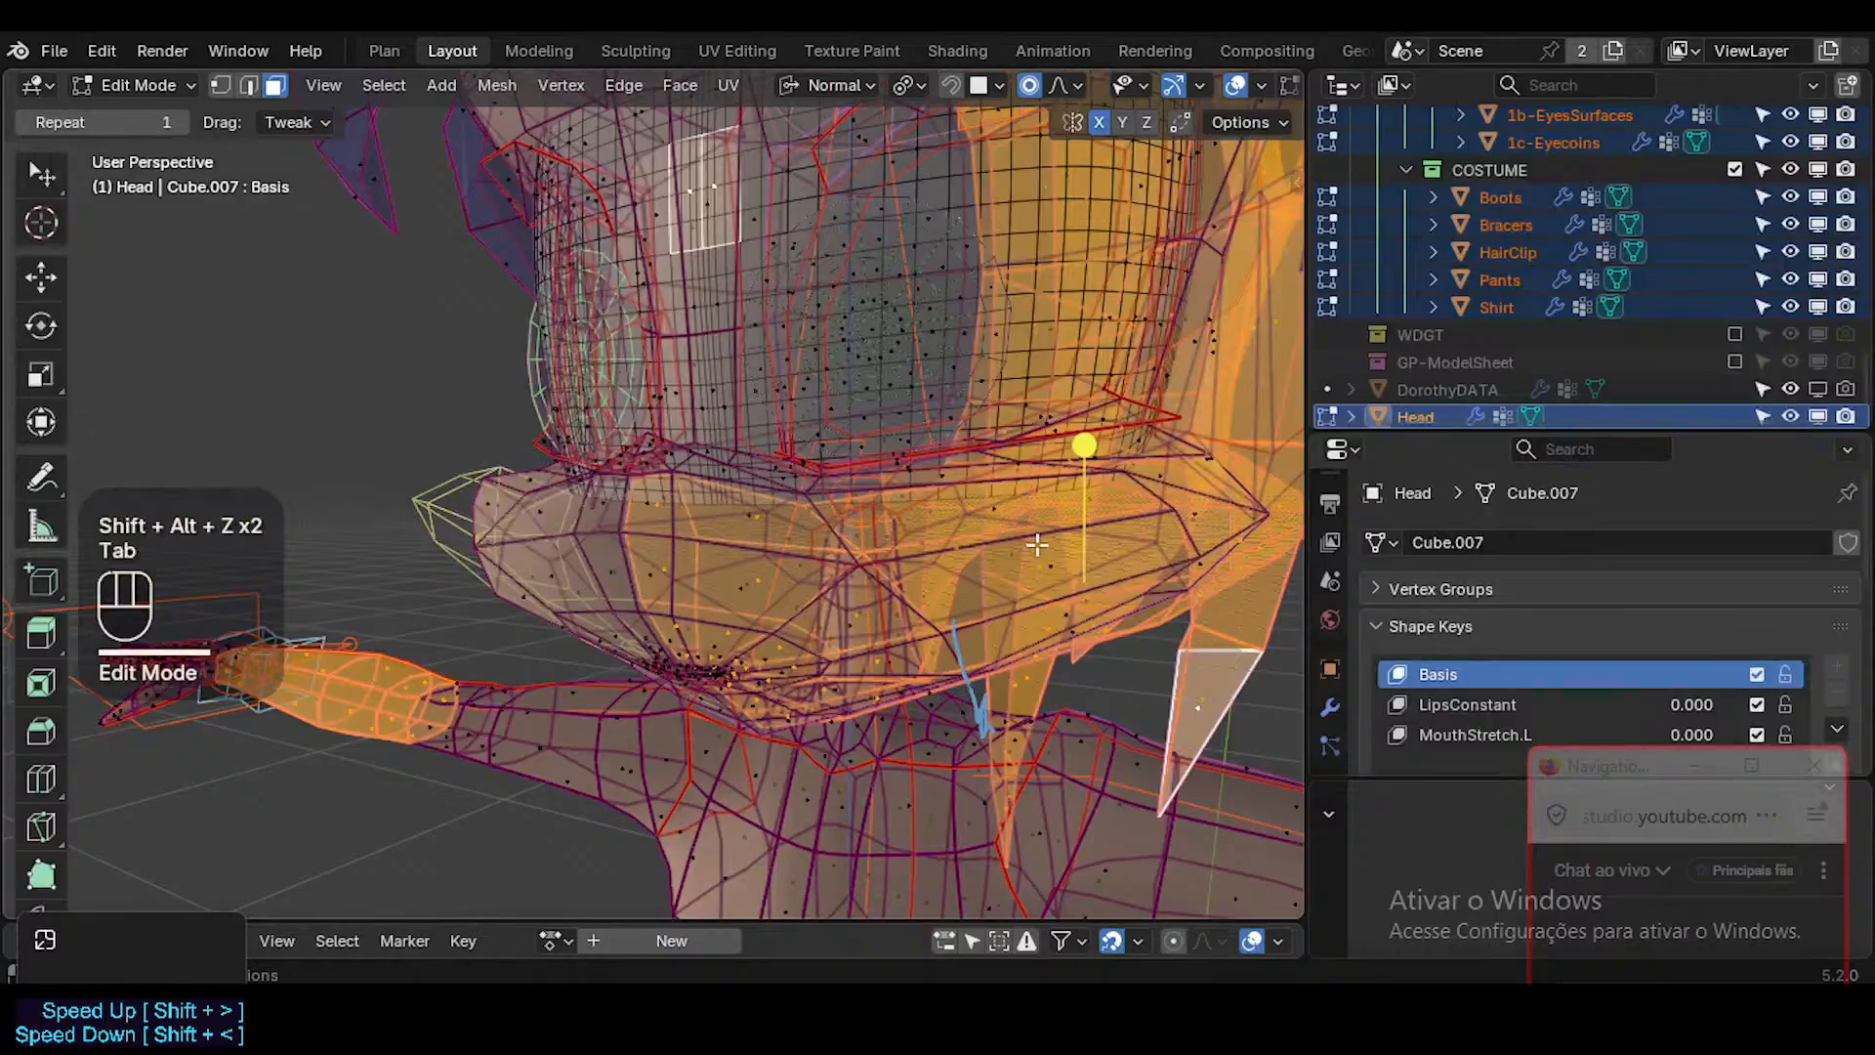
key("ctrl+Tab")
scroll(1603, 213, "up", 3)
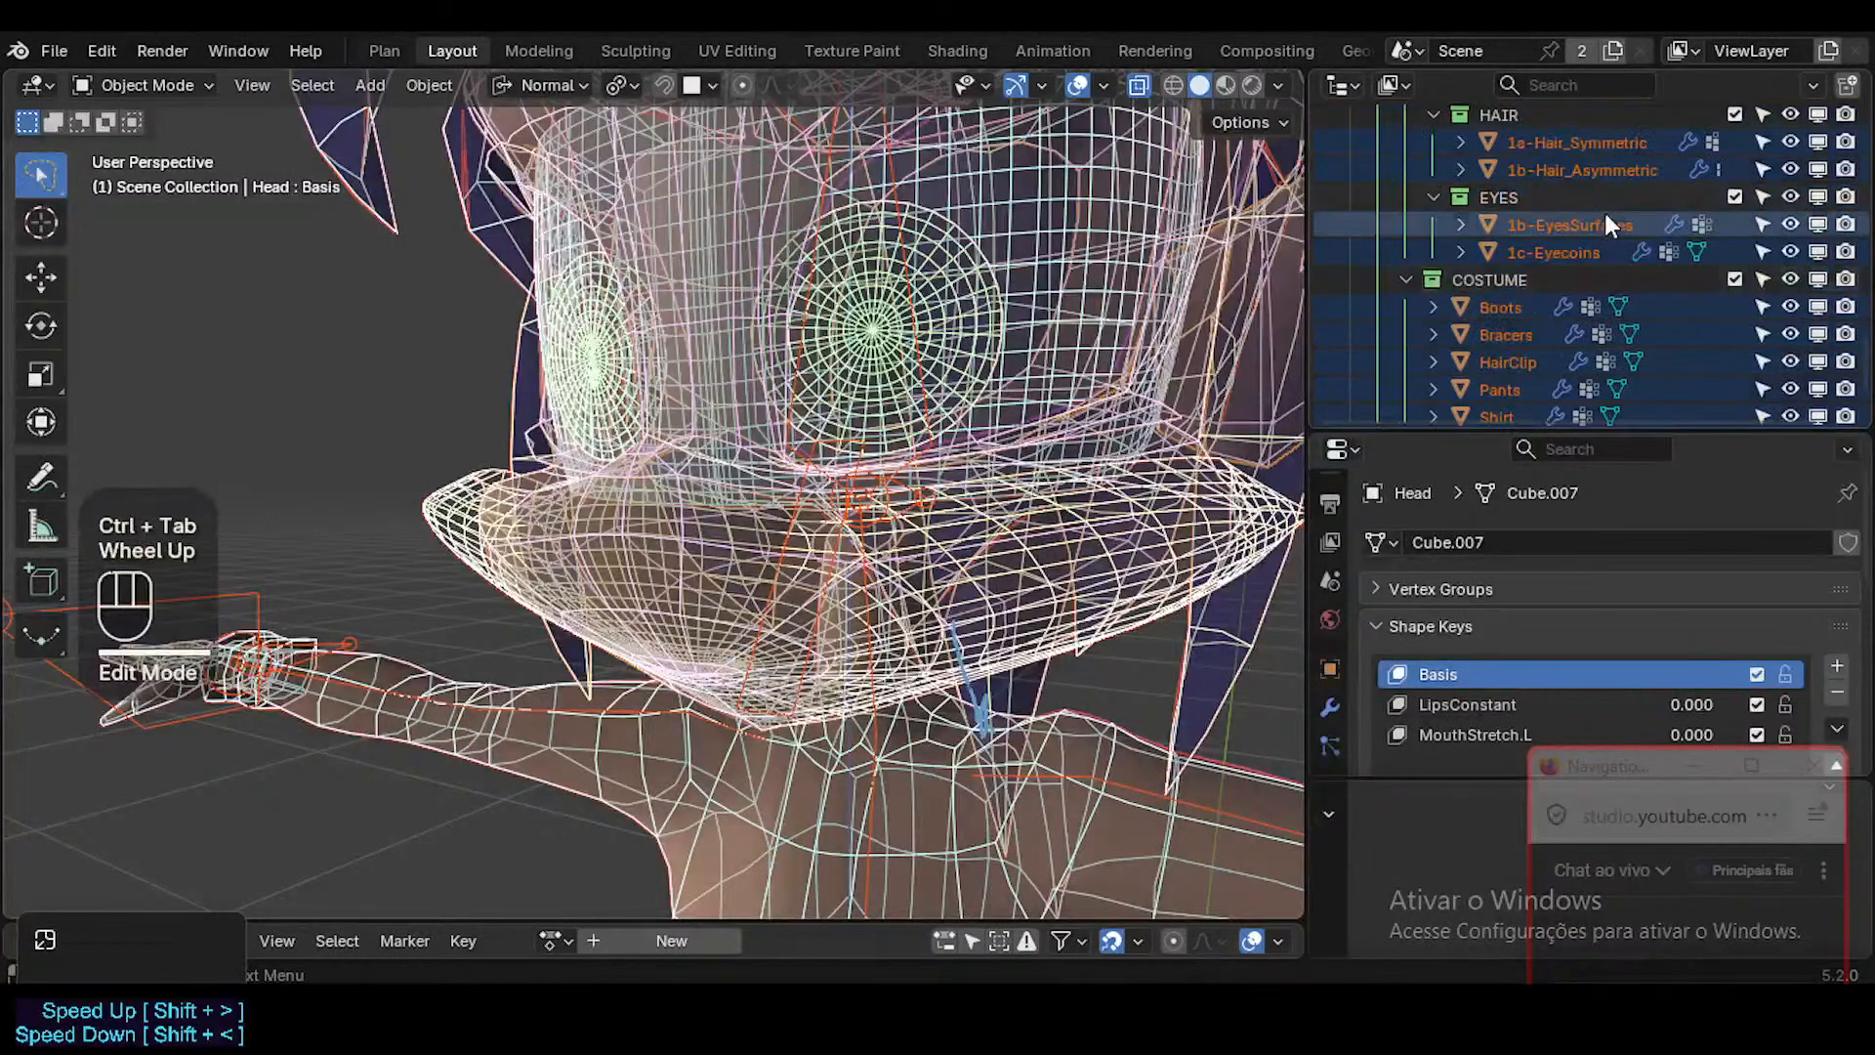
Turn off X-ray, clear the selection and exclude the BODY, HAIR, EYES and COSTUME collections from the view layer.
key("alt+z")
key("alt+a")
scroll(1522, 373, "down", 4)
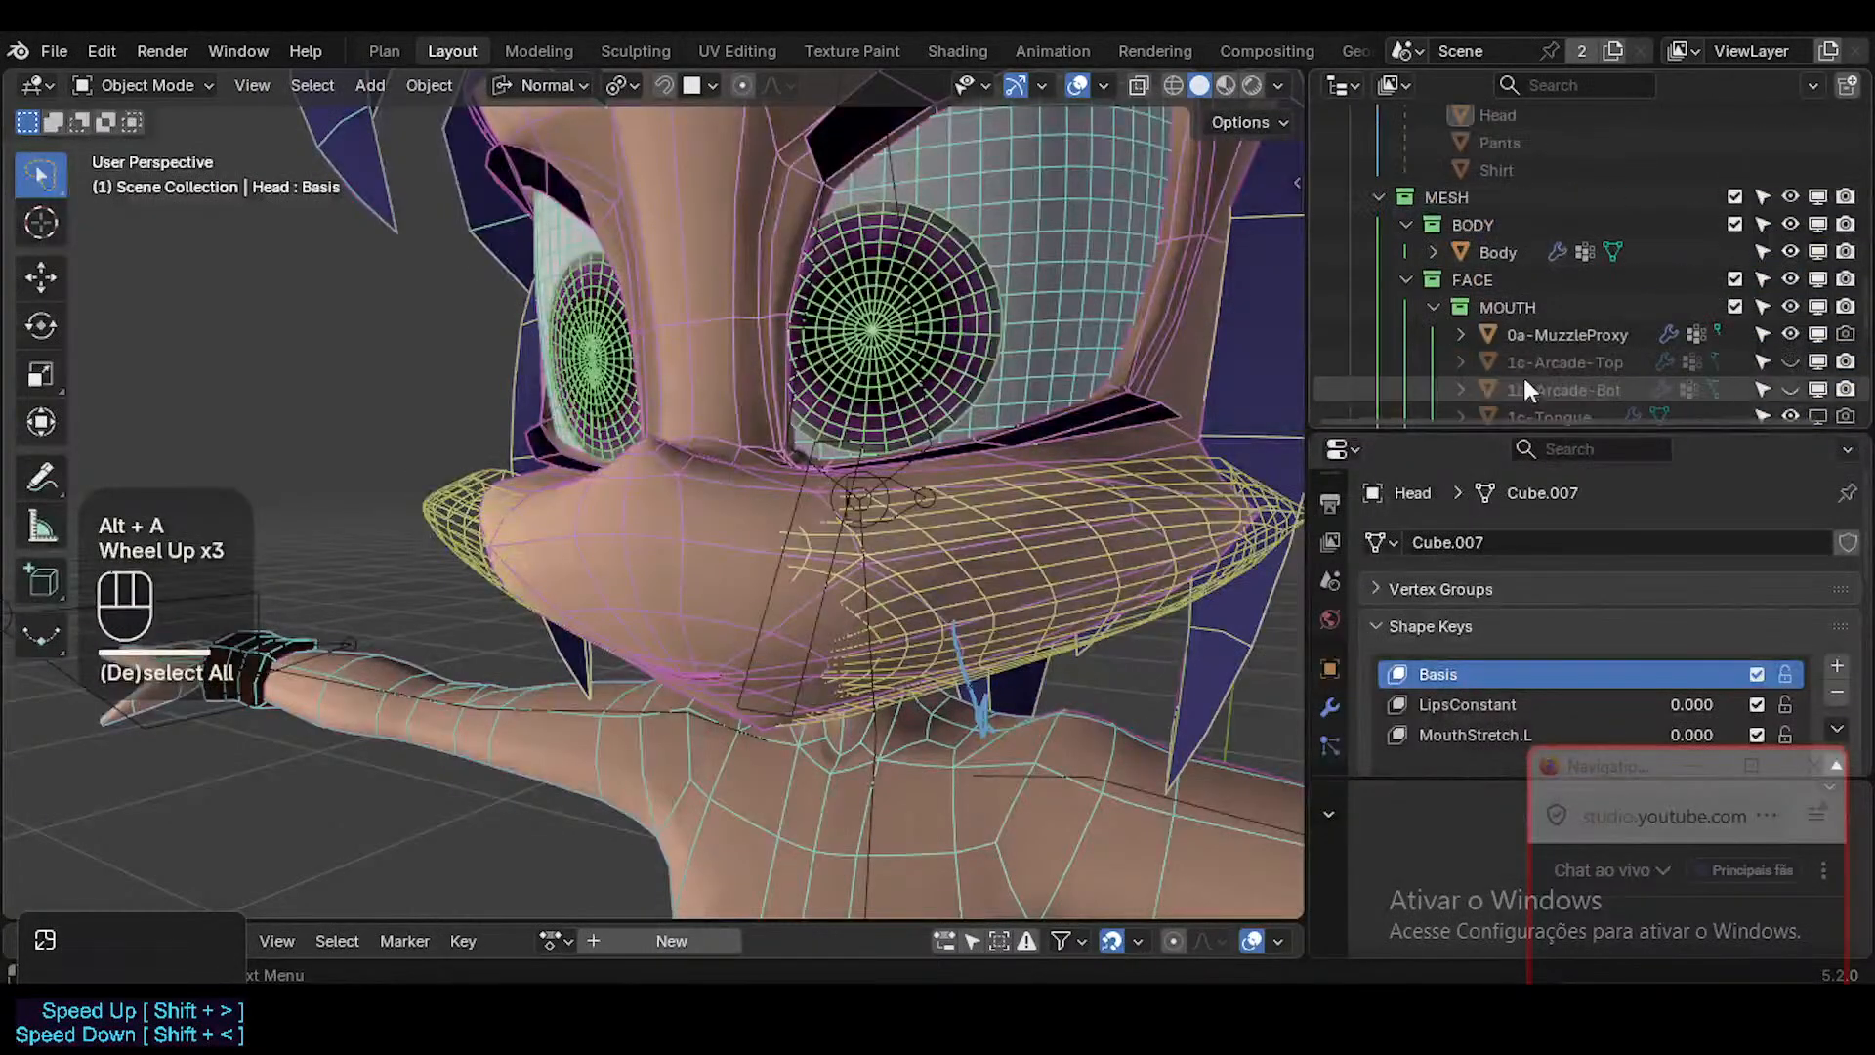
left_click(1735, 279)
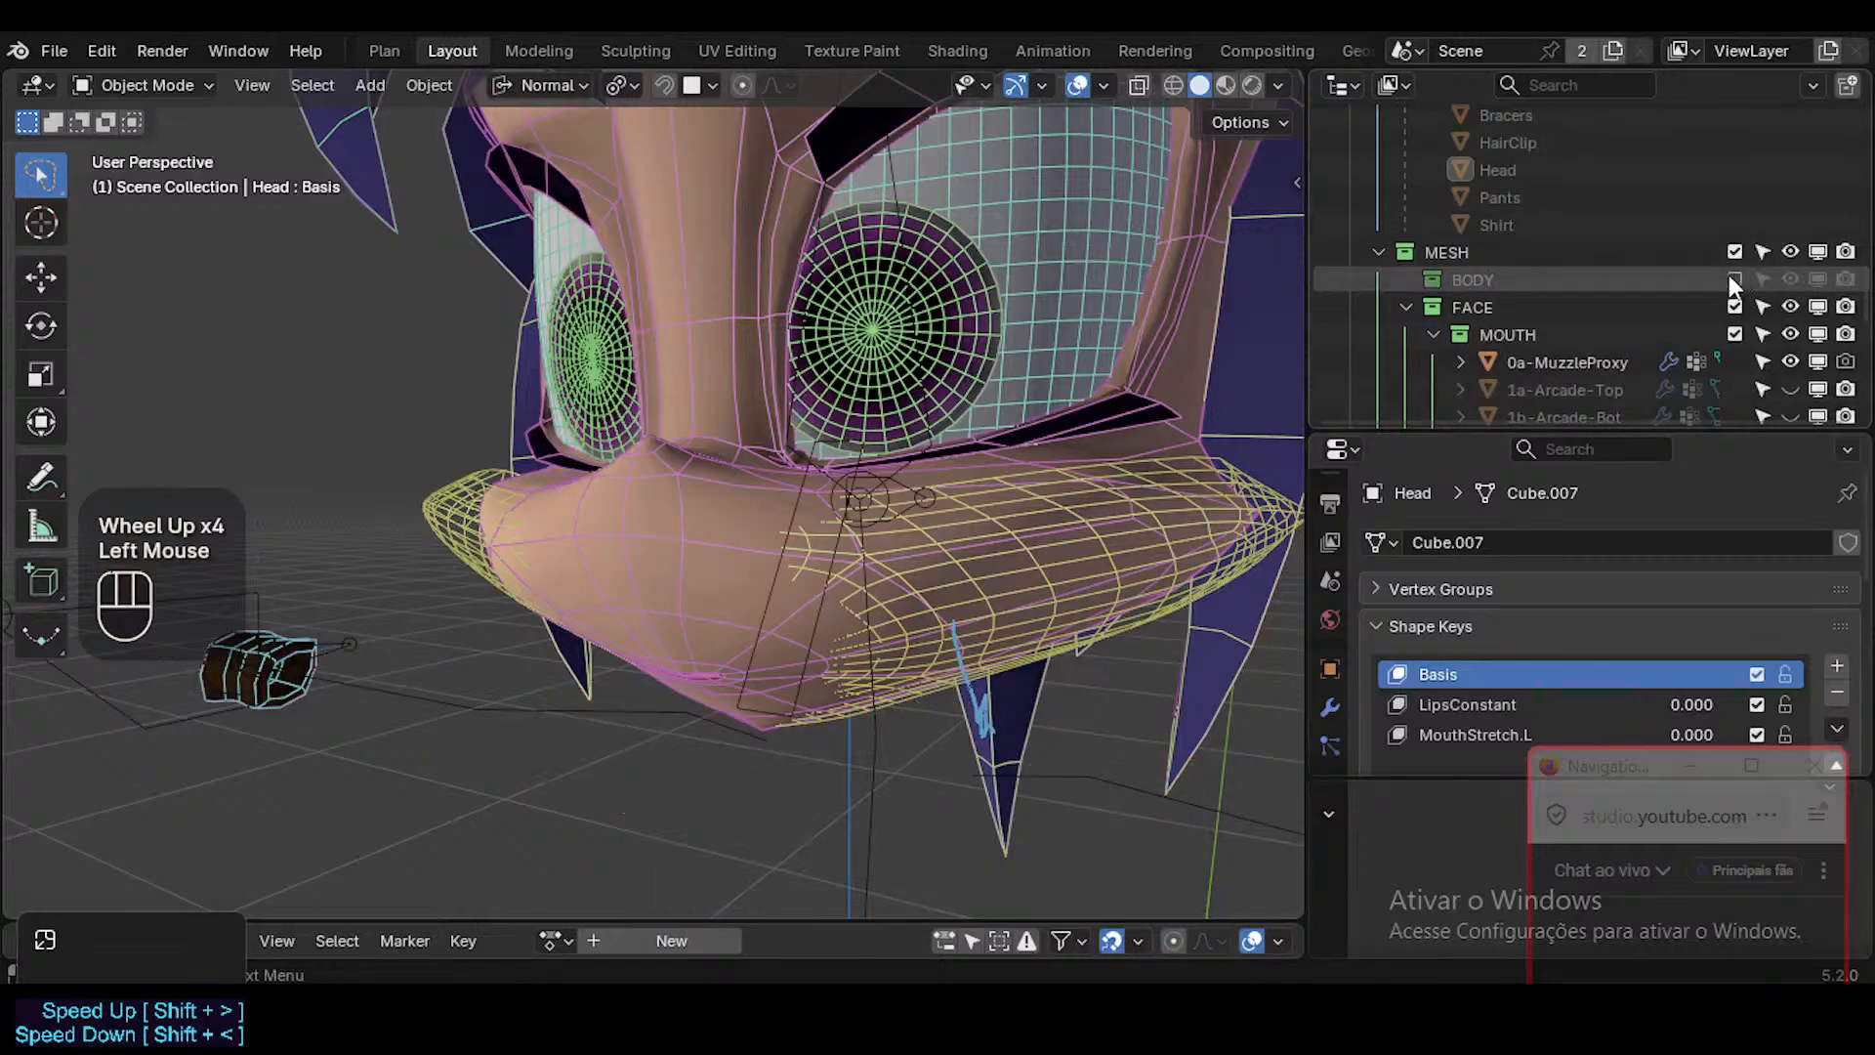
scroll(1562, 295, "up", 3)
scroll(1568, 303, "down", 4)
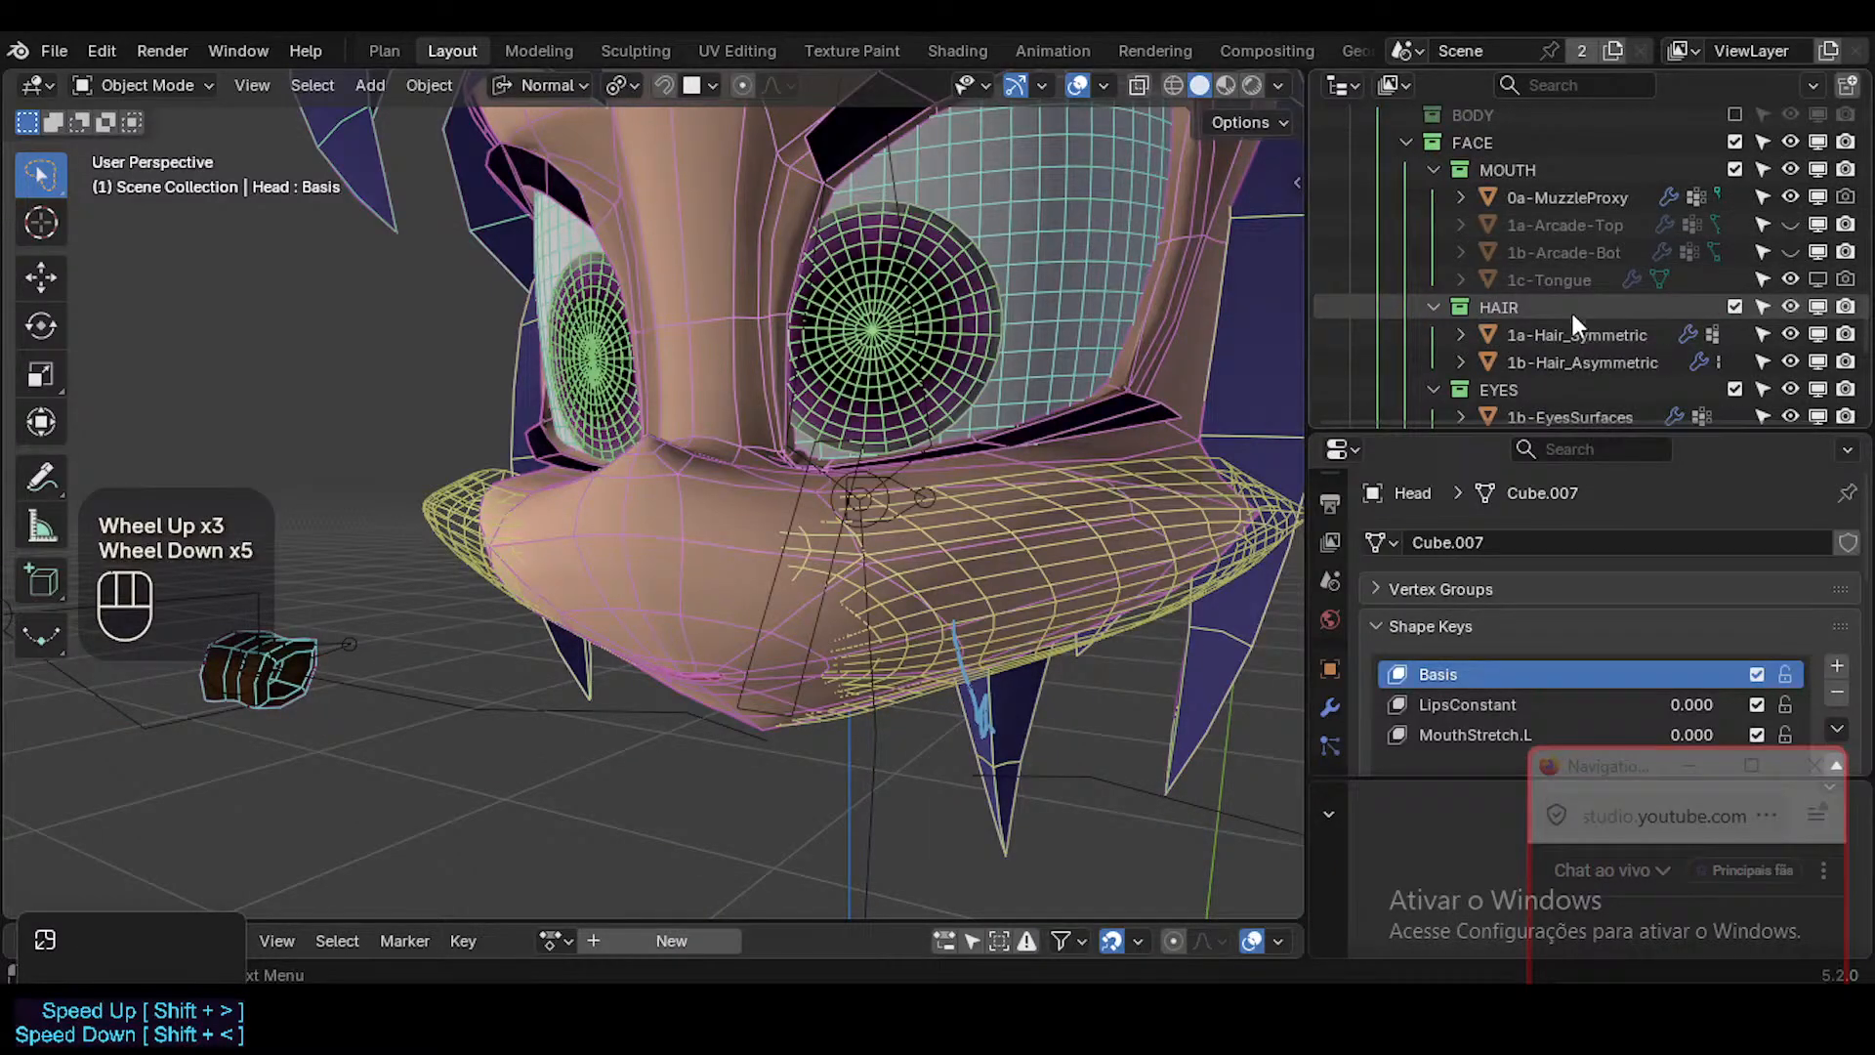
left_click(1735, 307)
left_click(1735, 334)
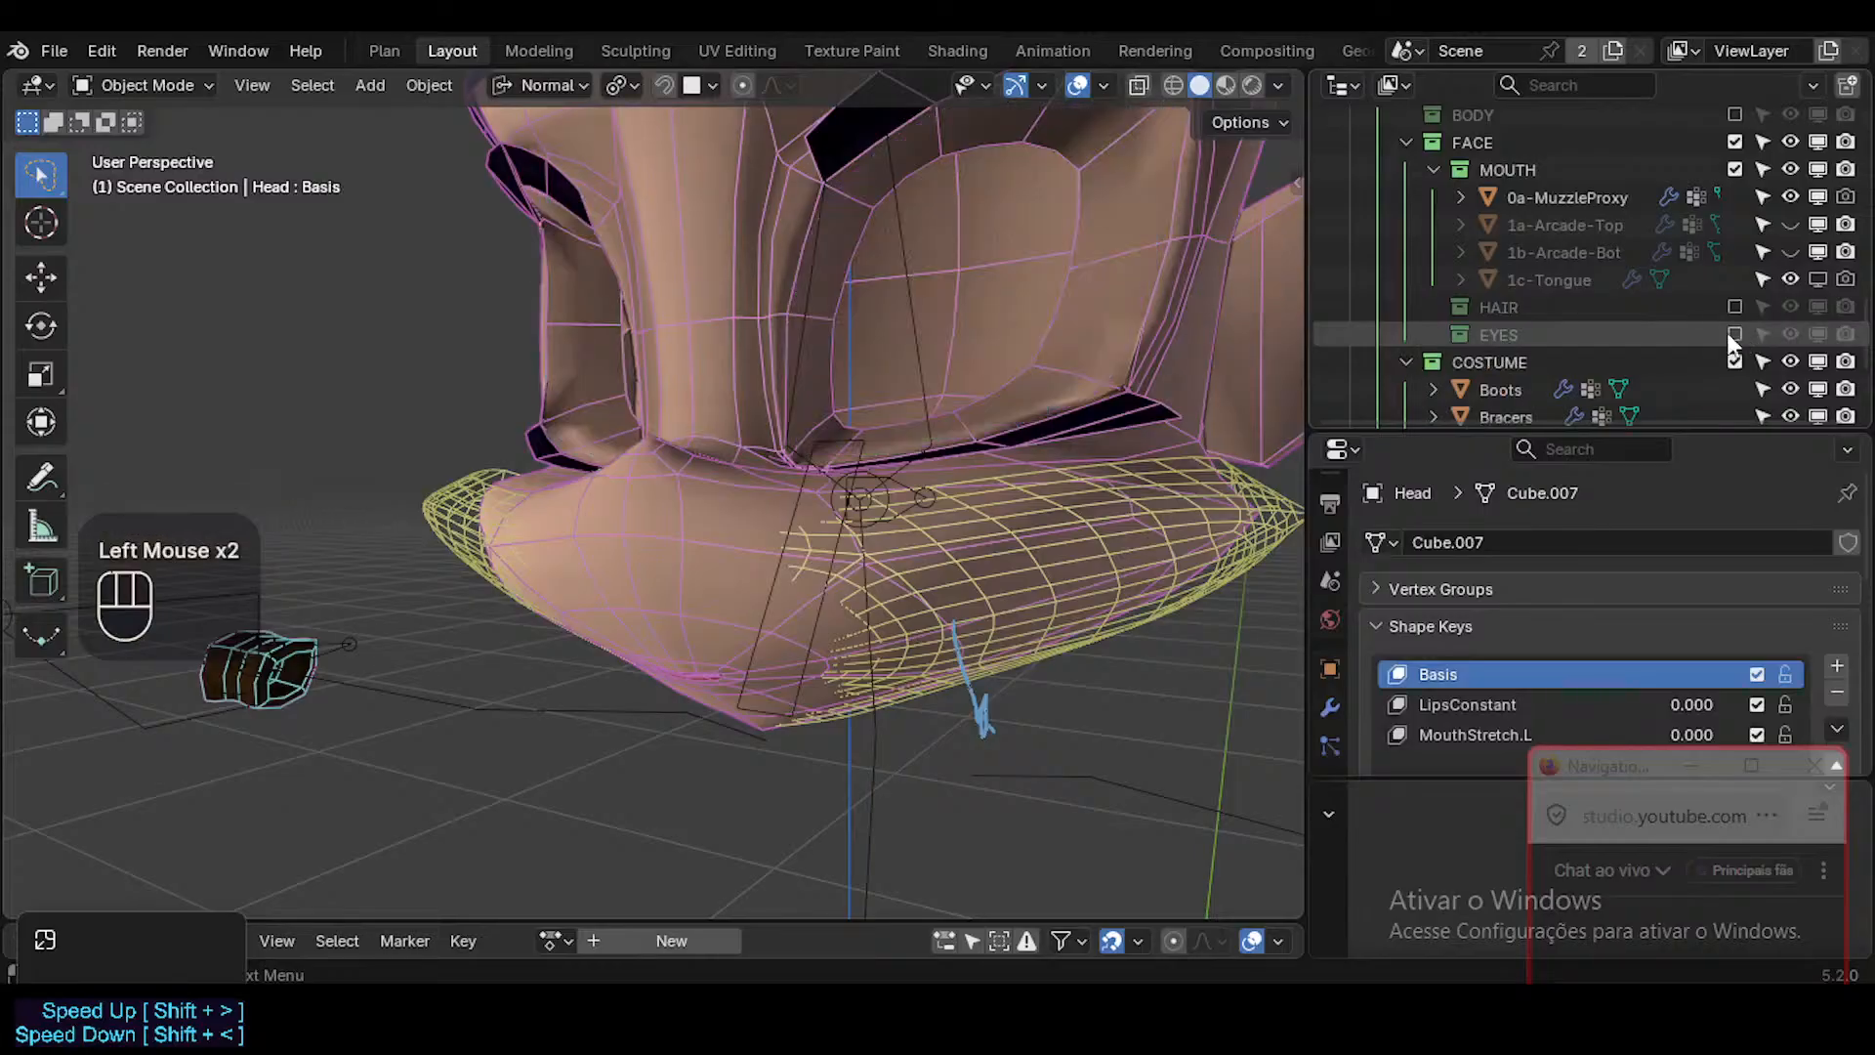
scroll(1719, 336, "down", 3)
left_click(1734, 196)
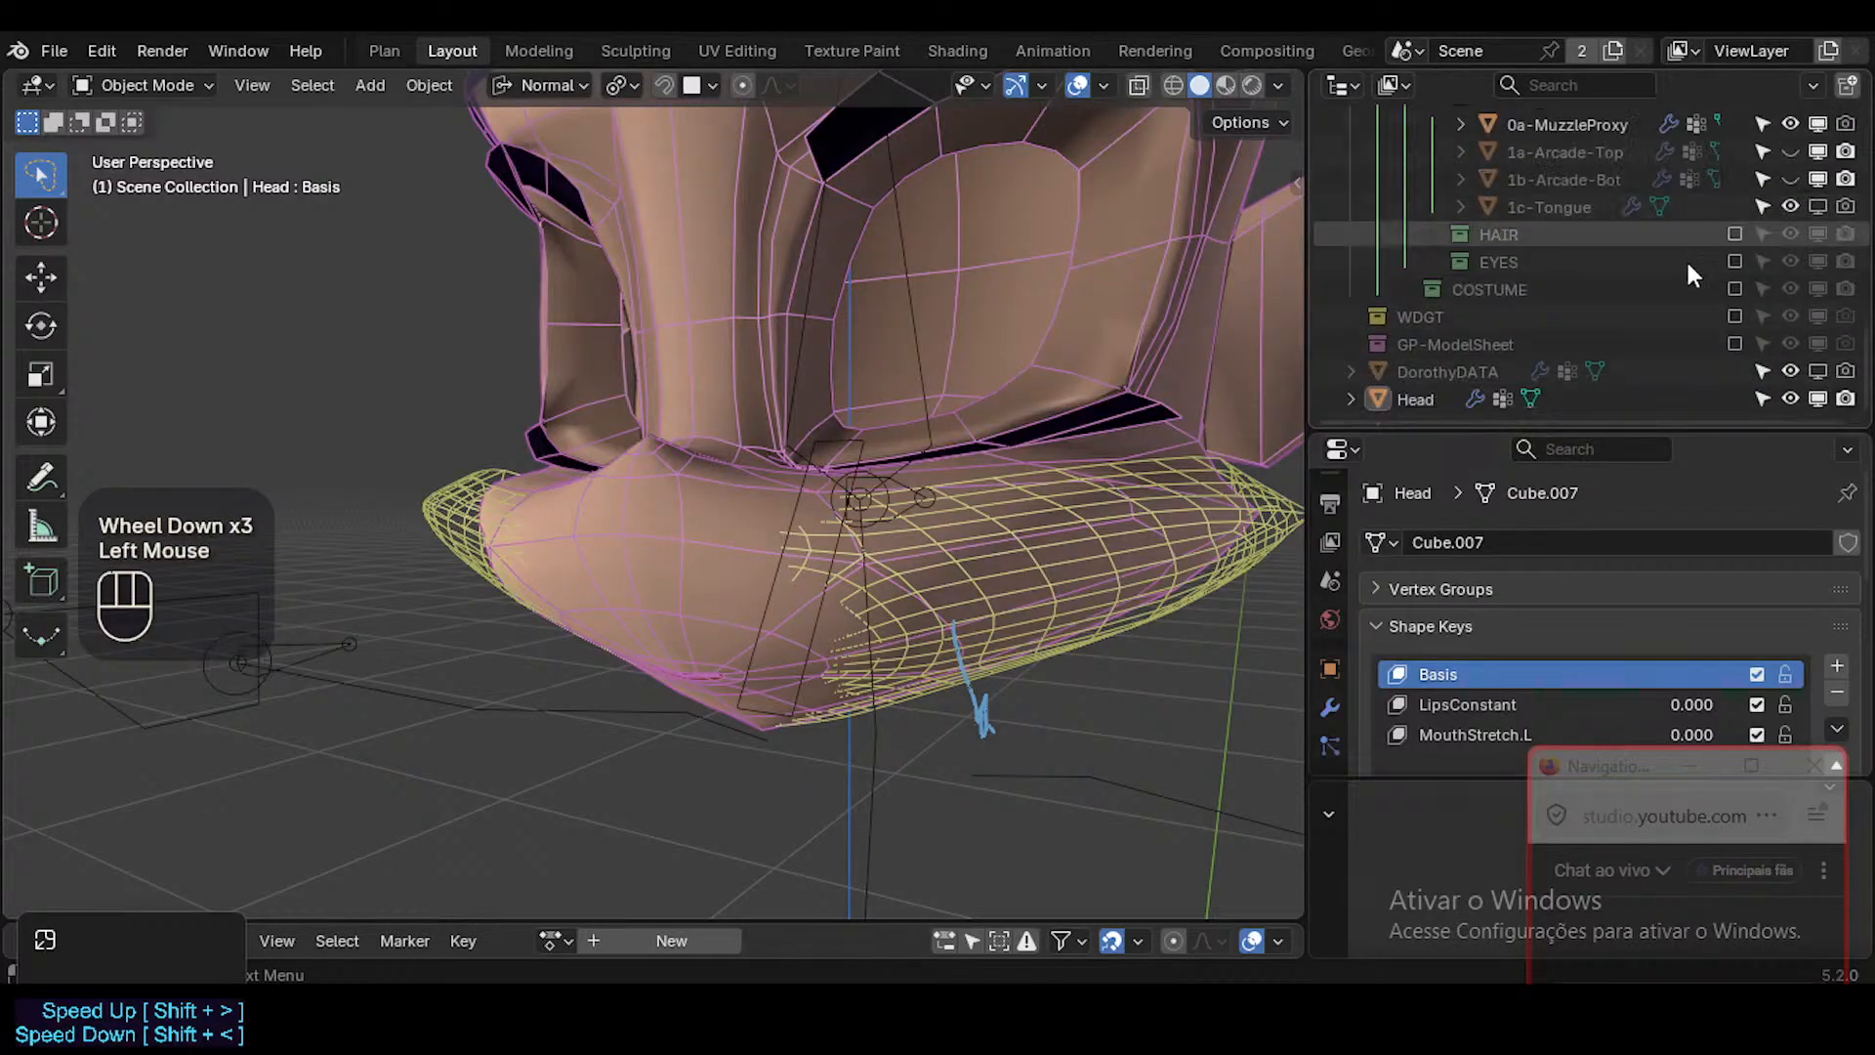
Check the isolated Head's muzzle surface with overlays hidden, restore them and go to the start of the collection list.
scroll(1598, 339, "up", 2)
key("shift+alt+z")
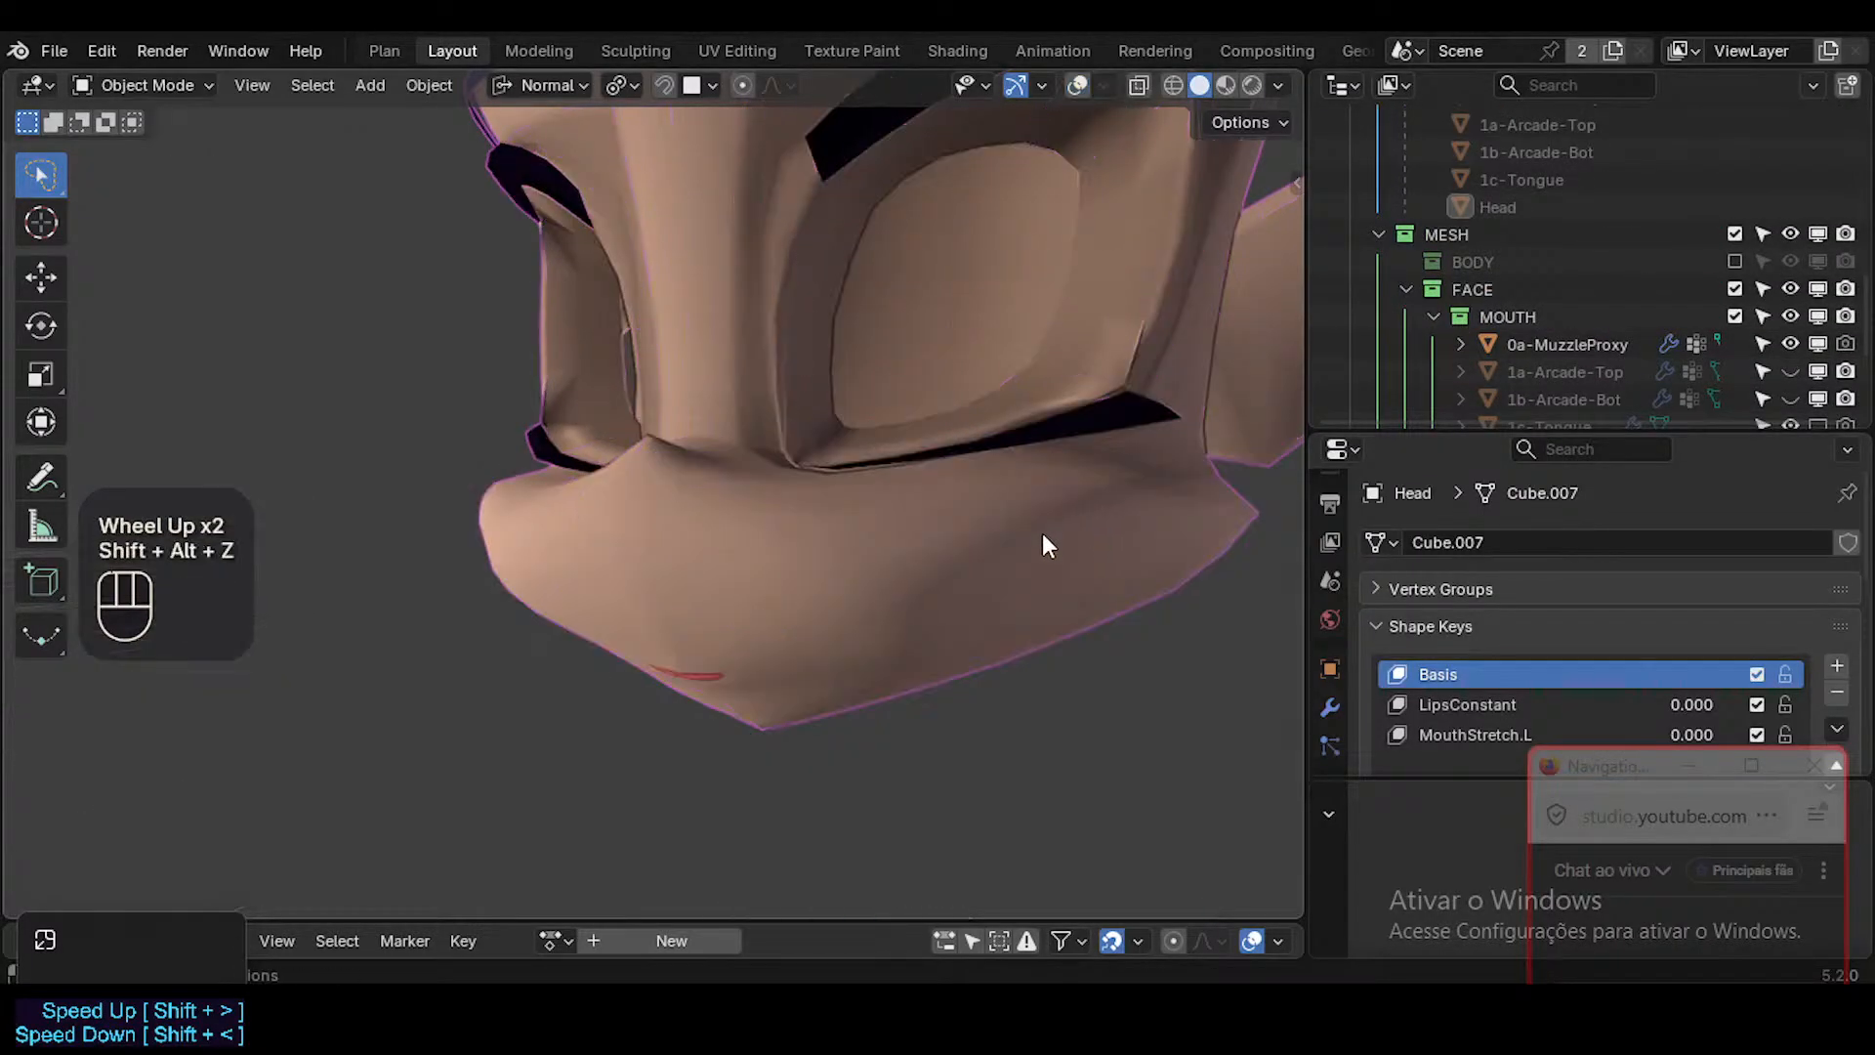
key("shift+alt+z")
scroll(1704, 342, "up", 5)
scroll(1705, 342, "up", 1)
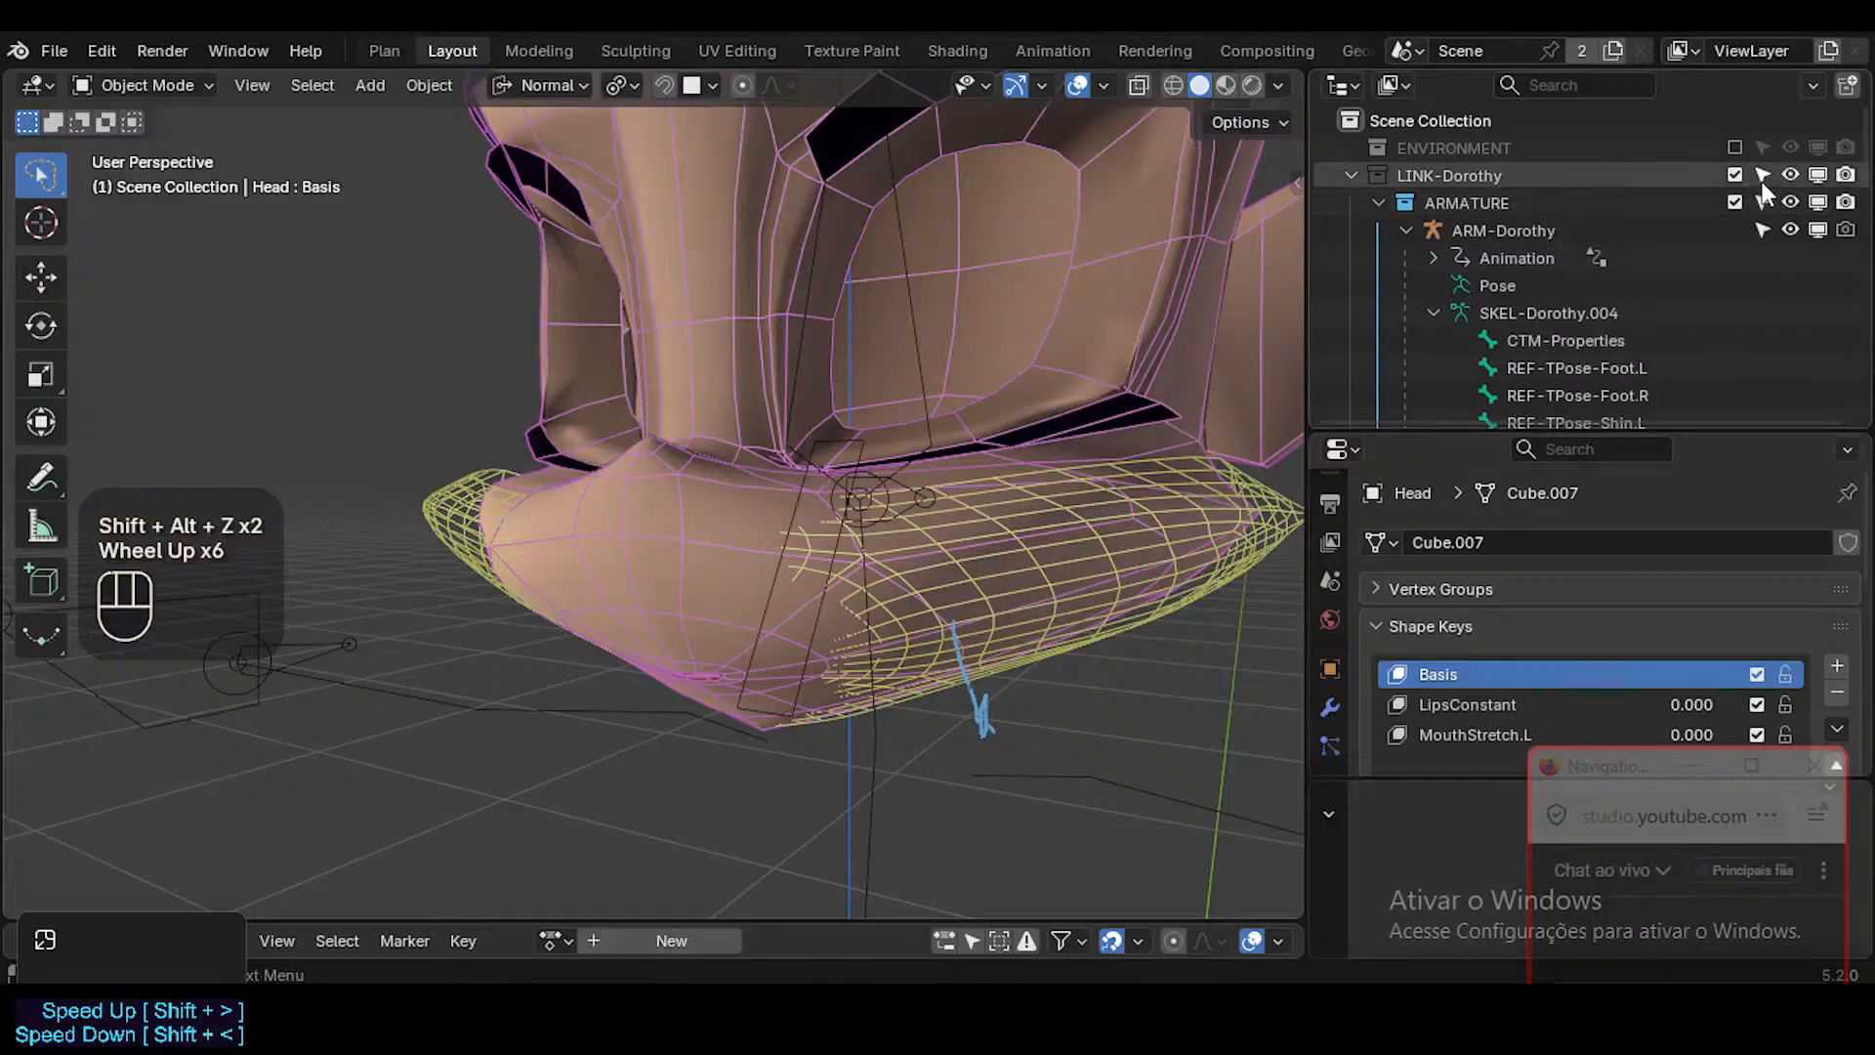
Disable the ARMATURE collection in the viewport and check the Head's muzzle with overlays hidden and shown.
left_click(1818, 202)
middle_click_drag(930, 557, 701, 344)
key("shift+alt+z")
key("shift+alt+z")
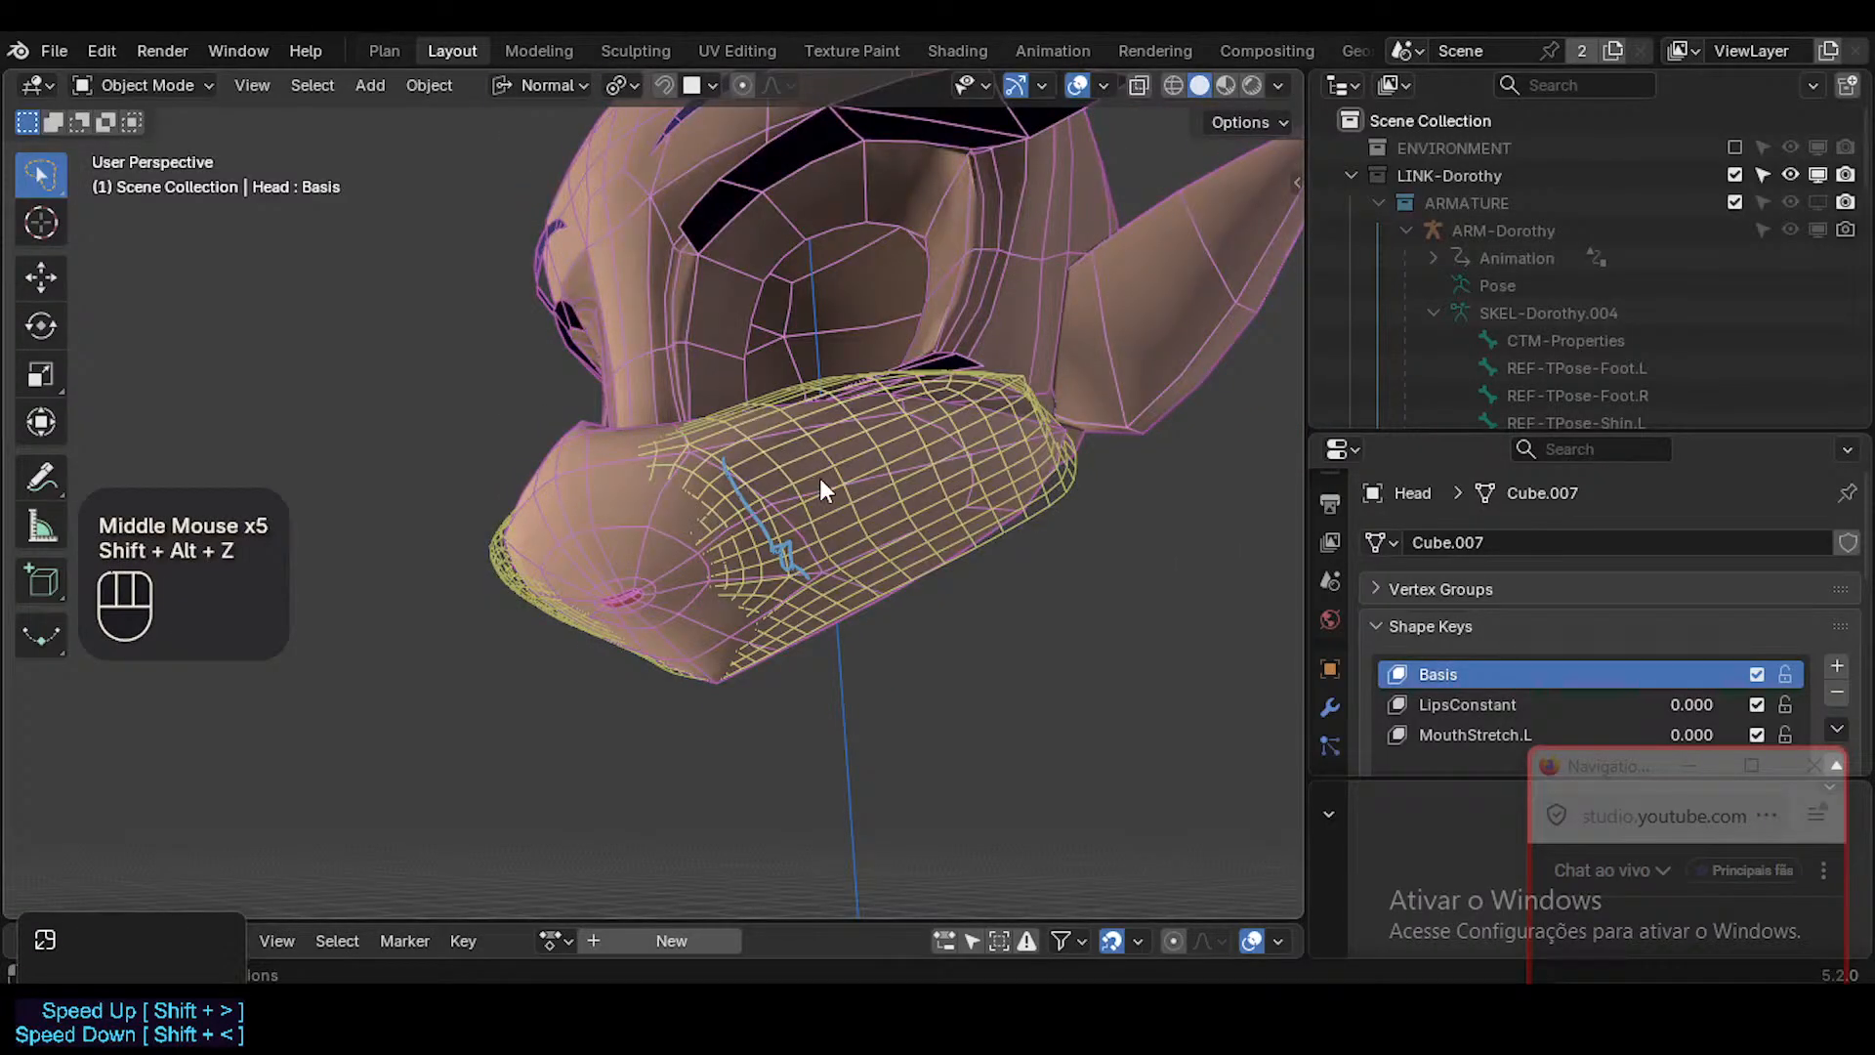
Select 0a-MuzzleProxy, enter Edit Mode, clear its selection and inspect its low-poly geometry.
middle_click_drag(819, 478, 994, 535)
left_click(1034, 520)
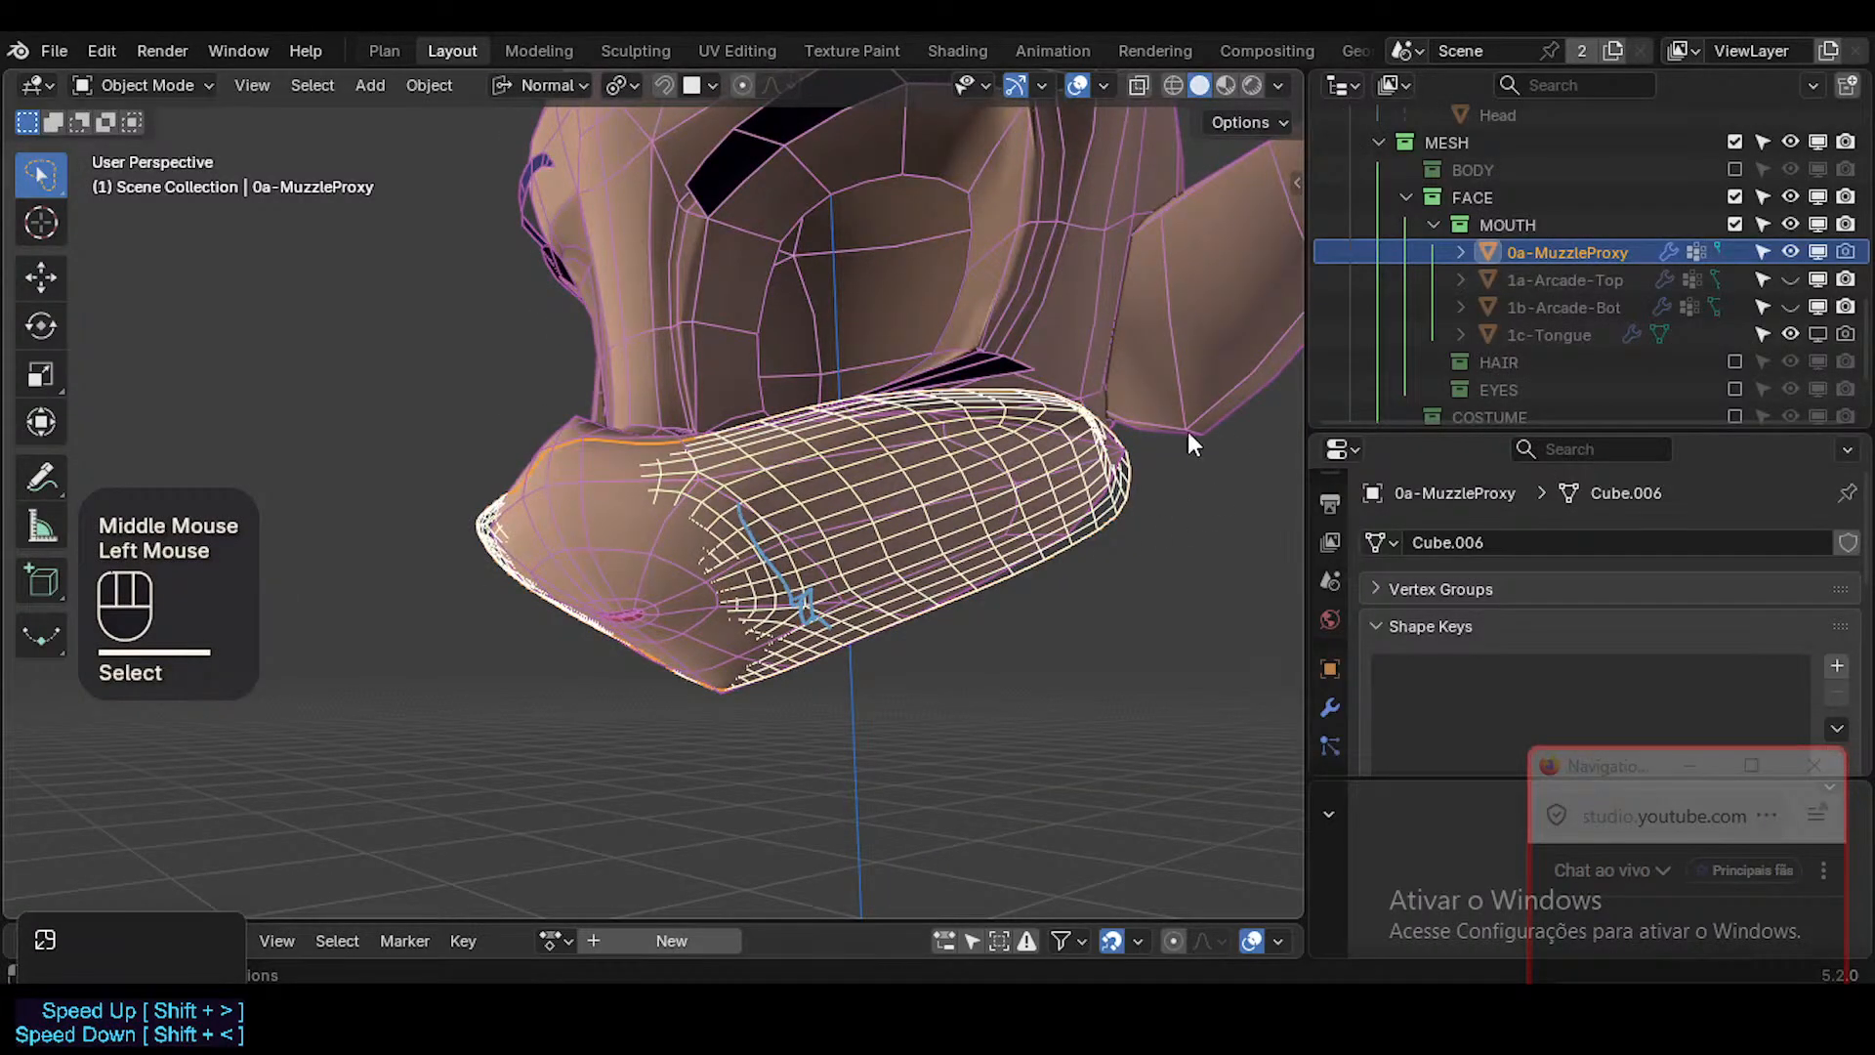
key("Tab")
middle_click_drag(801, 566, 954, 598)
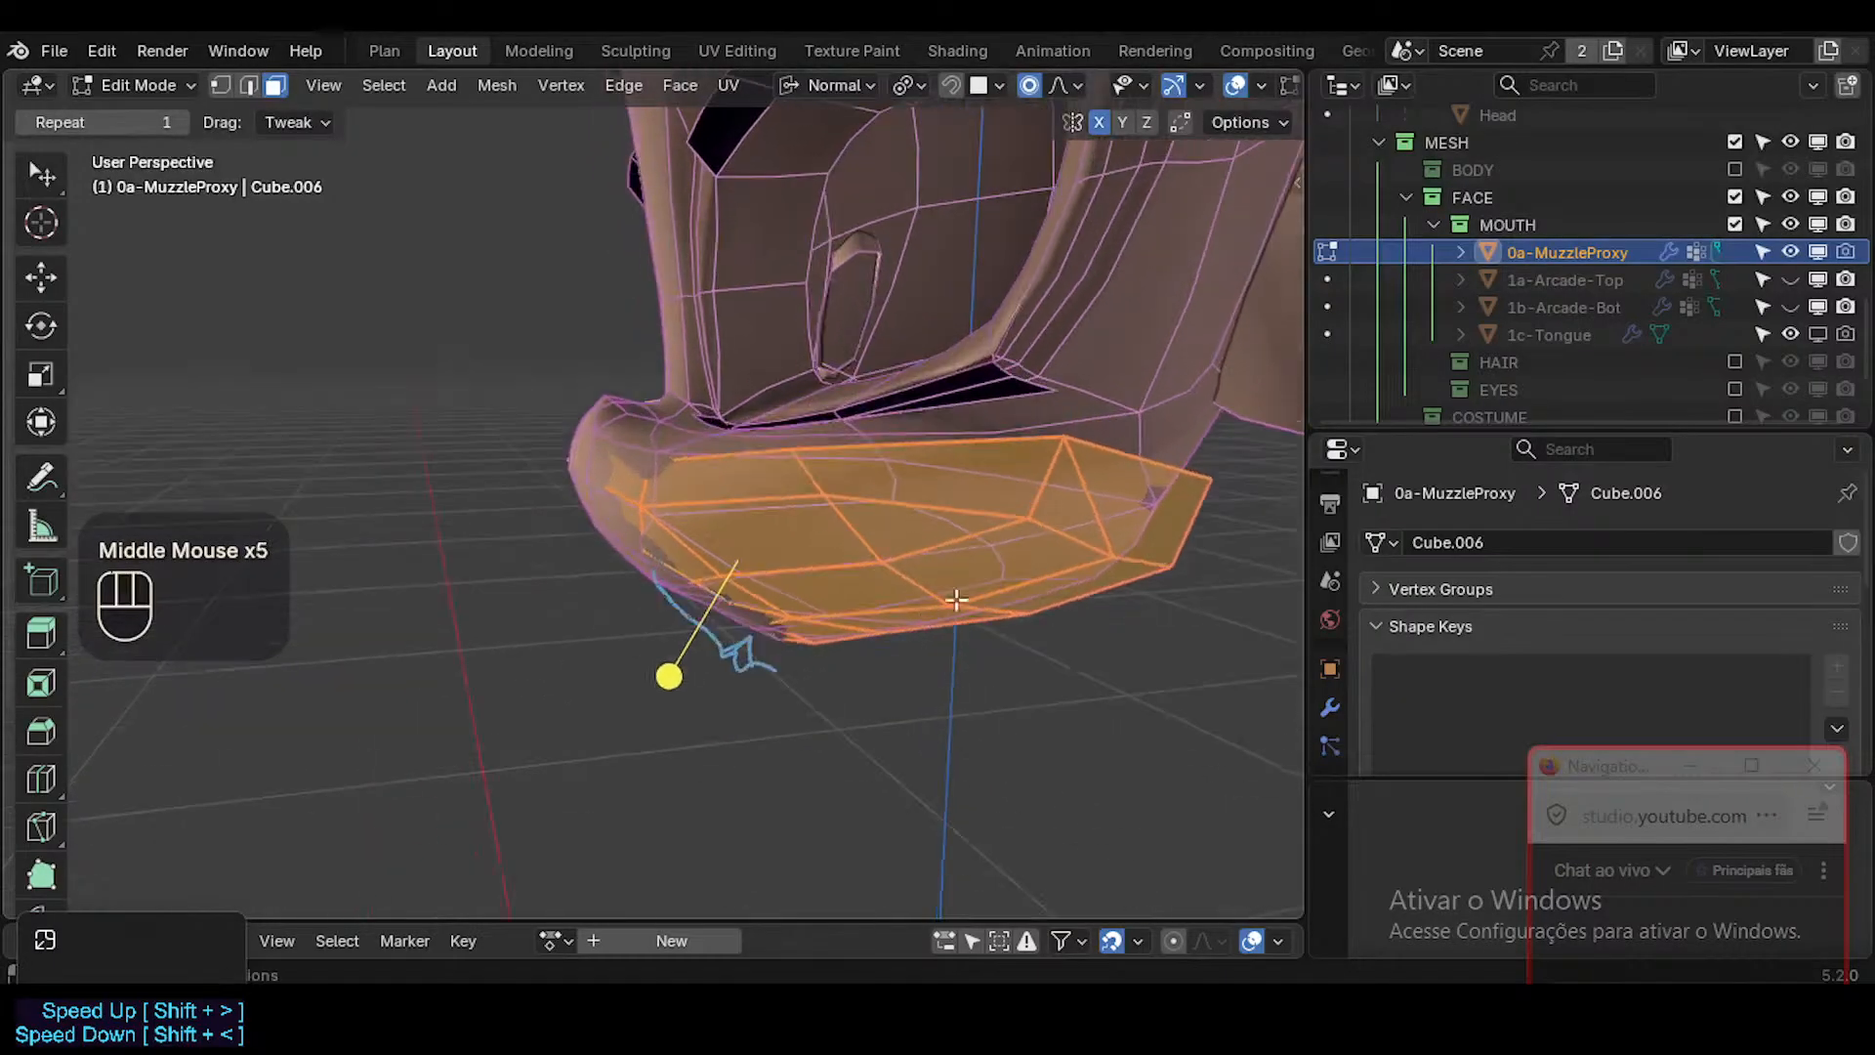
key("alt+a")
middle_click_drag(1053, 526, 635, 572)
Delete all geometry of 0a-MuzzleProxy with X-ray on and return to Object Mode.
key("a")
key("alt+z")
middle_click_drag(635, 573, 648, 581, "shift")
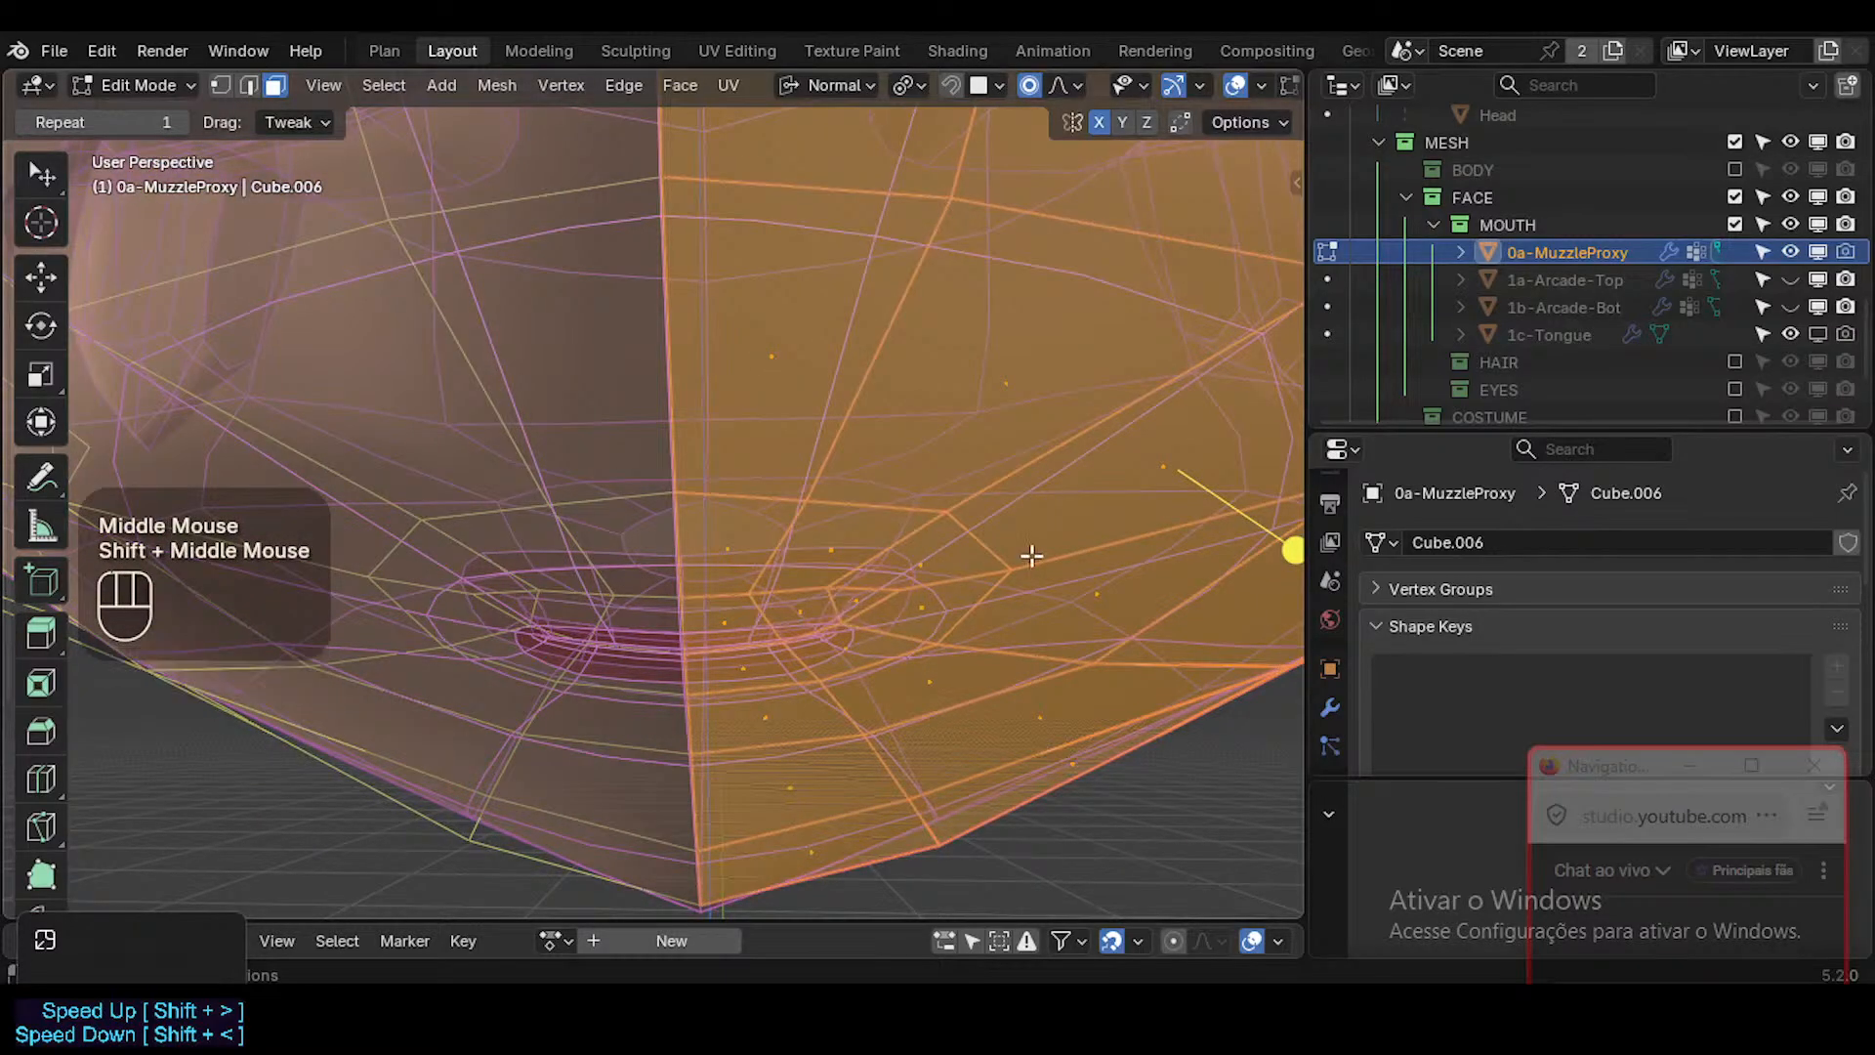
mouse_move(1025, 553)
middle_mouse_down()
mouse_move(821, 557)
mouse_move(1097, 536)
mouse_move(1162, 493)
mouse_move(1016, 528)
middle_mouse_up()
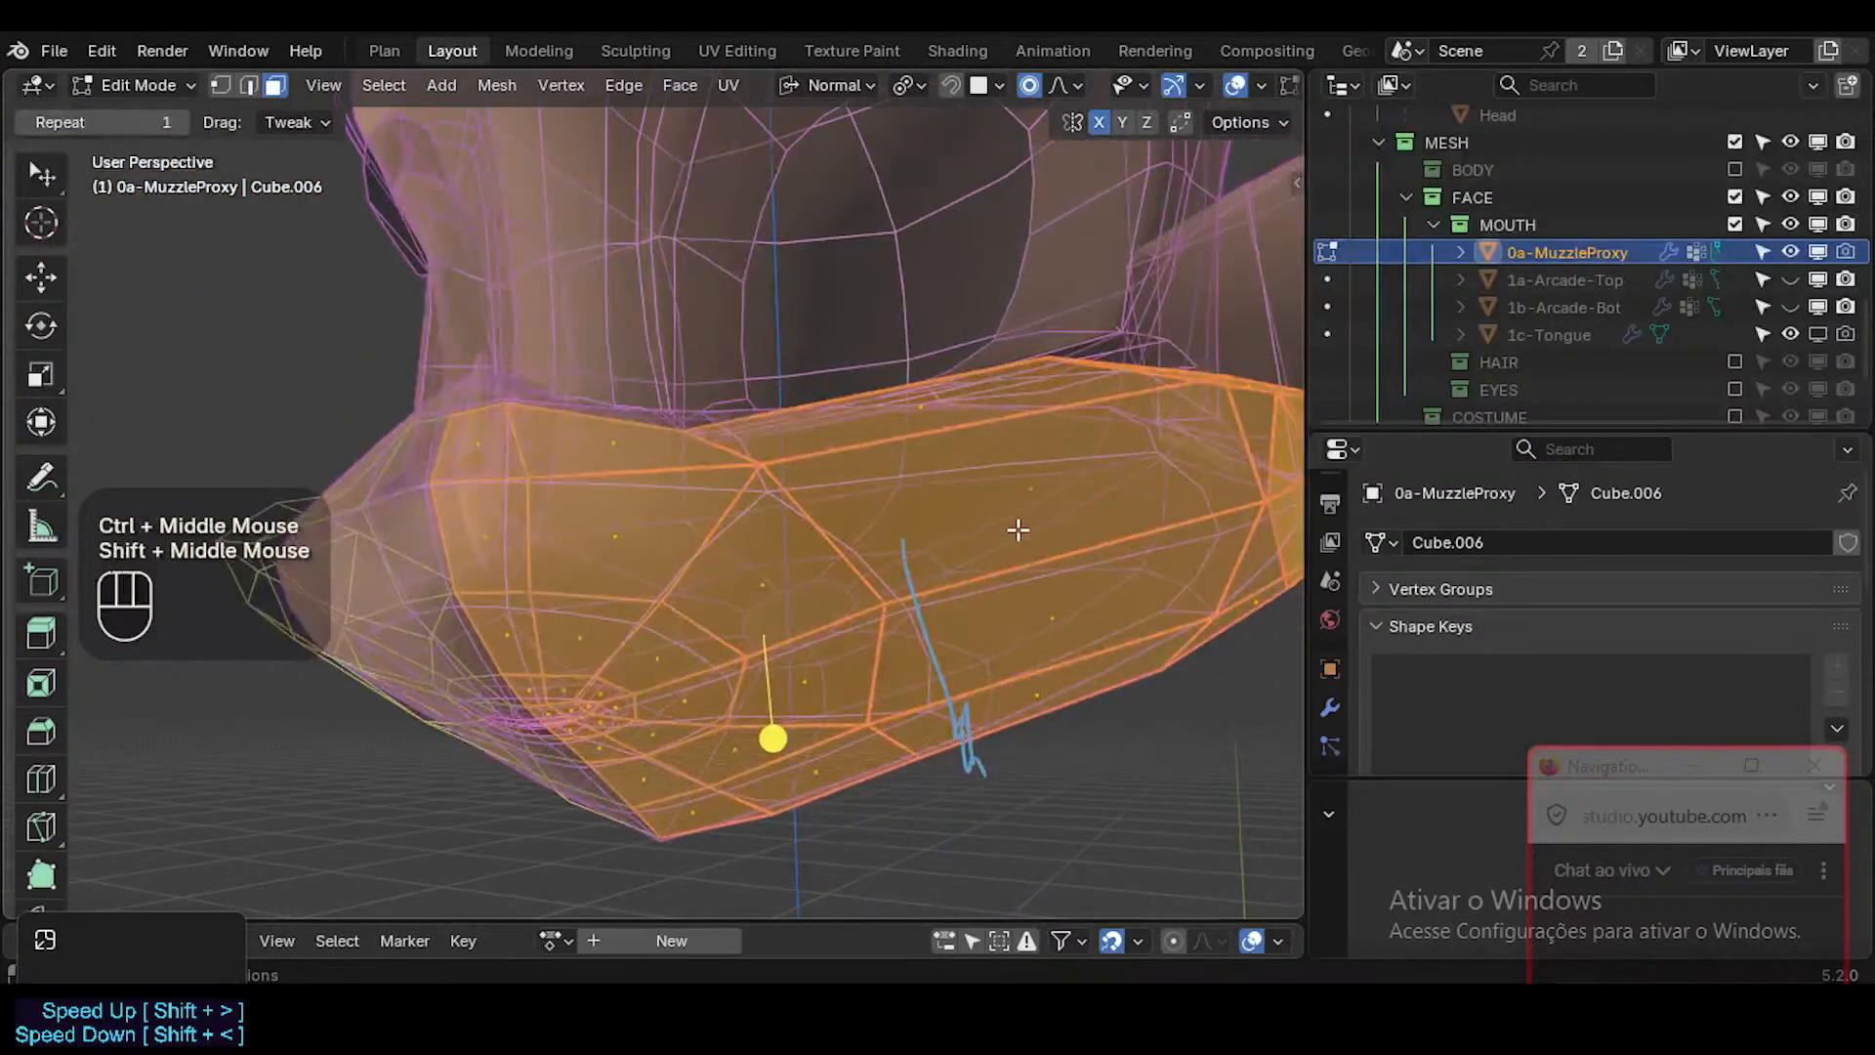
key("x")
left_click(1015, 523)
key("Tab")
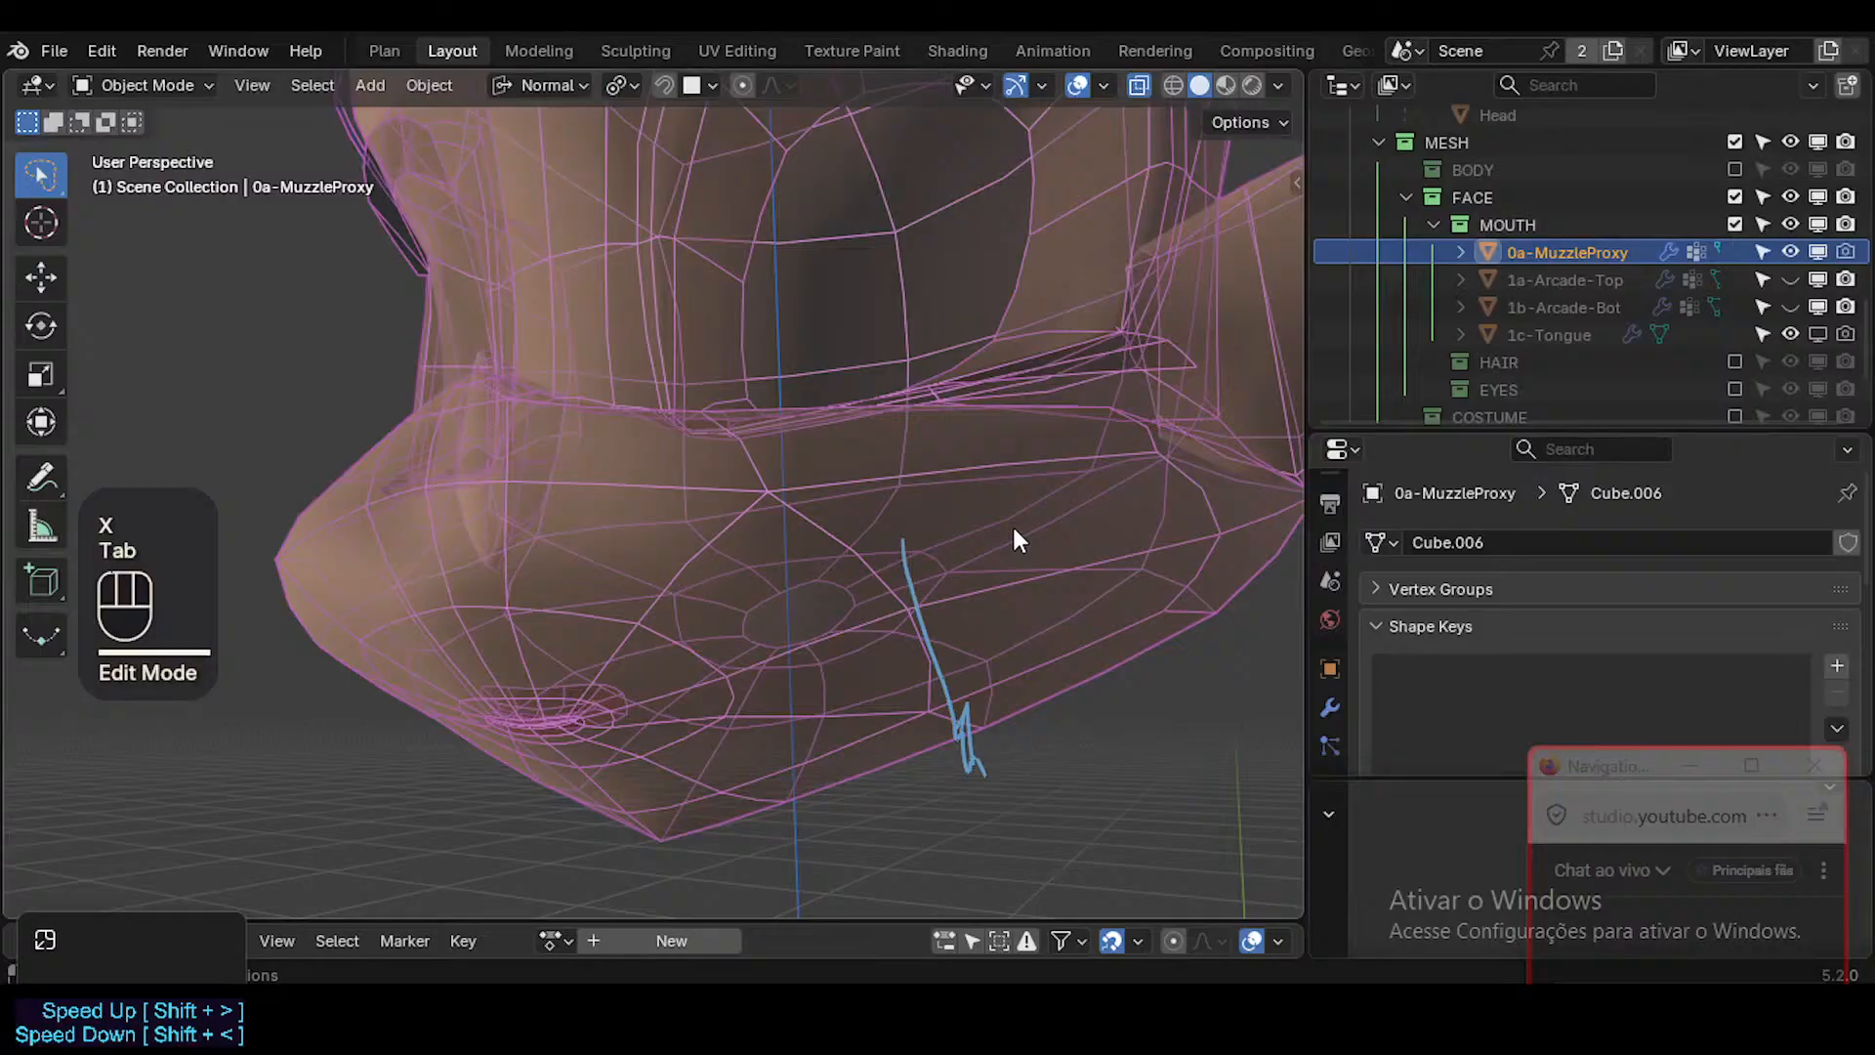
Select the Head, enter Edit Mode with its Basis shape key active and turn off X-ray.
key("shift+alt+z")
left_click(1016, 541)
key("shift+alt+z")
left_click(996, 553)
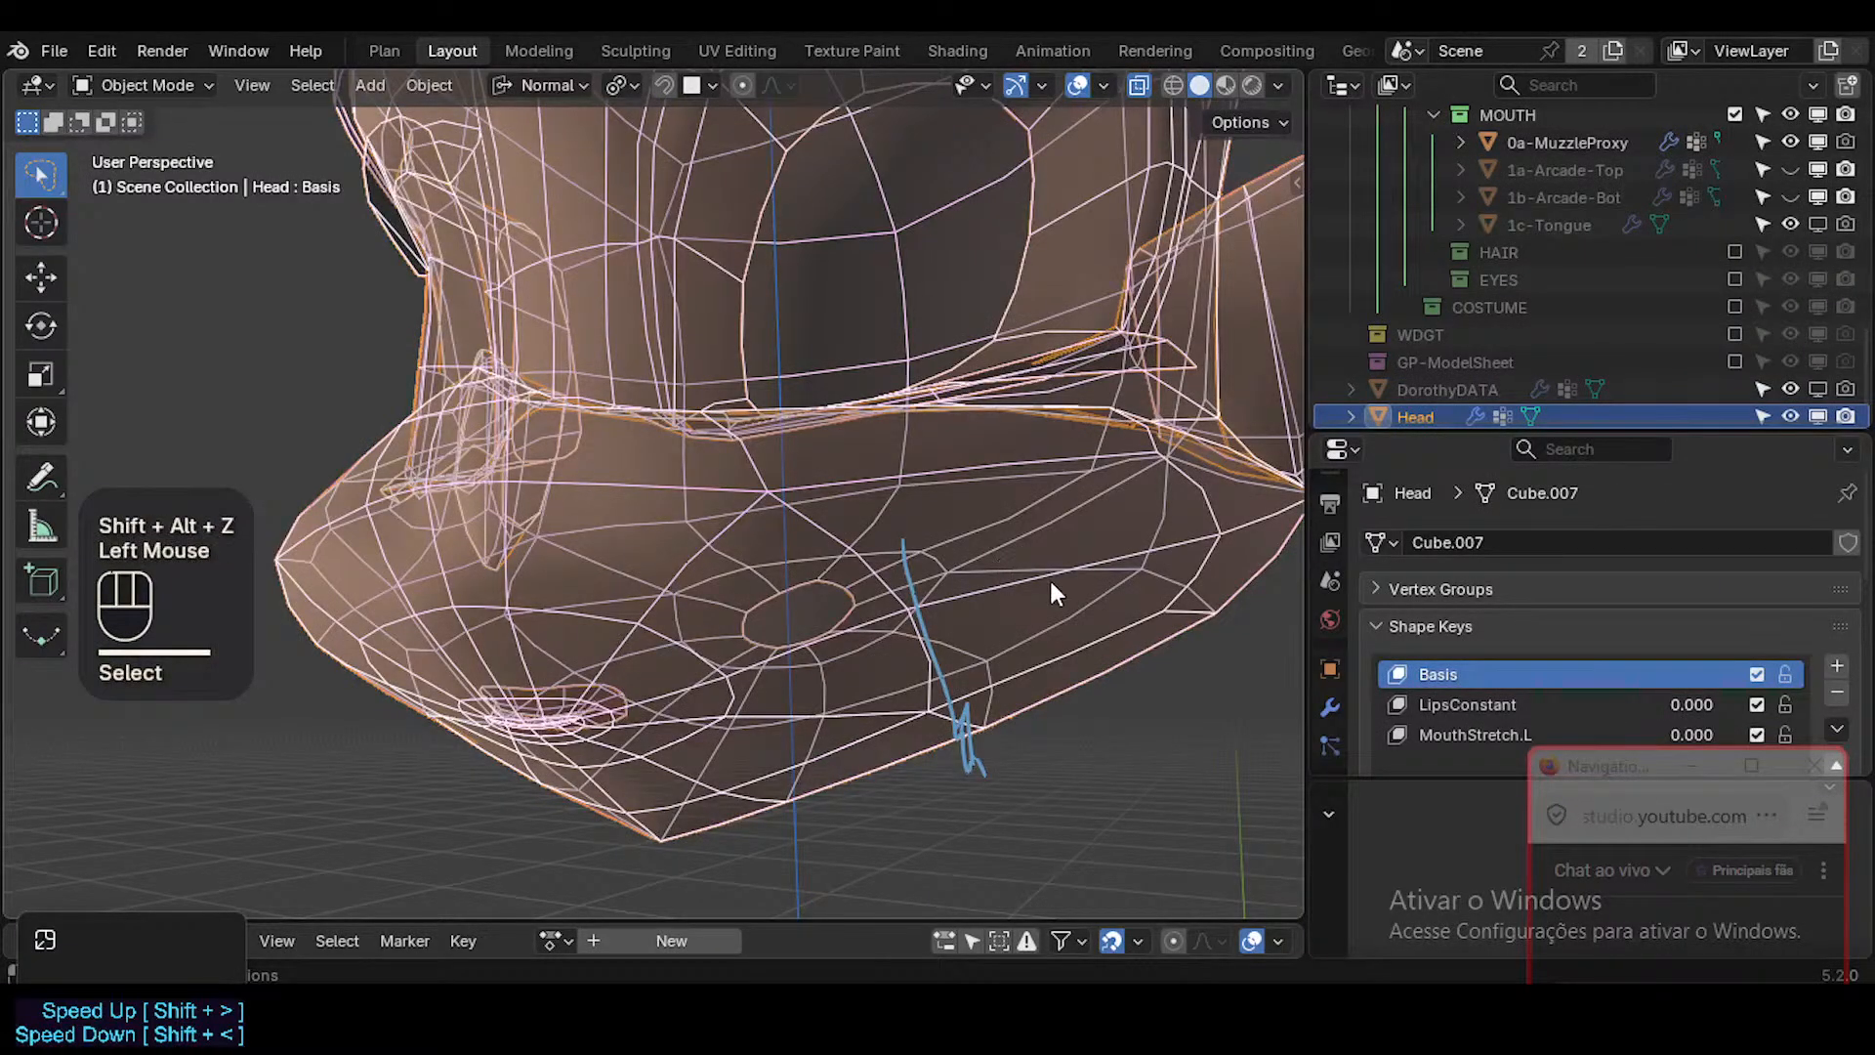
key("Tab")
key("Tab")
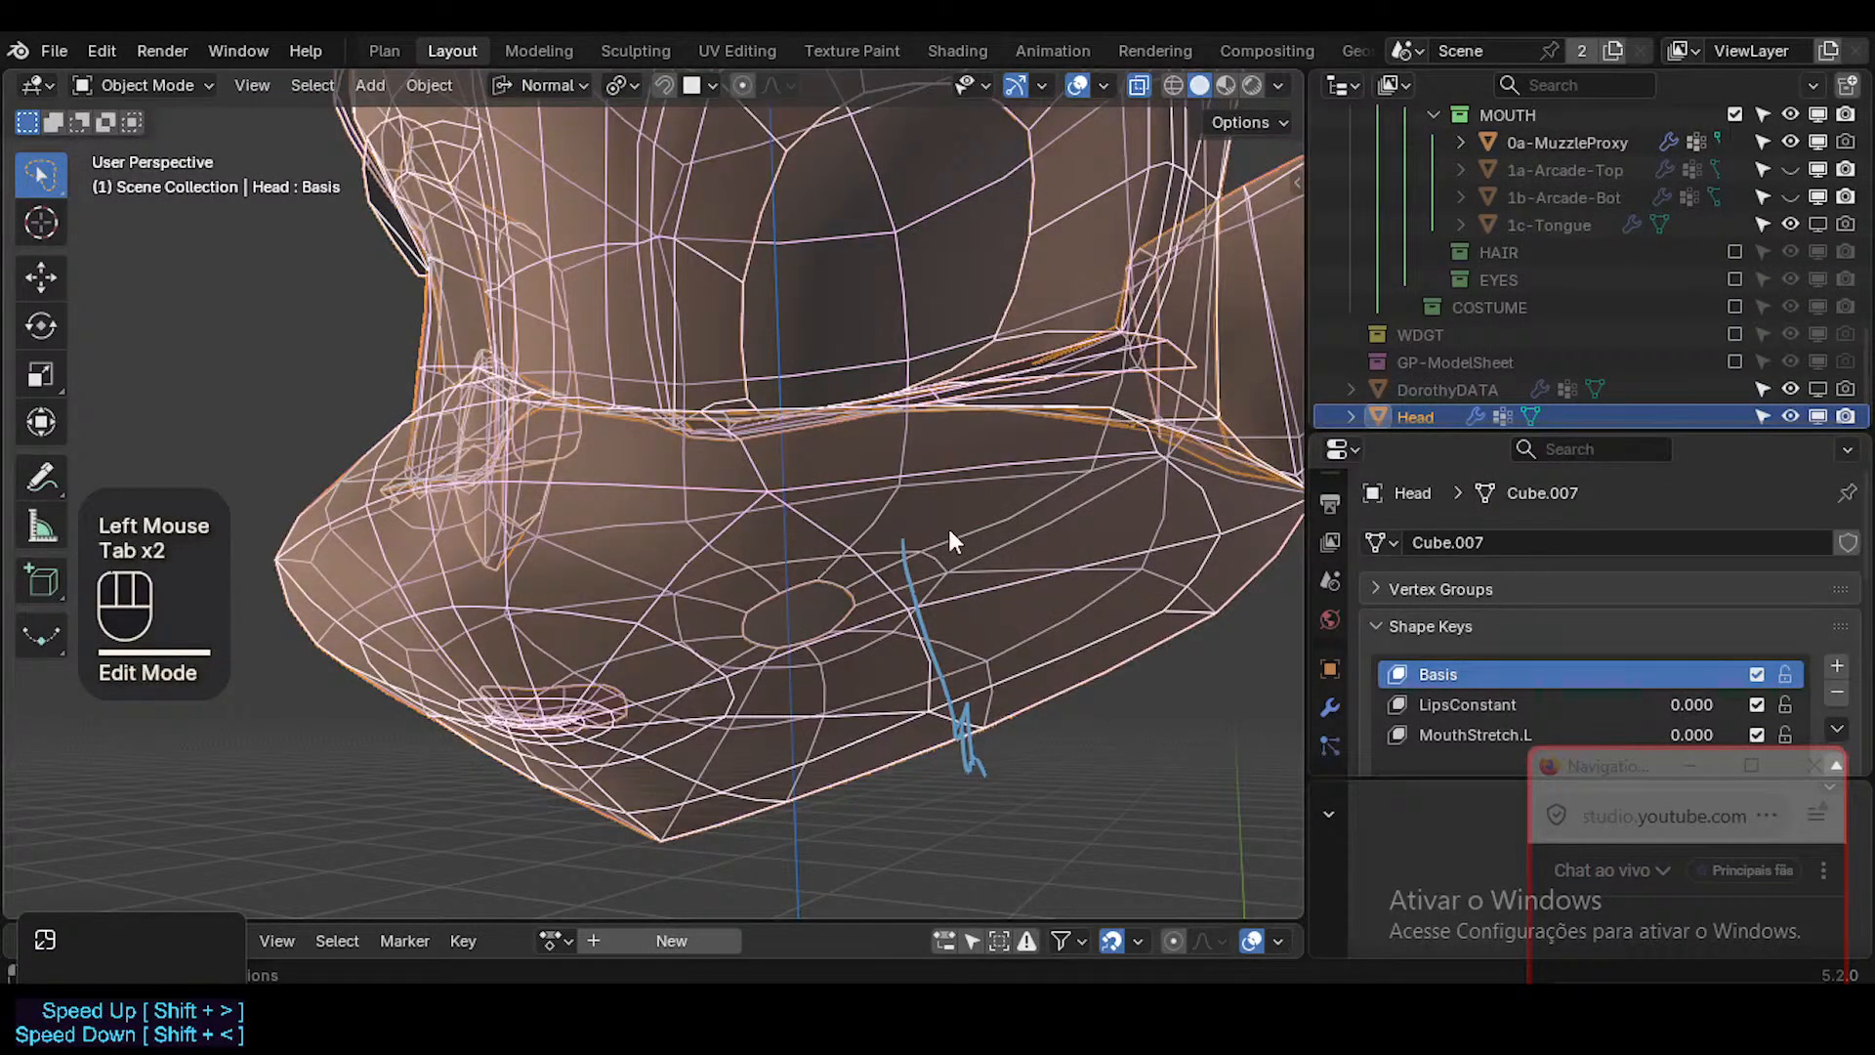
key("alt+a")
left_click(1088, 619)
key("Tab")
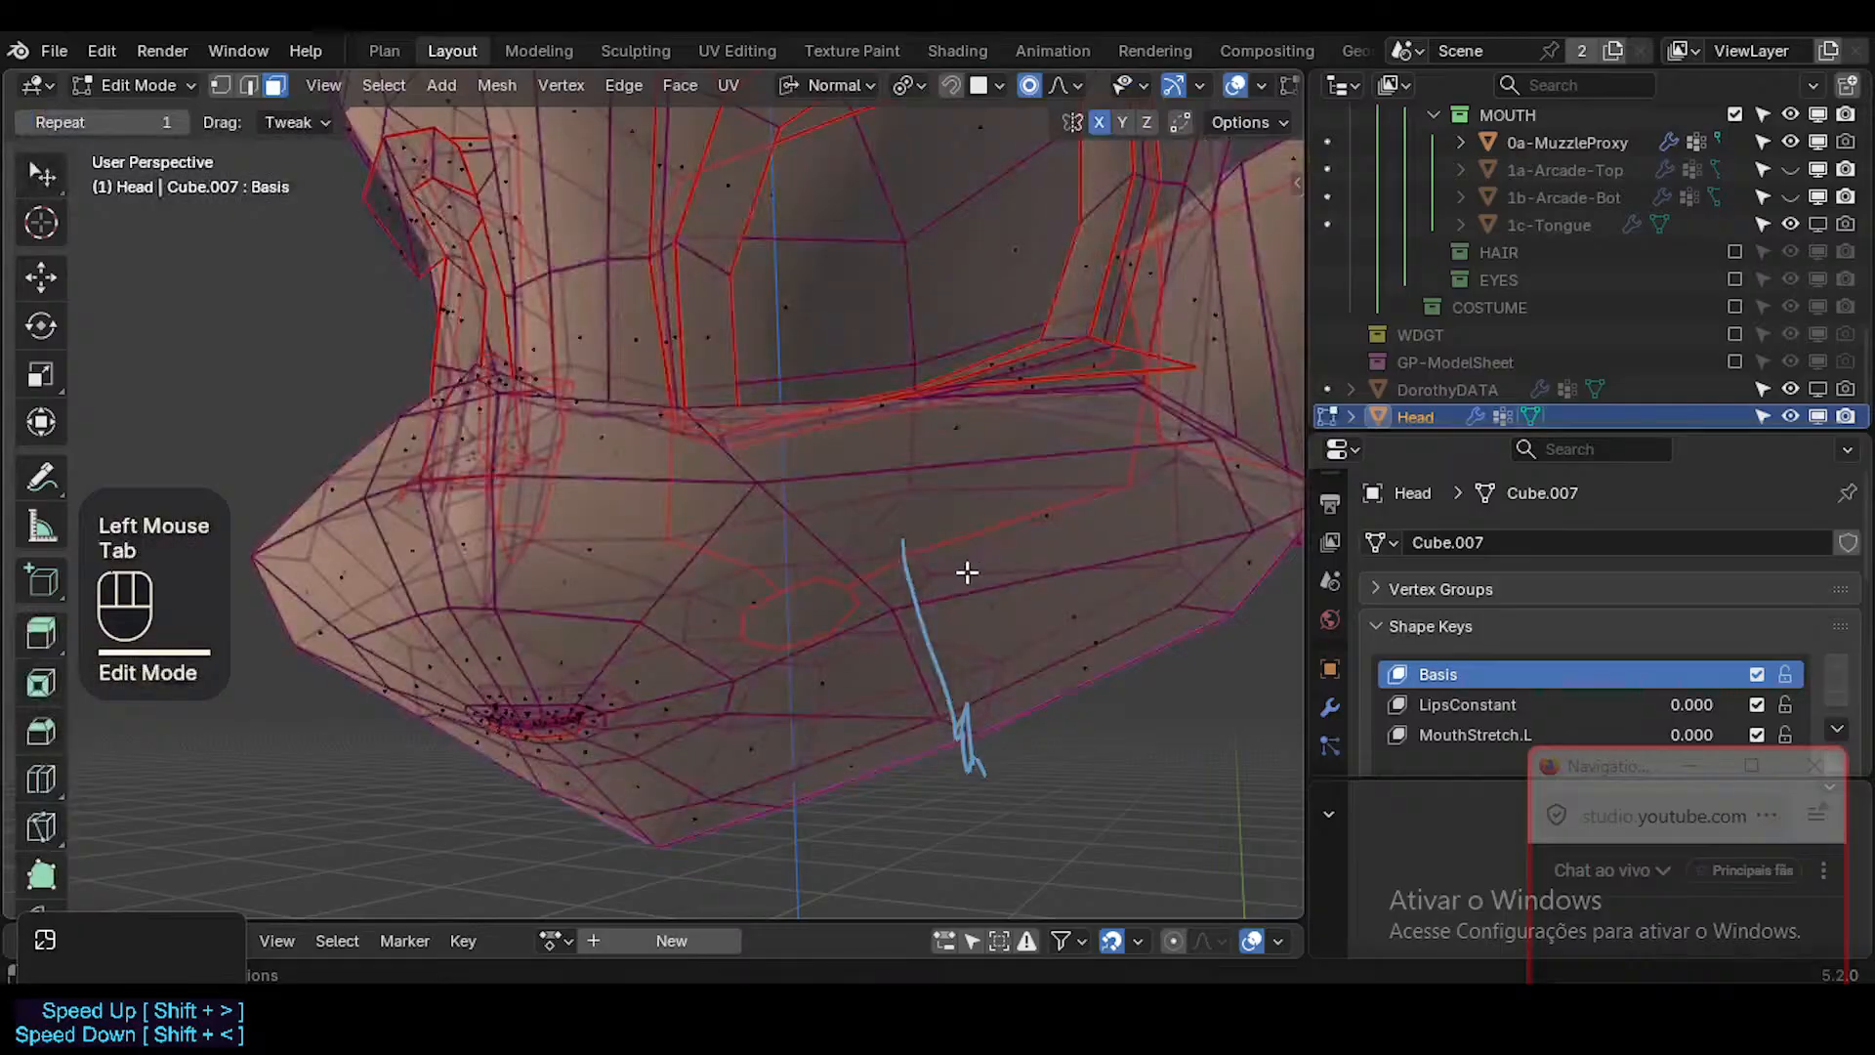
key("alt+z")
middle_click_drag(581, 716, 595, 716)
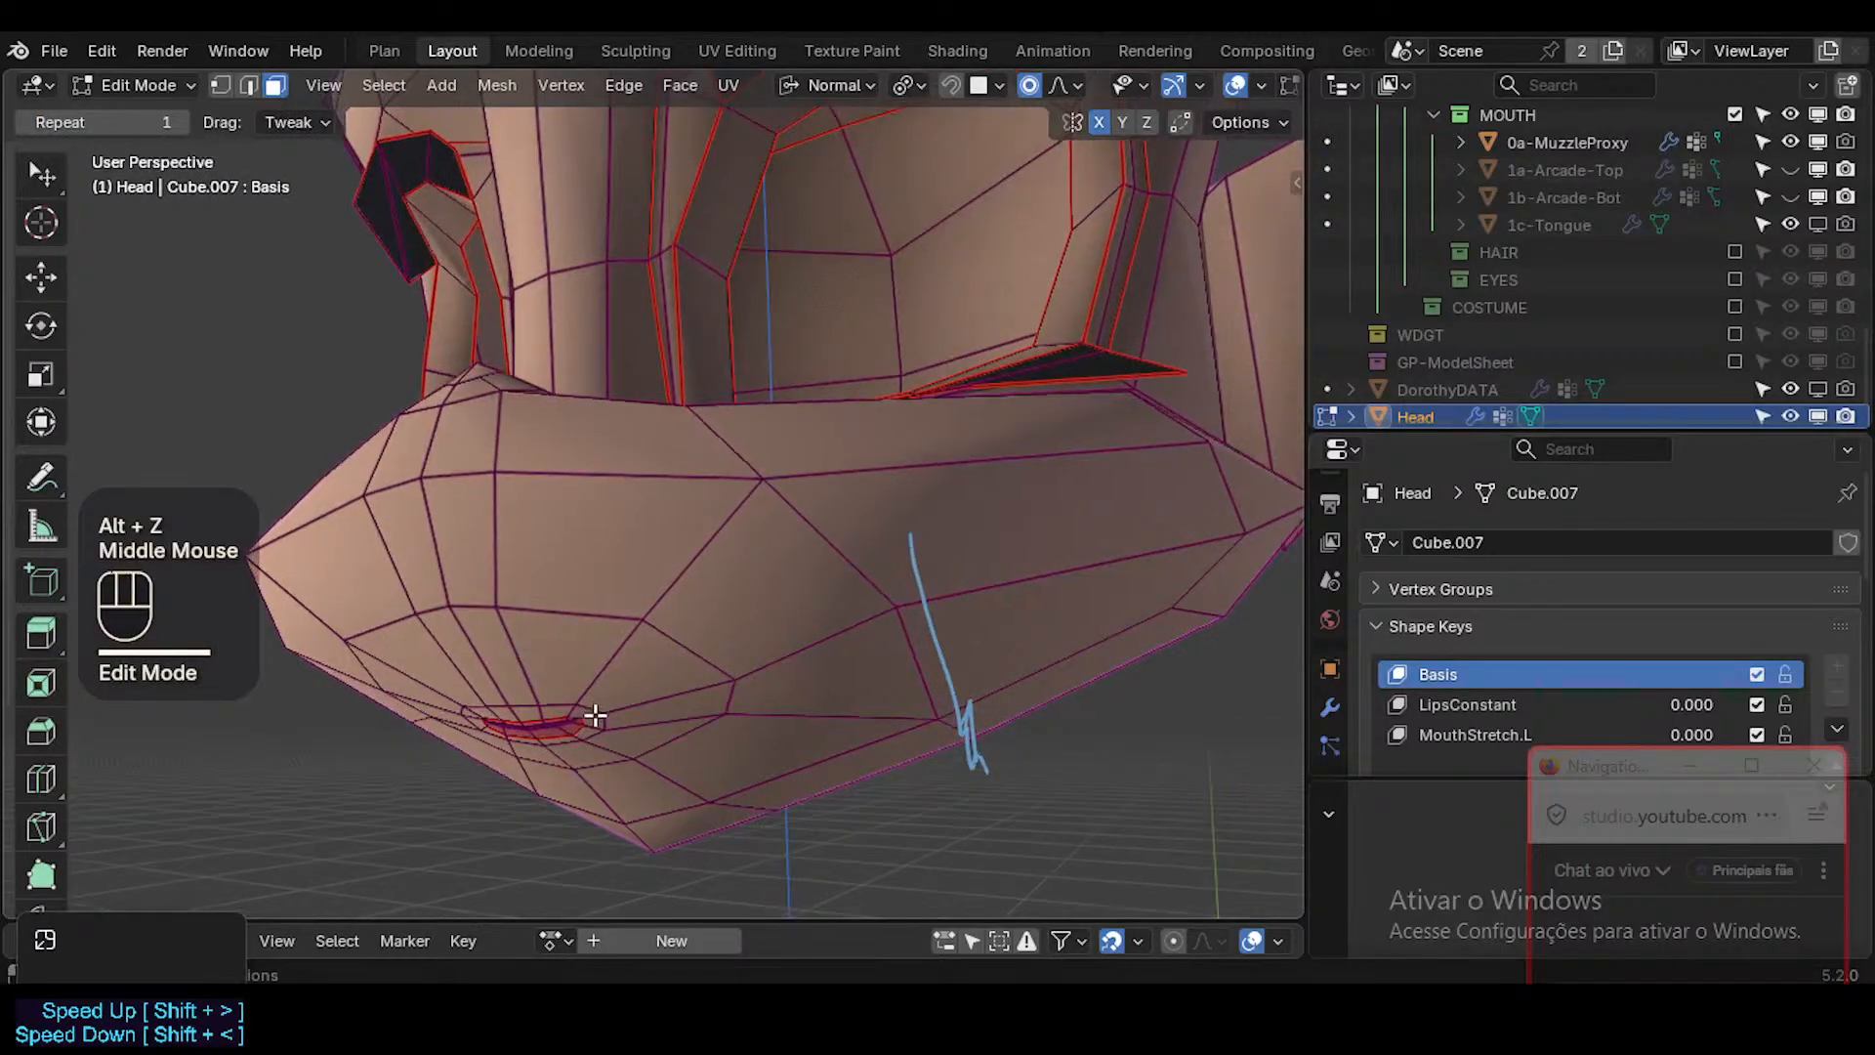
key("3")
left_click(613, 703, "alt+shift")
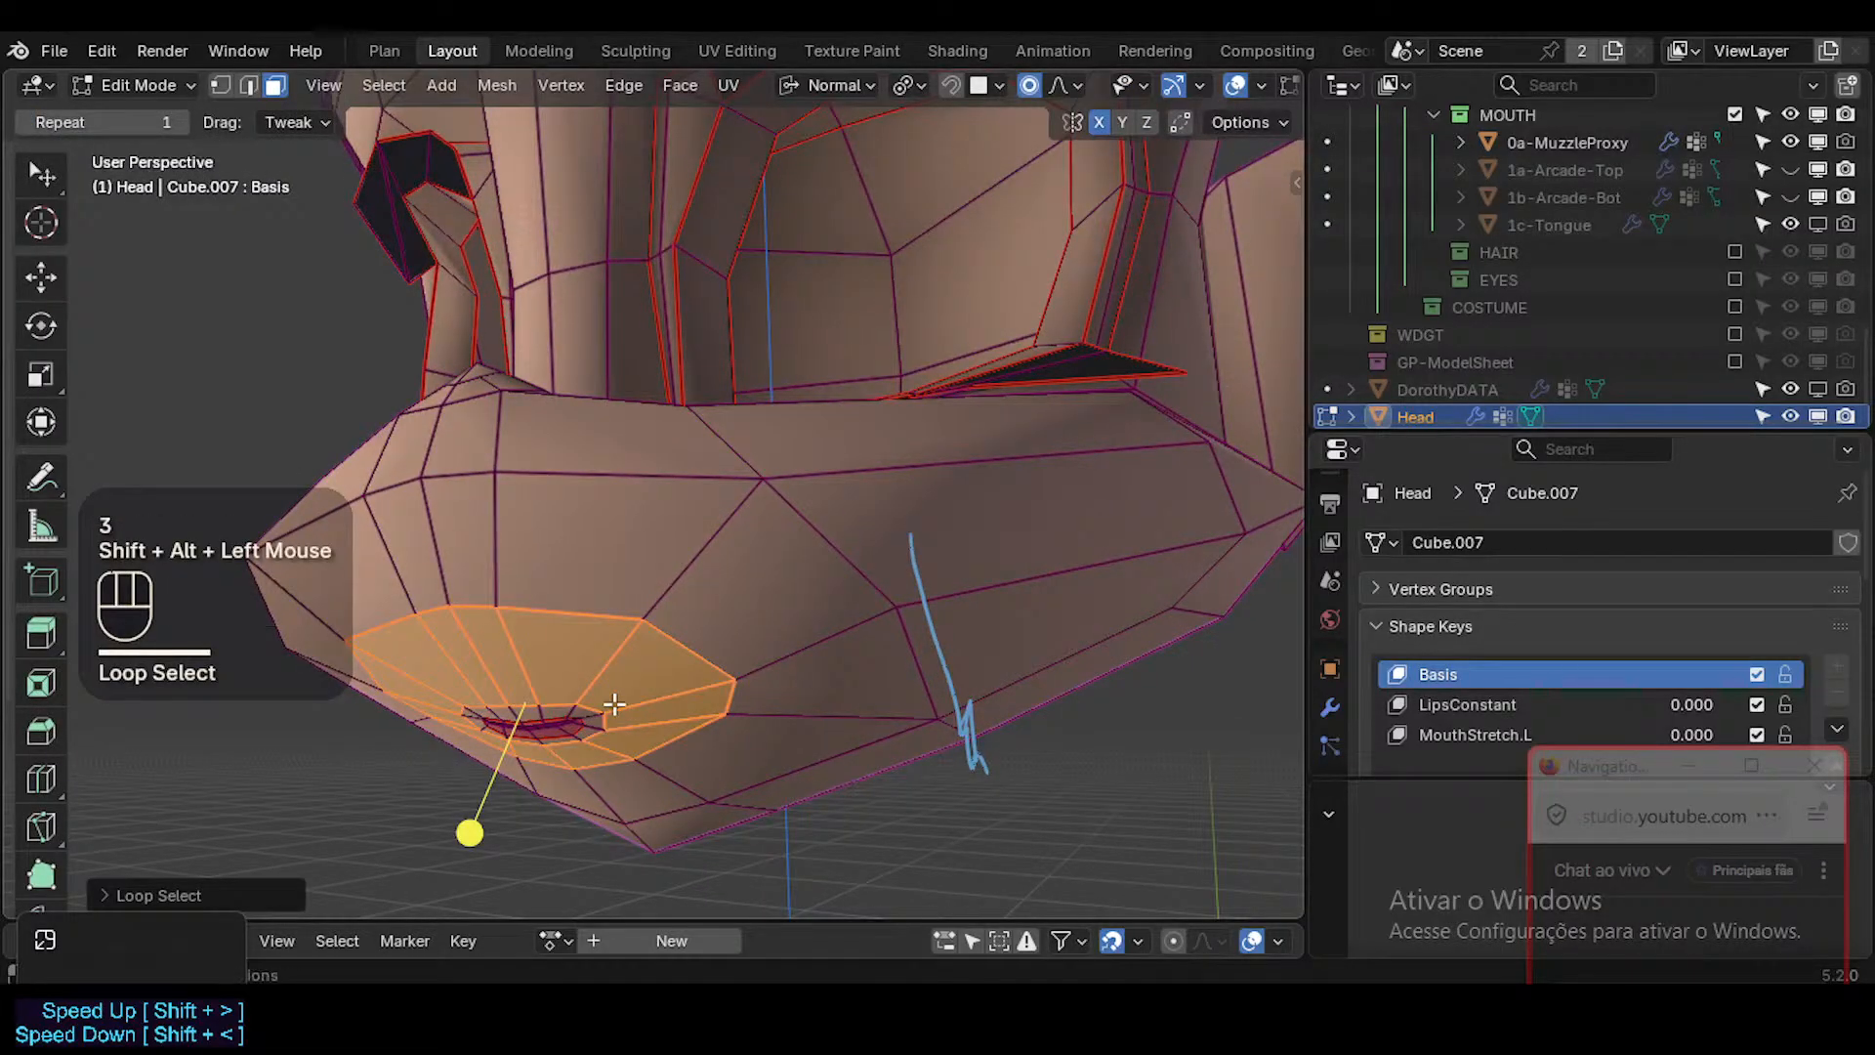
key("alt+a")
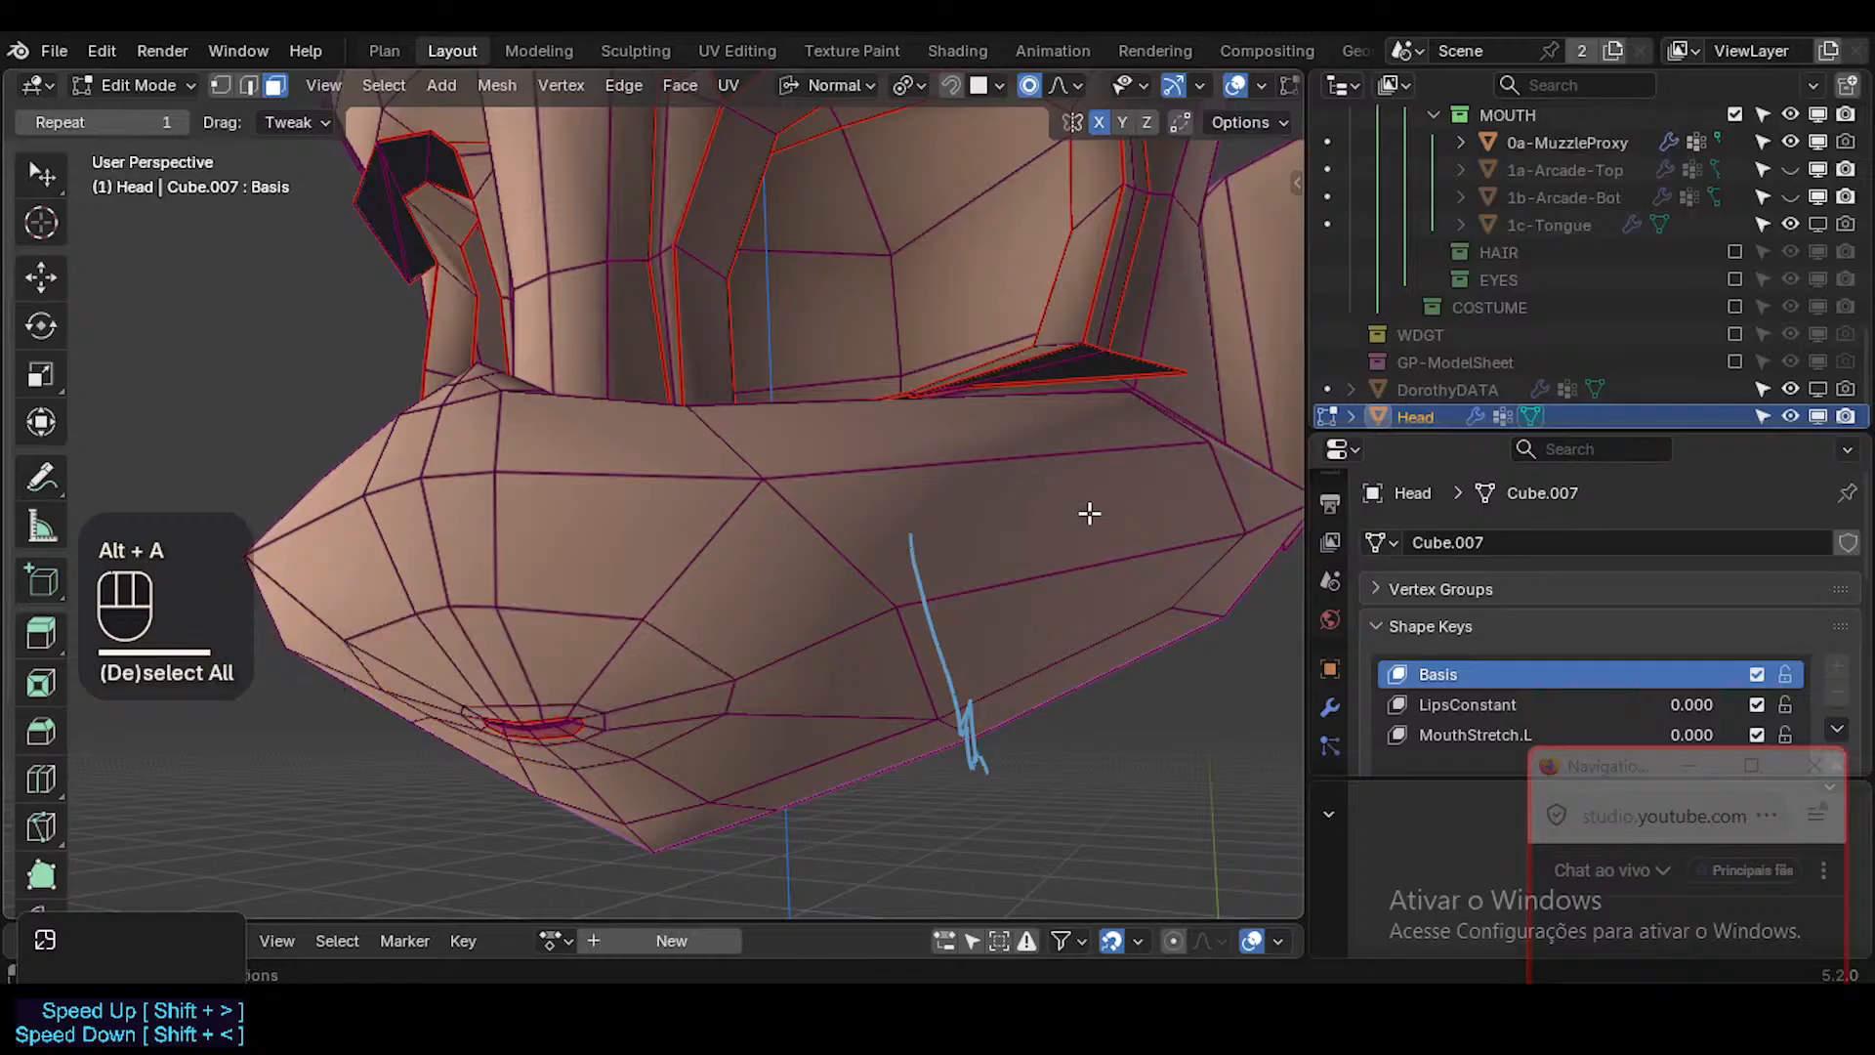
middle_click_drag(1088, 511, 1005, 561)
key("l")
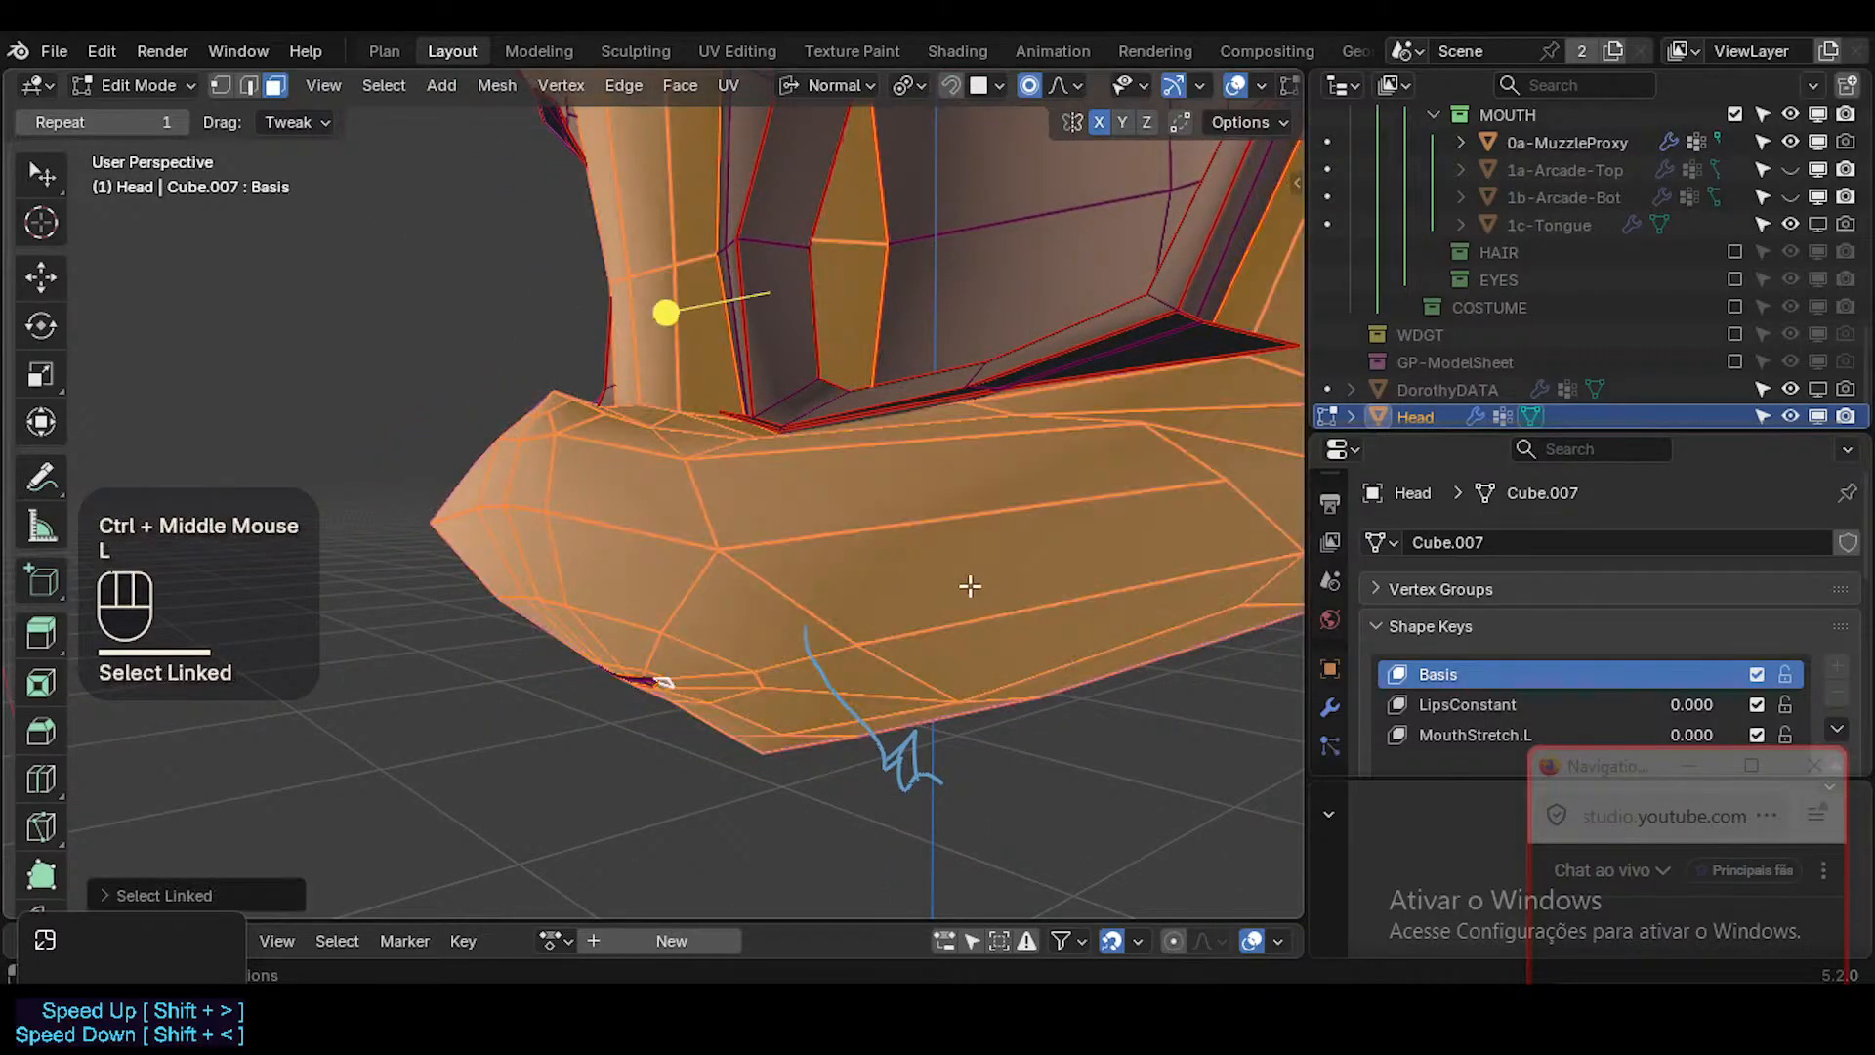
scroll(883, 577, "down", 3)
key("alt+a")
Loop-select the face ring around the Head's muzzle and circle-select the missing faces on its side and around the mouth.
key("3")
left_click(1018, 610, "alt+shift")
middle_click_drag(1019, 610, 888, 557)
left_click(872, 563, "alt+shift")
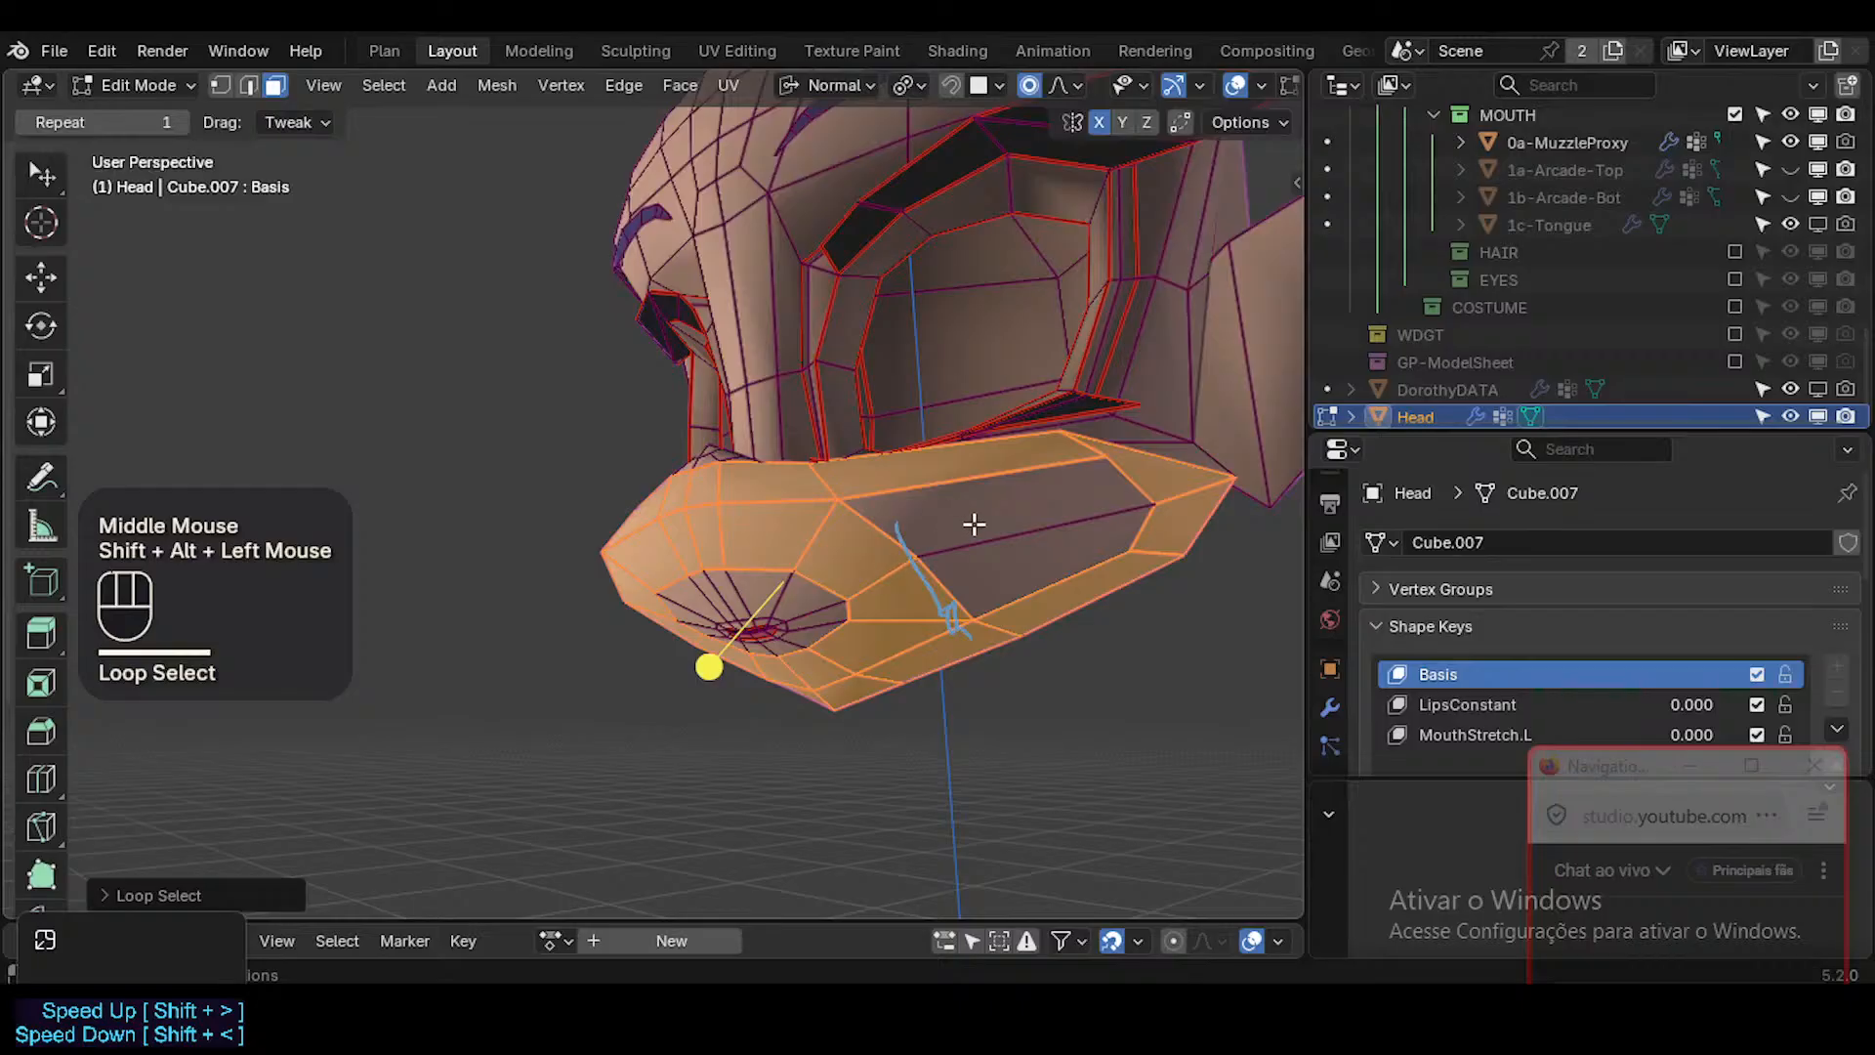
key("c")
left_click_drag(975, 524, 990, 554)
right_click(911, 576)
left_click(783, 592, "alt+shift")
middle_click_drag(819, 590, 710, 536)
Undo the stray selection and circle-select the muzzle's underside faces up to the neck opening.
mouse_move(991, 654)
middle_mouse_down()
mouse_move(577, 628)
mouse_move(829, 615)
mouse_move(798, 612)
mouse_move(809, 705)
mouse_move(812, 628)
mouse_move(736, 498)
mouse_move(746, 563)
mouse_move(758, 548)
middle_mouse_up()
left_click(736, 528, "alt+shift")
key("ctrl+z")
key("c")
right_click(773, 539)
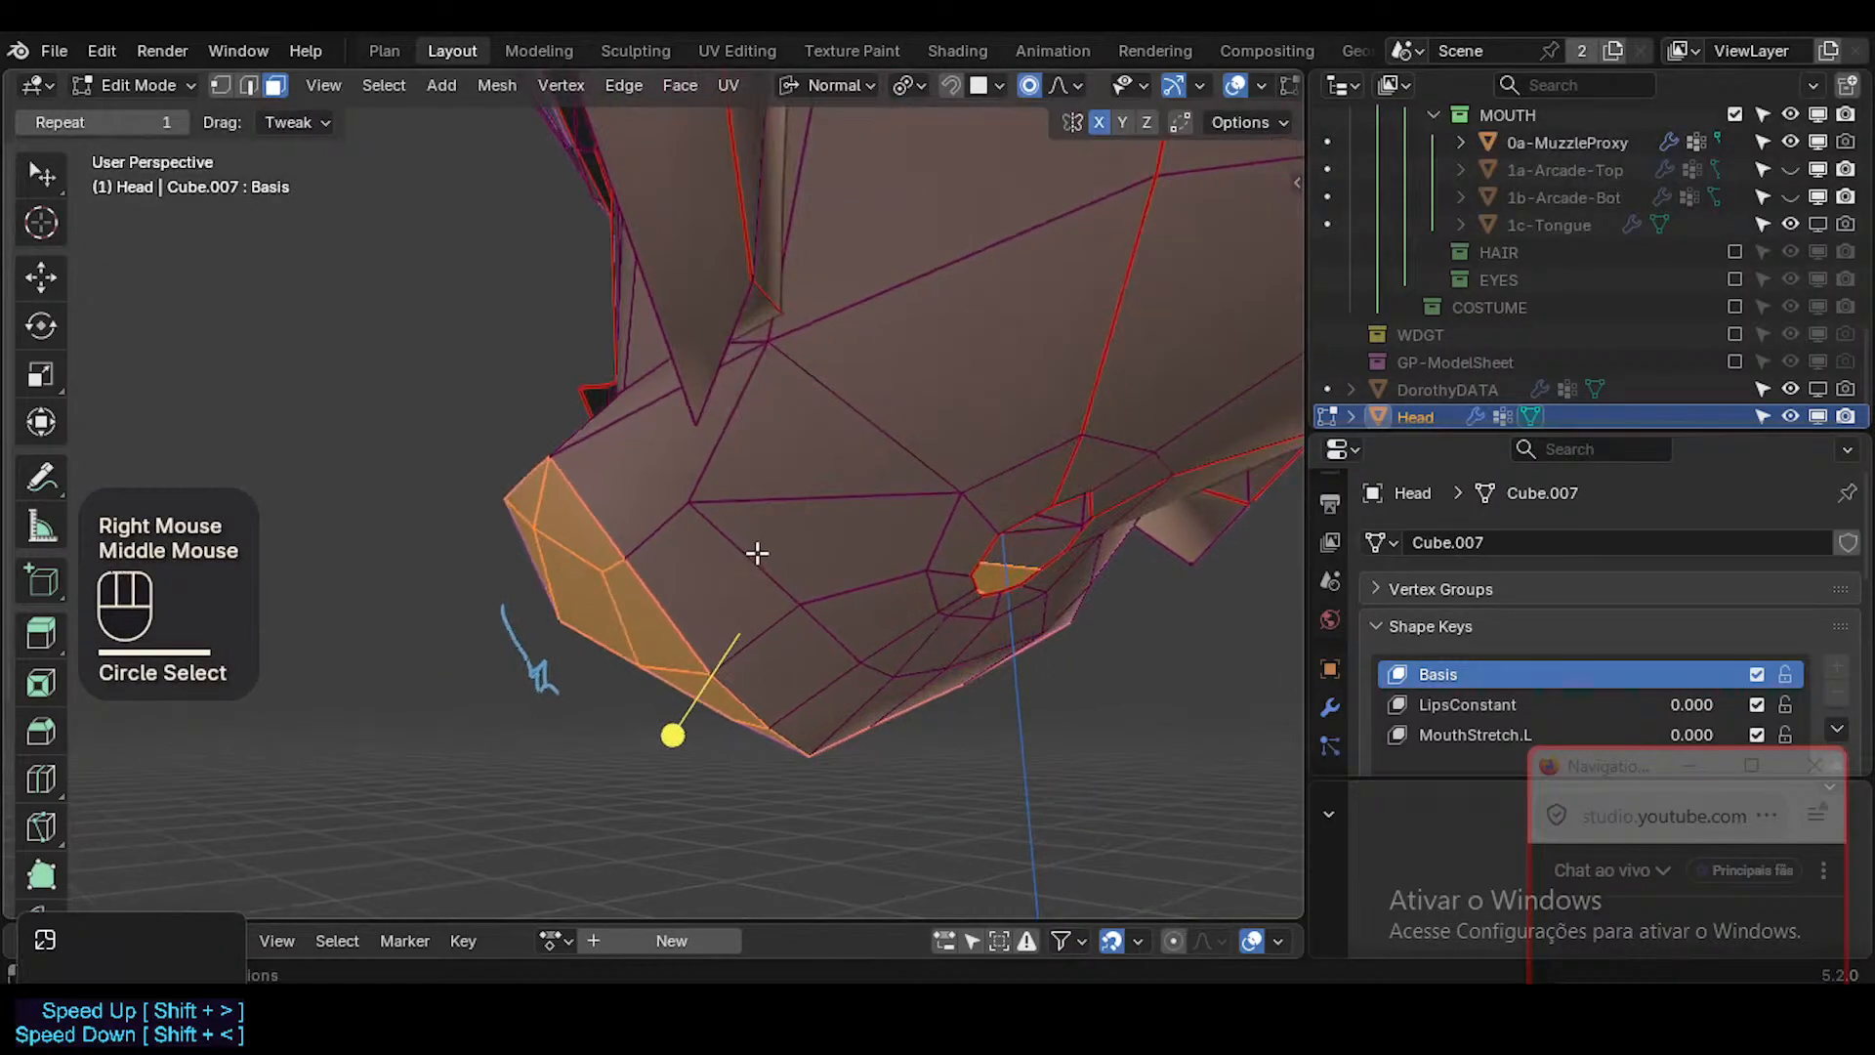
key("c")
mouse_move(758, 548)
left_mouse_down()
mouse_move(724, 518)
mouse_move(840, 657)
left_mouse_up()
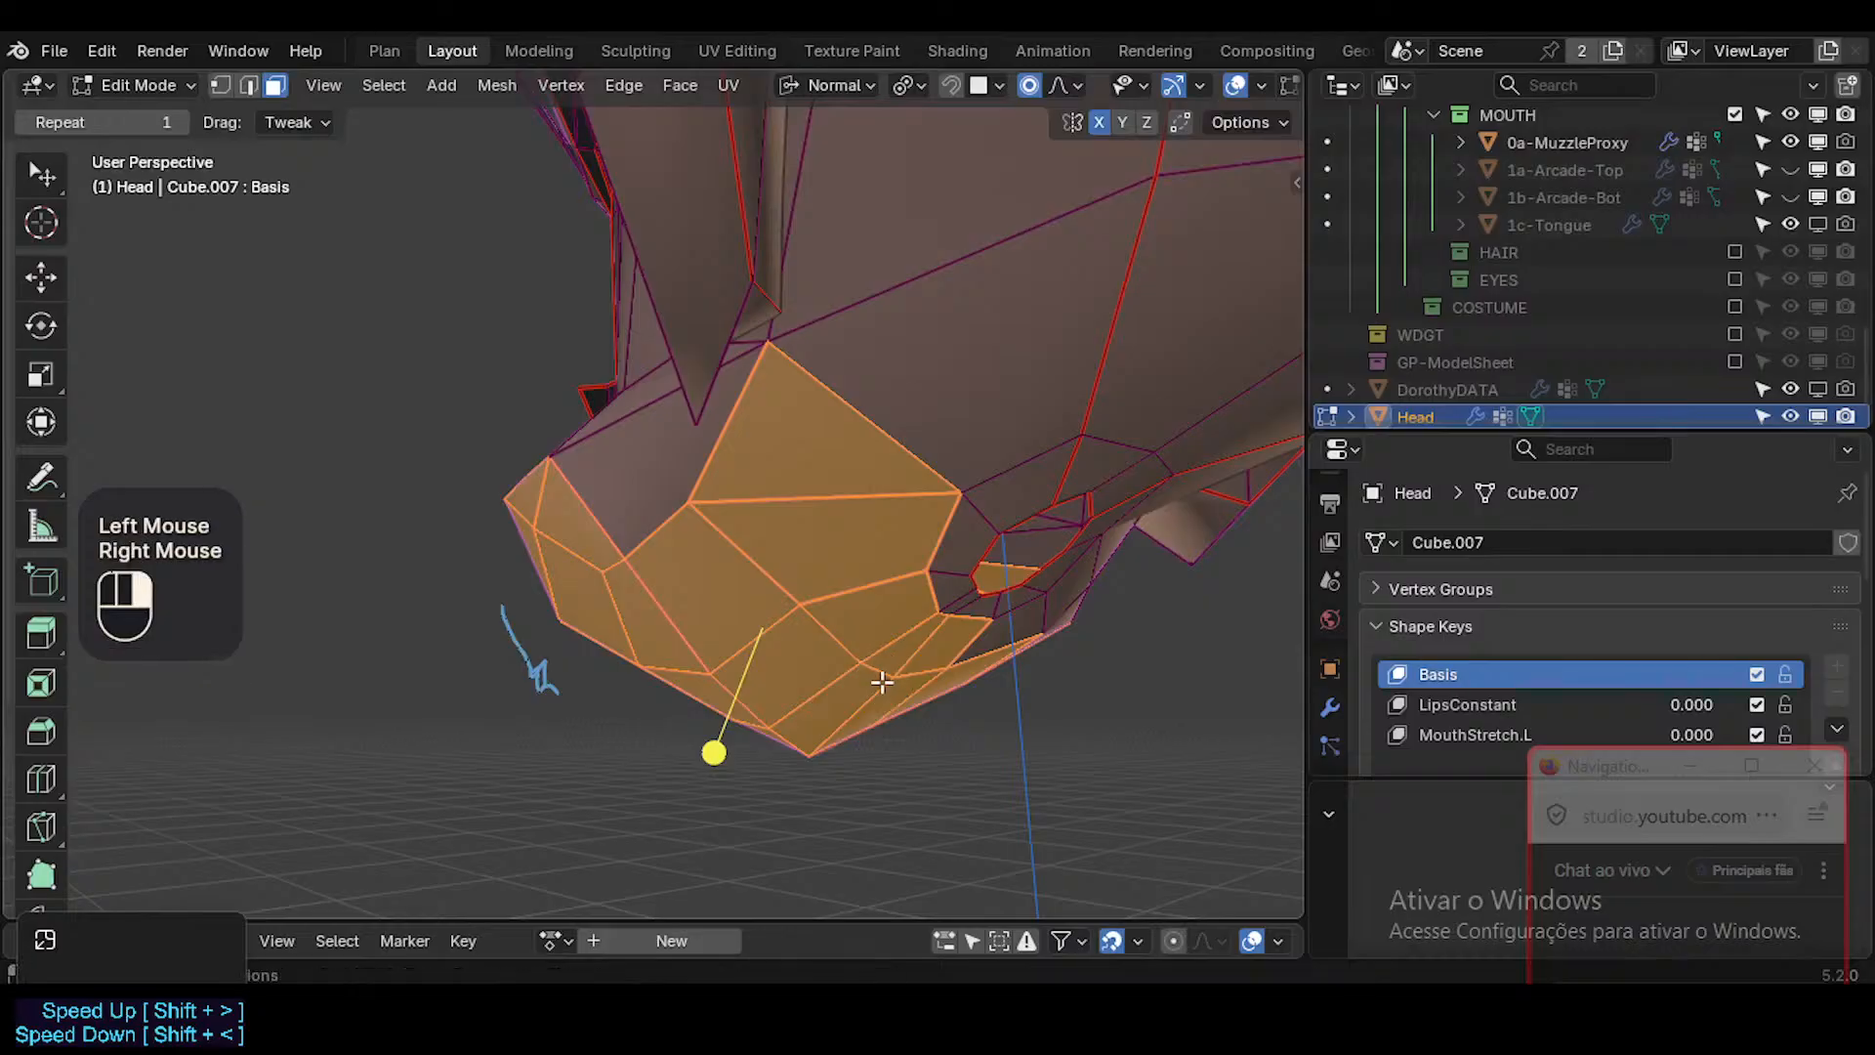
middle_click_drag(882, 681, 772, 610)
key("c")
left_click_drag(982, 640, 1006, 634)
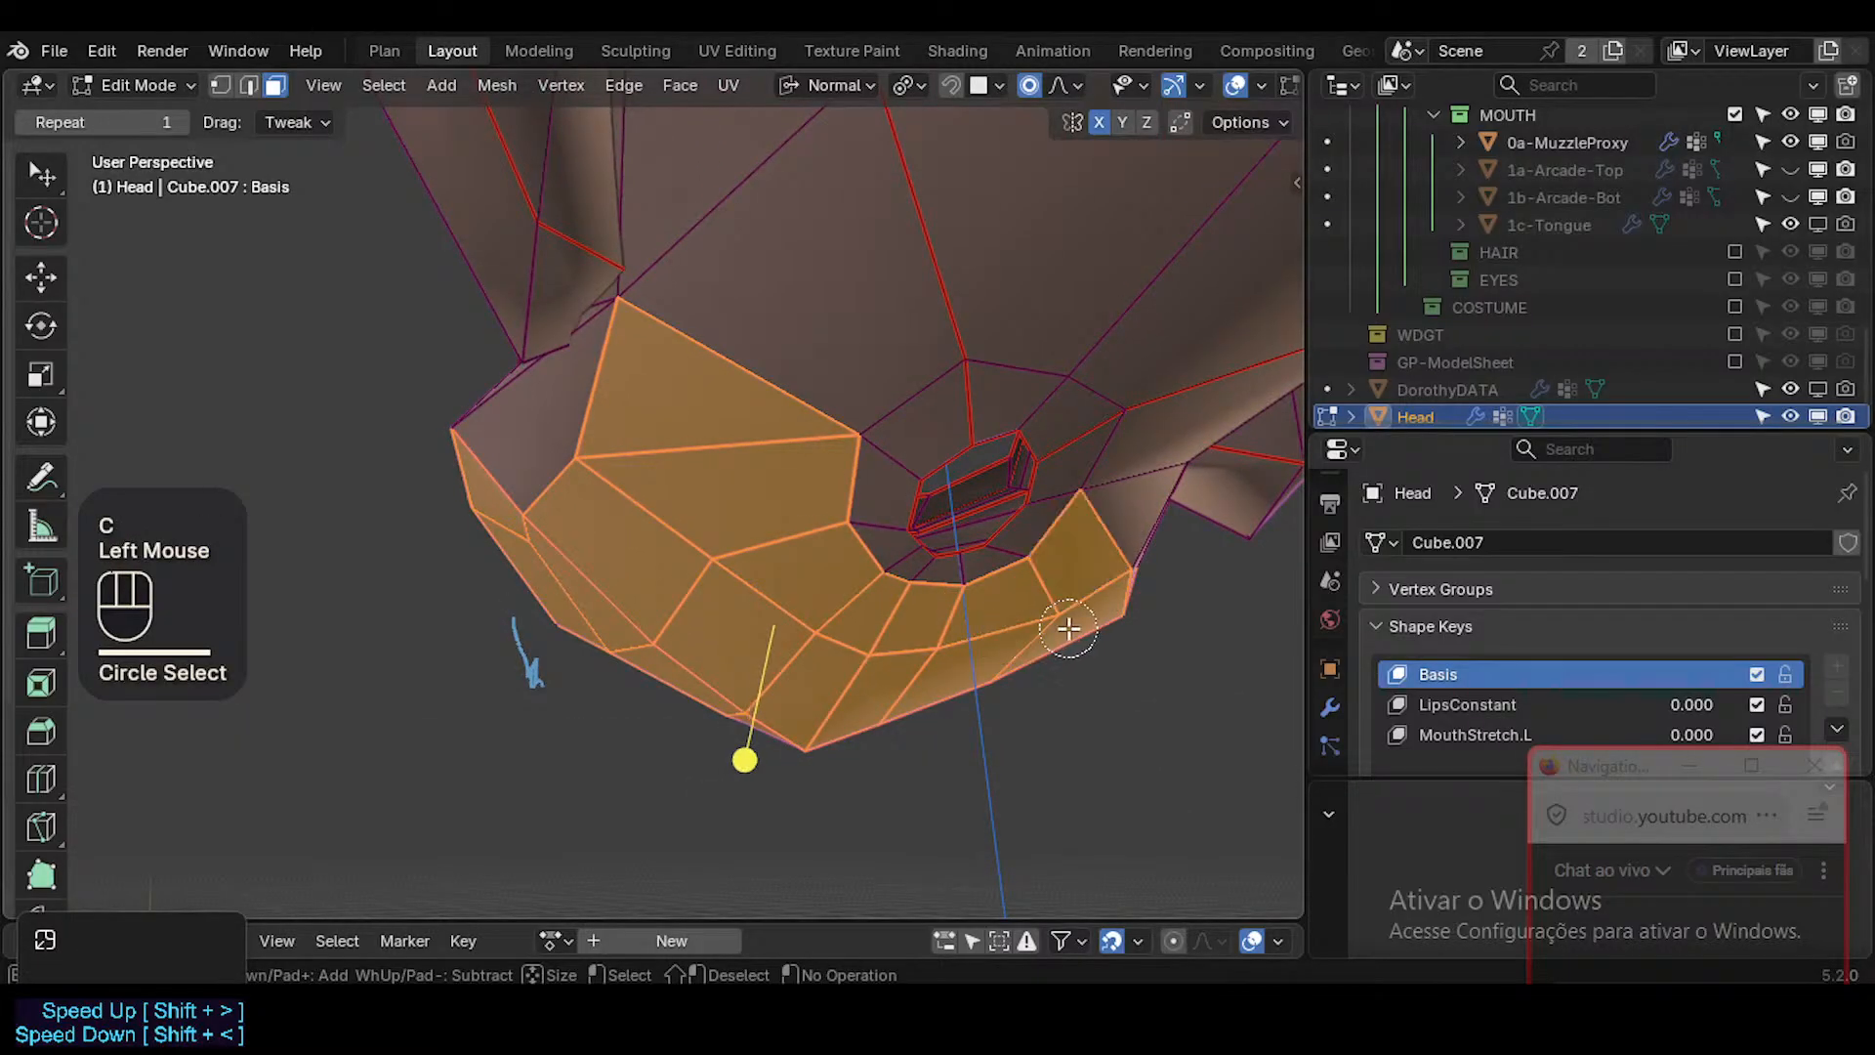
right_click(1068, 627)
Add the remaining unselected faces on the sides and jaw of the muzzle with Circle Select.
middle_click_drag(1069, 628, 858, 619)
key("c")
left_click(858, 612)
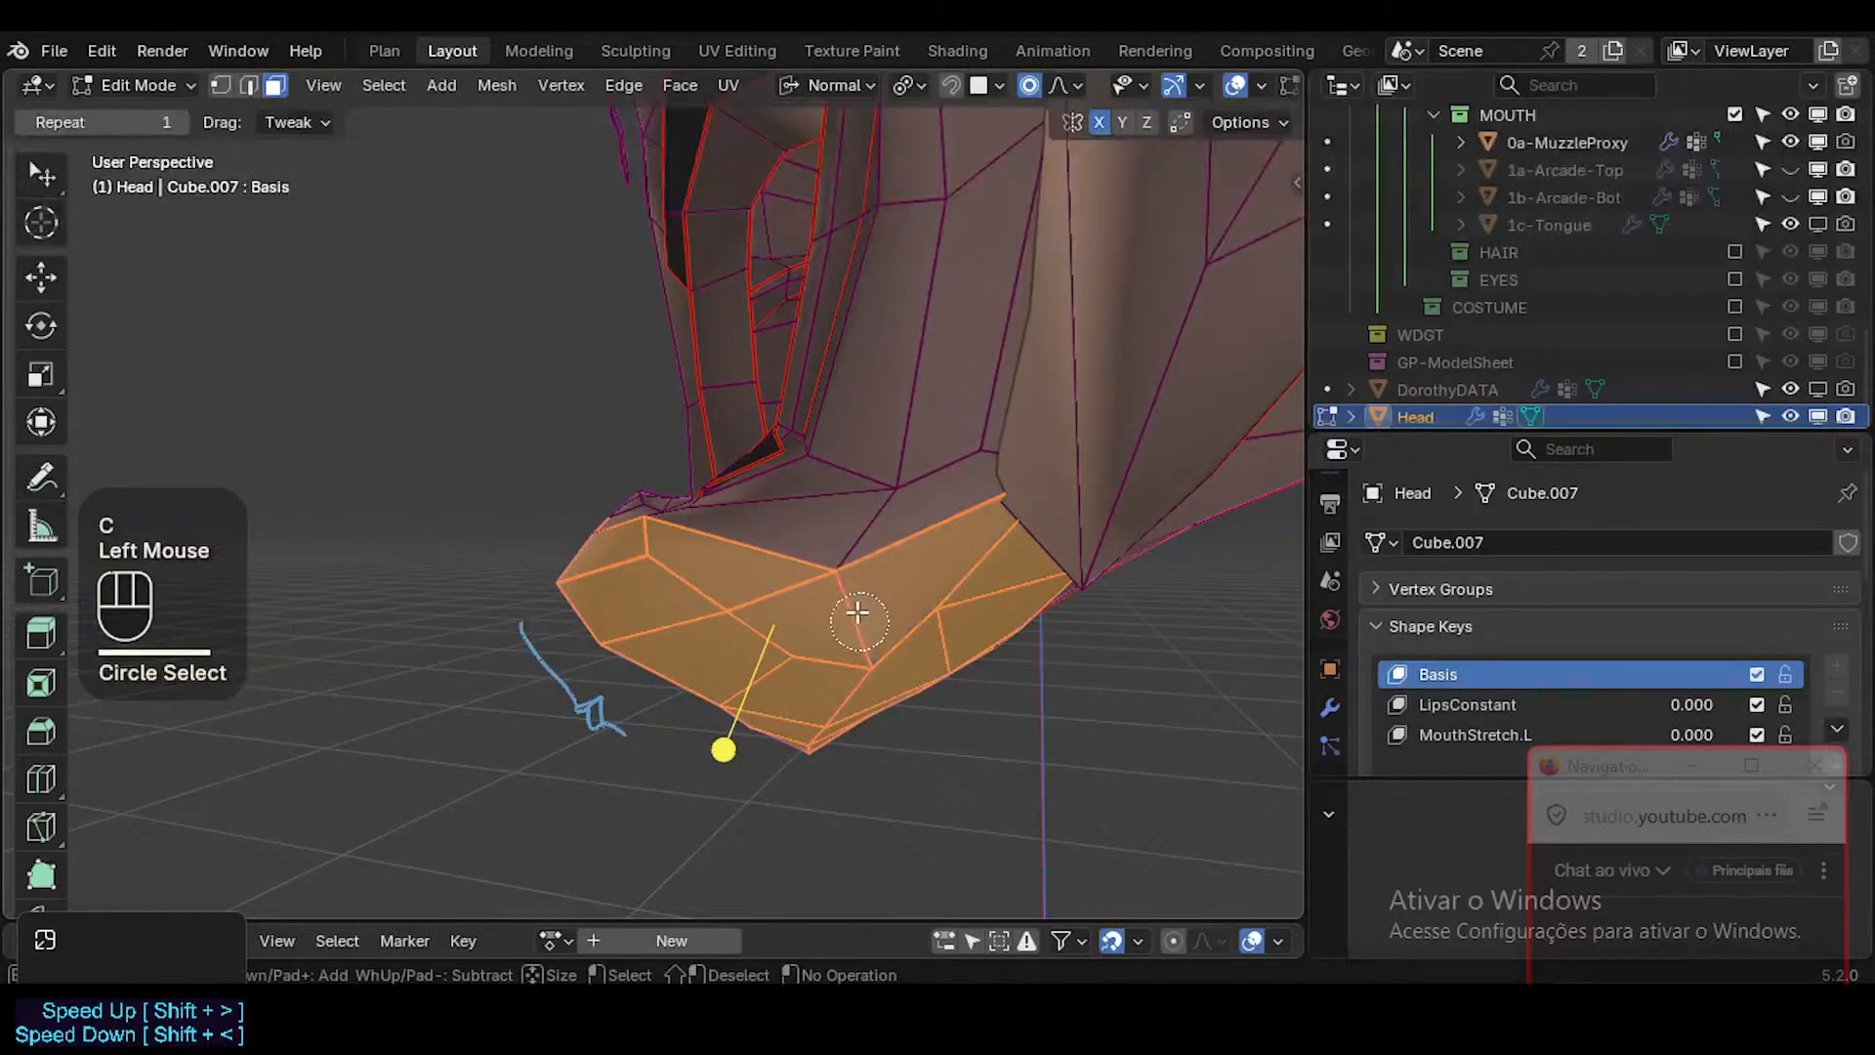
right_click(853, 563)
middle_click_drag(741, 548, 688, 621)
key("c")
left_click_drag(689, 621, 788, 674)
middle_click_drag(783, 670, 556, 525)
key("c")
right_click(617, 579)
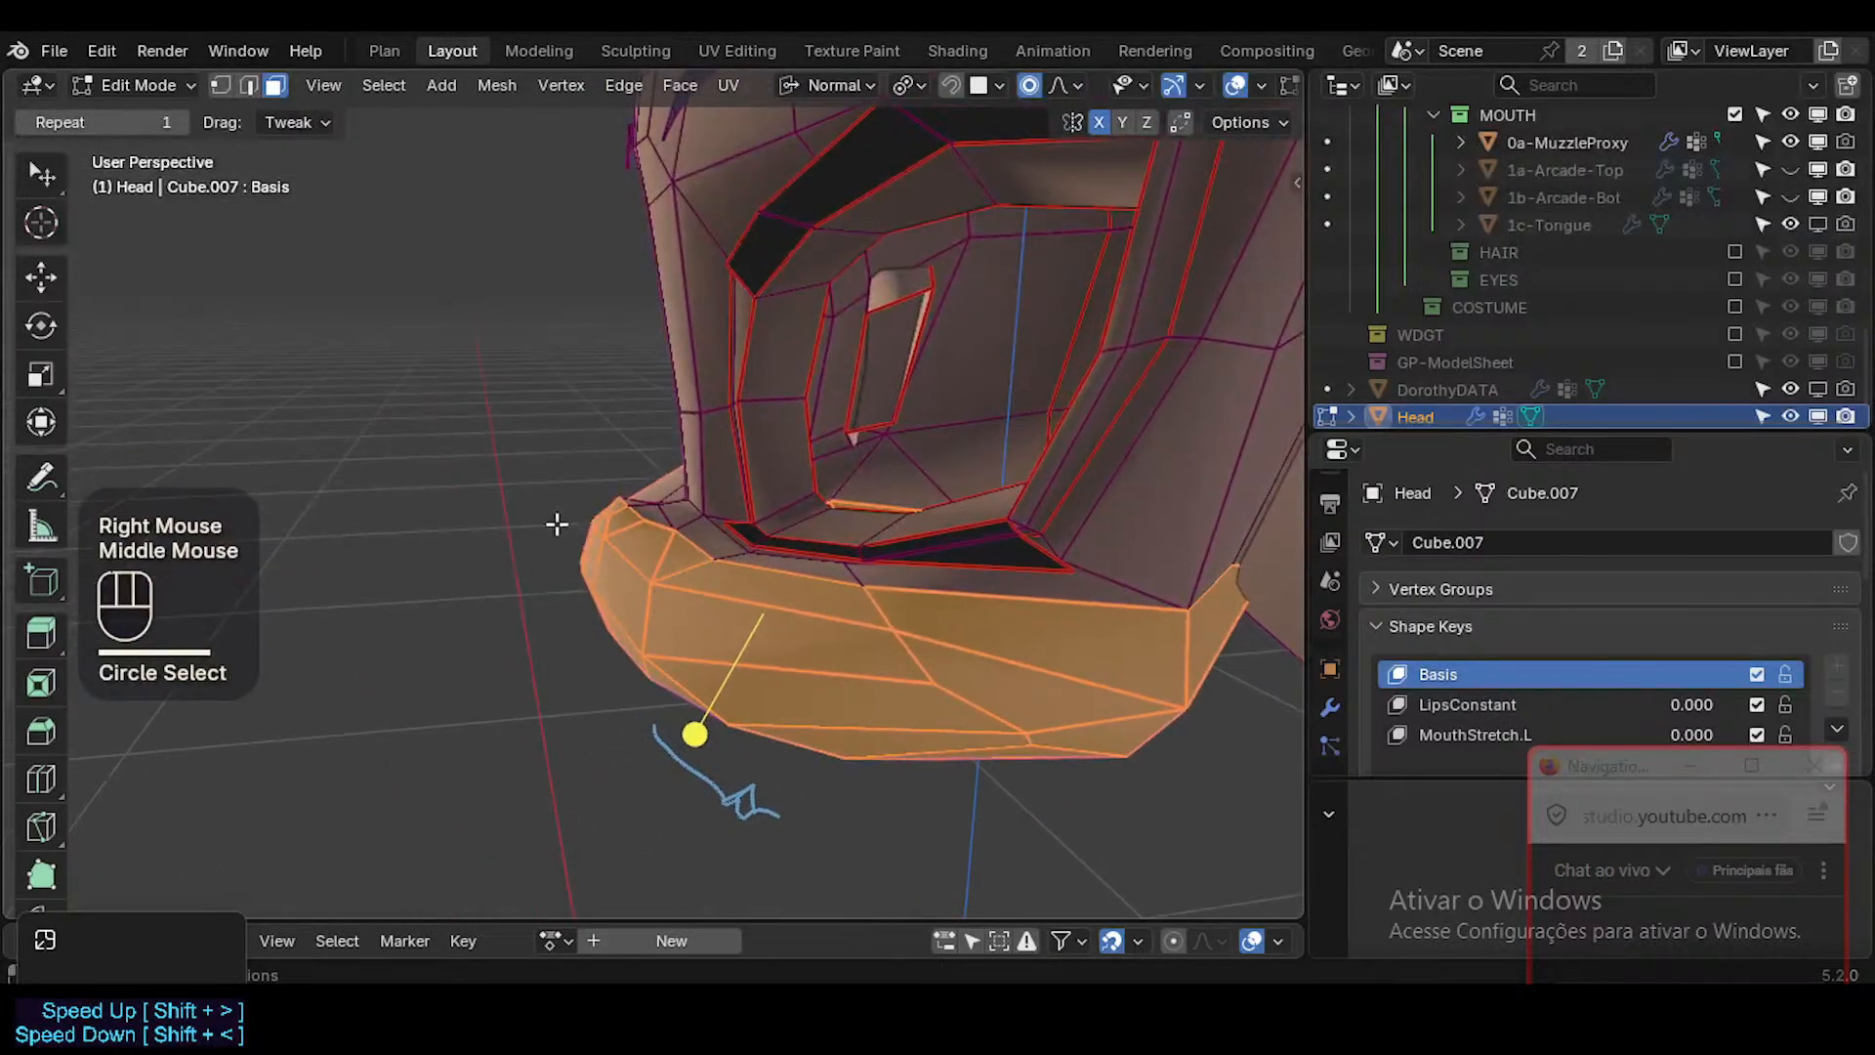
Deselect the extra faces above the muzzle's upper edge on both sides with Circle Select.
mouse_move(626, 489)
left_mouse_down("shift")
mouse_move(684, 542)
mouse_move(873, 579)
left_mouse_up("shift")
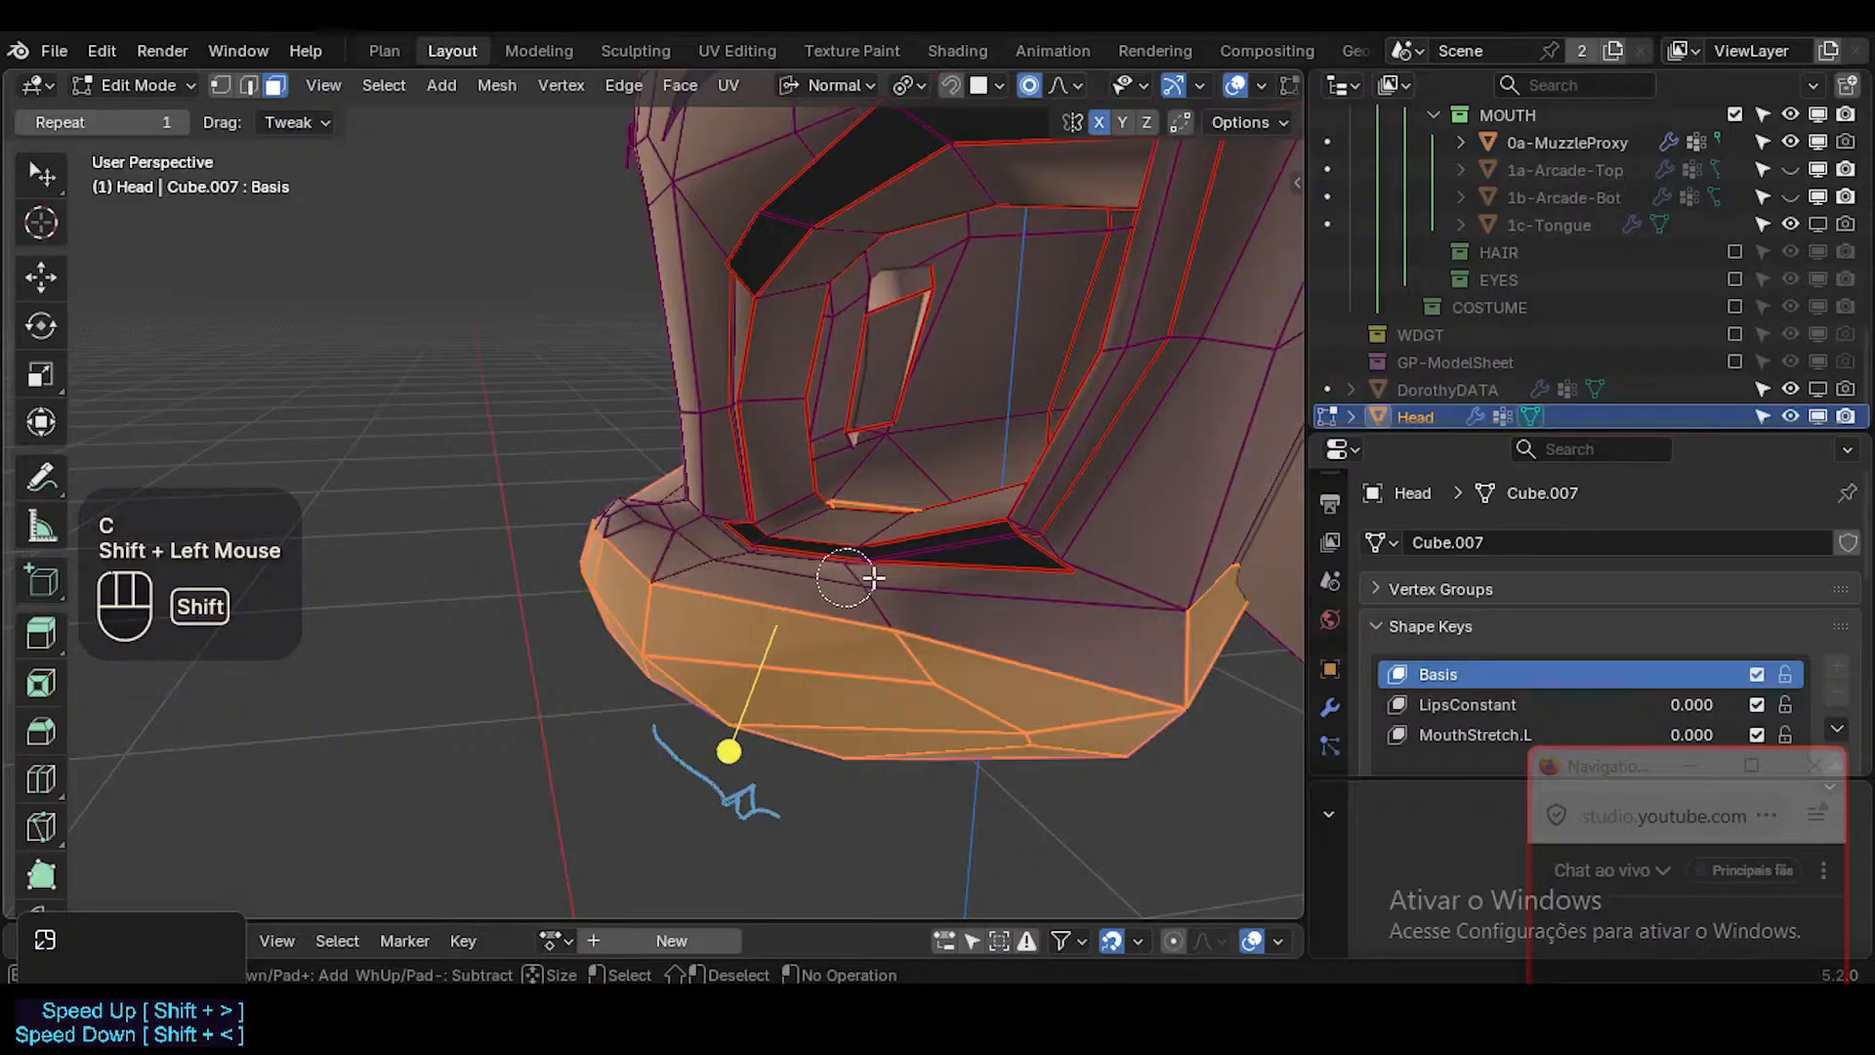
right_click(949, 587)
middle_click_drag(949, 587, 904, 387)
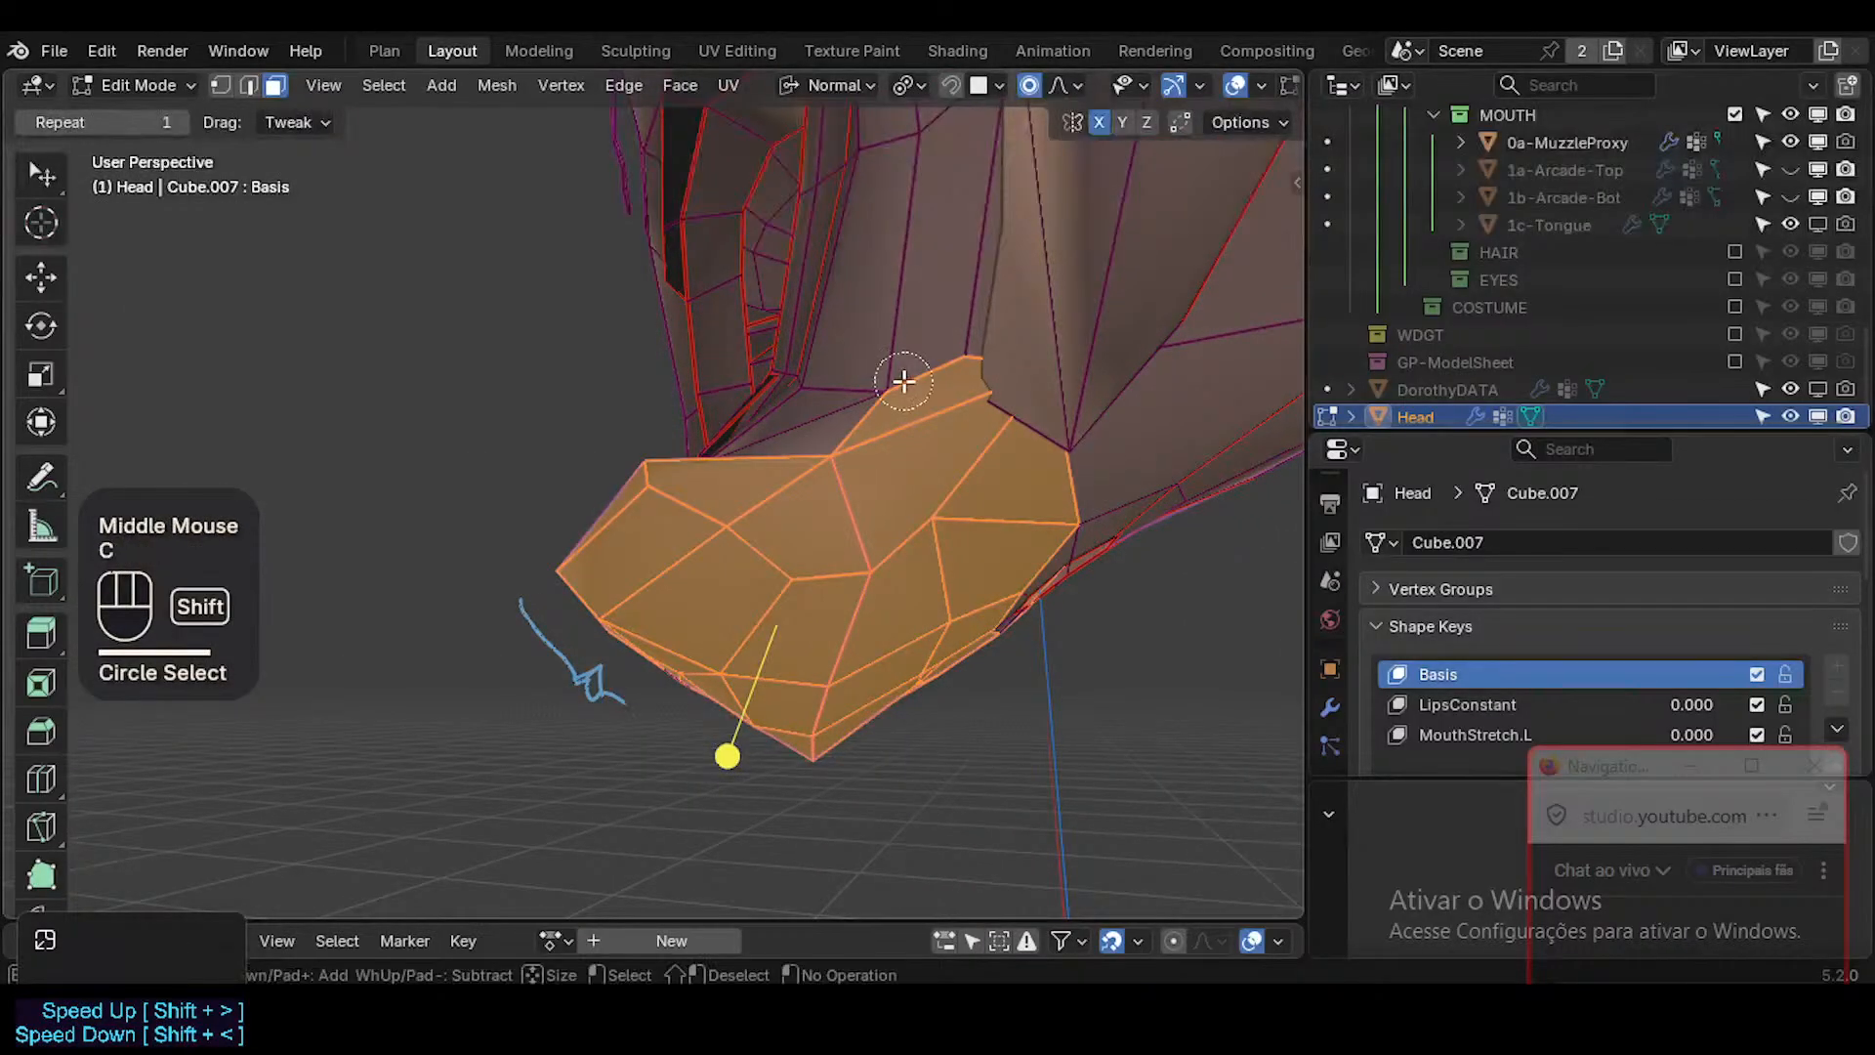
left_click_drag(904, 380, 962, 424, "shift")
right_click(963, 440)
middle_click_drag(963, 440, 808, 606)
Duplicate the selected muzzle faces in place and separate them into a new object.
key("shift+d")
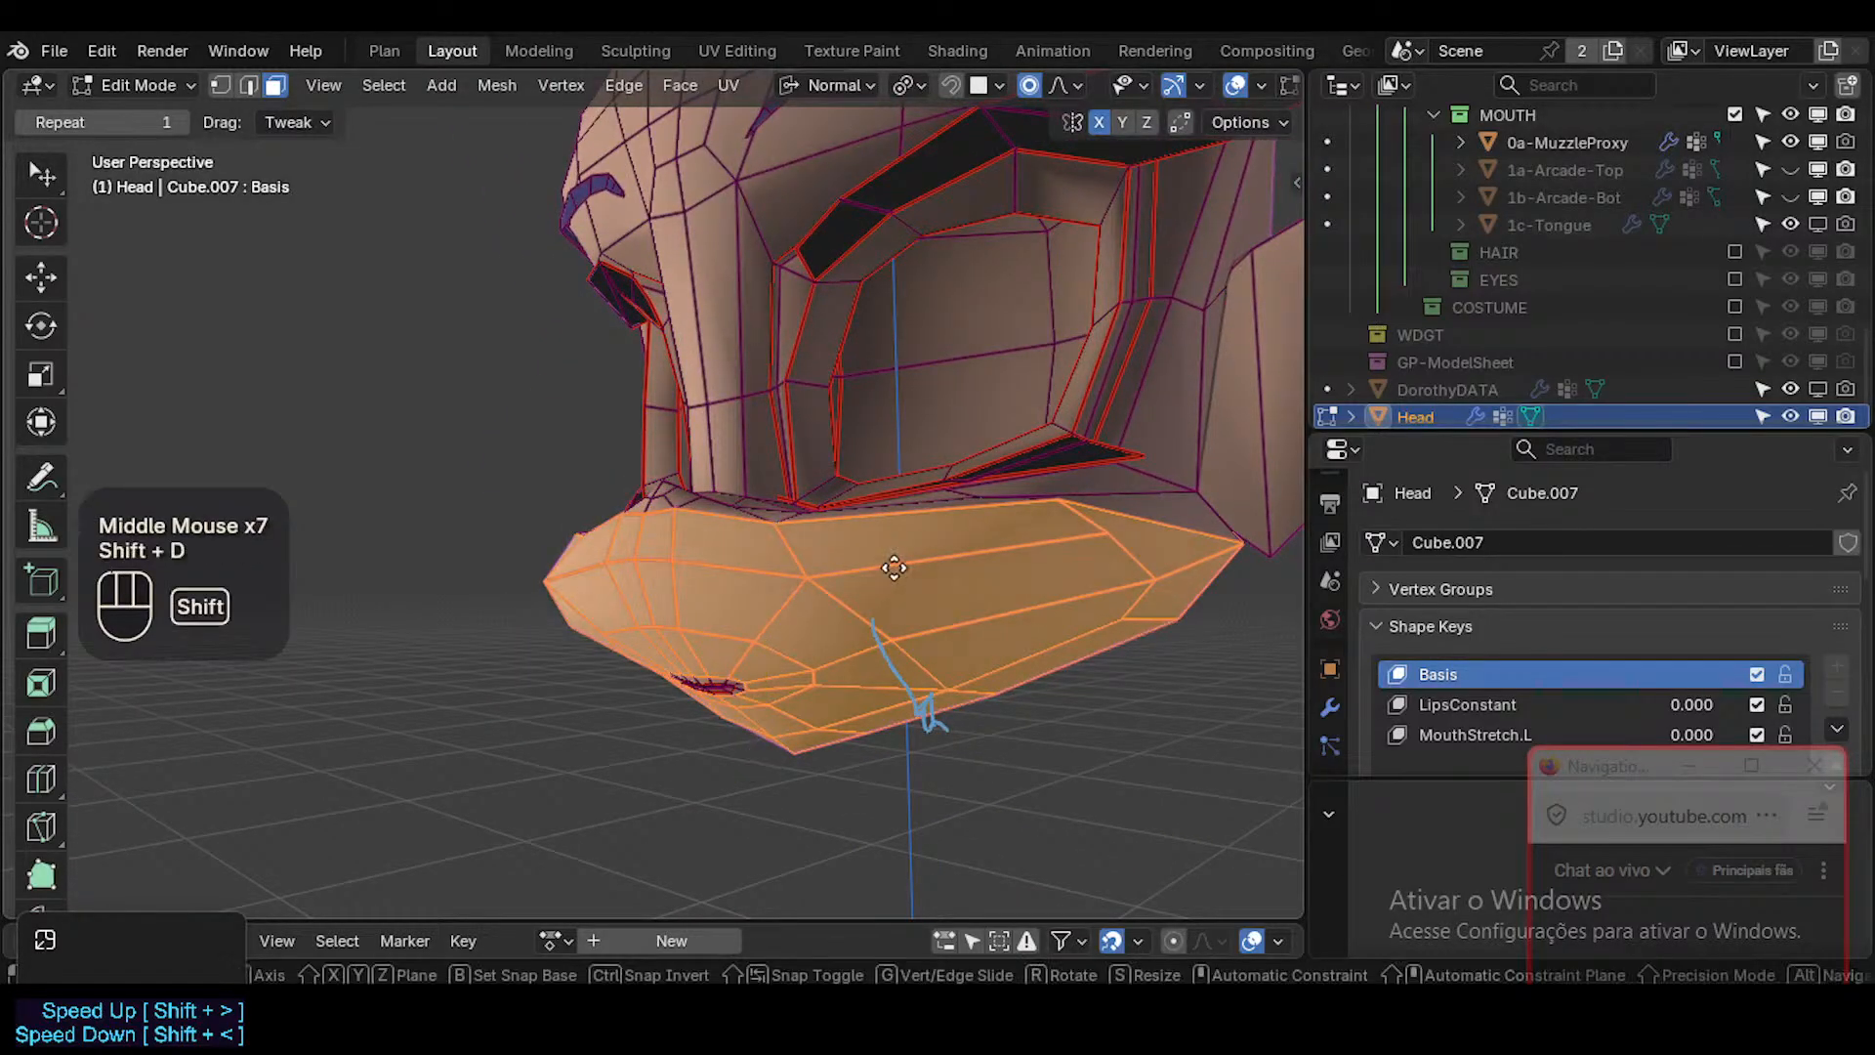
key("Escape")
key("p")
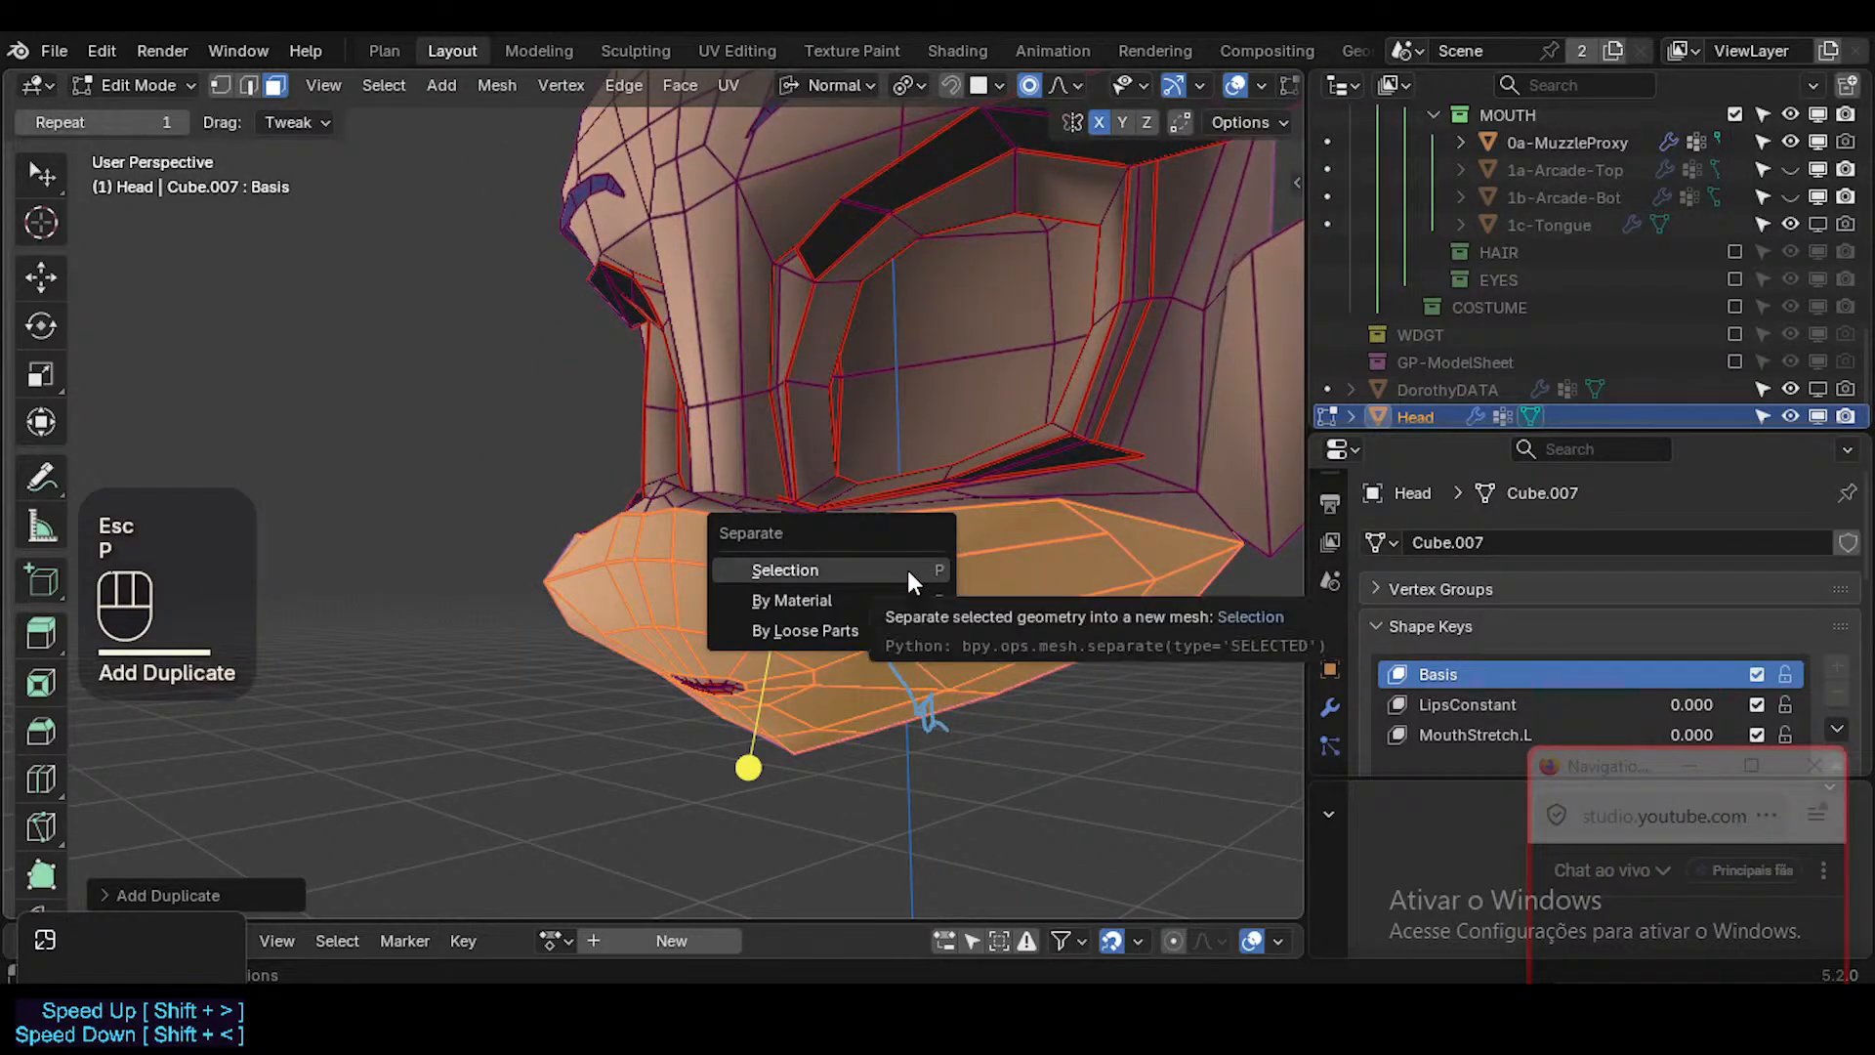
left_click(907, 566)
Try to join Head.001 into 0a-MuzzleProxy while the Head is in Edit Mode.
scroll(1523, 258, "up", 1)
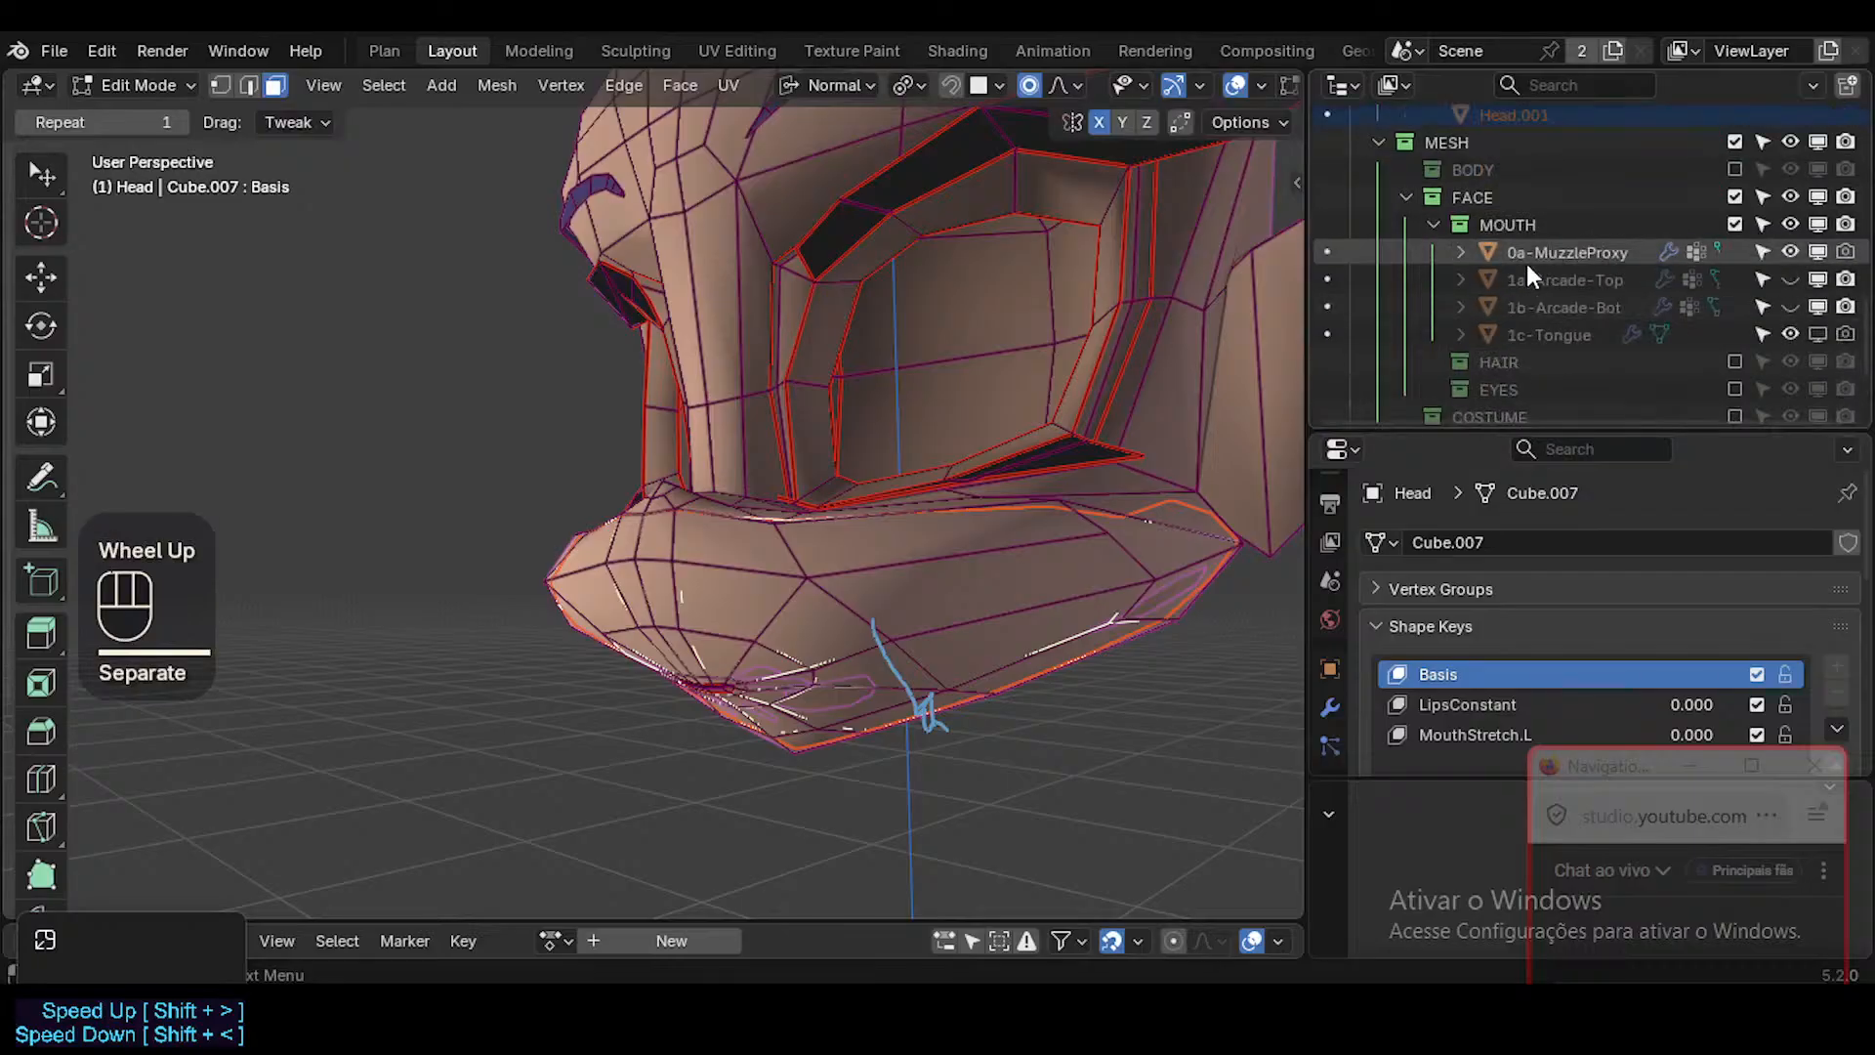
scroll(1506, 379, "down", 2)
left_click(1449, 397)
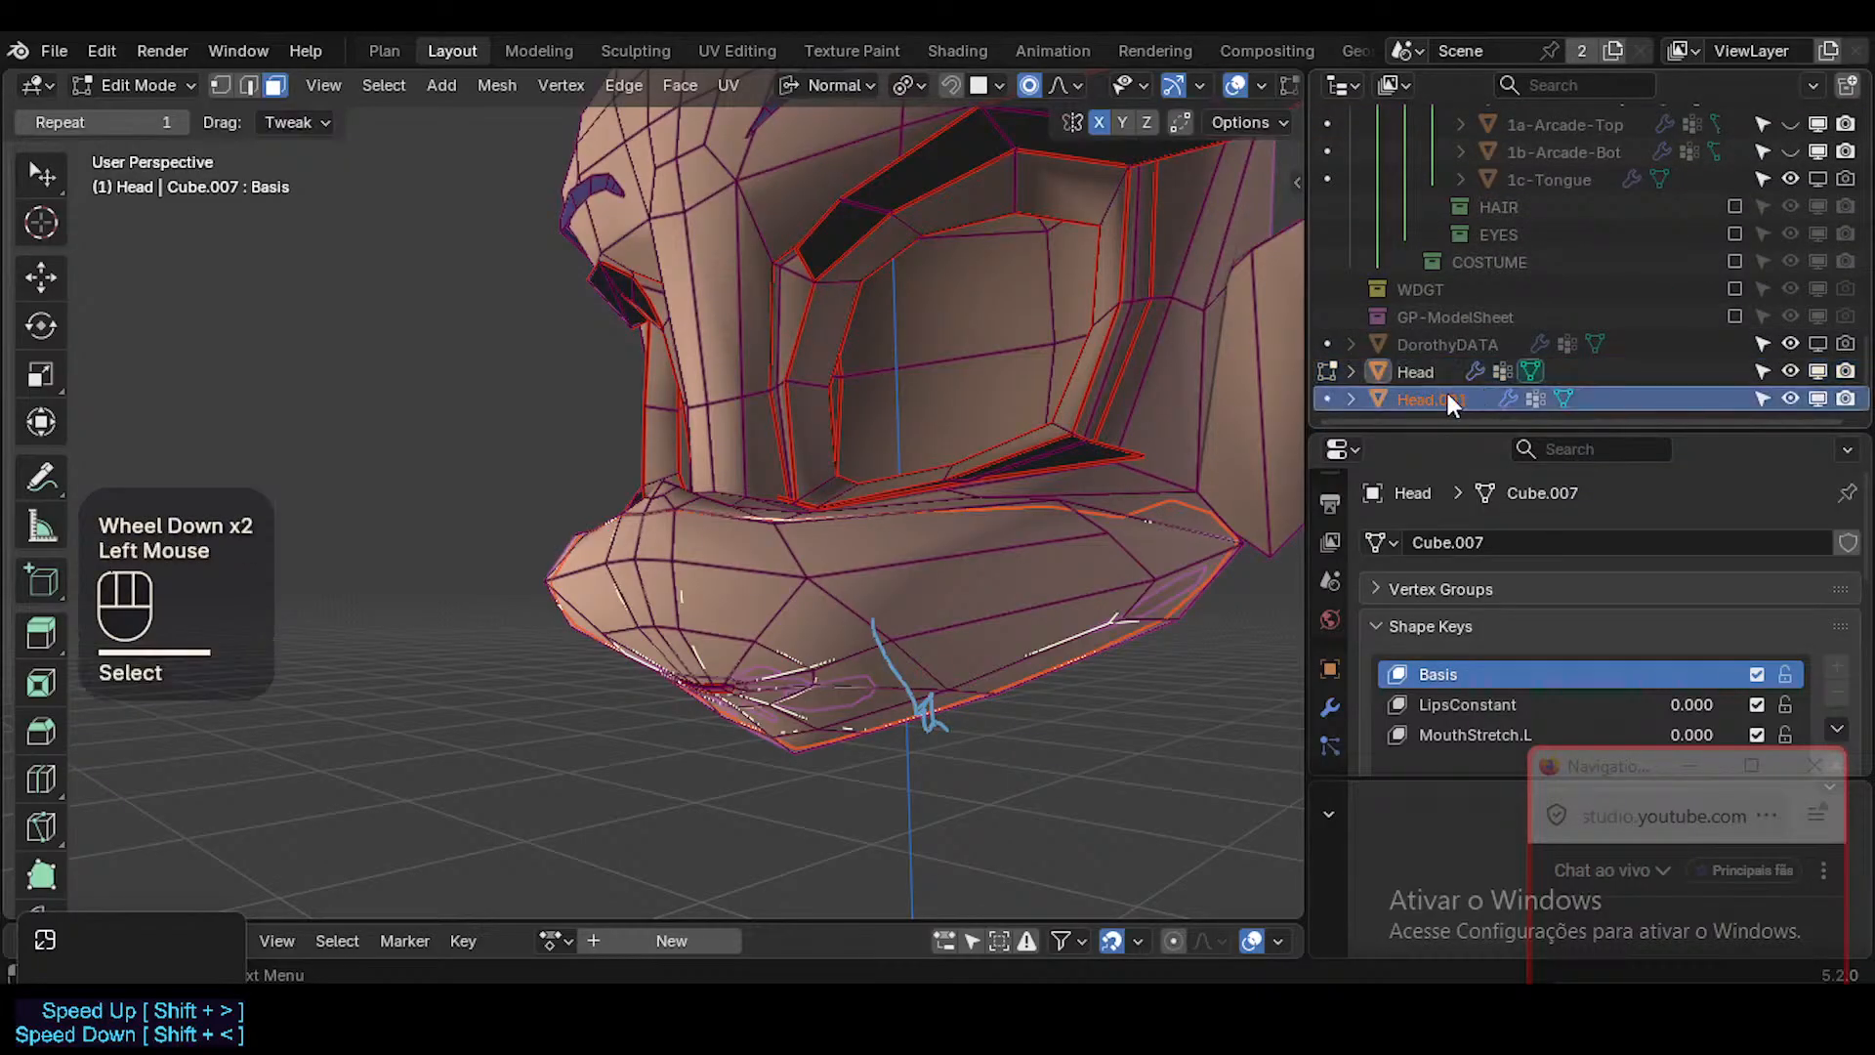
left_click(1448, 395)
left_click(1441, 373)
left_click(1435, 394)
scroll(1514, 347, "up", 3)
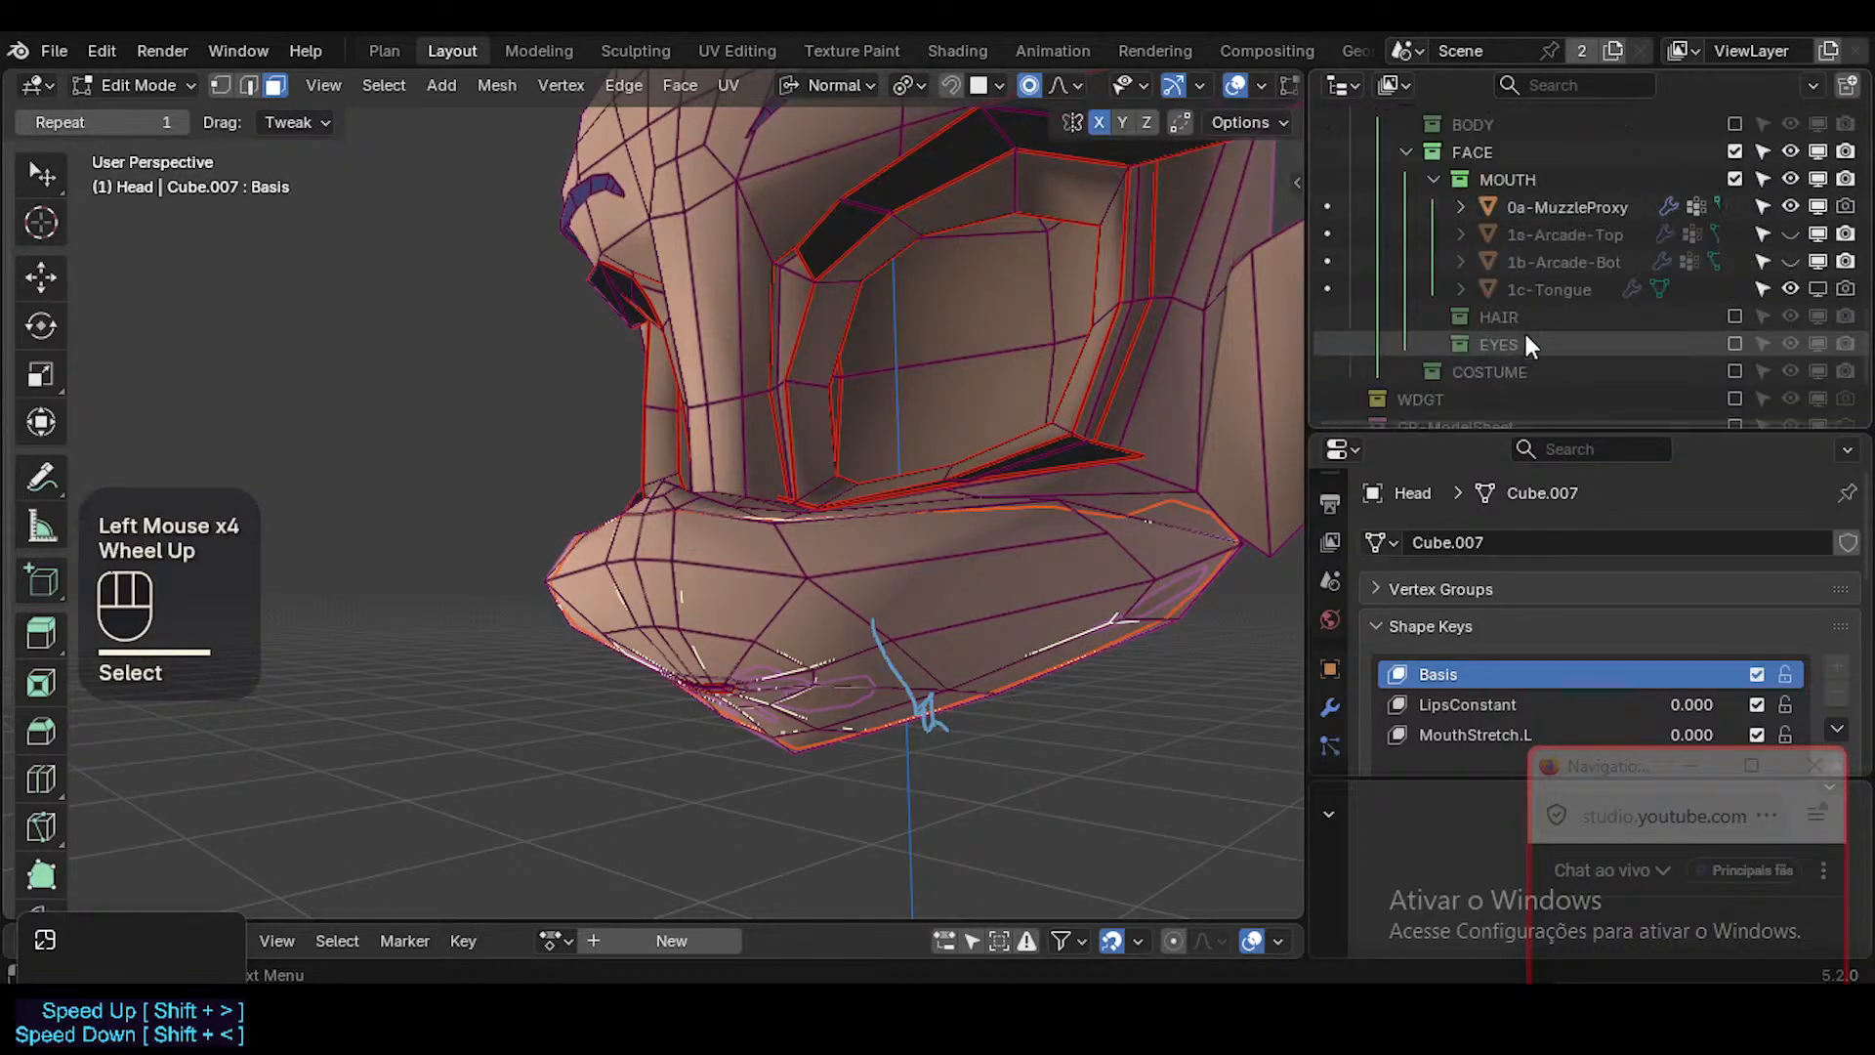
left_click(1563, 206, "ctrl")
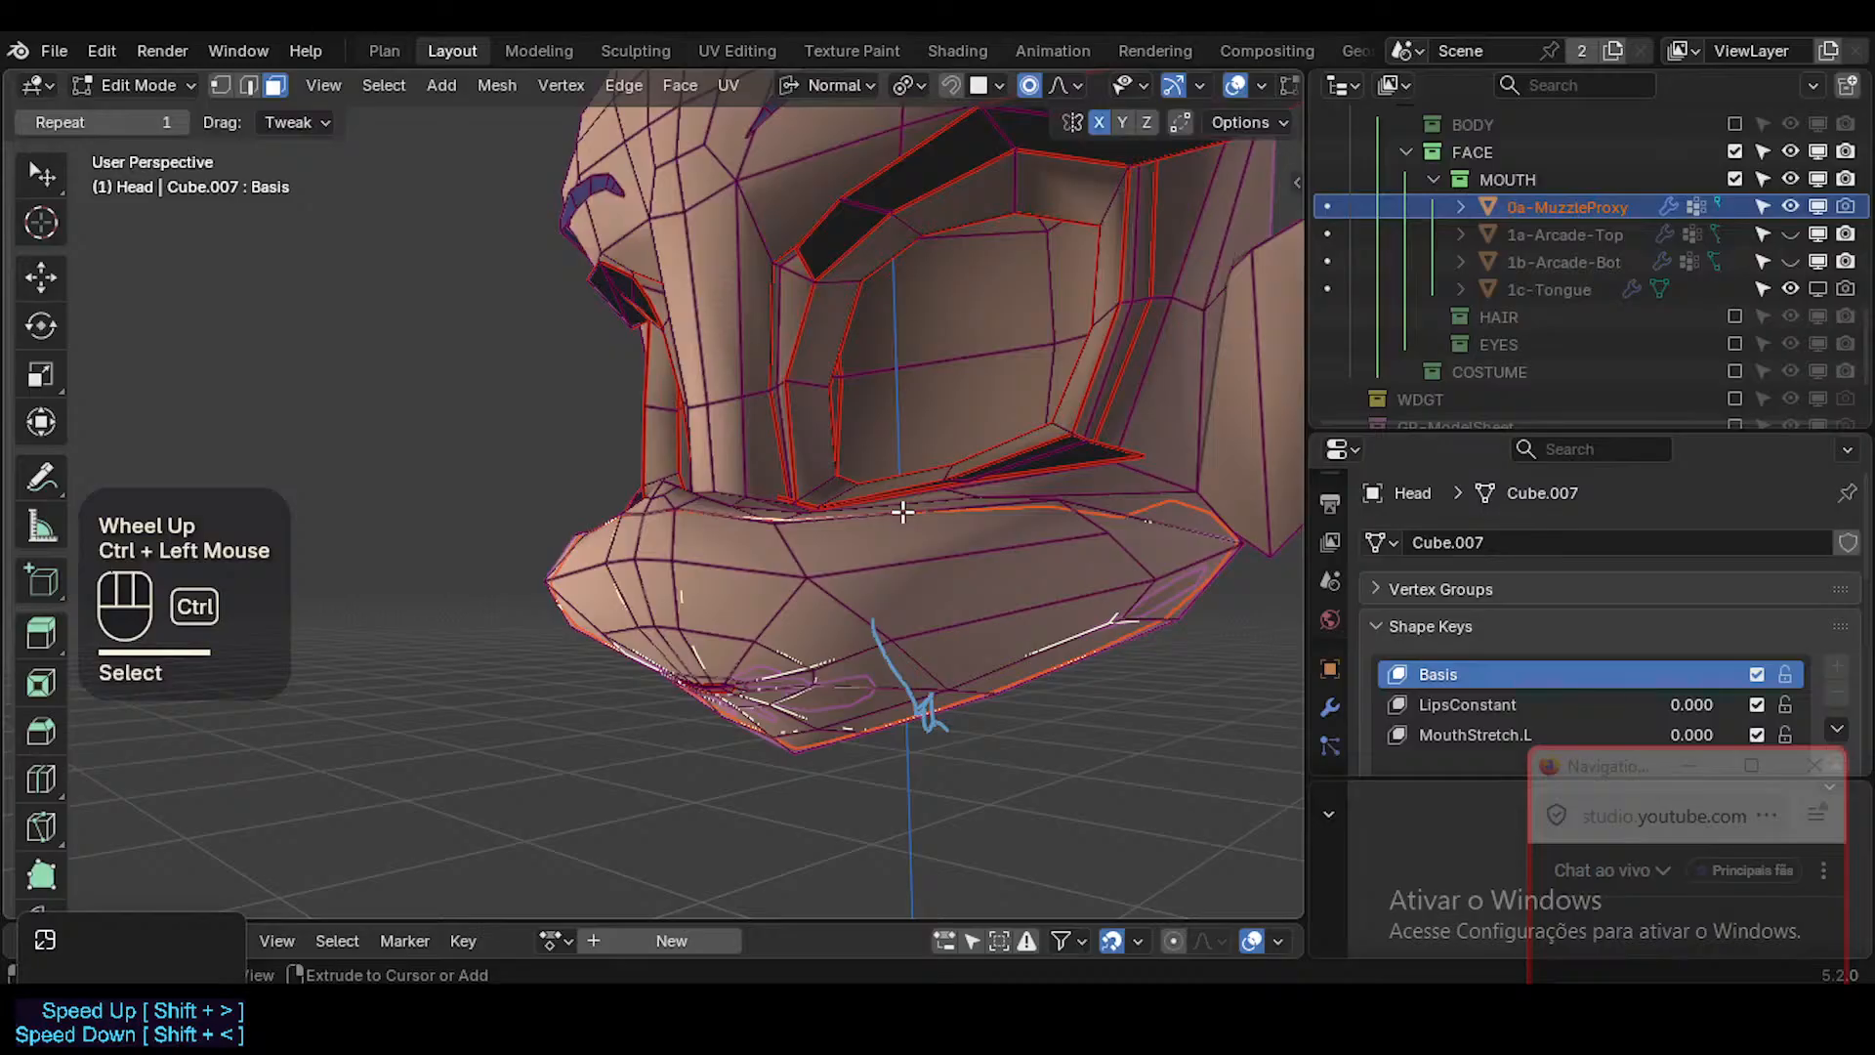
scroll(1532, 285, "down", 2)
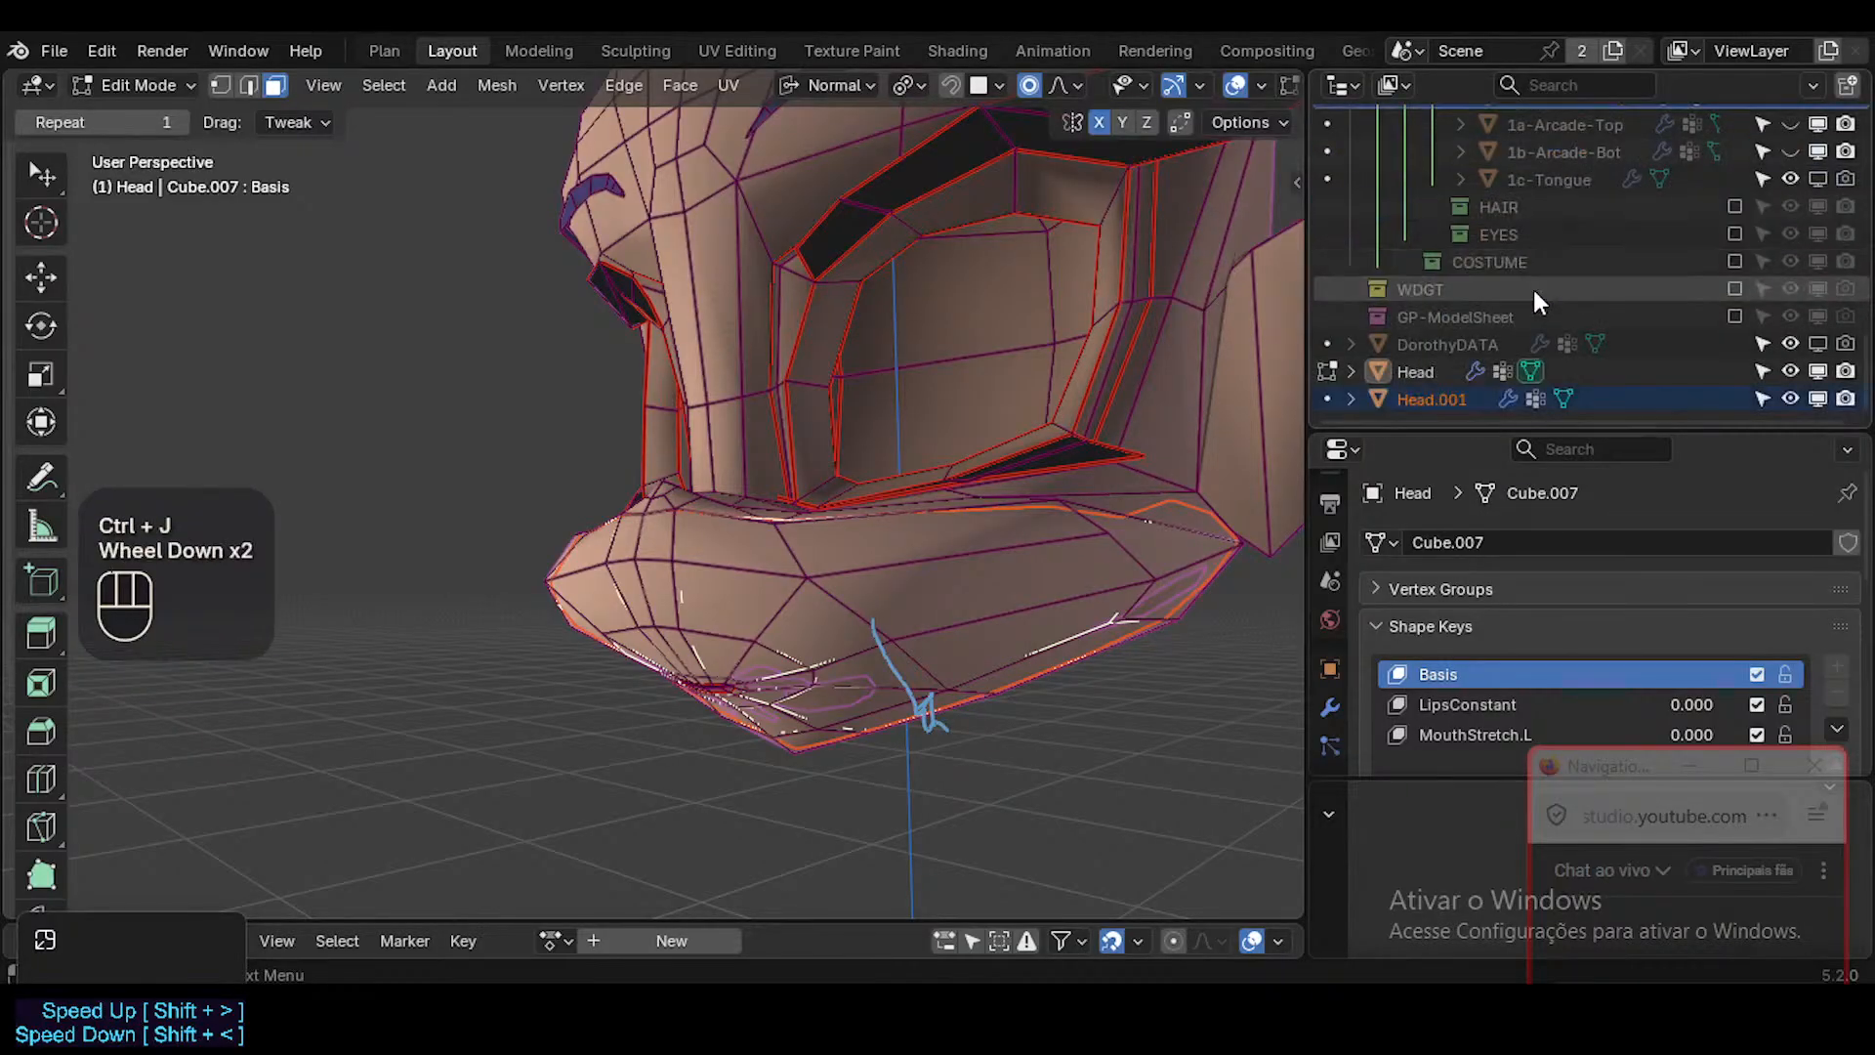
scroll(1518, 225, "up", 1)
scroll(1494, 323, "down", 2)
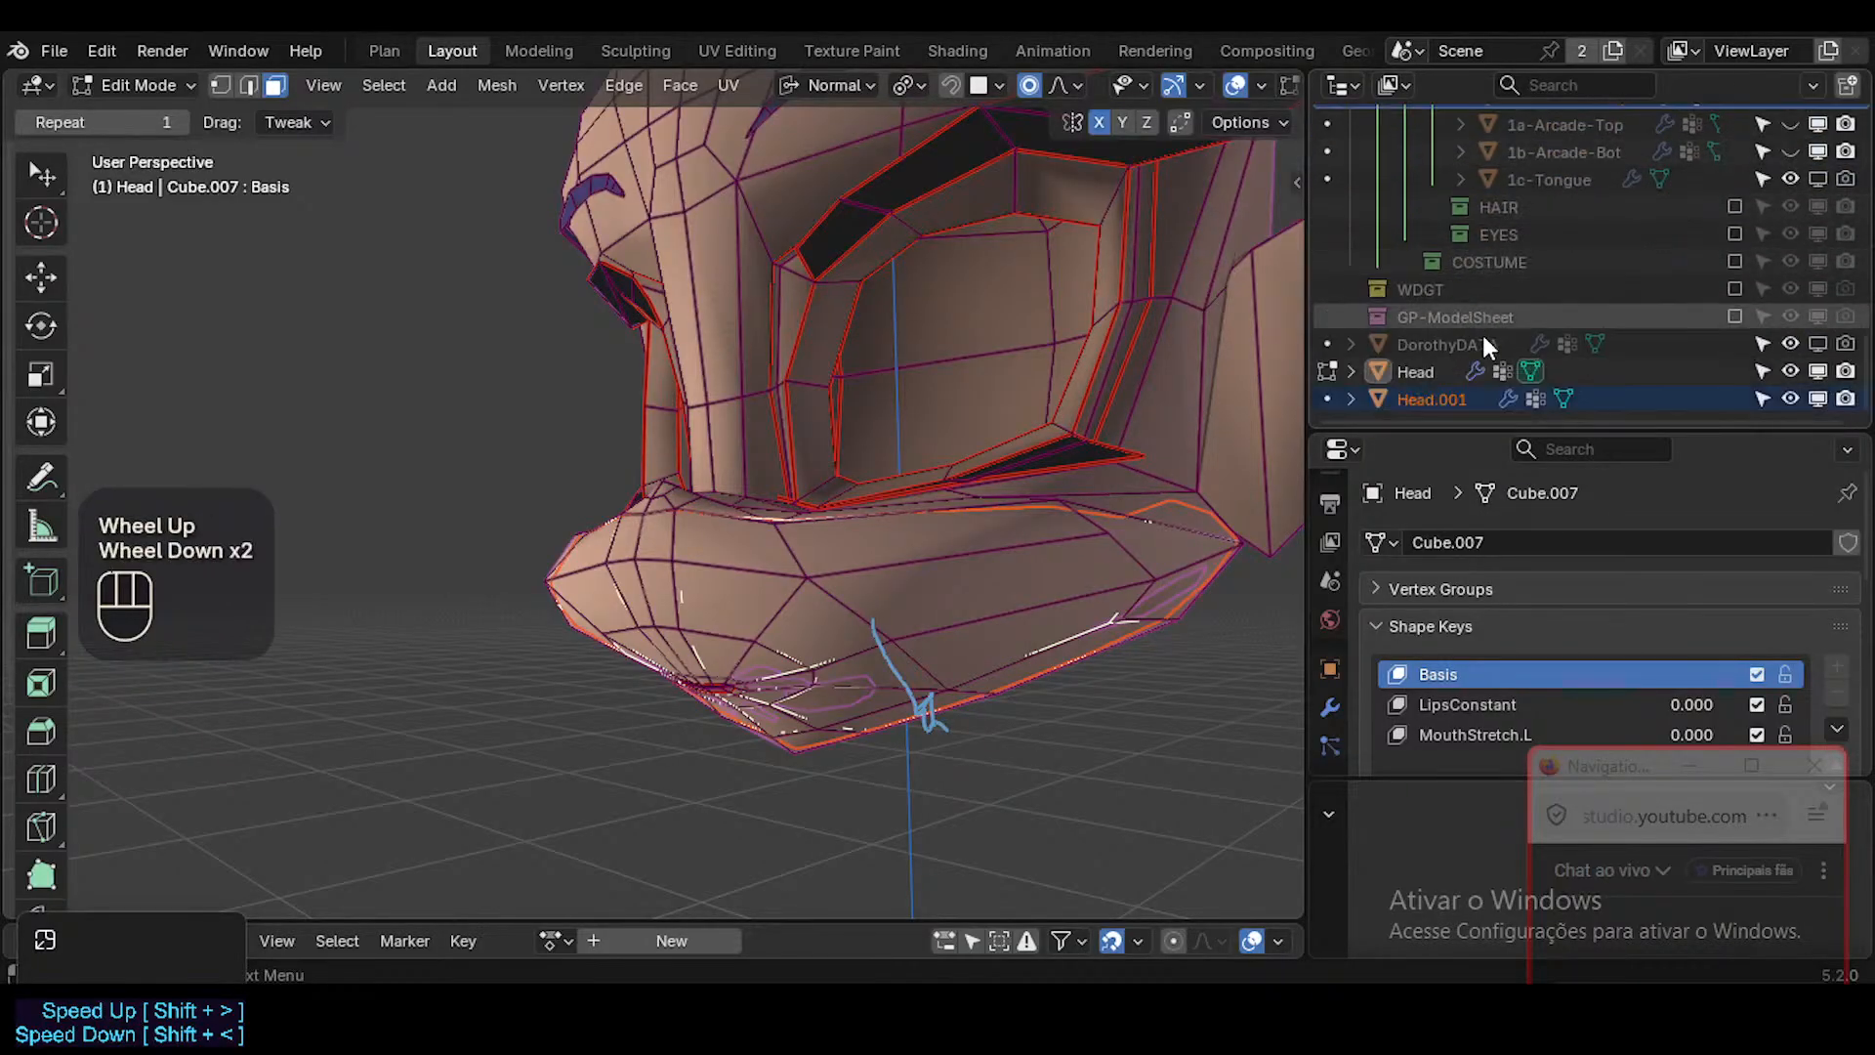
Switch to Object Mode, join Head.001 into 0a-MuzzleProxy and open the joined proxy in Edit Mode.
left_click(1449, 401)
scroll(1500, 293, "up", 1)
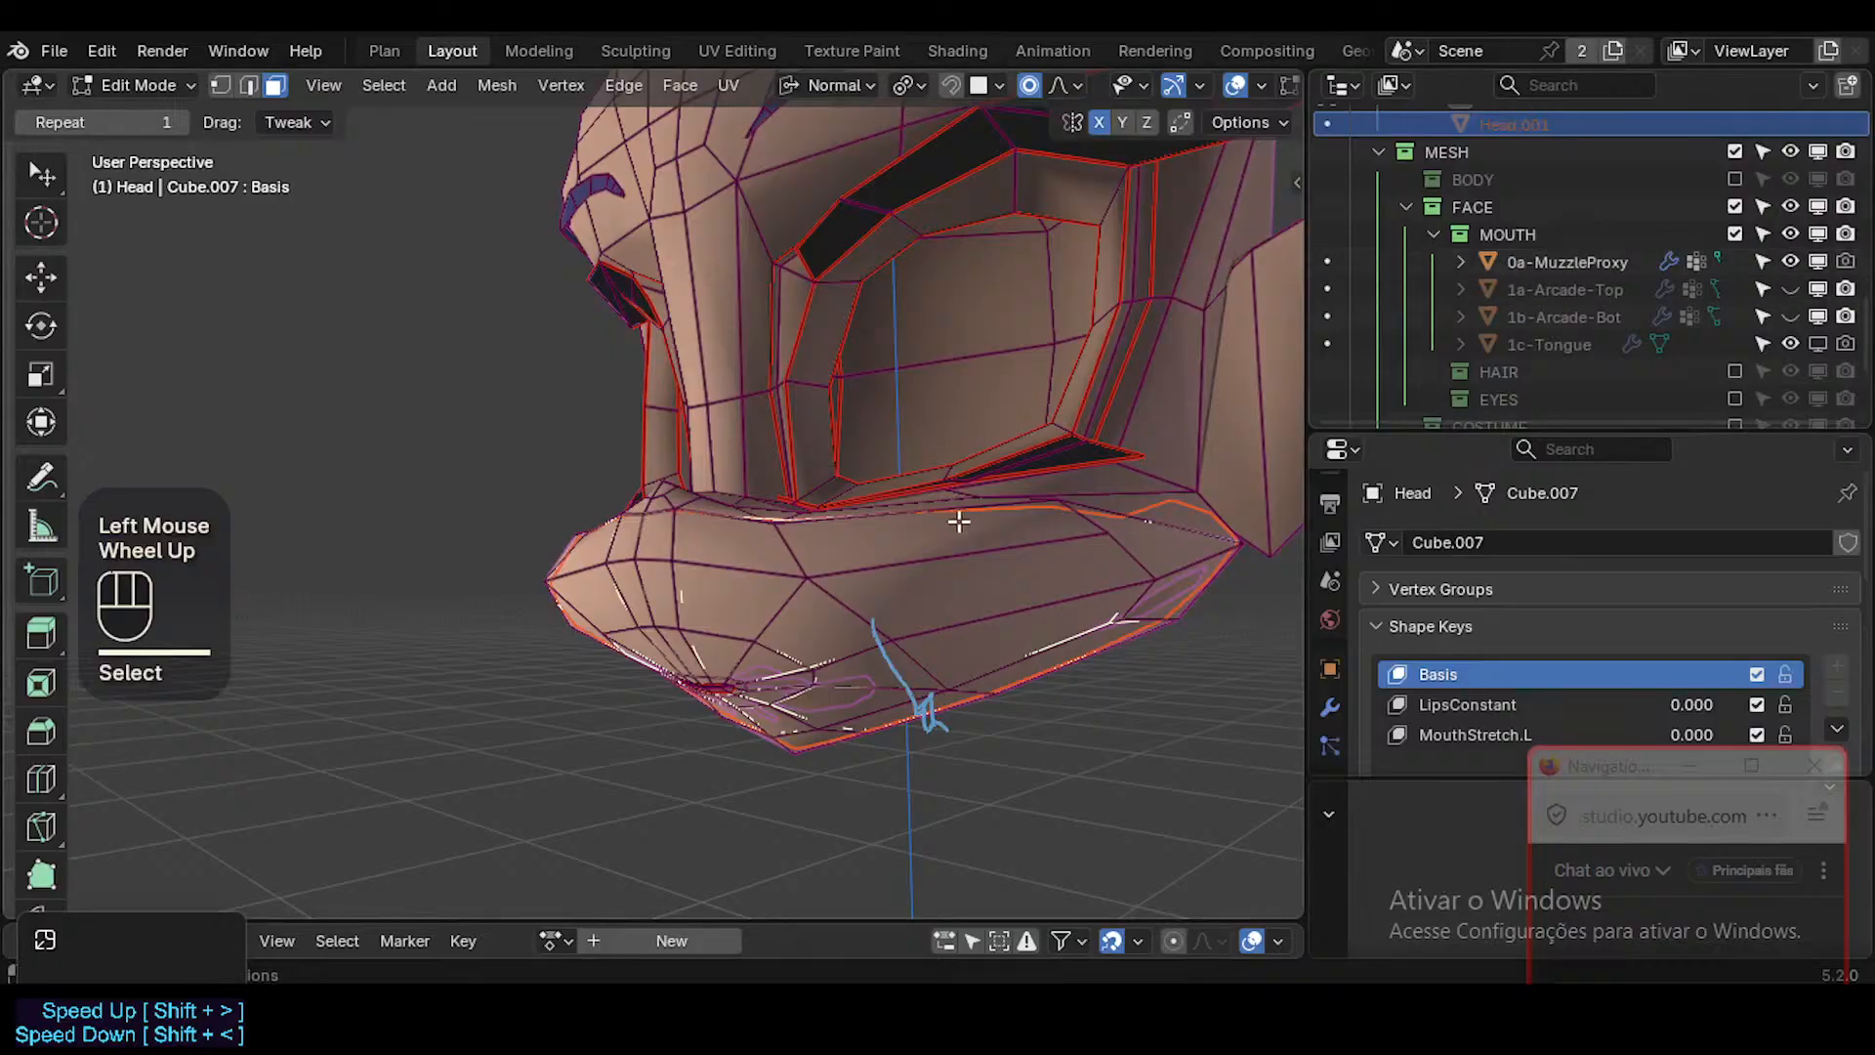
key("ctrl+Tab")
scroll(1500, 361, "down", 2)
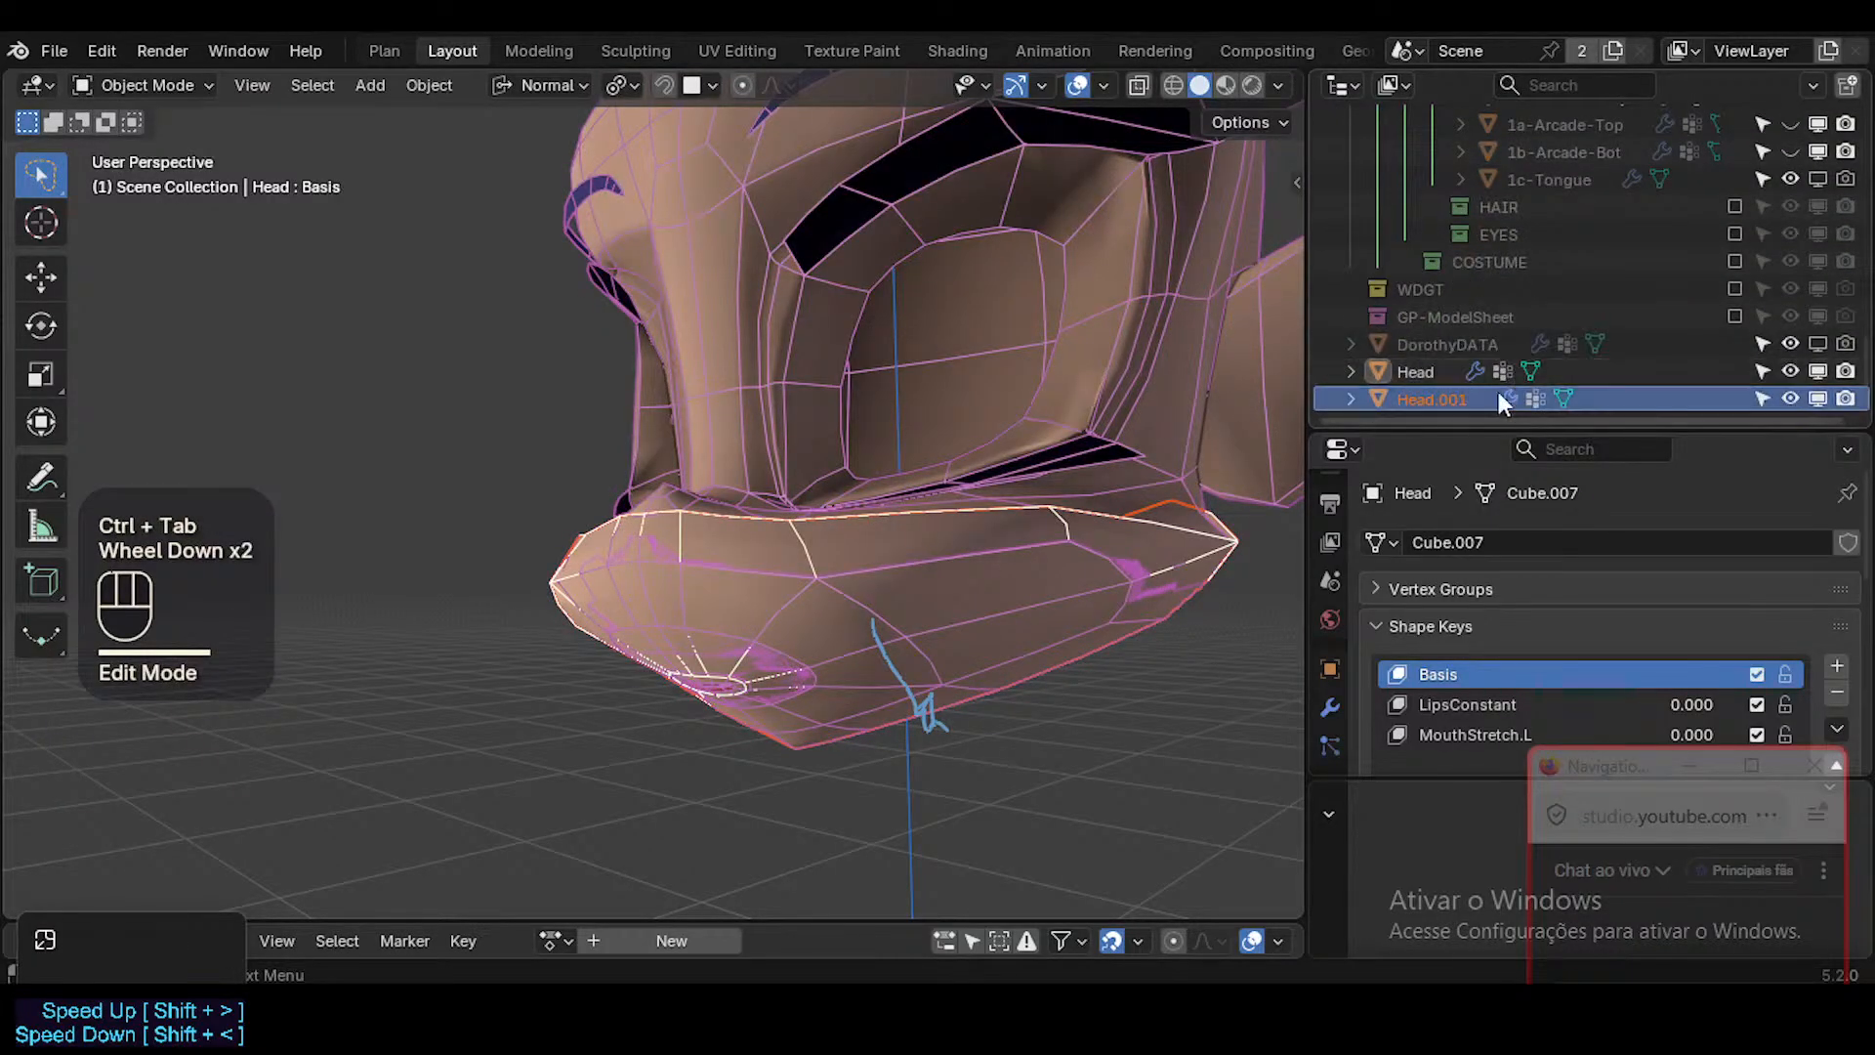
left_click(1455, 395)
scroll(1524, 293, "up", 1)
left_click(1537, 265, "ctrl")
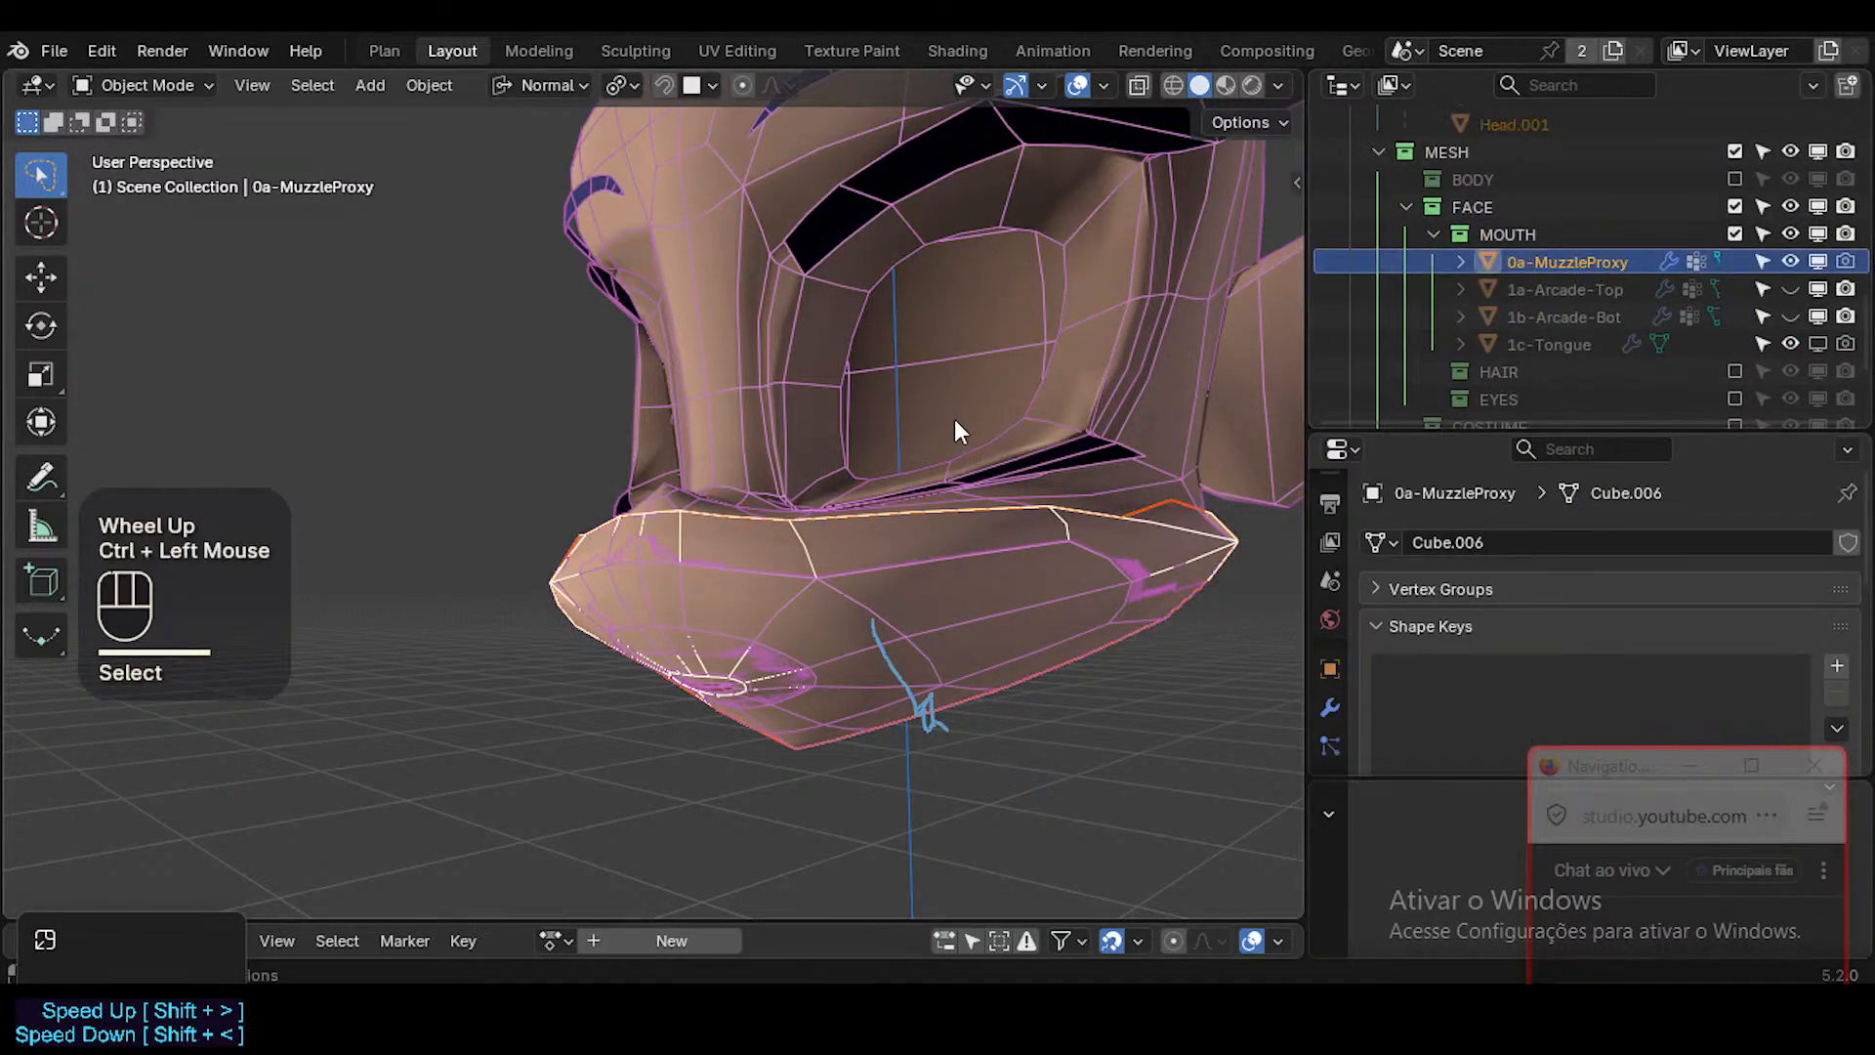
key("ctrl+j")
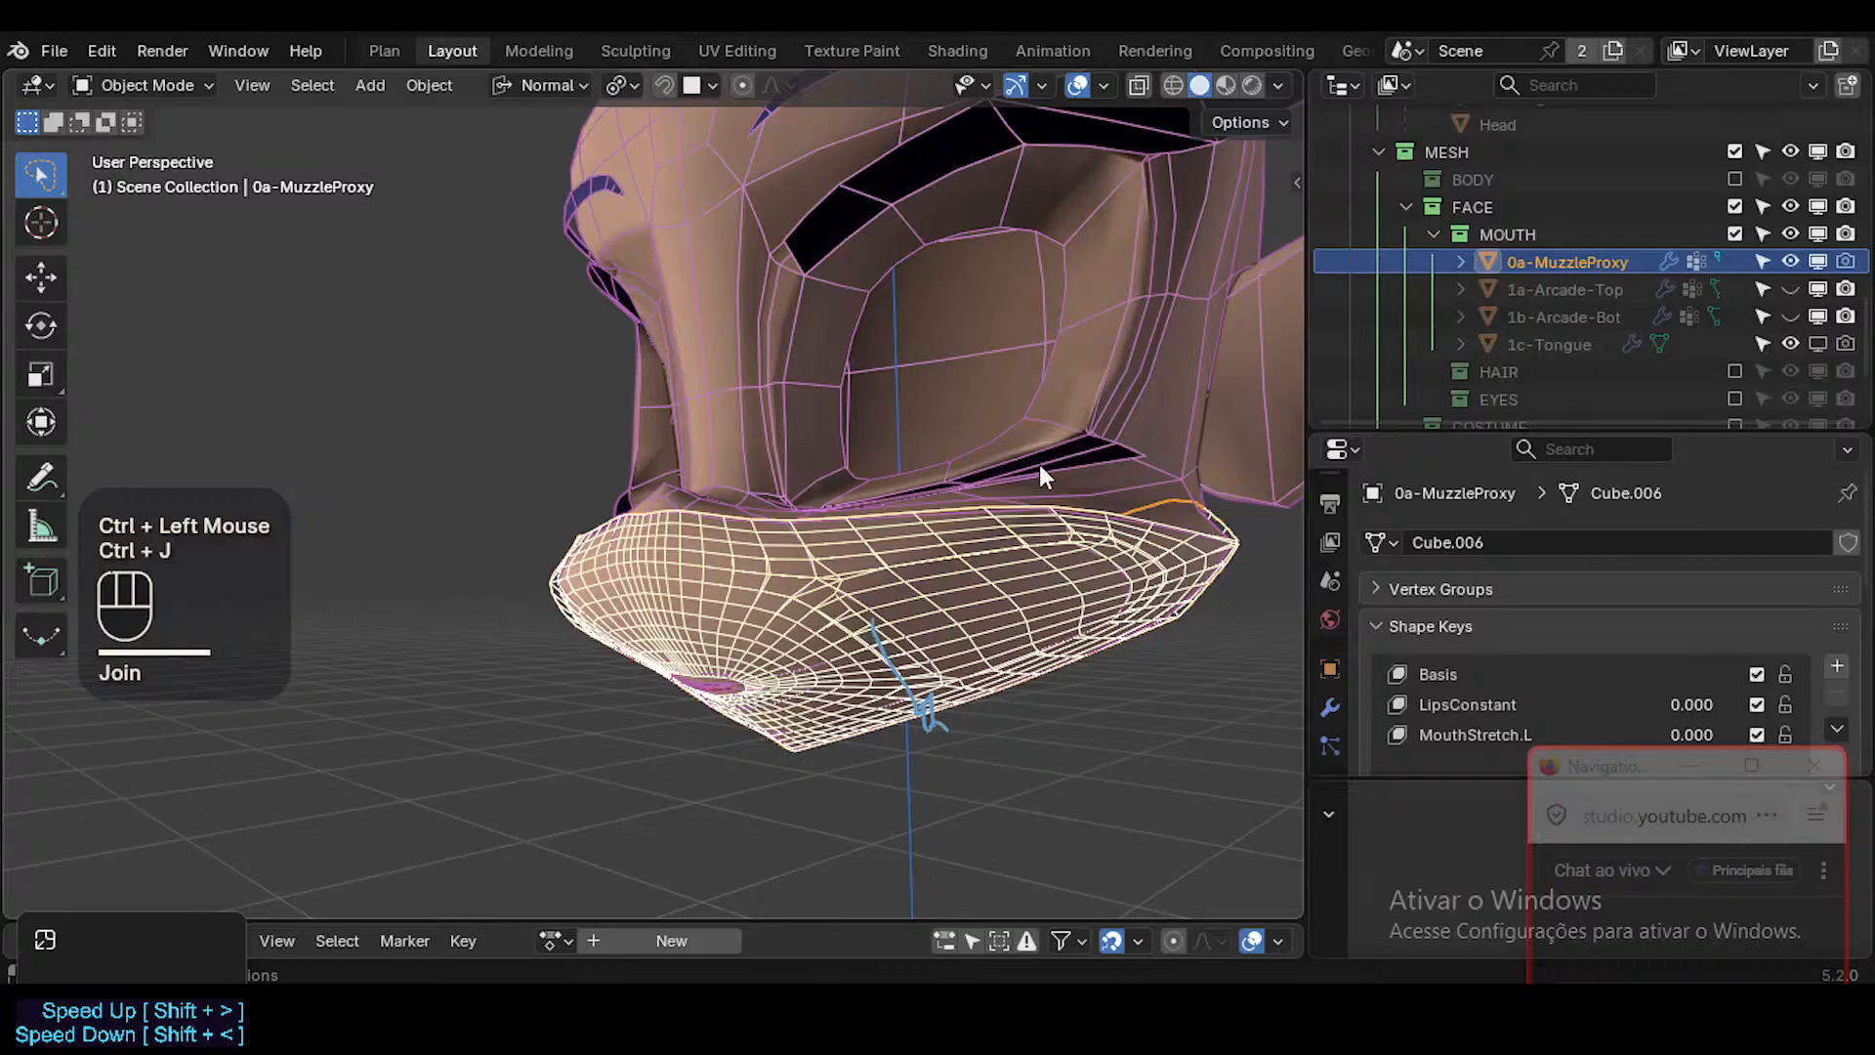
mouse_move(899, 619)
middle_mouse_down()
mouse_move(902, 569)
mouse_move(895, 591)
middle_mouse_up()
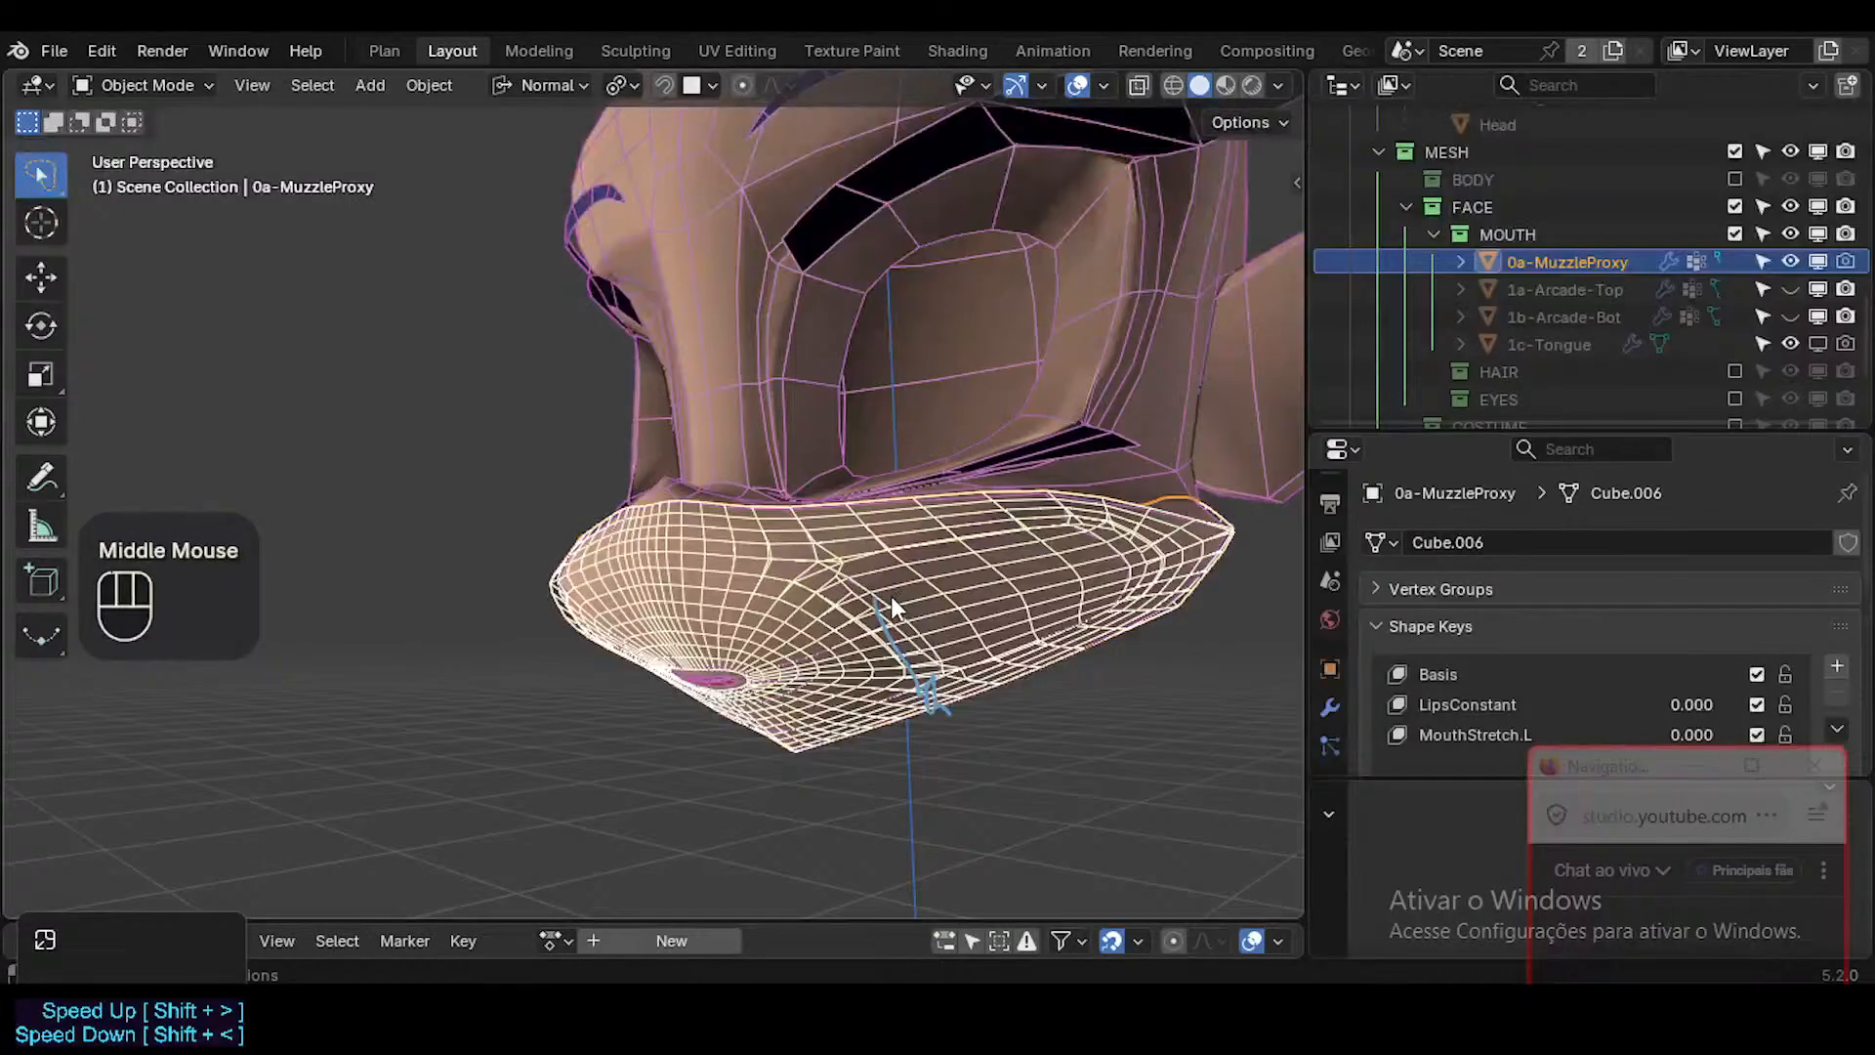
key("Tab")
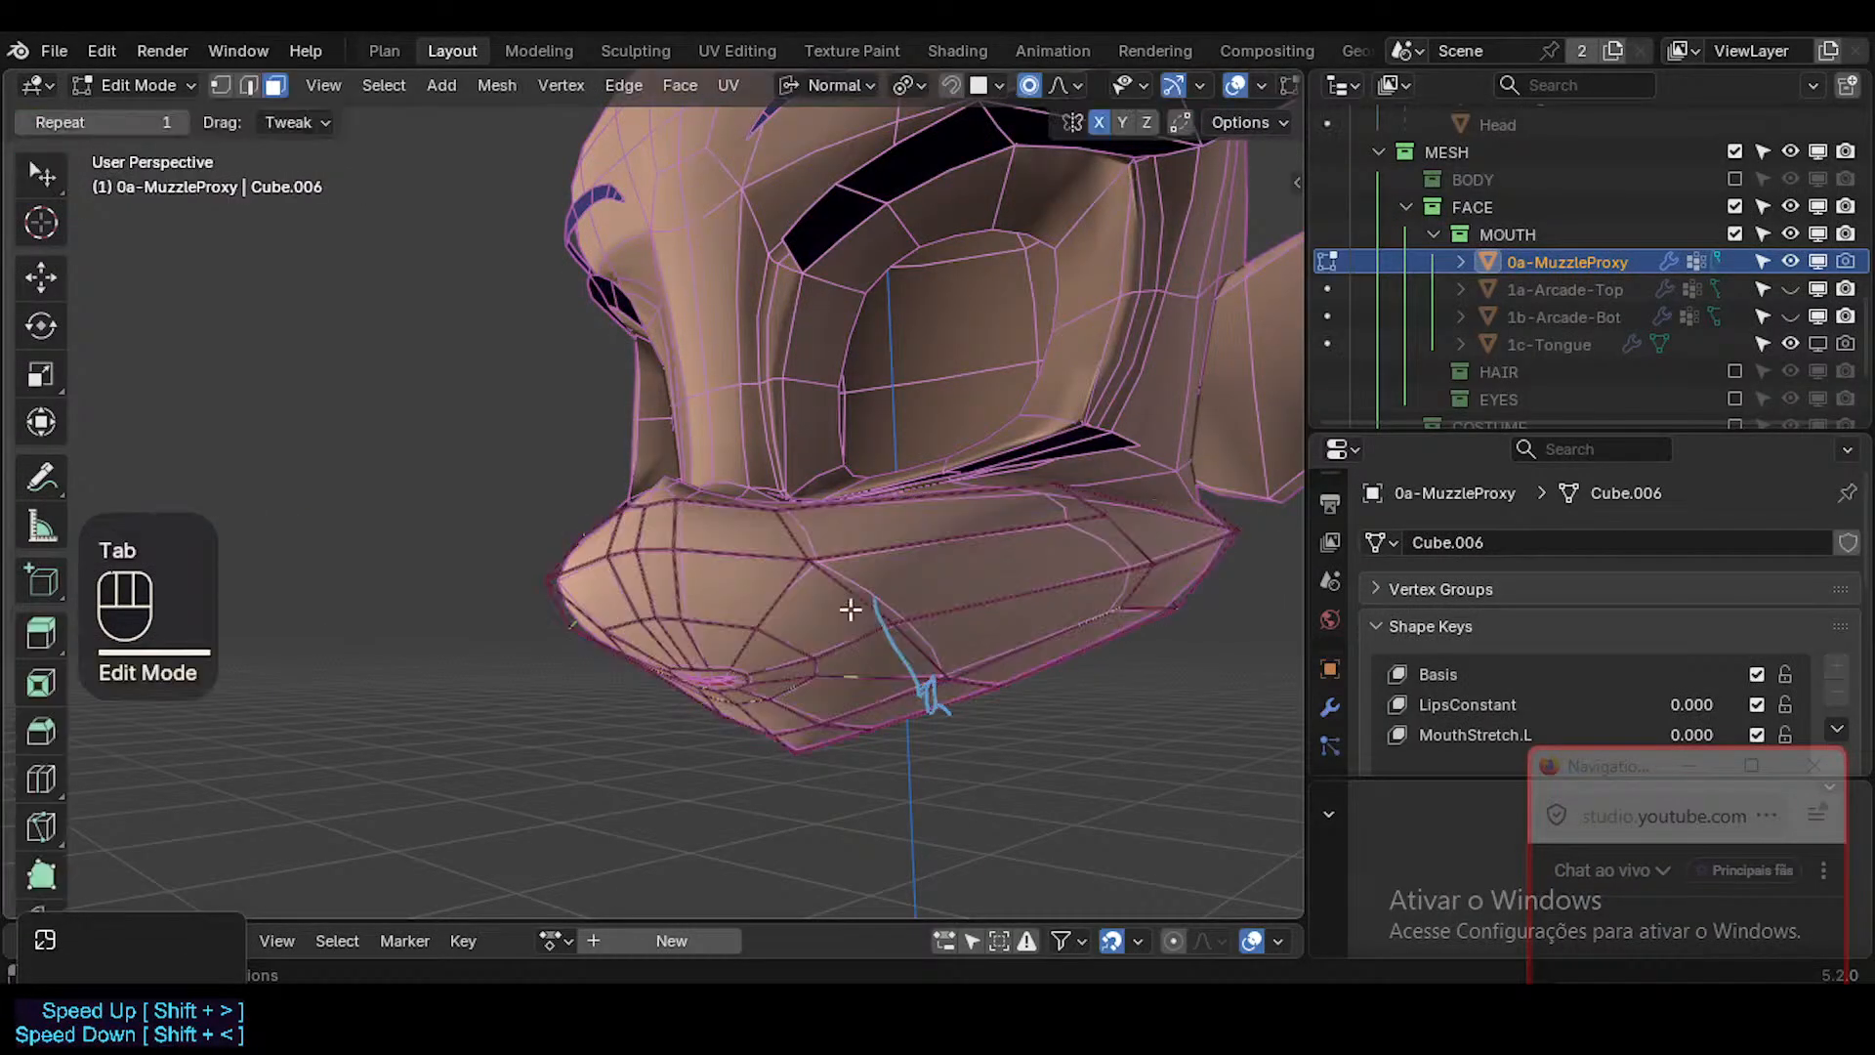
Examine the joined muzzle proxy in Edit Mode and Object Mode, toggling X-ray and hiding the overlapping object.
middle_click_drag(850, 611, 1053, 680)
key("alt+z")
key("alt+z")
key("Tab")
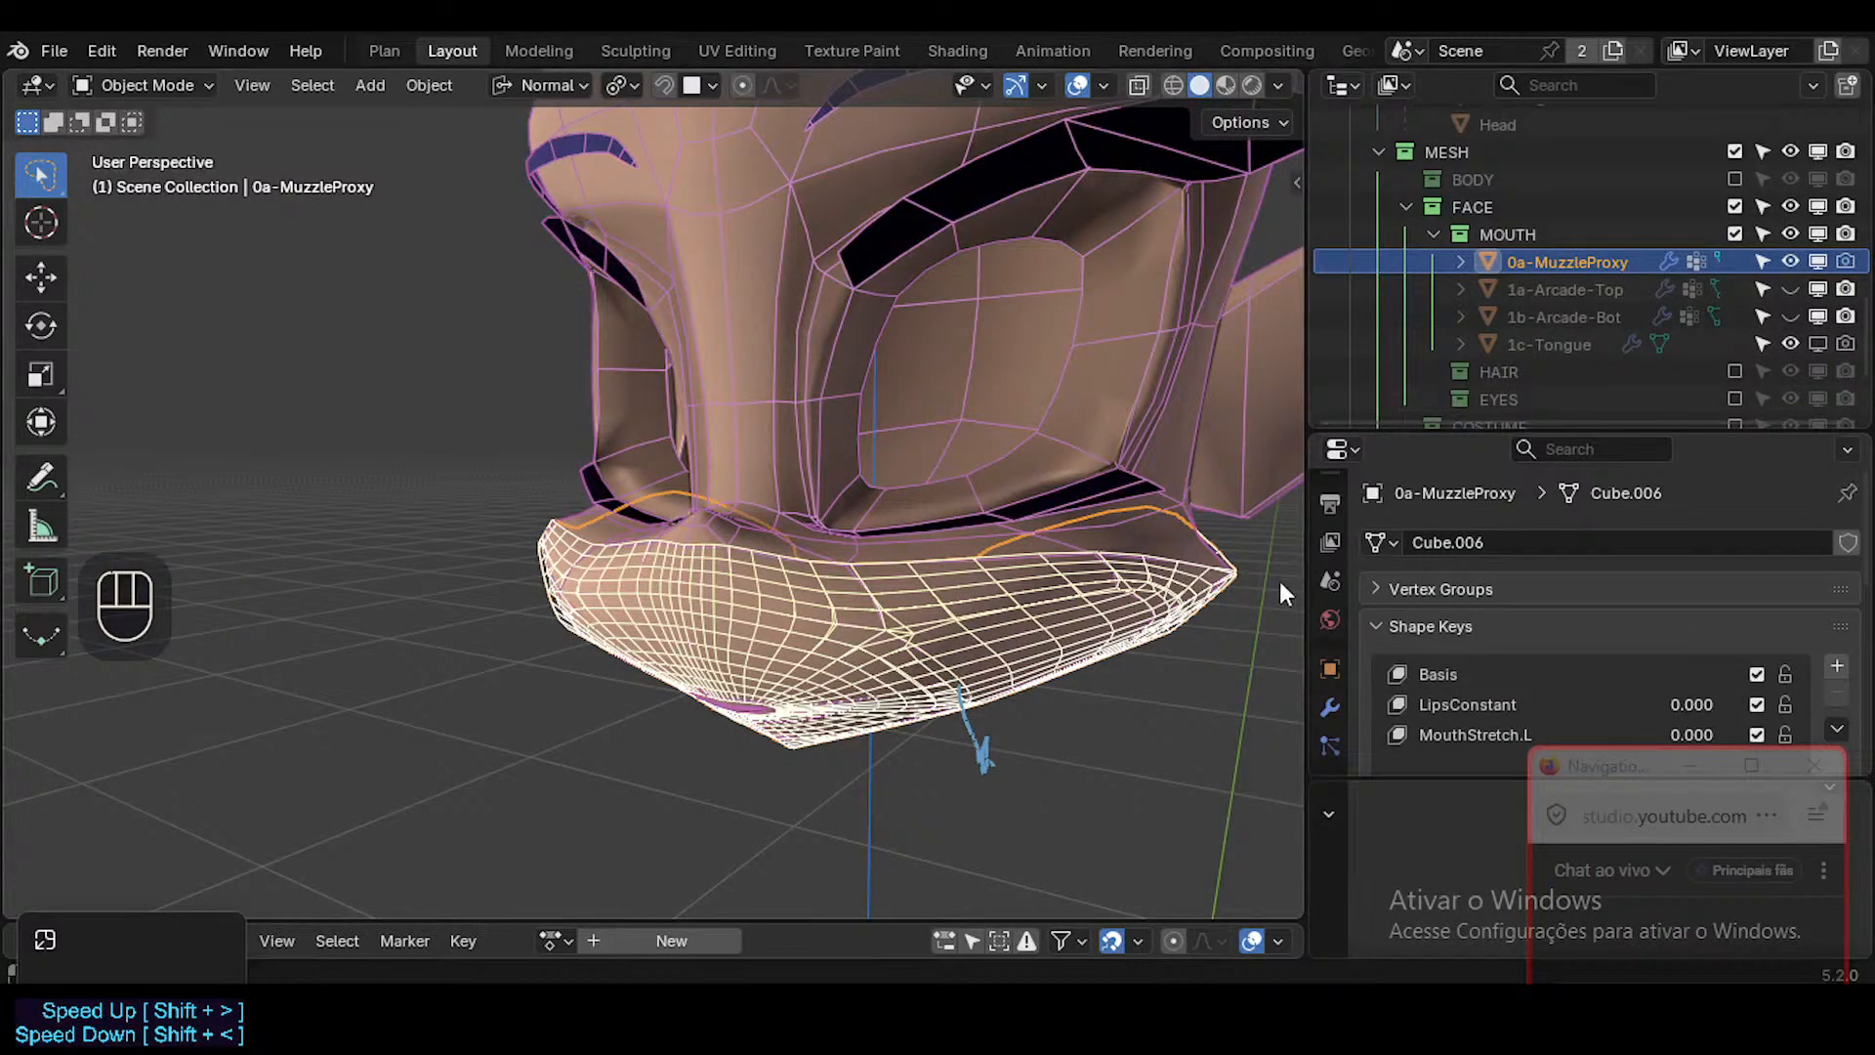
left_click(1175, 531)
key("h")
left_click(1088, 577)
middle_click_drag(1088, 578, 994, 578)
key("Tab")
Undo the recent edits back to before Head.001 was separated and joined into 0a-MuzzleProxy.
key("ctrl+z")
key("ctrl+z")
key("ctrl+z")
key("ctrl+z")
key("ctrl+z")
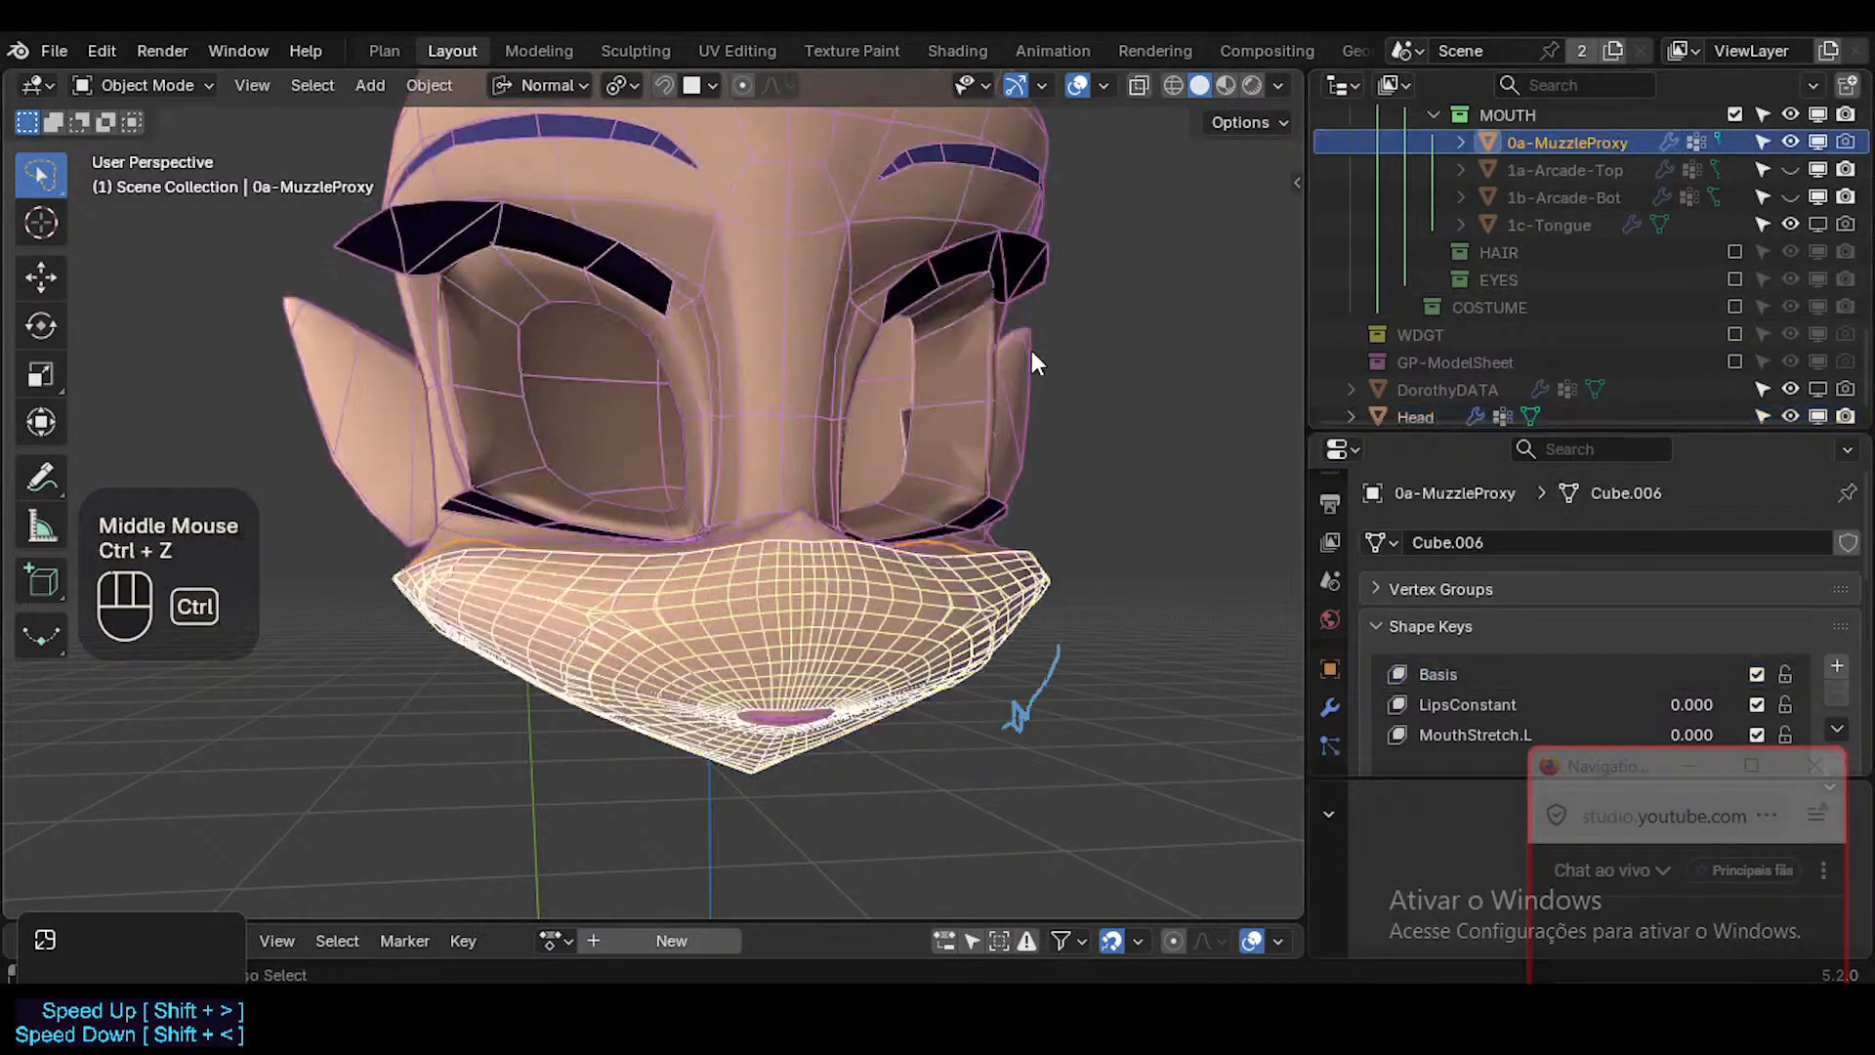
key("ctrl+z")
scroll(1557, 306, "down", 2)
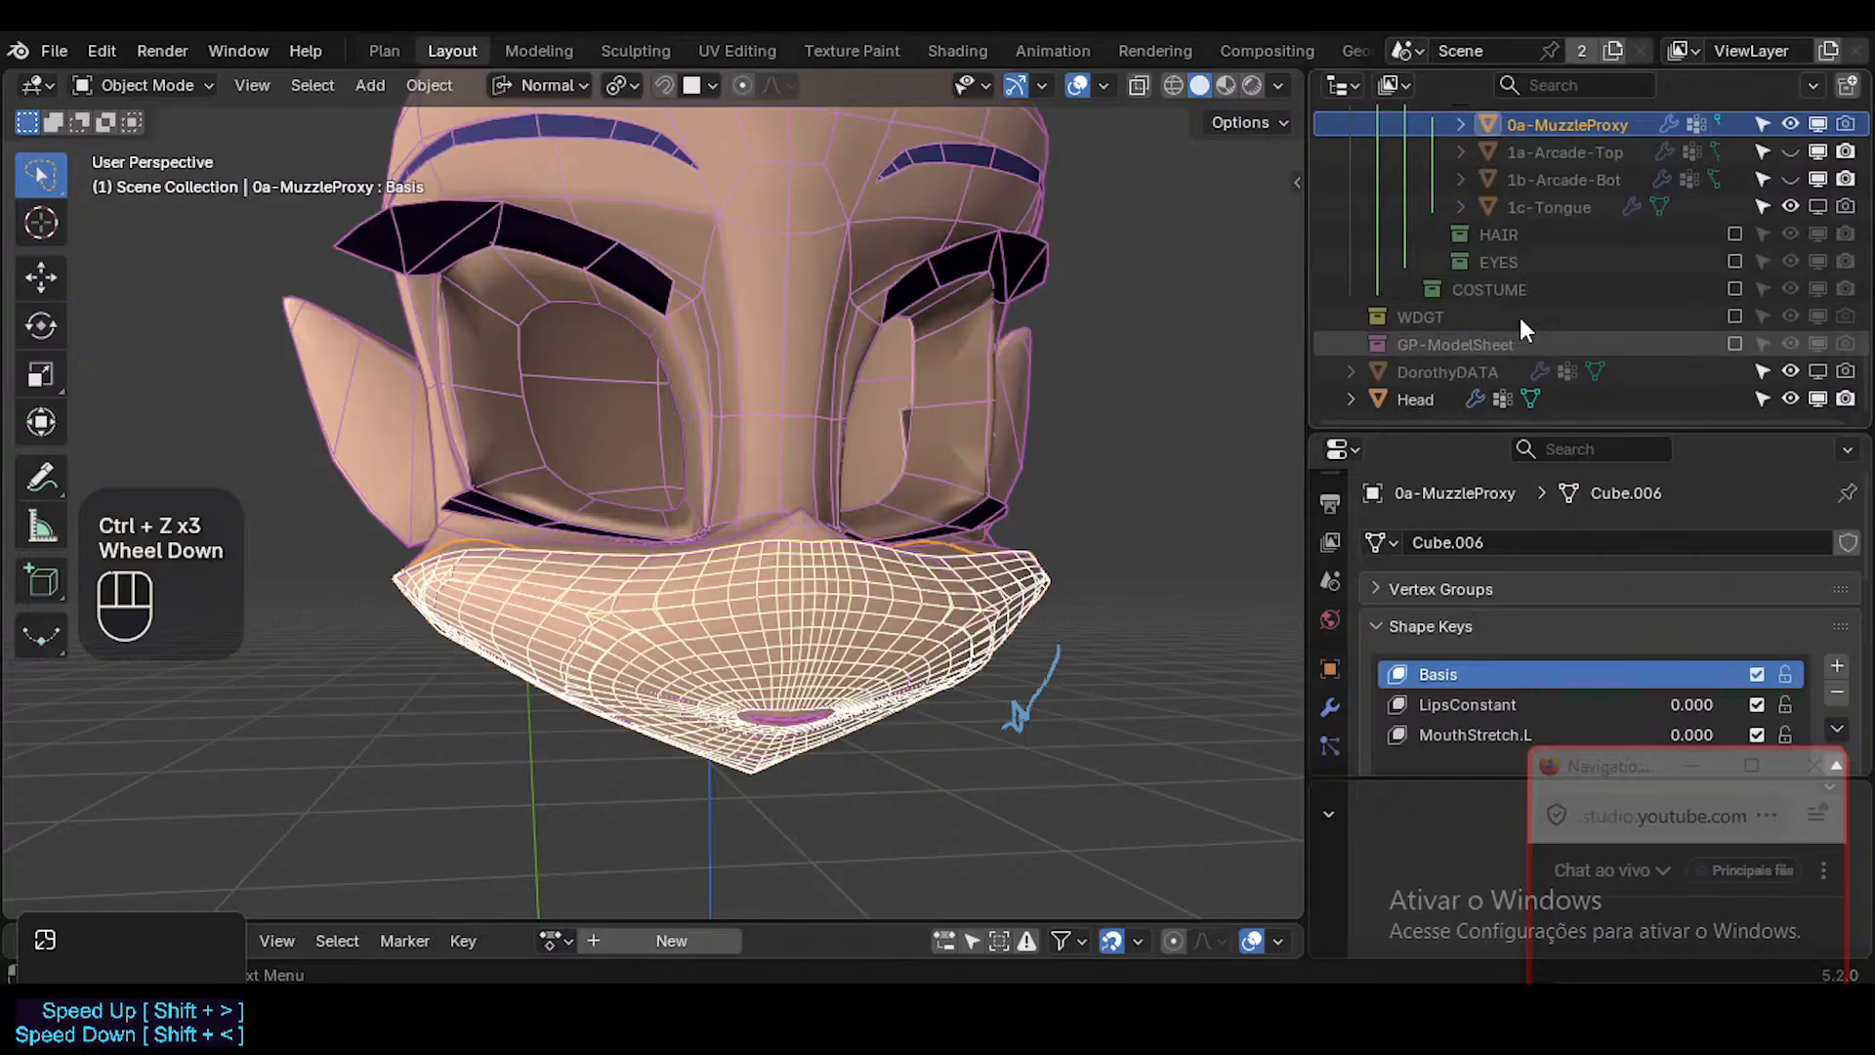
scroll(1590, 261, "up", 3)
scroll(1590, 261, "down", 3)
Reveal any hidden geometry in 0a-MuzzleProxy and delete all of its vertices.
key("Tab")
key("a")
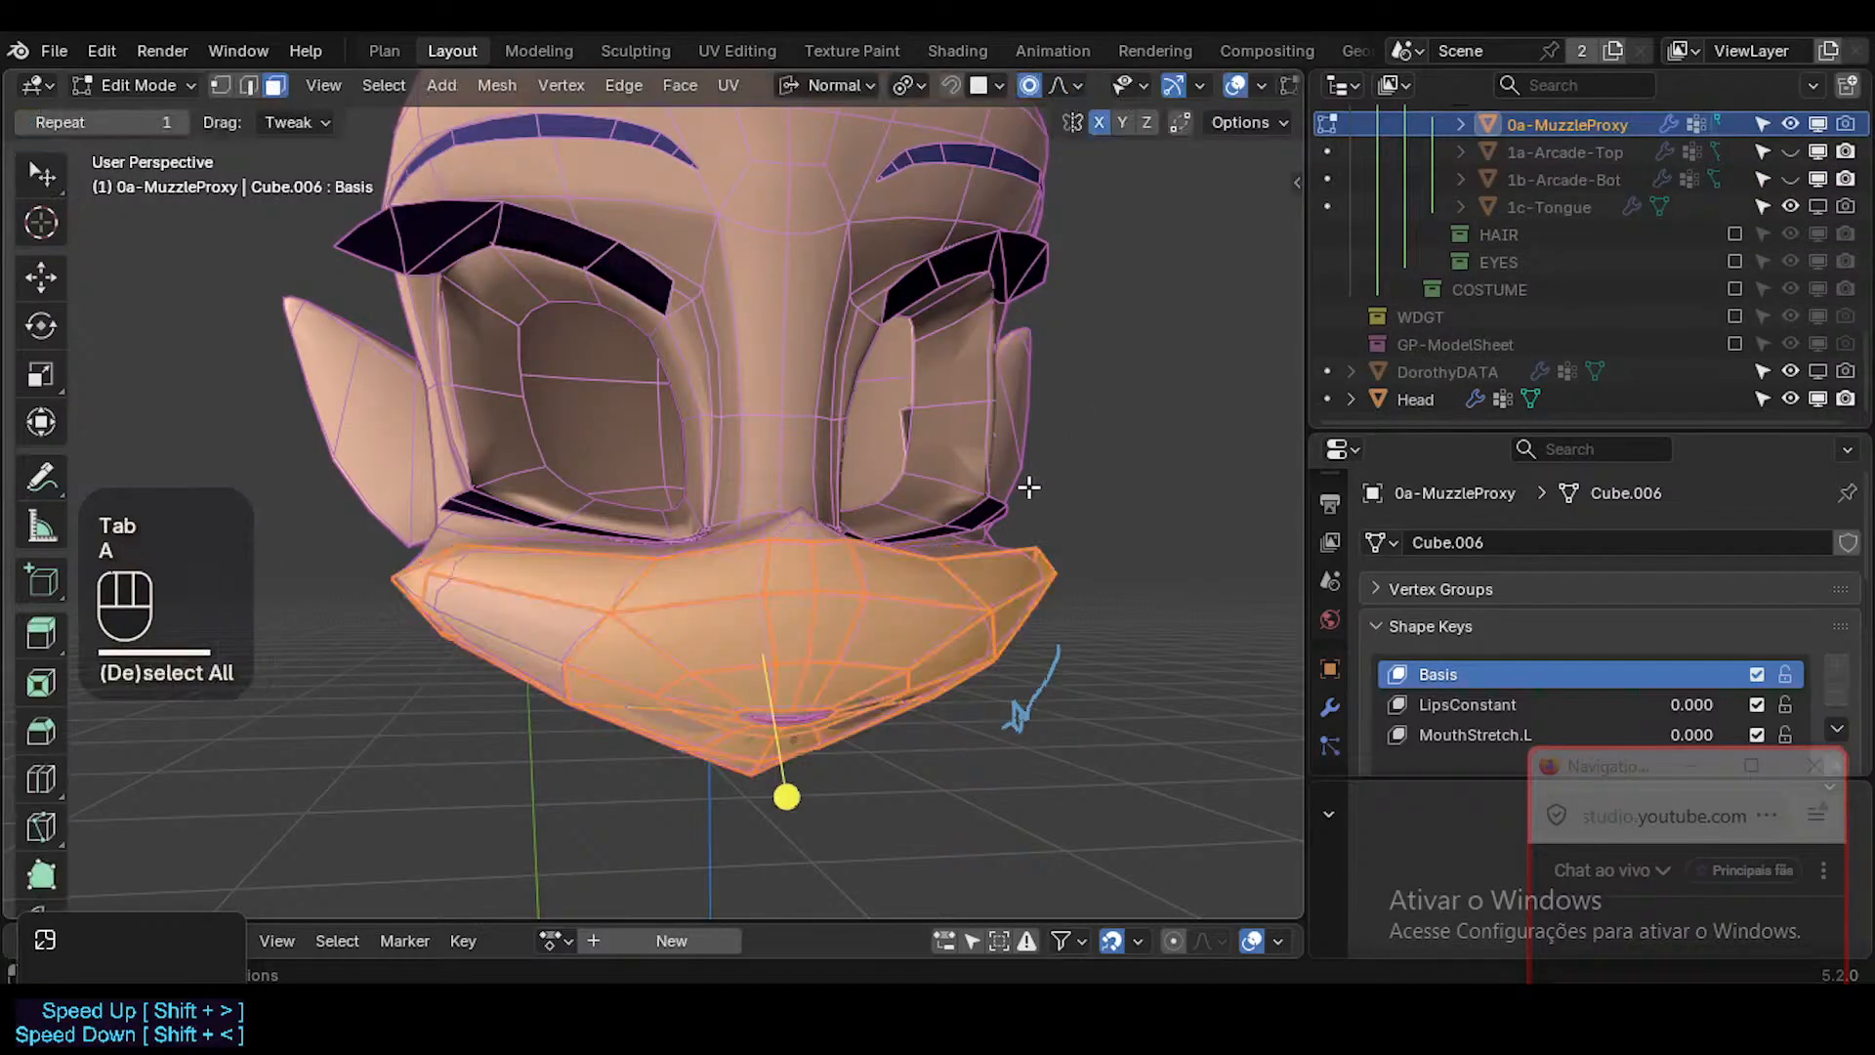
key("x")
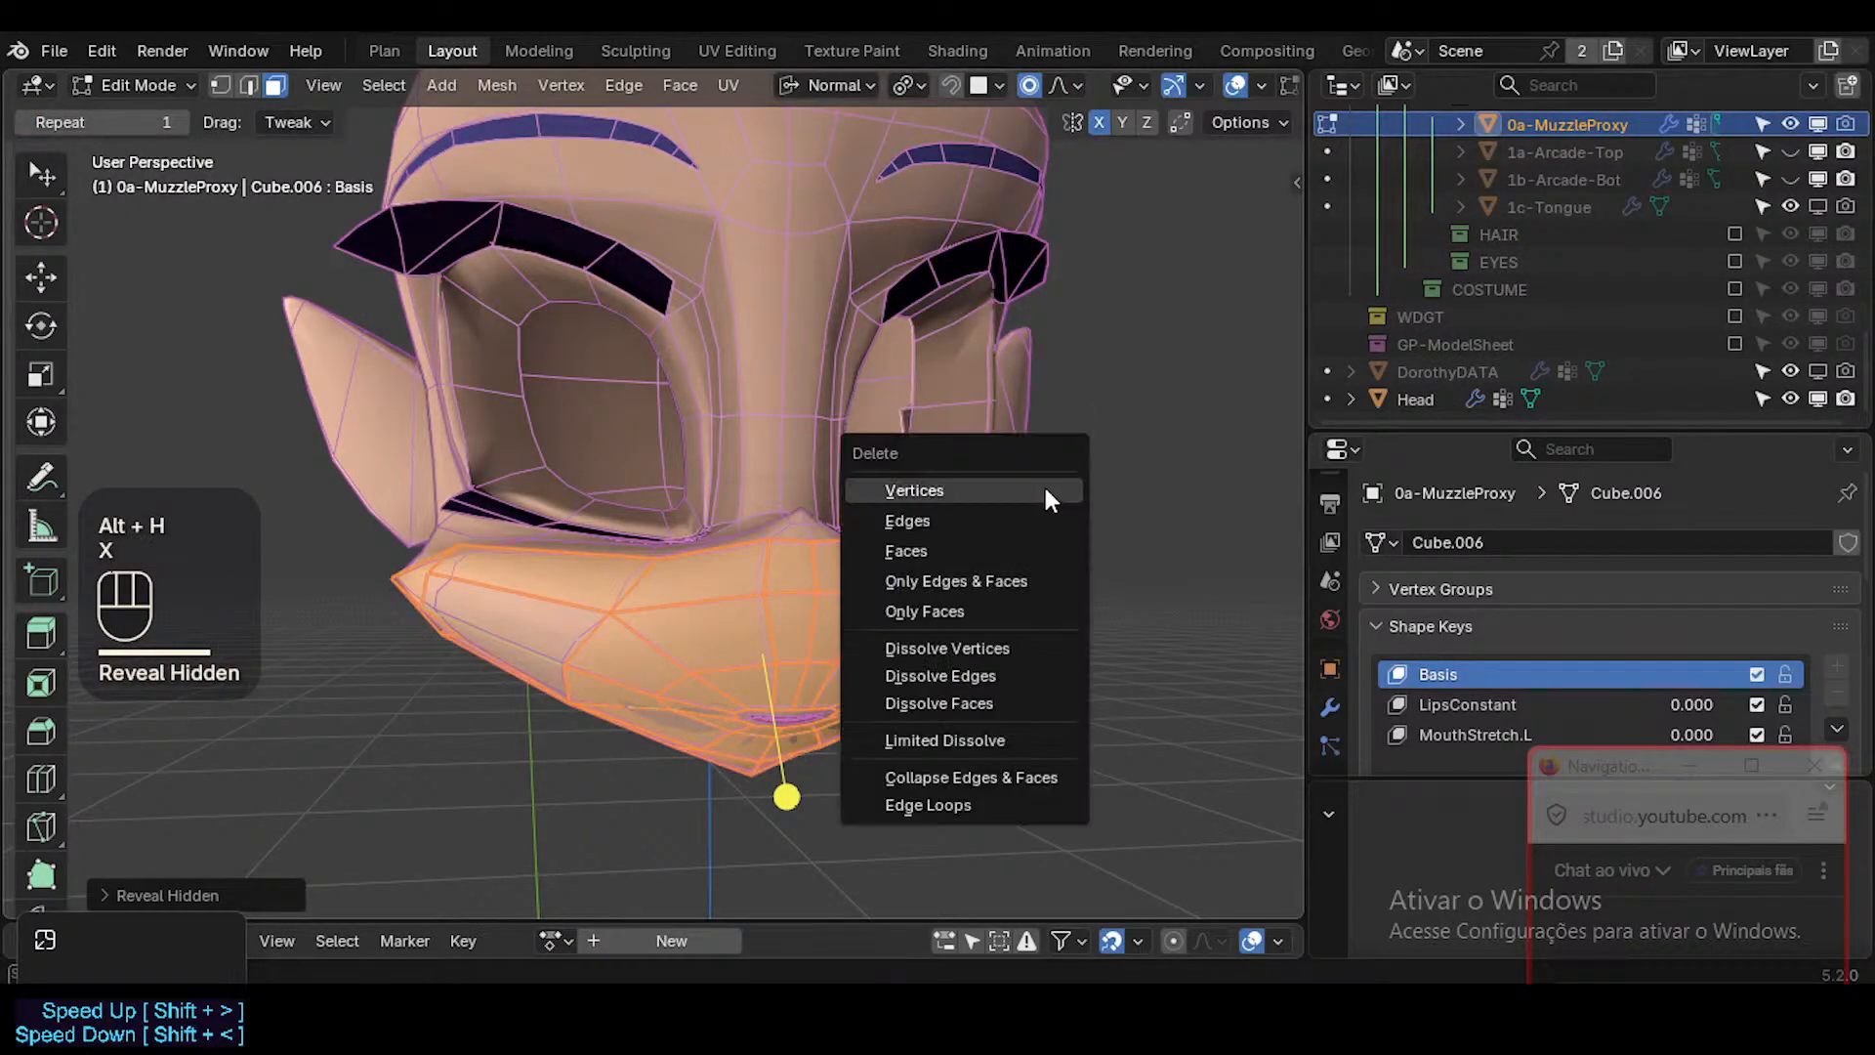
left_click(1043, 489)
key("Tab")
Open the Head in Edit Mode, select a face on the side of the muzzle and grow the selection.
scroll(1432, 386, "down", 2)
left_click(1432, 389)
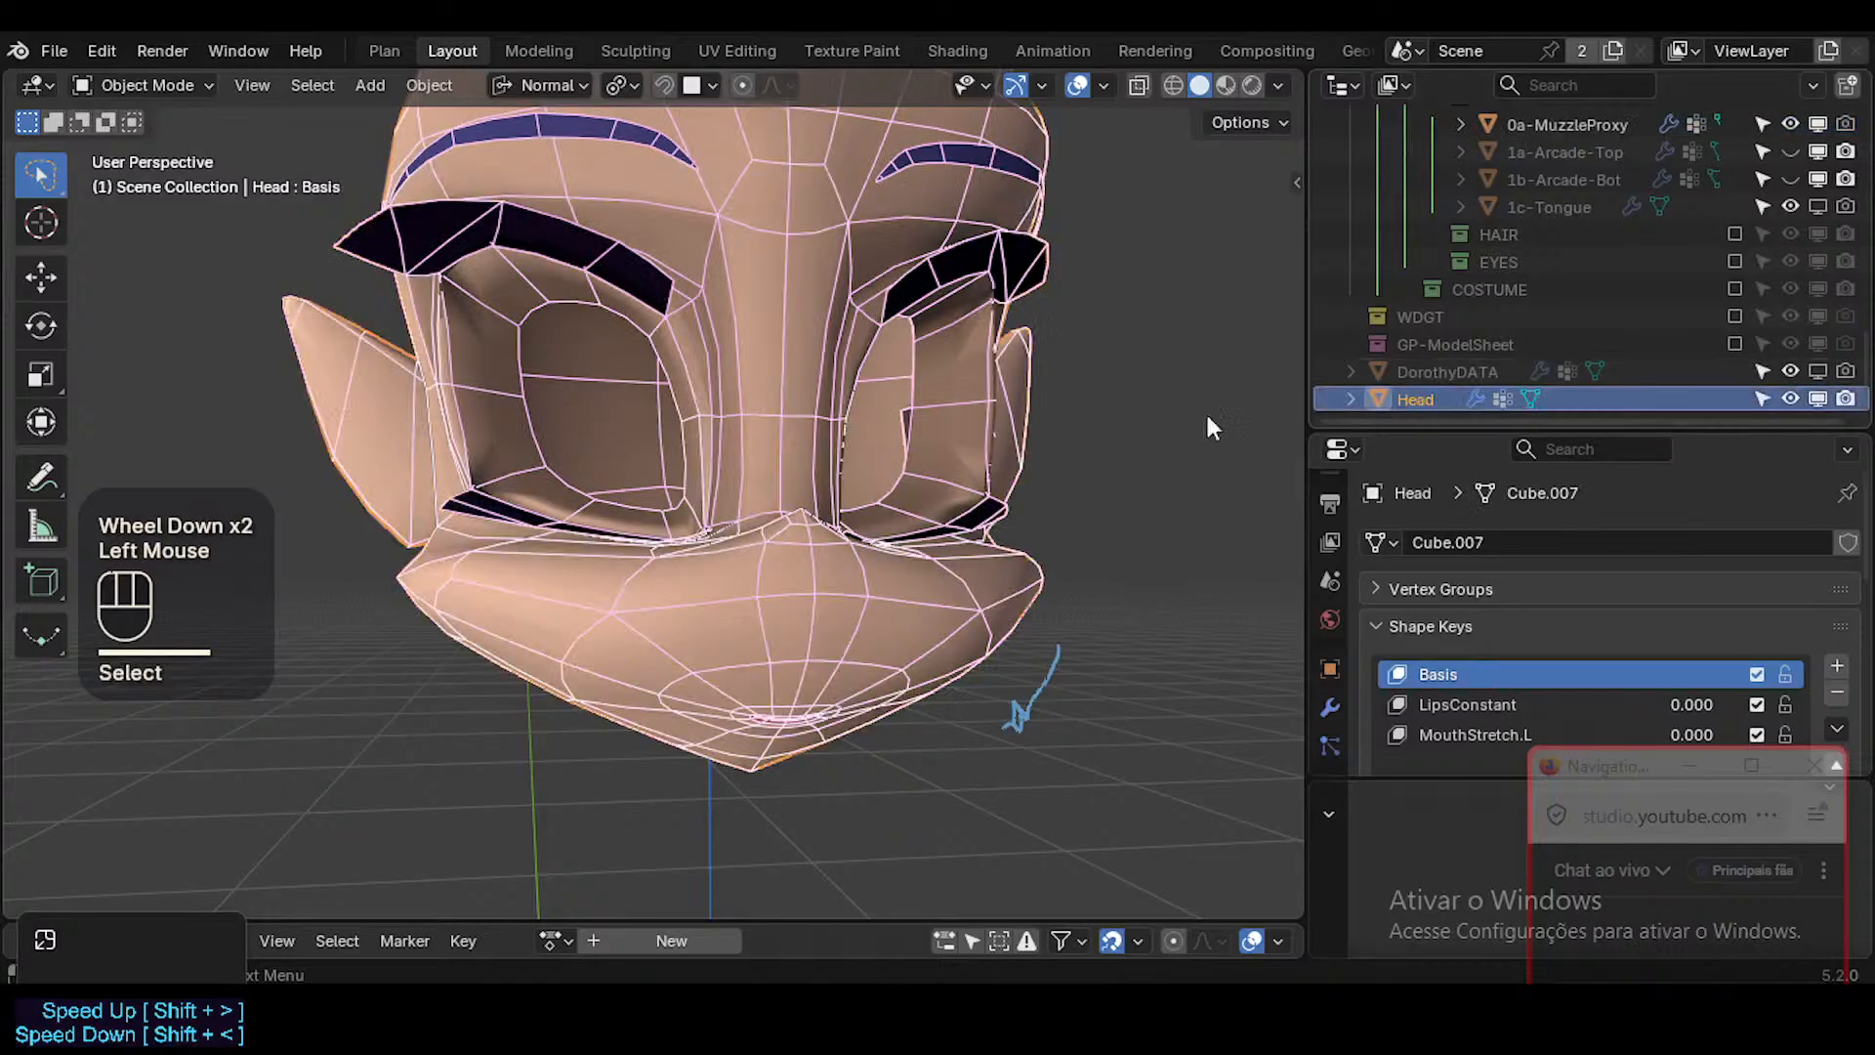
key("Tab")
middle_click_drag(1205, 418, 674, 612)
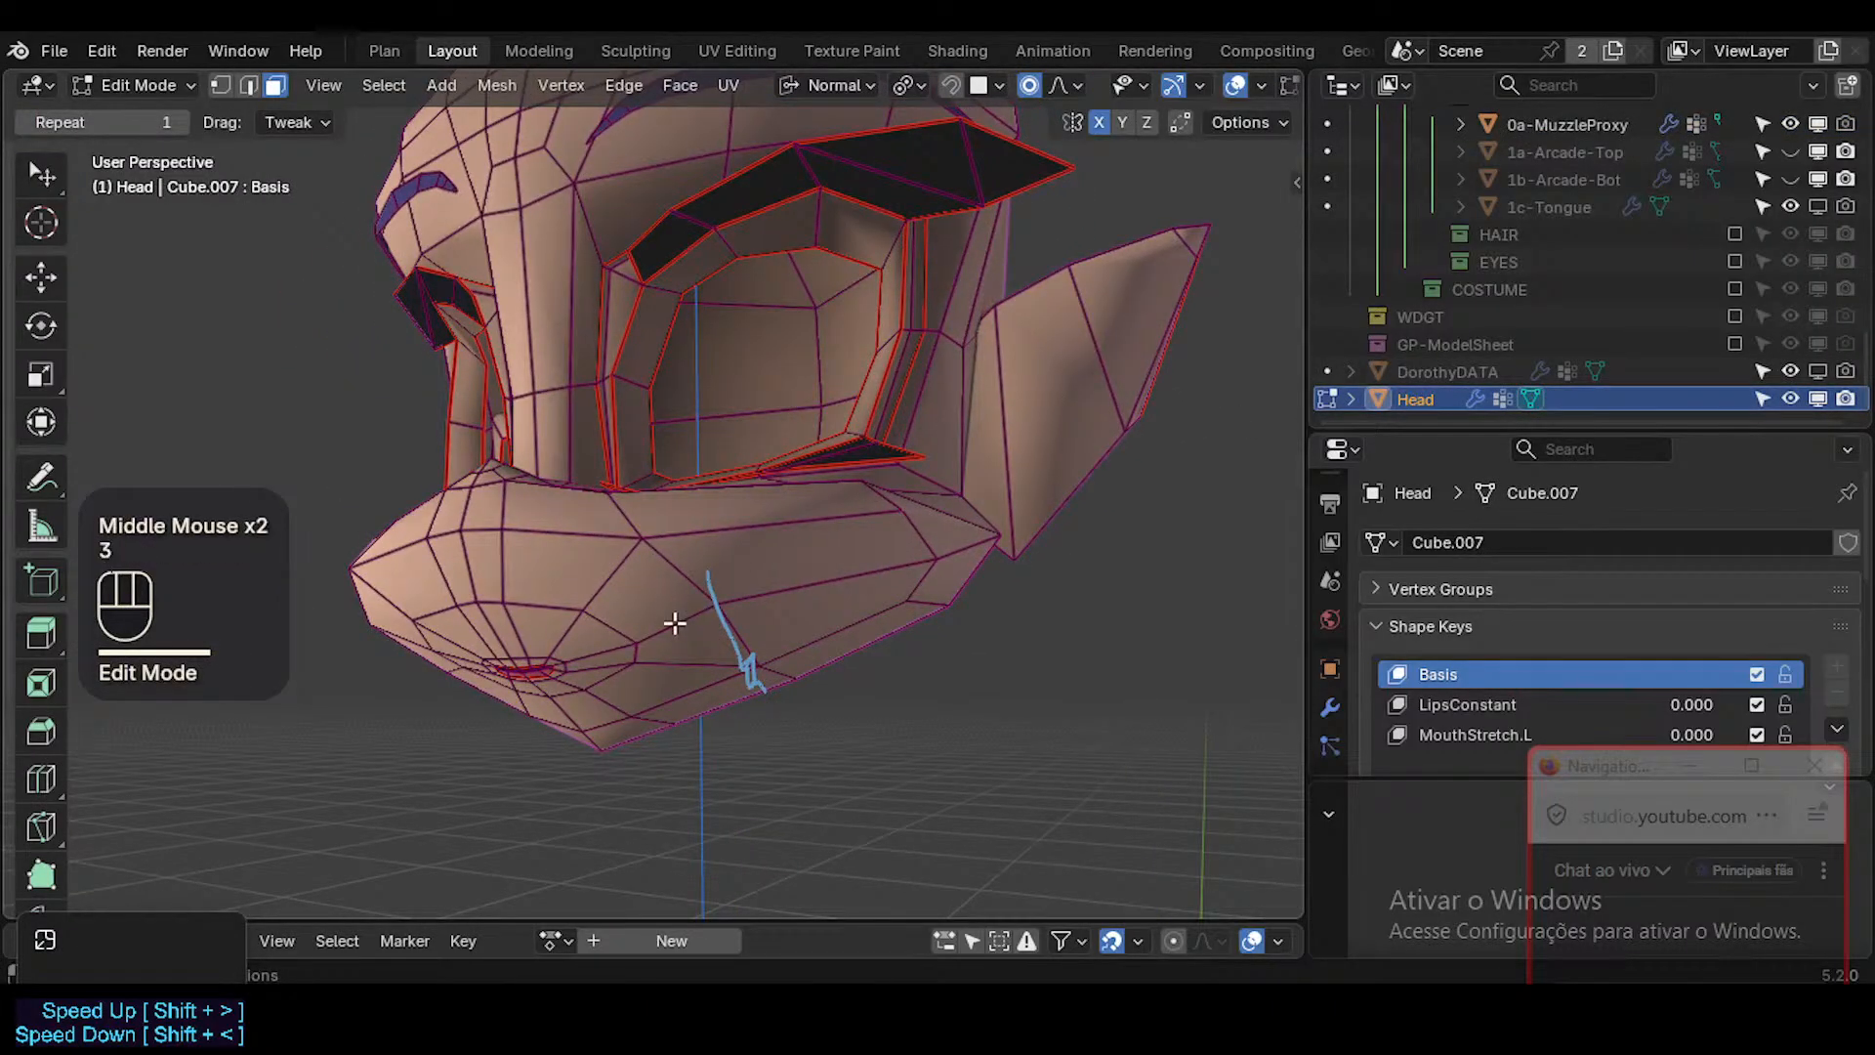
left_click(675, 623, "alt+shift")
key("ctrl+KP_Add")
Extend the face selection across the Head's muzzle with Circle Select.
middle_click_drag(955, 580, 782, 632)
key("c")
mouse_move(898, 622)
middle_mouse_down()
mouse_move(599, 556)
mouse_move(585, 586)
mouse_move(662, 552)
middle_mouse_up()
left_click(858, 602)
right_click(861, 603)
key("c")
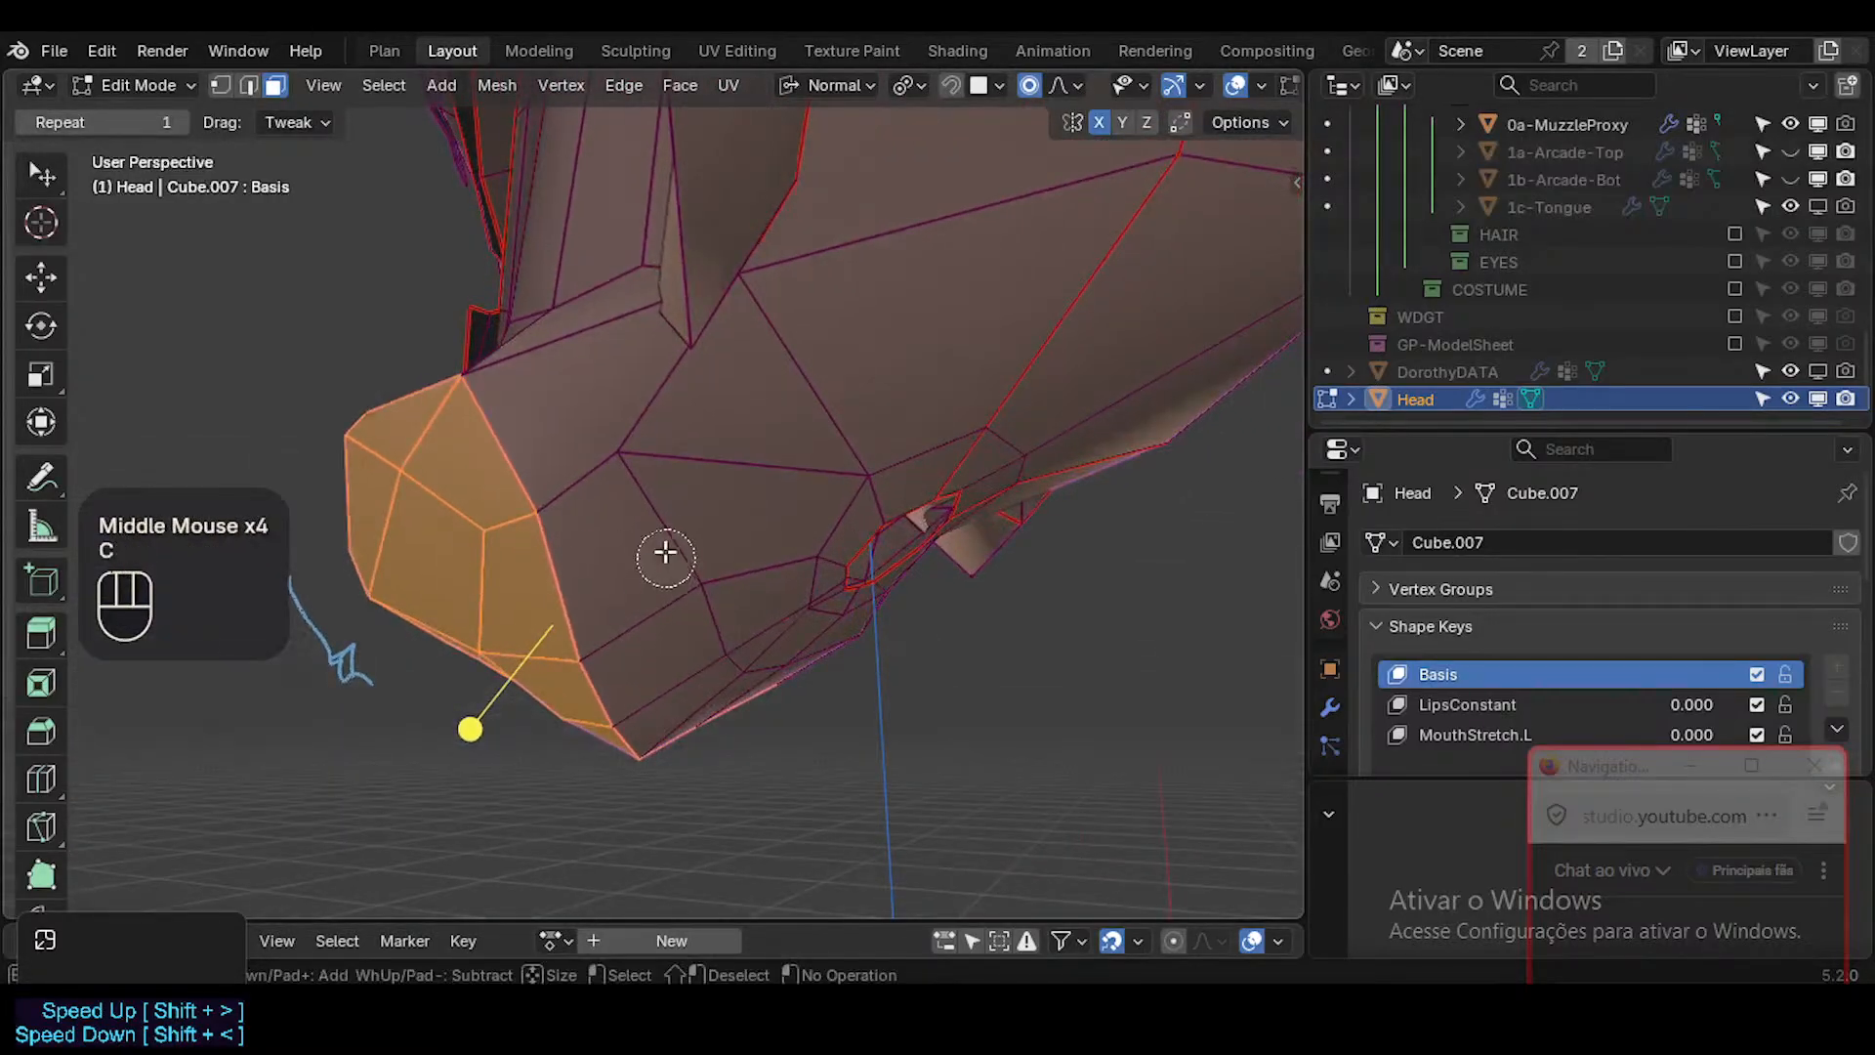
left_click_drag(661, 553, 688, 623)
right_click(724, 657)
mouse_move(724, 657)
middle_mouse_down()
mouse_move(599, 582)
mouse_move(657, 573)
middle_mouse_up()
Refine the selection around both sides with Circle Select so only the muzzle faces below its upper edge are selected.
key("c")
left_click_drag(657, 573, 907, 515)
middle_click_drag(854, 516, 644, 479)
key("c")
left_click_drag(630, 479, 621, 471)
middle_click_drag(783, 518, 780, 622)
key("c")
left_click_drag(590, 701, 562, 714)
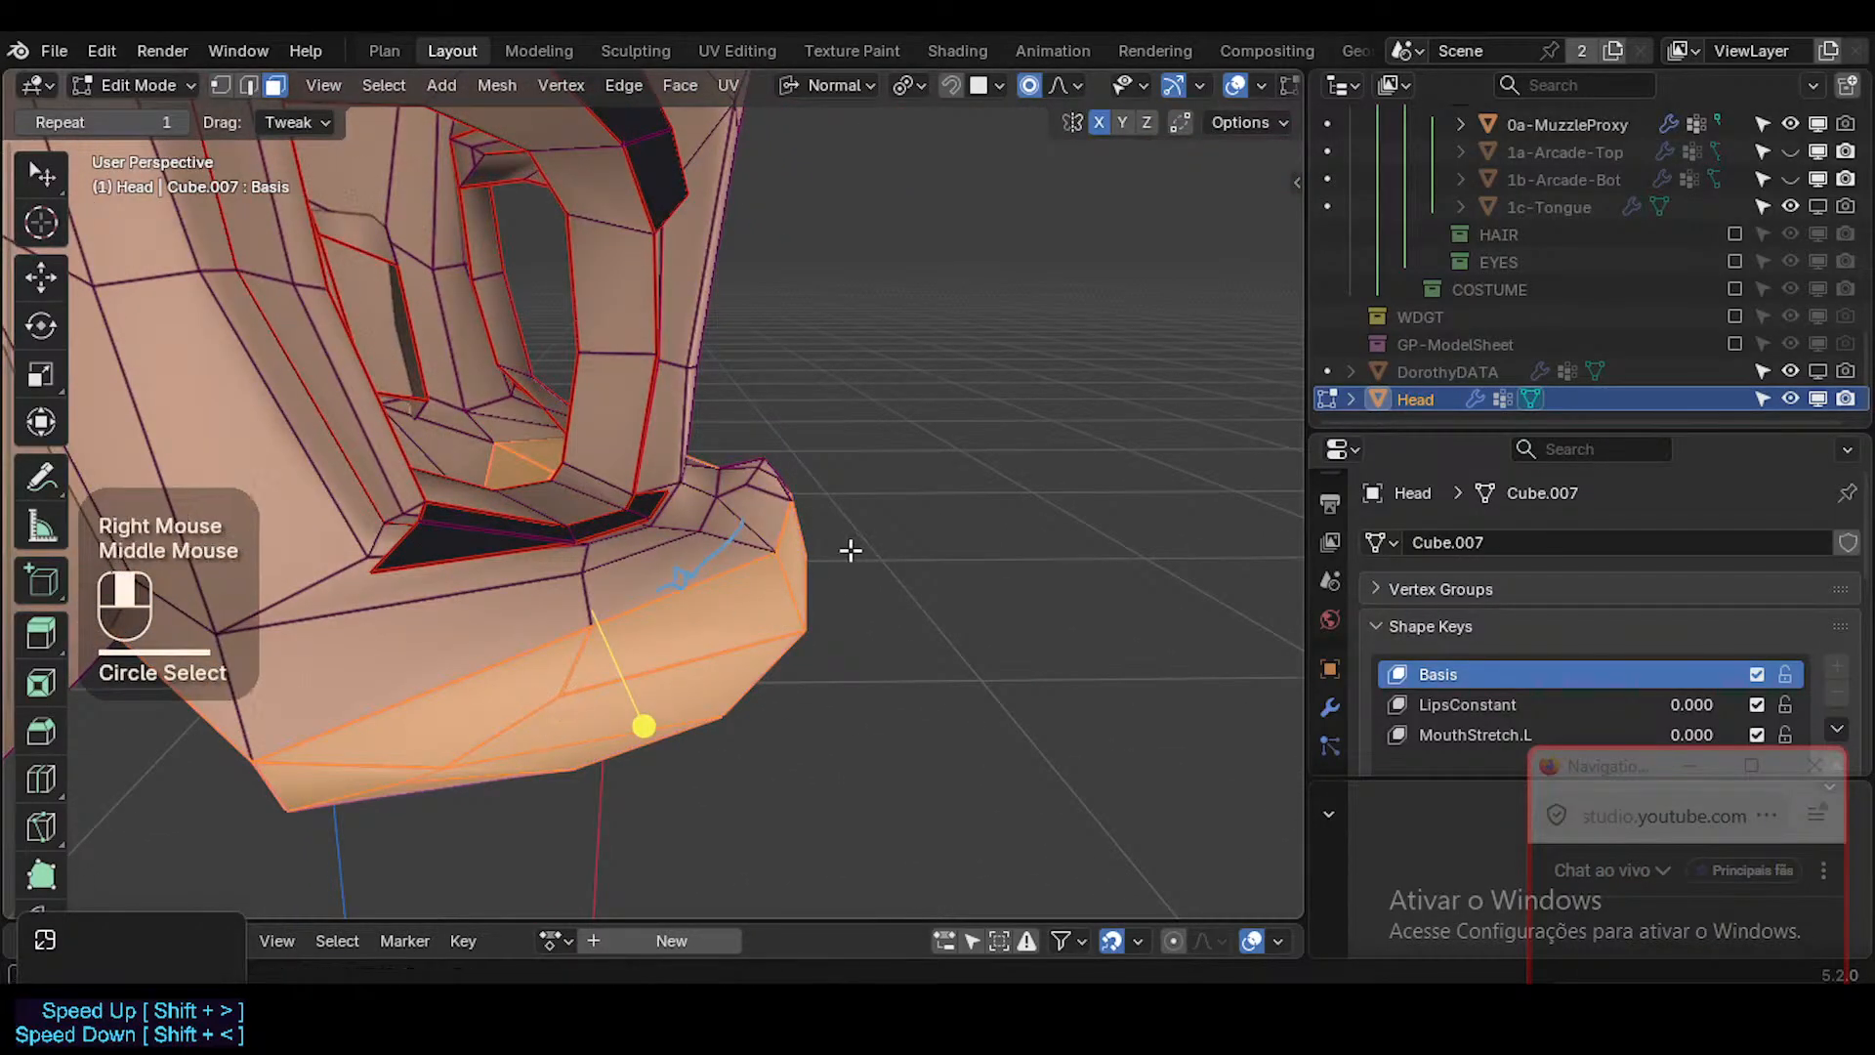
middle_click_drag(851, 550, 764, 573)
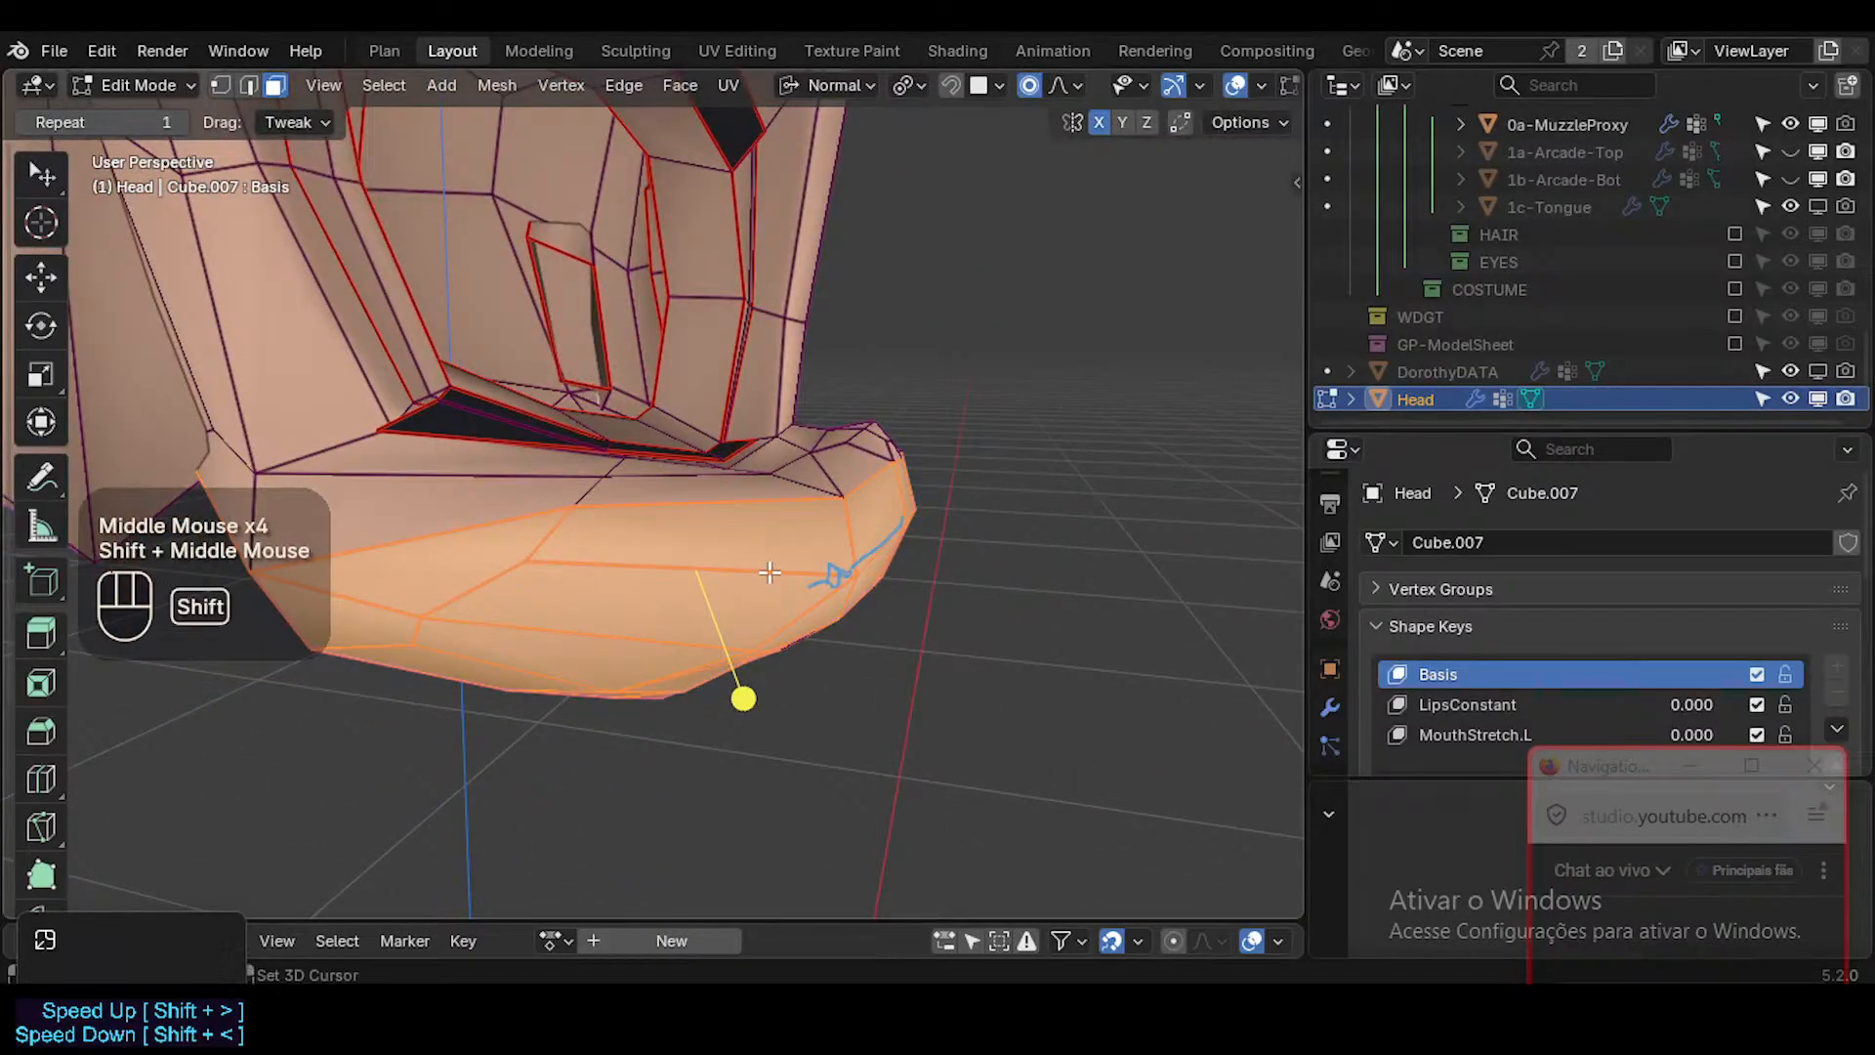
Duplicate the selected muzzle faces in place and separate the copy into its own object.
key("shift+d")
key("Escape")
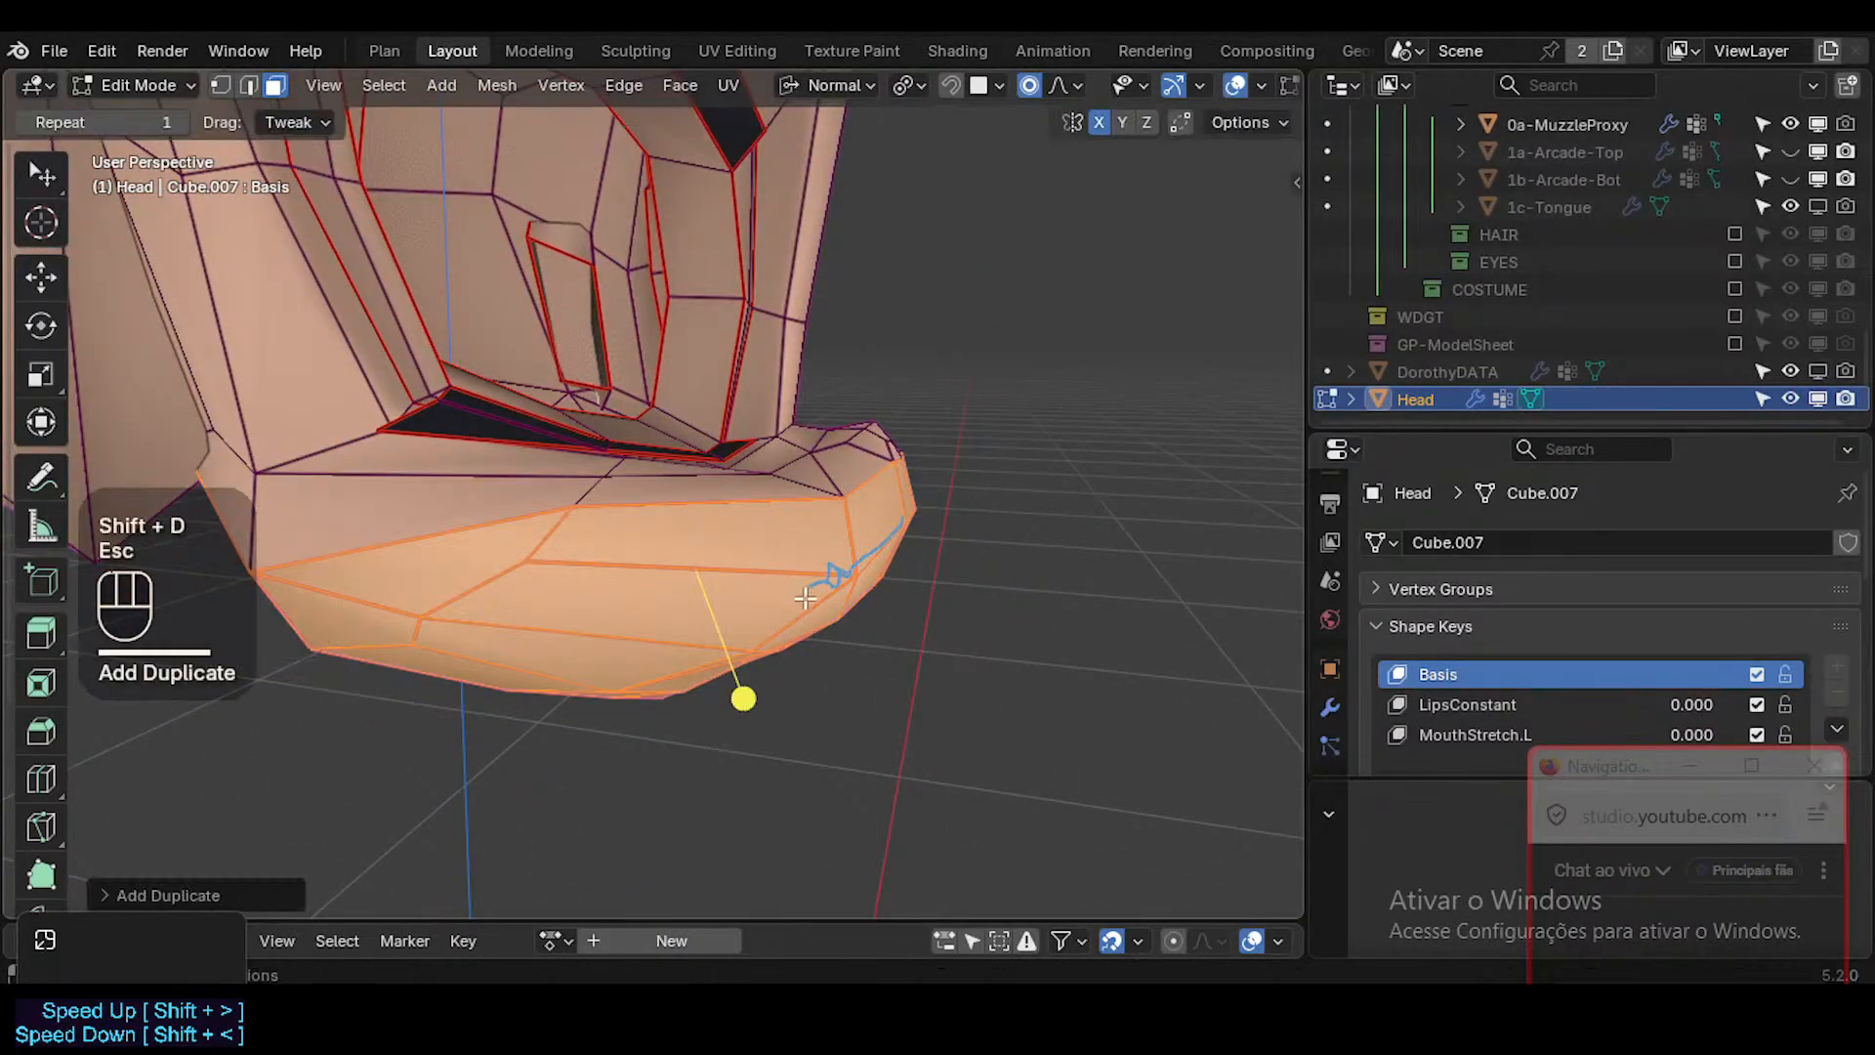
key("p")
left_click(876, 584)
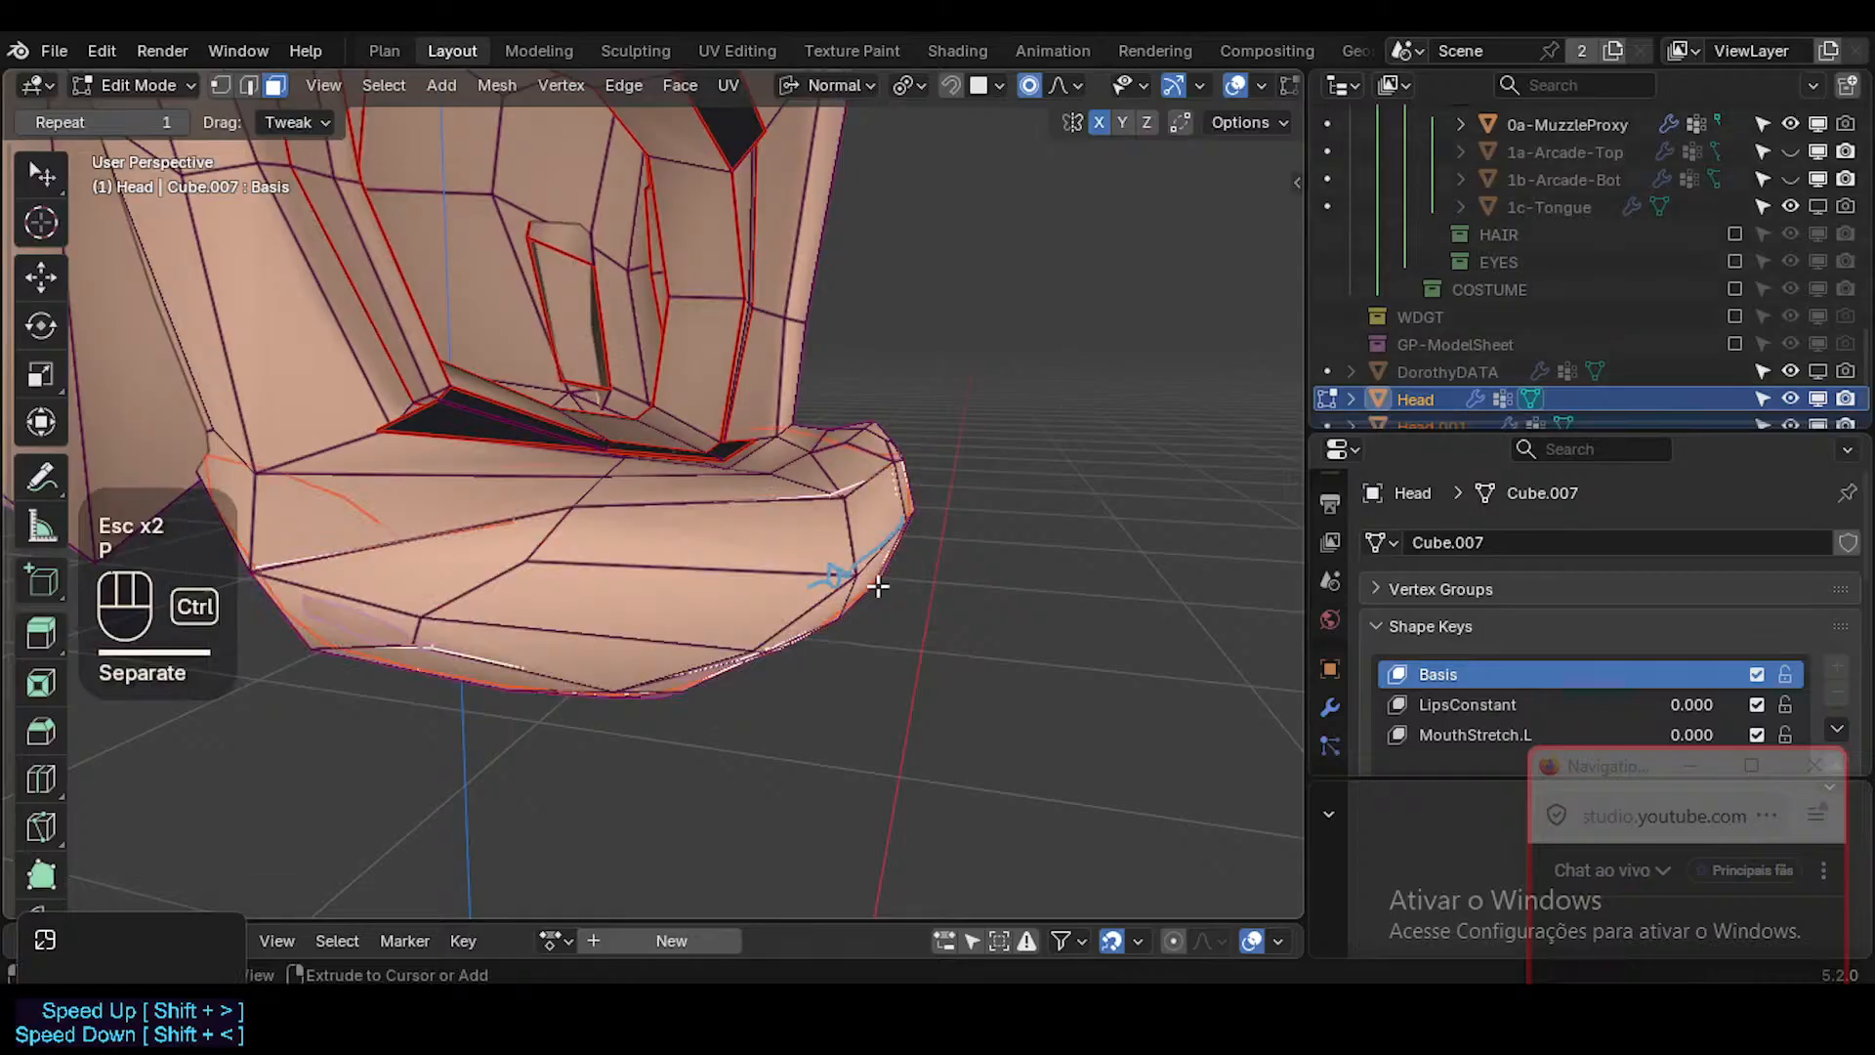
Return to Object Mode and join Head.001 into the emptied 0a-MuzzleProxy.
key("ctrl+Tab")
scroll(1506, 336, "down", 3)
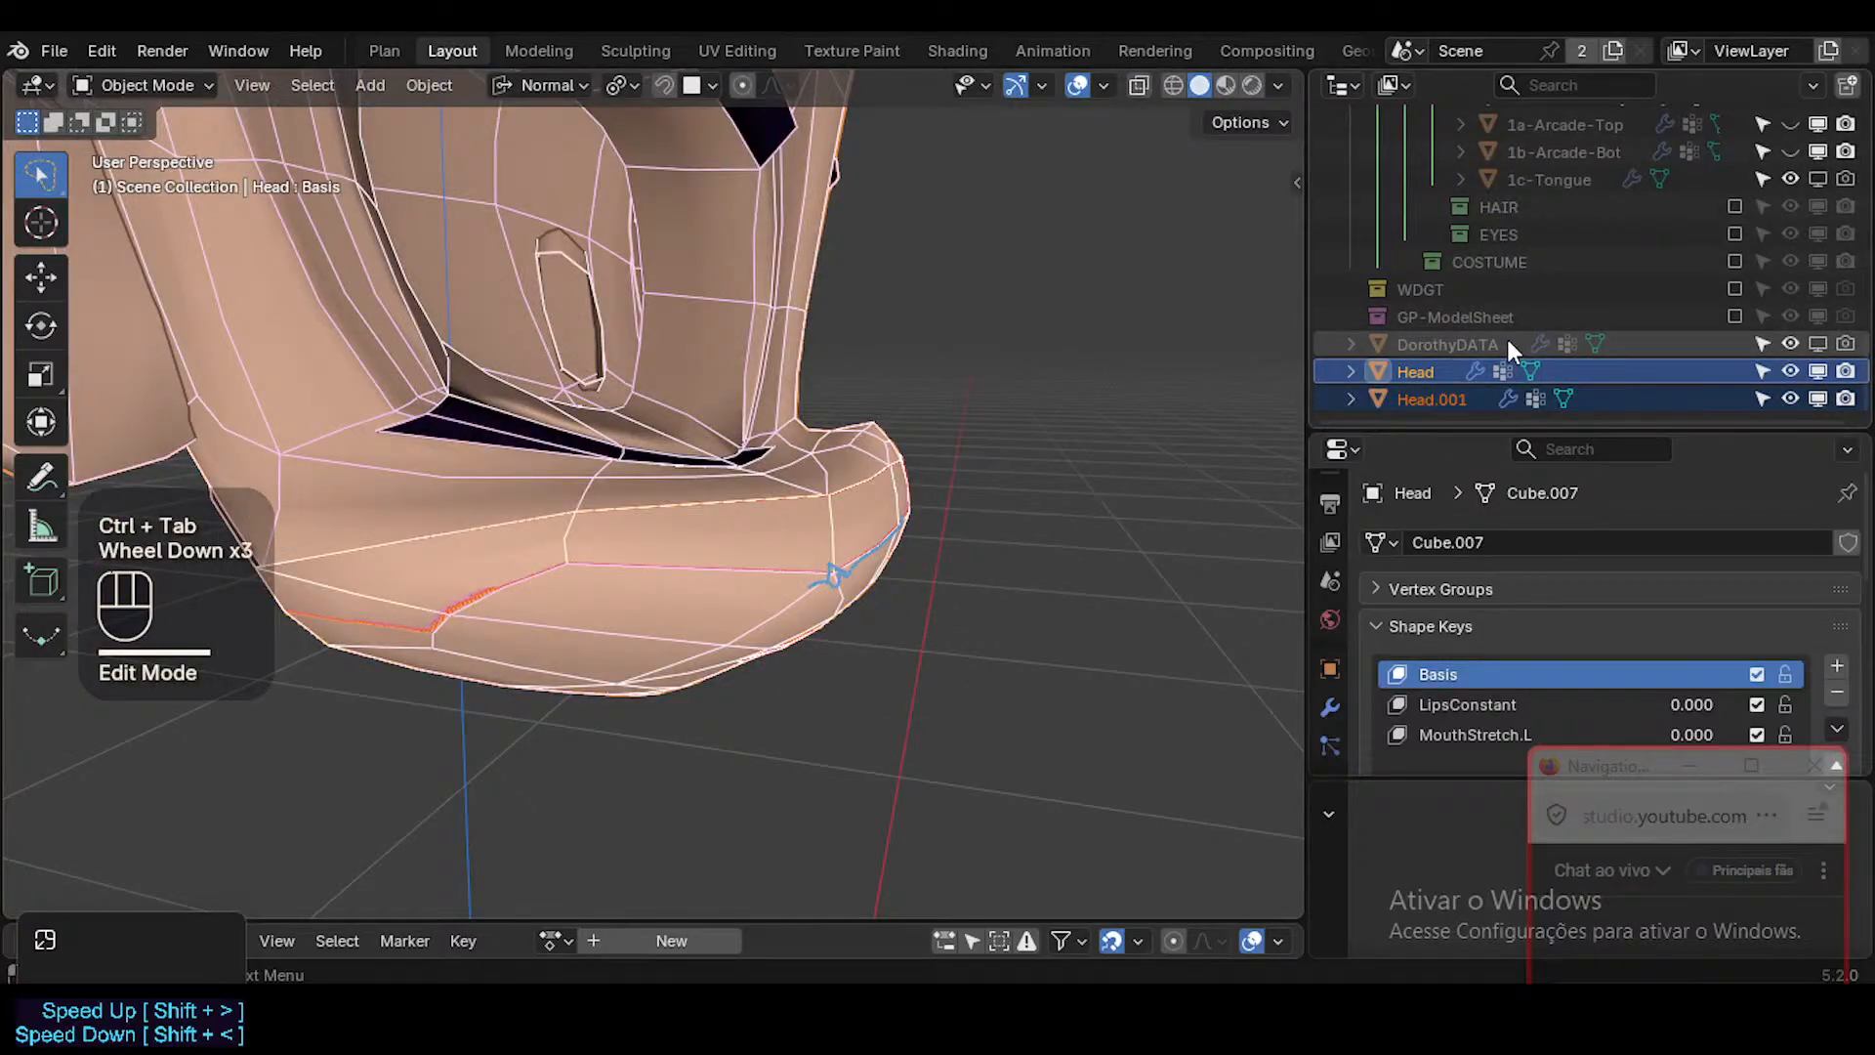
left_click(1434, 390)
scroll(1567, 331, "up", 4)
scroll(1567, 330, "up", 2)
left_click(1392, 322, "ctrl")
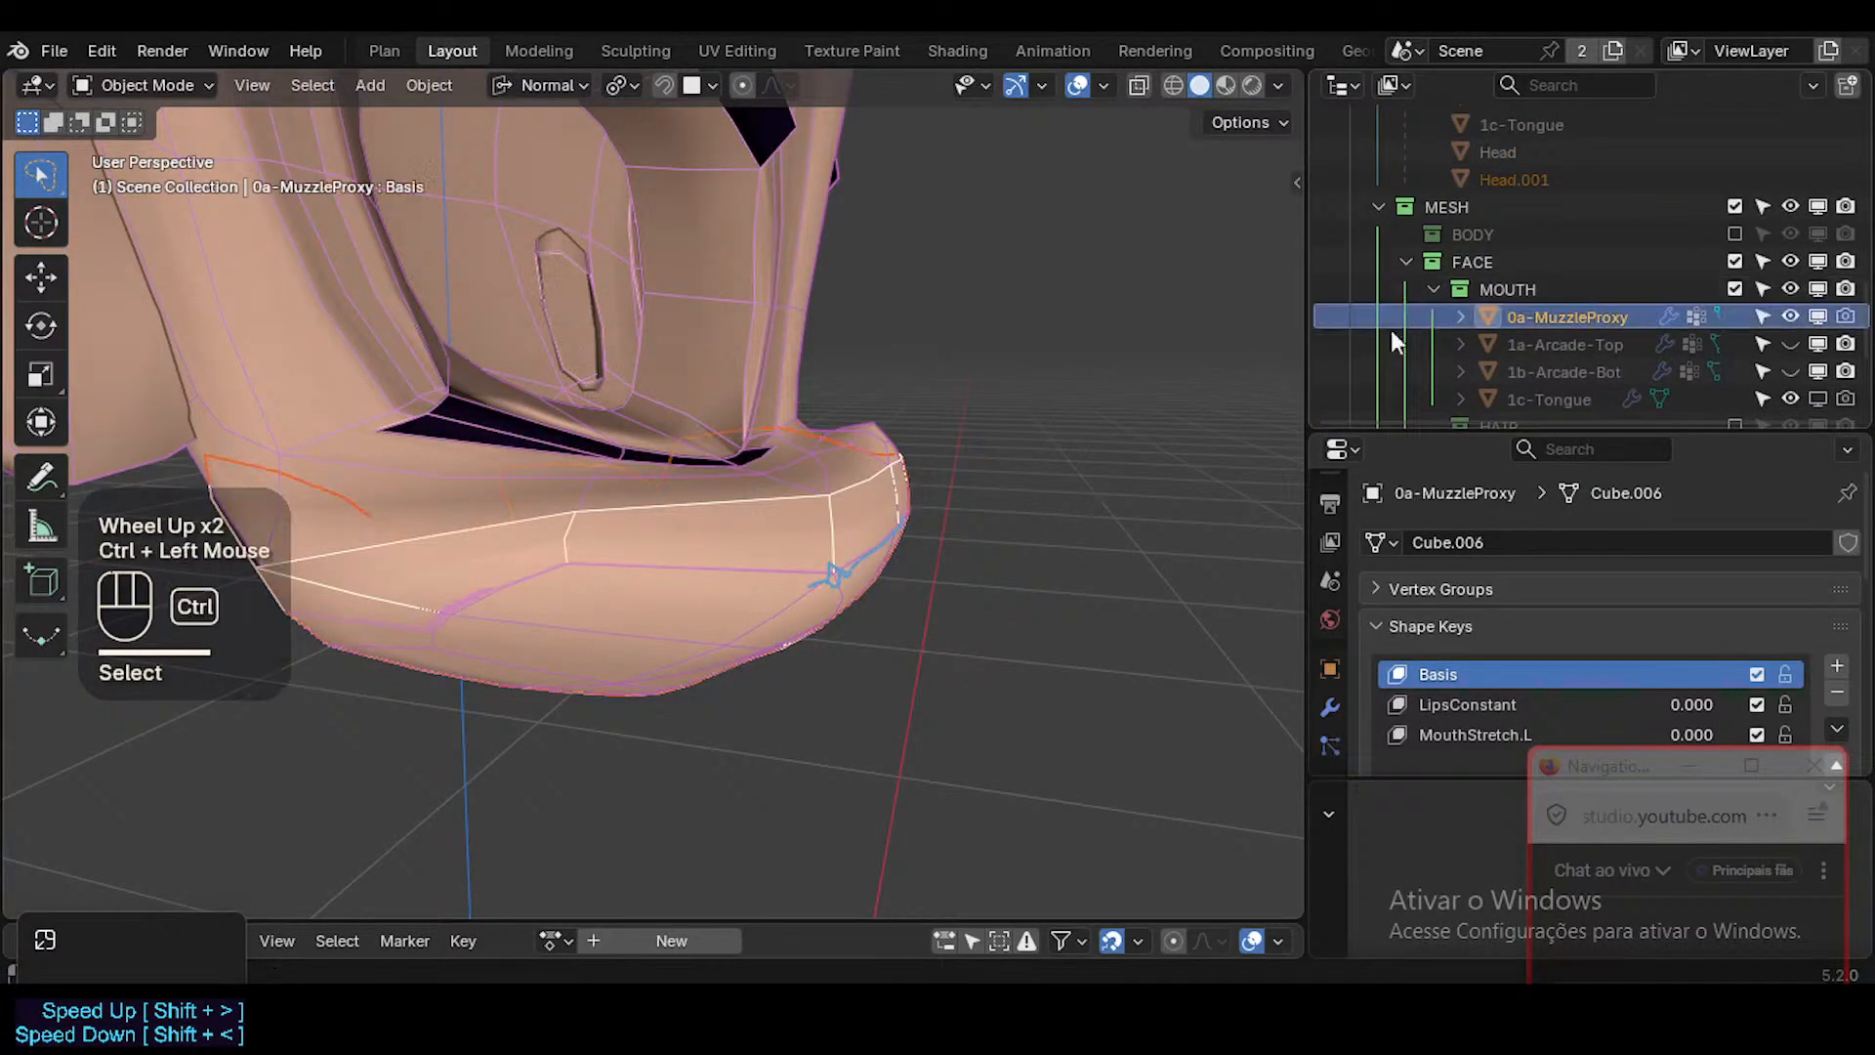
key("ctrl+j")
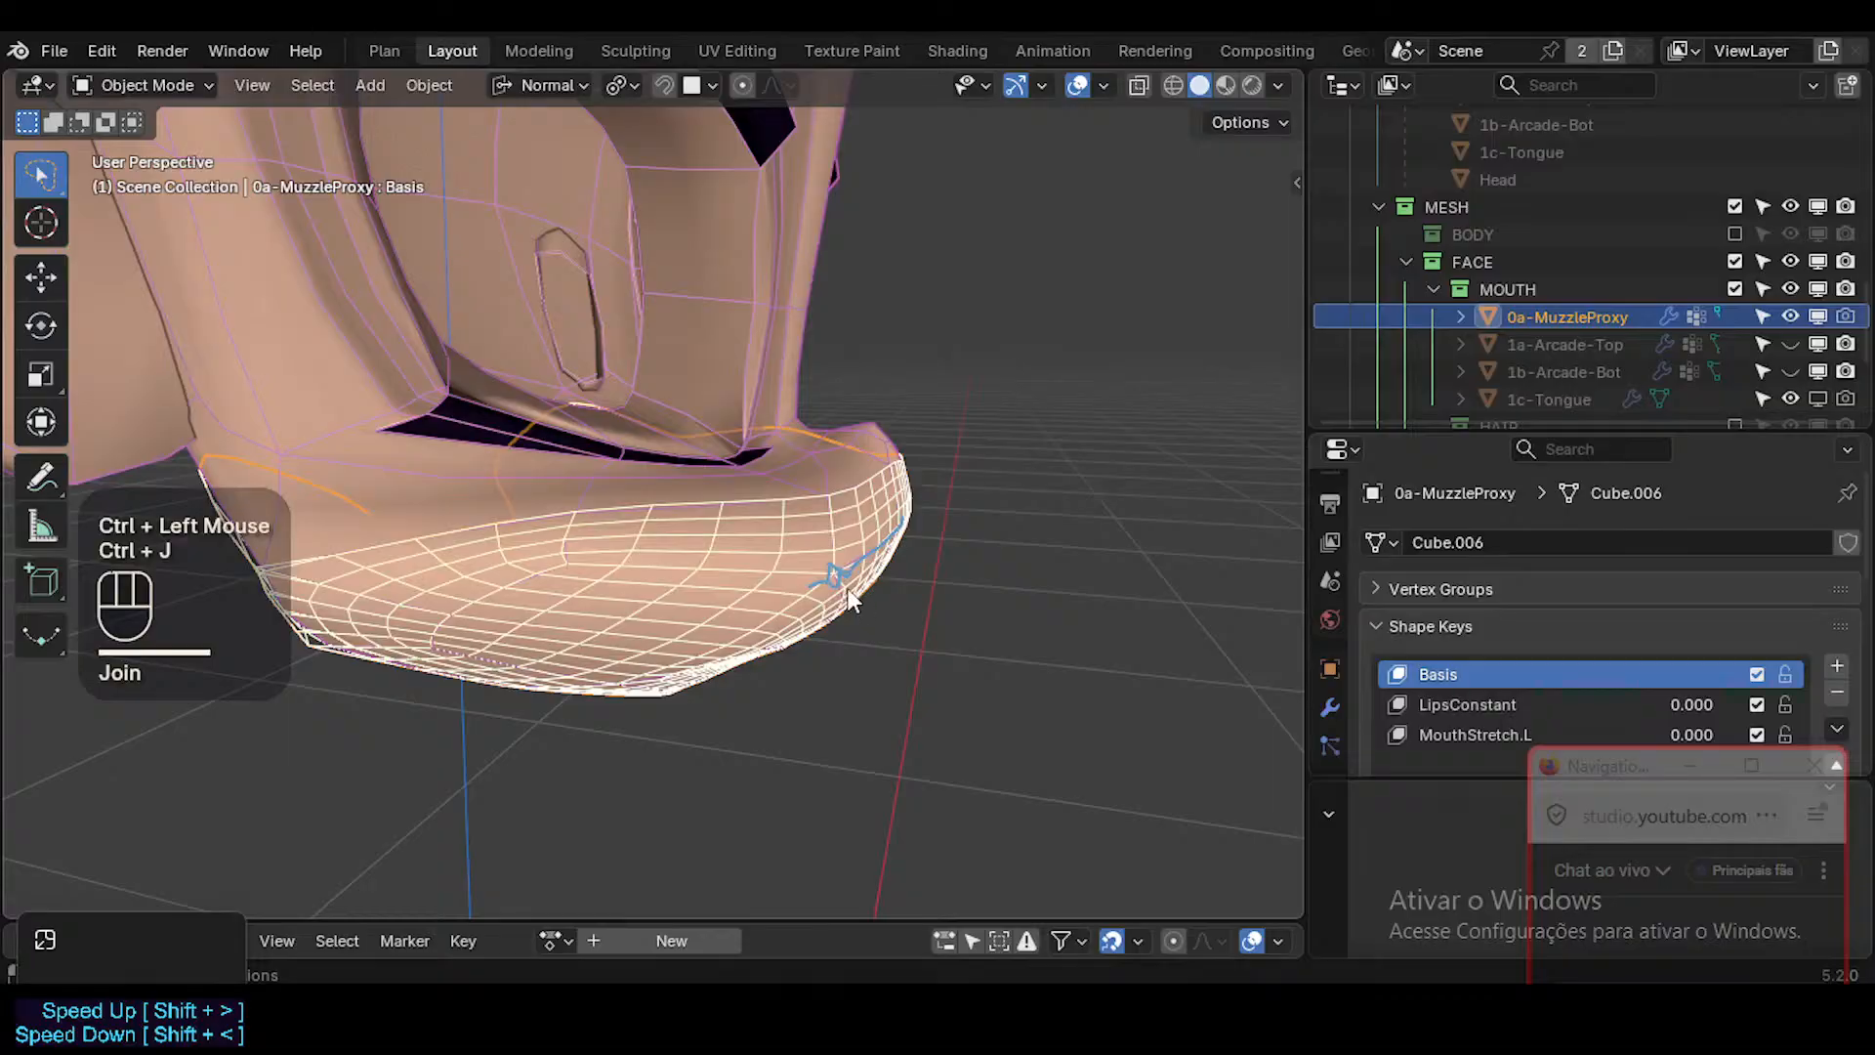
Select the whole 0a-MuzzleProxy mesh in Edit Mode and shrink it inward by 0.02 m with Shrink/Fatten.
key("Tab")
middle_click_drag(1021, 359, 830, 519)
key("Tab")
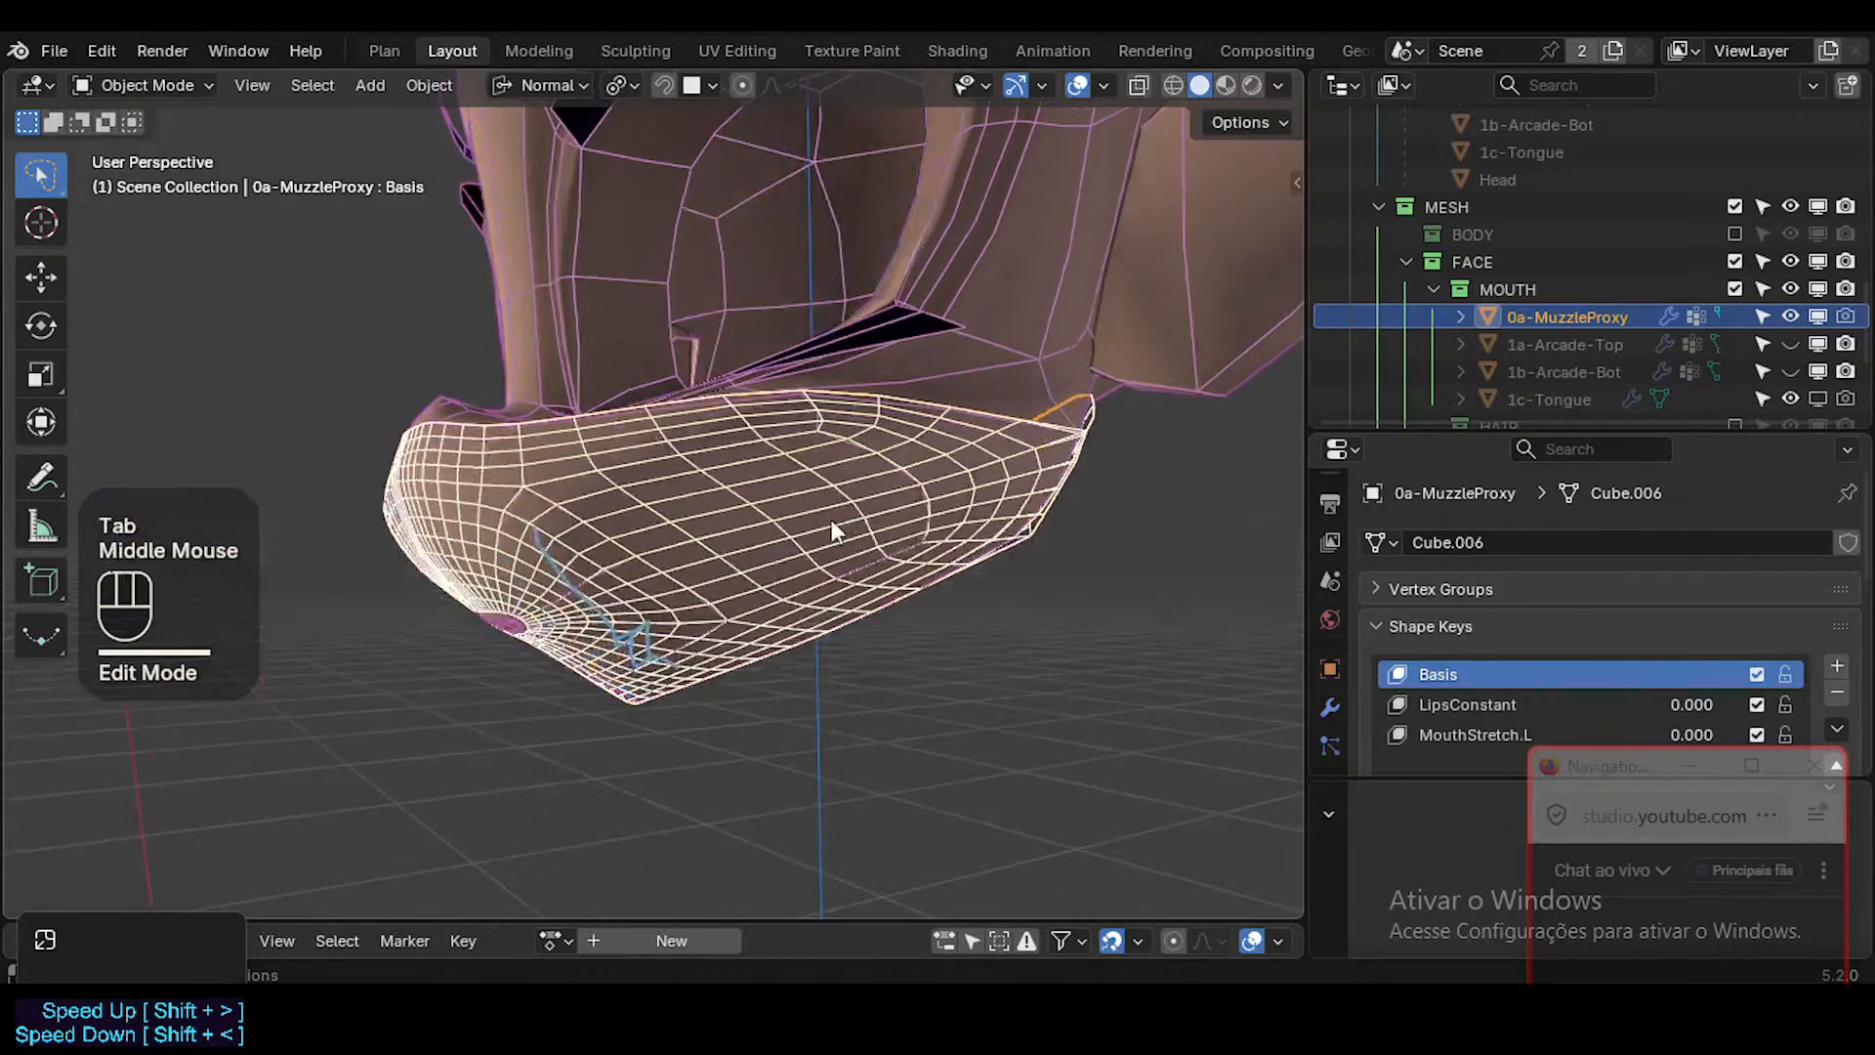
key("Tab")
key("a")
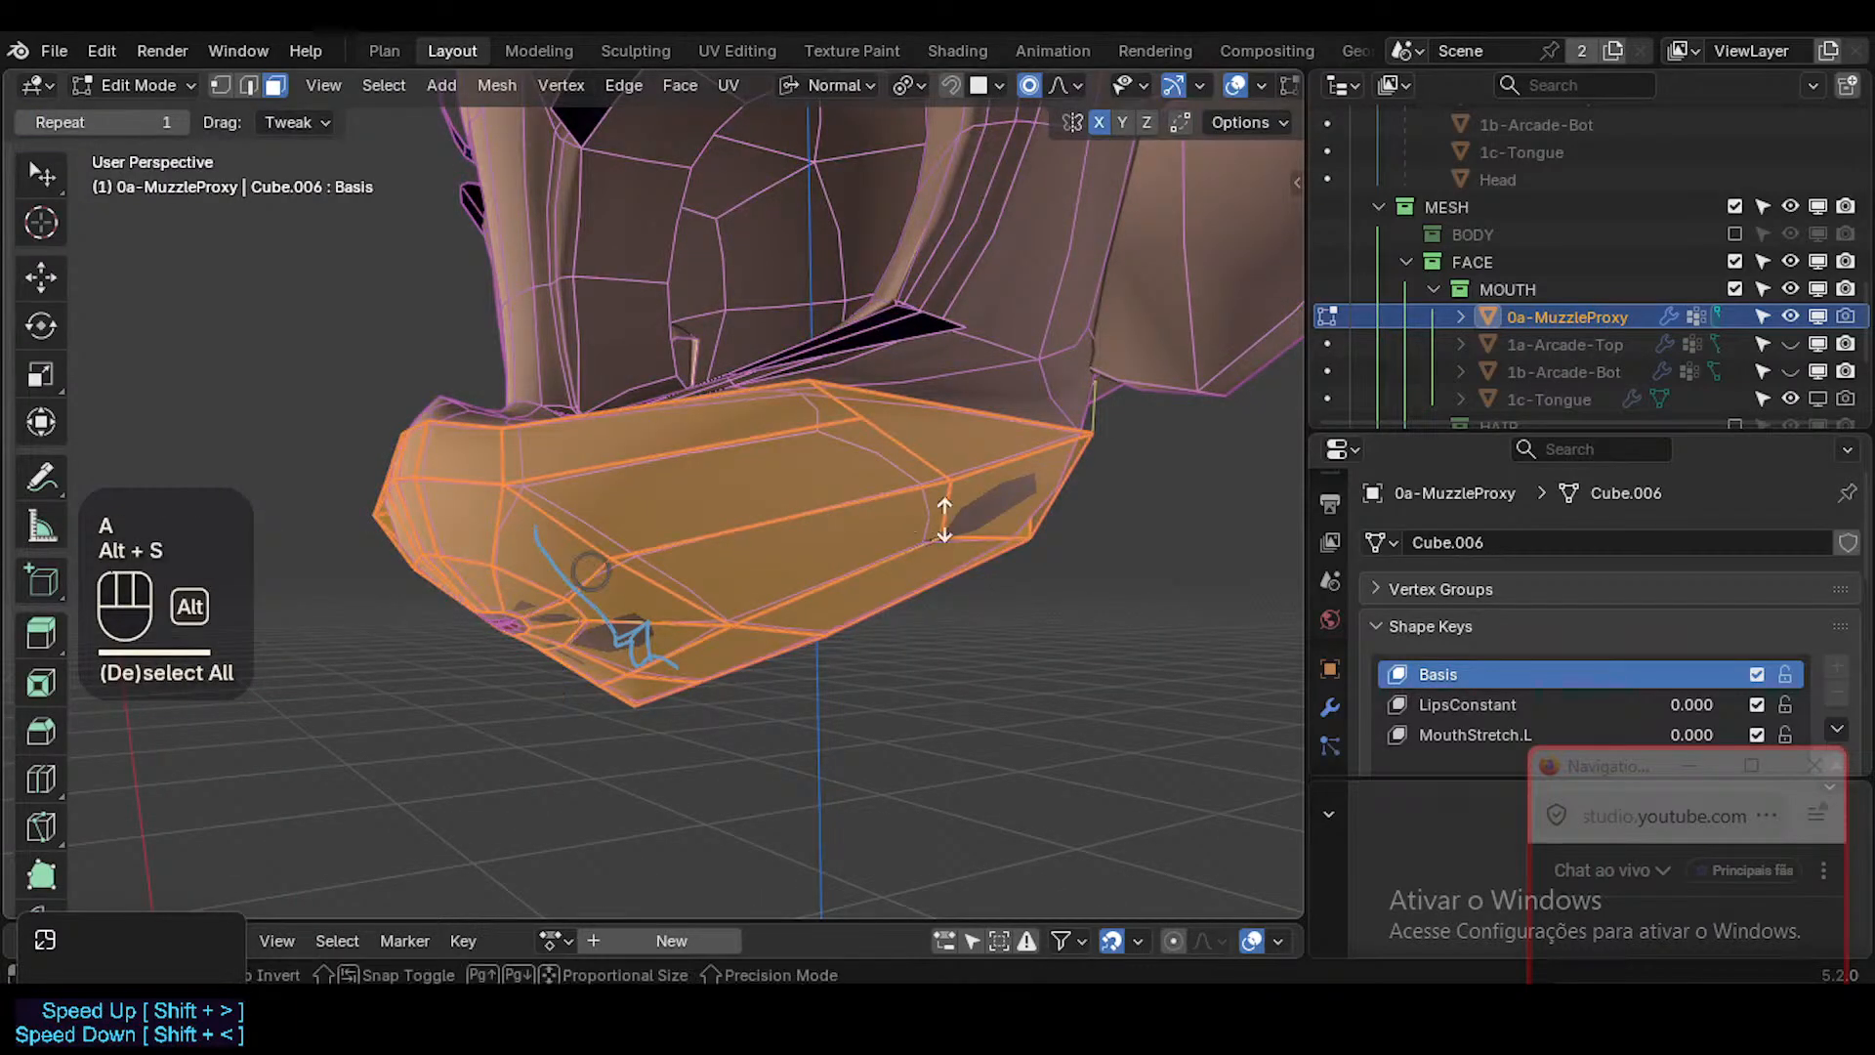
type("0.0")
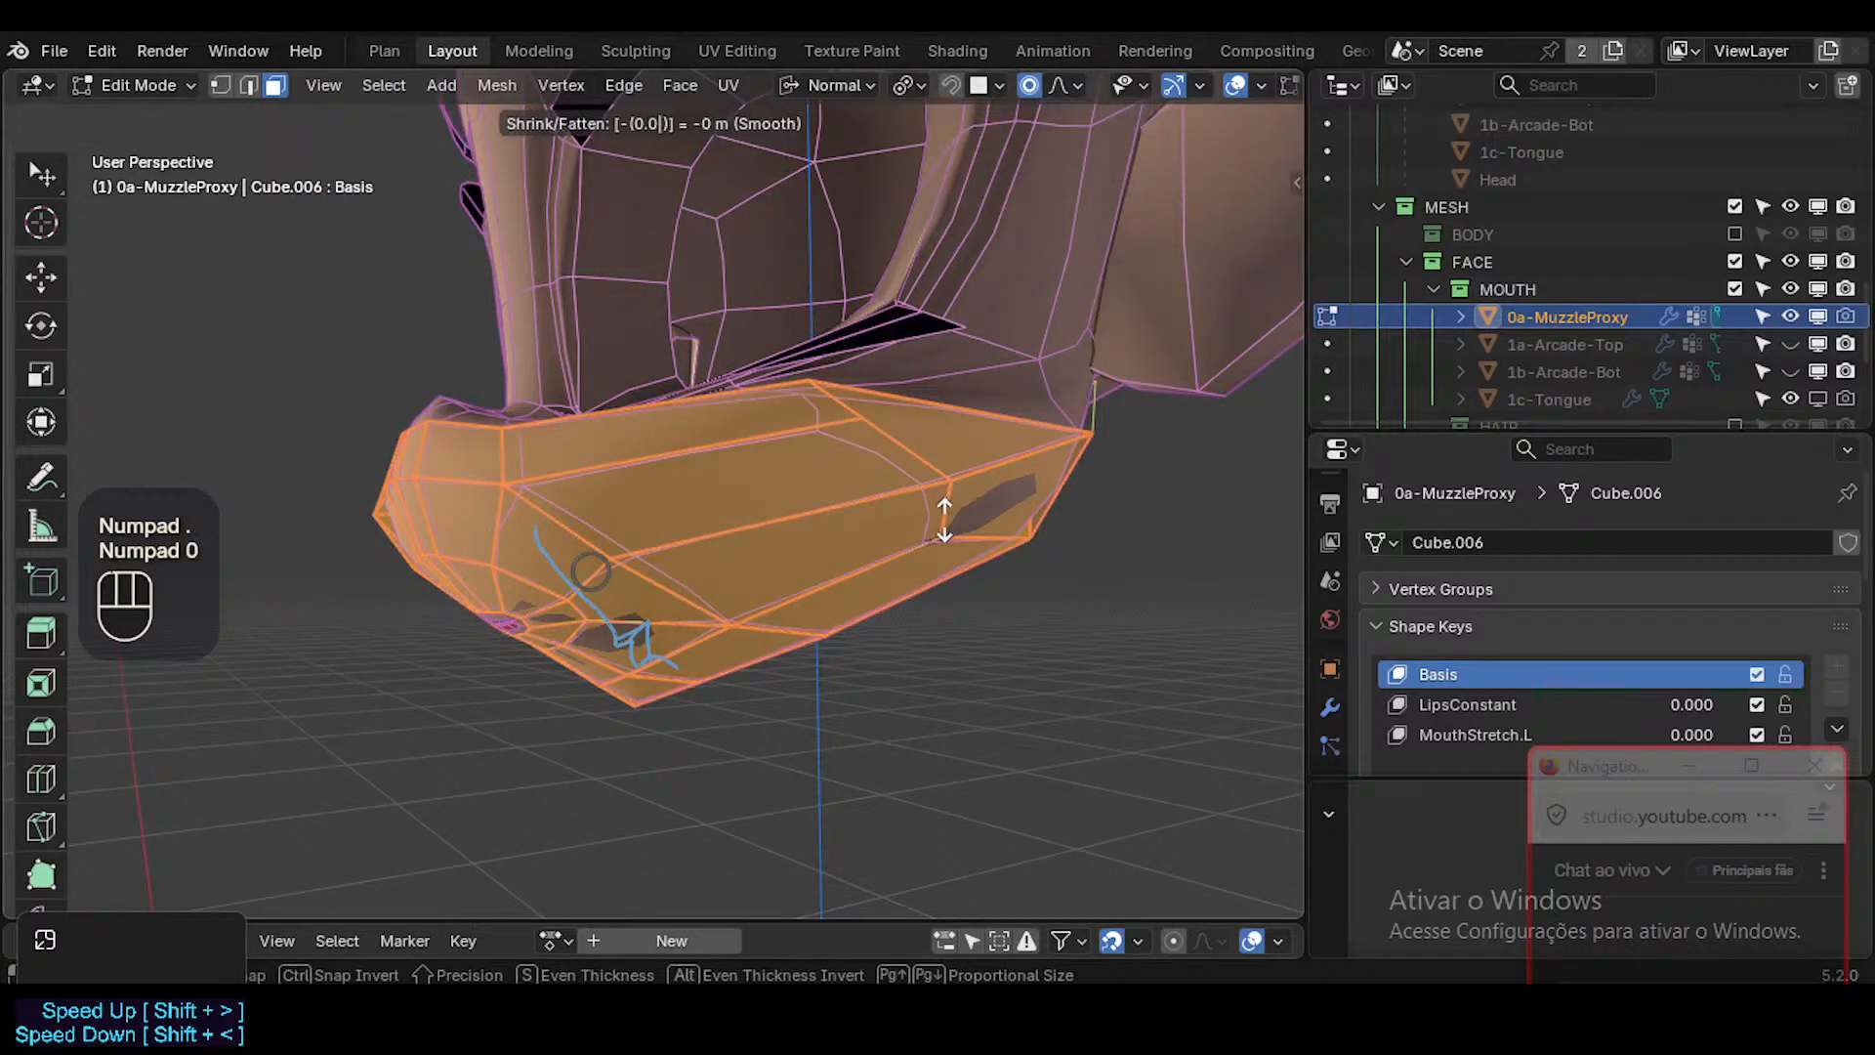
type("02")
key("KP_Enter")
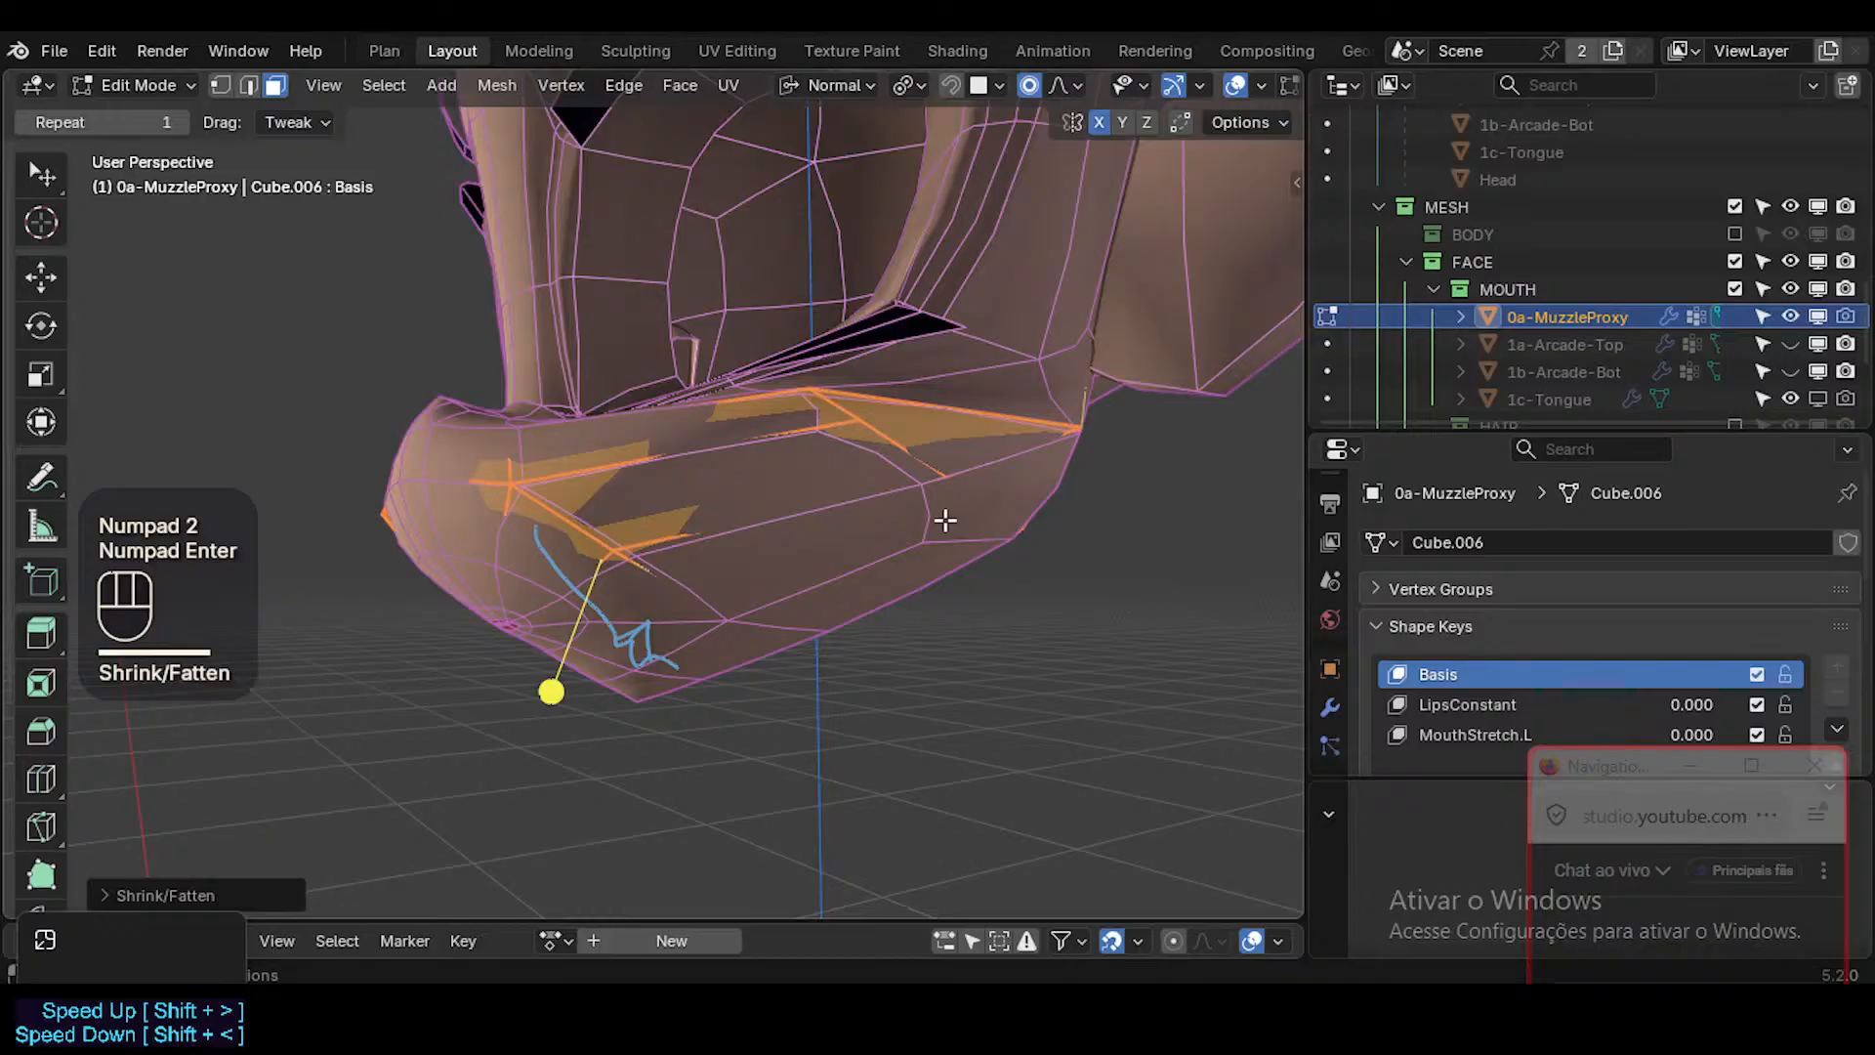
Examine the shrunken proxy against the Head's muzzle in Object Mode with overlays toggled off and on.
middle_click_drag(944, 519, 907, 440)
key("Tab")
key("shift+alt+z")
key("shift+alt+z")
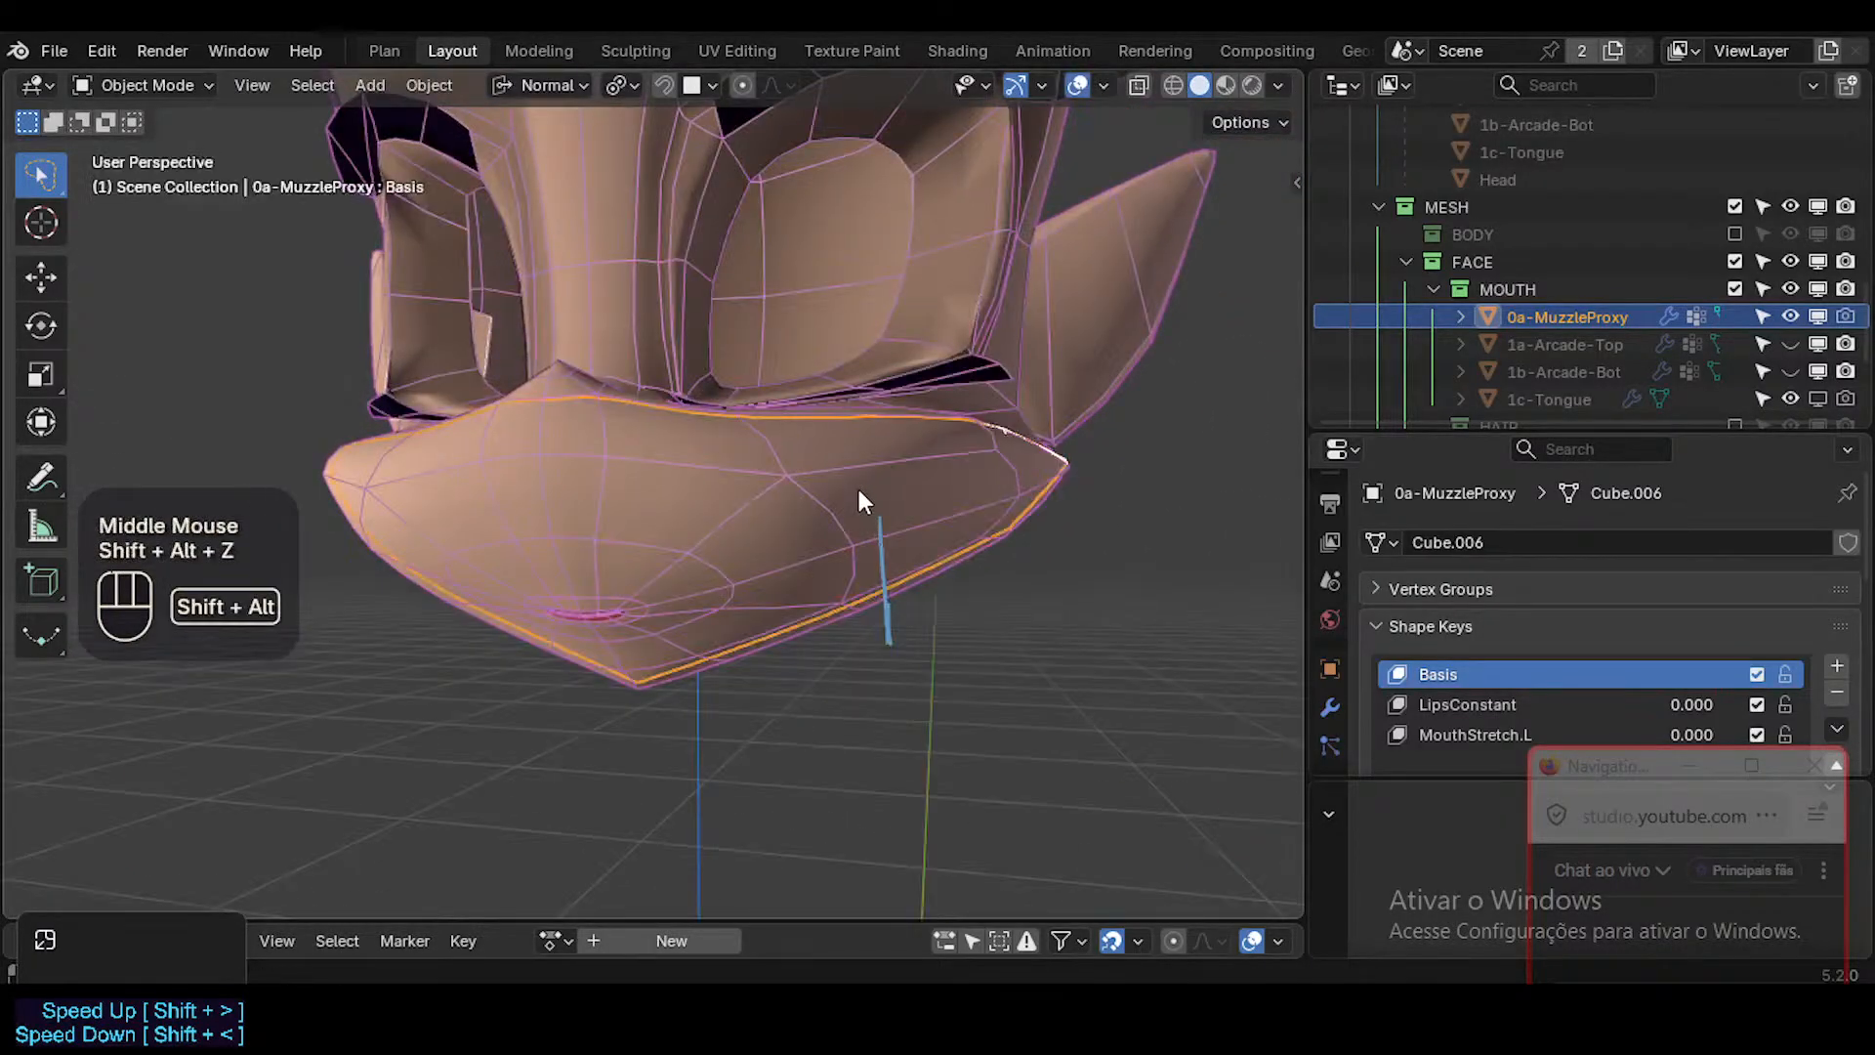
middle_click_drag(860, 500, 706, 503)
scroll(460, 507, "down", 2)
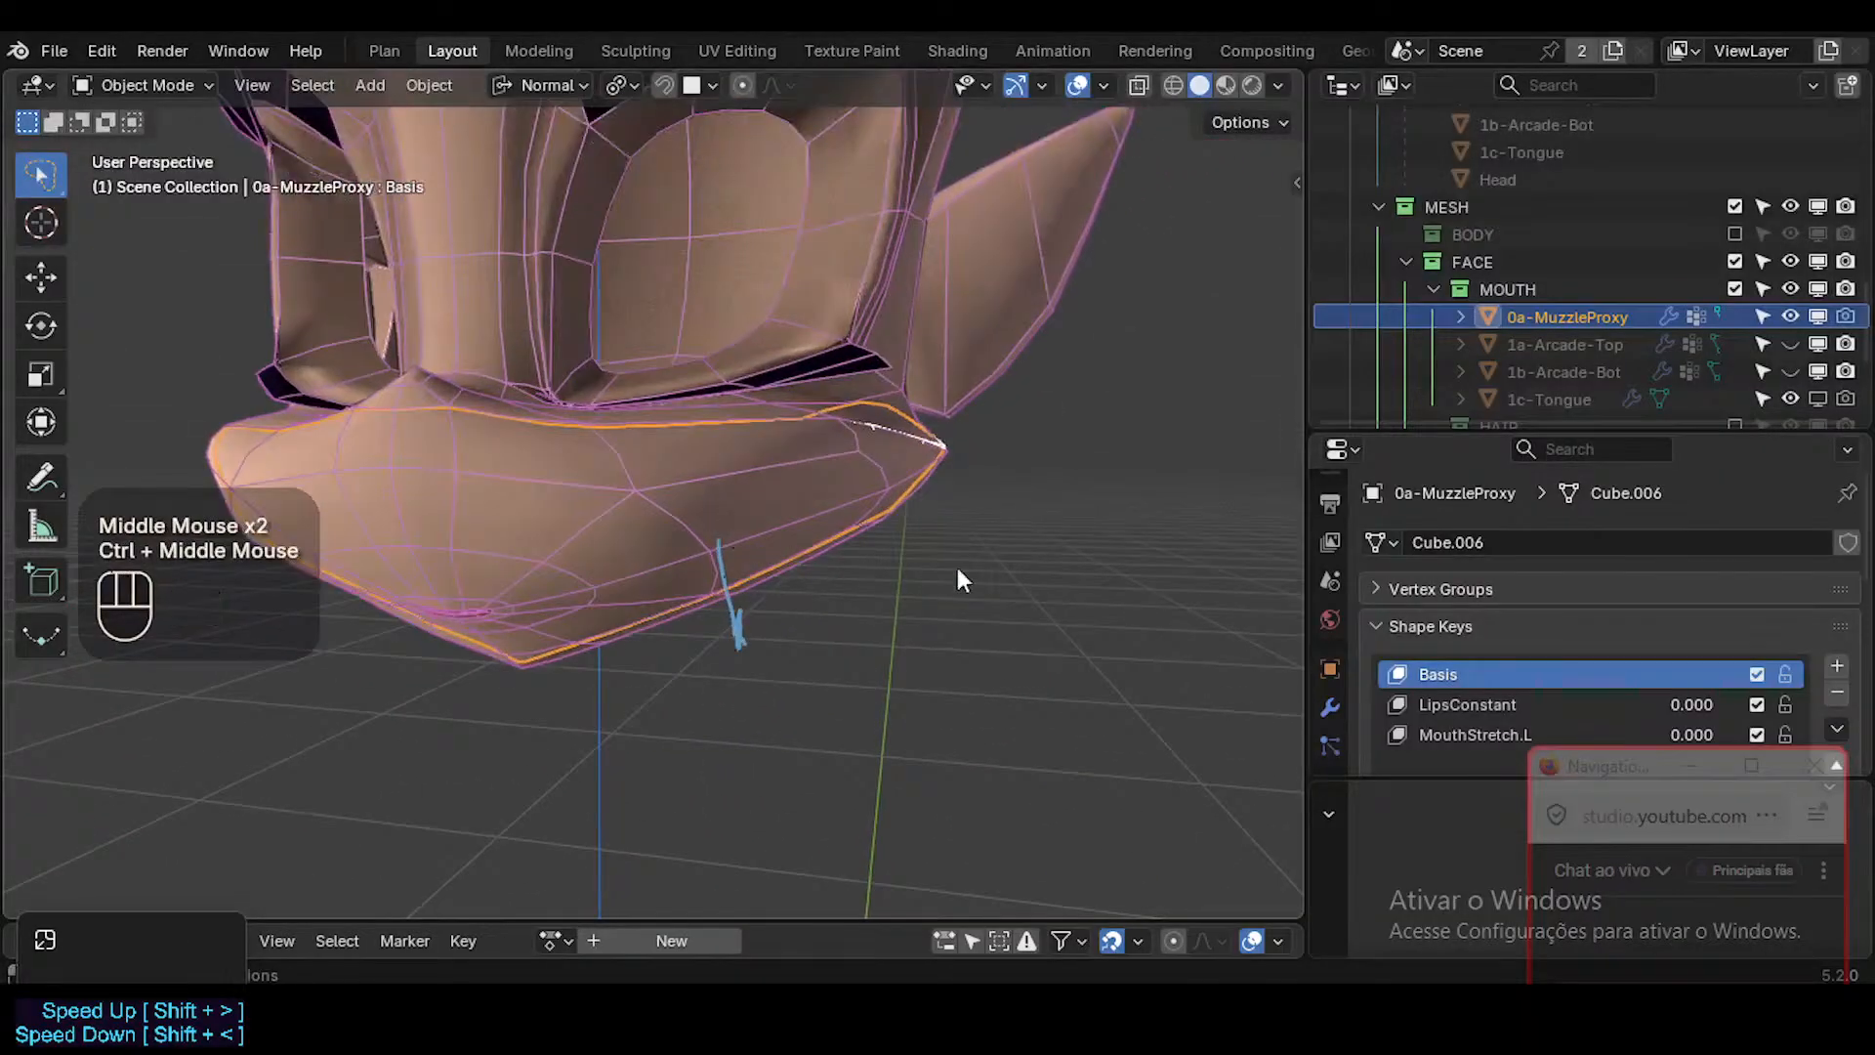
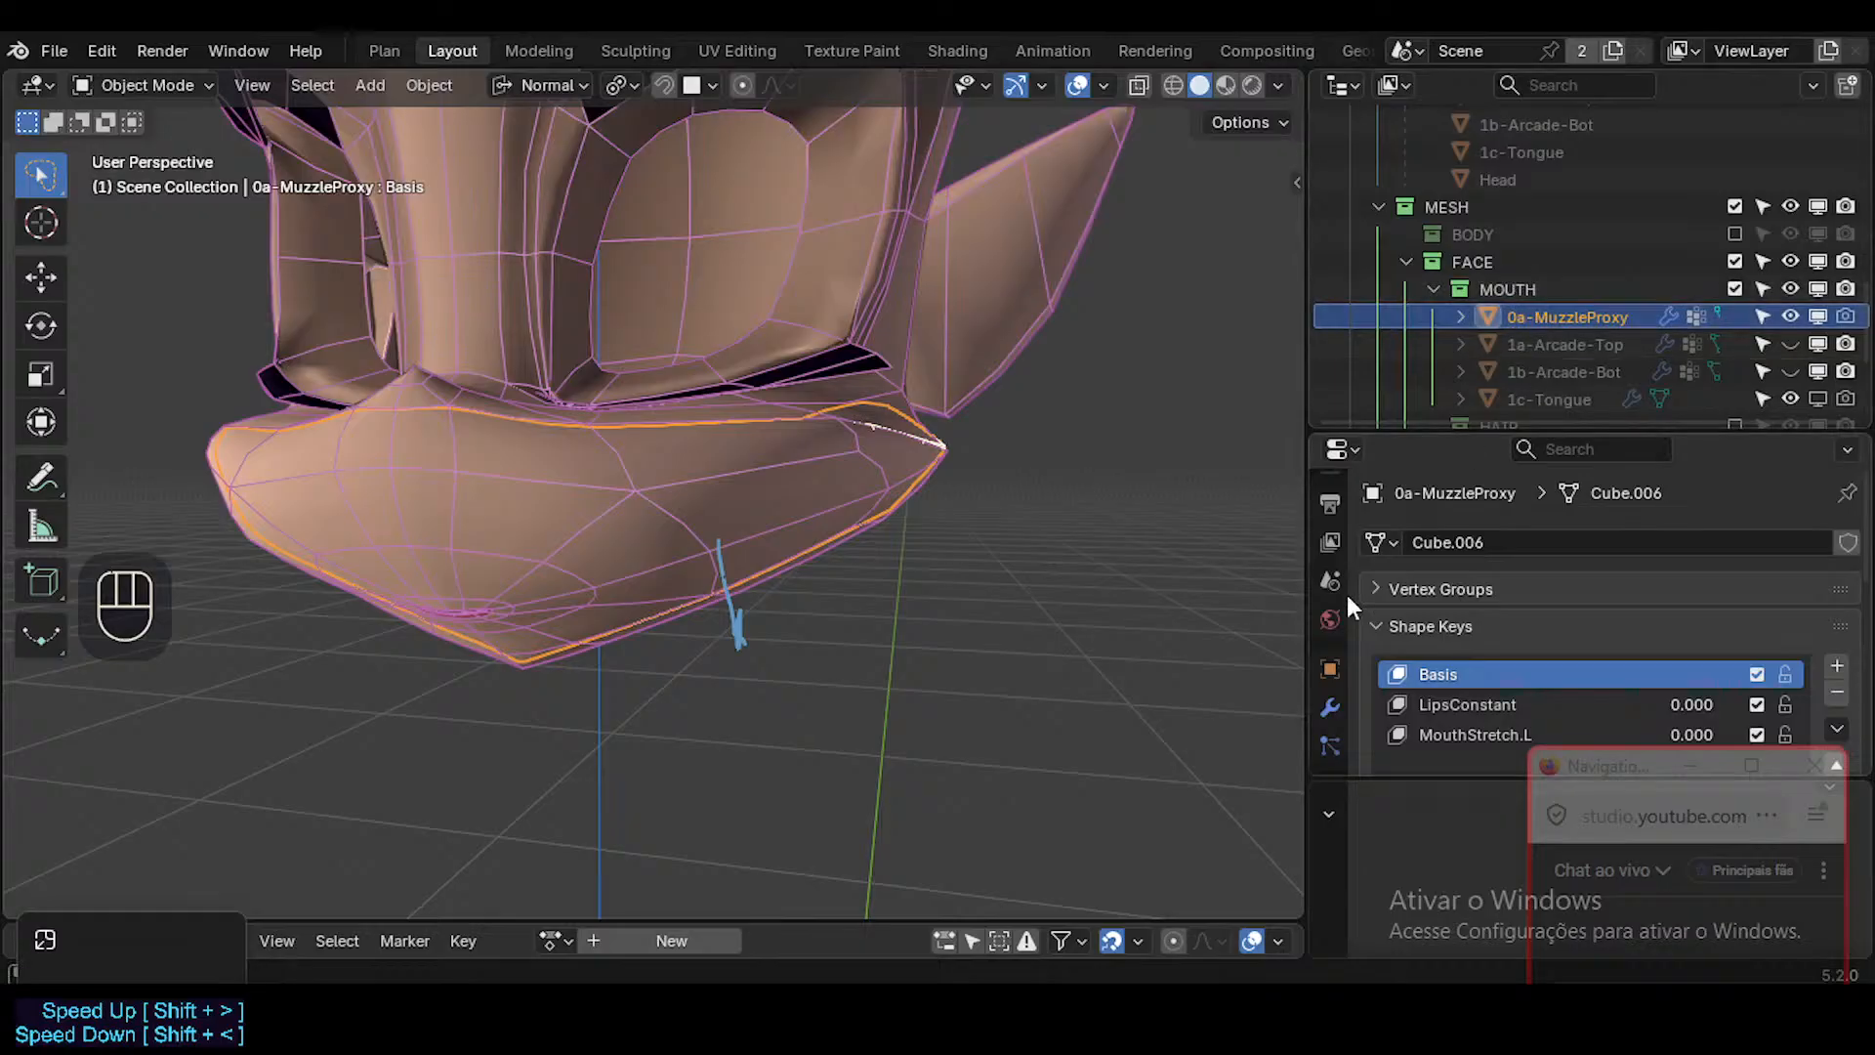
Remove all shape keys from 0a-MuzzleProxy, including MouthStretch.L and LipsConstant.
scroll(1350, 664, "down", 2)
scroll(1340, 713, "down", 2)
left_click(1337, 710)
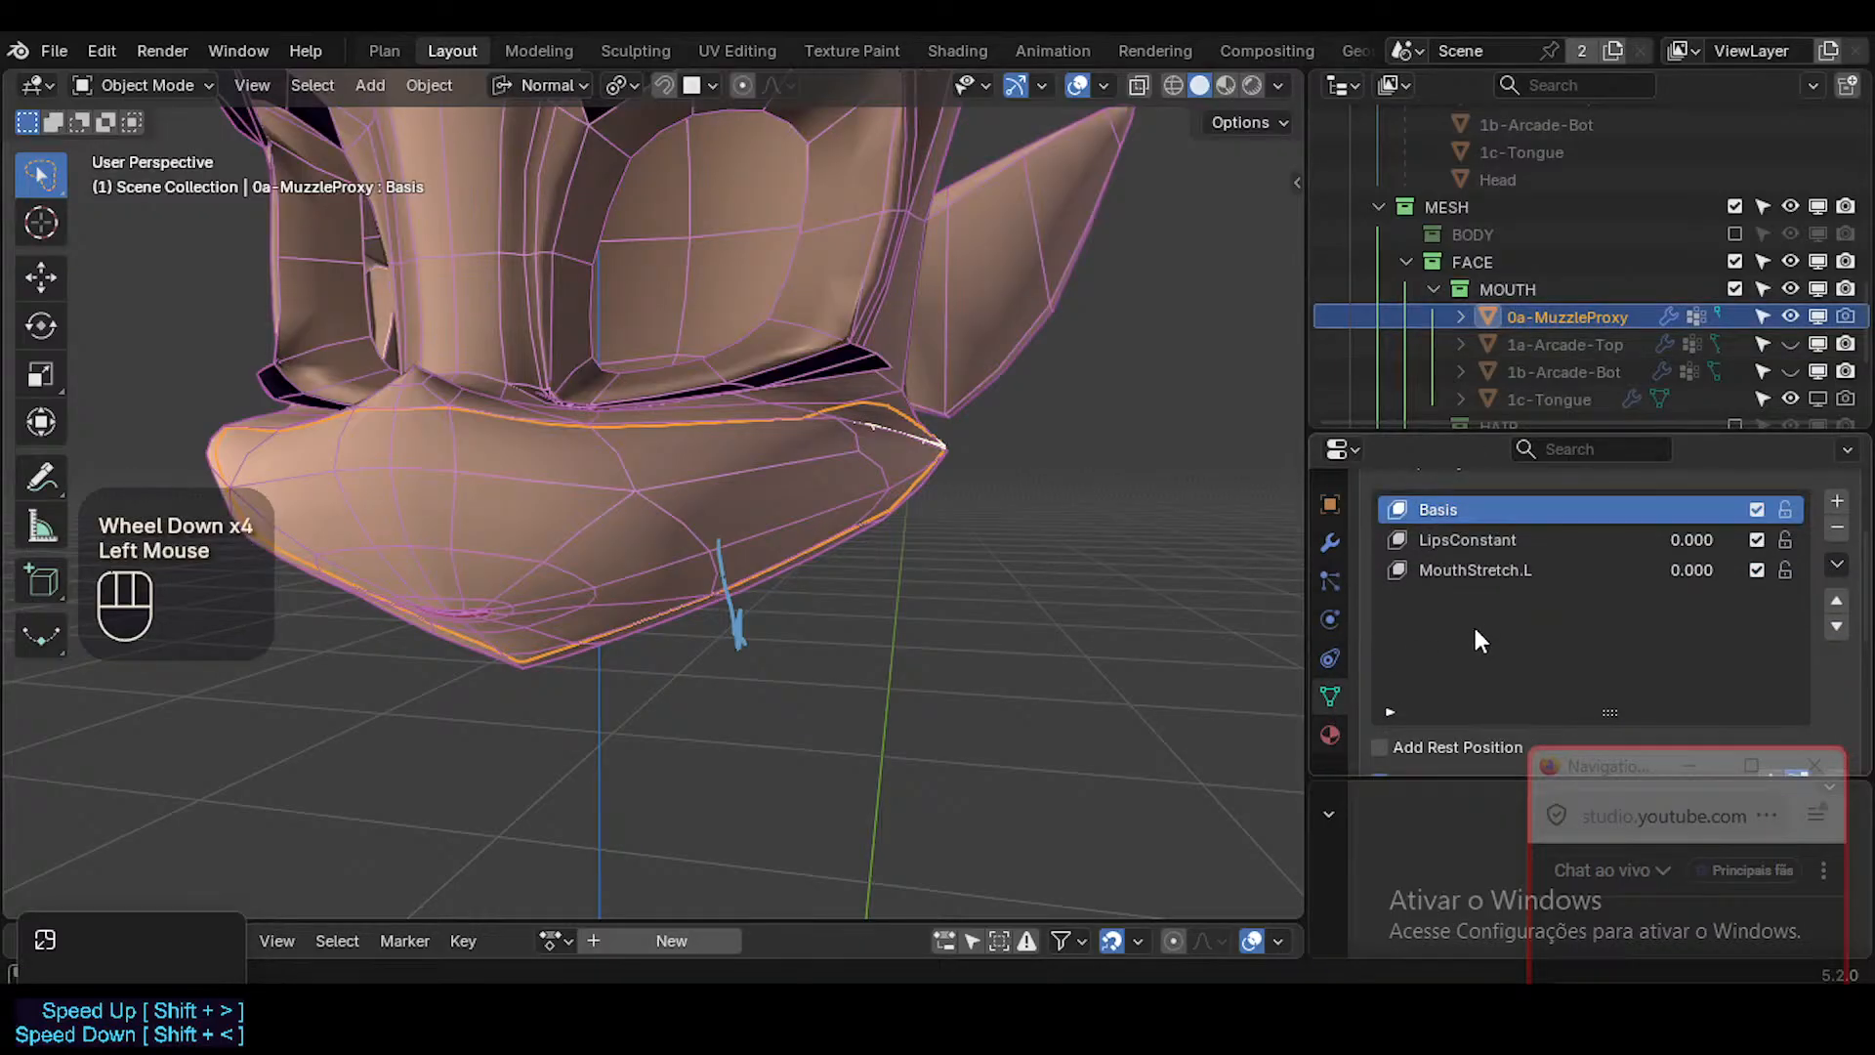
left_click(1505, 567)
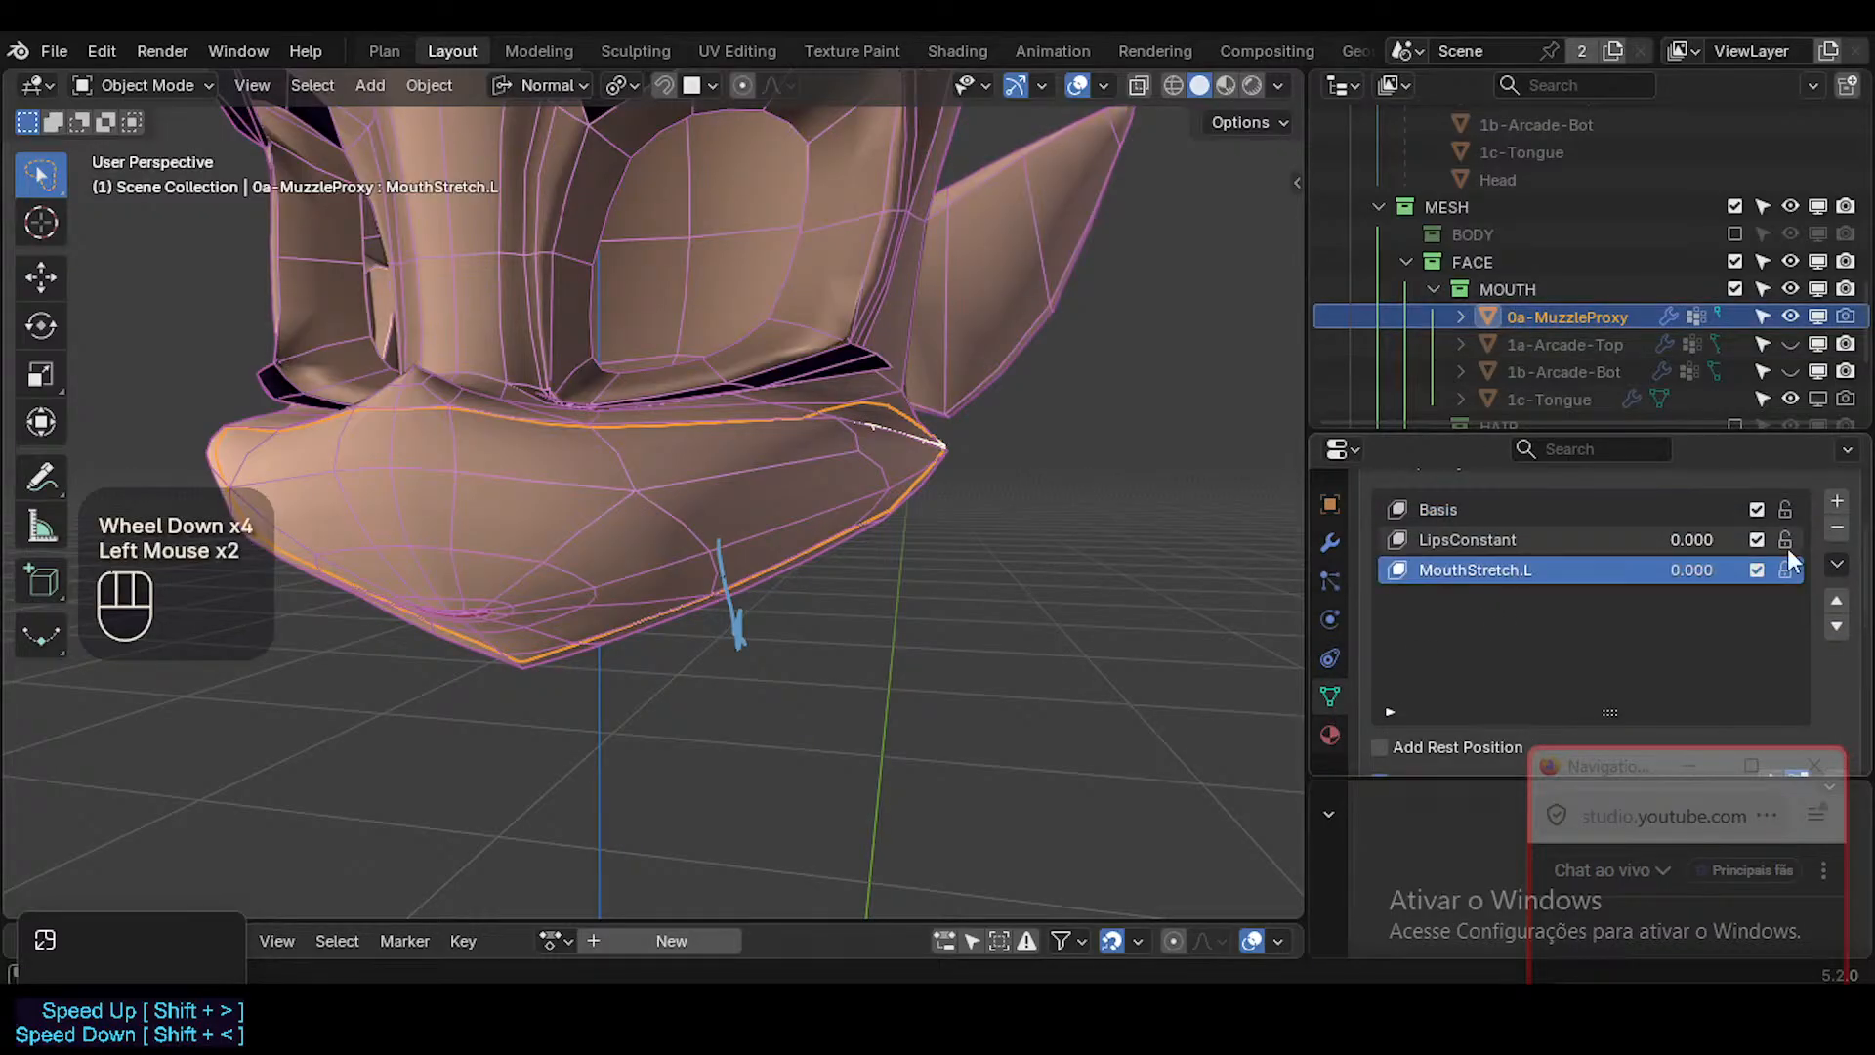
left_click(1837, 532)
left_click(1837, 532)
left_click(1837, 532)
Isolate 0a-MuzzleProxy in Local View in Edit Mode, with edge selection, X-ray on and nothing selected.
key("Tab")
middle_click_drag(684, 527, 749, 519)
key("alt+z")
key("alt+a")
key("2")
key("alt+z")
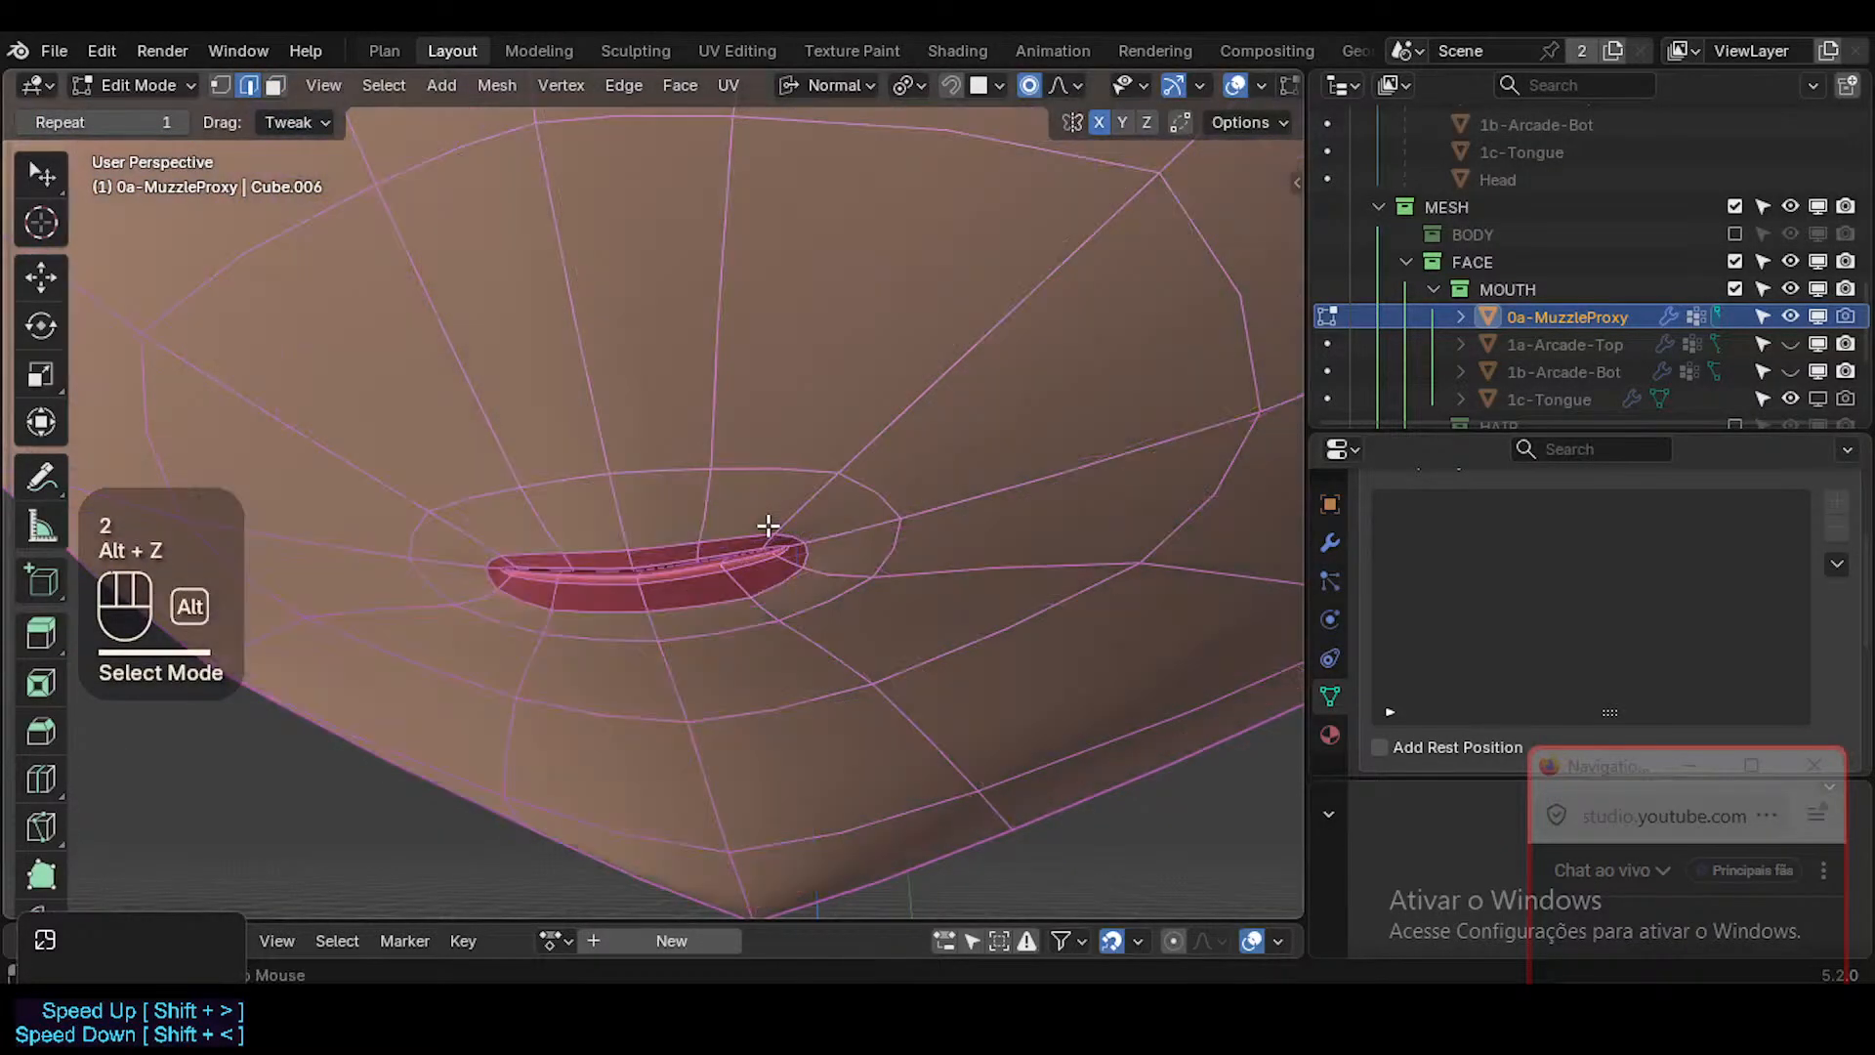
key("alt+z")
key("KP_Divide")
scroll(646, 501, "up", 2)
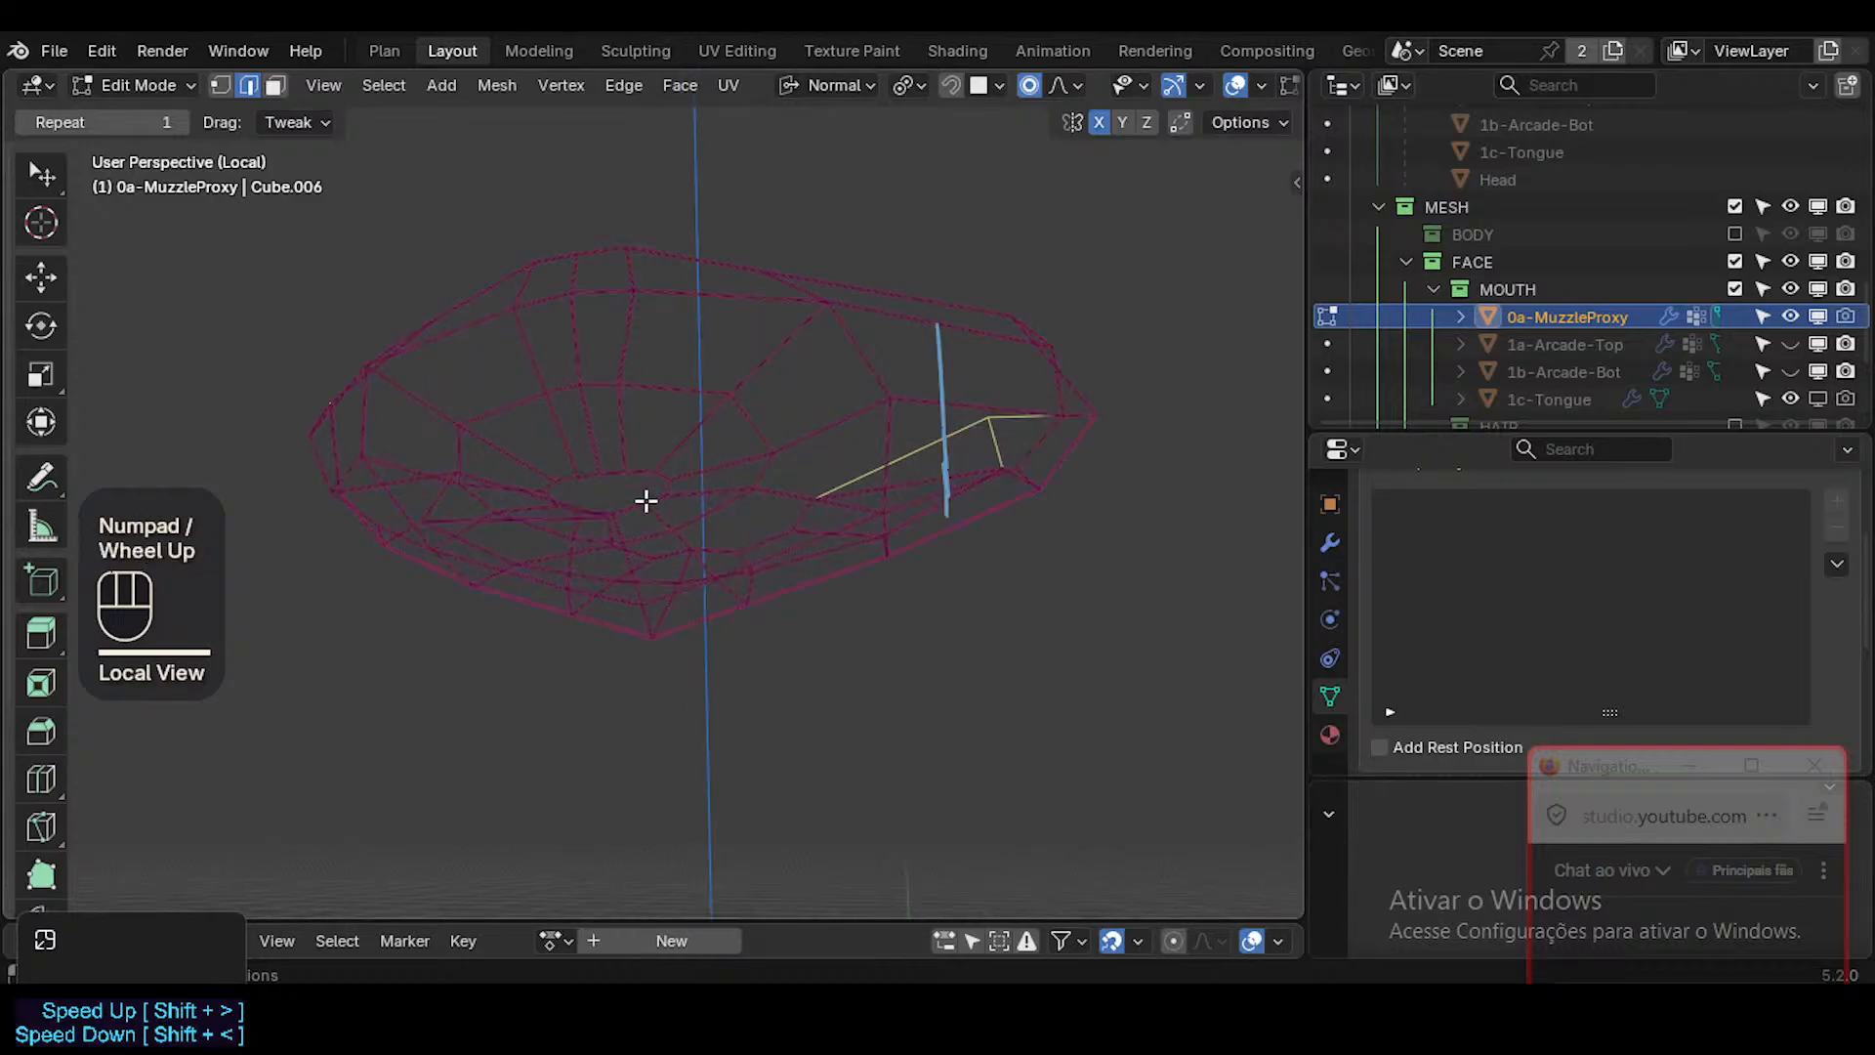
Fill the first part of the proxy's mouth opening with faces between the upper and lower lip edges.
scroll(647, 501, "up", 3)
middle_click_drag(648, 498, 619, 510, "shift")
scroll(635, 485, "down", 1)
key("2")
left_click(557, 425)
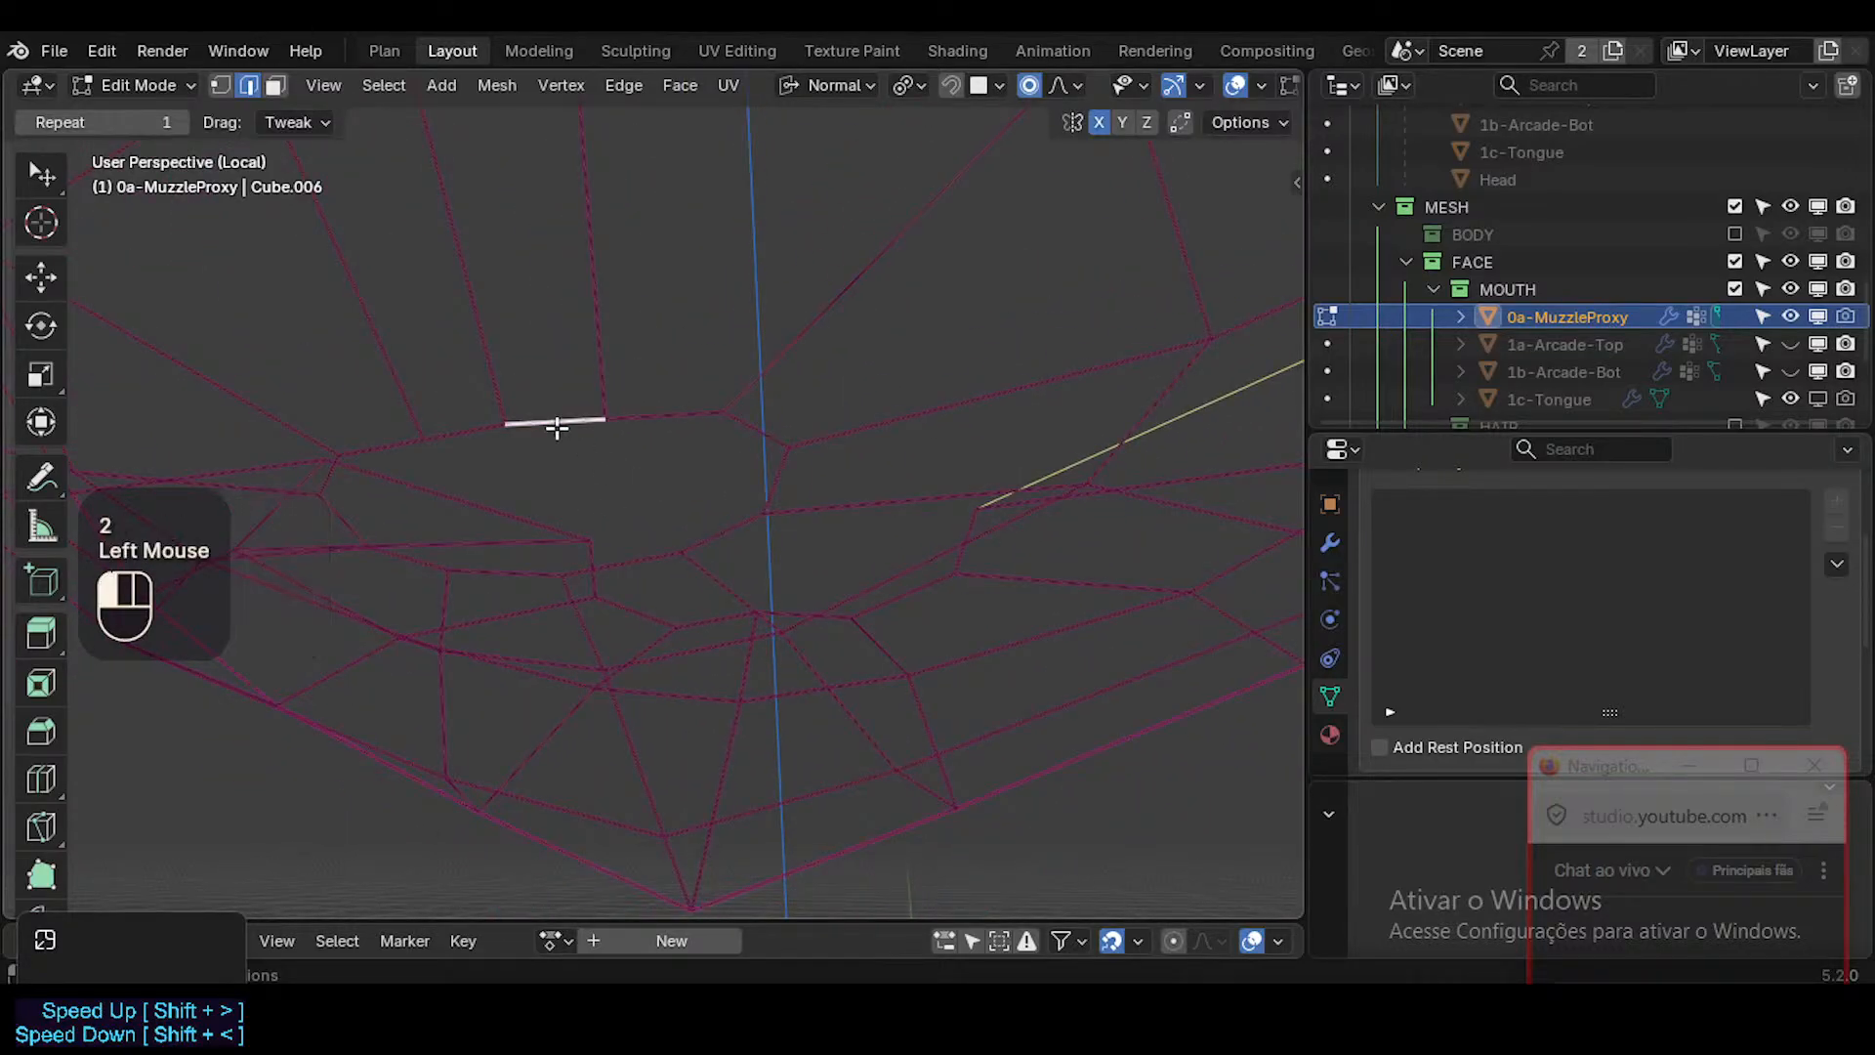
left_click(606, 565, "shift")
key("f")
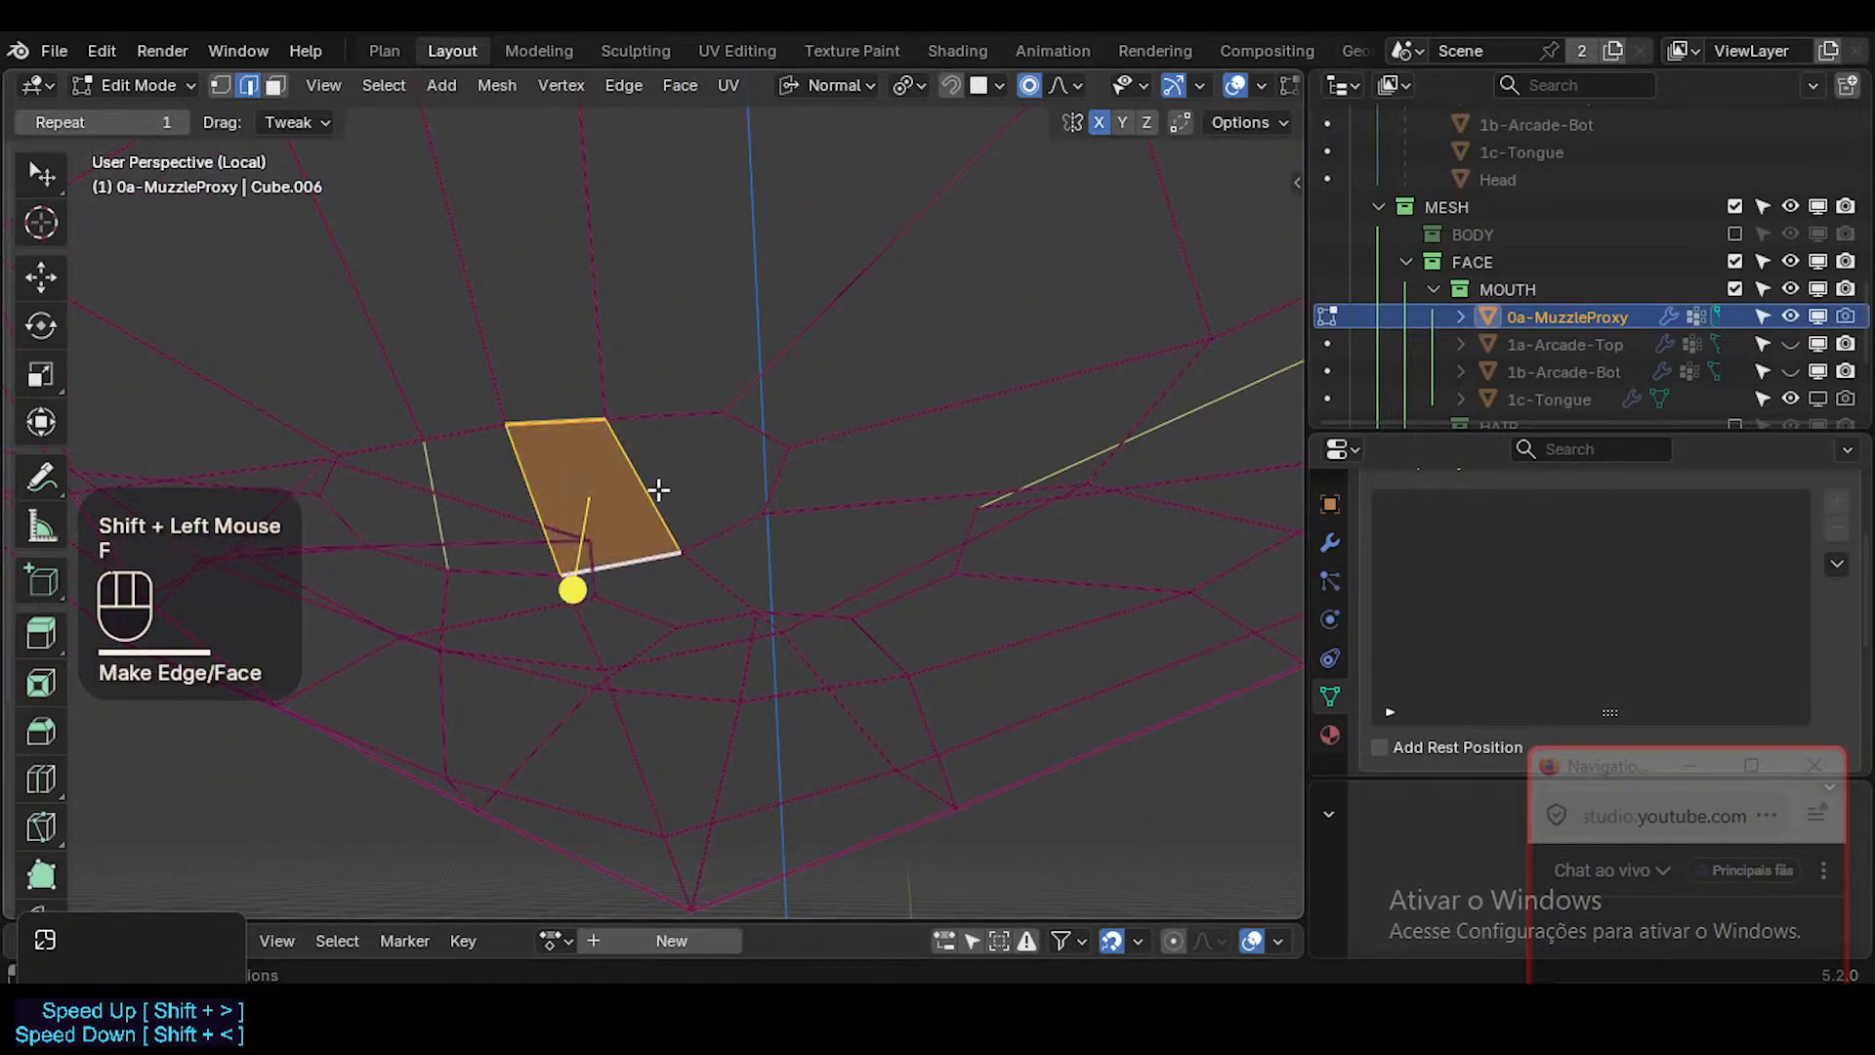
key("2")
left_click(642, 489)
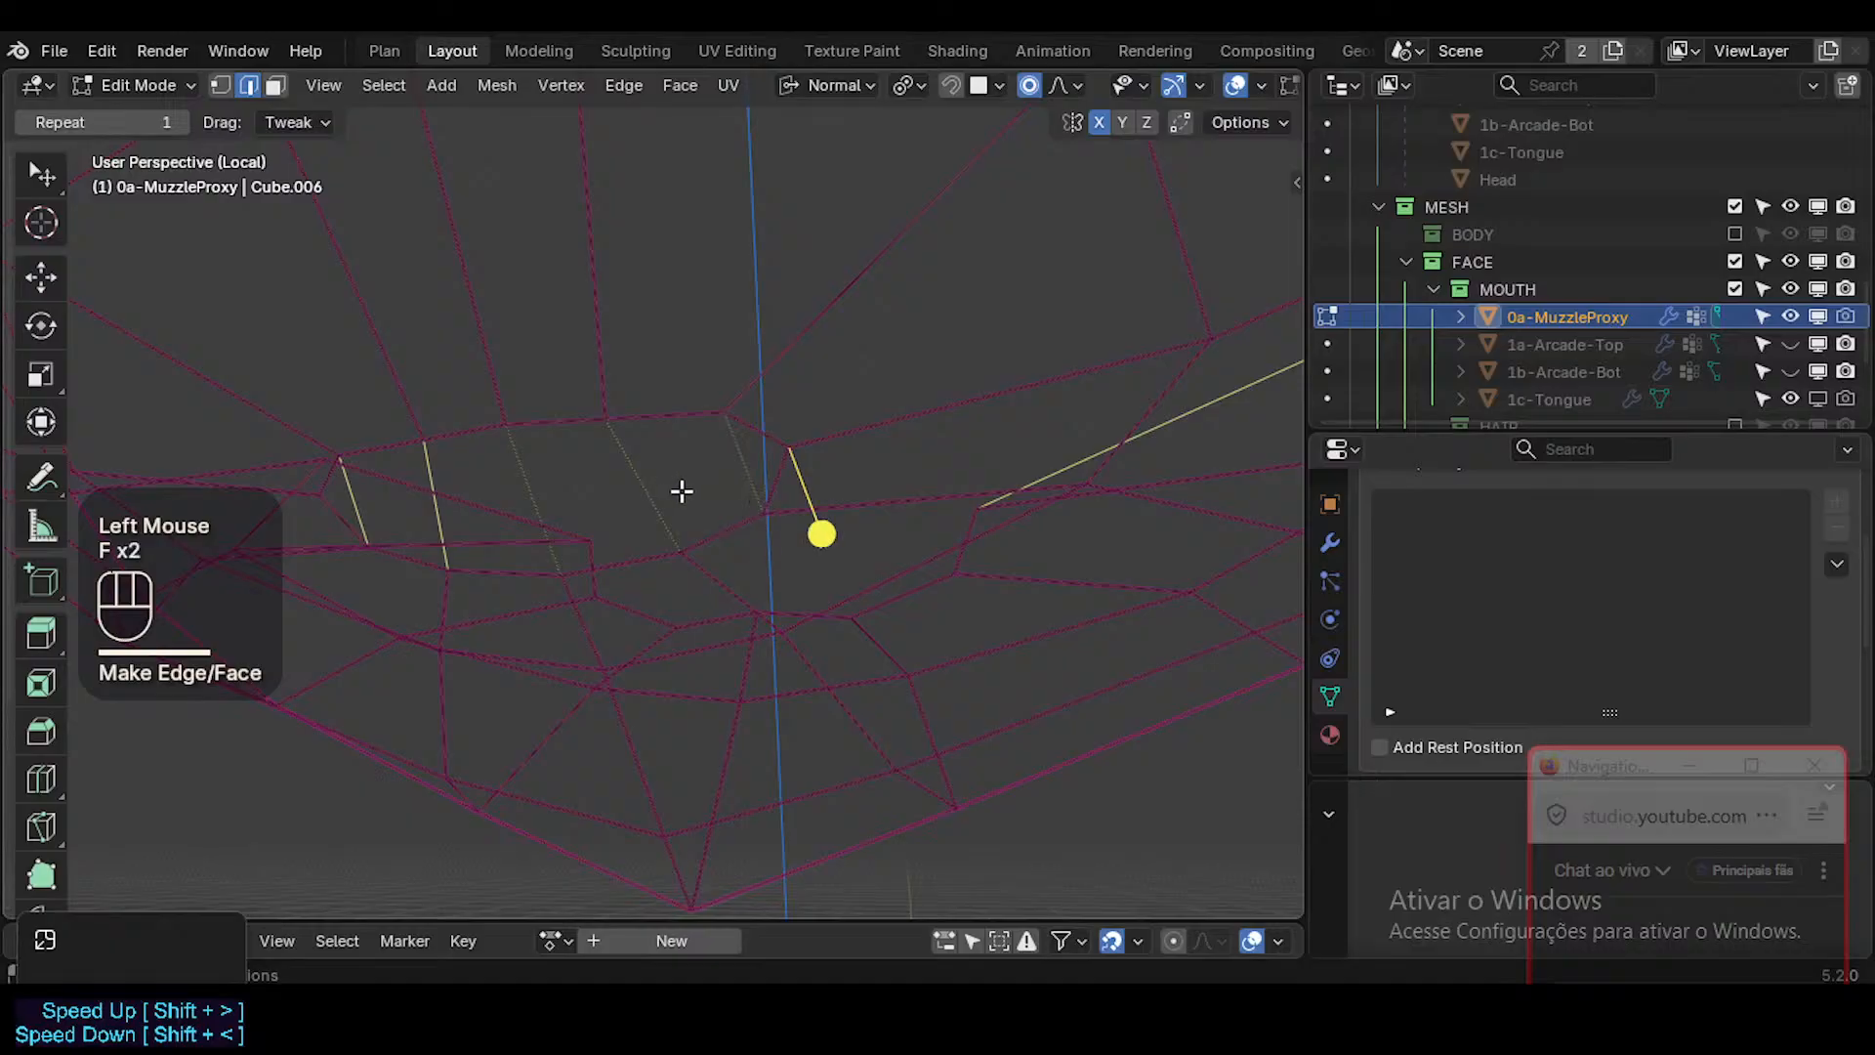
Crease the three new edges that span the filled part of the mouth opening, and return to Object Mode.
key("3")
left_click(611, 474)
left_click(706, 459, "shift")
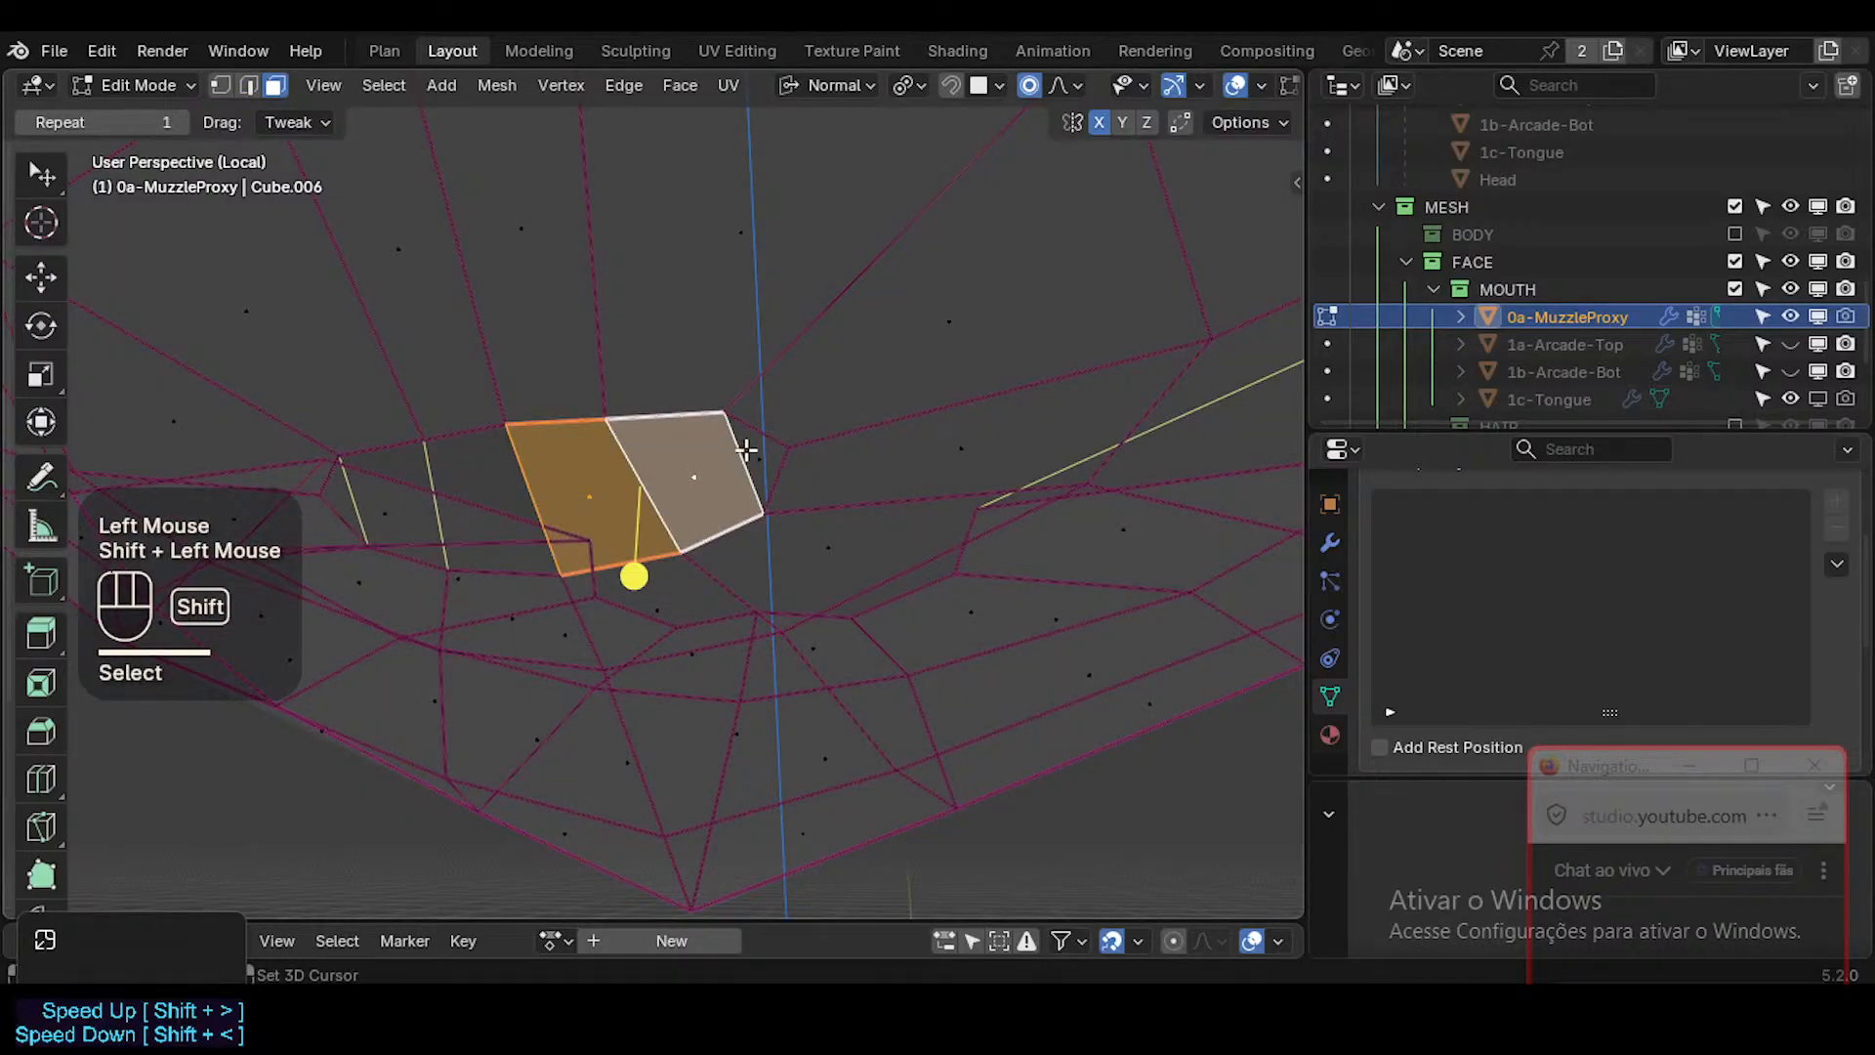
key("alt+a")
key("2")
left_click(550, 478)
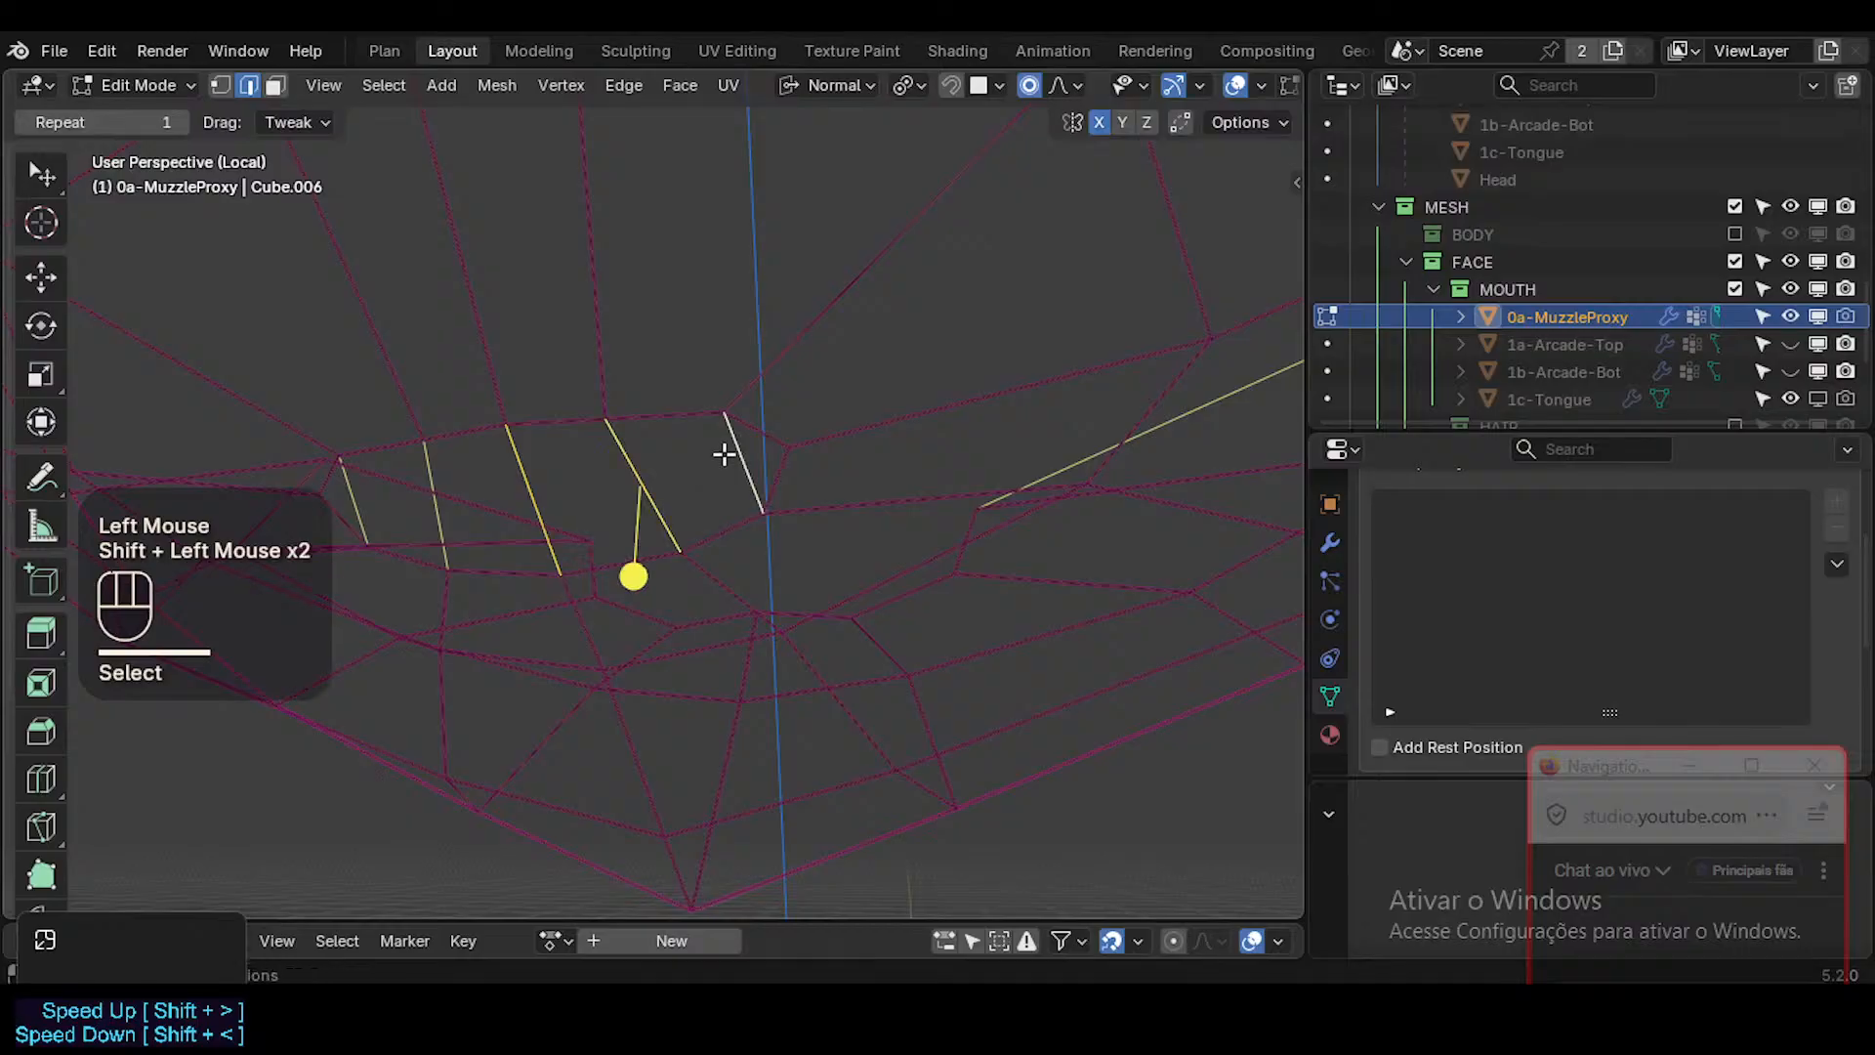
key("shift+e")
key("KP_3")
key("KP_Enter")
key("alt+a")
key("Tab")
Fill the remaining part of the mouth opening with faces towards the opposite mouth corner.
scroll(740, 475, "down", 2)
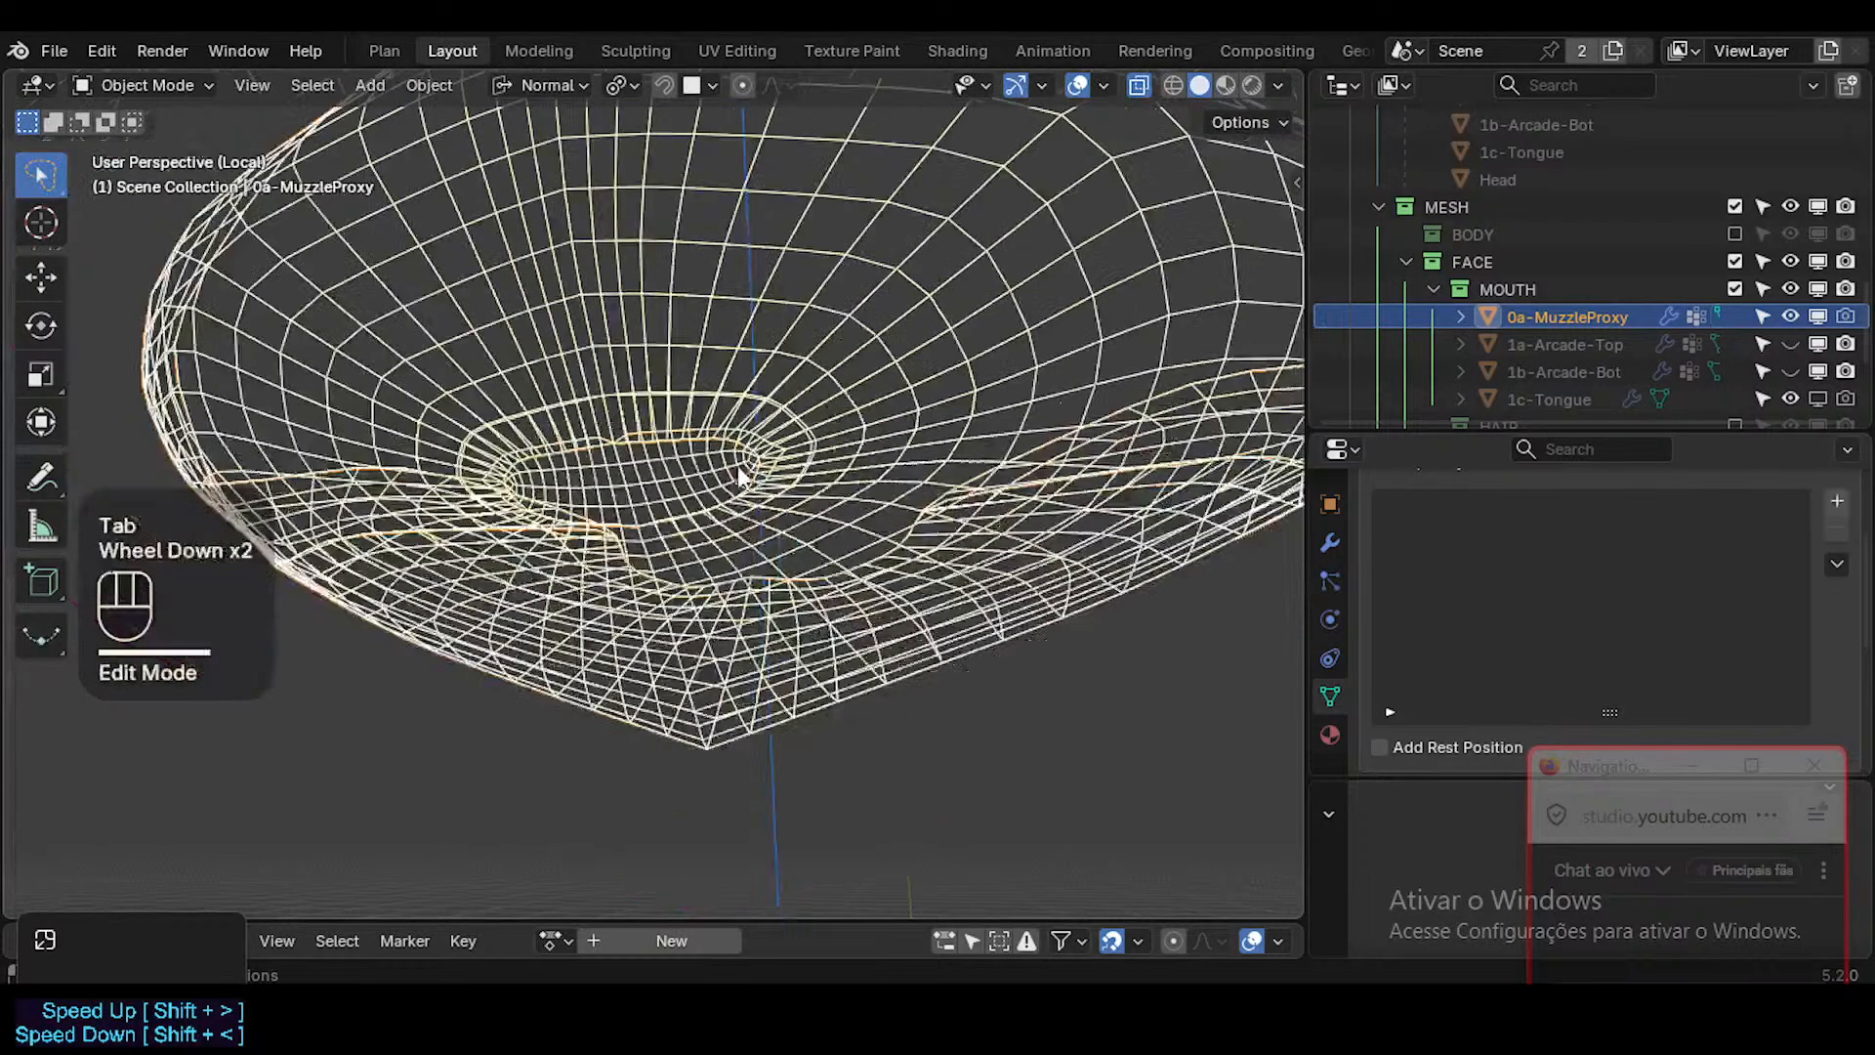
middle_click_drag(739, 476, 824, 527)
key("Tab")
scroll(687, 493, "up", 3)
key("Tab")
key("Tab")
scroll(737, 536, "up", 3)
key("a")
key("ctrl+z")
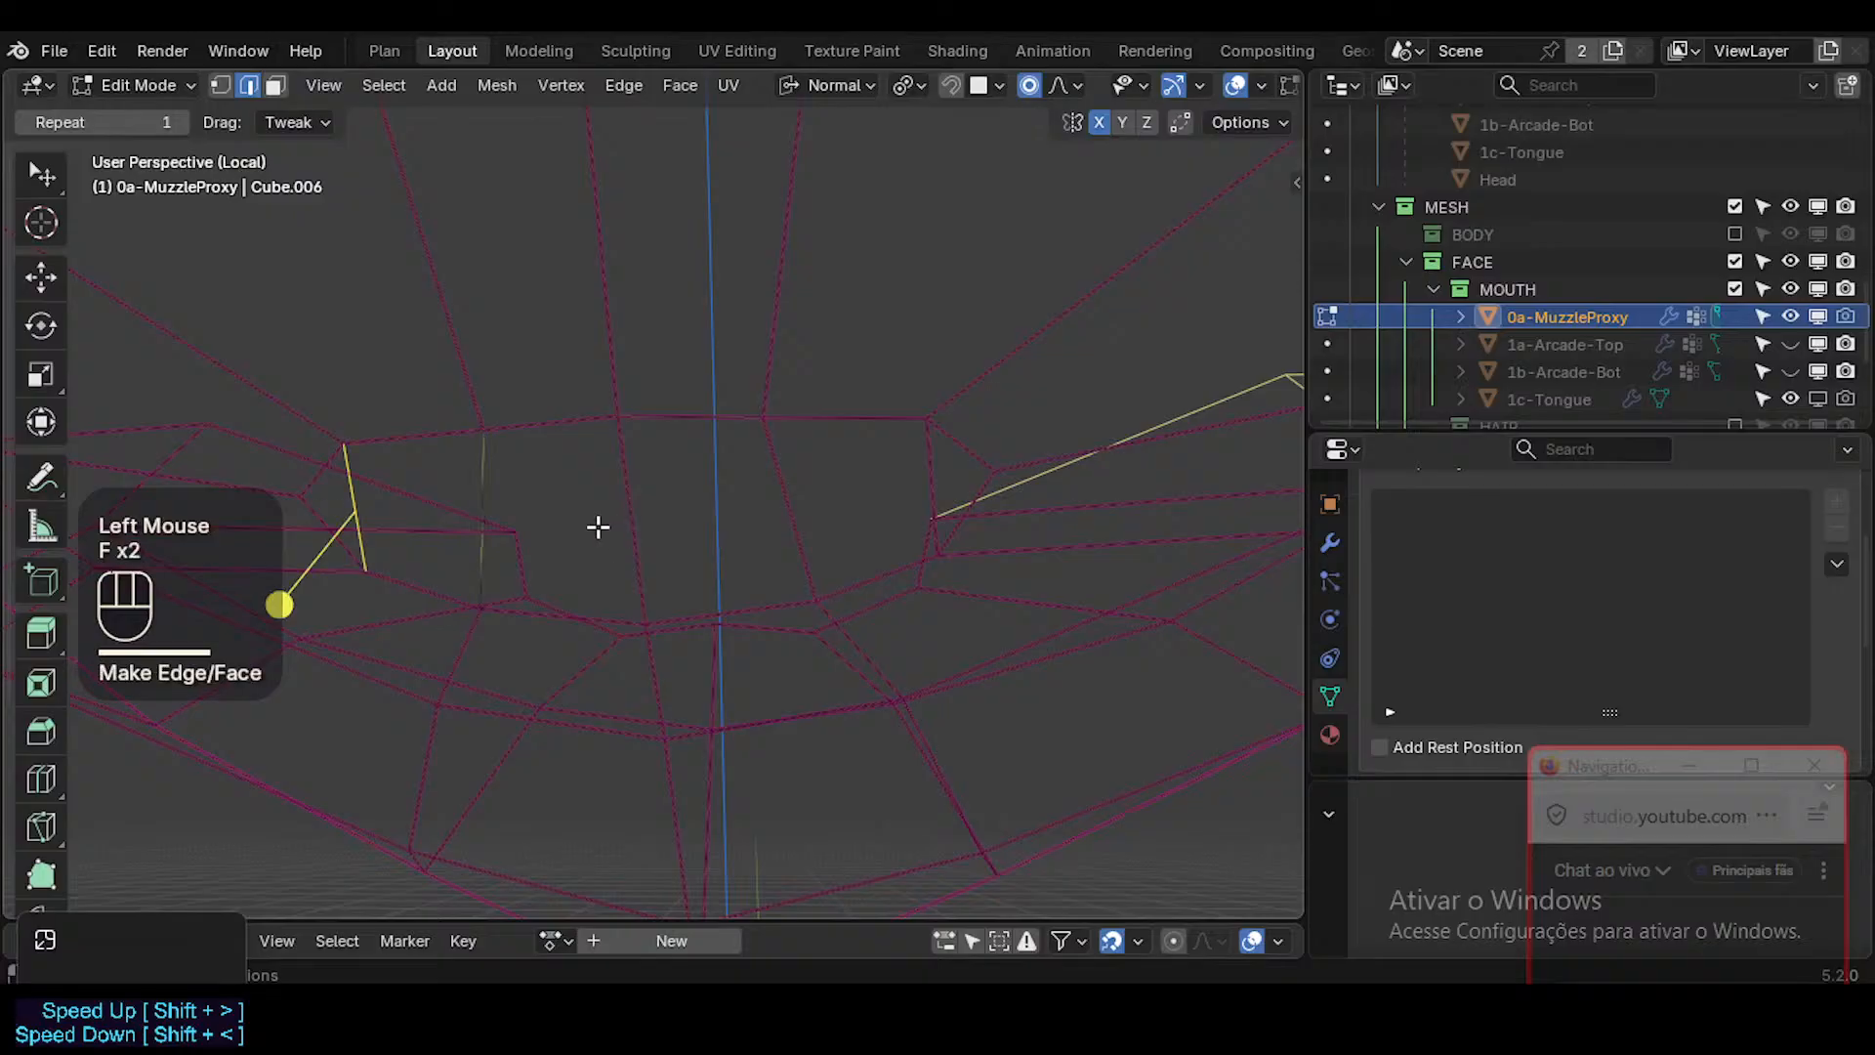
Crease the two remaining new edges across the mouth by 0.3 and return to Object Mode.
key("3")
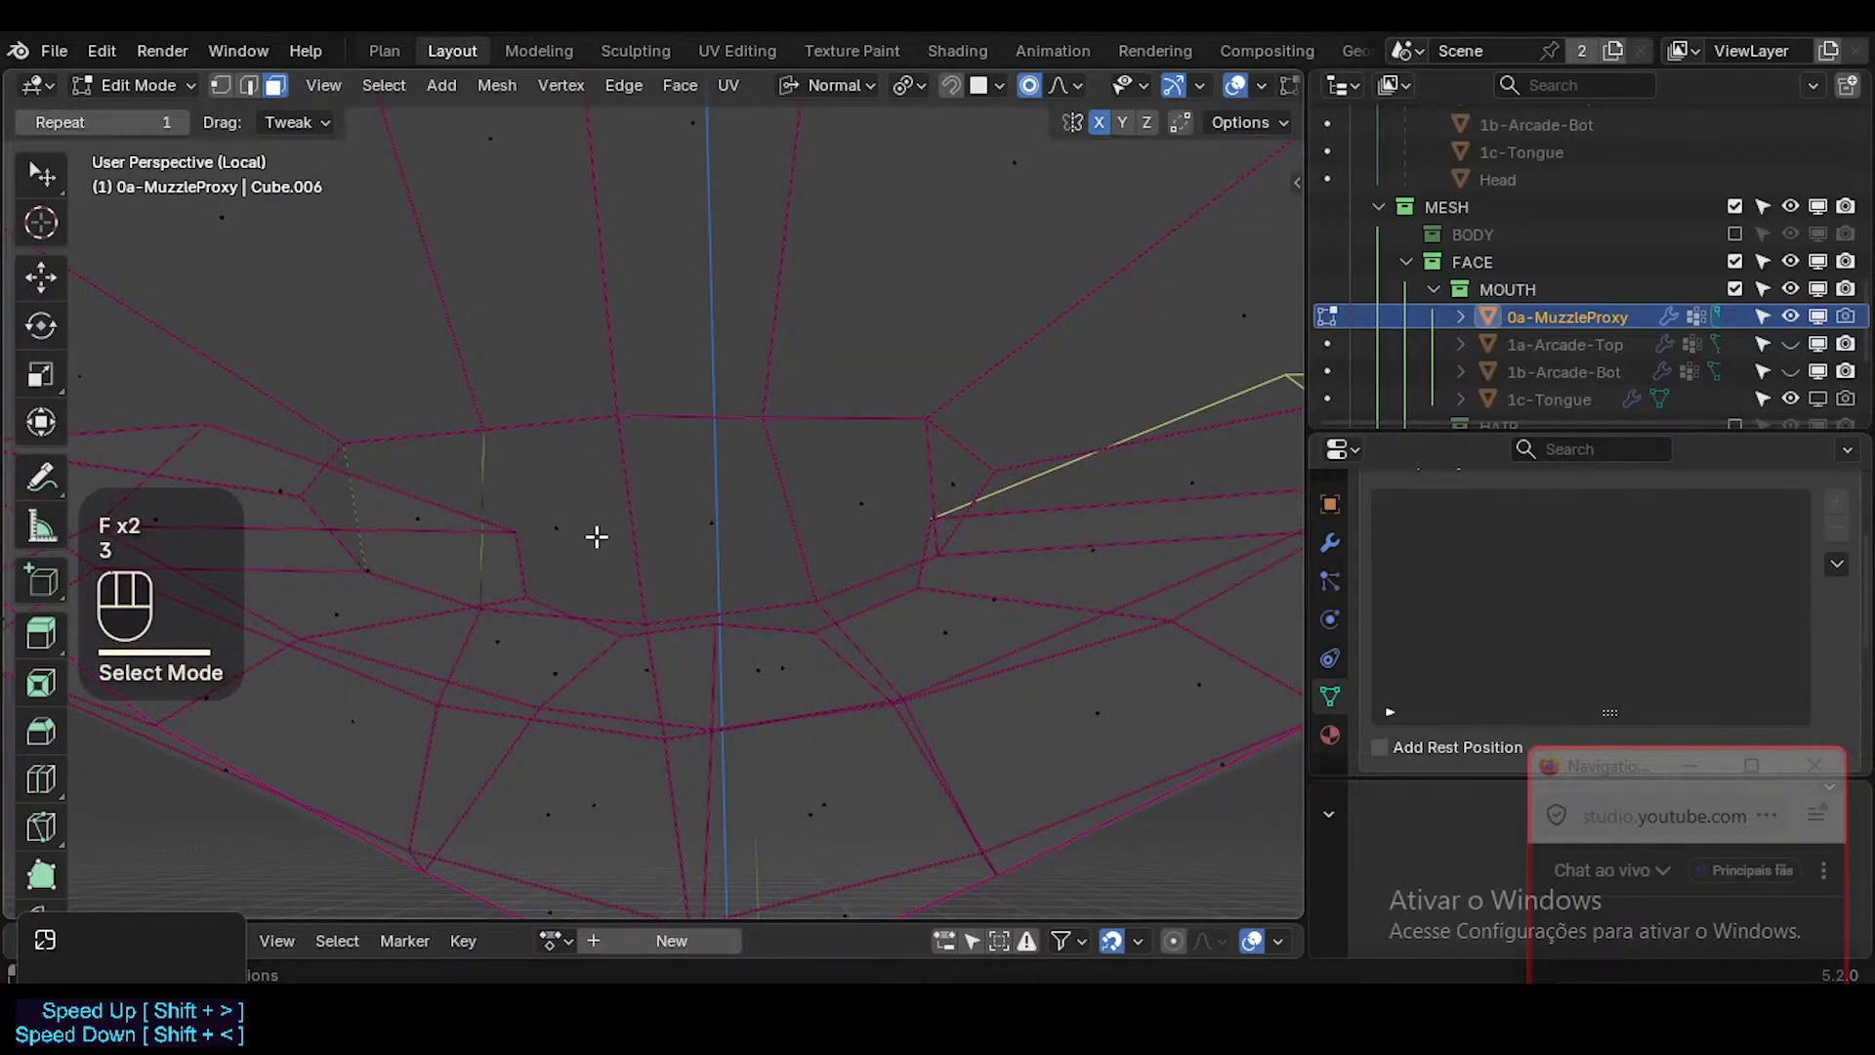
key("2")
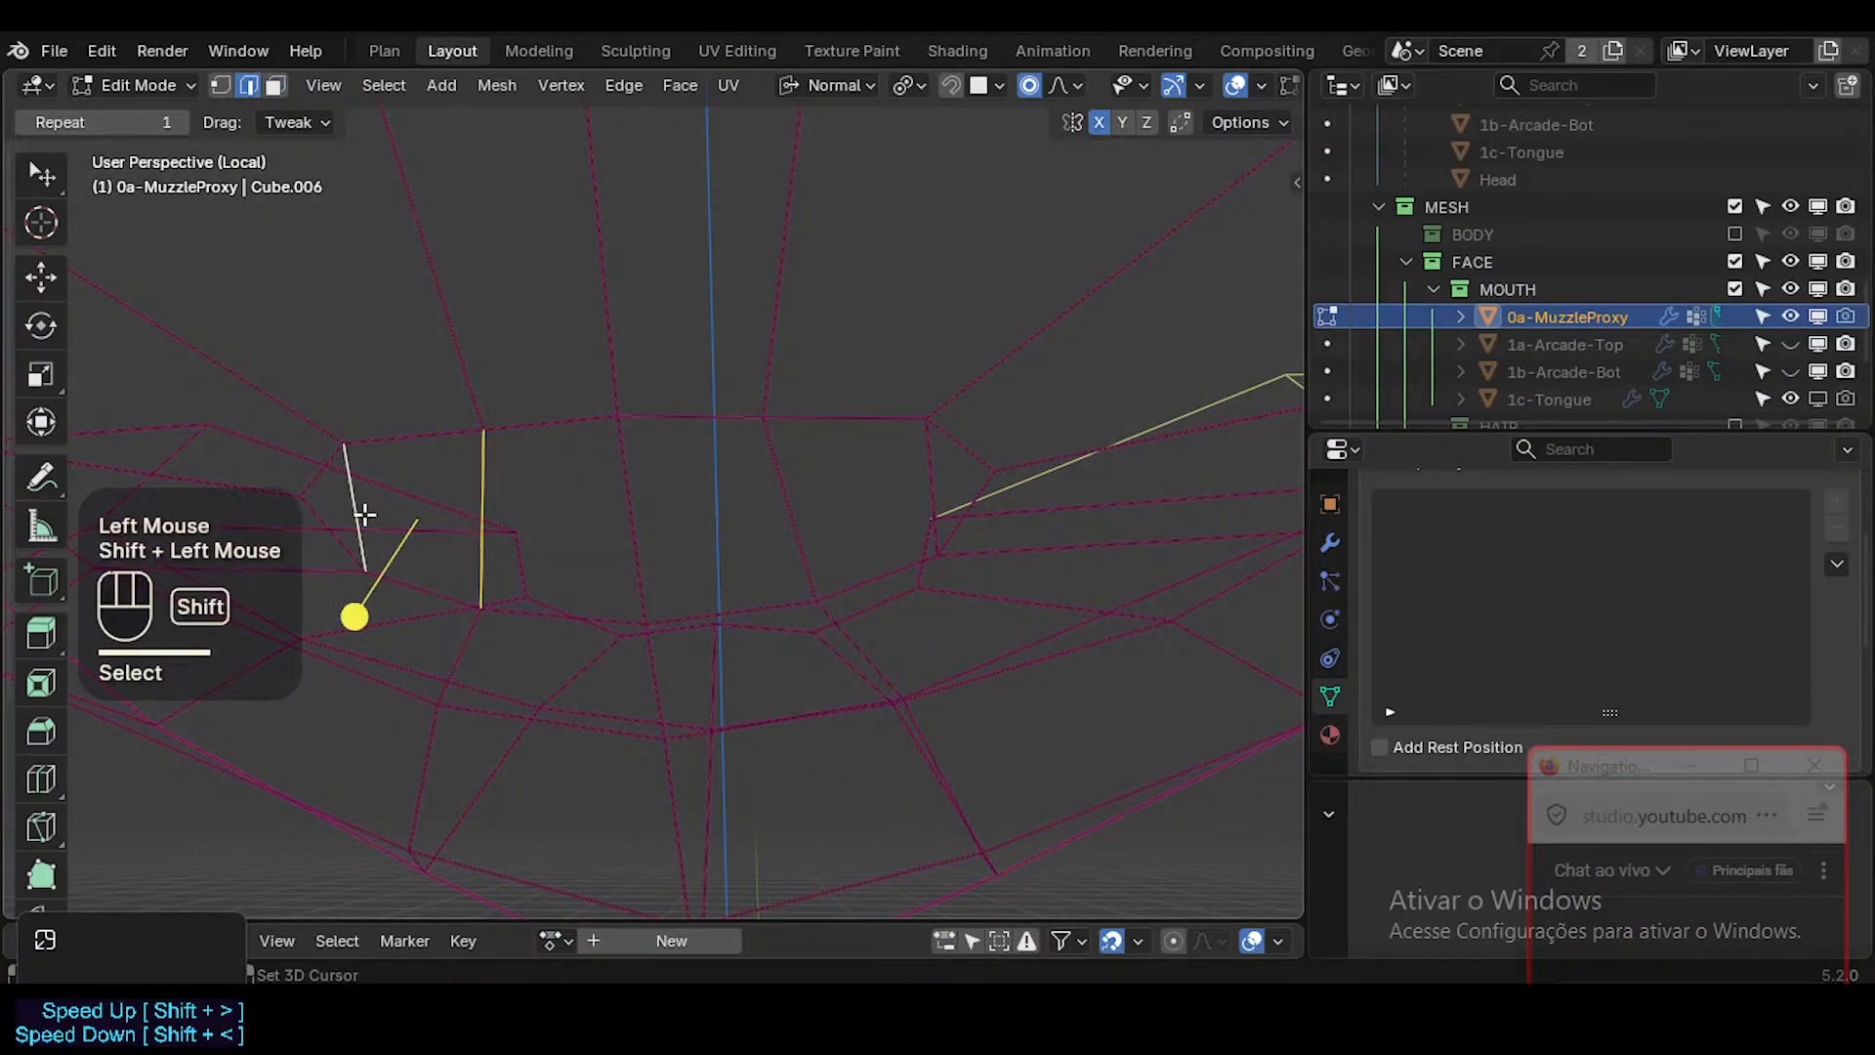
key("shift+e")
type("0.3")
key("KP_Enter")
key("Tab")
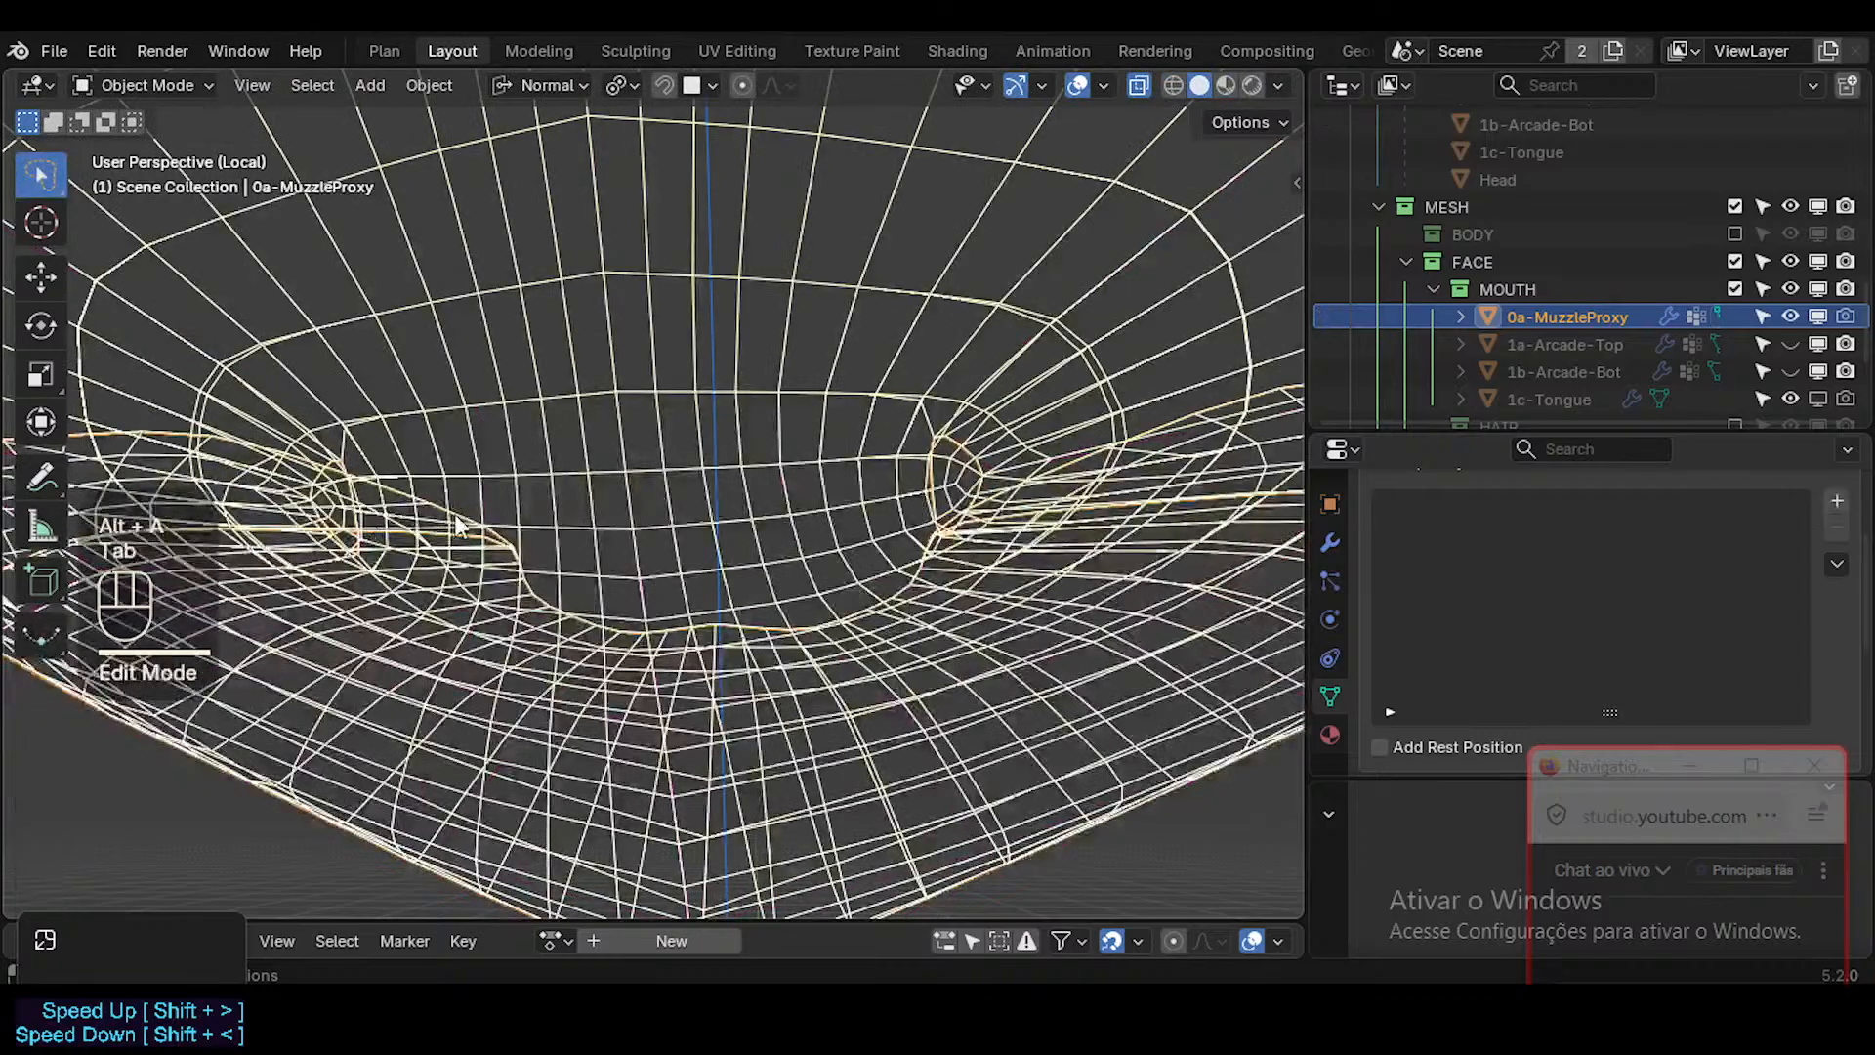
scroll(547, 577, "down", 3)
middle_click_drag(547, 576, 576, 581)
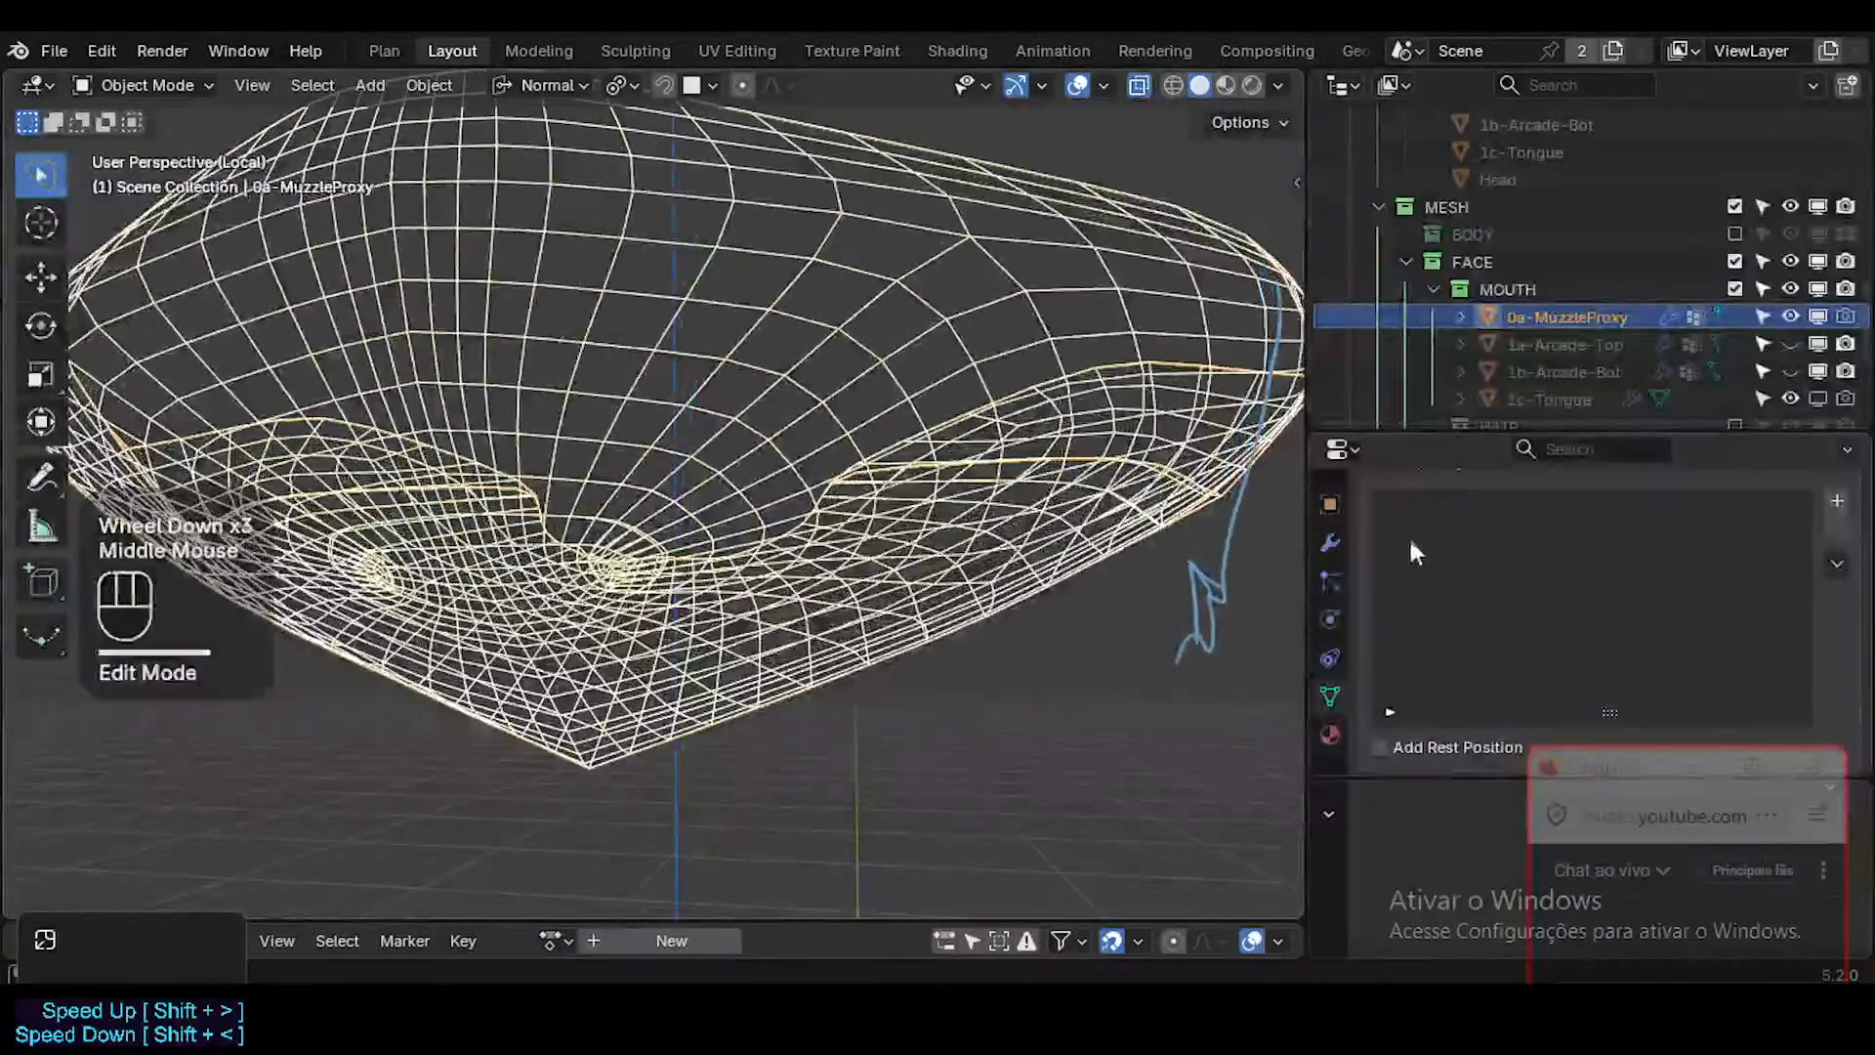
Show the proxy's modifier stack and merge all of its vertices by distance in Edit Mode.
left_click(1328, 545)
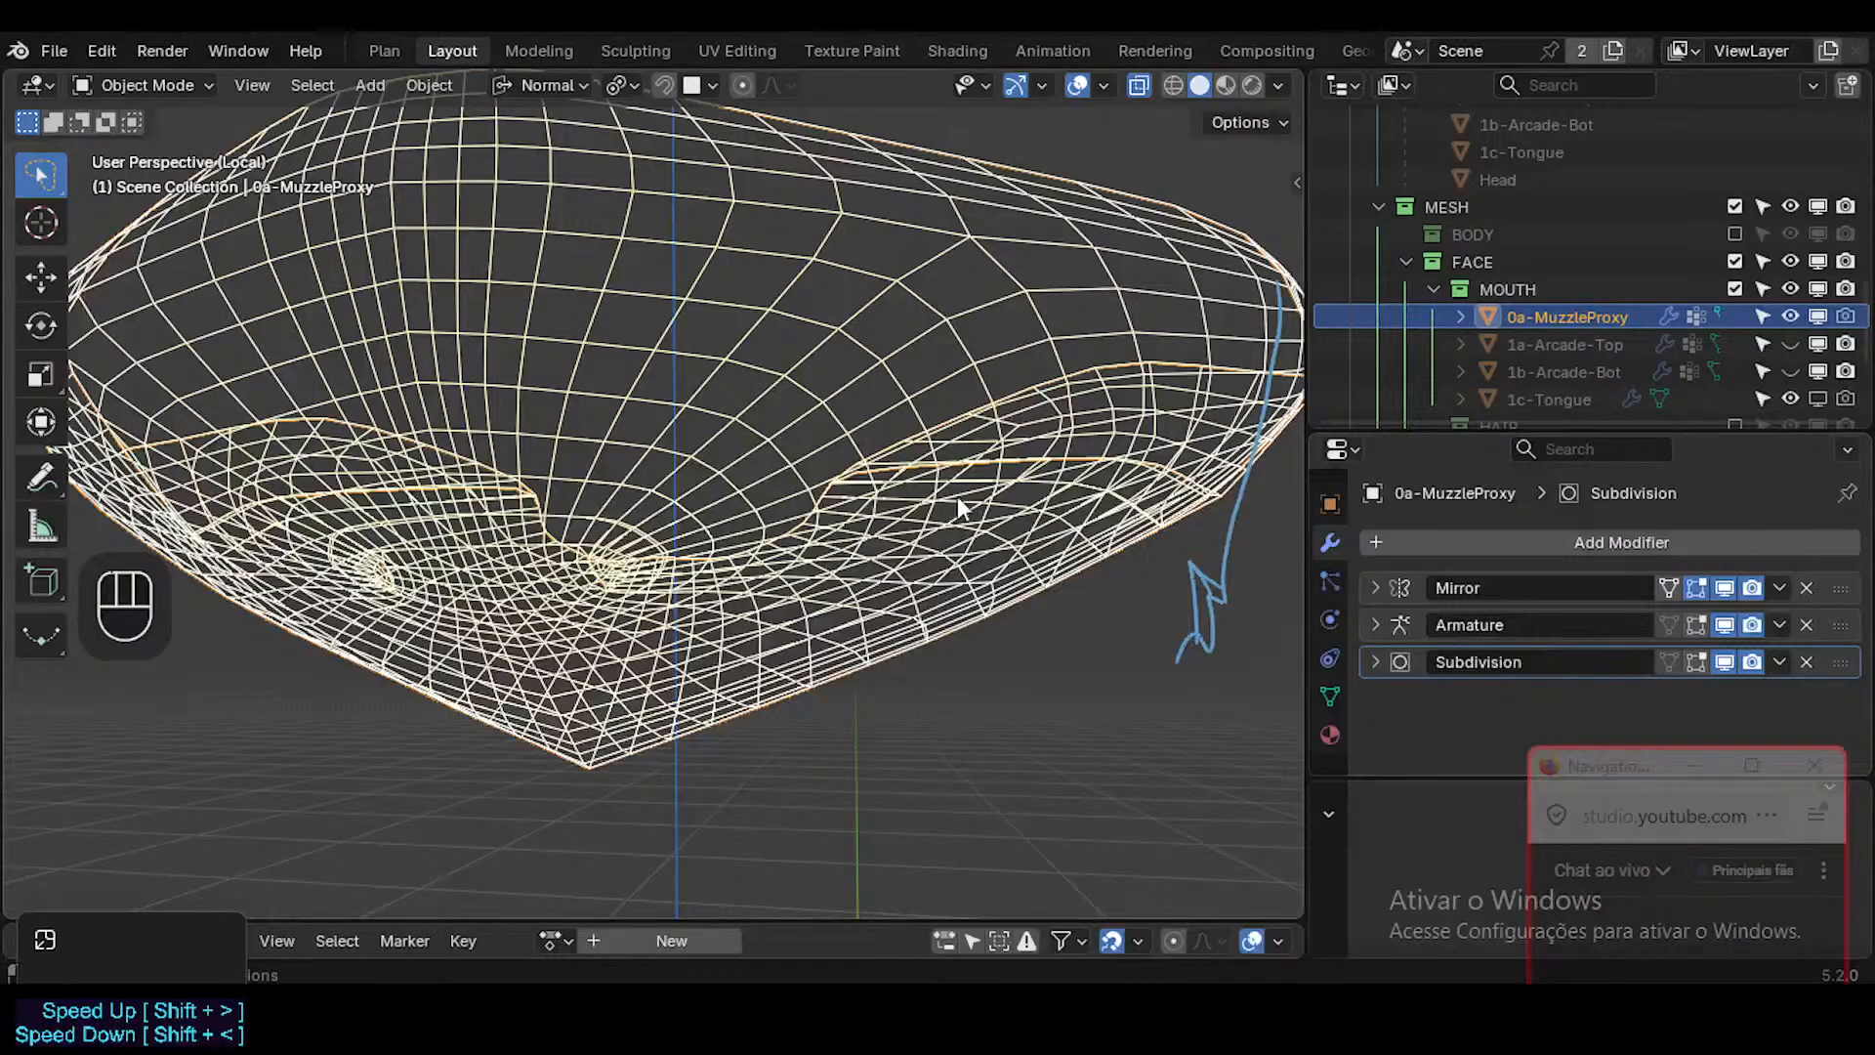
middle_click_drag(957, 508, 792, 438)
key("Tab")
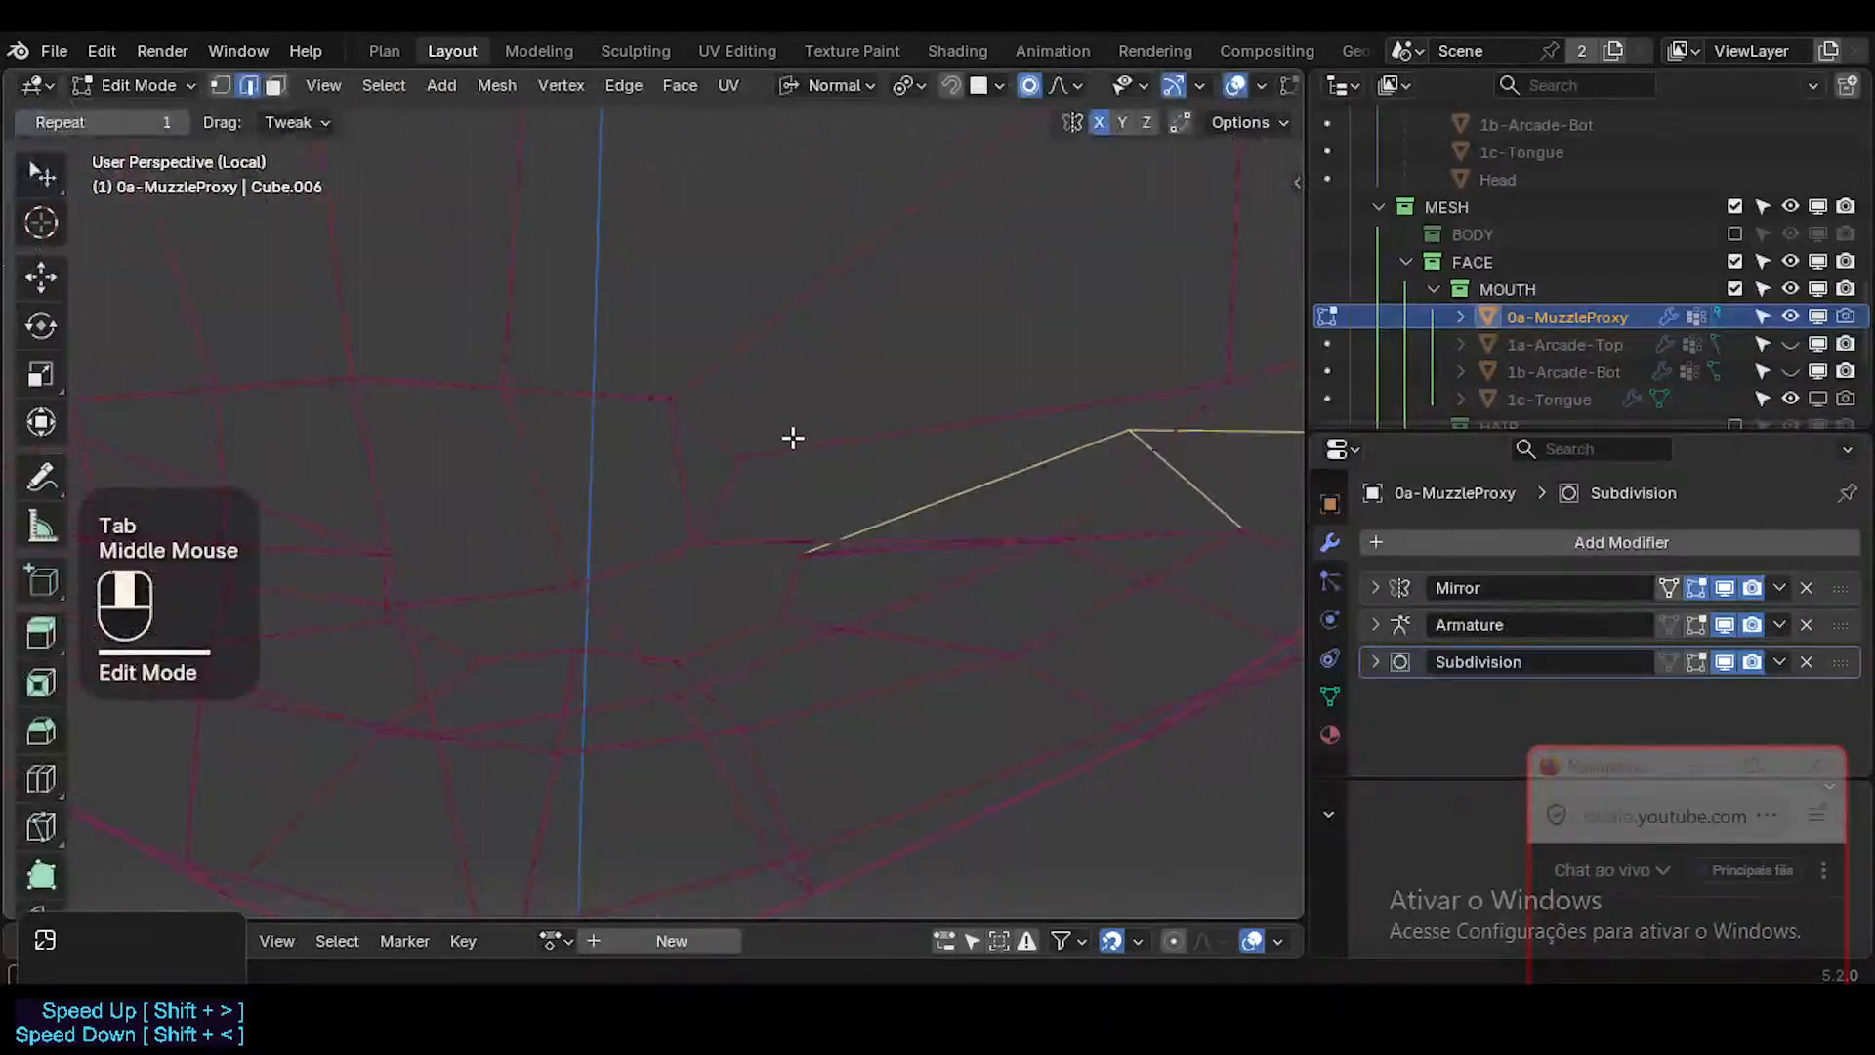
key("a")
key("m")
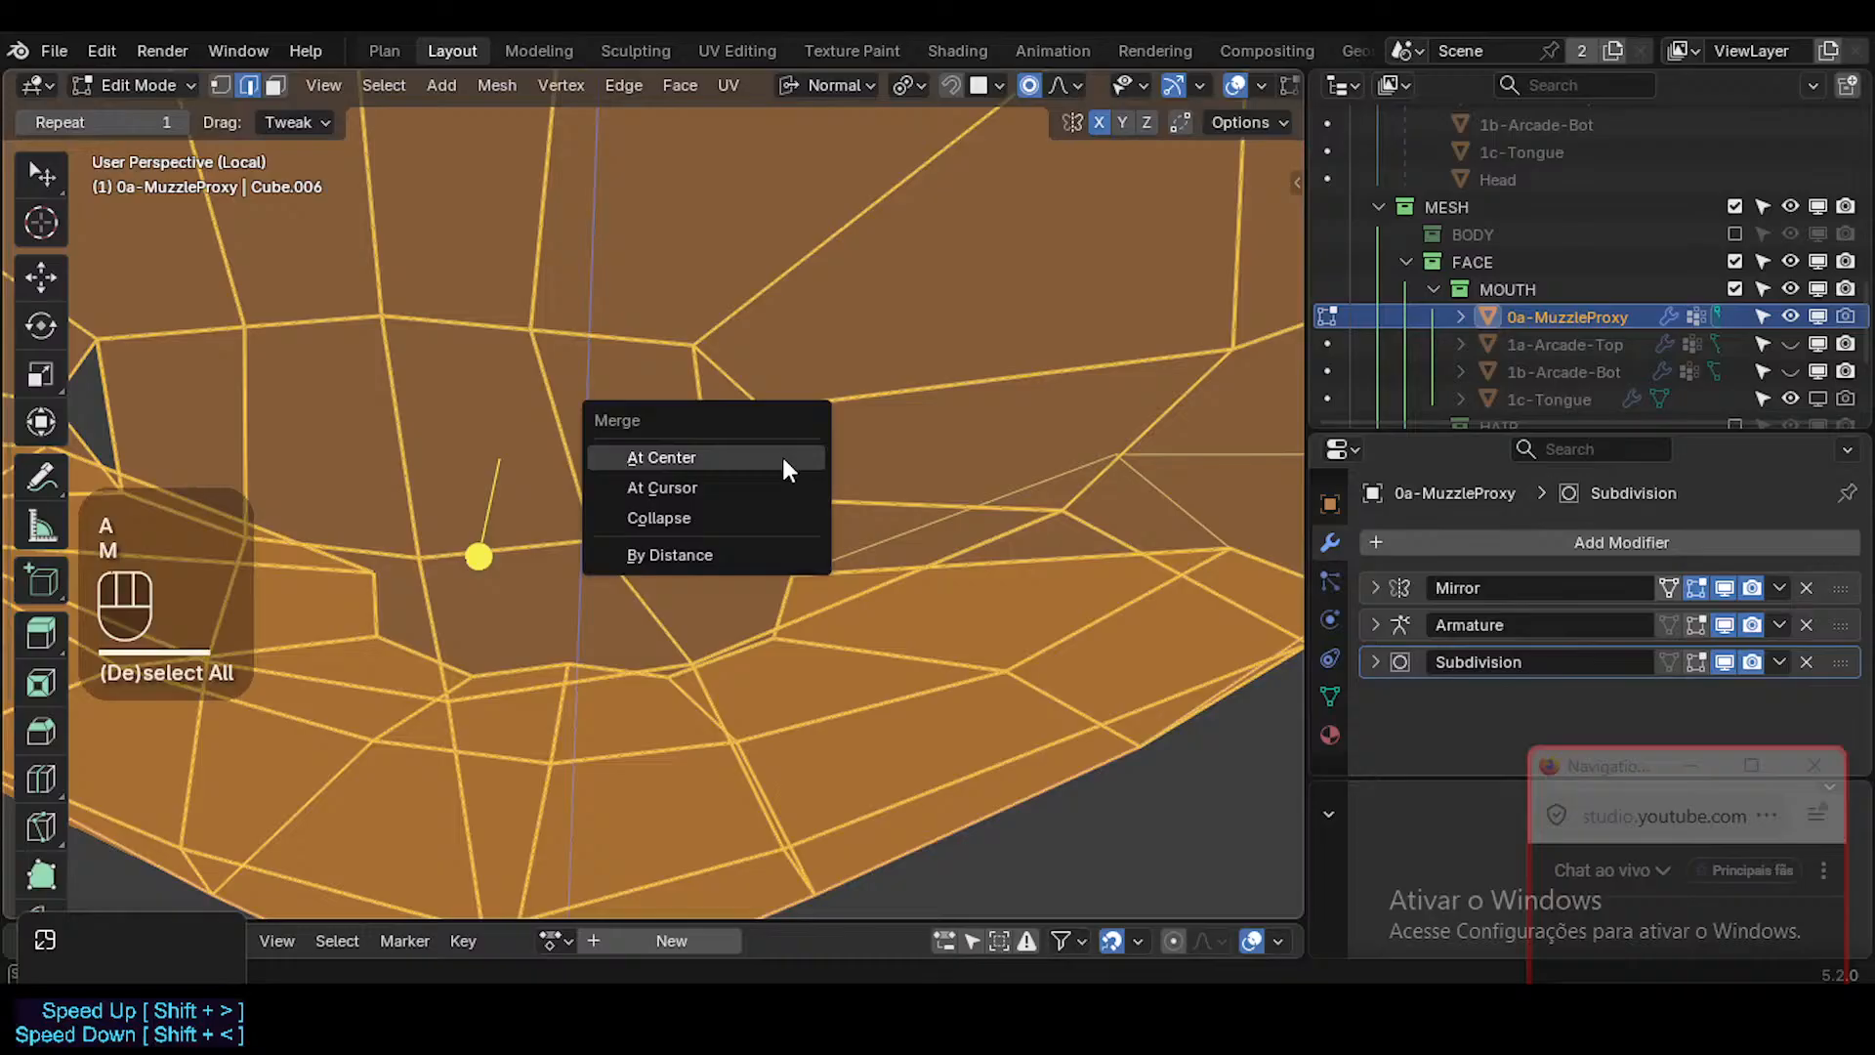
left_click(740, 558)
key("Tab")
key("Tab")
key("alt+a")
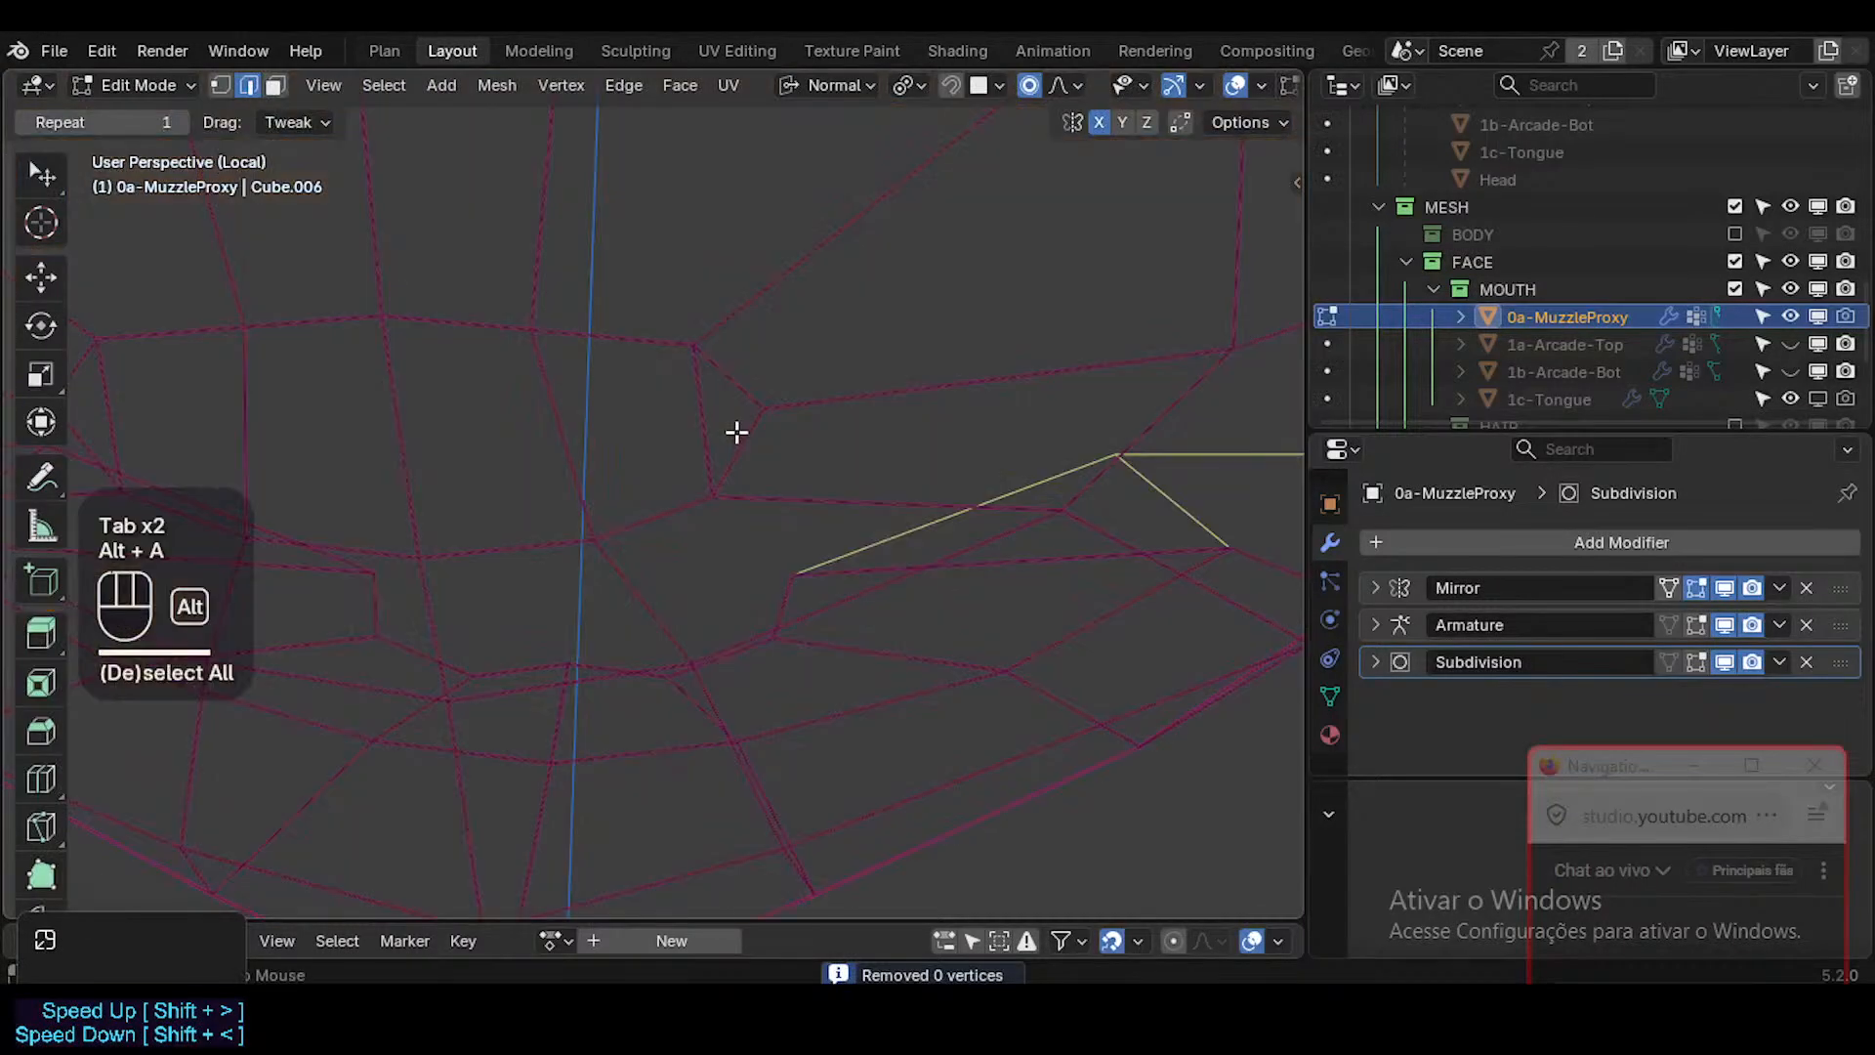
Probe the mouth corner vertices with cancelled trial moves and examine the subdivided mouth in Object Mode.
key("g")
key("Escape")
key("1")
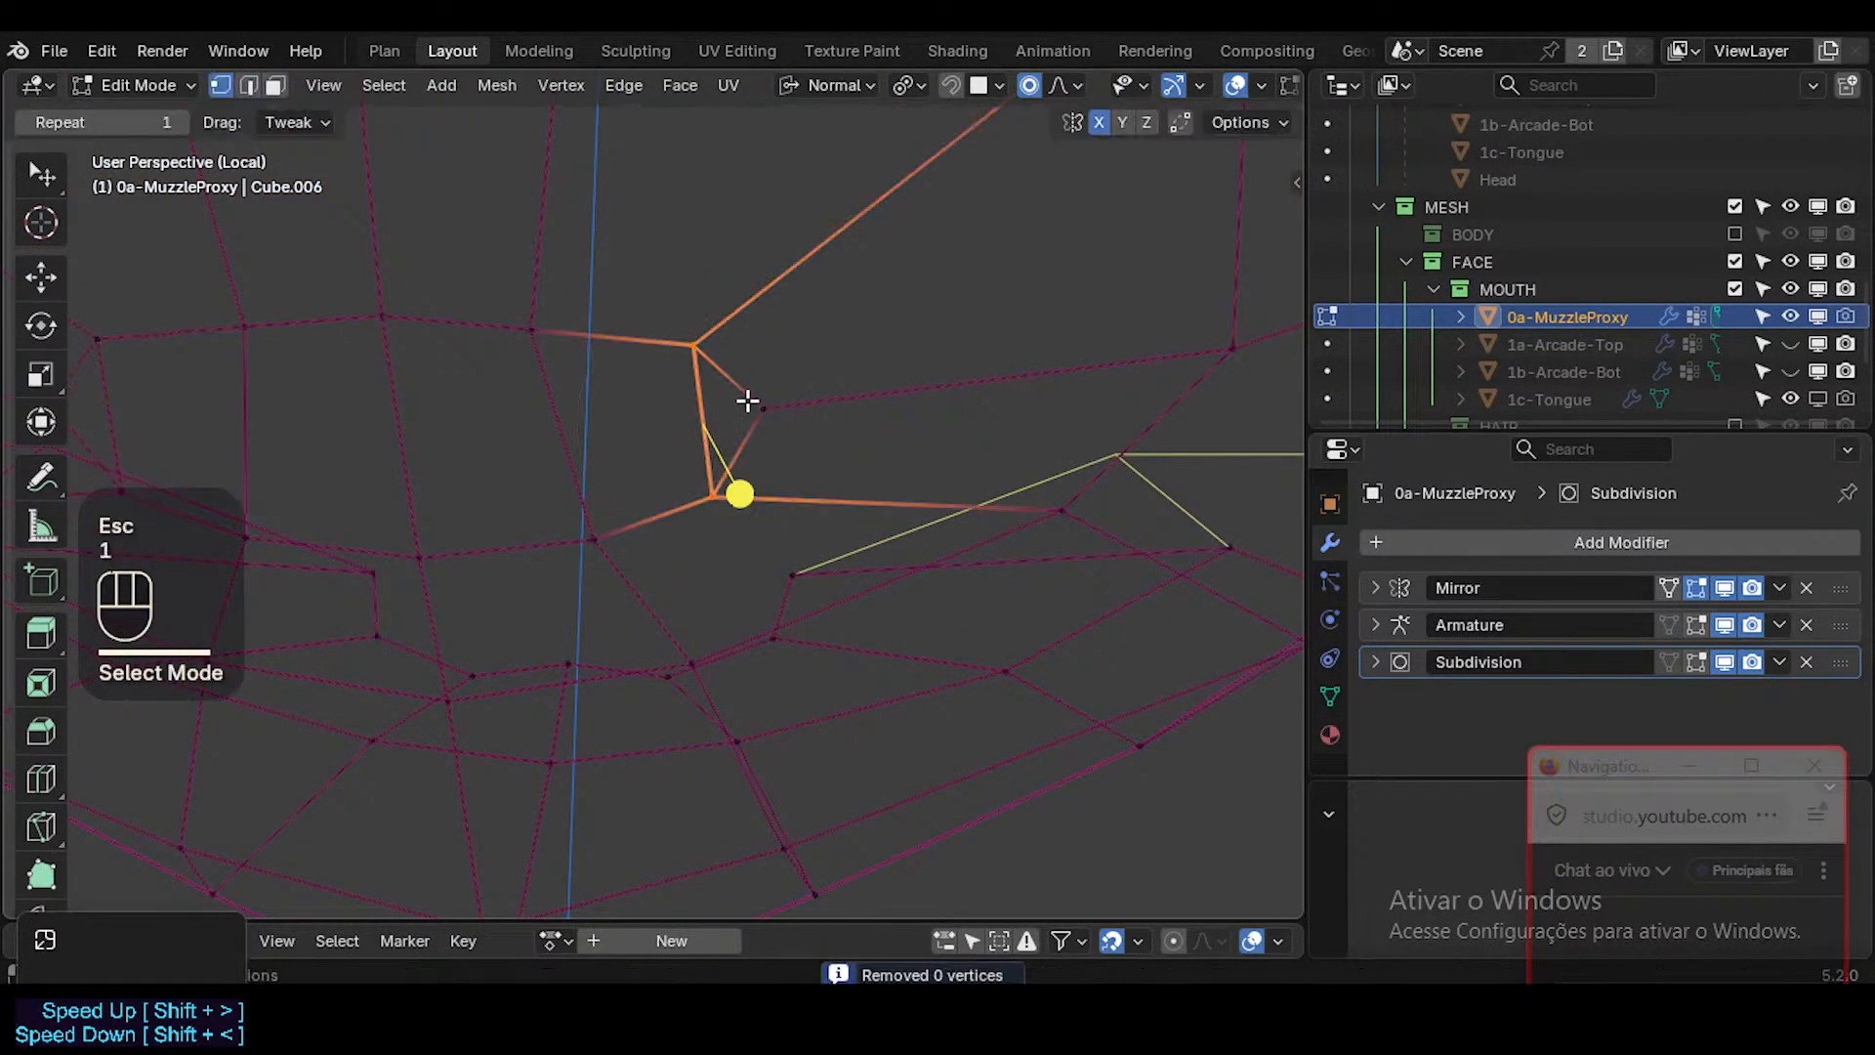
left_click(760, 406)
key("g")
key("Escape")
key("Tab")
key("shift+alt+z")
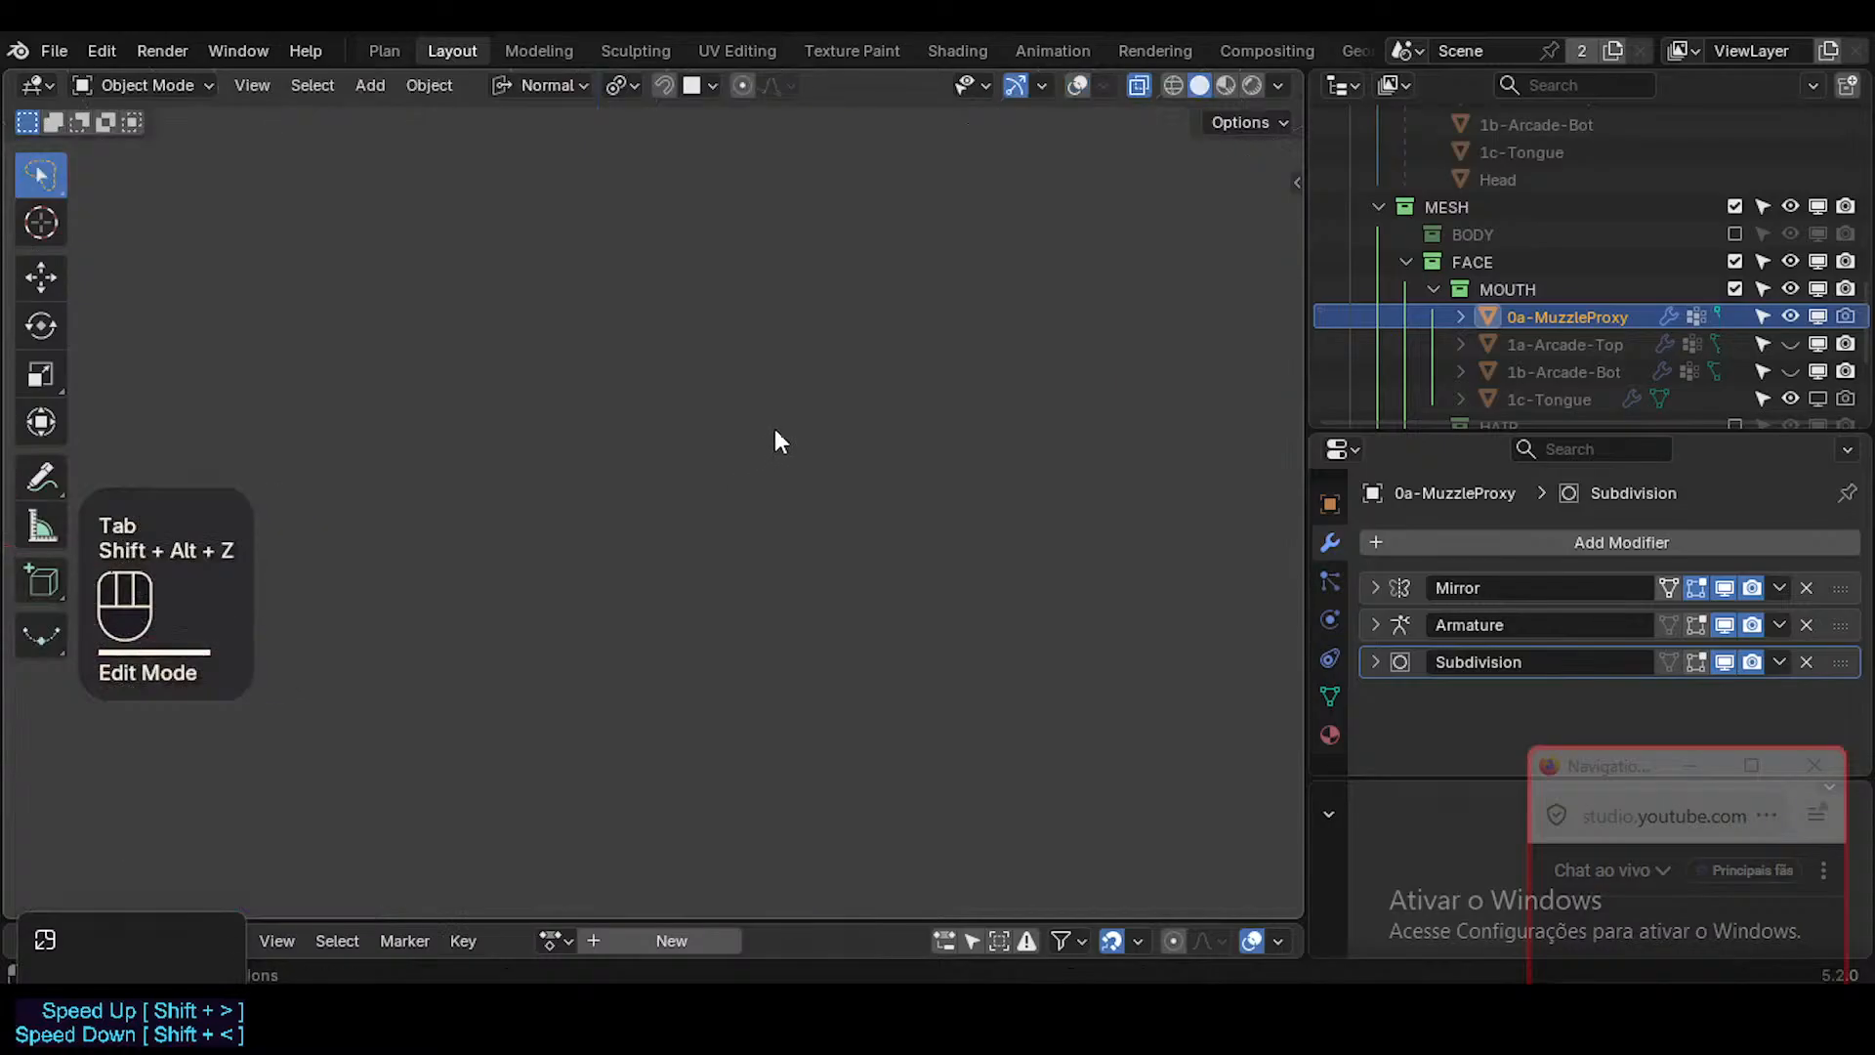
key("shift+alt+z")
scroll(727, 440, "down", 1)
middle_click_drag(728, 439, 795, 476)
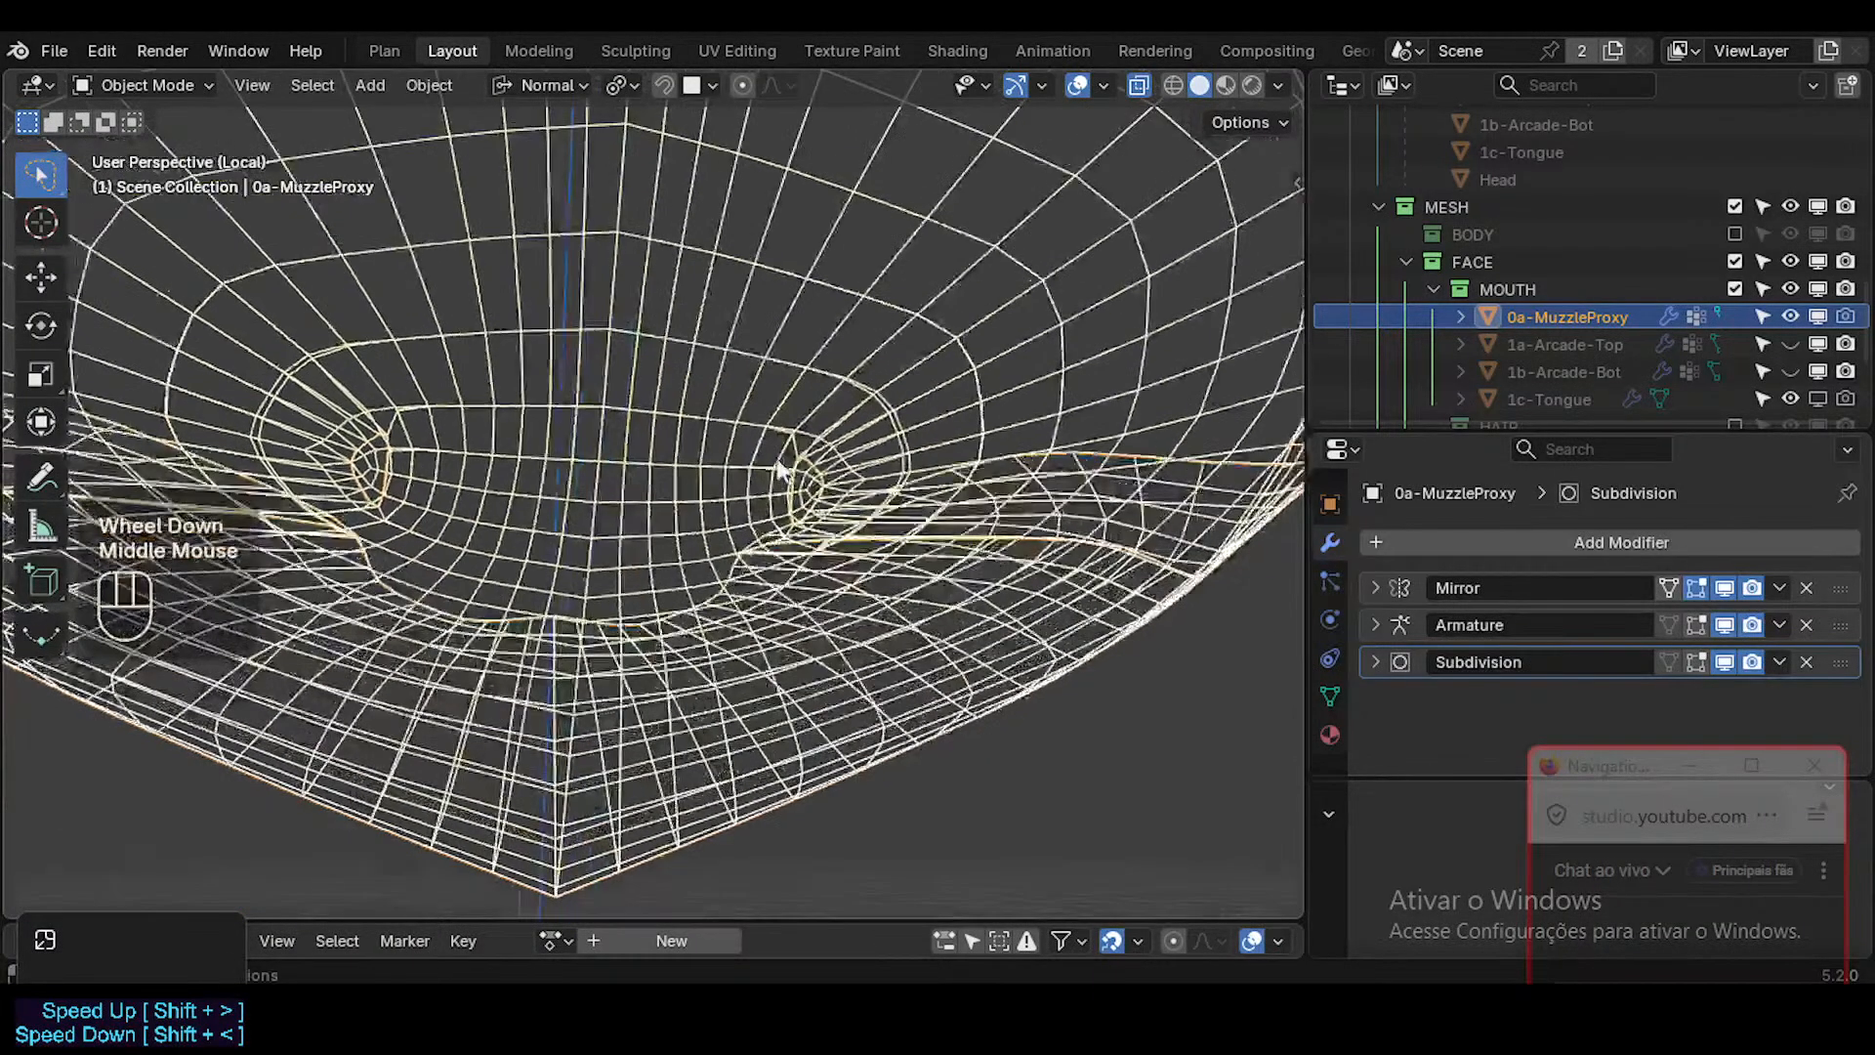
Remove the Mirror modifier from 0a-MuzzleProxy and return to Object Mode.
key("Tab")
key("a")
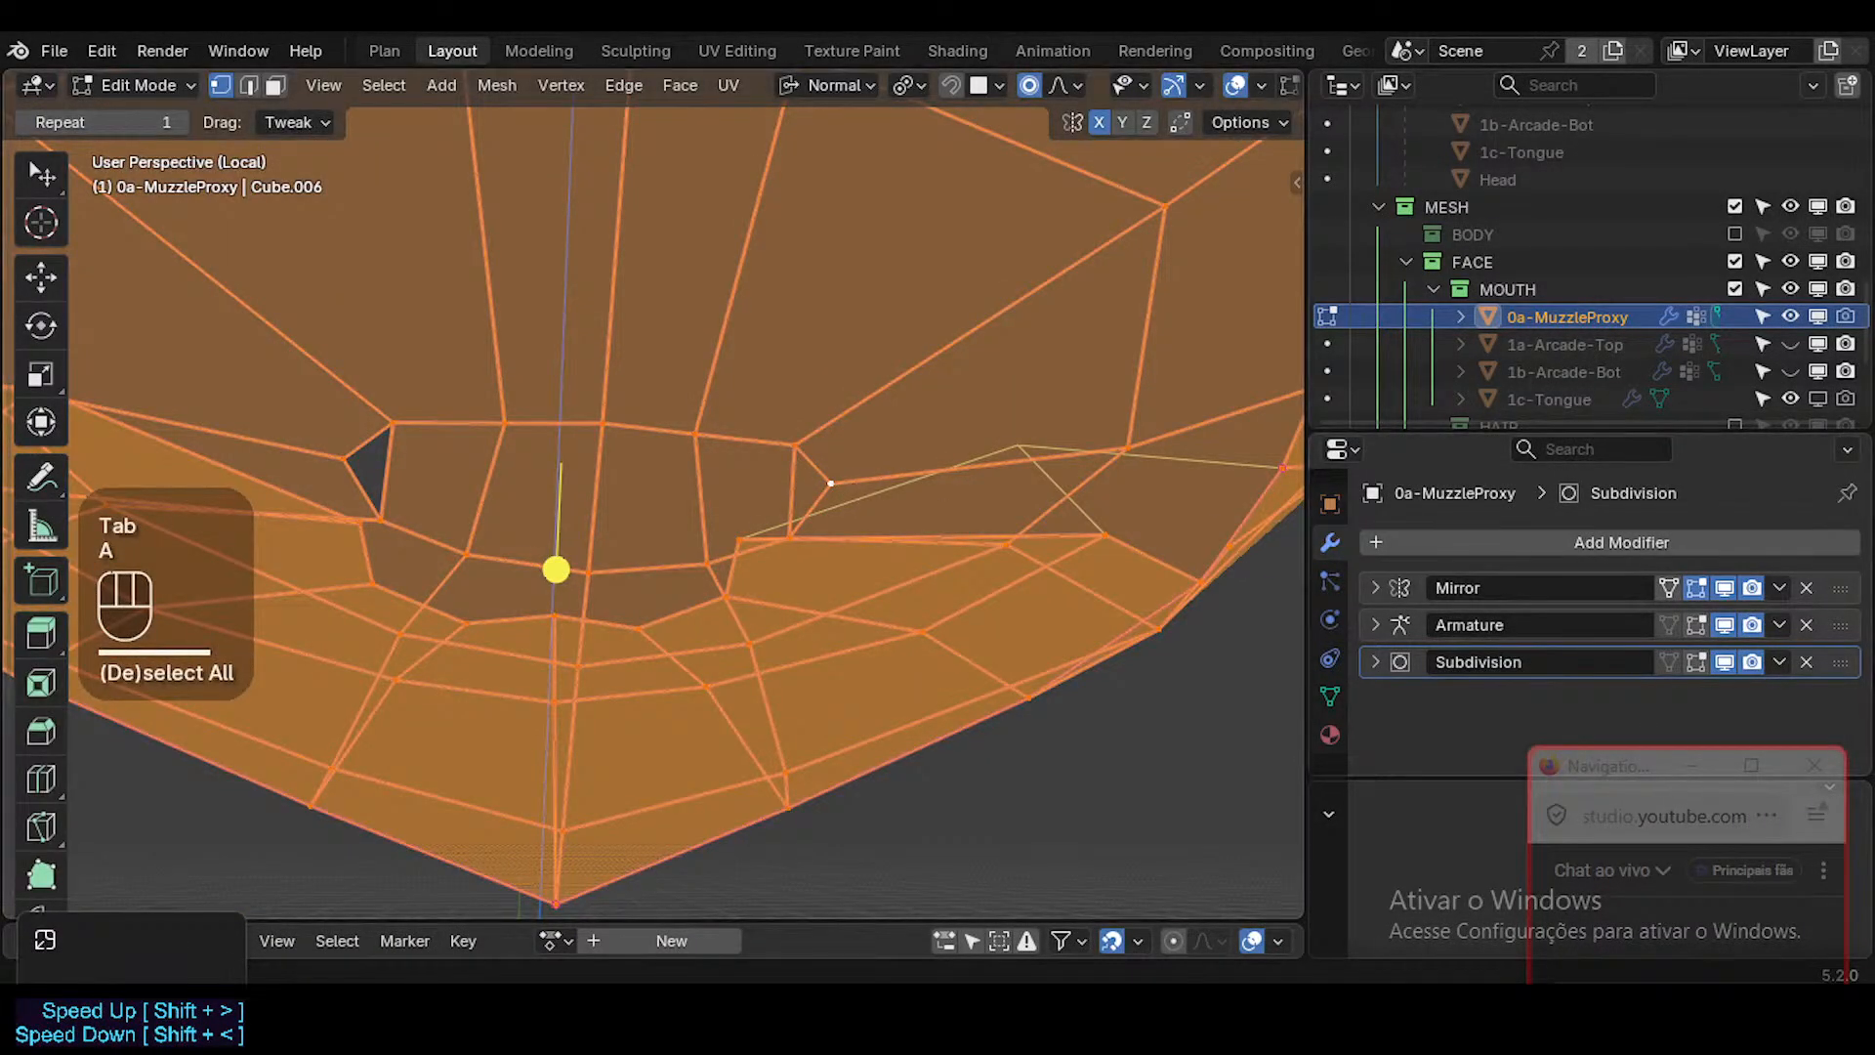
left_click(1806, 587)
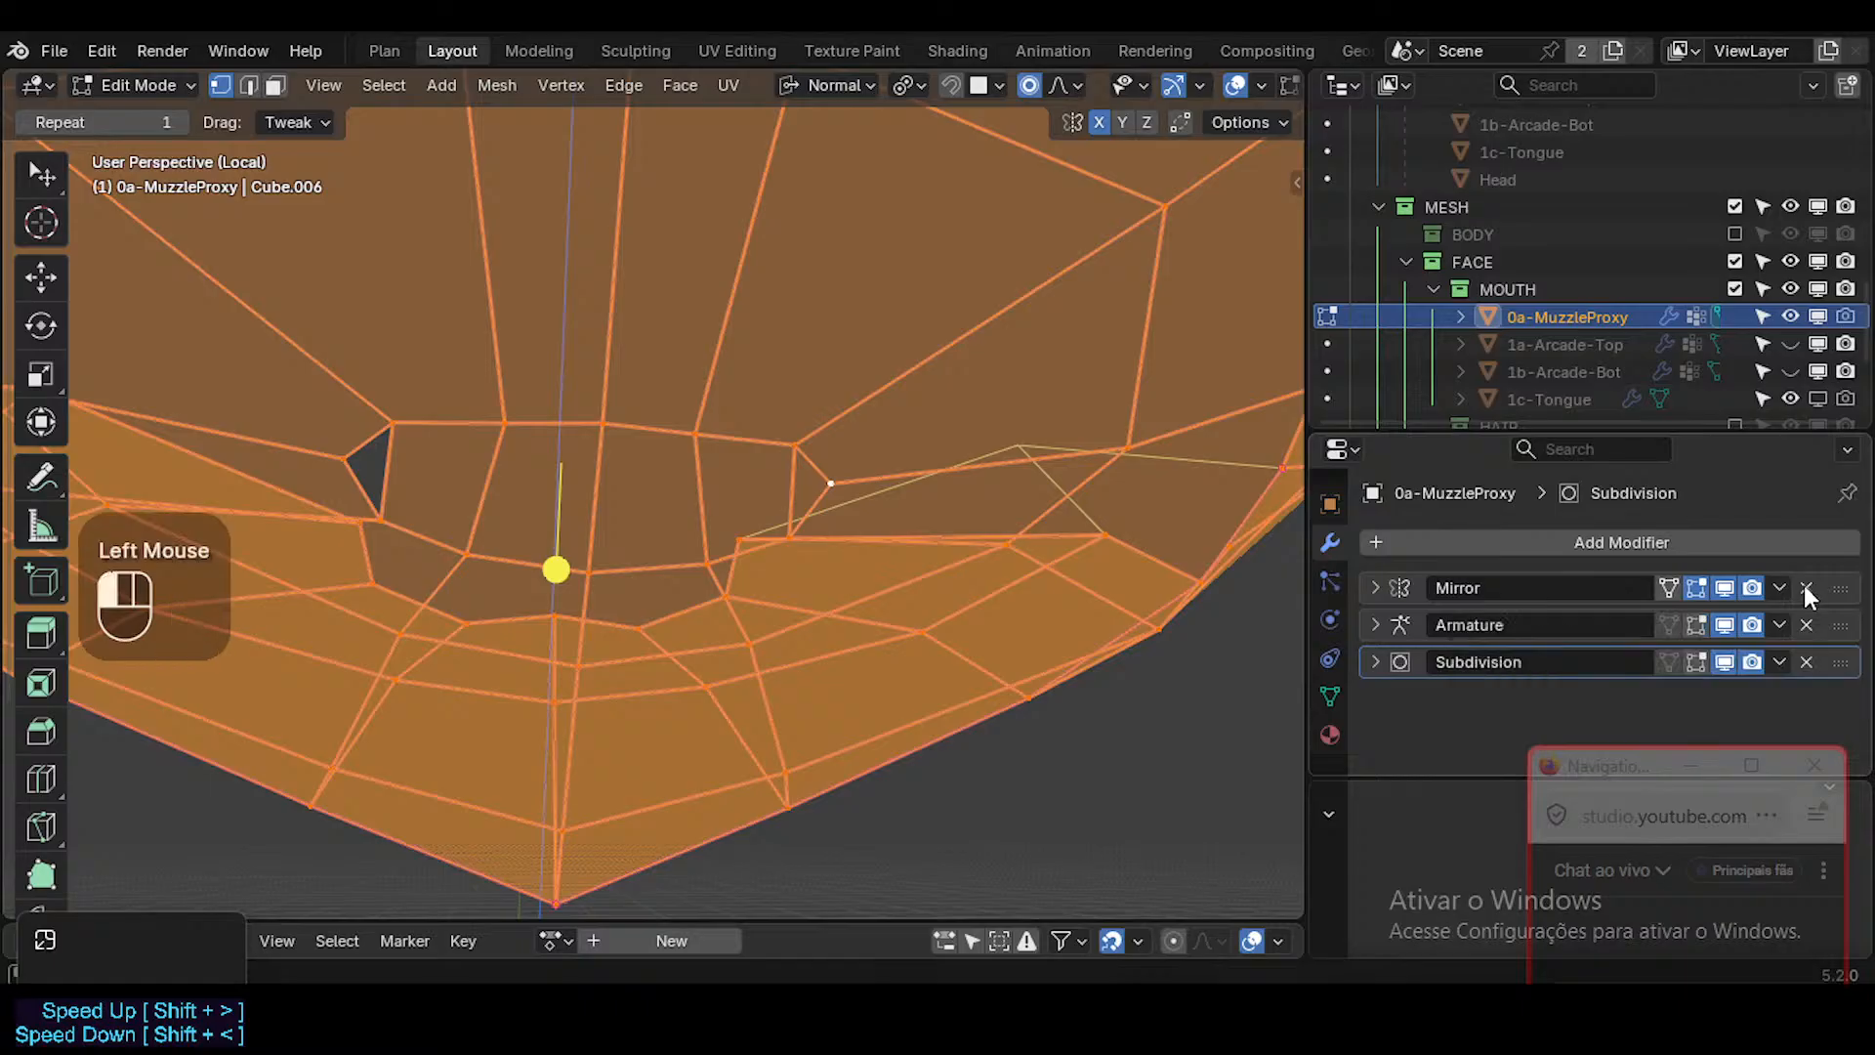
key("Tab")
middle_click_drag(884, 562, 836, 535)
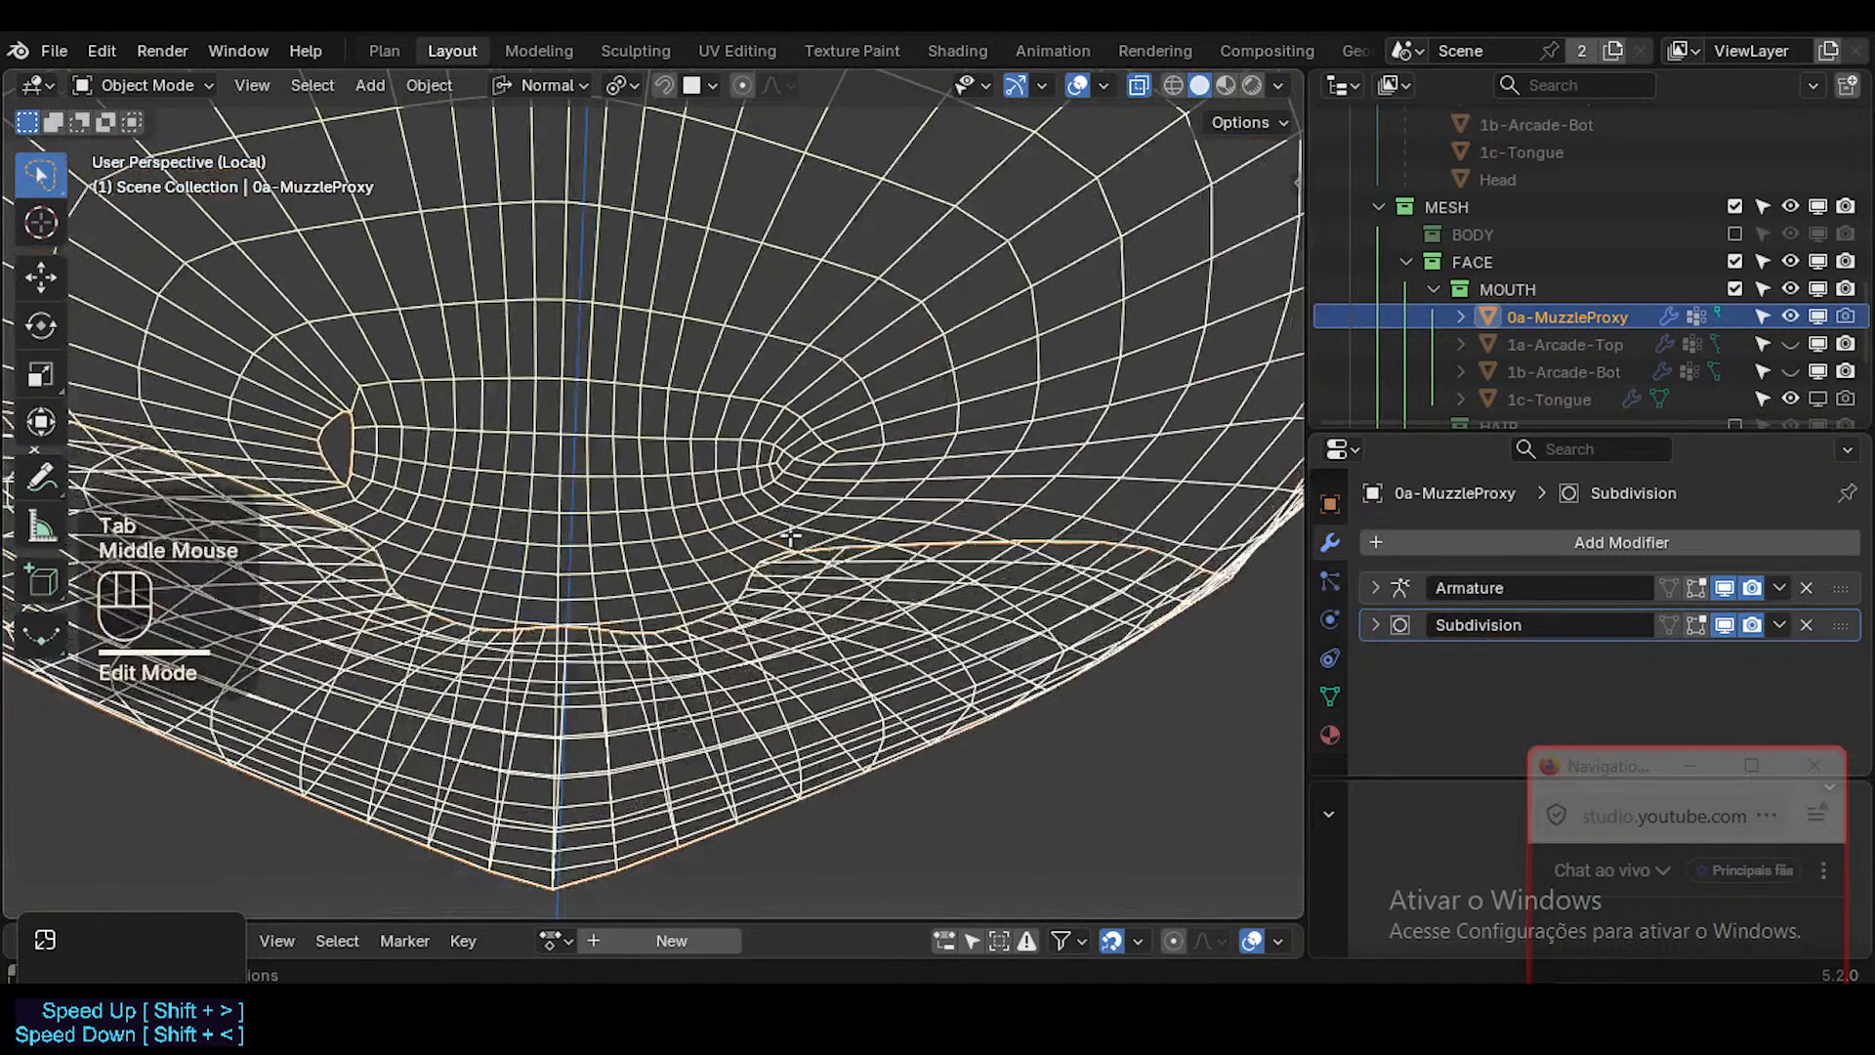
Fill the open triangular gap at the mouth corner with a face from its inner edge.
key("Tab")
key("a")
key("alt+a")
key("2")
left_click(355, 444)
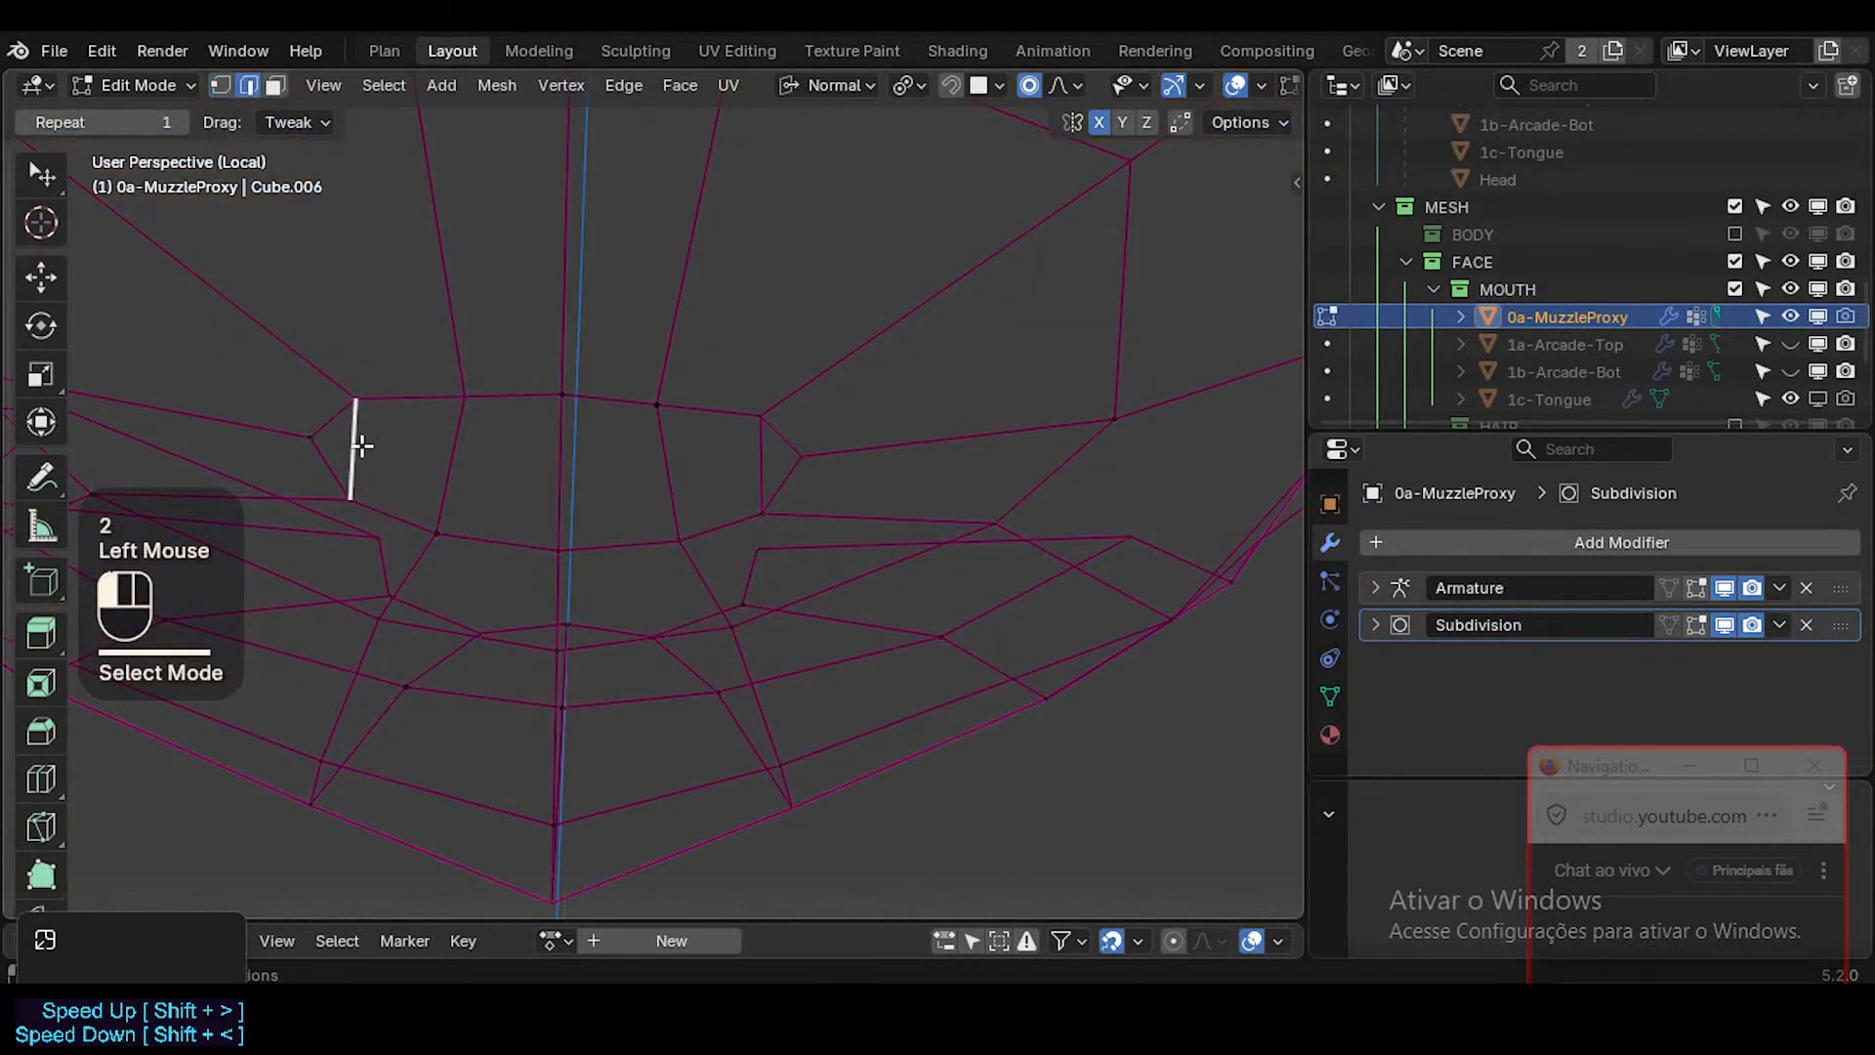
key("f")
key("Tab")
Merge the closed proxy mesh by distance and examine its surface in Object Mode with overlays toggled.
key("Tab")
key("a")
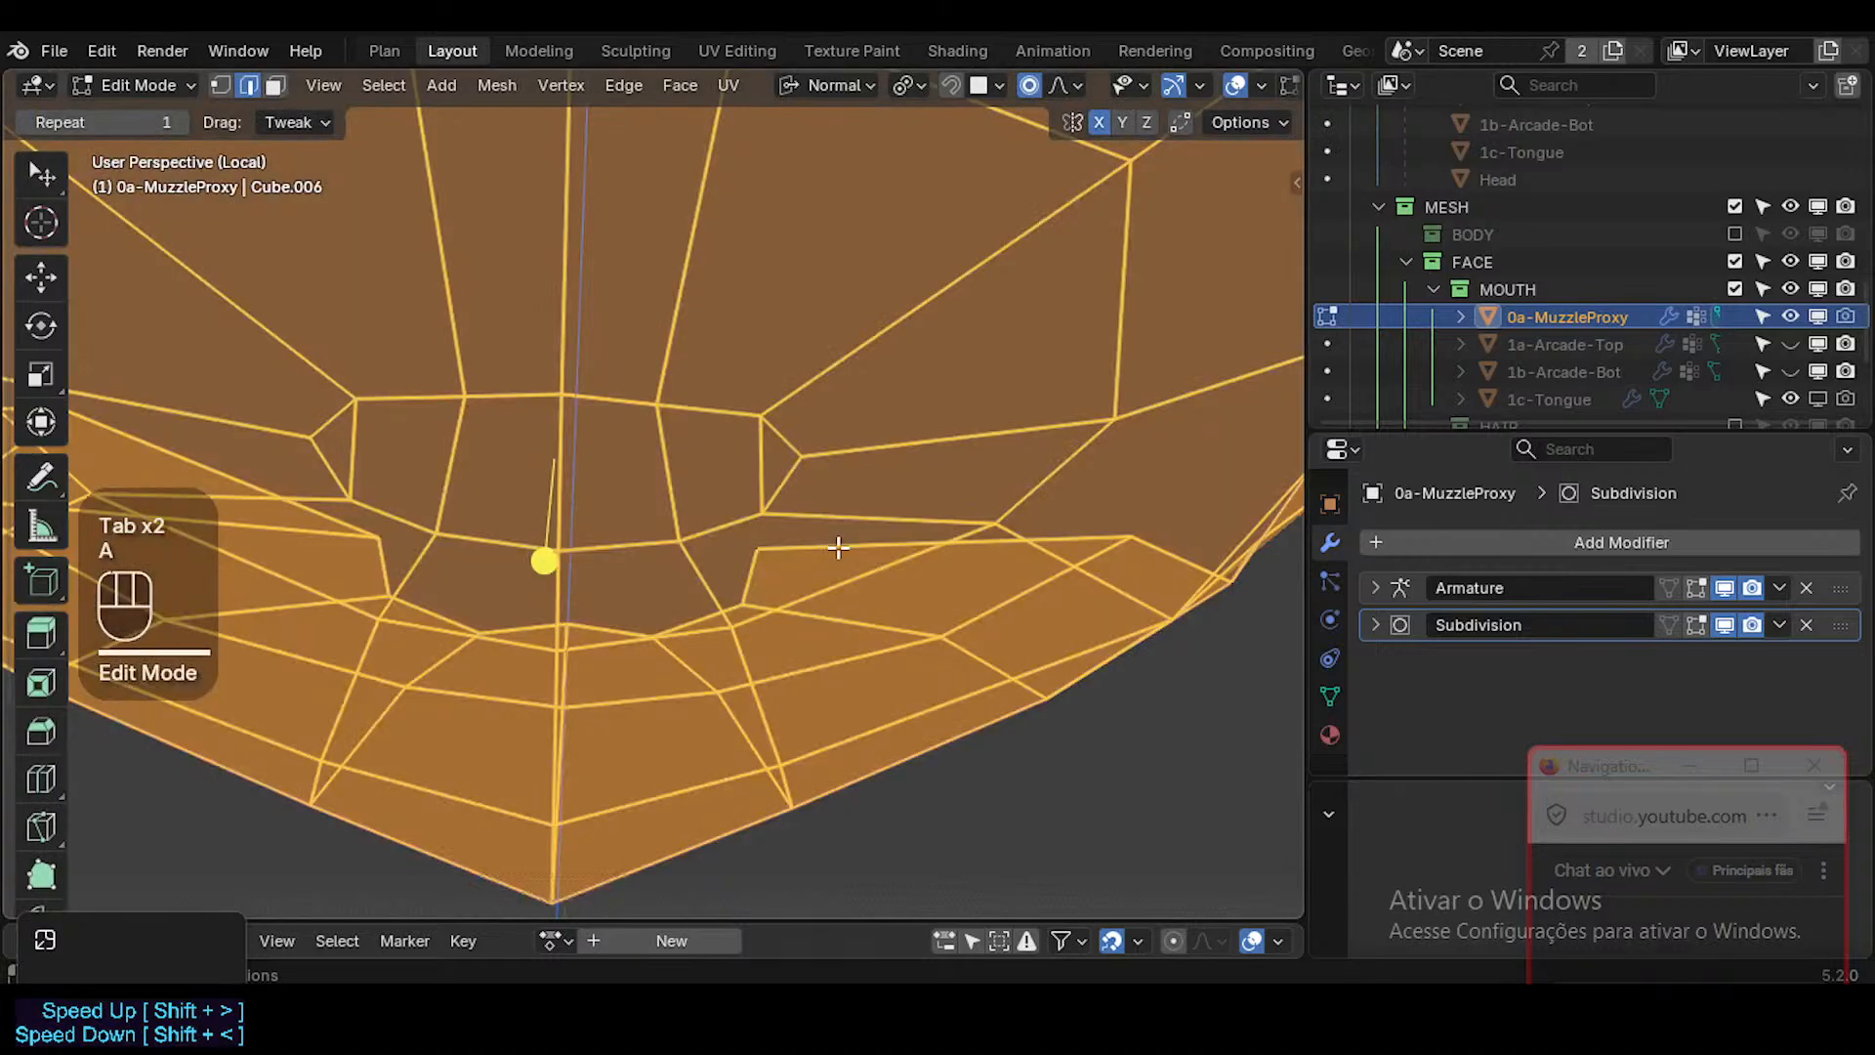
key("m")
left_click(838, 547)
key("Tab")
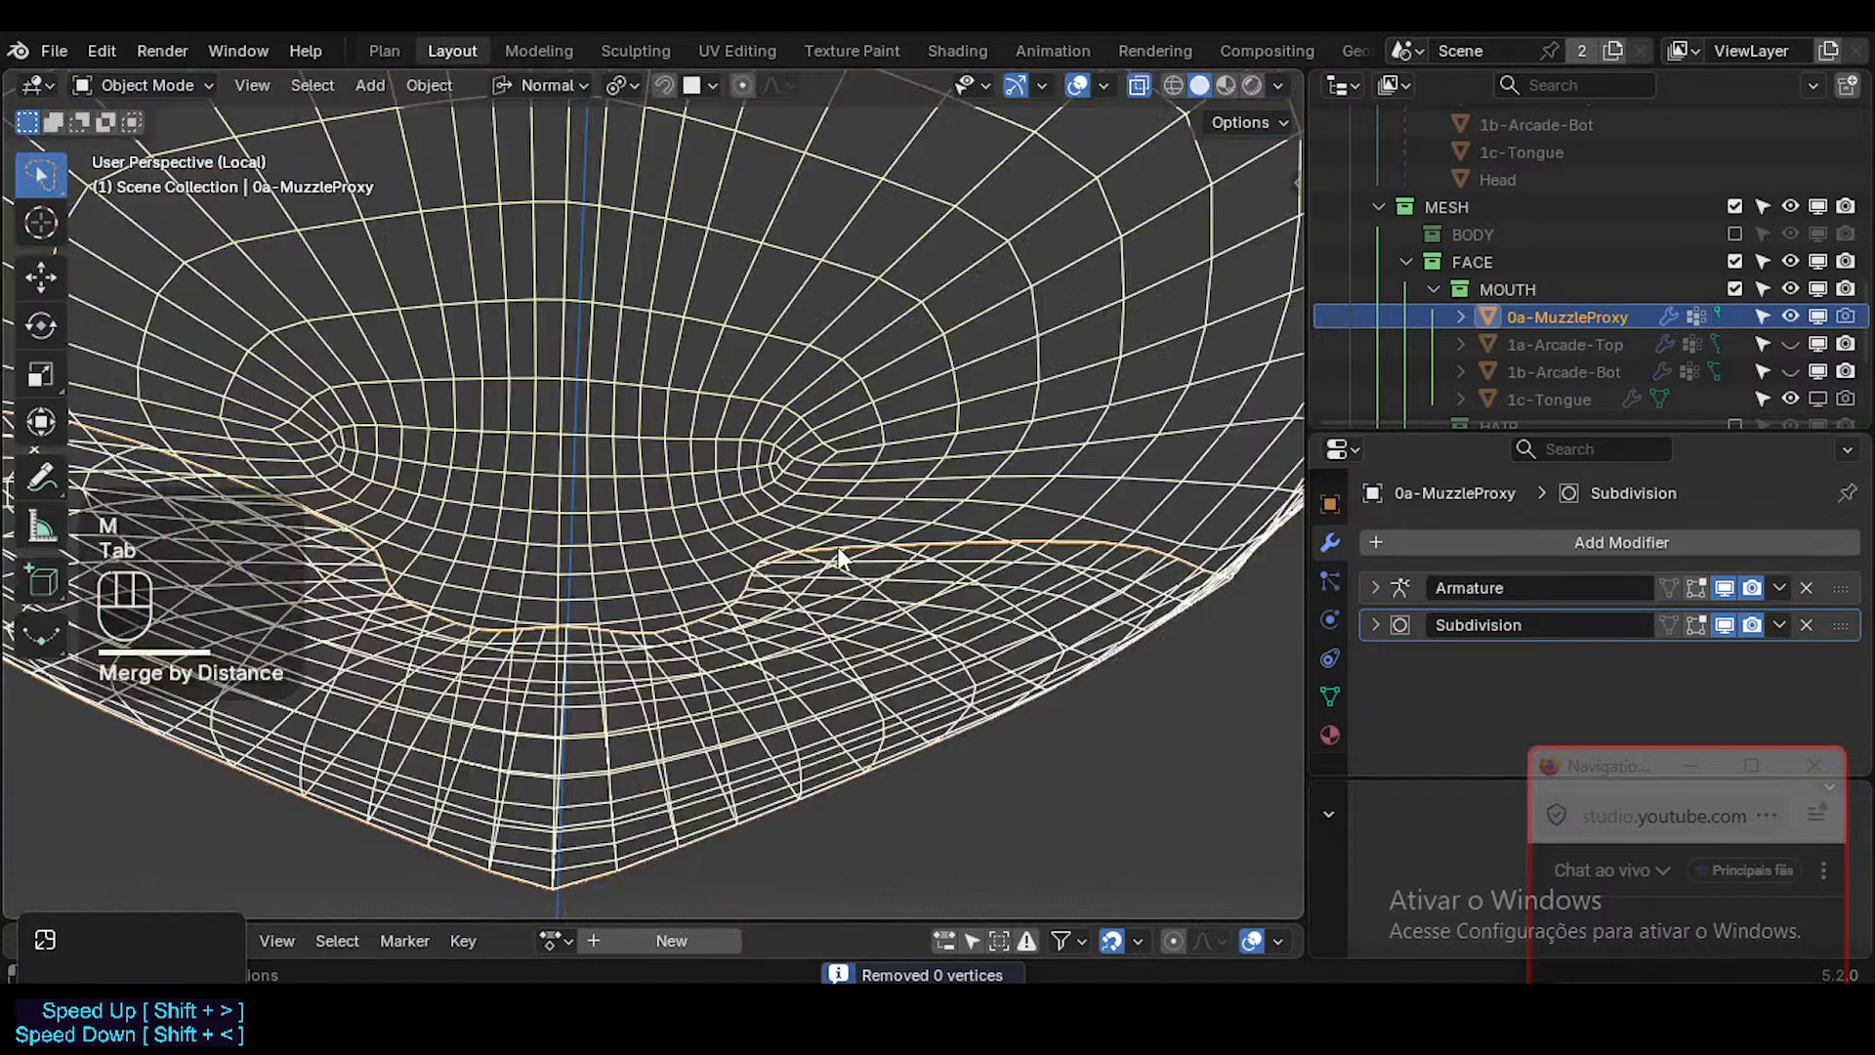
key("shift+alt+z")
scroll(836, 542, "down", 1)
middle_click_drag(836, 542, 905, 472)
key("shift+alt+z")
scroll(758, 635, "down", 1)
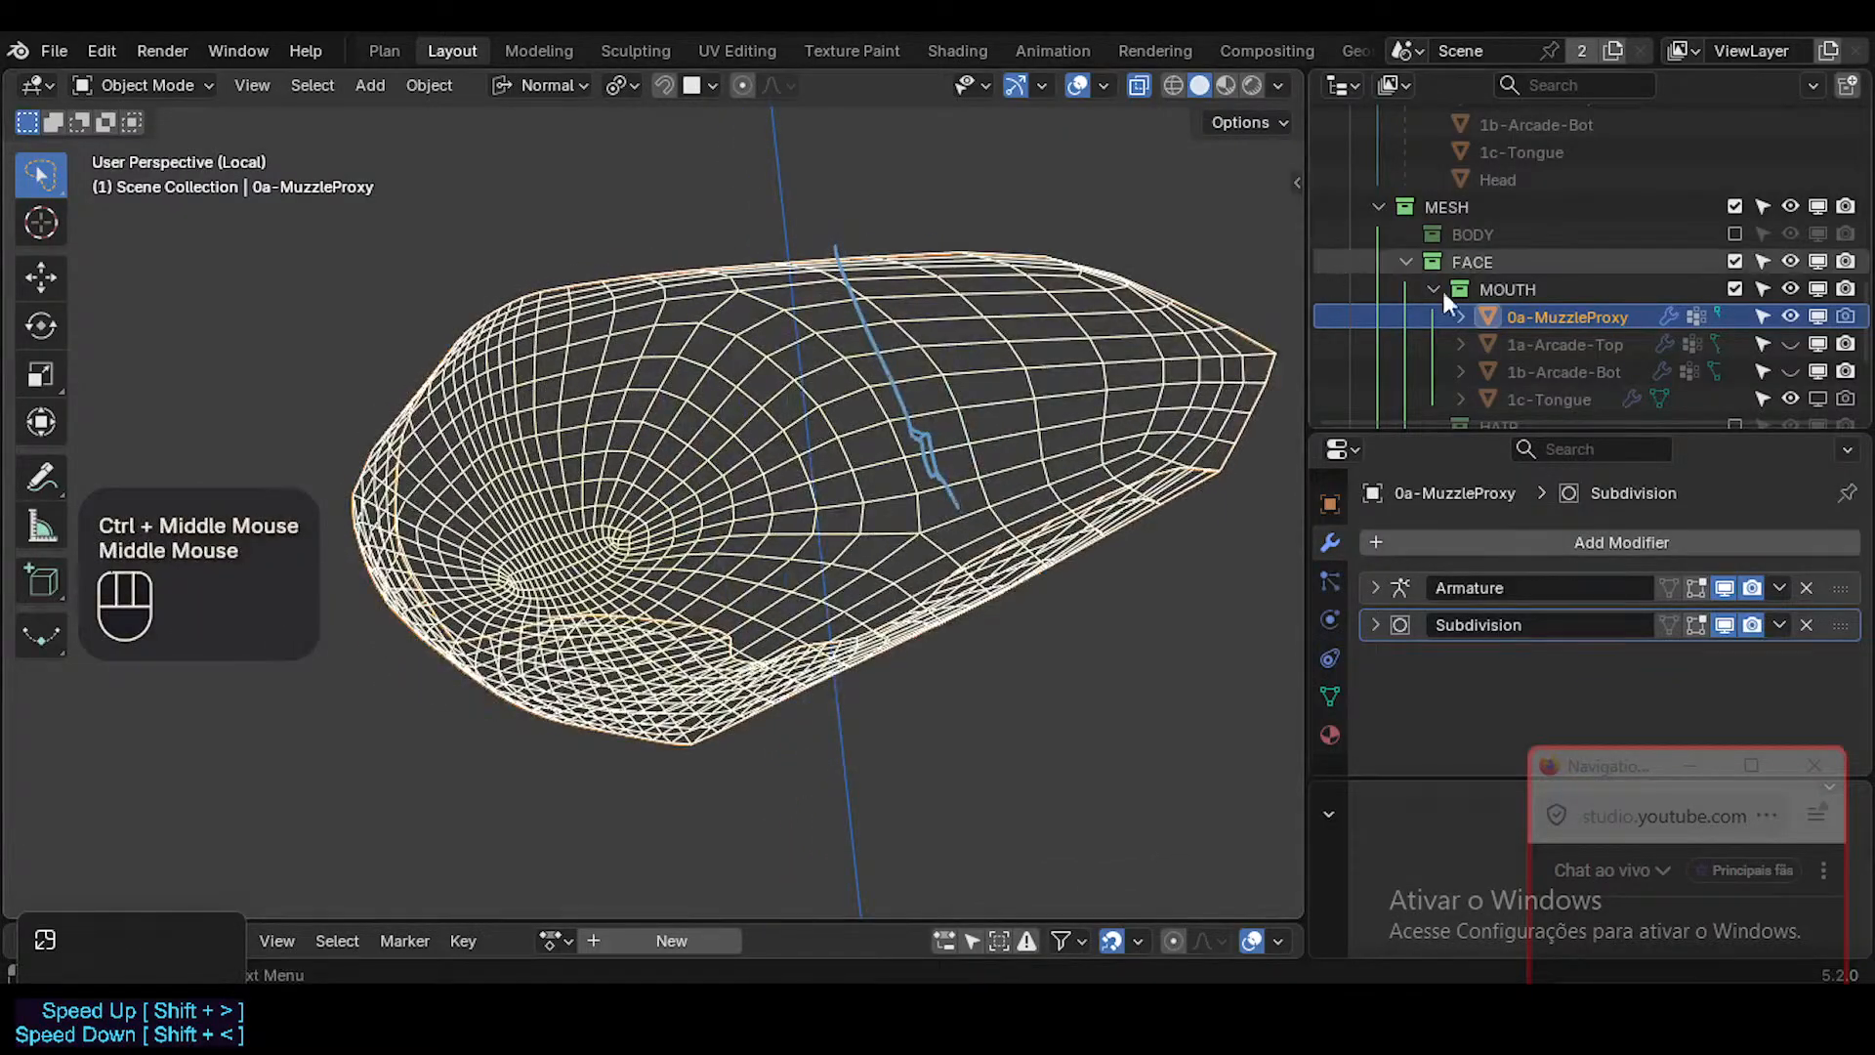
Disable 0a-MuzzleProxy in viewports, collapse the outliner hierarchy and expand the Head object's entry.
left_click(1818, 318)
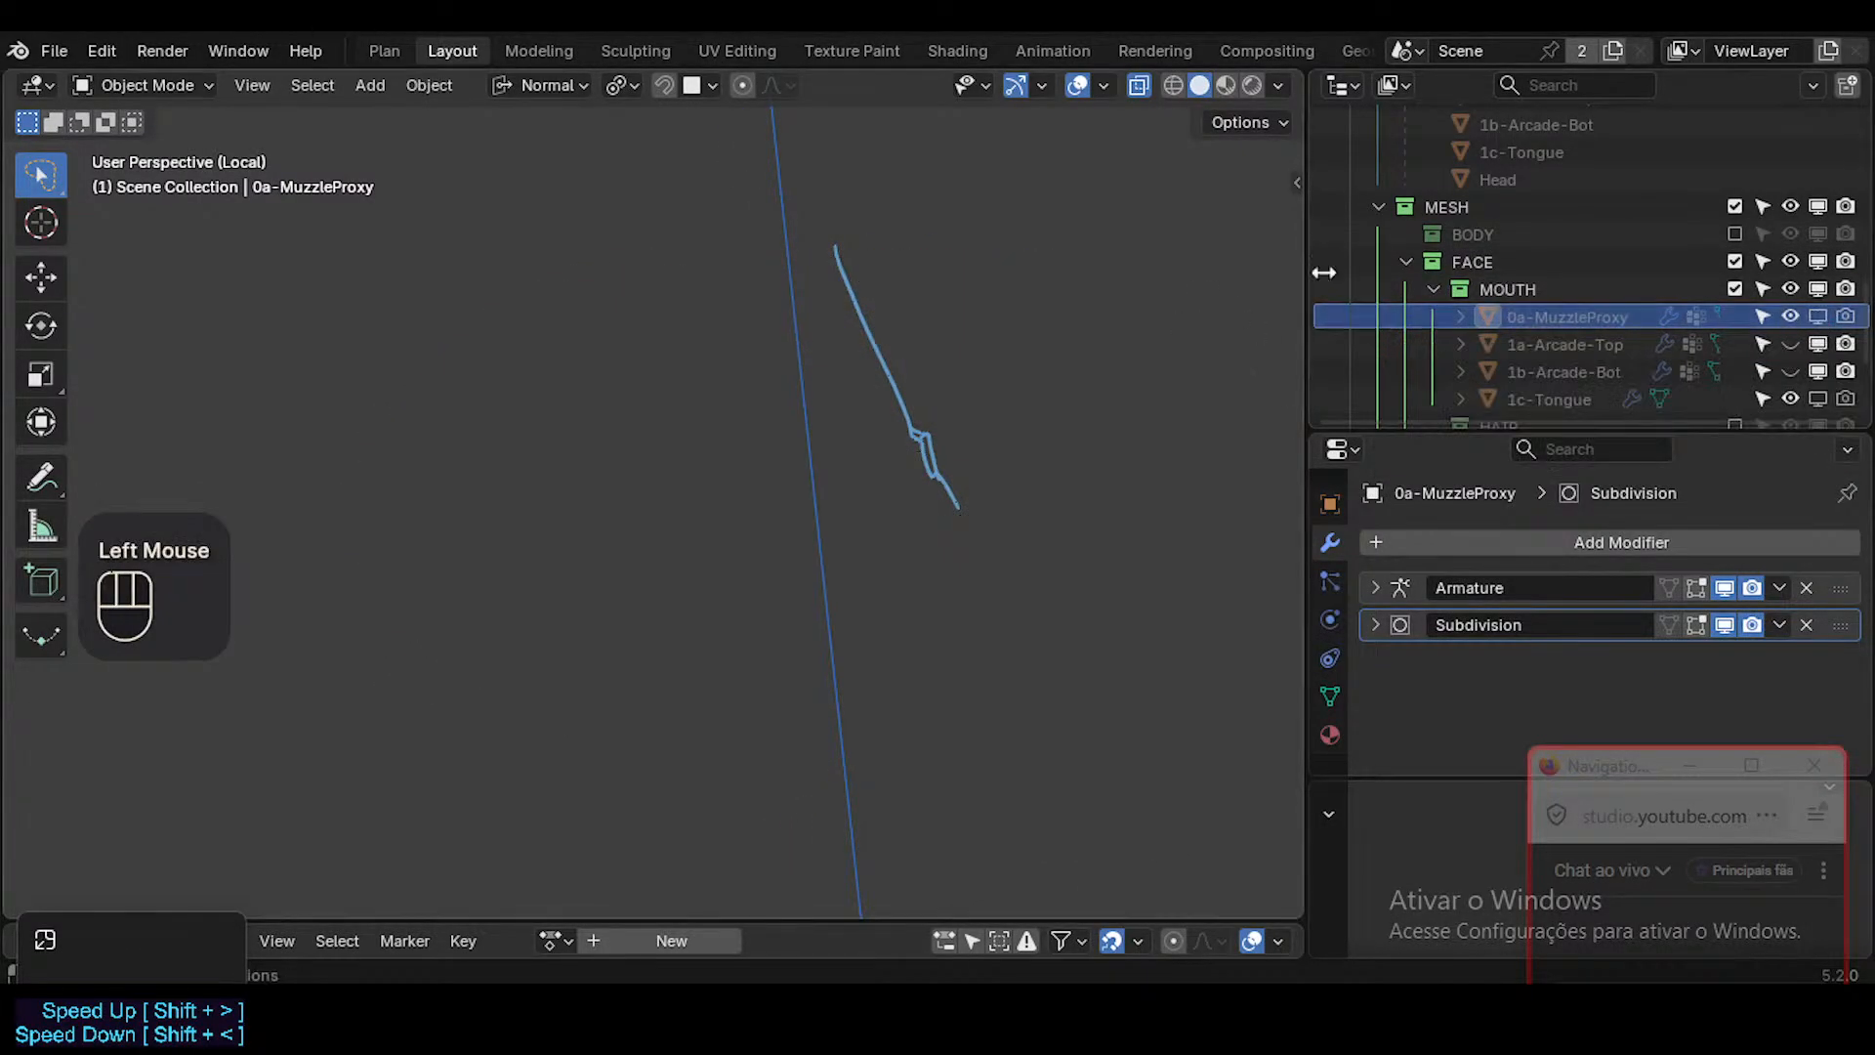
scroll(1531, 310, "up", 4)
scroll(1533, 332, "down", 1)
scroll(1529, 293, "up", 4)
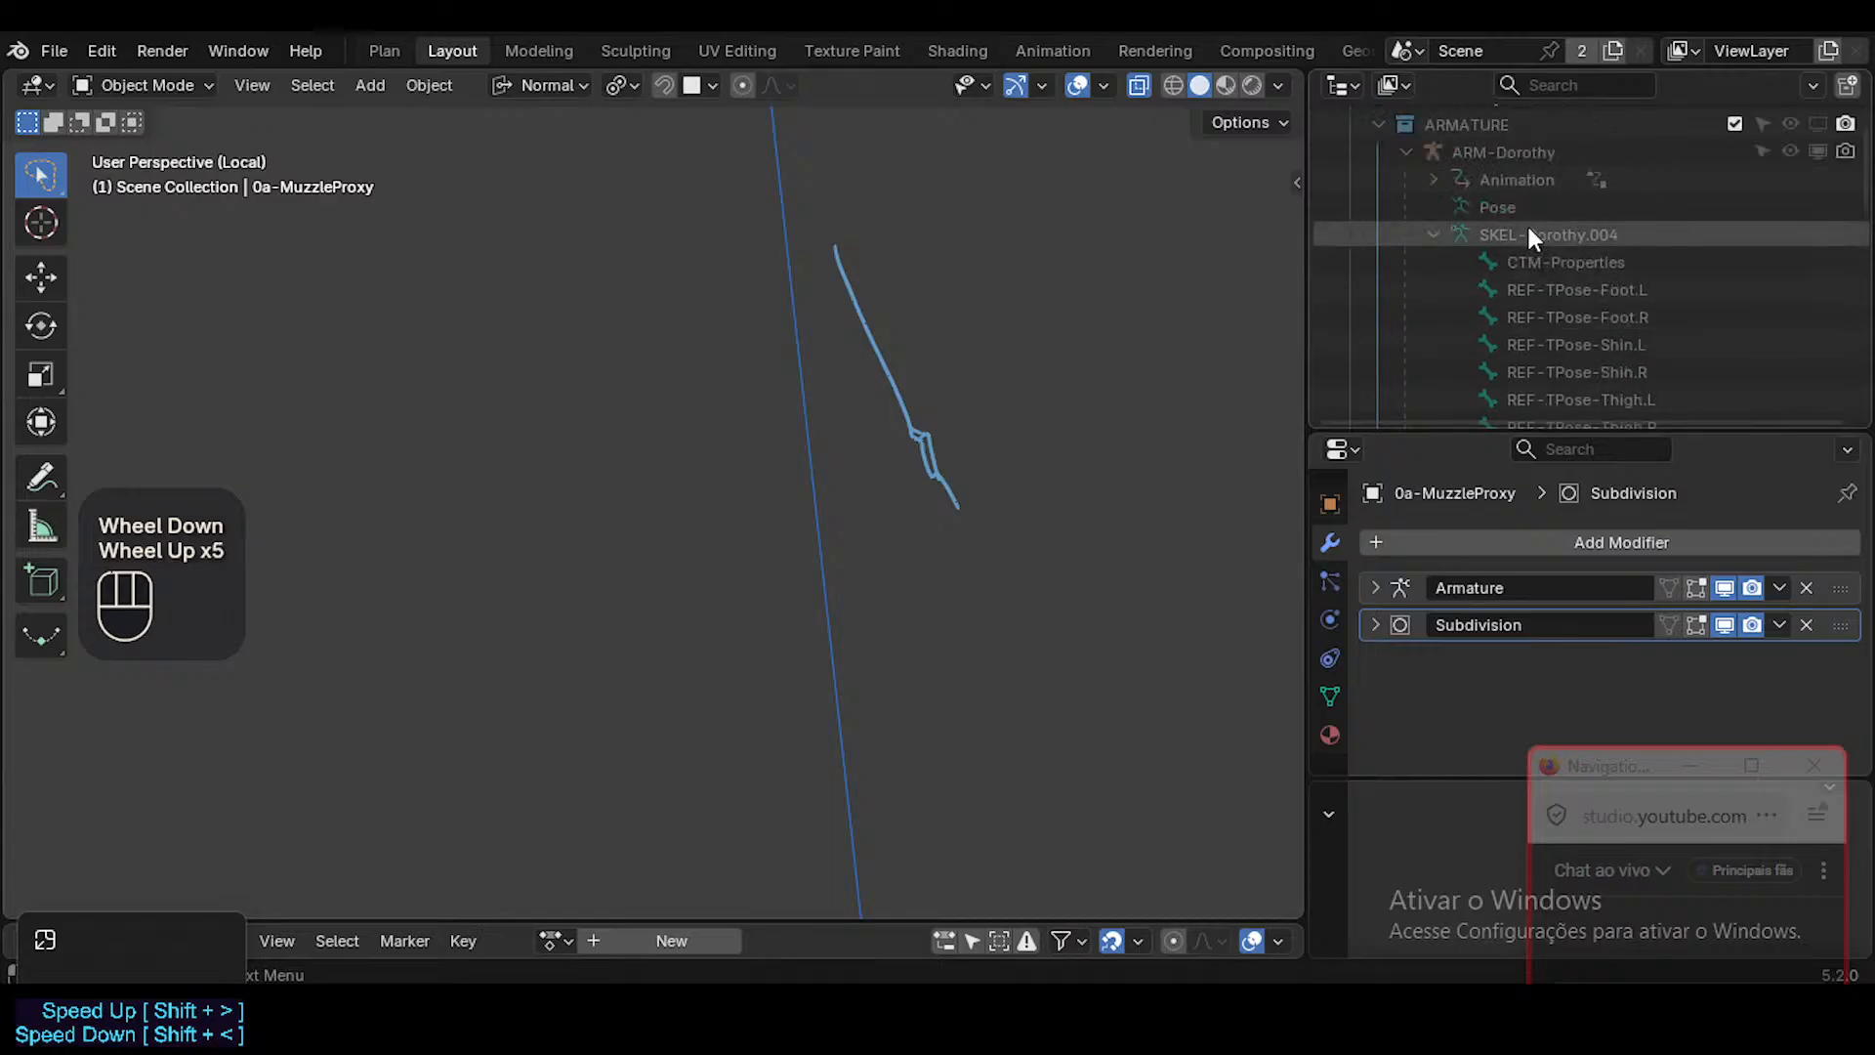
key("shift+a")
key("shift+a")
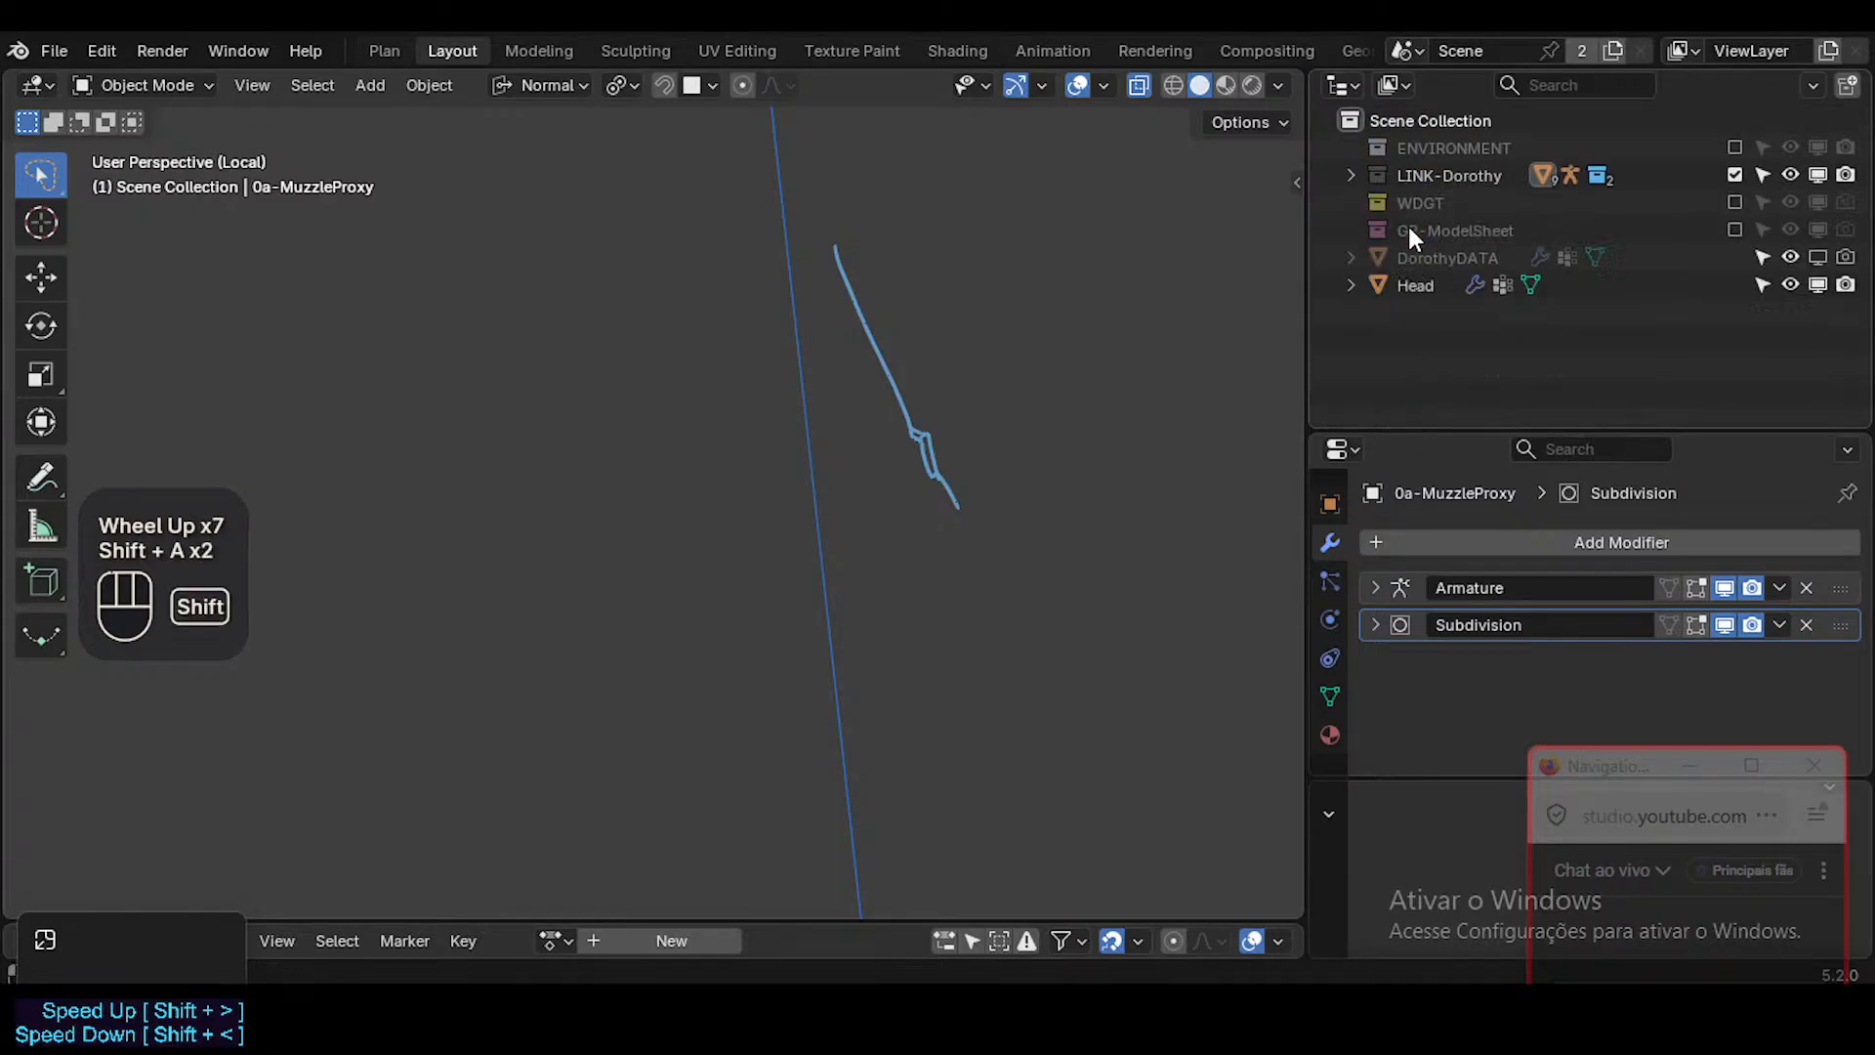
left_click(1351, 285)
Leave Local View, turn X-ray off and select the Head object with overlays shown.
key("KP_Divide")
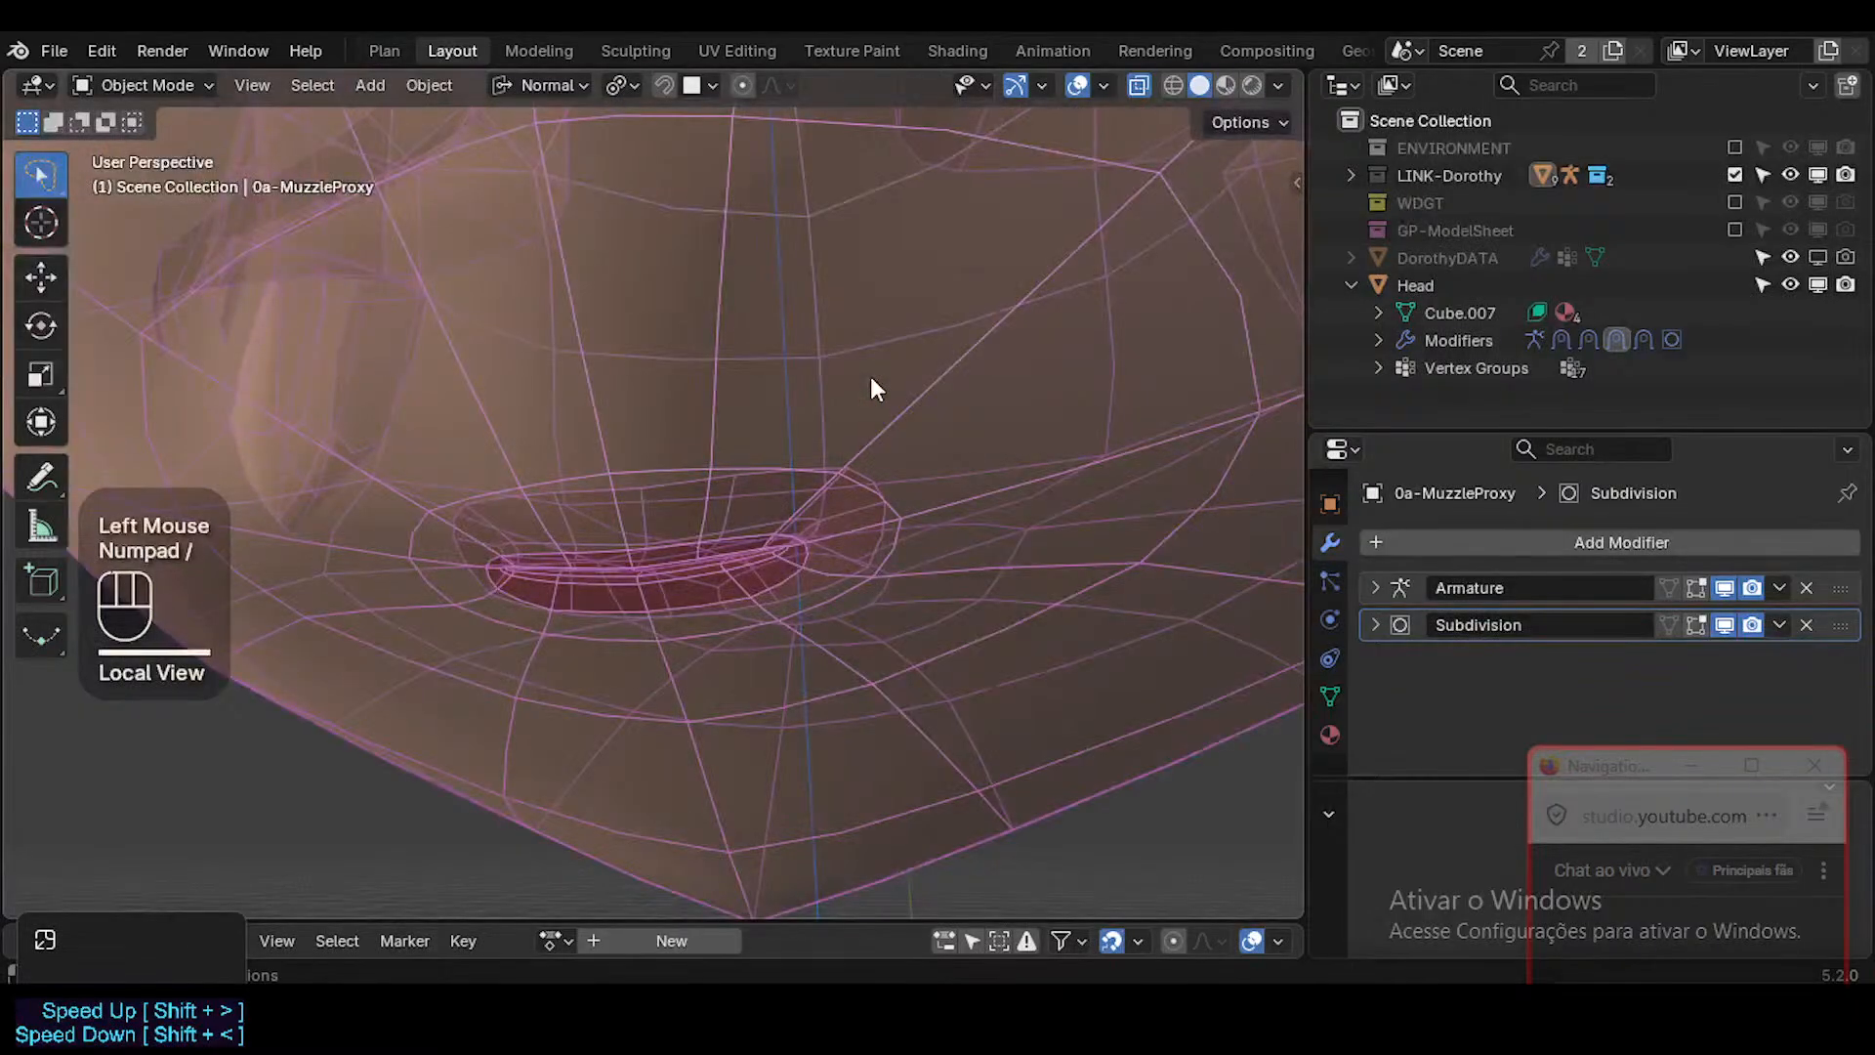
key("shift+alt+z")
key("alt+z")
scroll(830, 415, "down", 2)
middle_click_drag(824, 440, 776, 500)
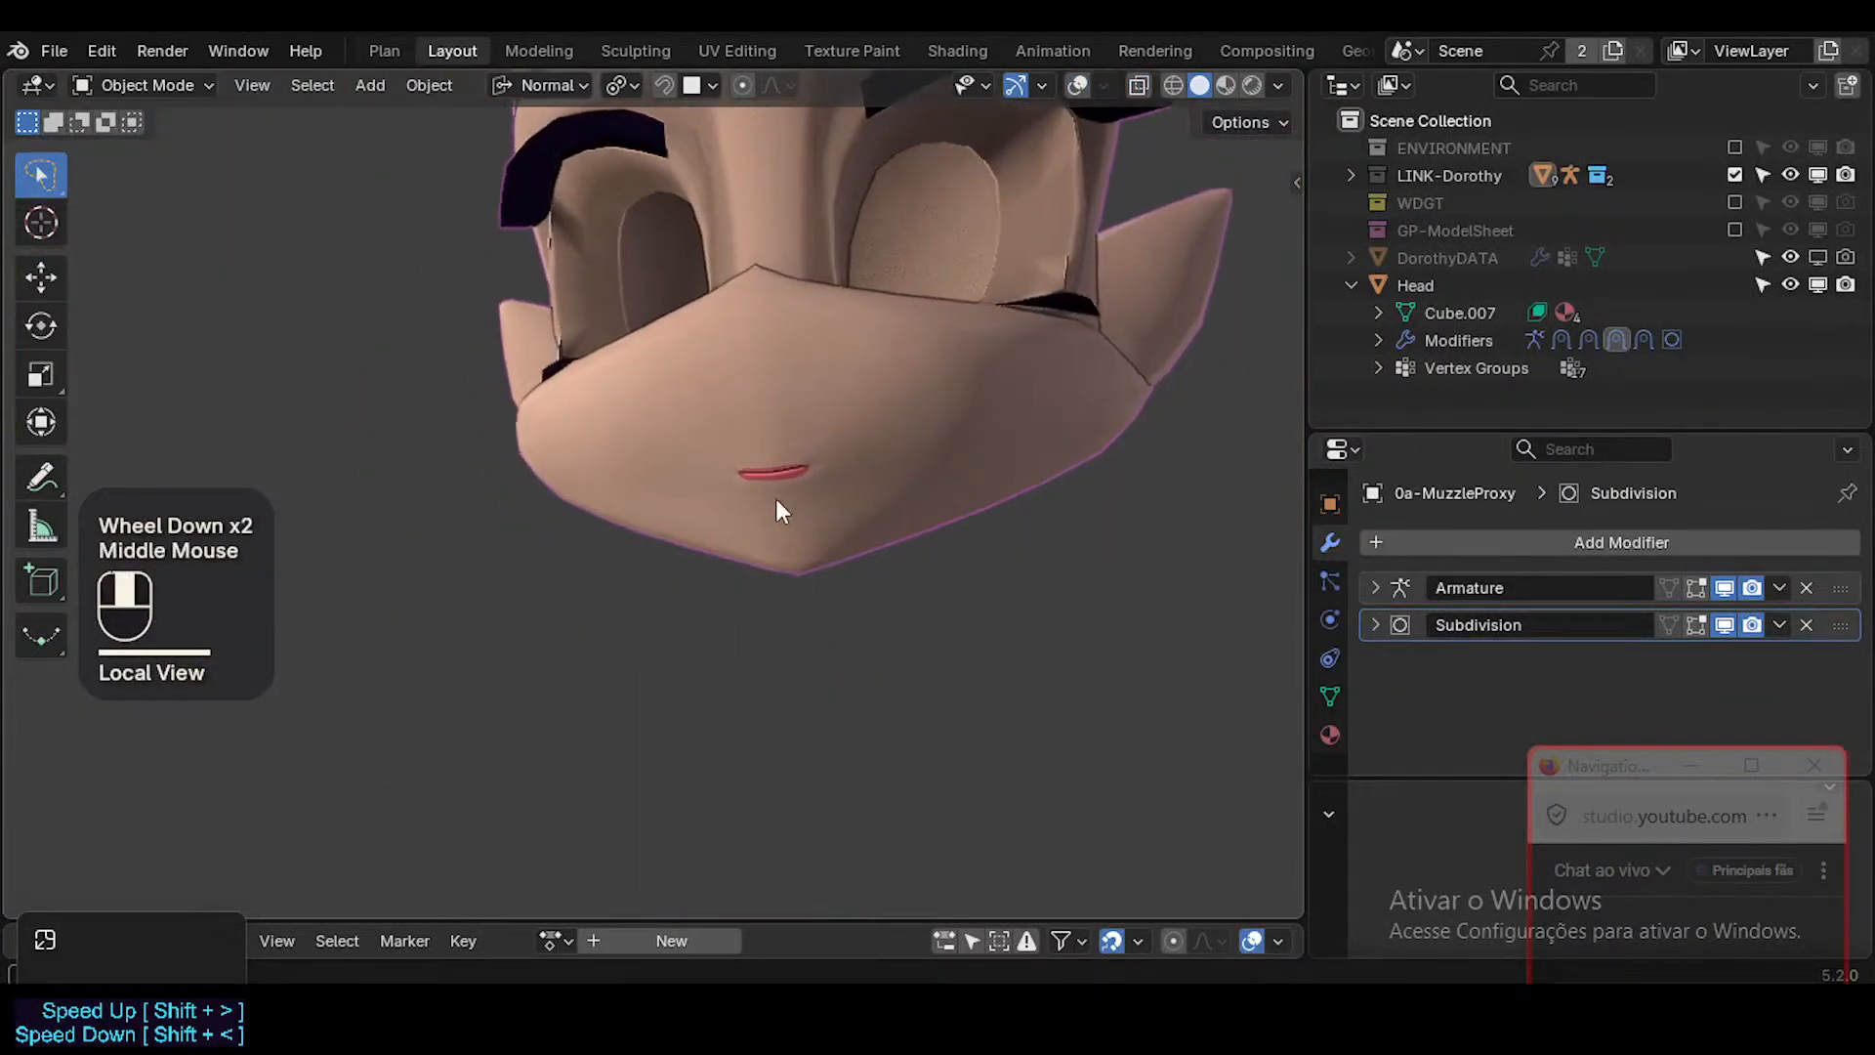
left_click(940, 470)
key("shift+alt+z")
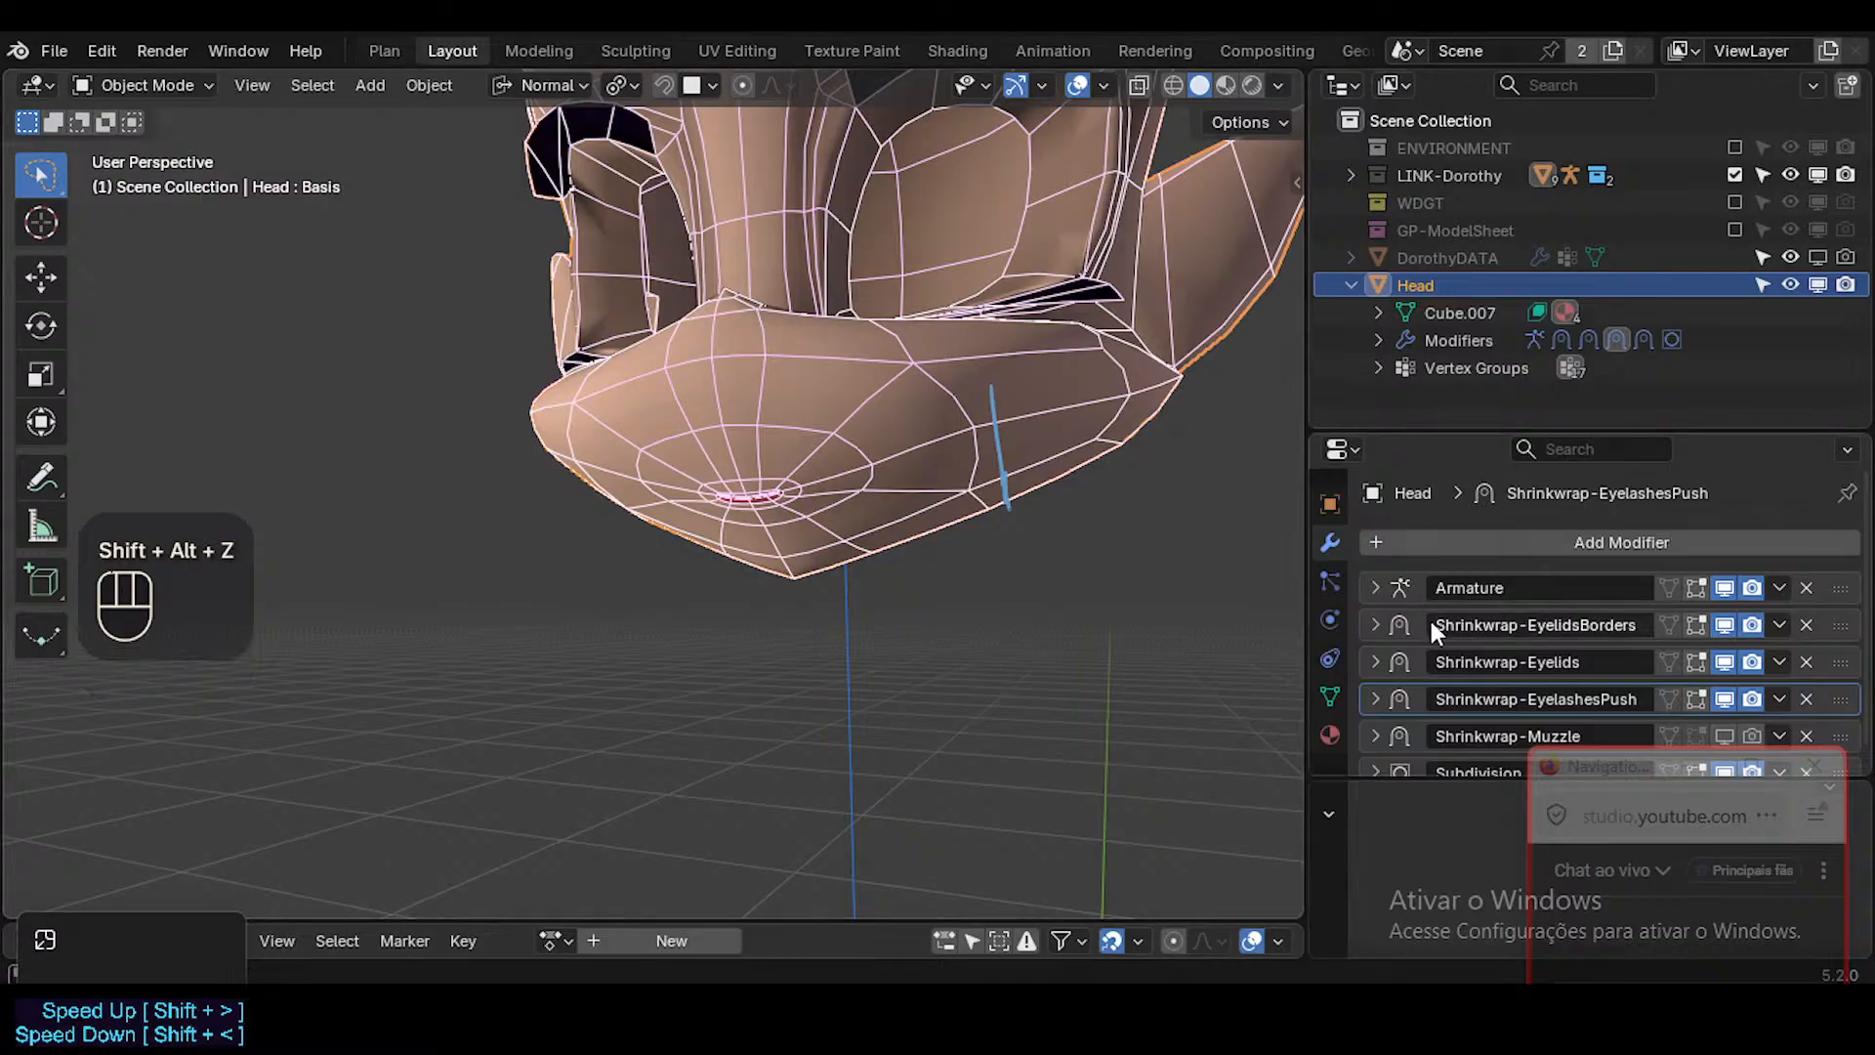
left_click(1696, 586)
left_click(1678, 586)
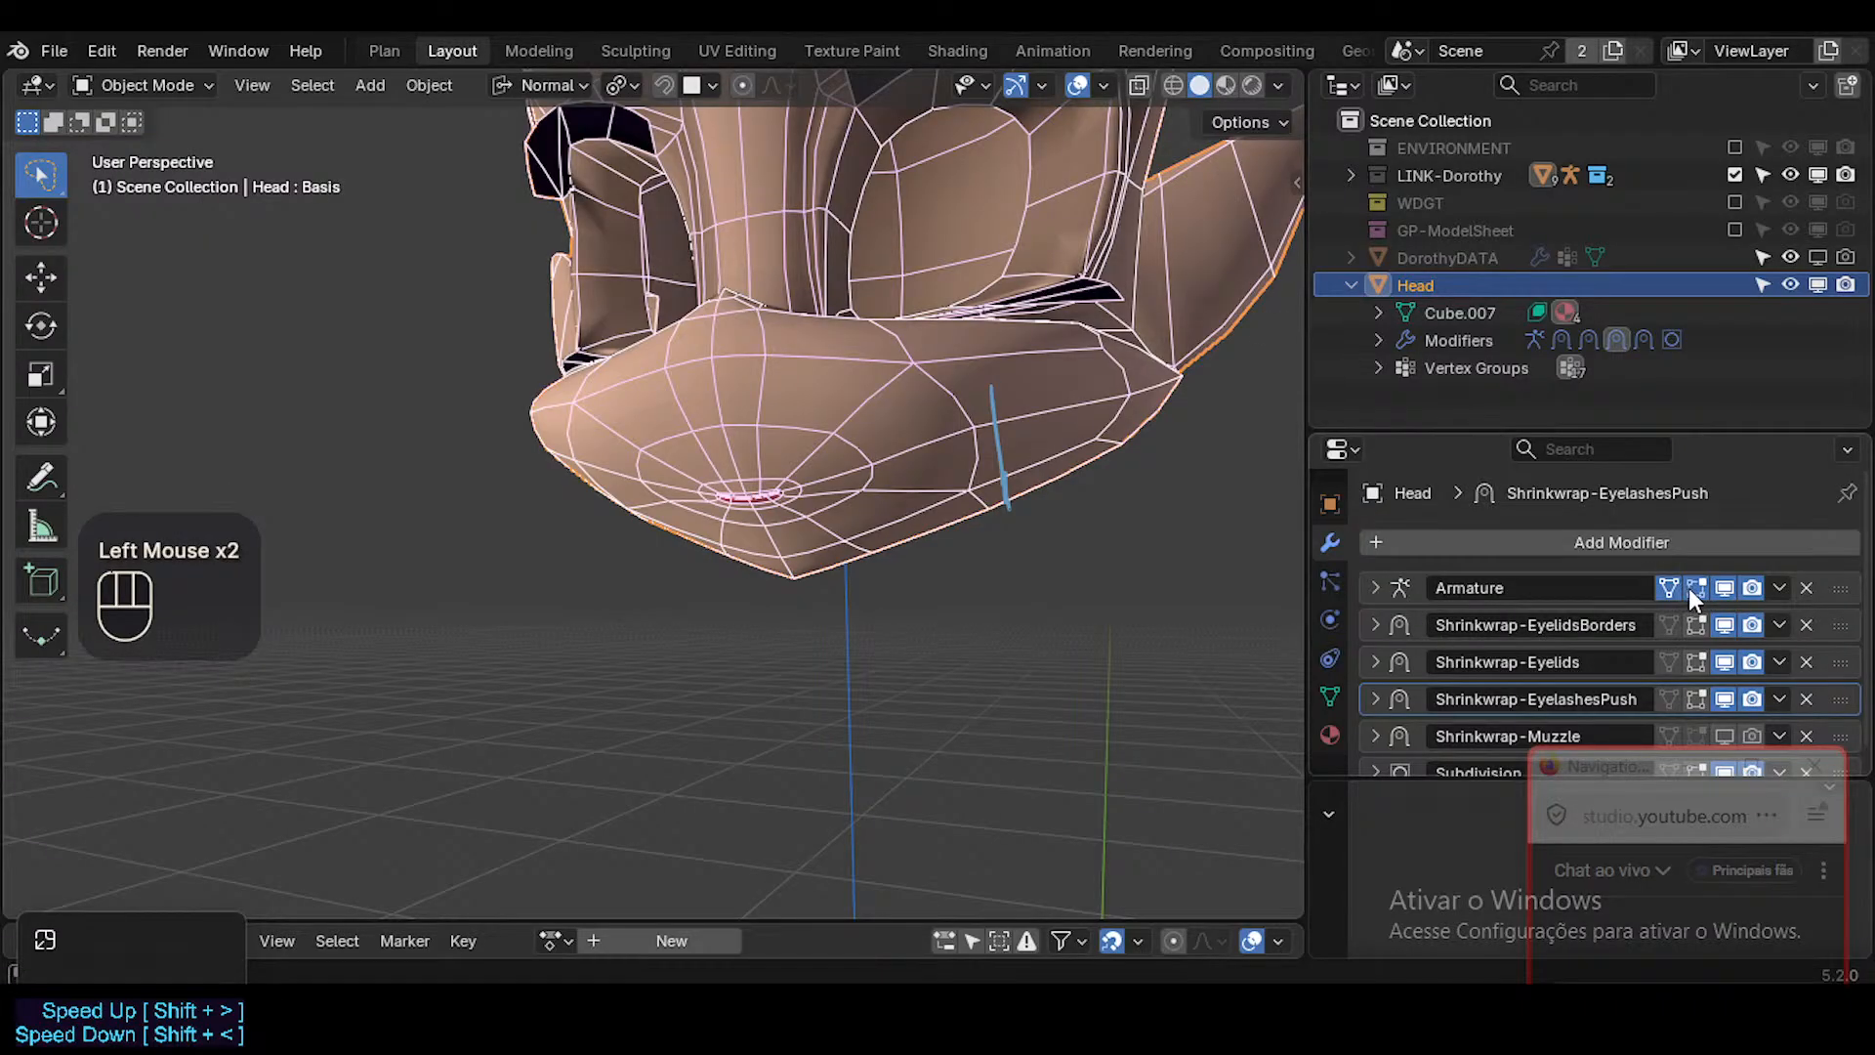
left_click(1691, 586)
left_click(1668, 583)
scroll(1729, 639, "down", 2)
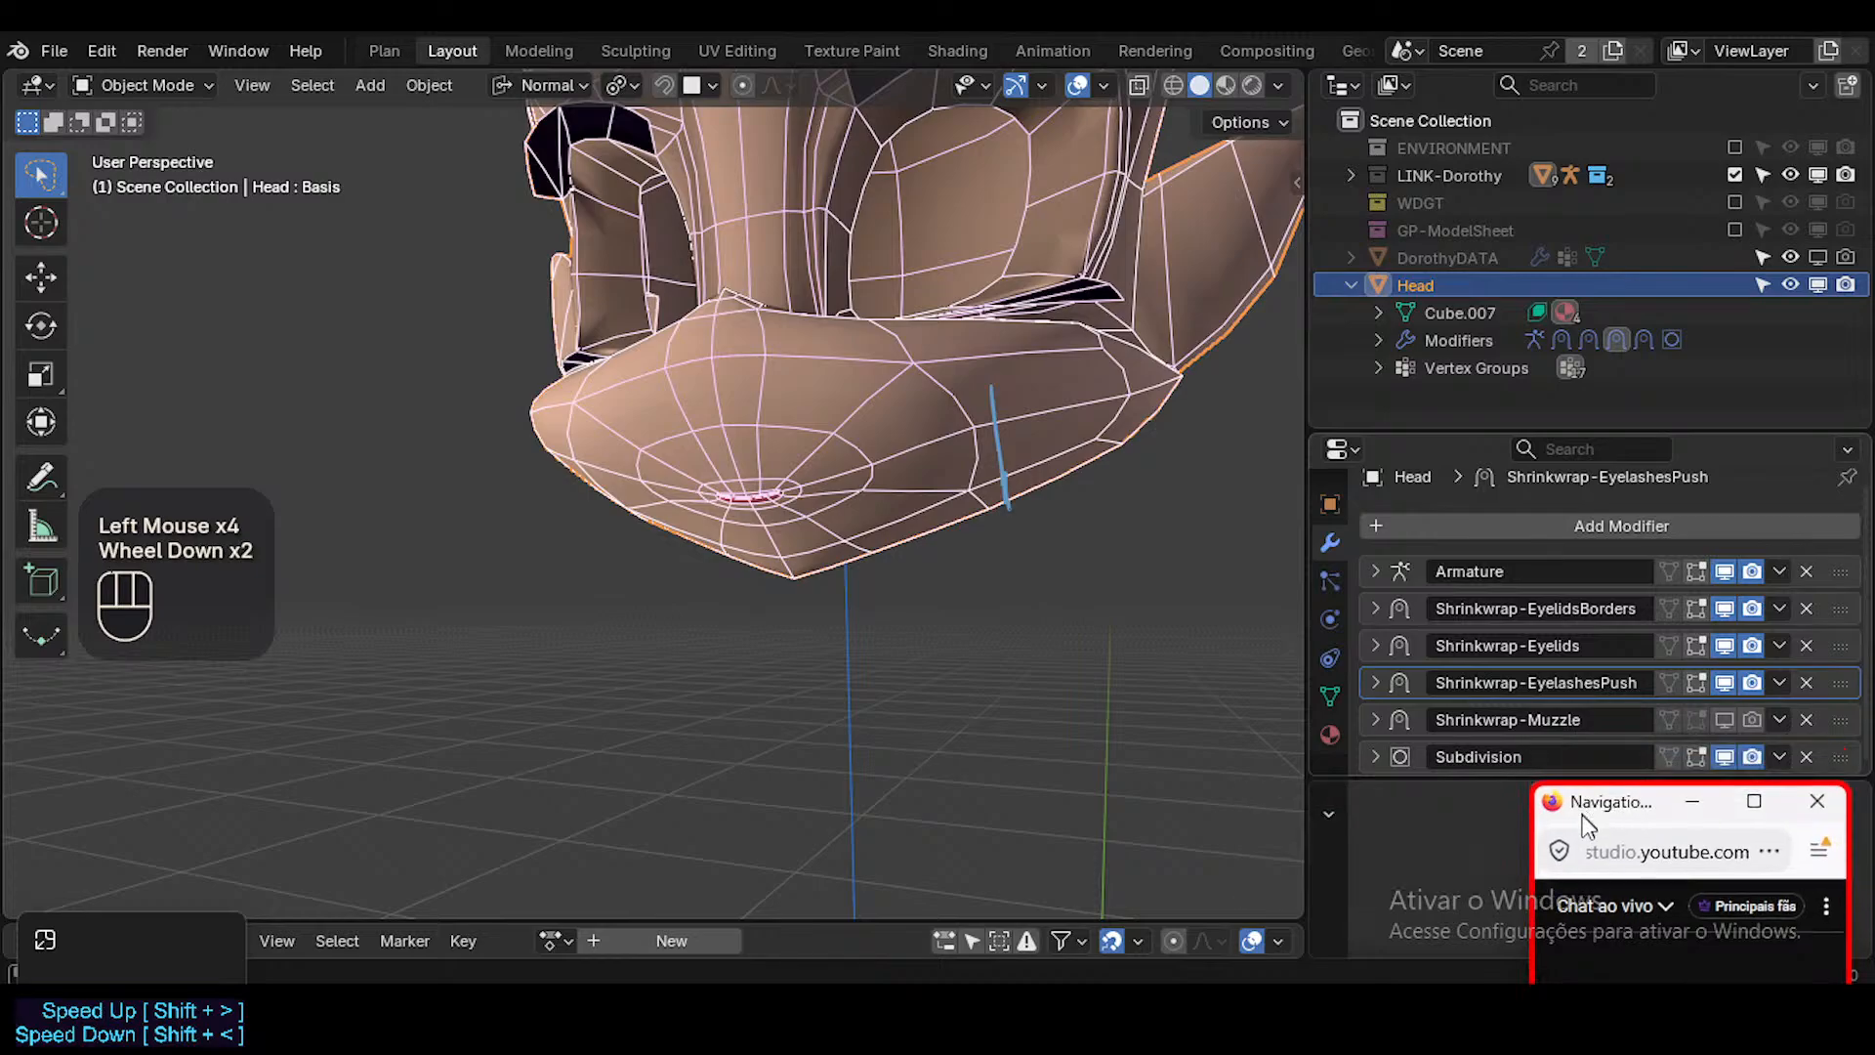
Enable the Head's Shrinkwrap-Muzzle modifier in Edit Mode, viewport and render.
left_click(1732, 719)
middle_click_drag(1064, 469, 1018, 468)
left_click(1723, 718)
left_click(1723, 718)
middle_click_drag(962, 551, 910, 530)
middle_click_drag(878, 502, 837, 498, "ctrl")
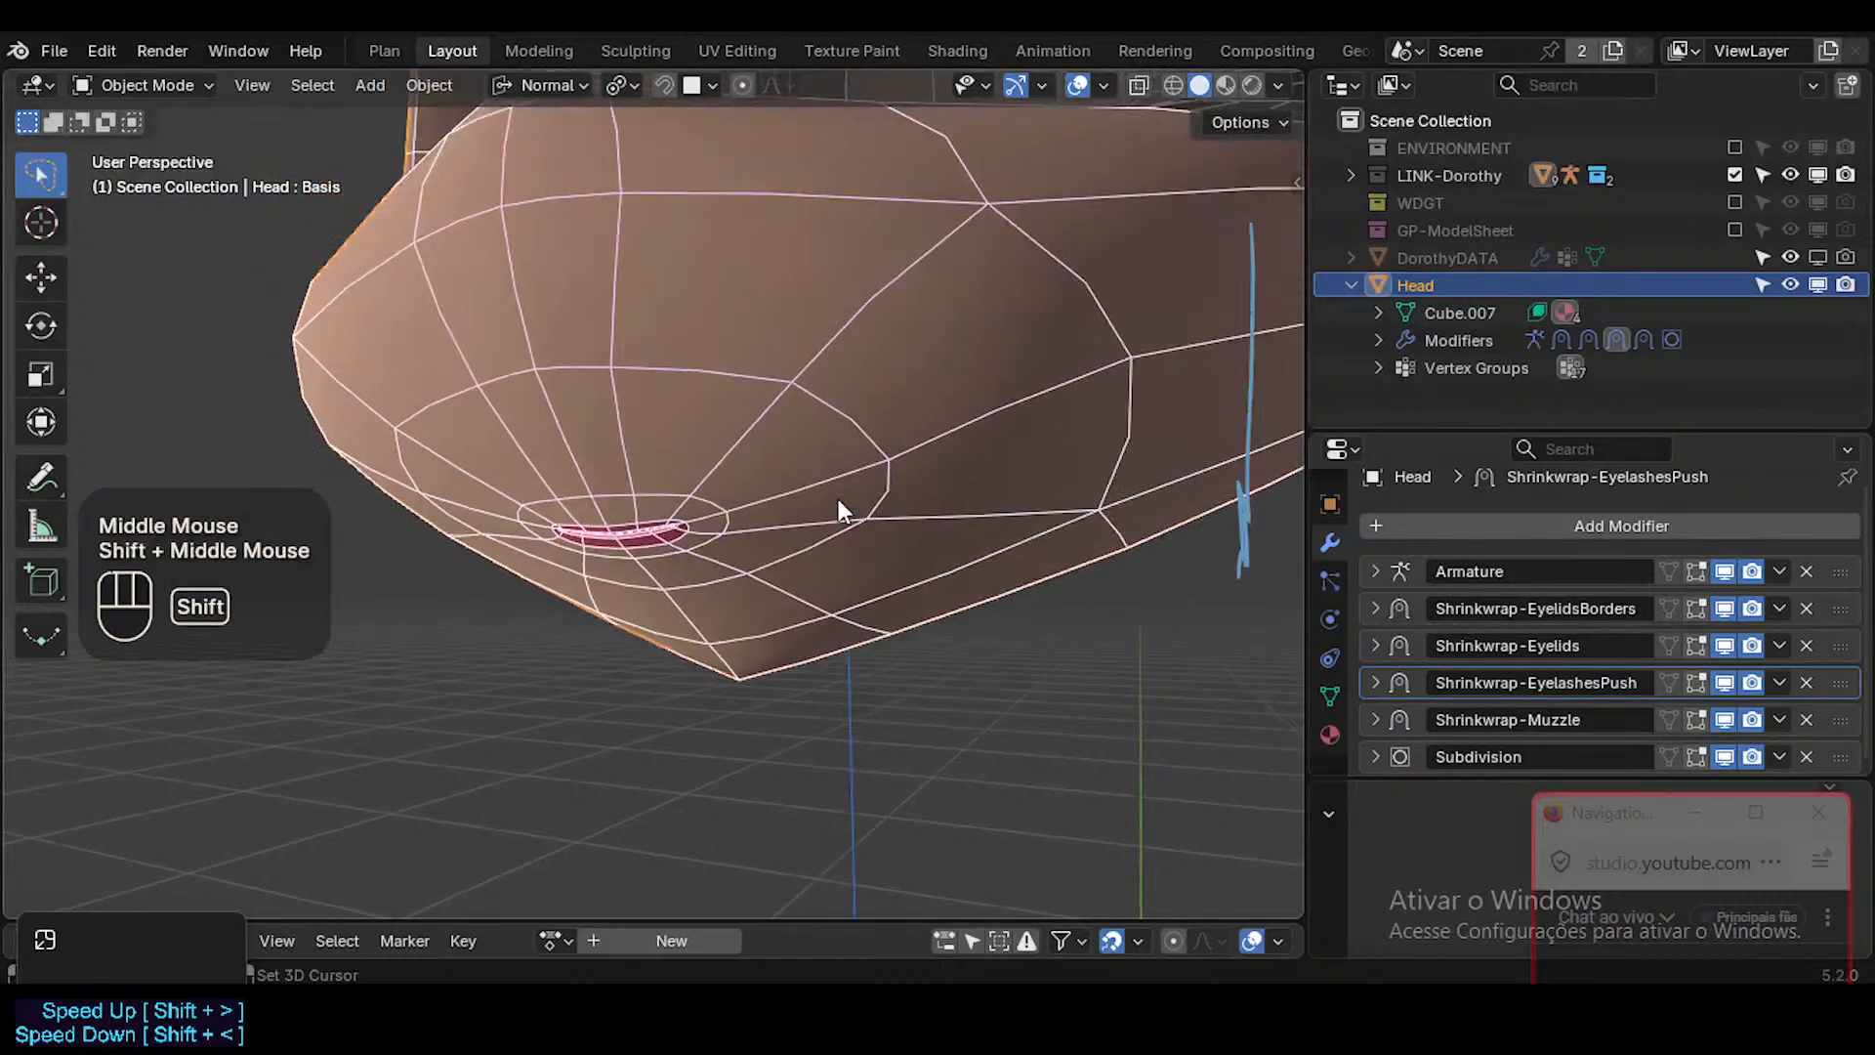
Put the Head in Weight Paint mode and make ?MOD-Shrinkwrap-Muzzle the active vertex group.
key("Tab")
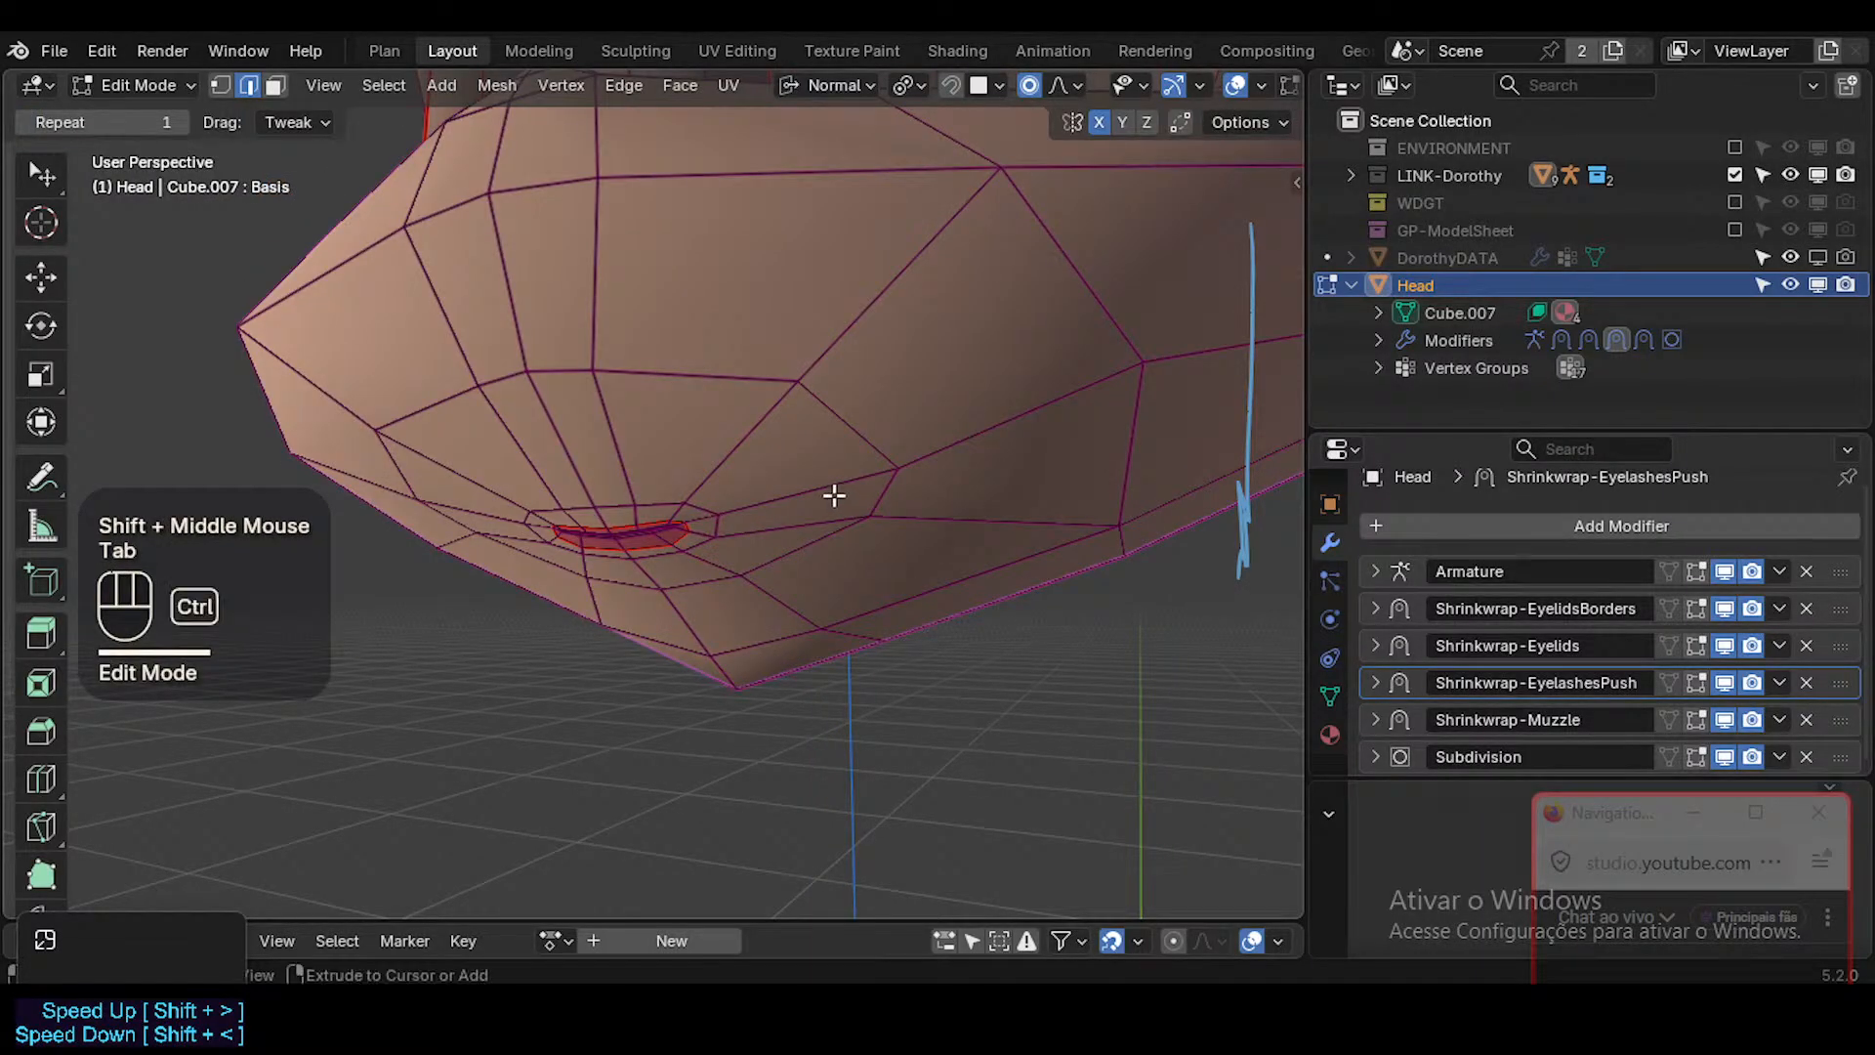
key("ctrl+Tab")
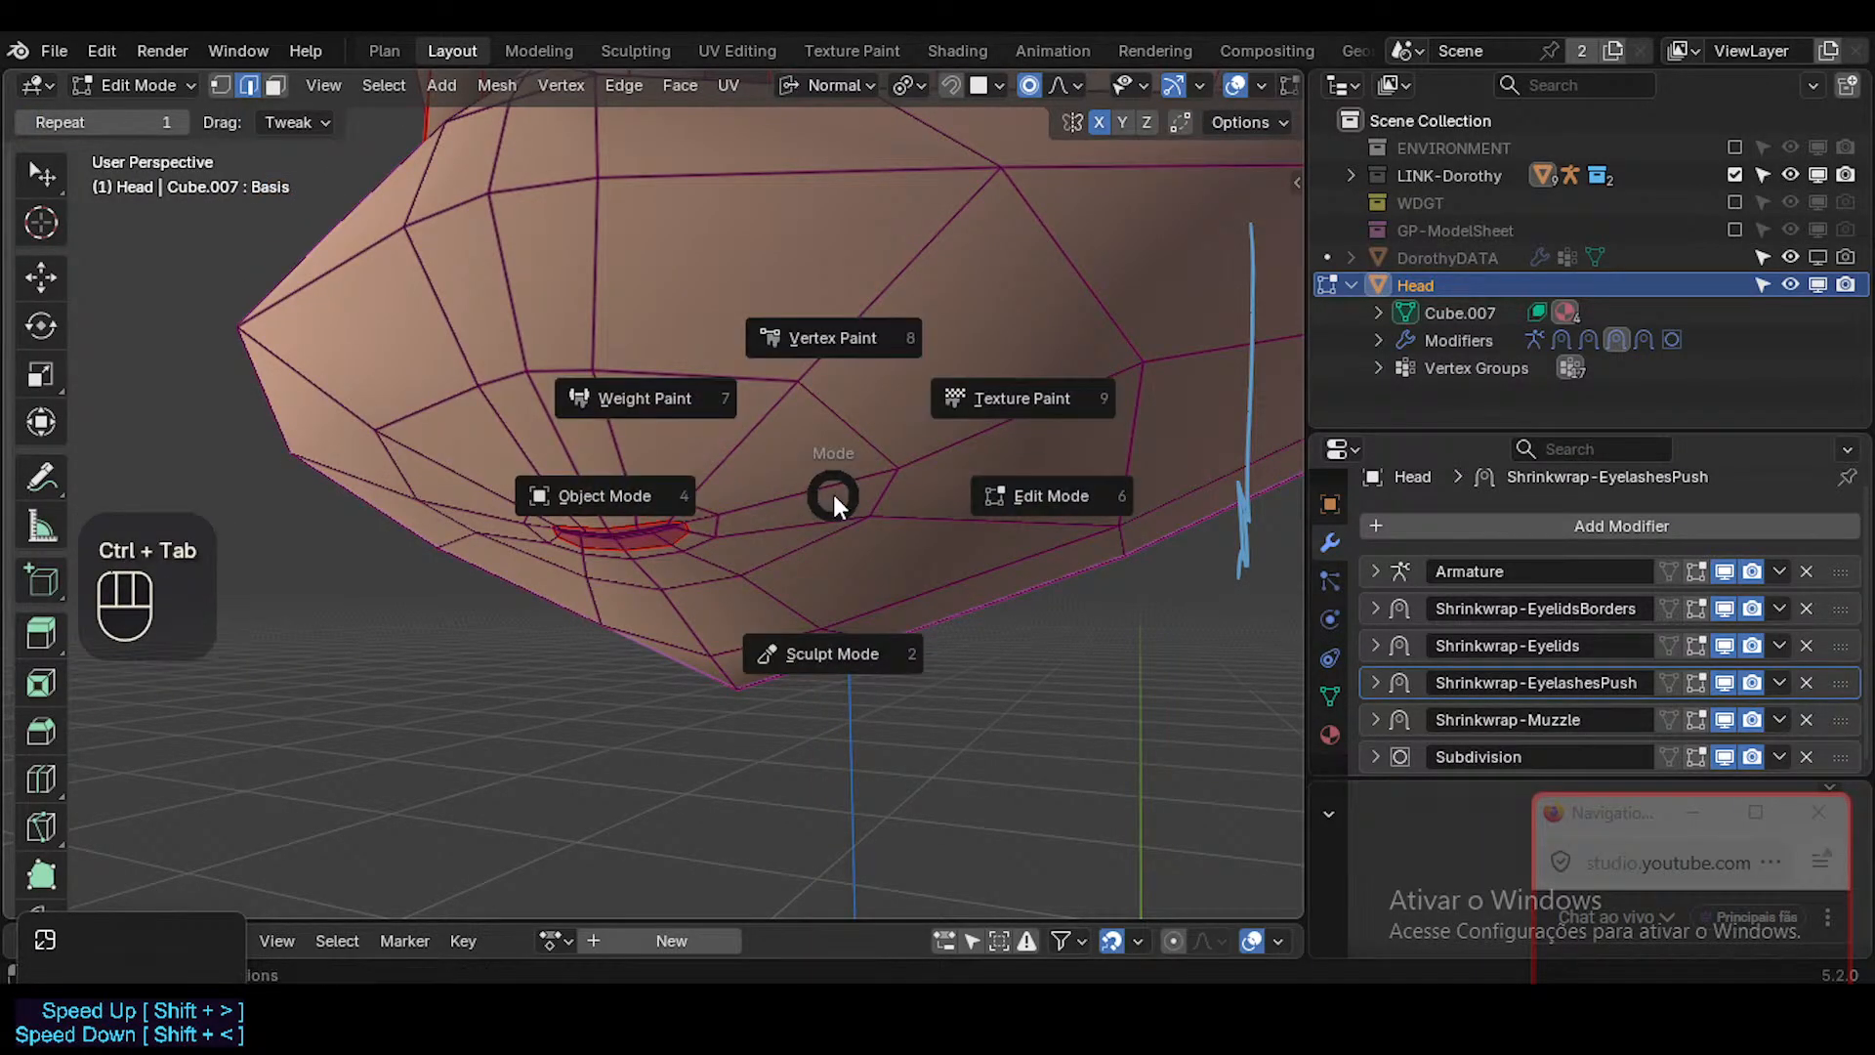
key("7")
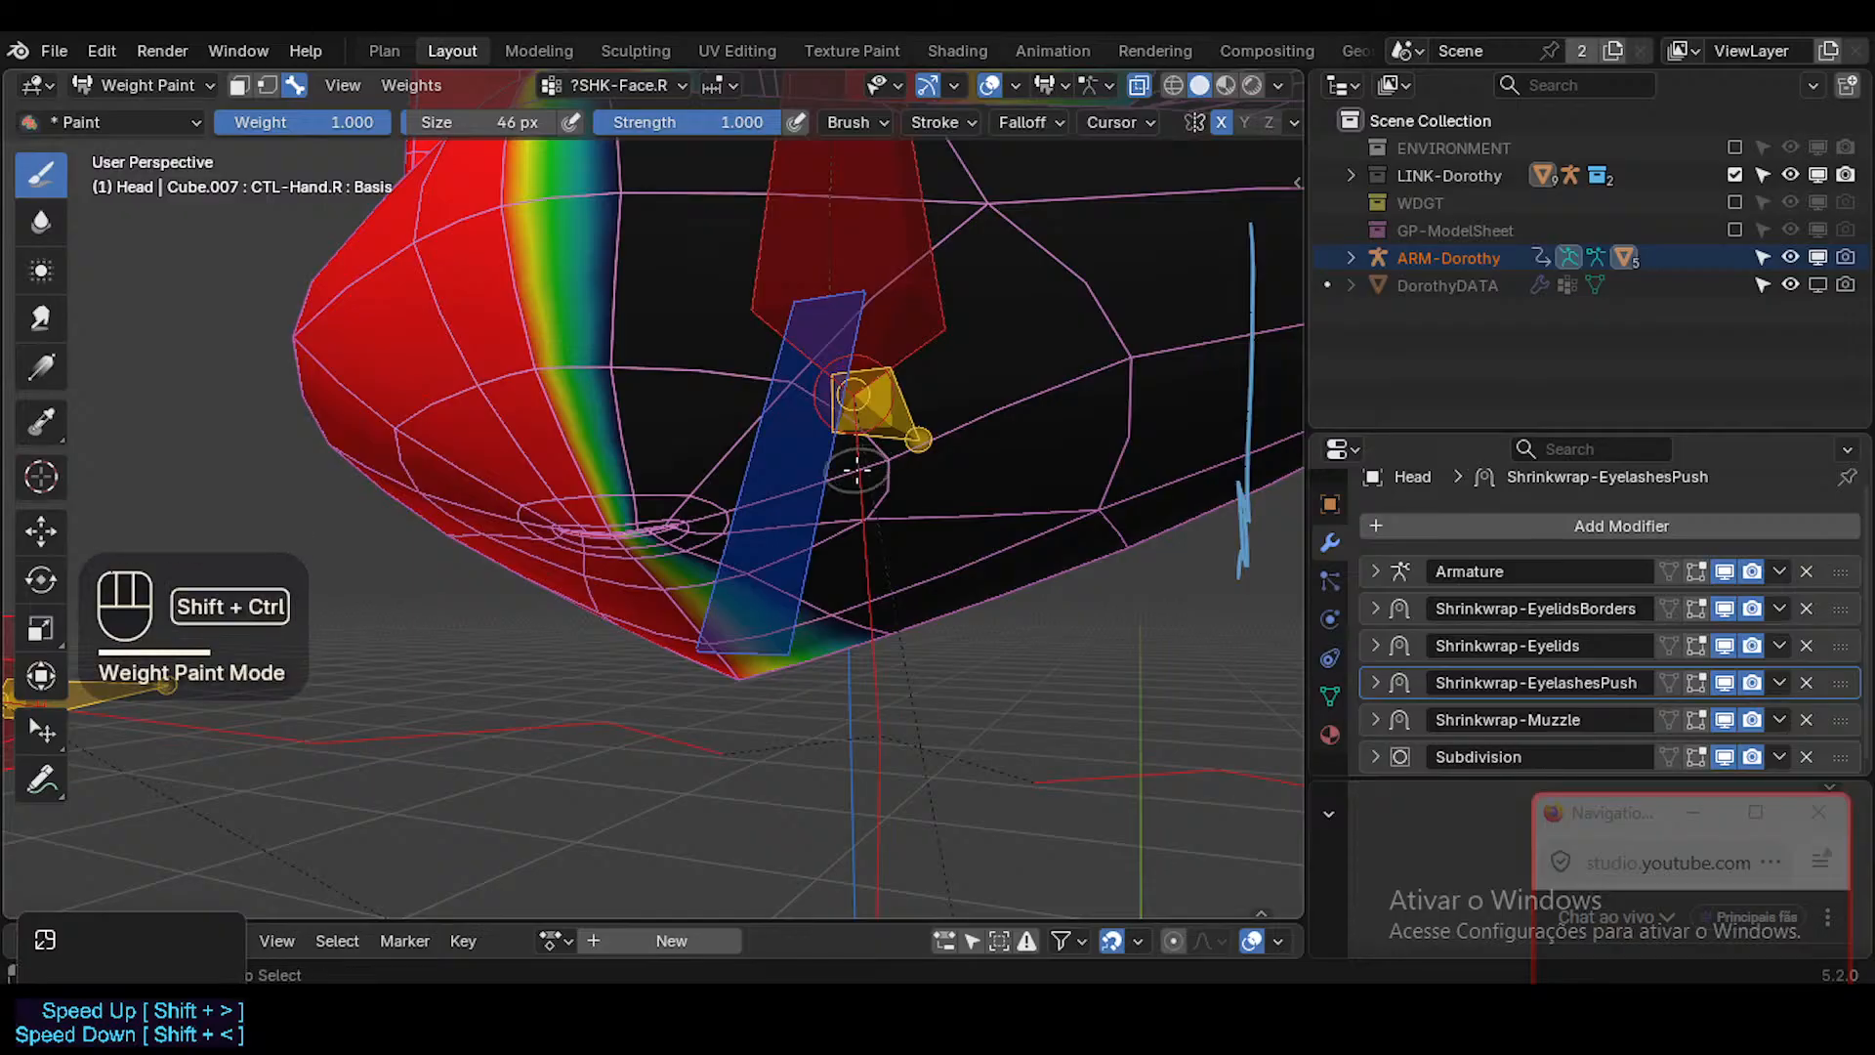
key("shift+ctrl+x")
left_click(855, 494)
middle_click_drag(855, 494, 812, 573)
scroll(691, 532, "down", 2)
Set the Paint brush to weight 1.000 and size 58 px, and try subtracting weight along the upper lip.
key("ctrl+f")
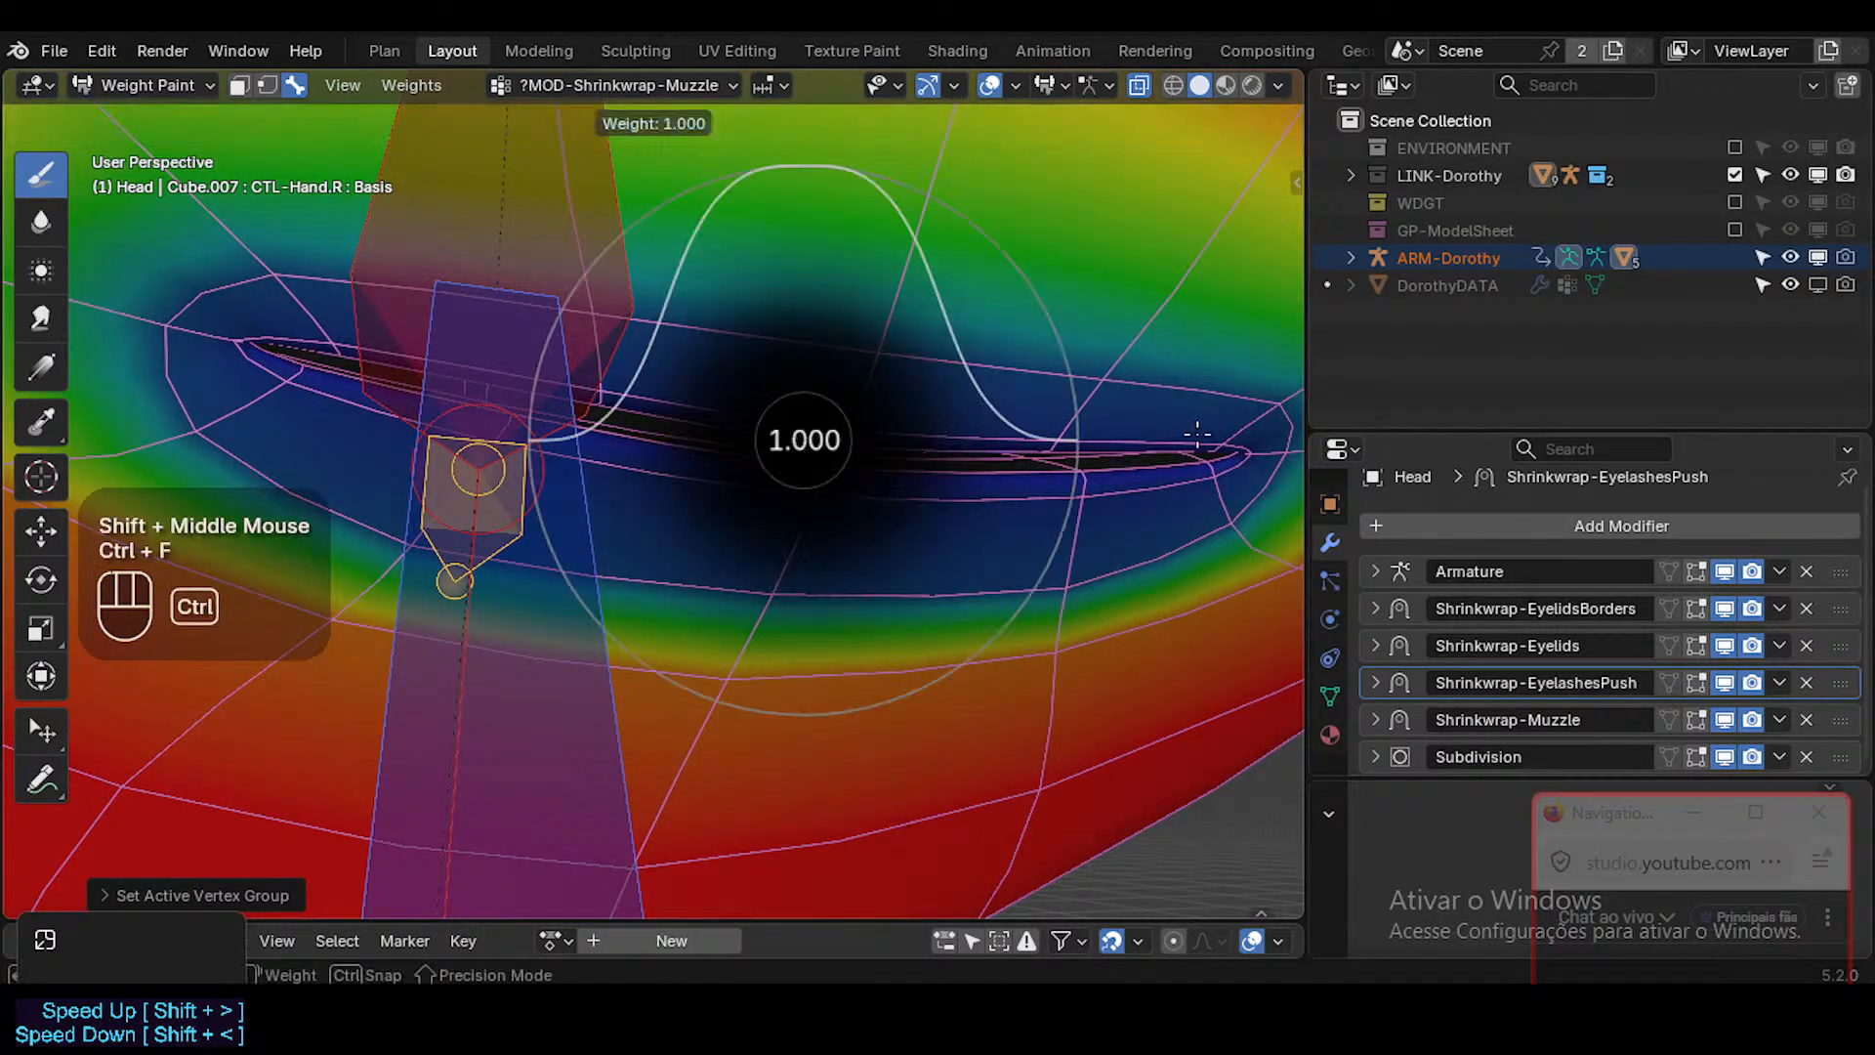
left_click(1205, 435, "ctrl")
key("f")
left_click(857, 422)
left_click_drag(863, 425, 867, 426, "ctrl")
left_click(867, 426, "ctrl")
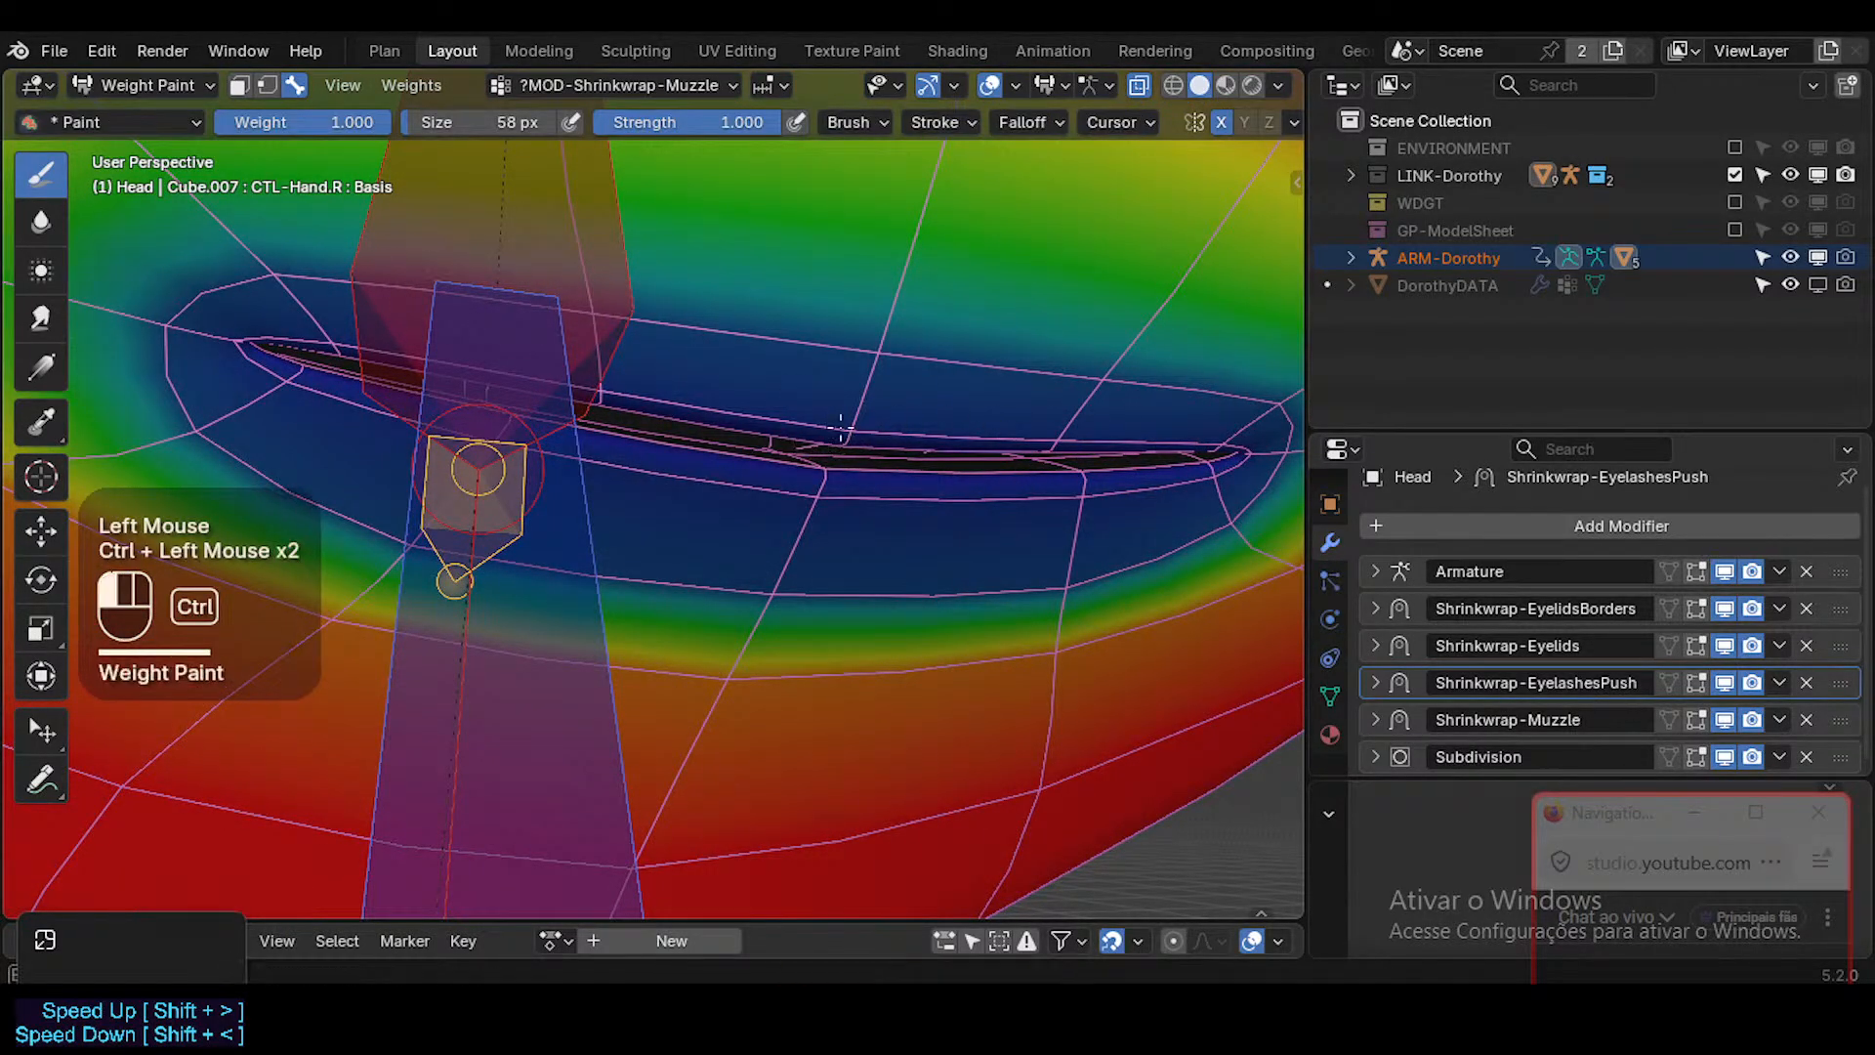
Unlock the ?MOD-Shrinkwrap-Muzzle vertex group in the Head's mesh data.
left_click(1330, 696)
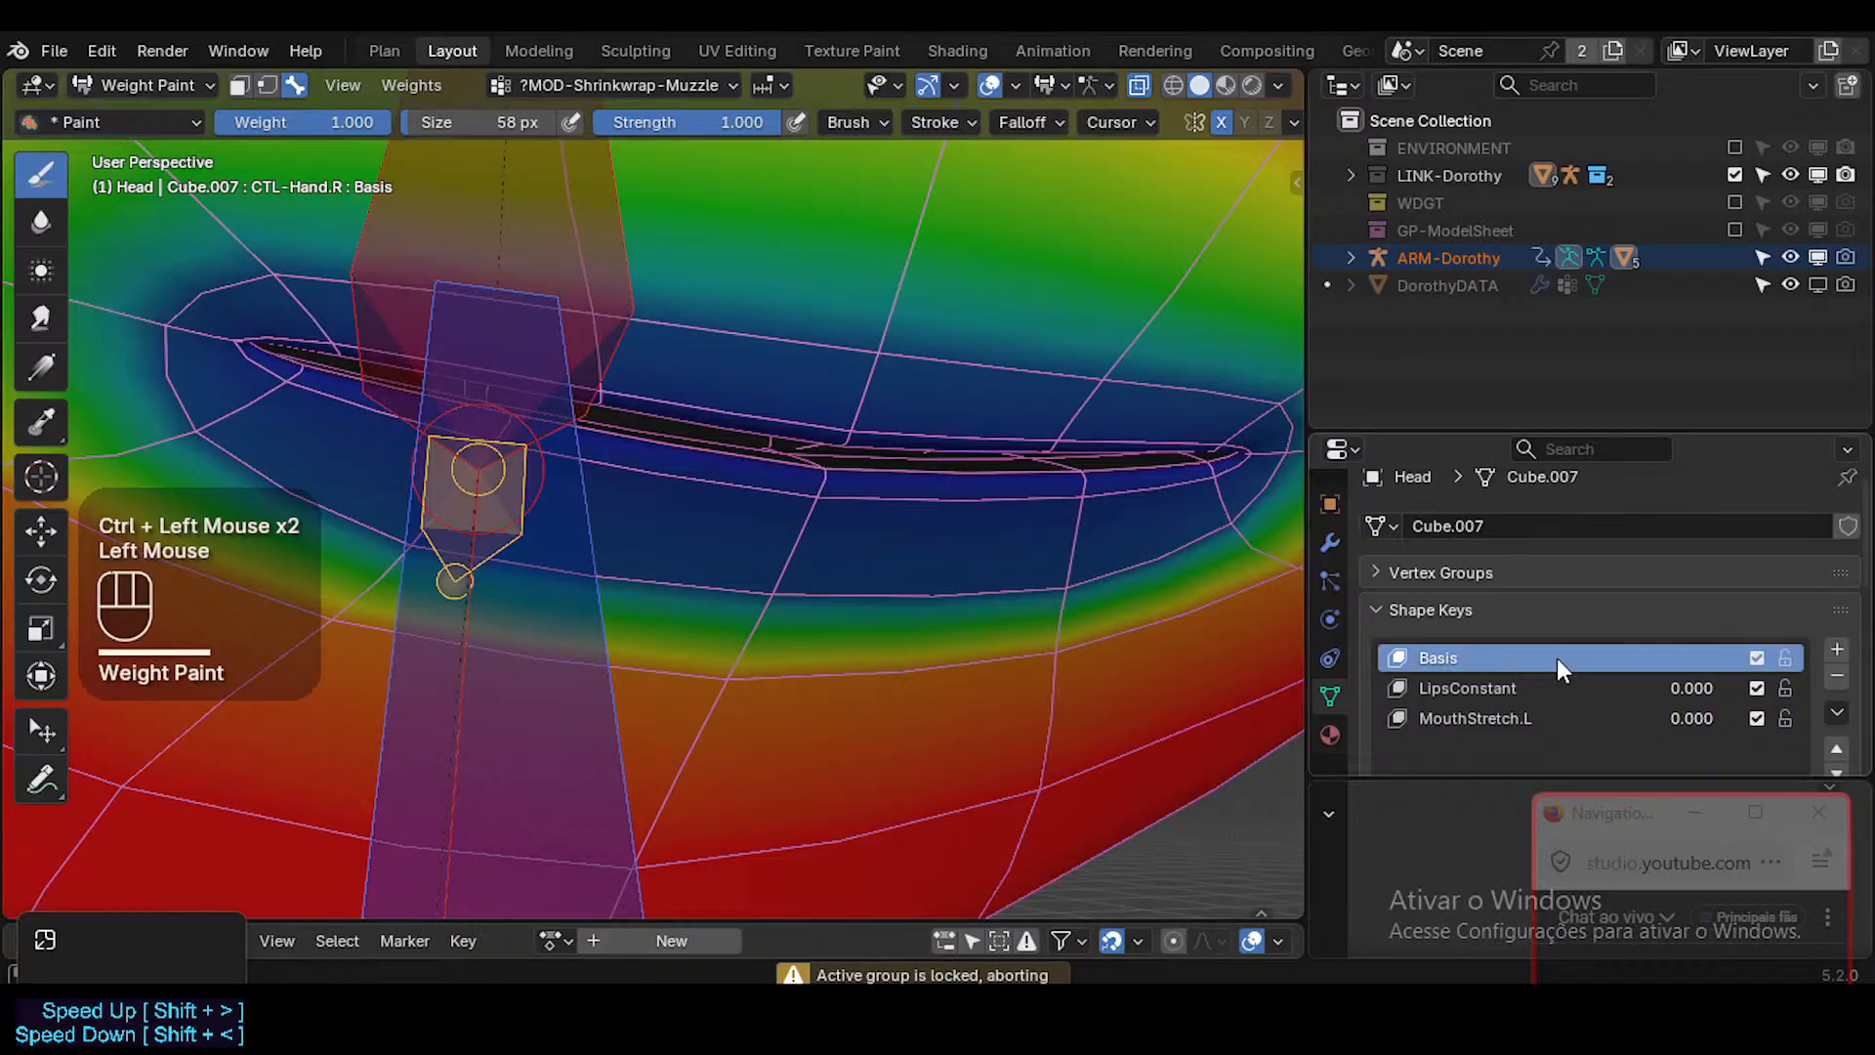
left_click(1471, 576)
left_click(1759, 676)
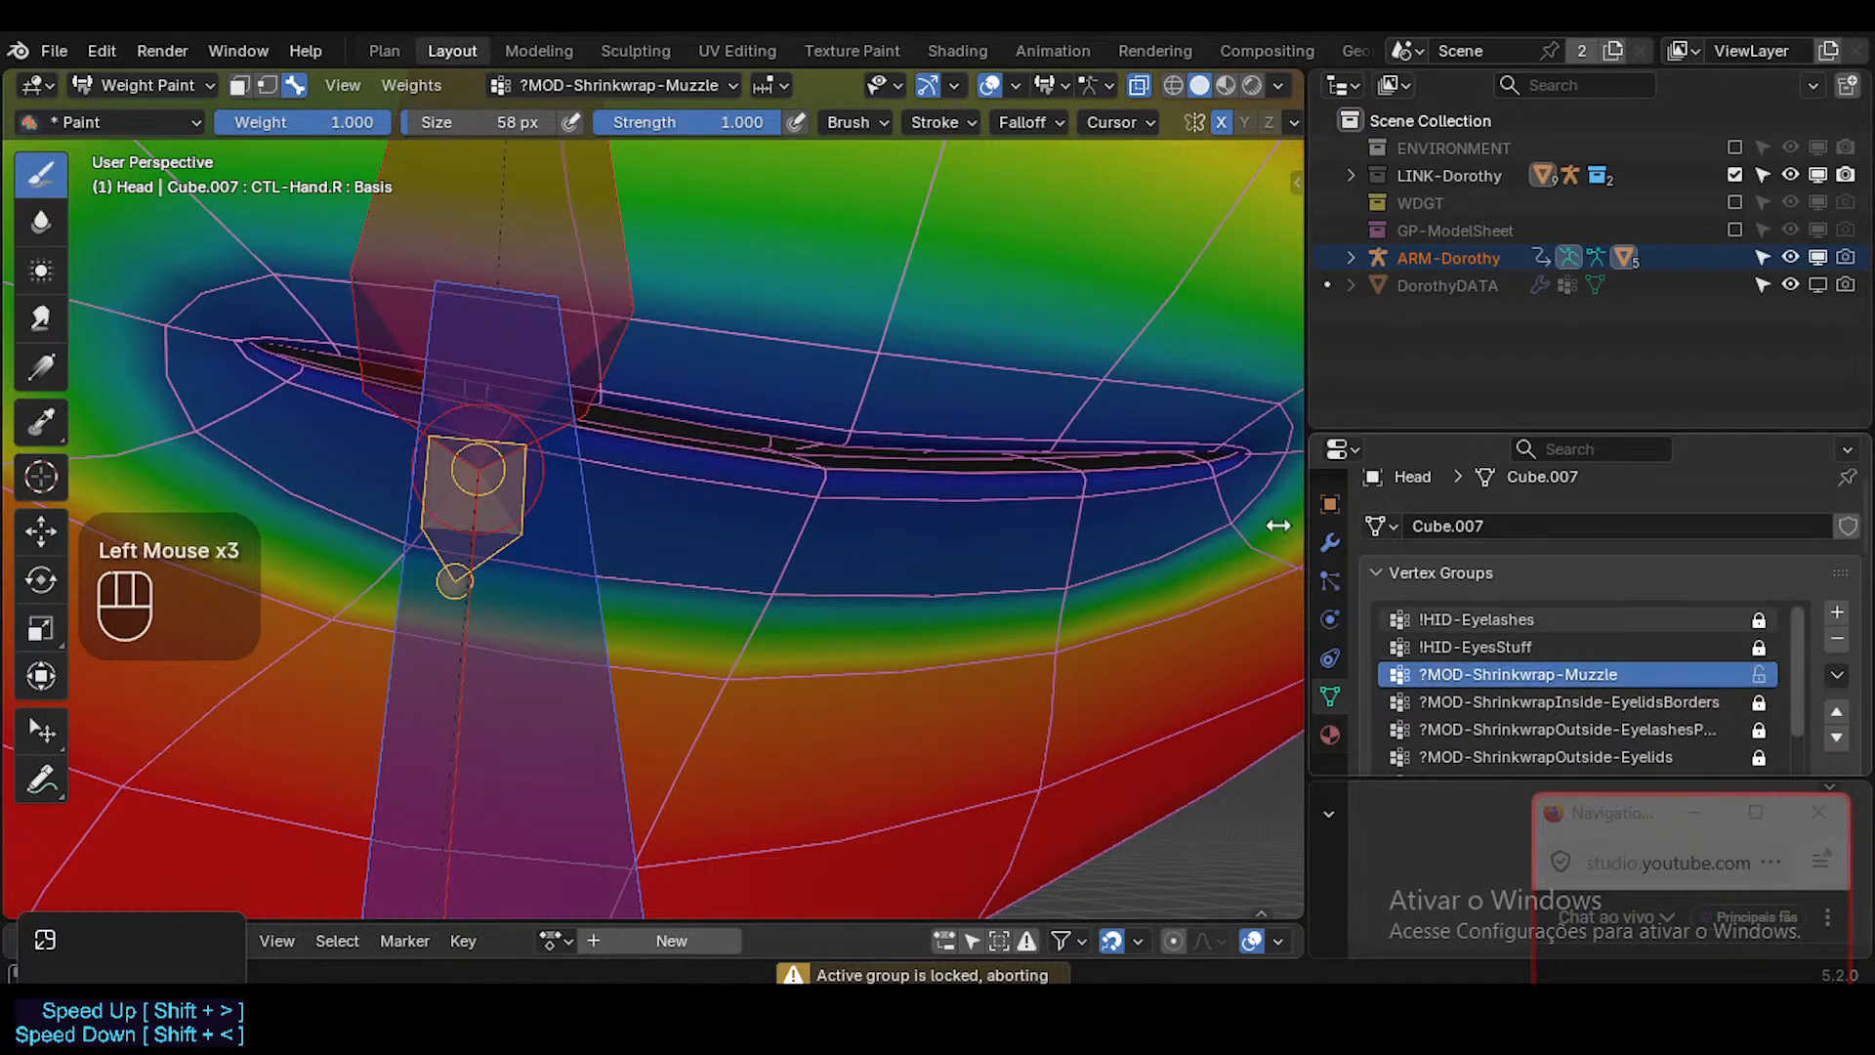
Subtract the muzzle shrinkwrap weight from the upper and lower lips all around the mouth opening.
left_click(870, 426, "ctrl")
left_click(876, 427, "ctrl")
mouse_move(876, 426)
left_mouse_down("ctrl")
mouse_move(1160, 440)
mouse_move(1113, 382)
mouse_move(830, 340)
left_mouse_up("ctrl")
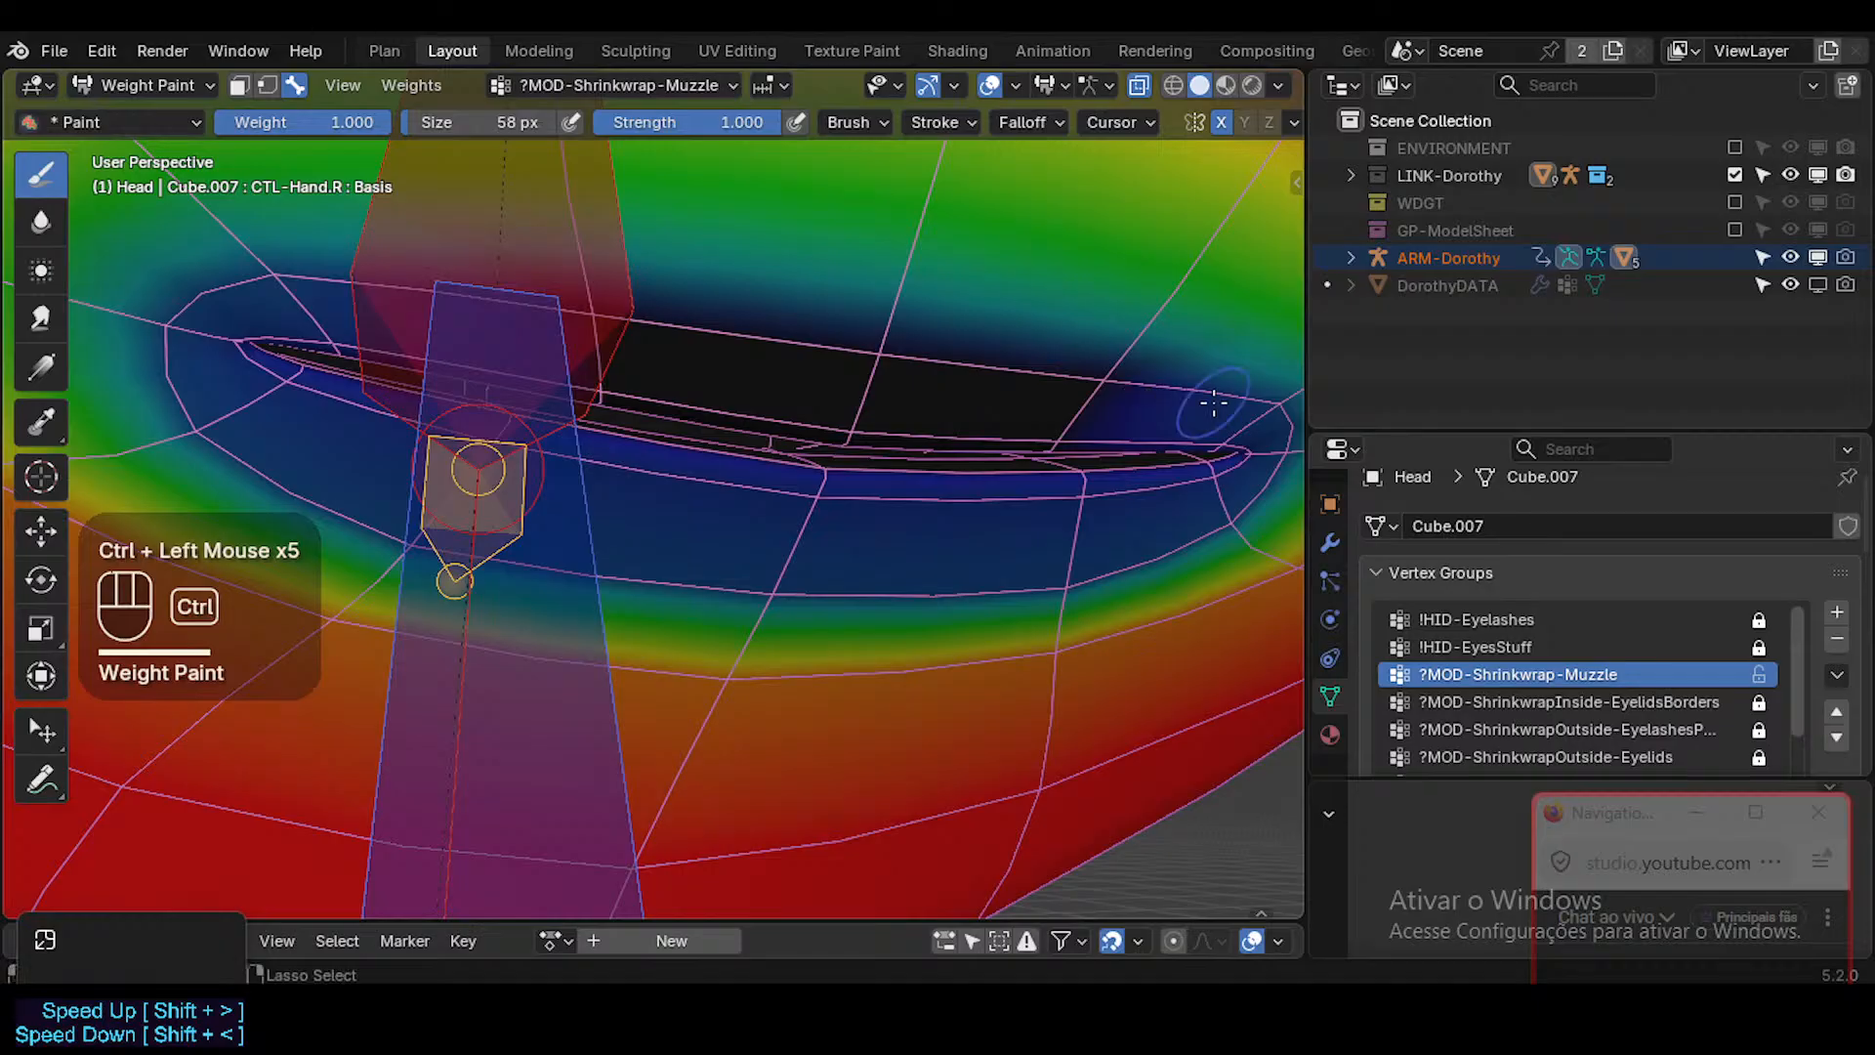
mouse_move(1213, 403)
left_mouse_down("ctrl")
mouse_move(1279, 427)
mouse_move(1184, 510)
mouse_move(1010, 469)
mouse_move(918, 501)
left_mouse_up("ctrl")
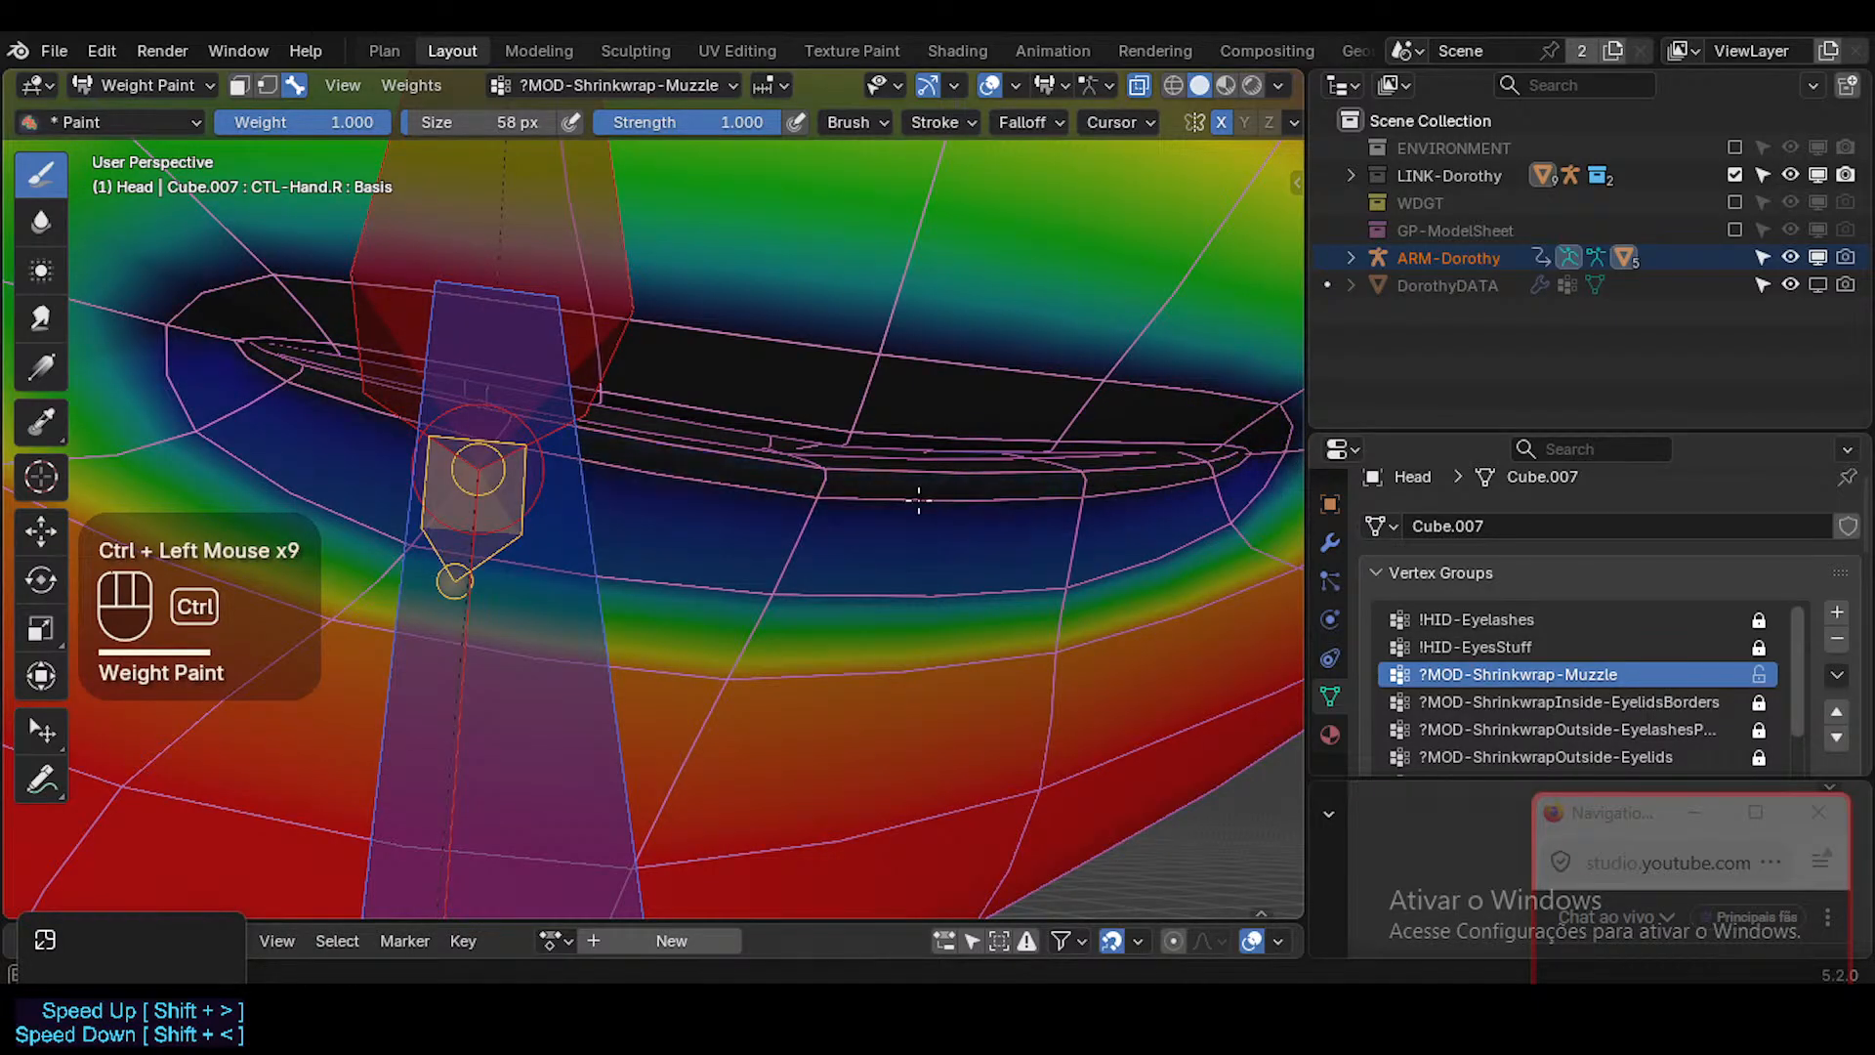
left_click_drag(750, 588, 789, 598, "ctrl")
left_click_drag(1026, 596, 1248, 502, "ctrl")
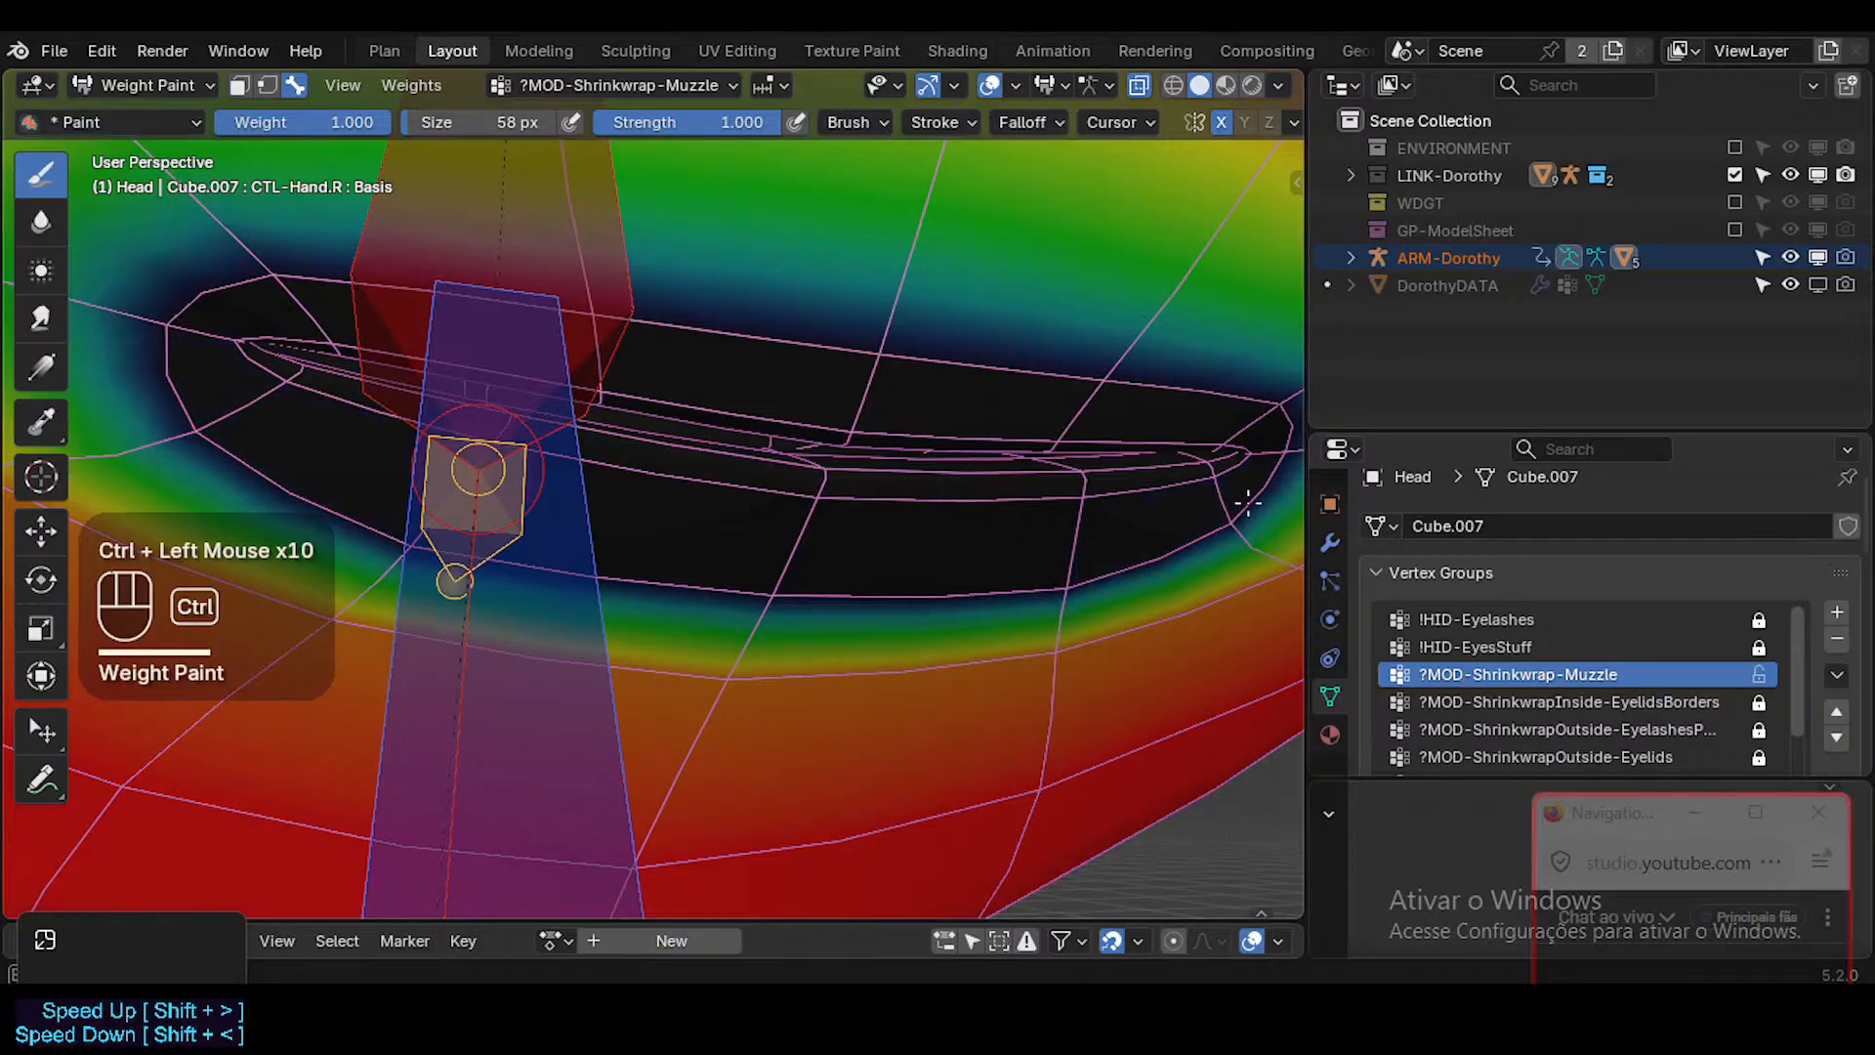
middle_click_drag(1140, 482, 1069, 501, "ctrl")
Change the Paint brush's blend mode to Mix.
left_click(44, 228)
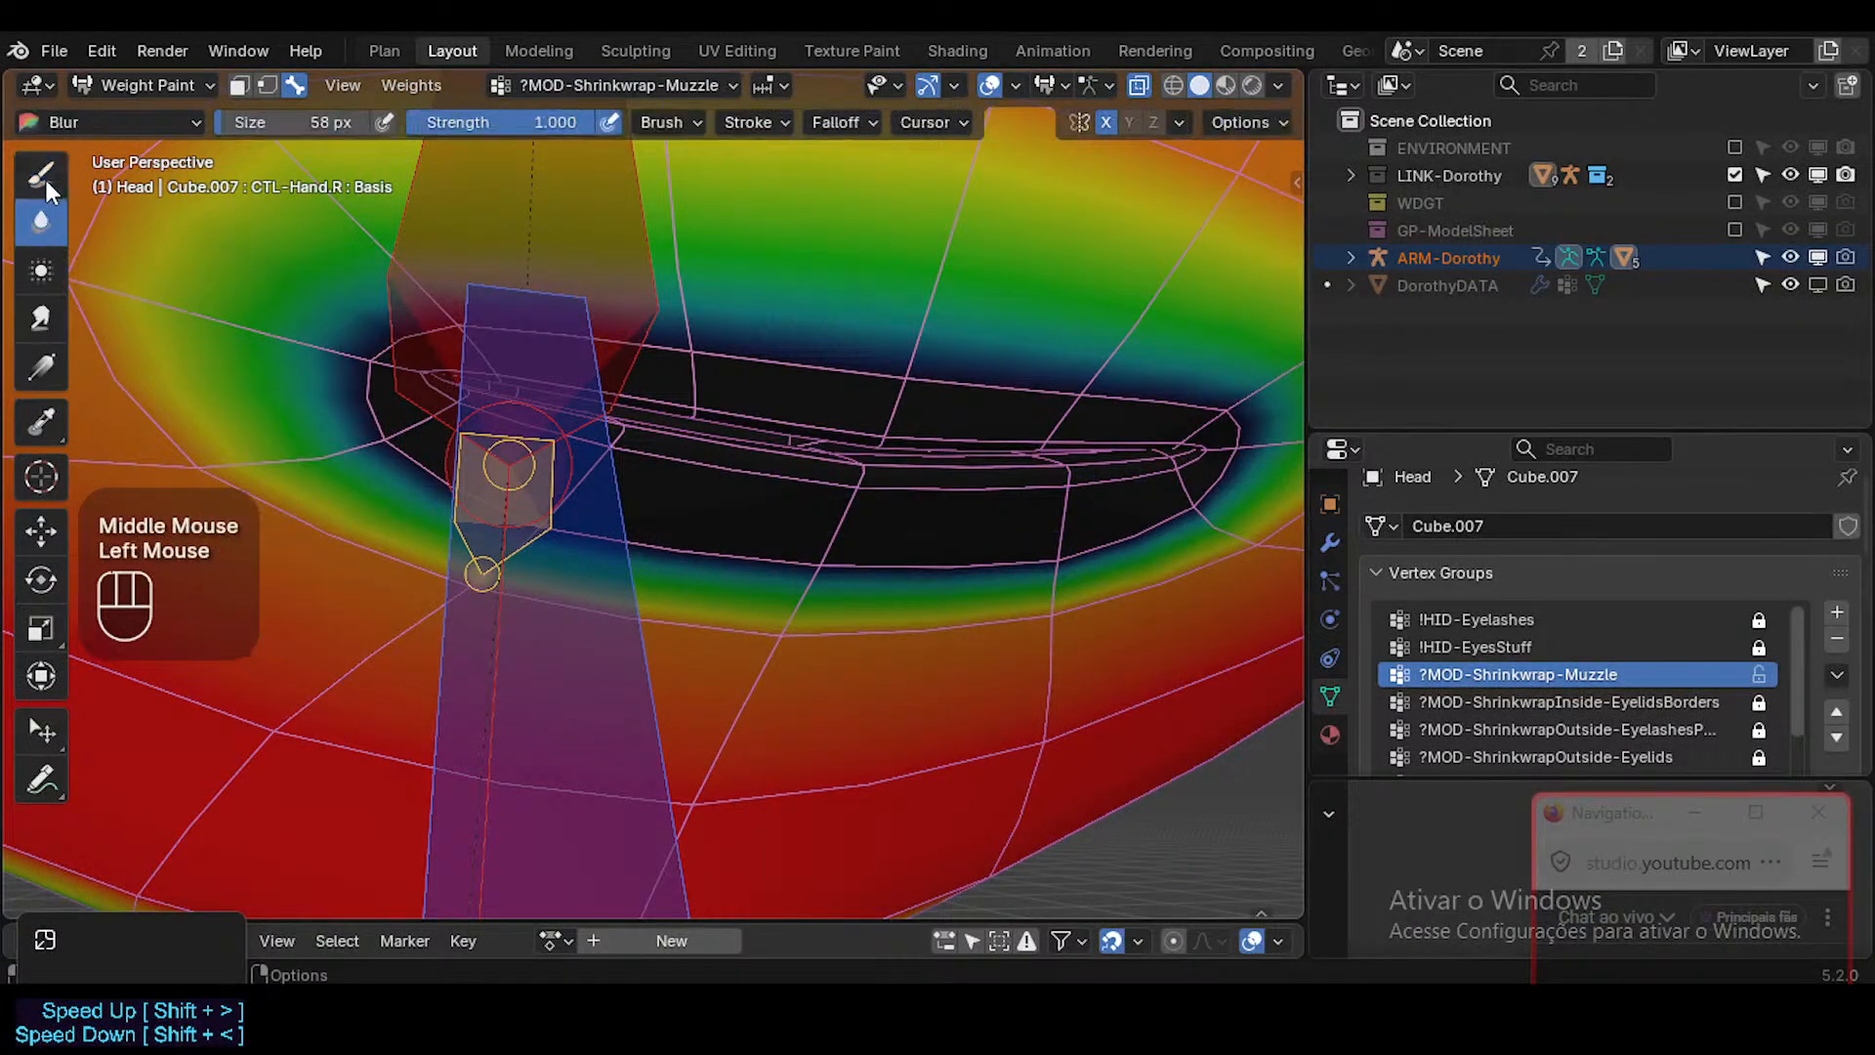
left_click(44, 177)
left_click(846, 119)
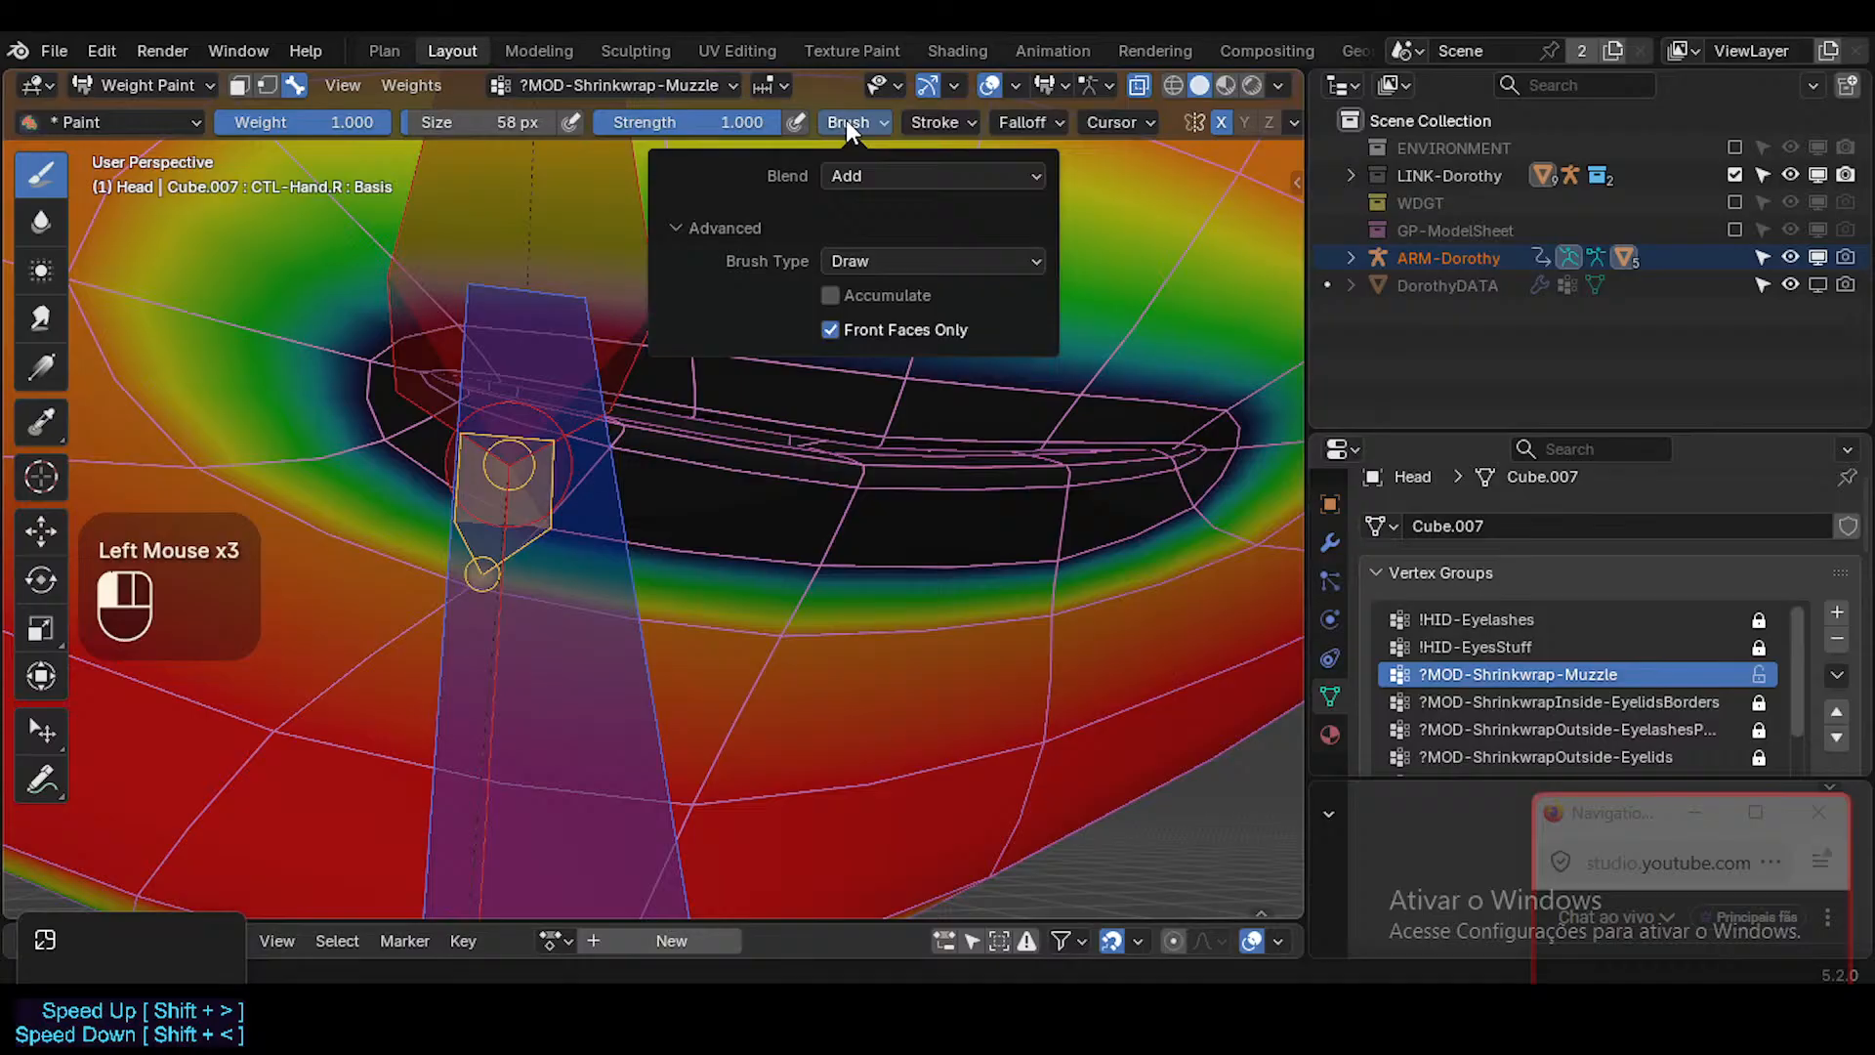
left_click(874, 176)
left_click(877, 203)
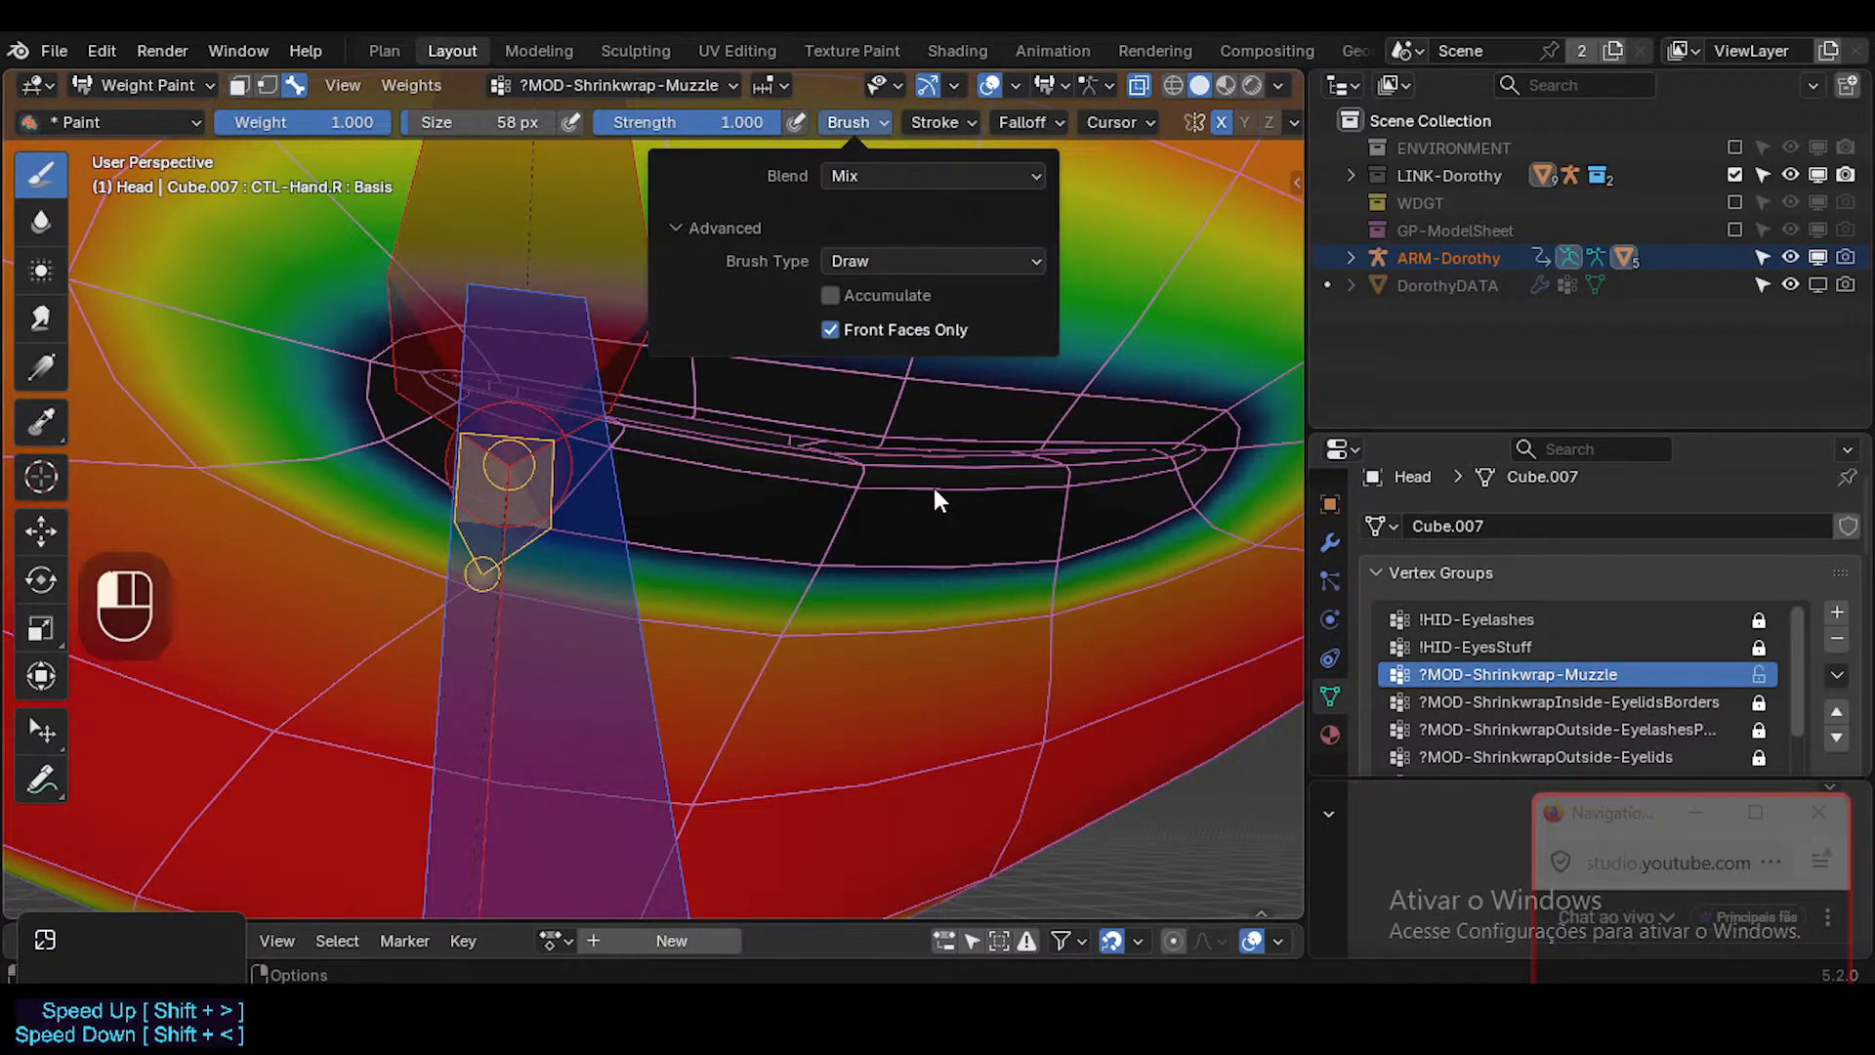
Check the lips in Object Mode, return to Weight Paint and set the brush weight to 0.600.
key("ctrl+Tab")
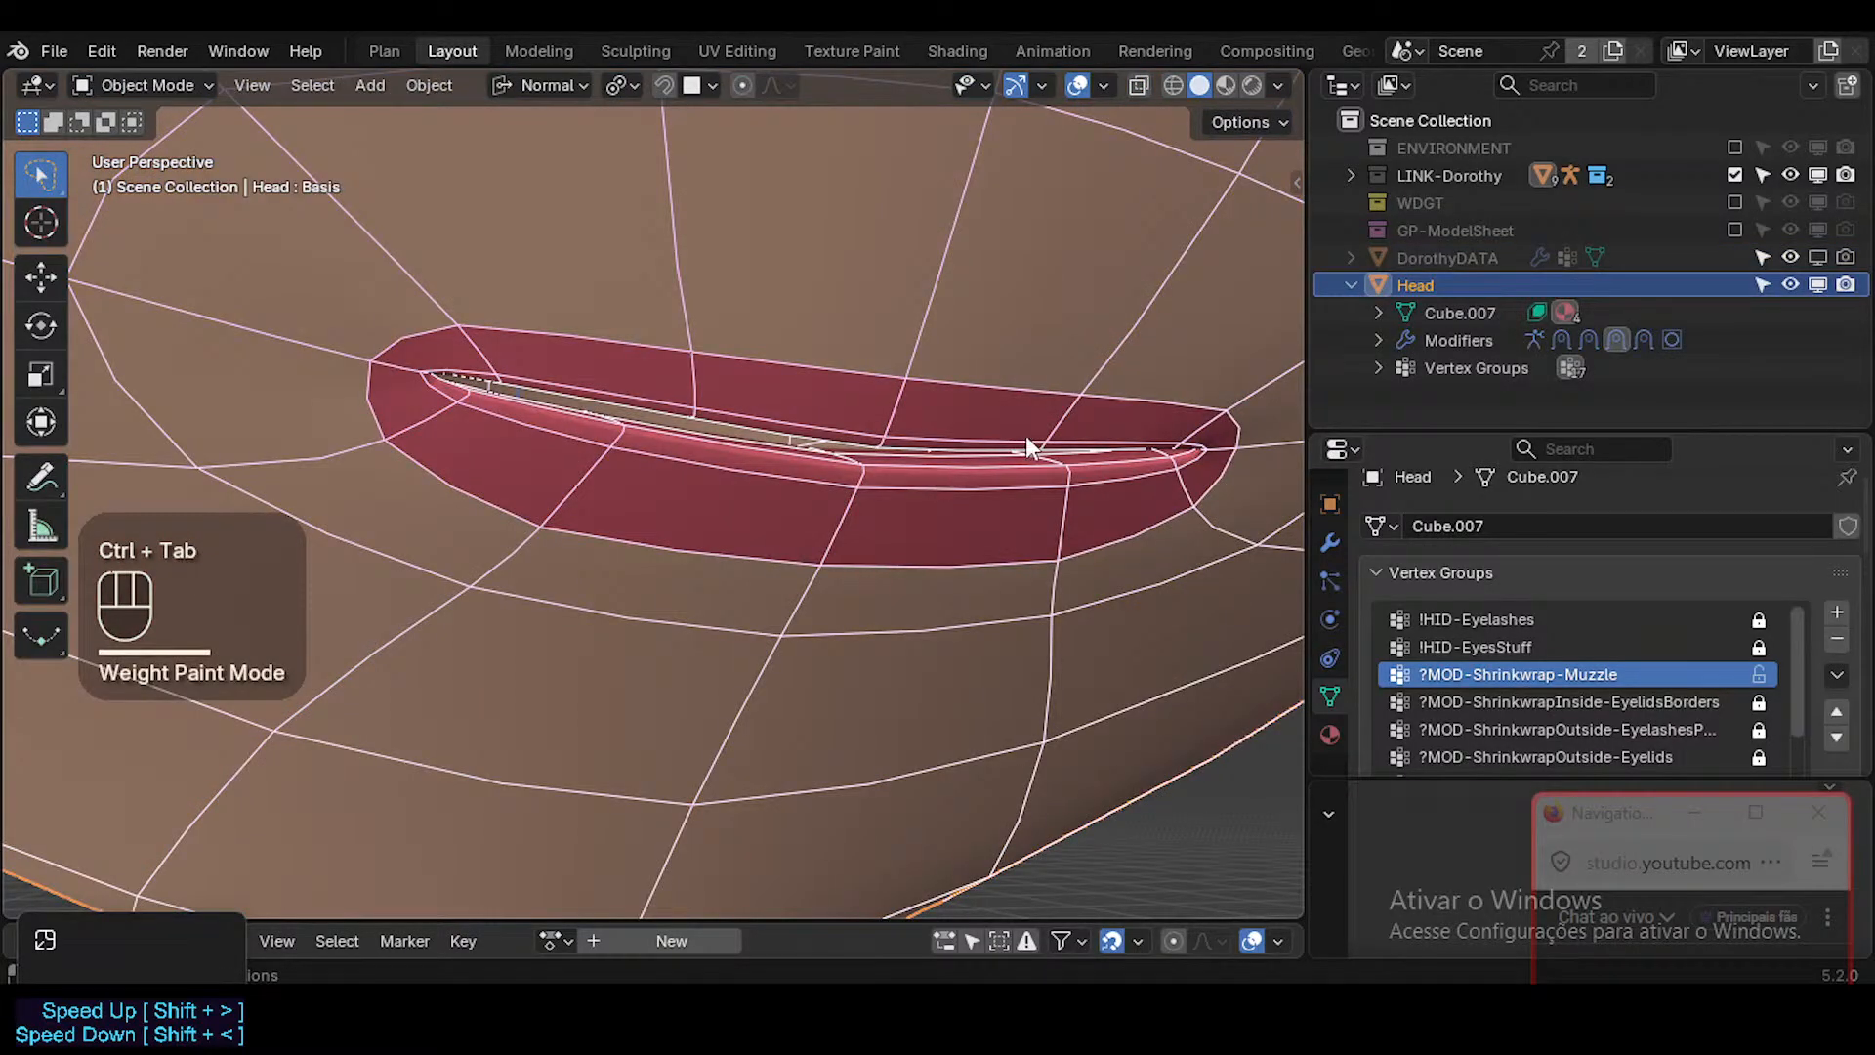
middle_click_drag(1026, 436, 988, 430, "ctrl")
key("ctrl+Tab")
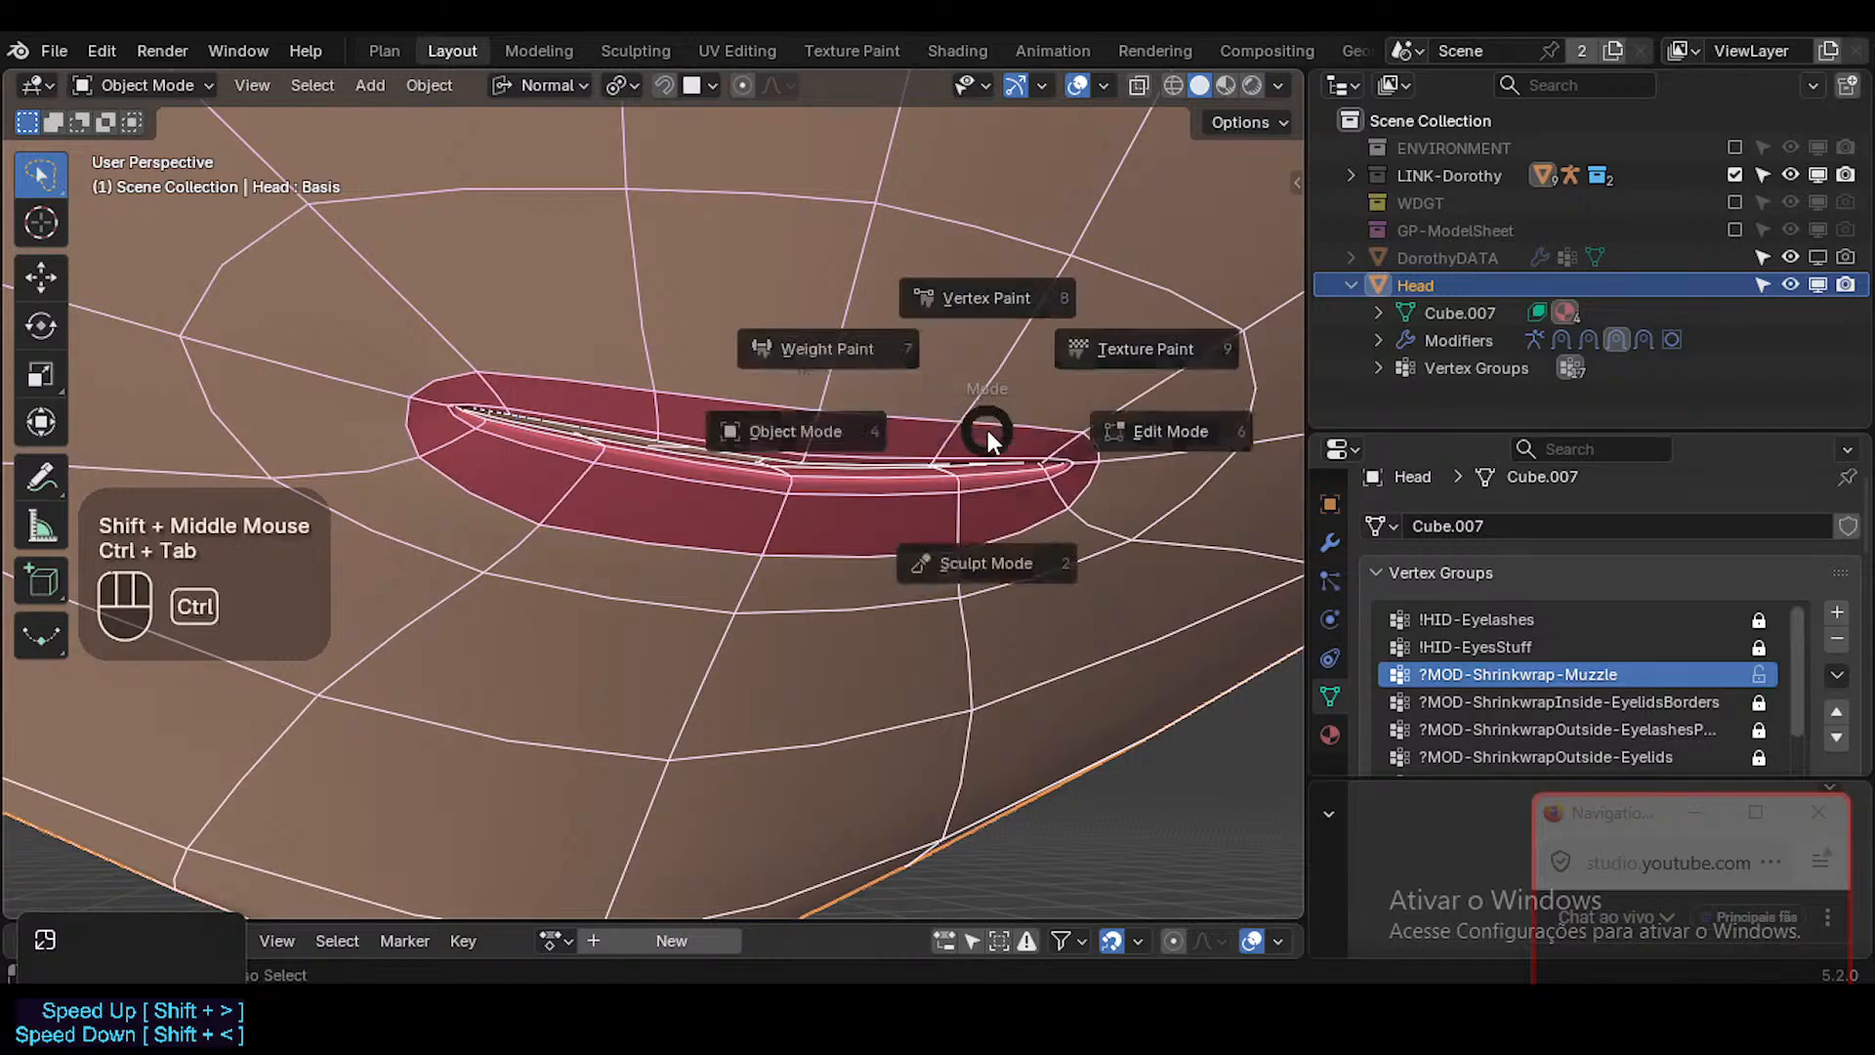
left_click(983, 424)
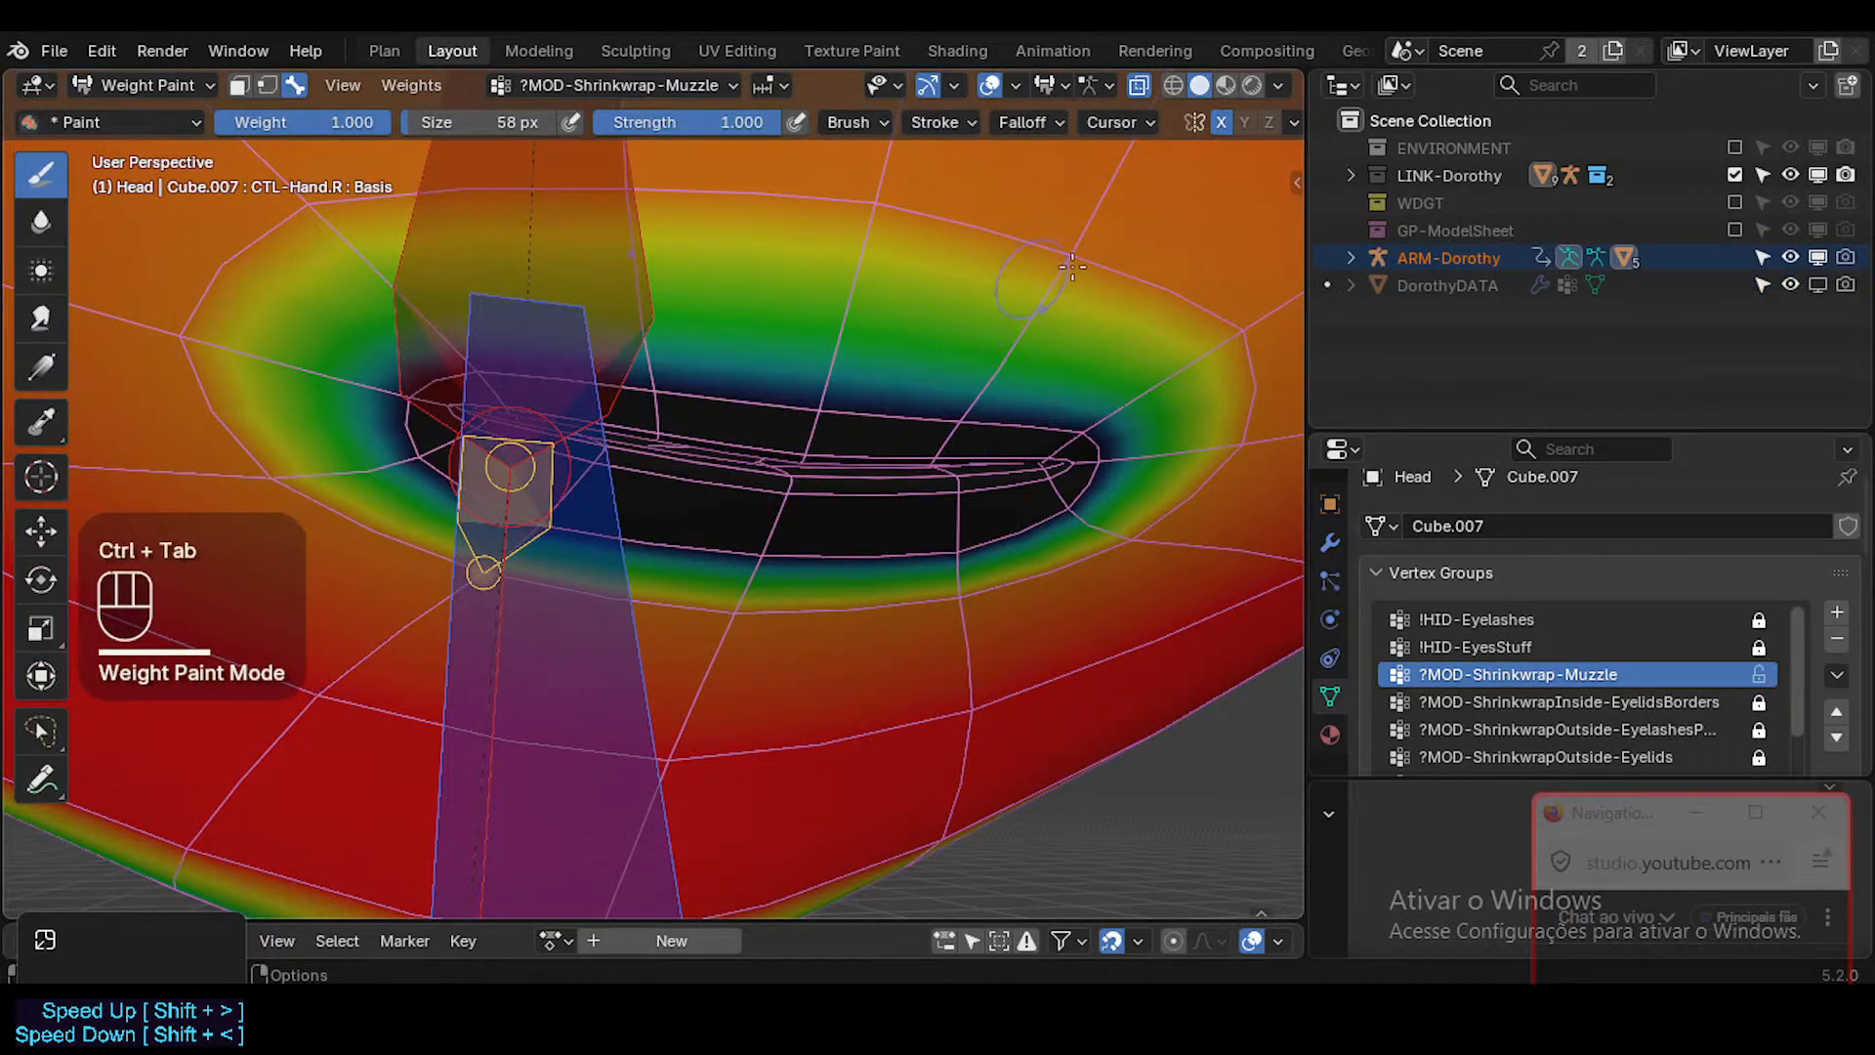
key("shift+x")
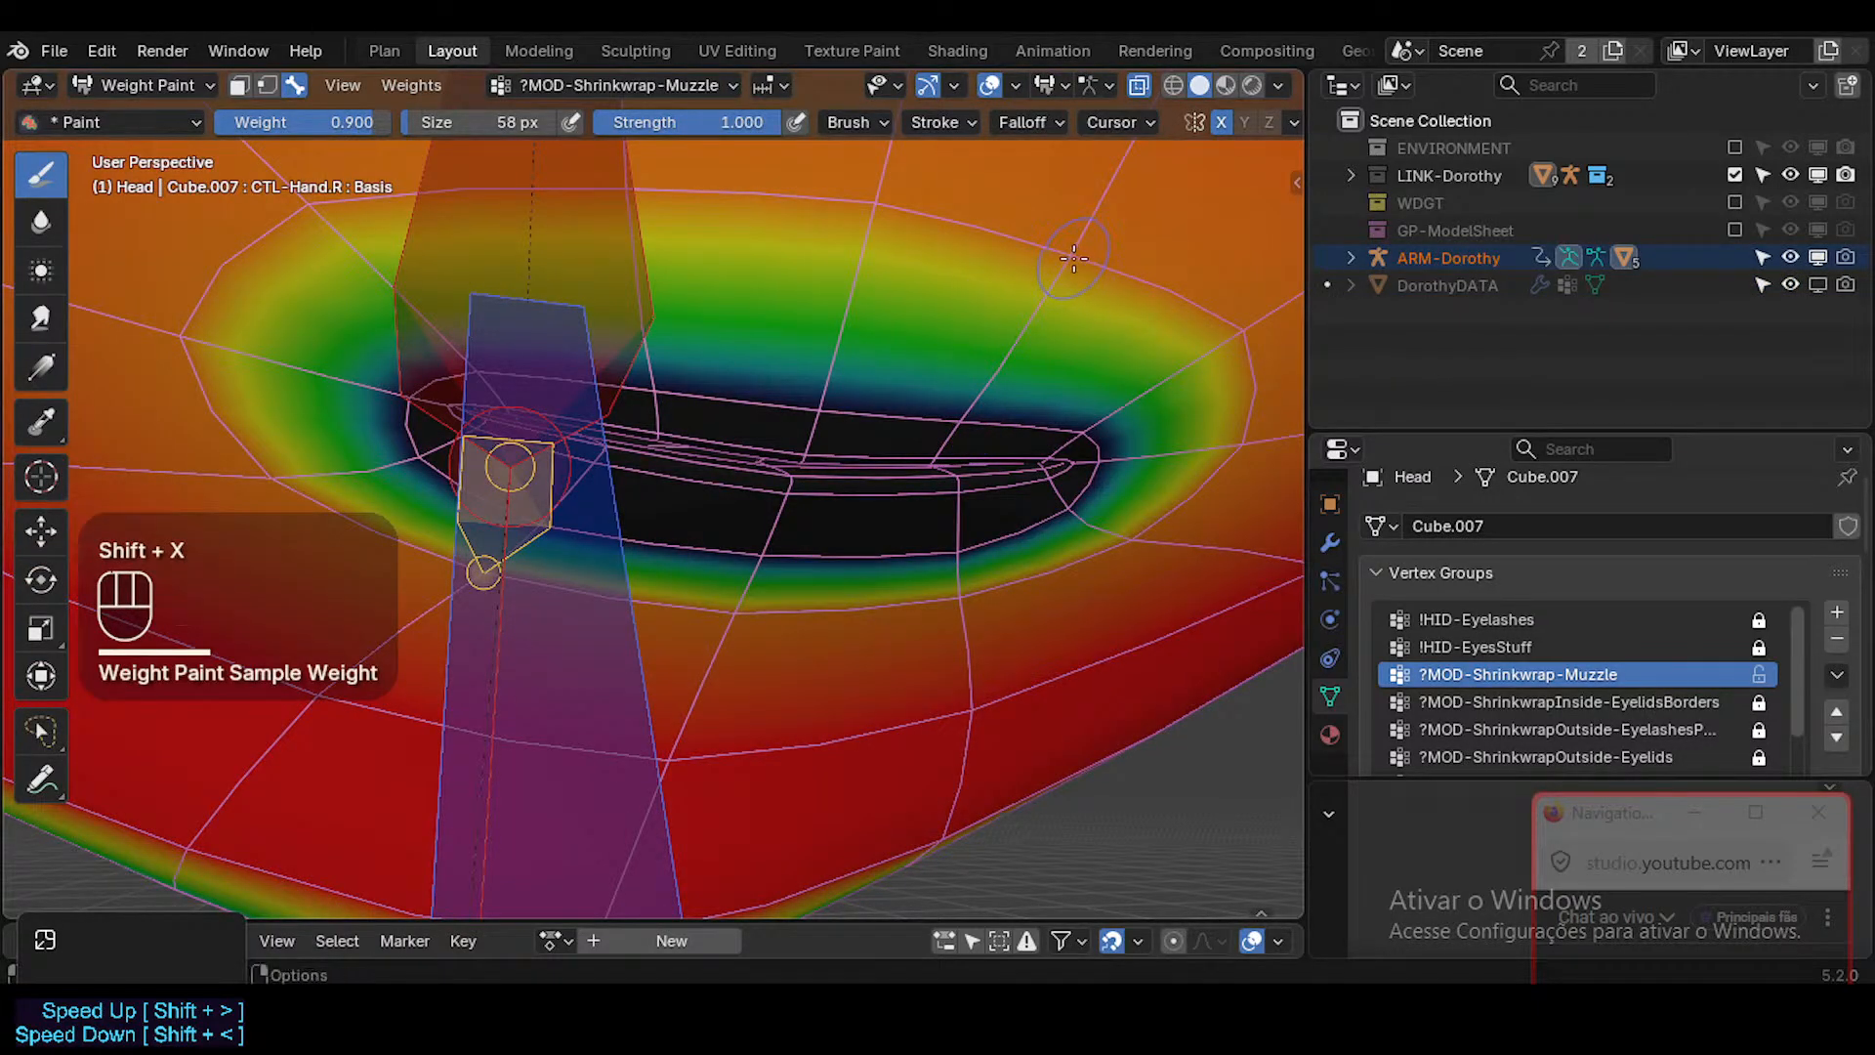
key("ctrl+f")
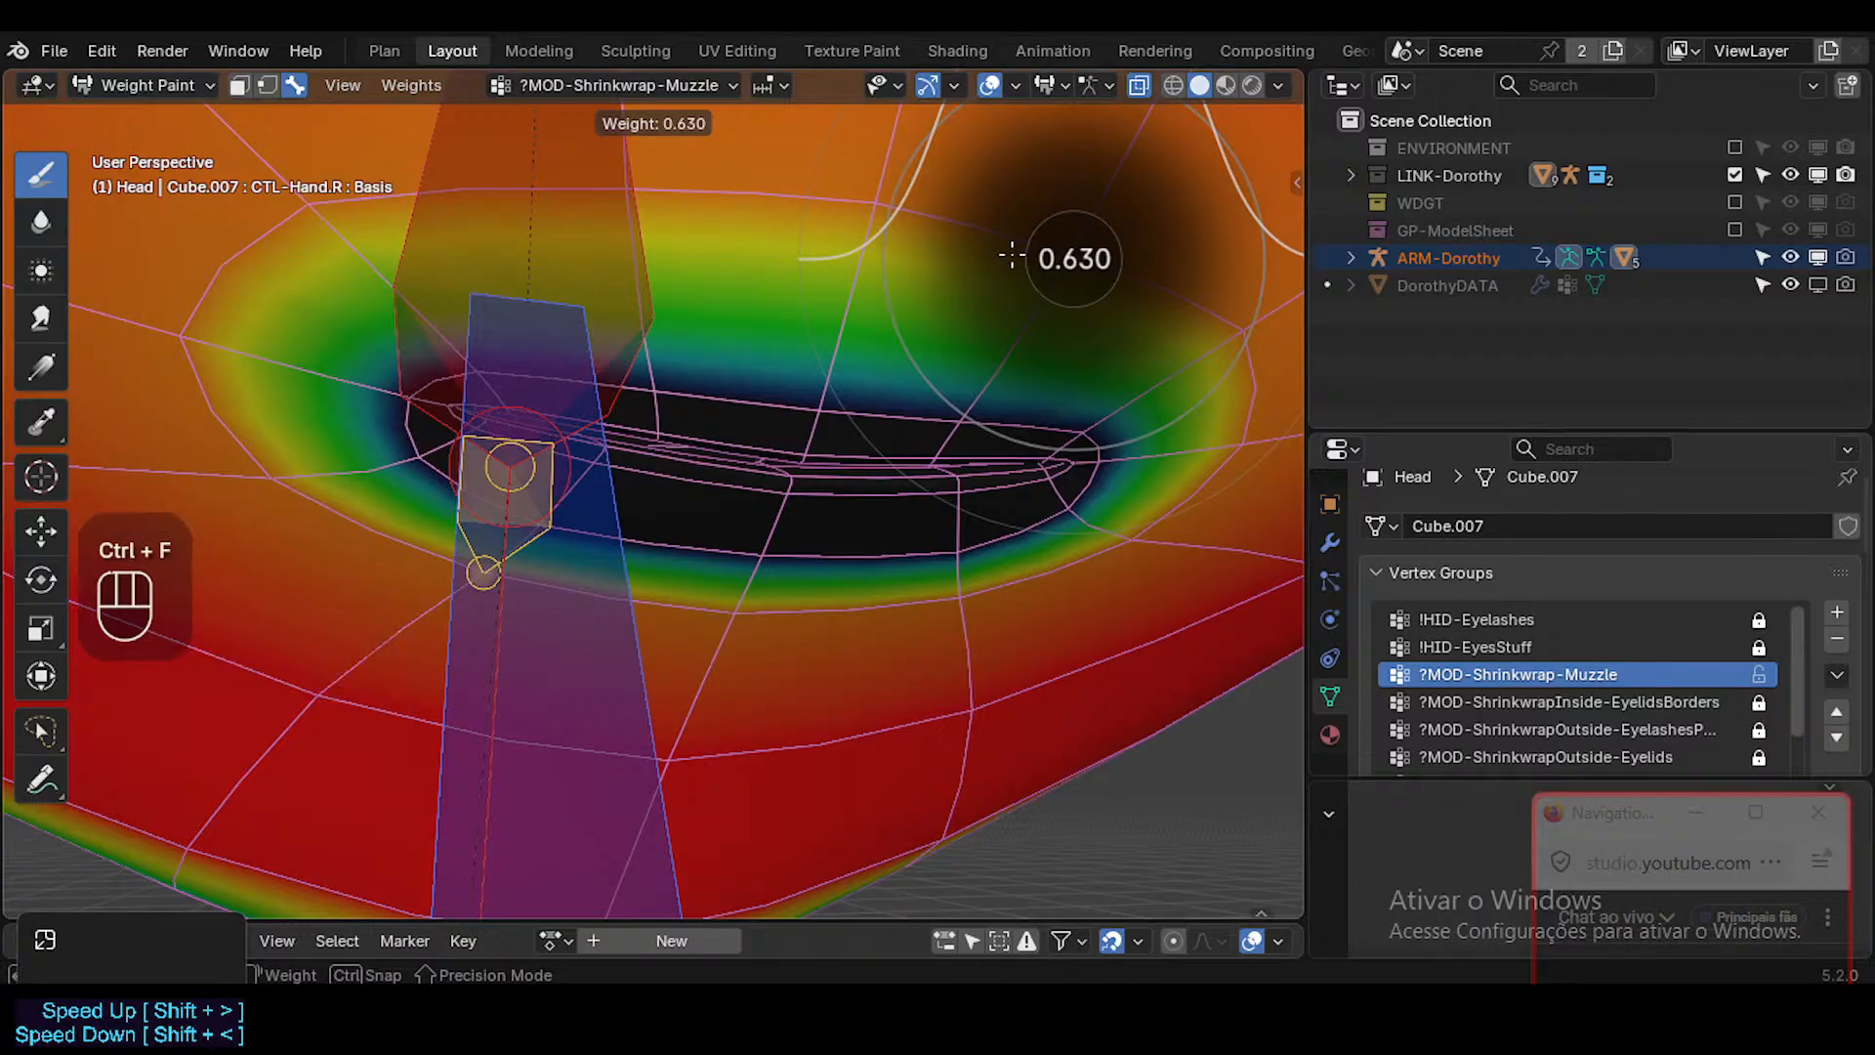
key("shift")
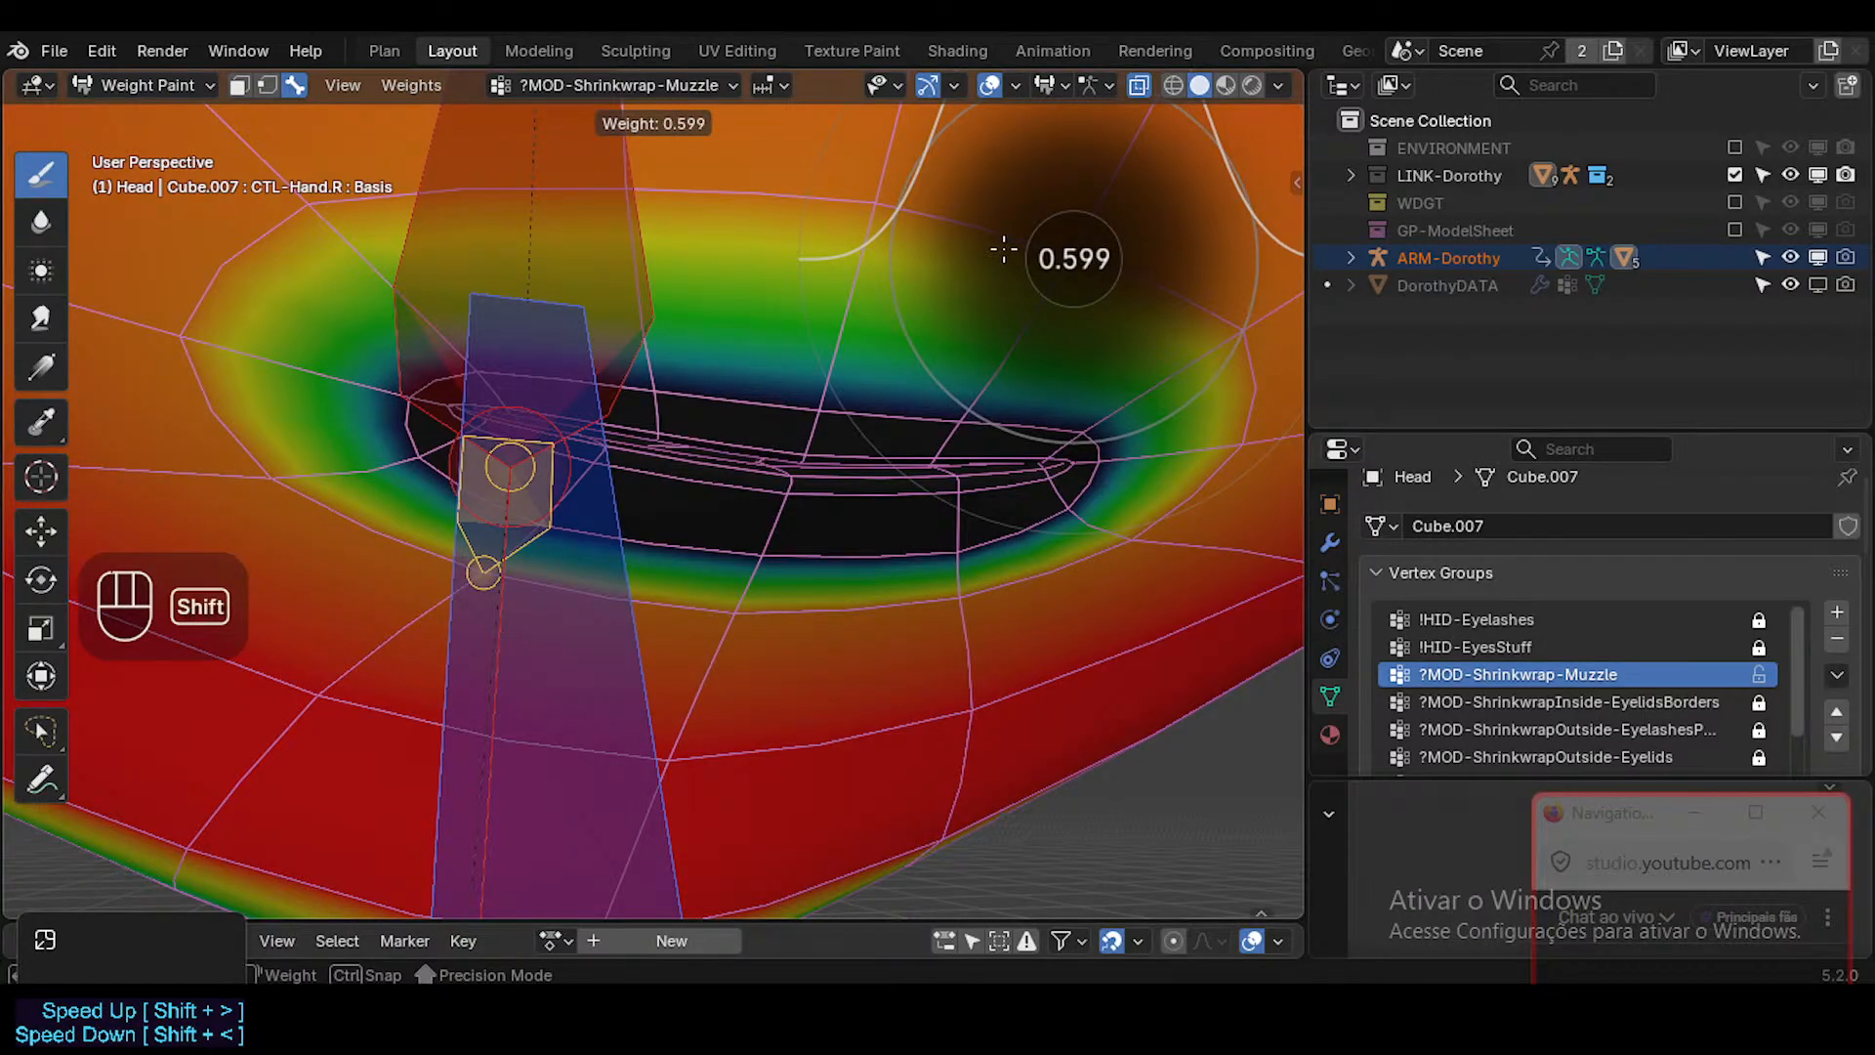
left_click(1005, 250, "shift")
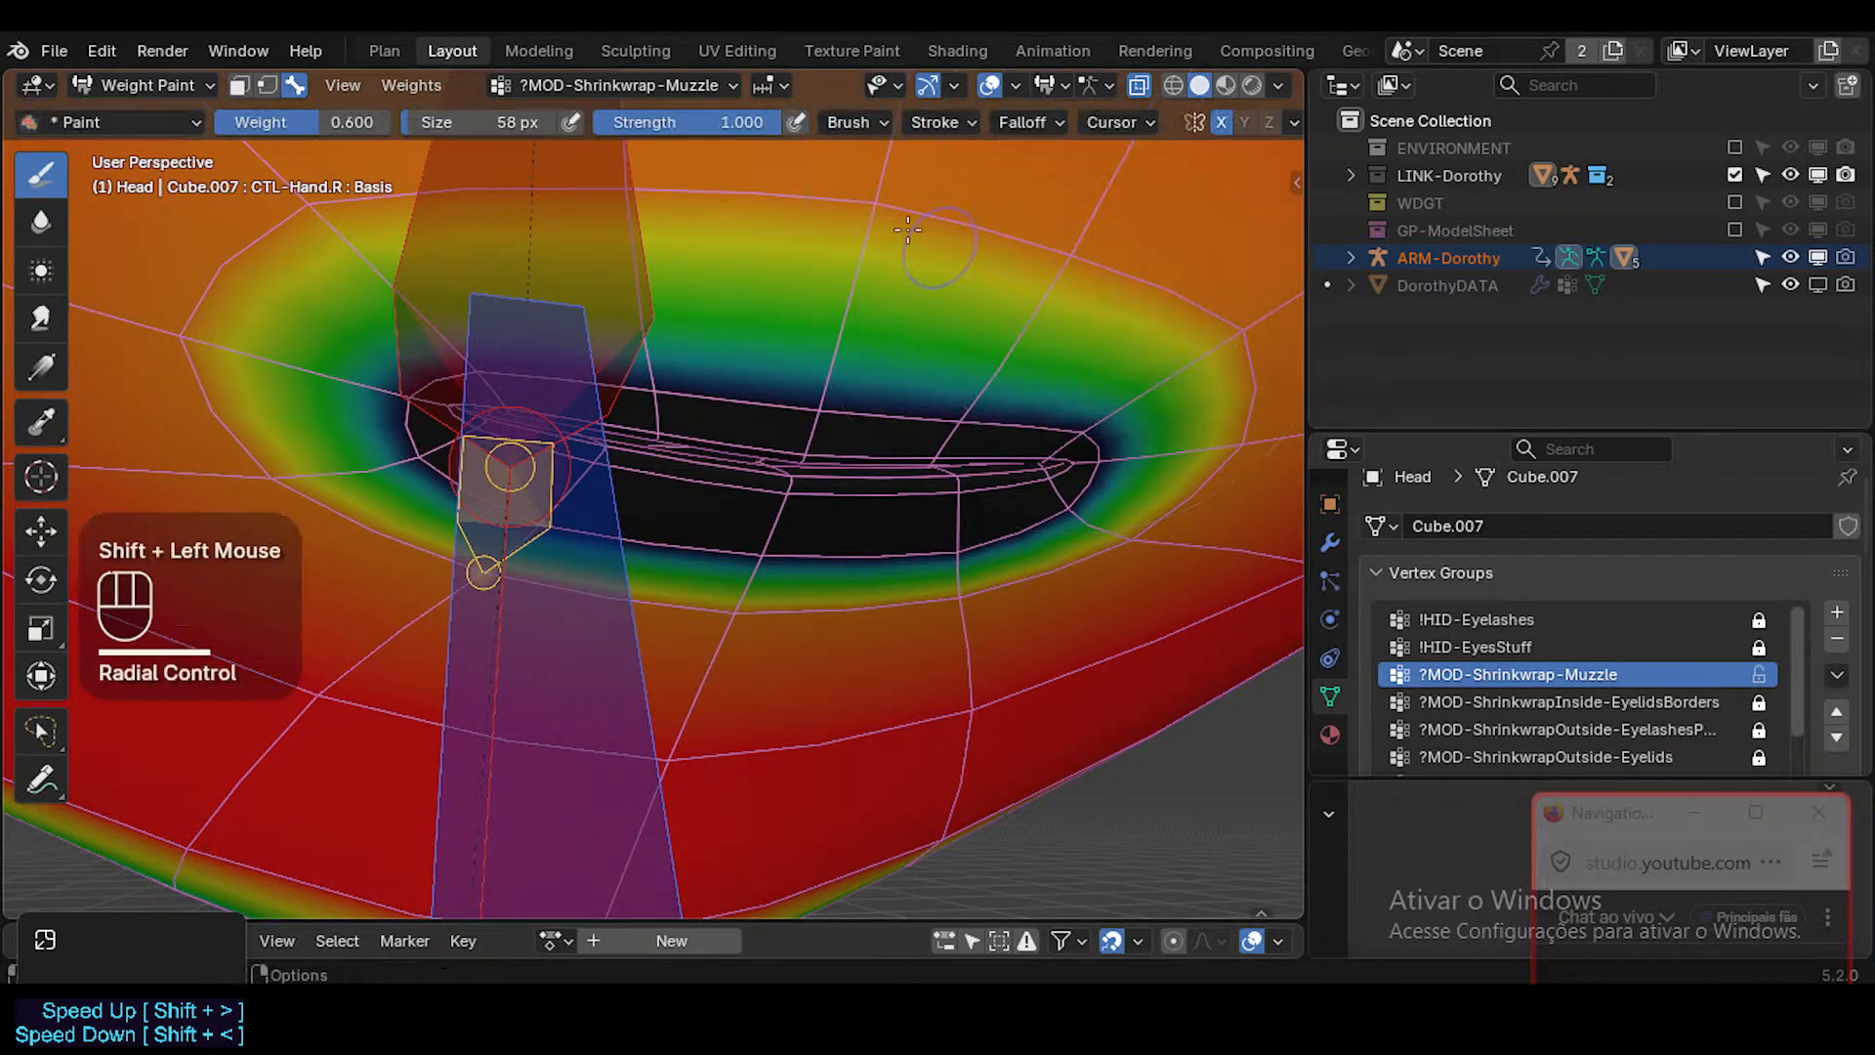
left_click(1021, 122)
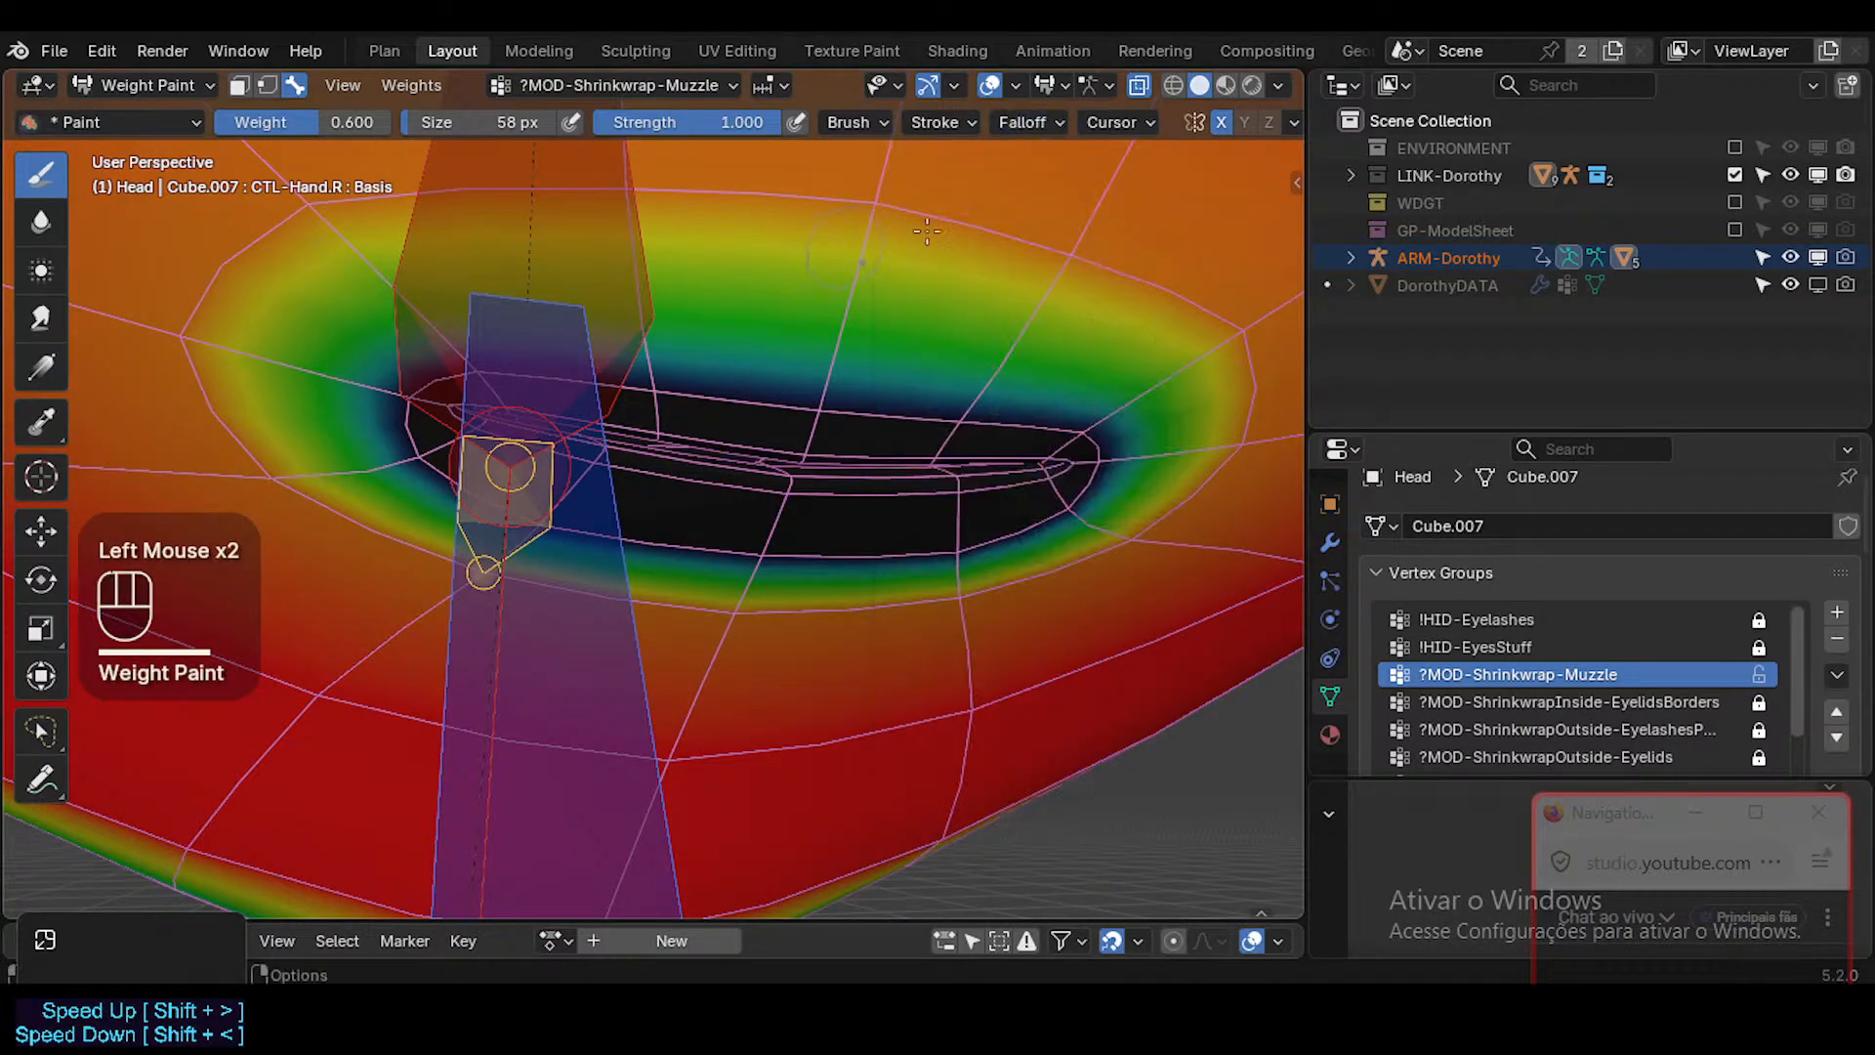
left_click(937, 235)
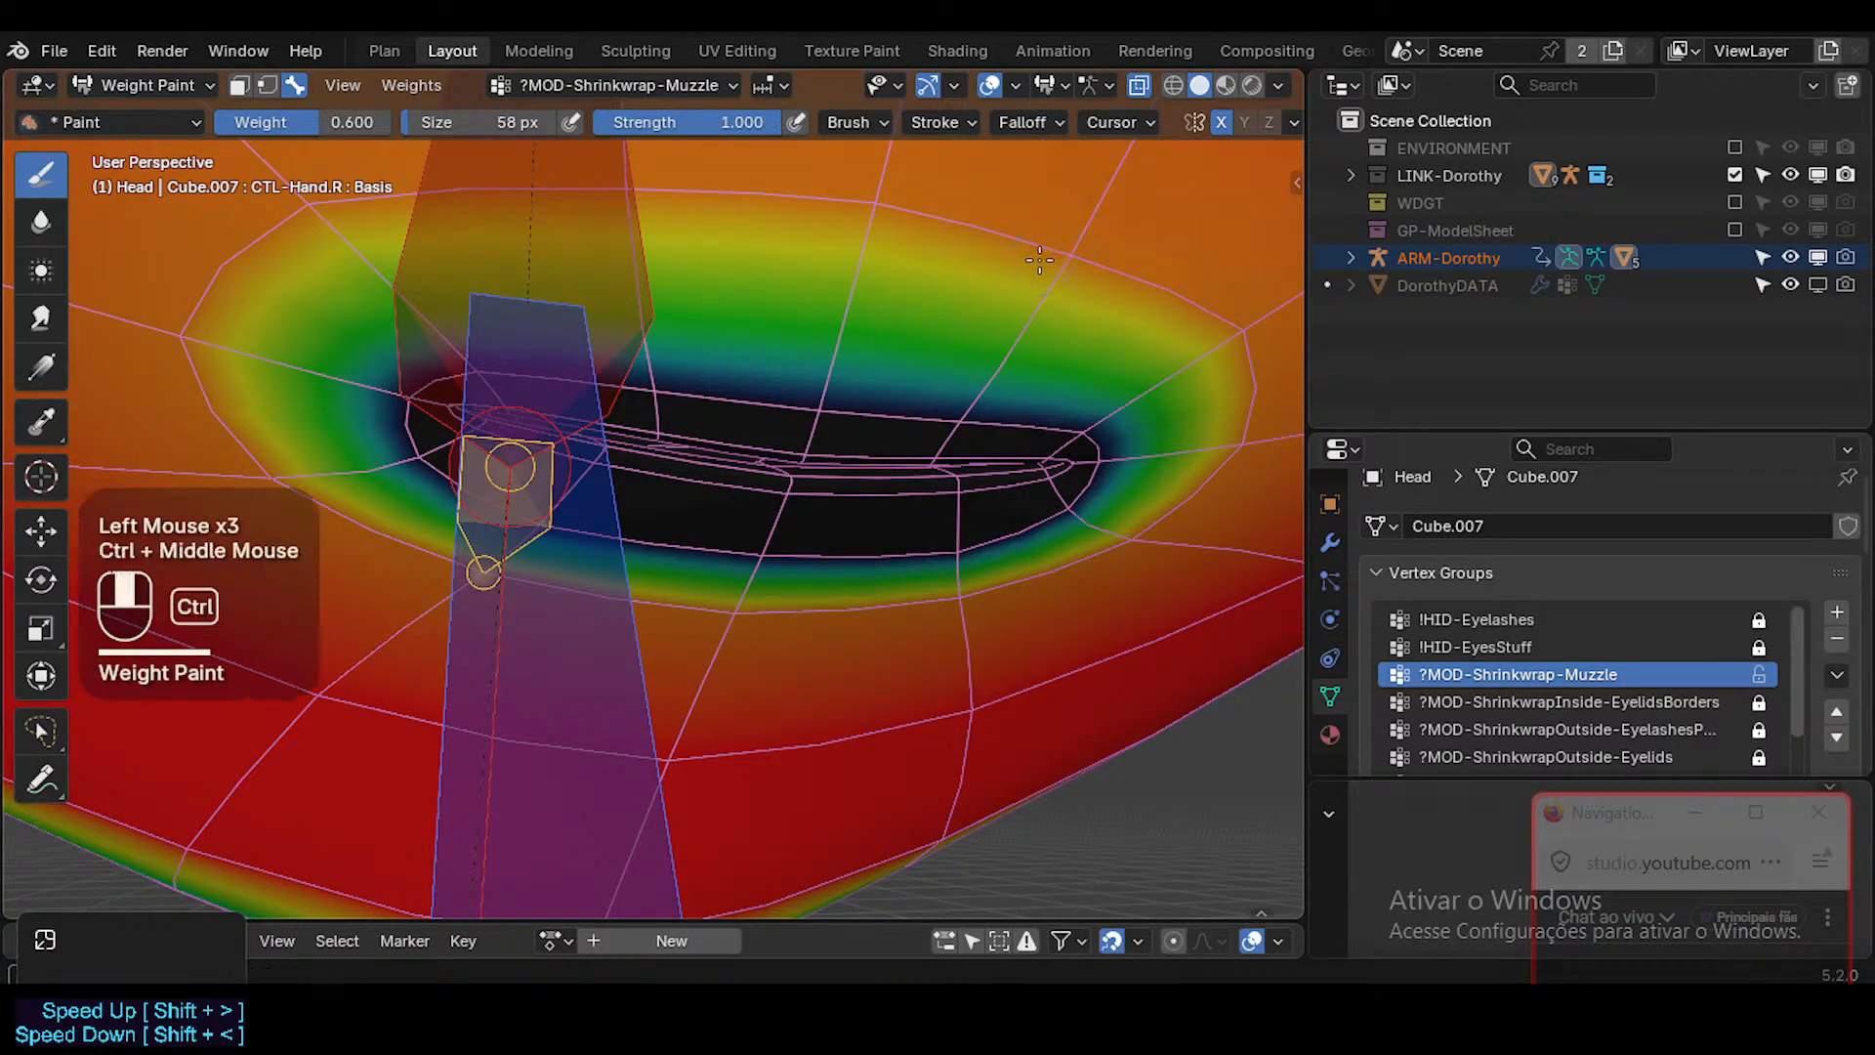
middle_click_drag(1062, 251, 1036, 269, "ctrl")
Select the edge loop around the lips in Edit Mode and use it as a vertex selection mask in Weight Paint.
key("Tab")
key("2")
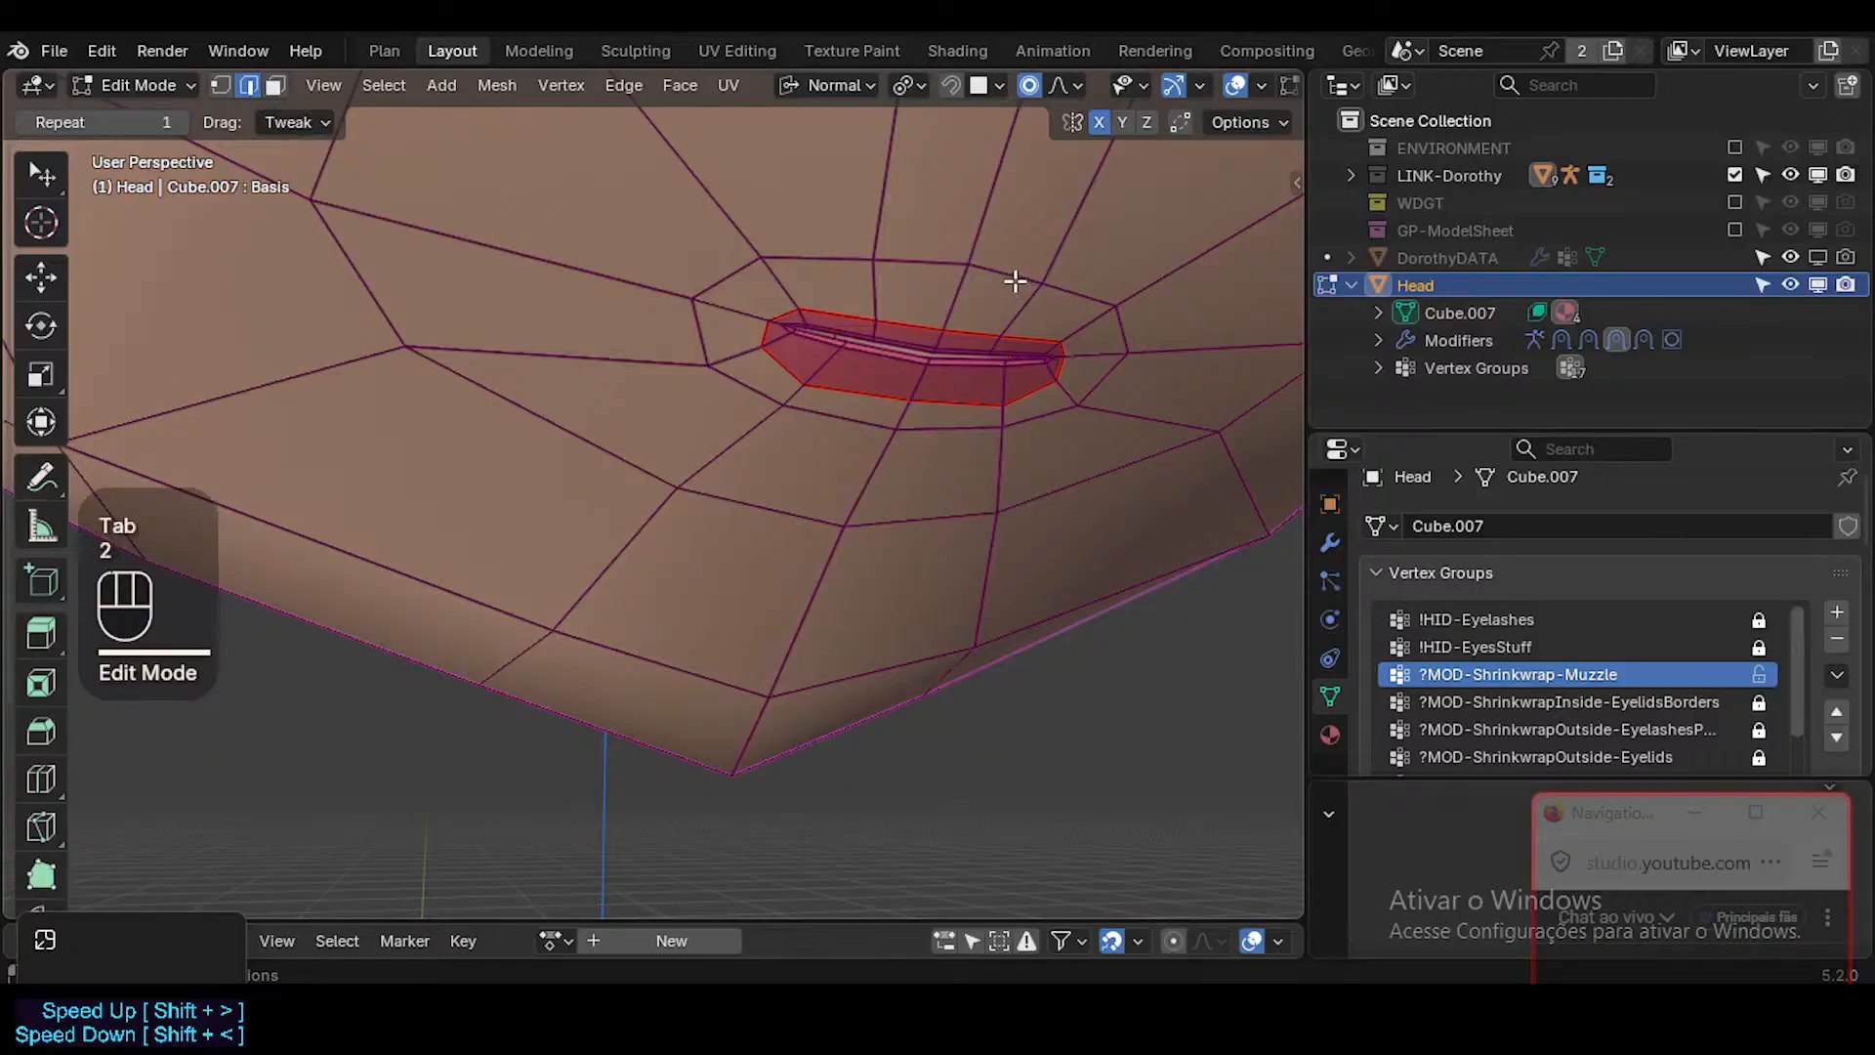
left_click(1013, 273, "alt+shift")
key("1")
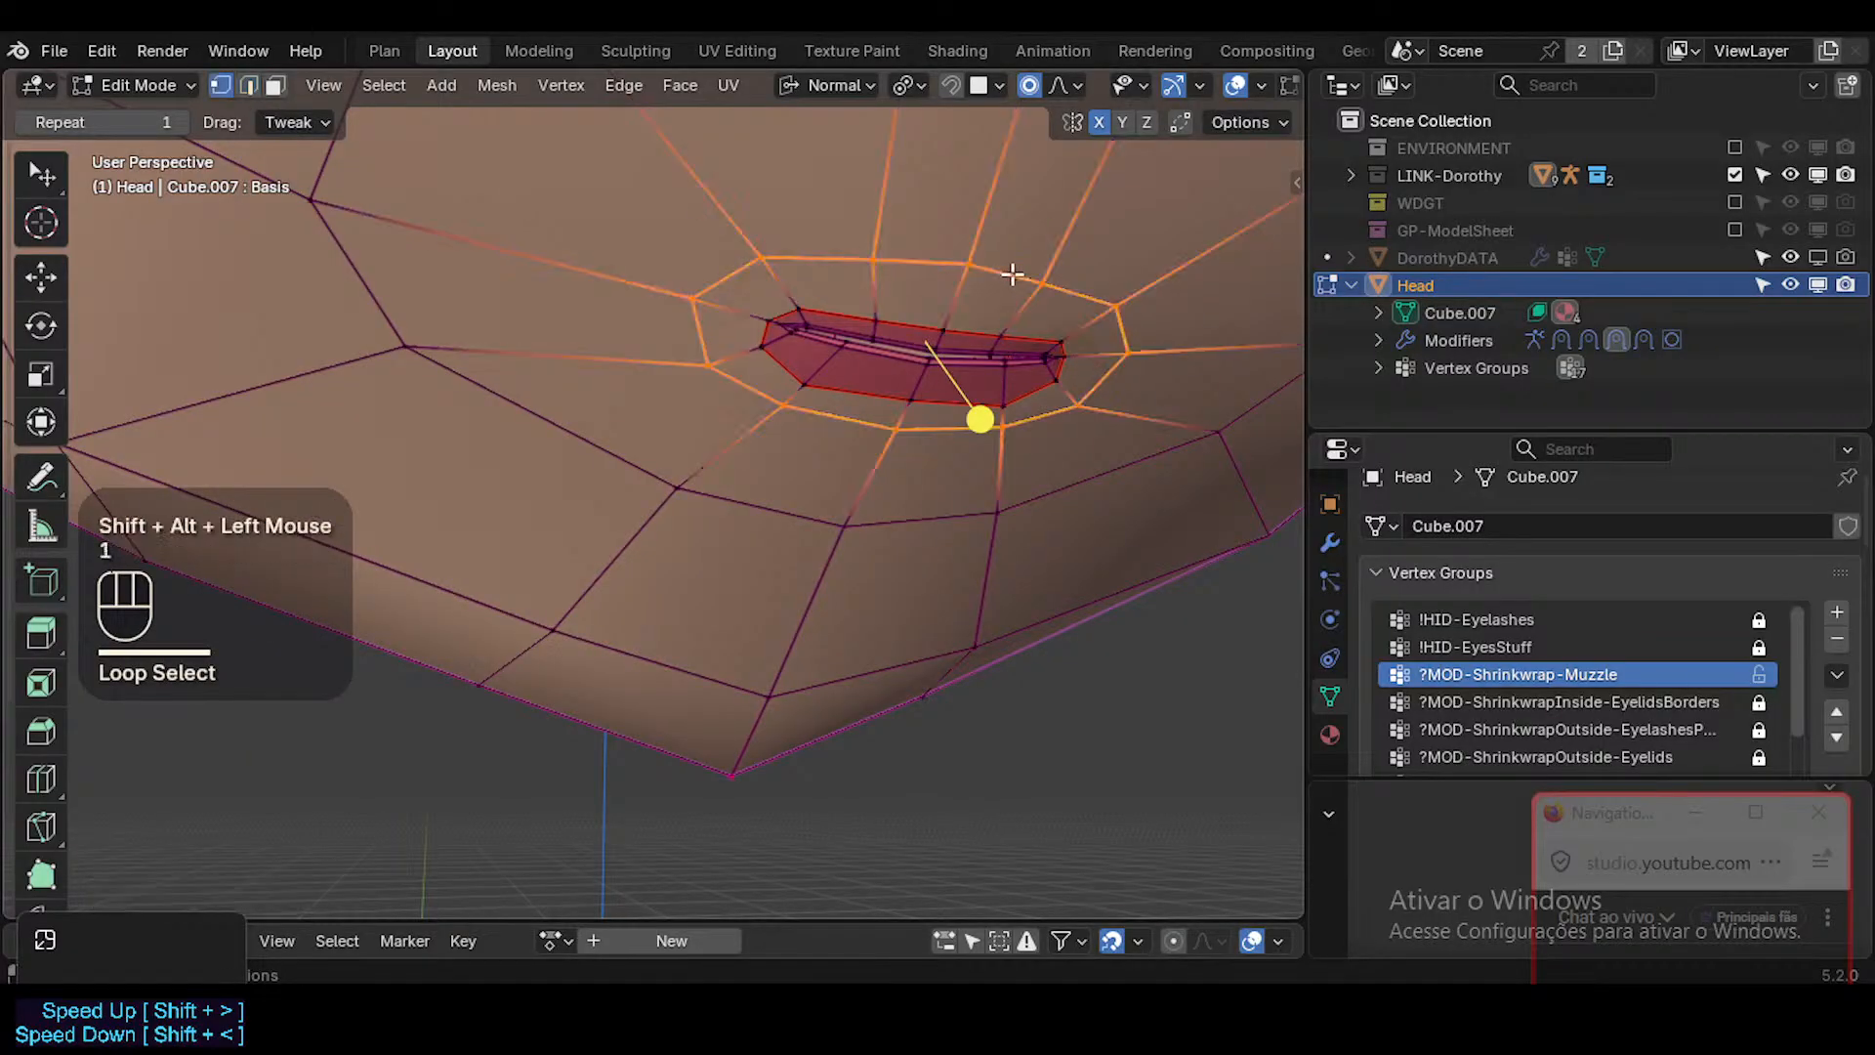
key("ctrl+Tab")
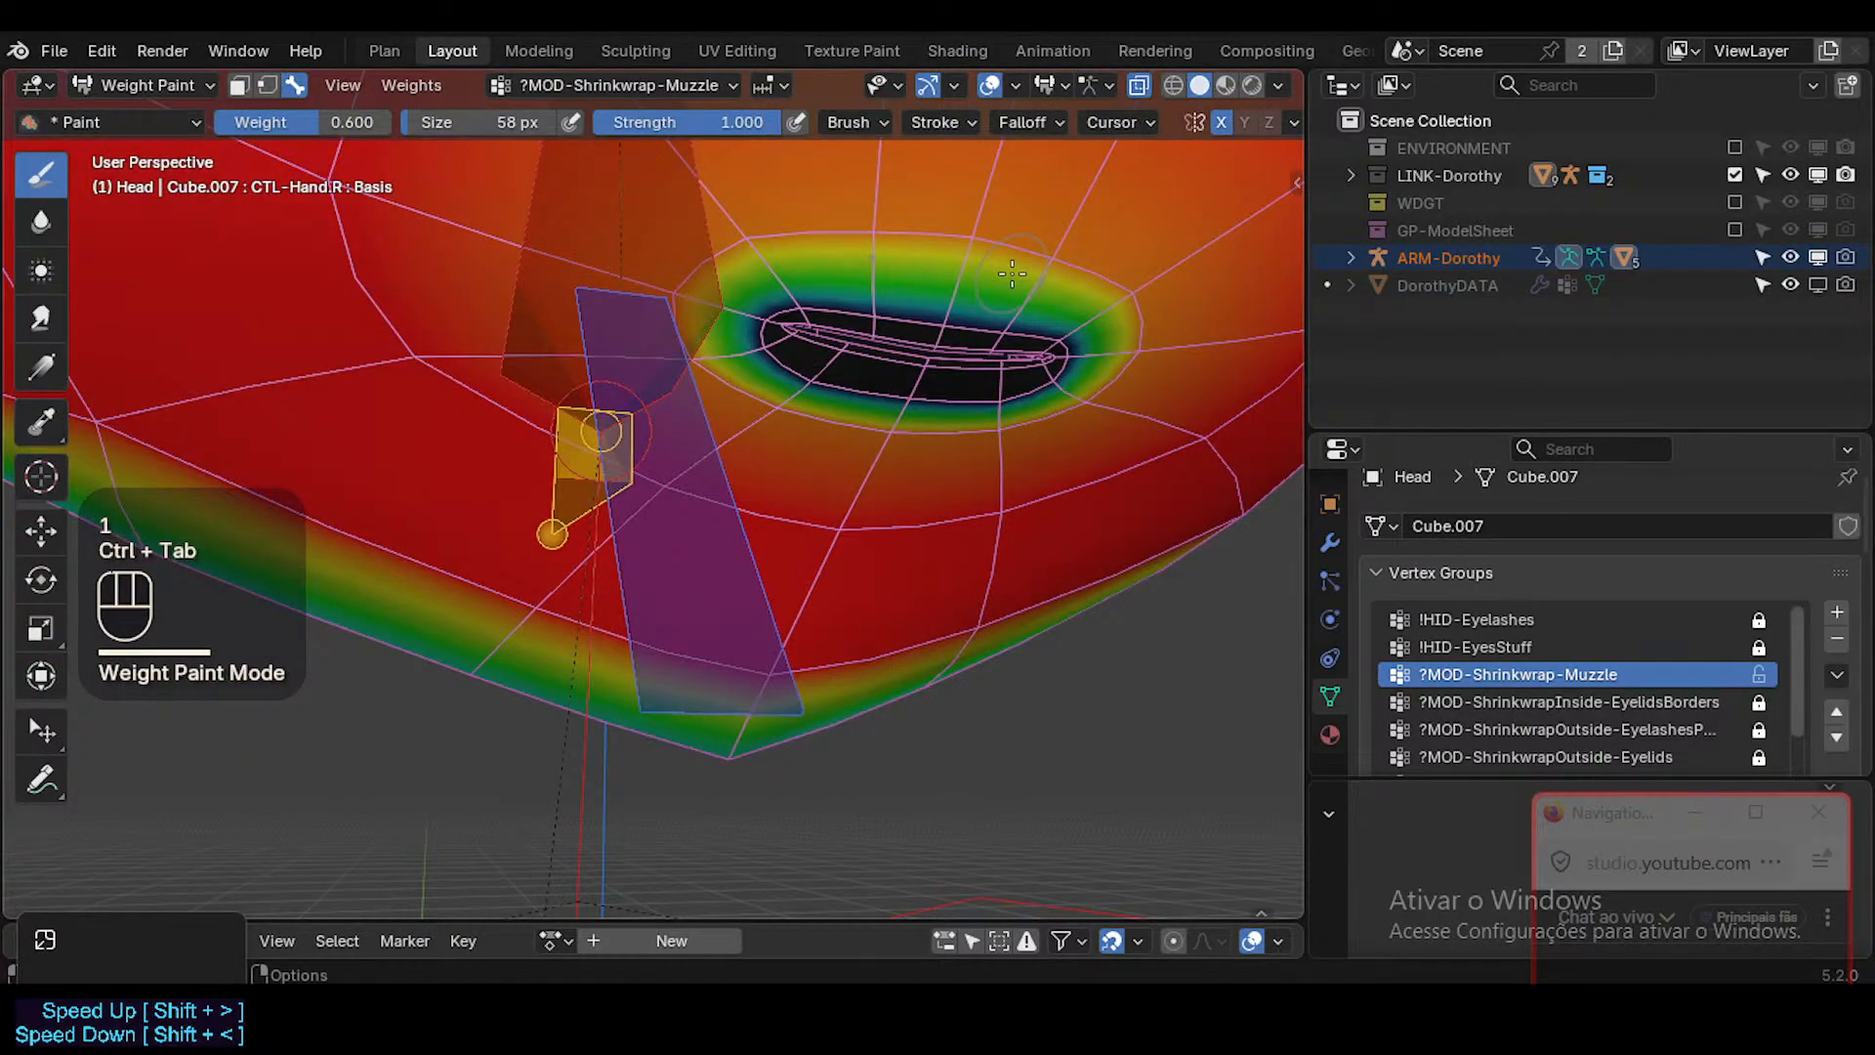
key("2")
Set the masked loop around the mouth to weight 0.600 and hide the mesh's subdivision.
right_click(1025, 308)
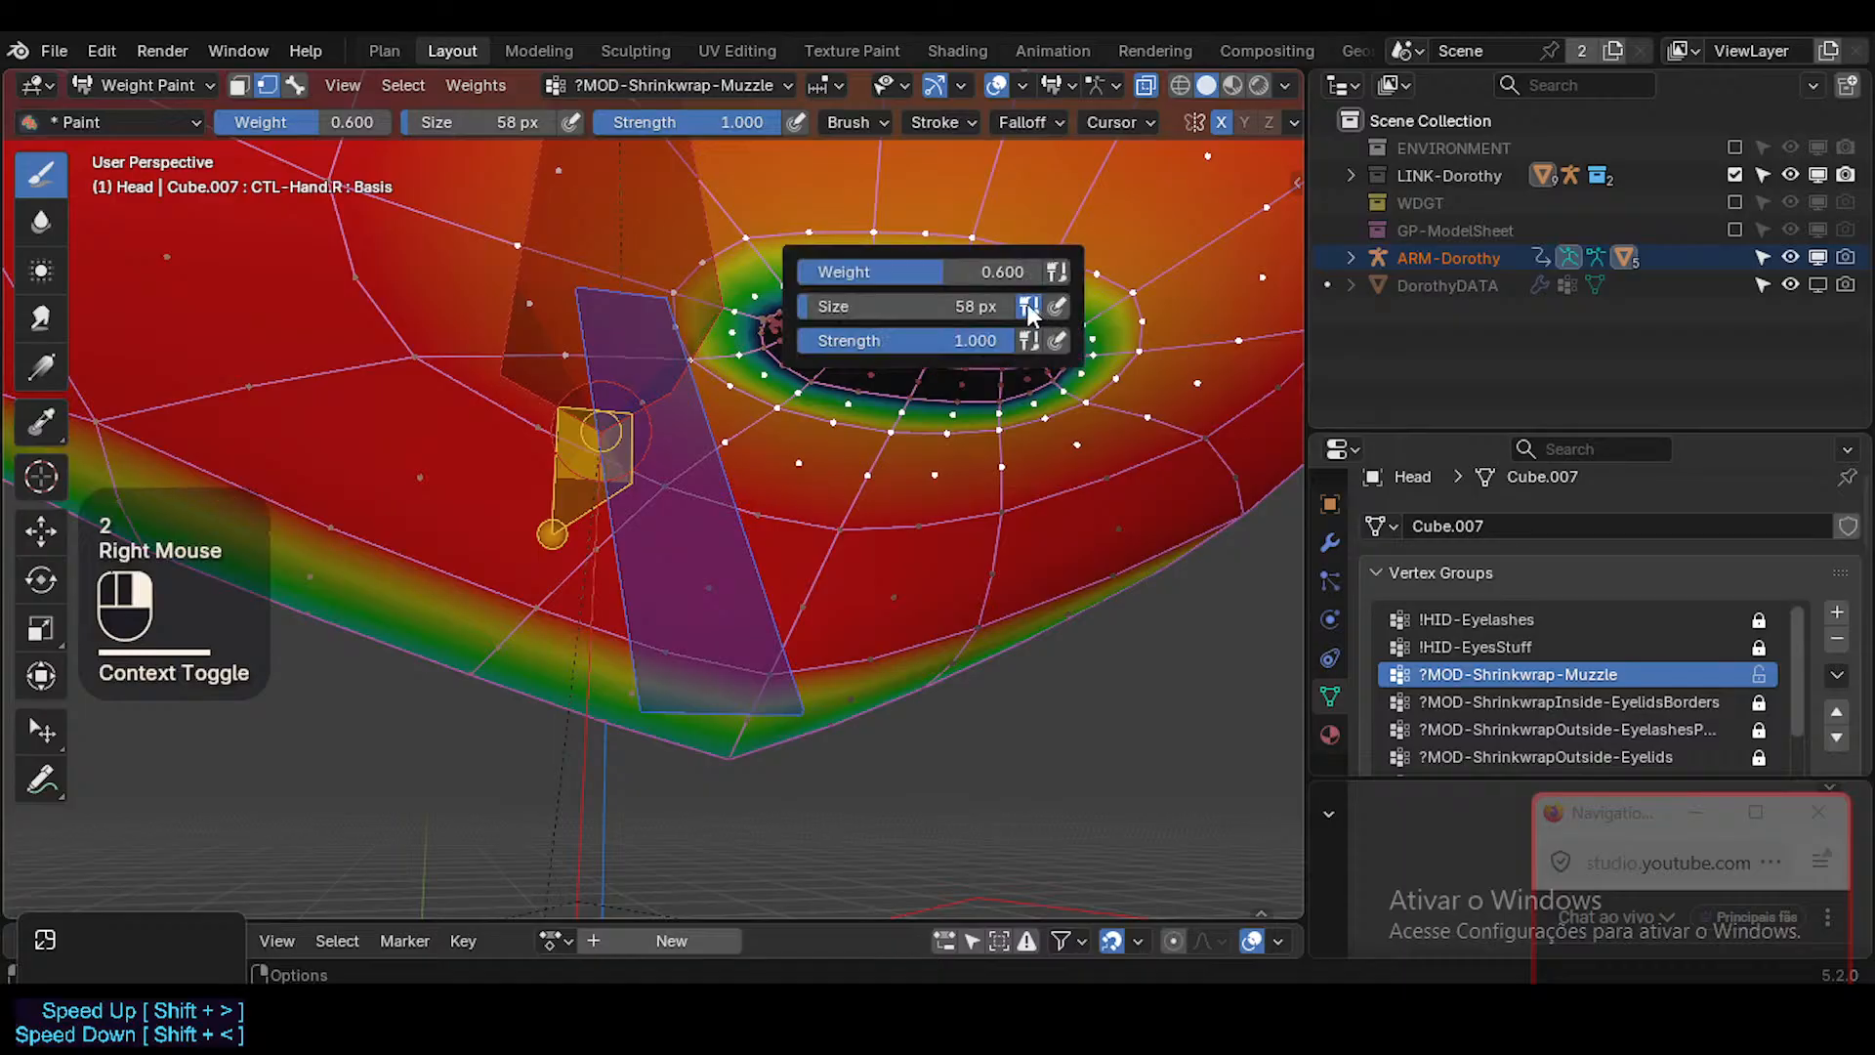
key("ctrl+x")
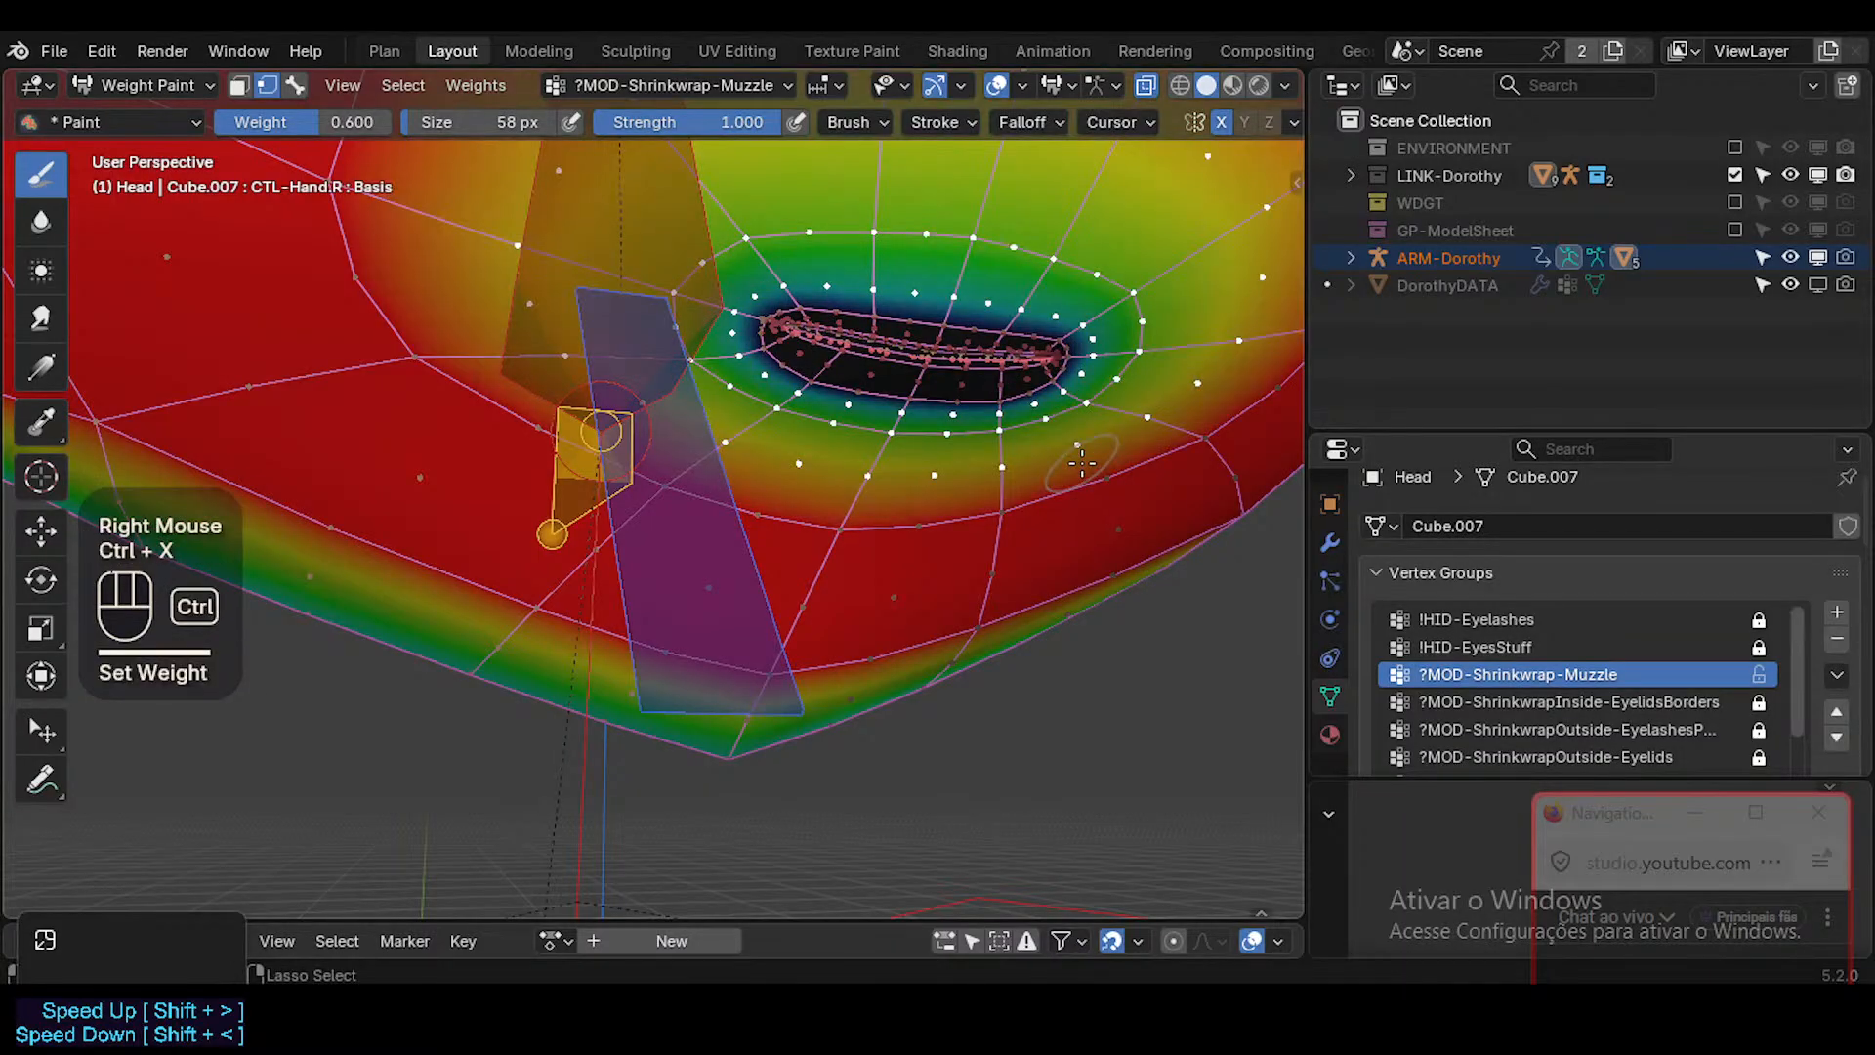
middle_click_drag(1050, 427, 1020, 432)
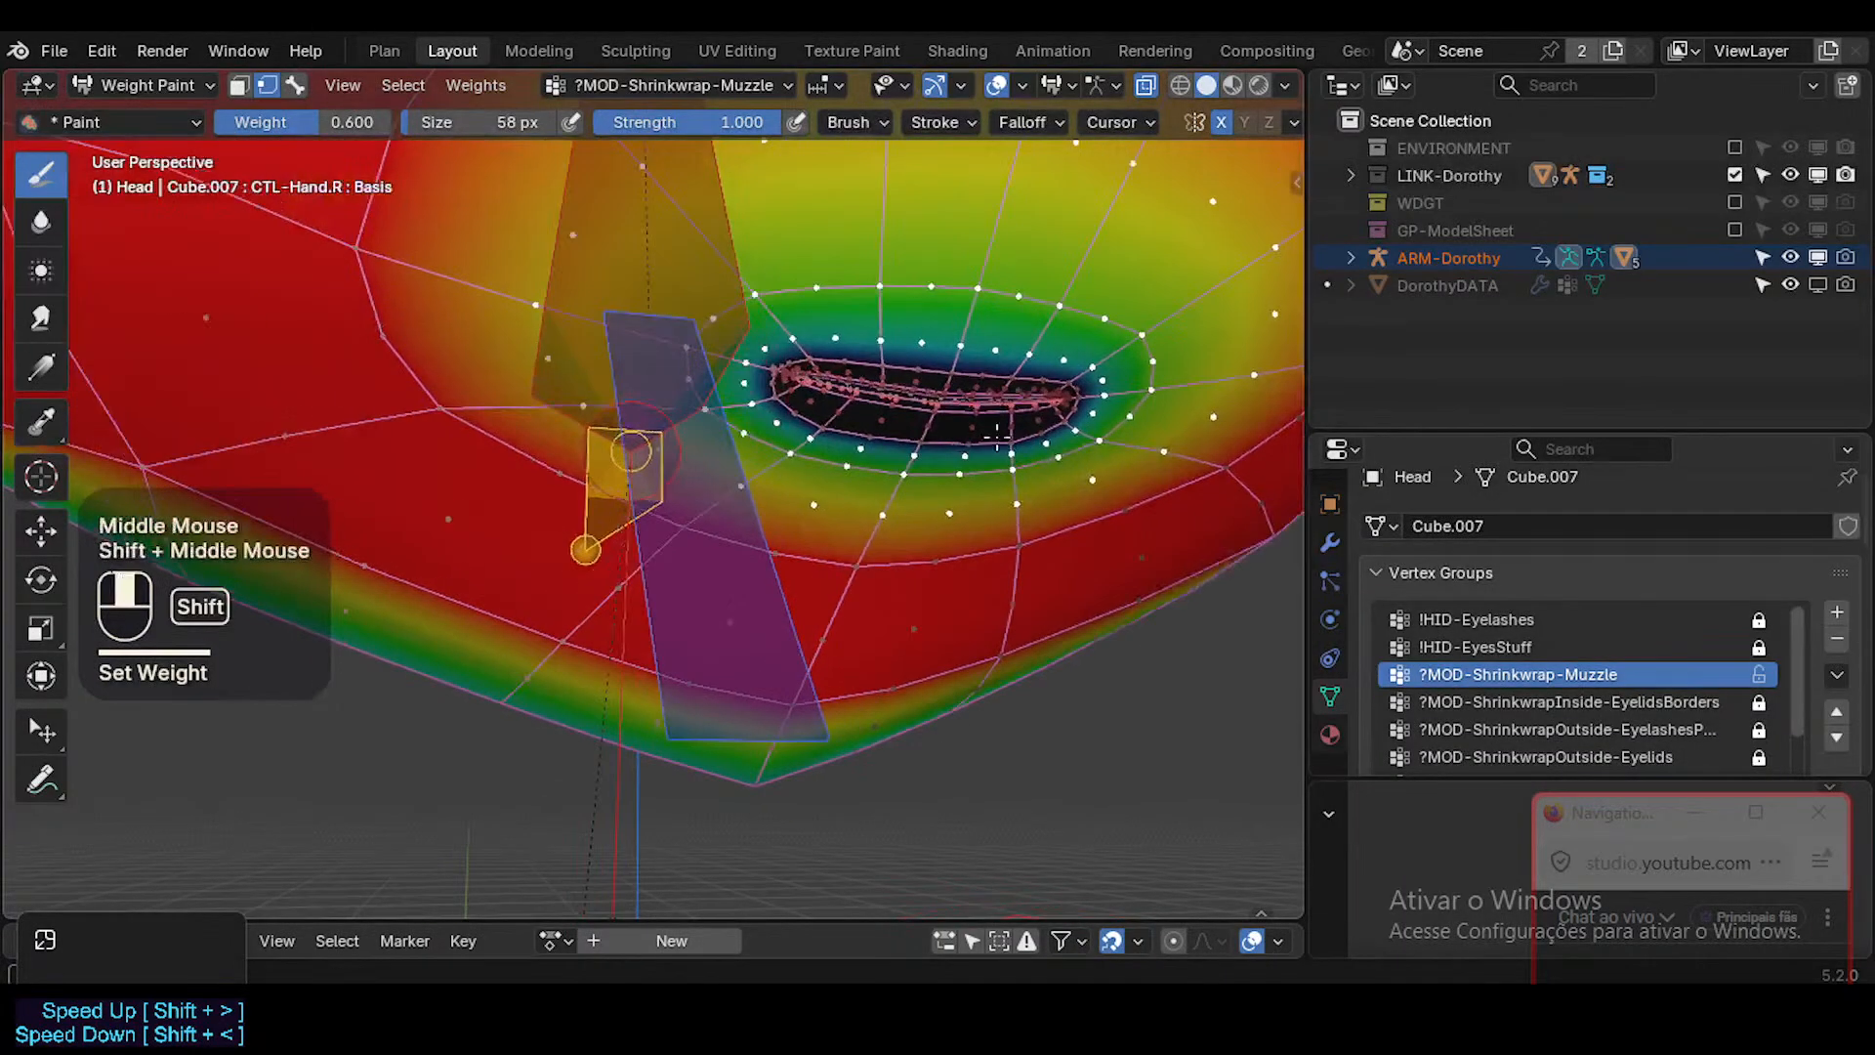
key("ctrl+z")
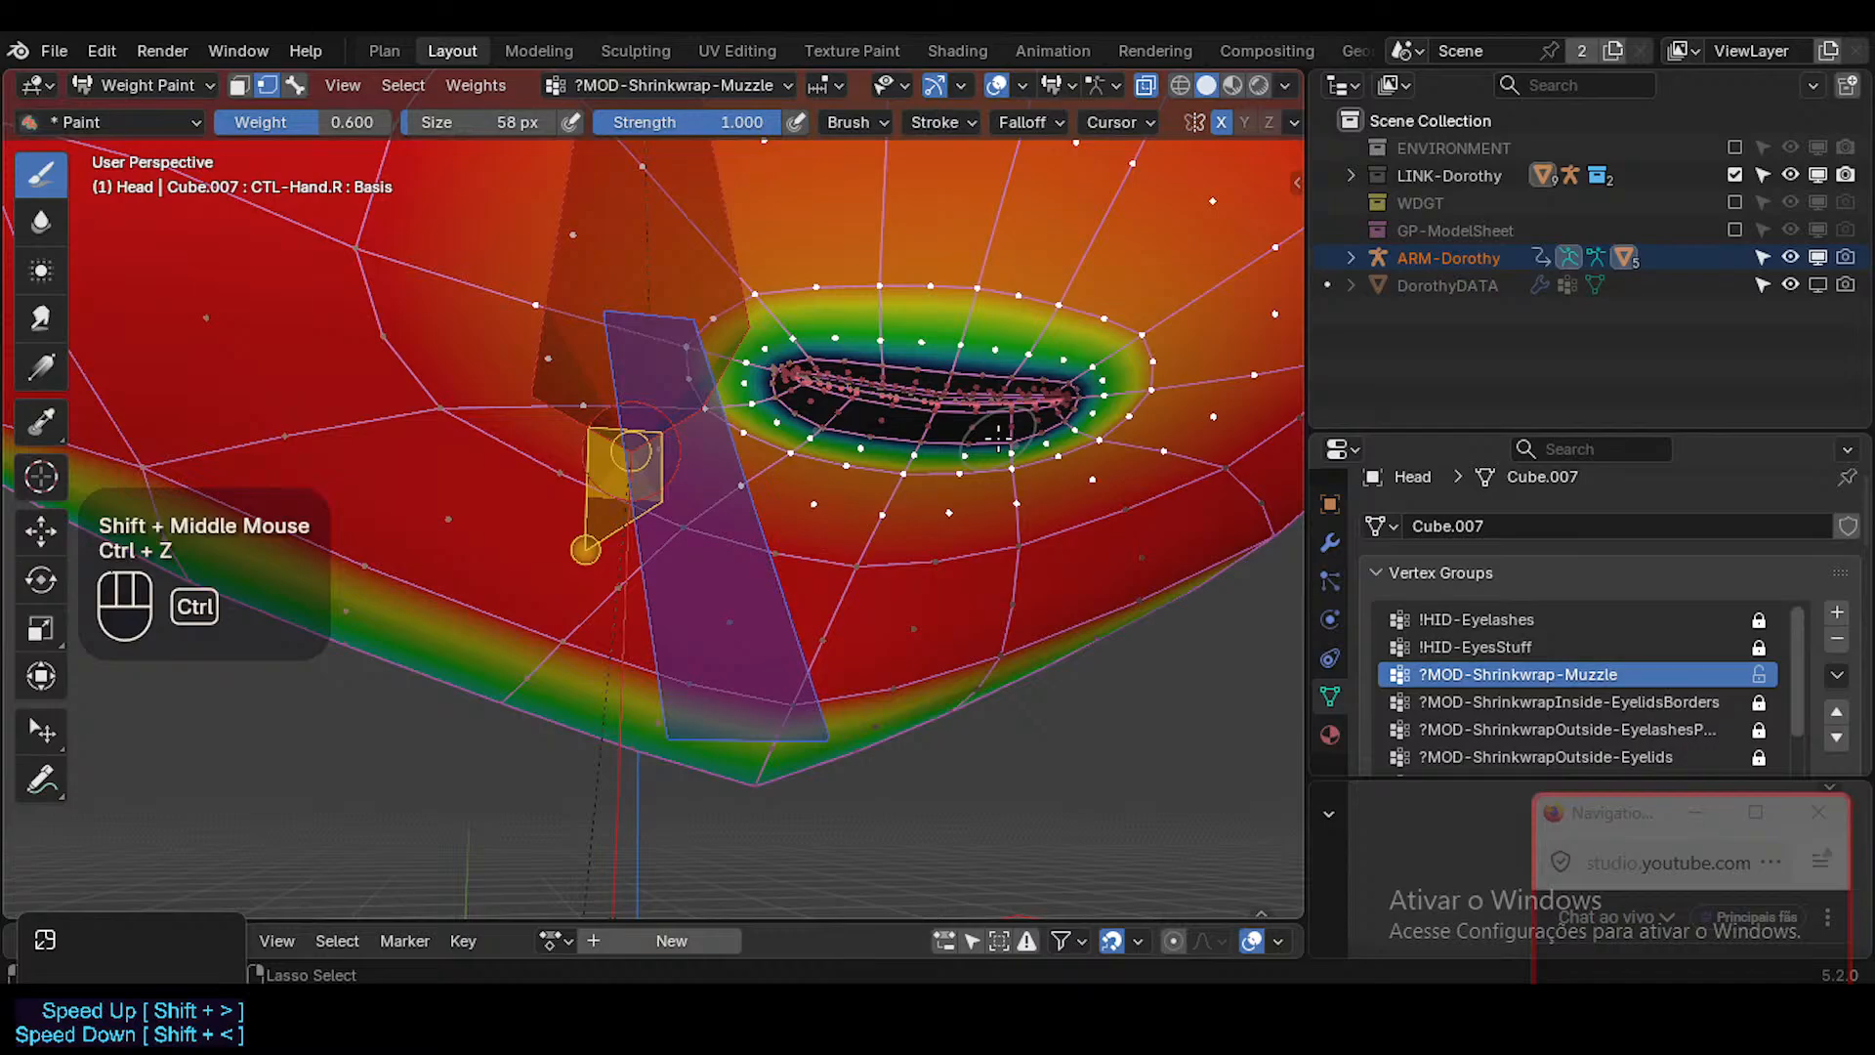
key("ctrl+x")
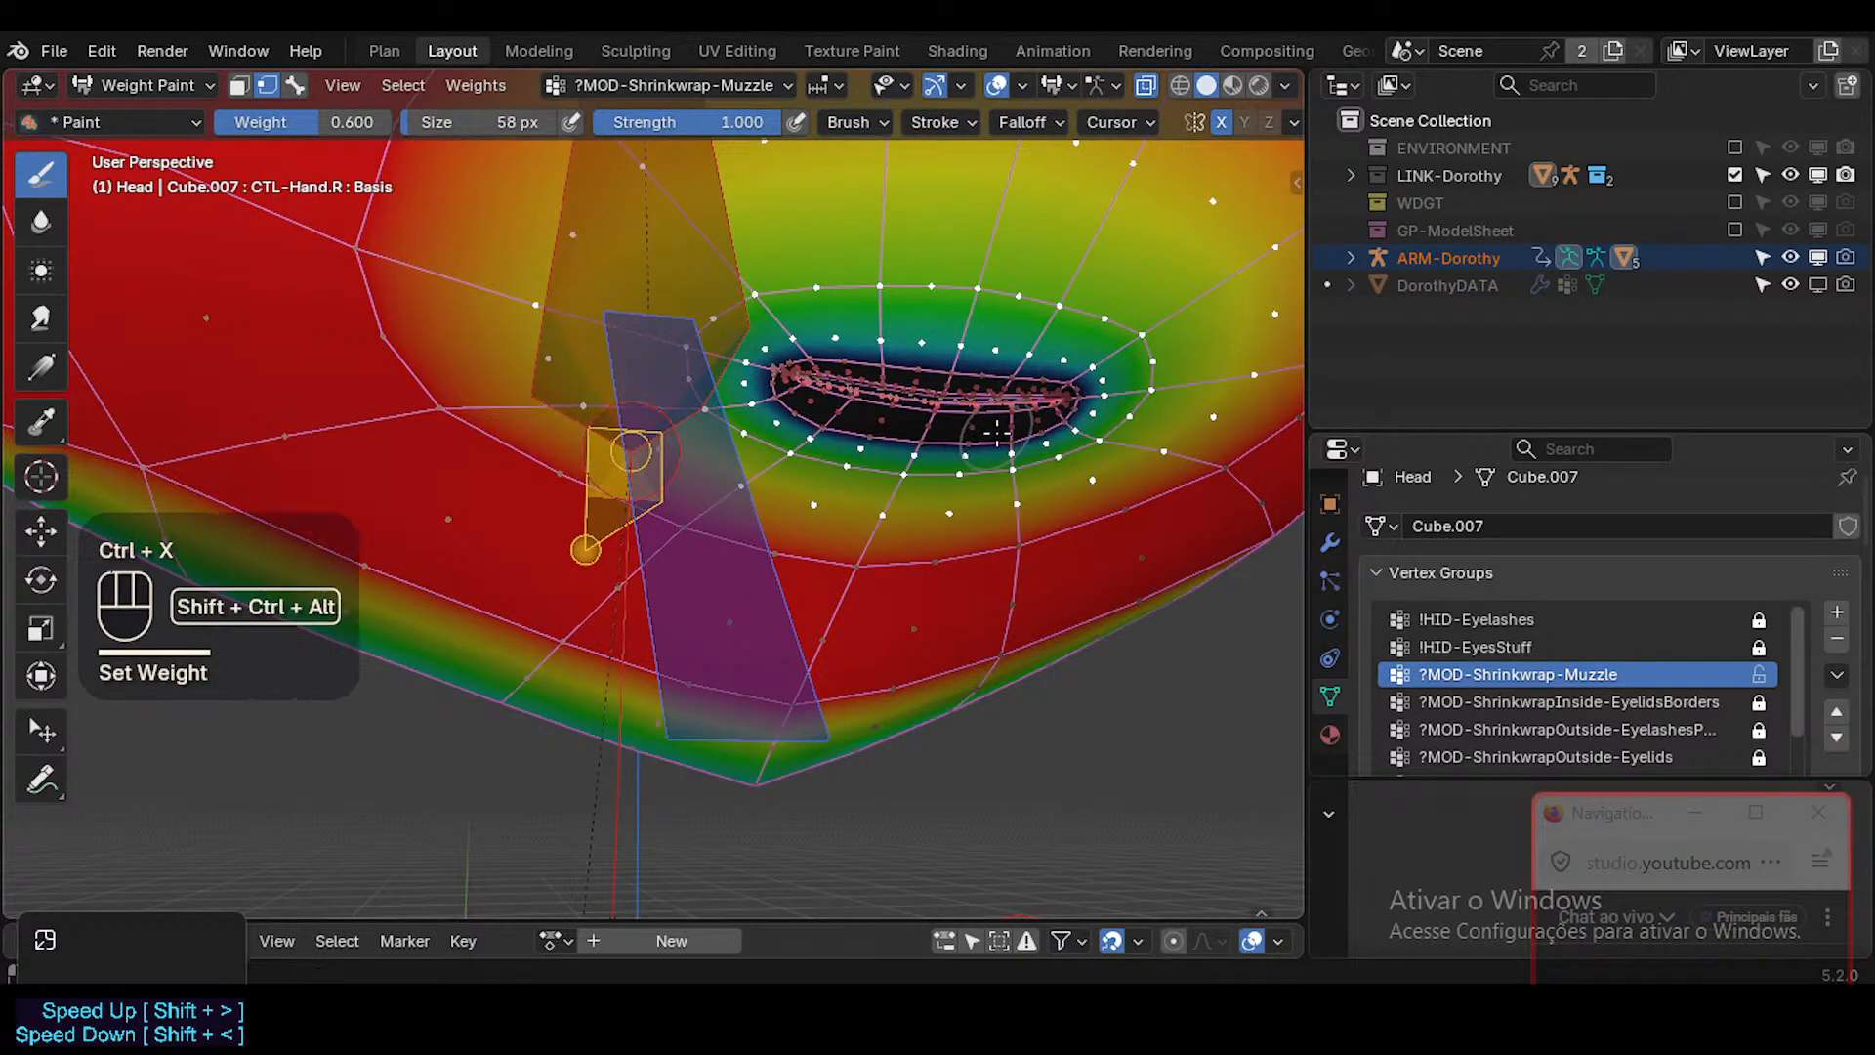
key("shift+ctrl+alt+i")
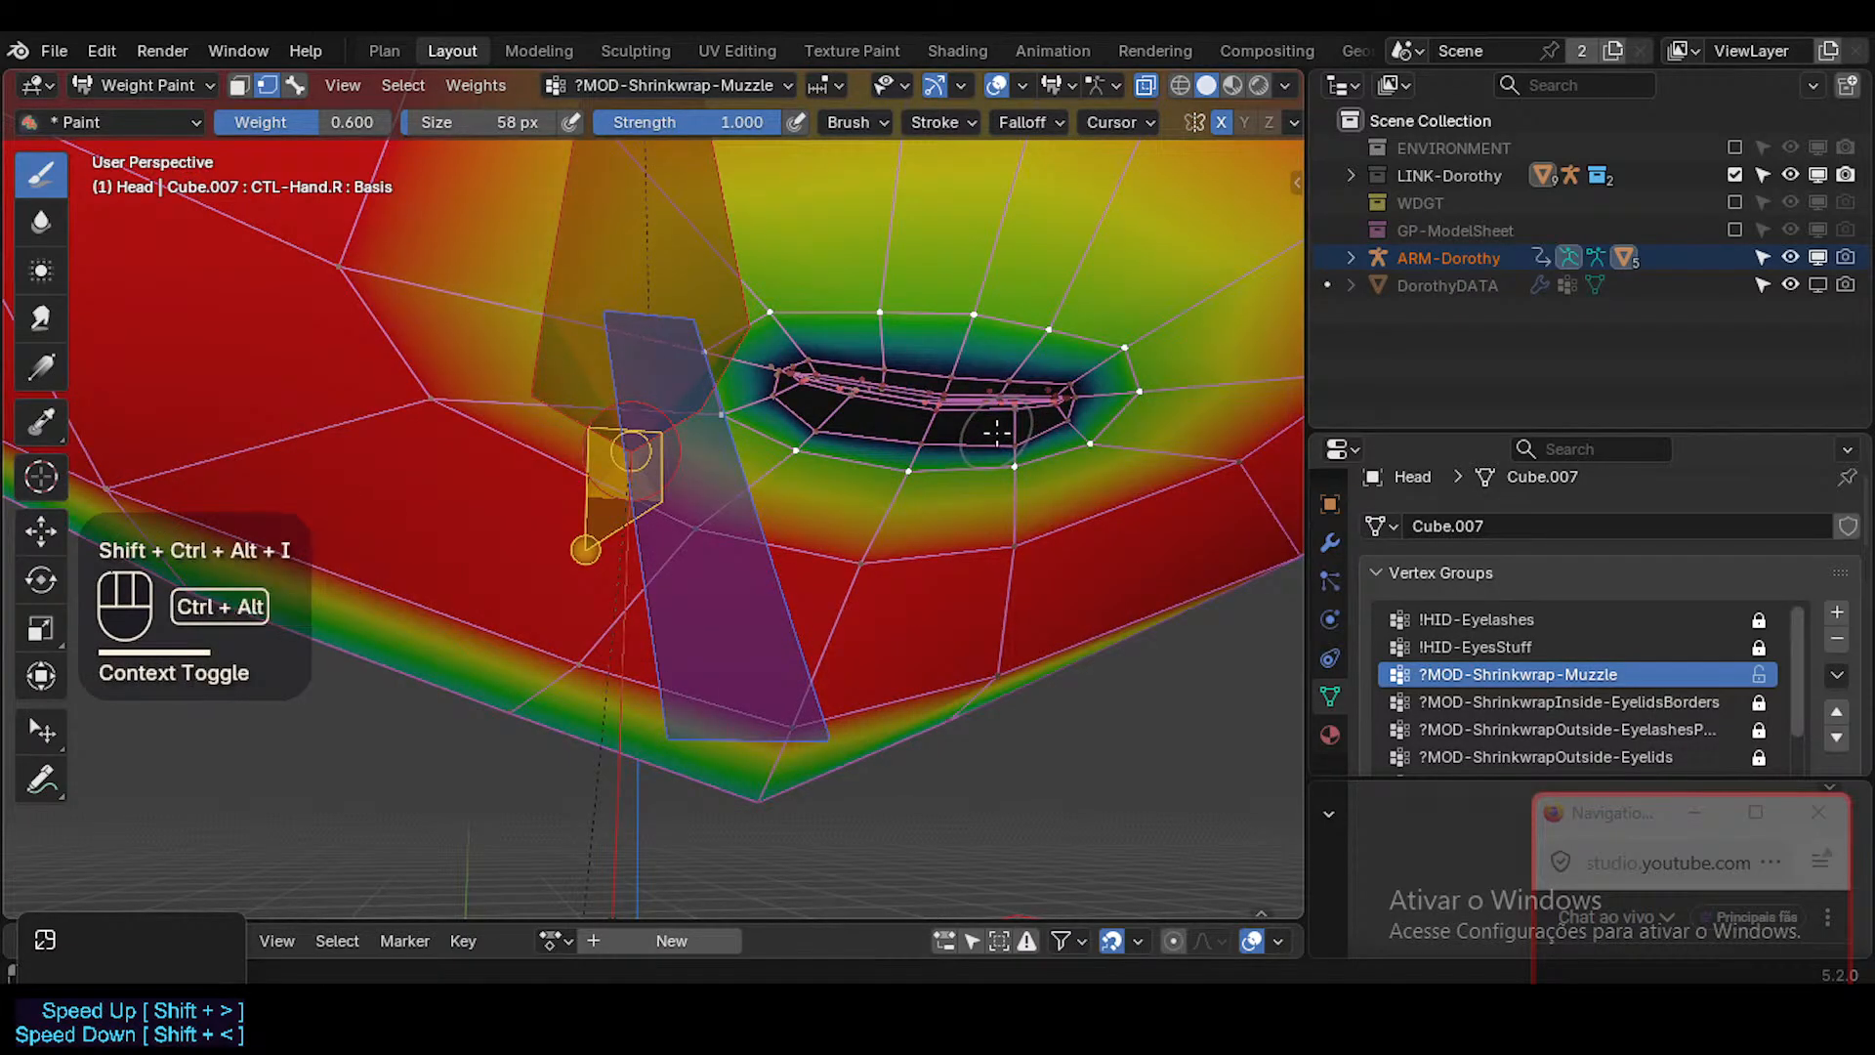
mouse_move(996, 430)
middle_mouse_down("ctrl")
mouse_move(986, 459)
mouse_move(973, 449)
middle_mouse_up("ctrl")
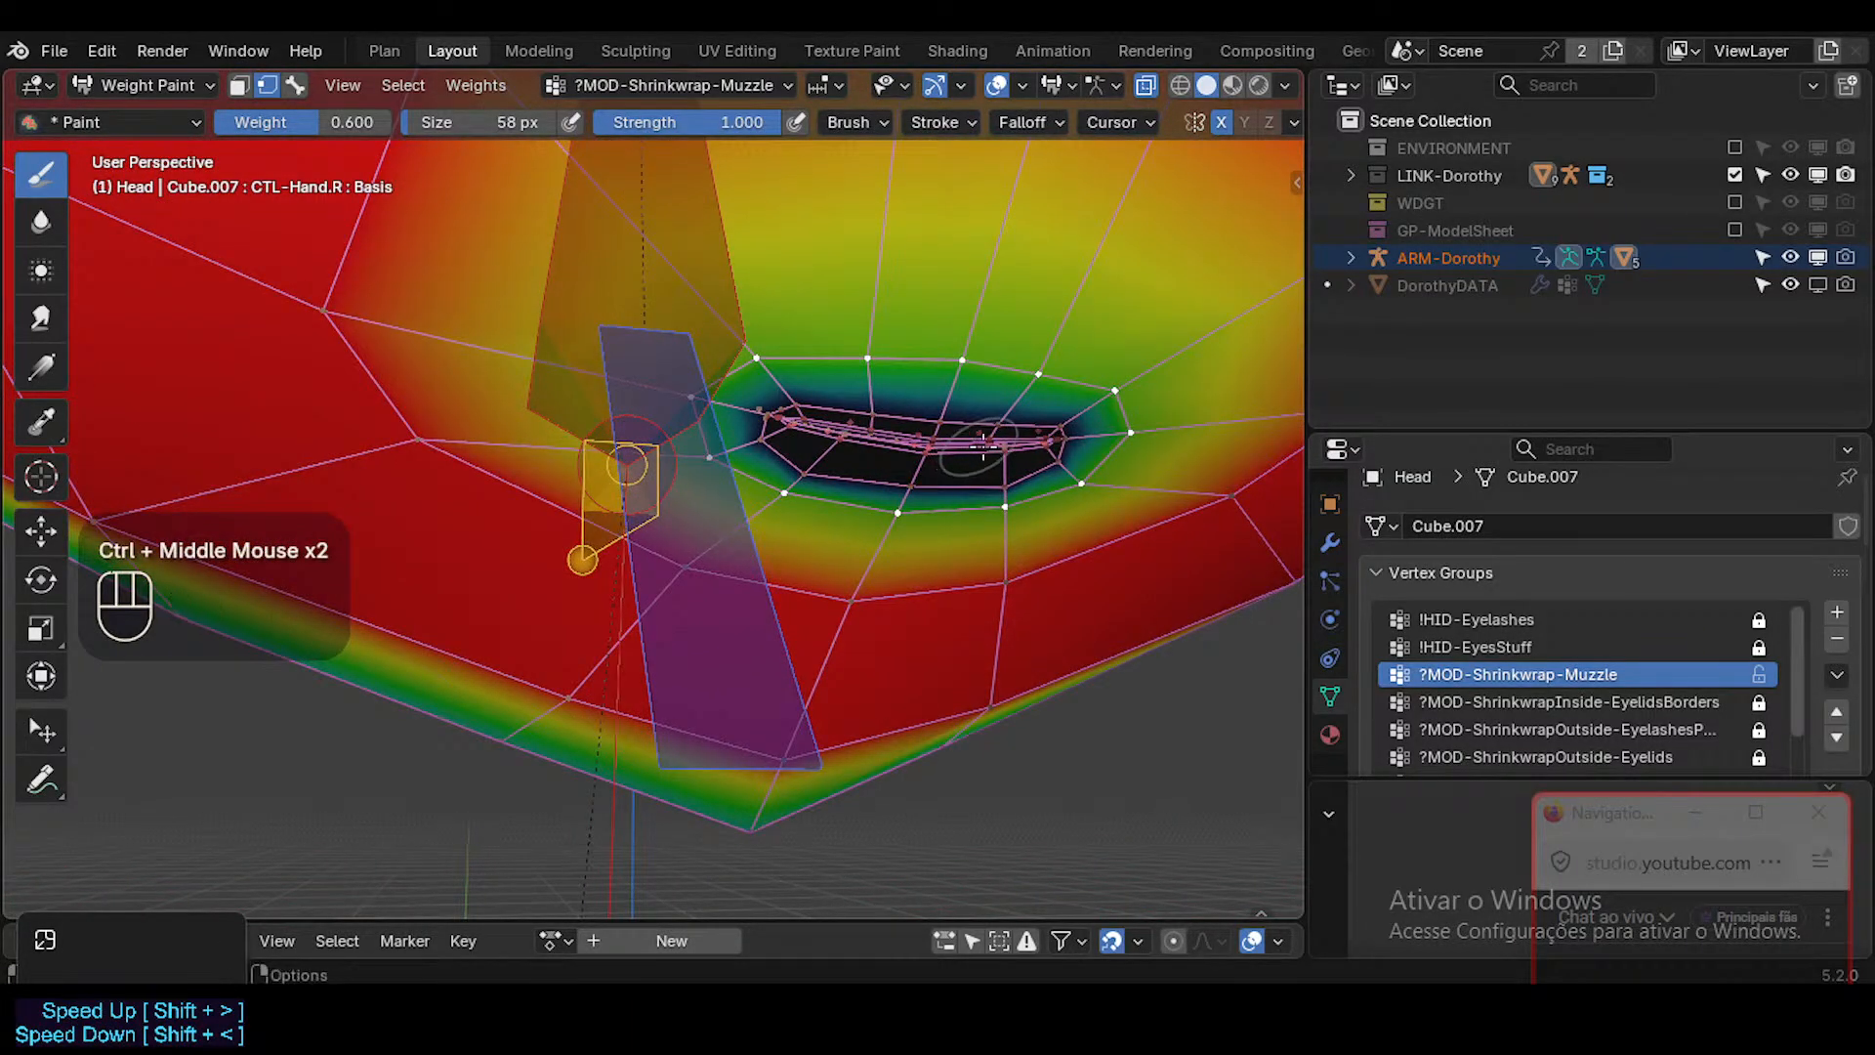
Select only the edge loop bordering the lips in Edit Mode and return to Weight Paint with it as the vertex mask.
key("Tab")
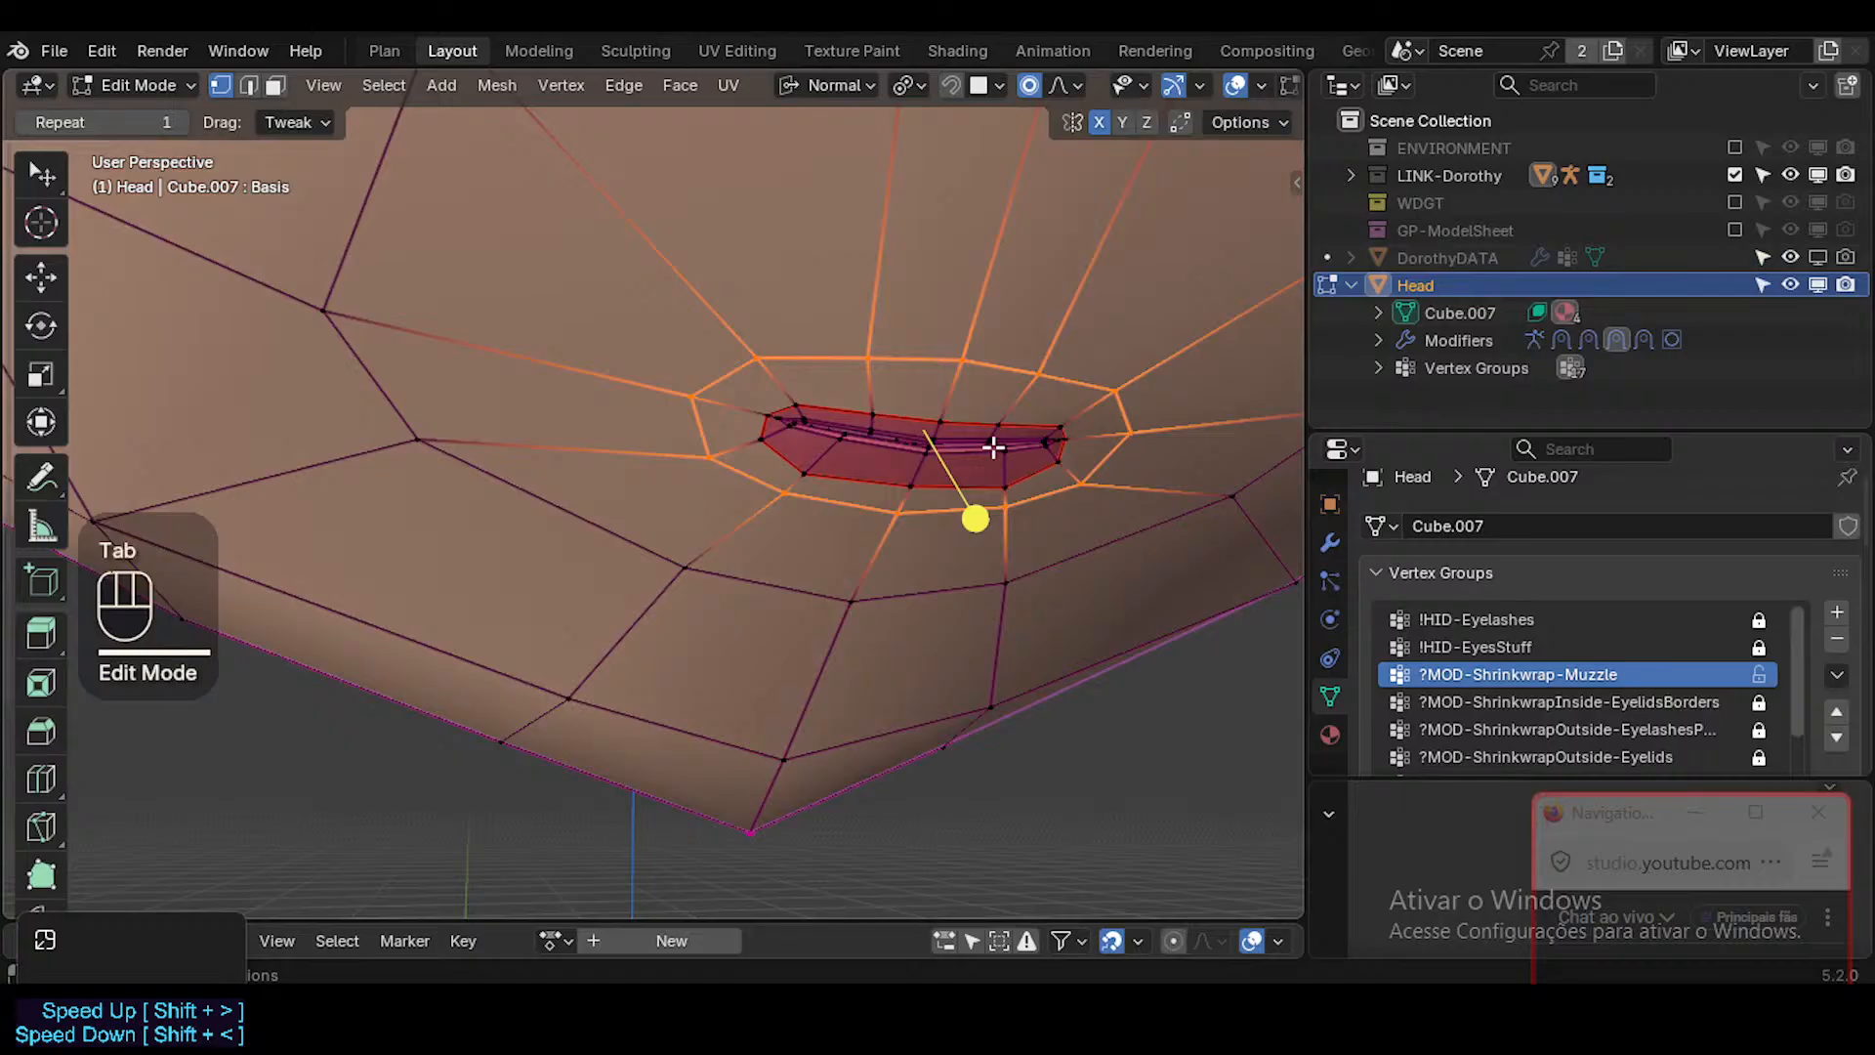
key("alt+a")
key("2")
left_click(986, 427, "alt+shift")
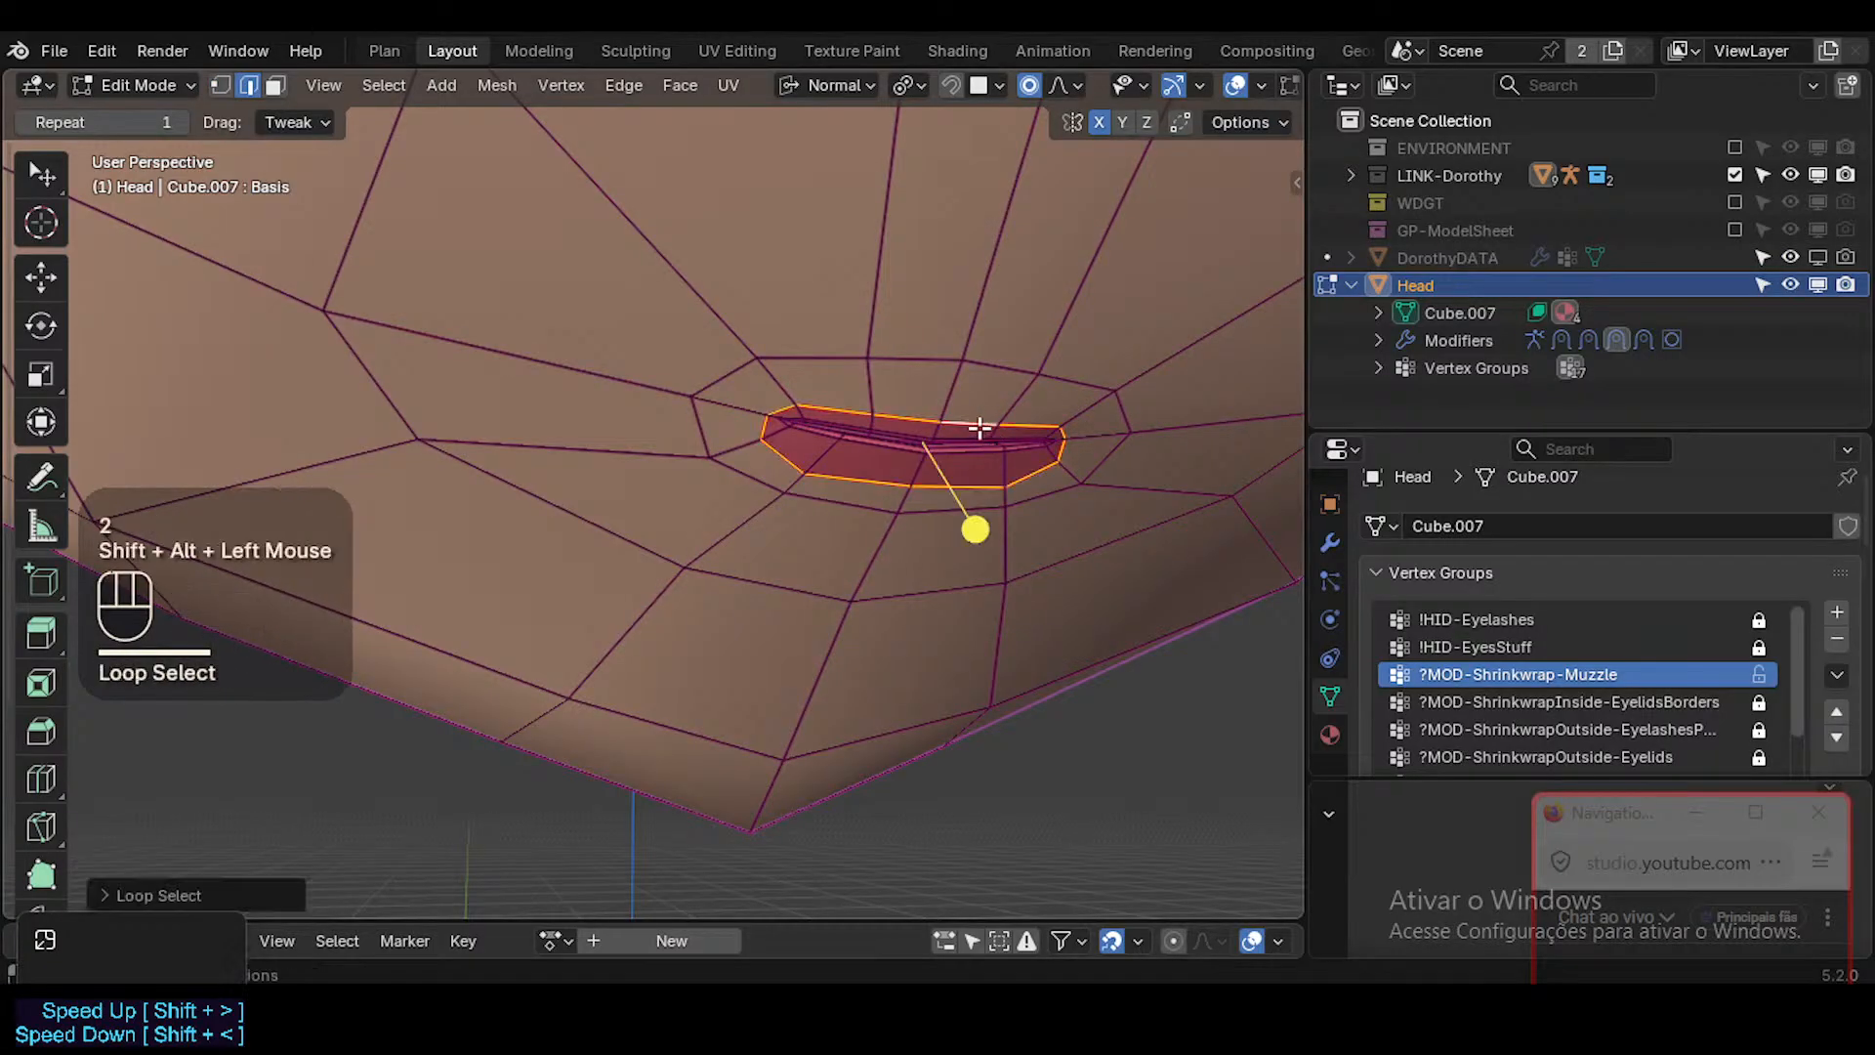
key("1")
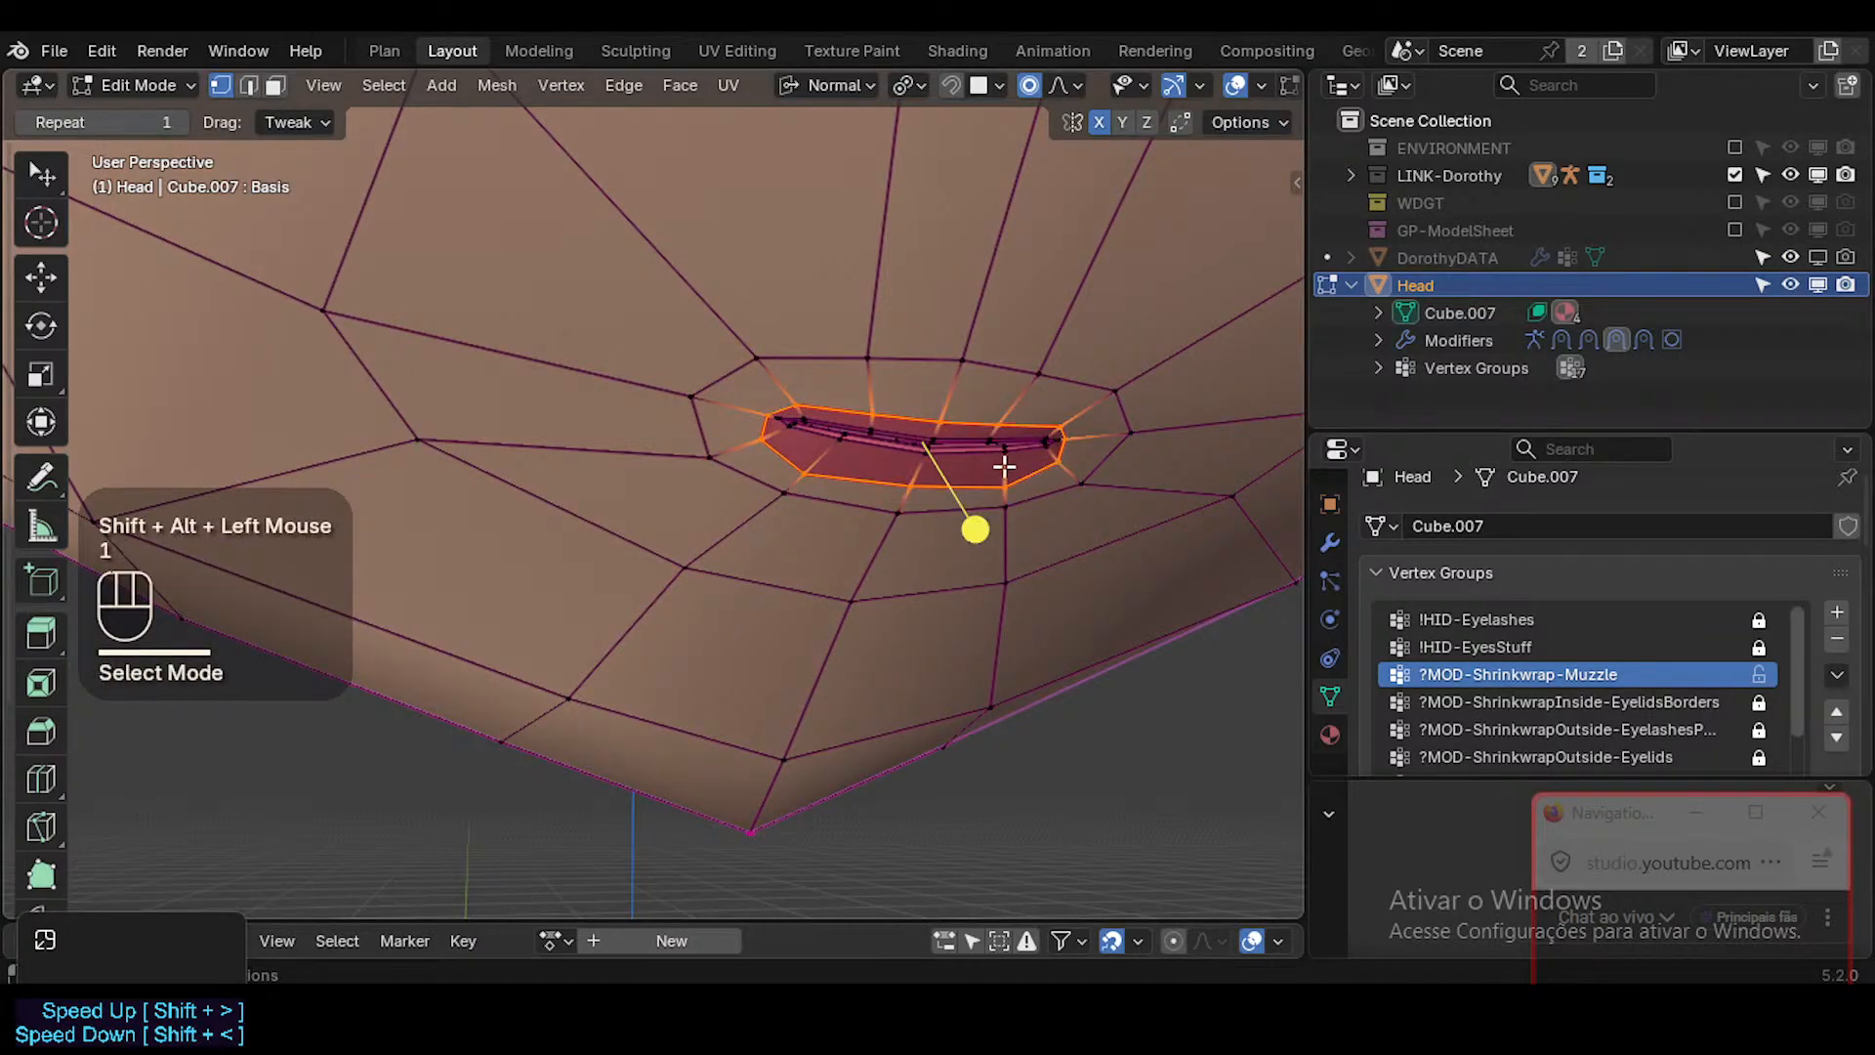
key("ctrl+Tab")
key("w")
Set the brush weight to 0.100 and apply it to the masked lip loop in ?MOD-Shrinkwrap-Muzzle.
right_click(1013, 447)
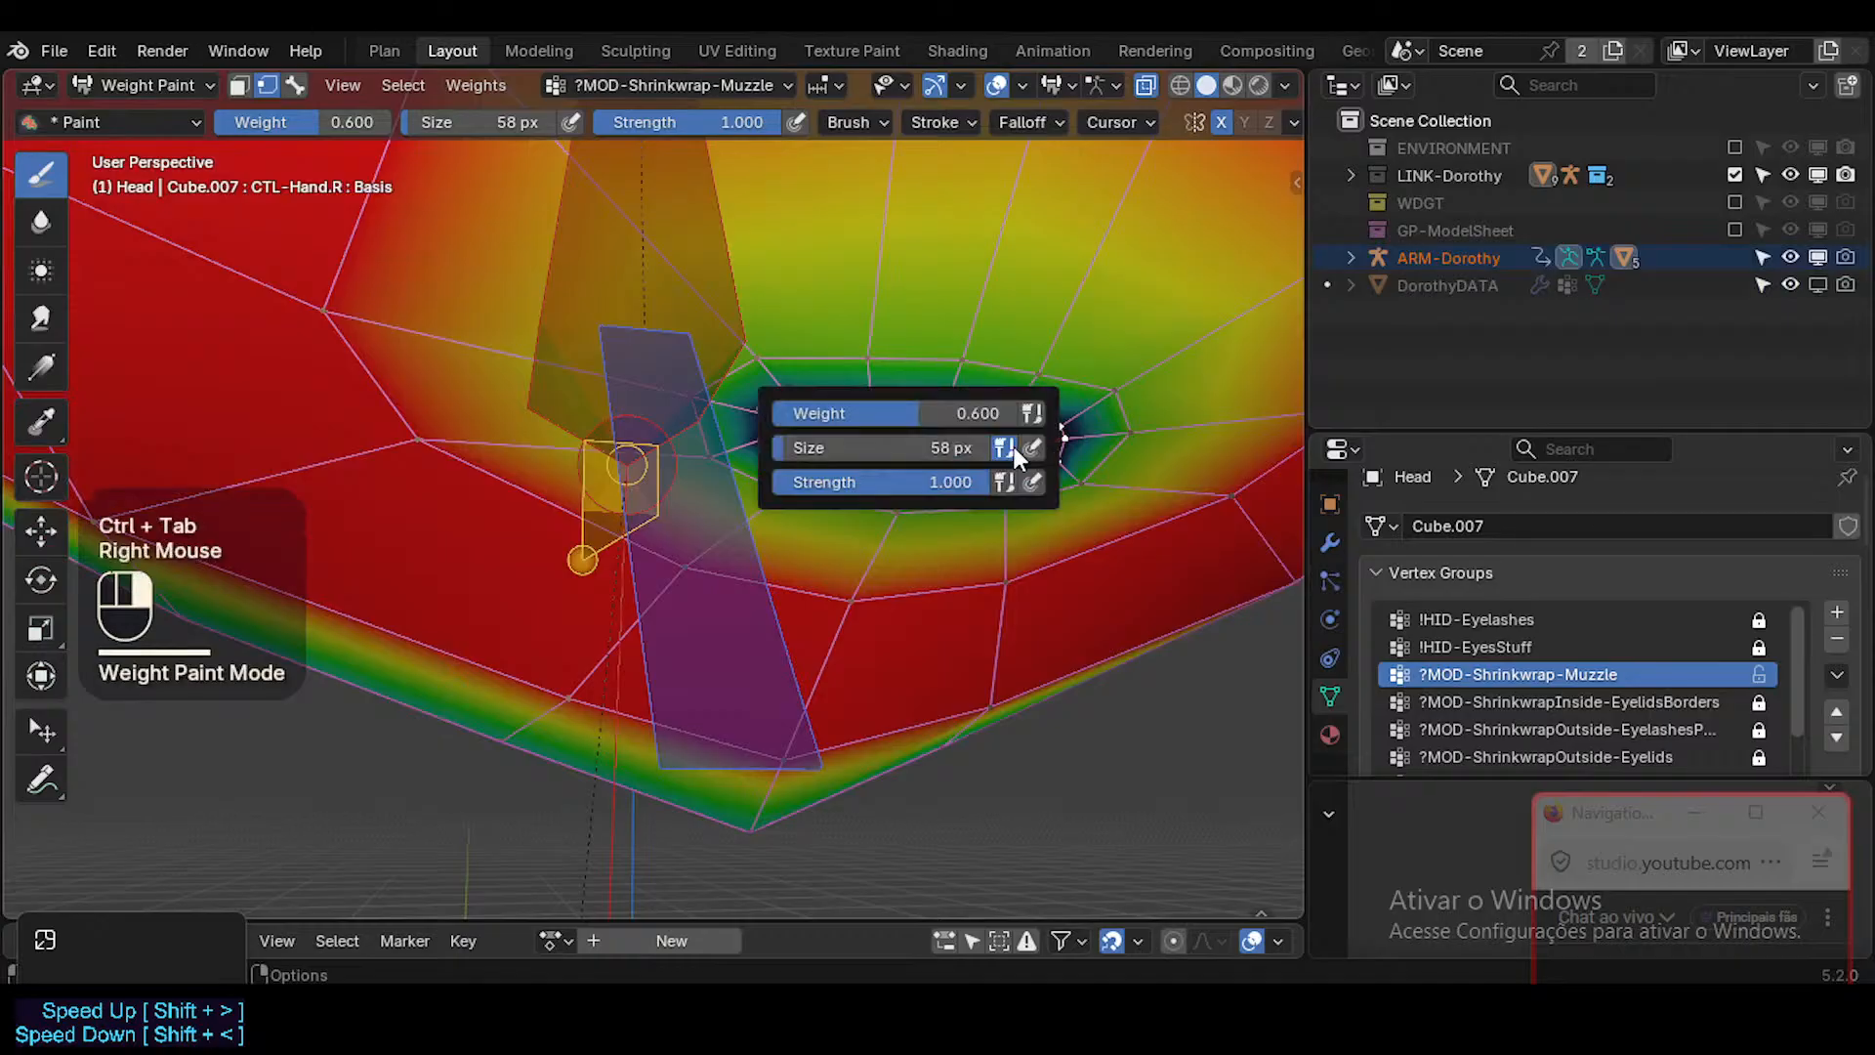
left_click(940, 414)
type("0.1")
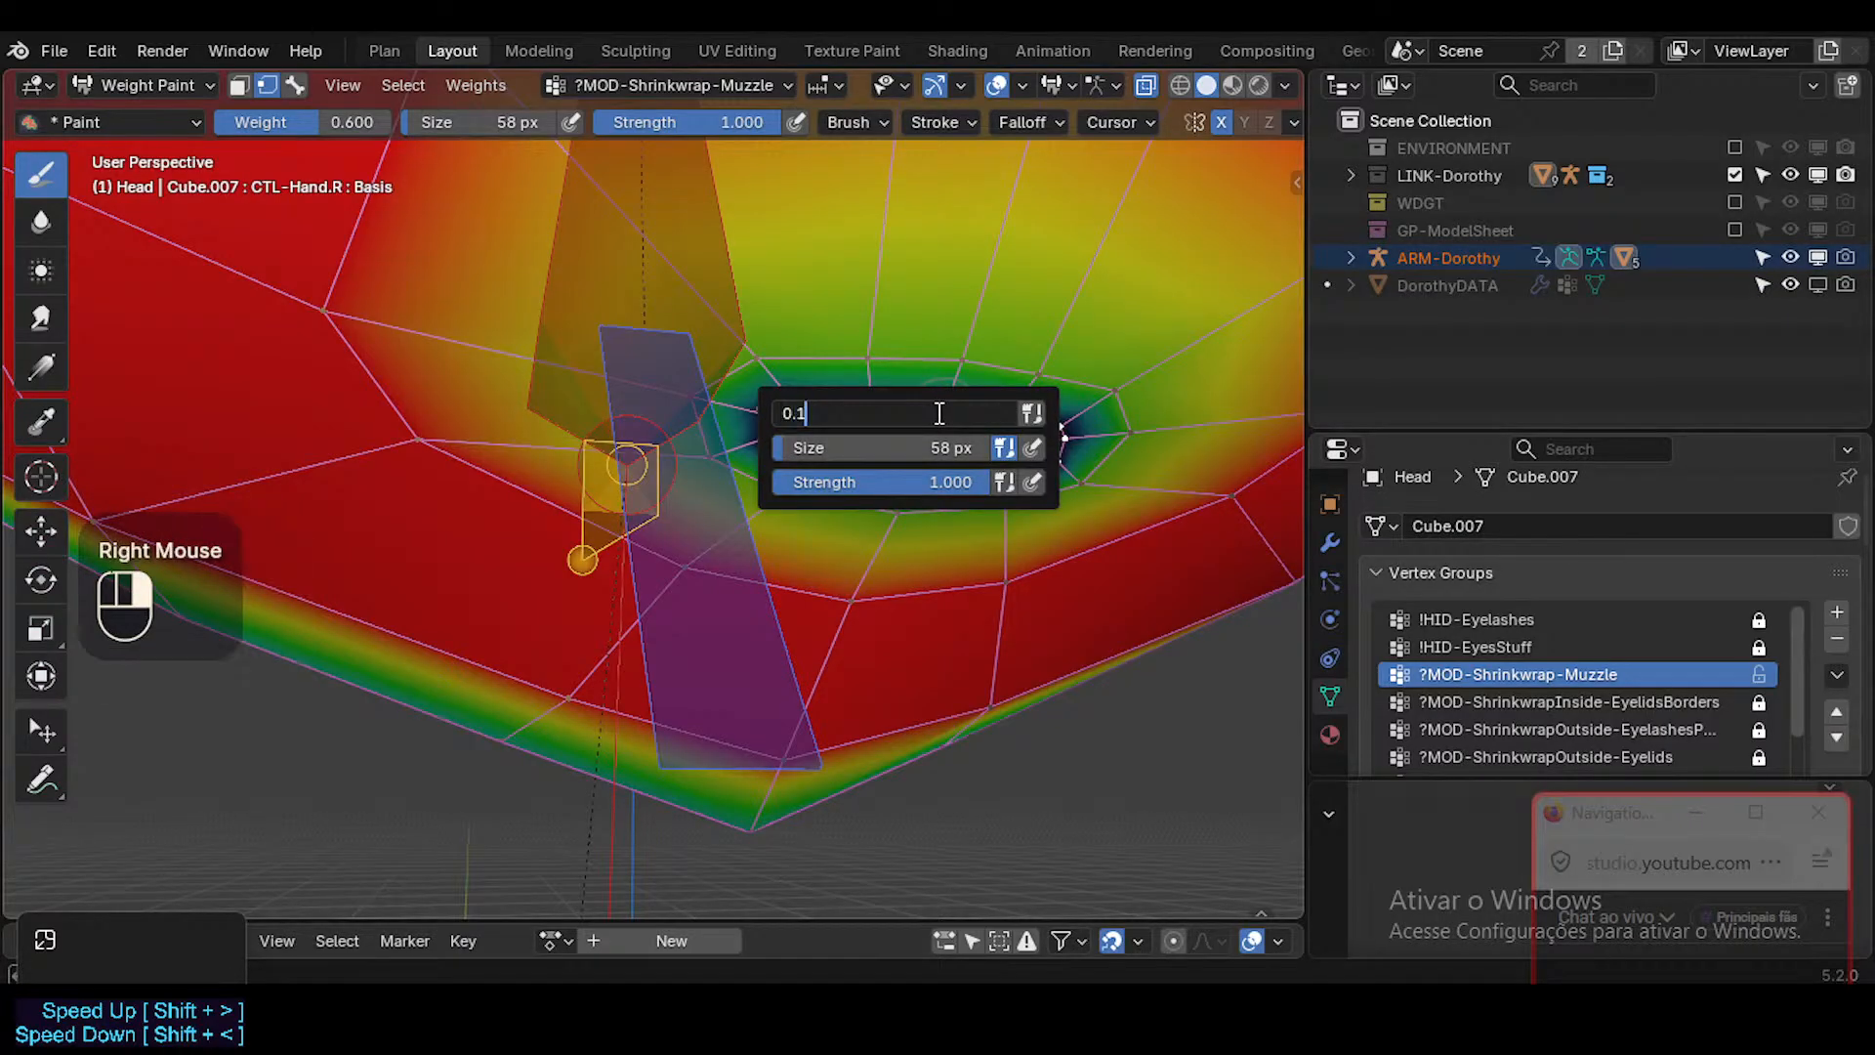
key("Return")
key("ctrl+x")
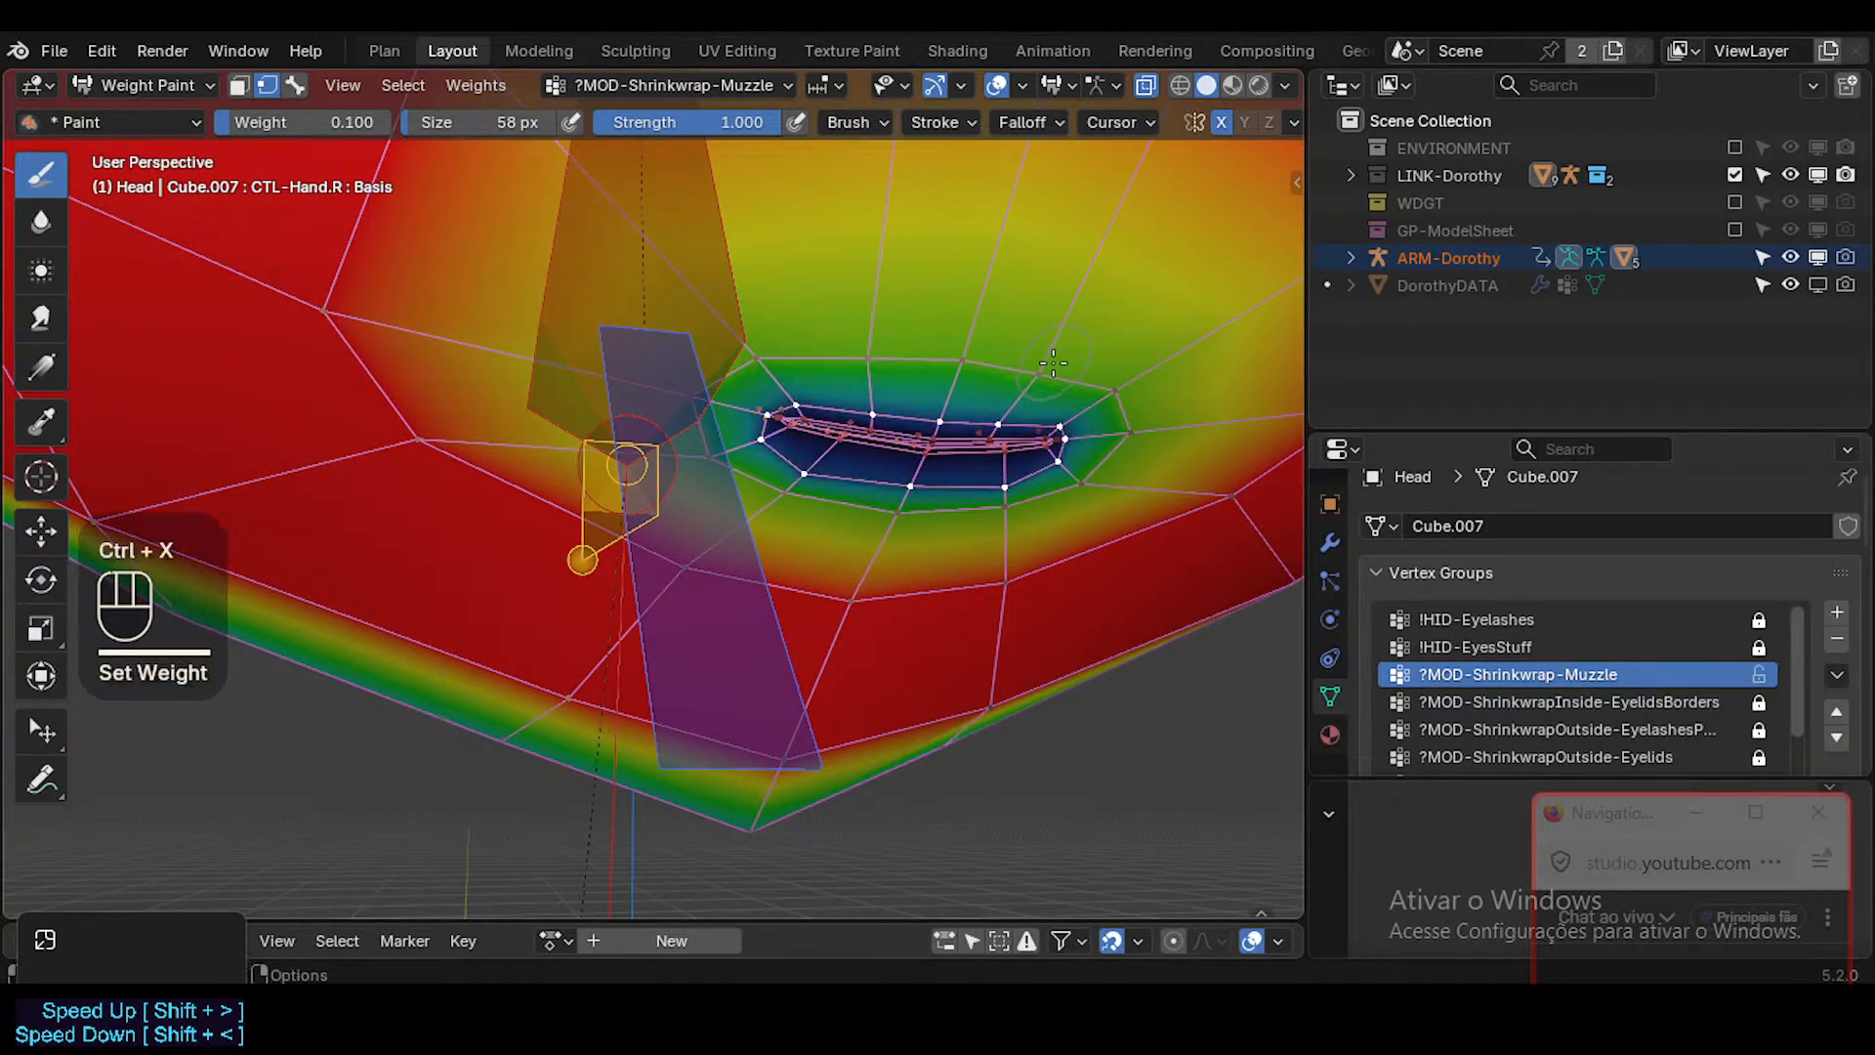
Examine the lips and muzzle in Object Mode with overlays hidden and shown from different angles.
key("ctrl+Tab")
left_click(1052, 364)
key("shift+alt+z")
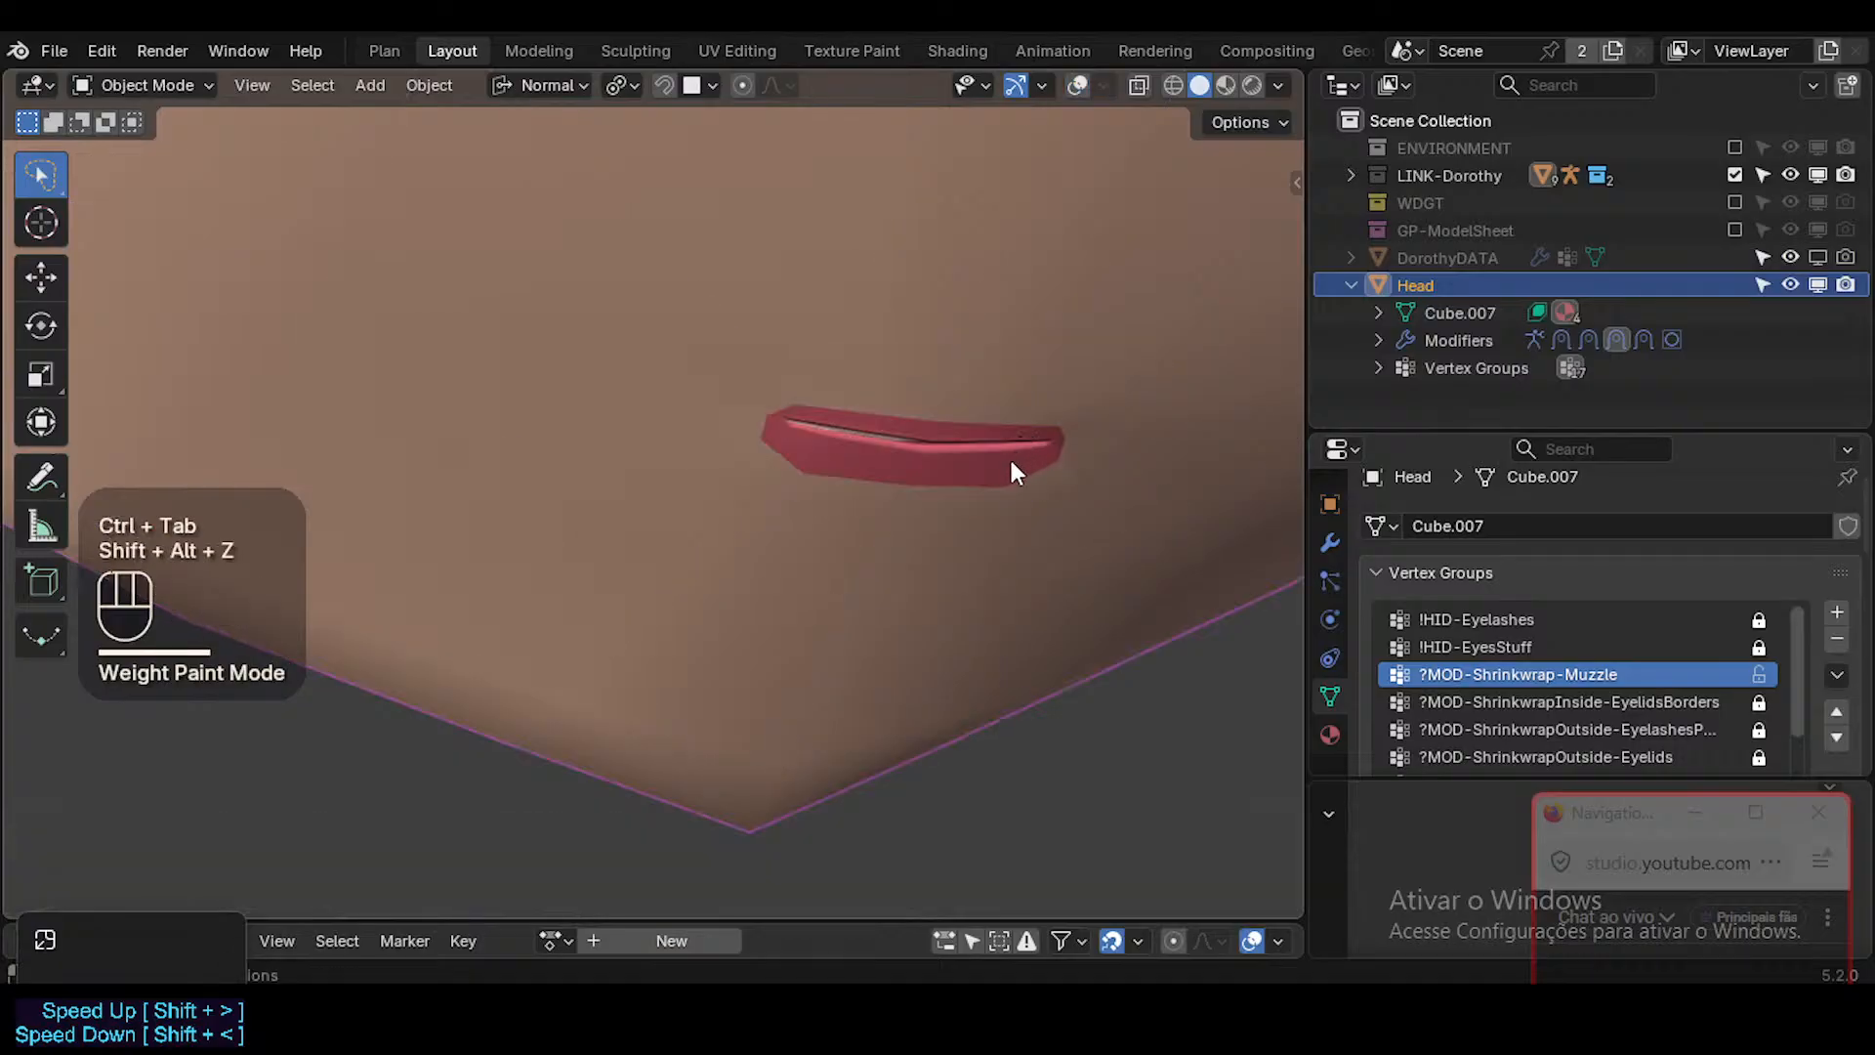
middle_click_drag(1011, 480, 900, 522)
key("shift+ctrl+alt+i")
key("shift+alt+z")
scroll(974, 416, "down", 5)
key("n")
key("n")
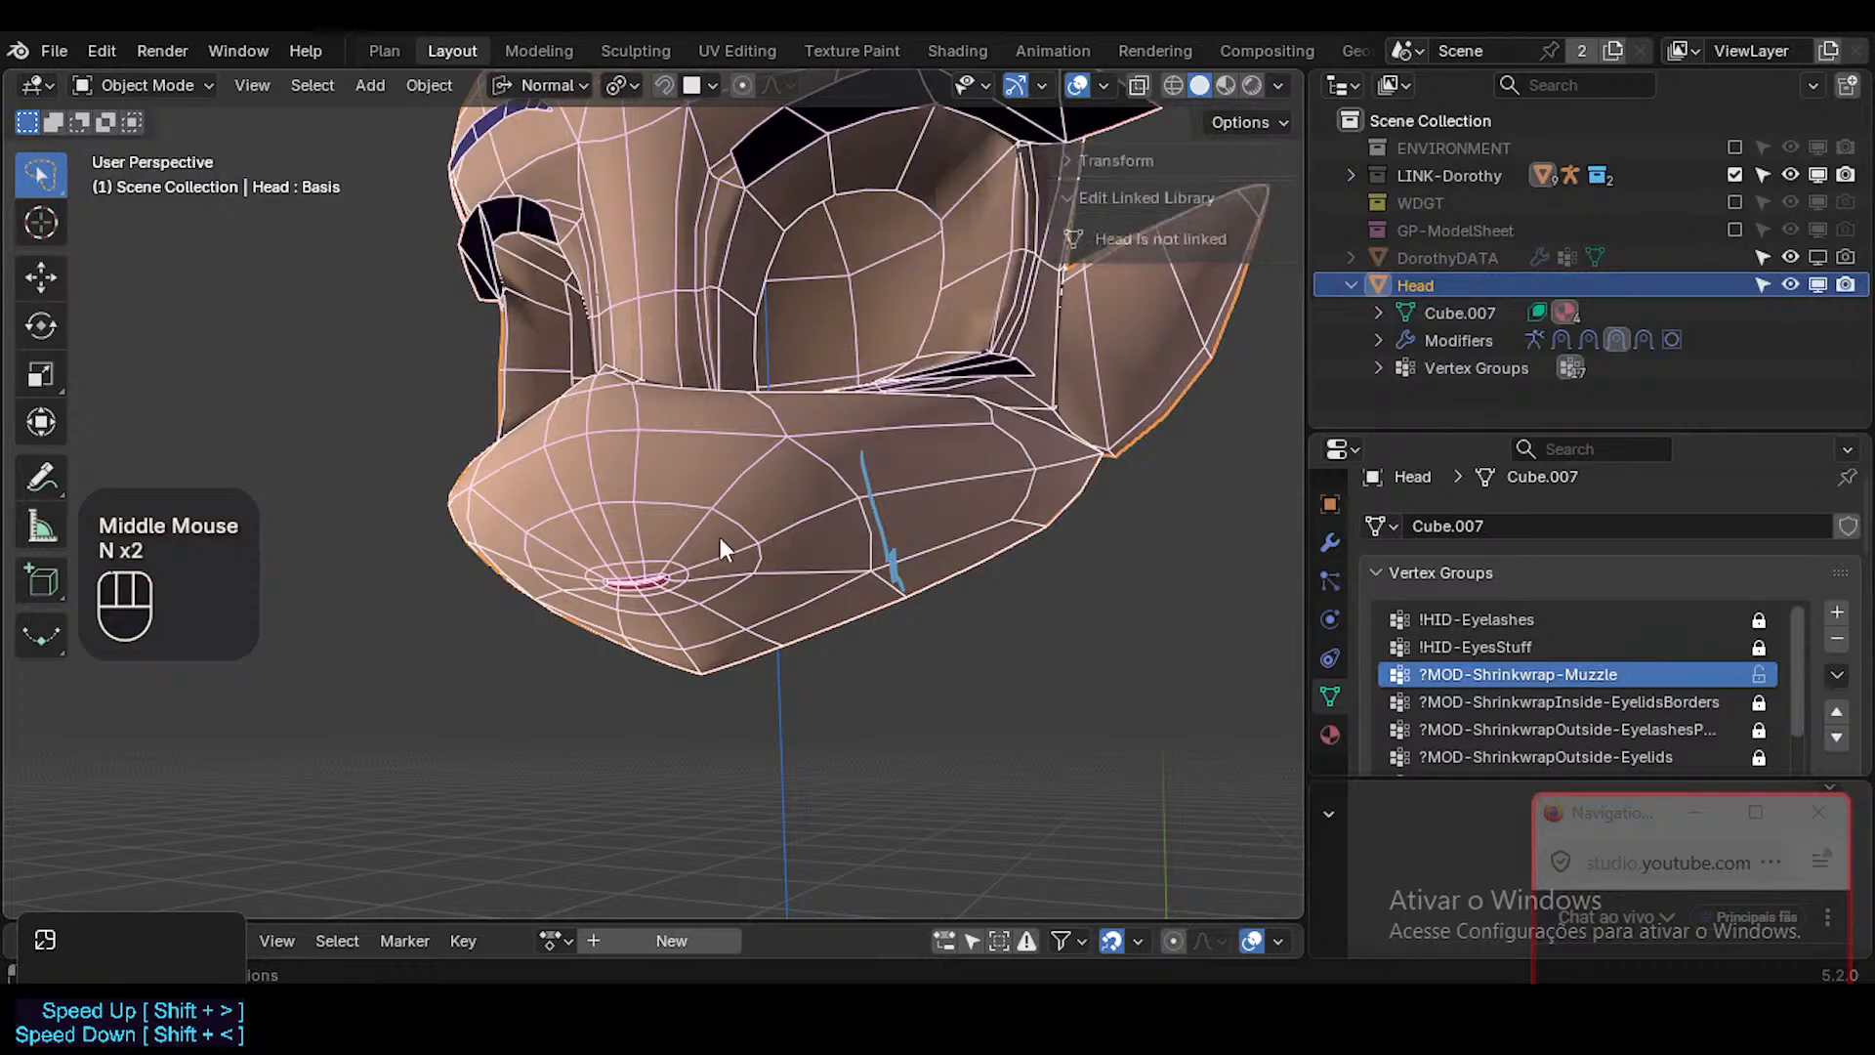
scroll(653, 555, "up", 3)
key("n")
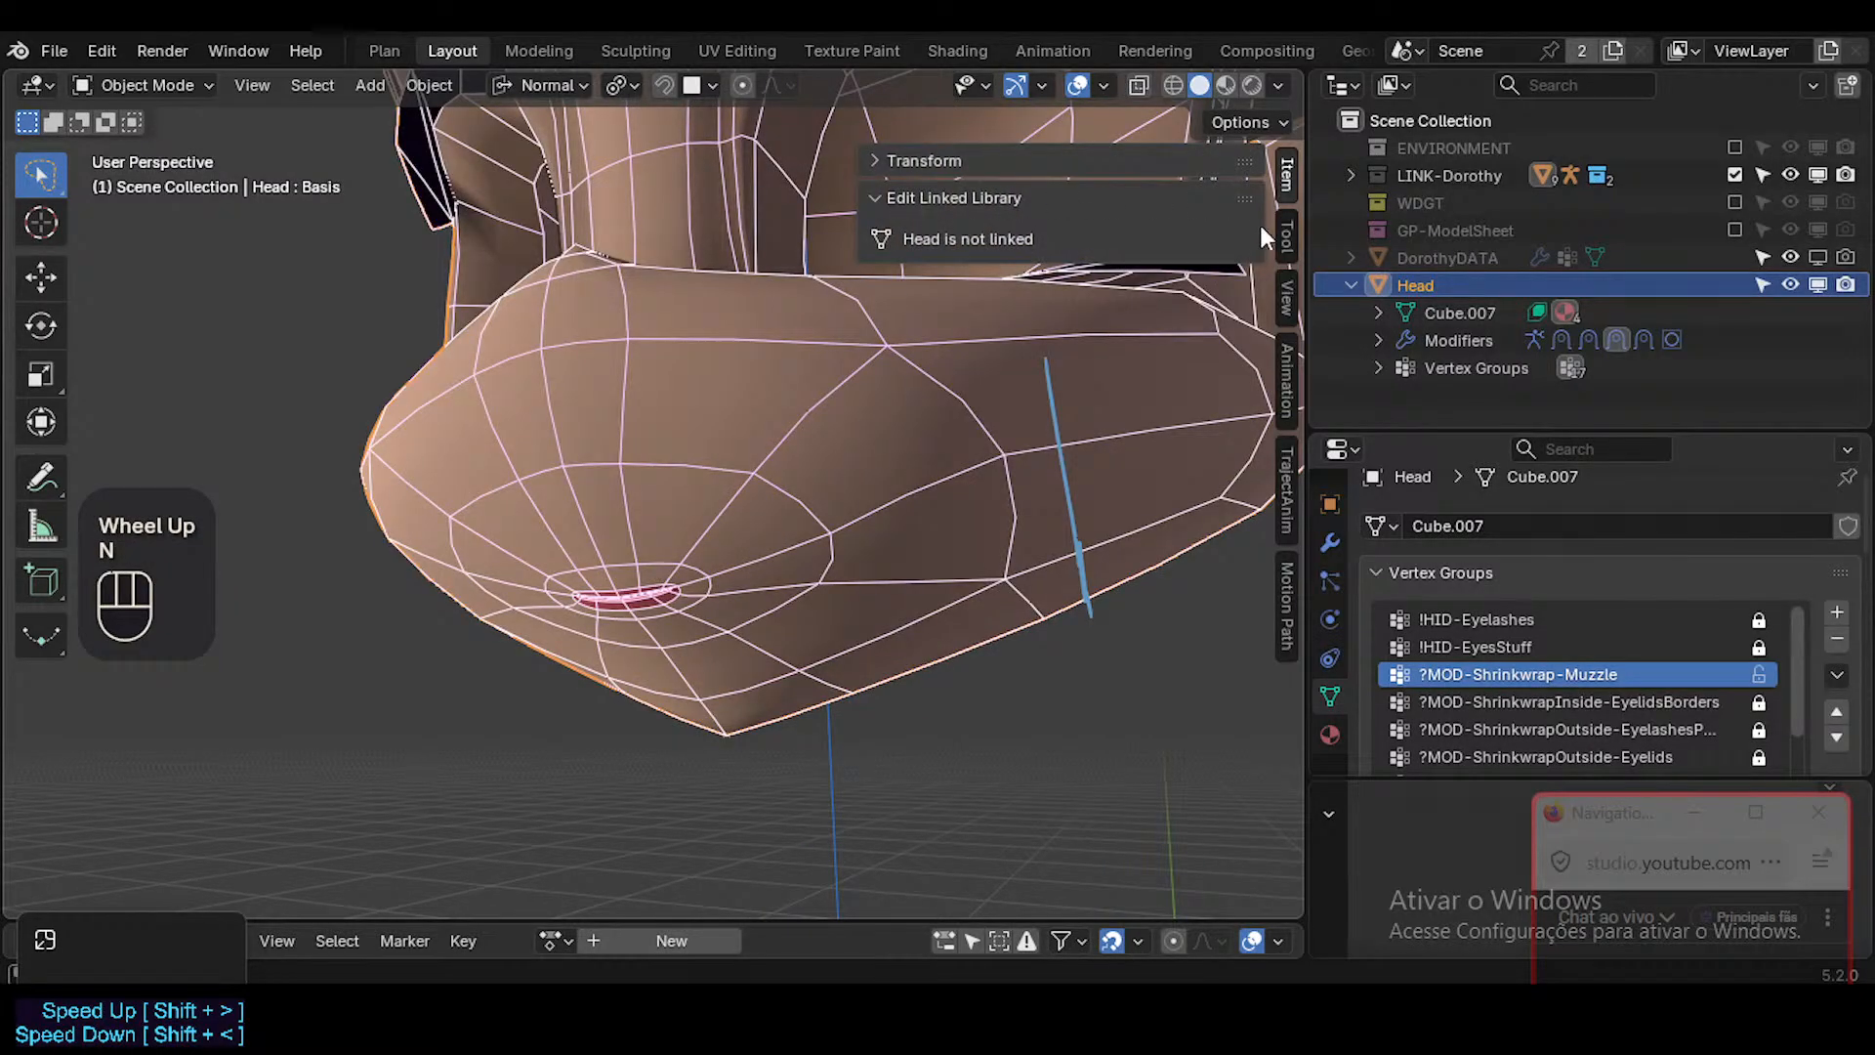
left_click(1017, 200)
left_click(998, 160)
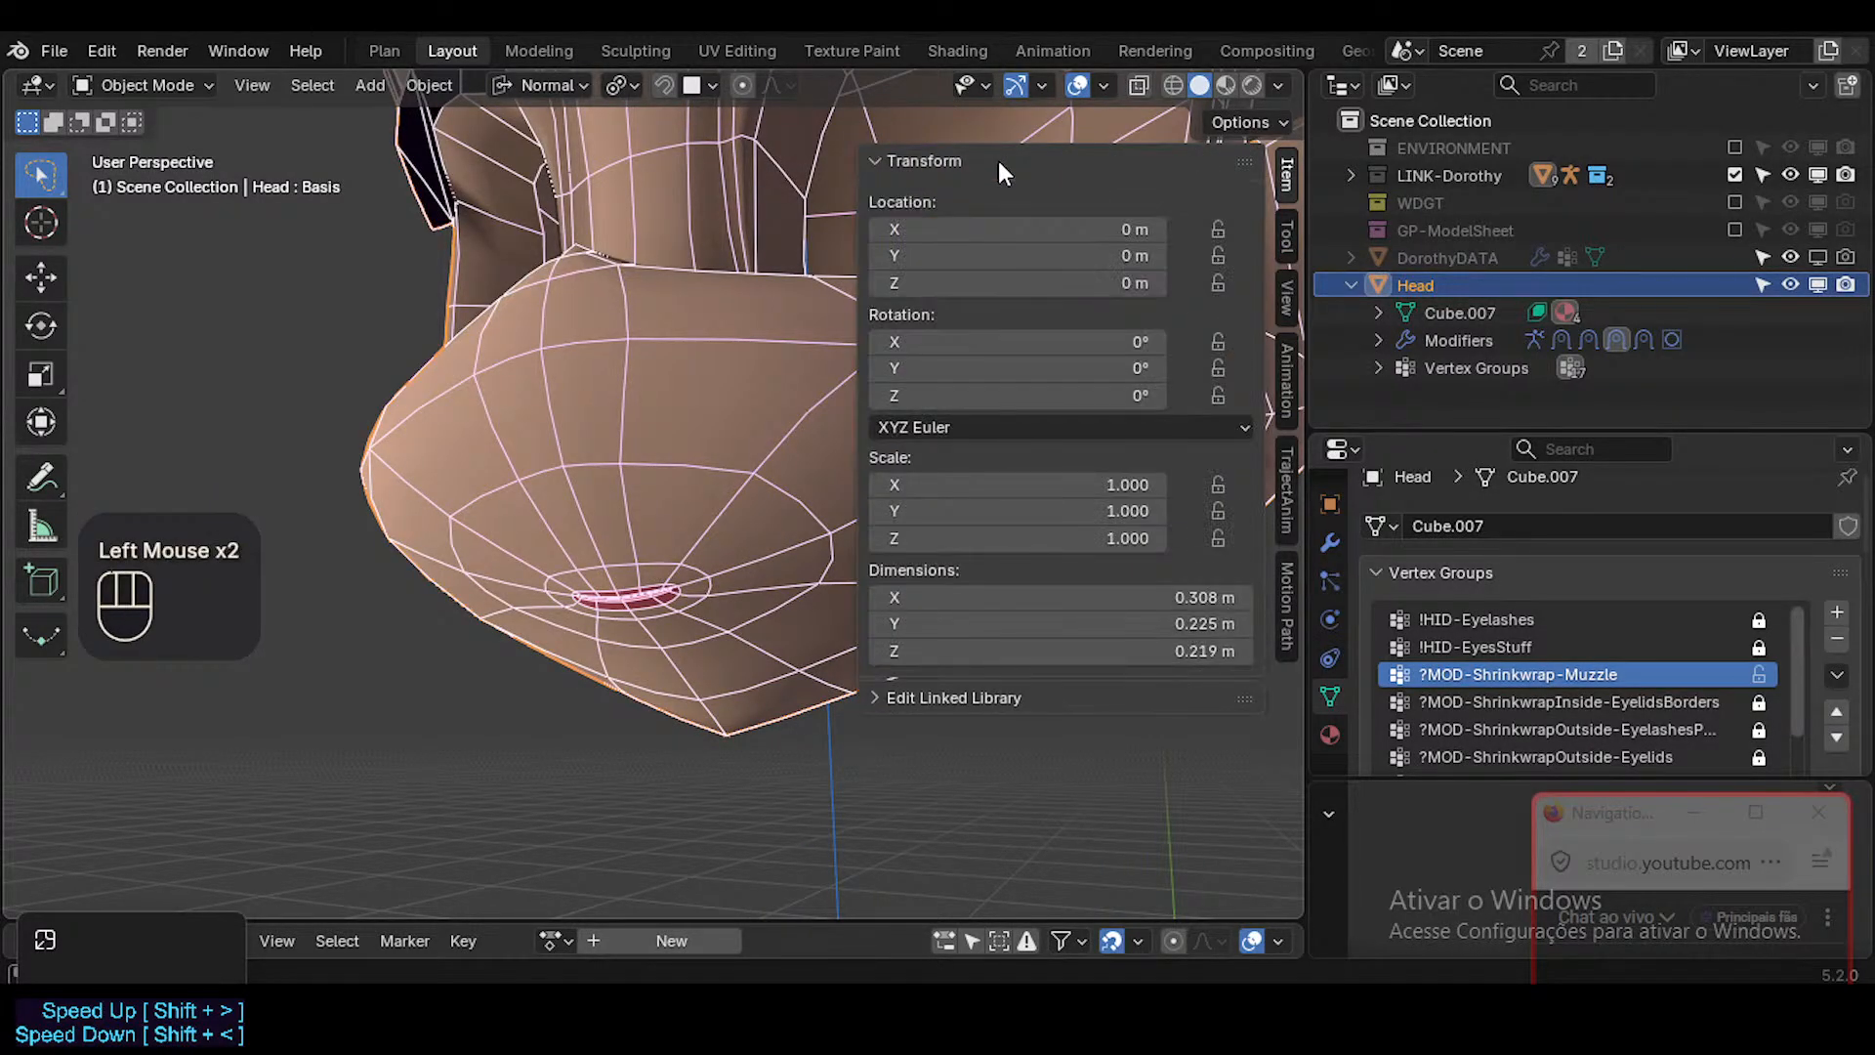
left_click(998, 160)
left_click(1286, 236)
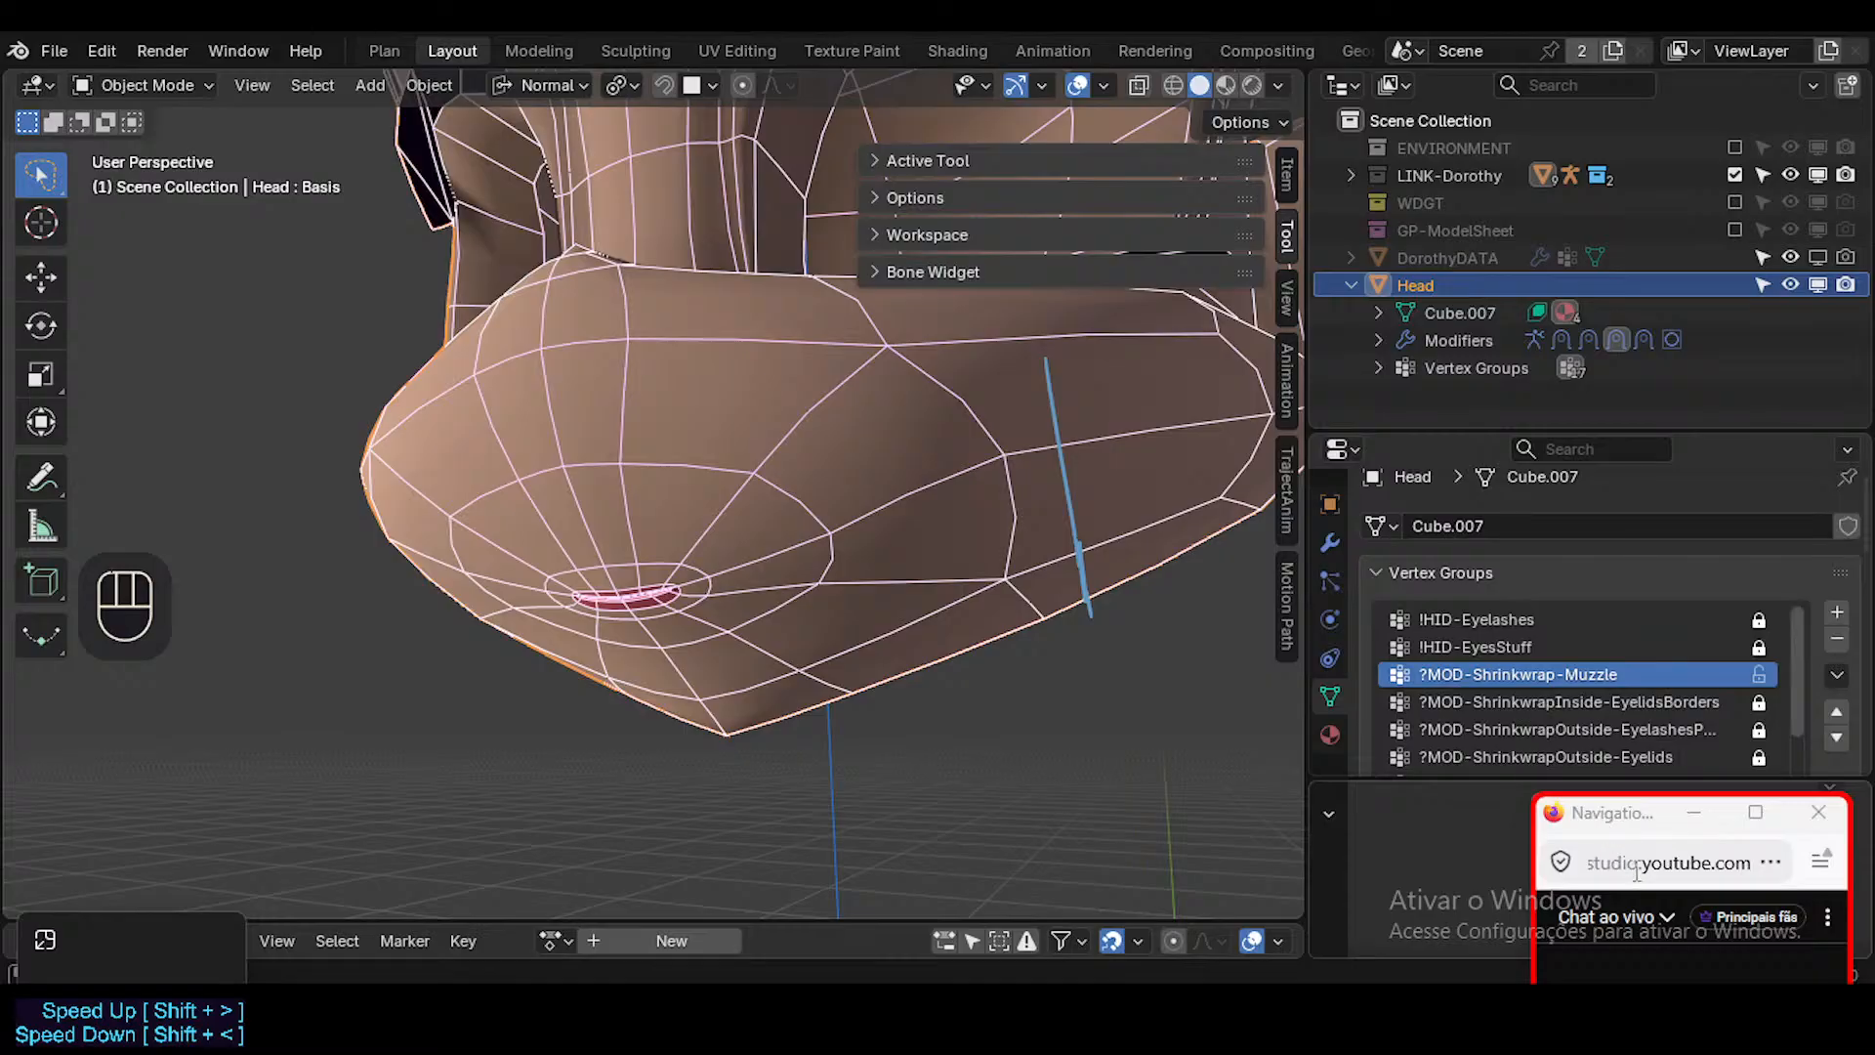
left_click_drag(1632, 807, 1686, 677)
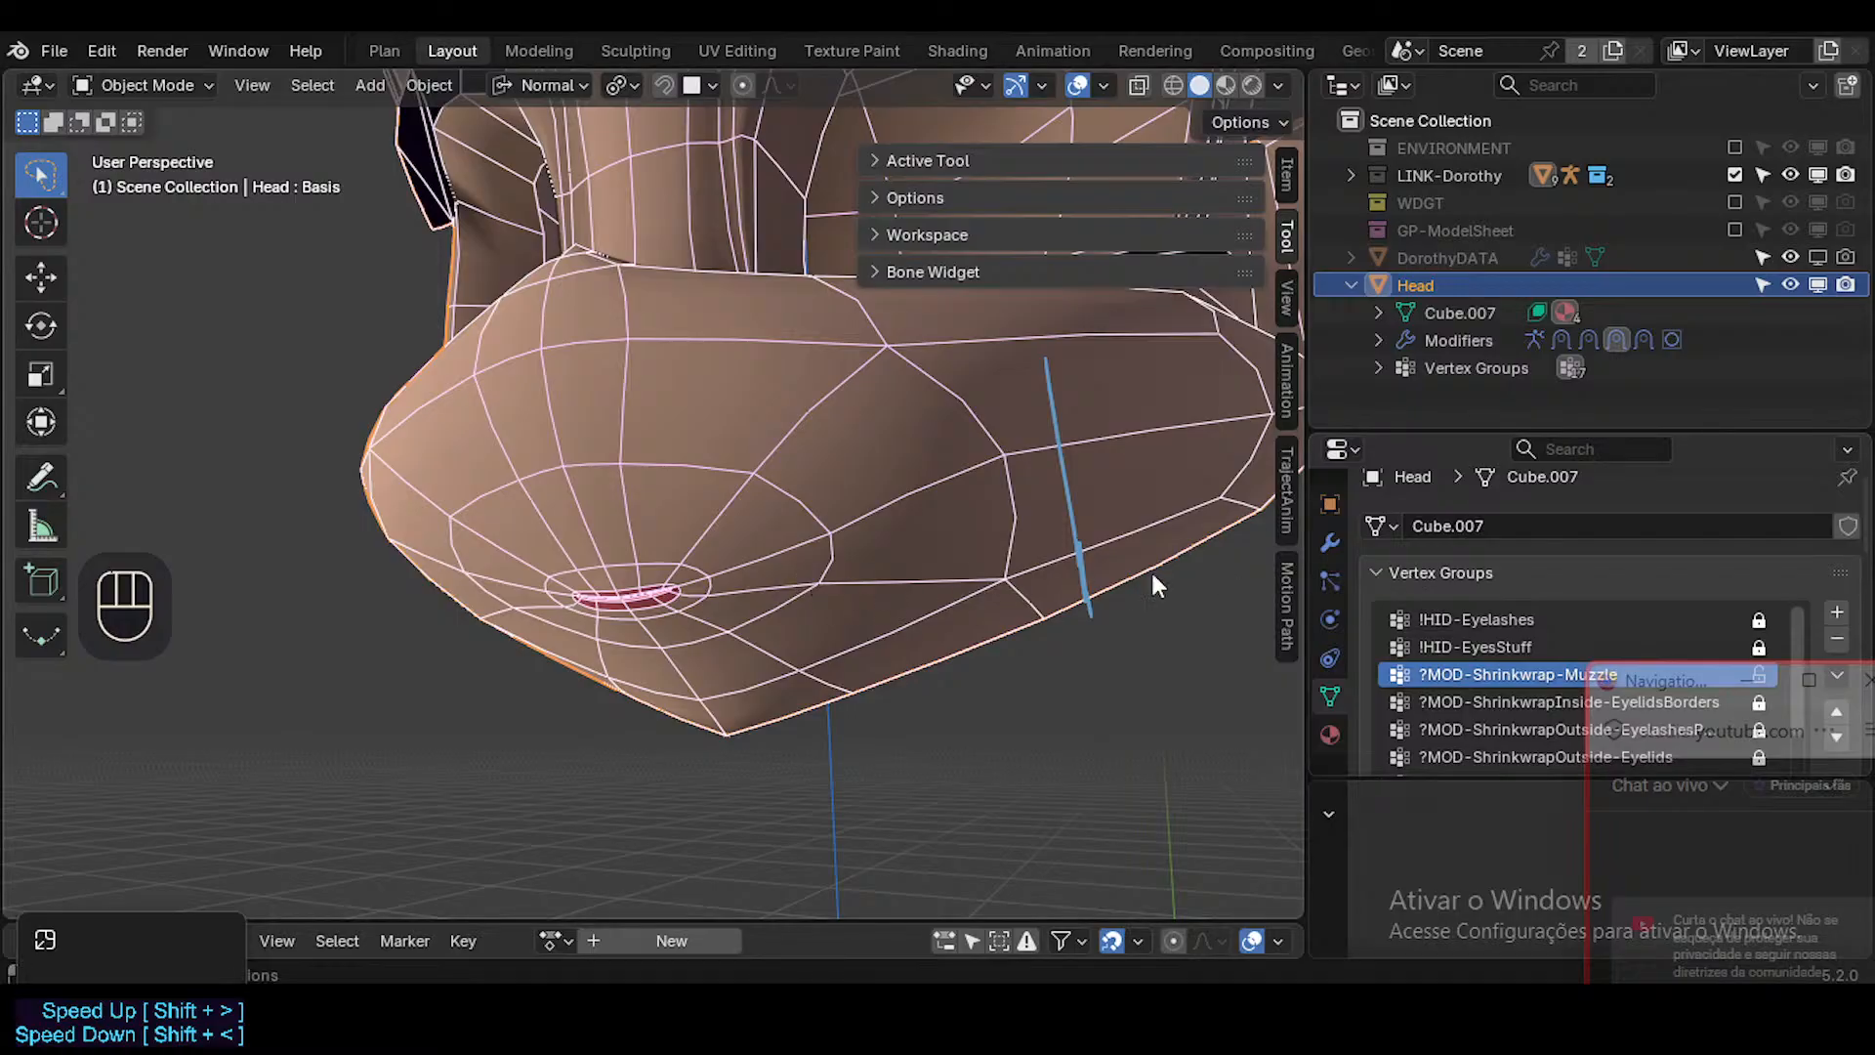
Enable the Edit Mode and On Cage display of the Head's Shrinkwrap-Muzzle modifier.
left_click(1408, 571)
left_click(1335, 540)
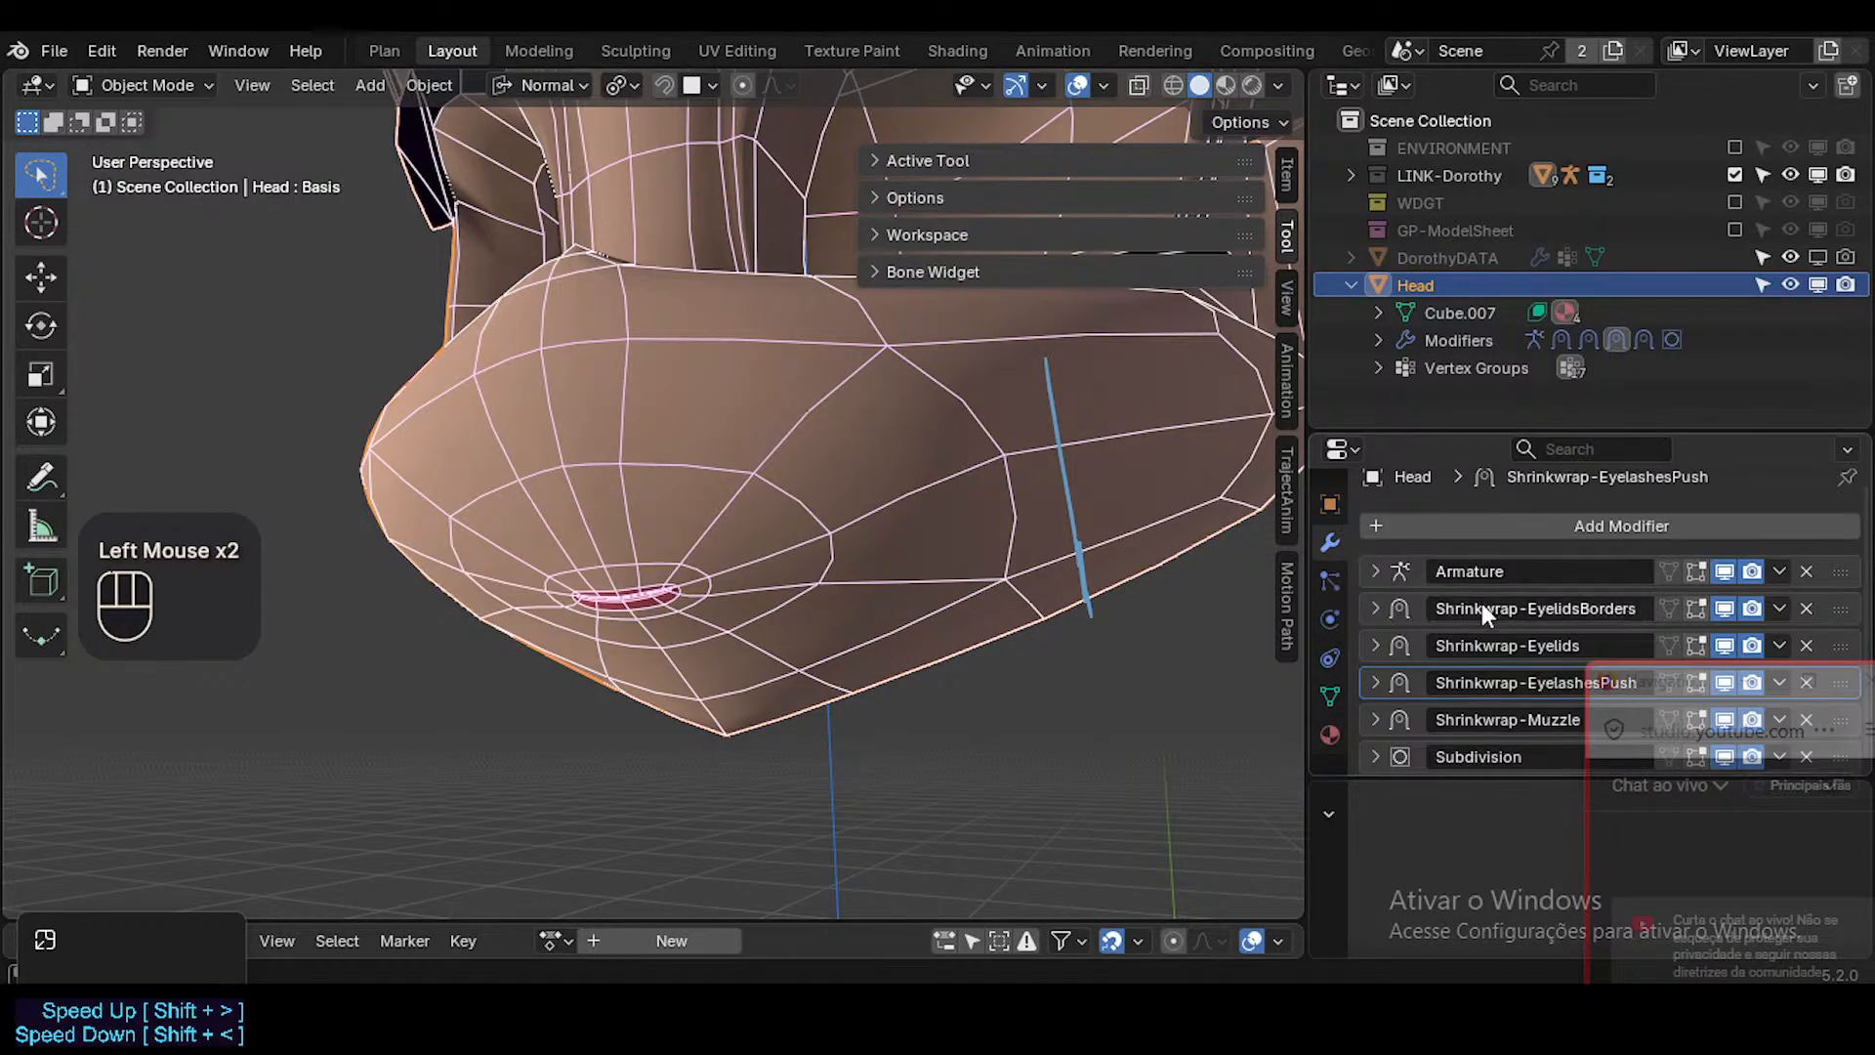
scroll(1524, 634, "up", 1)
scroll(1523, 635, "down", 2)
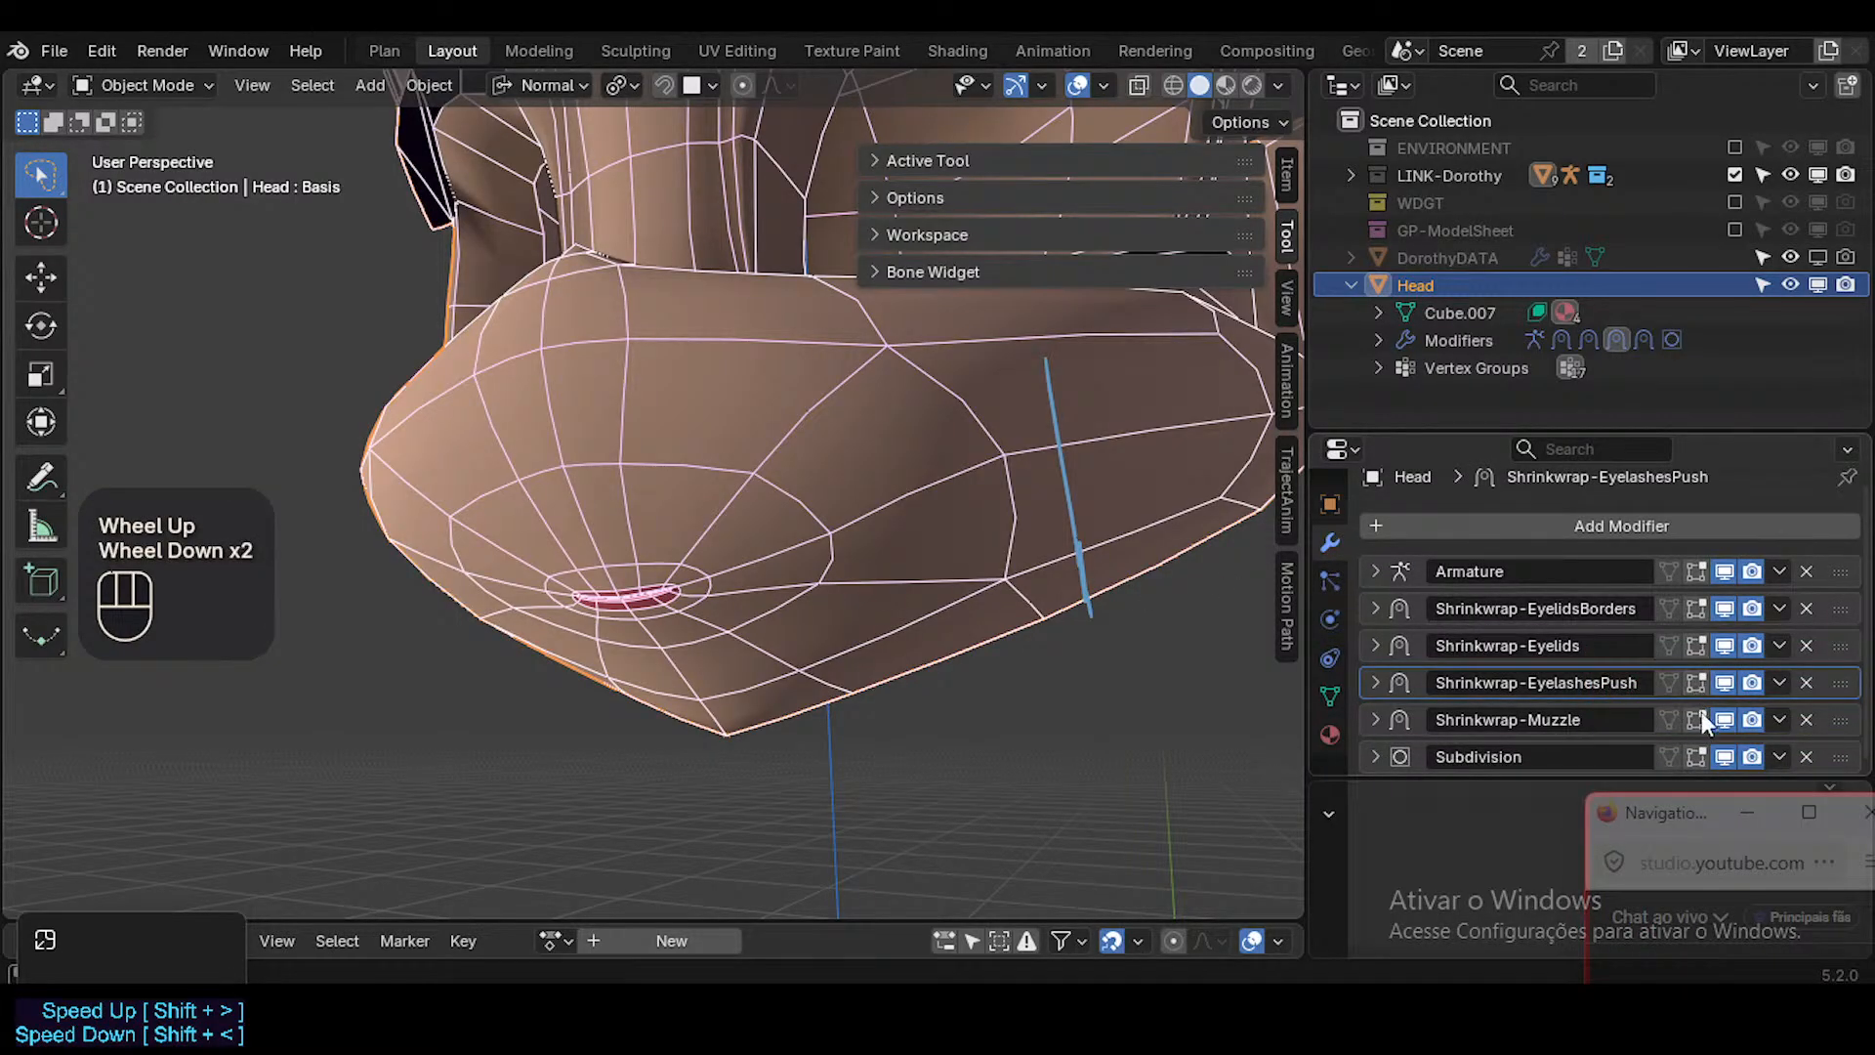
left_click(1667, 718)
left_click(1667, 719)
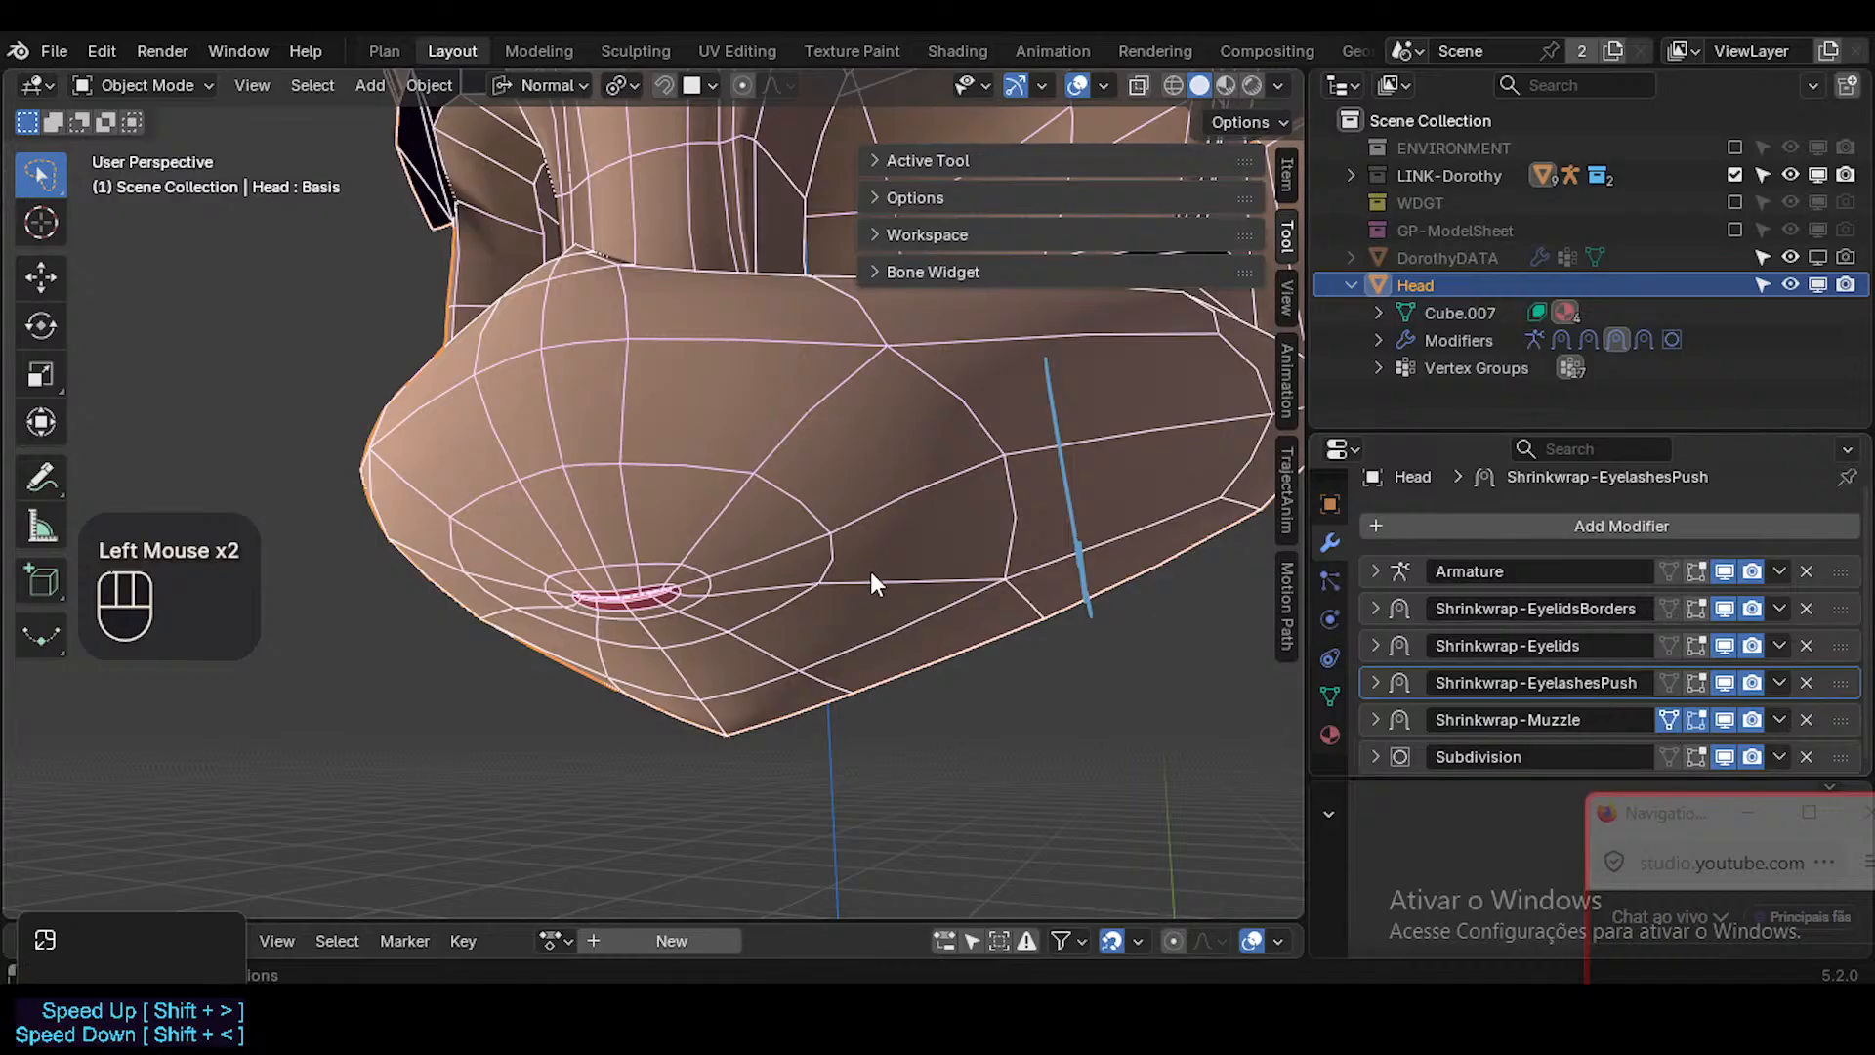
Check the muzzle in Weight Paint, return to Object Mode and save the file.
middle_click_drag(870, 574, 831, 580)
left_click(821, 563)
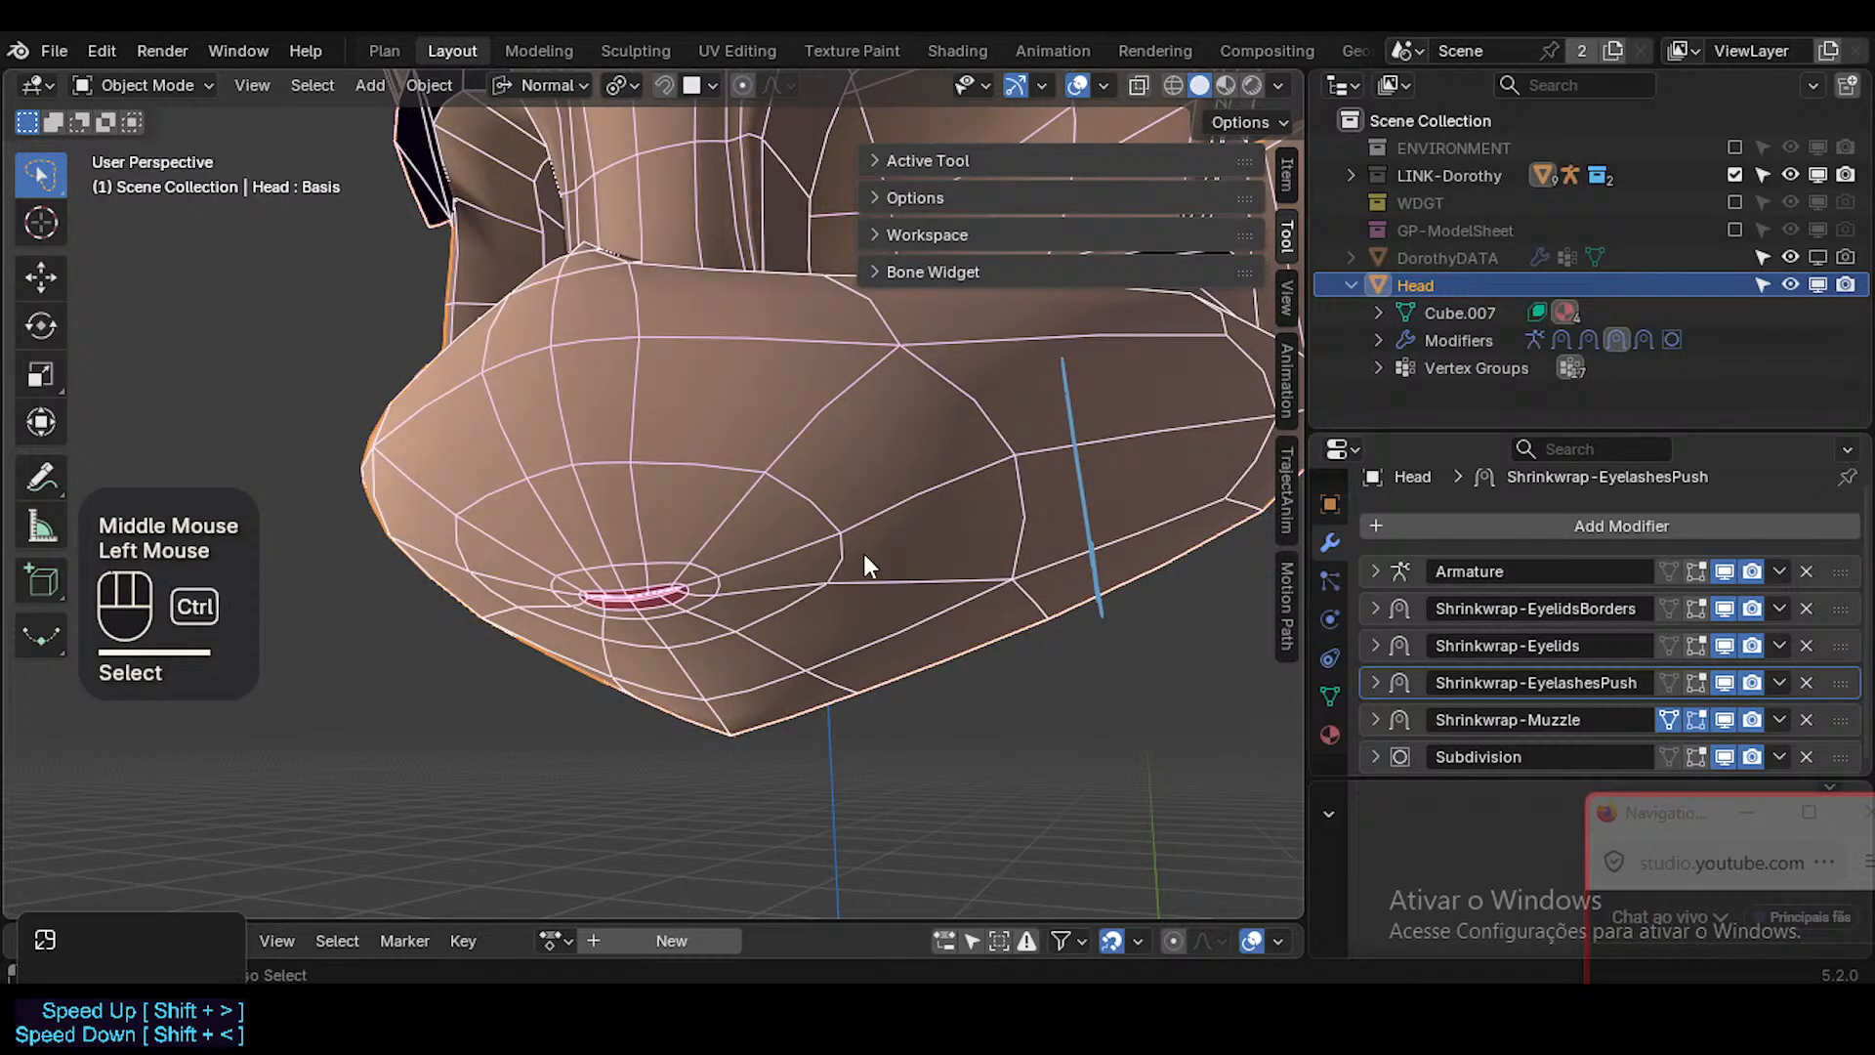
key("ctrl+Tab")
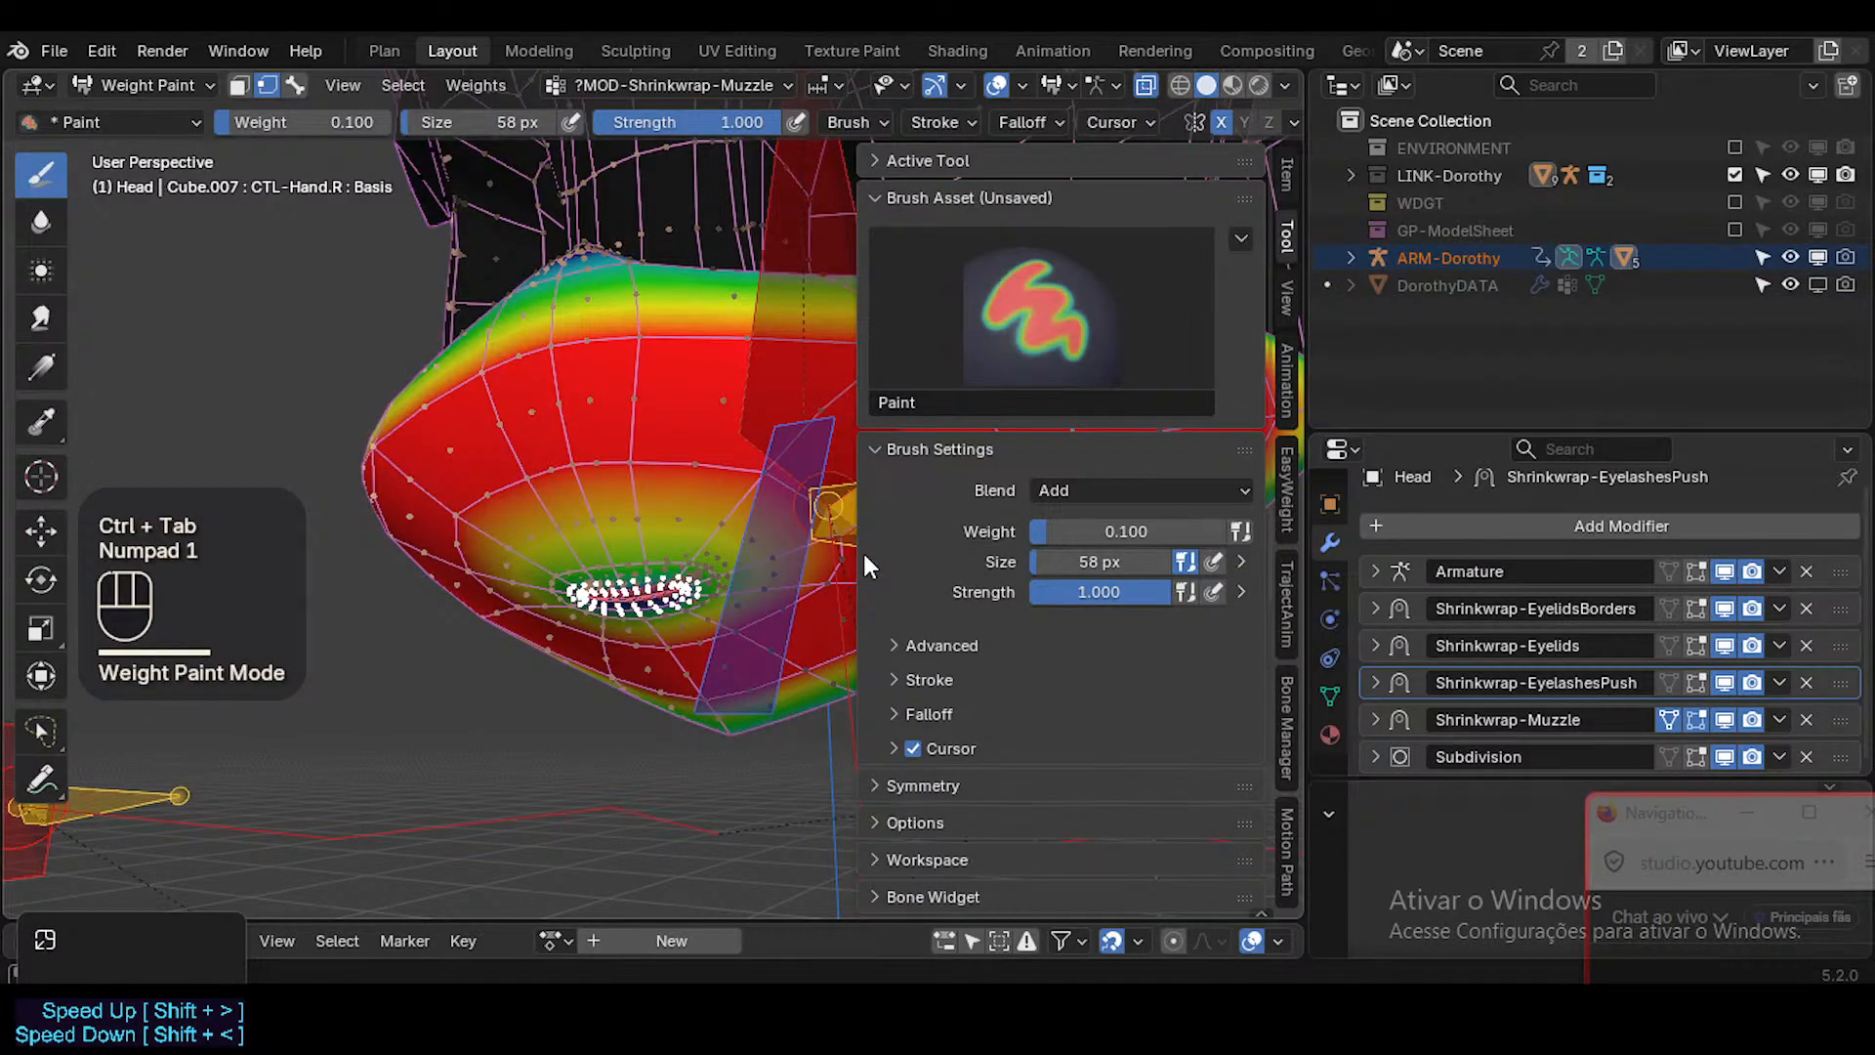
key("ctrl+Tab")
left_click(713, 588)
mouse_move(713, 588)
middle_mouse_down()
mouse_move(842, 614)
mouse_move(688, 600)
middle_mouse_up()
key("ctrl+s")
Bring the mouth into a close front view, enter Edit Mode on the Head and deselect everything.
key("KP_1")
scroll(840, 615, "up", 3)
scroll(709, 630, "up", 2)
scroll(709, 631, "up", 1)
scroll(713, 631, "down", 2)
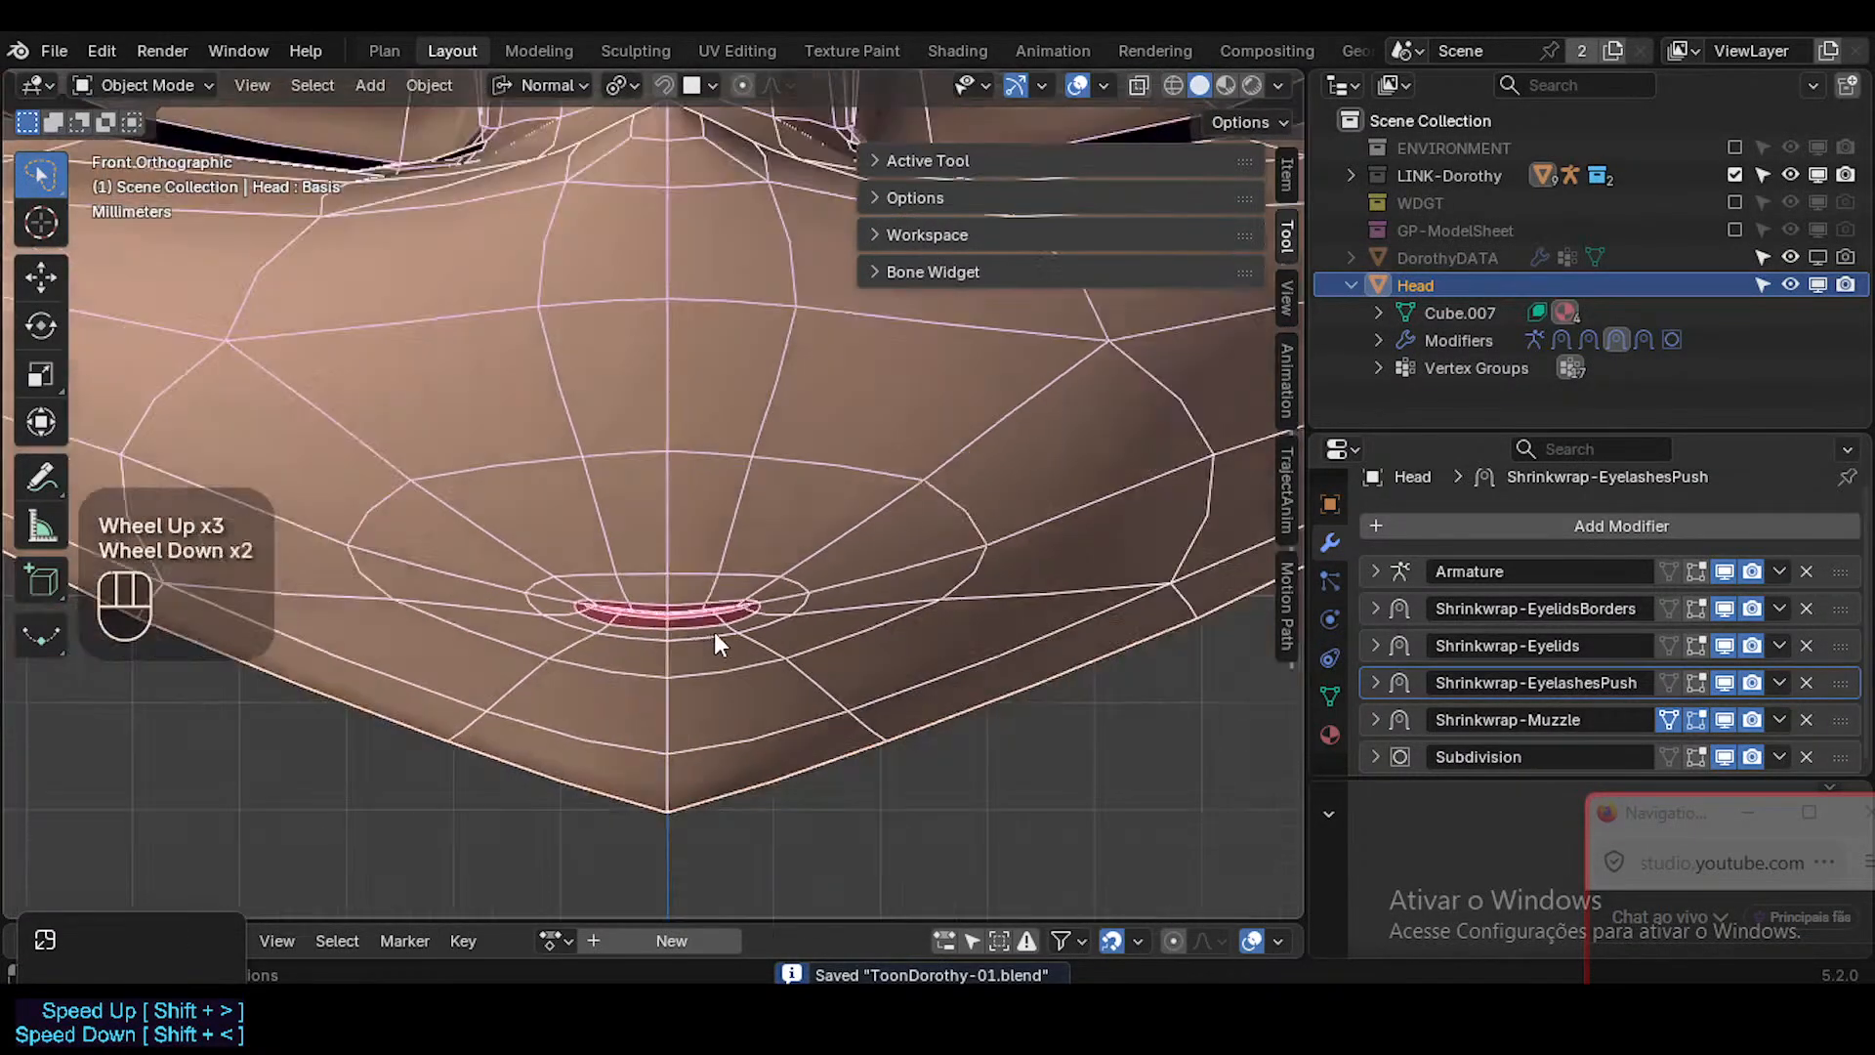
scroll(863, 338, "down", 1)
scroll(838, 392, "up", 1)
key("n")
scroll(766, 637, "up", 2)
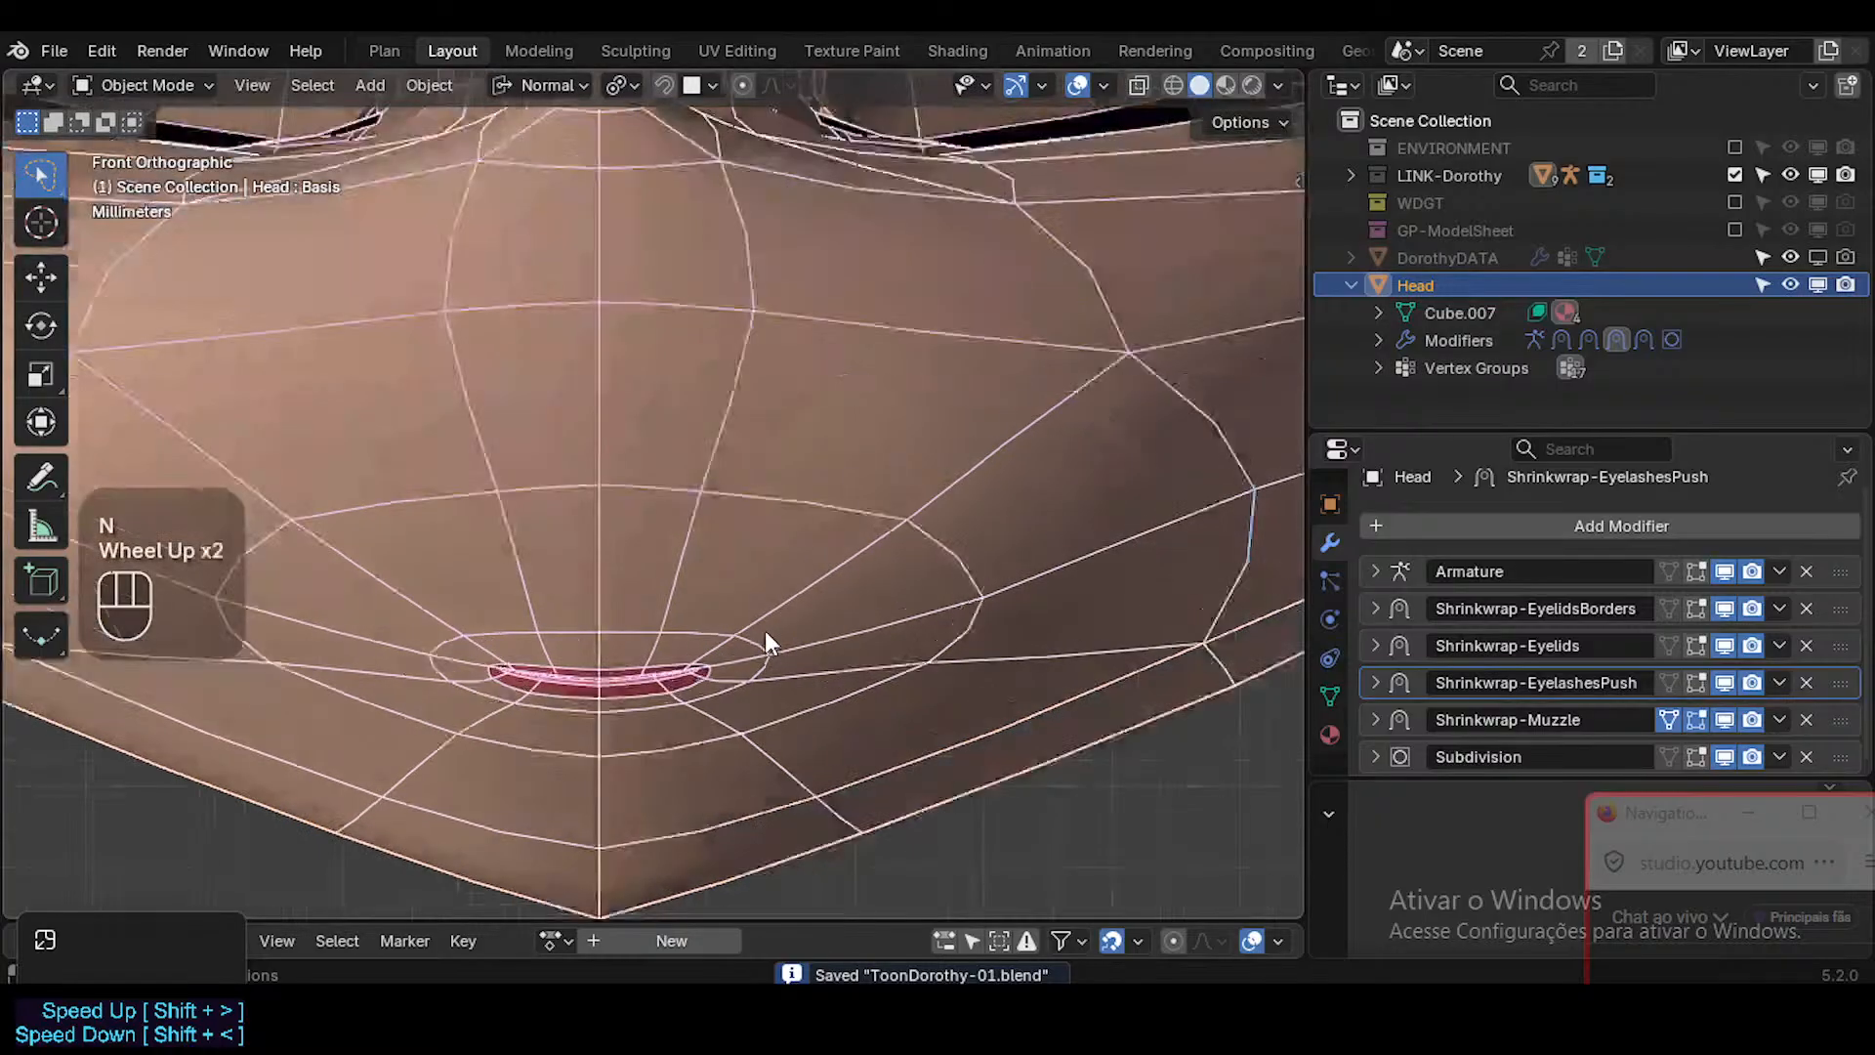
middle_click_drag(766, 641, 899, 636, "shift")
key("Tab")
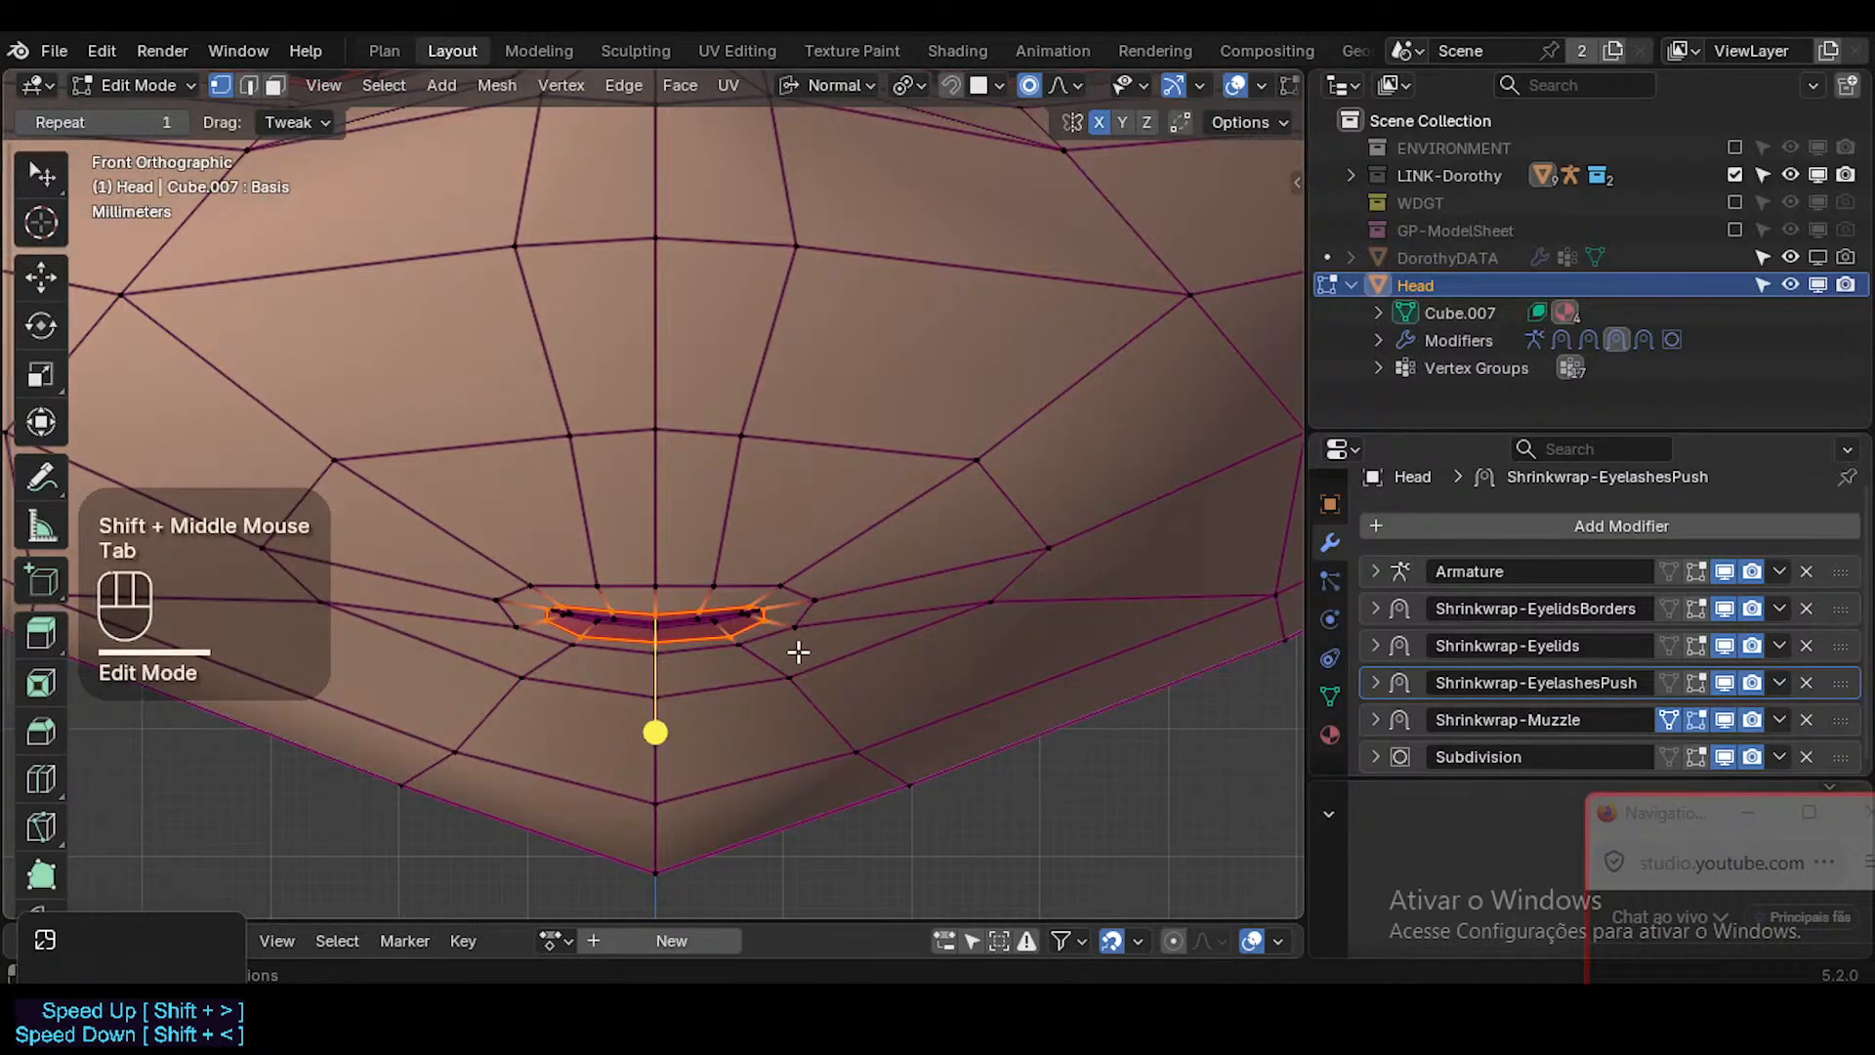
key("alt+a")
Make the MouthStretch.L shape key active and set its value to 1.000.
left_click(1330, 696)
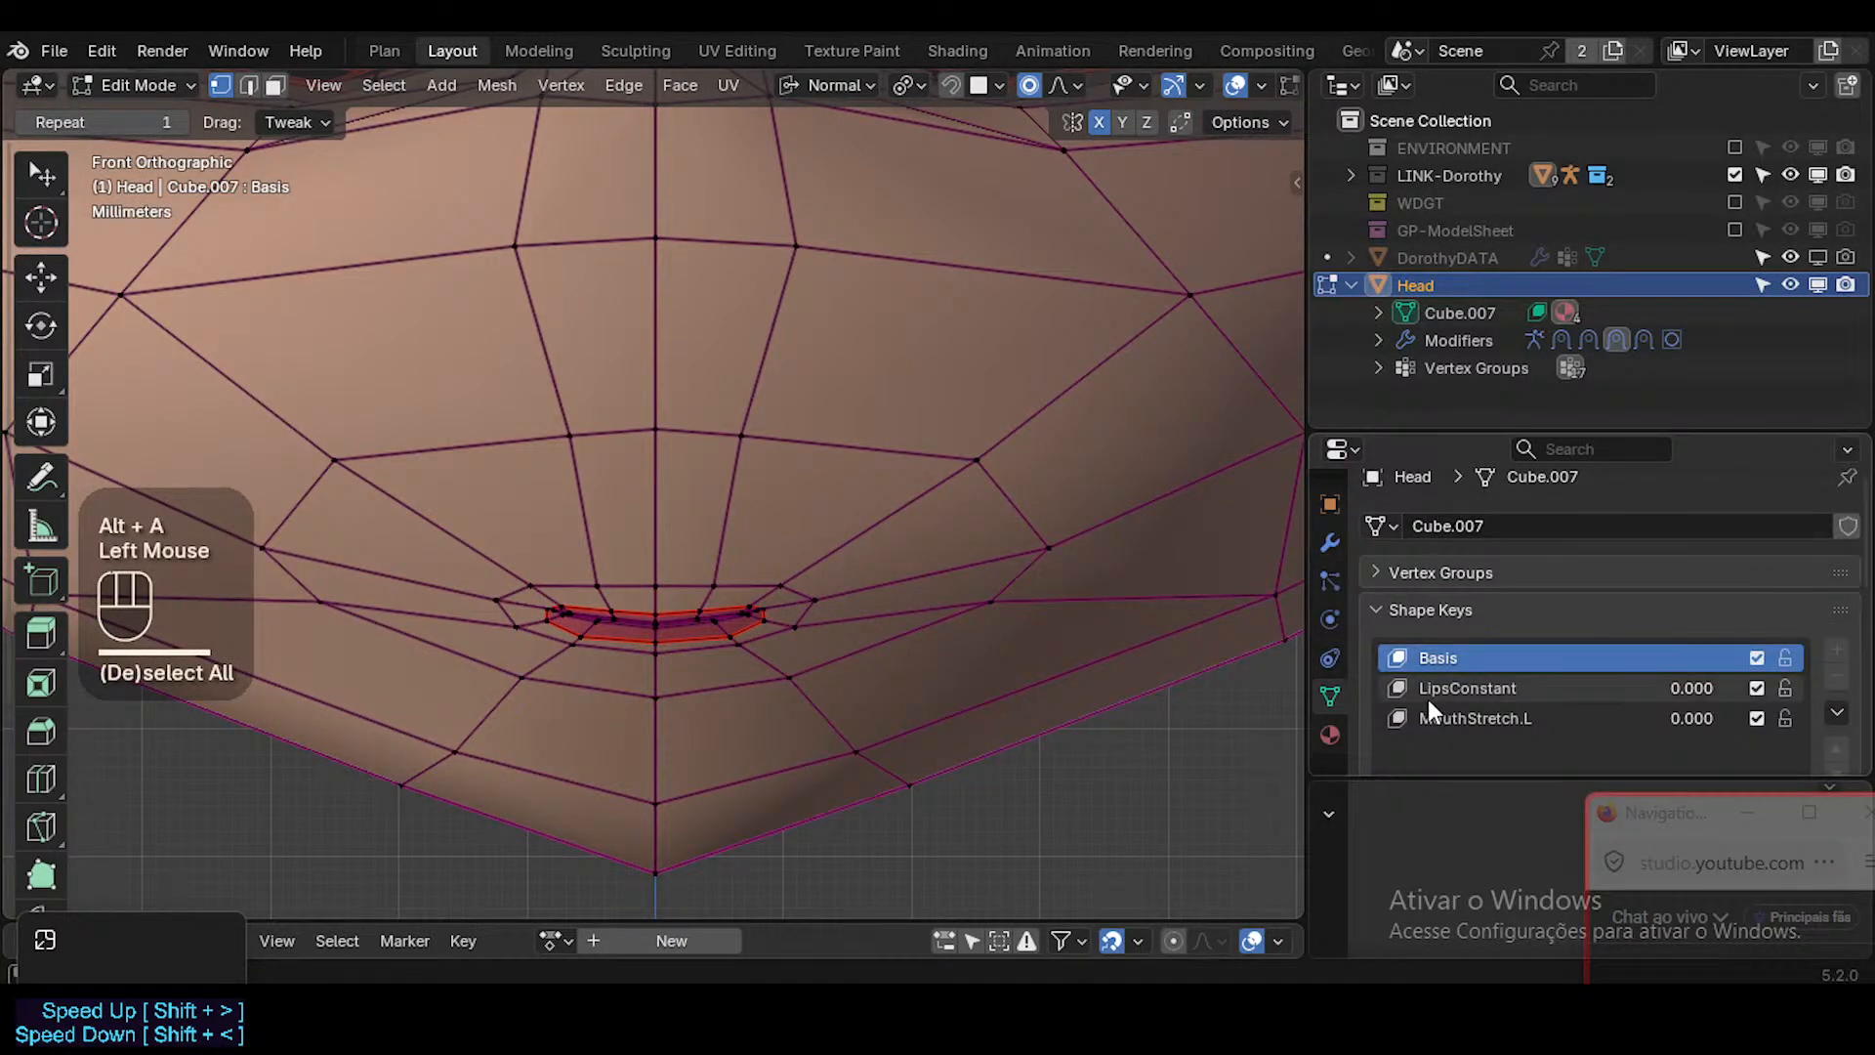
scroll(1427, 697, "down", 2)
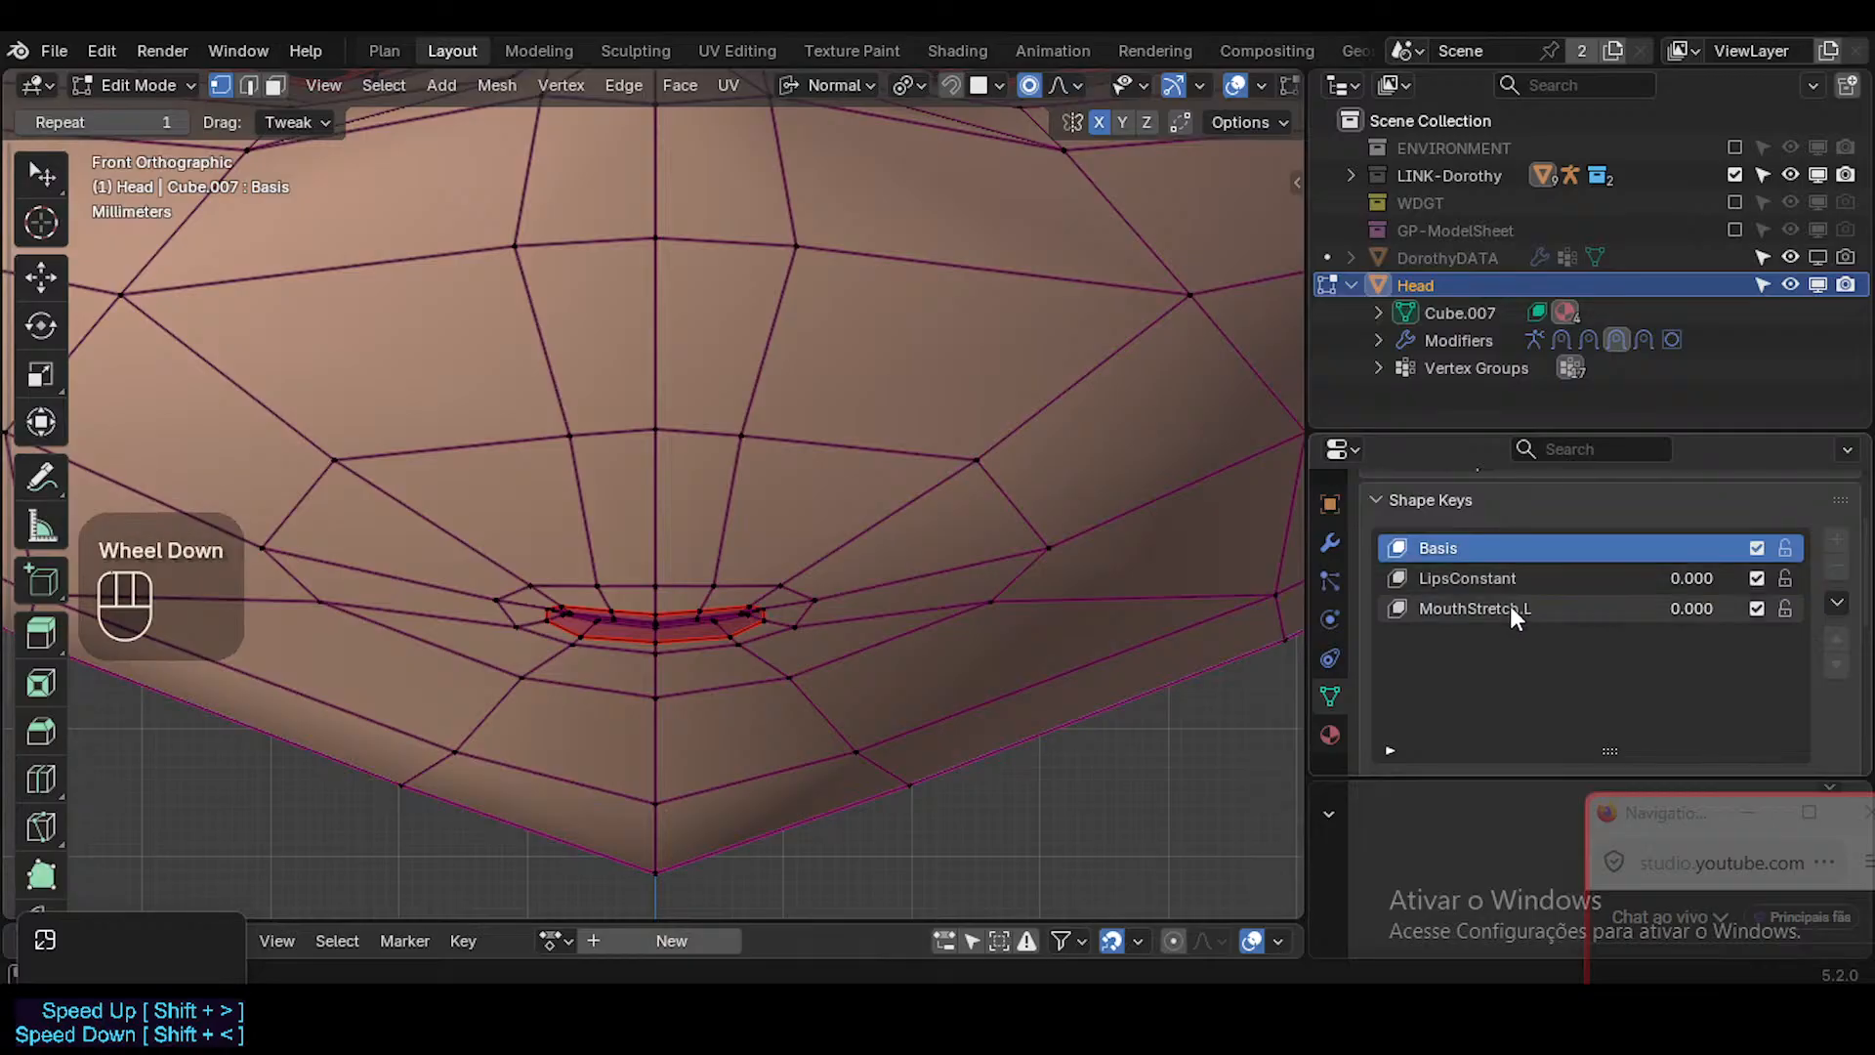
left_click(1475, 608)
left_click_drag(1670, 578, 1758, 608)
Examine the stretched mouth's topology with X-ray enabled from the front and at an angle.
scroll(807, 620, "up", 2)
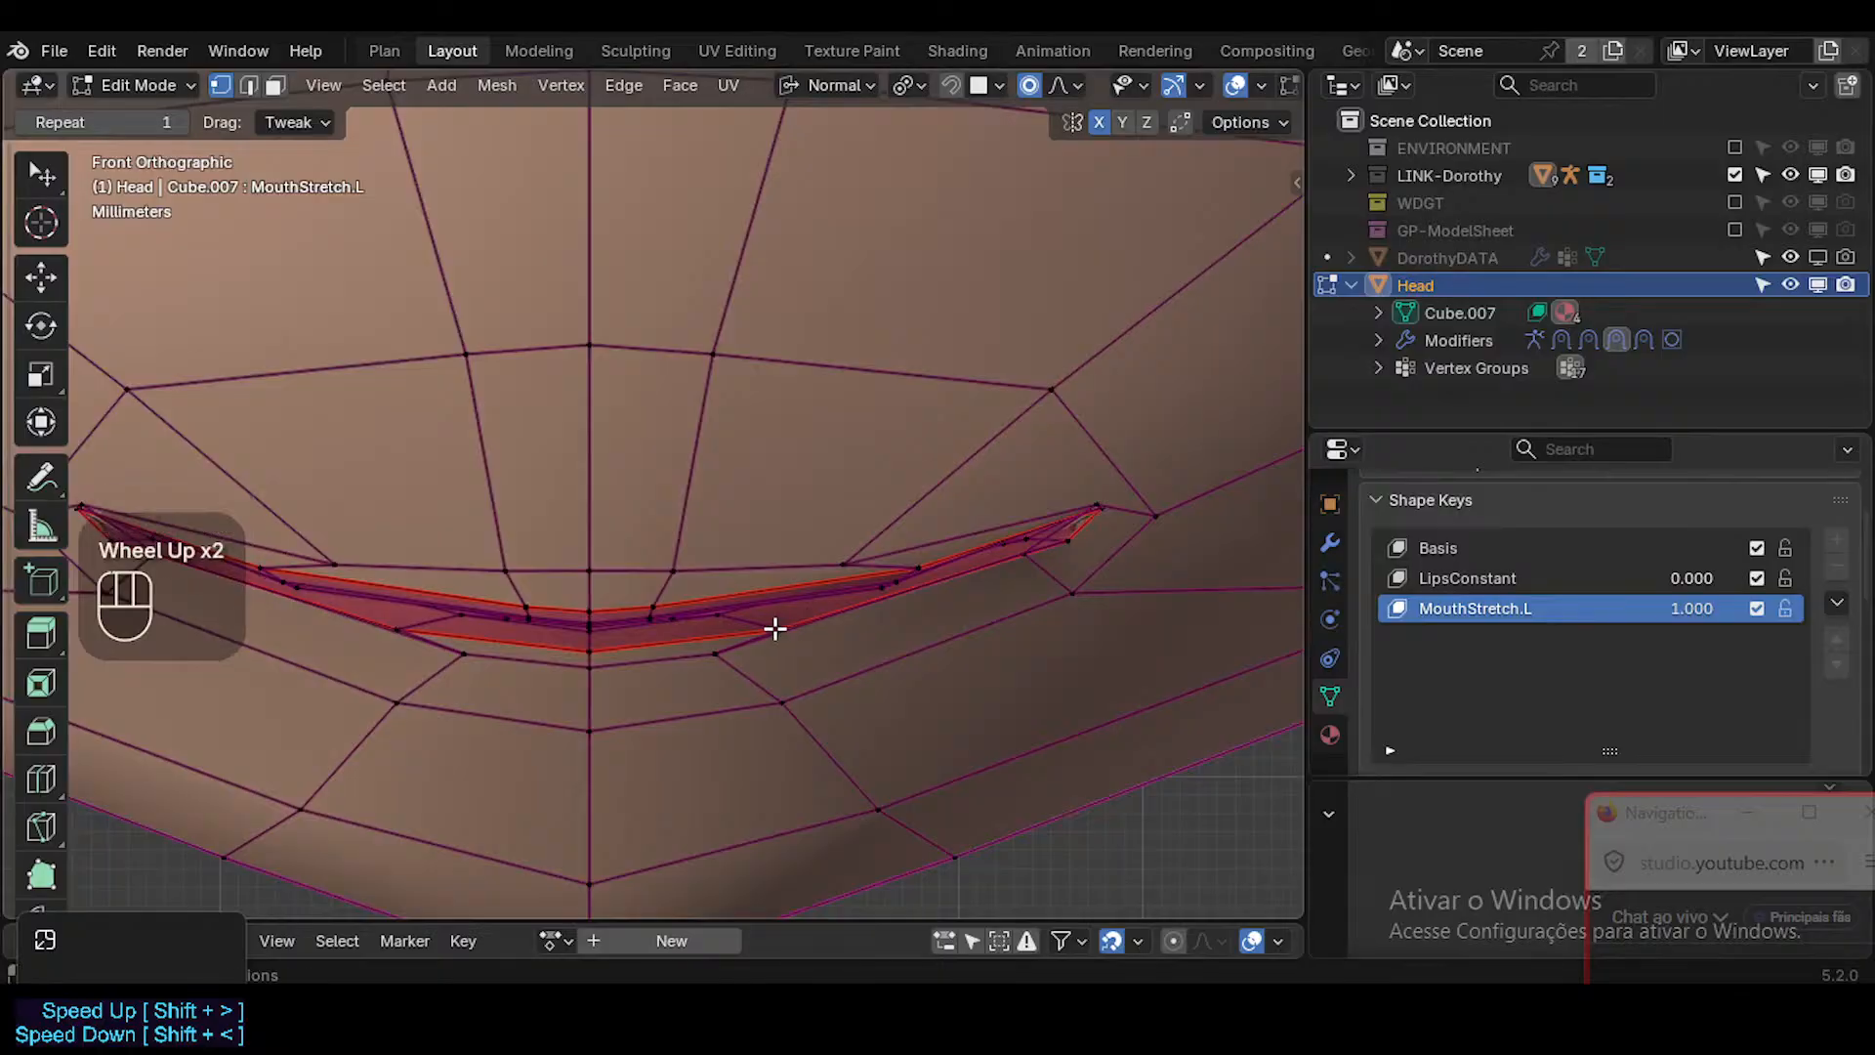
key("alt+z")
middle_click_drag(685, 642, 736, 649, "ctrl")
scroll(729, 644, "down", 1)
key("KP_1")
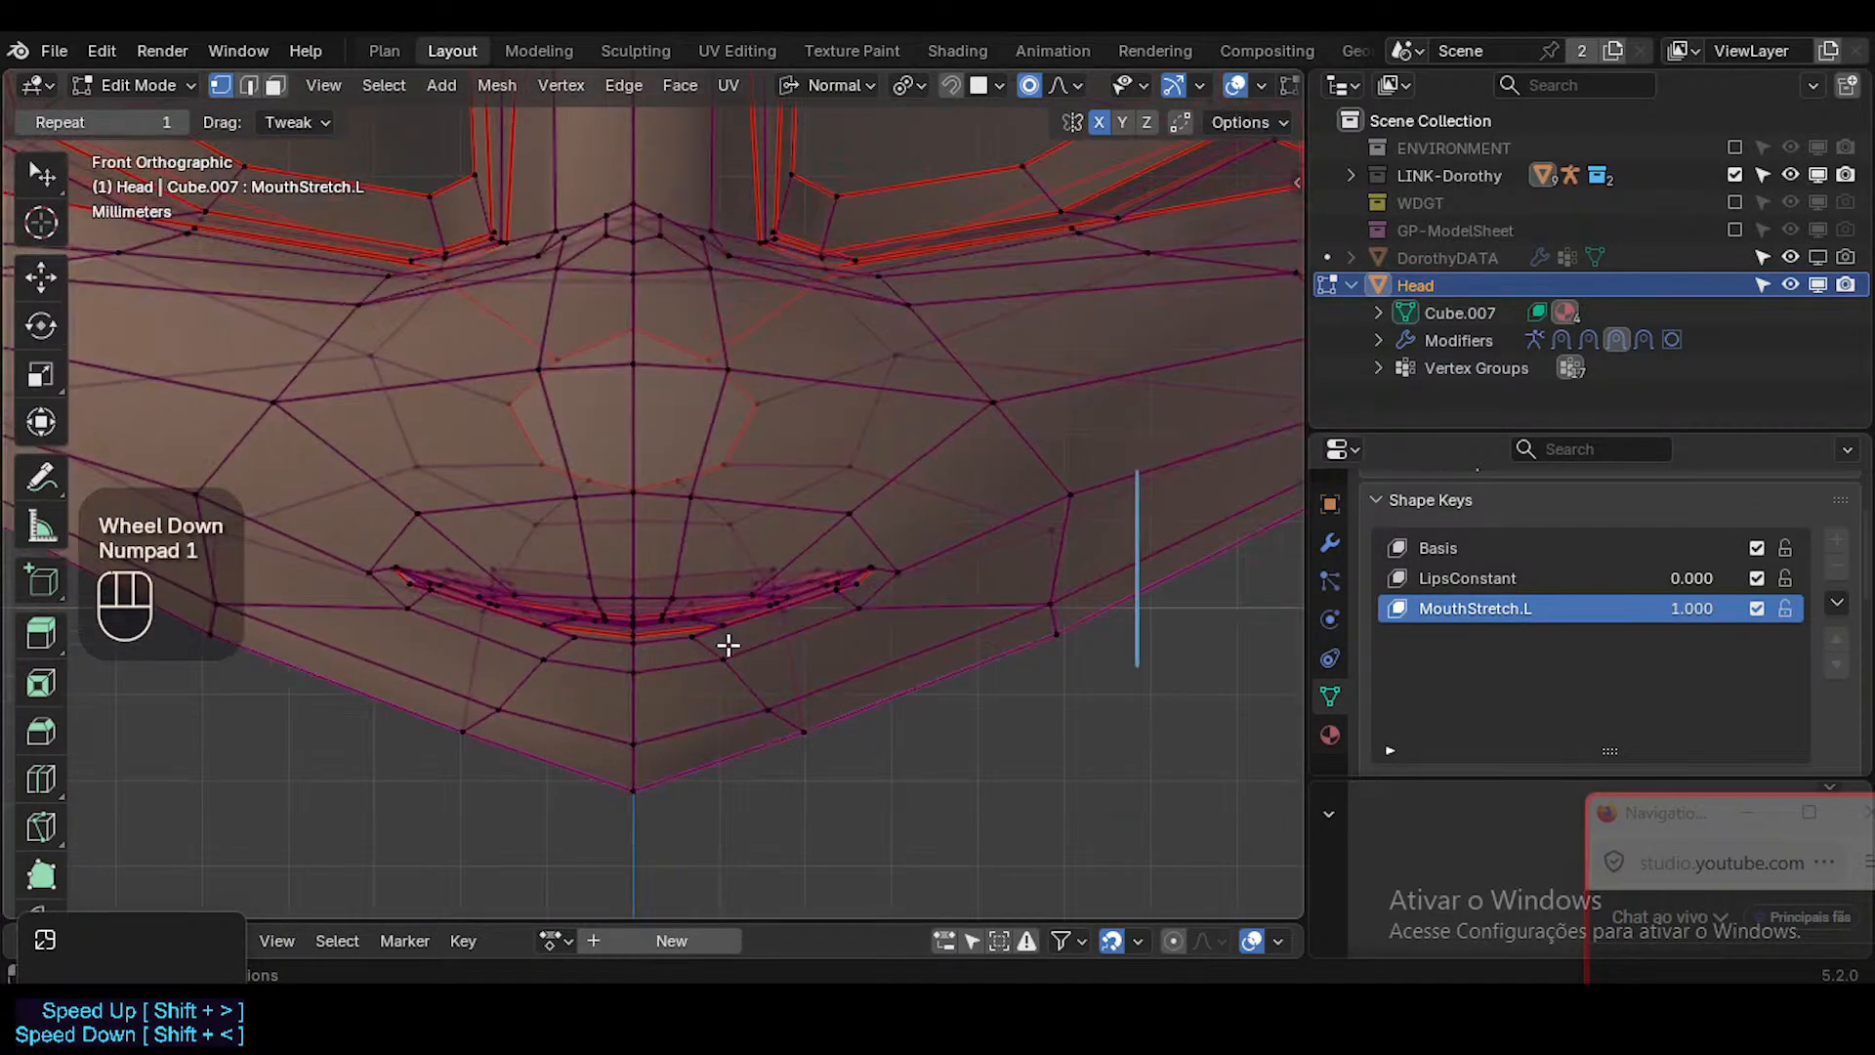
scroll(729, 644, "up", 3)
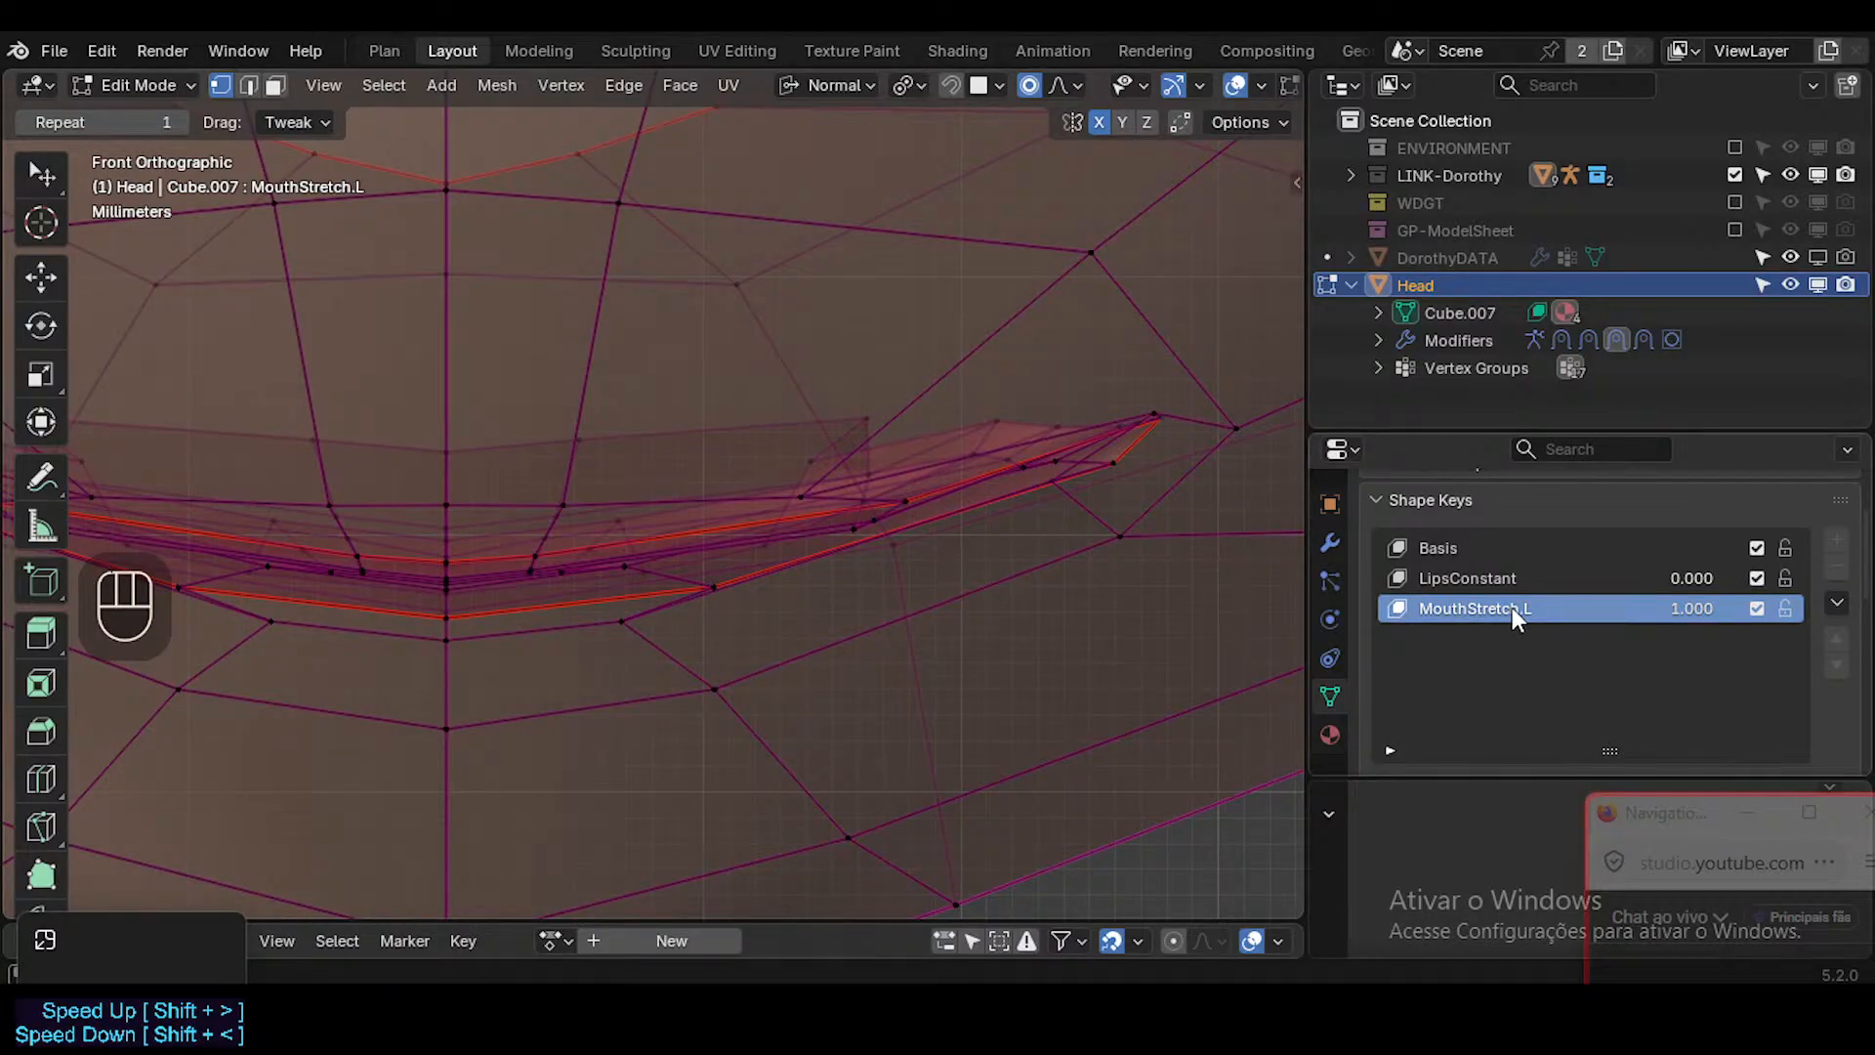
Delete the MouthStretch.L shape key in Object Mode and add a fresh one with the same name at value 1.000.
key("ctrl+c")
key("ctrl+Tab")
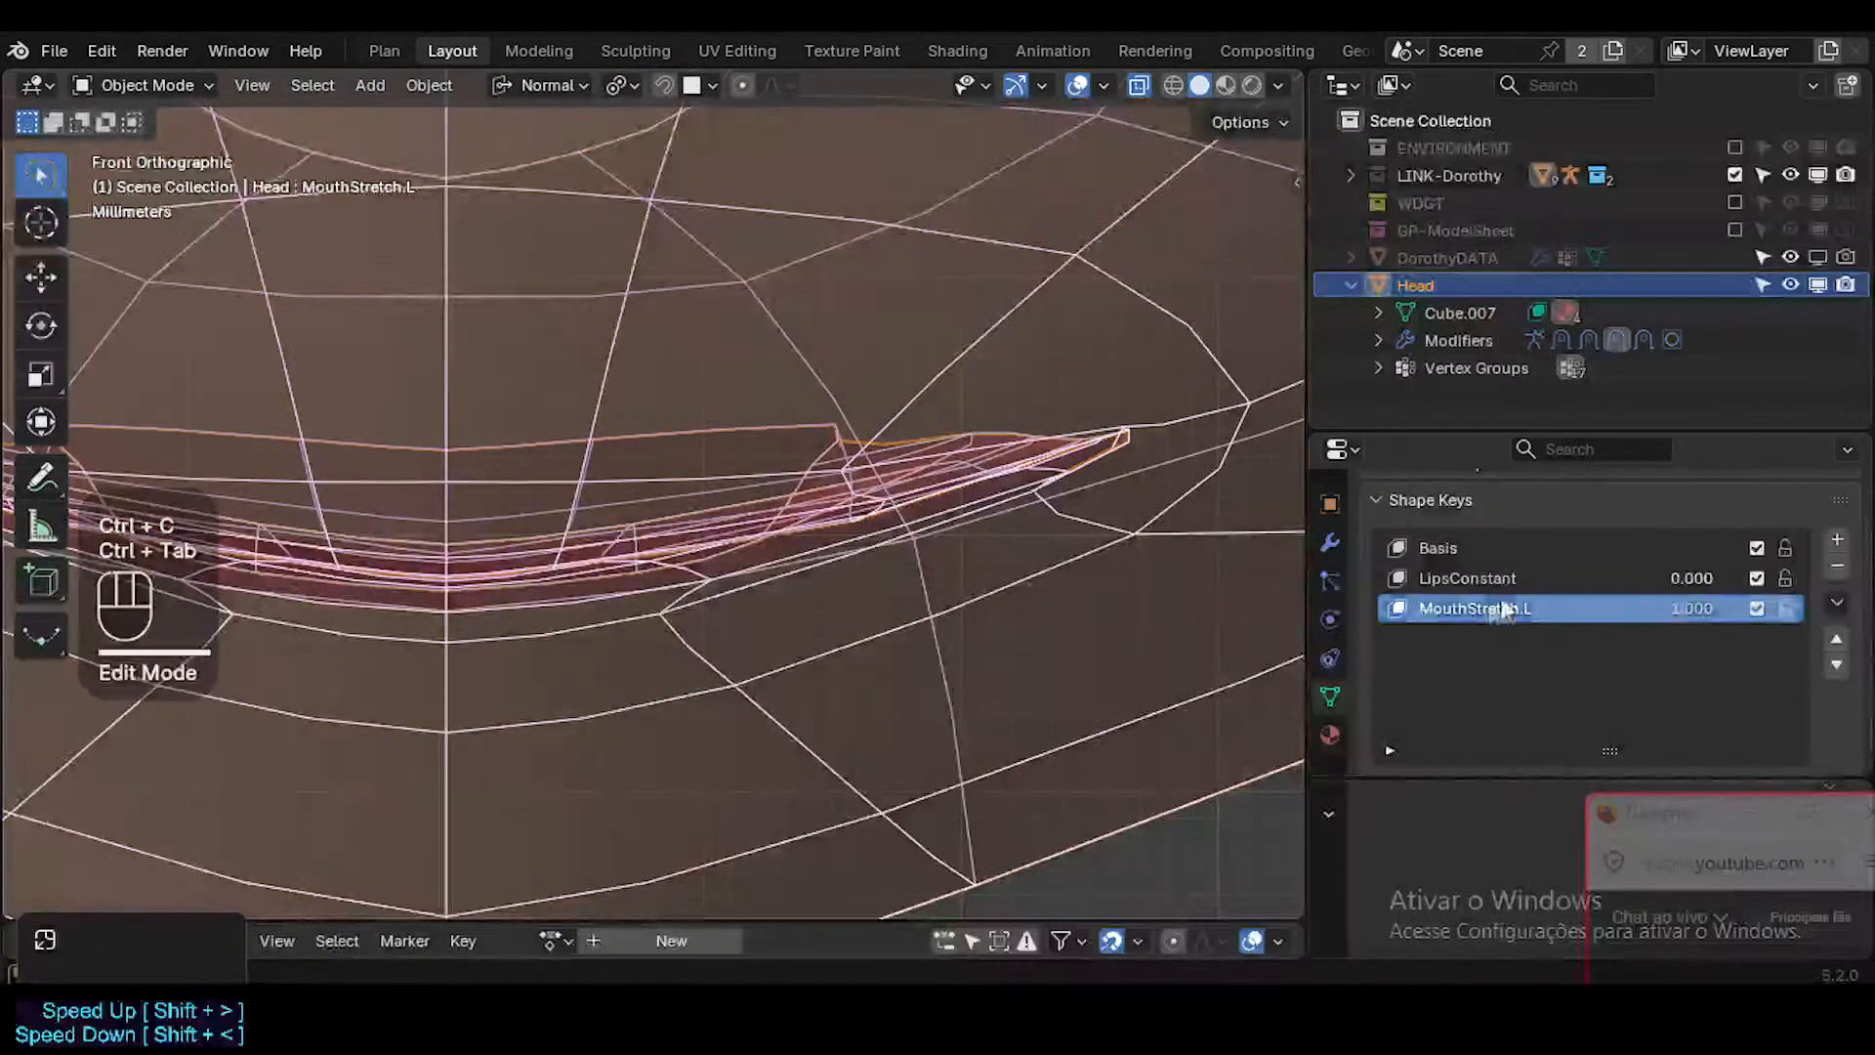
key("ctrl+c")
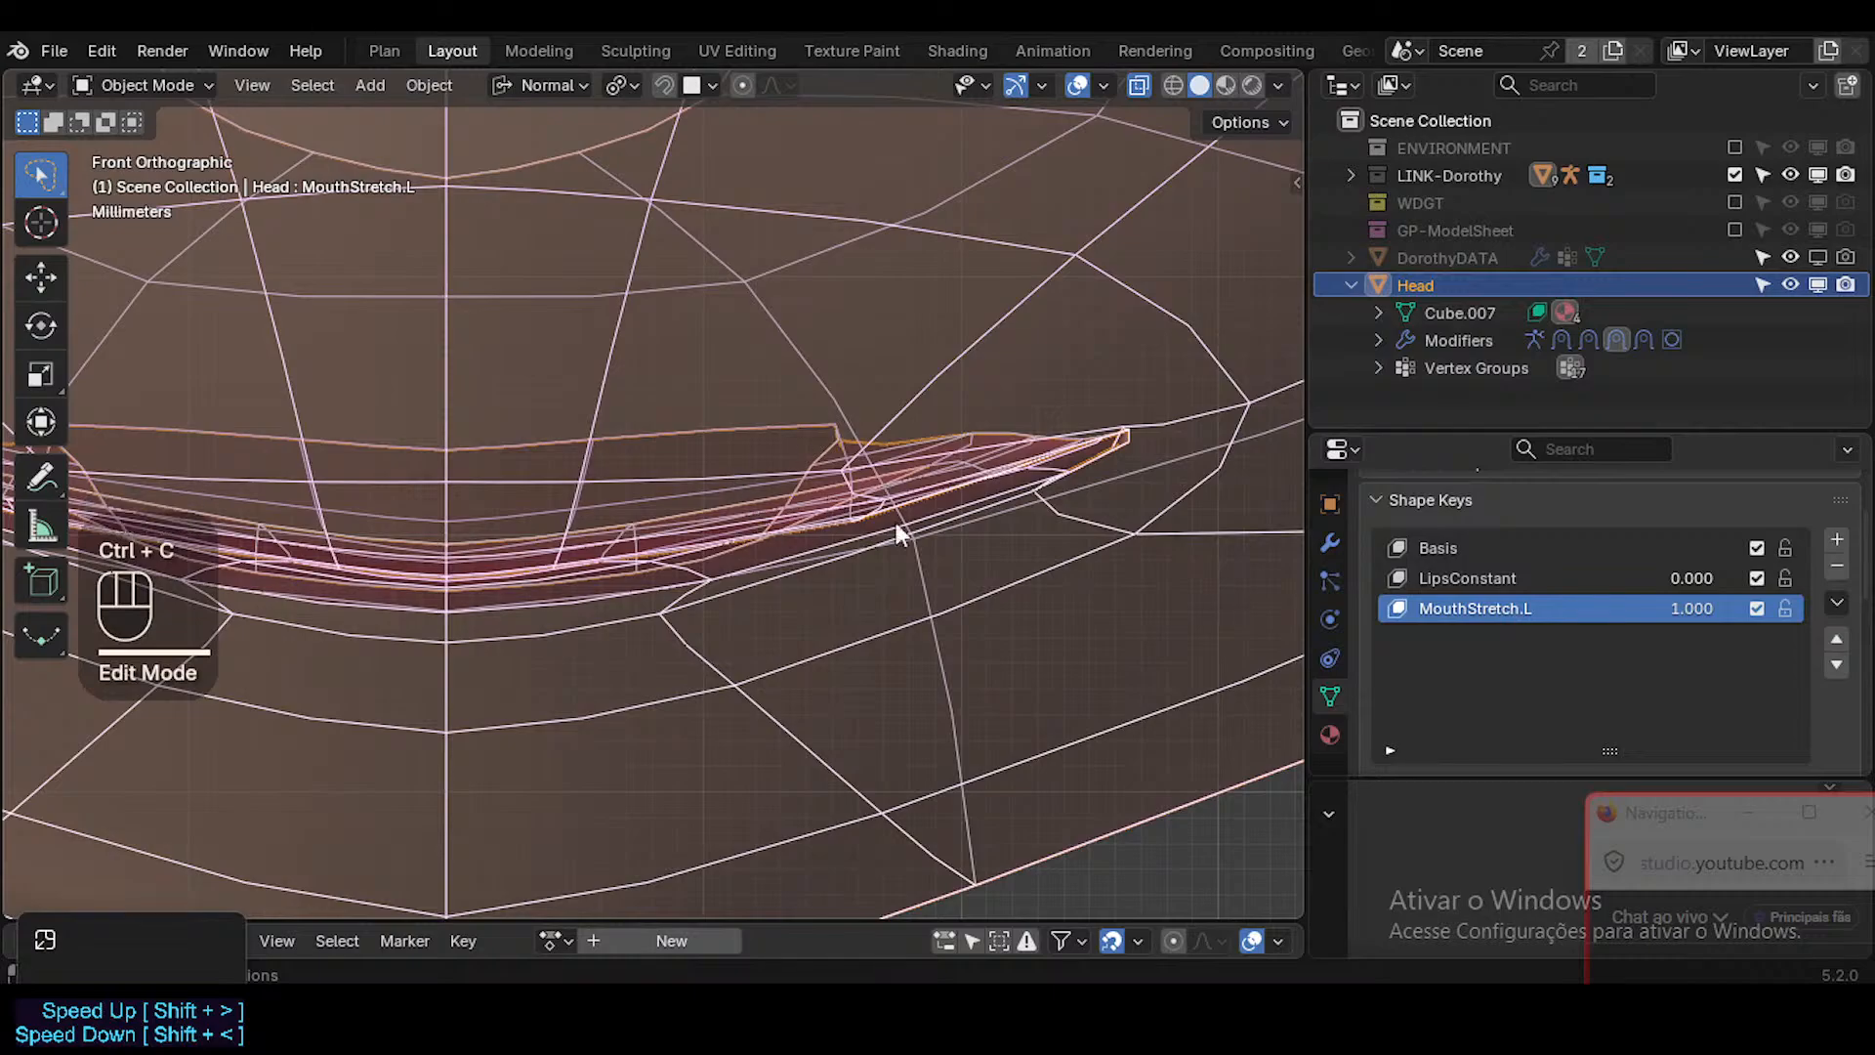
left_click(1836, 568)
left_click(1837, 540)
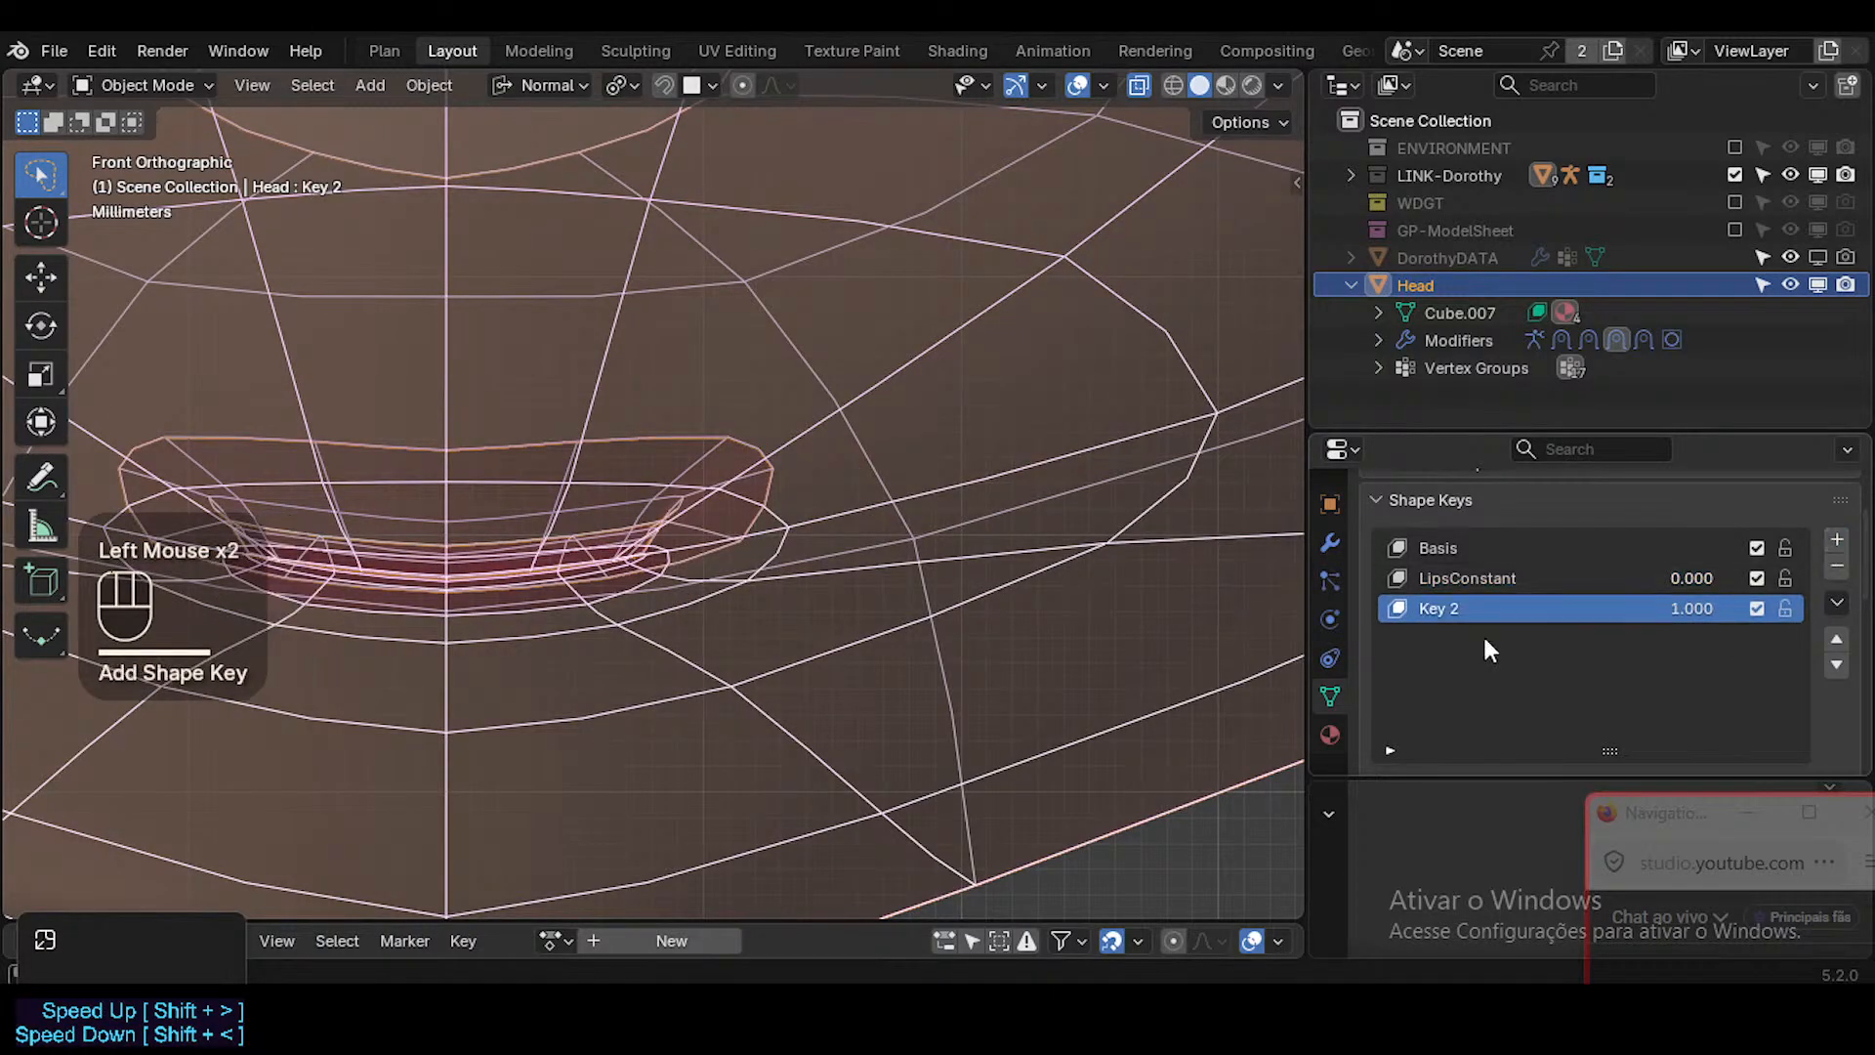
double_click(1462, 607)
key("ctrl+v")
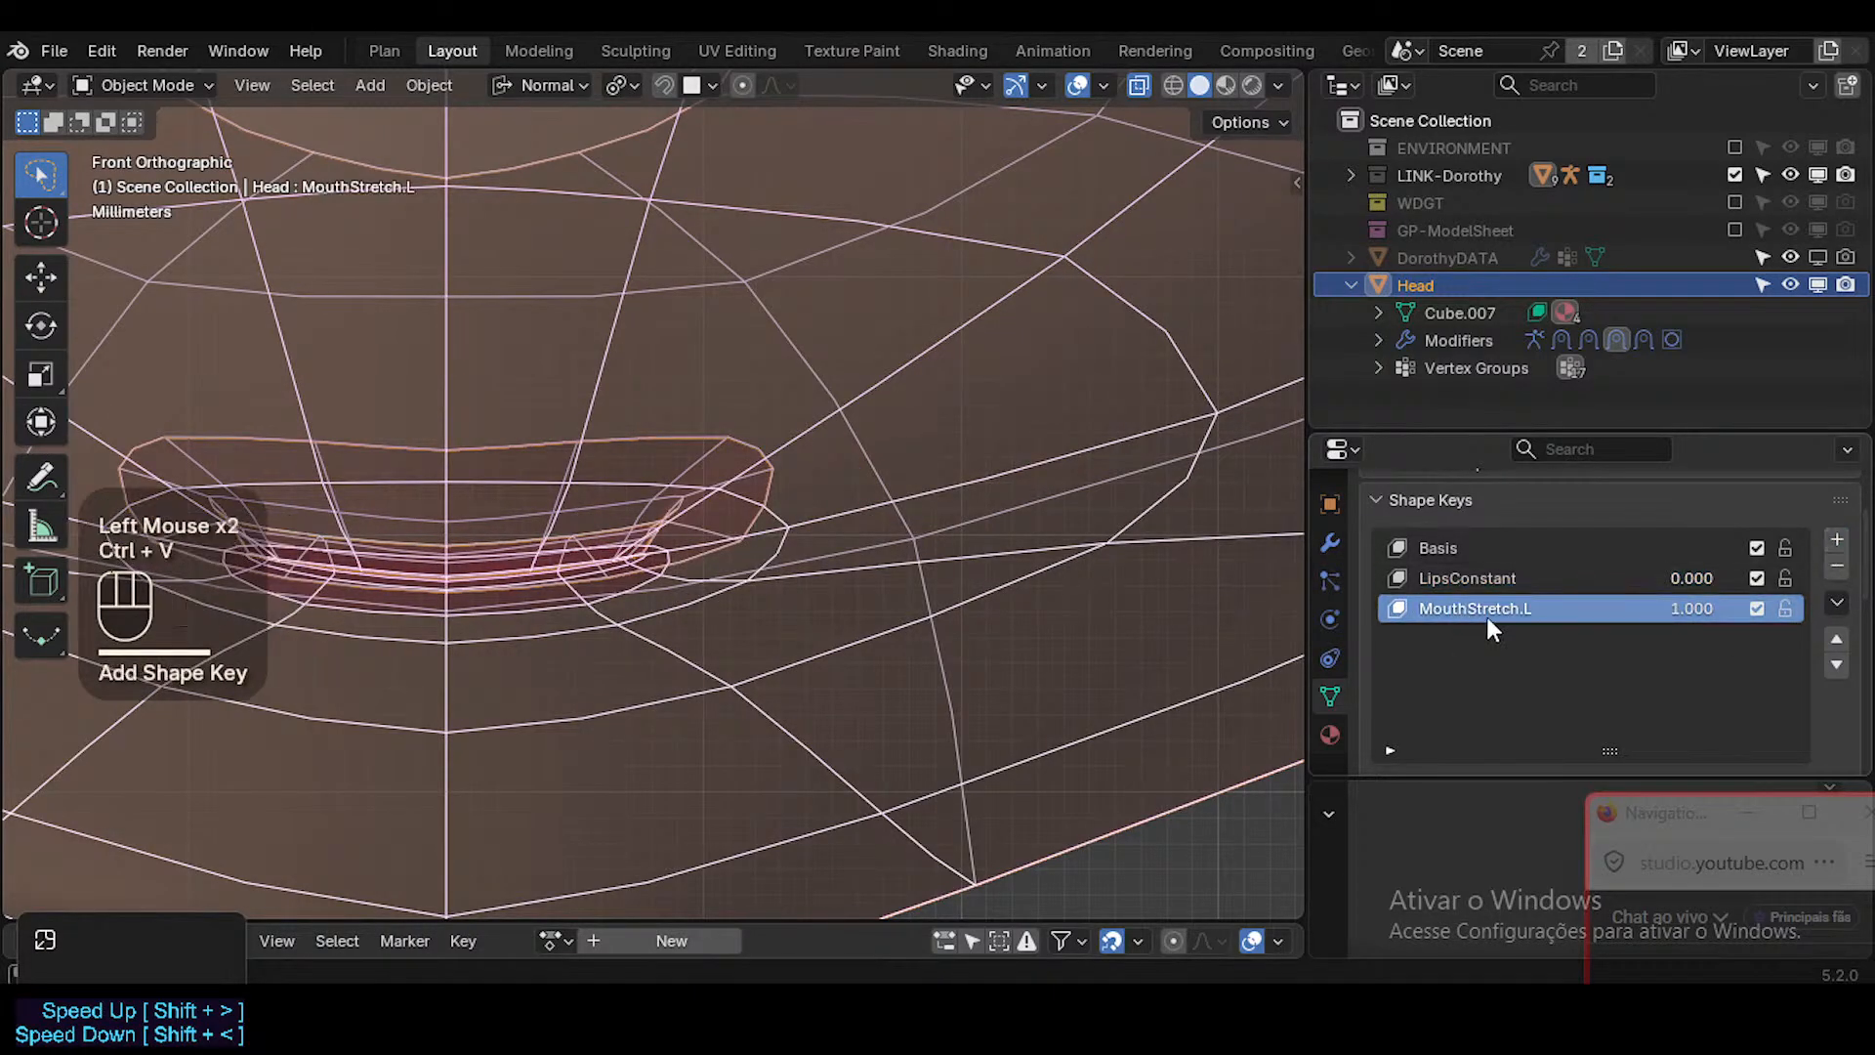
left_click(1703, 605)
Enter Edit Mode, turn off X-ray and select the vertex above the mouth's left corner.
key("Tab")
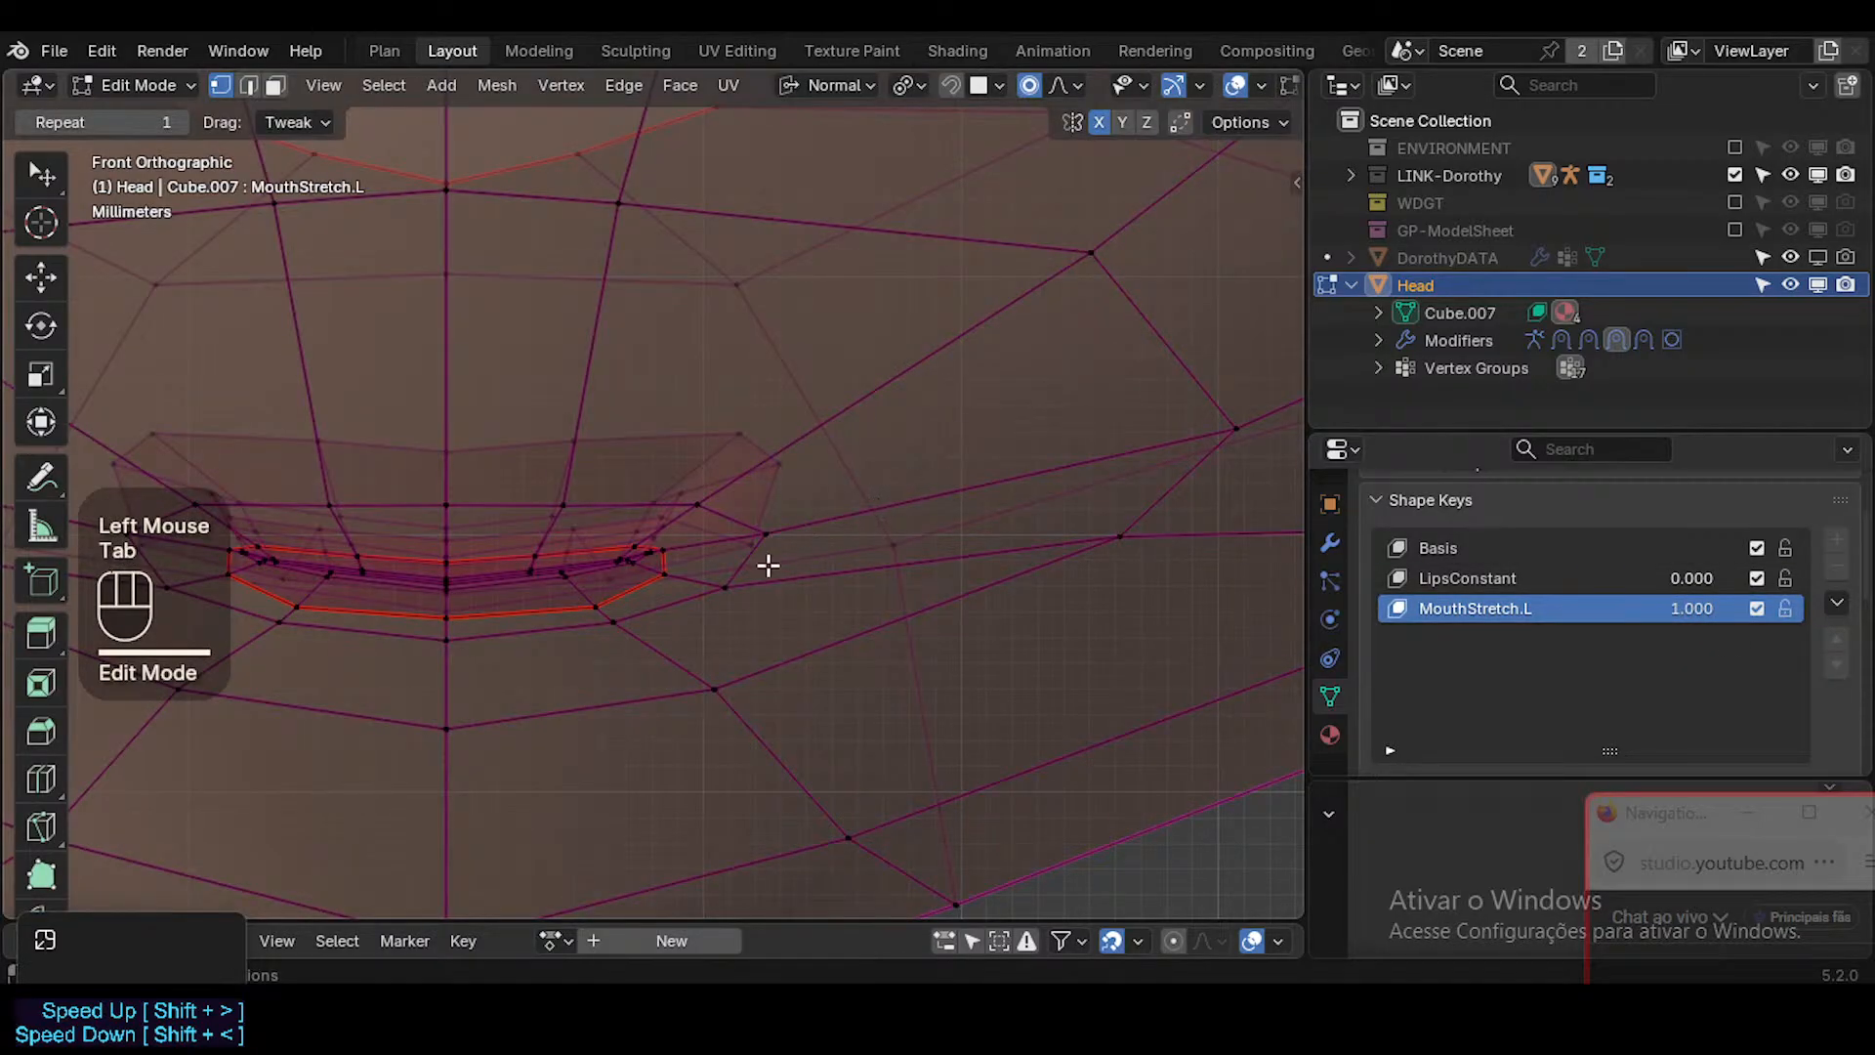
scroll(762, 568, "down", 1)
key("alt+z")
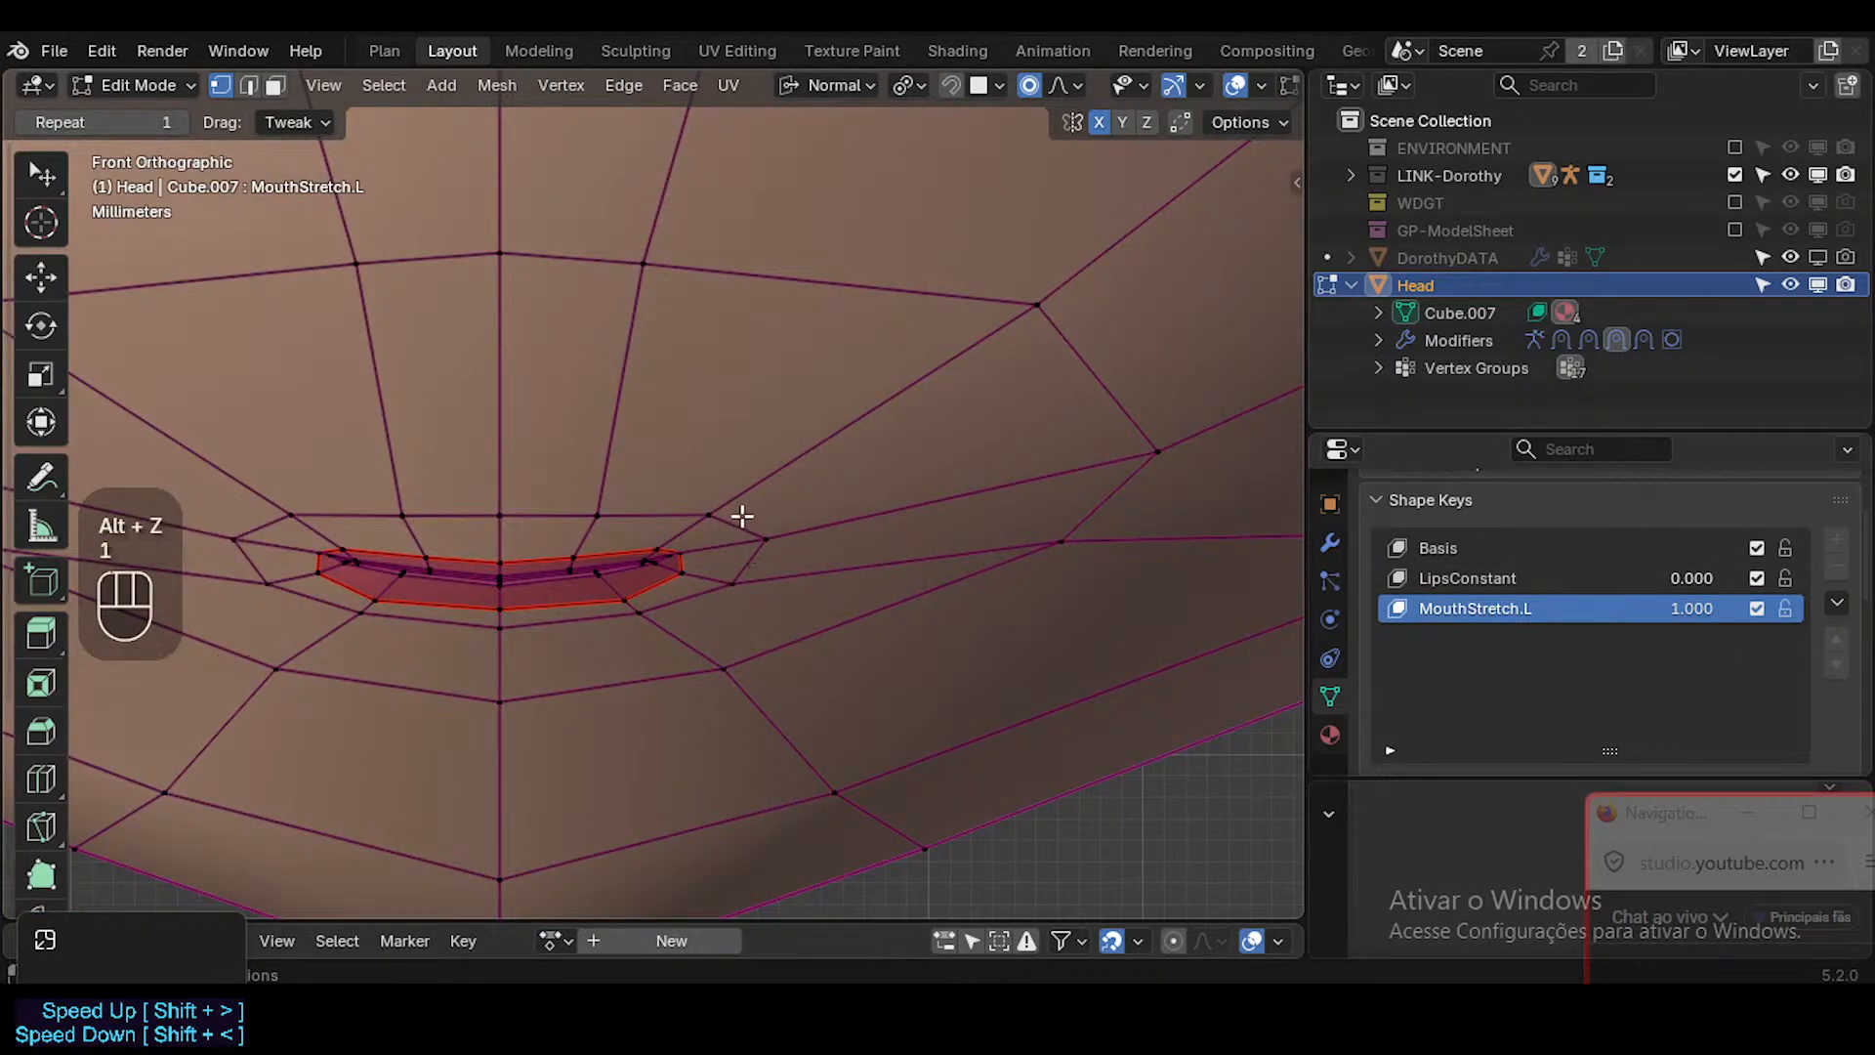
left_click(710, 516)
scroll(708, 533, "down", 4)
middle_click_drag(693, 569, 787, 679)
scroll(731, 610, "down", 6)
scroll(787, 678, "up", 3)
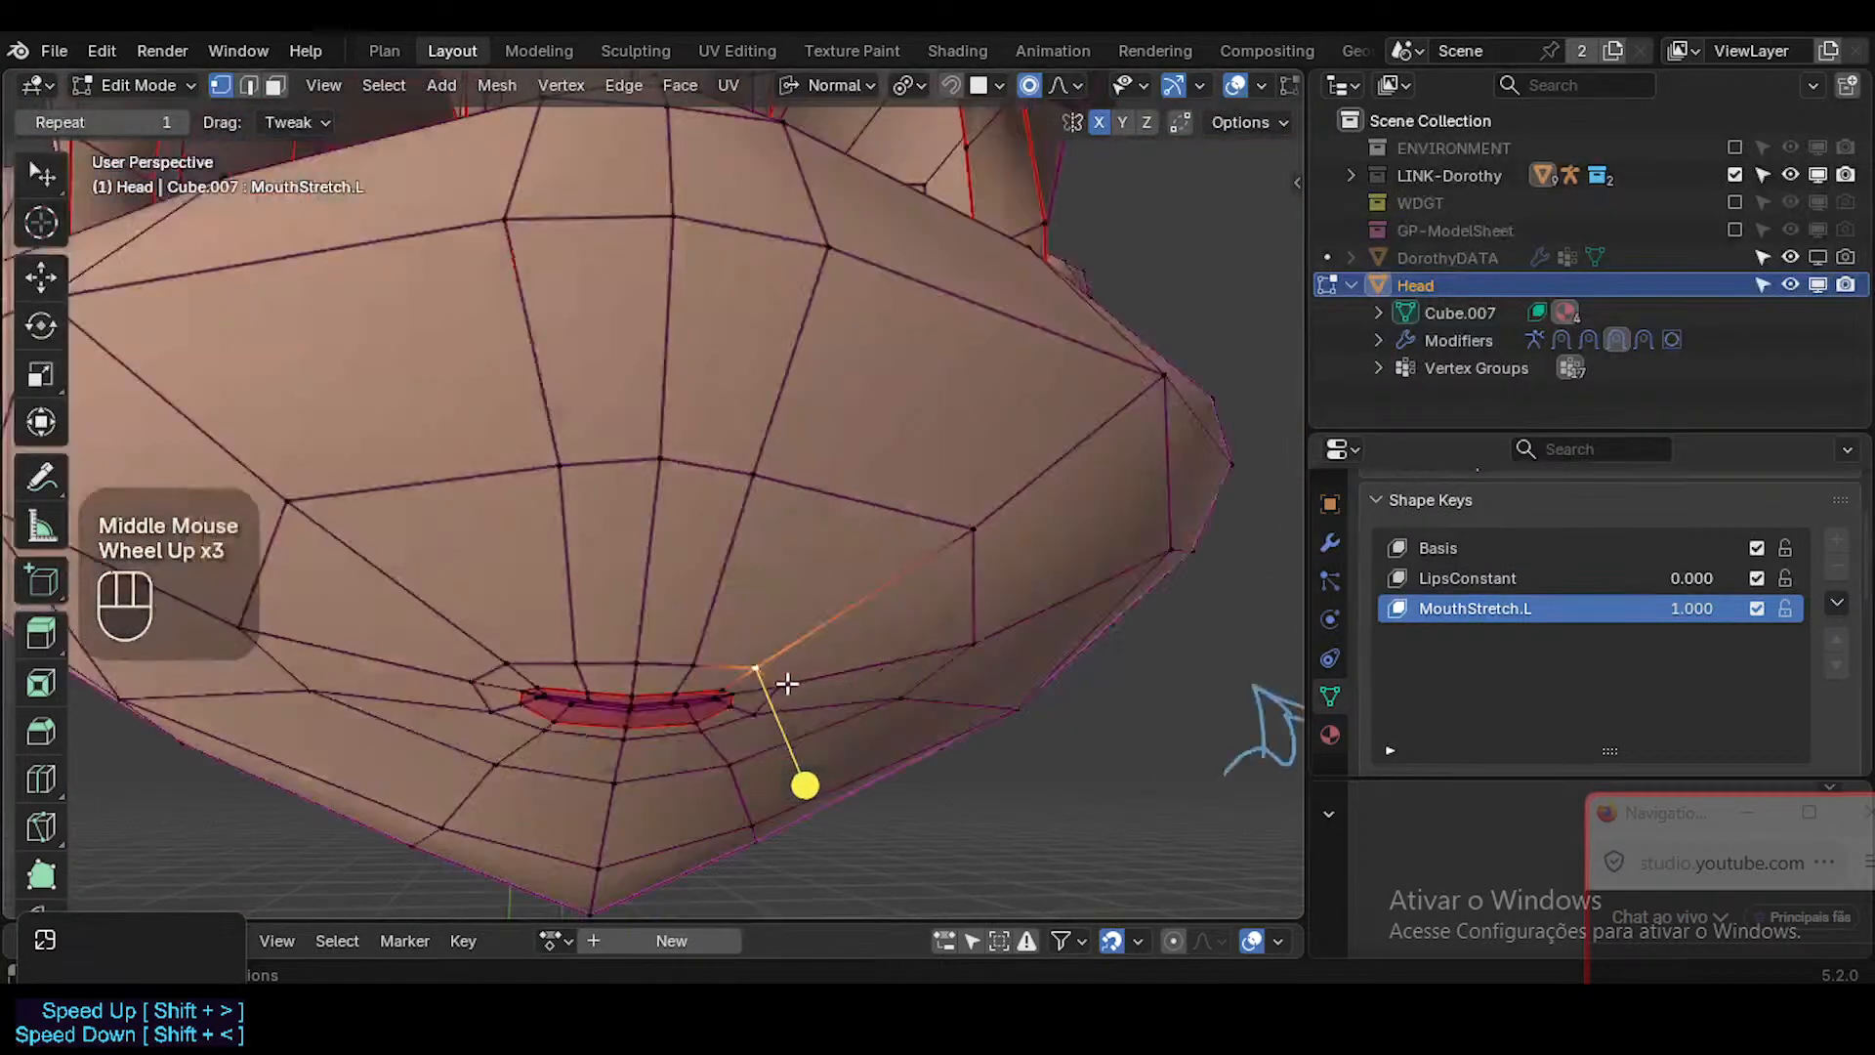
key("g")
key("Escape")
Move the selected vertex up and outwards over the muzzle with a small proportional falloff in MouthStretch.L.
middle_click_drag(929, 665, 837, 690)
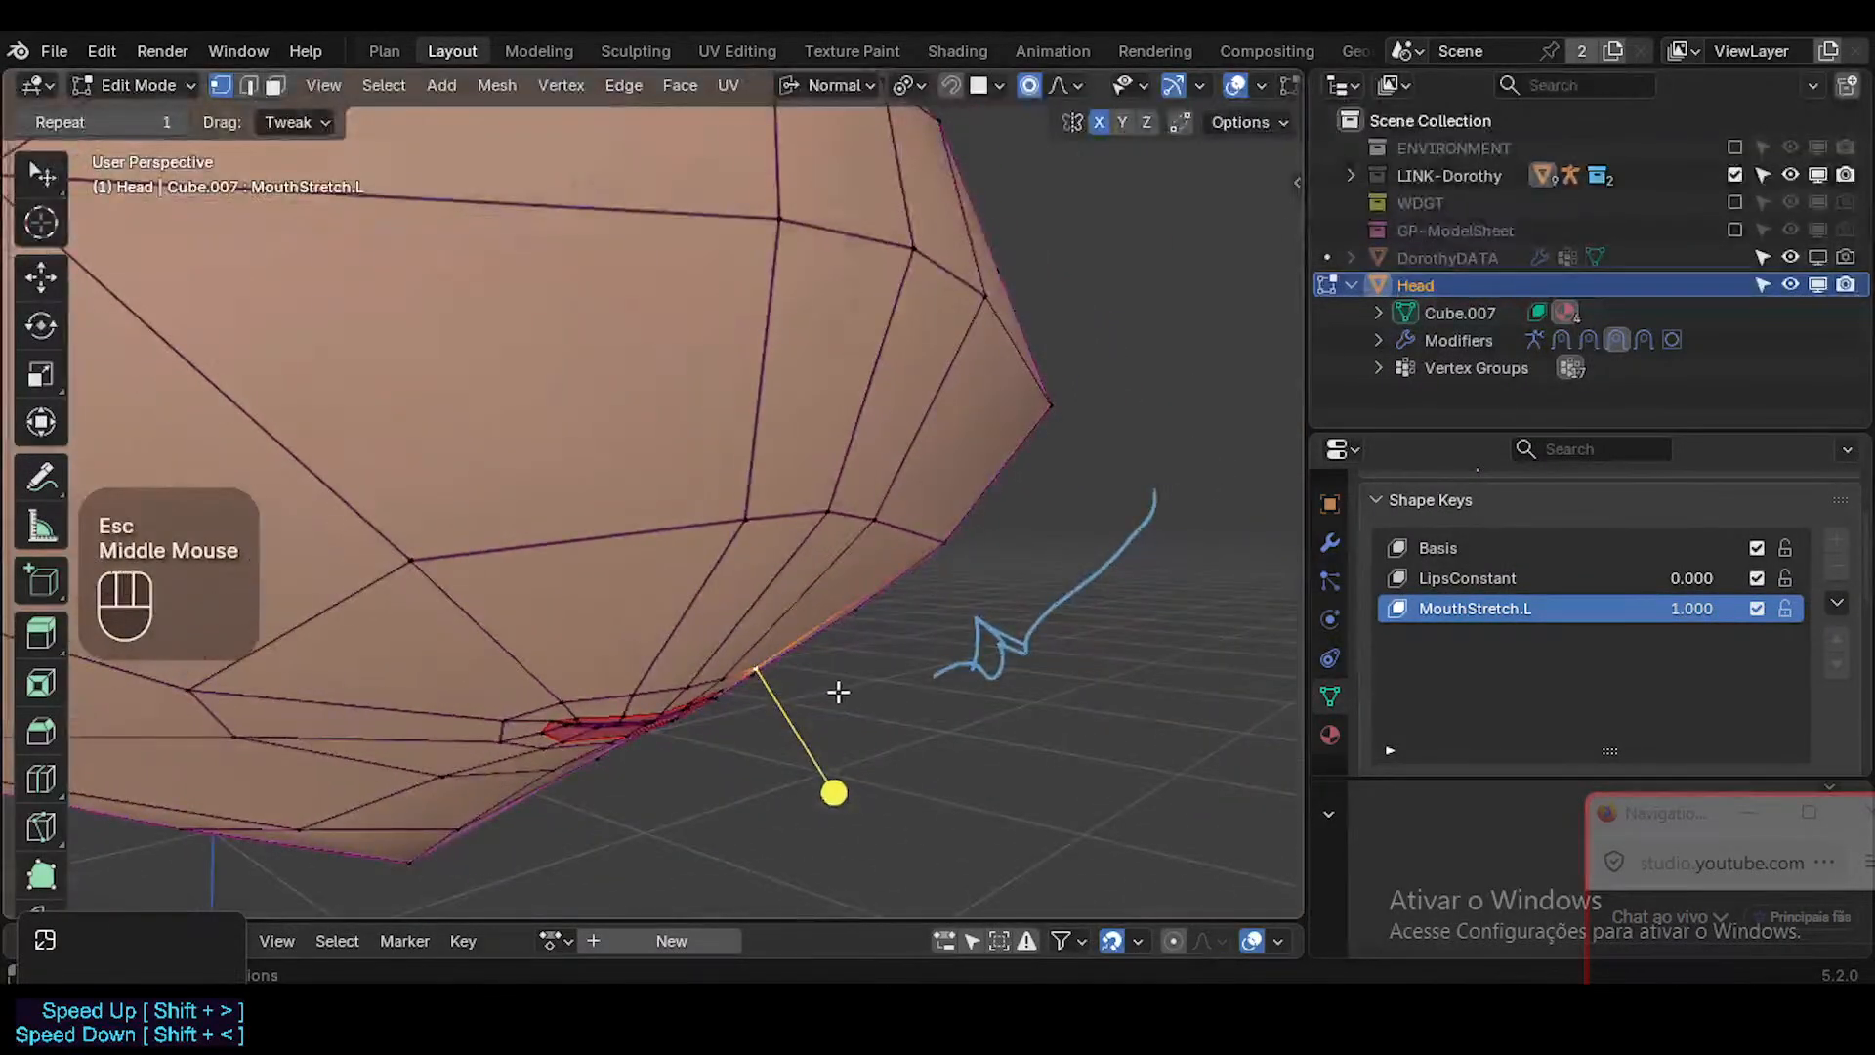
key("g")
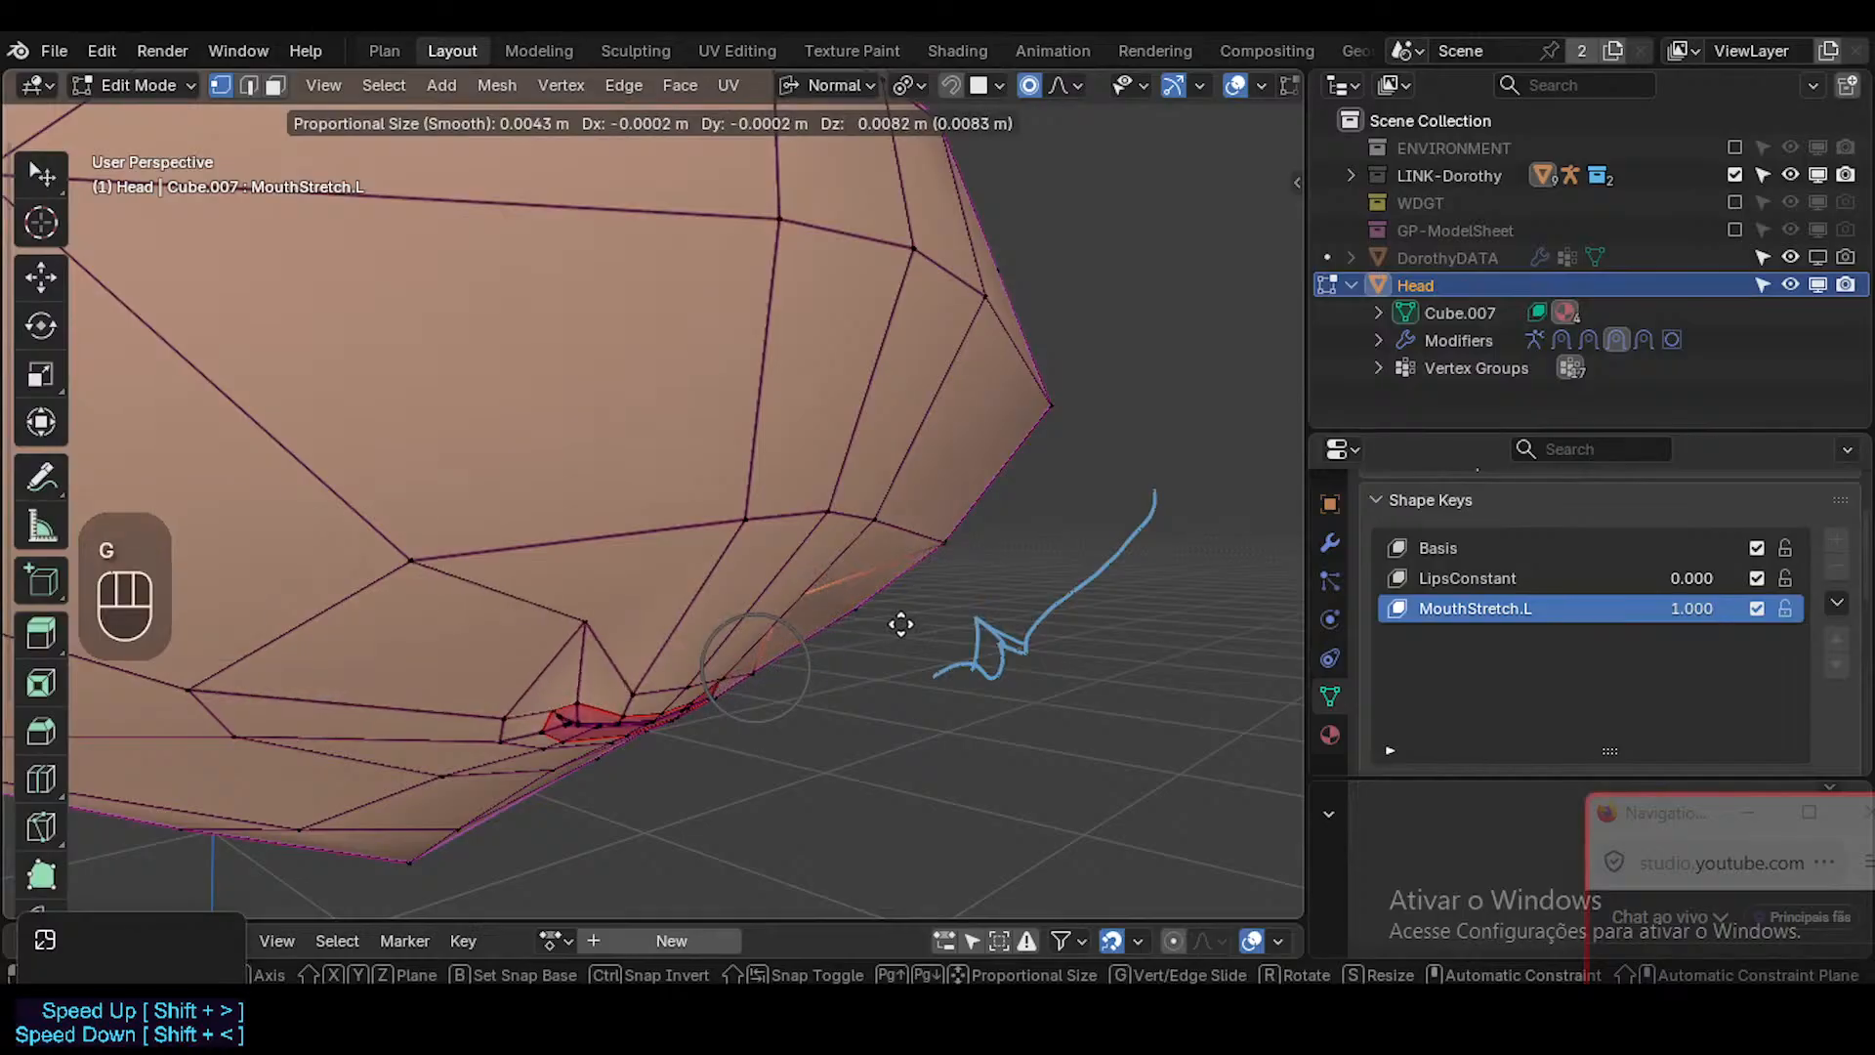
left_click(879, 599)
middle_click_drag(879, 599, 771, 570)
key("g")
left_click(856, 582)
key("g")
left_click(874, 589)
middle_click_drag(878, 590, 971, 624)
Try repositioning the vertex above the mouth's left corner several times in MouthStretch.L with proportional falloff.
key("g")
left_click(774, 615)
key("g")
left_click(787, 644)
key("g")
left_click(882, 572)
middle_click_drag(881, 572, 974, 590)
Undo the trial moves of the vertex above the mouth's left corner.
key("ctrl+z")
key("ctrl+z")
key("ctrl+z")
key("ctrl+z")
key("ctrl+z")
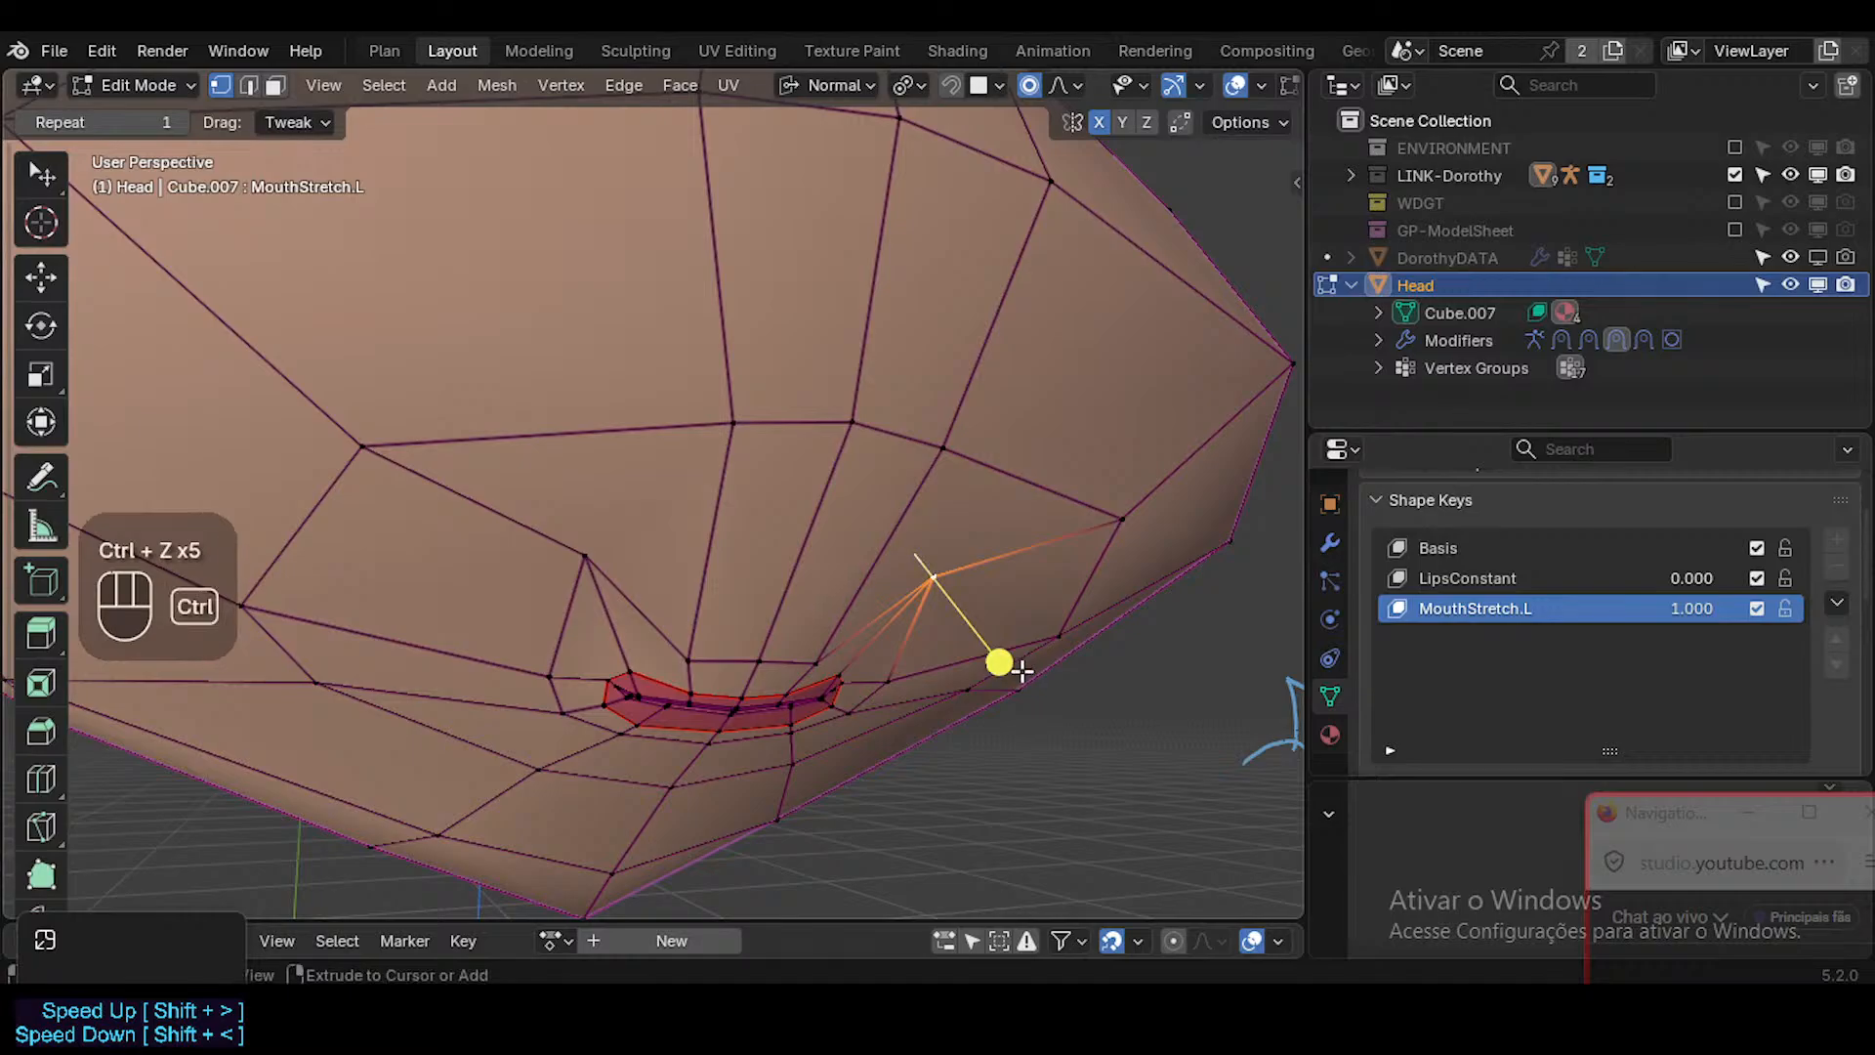
key("ctrl+z")
middle_click_drag(1038, 657, 976, 549)
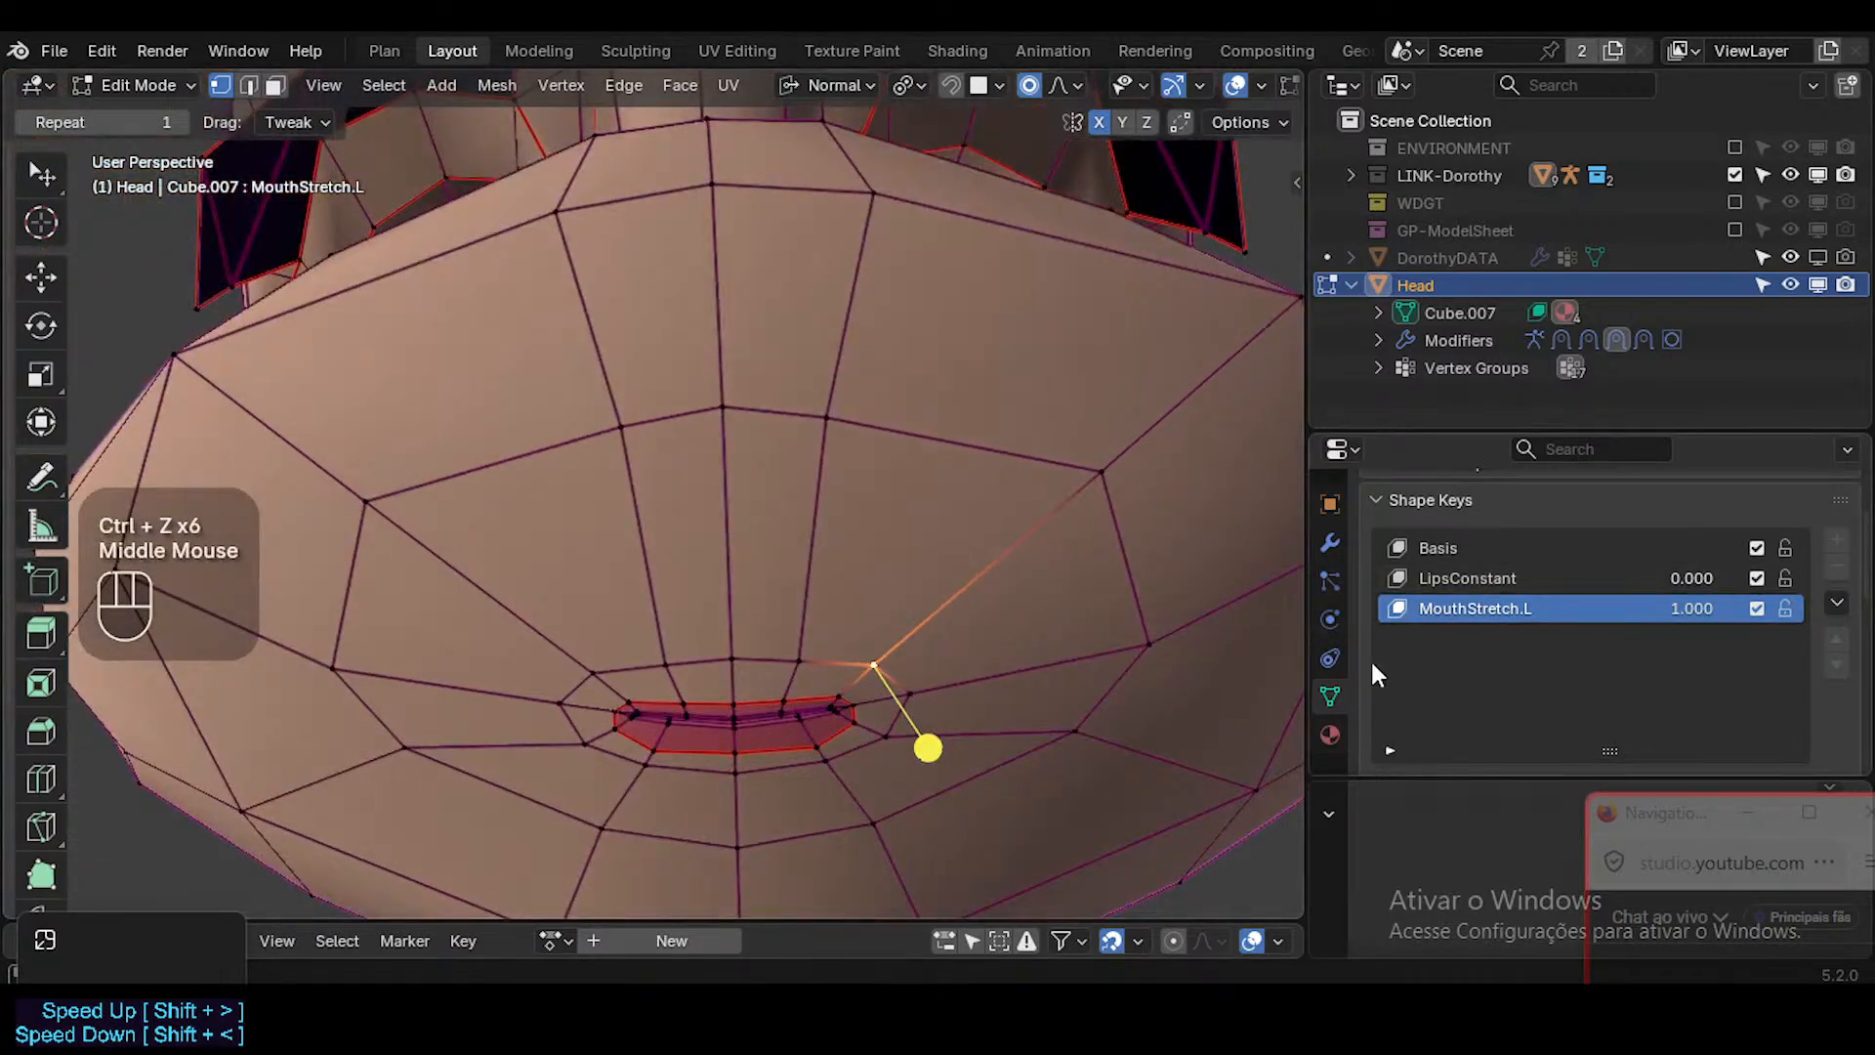
Expand the Shrinkwrap-Muzzle modifier to check its settings, make it the active modifier and return to the shape keys.
left_click(1328, 543)
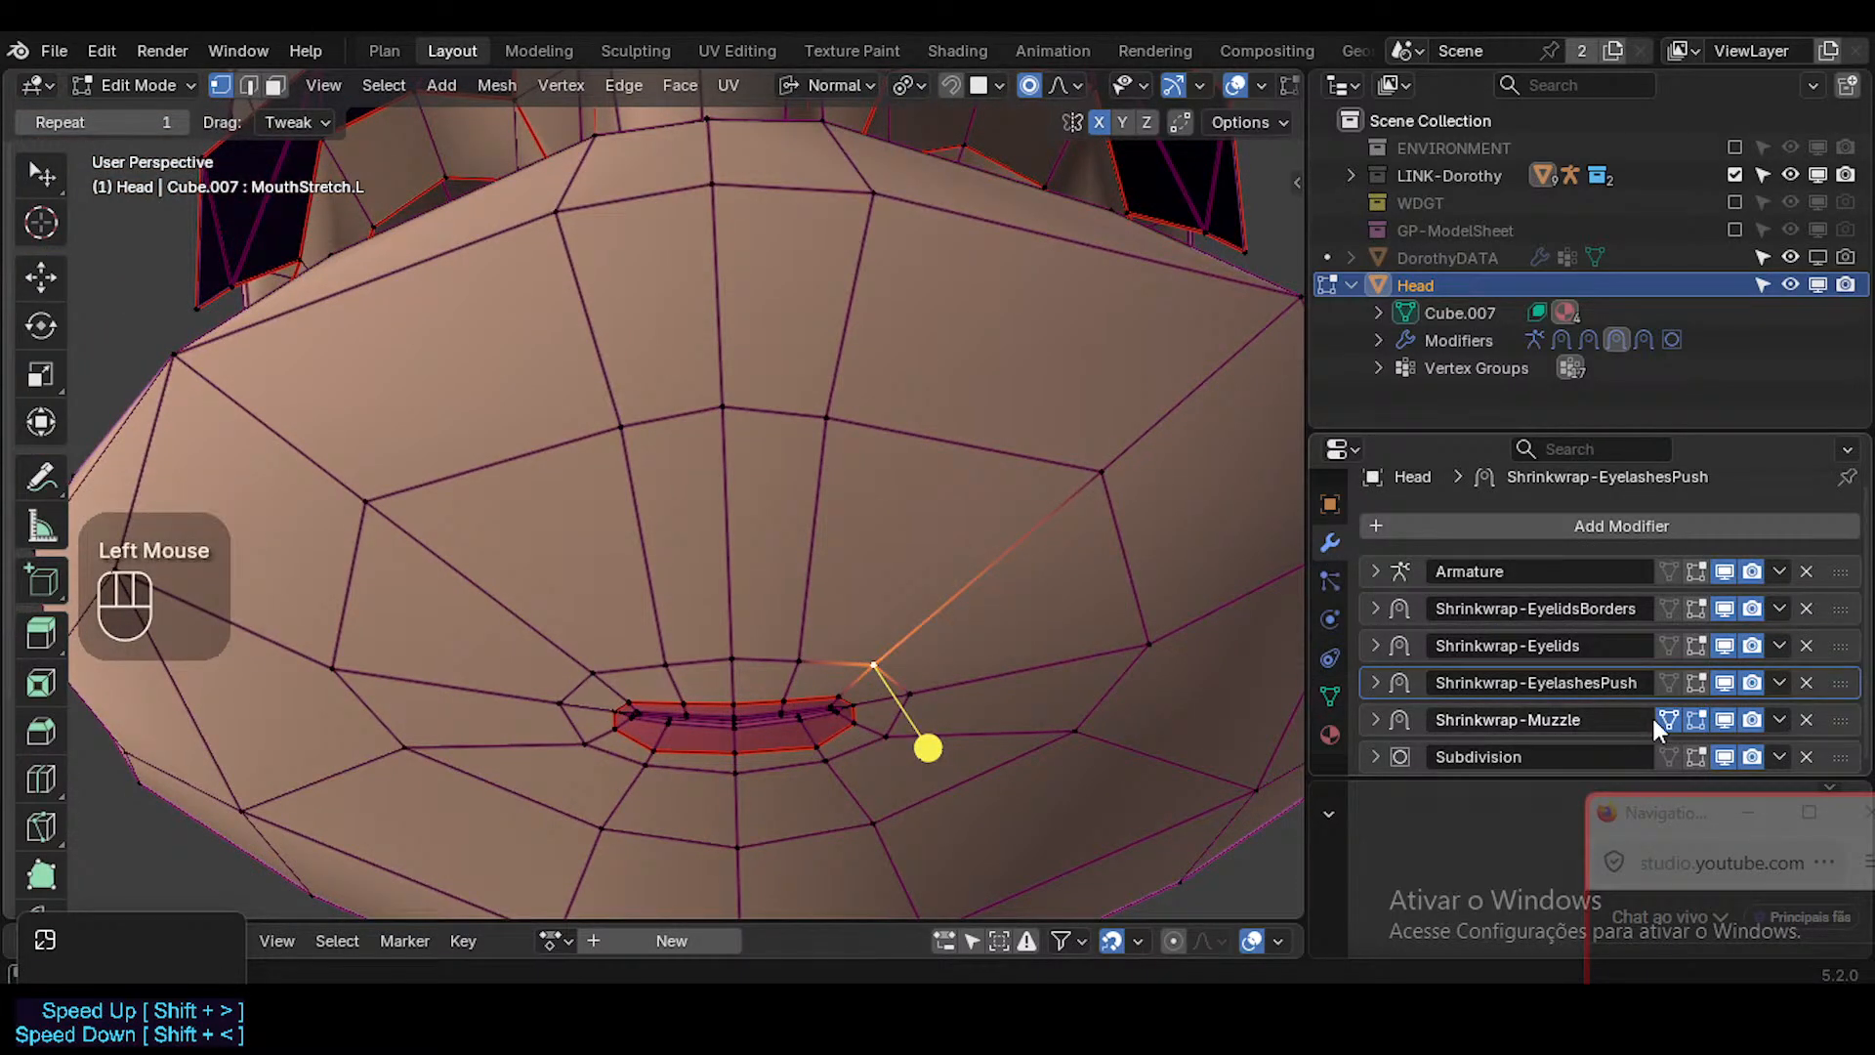
left_click(1410, 715)
scroll(1465, 694, "down", 3)
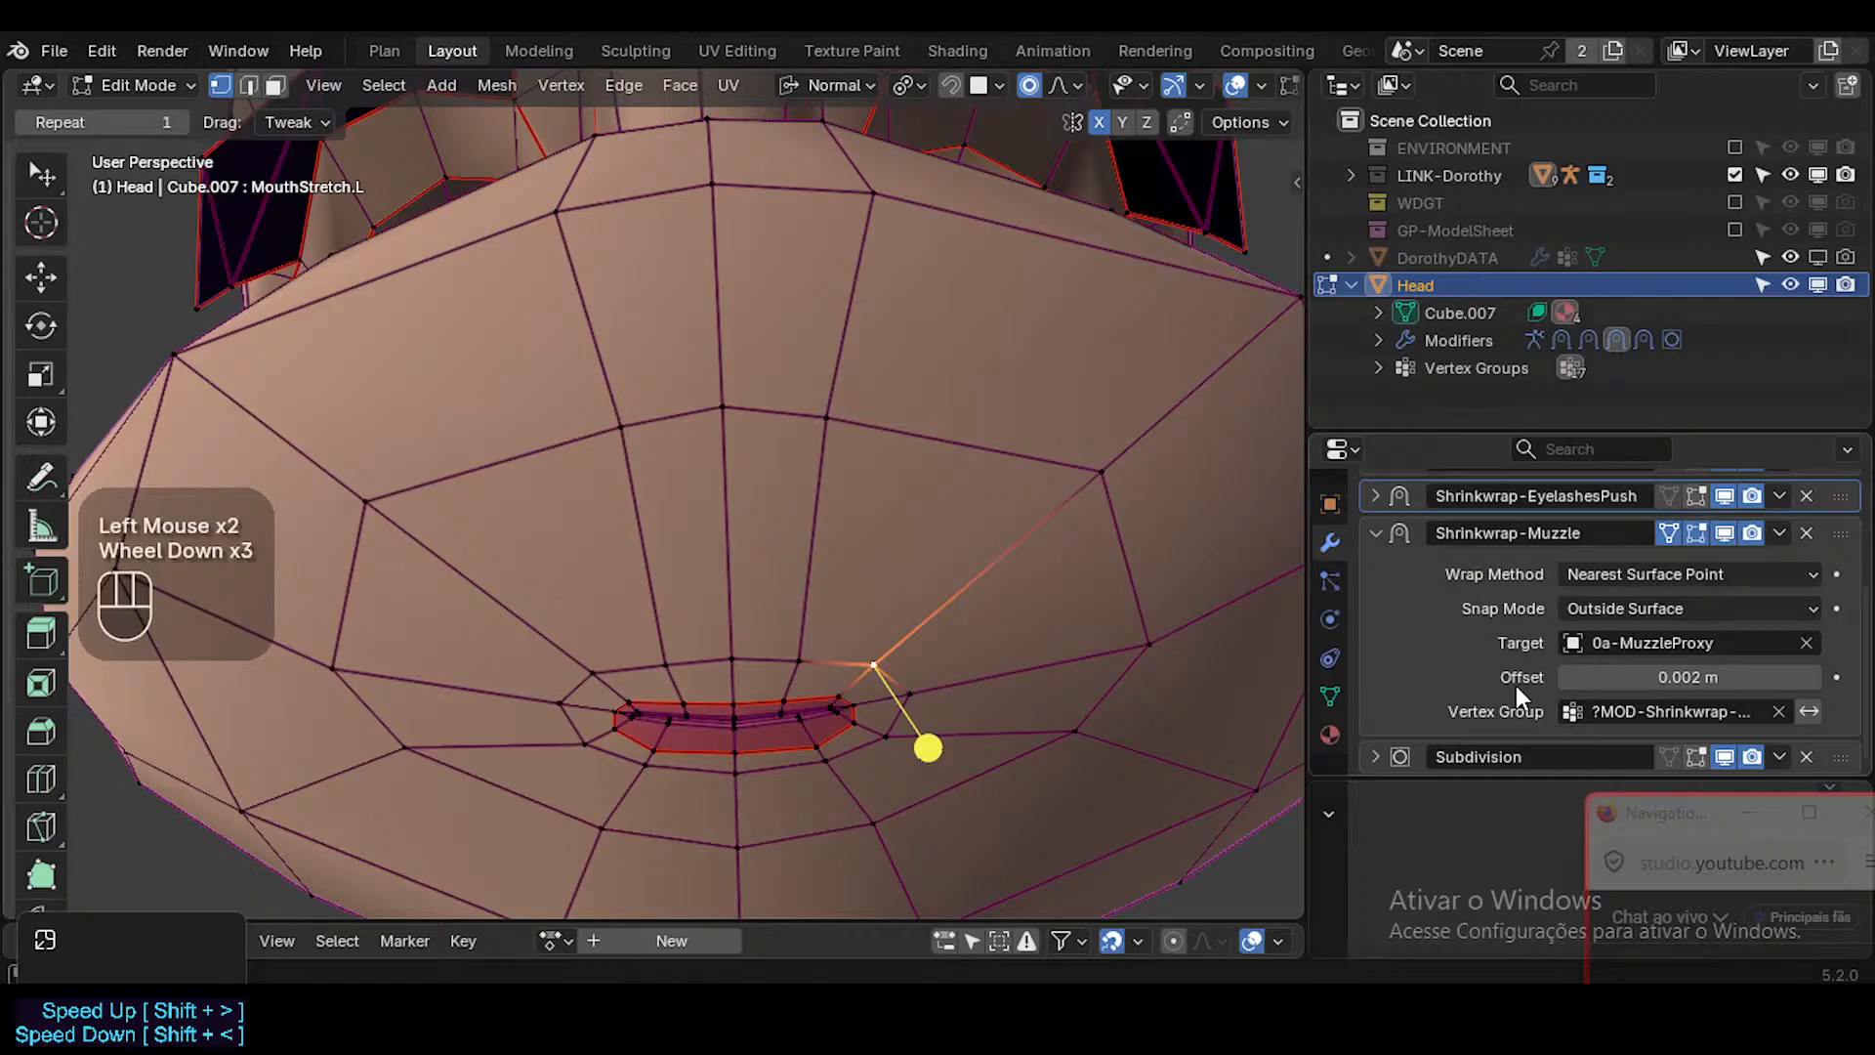
left_click(1666, 711)
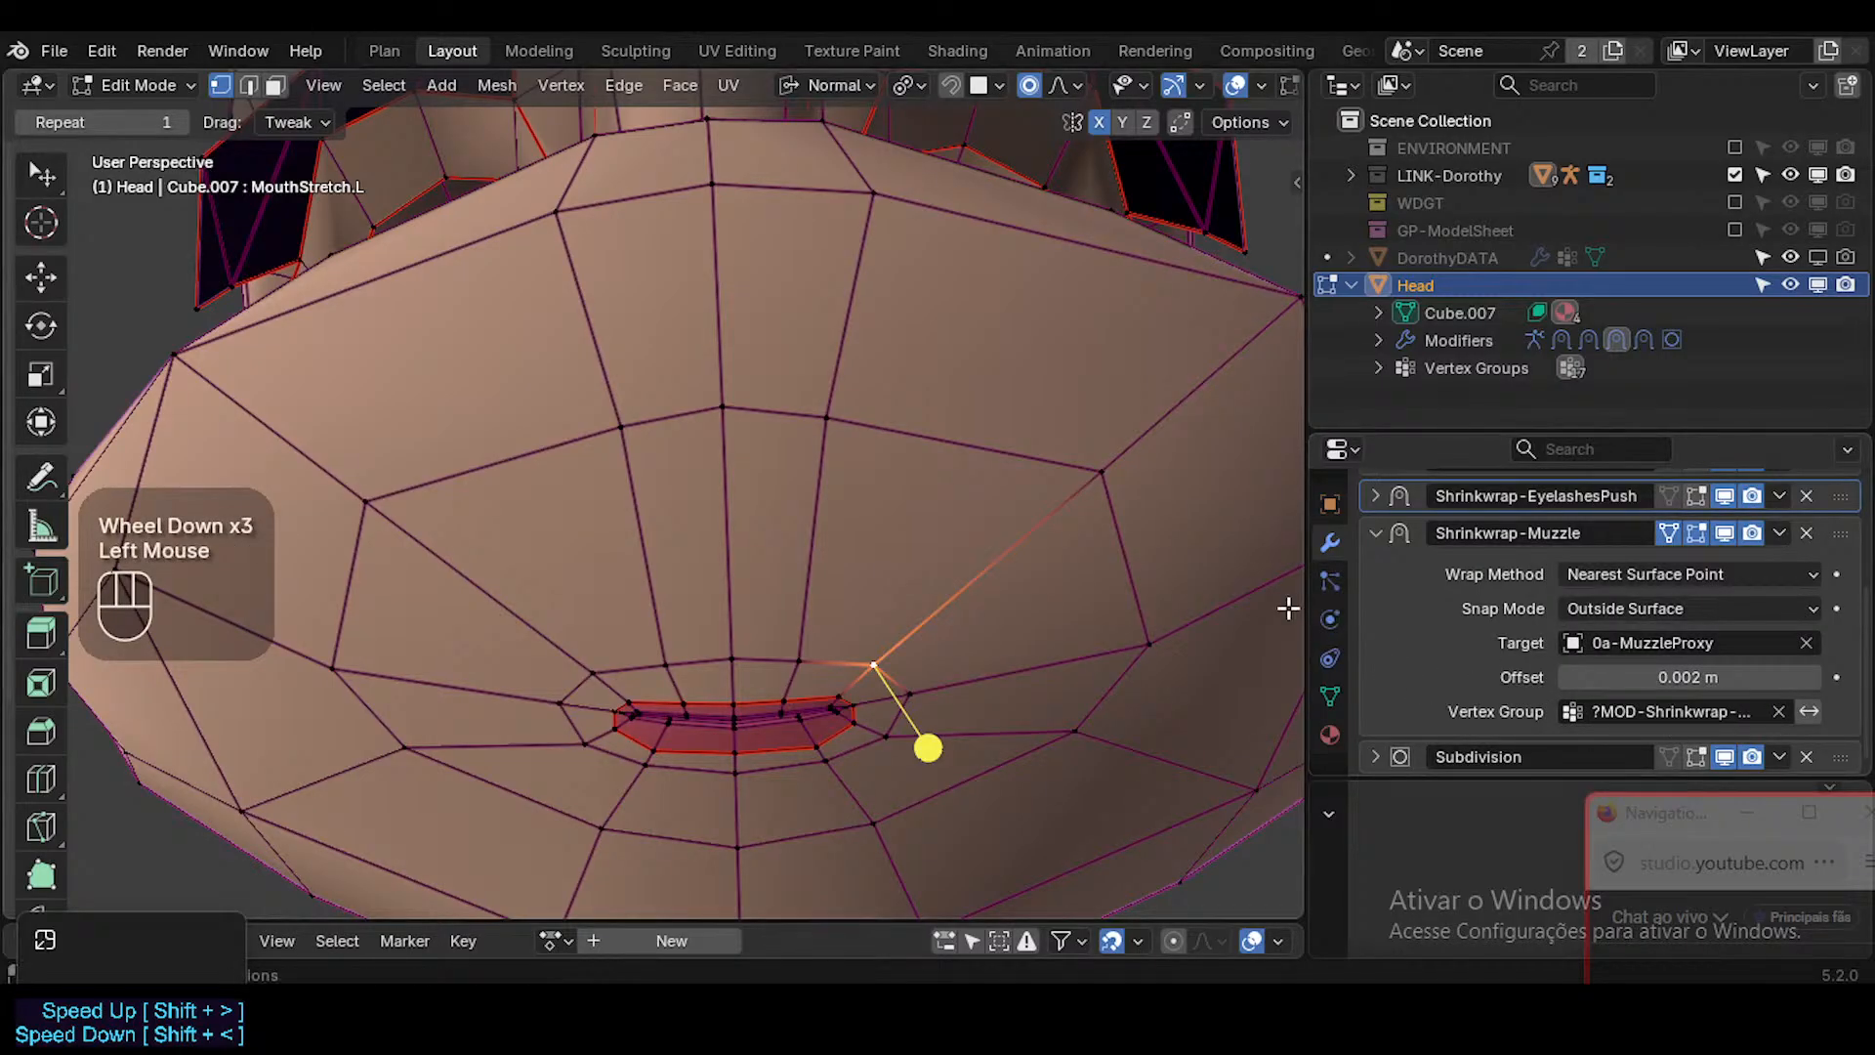
left_click_drag(1303, 606, 1282, 607)
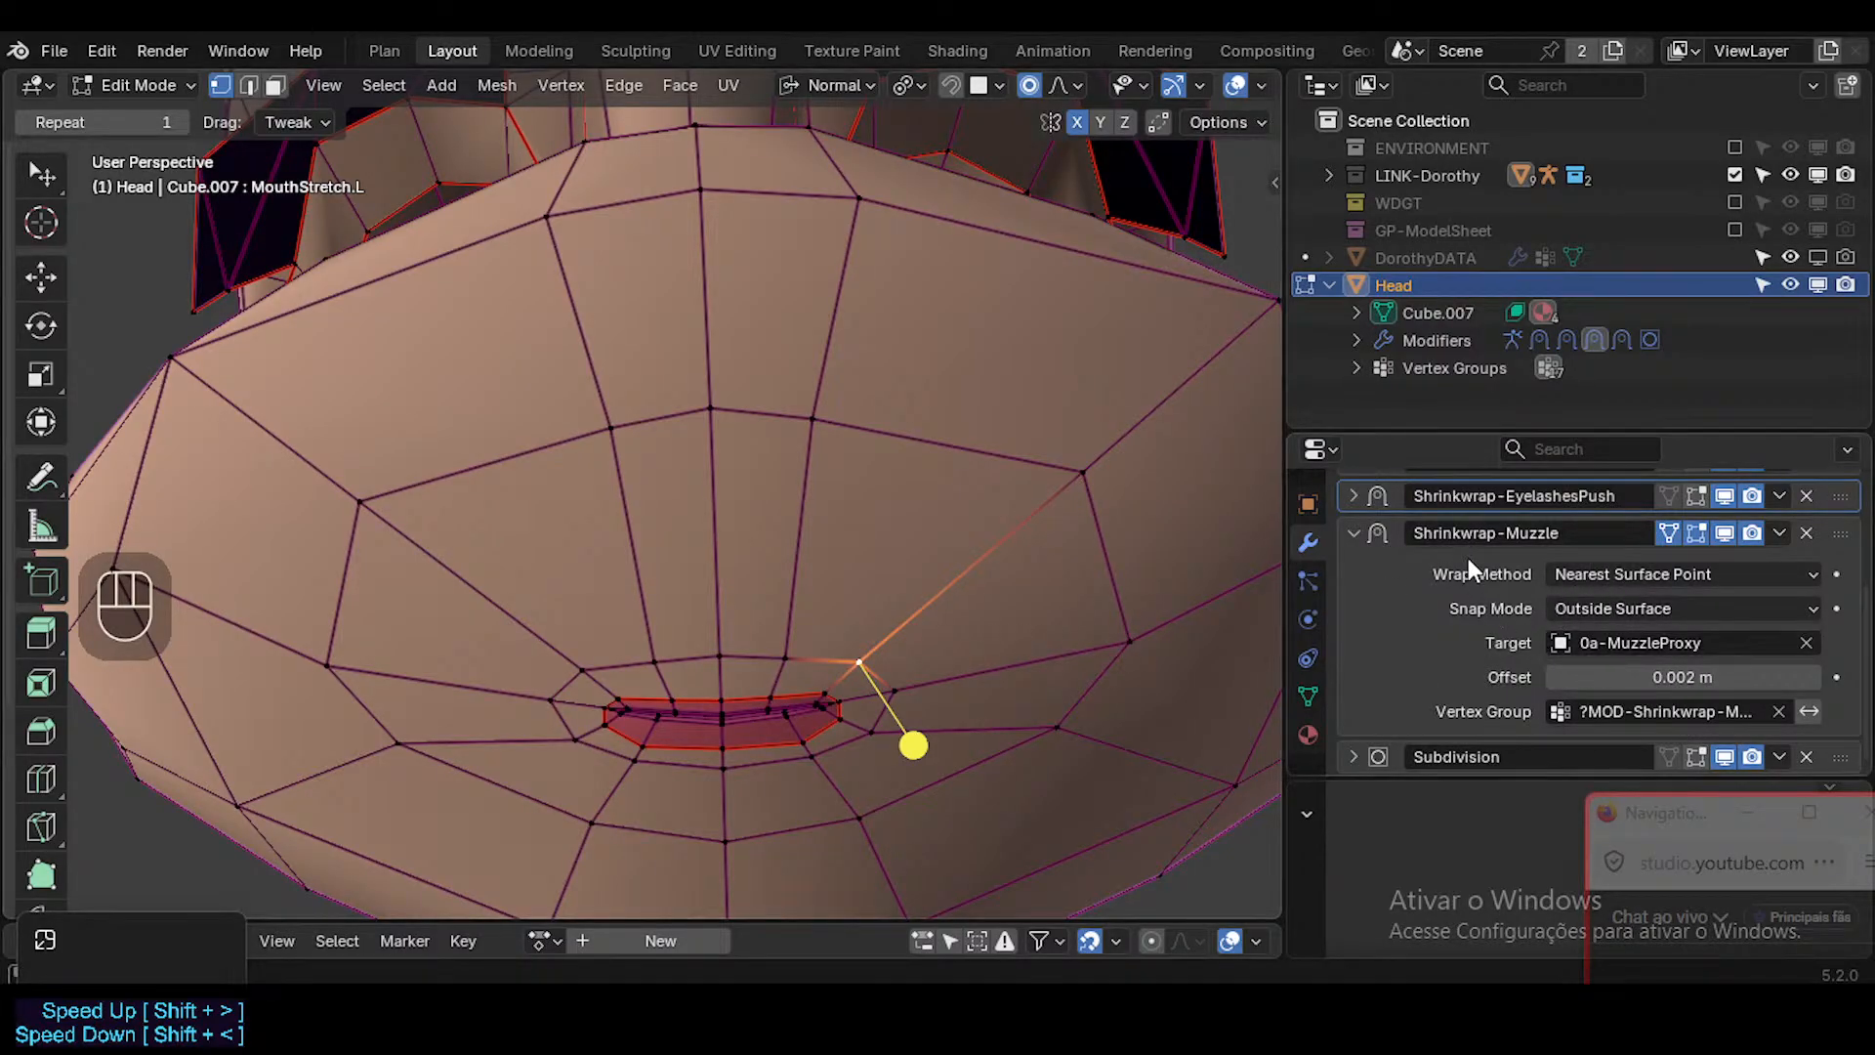
left_click(1379, 535)
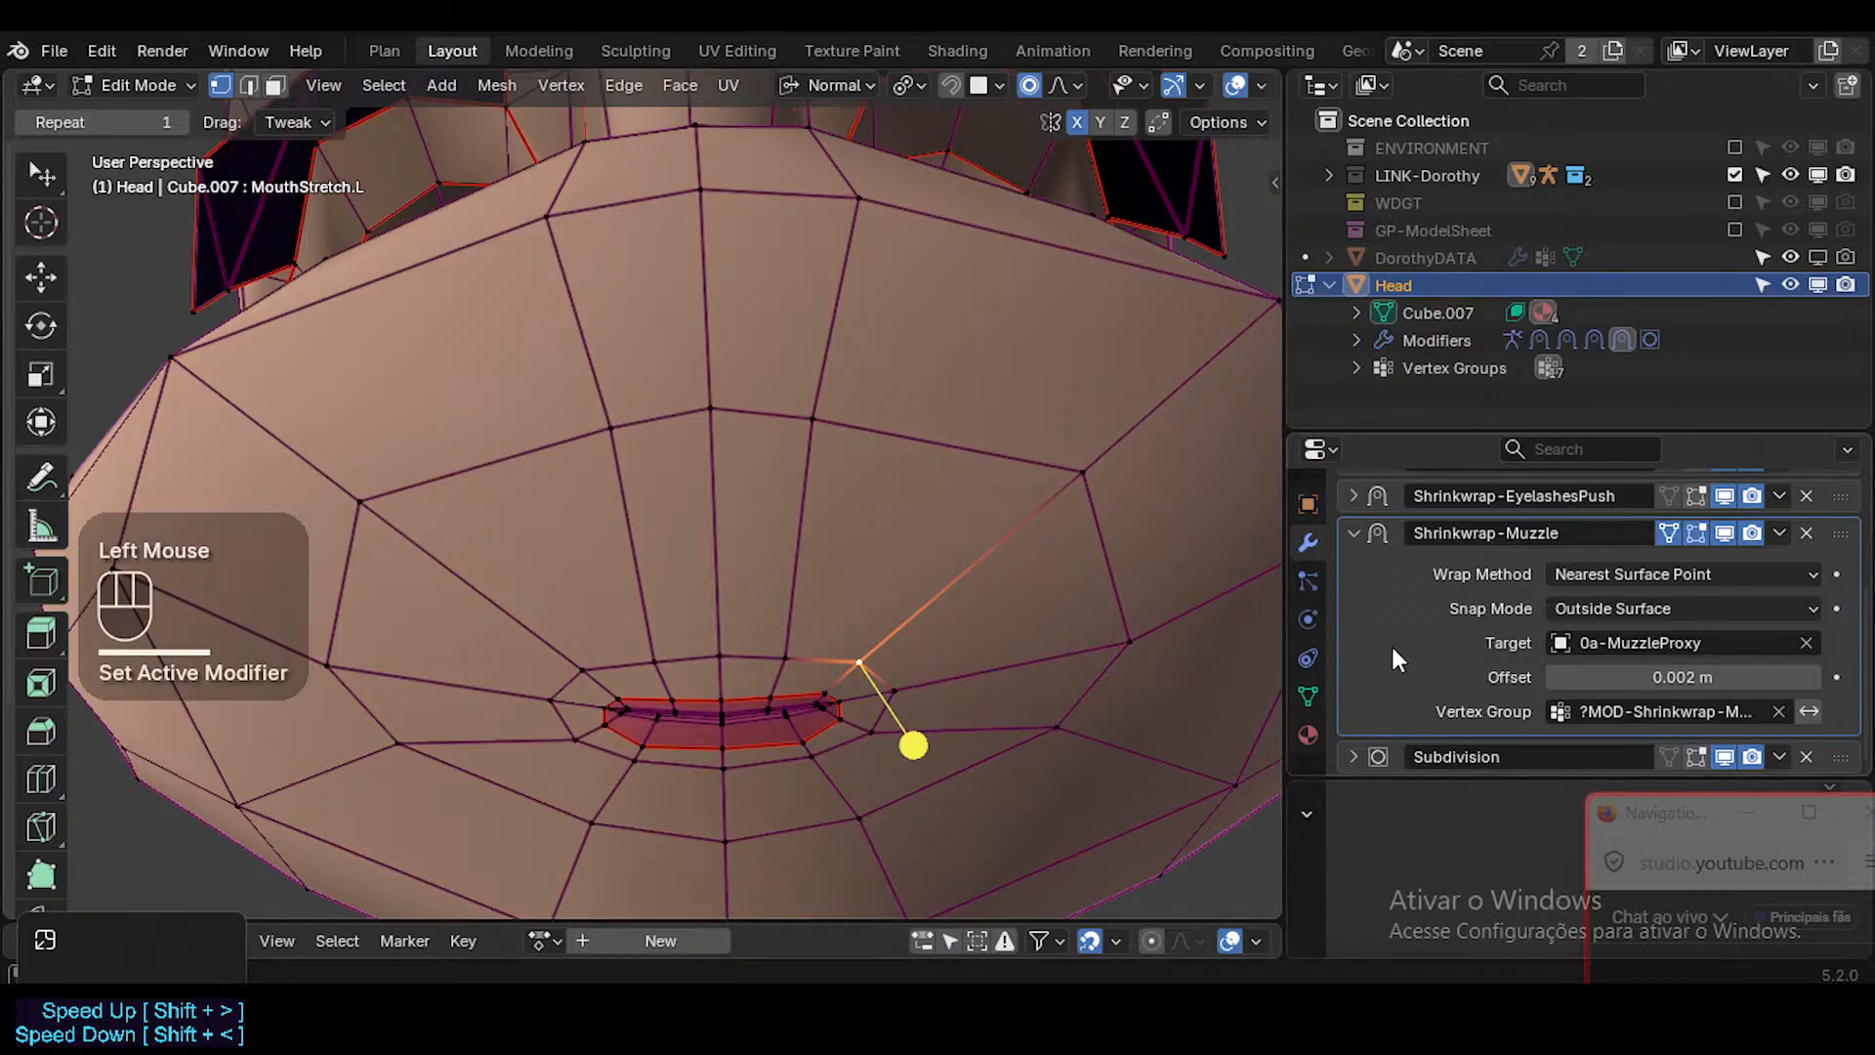
left_click(1308, 696)
Switch to the browser and look over the YouTube Studio stream statistics and the VRCFaceTracking Unified Expressions mouth shapes.
mouse_move(830, 1034)
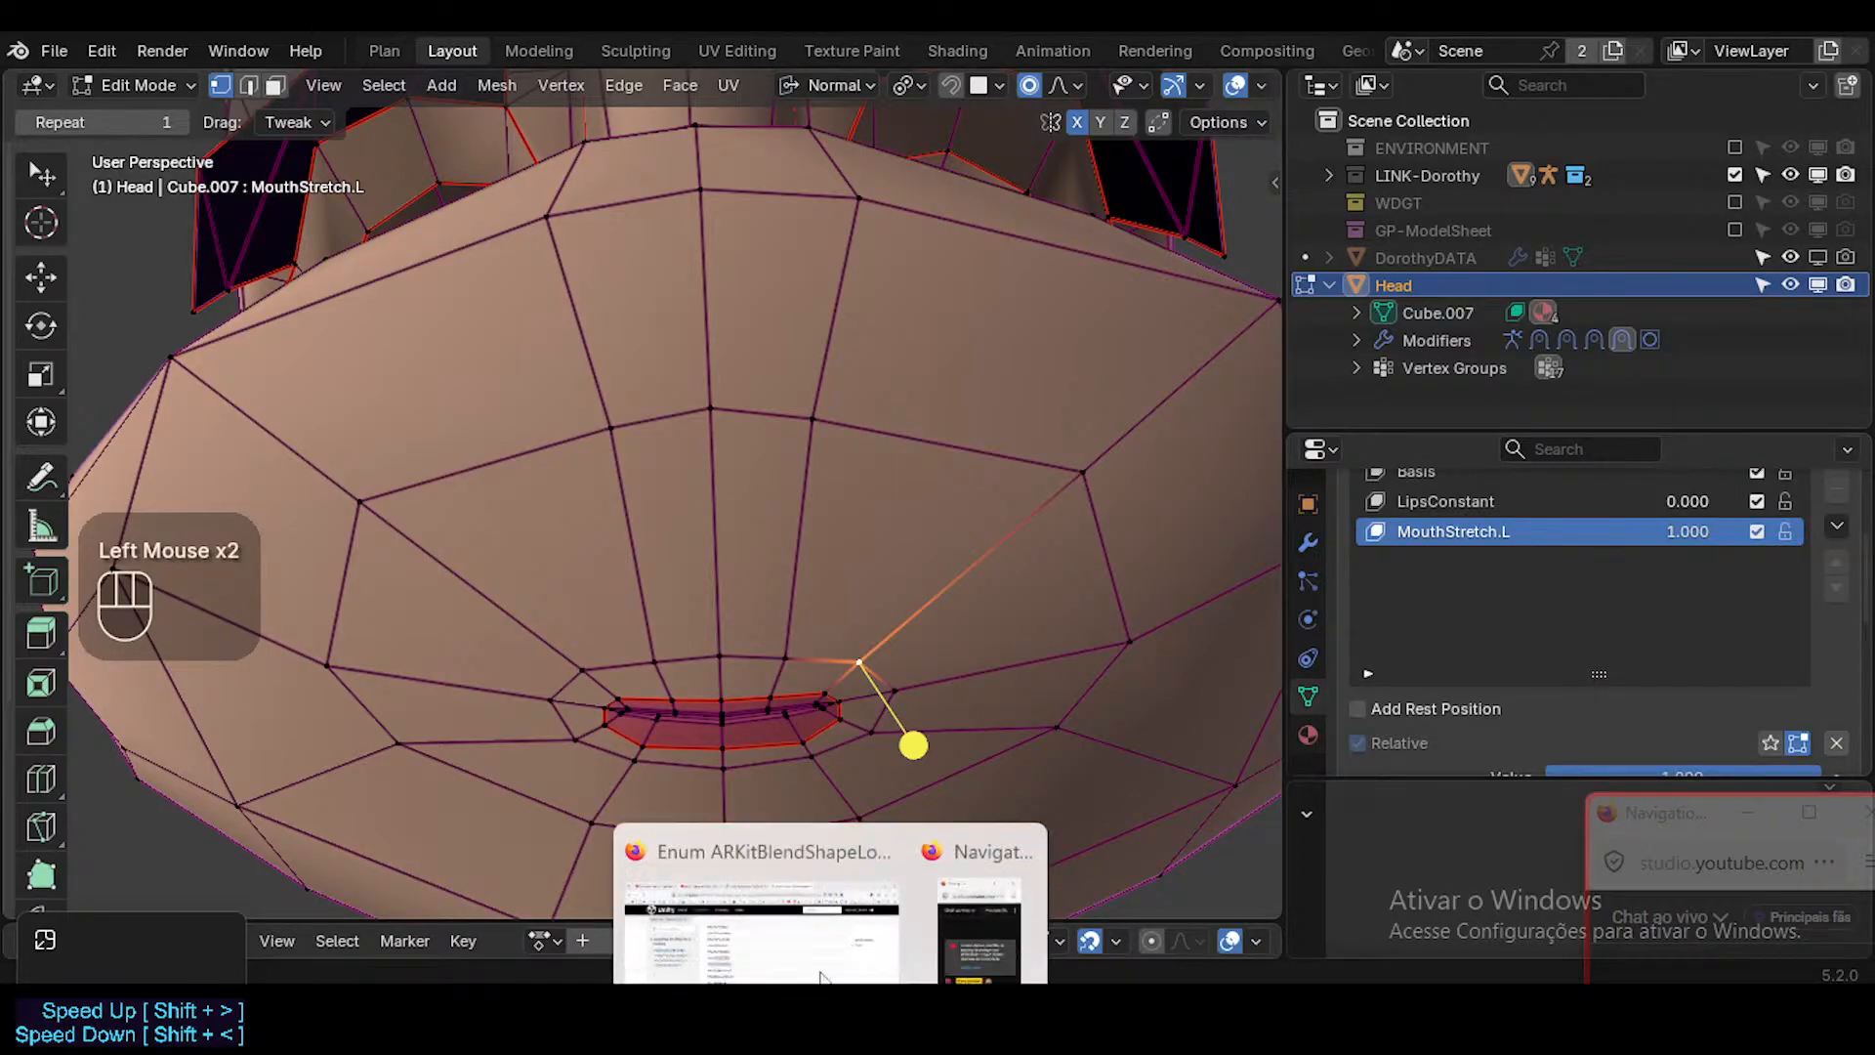
left_click(781, 894)
left_click(527, 34)
left_click(205, 34)
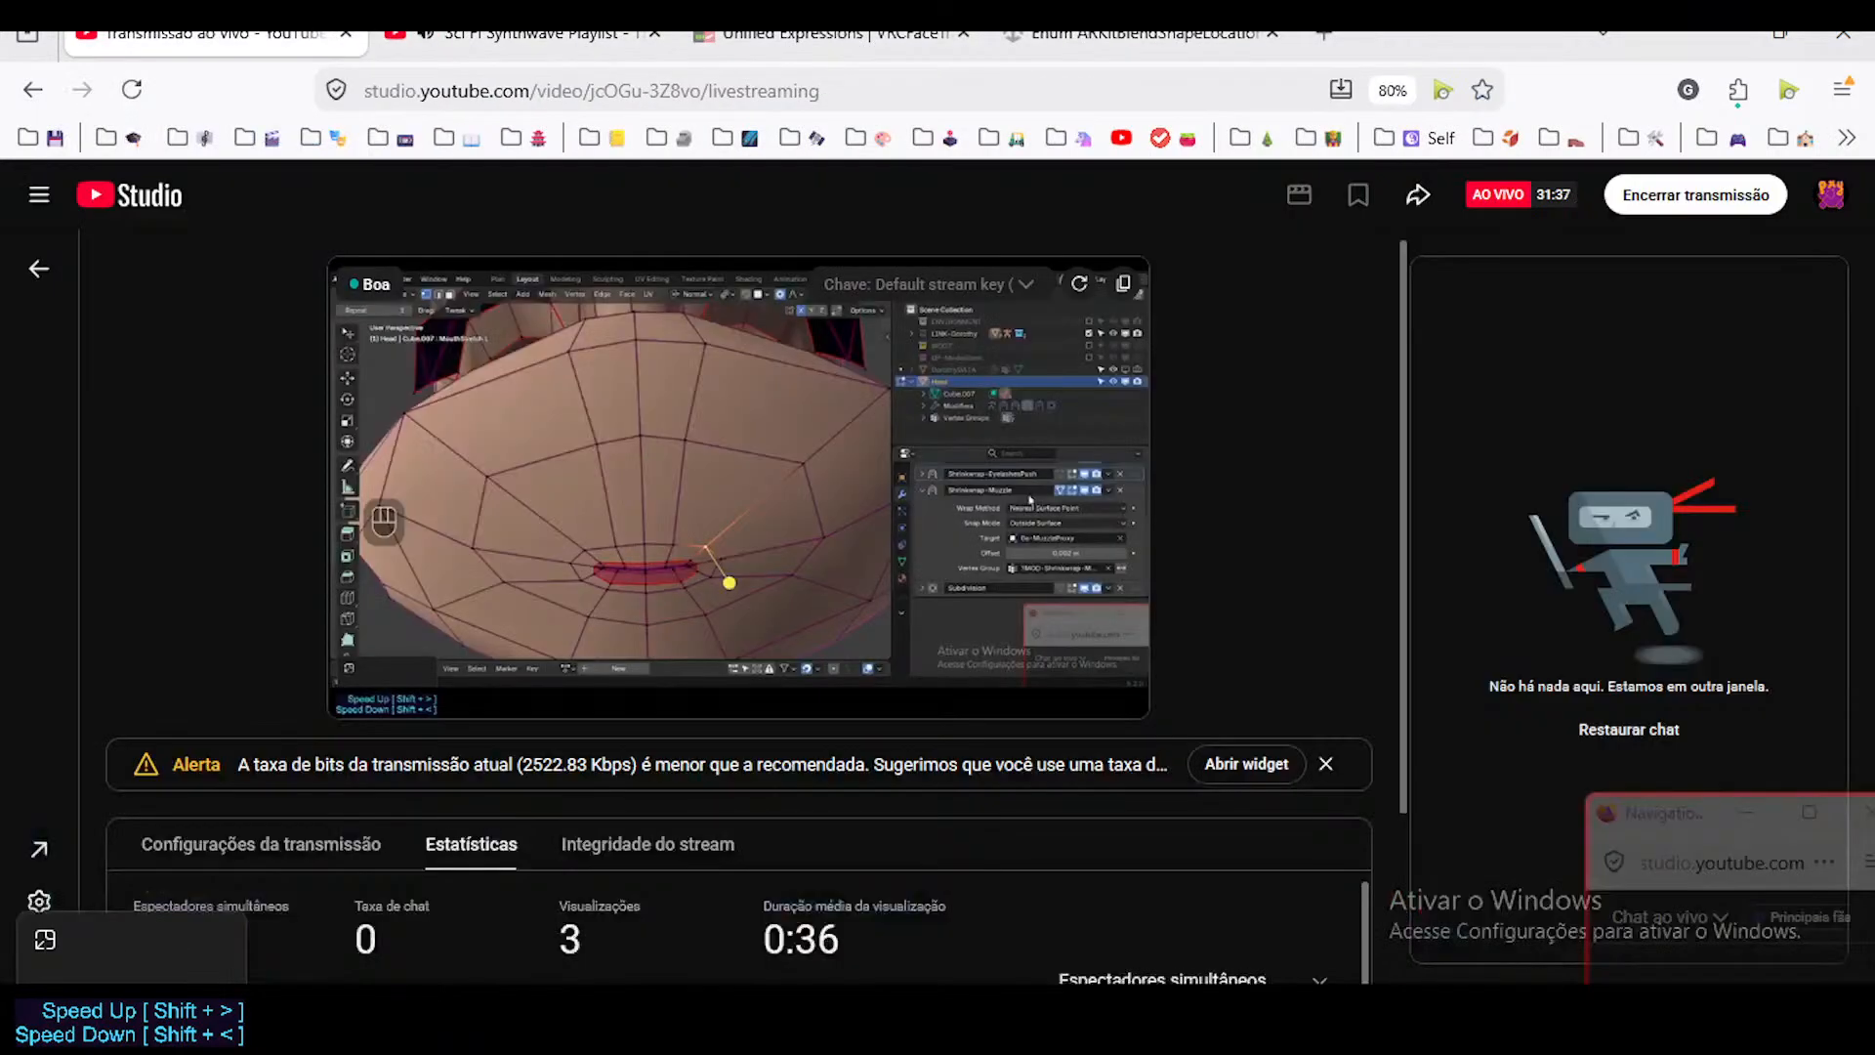
left_click(545, 39)
left_click(305, 37)
scroll(734, 618, "down", 2)
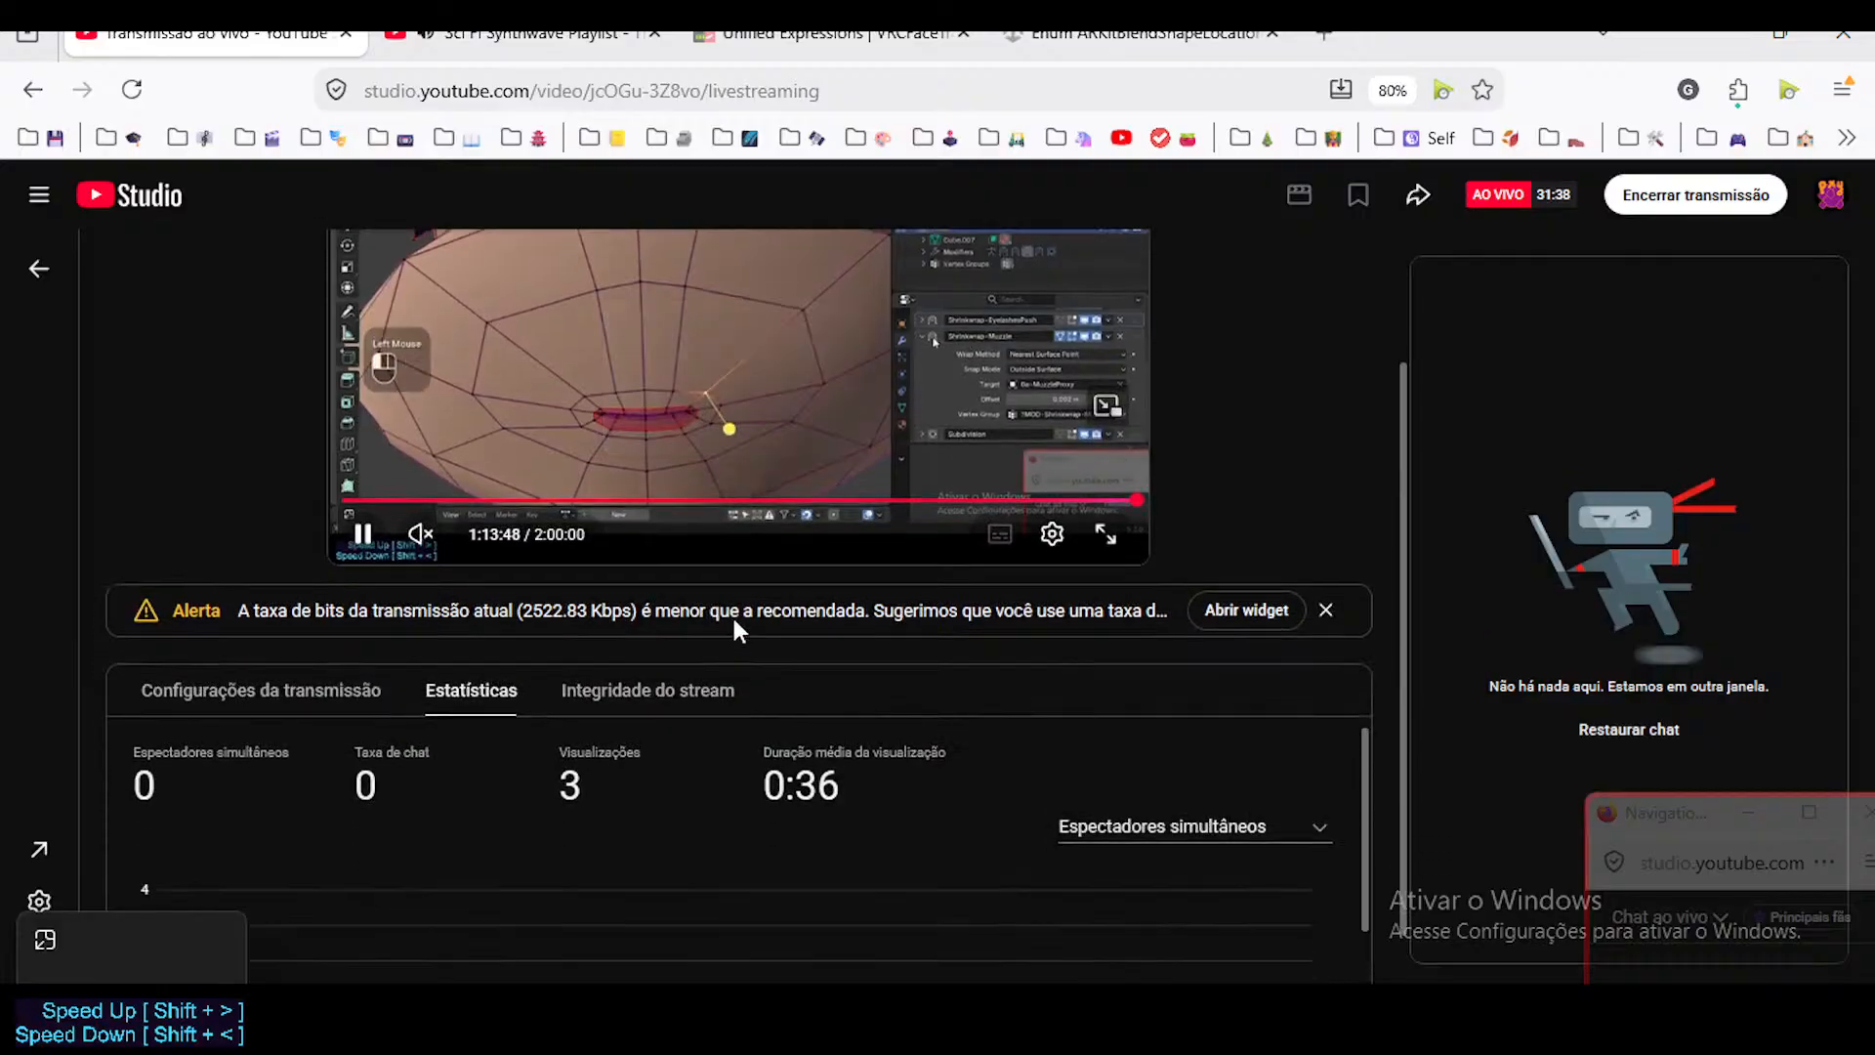
scroll(727, 621, "up", 2)
left_click(1123, 44)
left_click(830, 35)
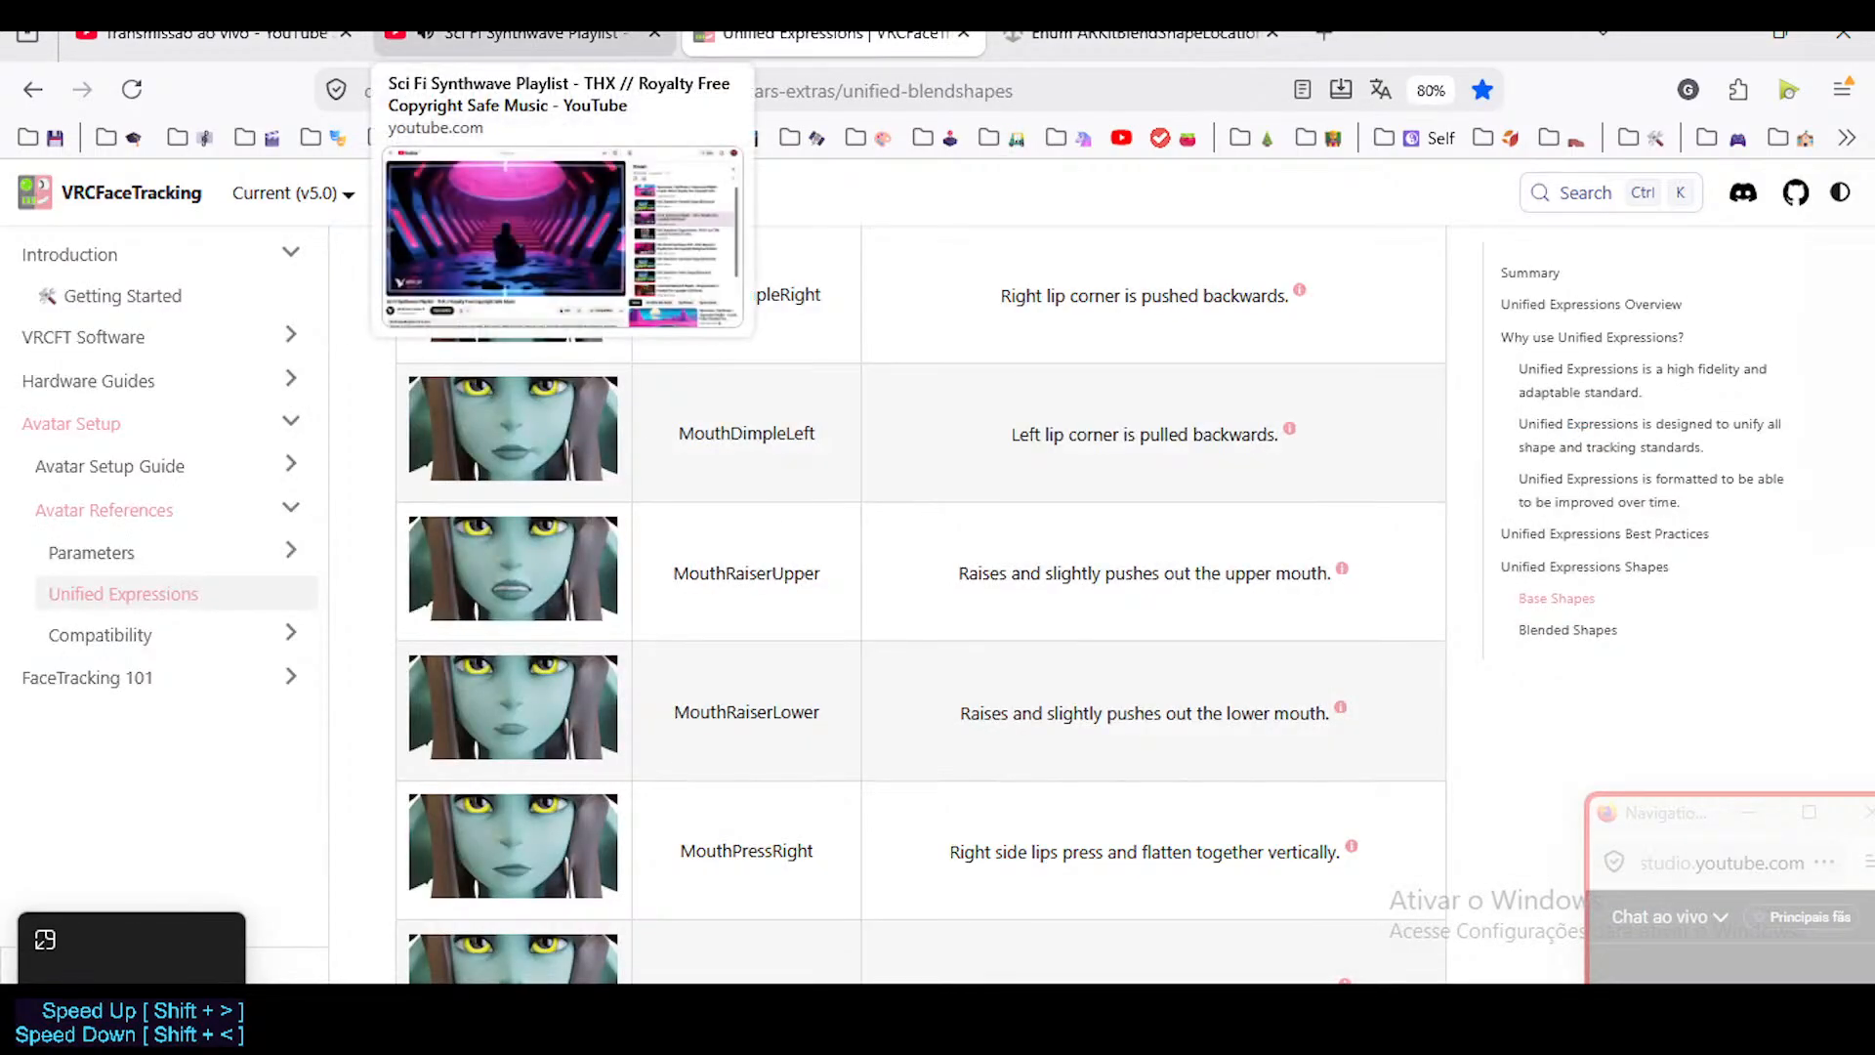
left_click(527, 34)
left_click(830, 35)
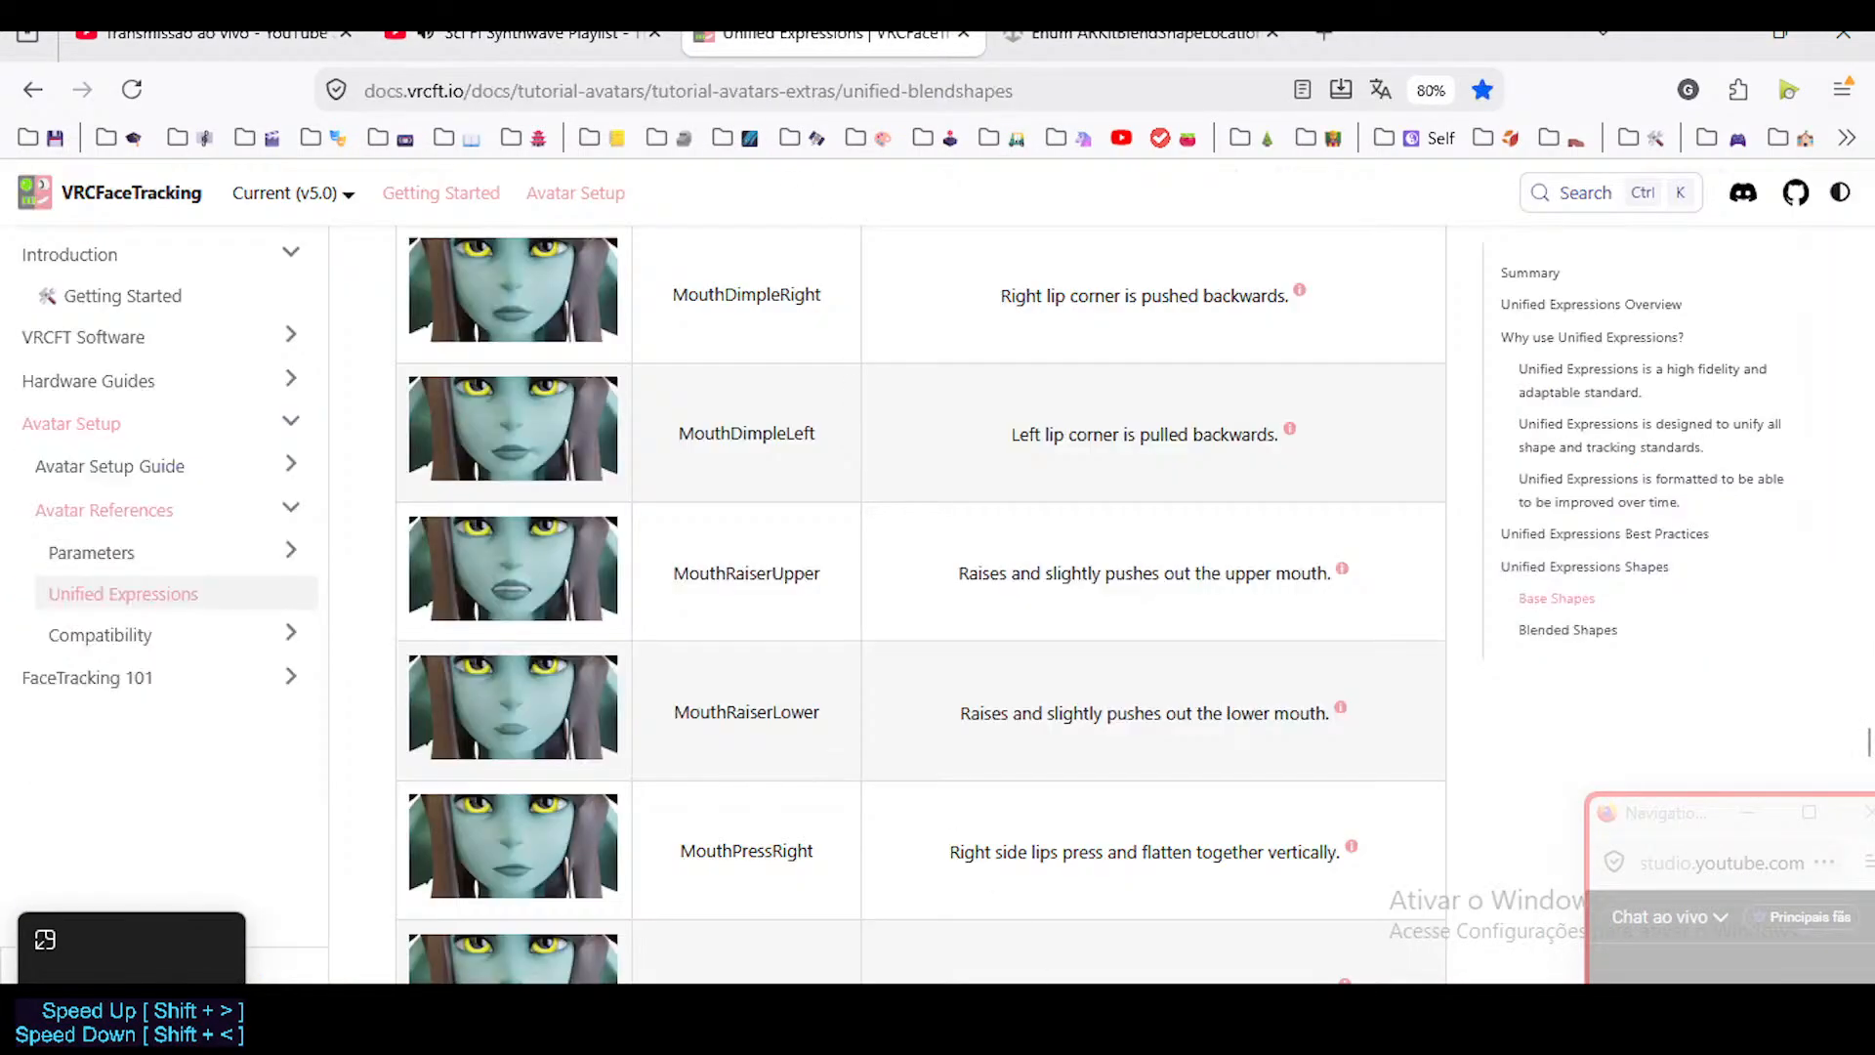
Switch back to Blender, save ToonDorothy-01.blend and view the mouth closely from the front.
key("alt+Tab")
middle_click_drag(986, 656, 853, 723)
key("ctrl+s")
key("KP_1")
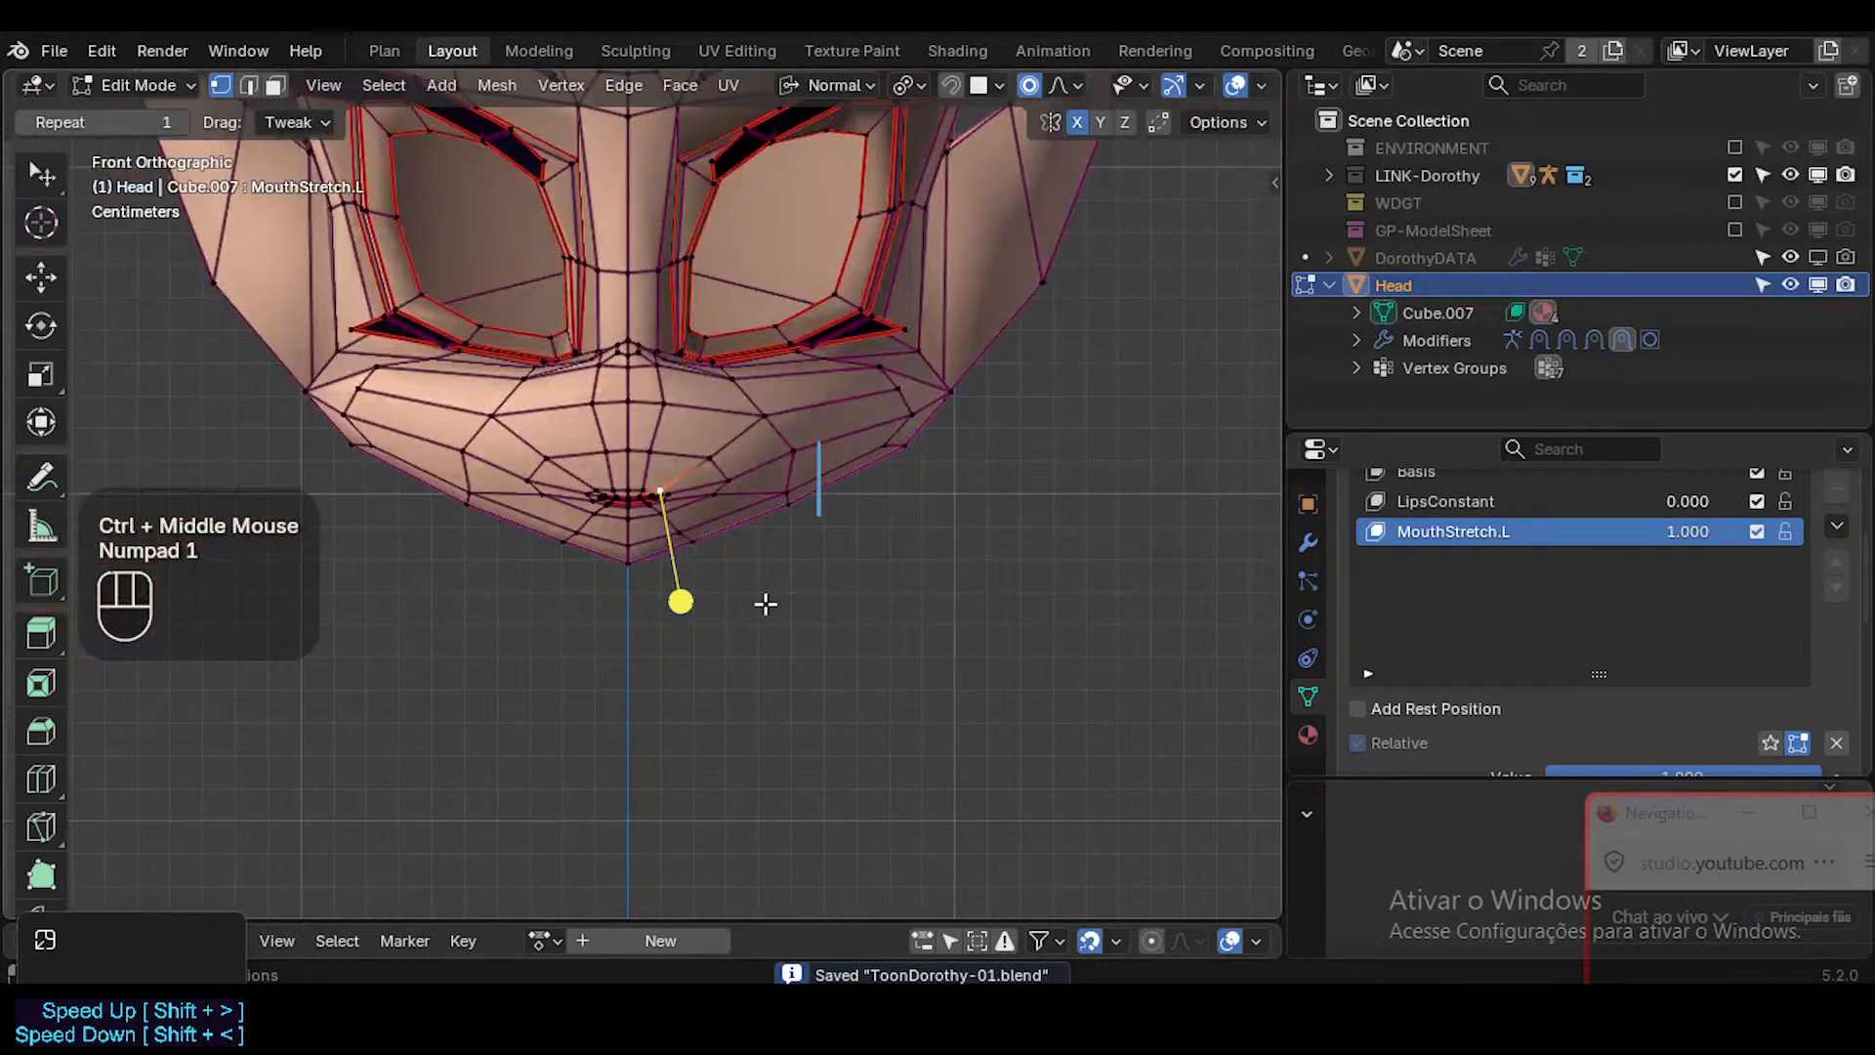
scroll(636, 528, "up", 2)
middle_click_drag(636, 536, 720, 556, "shift")
scroll(737, 582, "up", 2)
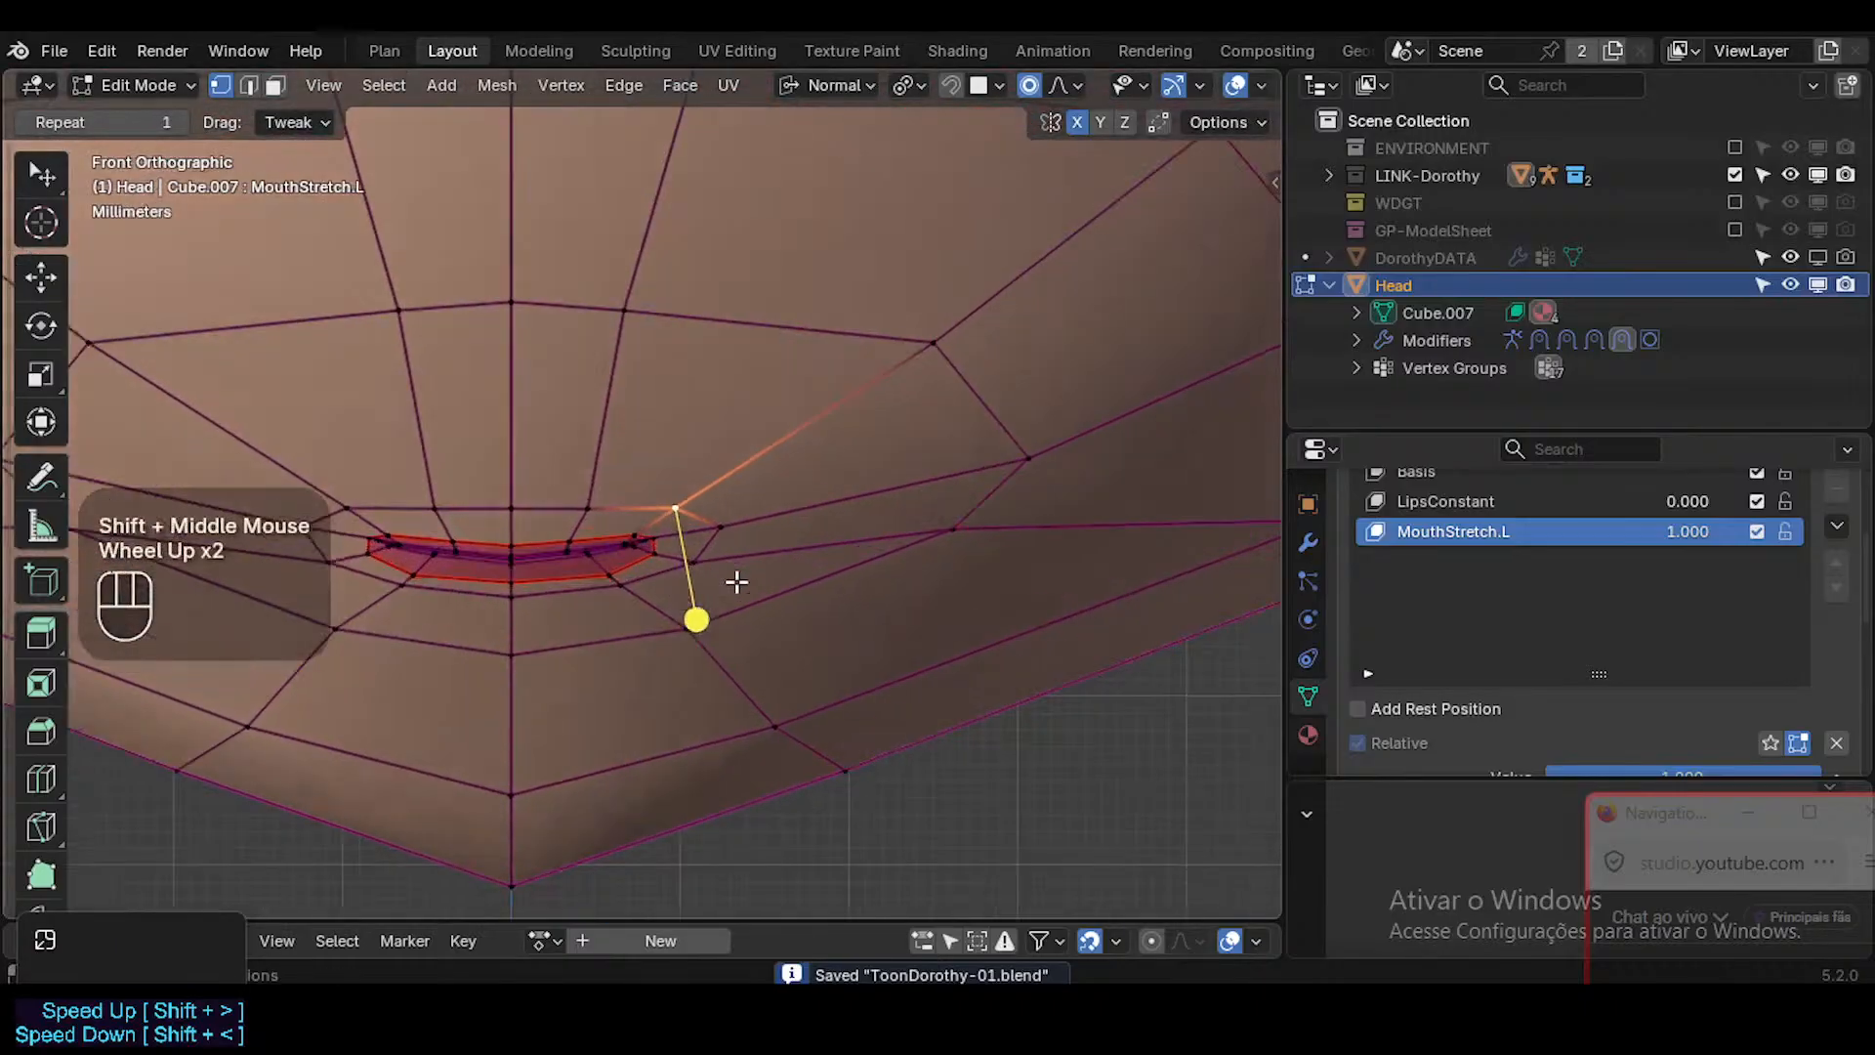
scroll(736, 582, "down", 1)
Try sliding the mouth's left corner outwards in Sculpt Mode using the Relax Slide brush at a size of 132 px.
key("ctrl+Tab")
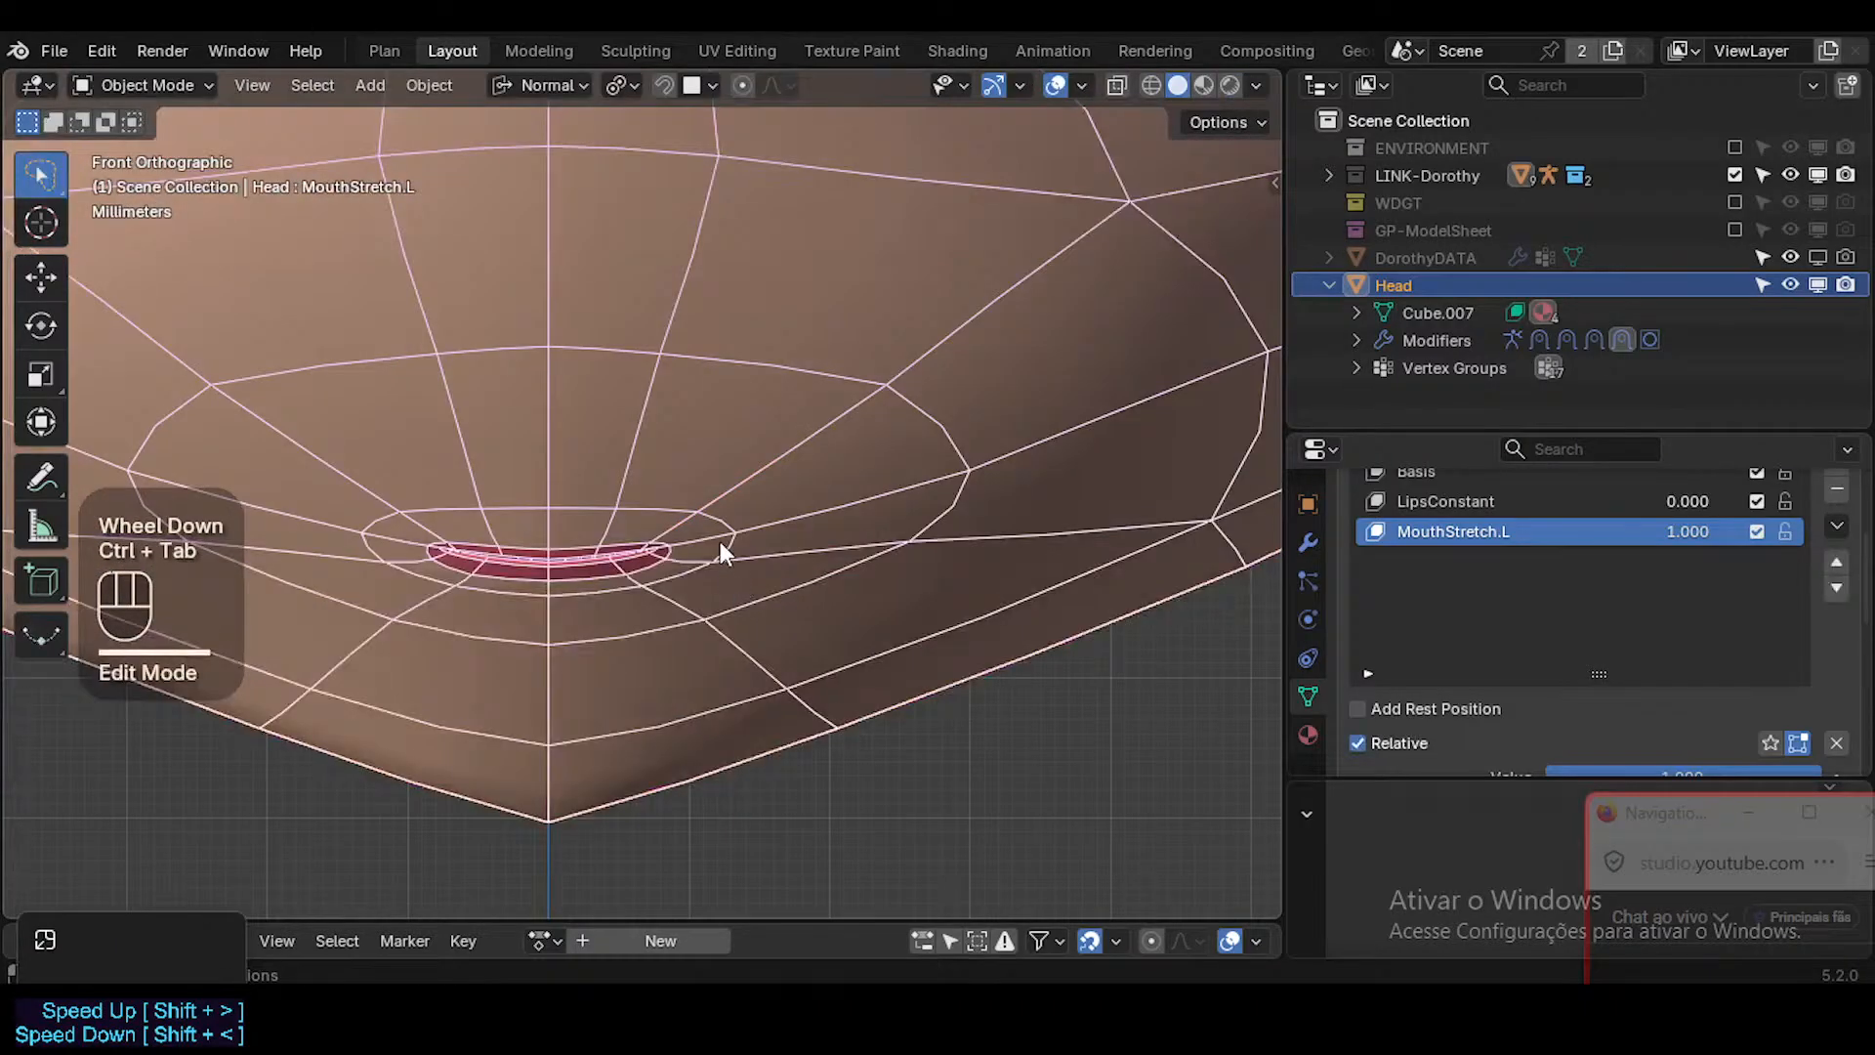
key("ctrl+Tab")
key("s")
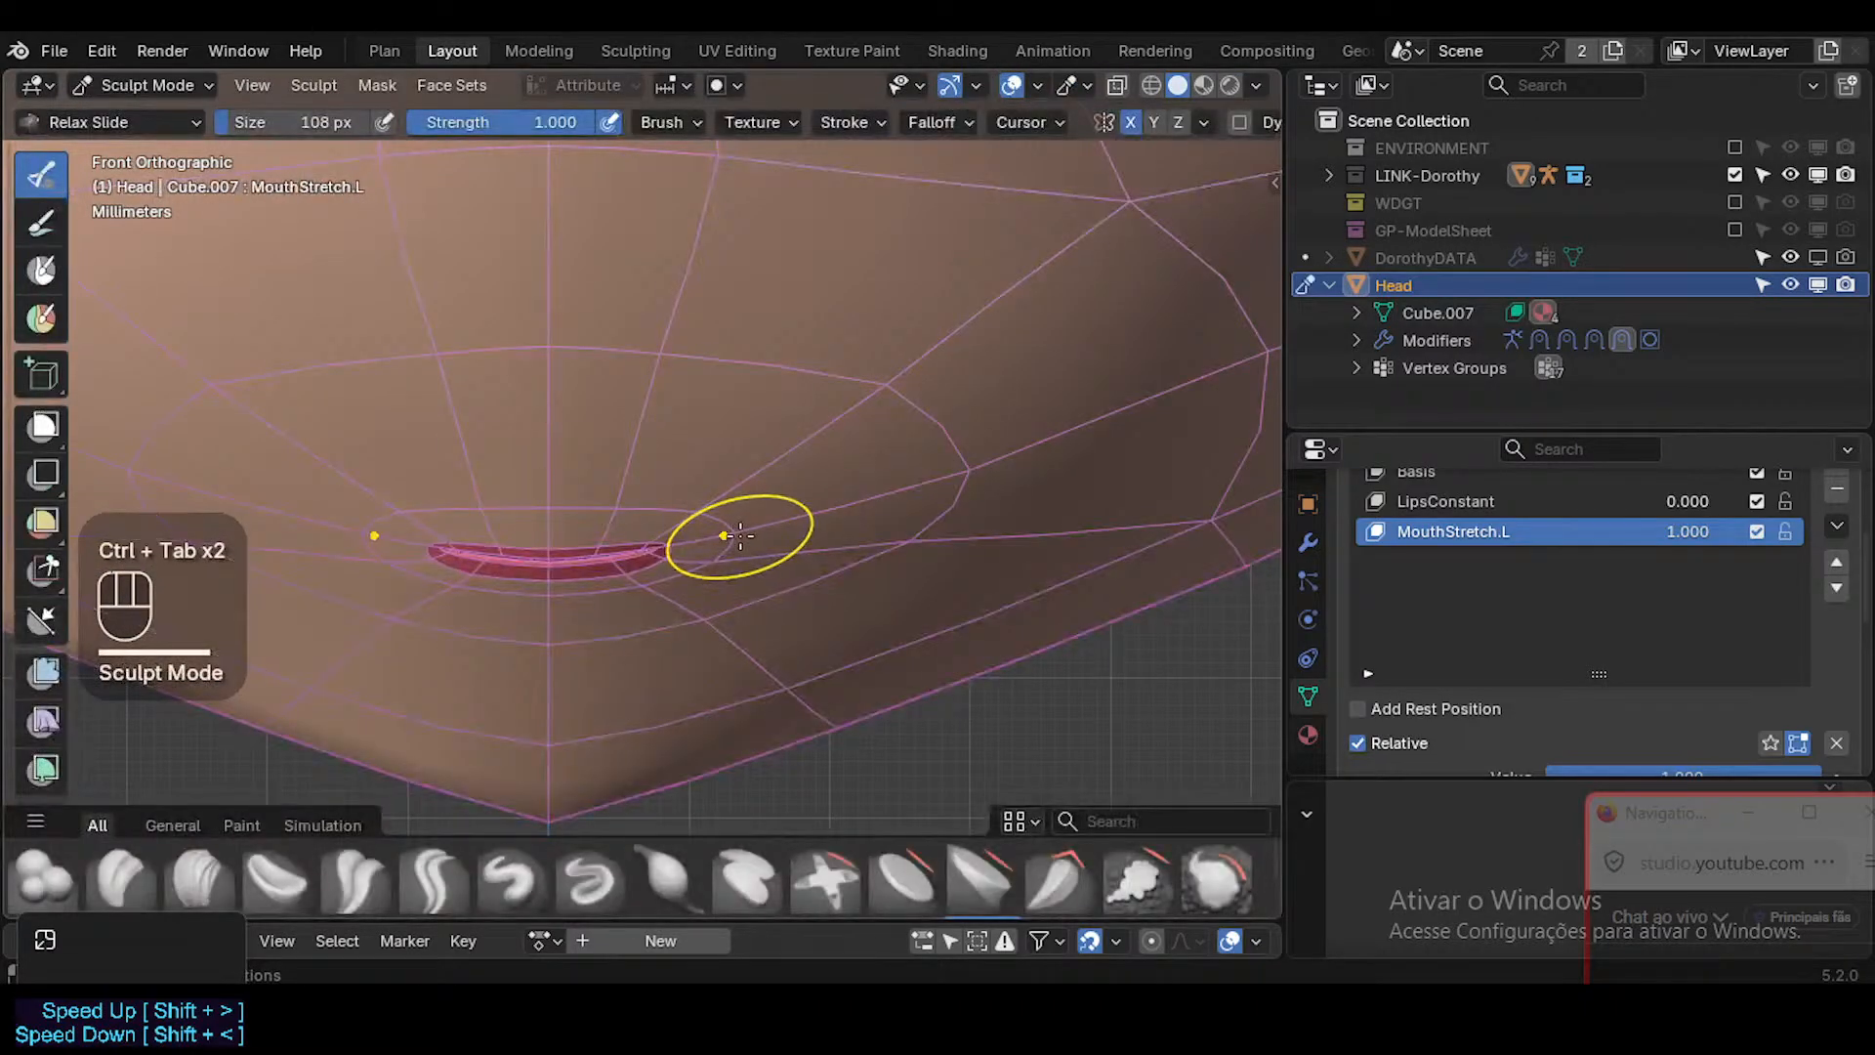
key("f")
left_click(810, 517)
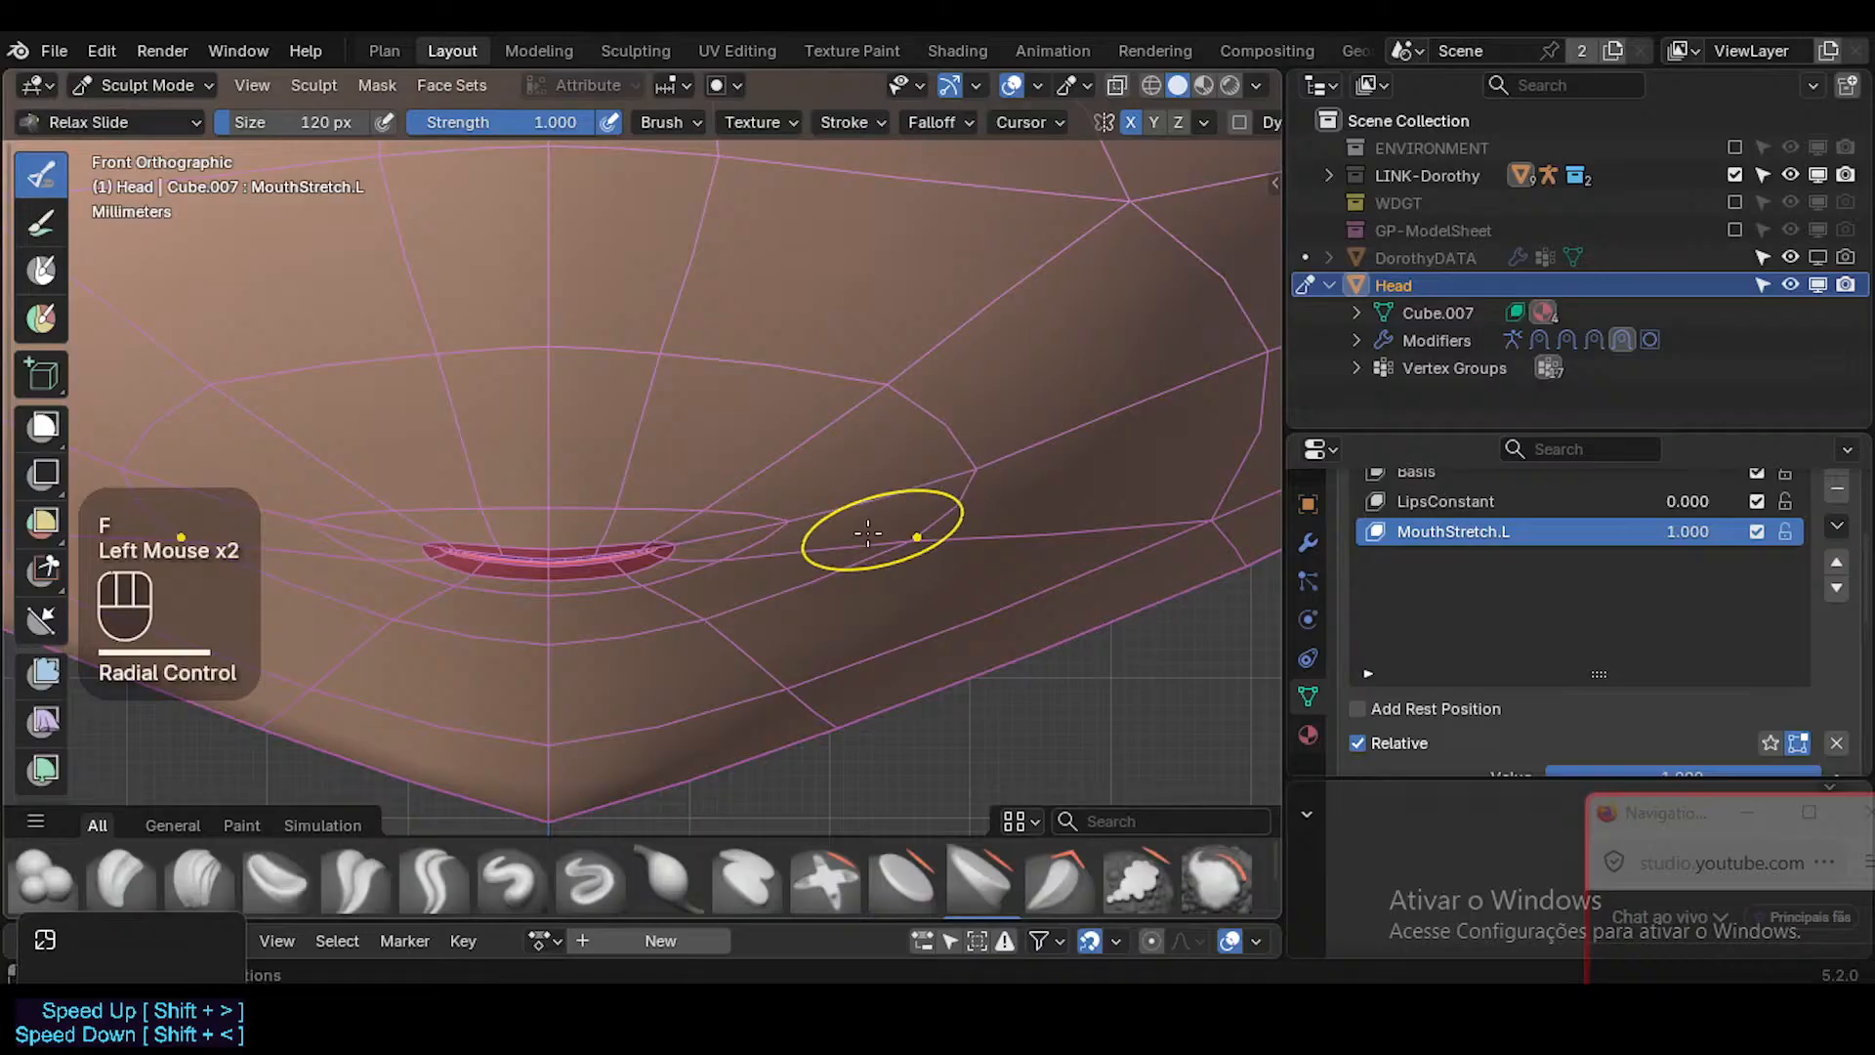
key("f")
left_click(803, 518)
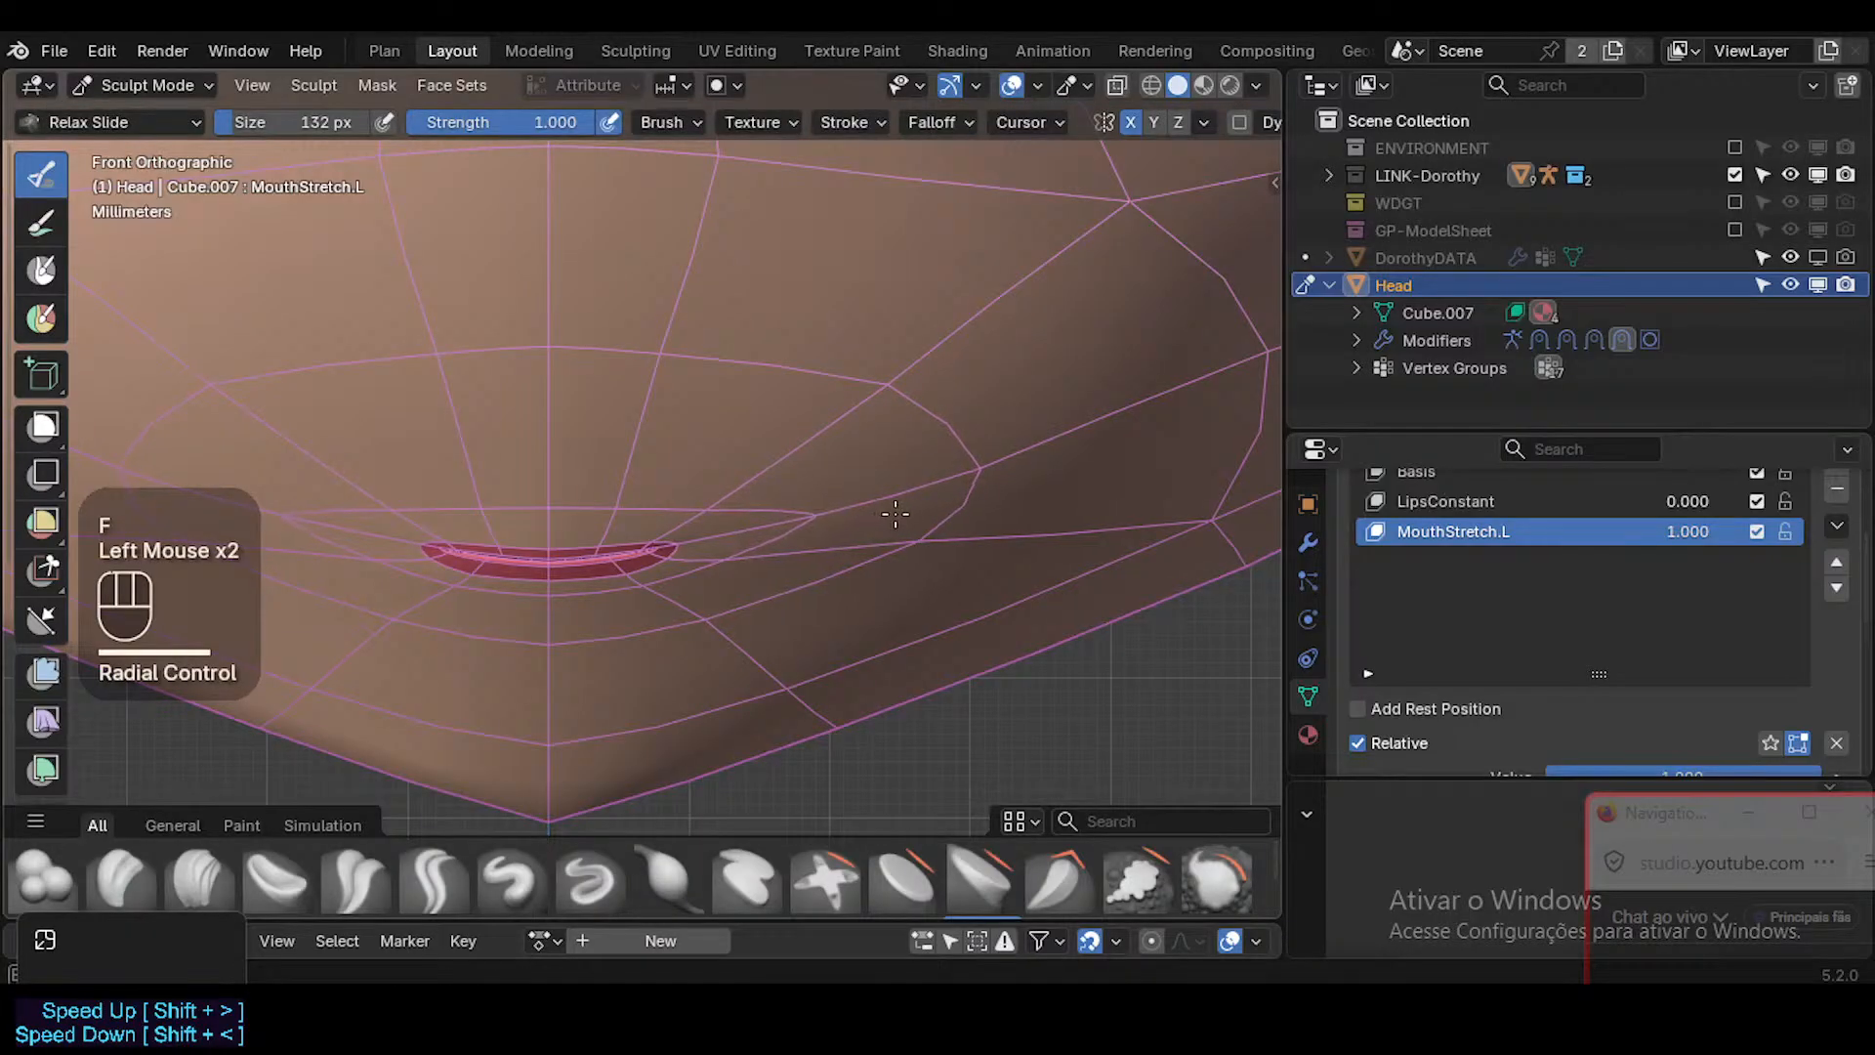
left_click_drag(694, 522, 881, 499)
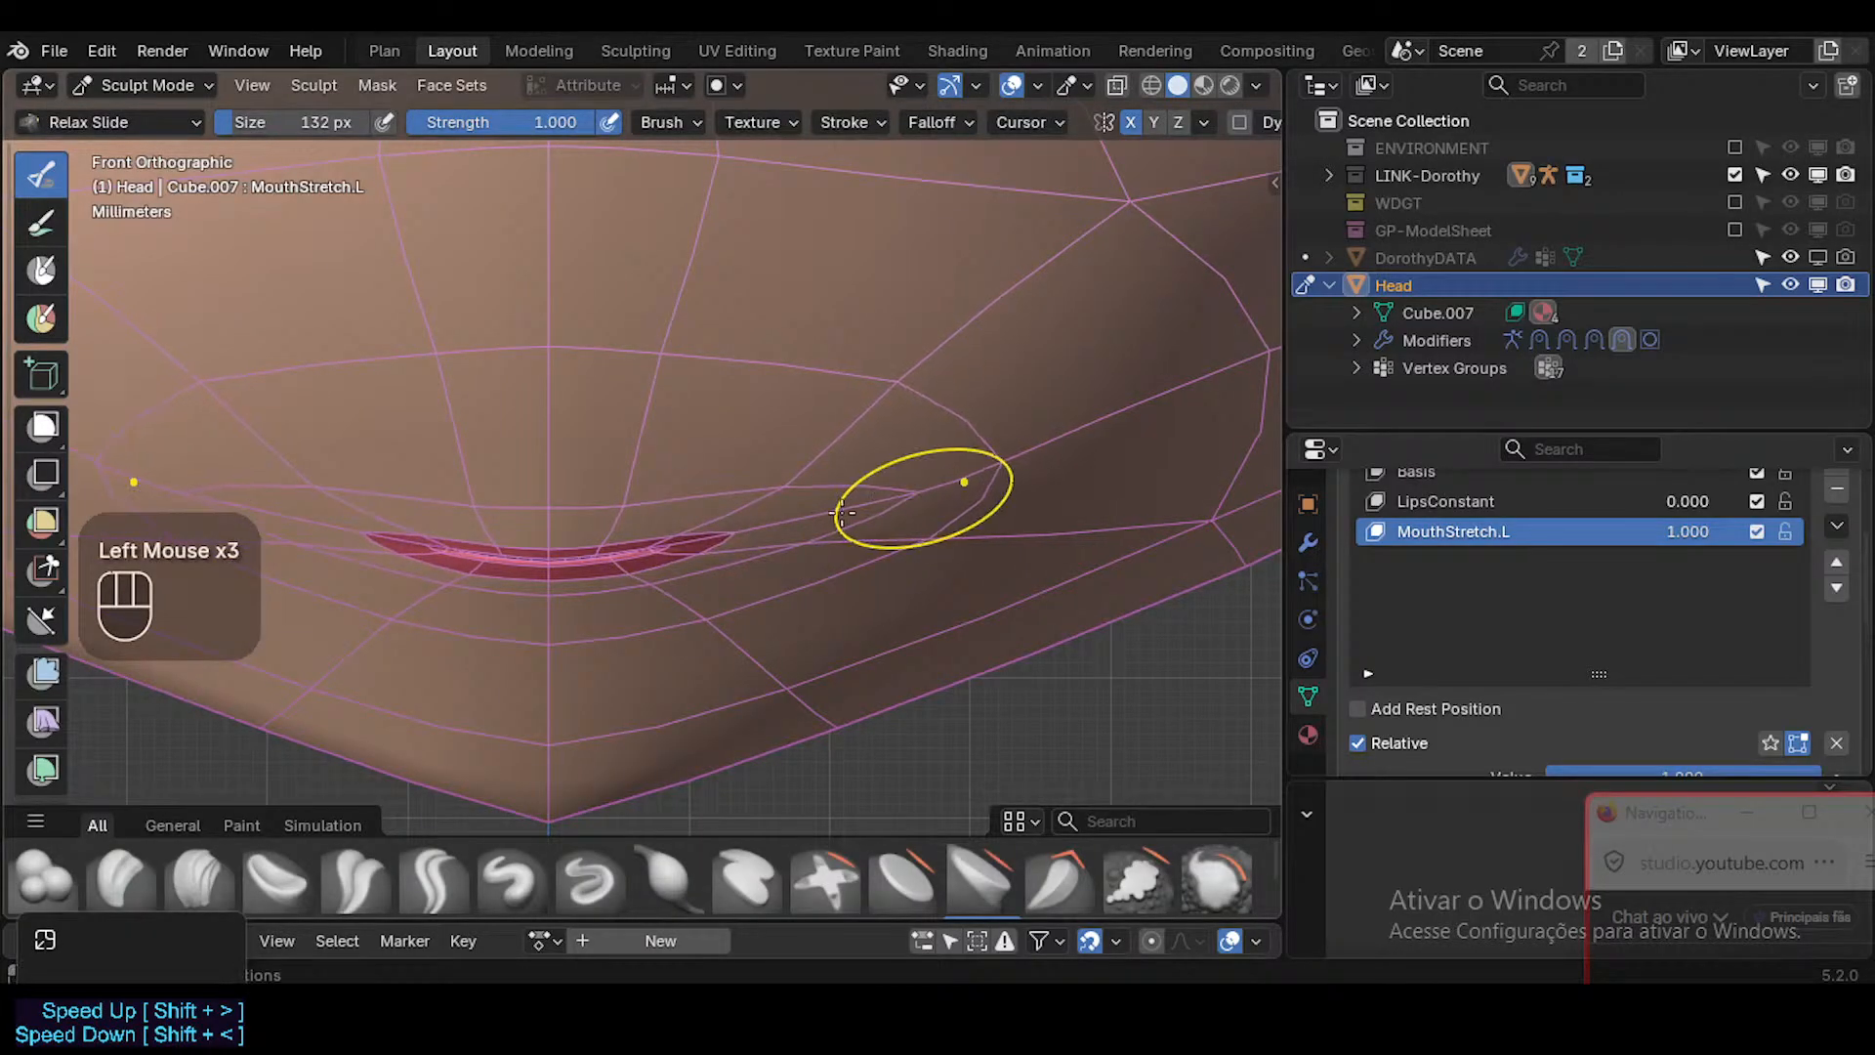
Undo the Relax Slide strokes on the mouth corner and return to Edit Mode.
key("ctrl+z")
key("ctrl+z")
key("ctrl+z")
key("ctrl+z")
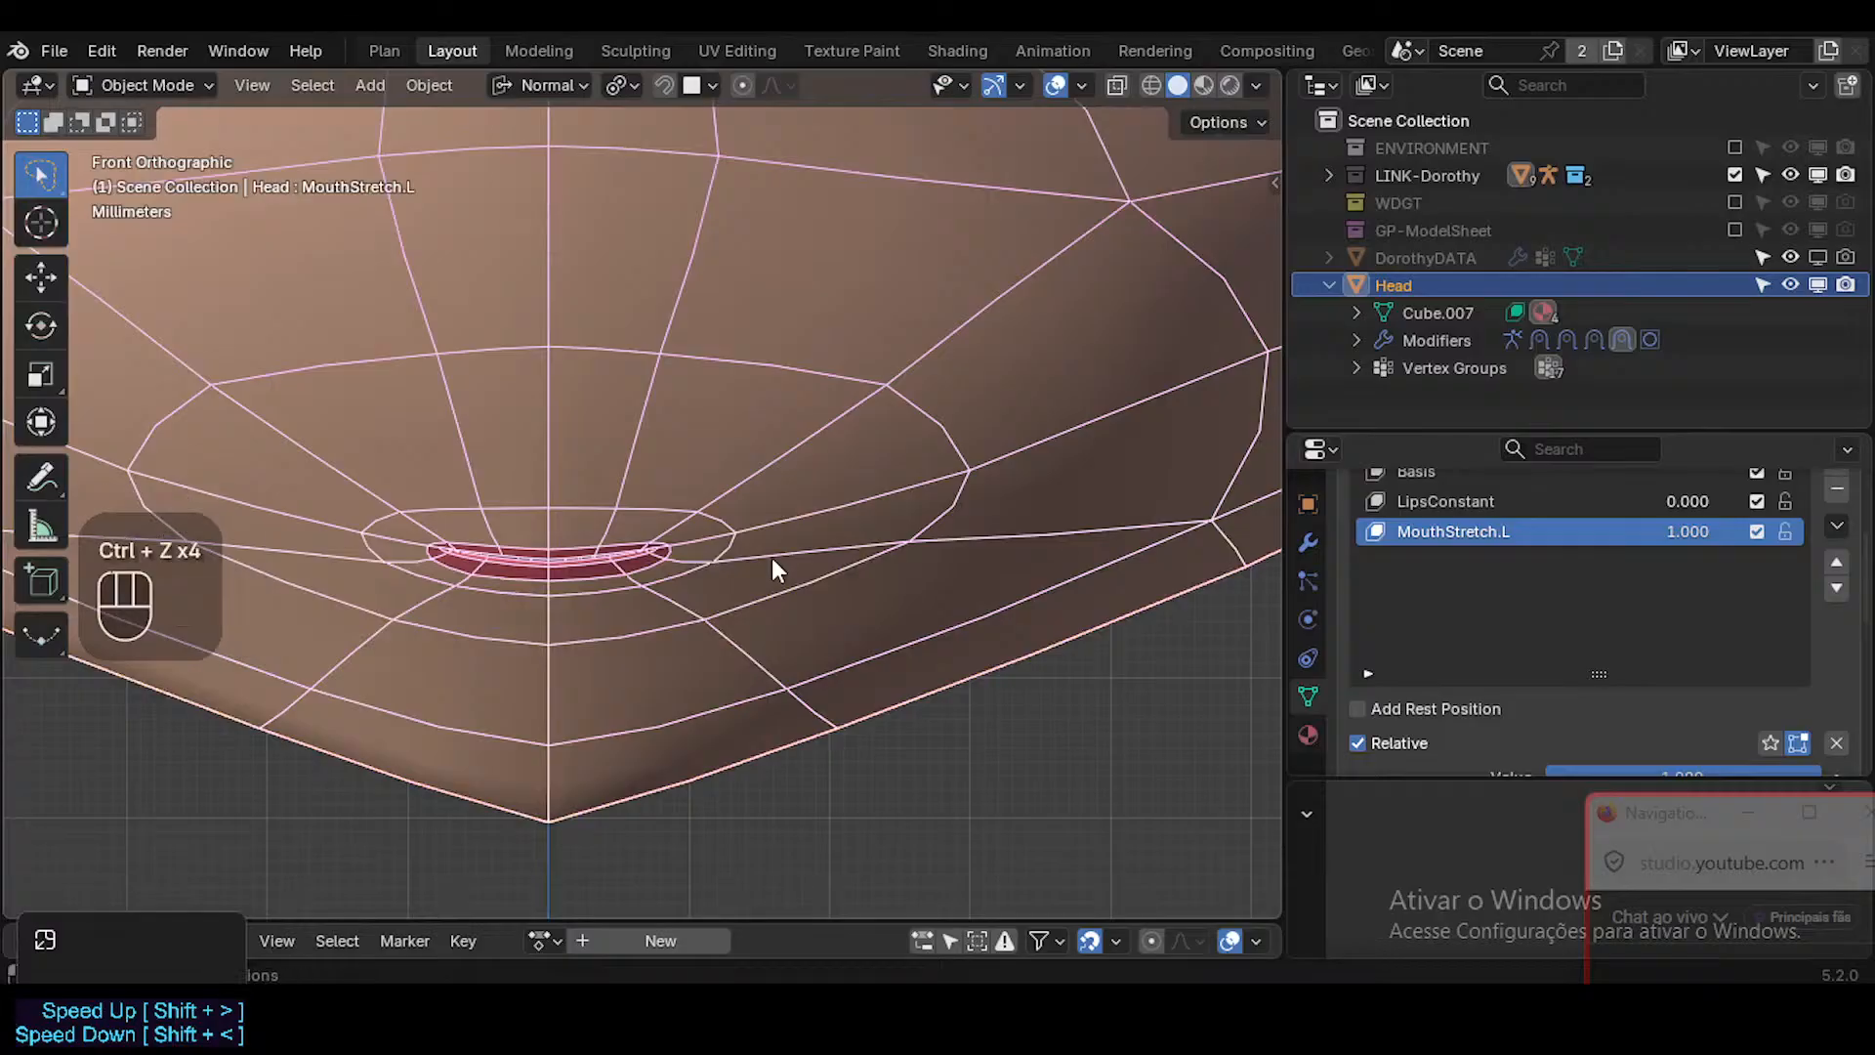
key("Tab")
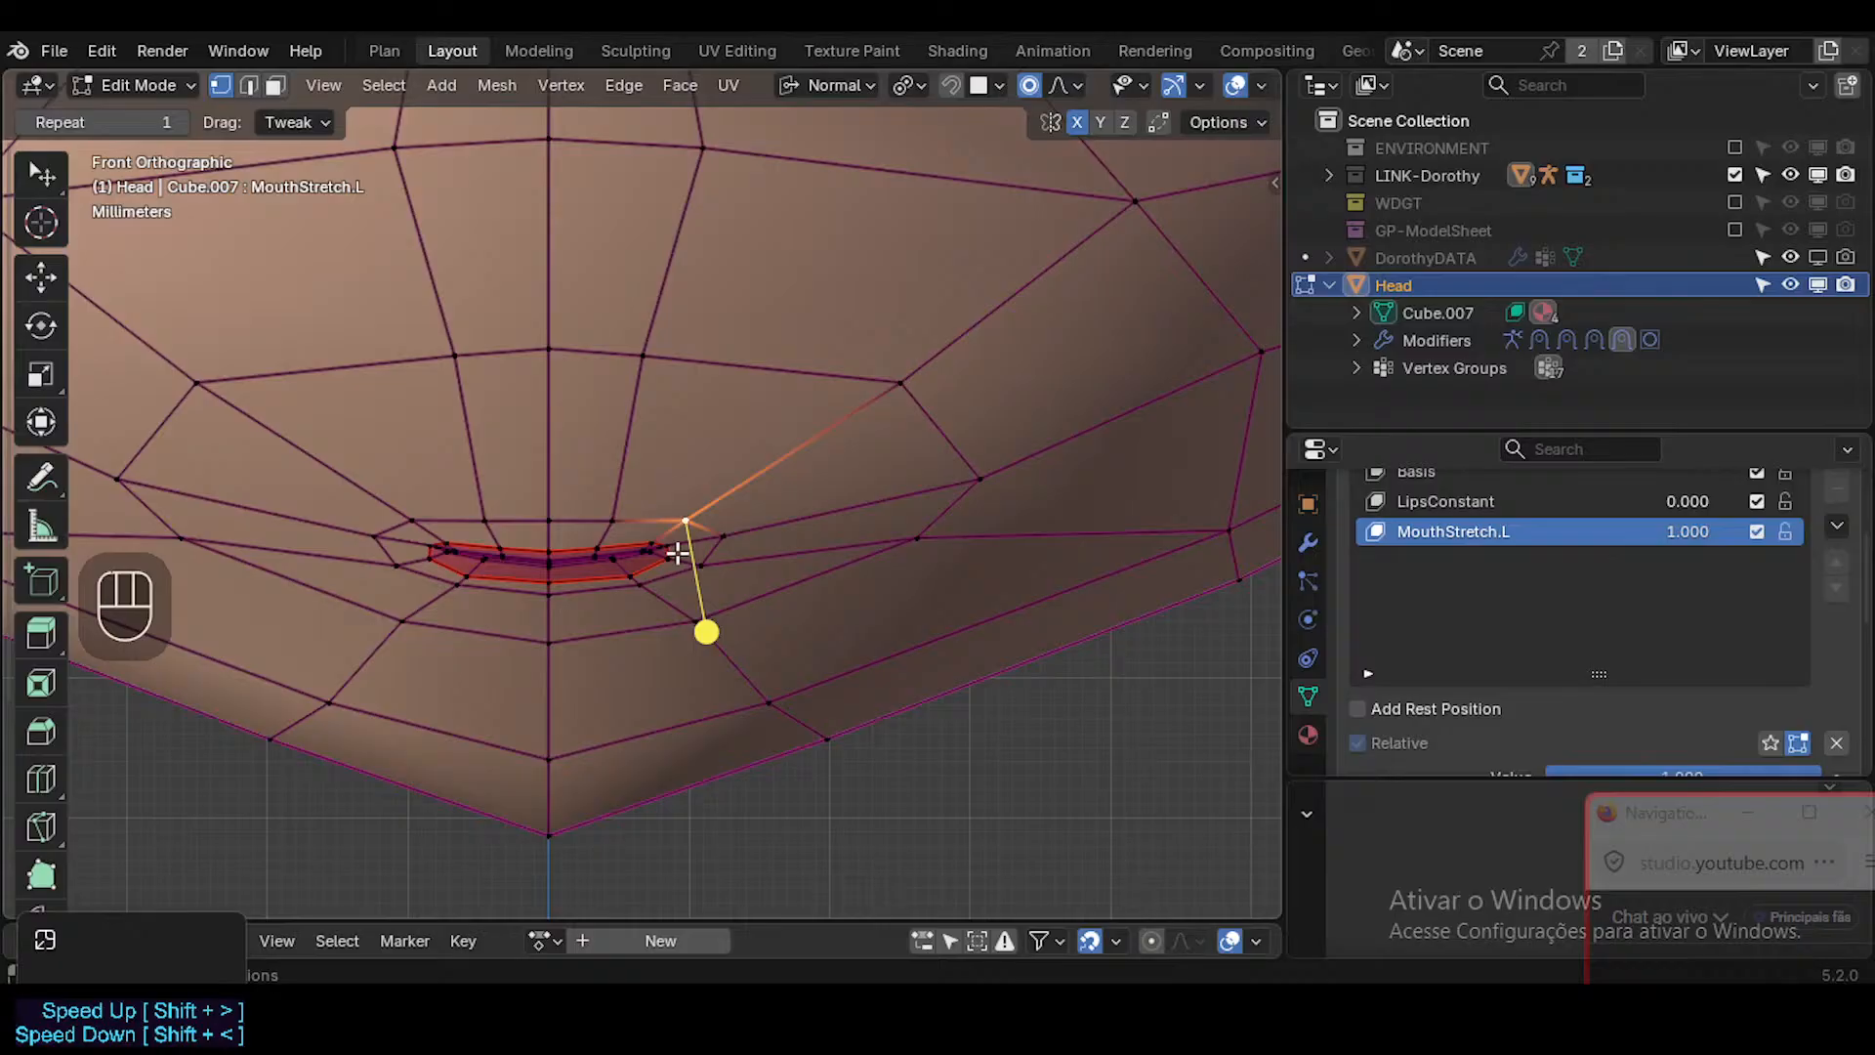
Turn off the on-cage display of the Shrinkwrap-Muzzle modifier.
left_click(676, 525)
left_click(1309, 544)
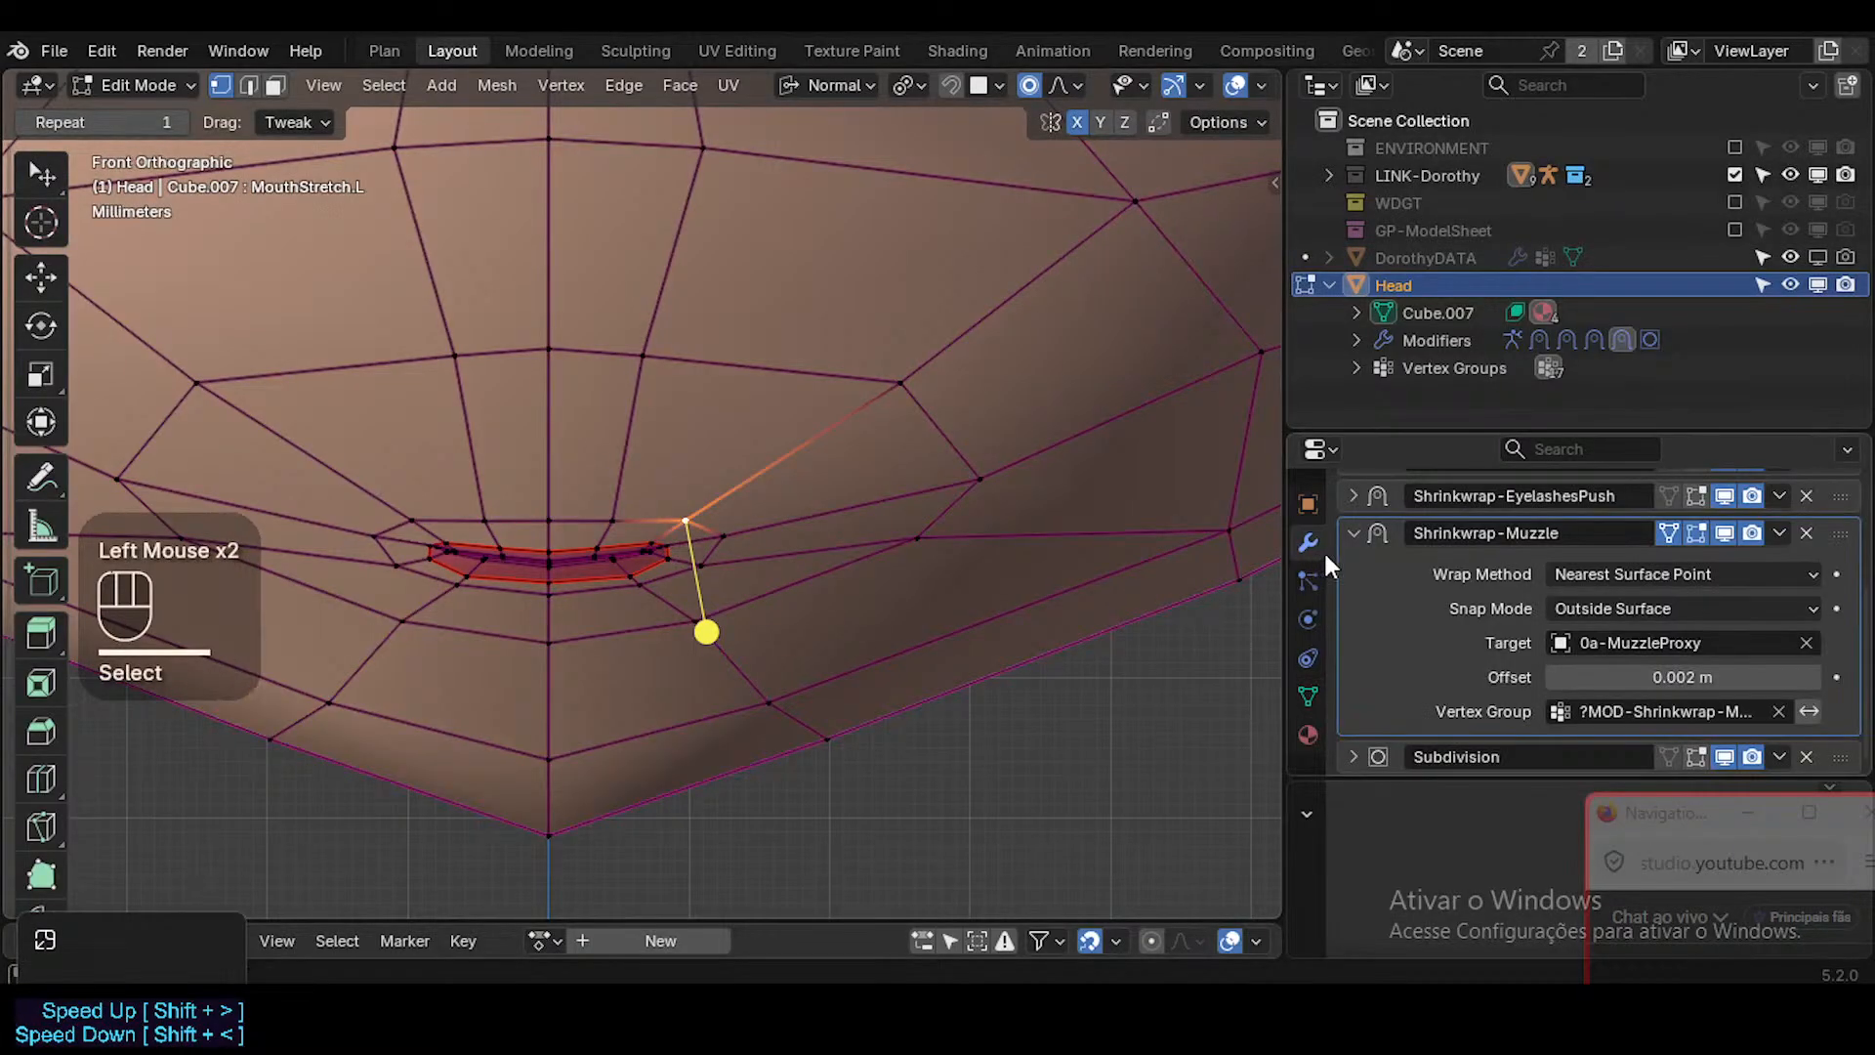
left_click(1696, 532)
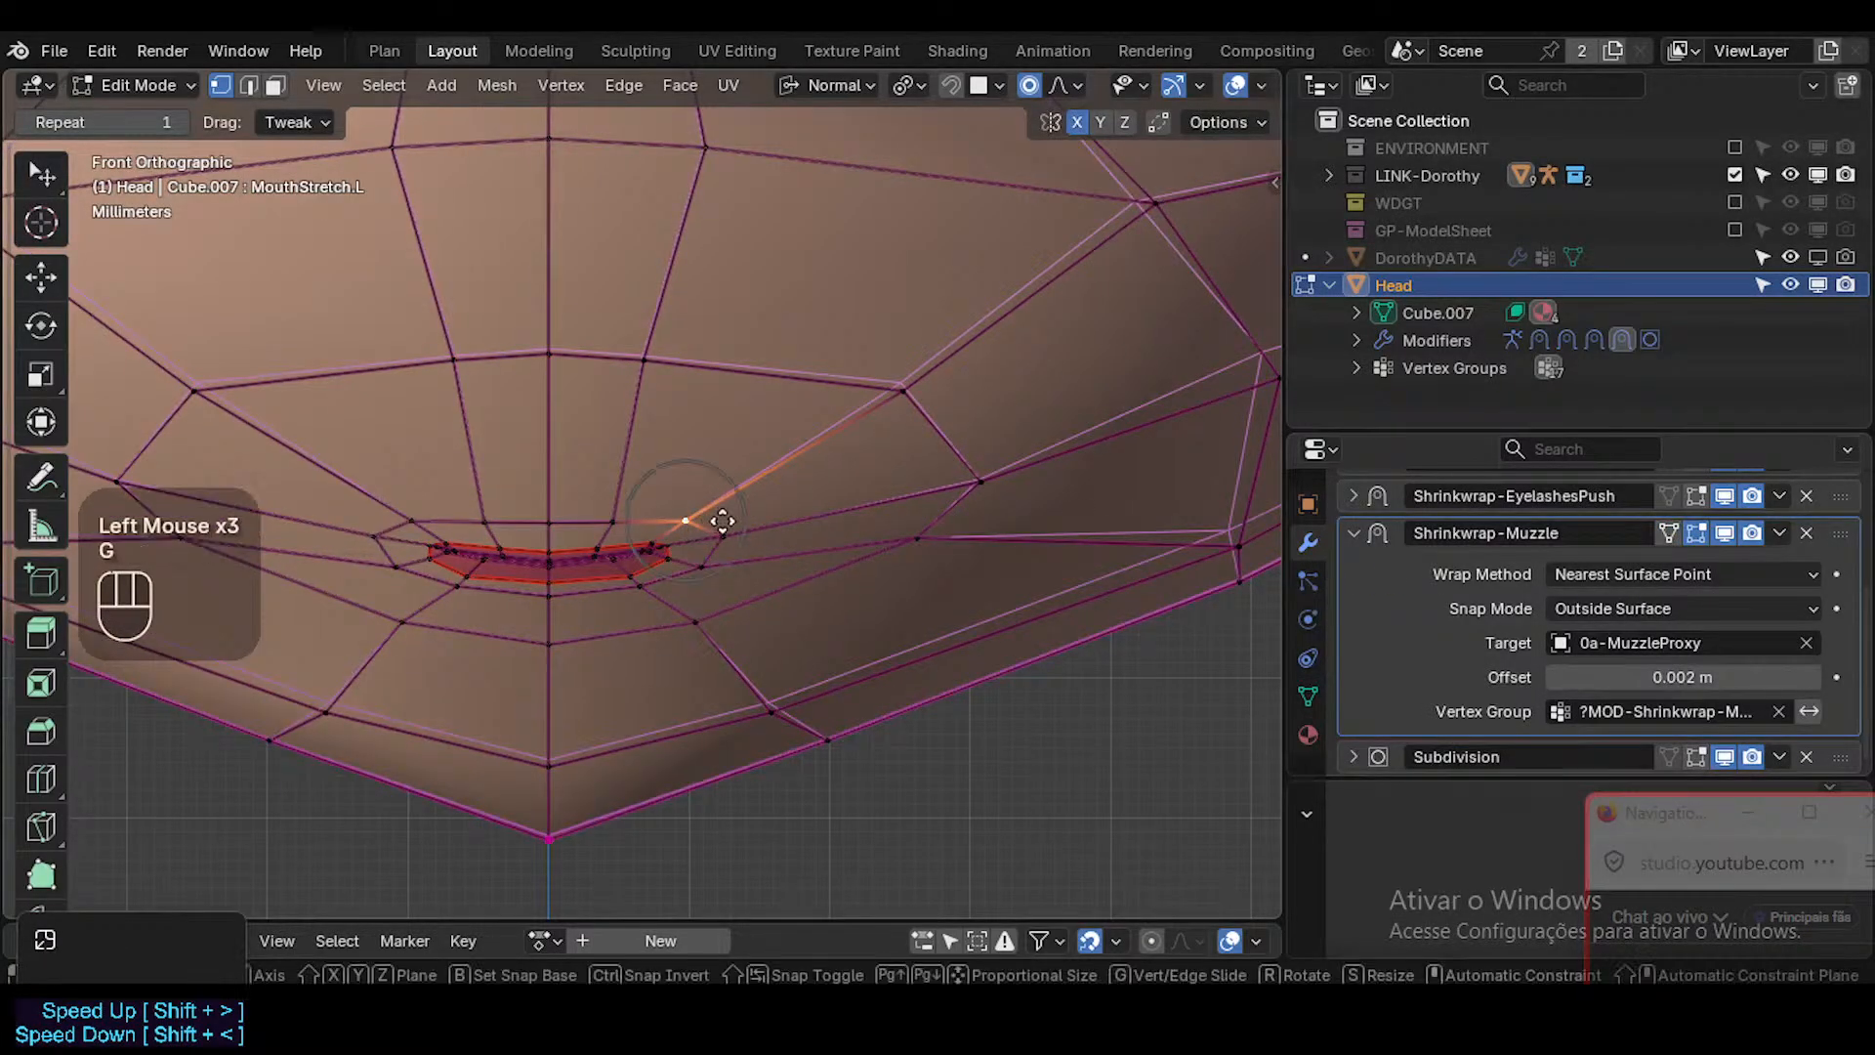
Try moving the vertex above the mouth's left corner outwards and slightly up with proportional editing.
key("g")
left_click(781, 553)
key("g")
left_click(774, 494)
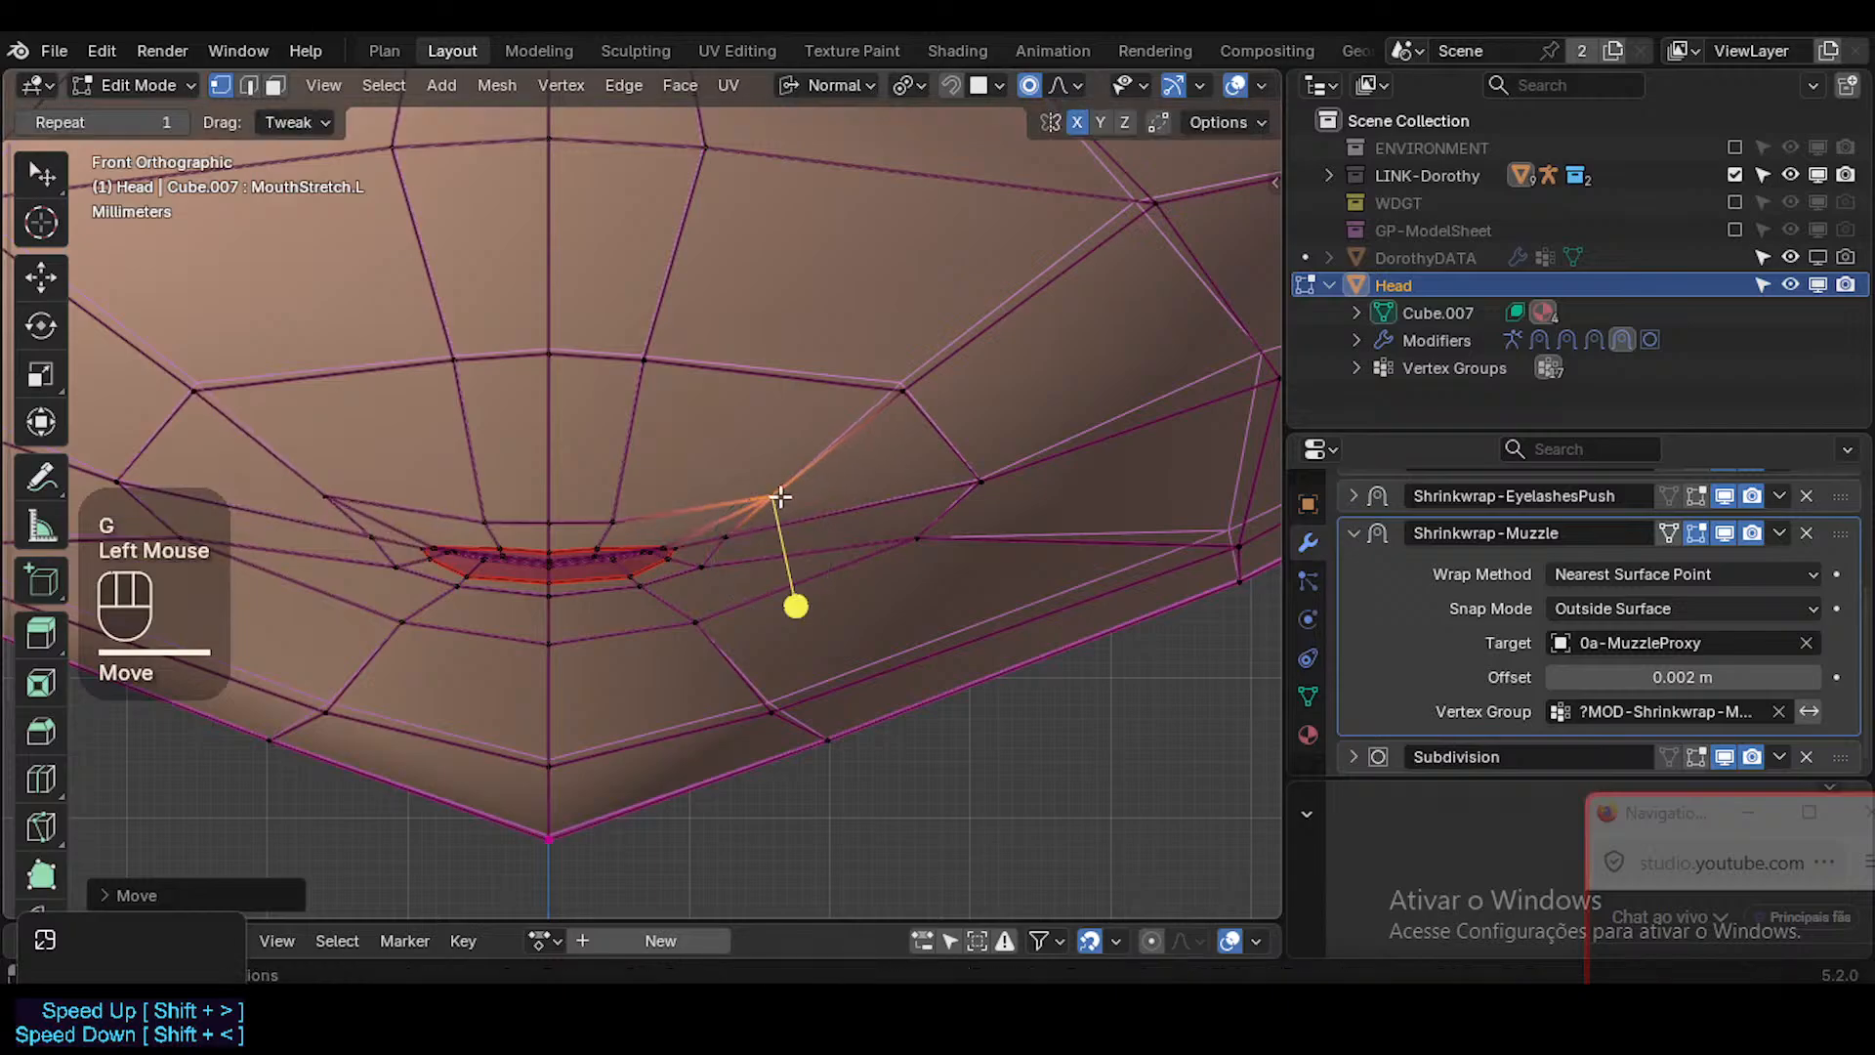
middle_click_drag(775, 494, 800, 511)
scroll(802, 514, "down", 2)
key("KP_1")
scroll(786, 503, "up", 3)
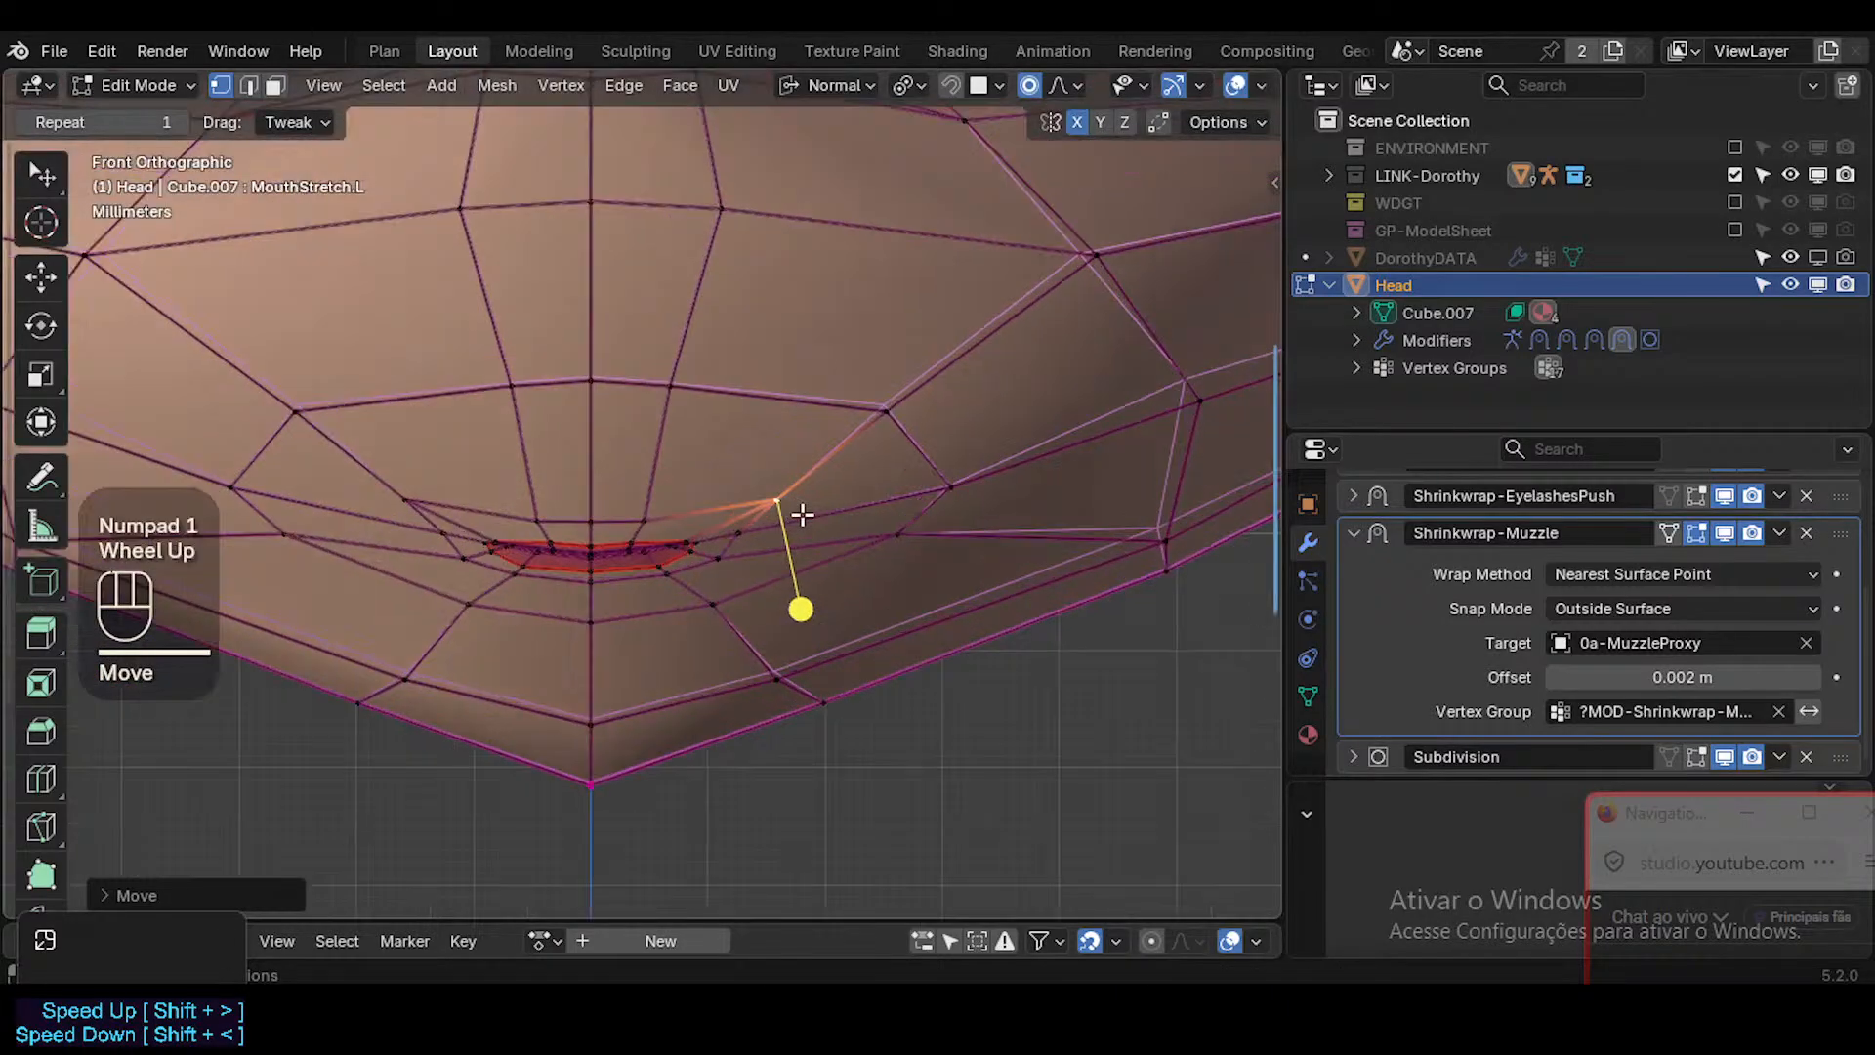
Try raising the same vertex higher over the muzzle, then lower it and shift it outwards.
key("g")
left_click(761, 420)
key("g")
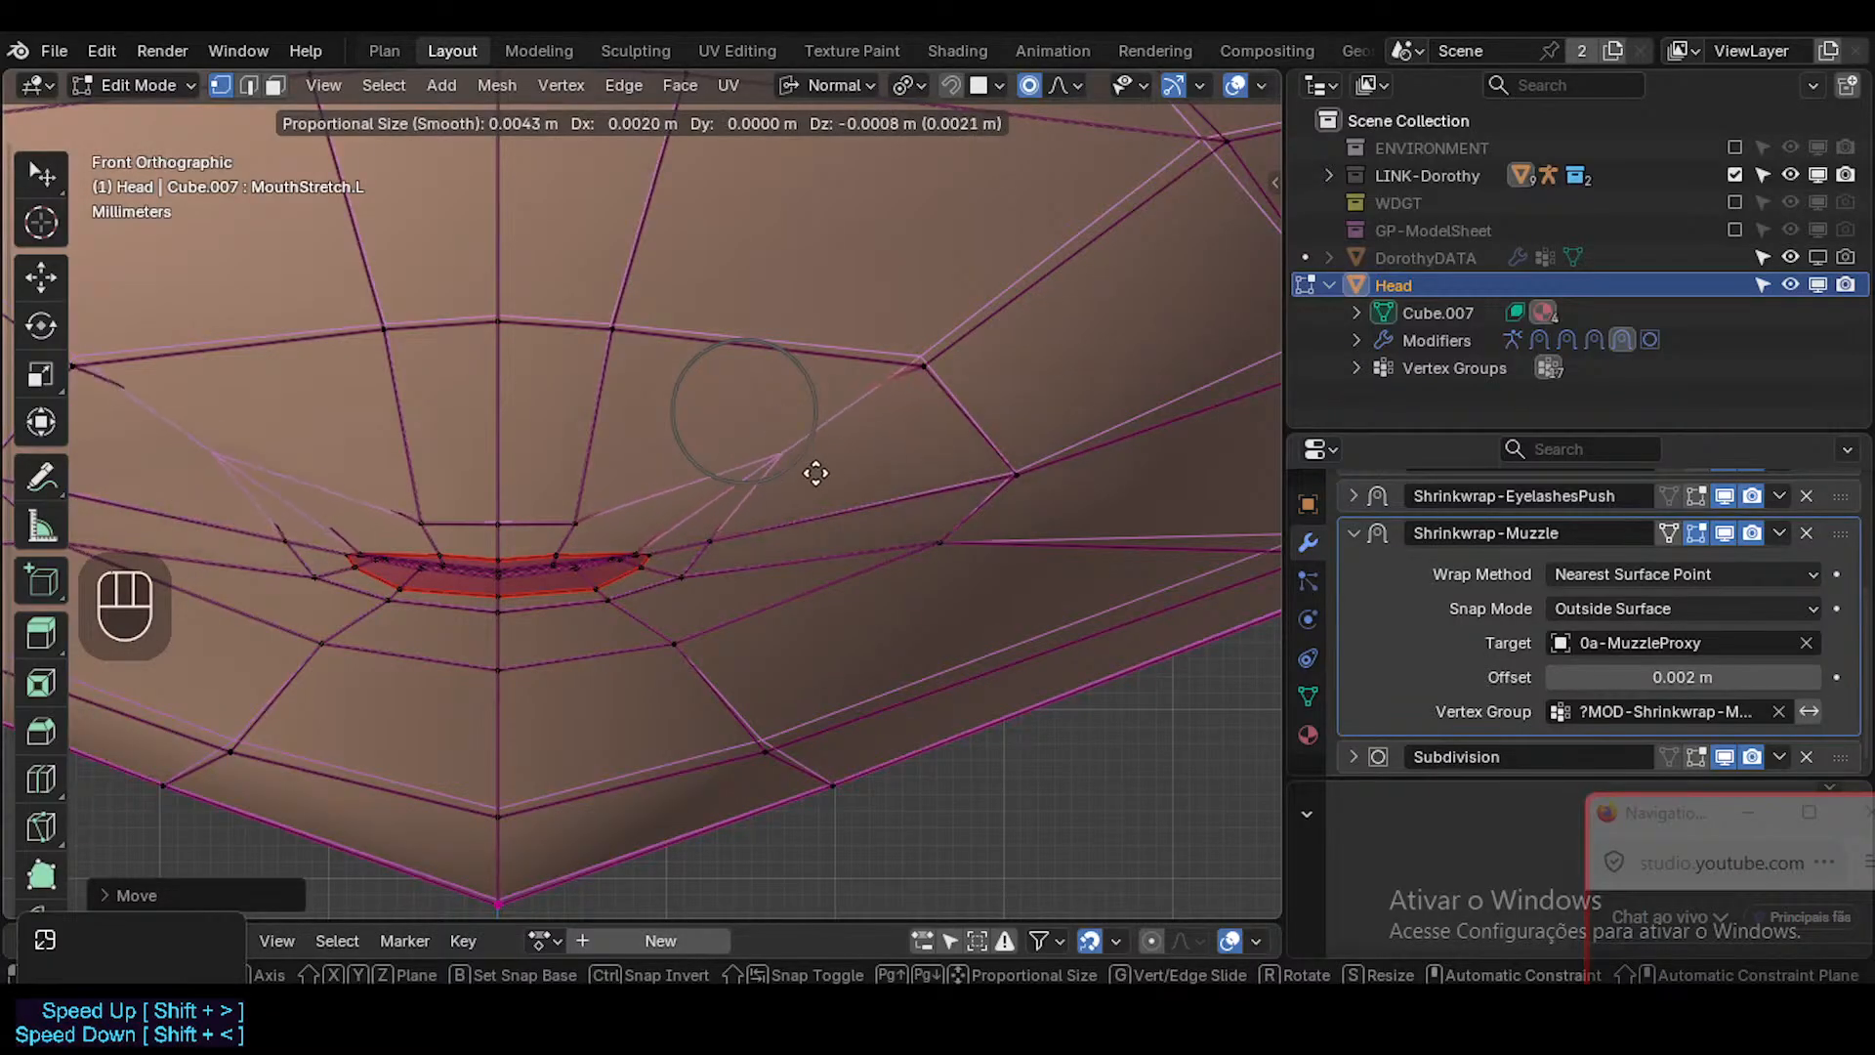
key("Escape")
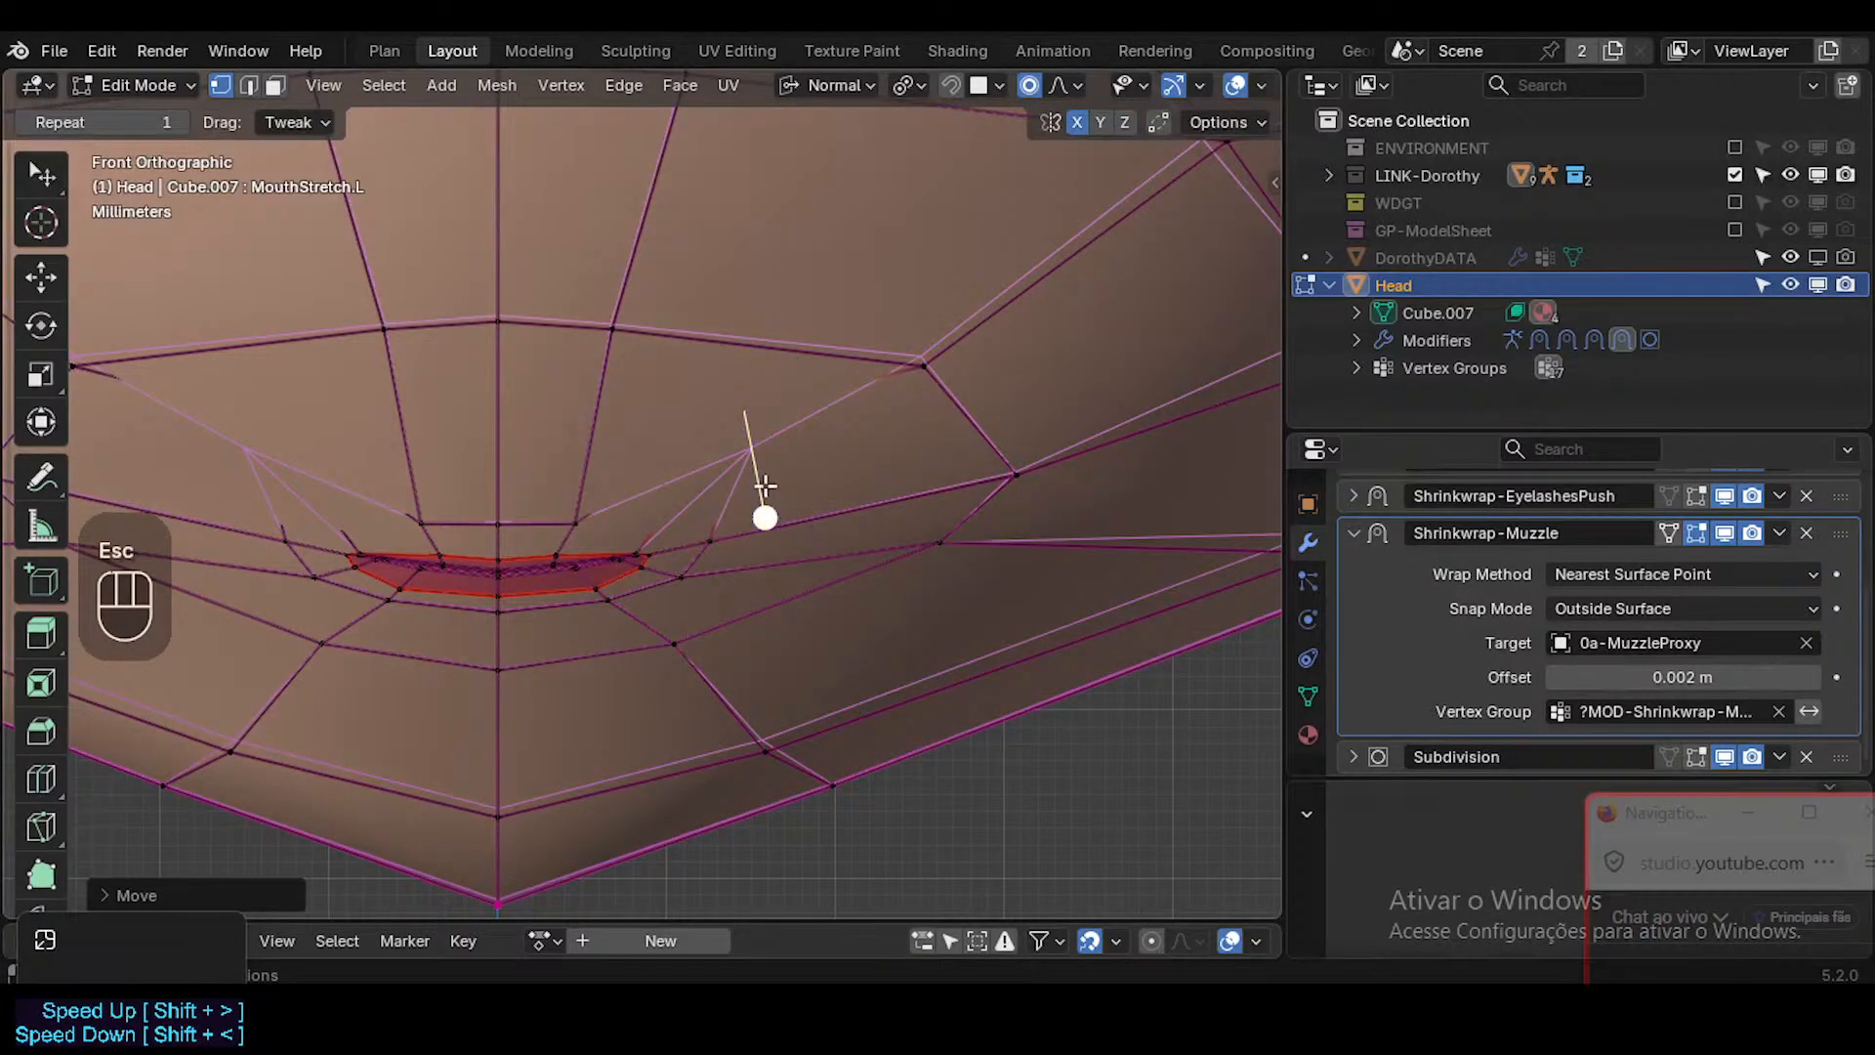
key("g")
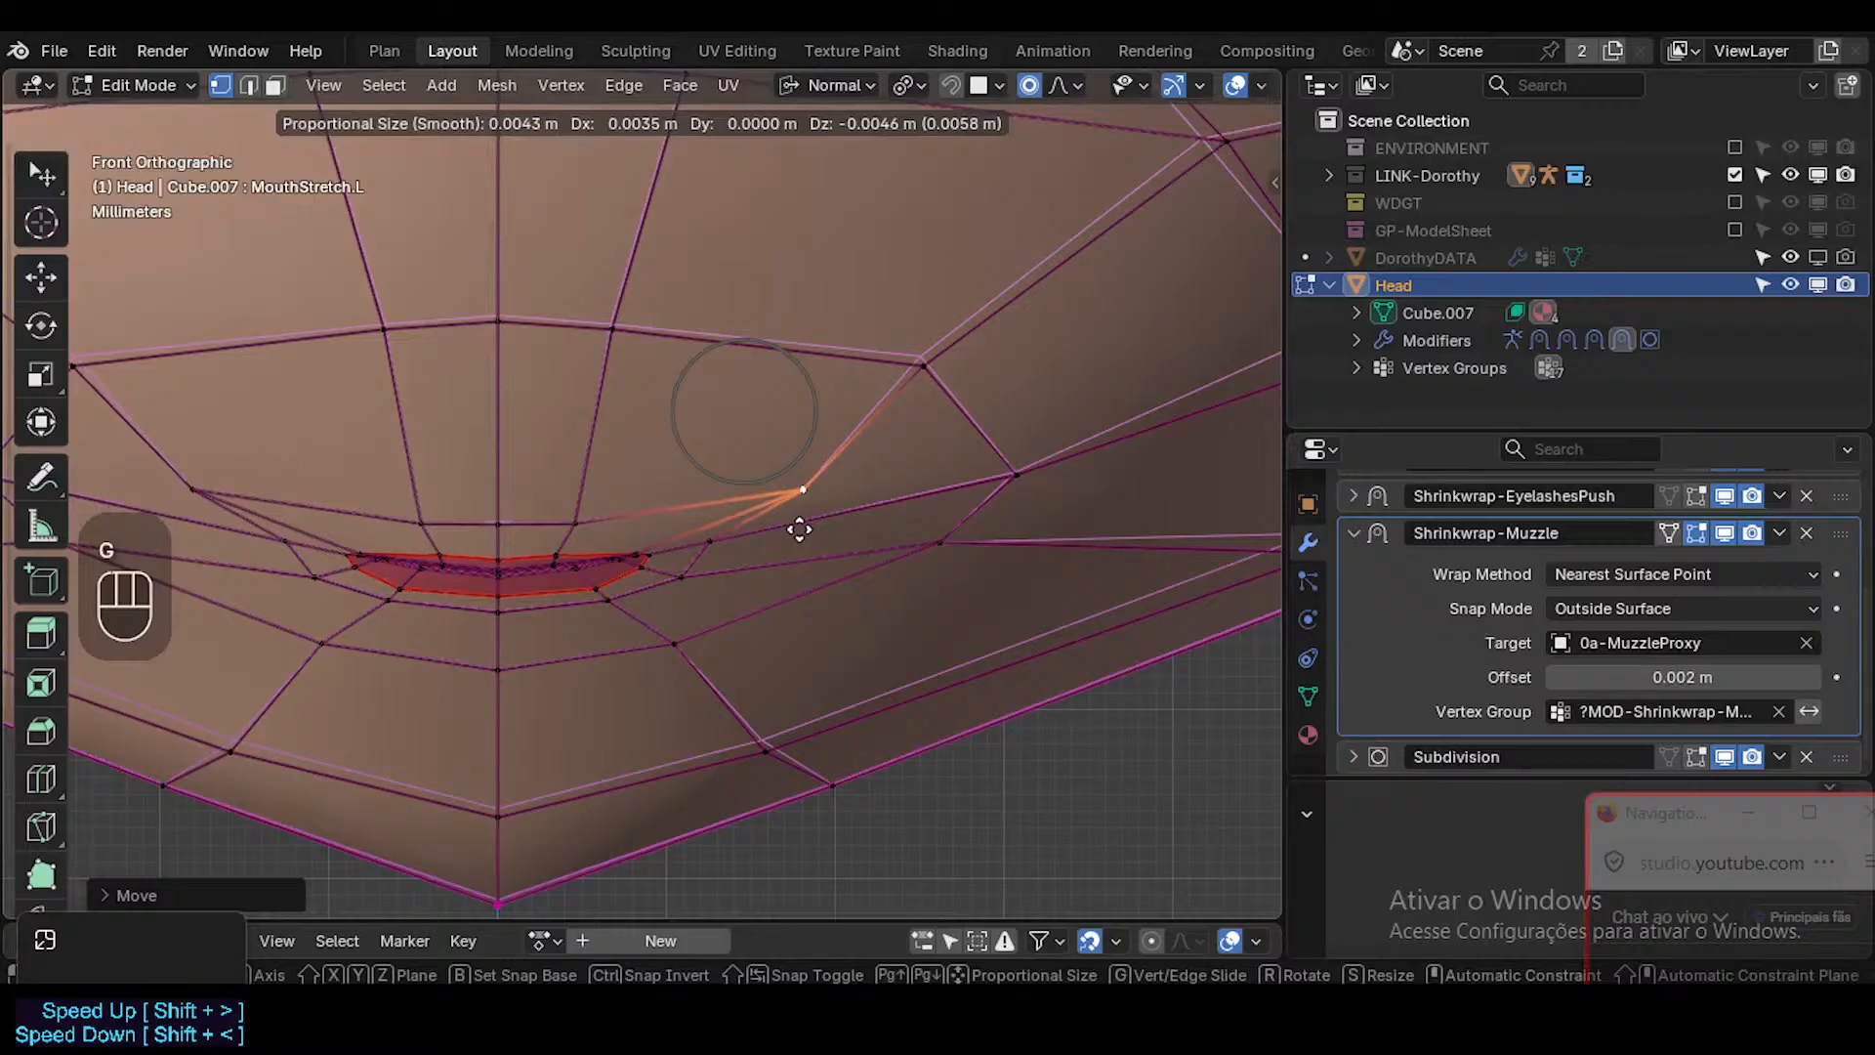
left_click(799, 528)
Undo all trial moves of the upper mouth-corner vertex made with the cage display off.
key("ctrl+z")
key("ctrl+z")
key("ctrl+z")
key("ctrl+z")
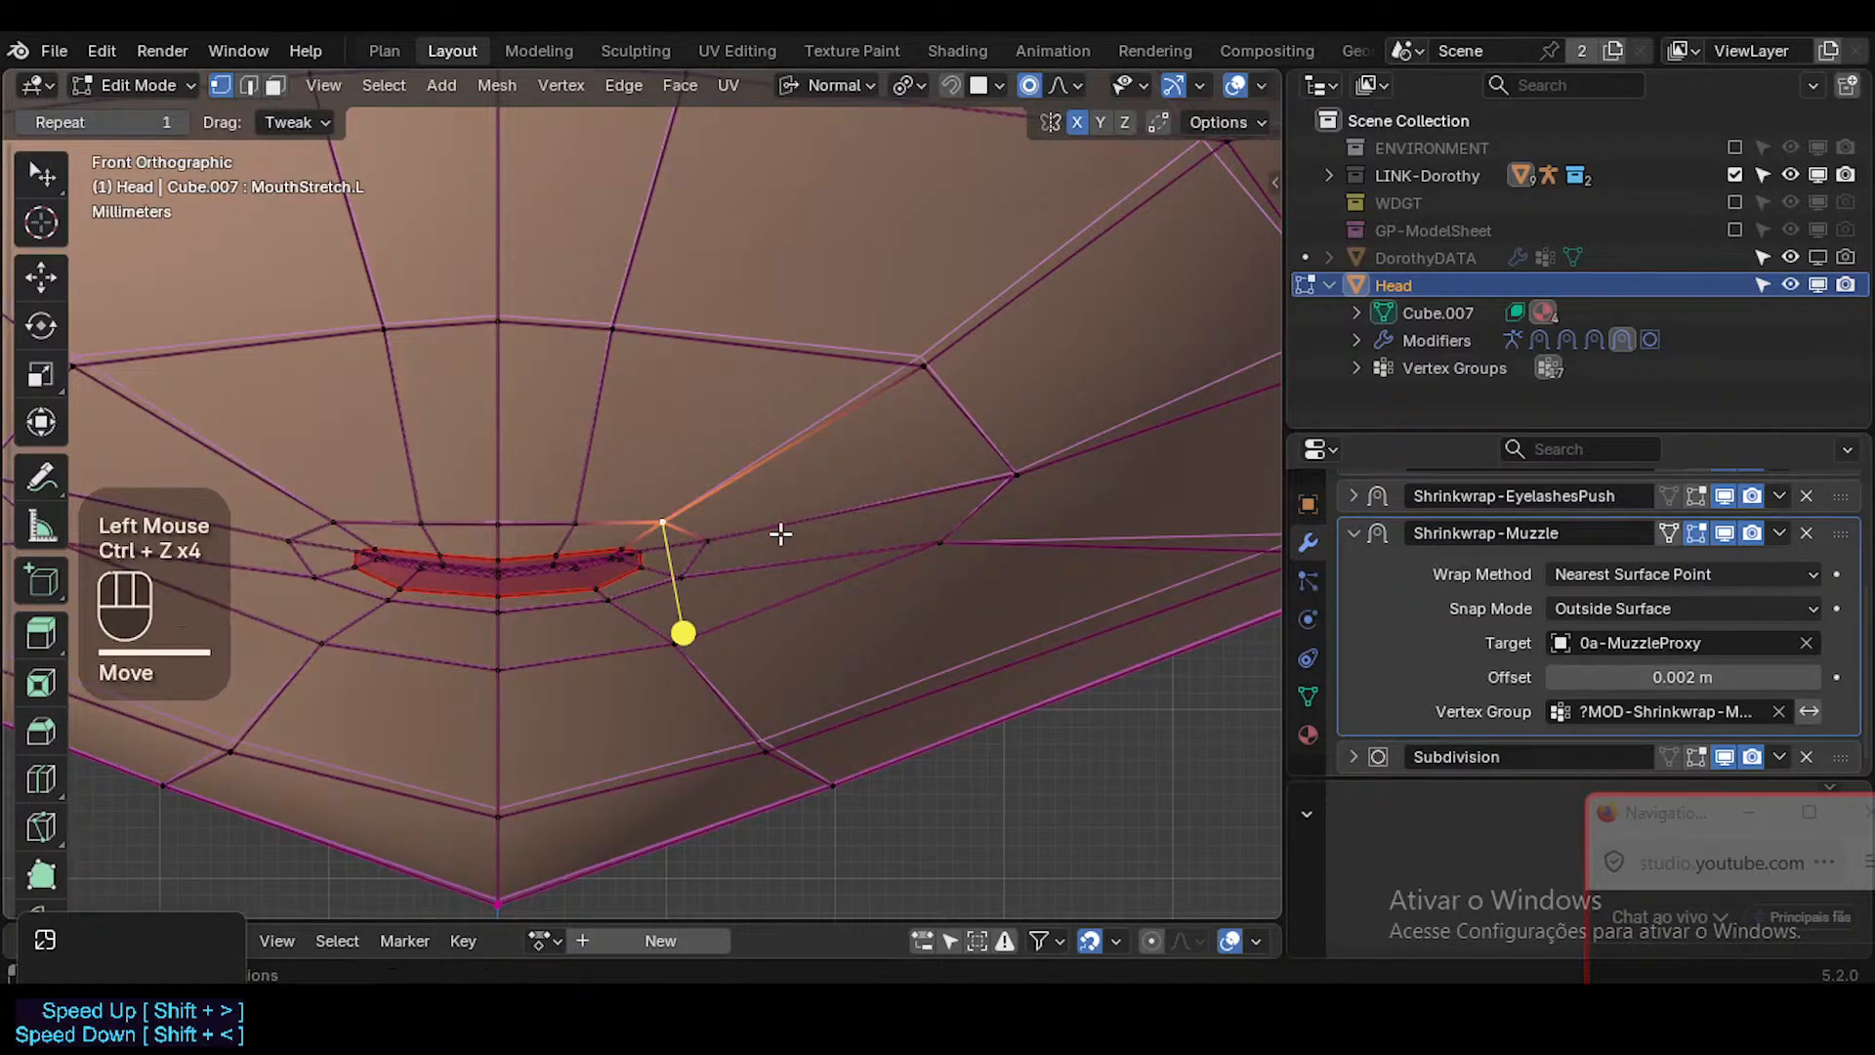
Try stretching the mouth's left corner outwards in Sculpt Mode using Relax Slide at 292 px, then check it in Edit Mode.
key("ctrl+Tab")
left_click(733, 535)
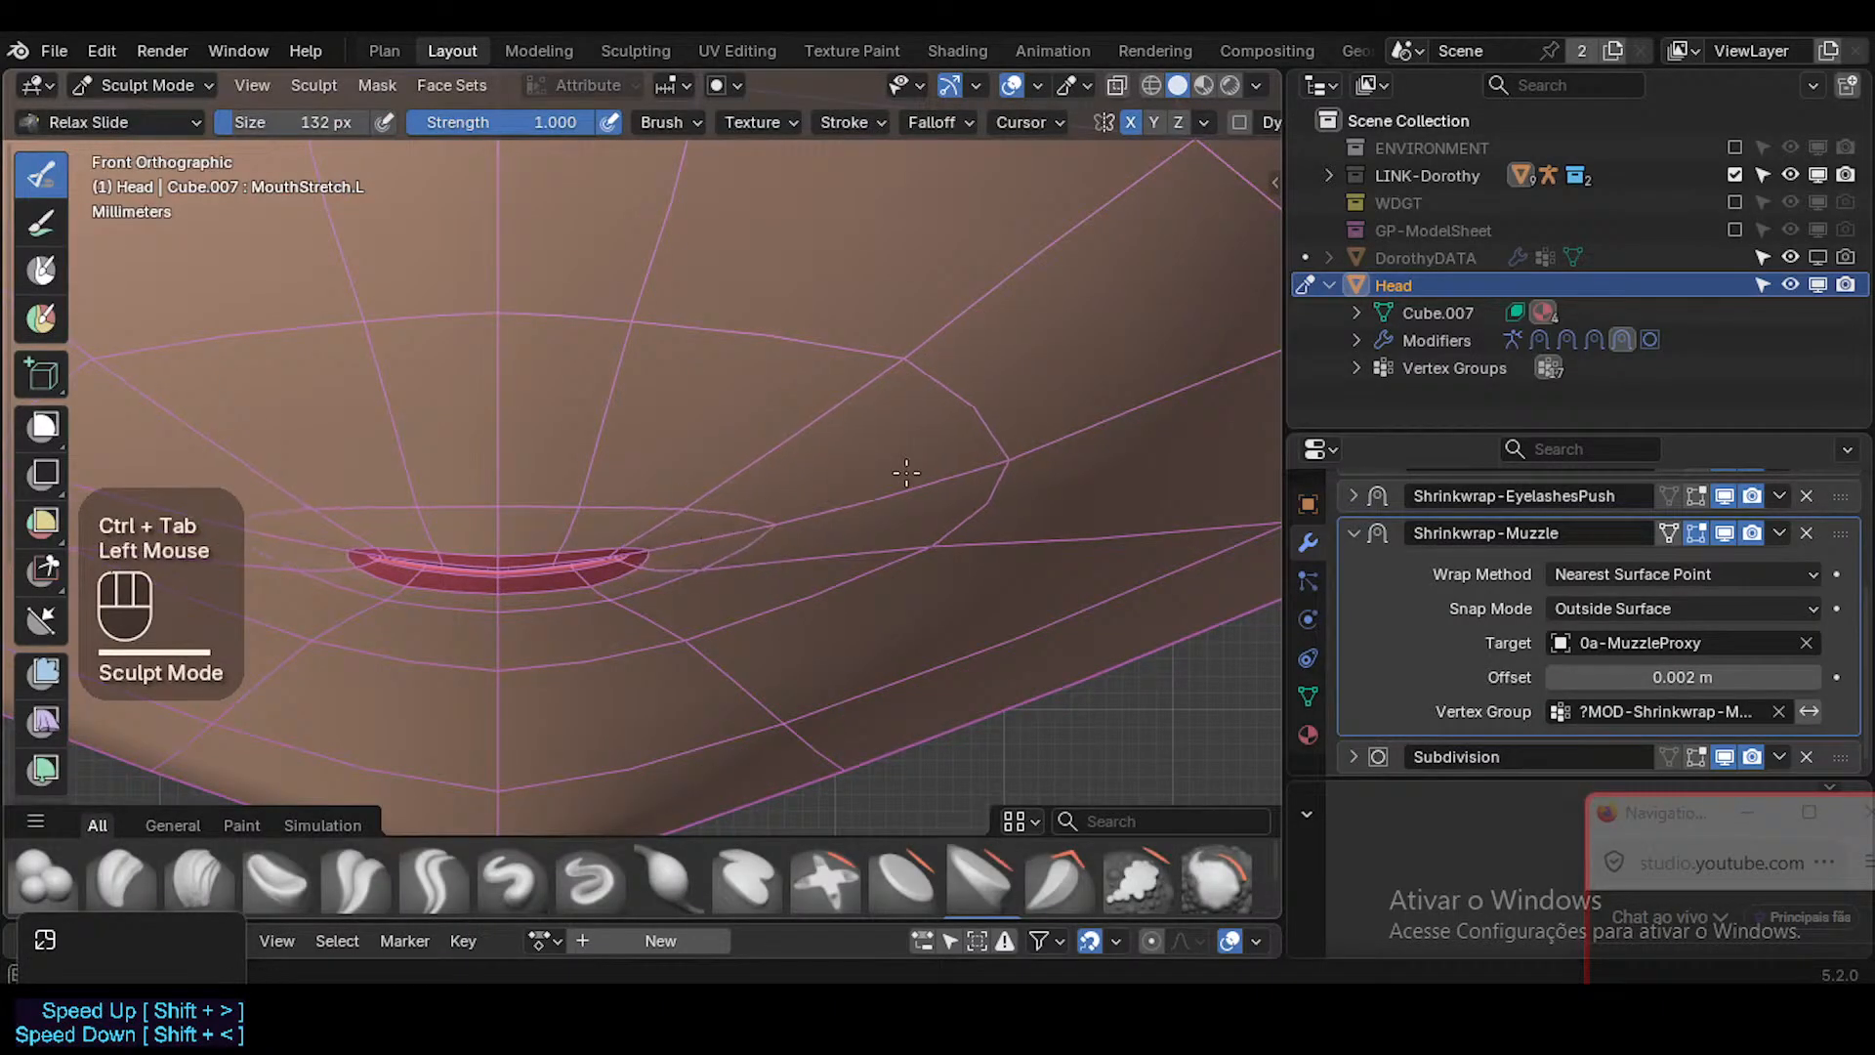
key("f")
left_click(781, 523)
left_click_drag(781, 523, 971, 518)
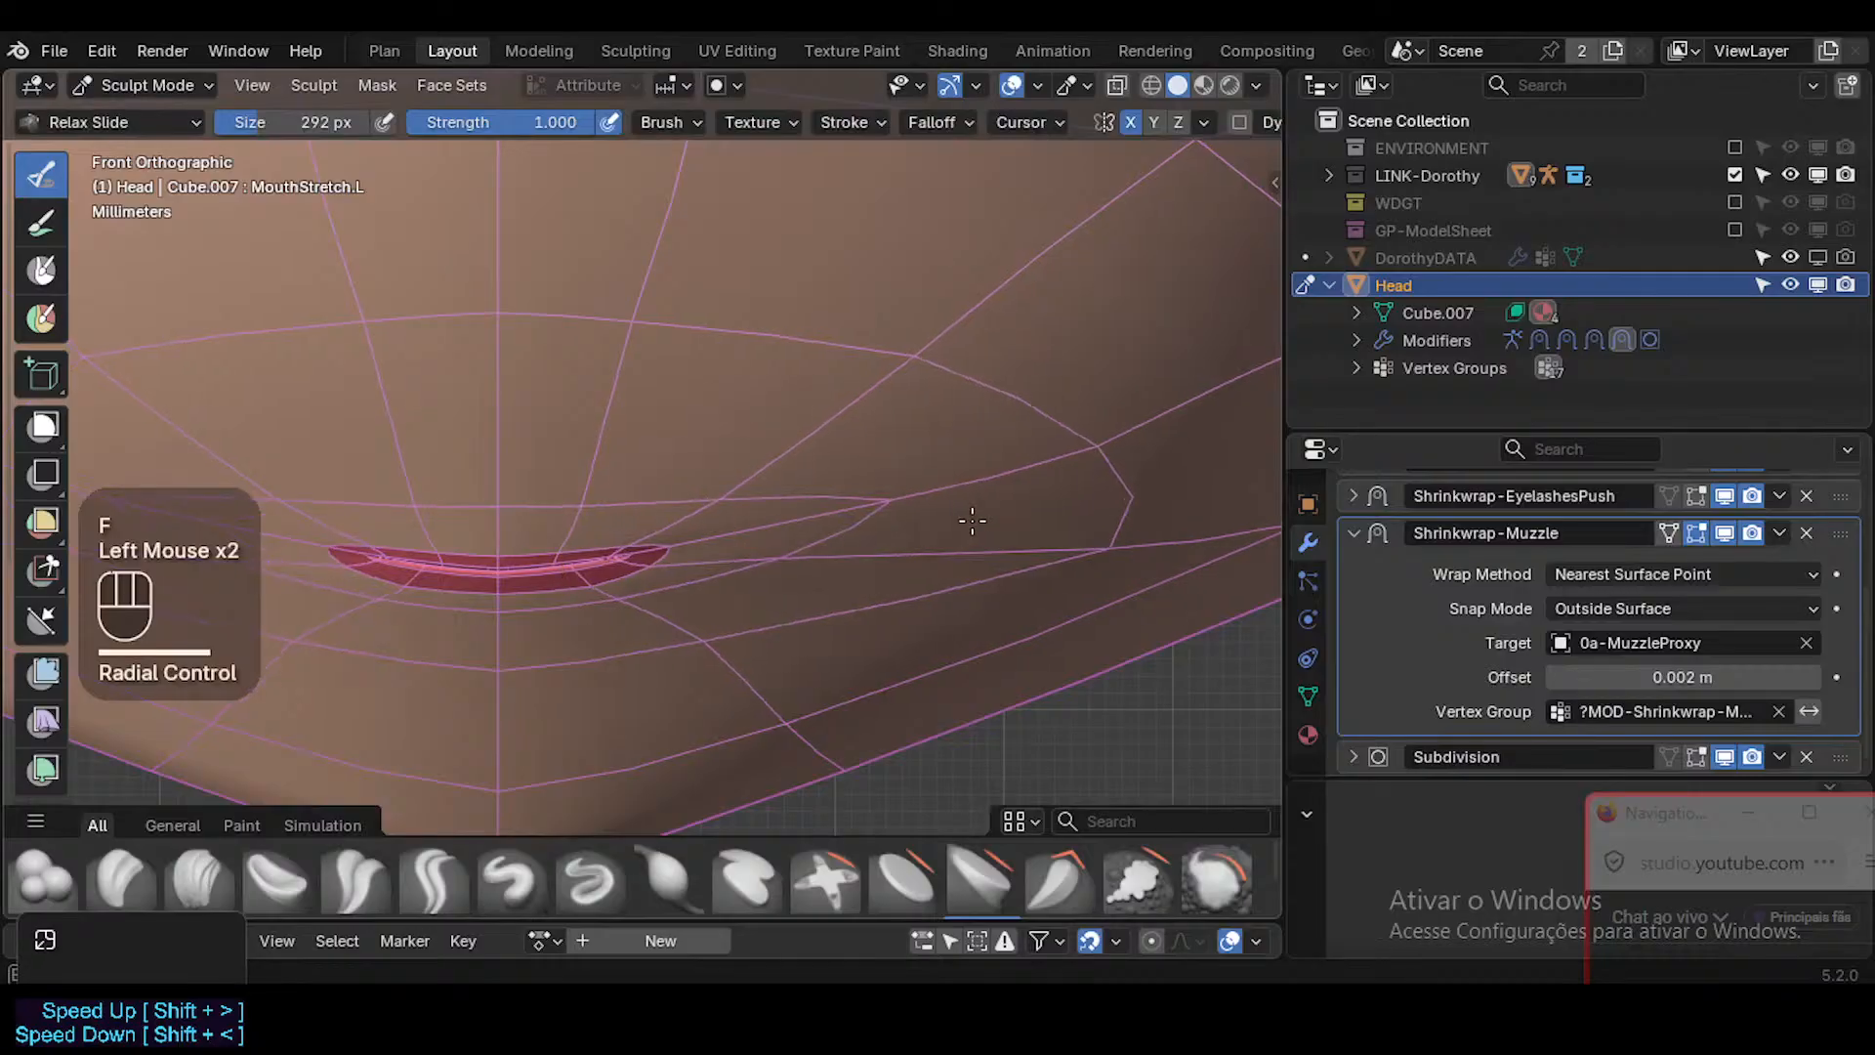
key("Tab")
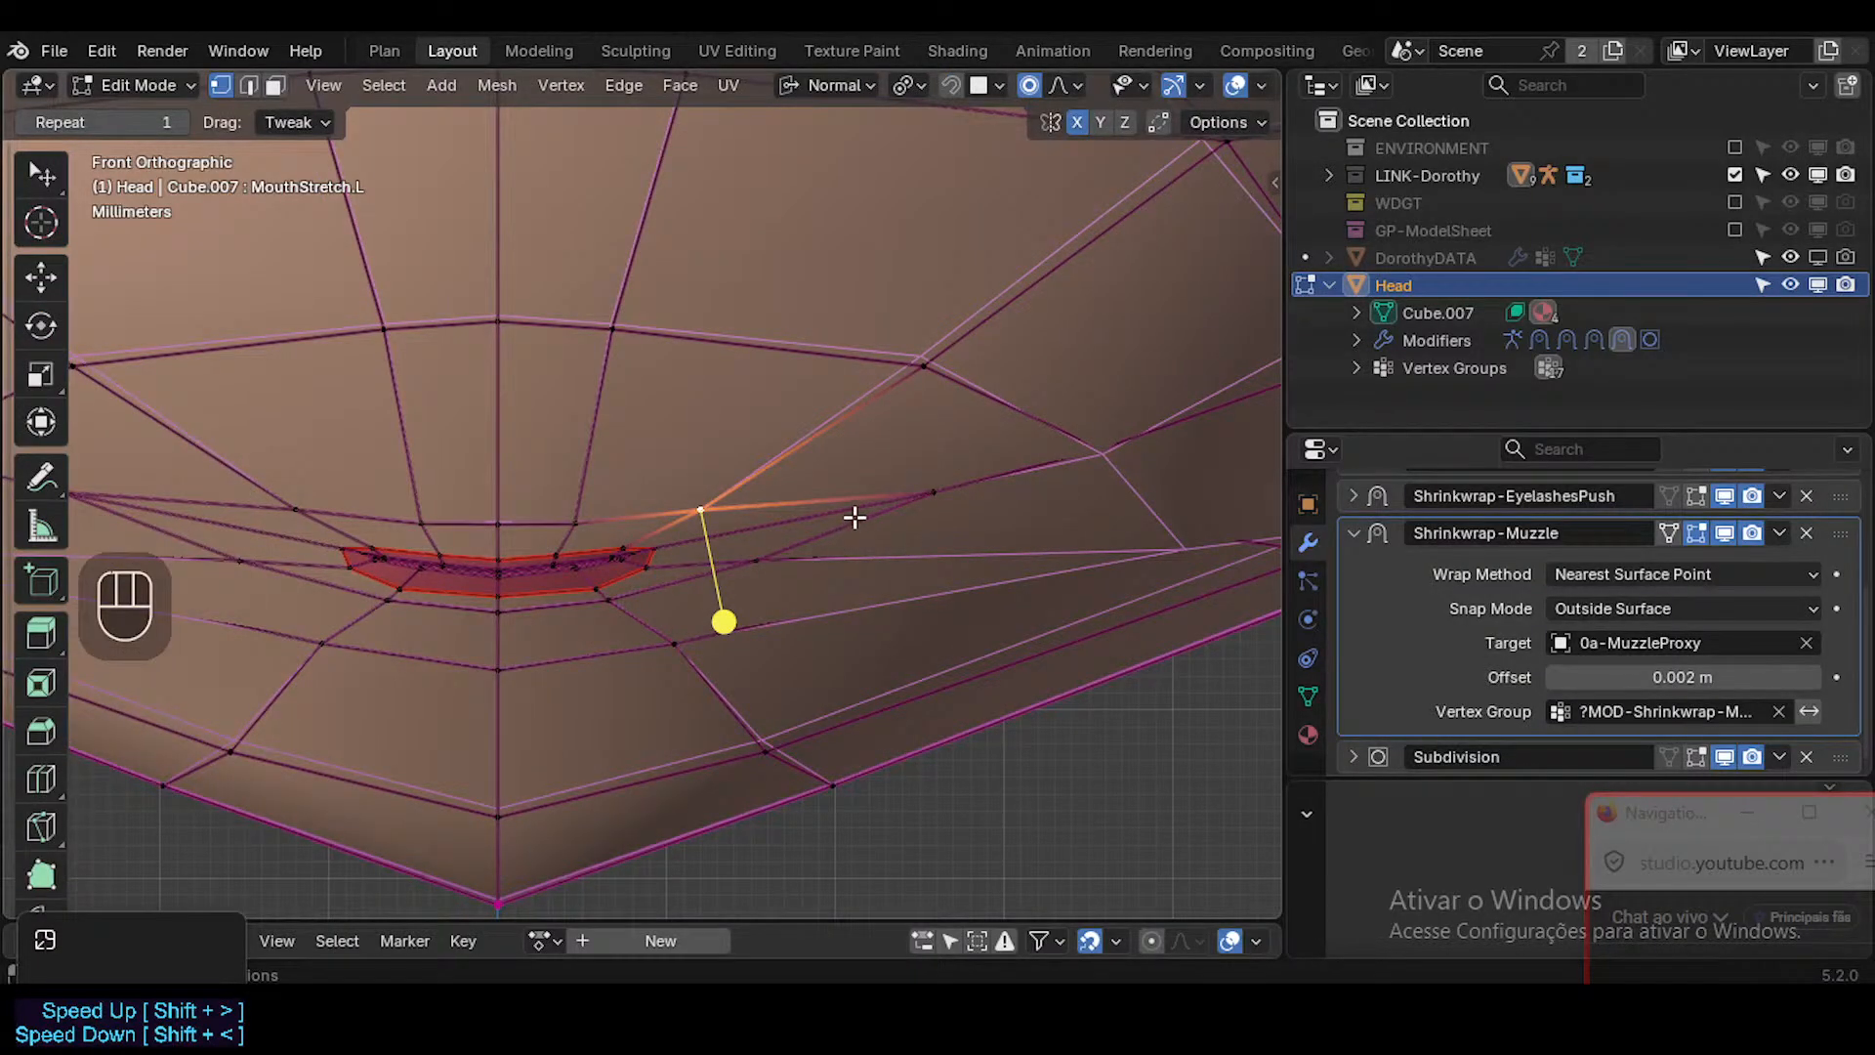
Undo the larger Relax Slide strokes and re-enter Edit Mode.
key("ctrl+z")
key("ctrl+z")
key("ctrl+z")
key("ctrl+z")
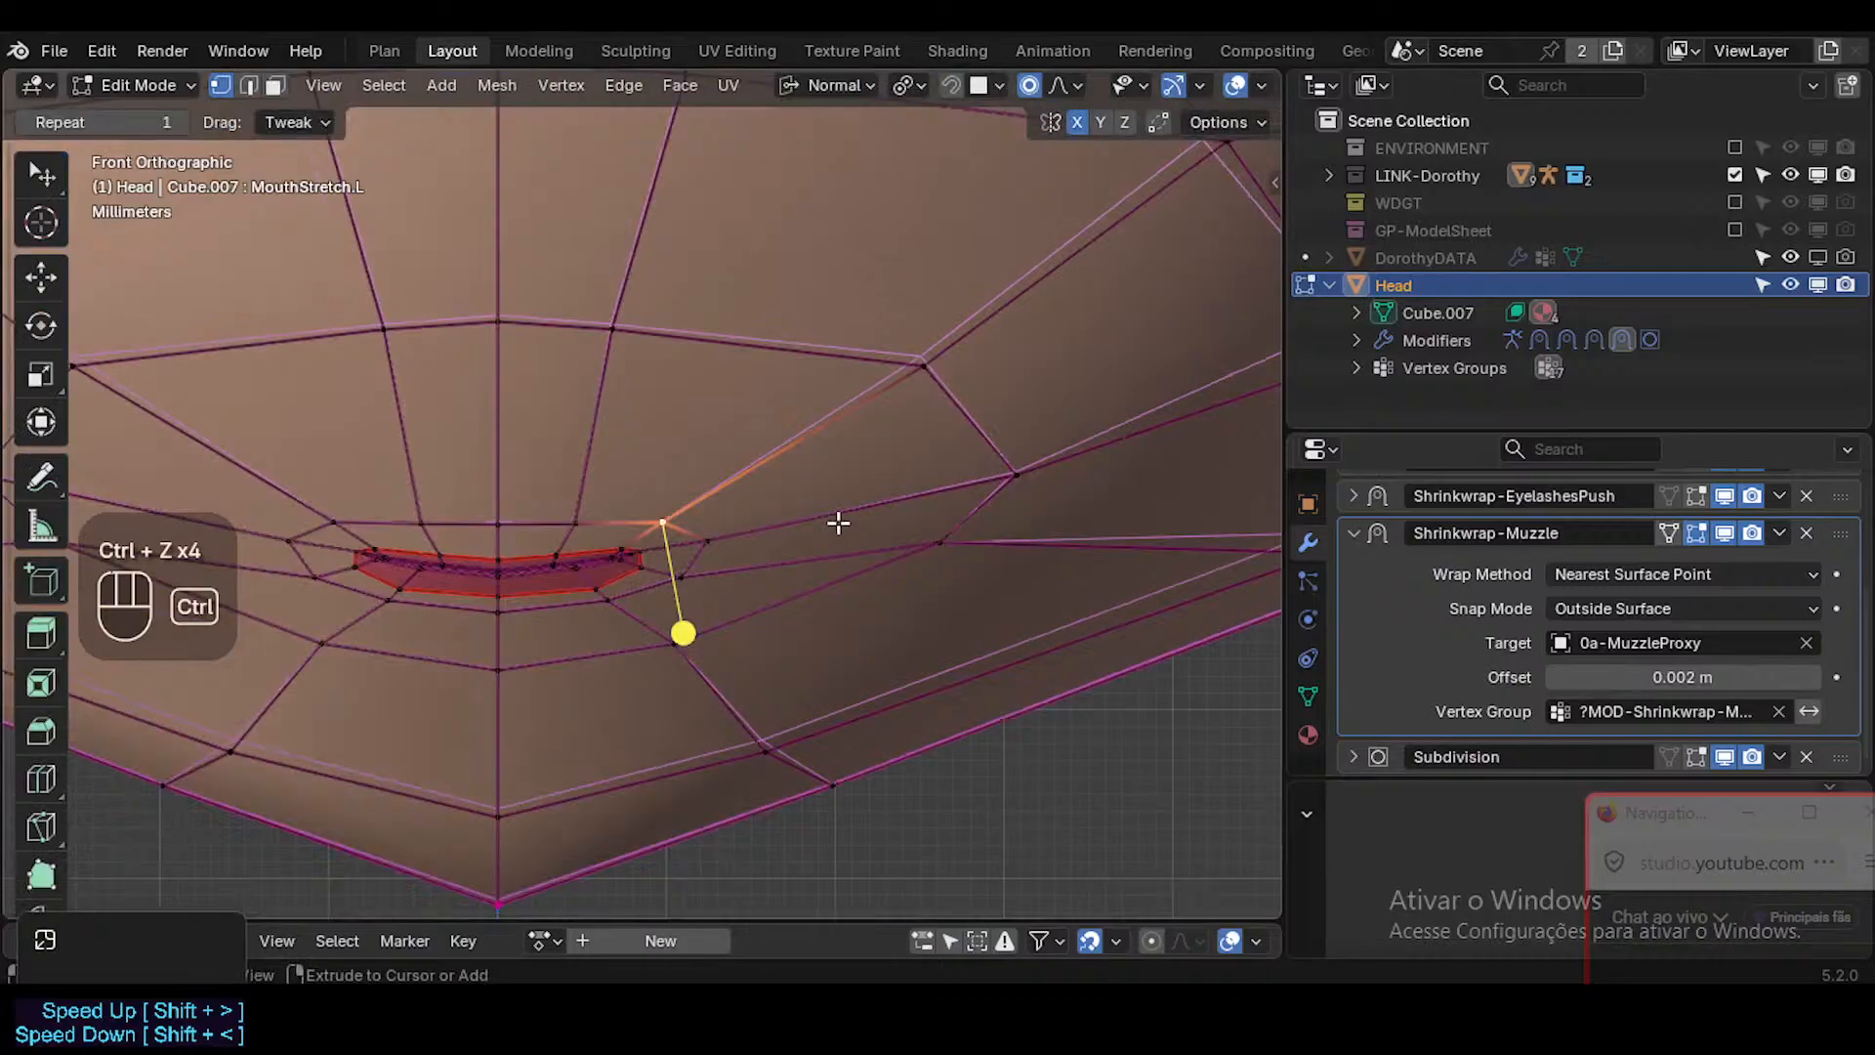
key("Tab")
key("Tab")
Move the vertex just outside the mouth's left corner outwards and slightly up with a larger proportional falloff.
left_click(716, 538)
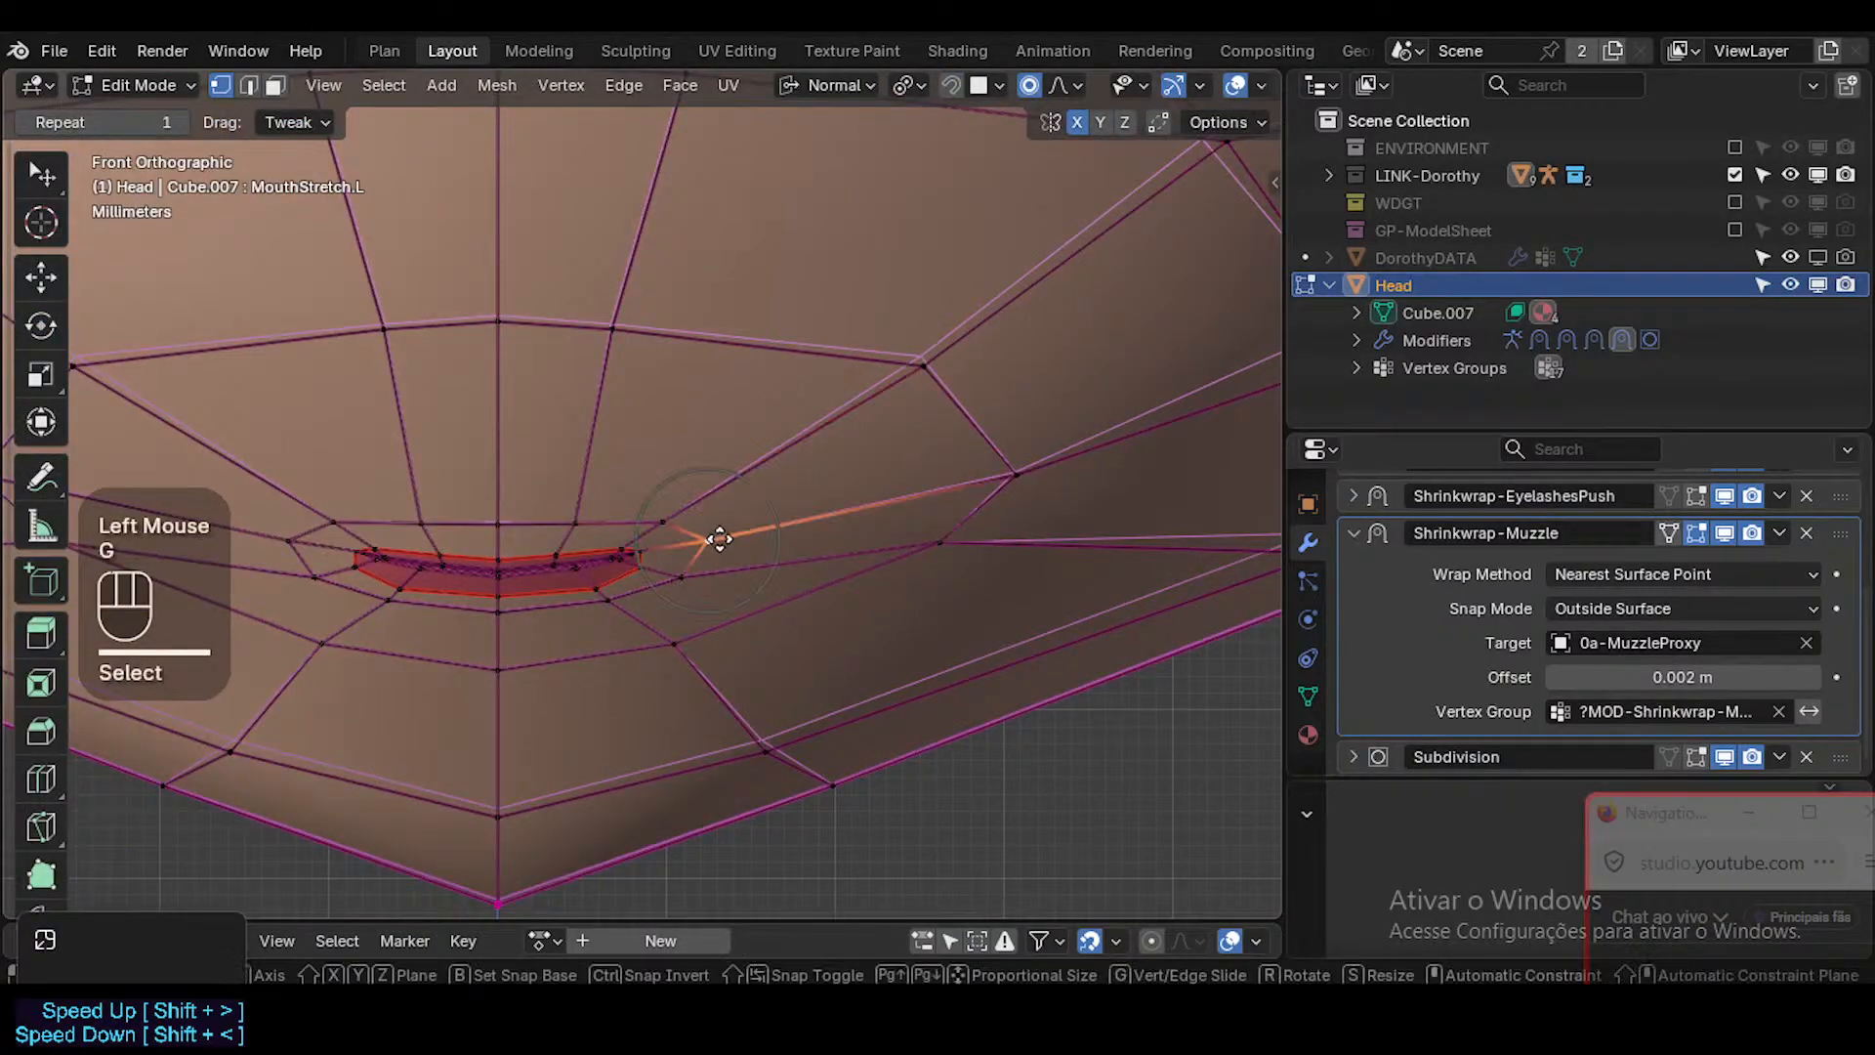
key("g")
scroll(787, 518, "down", 4)
left_click(837, 506)
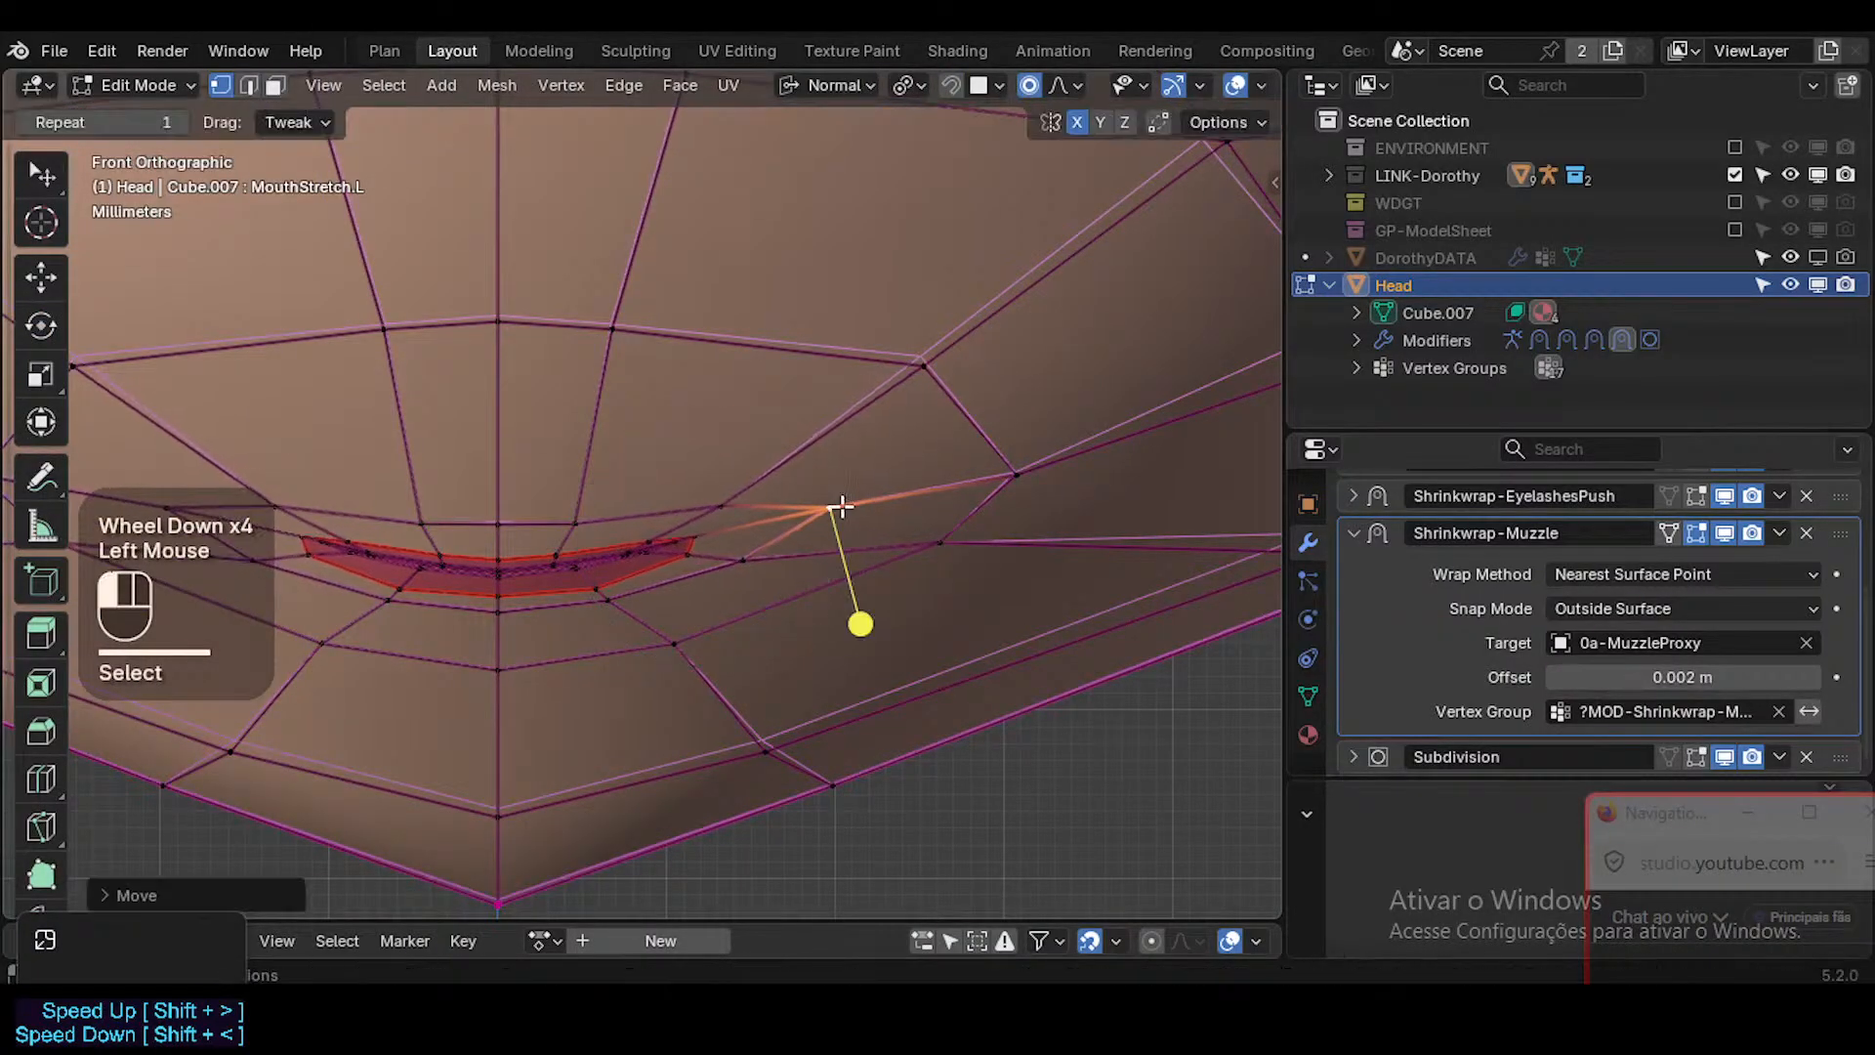
Move the vertex at the mouth's left corner and the one just above it outwards, raising the upper one slightly.
key("g")
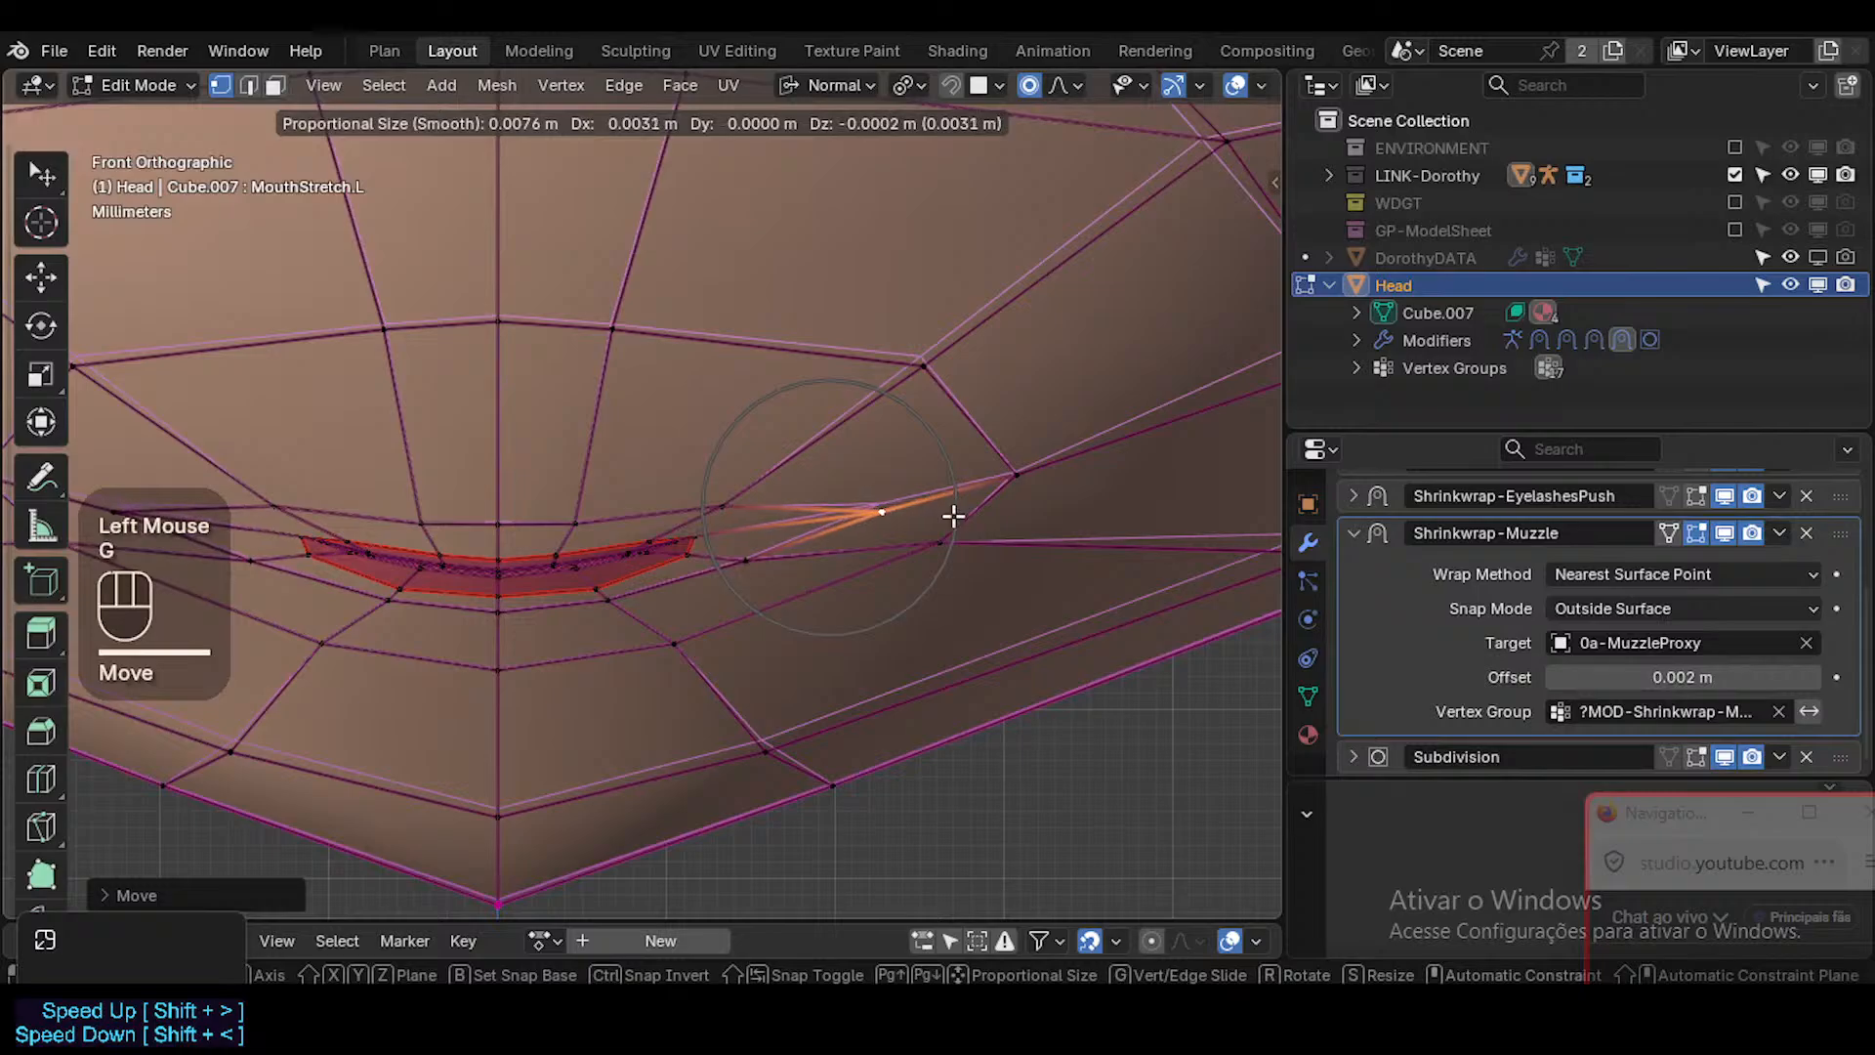
left_click(953, 516)
left_click(724, 482)
key("g")
left_click(821, 466)
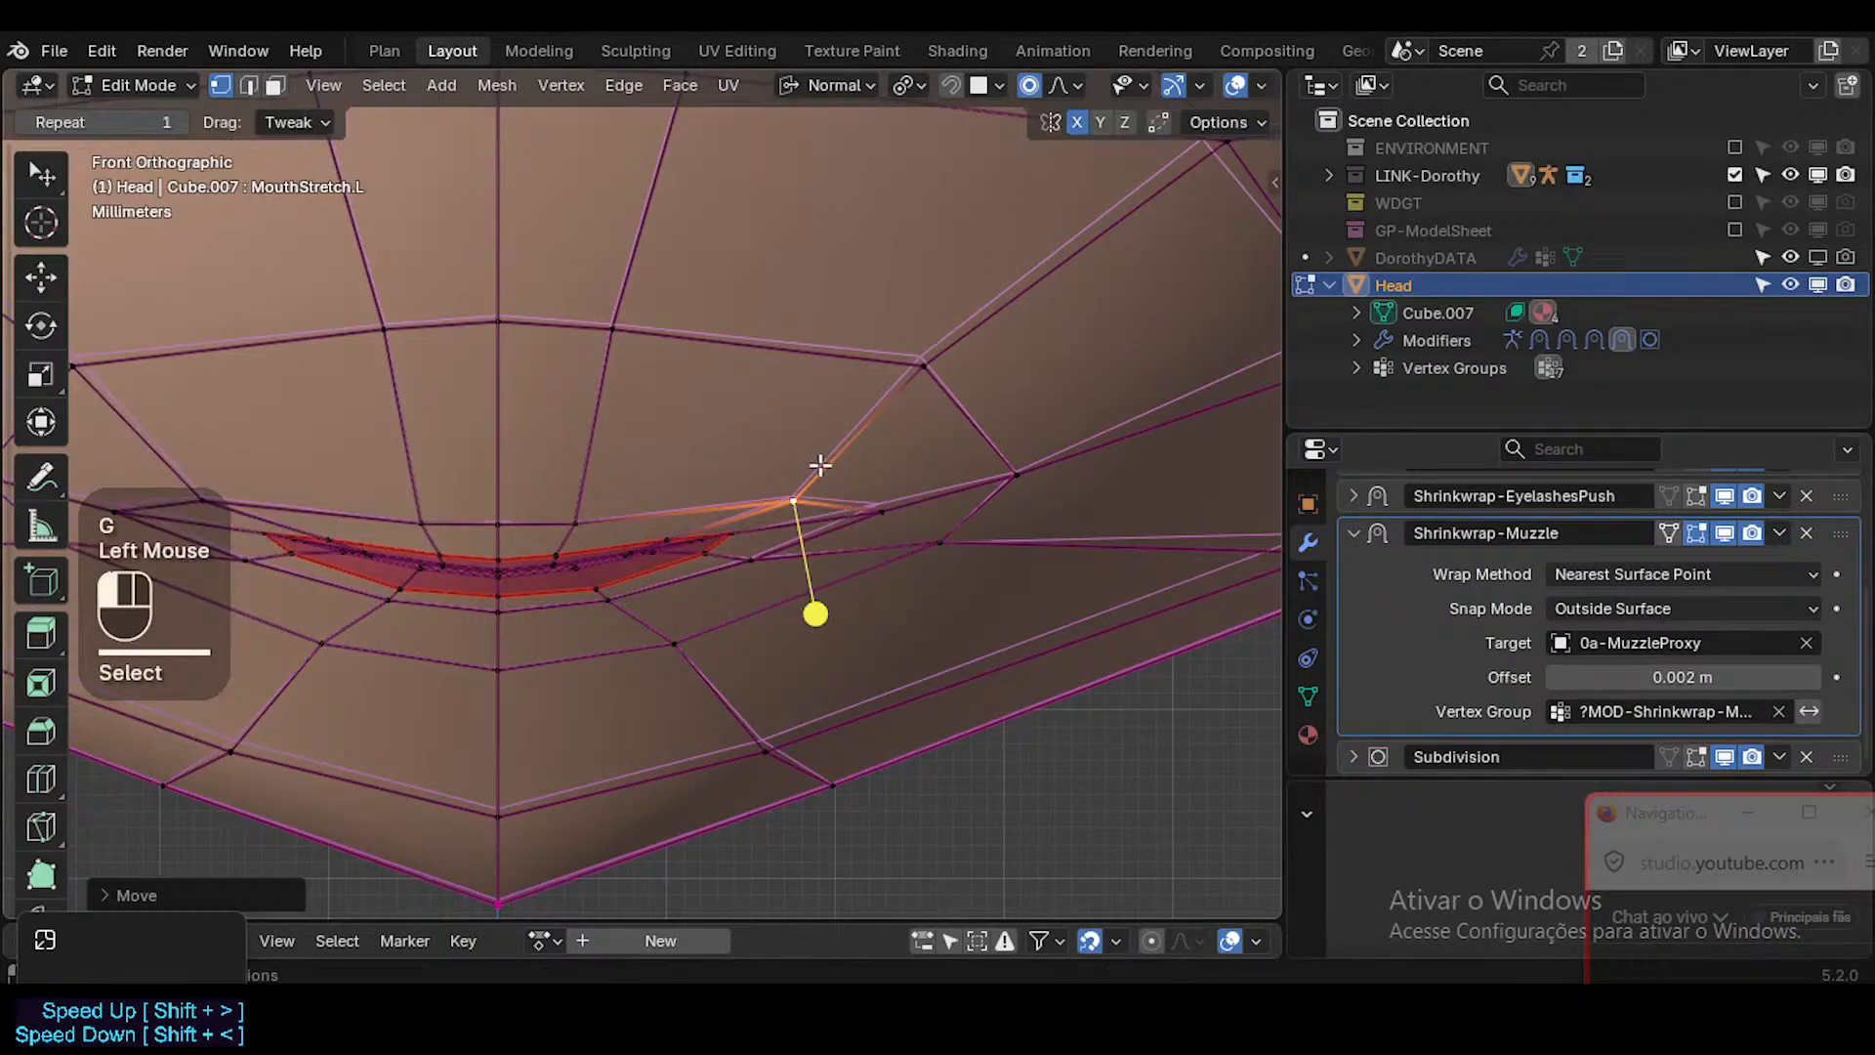
left_click(889, 511)
key("g")
key("Escape")
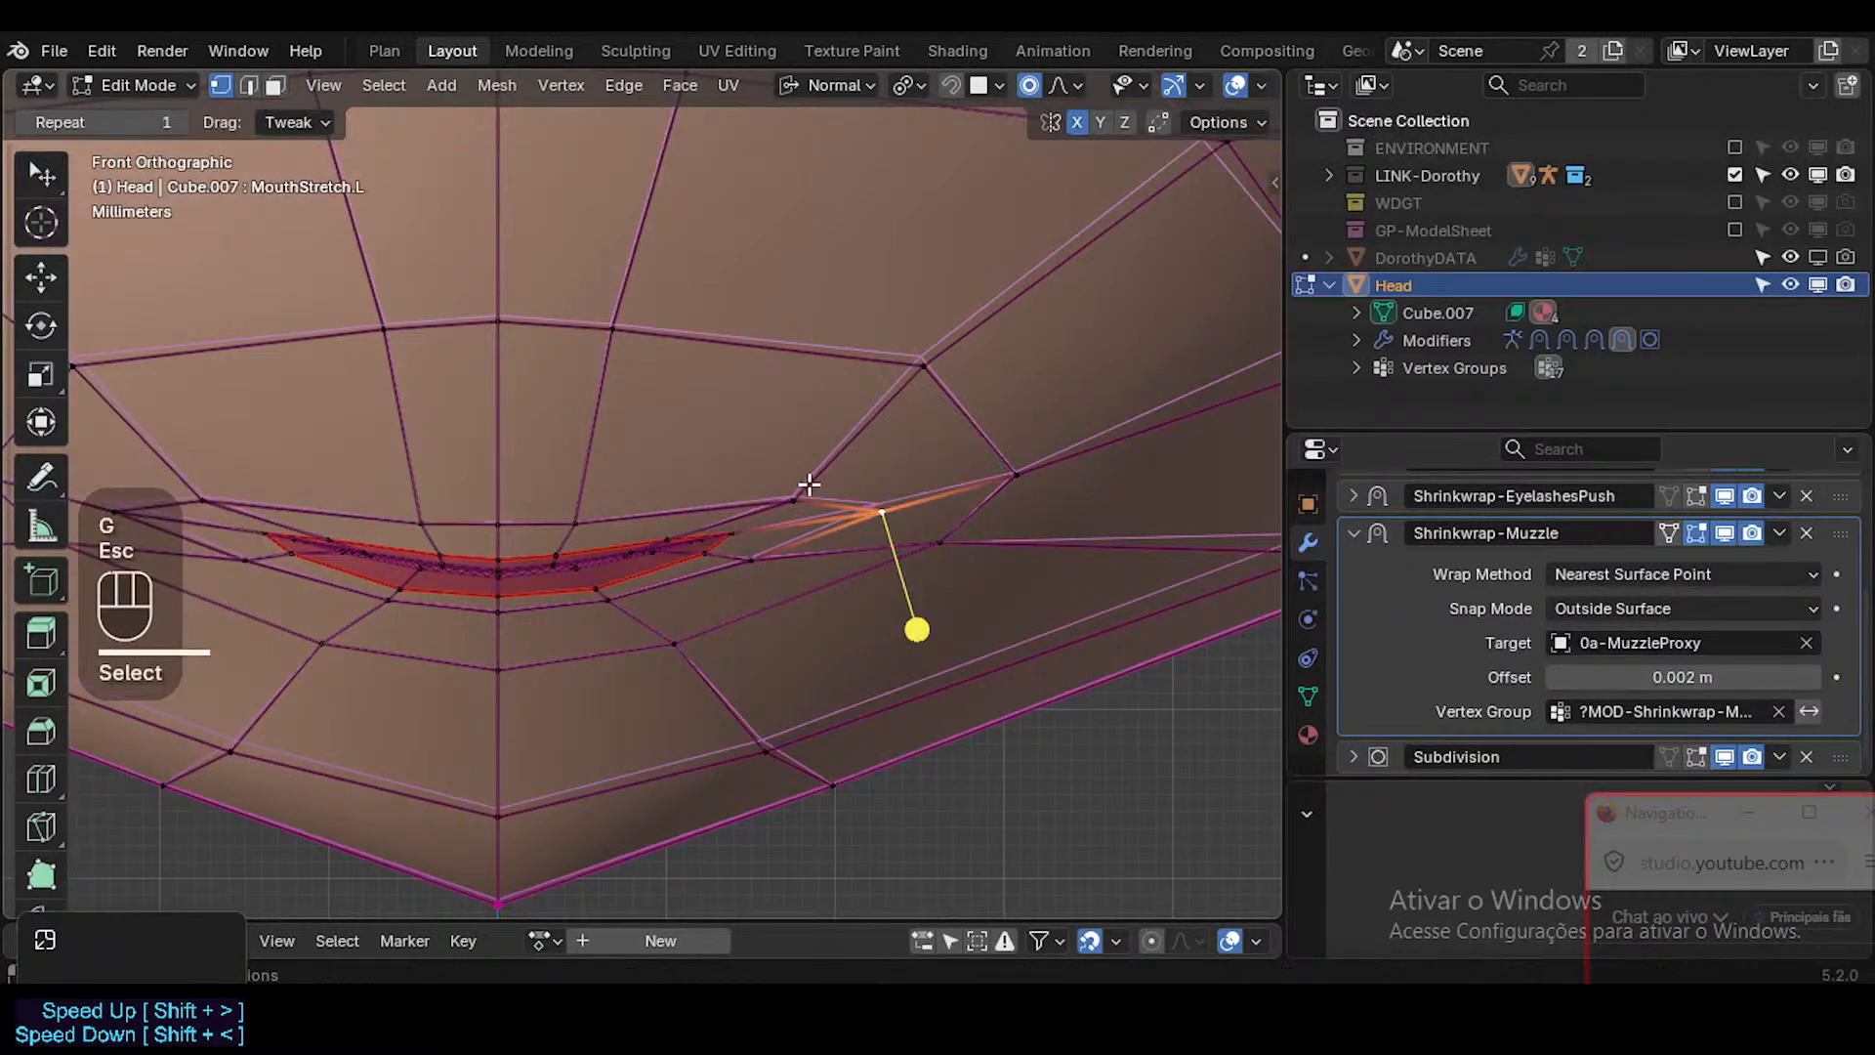
left_click(807, 488)
key("g")
left_click(910, 445)
Move the left corner vertex farther out and up, and shift the vertex just below it outwards.
left_click(898, 498)
key("g")
left_click(991, 482)
left_click(967, 543)
key("g")
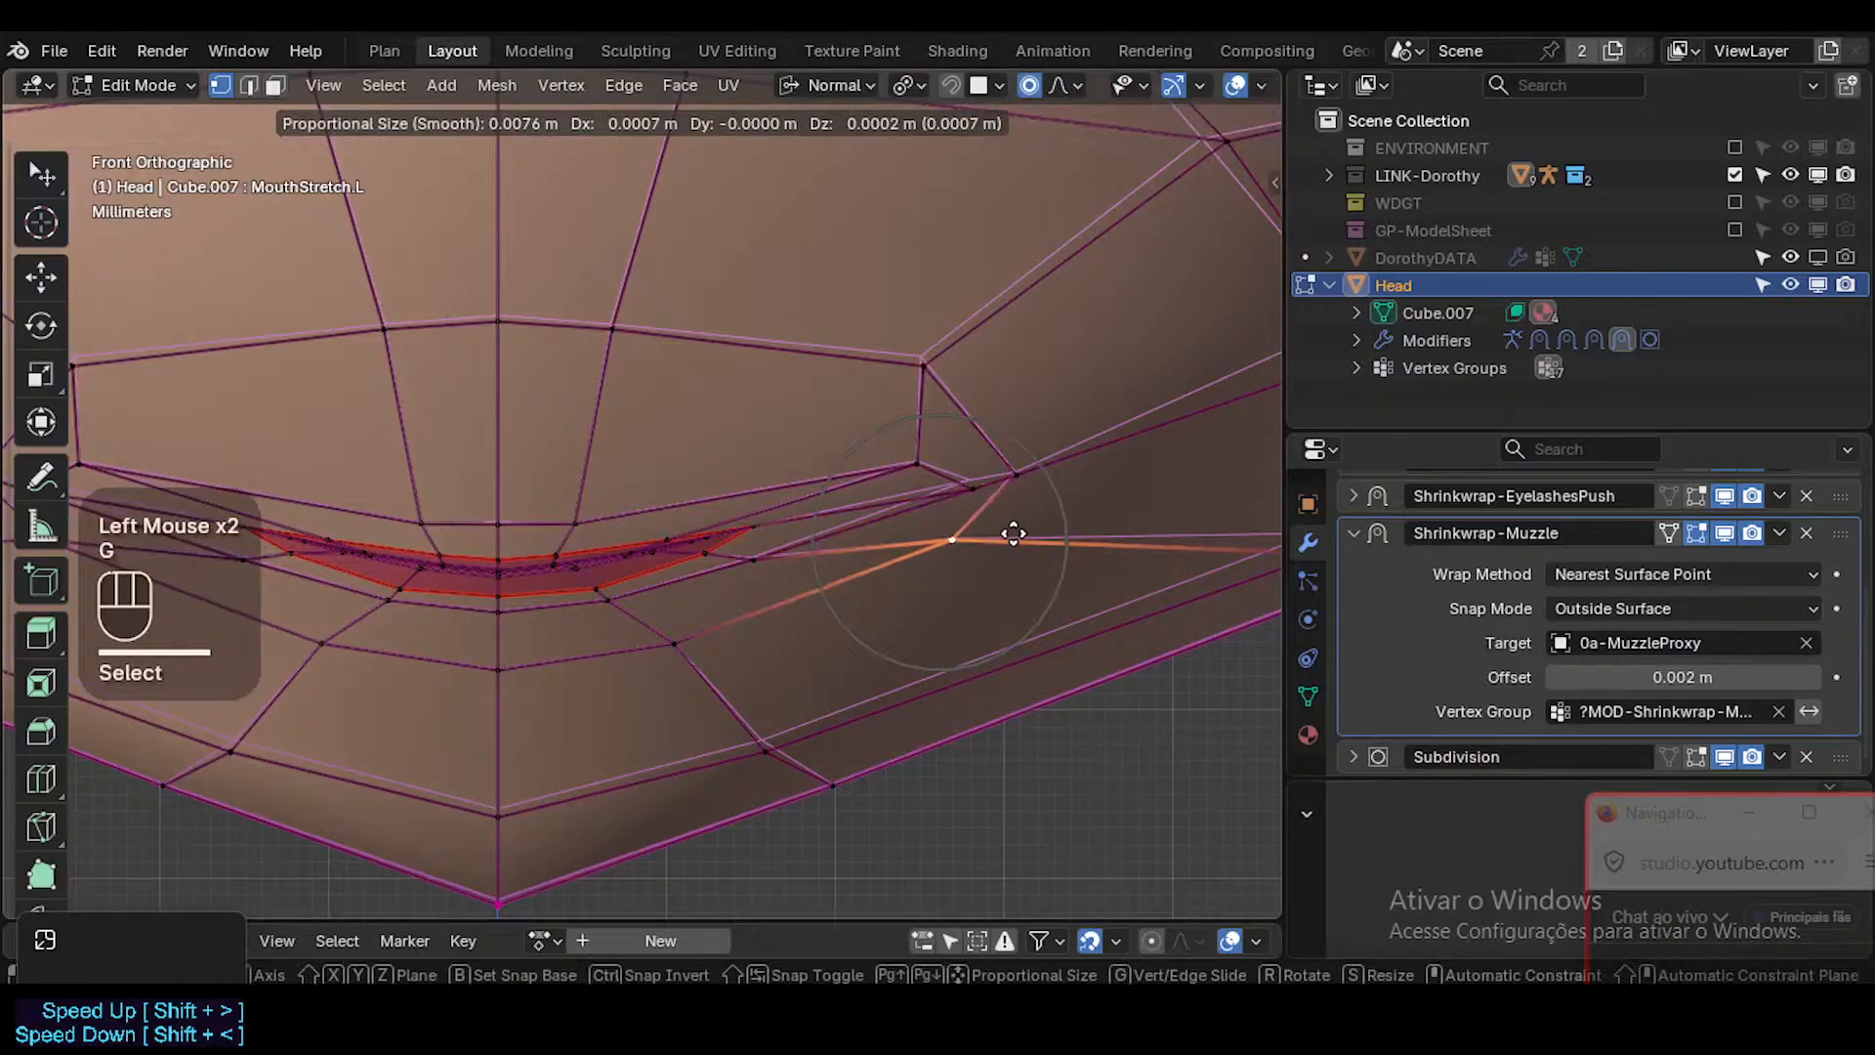
left_click(1084, 522)
Move the lower and outer vertices around the mouth's left corner outwards and up with a larger proportional falloff.
middle_click_drag(981, 475, 896, 477, "shift")
scroll(934, 507, "down", 2)
key("g")
scroll(899, 478, "down", 6)
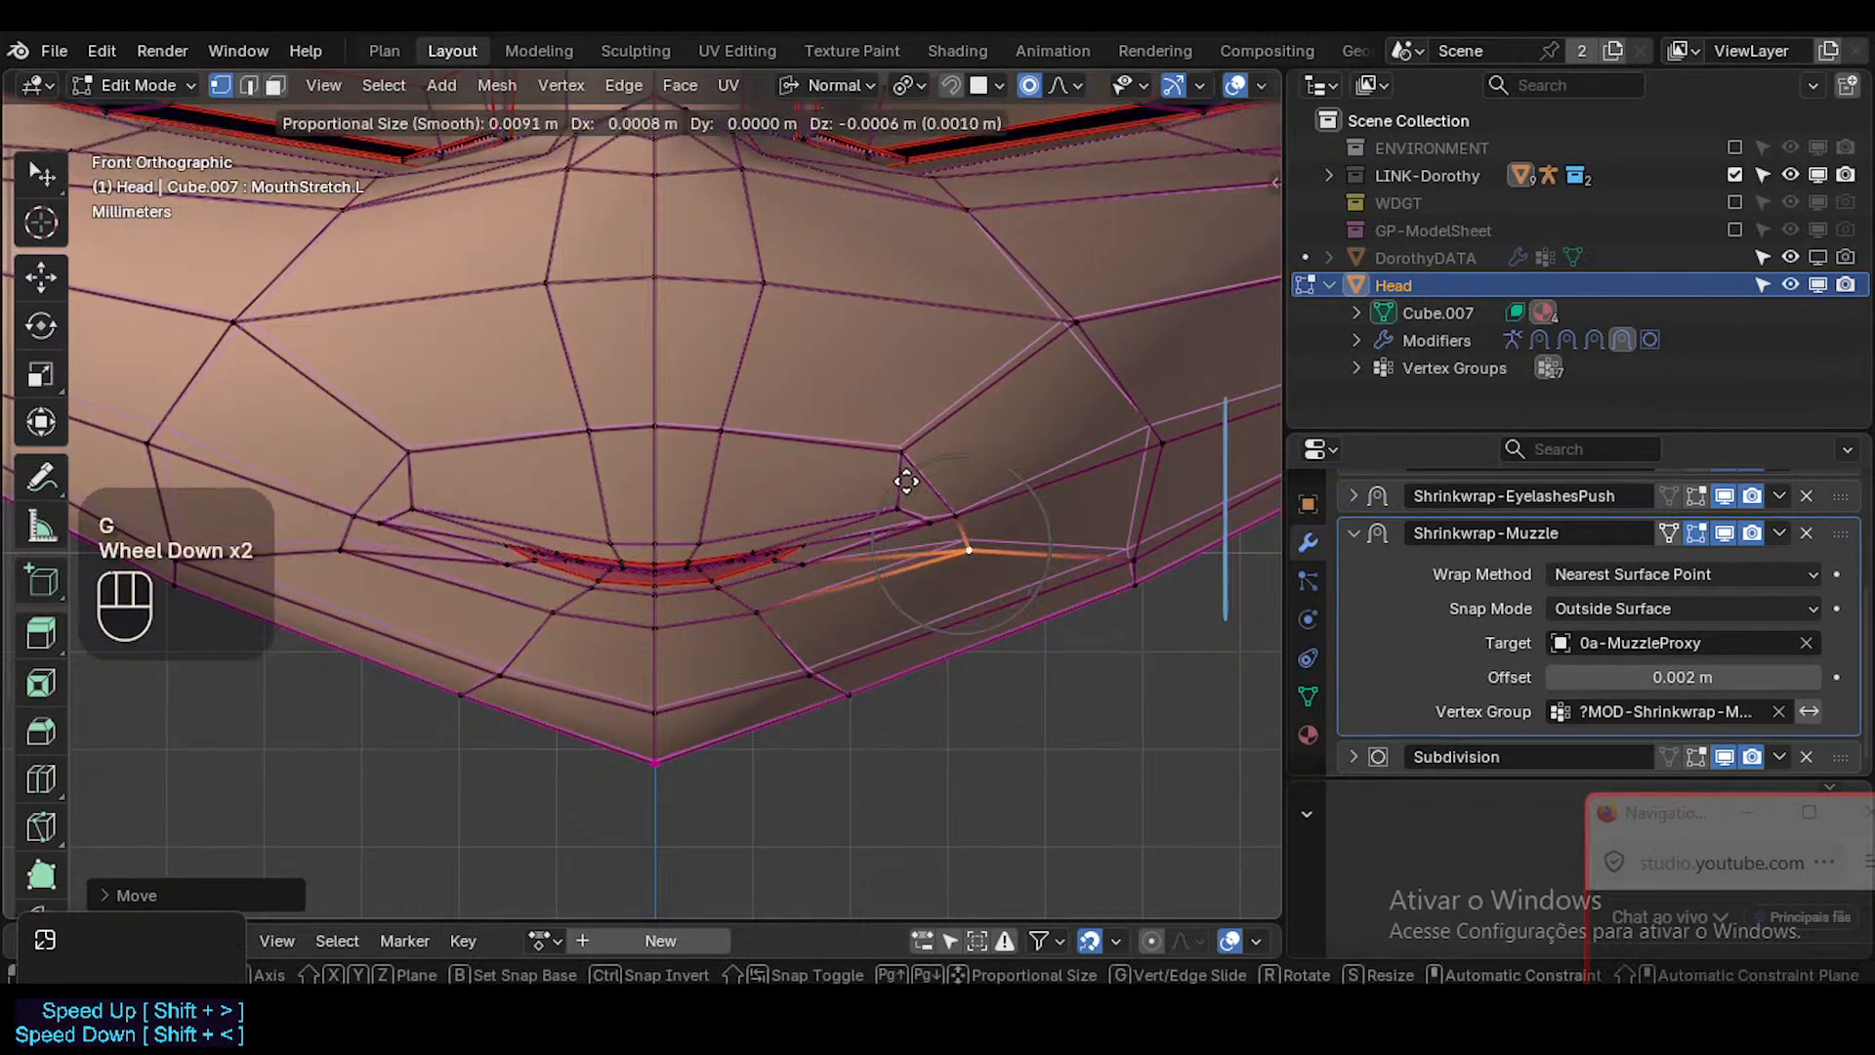
left_click(958, 503)
key("g")
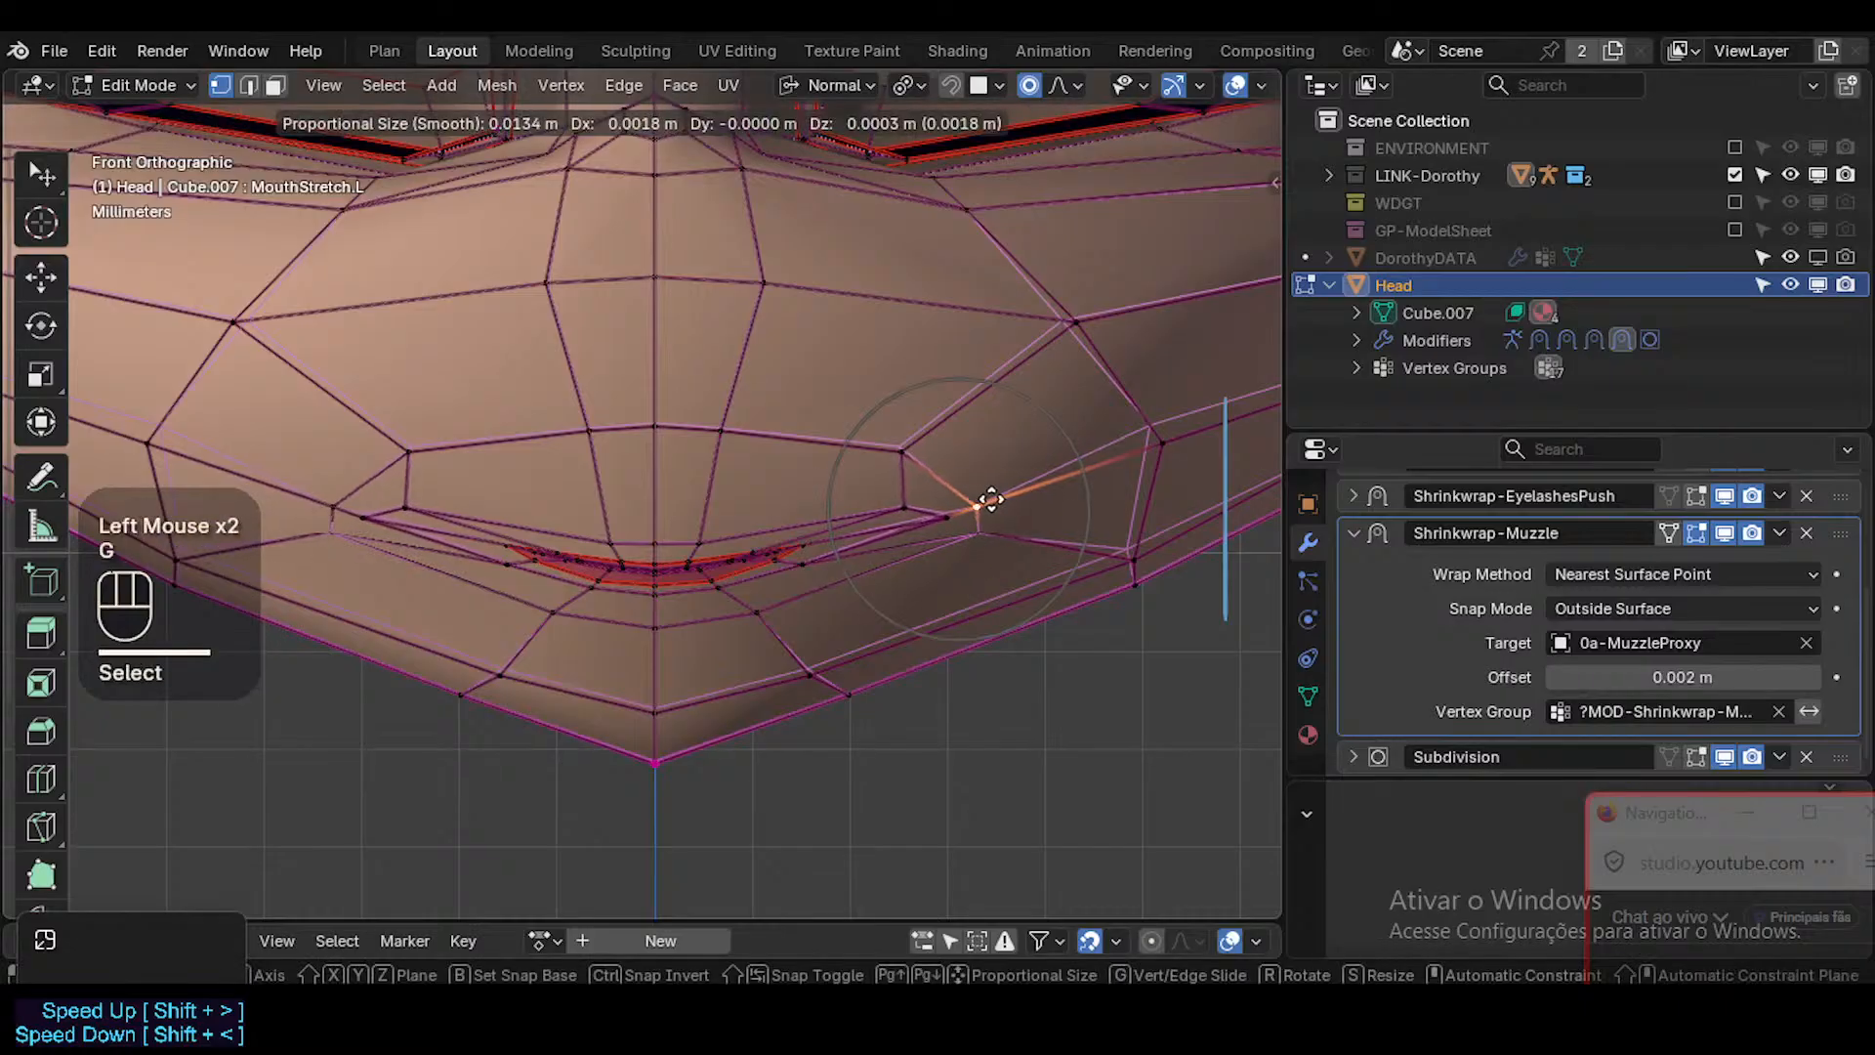
scroll(984, 502, "down", 1)
left_click(1027, 480)
Move the vertex above the mouth's left corner outwards with a wider proportional falloff, then fine-tune its position.
left_click(918, 436)
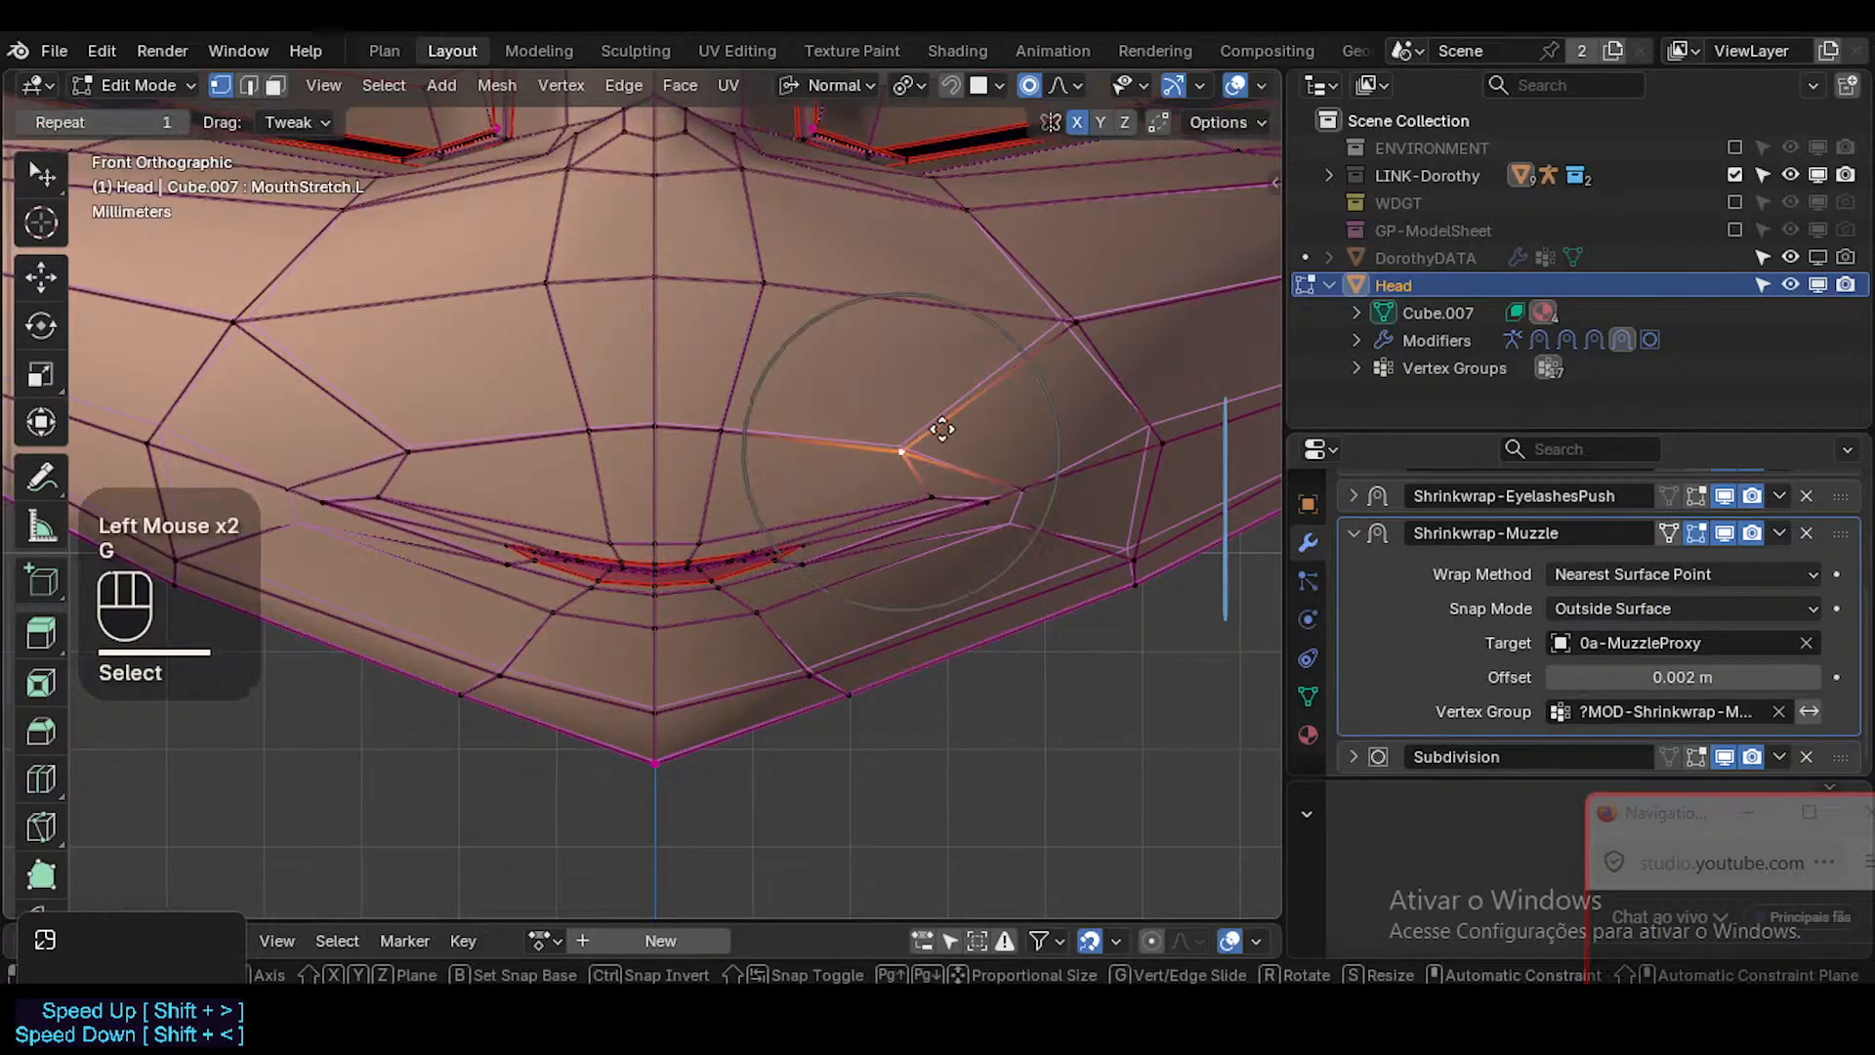
key("g")
scroll(987, 435, "down", 2)
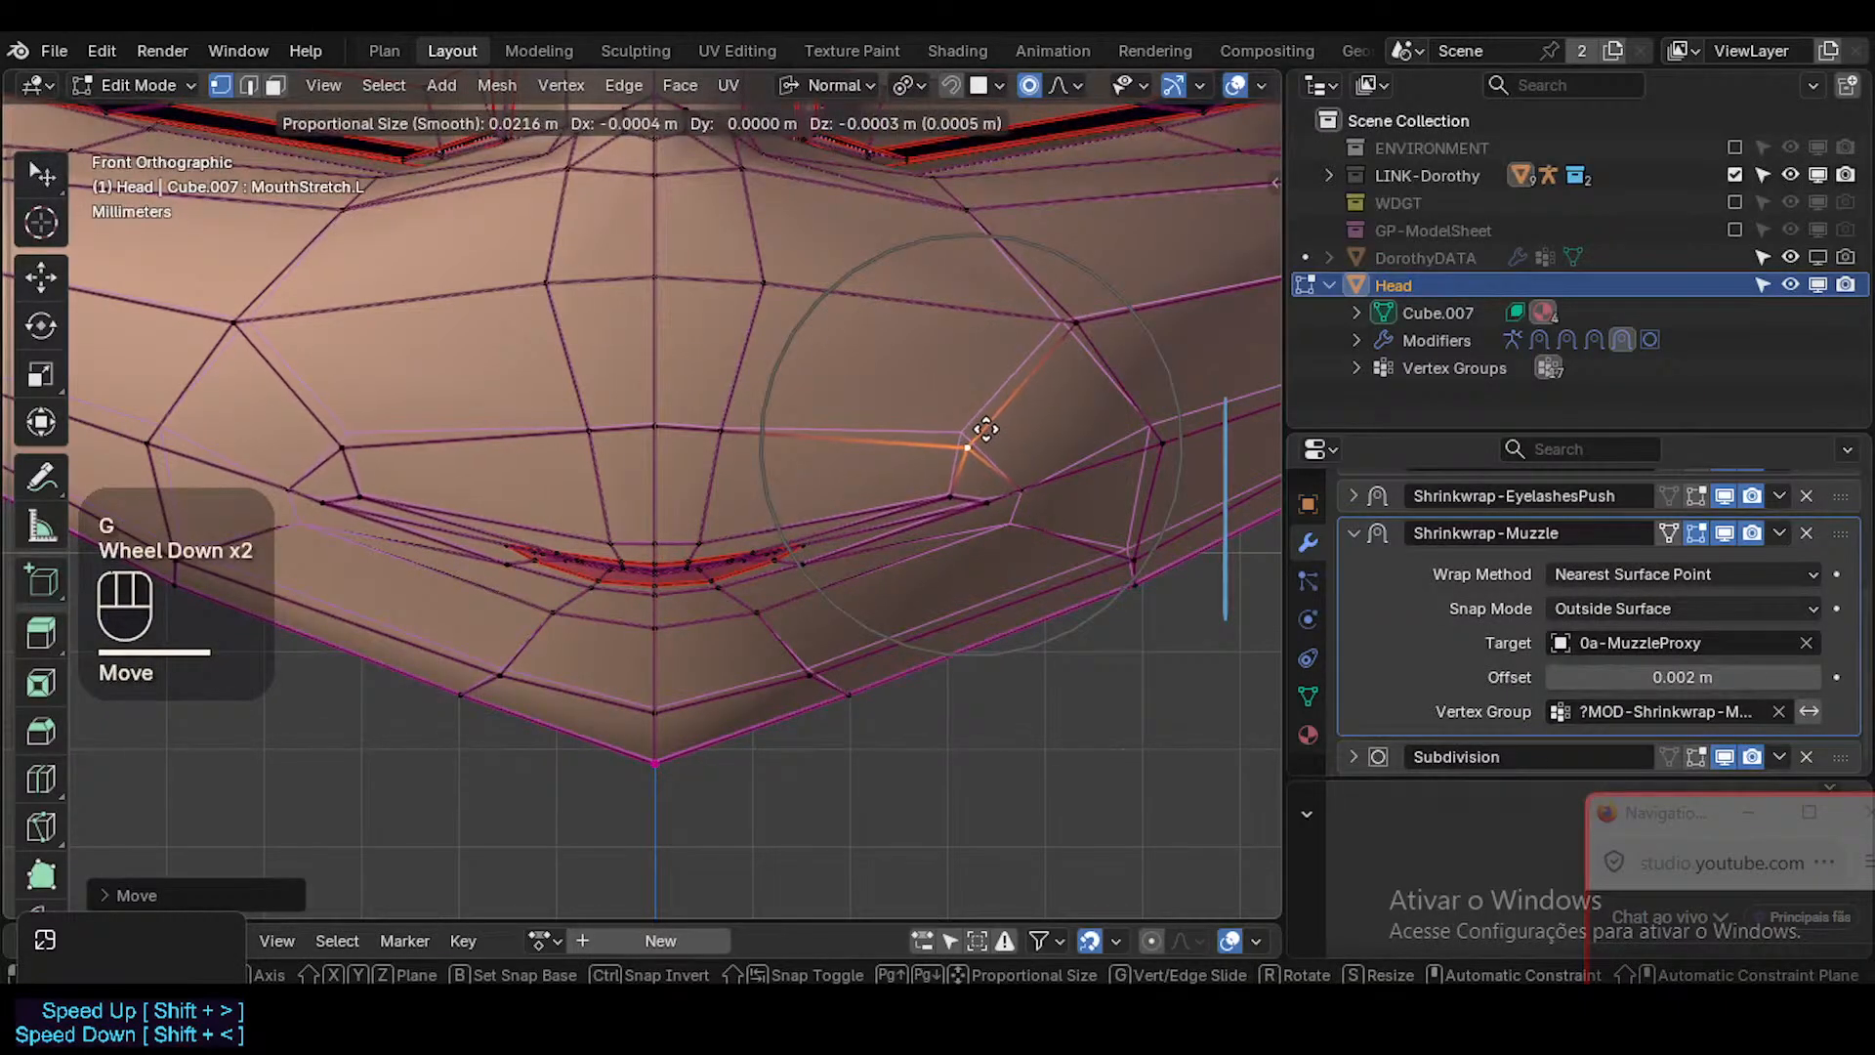
scroll(986, 432, "down", 1)
key("Escape")
key("g")
scroll(955, 452, "up", 4)
left_click(949, 472)
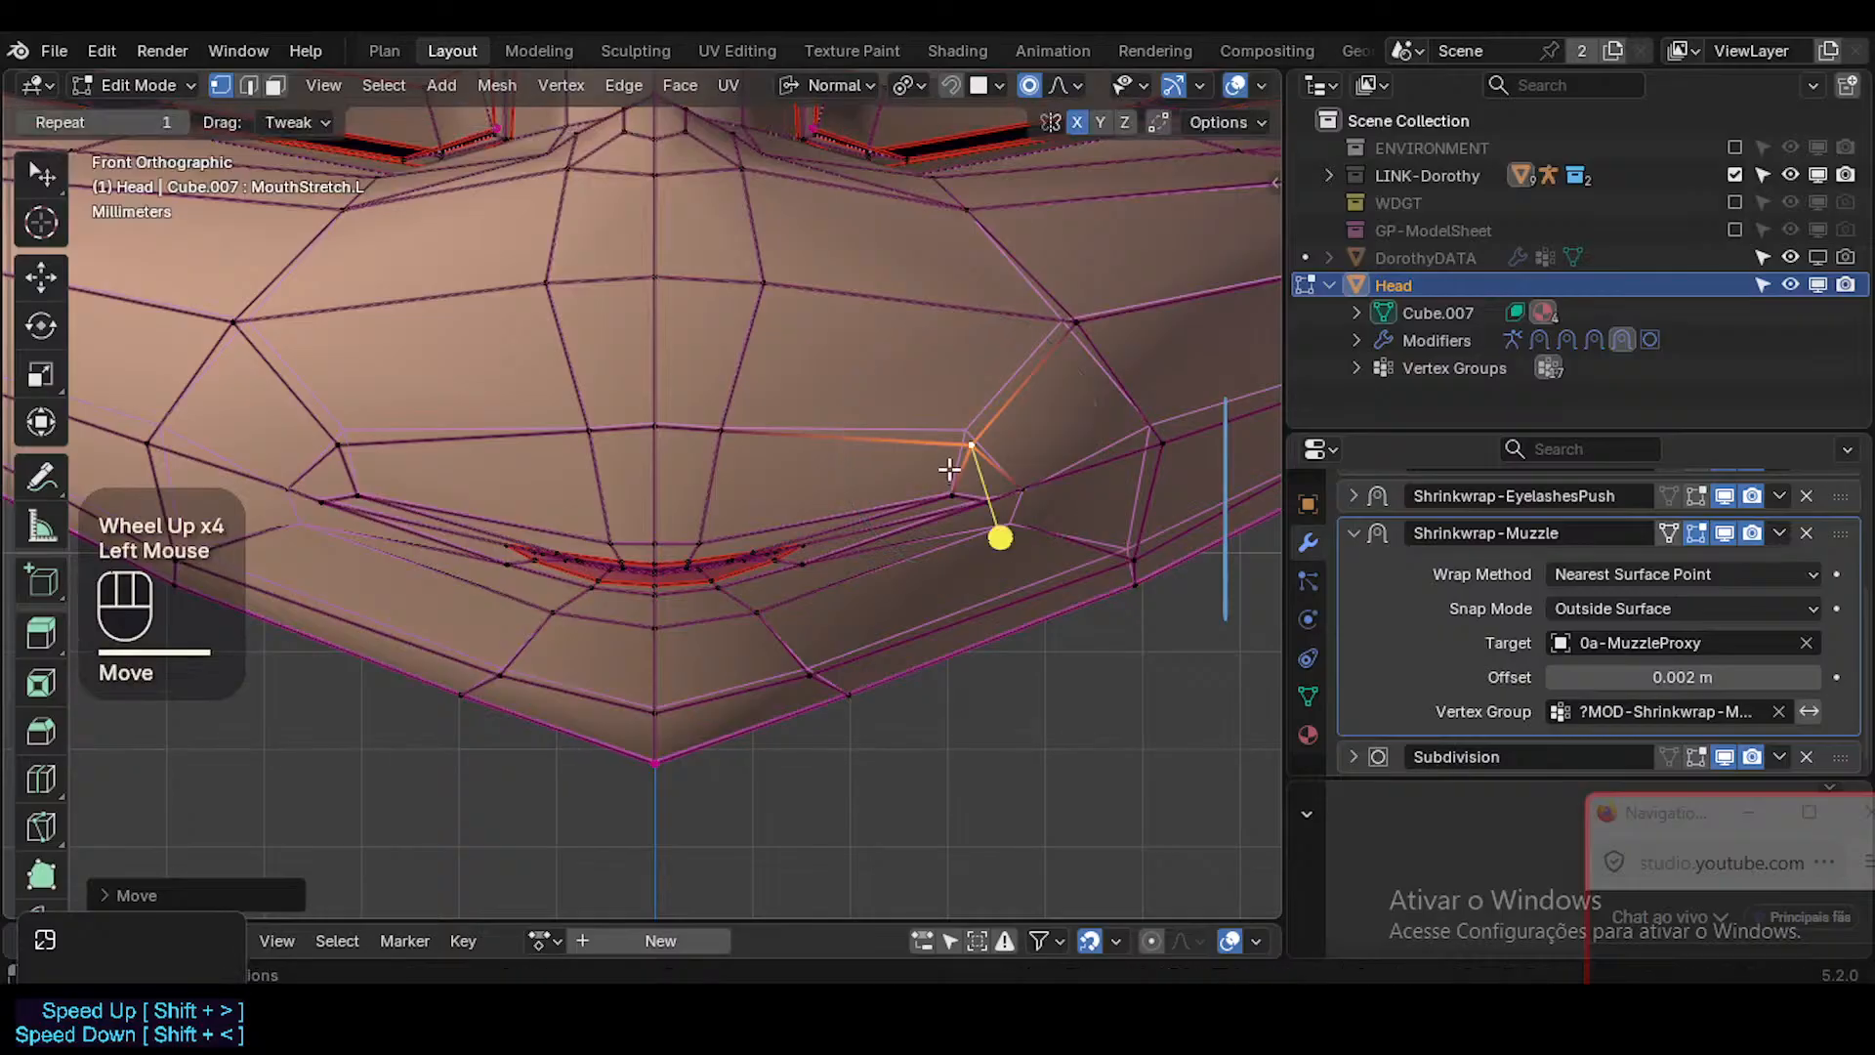
Hide the face loop bordering the muzzle, then isolate the linked mouth faces with their grown selection and deselect everything.
key("alt+a")
key("3")
left_click(747, 248, "alt+shift")
key("h")
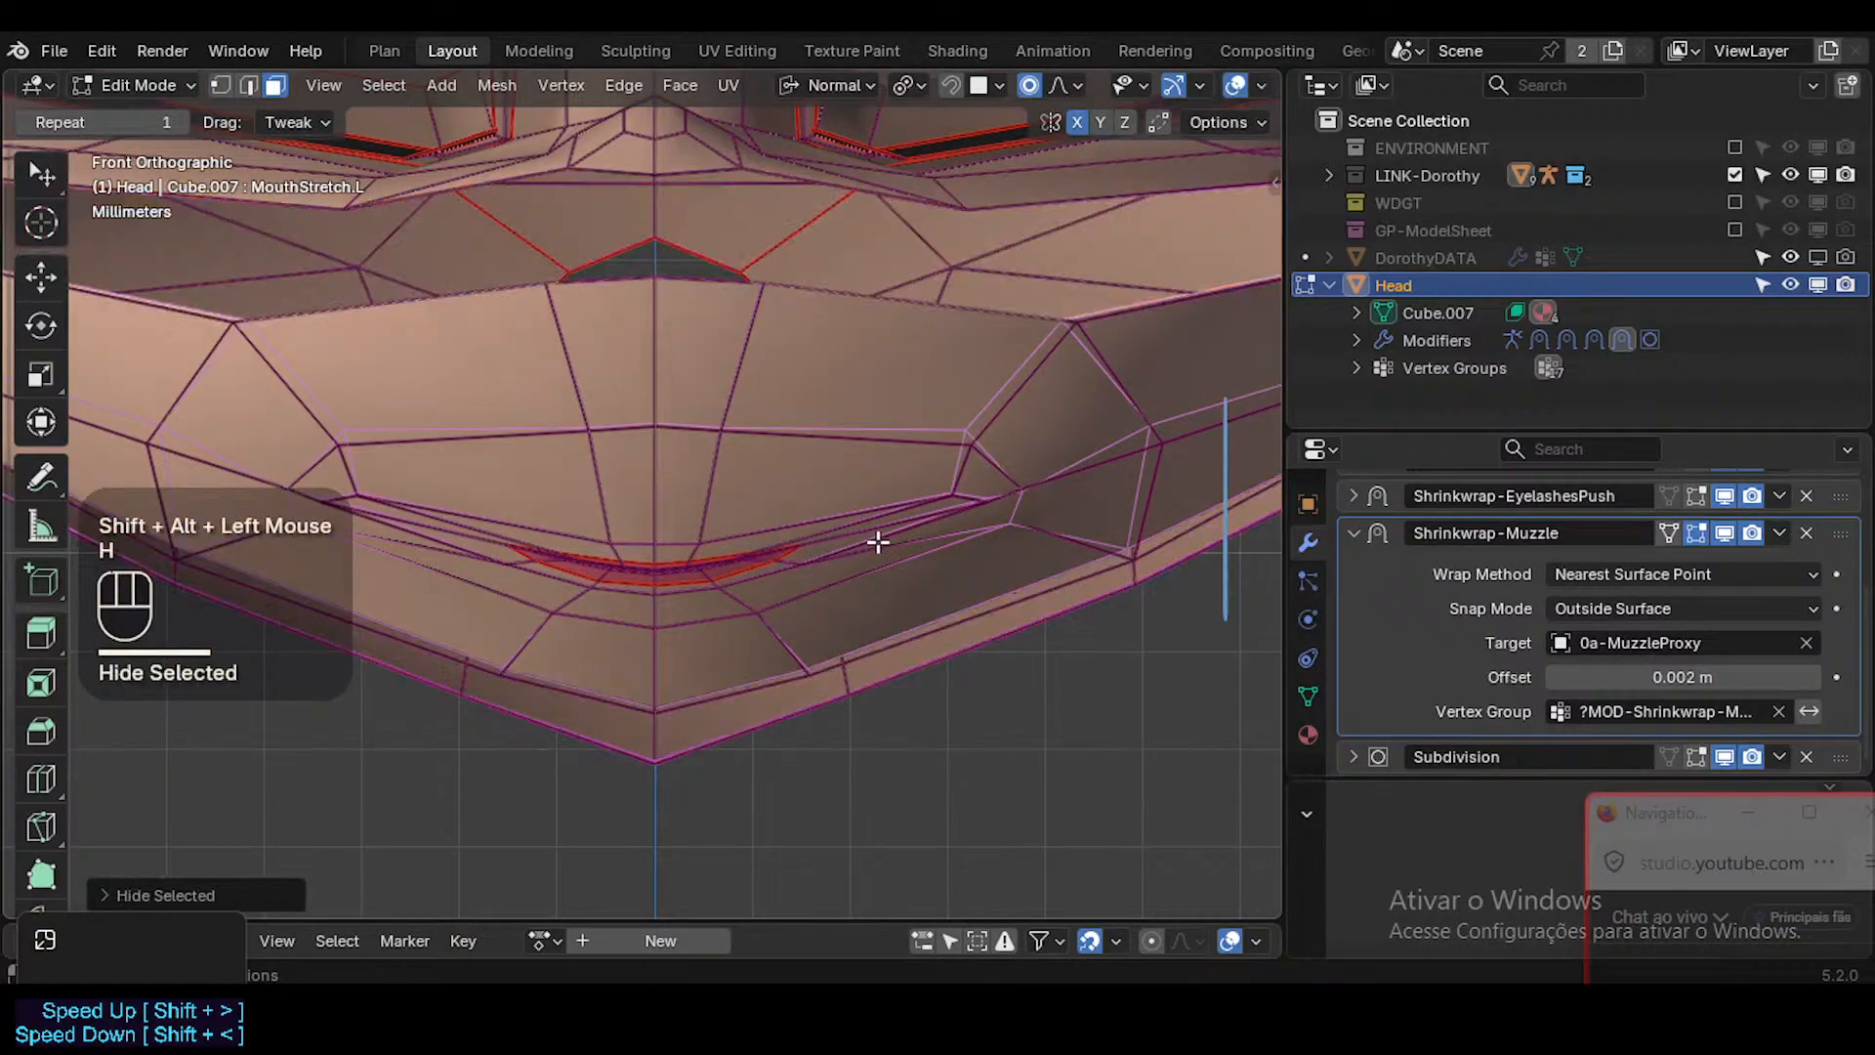
key("l")
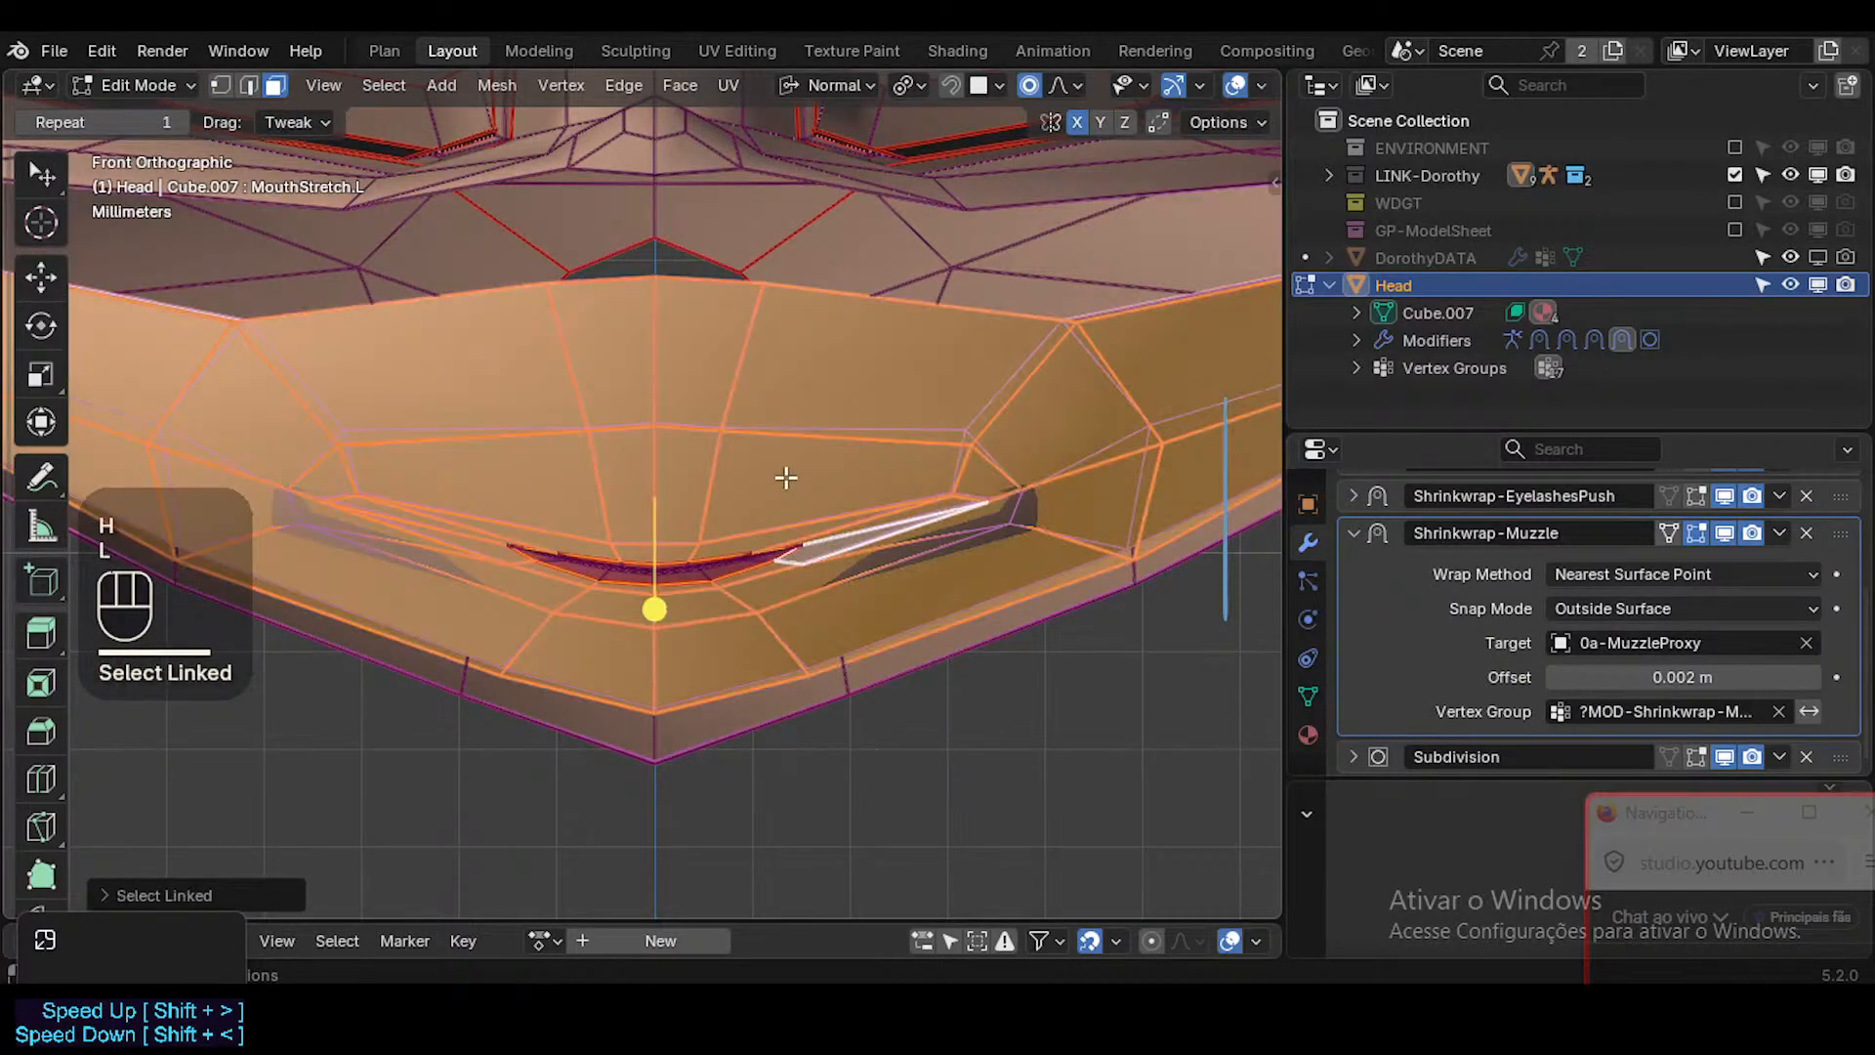
key("ctrl+KP_Add")
key("ctrl+KP_Add")
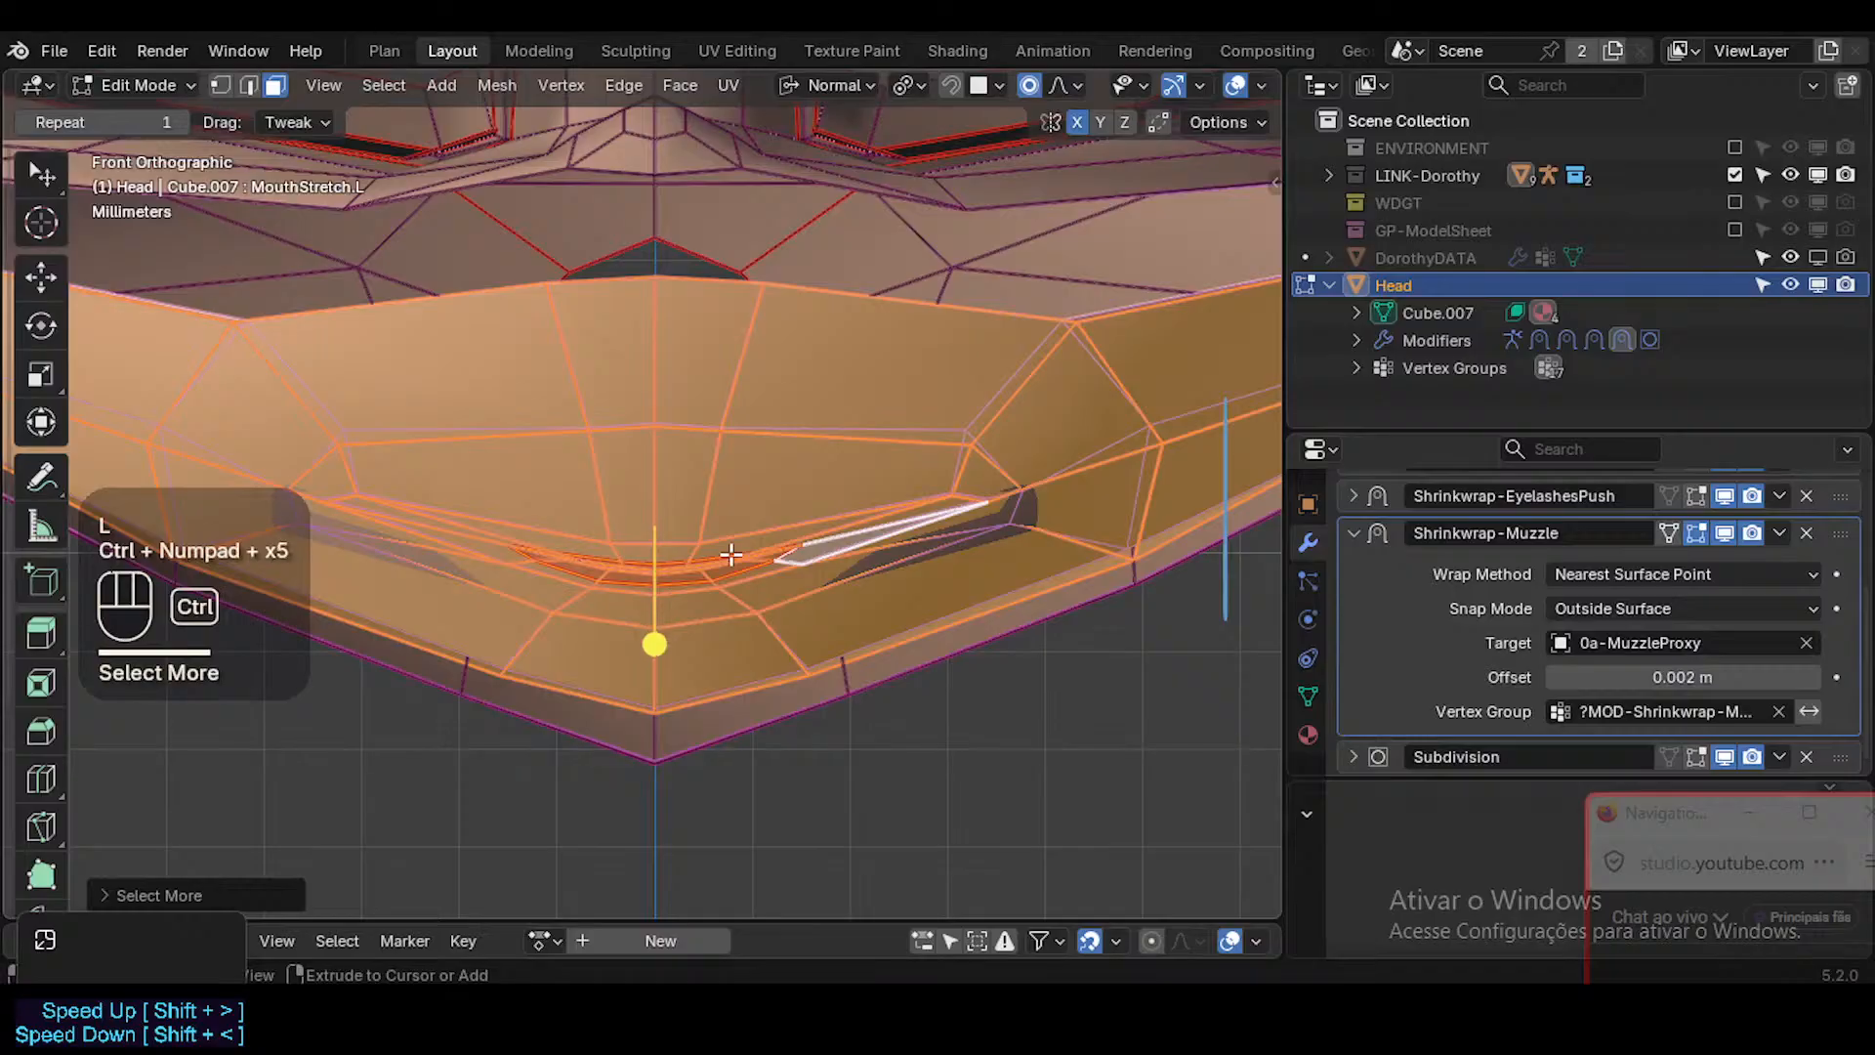
key("ctrl+KP_Add")
key("ctrl+KP_Add")
key("ctrl+KP_Add")
key("shift+h")
key("alt+a")
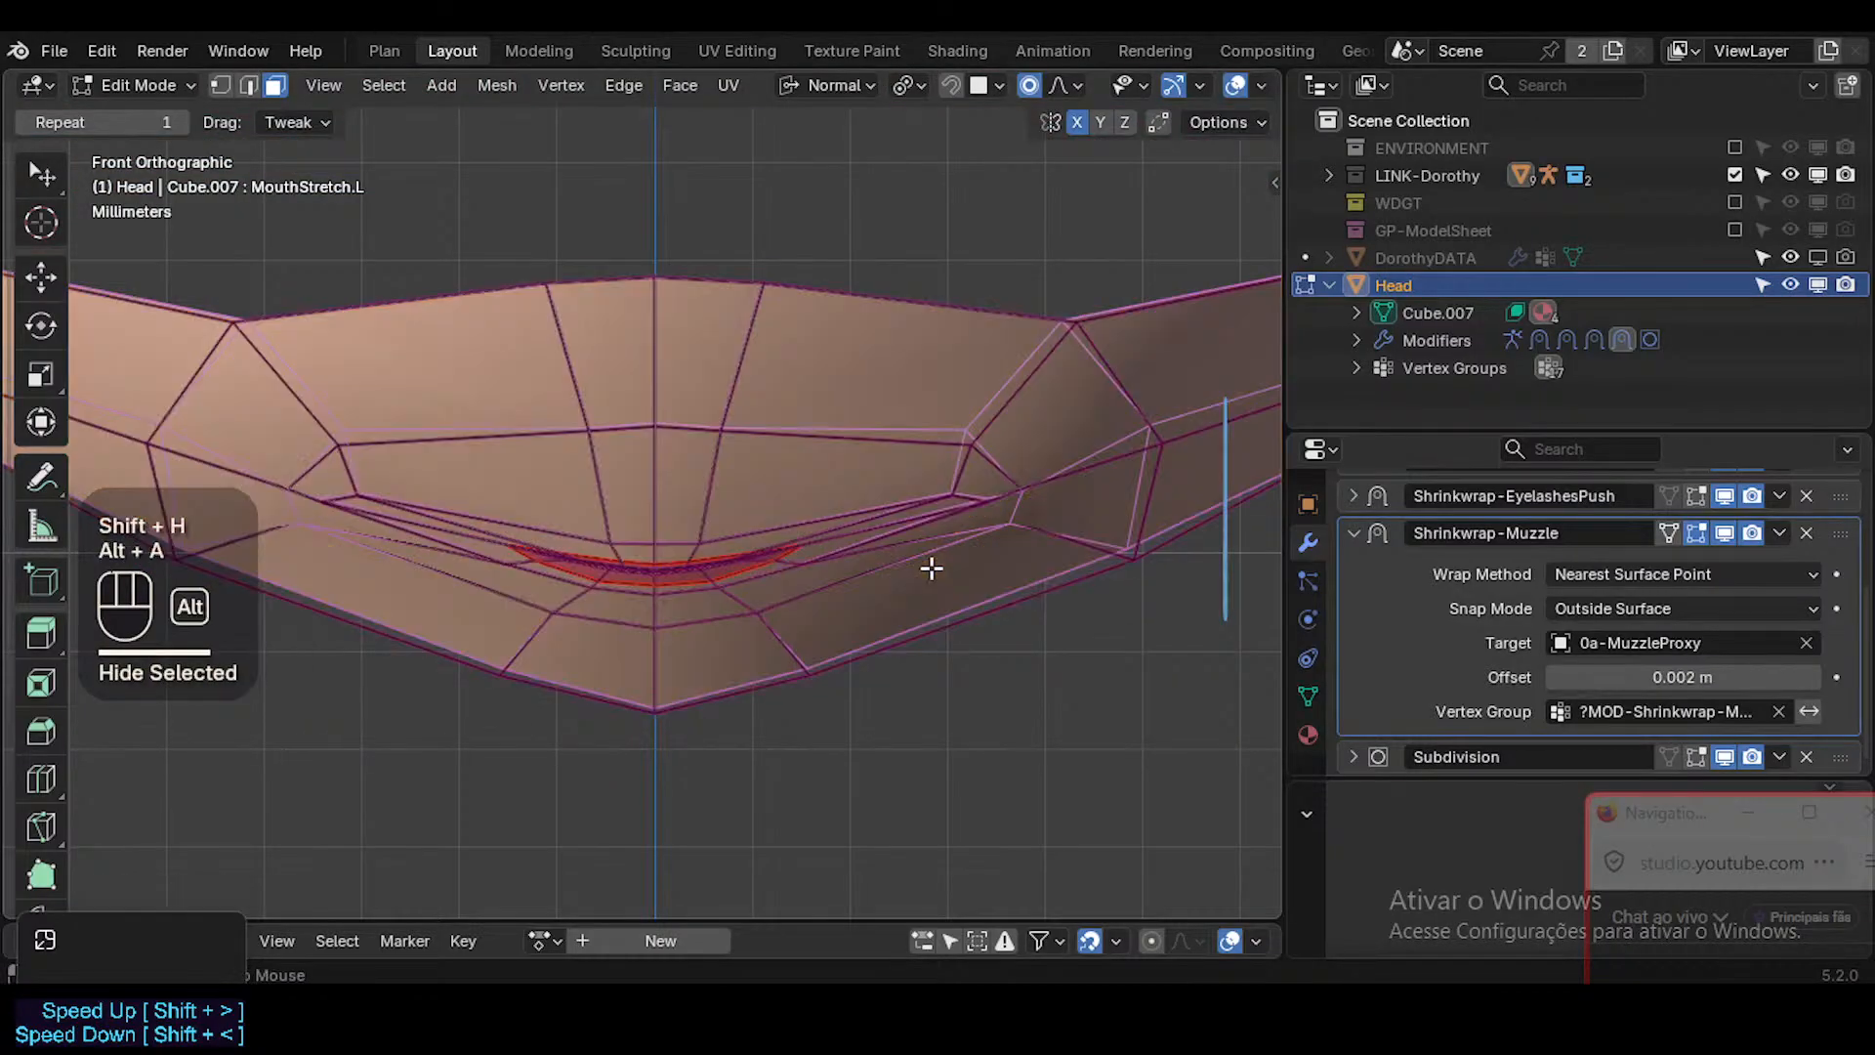
Move the lip vertex at the mouth's left corner about 0.0045 m outwards and 0.0015 m up.
key("1")
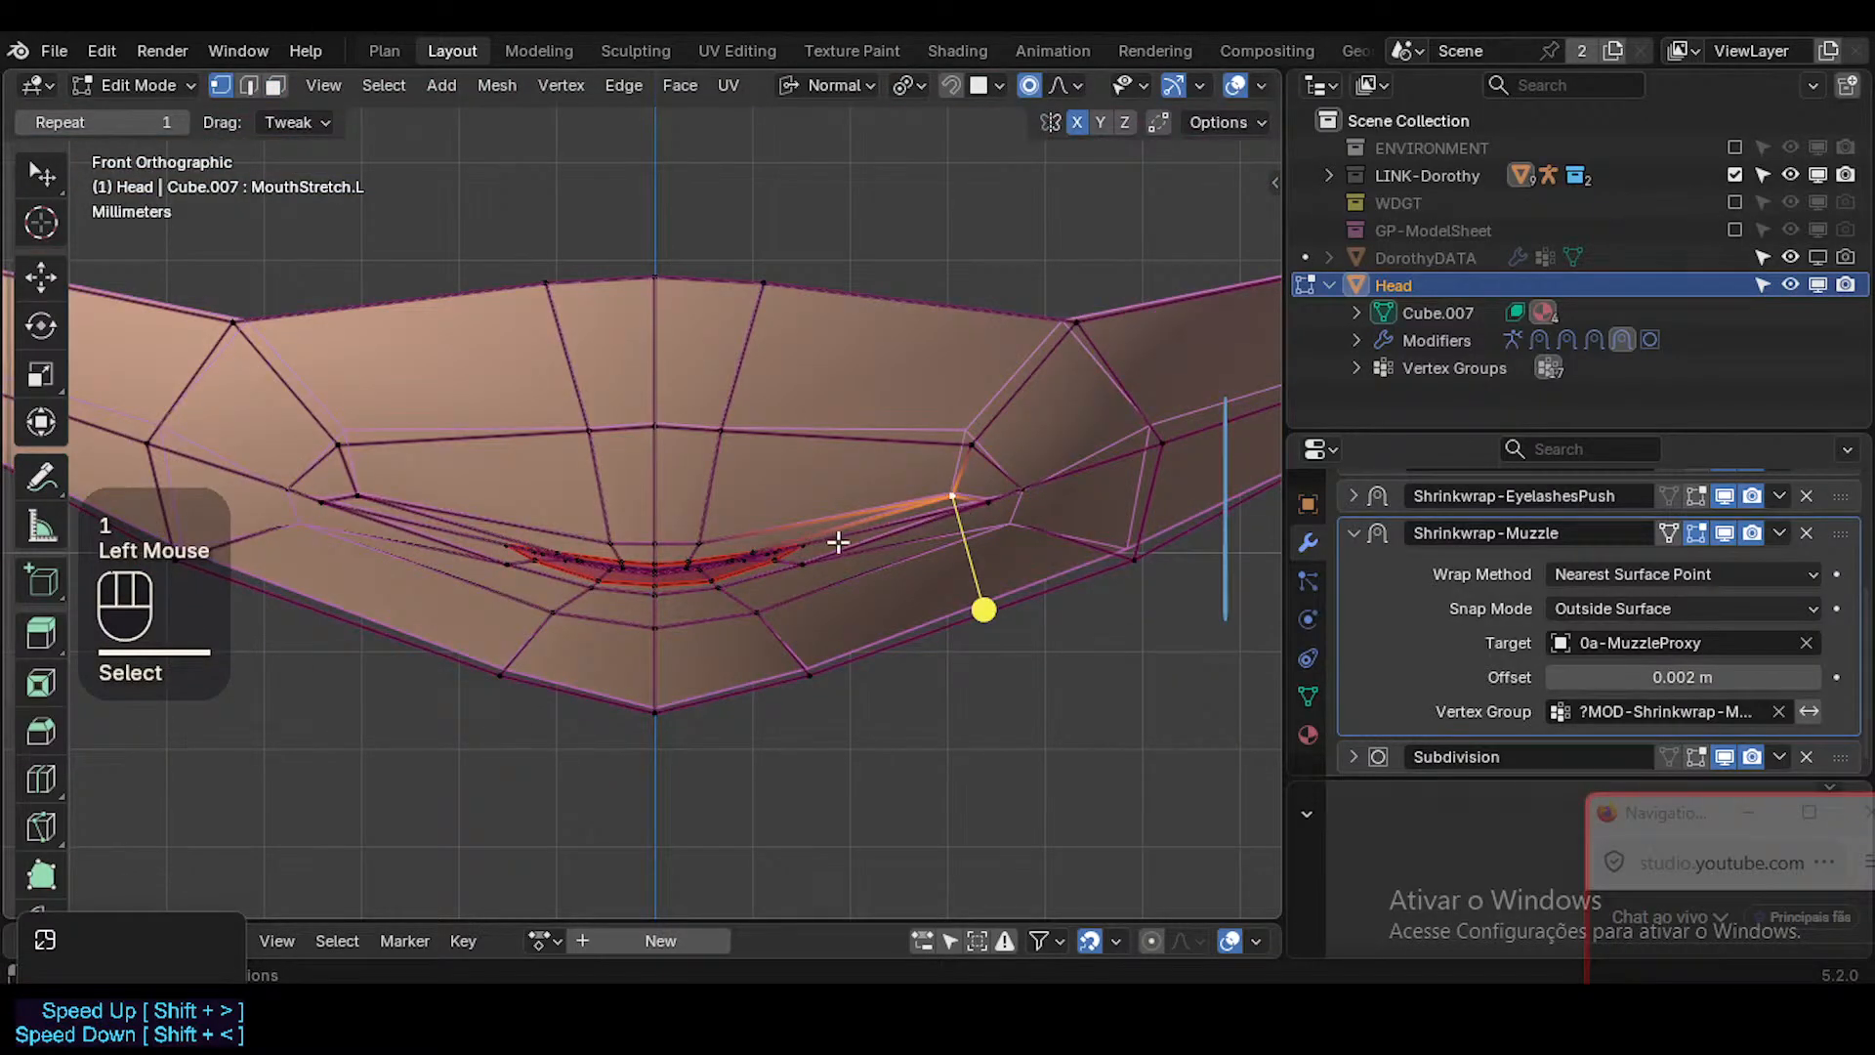
left_click(838, 543)
key("g")
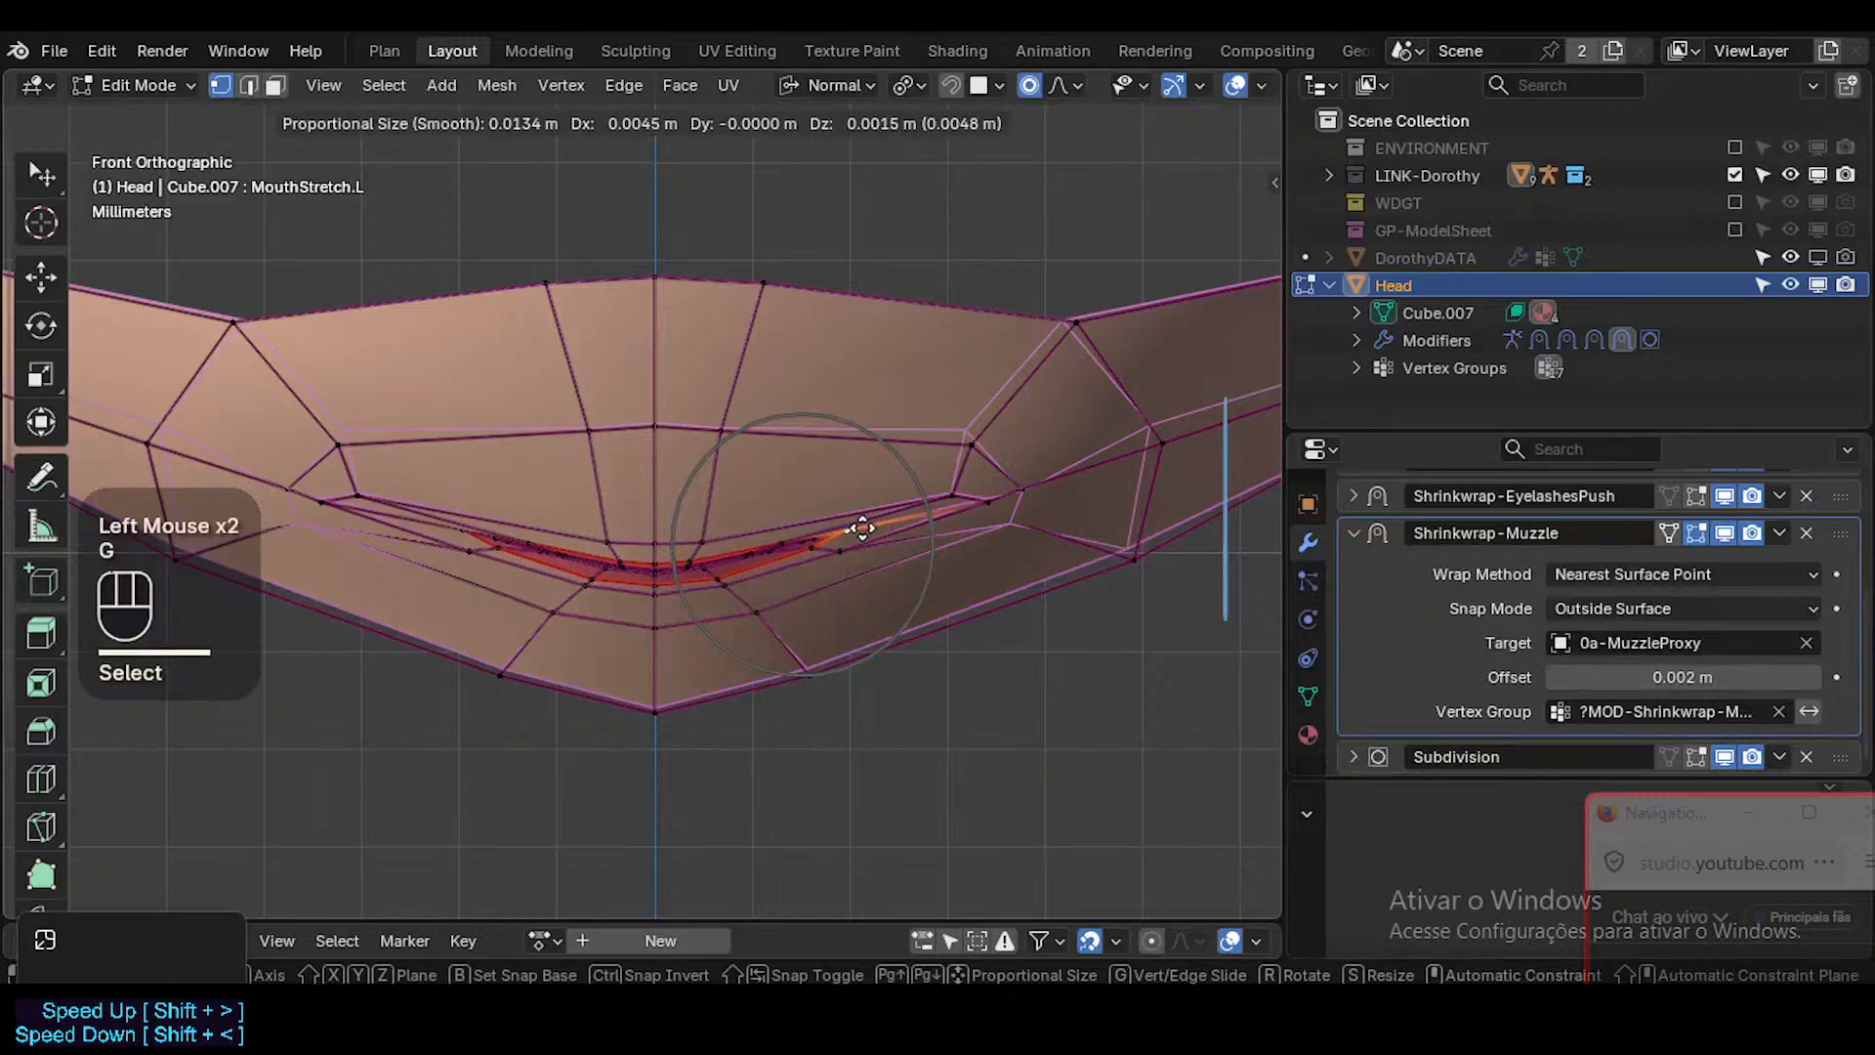
left_click(862, 528)
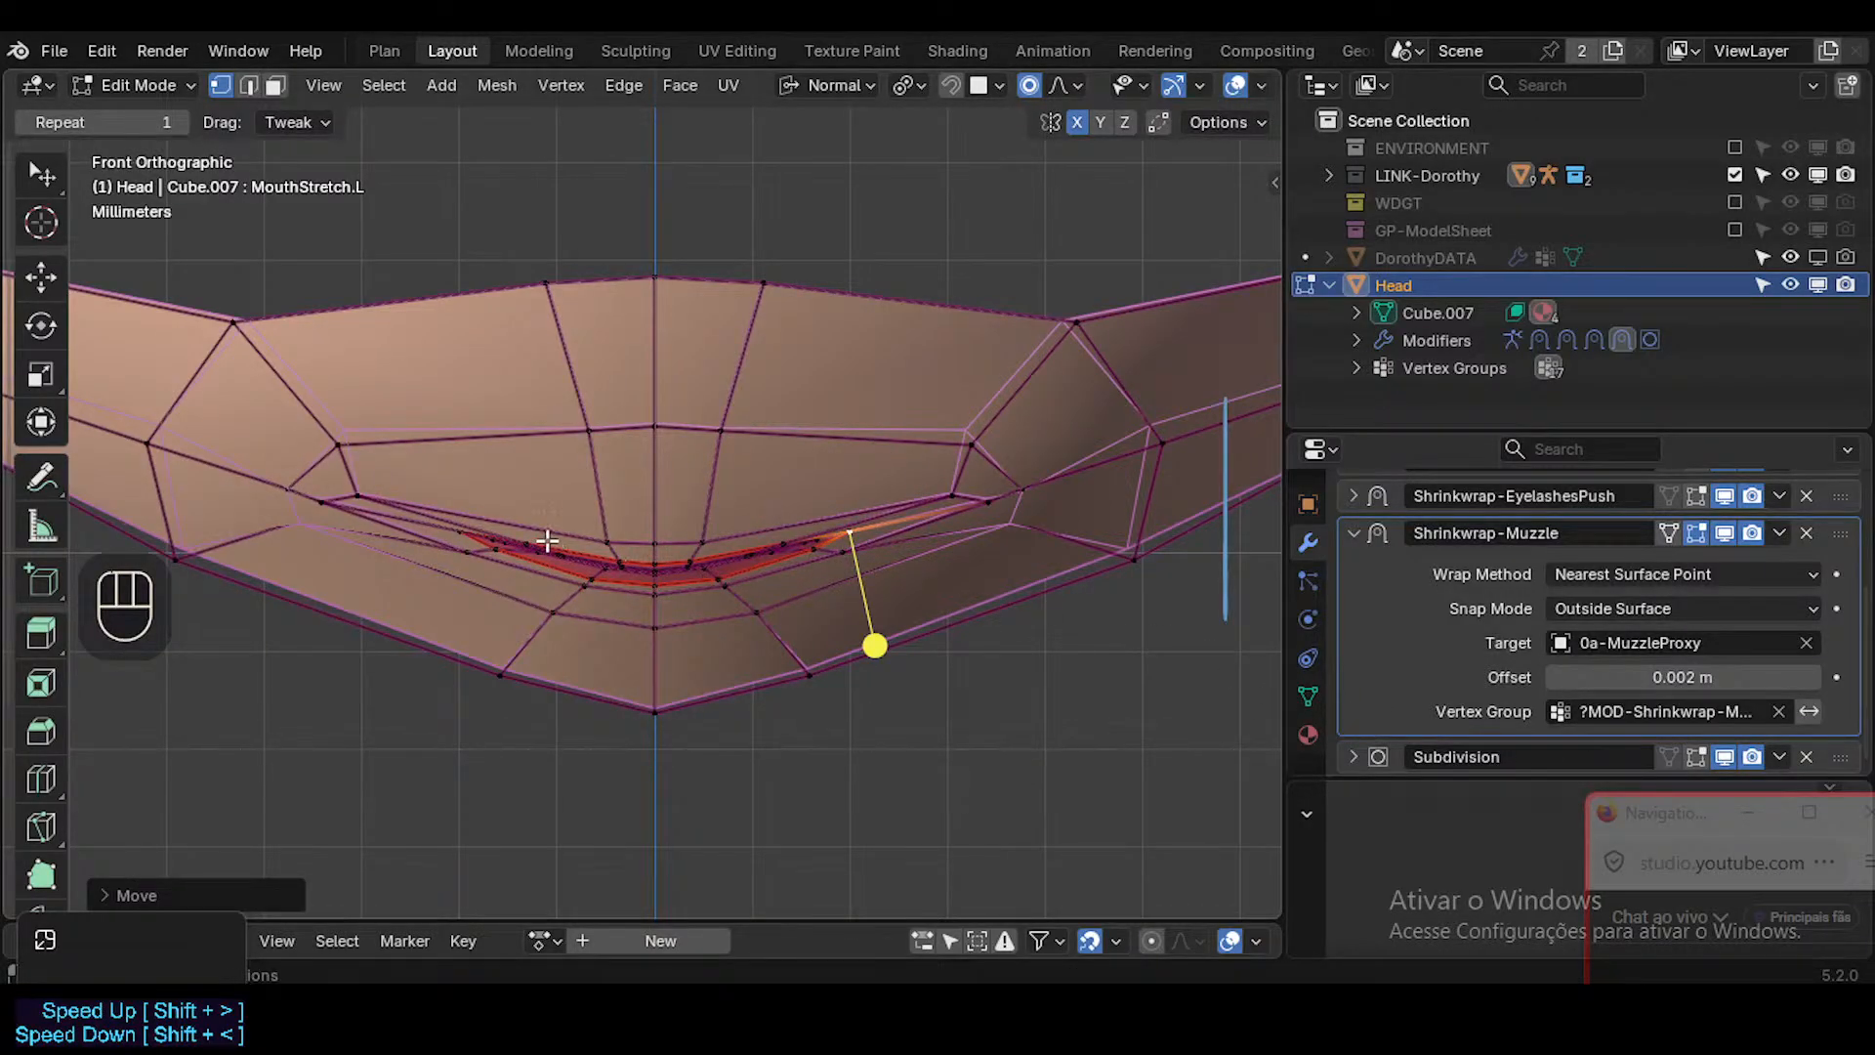
Select all vertices on the character's right half of the isolated mouth in X-ray and disable X mirroring.
key("b")
left_click_drag(188, 226, 640, 801)
key("alt+z")
key("b")
left_click_drag(174, 764, 652, 218)
scroll(481, 389, "down", 1)
middle_click_drag(592, 444, 790, 469, "shift")
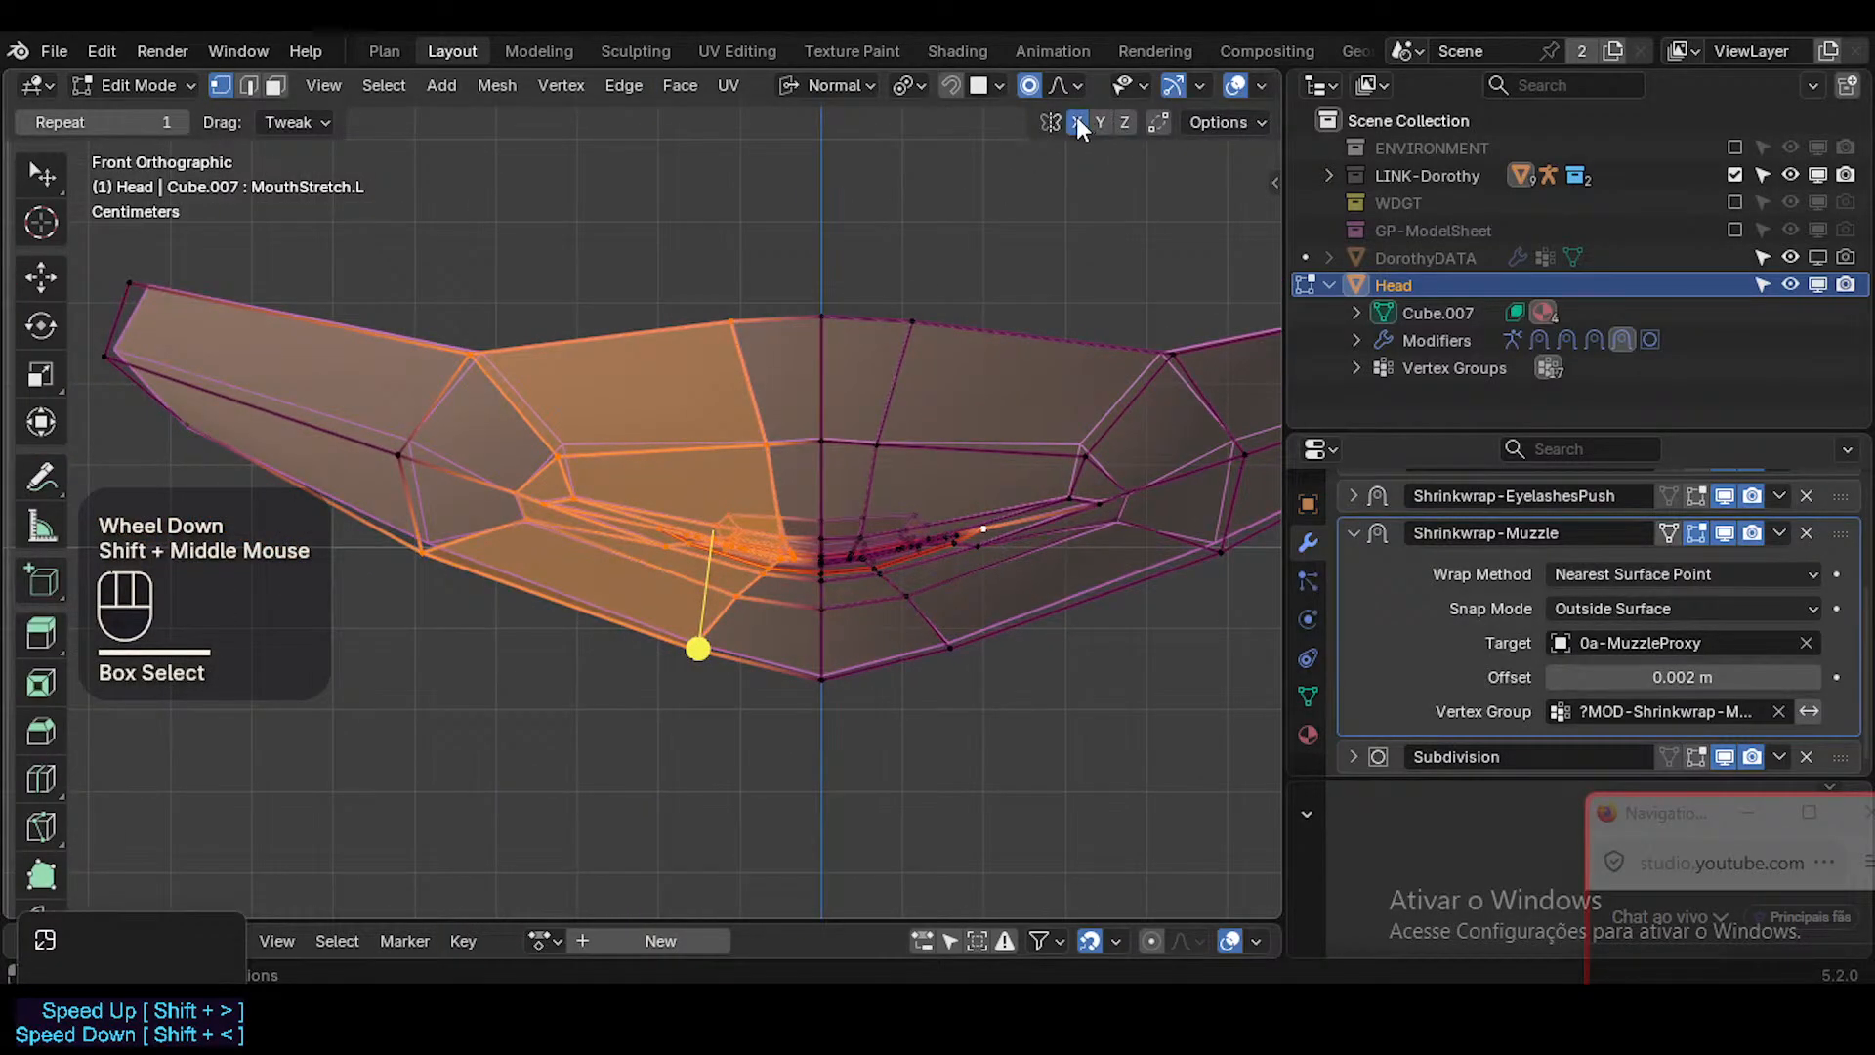
left_click(1078, 122)
scroll(644, 440, "down", 2)
key("b")
left_click_drag(355, 524, 354, 524)
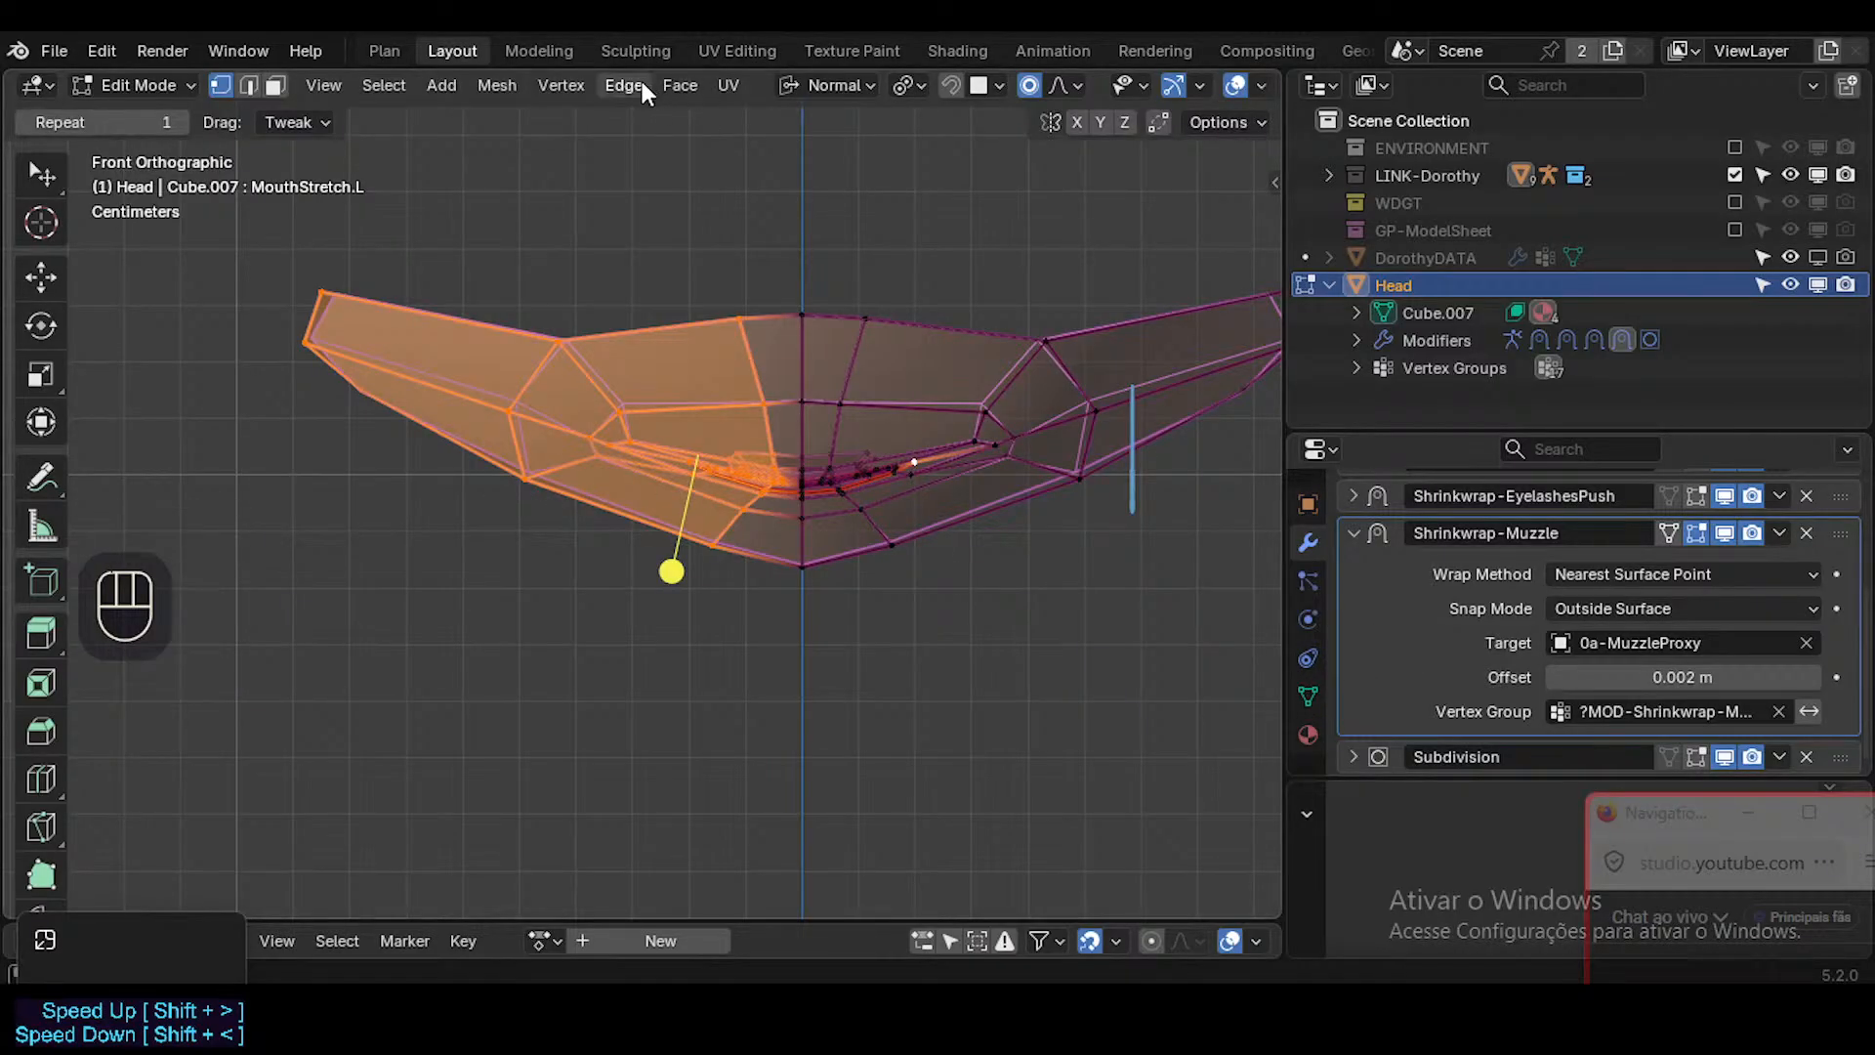
Switch the transform orientation to Global and propagate the selected vertices' positions to all shape keys.
left_click(576, 84)
left_click(832, 85)
left_click(780, 168)
left_click(610, 85)
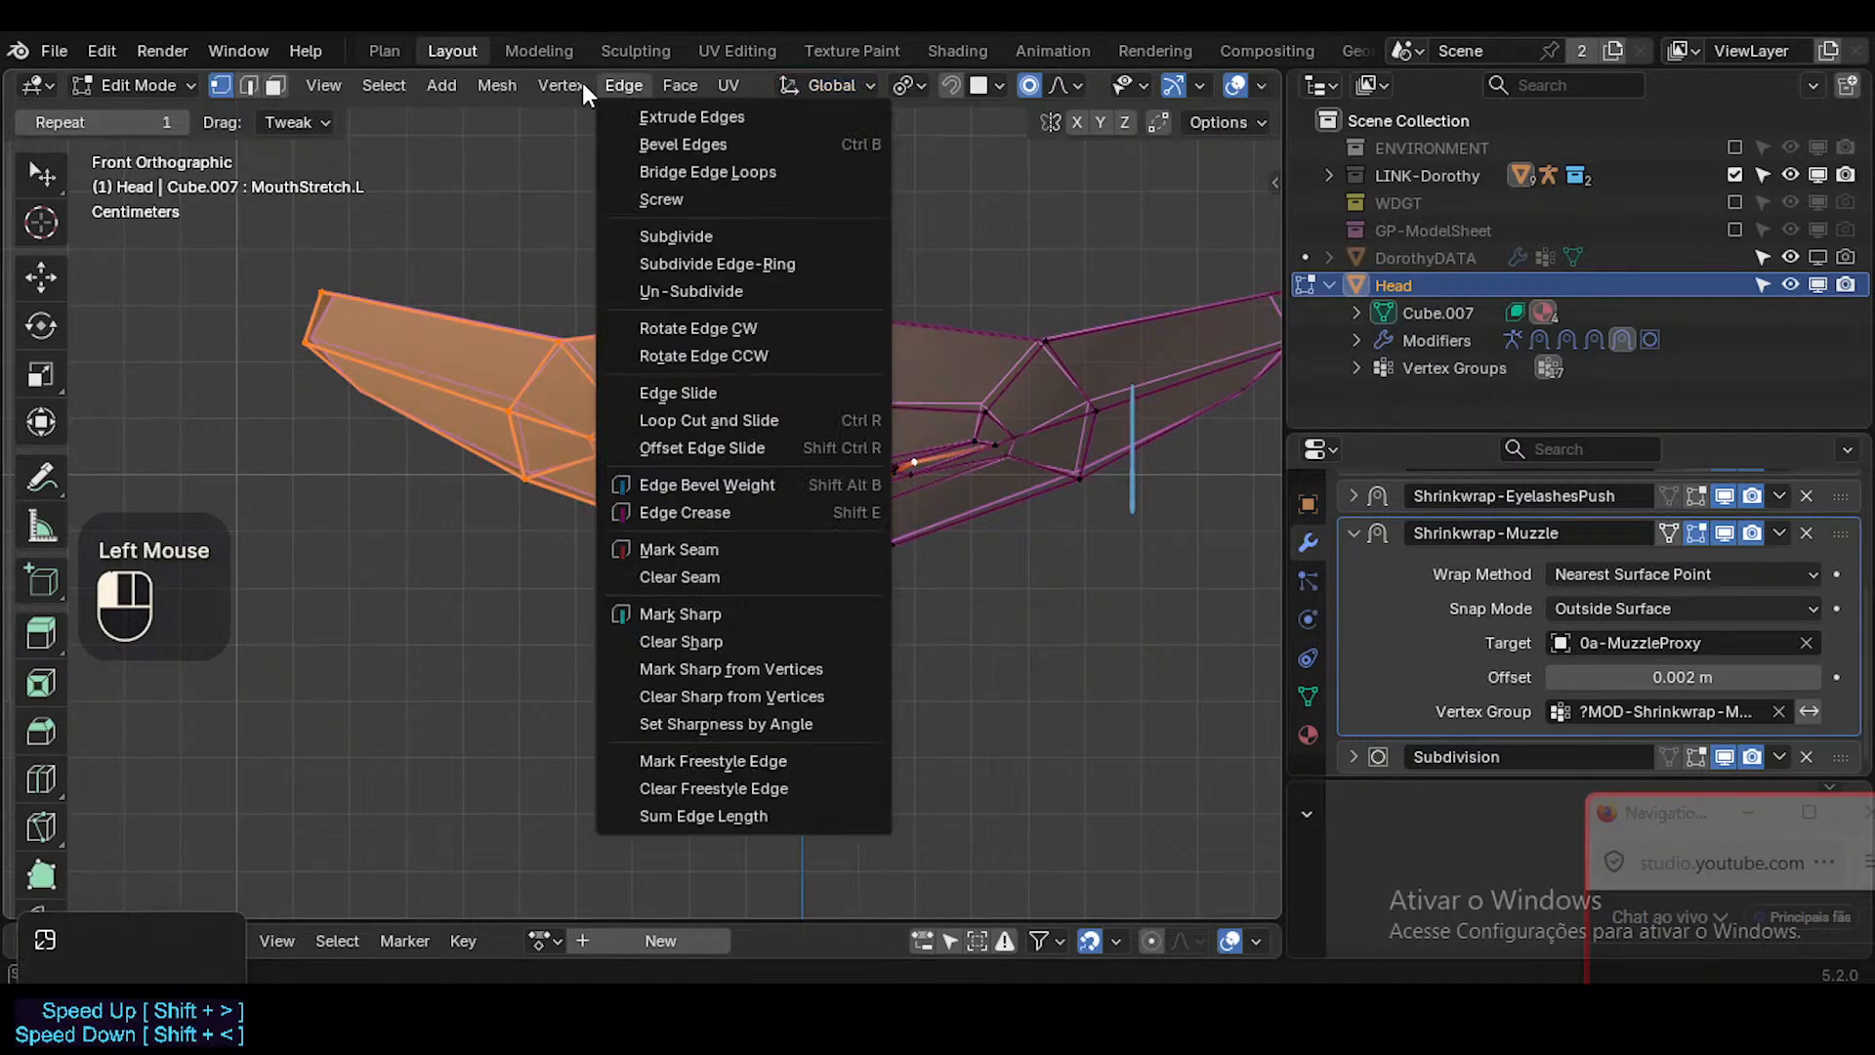
left_click(556, 85)
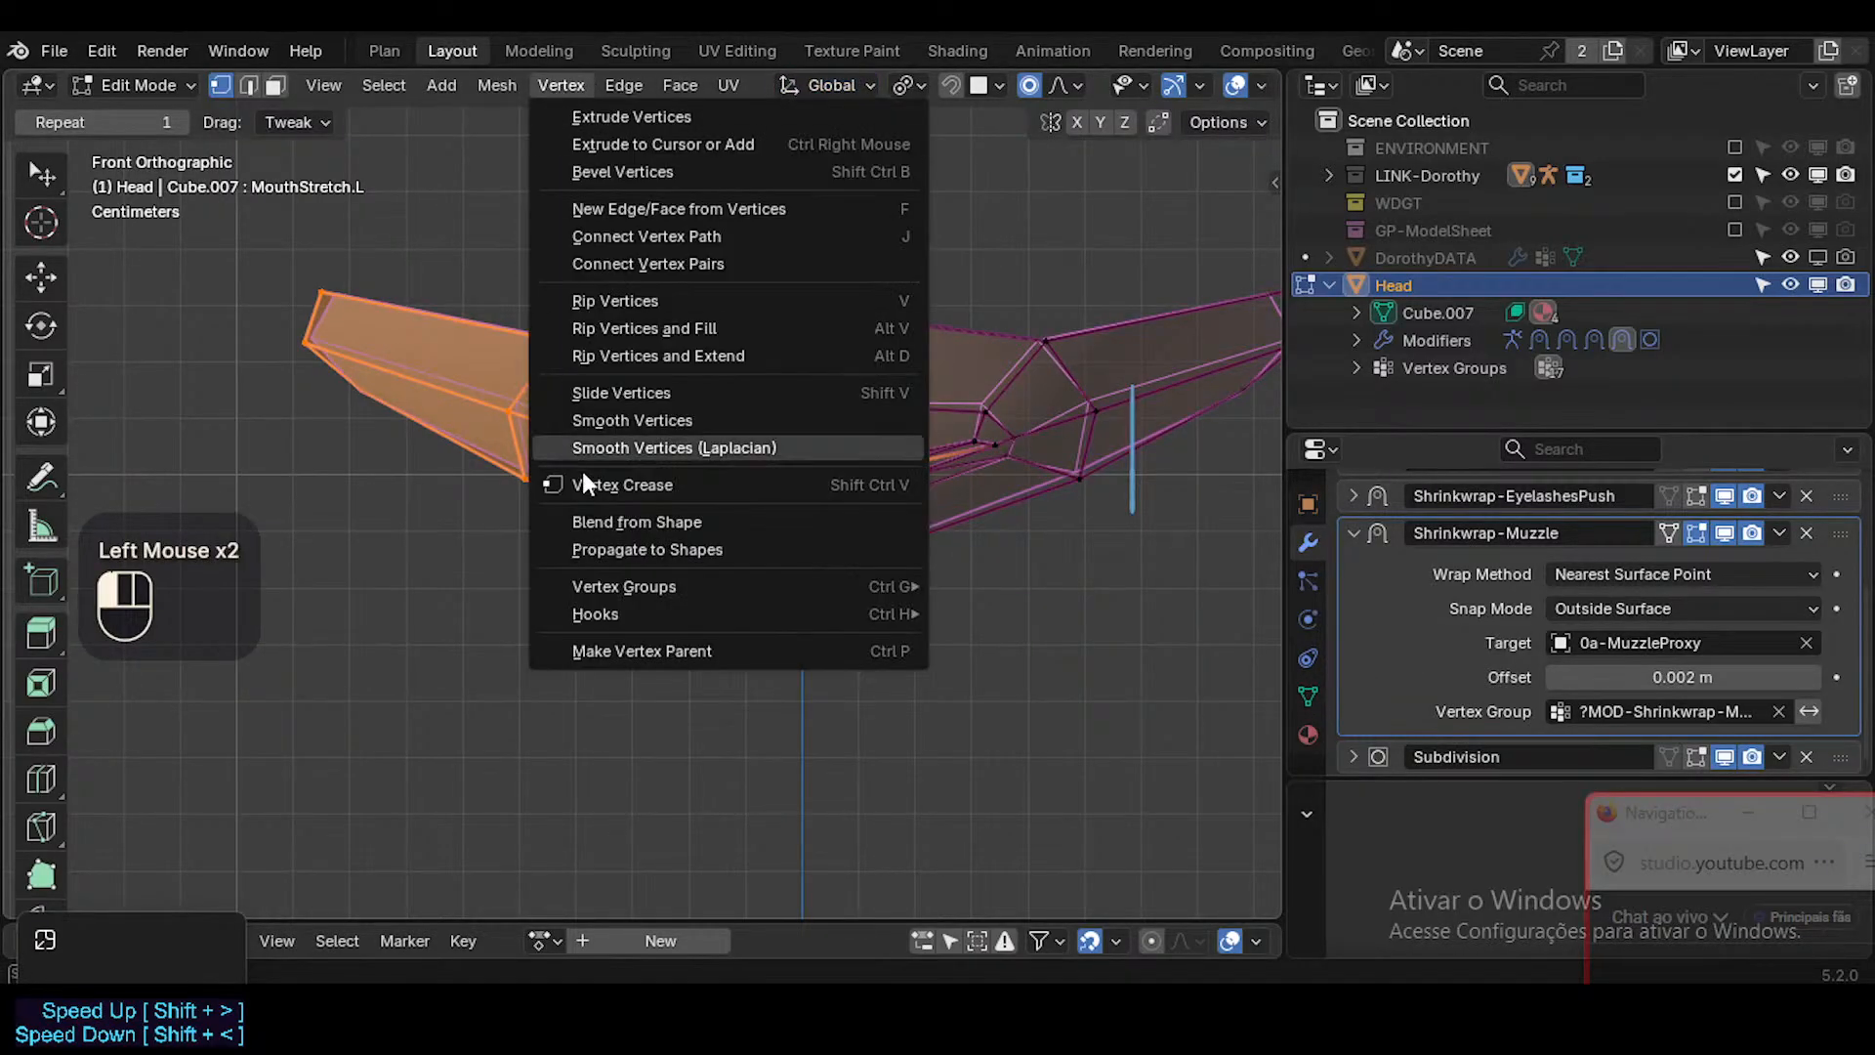
left_click(648, 548)
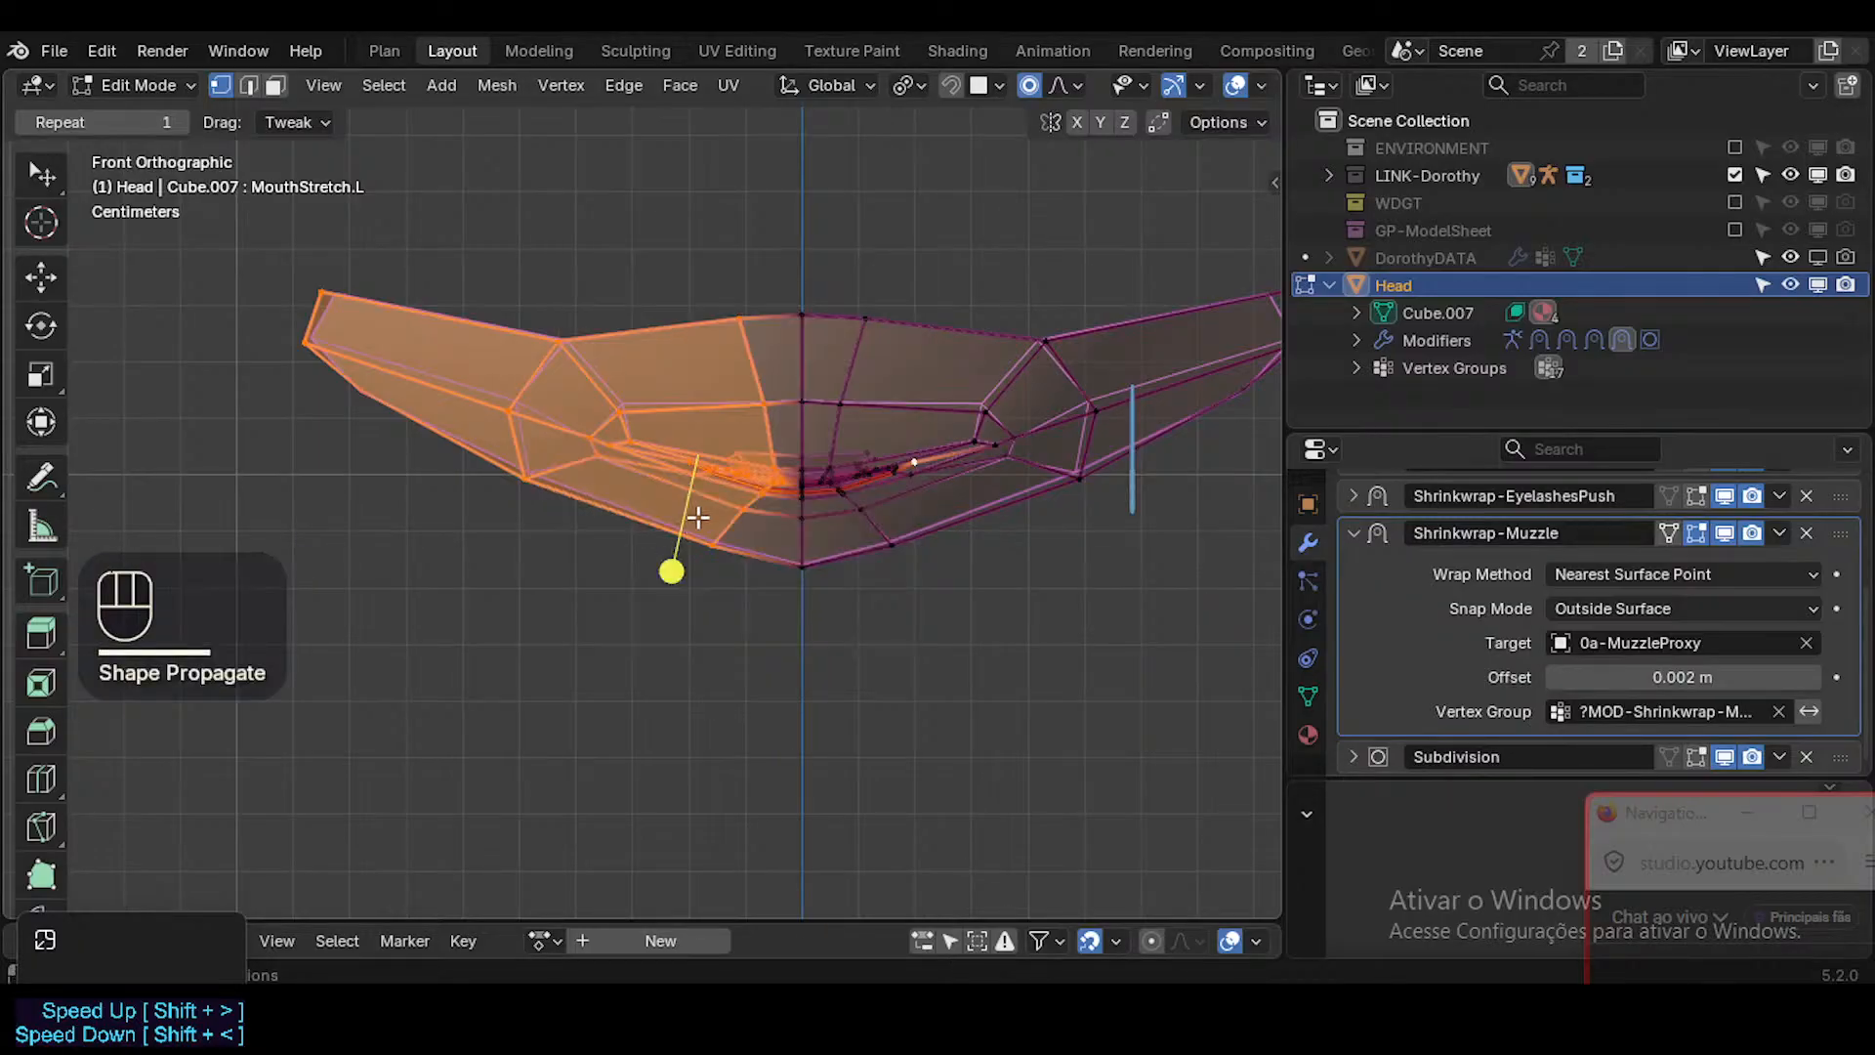
Check the mouth mesh in Sculpt Mode, return to Edit Mode and open the Head's shape key list.
scroll(740, 512, "up", 1)
key("Tab")
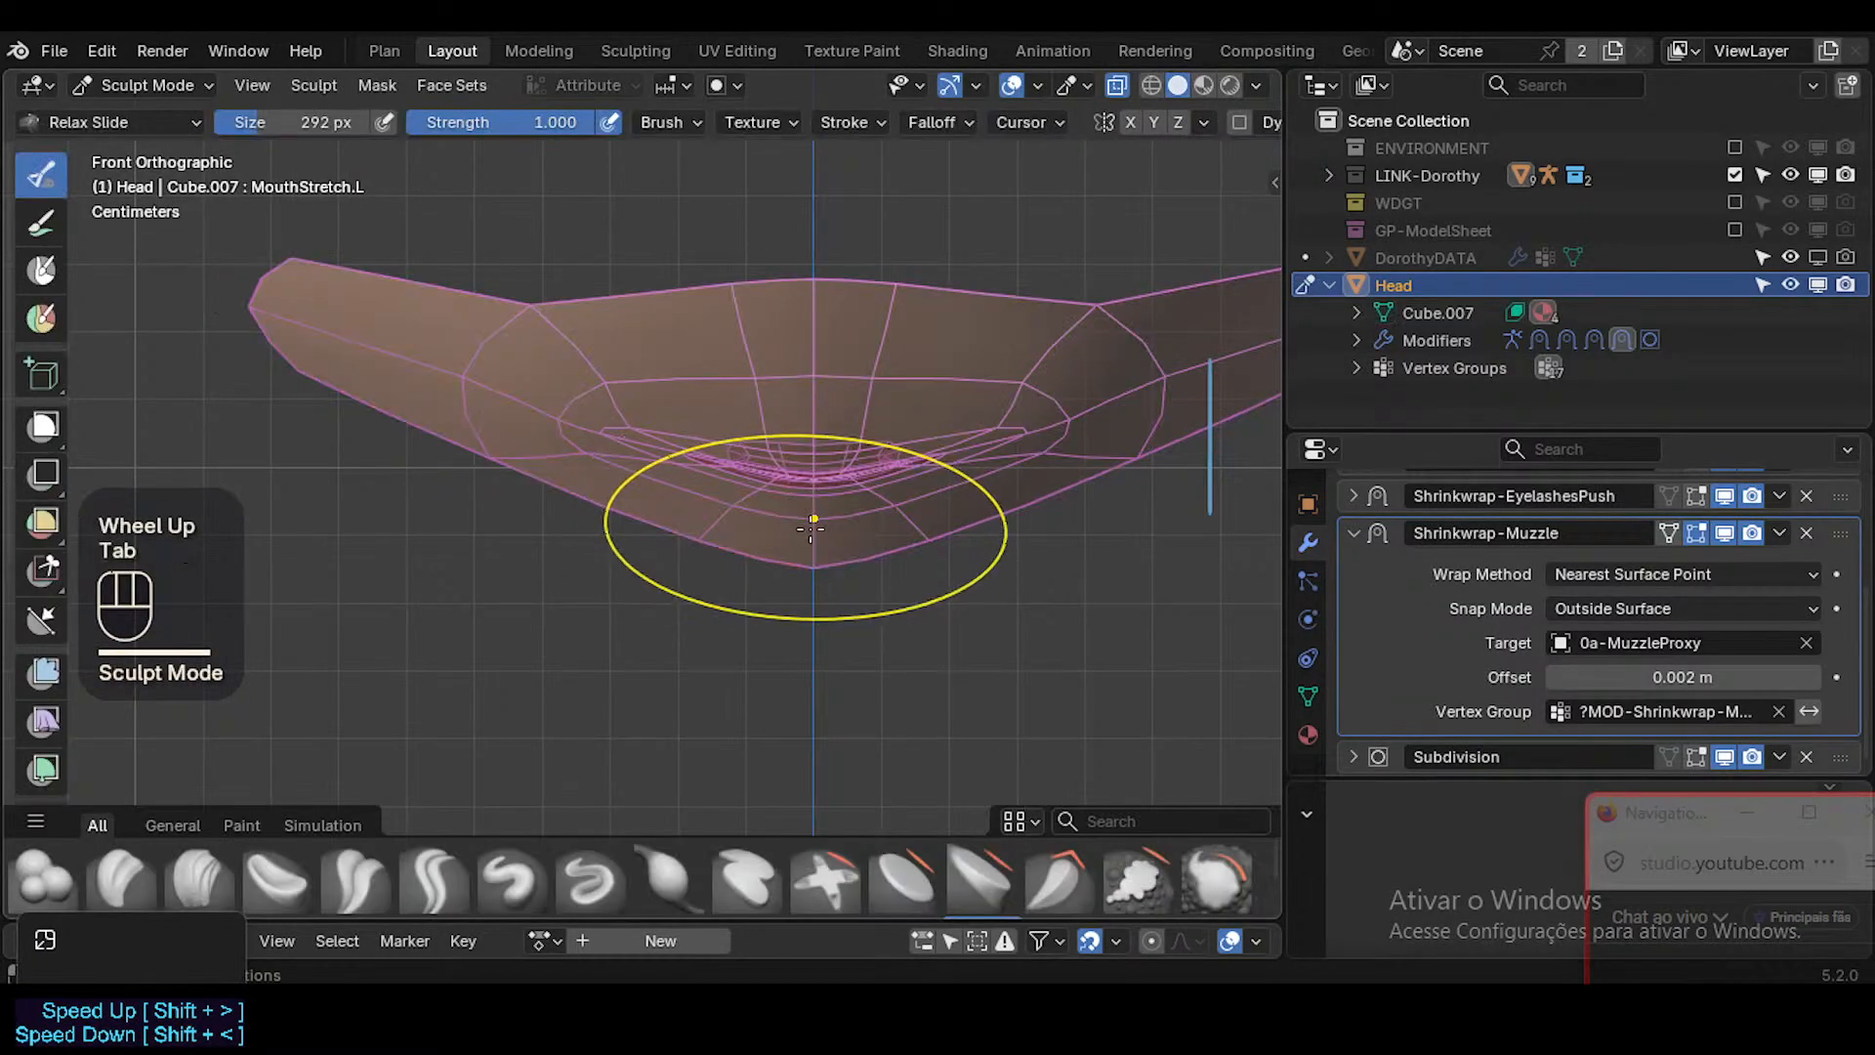
key("Tab")
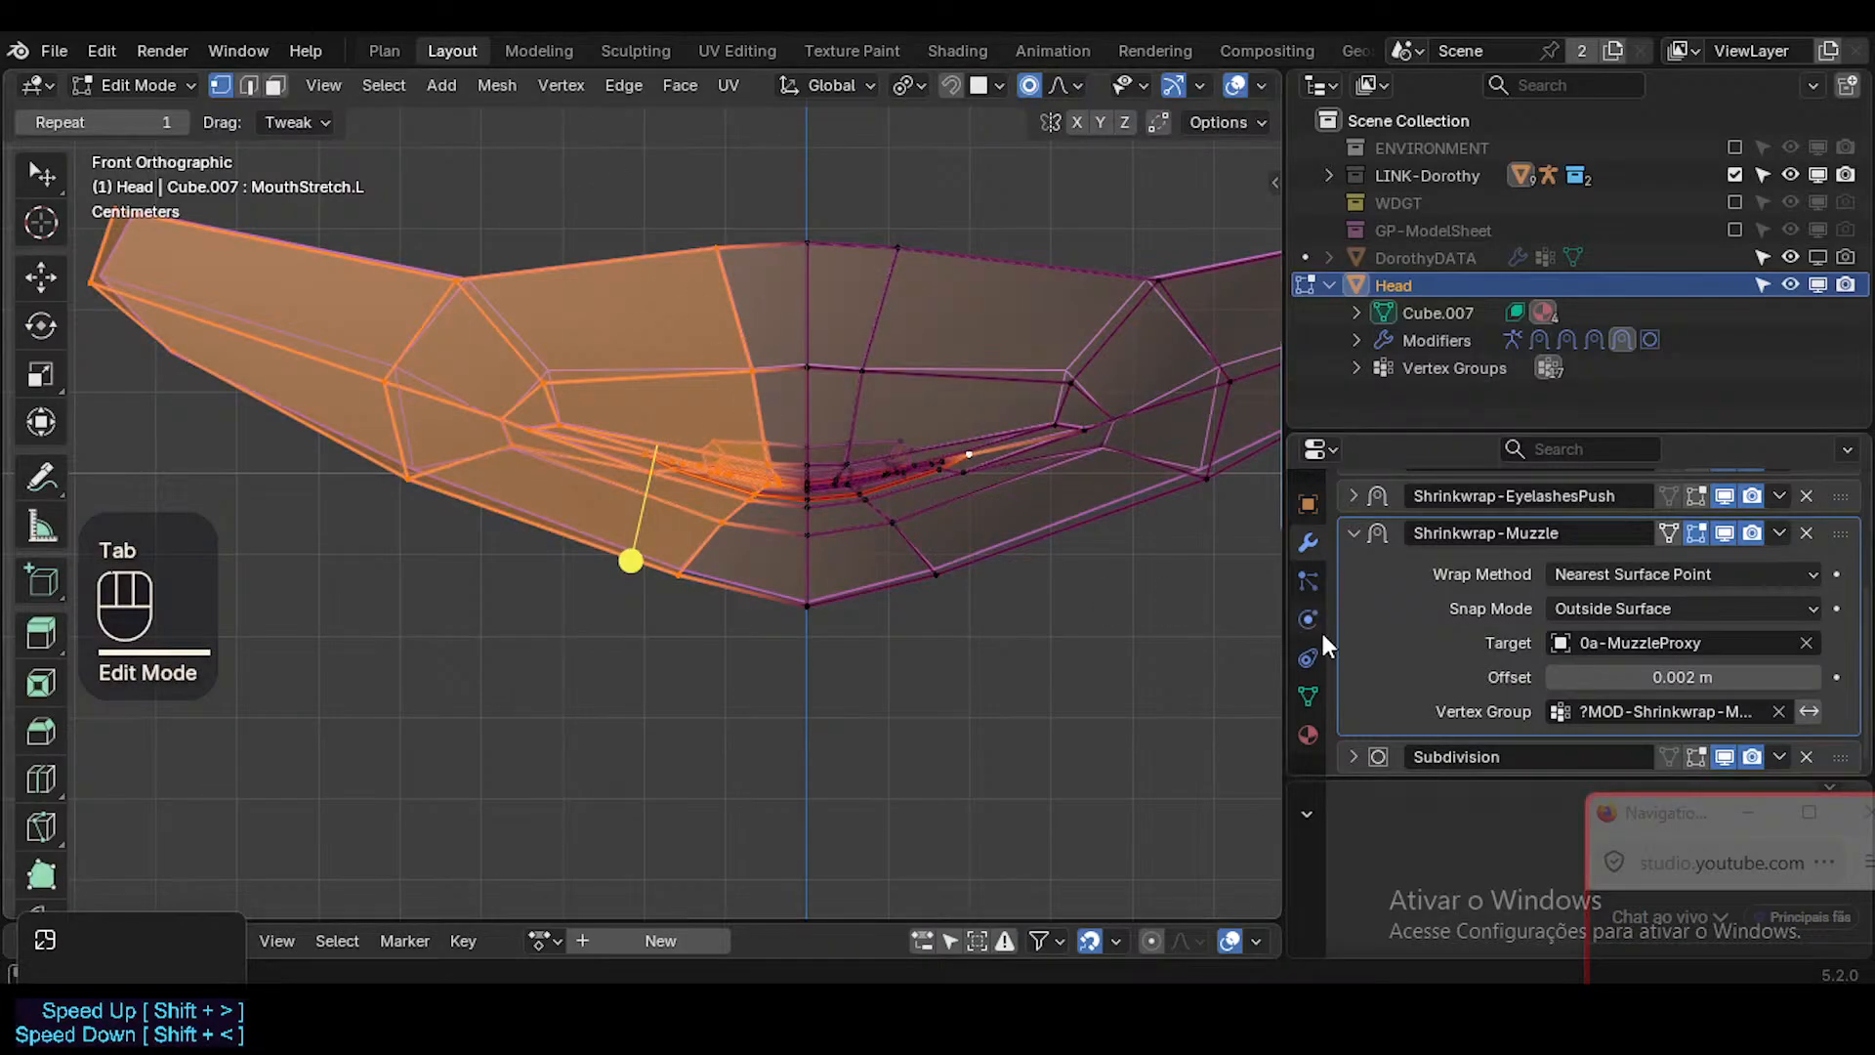
left_click(1308, 693)
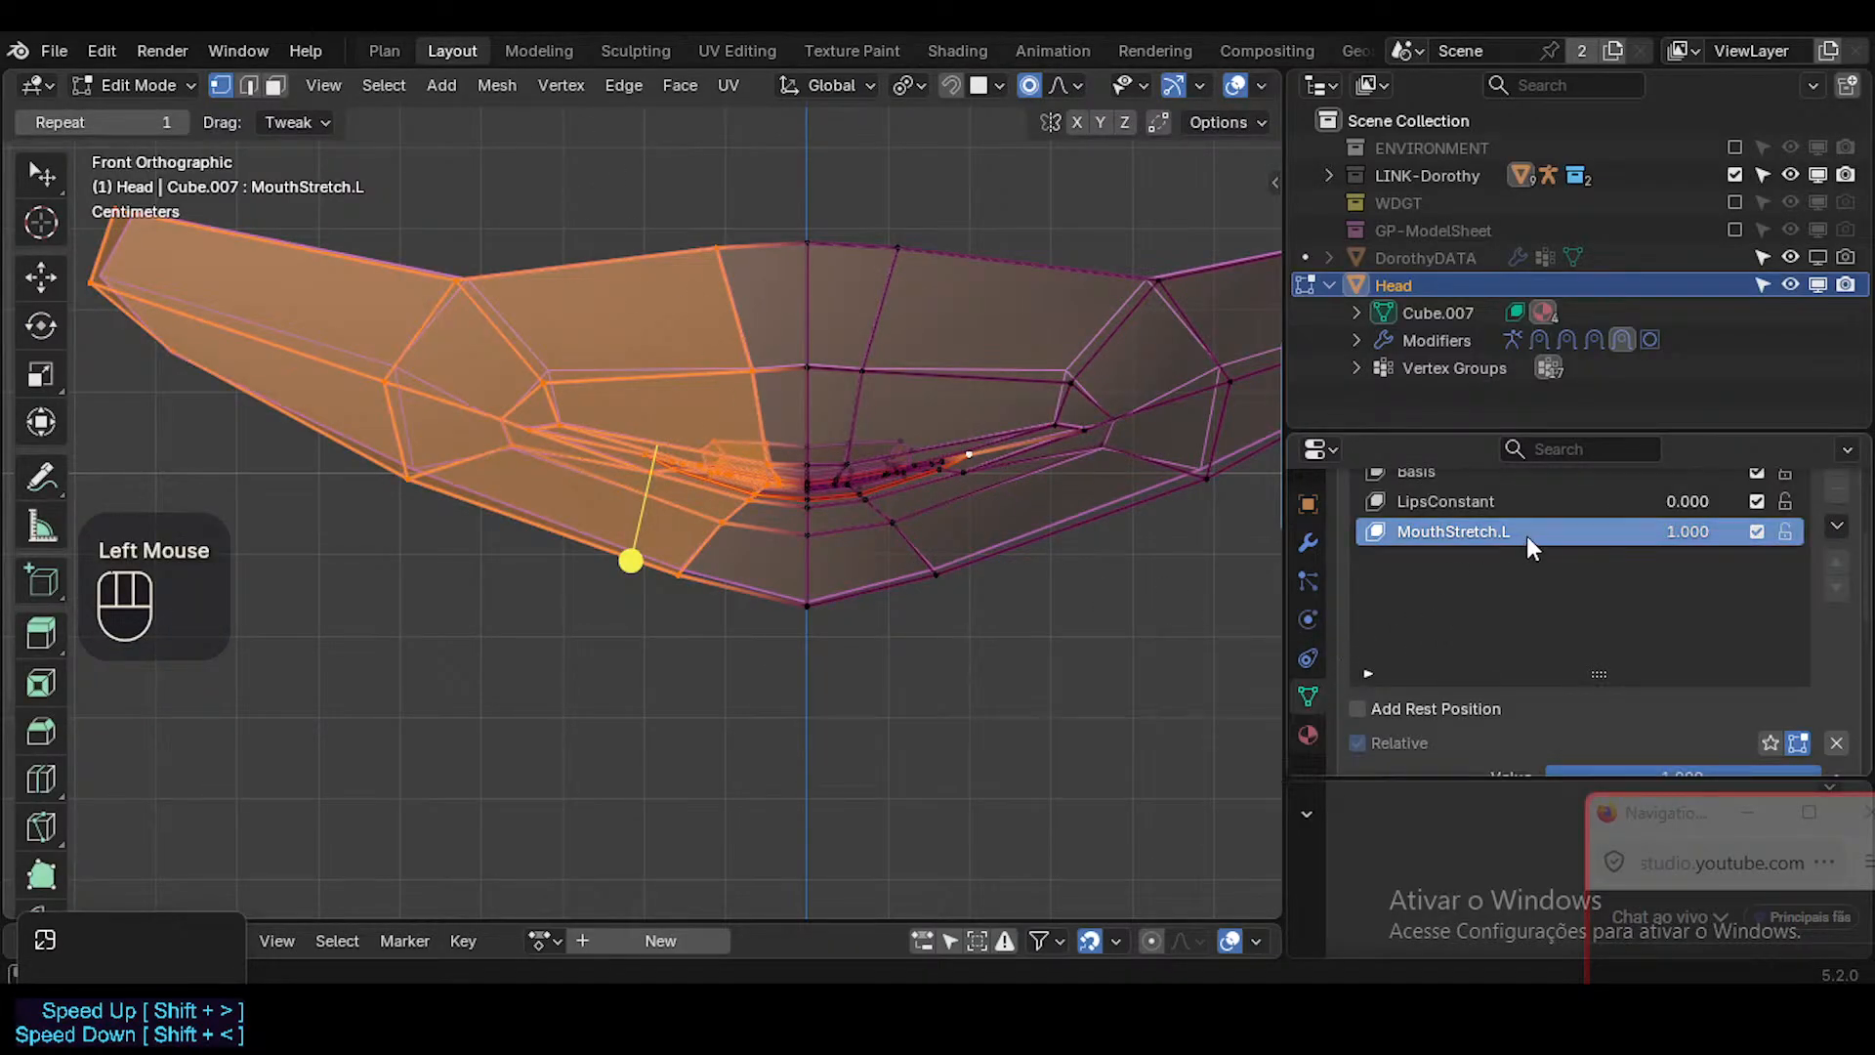
left_click_drag(1688, 532, 1625, 532)
middle_click_drag(942, 512, 898, 518, "shift")
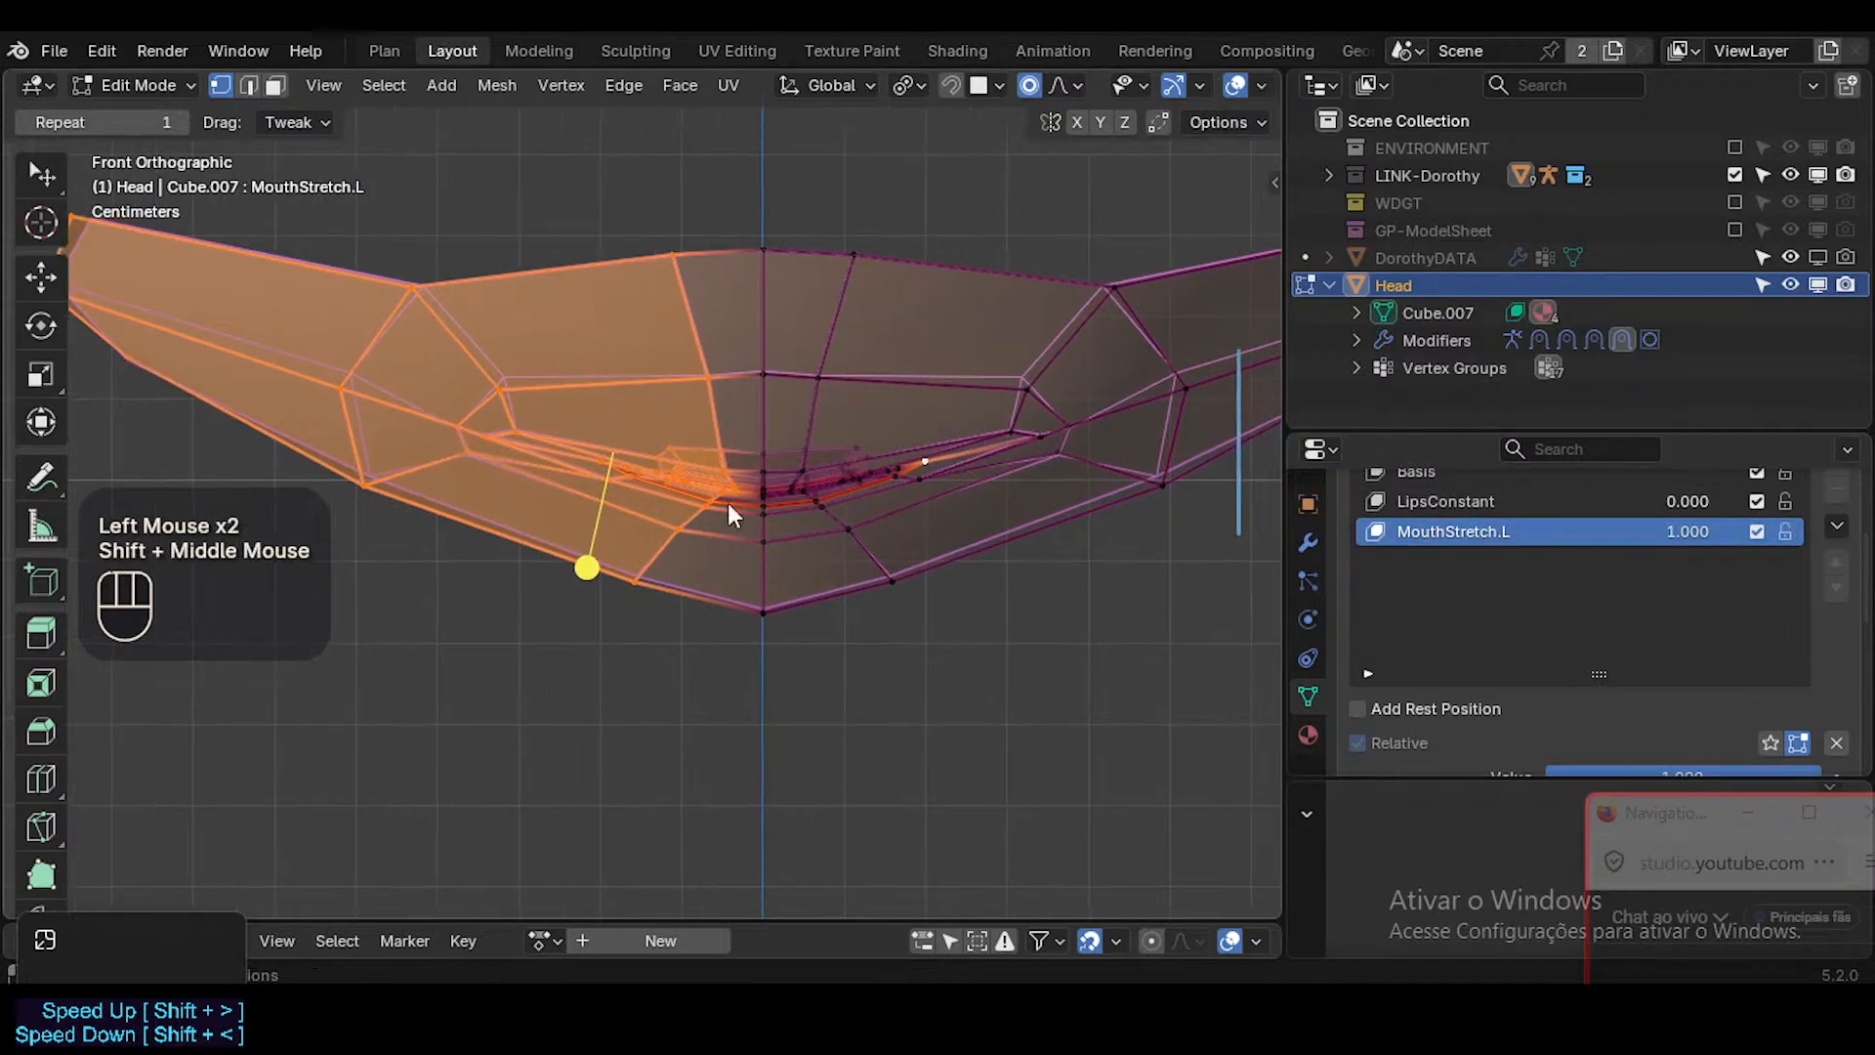
Inspect the mouth in Sculpt Mode without overlays, then make Basis active and set MouthStretch.L to 0.000.
key("Tab")
key("shift+alt+z")
scroll(874, 430, "down", 1)
key("shift+alt+z")
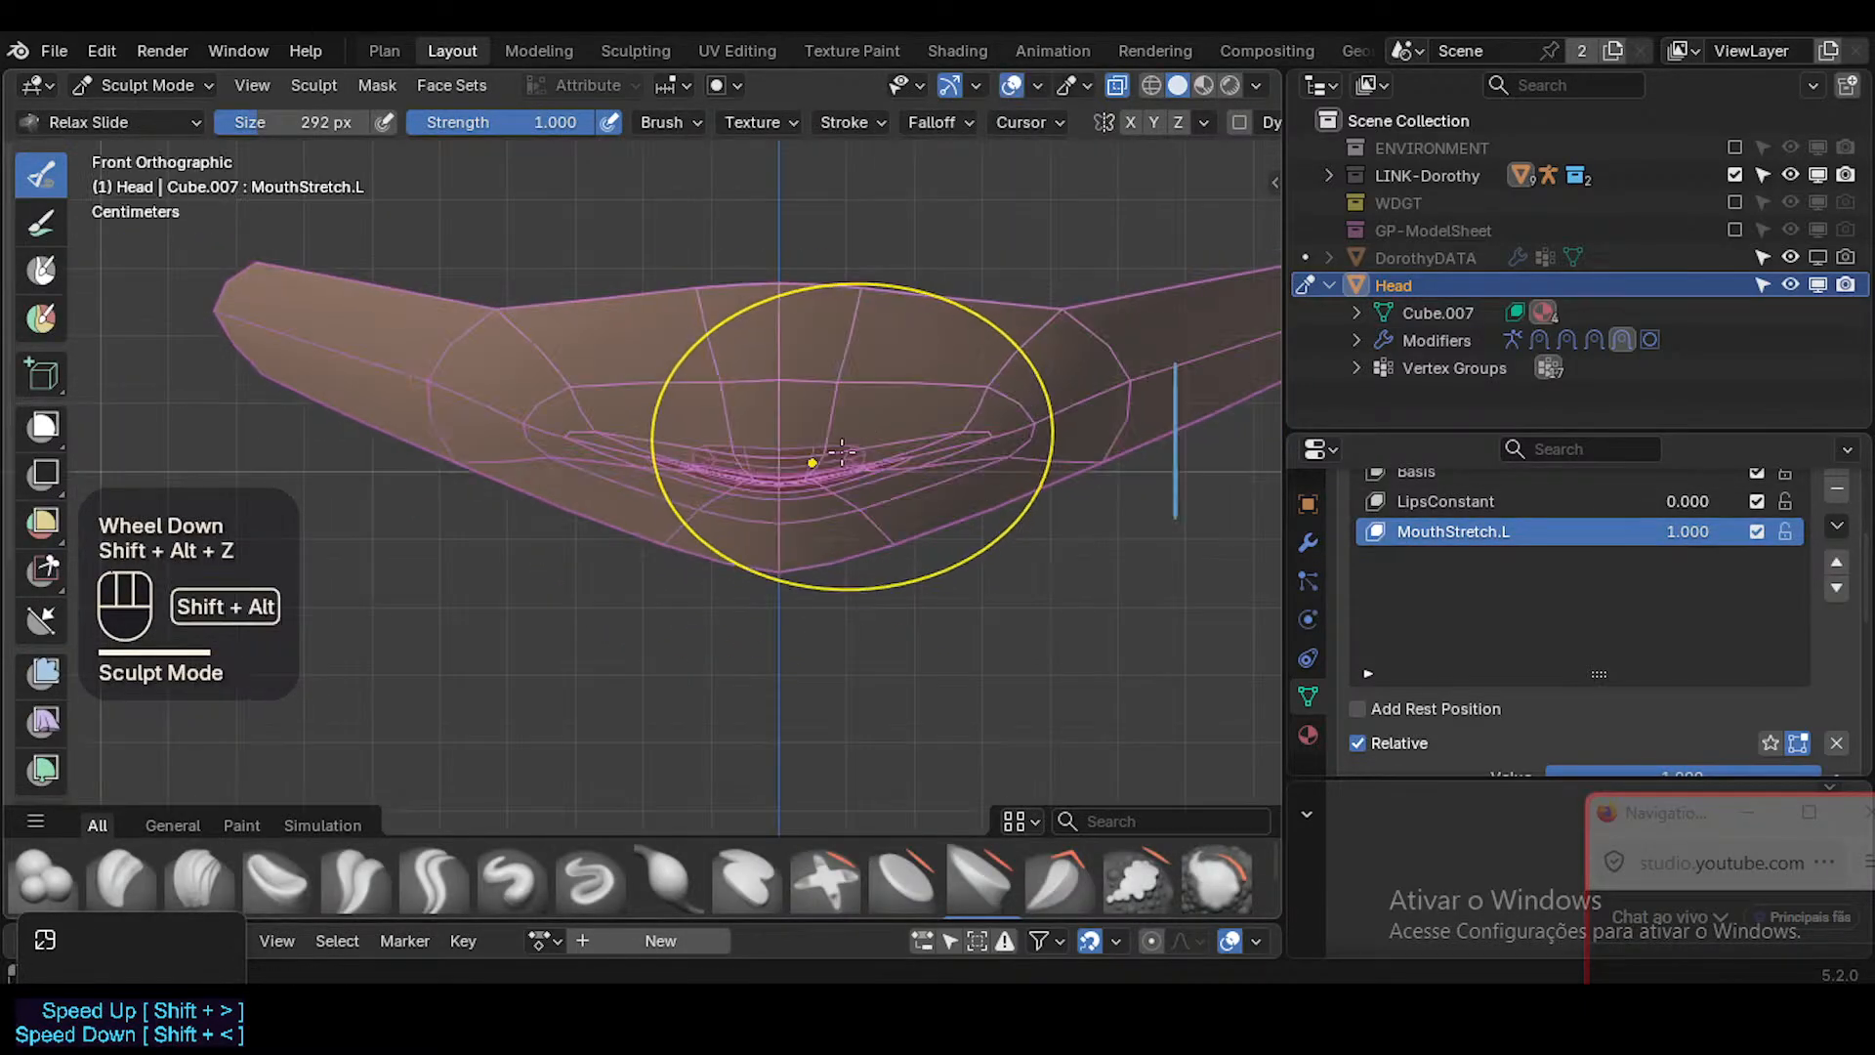
scroll(795, 469, "up", 2)
key("shift+alt+z")
scroll(1705, 564, "up", 1)
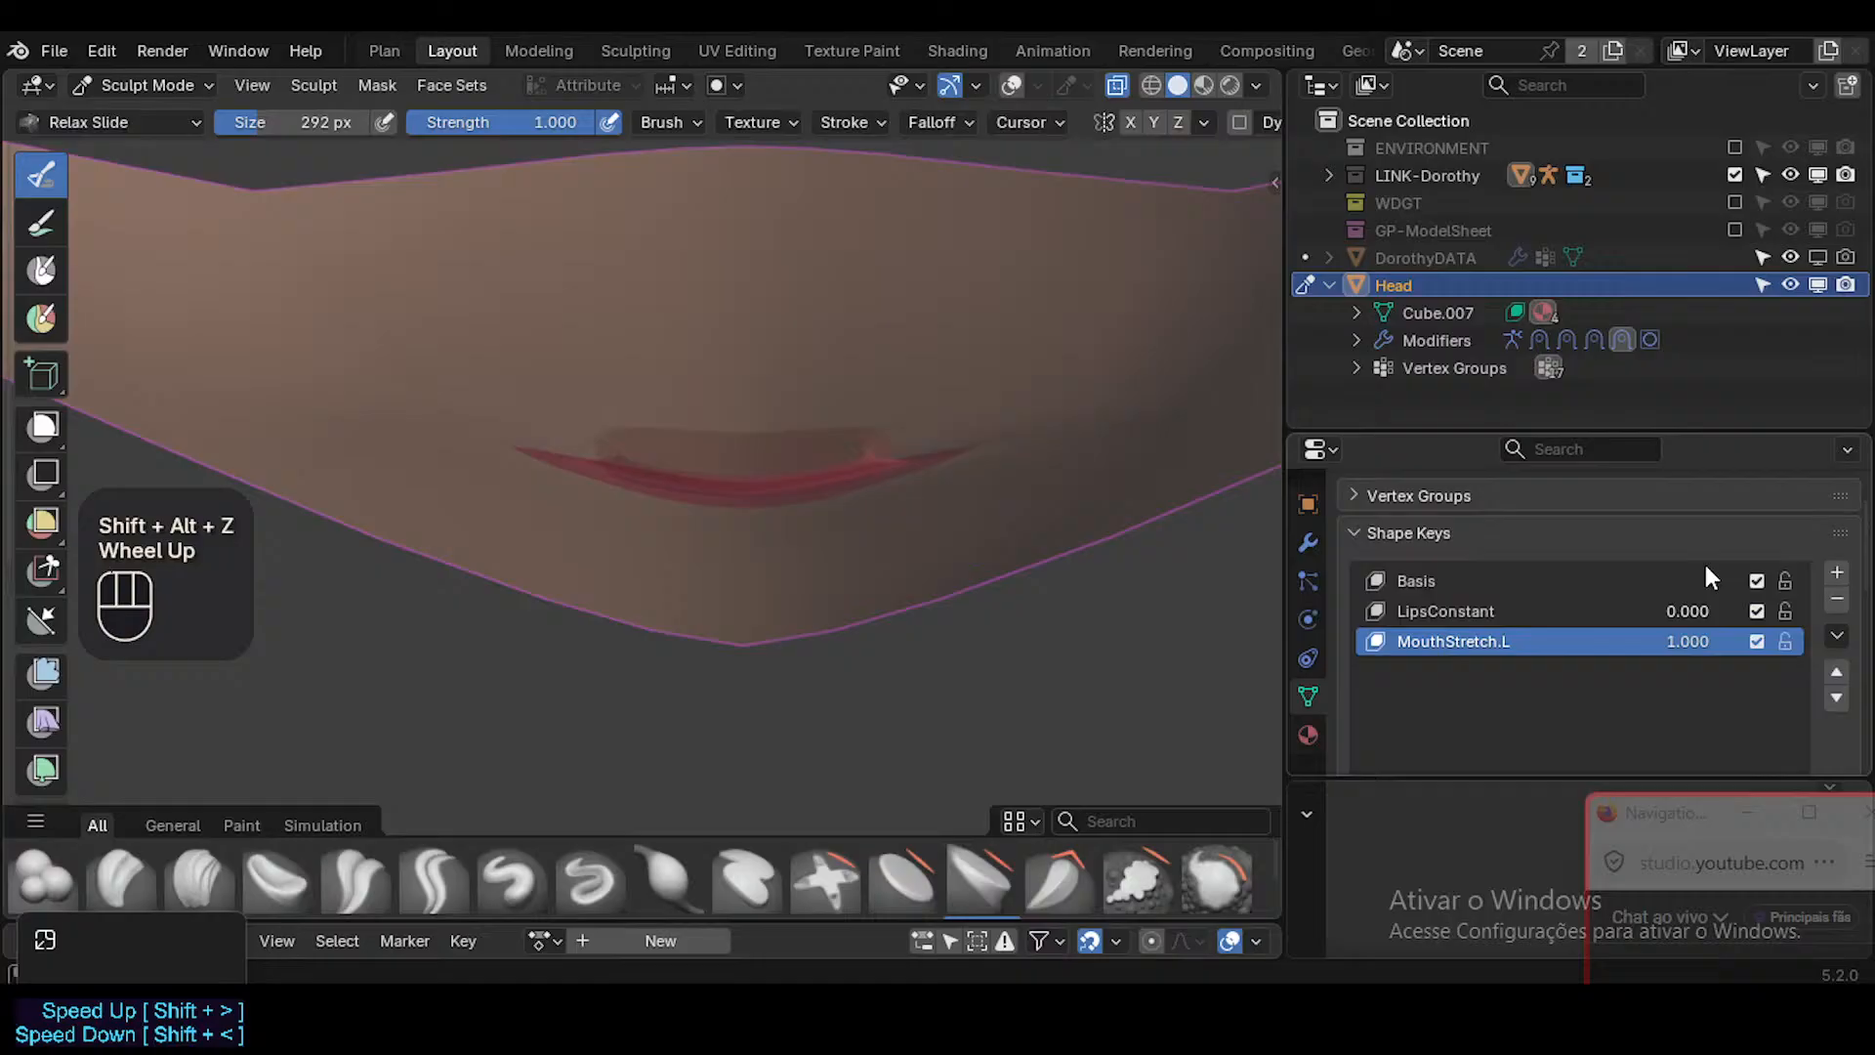
left_click(1588, 580)
left_click_drag(1691, 640, 1626, 646)
Undo the shape key changes and the propagation, back to editing MouthStretch.L with X mirroring on.
key("ctrl+z")
key("ctrl+z")
key("ctrl+z")
key("ctrl+z")
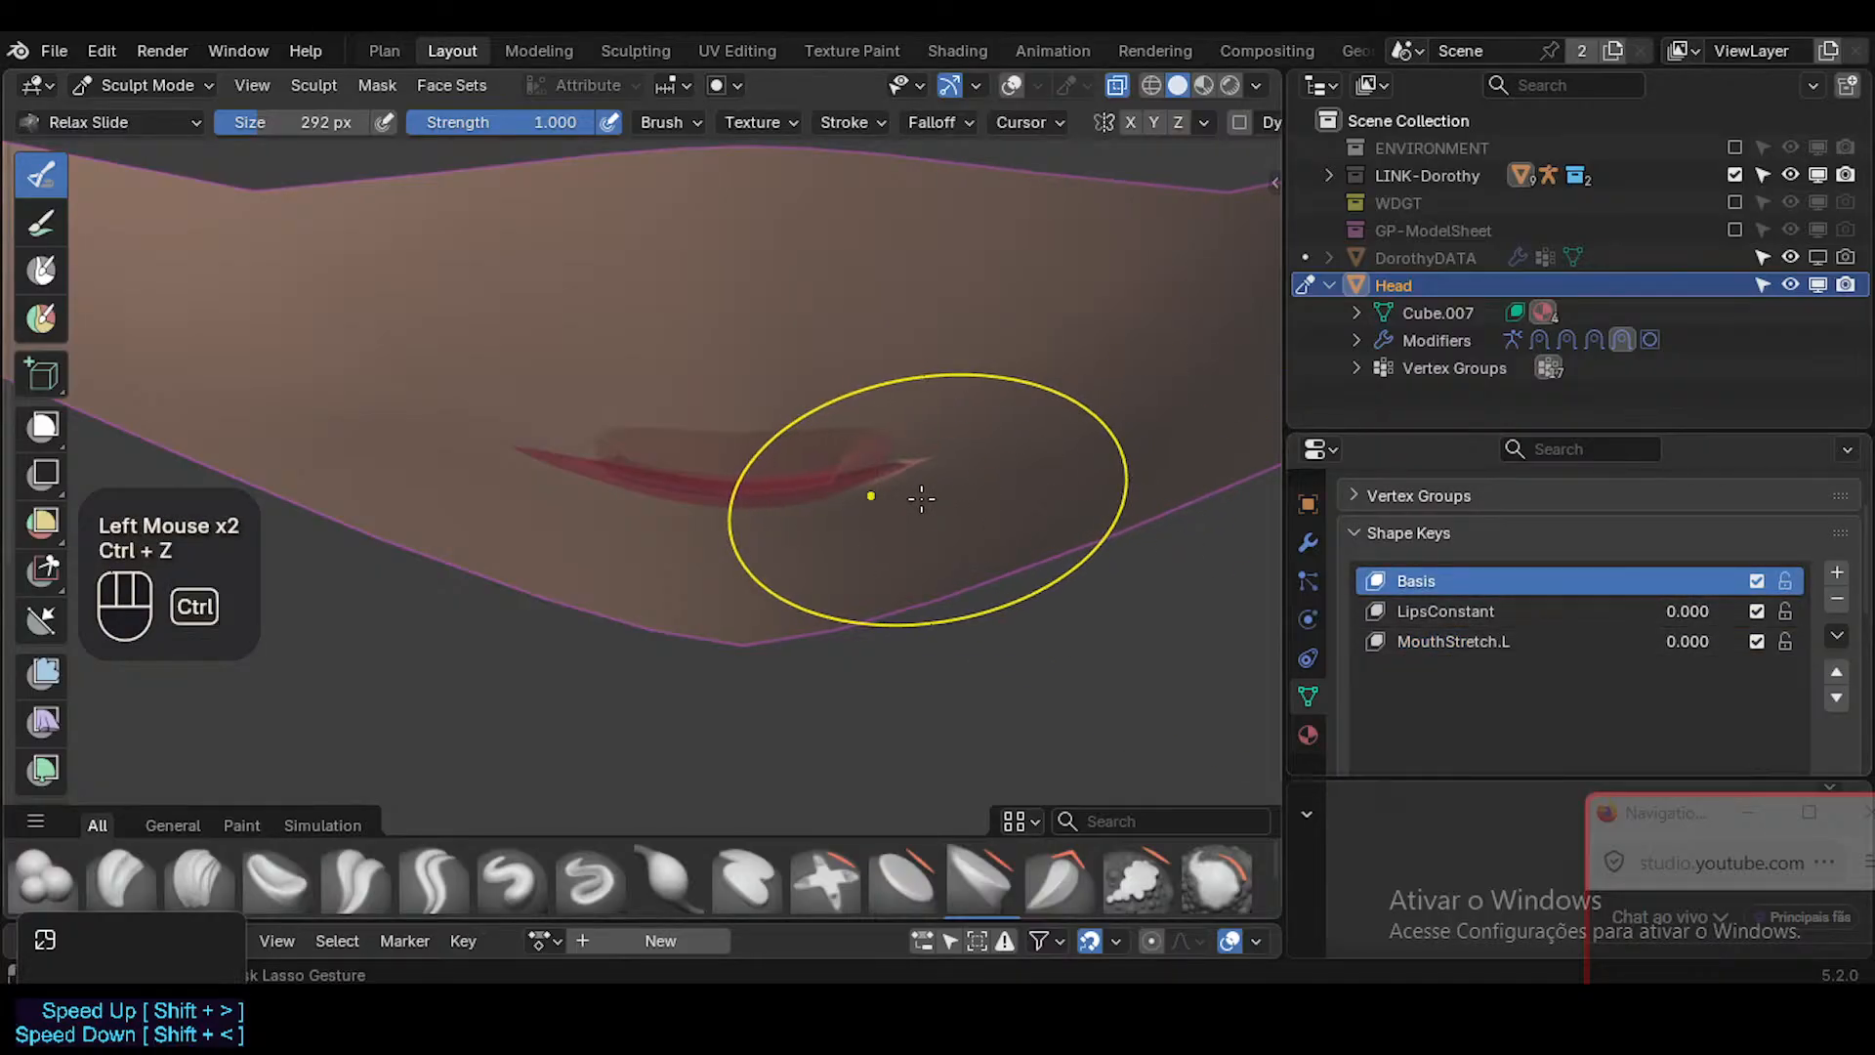
key("ctrl+z")
key("ctrl+z")
key("ctrl+z")
key("ctrl+z")
key("ctrl+z")
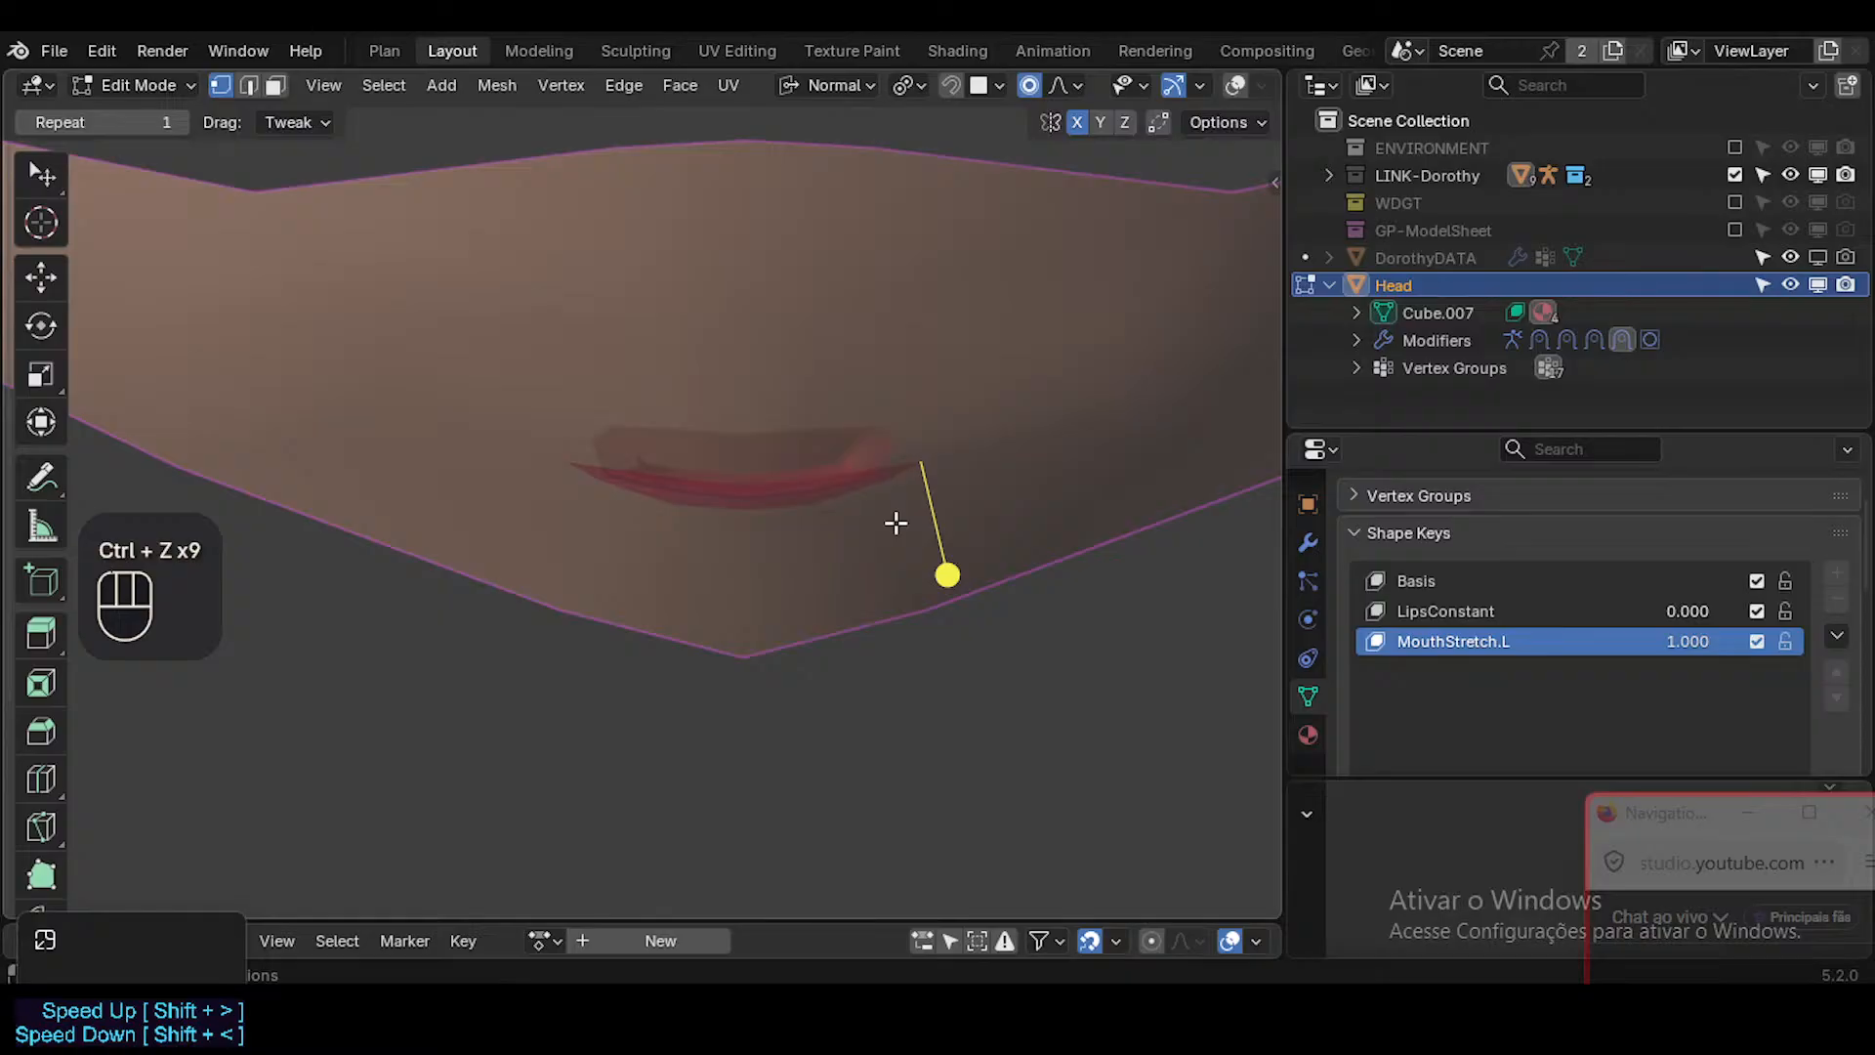
Make the Basis shape key active and compare the mouth in Edit and Sculpt Mode with overlays on and off.
key("Tab")
left_click(1613, 643)
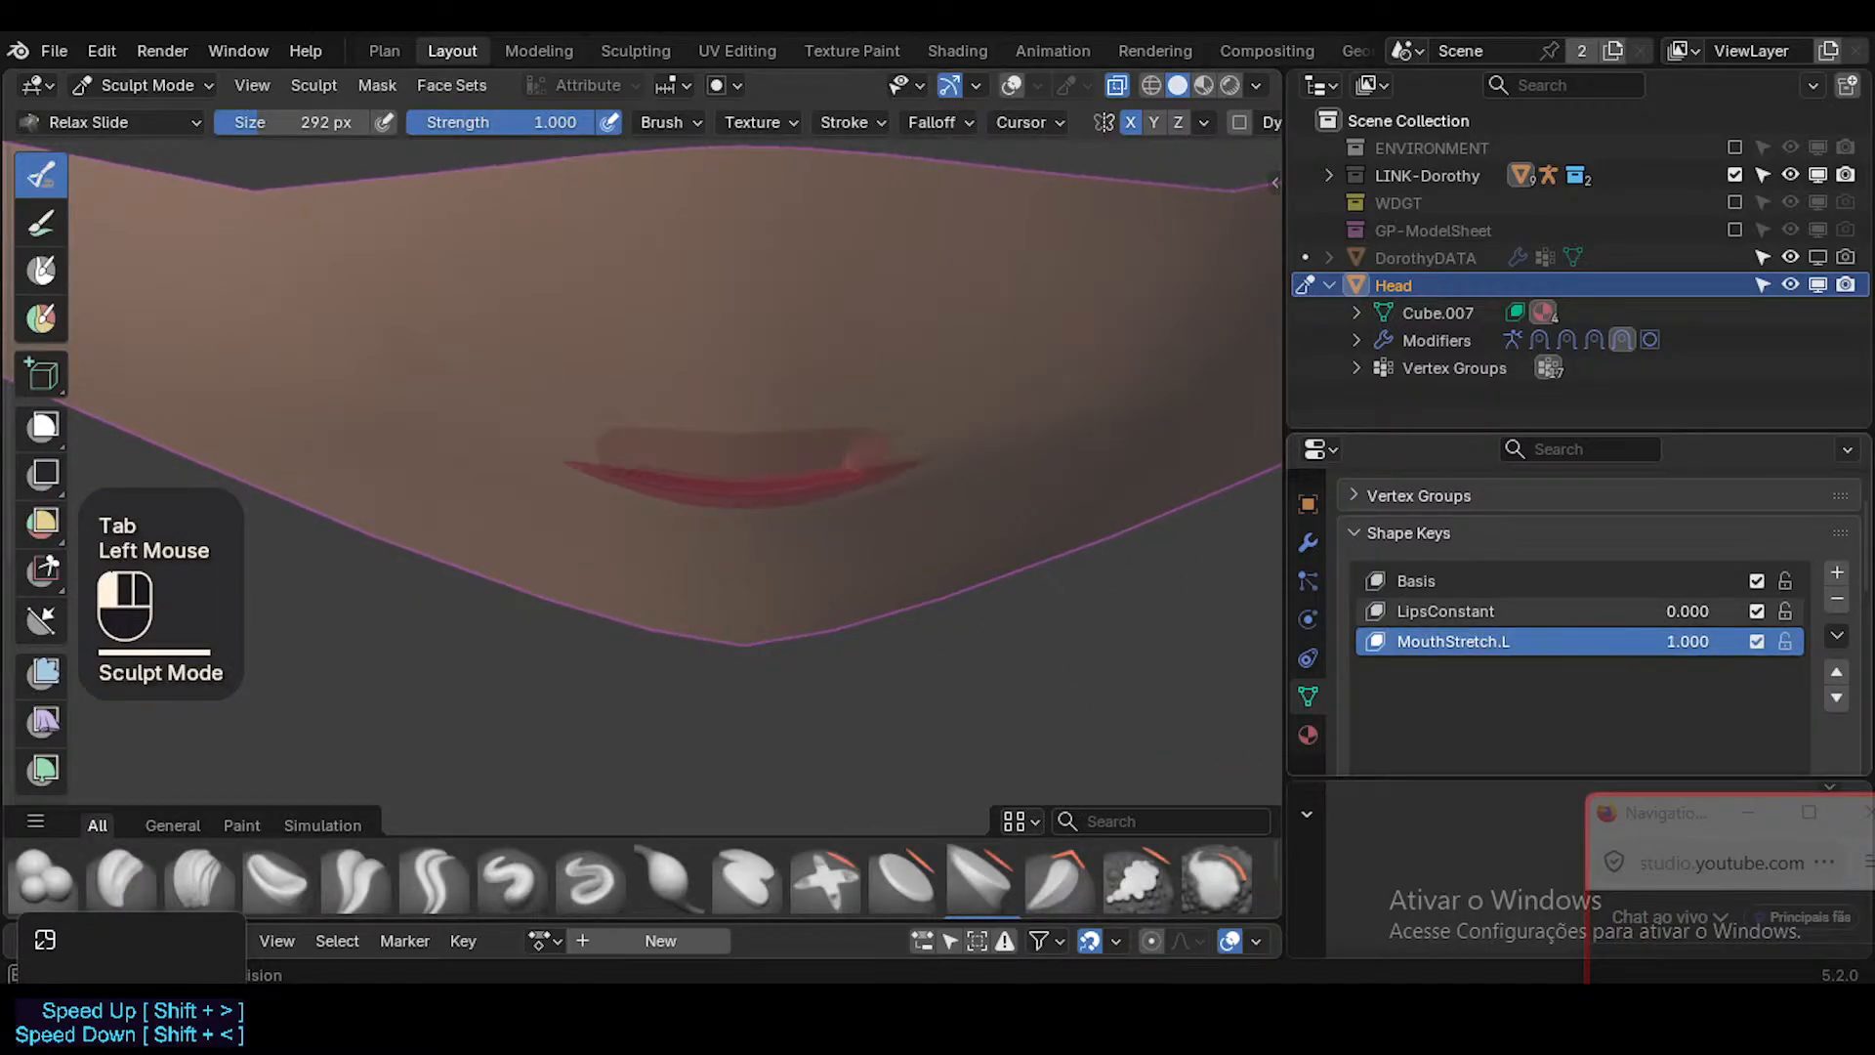
left_click(1457, 582)
key("Tab")
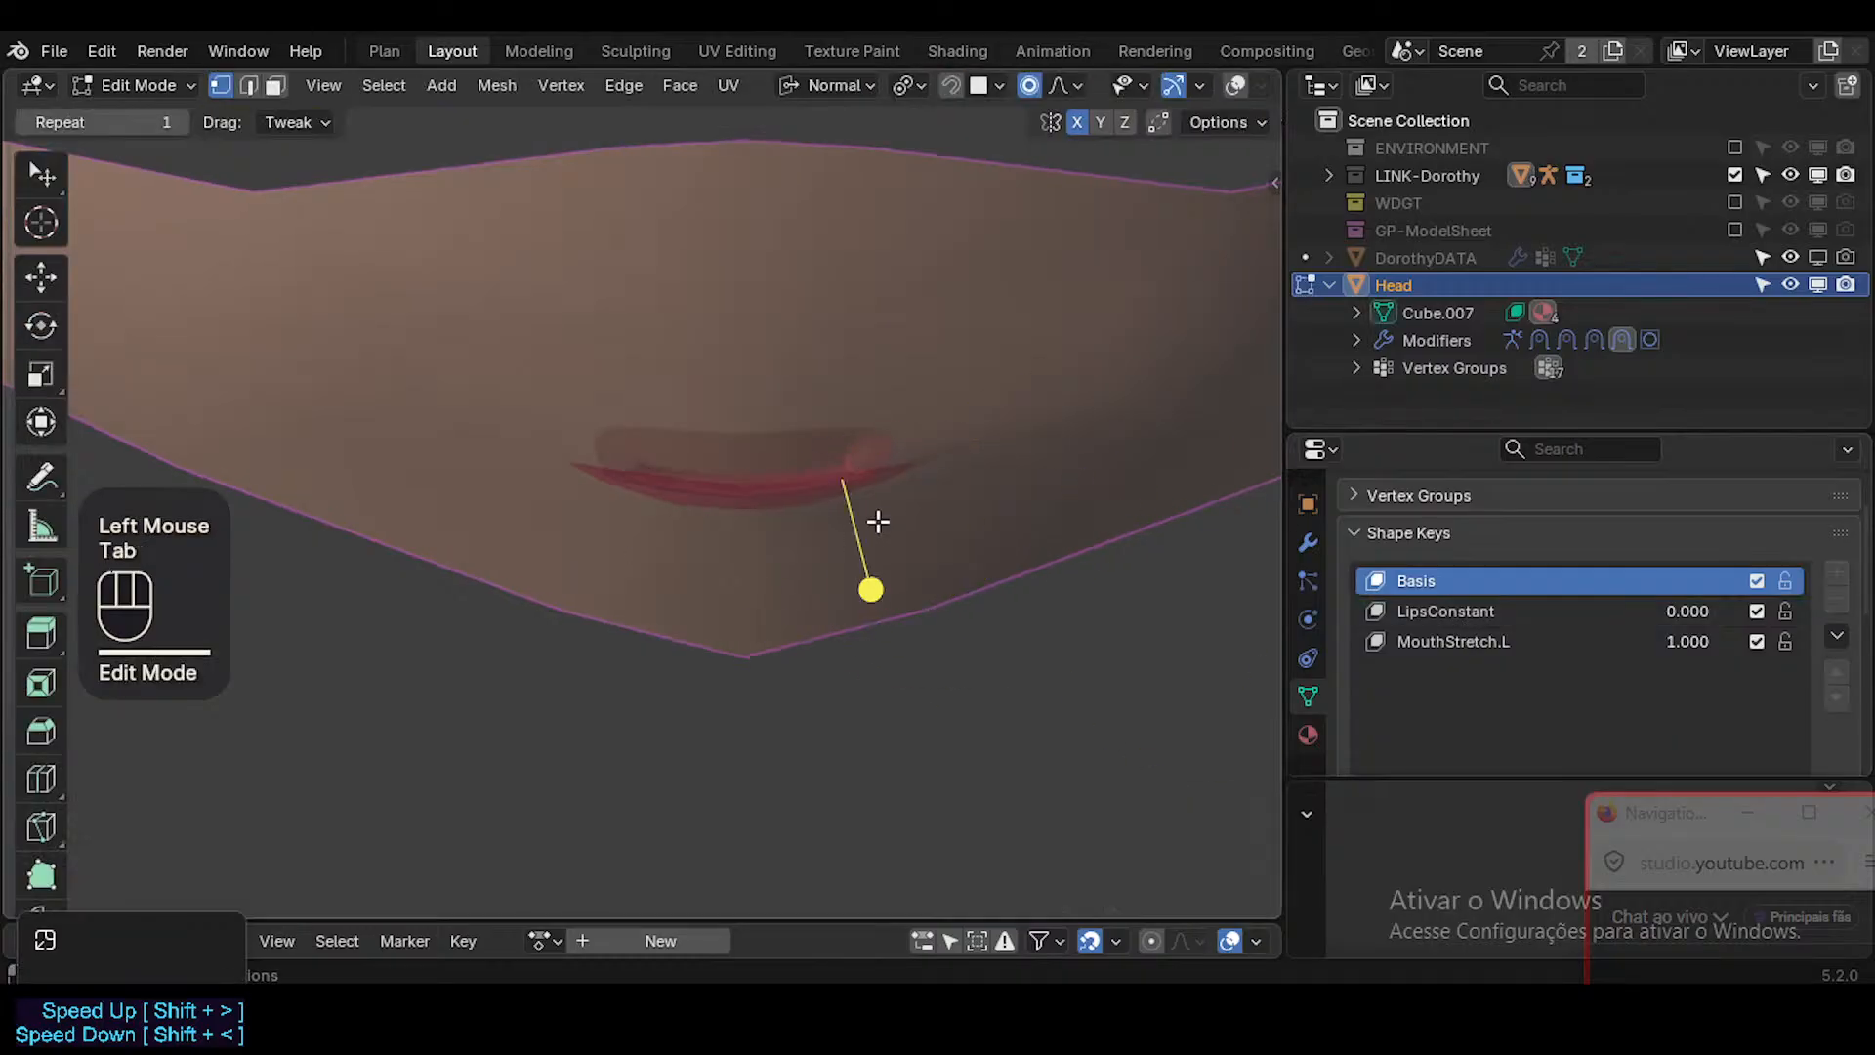
key("shift+alt+z")
key("Tab")
key("Tab")
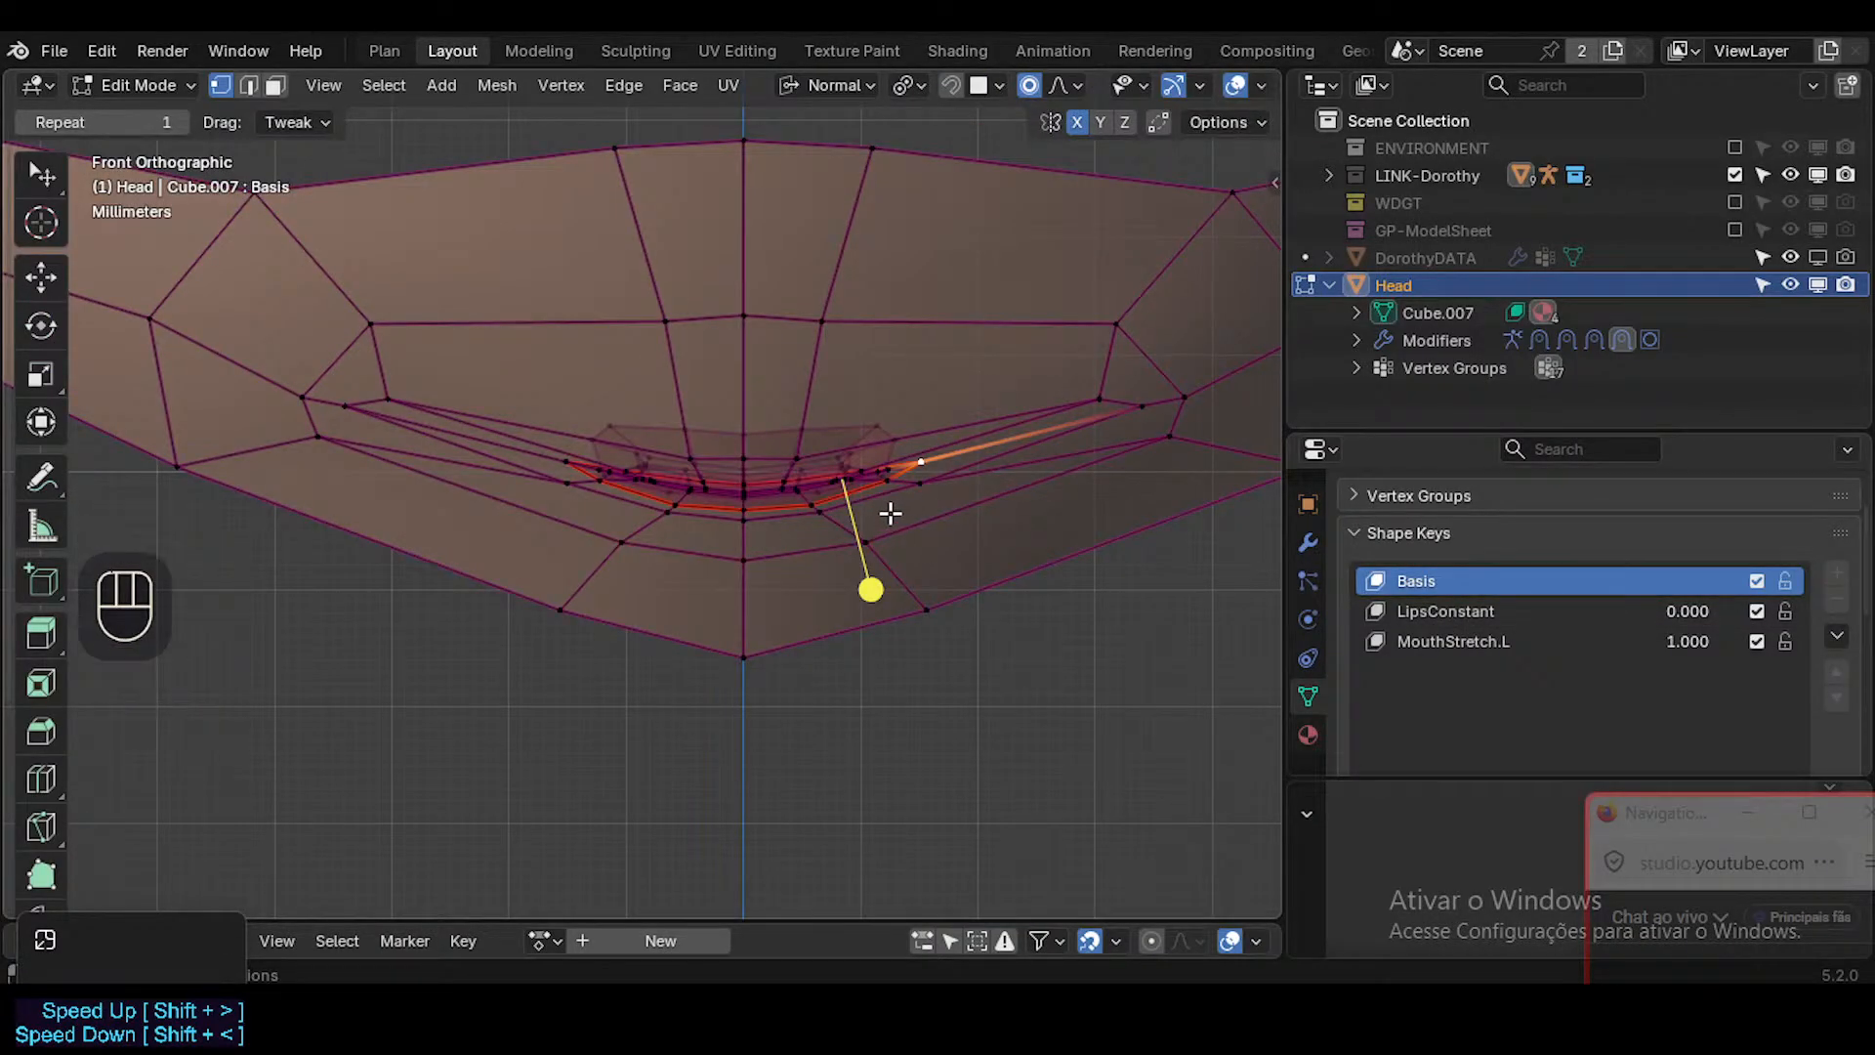
scroll(527, 613, "down", 3)
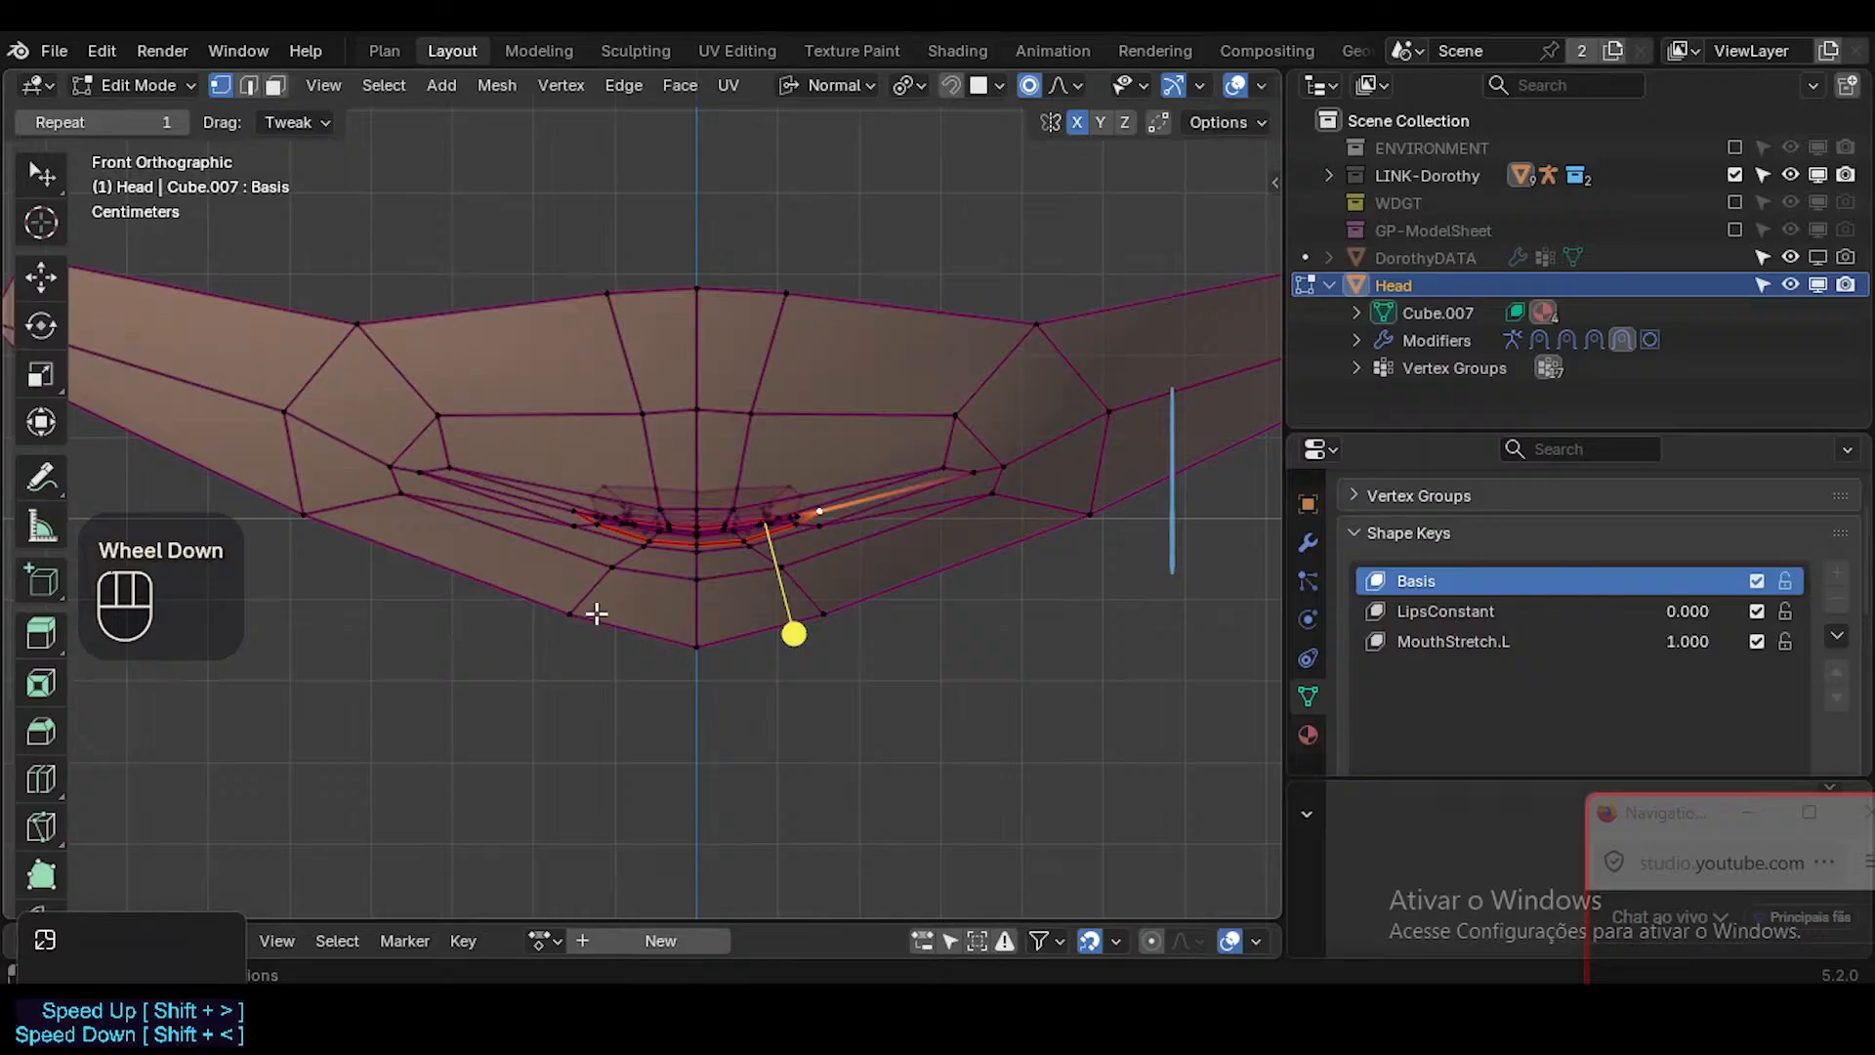
key("Tab")
key("shift+alt+z")
key("shift+alt+z")
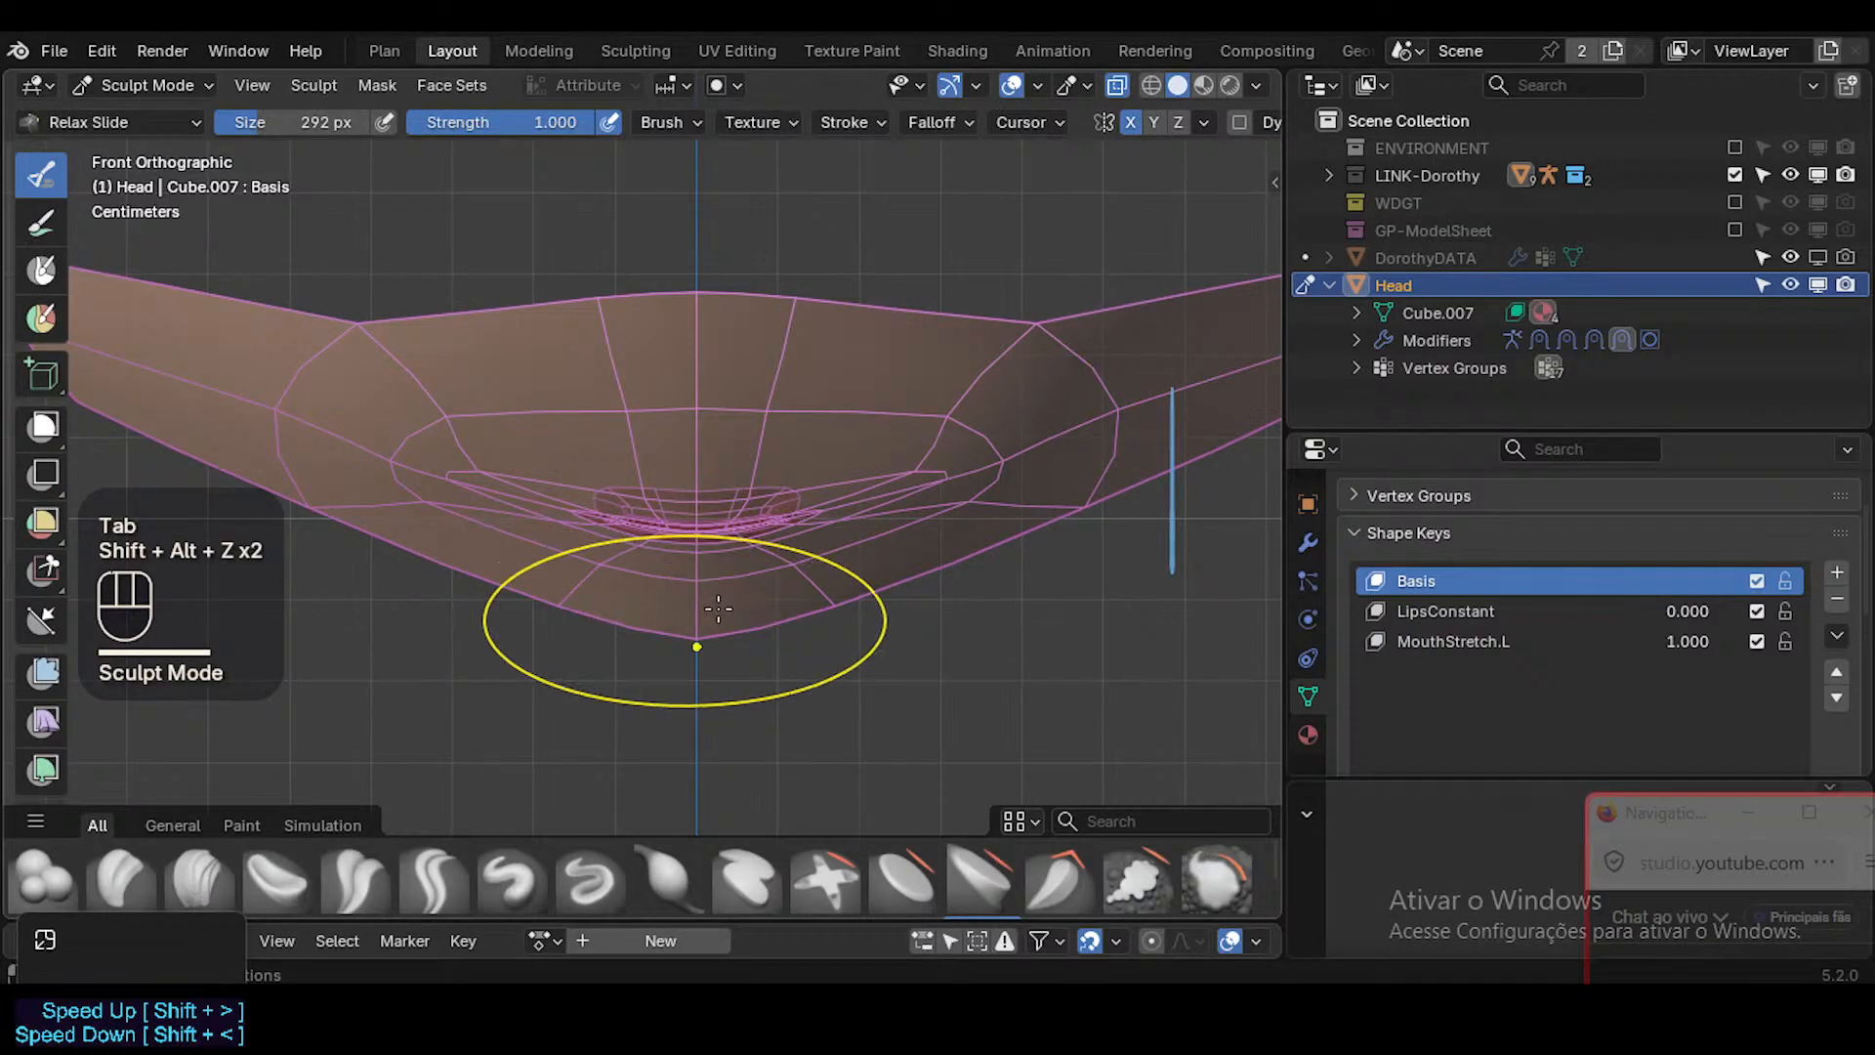
Undo the switch to Basis and return to editing the MouthStretch.L shape key.
key("ctrl+z")
key("ctrl+z")
key("ctrl+z")
key("ctrl+z")
key("ctrl+z")
key("ctrl+z")
key("ctrl+z")
key("ctrl+z")
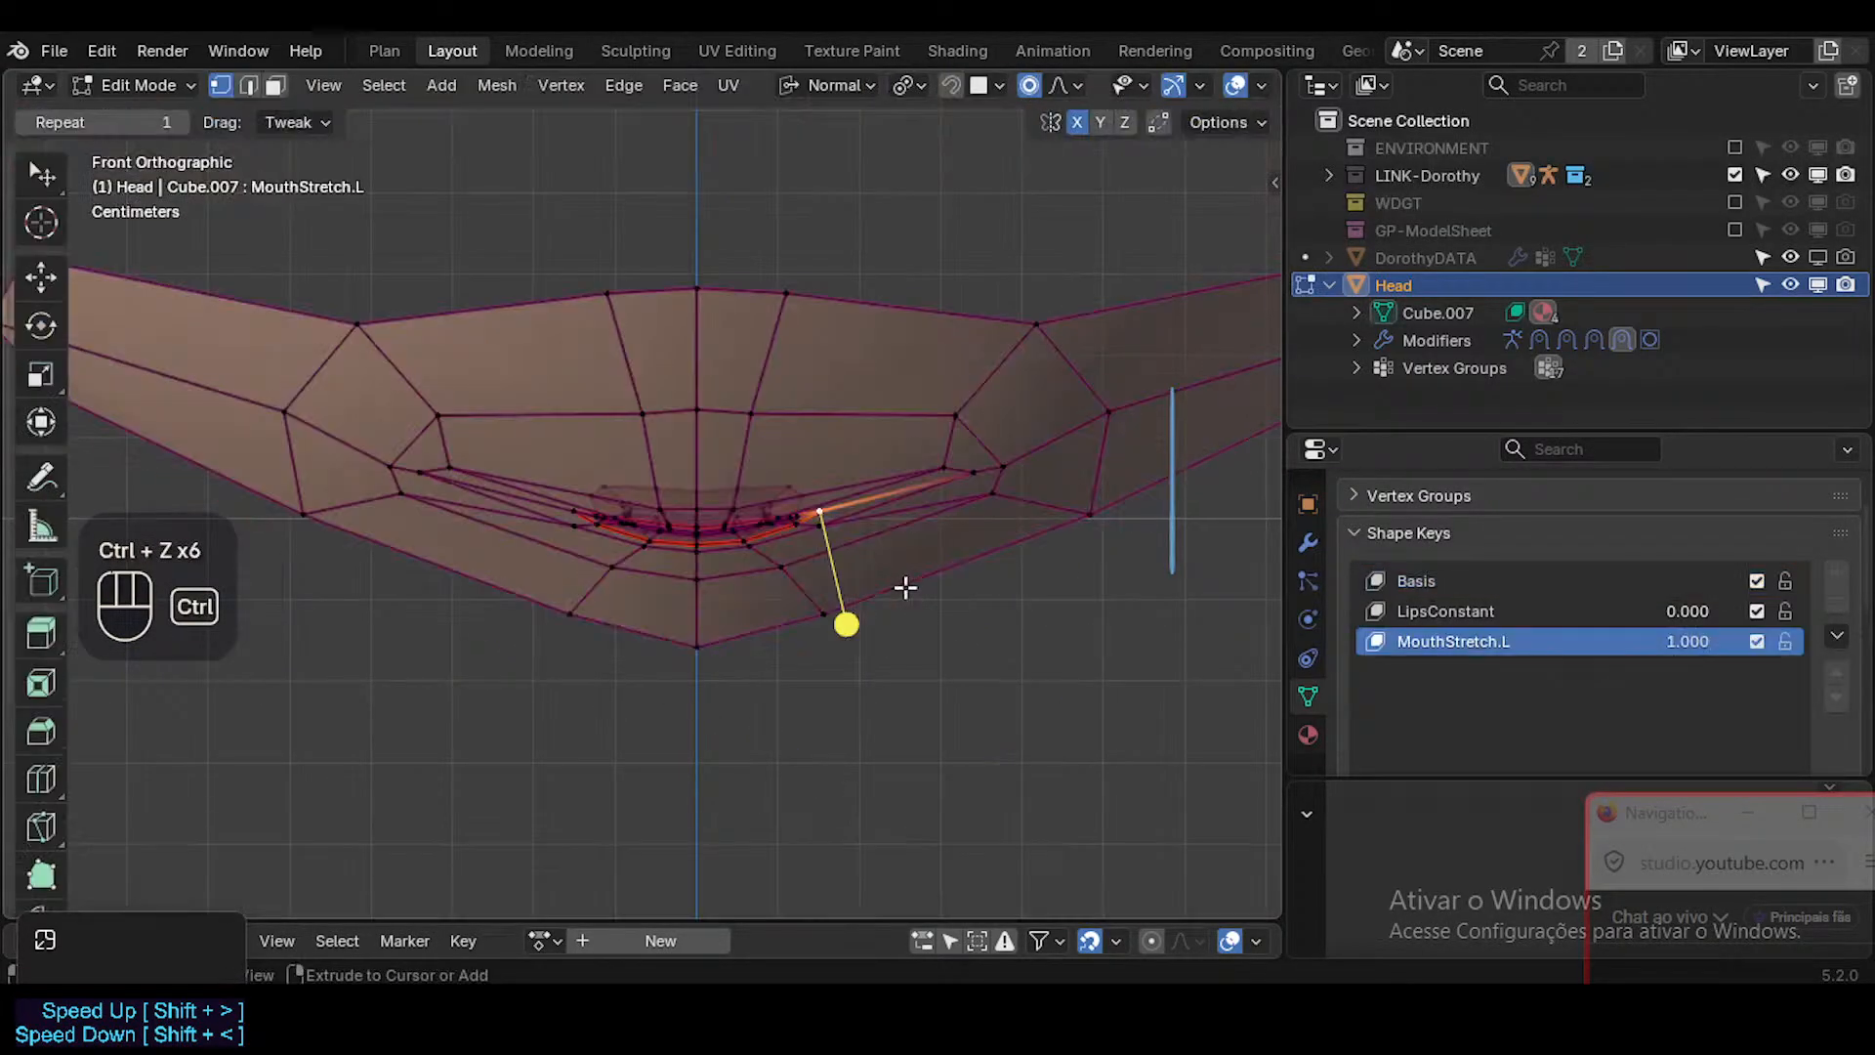
Undo the earlier MouthStretch.L vertex edits around the mouth one after another.
key("ctrl+z")
key("ctrl+z")
key("ctrl+z")
key("ctrl+z")
key("ctrl+z")
key("ctrl+z")
key("ctrl+z")
key("ctrl+z")
key("ctrl+z")
key("ctrl+z")
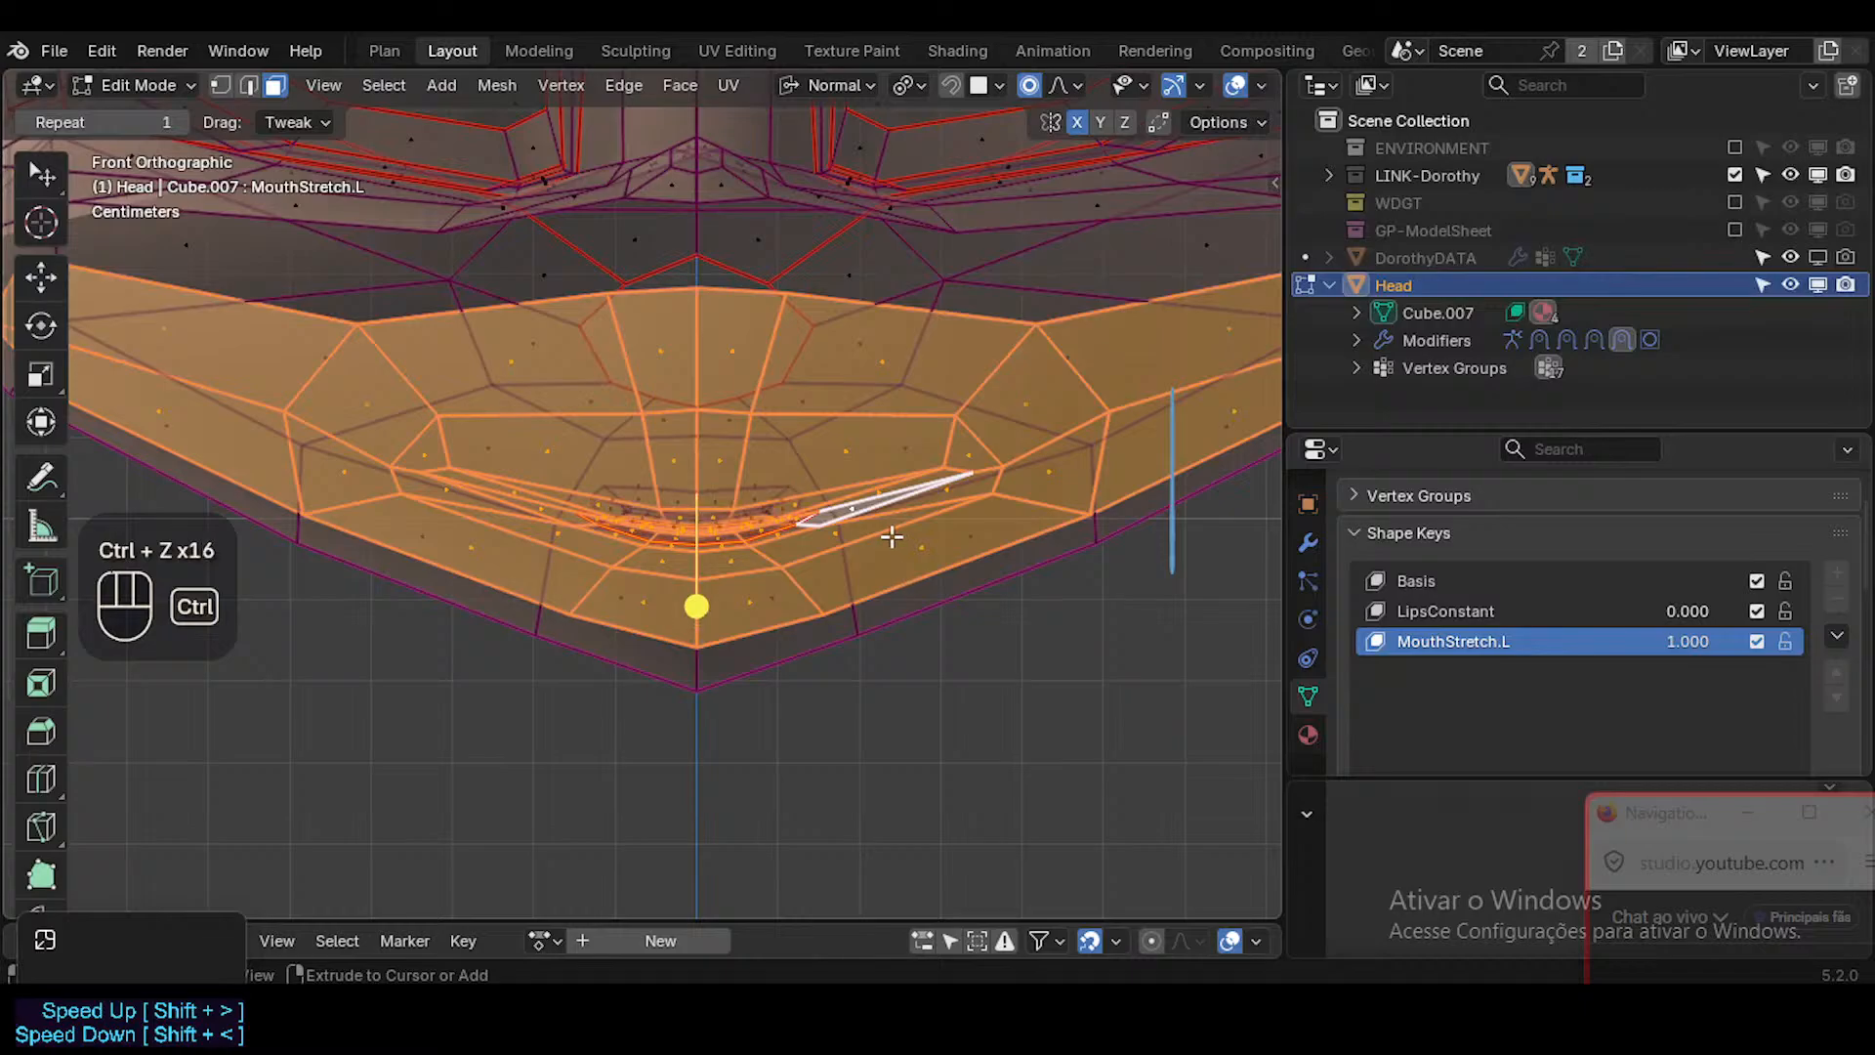
key("ctrl+z")
key("ctrl+z")
key("ctrl+z")
key("ctrl+z")
key("ctrl+z")
key("ctrl+z")
key("ctrl+z")
key("ctrl+z")
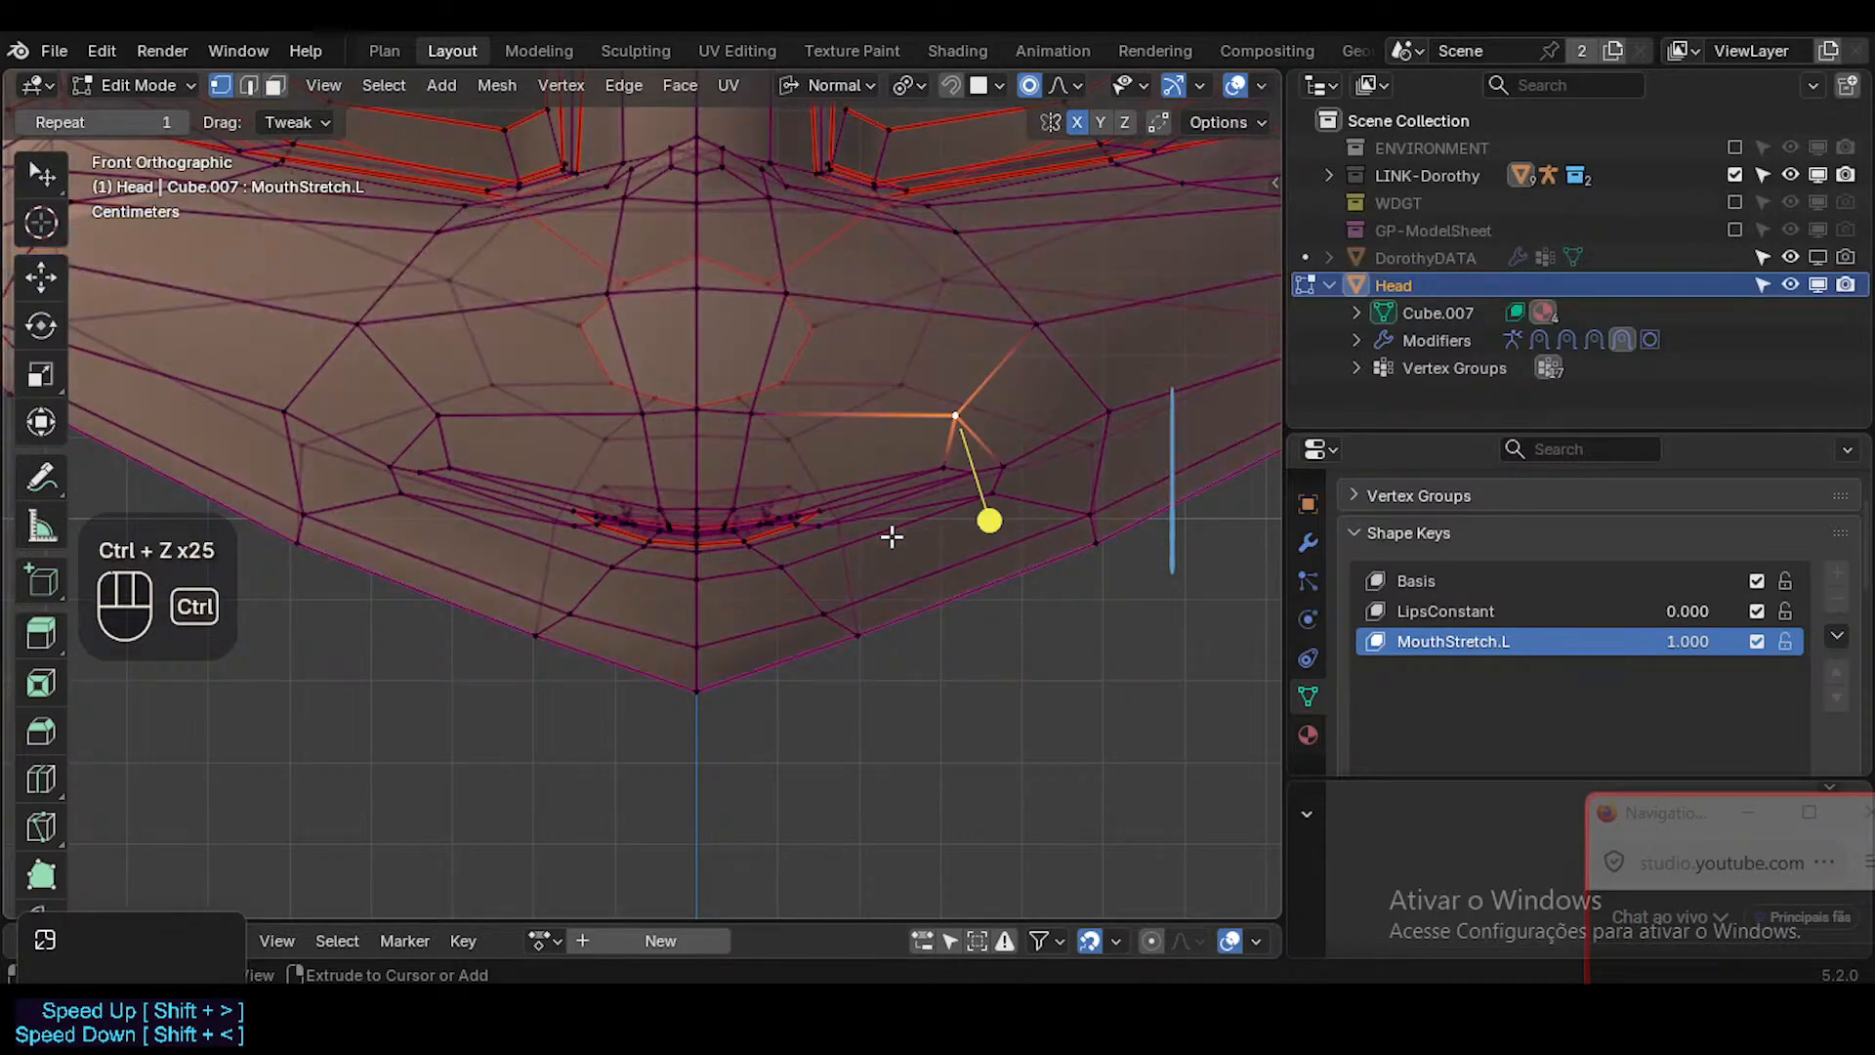
scroll(708, 553, "up", 2)
key("ctrl+z")
key("ctrl+z")
key("ctrl+z")
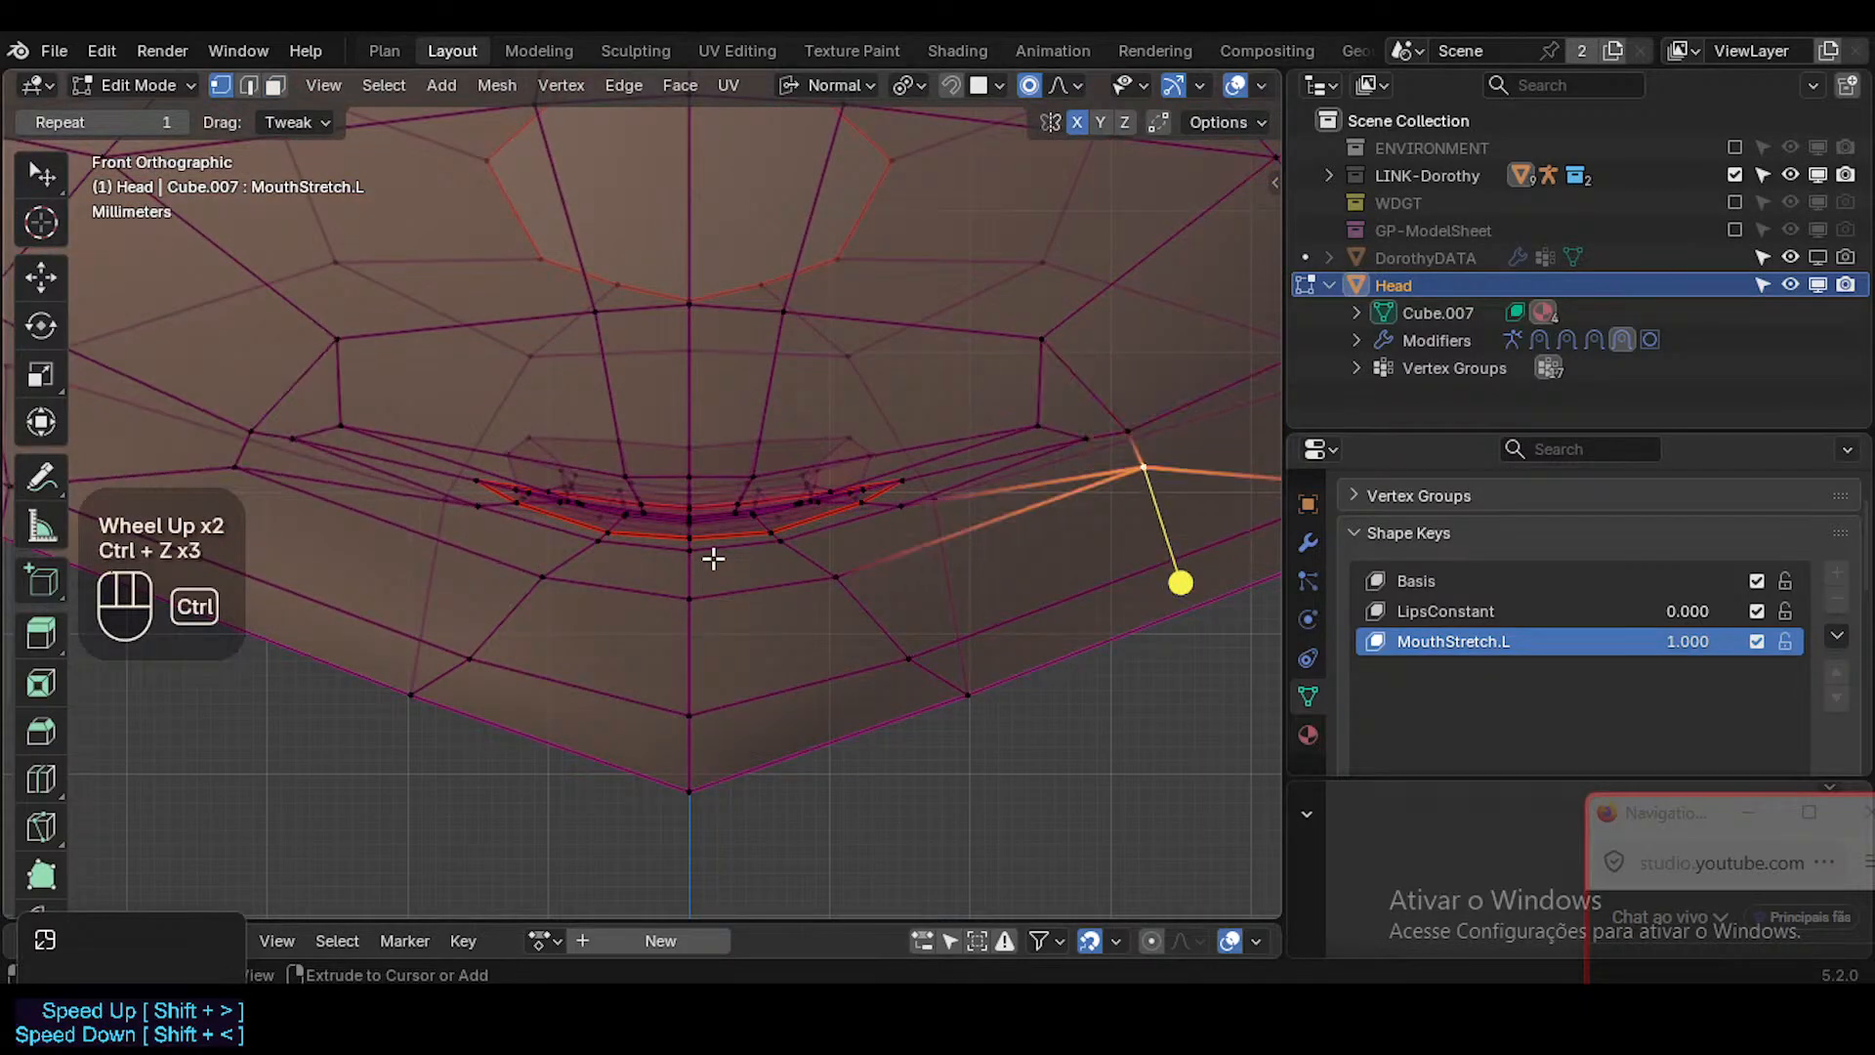
key("ctrl+z")
key("ctrl+z")
key("ctrl+z")
key("ctrl+z")
scroll(896, 544, "down", 1)
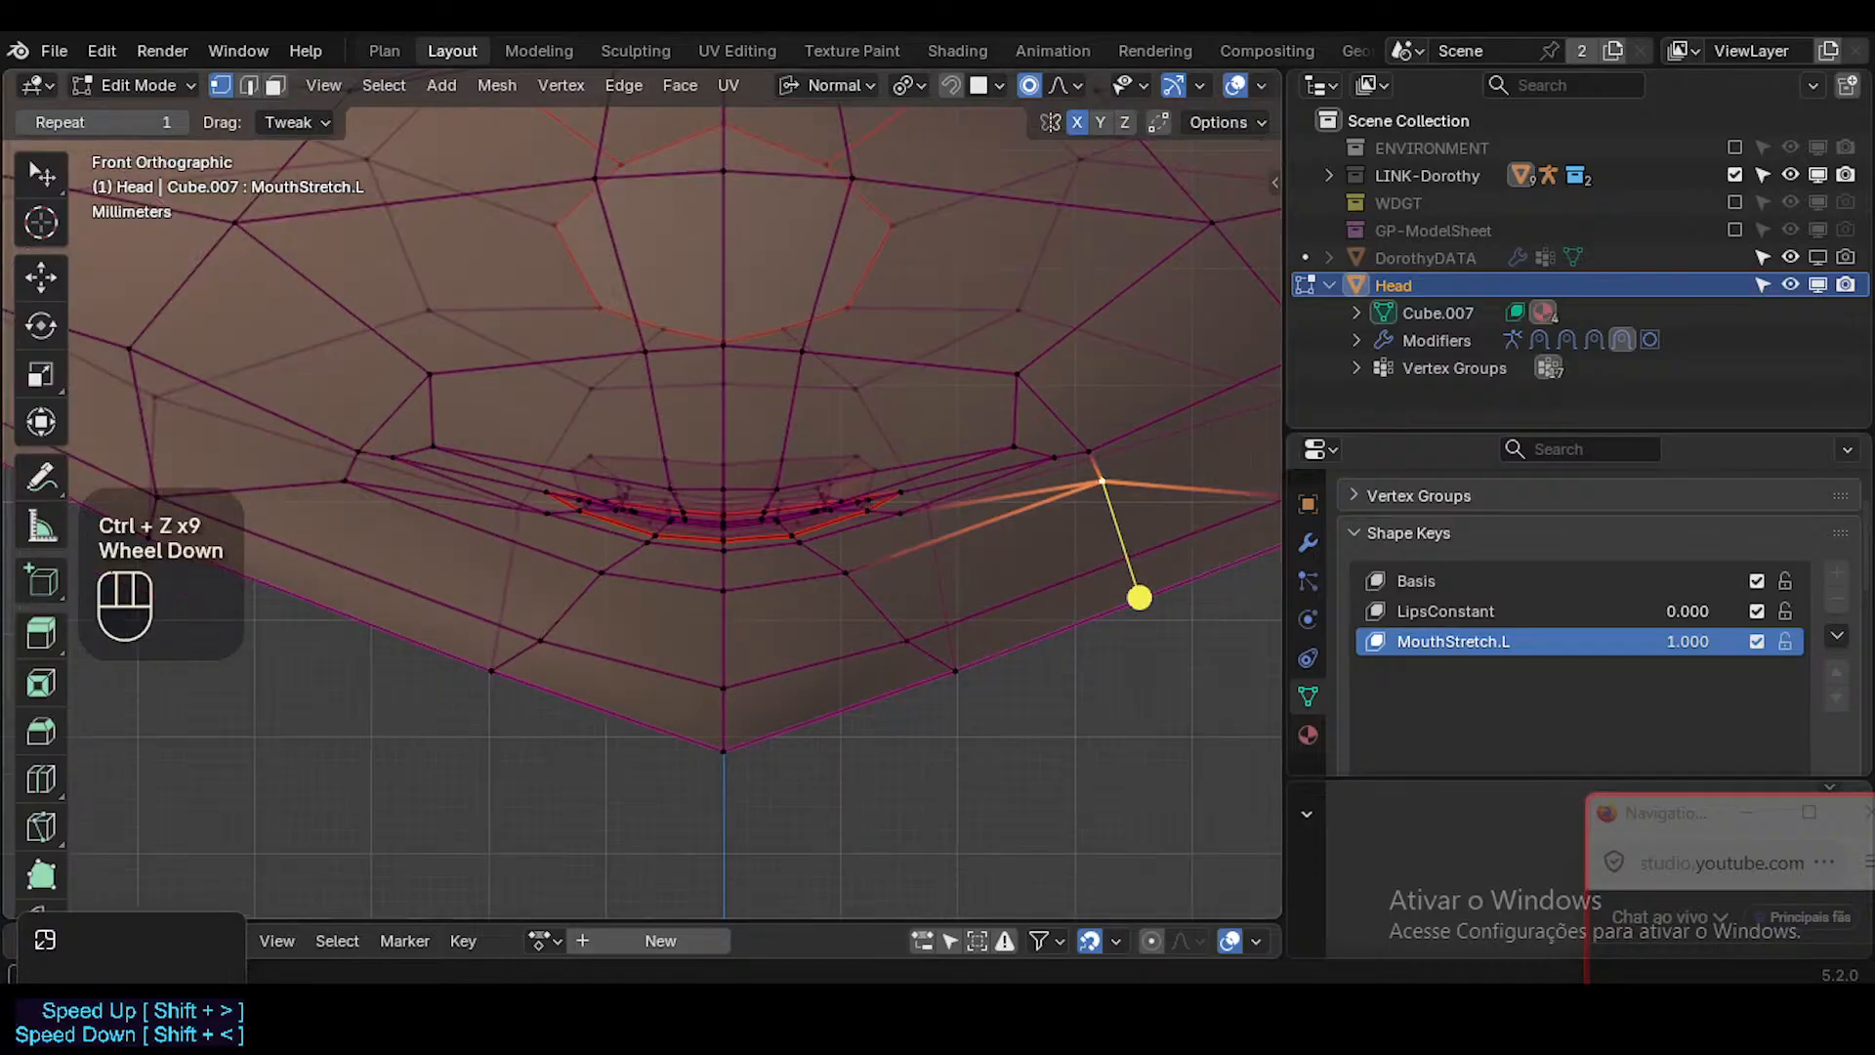
Reopen ToonDorothy-01.blend from the 01_Characters folder without saving the current changes.
left_click(55, 54)
left_click(93, 113)
left_click(939, 536)
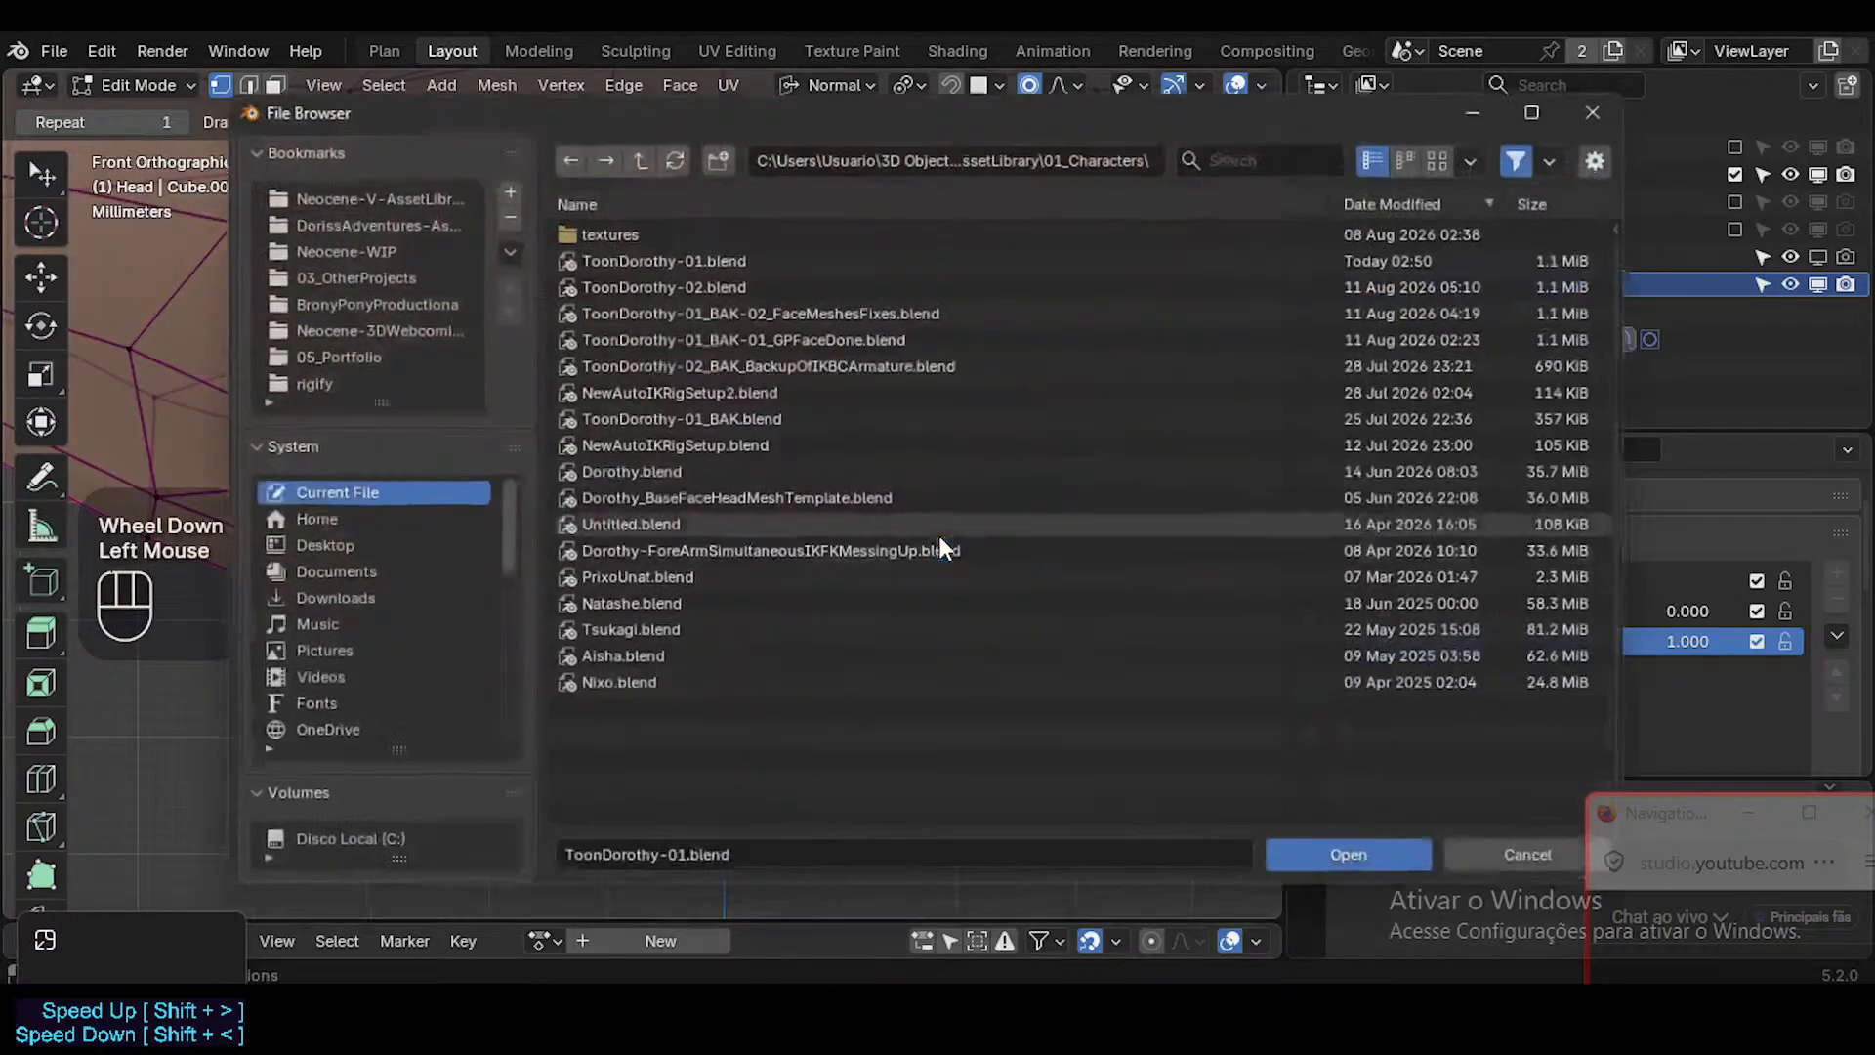
double_click(658, 252)
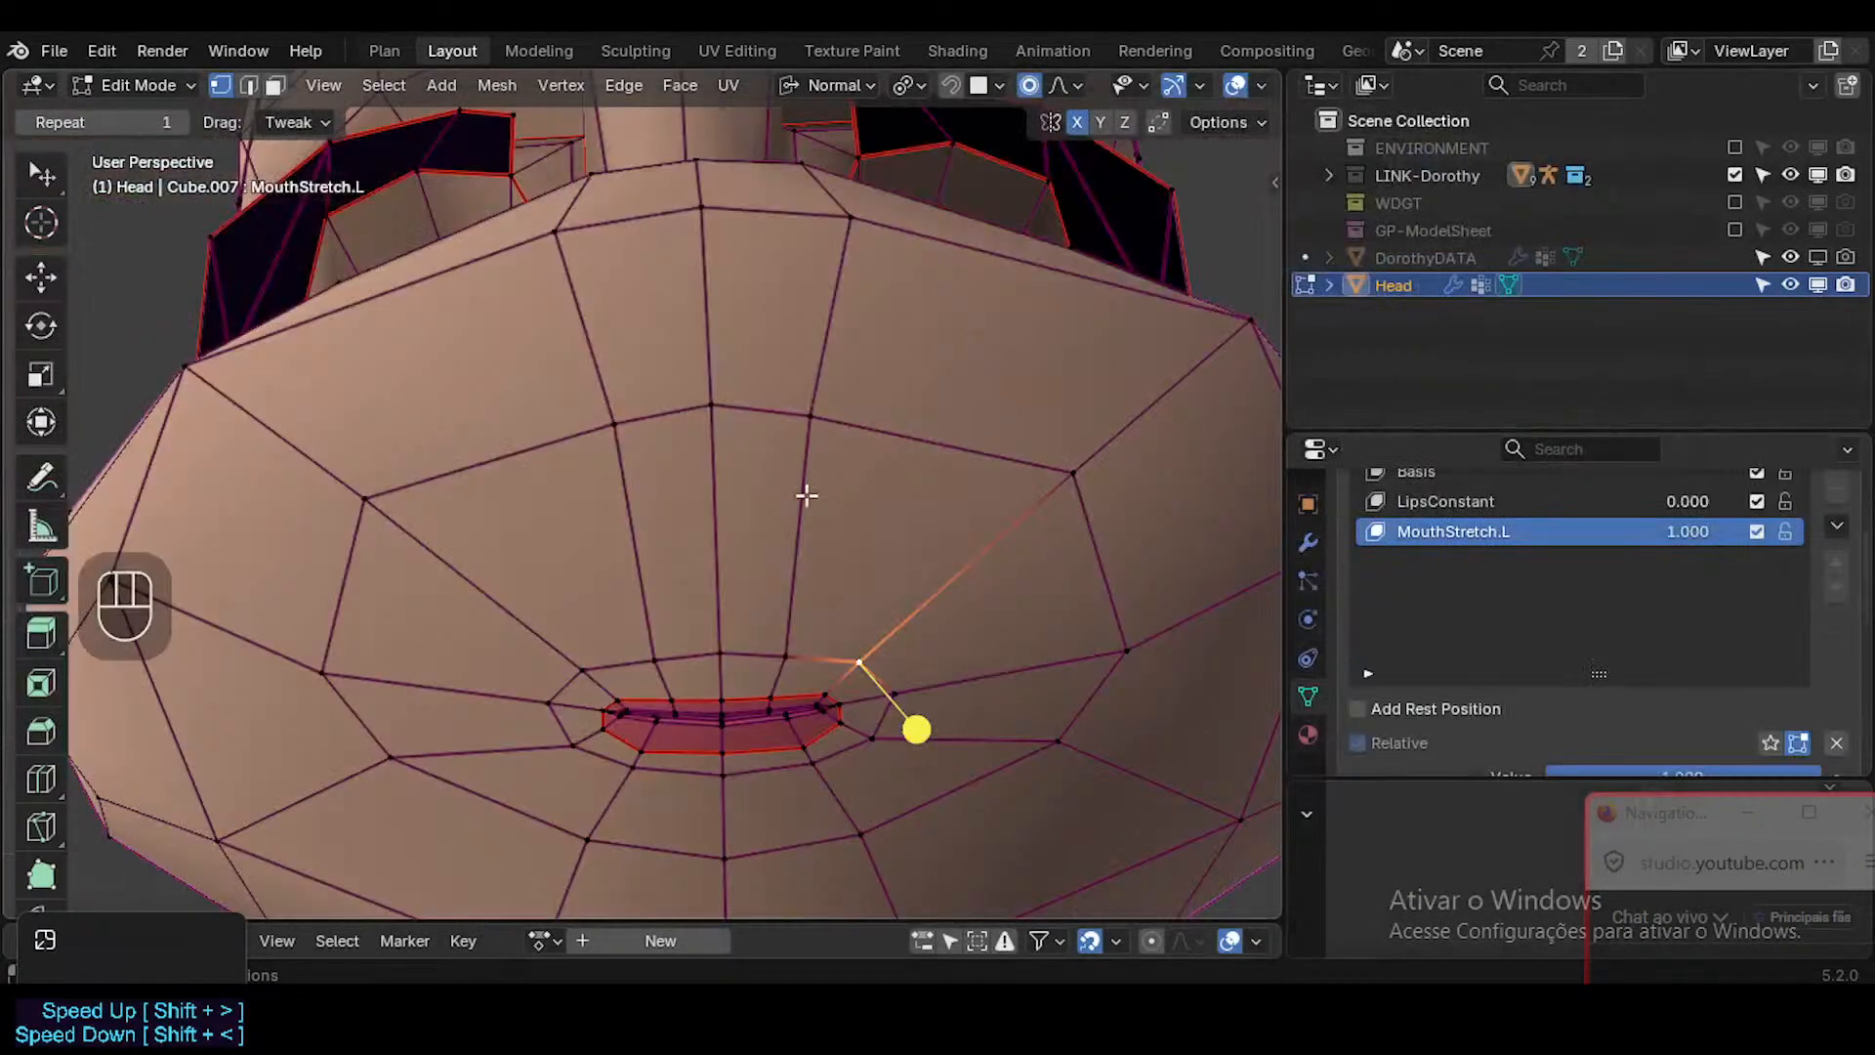
Select the ring of faces around the mouth in front view and grow the selection by one ring.
key("KP_1")
scroll(795, 619, "up", 2)
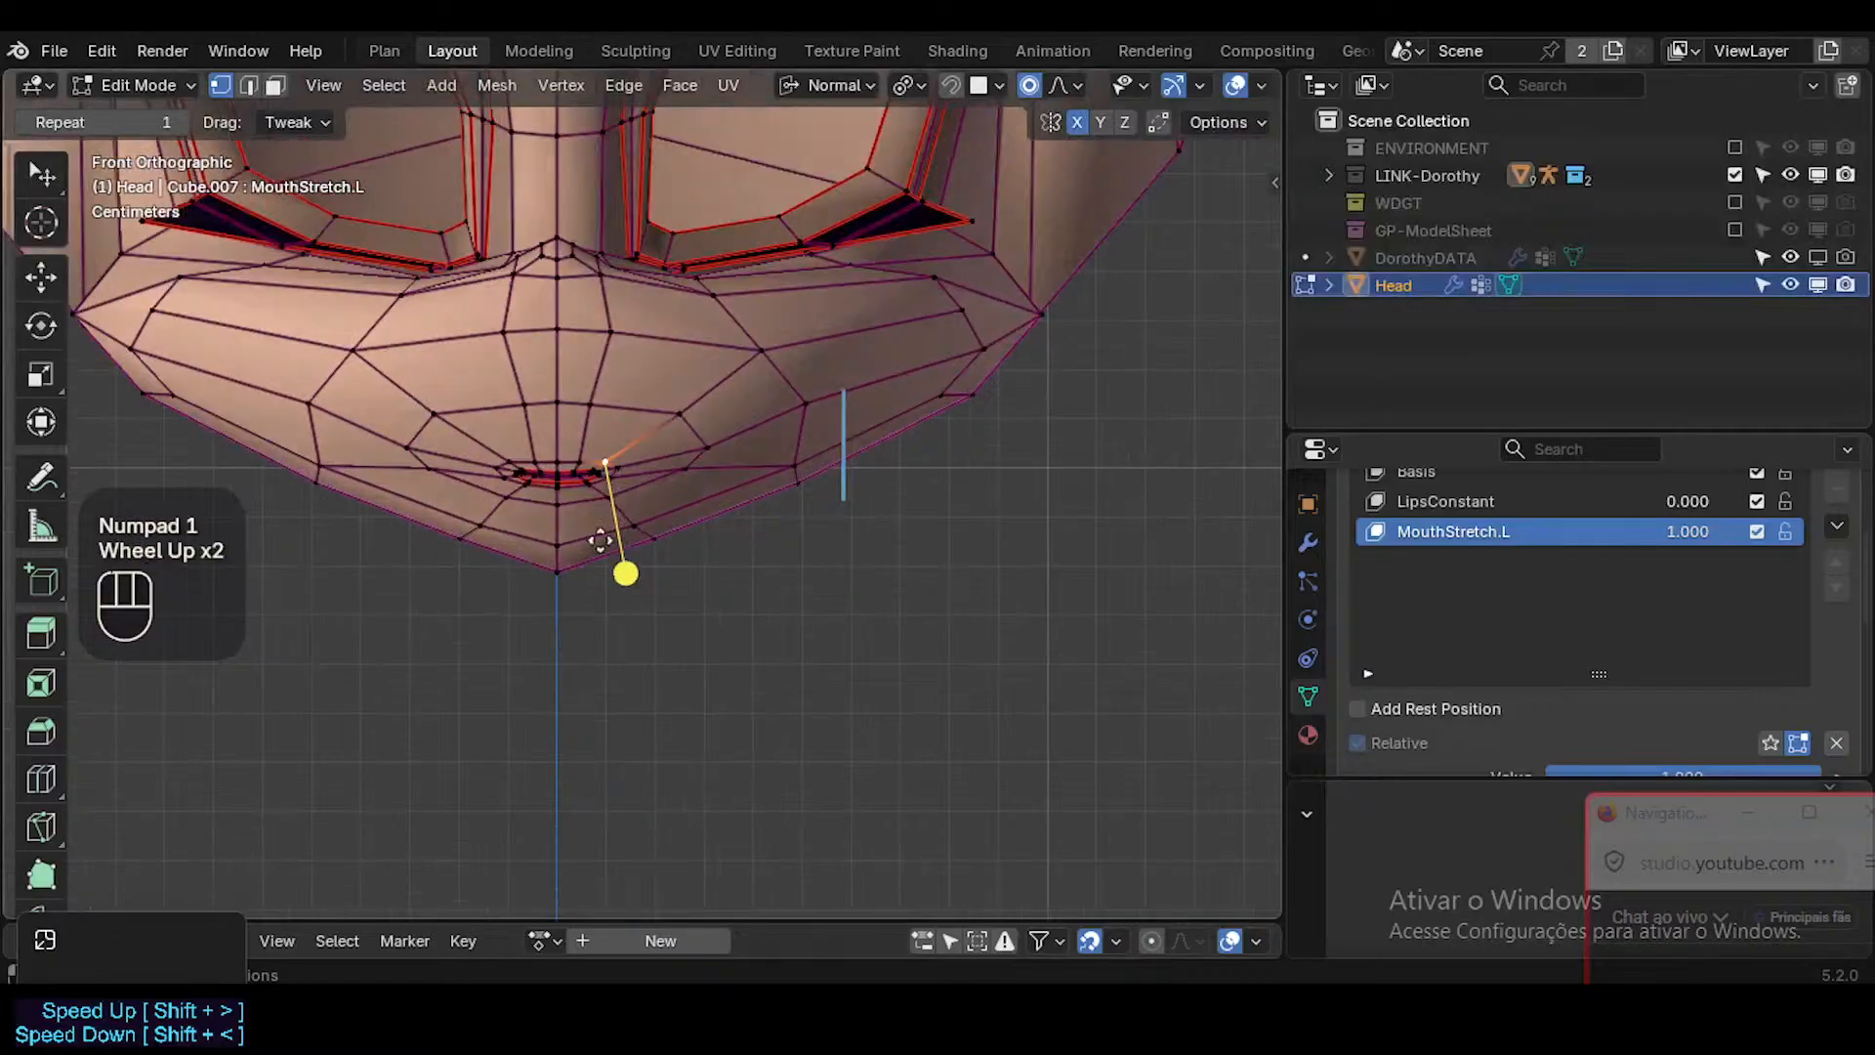
scroll(500, 408, "up", 2)
scroll(586, 450, "up", 2)
key("3")
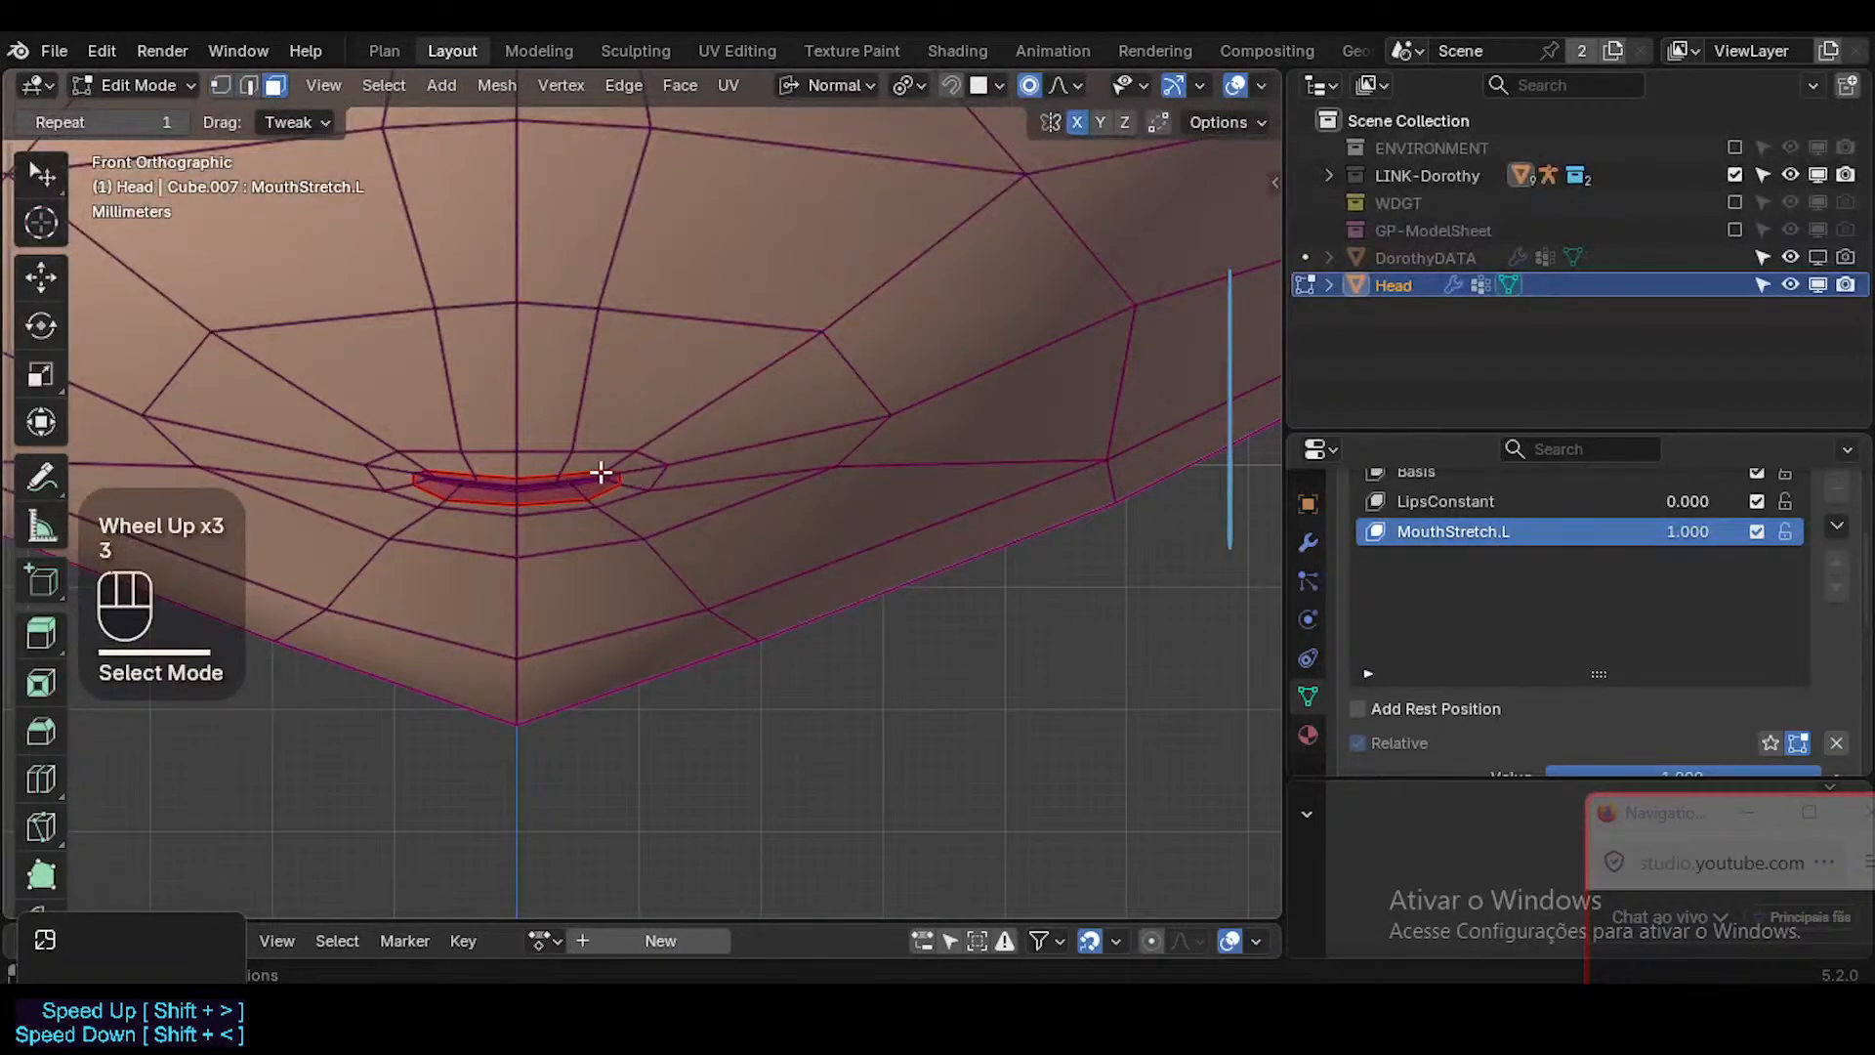
key("l")
left_click(635, 478, "alt+shift")
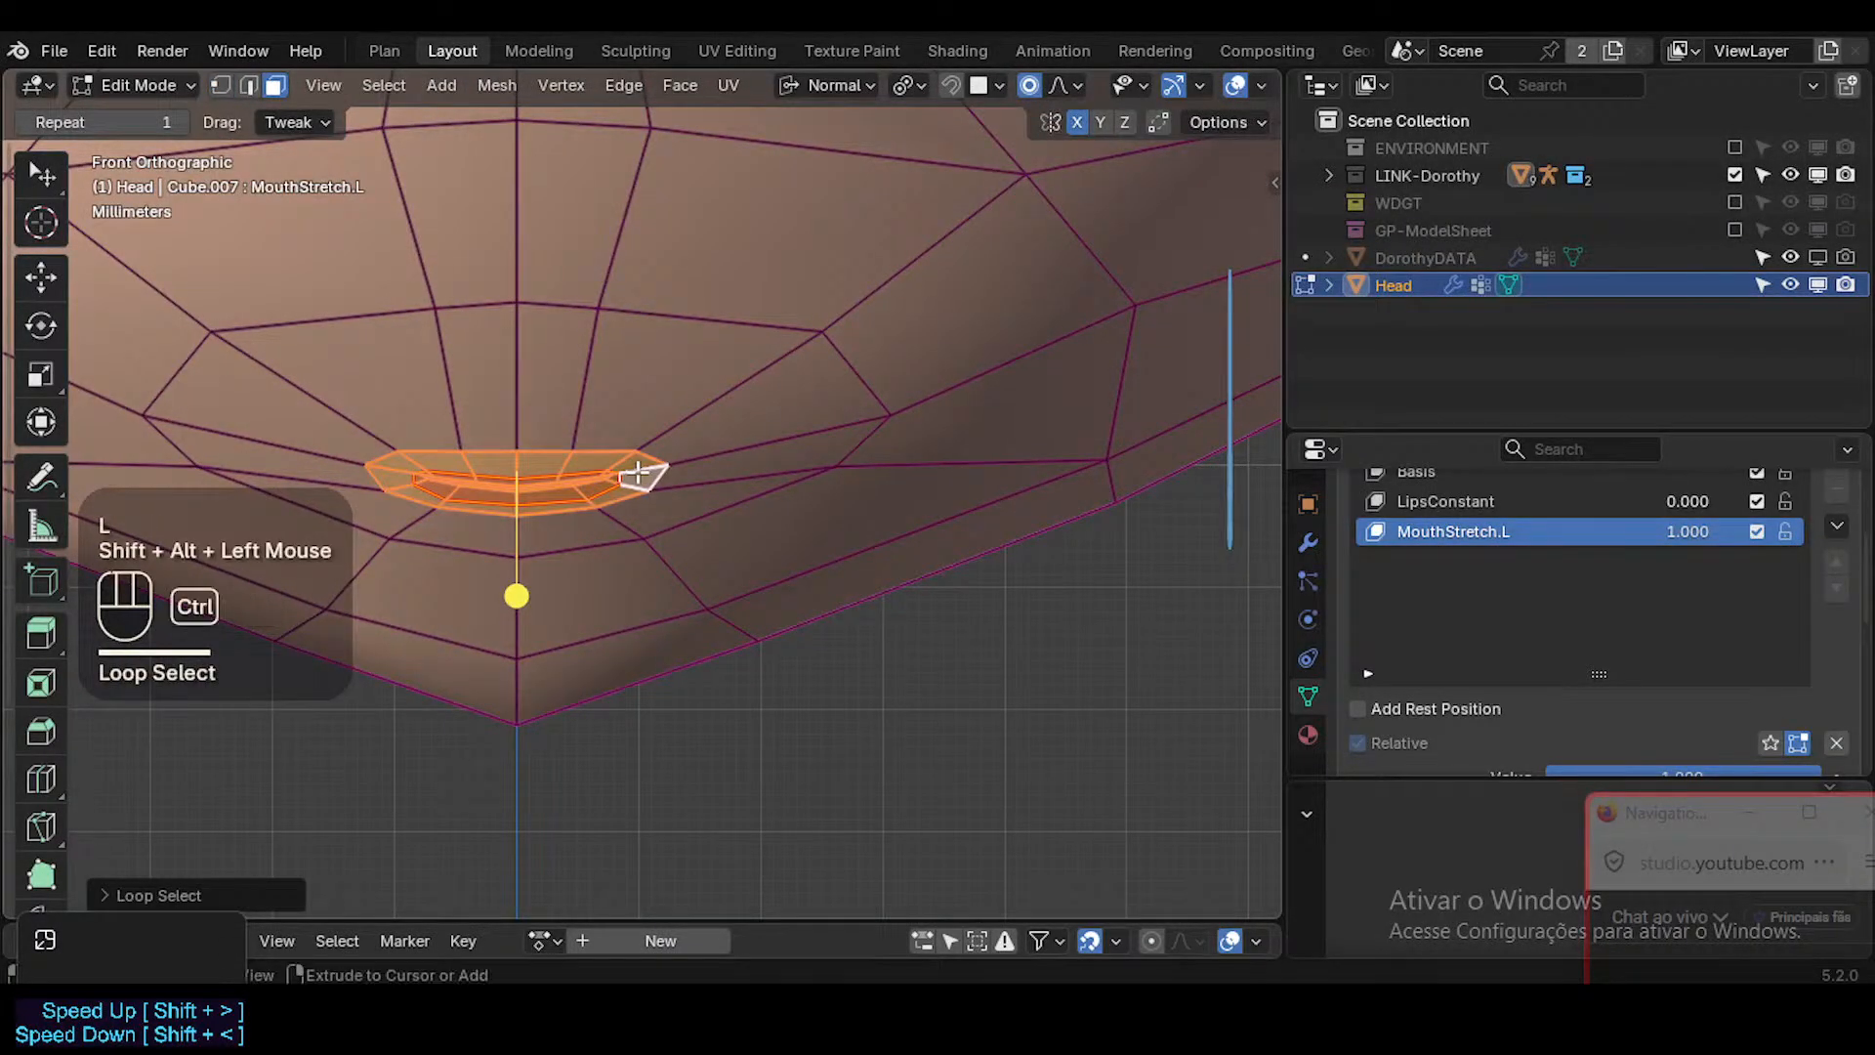
key("ctrl+KP_Add")
scroll(1758, 525, "down", 1)
scroll(1760, 524, "up", 1)
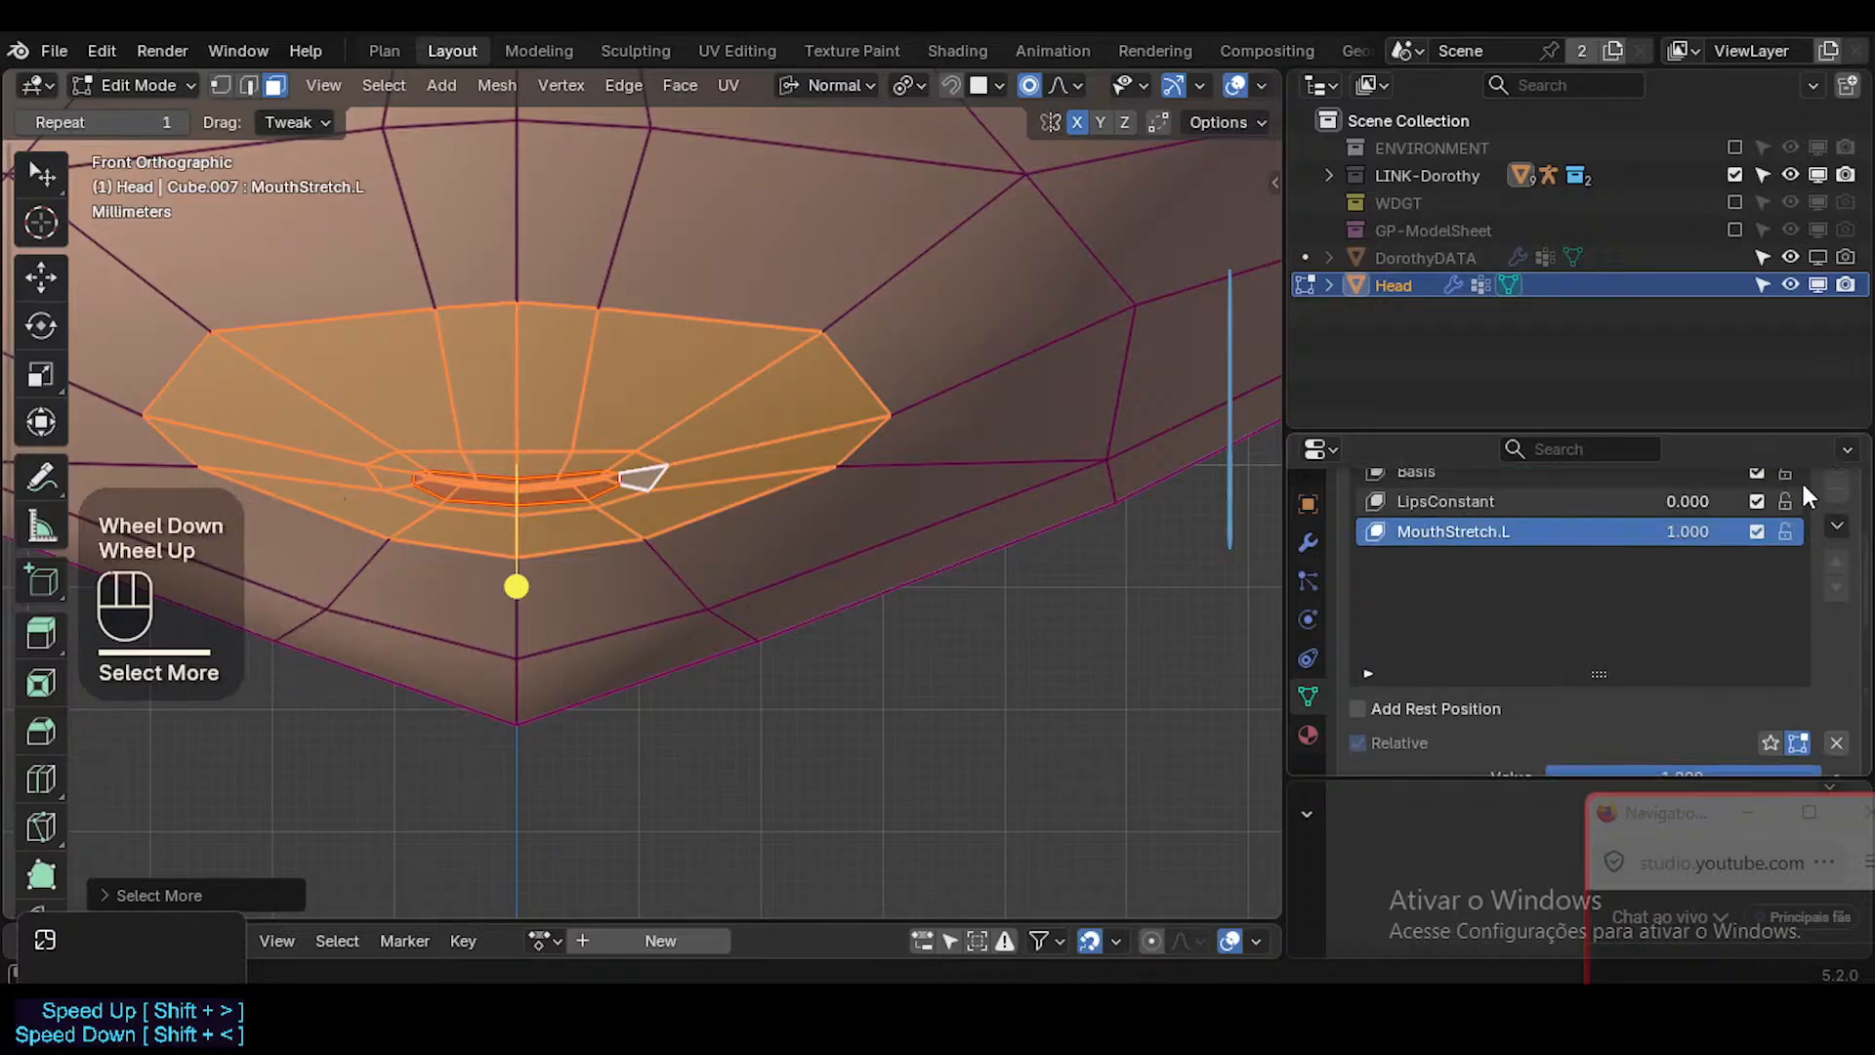
Lock the Basis and LipsConstant shape keys against editing and save the file.
left_click(1784, 478)
left_click(1785, 501)
middle_click_drag(779, 573, 837, 625, "shift")
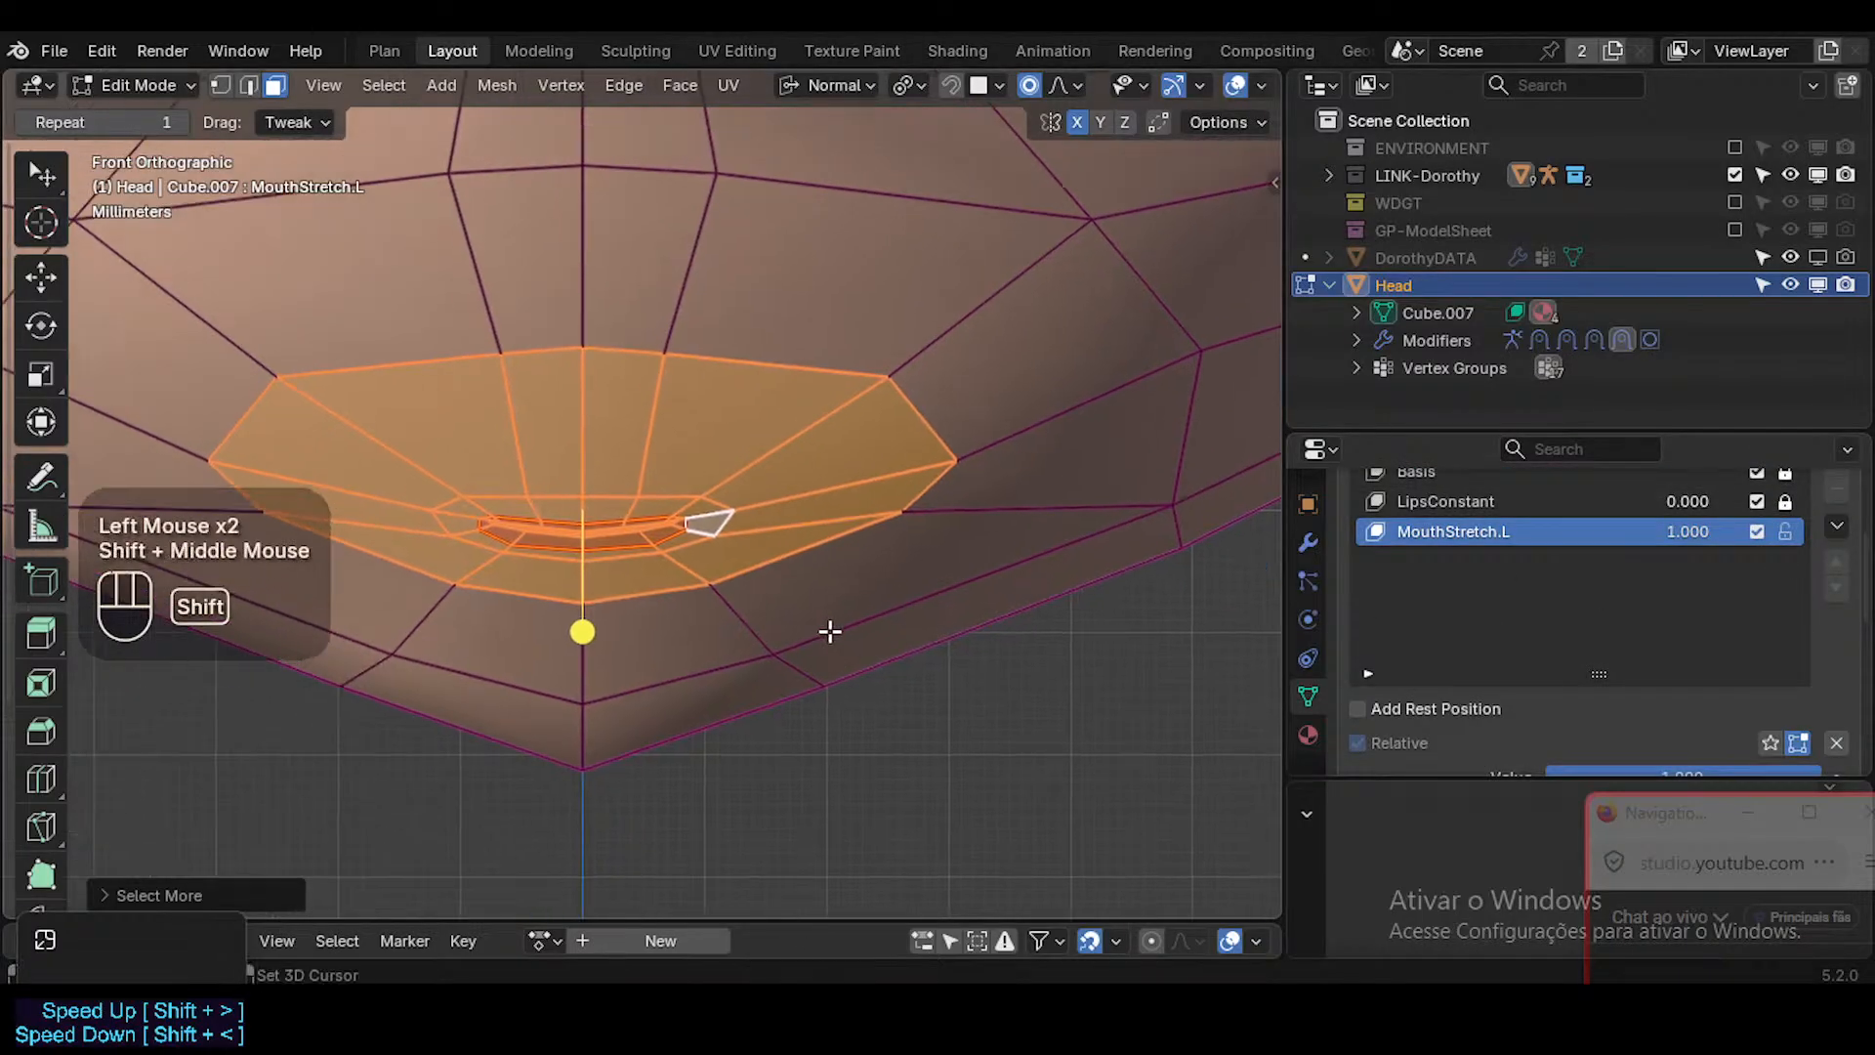
middle_click_drag(753, 527, 761, 532, "shift")
key("alt+z")
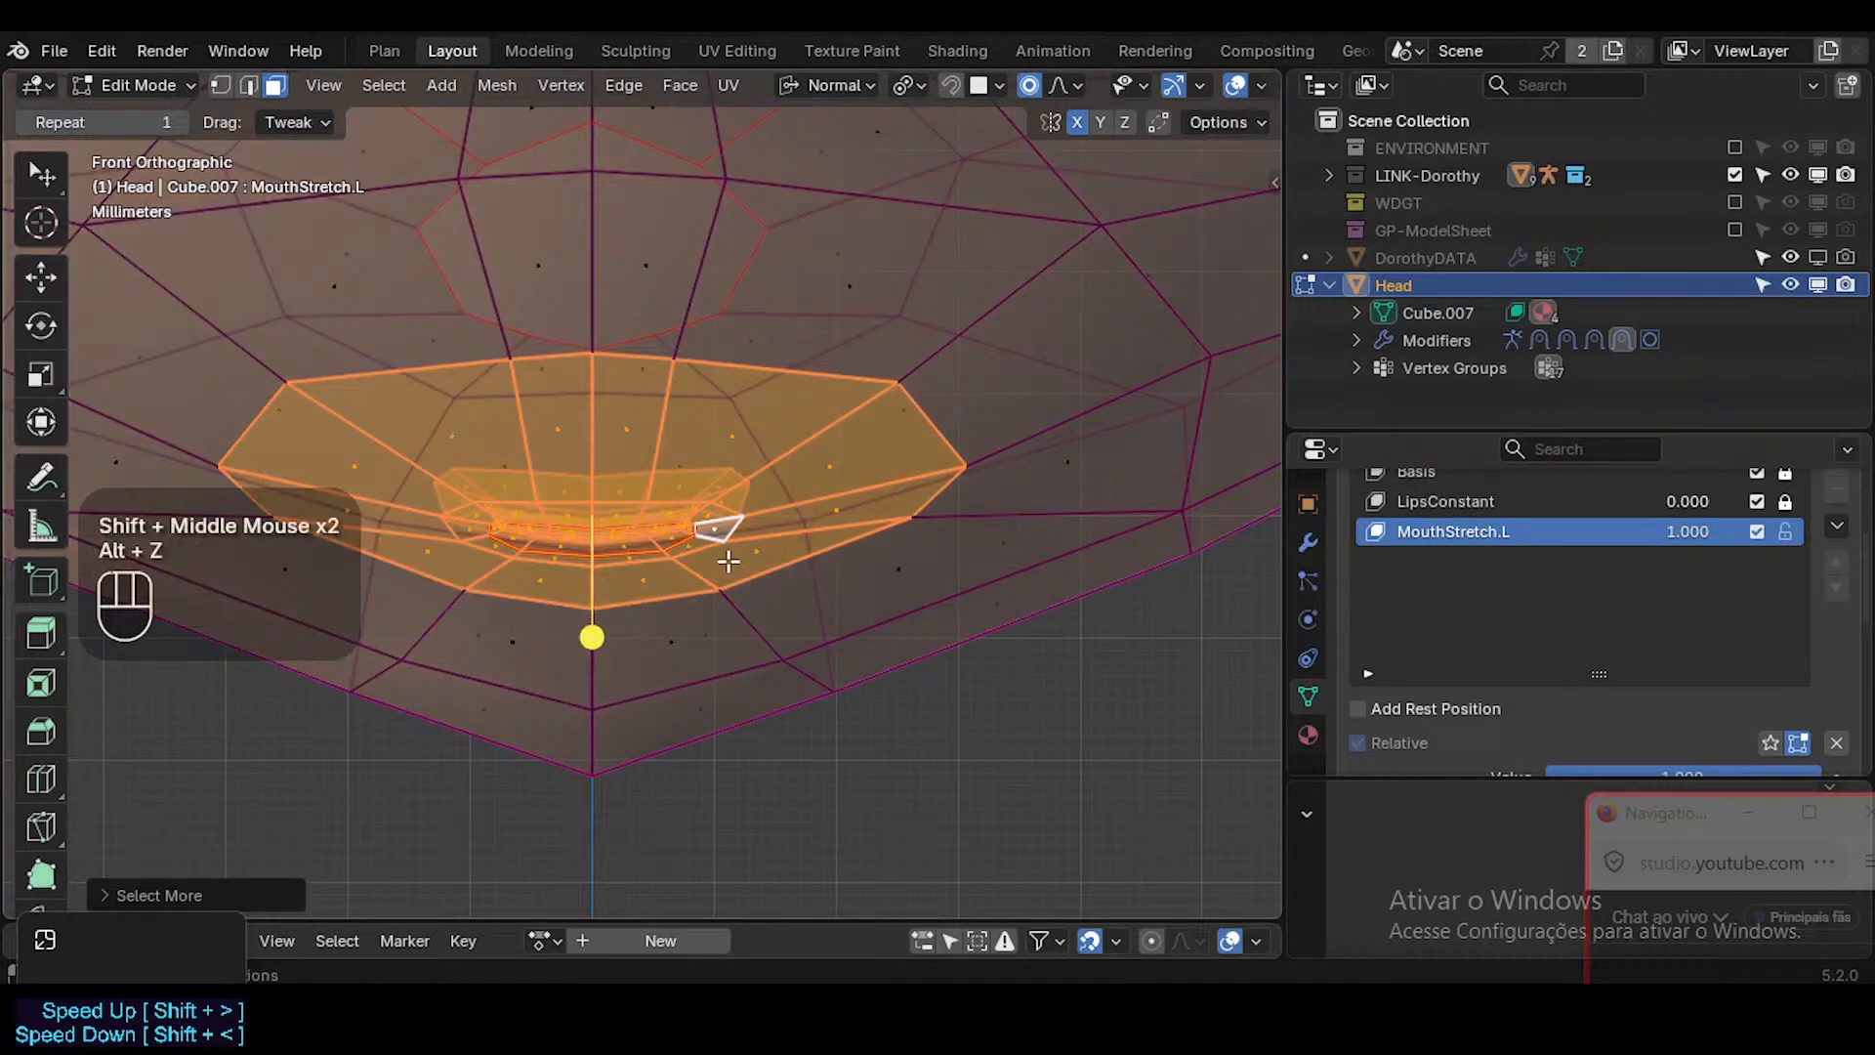
key("alt+z")
scroll(729, 560, "down", 1)
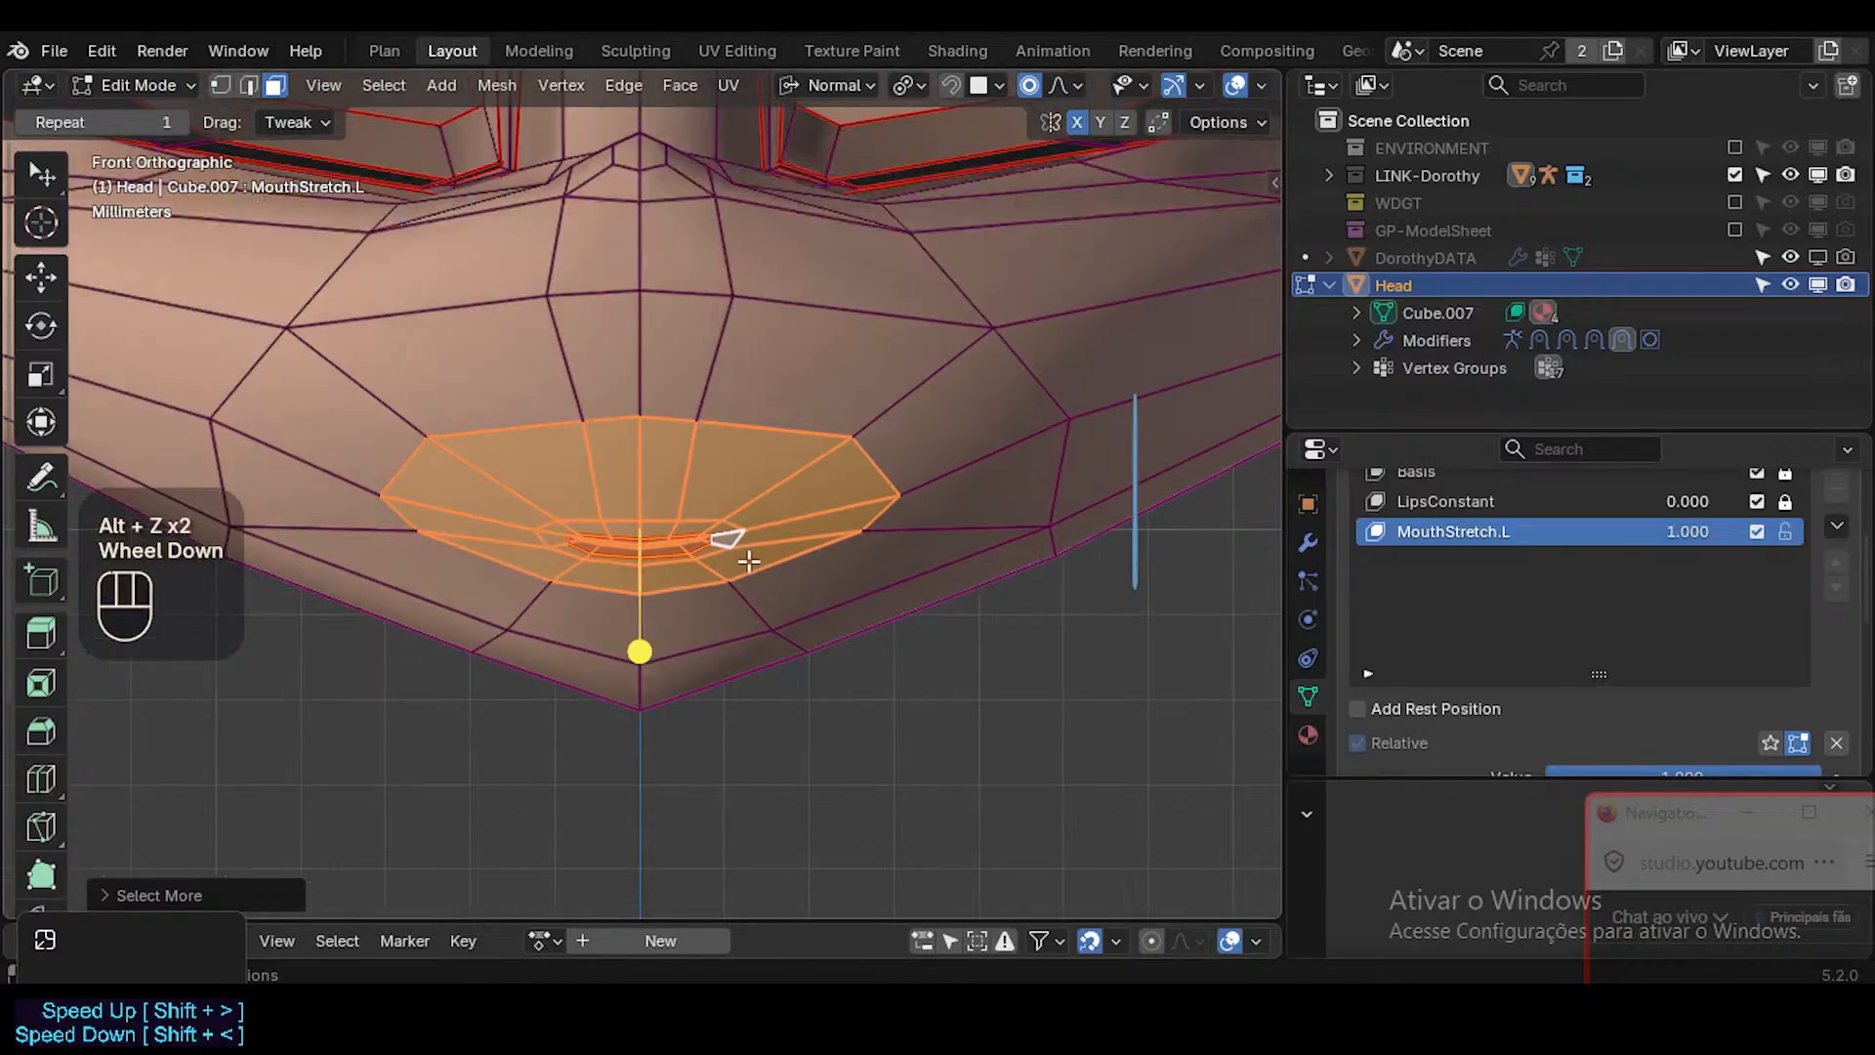
scroll(733, 564, "down", 1, "shift")
middle_click_drag(737, 568, 751, 578, "shift")
key("ctrl+s")
Grow the face selection around the mouth by one more ring.
key("ctrl+KP_Add")
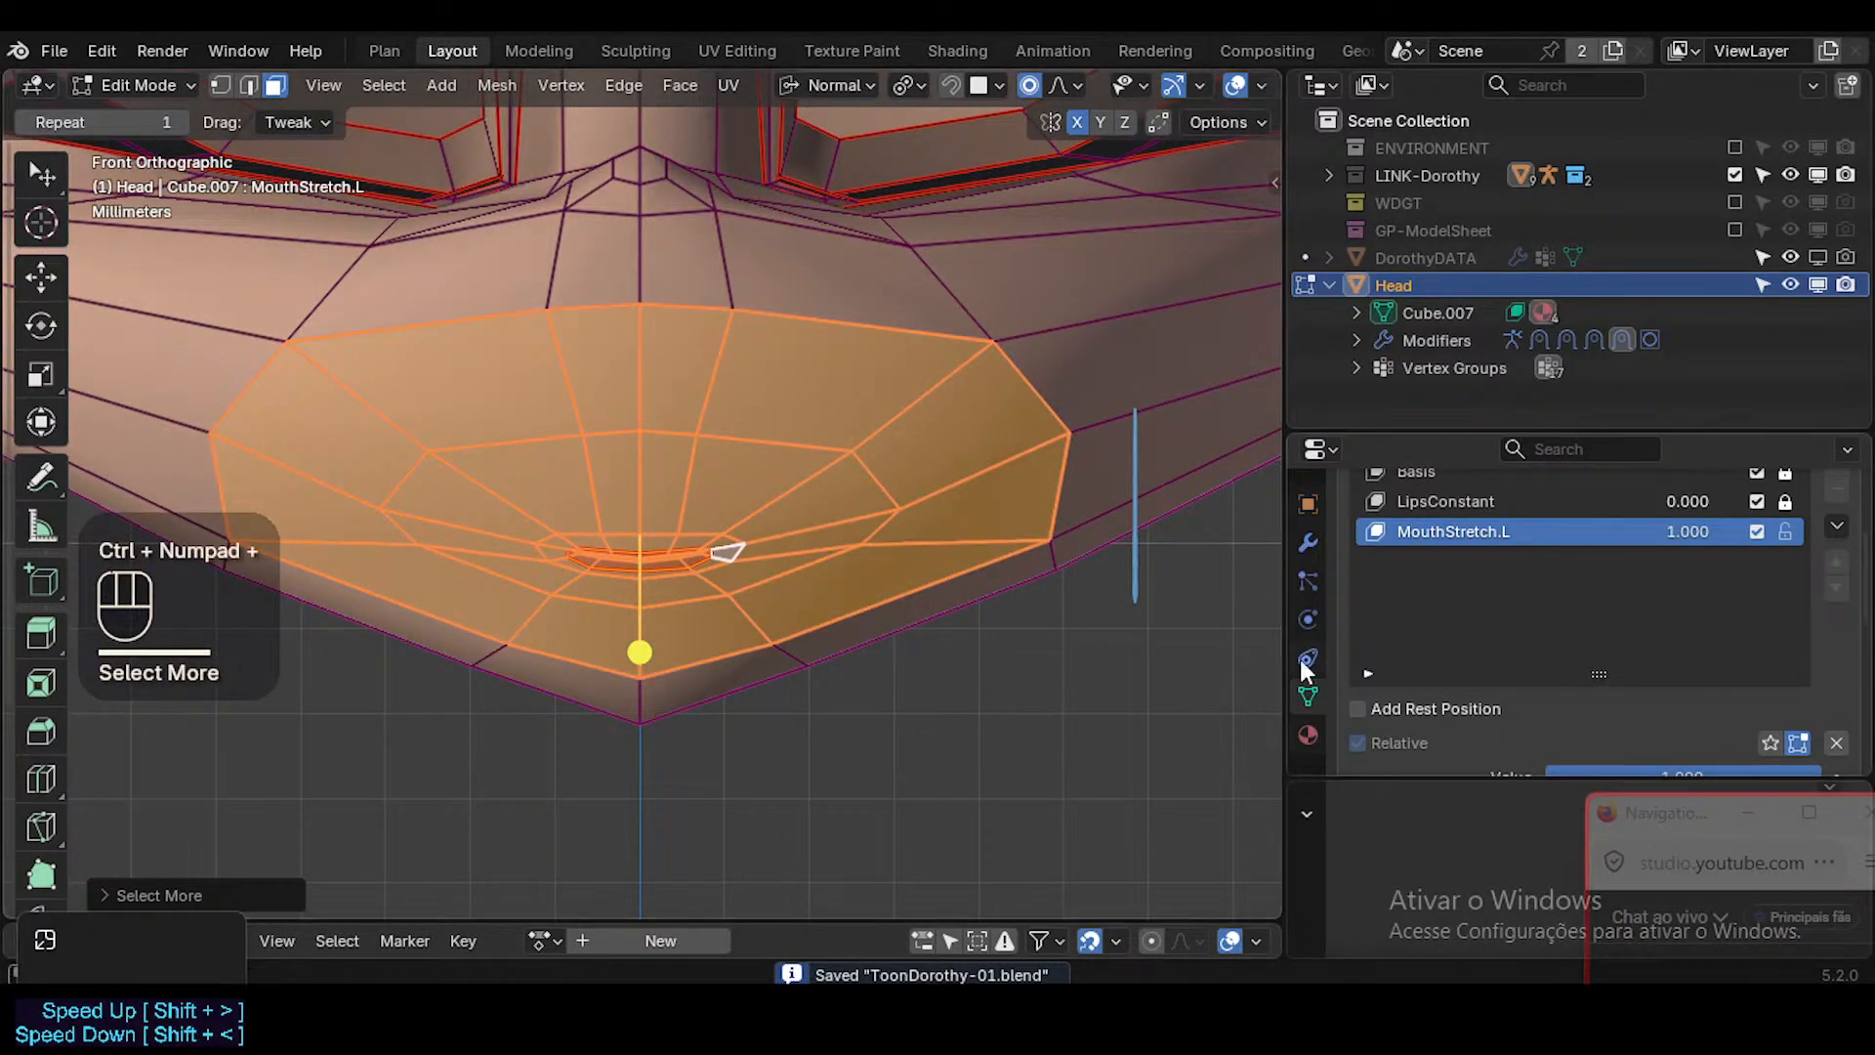
left_click_drag(1659, 811, 1619, 383)
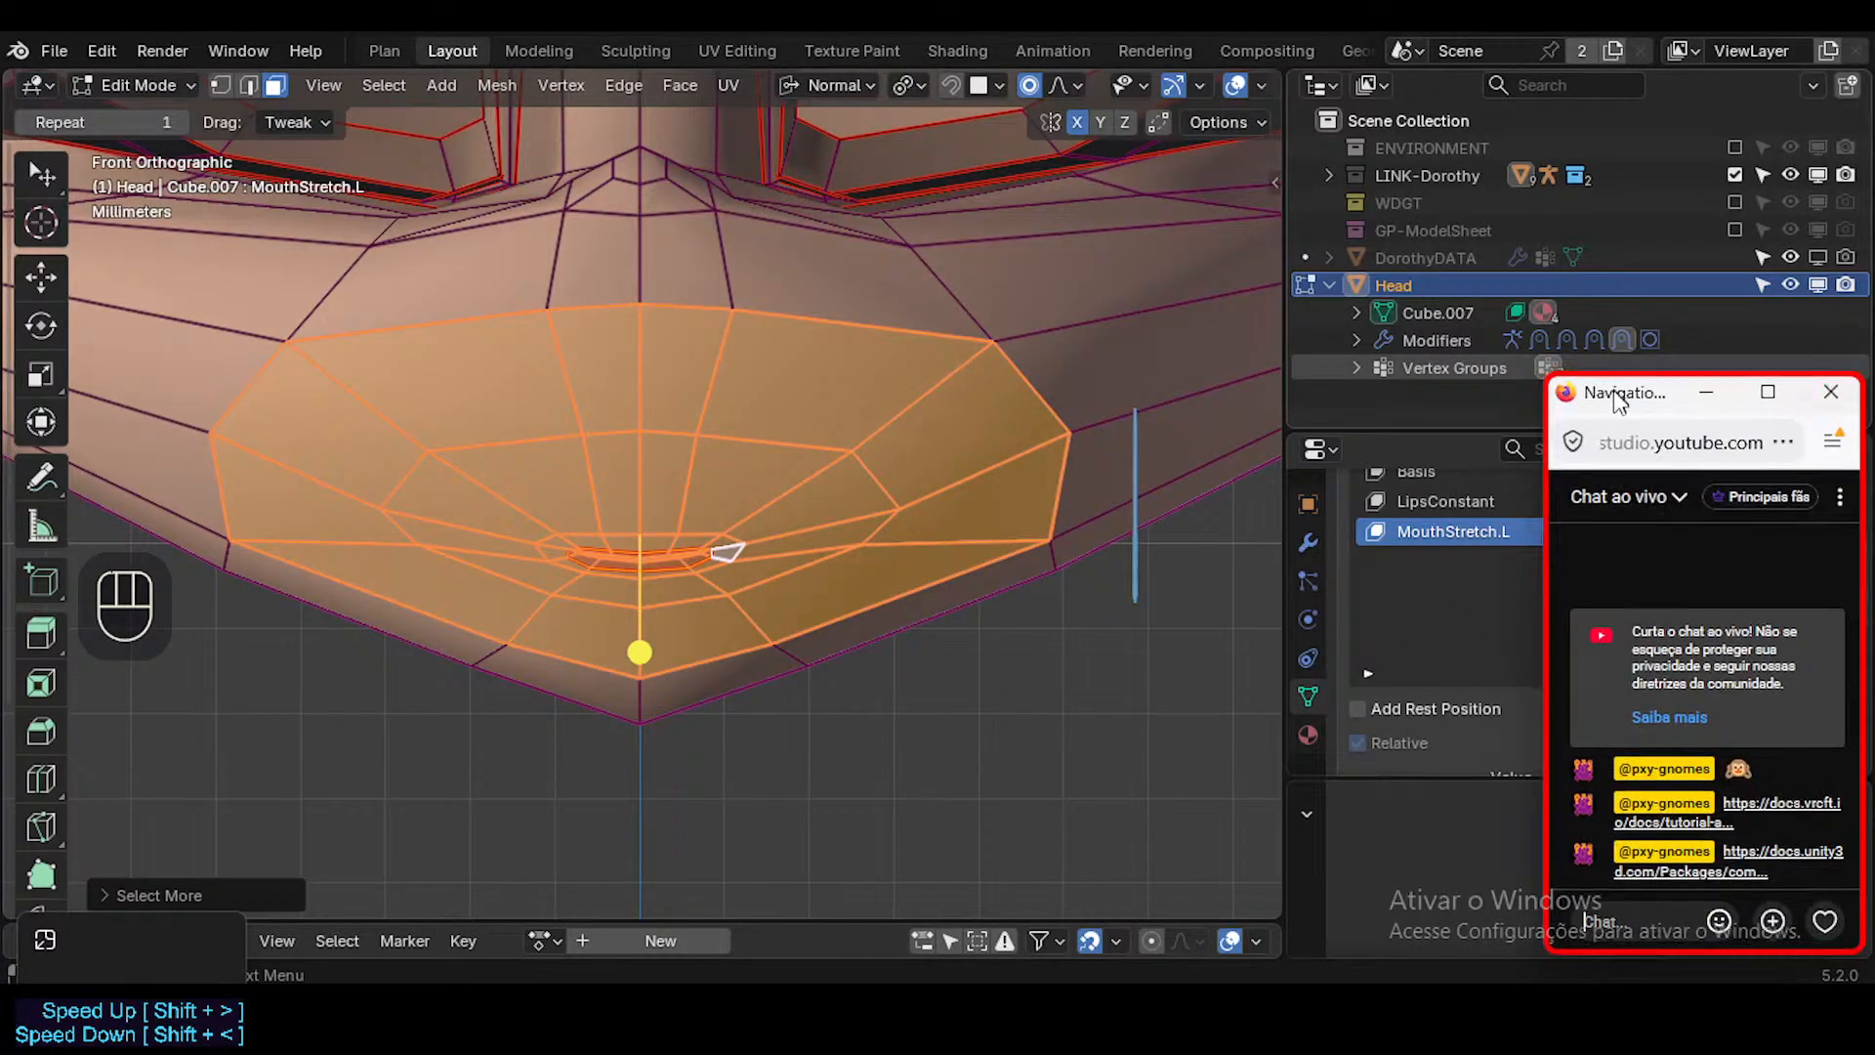
left_click_drag(1617, 389, 1680, 637)
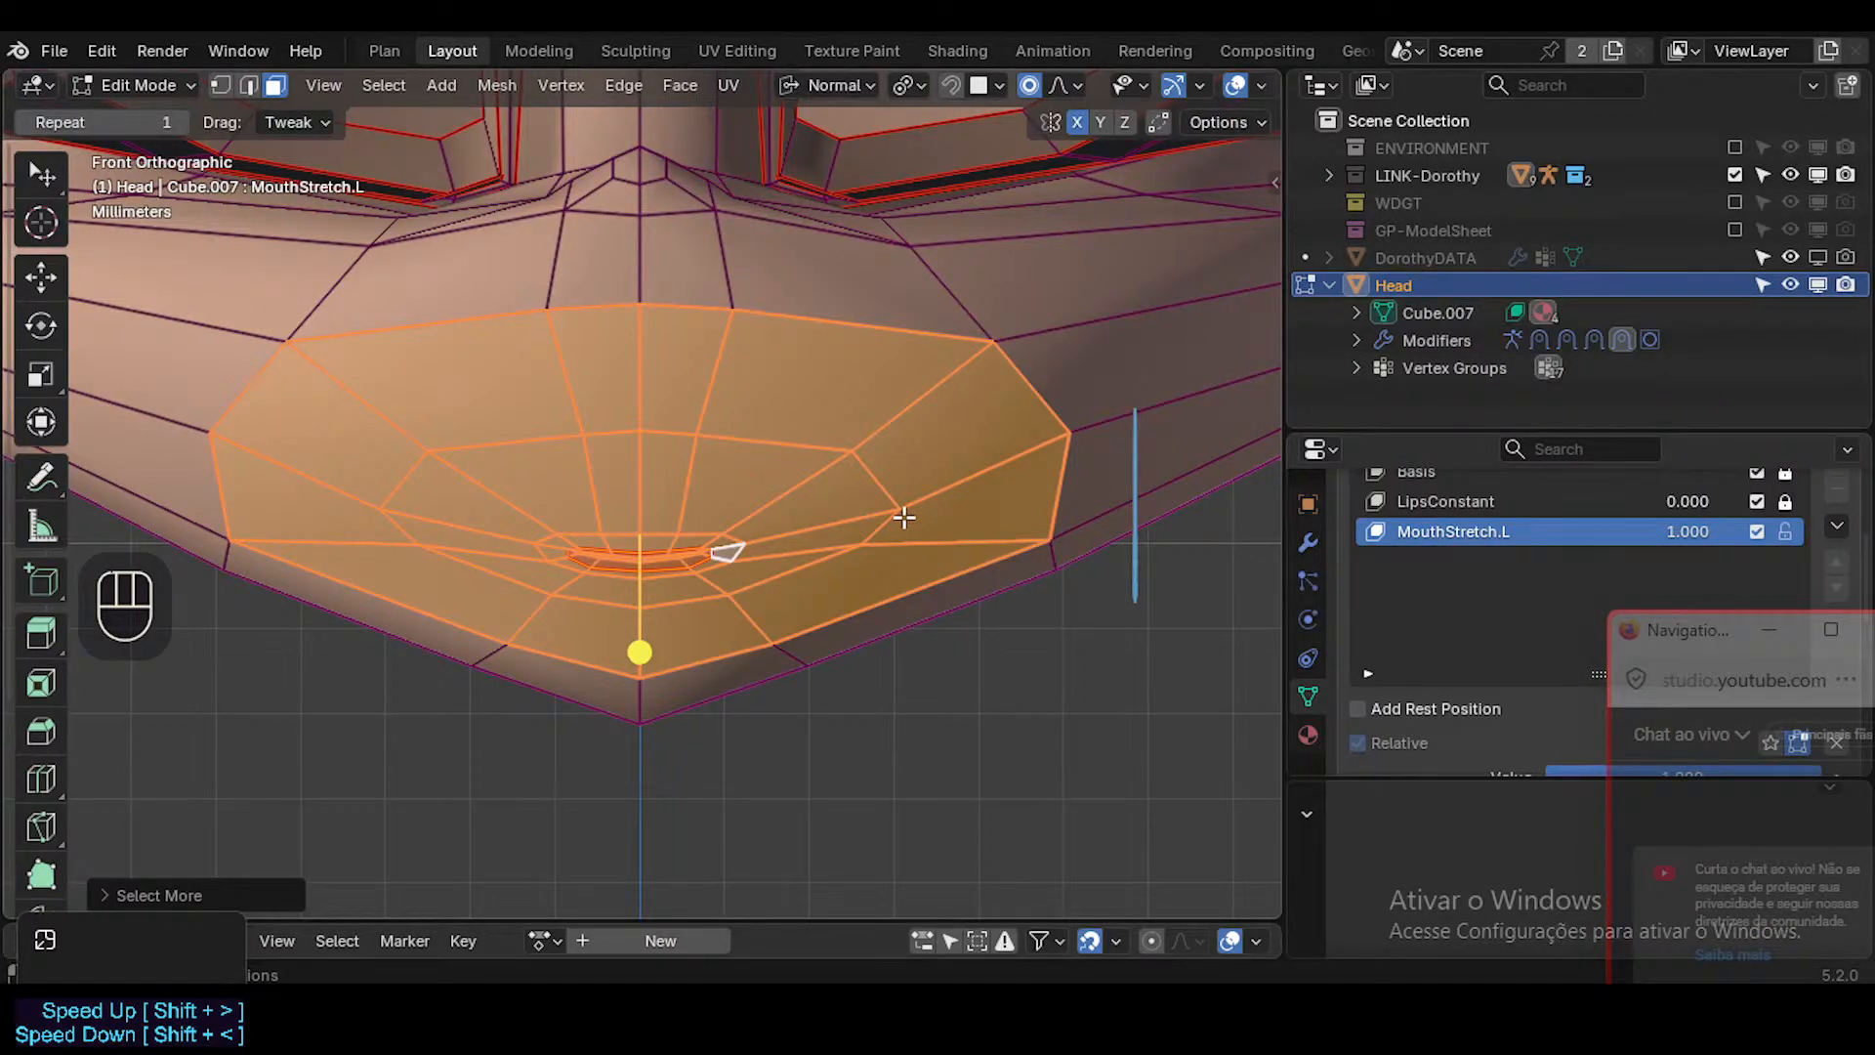
scroll(903, 518, "up", 2)
scroll(866, 523, "down", 1)
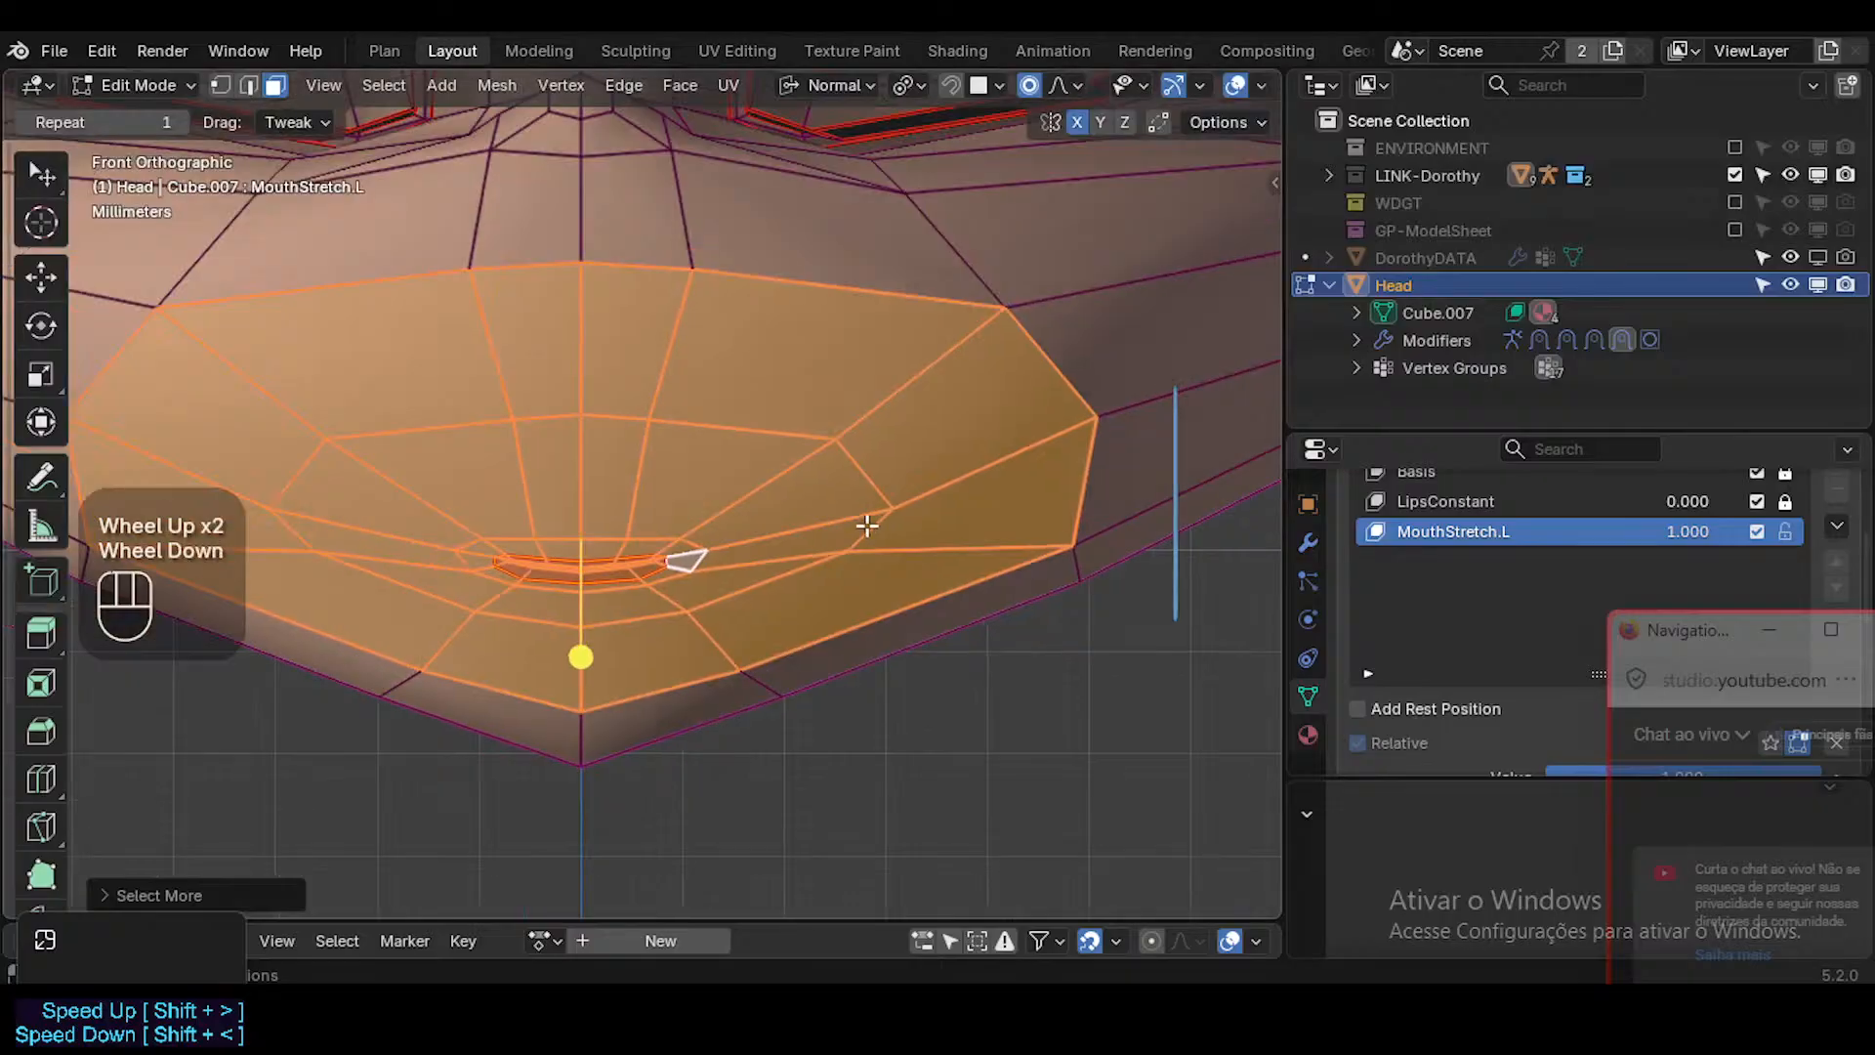
scroll(763, 525, "up", 1)
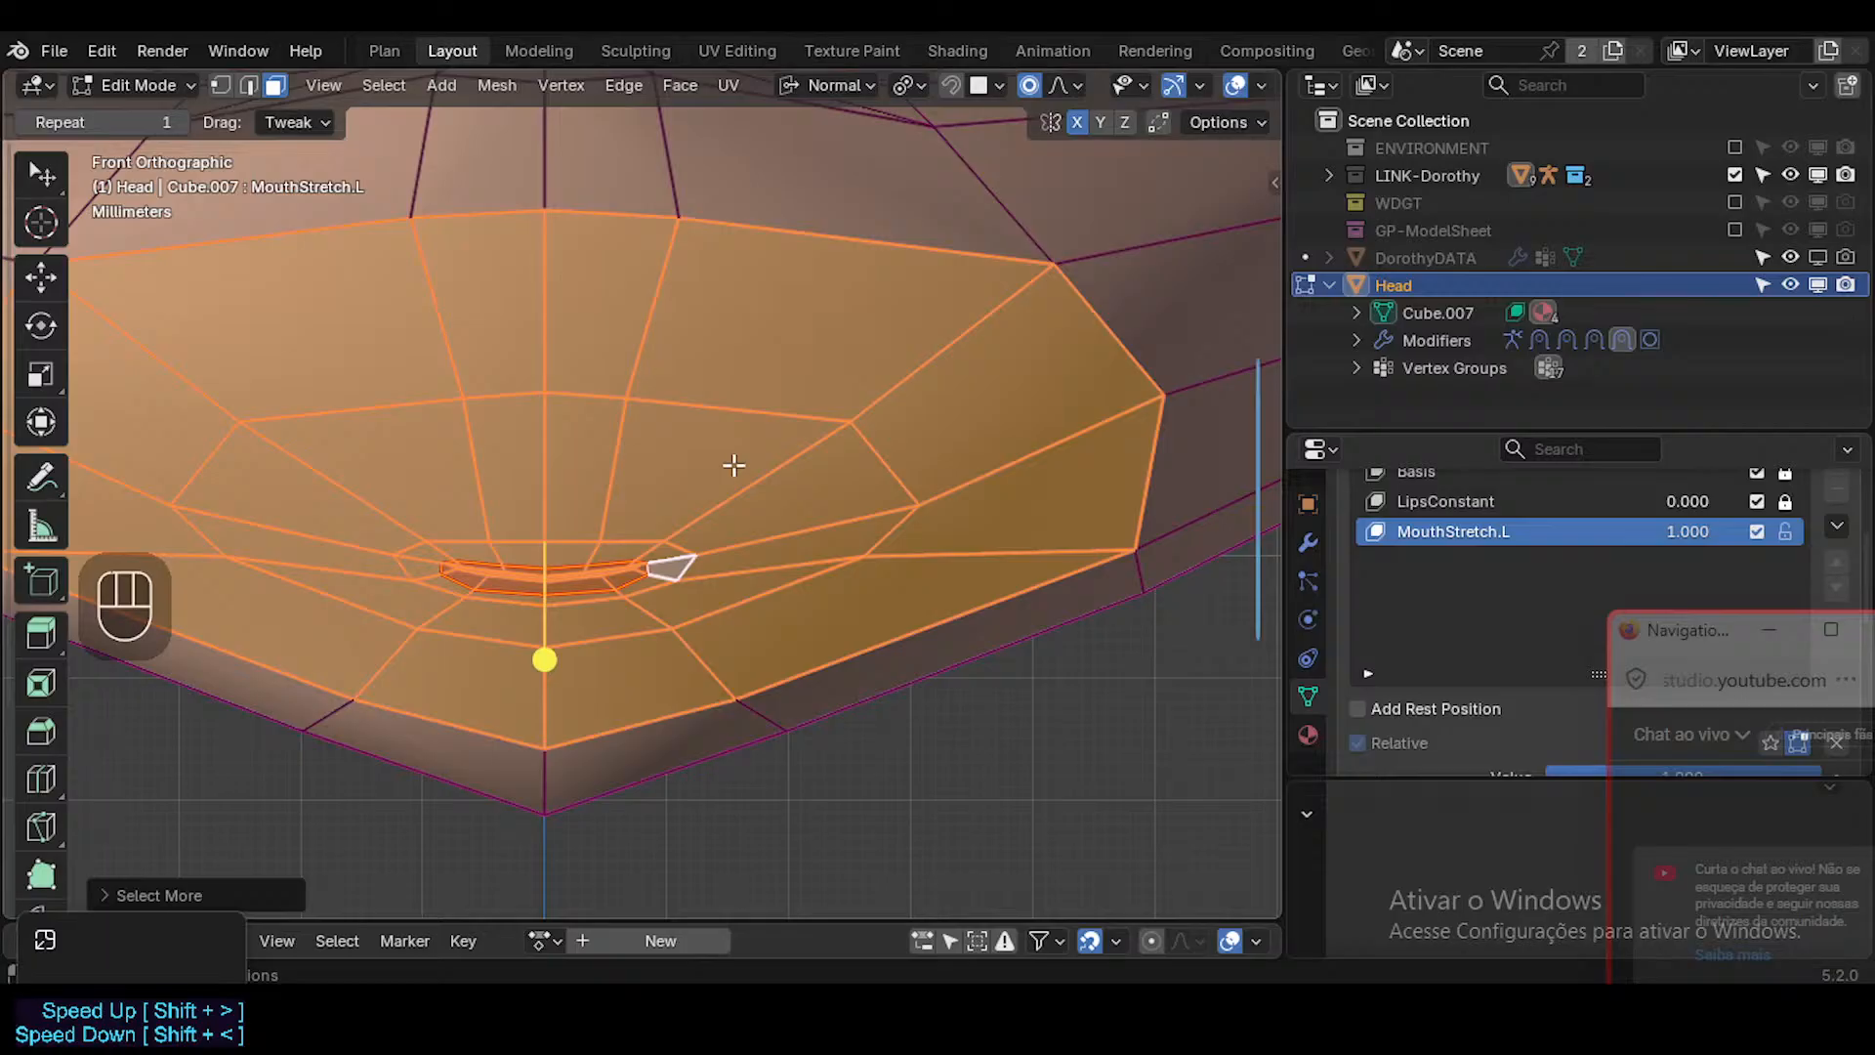
scroll(649, 518, "up", 2)
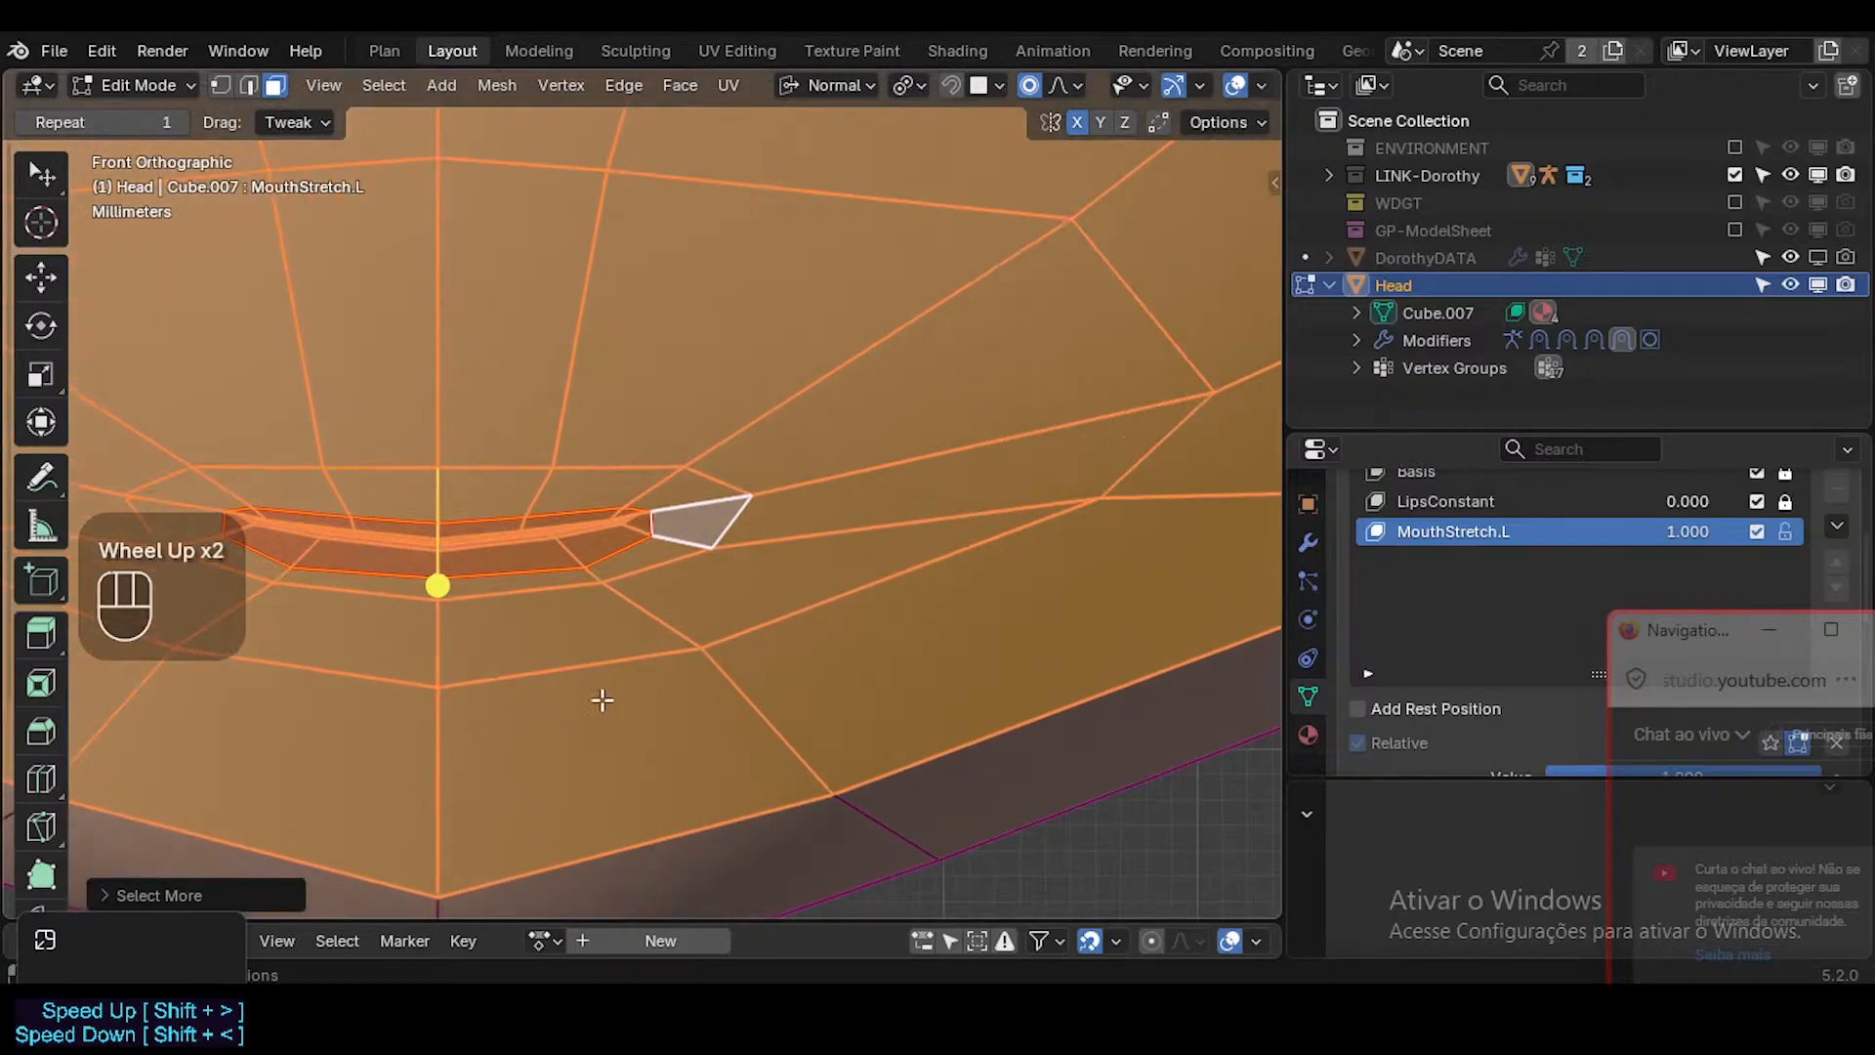
scroll(565, 664, "down", 2)
scroll(580, 614, "up", 2)
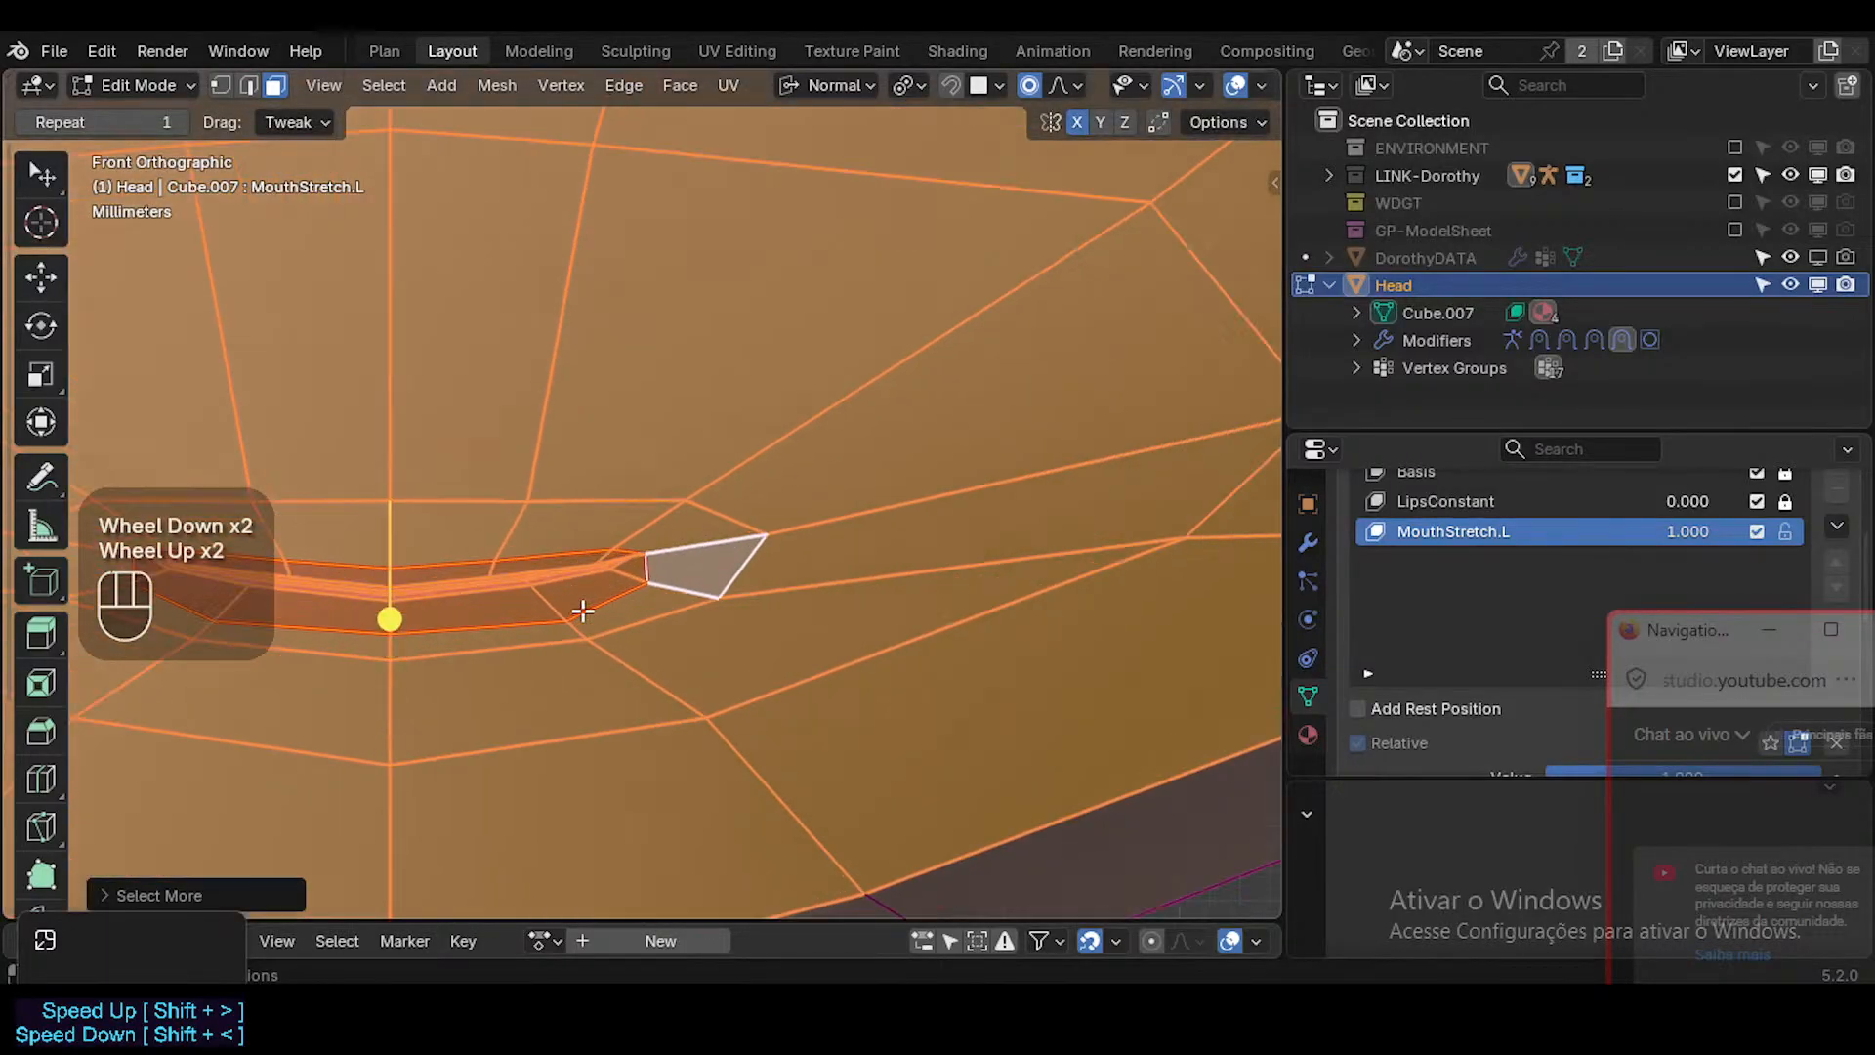
Select the single vertex on the lower lip's edge near the mouth's left corner in vertex select mode.
left_click(574, 622)
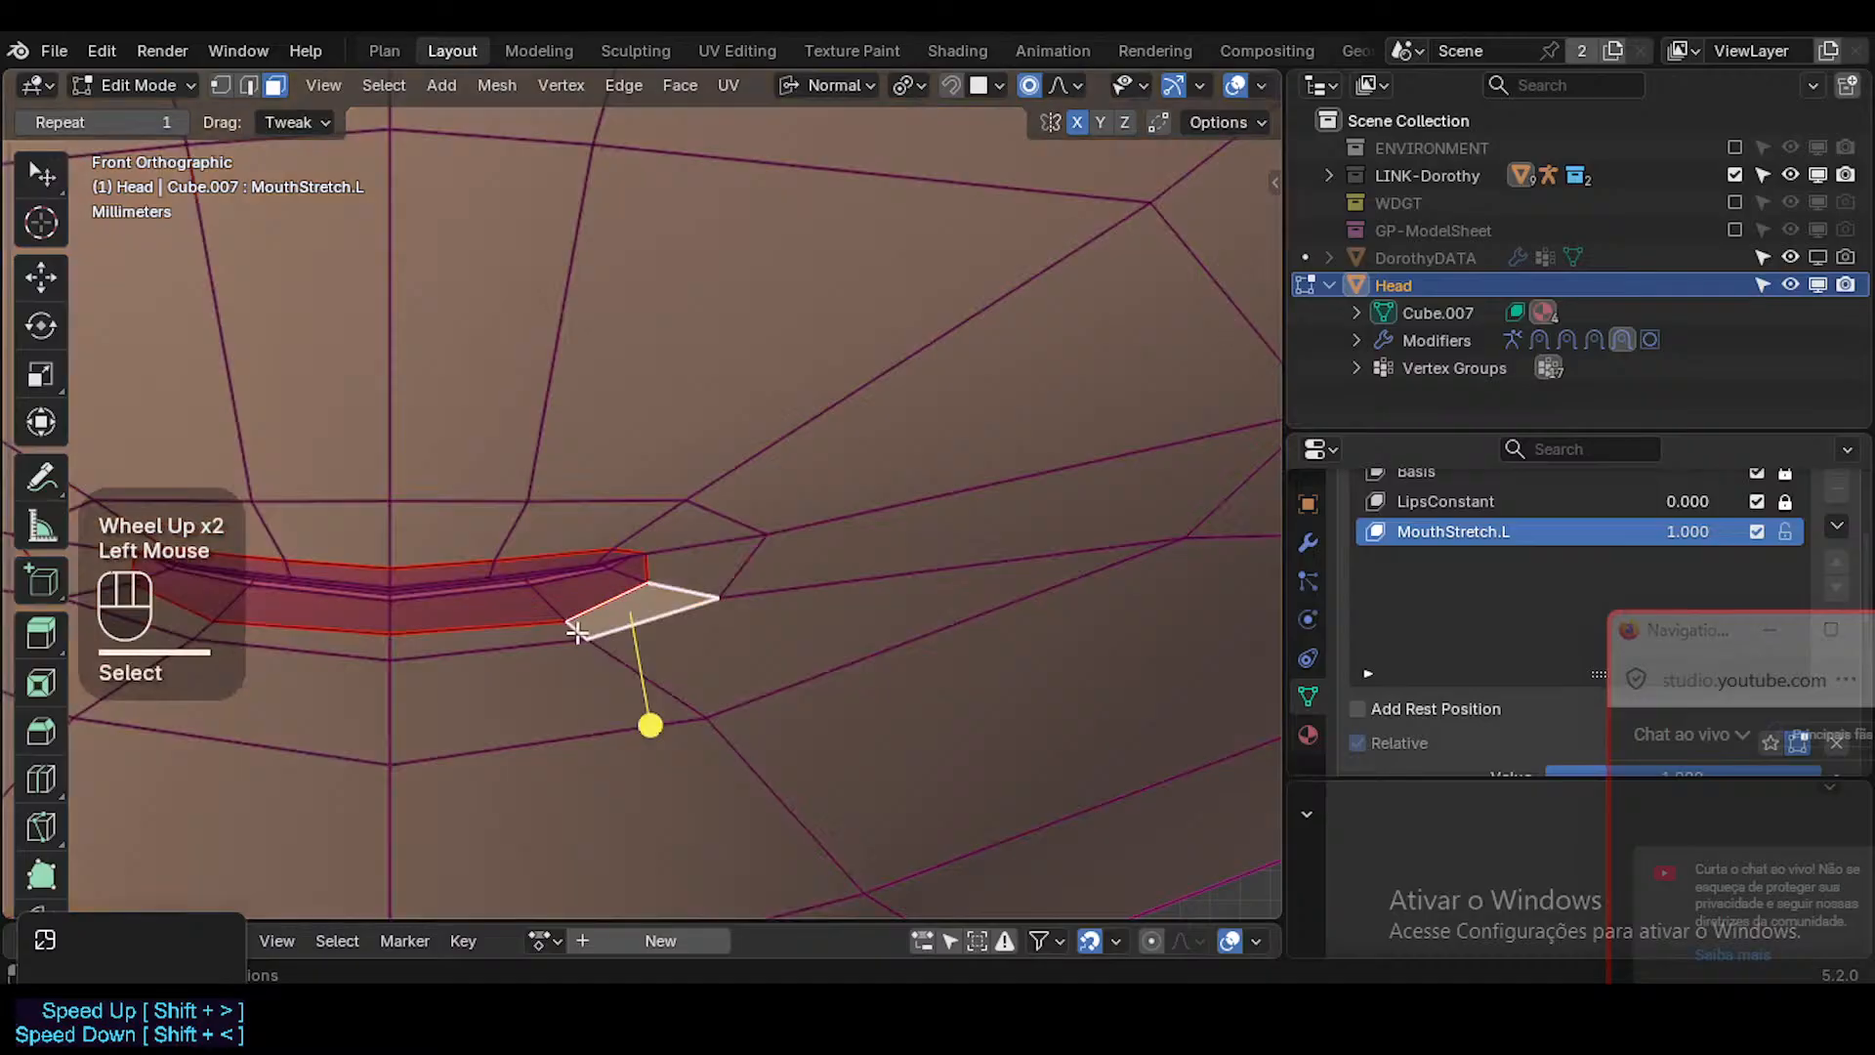
key("1")
left_click(568, 623)
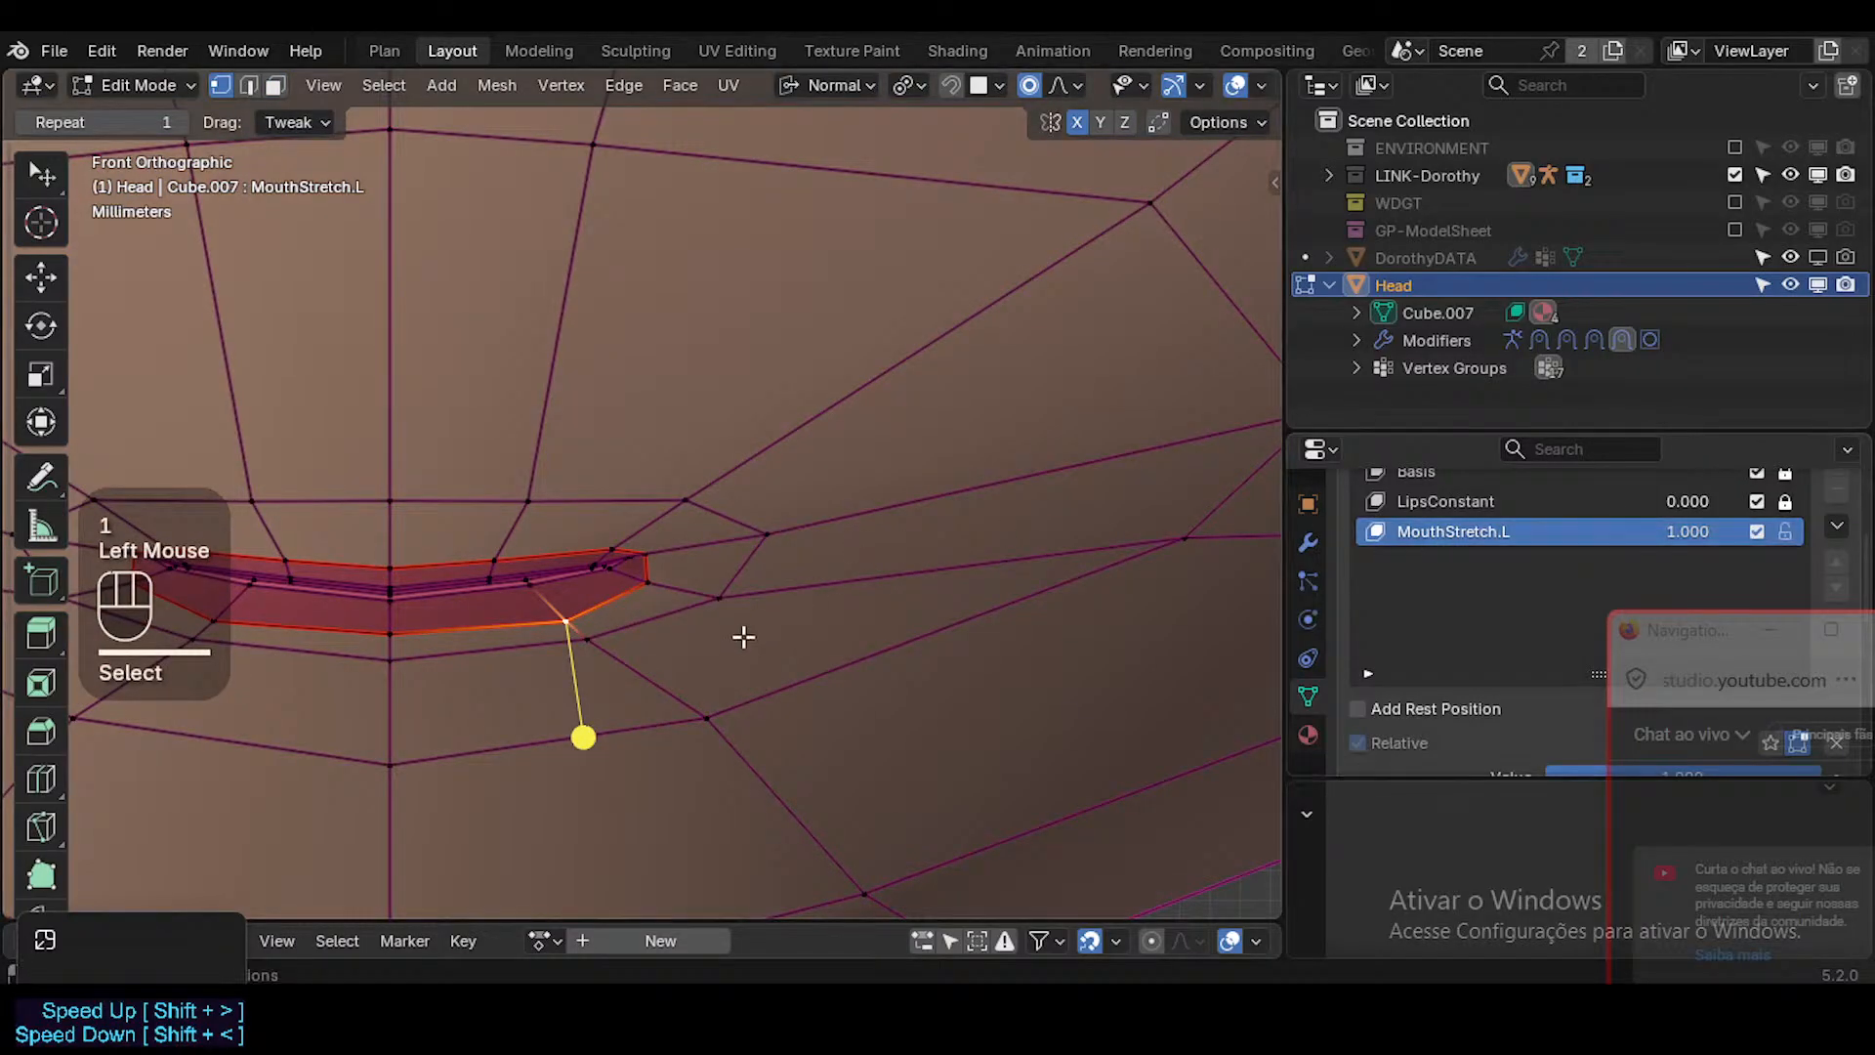
scroll(641, 635, "down", 1)
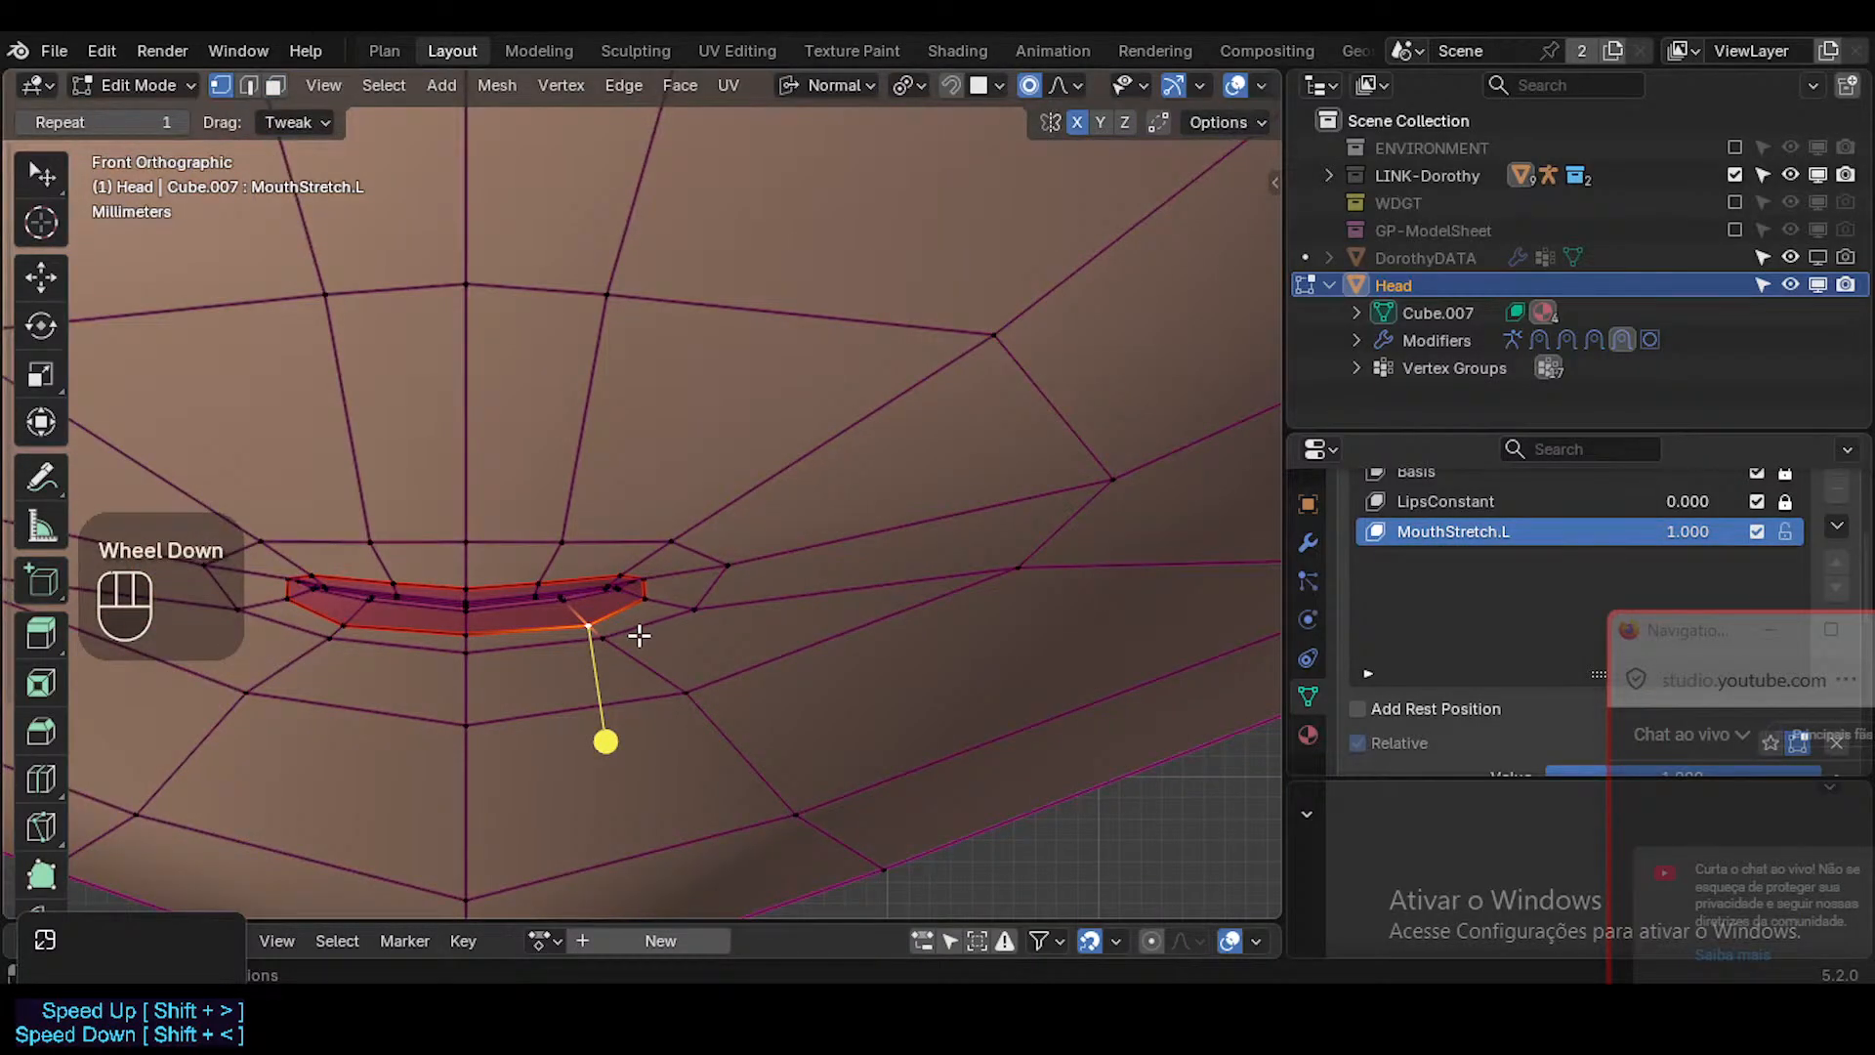
scroll(638, 636, "up", 1)
scroll(635, 639, "down", 2)
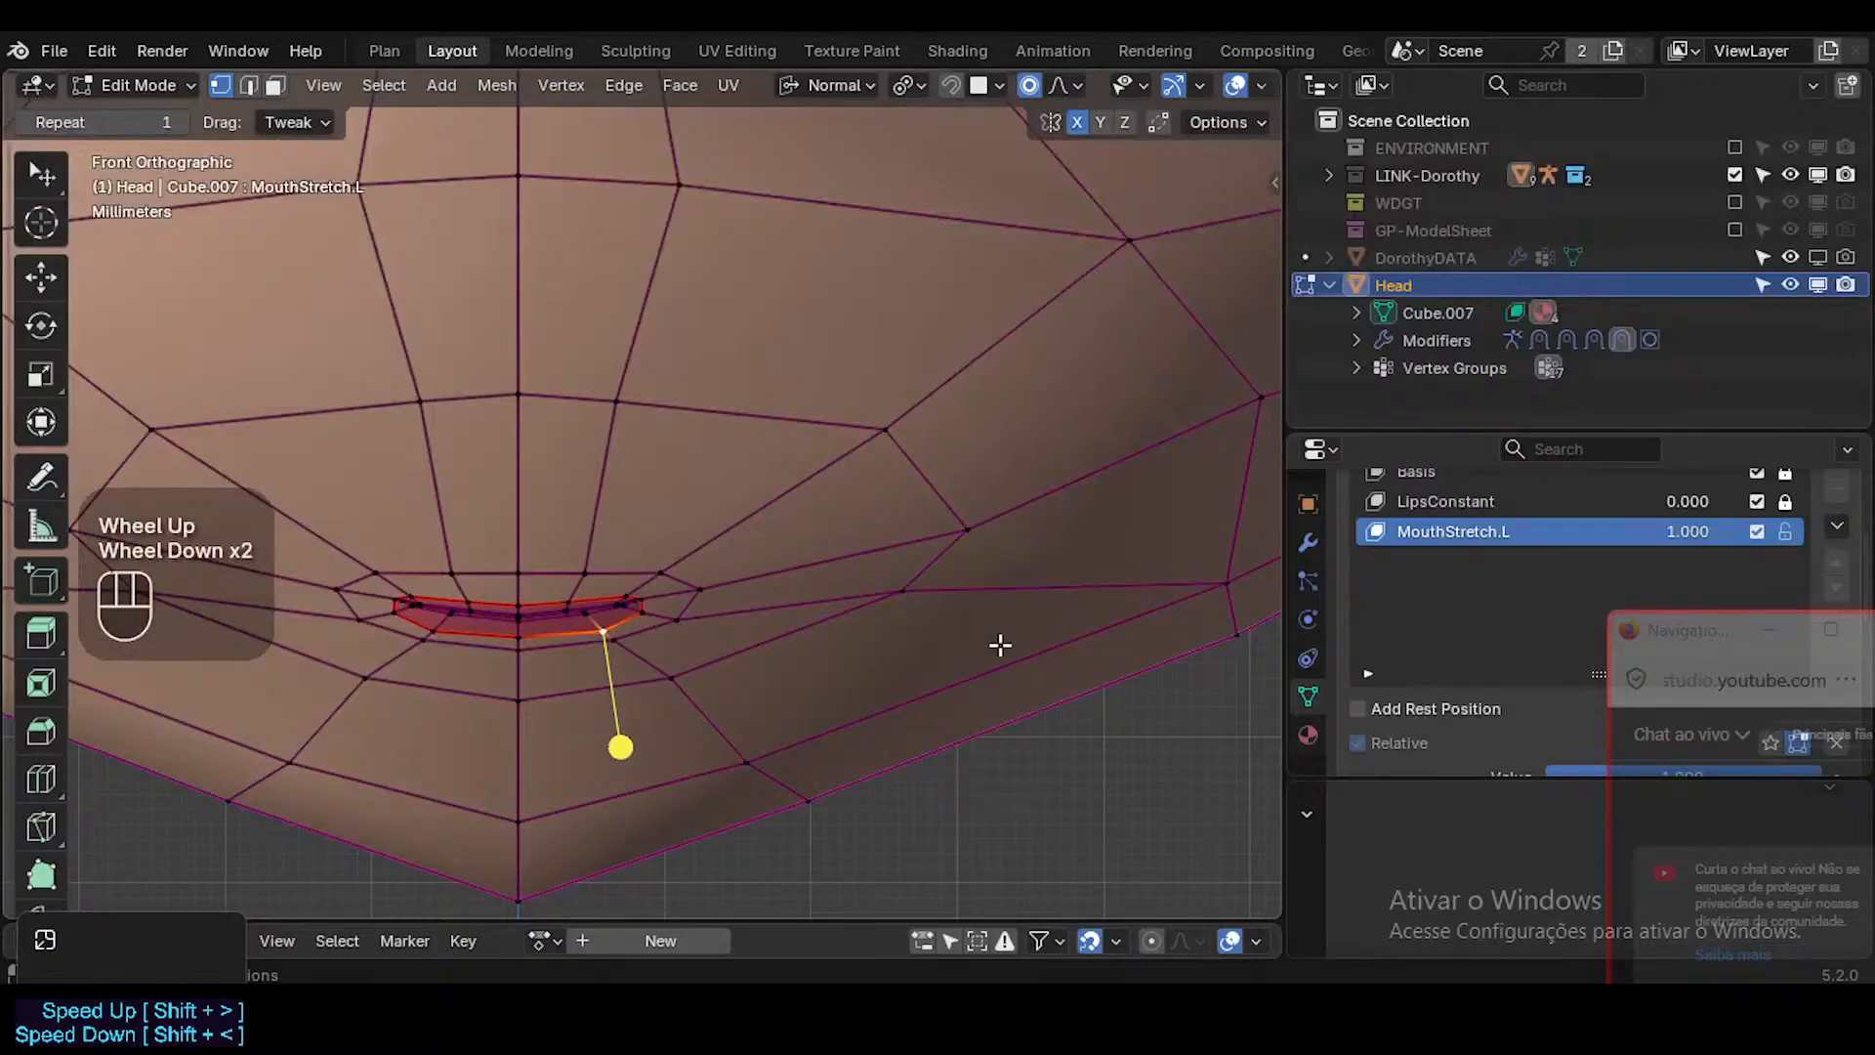
Assign ?SHK-Face.L as the vertex group of the MouthStretch.L shape key.
scroll(700, 613, "down", 1)
scroll(699, 613, "down", 1)
scroll(1447, 676, "down", 2)
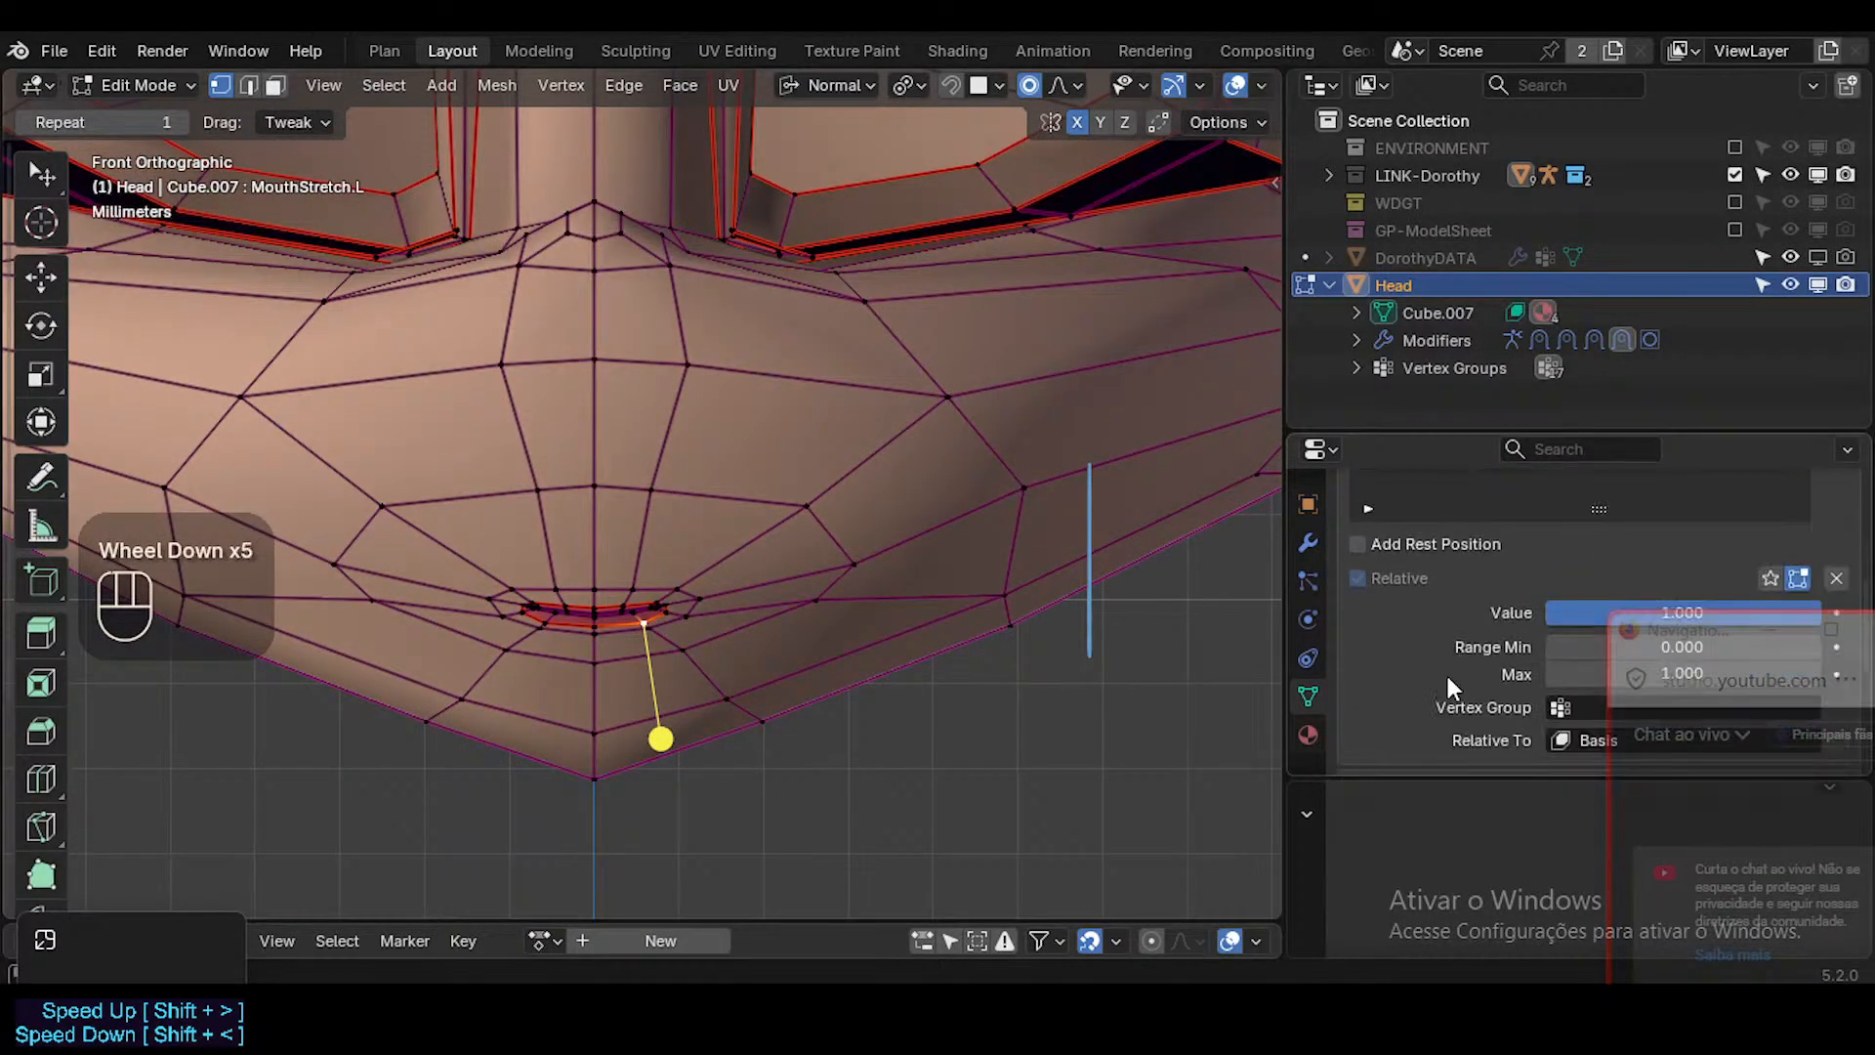
left_click(1594, 652)
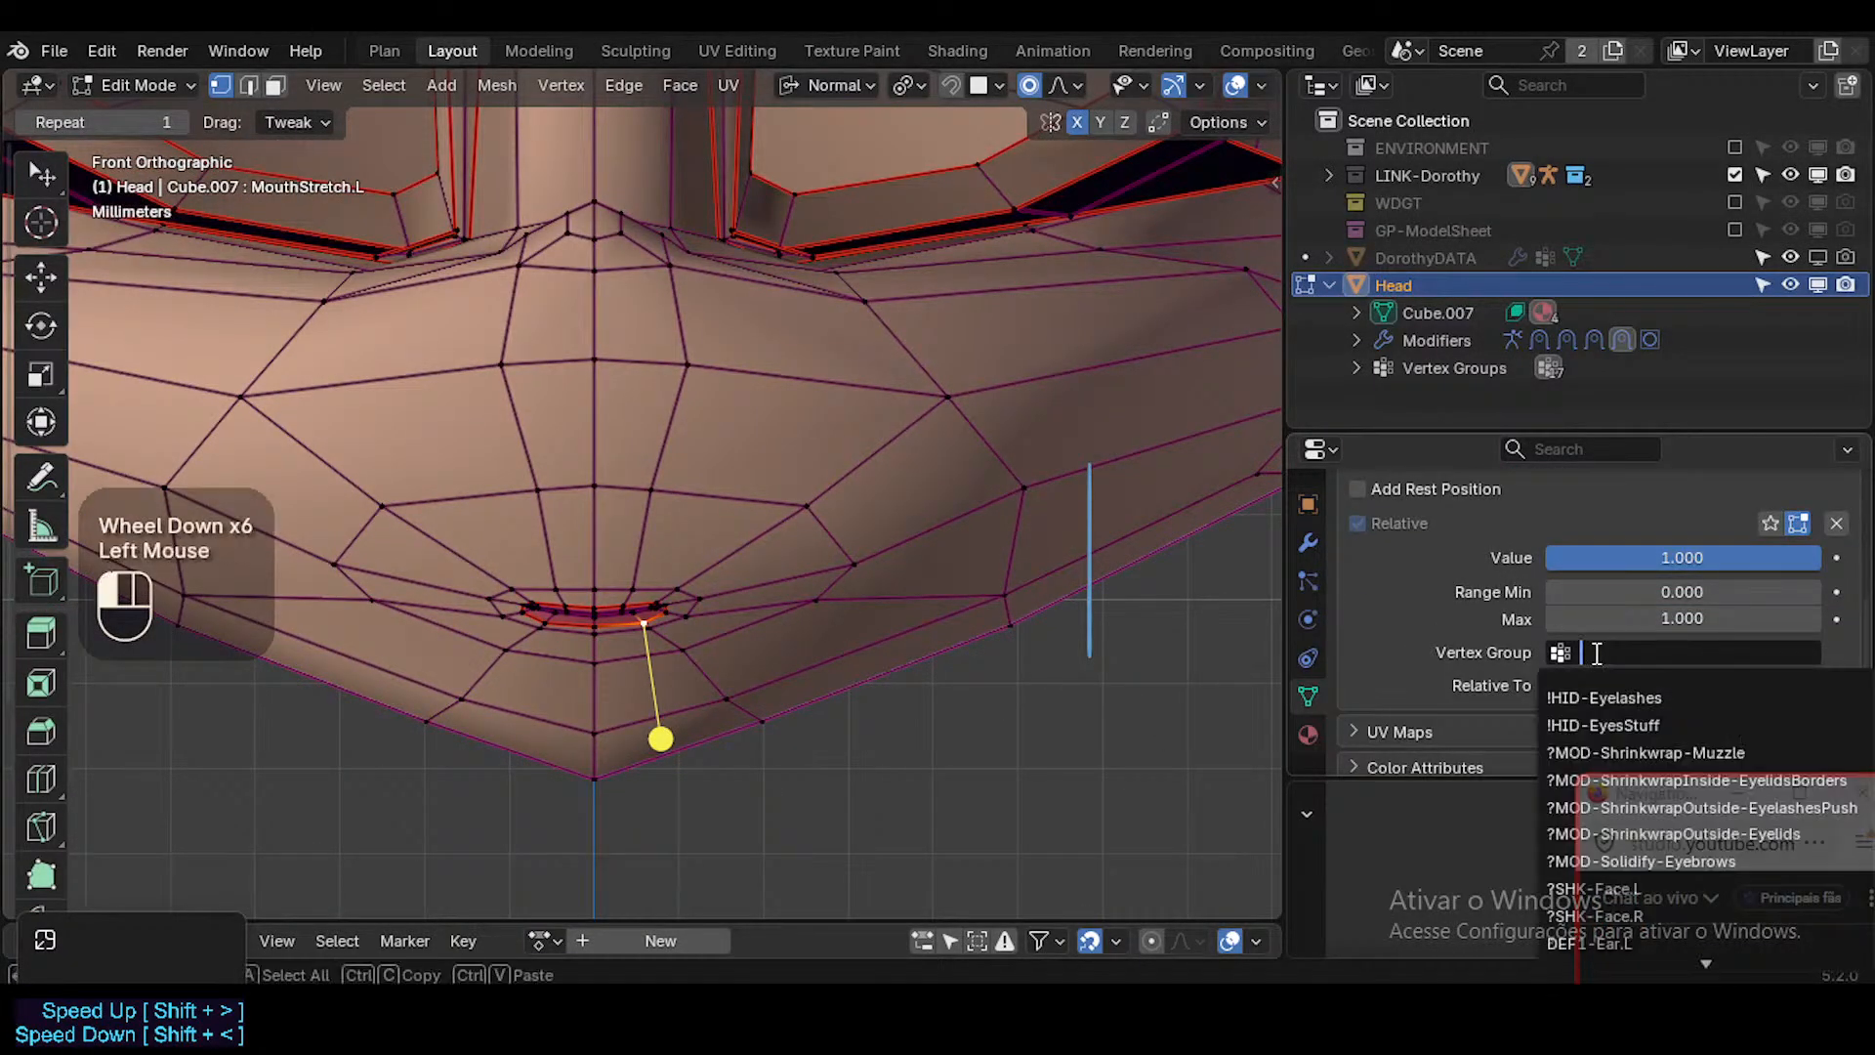
left_click(1550, 889)
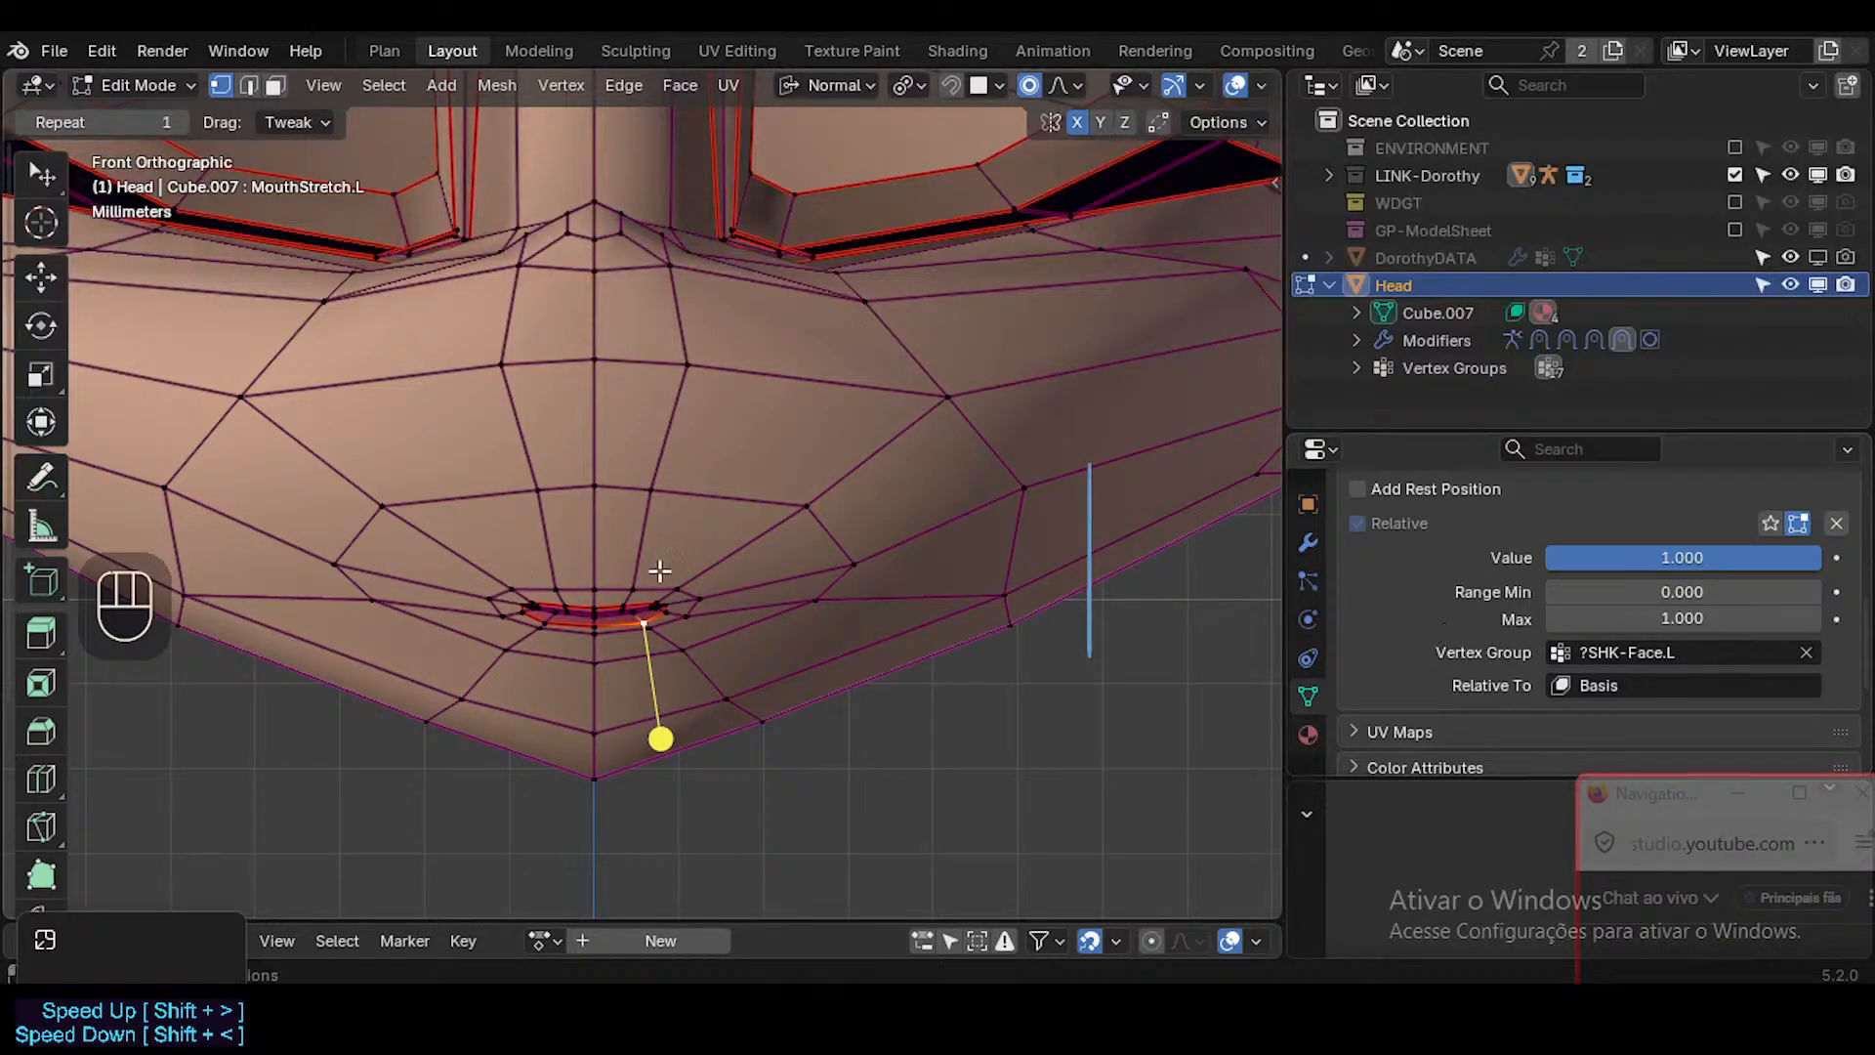
key("g")
key("Escape")
key("g")
scroll(683, 649, "down", 2)
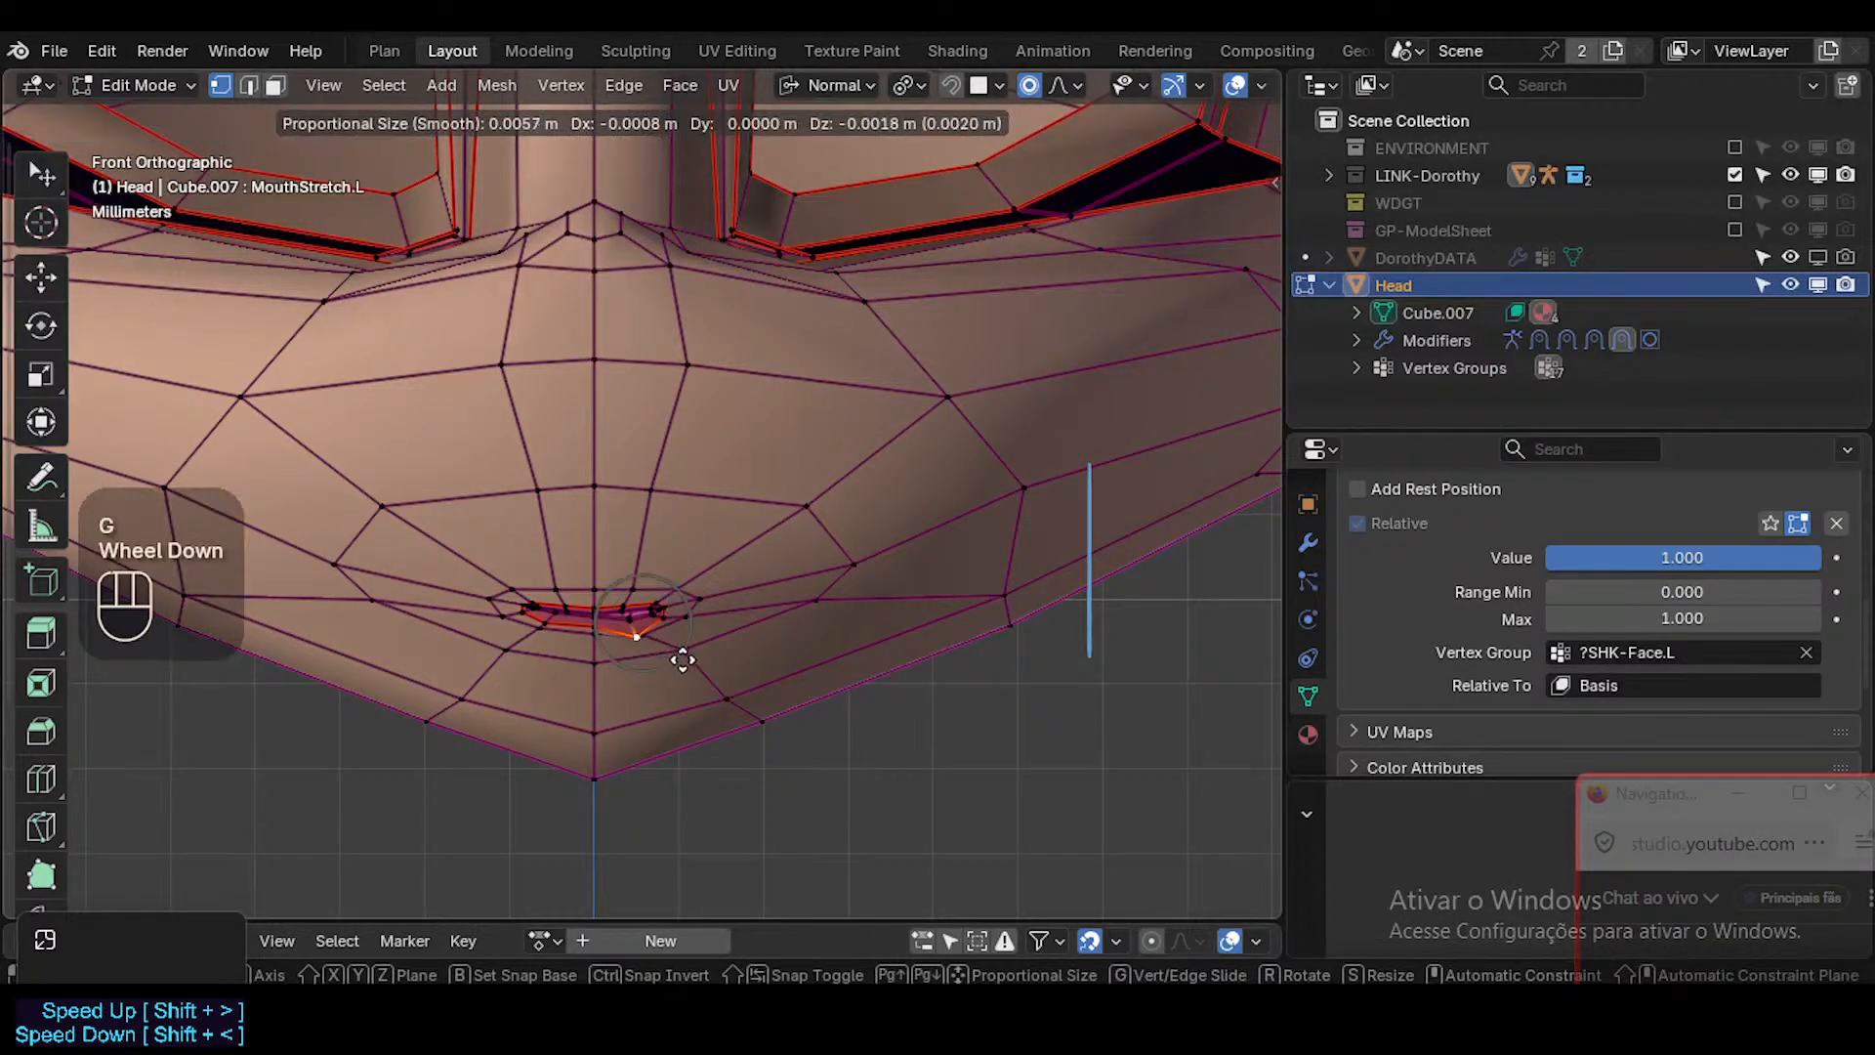
key("Escape")
left_click(543, 486)
key("g")
key("Escape")
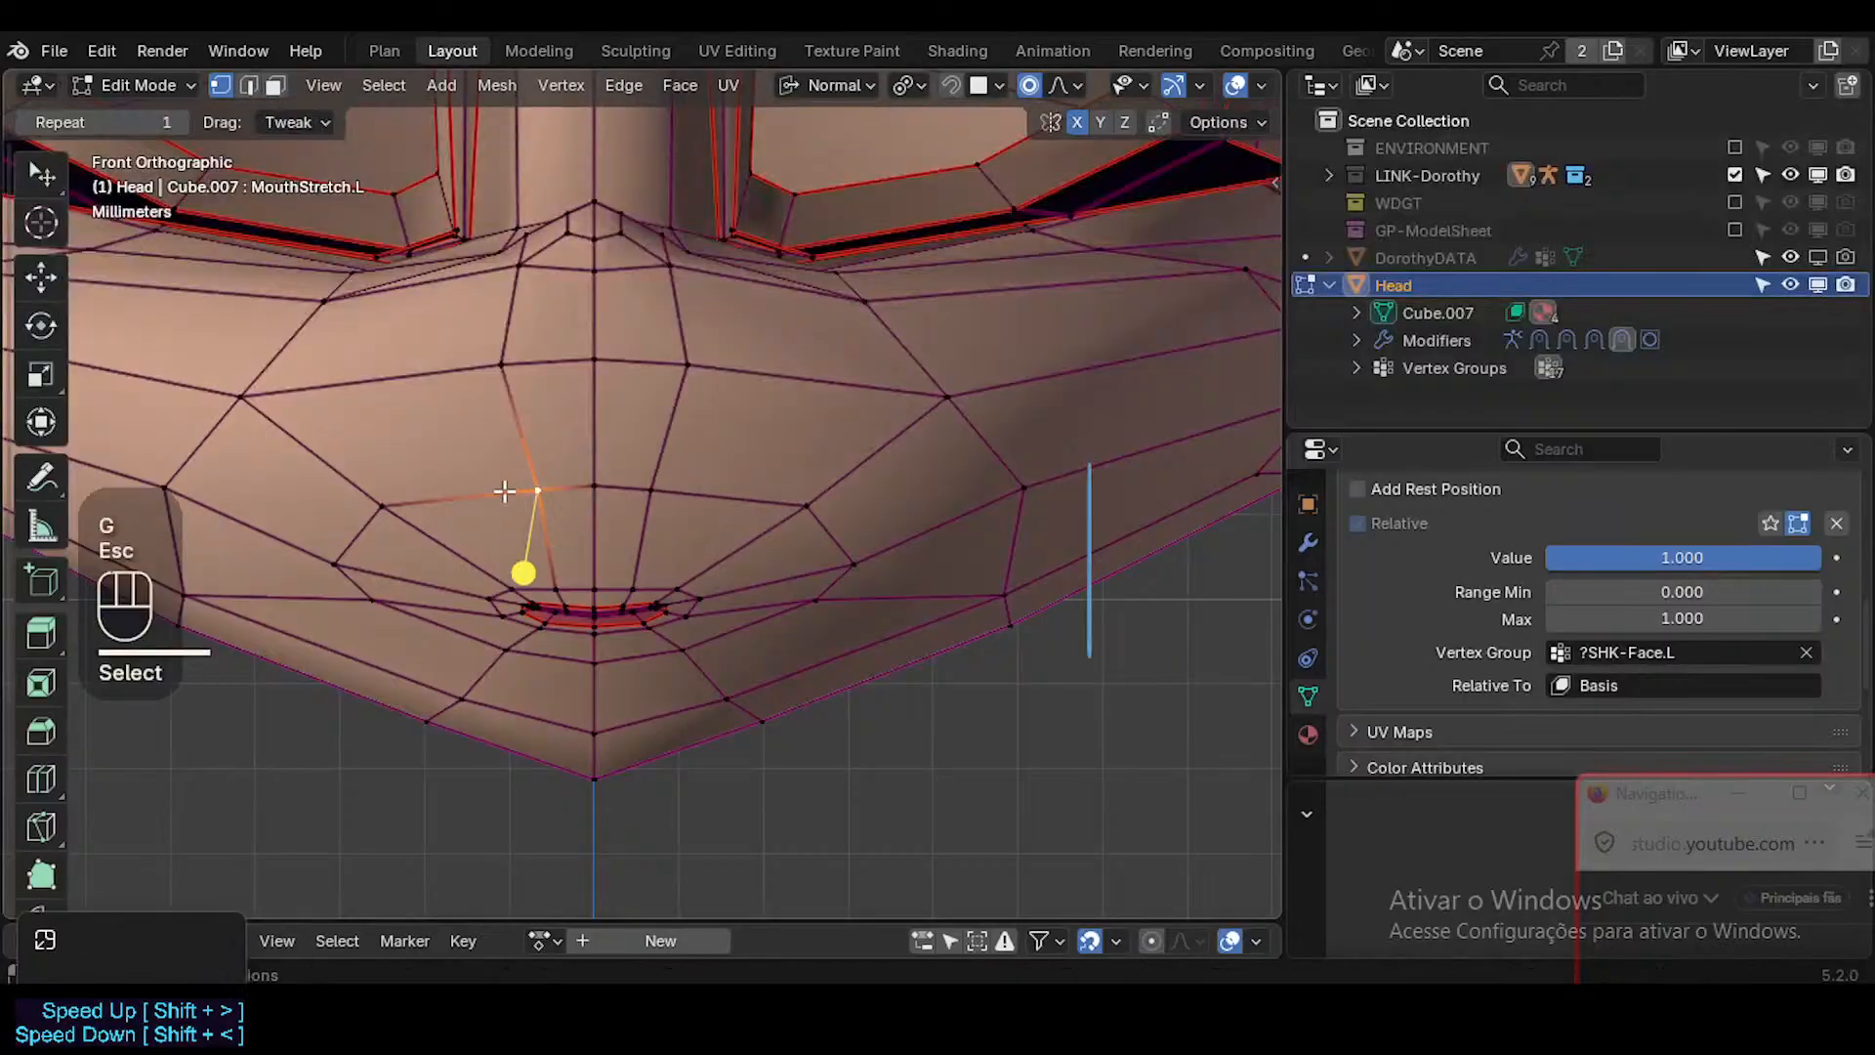
key("g")
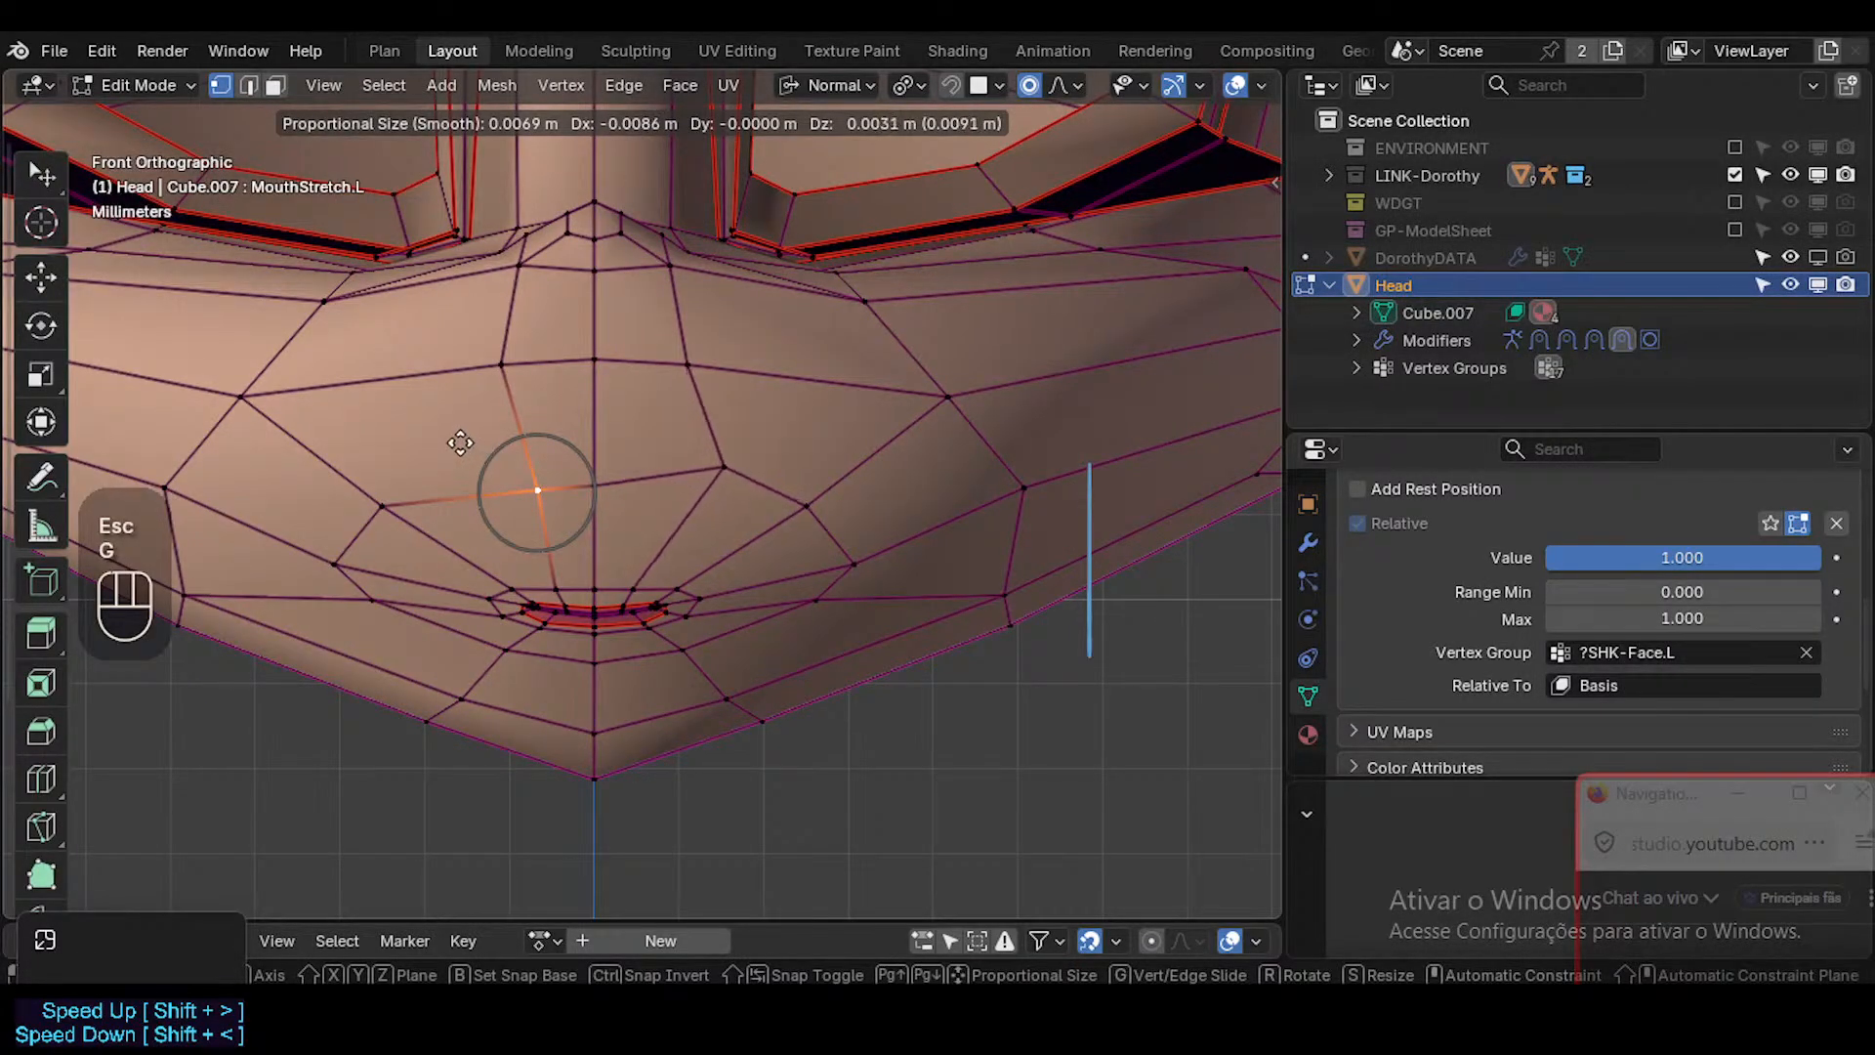
key("Escape")
Move the muzzle vertex above the mouth on the character's right side outward and slightly up, with X mirroring.
left_click(536, 491)
key("g")
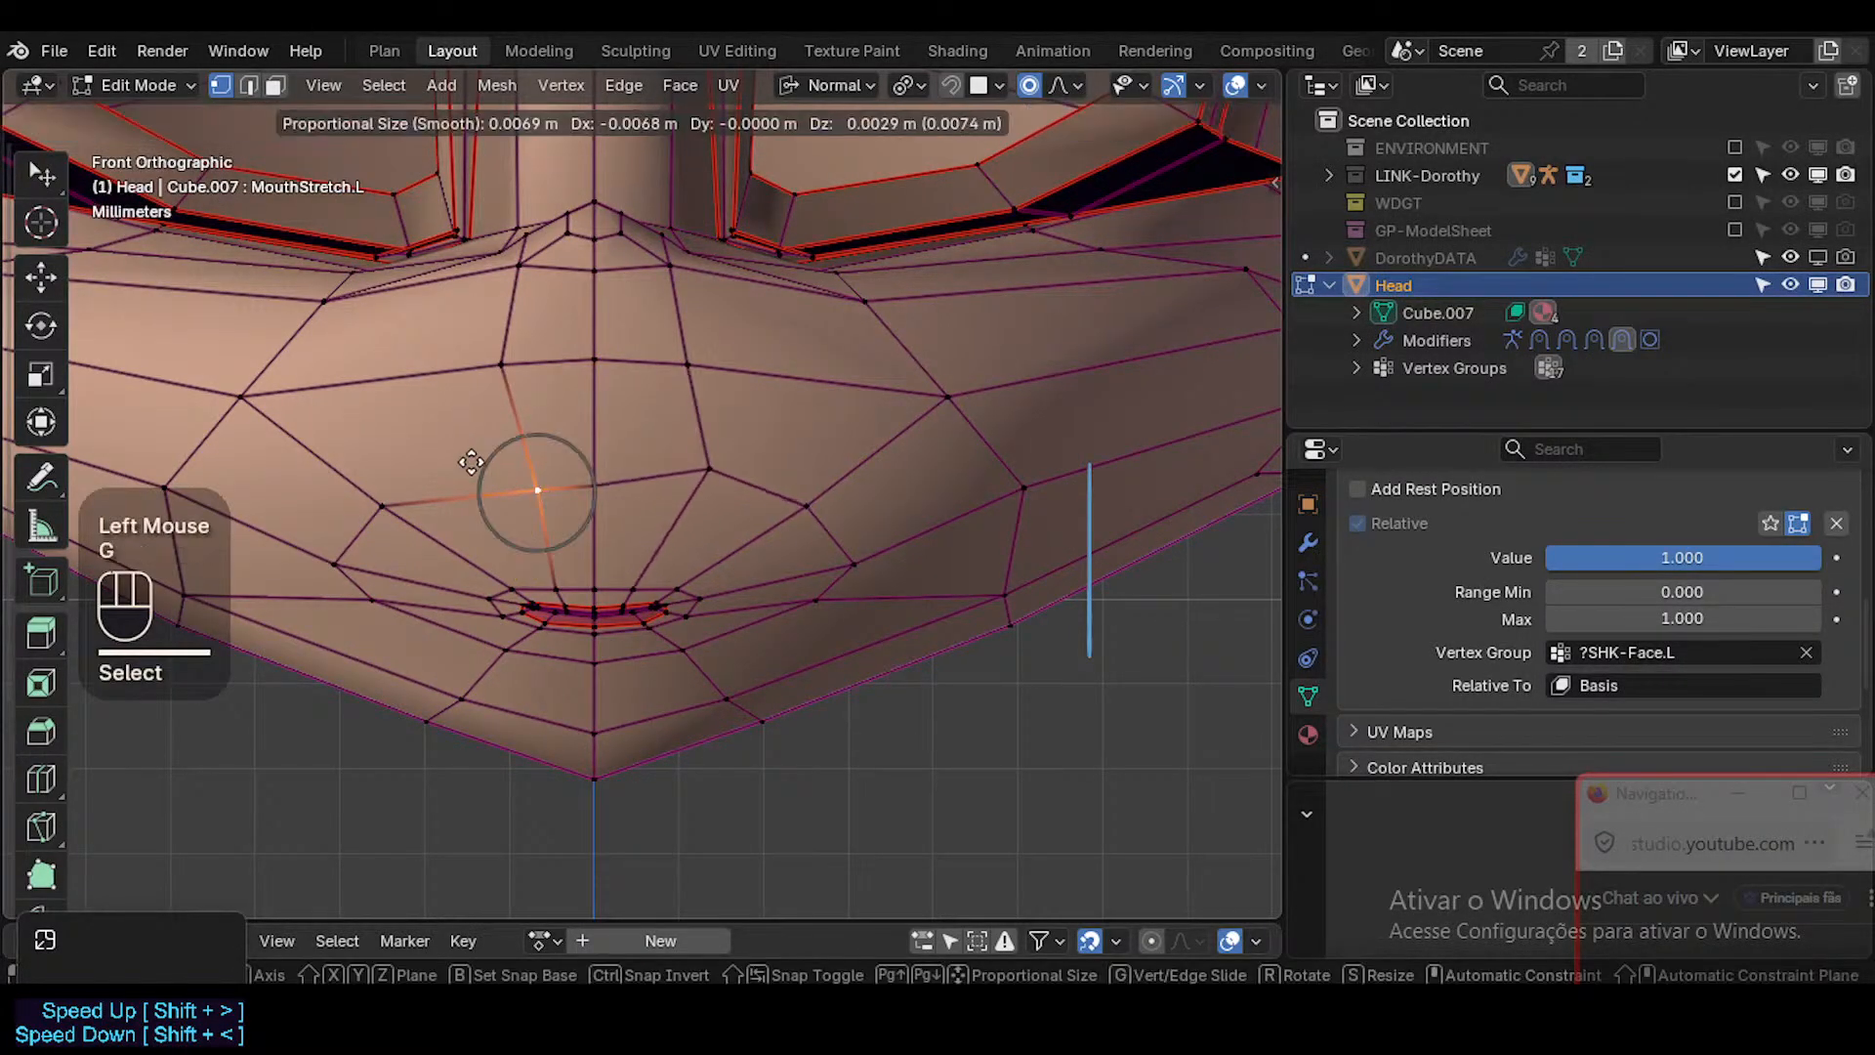
left_click(831, 526)
Clear the vertex group of the MouthStretch.L shape key.
left_click(1307, 542)
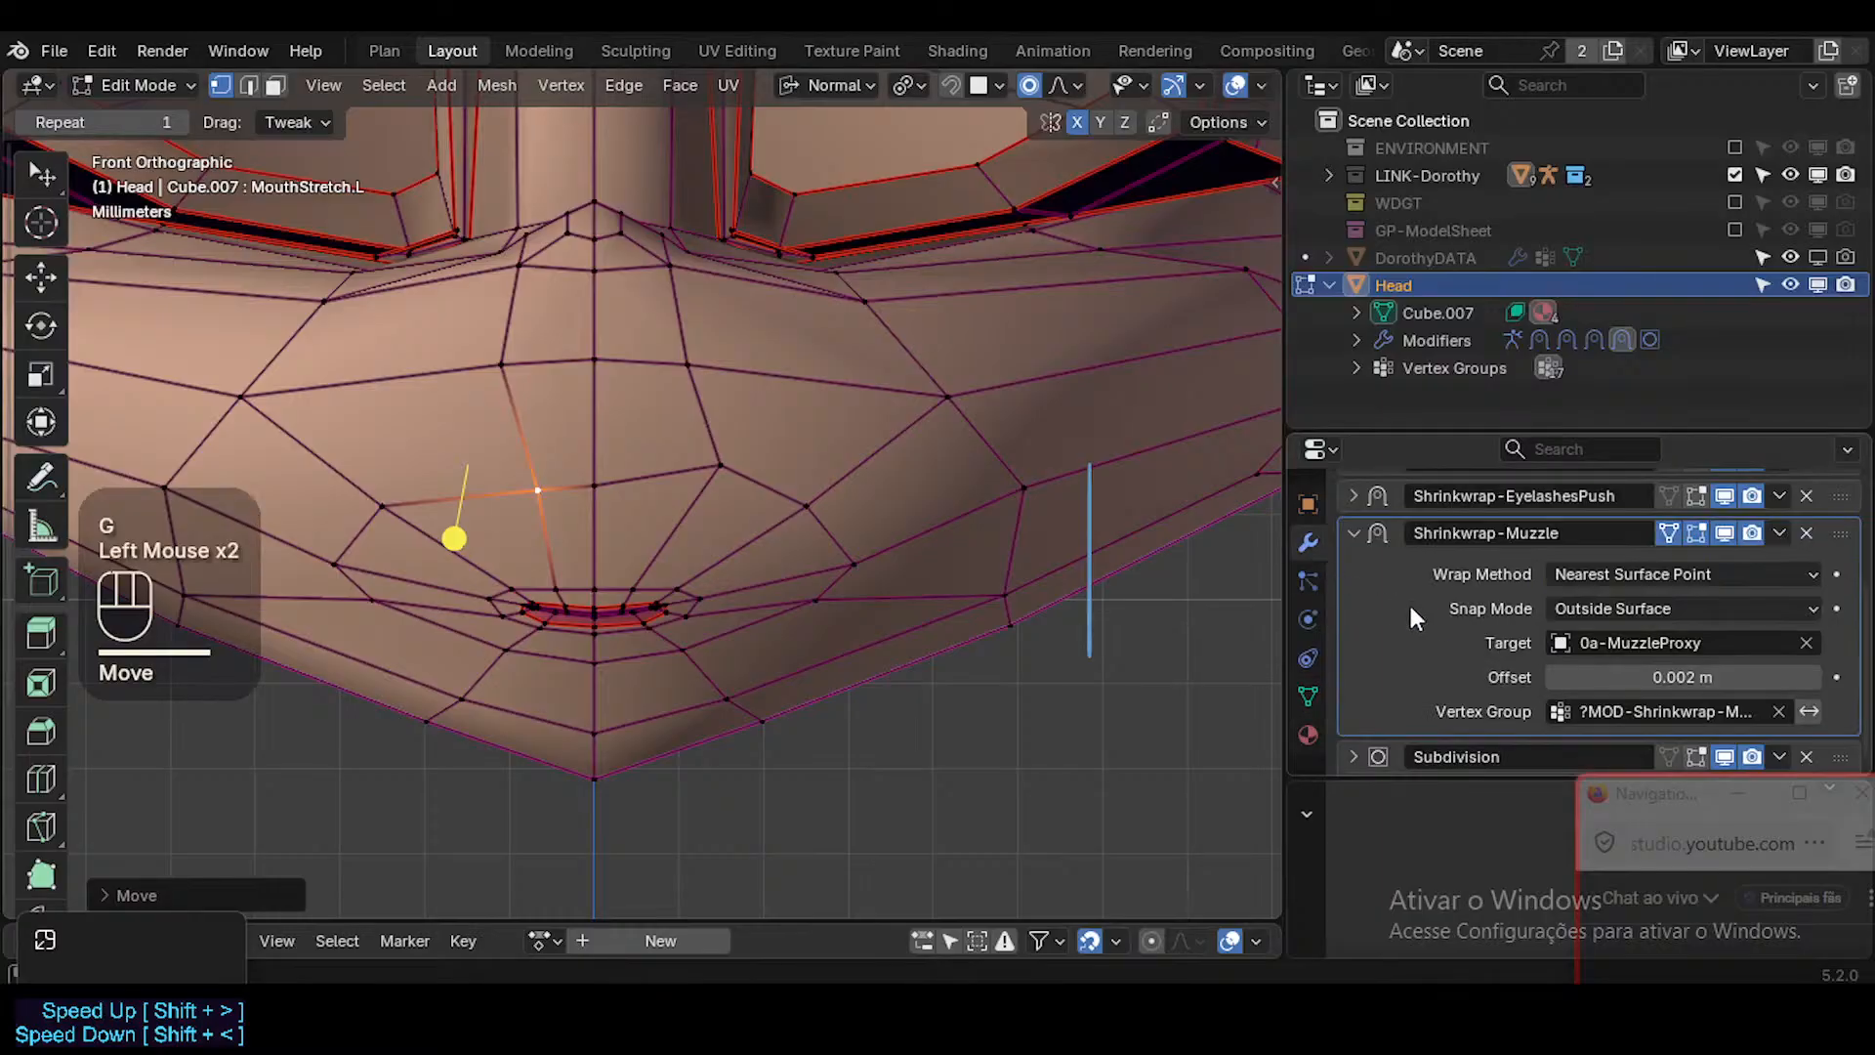
scroll(1461, 584, "up", 3)
left_click(1307, 697)
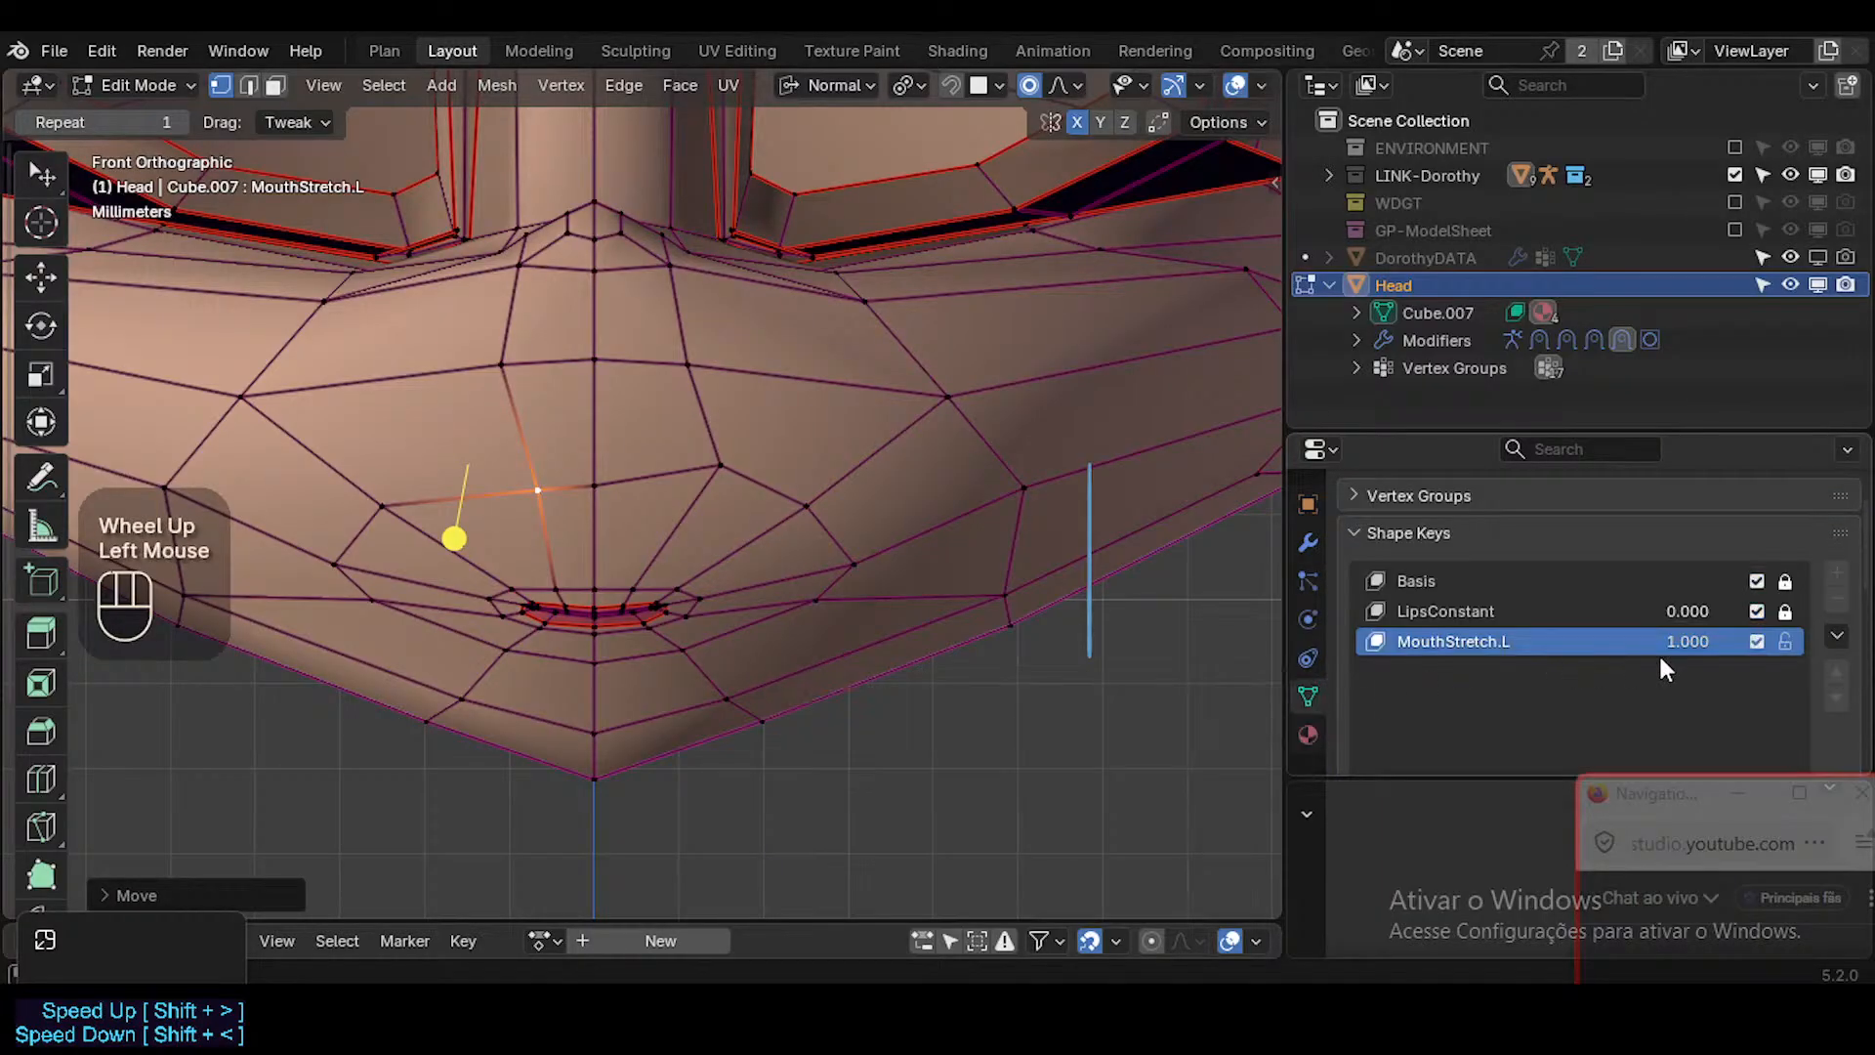
scroll(1788, 708, "down", 3)
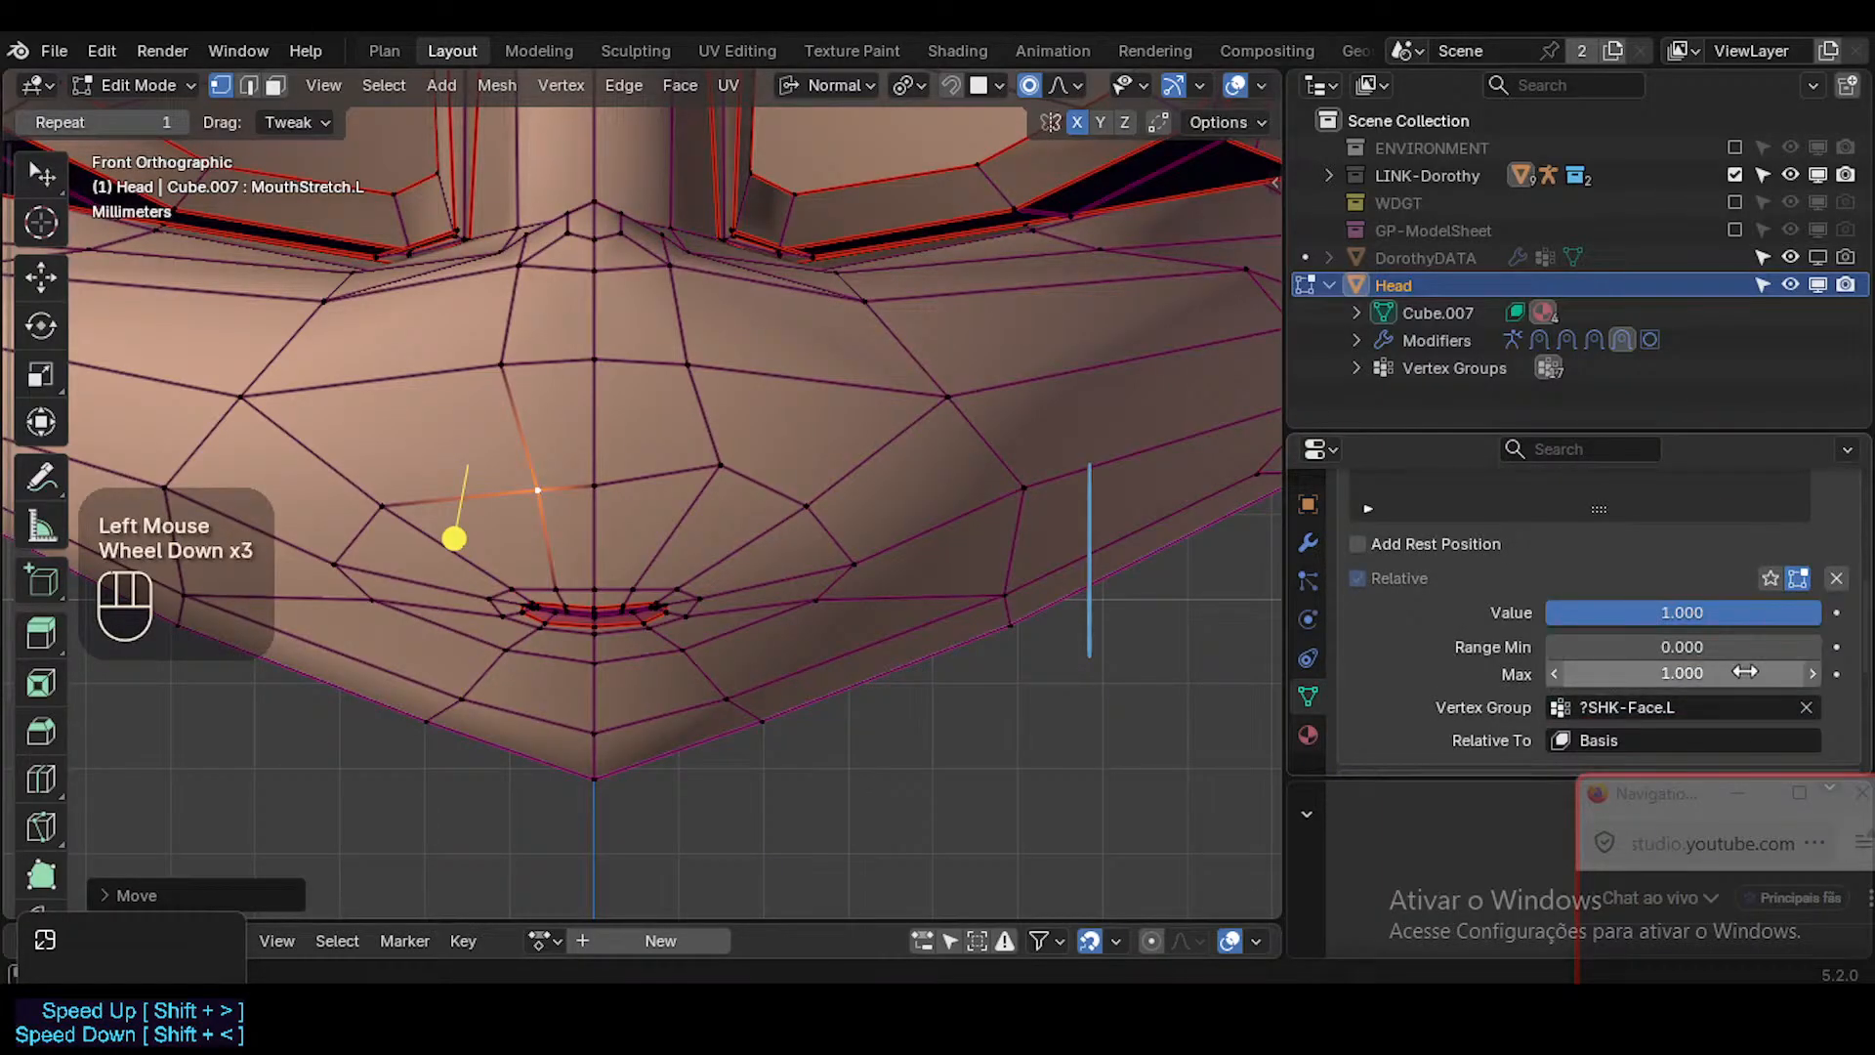
left_click(1805, 707)
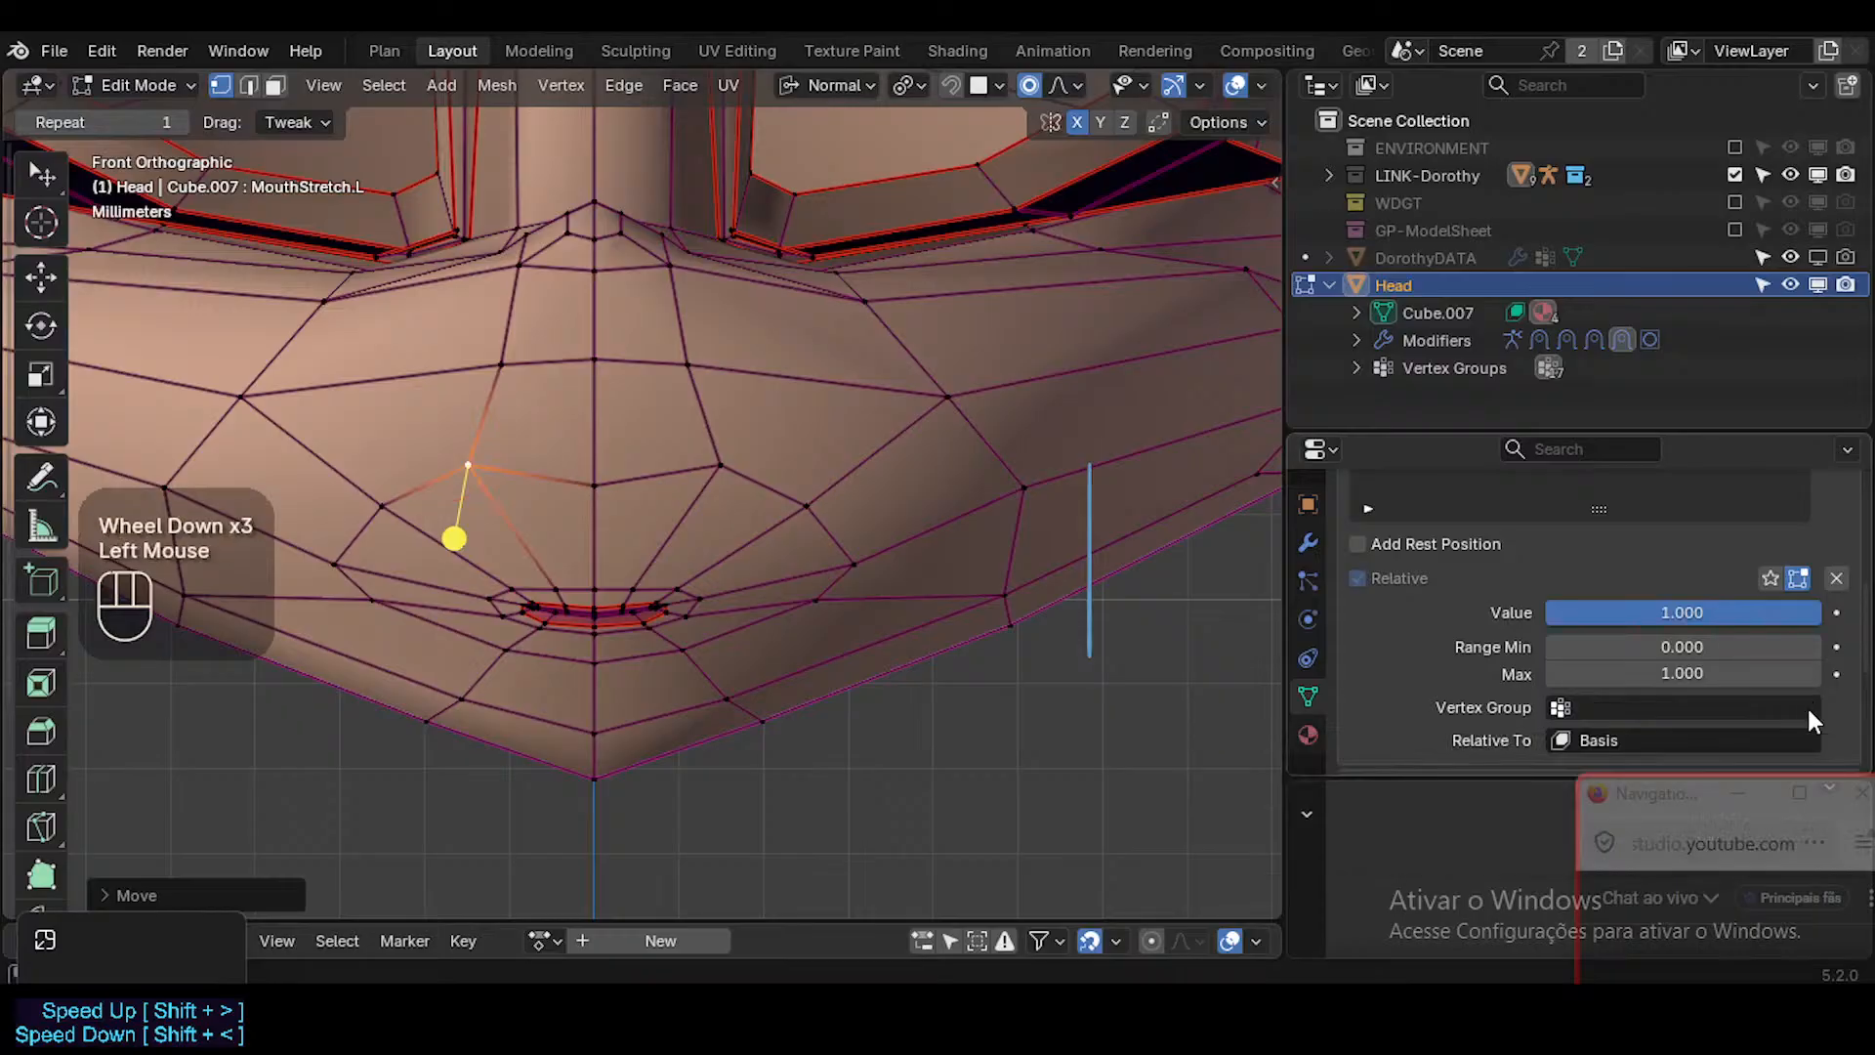
Undo the mirrored muzzle vertex move and assign ?SHK-Face.L as the vertex group of the MouthStretch.L shape key.
key("ctrl+z")
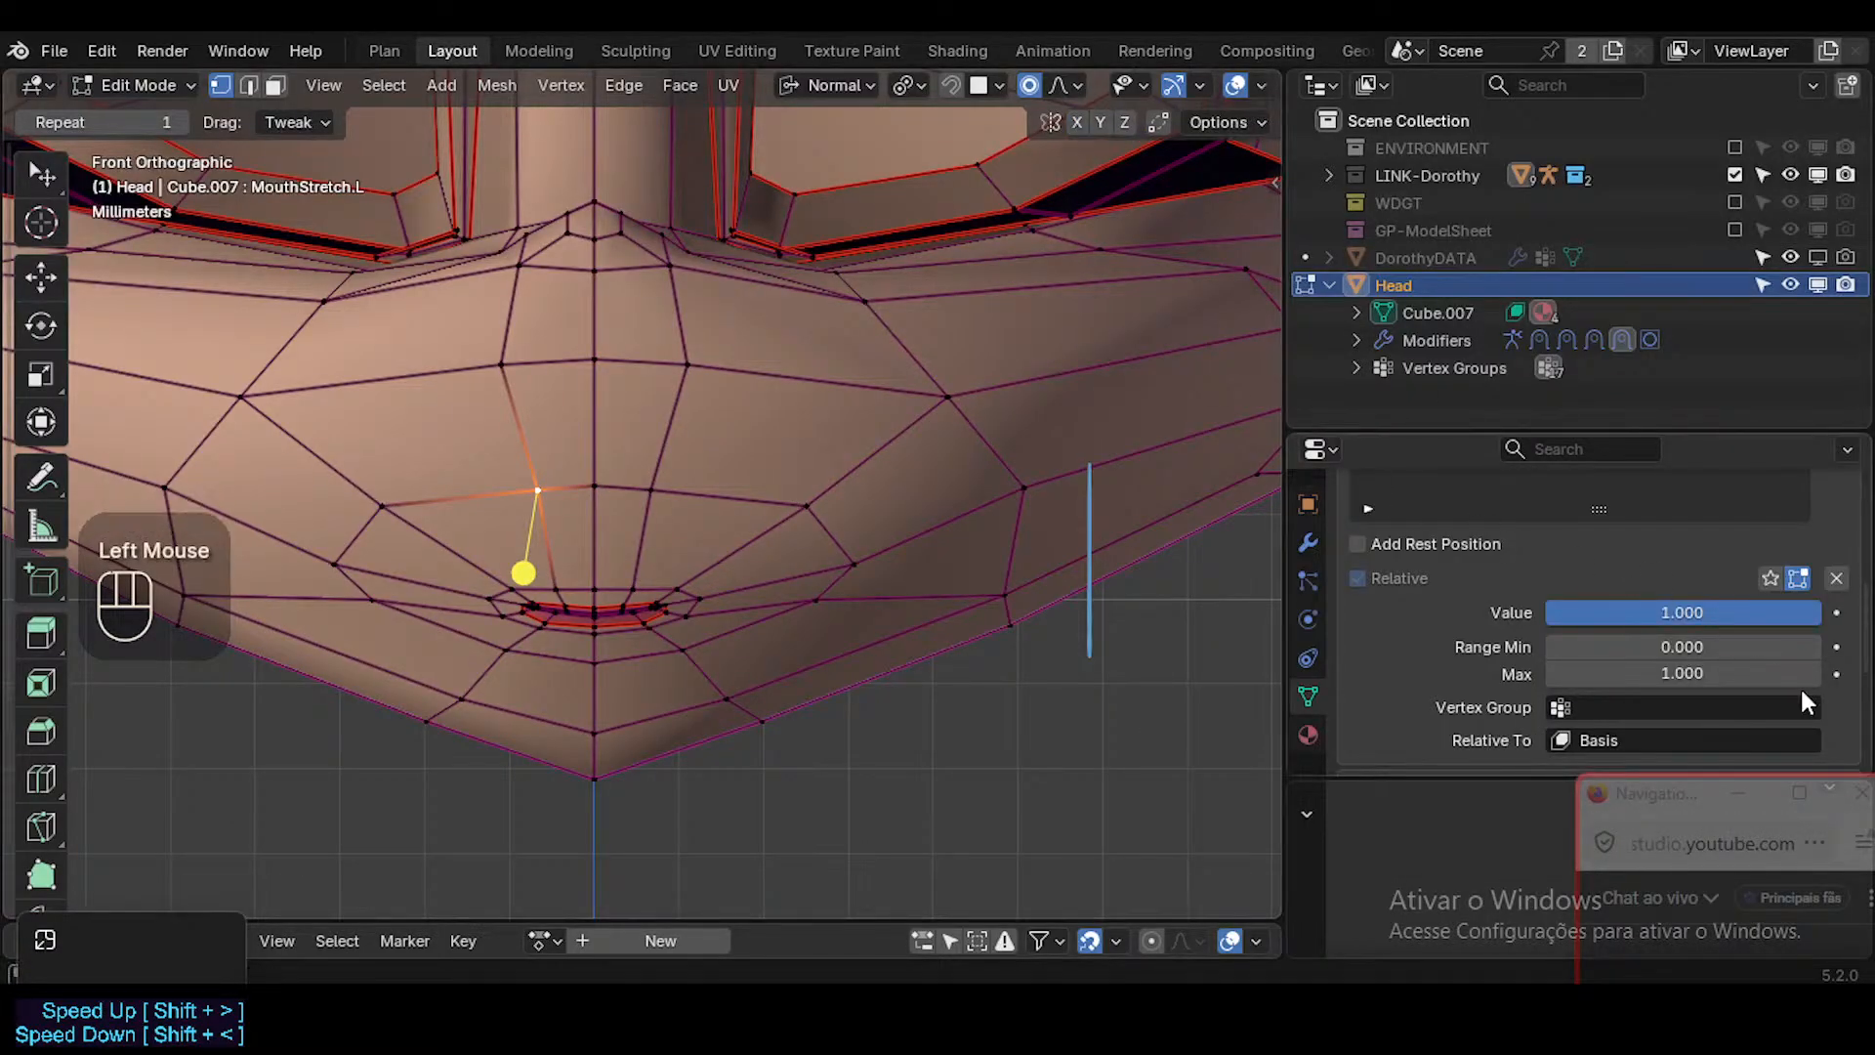
left_click(624, 487)
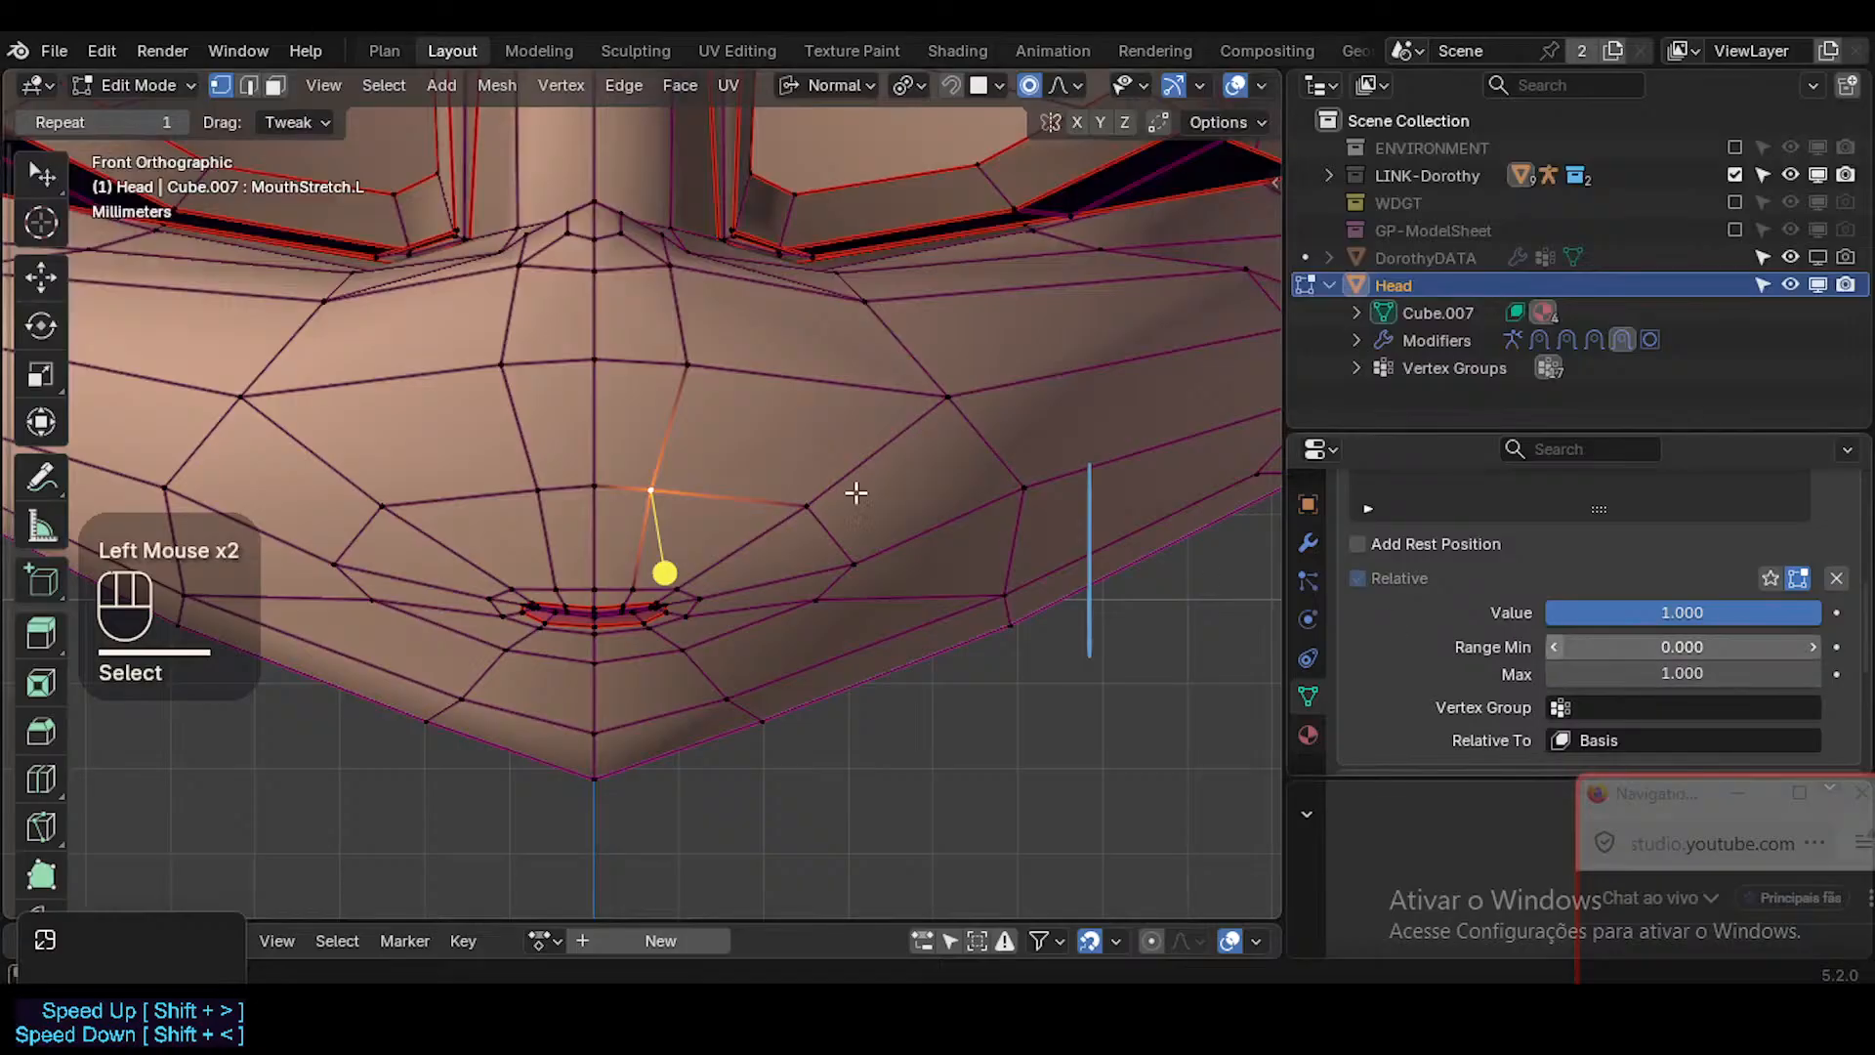
left_click(1682, 718)
left_click(1633, 612)
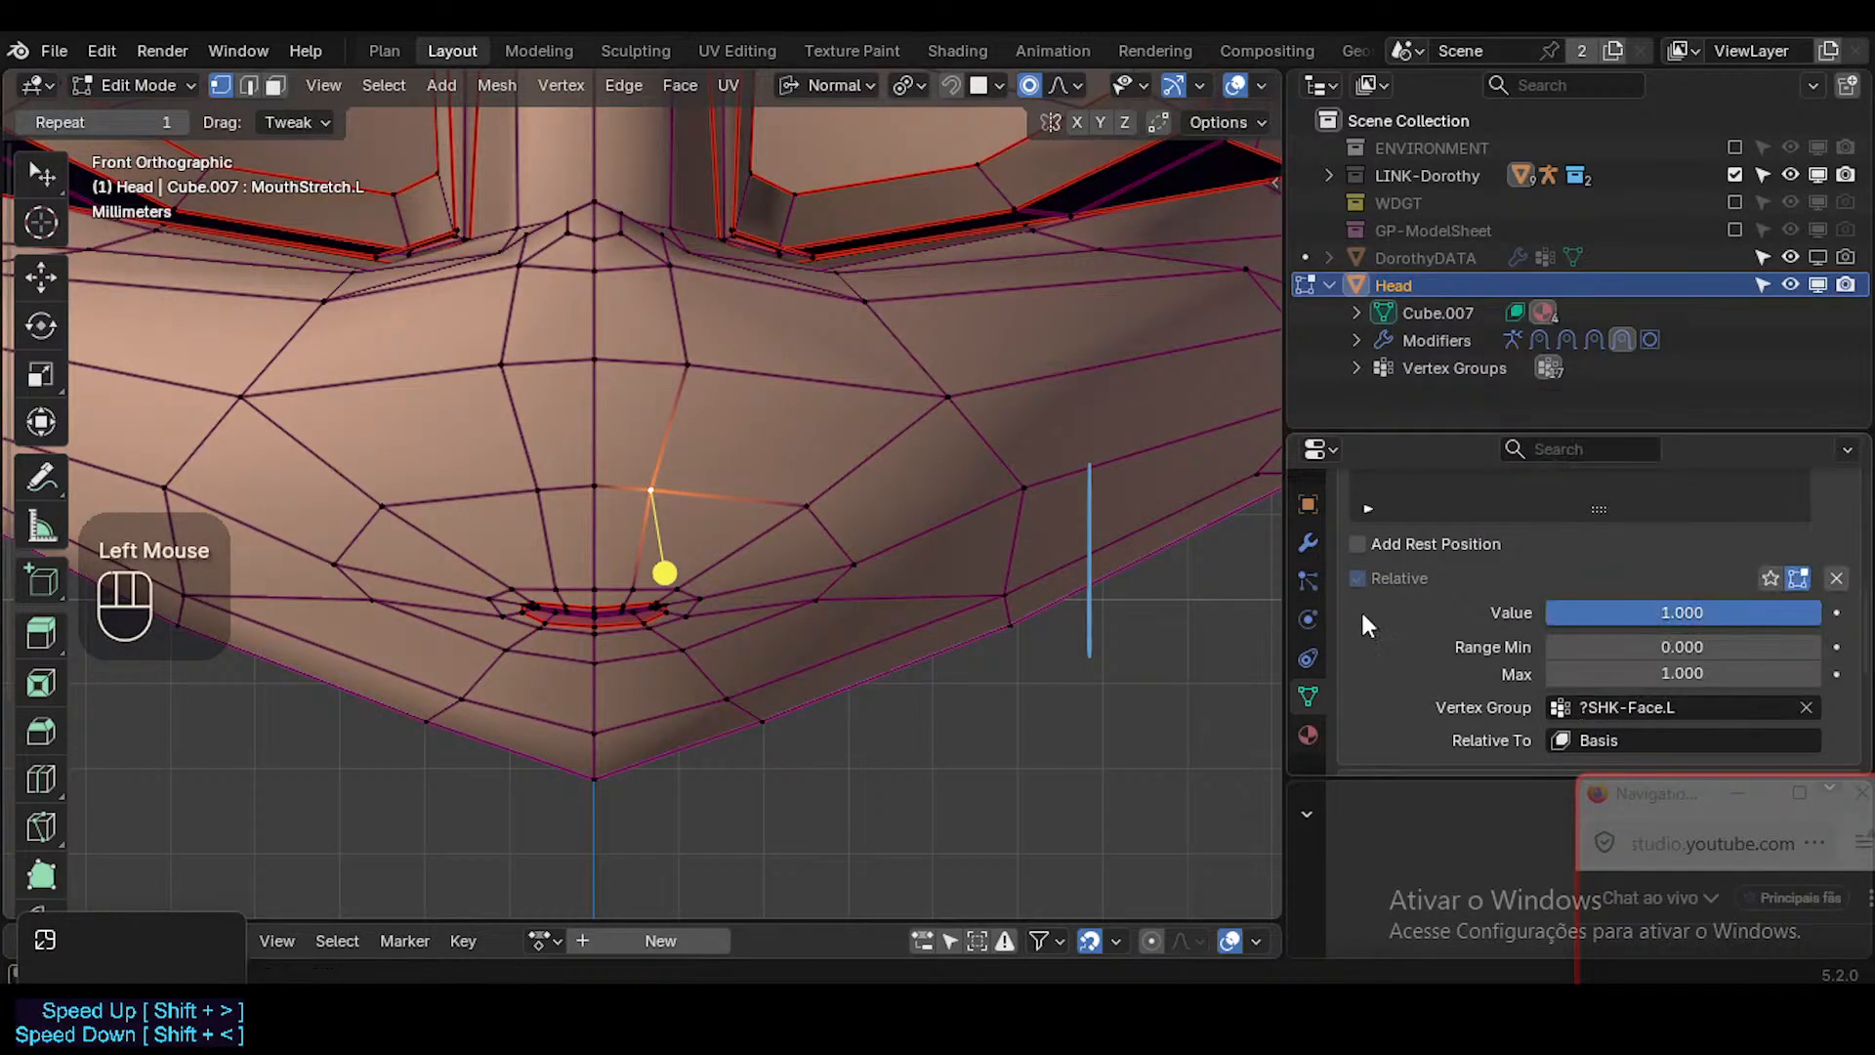
Try moving the character's right muzzle vertex outward without X mirroring, clear the shape key's vertex group, and undo the move.
left_click(543, 485)
key("g")
left_click(437, 437)
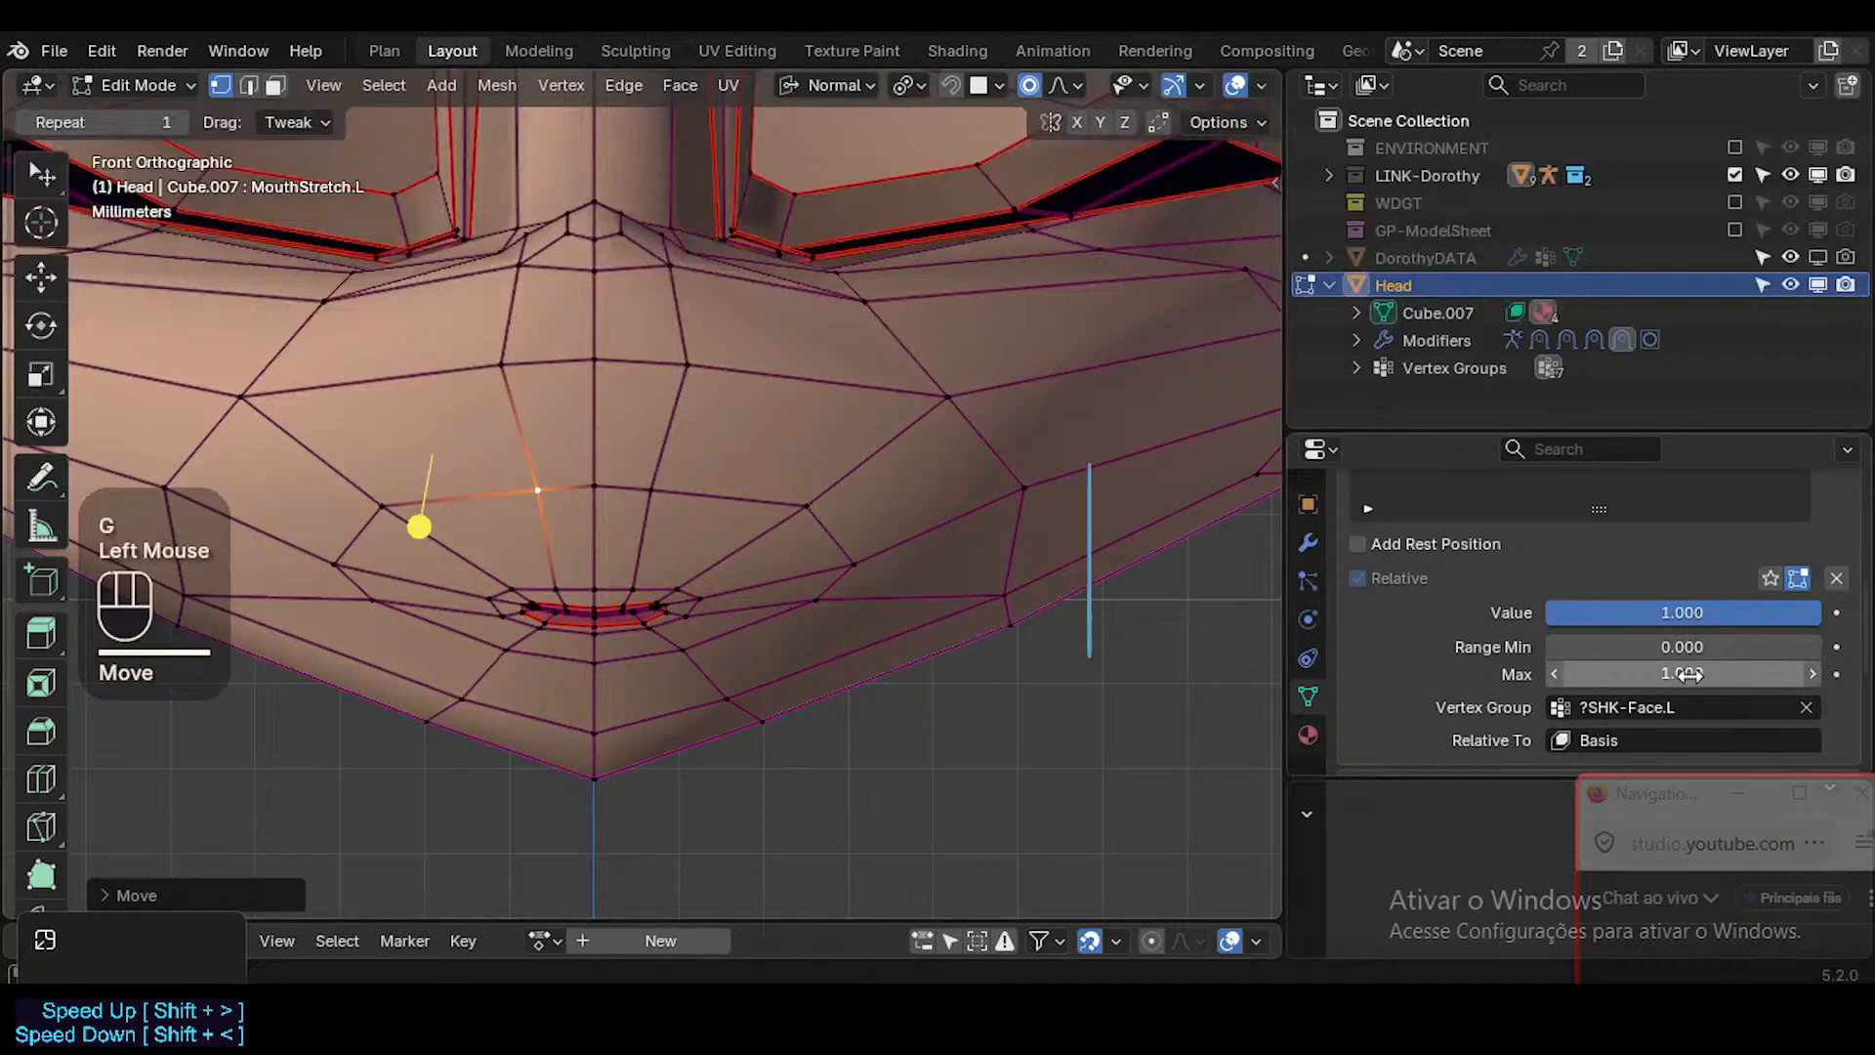
left_click(1804, 706)
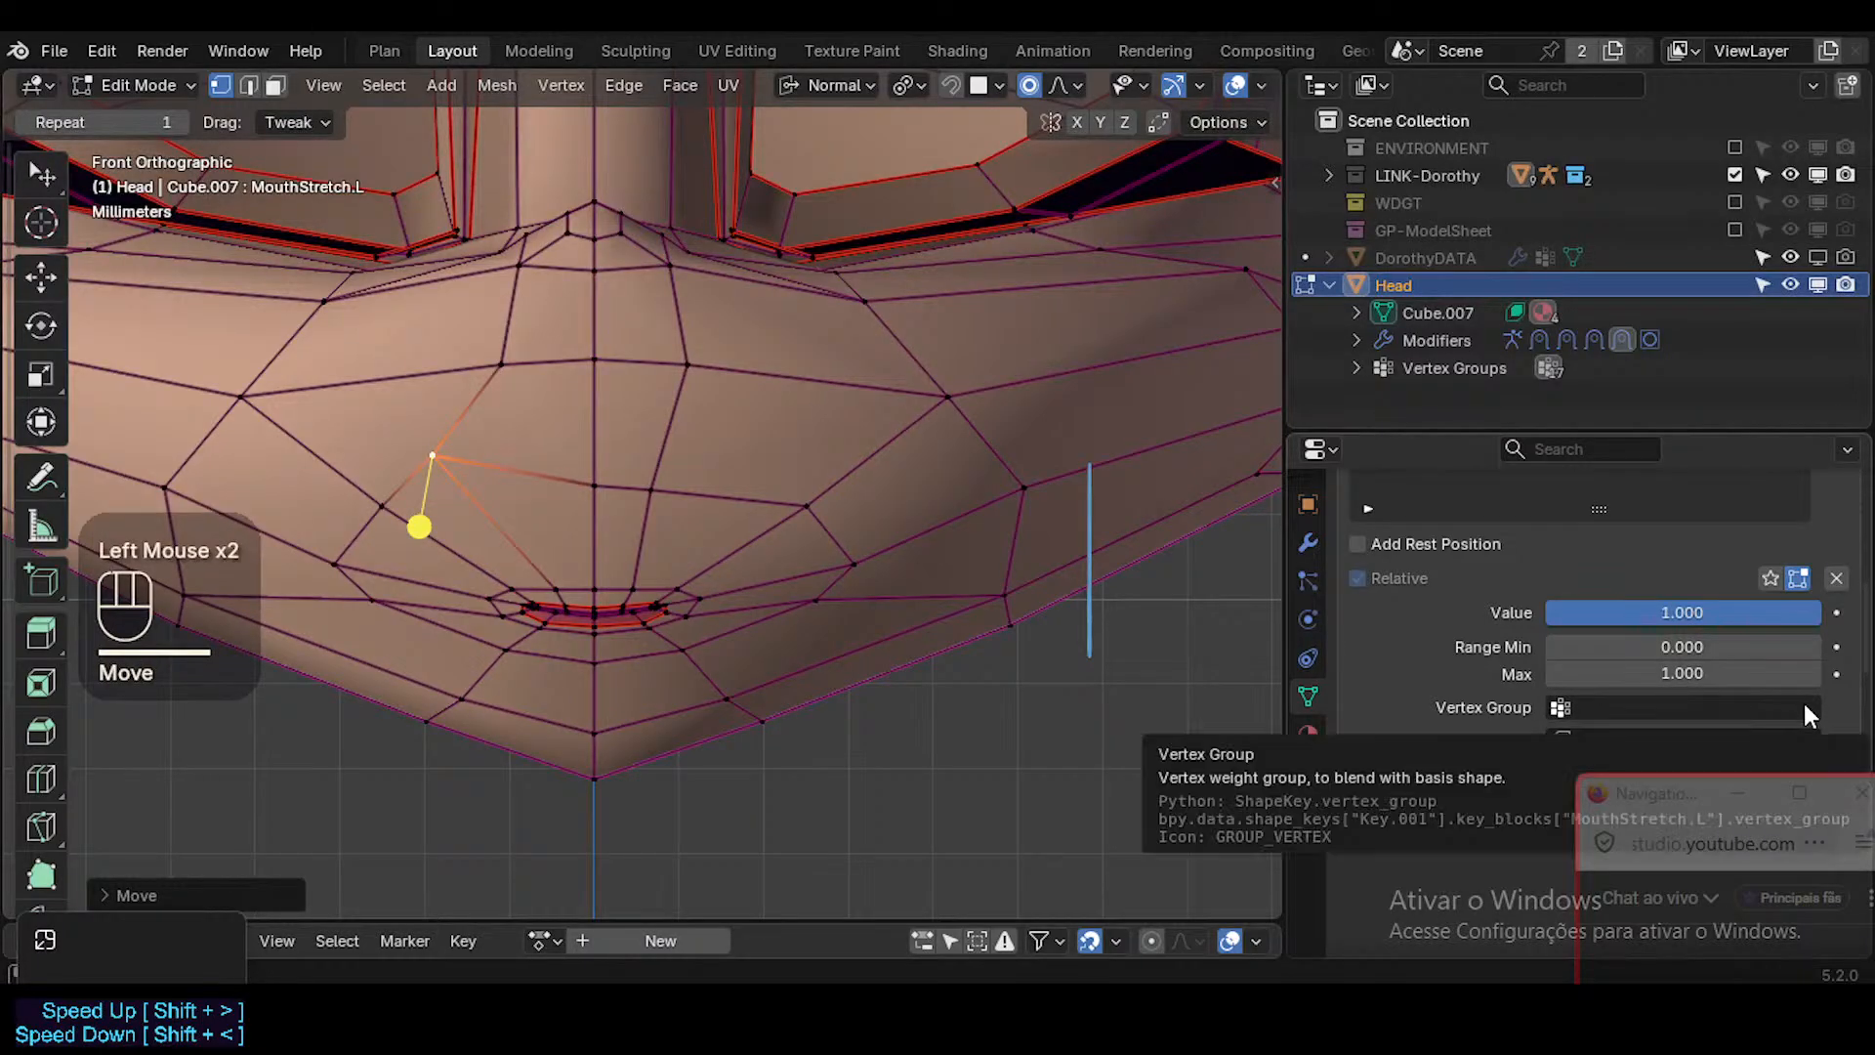
key("ctrl+z")
Move the character's left muzzle vertex above the mouth outward, both without a vertex group and with ?SHK-Face.L assigned.
left_click(652, 488)
key("g")
left_click(725, 465)
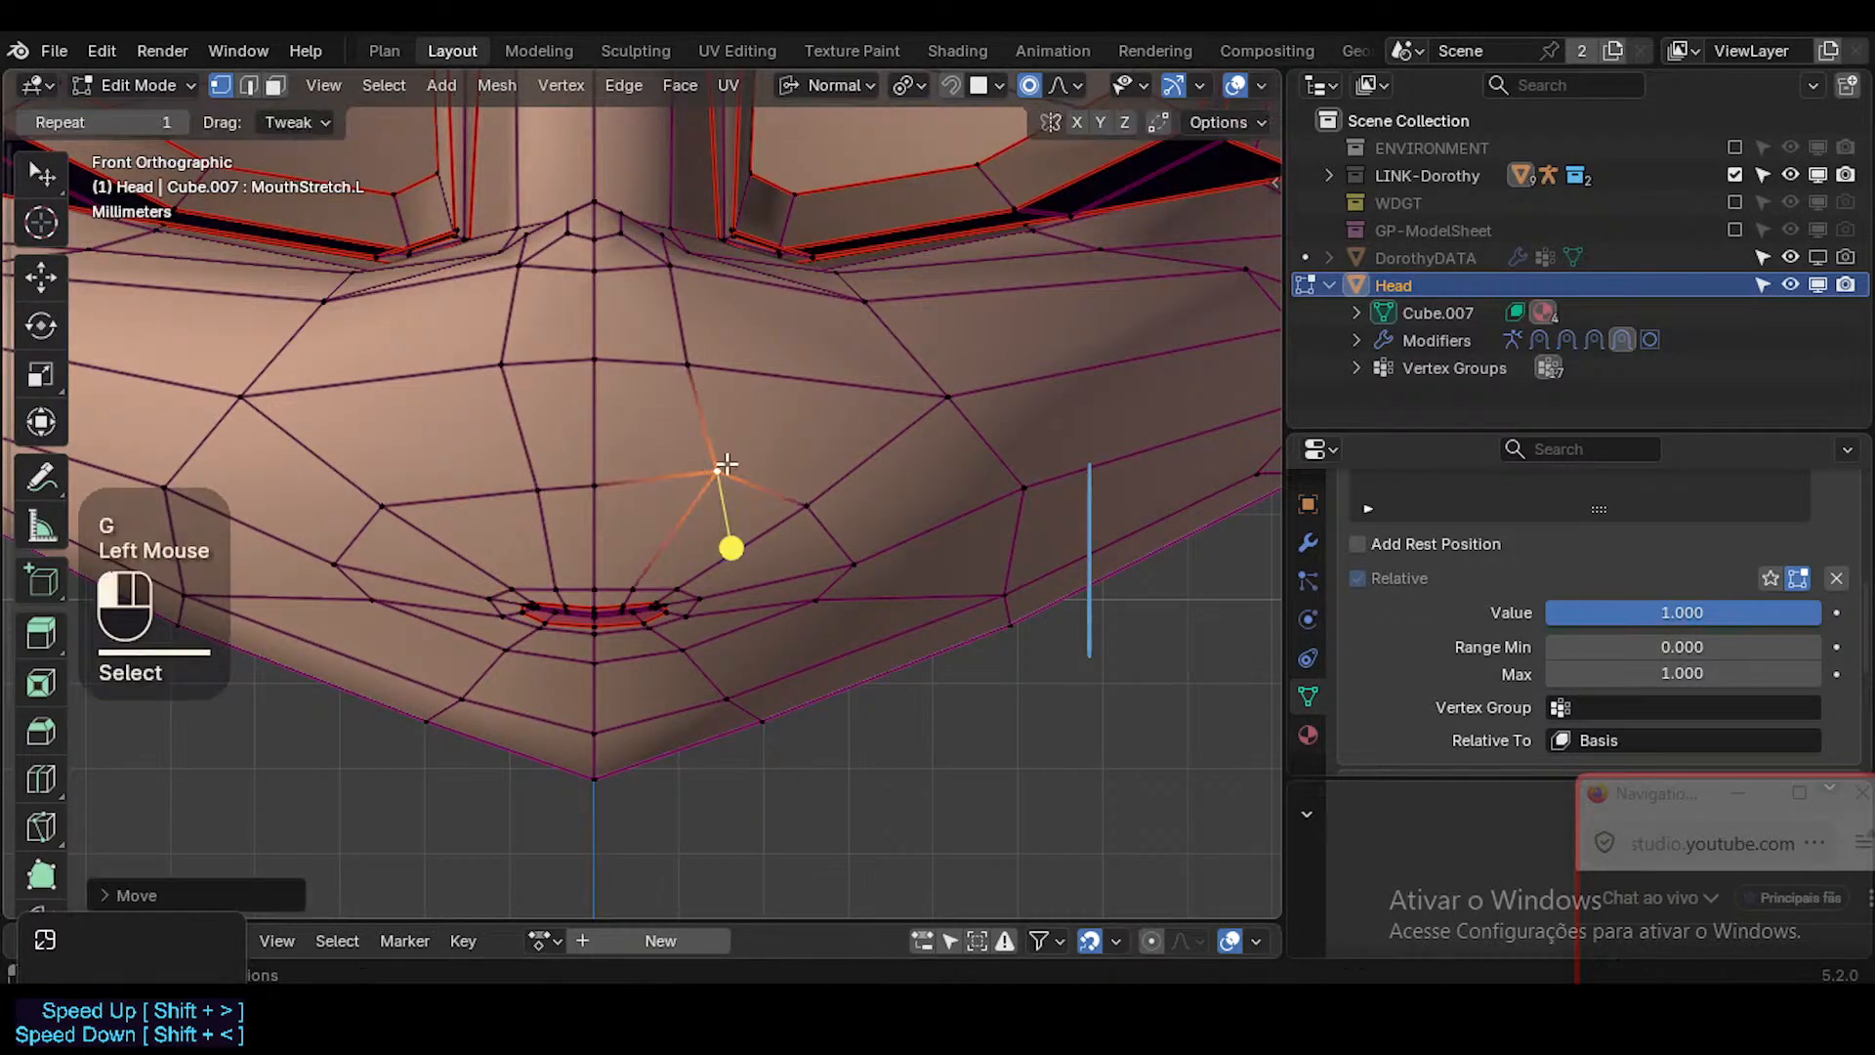
double_click(1650, 705)
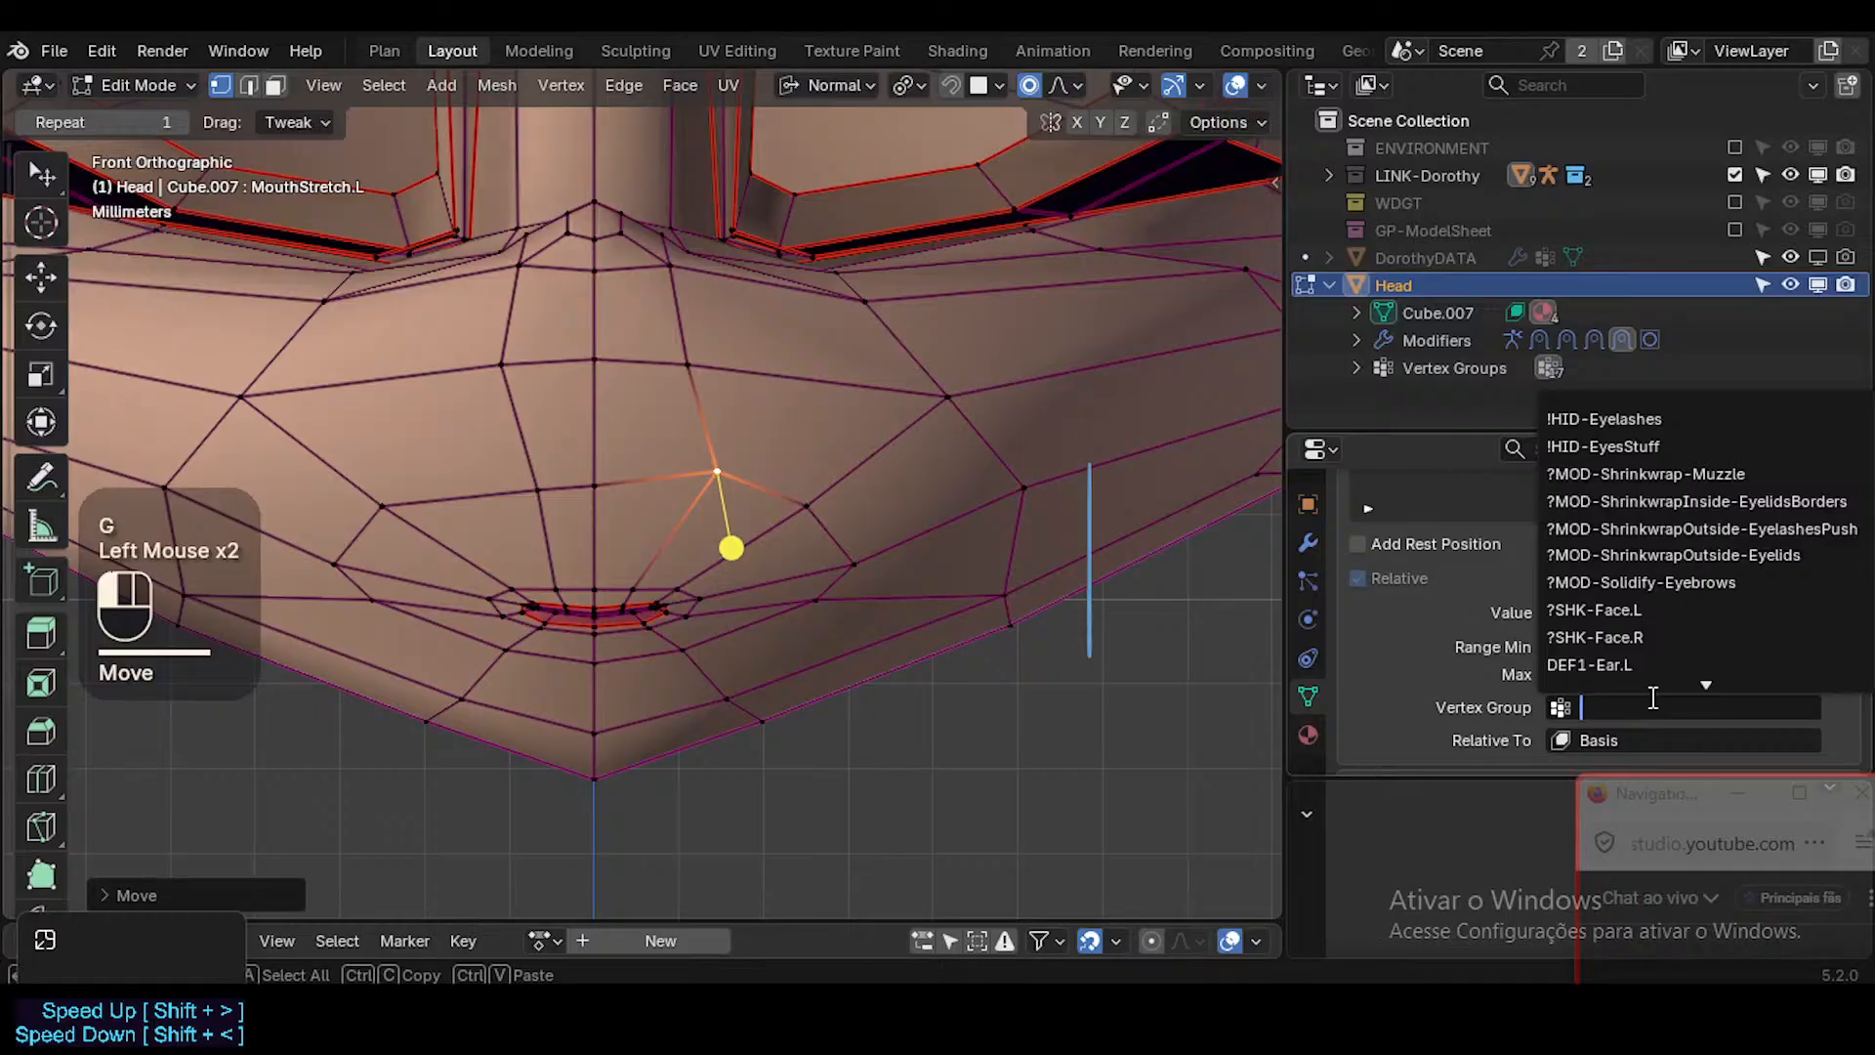
left_click(1649, 610)
key("g")
left_click(772, 461)
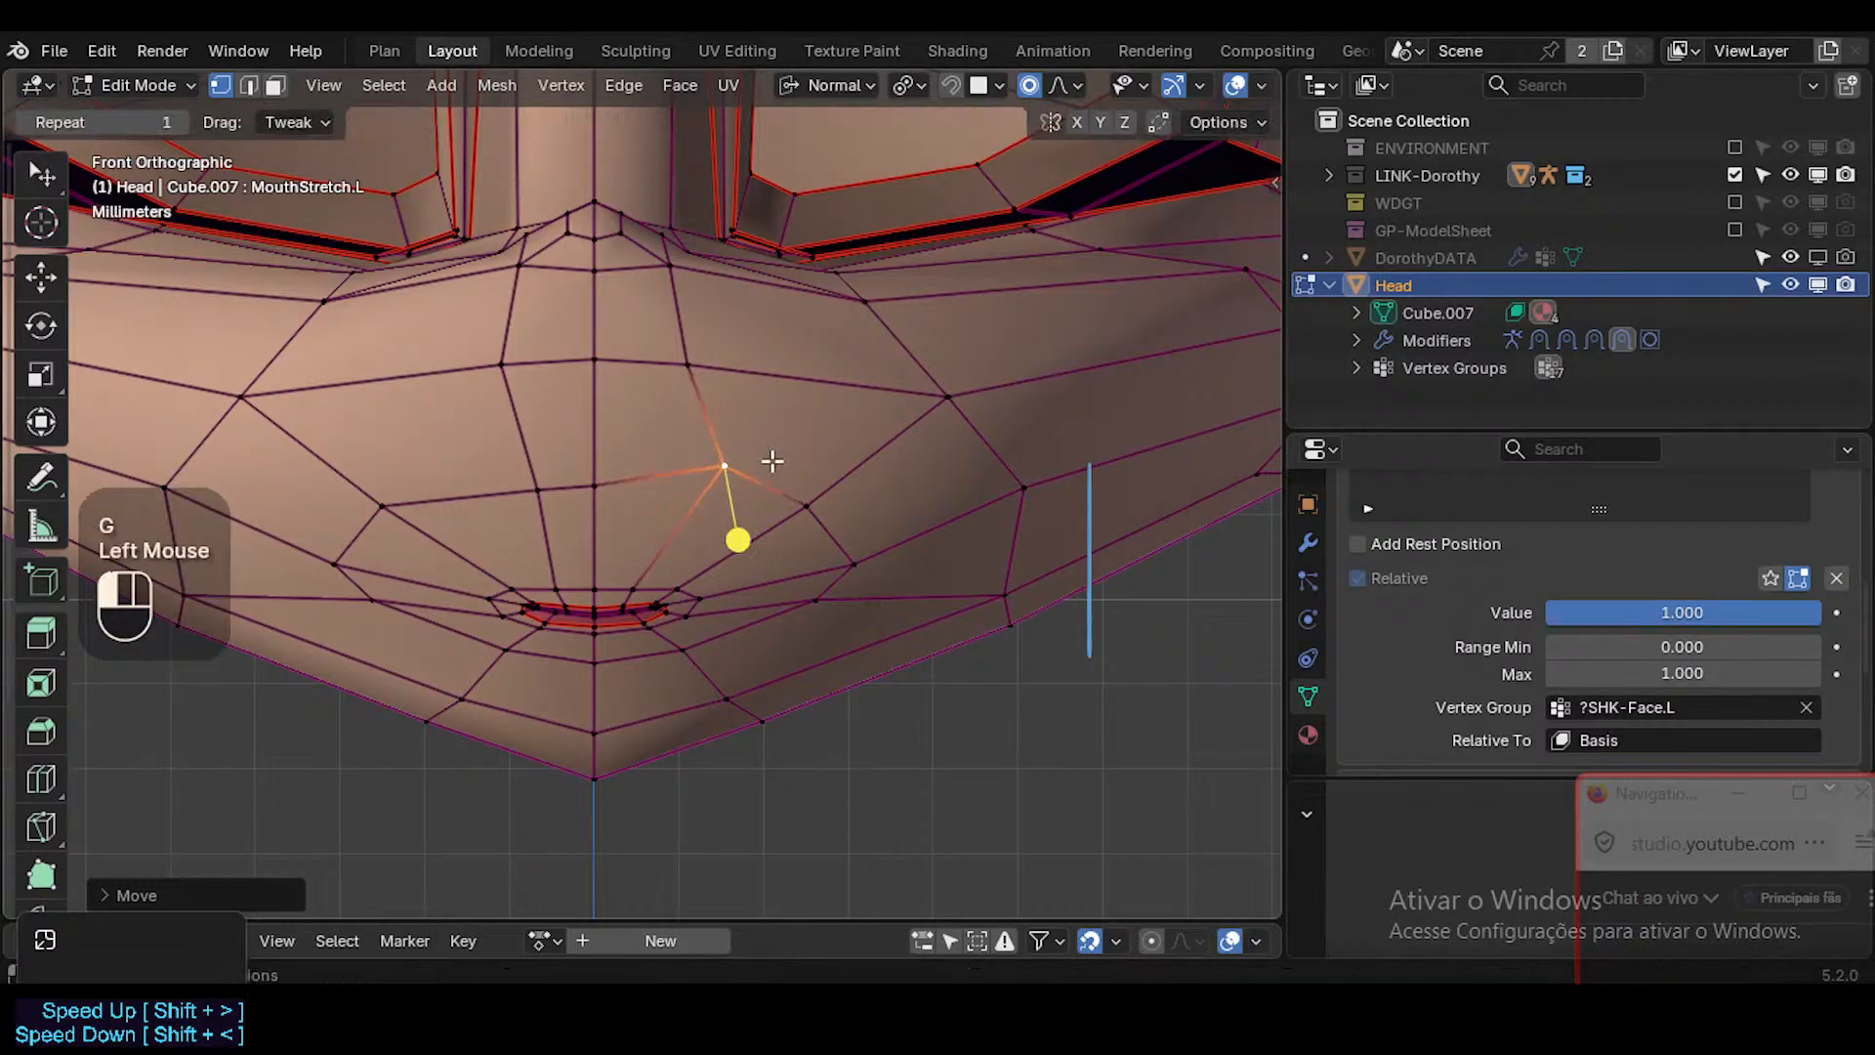
Clear the vertex group of the MouthStretch.L shape key and undo both moves of the left muzzle vertex.
double_click(1797, 707)
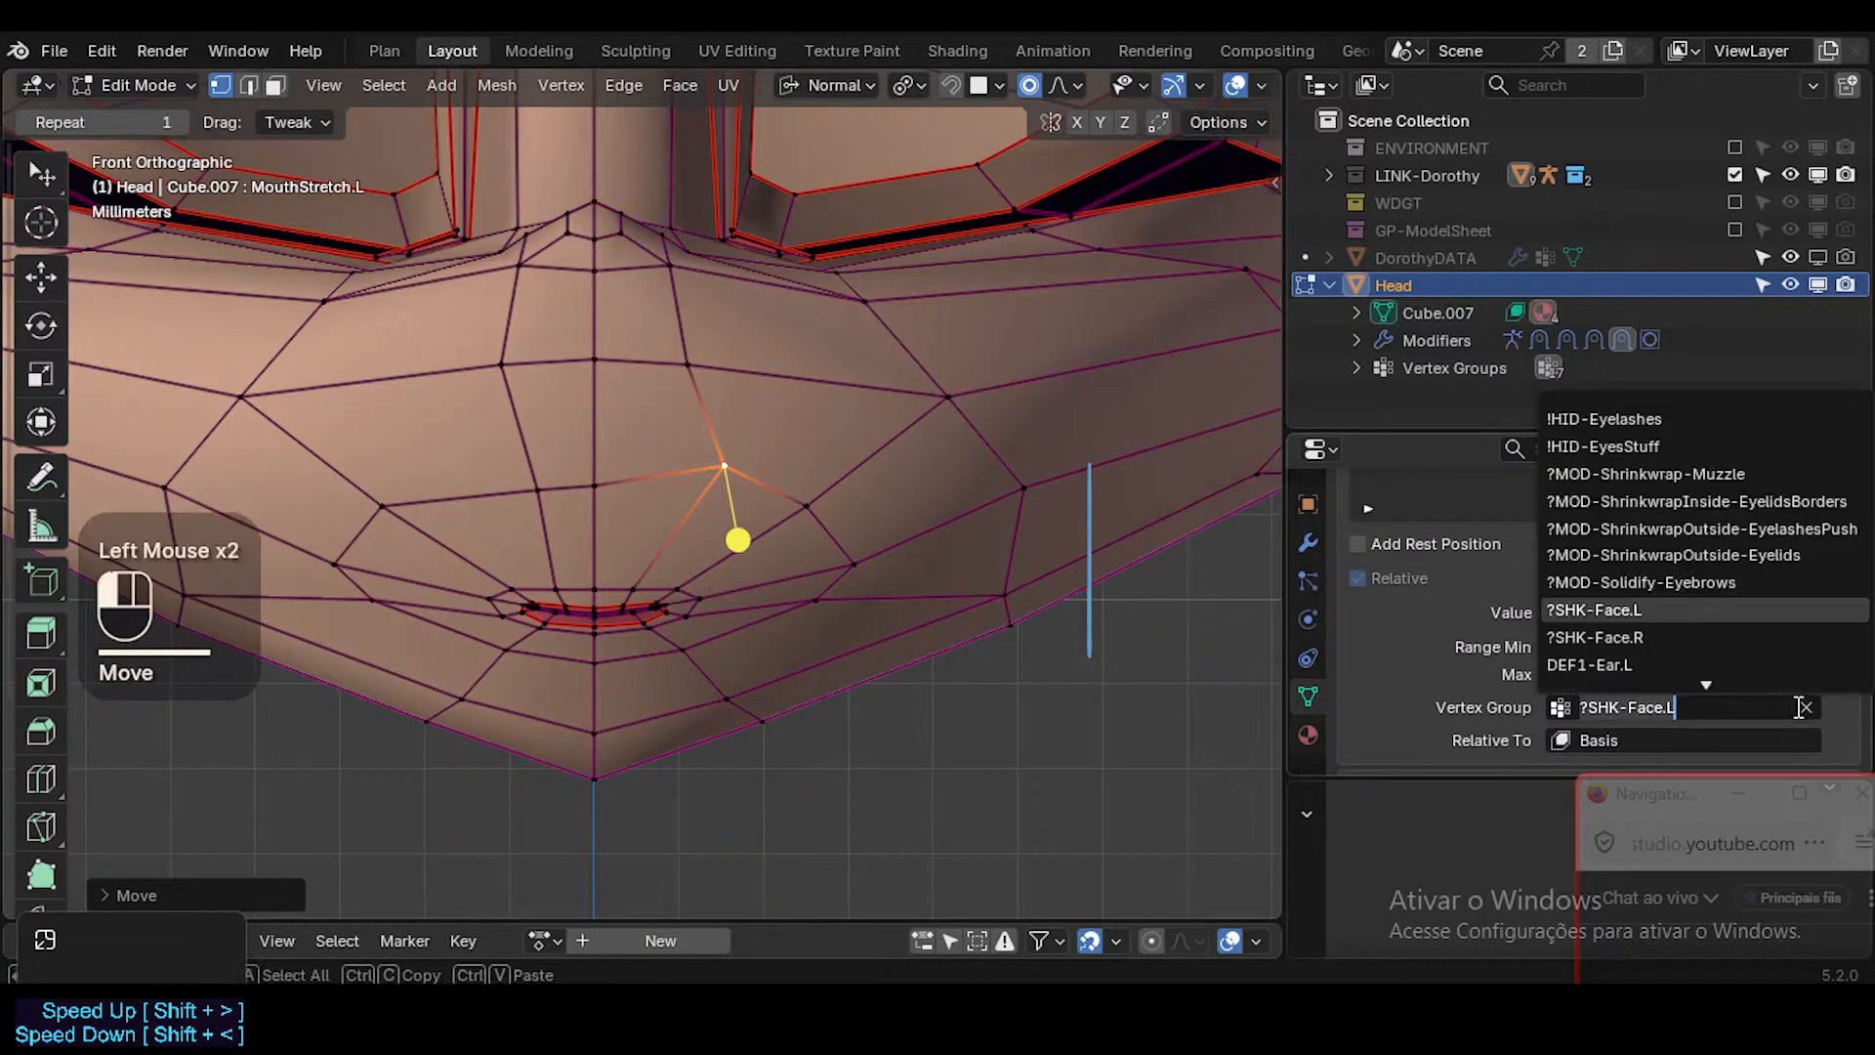
left_click(1807, 705)
left_click(1807, 705)
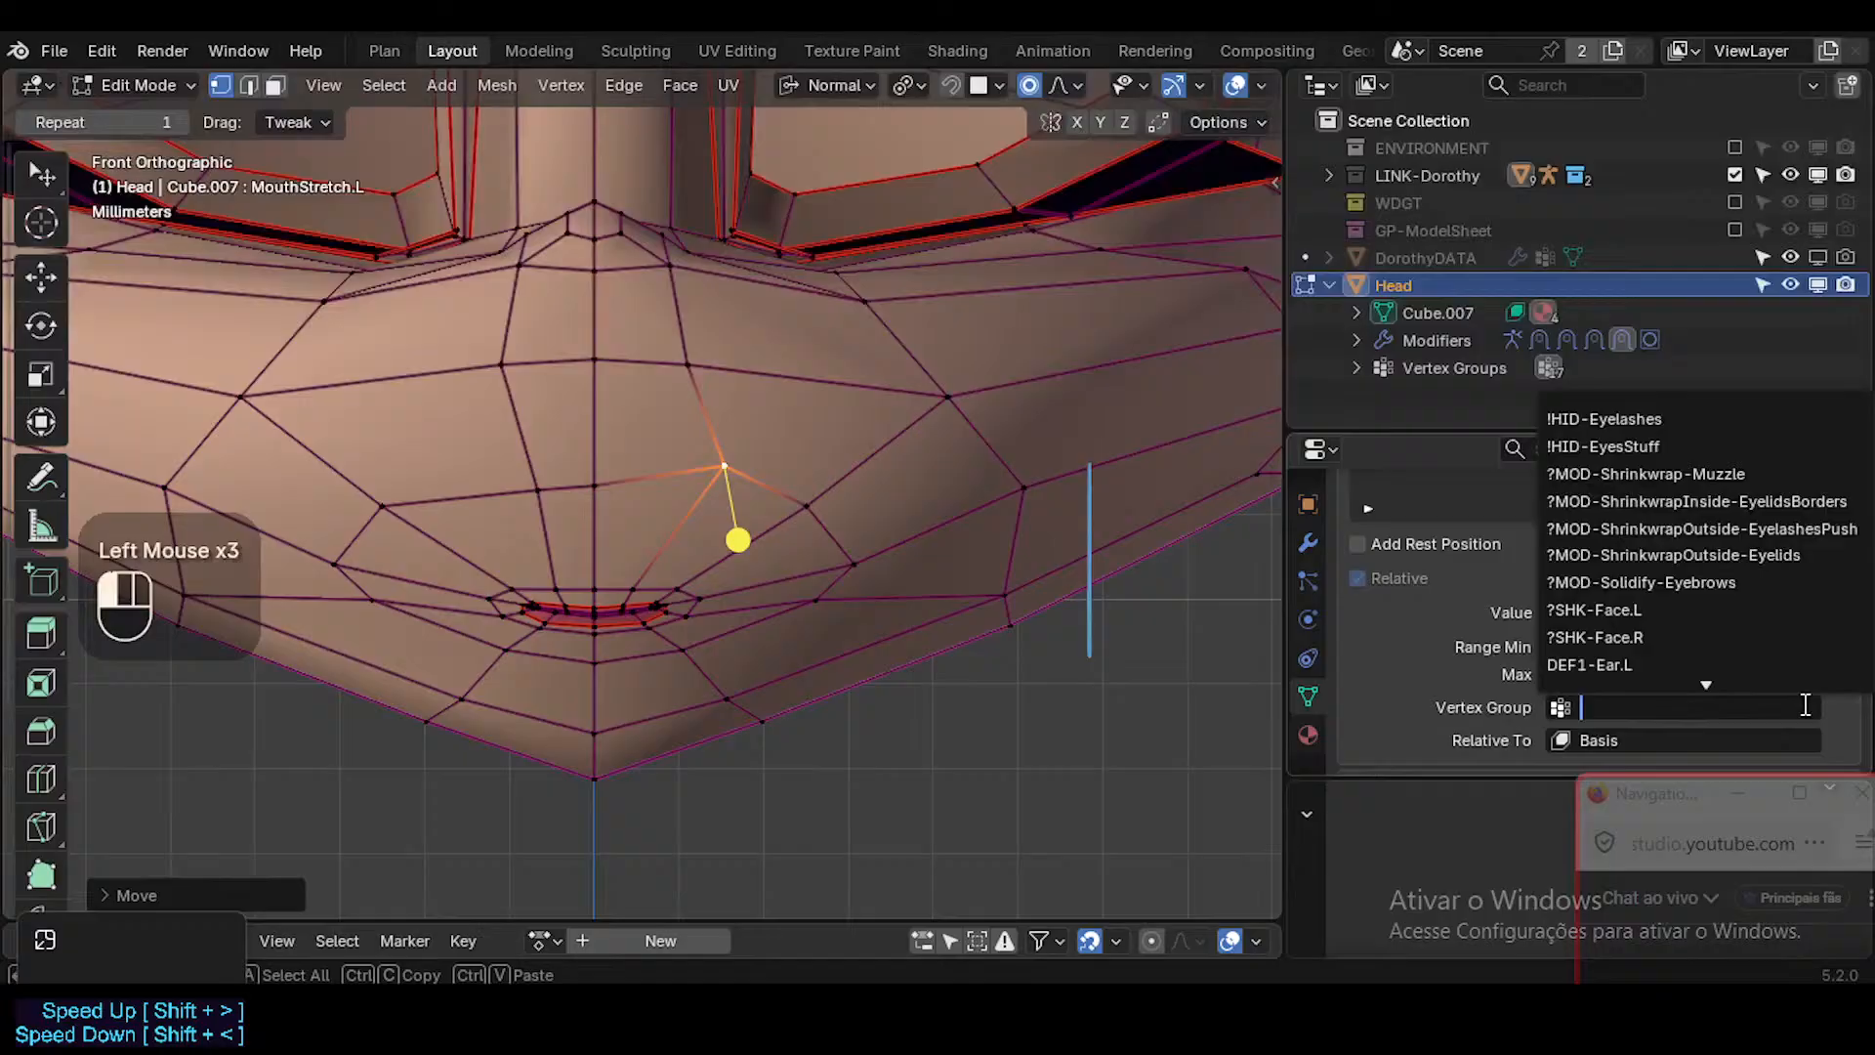
left_click(1358, 641)
key("ctrl+z")
key("ctrl+z")
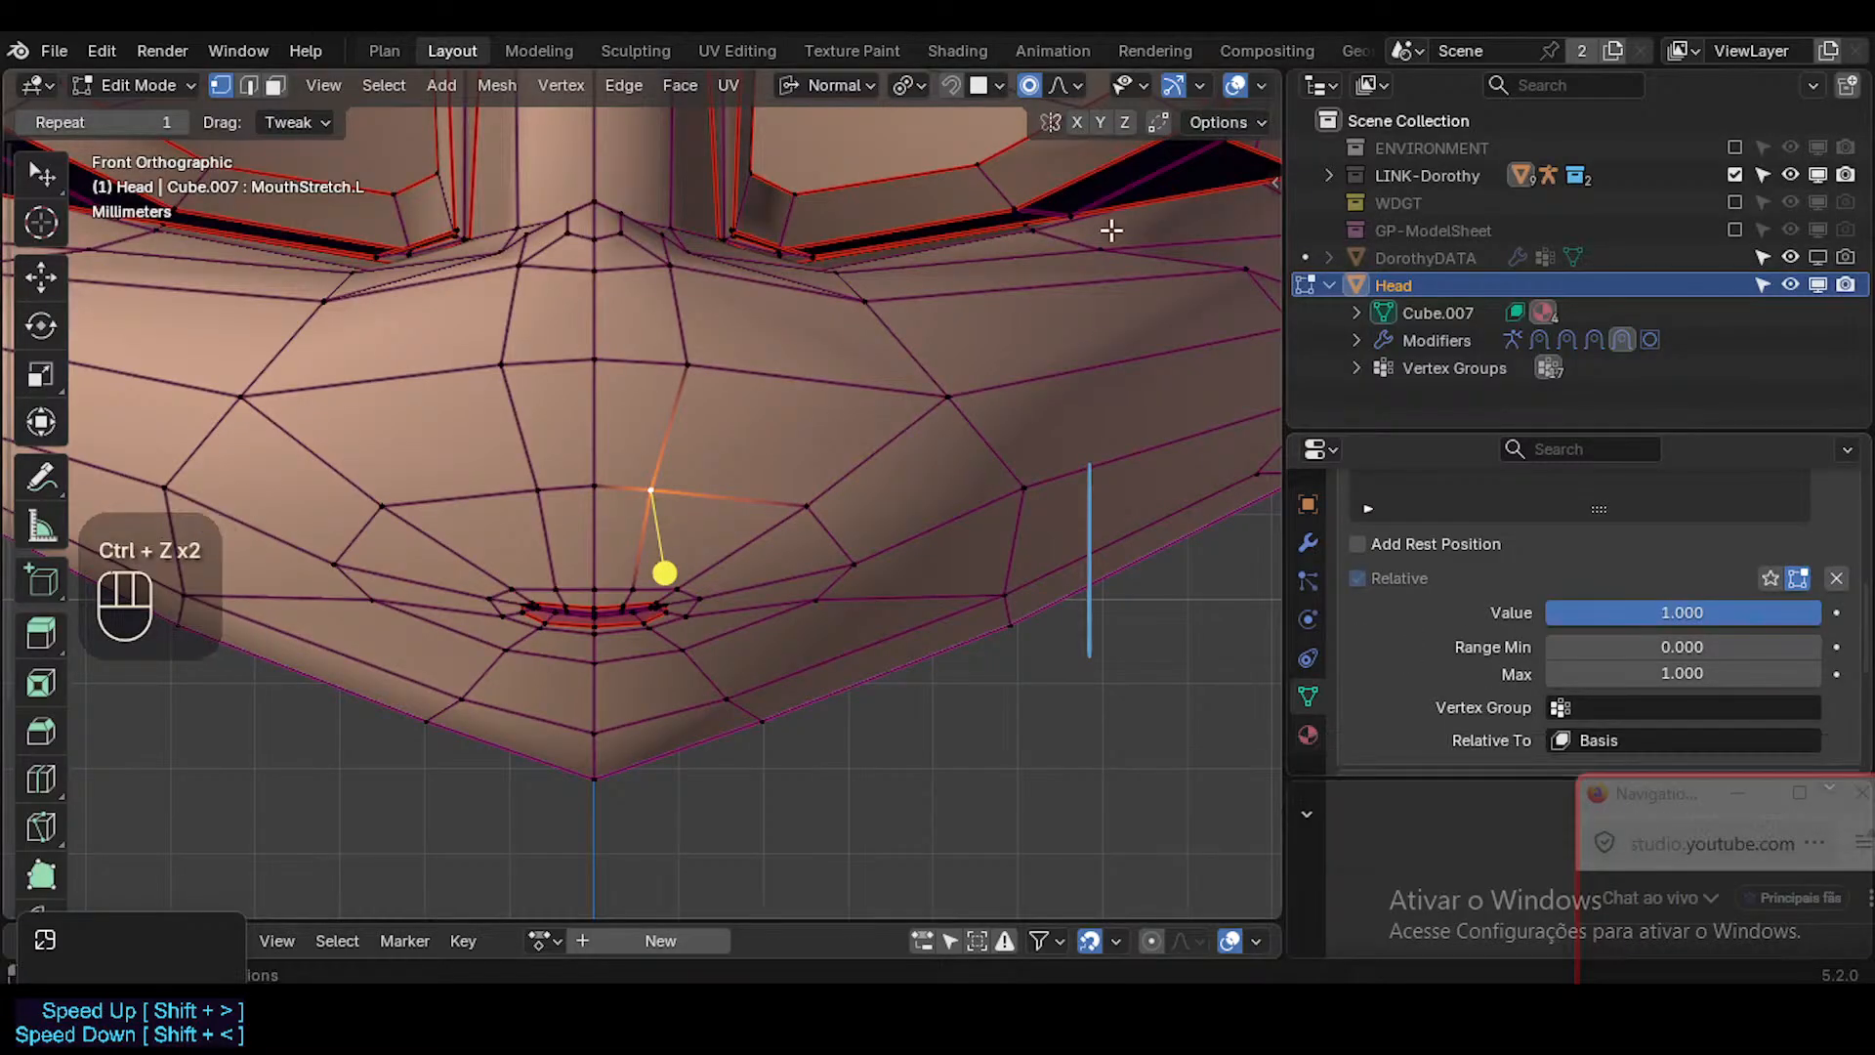
Turn on X mirroring and assign ?SHK-Face.L as the vertex group of the MouthStretch.L shape key.
left_click(1075, 123)
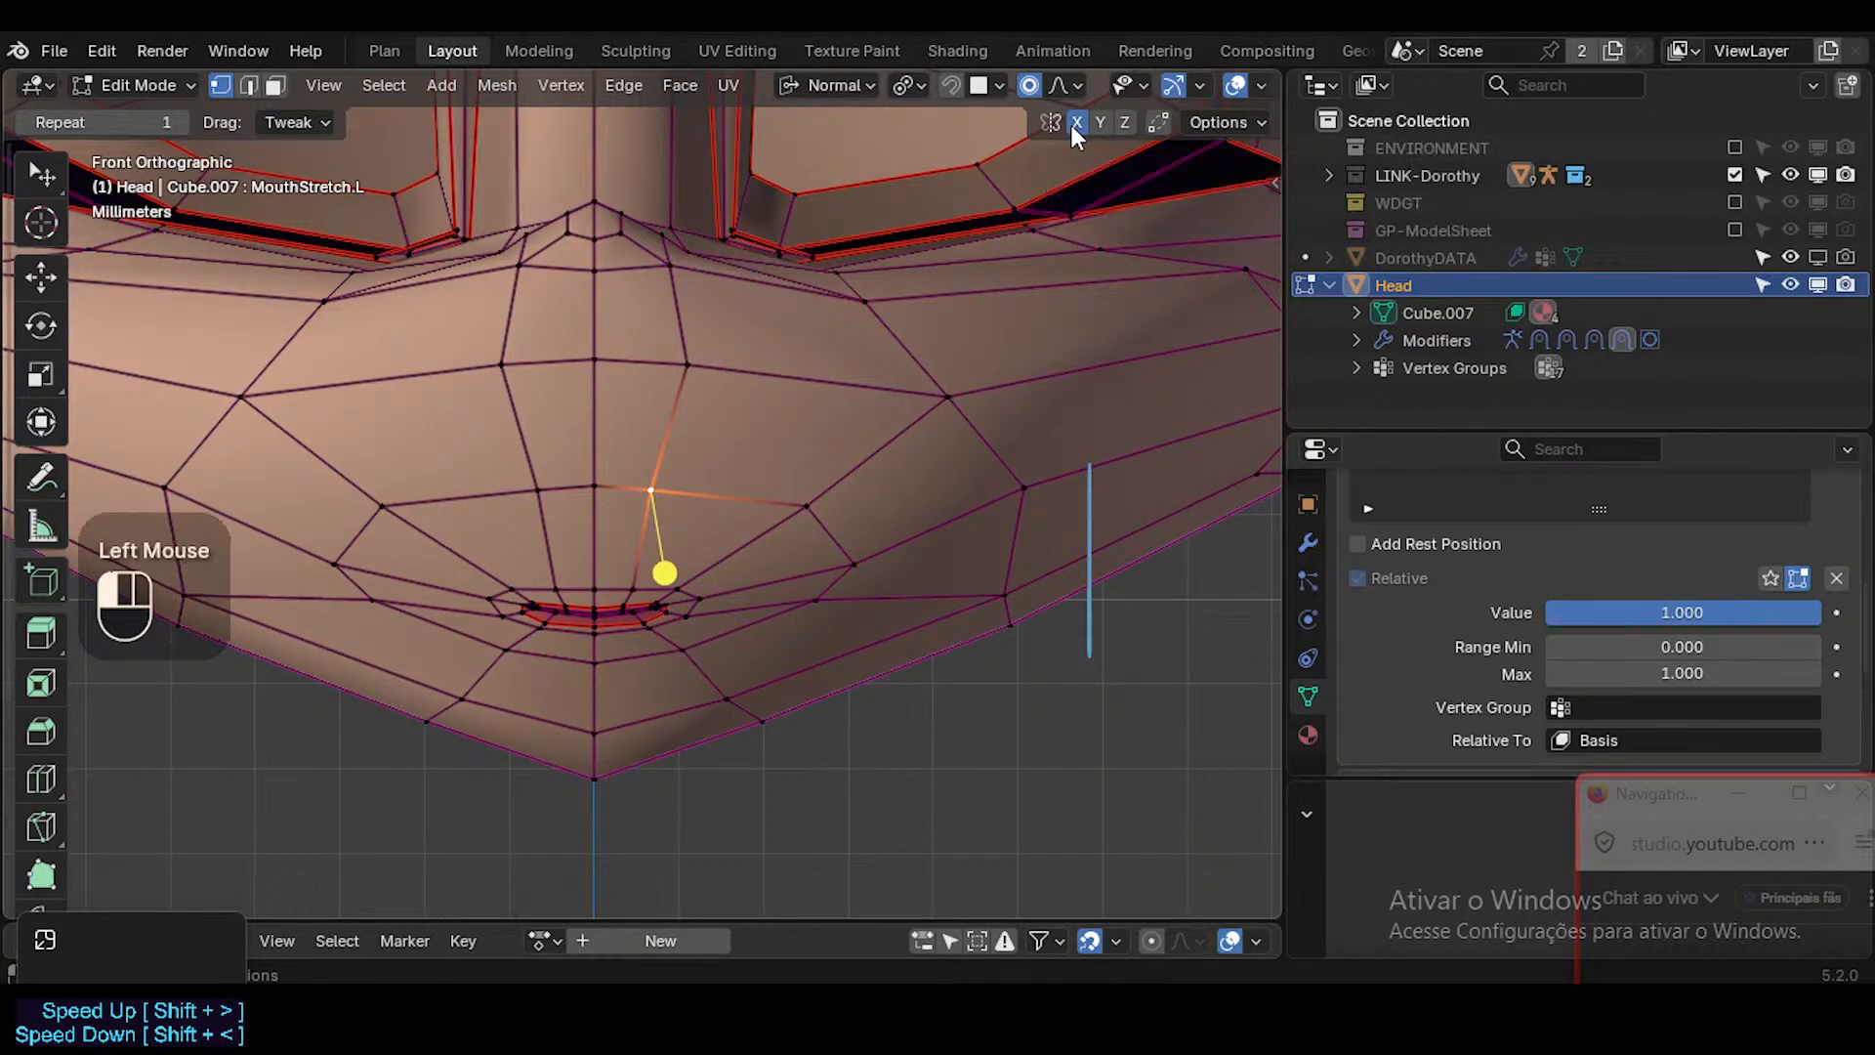
left_click(1647, 711)
left_click(1641, 615)
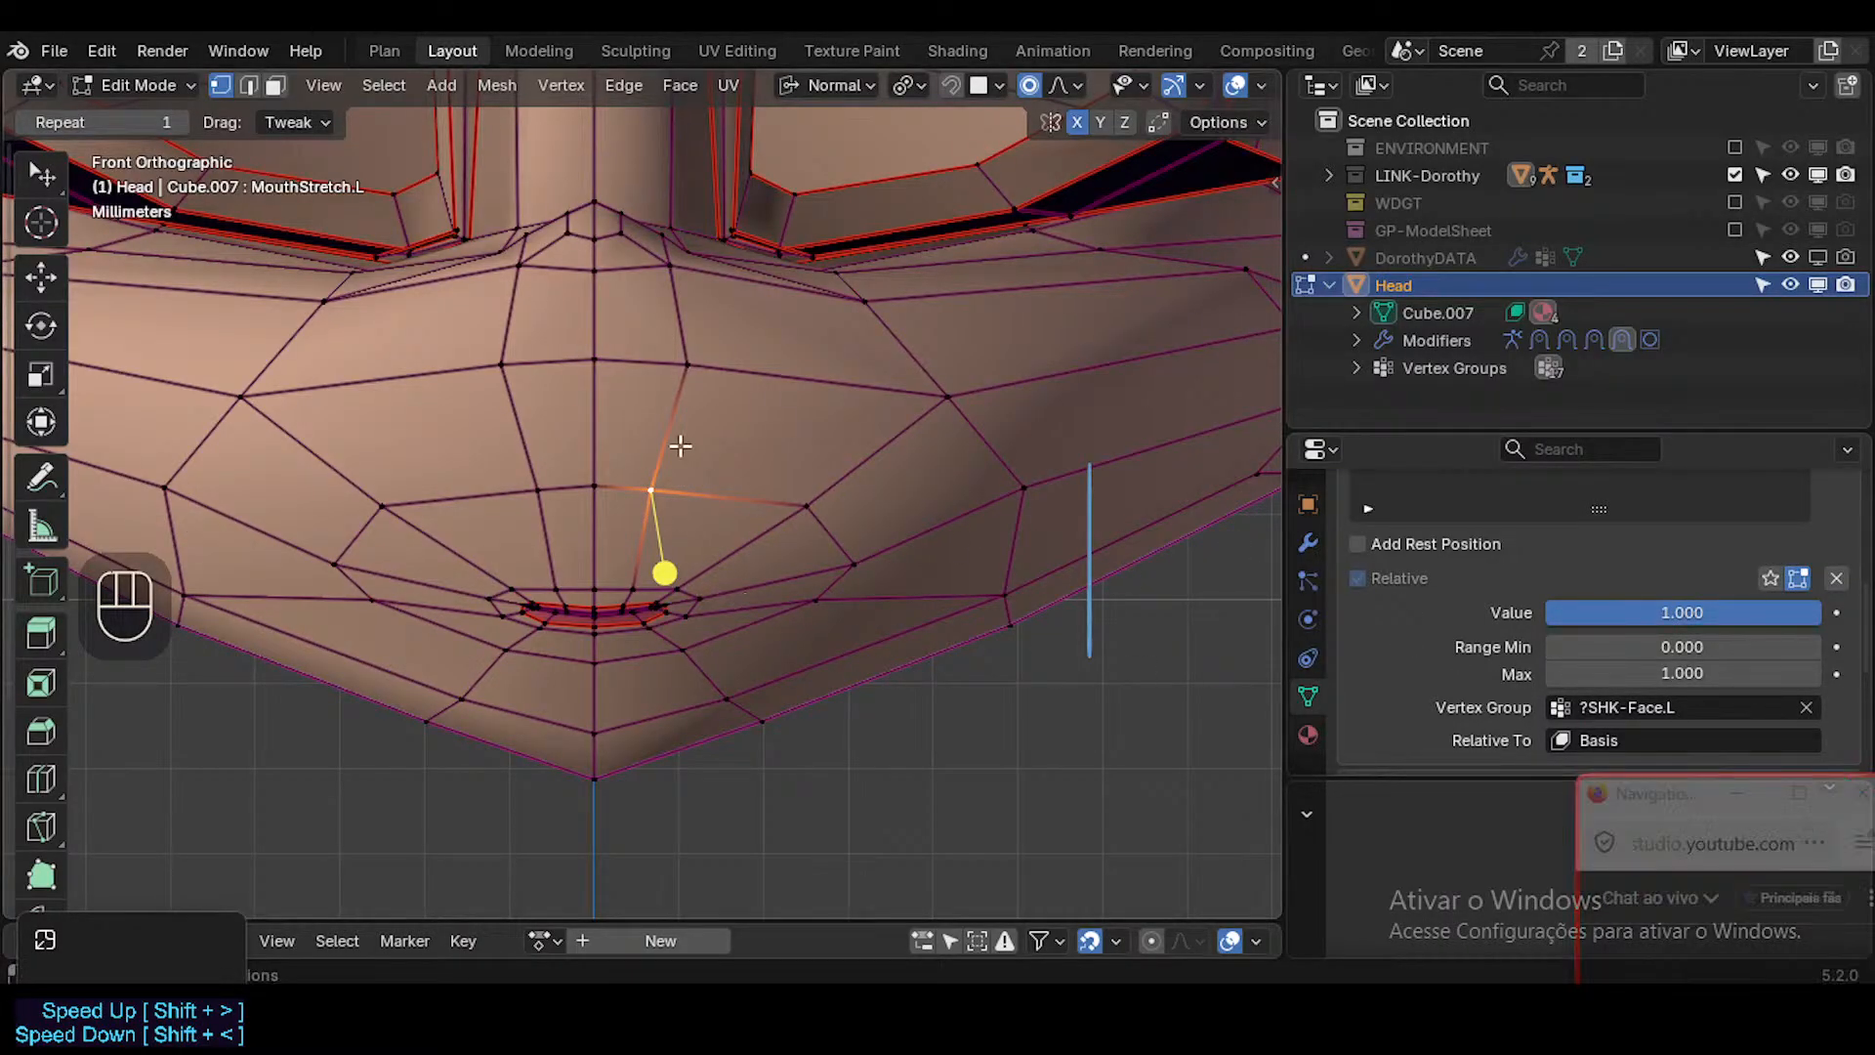
Save the file and try moving the selected left muzzle vertex above the mouth.
scroll(695, 525, "up", 3)
key("ctrl+s")
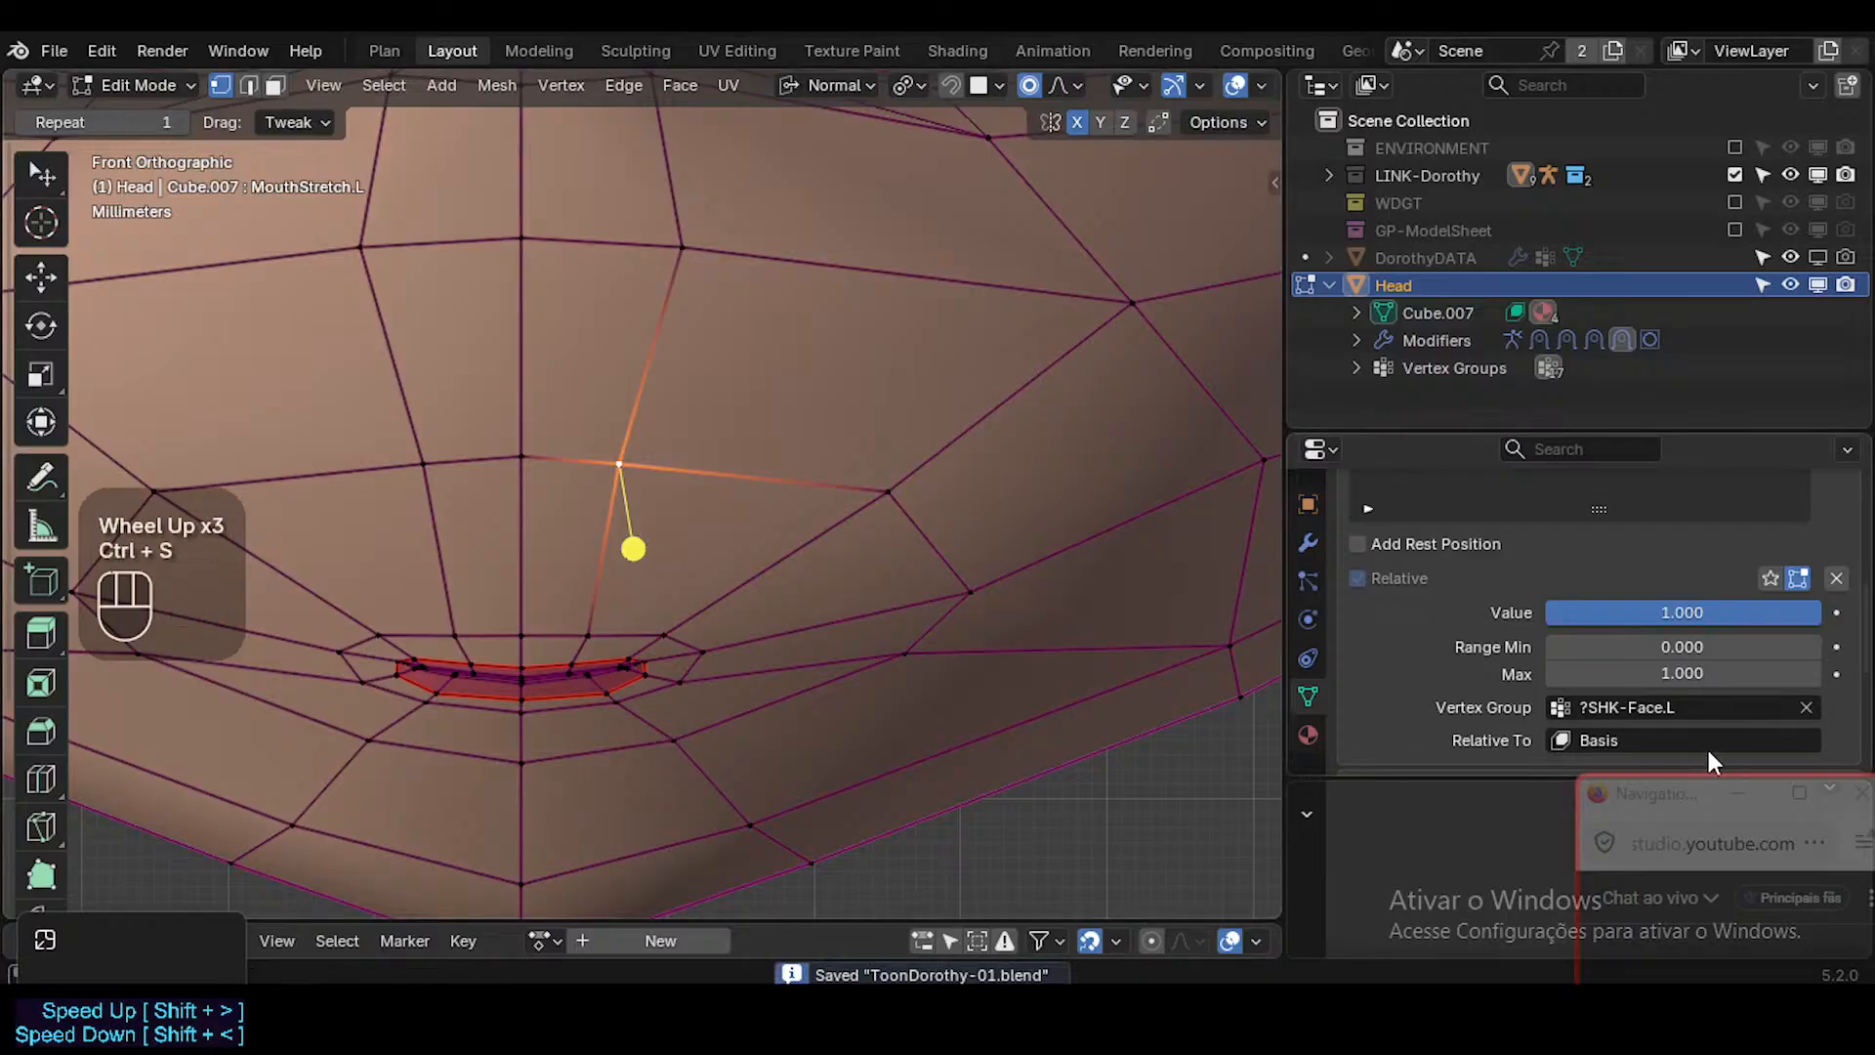
key("g")
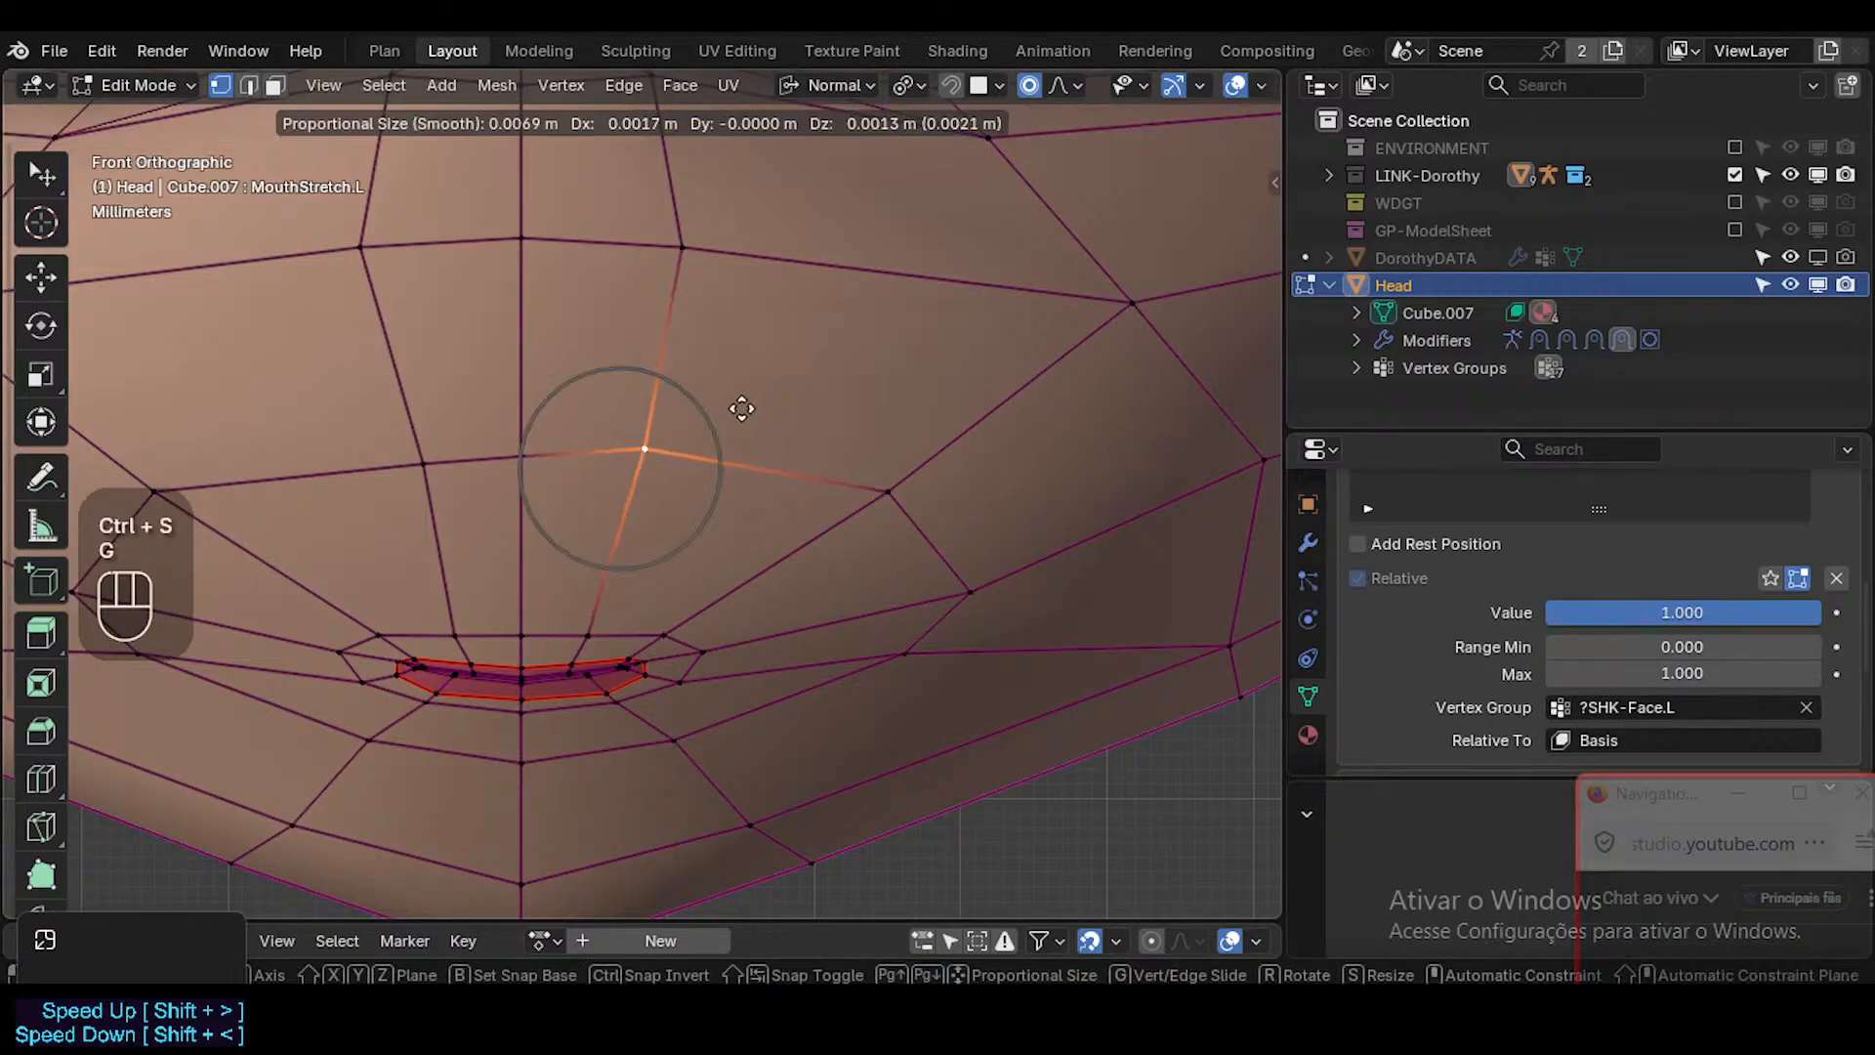
key("Escape")
Try moving the cheek vertex beside the mouth's left corner outward, clear the shape key's vertex group, and undo the move.
scroll(755, 582, "down", 1)
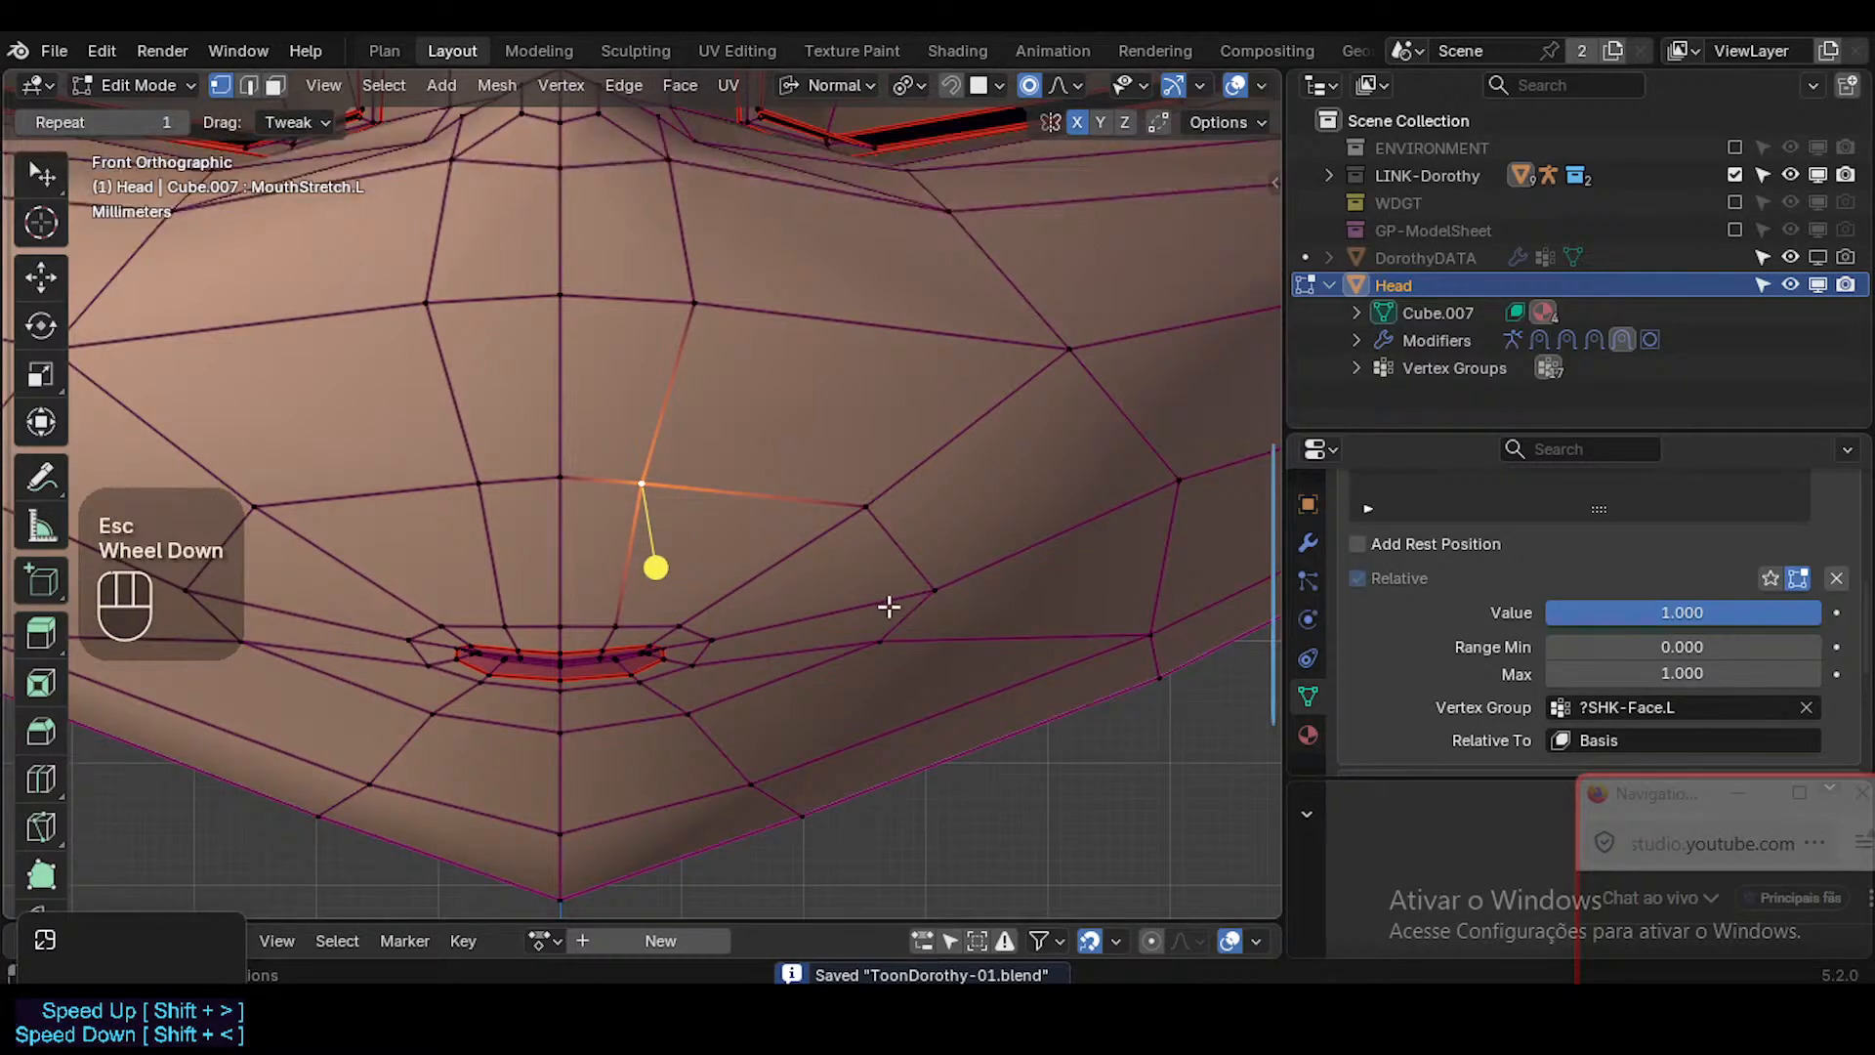
left_click_drag(889, 607, 938, 618)
scroll(912, 619, "up", 1)
scroll(912, 619, "down", 3)
left_click(1806, 707)
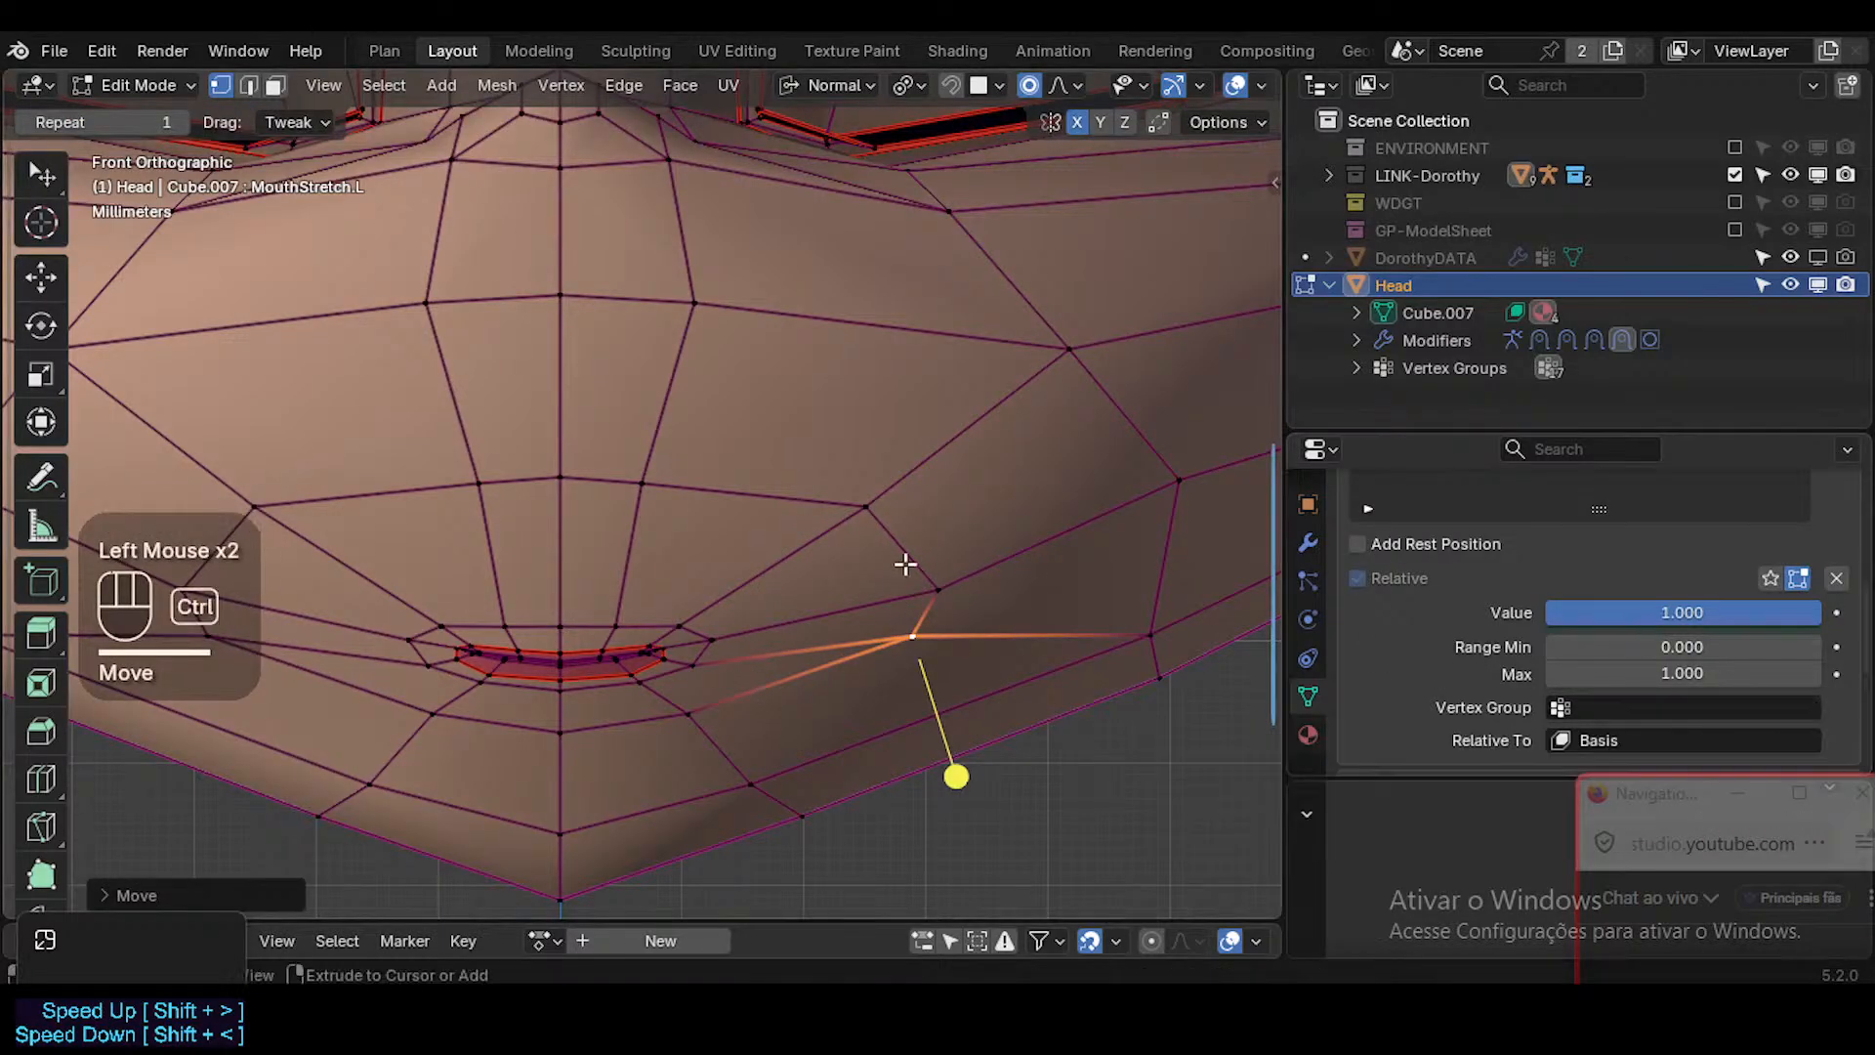
key("ctrl+z")
Move the left muzzle vertex above the mouth and its outer neighbour outward with X mirroring.
left_click(641, 482)
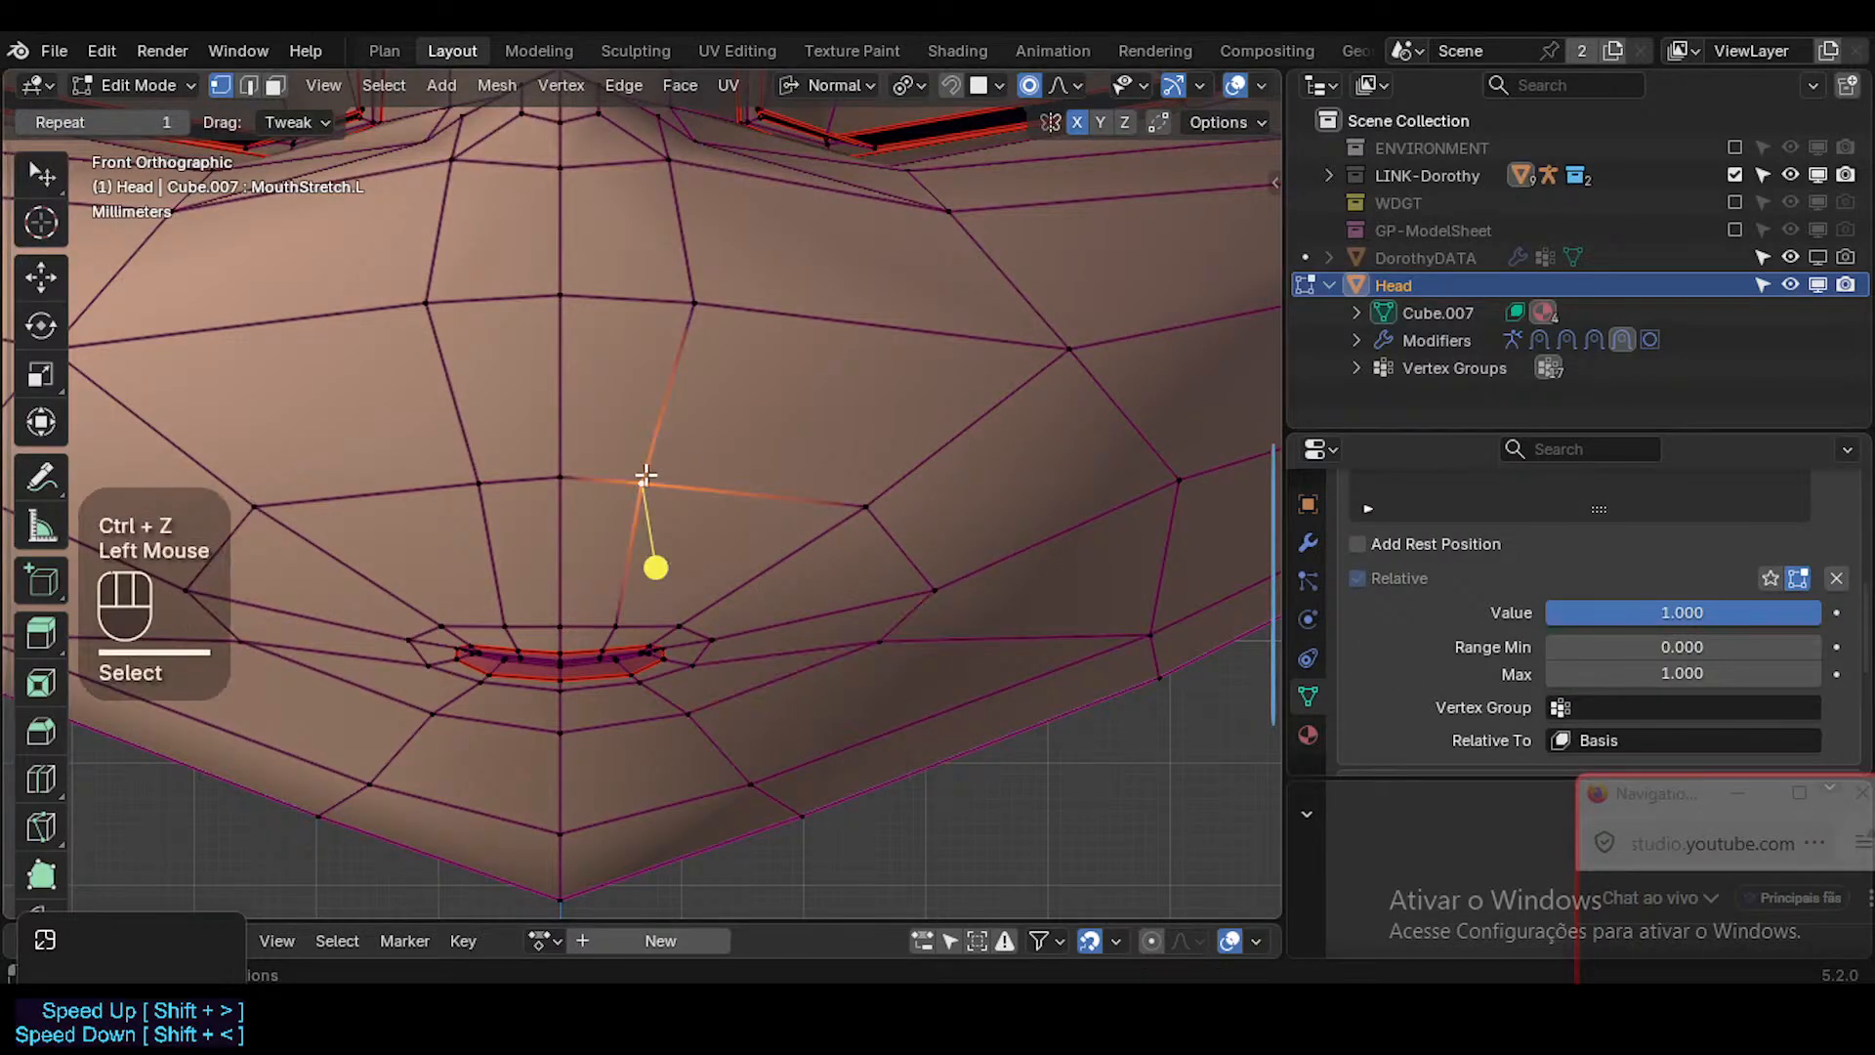
key("g")
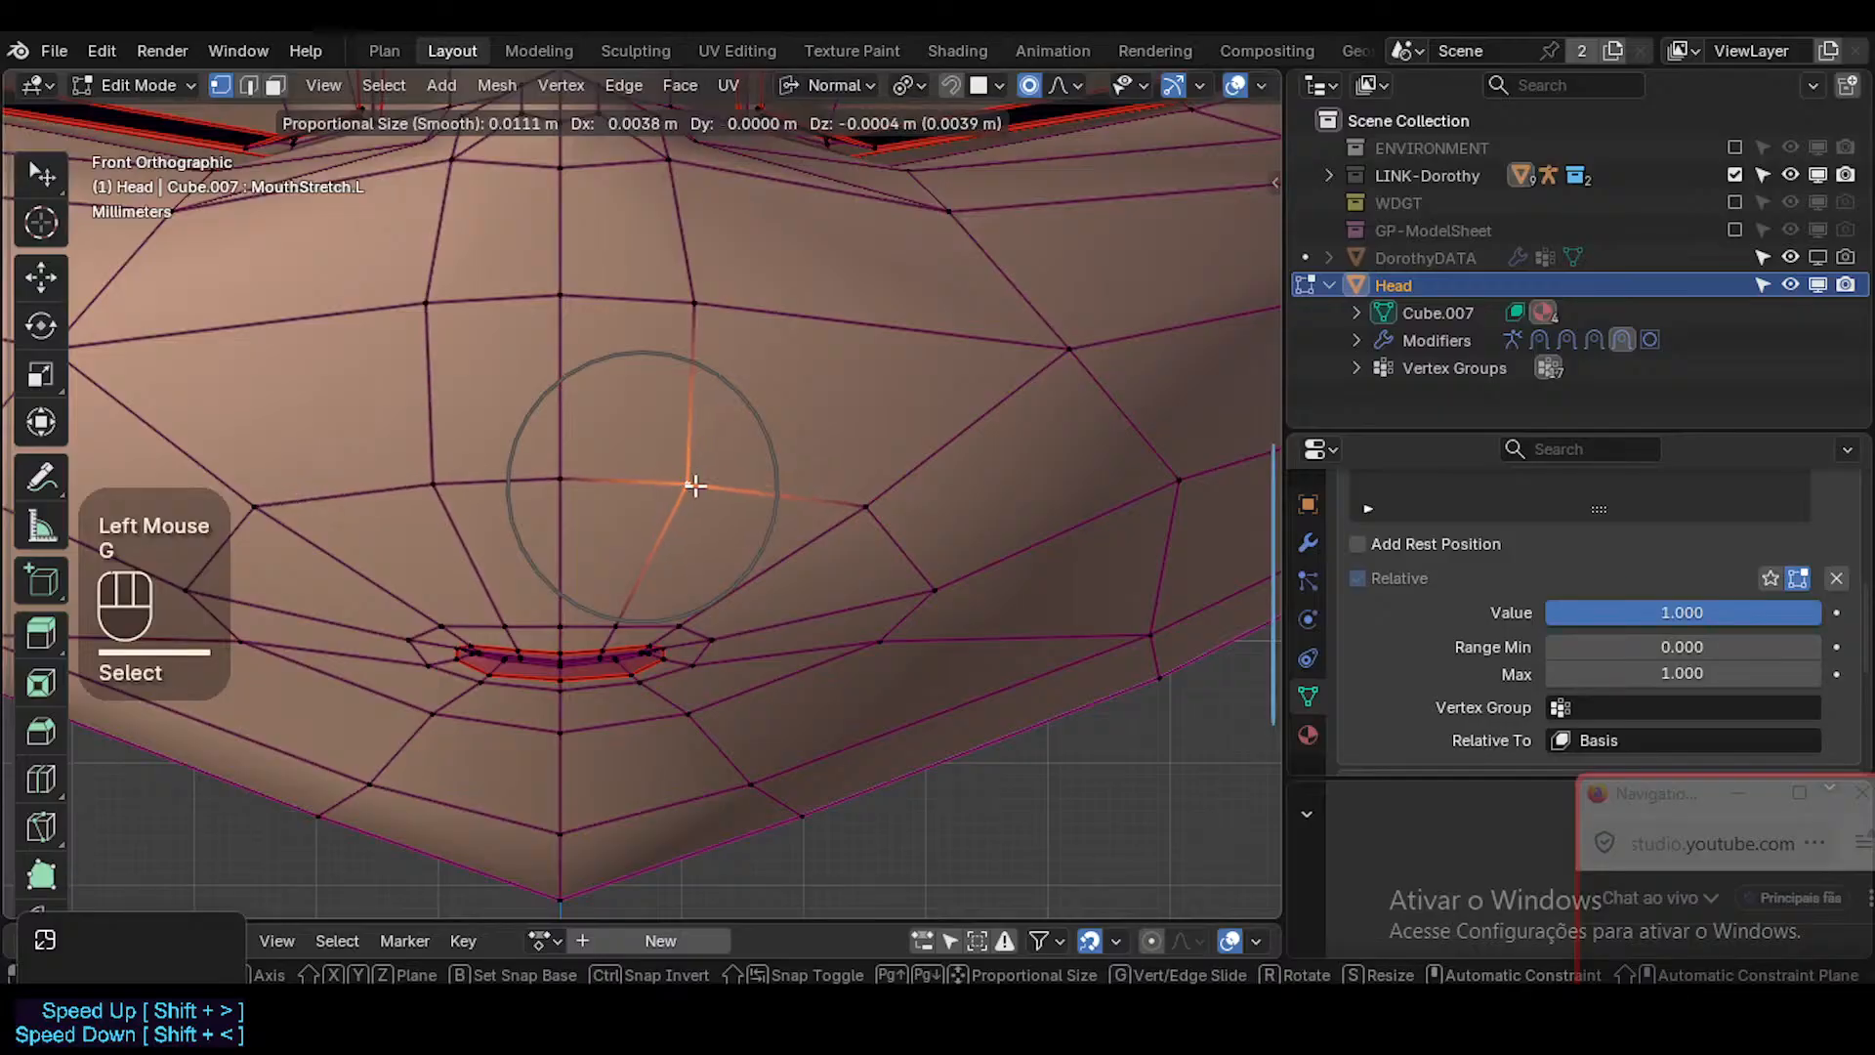
left_click(696, 485)
left_click(865, 495)
key("g")
left_click(890, 487)
Move the outer cheek vertex beside the mouth's left corner slightly inward and up, with X mirroring.
left_click(961, 592)
key("g")
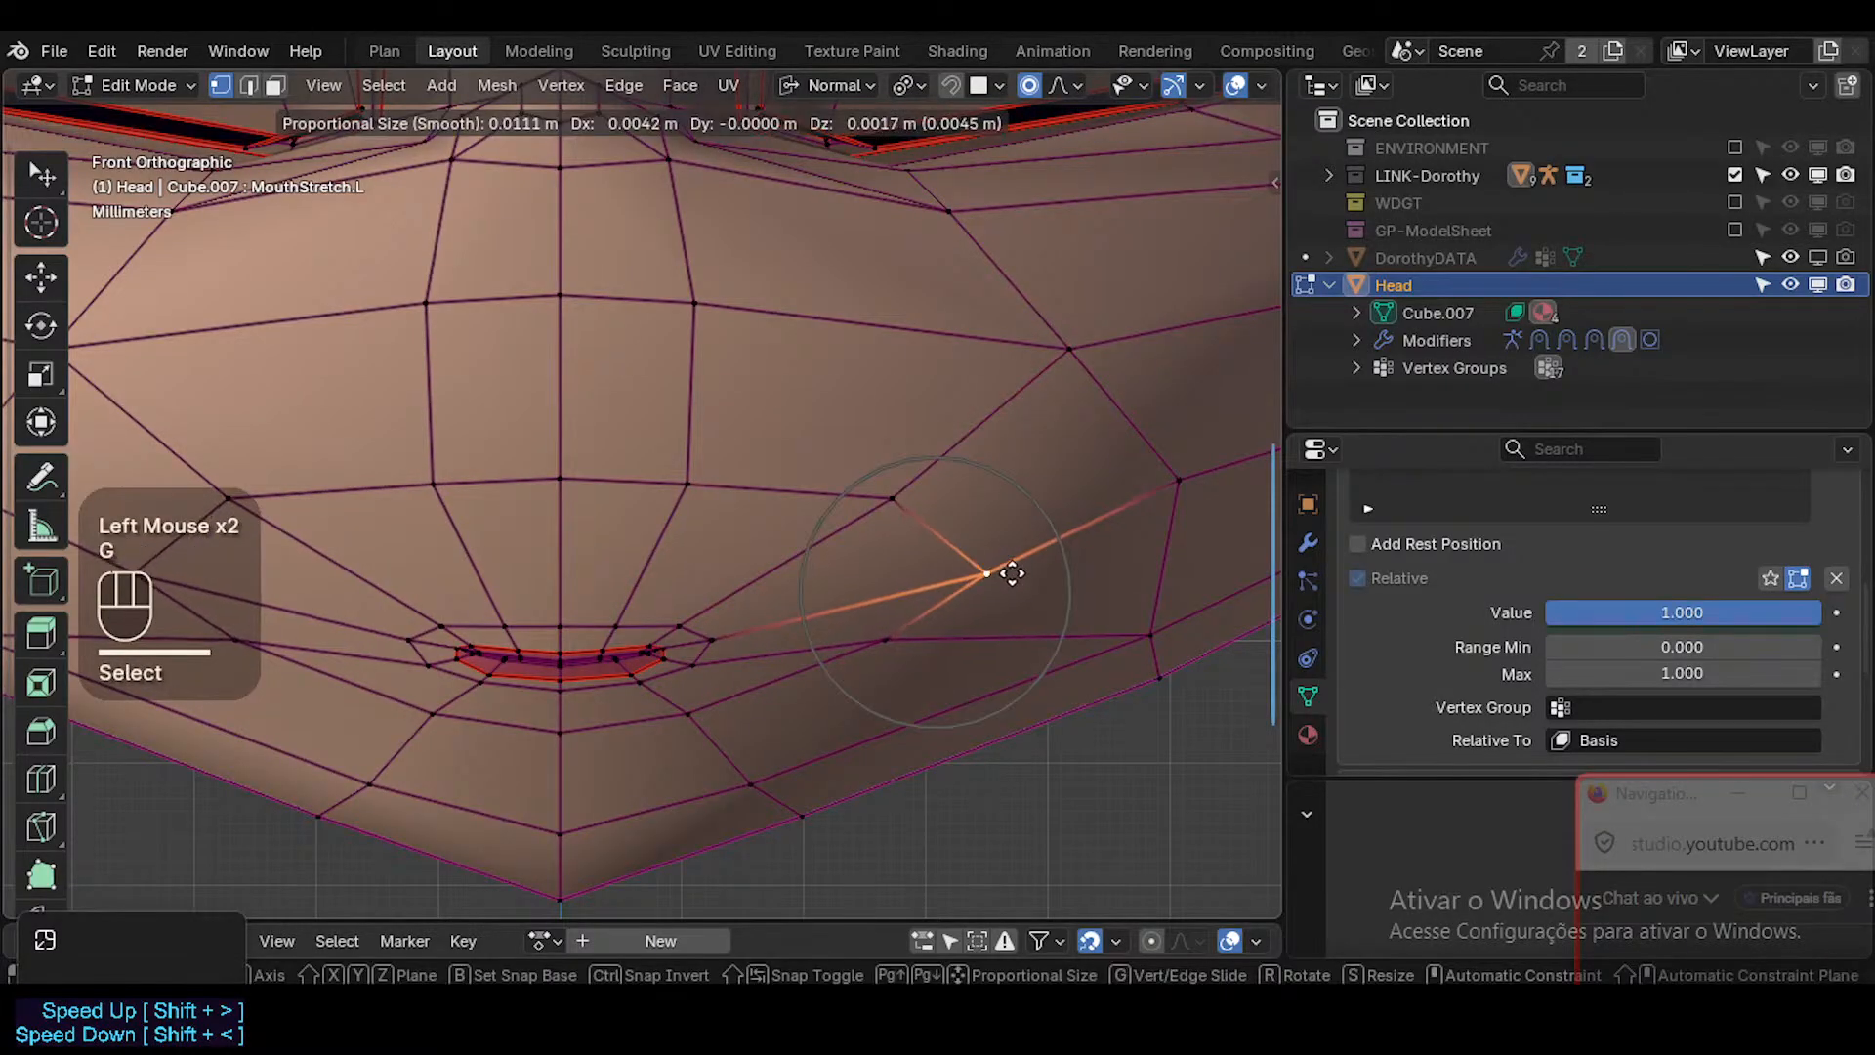
scroll(976, 576, "down", 1)
scroll(934, 577, "up", 1)
scroll(935, 581, "down", 1)
left_click(935, 583)
scroll(741, 626, "down", 2)
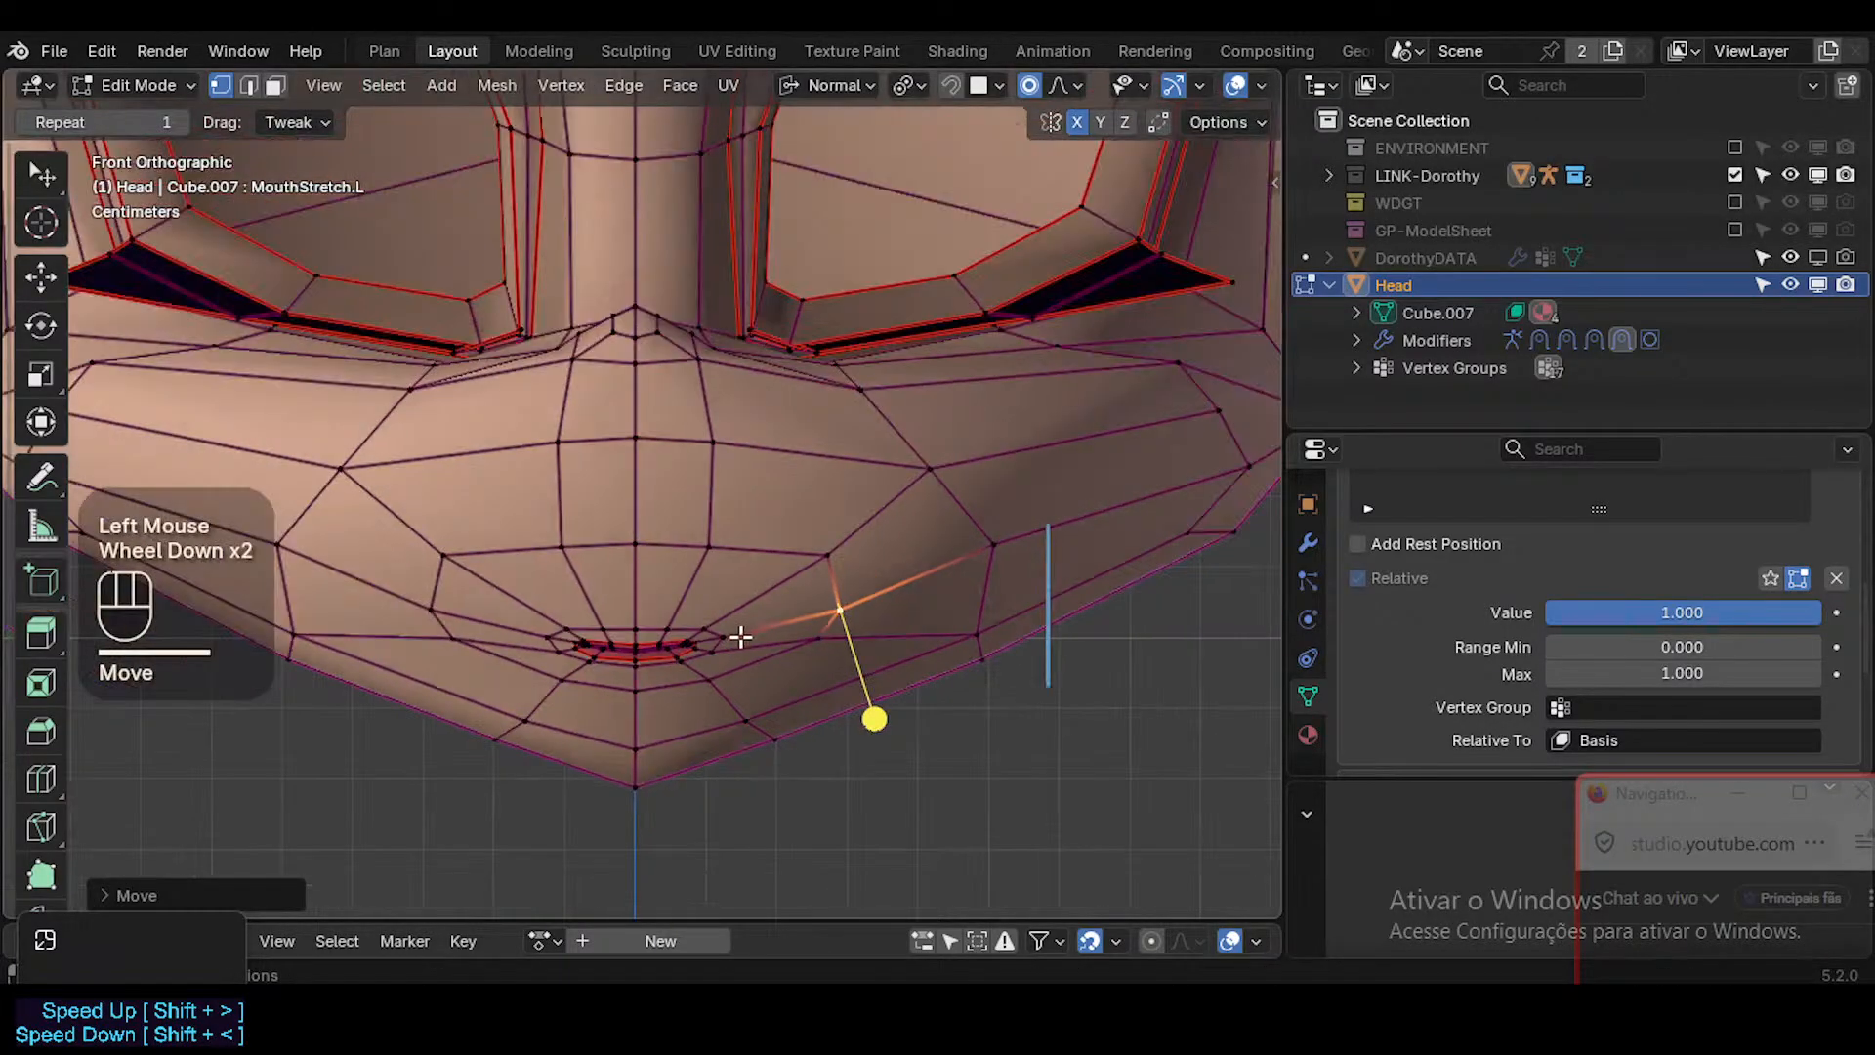
Hide the face loop around the muzzle, isolate the linked muzzle faces, and return to vertex select mode.
key("3")
left_click(721, 422, "alt+shift")
key("h")
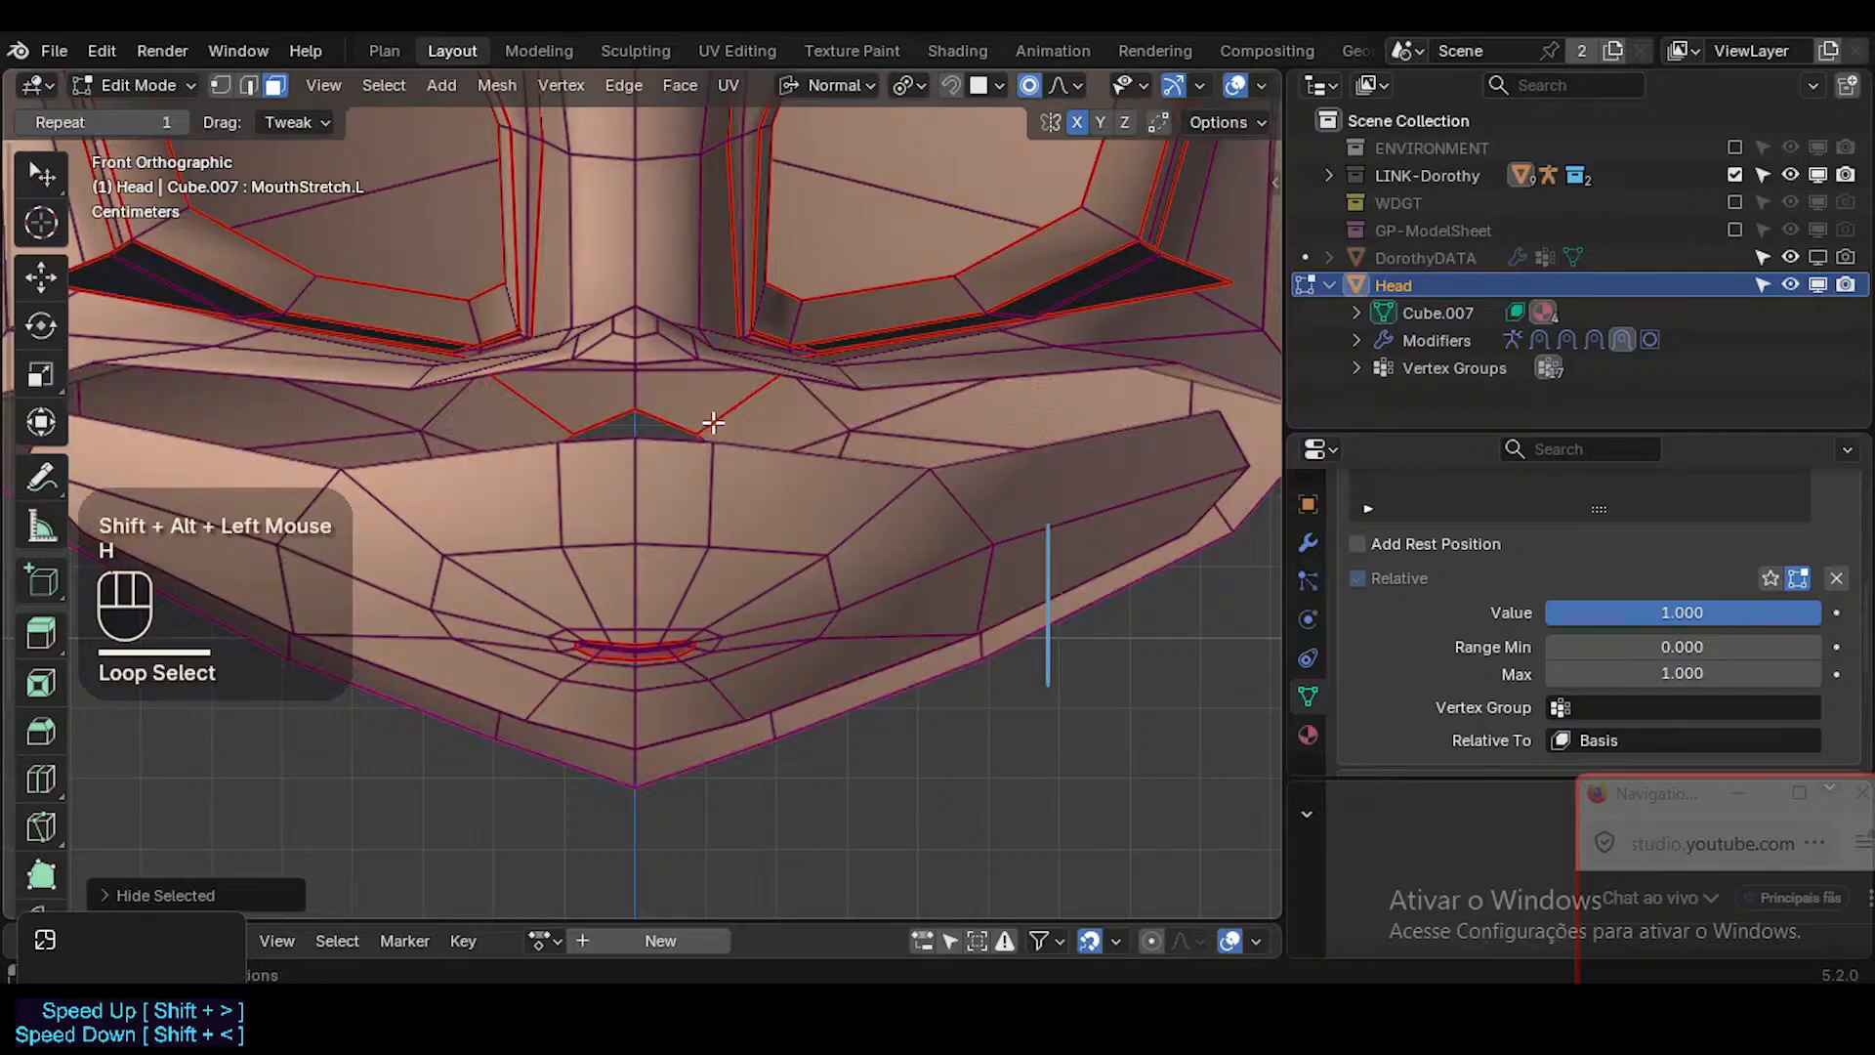
scroll(745, 648, "up", 1)
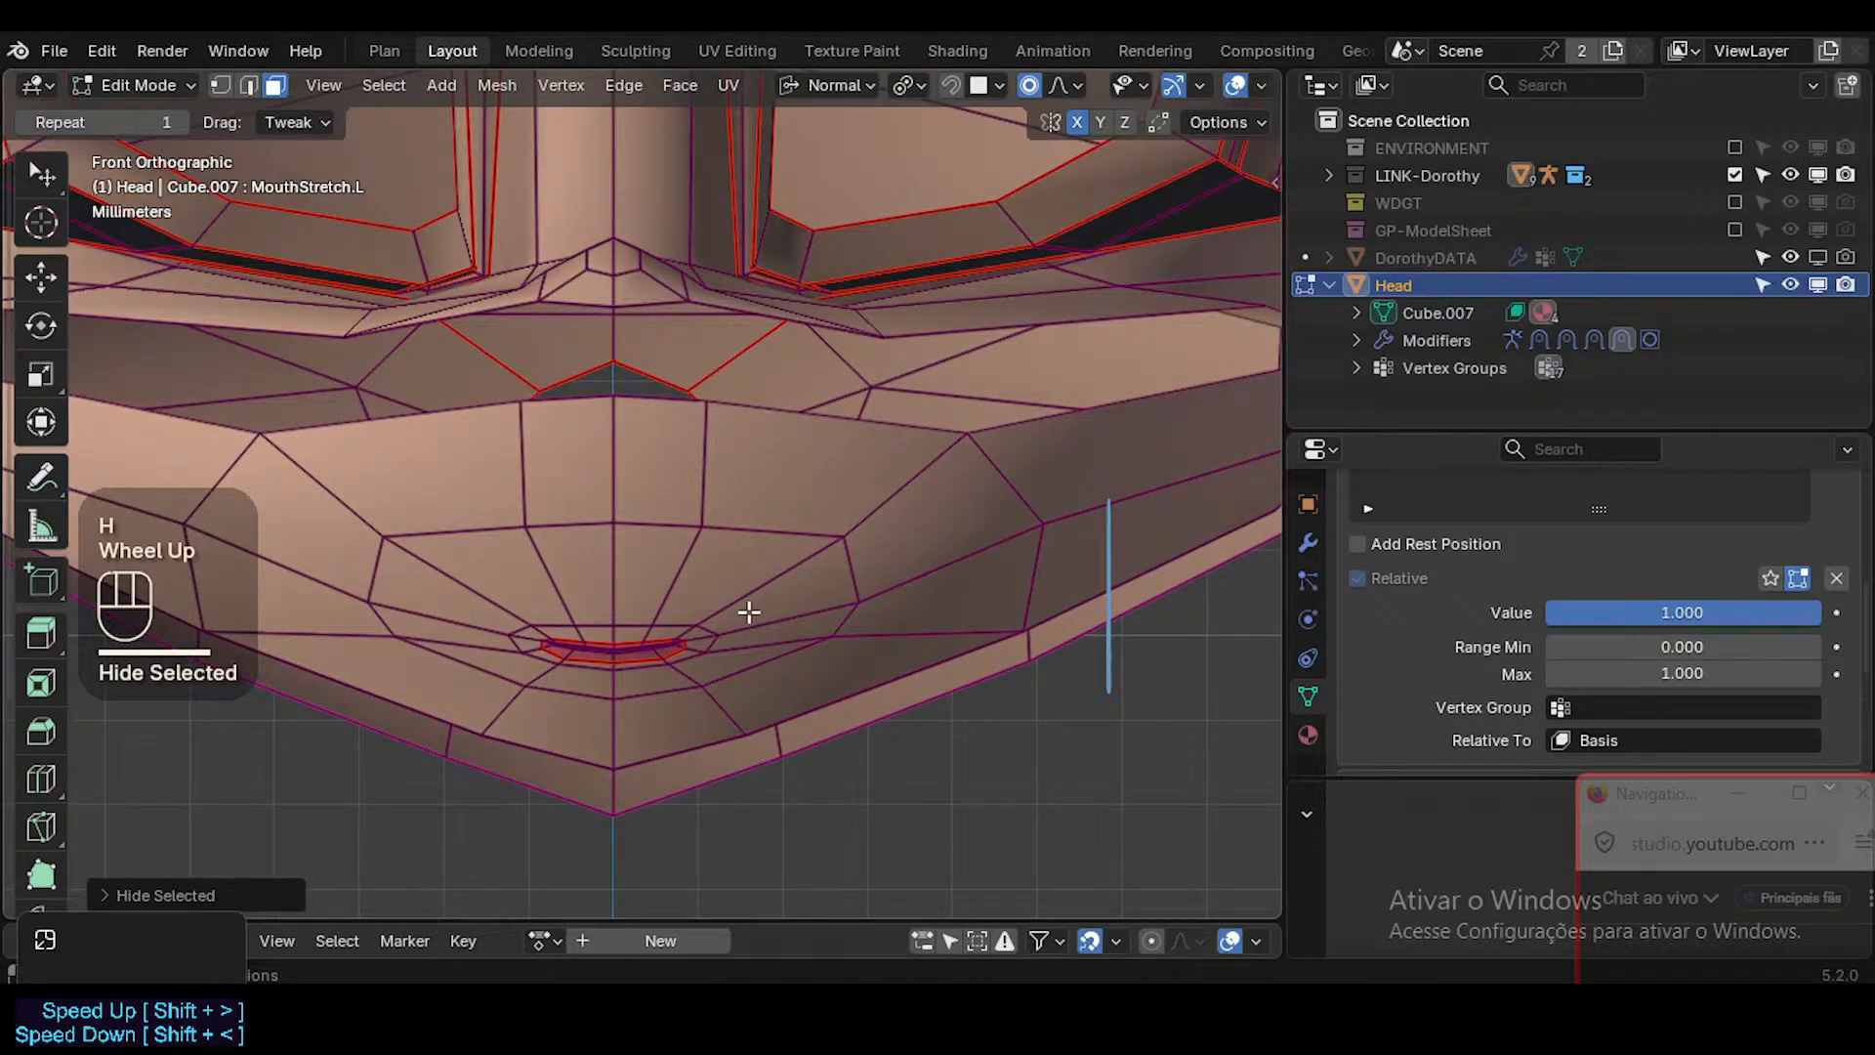
key("l")
key("l")
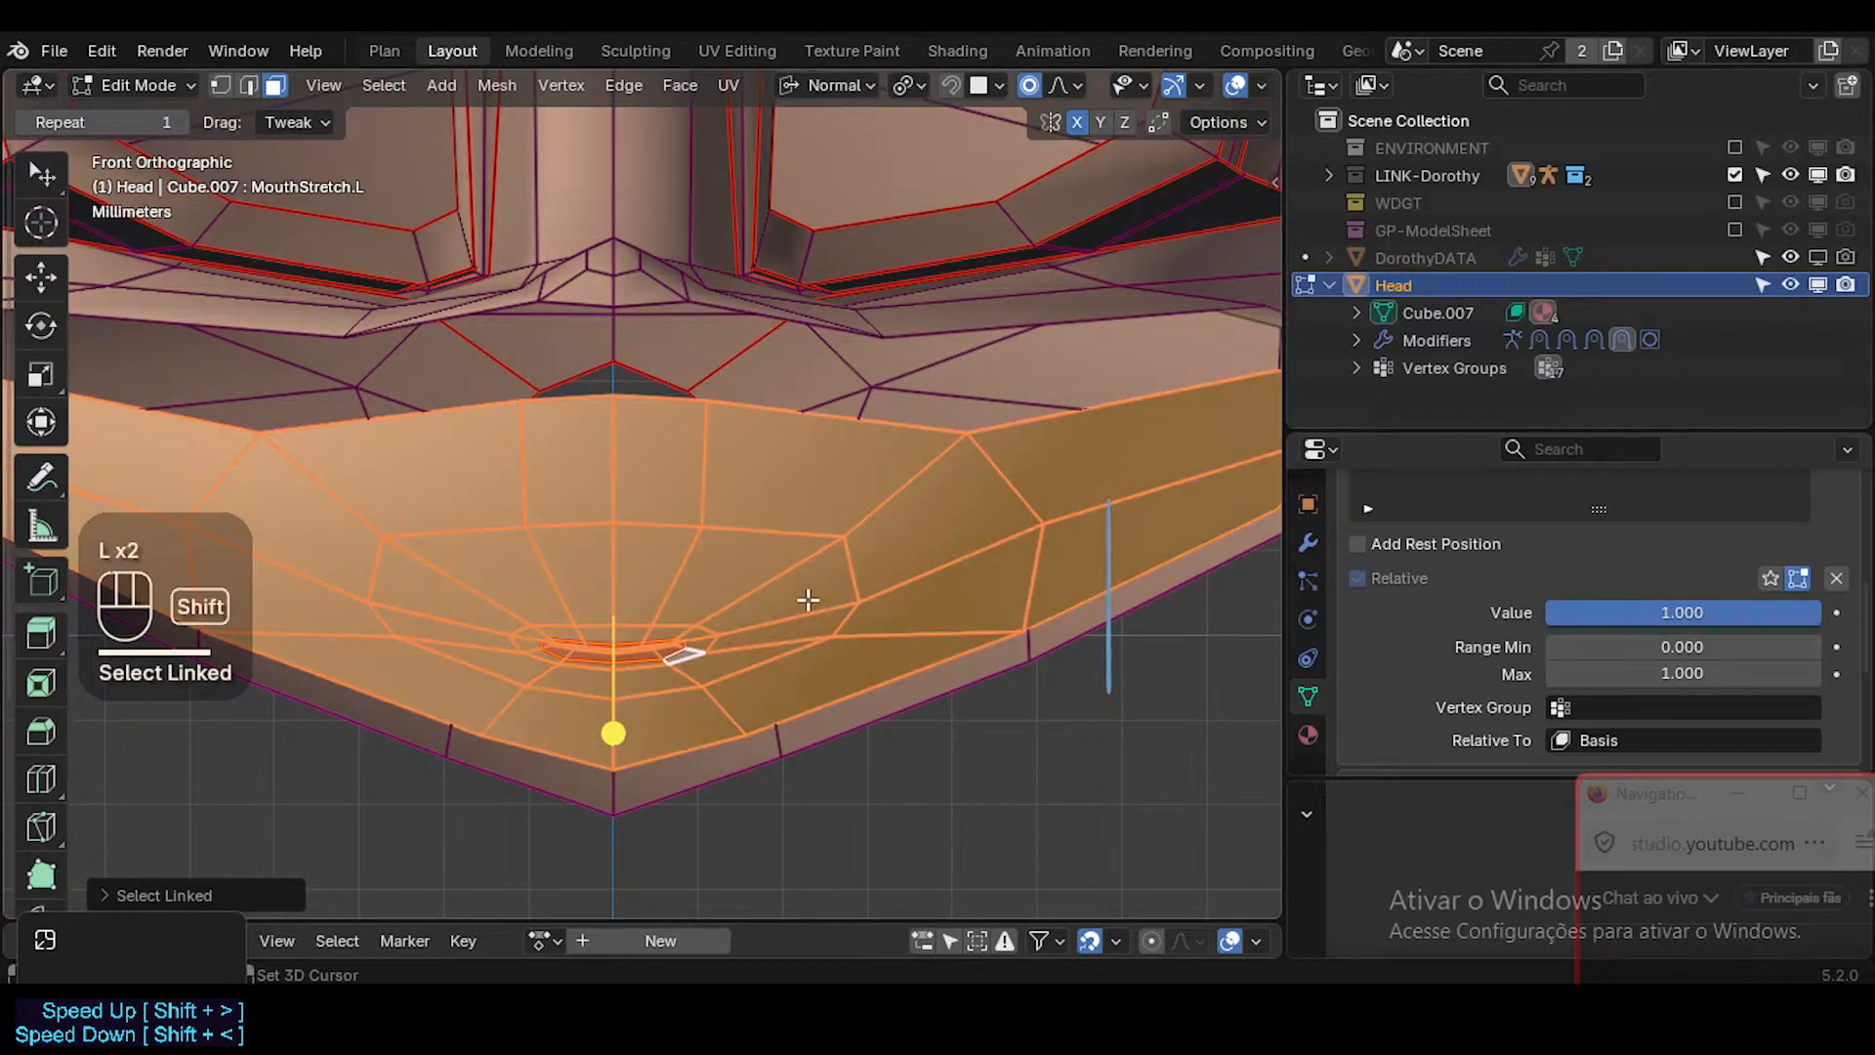
key("shift+h")
key("1")
left_click(724, 625)
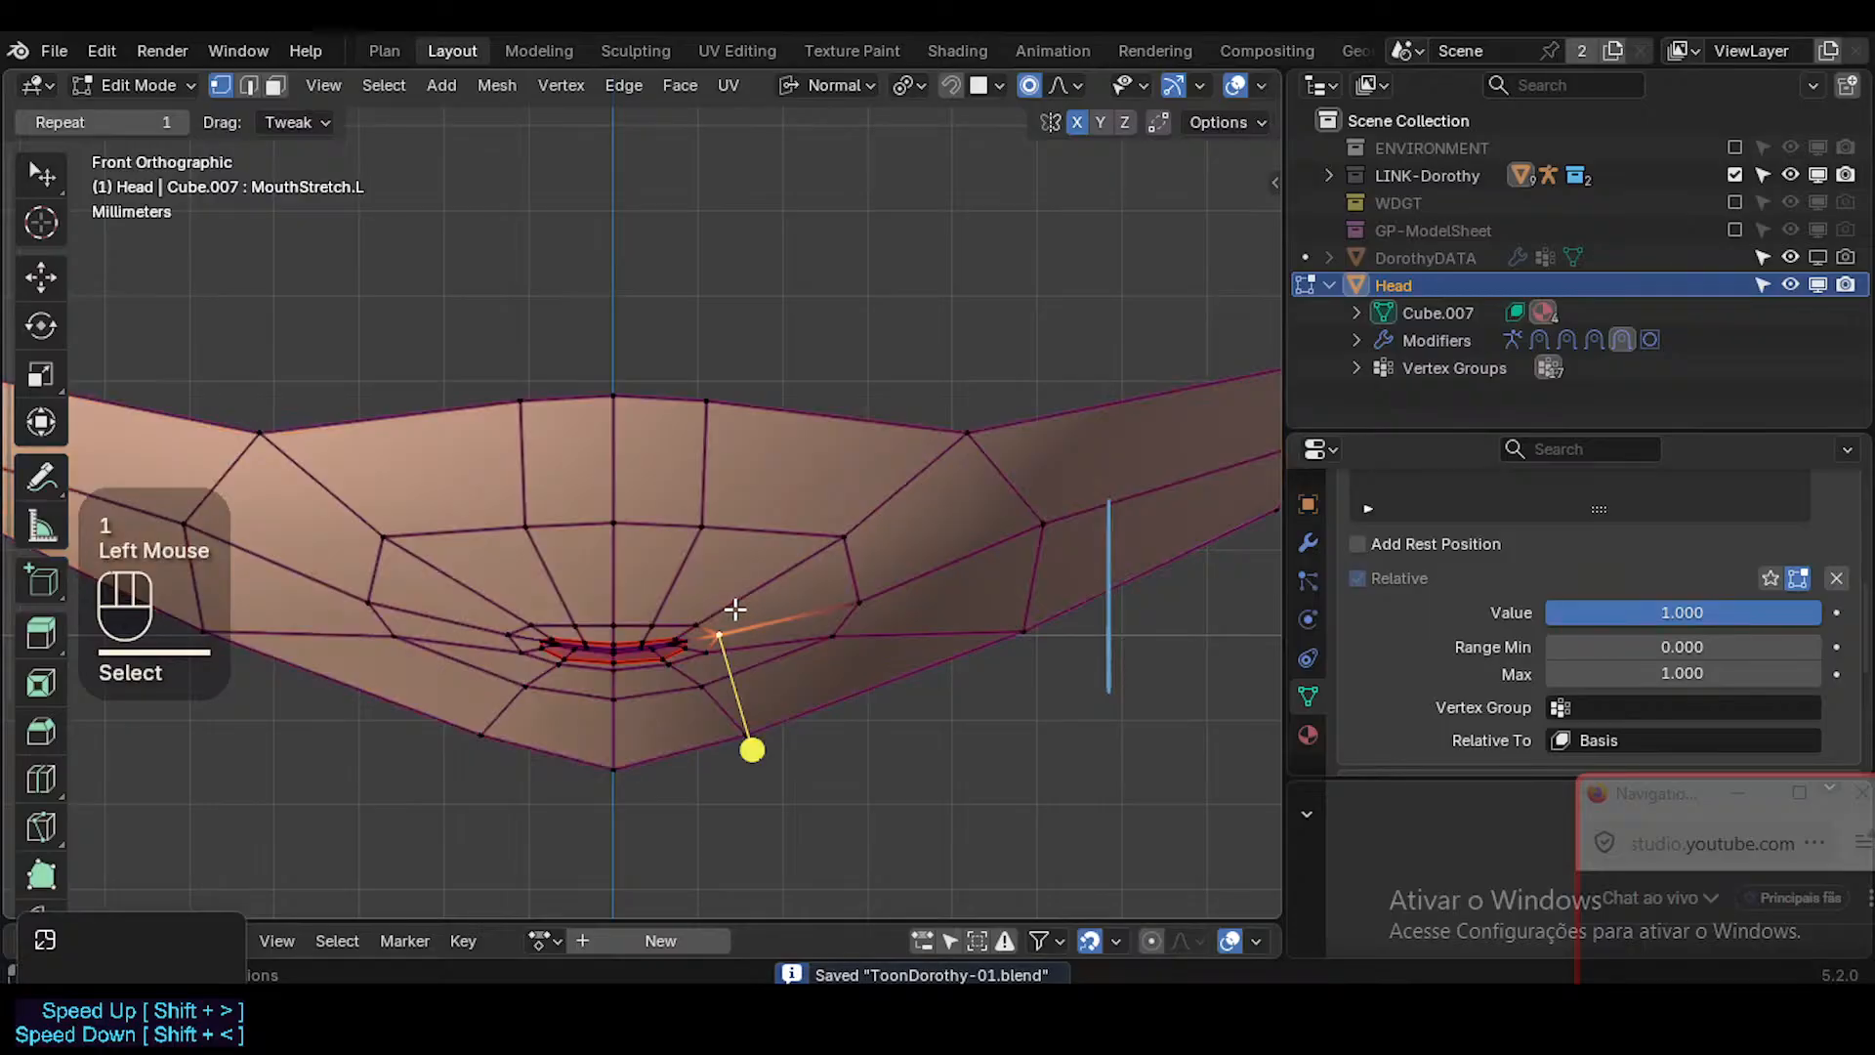
key("g")
key("Escape")
left_click(528, 528)
key("g")
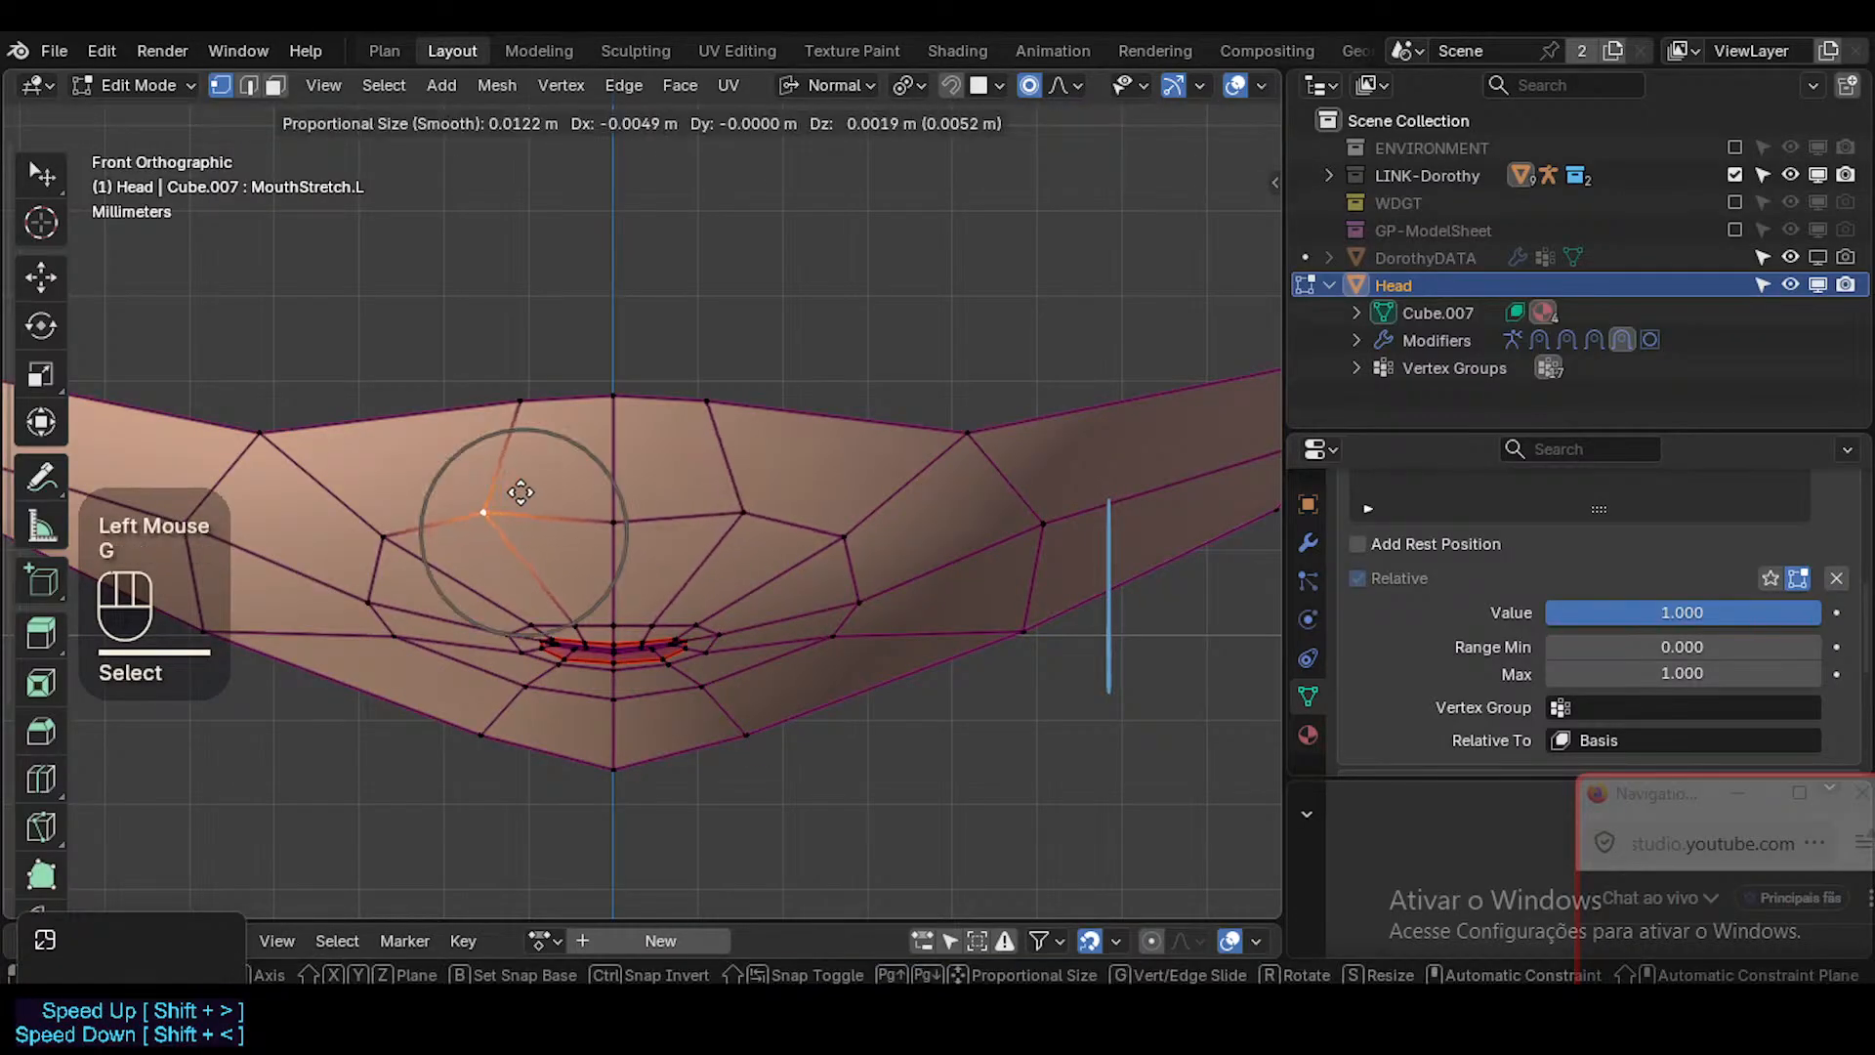
key("Escape")
left_click(698, 623)
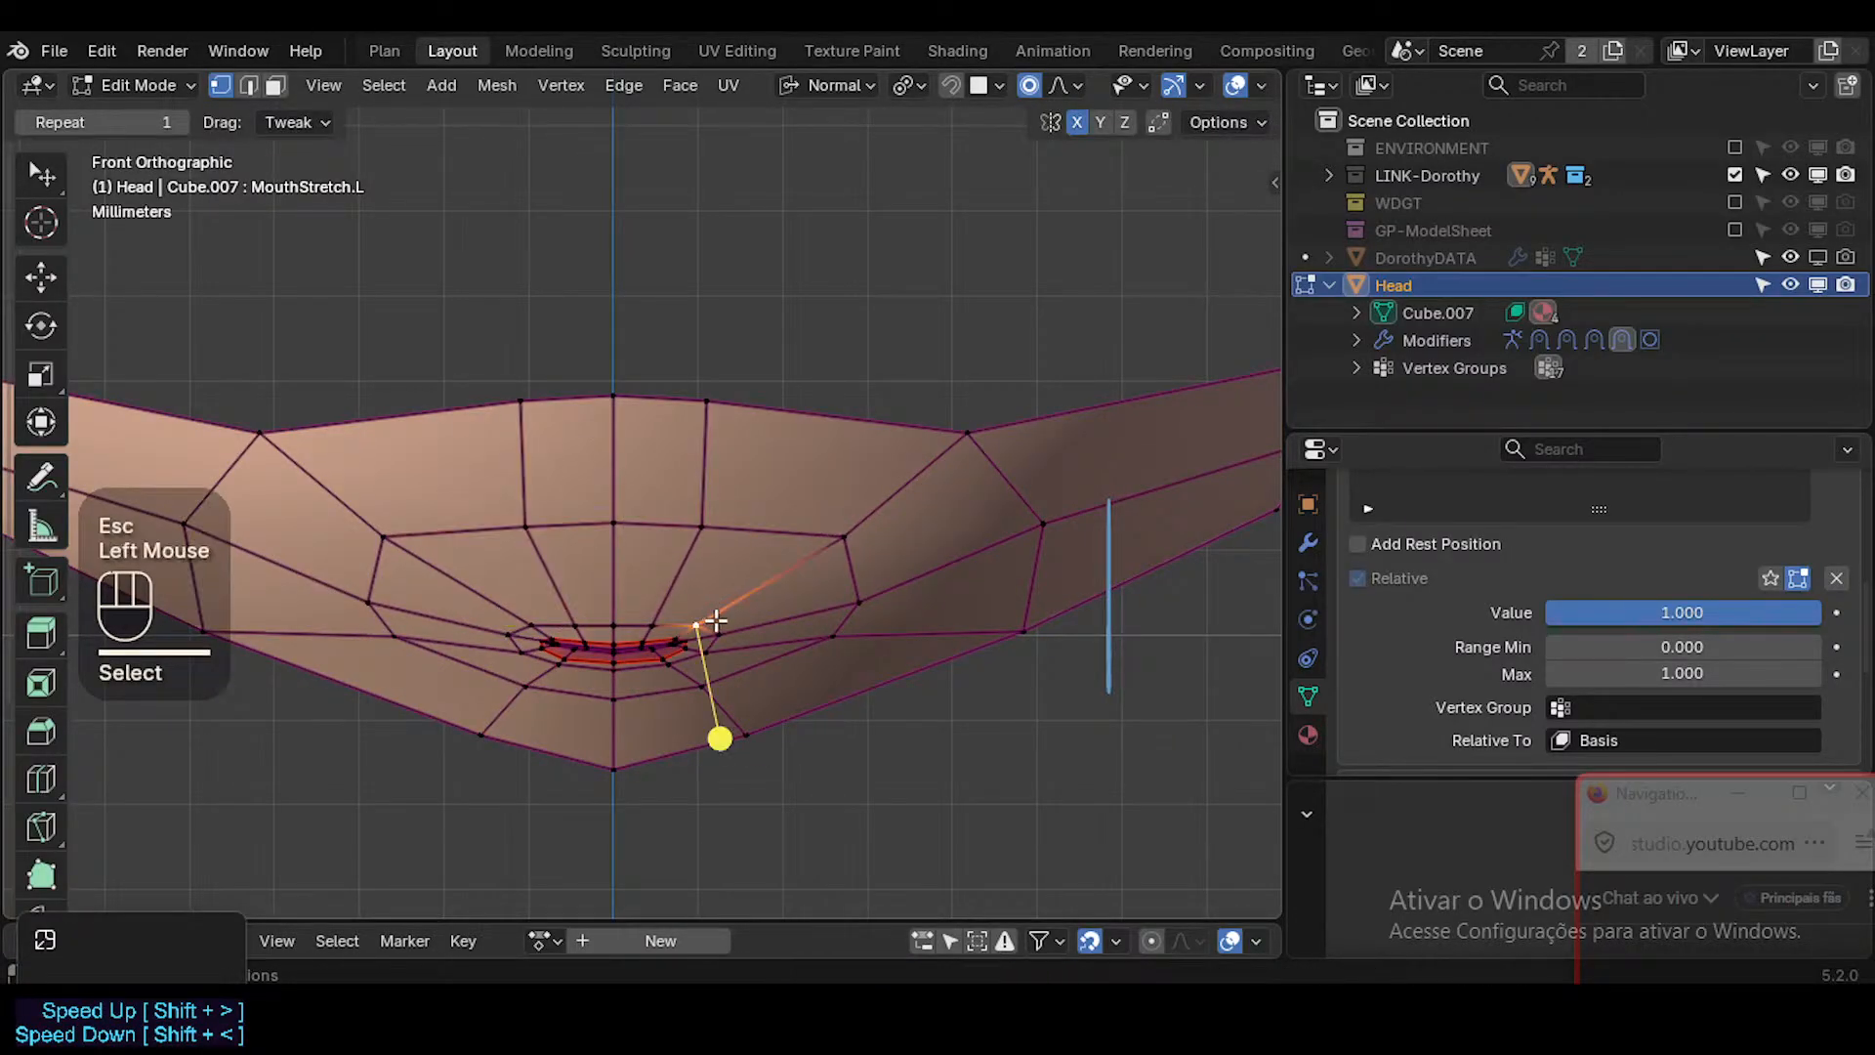
key("g")
key("Escape")
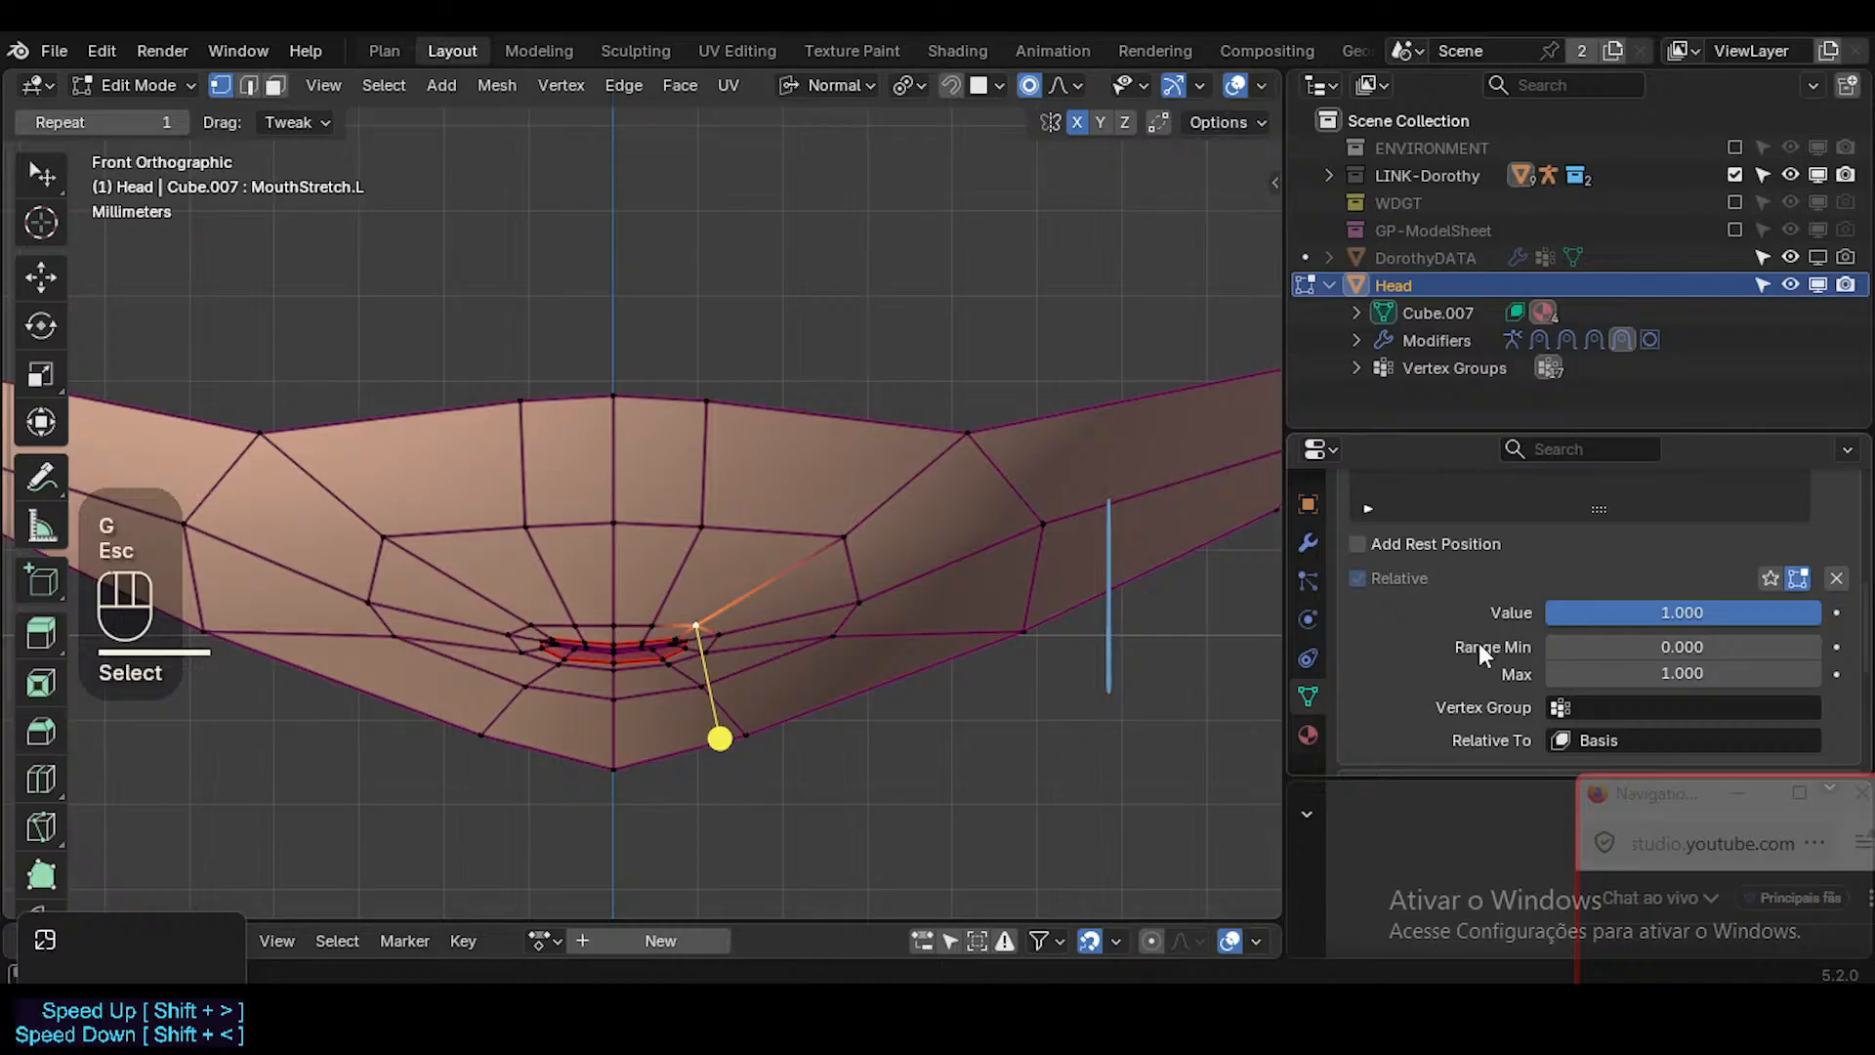
Assign ?SHK-Face.L to the shape key and move the left outer muzzle vertex above the mouth corner slightly outward.
left_click(1614, 718)
left_click(1651, 608)
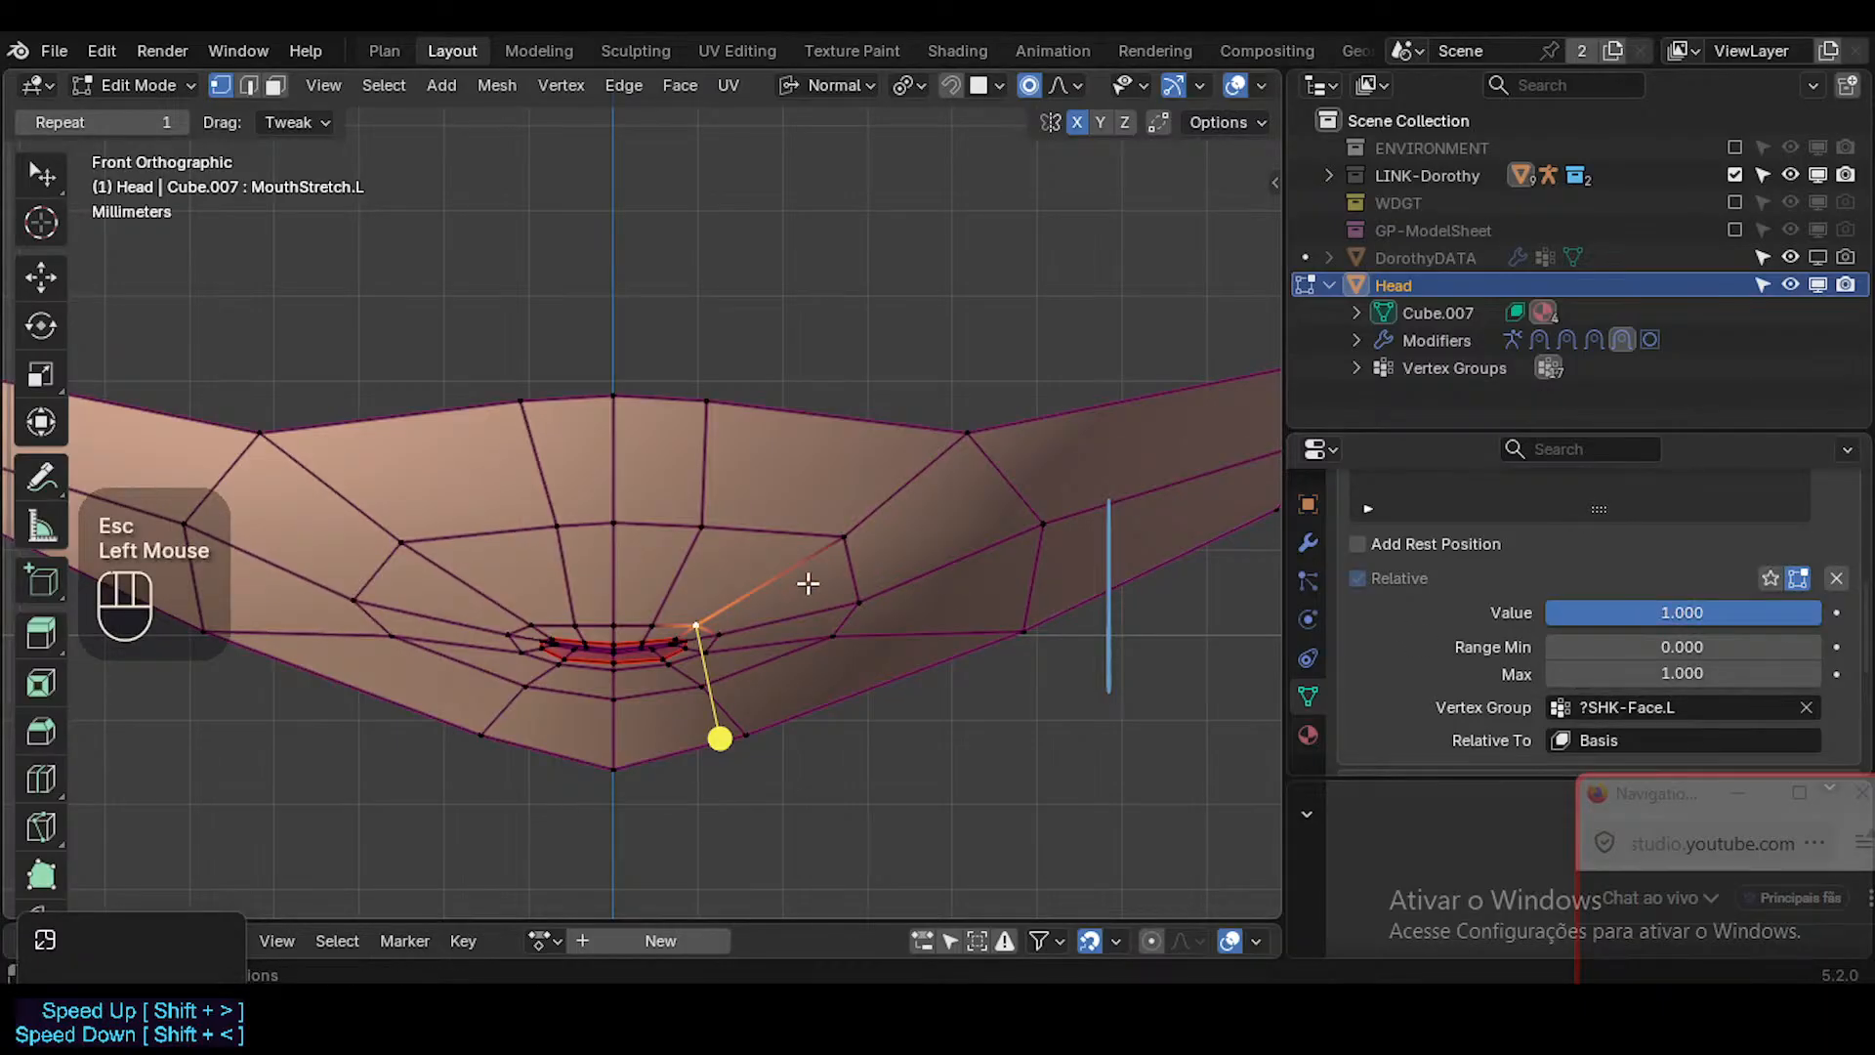
left_click(838, 541)
key("g")
scroll(855, 536, "down", 1)
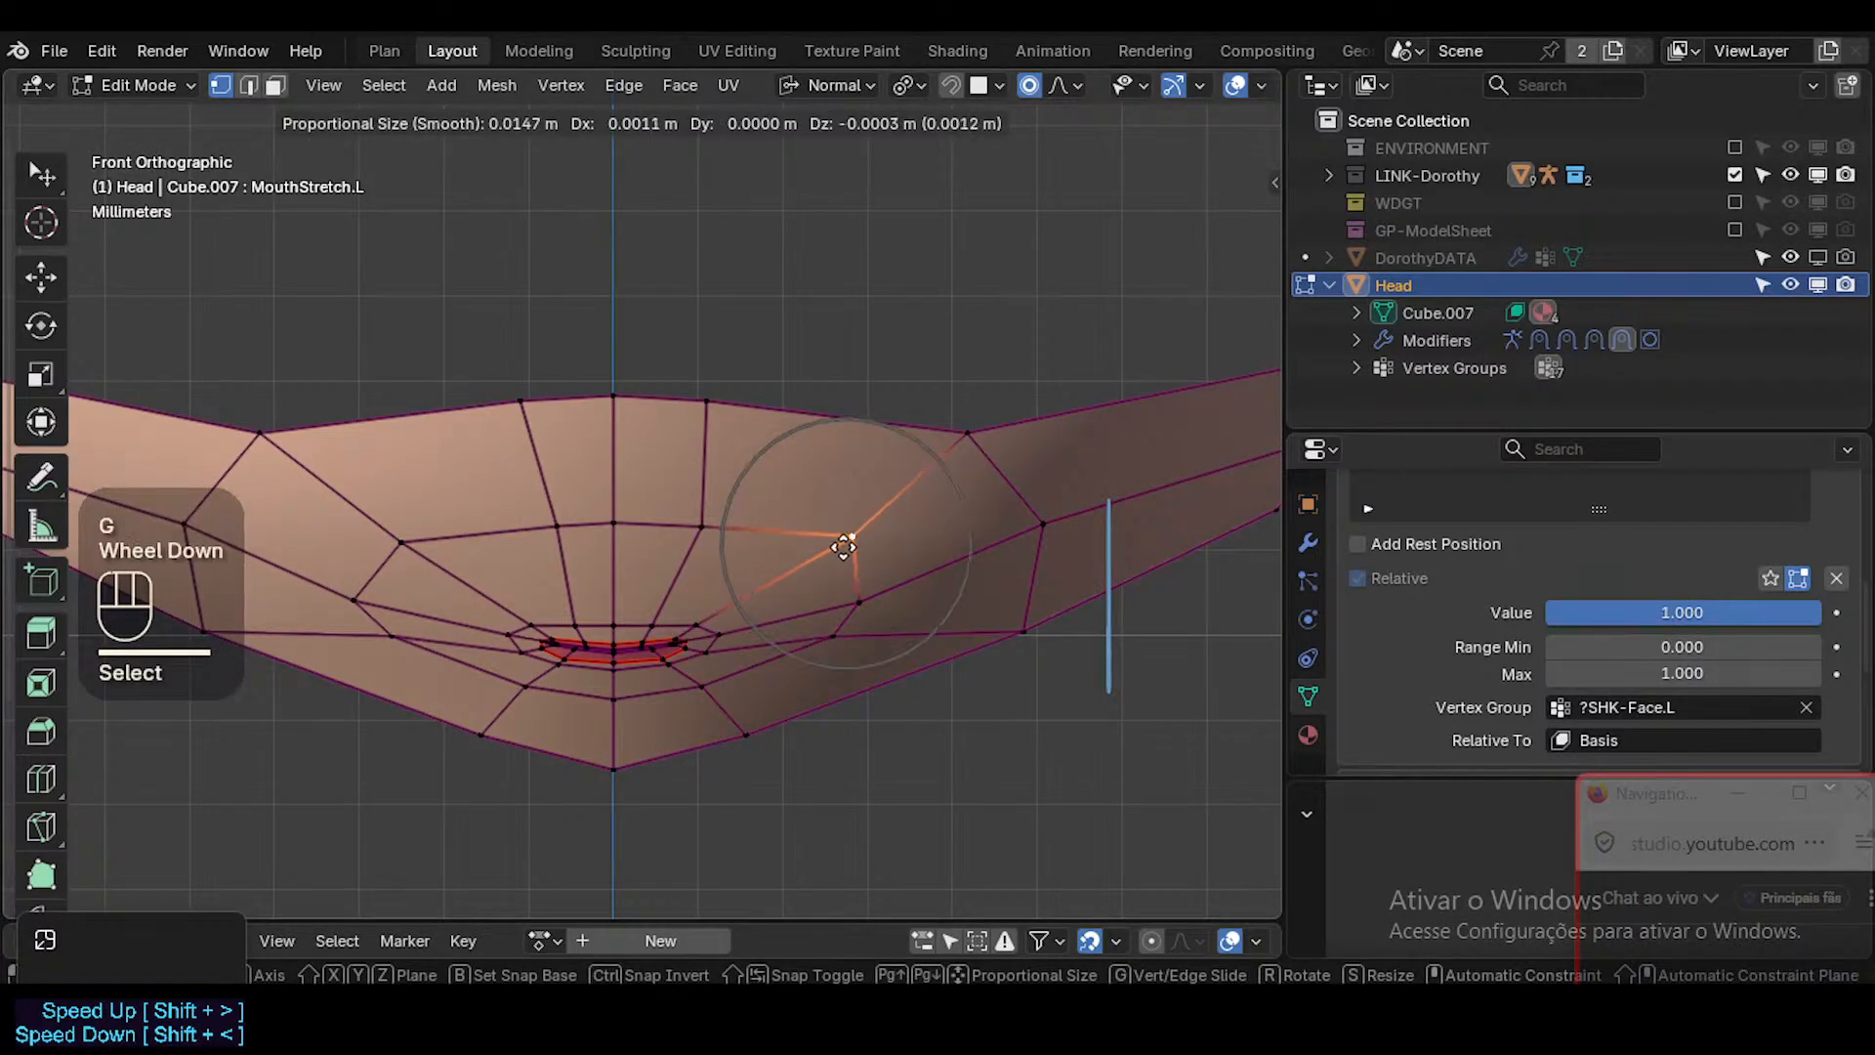
left_click(858, 538)
Move the vertex just outside the mouth's left corner outward and slightly up using fine movement.
left_click(703, 637)
left_click(720, 633)
key("g")
key("shift")
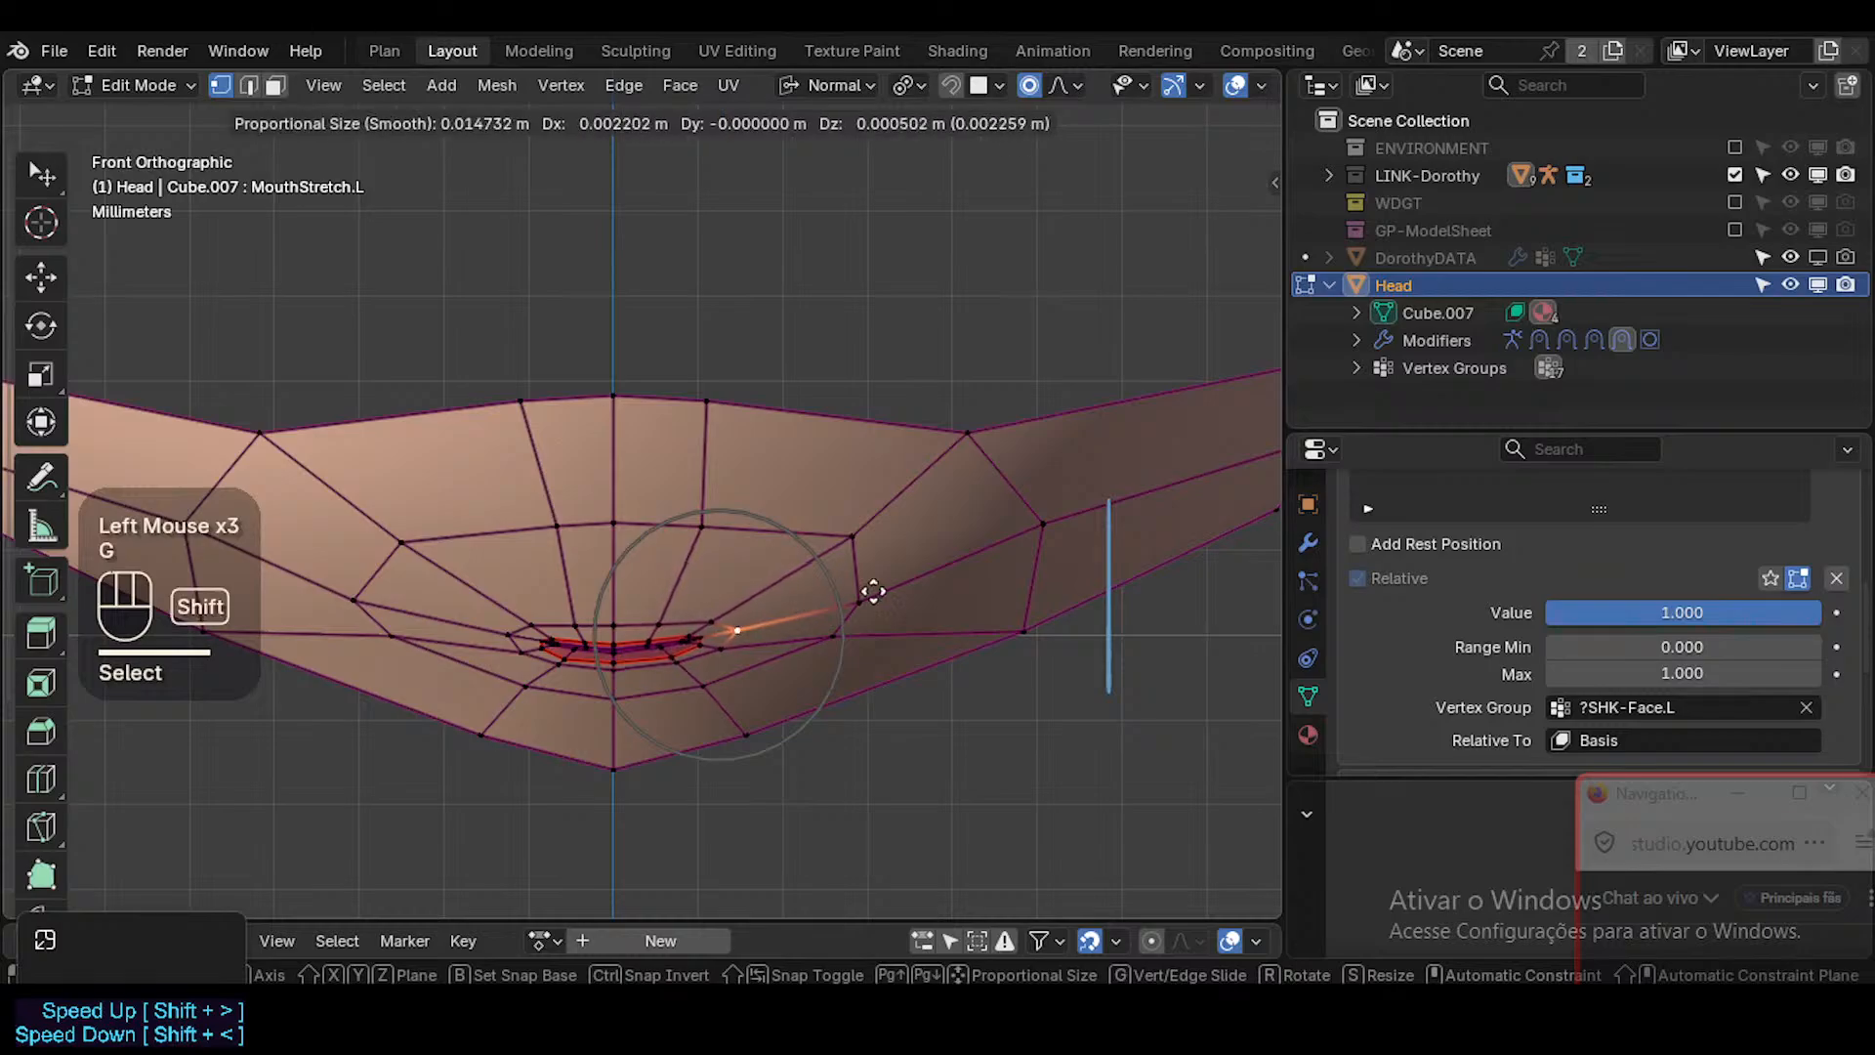
left_click(766, 619, "shift")
key("g")
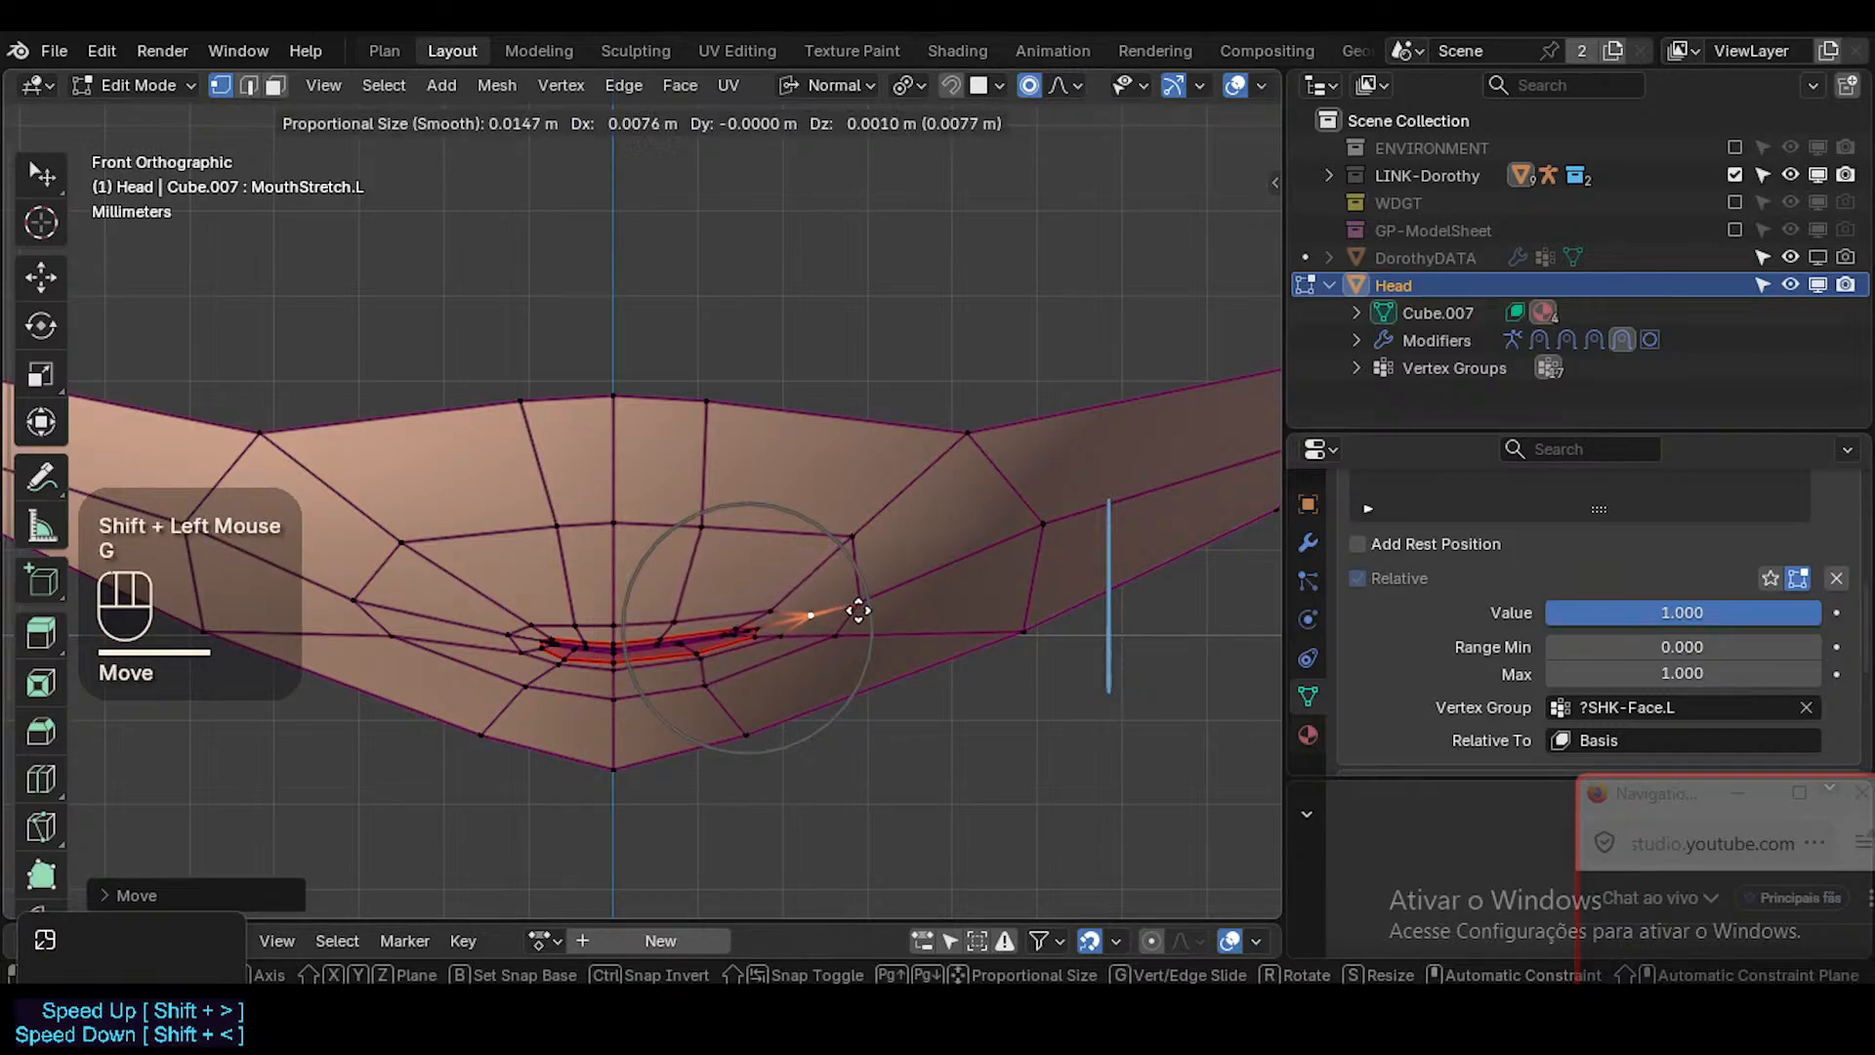
key("Escape")
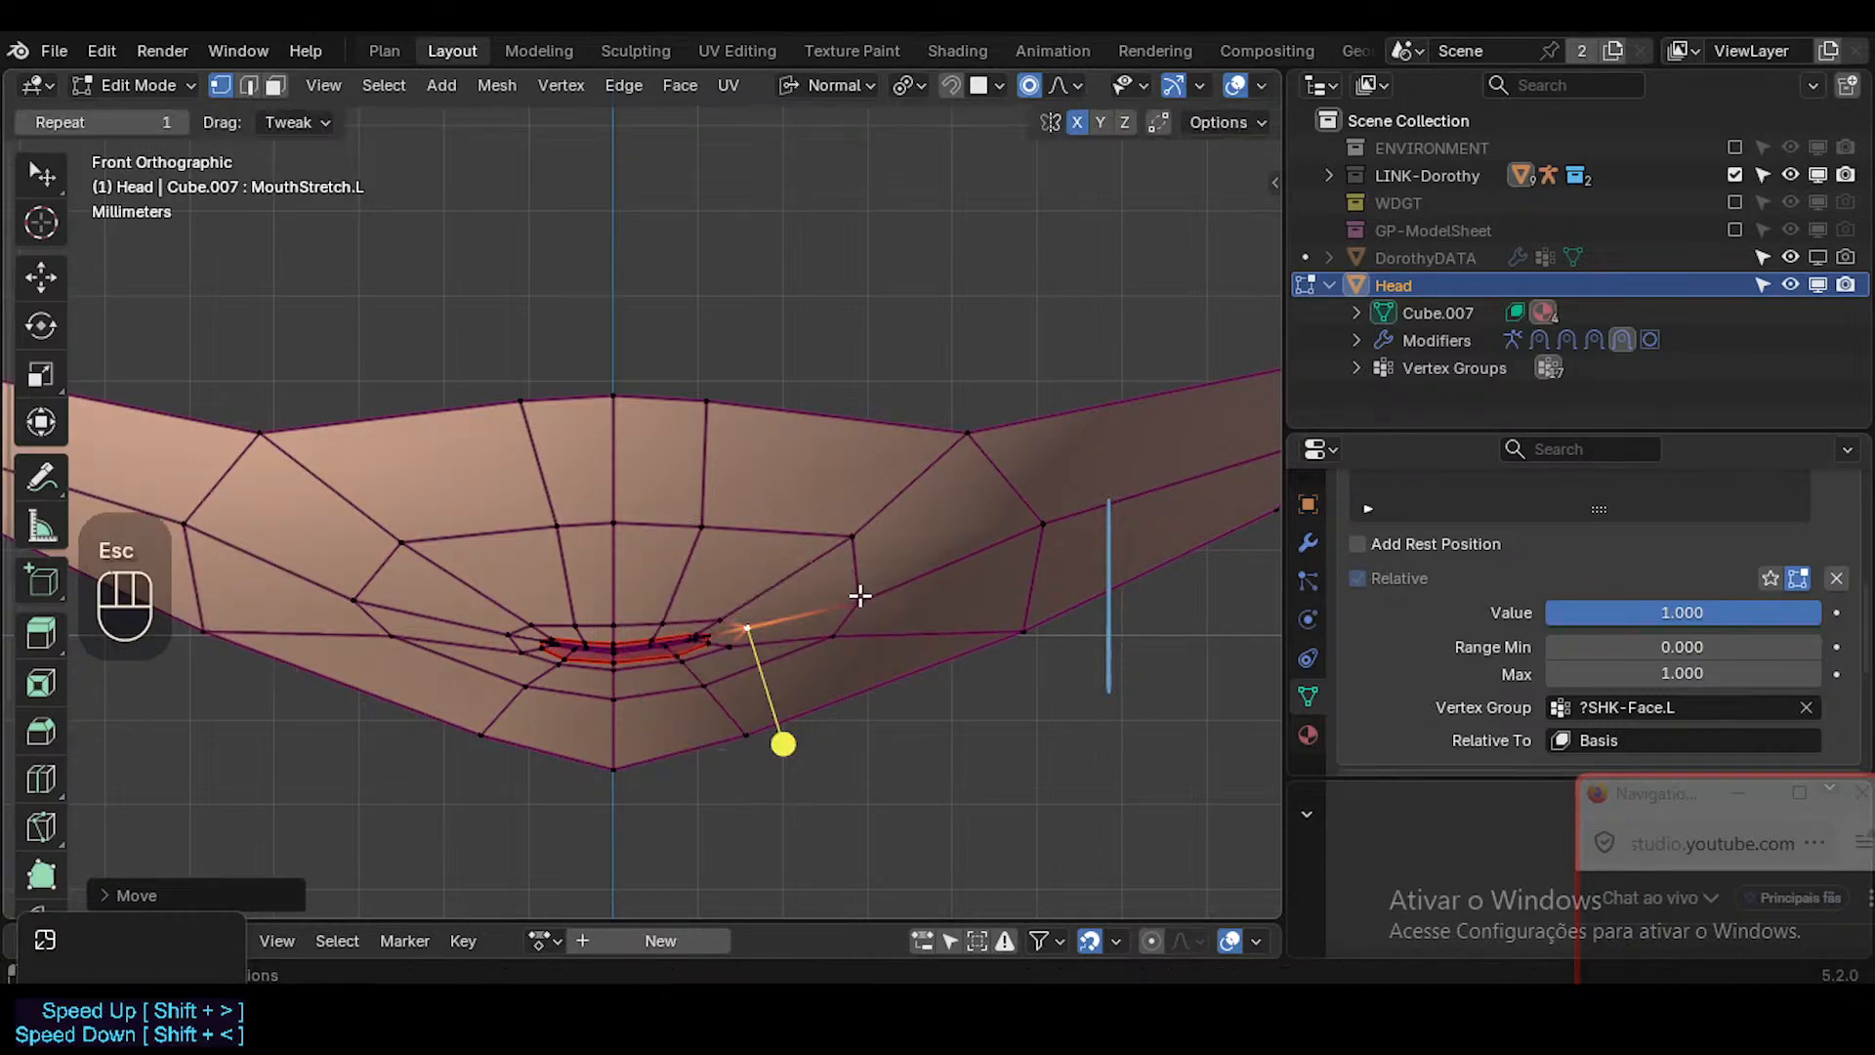
Move the cheek vertex beyond the mouth's left corner outward and up with proportional editing.
left_click(855, 607)
key("g")
left_click(914, 580)
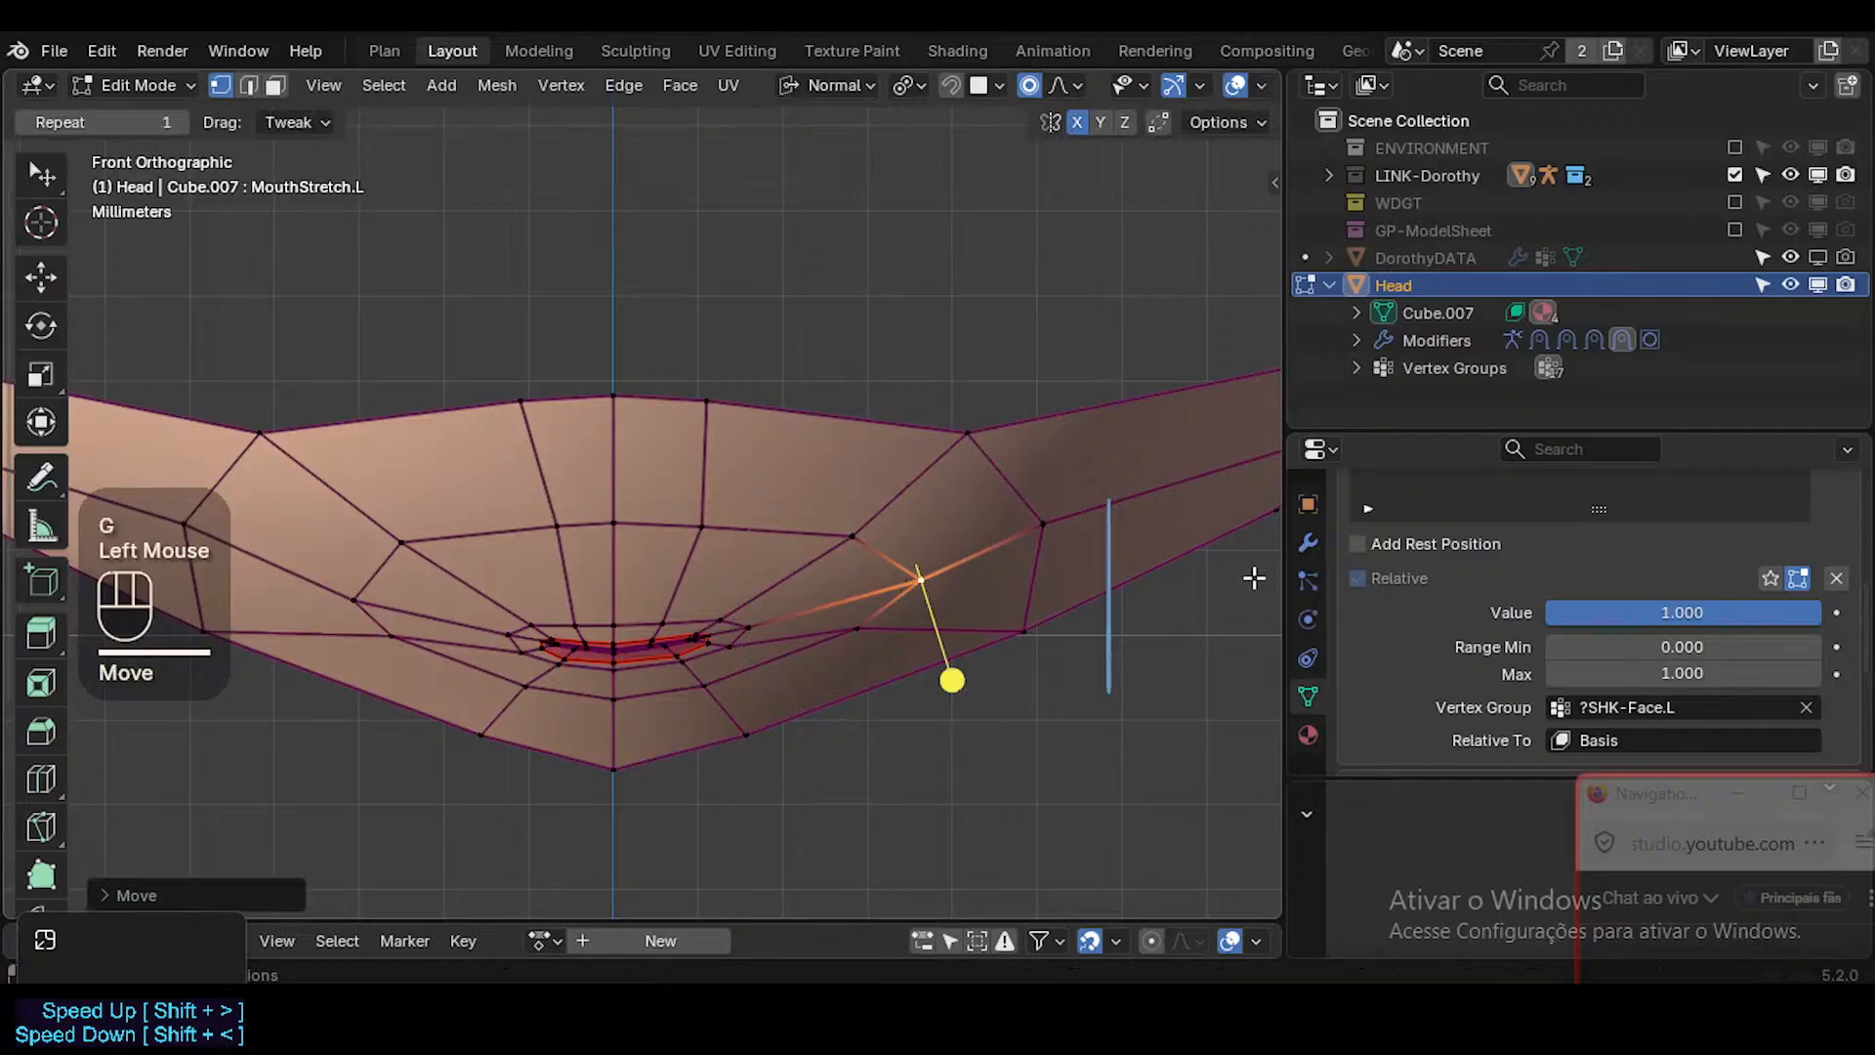
Turn off on-cage display for the Shrinkwrap-Muzzle modifier and enable X-ray to edit the underlying cage vertices.
left_click(1308, 542)
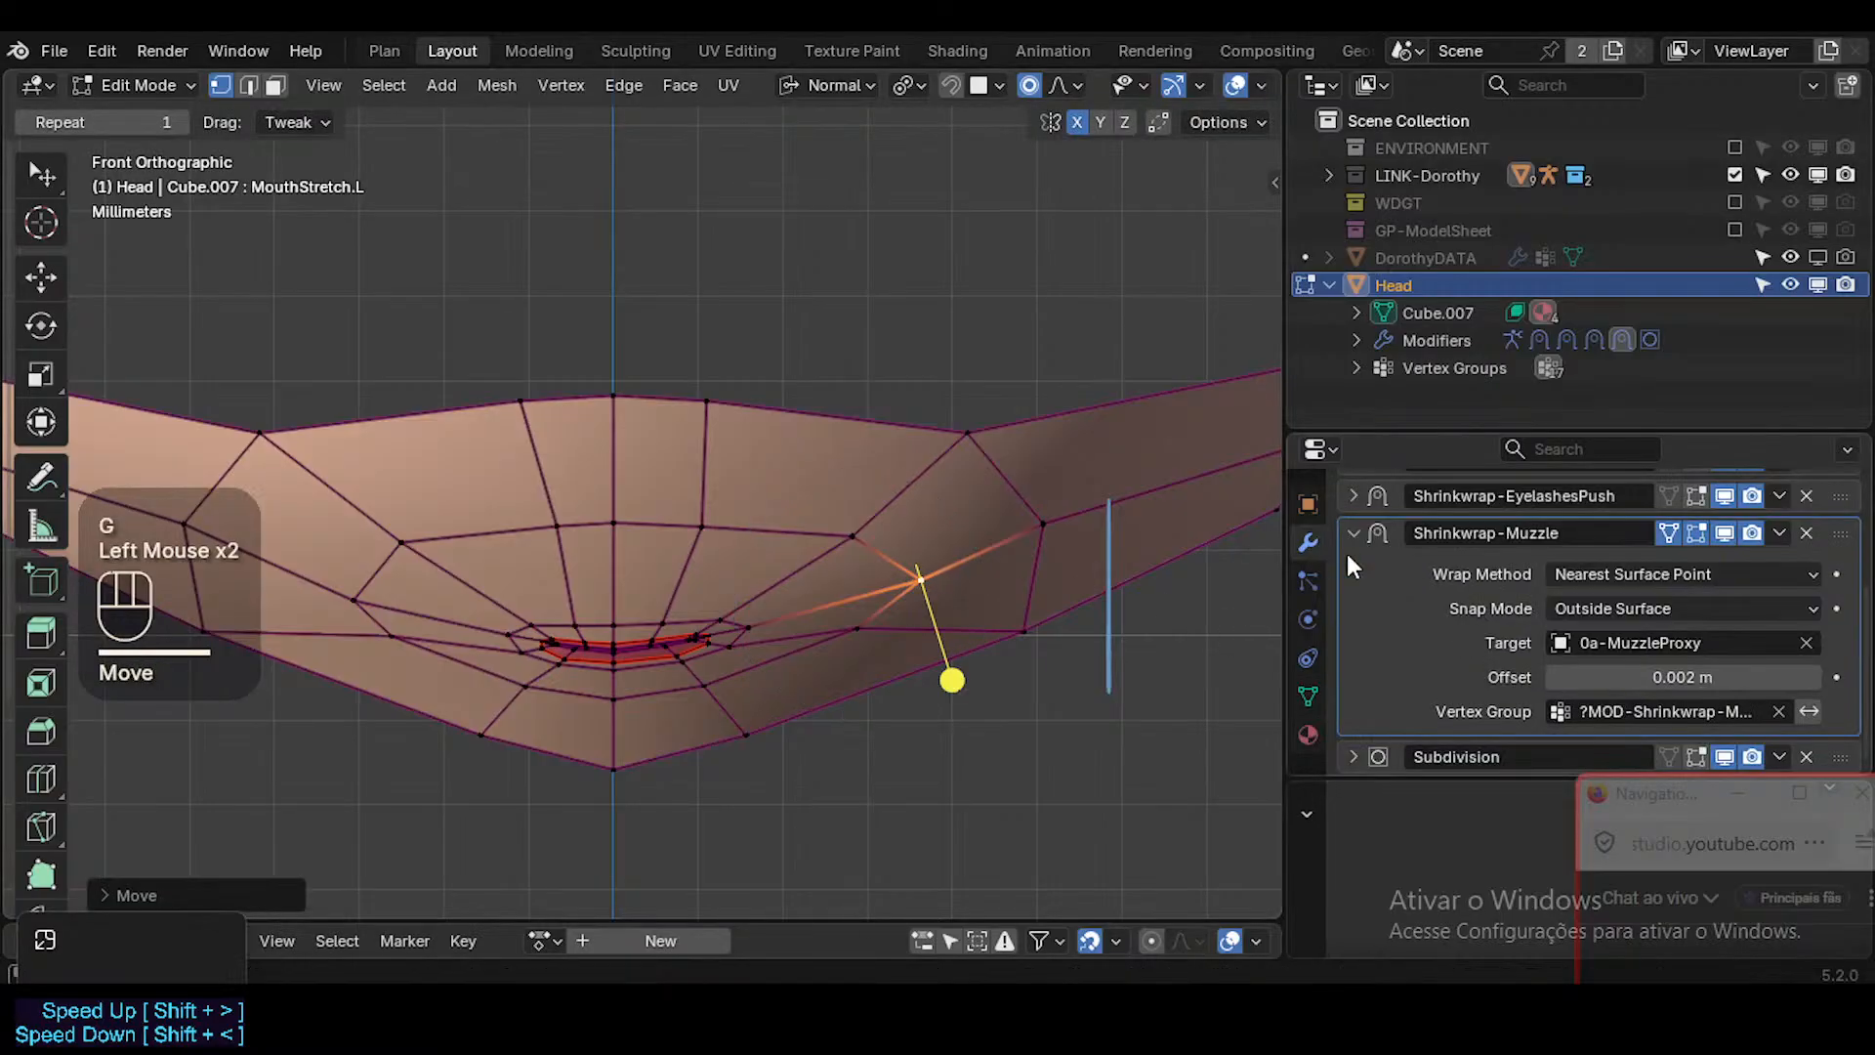
left_click(1666, 533)
left_click(925, 574)
key("alt+z")
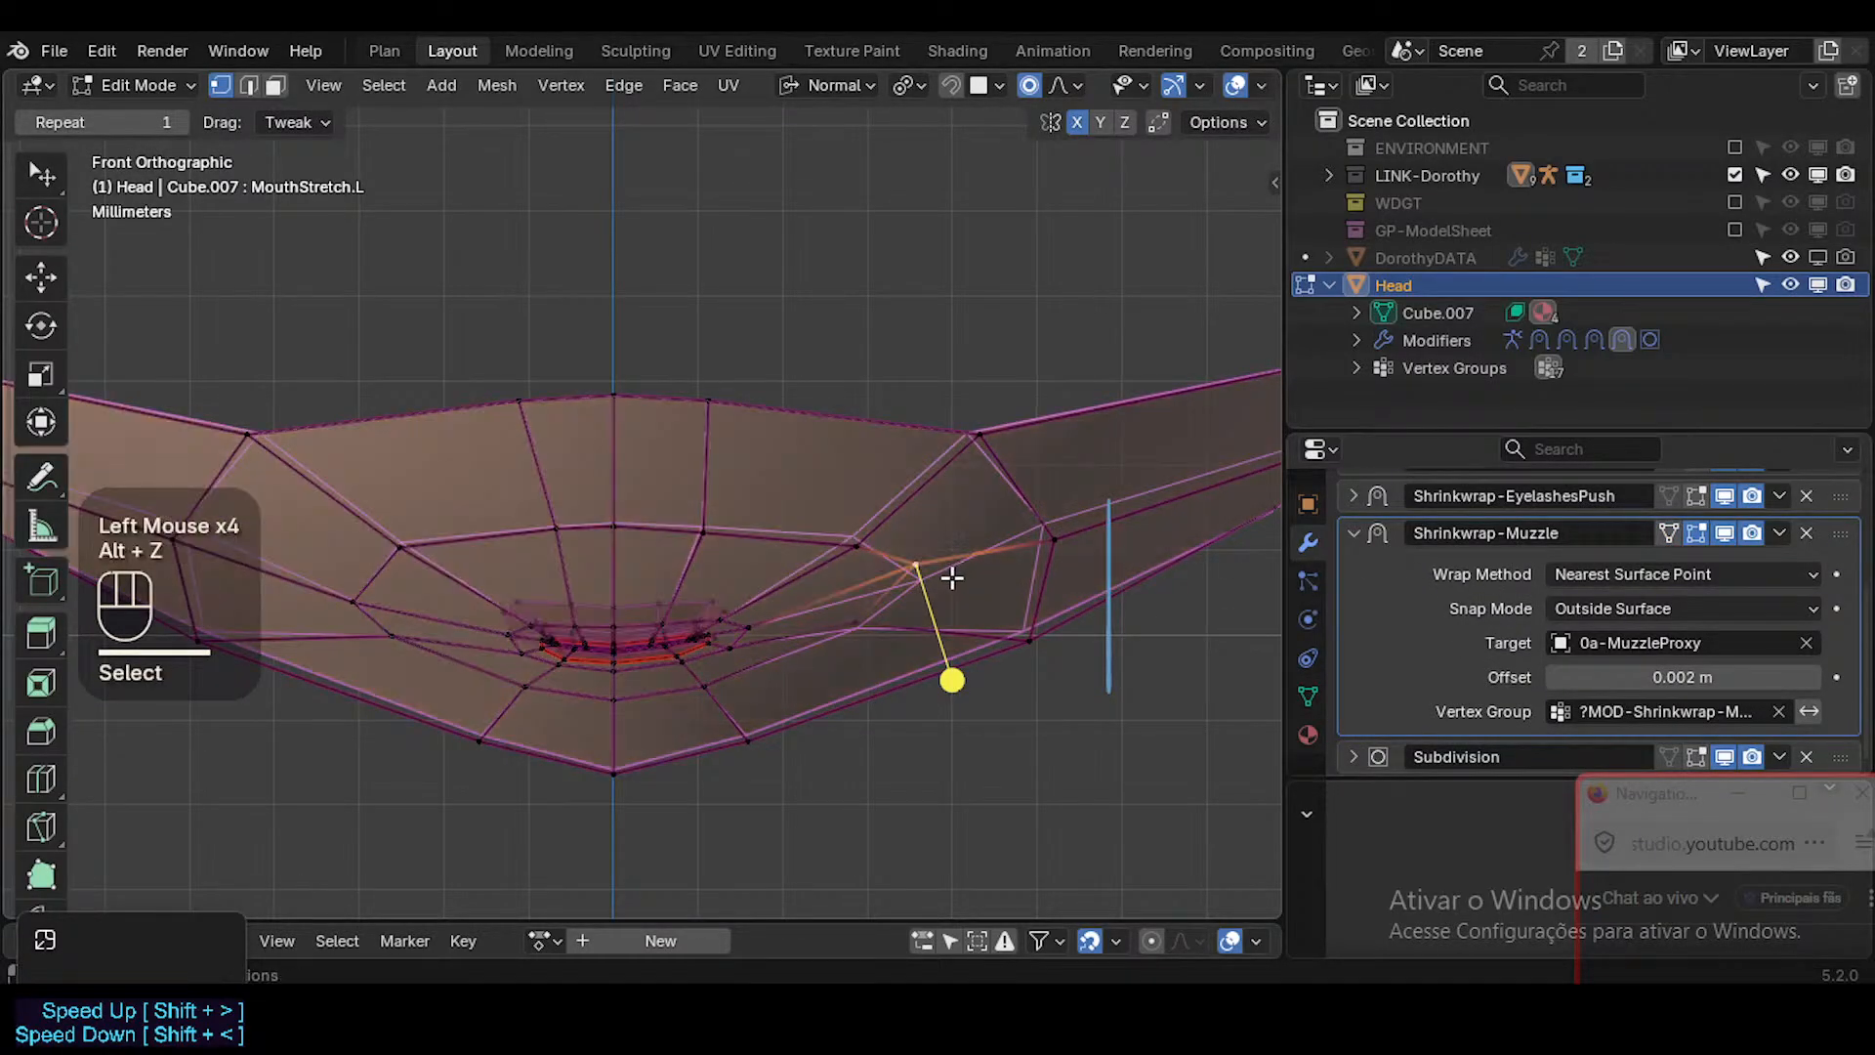
Move the cheek vertex beyond the mouth's left corner and its upper inner neighbour outward with proportional editing.
key("g")
left_click(983, 585)
left_click(853, 537)
key("g")
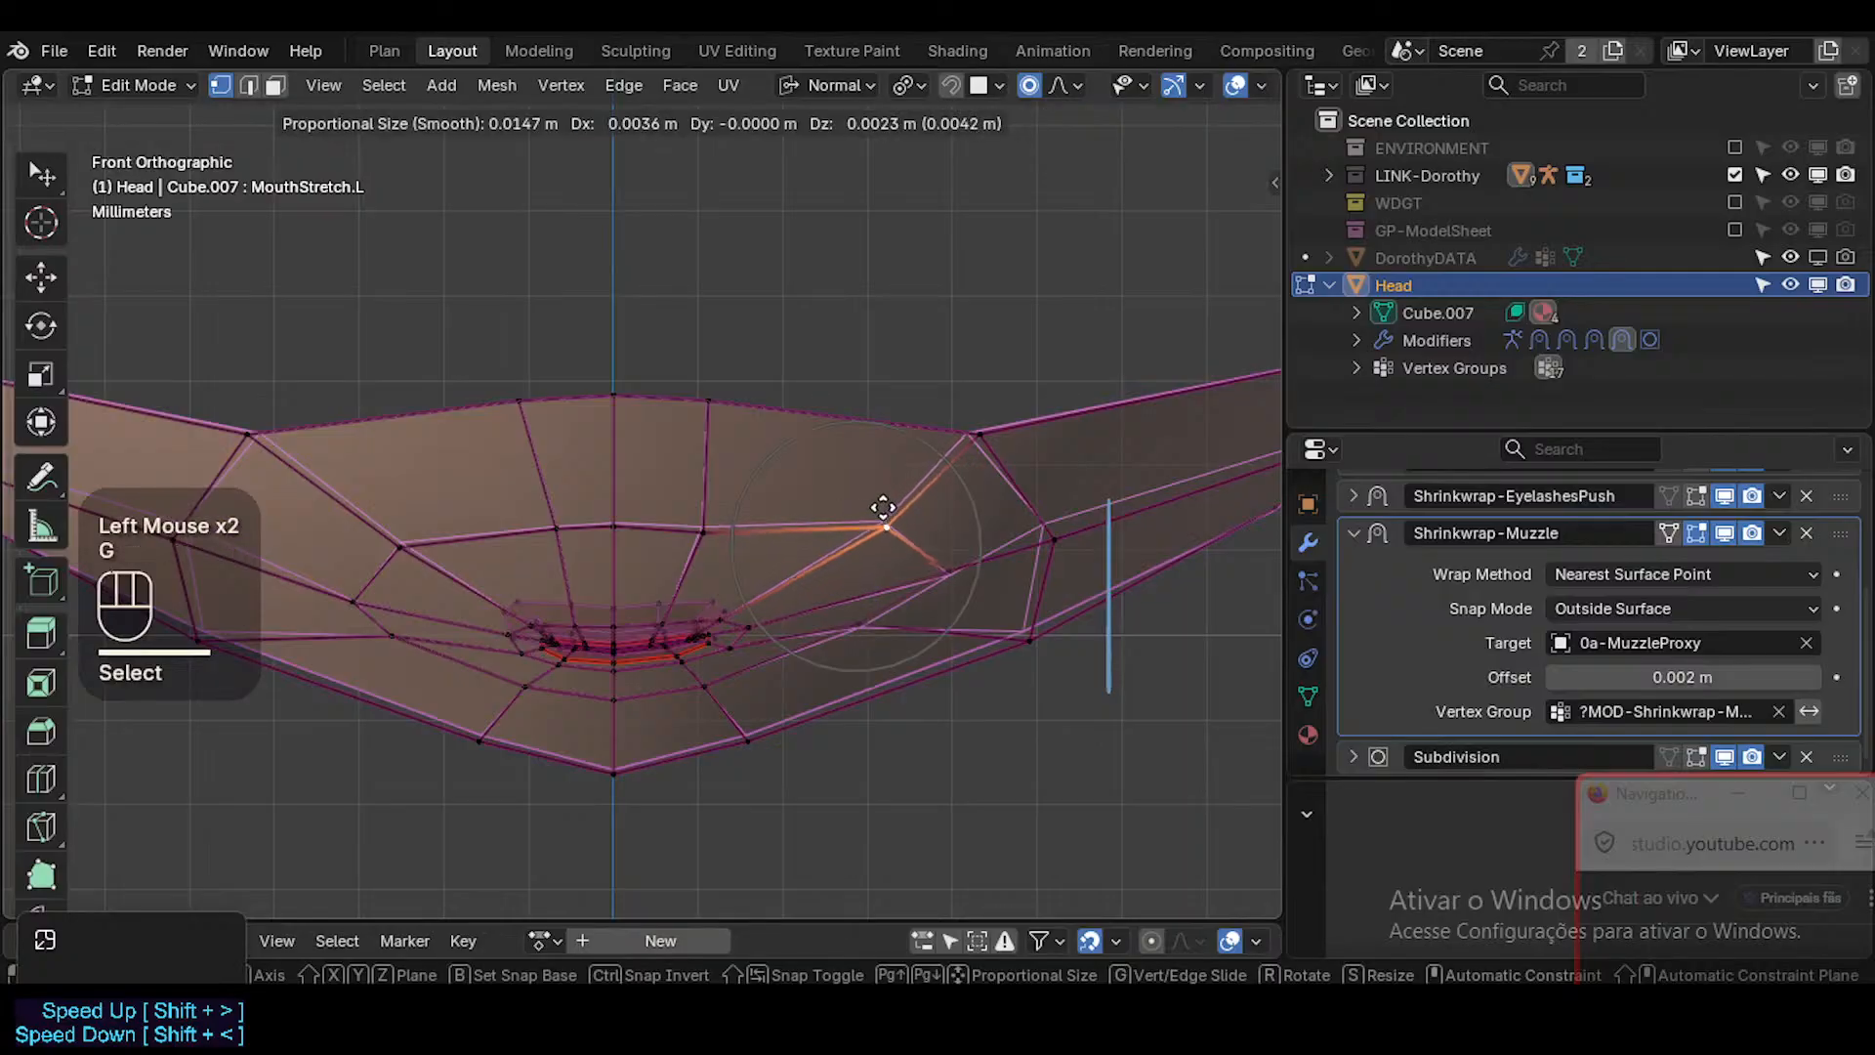
left_click(885, 509)
Shift the vertex above the left upper lip slightly outward, and refine the next vertex along that row outward and up.
left_click(696, 516)
key("g")
left_click(972, 461, "shift")
left_click(908, 528)
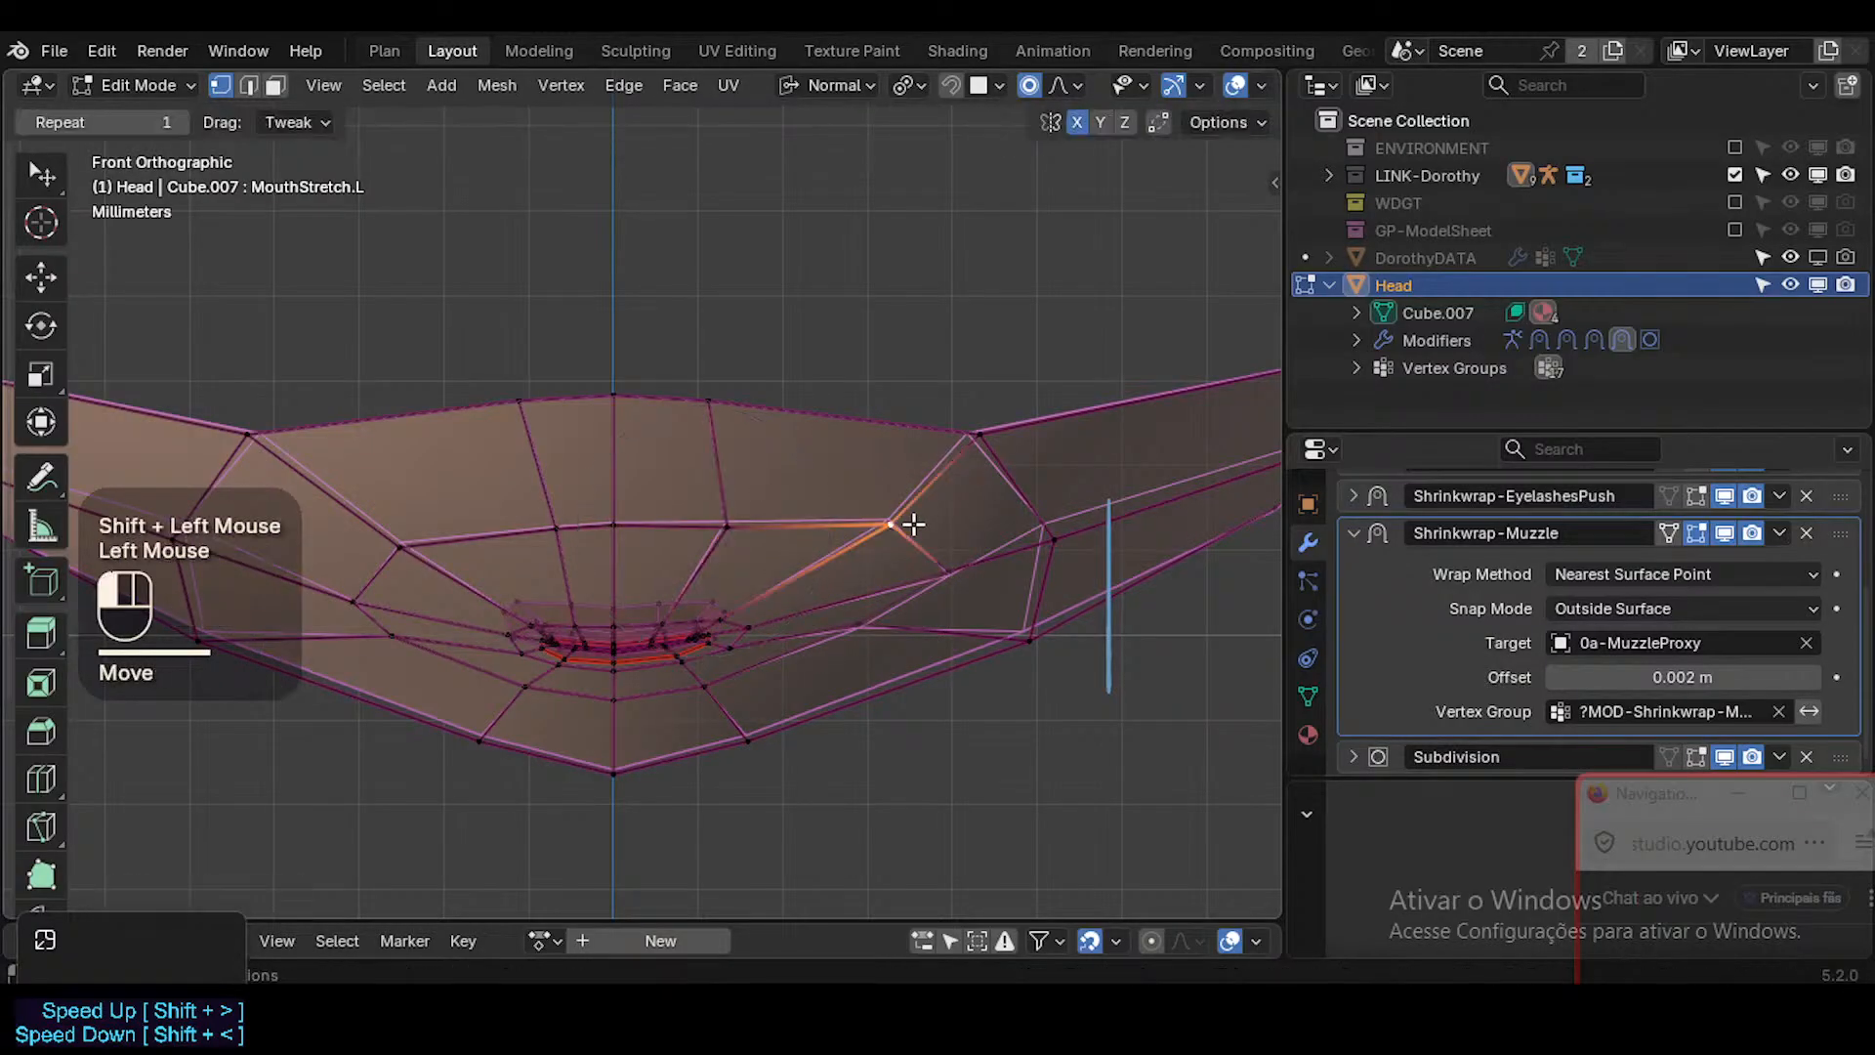
key("g")
left_click(1019, 433, "shift")
Move the muzzle's upper left outer vertex outward and the outer vertex just below it outward and up.
left_click(1018, 434)
key("g")
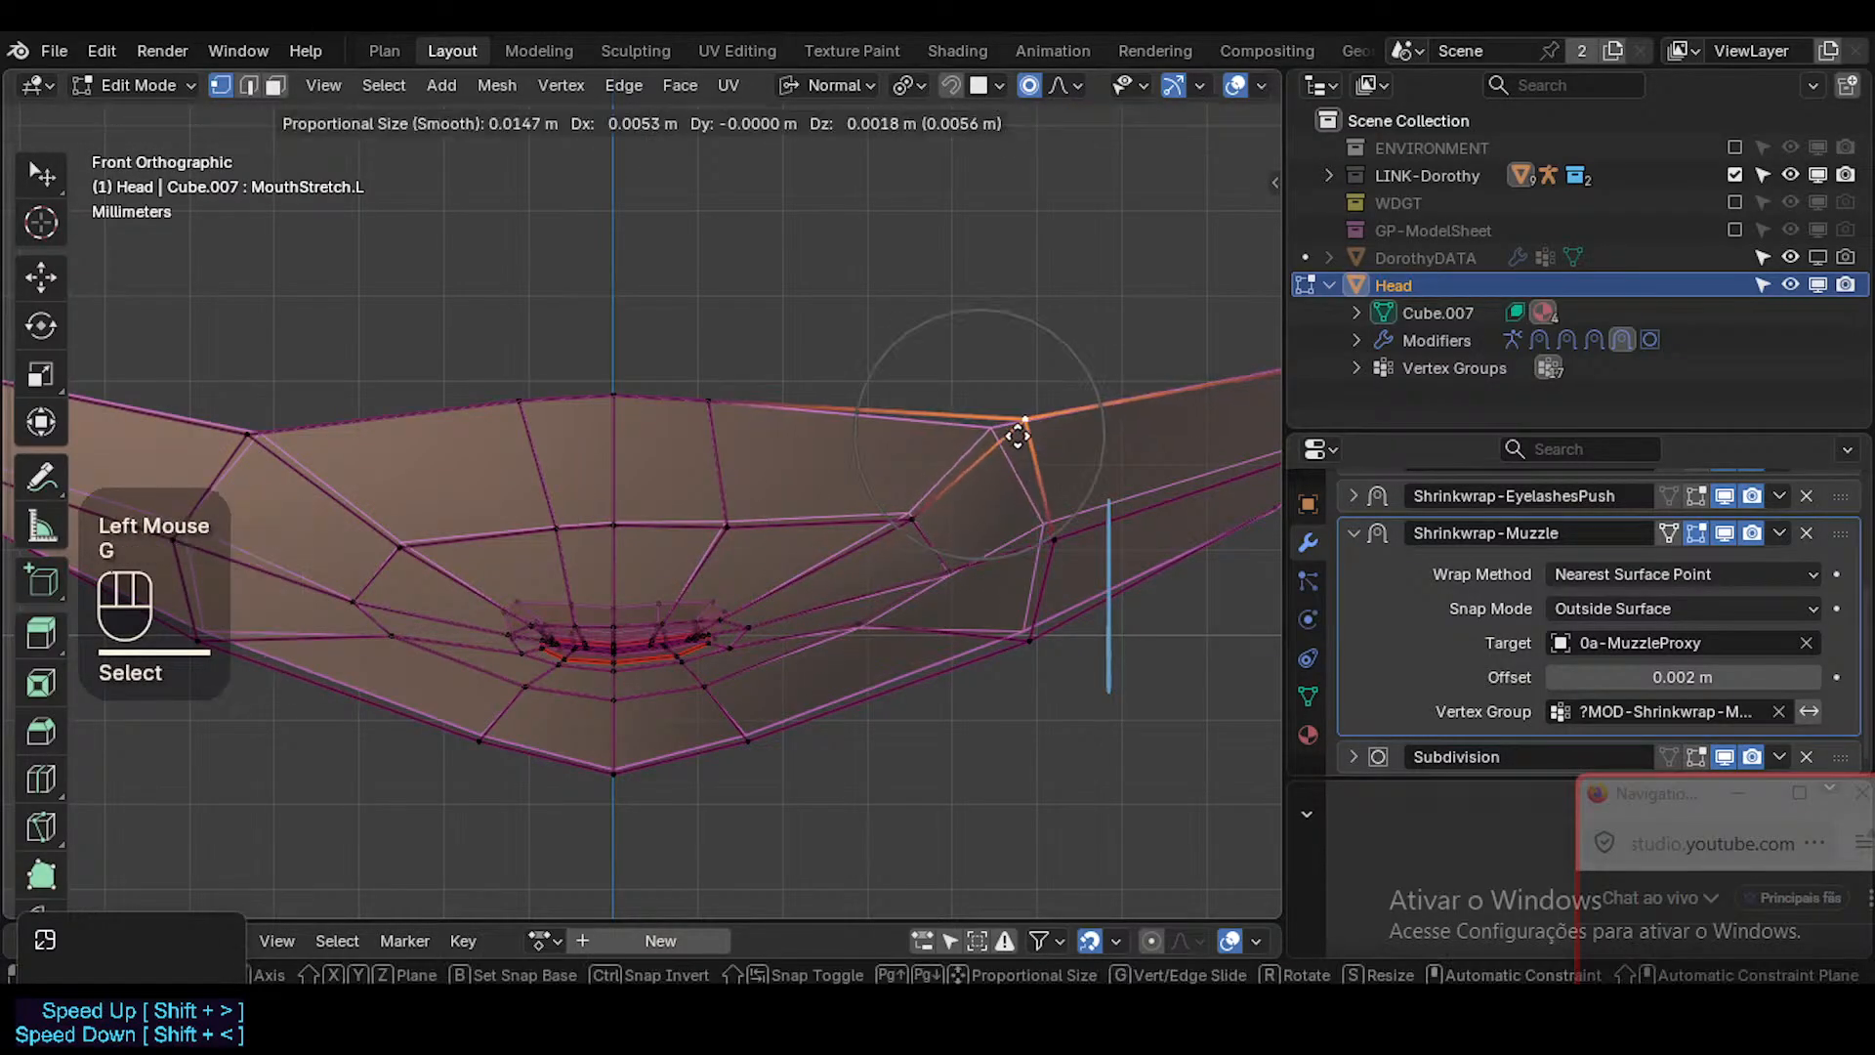
left_click(1014, 450)
left_click(1062, 533)
key("g")
left_click(1087, 522)
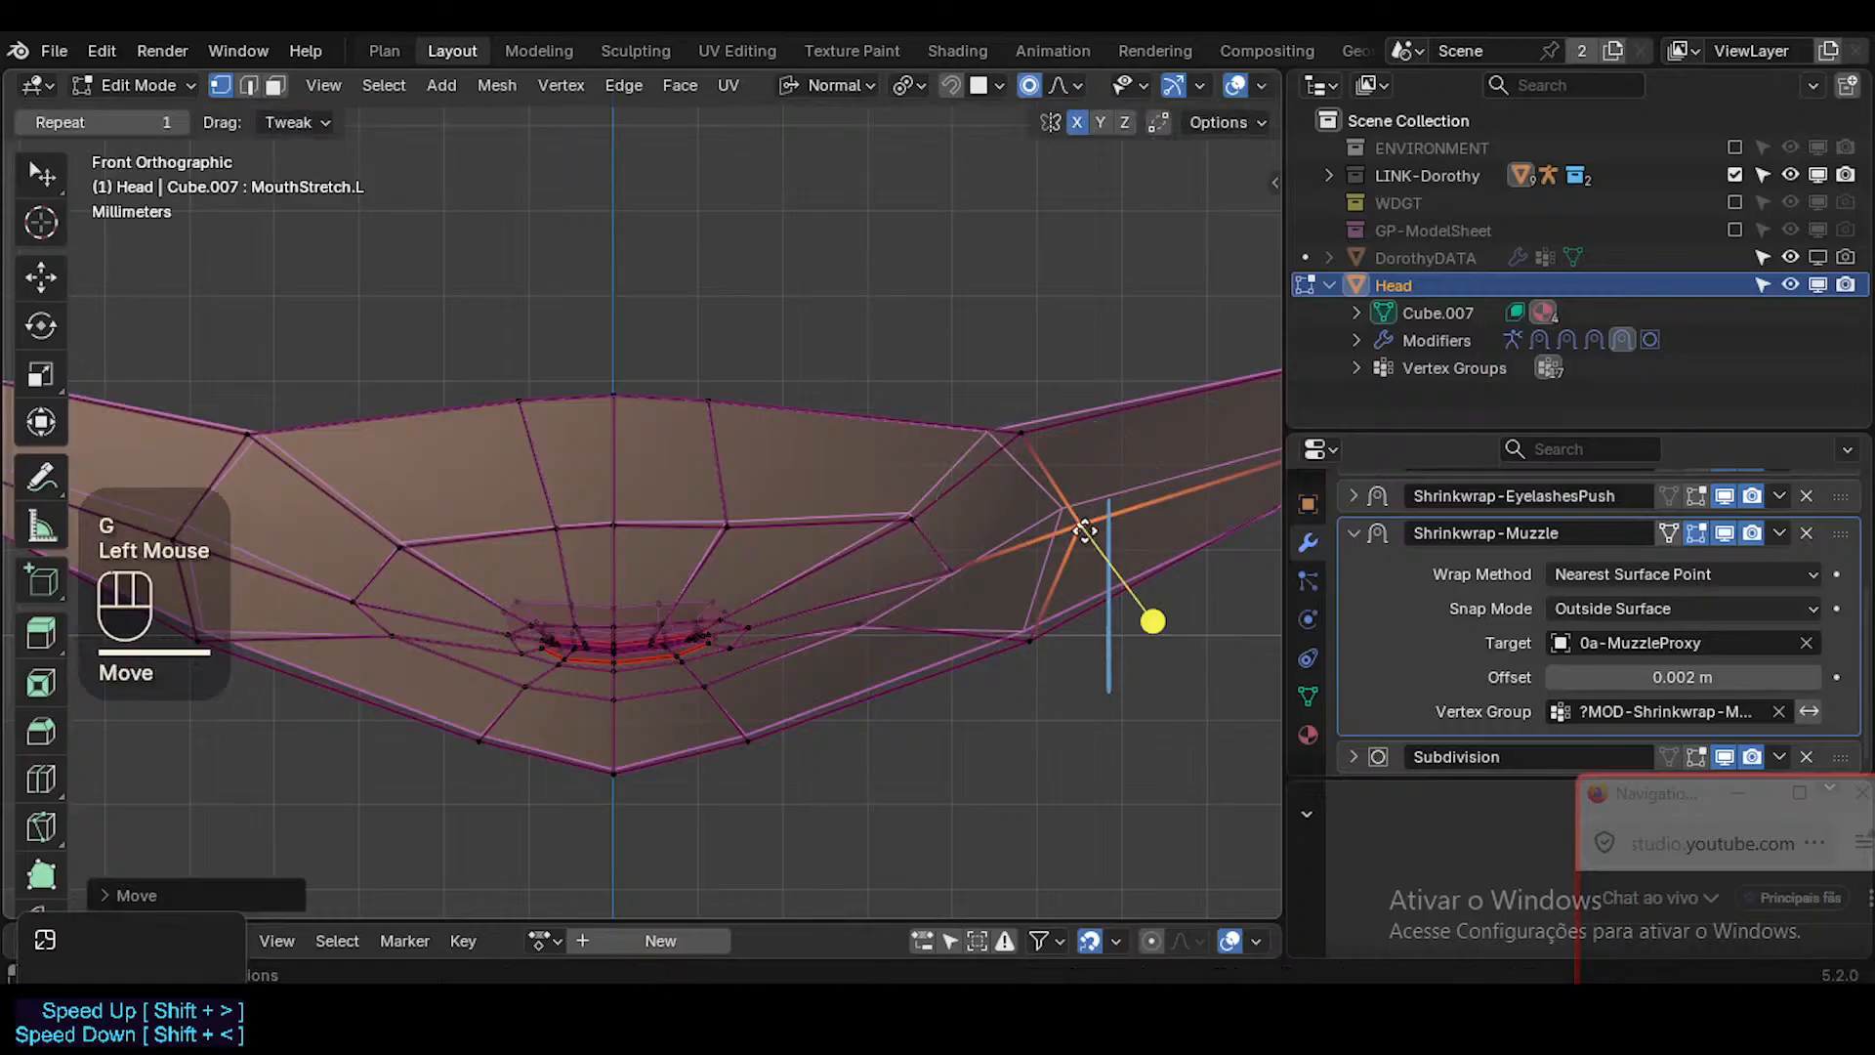
key("g")
left_click(1072, 520)
Move the left outer and near-chin vertices on the muzzle's lower edge outward and up.
left_click(1025, 638)
key("g")
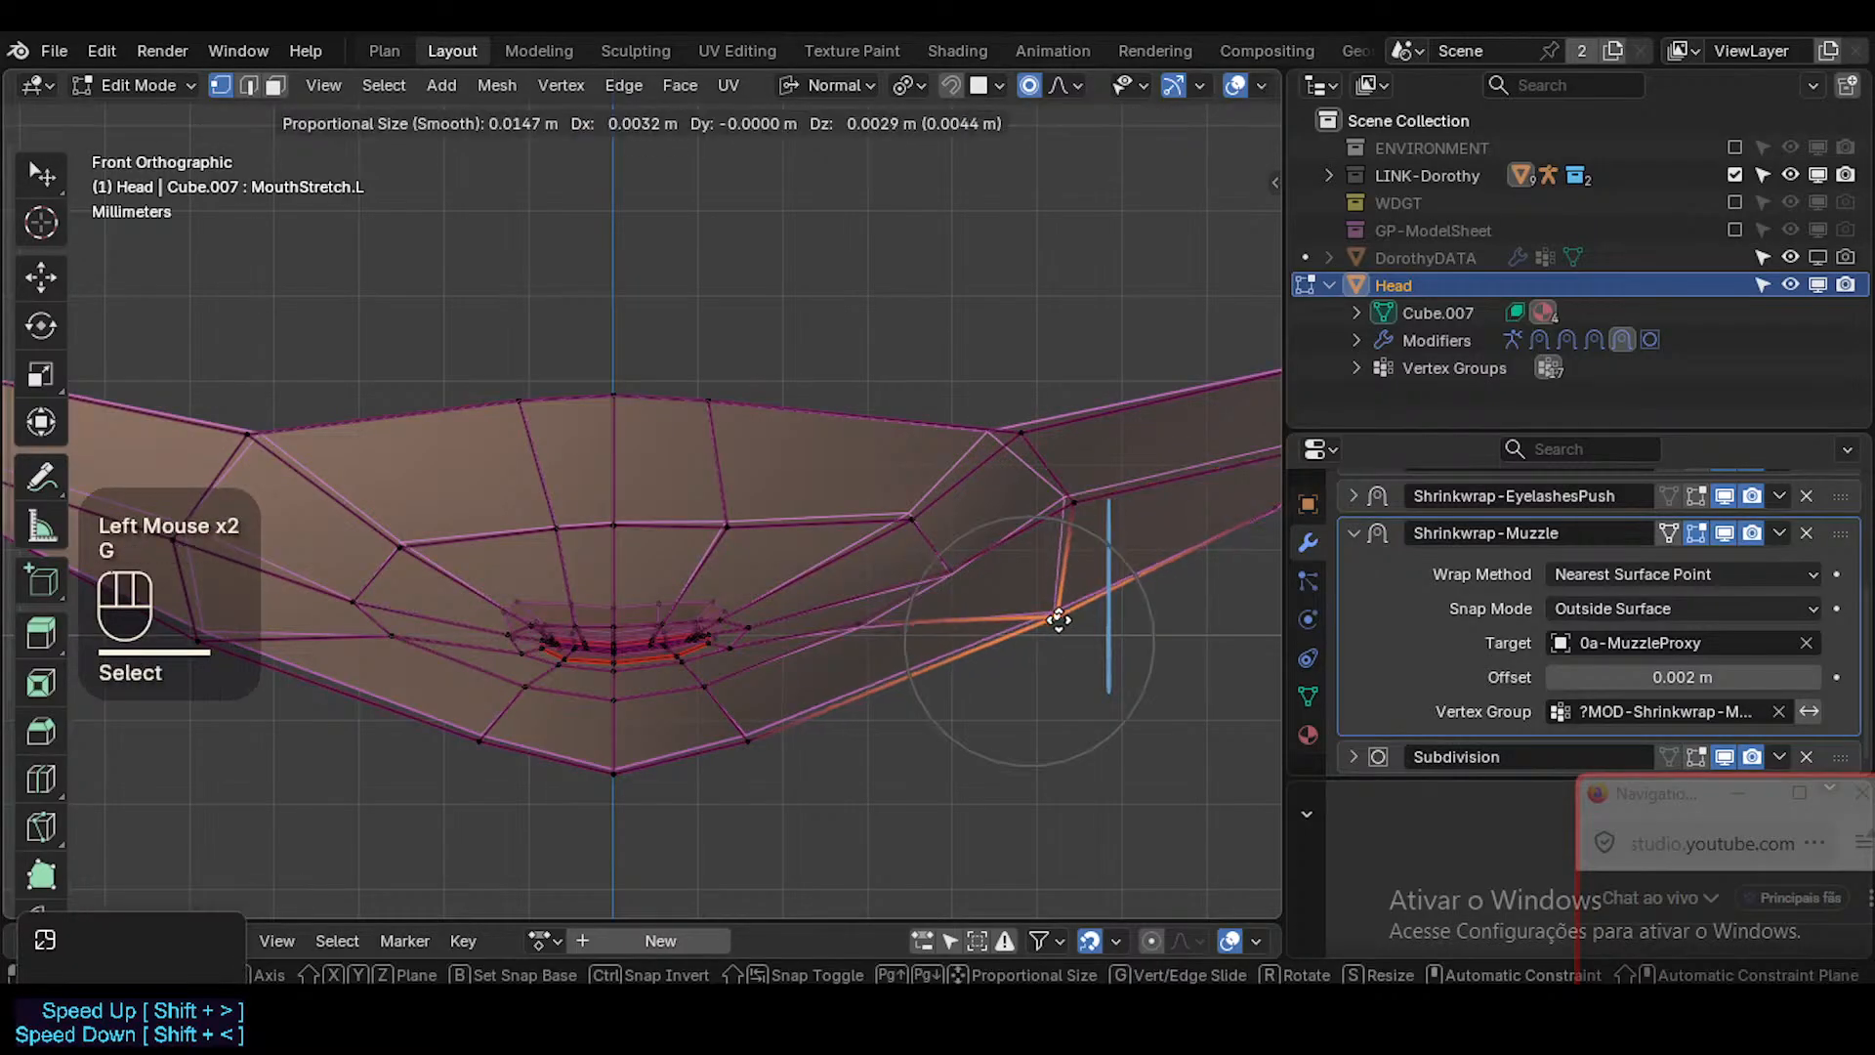
left_click(1071, 612)
left_click(750, 738)
key("g")
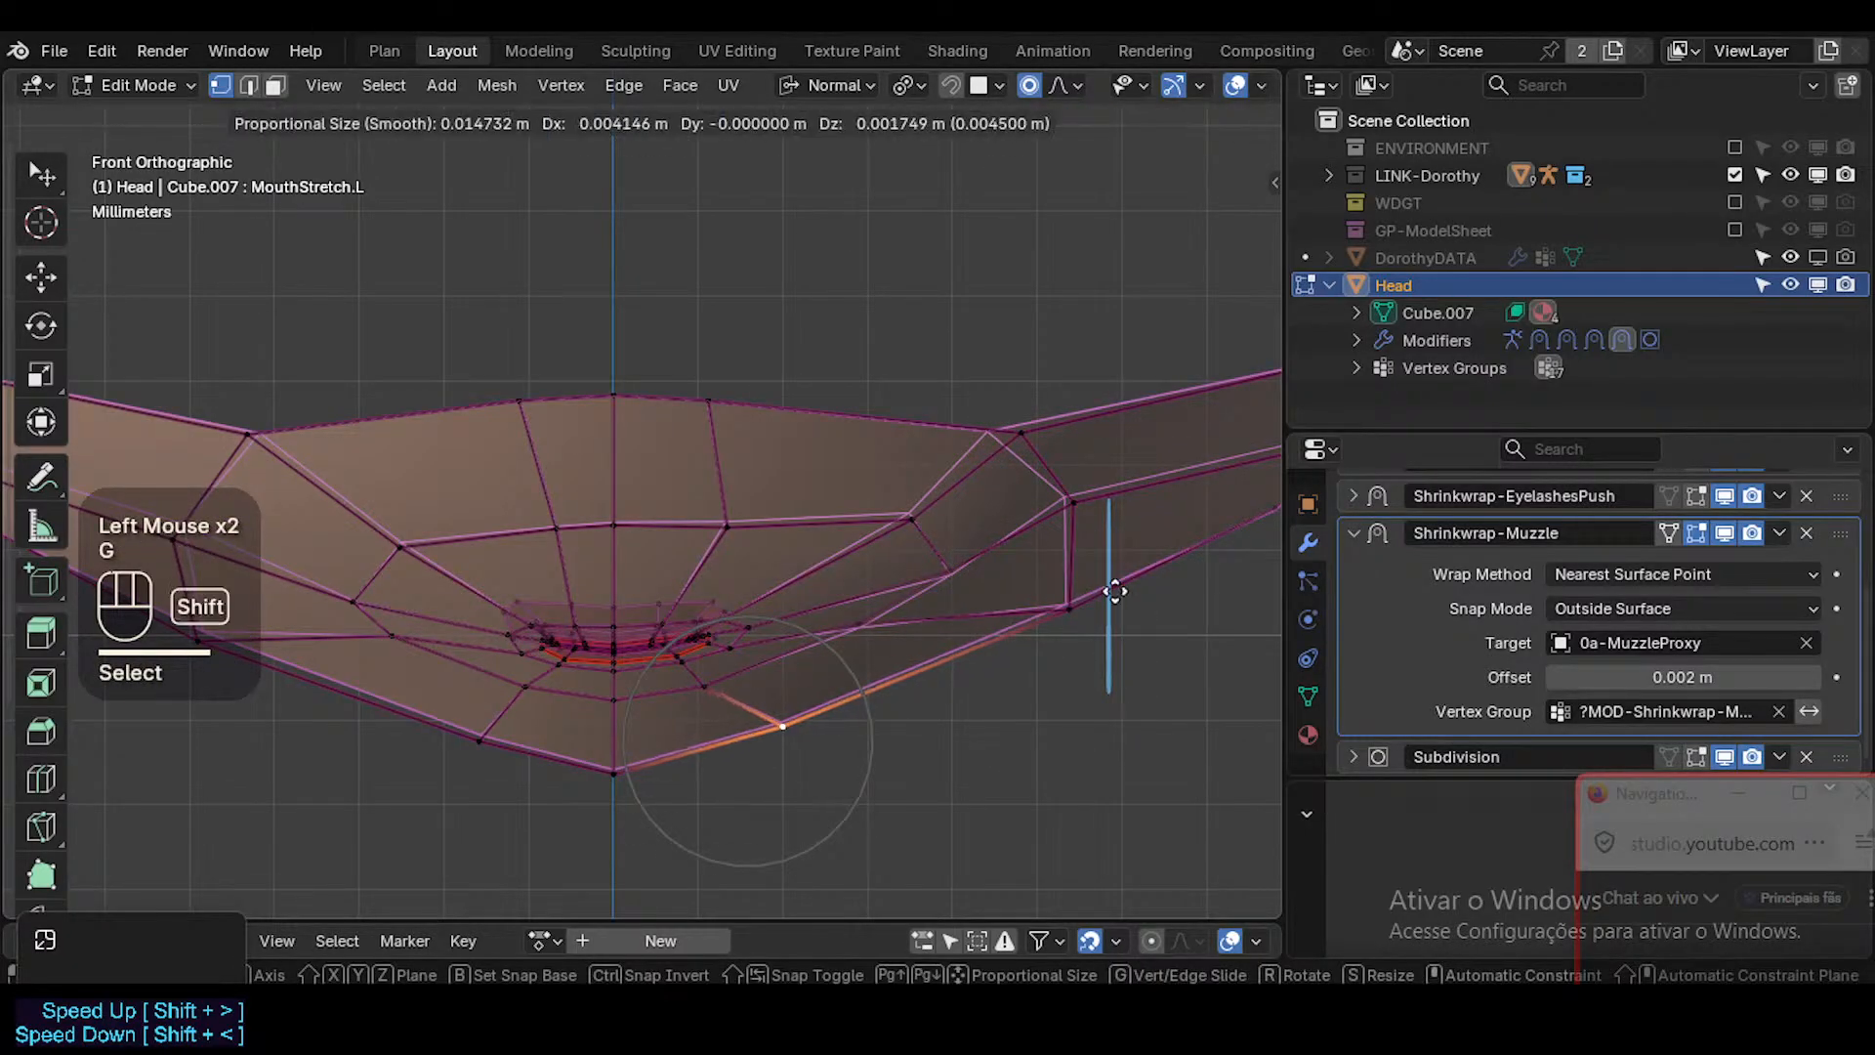
left_click(828, 719, "shift")
Shift the vertex below the left lower lip slightly outward and move the vertex at the mouth's left corner outward.
left_click(708, 687)
key("g")
left_click(802, 692, "shift")
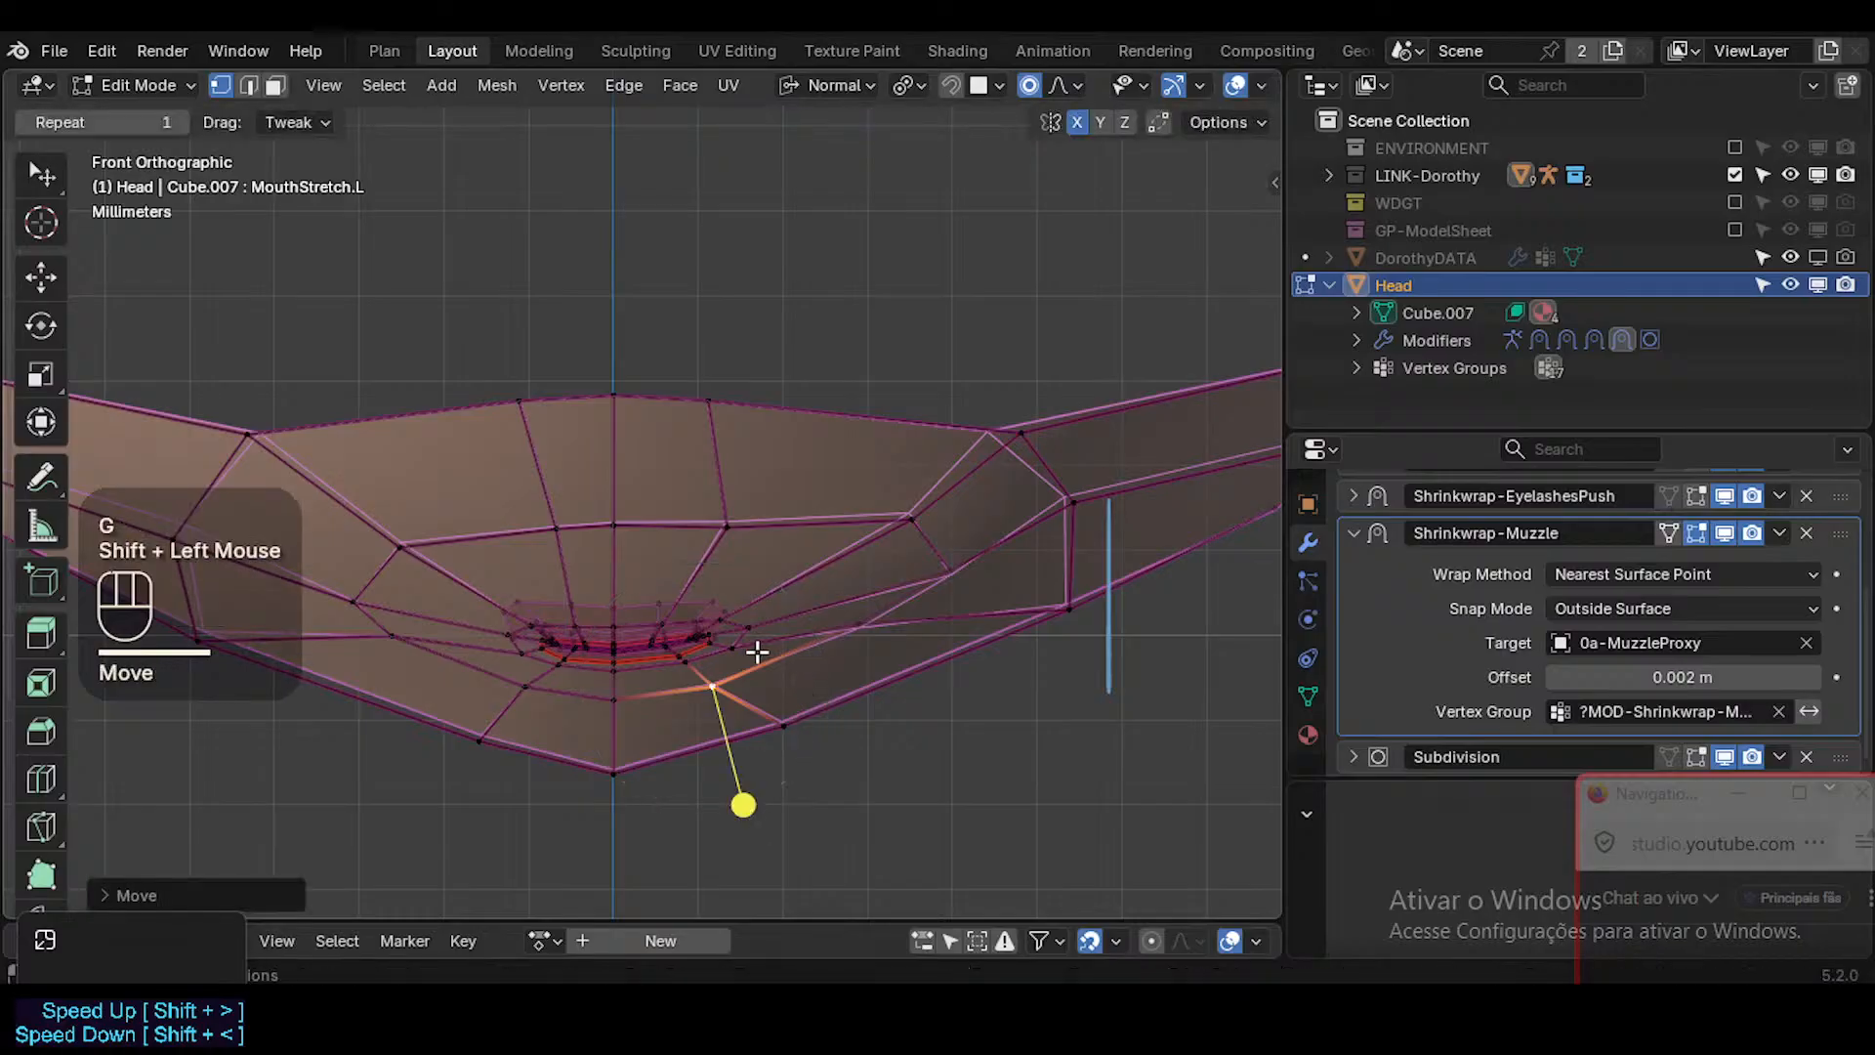
left_click(737, 648)
key("g")
left_click(968, 578, "shift")
Move the lower cheek vertex beyond the mouth's left corner outward and slightly down using fine movement.
scroll(912, 674, "up", 3)
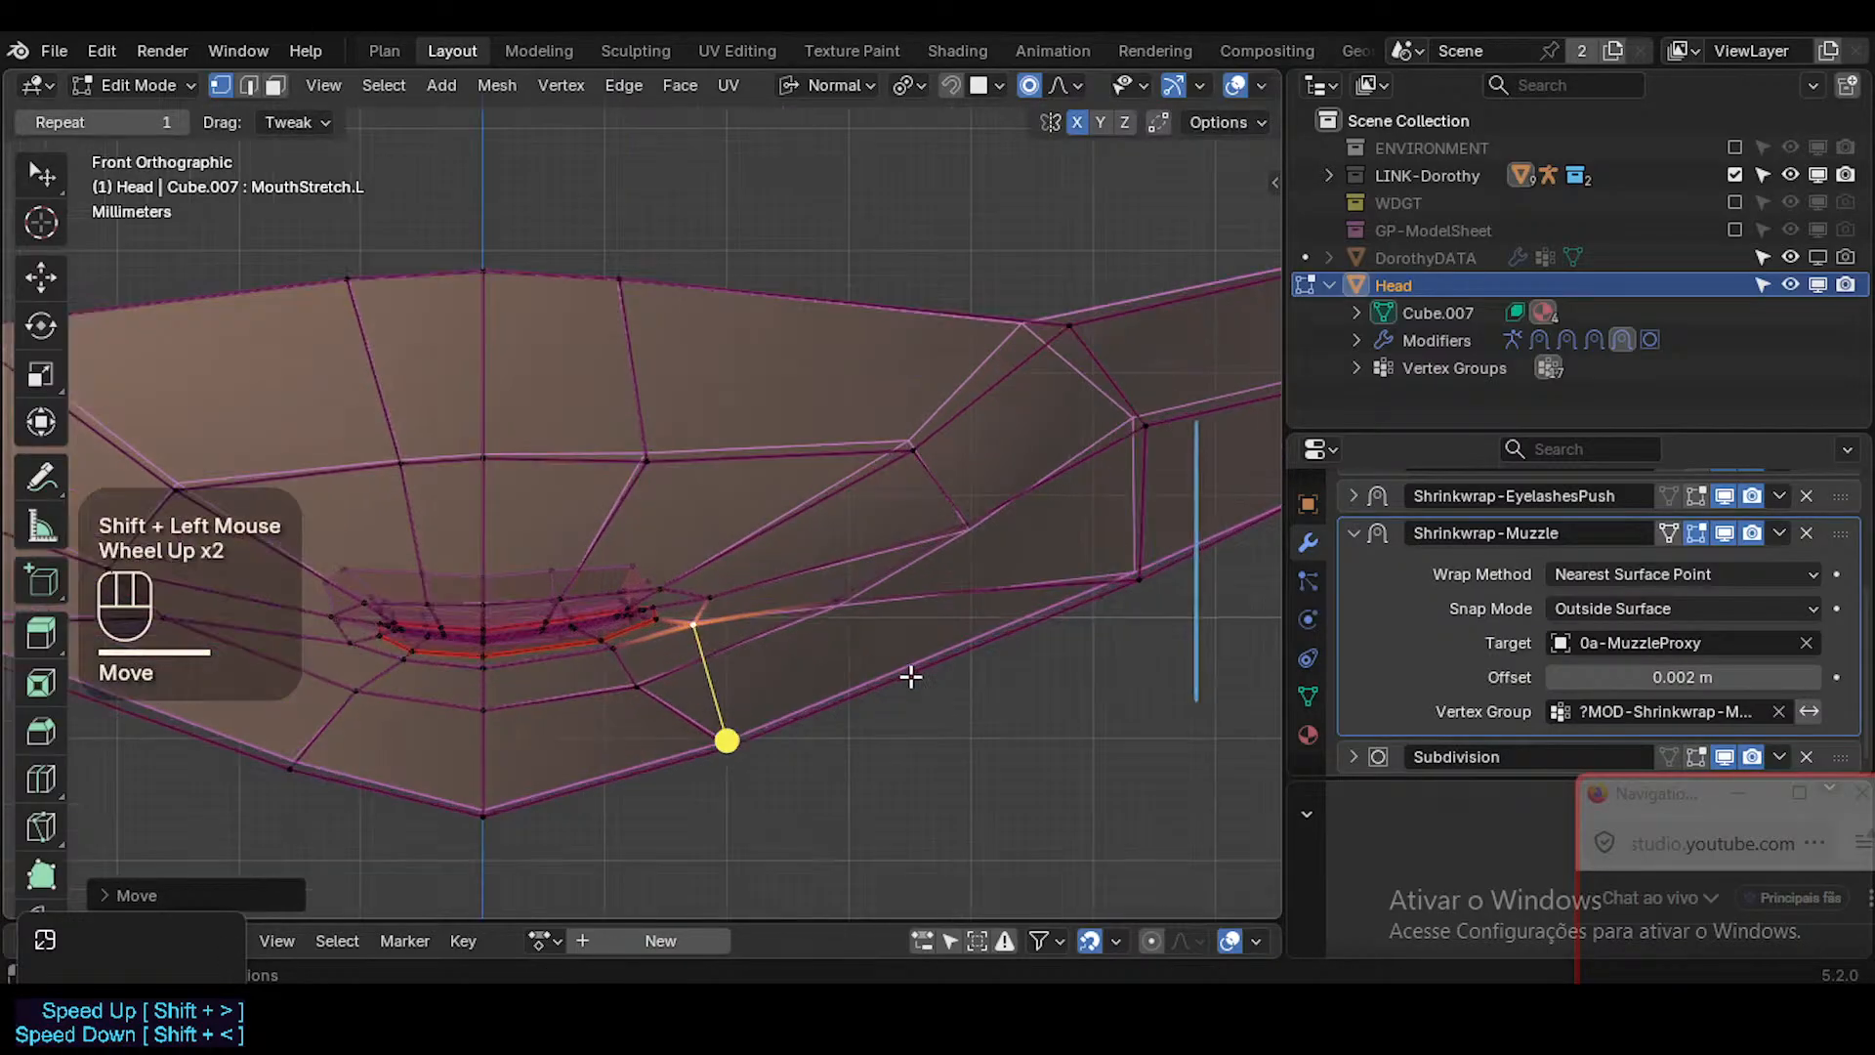
left_click(858, 598)
key("g")
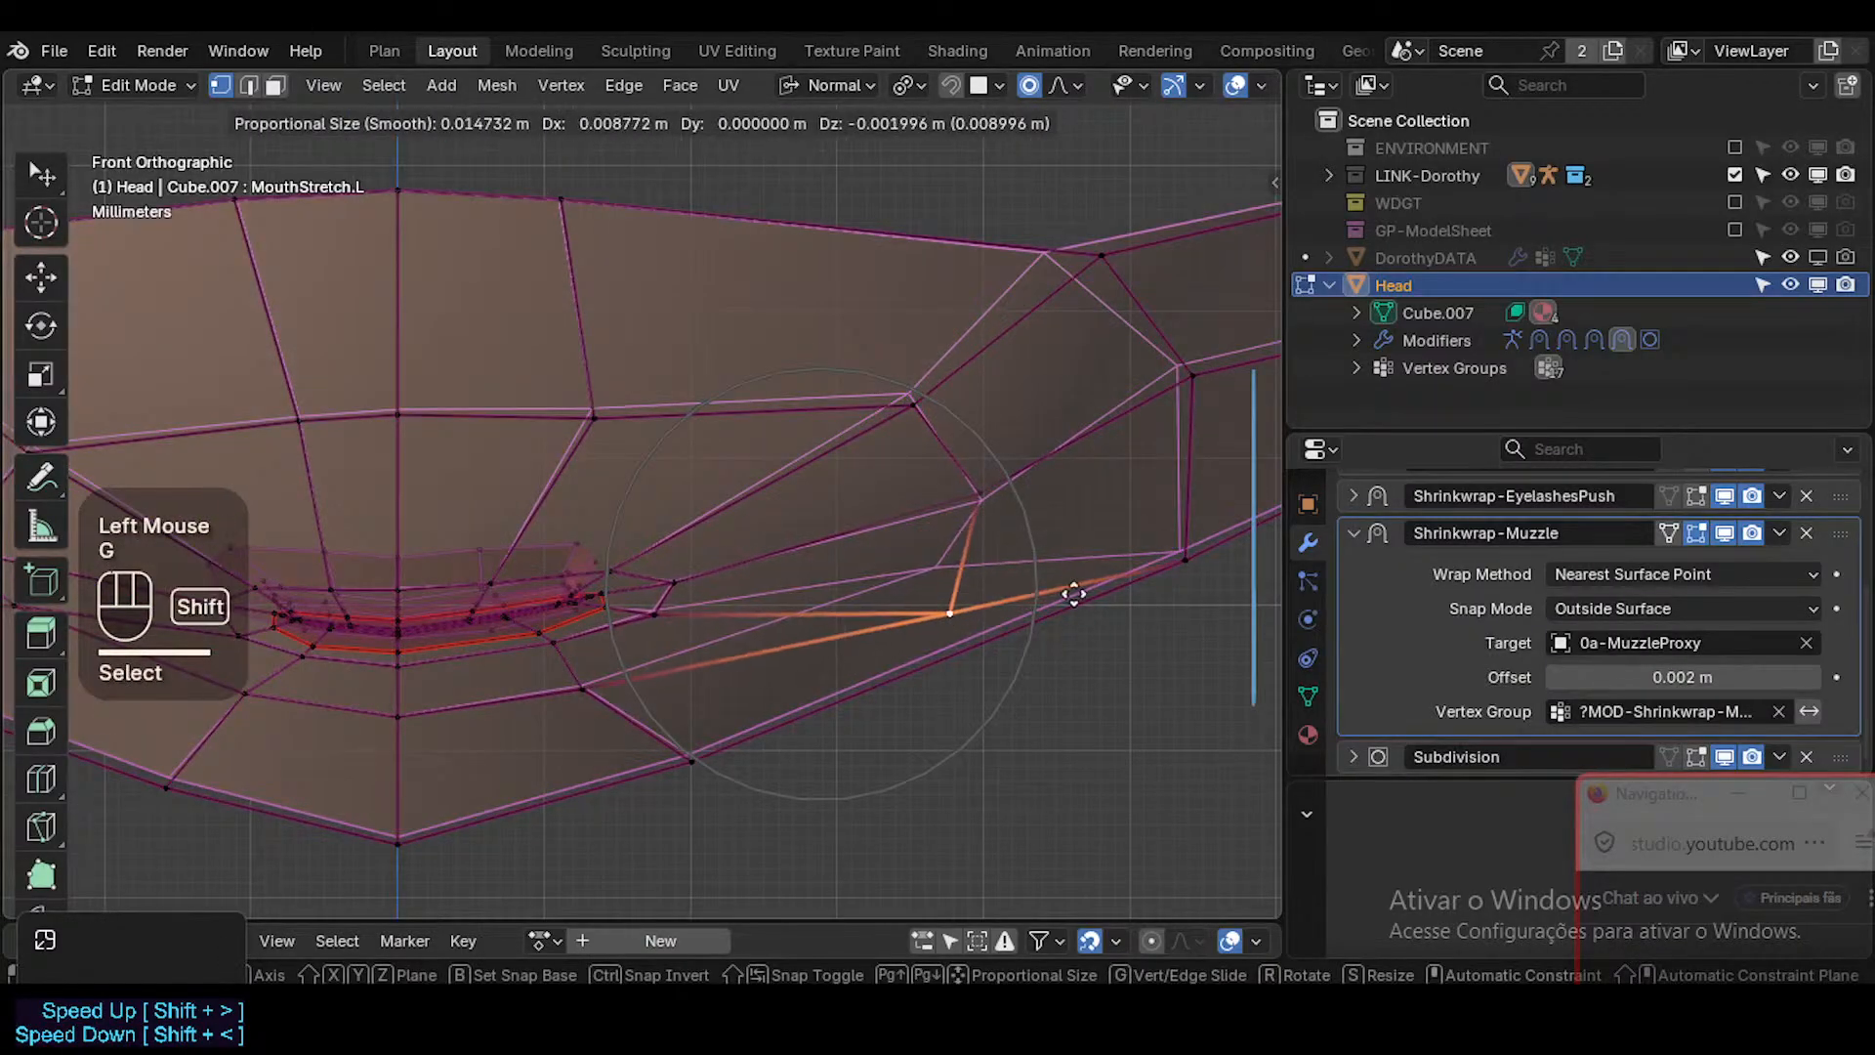
Place the lower cheek vertex and move the cheek vertex just above it slightly outward and up.
left_click(1001, 544)
left_click(980, 498)
key("g")
left_click(974, 394, "shift")
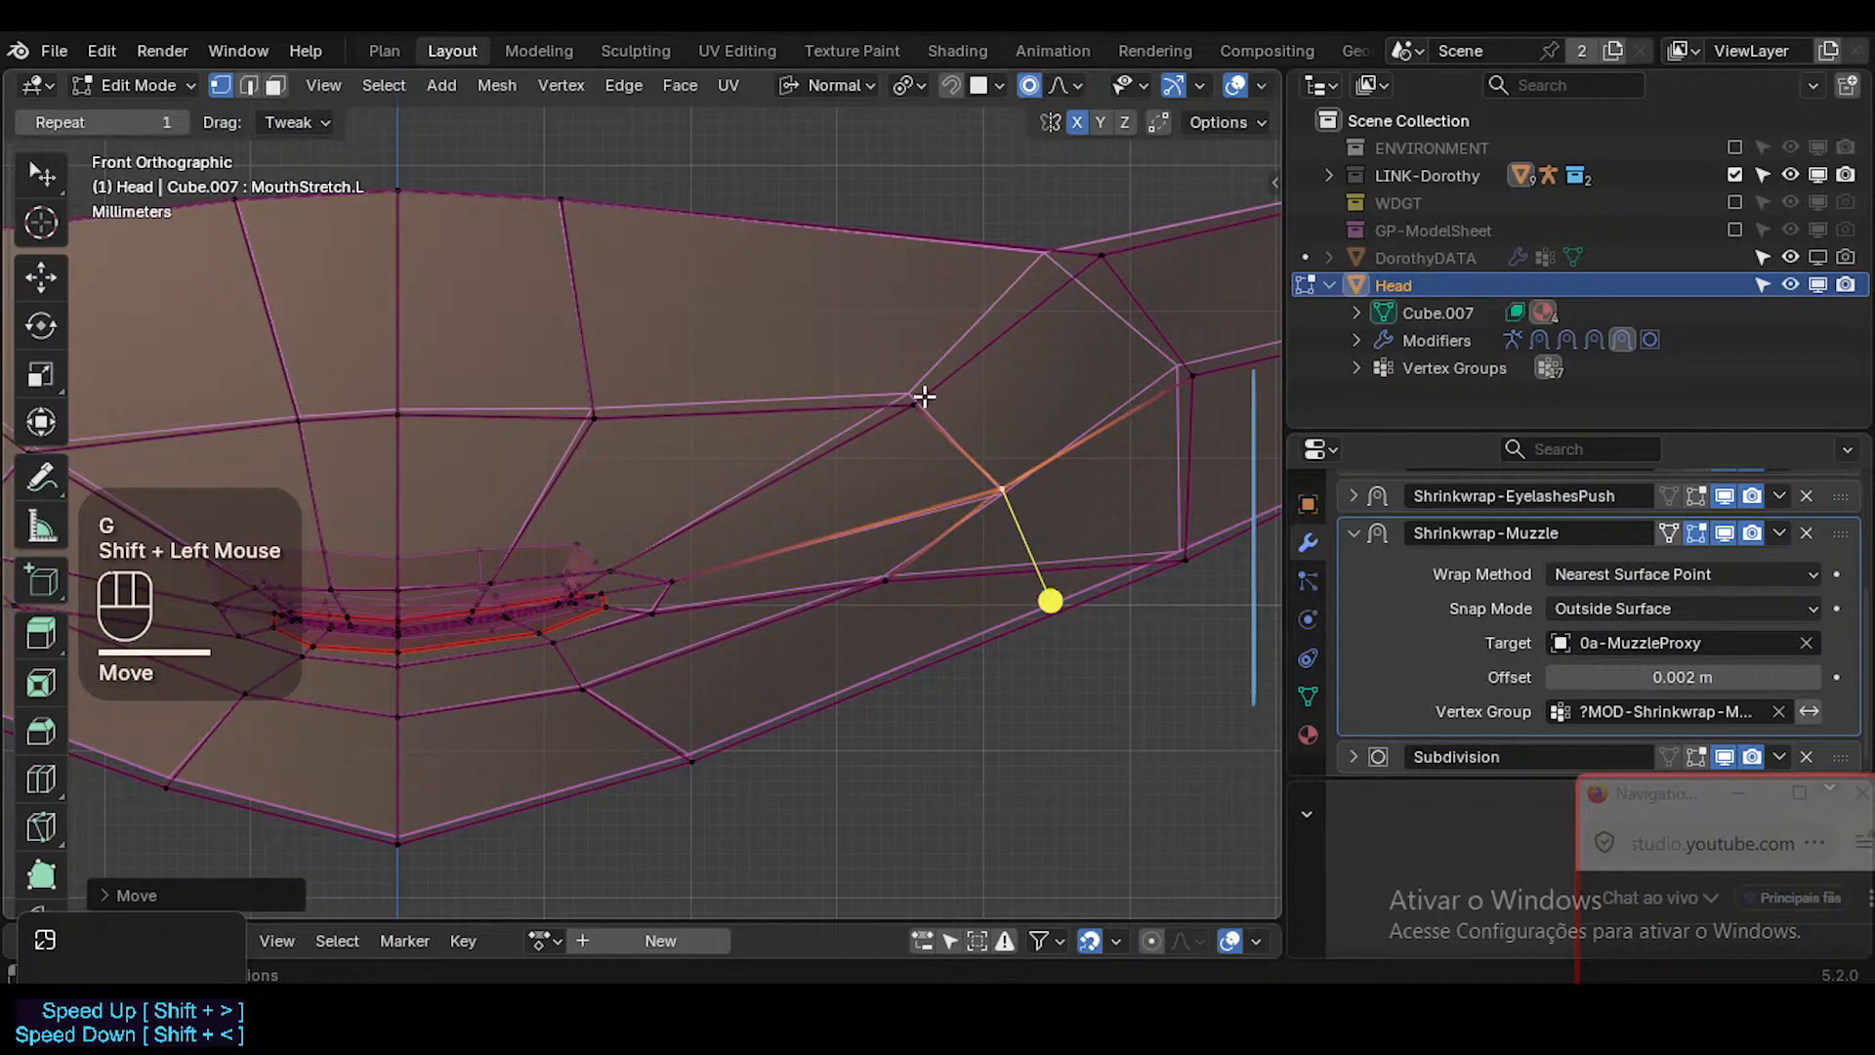
Switch to face selection and move the face at the mouth's left corner outward and up about 0.008 m.
key("2")
key("3")
left_click(621, 584)
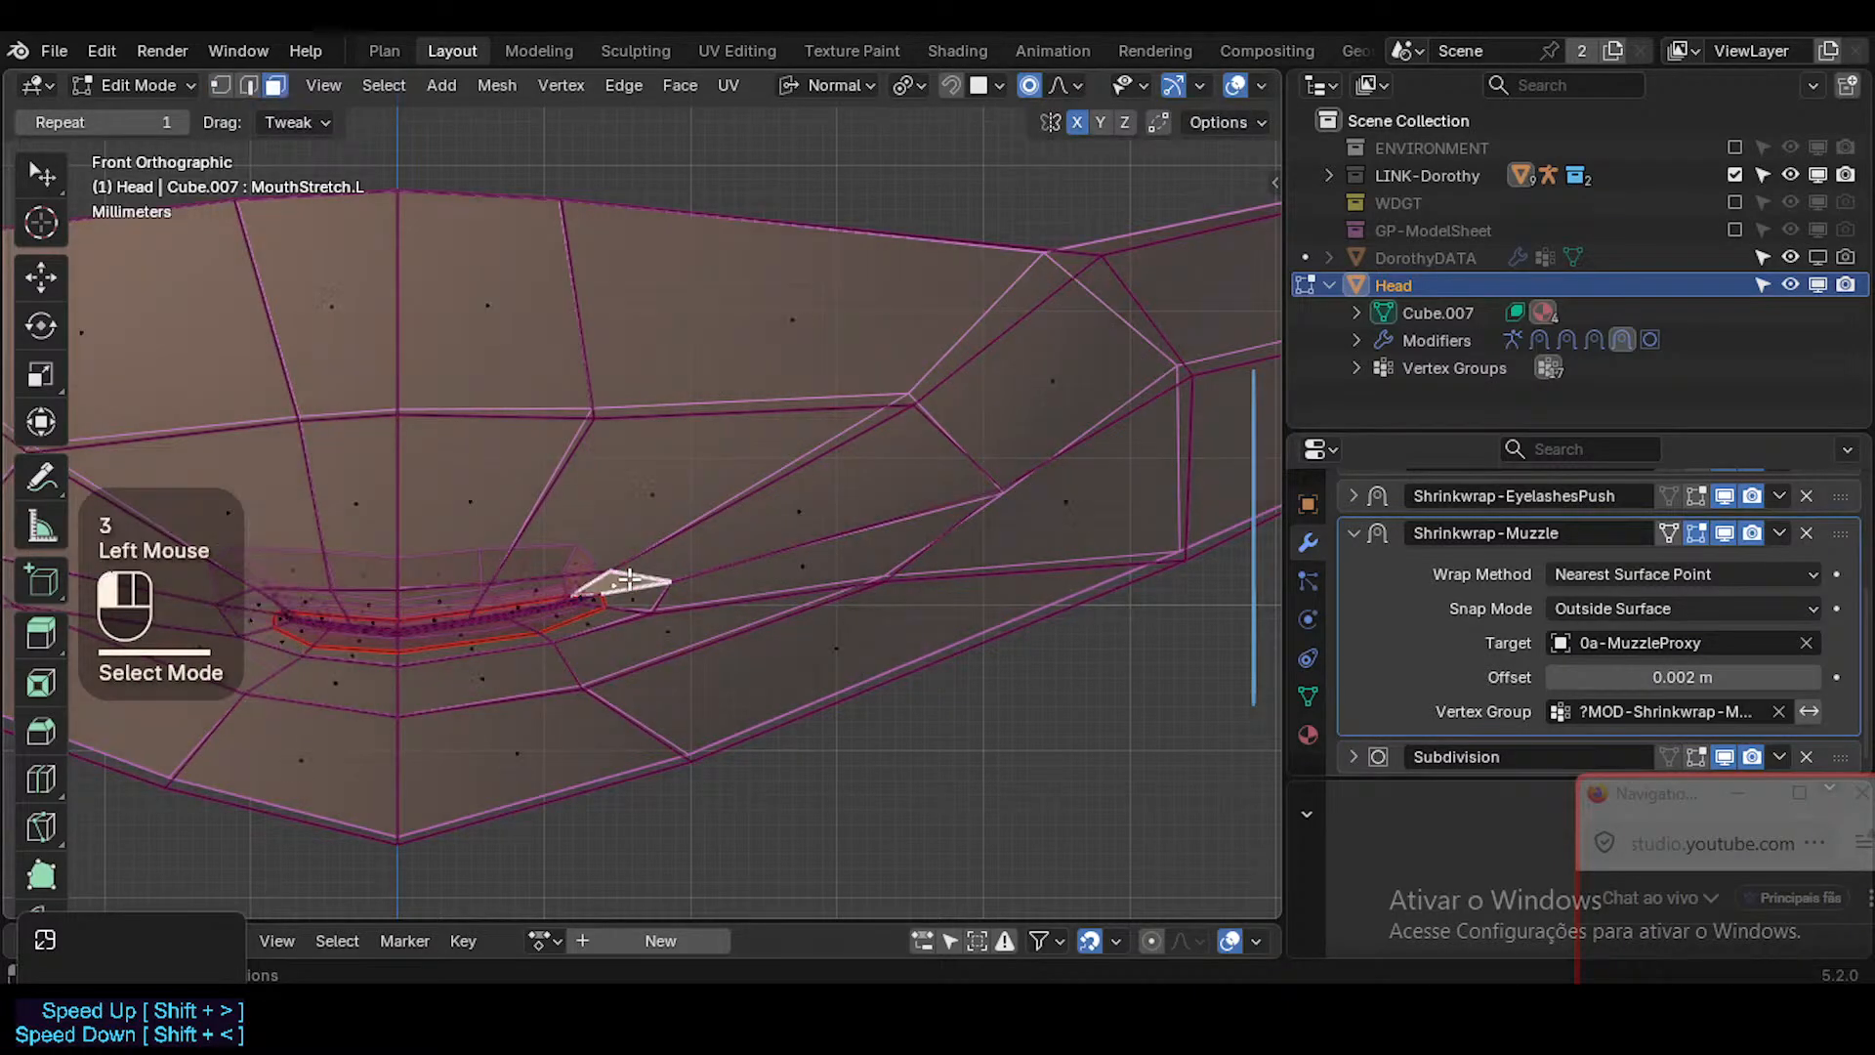
key("g")
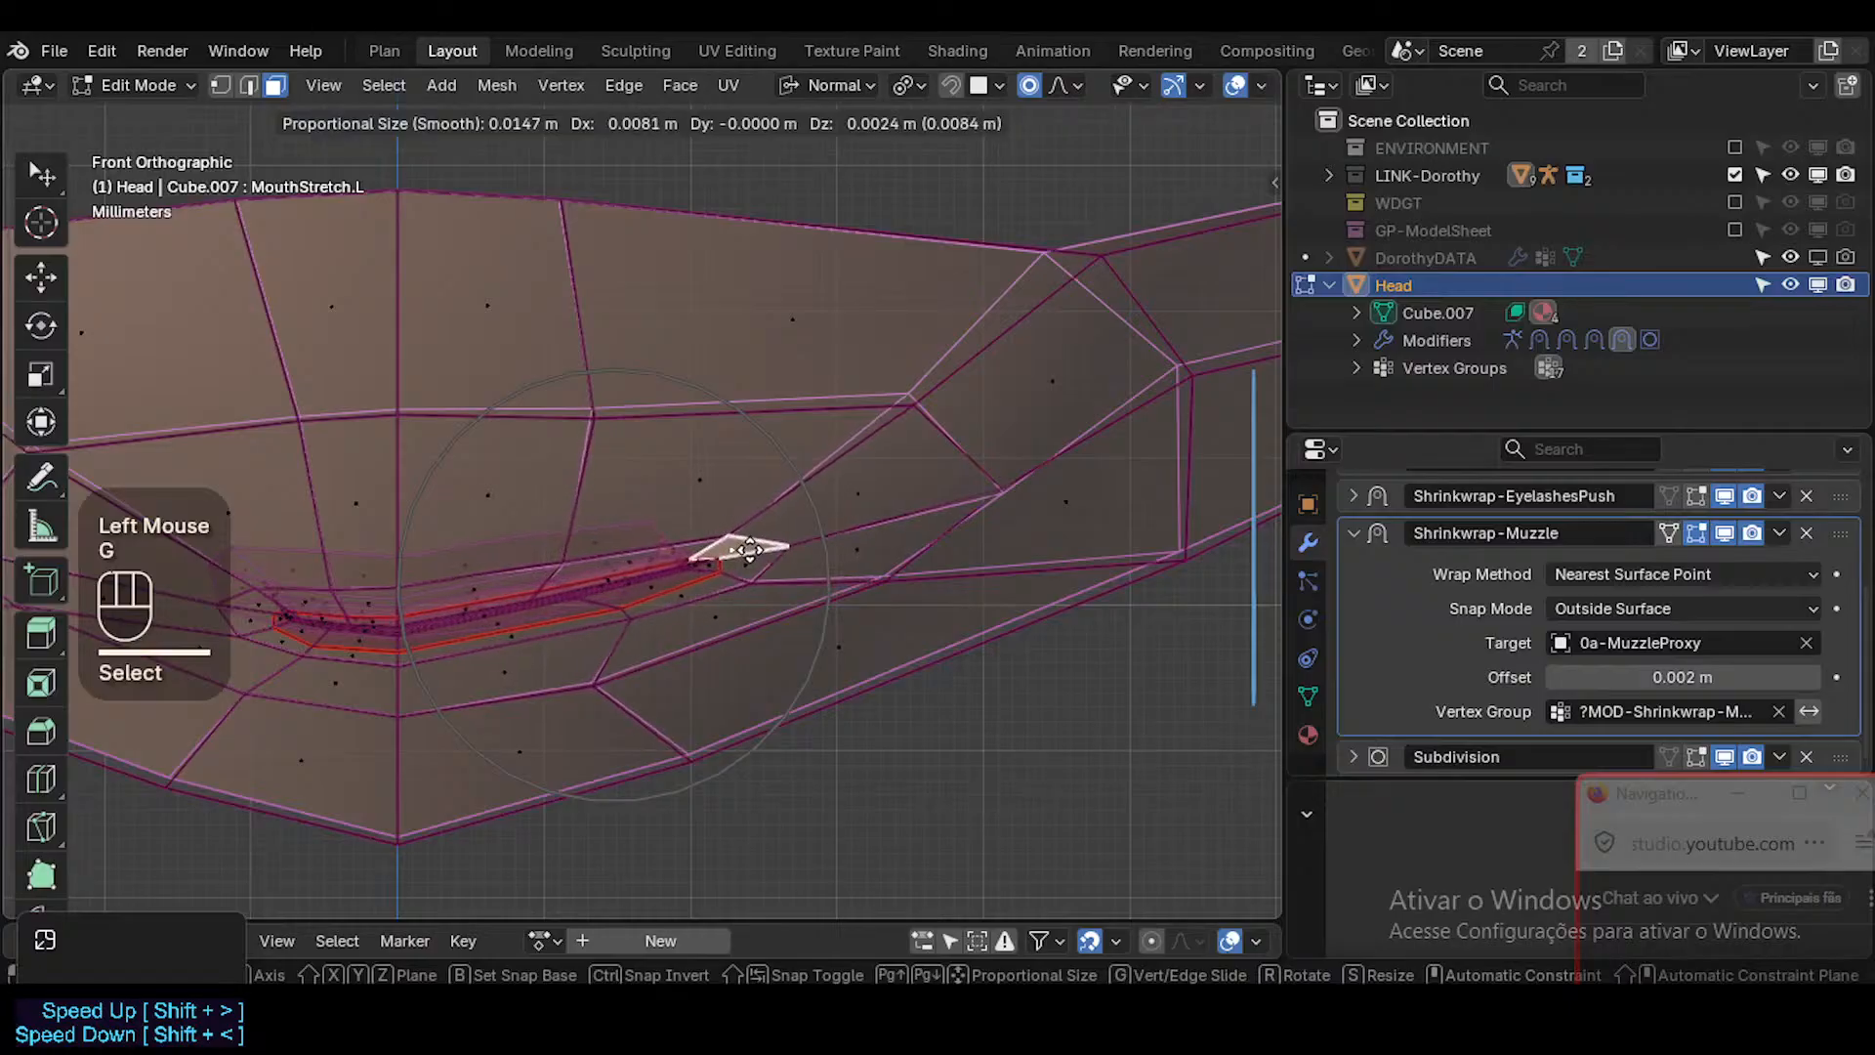
left_click(747, 547)
Move the left upper-lip face near the corner and the upper-lip face beside the midline slightly outward and up.
left_click(596, 575)
left_click(633, 561)
key("g")
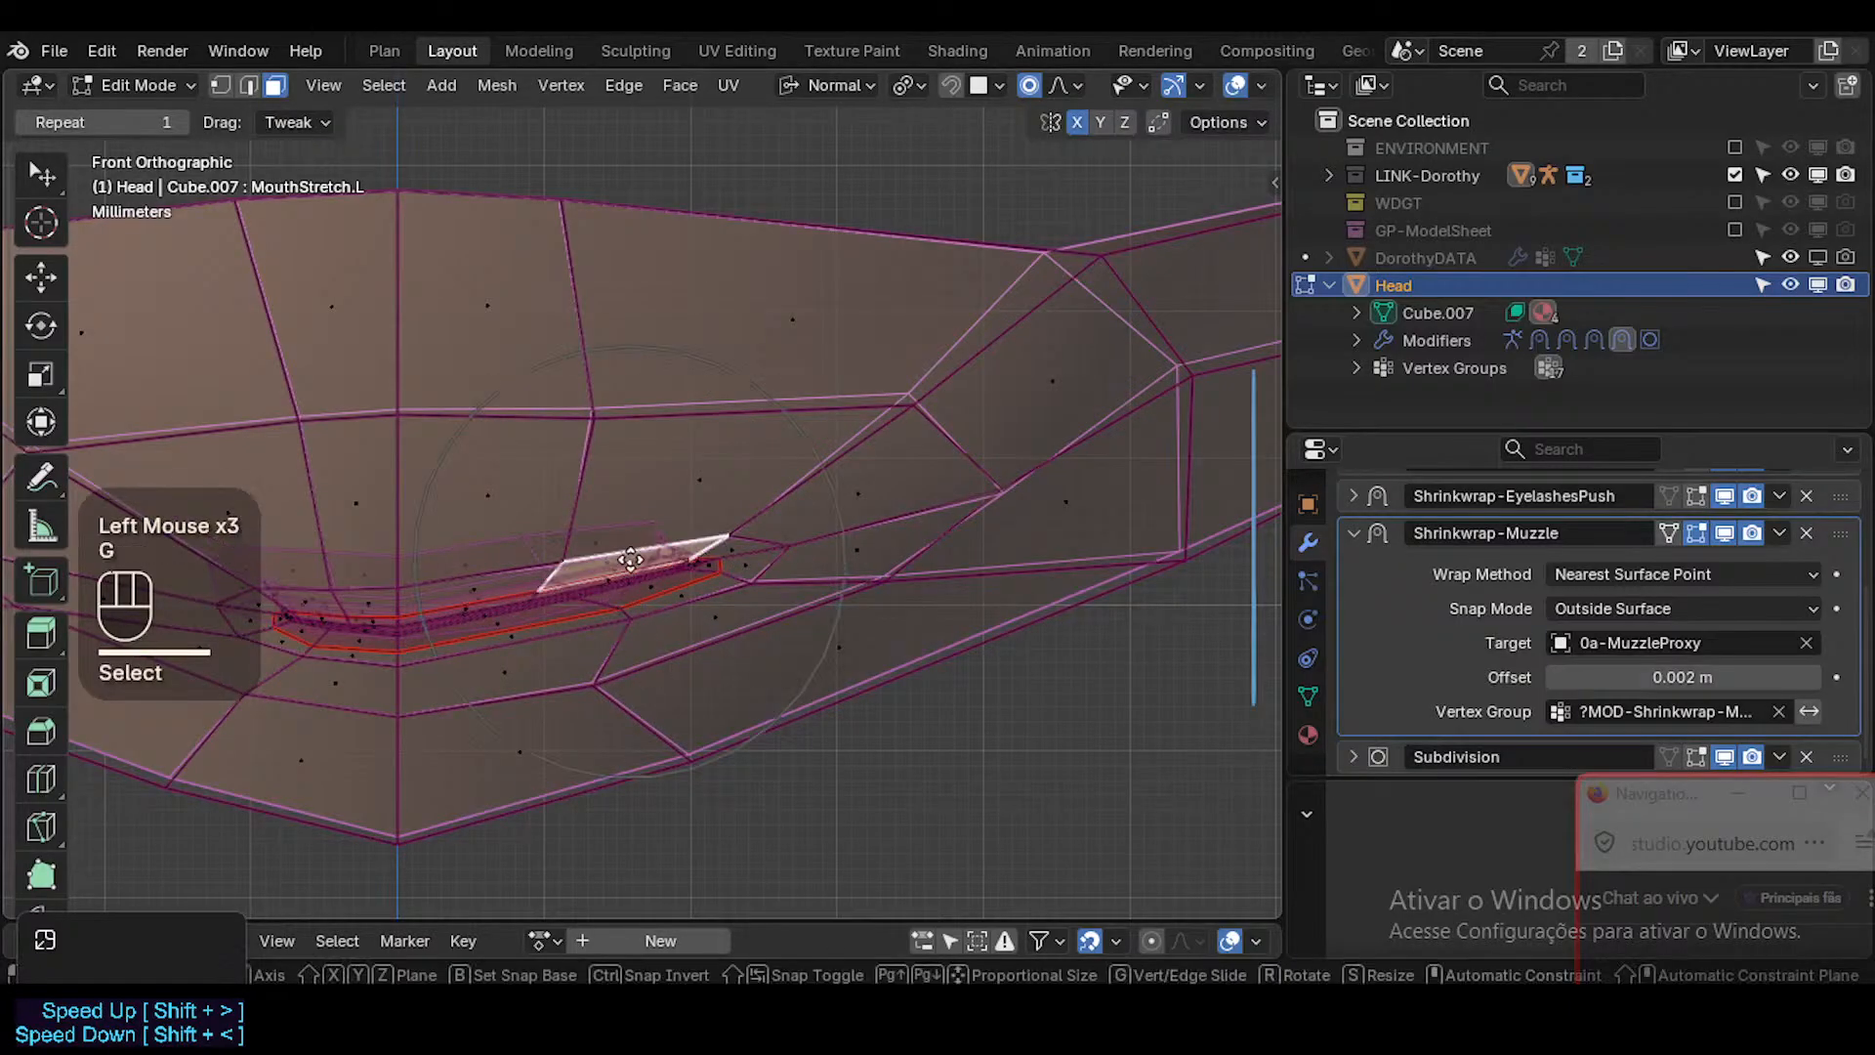
left_click(896, 506, "shift")
left_click(445, 583)
key("g")
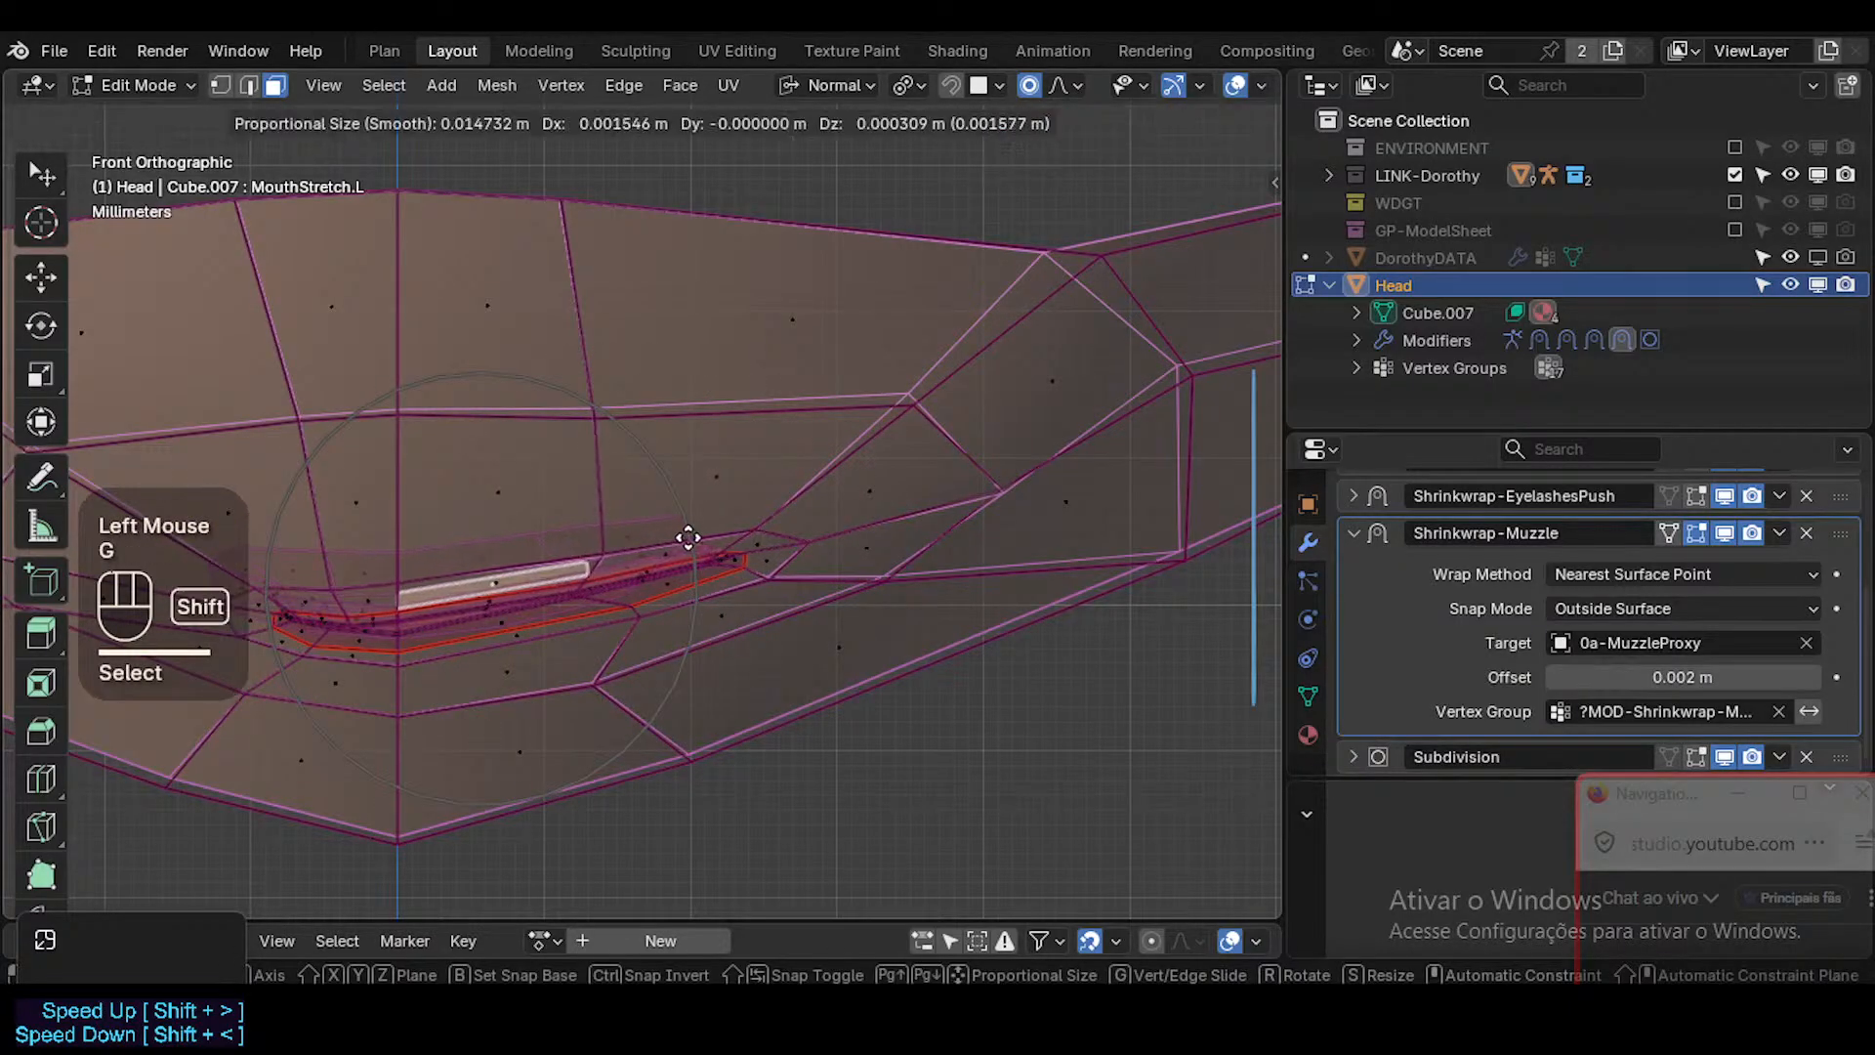
left_click(612, 558, "shift")
Shift the left upper-lip face back inward and move the face at the mouth's left corner further outward.
left_click(617, 557)
key("g")
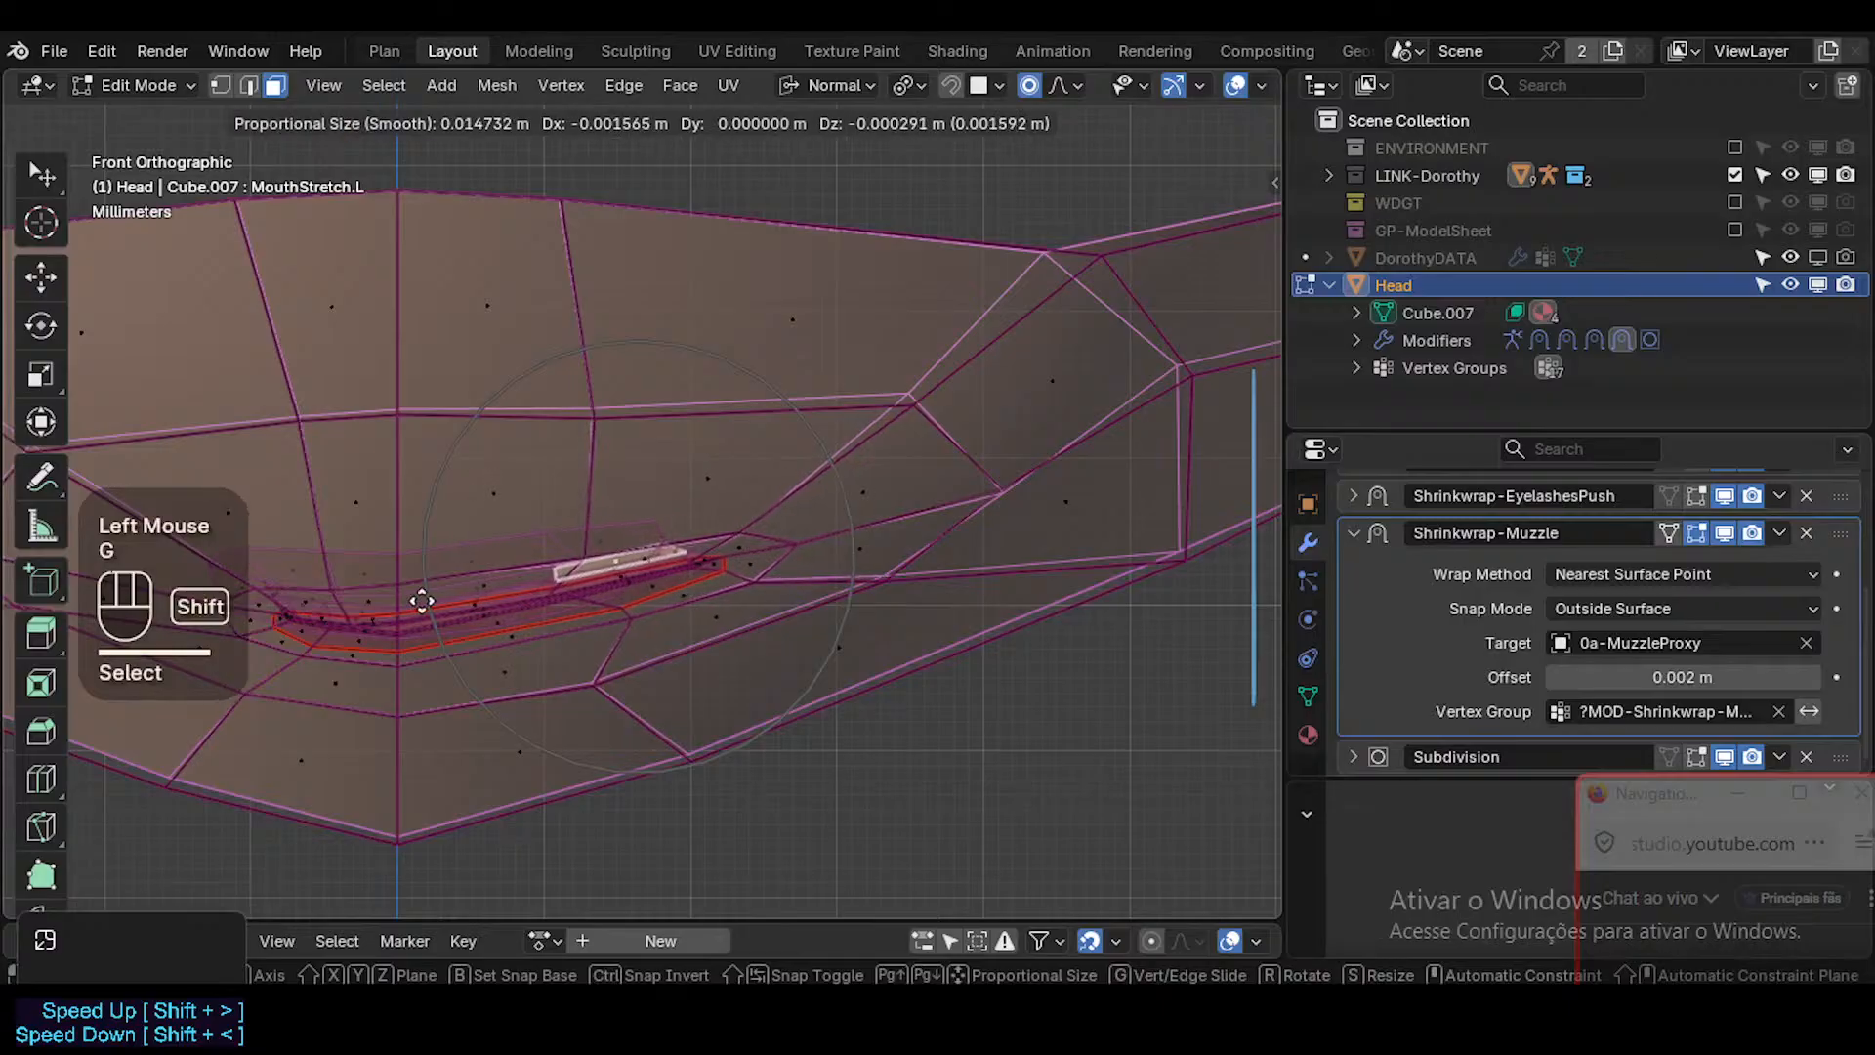
left_click(615, 670, "shift")
left_click(742, 547)
key("g")
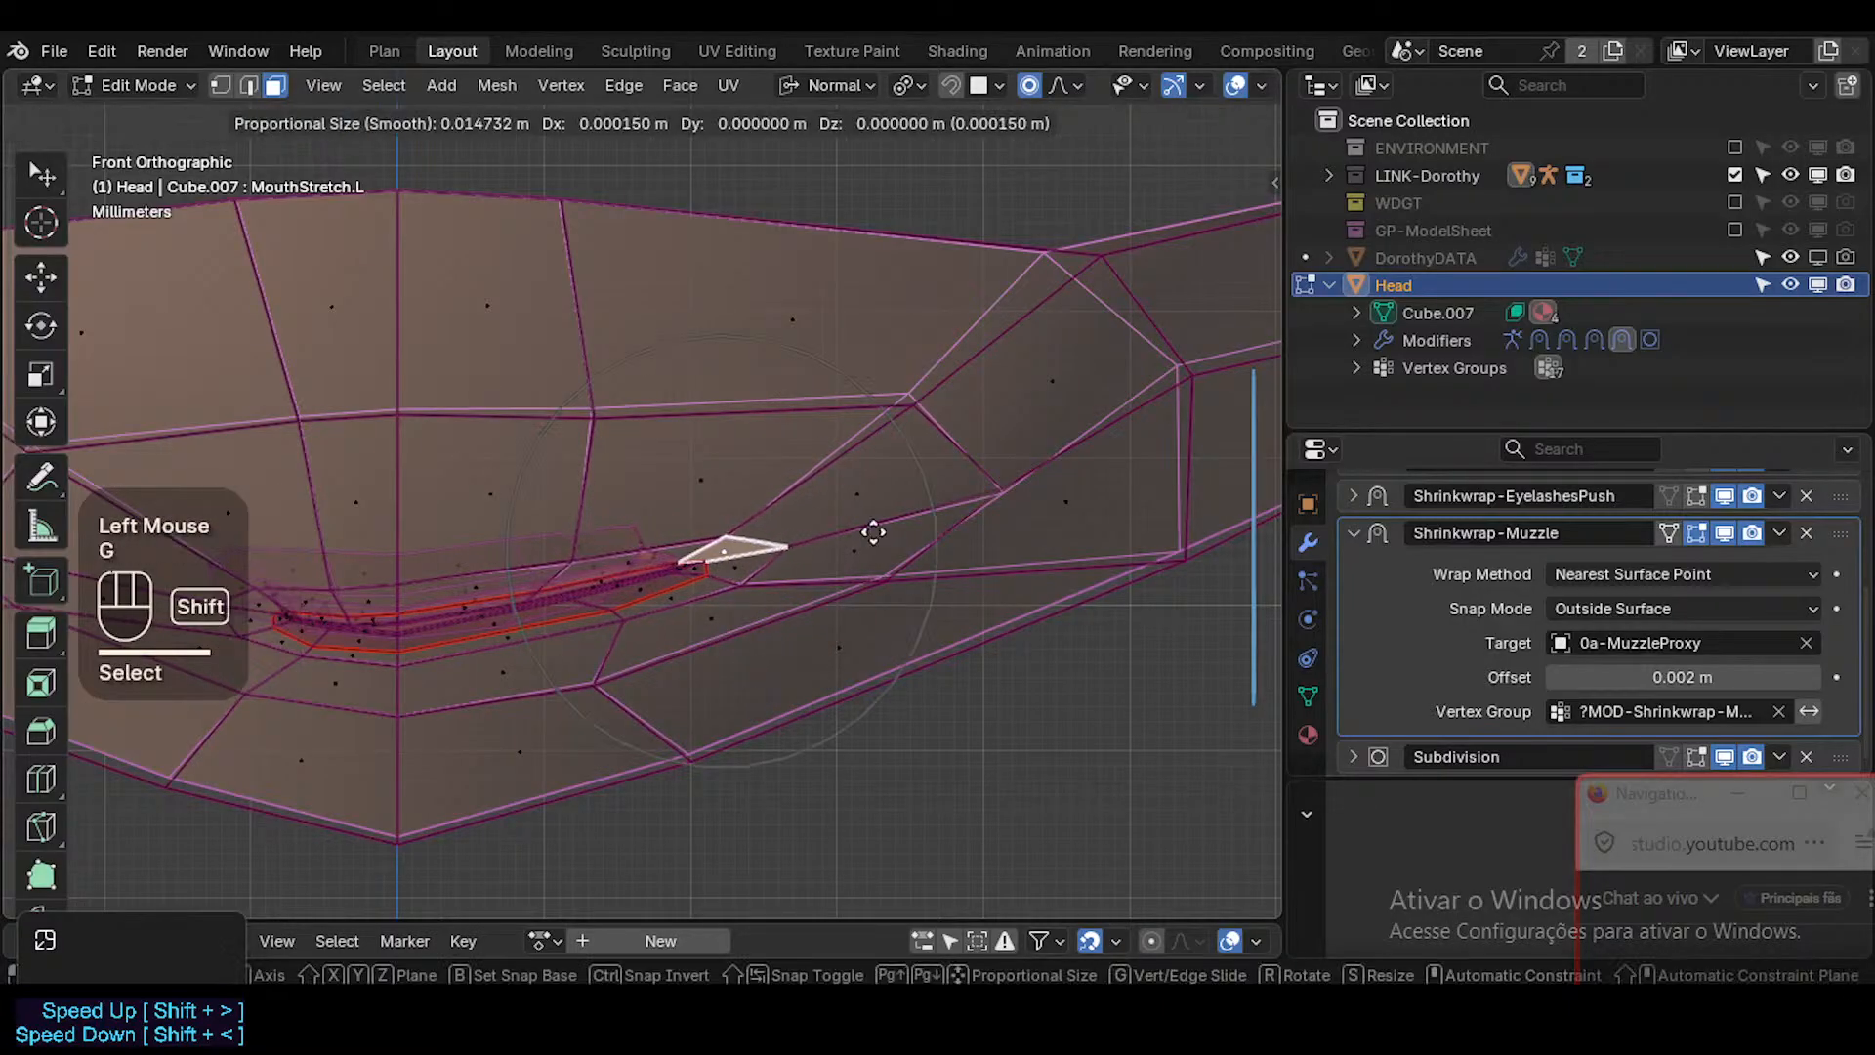
left_click(795, 657, "shift")
In vertex selection, move the vertex below the left lower lip and the lower cheek vertex beyond the corner outward and up.
key("1")
left_click(601, 674)
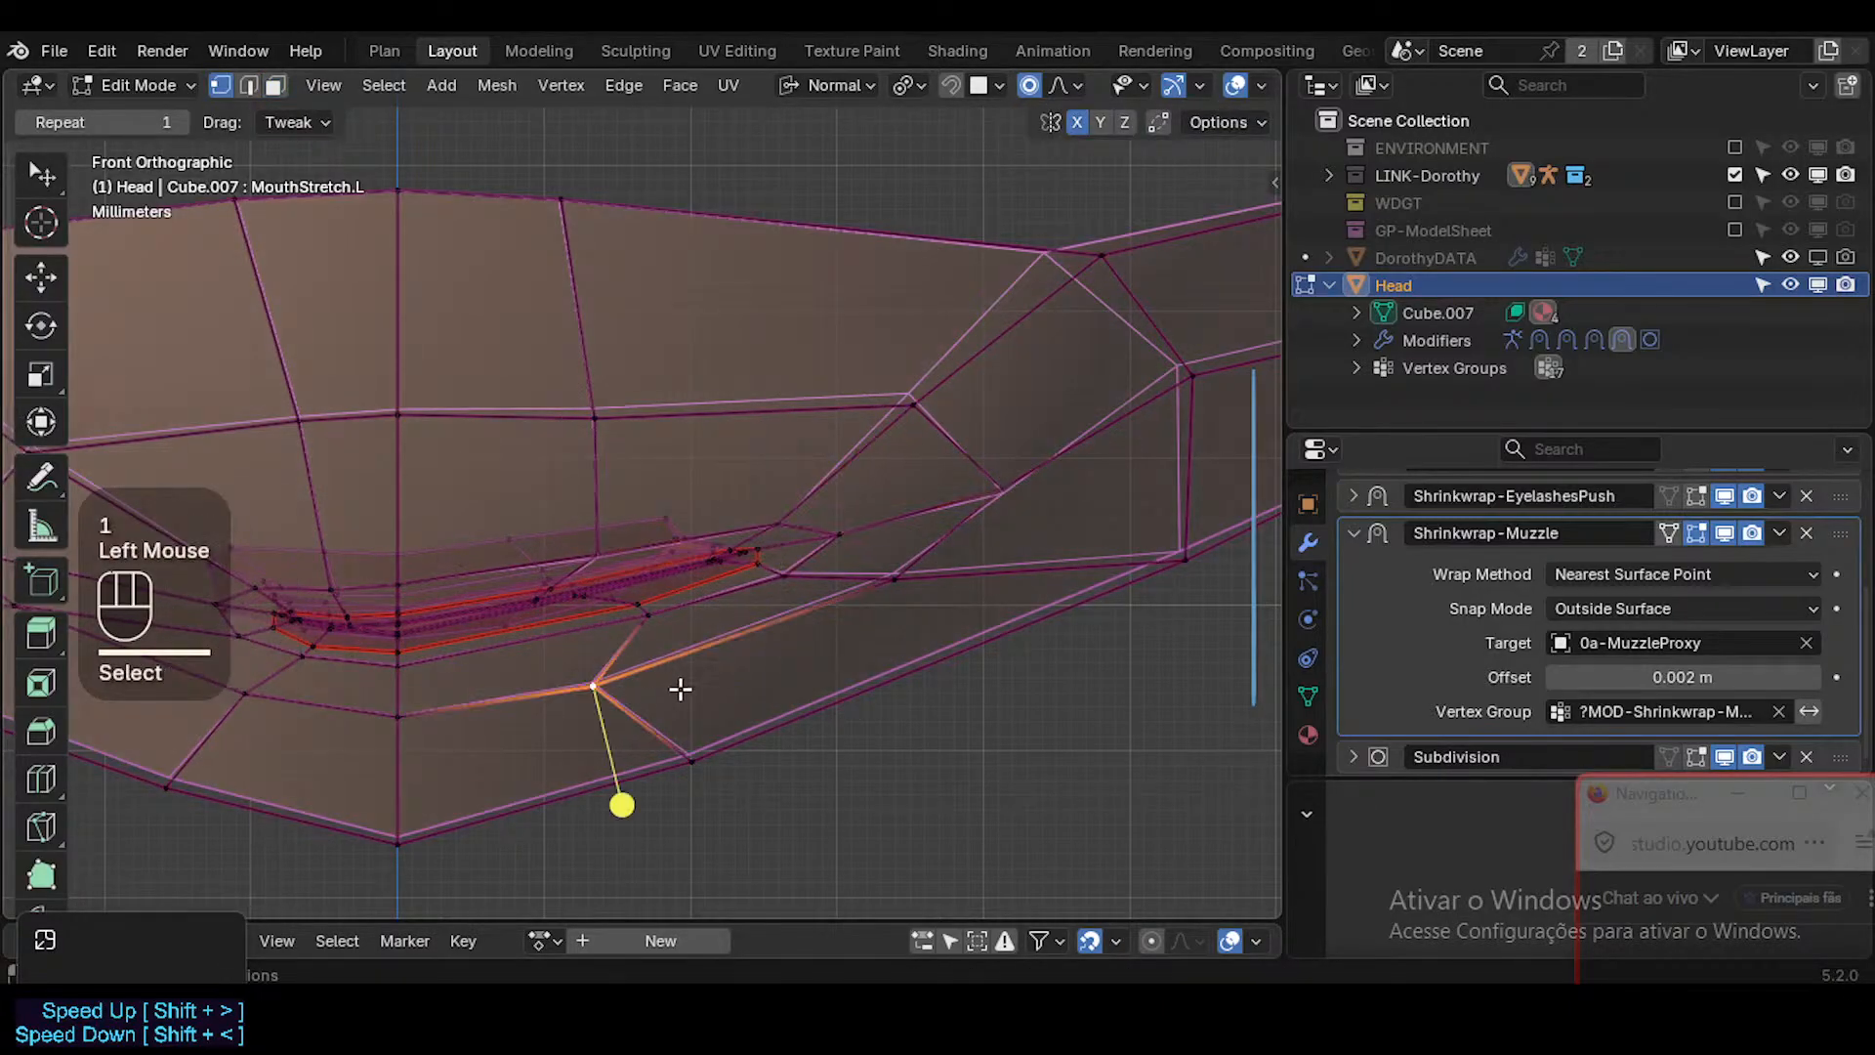
key("g")
left_click(809, 646, "shift")
left_click(894, 580)
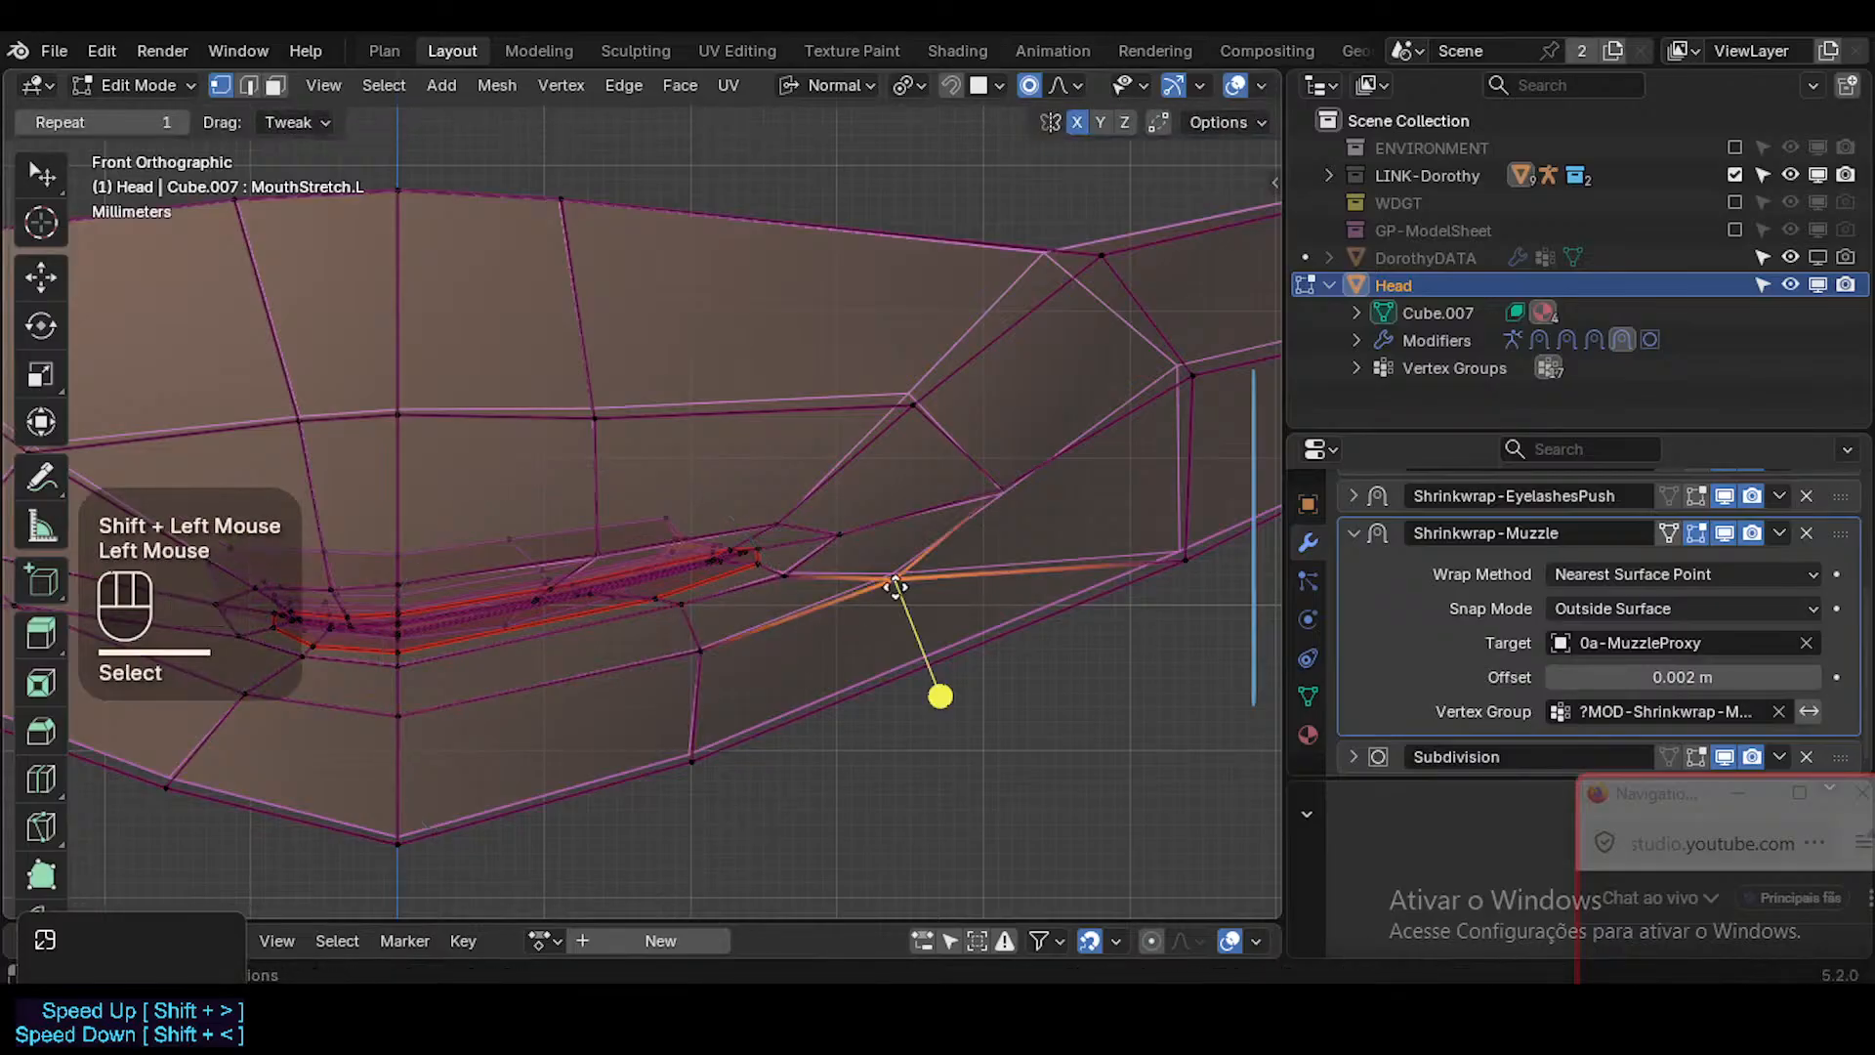
key("g")
left_click(923, 567, "shift")
key("g")
left_click(987, 531, "shift")
Move the outer vertex at the mouth's left corner and the vertex just below it outward and slightly up.
left_click(866, 518)
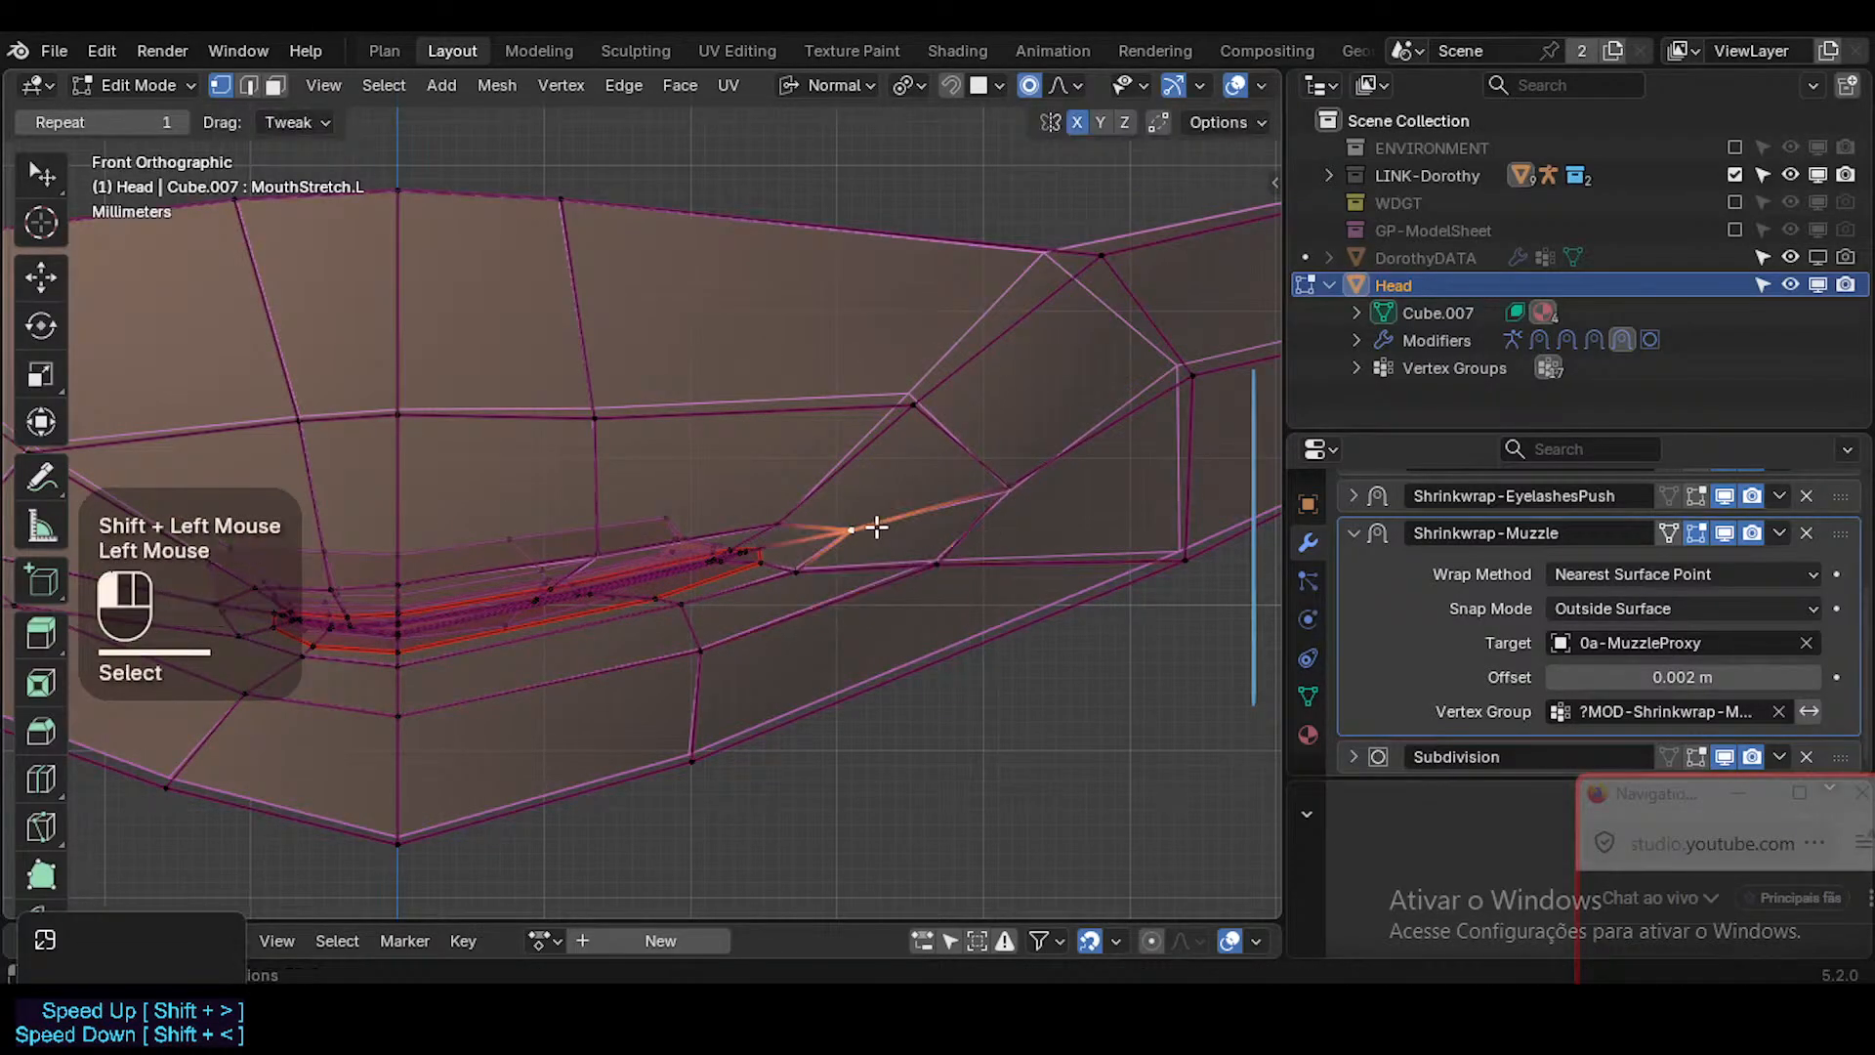
key("g")
left_click(1040, 396, "shift")
key("g")
left_click(884, 500, "shift")
left_click(811, 565)
key("g")
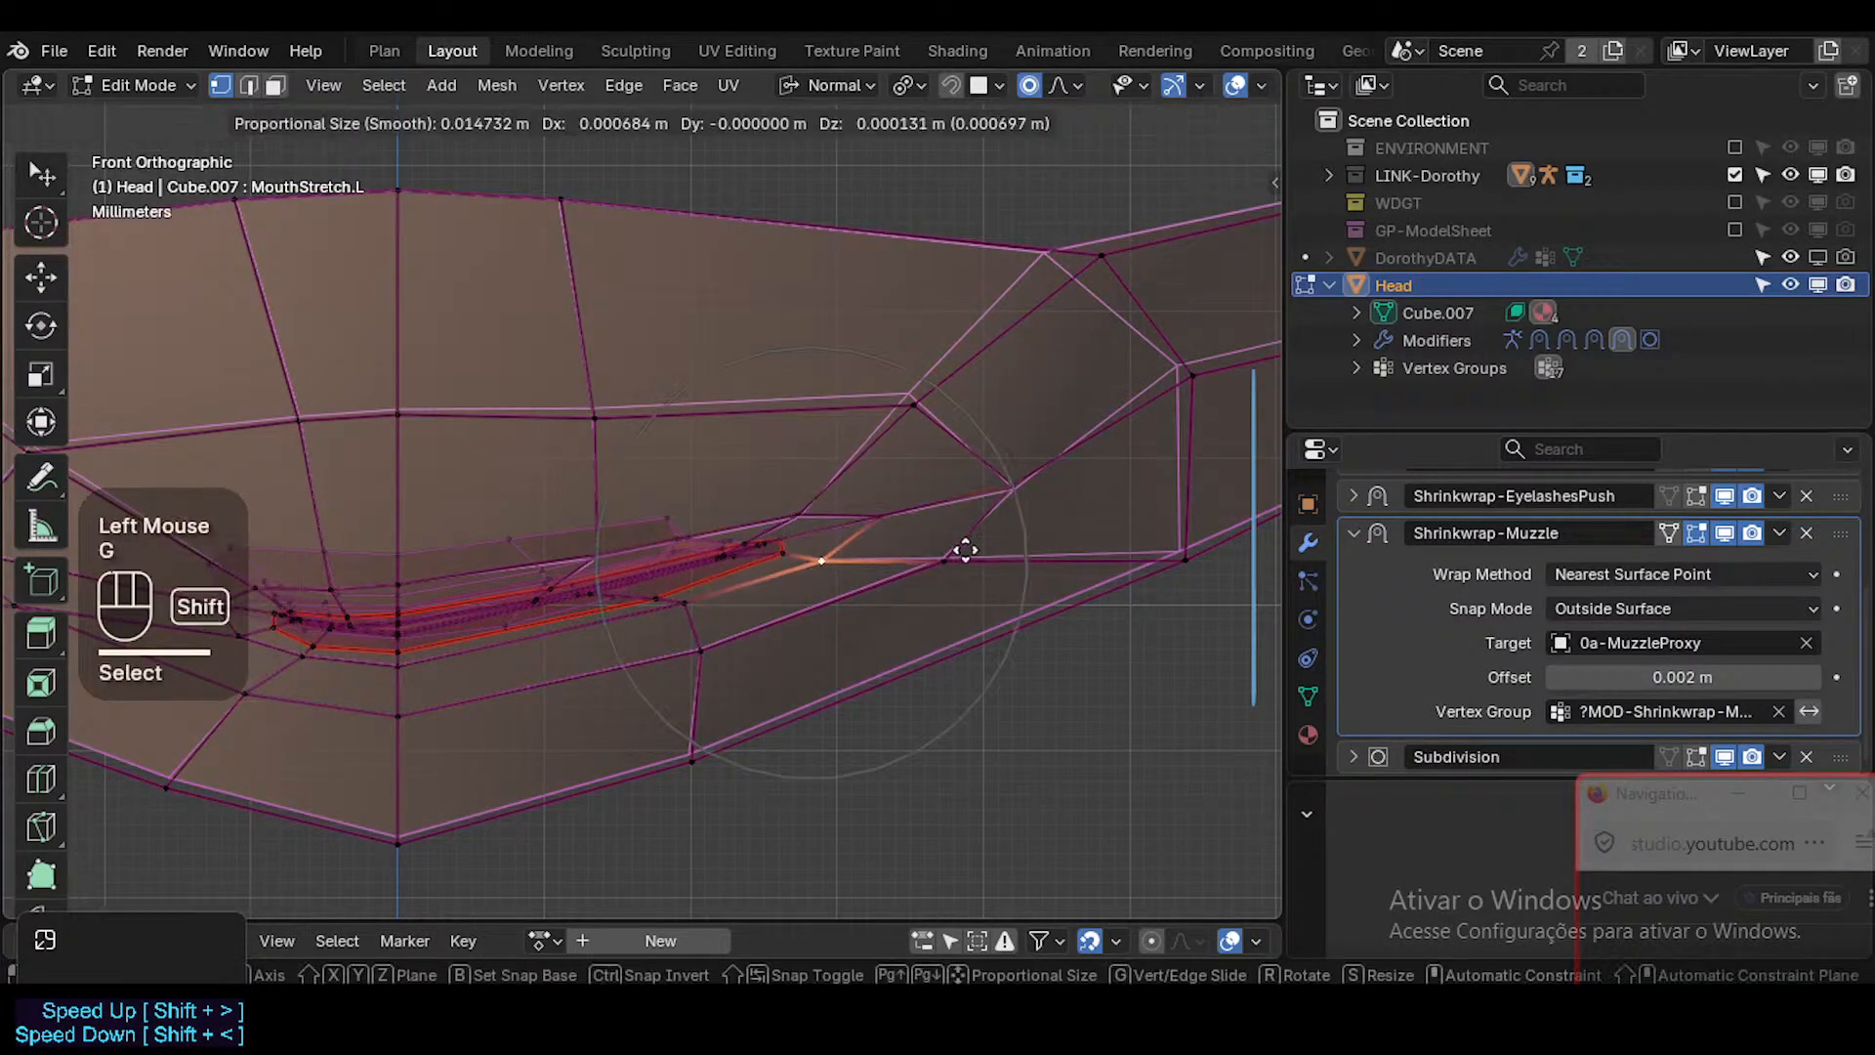
left_click(946, 559, "shift")
Shift the left lower-lip vertex outward and the midline vertex under the lower lip slightly down.
left_click(673, 605)
key("g")
left_click(720, 649, "shift")
left_click(402, 666)
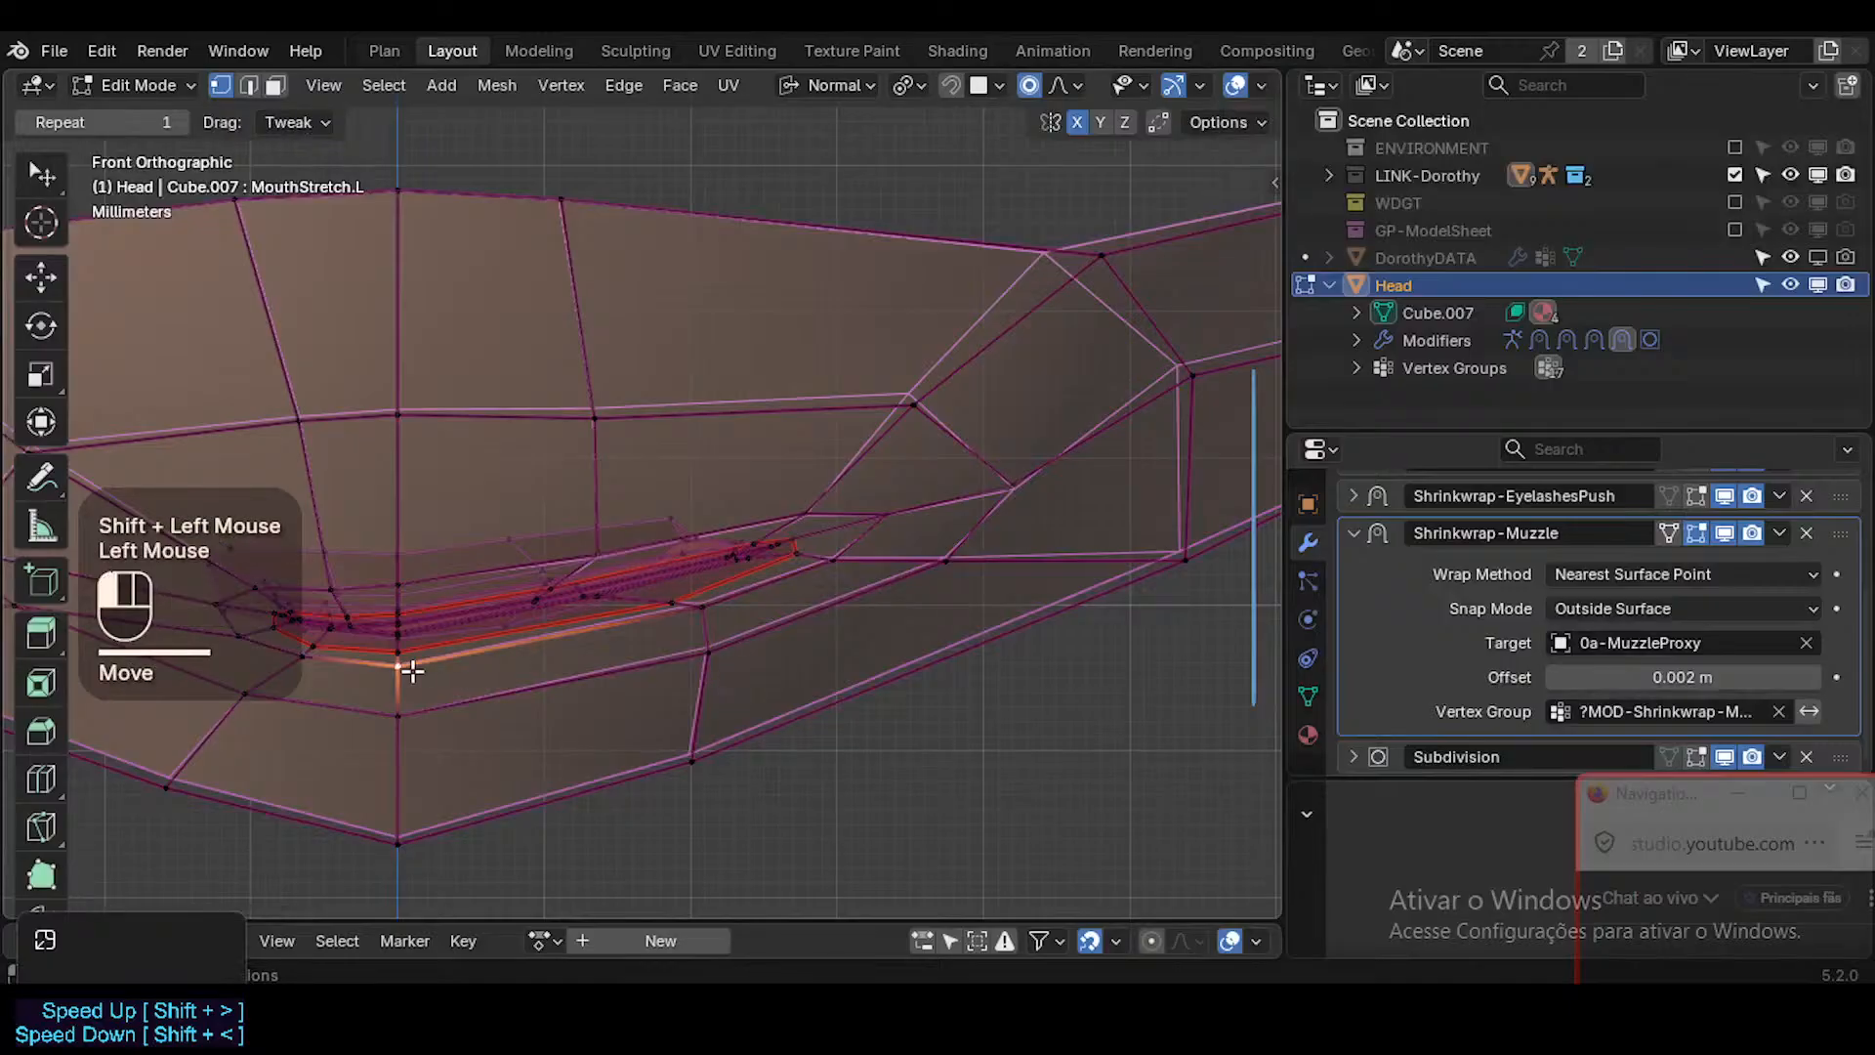
key("g")
left_click(423, 703, "shift")
key("g")
left_click(433, 687, "shift")
Raise the vertex above the left upper lip slightly and fine-tune the height of the midline vertex above the upper lip.
left_click(420, 545)
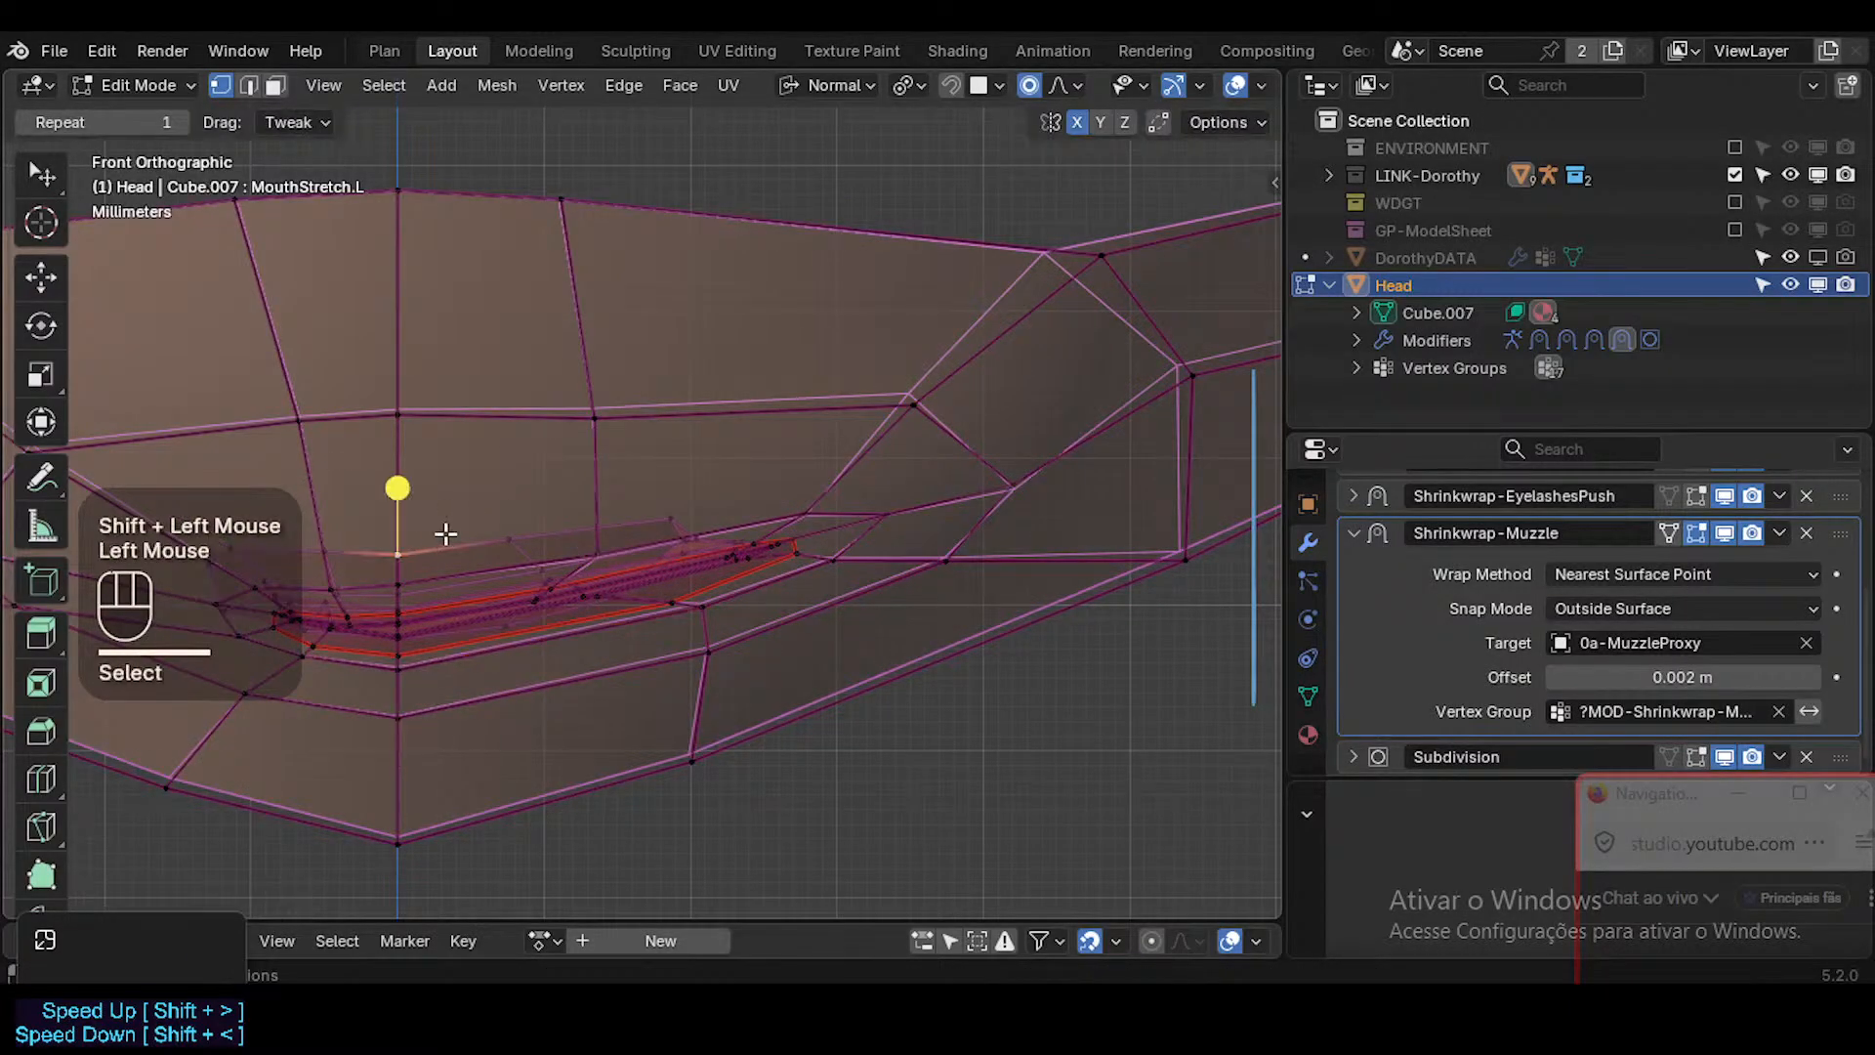
left_click(597, 559)
key("g")
left_click(625, 525, "shift")
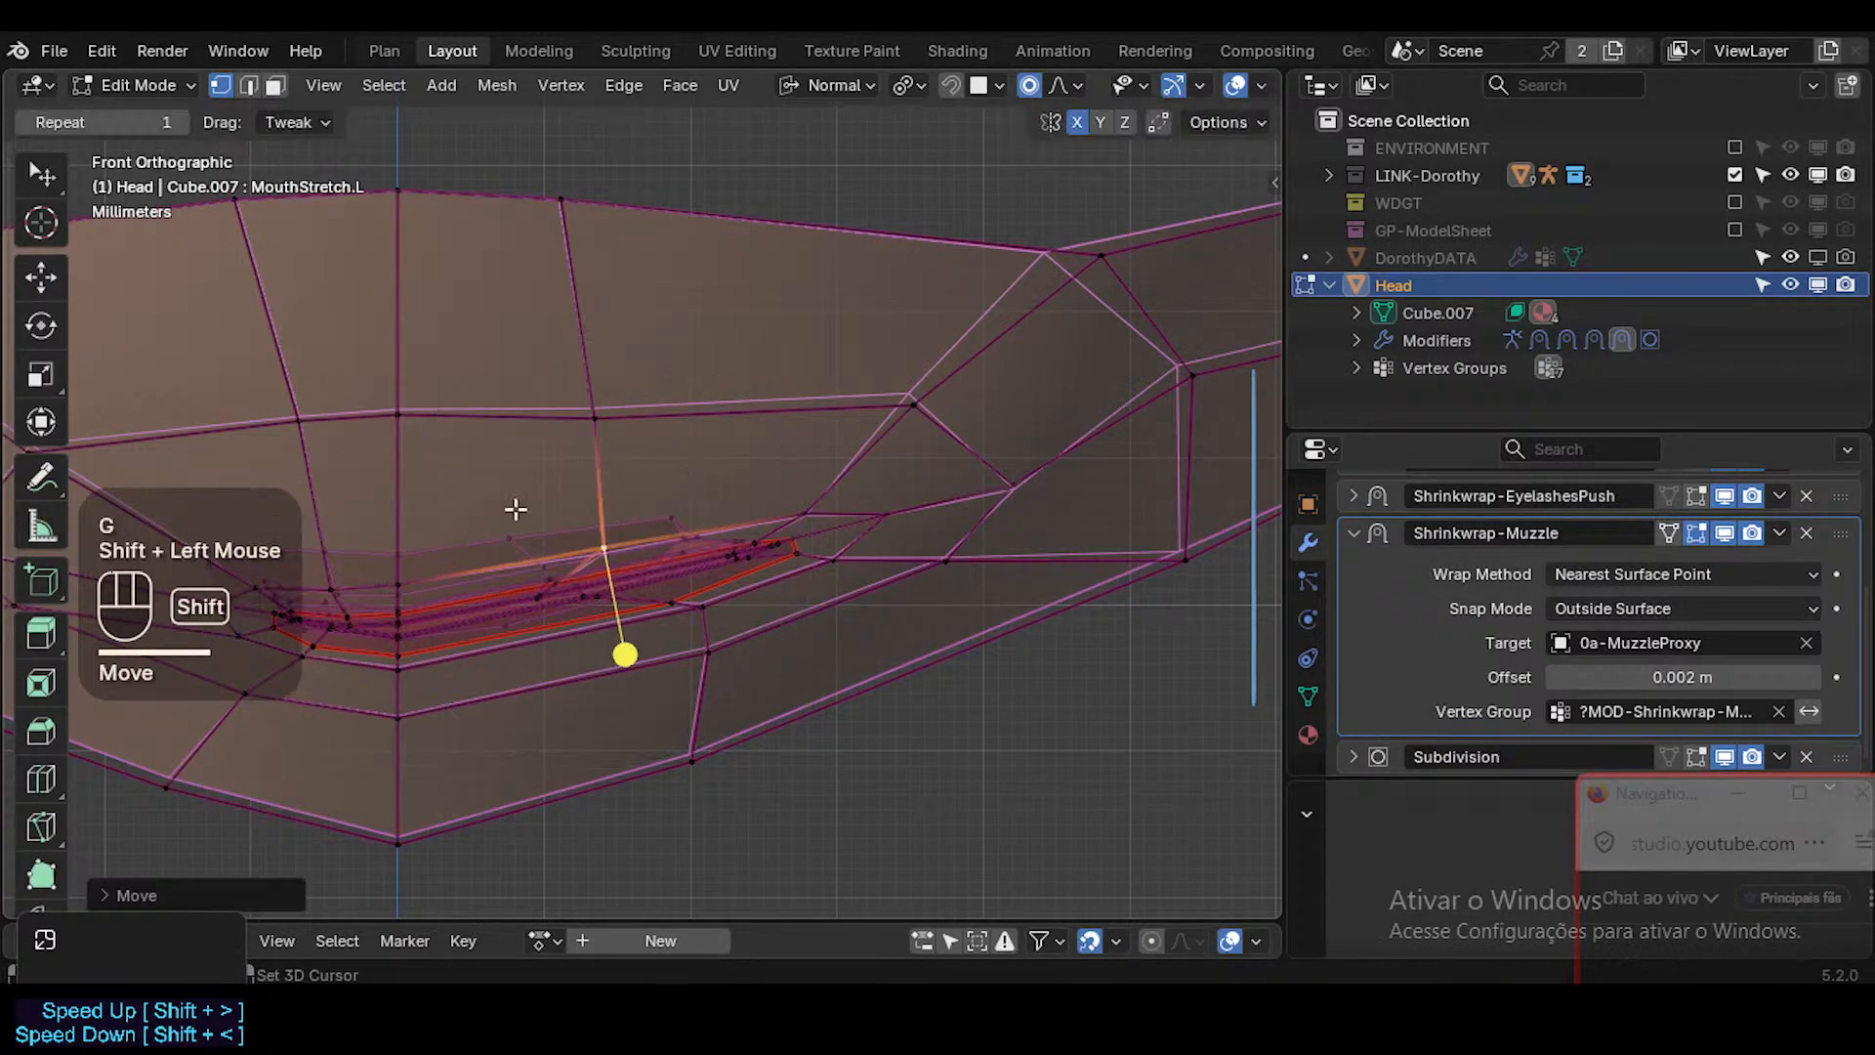
left_click(390, 585)
key("g")
left_click(465, 549, "shift")
key("g")
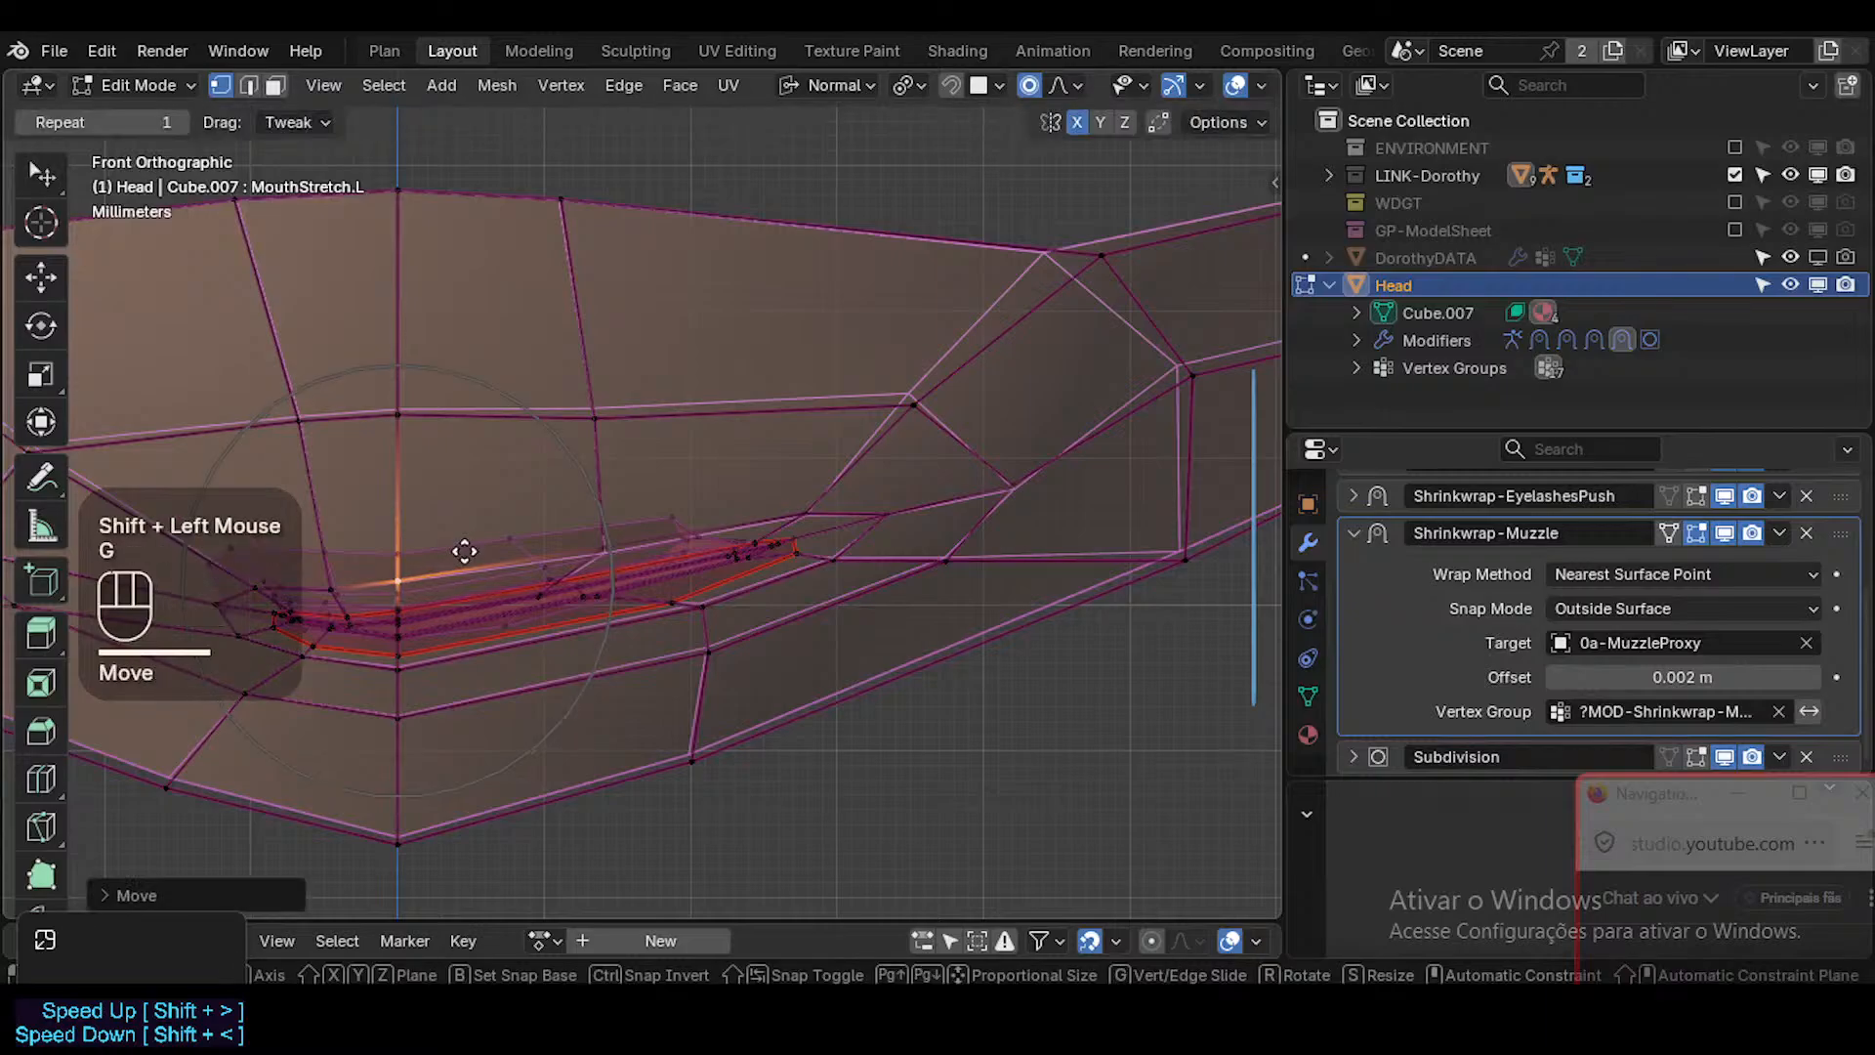
left_click(498, 598, "shift")
key("g")
left_click(525, 637, "shift")
Pull the lower and outer vertices of the mouth's left corner further outward and slightly up.
left_click(832, 539)
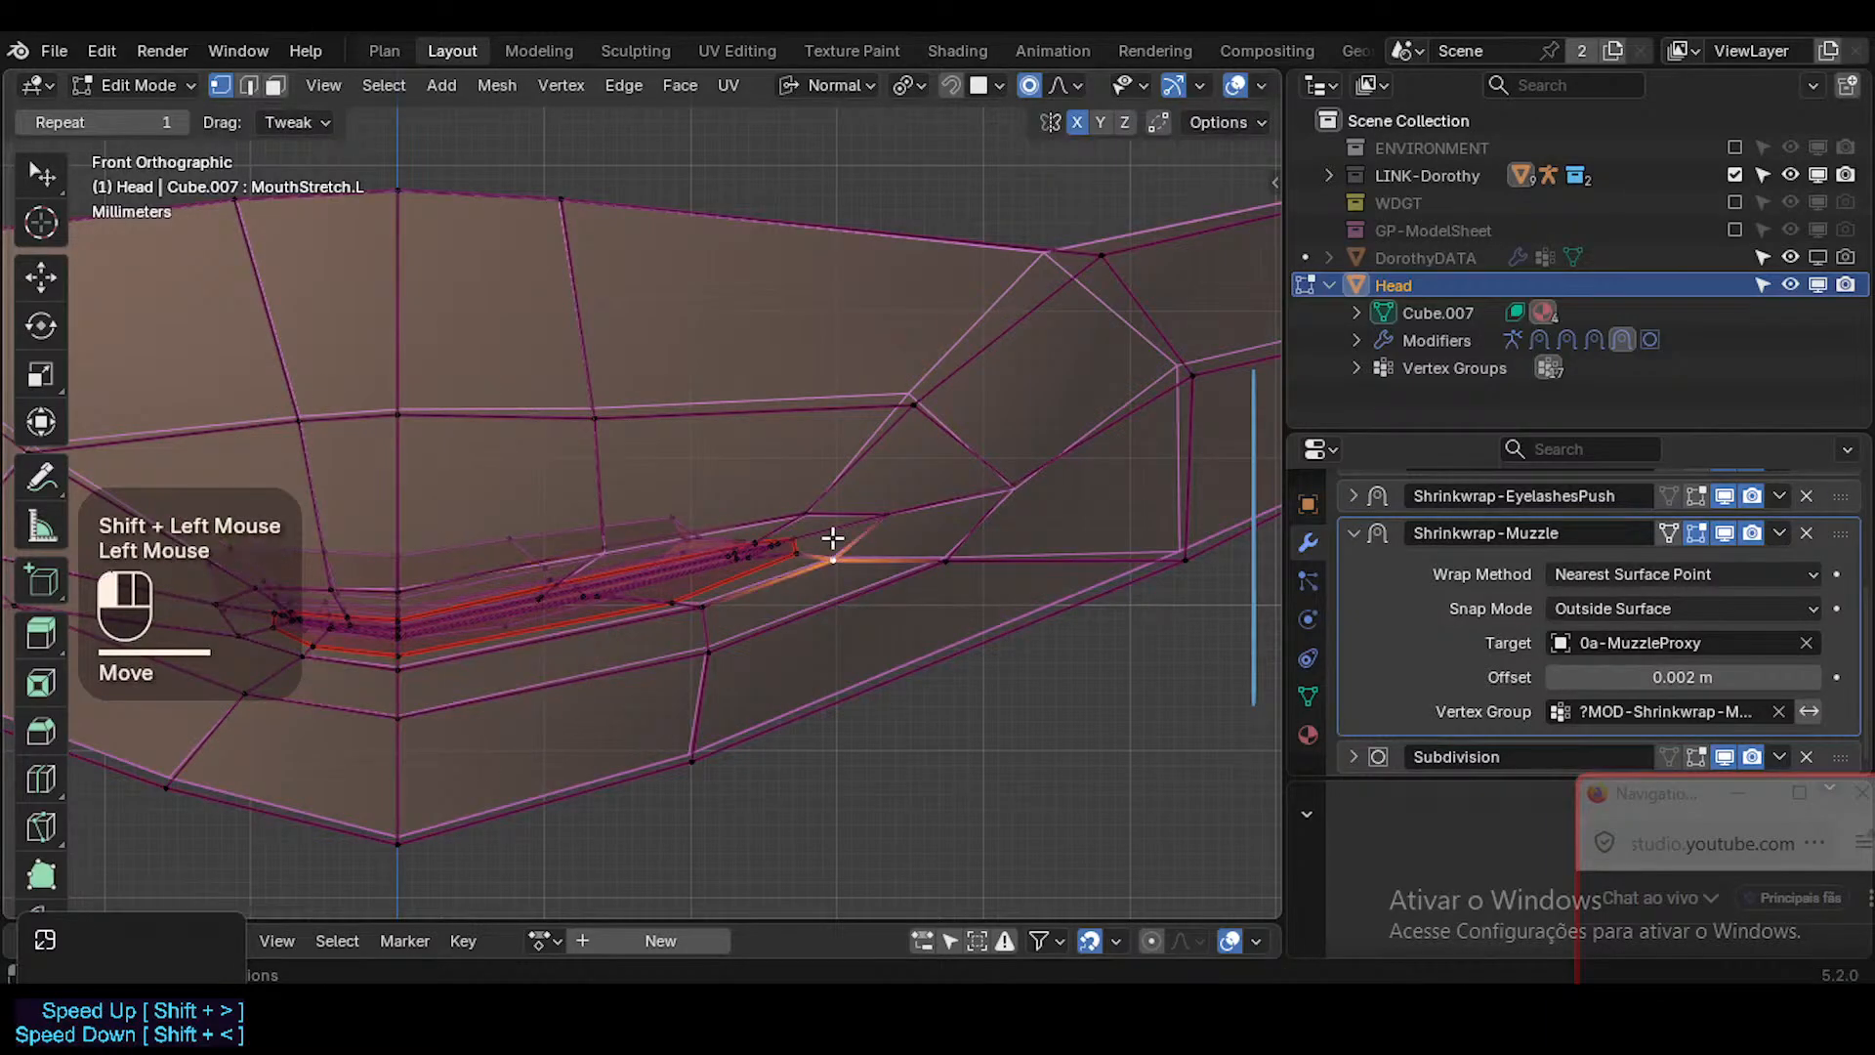
key("g")
left_click(905, 498, "shift")
key("g")
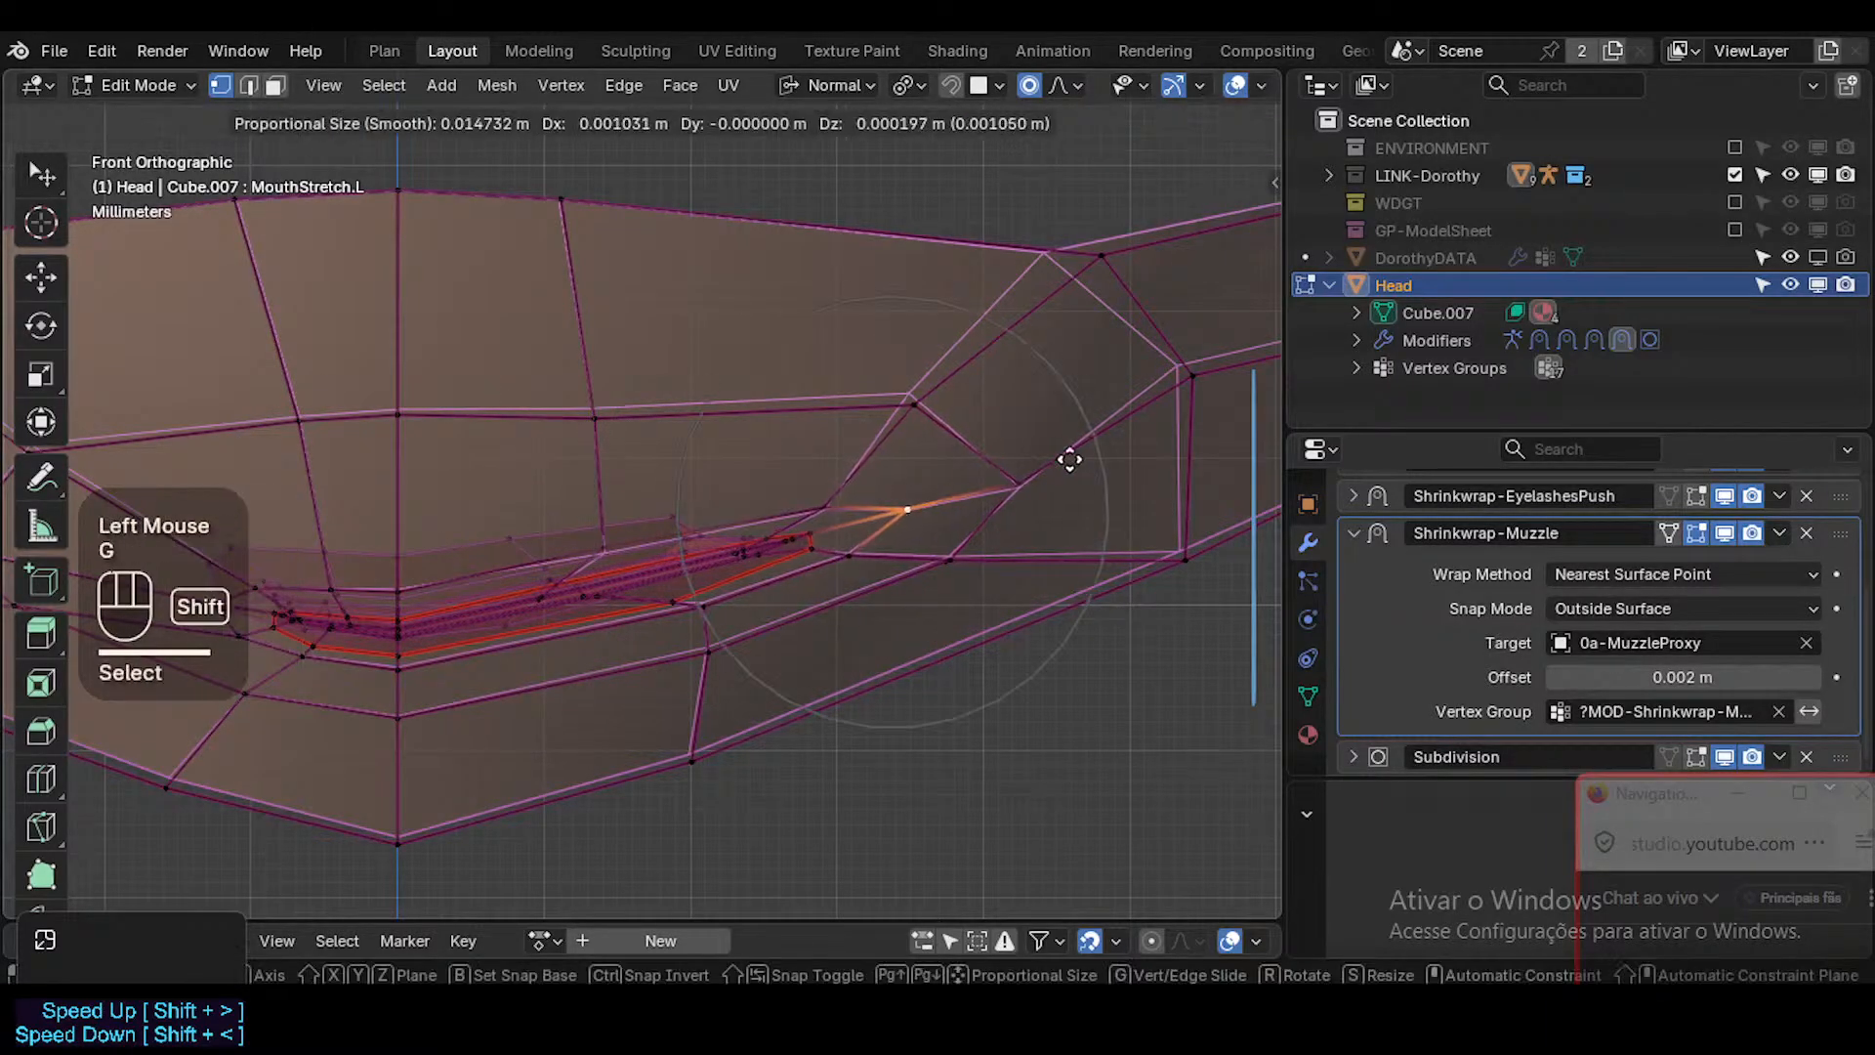
left_click(895, 395, "shift")
Move the upper cheek vertex and the muzzle vertex above the left upper lip outward and up.
left_click(911, 404)
key("g")
left_click(1046, 251, "shift")
left_click(596, 418)
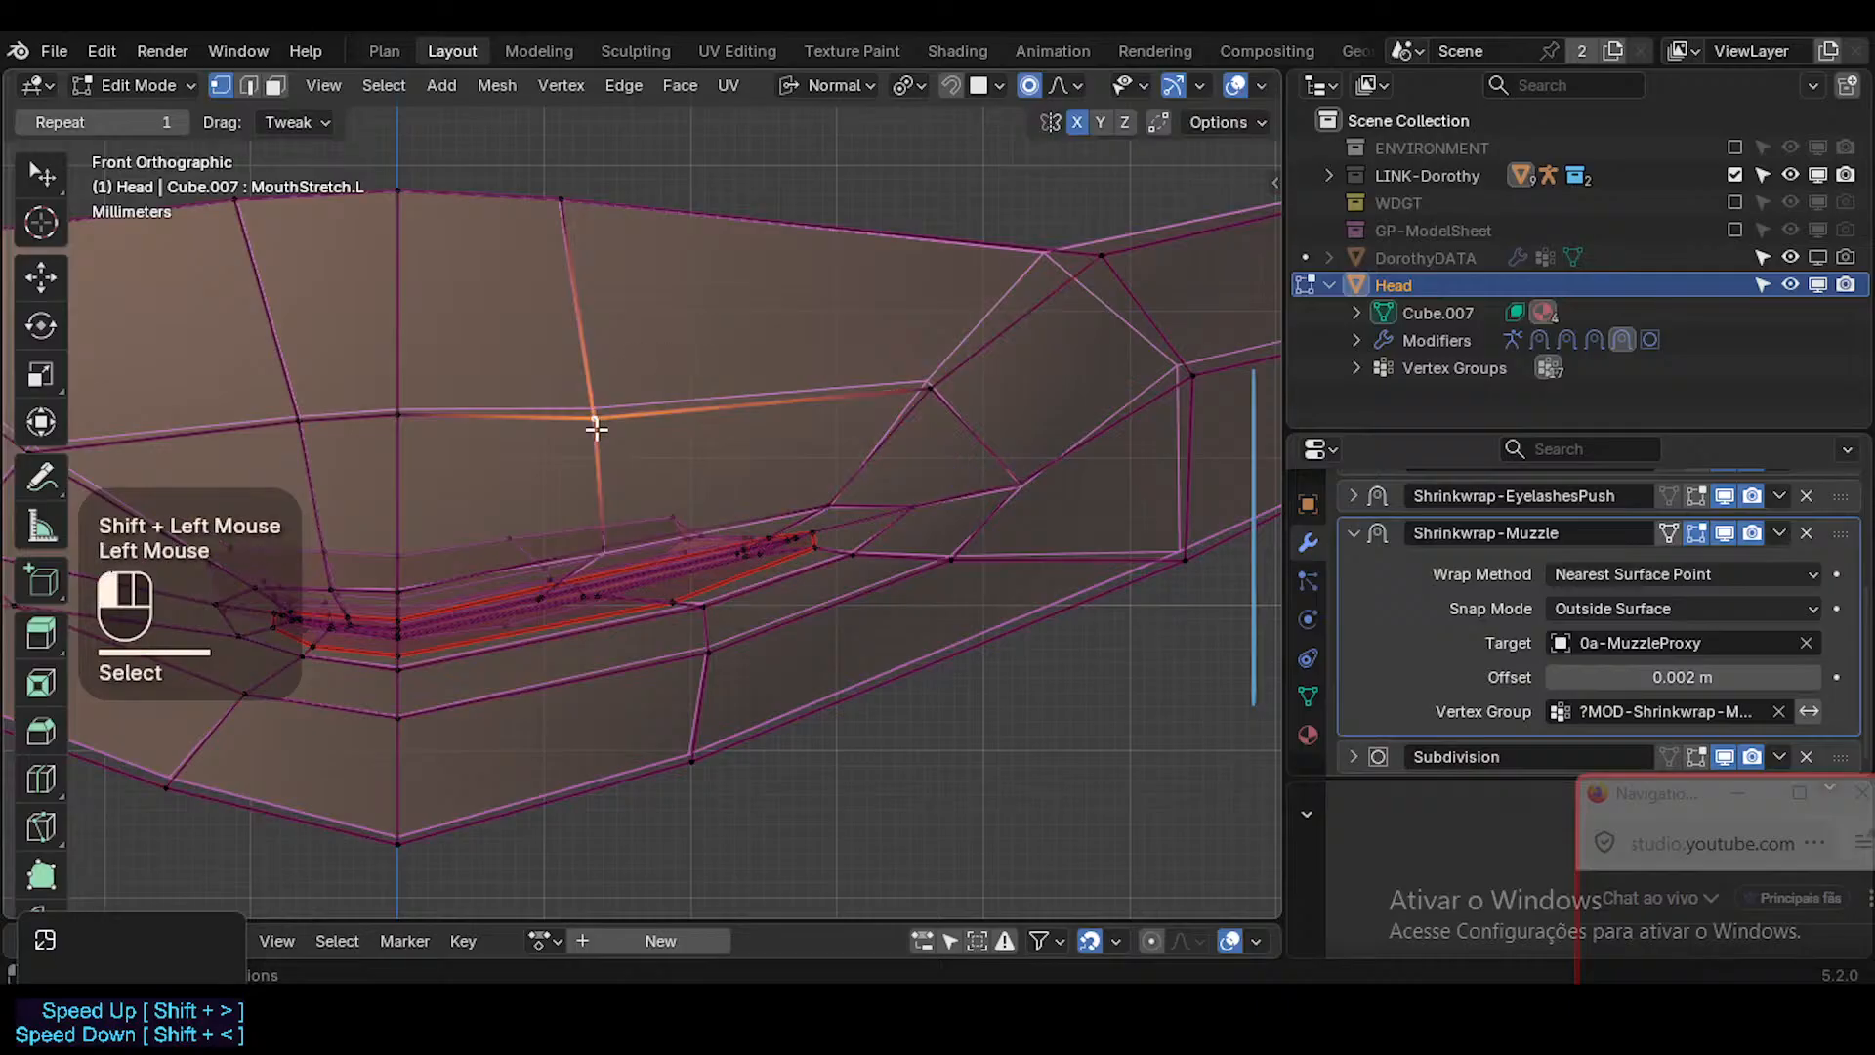
key("g")
left_click(904, 384, "shift")
left_click(929, 381)
key("g")
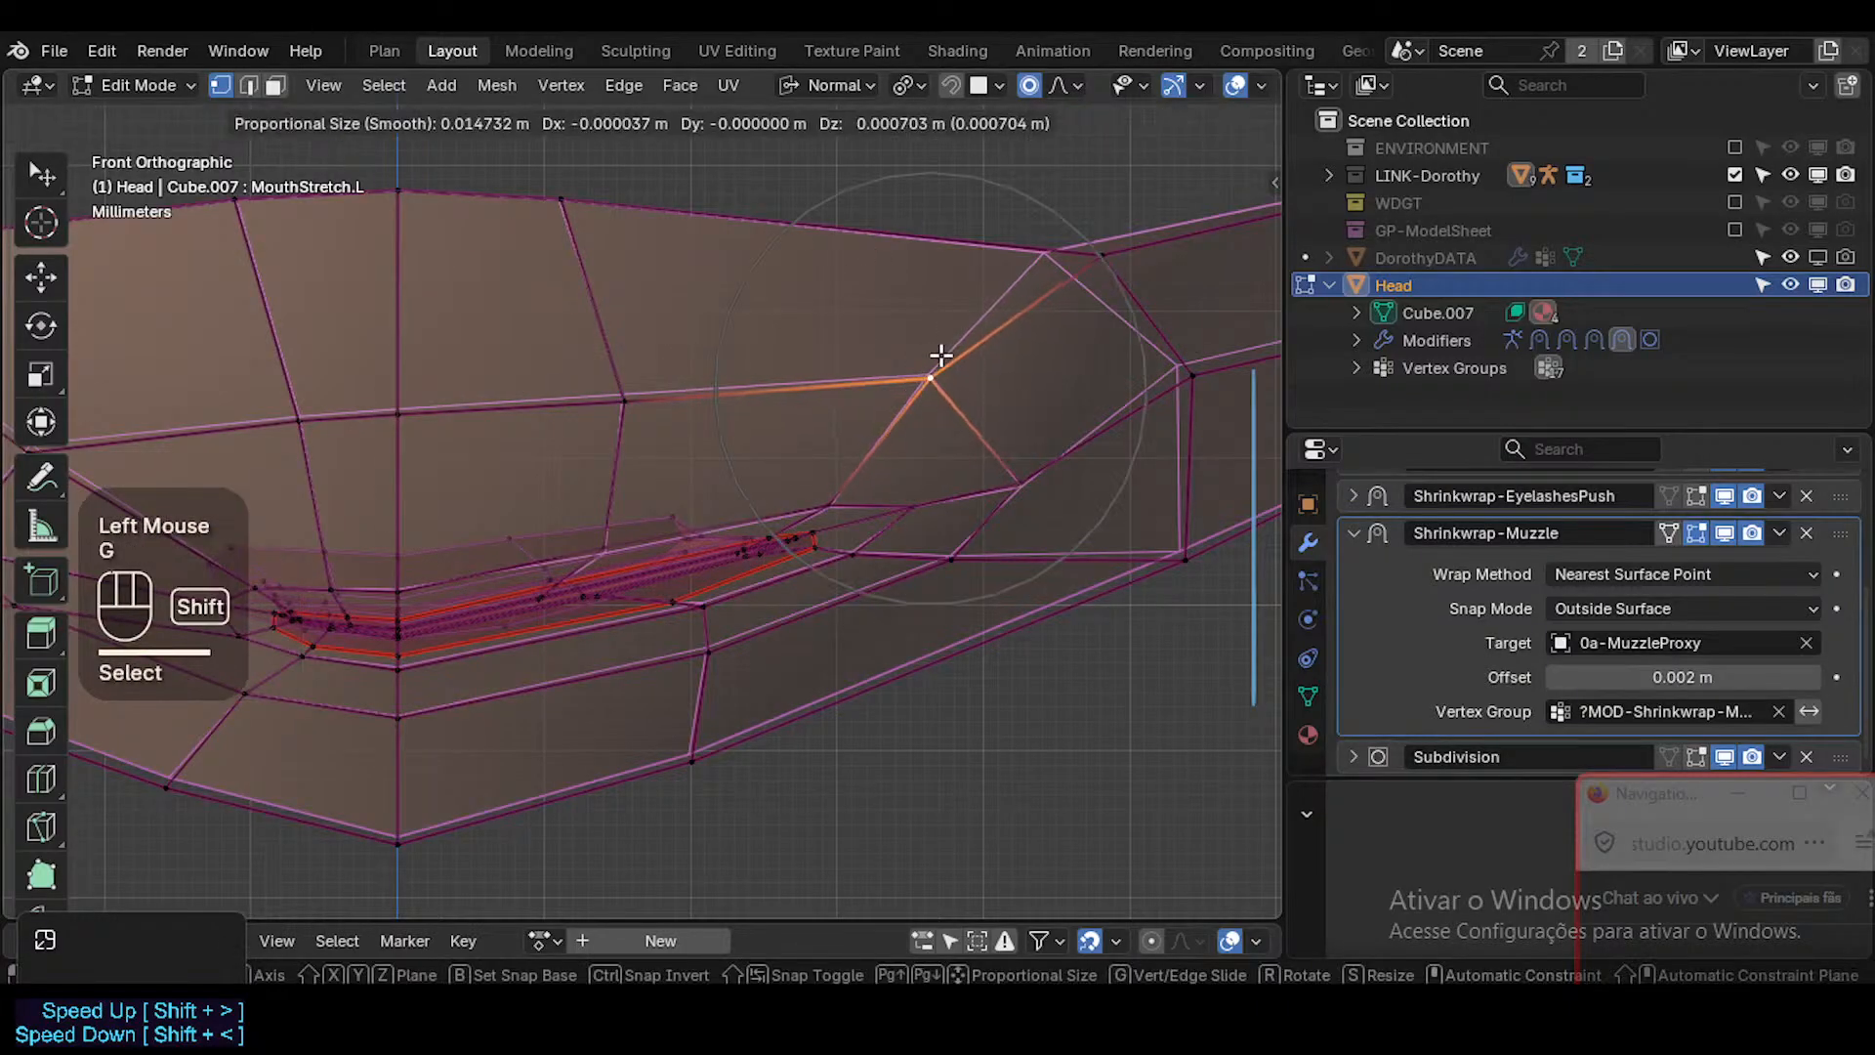
left_click(1045, 469, "shift")
Move the cheek vertex beyond the mouth's left corner, the corner's outer vertex and its inner lip vertex outward.
left_click(1027, 484)
key("g")
left_click(1138, 473, "shift")
left_click(918, 511)
key("g")
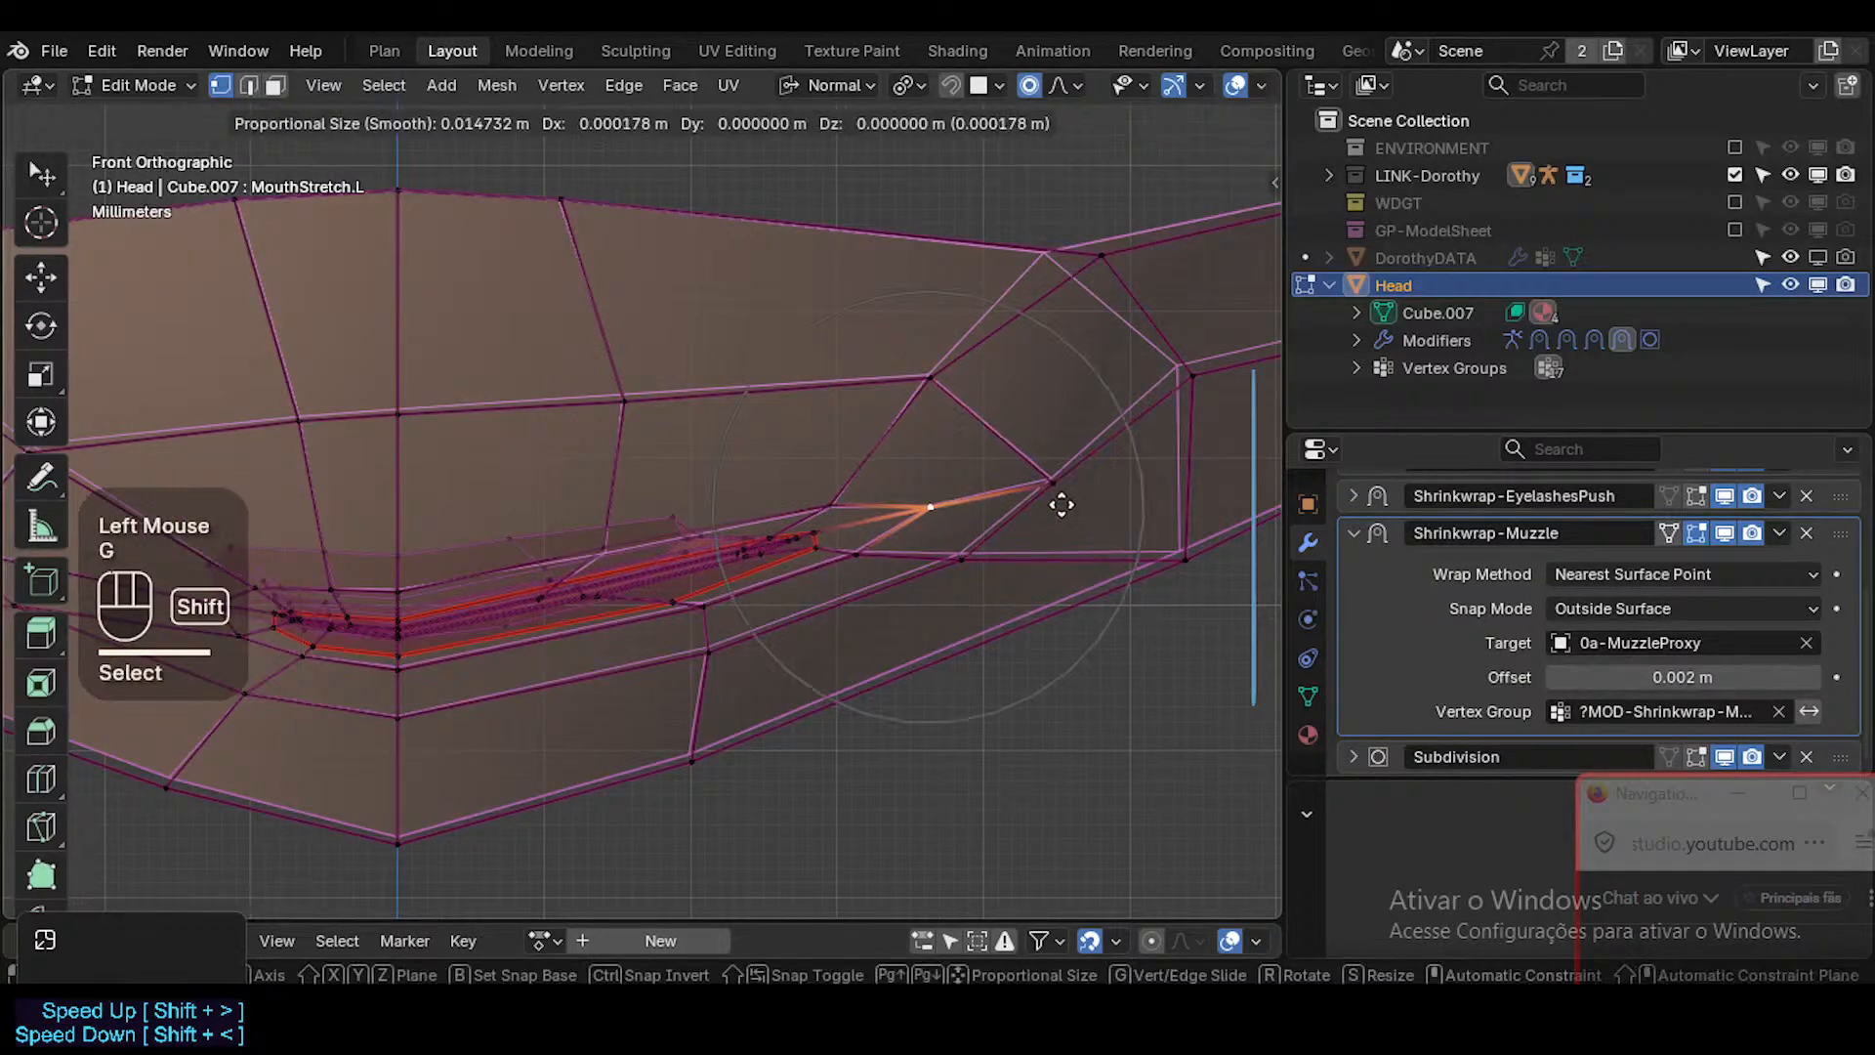
left_click(1062, 504, "shift")
left_click(848, 527)
key("g")
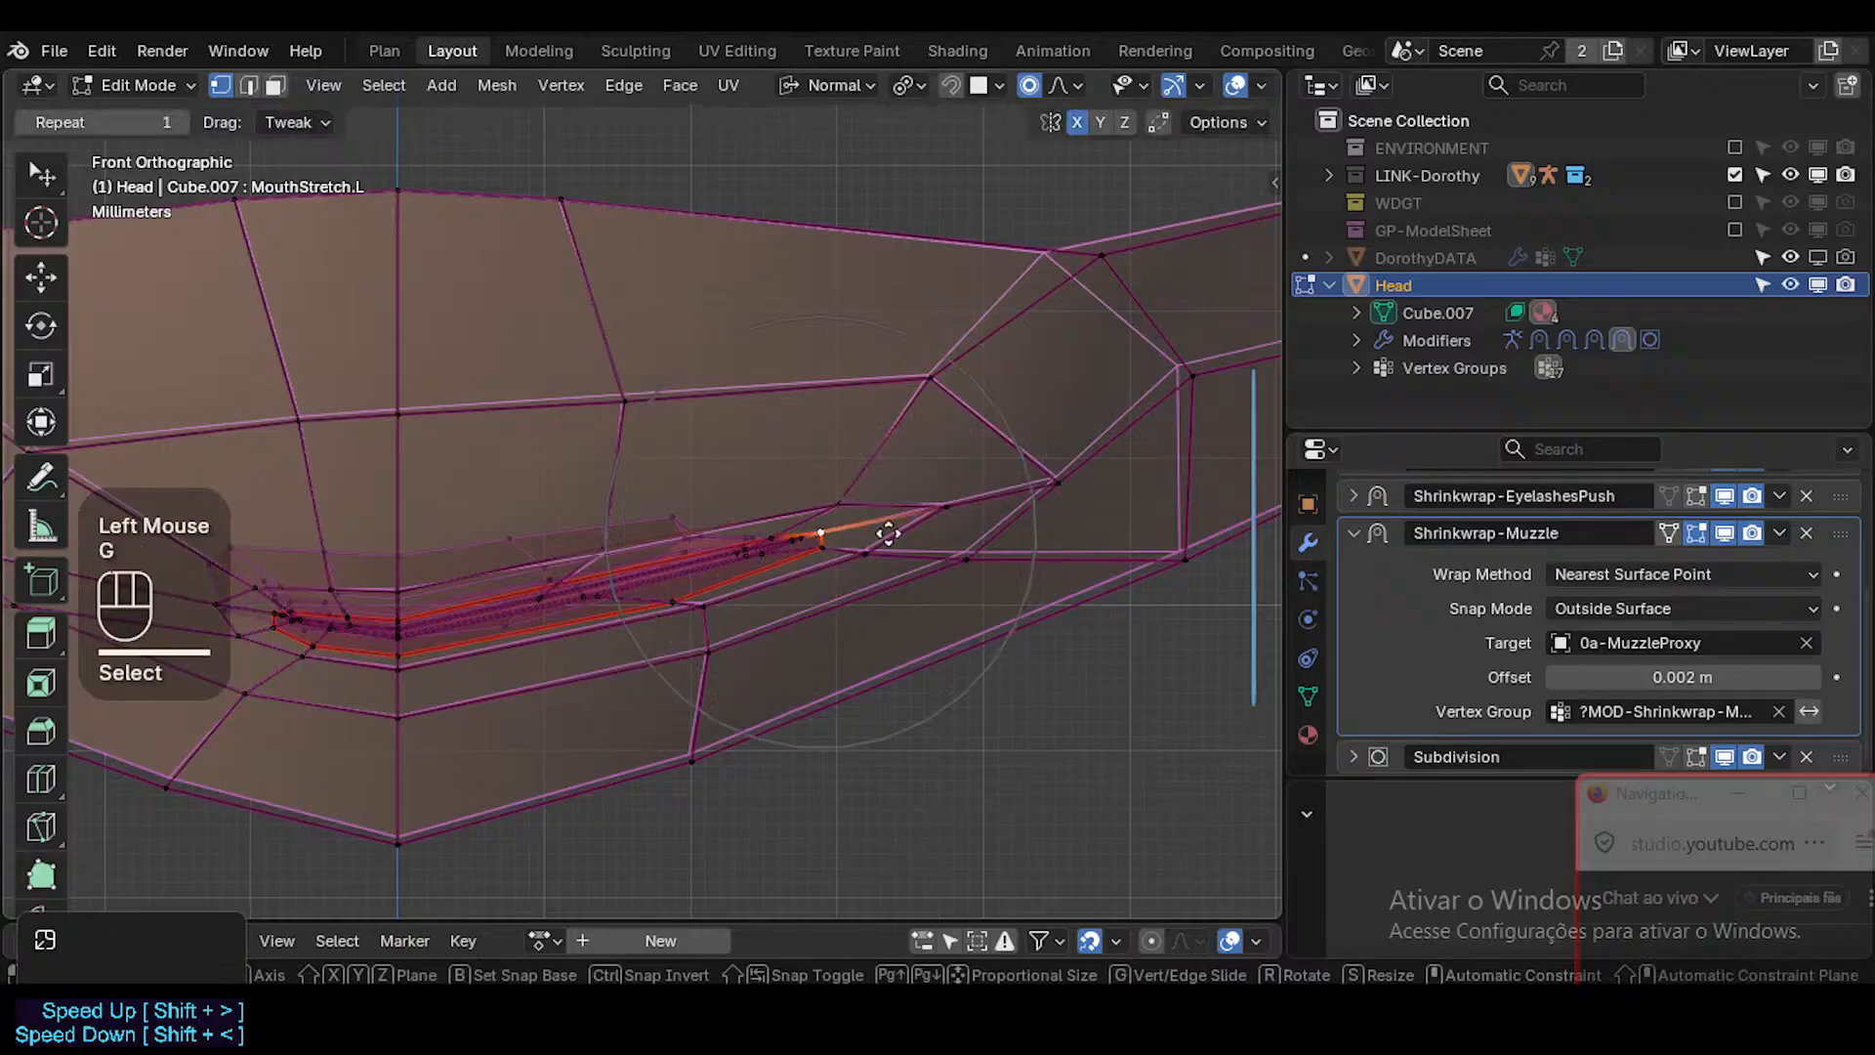
left_click(778, 548, "shift")
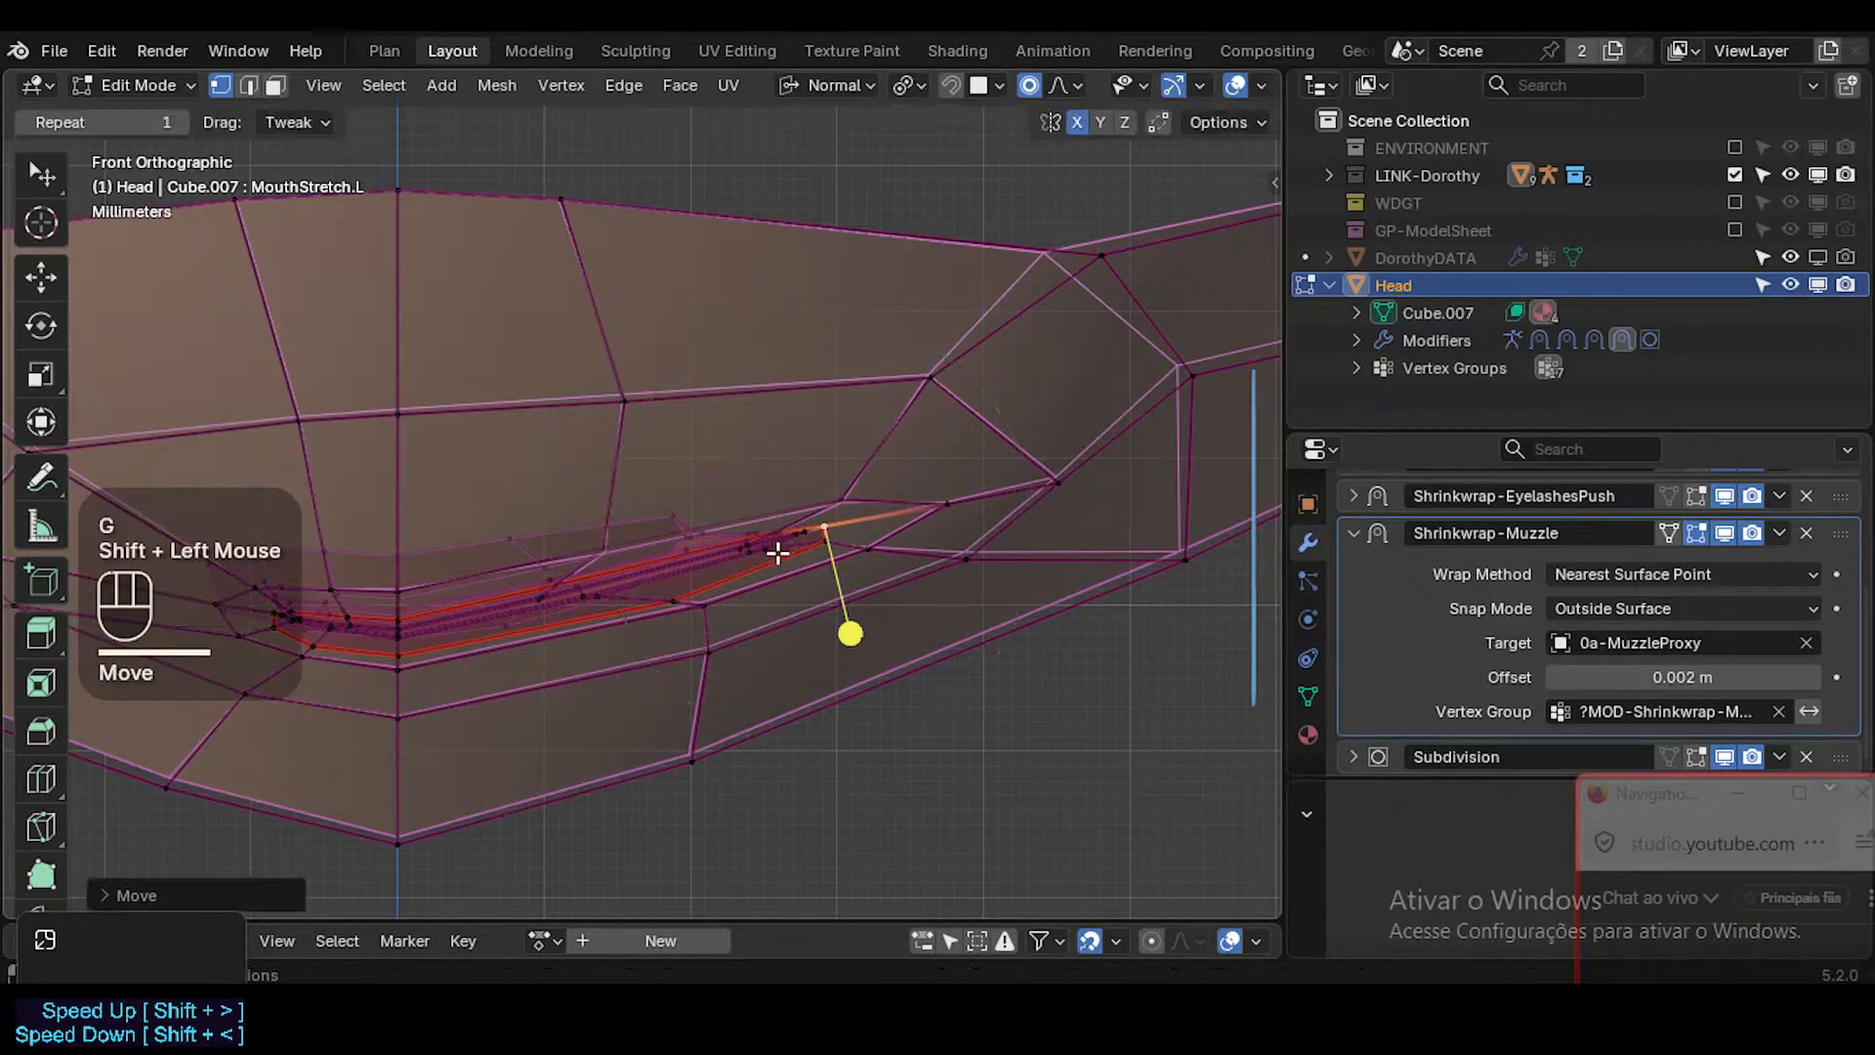
Select the ring of faces around the lips, shift it slightly outward, and turn off X-ray.
key("3")
left_click(850, 550, "alt+shift")
left_click_drag(405, 674, 424, 681)
key("g")
left_click(909, 574, "shift")
scroll(909, 575, "down", 2)
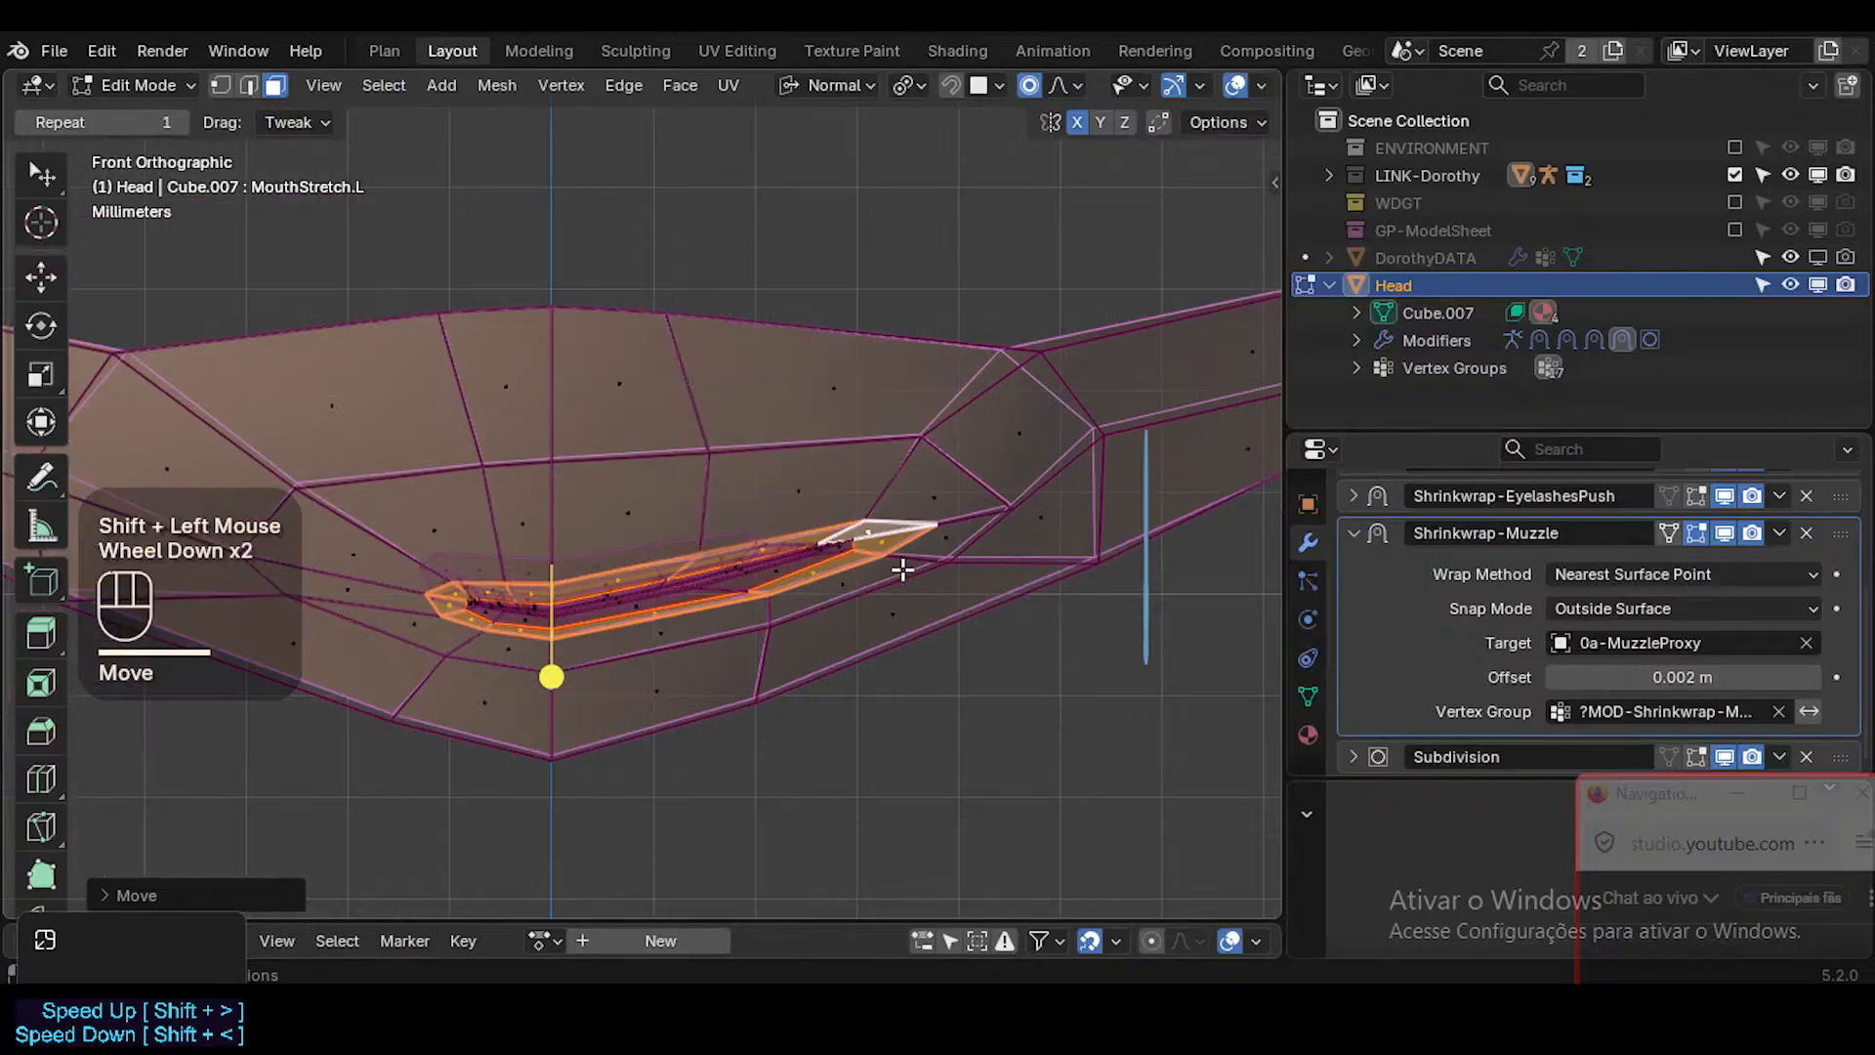
key("alt+z")
In vertex selection, nudge the left lower lip's inner-edge vertex and move the outer vertex beside it slightly outward.
scroll(895, 569, "up", 3)
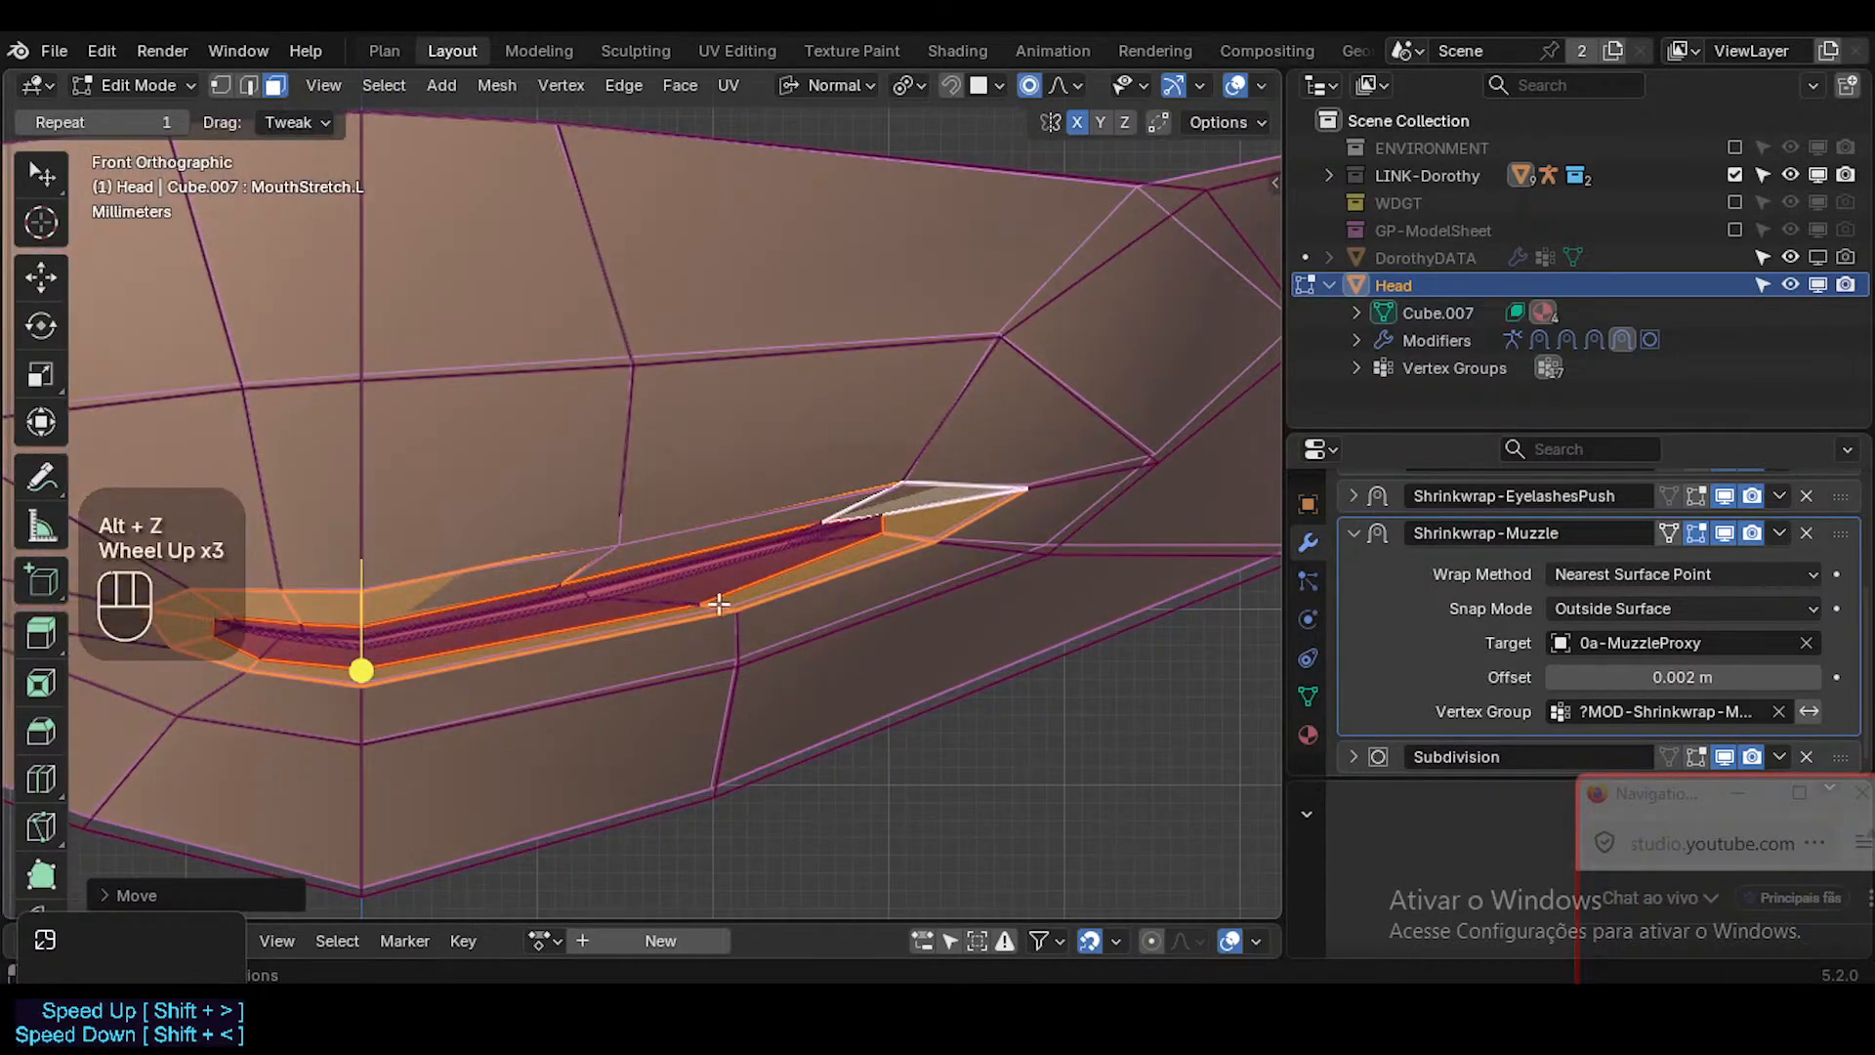
key("1")
left_click(697, 603)
key("g")
left_click(628, 545, "shift")
left_click(750, 625)
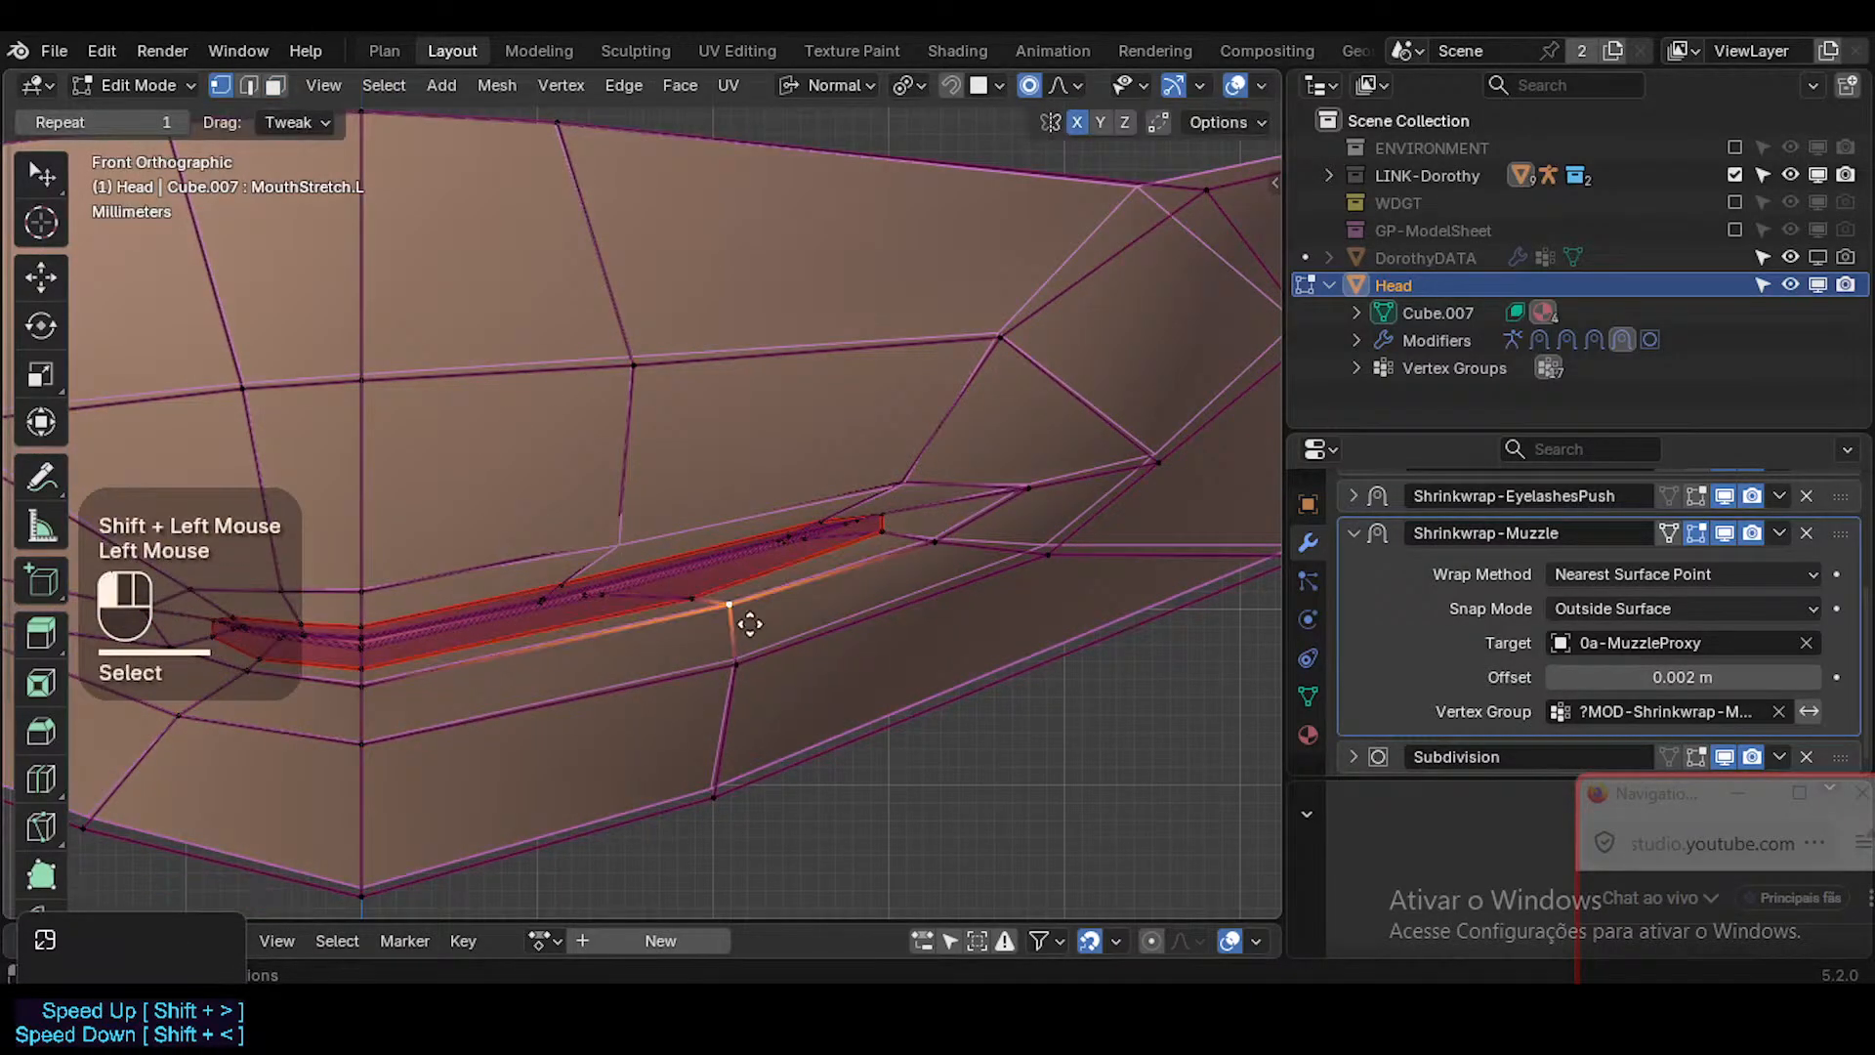
key("g")
left_click(820, 616, "shift")
Move the left lower lip's inner vertices outward and up using a smaller proportional editing radius.
left_click(694, 602)
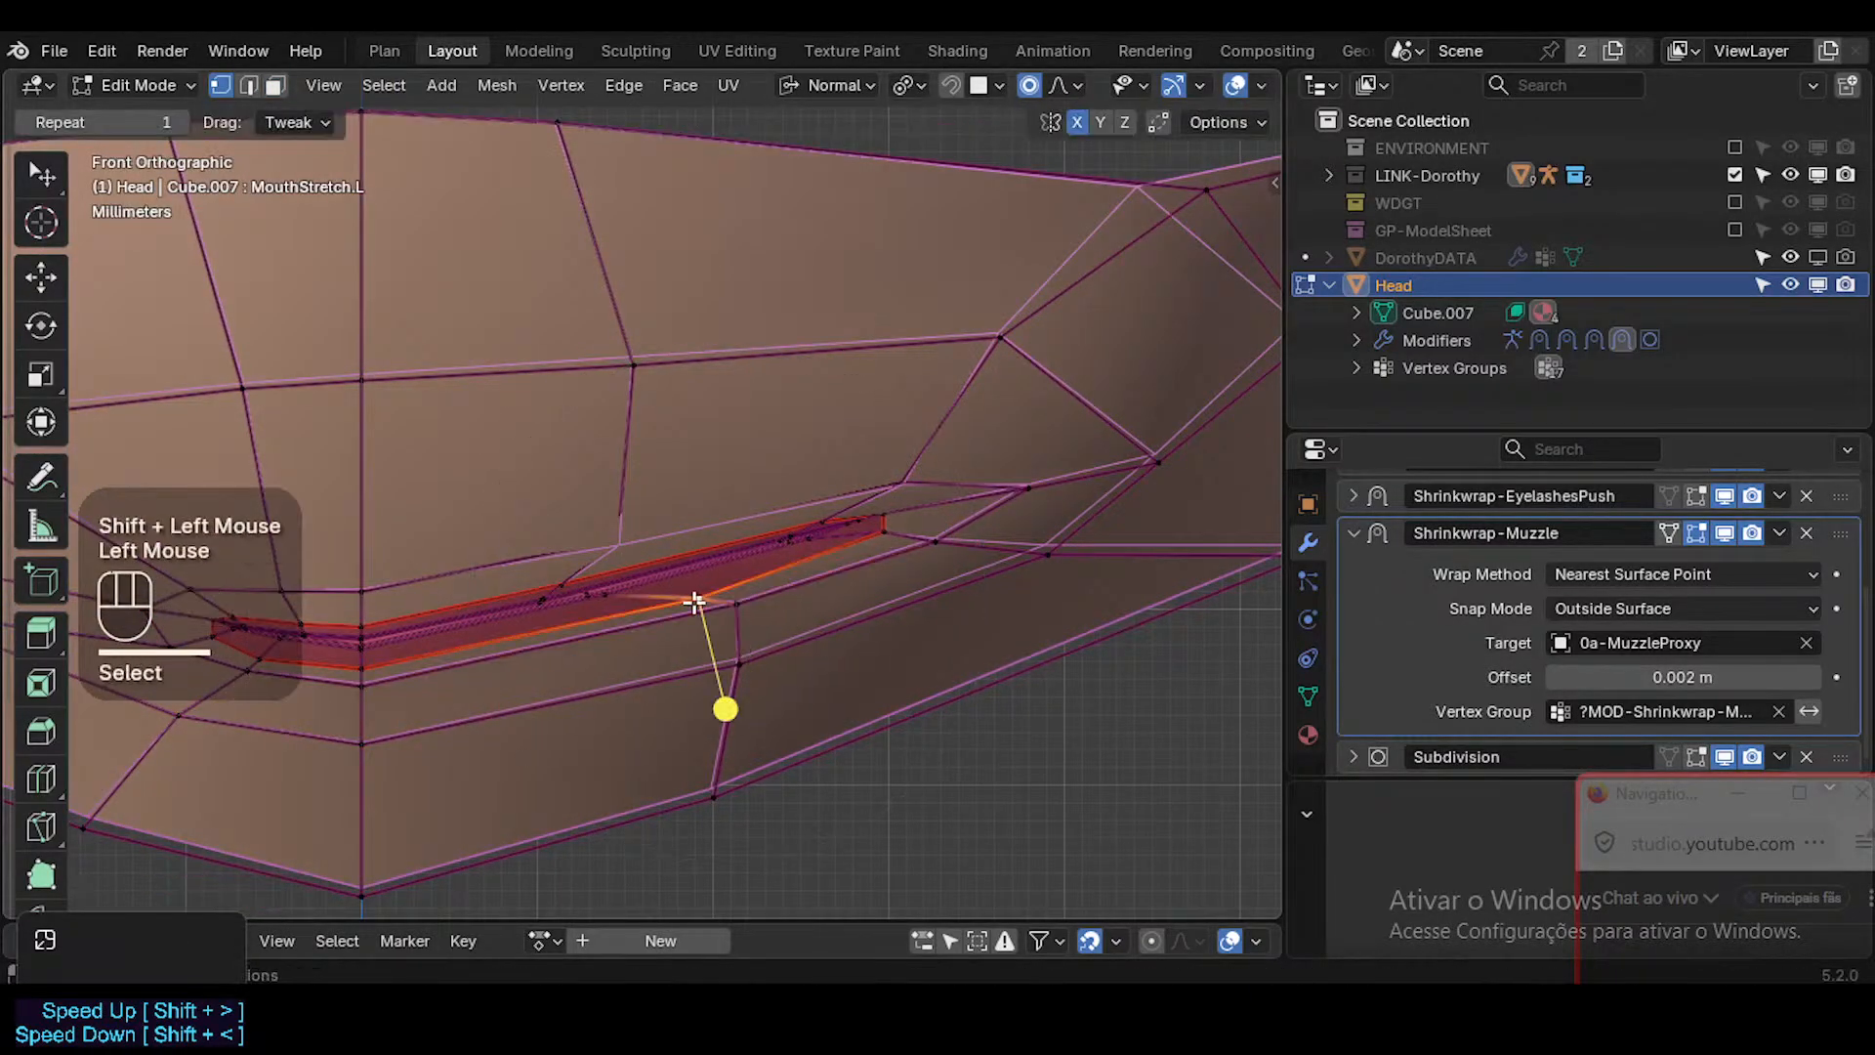
double_click(606, 594)
key("g")
scroll(988, 503, "up", 4)
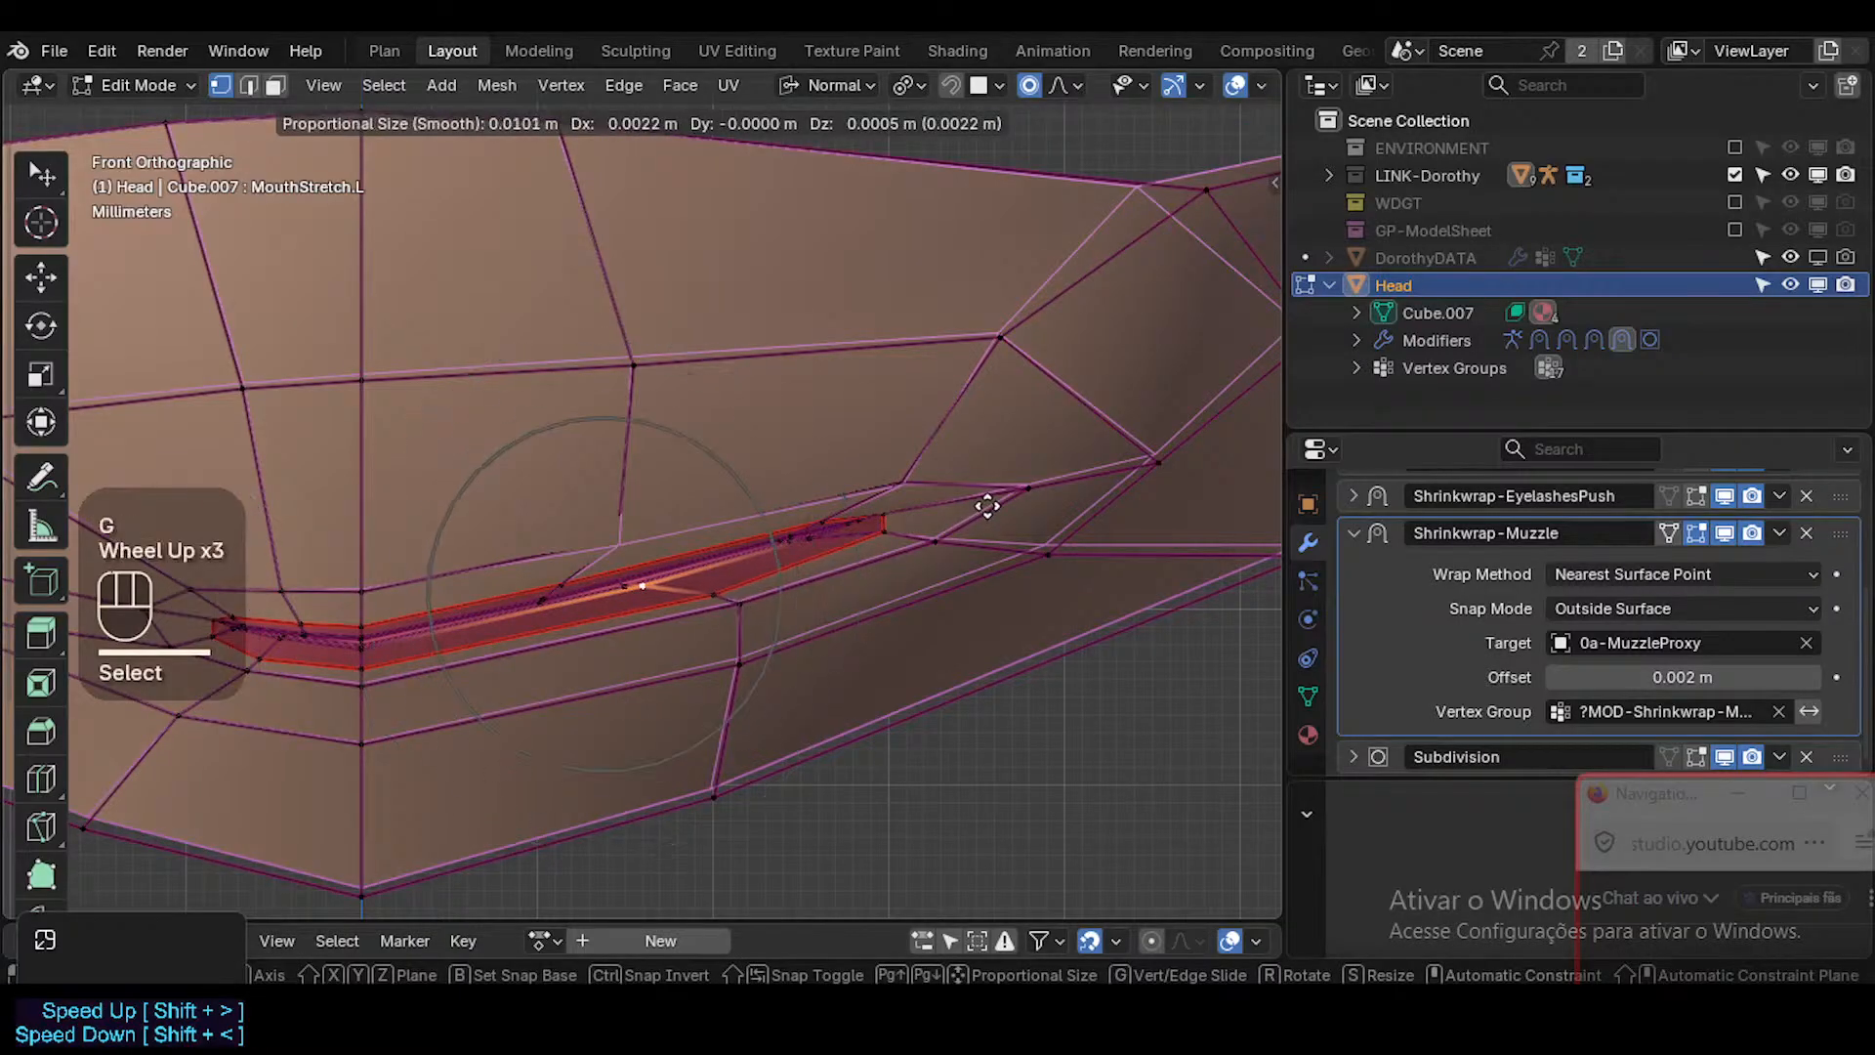
left_click(875, 544, "shift")
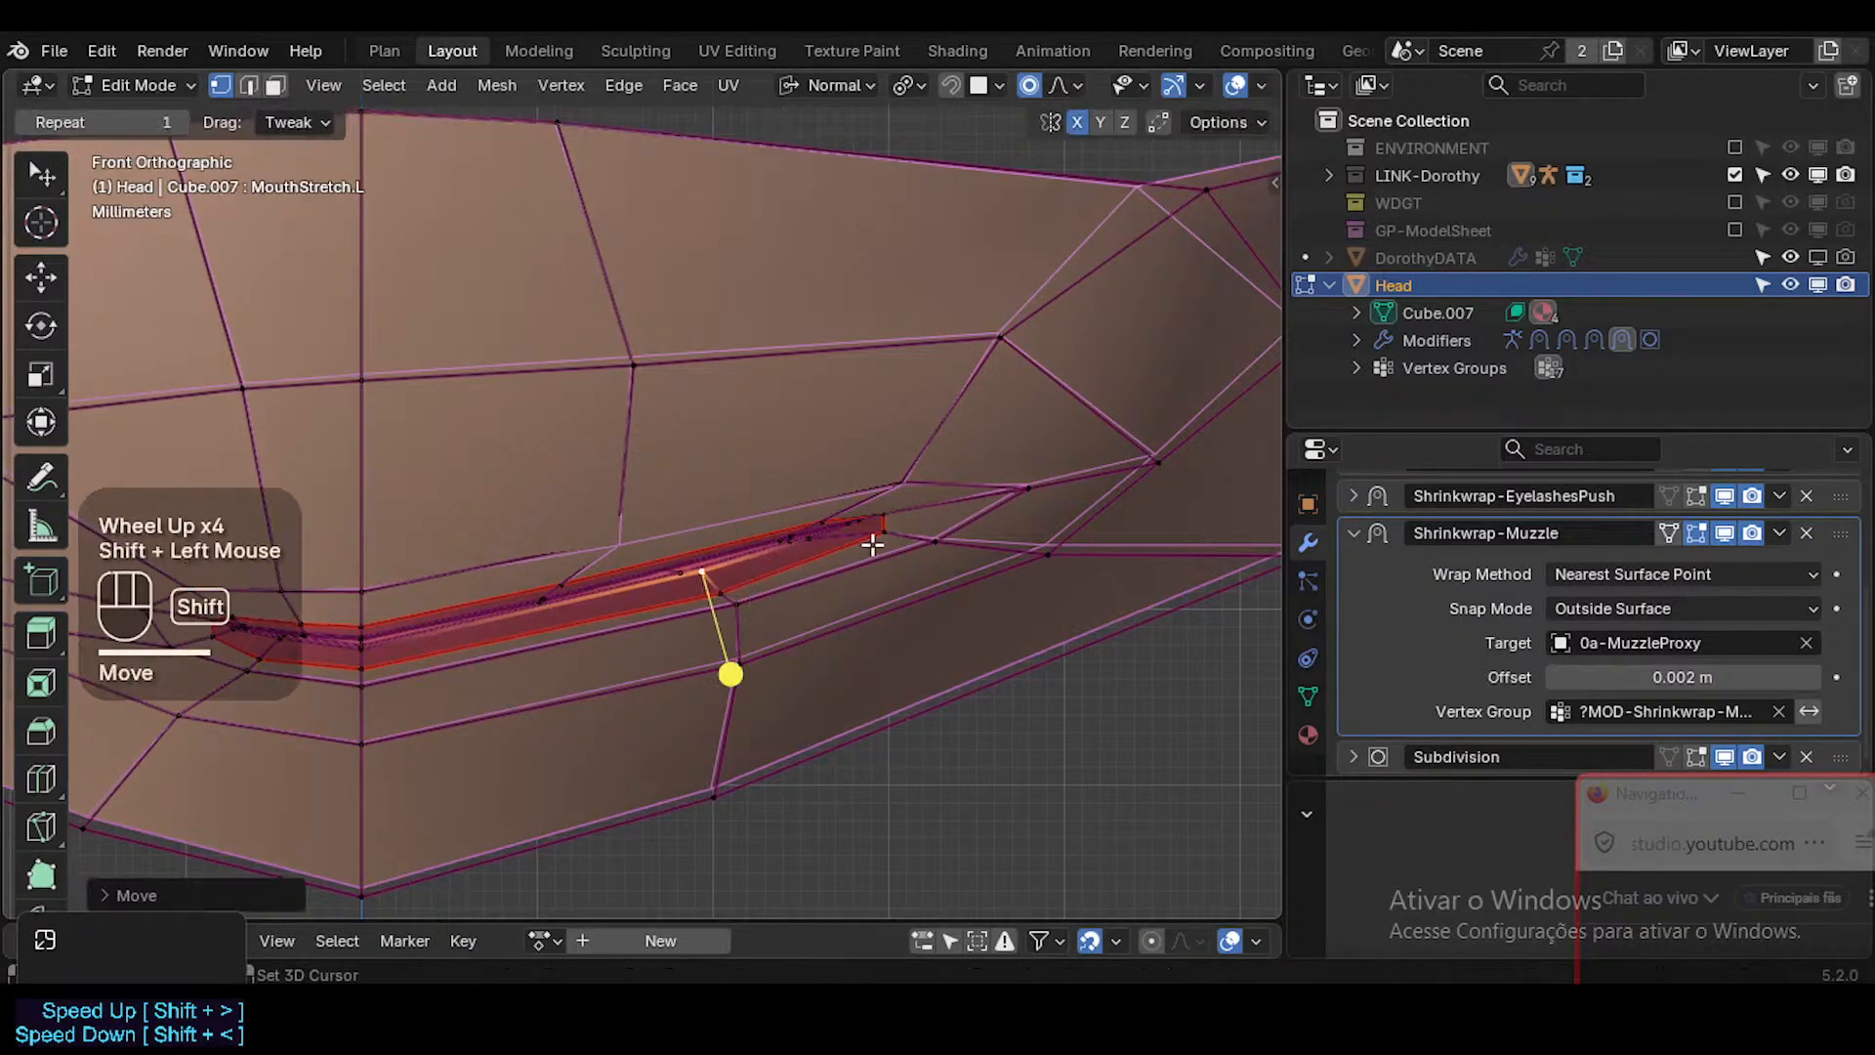
left_click(733, 599)
key("g")
left_click(552, 597, "shift")
Move the left upper lip's middle edge vertex slightly outward and nudge the edge vertex near the corner up.
double_click(569, 576)
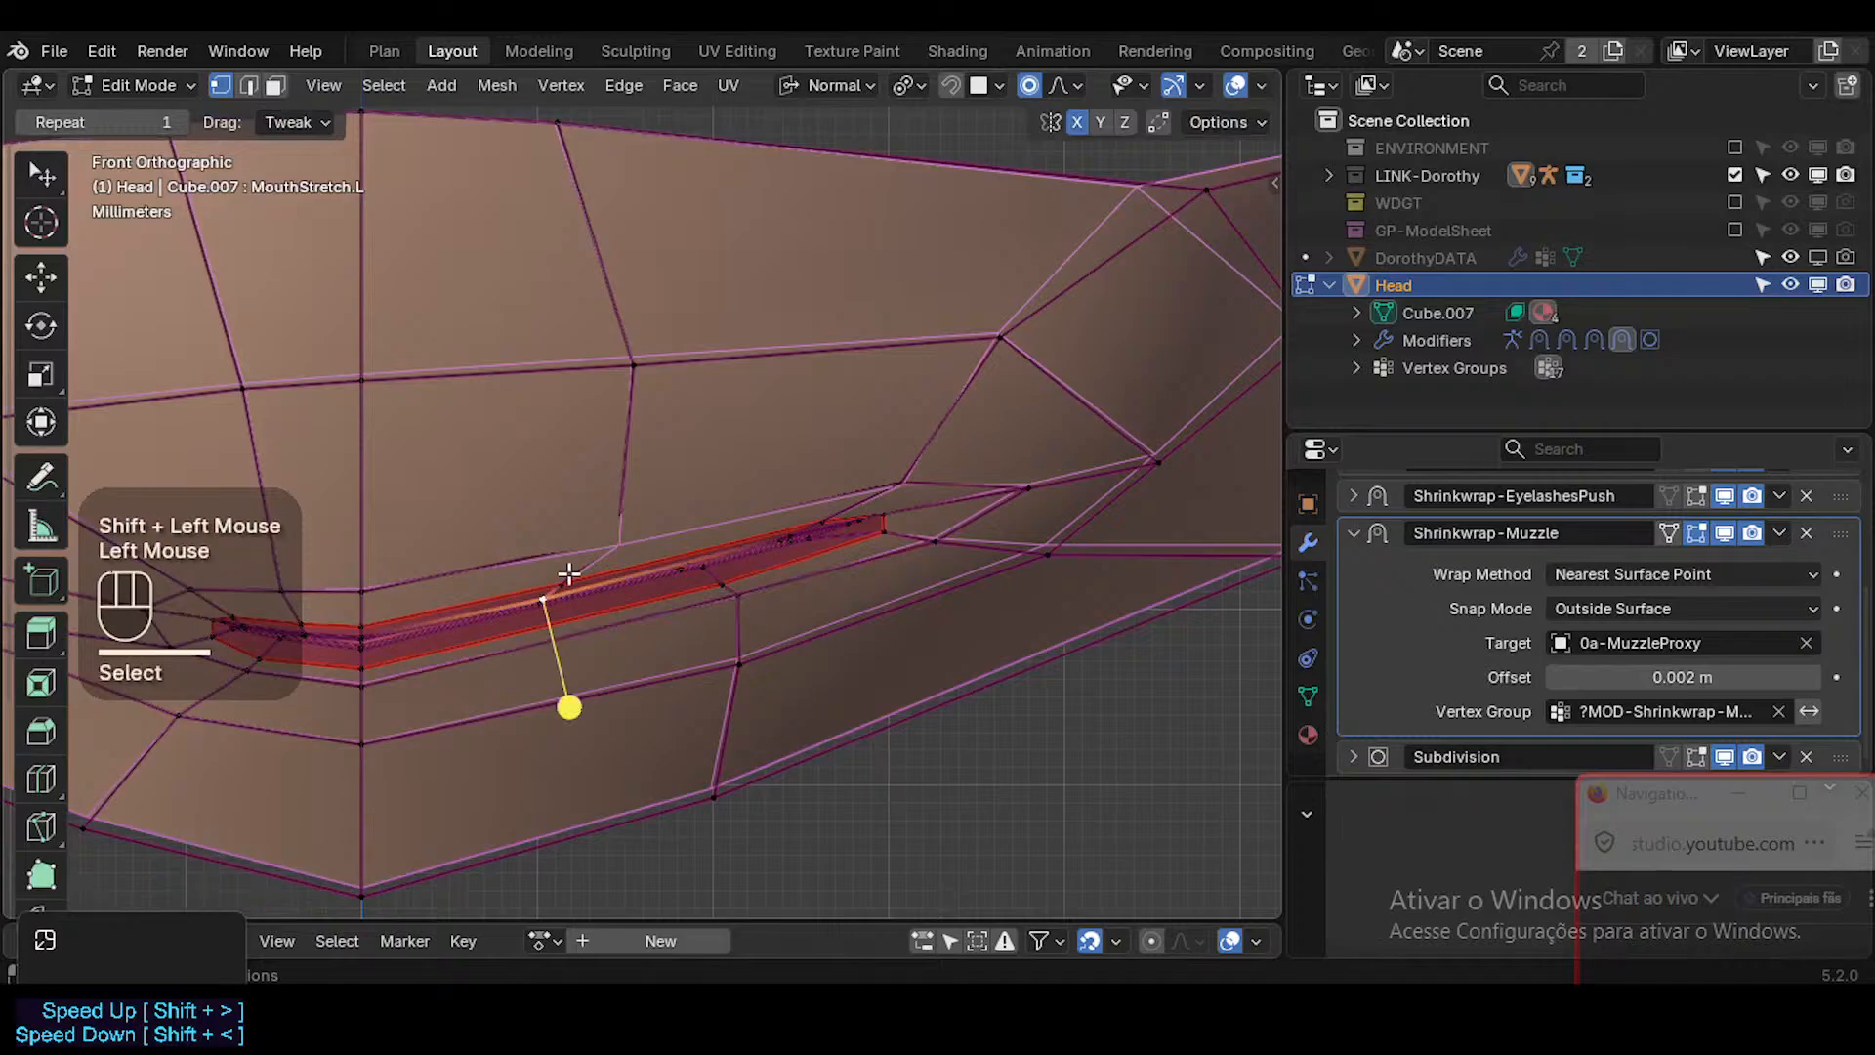
key("g")
left_click(789, 509, "shift")
left_click(822, 521)
key("g")
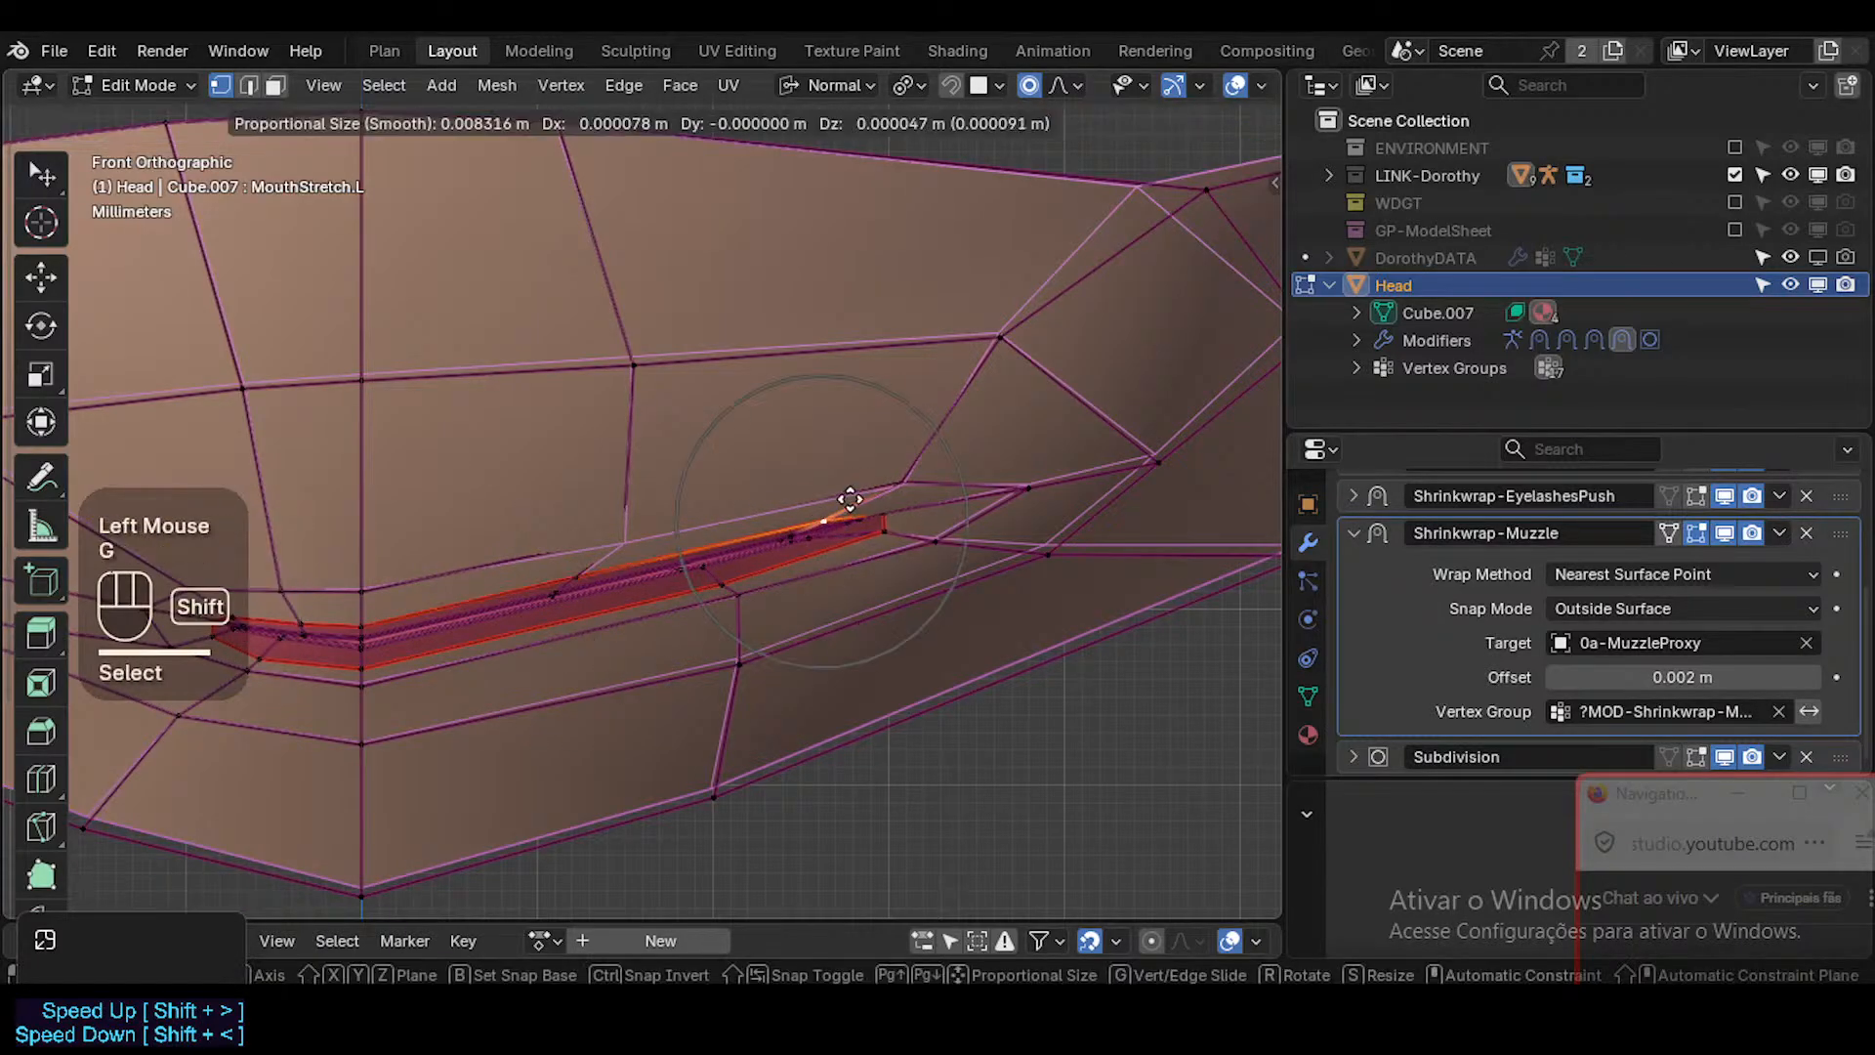
left_click(859, 498, "shift")
Move the lip vertex at the mouth's left corner outward and shift the skin vertex beyond it slightly outward.
left_click(896, 513)
key("g")
left_click(1037, 478, "shift")
left_click(1157, 459)
key("g")
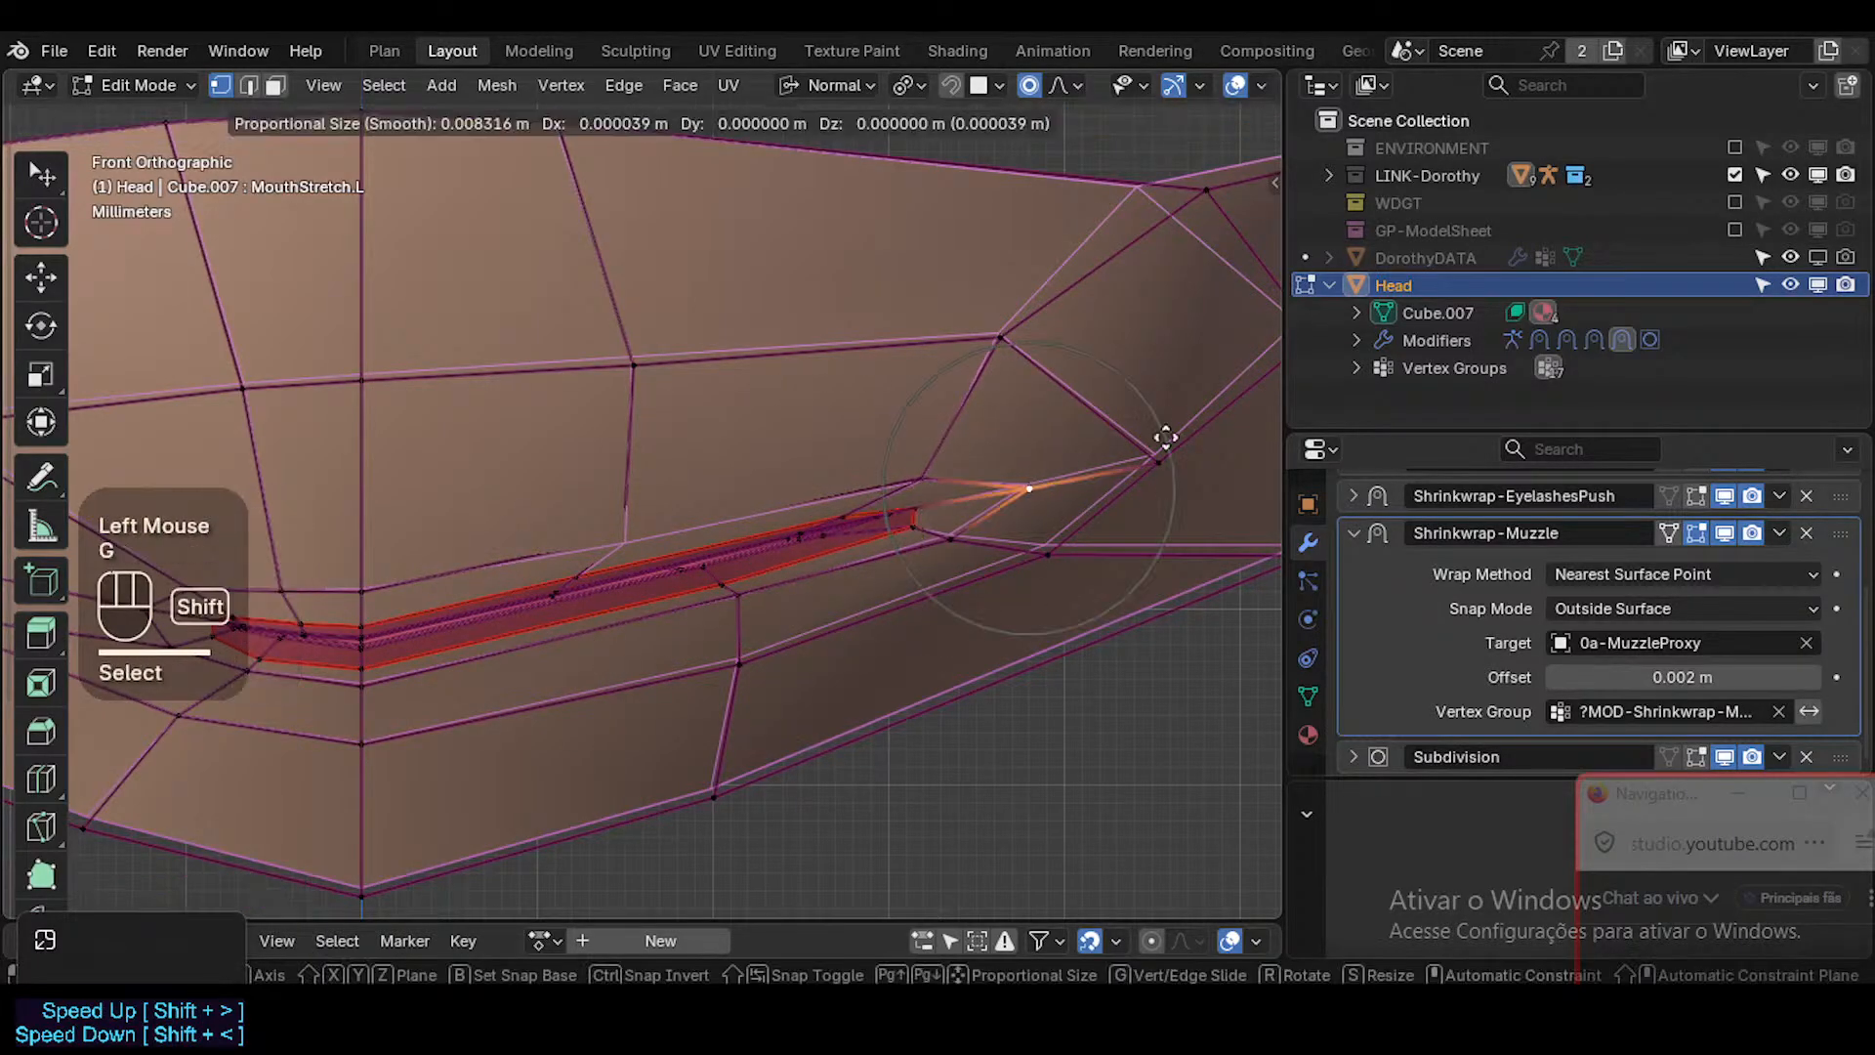
left_click(1055, 478, "shift")
Check the mouth shape with overlays hidden and nudge the lower lip vertex at the left corner using a larger proportional radius.
scroll(1057, 483, "down", 3)
key("shift+alt+z")
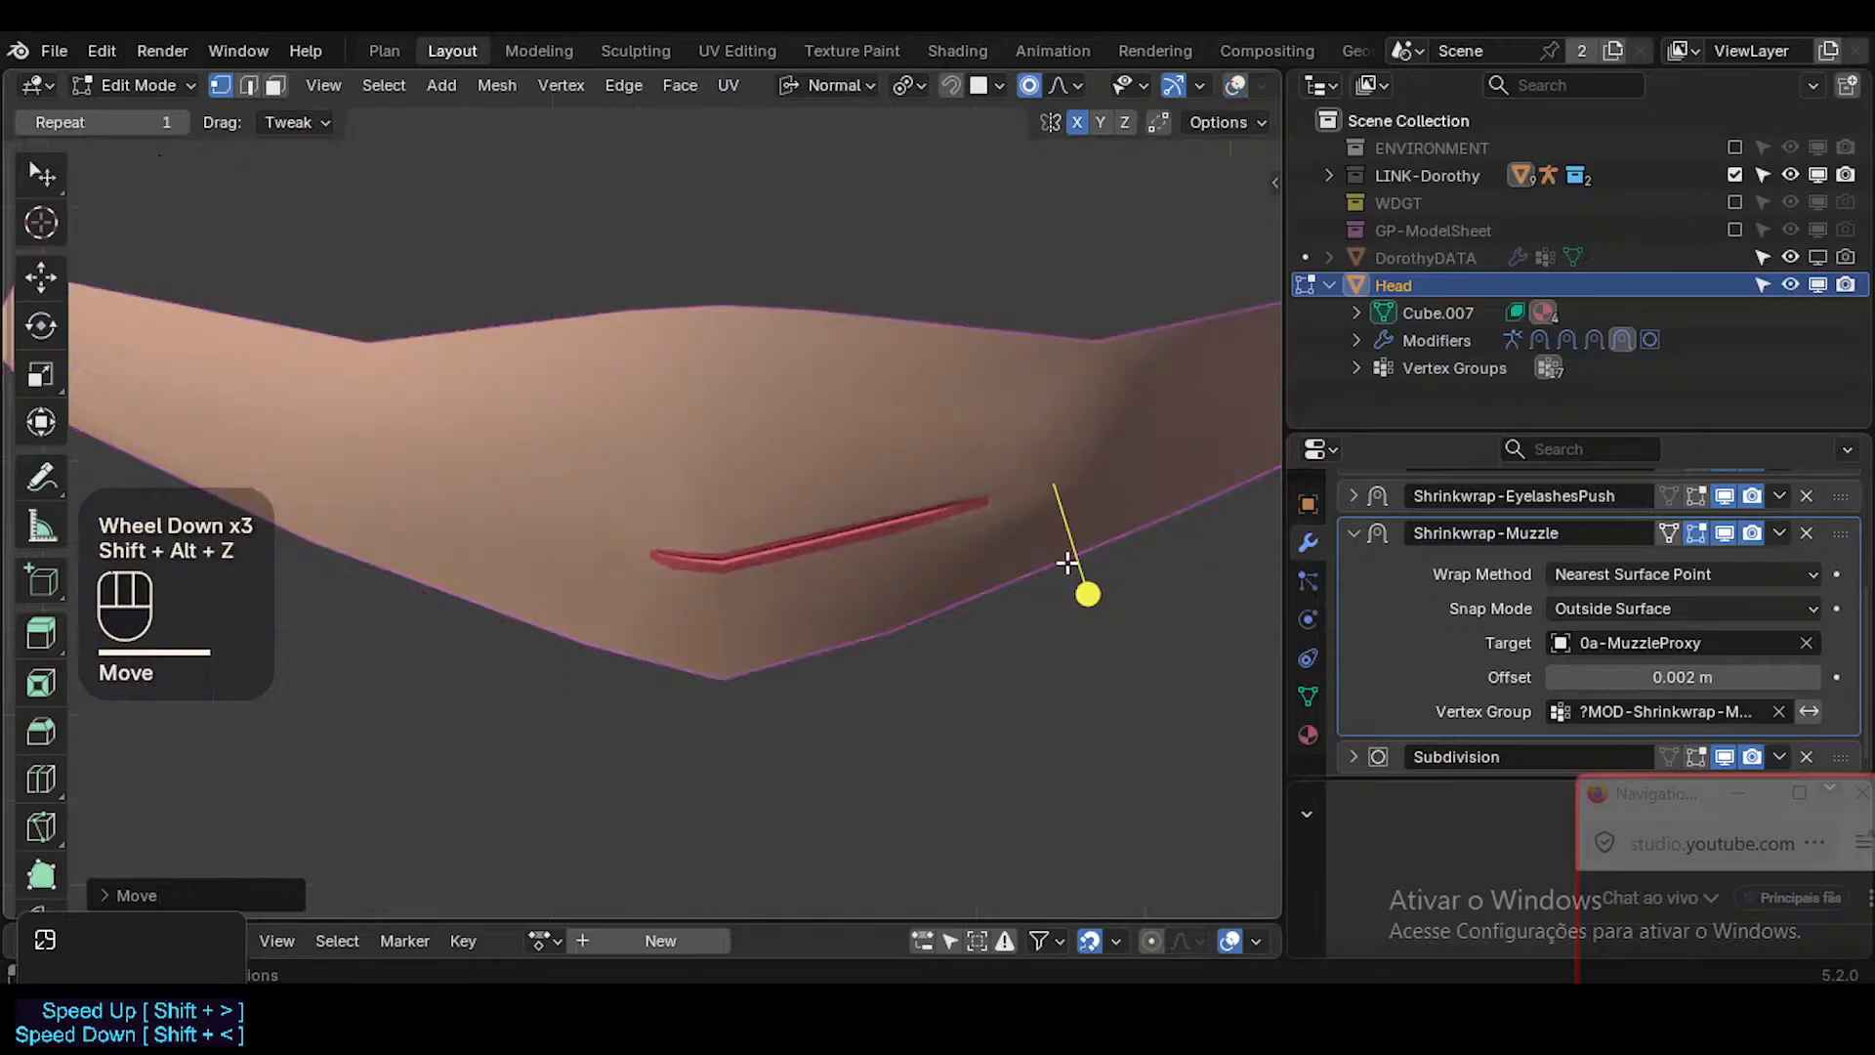
middle_click_drag(1050, 558, 899, 602, "shift")
scroll(899, 602, "up", 3)
key("shift+alt+z")
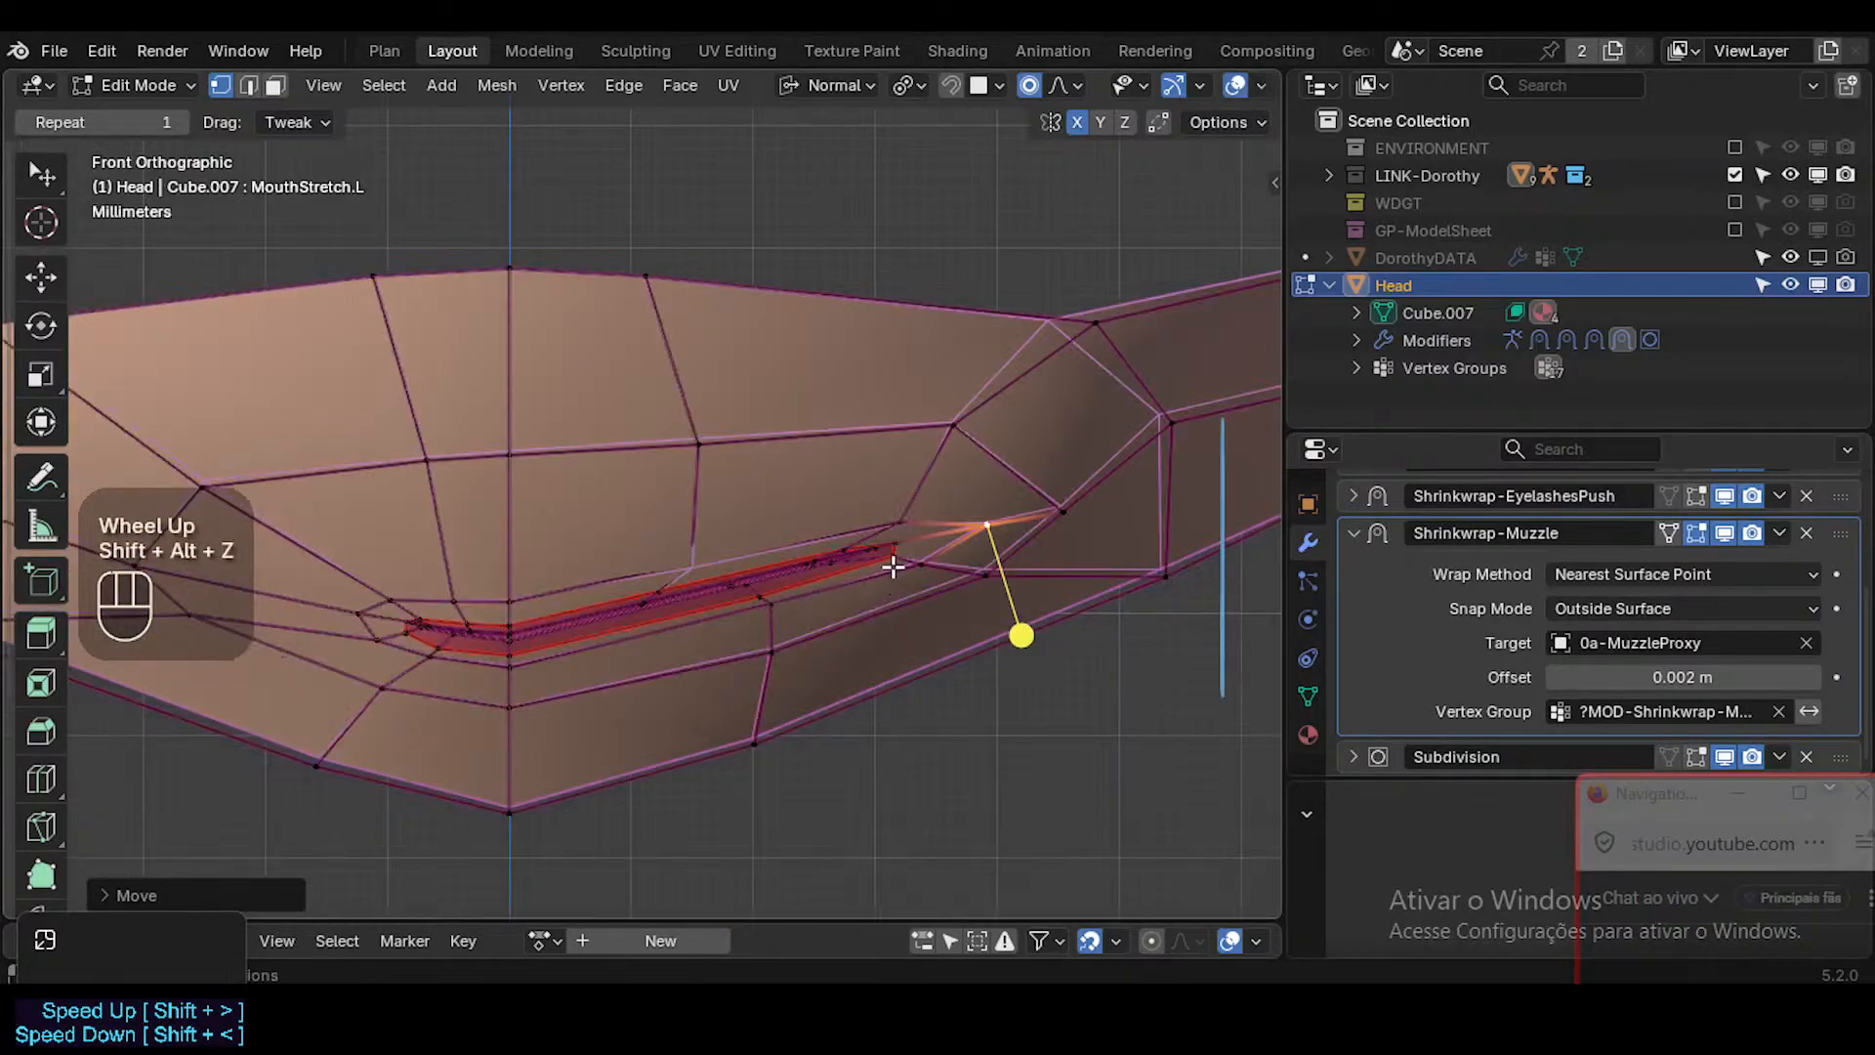
left_click(890, 564)
key("g")
scroll(904, 600, "down", 1)
left_click(904, 599)
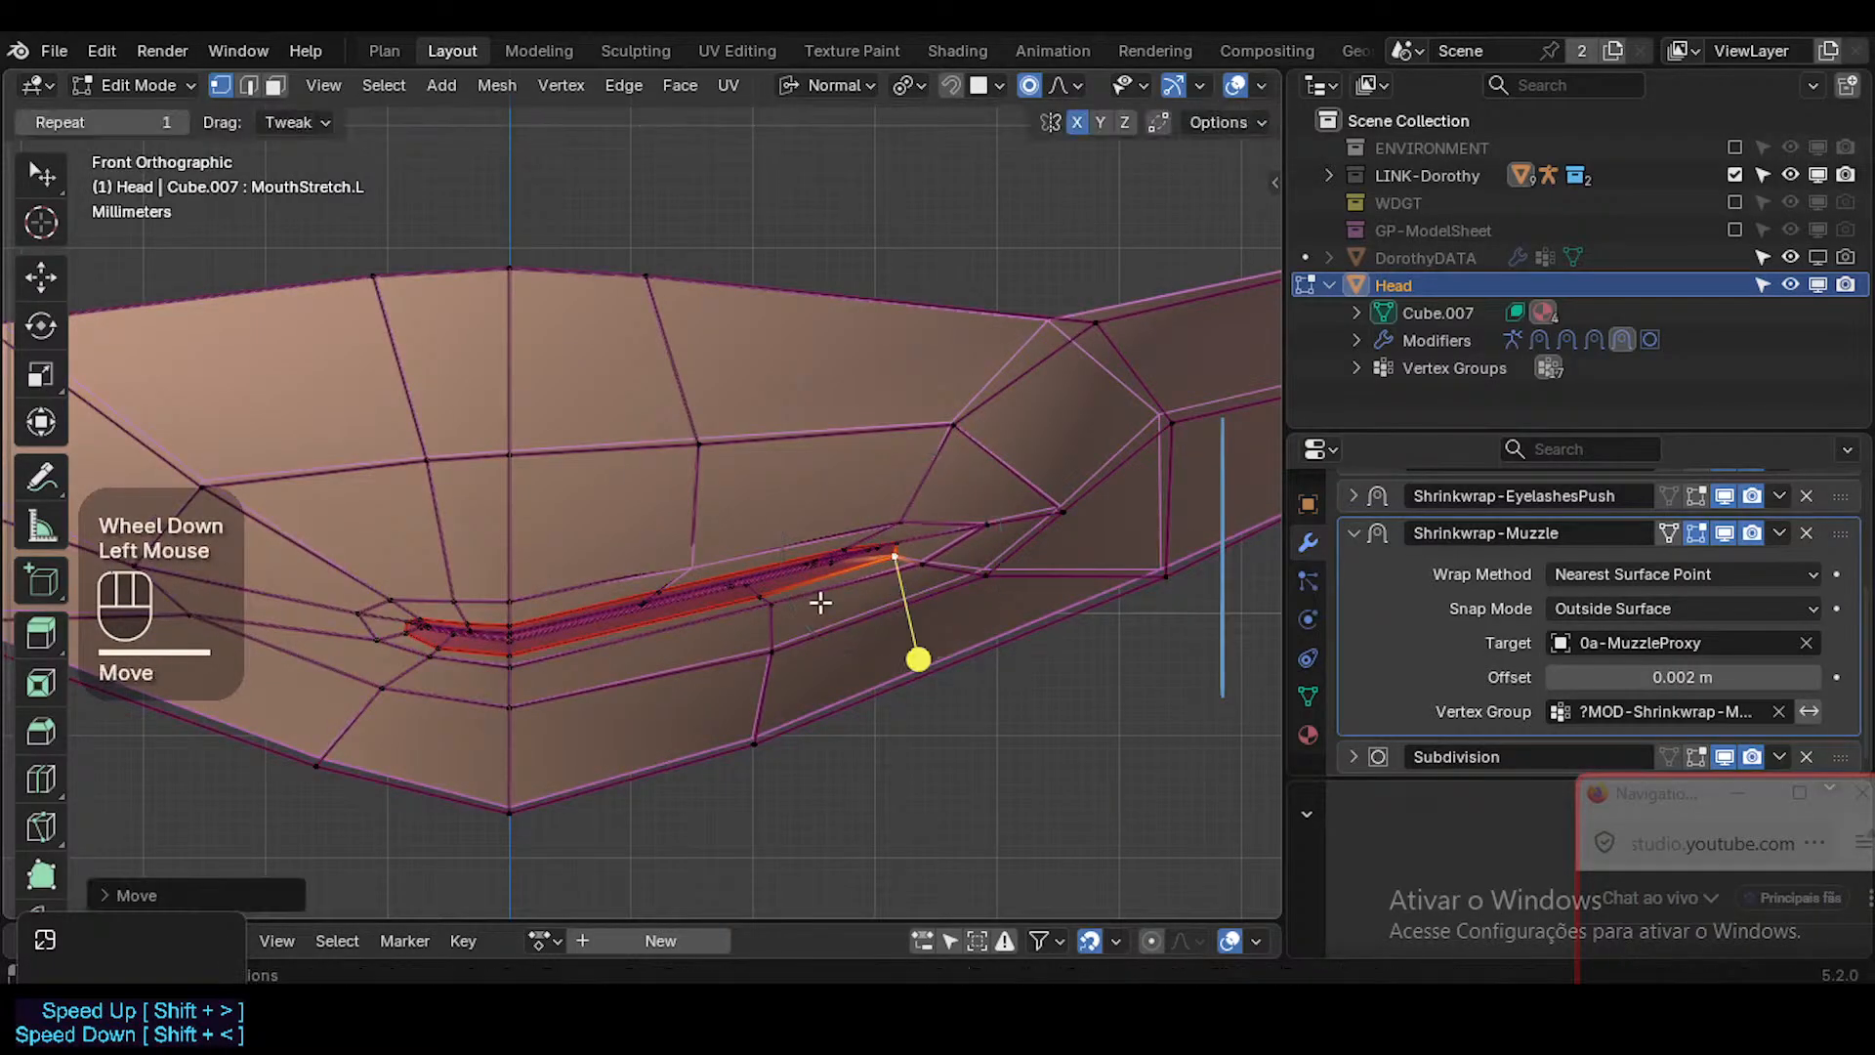
Nudge the left lower lip's middle vertex, then the skin vertex just above the left upper lip's middle.
left_click(820, 625)
key("g")
left_click(754, 574, "shift")
left_click(699, 564)
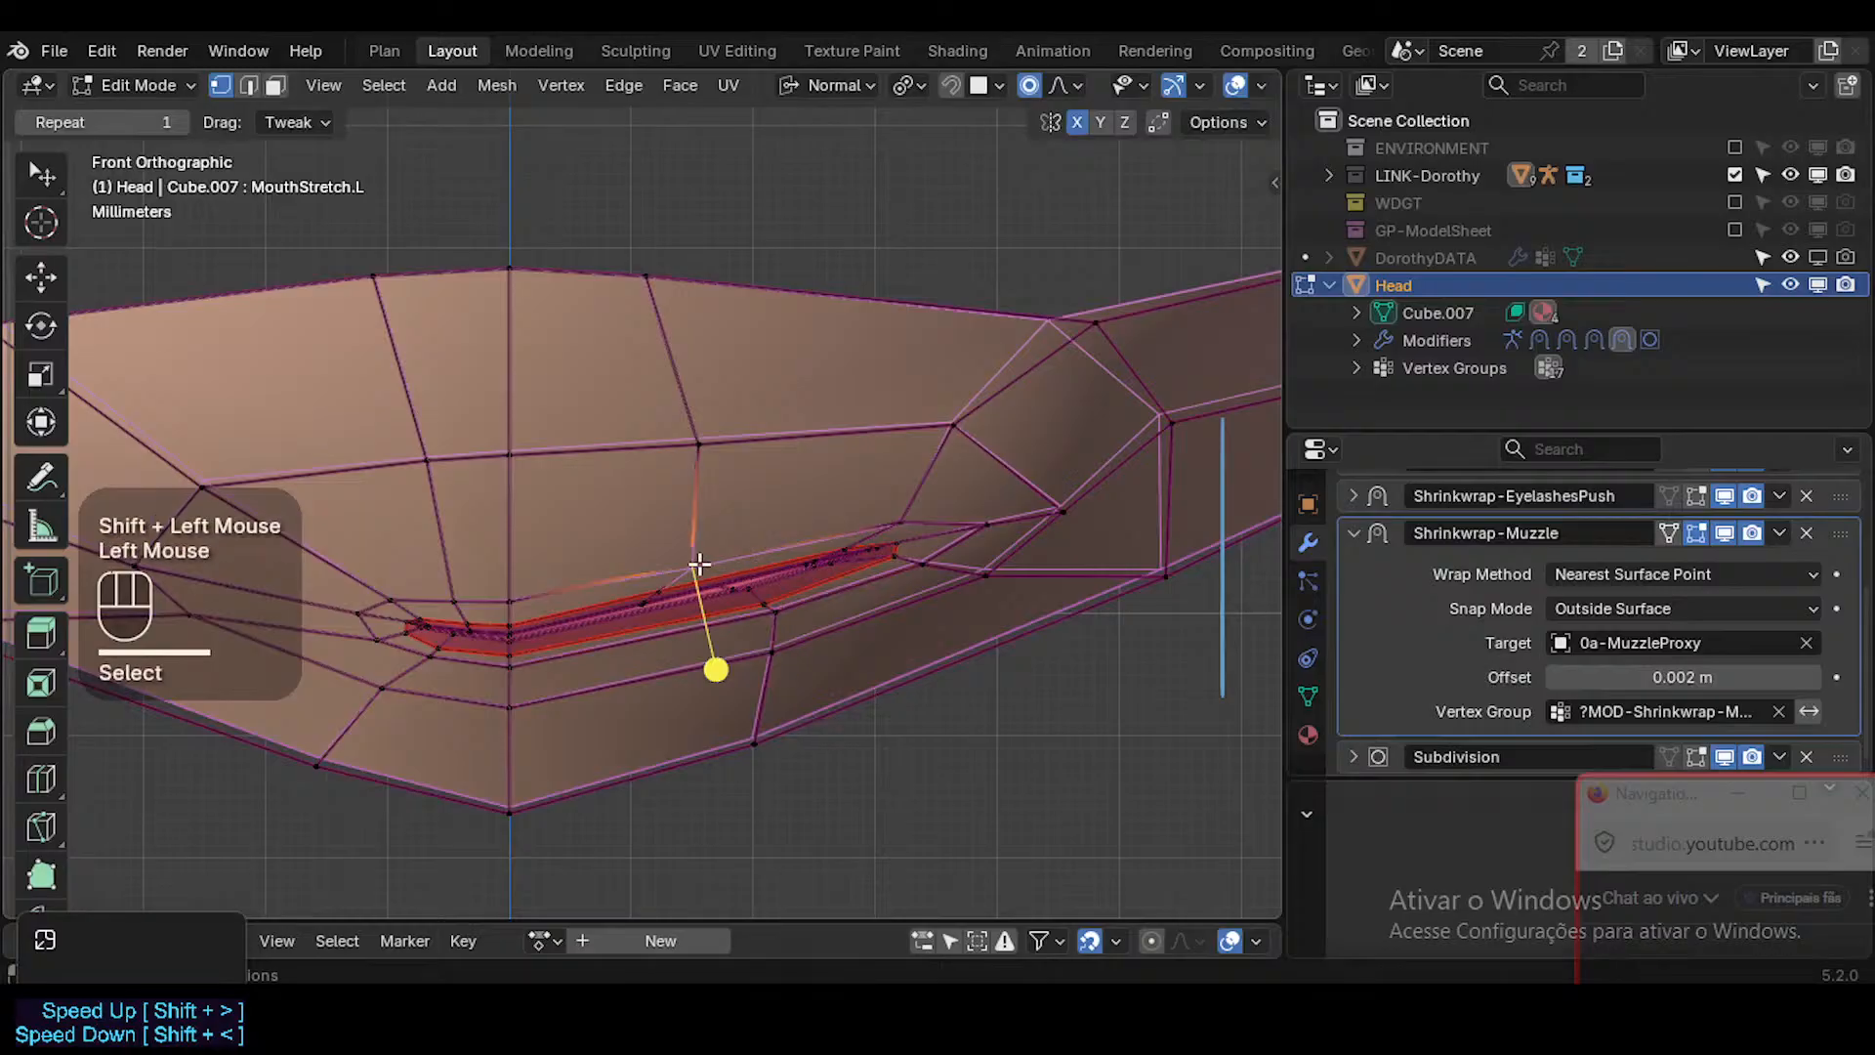
key("g")
left_click(833, 632, "shift")
Adjust the upper lip vertex near the mouth's left corner and shift the skin vertex beyond it slightly outward.
left_click(890, 536)
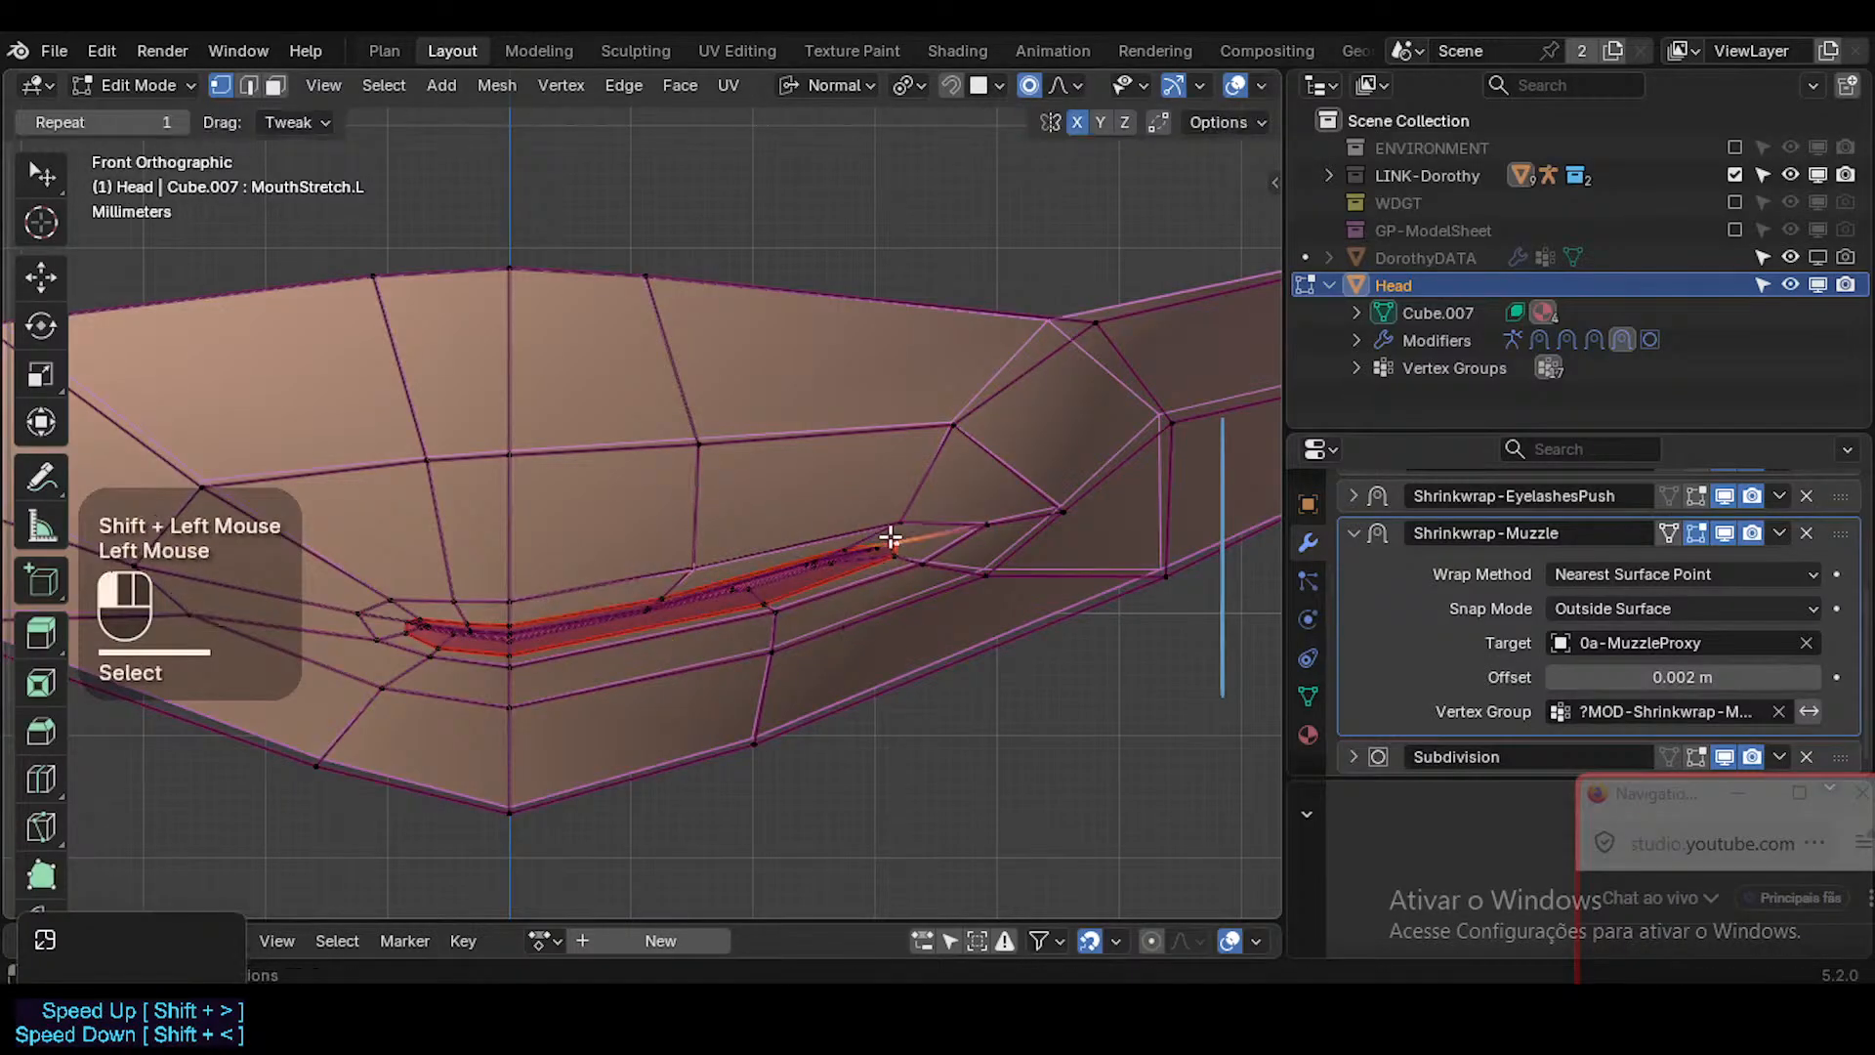
key("g")
left_click(950, 560, "shift")
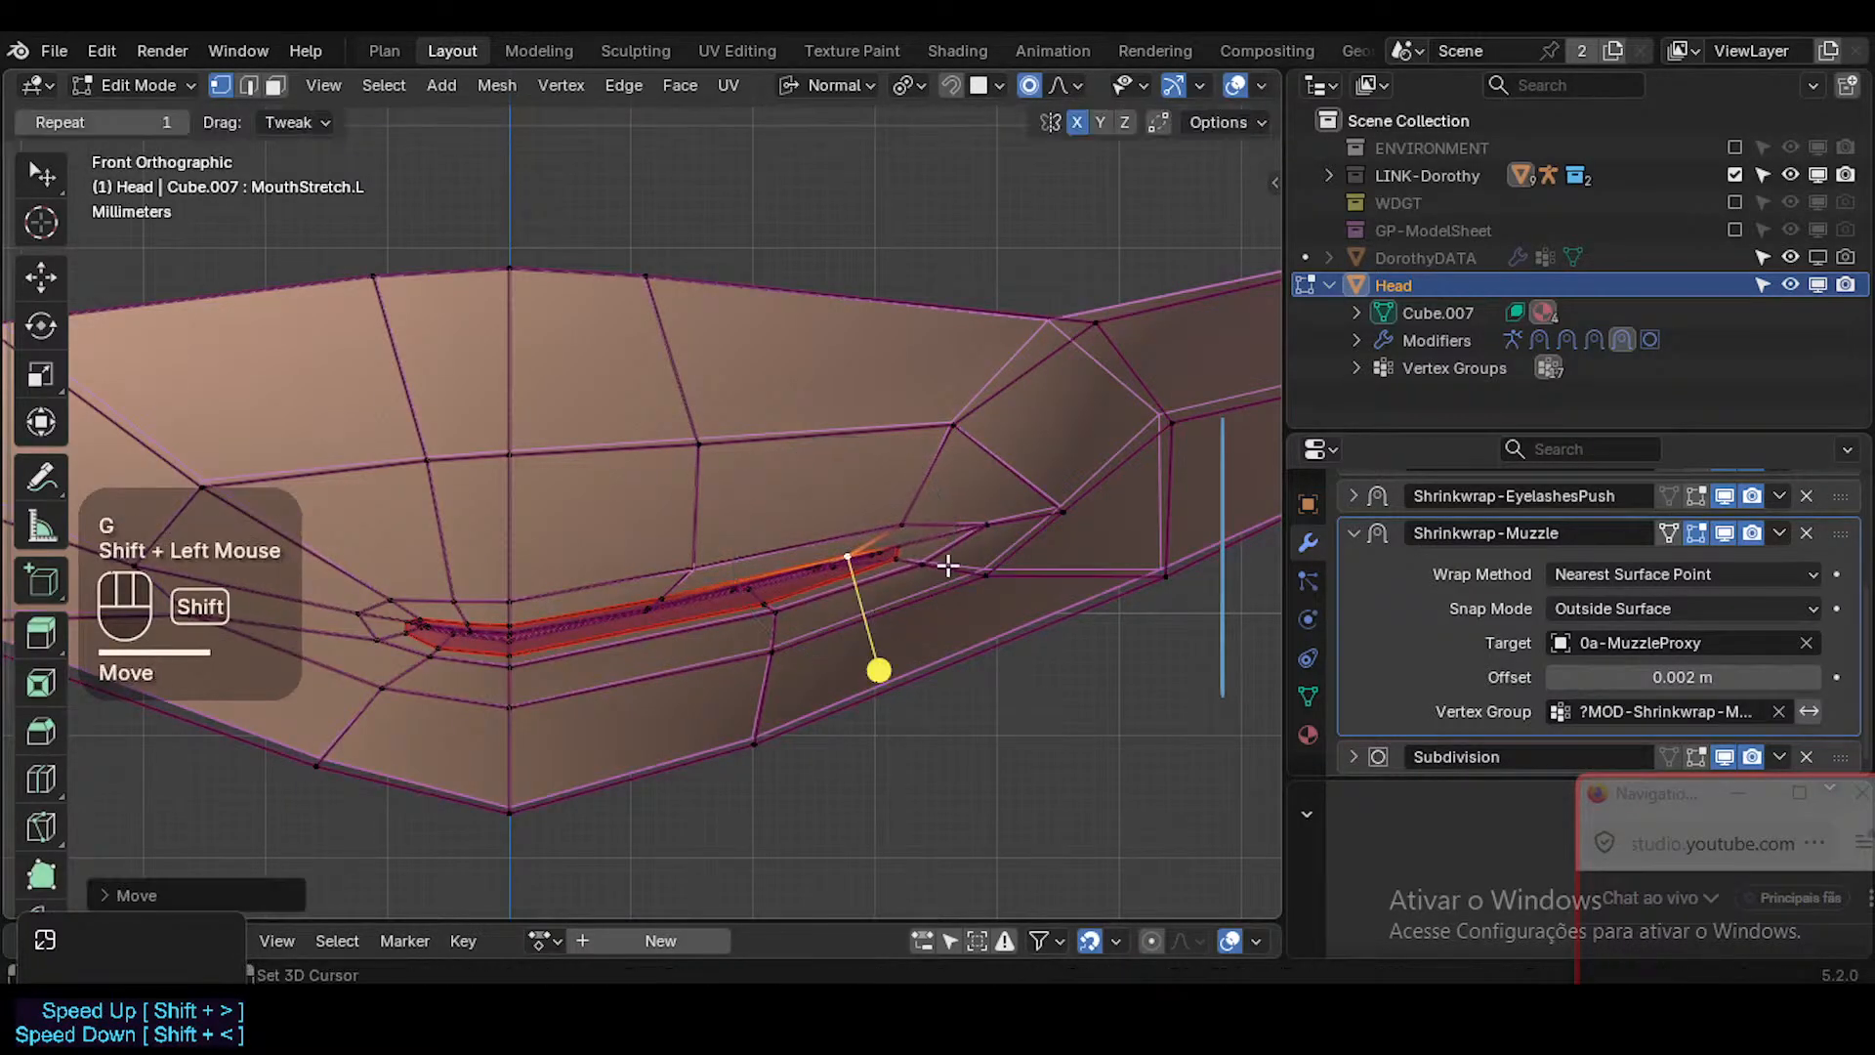
left_click(986, 527)
key("g")
left_click(998, 586, "shift")
Move the lower lip vertex at the mouth's left corner and the skin vertex just beyond it slightly outward.
left_click(898, 561)
key("g")
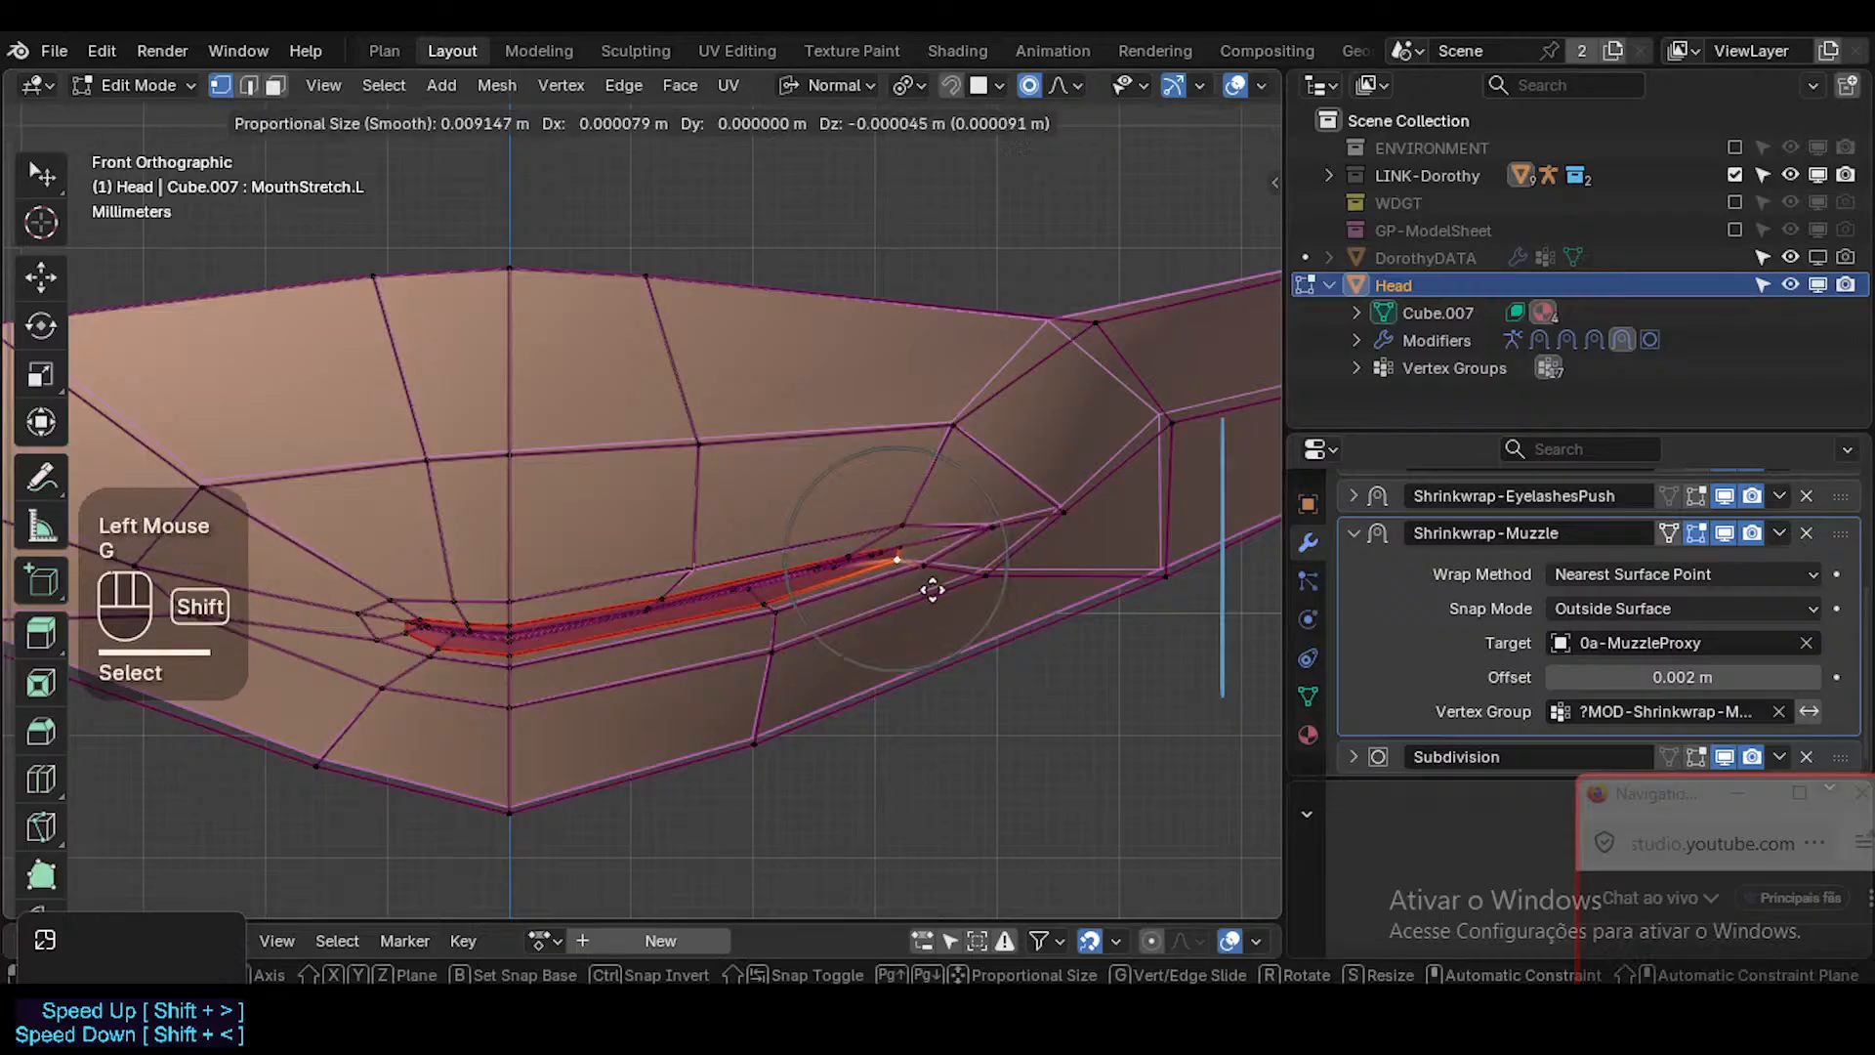
left_click(1033, 594, "shift")
left_click(940, 569)
key("g")
left_click(1011, 582, "shift")
Nudge the lower and upper cheek vertices around the mouth's left corner outward.
left_click(975, 574)
key("g")
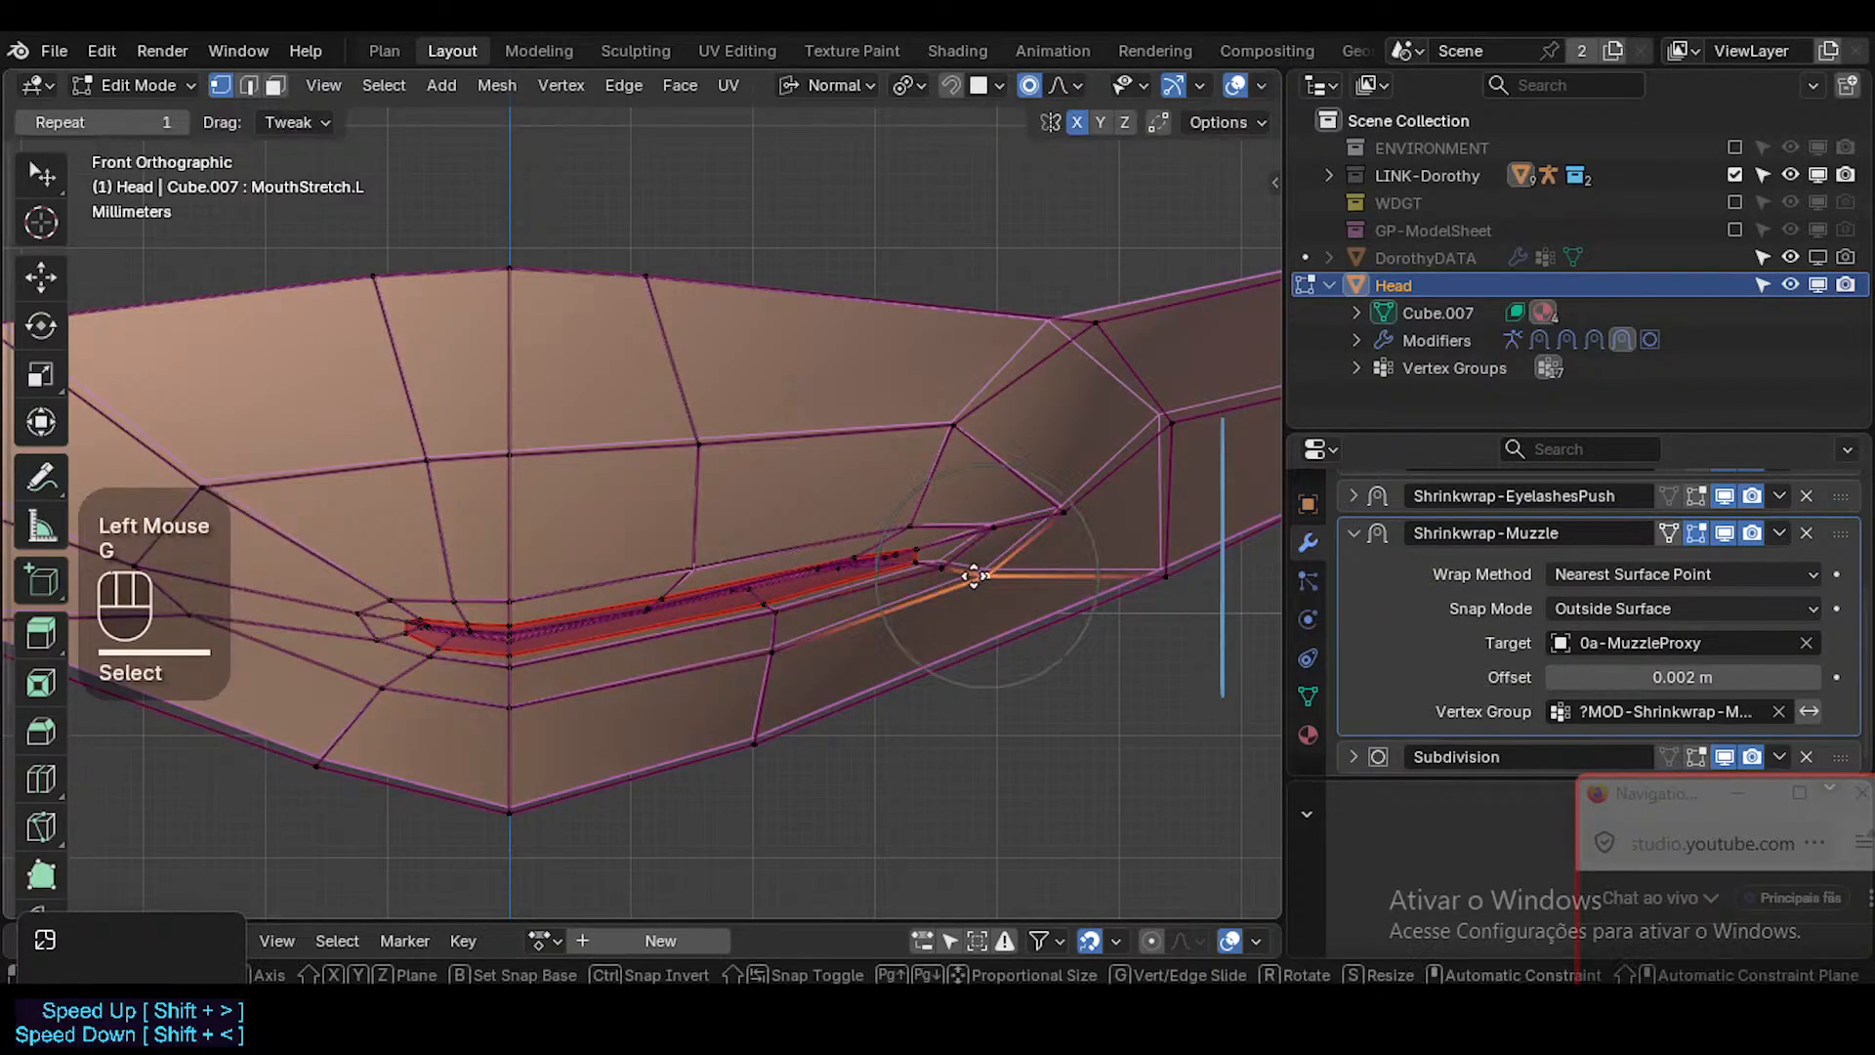
left_click(1079, 559, "shift")
left_click(1068, 504)
key("g")
left_click(1106, 505, "shift")
left_click(992, 565)
Examine the stretched mouth's left corner from several angles in Object Mode with overlays hidden.
scroll(954, 580, "down", 2)
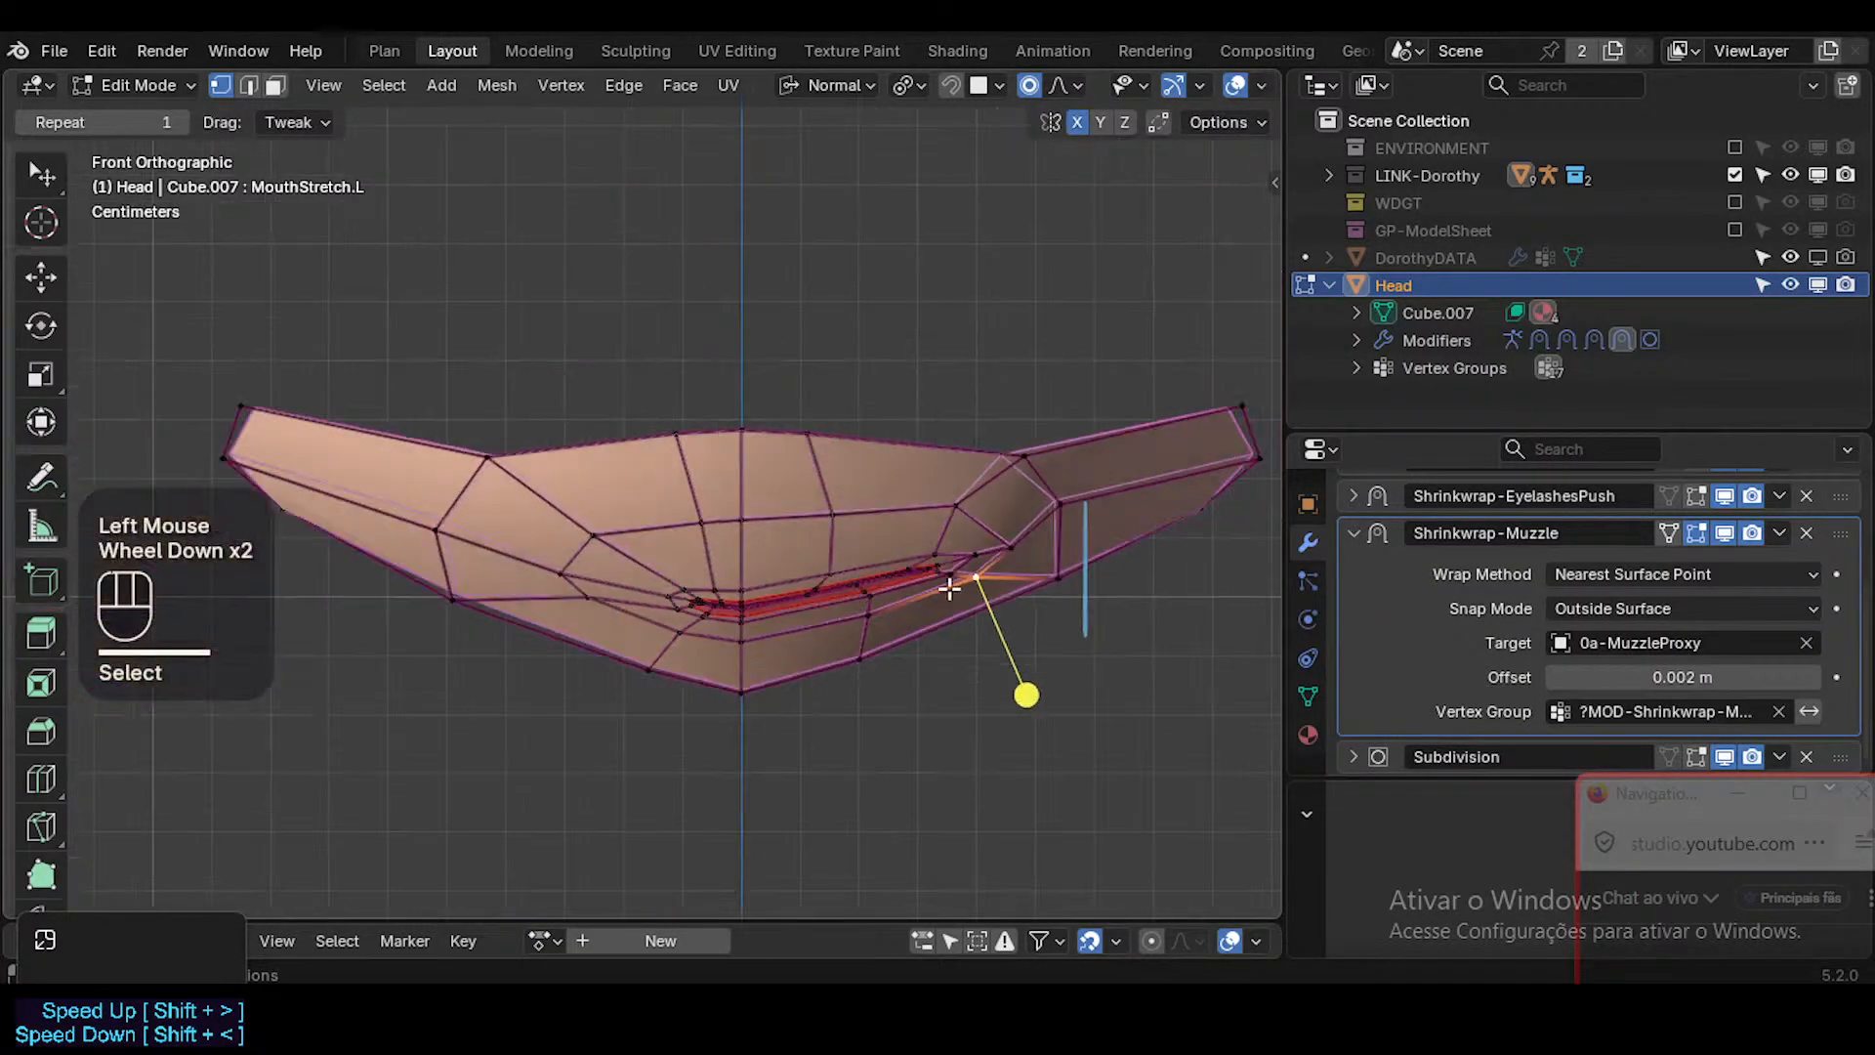
key("Tab")
key("shift+alt+z")
scroll(928, 592, "down", 1)
scroll(912, 596, "up", 1)
middle_click_drag(899, 602, 682, 603)
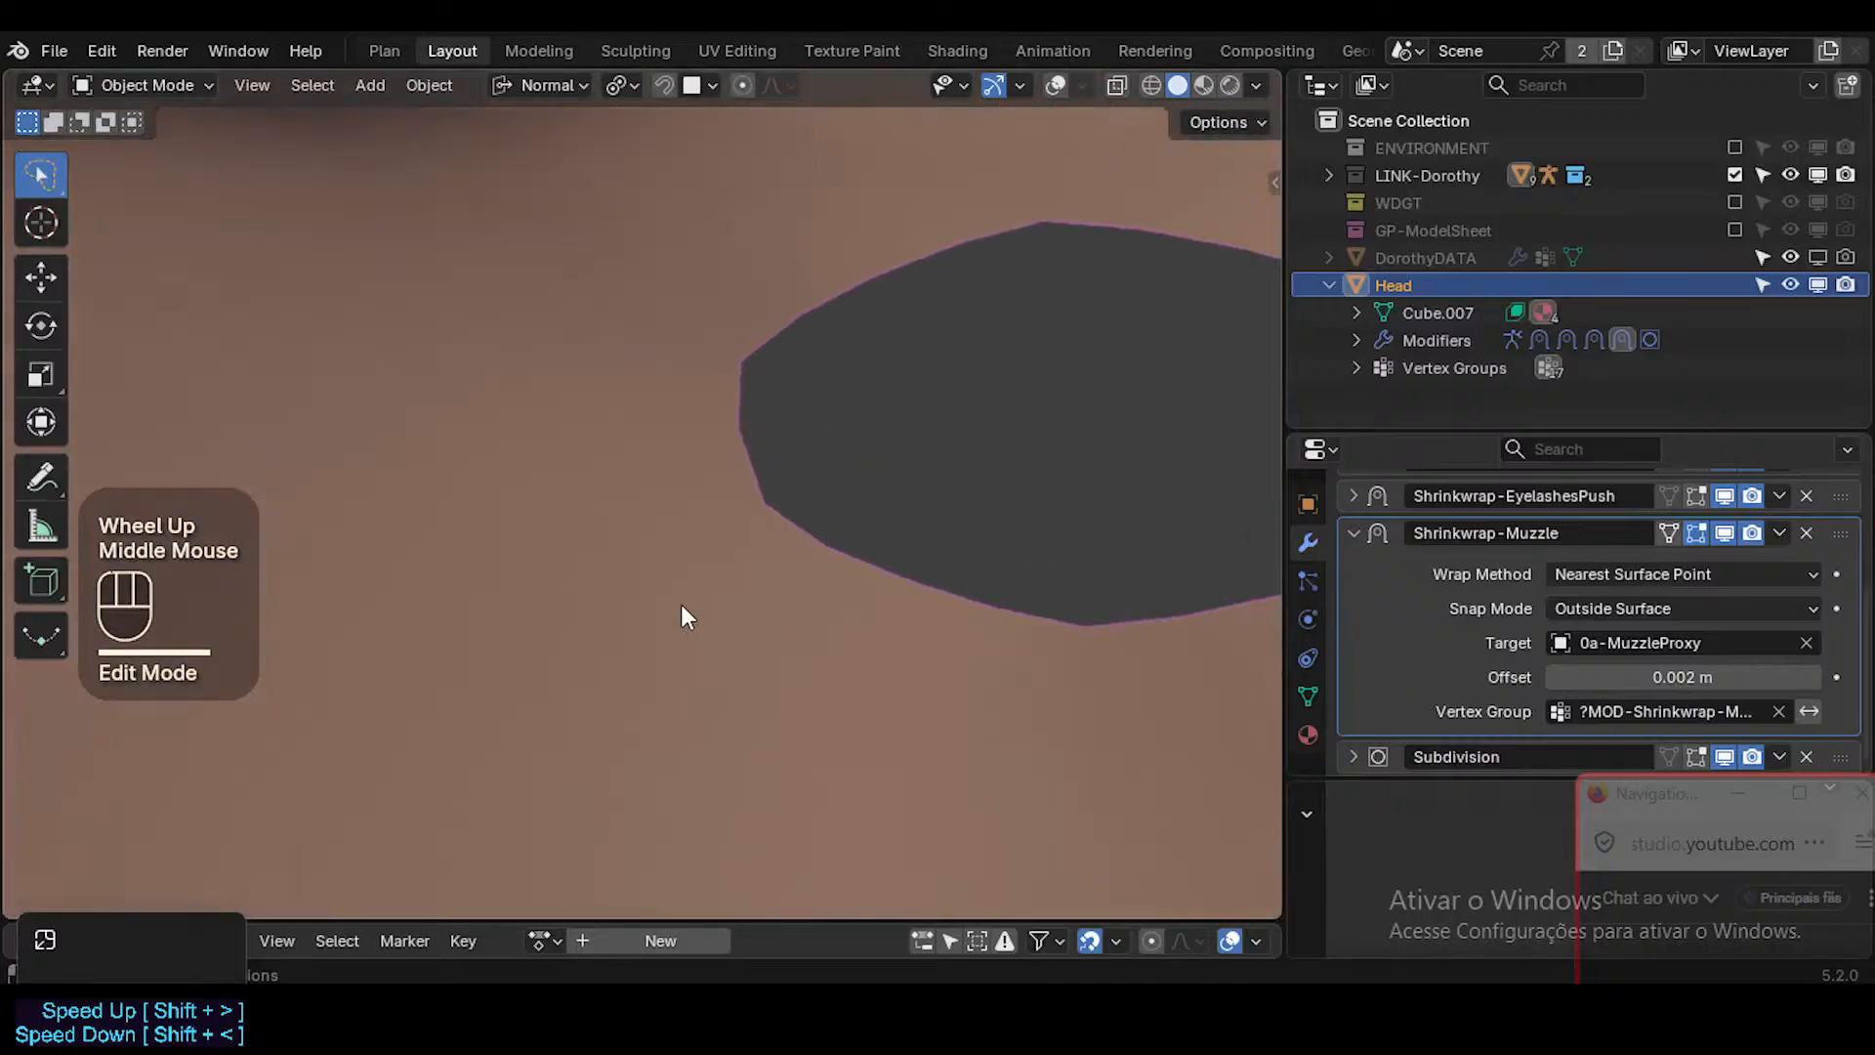
scroll(686, 610, "down", 3)
scroll(689, 627, "up", 3)
middle_click_drag(562, 466, 625, 623)
scroll(625, 623, "up", 1)
scroll(507, 606, "up", 2)
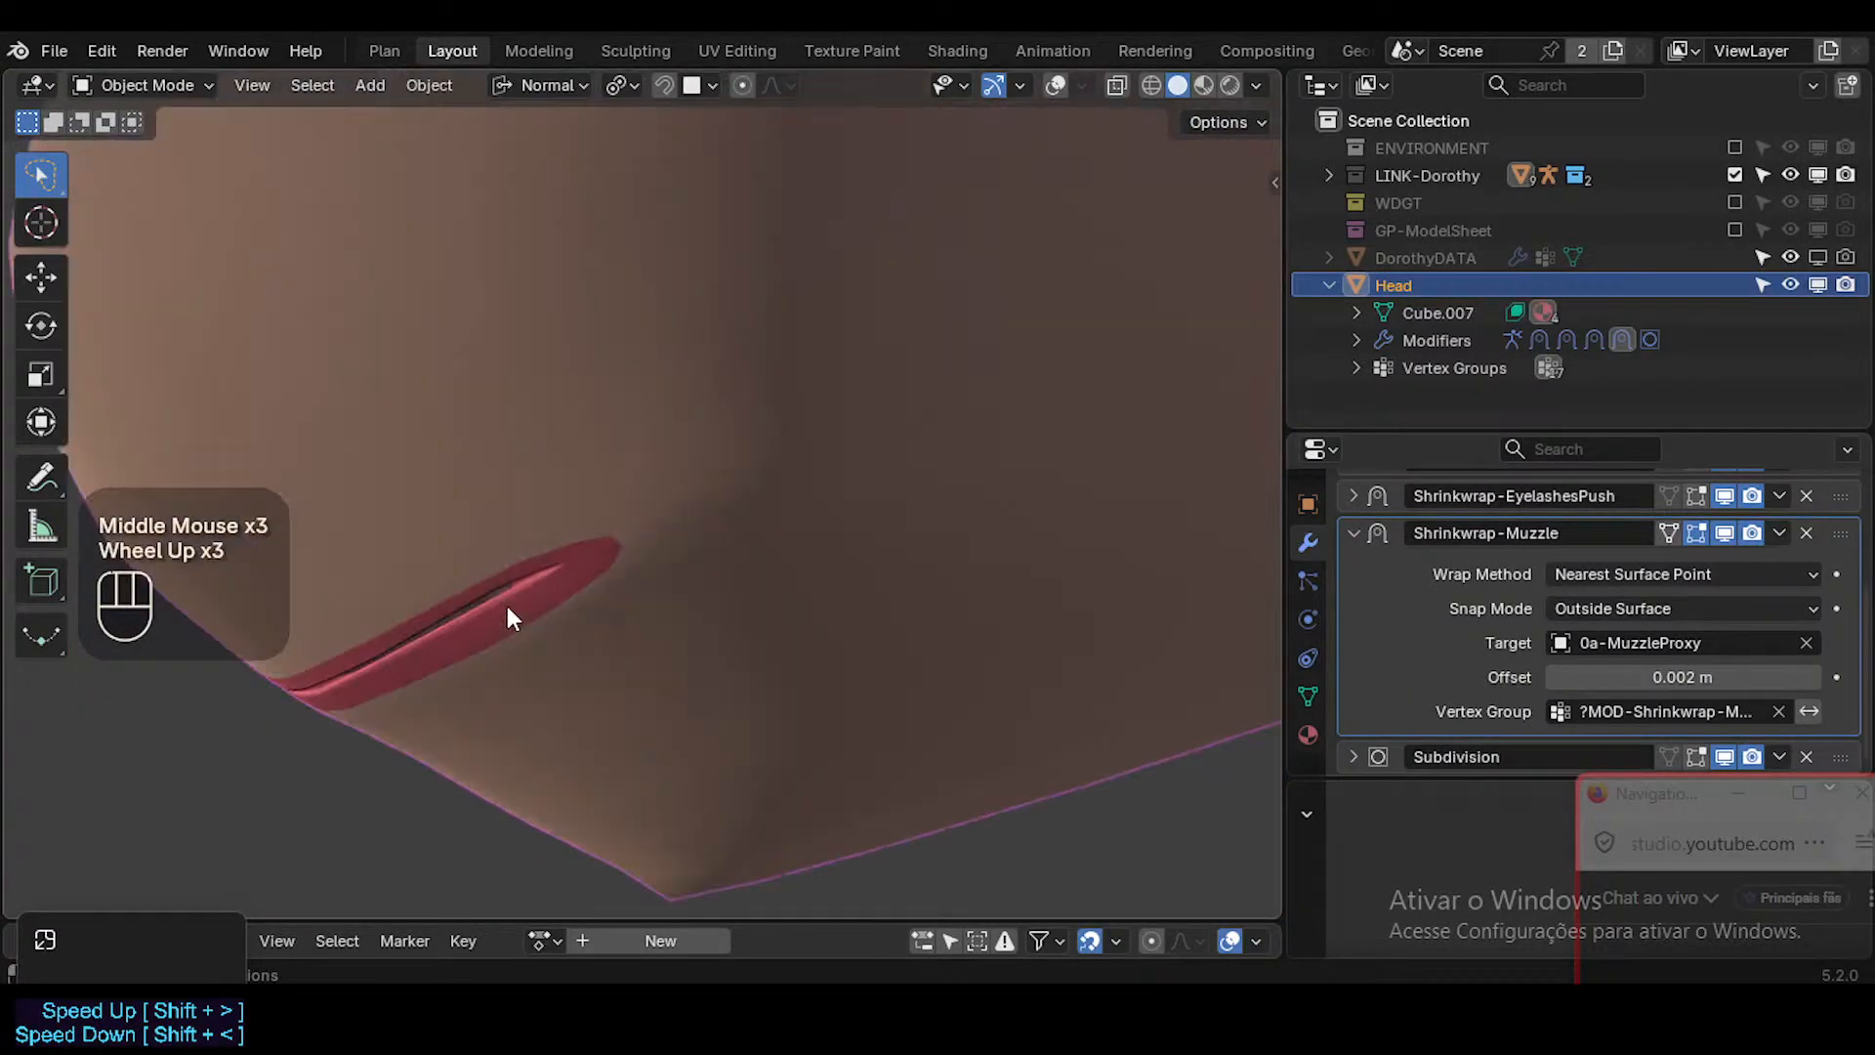
Back in Edit Mode with overlays shown, move the lower lip's left corner vertex and the skin vertex beyond it outward.
key("Tab")
key("shift+alt+z")
left_click(650, 563)
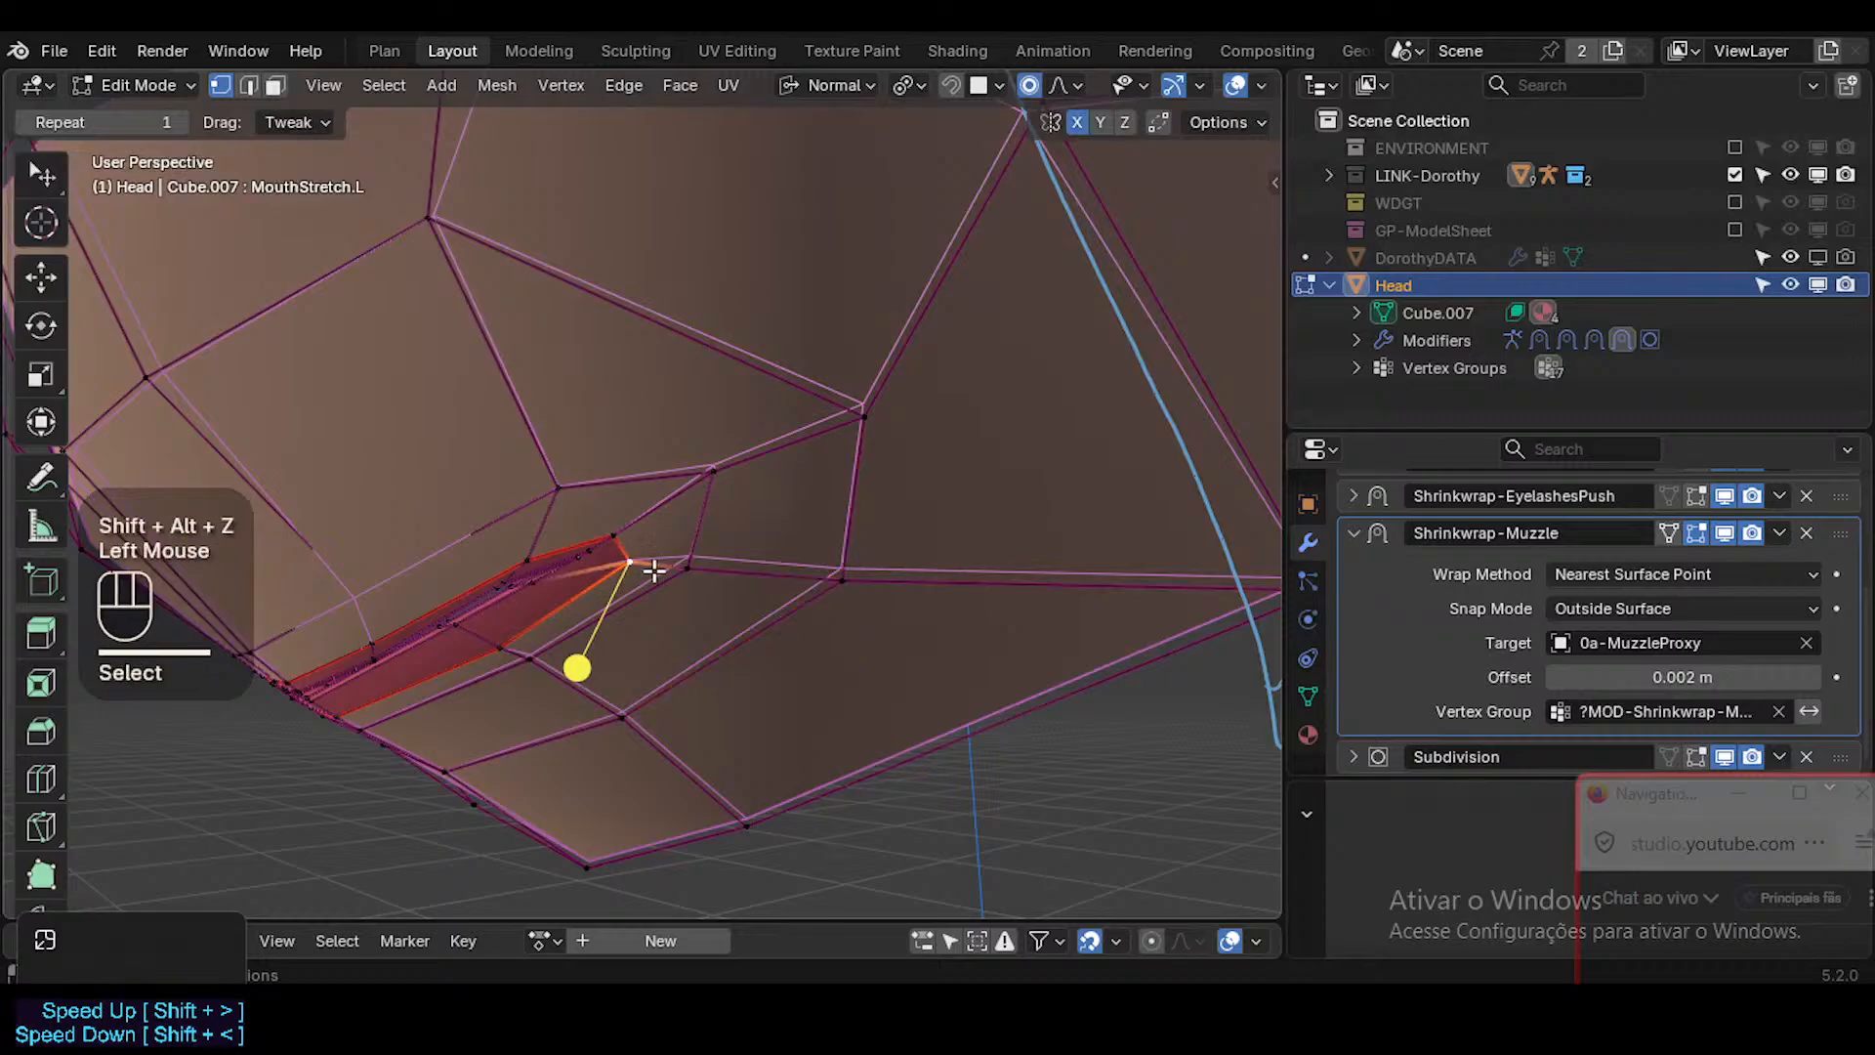
key("g")
left_click(697, 548)
left_click(705, 556)
key("g")
left_click(741, 549)
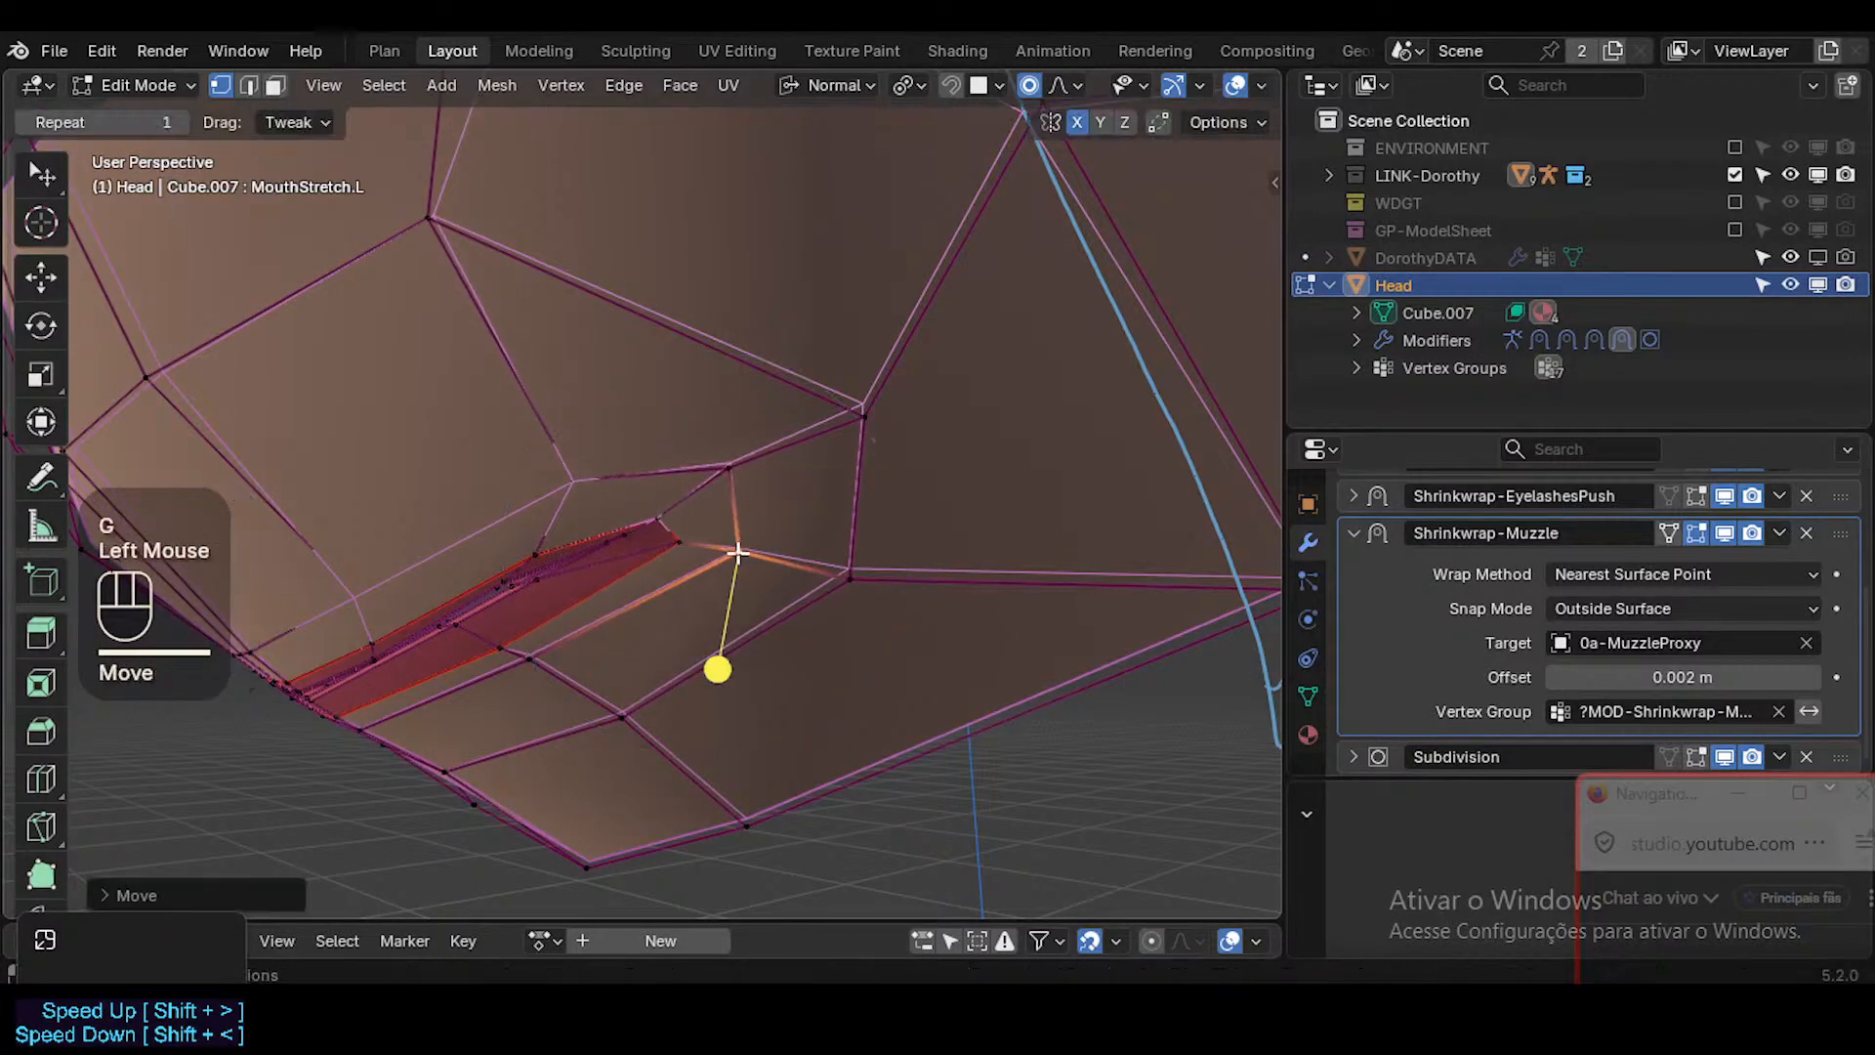
Select the small inner lip face at the mouth's left corner and move it outward.
middle_click_drag(741, 549, 758, 515)
key("3")
left_click(628, 537)
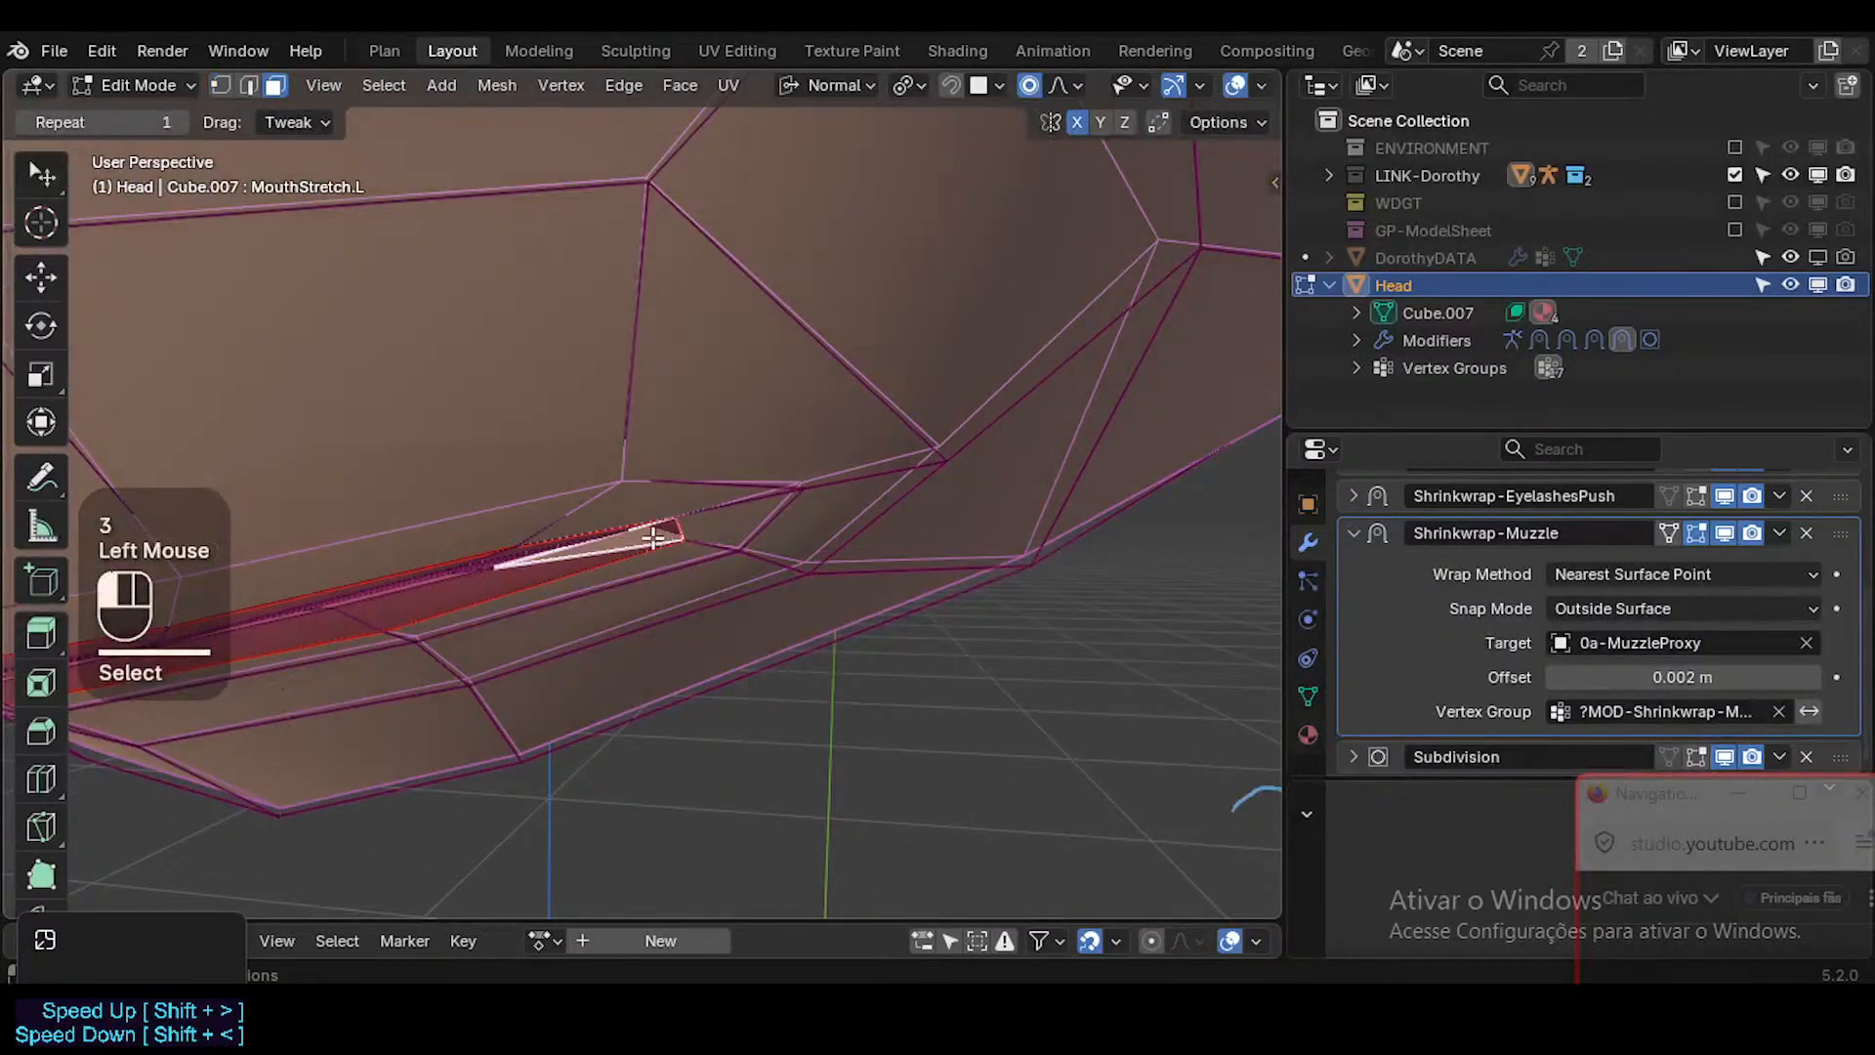
middle_click_drag(628, 536, 795, 481)
key("g")
left_click(858, 532, "shift")
Move the skin vertex beyond the mouth's left corner outward along the cheek.
key("1")
left_click(795, 482)
key("g")
left_click(860, 478, "shift")
left_click_drag(882, 477, 895, 482)
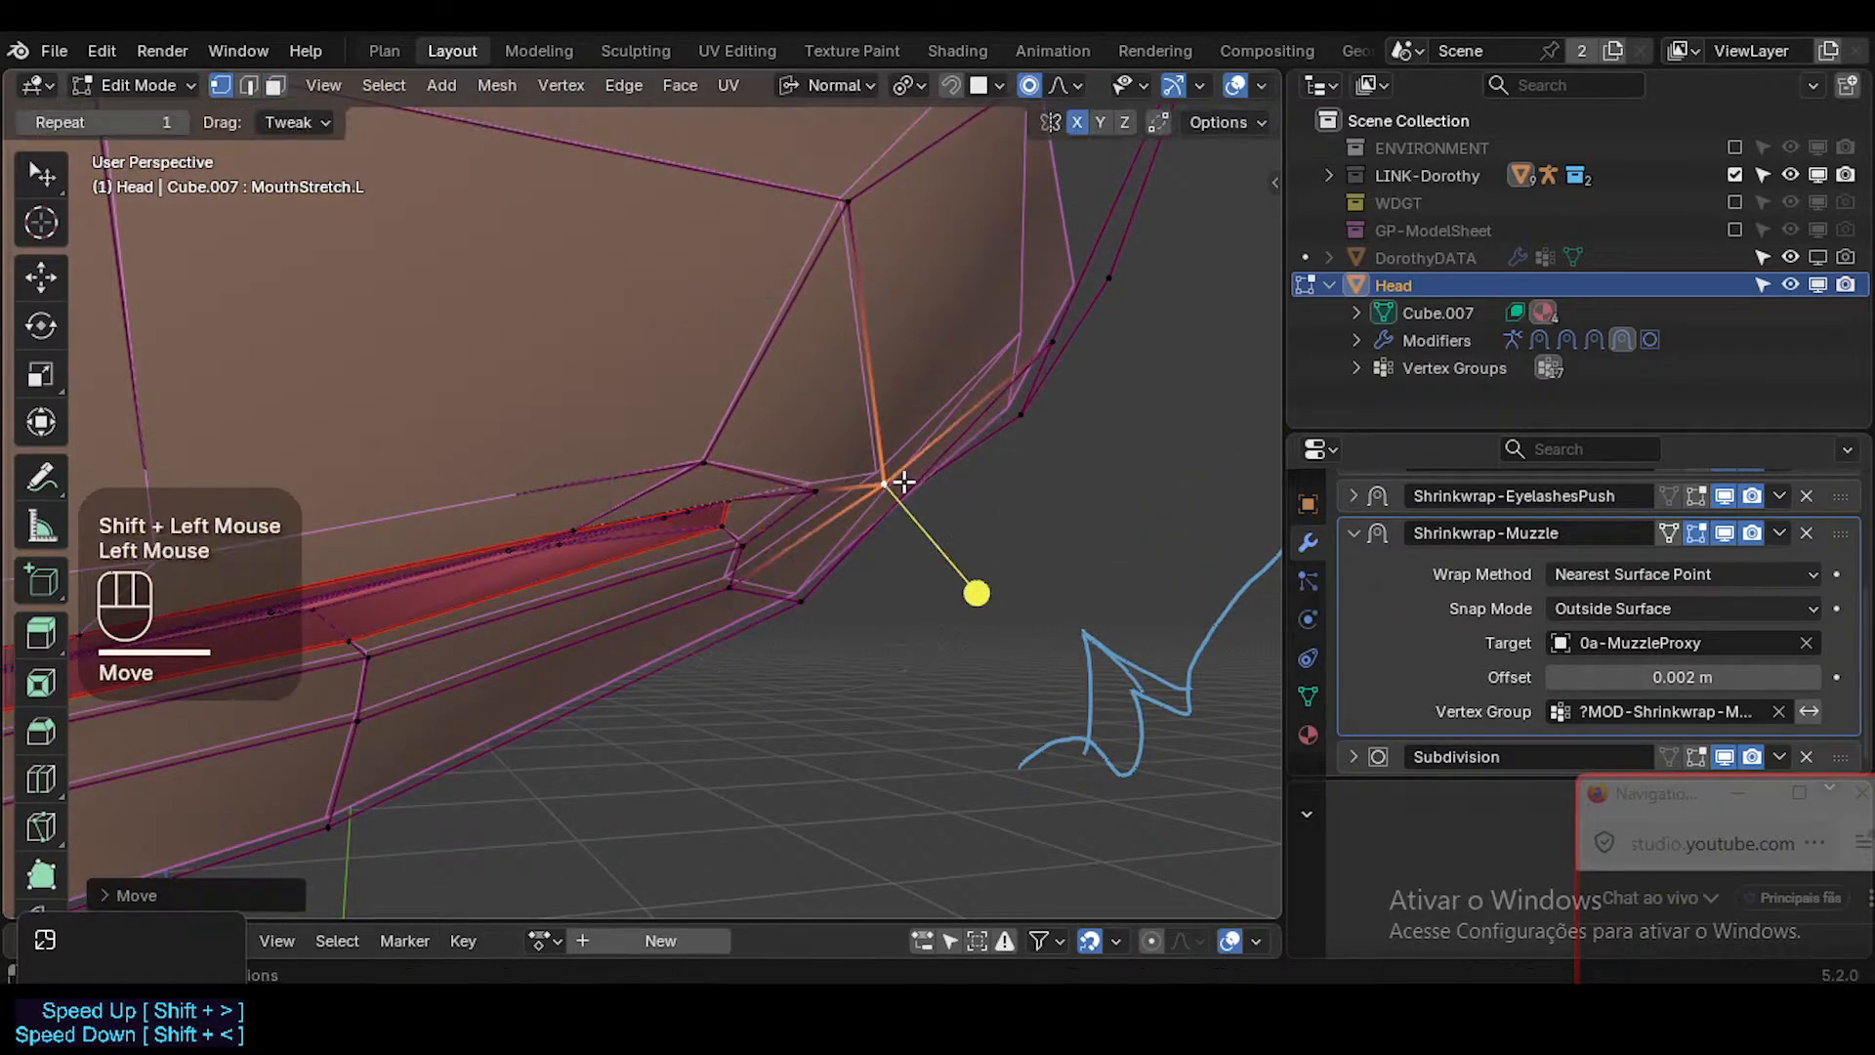
Slide the left cheek vertex farther out from the mouth's corner along its edge.
scroll(895, 482, "down", 8)
middle_click_drag(894, 482, 806, 497)
scroll(879, 493, "up", 7)
left_click(807, 497)
key("g")
key("g")
left_click(913, 482)
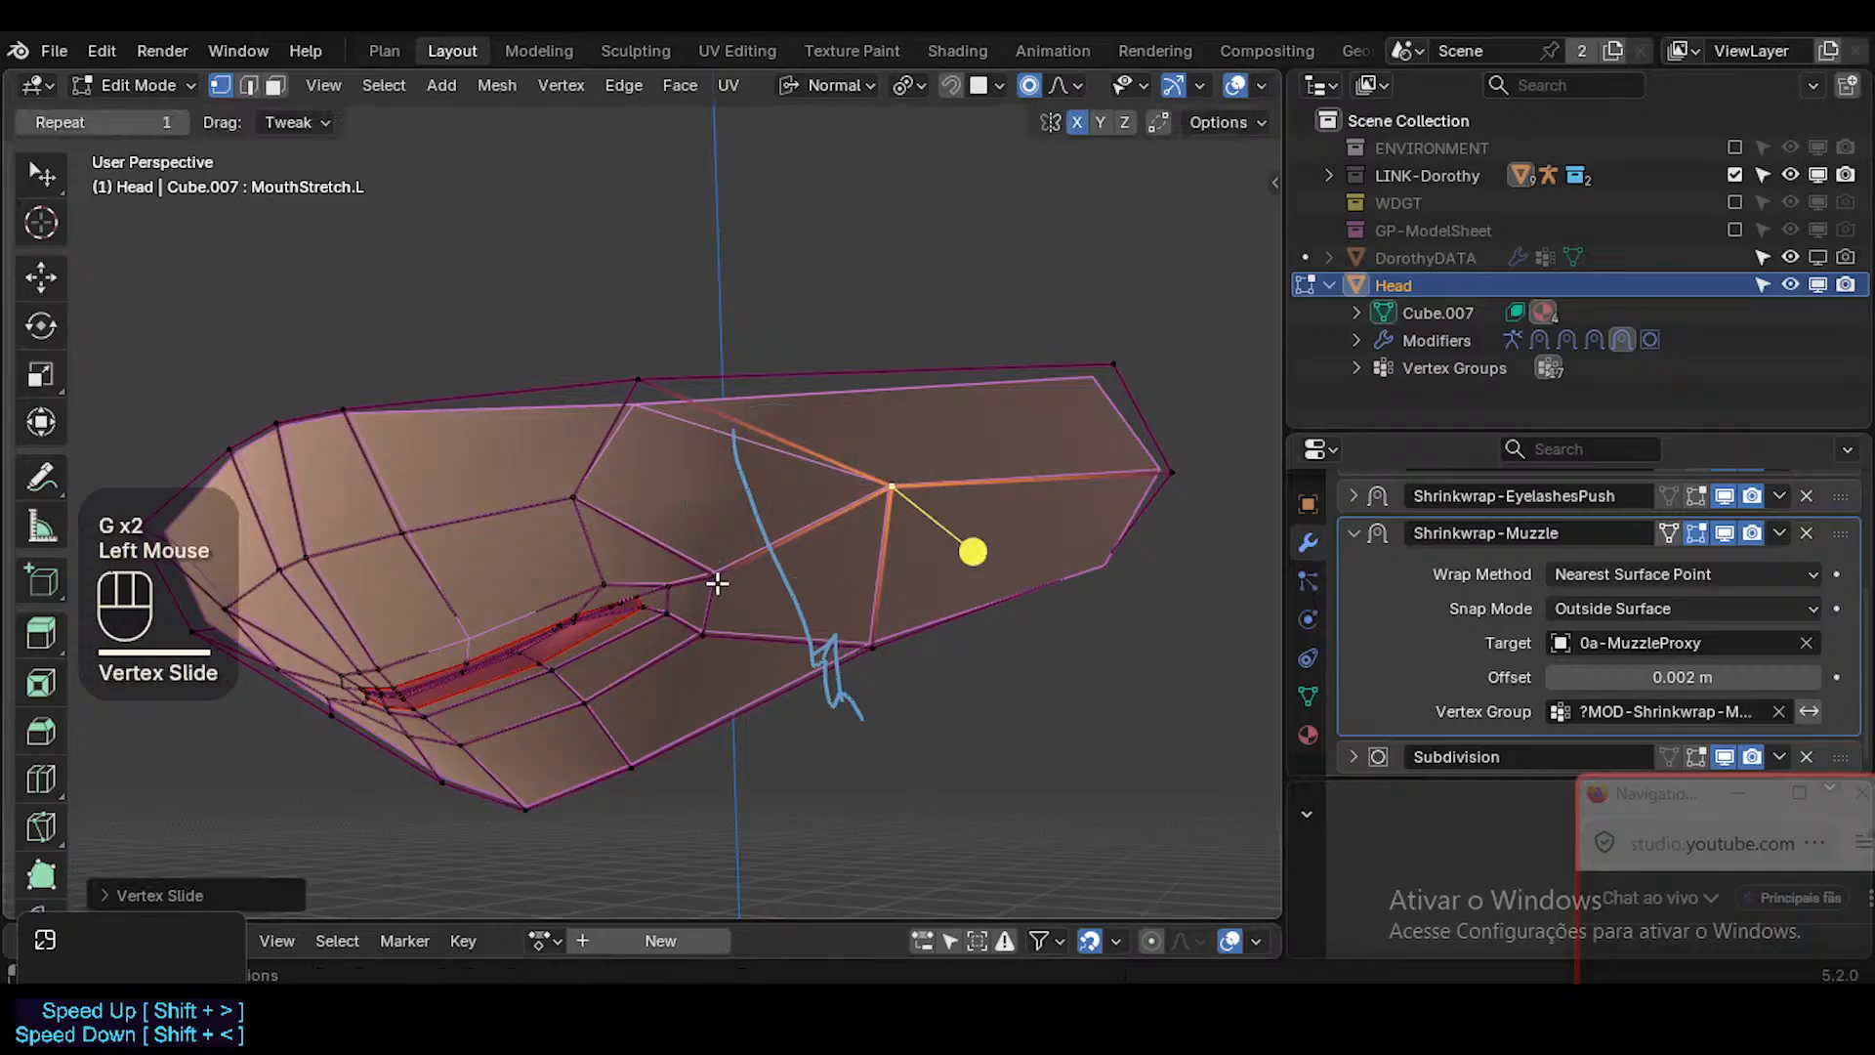
Move the cheek vertices above and below the mouth's left corner outward and nudge the outer cheek vertex.
left_click(721, 580)
key("g")
left_click(798, 551)
left_click(892, 496)
key("g")
left_click(933, 486, "shift")
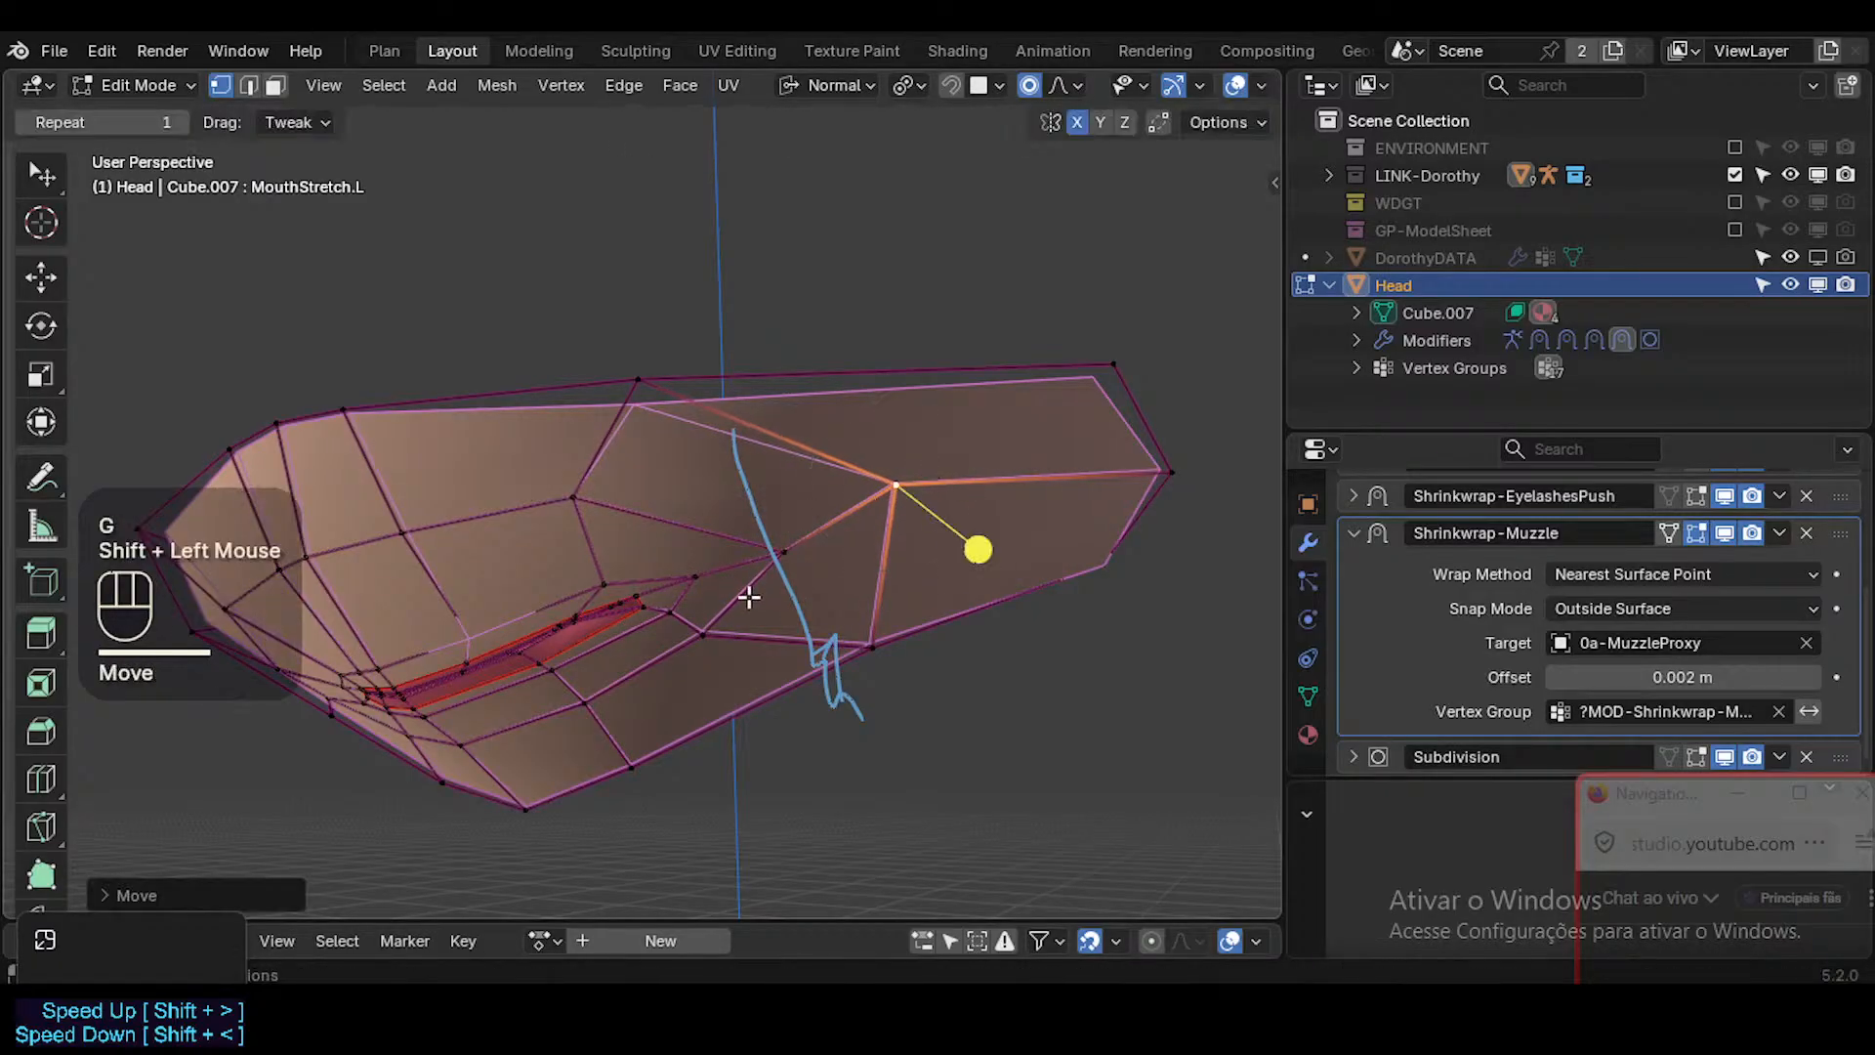
left_click(716, 621)
key("g")
left_click(1172, 596, "shift")
Select the second edge loop around the mouth and slide it away from the lips, adjusting its position slightly.
key("2")
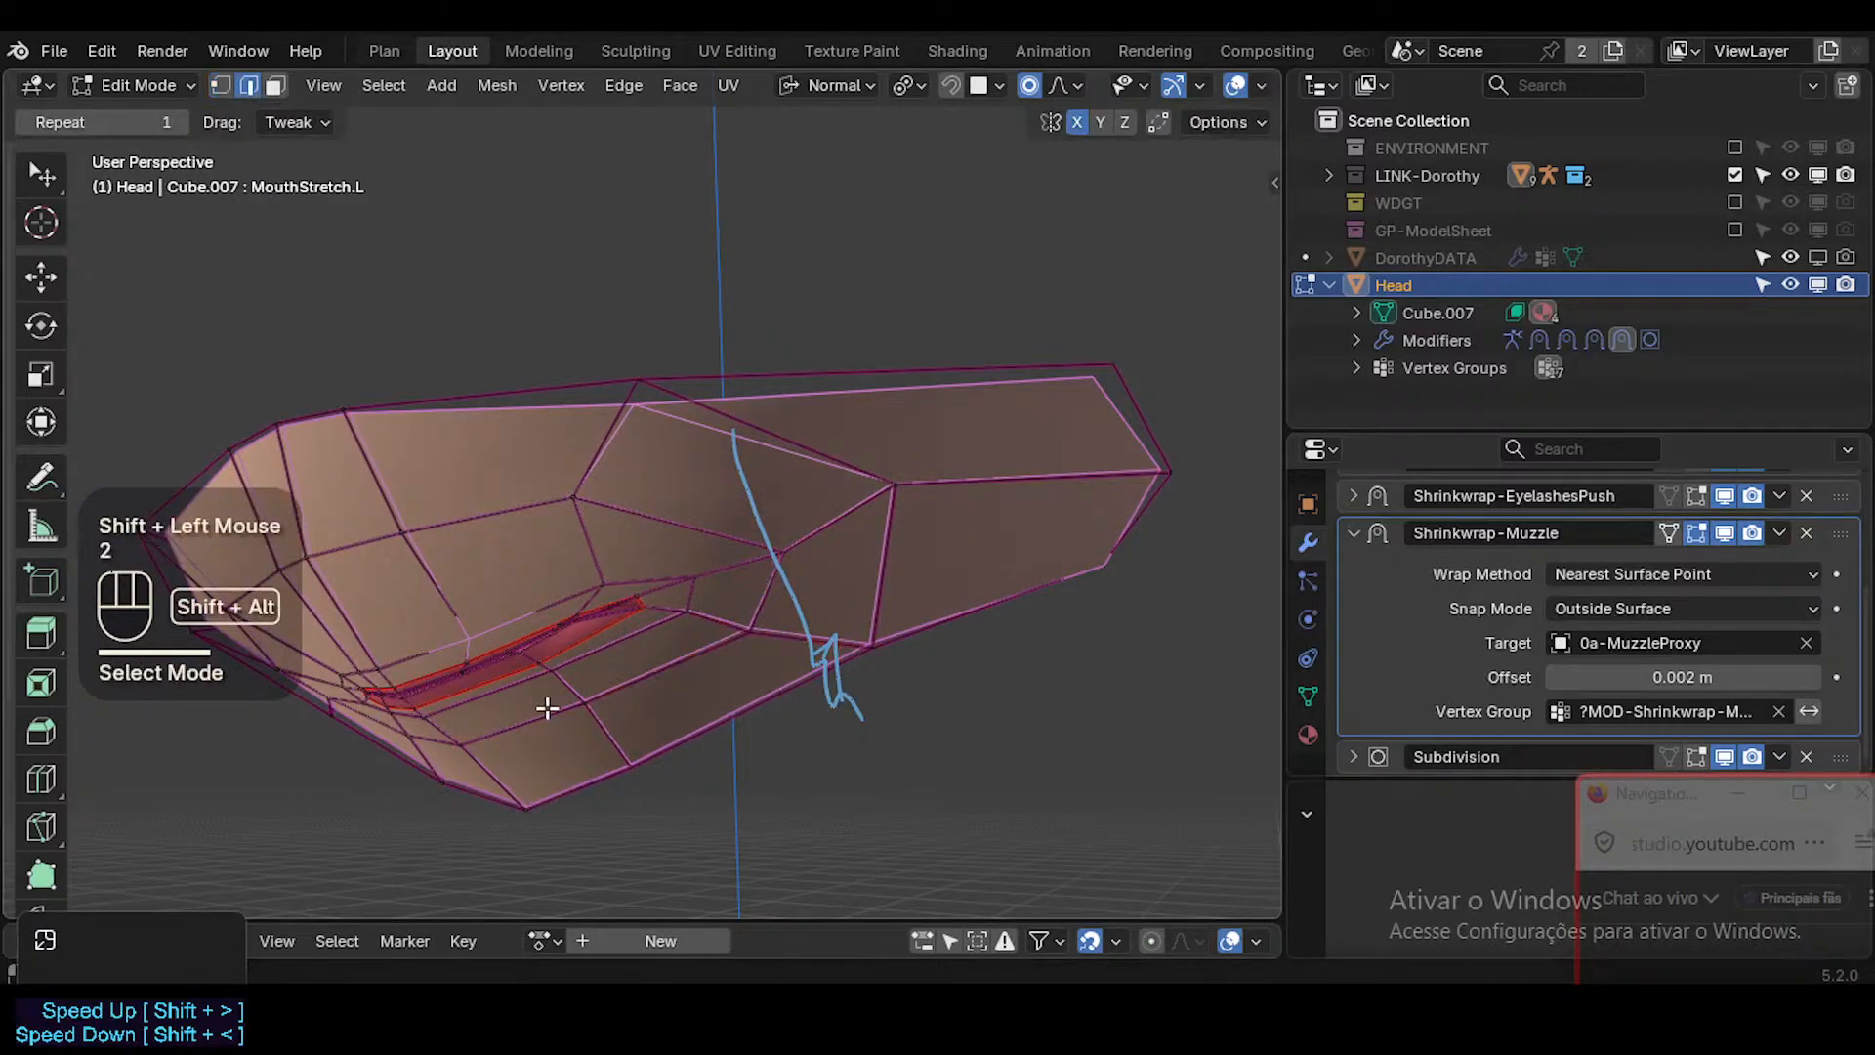
left_click(330, 726, "alt+shift")
key("g")
key("g")
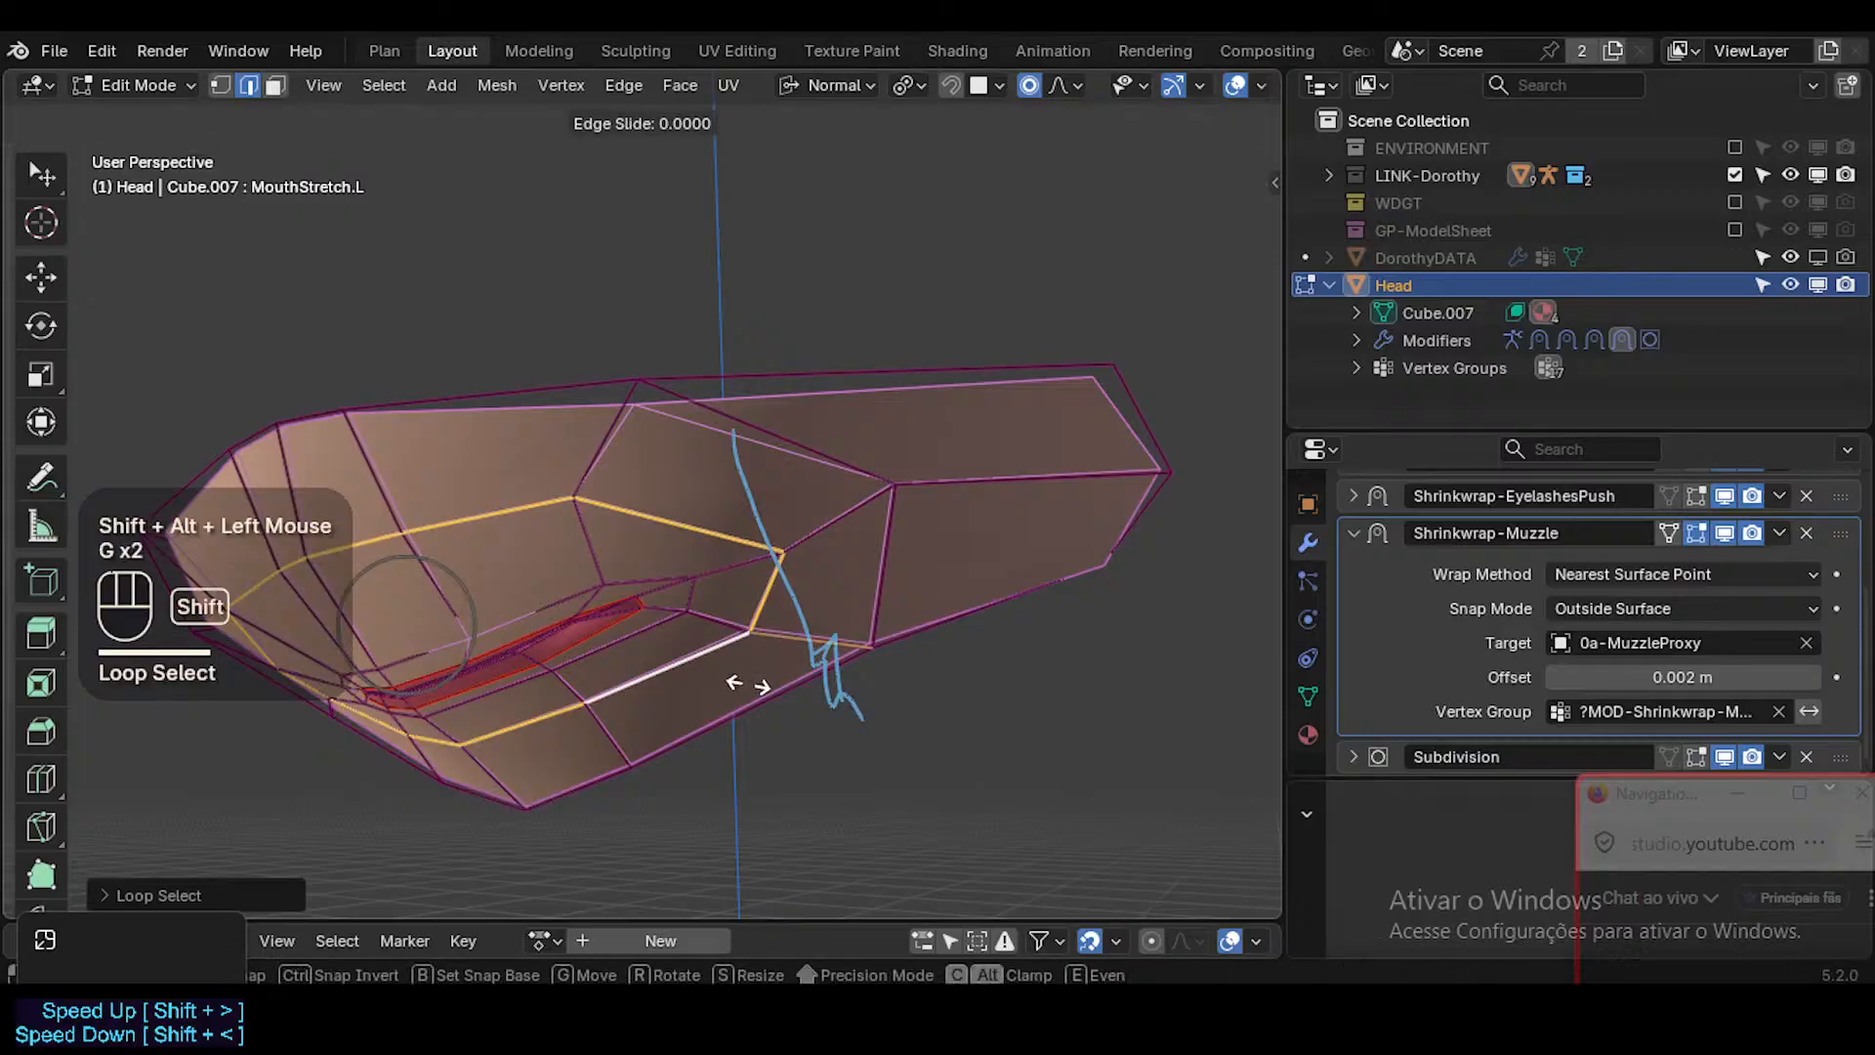
left_click(743, 553, "shift")
key("g")
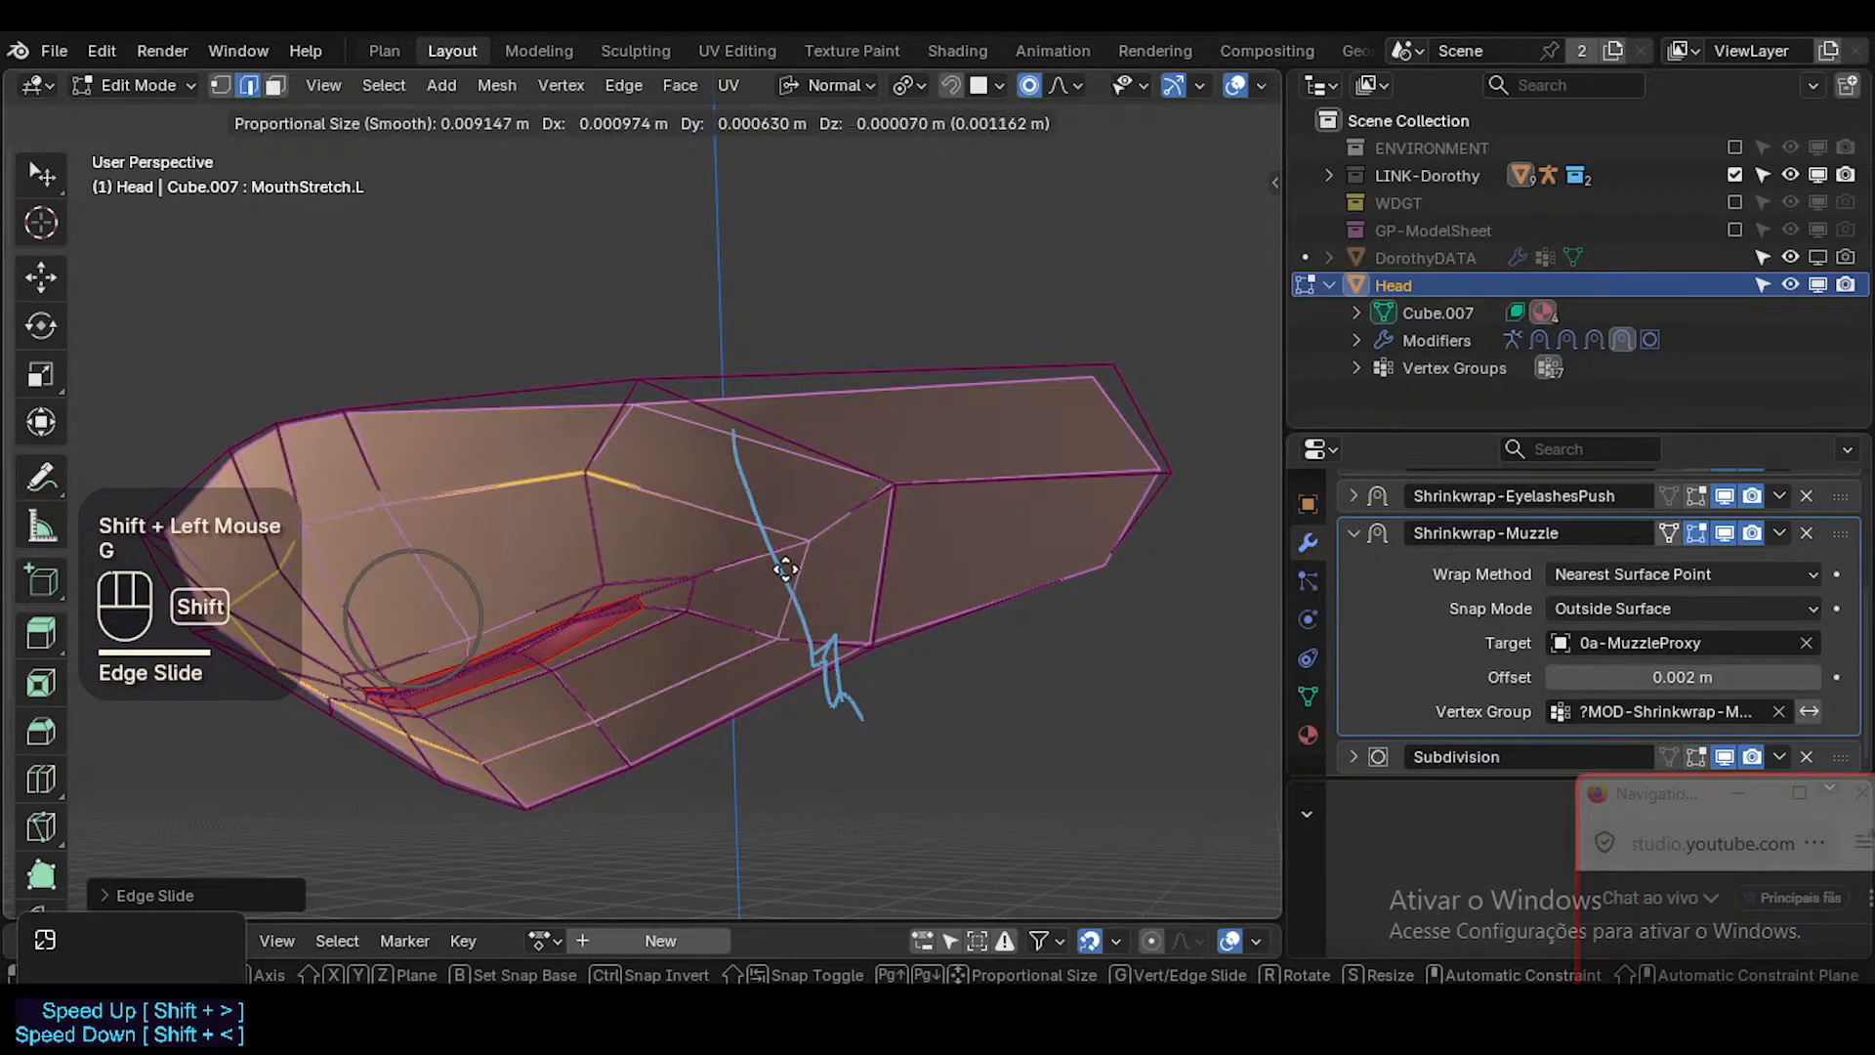
left_click(756, 543, "shift")
Nudge the left cheek's loop vertex above the mouth corner, the upper border vertex and the outer cheek vertex.
key("1")
left_click(592, 465)
key("g")
left_click(621, 449, "shift")
left_click(641, 393)
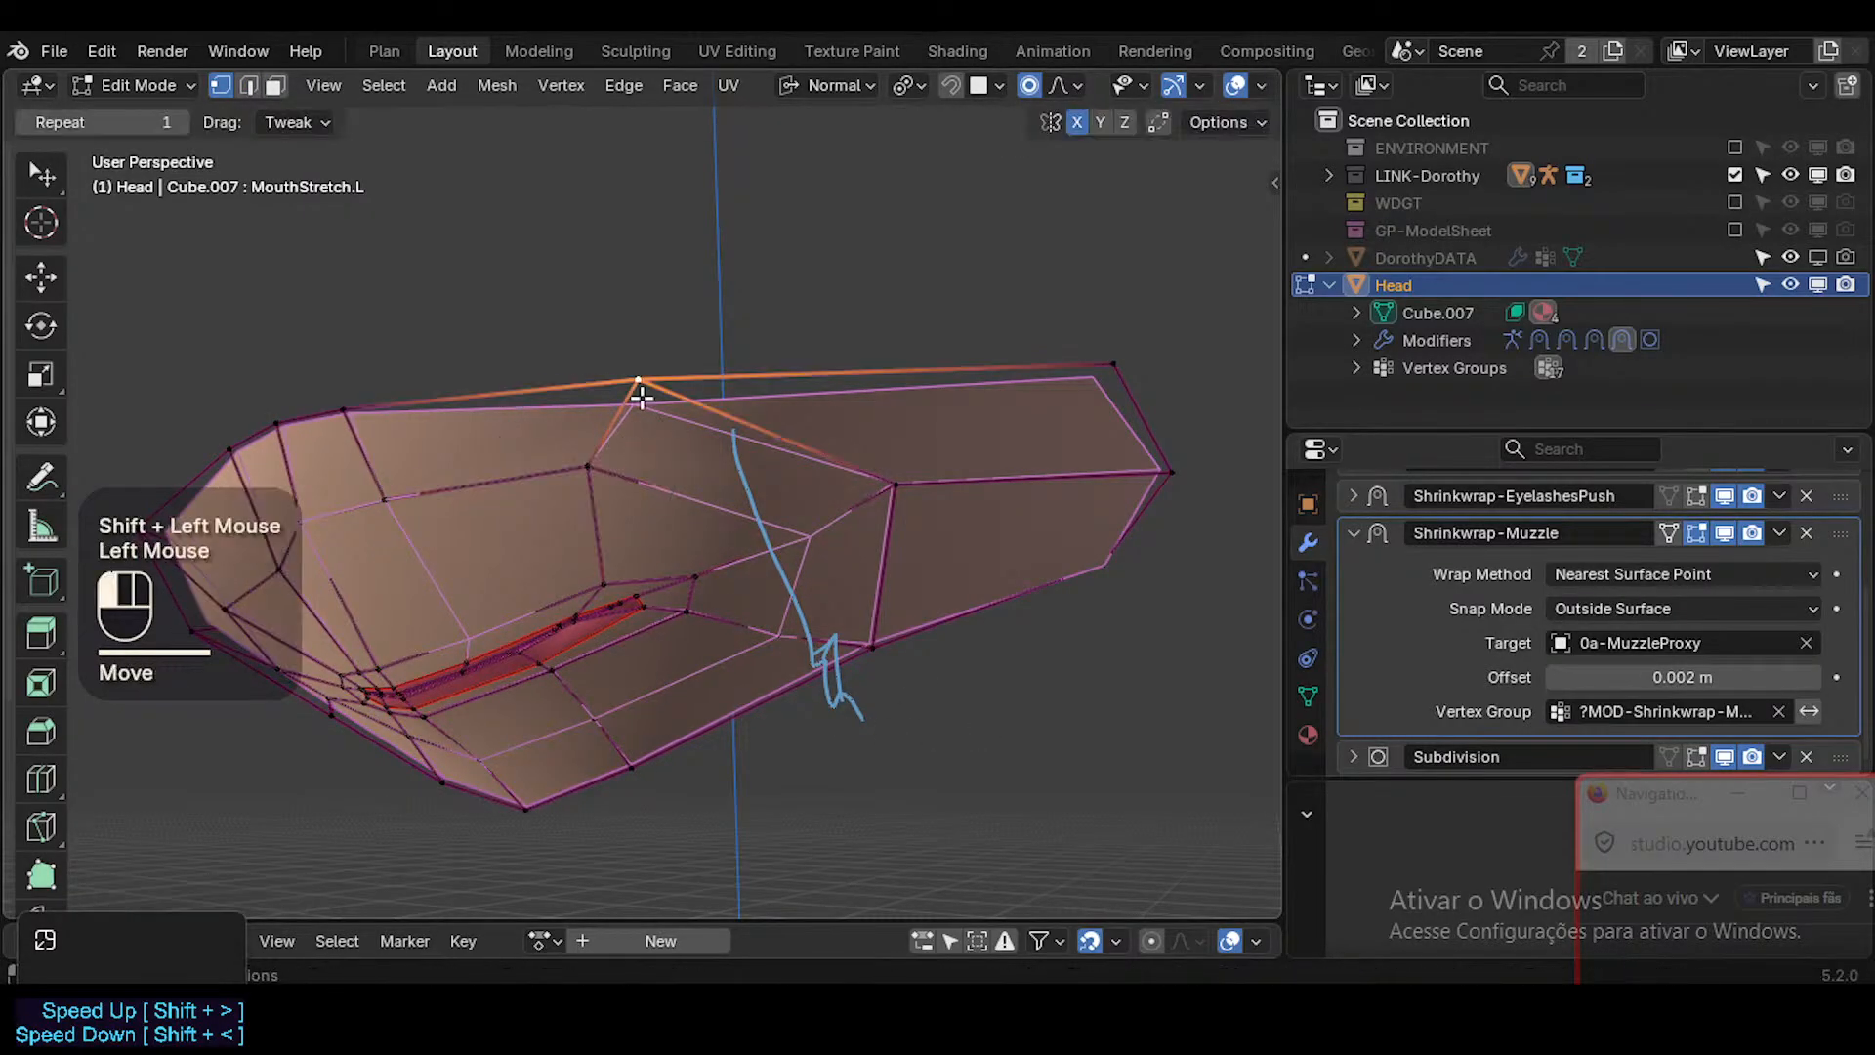
key("g")
left_click(682, 439, "shift")
left_click(848, 508)
left_click(894, 487)
key("g")
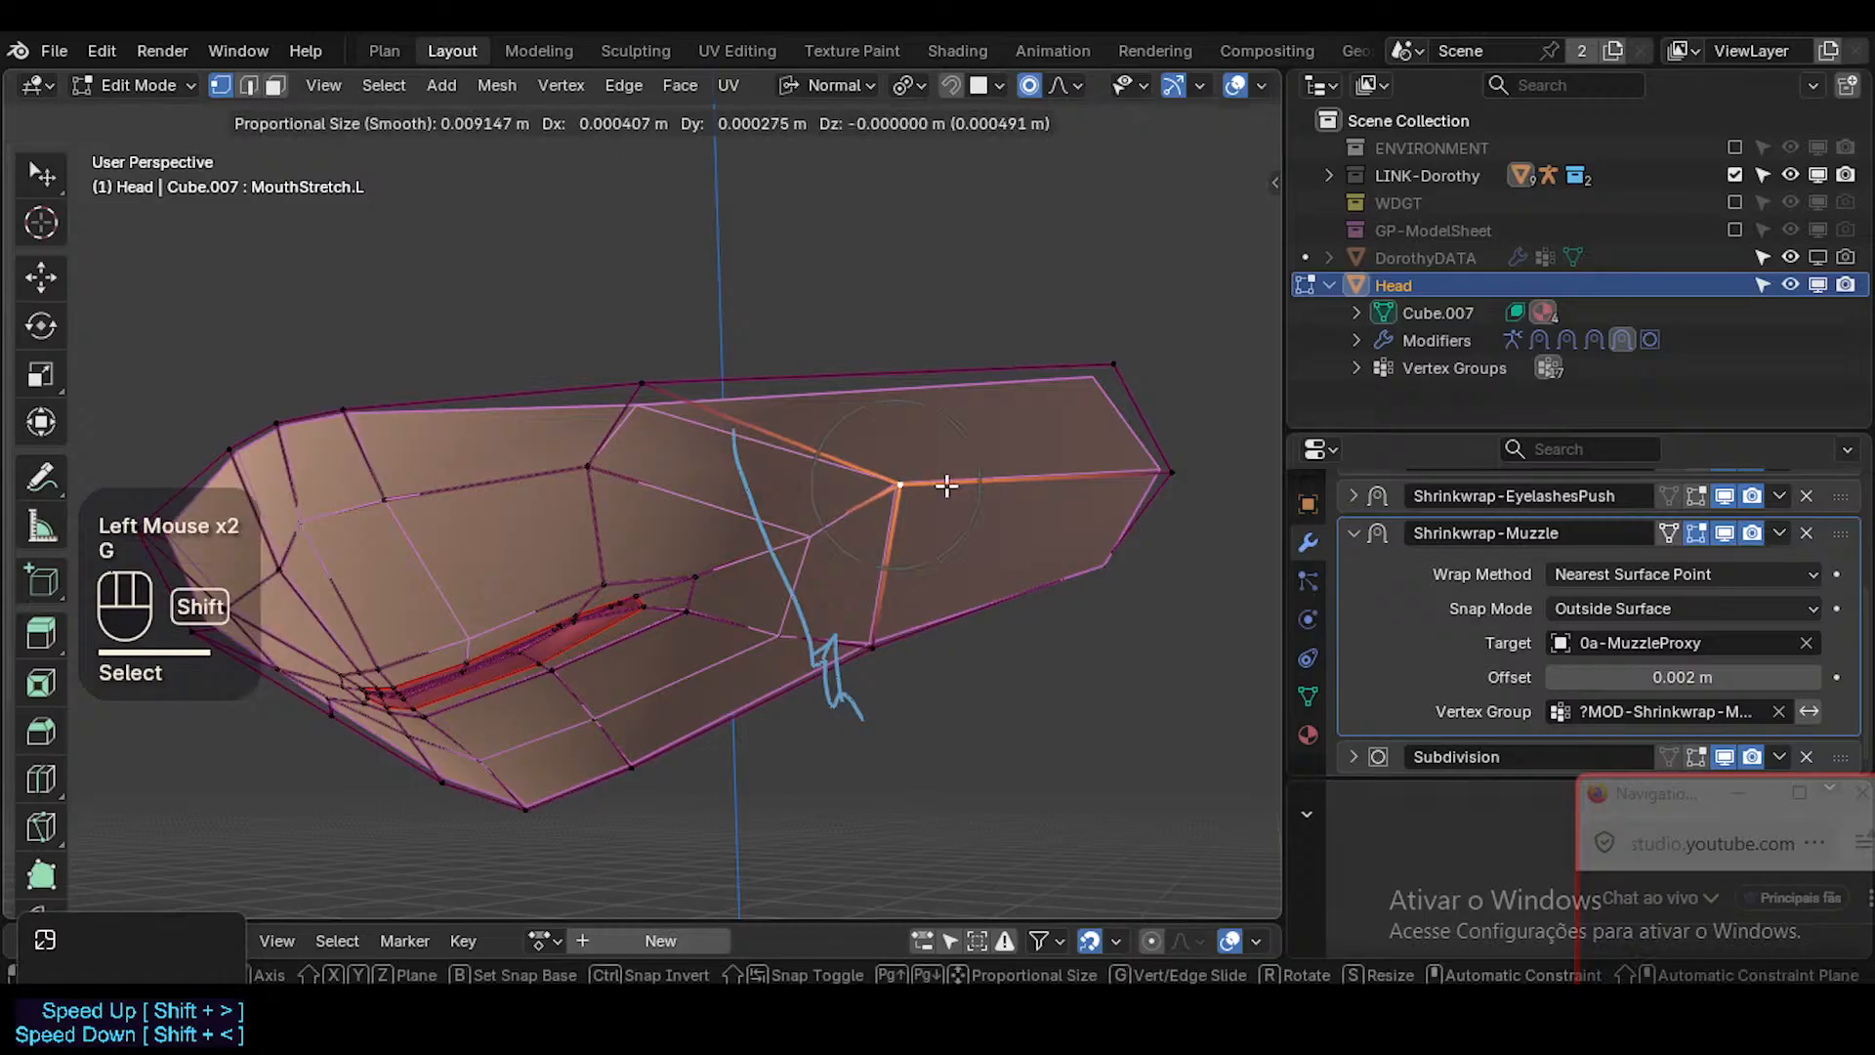
left_click(947, 486, "shift")
Shift the skin vertex just beyond the mouth's left corner slightly outward.
left_click(705, 578)
middle_click_drag(658, 678, 684, 711)
key("g")
left_click(801, 549, "shift")
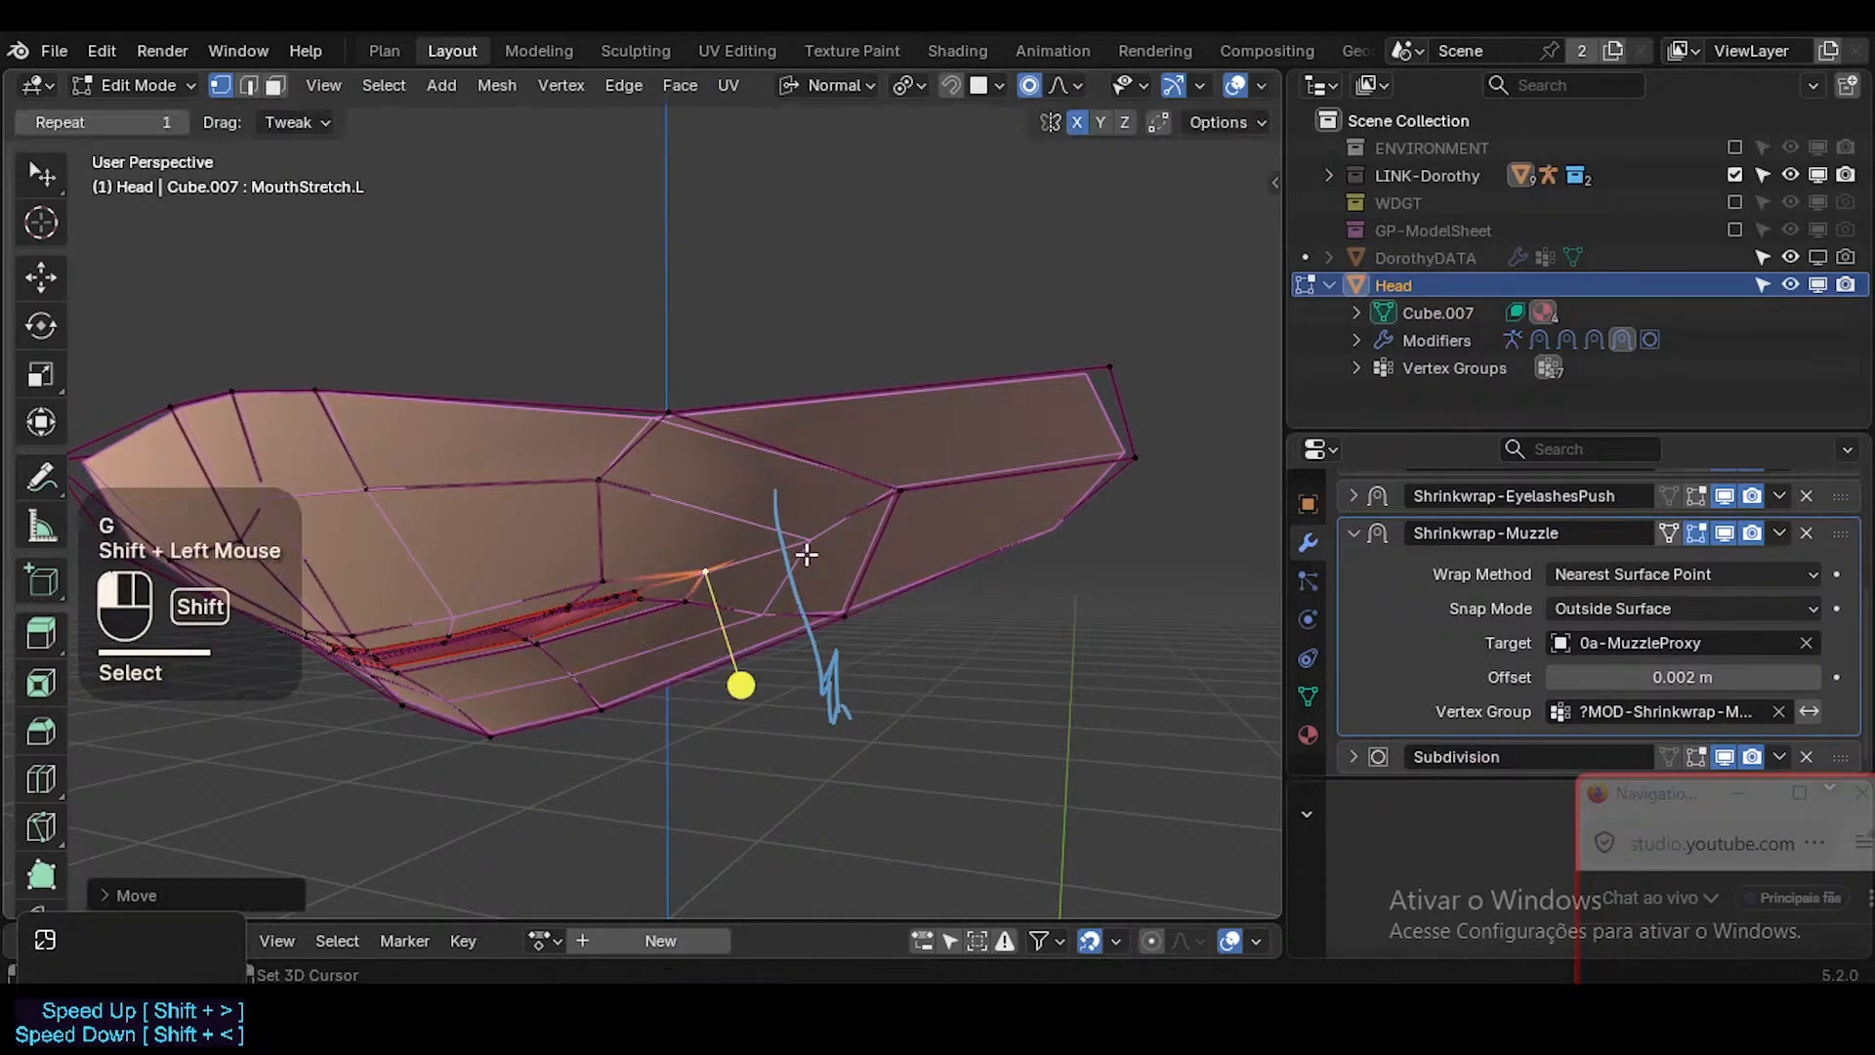
Reposition the left cheek's upper border vertex, adjusting it again from a side view.
left_click(695, 426)
key("g")
left_click(799, 460)
middle_click_drag(799, 460, 419, 489)
key("g")
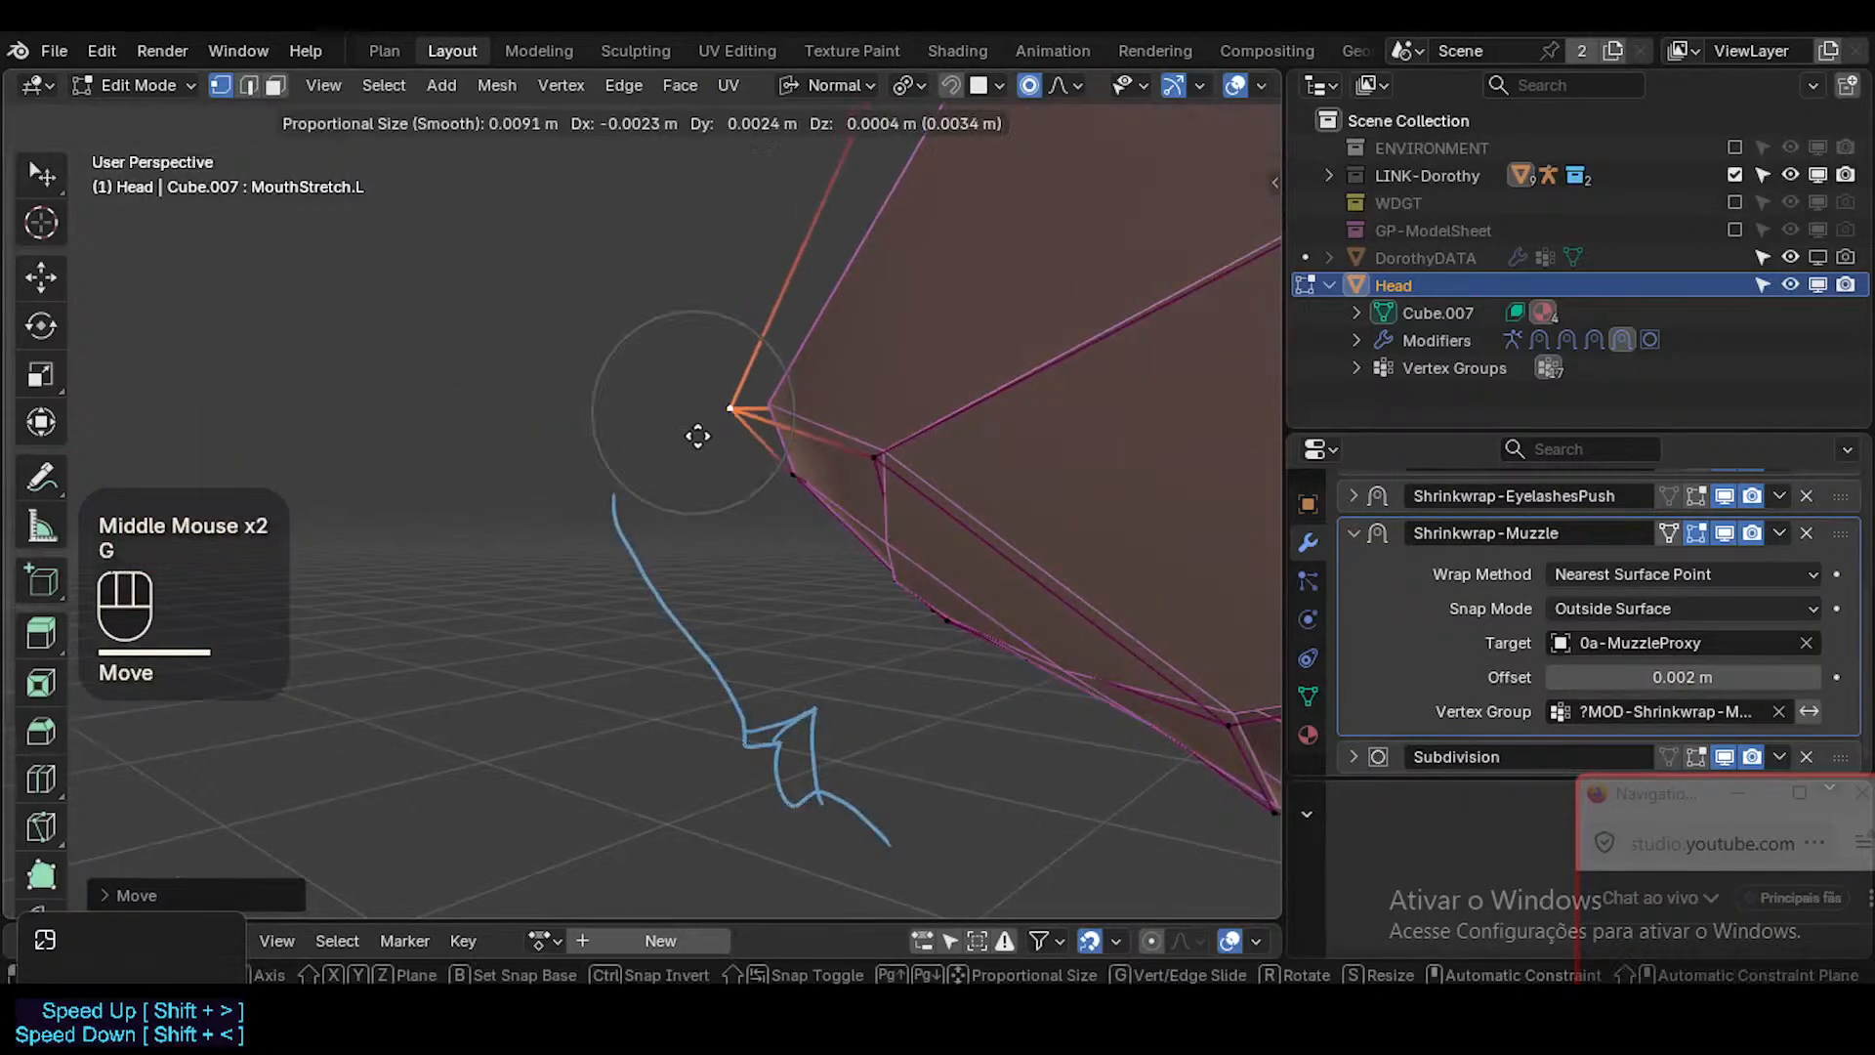
left_click(705, 435)
middle_click_drag(705, 435, 594, 455)
Nudge the centre-line vertex above the upper lip slightly down.
left_click(532, 496)
left_click(471, 513)
middle_click_drag(469, 518, 561, 485)
key("g")
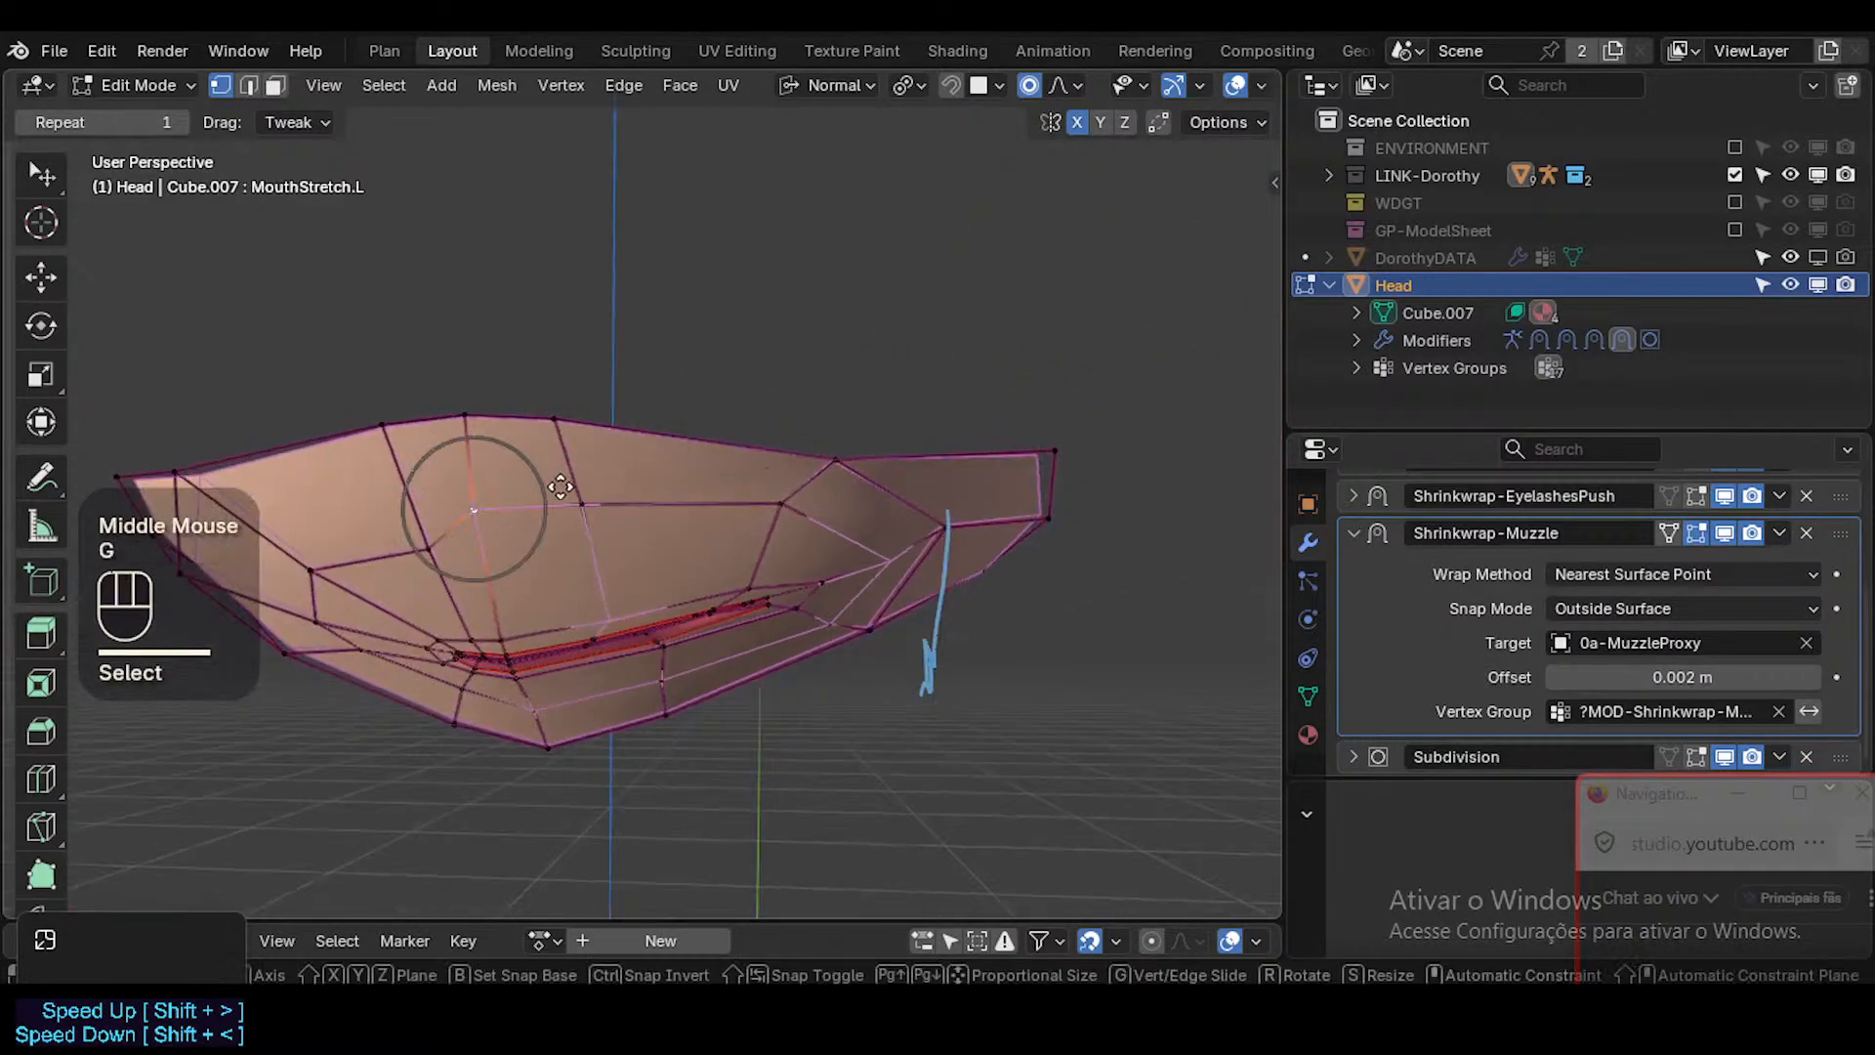
left_click(703, 625, "shift")
Nudge the middle and outer vertices of the loop above the left upper lip to even its curve.
left_click(598, 504)
key("g")
left_click(706, 541, "shift")
left_click(793, 511)
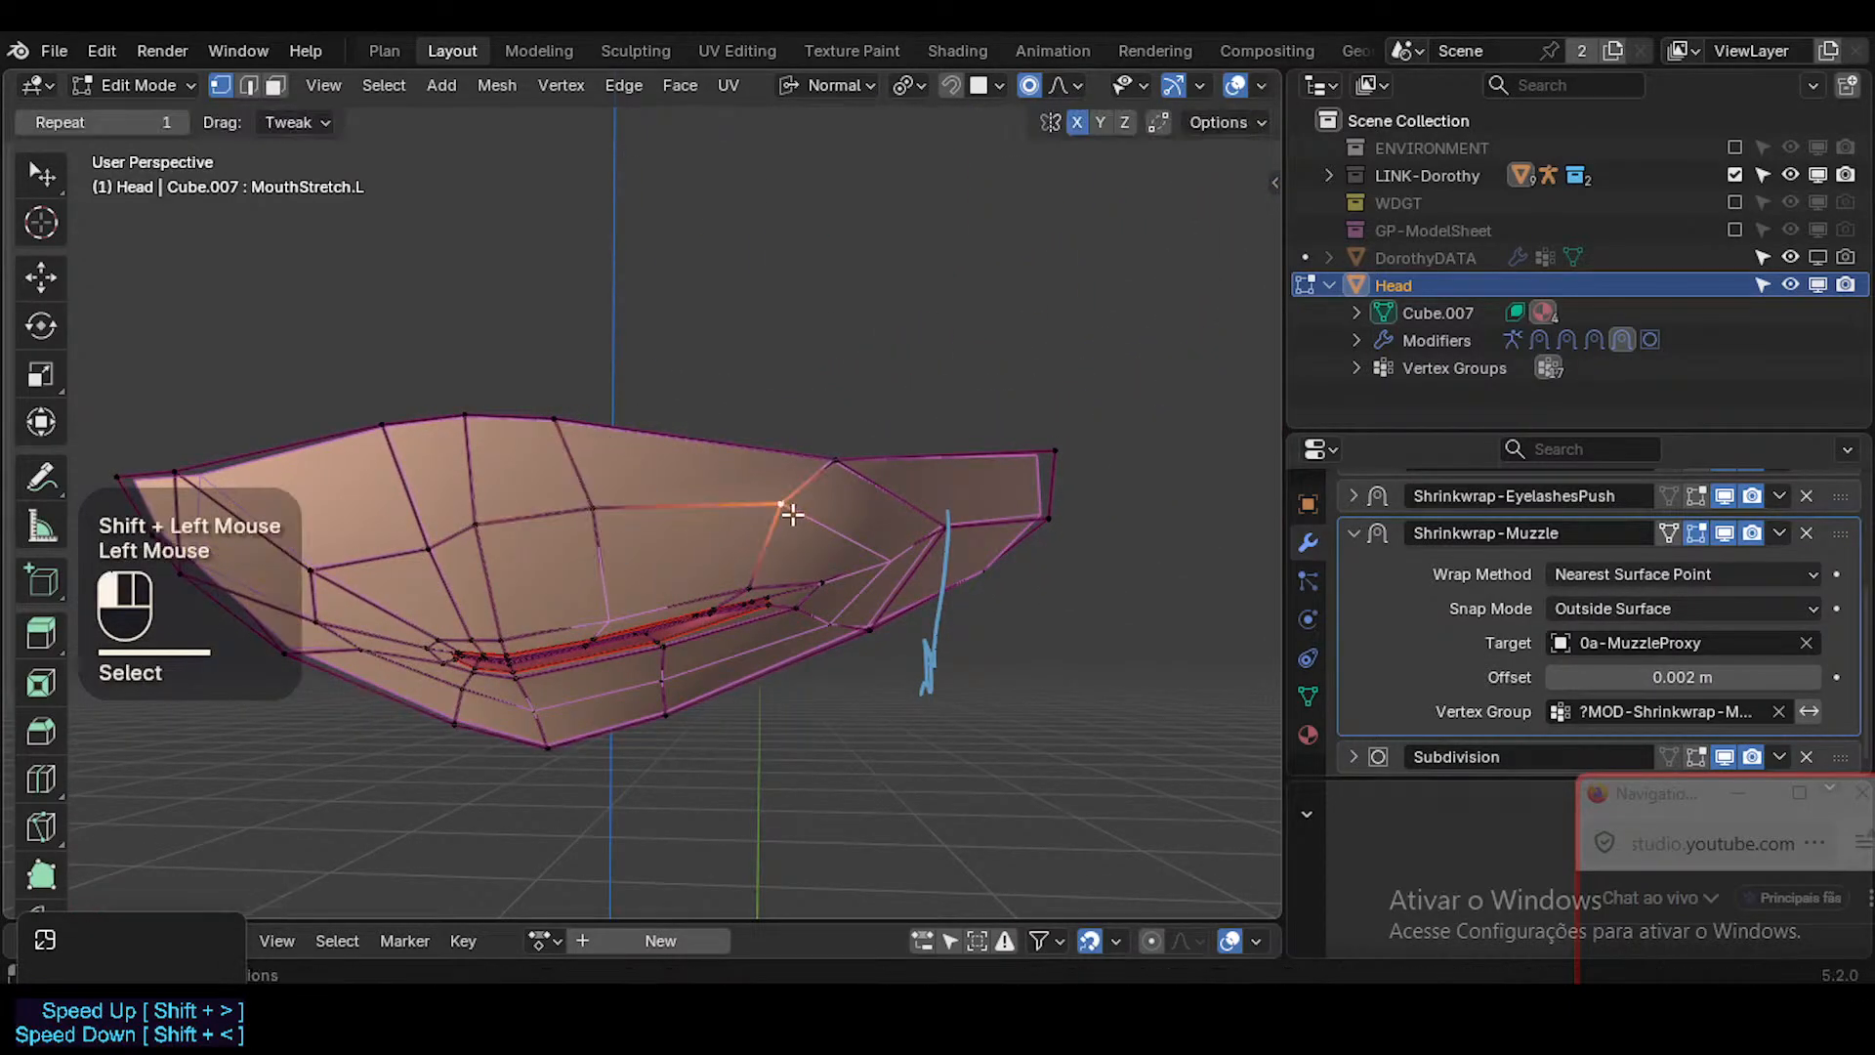
key("g")
left_click(859, 576, "shift")
left_click(594, 508)
key("g")
scroll(625, 528, "down", 2)
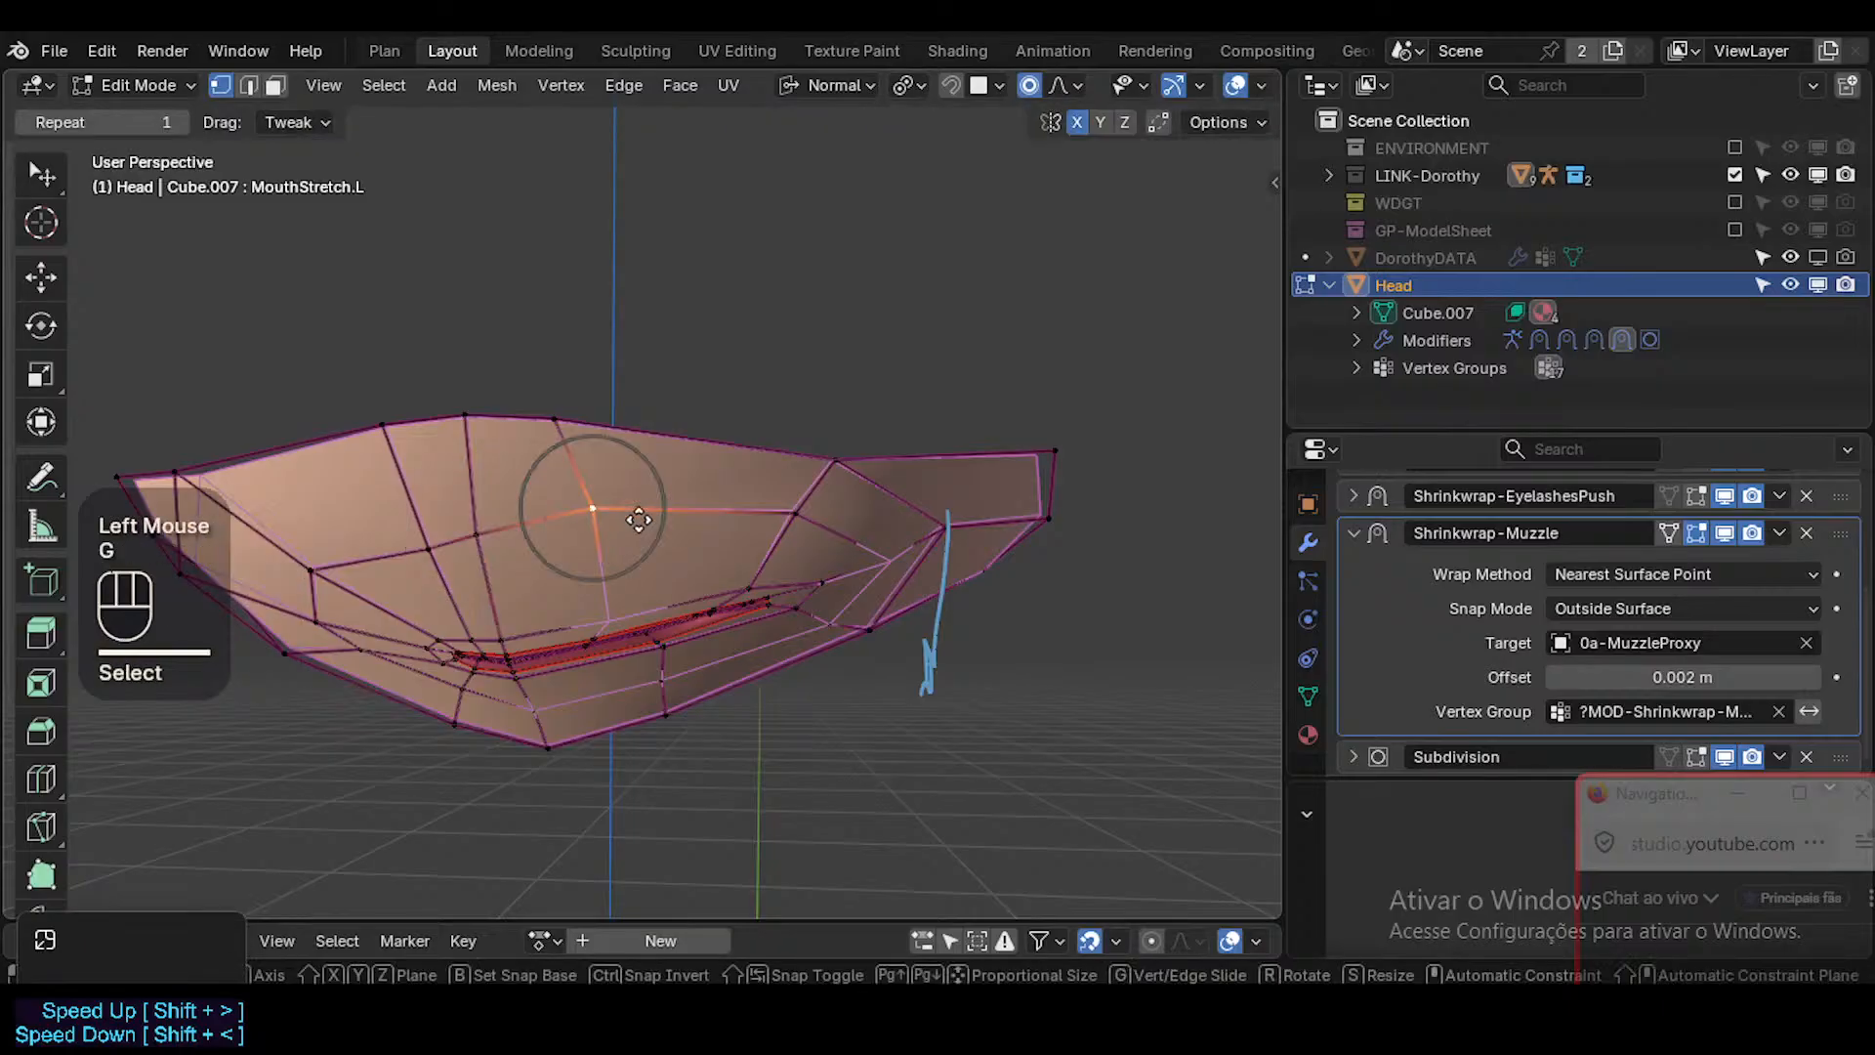
left_click(614, 578, "shift")
left_click(796, 524)
key("g")
left_click(810, 540, "shift")
From the side, adjust the loop vertex above the mouth's left corner and the cheek vertex behind it.
middle_click_drag(864, 555, 753, 560)
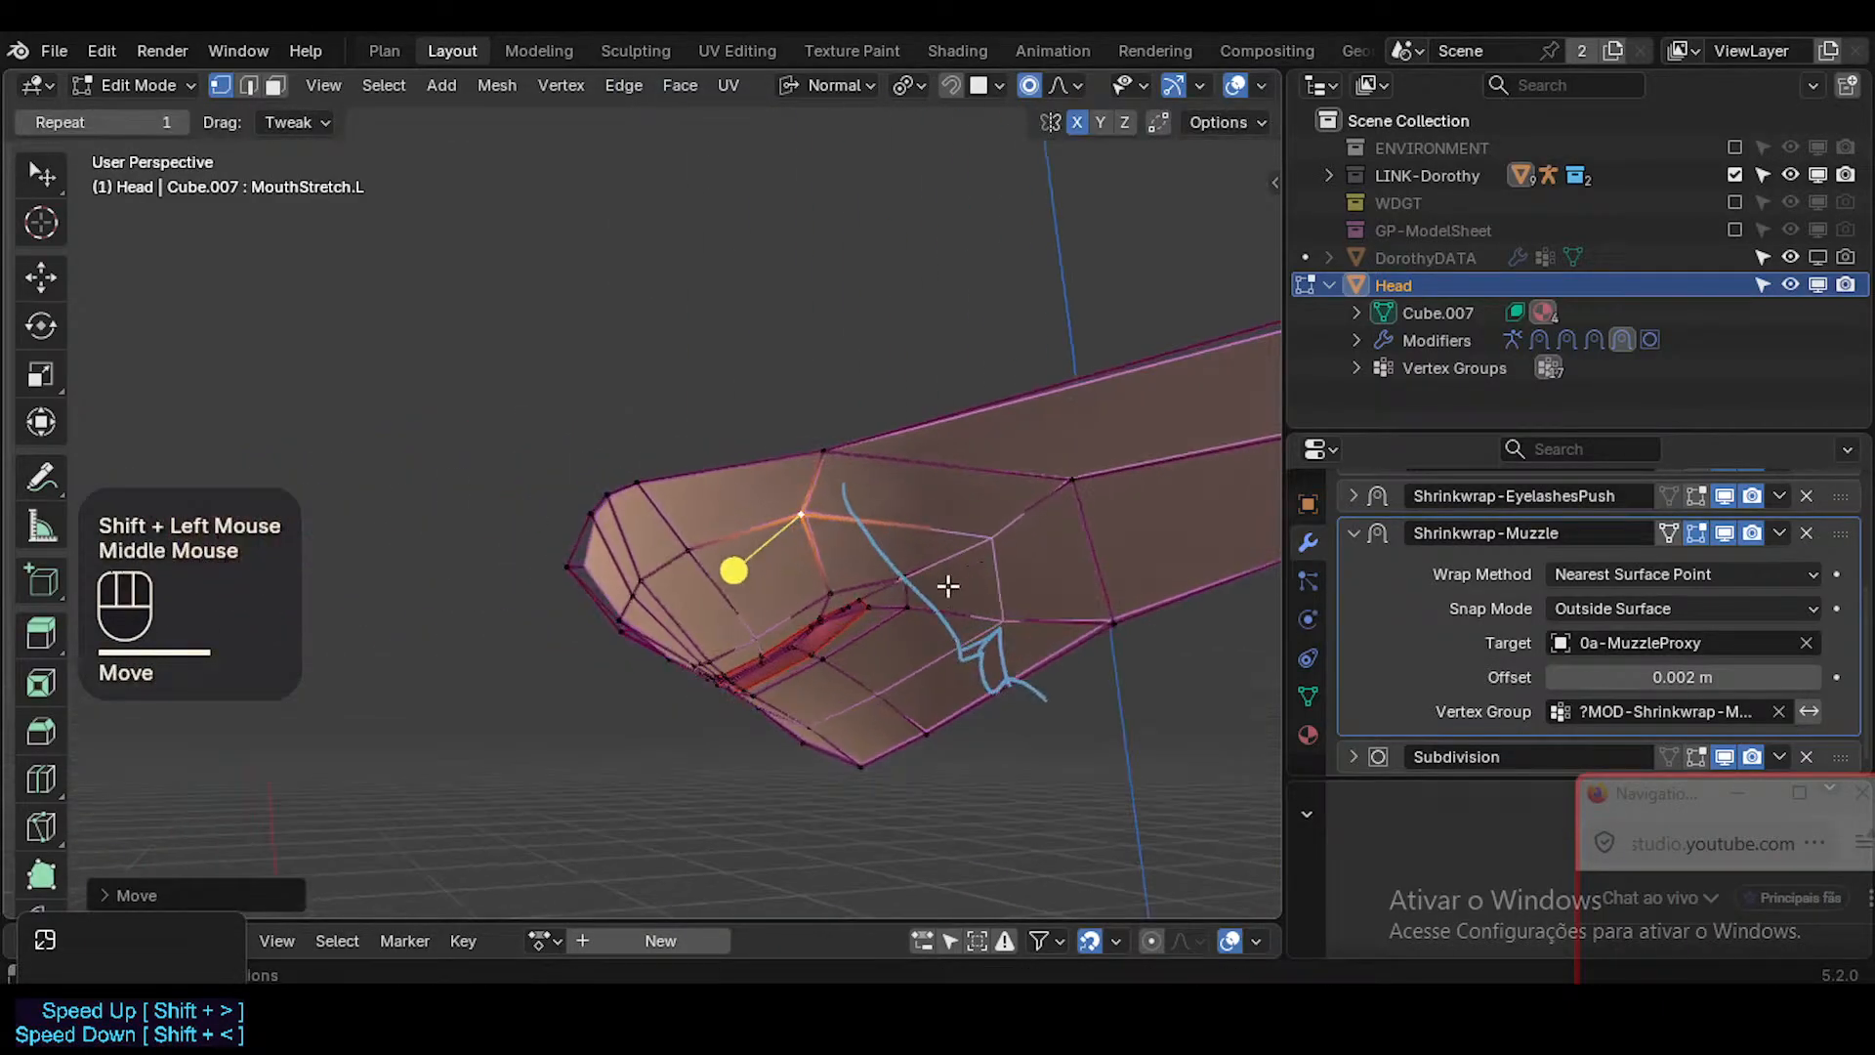
middle_click_drag(949, 586, 882, 534)
key("g")
left_click(930, 536, "shift")
left_click(963, 530)
key("g")
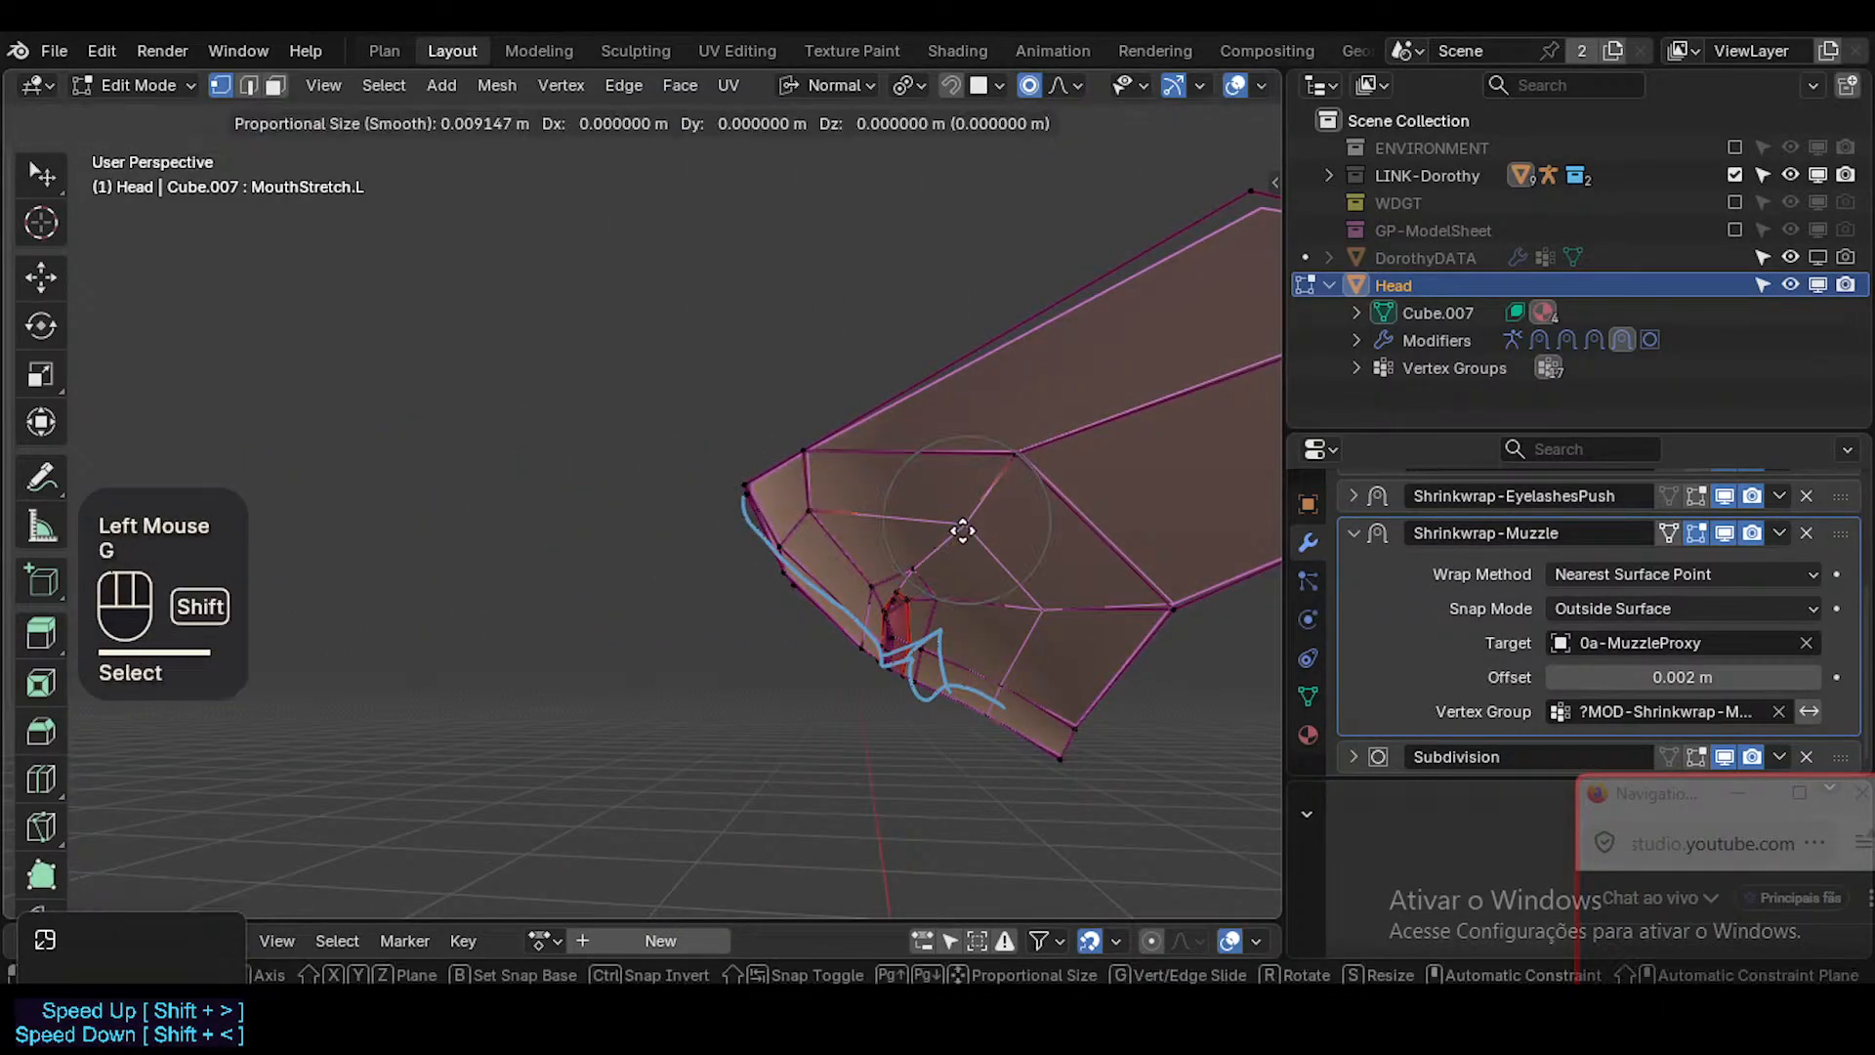
left_click(1029, 537, "shift")
Remove the blue annotation strokes from the viewport and save the file.
middle_click_drag(1029, 539, 985, 566)
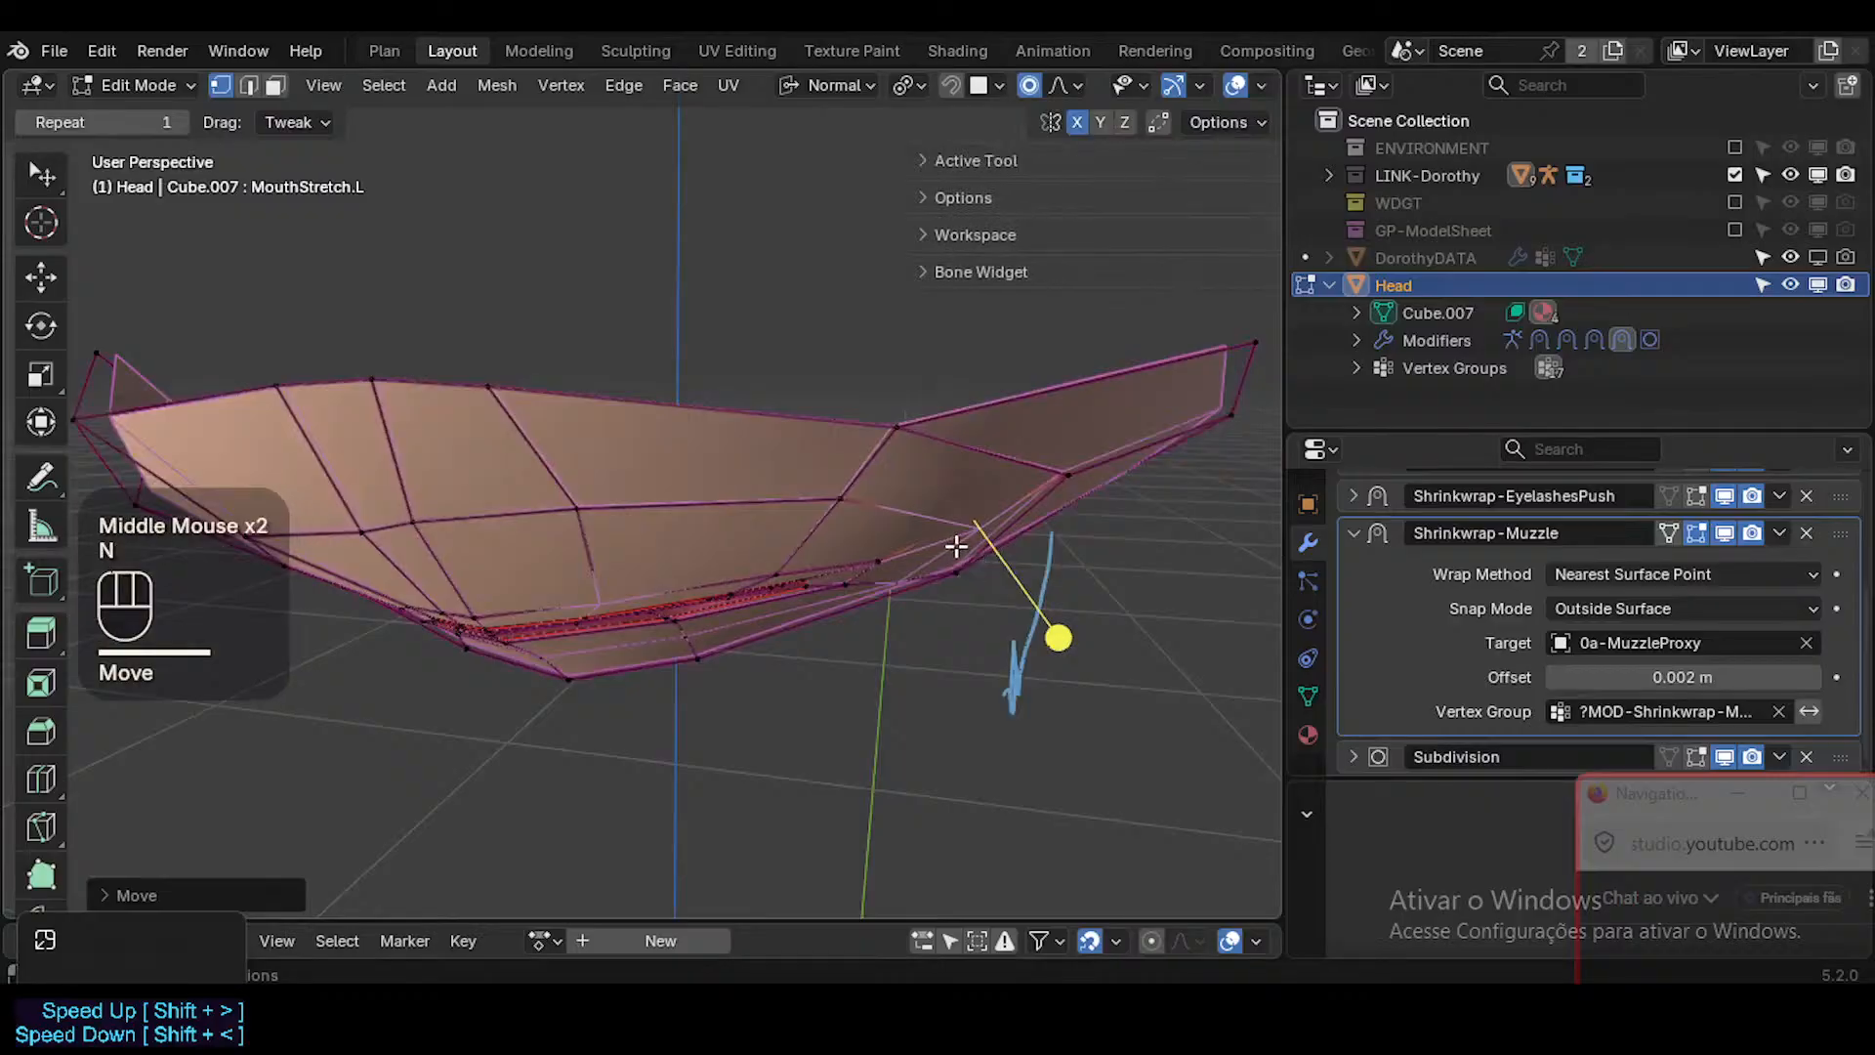
left_click(1260, 300)
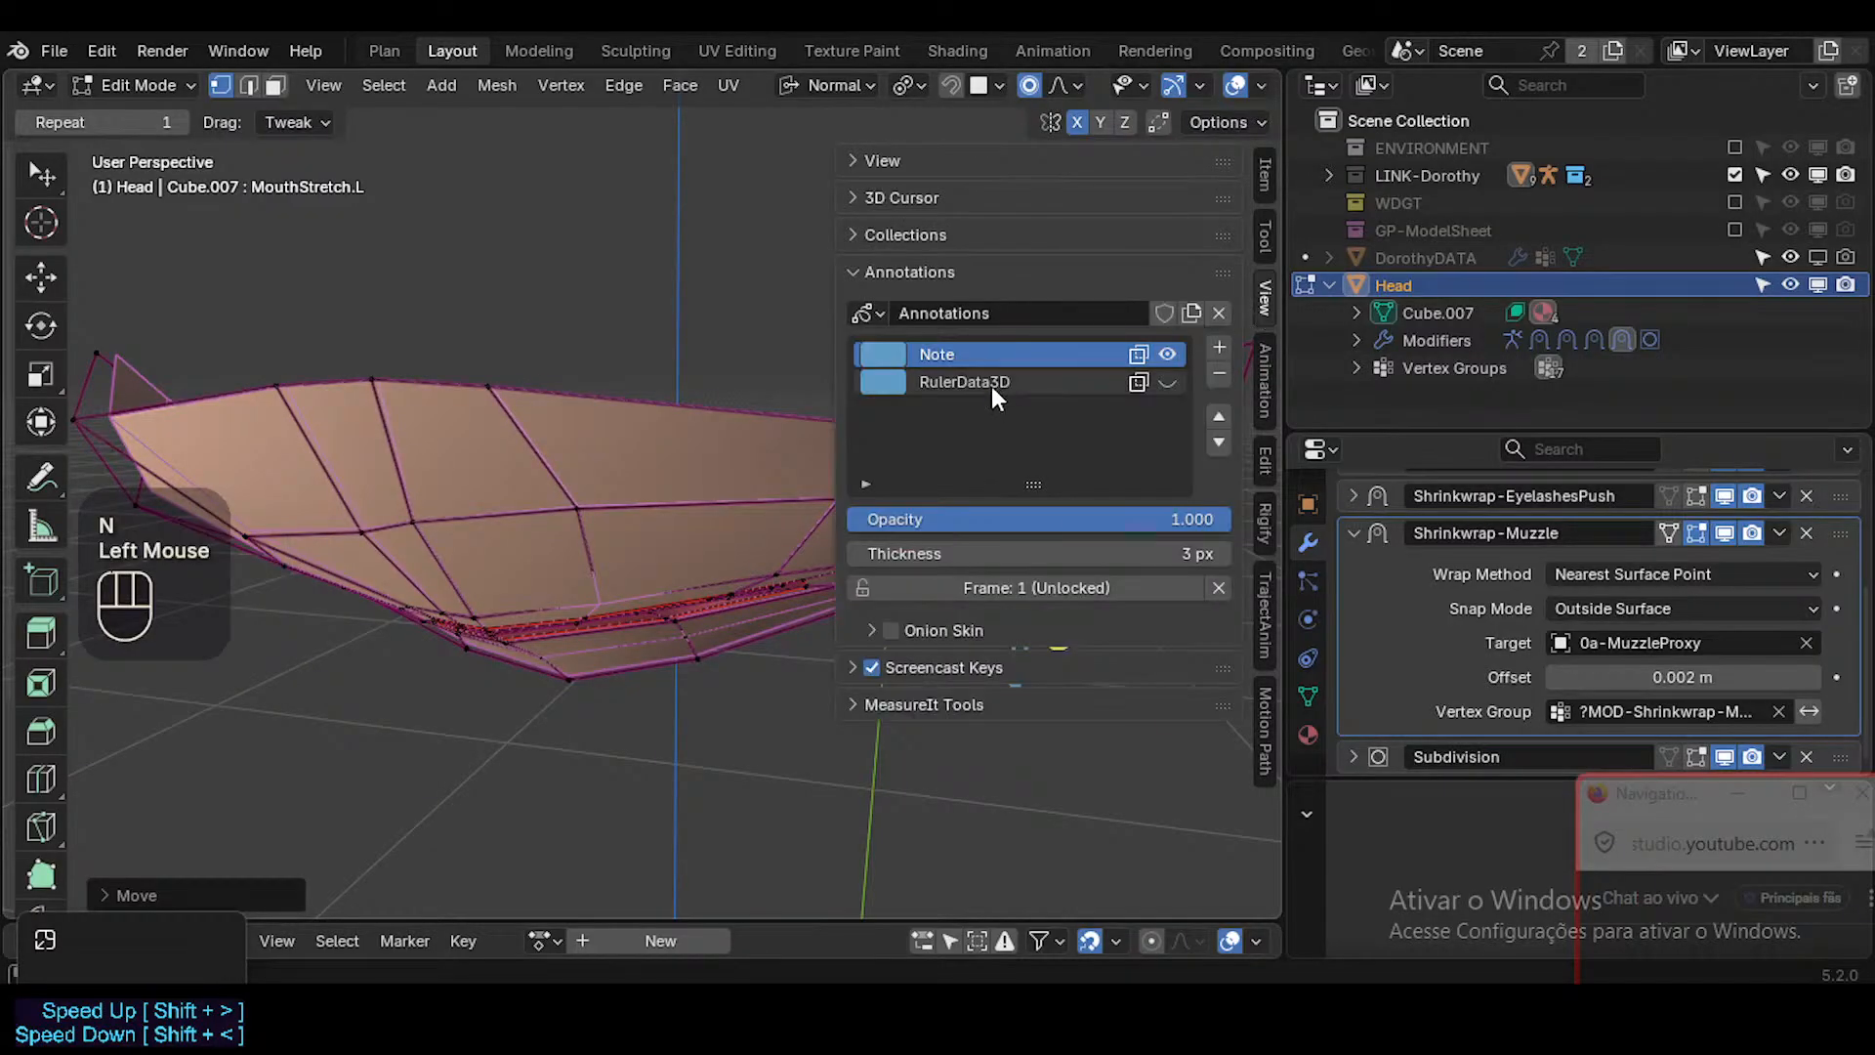
key("n")
middle_click_drag(961, 480, 1071, 494)
key("ctrl+s")
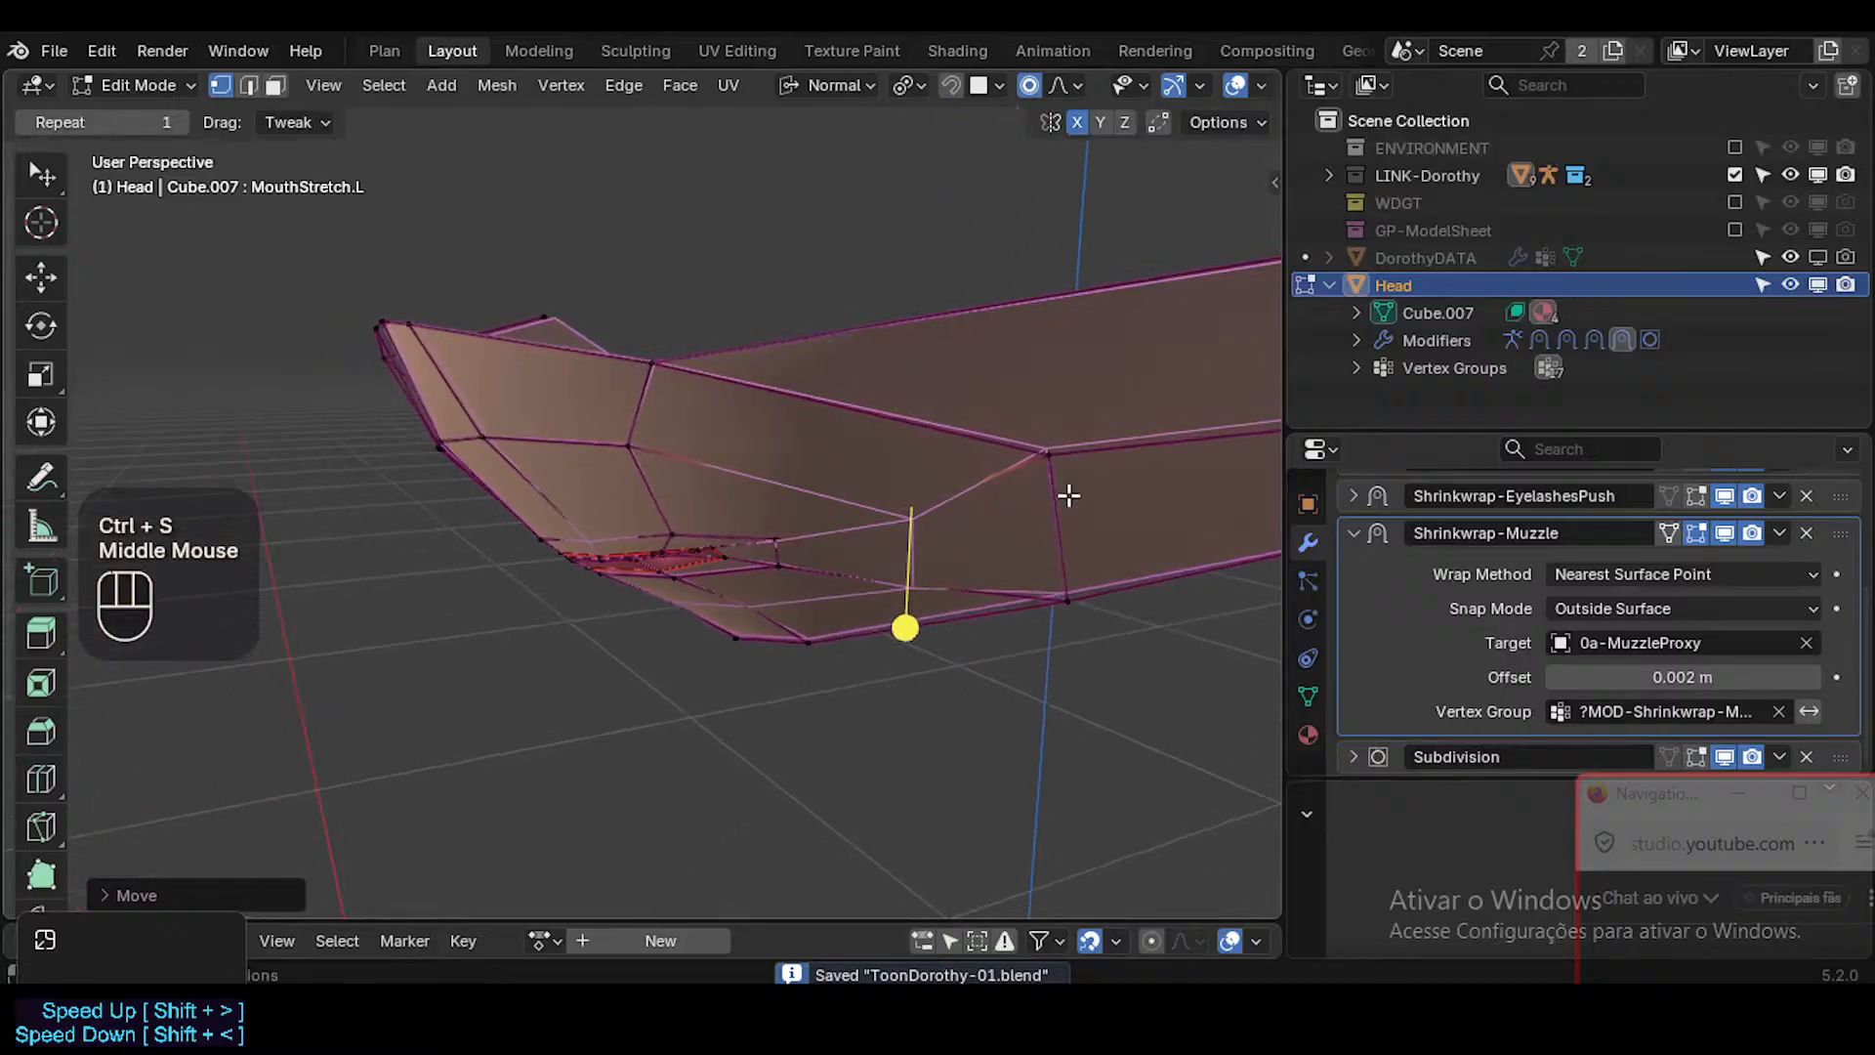
Reposition the left cheek vertex and the upper skin vertex beside the mouth's left corner, checking them from the side.
key("g")
left_click(1134, 615, "shift")
left_click(792, 544)
middle_click_drag(792, 544, 566, 391)
key("g")
left_click(1021, 504, "shift")
middle_click_drag(801, 512, 909, 703)
key("g")
left_click(863, 536, "shift")
Nudge the skin vertex just below the mouth's left corner and the lower cheek vertex behind it.
left_click(840, 590)
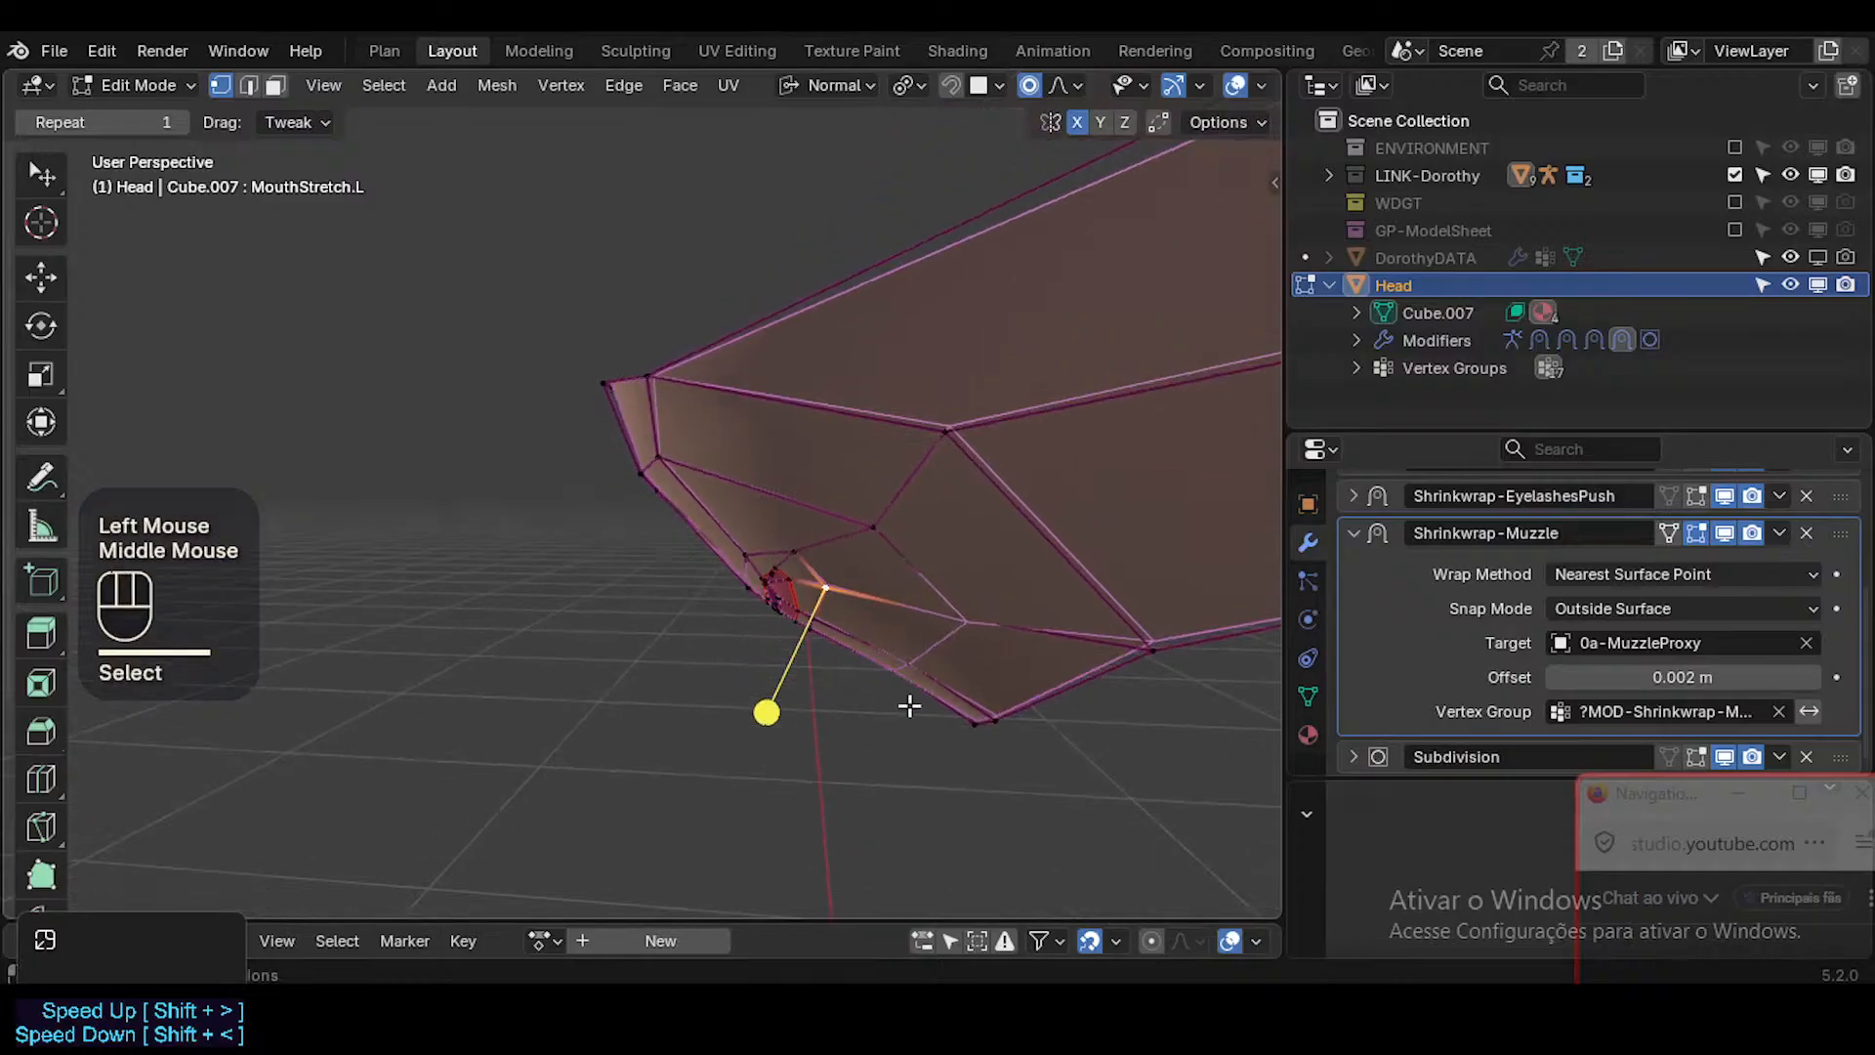
middle_click_drag(888, 549, 887, 578)
key("g")
left_click(903, 604, "shift")
left_click(1016, 624)
key("g")
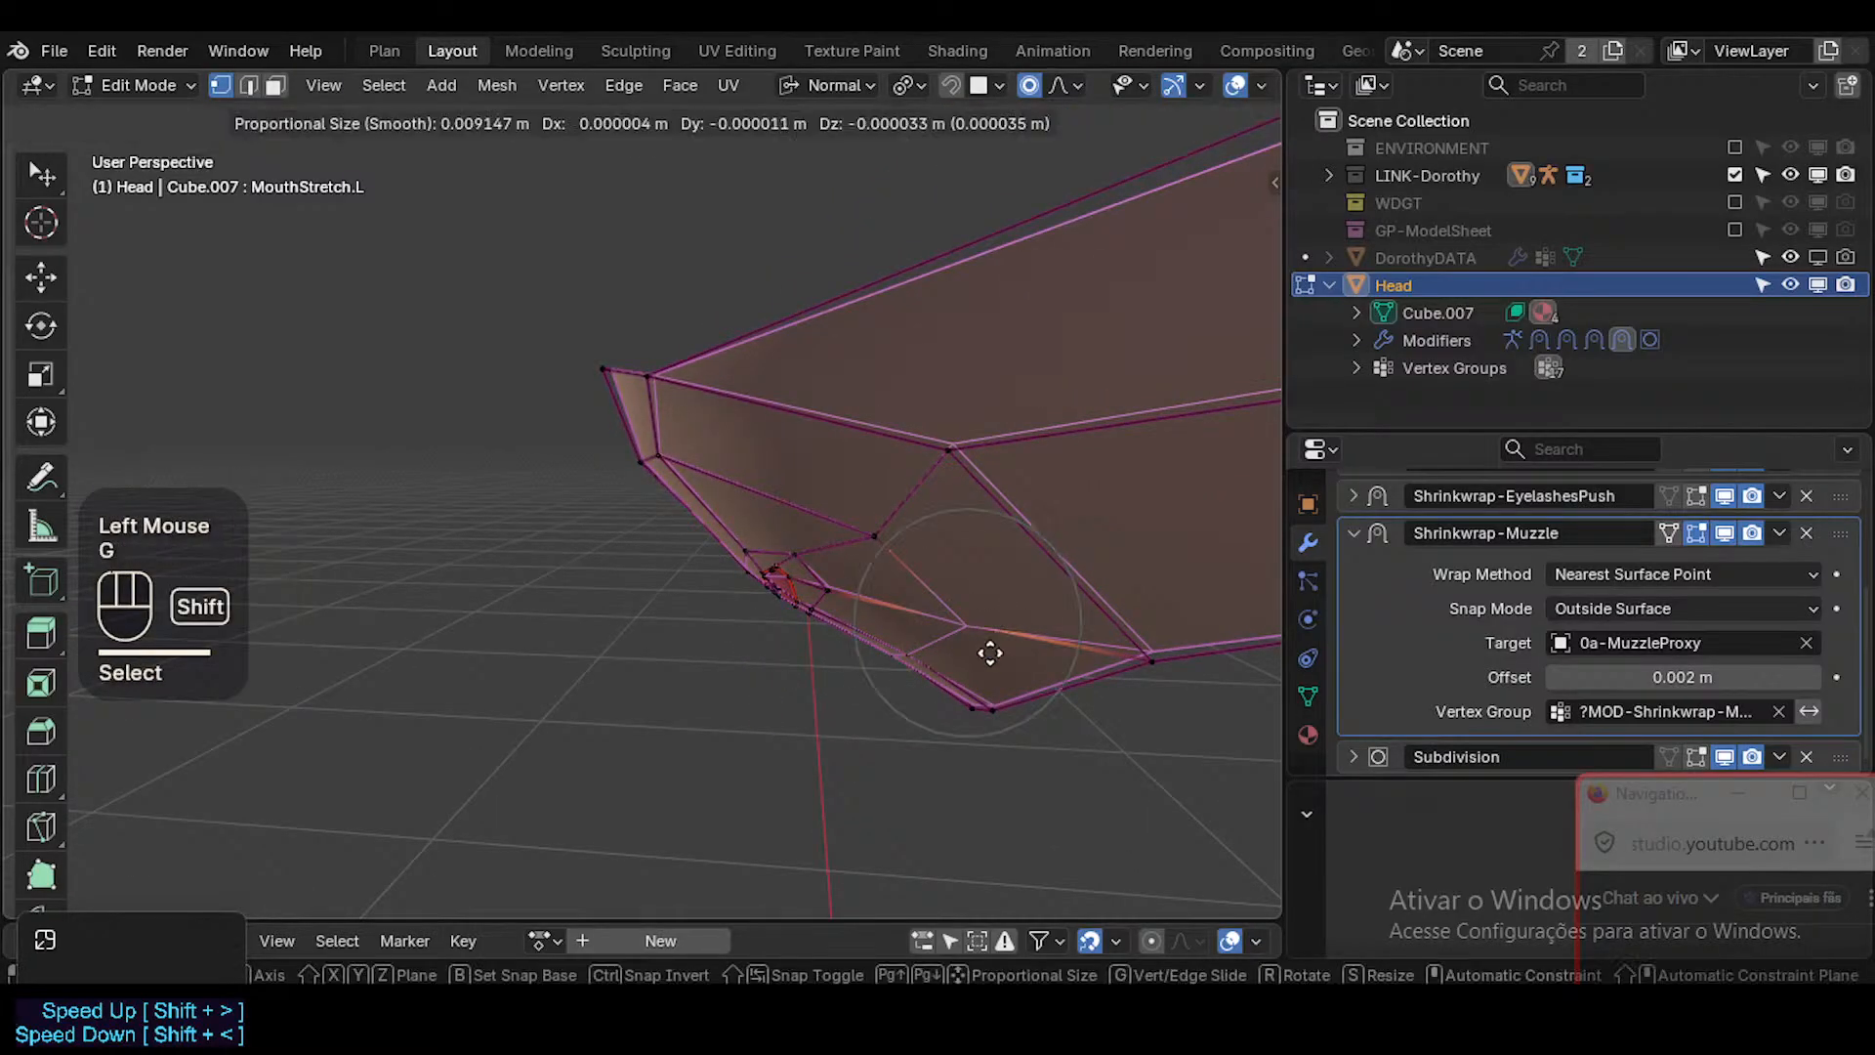
left_click(992, 661, "shift")
Adjust the lower border vertex of the left cheek slightly.
middle_click_drag(992, 662, 1133, 629)
left_click(1140, 634)
key("g")
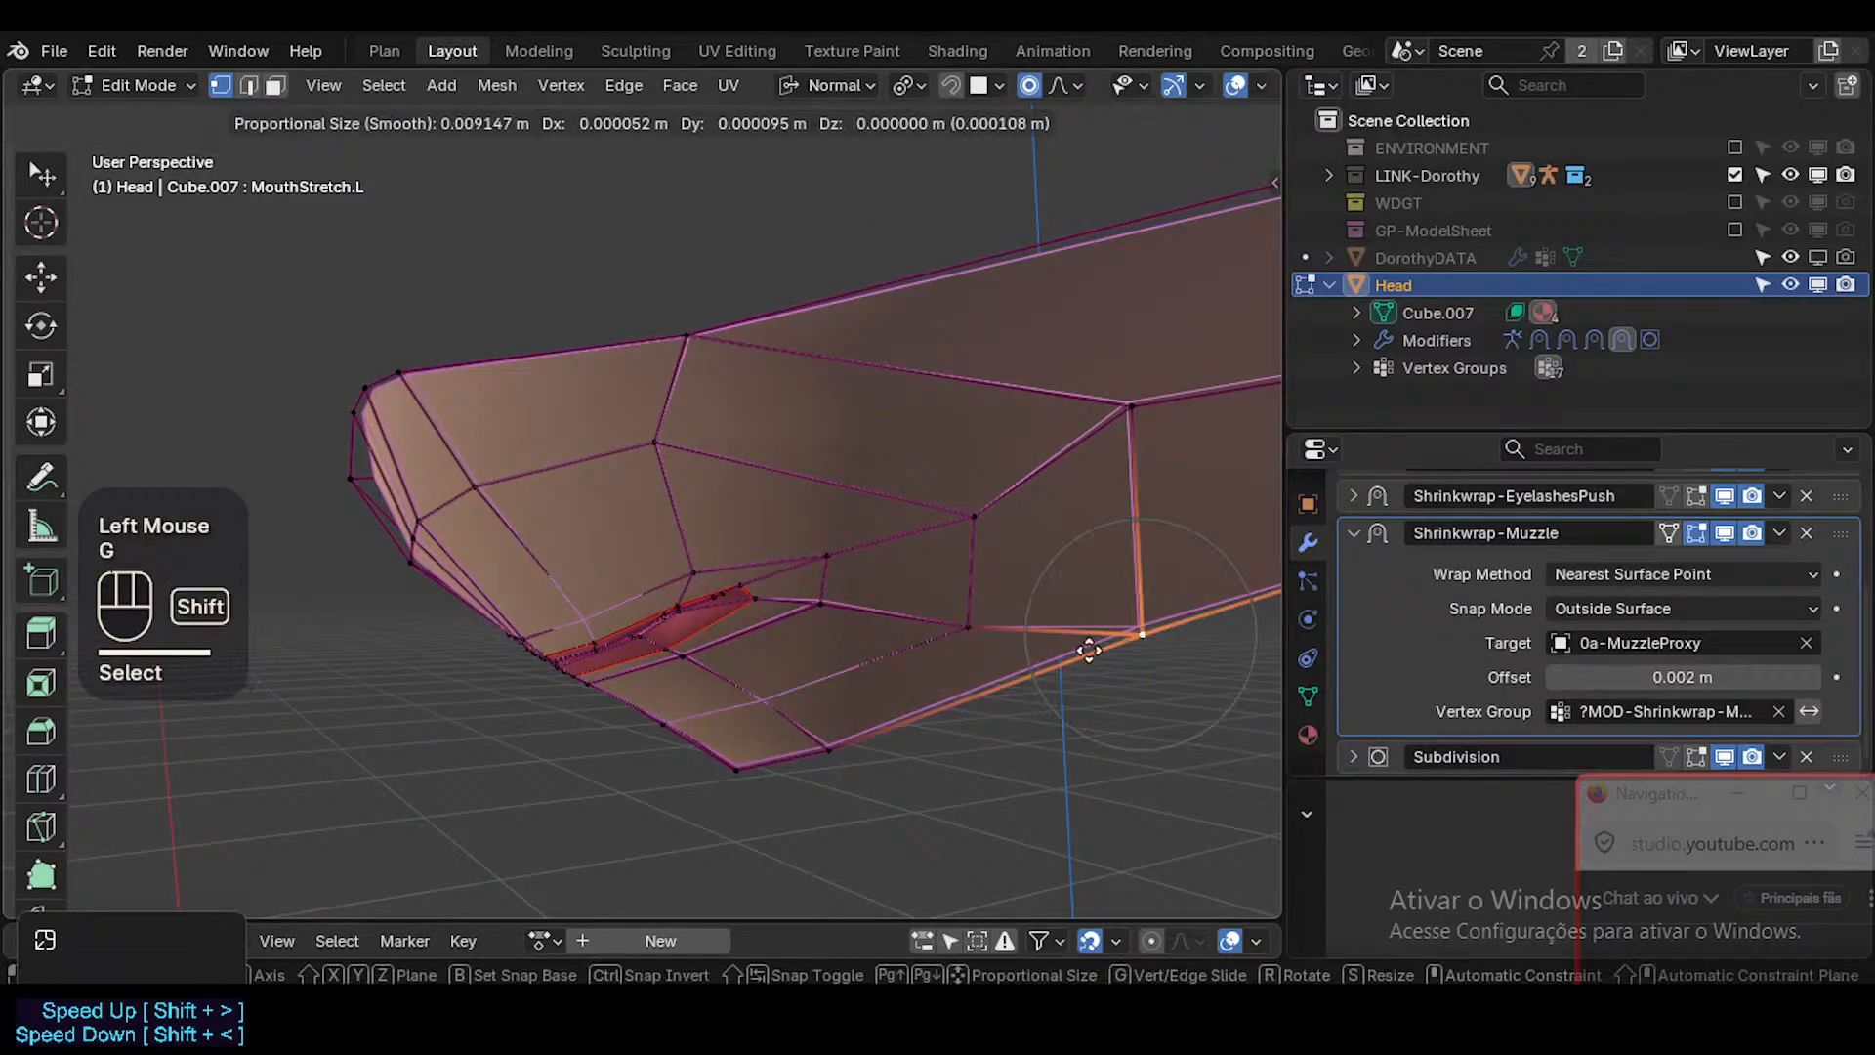
left_click(1150, 618, "shift")
Nudge the skin vertices below and above the mouth's left corner to smooth the surface around it.
left_click(831, 598)
middle_click_drag(828, 589, 913, 577)
key("g")
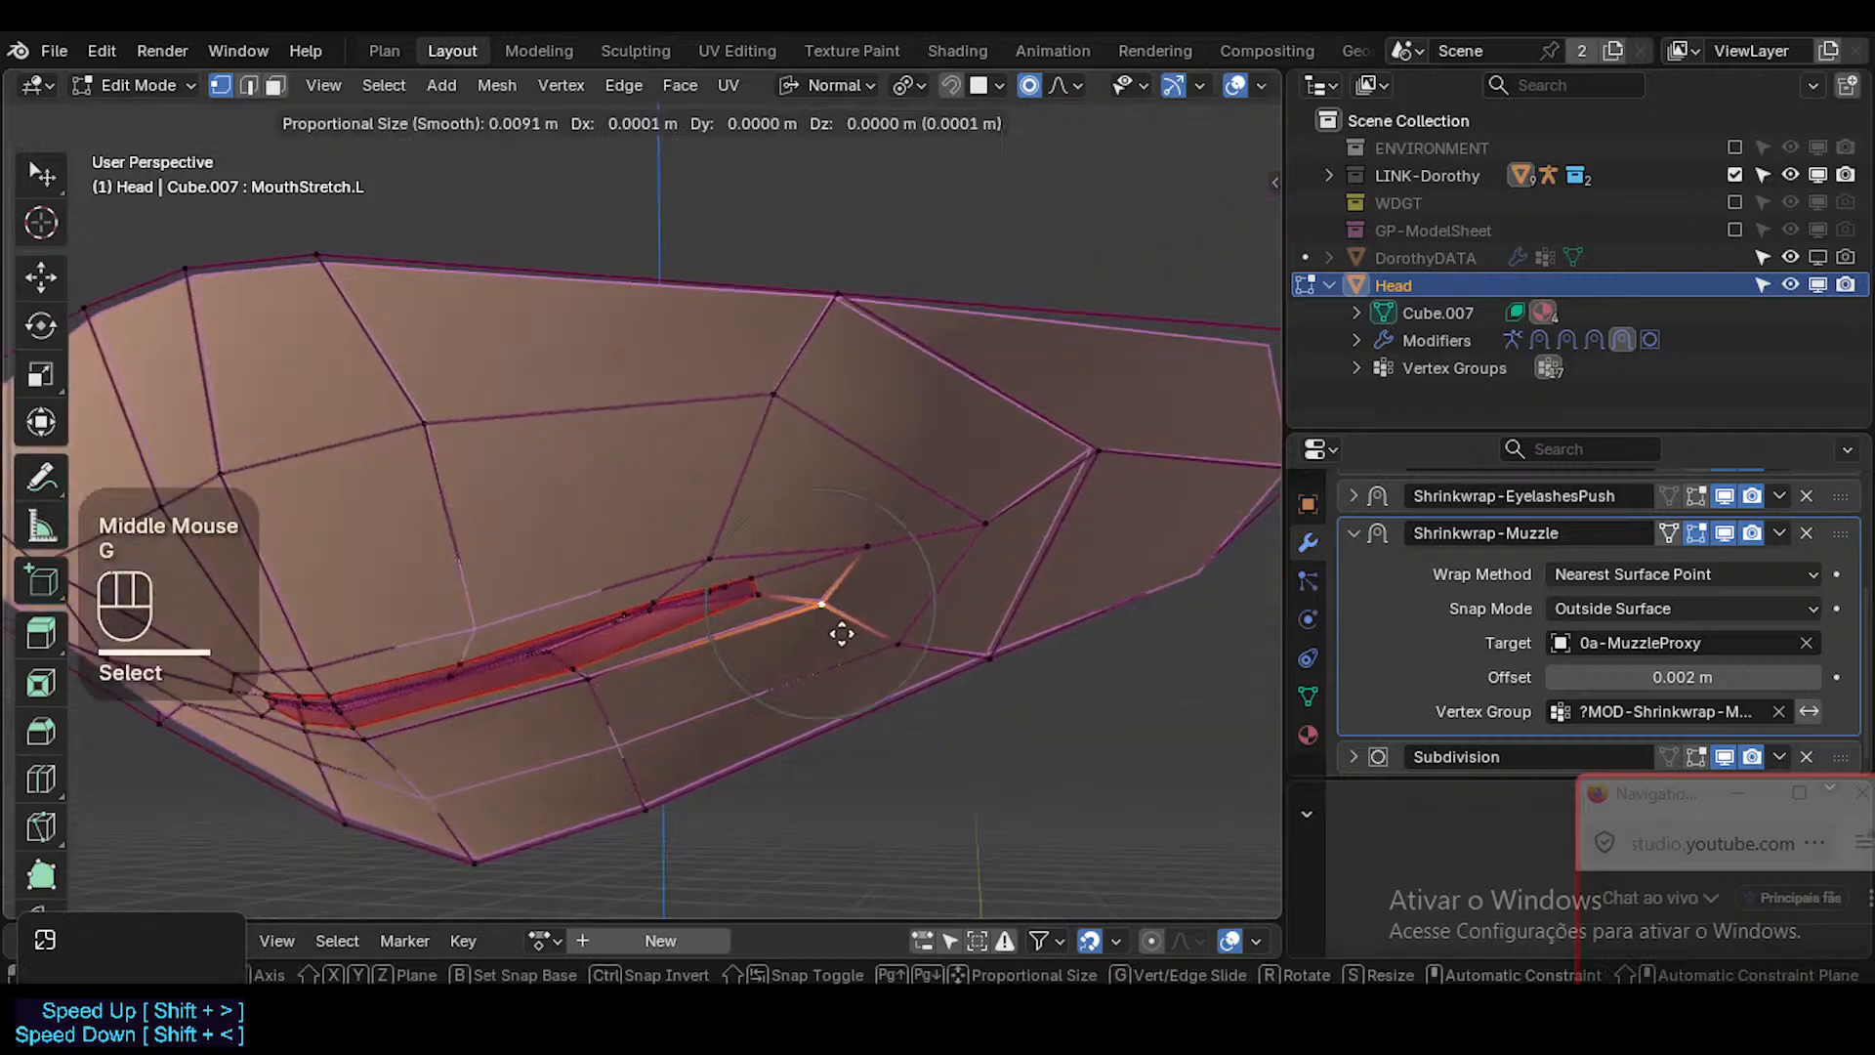
left_click(1010, 559, "shift")
left_click(712, 554)
middle_click_drag(712, 554, 770, 540)
key("g")
left_click(823, 582, "shift")
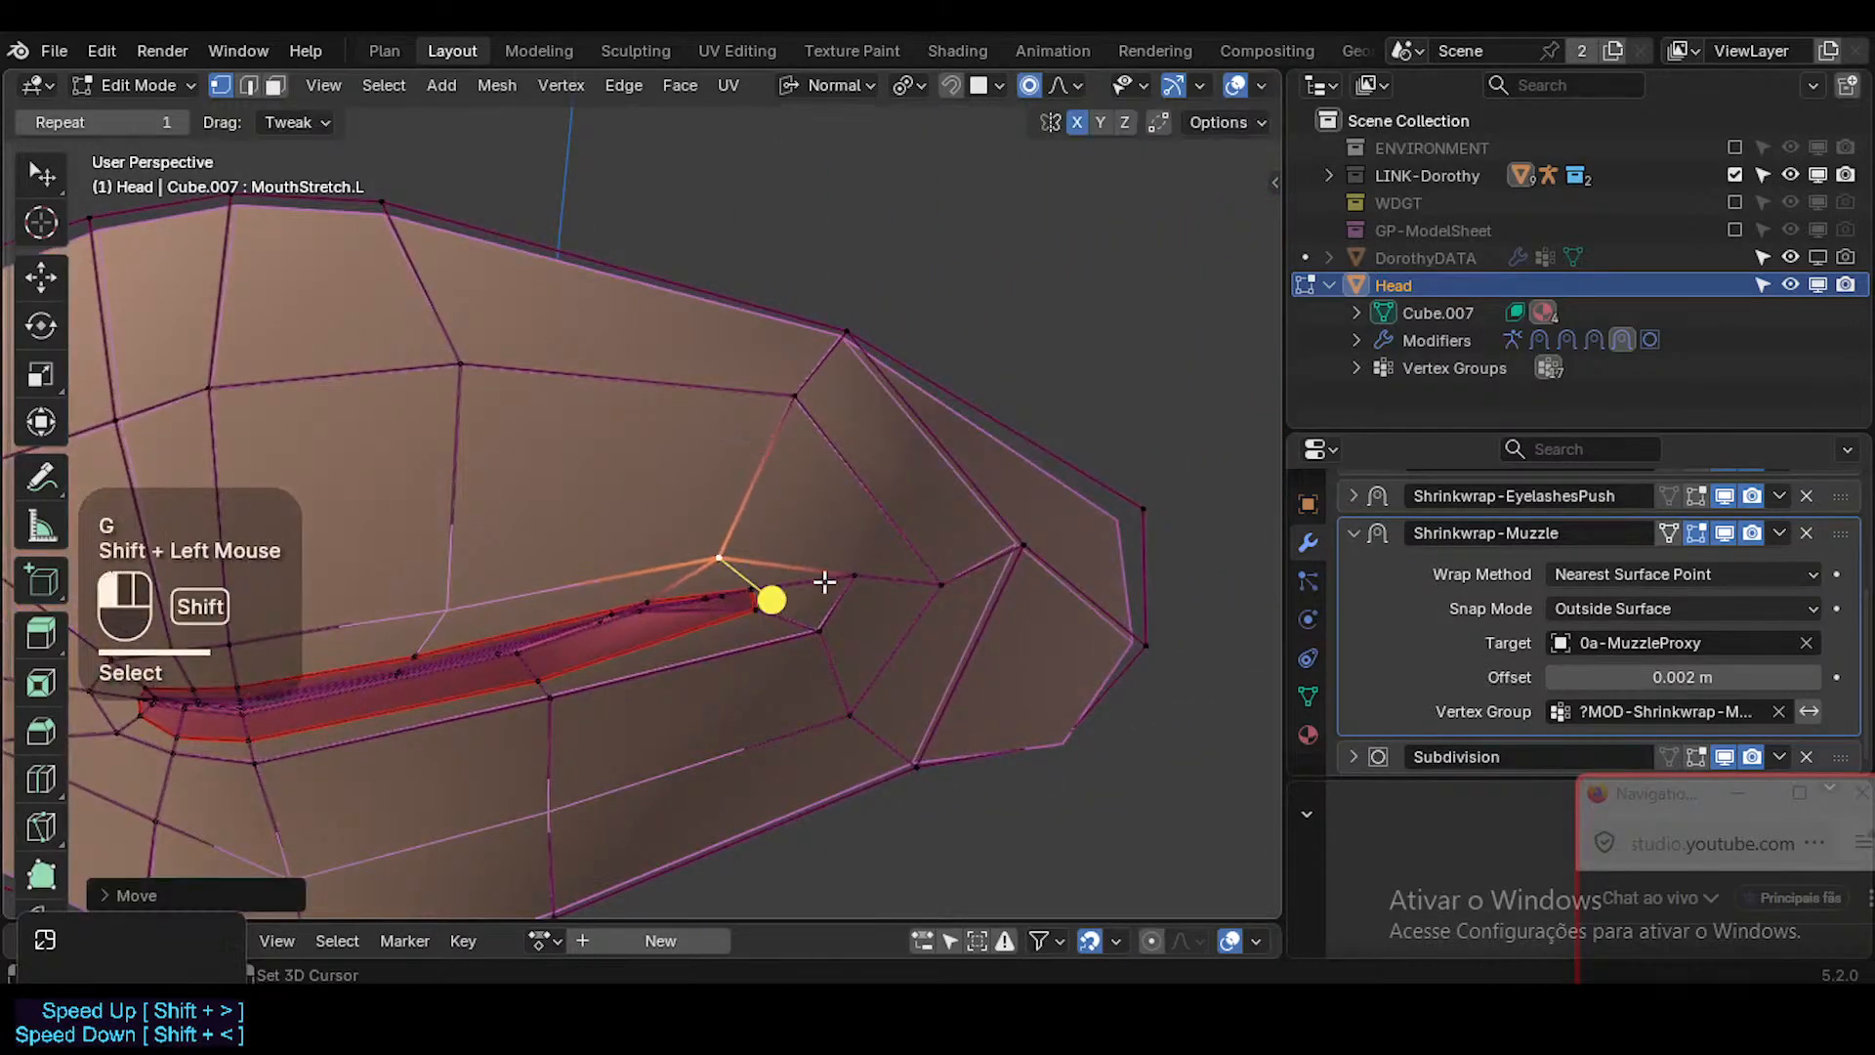
key("2")
left_click(646, 643, "alt+shift")
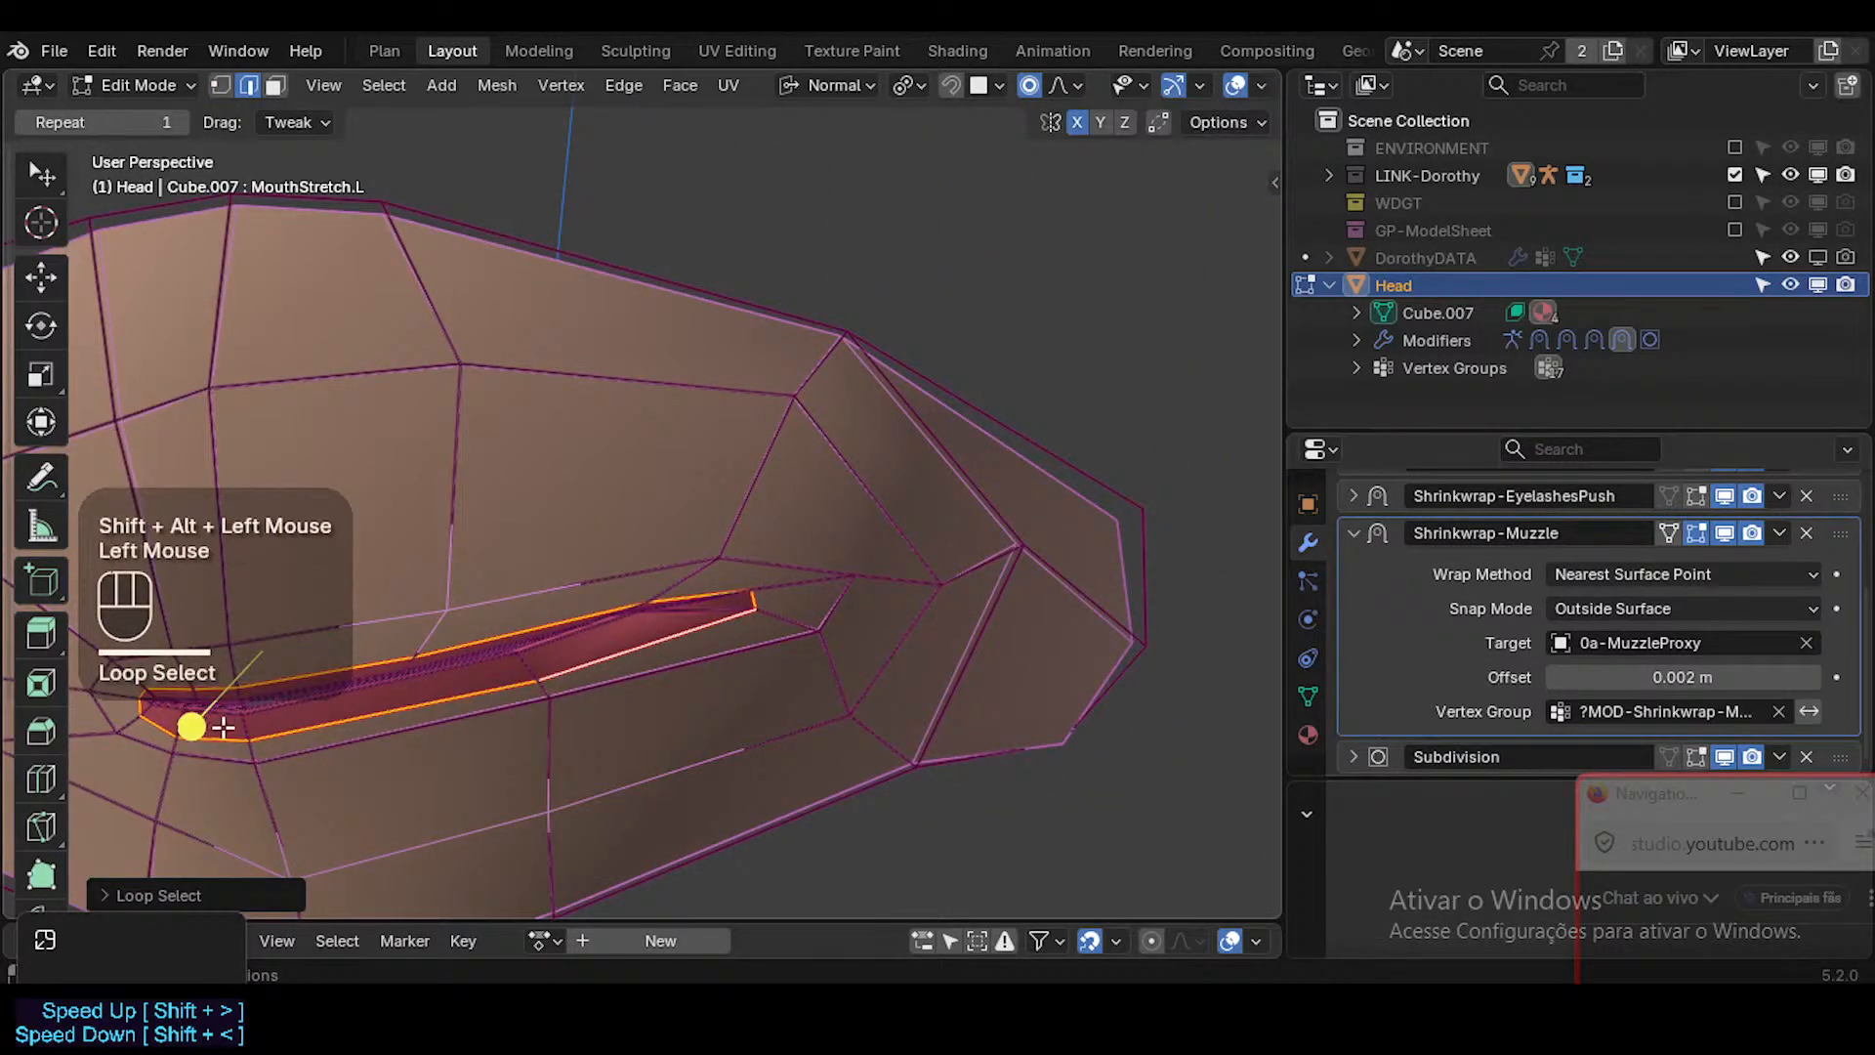
key("alt+a")
key("3")
left_click(701, 618, "alt+shift")
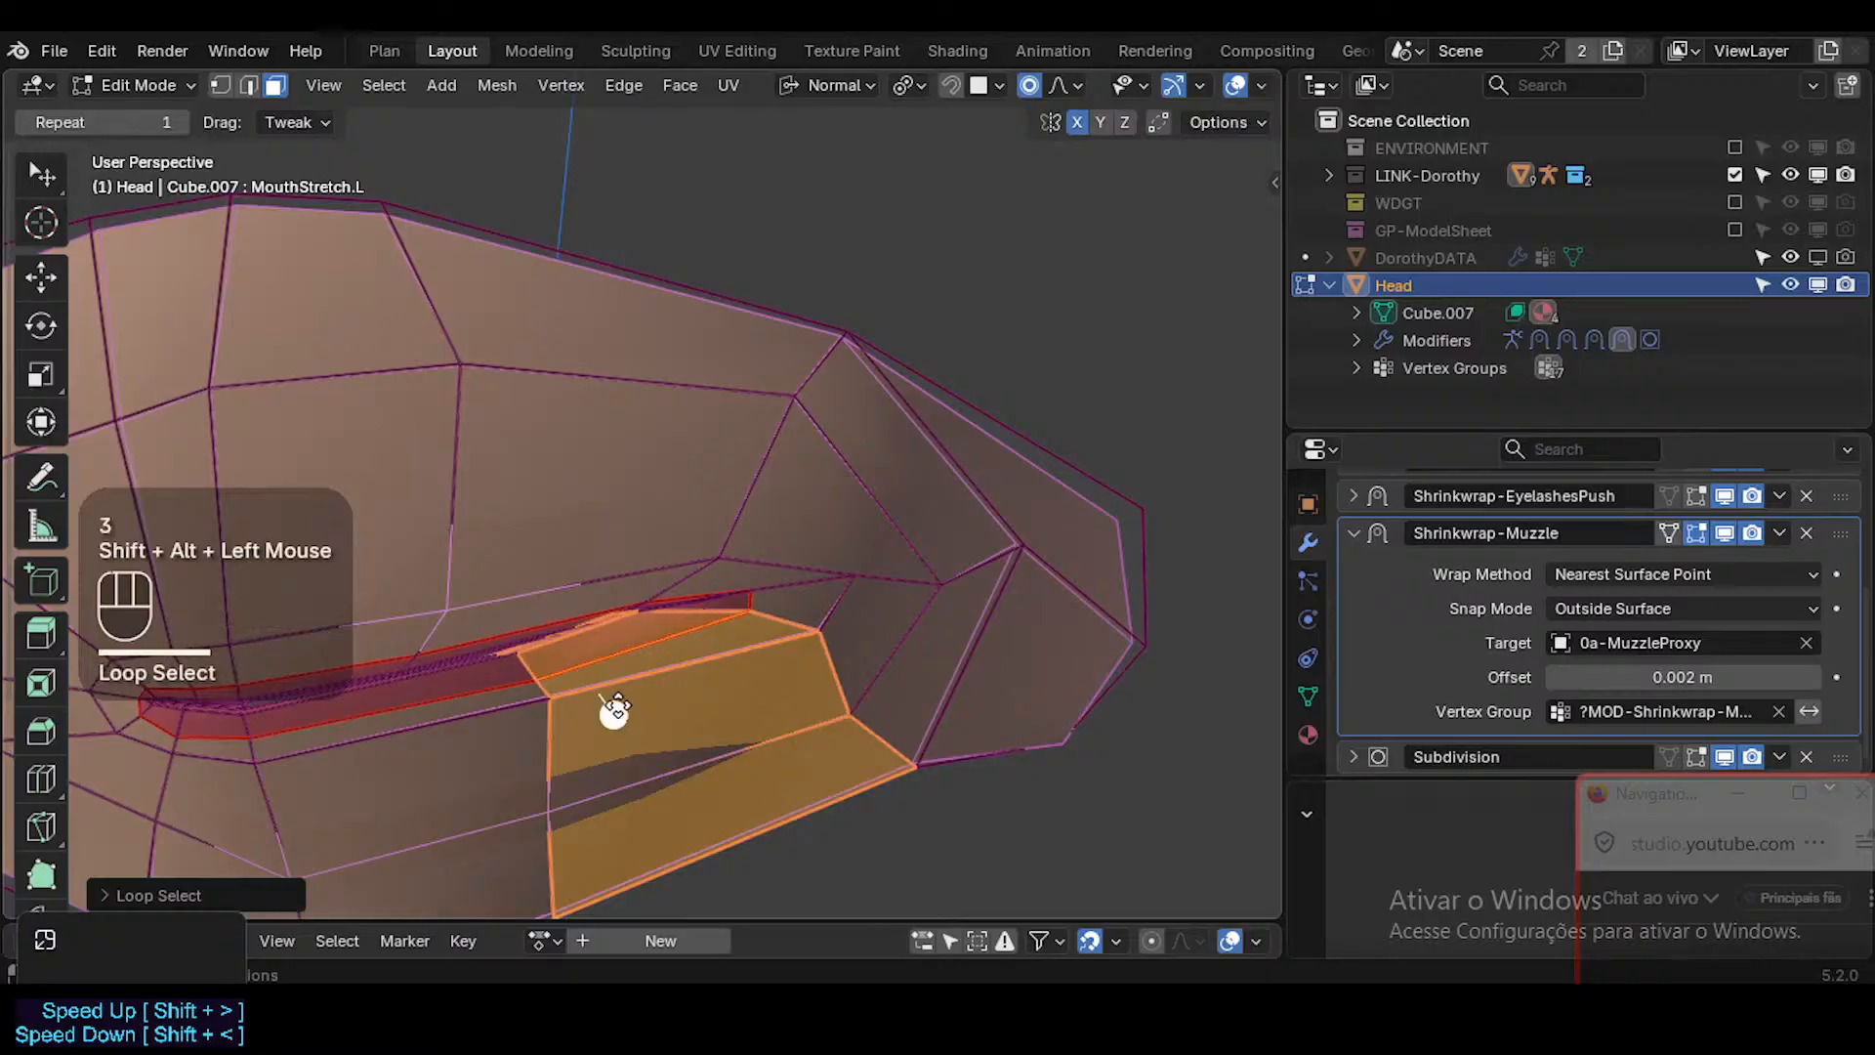
key("alt+a")
left_click(712, 609, "alt+shift")
left_click_drag(195, 720, 258, 730)
middle_click_drag(775, 647, 652, 623)
Pull the inner lower-lip vertex near the mouth's left corner outward toward the corner with proportional falloff.
key("1")
left_click(649, 529)
middle_click_drag(653, 547, 656, 606)
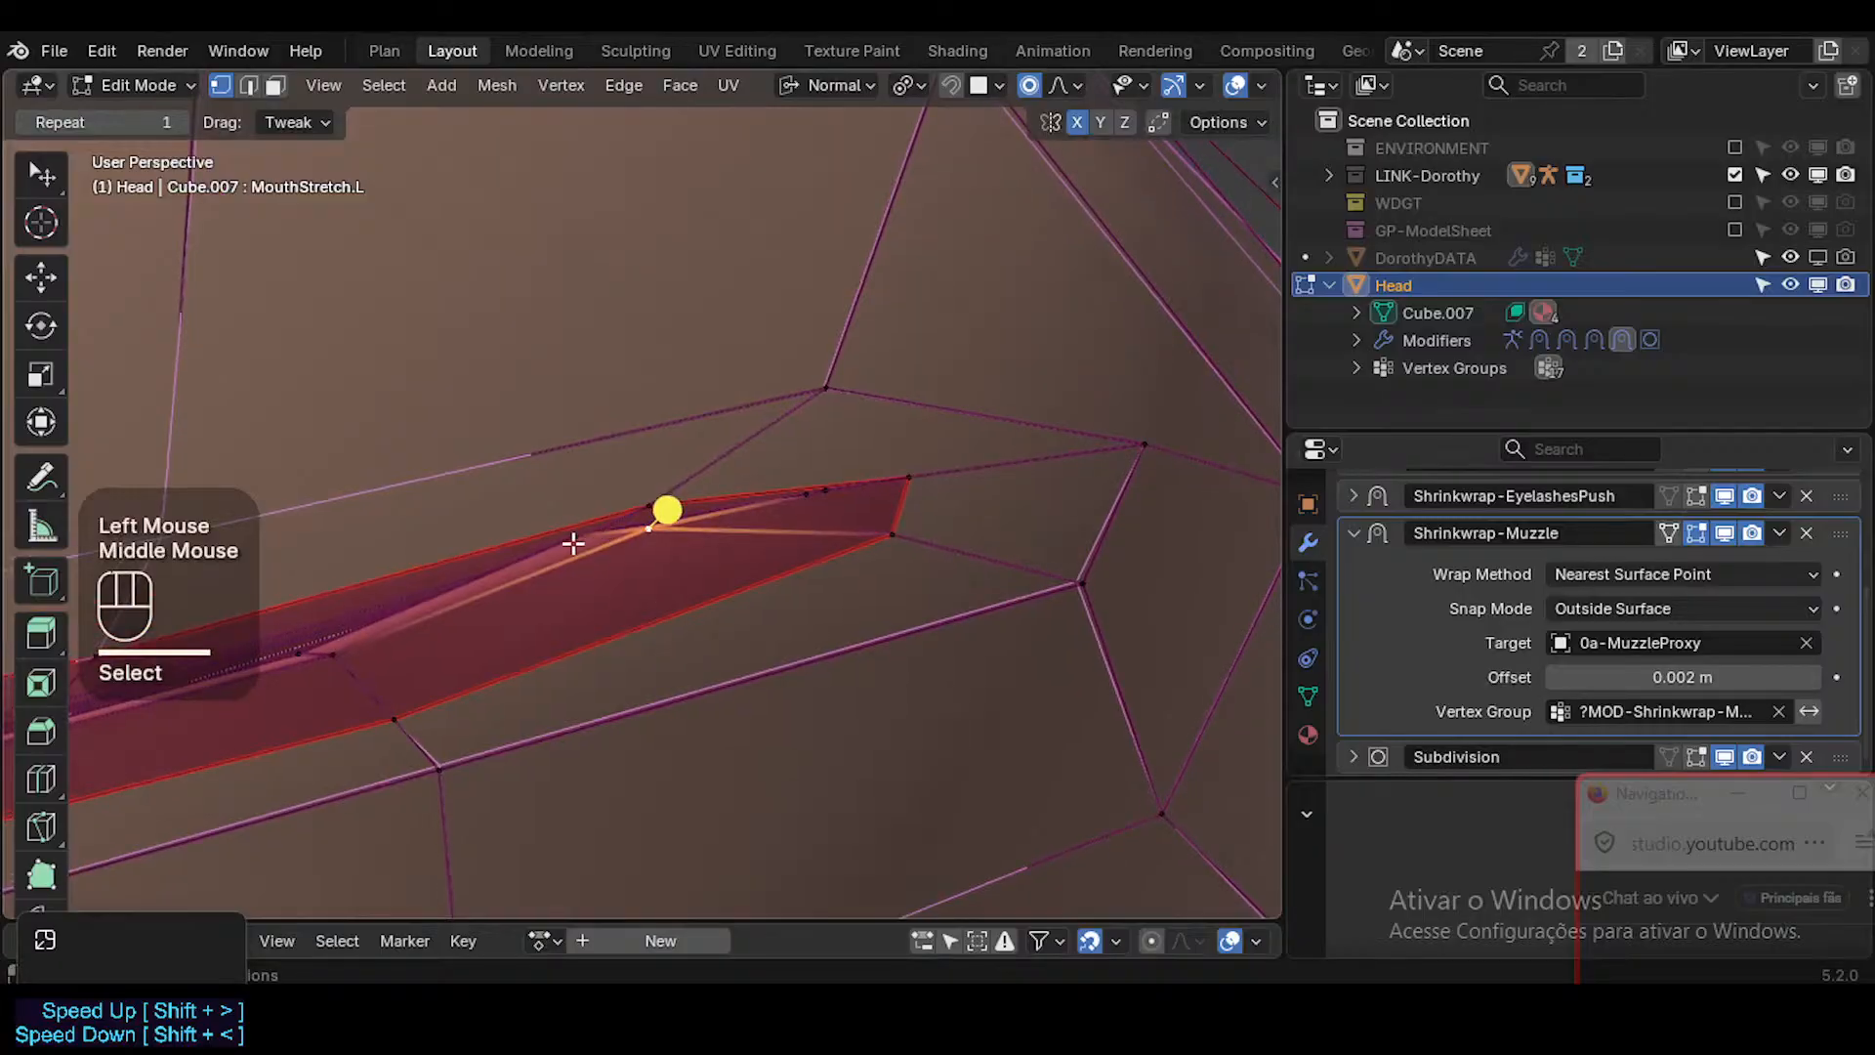
left_click_drag(576, 543, 578, 528)
middle_click_drag(591, 537, 627, 555)
key("g")
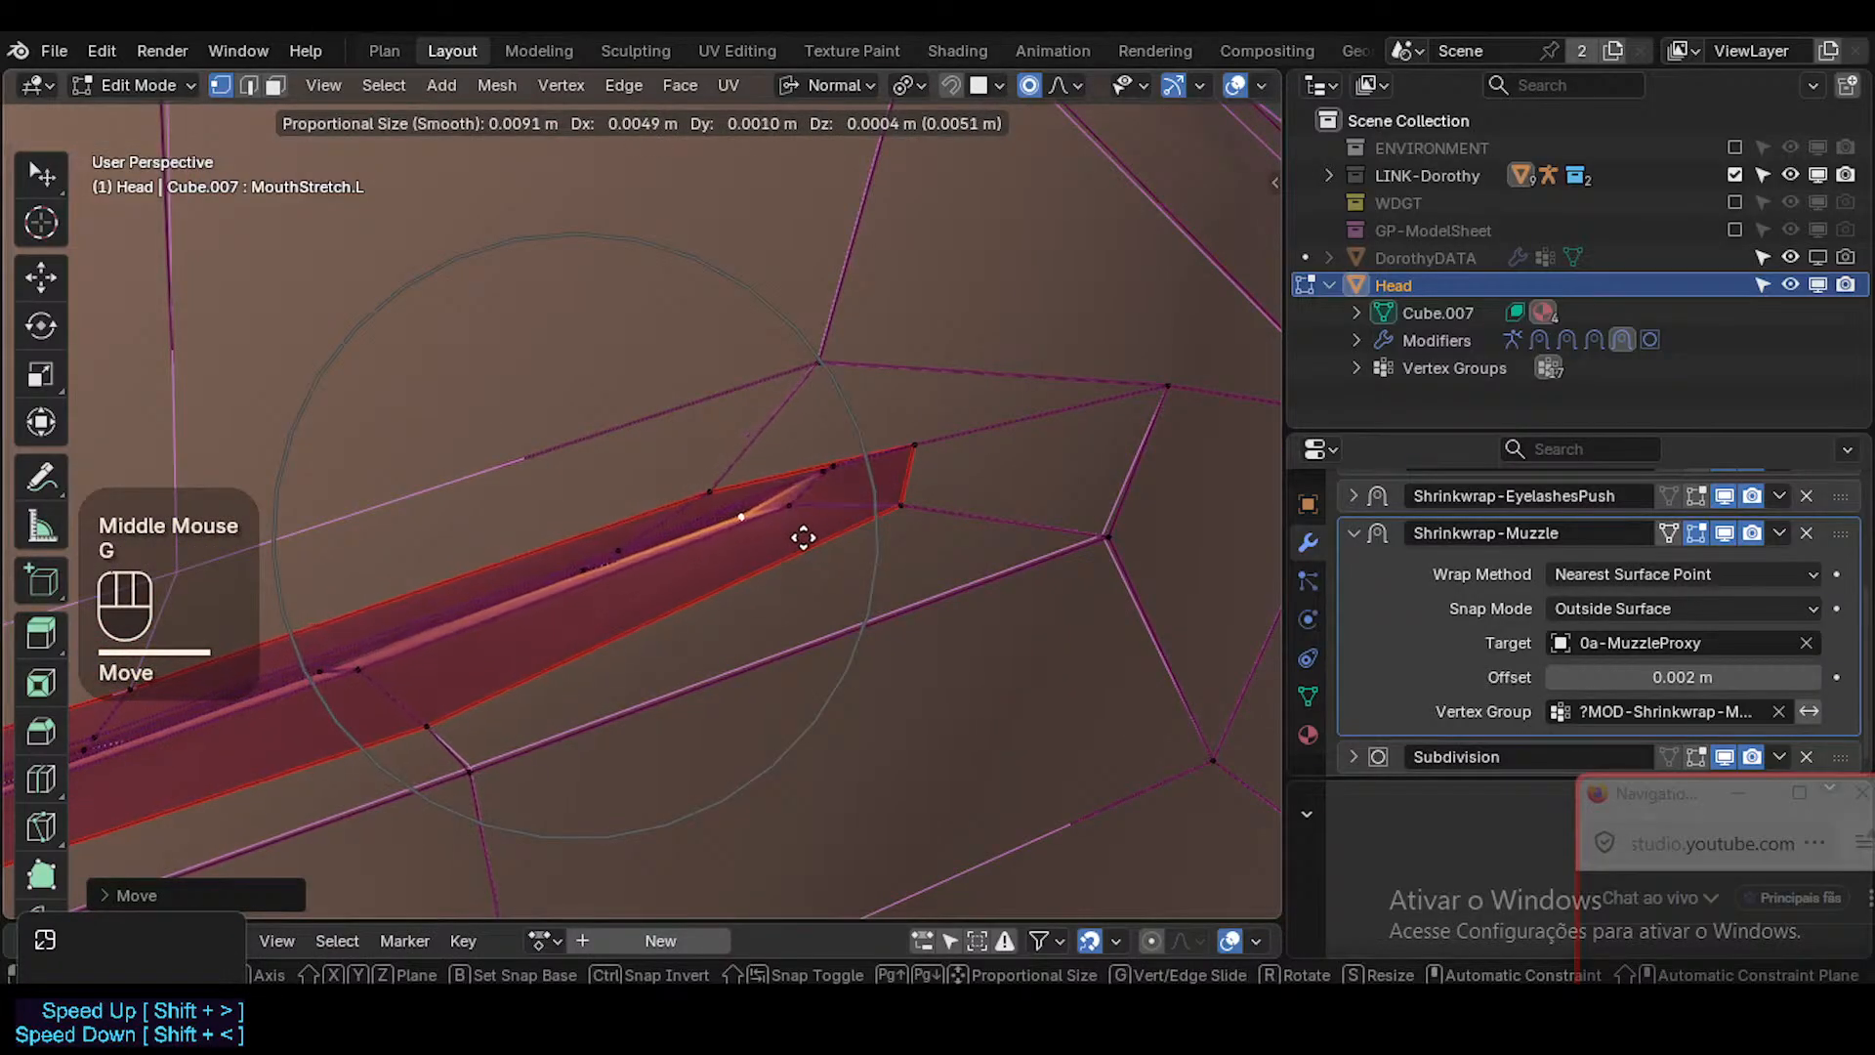
left_click(811, 532)
Nudge the inner upper-lip vertex and the upper lip border vertex just before the mouth's left corner.
middle_click_drag(821, 527, 638, 577)
left_click(640, 560)
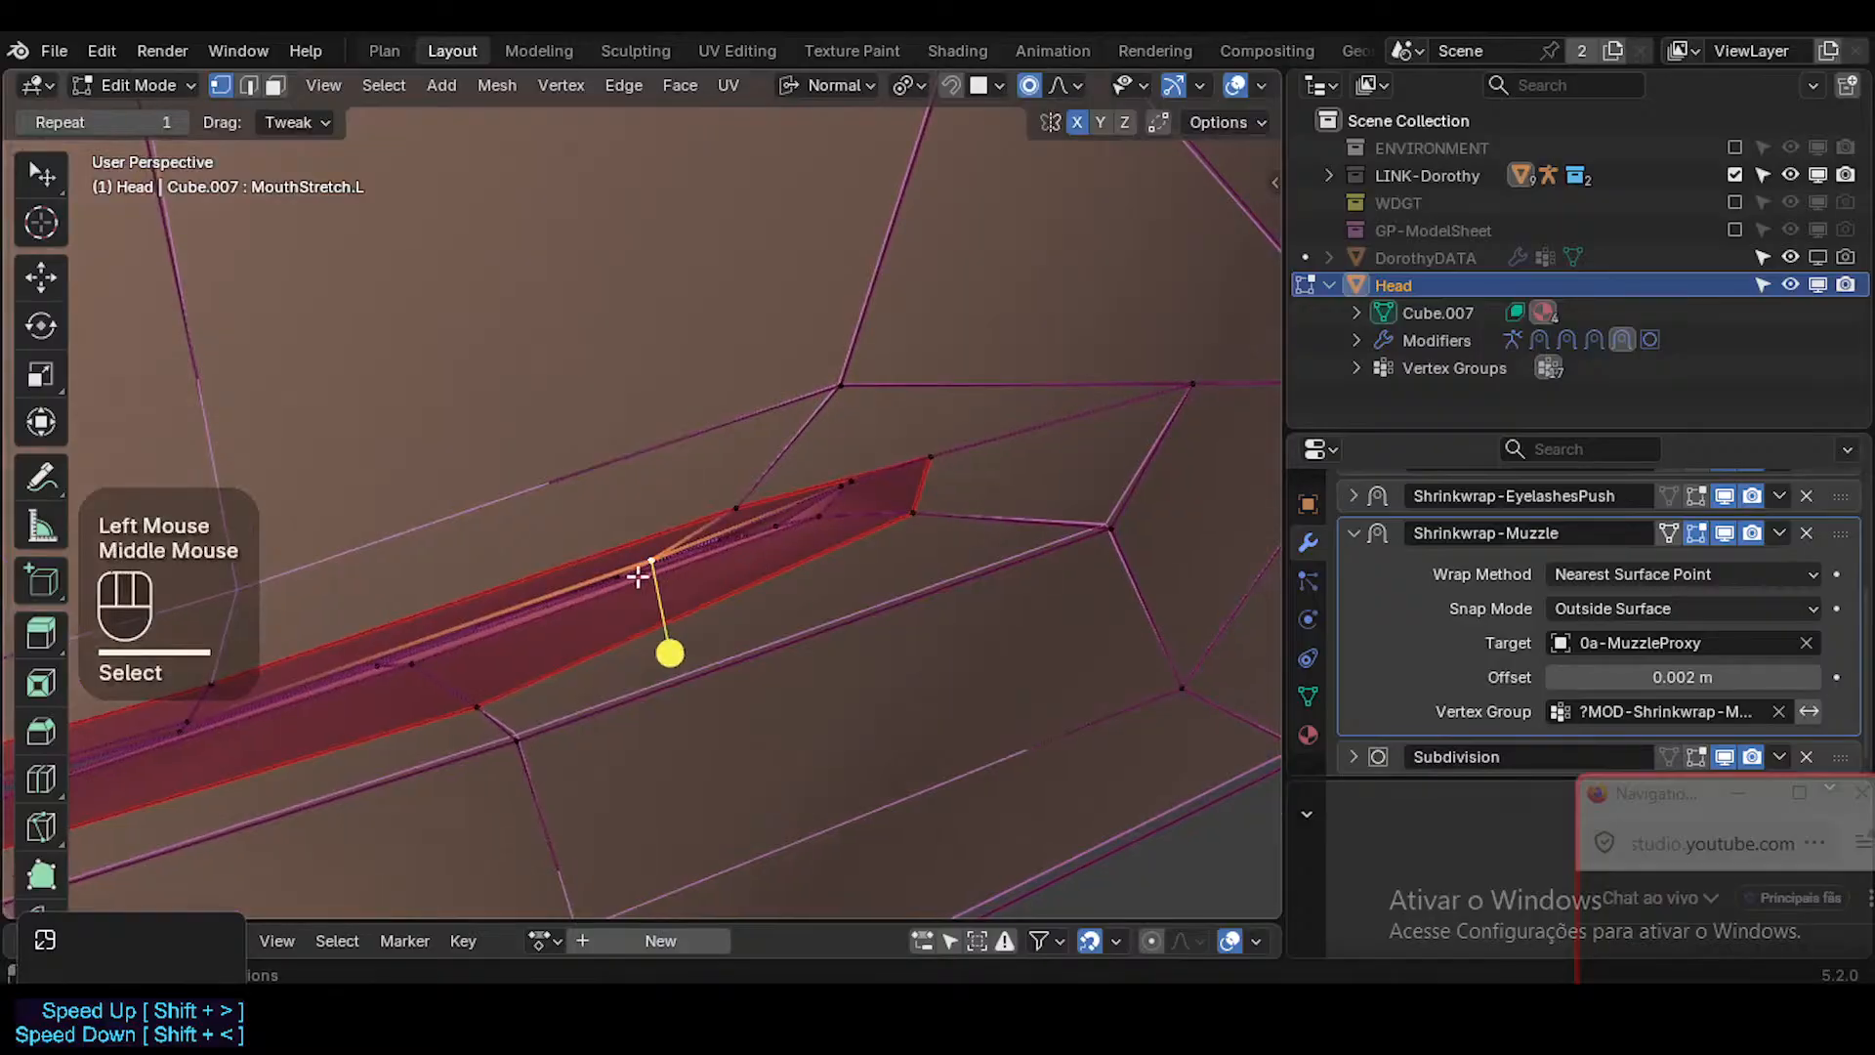
key("g")
left_click(664, 618, "shift")
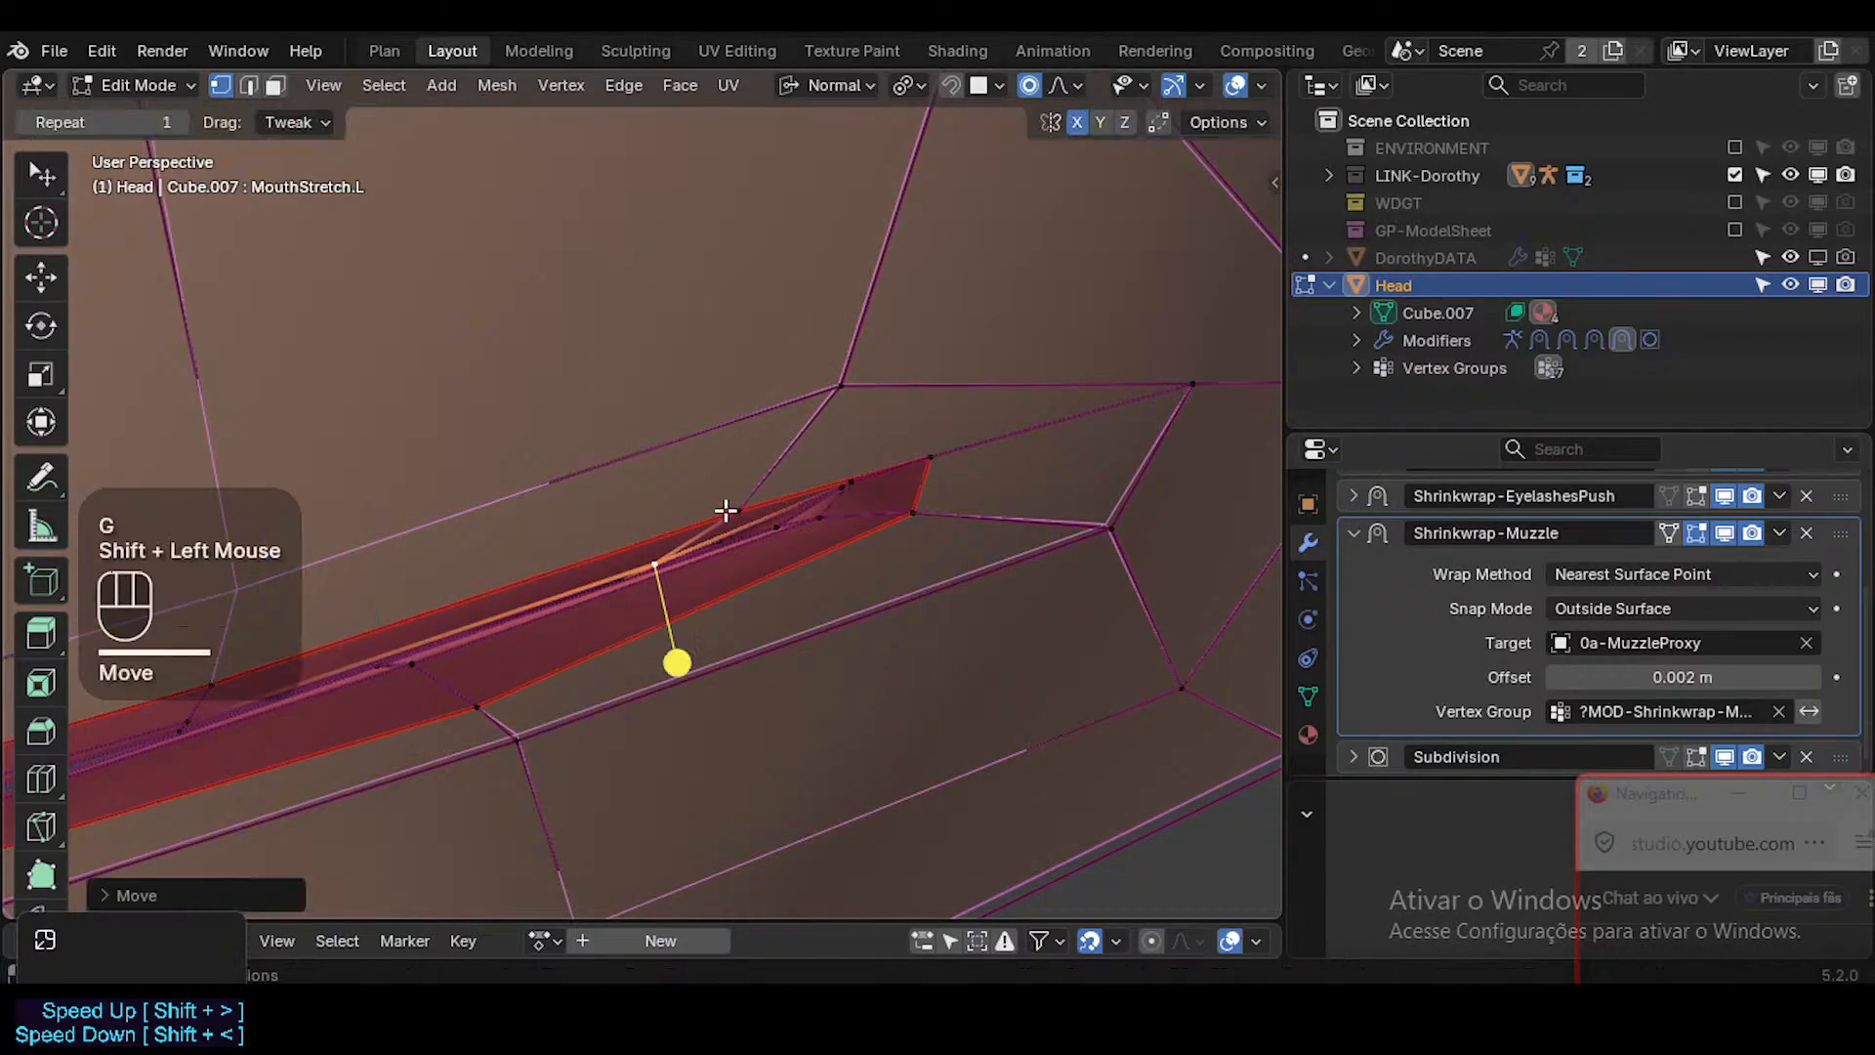
left_click(727, 510)
key("g")
left_click(817, 505, "shift")
Pull the inner lower-lip vertex beside the left corner farther outward, using a smaller proportional editing radius.
left_click(824, 511)
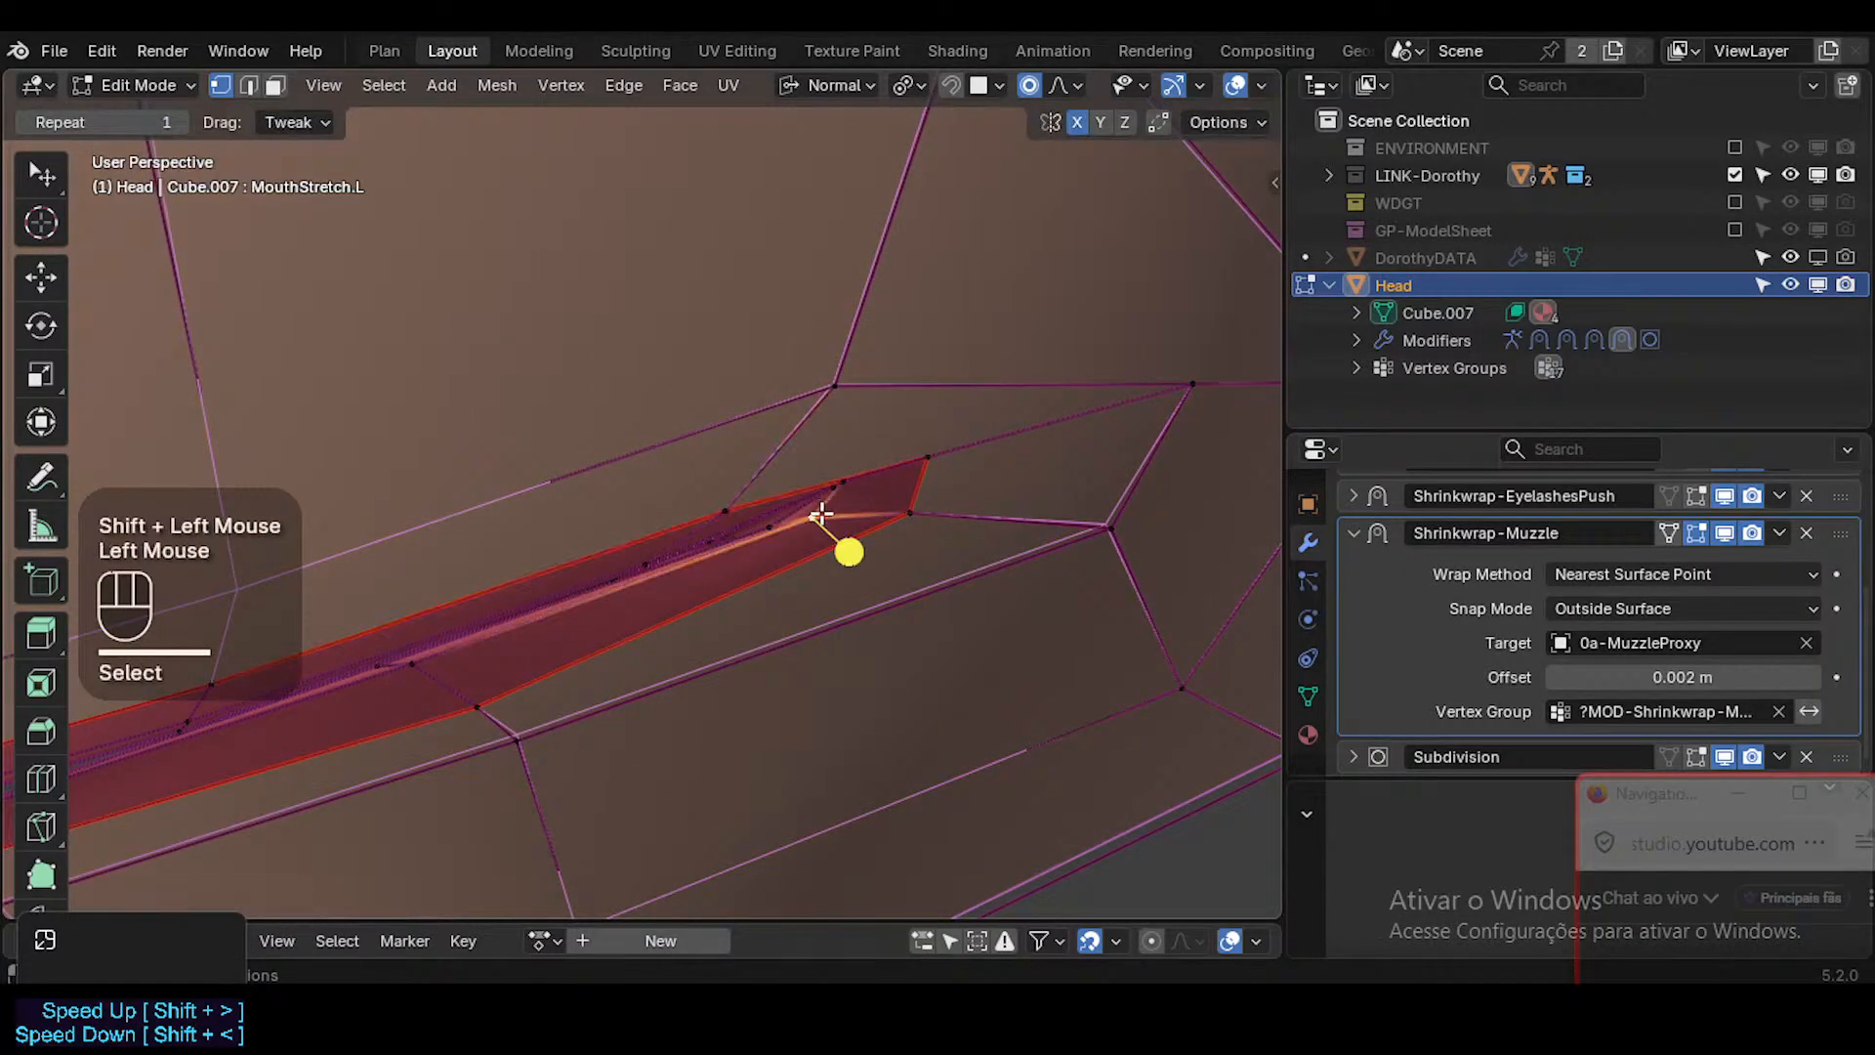
key("g")
scroll(826, 510, "up", 4)
left_click(899, 473, "shift")
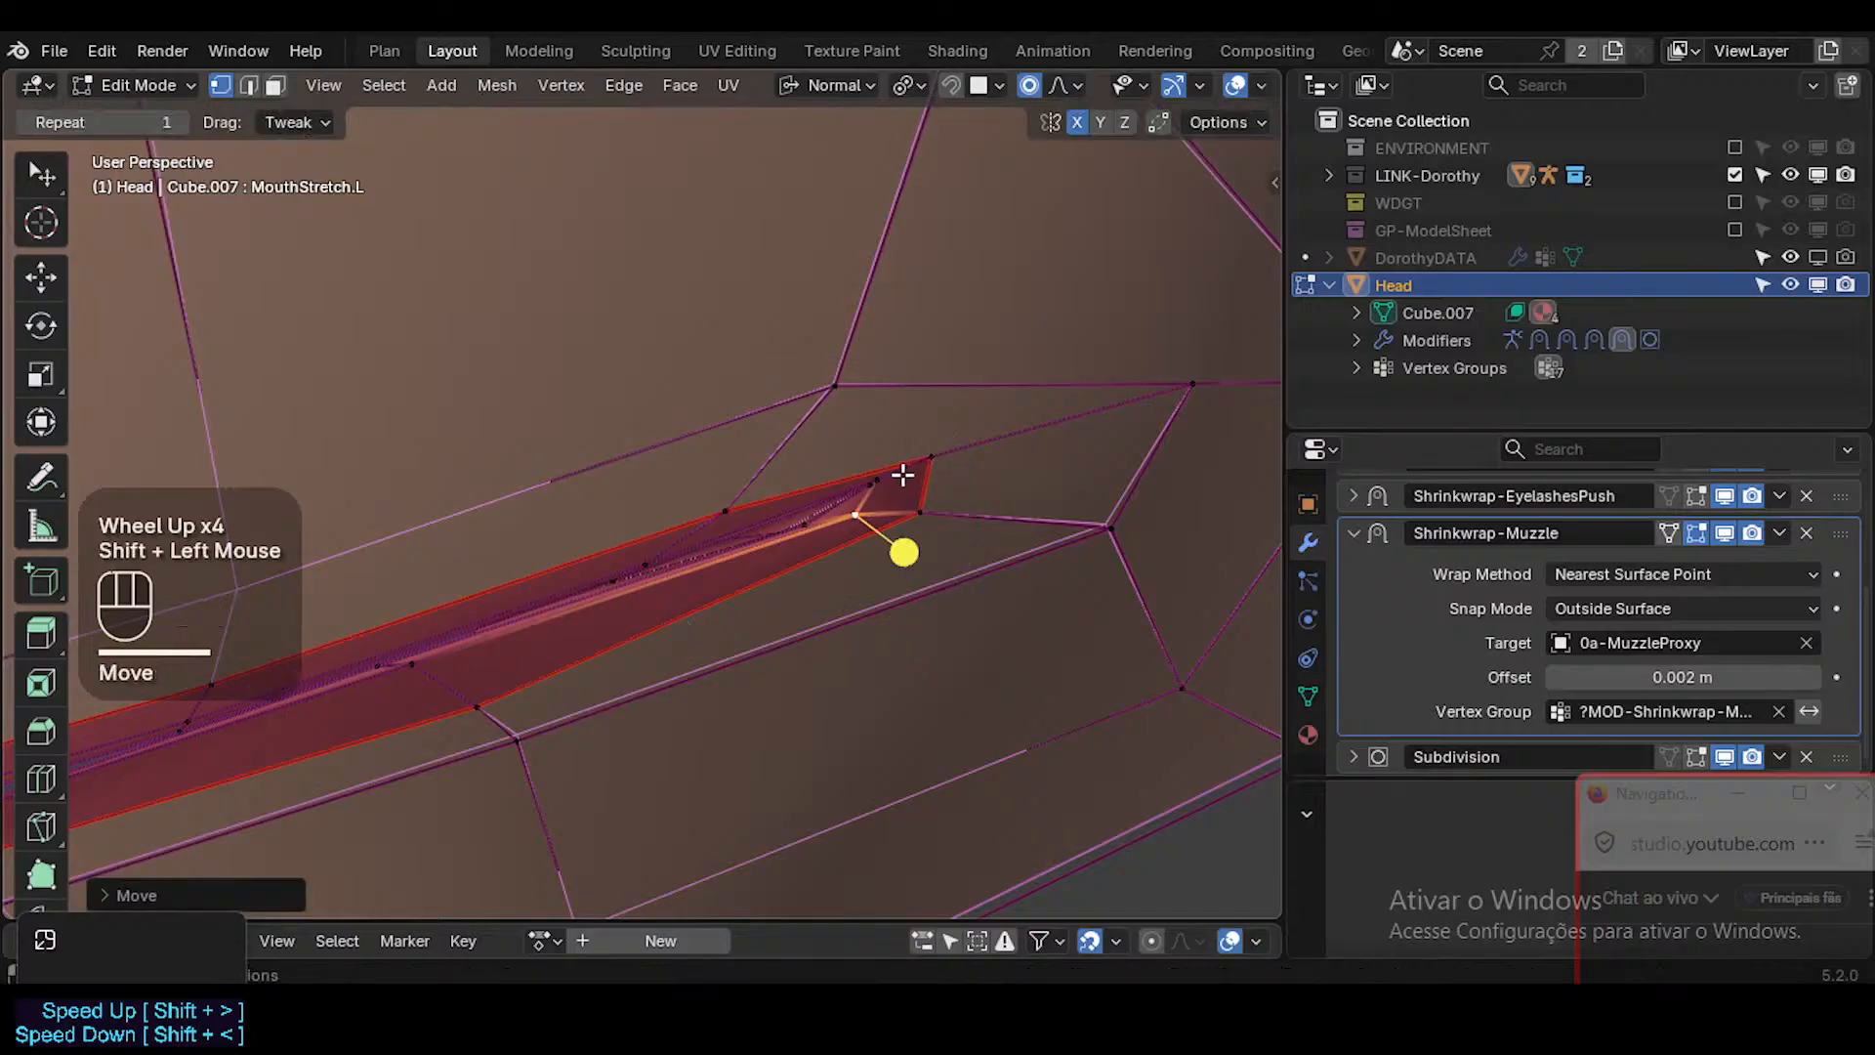
Rotate the innermost vertex at the mouth's left corner slightly and reposition it between the upper and lower lip edges.
left_click(943, 523)
key("r")
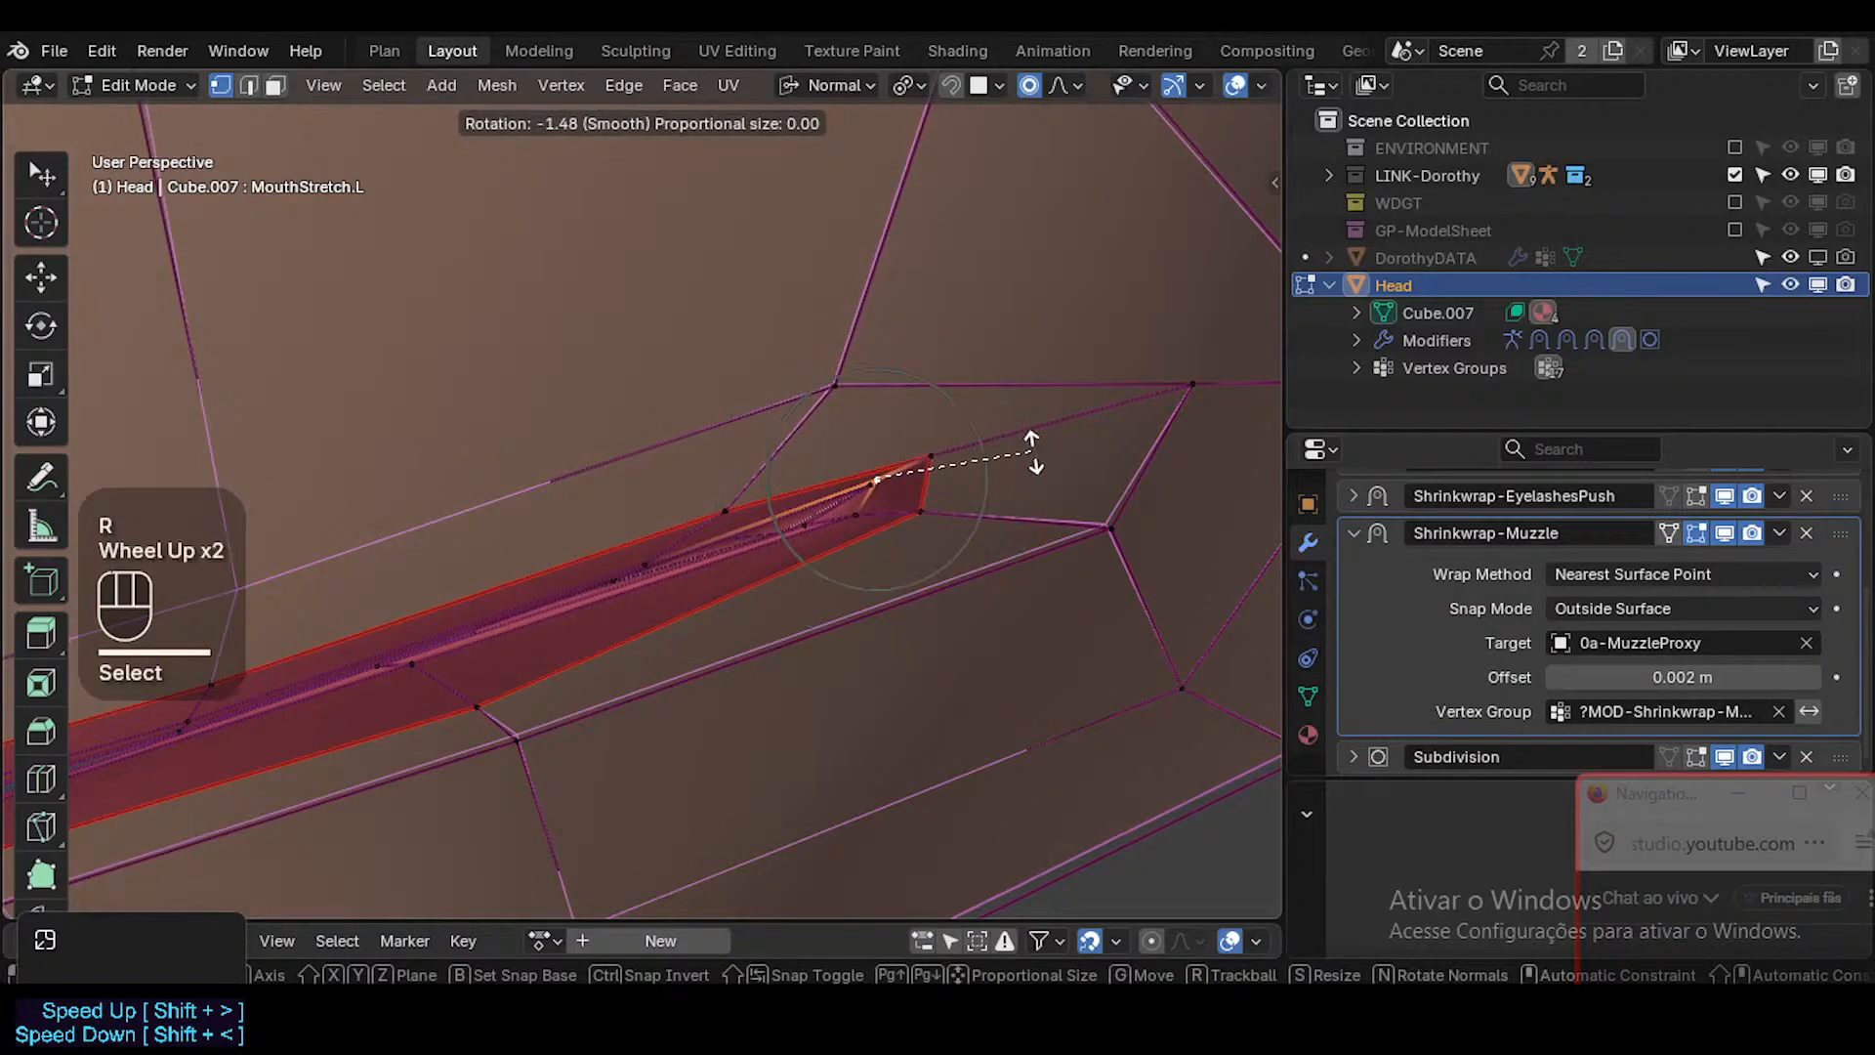
left_click(943, 524)
key("g")
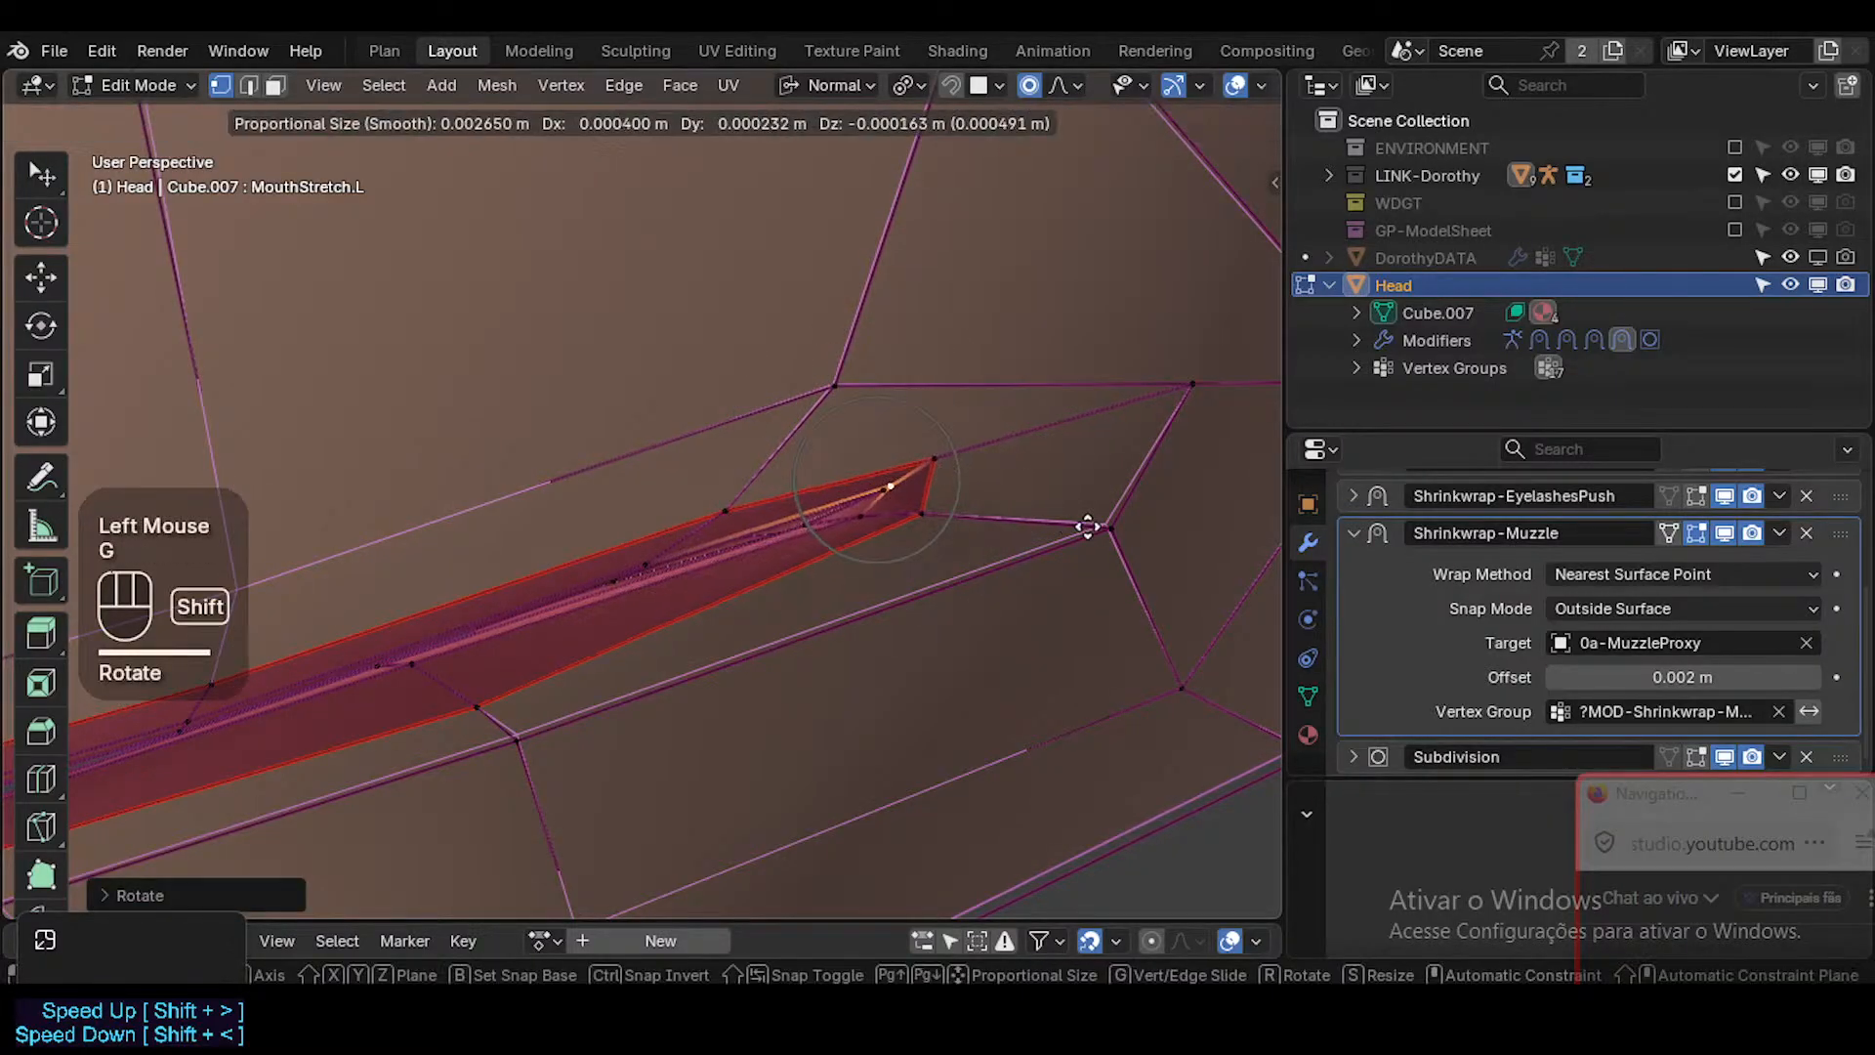
left_click(961, 528, "shift")
left_click(880, 487)
left_click(899, 486)
key("g")
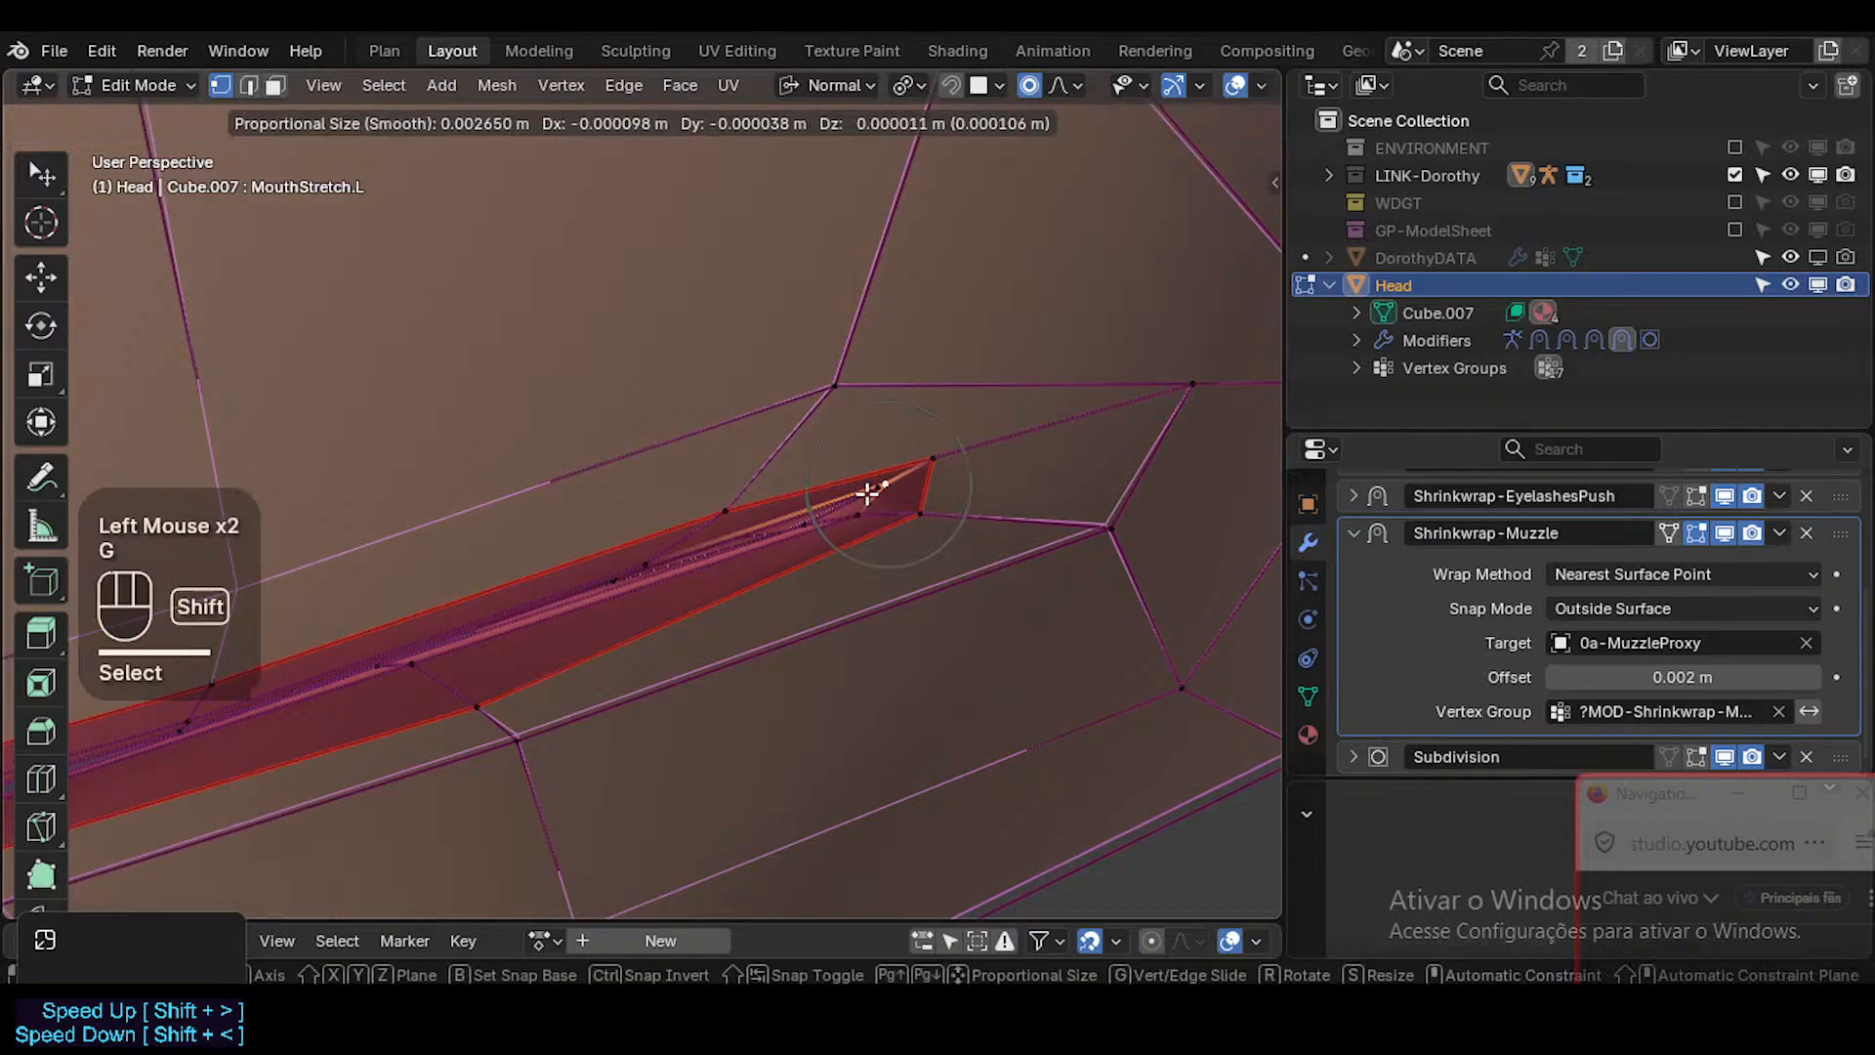
left_click(870, 495, "shift")
left_click(871, 496)
key("g")
key("g")
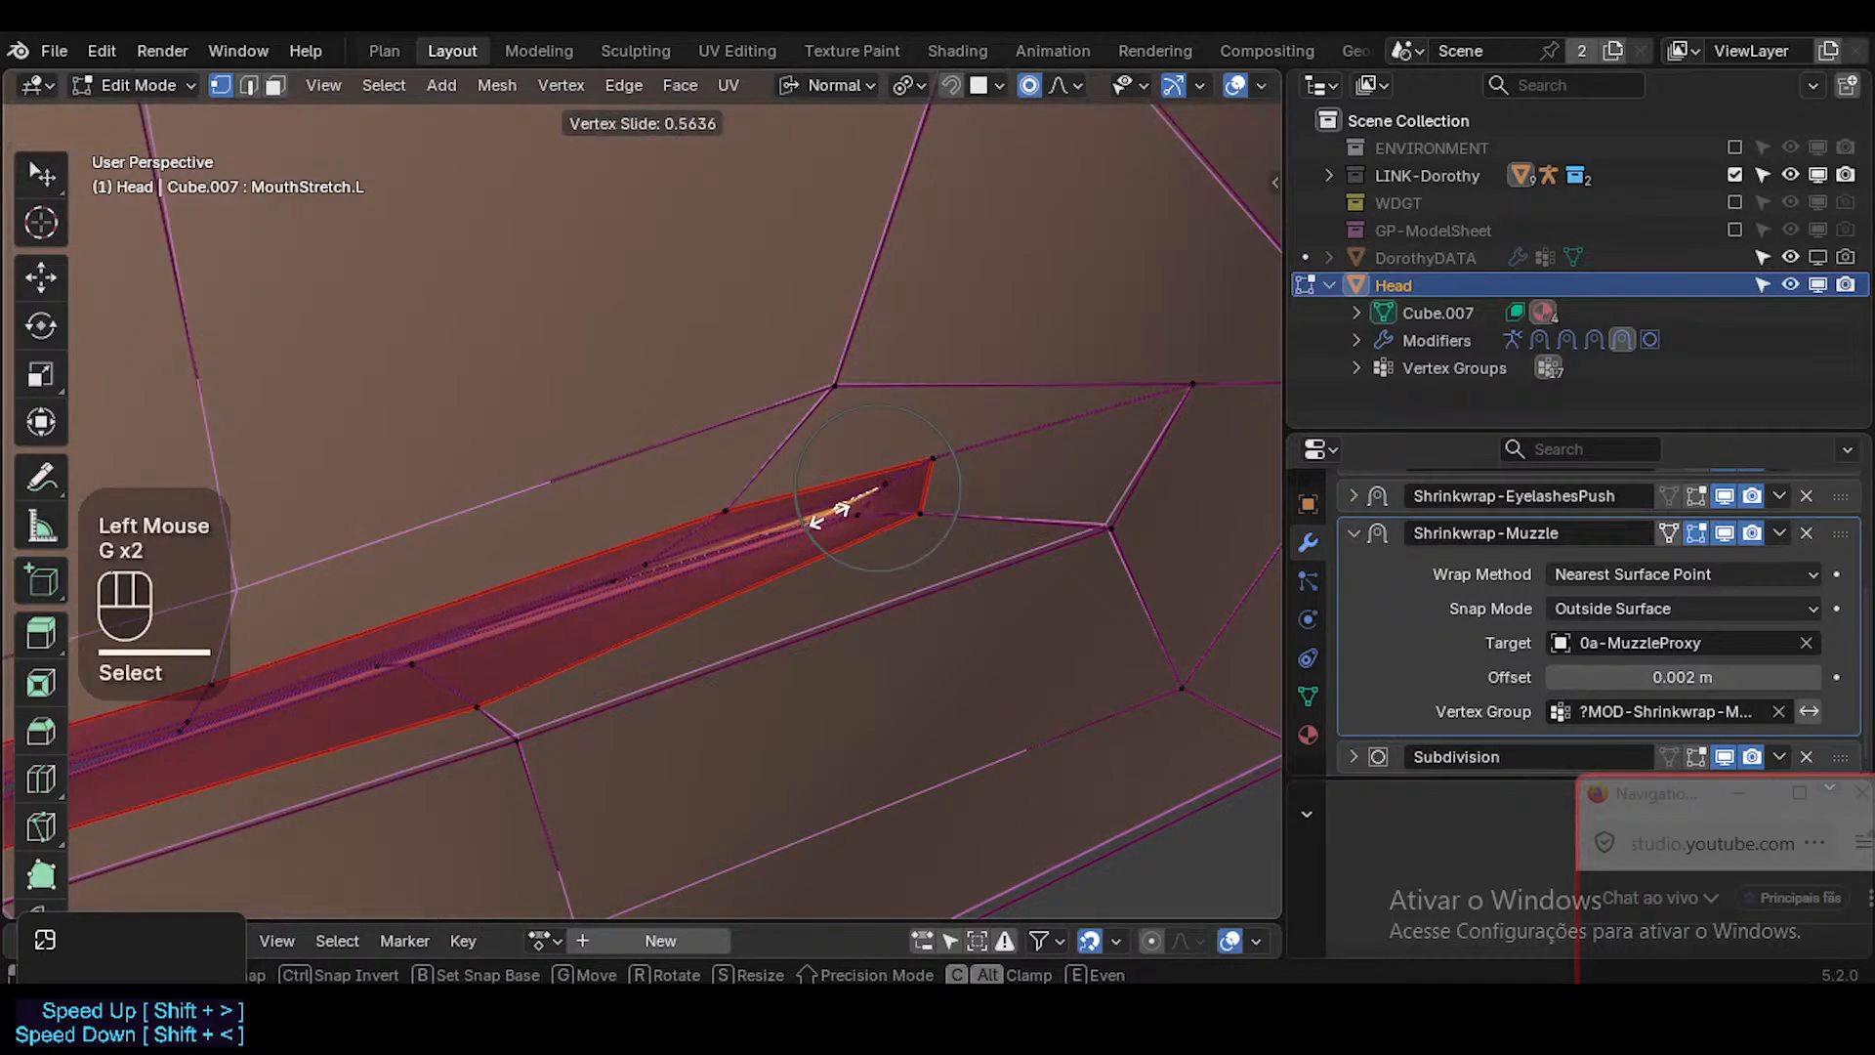
key("Escape")
Select the inner lip faces around the mouth's left corner and smooth their vertices.
middle_click_drag(841, 509, 872, 504)
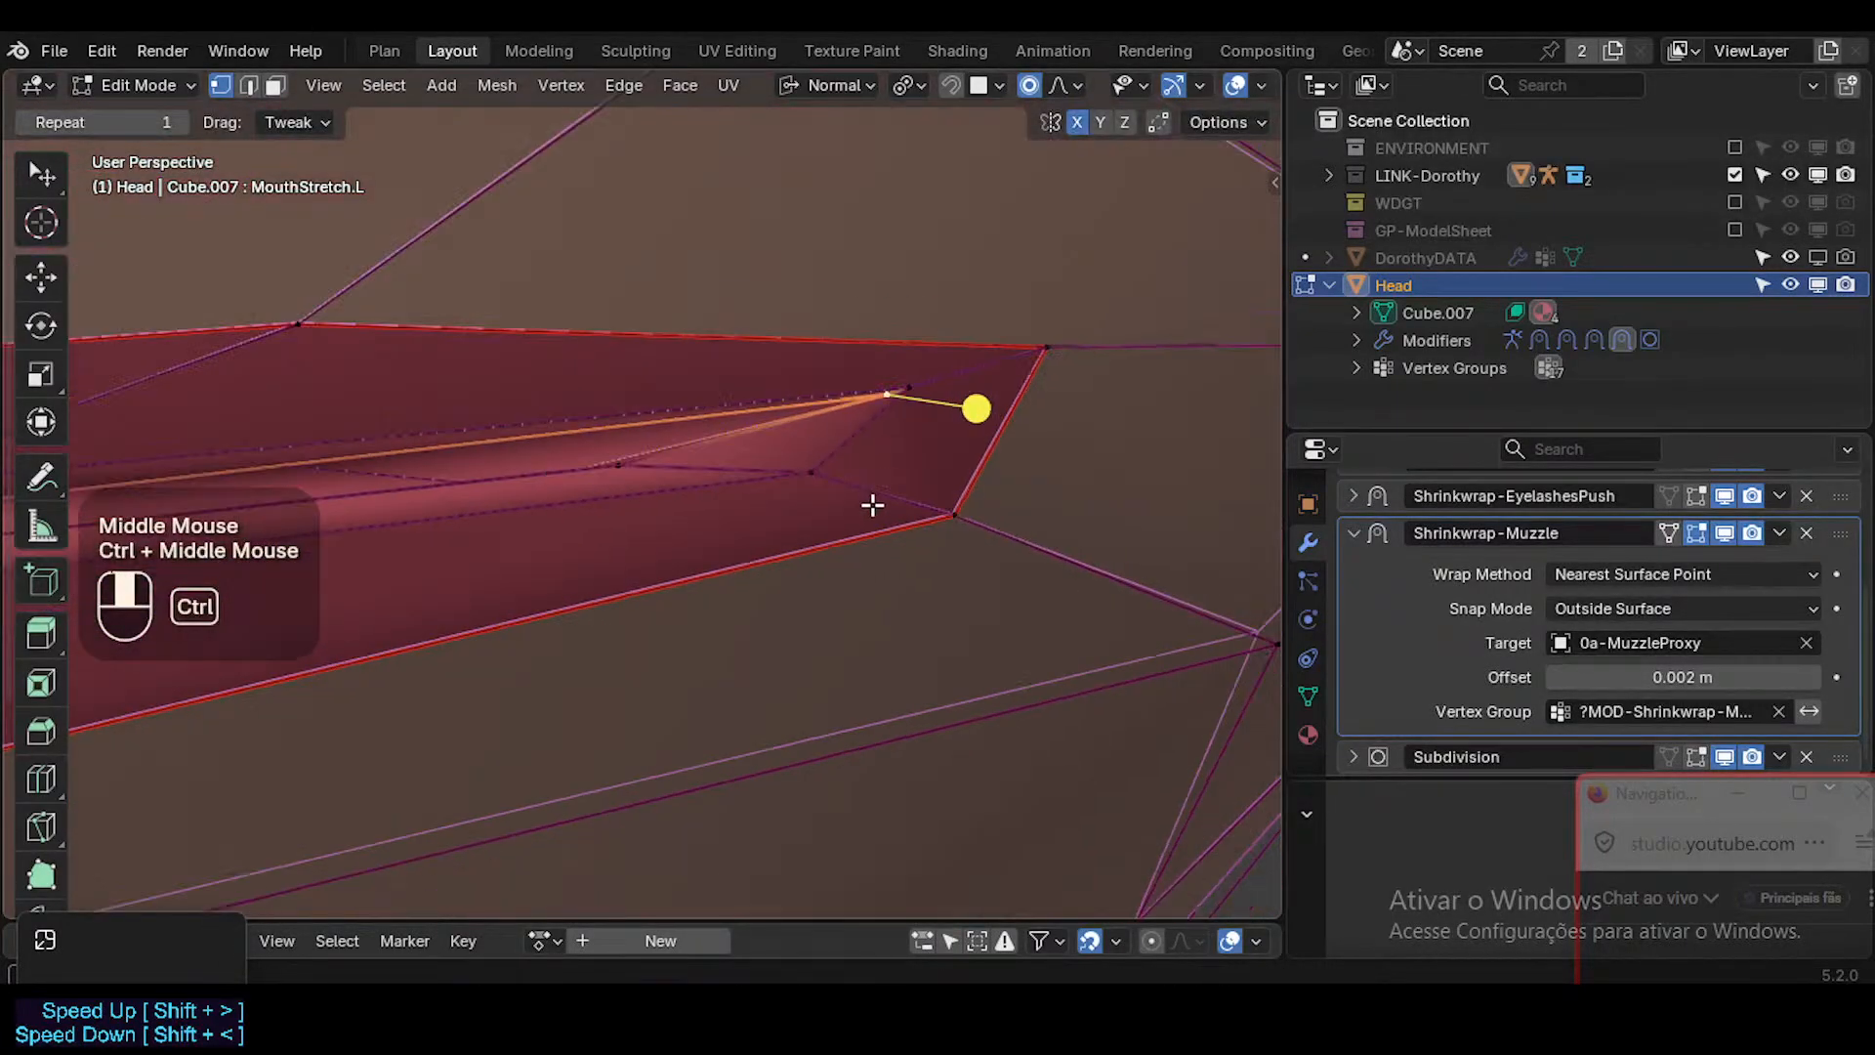
key("3")
left_click(890, 433)
left_click(868, 407)
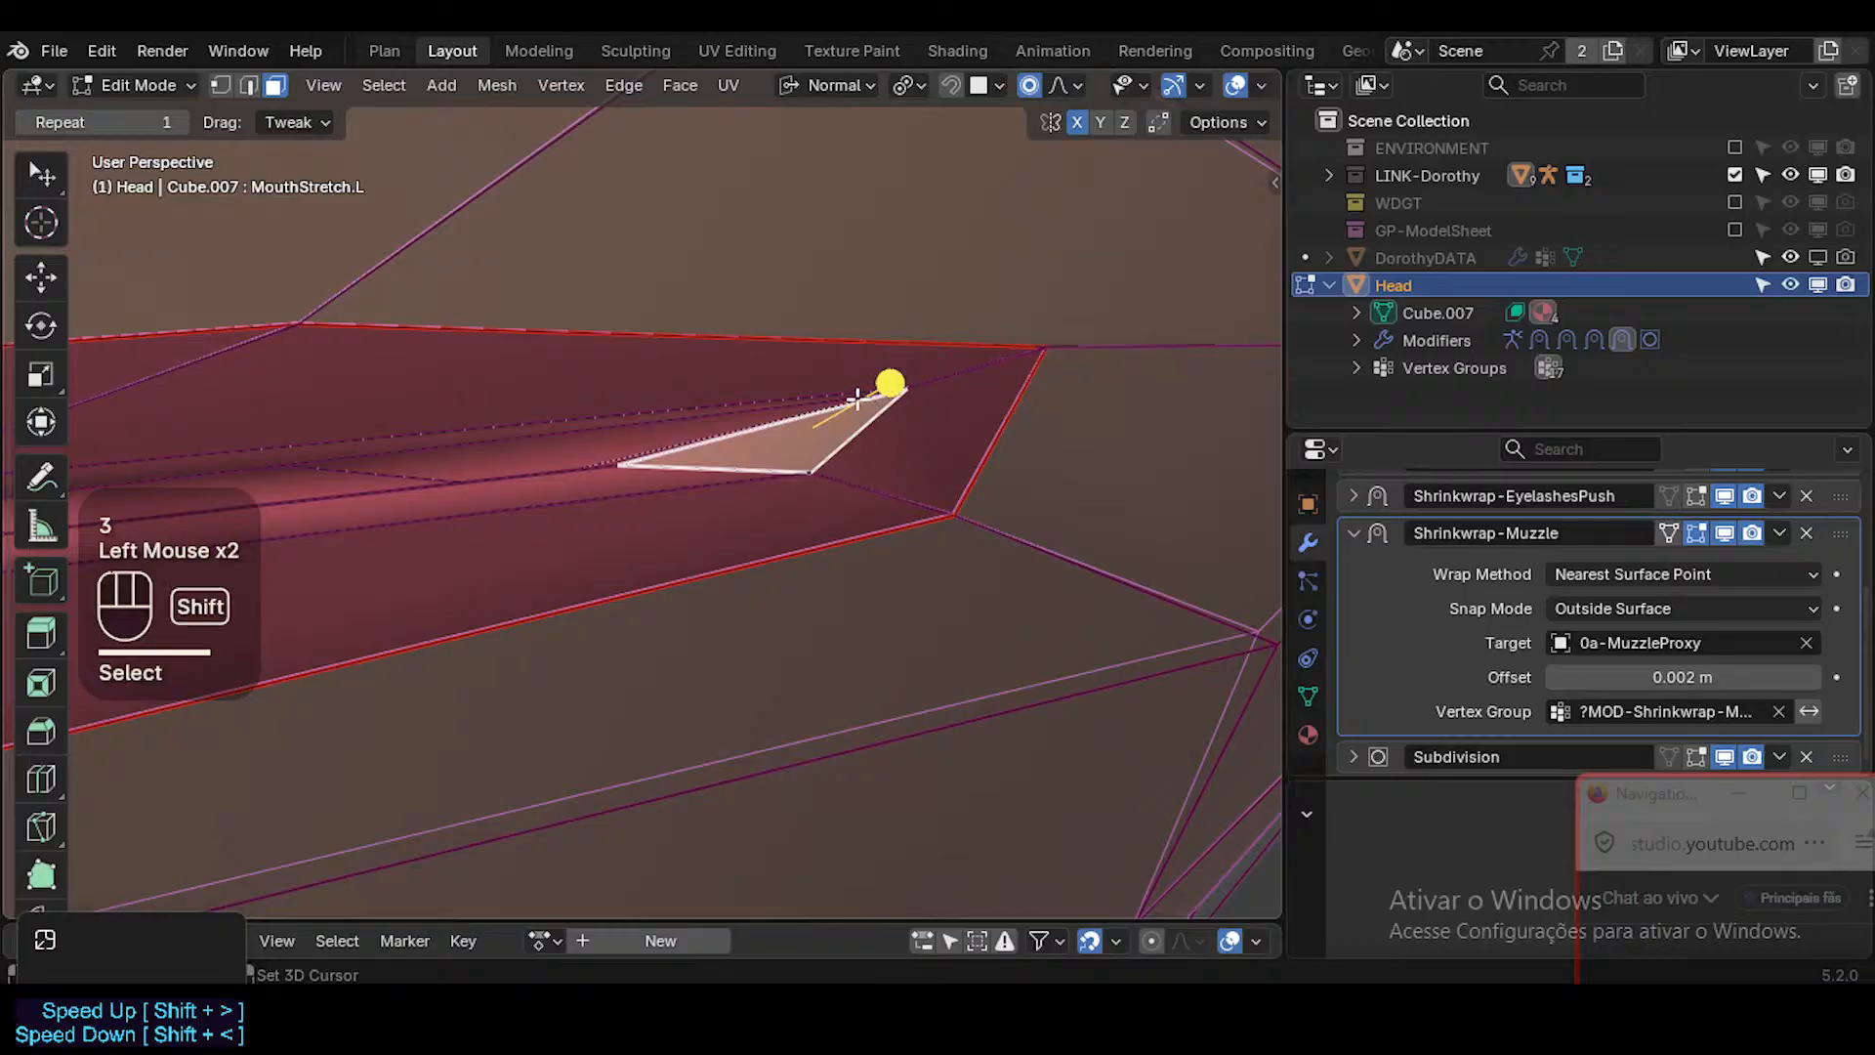
left_click(872, 398, "shift")
left_click(763, 413, "shift")
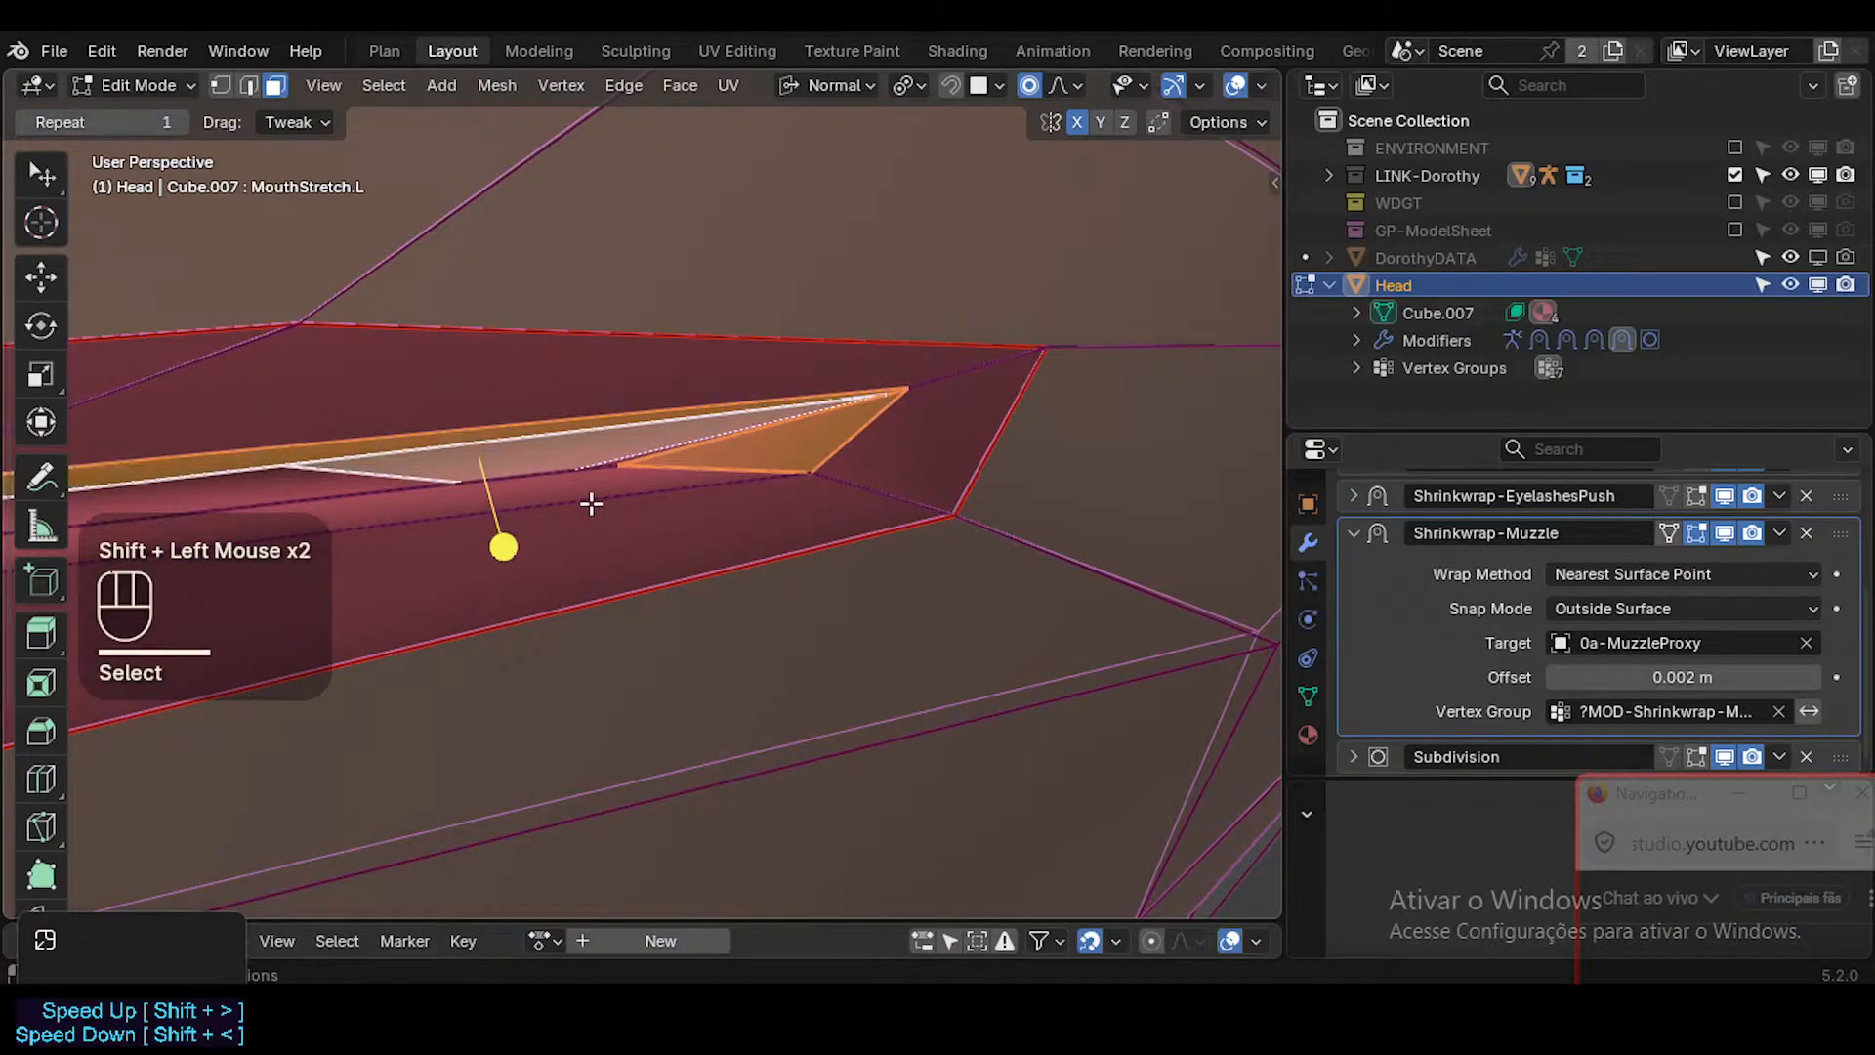
left_click(923, 382, "shift")
left_click(934, 400, "shift")
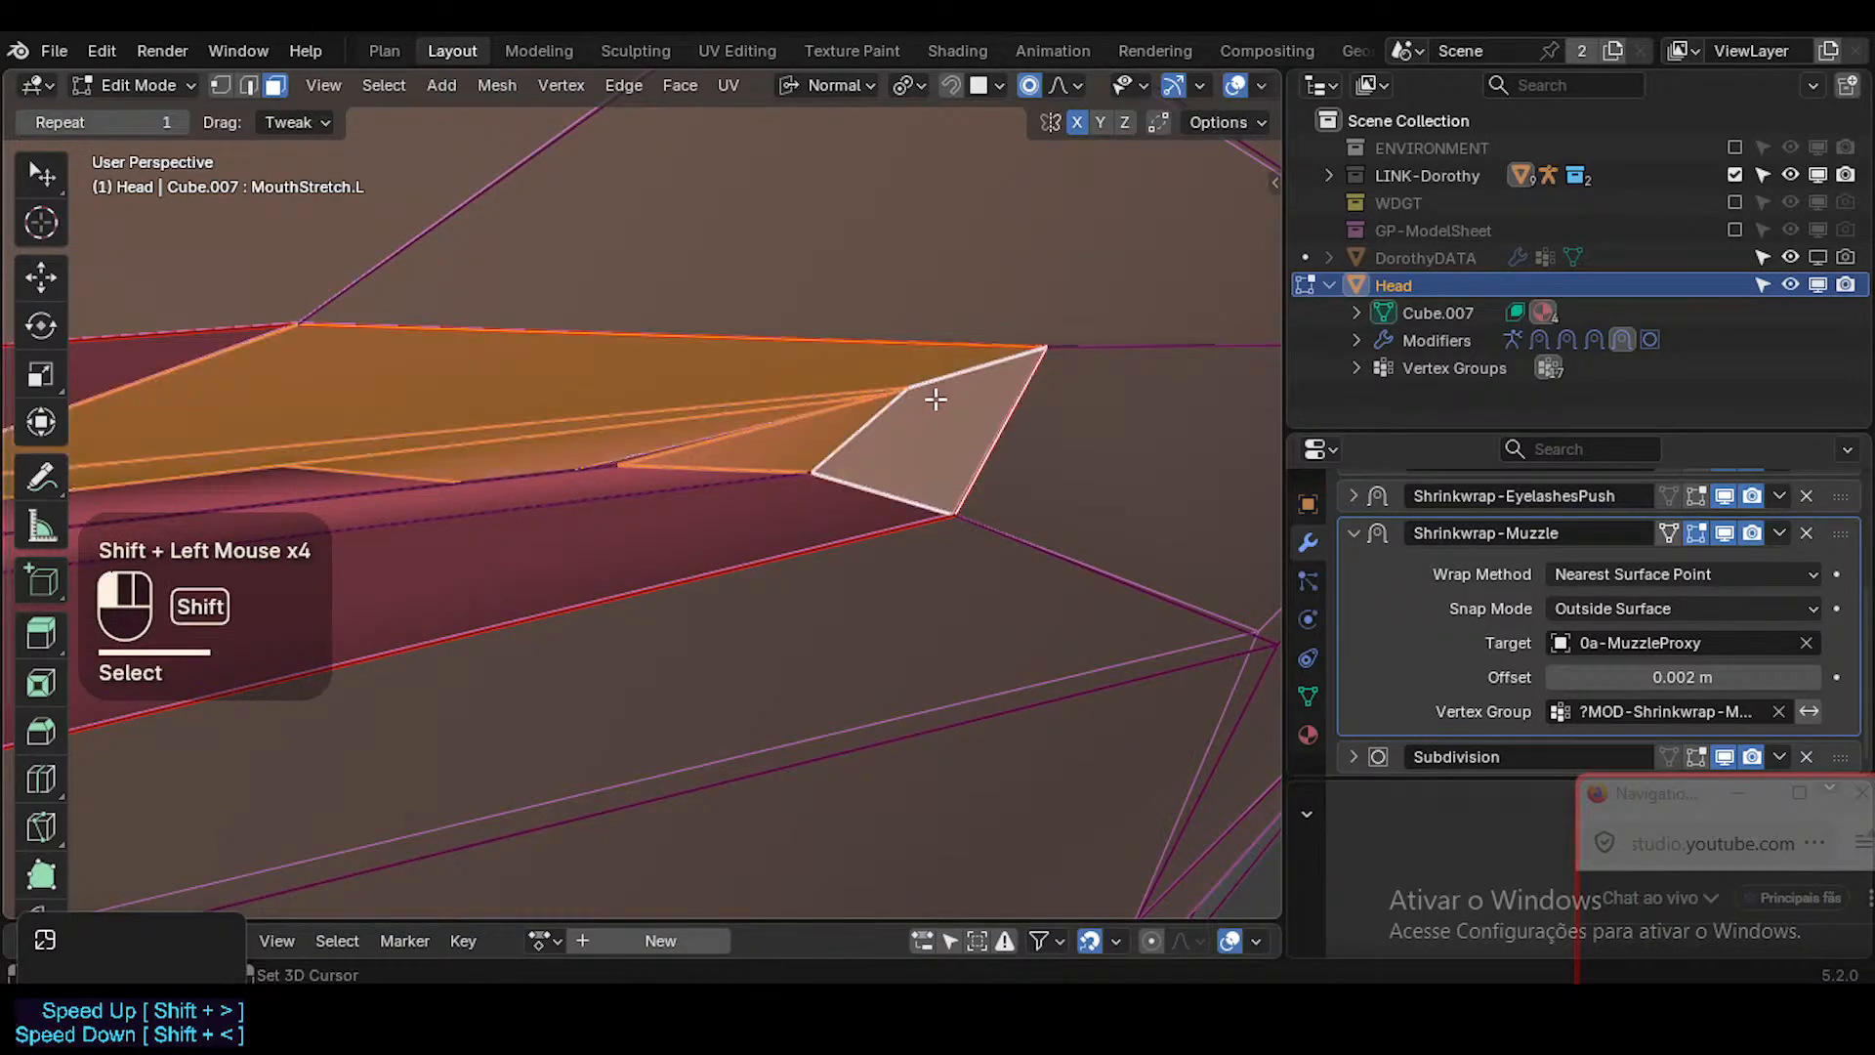
left_click_drag(630, 513, 652, 515)
key("a")
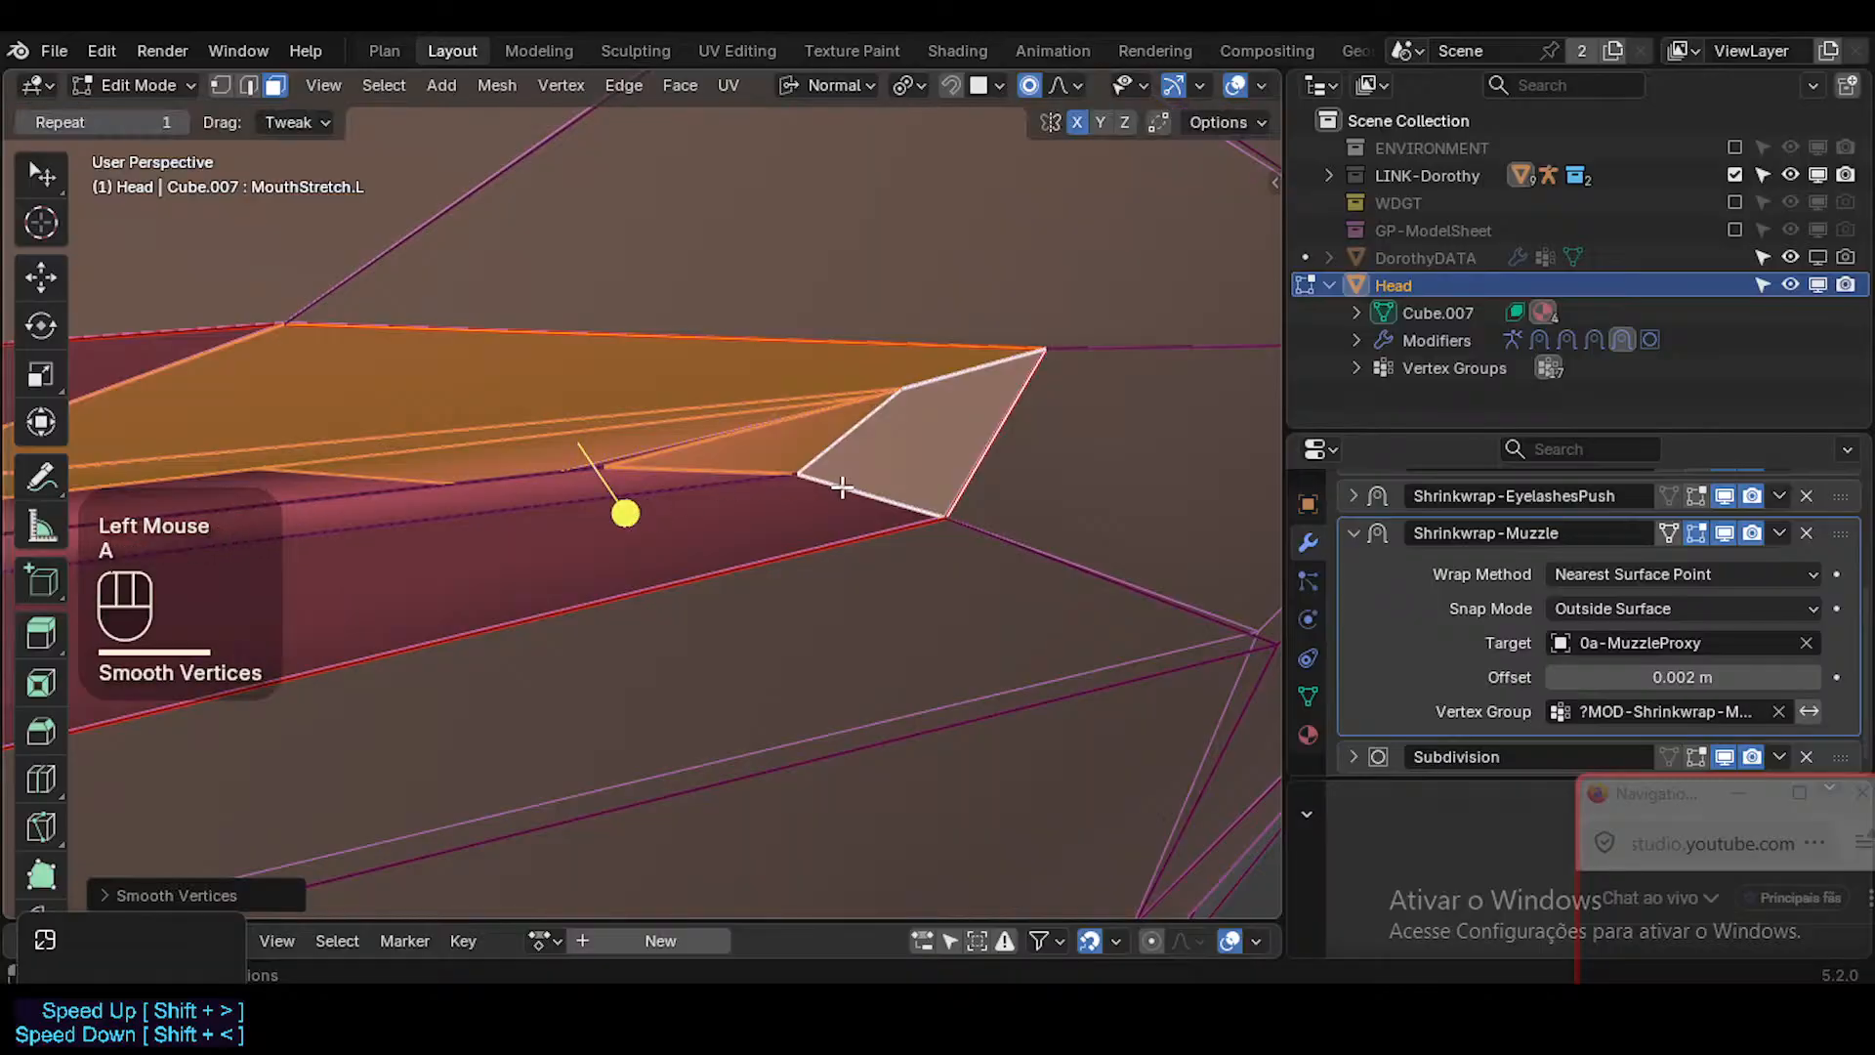
Adjust the upper lip border vertex just before the mouth's left corner.
scroll(842, 490, "down", 1)
middle_click_drag(843, 489, 811, 495)
key("1")
left_click(766, 457)
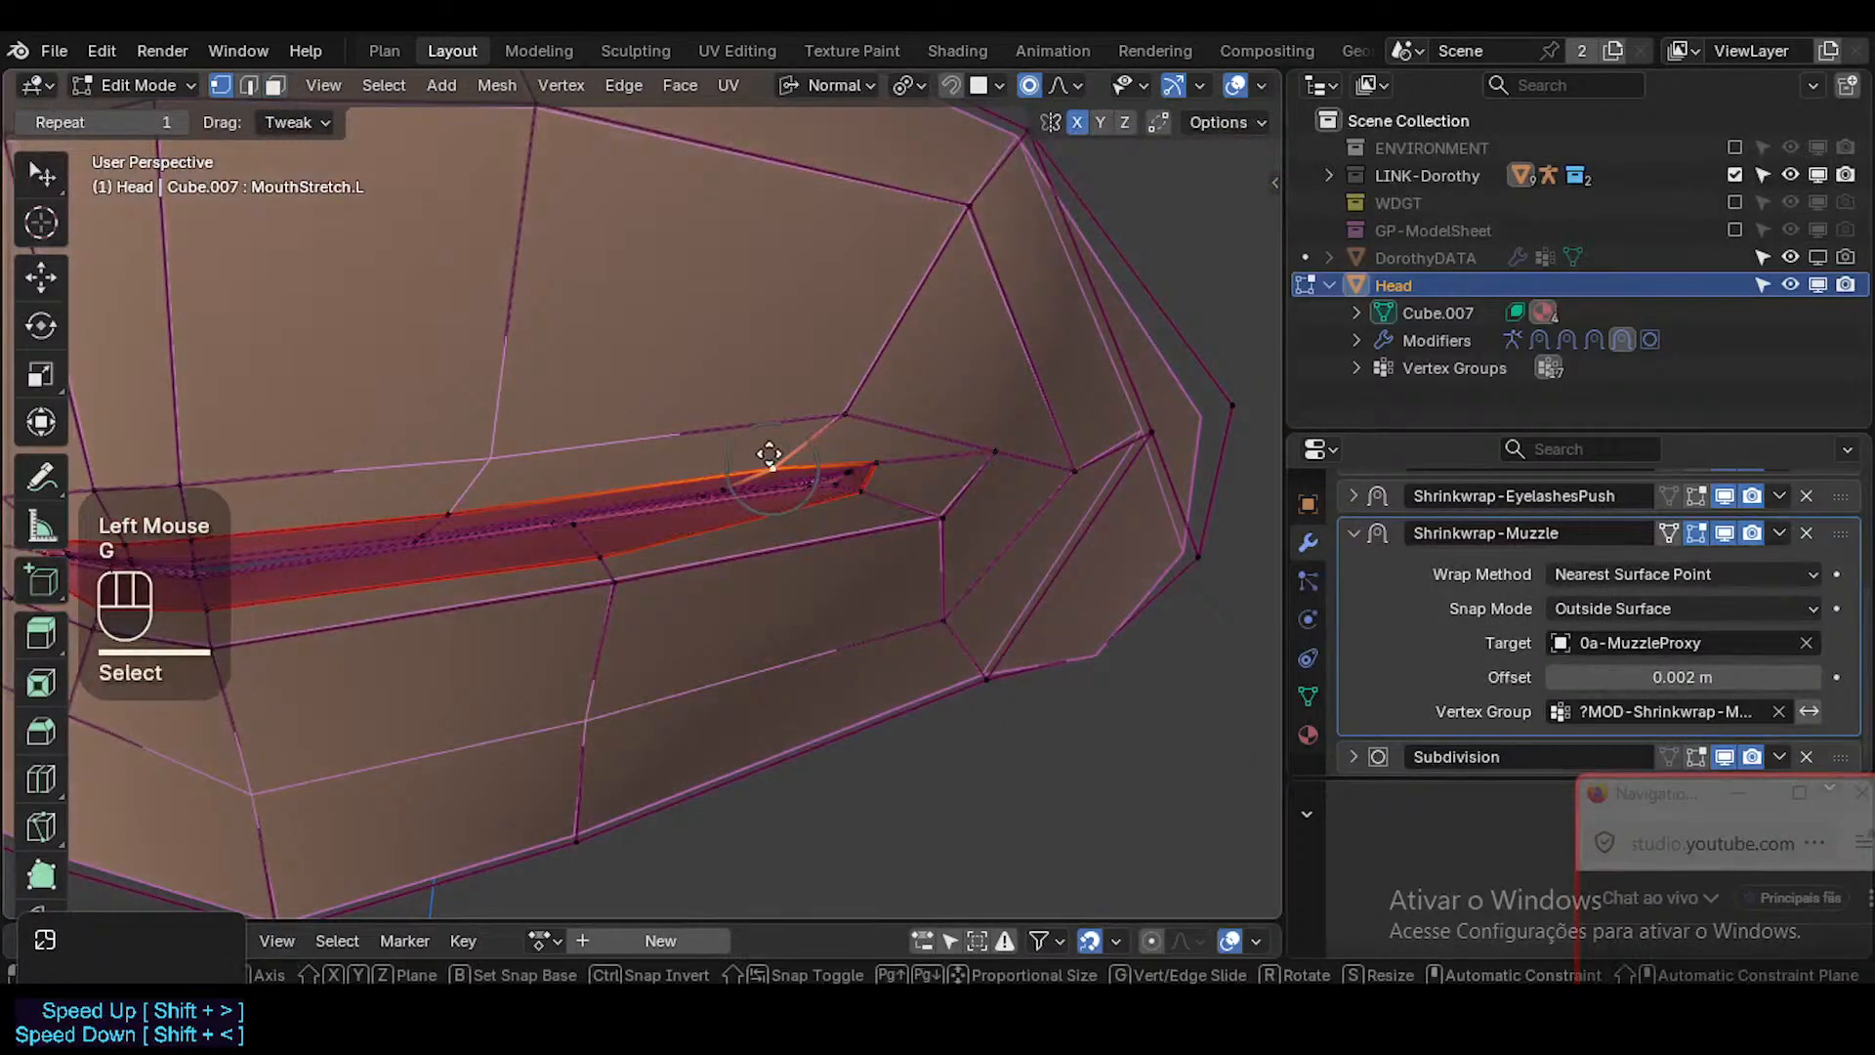
key("g")
left_click(774, 542, "shift")
Examine the stretched lips without overlays, comparing the edited mesh with the subdivided result in Object Mode.
scroll(775, 542, "down", 1)
key("shift+alt+z")
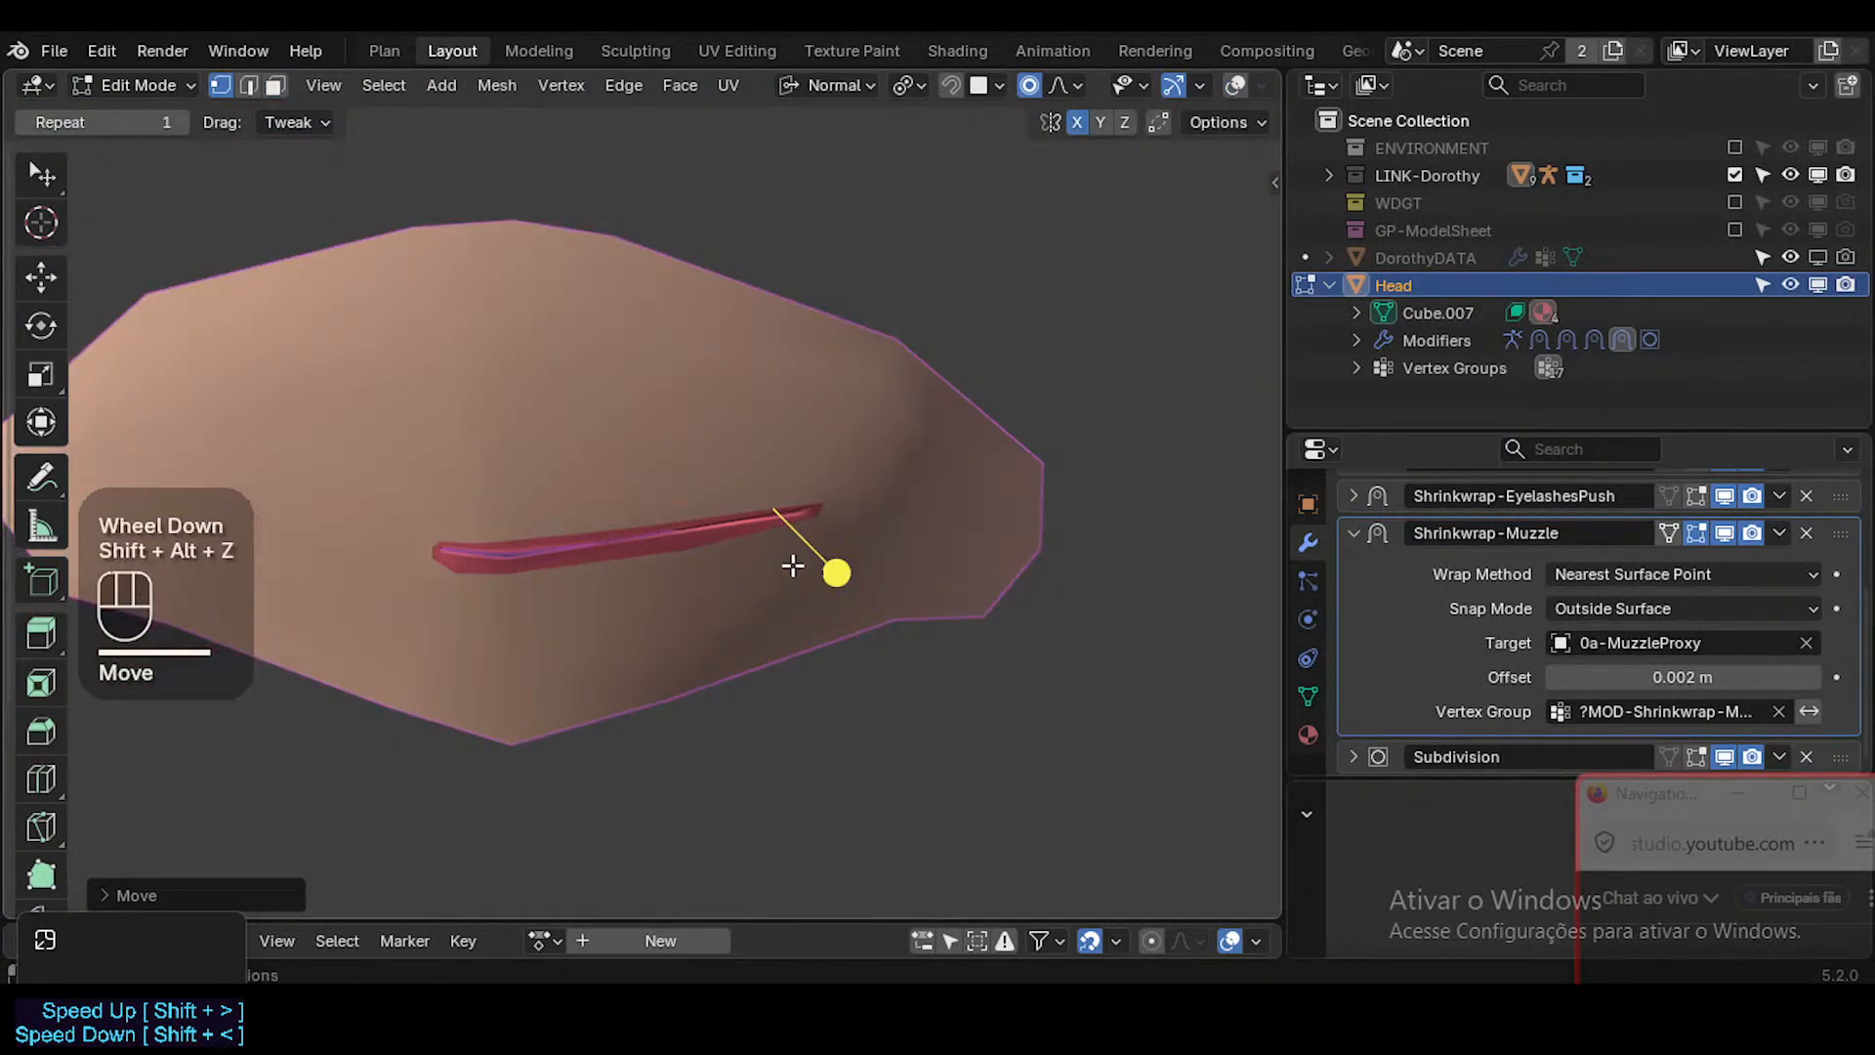
scroll(792, 565, "down", 1)
middle_click_drag(775, 561, 606, 598)
key("shift+alt+z")
key("shift+alt+z")
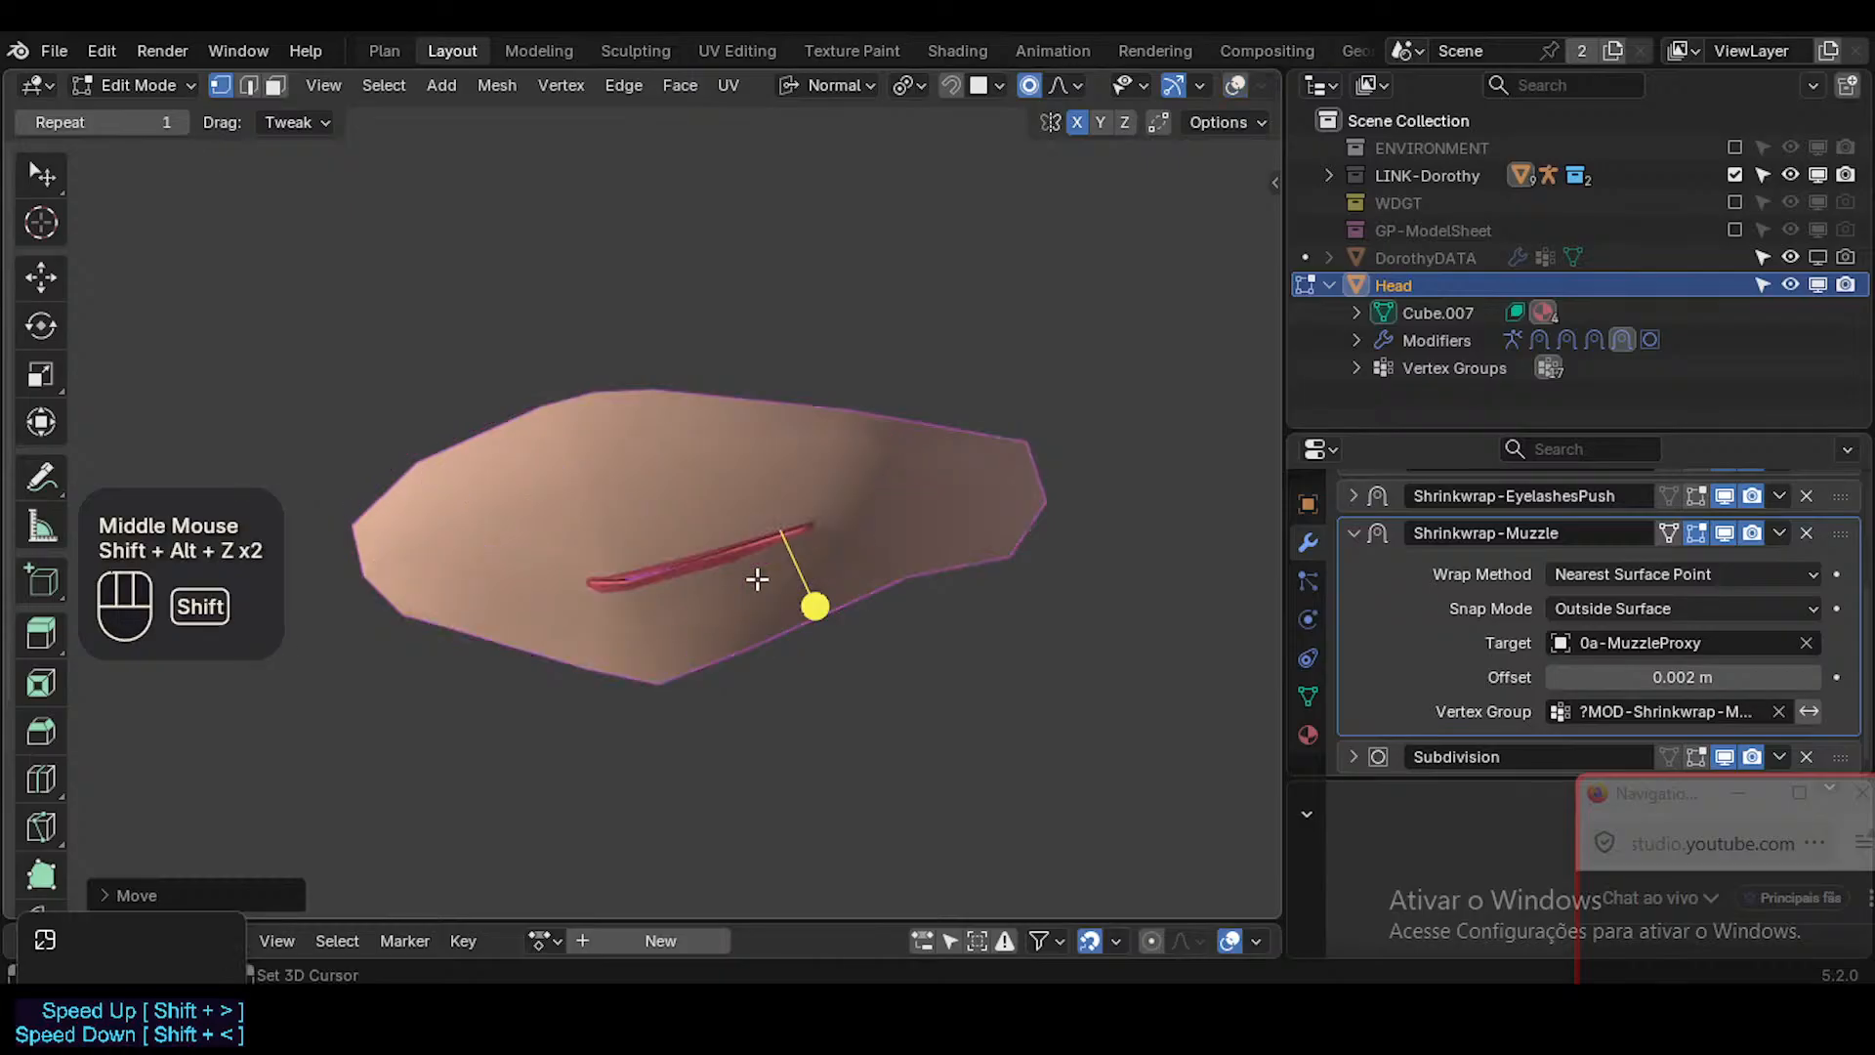
key("Tab")
middle_click_drag(758, 566, 760, 491, "ctrl")
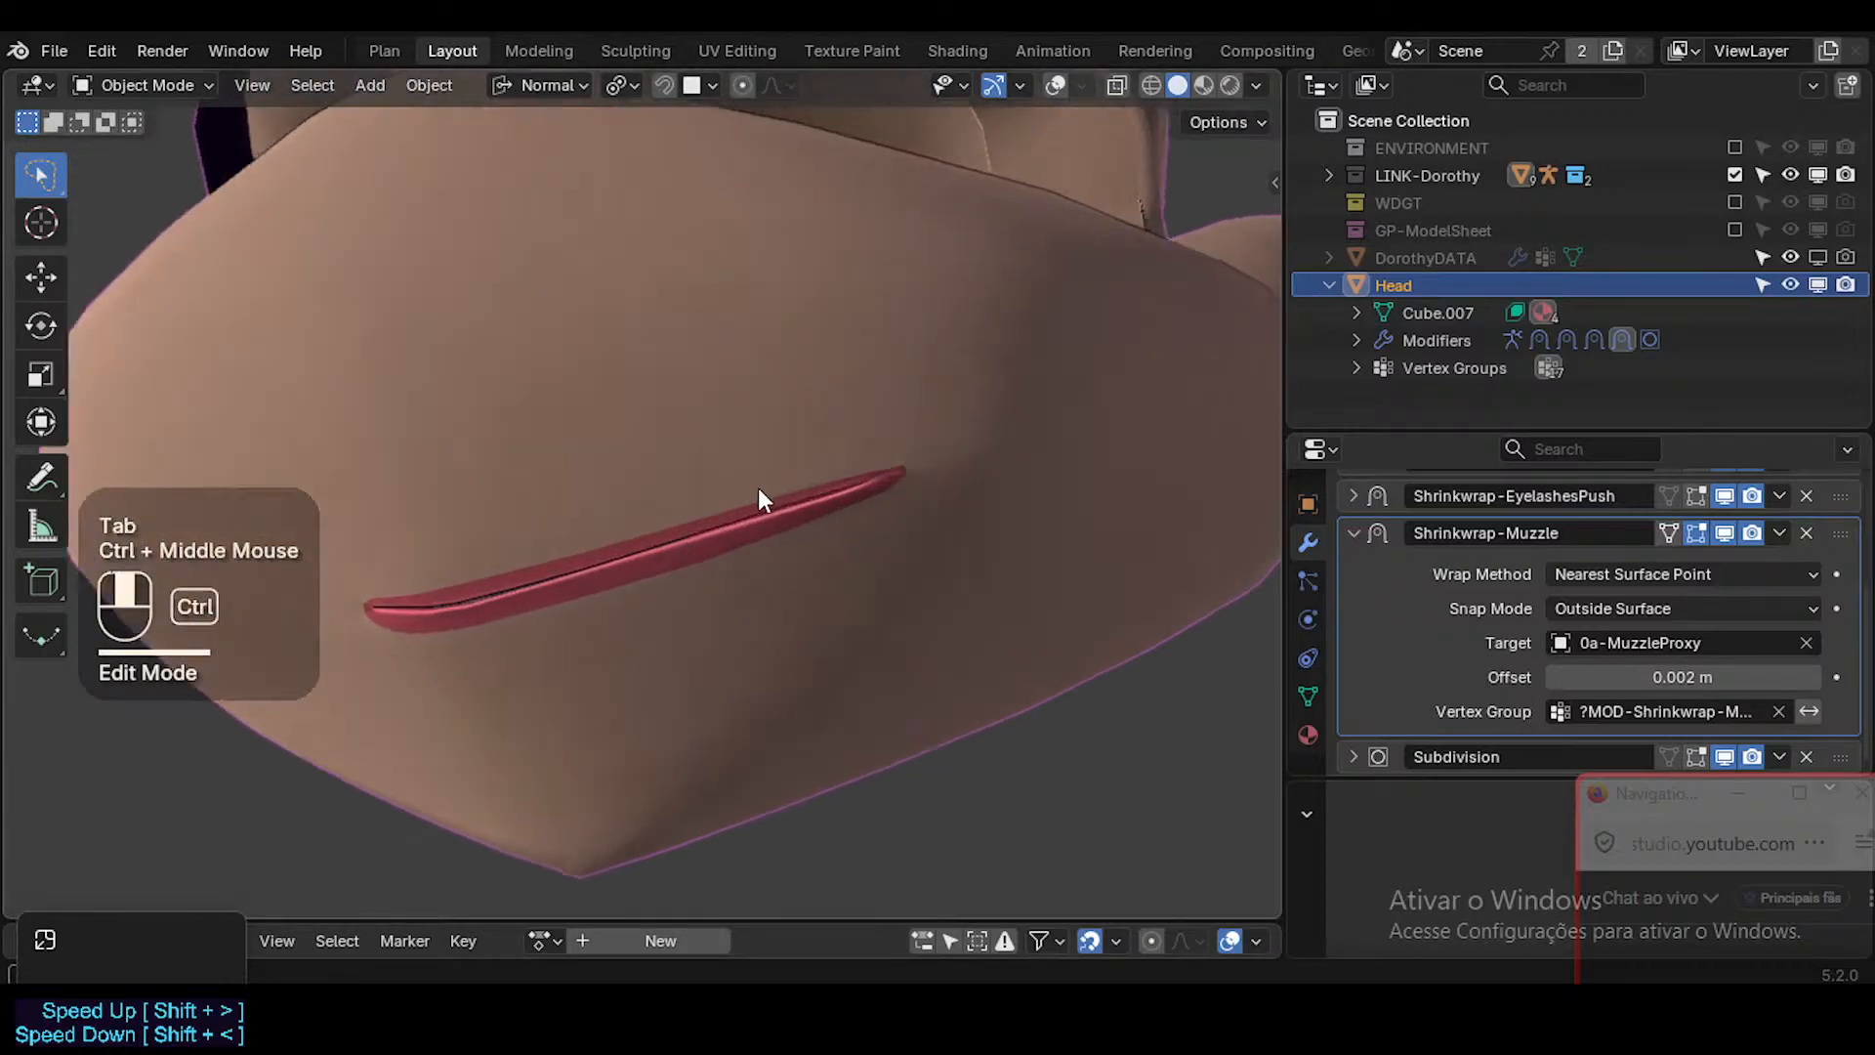
key("Tab")
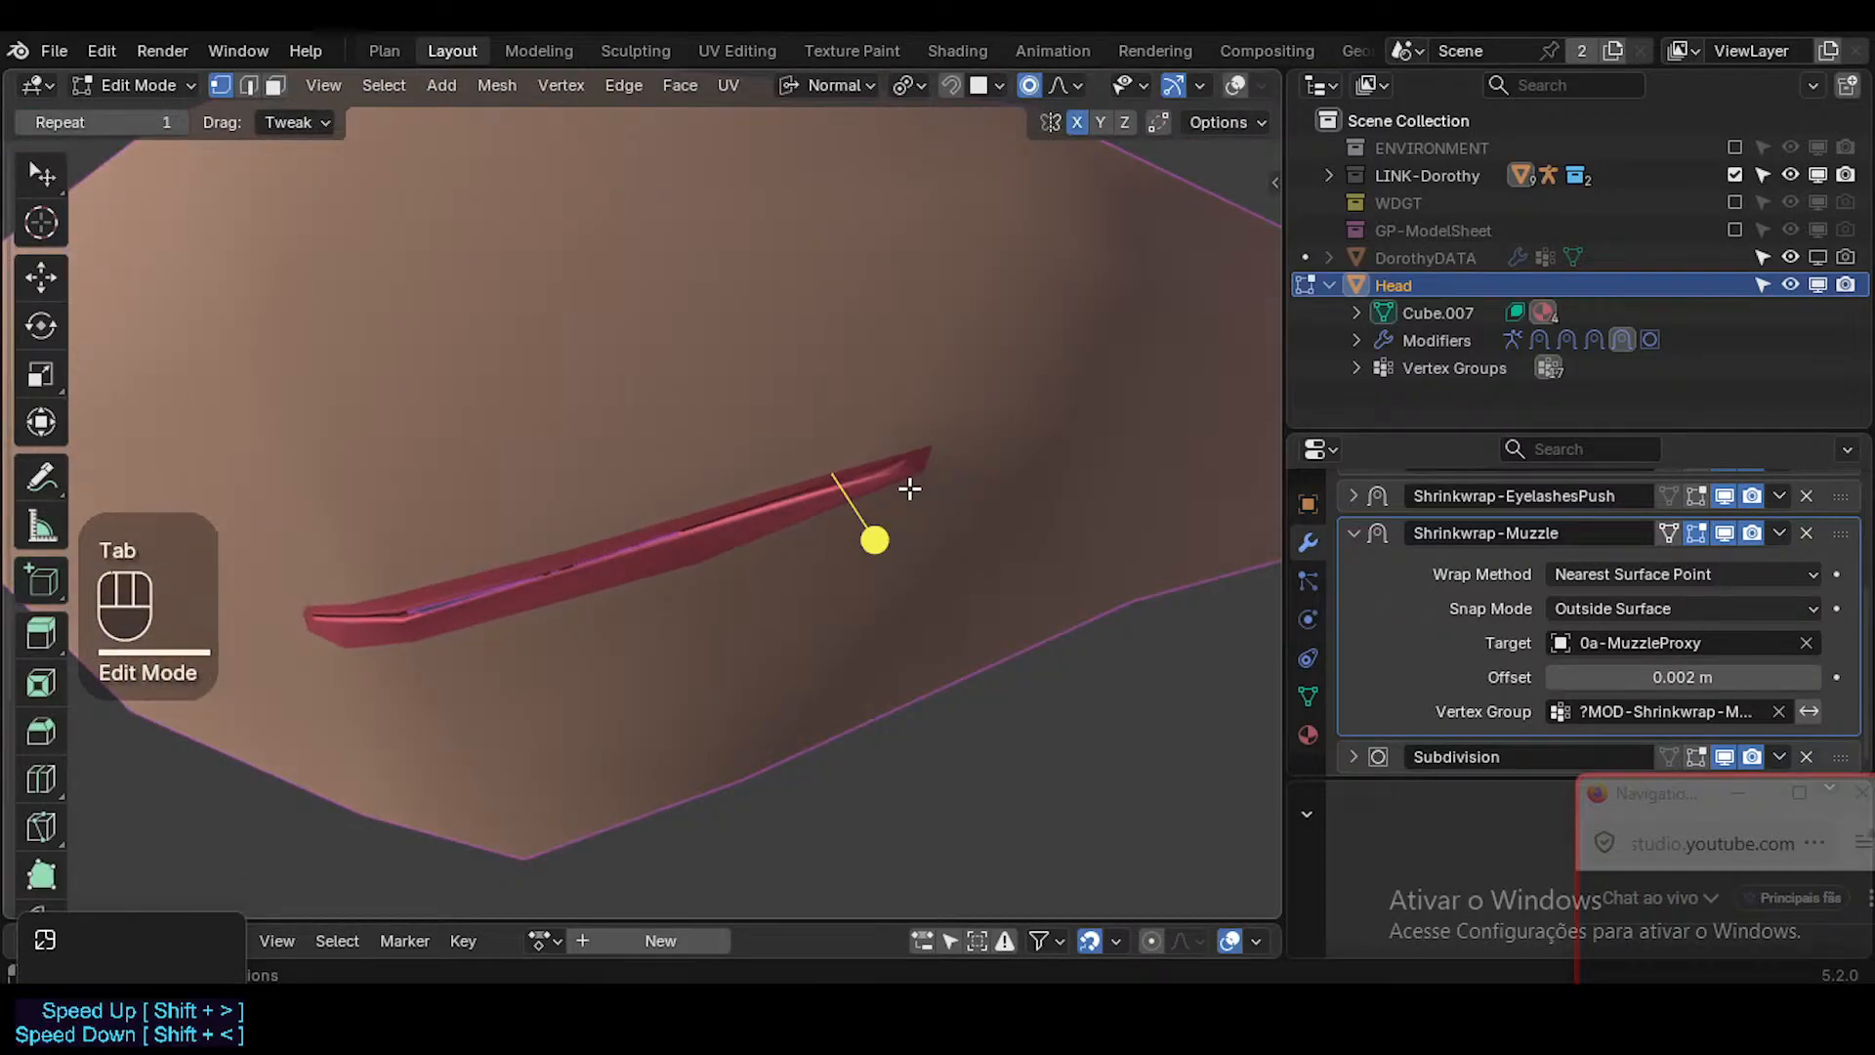
key("Tab")
Rotate and nudge the inner vertex at the tip of the mouth's left corner.
key("Tab")
key("Tab")
key("shift+alt+z")
key("Tab")
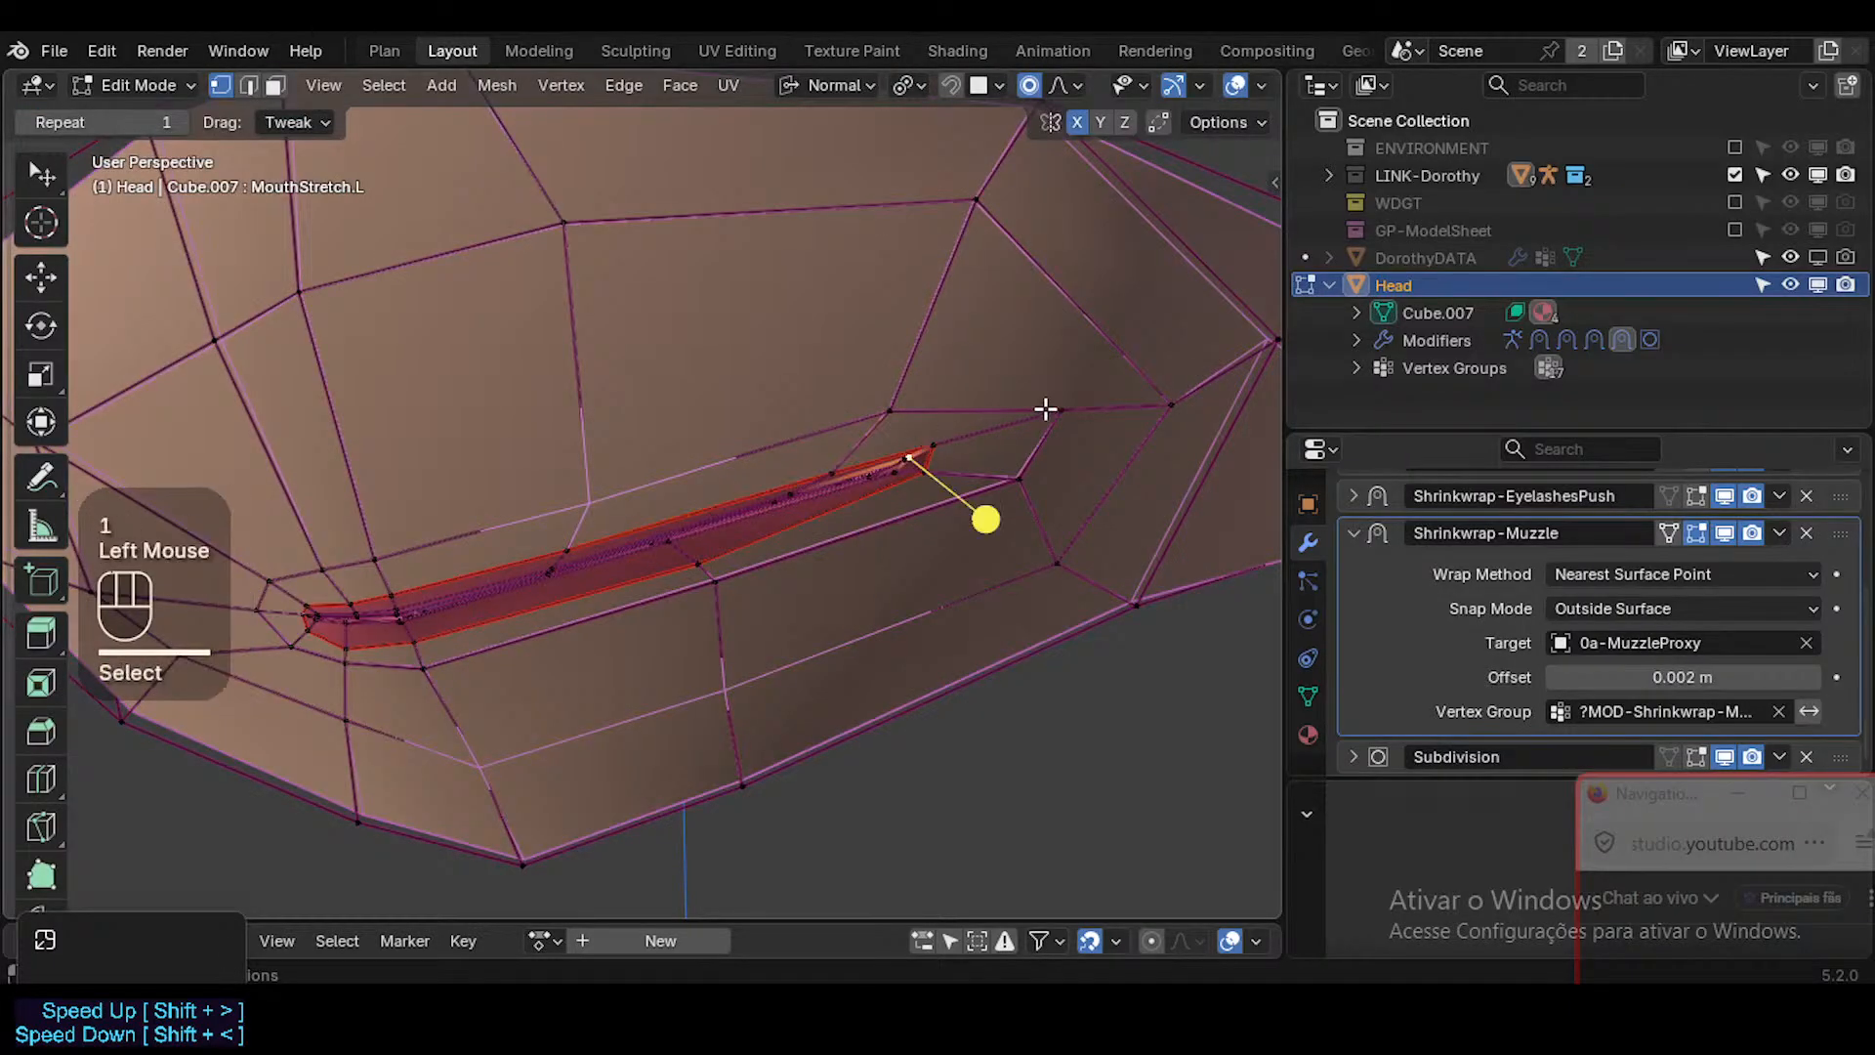
key("r")
left_click(1059, 436)
key("g")
left_click(956, 425, "shift")
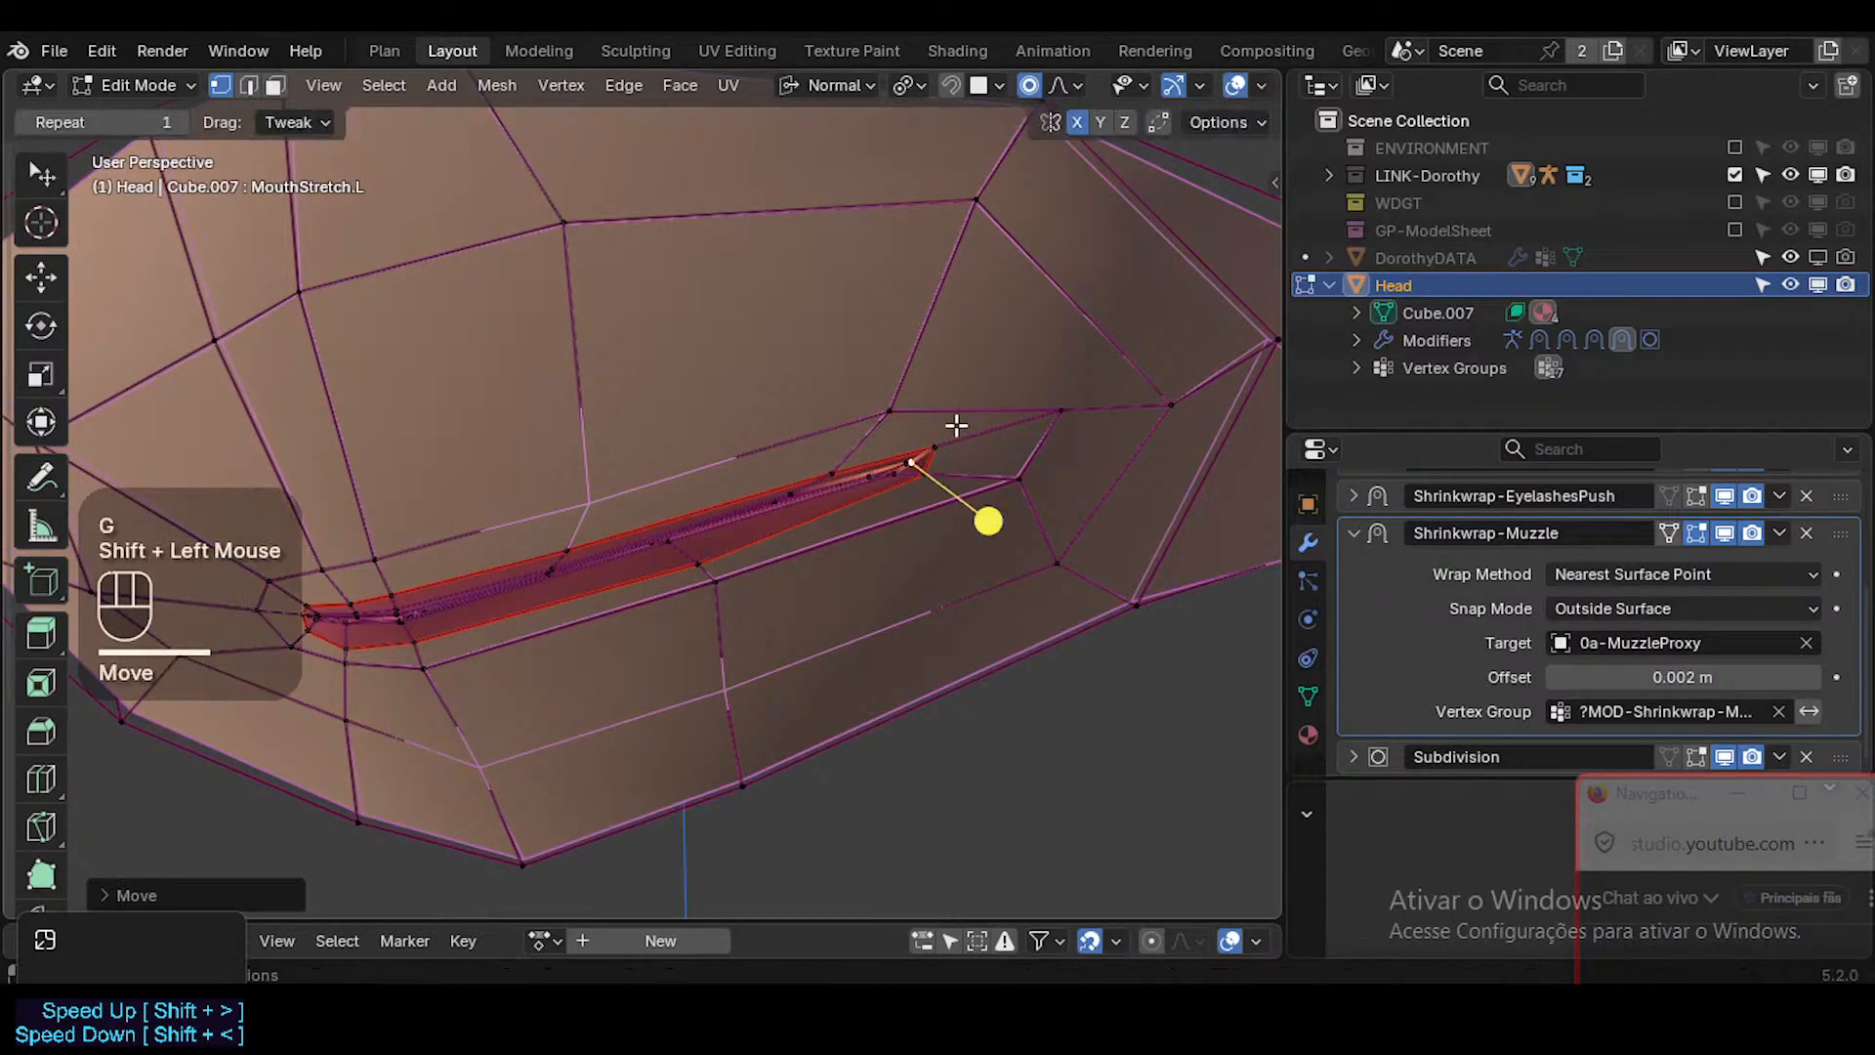
Move the lip border vertex at the mouth's left corner and the skin vertex behind it slightly outward.
left_click(955, 432)
key("g")
left_click(1080, 406, "shift")
left_click(1080, 407)
key("g")
left_click(1177, 404, "shift")
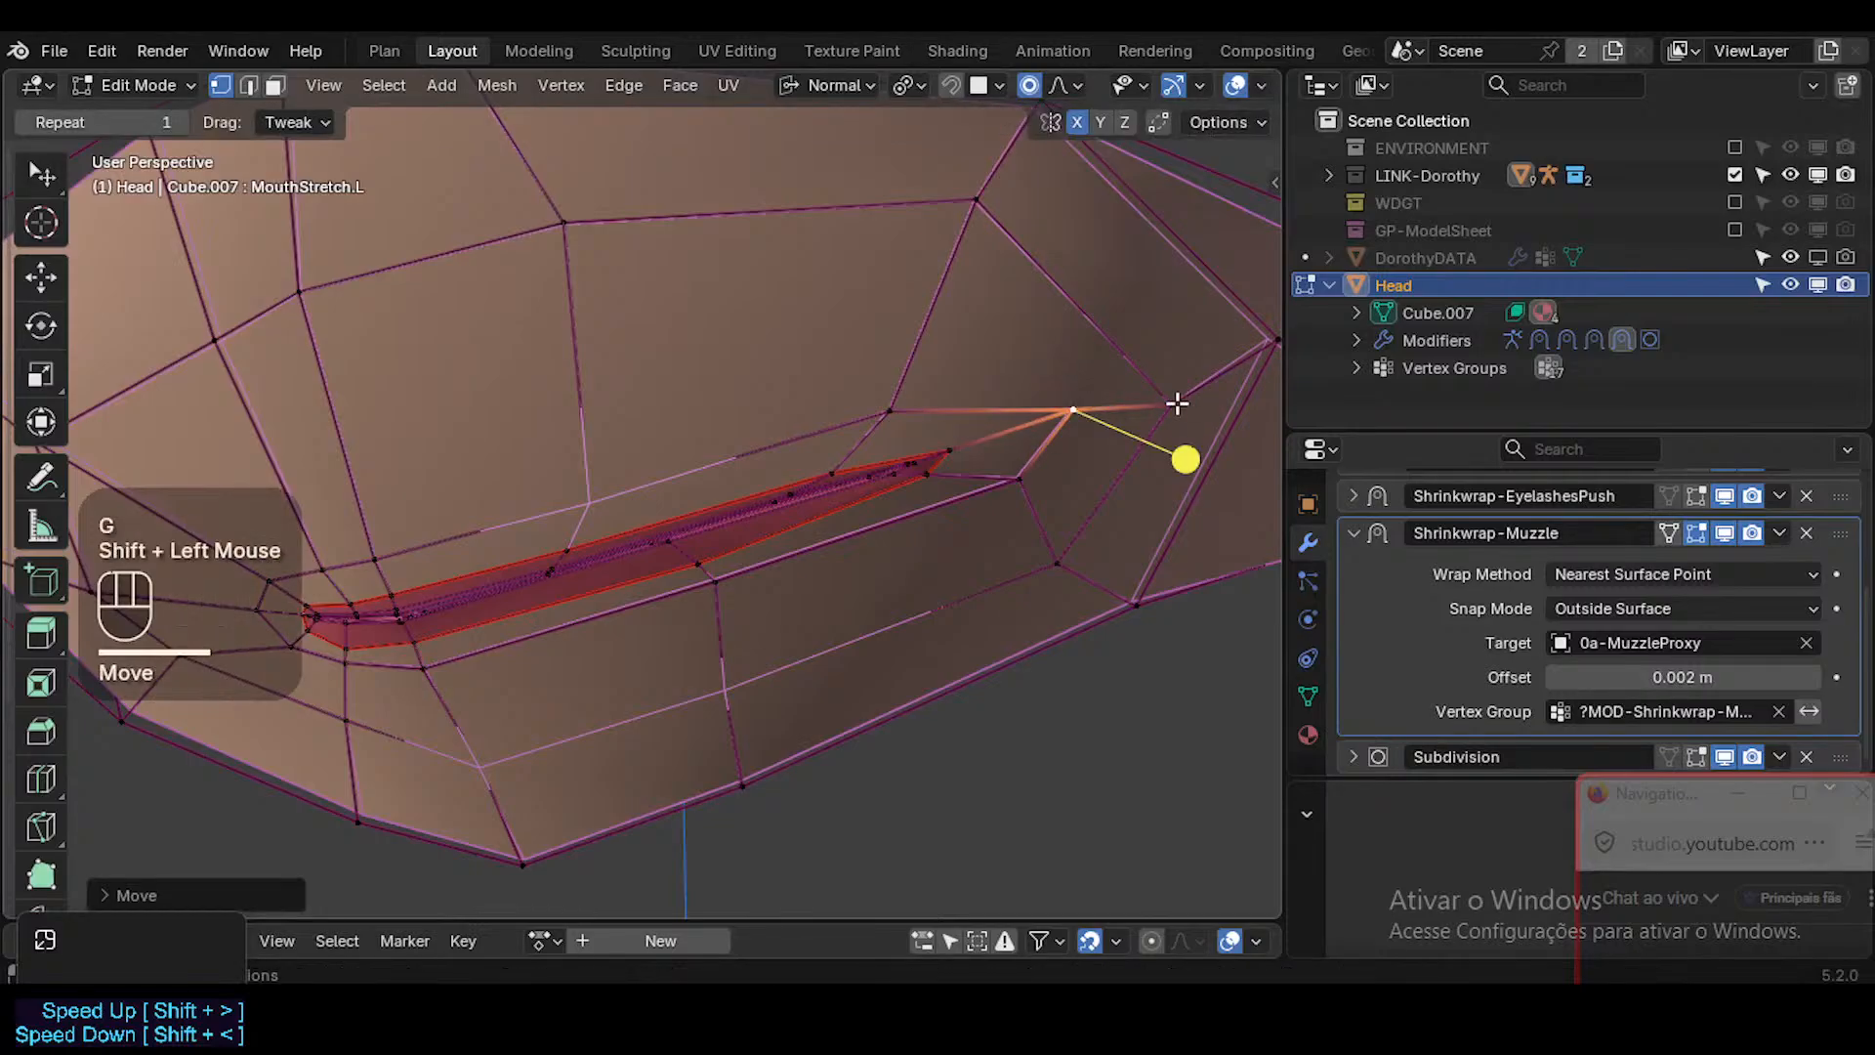
Reposition the skin vertices directly above and below the mouth's left corner.
middle_click_drag(1214, 368, 1026, 415, "shift")
left_click(750, 458)
key("g")
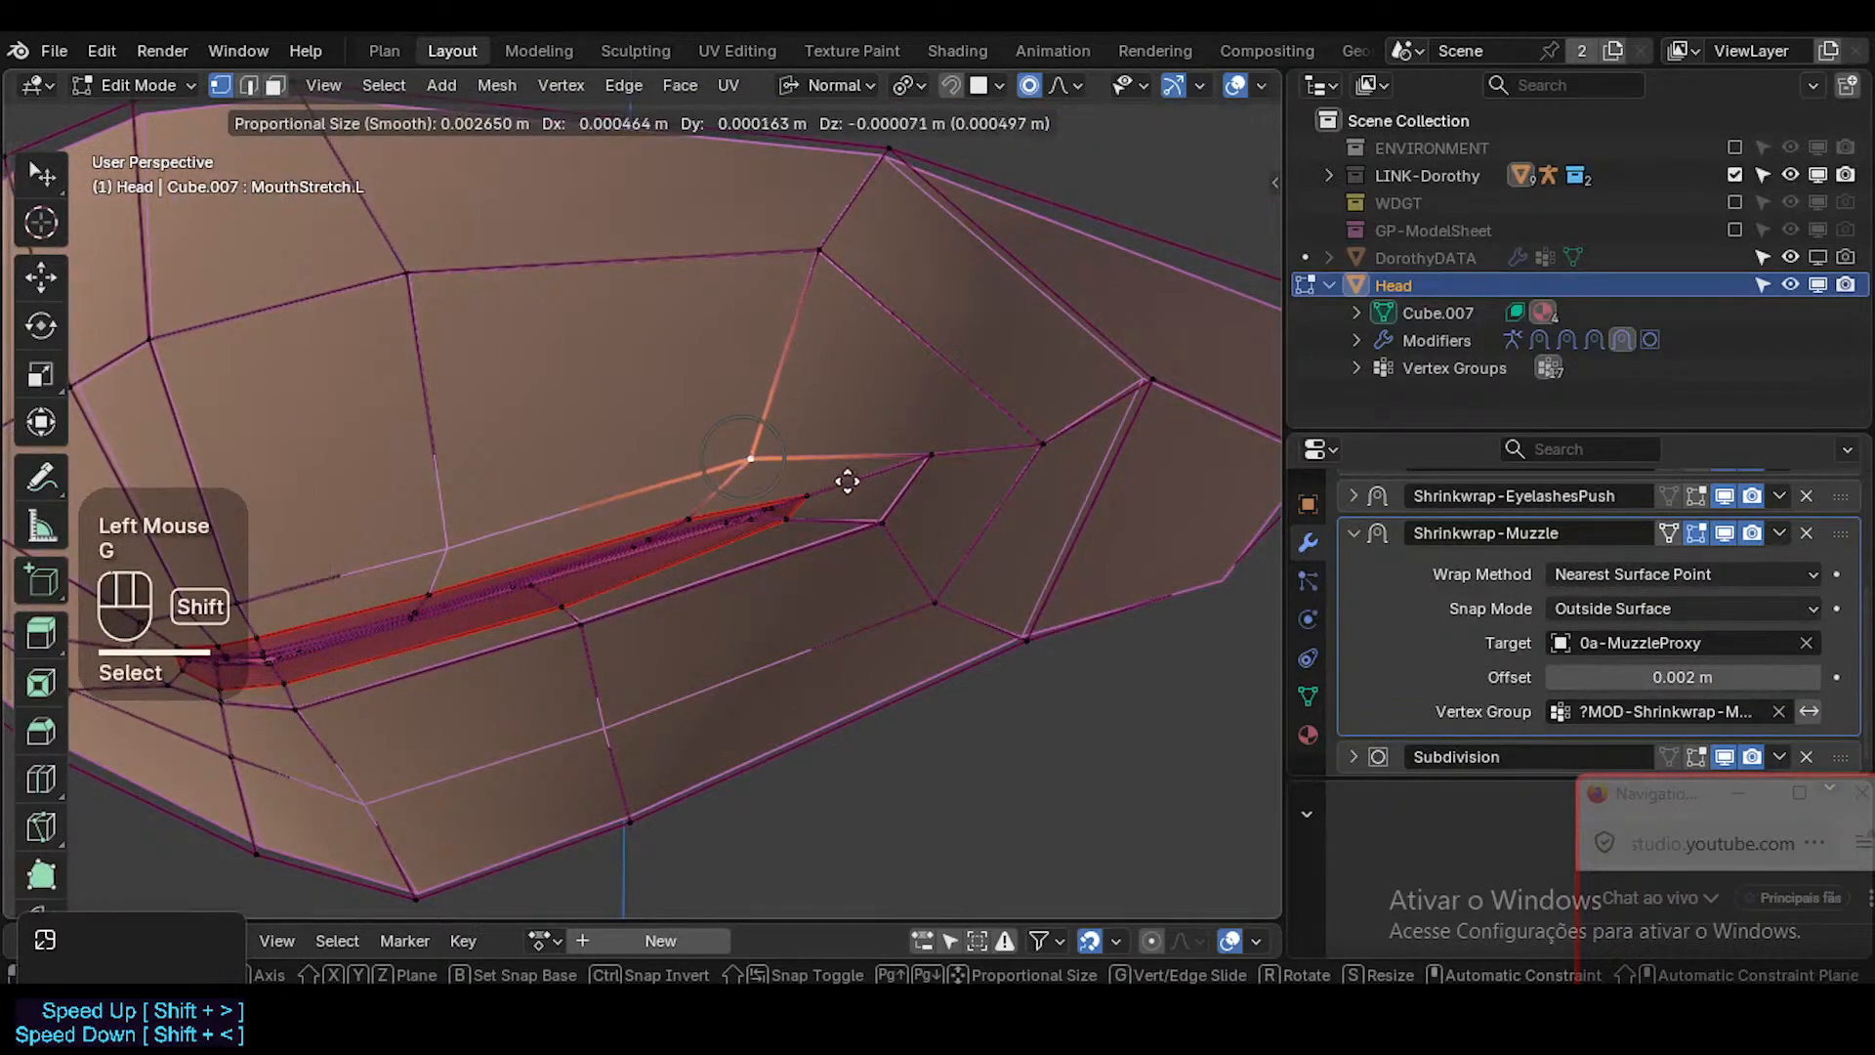
left_click(860, 483, "shift")
left_click(879, 523)
key("g")
left_click(623, 637, "shift")
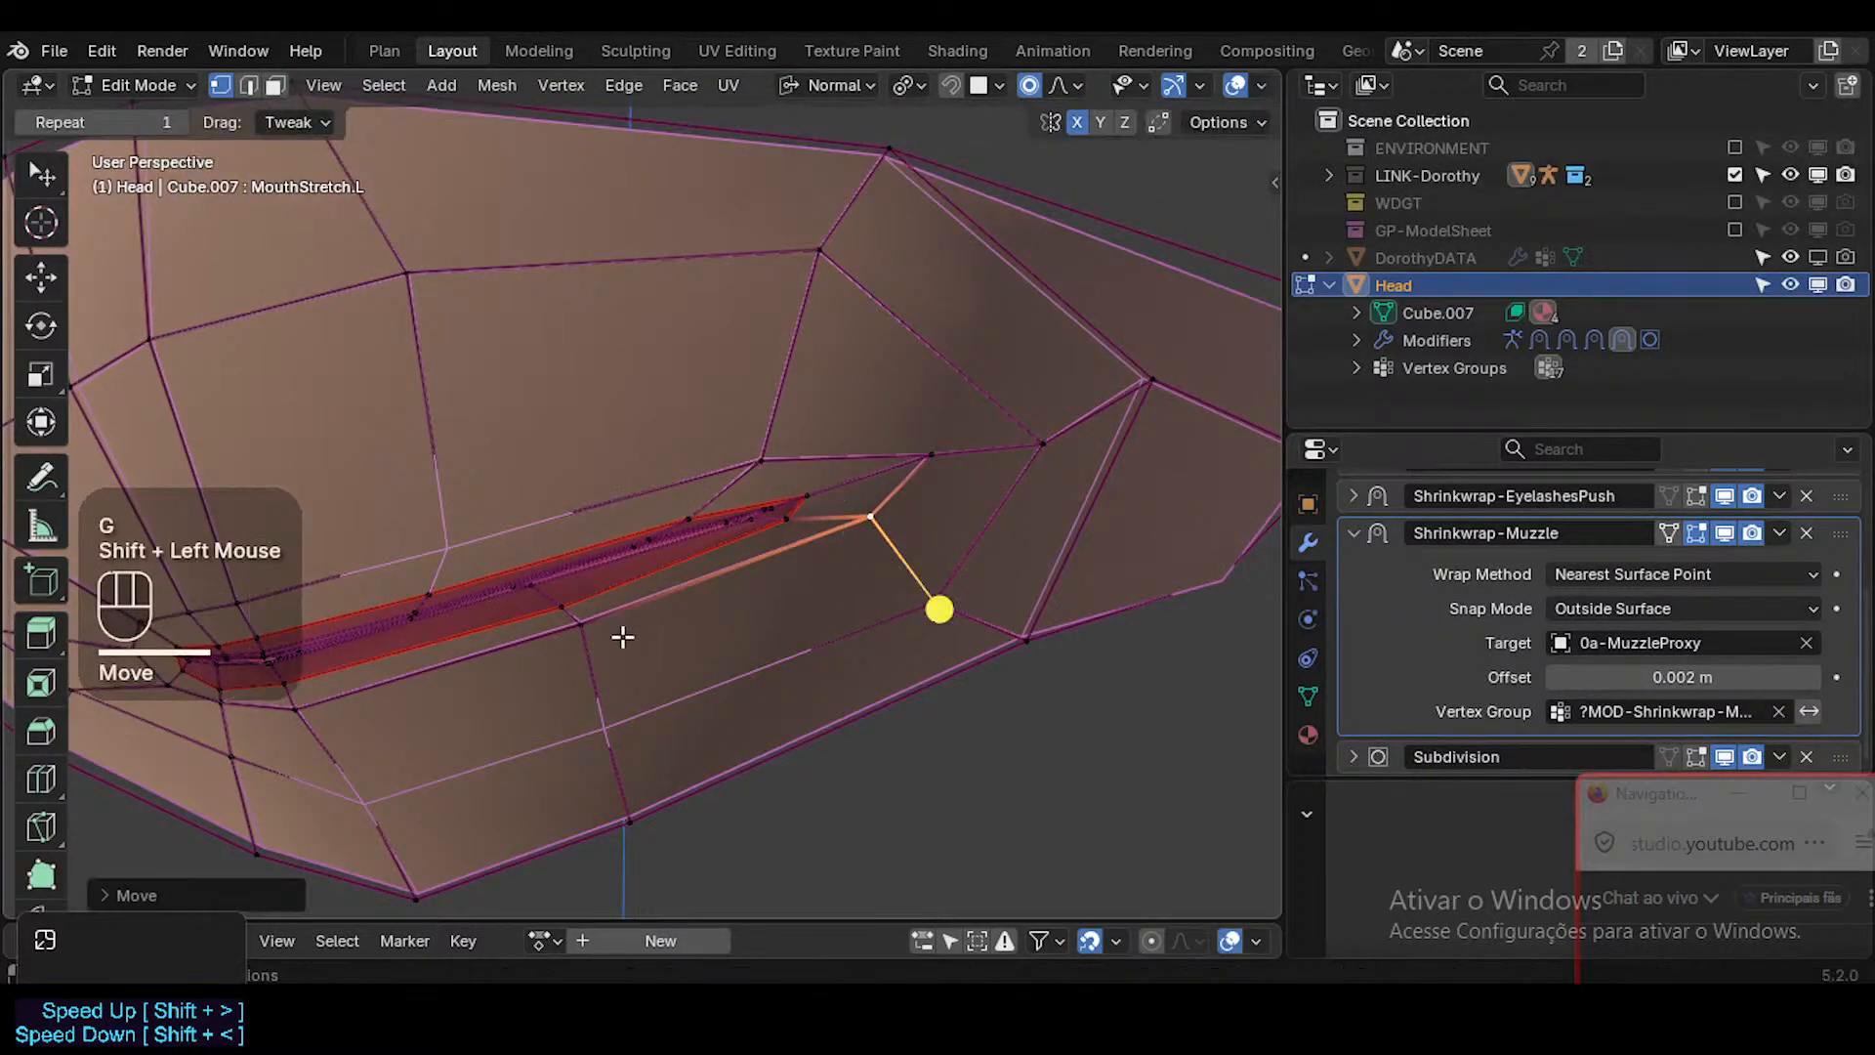
Nudge the two skin vertices beneath the lower lip, one midway along it and one near the mouth's center.
left_click(596, 625)
key("g")
left_click(326, 699, "shift")
left_click(296, 712)
key("g")
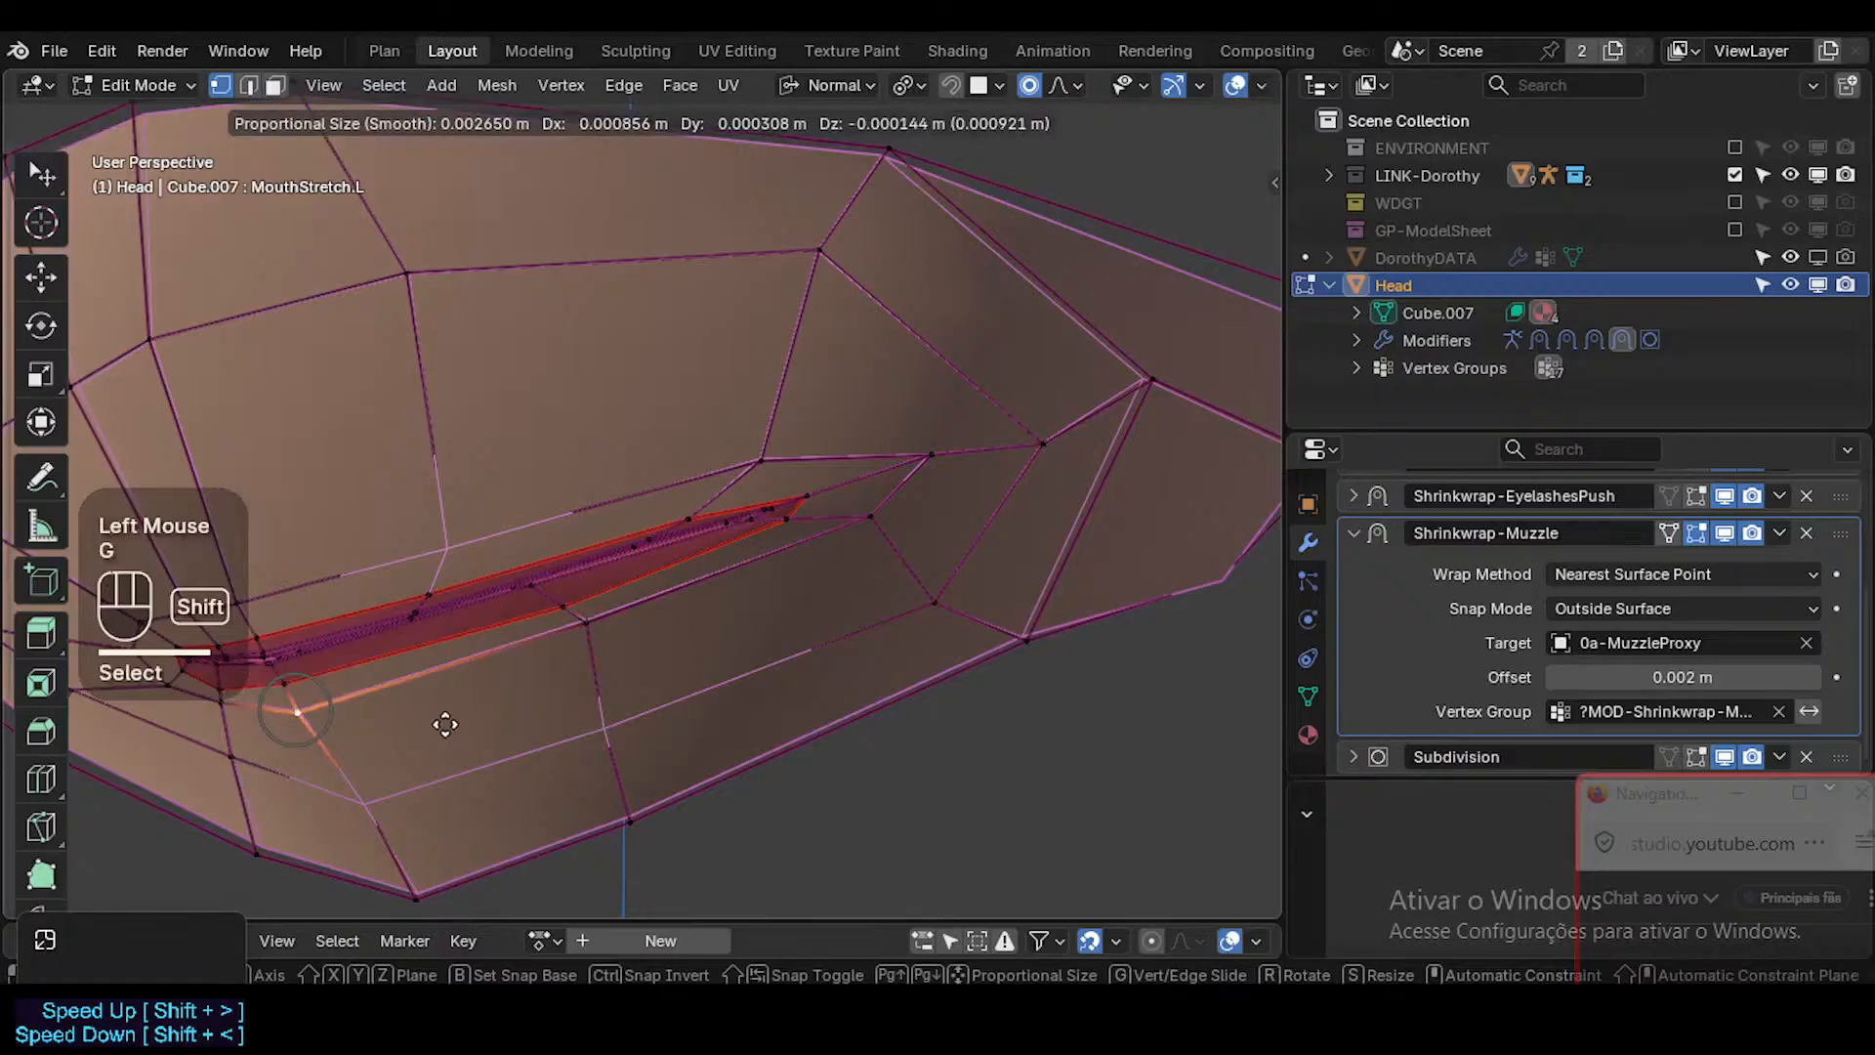
left_click(461, 719, "shift")
Adjust the two chin-row vertices below the lower lip with X-ray display enabled.
key("alt+z")
left_click(377, 800)
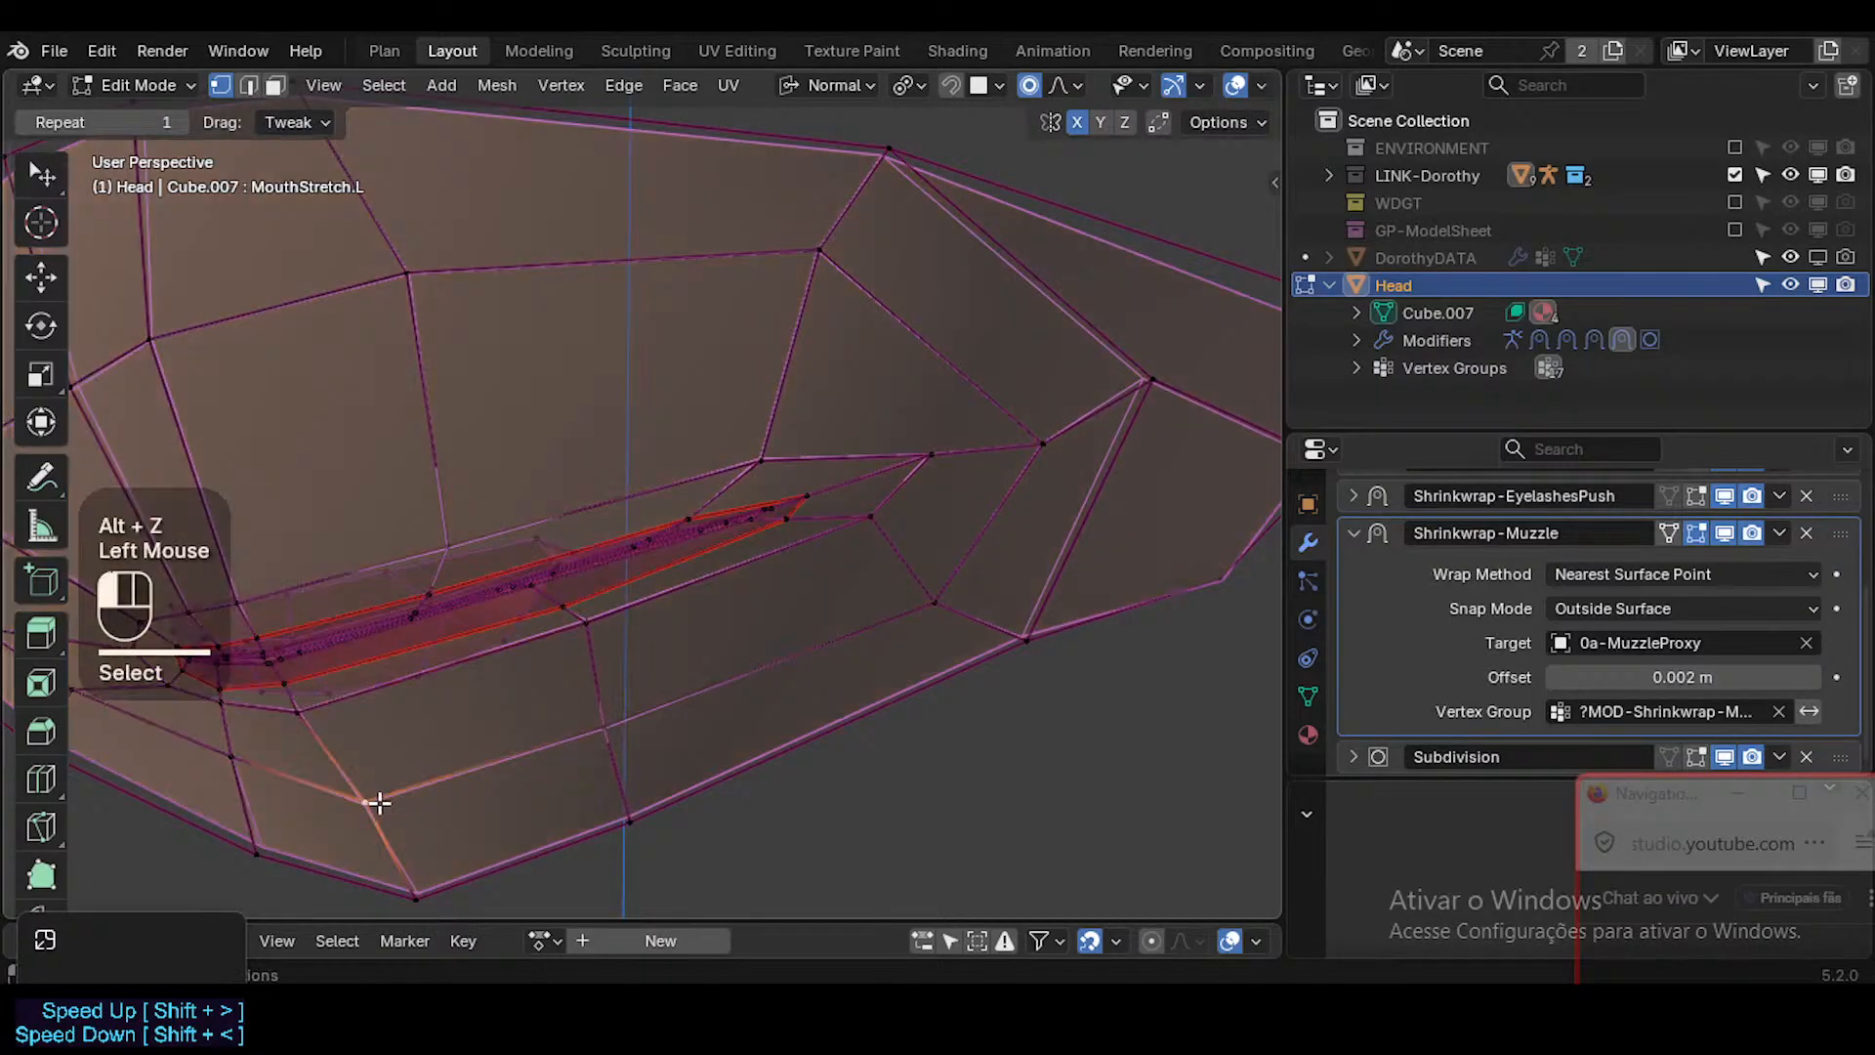
key("g")
left_click(370, 858, "shift")
left_click(599, 733)
key("g")
left_click(676, 746, "shift")
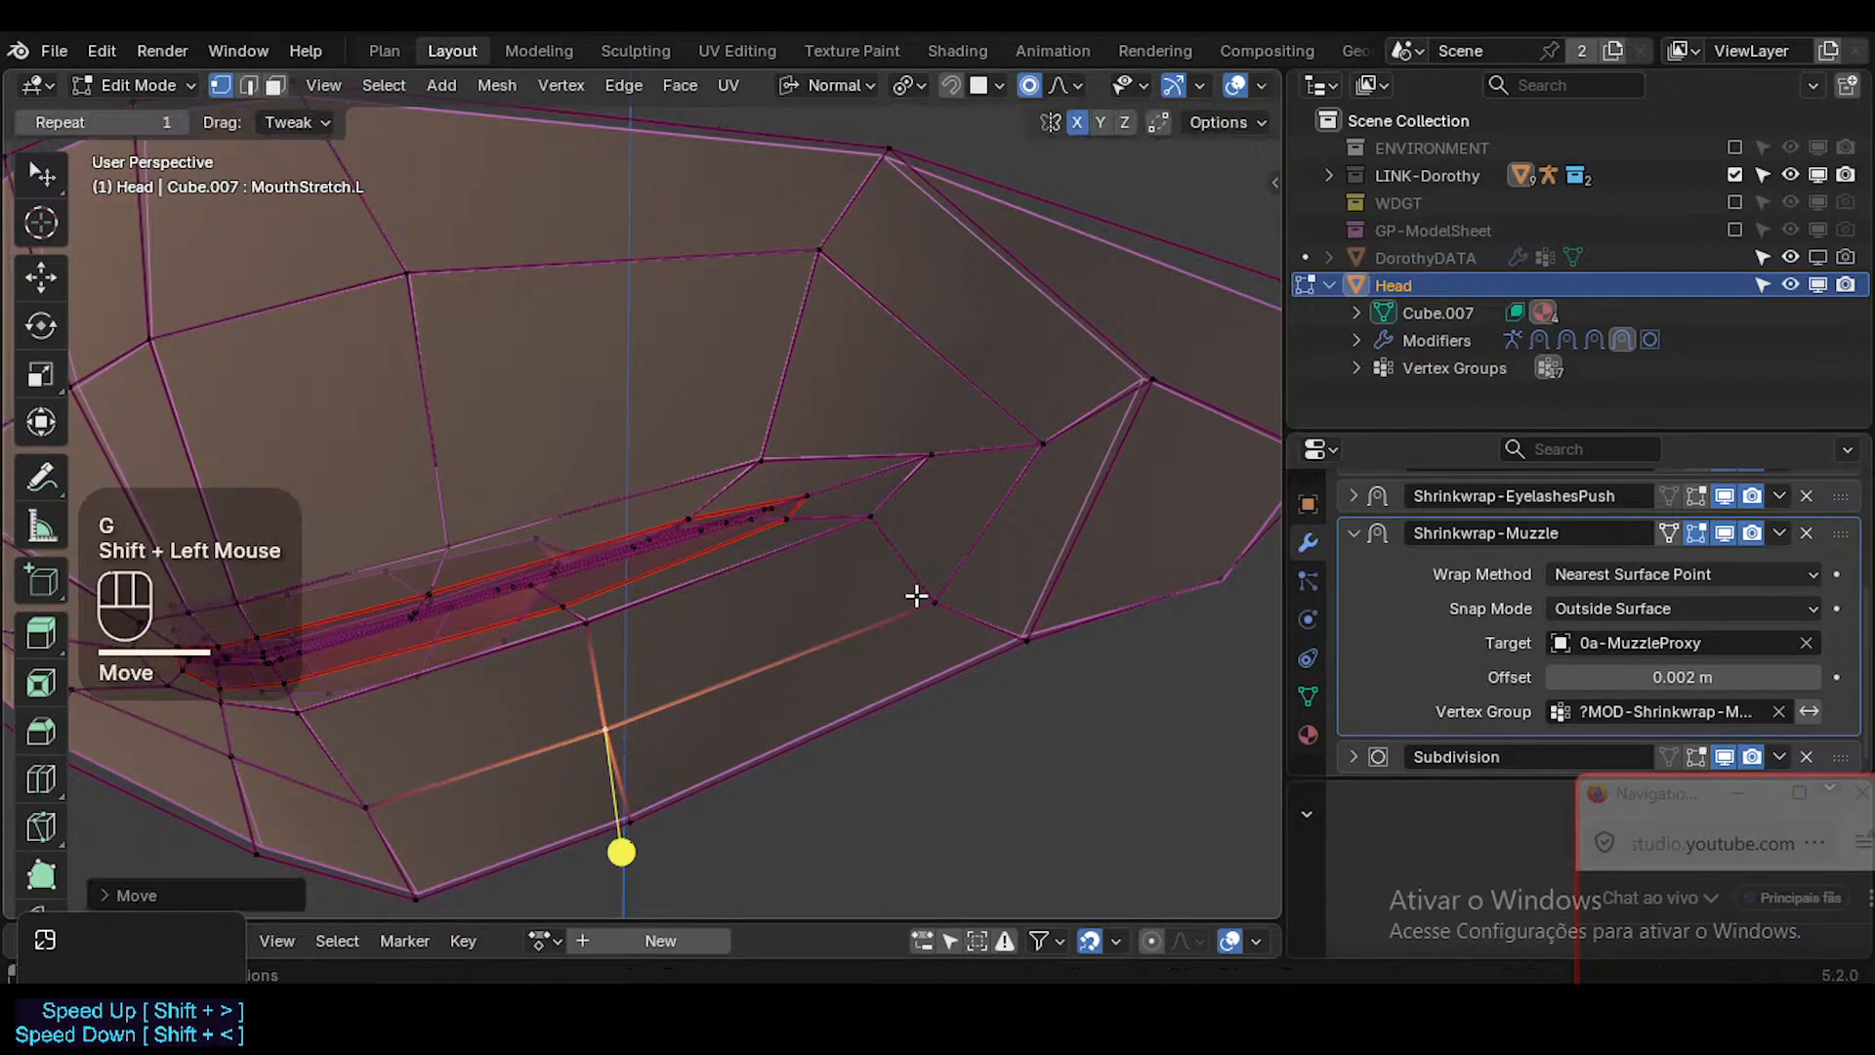
Nudge the lower cheek vertex outside the mouth's left corner and the skin vertex just below the corner.
left_click(928, 598)
key("g")
left_click(1031, 532, "shift")
left_click(876, 518)
key("g")
left_click(936, 540, "shift")
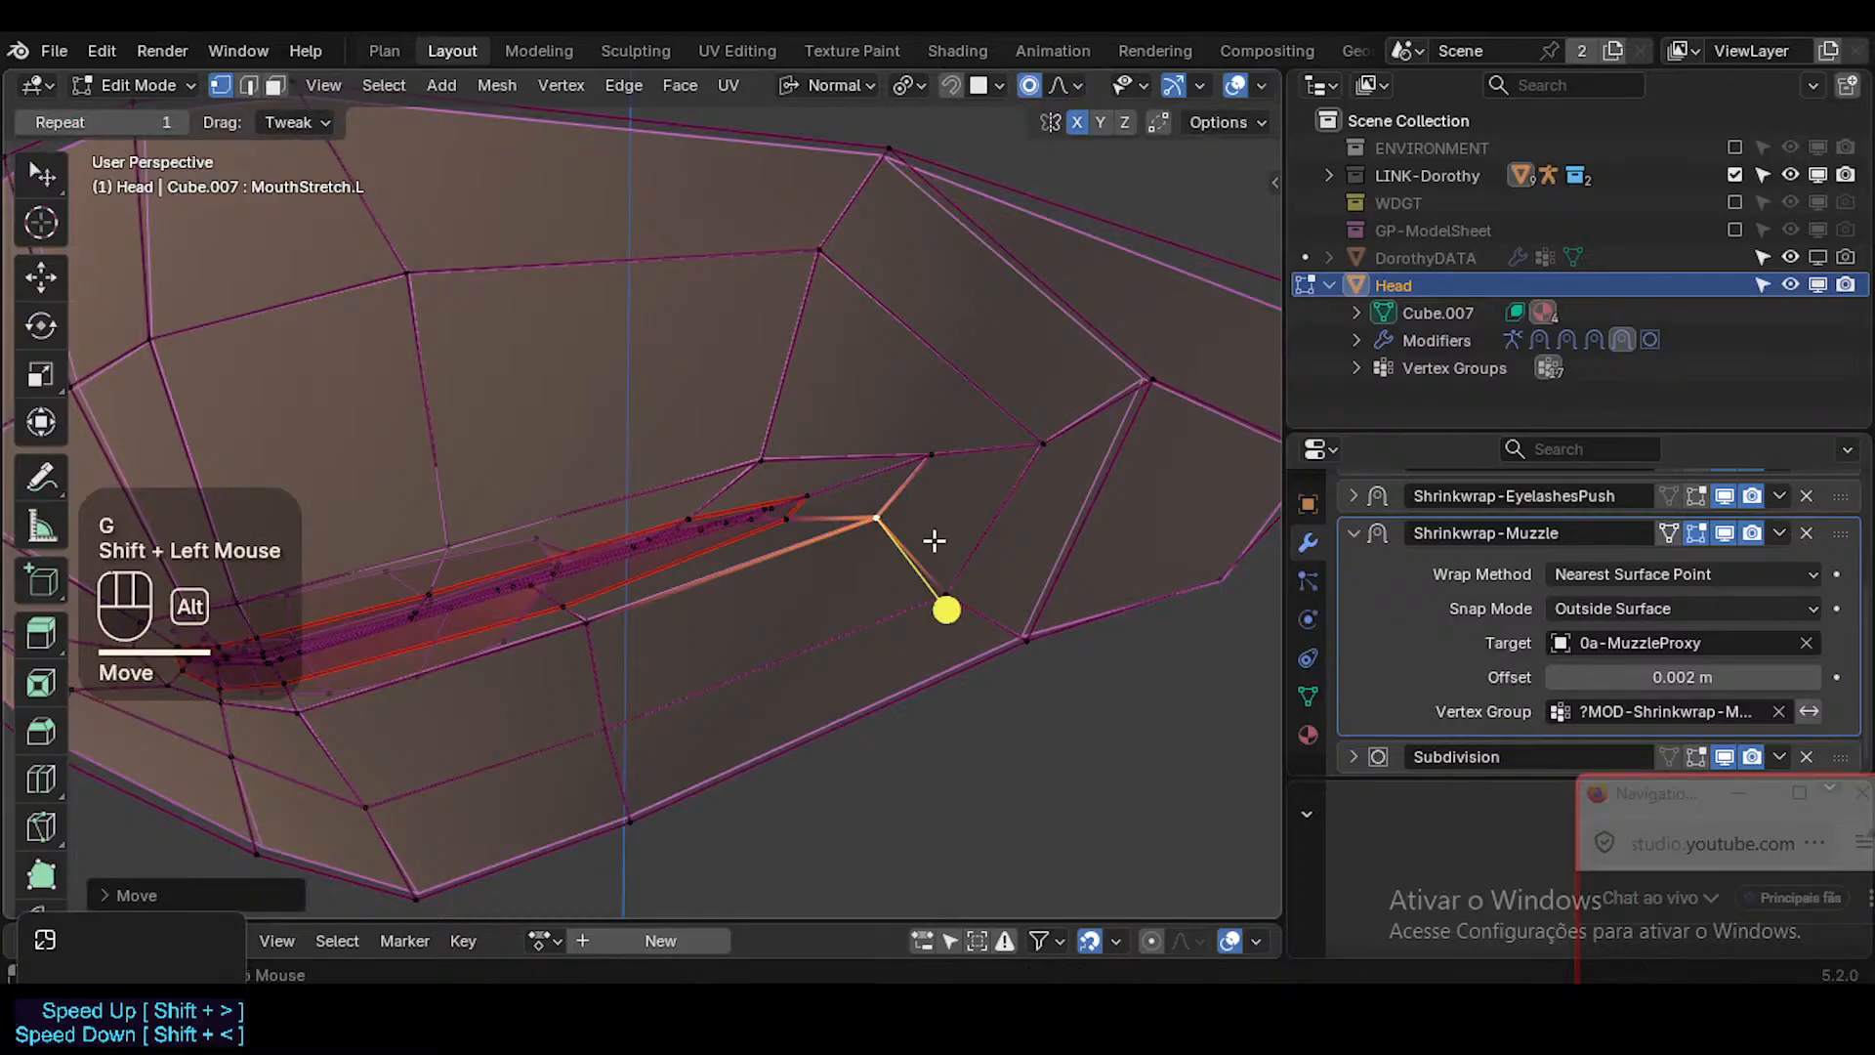
Turn off X-ray, return to Object Mode, check the whole face without overlays and save the file.
key("alt+z")
key("Tab")
scroll(917, 542, "down", 3)
key("shift+alt+z")
scroll(893, 571, "down", 1)
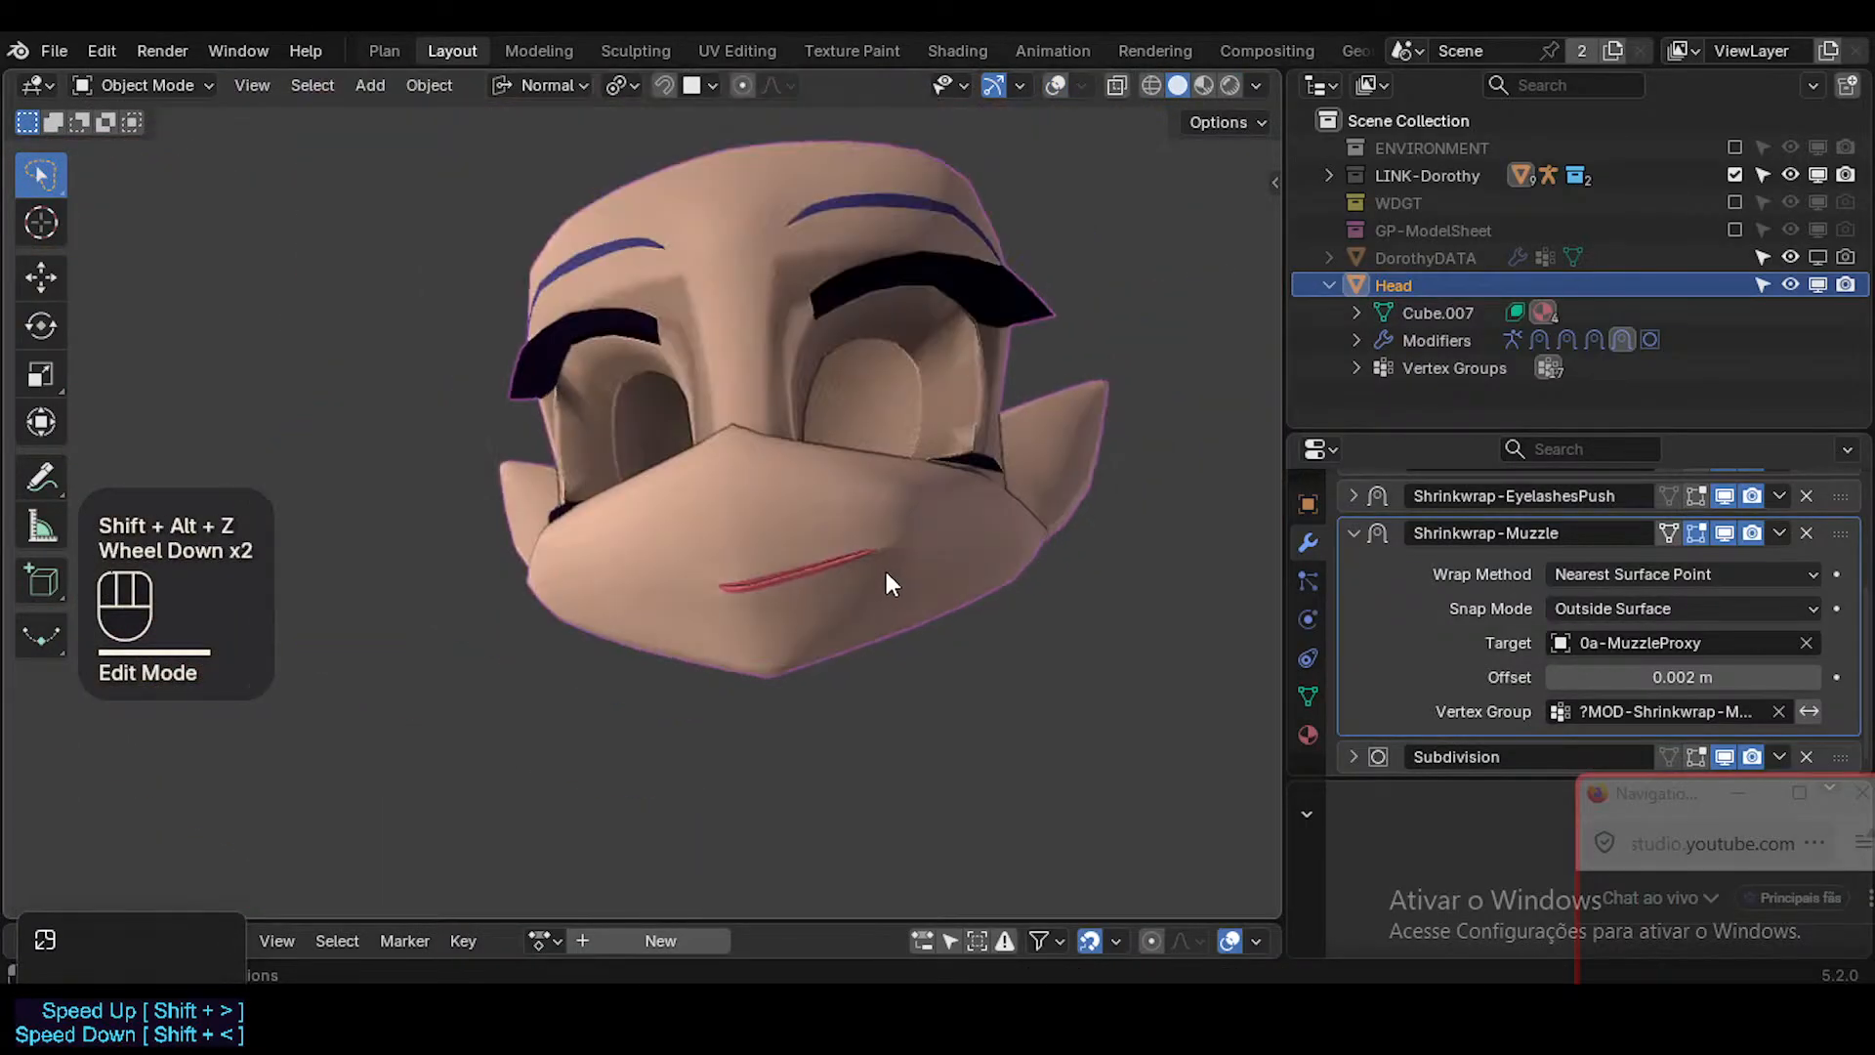
middle_click_drag(887, 571, 813, 635)
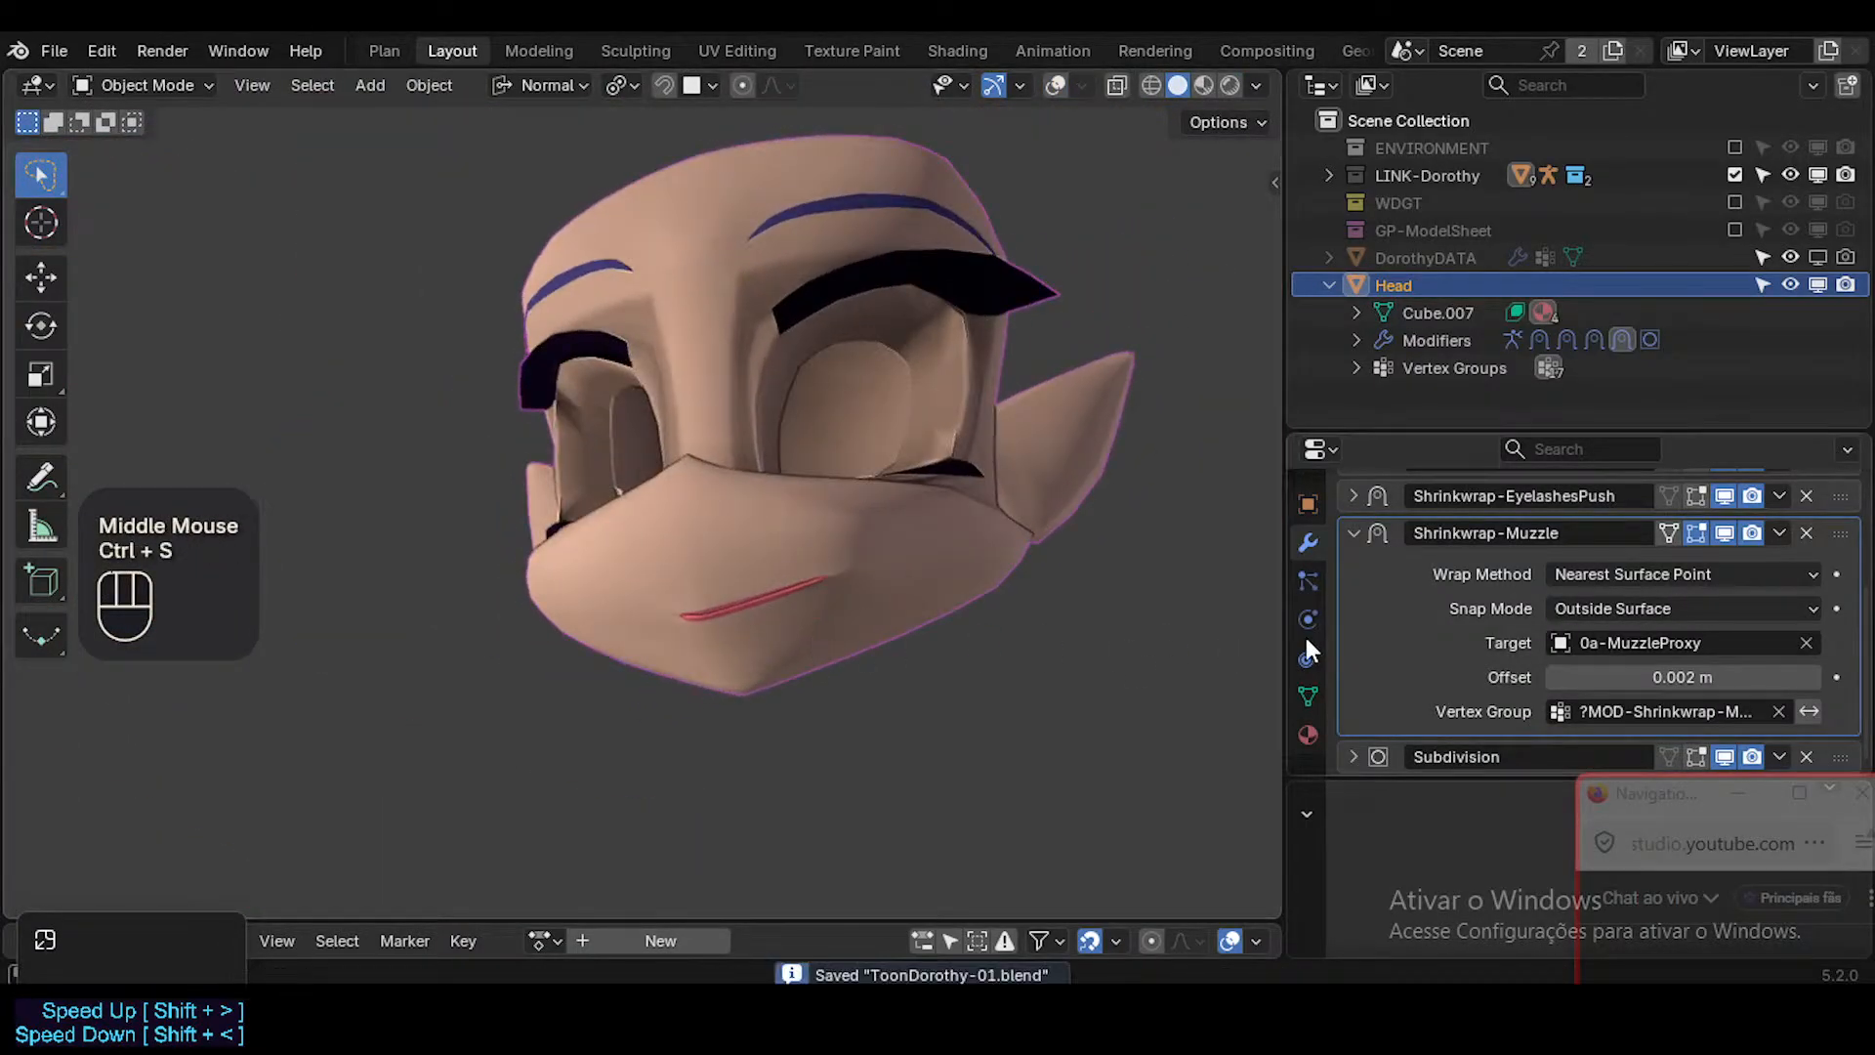
Test the Head's MouthStretch.L shape key, leaving its value at 1.000, and check the muzzle from several angles.
left_click(1308, 695)
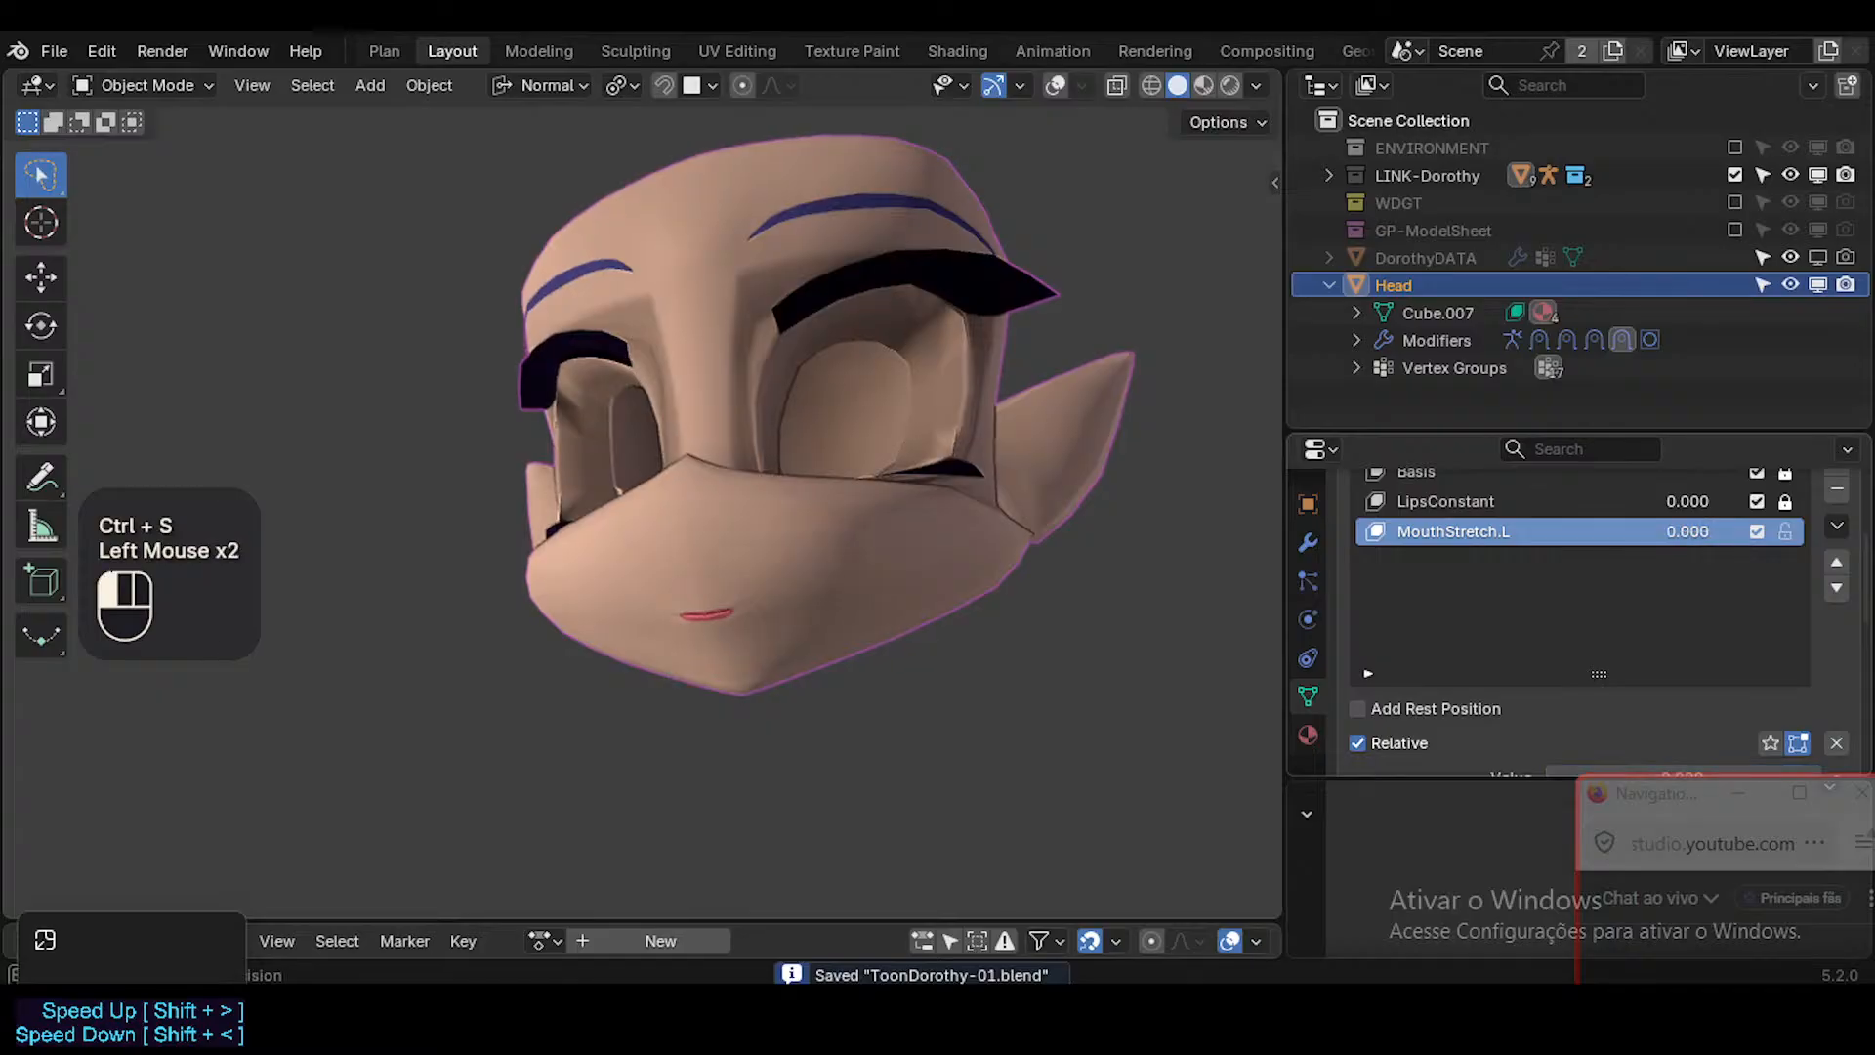
mouse_move(1687, 531)
left_mouse_down()
mouse_move(1787, 532)
mouse_move(1687, 523)
left_mouse_up()
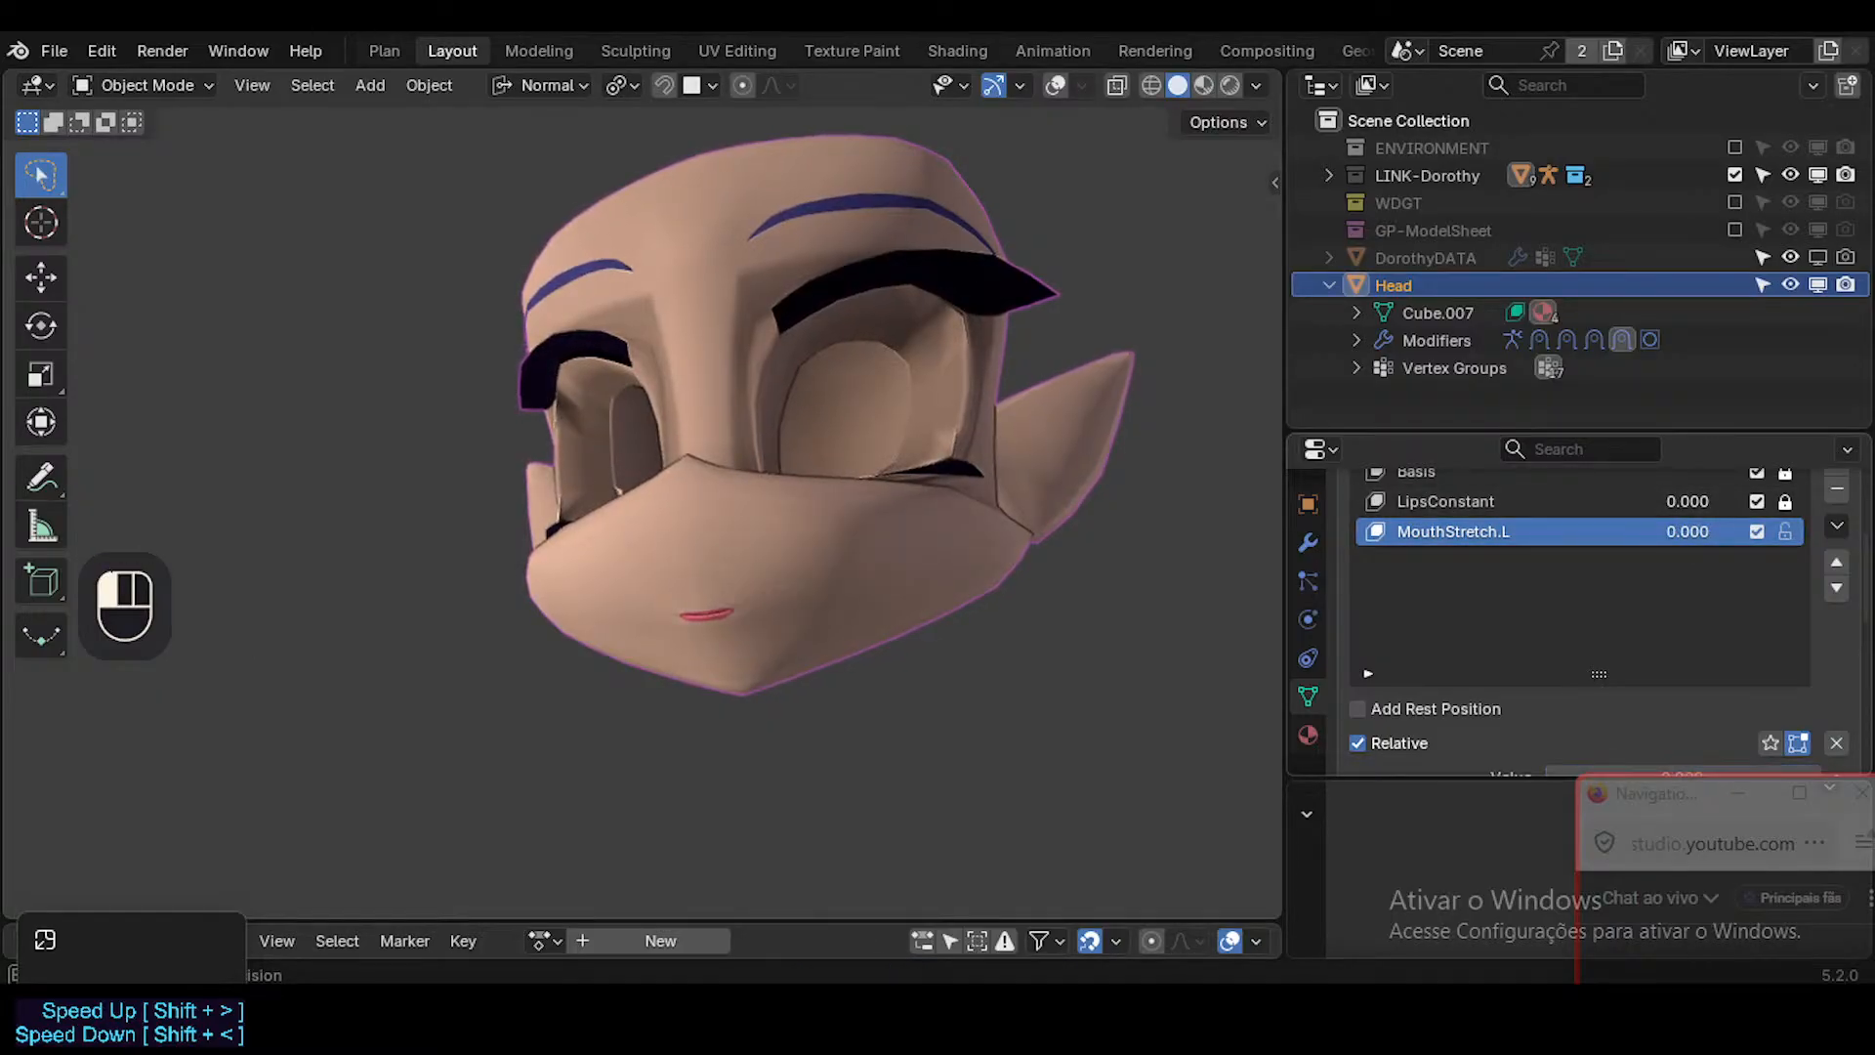
middle_click_drag(864, 517, 795, 766)
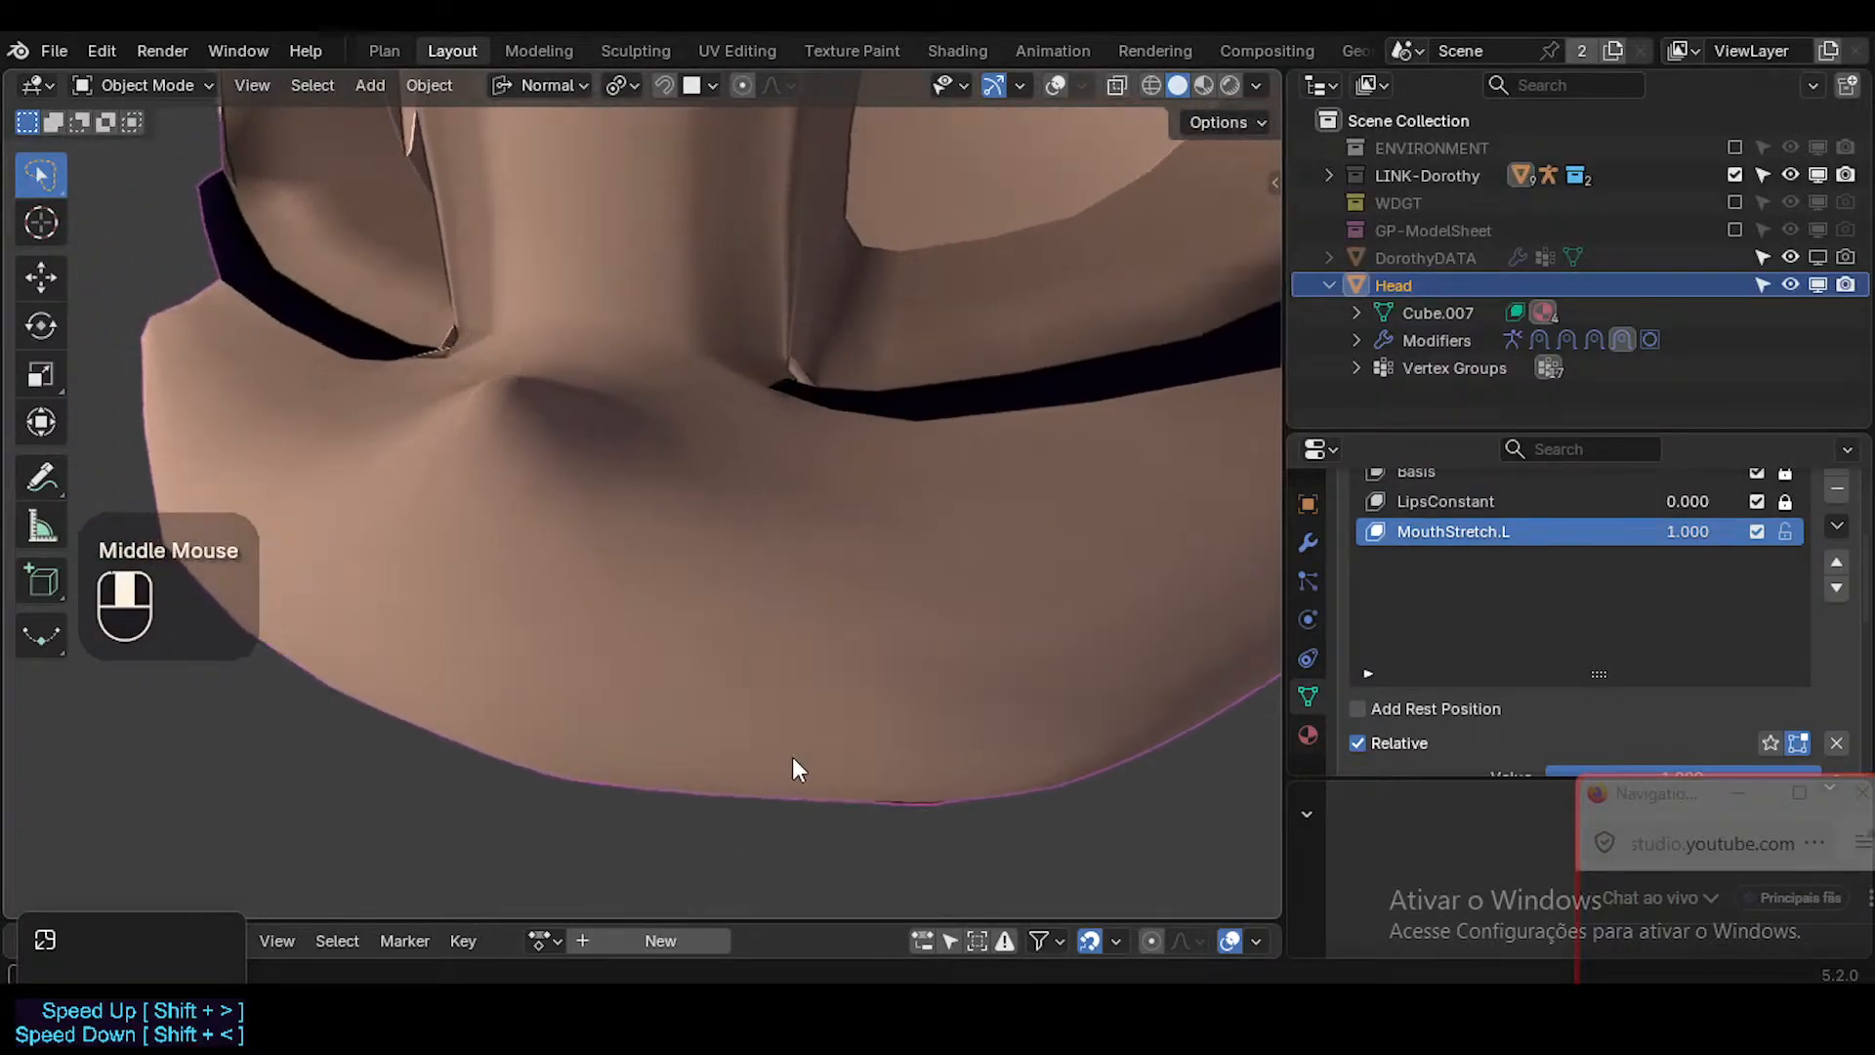
left_click_drag(1685, 527, 1724, 531)
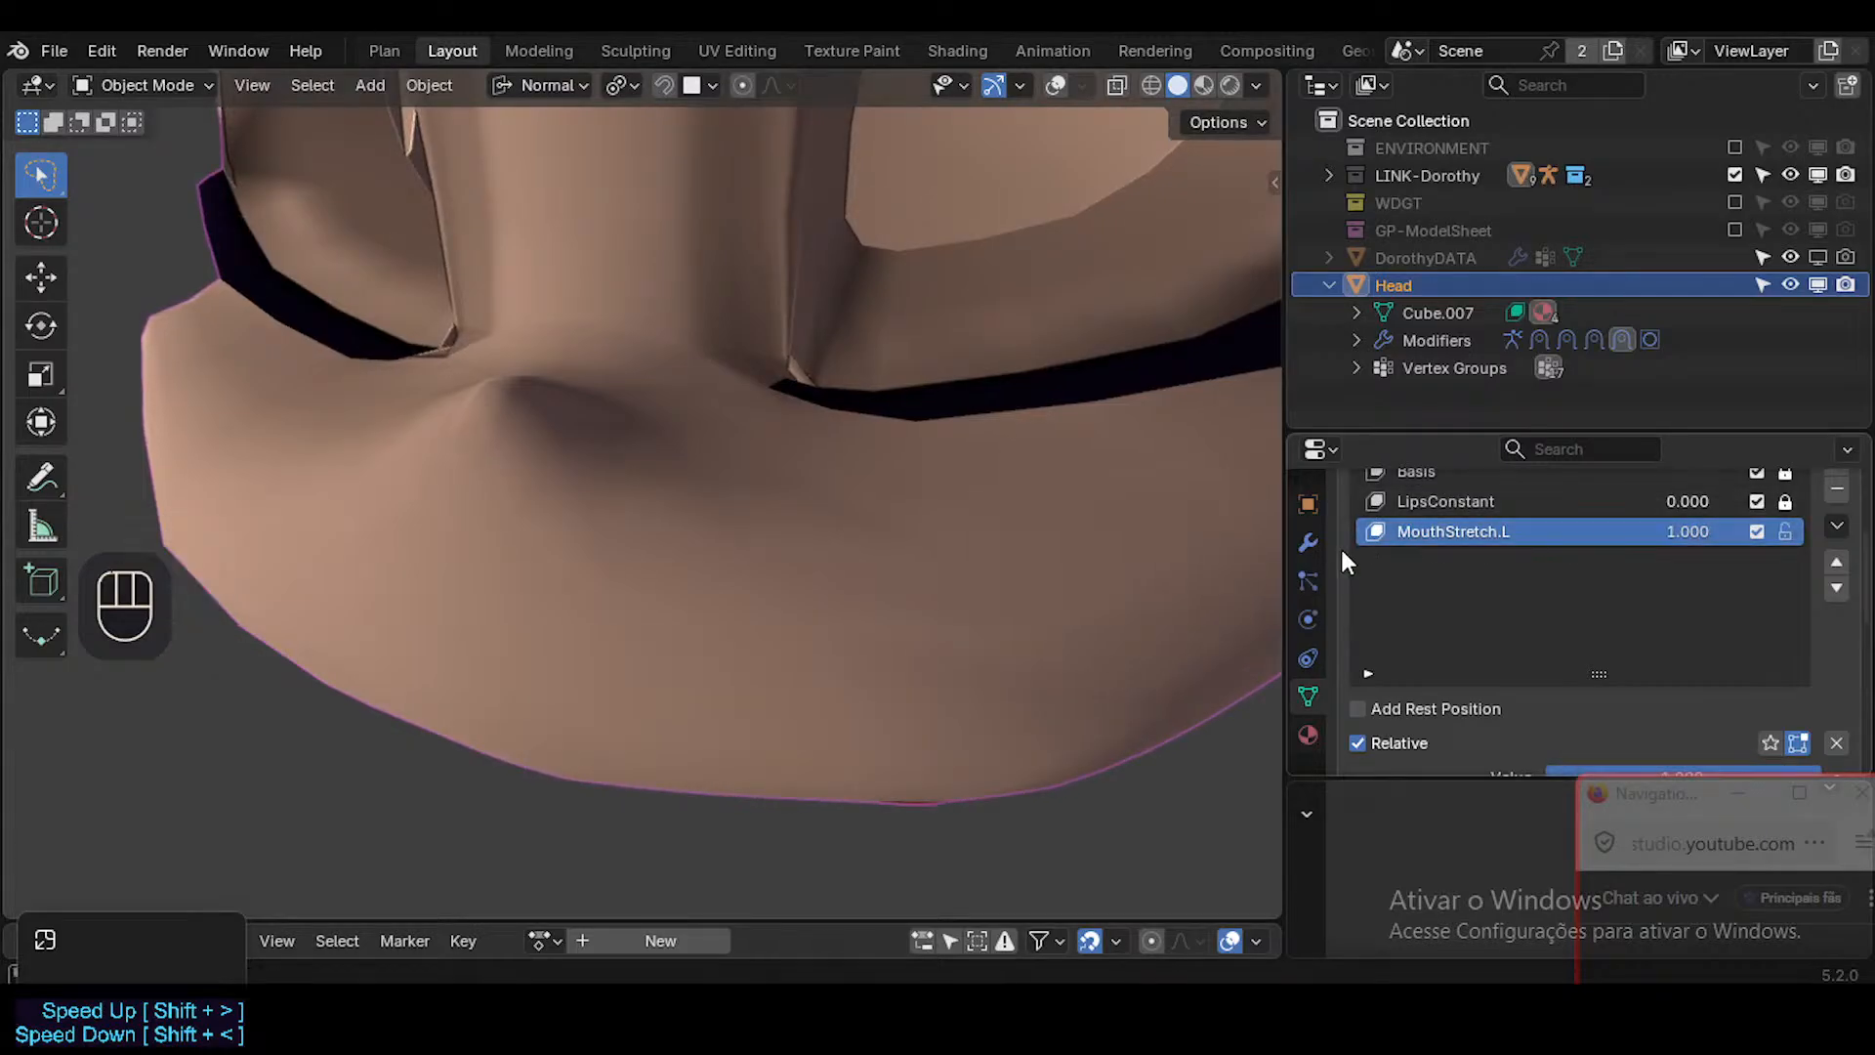
Turn off the Shrinkwrap-Muzzle modifier's on-cage display and try its Outside snap mode before restoring Outside Surface.
left_click(1310, 543)
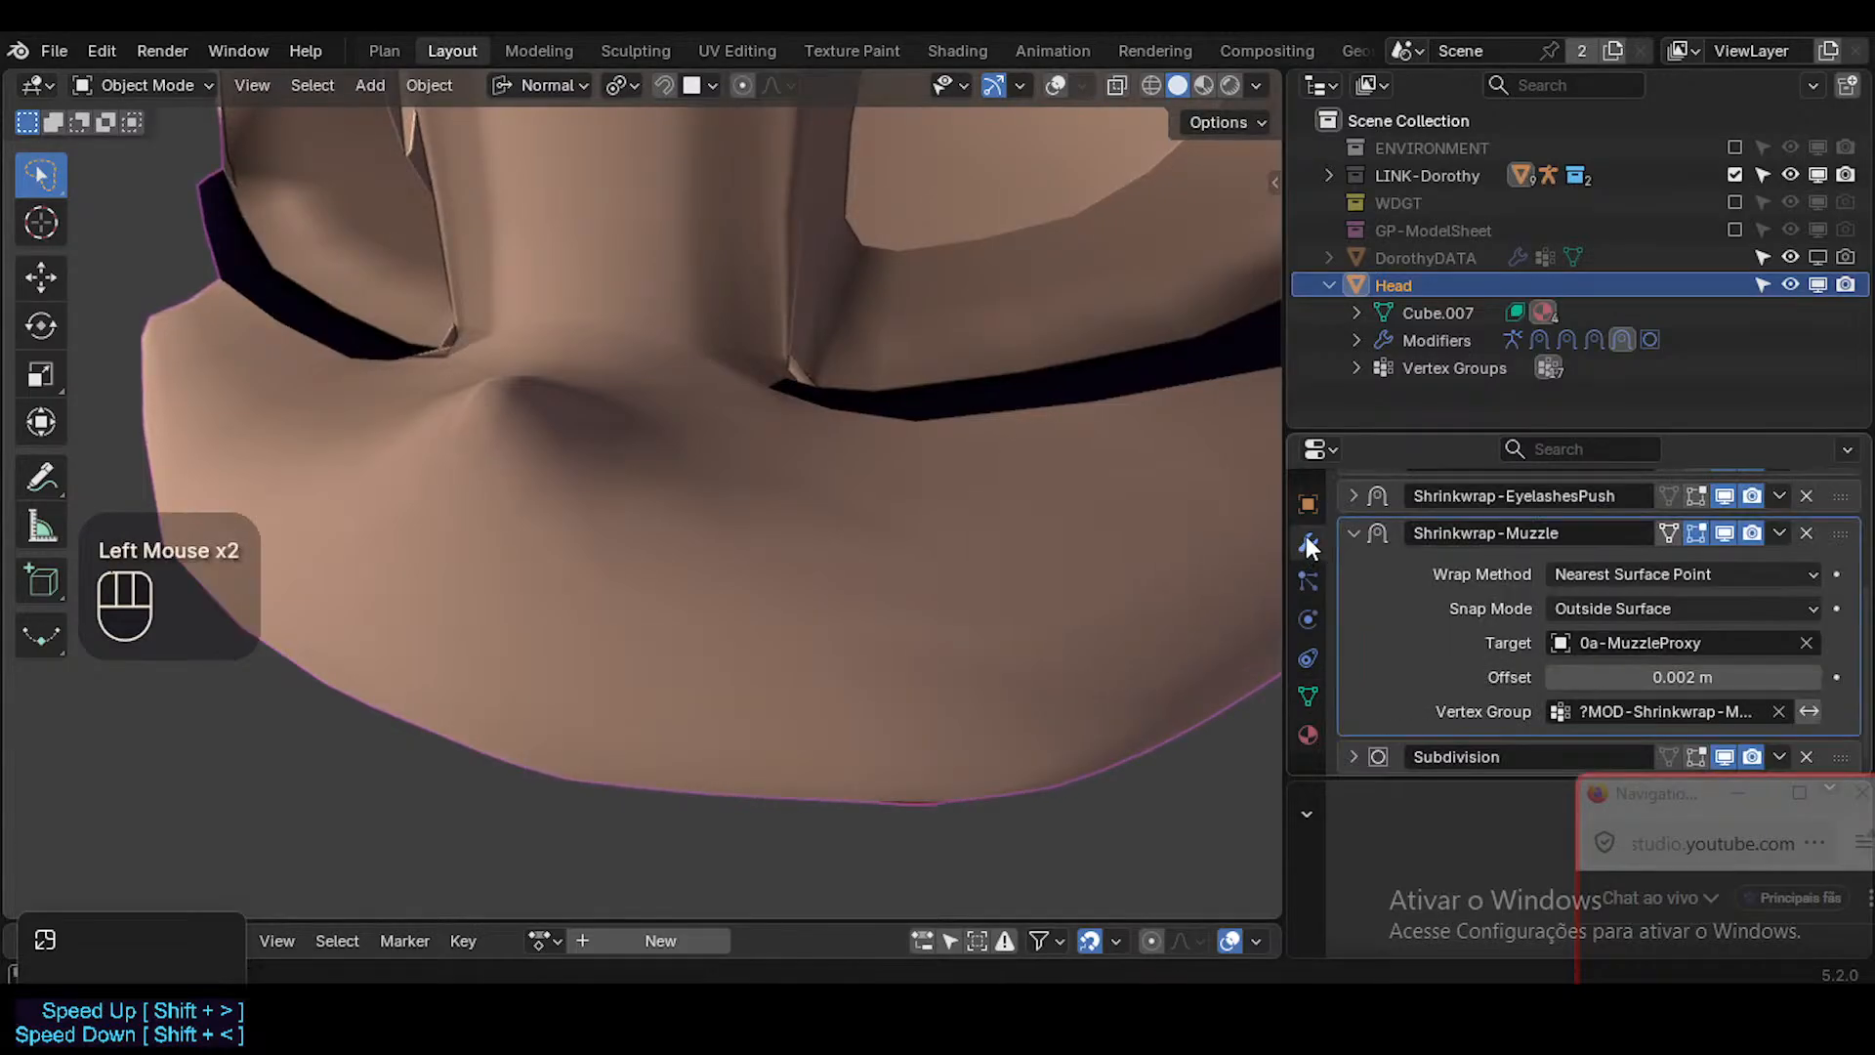
left_click(1666, 532)
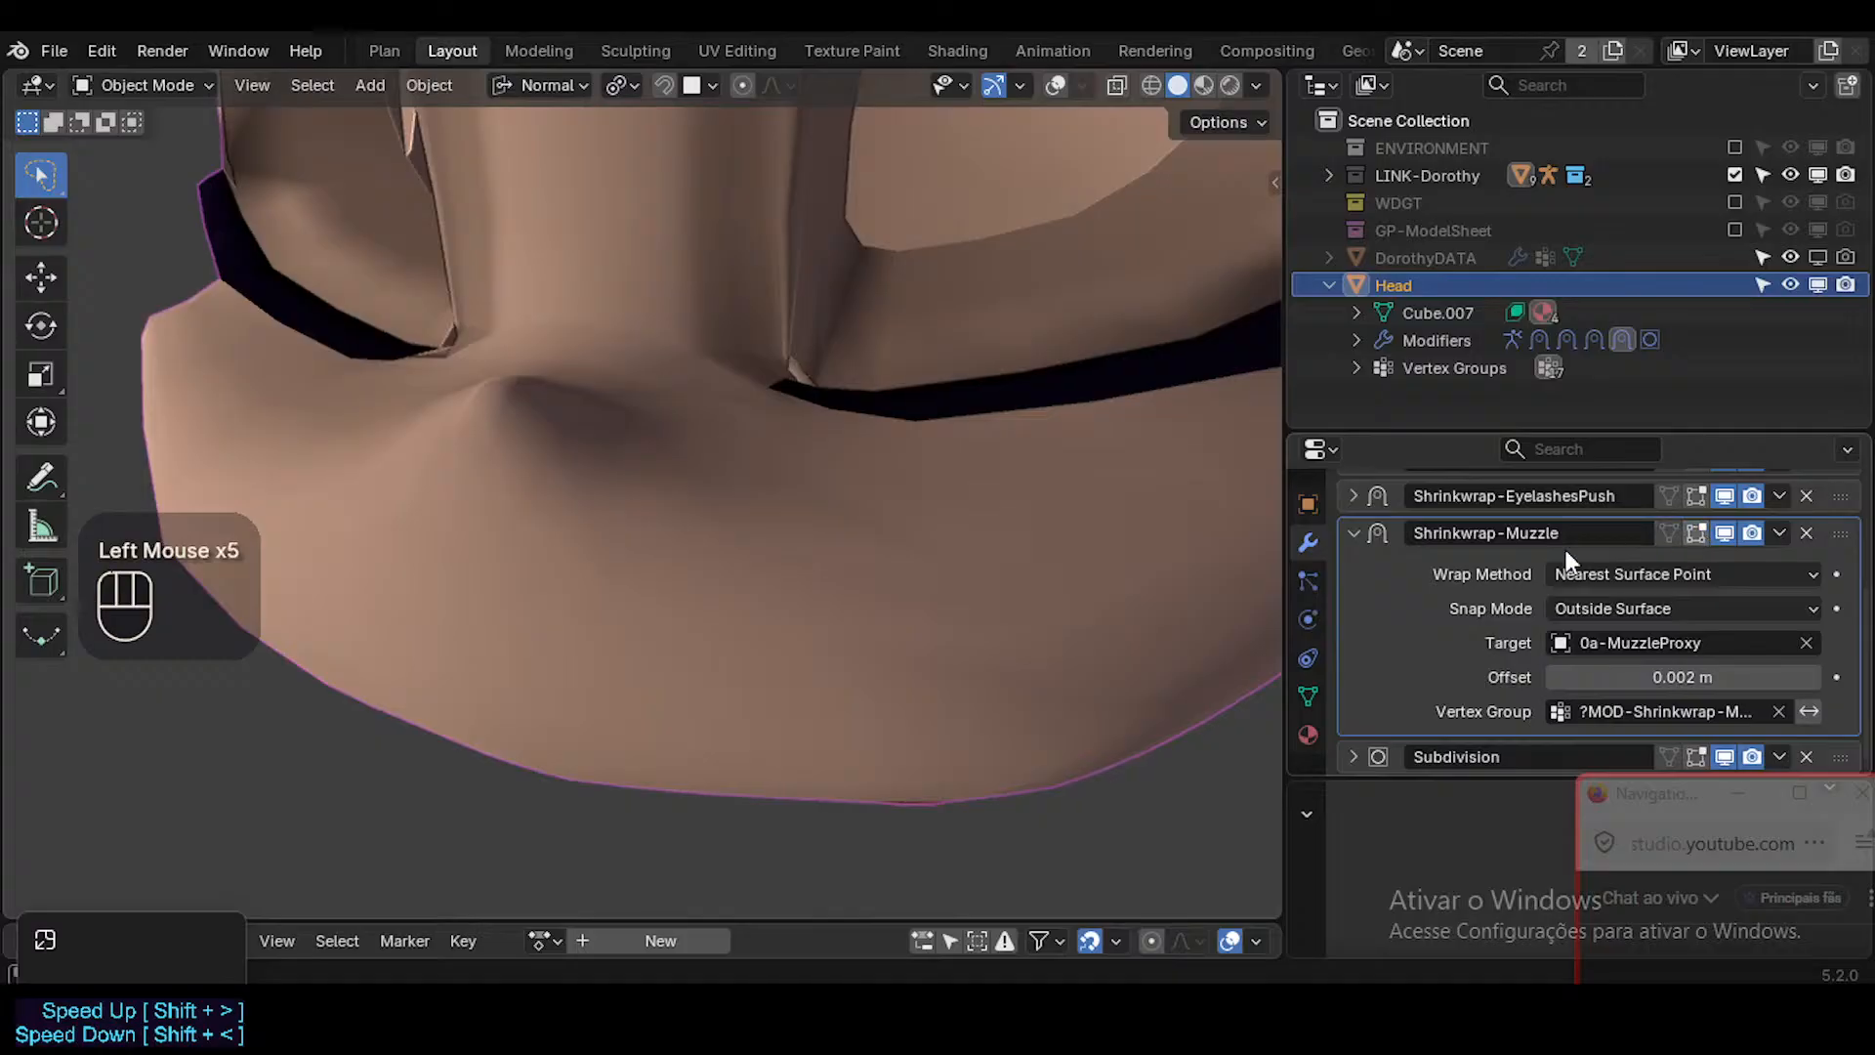
left_click_drag(1586, 607, 1584, 636)
left_click(1607, 608)
left_click(1596, 699)
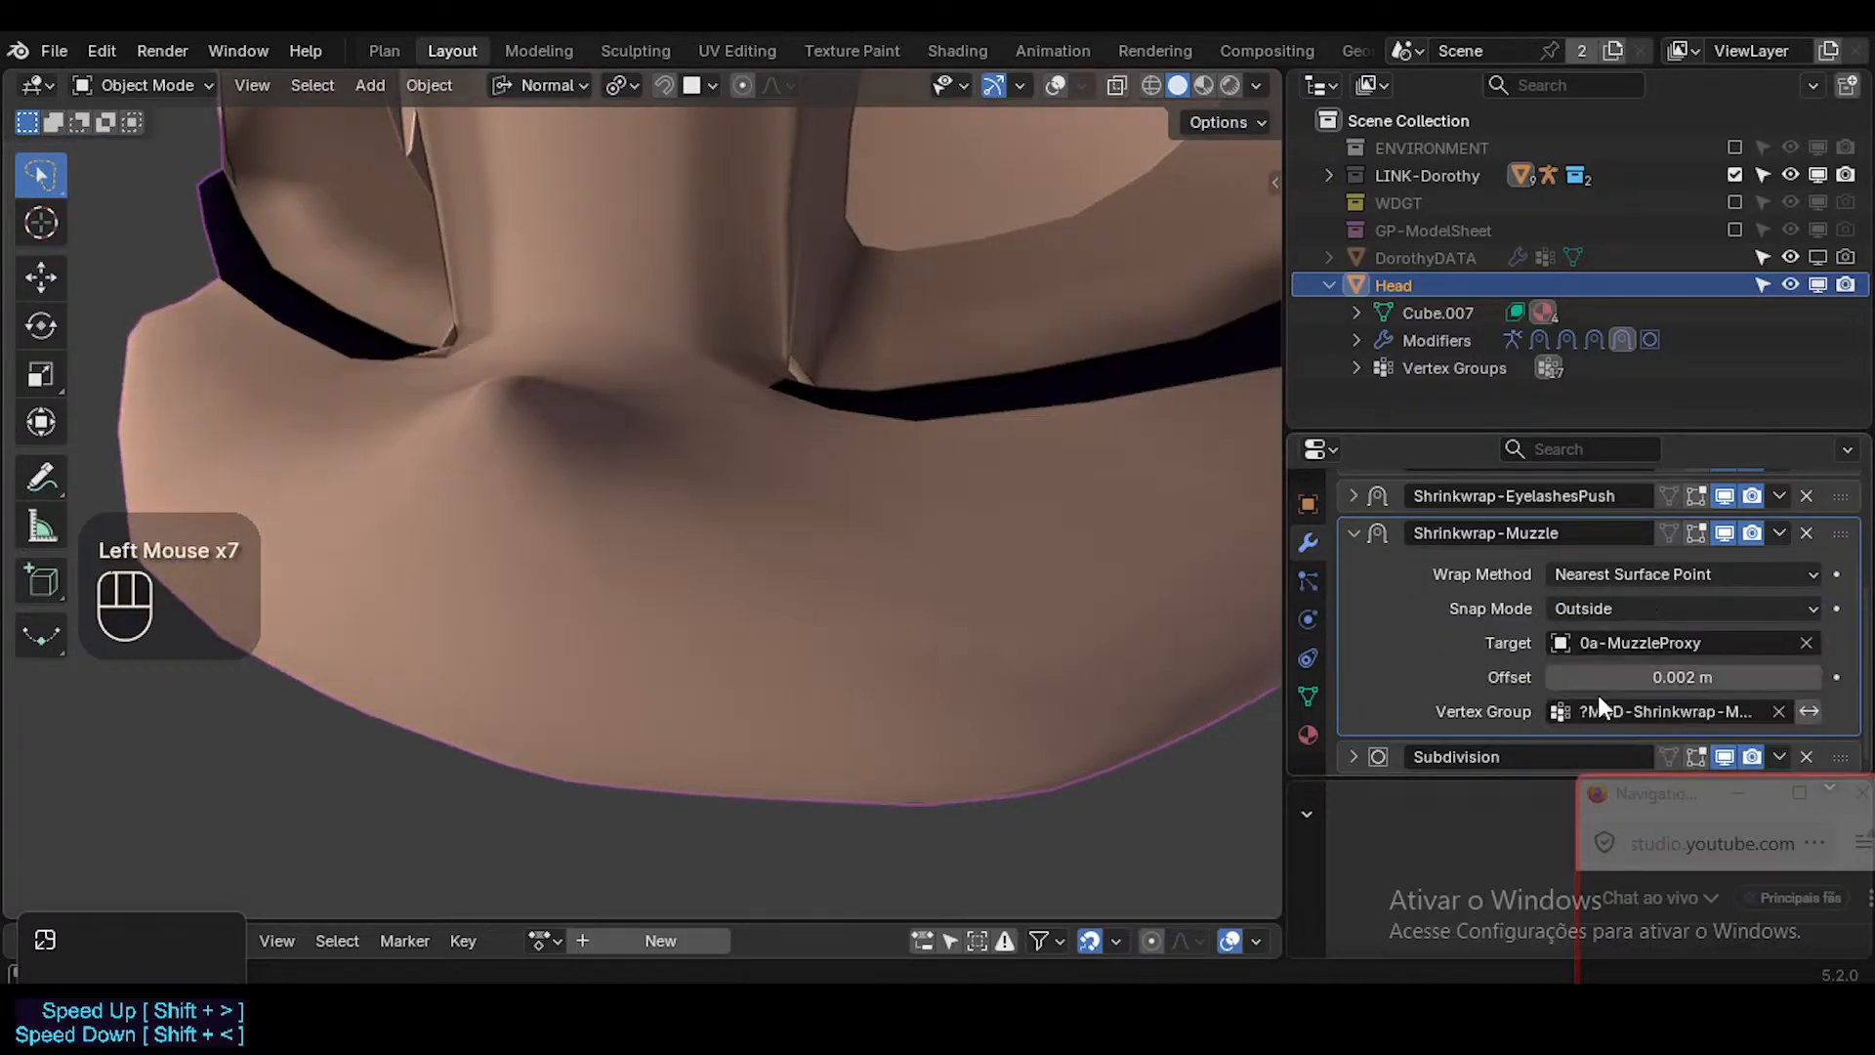
left_click(1607, 608)
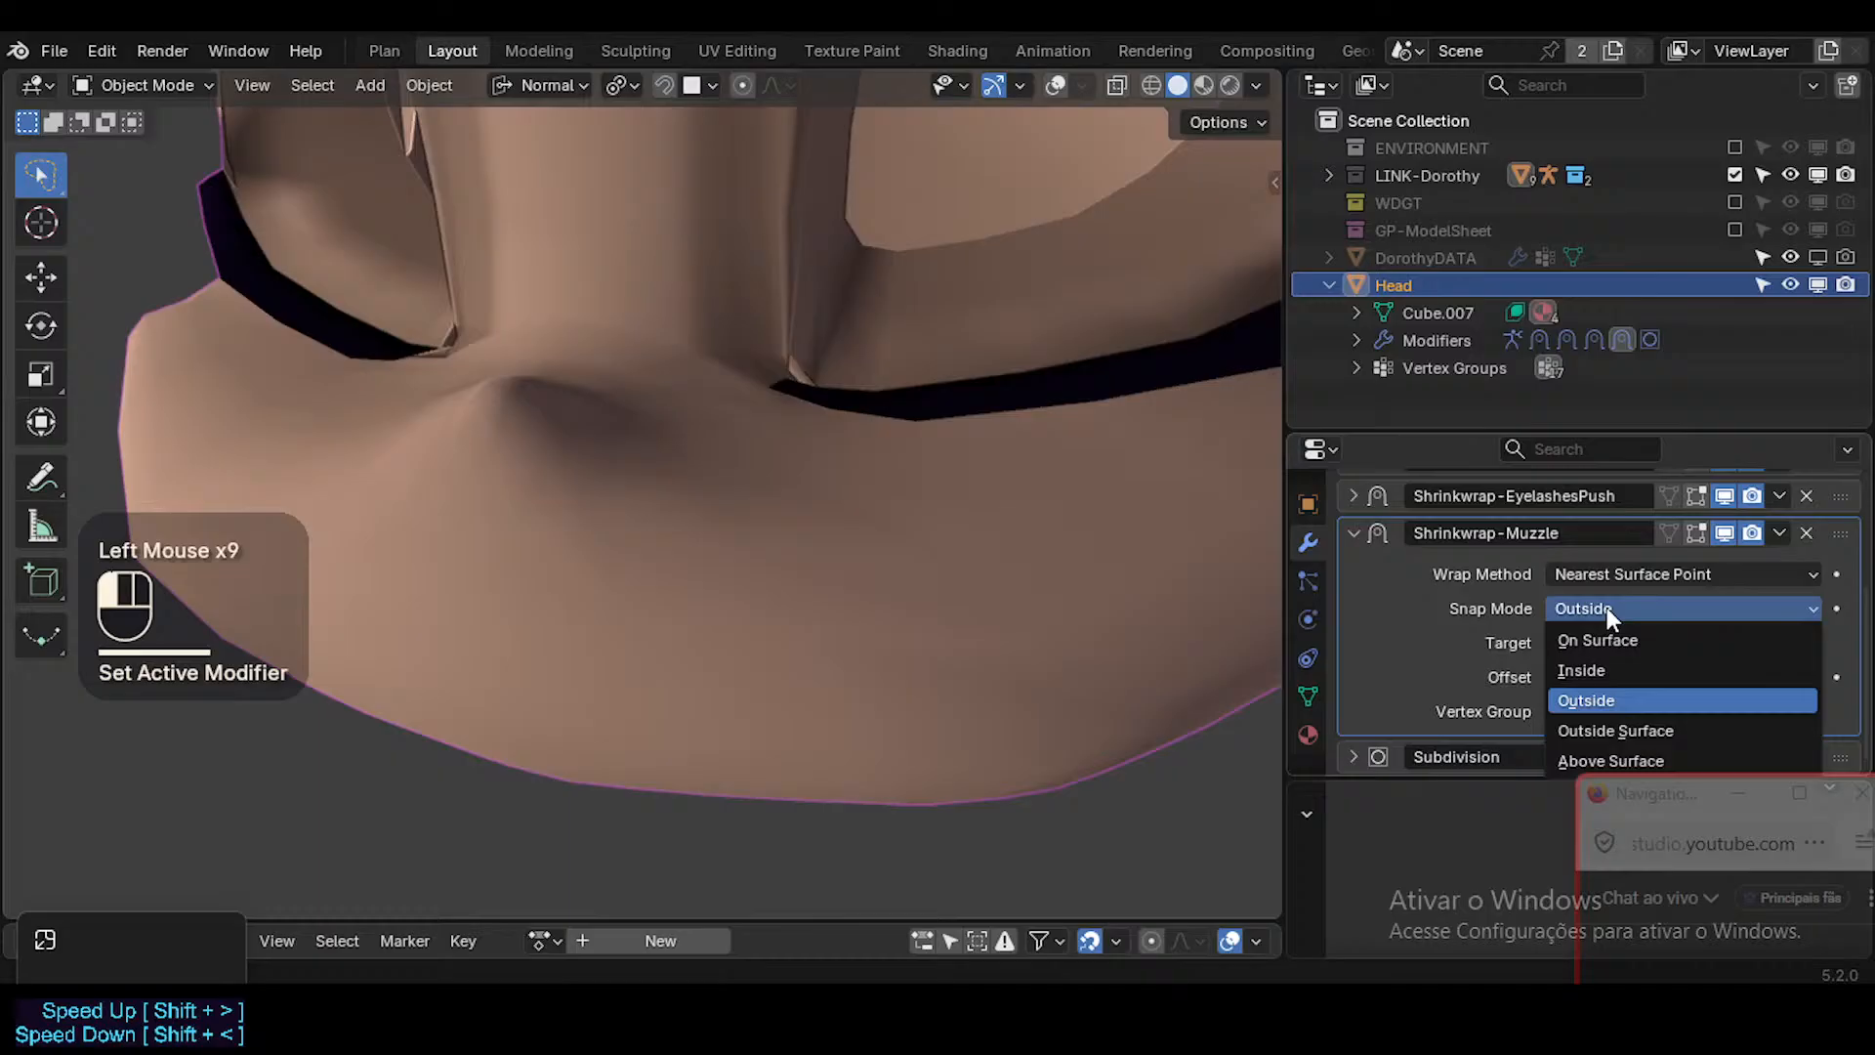
left_click(1614, 728)
Examine the stretched lips and muzzle, comparing the surface with and without the viewport overlays.
middle_click(1018, 733)
middle_click_drag(1017, 742, 913, 594)
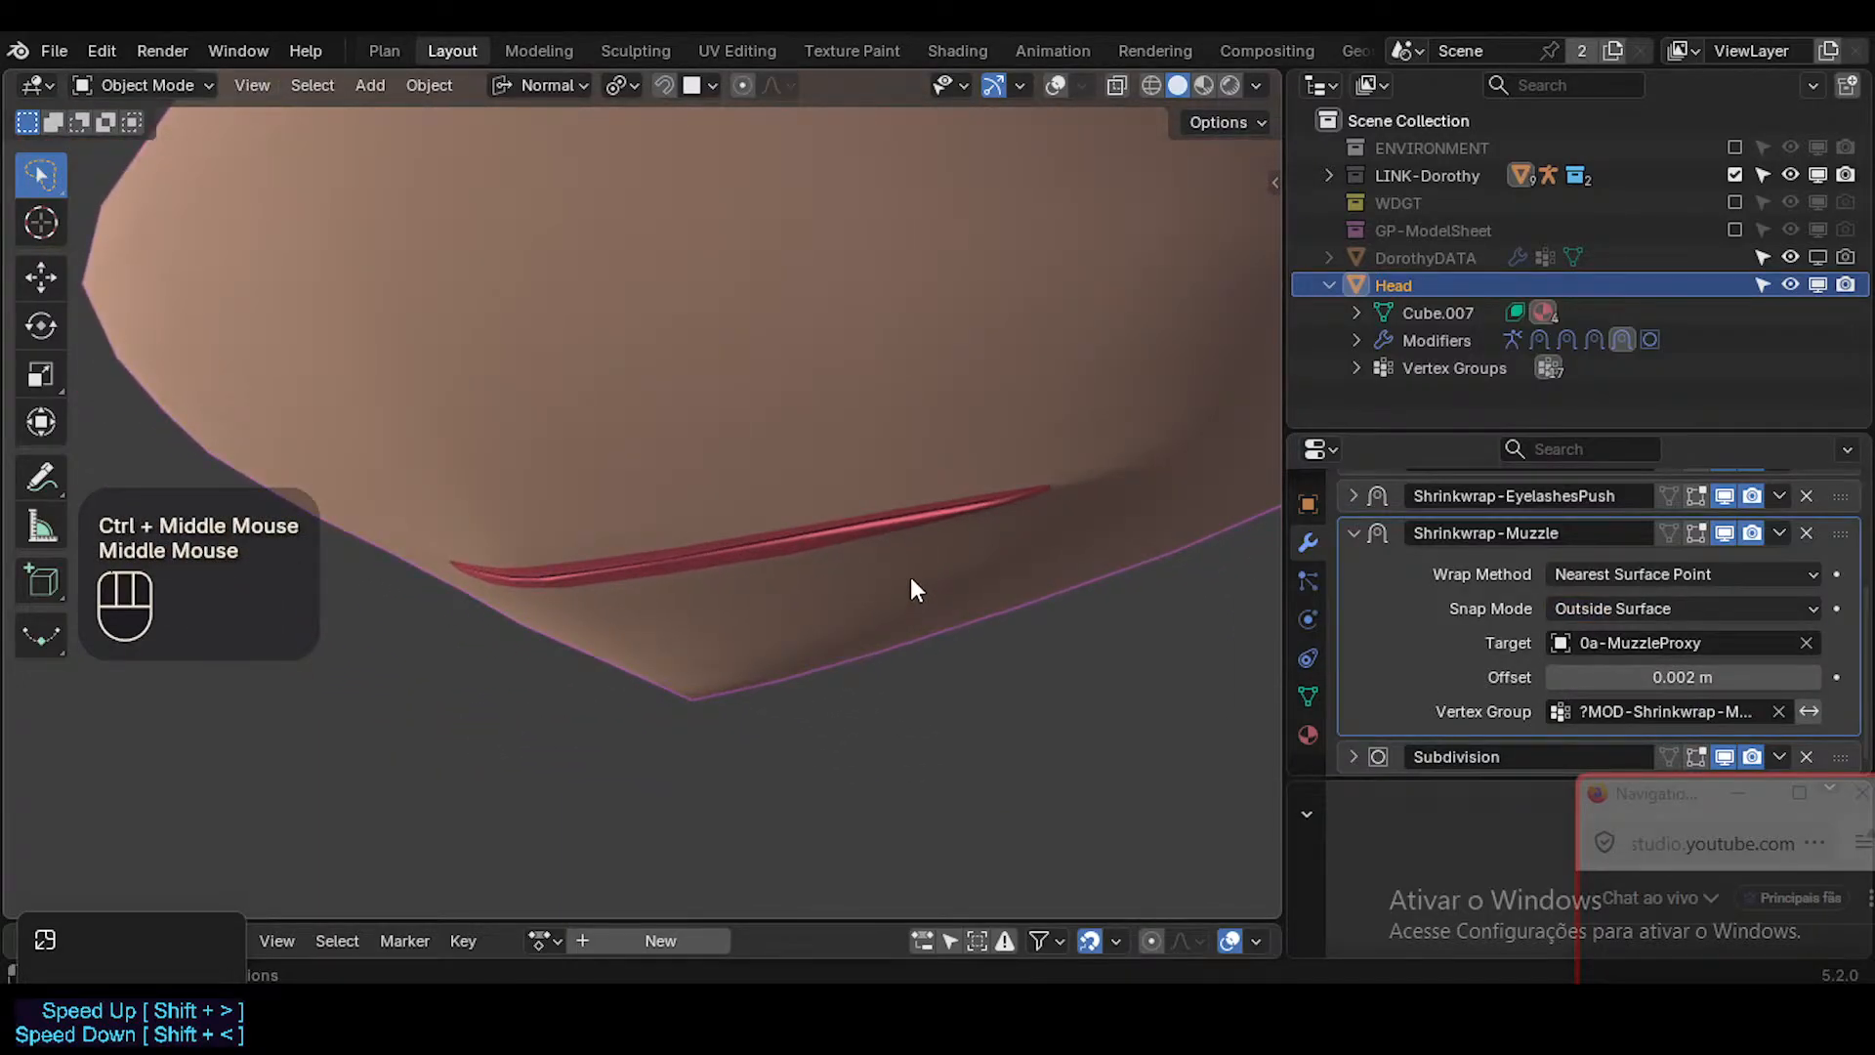
left_click(912, 566)
scroll(912, 566, "down", 3)
key("shift+alt+z")
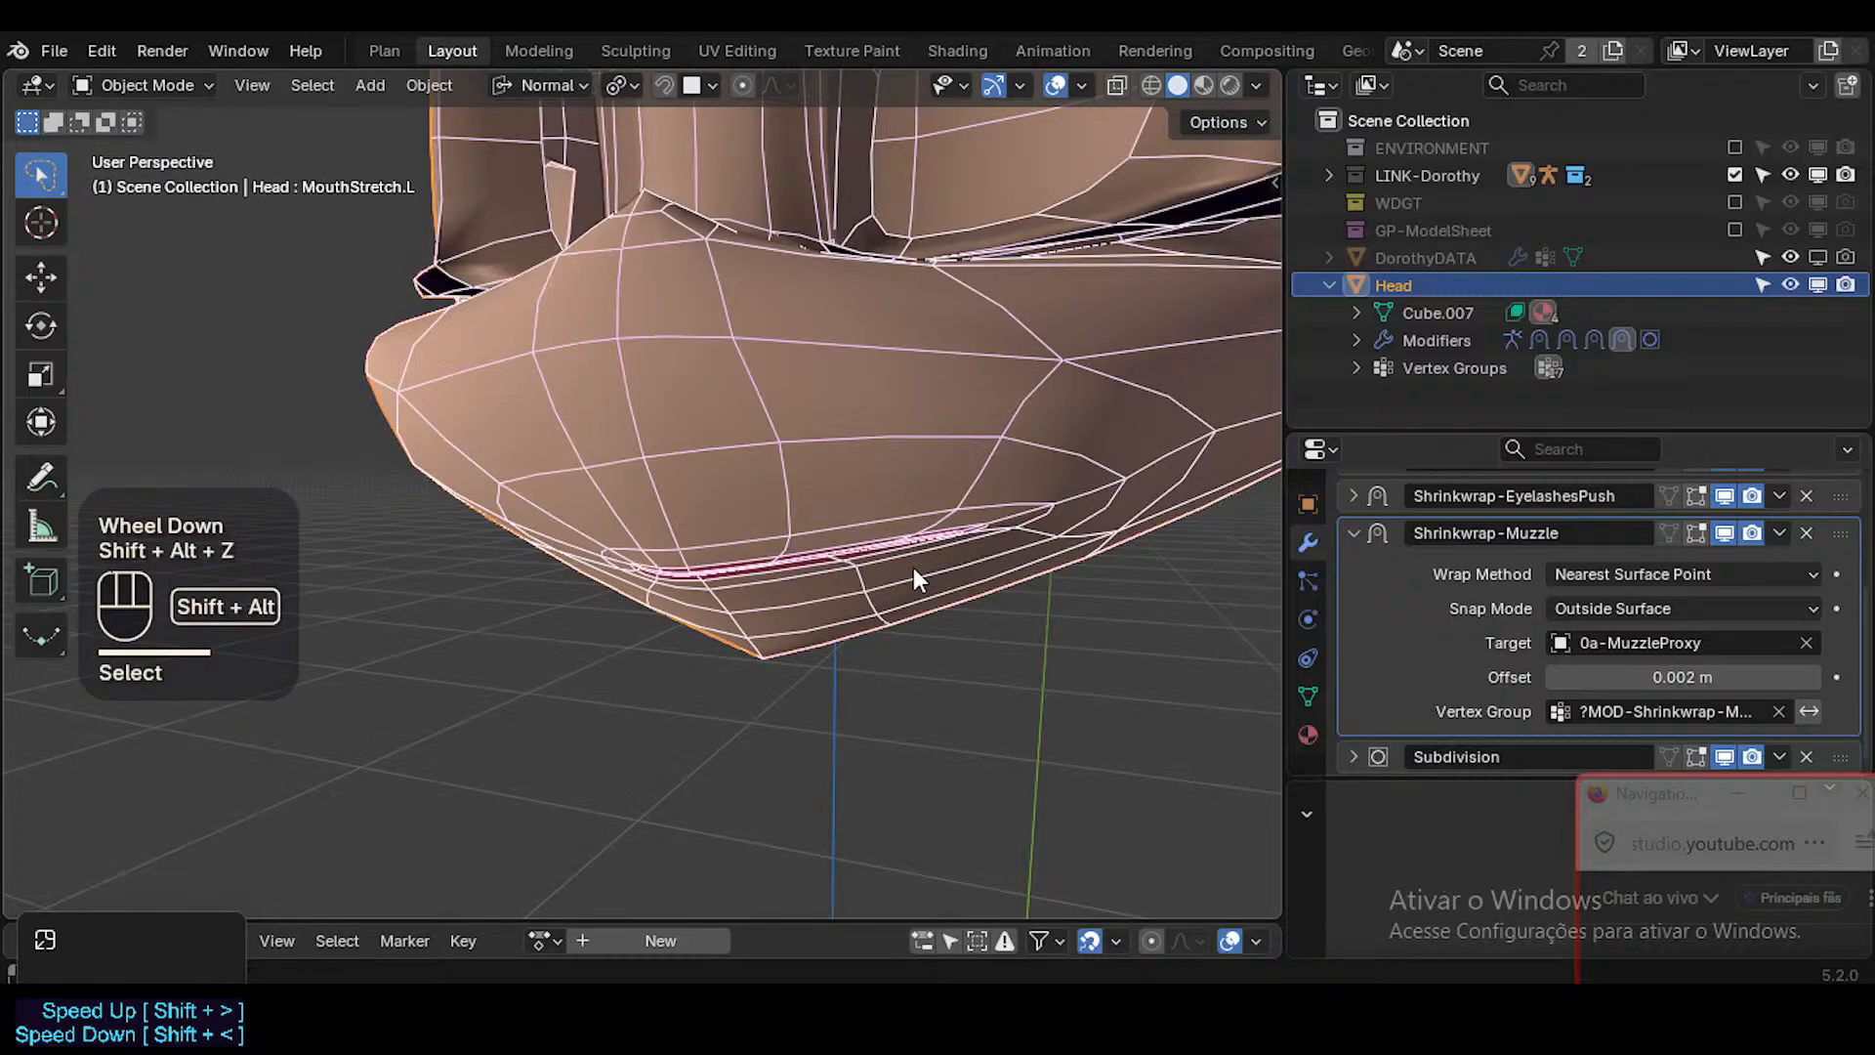
key("shift+alt+z")
key("shift+alt+z")
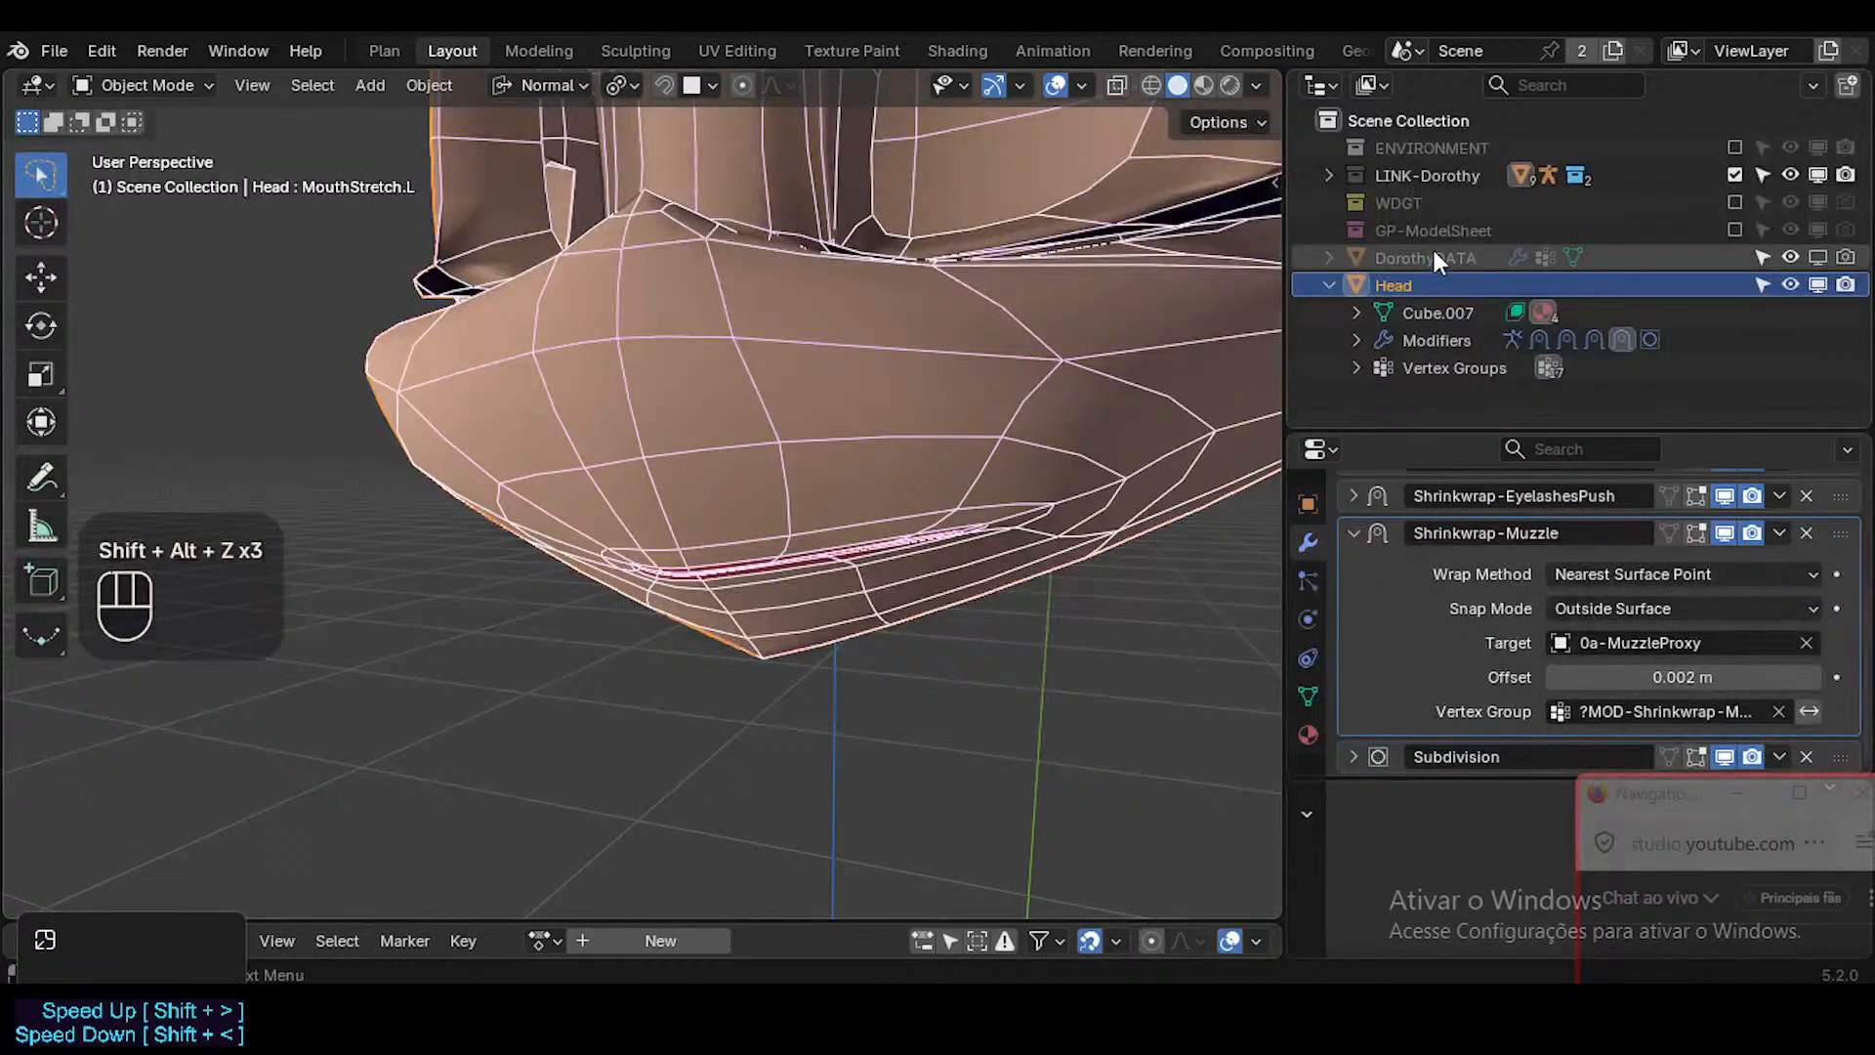
left_click(1329, 285)
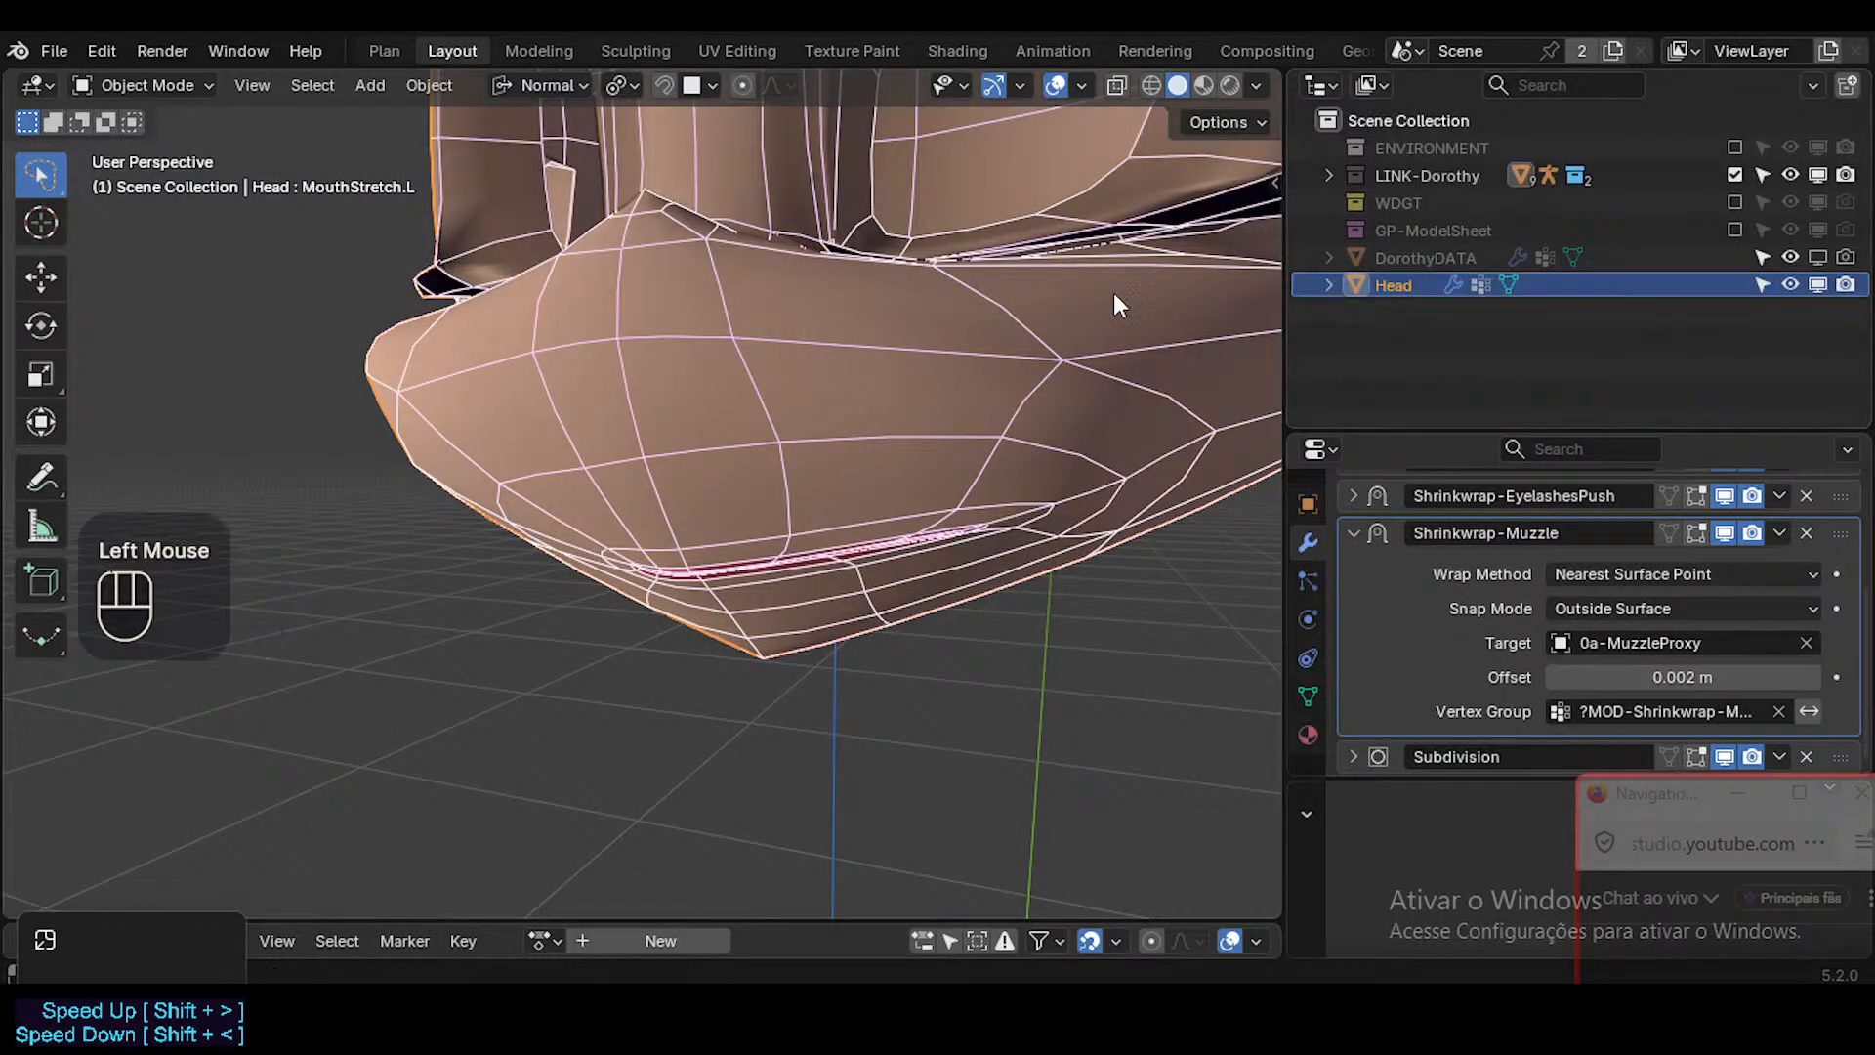
key("shift+alt+z")
key("shift+alt+z")
left_click(1043, 420)
key("h")
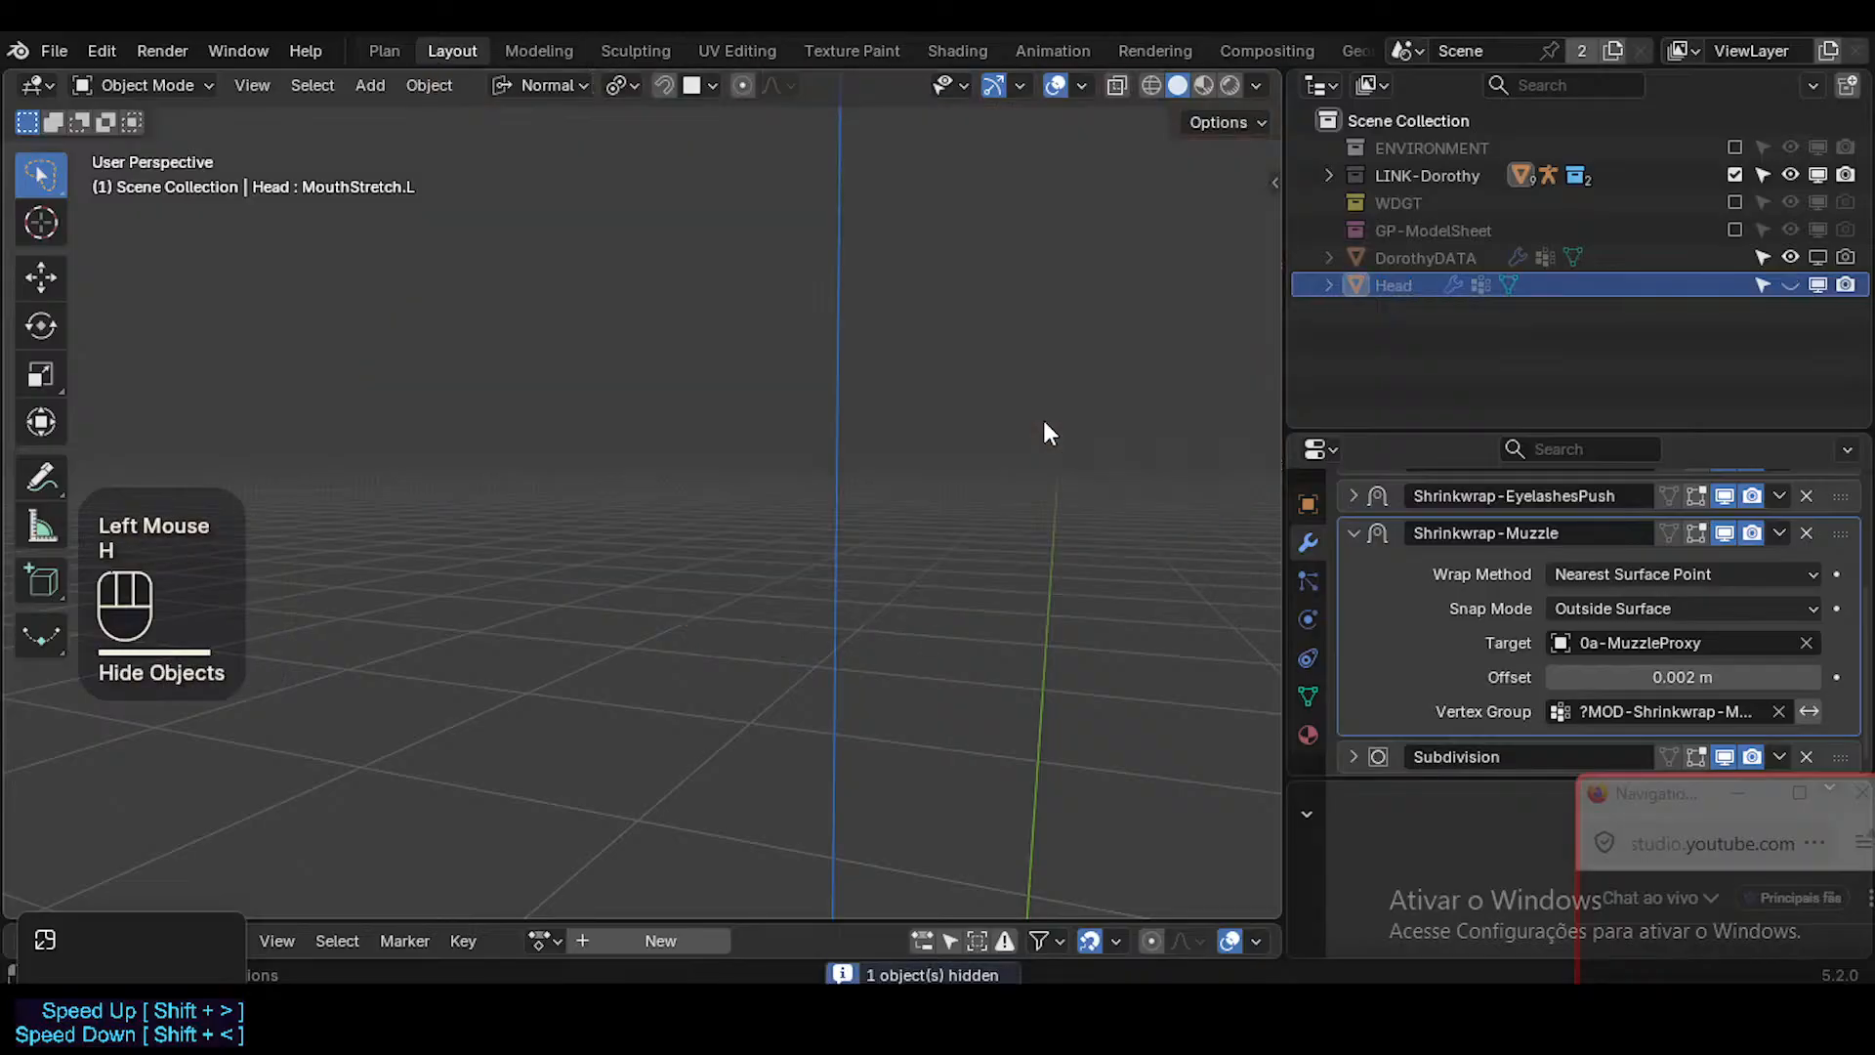
left_click(1330, 290)
left_click(1328, 286)
left_click(1793, 285)
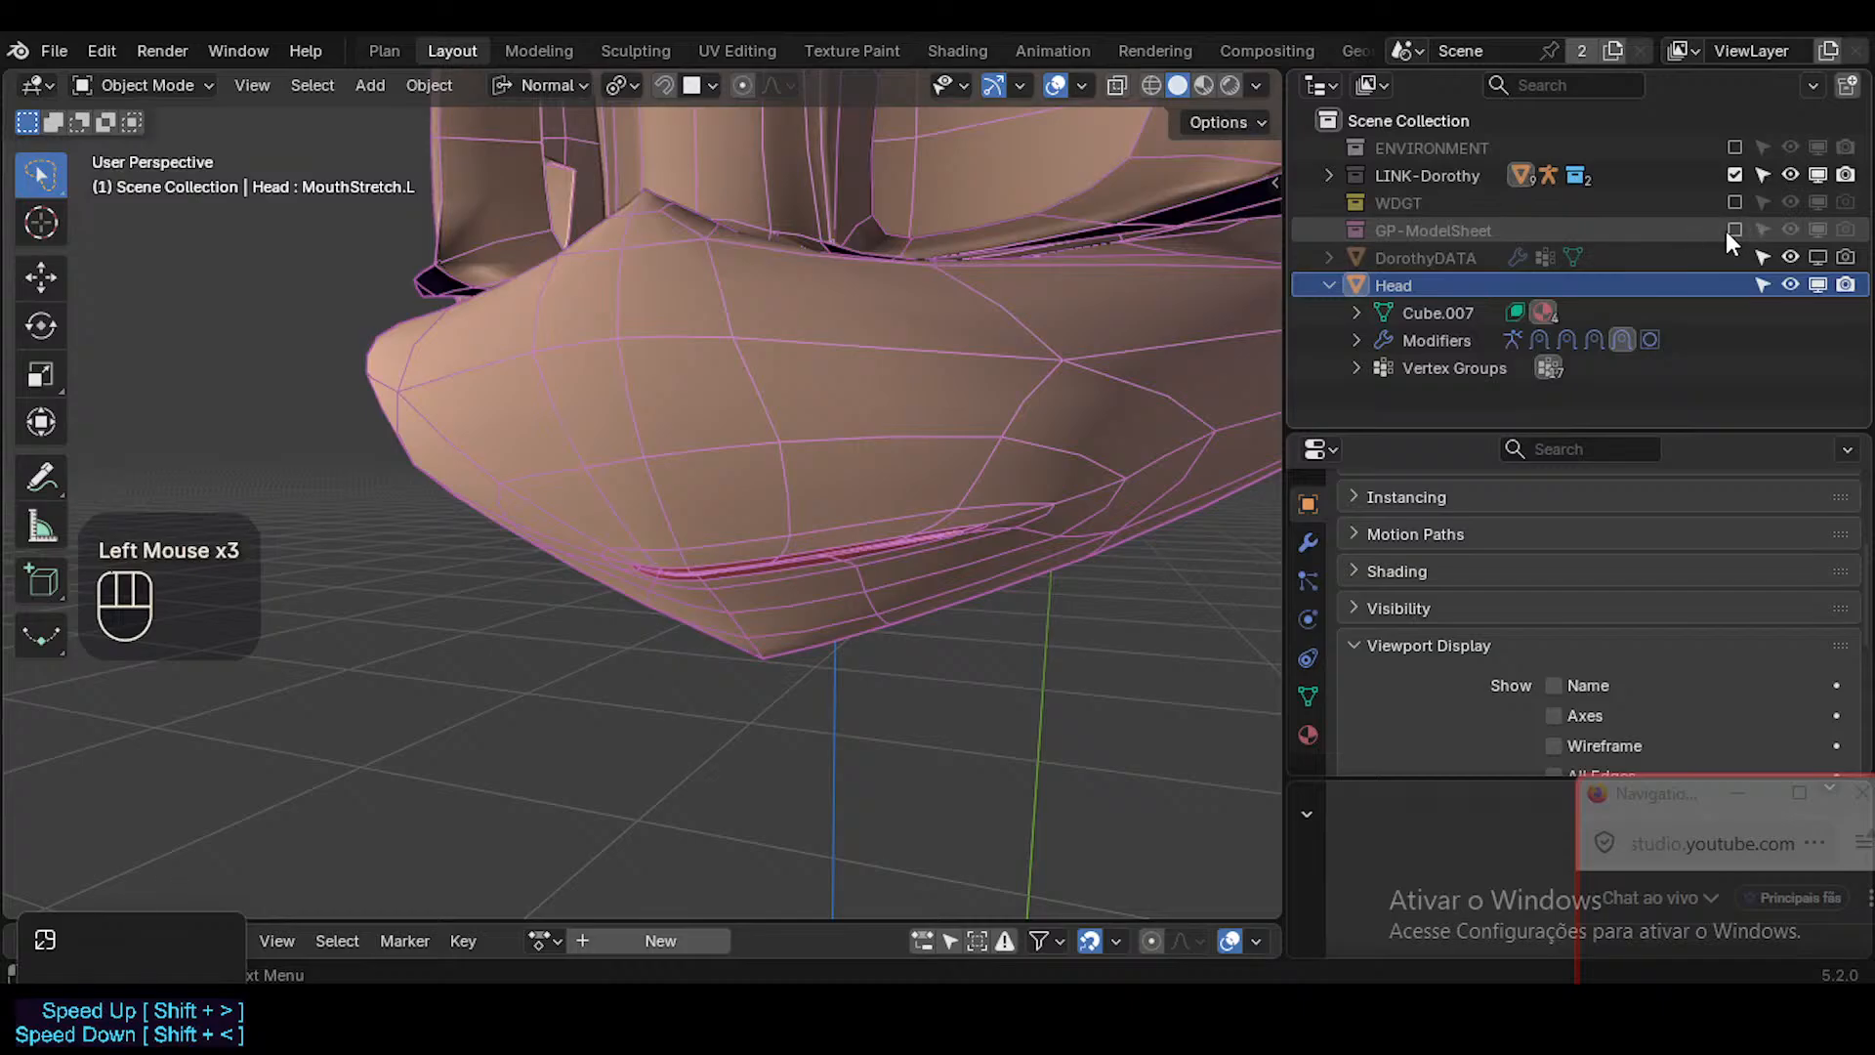
Move the Head object into the BODY collection under LINK-Dorothy's MESH collection and include BODY in the view layer.
left_click(1330, 284)
left_click(1387, 285)
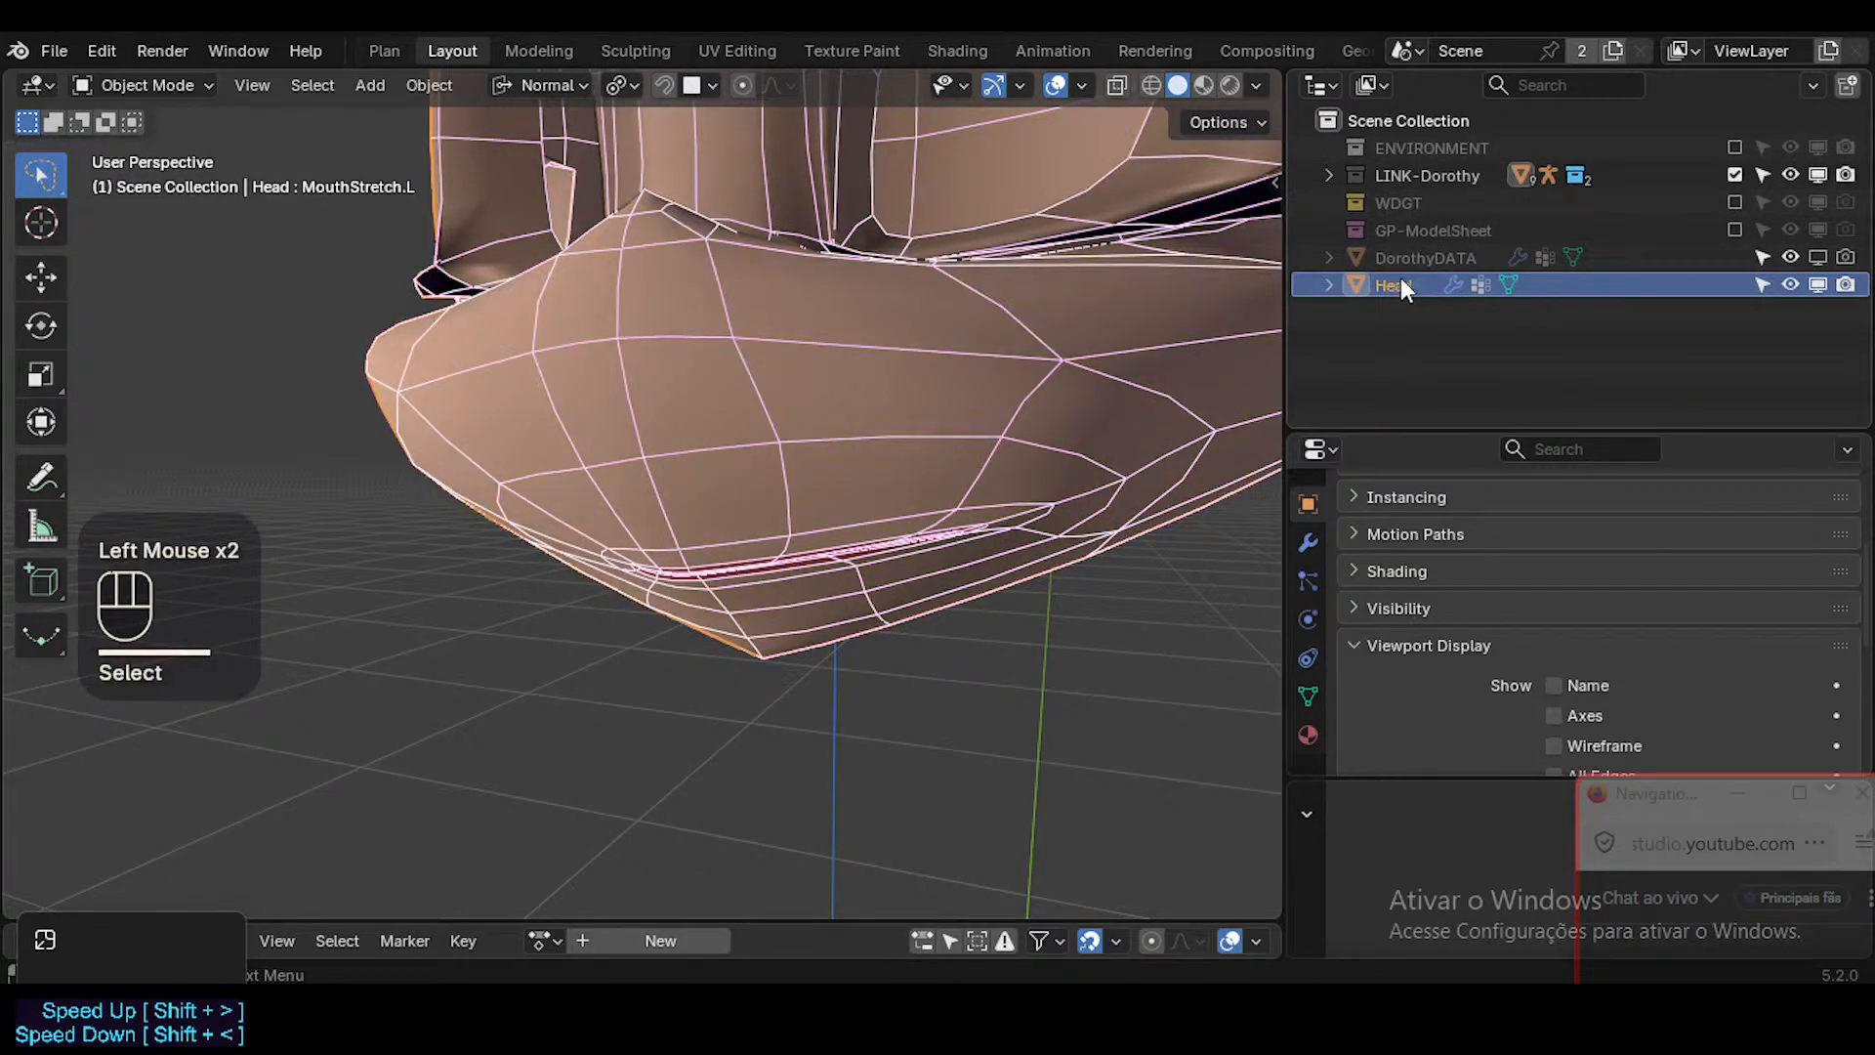
left_click(1329, 176)
left_click(1357, 233)
scroll(1432, 290, "down", 2)
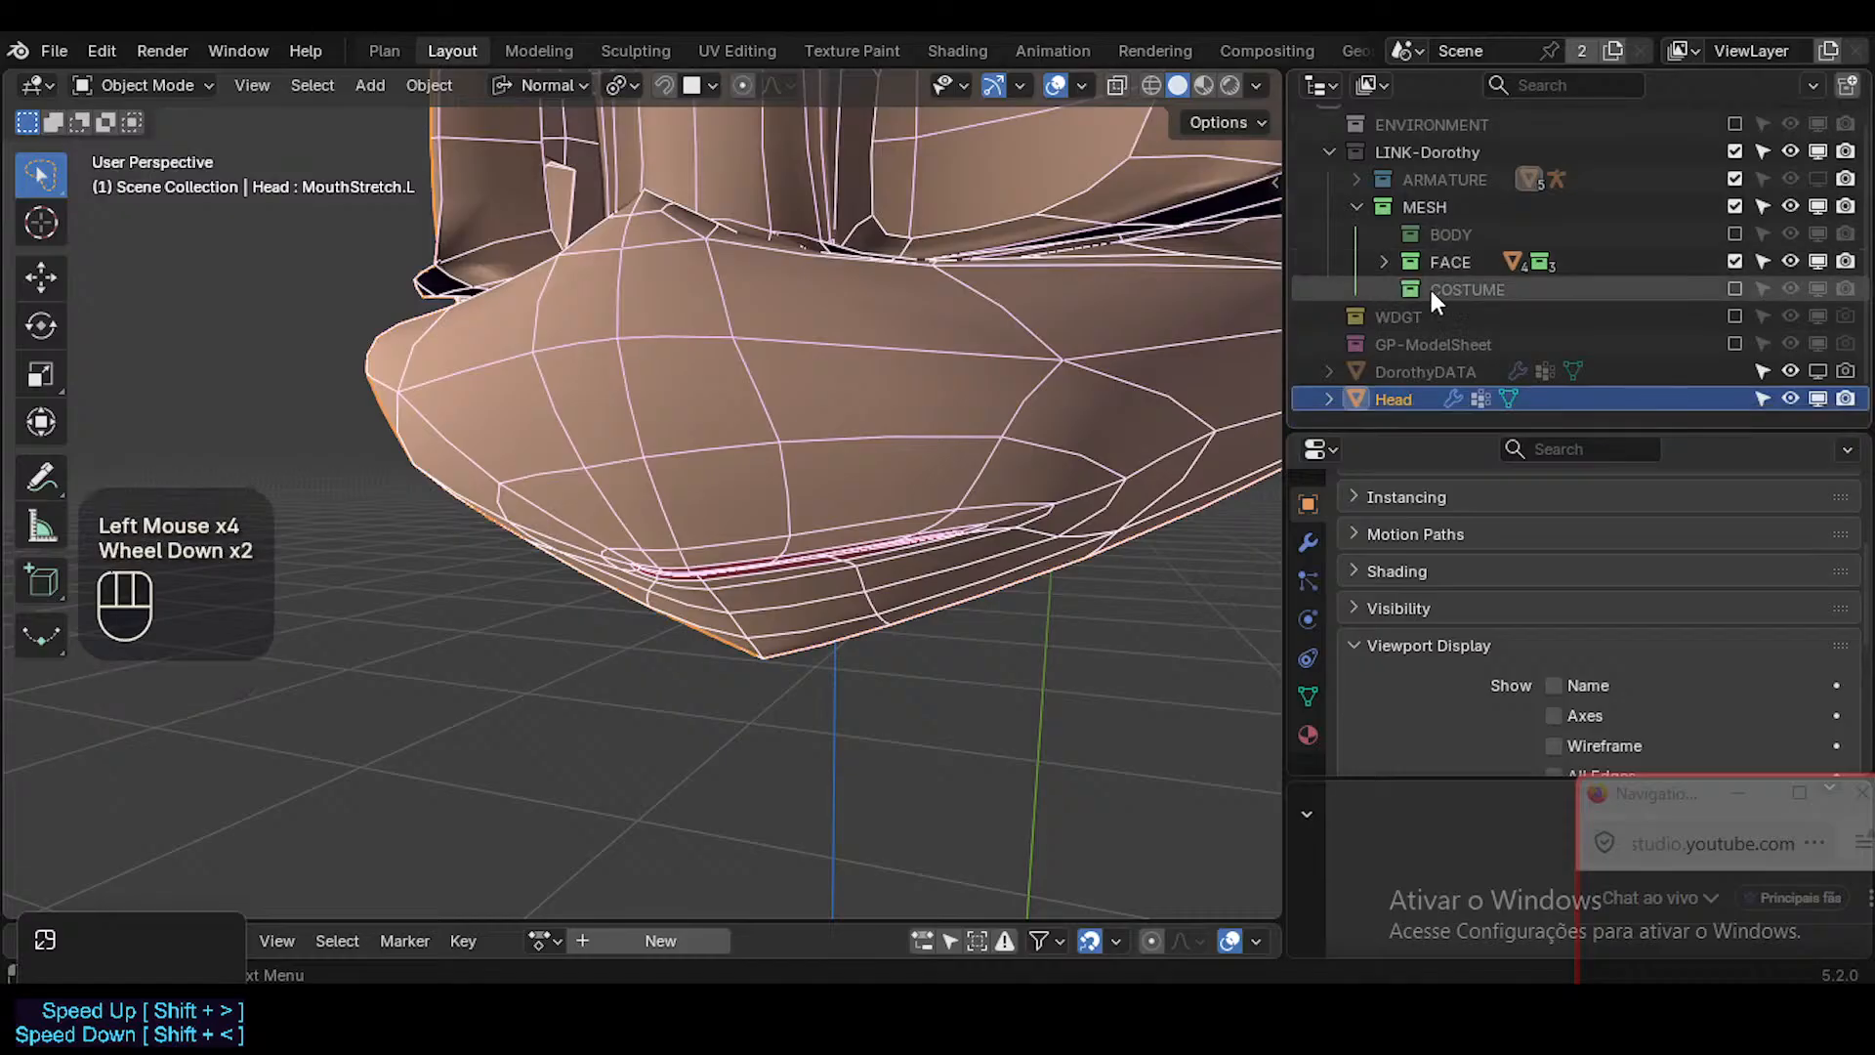
left_click(1384, 262)
left_click(1383, 256)
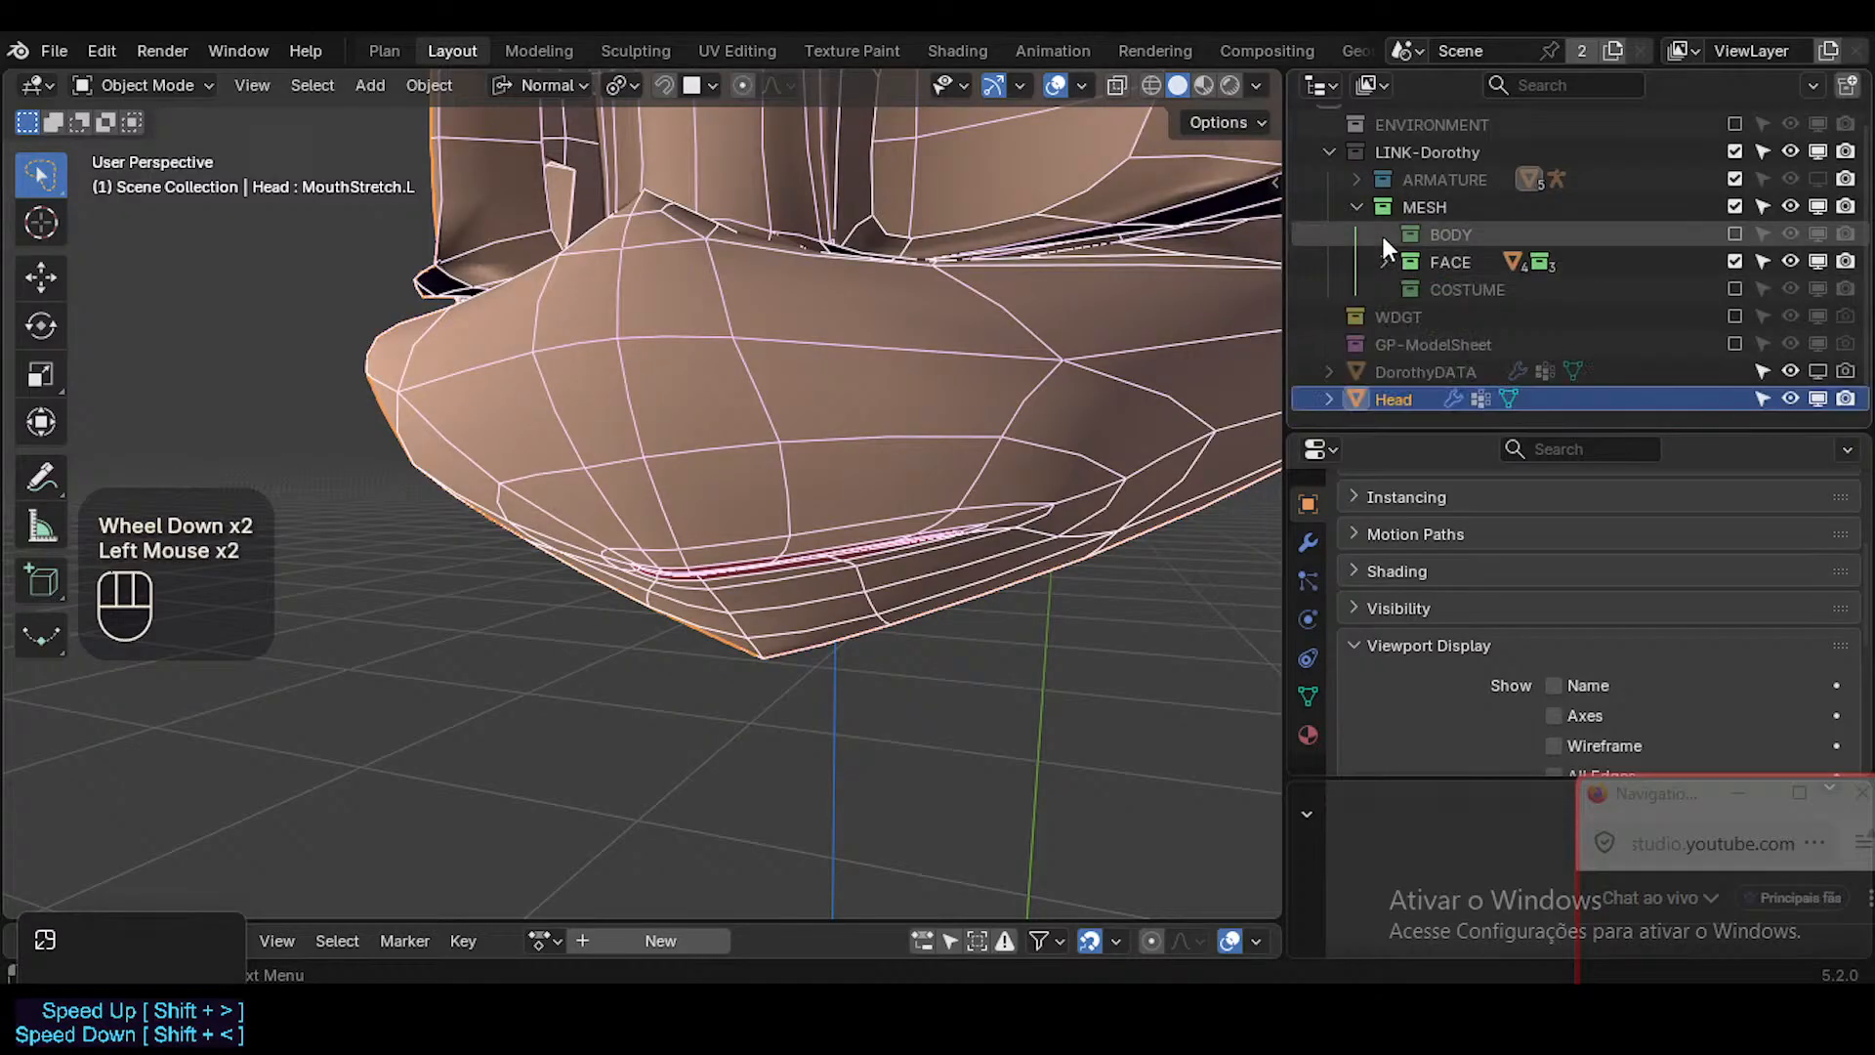
left_click_drag(1406, 398, 1457, 243)
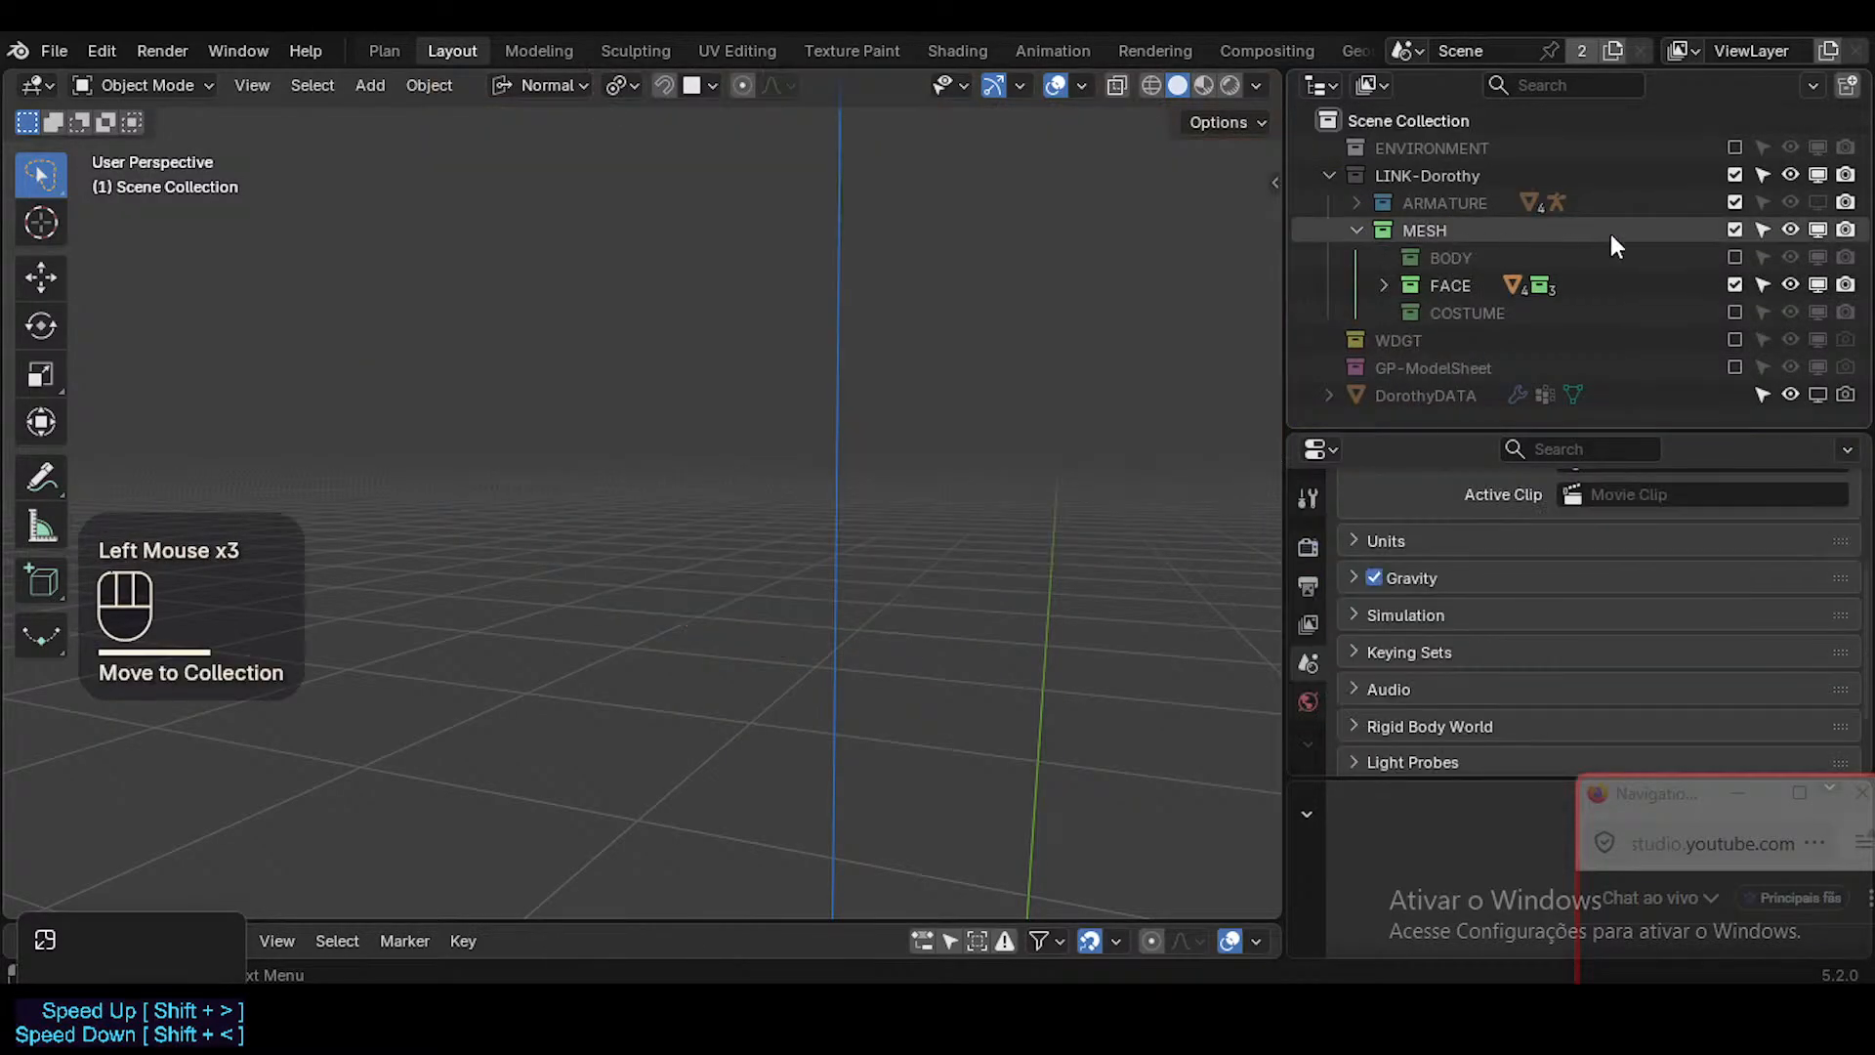
left_click(1723, 250)
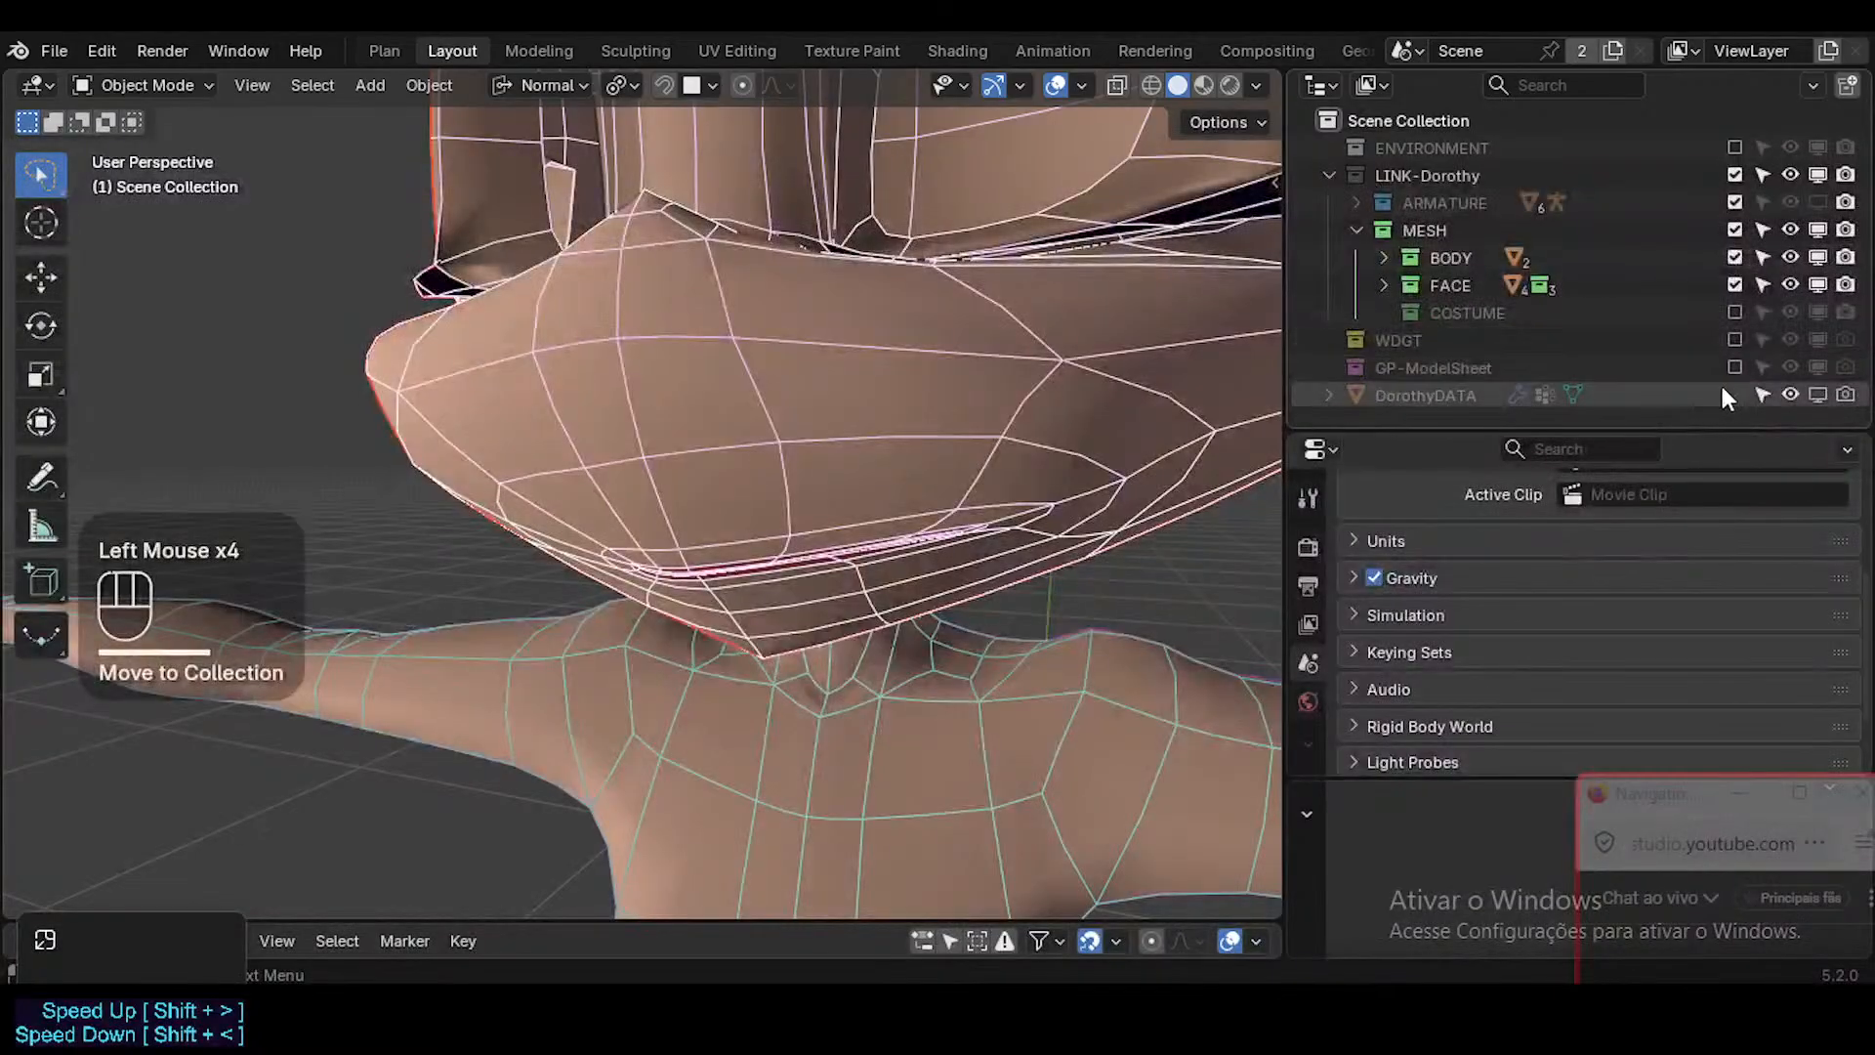
Include the COSTUME collection in the view layer and check the face and body without overlays.
scroll(1720, 375, "down", 2)
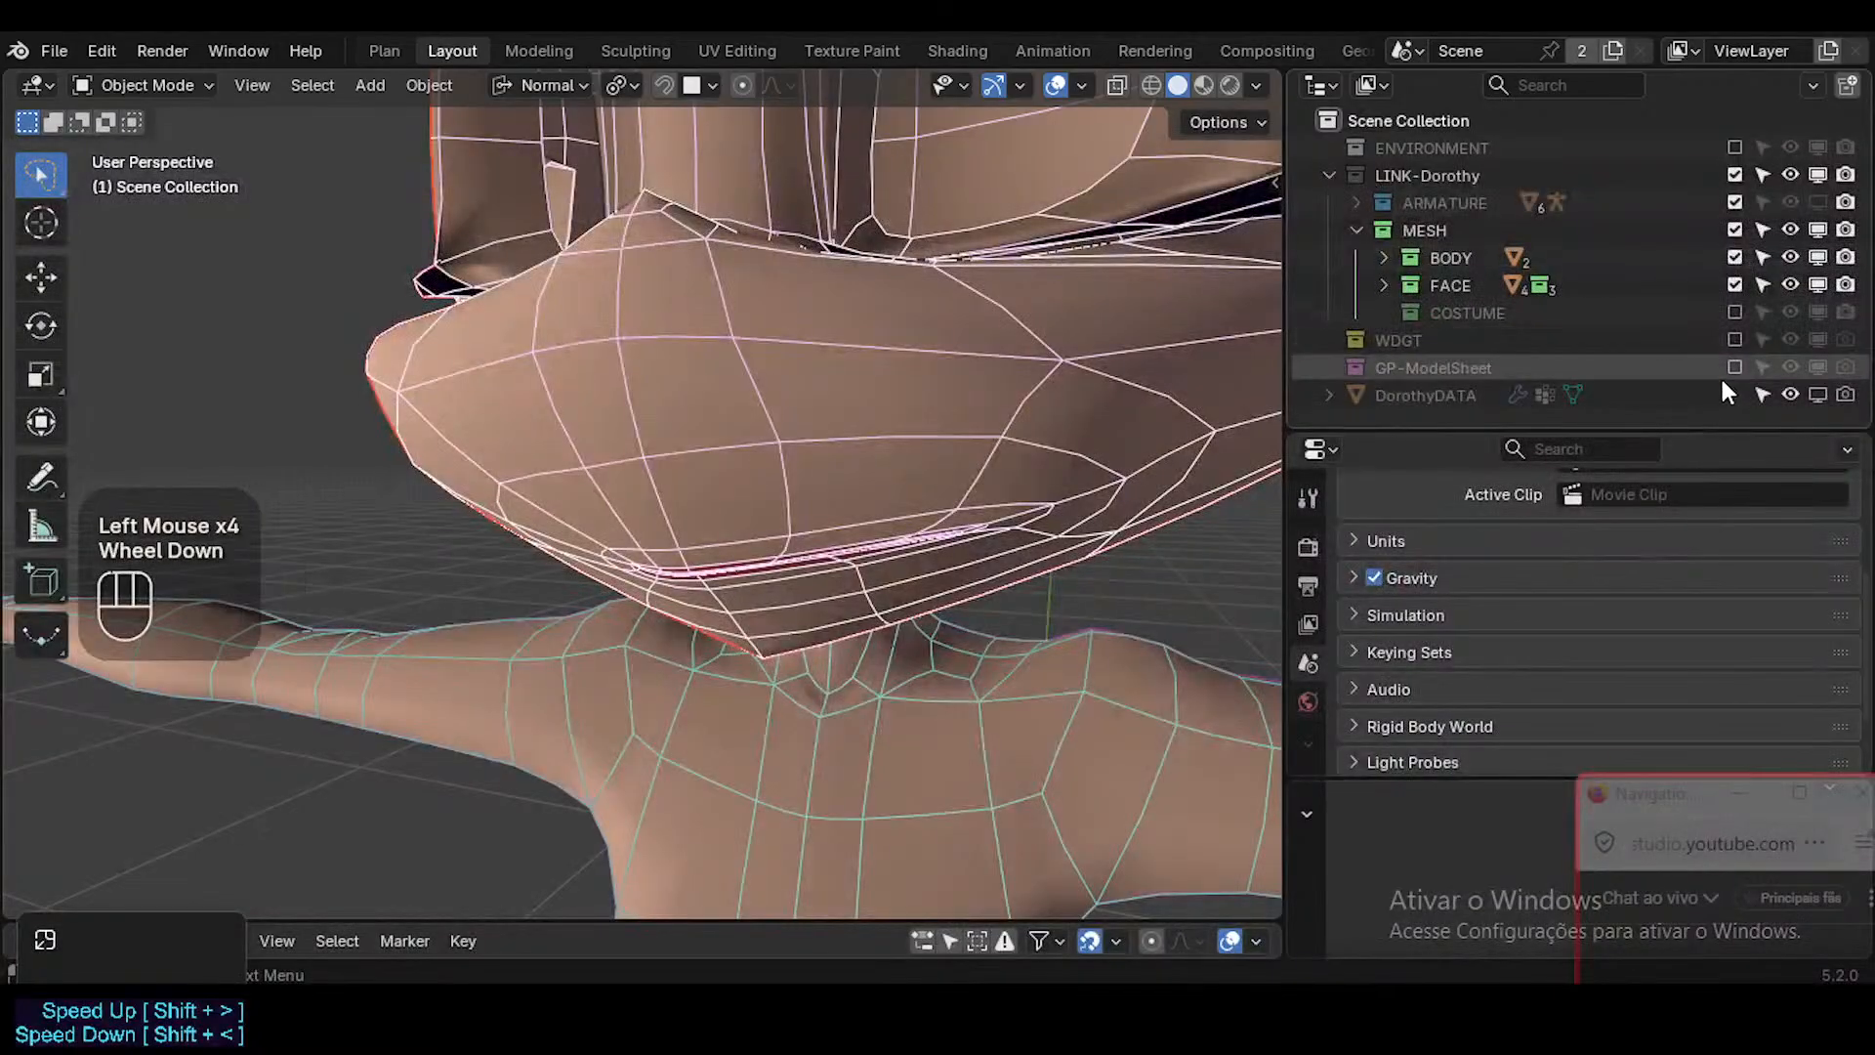
left_click(1735, 311)
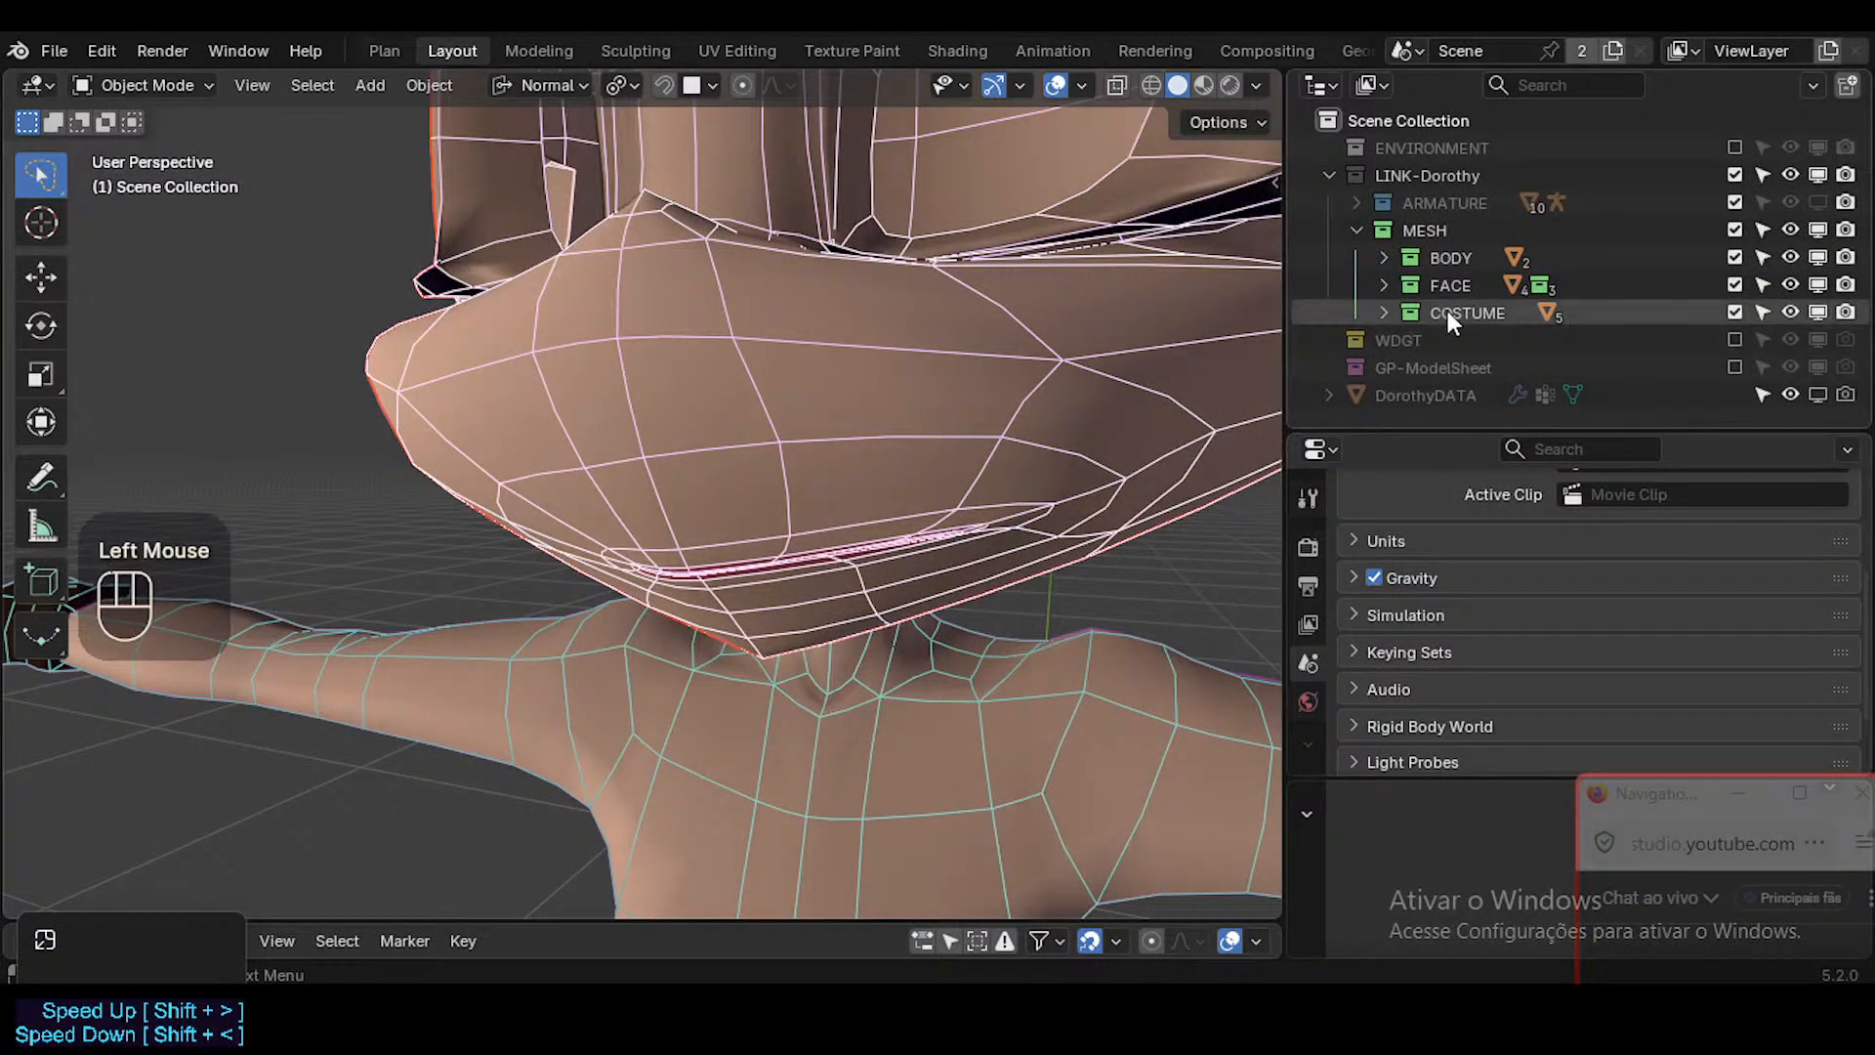
key("shift+alt+z")
middle_click_drag(1017, 466, 977, 577, "ctrl")
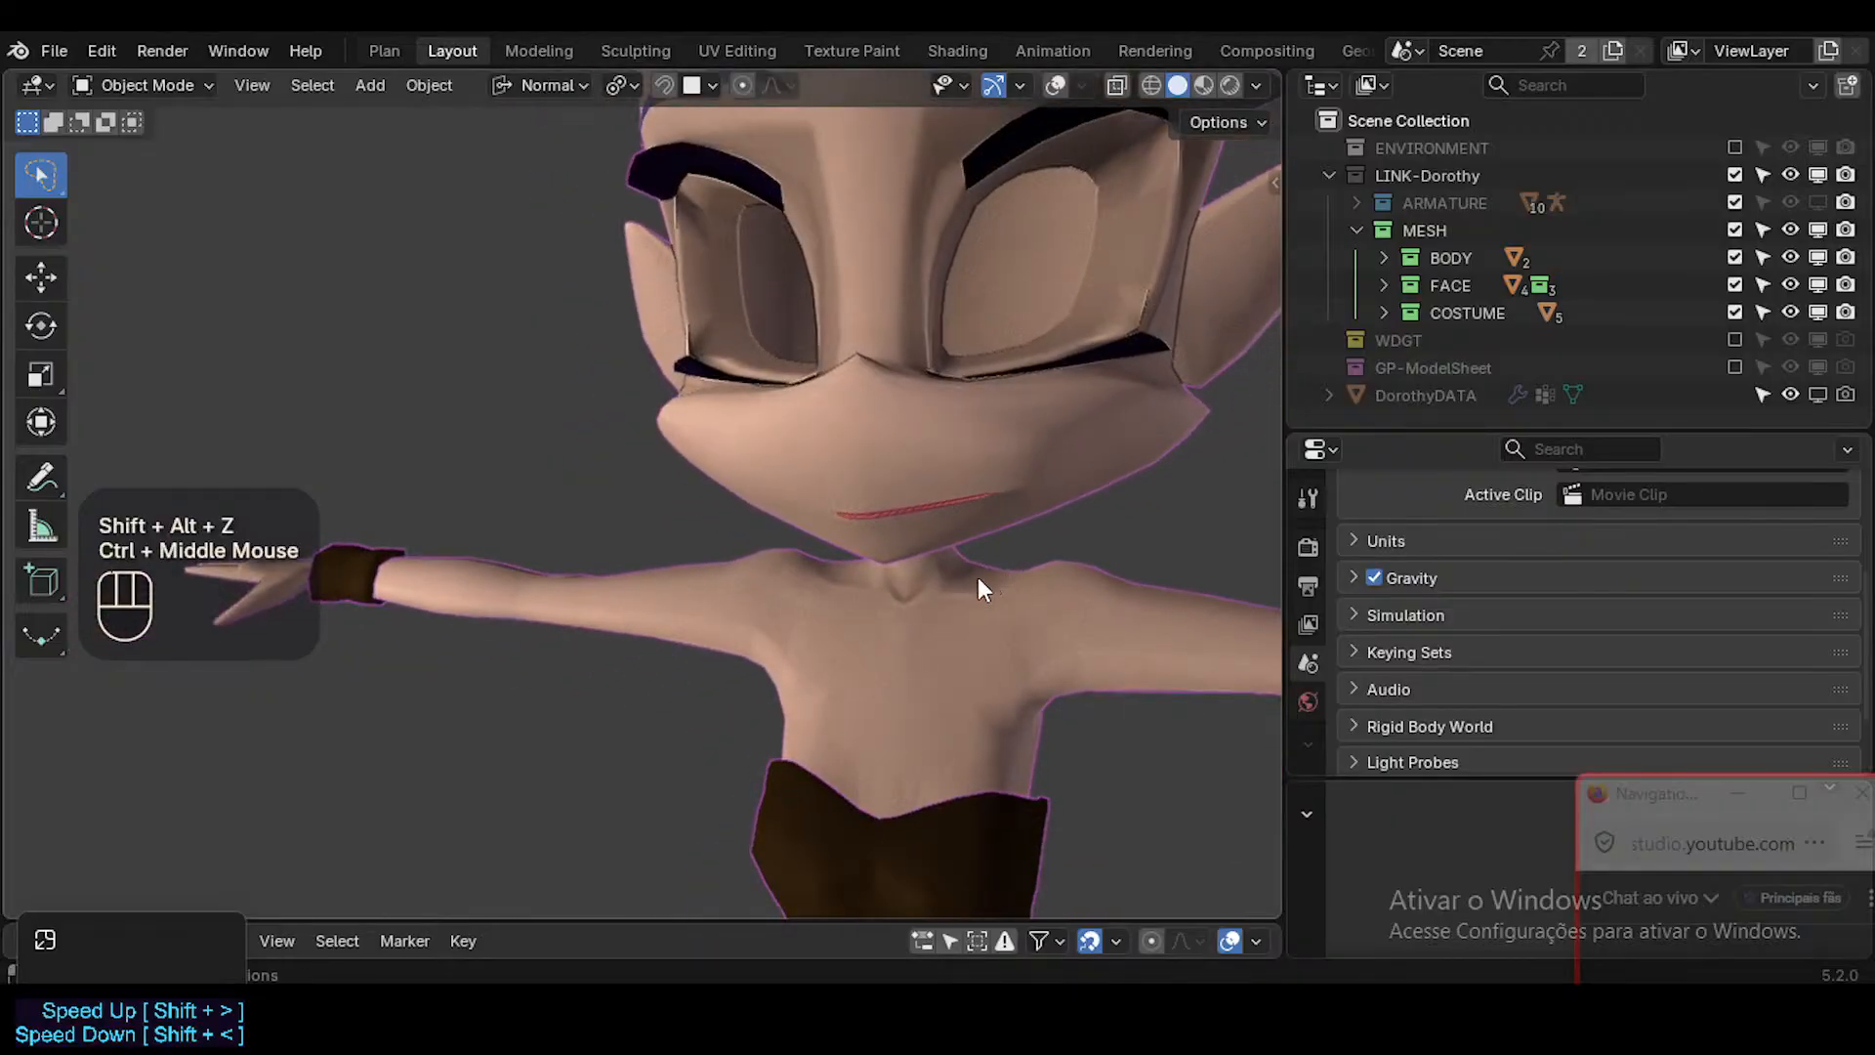
scroll(945, 542, "down", 2)
middle_click_drag(912, 508, 942, 454, "ctrl")
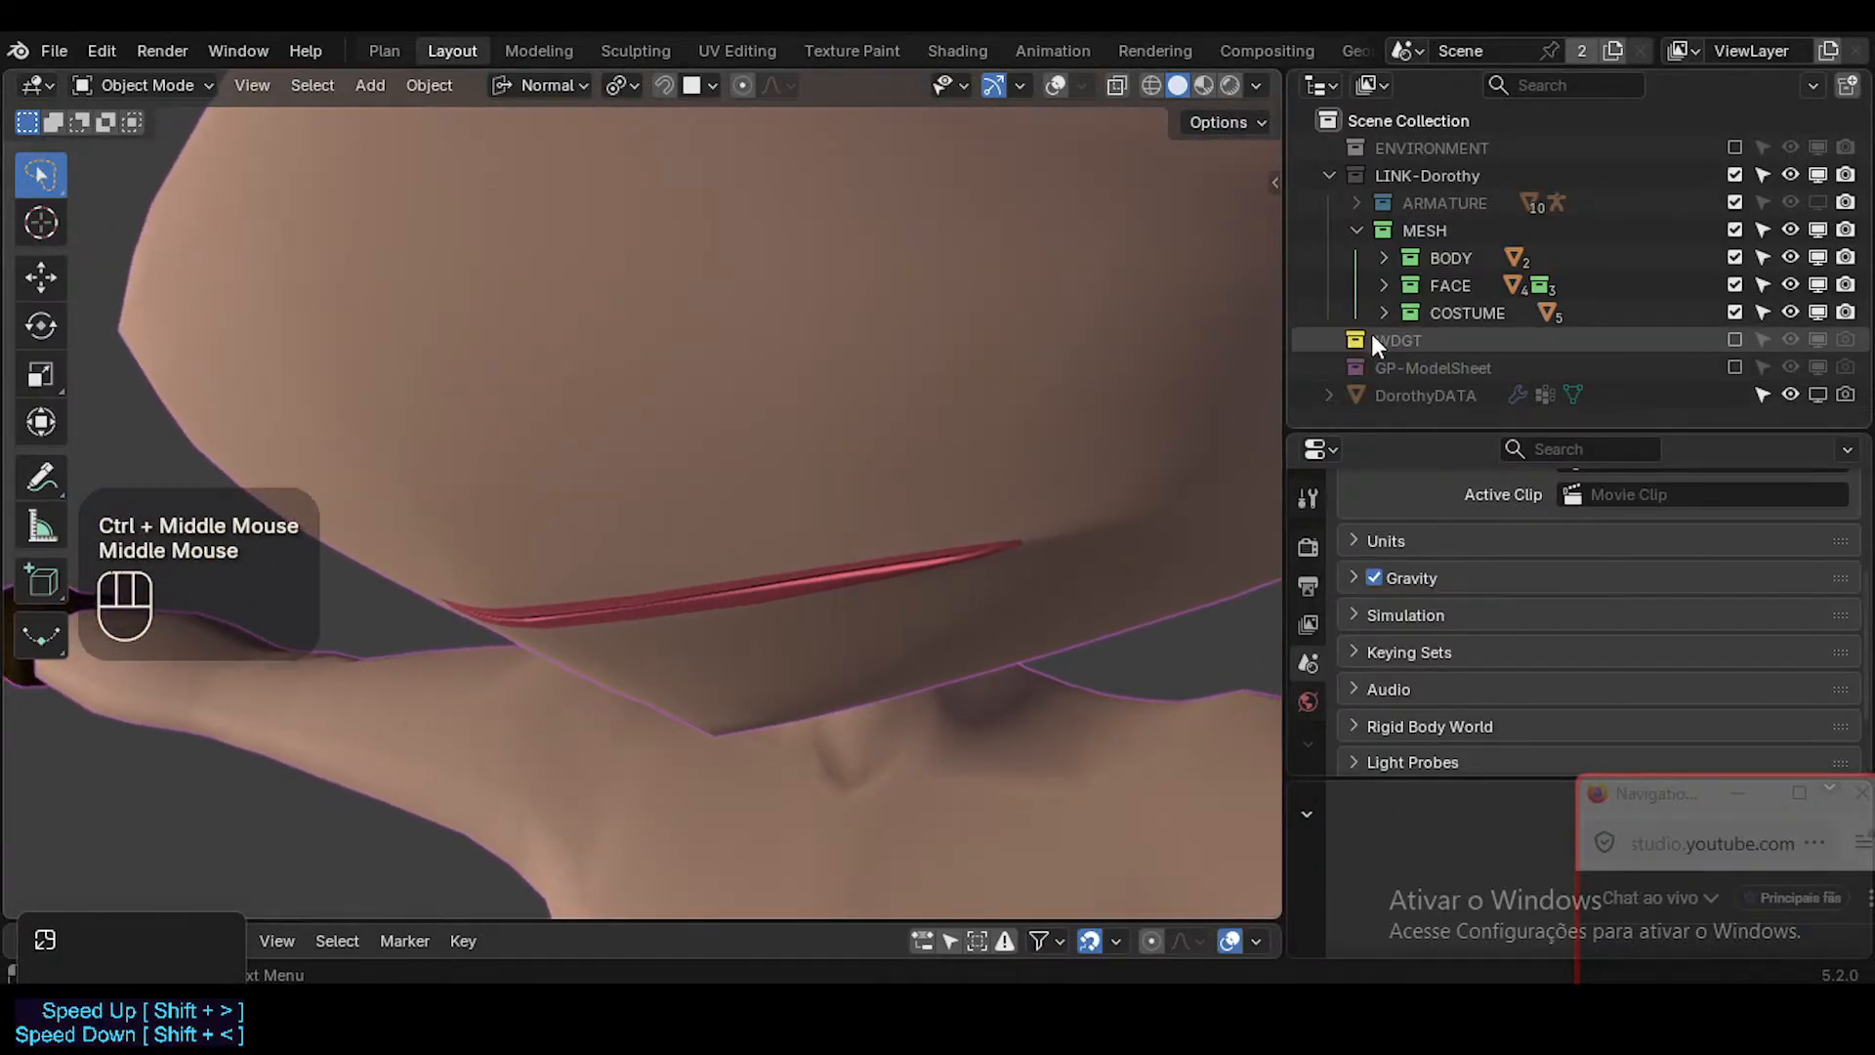
Enable 0a-MuzzleProxy from the FACE collection's MOUTH subcollection in the viewport and turn the overlays on.
left_click(1384, 256)
left_click(1384, 256)
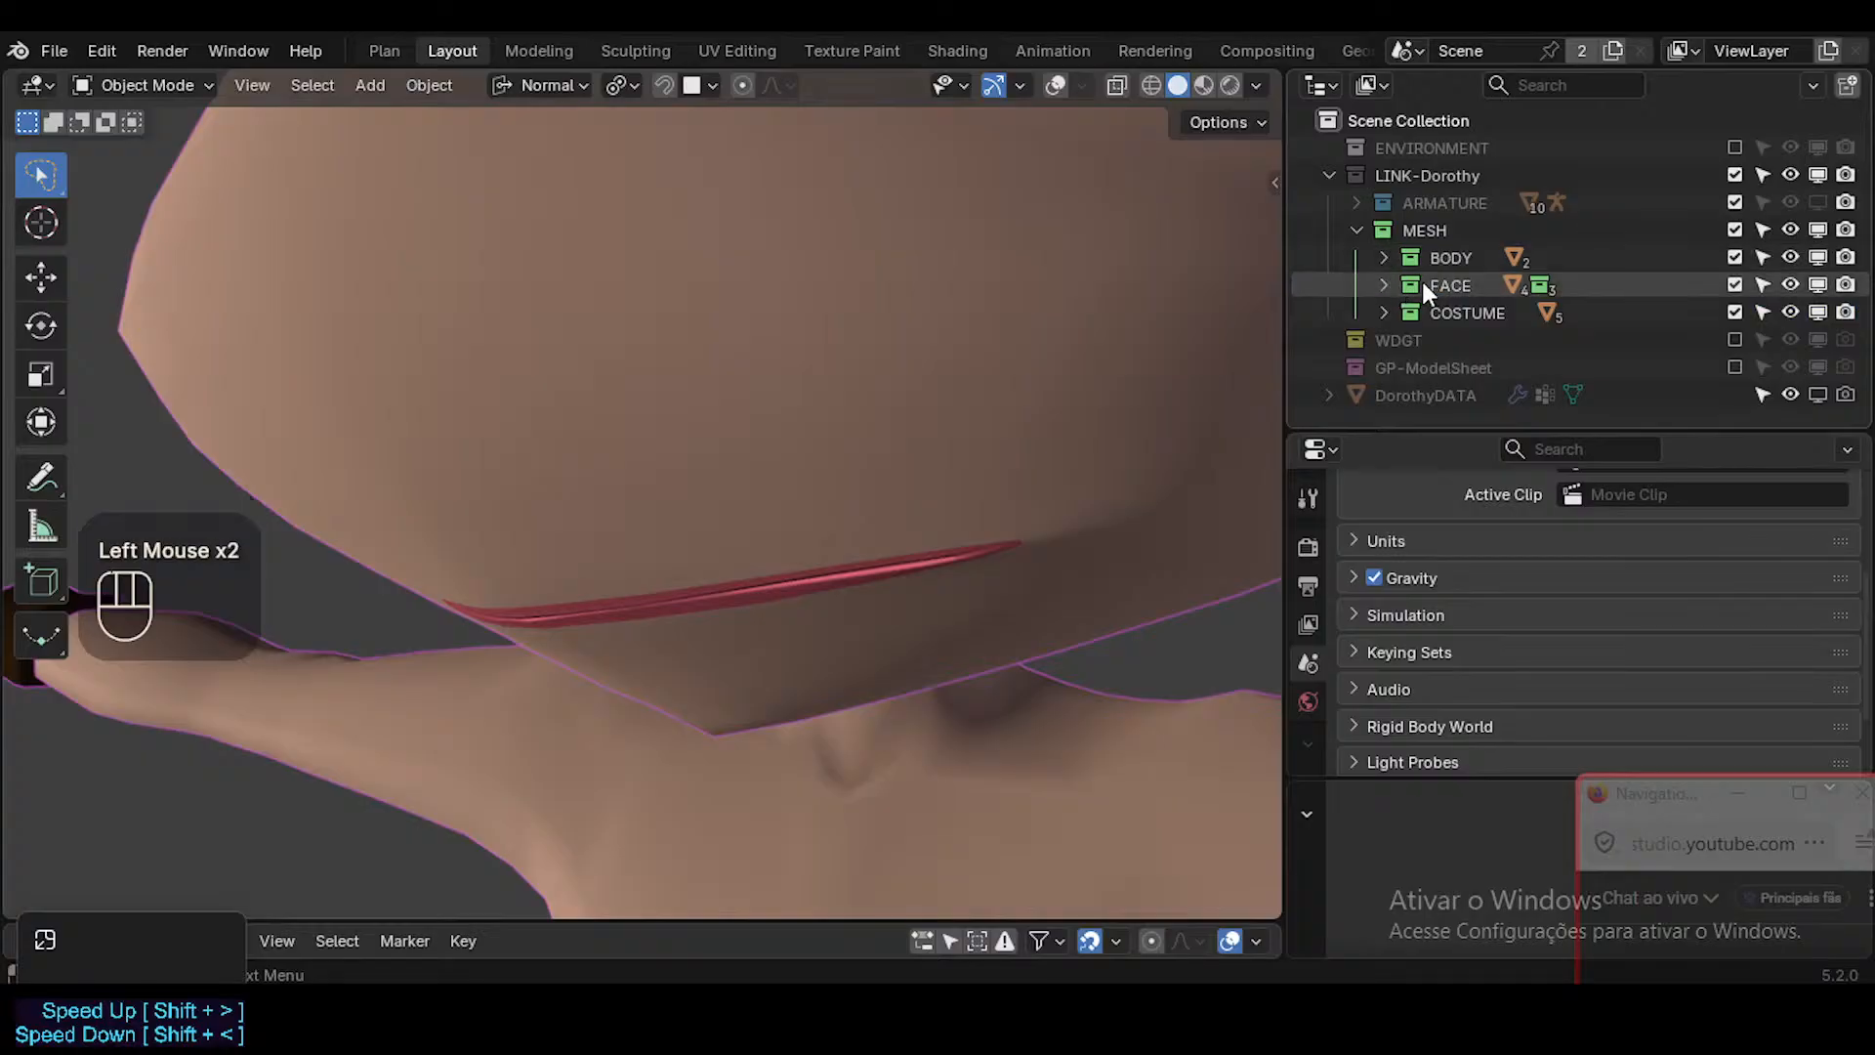
left_click(1422, 283)
left_click(1383, 283)
left_click(1383, 283)
left_click(1385, 256)
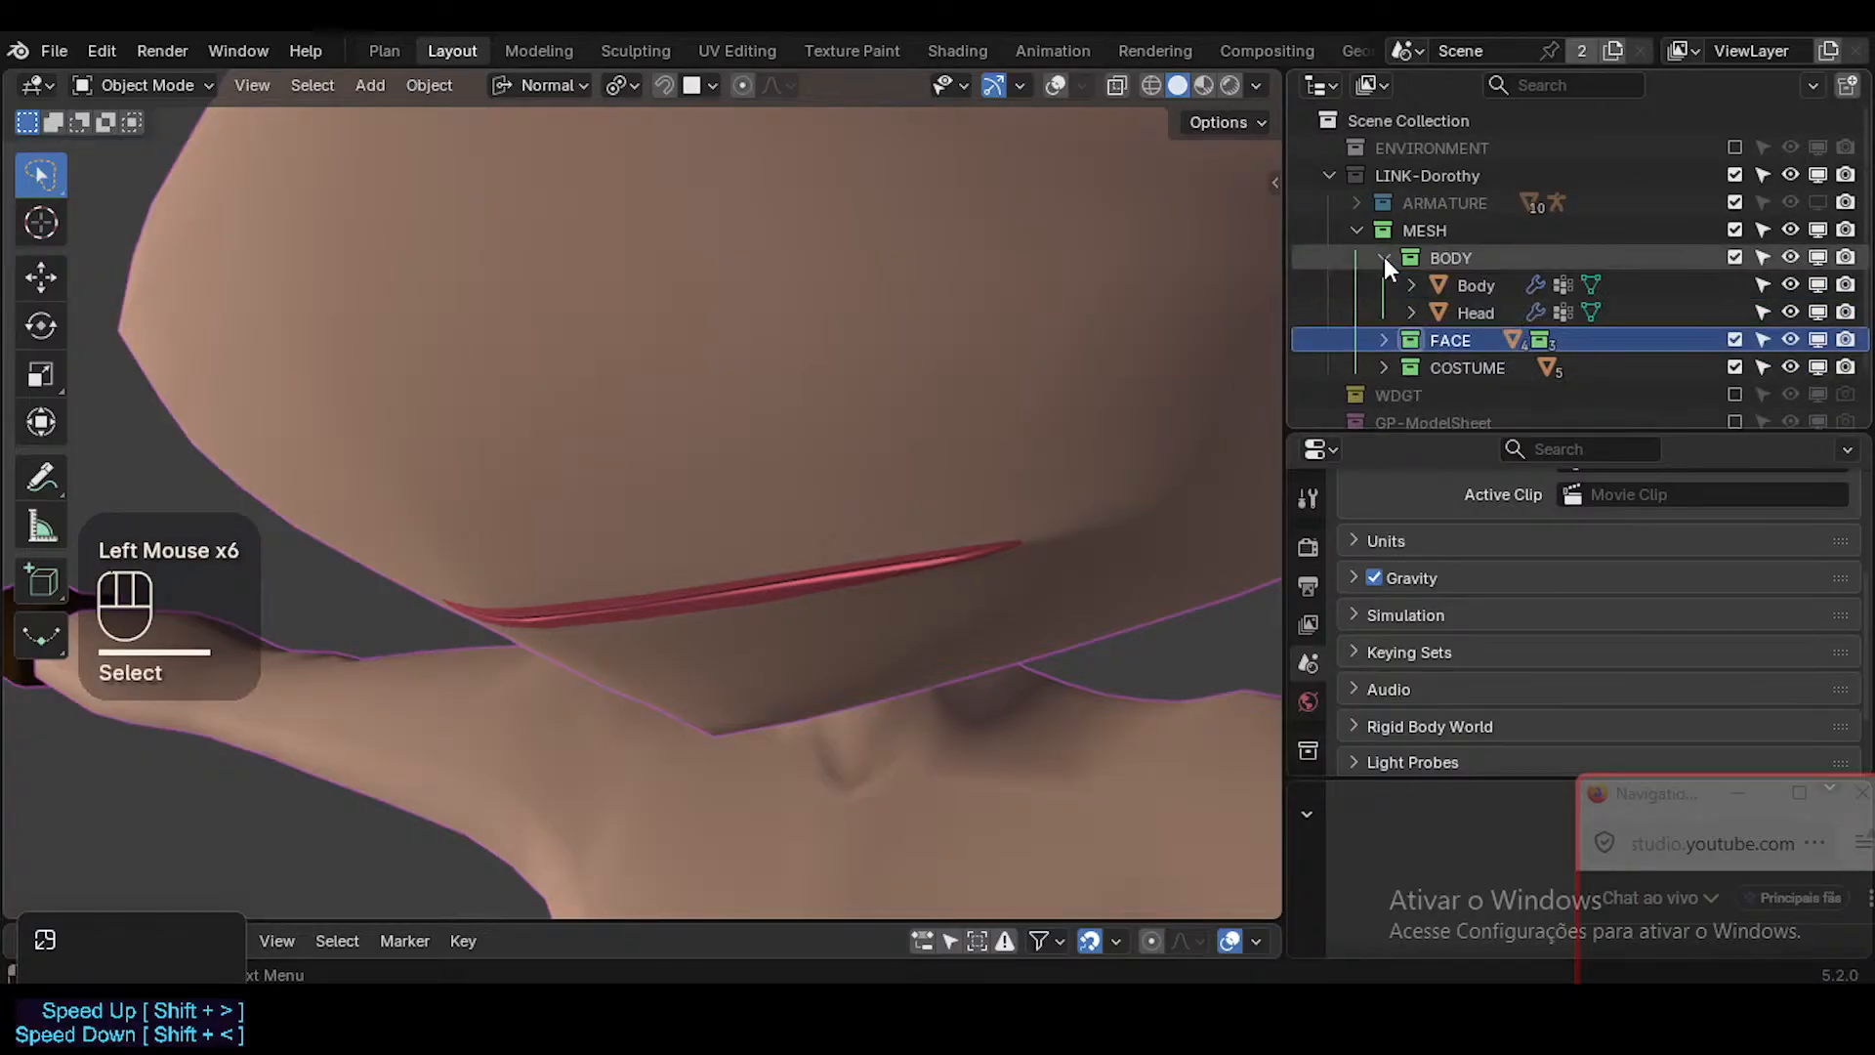
left_click(1385, 256)
left_click(1373, 277)
left_click(1379, 284)
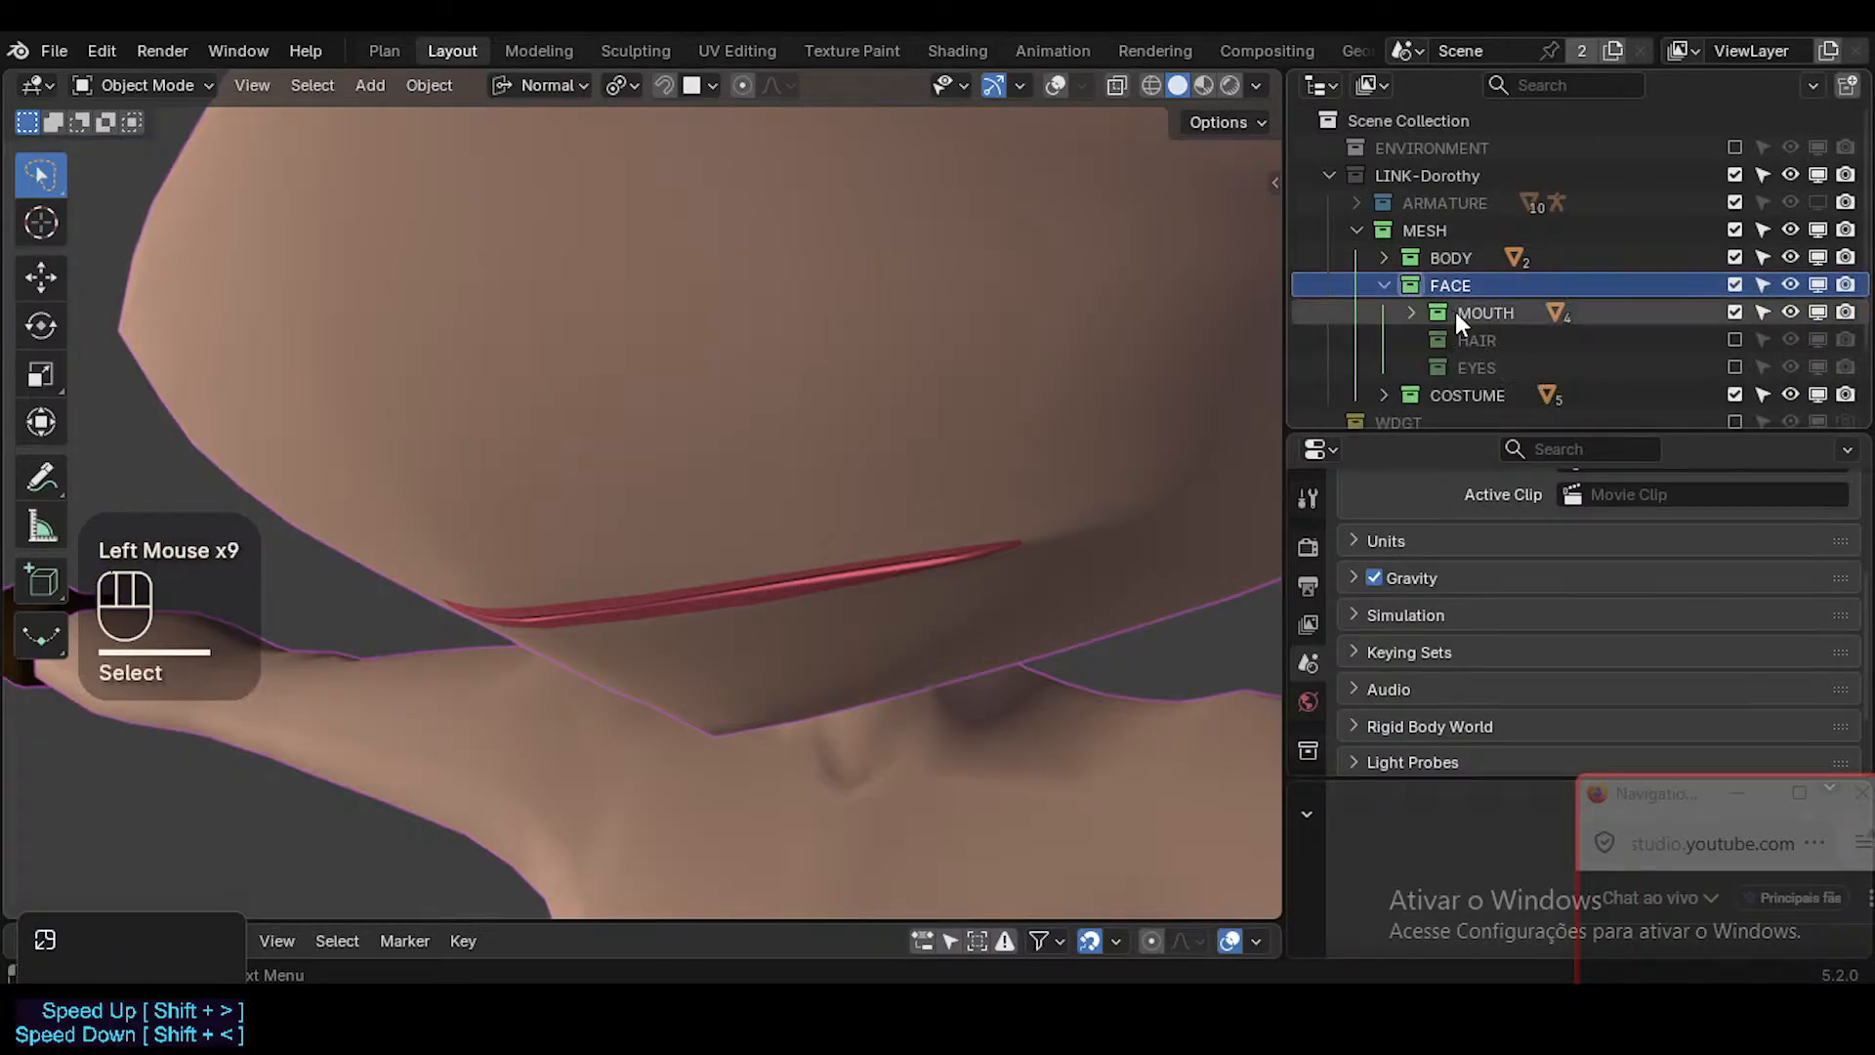
left_click(1410, 312)
left_click(1409, 312)
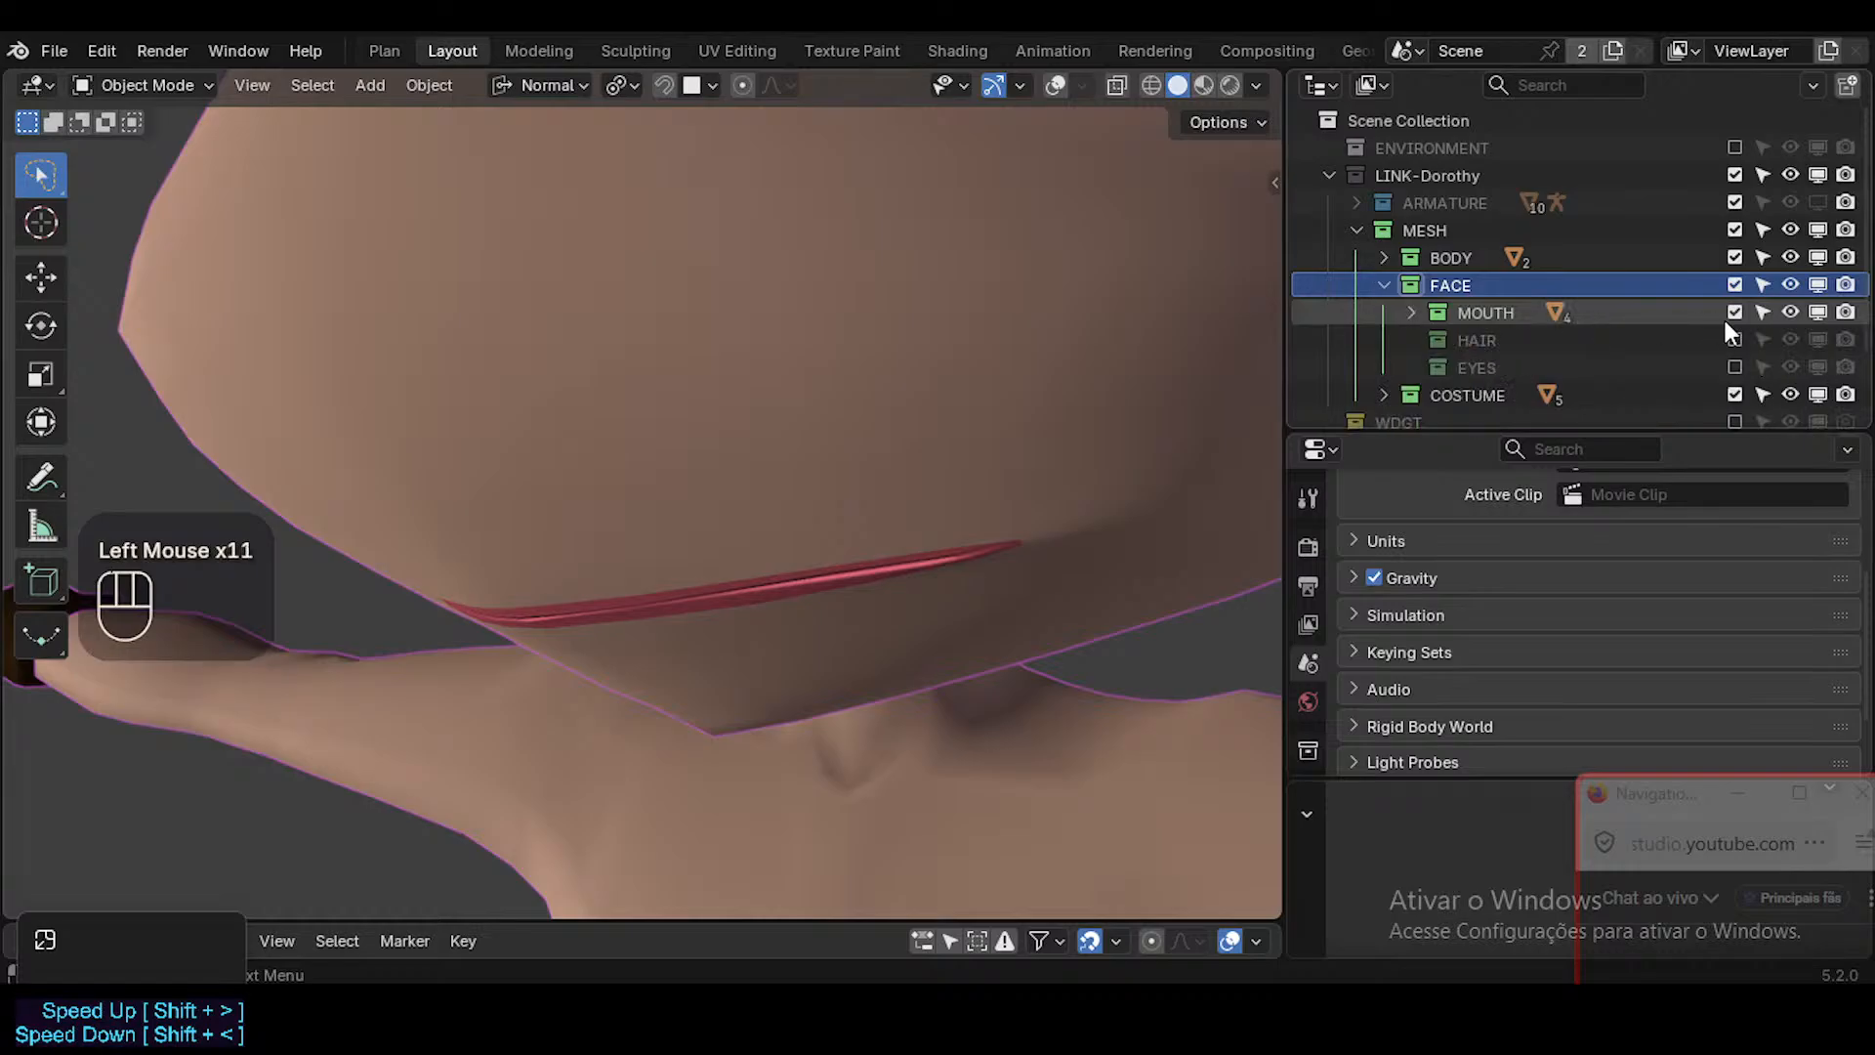
left_click(1411, 312)
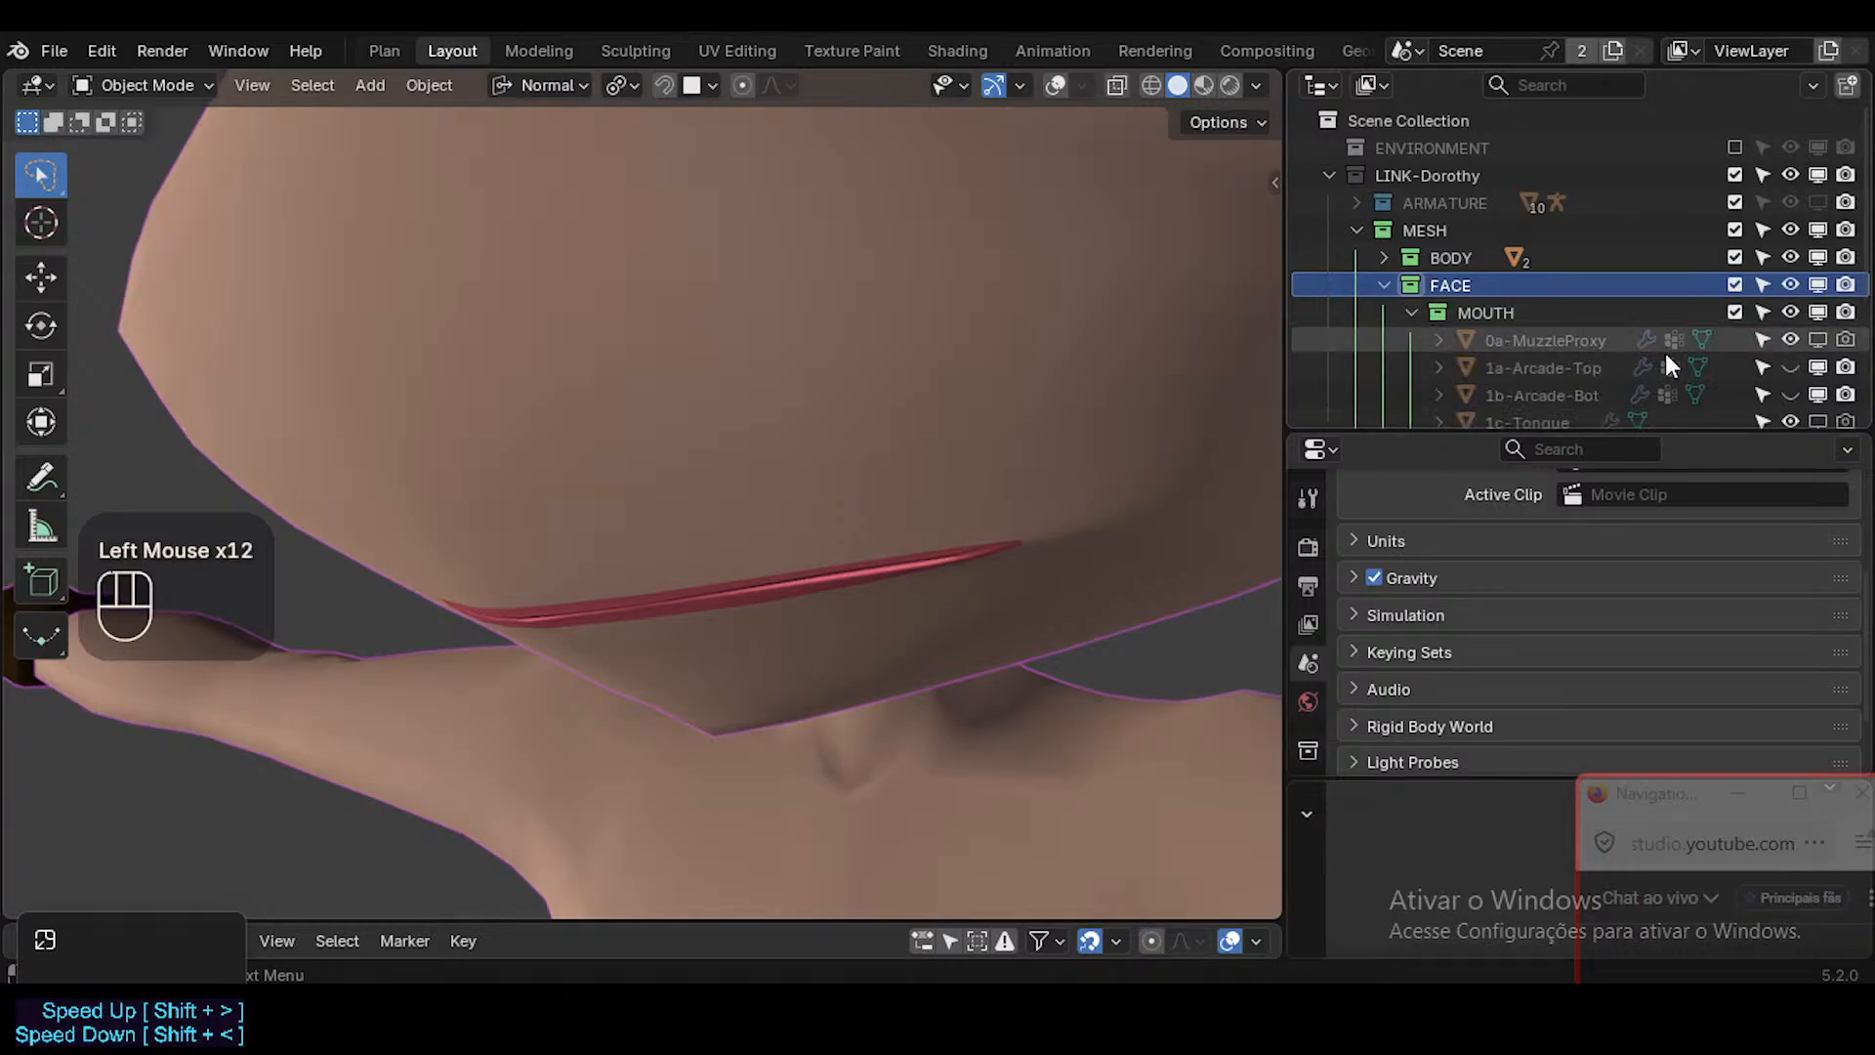
key("shift+alt+z")
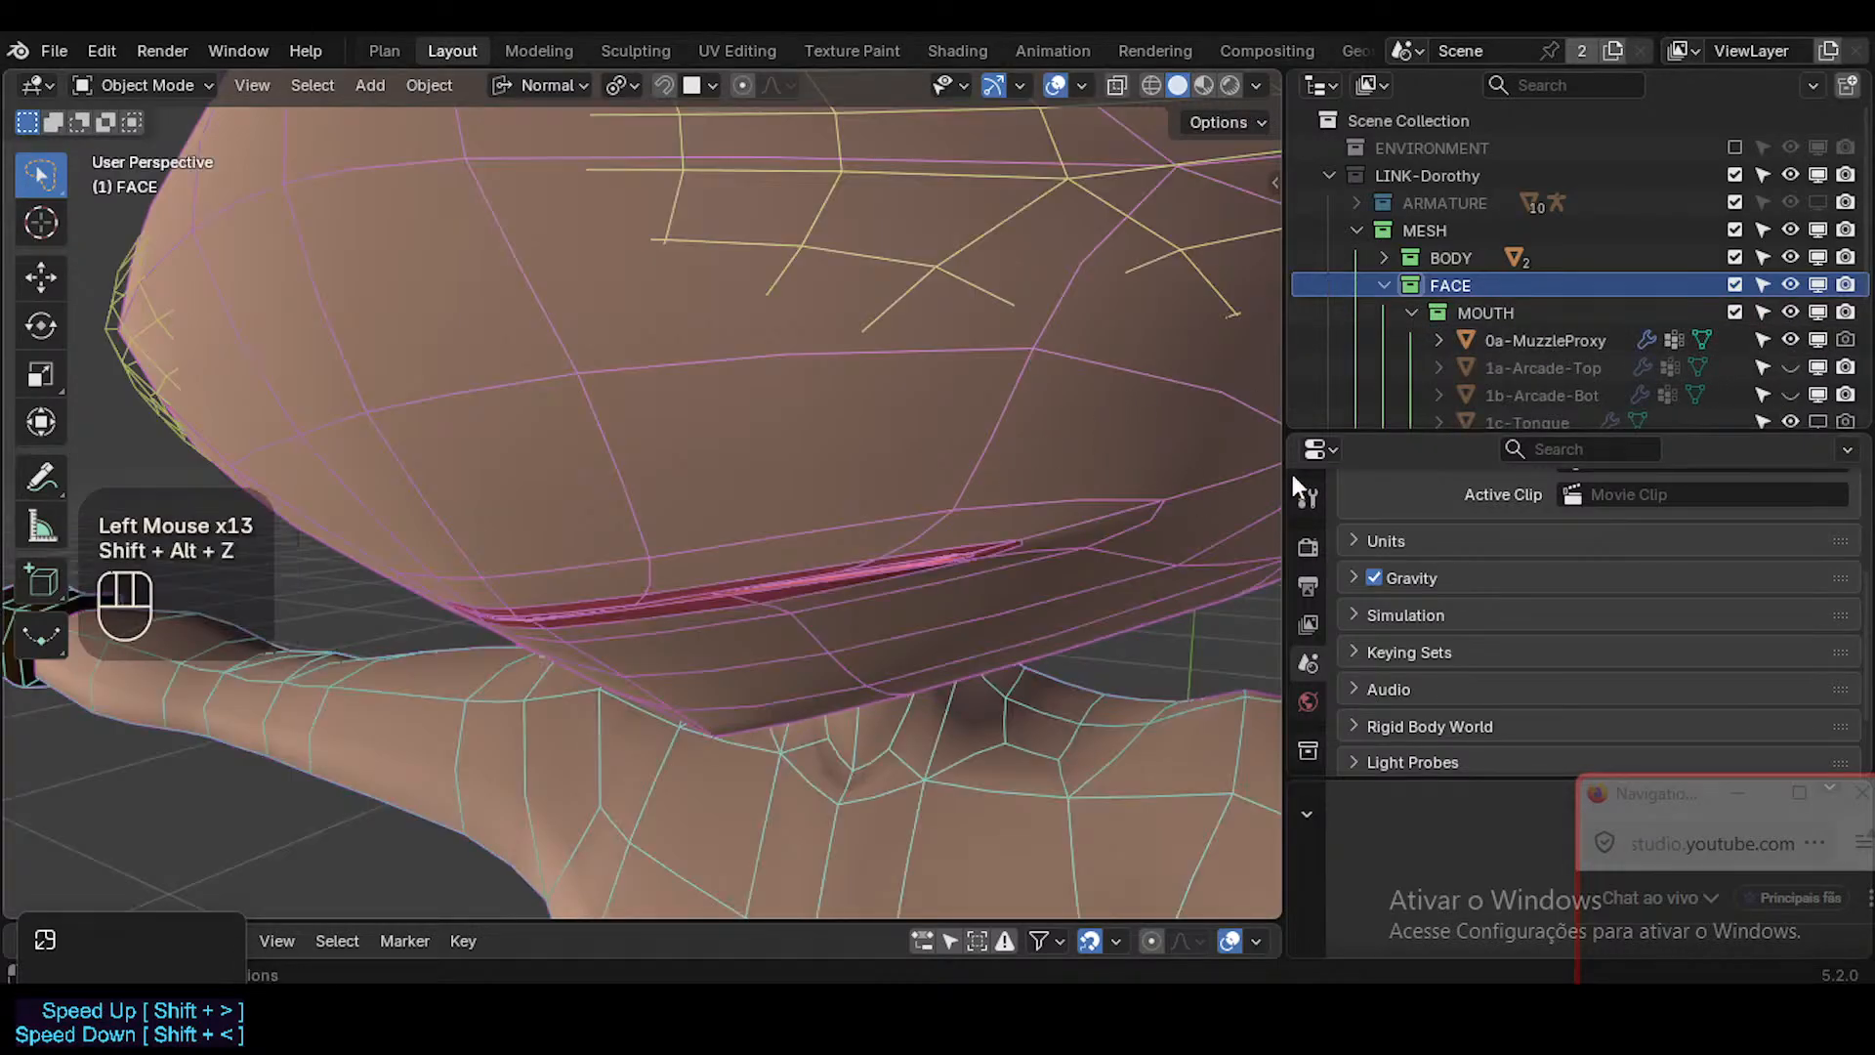
Select 0a-MuzzleProxy, check its shape key list and examine how its surface overlaps the muzzle.
left_click(1553, 340)
scroll(906, 372, "up", 3)
scroll(907, 372, "down", 3)
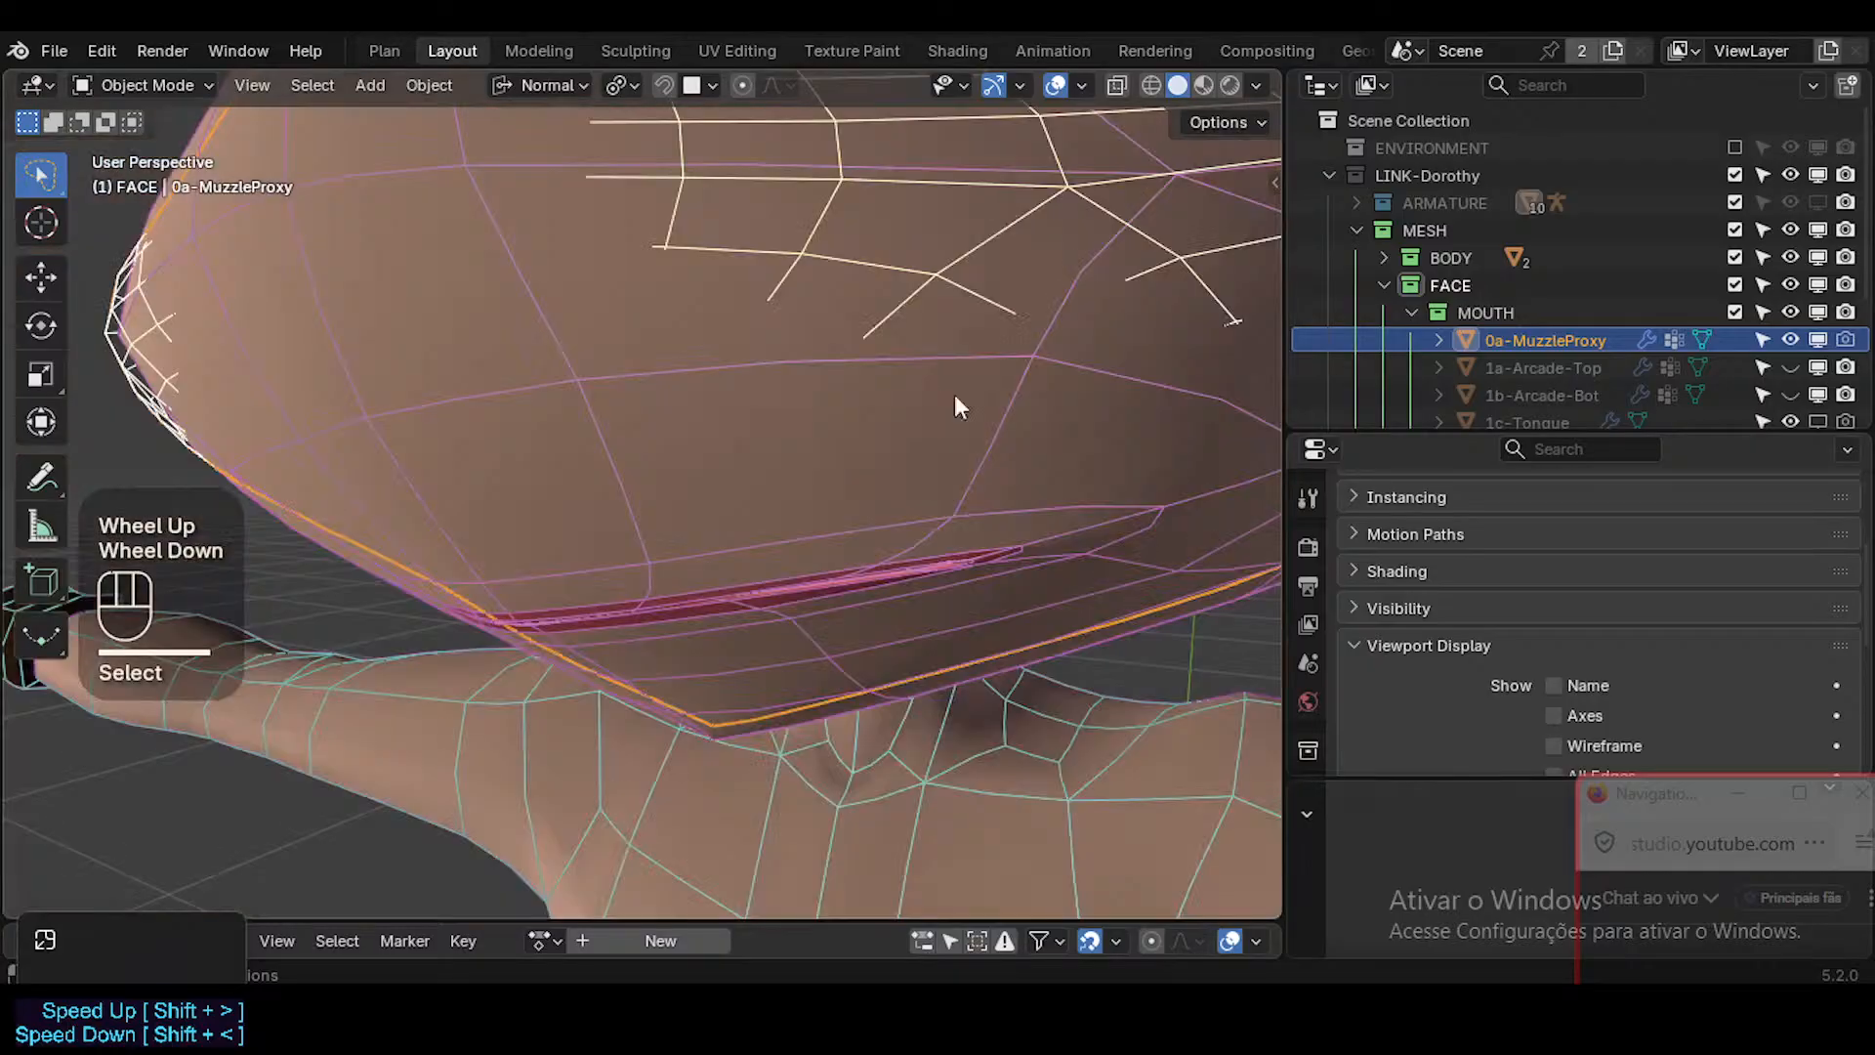
scroll(963, 430, "down", 2)
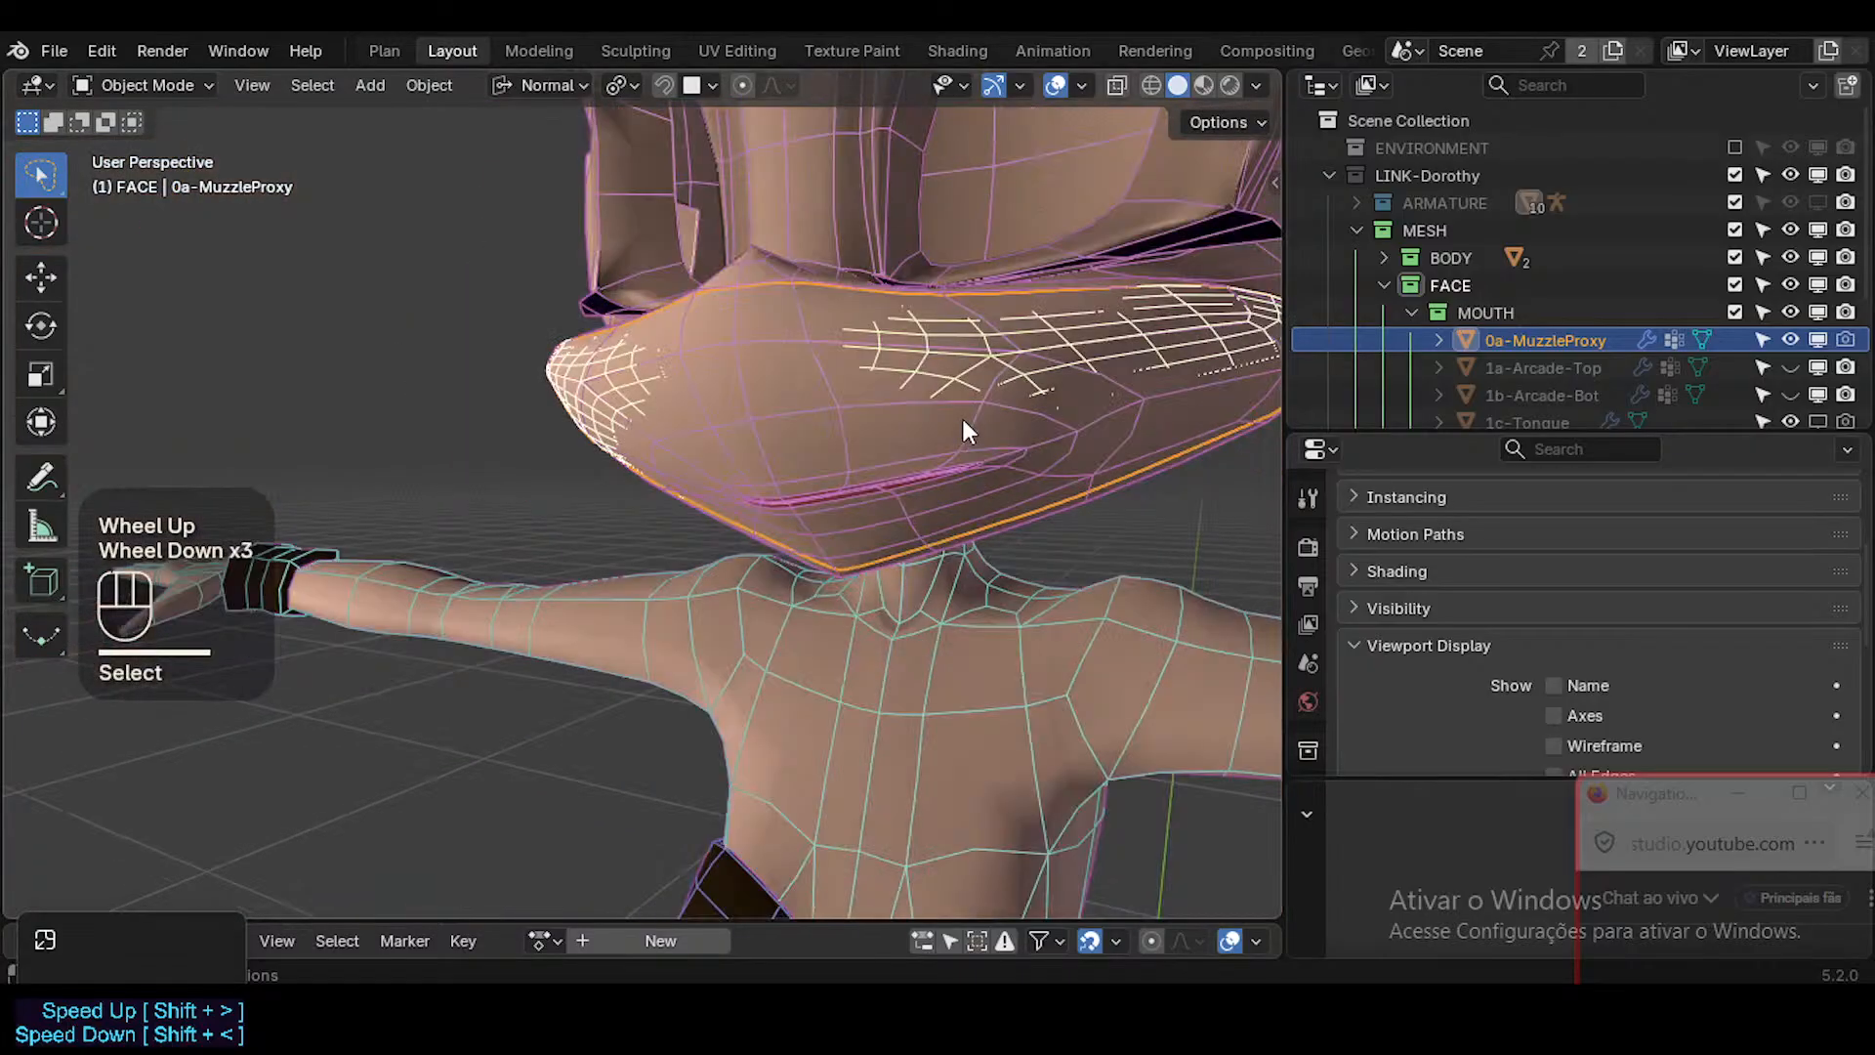
scroll(1312, 671, "down", 4)
left_click(1307, 668)
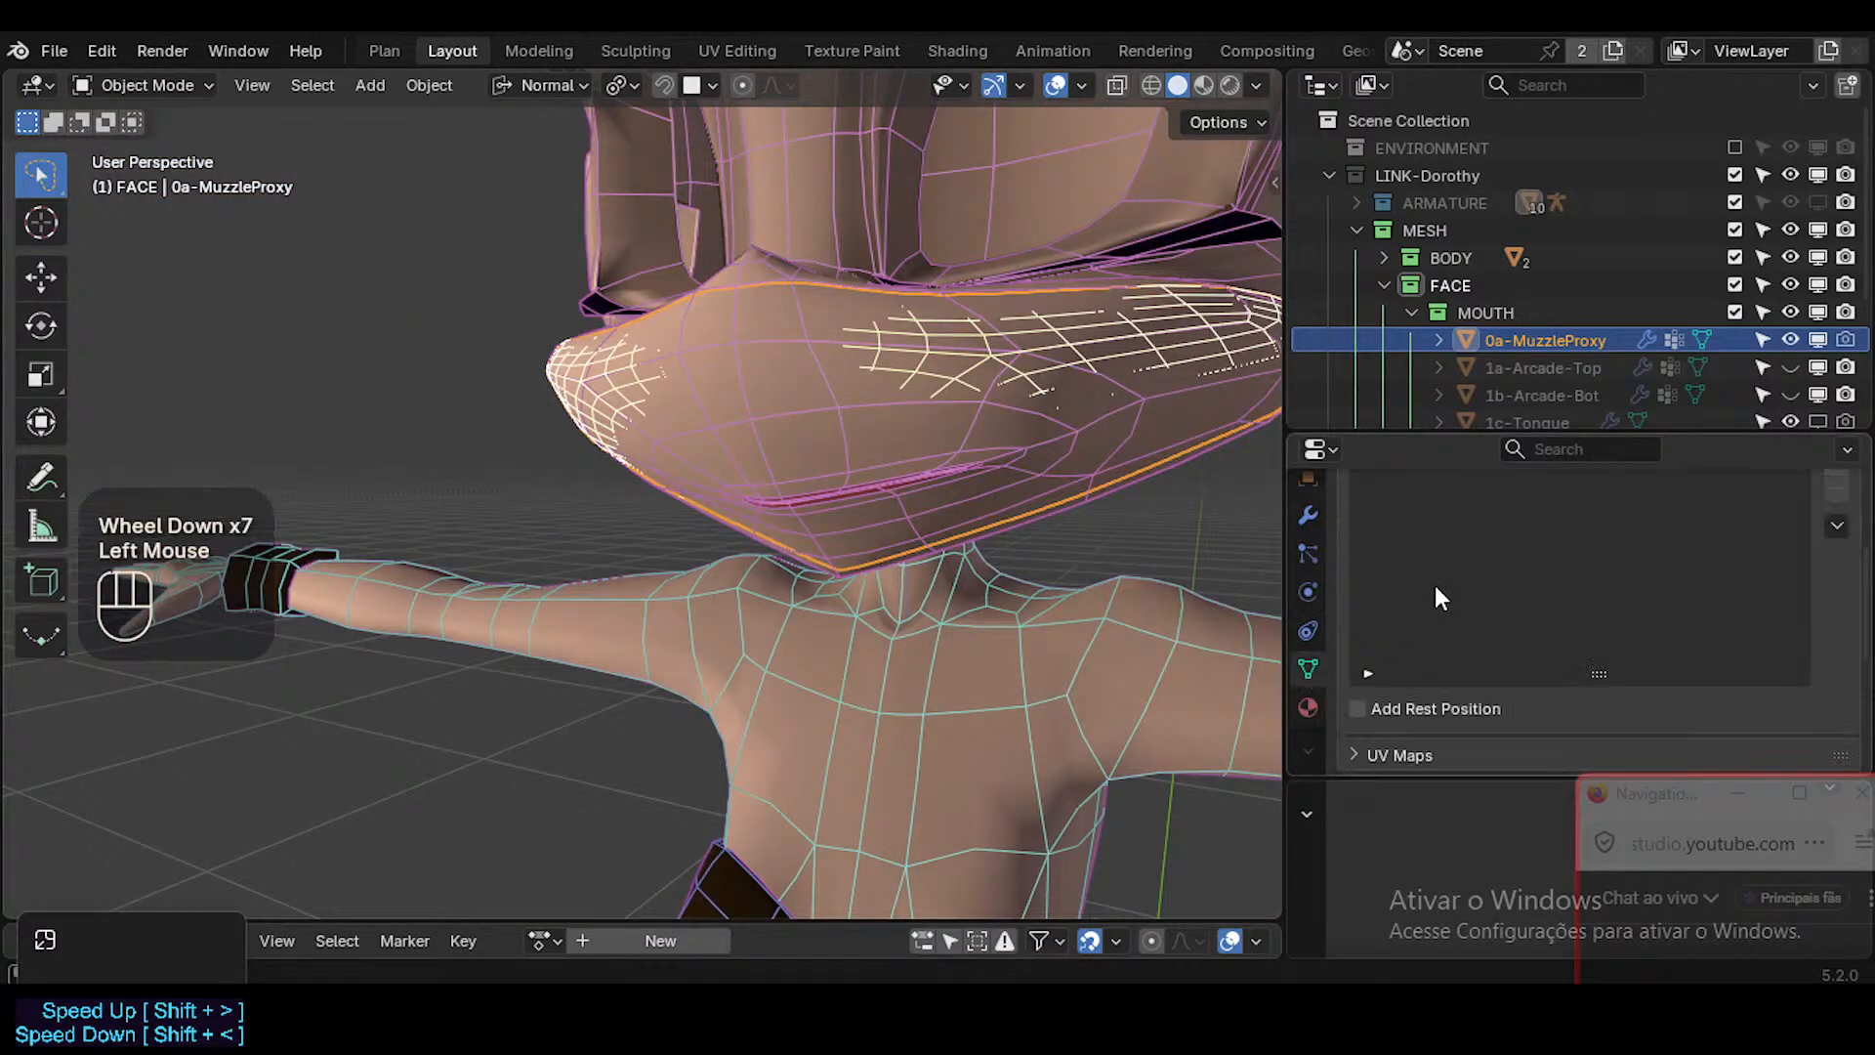
scroll(1484, 581, "up", 1)
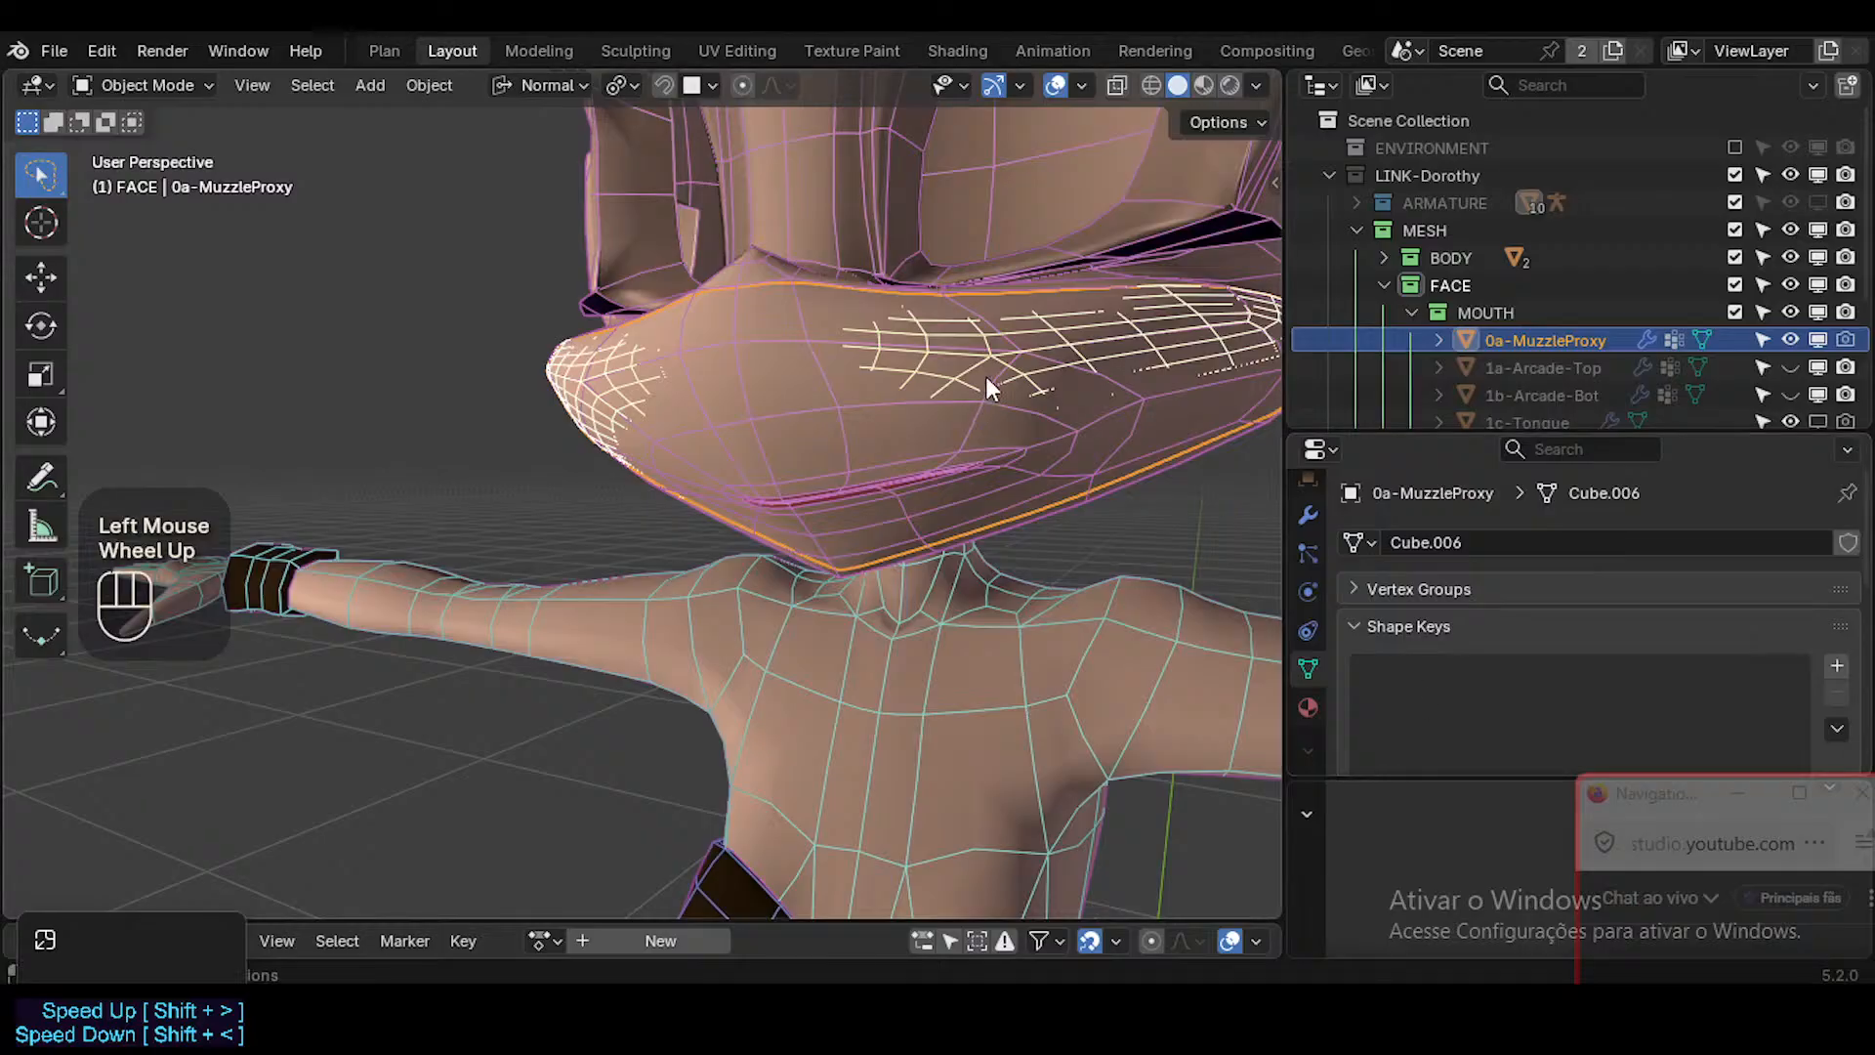
middle_click_drag(1135, 466, 1114, 652)
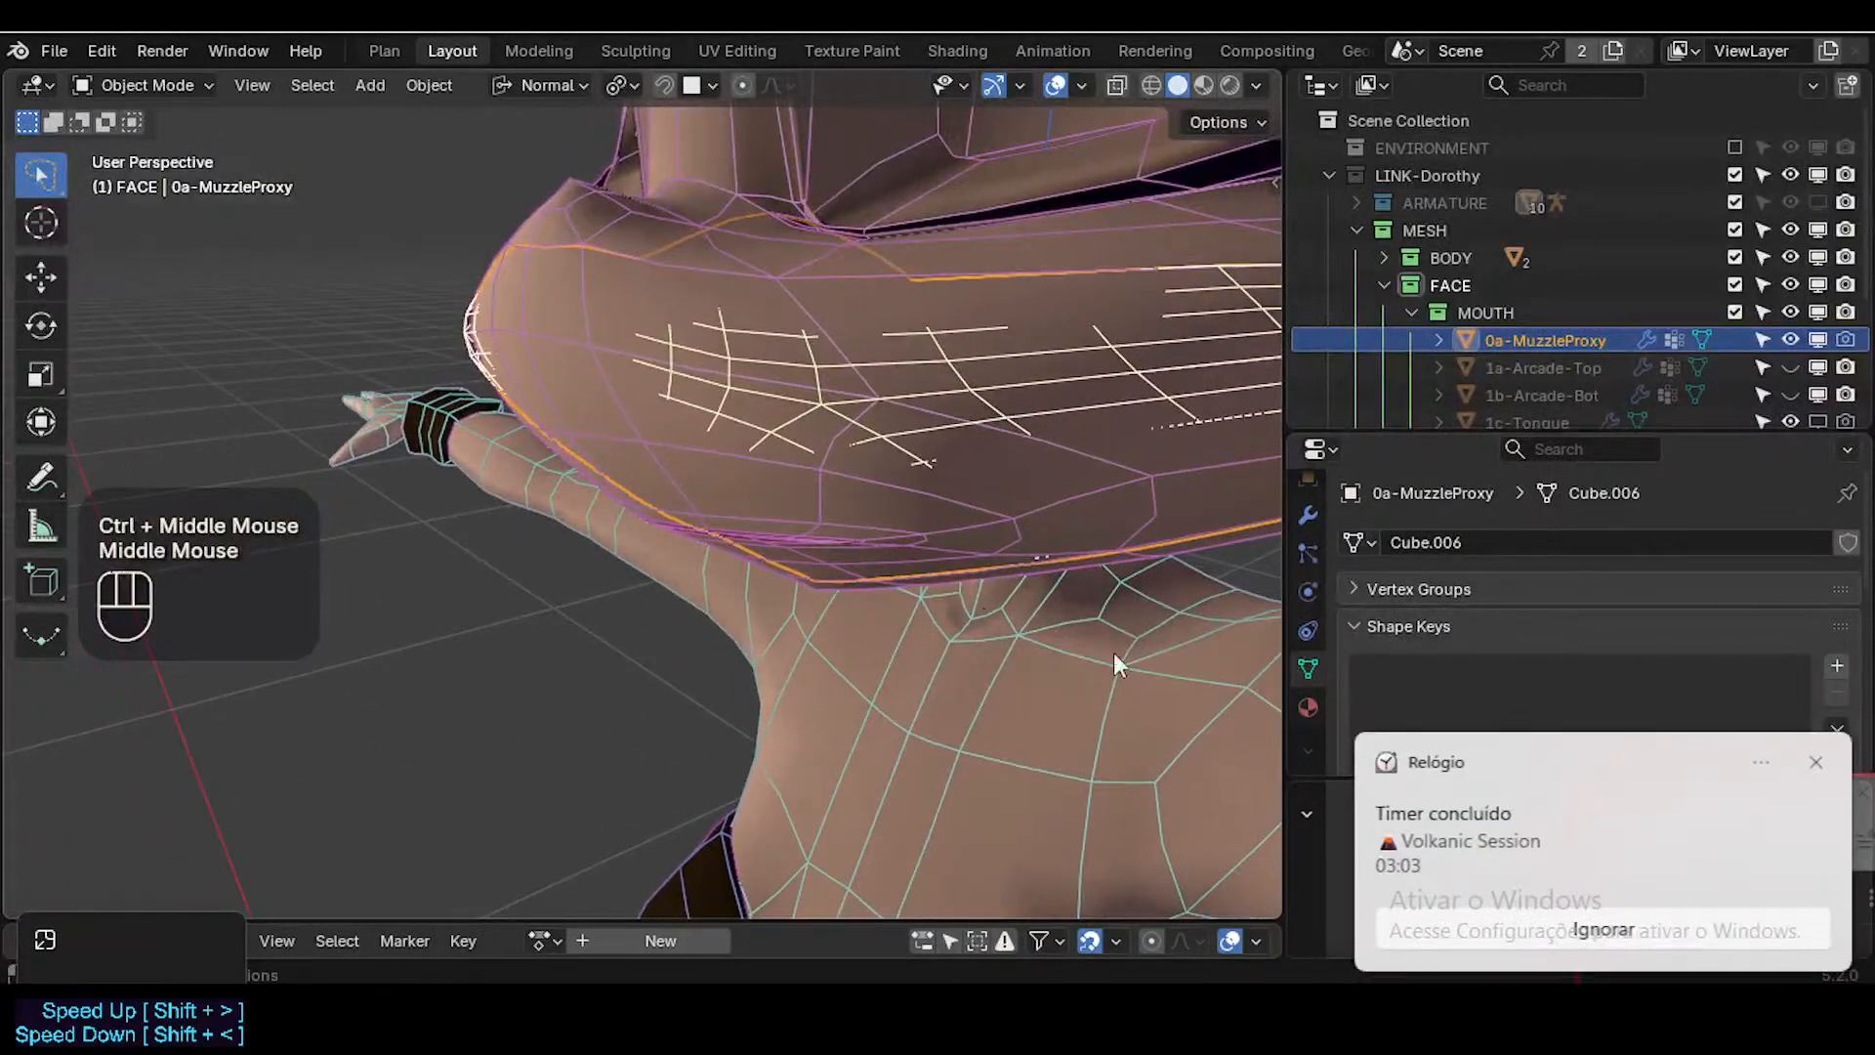
Dismiss the finished-timer notification, move the live chat window aside and bring the timer widget into full view.
left_click(1816, 762)
middle_click_drag(910, 506, 884, 475)
left_click_drag(1680, 802, 1752, 694)
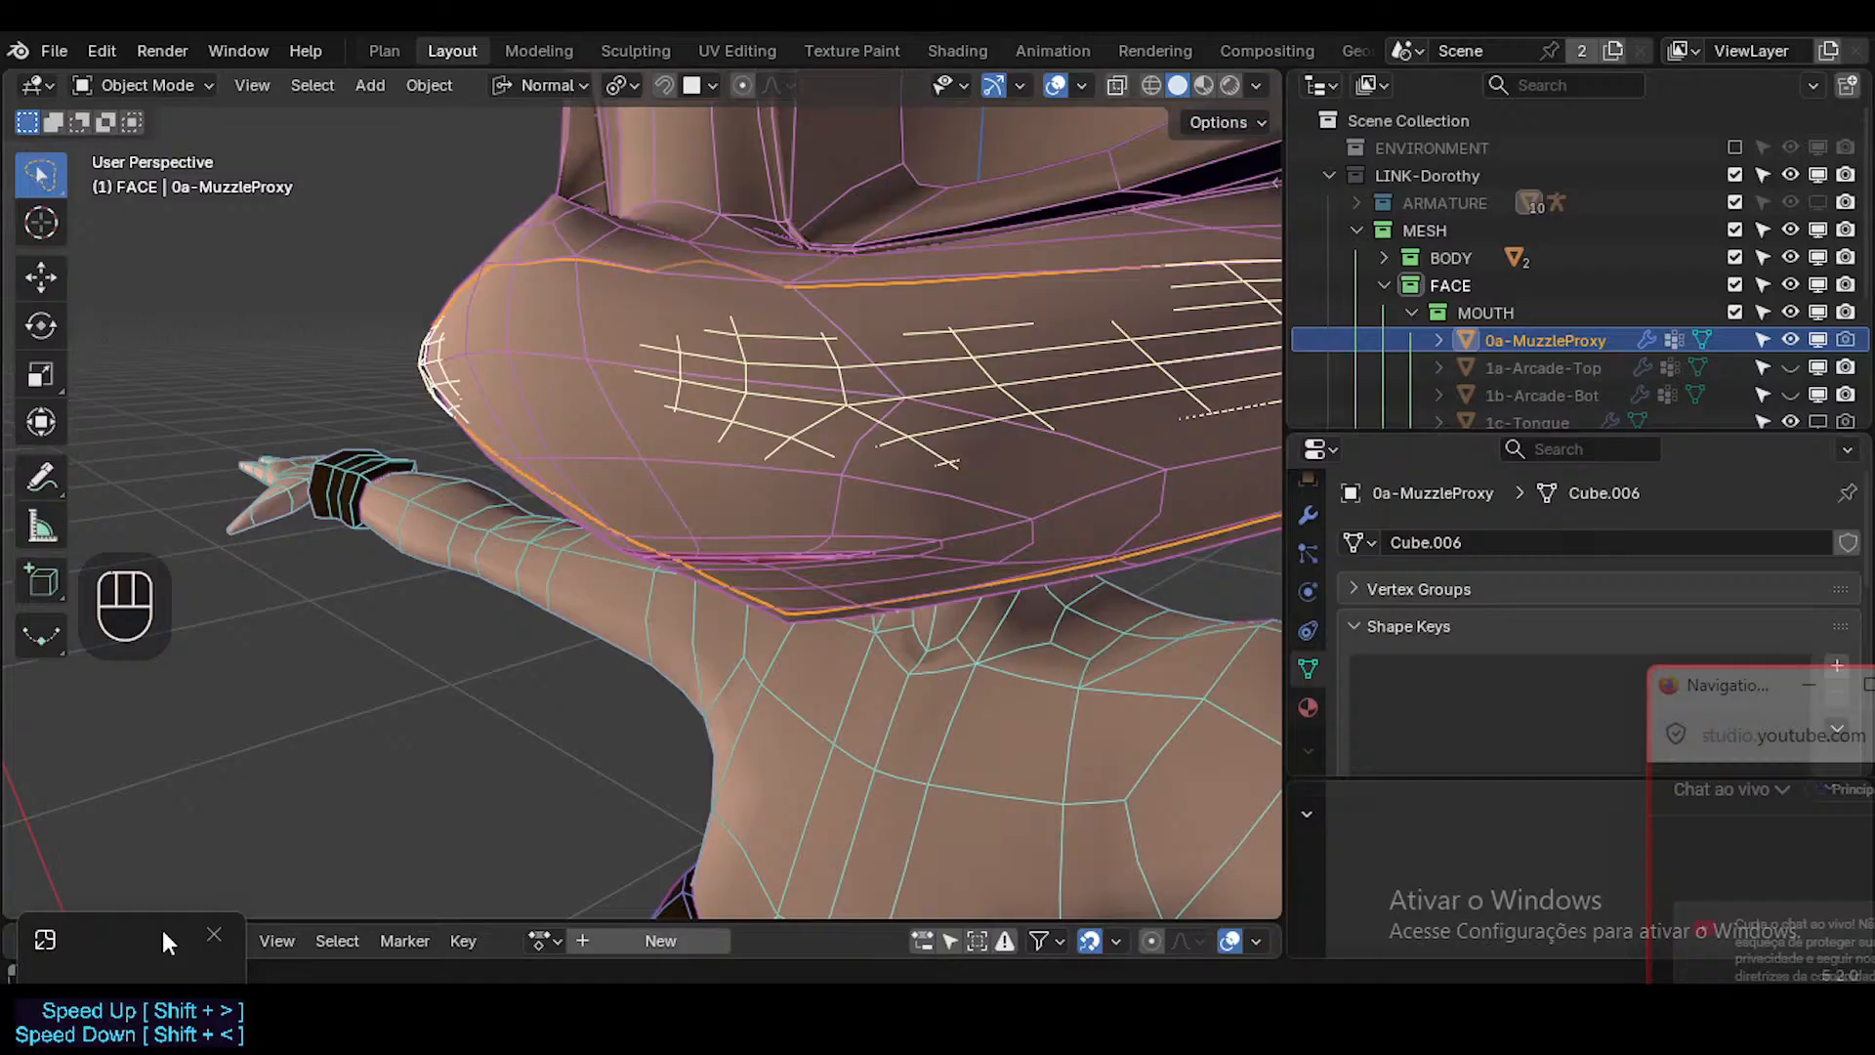
left_click_drag(162, 930, 273, 678)
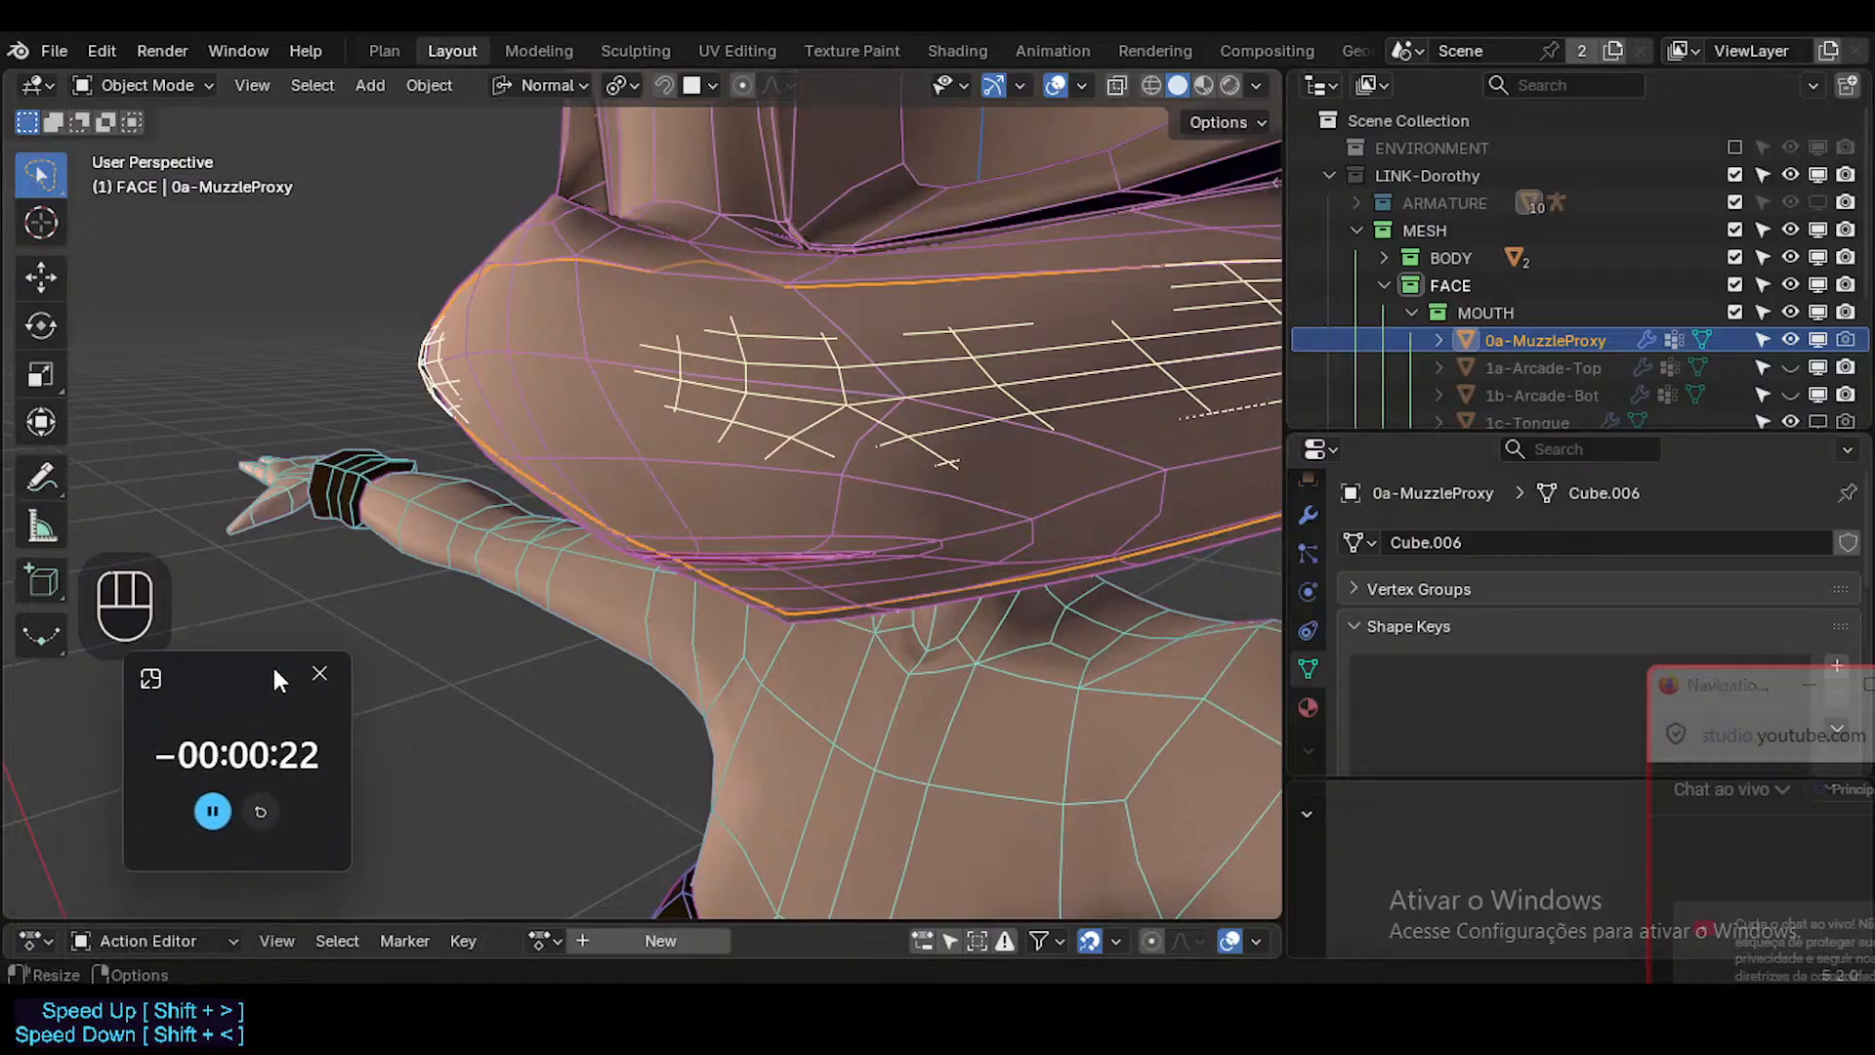
Reset the countdown timer to 01:20:00, restart it and move its widget clear of the model.
left_click(213, 809)
left_click(259, 807)
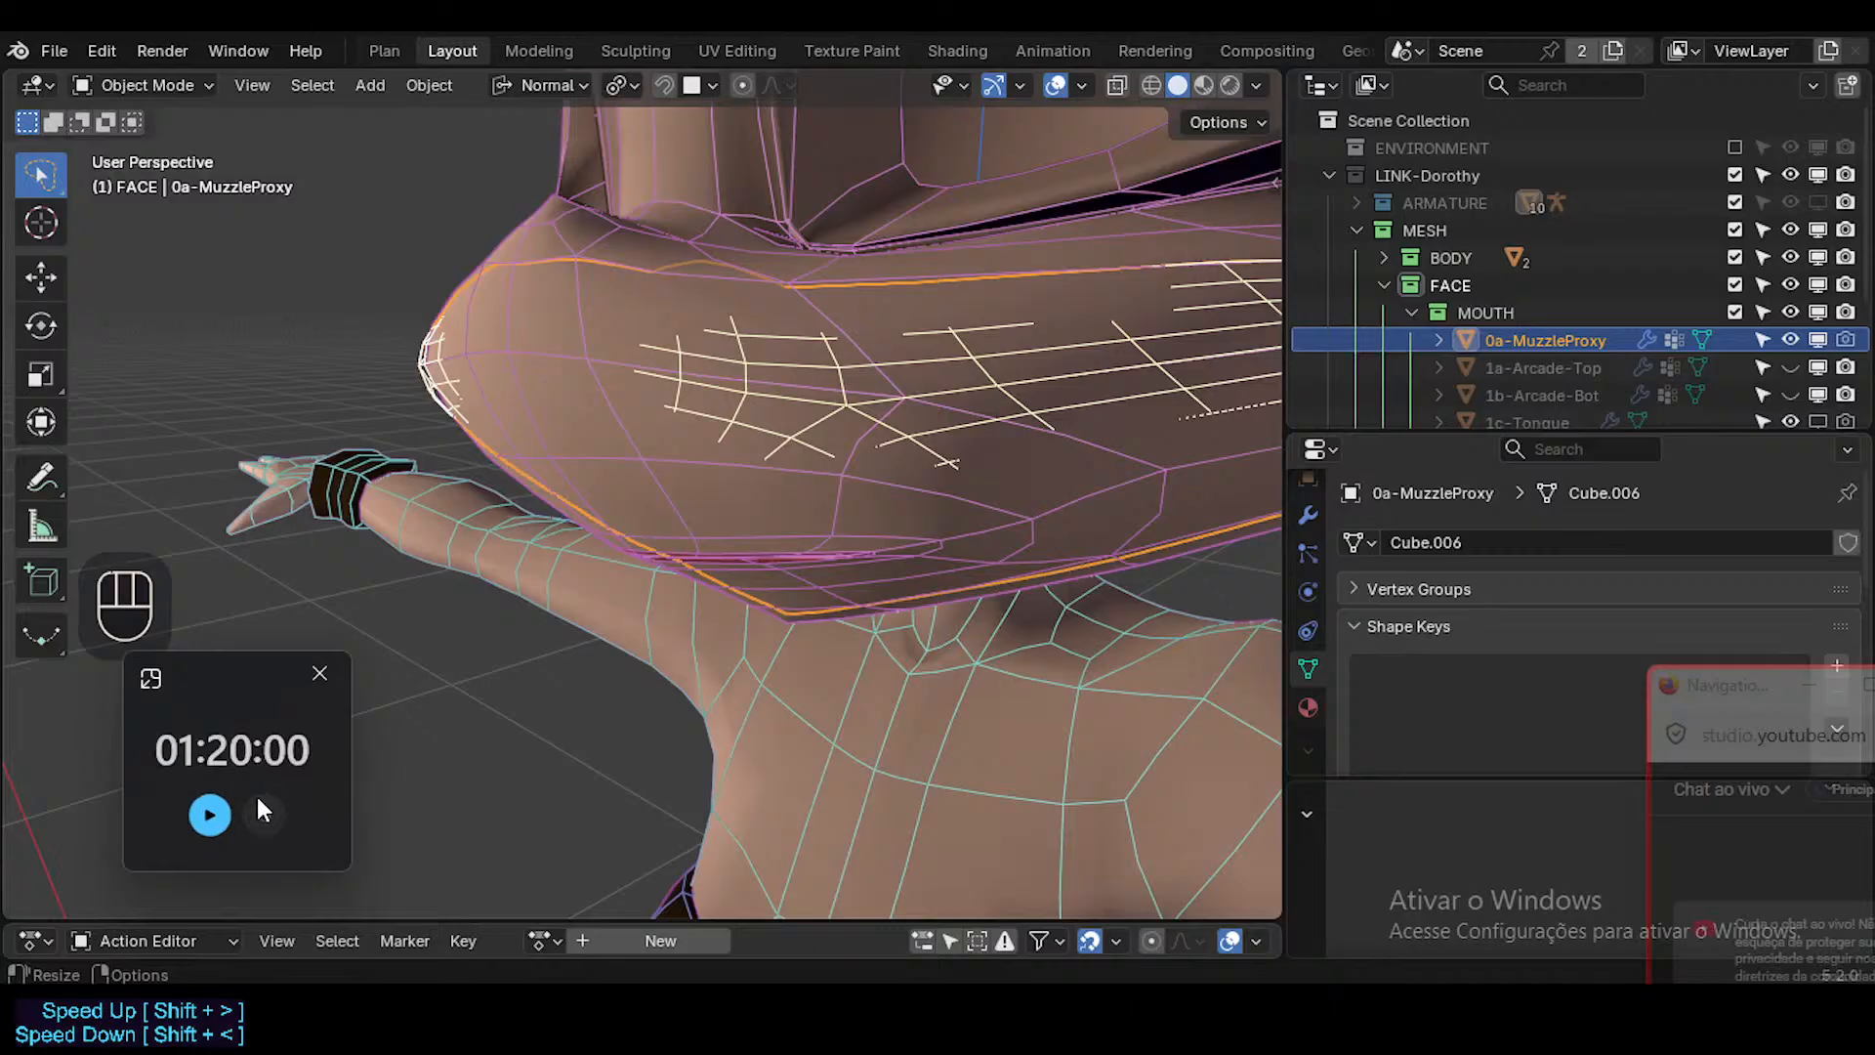
left_click(216, 803)
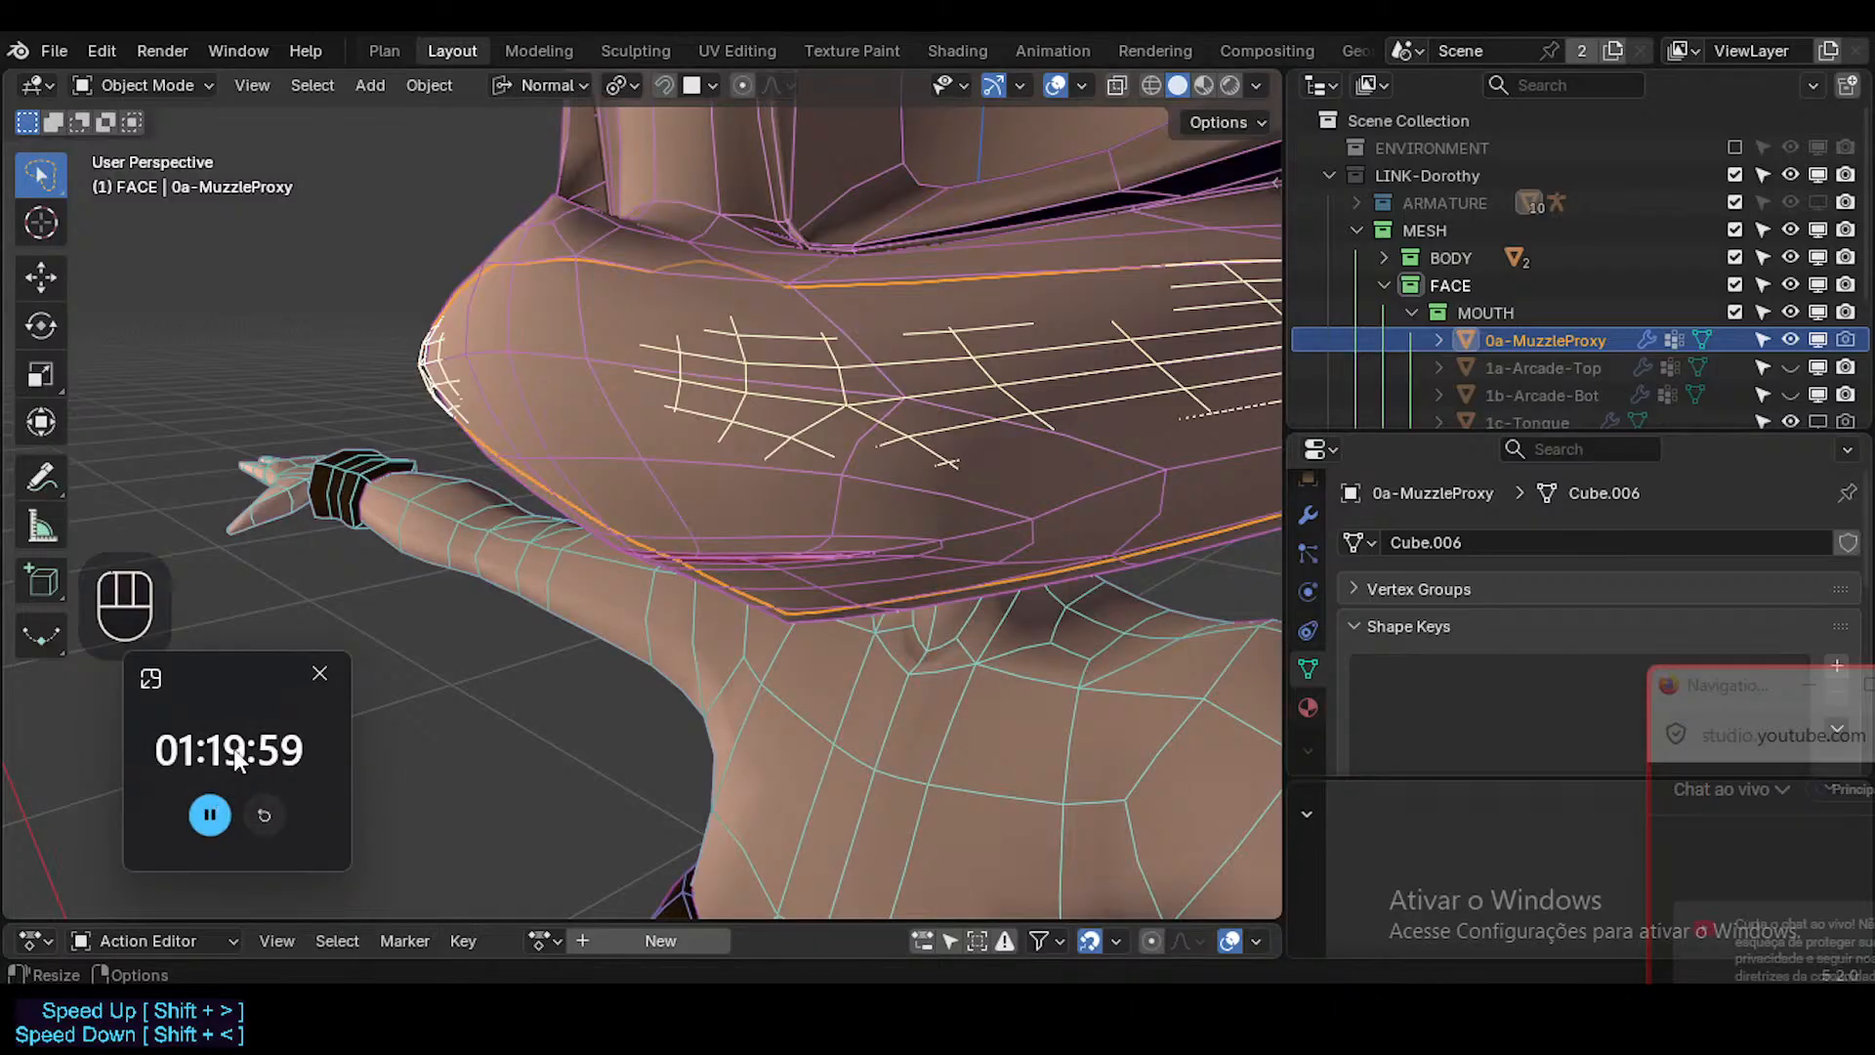
left_click_drag(237, 677, 142, 859)
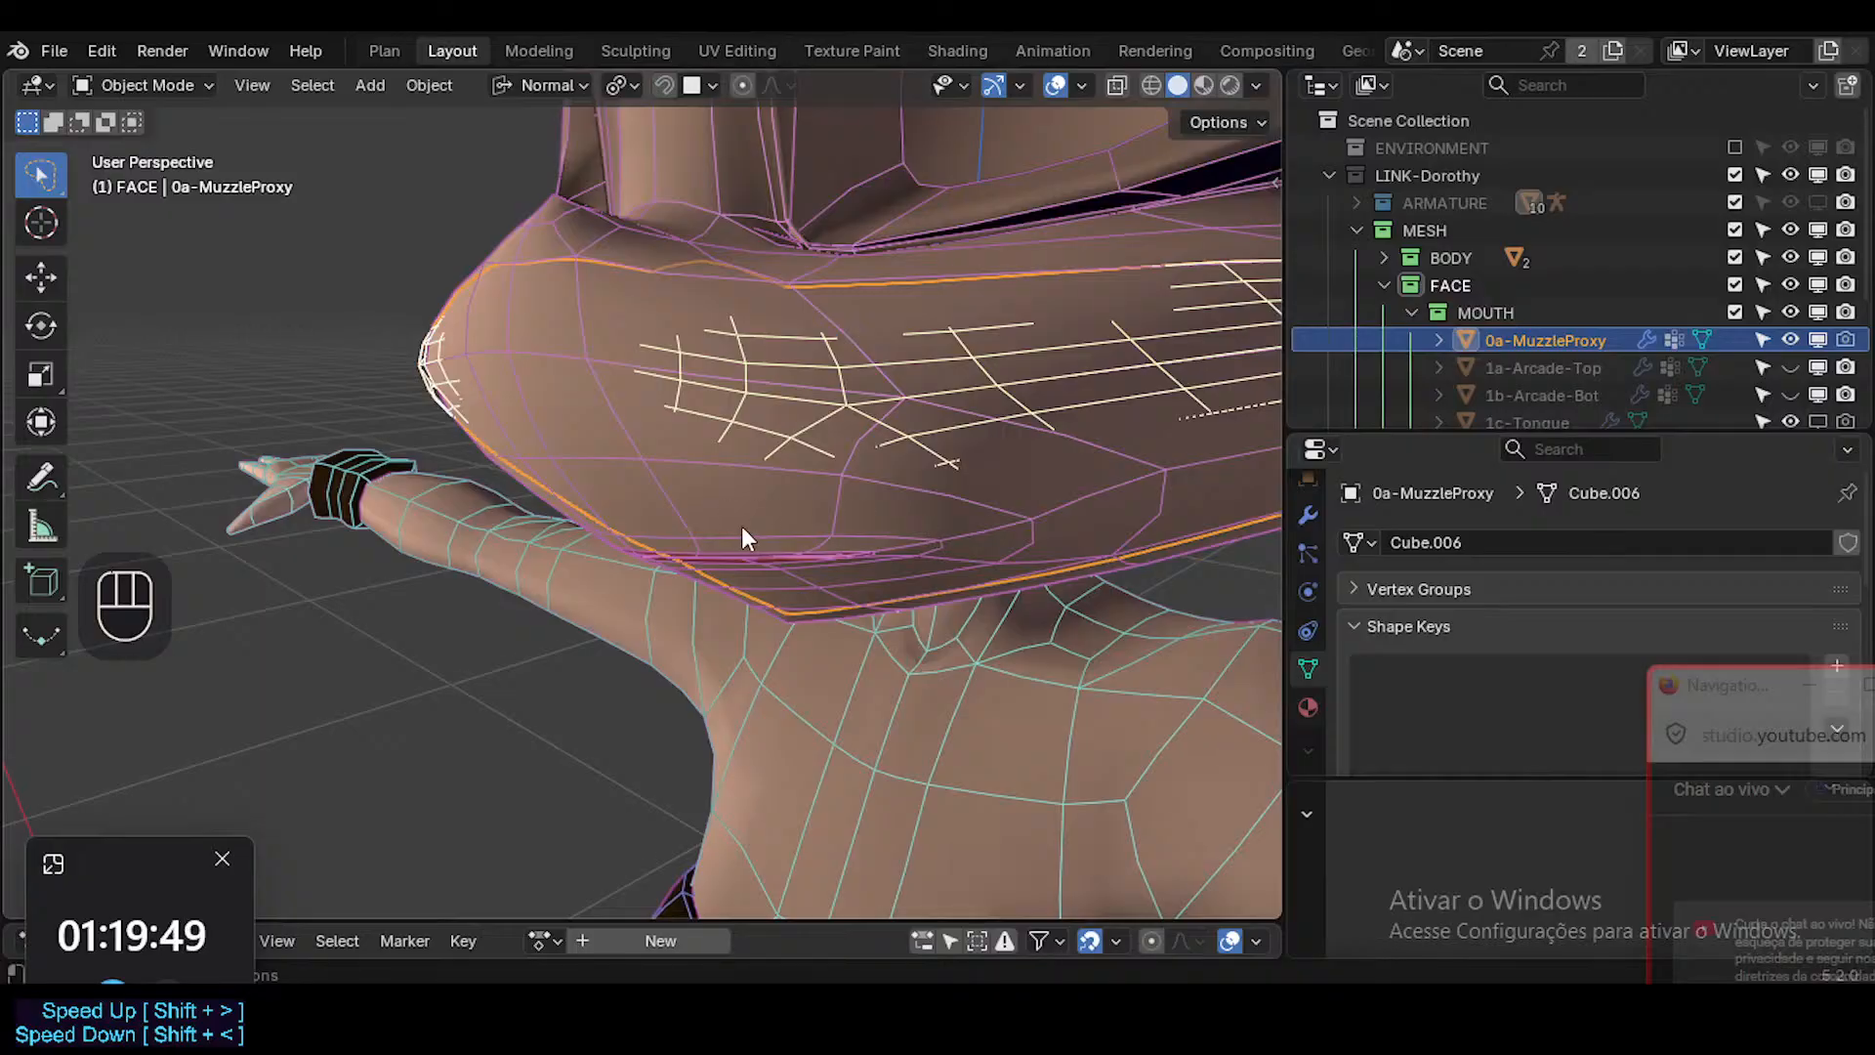
Examine 0a-MuzzleProxy against the Head's muzzle surface from several angles, with and without overlays and in Edit Mode.
middle_click_drag(742, 540, 1291, 383)
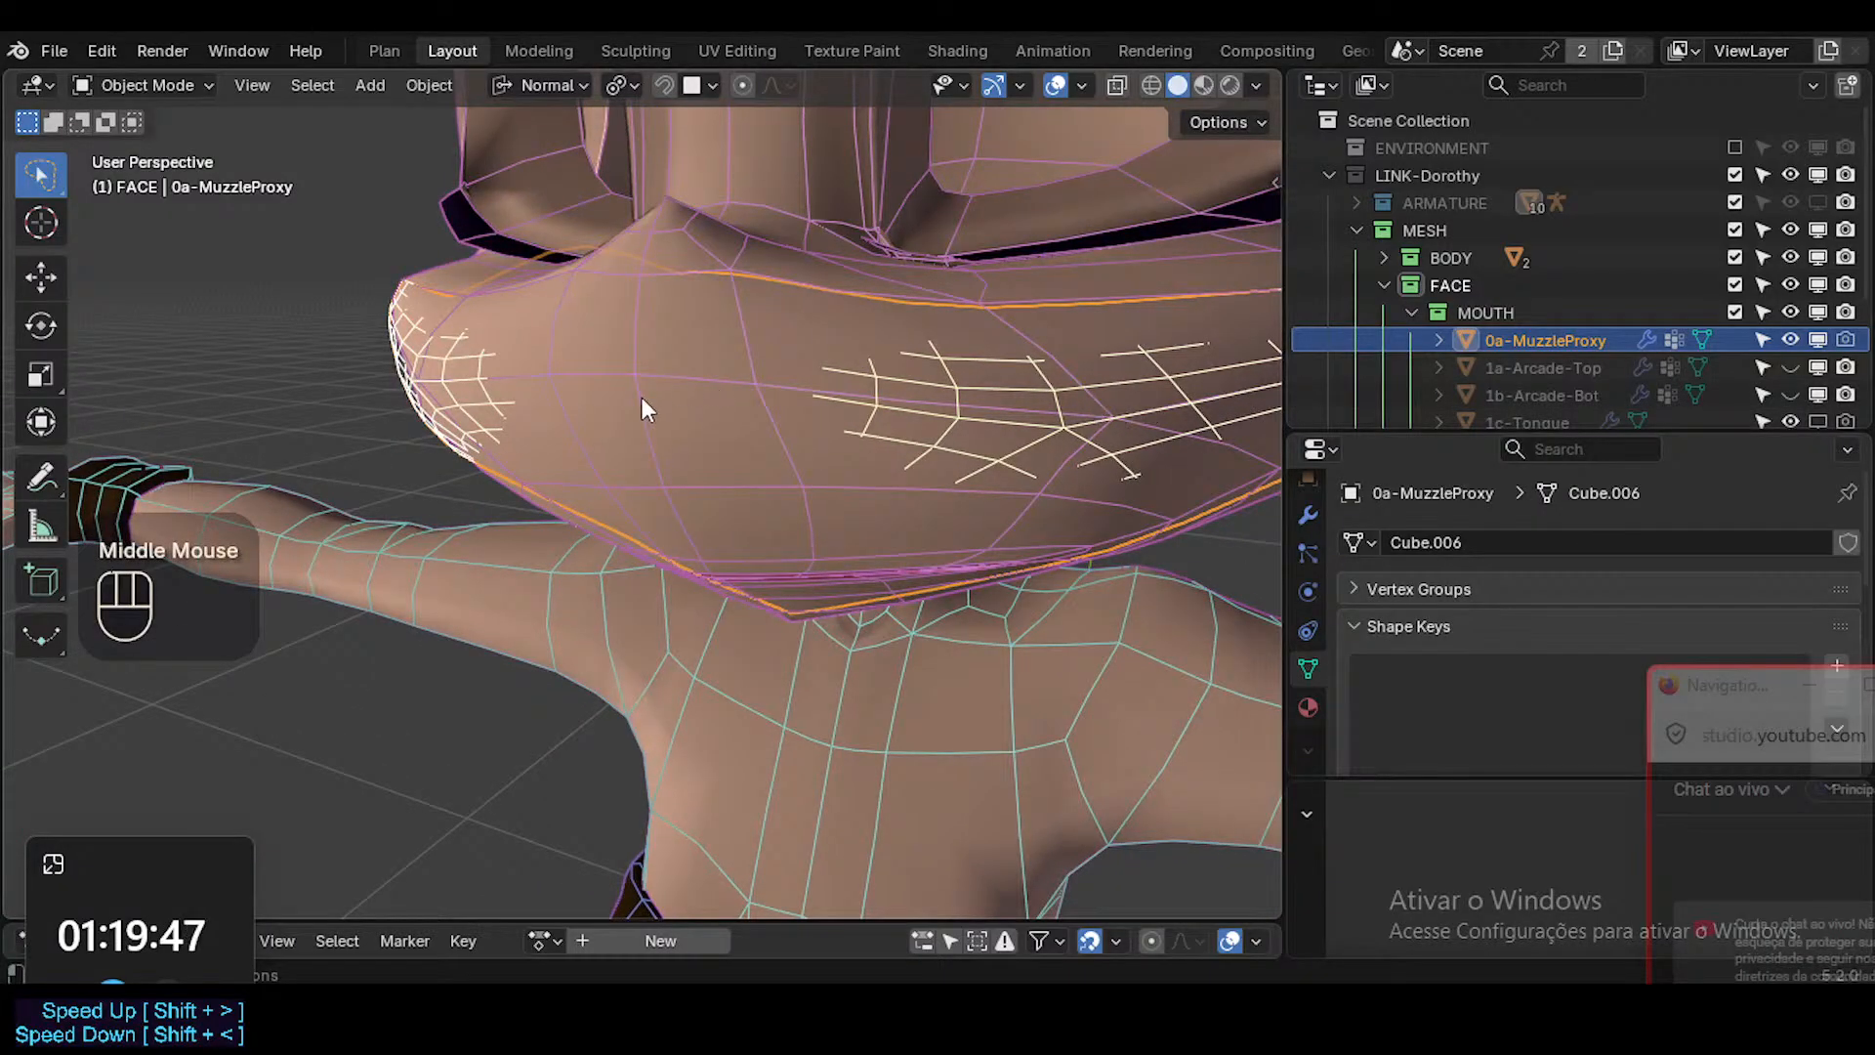
middle_click_drag(642, 398, 729, 437)
key("shift+alt+z")
key("shift+alt+z")
key("Tab")
key("Tab")
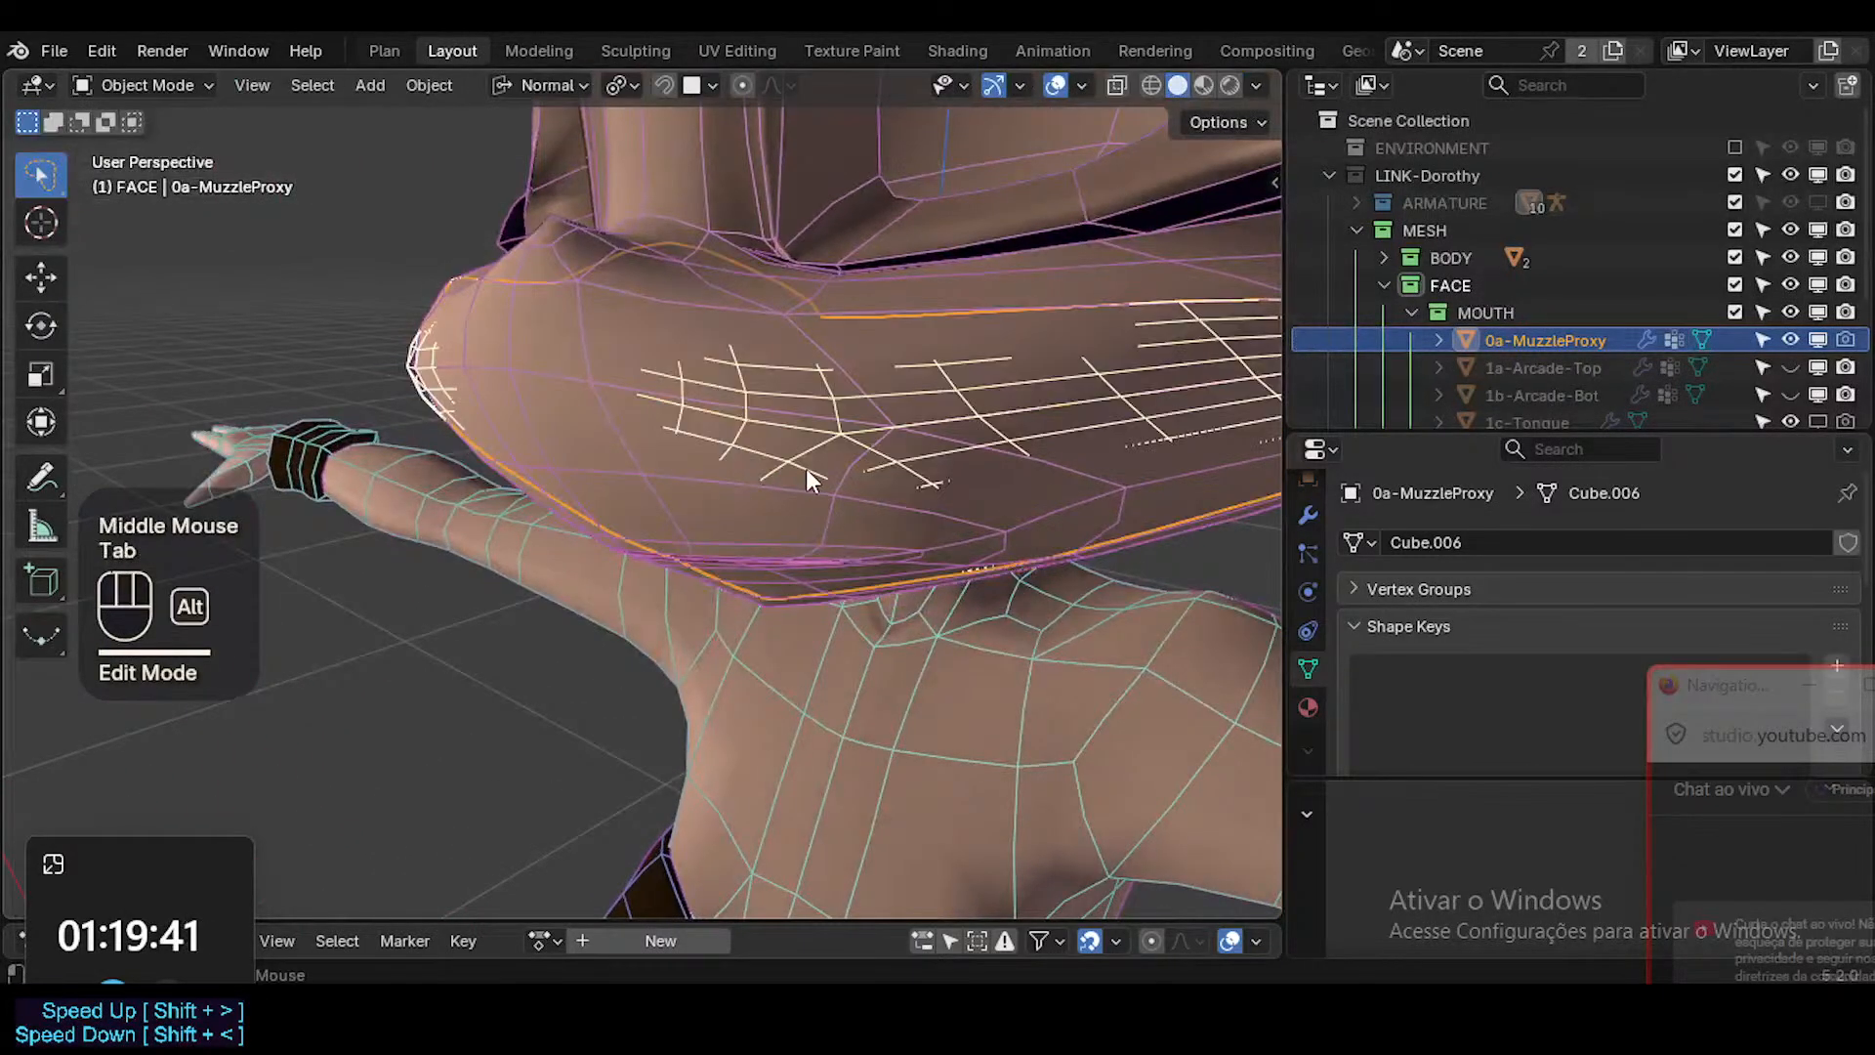
key("alt+a")
left_click(855, 510)
middle_click_drag(855, 513, 824, 503)
left_click(935, 398)
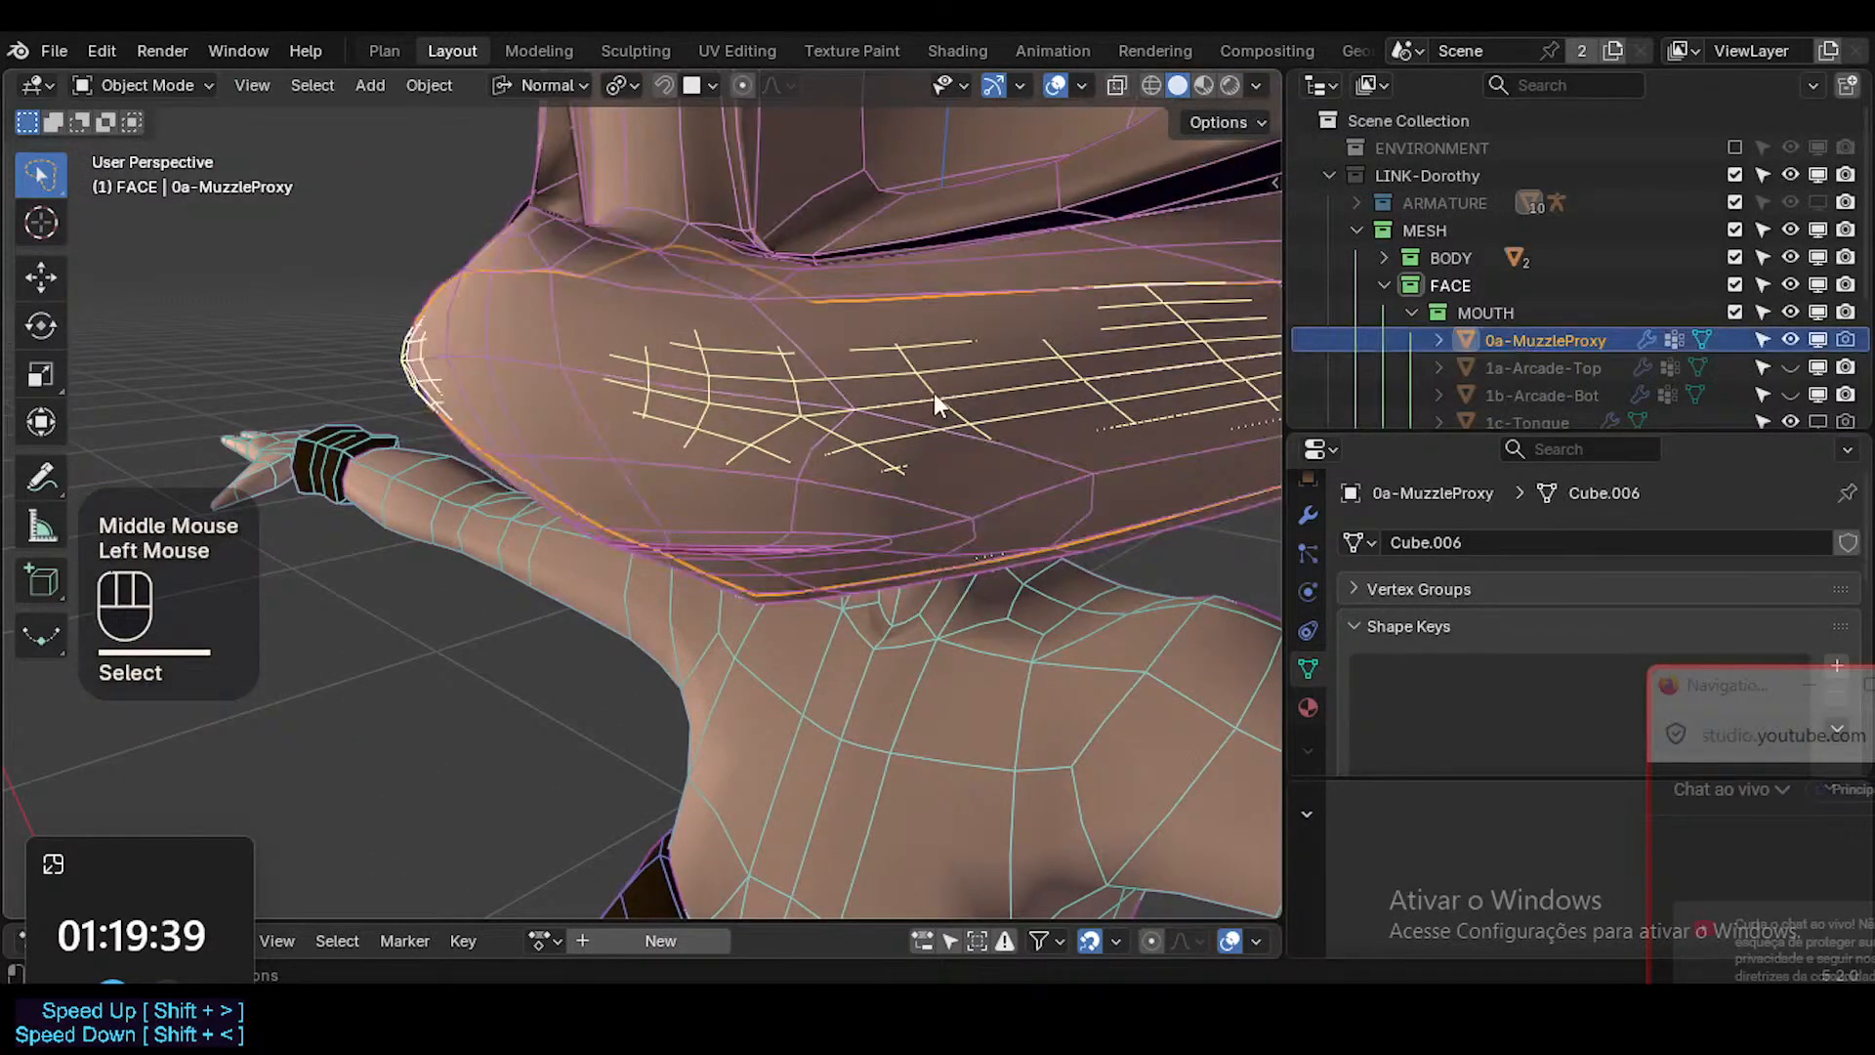
Check 0a-MuzzleProxy's location, rotation, scale and dimensions in the object's transform properties.
key("n")
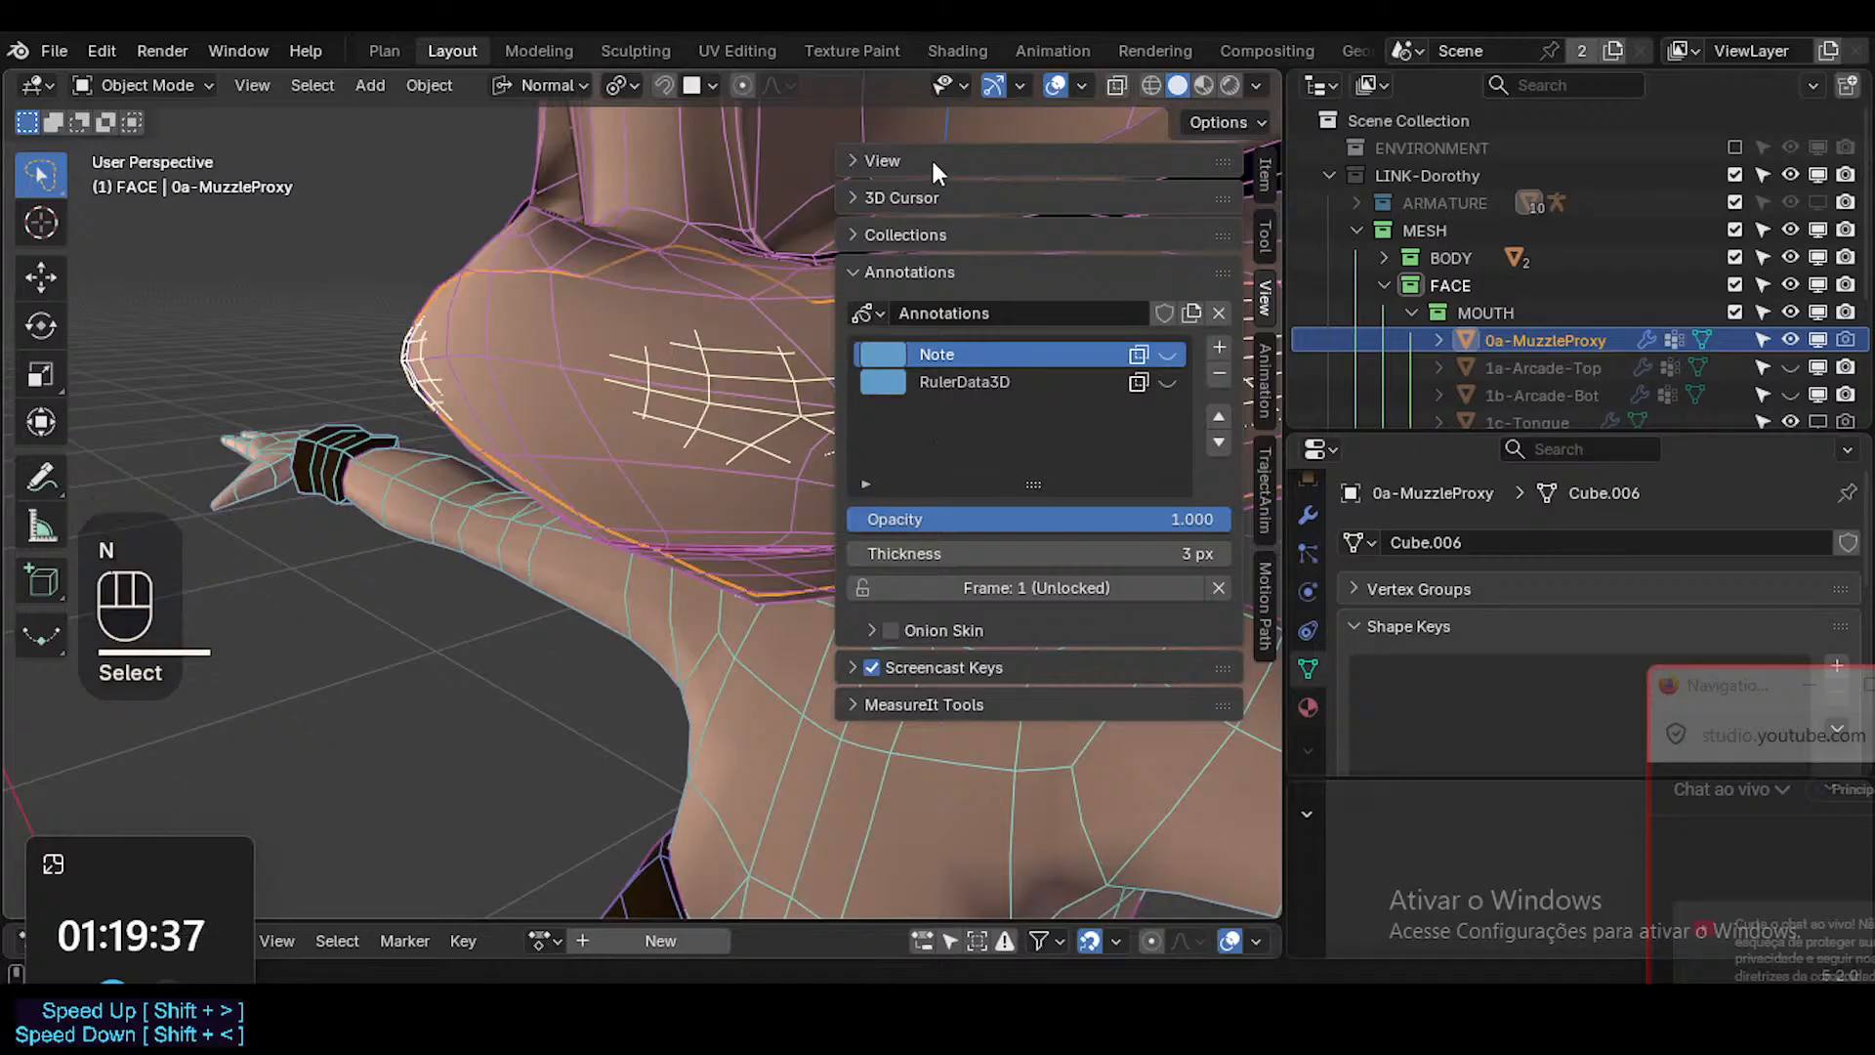
left_click(1265, 166)
left_click(930, 140)
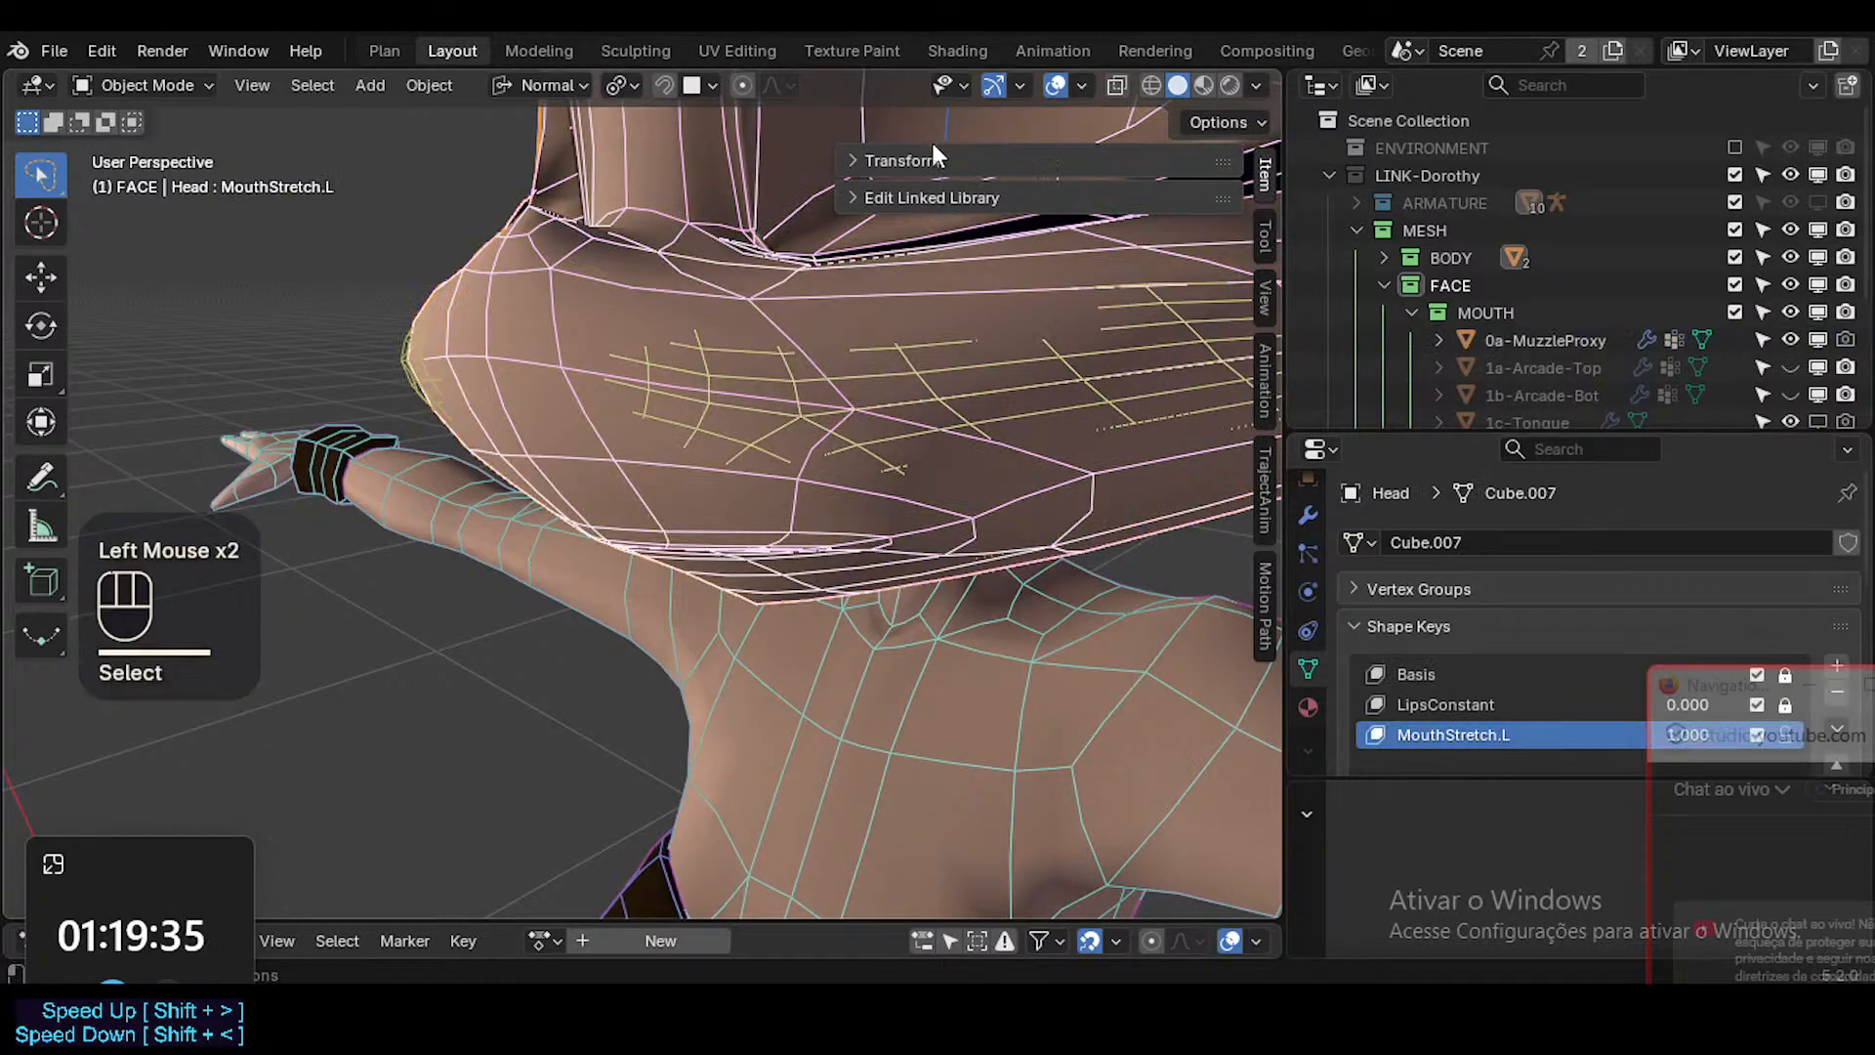
left_click(932, 152)
left_click(740, 405)
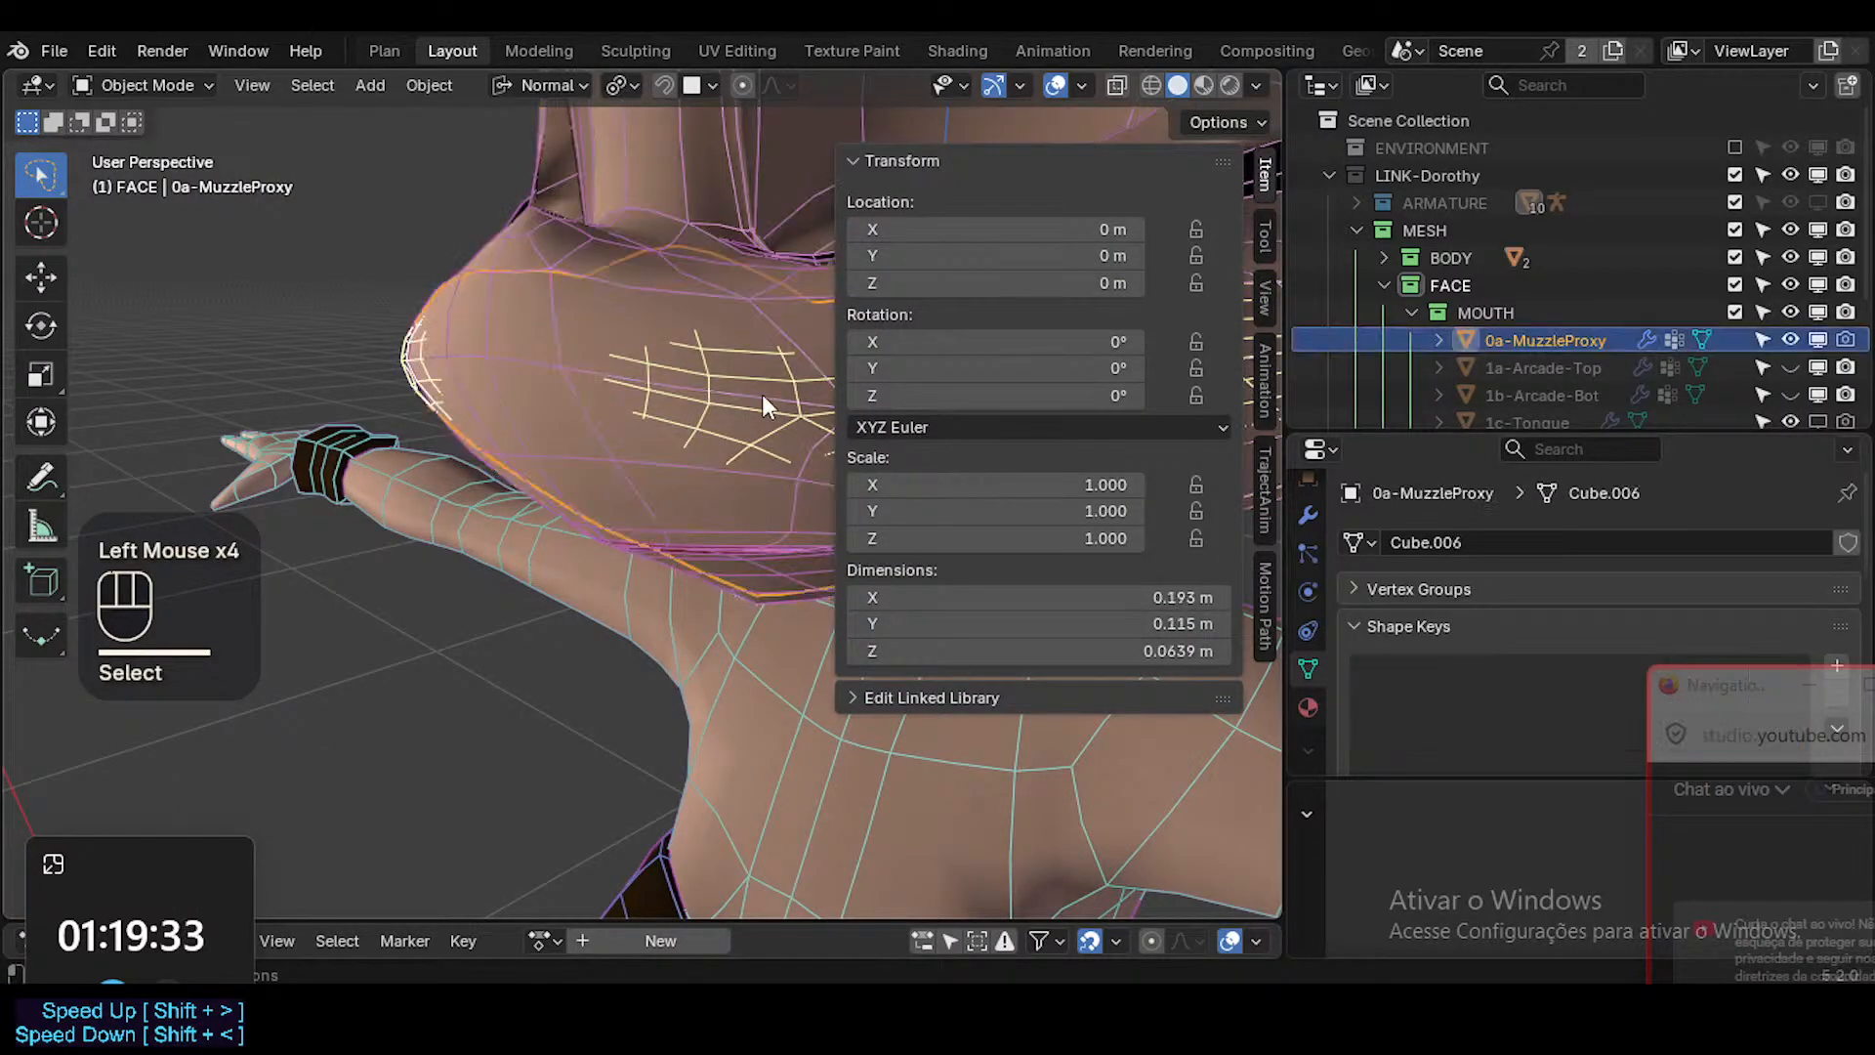
key("n")
Select the Head, set MouthStretch.L to 0.000 and check the relaxed muzzle in X-ray and without overlays.
middle_click_drag(775, 422, 799, 552)
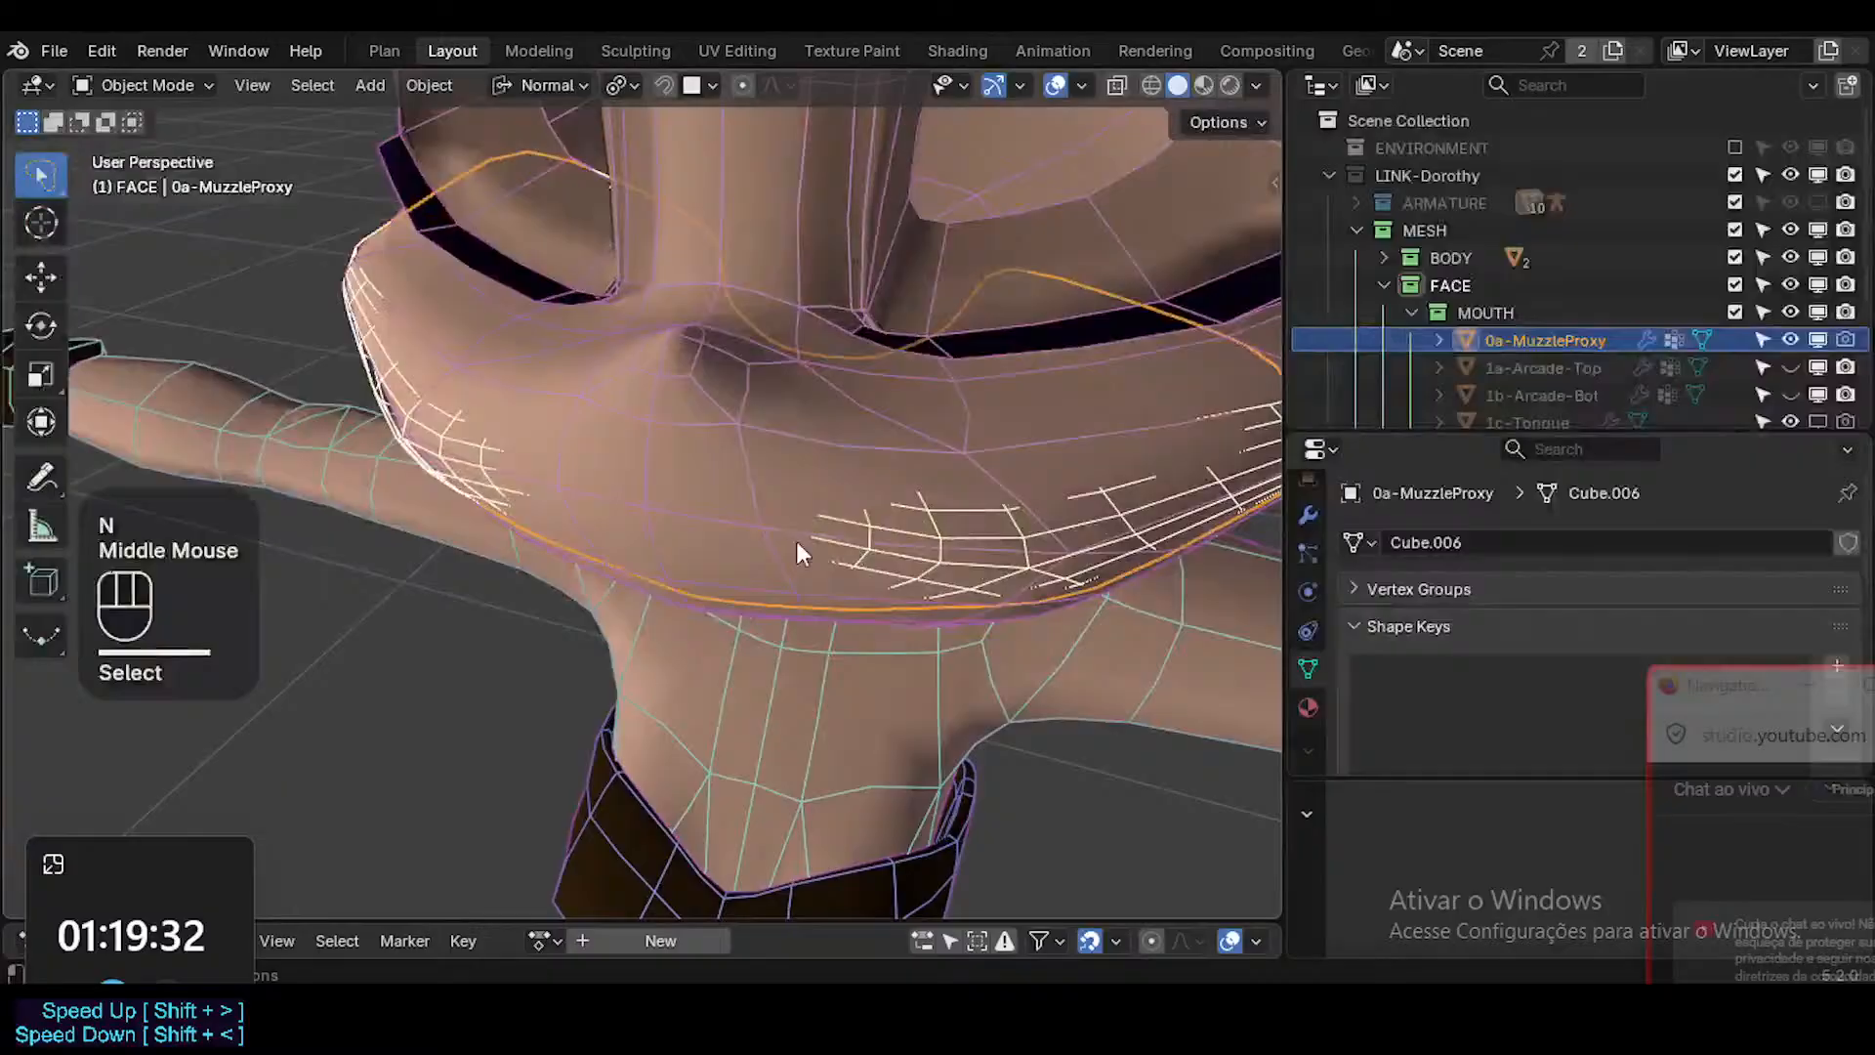
left_click(935, 603)
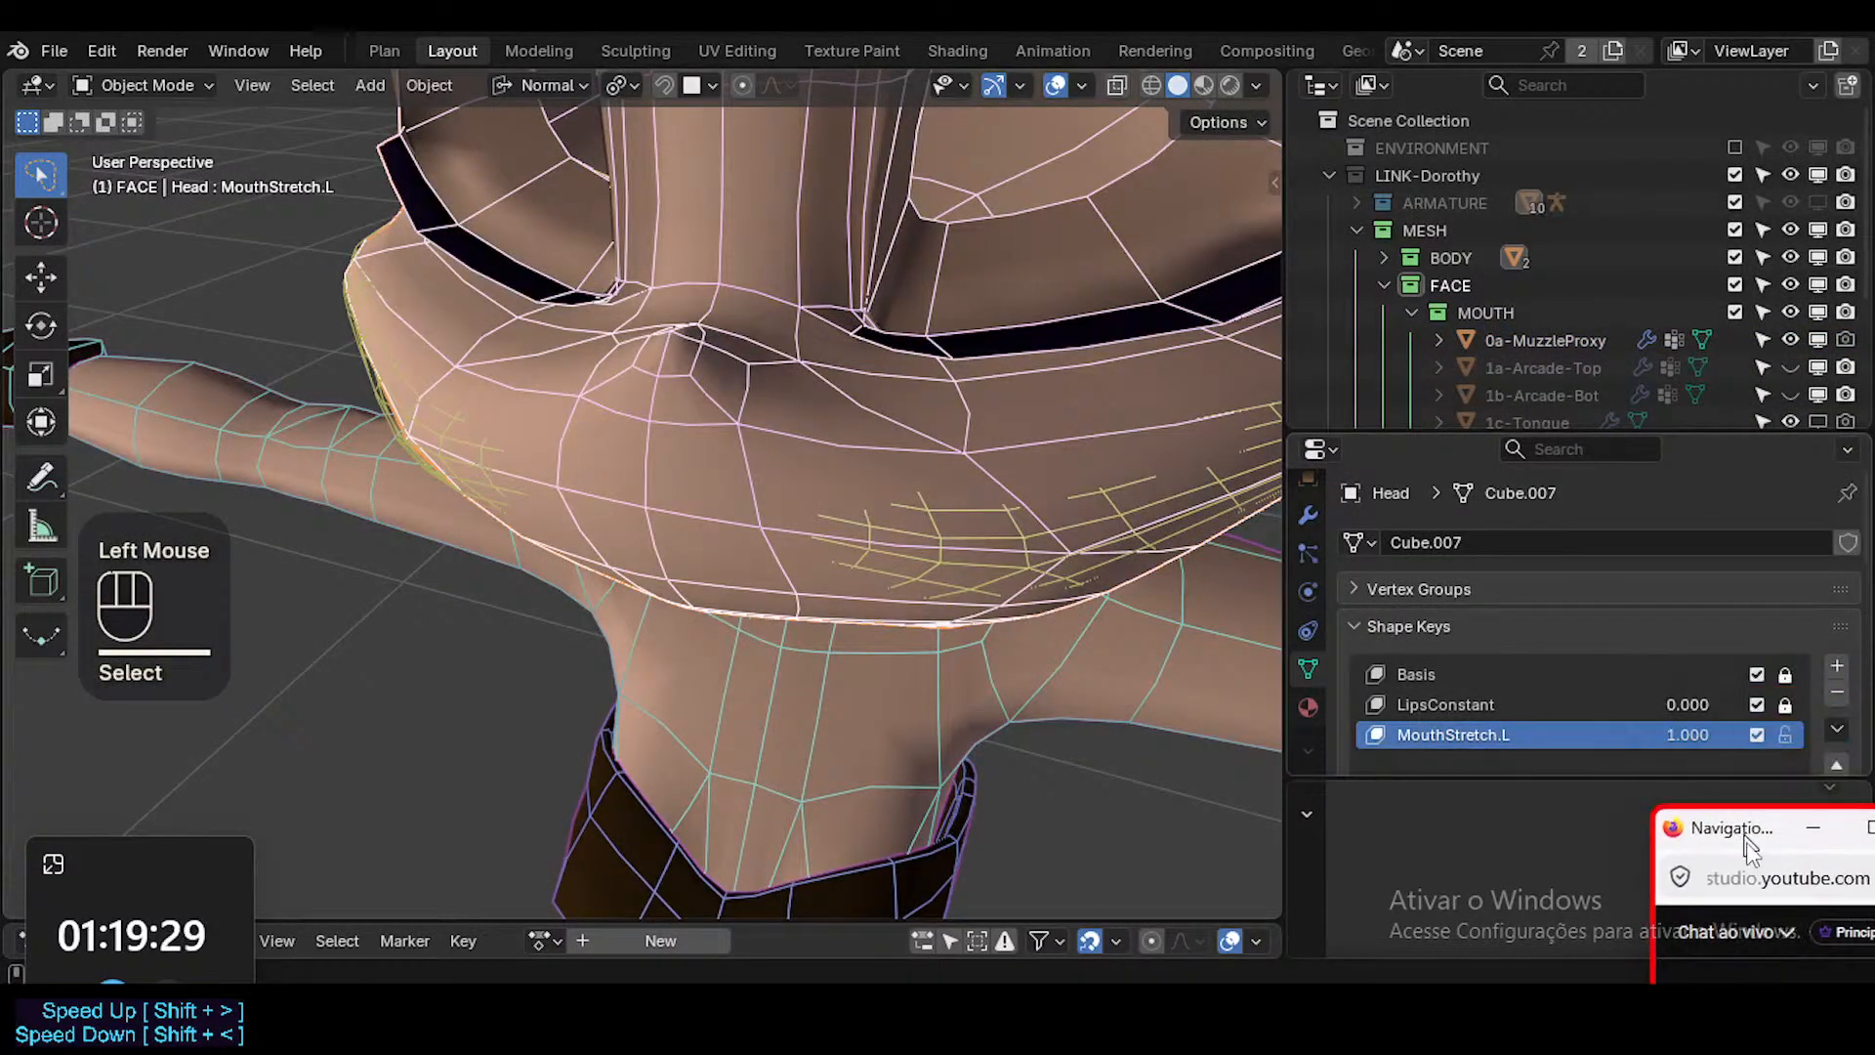
left_click_drag(1703, 736, 1591, 736)
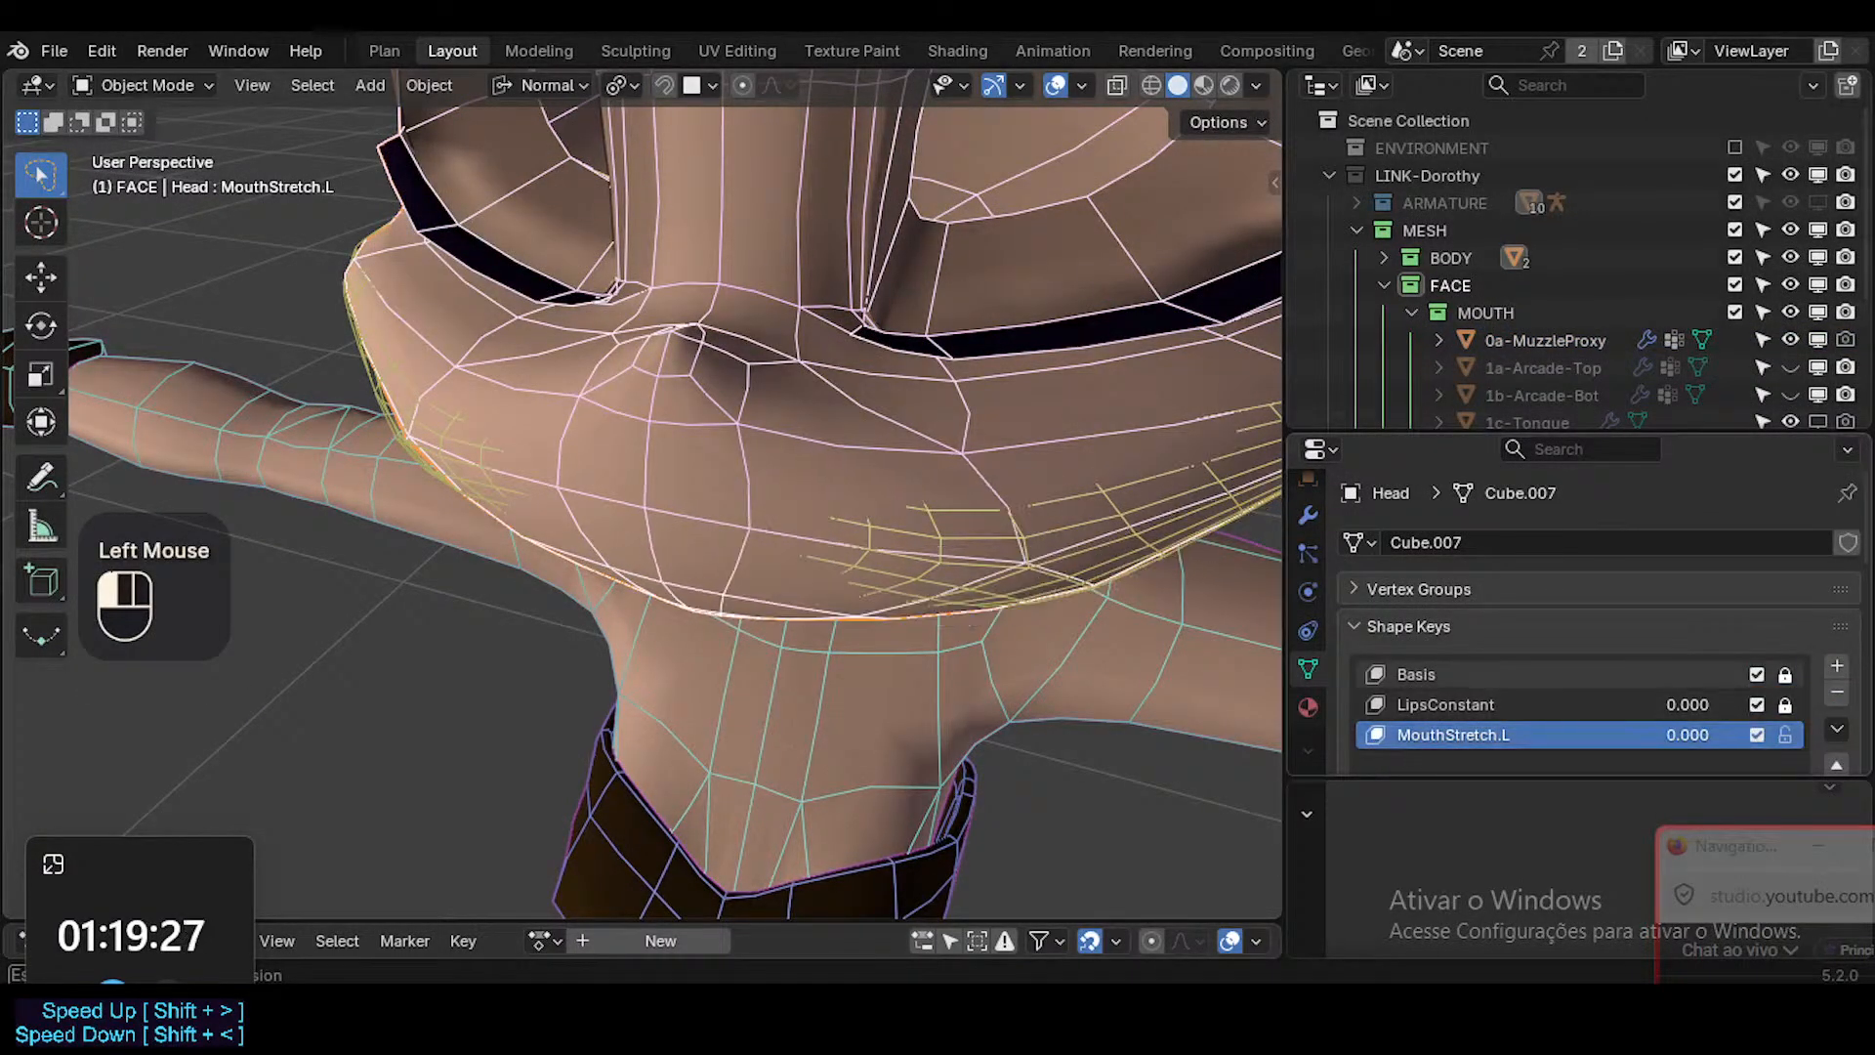
middle_click_drag(904, 606, 1099, 513)
middle_click_drag(1092, 509, 1015, 508, "ctrl")
middle_click_drag(1015, 508, 955, 584, "shift")
key("alt+z")
key("shift+alt+z")
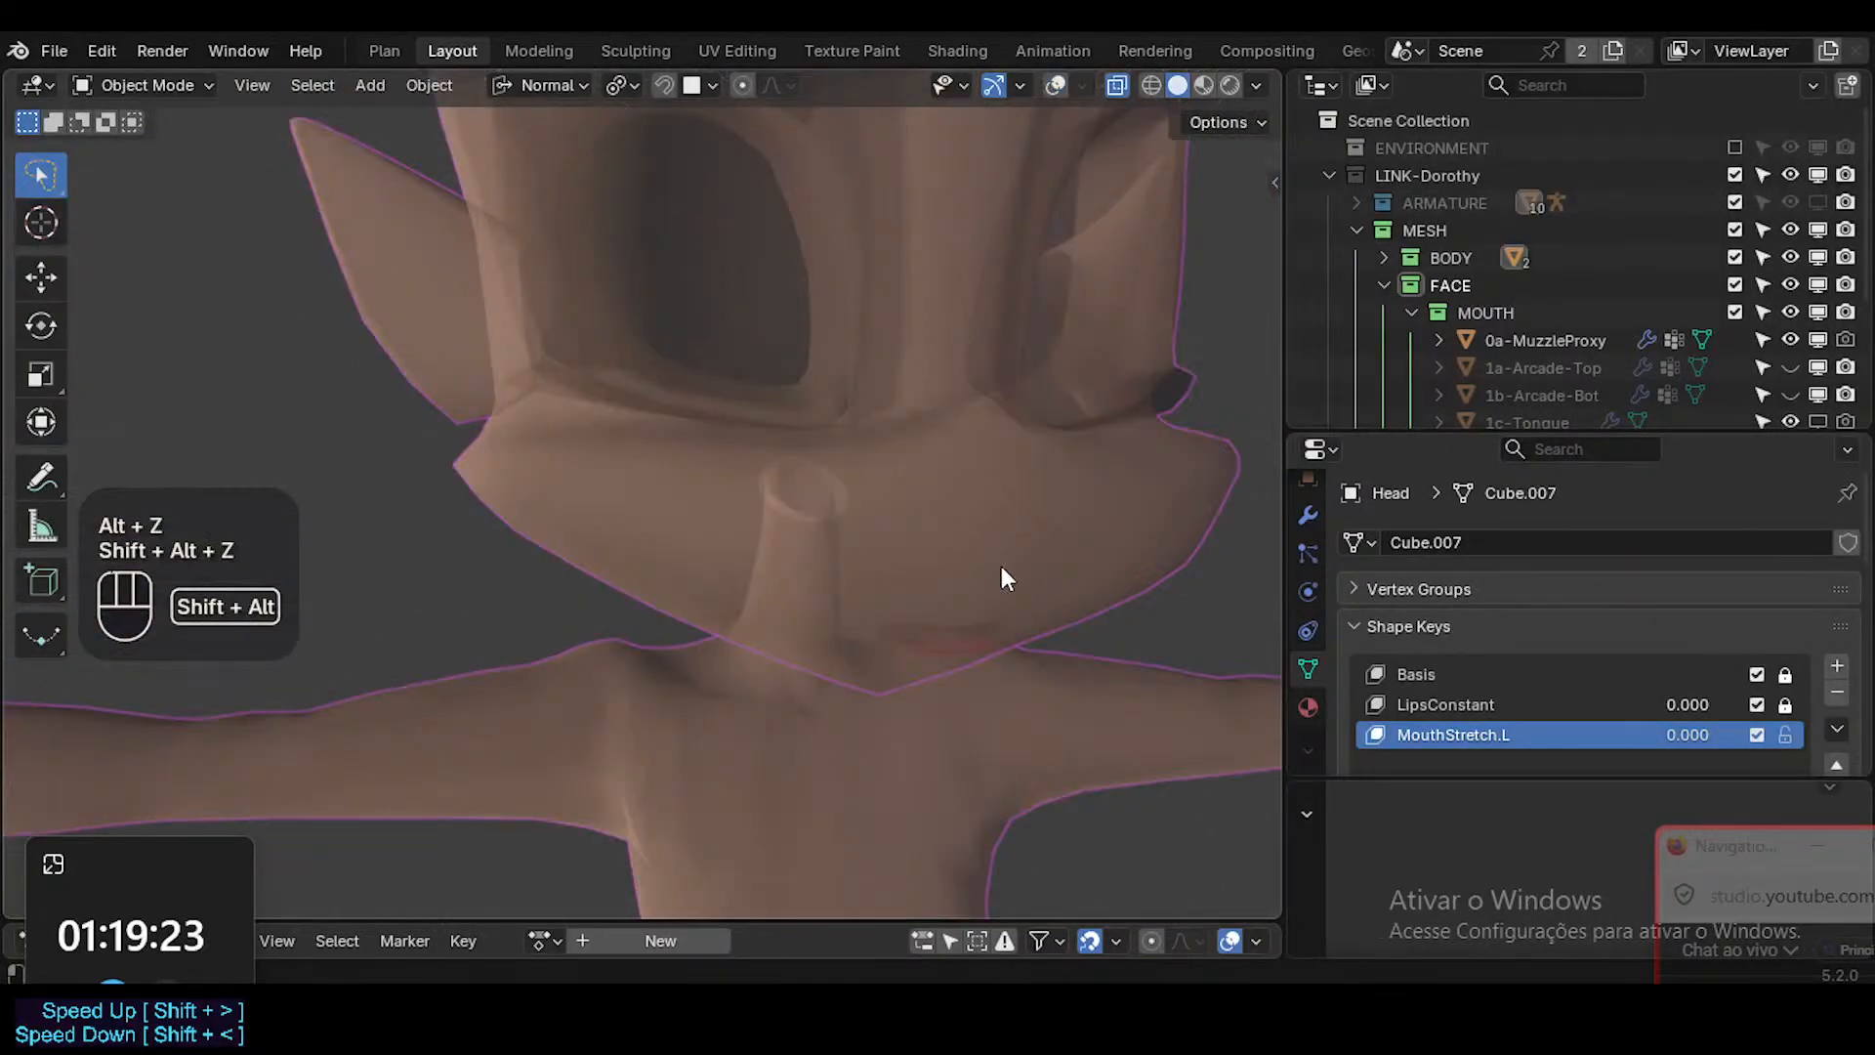
key("shift+alt+z")
key("alt+z")
middle_click_drag(1096, 562, 1174, 477)
Enter Edit Mode on 0a-MuzzleProxy, select all of its vertices and try to scale them.
key("alt+a")
left_click(1174, 476)
key("Tab")
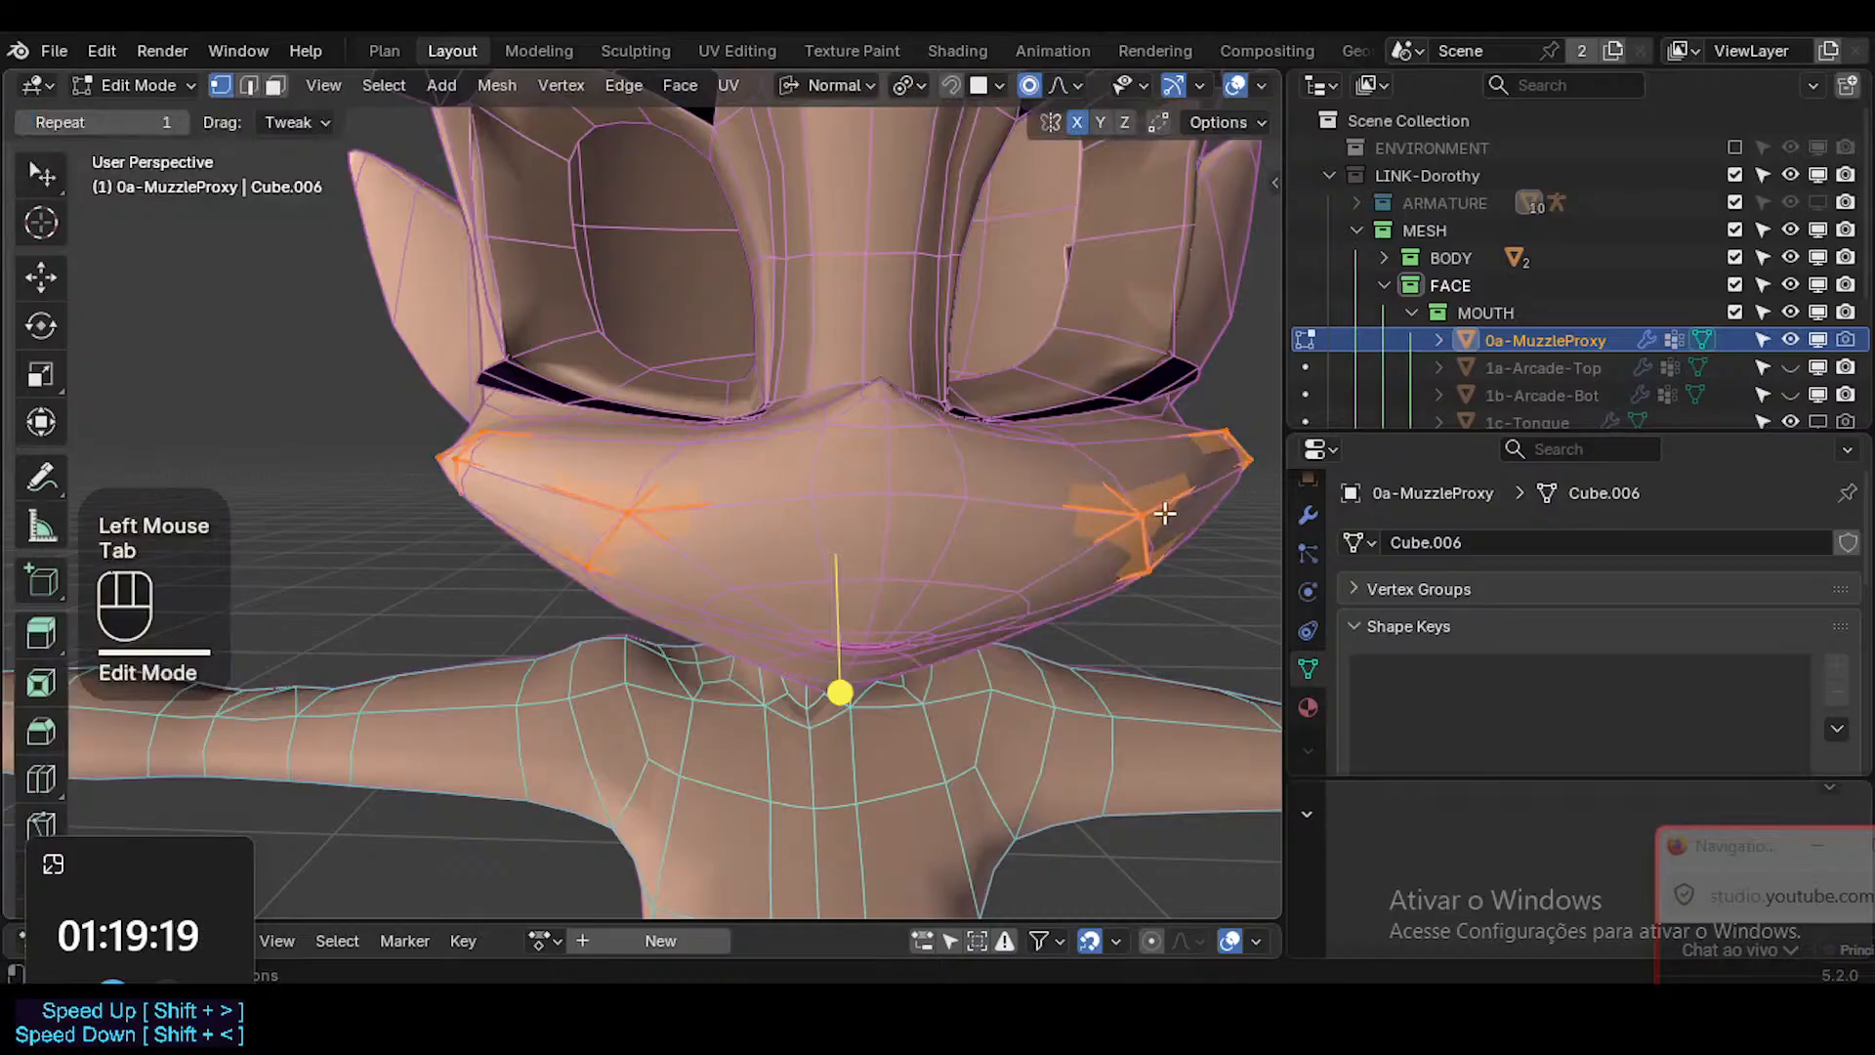
key("a")
middle_click_drag(1109, 549, 865, 548)
middle_click_drag(864, 548, 599, 566)
key("Tab")
key("Tab")
mouse_move(909, 608)
middle_mouse_down()
mouse_move(816, 606)
mouse_move(892, 616)
middle_mouse_up()
key("s")
key("Escape")
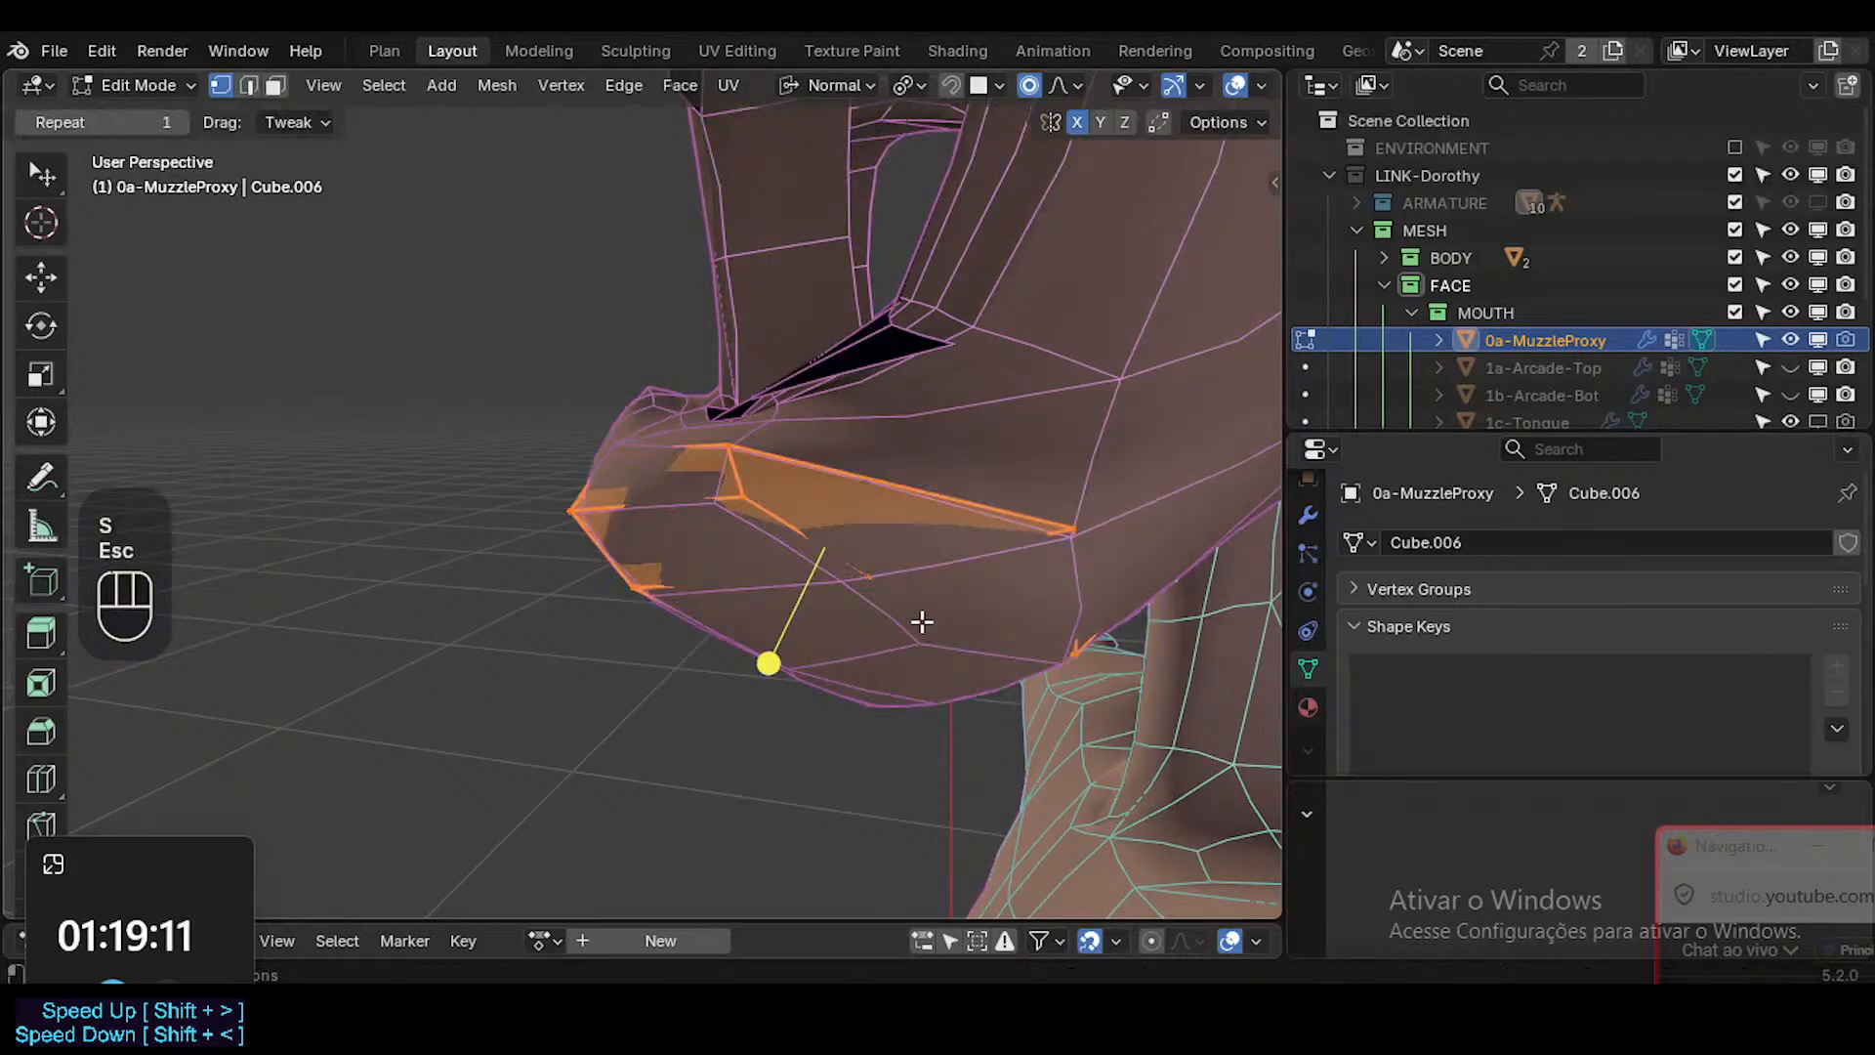
Set the transform orientation to Global and Shrink/Fatten 0a-MuzzleProxy's vertices by -0.002 m.
left_click(829, 86)
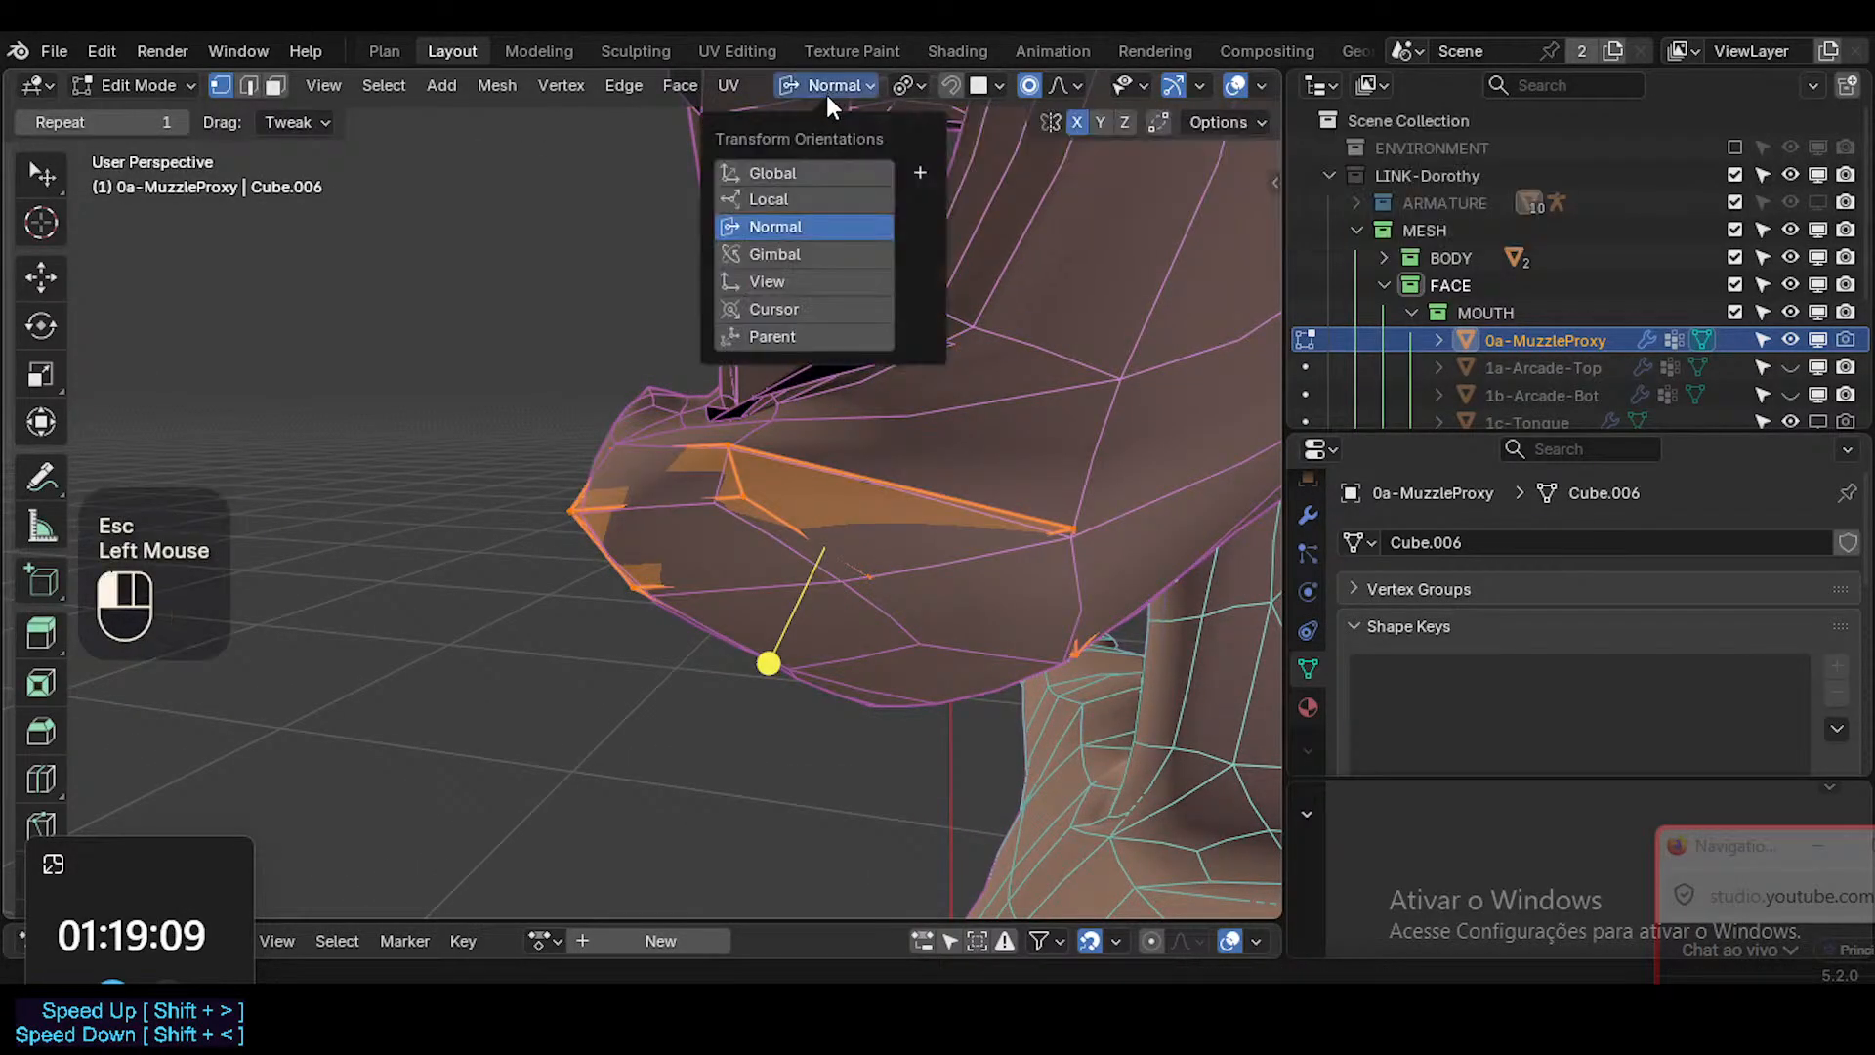
left_click(799, 172)
middle_click_drag(879, 658, 823, 668)
key("alt+s")
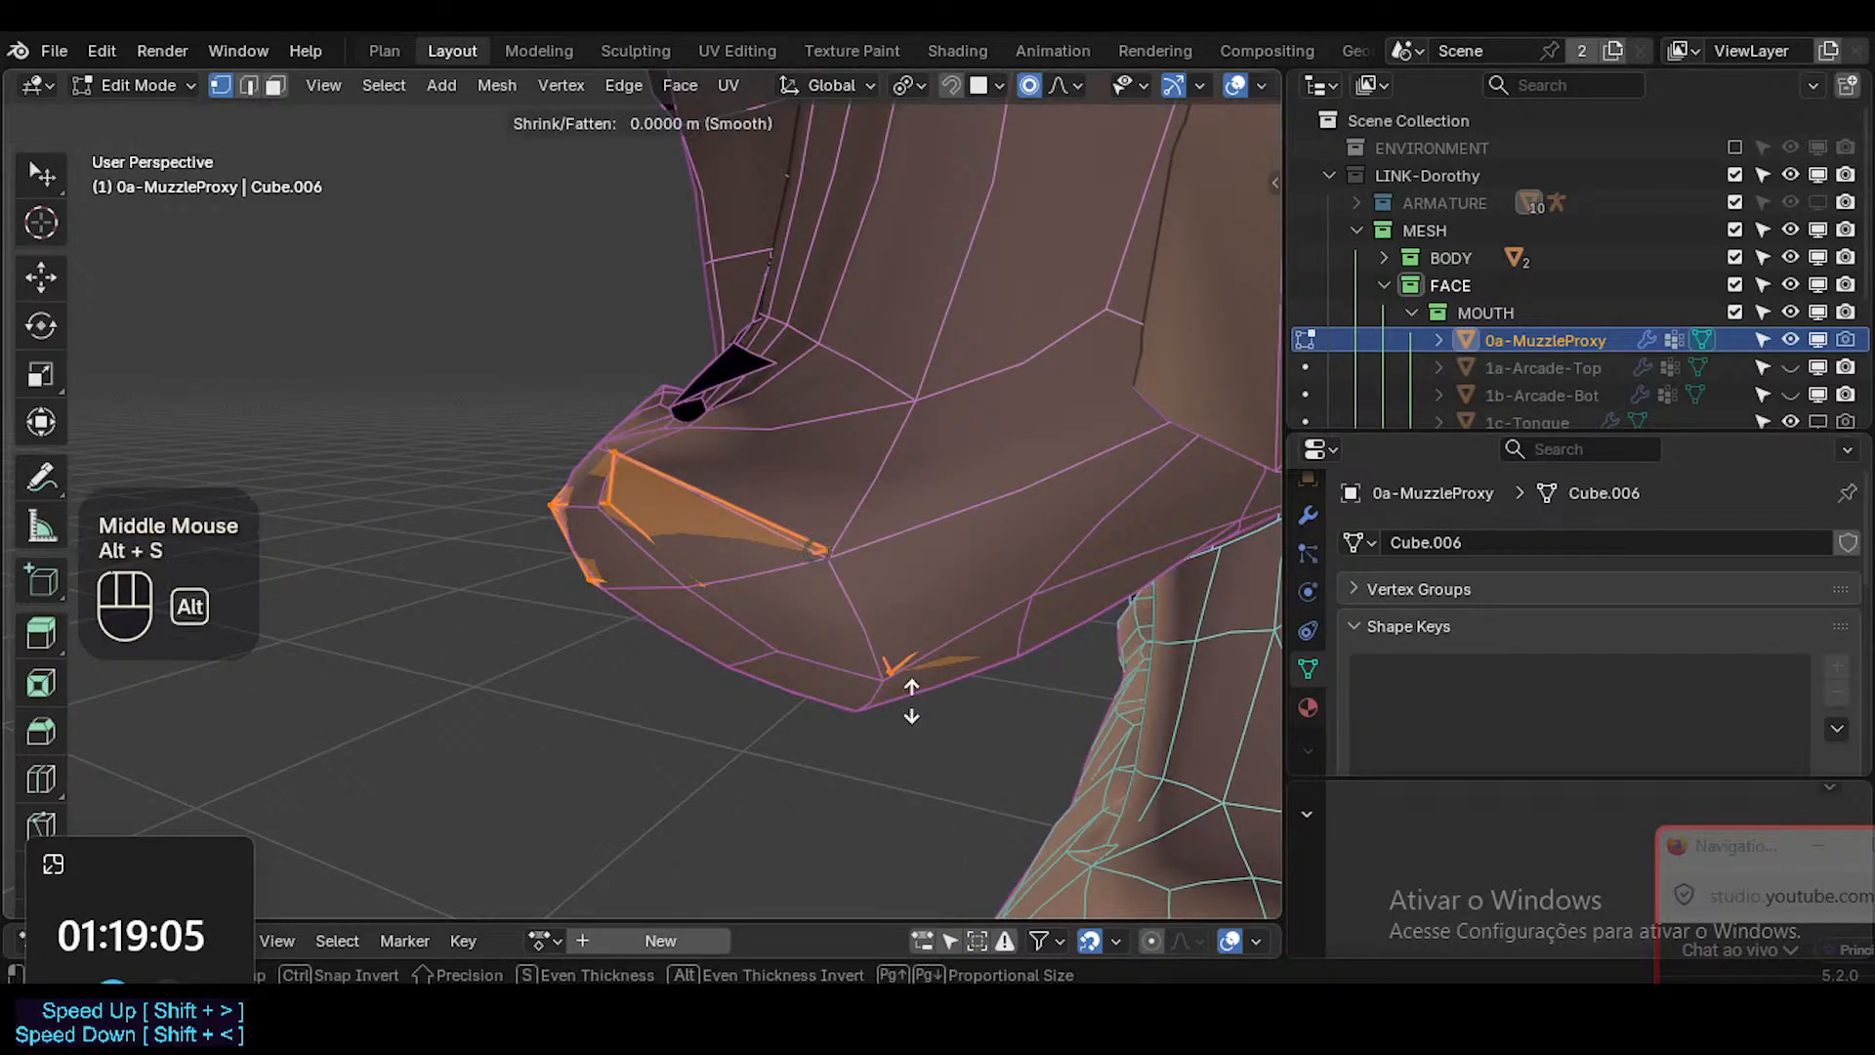
type("-0.002")
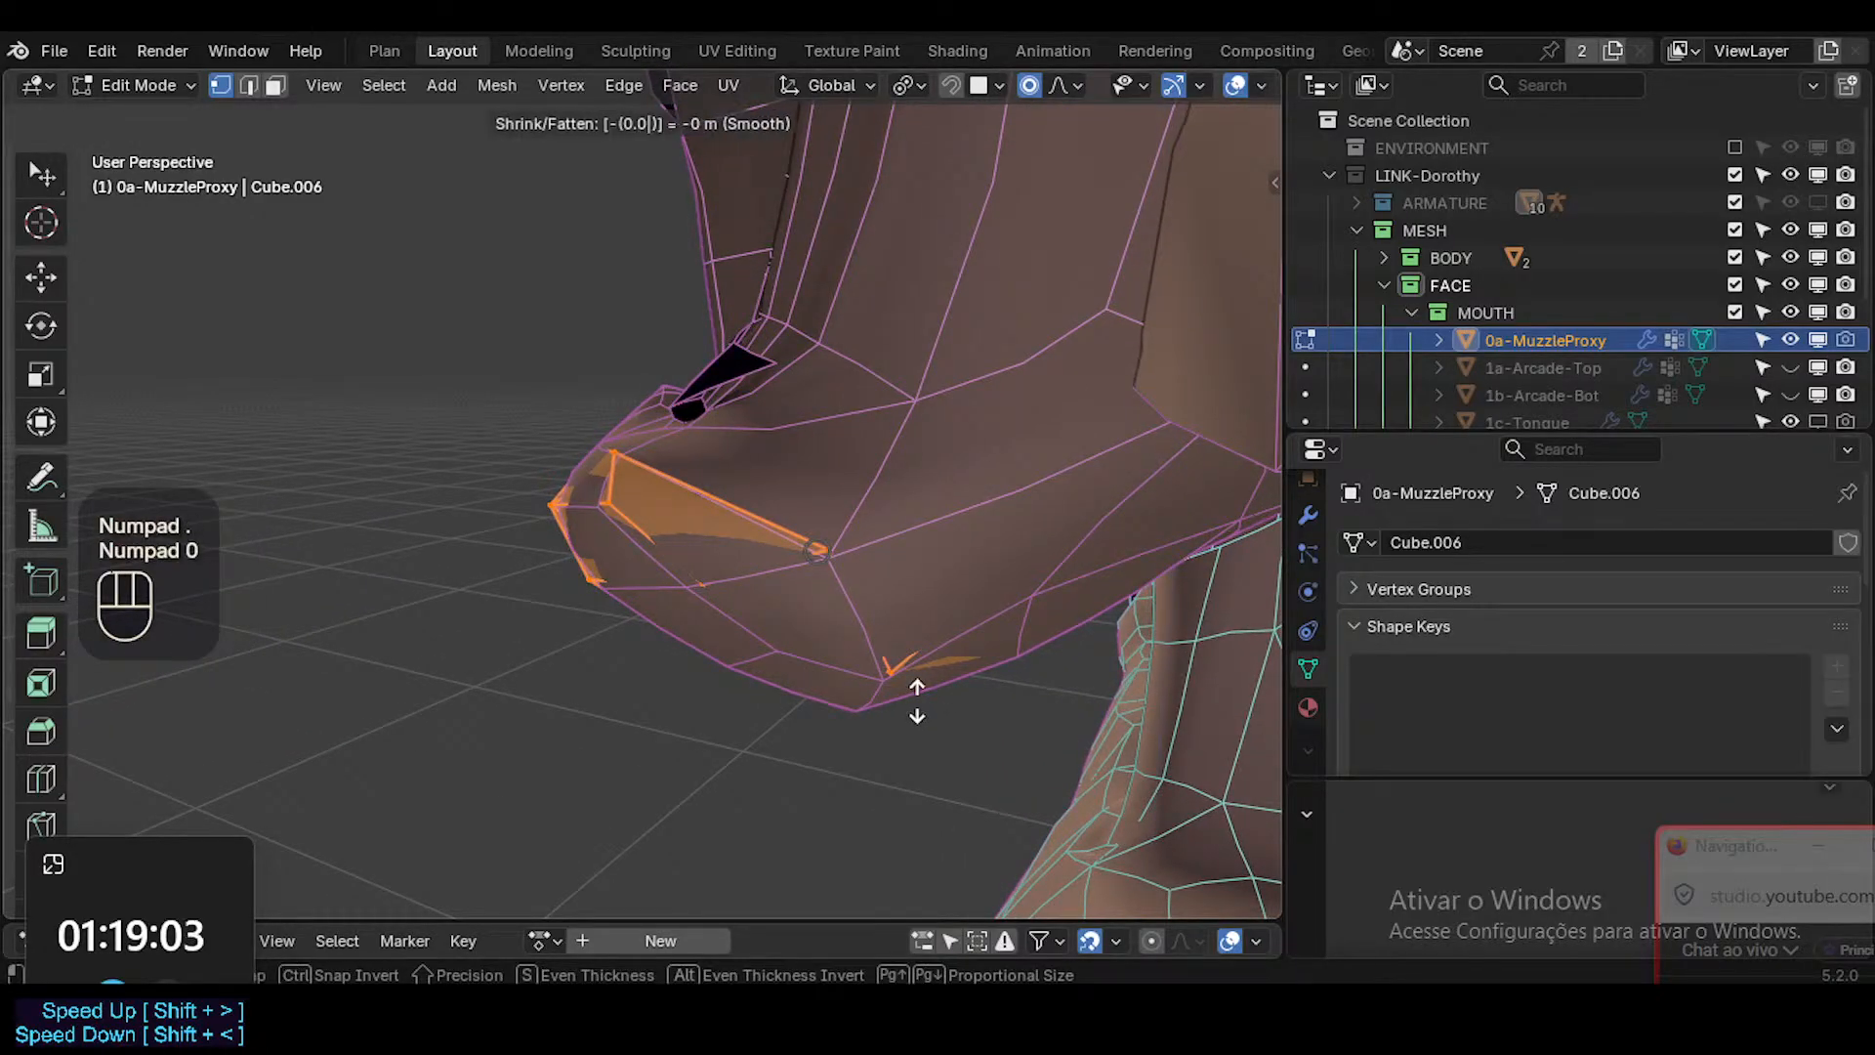
key("Return")
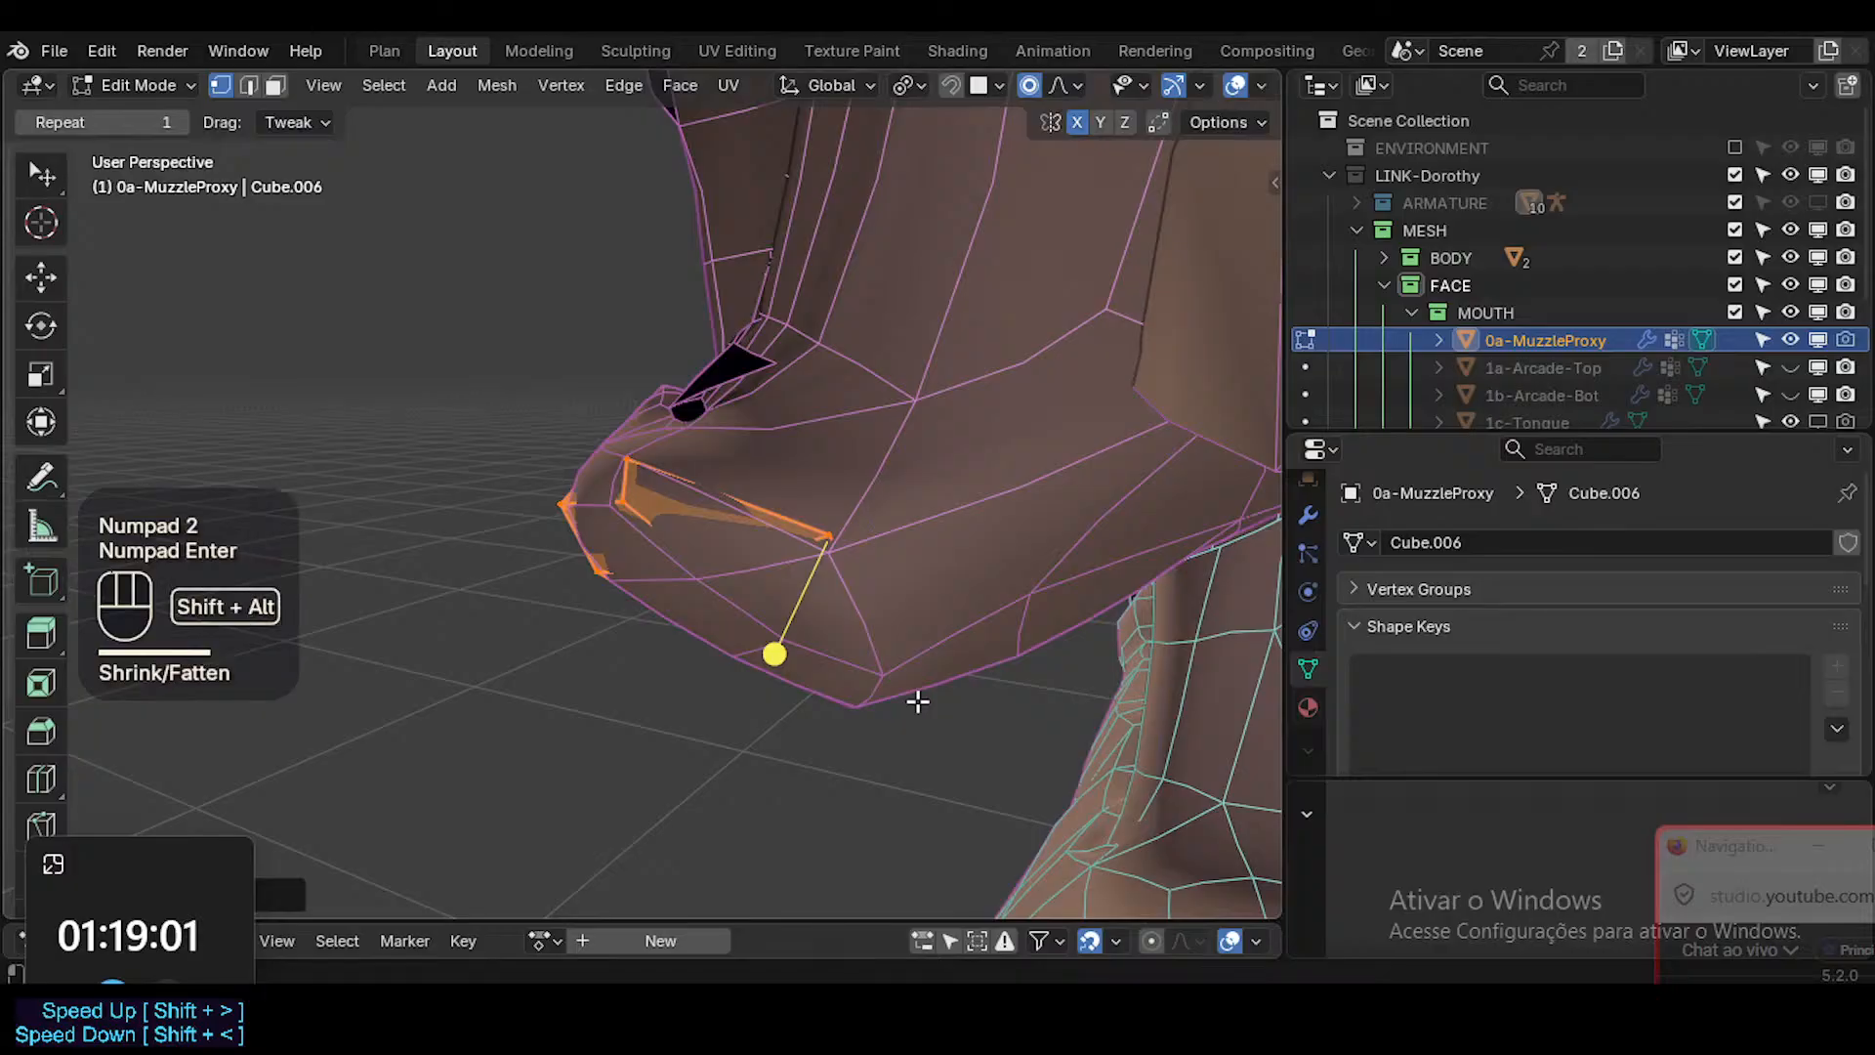
Check the muzzle without overlays and in X-ray, and undo the Shrink/Fatten on 0a-MuzzleProxy.
key("shift+alt+z")
key("Tab")
key("alt+z")
middle_click_drag(687, 654, 1098, 469)
key("alt+z")
middle_click_drag(1099, 468, 675, 607)
key("ctrl+z")
key("ctrl+z")
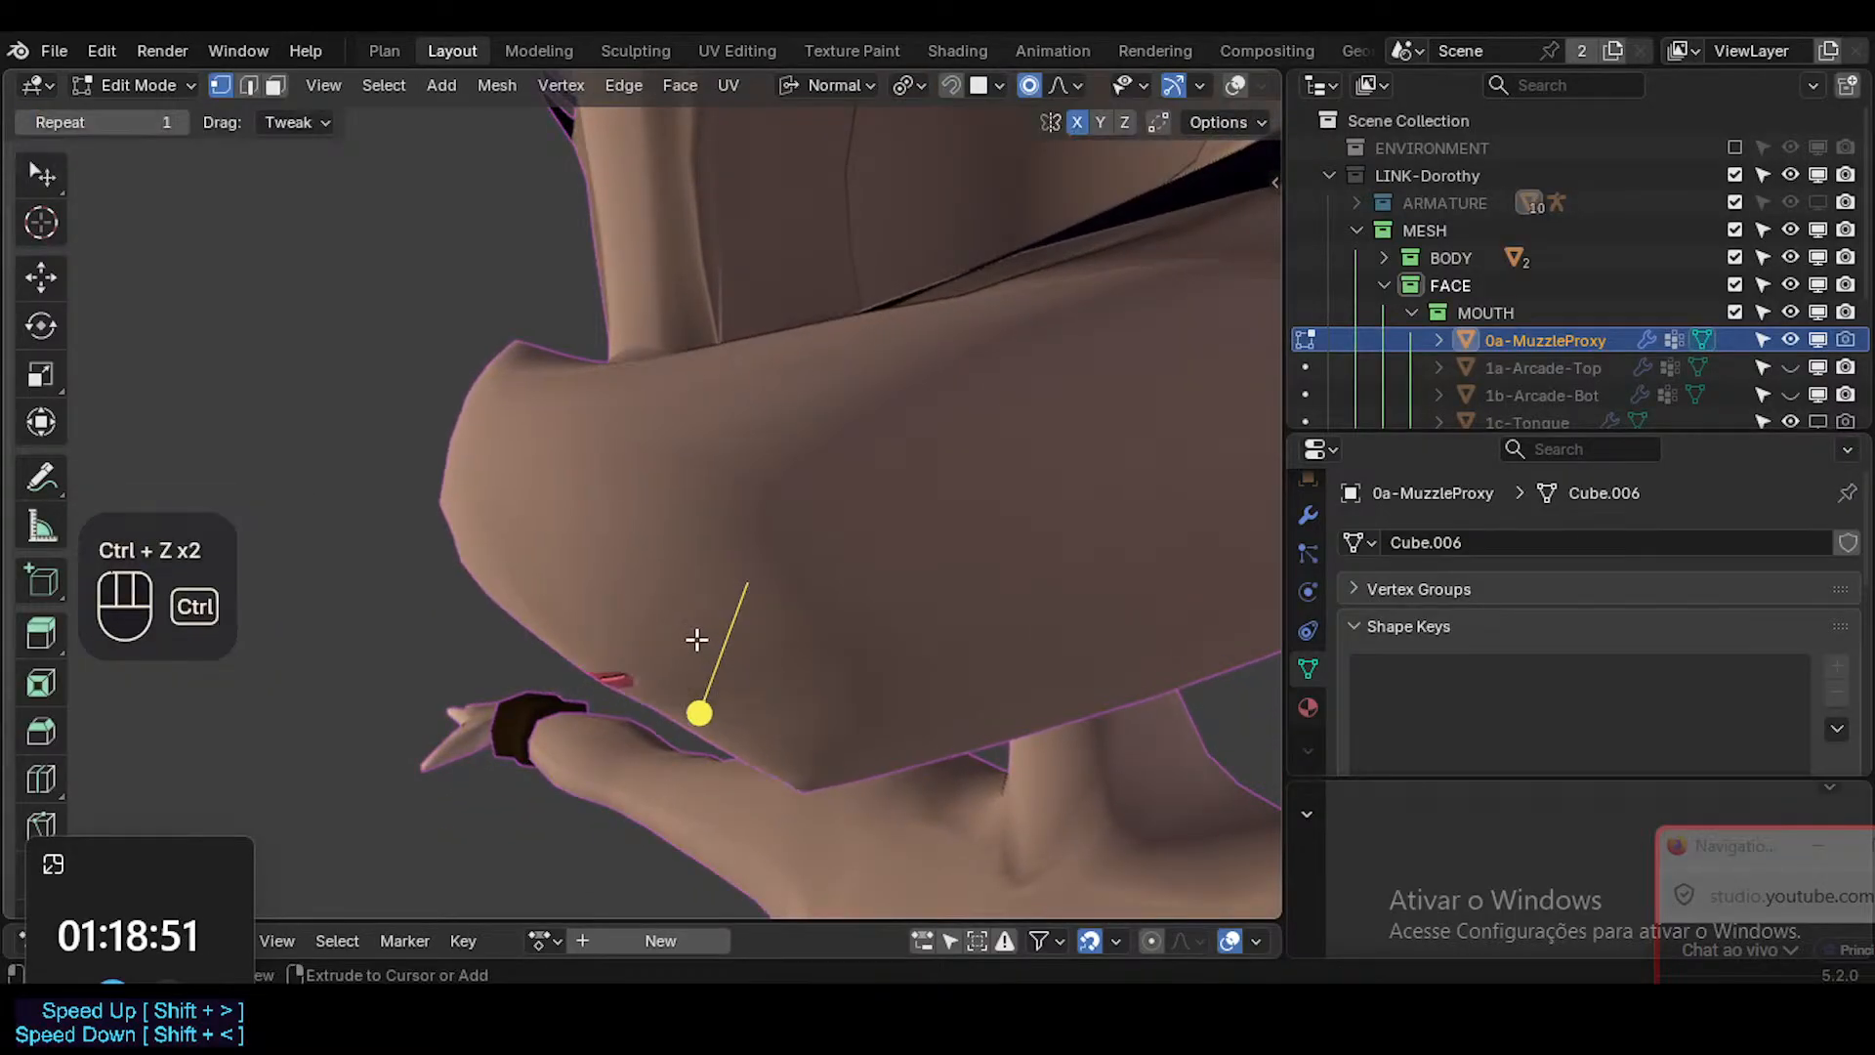
Return 0a-MuzzleProxy to Object Mode and examine where its surface pokes through the Head, comparing with overlays on and off.
key("shift+alt+z")
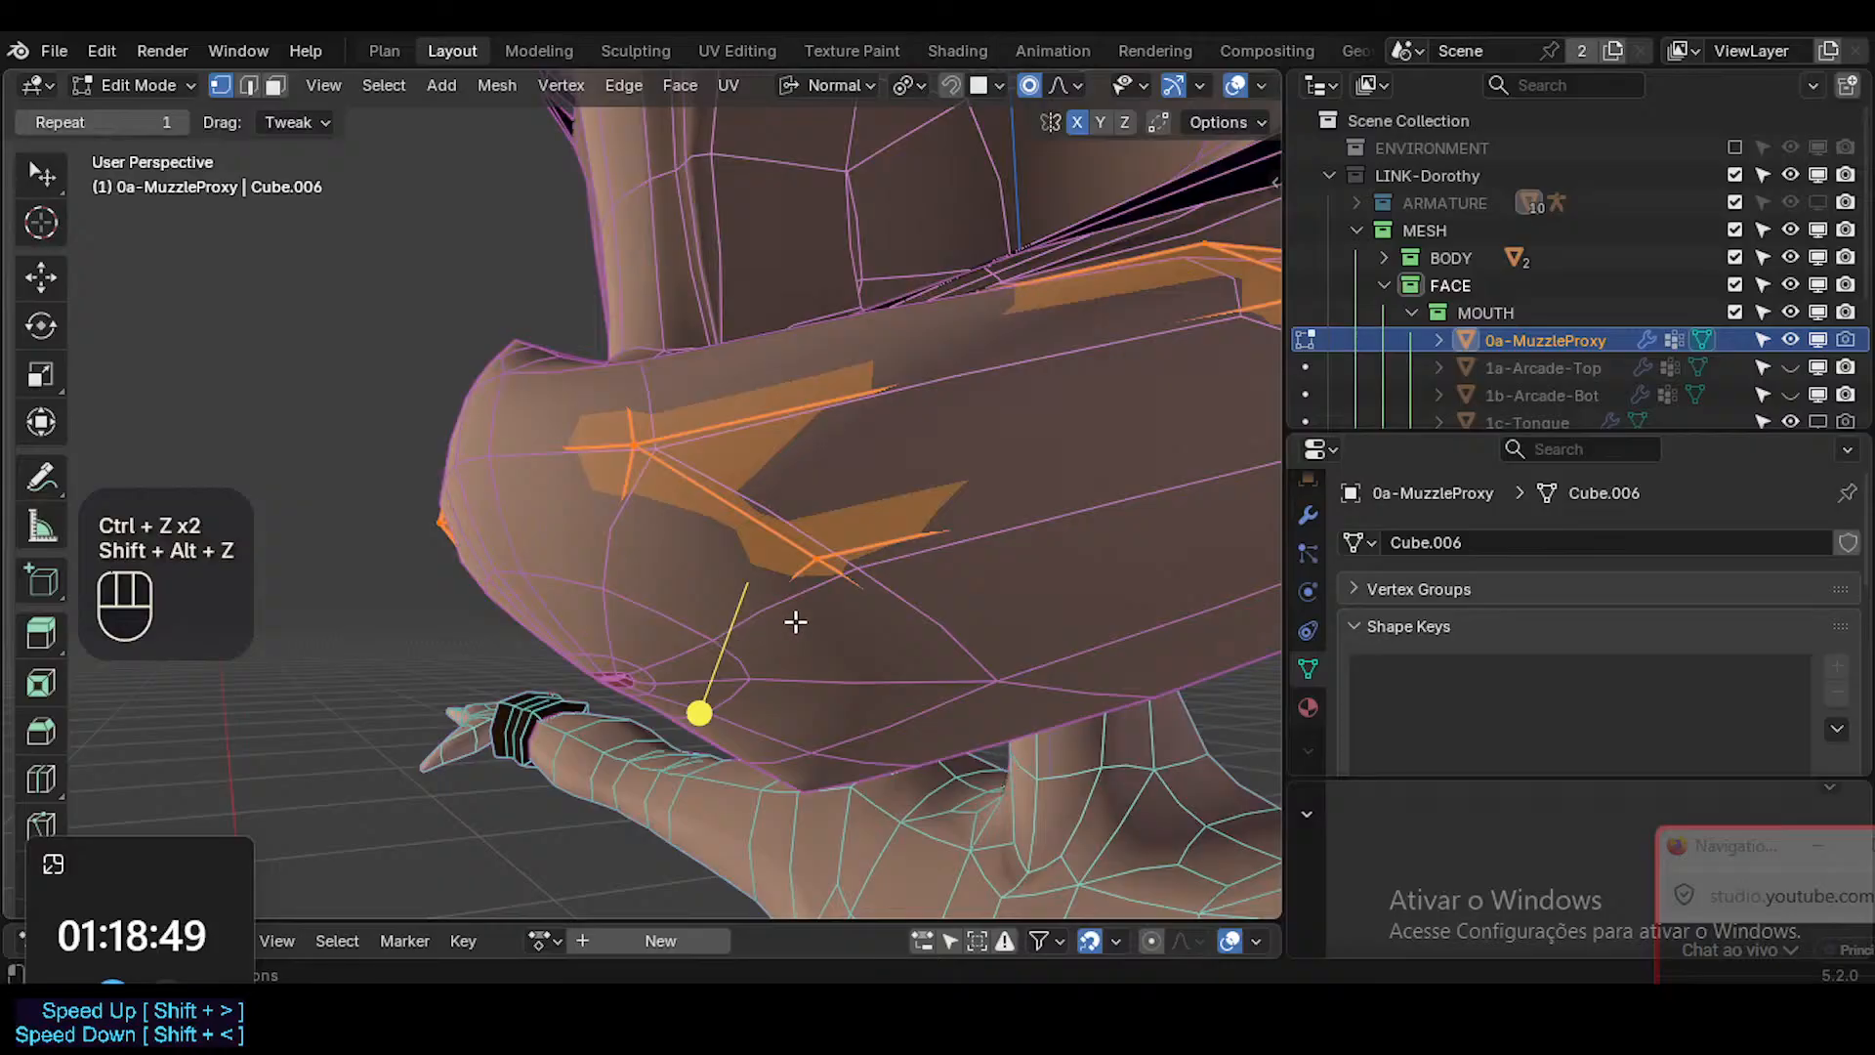
key("Tab")
key("shift+alt+z")
key("shift+alt+z")
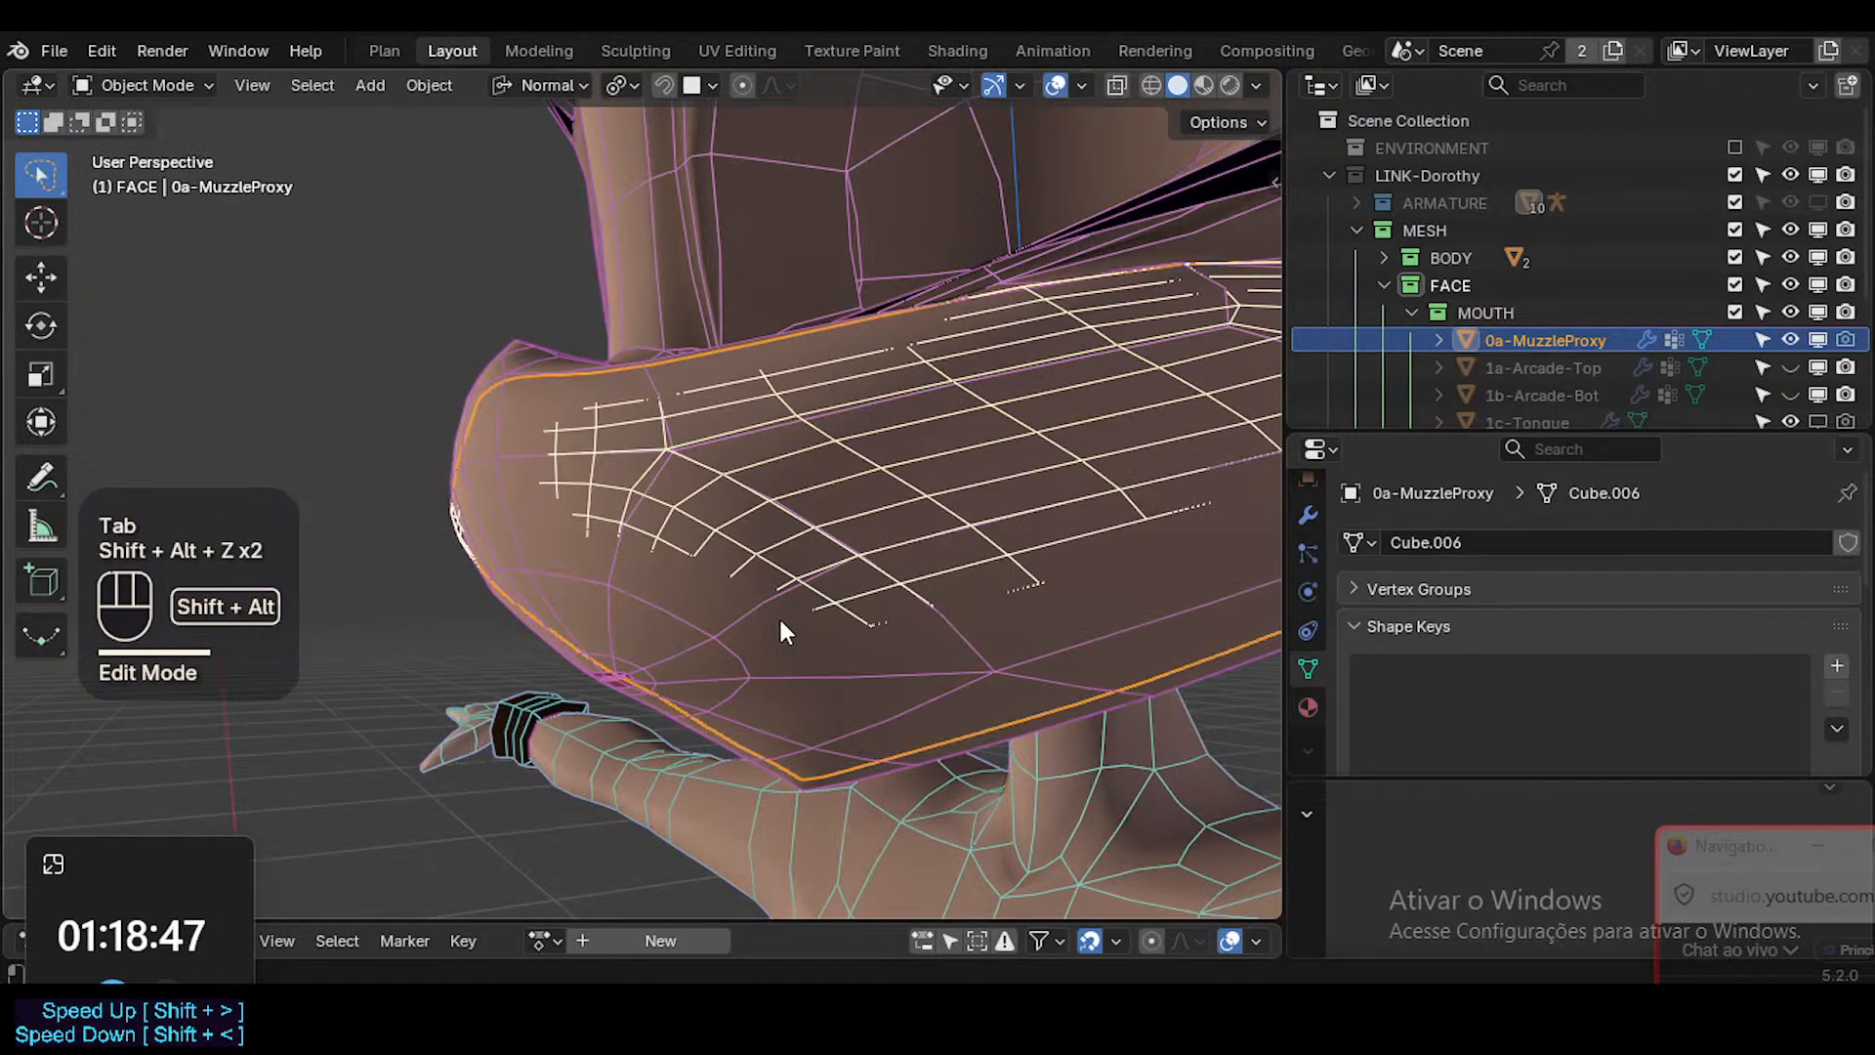
middle_click_drag(771, 636, 520, 472)
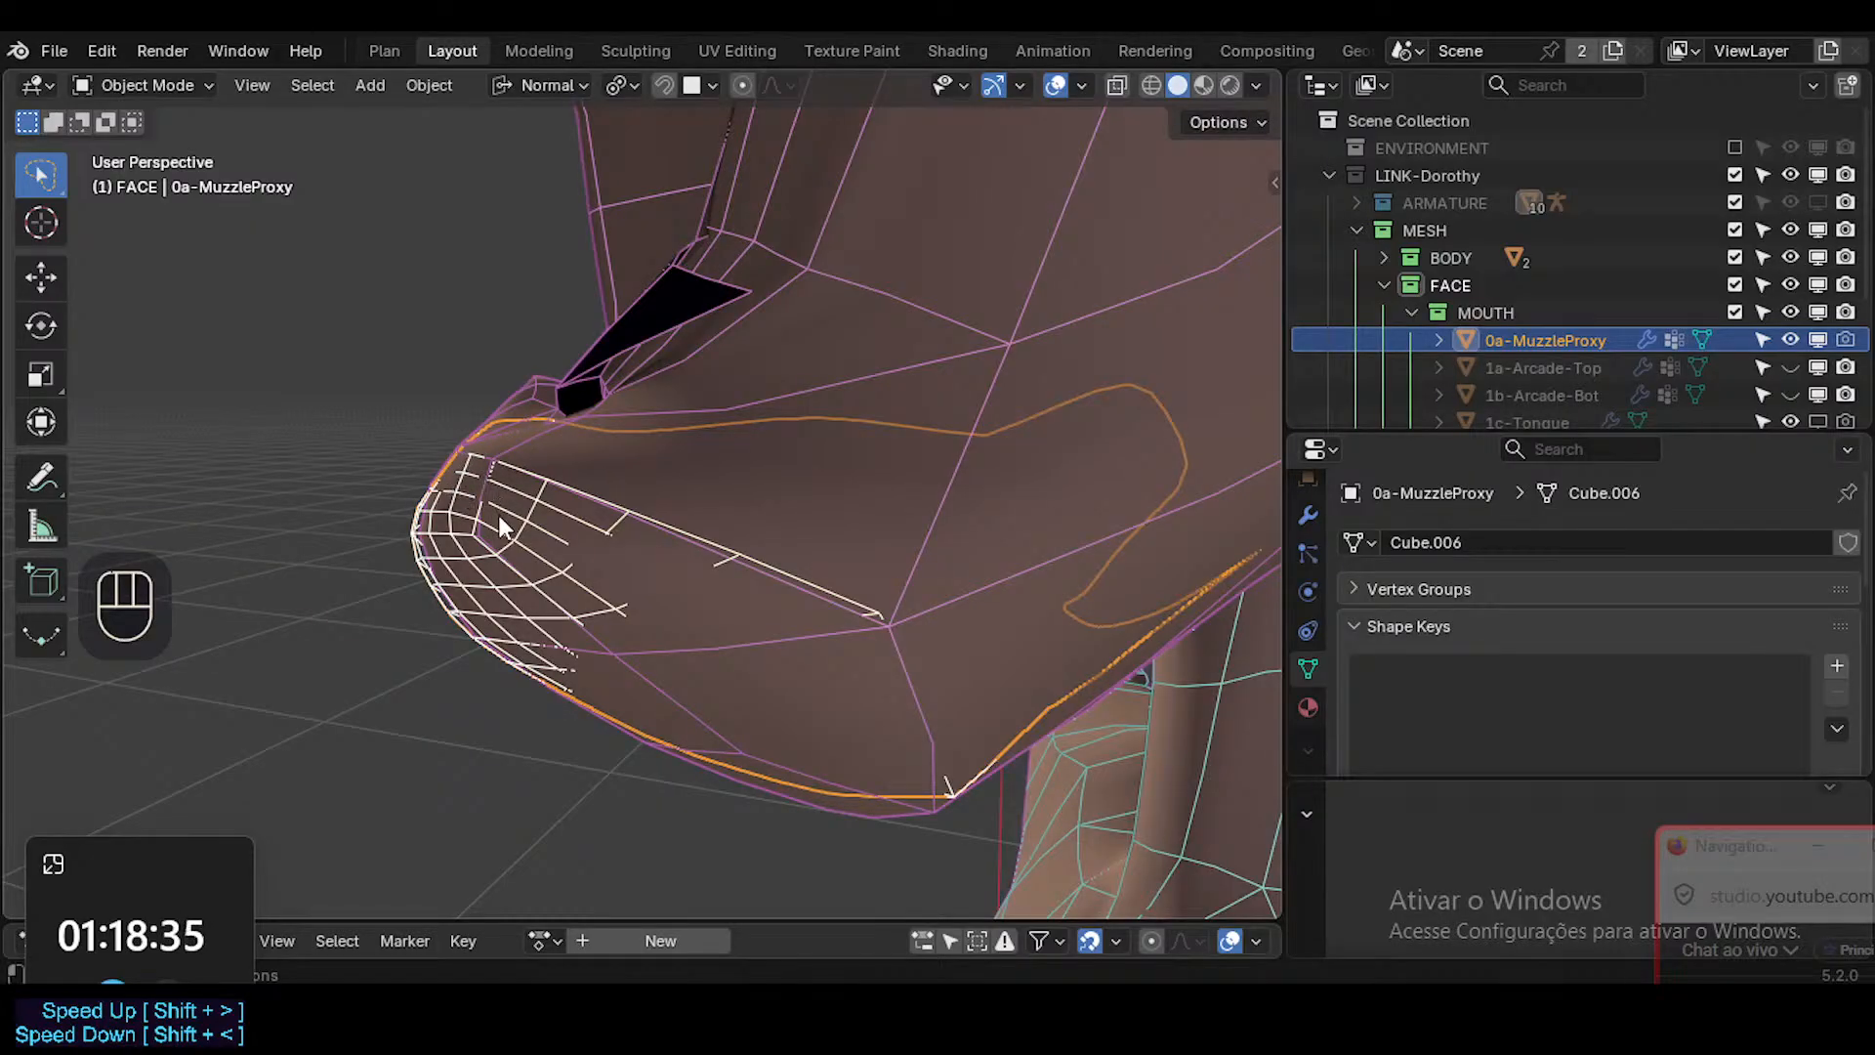
middle_click_drag(498, 514, 869, 481)
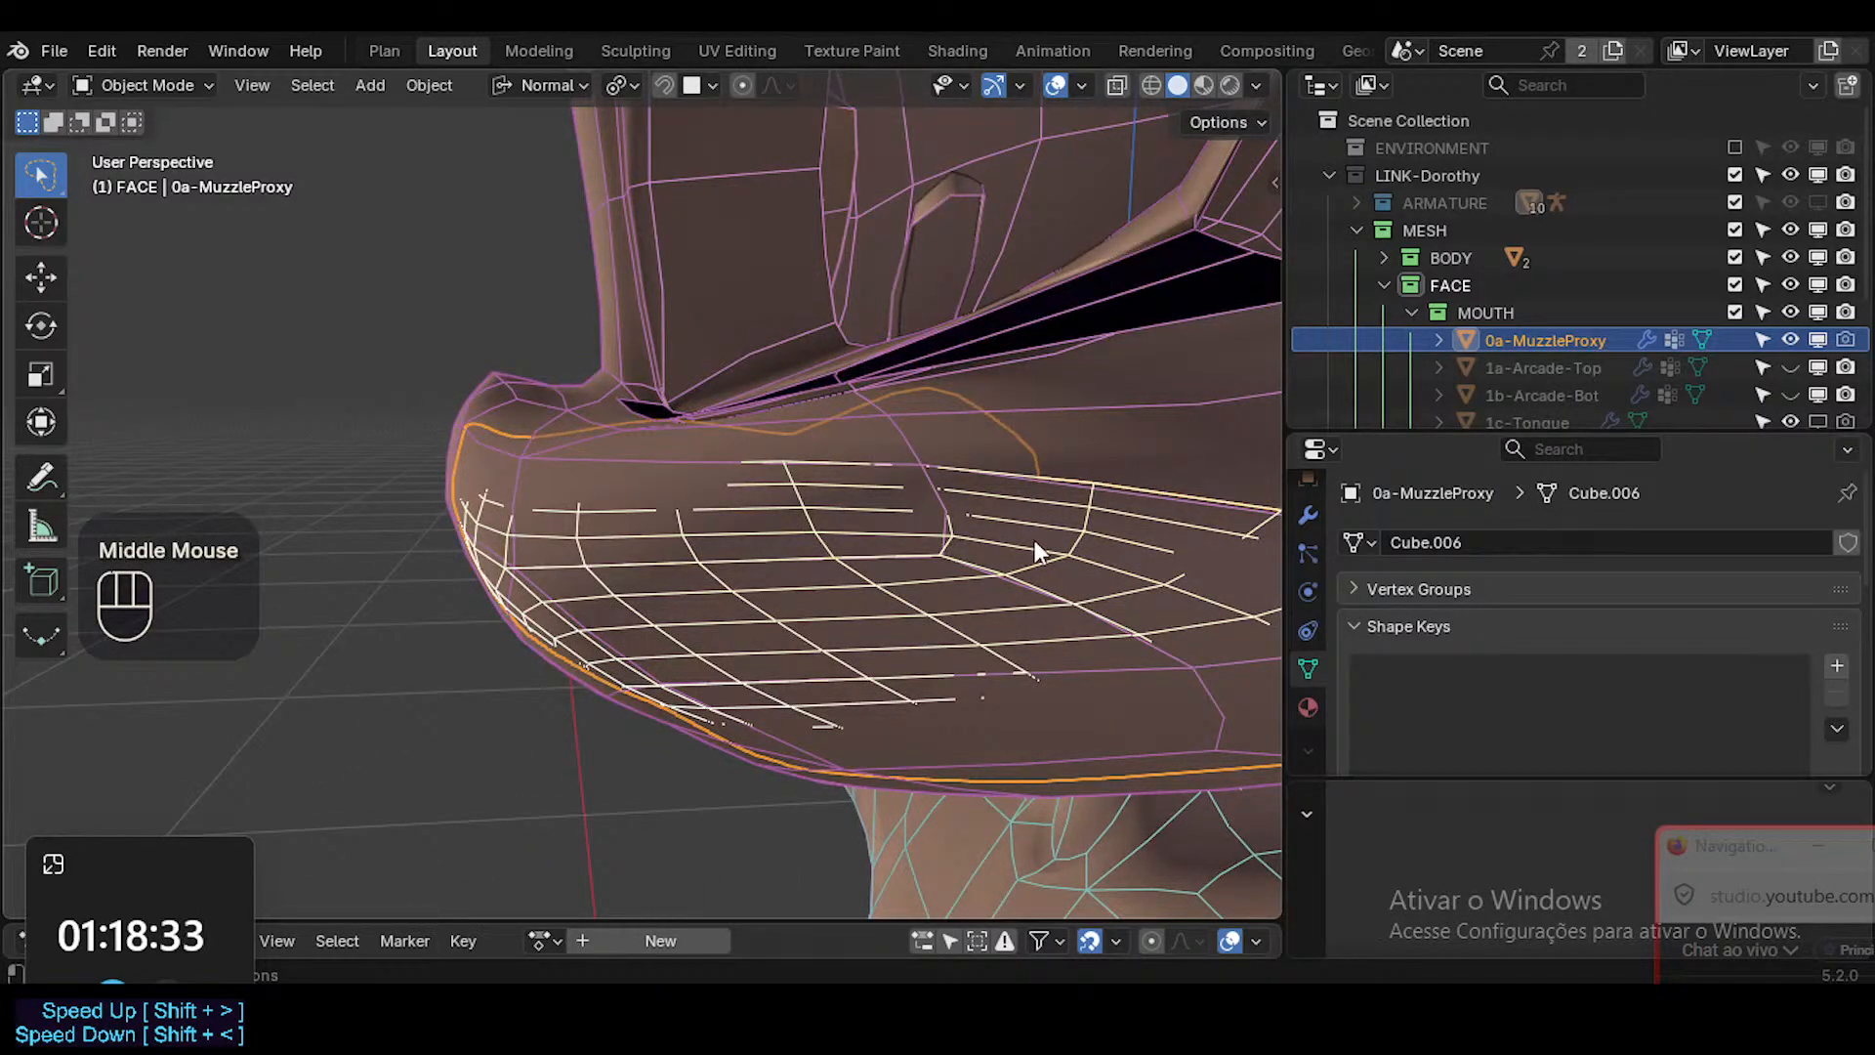
middle_click_drag(747, 612, 722, 508)
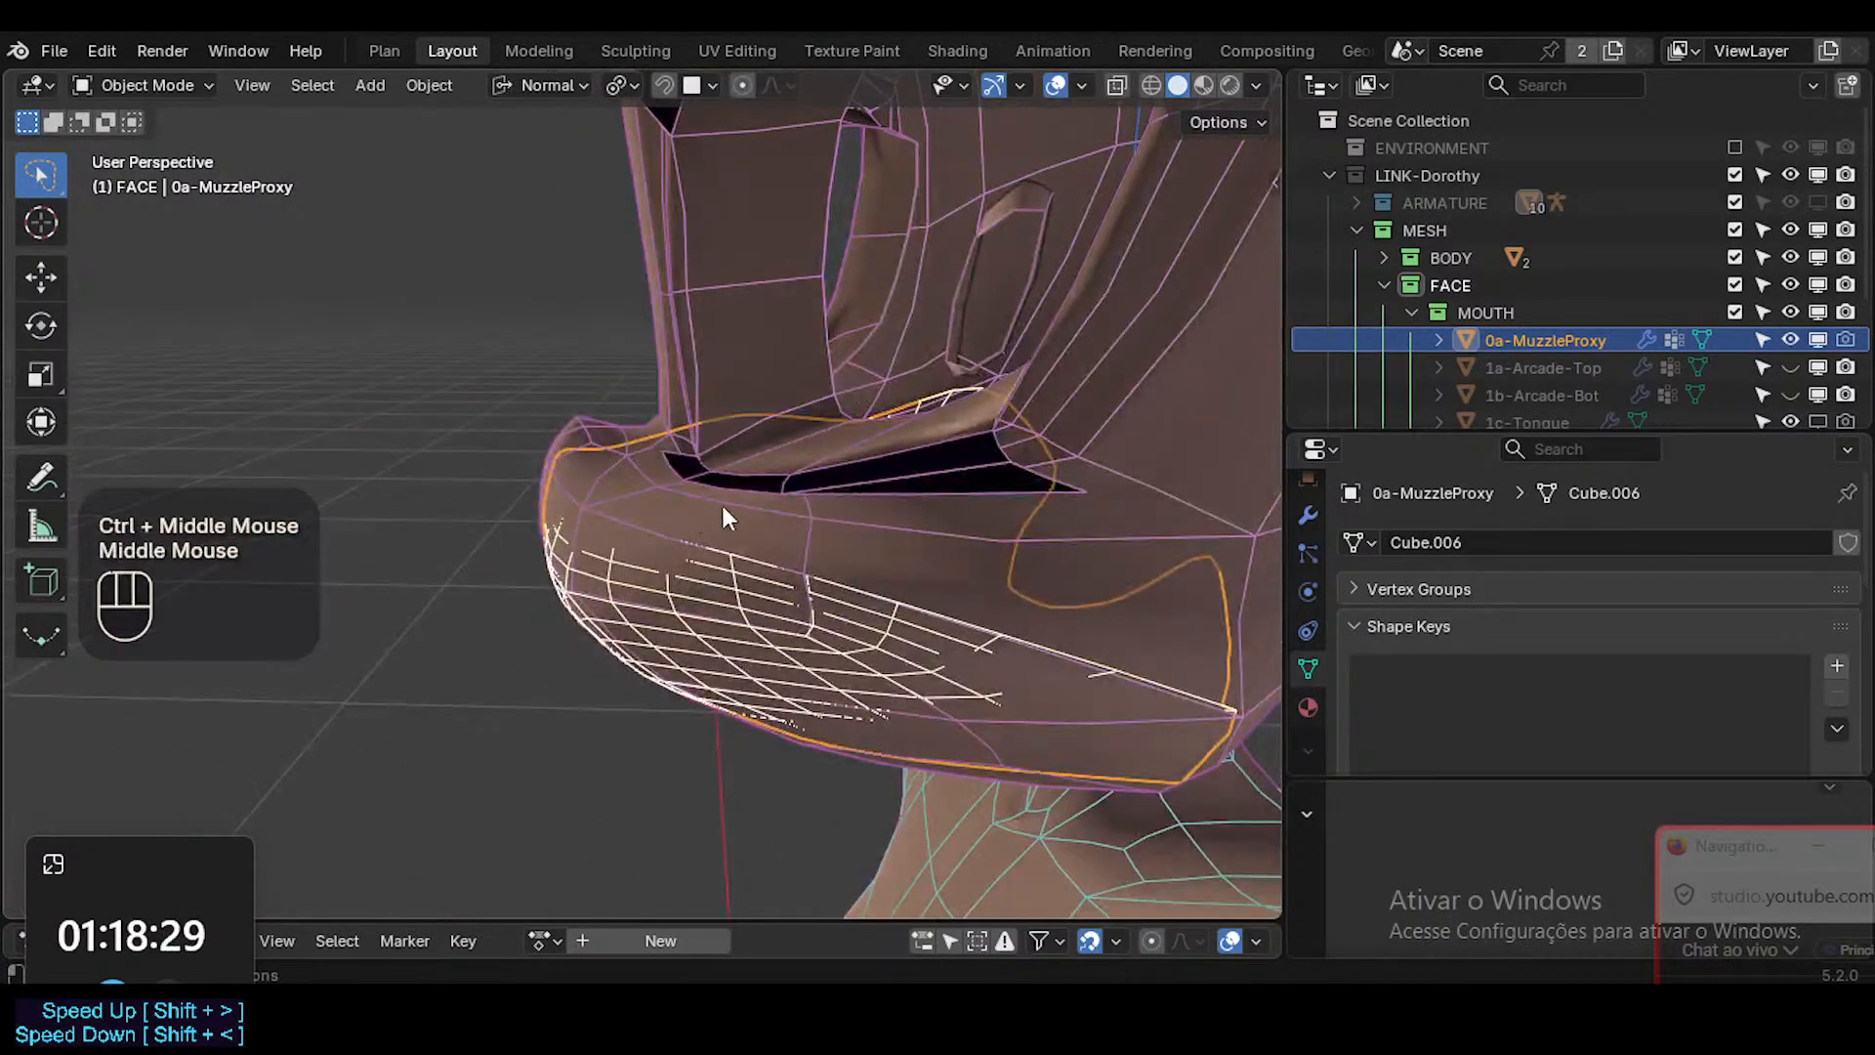
middle_click_drag(595, 632, 791, 554)
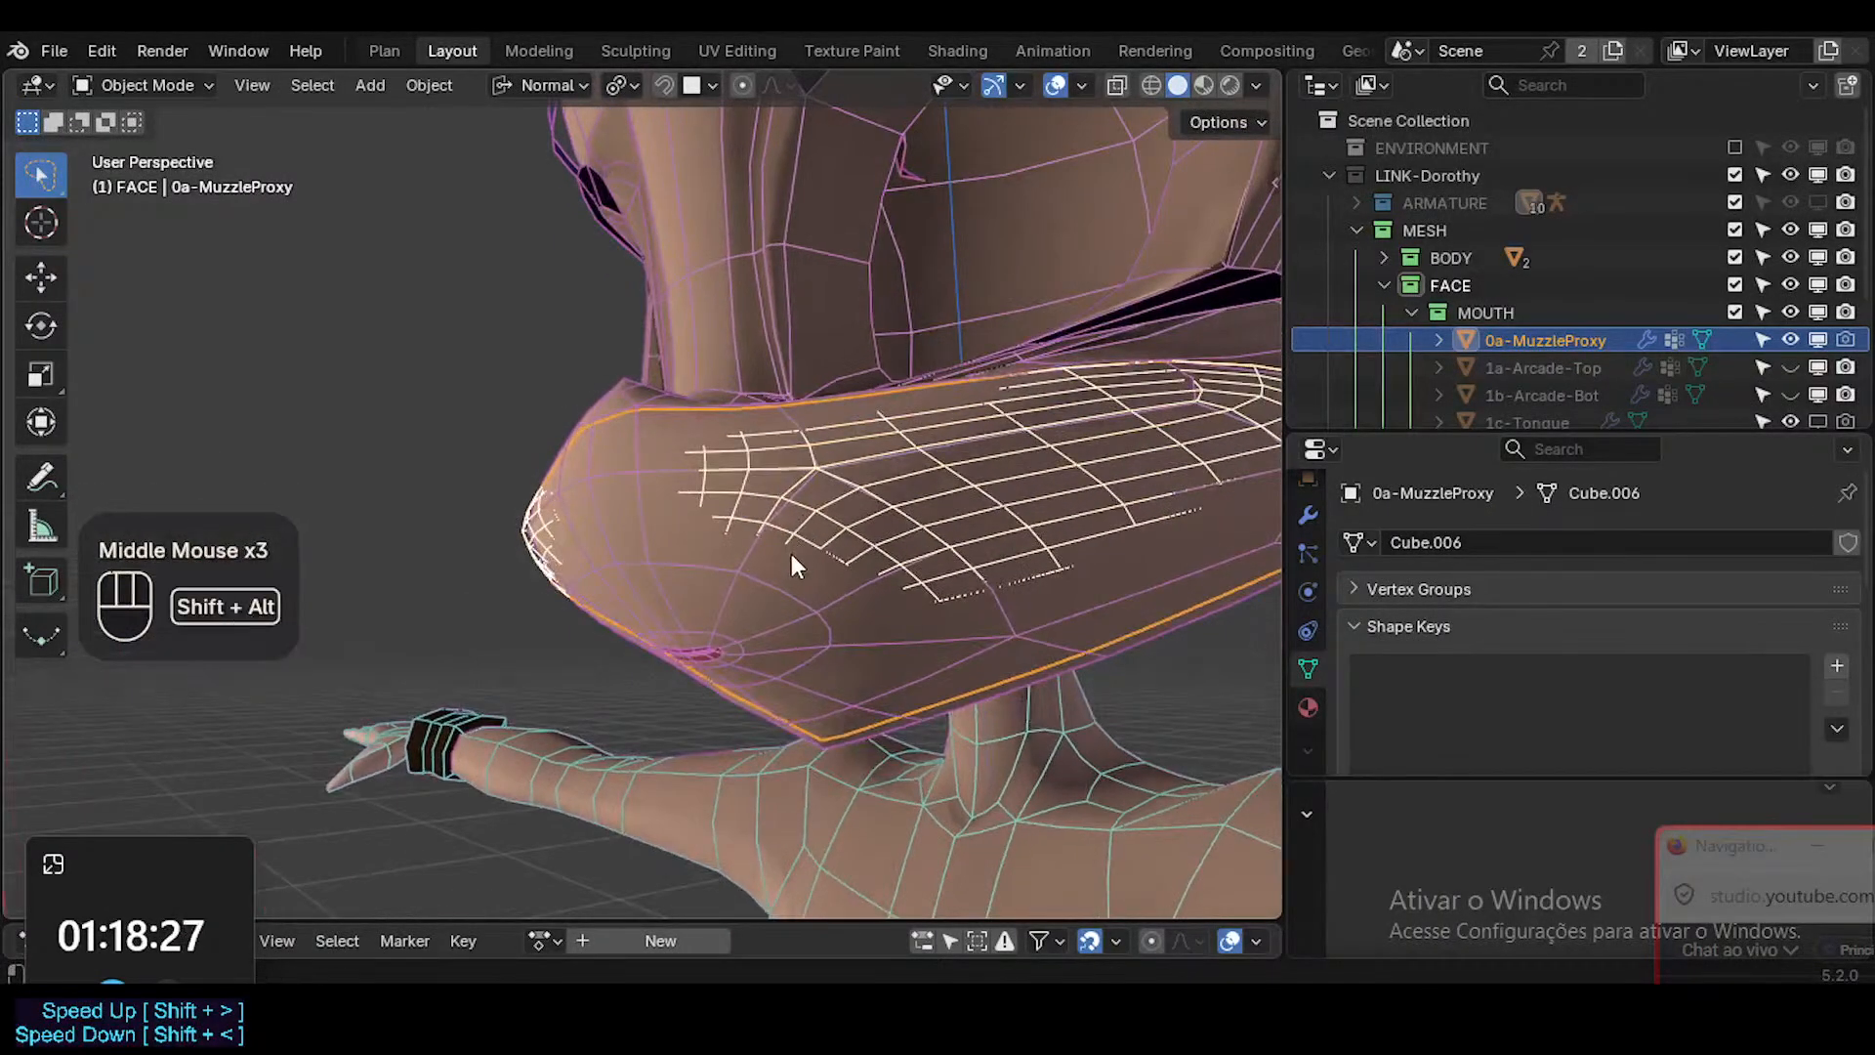
key("shift+alt+z")
key("shift+alt+z")
middle_click_drag(758, 630, 915, 613)
key("shift+alt+z")
Put the Head in Object Mode without overlays, set MouthStretch.L to 1.000, check the mouth corner and save the file.
key("shift+alt+z")
Select the Head, enter Edit Mode, save the file and enlarge the Properties editor to show more of the shape key list.
left_click(878, 628)
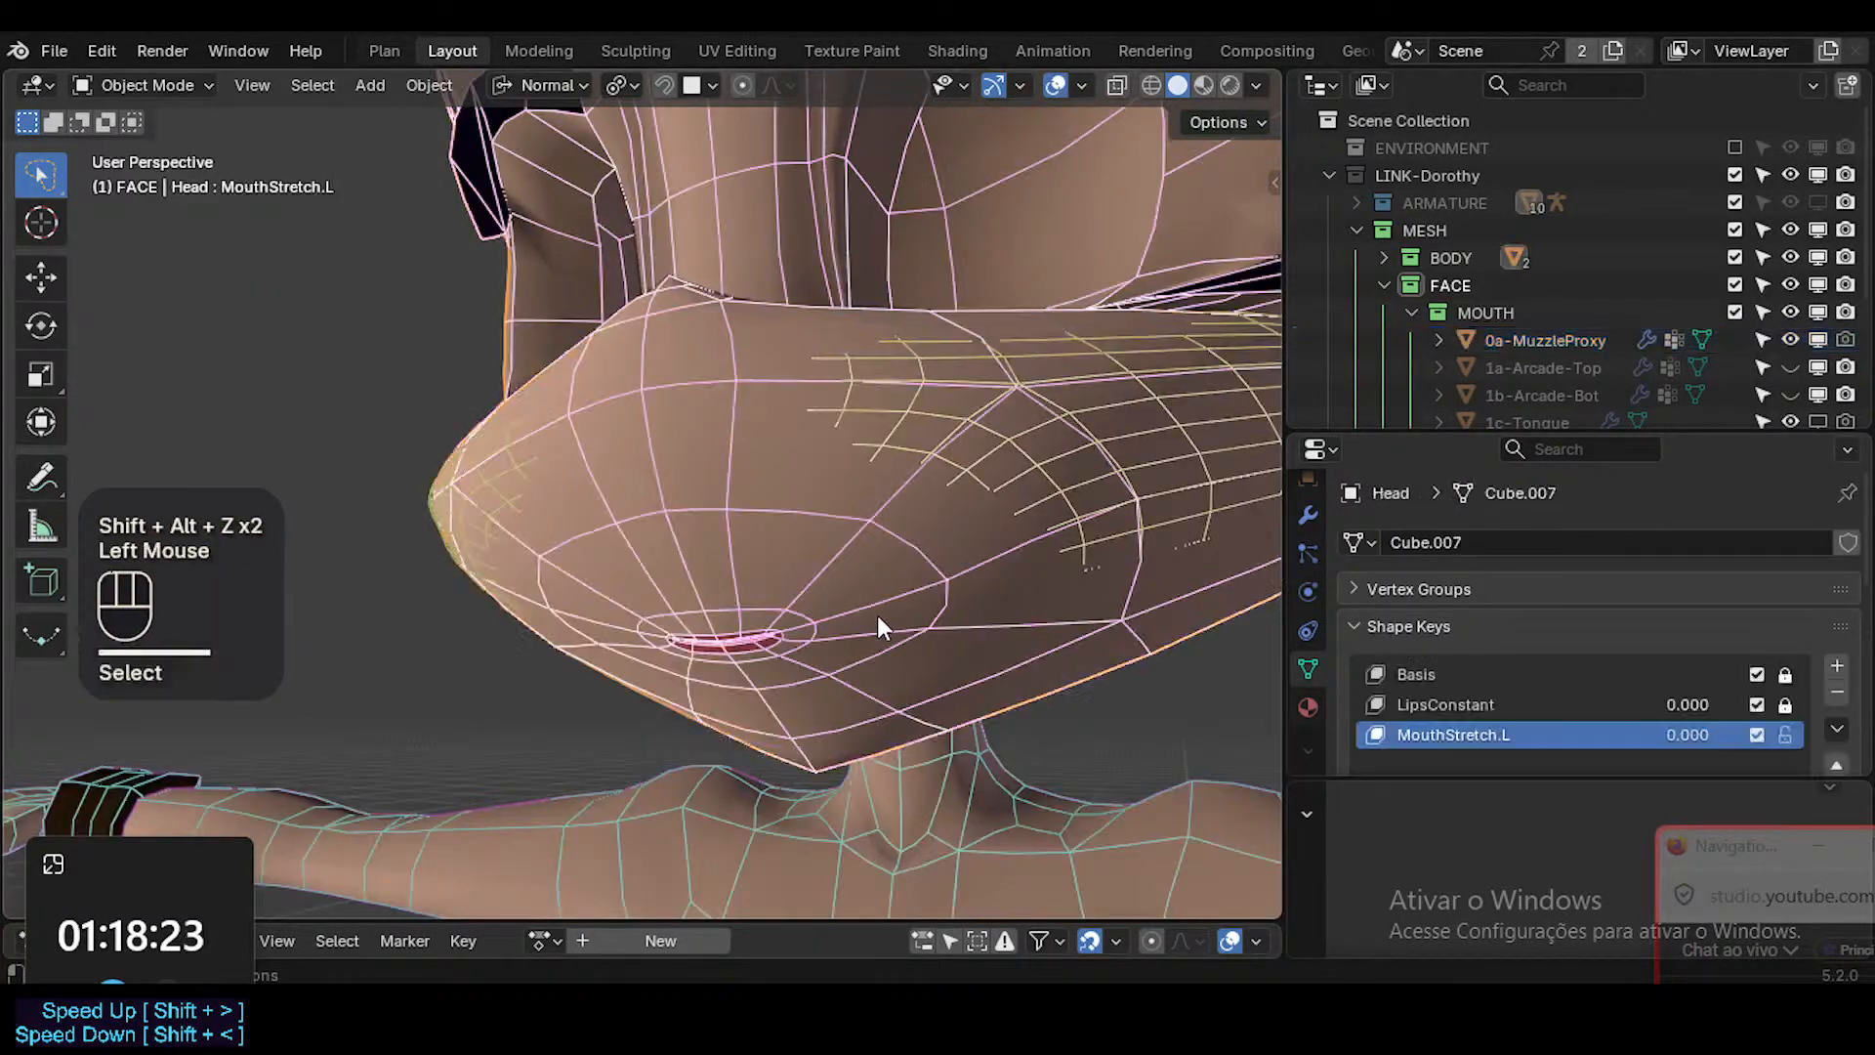
key("Tab")
middle_click_drag(875, 628, 899, 549, "ctrl")
key("ctrl+s")
left_click_drag(1506, 438, 1507, 295)
key("shift+alt+z")
key("ctrl+Tab")
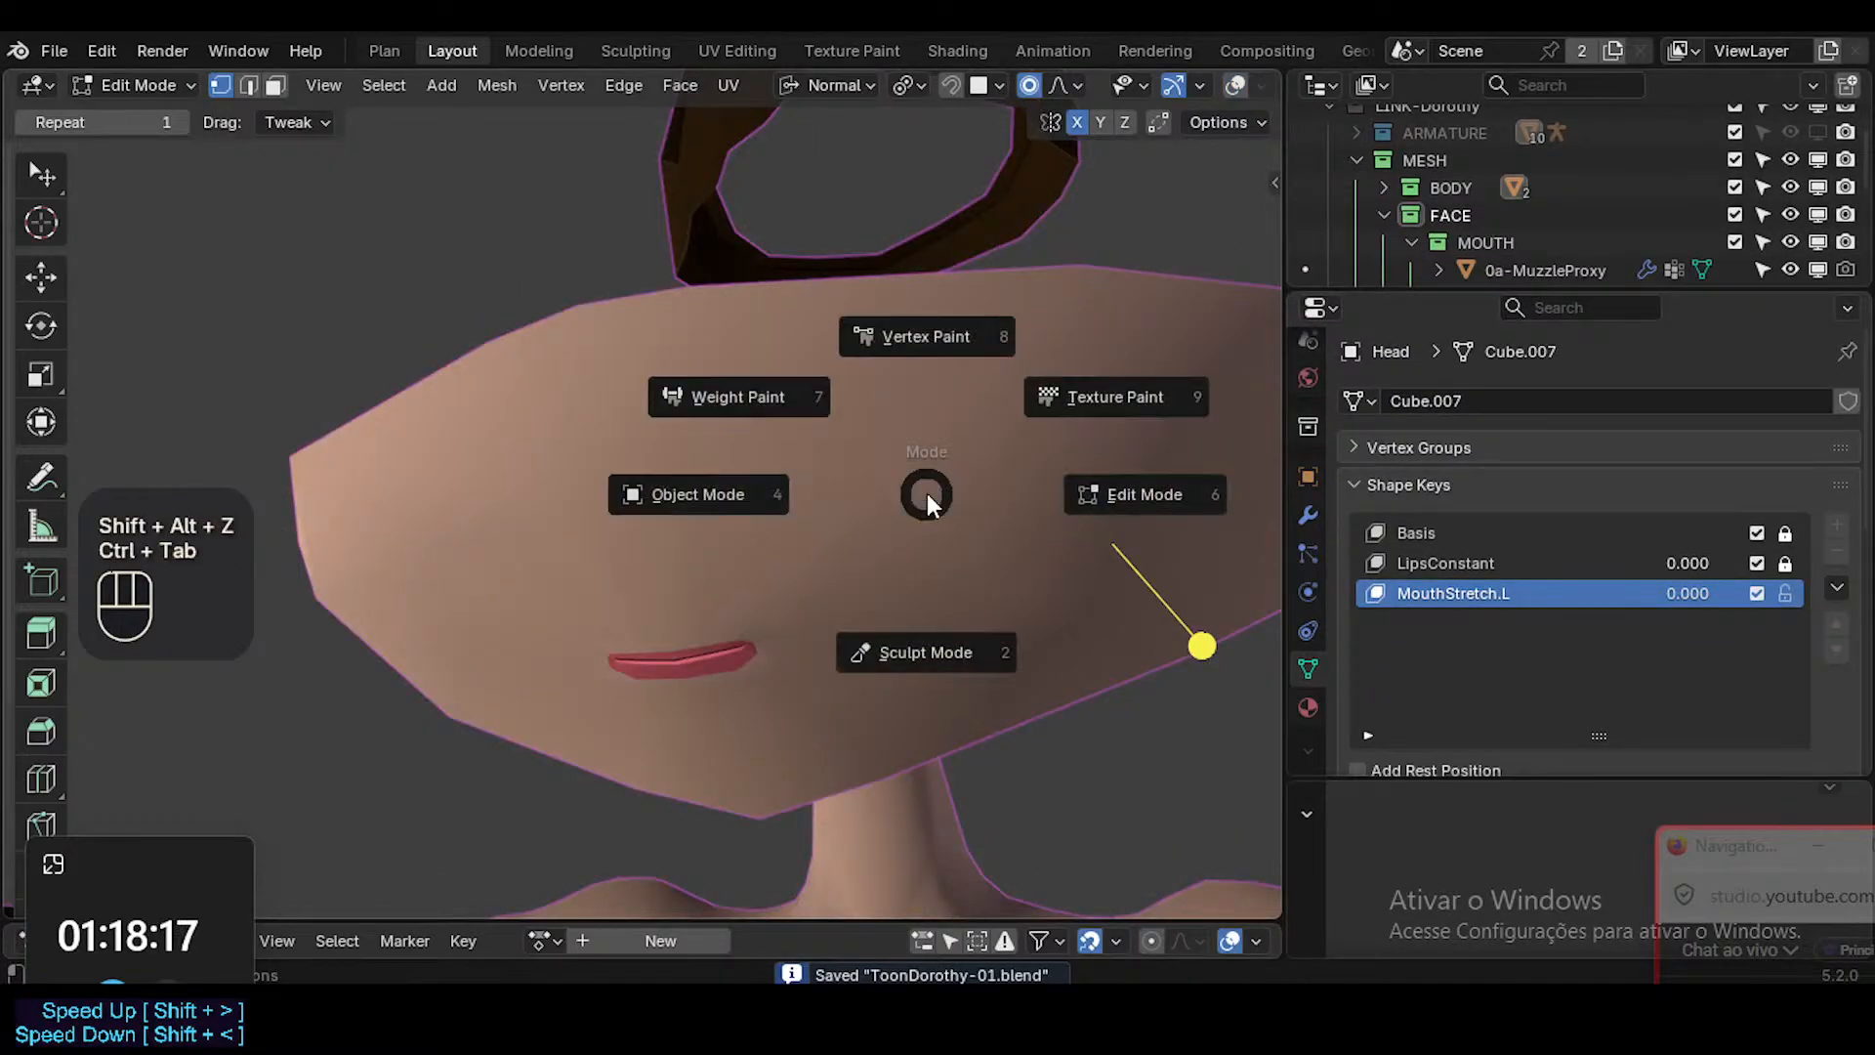
middle_click_drag(860, 602, 881, 606)
left_click_drag(1687, 594, 1719, 594)
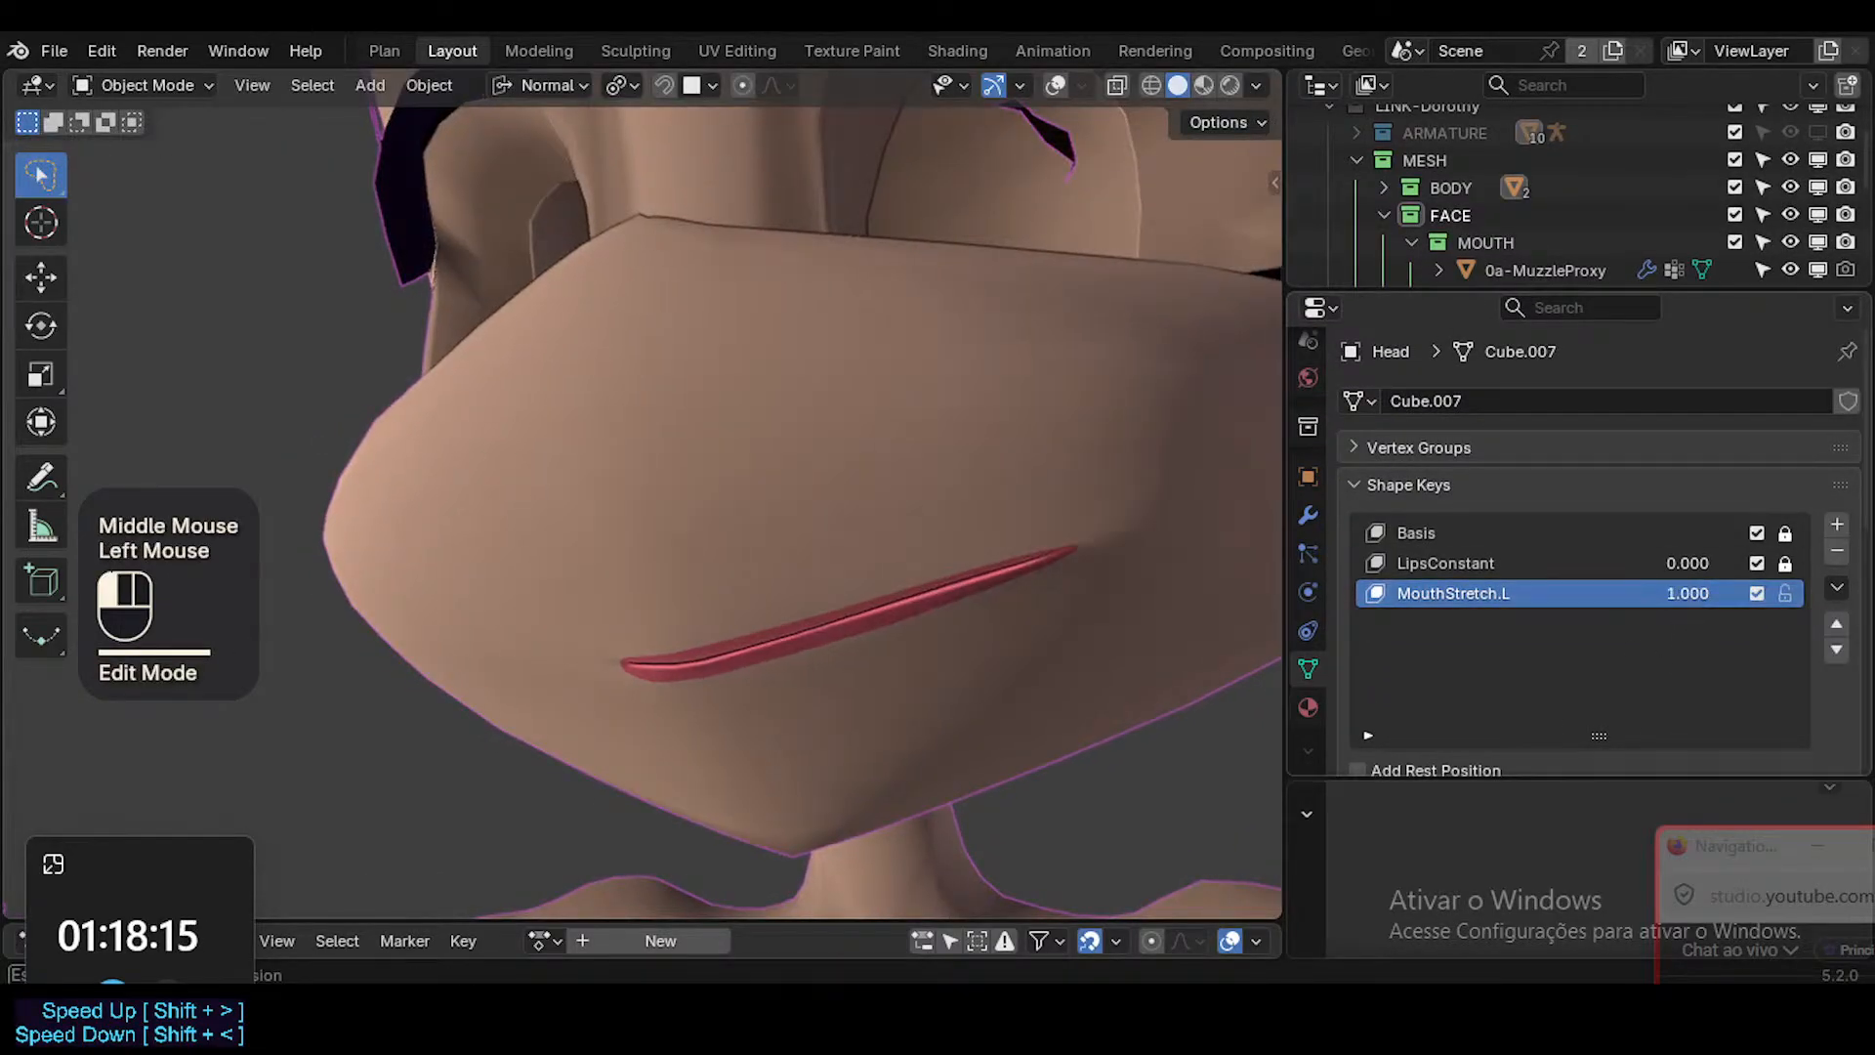
middle_click_drag(866, 582, 905, 640)
scroll(900, 663, "down", 2)
left_click_drag(1636, 595, 1700, 596)
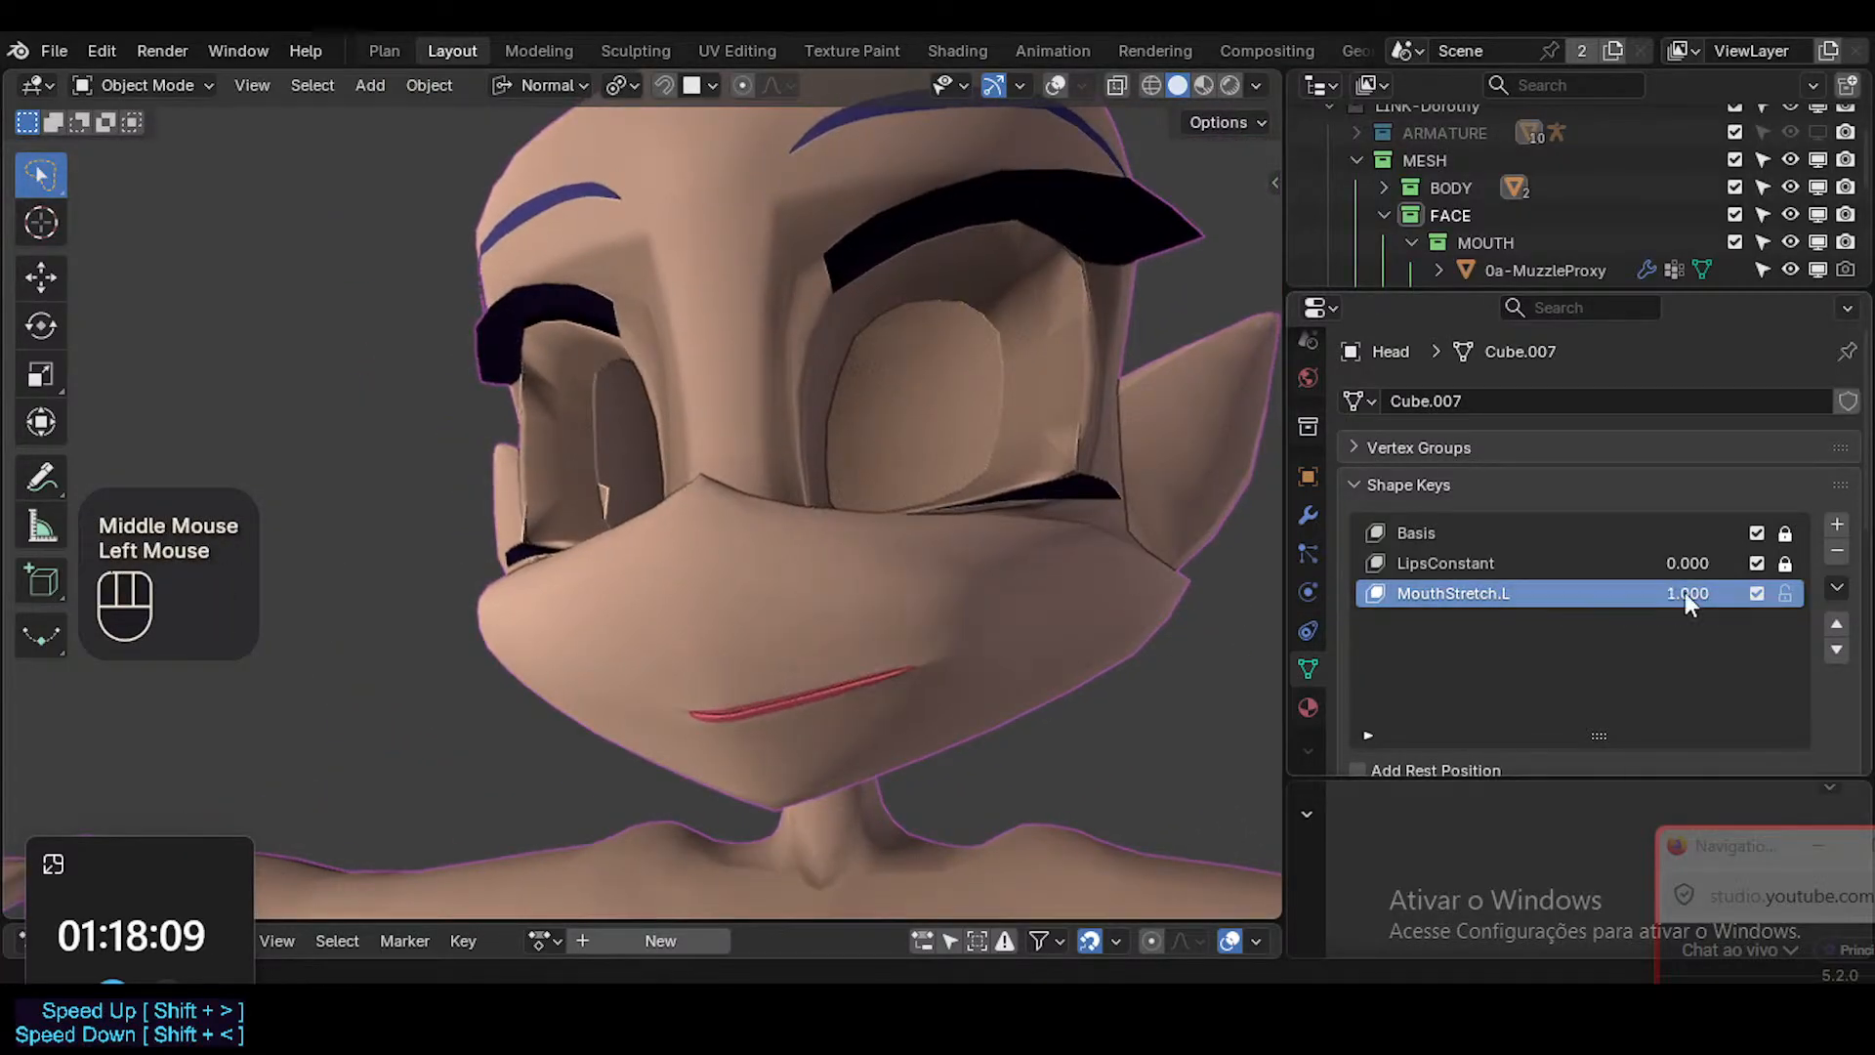
key("ctrl+s")
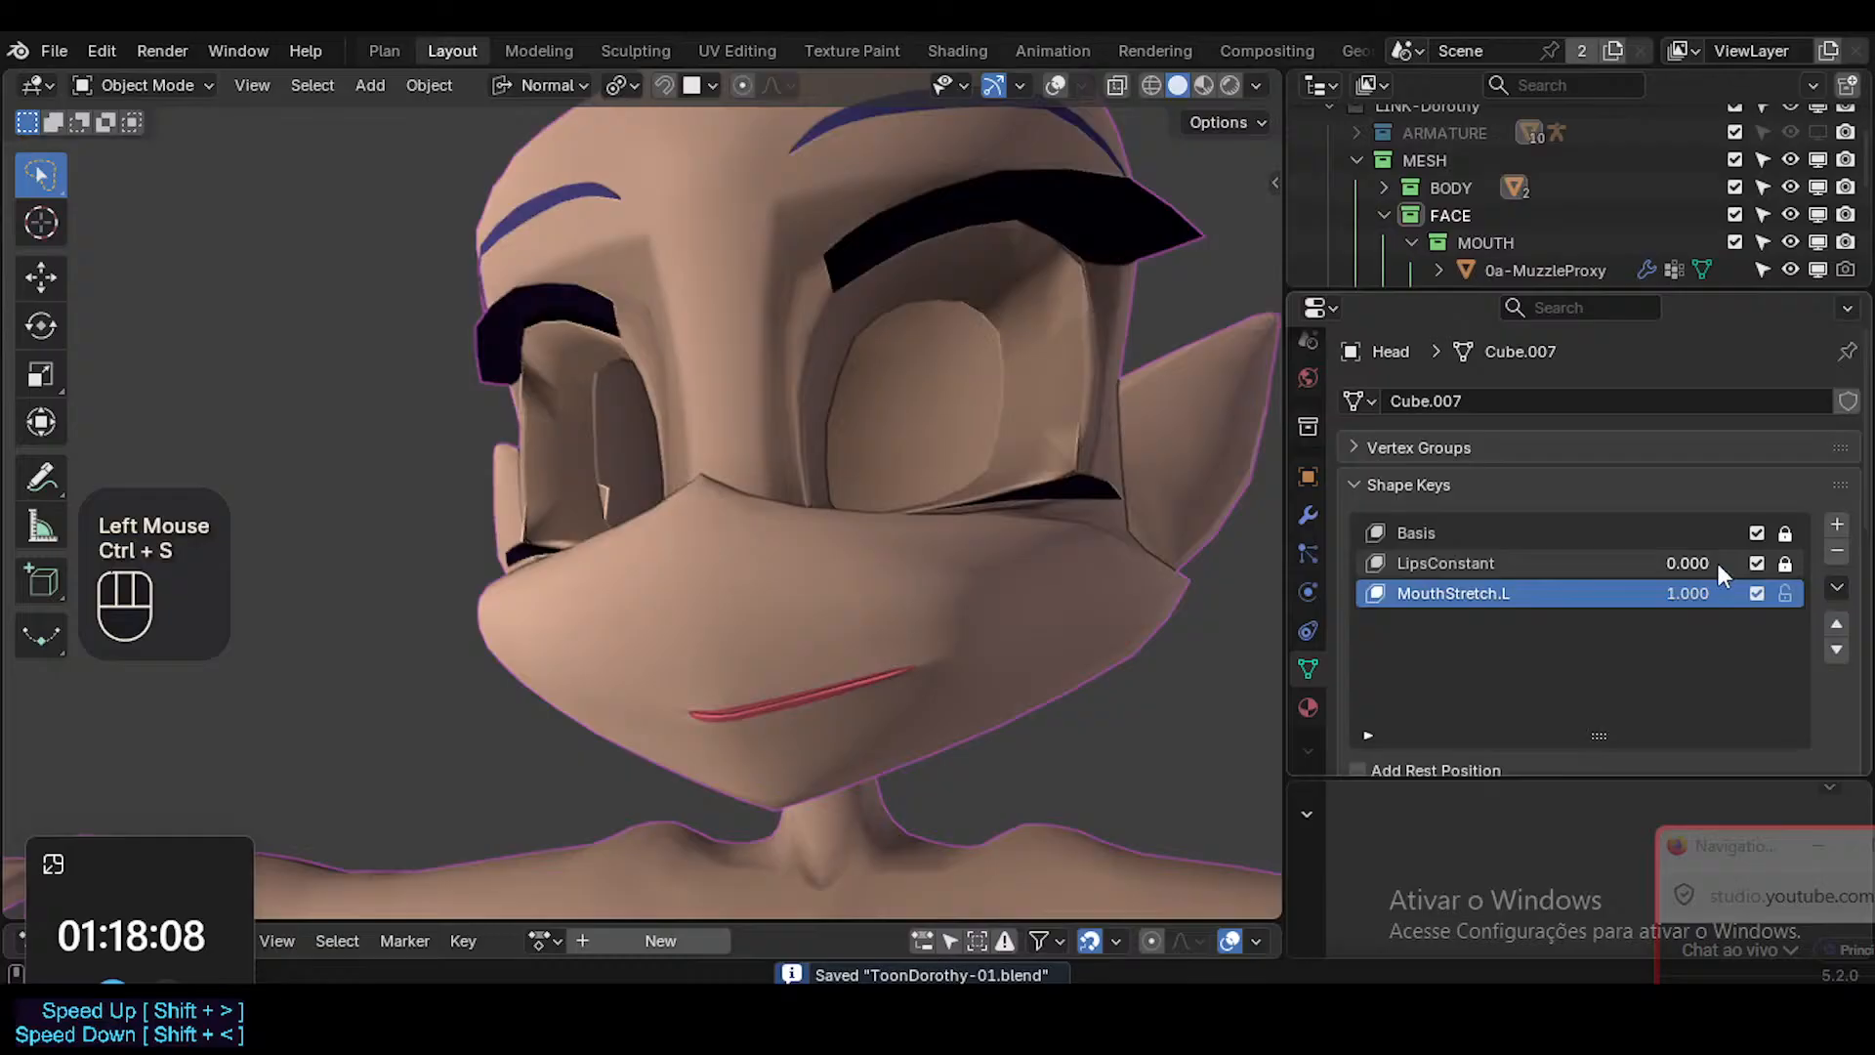
Duplicate the MouthStretch.L shape key and rename the copy MouthStretch.R.
left_click(1836, 587)
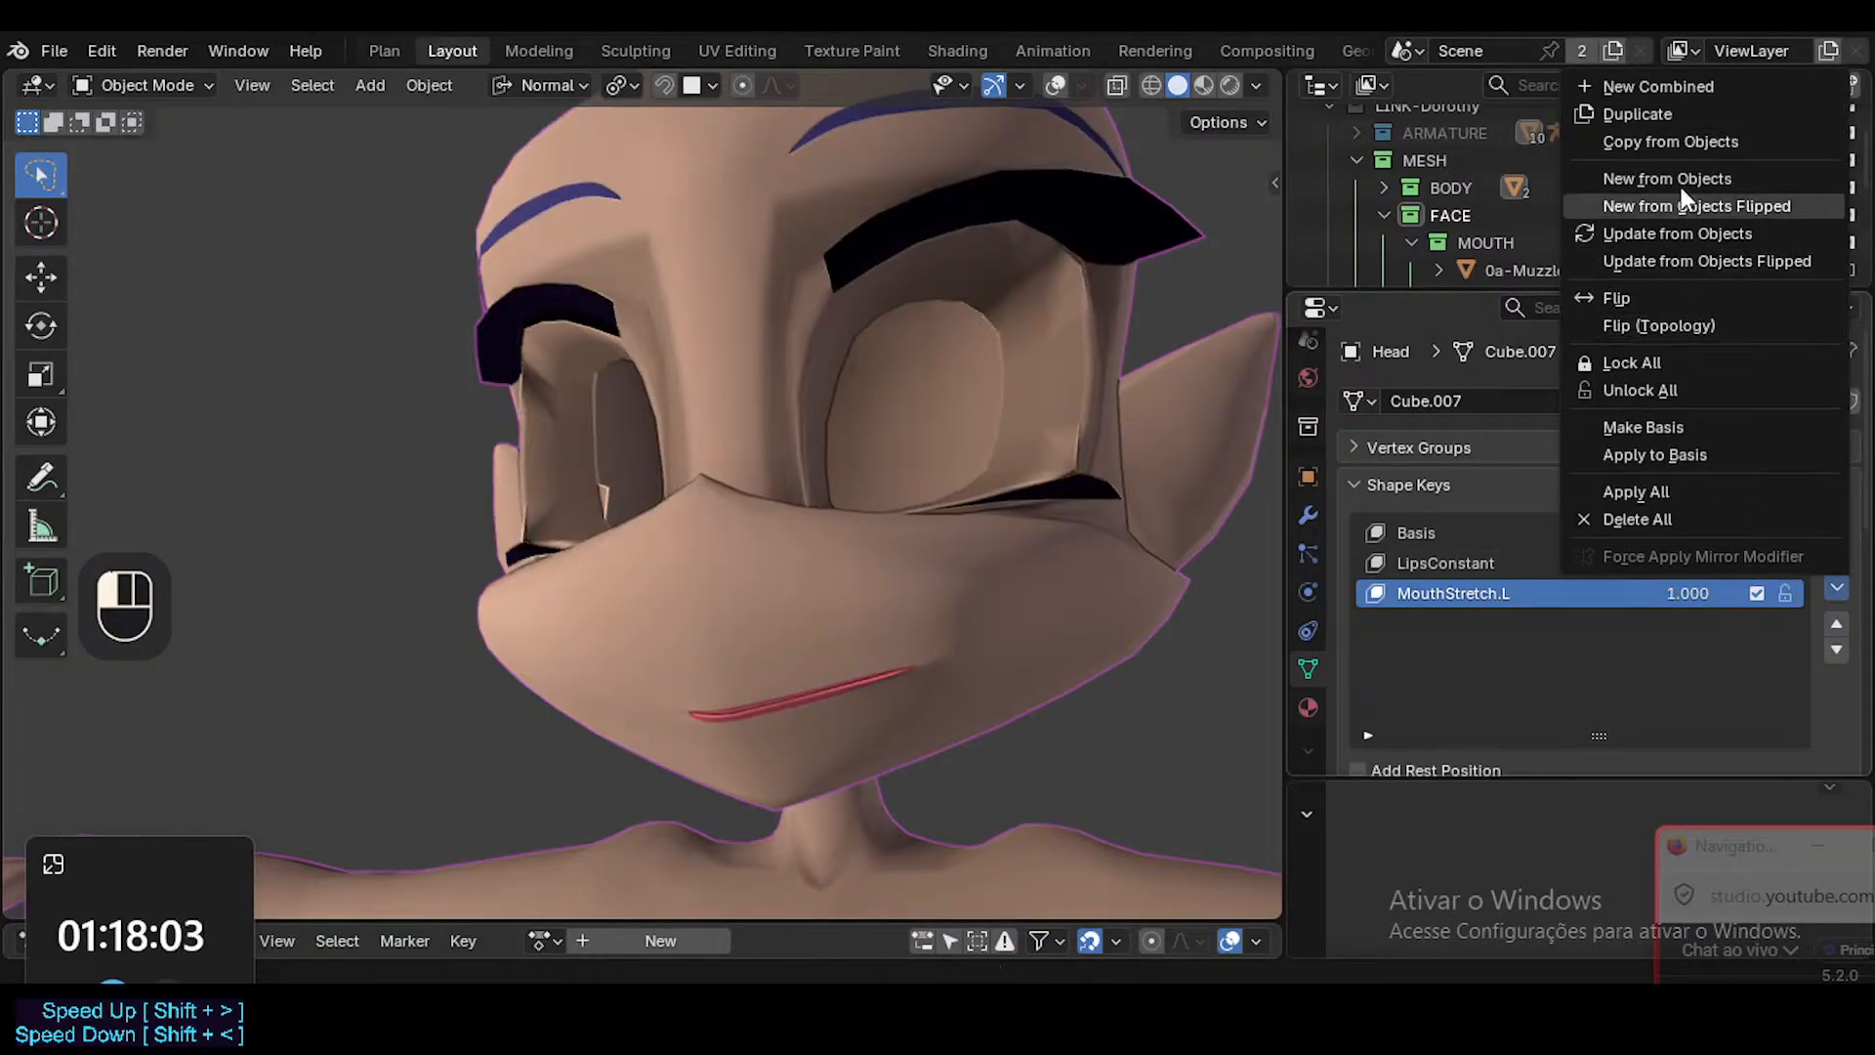
left_click(1696, 113)
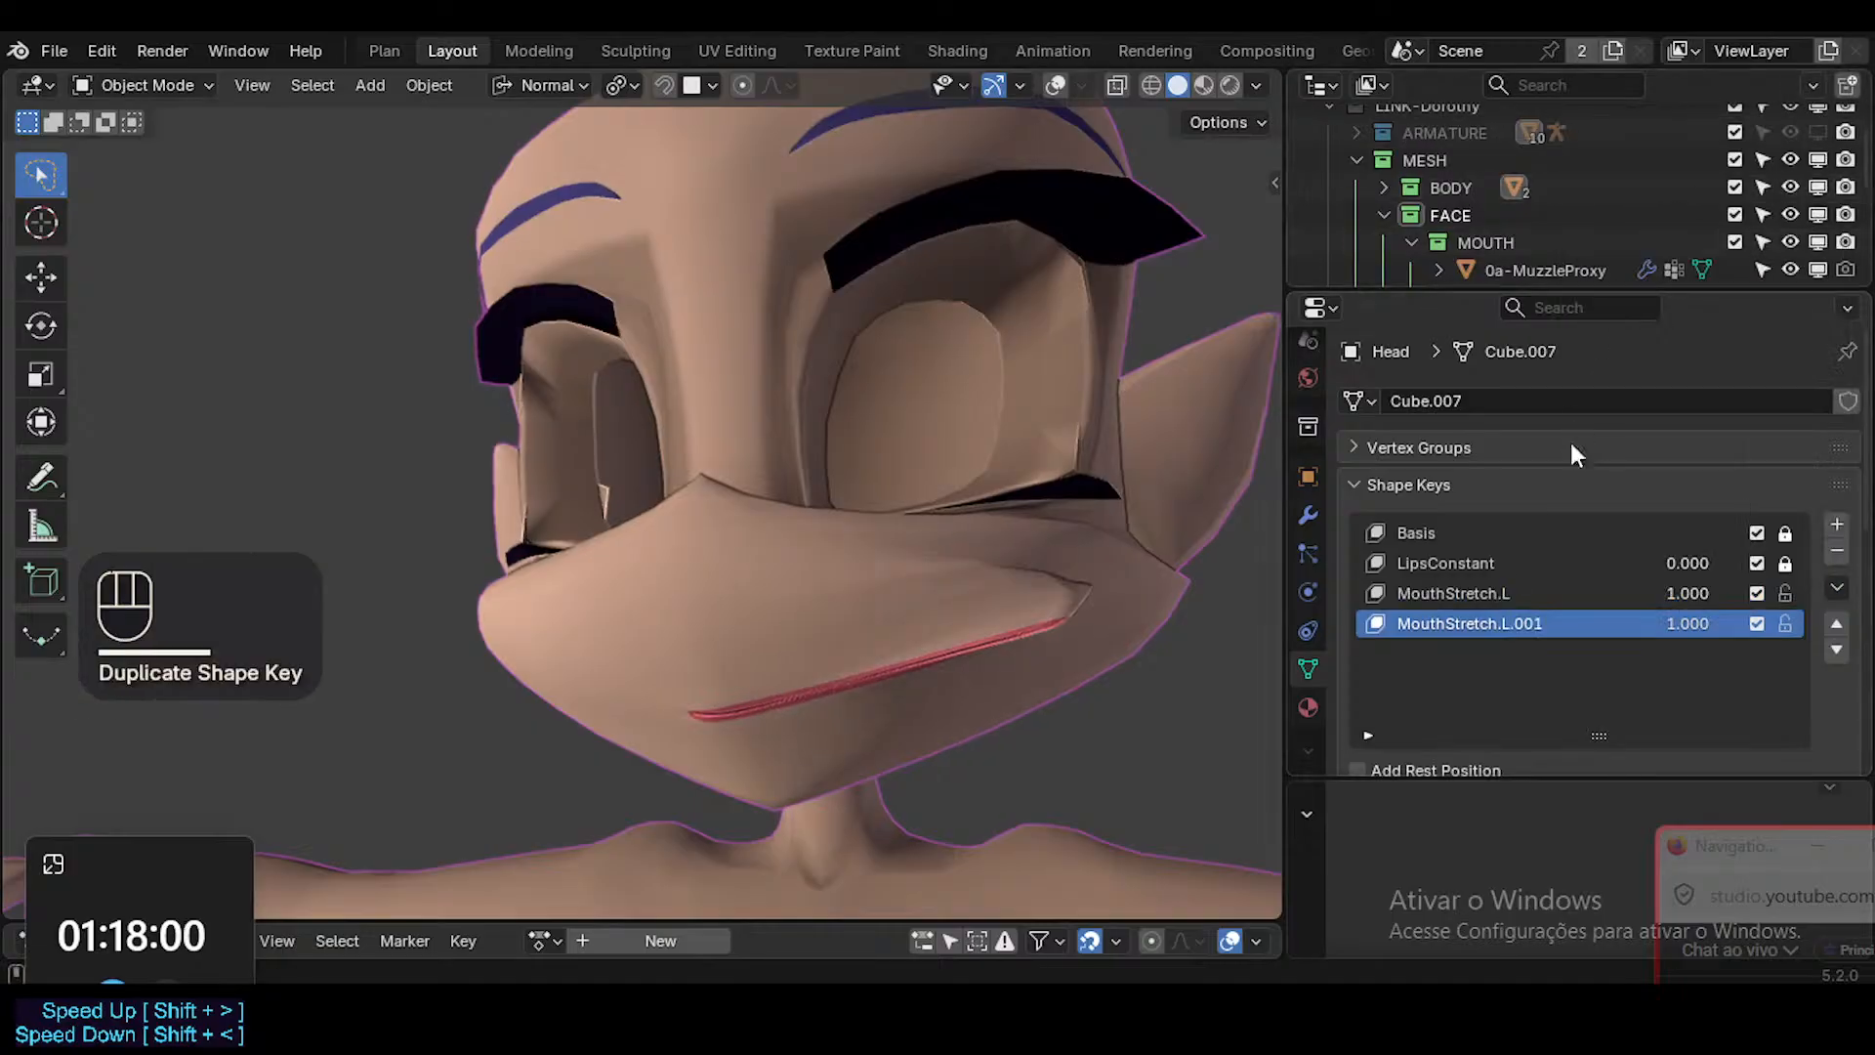
double_click(1505, 621)
key("BackSpace")
key("BackSpace")
key("BackSpace")
key("BackSpace")
key("BackSpace")
type("R")
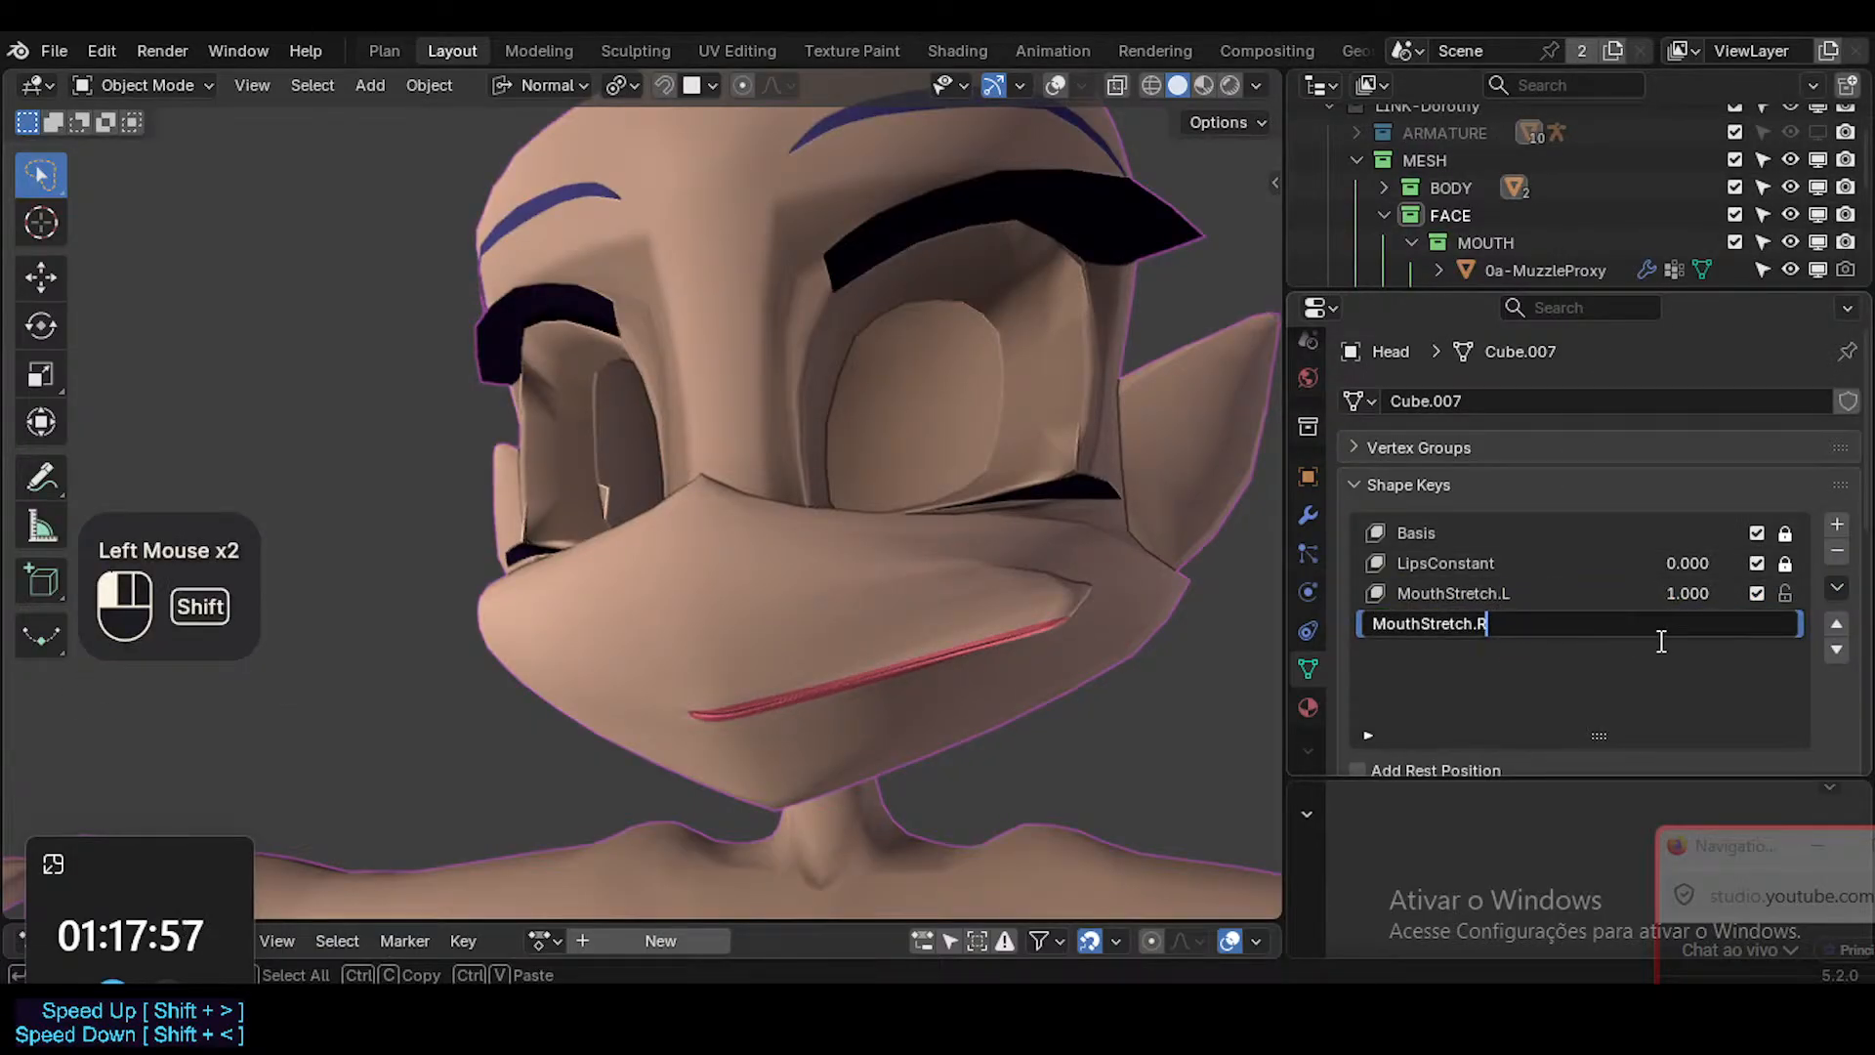
key("Return")
Assign the ?SHK-Face.R vertex group to the MouthStretch.R shape key and check the mouth from the side.
left_click(1837, 590)
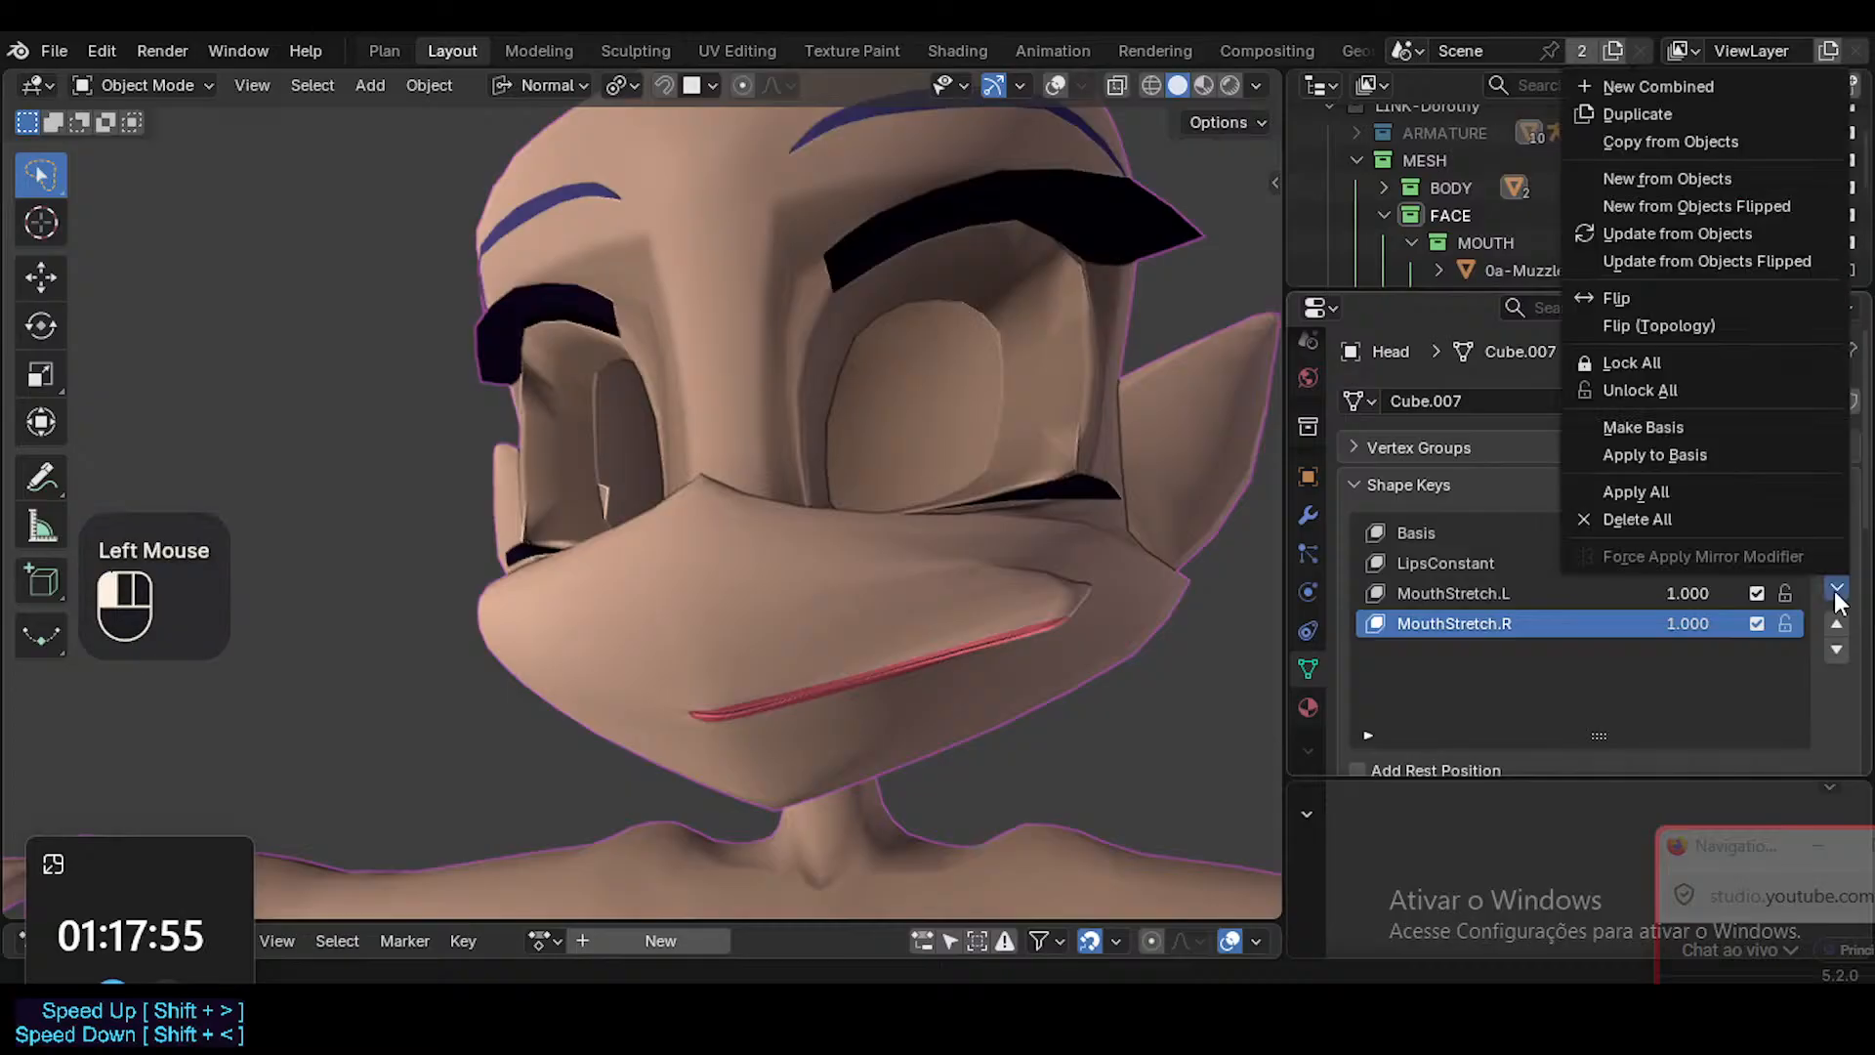
scroll(1697, 650, "down", 3)
scroll(1694, 629, "up", 1)
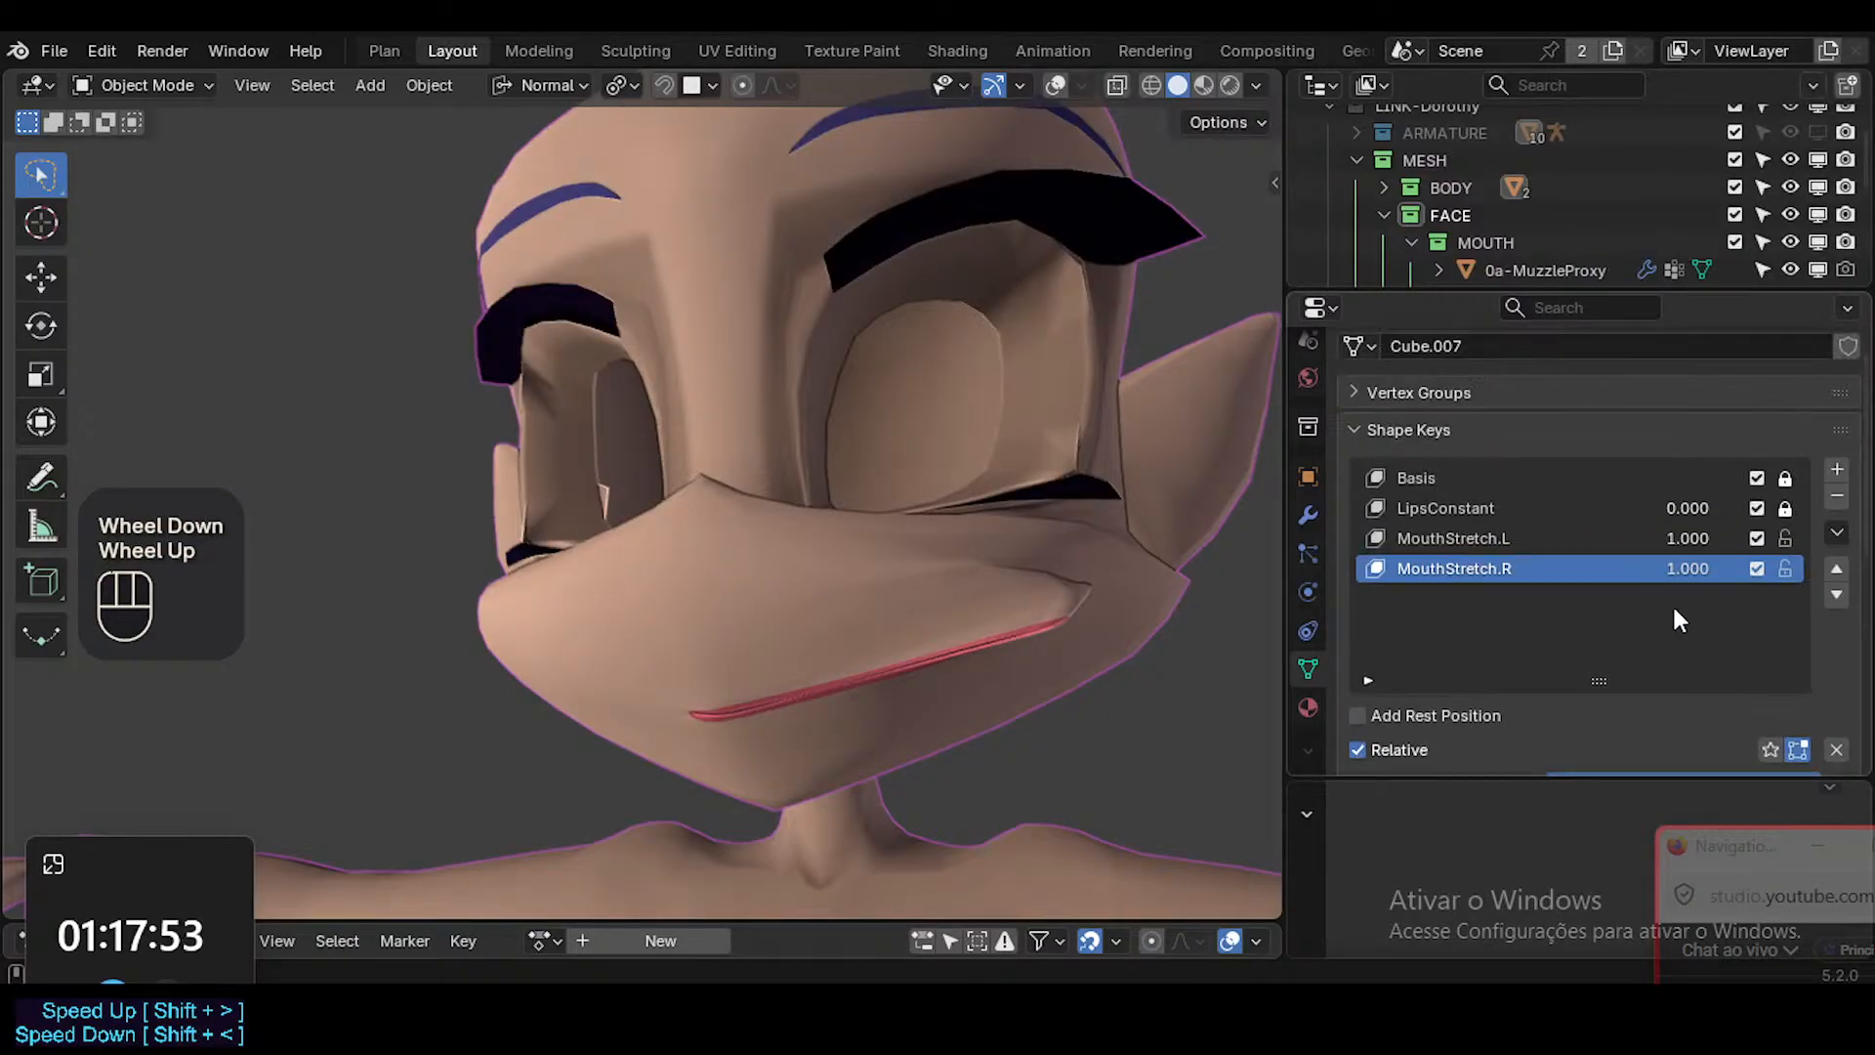
scroll(1688, 666, "down", 3)
left_click(1678, 714)
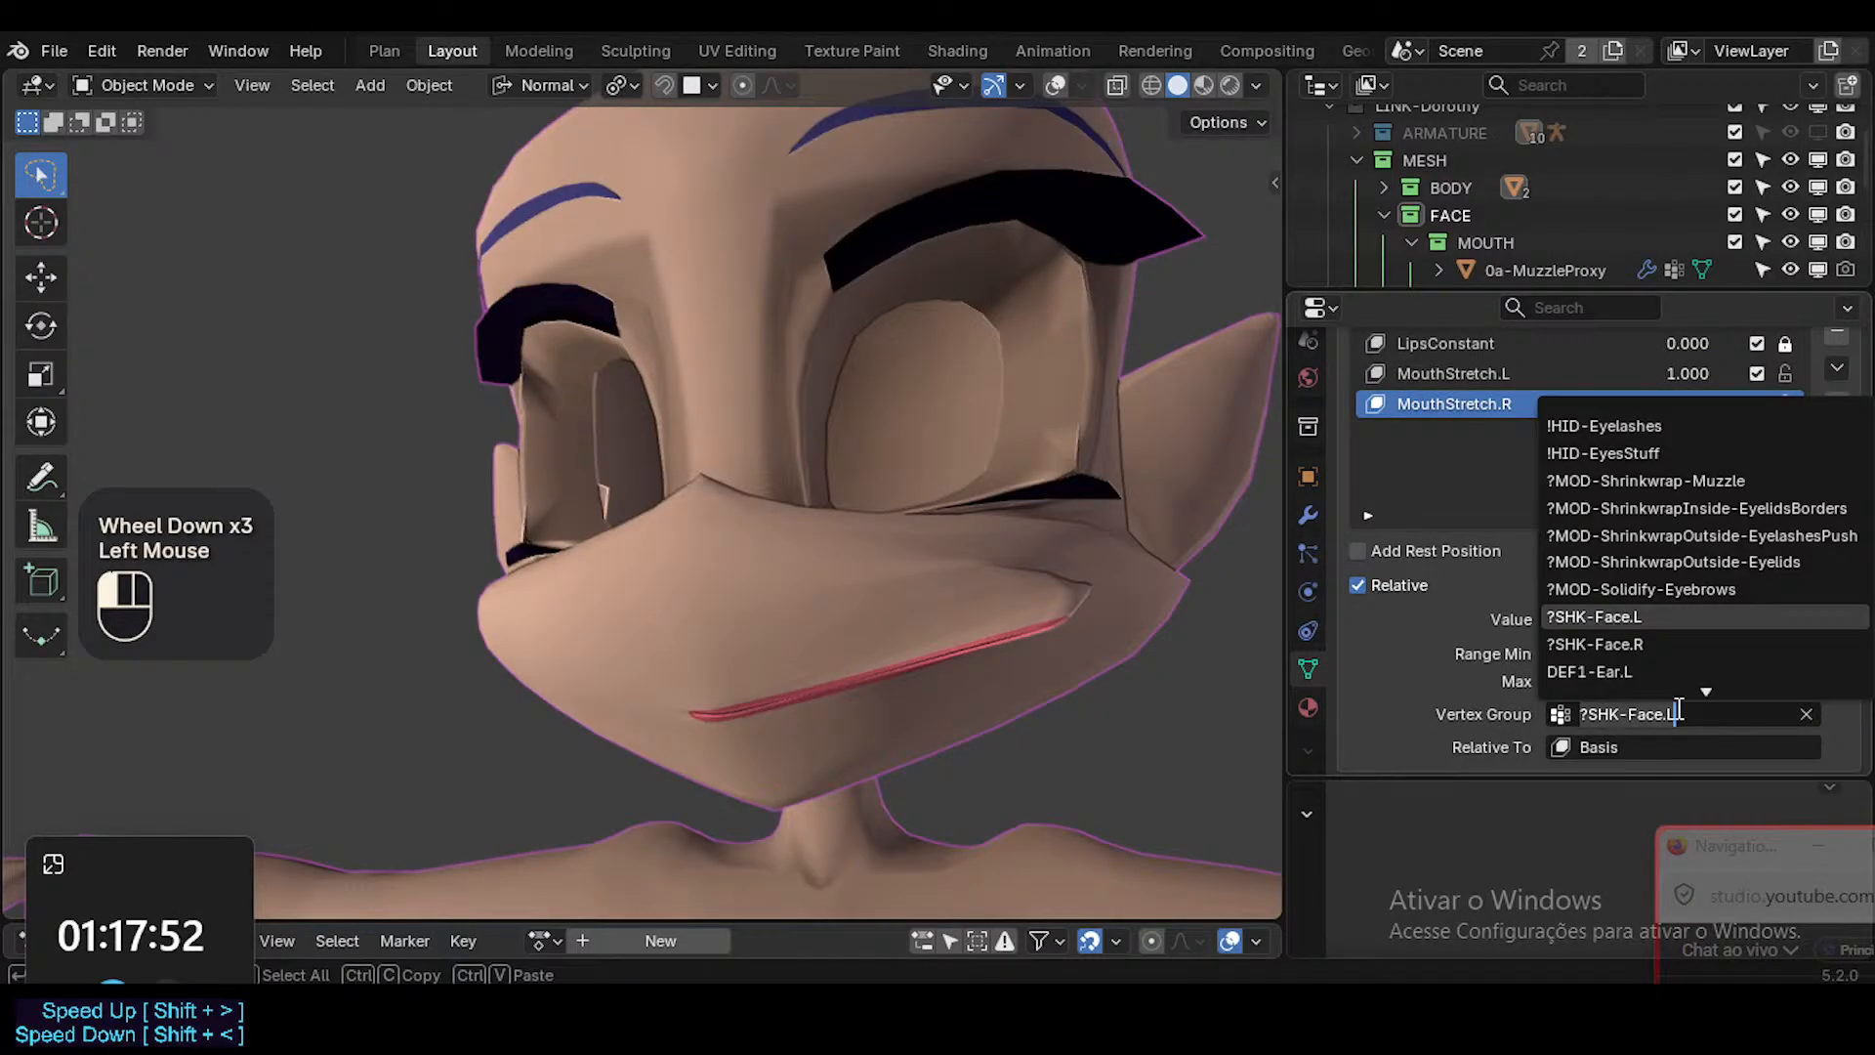
left_click(1739, 643)
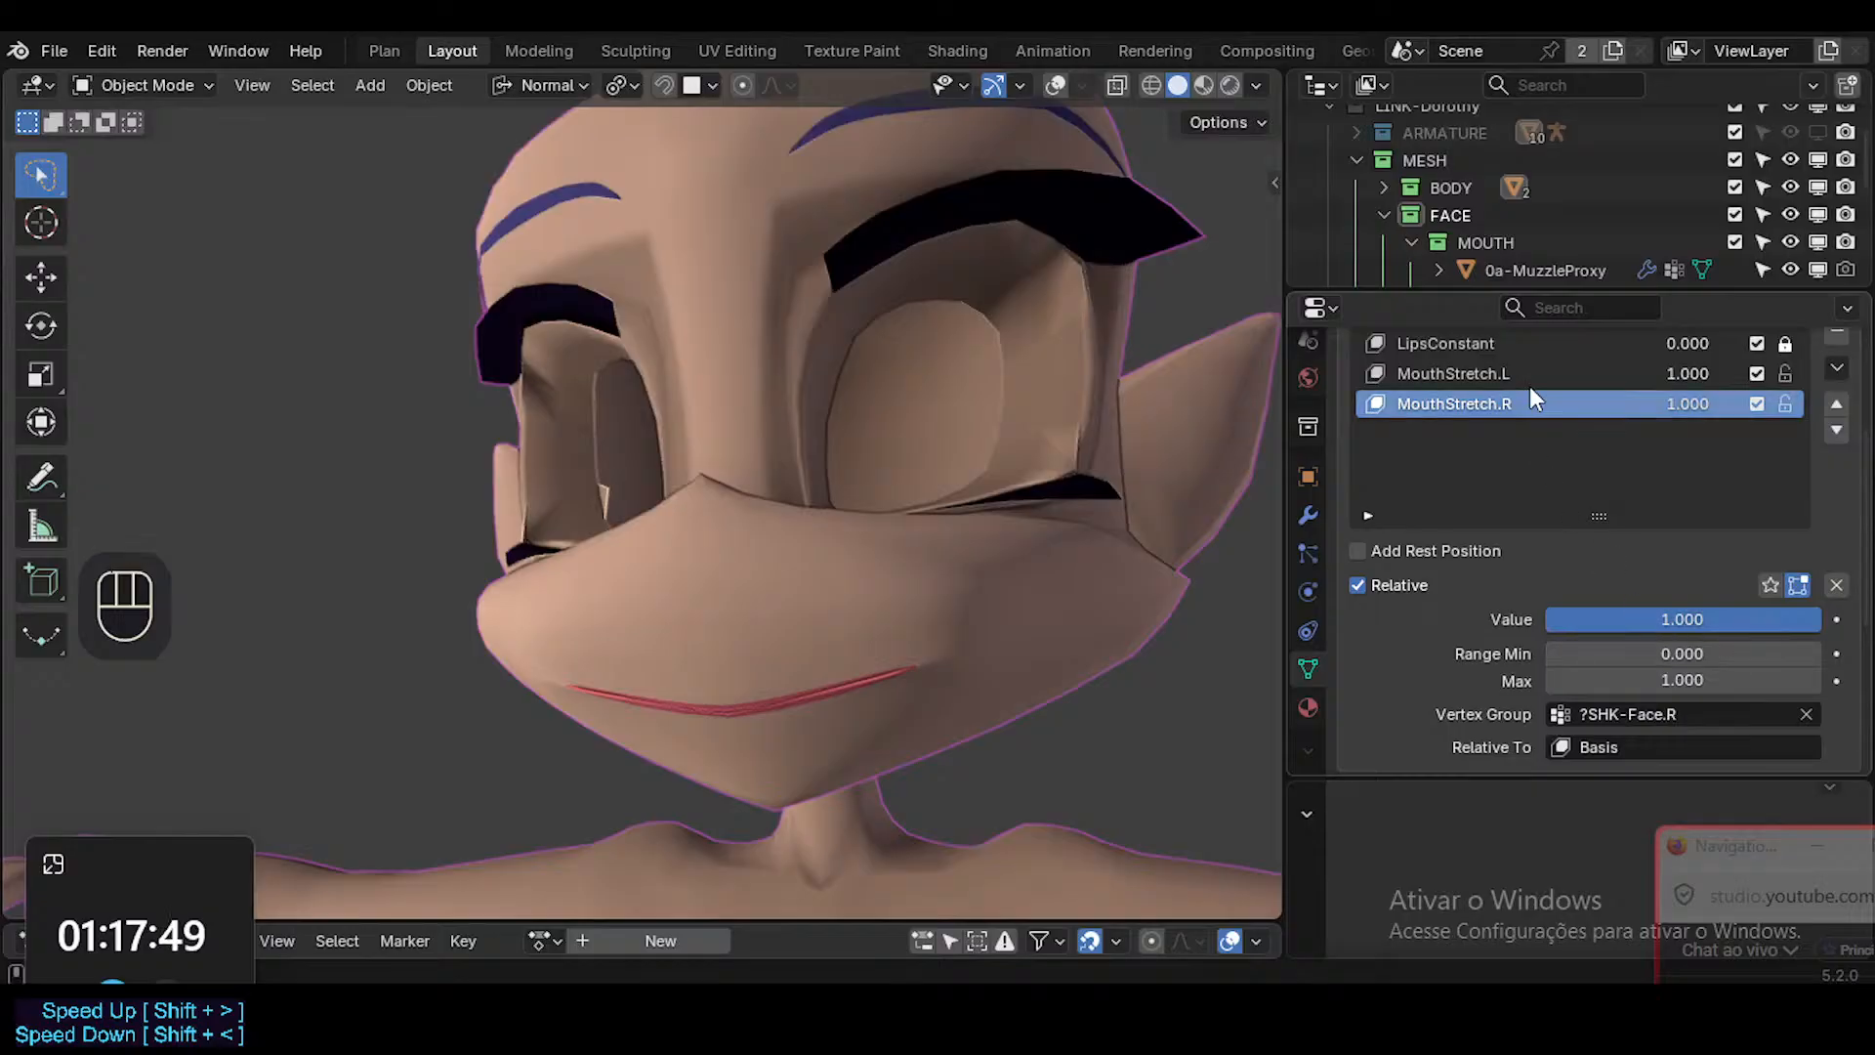
scroll(1675, 508, "up", 1)
middle_click_drag(557, 586, 896, 606)
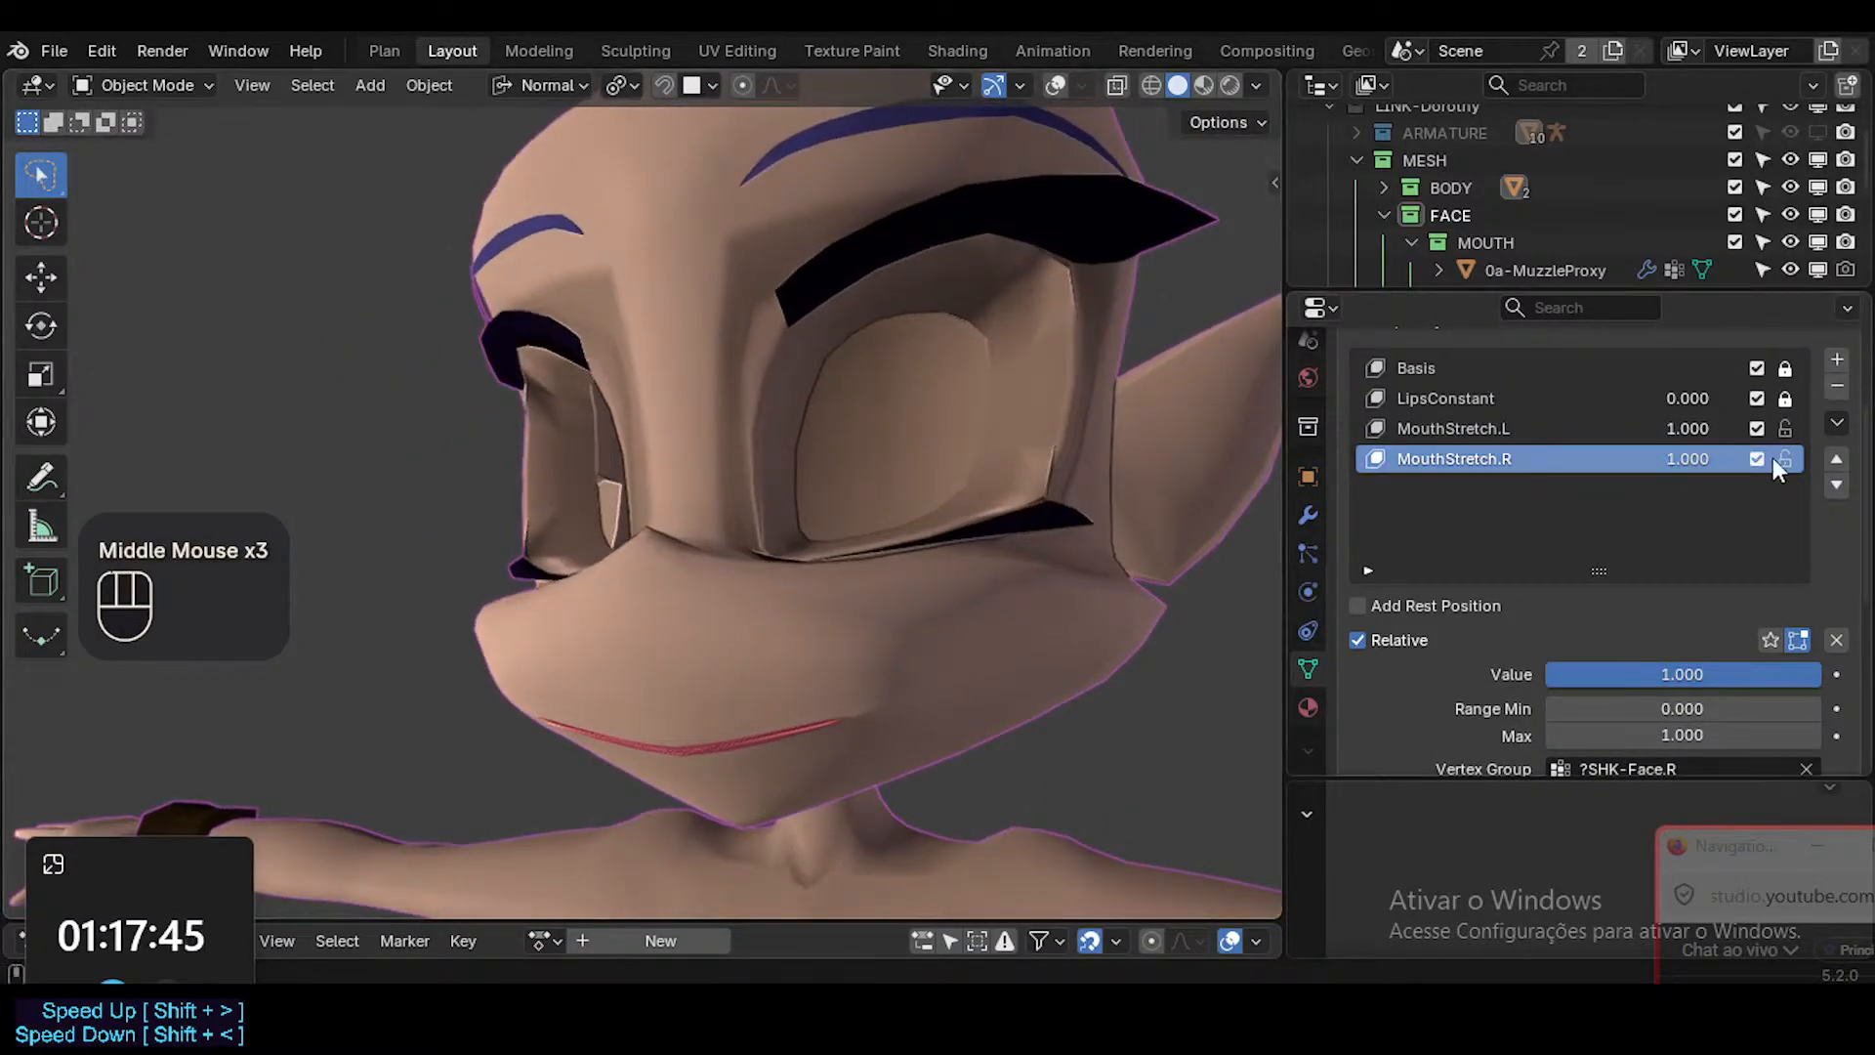
Try MouthStretch.L at 0.212 and MouthStretch.R at 0.188, then MouthStretch.L at 0.750, checking the mouth from both sides.
left_click_drag(1716, 463, 1616, 433)
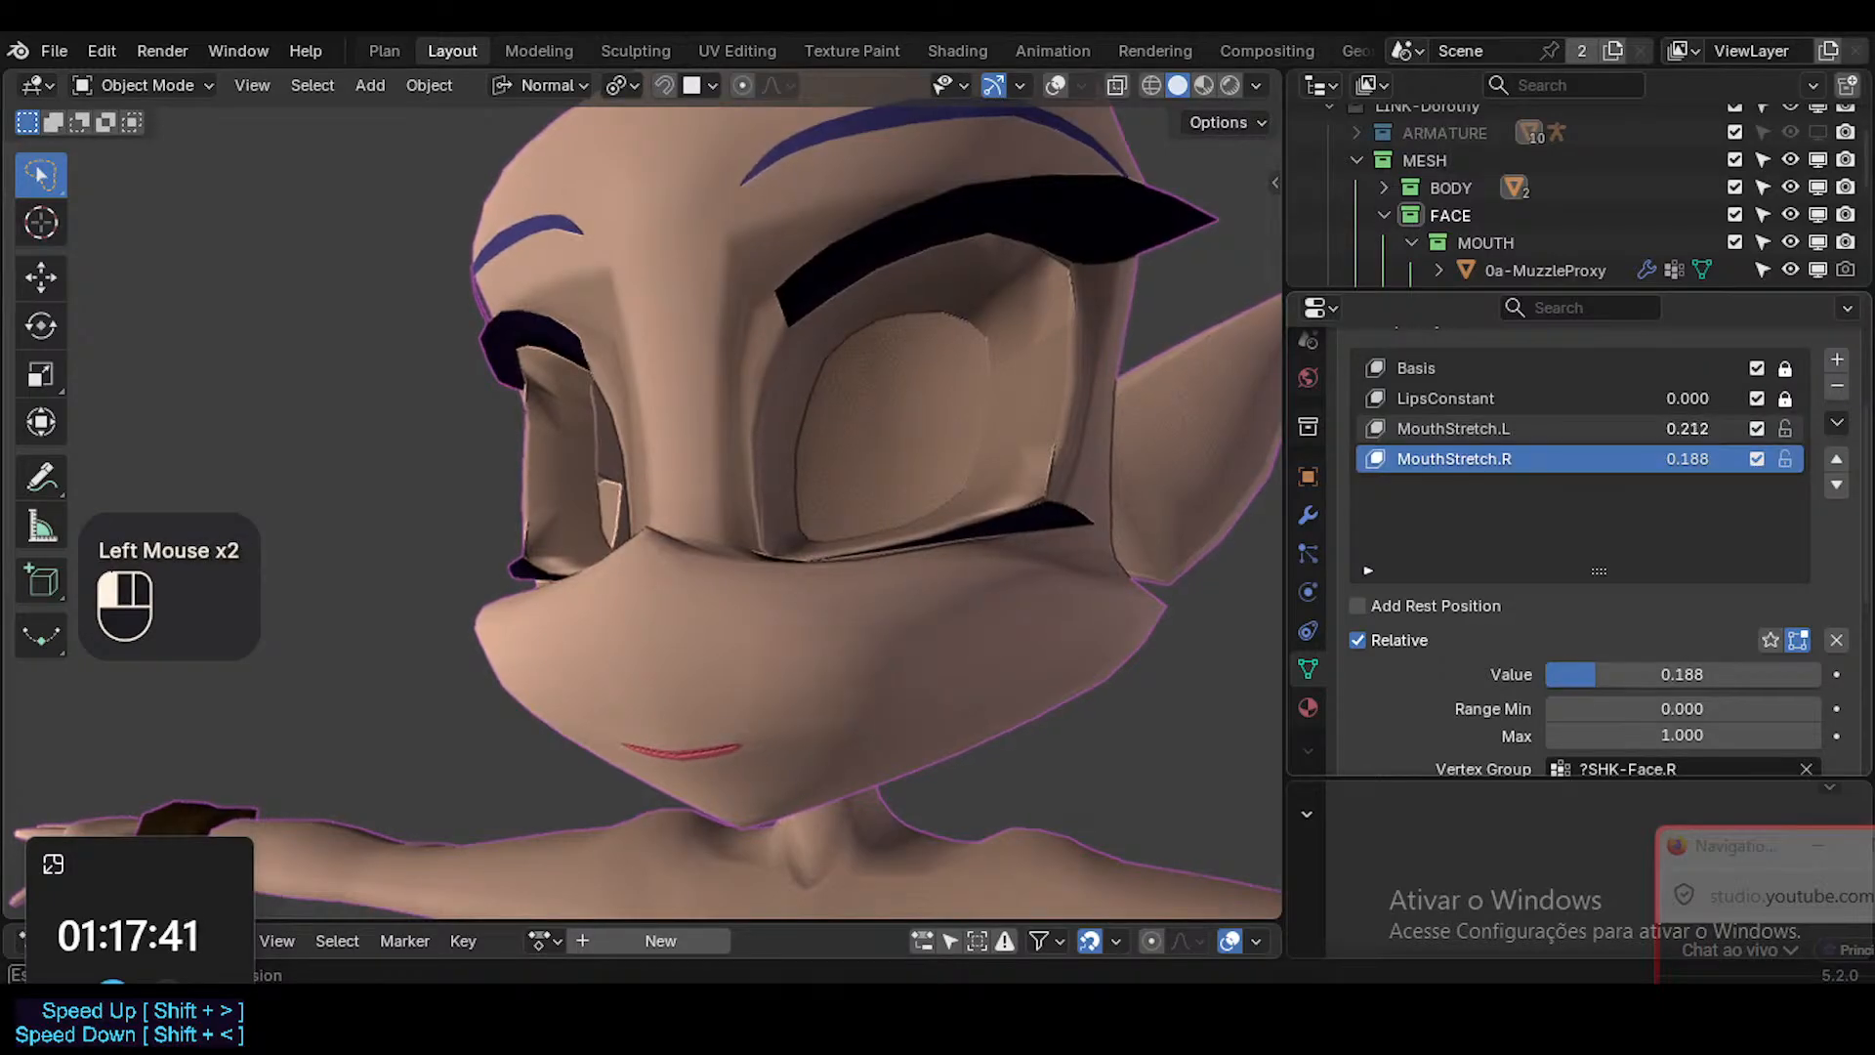
middle_click_drag(625, 615, 967, 591)
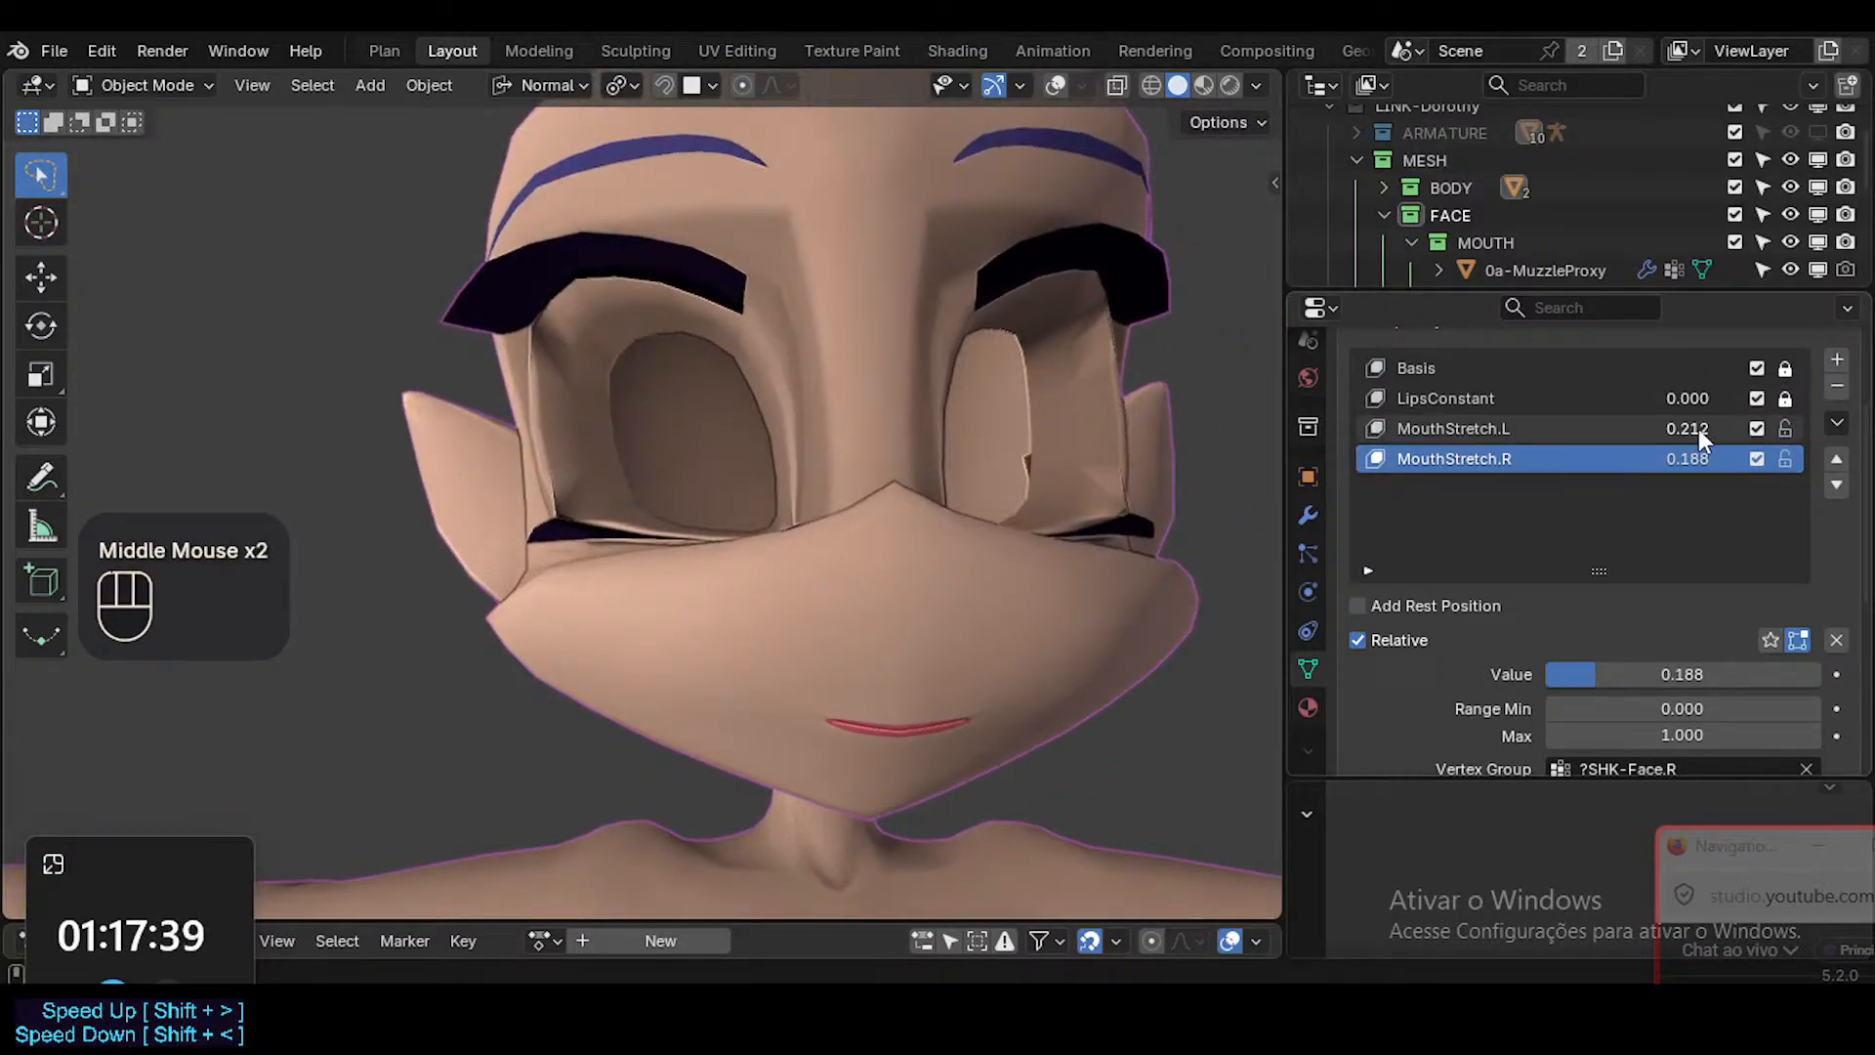
left_click_drag(1697, 430, 1750, 431)
middle_click_drag(976, 463, 772, 493)
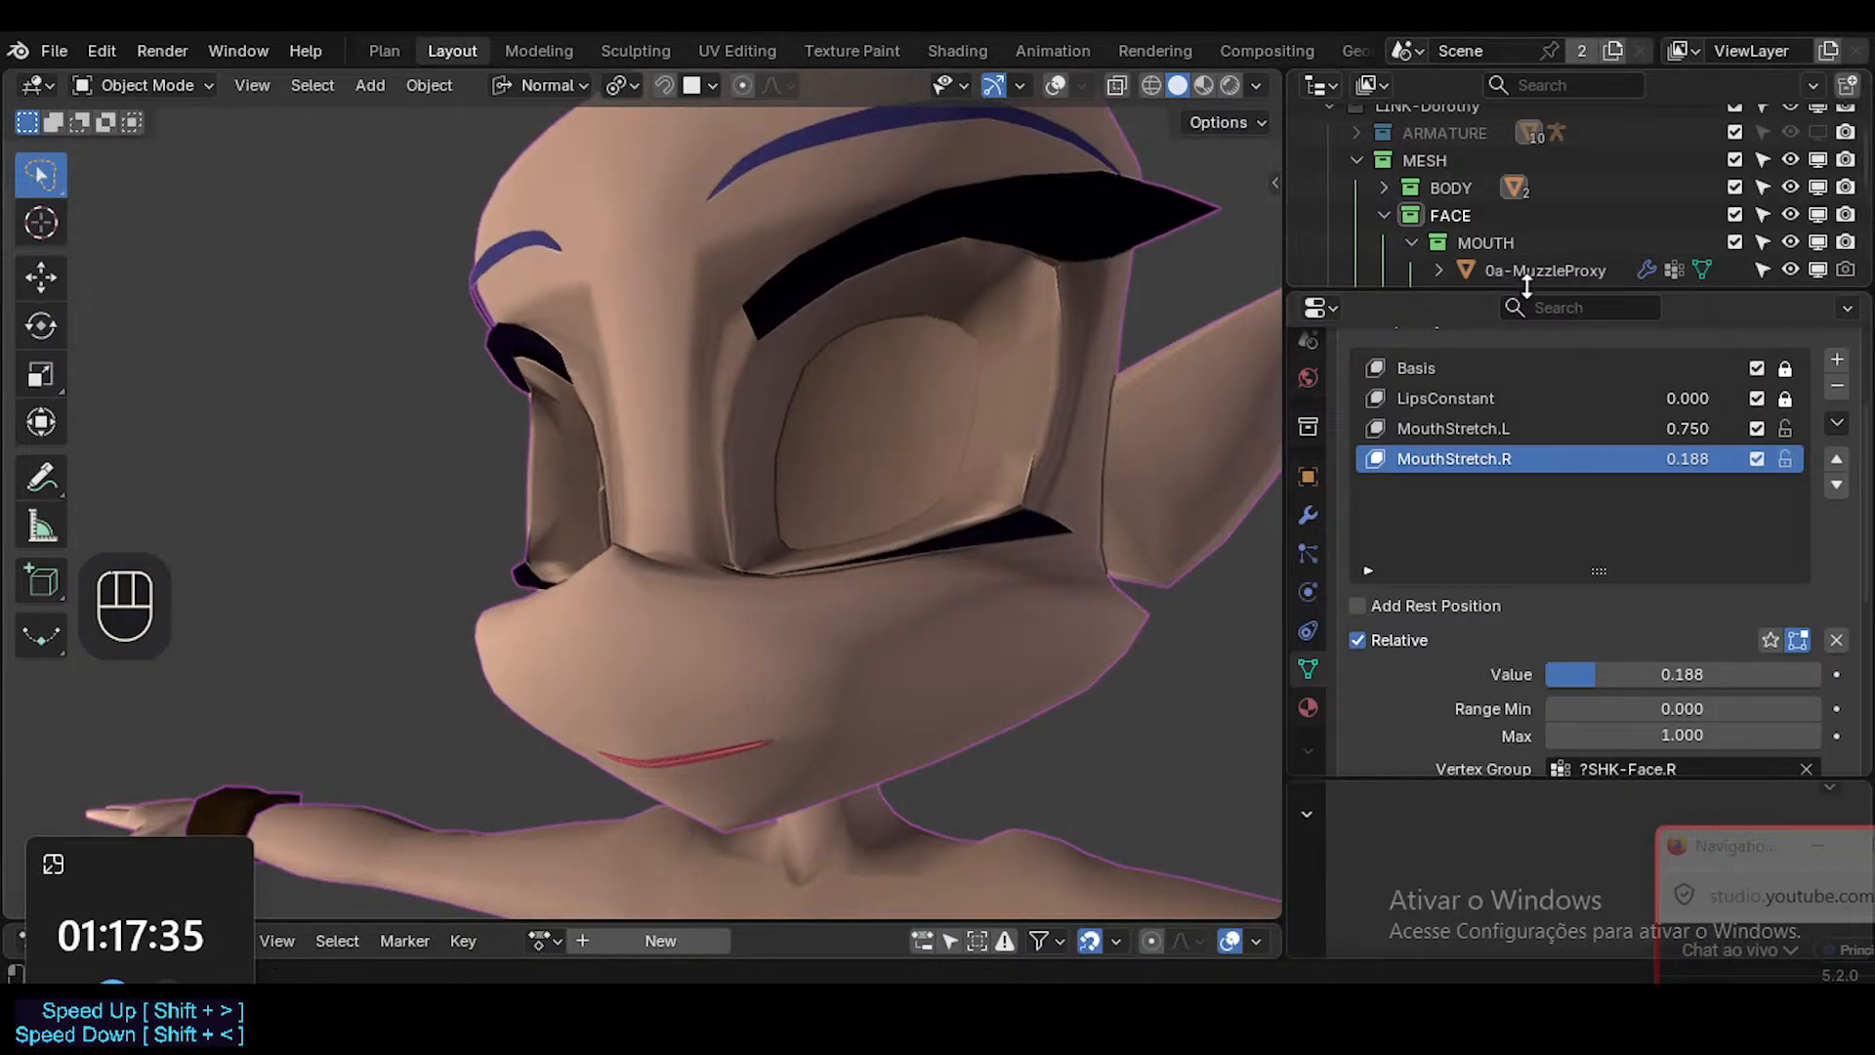
Enlarge the Outliner, briefly show 1a-Arcade-Top and 1b-Arcade-Bot, hide both again and collapse the MOUTH collection.
left_click_drag(1527, 284, 1529, 327)
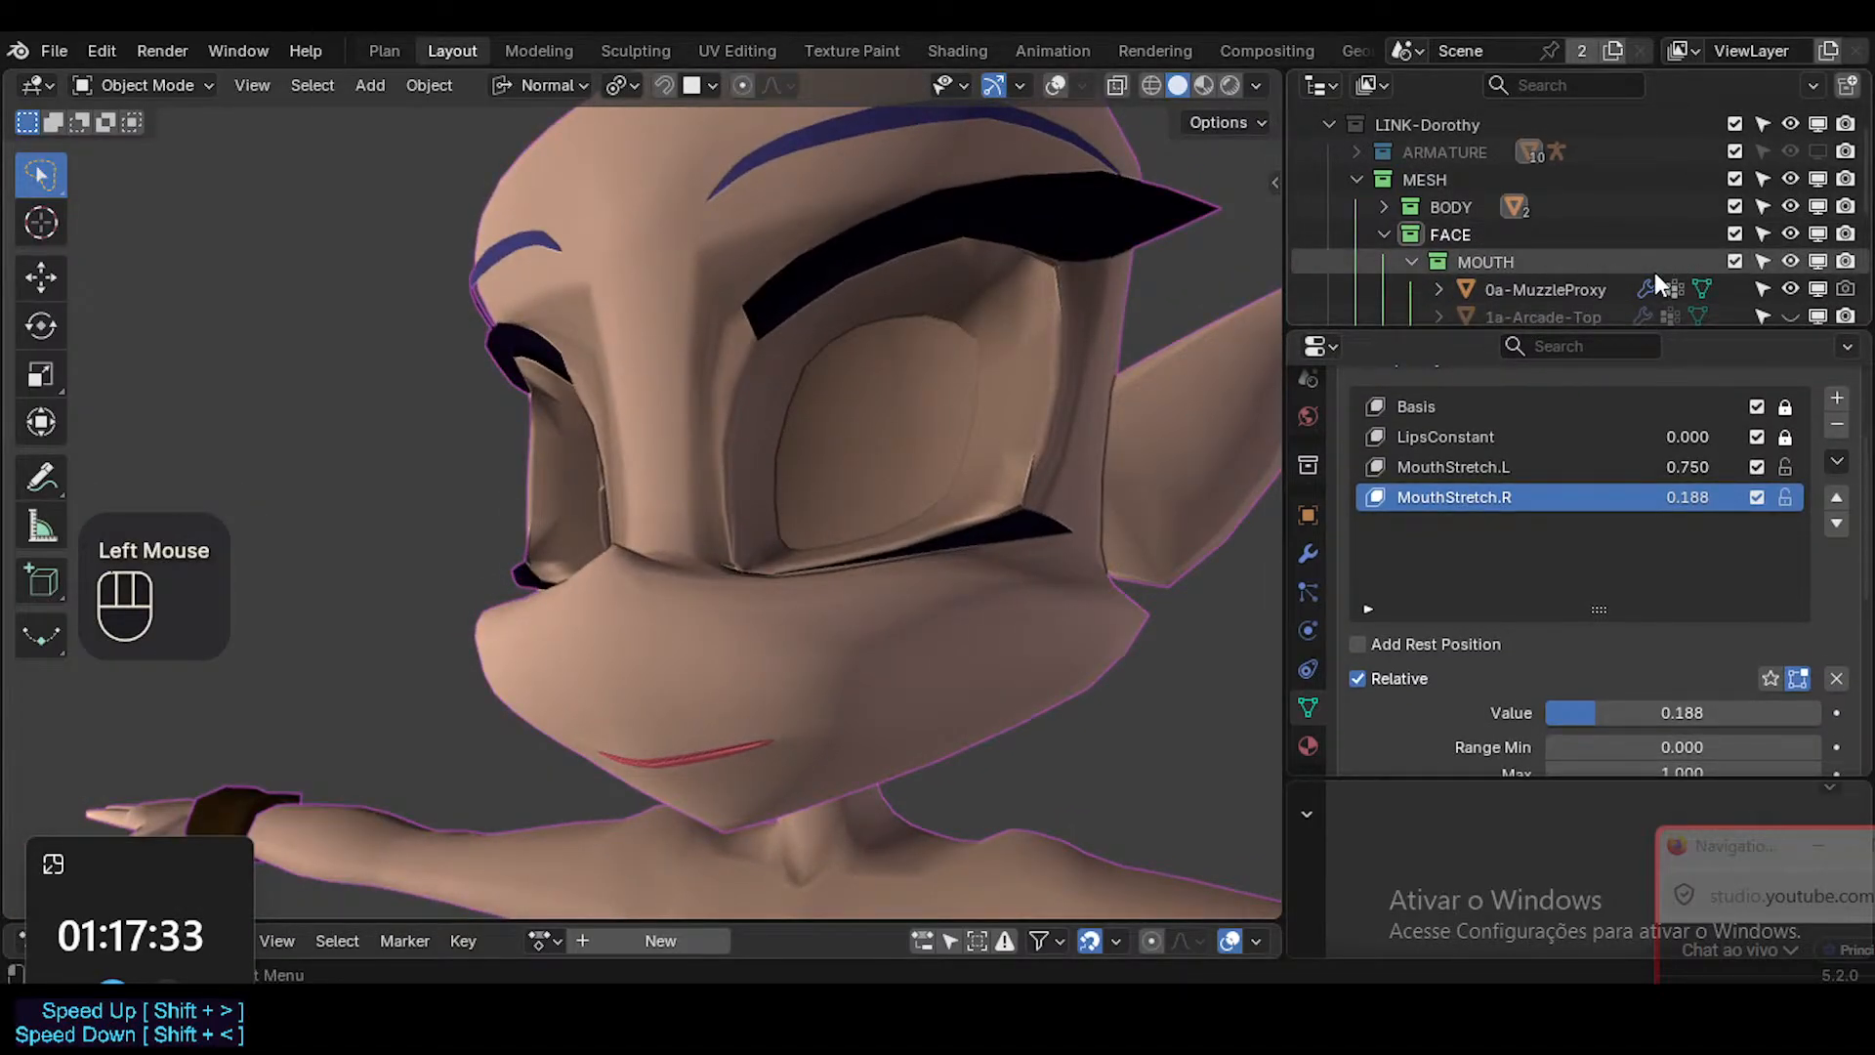
scroll(1612, 260, "down", 3)
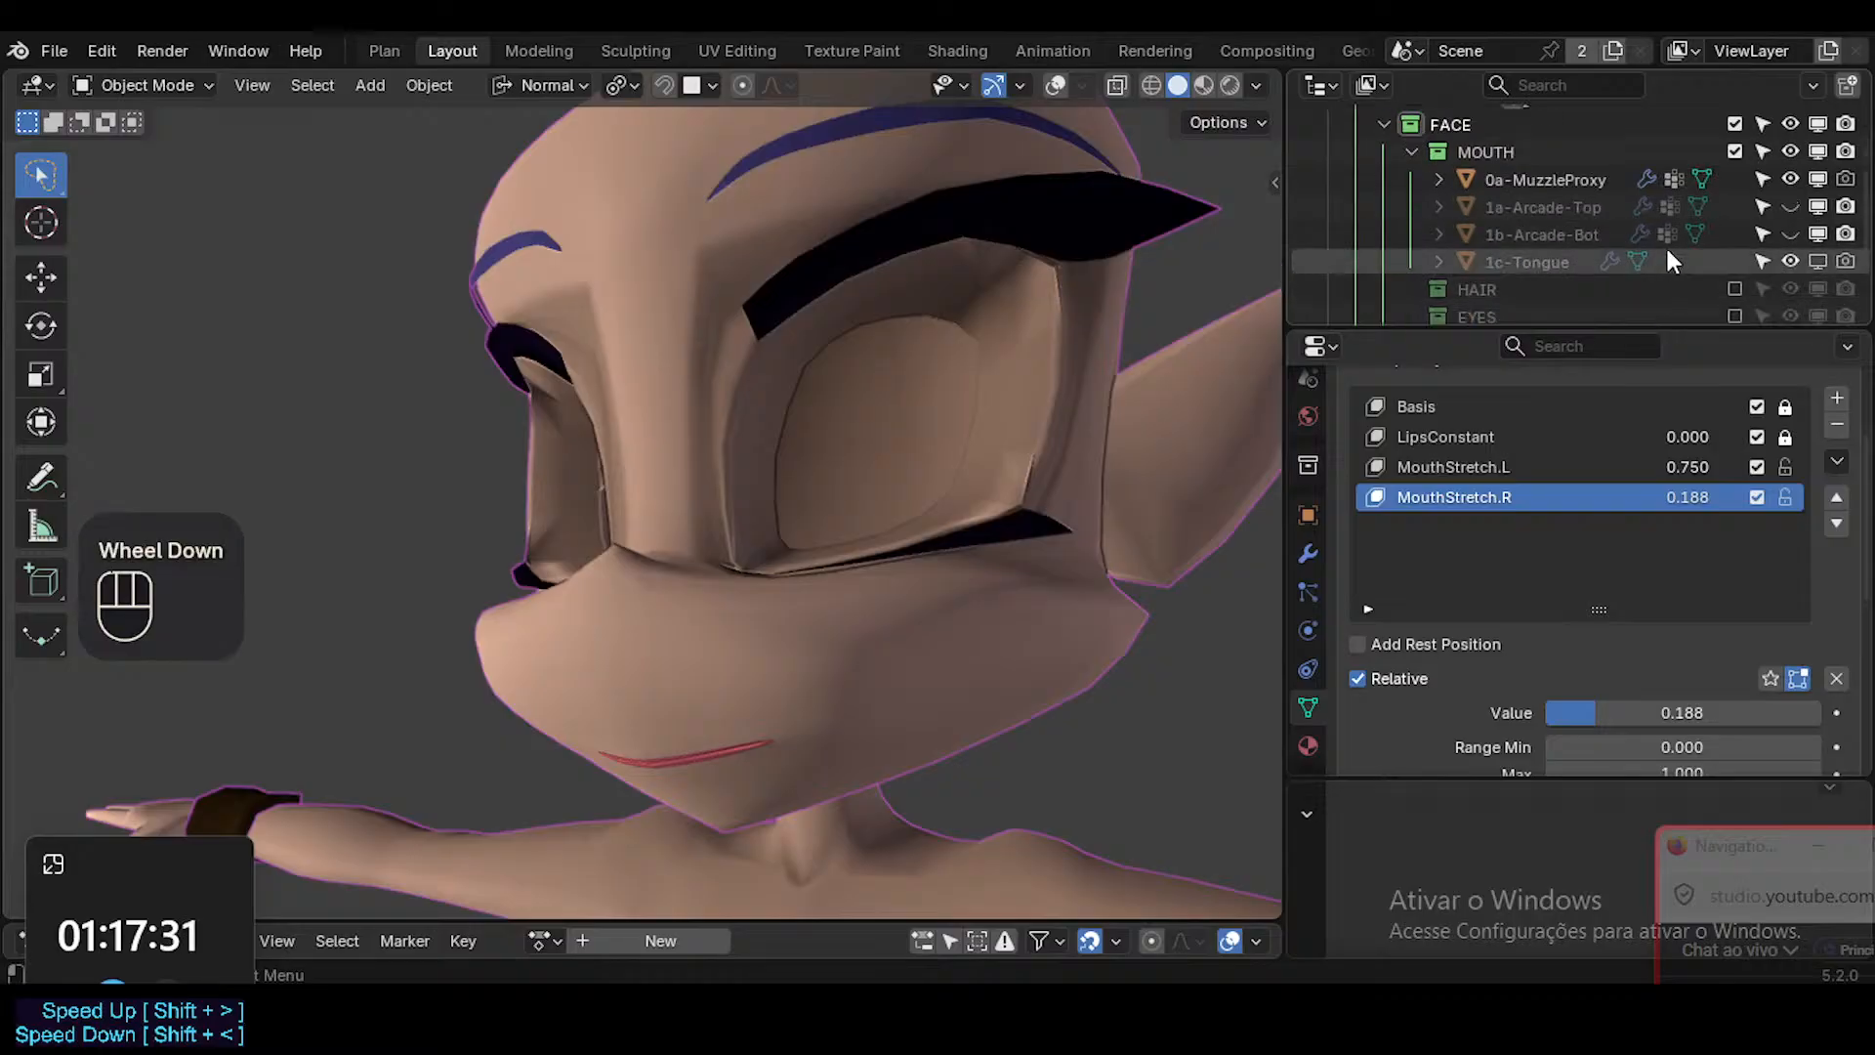
left_click(1790, 207)
left_click(1793, 235)
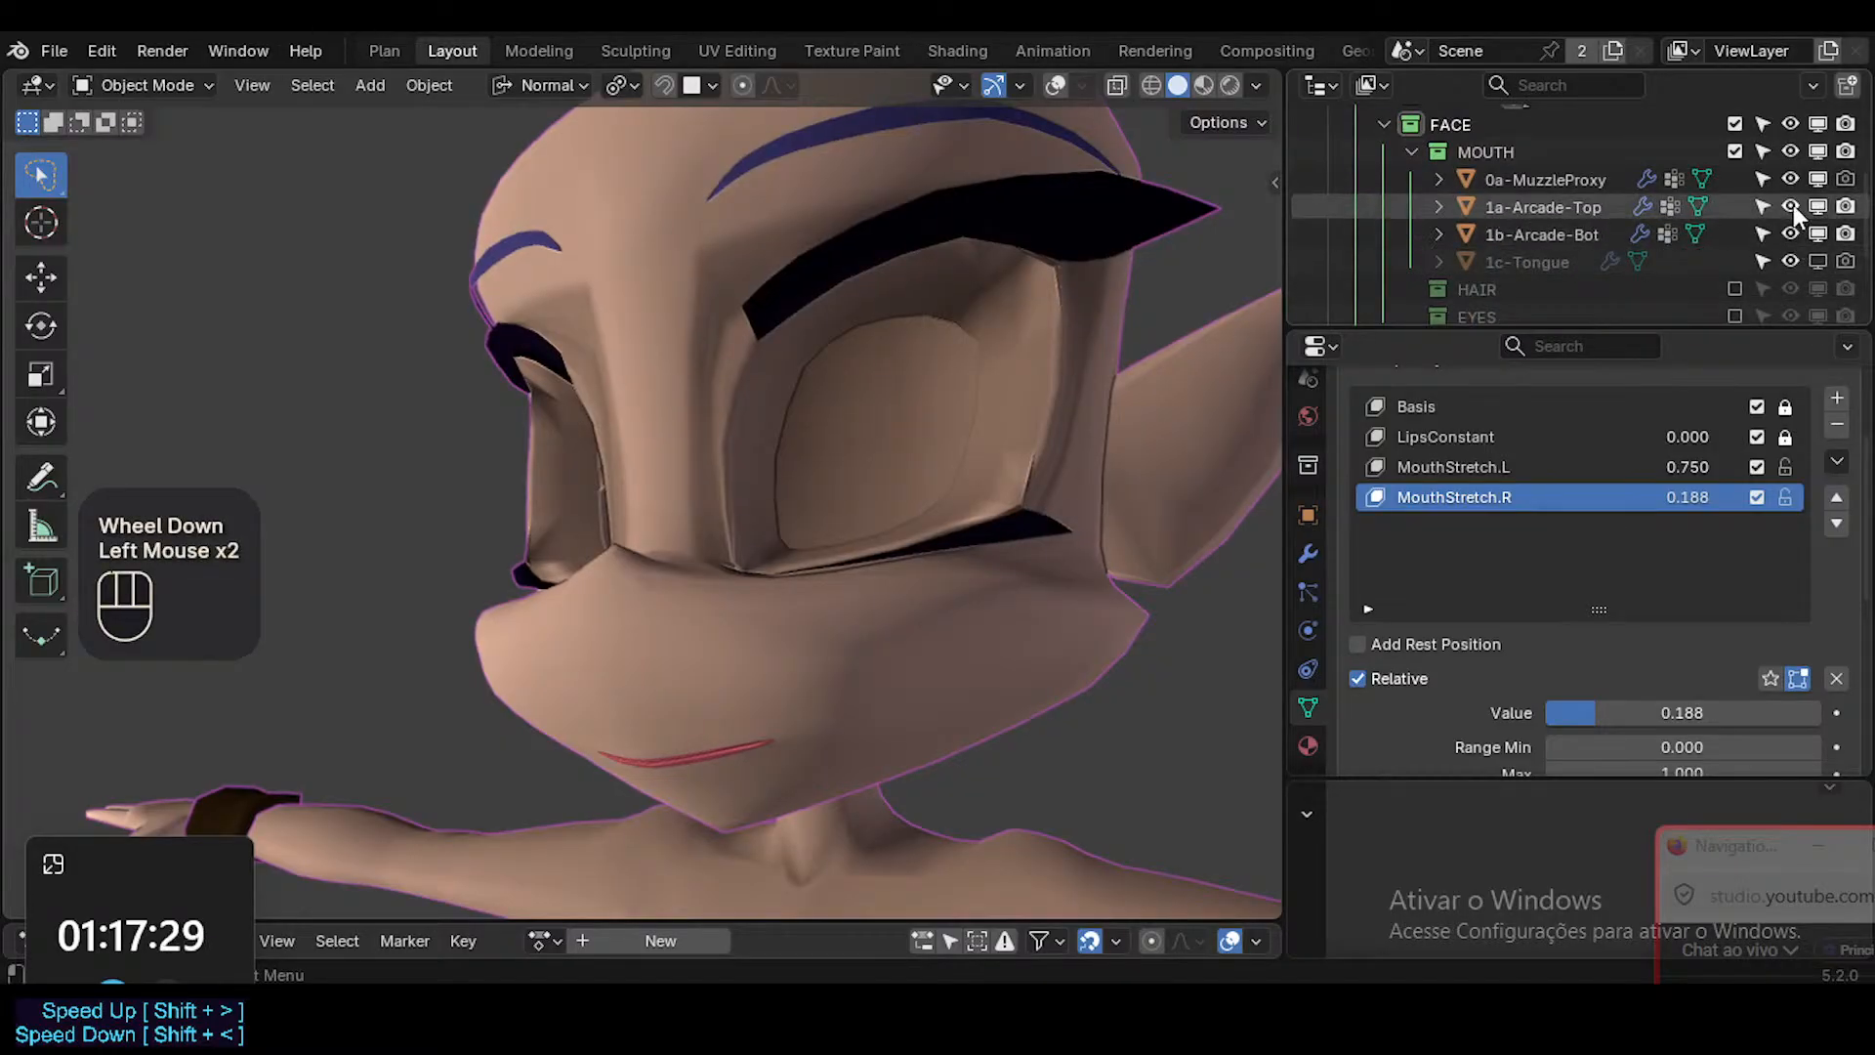
left_click(1793, 205)
left_click(1790, 232)
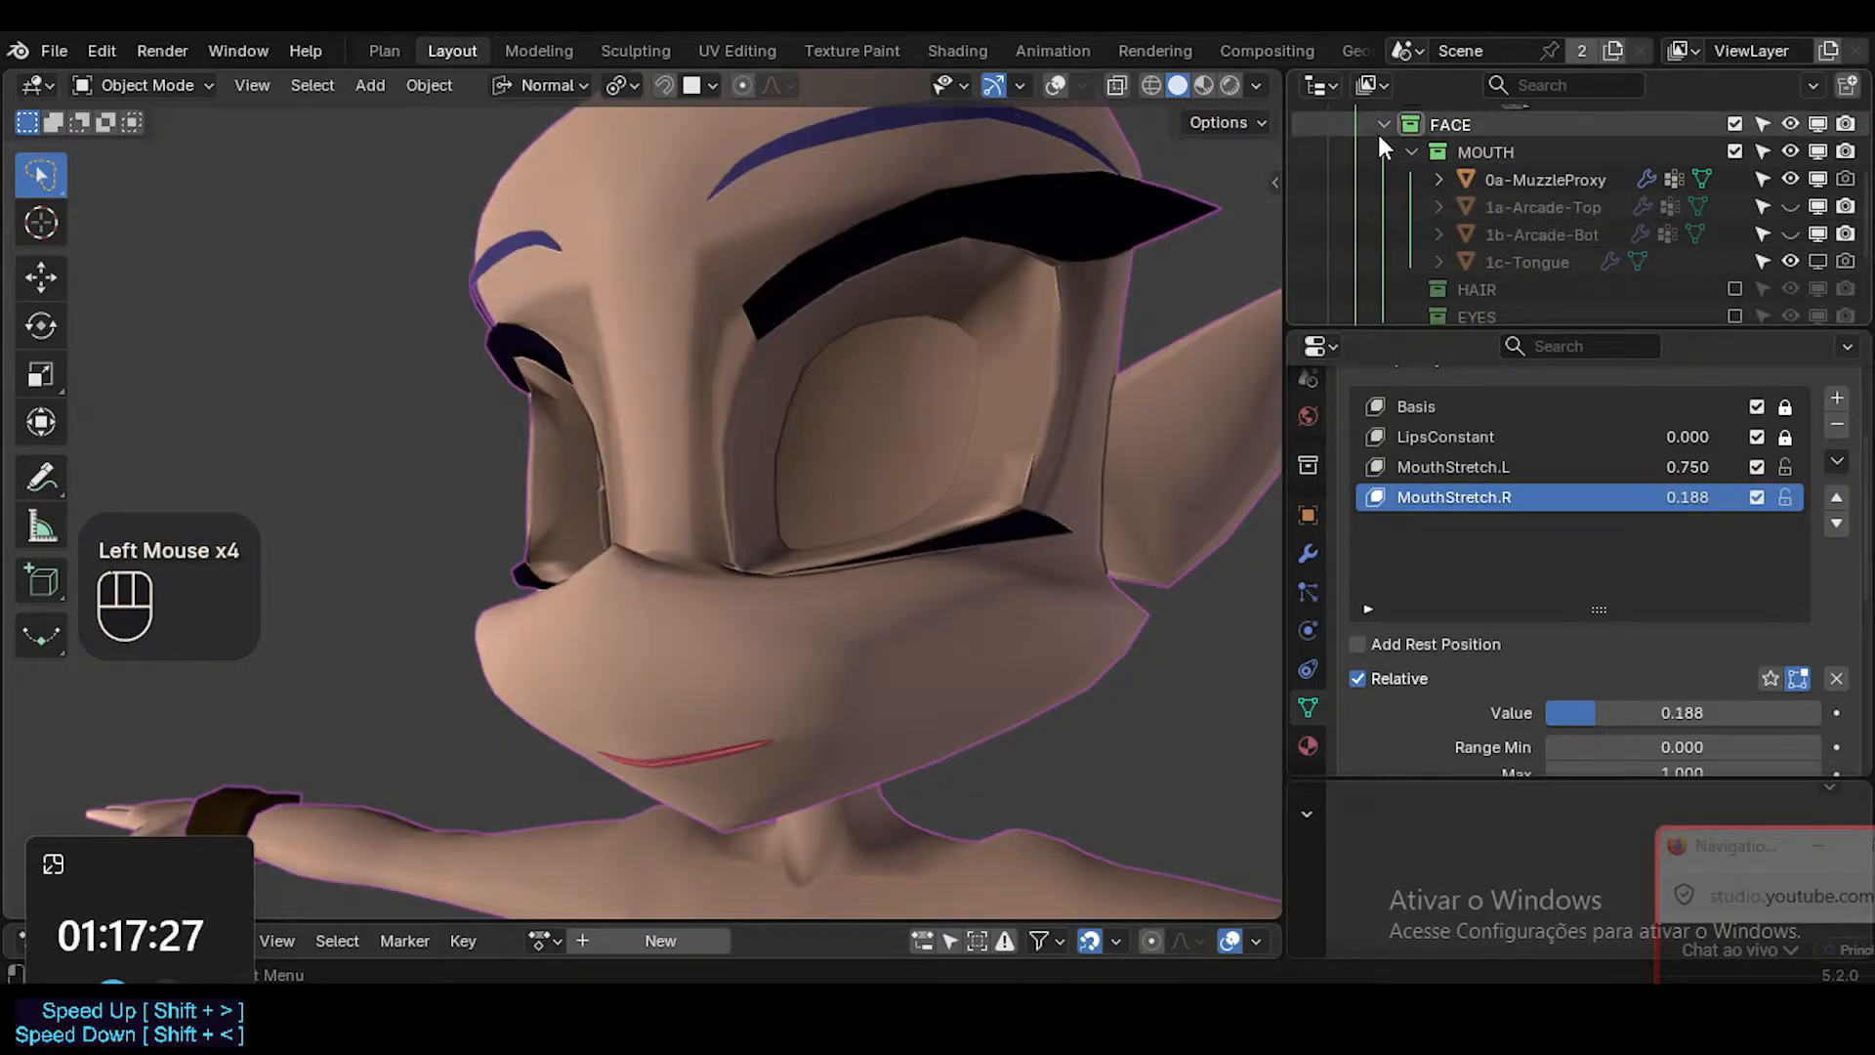
left_click(1410, 151)
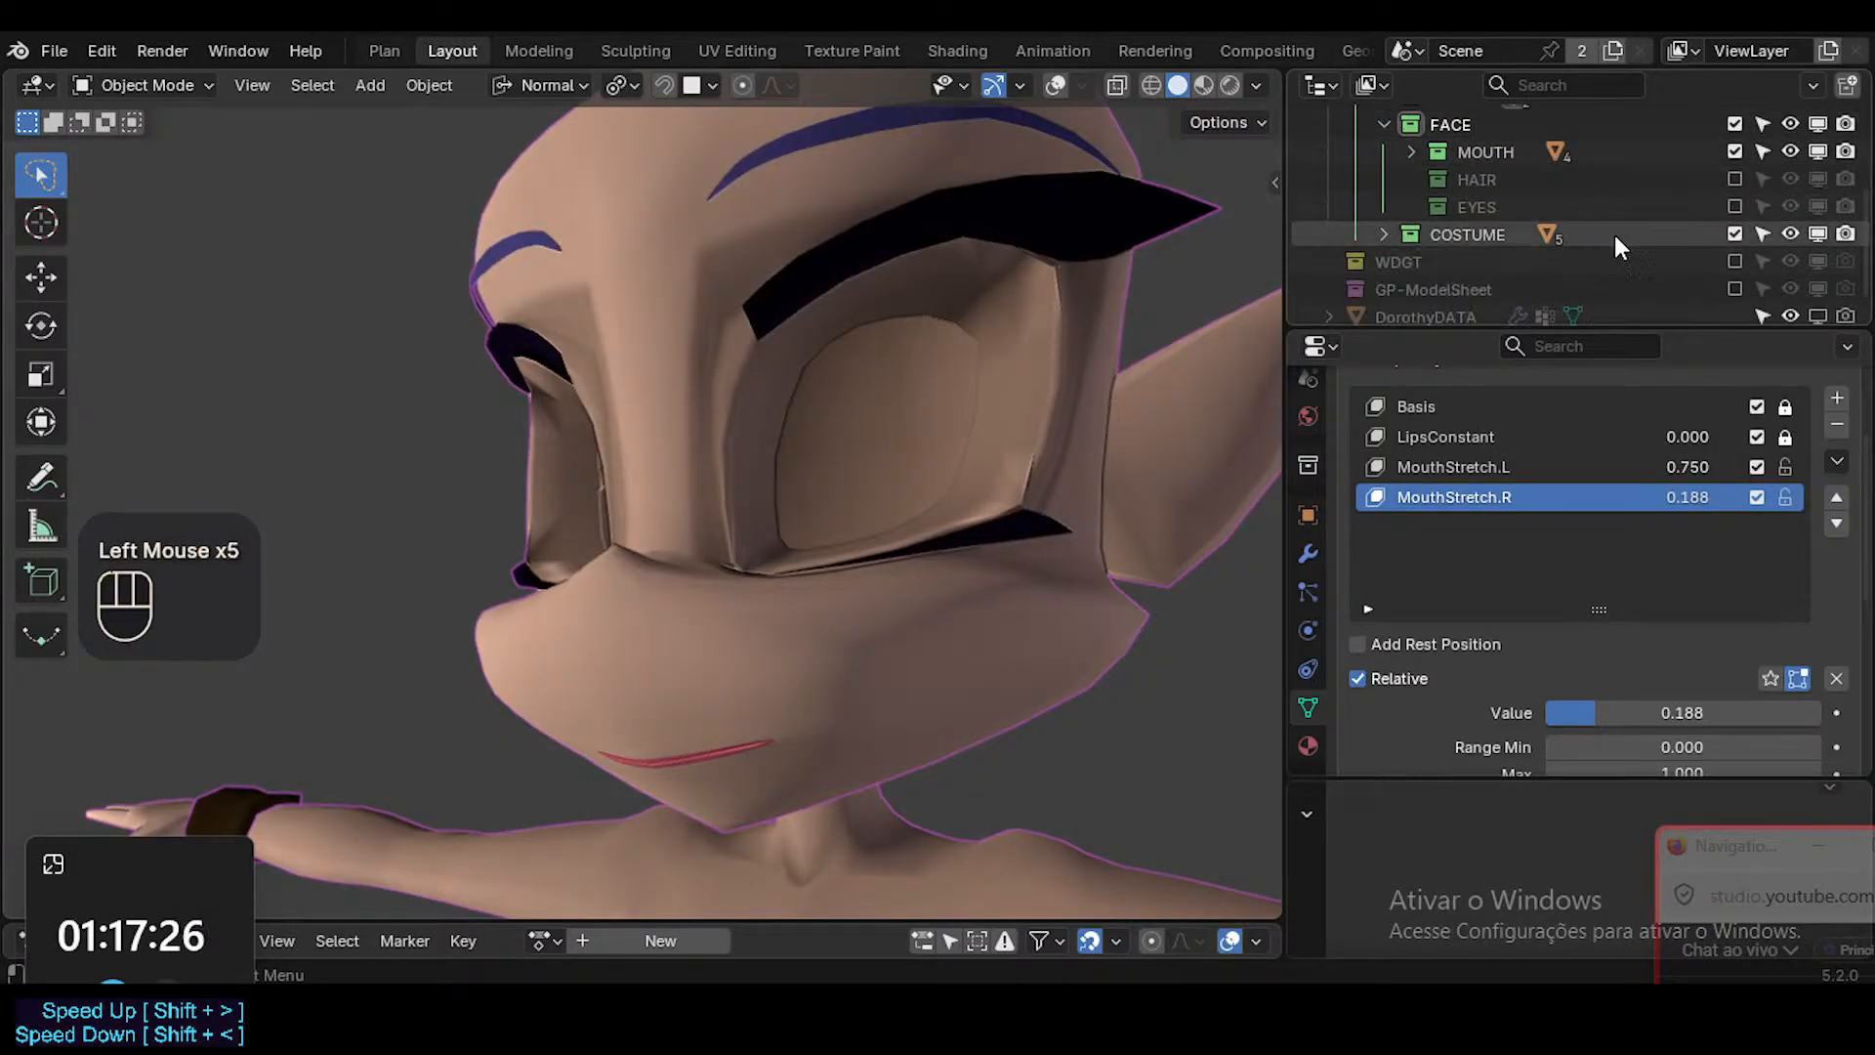
Enable the EYES and HAIR collections, check the face with them included and save the file.
left_click(1734, 207)
middle_click_drag(1000, 354, 828, 459)
scroll(922, 388, "down", 2)
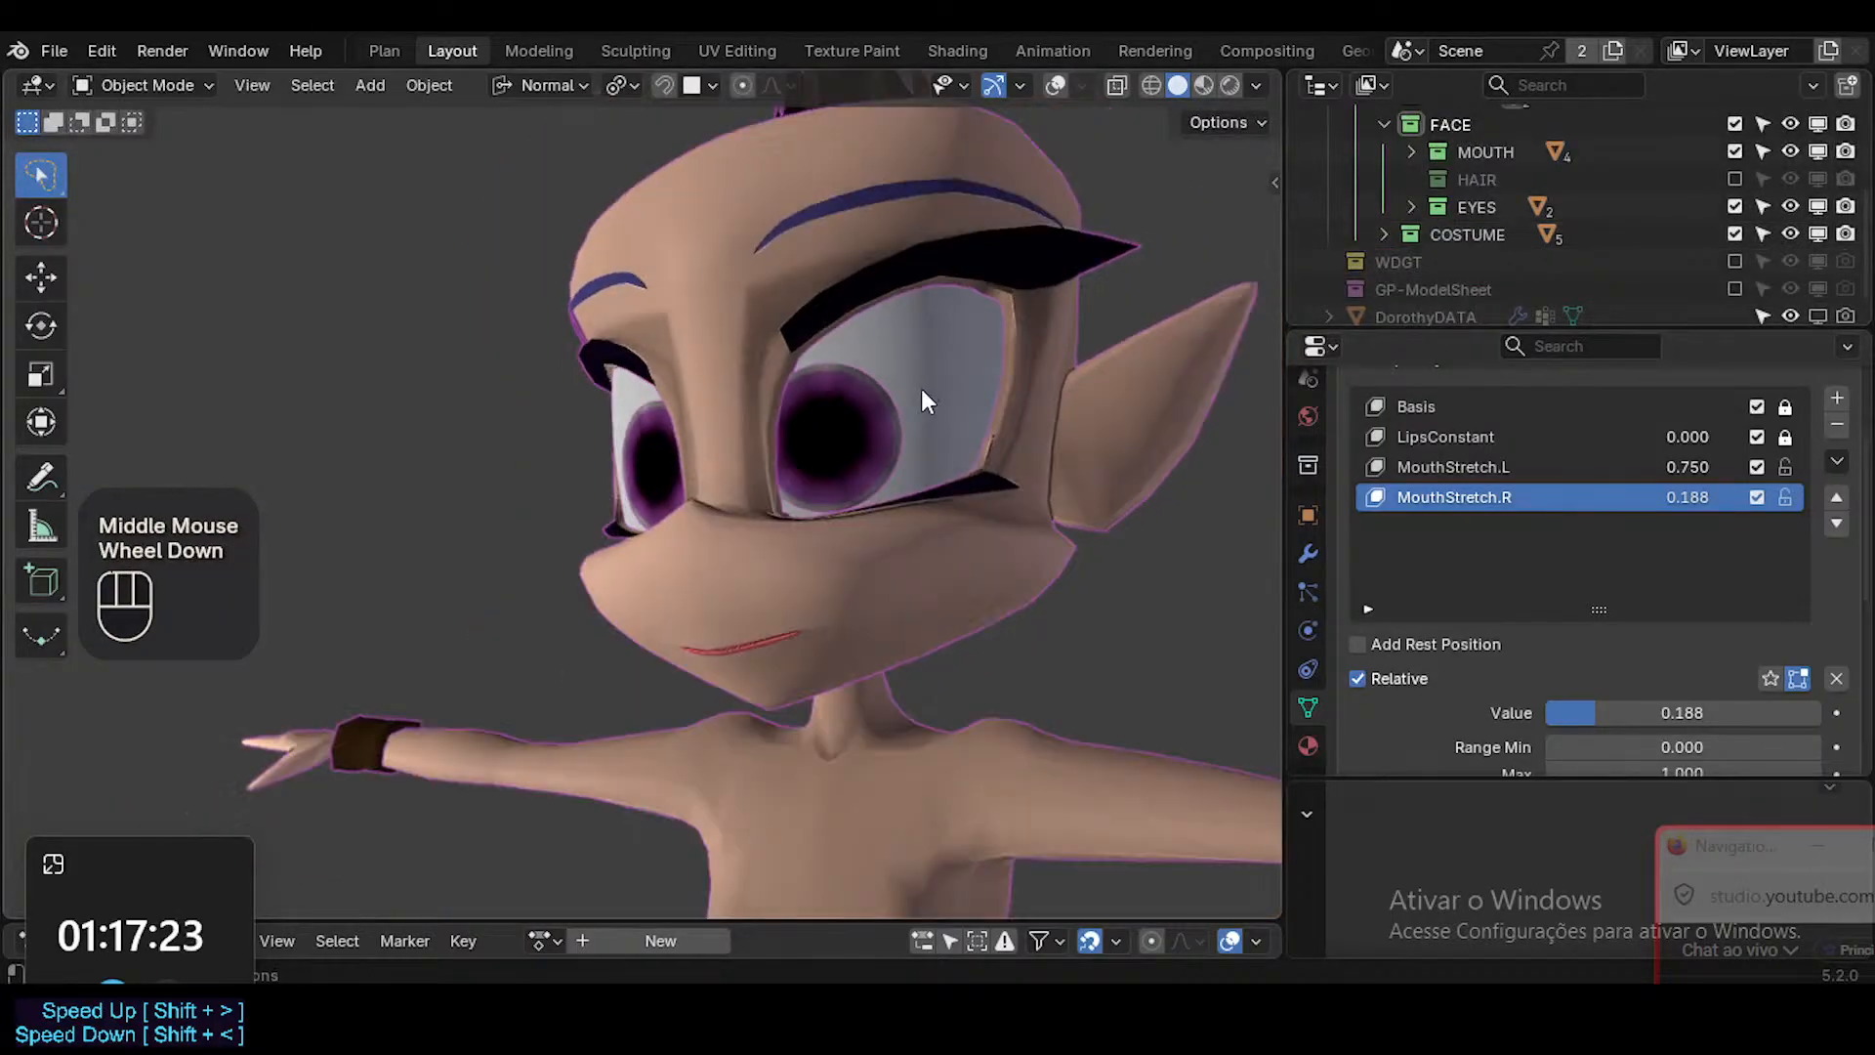
middle_click_drag(922, 389, 989, 459)
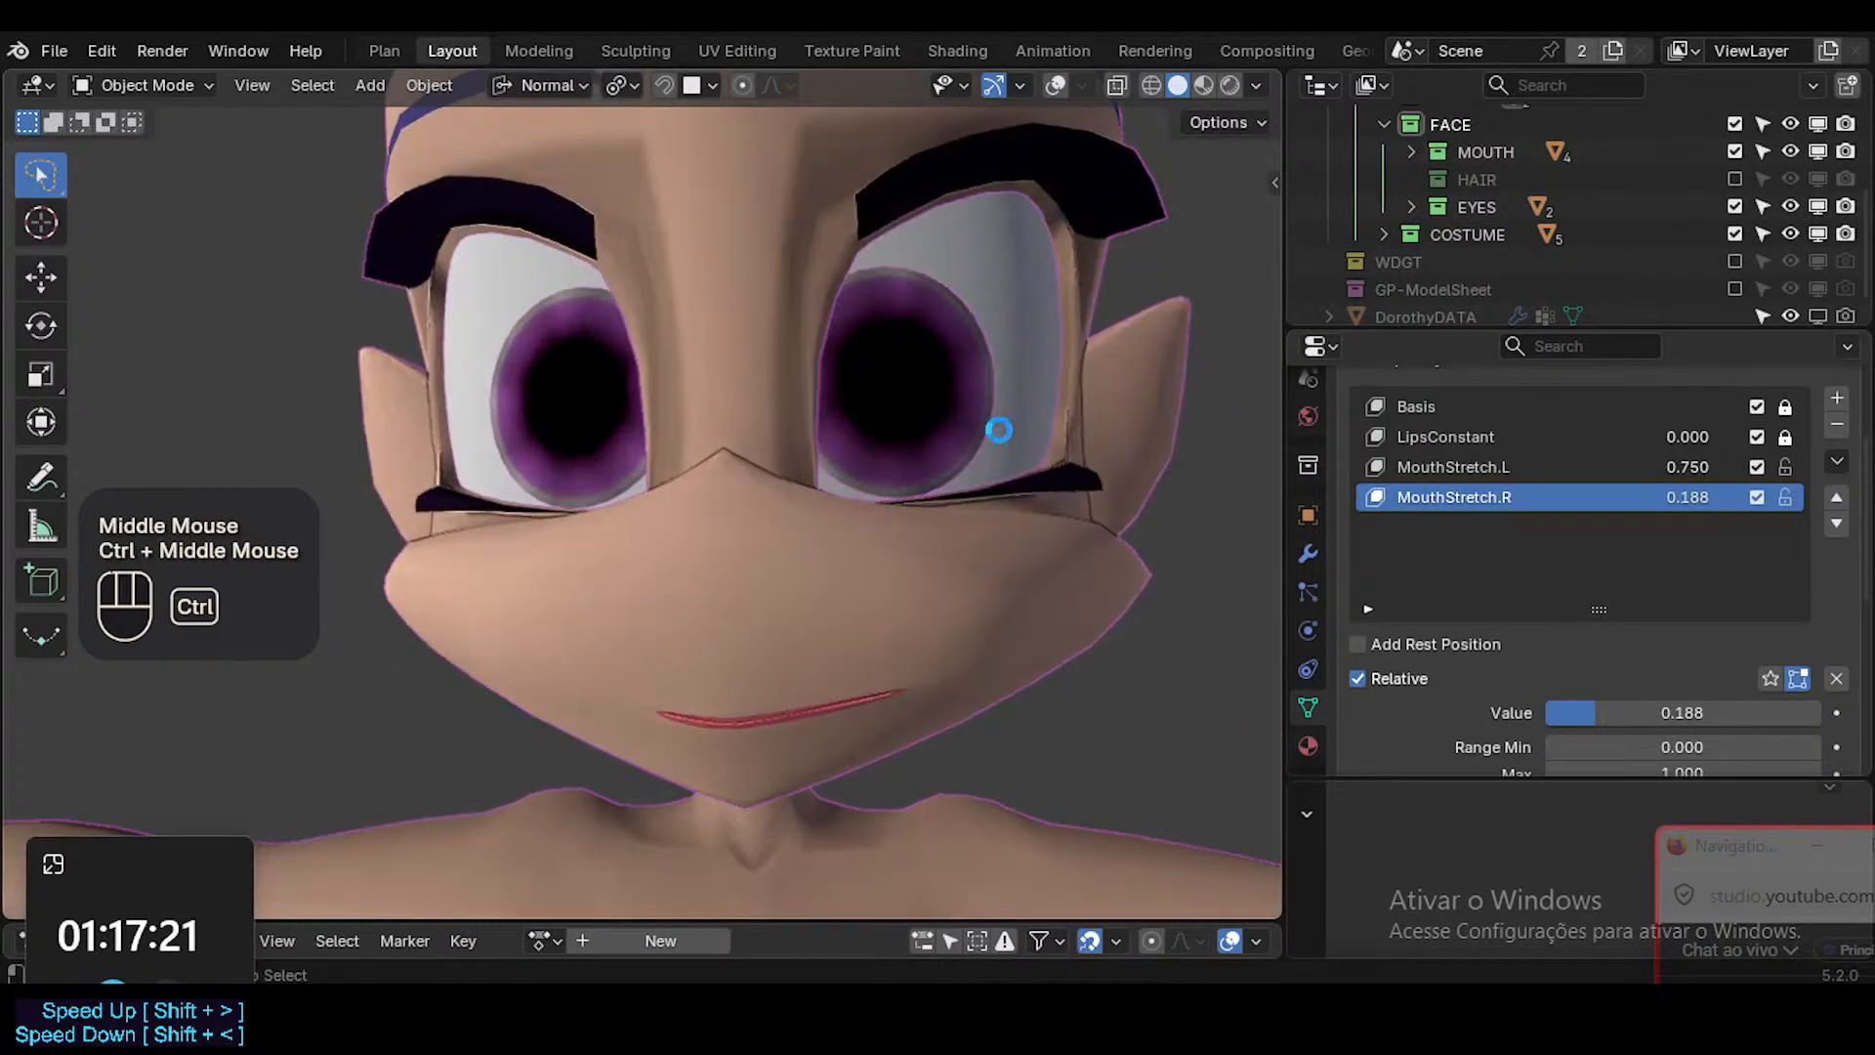
key("ctrl+s")
left_click(1735, 179)
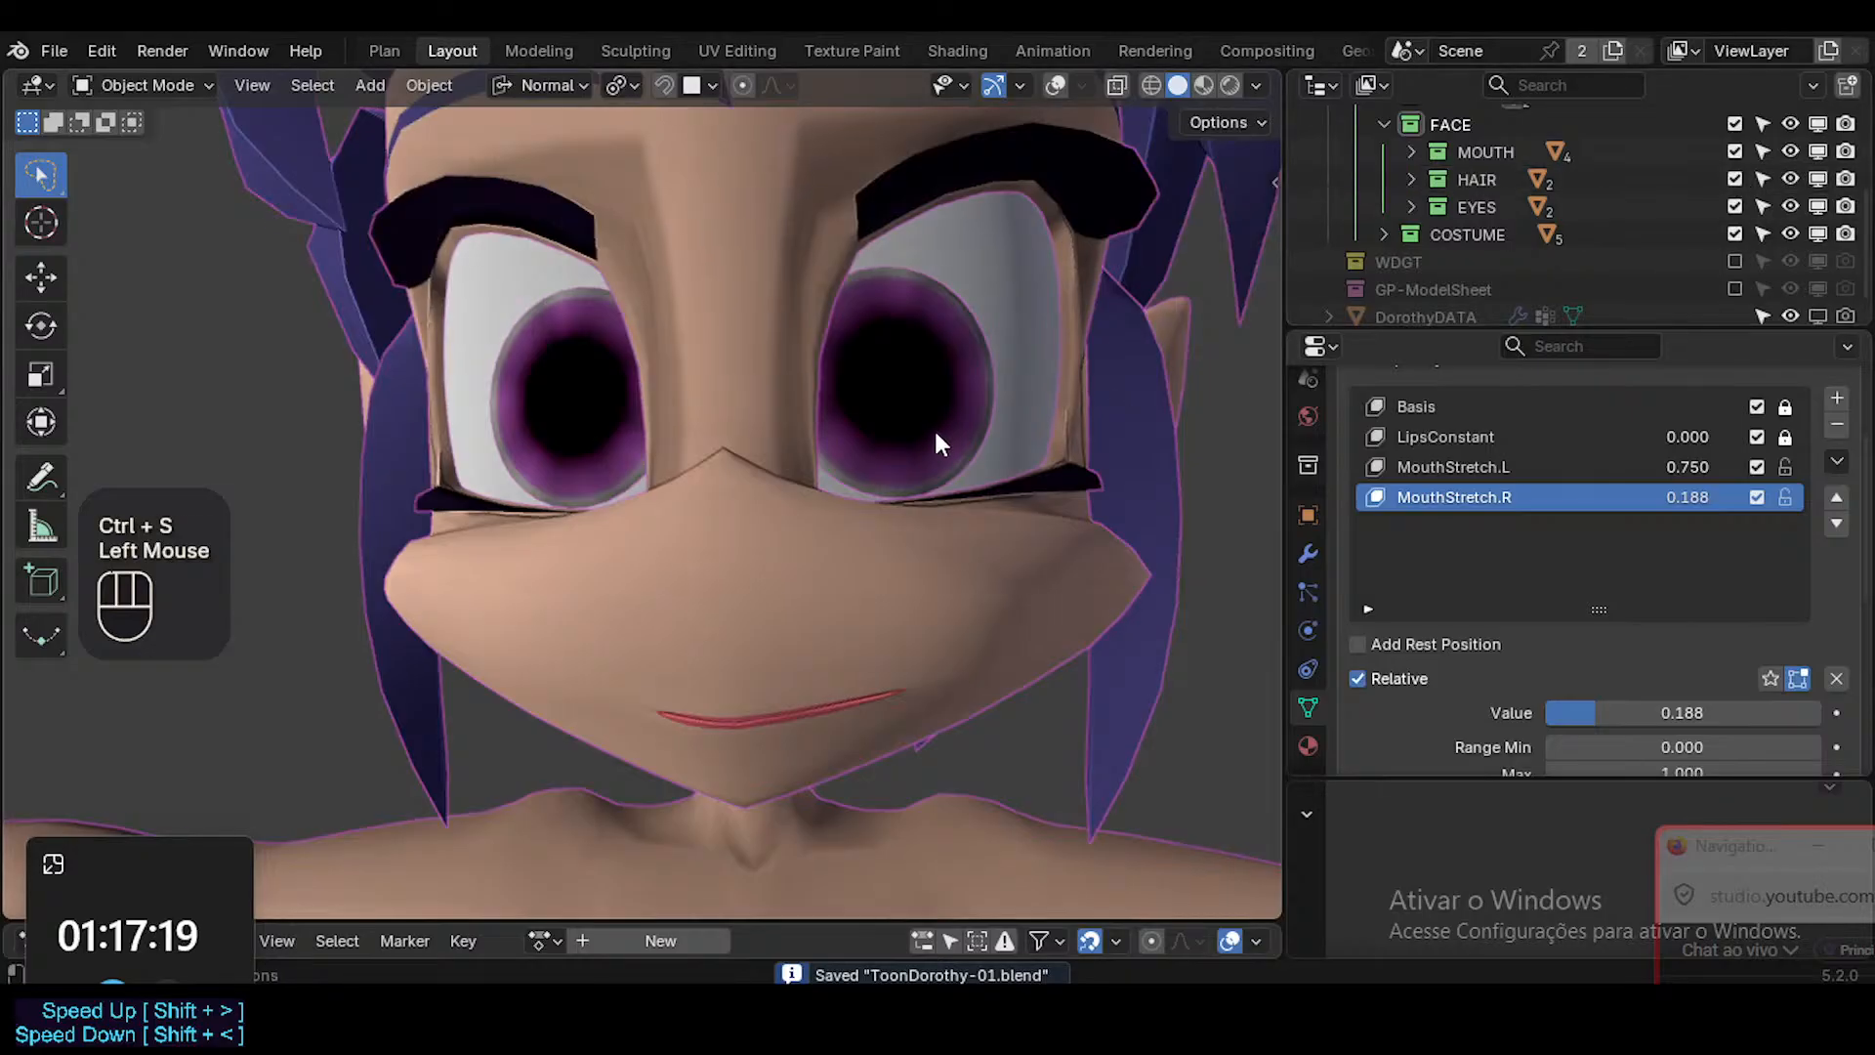
middle_click_drag(936, 444, 830, 507)
mouse_move(830, 507)
middle_mouse_down()
mouse_move(813, 553)
mouse_move(762, 557)
mouse_move(930, 488)
mouse_move(1005, 512)
middle_mouse_up()
key("shift+alt+z")
key("shift+alt+z")
key("ctrl+s")
Switch the viewport to Material Preview, set MouthStretch.L and MouthStretch.R to 1.000, check the smile and save the file.
left_click(1200, 85)
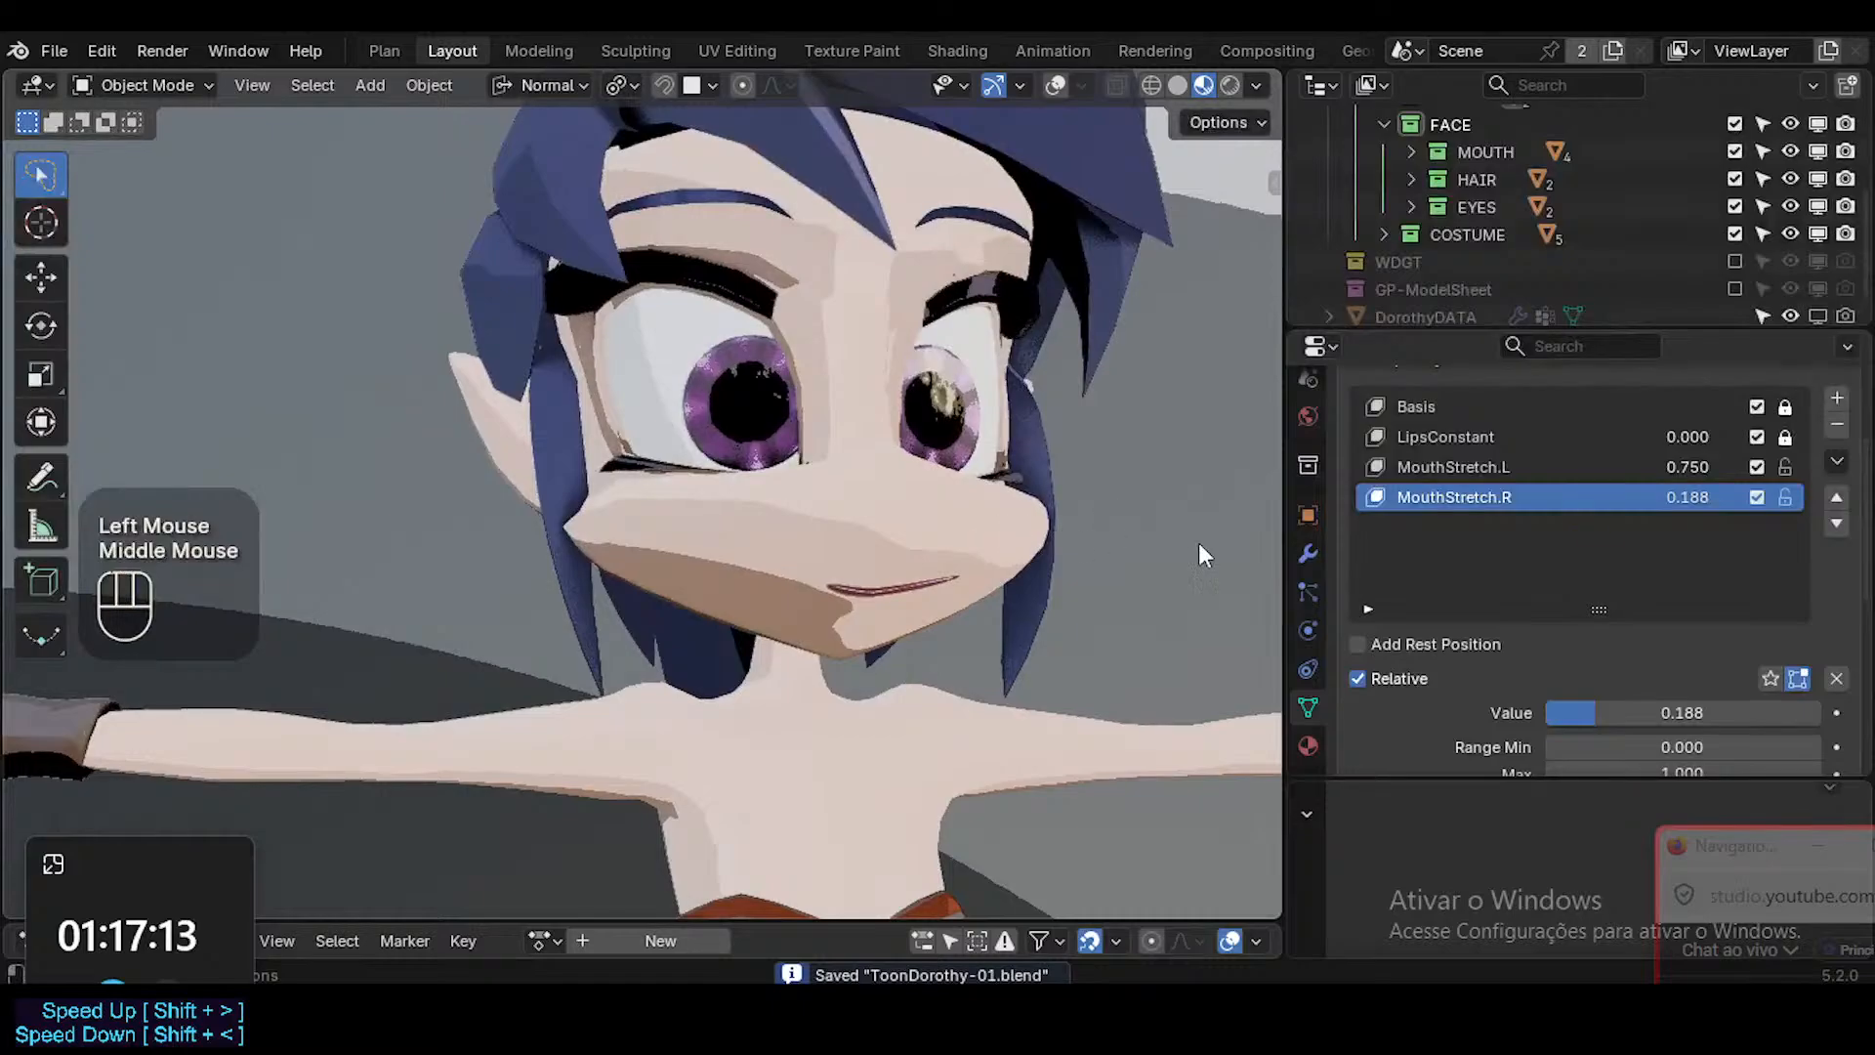
mouse_move(1707, 489)
left_mouse_down()
mouse_move(1680, 493)
mouse_move(1778, 494)
mouse_move(1640, 467)
mouse_move(1719, 467)
left_mouse_up()
middle_click_drag(723, 516, 498, 523)
key("shift+alt+z")
scroll(732, 523, "down", 1)
key("shift+alt+z")
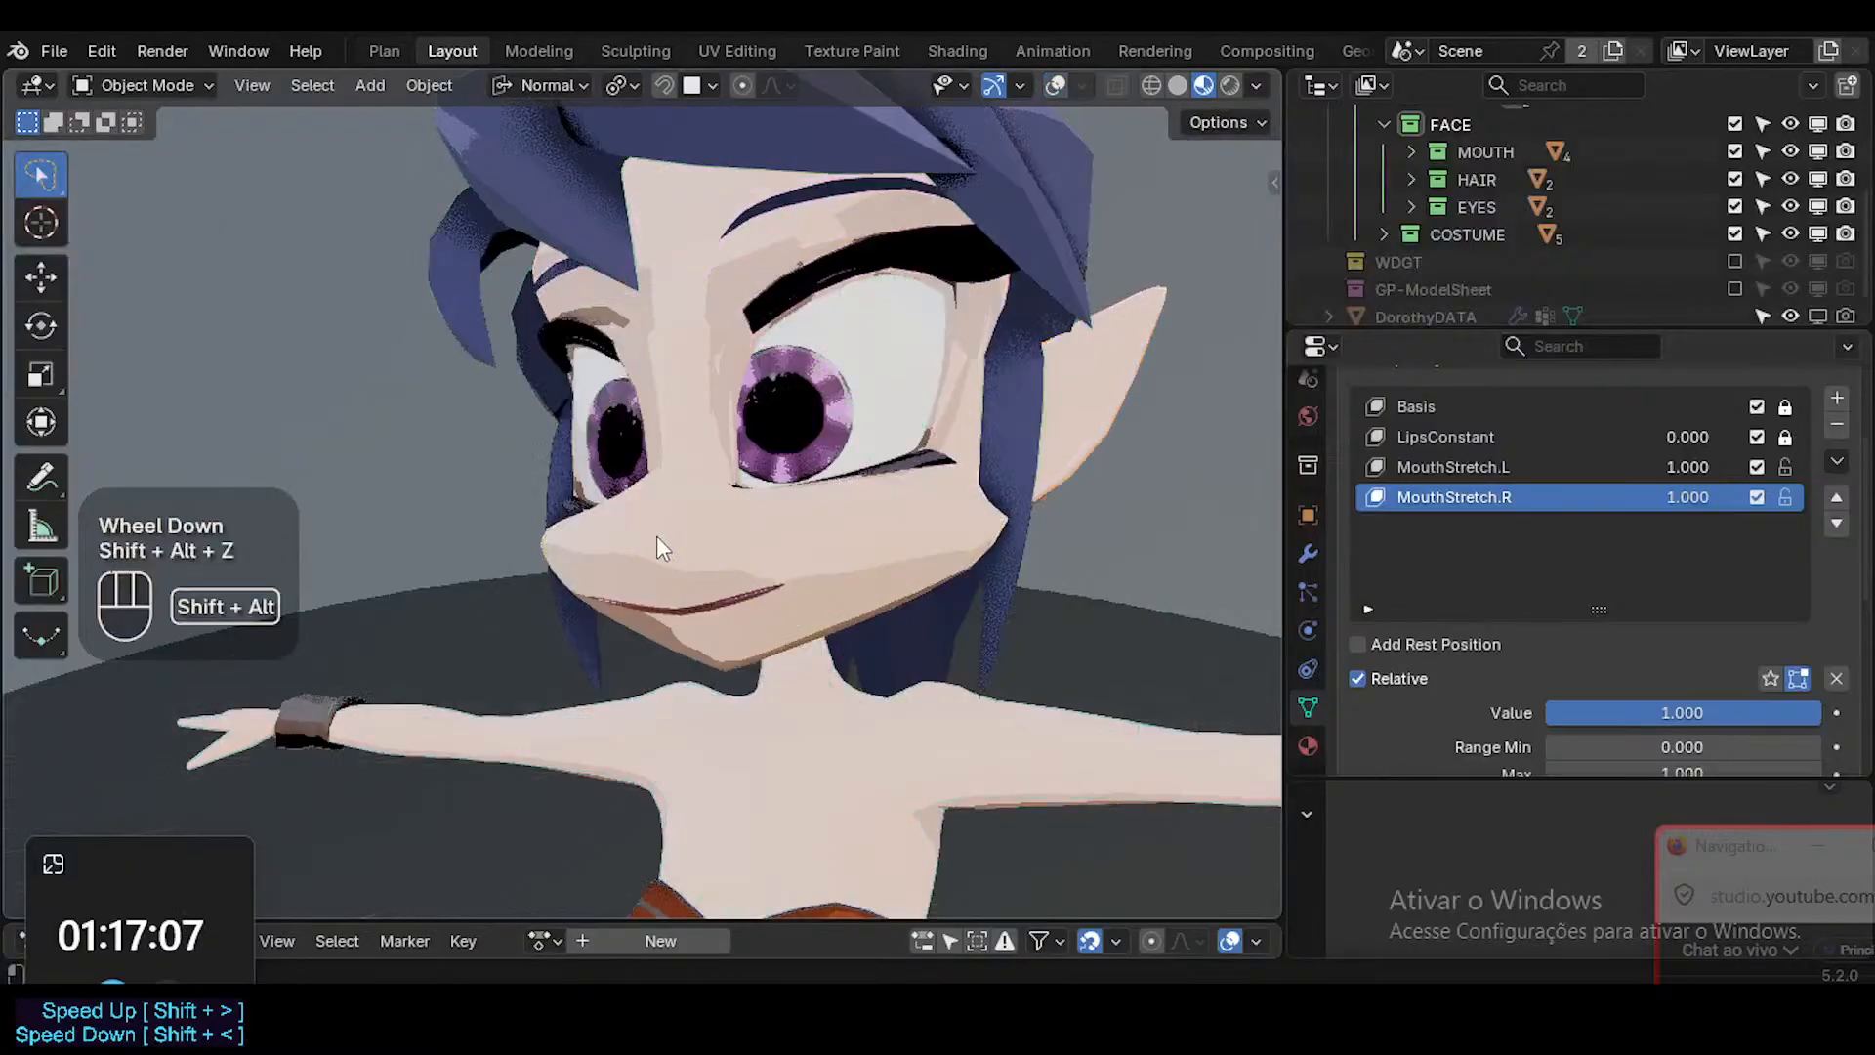
middle_click_drag(657, 537, 781, 482, "ctrl")
key("ctrl")
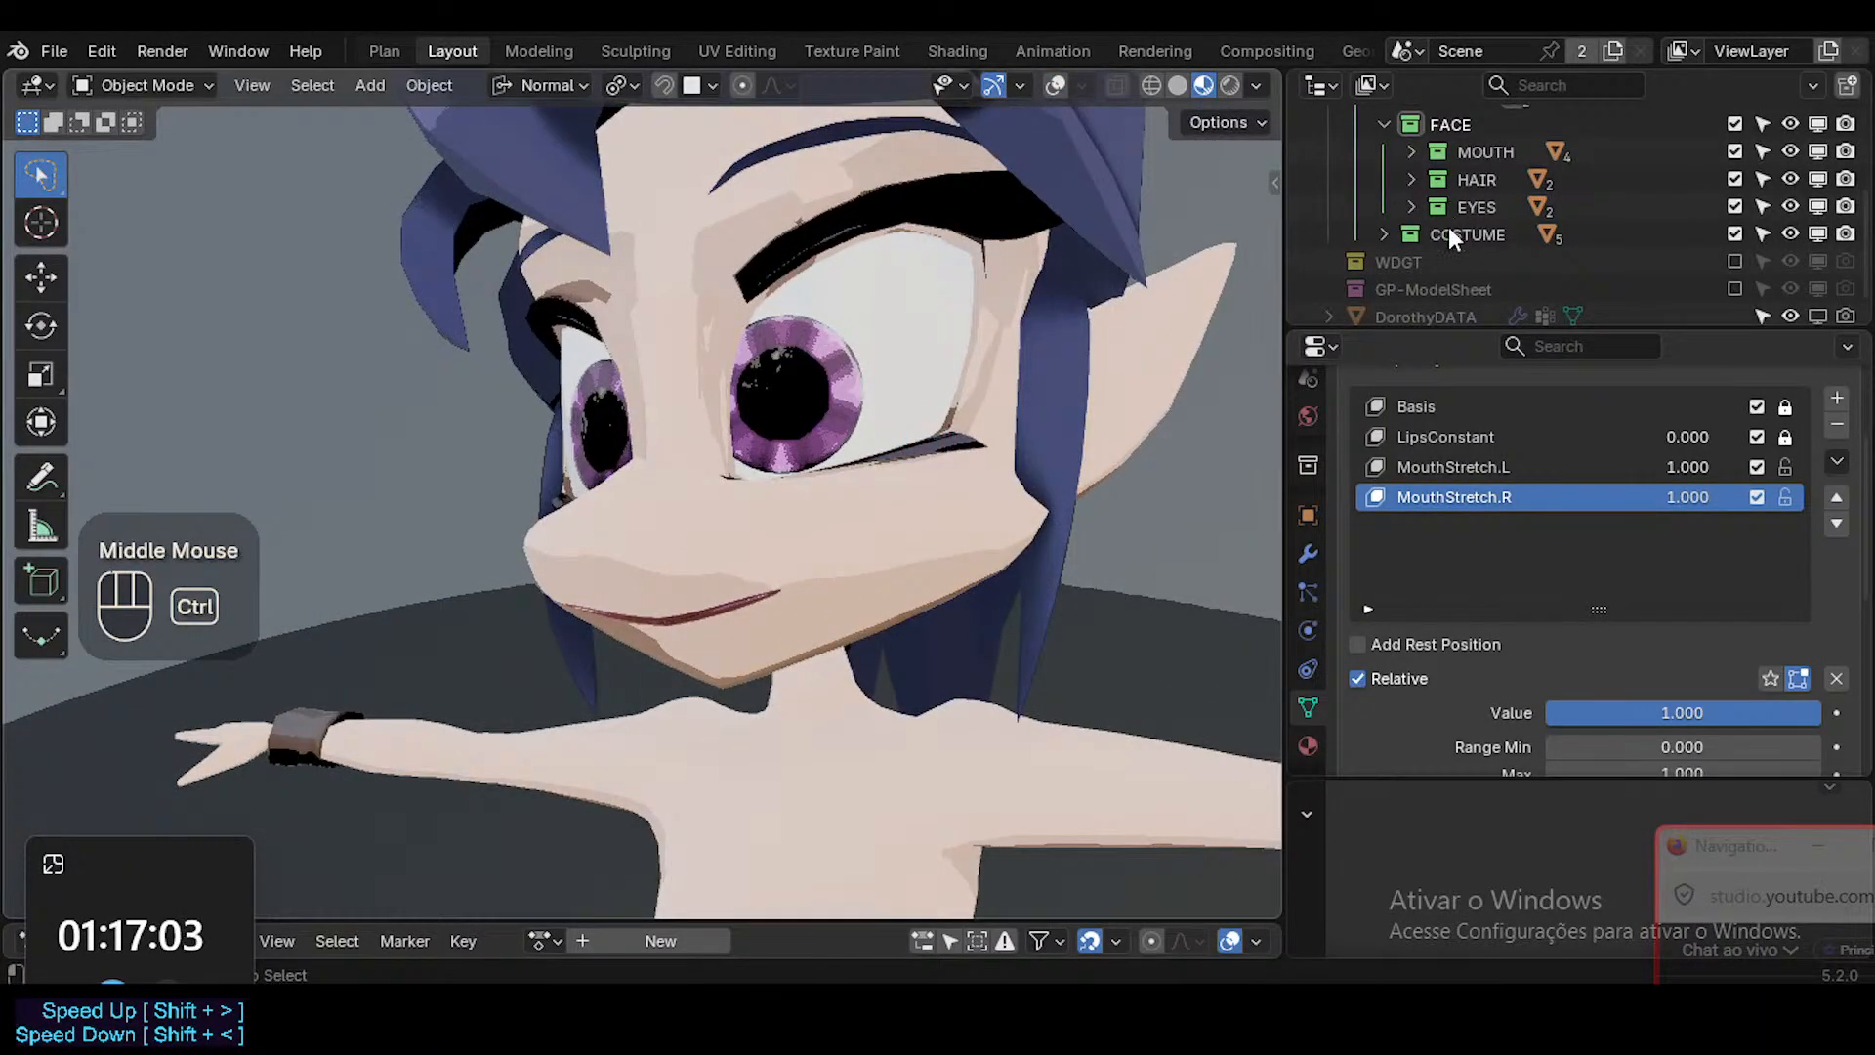
key("ctrl+s")
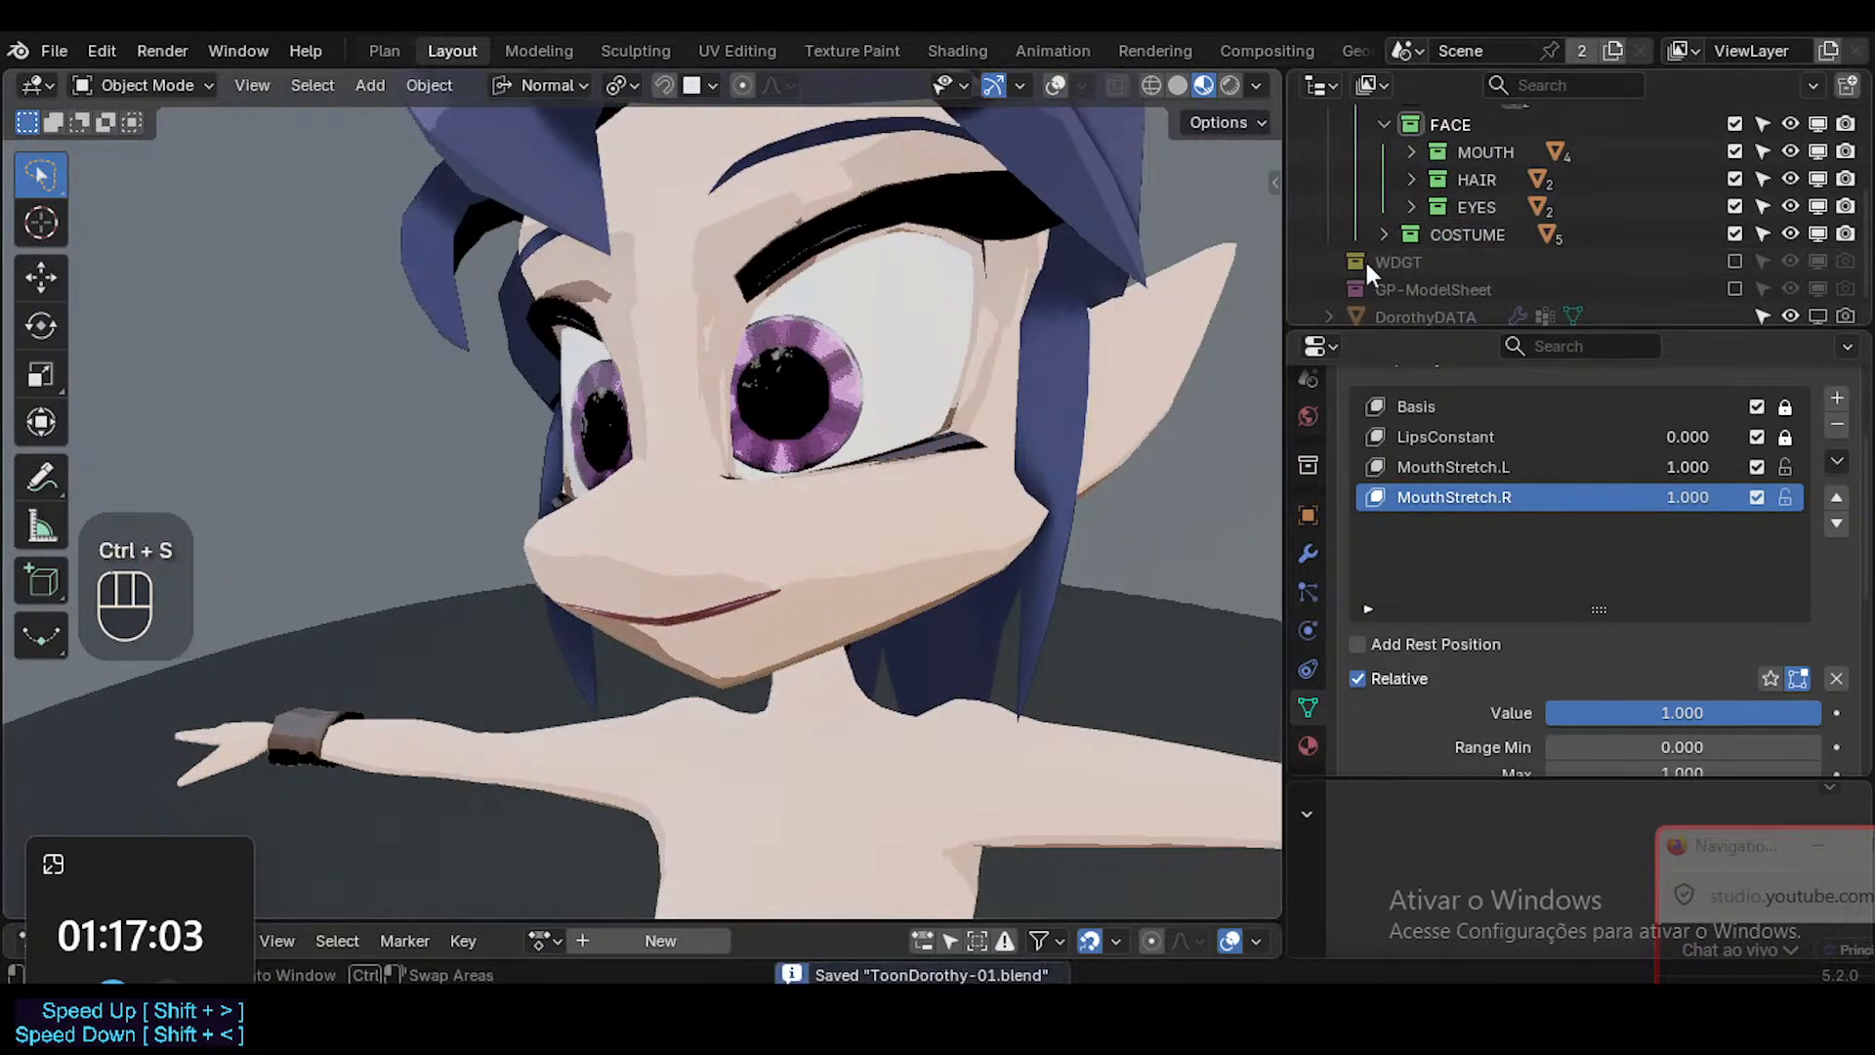
Return the viewport to Solid shading, deselect all and compare the face with overlays on and off.
left_click(1179, 84)
middle_click_drag(799, 439, 799, 519)
key("shift+alt+z")
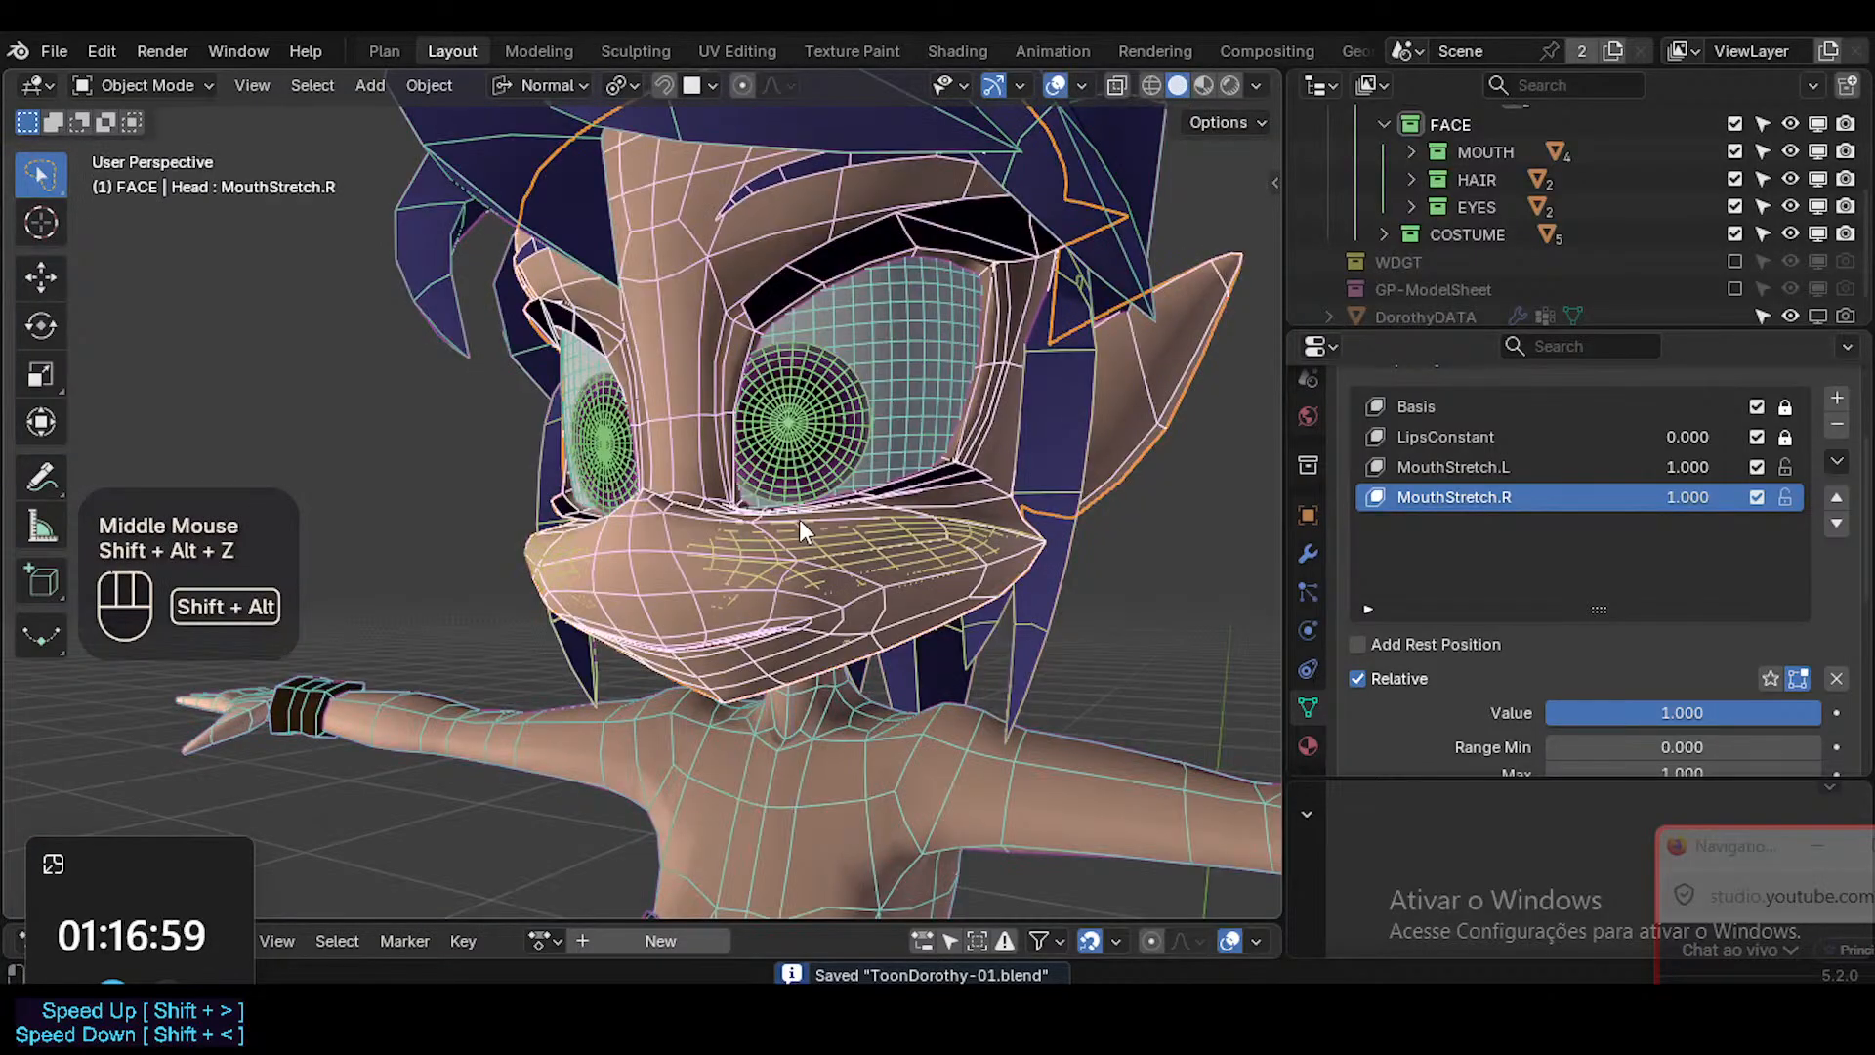
scroll(881, 600, "down", 3)
middle_click_drag(869, 605, 835, 641, "shift")
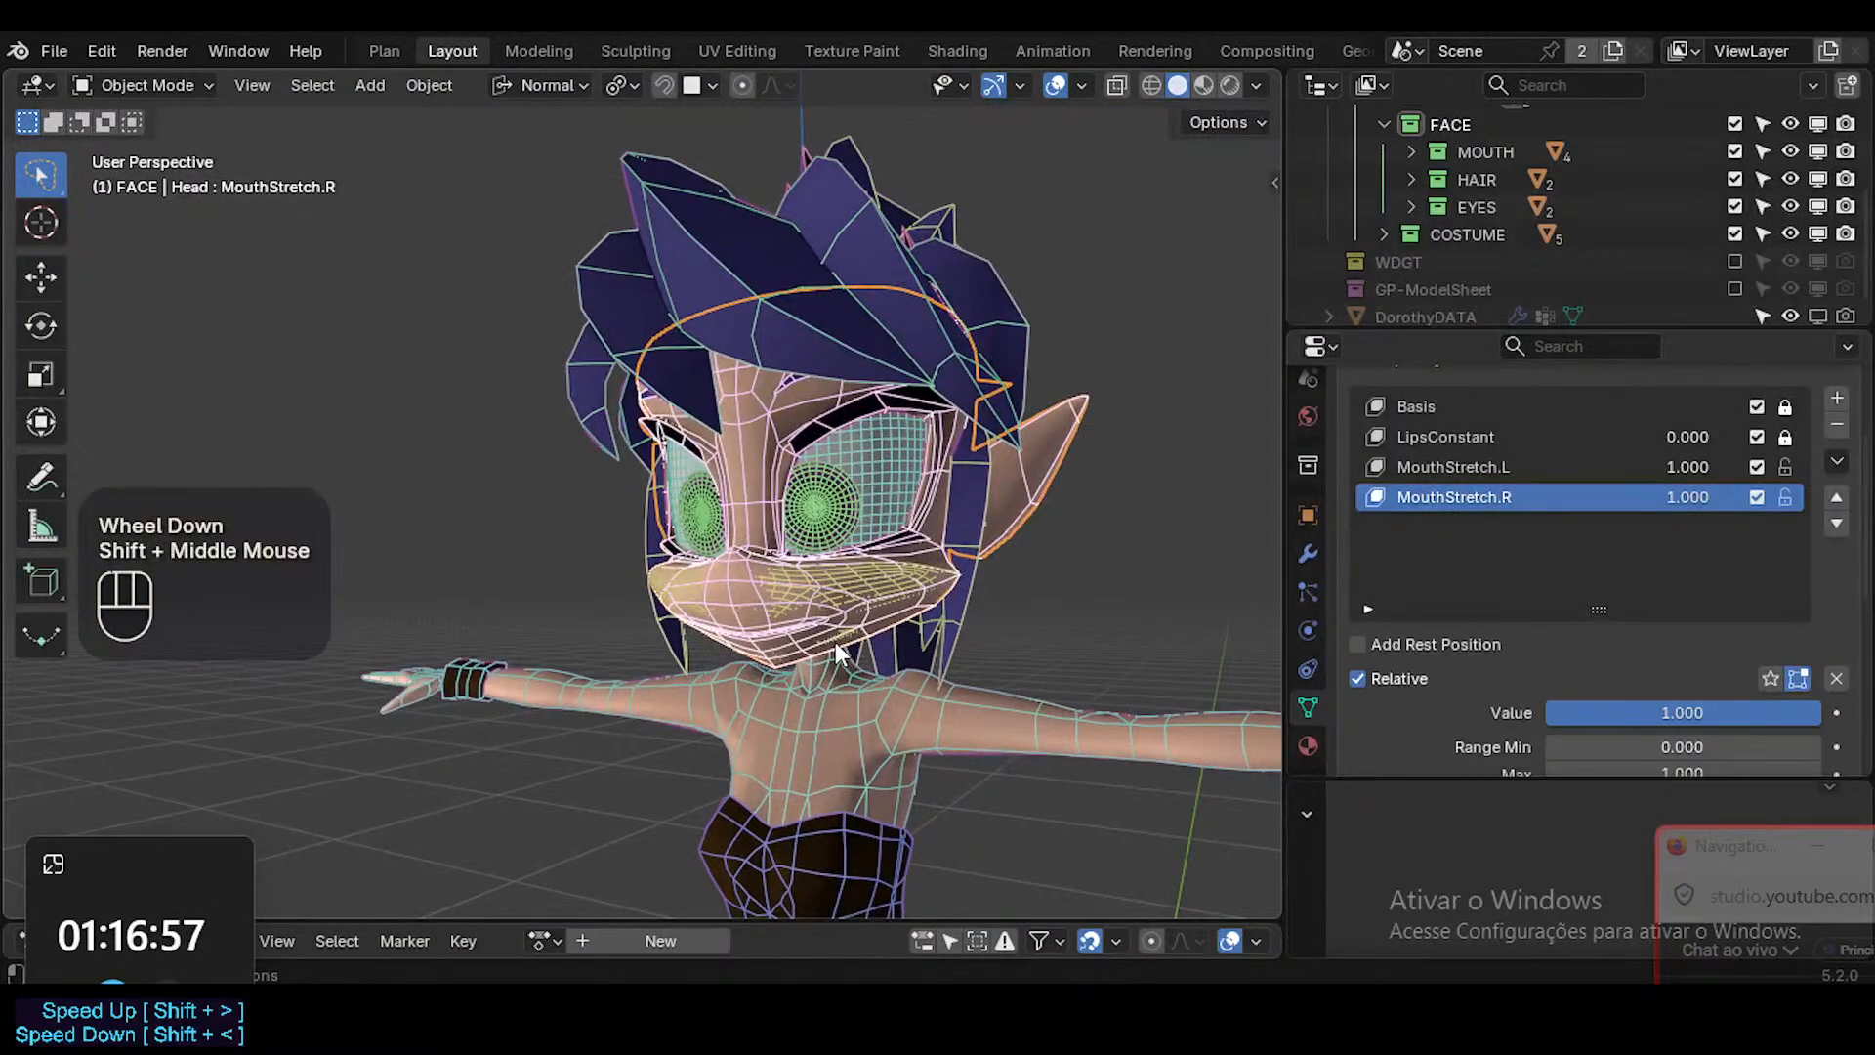
scroll(835, 641, "up", 2)
key("alt+a")
key("shift+alt+z")
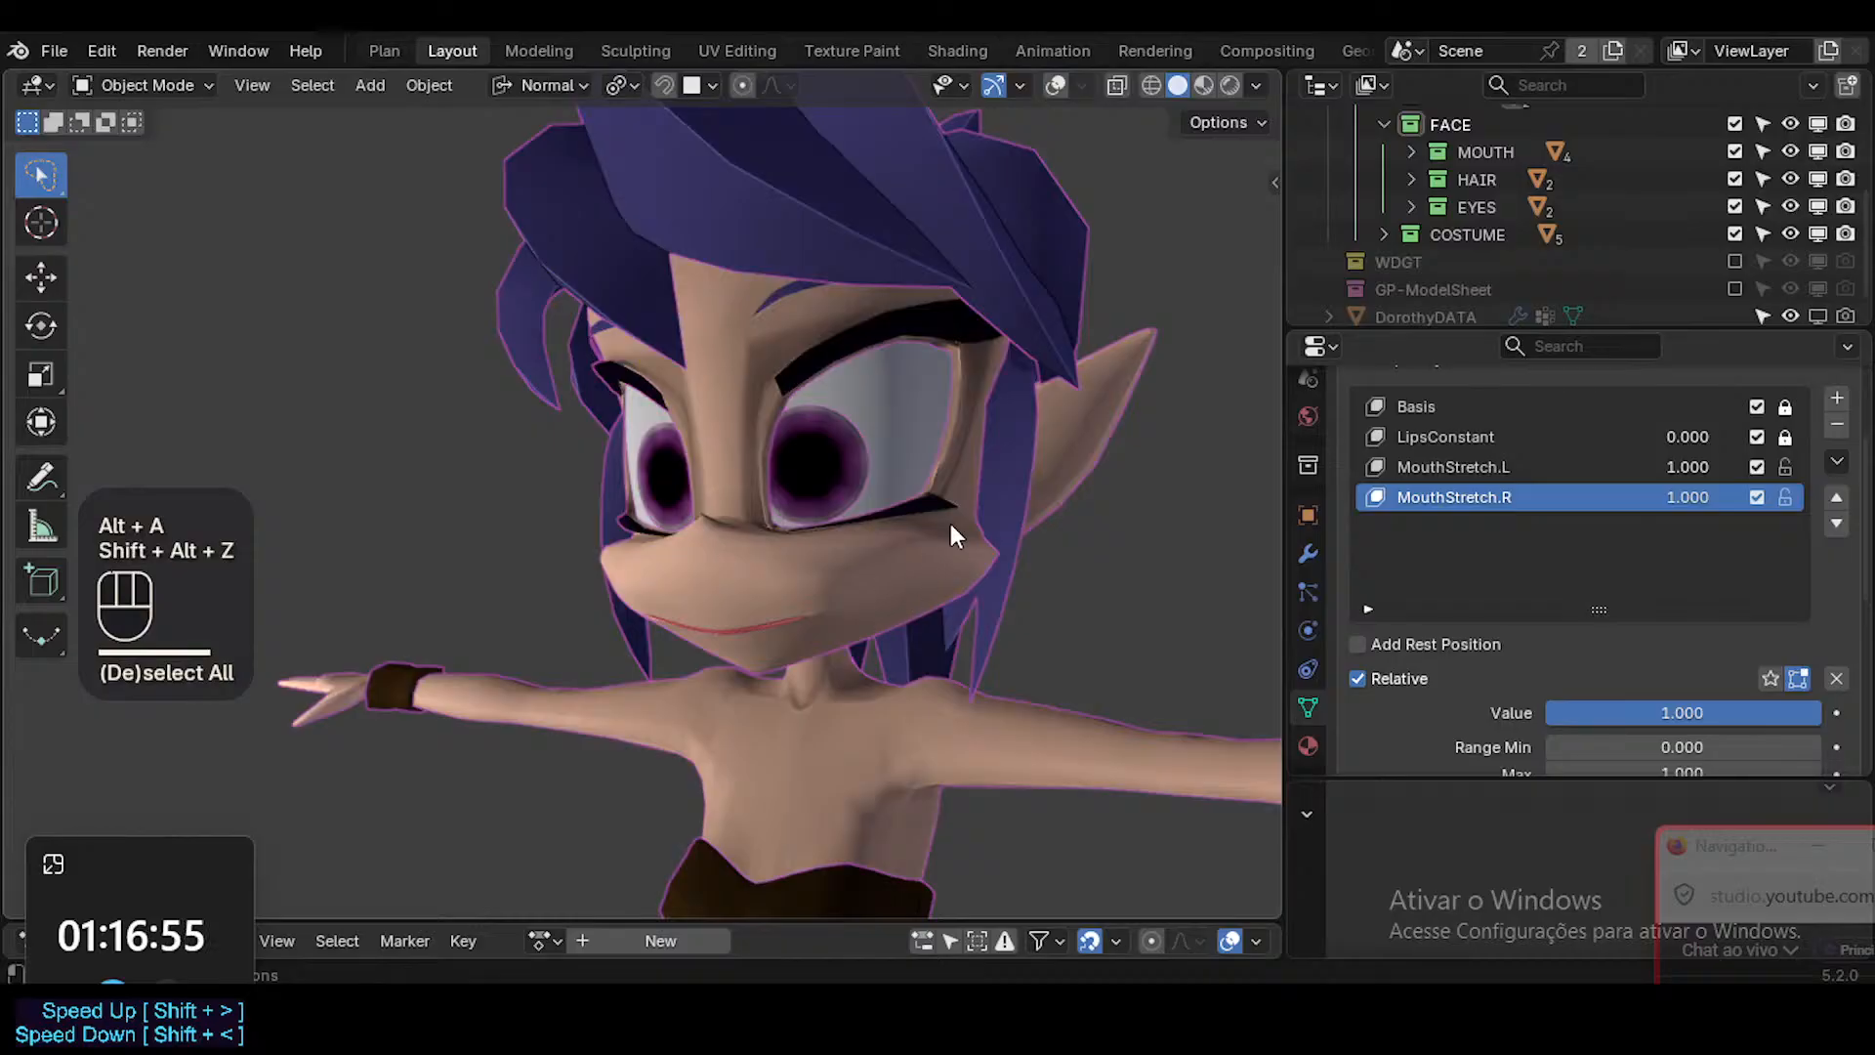
Show the ARMATURE collection in the viewport, turn overlays on, select ARM-Dorothy and enter Pose Mode.
scroll(1523, 200, "up", 5)
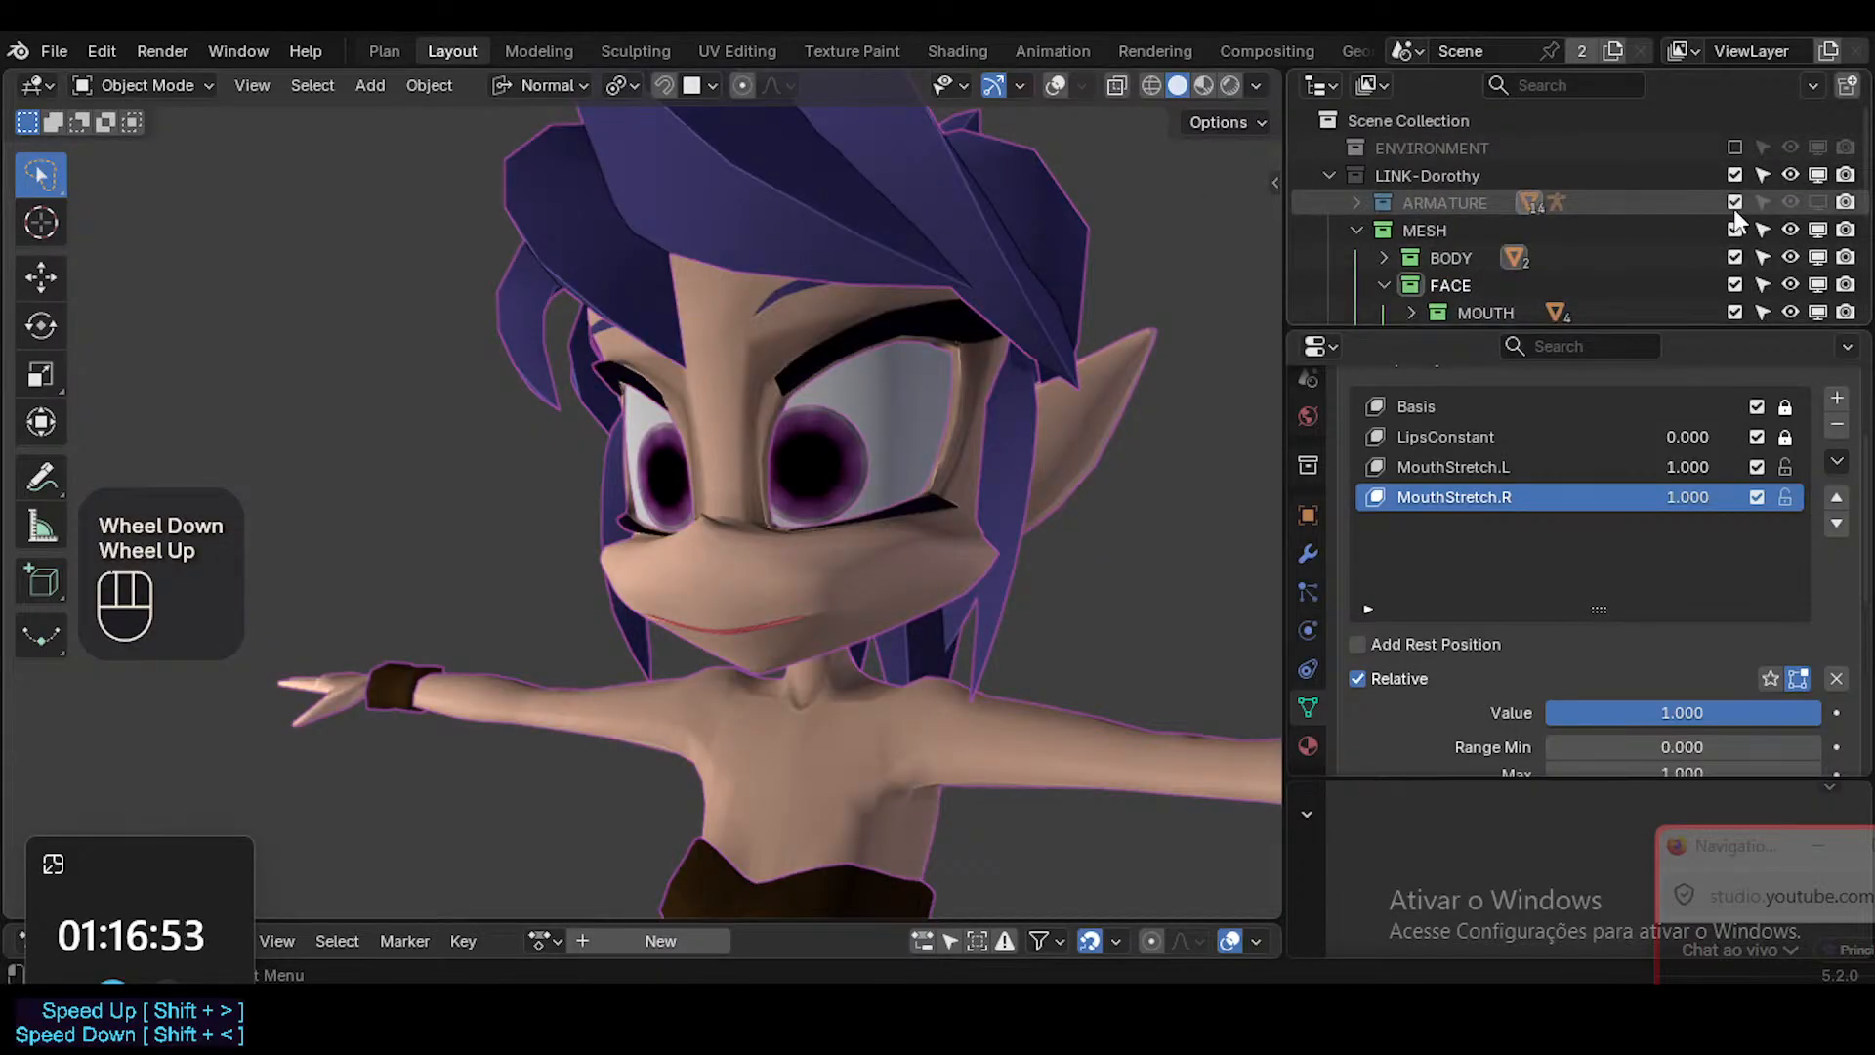
left_click(1819, 200)
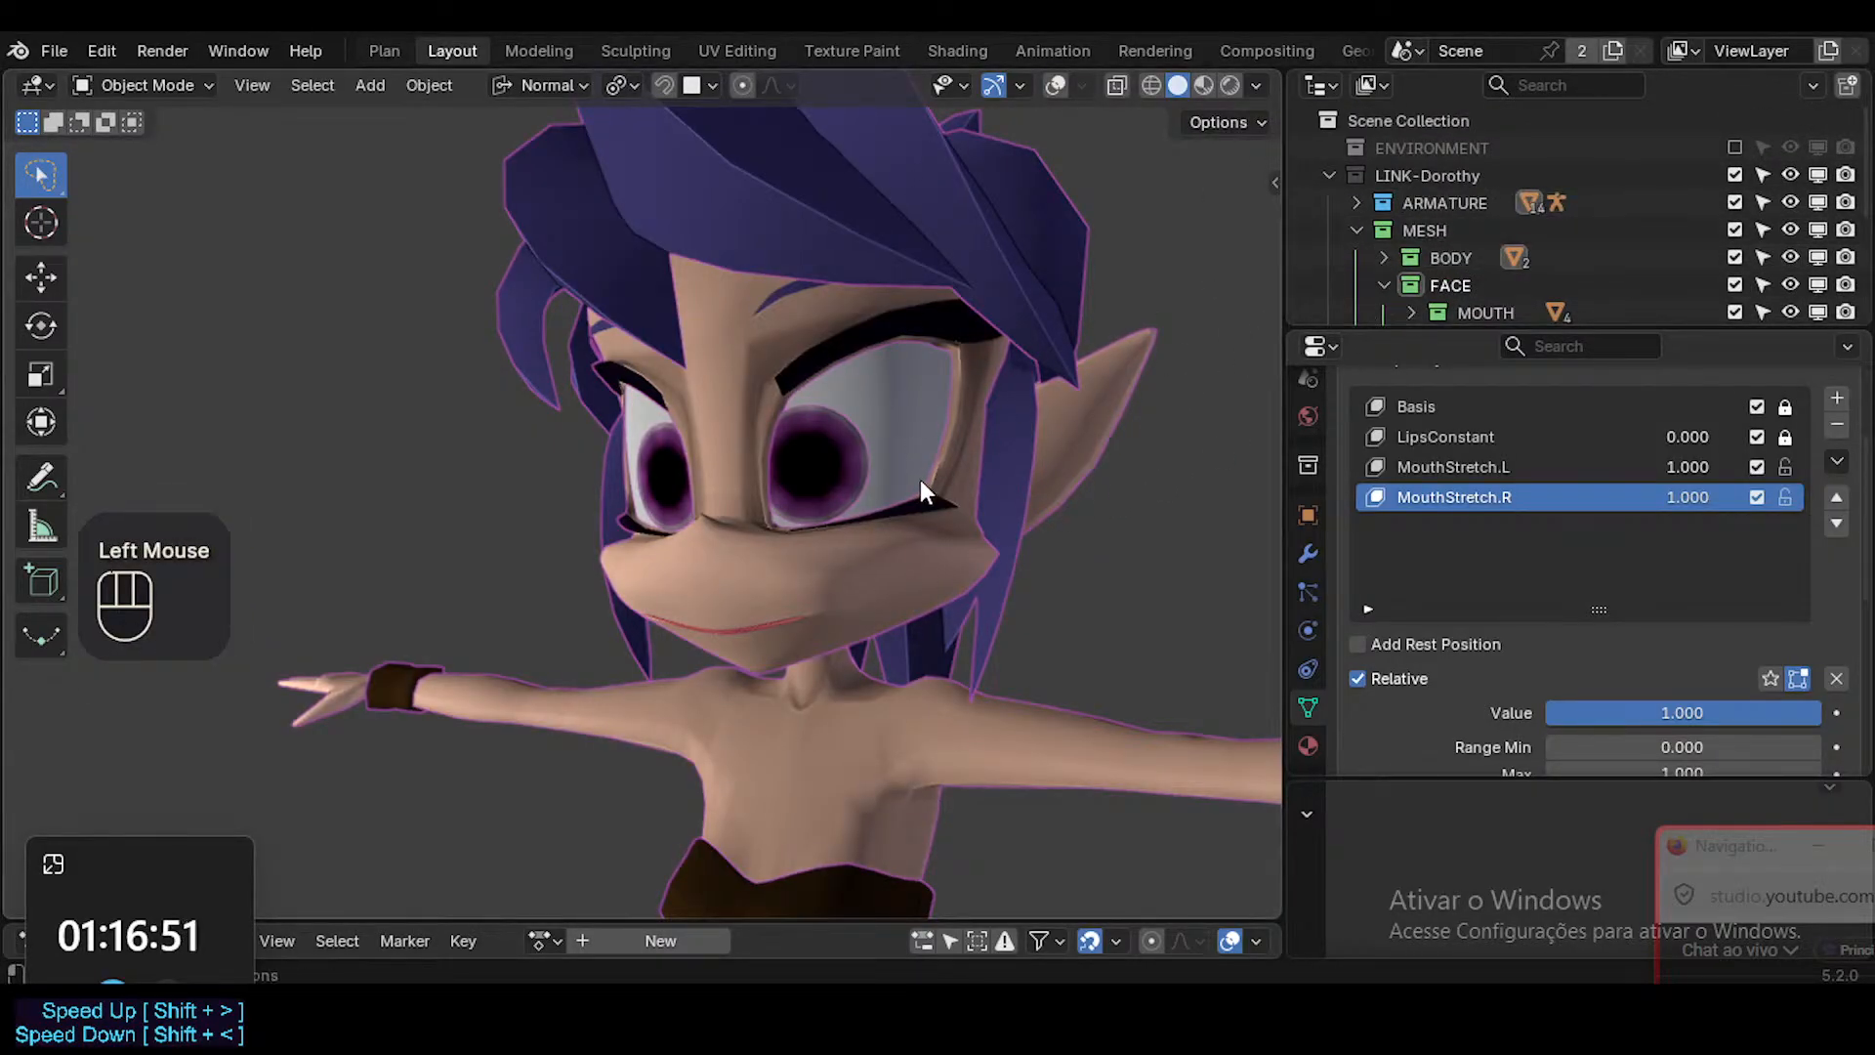
key("shift+alt+z")
left_click(360, 338)
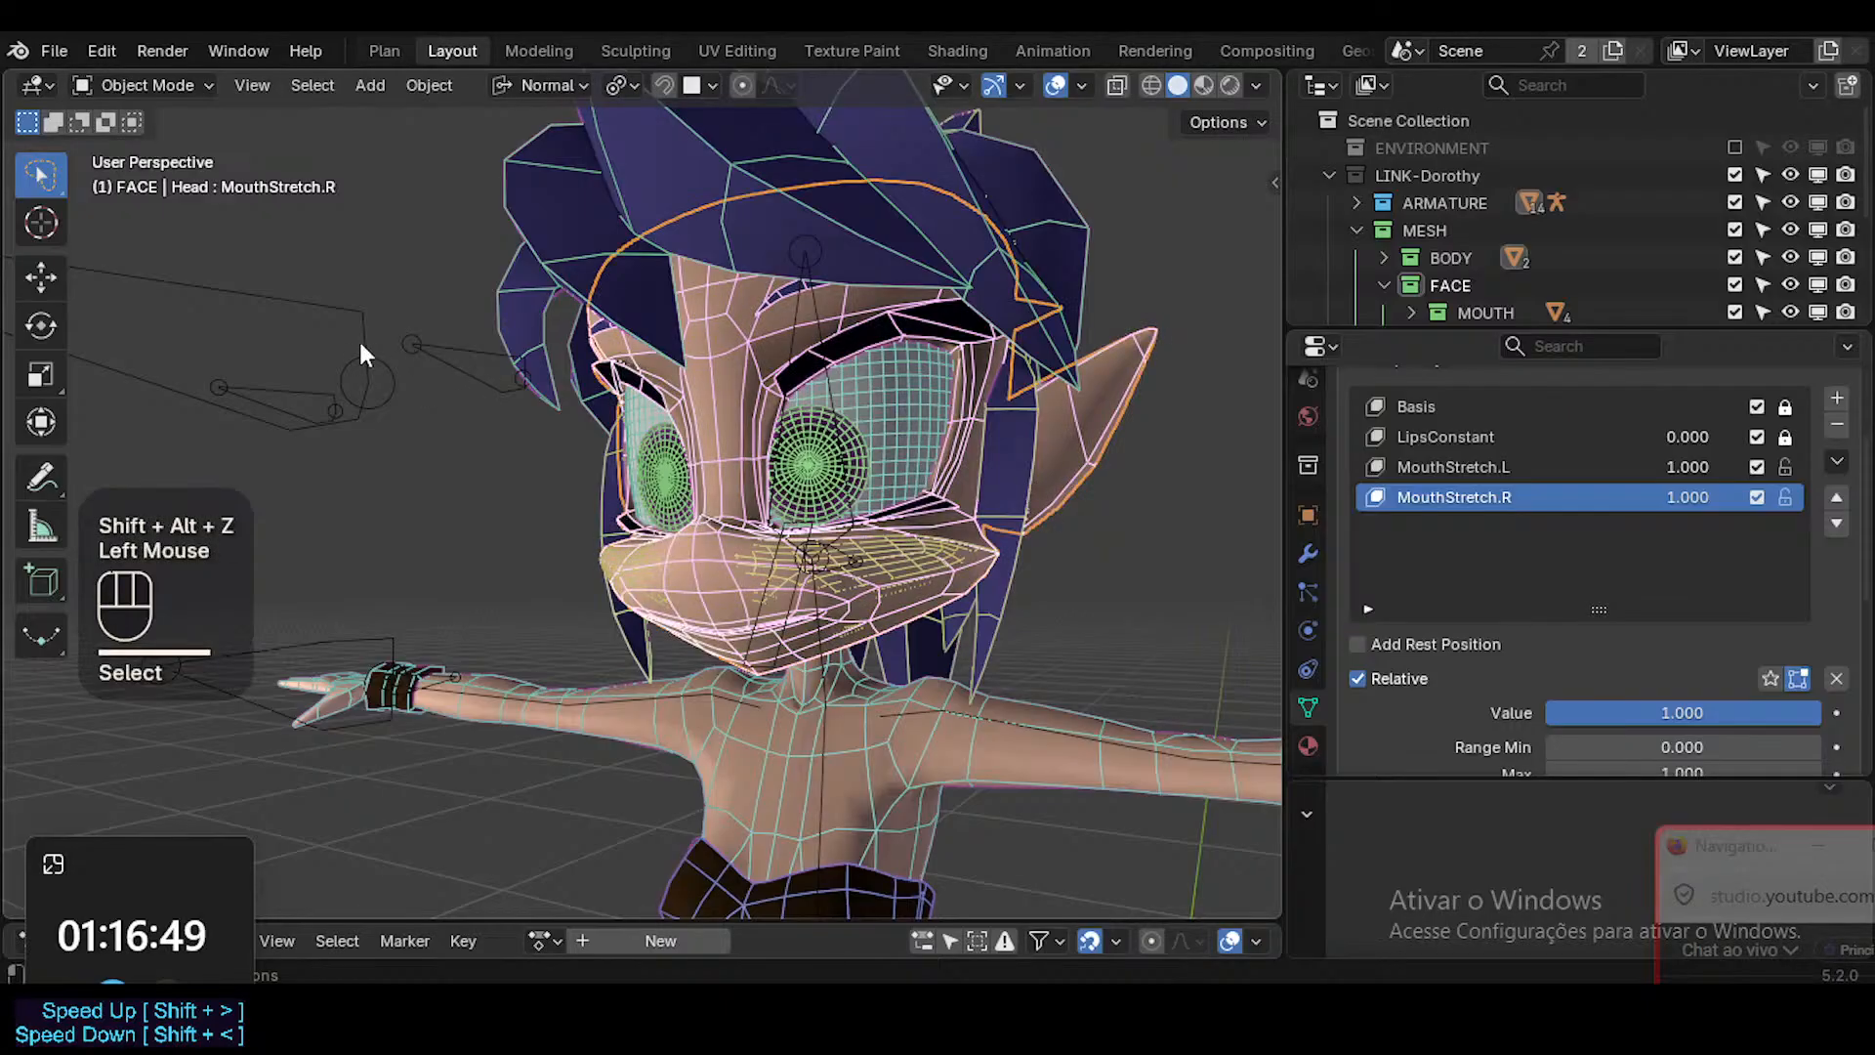
left_click(359, 341)
key("ctrl+Tab")
left_click(801, 705)
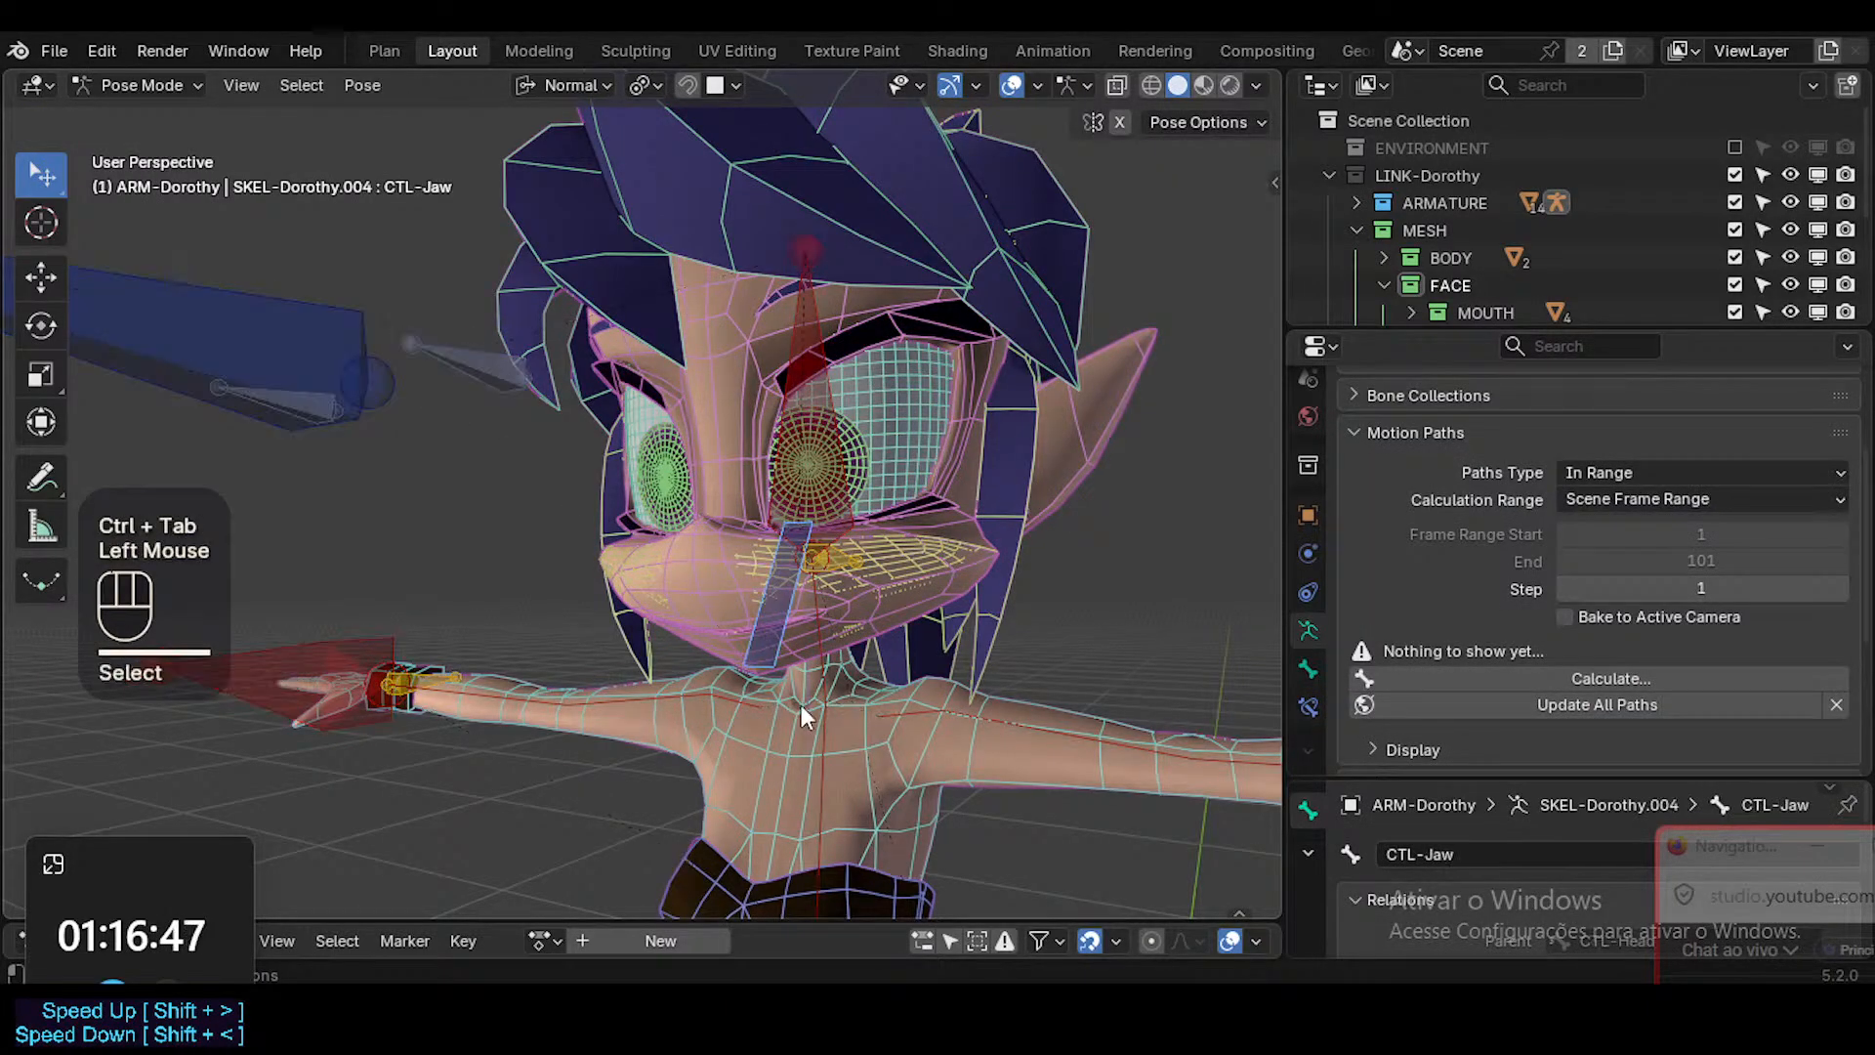
Select the CTL-Jaw bone and rotate it about X to open the mouth, checking with overlays off.
middle_click_drag(801, 705, 830, 530, "ctrl")
key("r")
key("Escape")
key("alt+a")
left_click(846, 591)
key("r")
key("x")
left_click(821, 613)
key("shift+alt+z")
key("shift+alt+z")
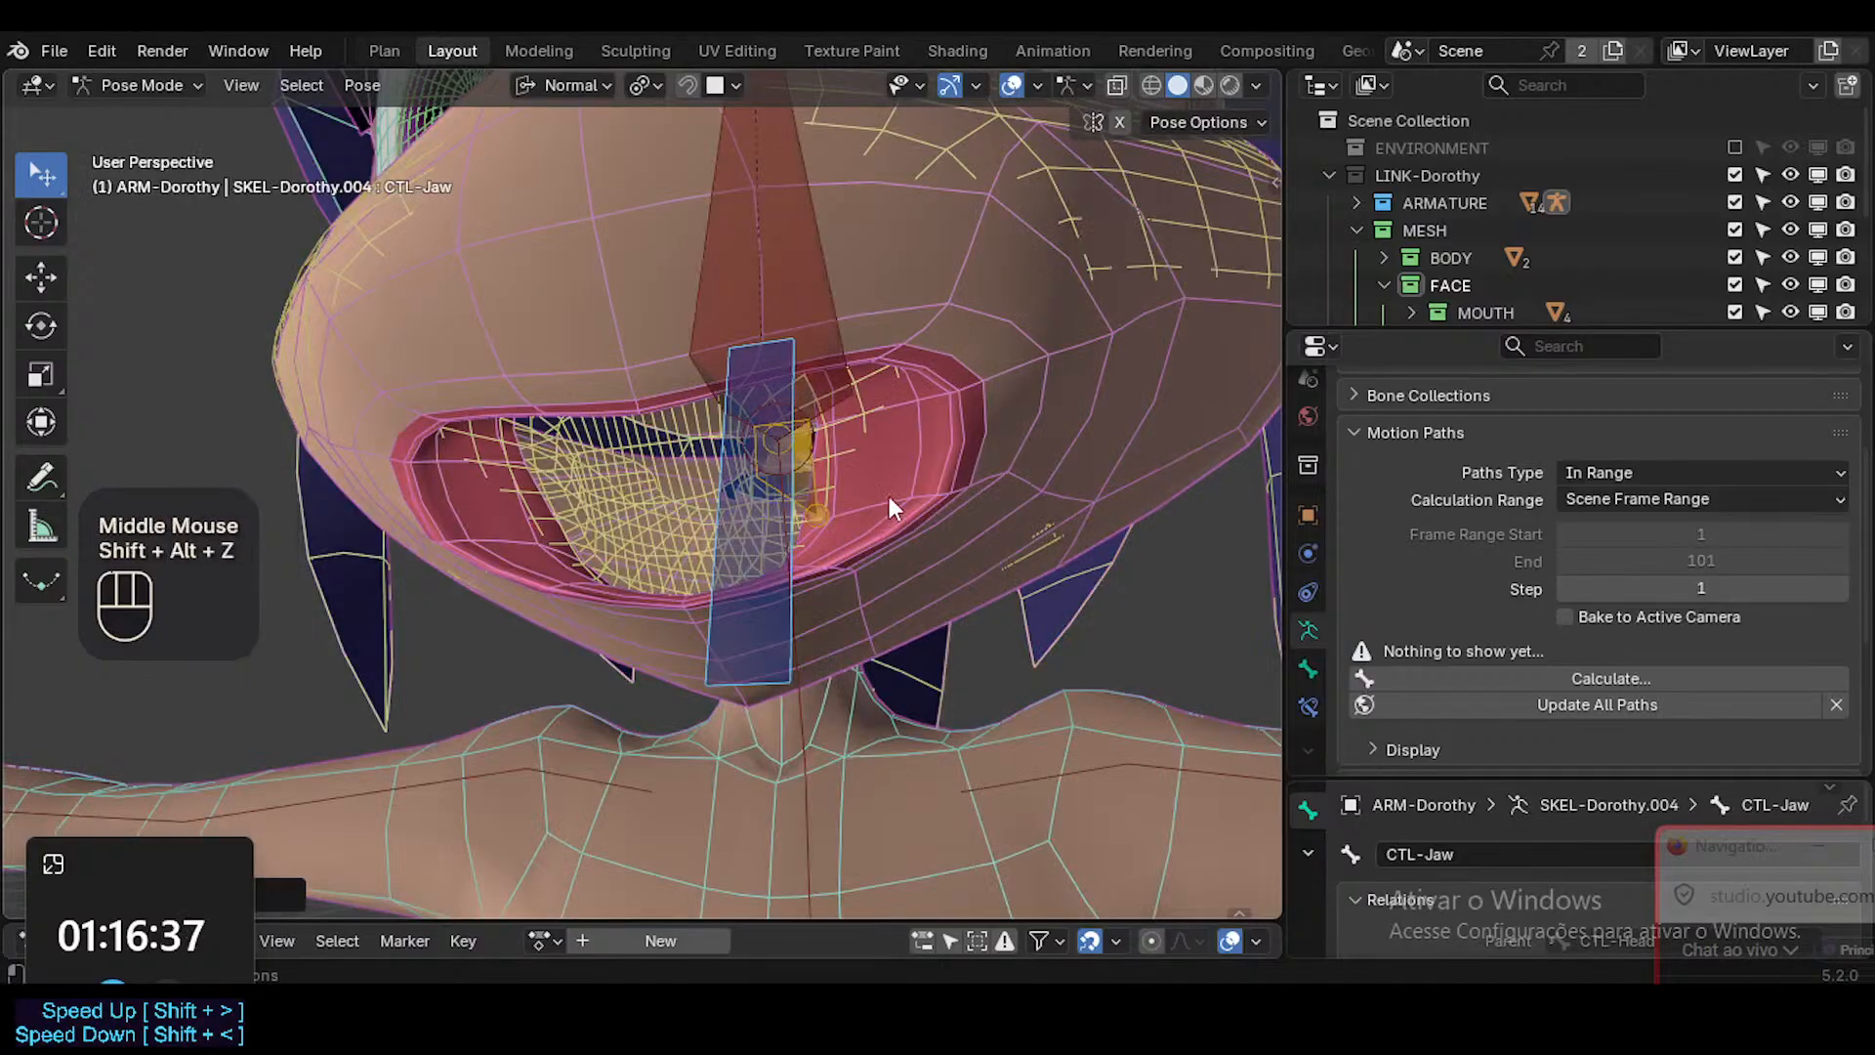
Return the armature to Object Mode and select the Head.
left_click(889, 495)
key("ctrl+Tab")
left_click(914, 481)
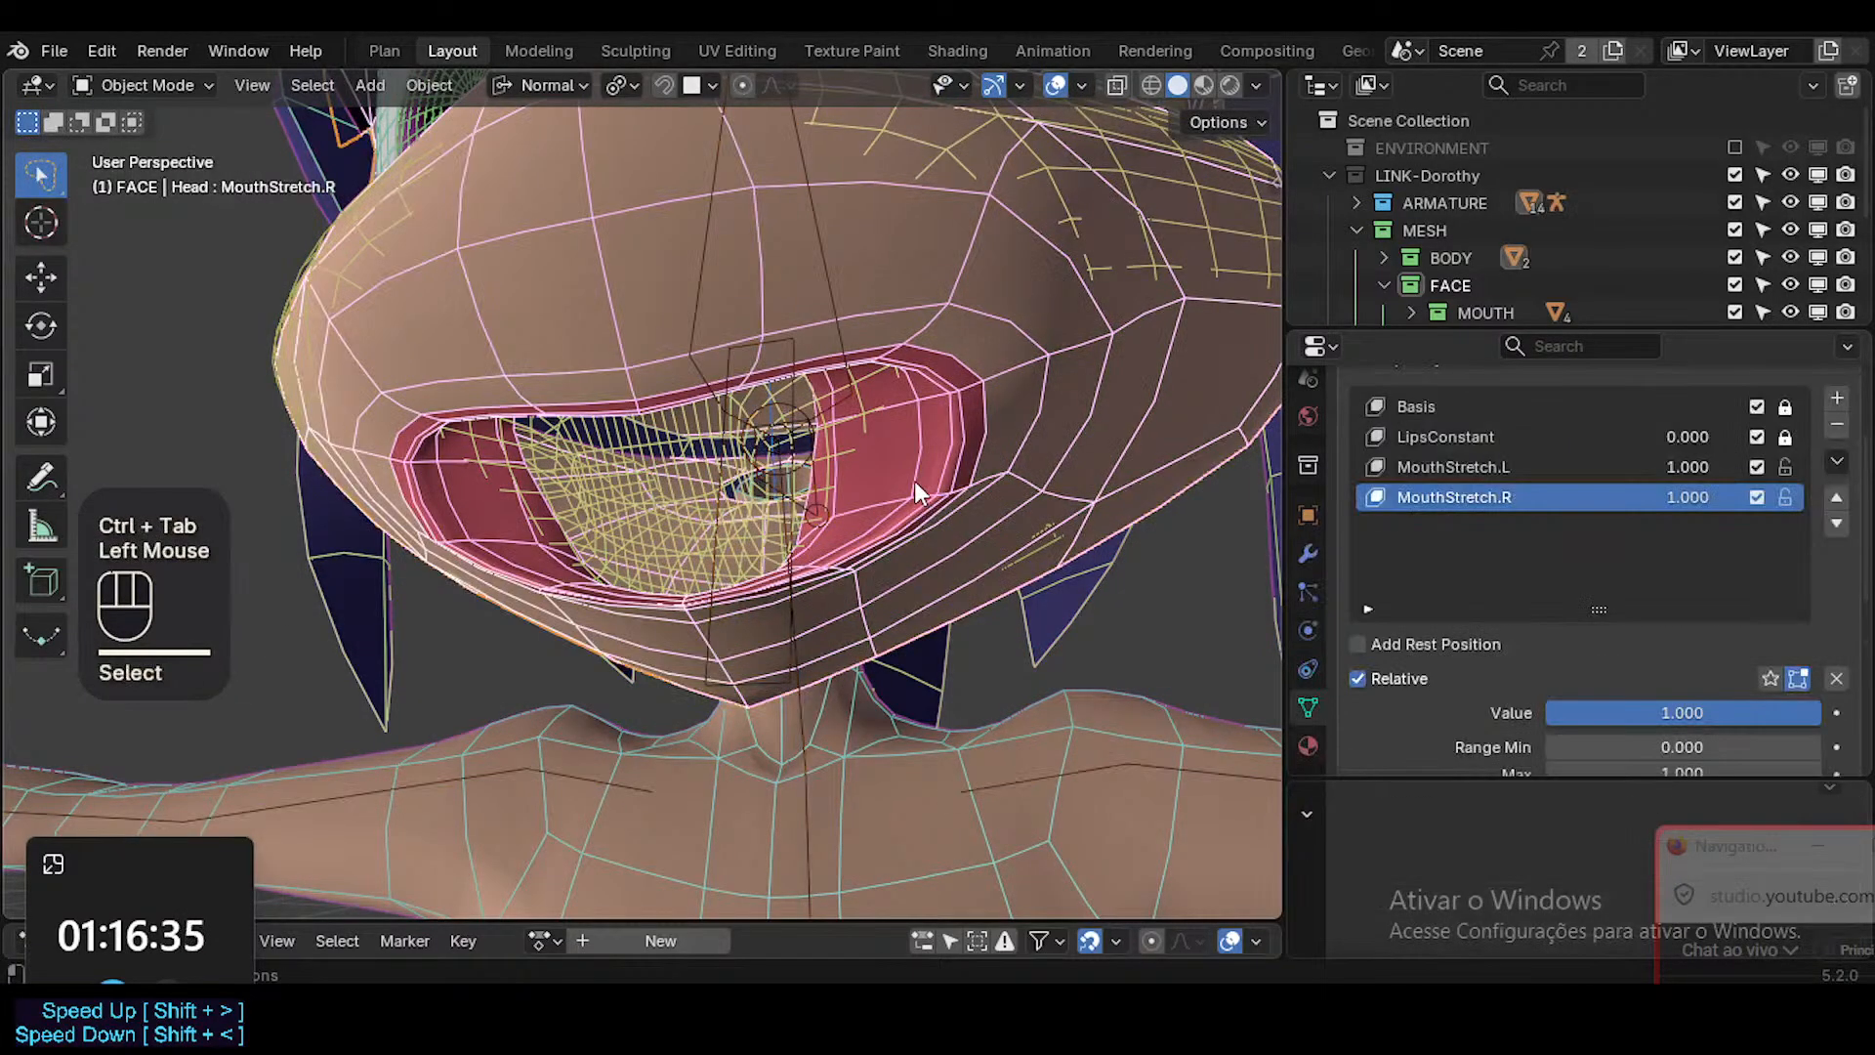
Enter Weight Paint on the Head, examine the ?MOD-Shrinkwrap-Muzzle weights around the open mouth and switch to face masking.
key("ctrl+Tab")
middle_click_drag(867, 504, 962, 533)
mouse_move(963, 532)
middle_mouse_down("ctrl")
mouse_move(949, 528)
mouse_move(1003, 508)
middle_mouse_up("ctrl")
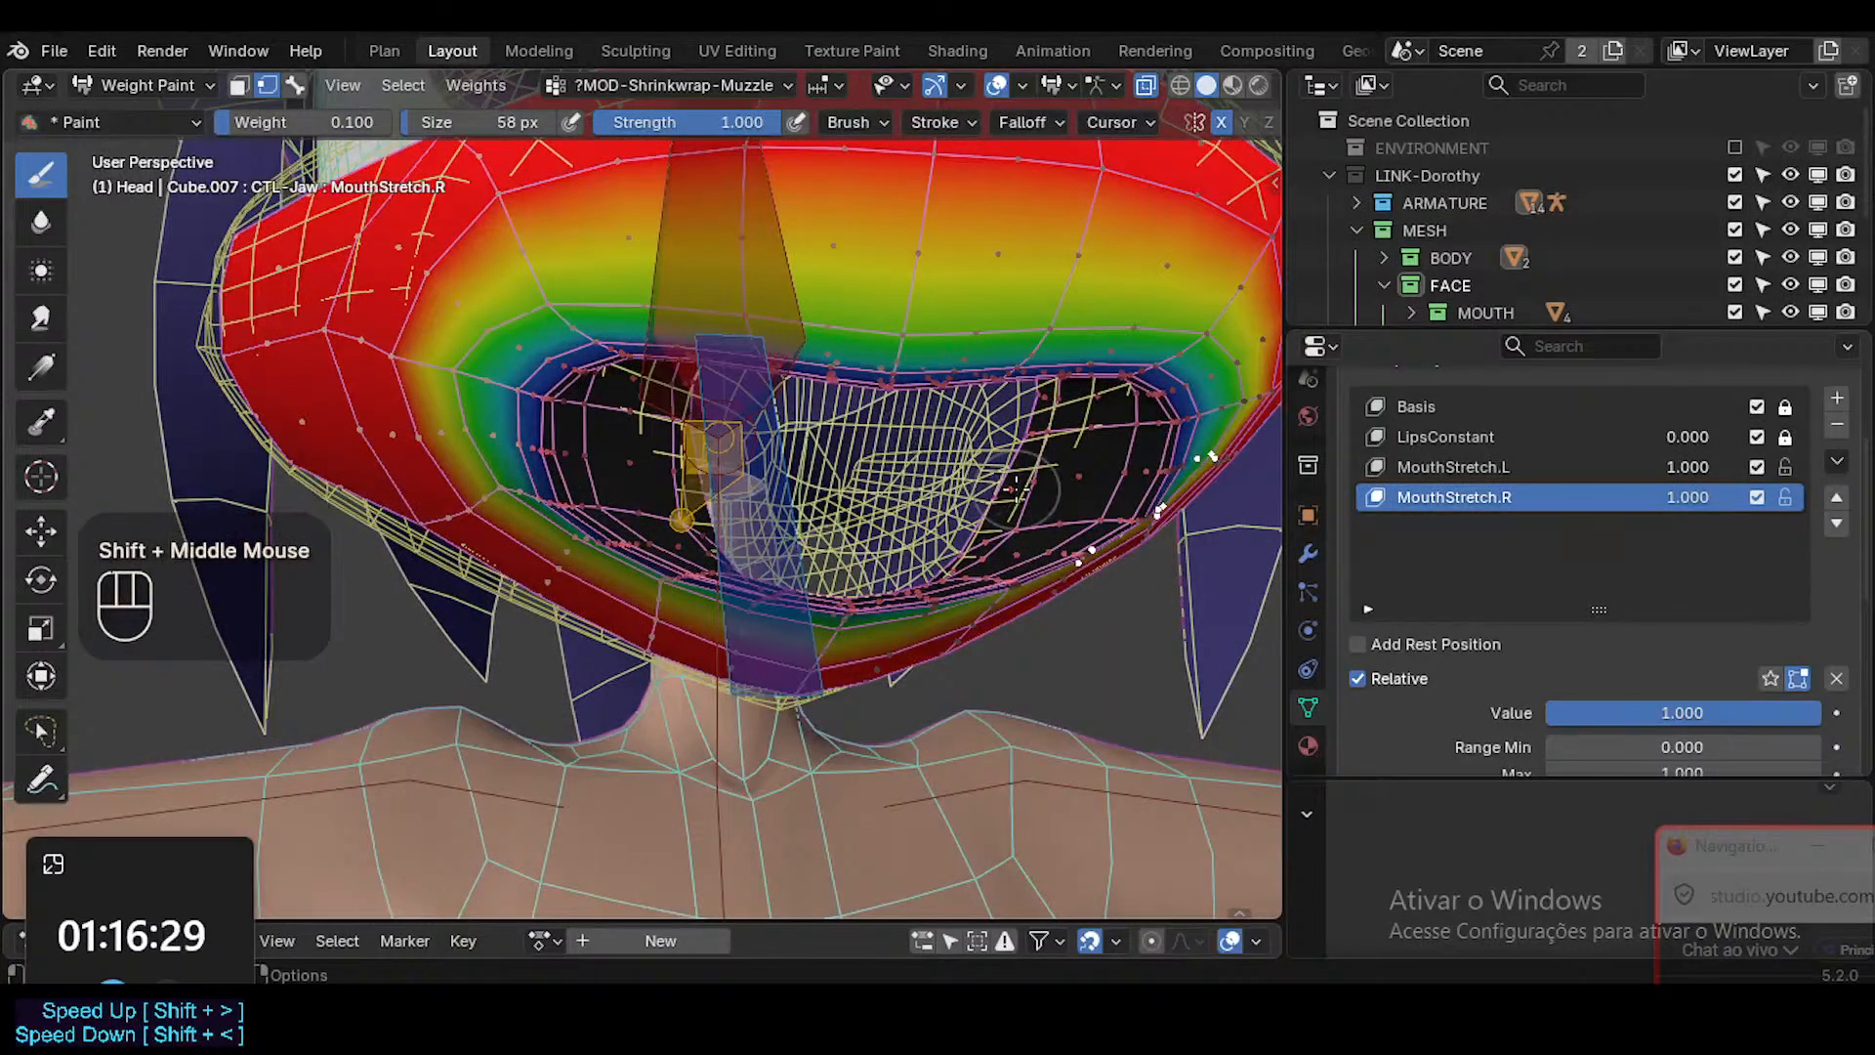
key("Tab")
key("Tab")
key("alt+z")
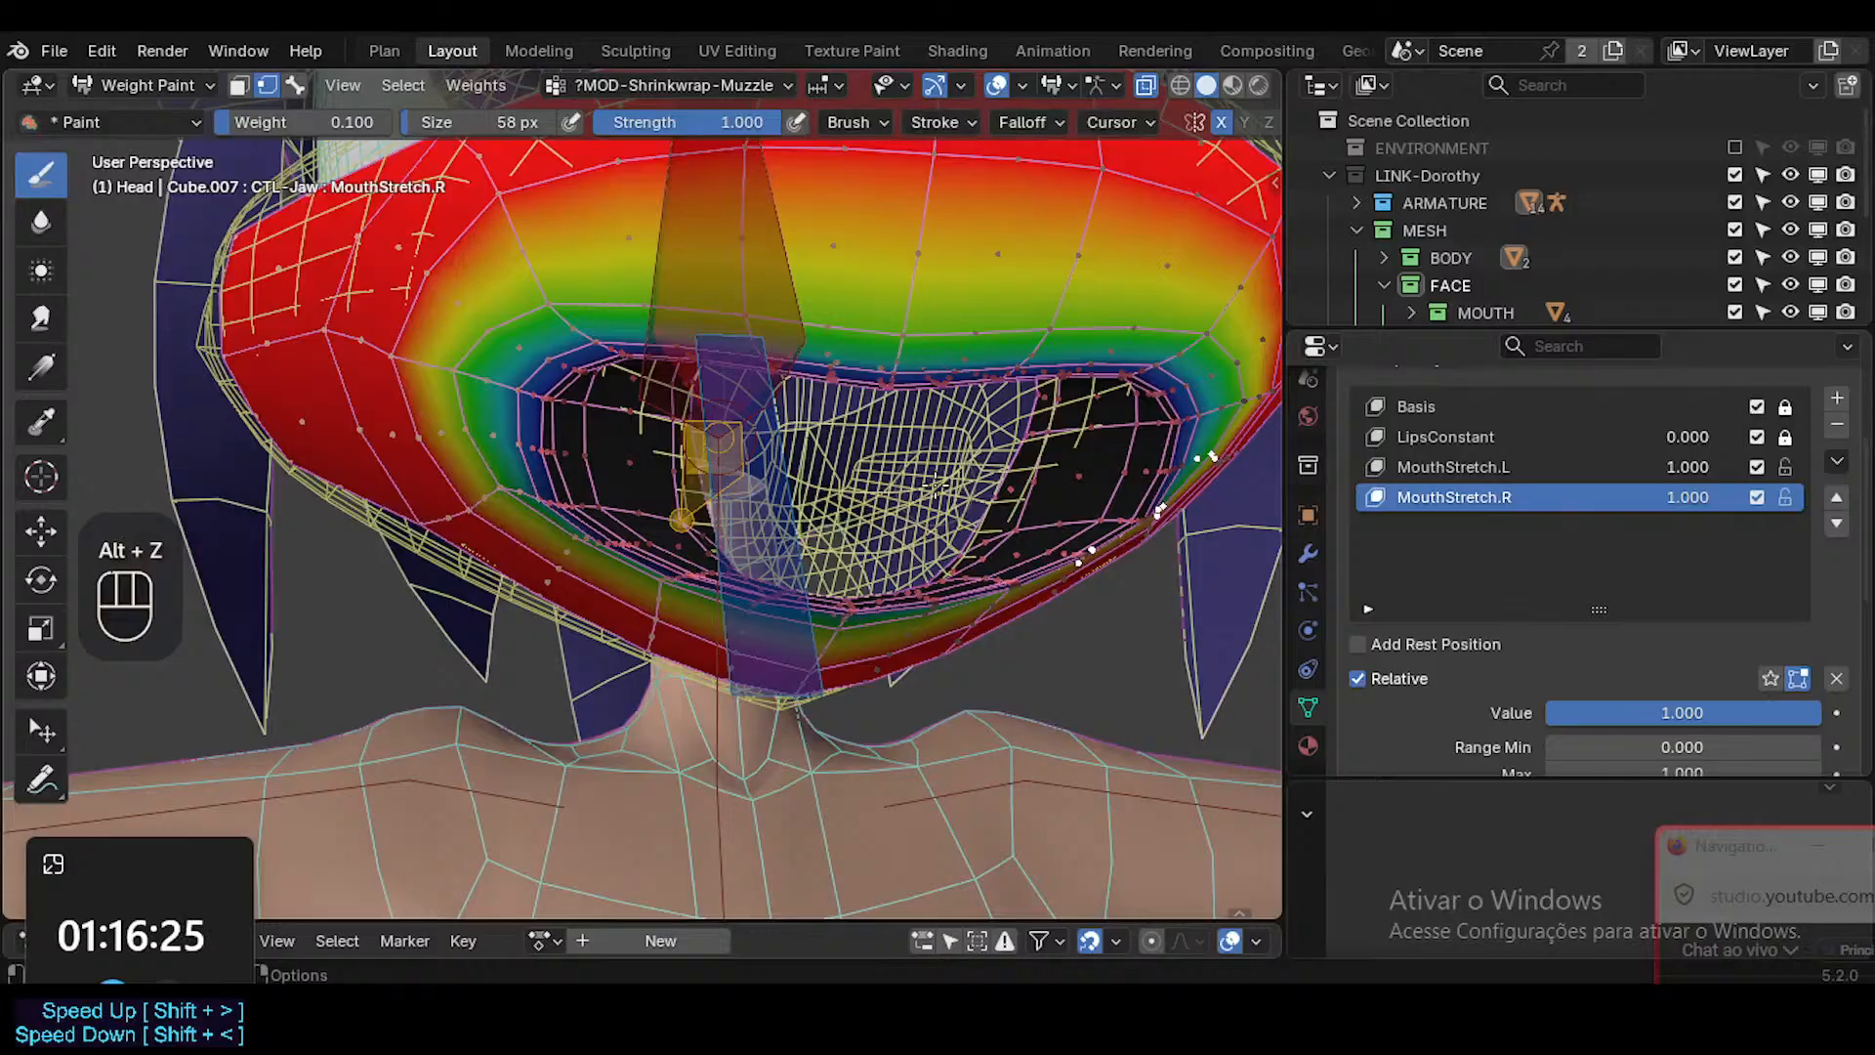
key("alt+a")
key("1")
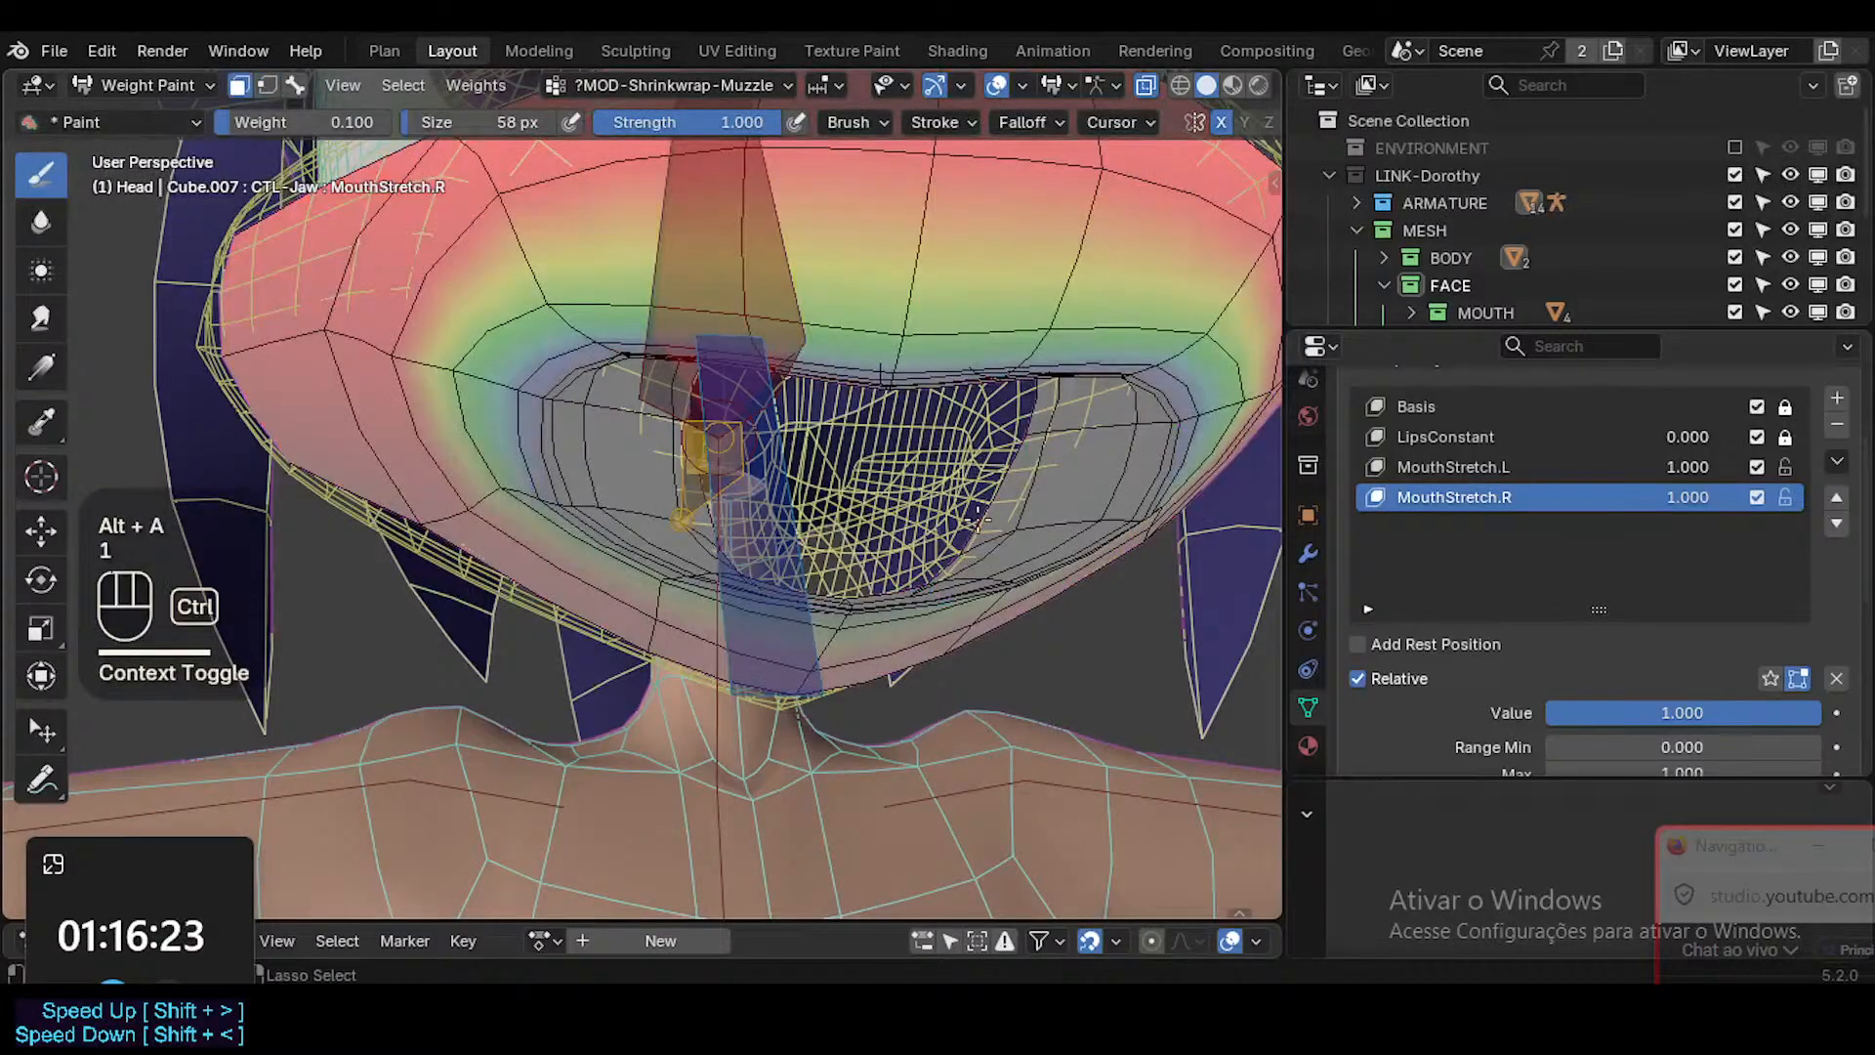
Switch the Head to Edit Mode, select the face loop at one mouth corner for inspection, deselect it and return to Object Mode.
key("ctrl+Tab")
left_click(1184, 445)
key("Tab")
key("alt+a")
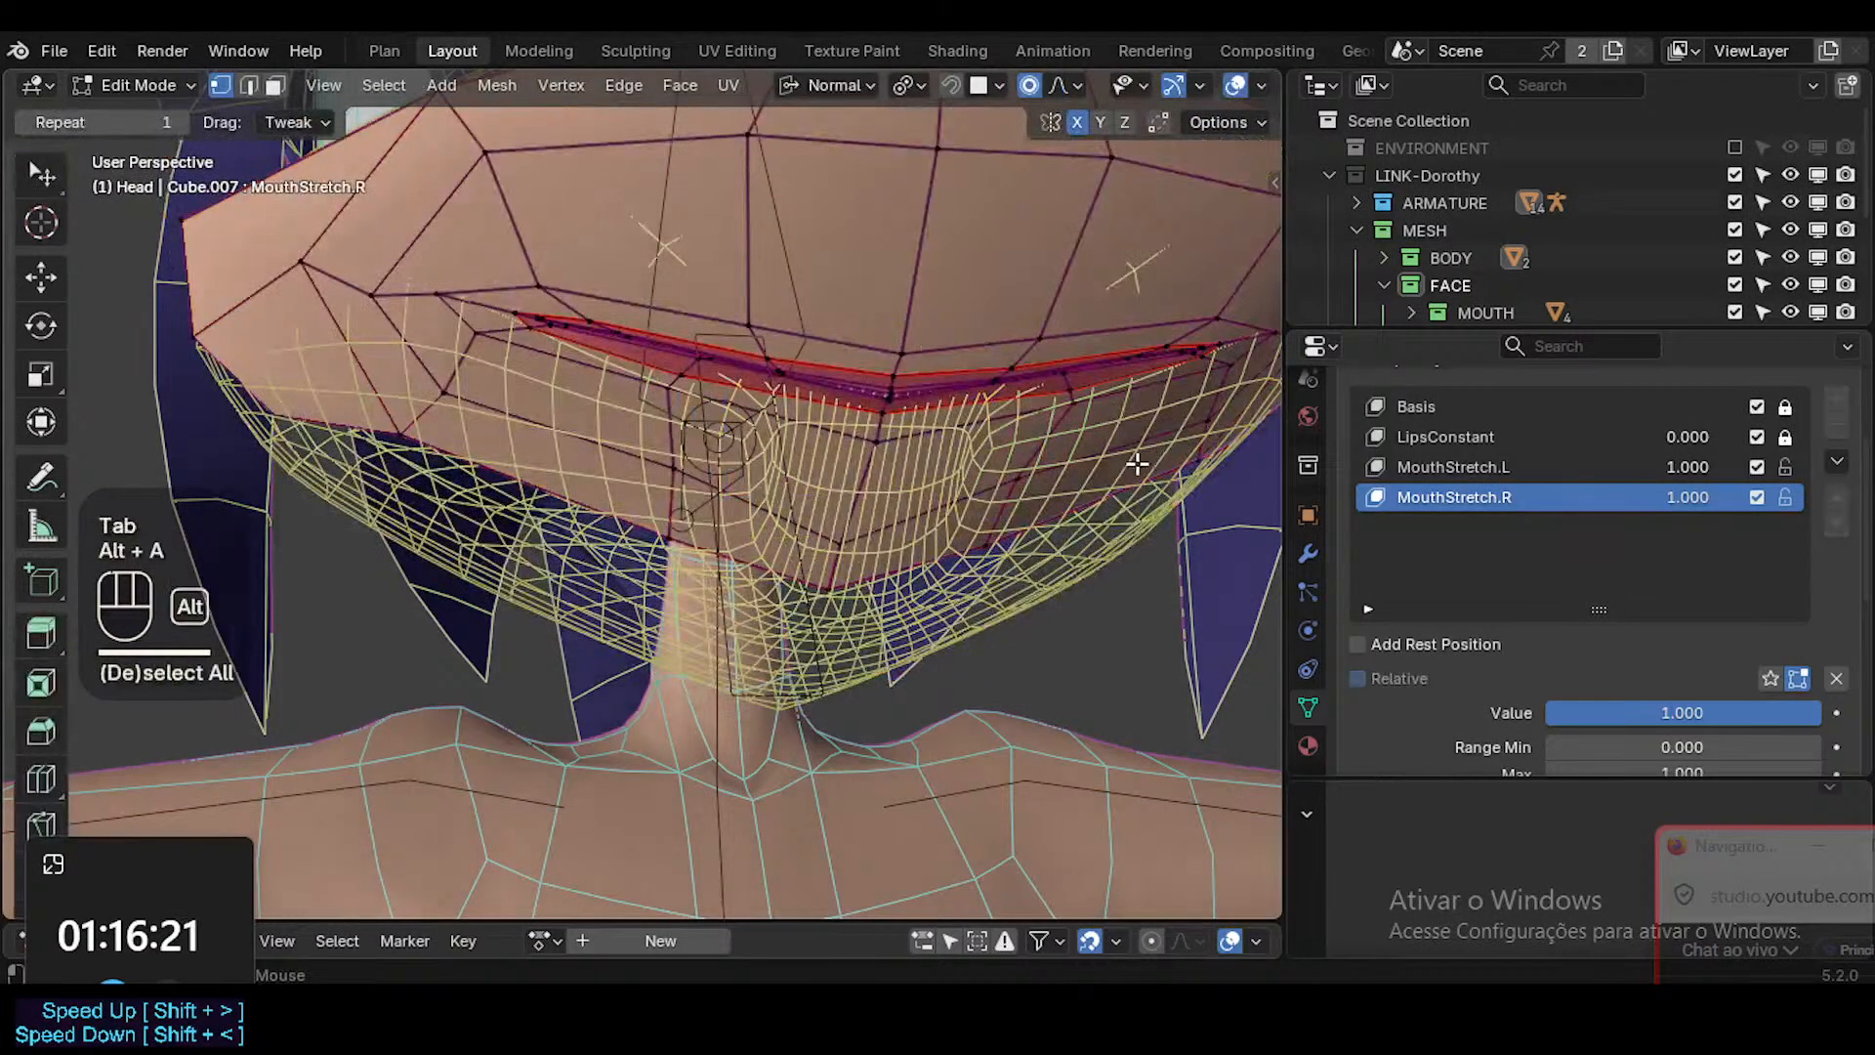
key("3")
left_click(1081, 469, "alt+shift")
middle_click_drag(1081, 470, 1121, 386)
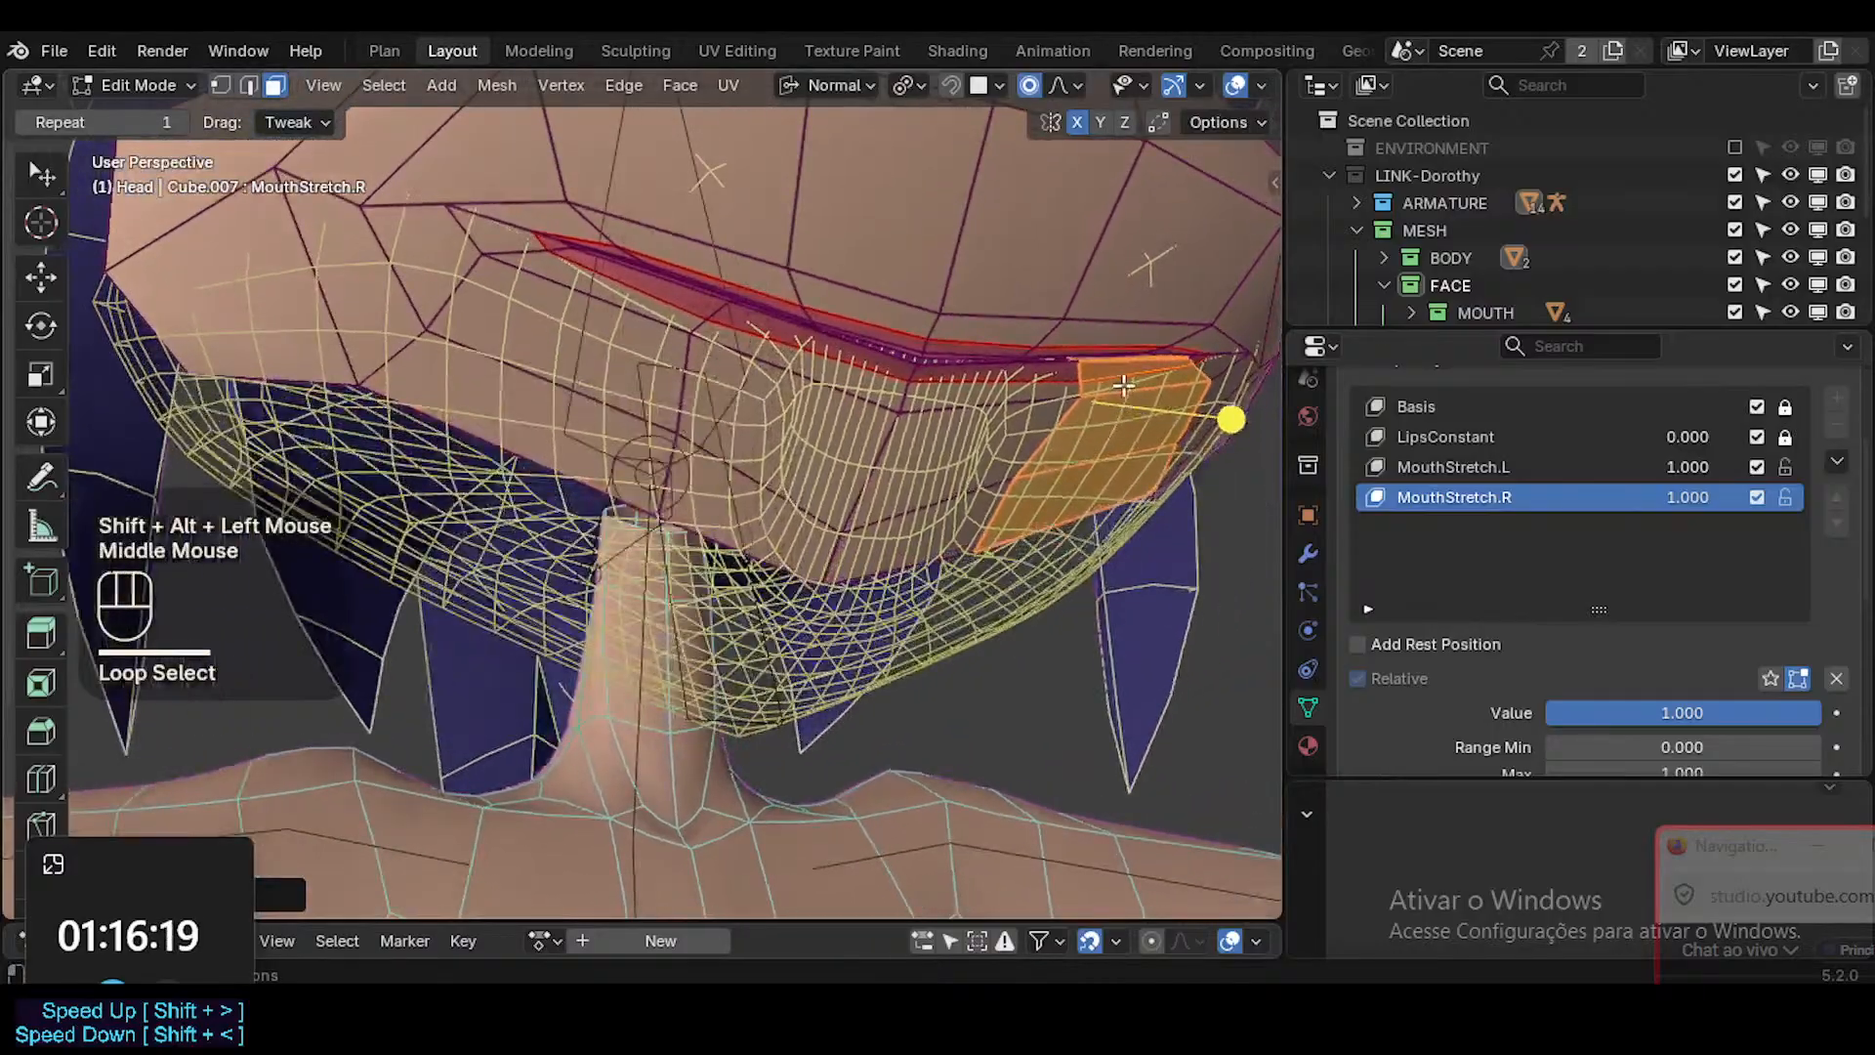
key("alt+z")
middle_click_drag(1045, 467, 1029, 473)
key("alt+z")
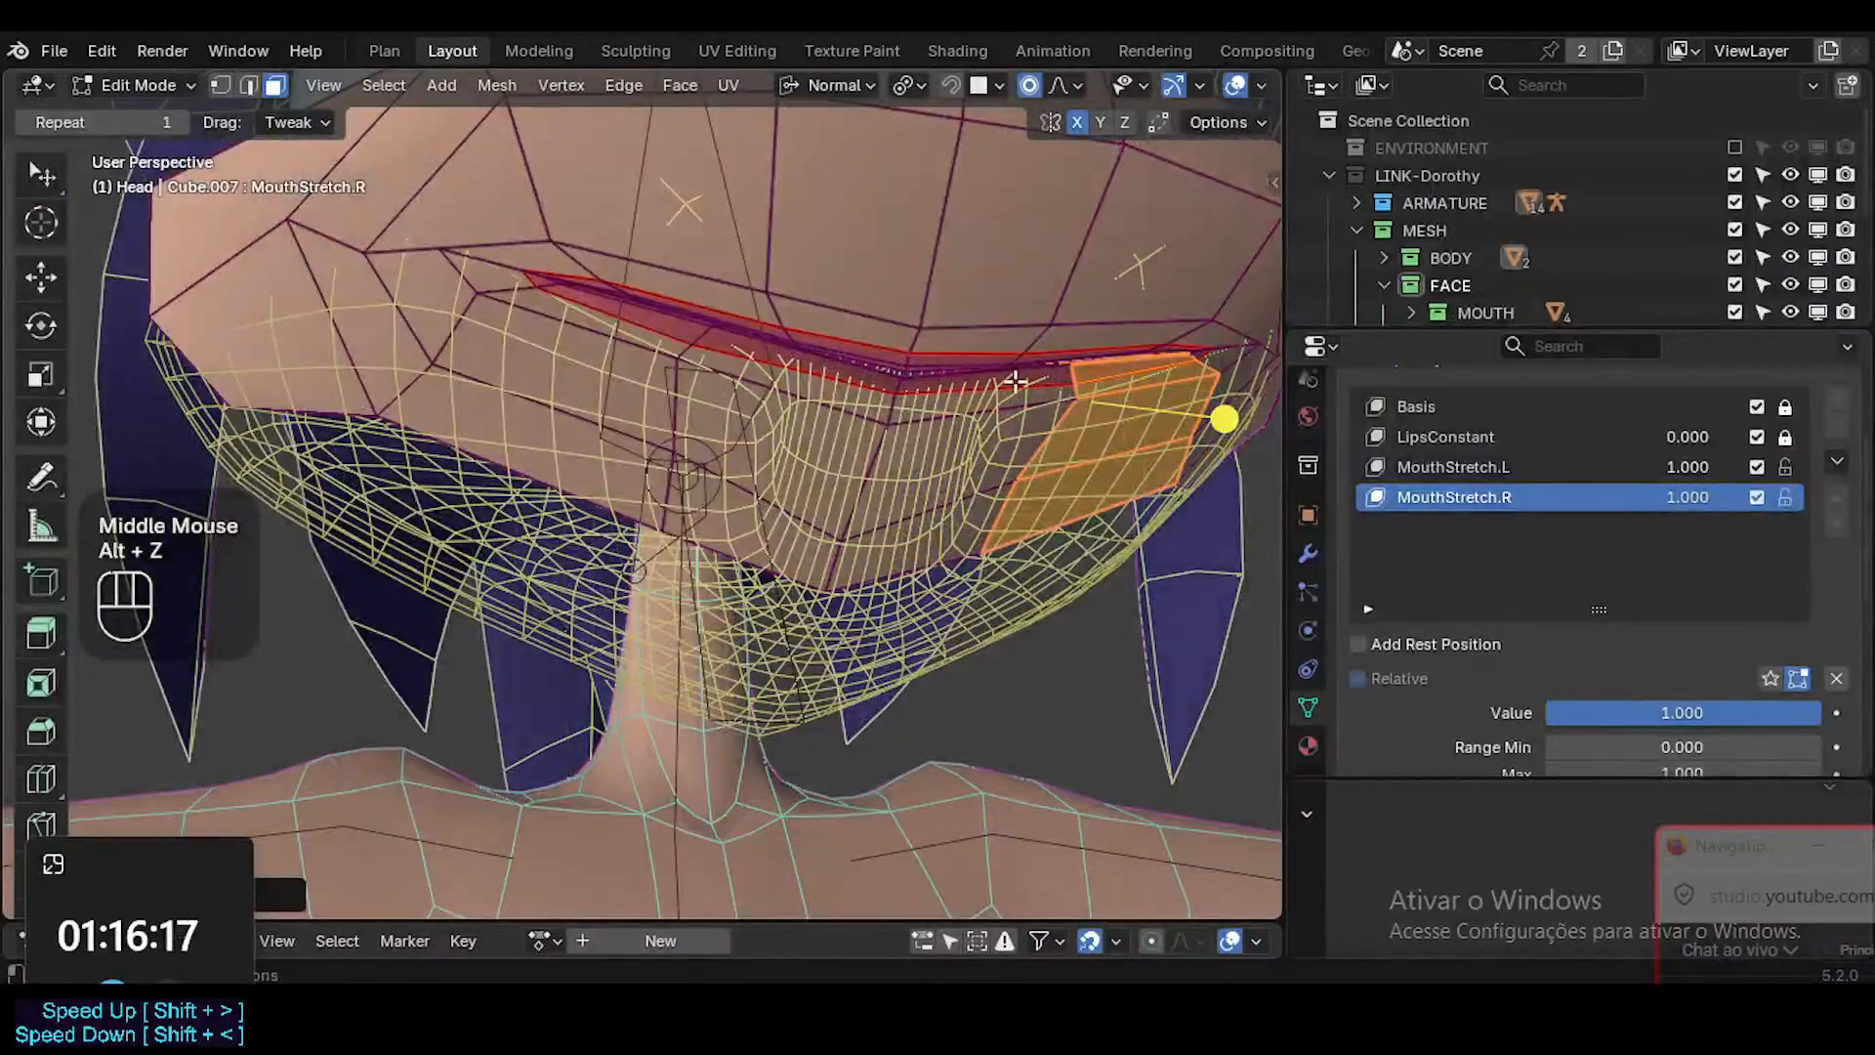
key("alt+a")
key("Tab")
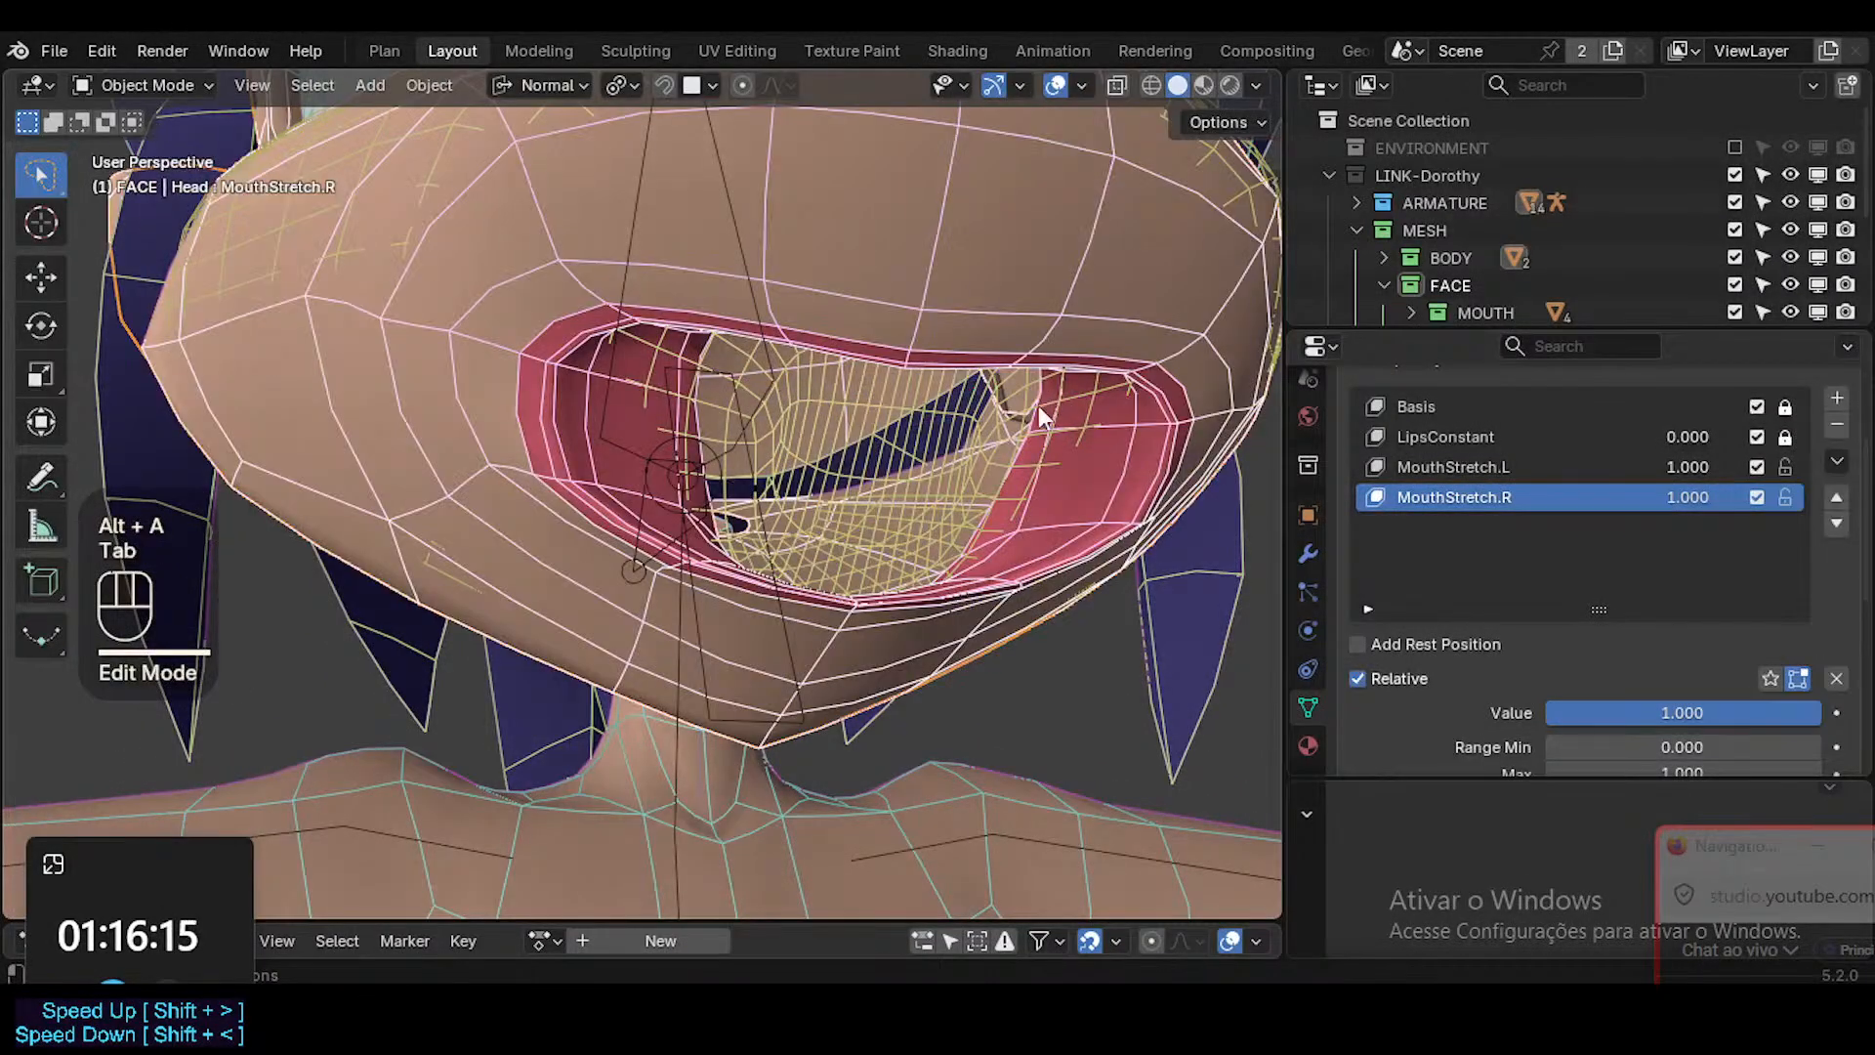
Select ARM-Dorothy, test the CTL-Jaw bone's rotation about X in Pose Mode, and return to Object Mode.
middle_click_drag(994, 463, 835, 566)
double_click(701, 689, "ctrl")
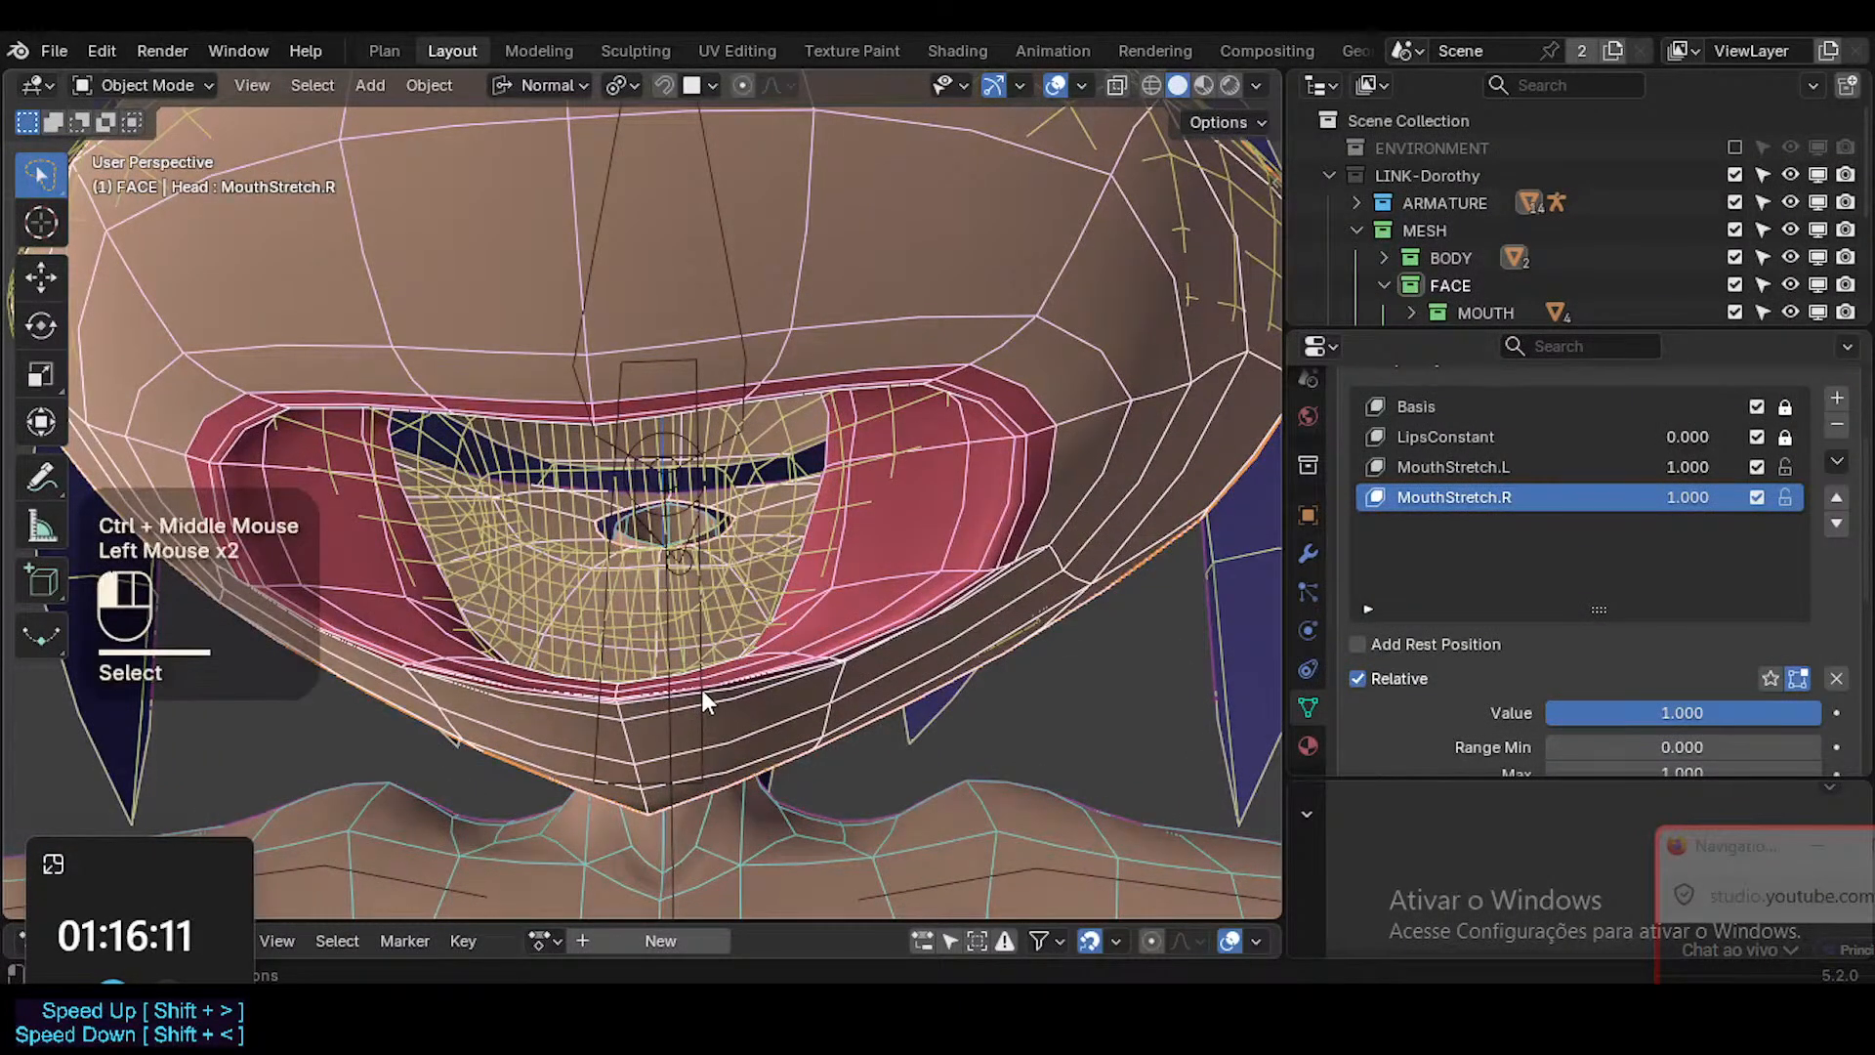
key("ctrl+Tab")
key("r")
key("x")
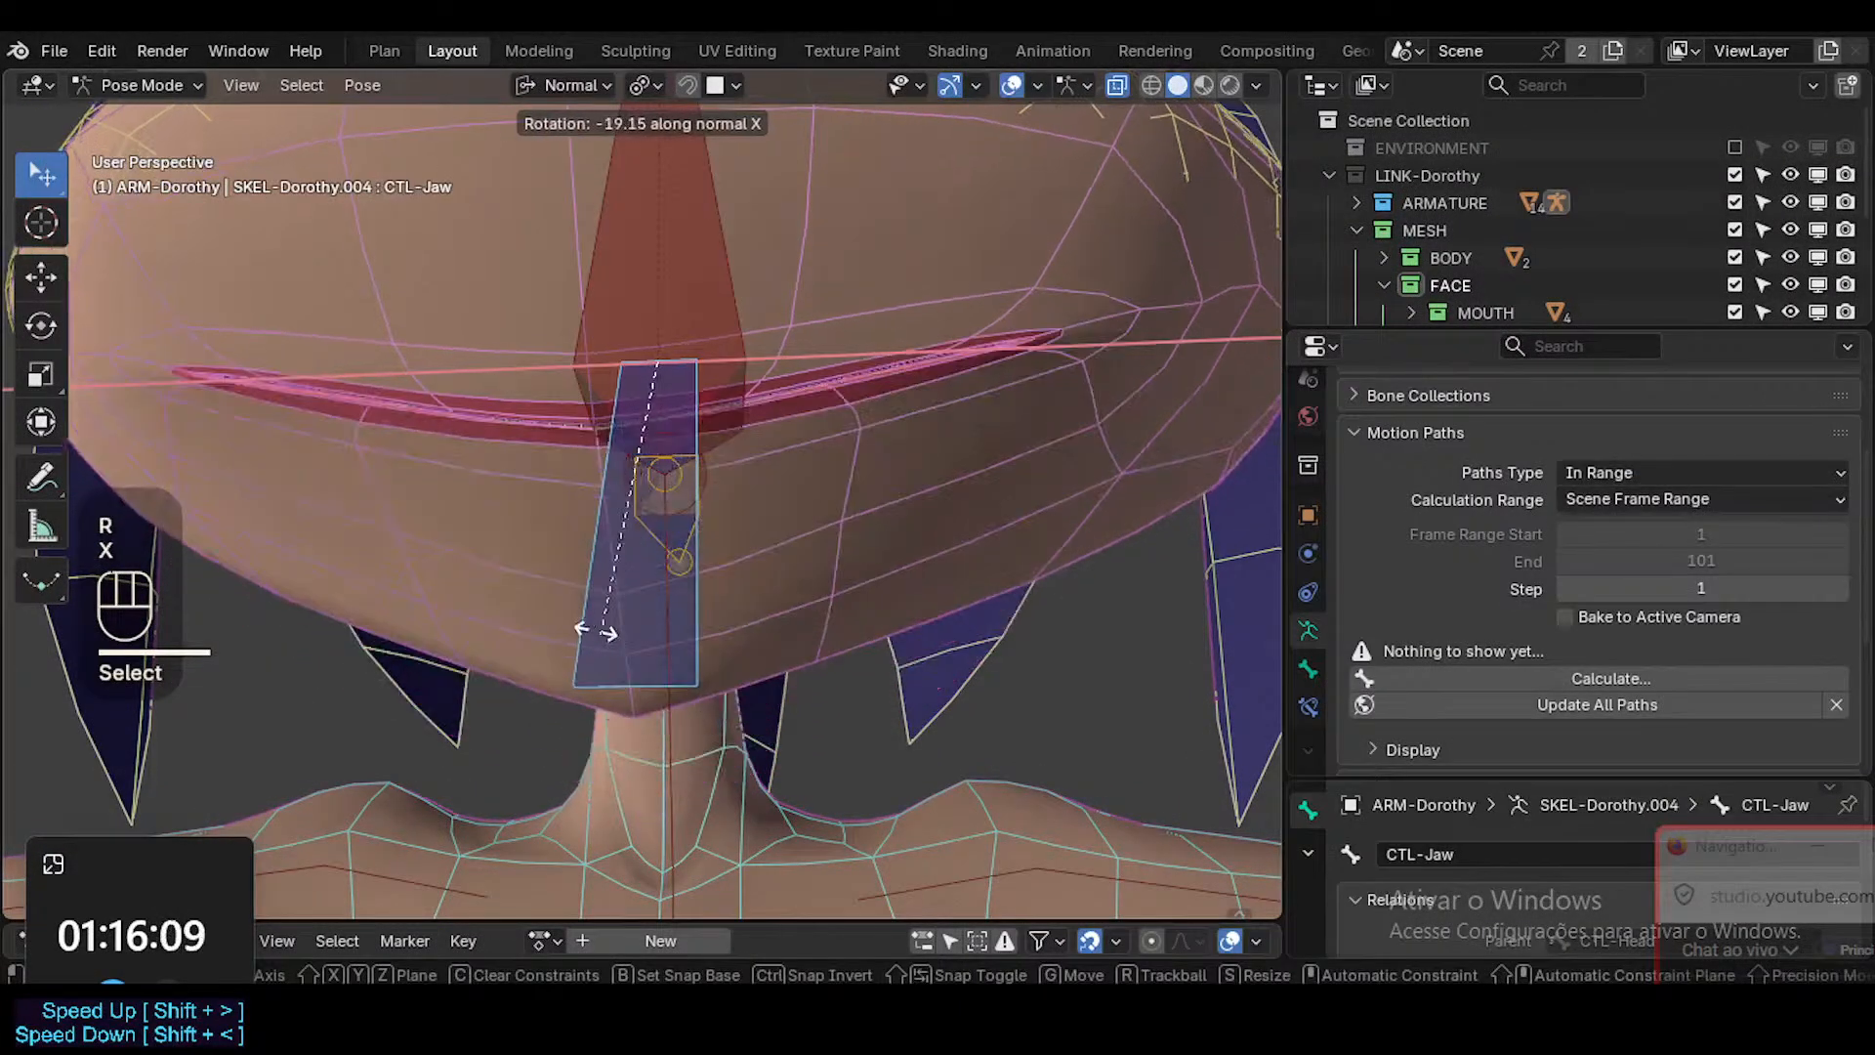
left_click(746, 737)
key("ctrl+Tab")
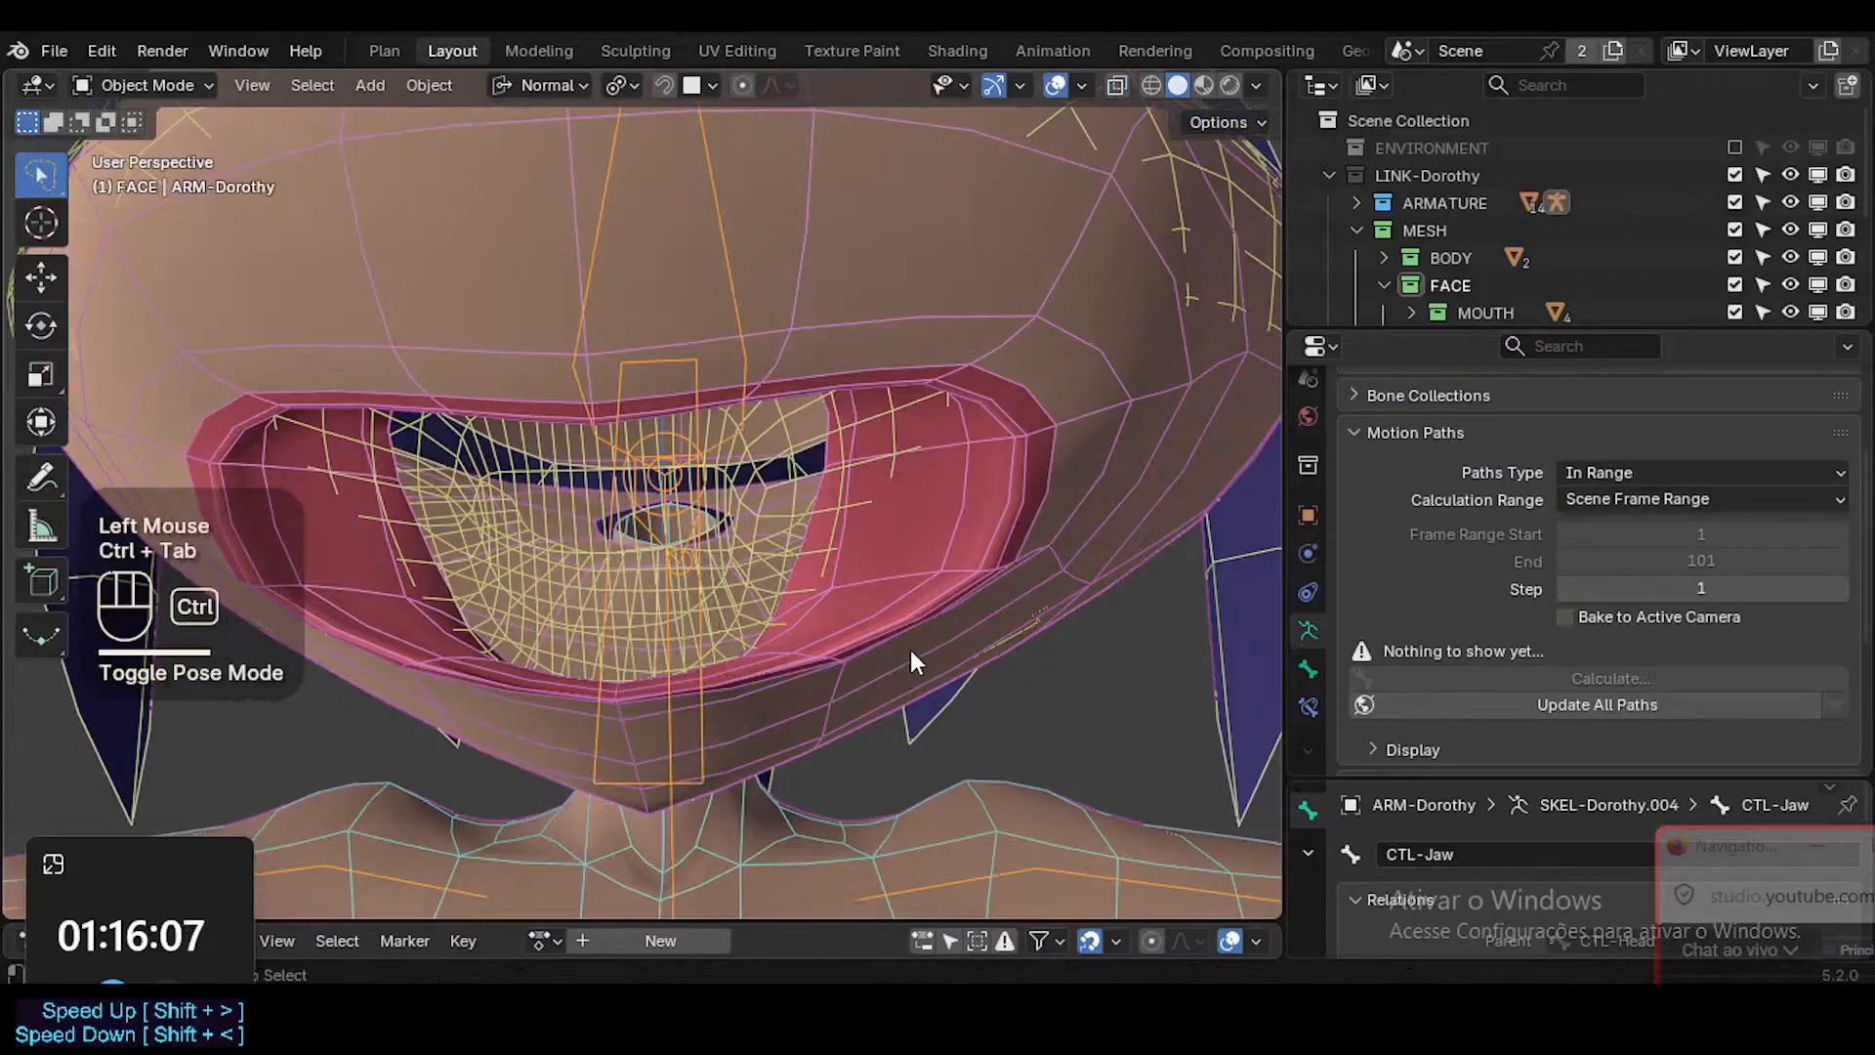
Select the Head, enter Weight Paint and switch from face masking to bone selection.
left_click(933, 523)
key("ctrl+Tab")
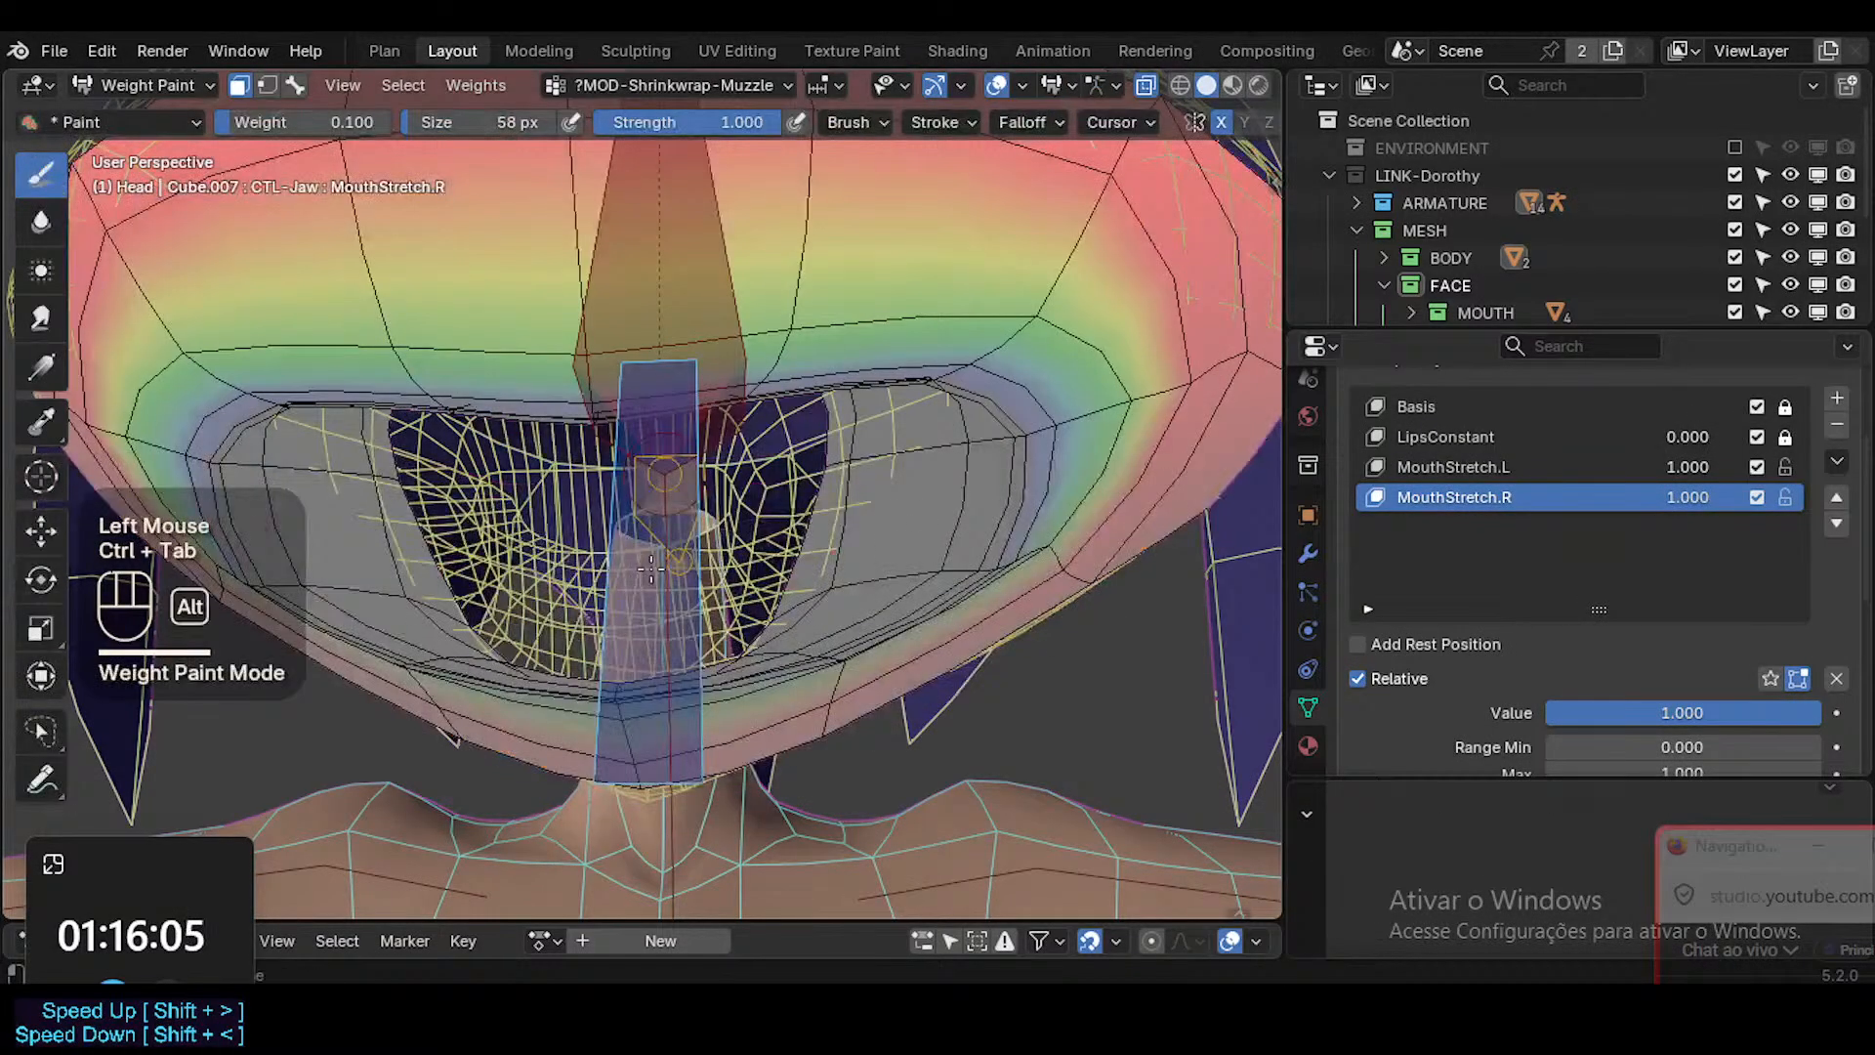
key("shift+ctrl+x")
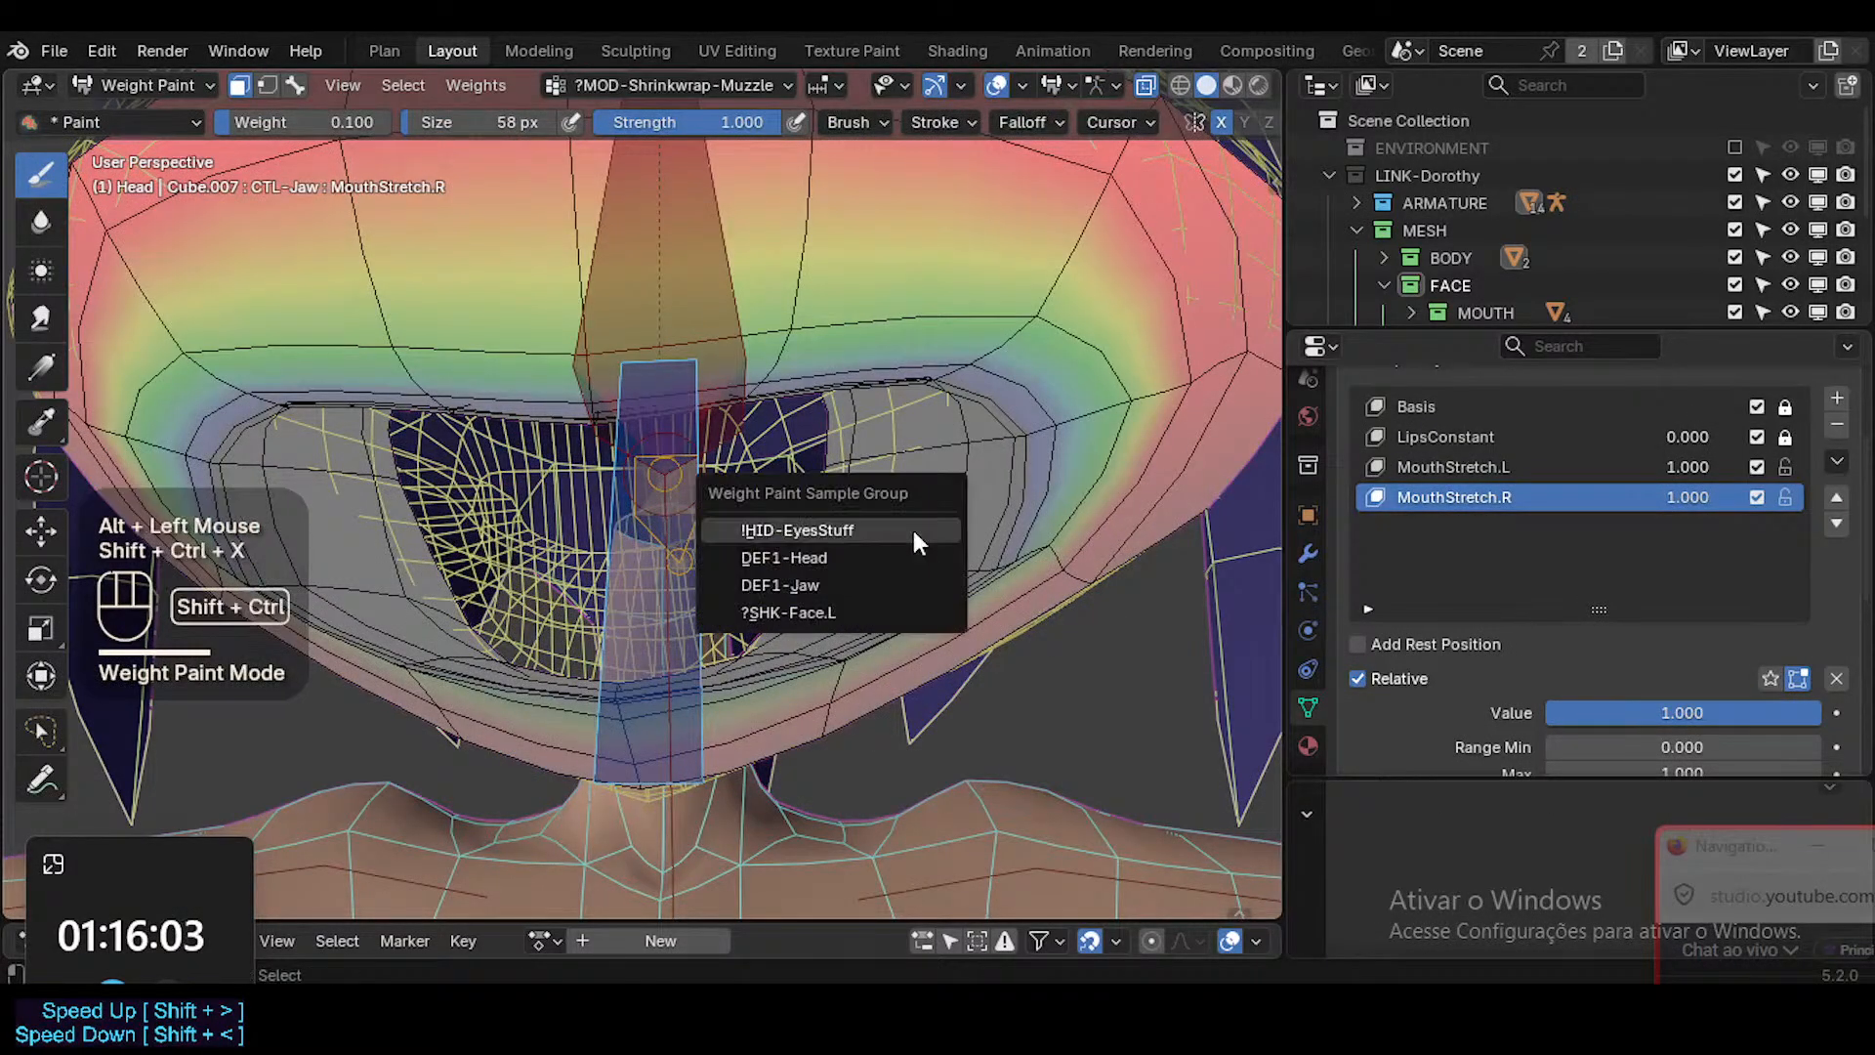
left_click(887, 557)
key("3")
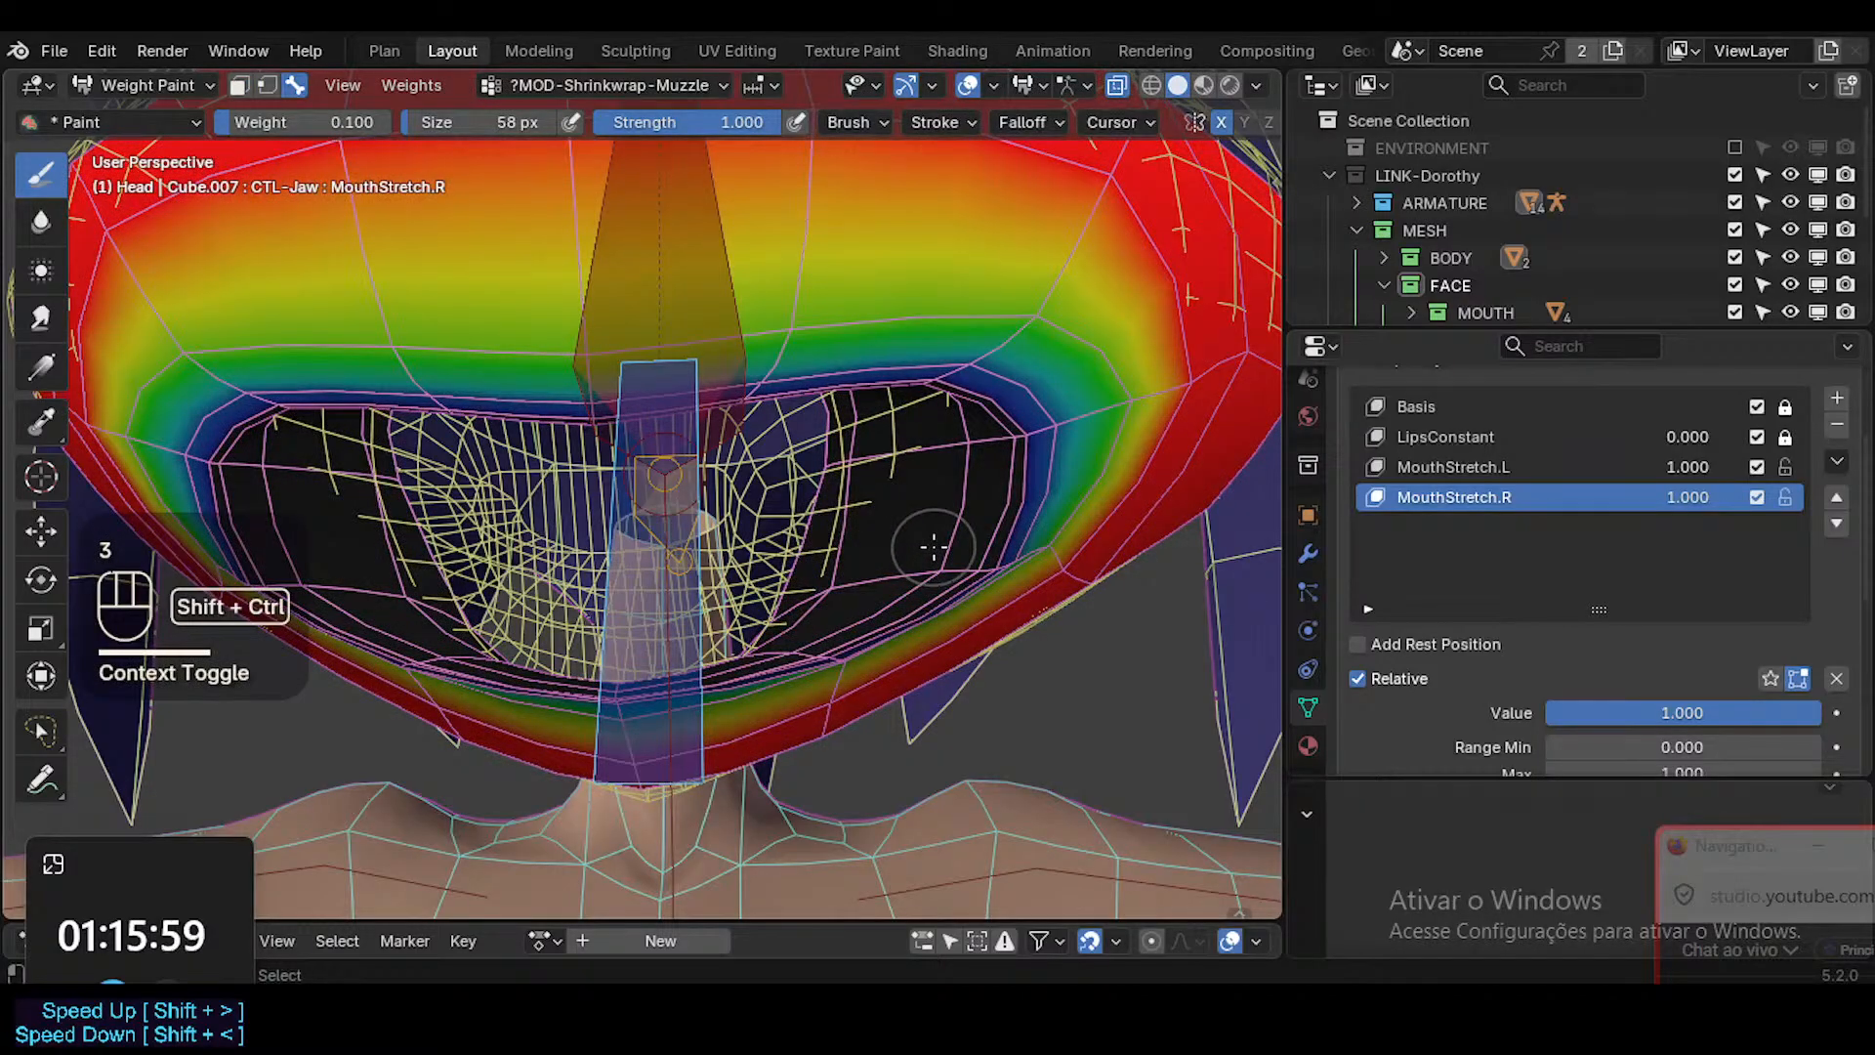
Sample the vertex groups inside the mouth, make DEF1-Head active and examine its weights.
key("shift+ctrl+x")
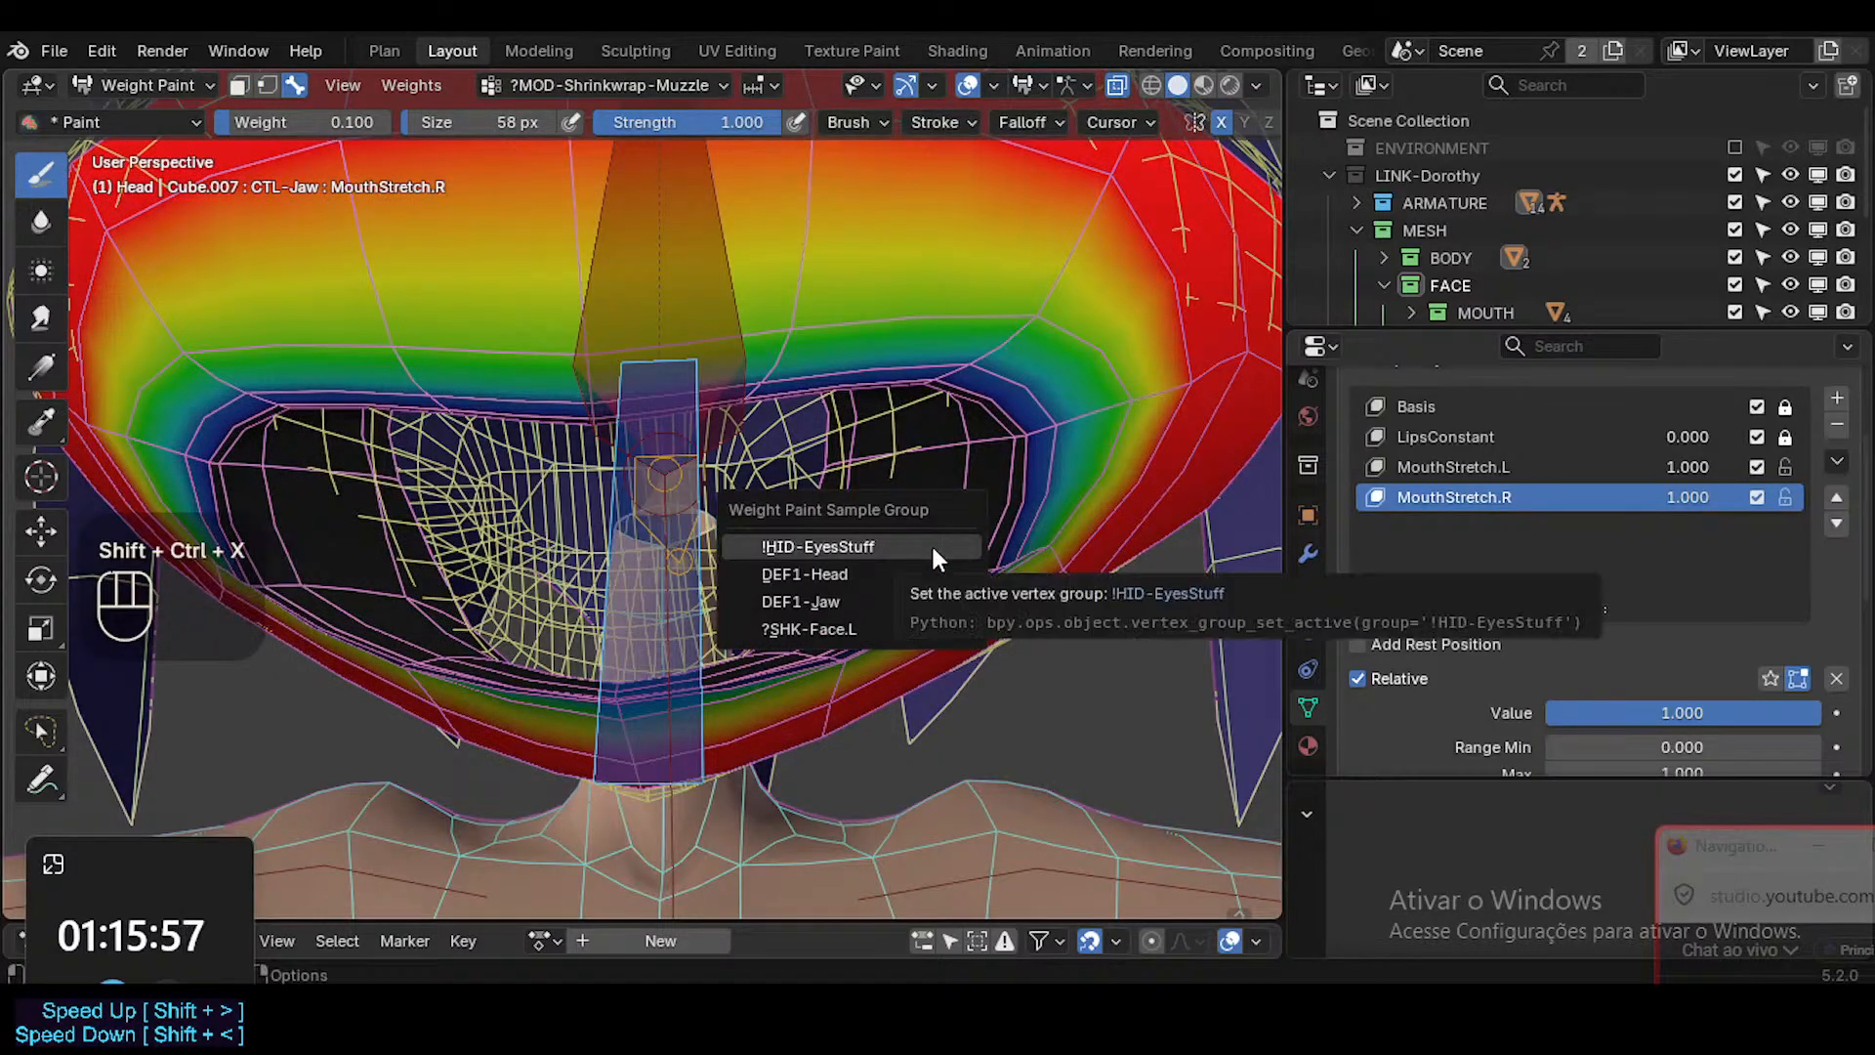
left_click(930, 542)
key("shift+ctrl+x")
left_click(911, 545)
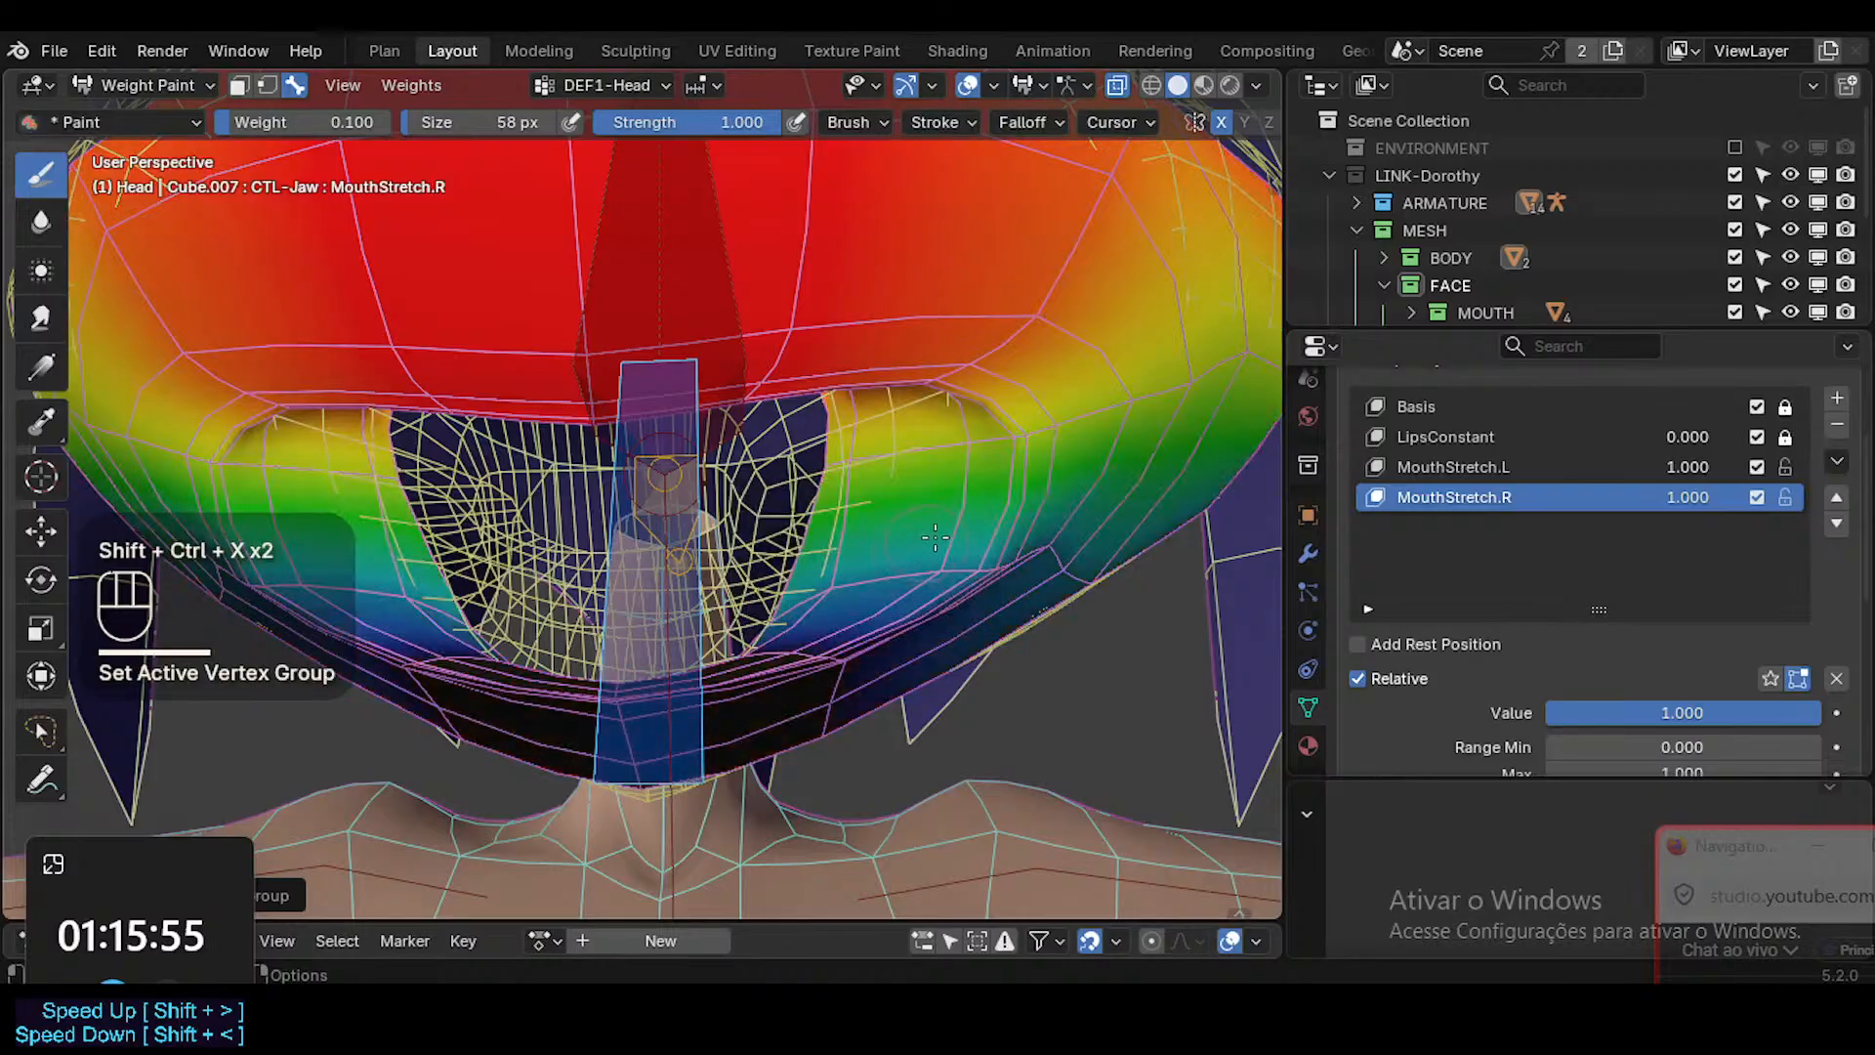
mouse_move(918, 542)
middle_mouse_down()
mouse_move(949, 517)
mouse_move(890, 524)
middle_mouse_up()
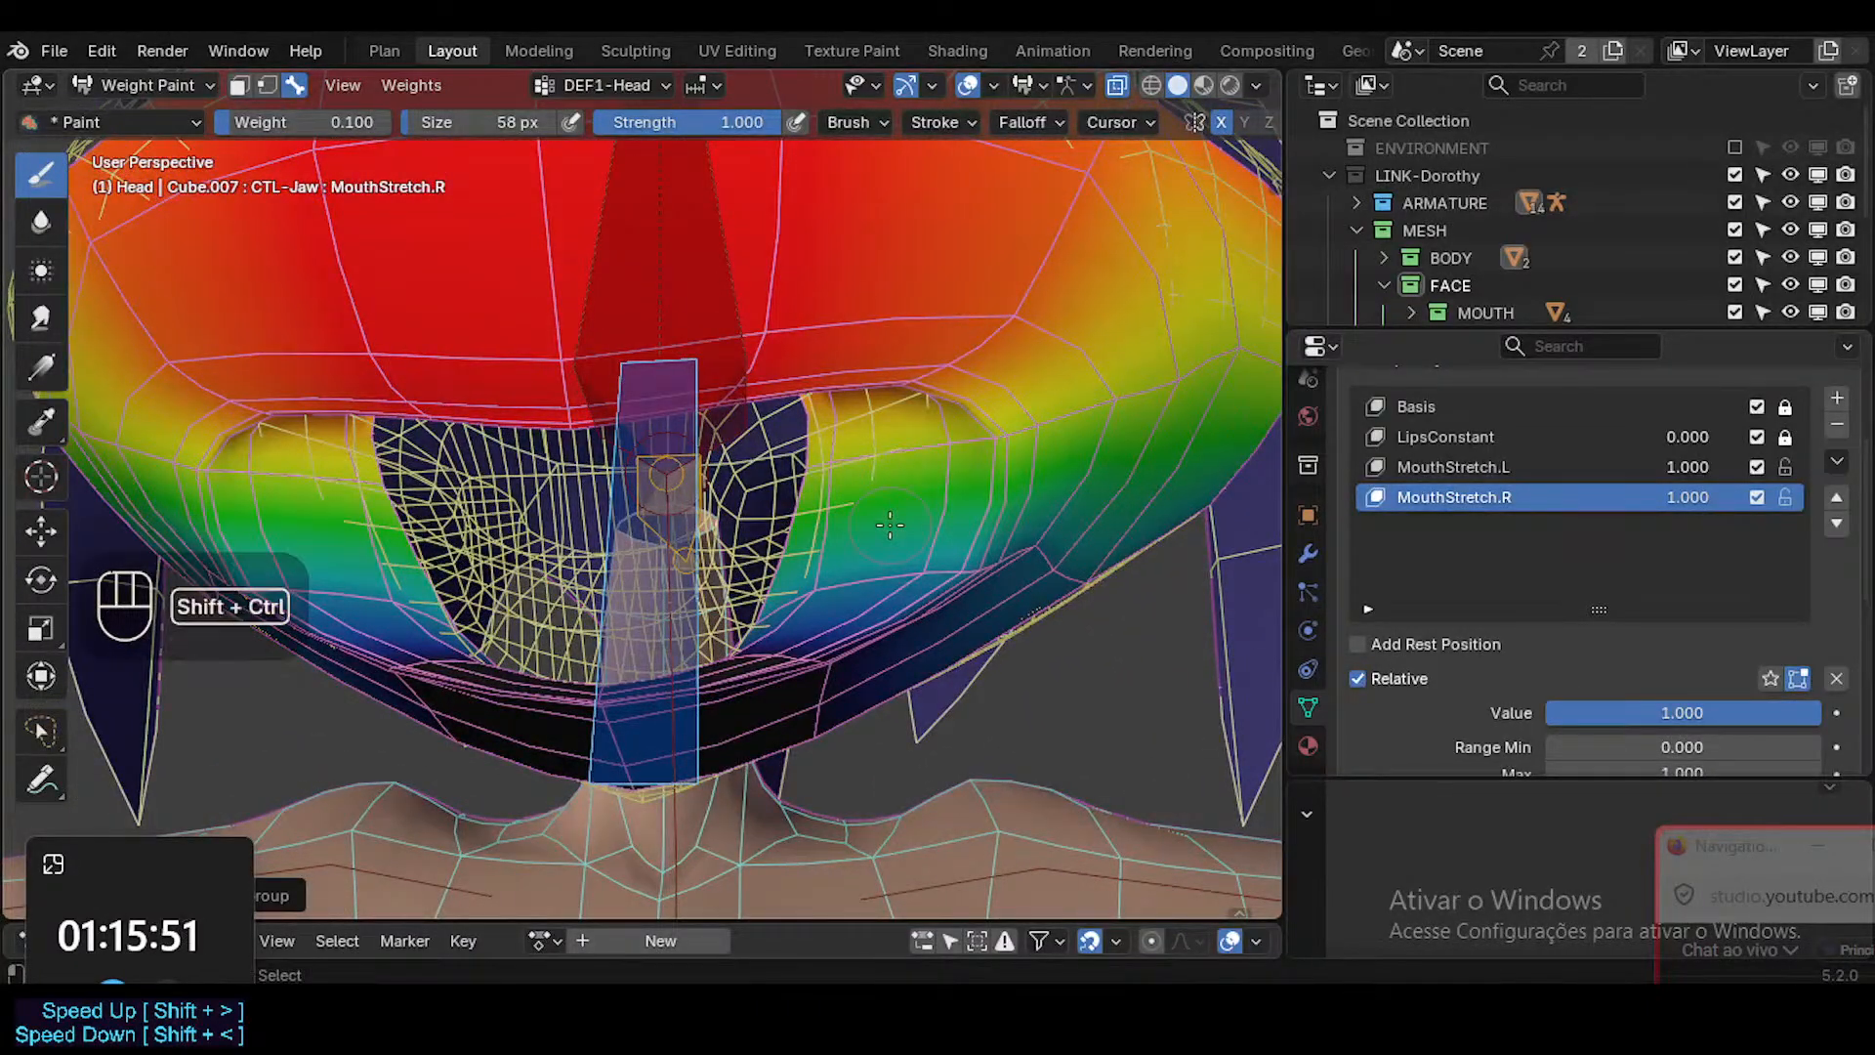
Make DEF1-Jaw the active vertex group, view its weights around the mouth and save the file.
key("shift+ctrl+x")
left_click(869, 548)
middle_click_drag(870, 548, 782, 589)
key("ctrl+s")
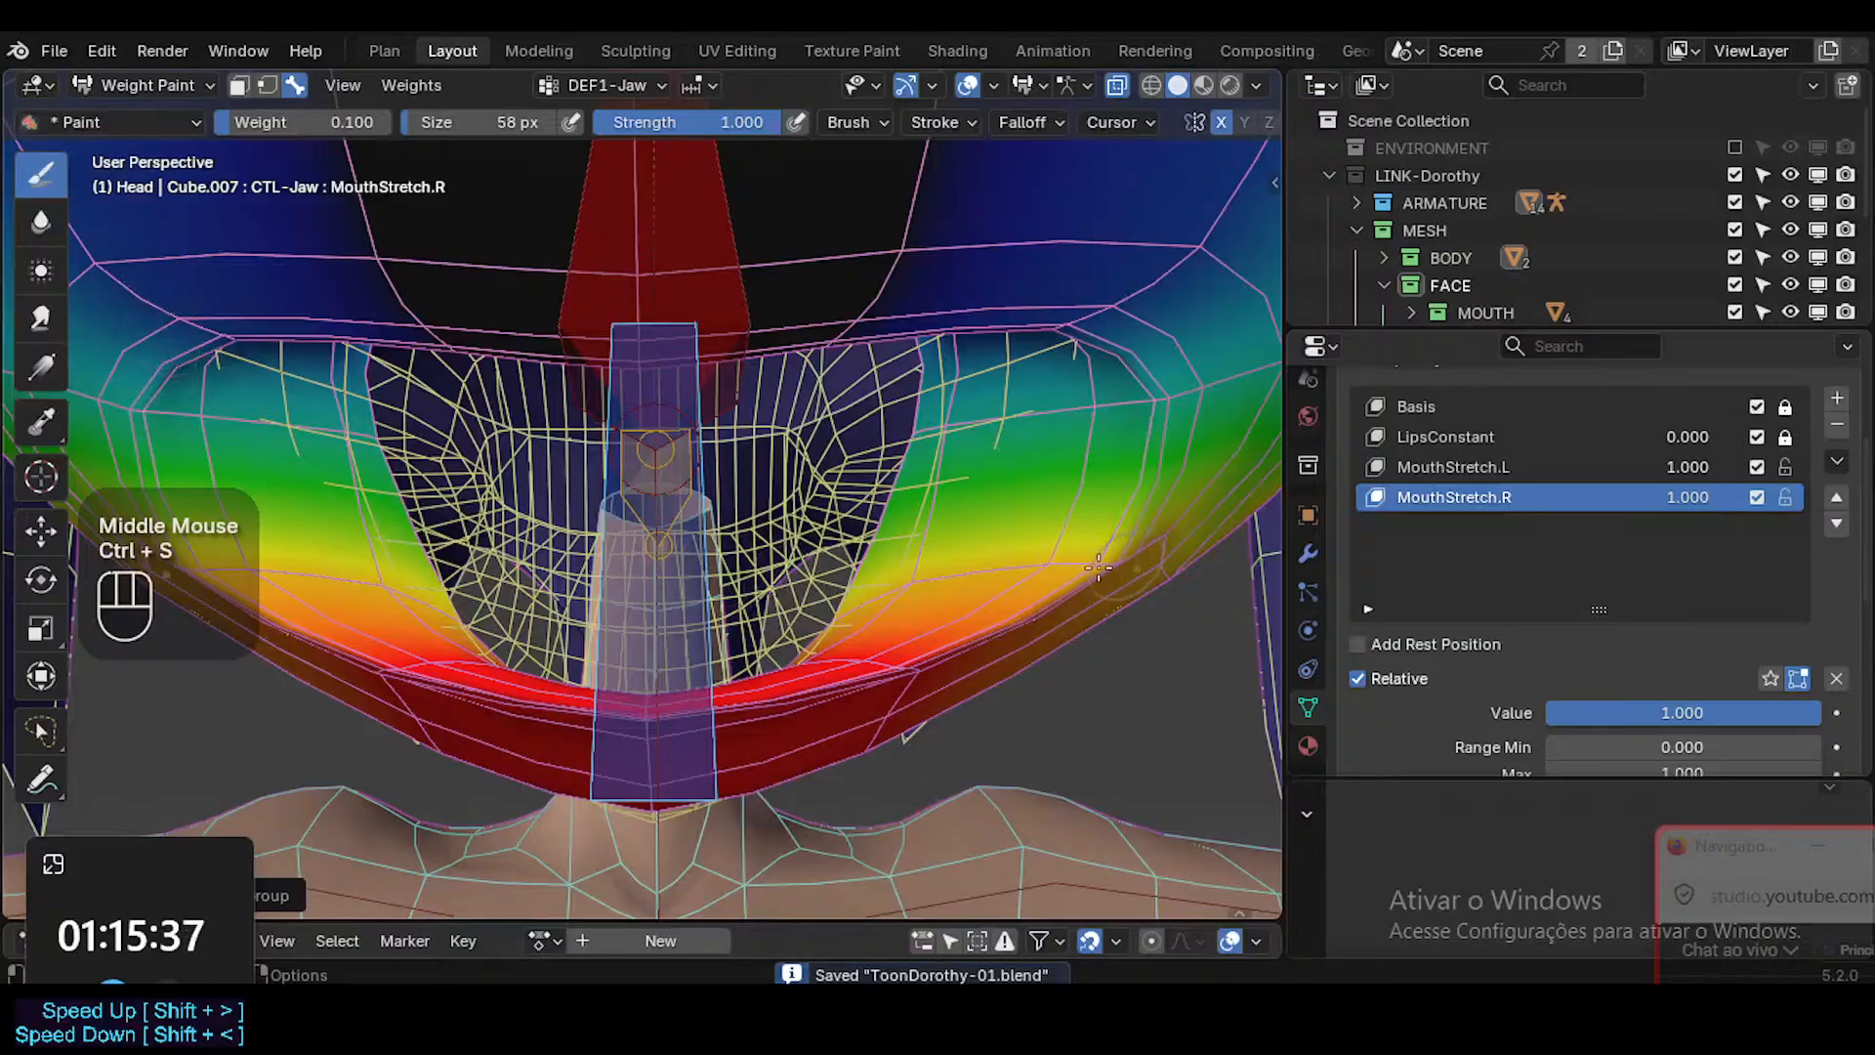
Set the brush weight to 1.000 and paint DEF1-Jaw along the inner edge of the lower lip.
key("ctrl+f")
left_click(1122, 568, "ctrl")
key("ctrl+f")
left_click(1074, 565, "ctrl")
left_click_drag(890, 586, 1082, 560)
middle_click_drag(951, 588, 935, 625)
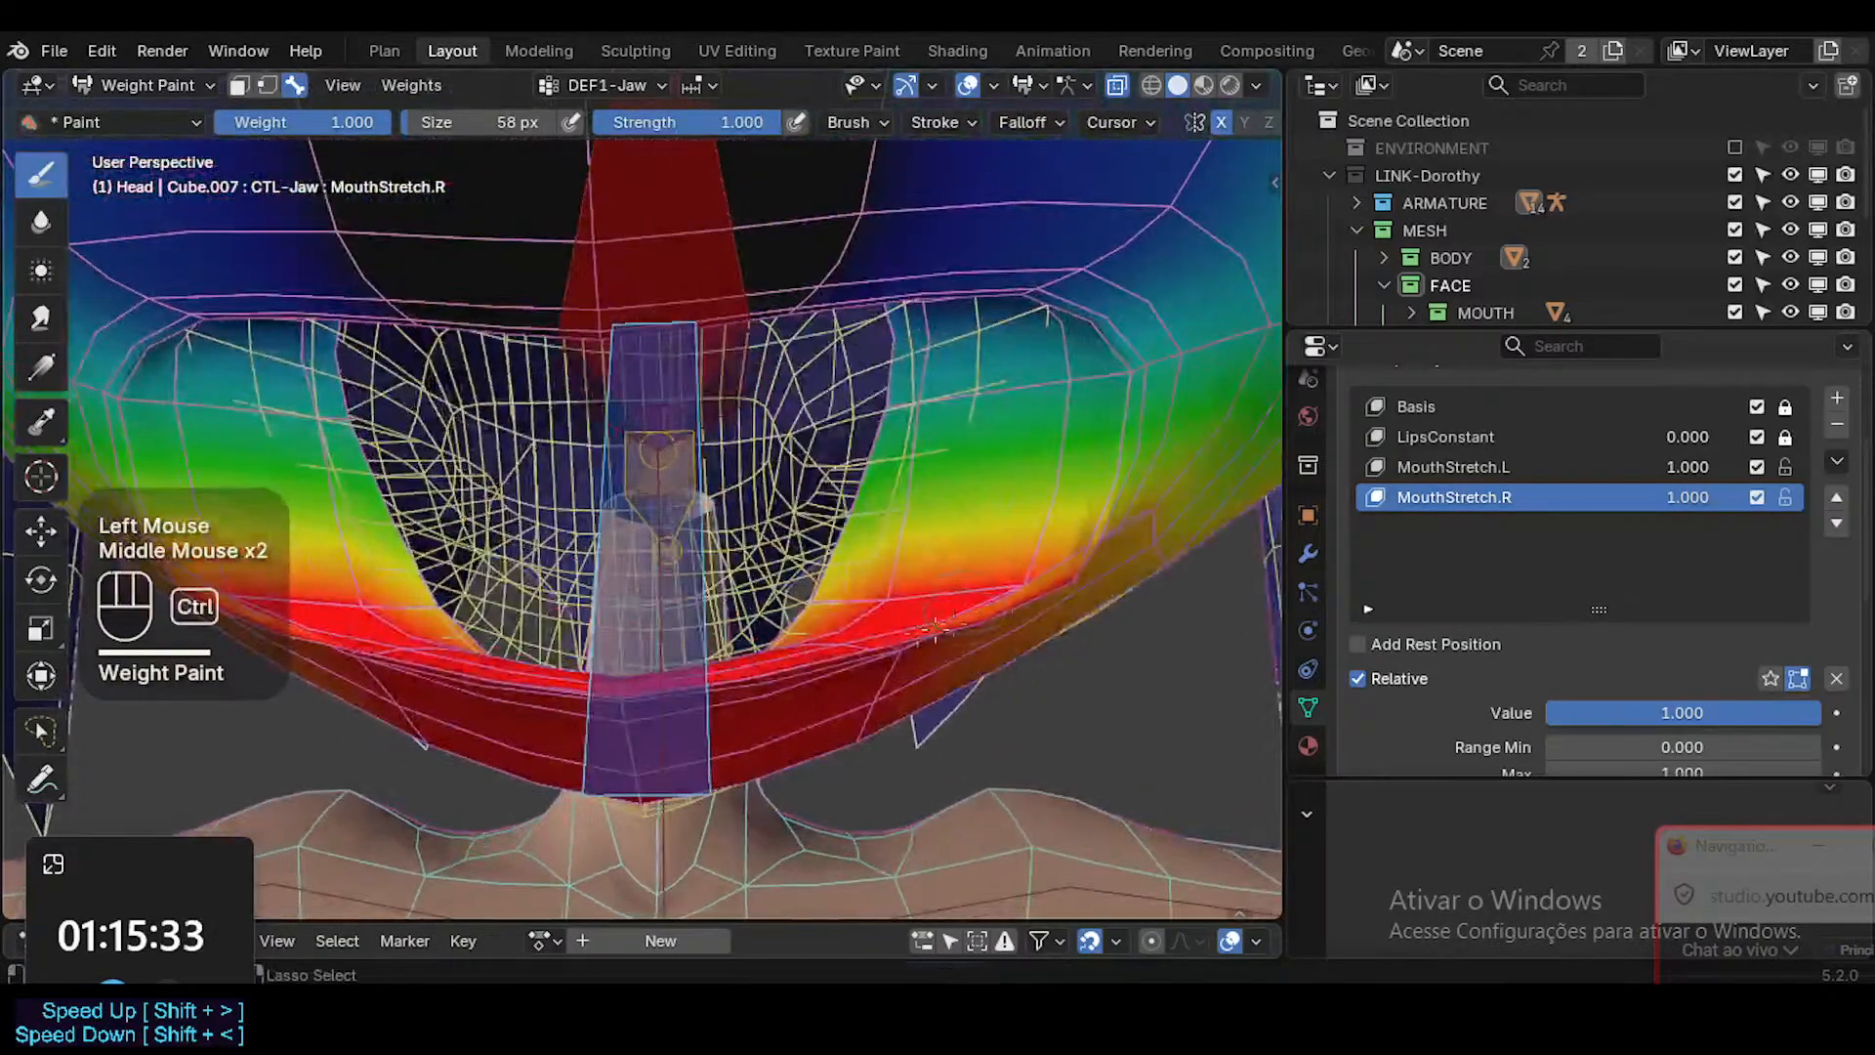
middle_click_drag(818, 612, 910, 777)
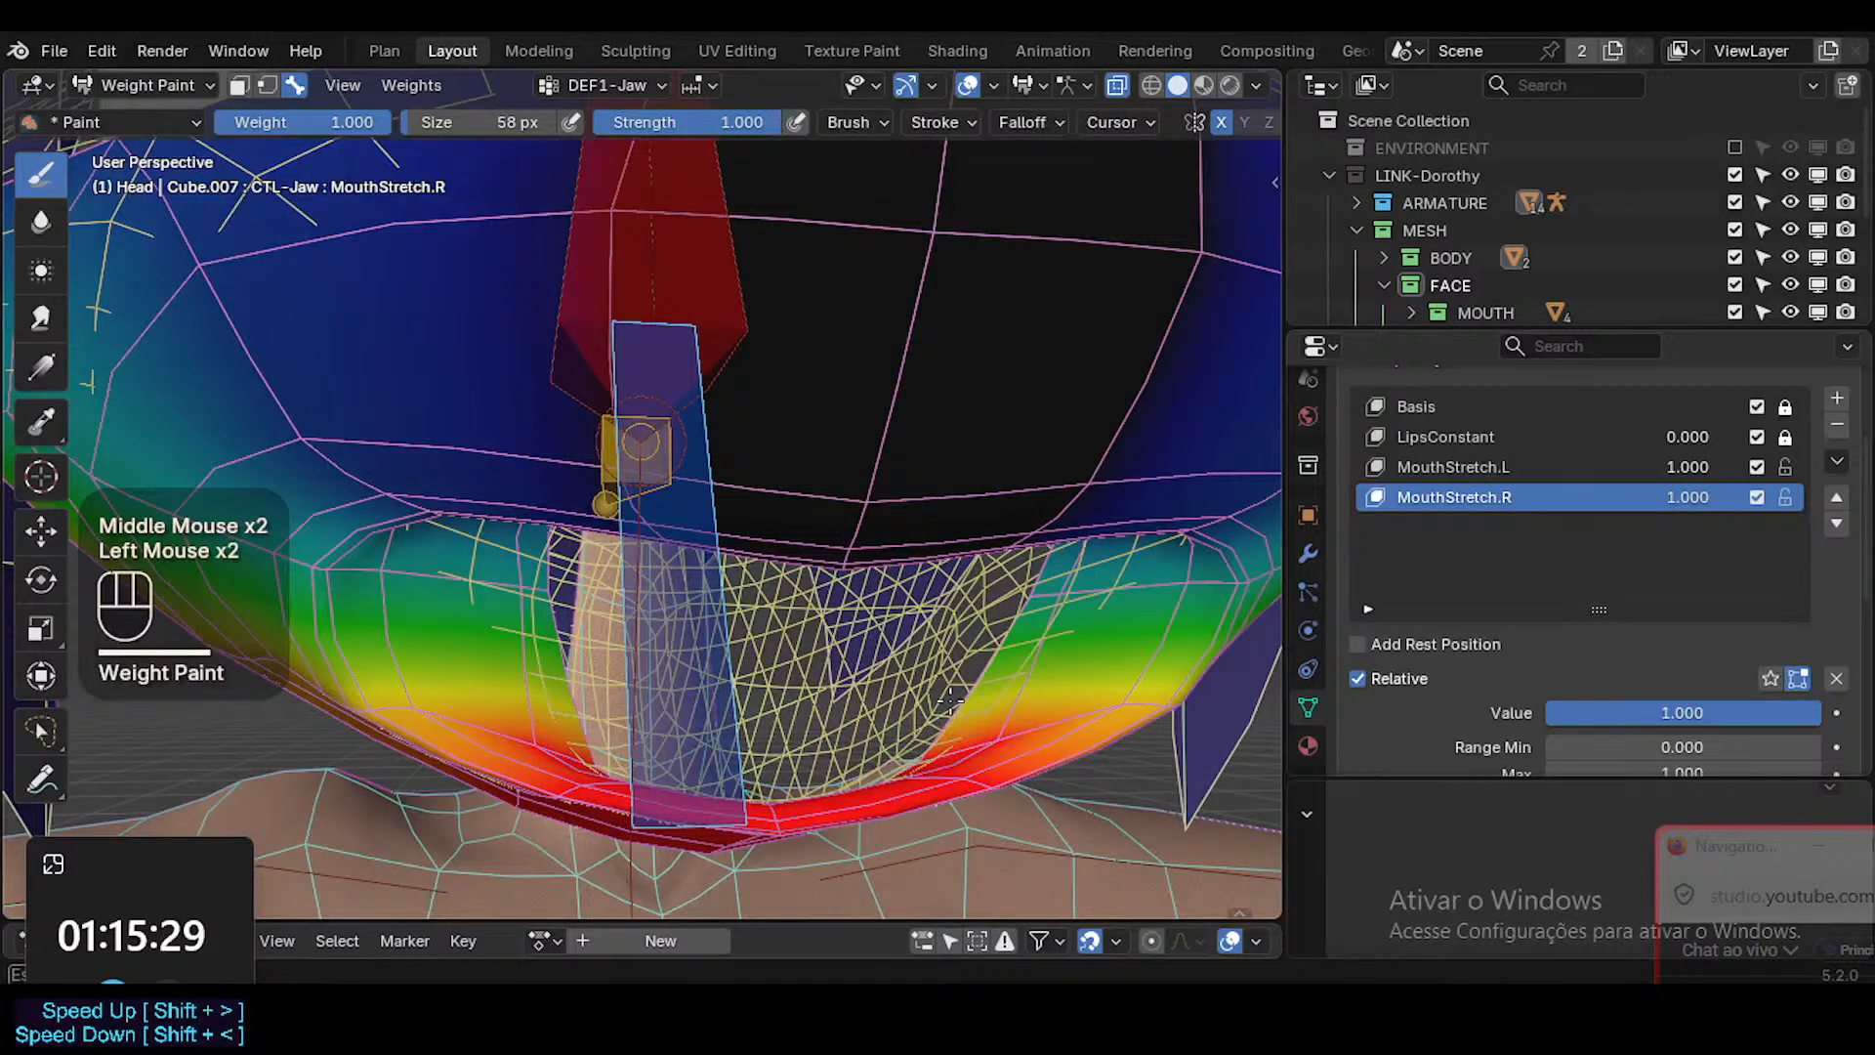
middle_click_drag(942, 747, 899, 741)
left_click(899, 742)
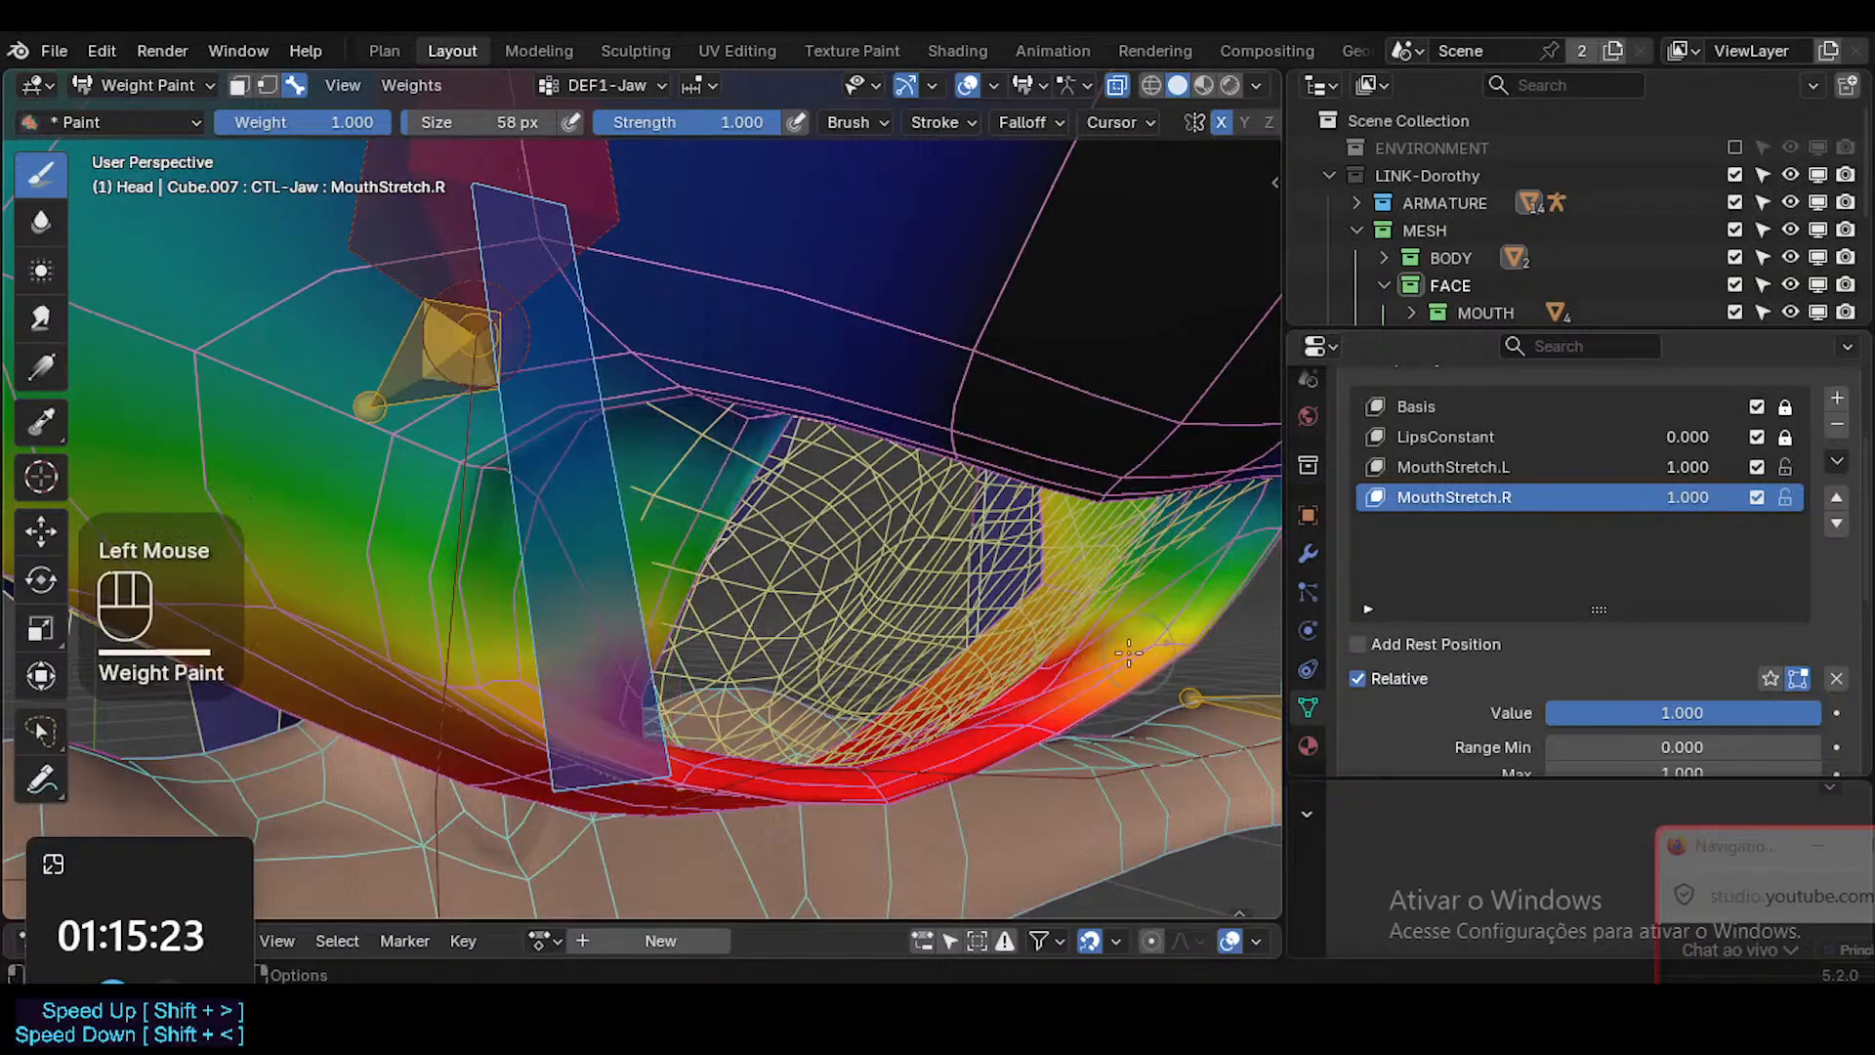
Paint full DEF1-Jaw weight on the inner cheek beside the lower lip and out toward the mouth corner.
mouse_move(1056, 622)
middle_mouse_down()
mouse_move(846, 565)
mouse_move(1041, 491)
middle_mouse_up()
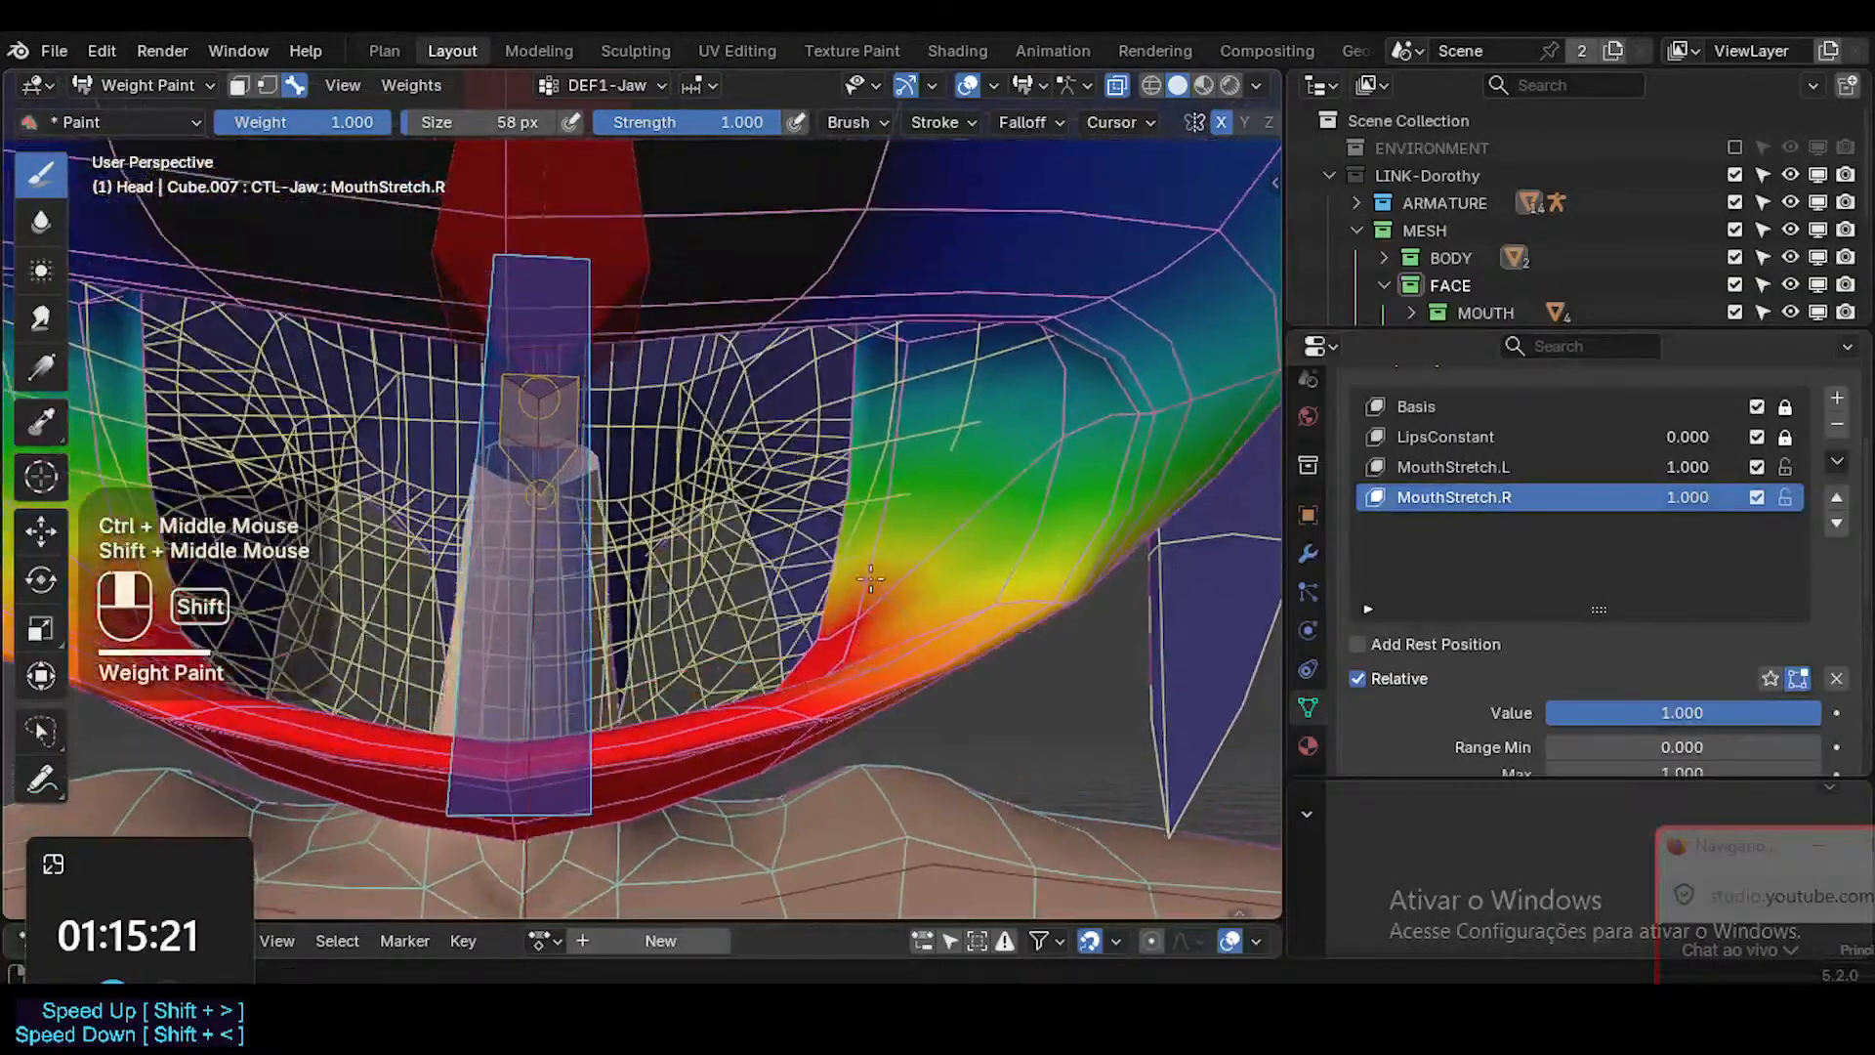
left_click(1041, 492)
left_click_drag(1014, 641, 947, 676)
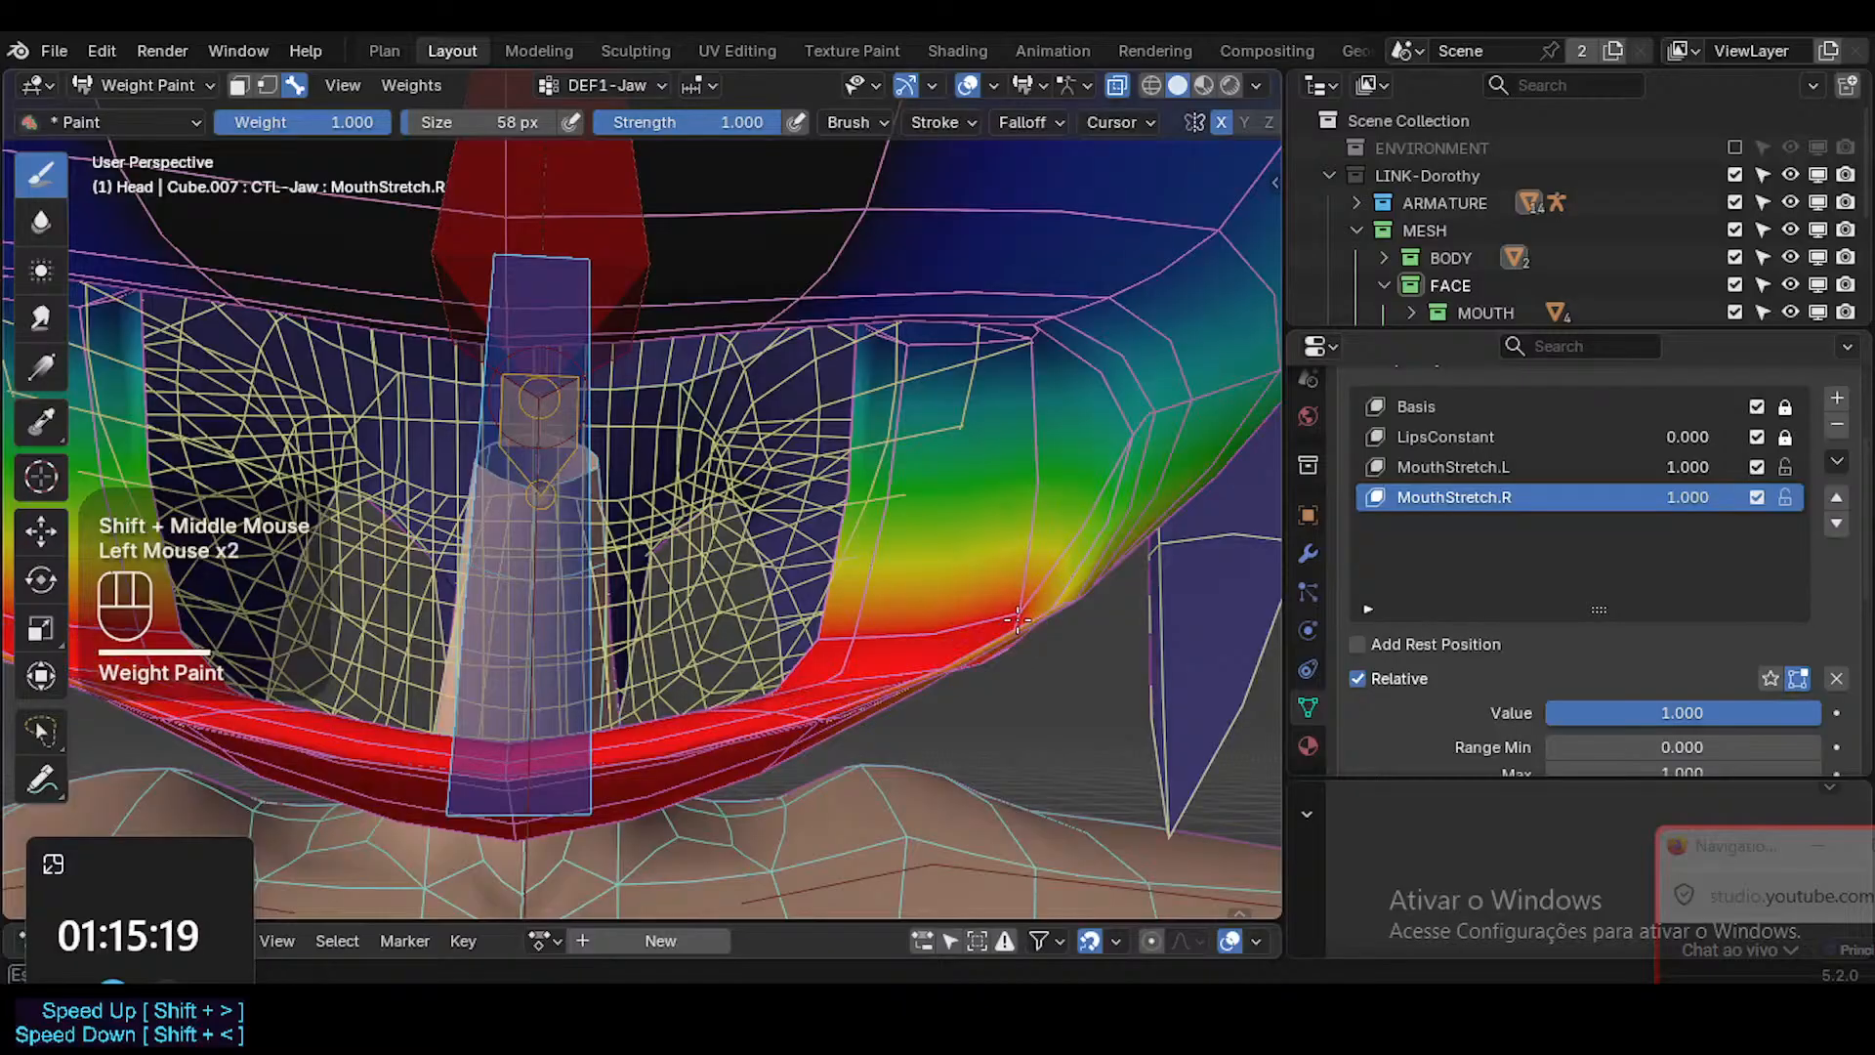
mouse_move(947, 677)
middle_mouse_down()
mouse_move(871, 606)
mouse_move(842, 625)
middle_mouse_up()
left_click(744, 583)
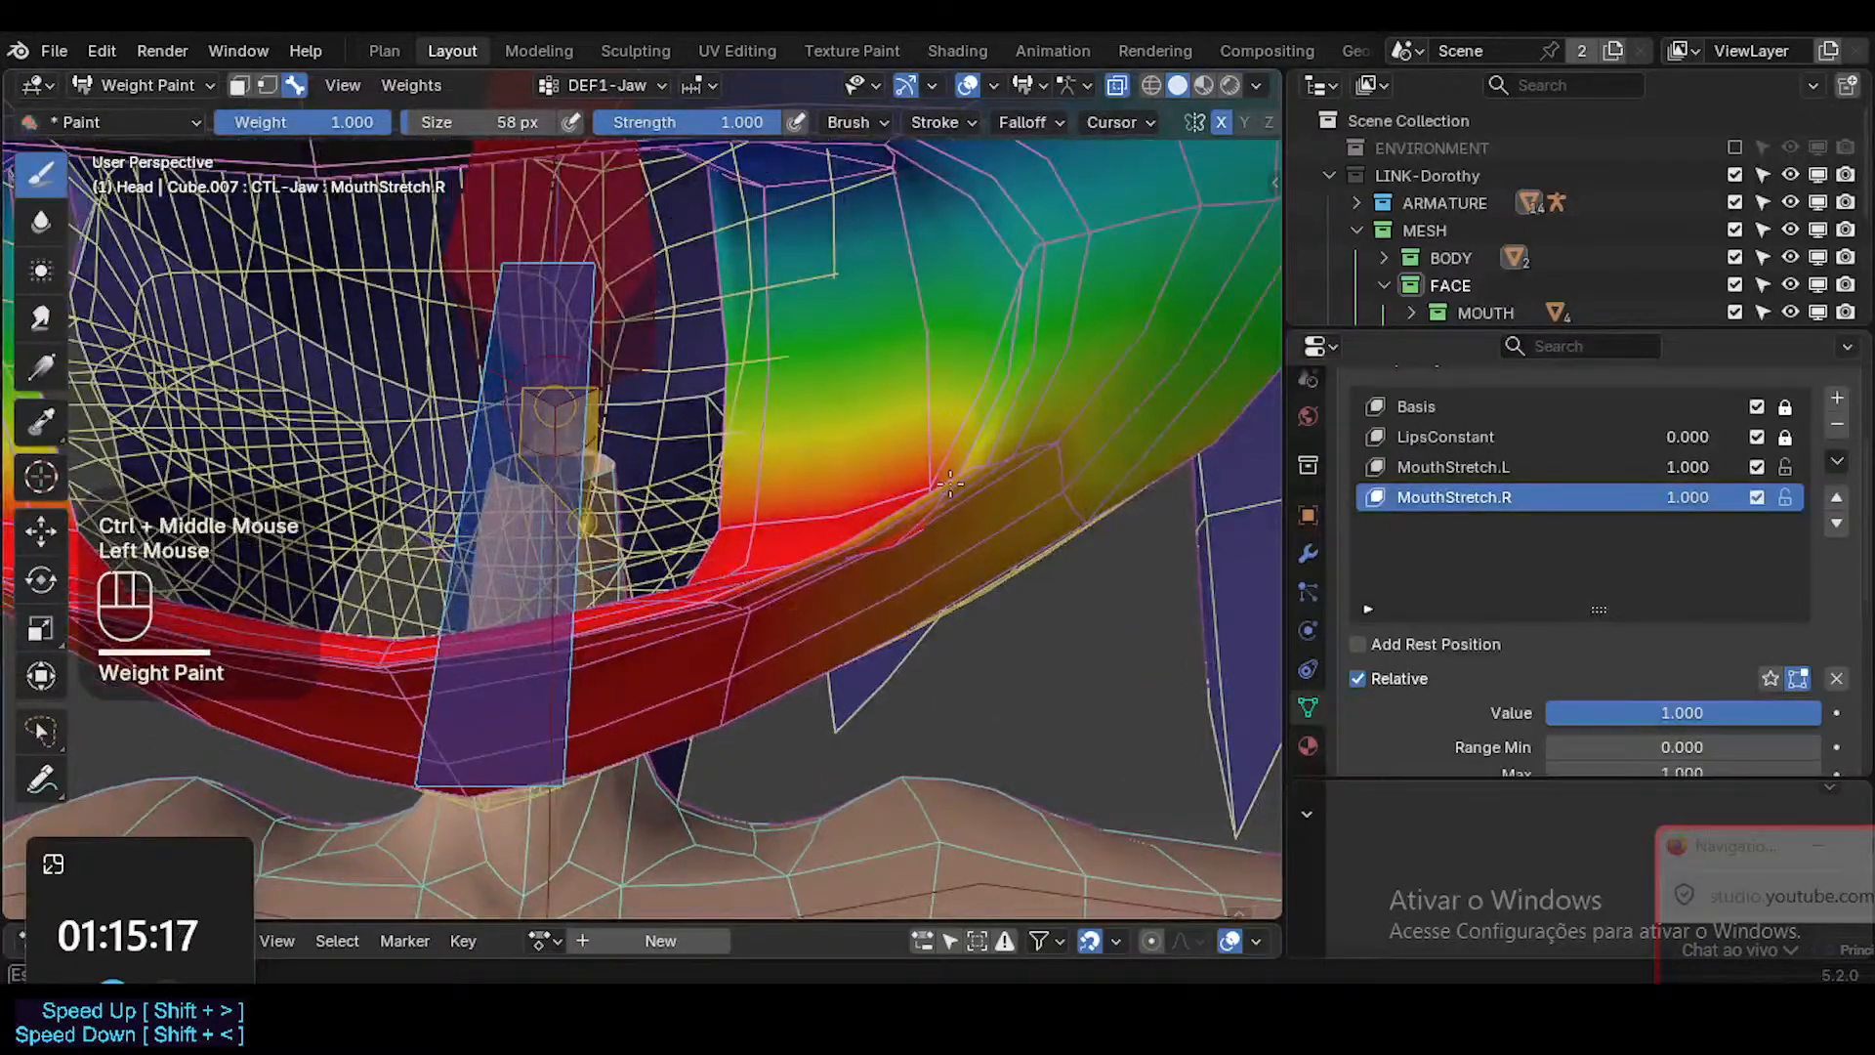
middle_click_drag(950, 483, 732, 559)
left_click(733, 559)
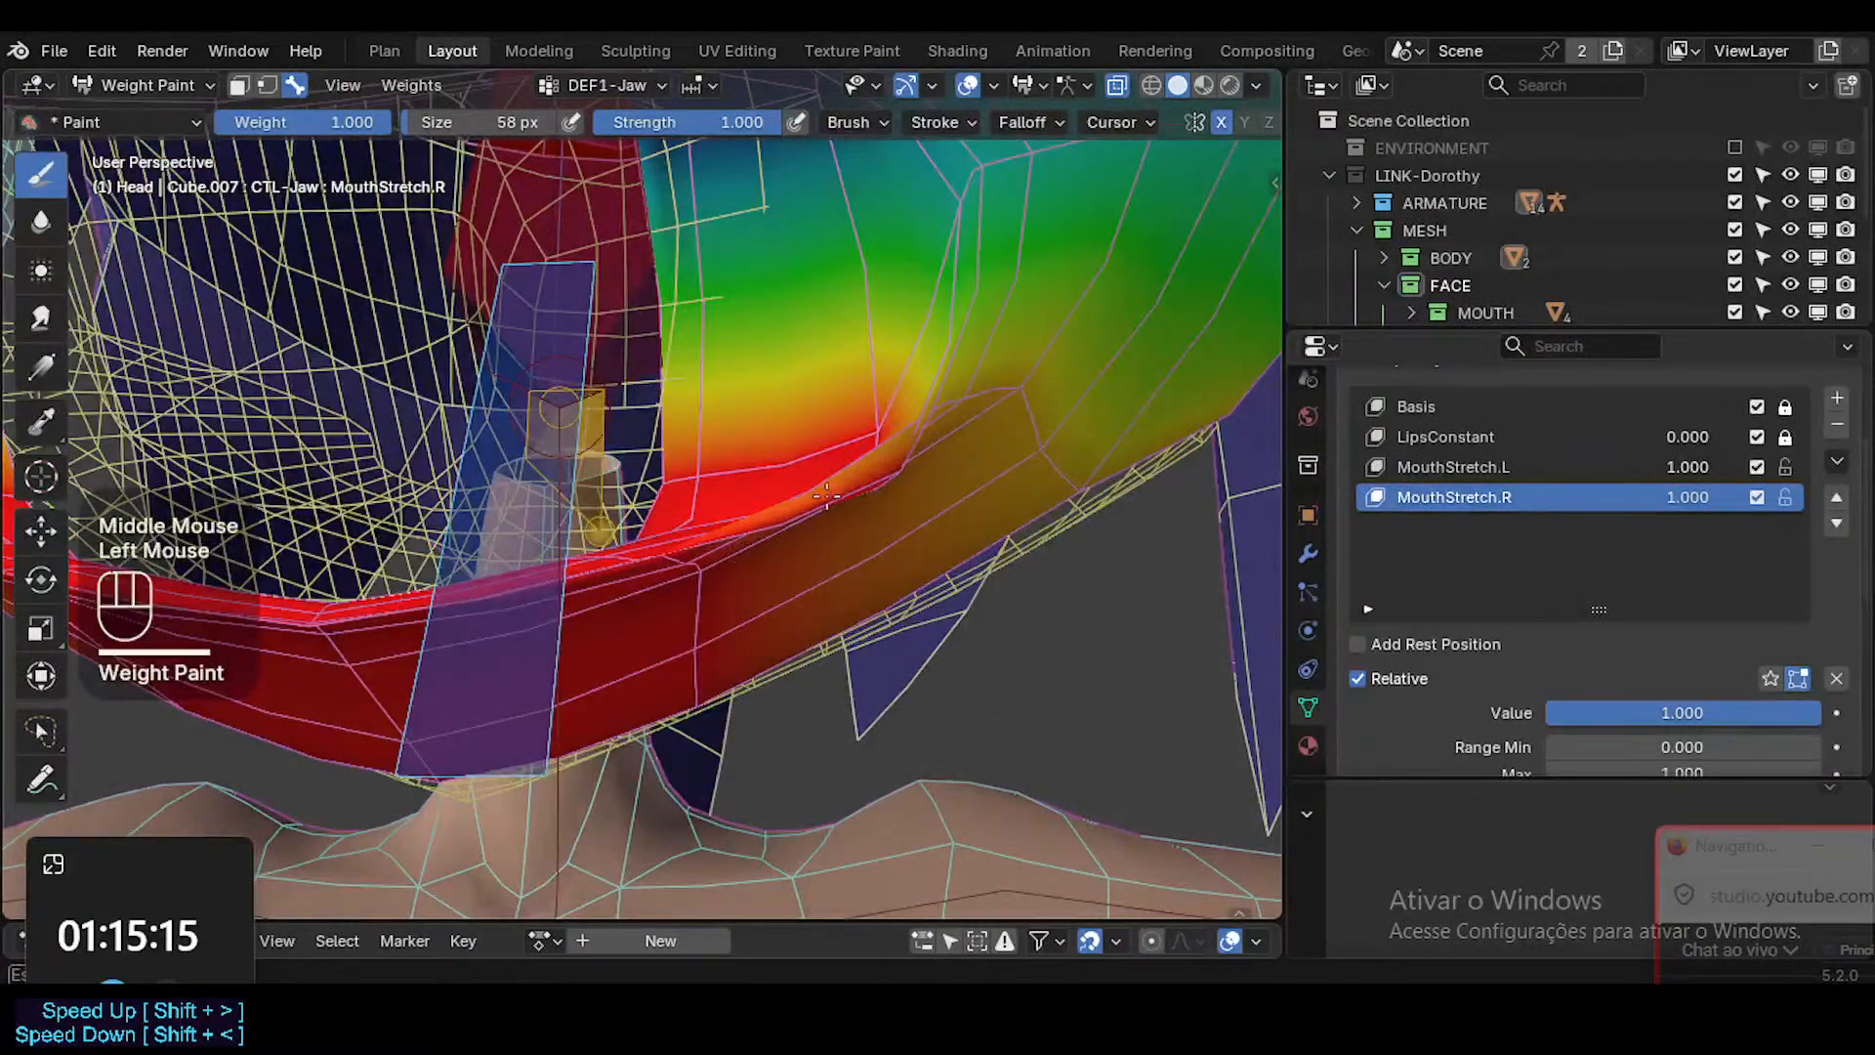
Sample a brush weight of 0.818, try a DEF1-Jaw stroke just outside the lower mouth corner and undo it.
key("shift+x")
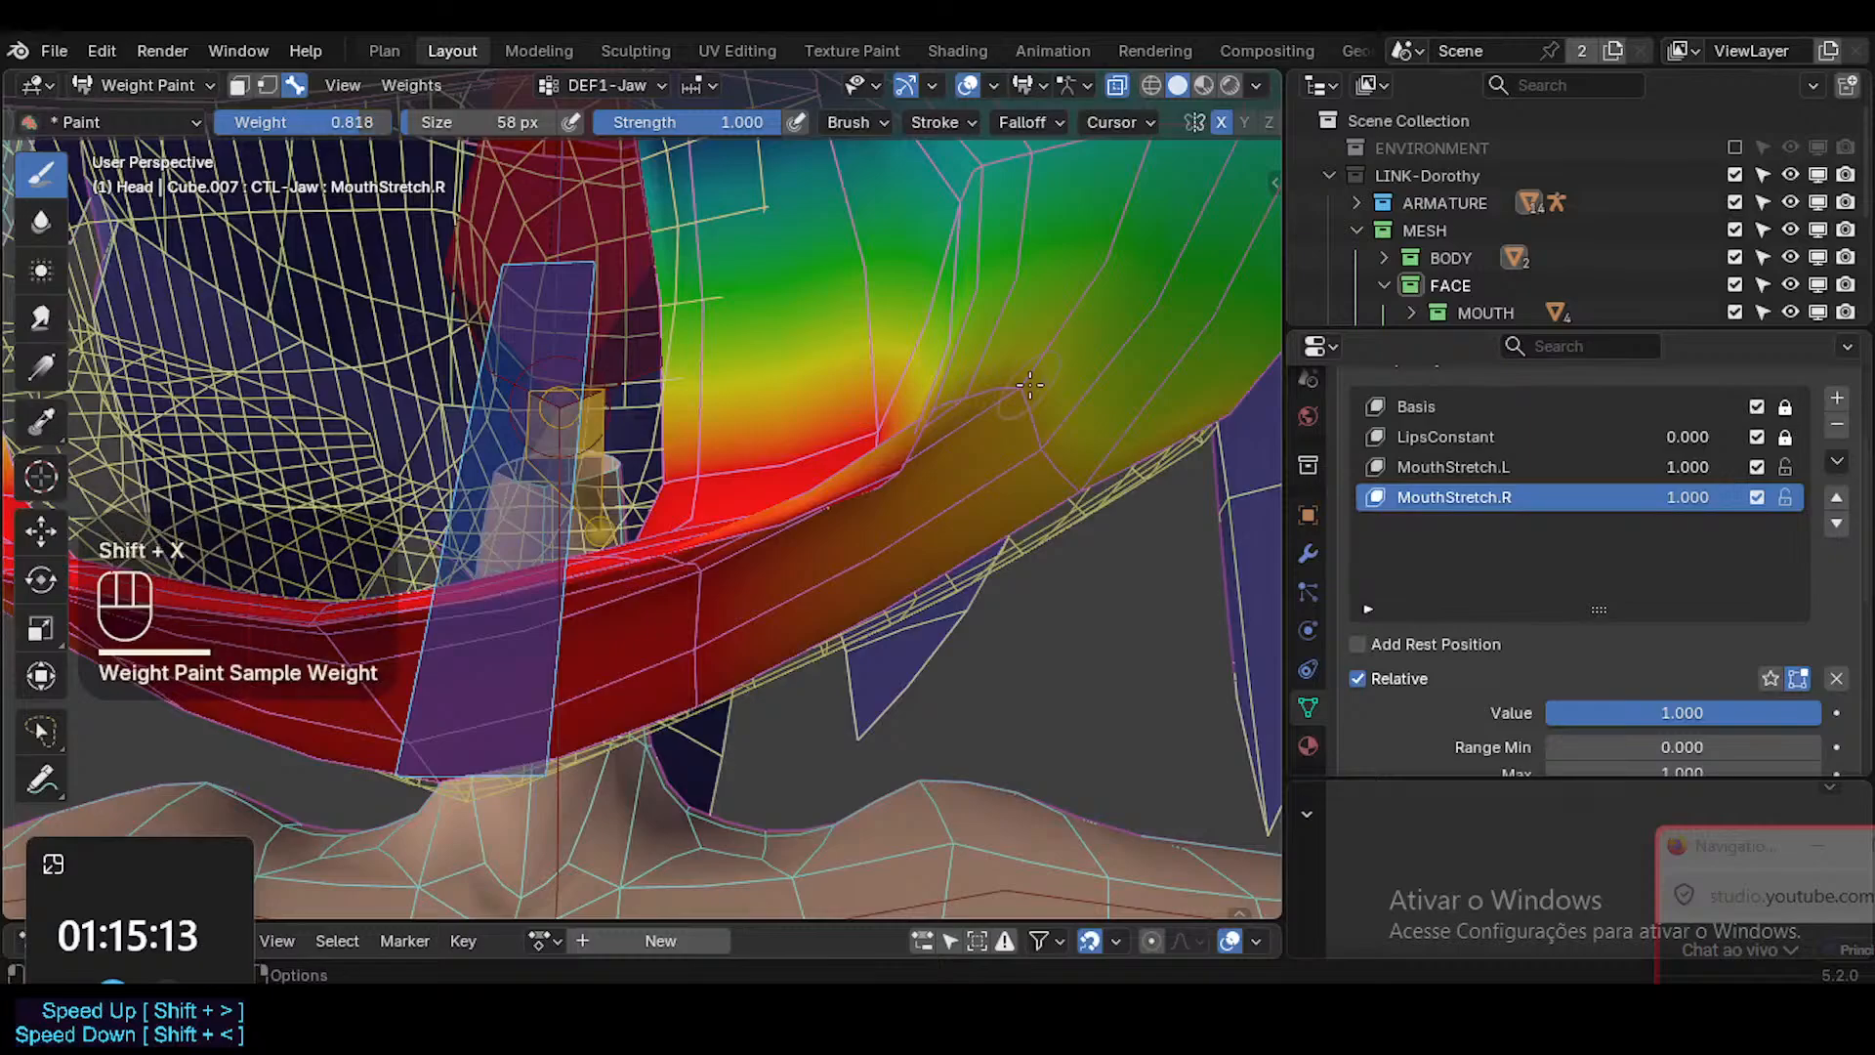
left_click(1015, 395)
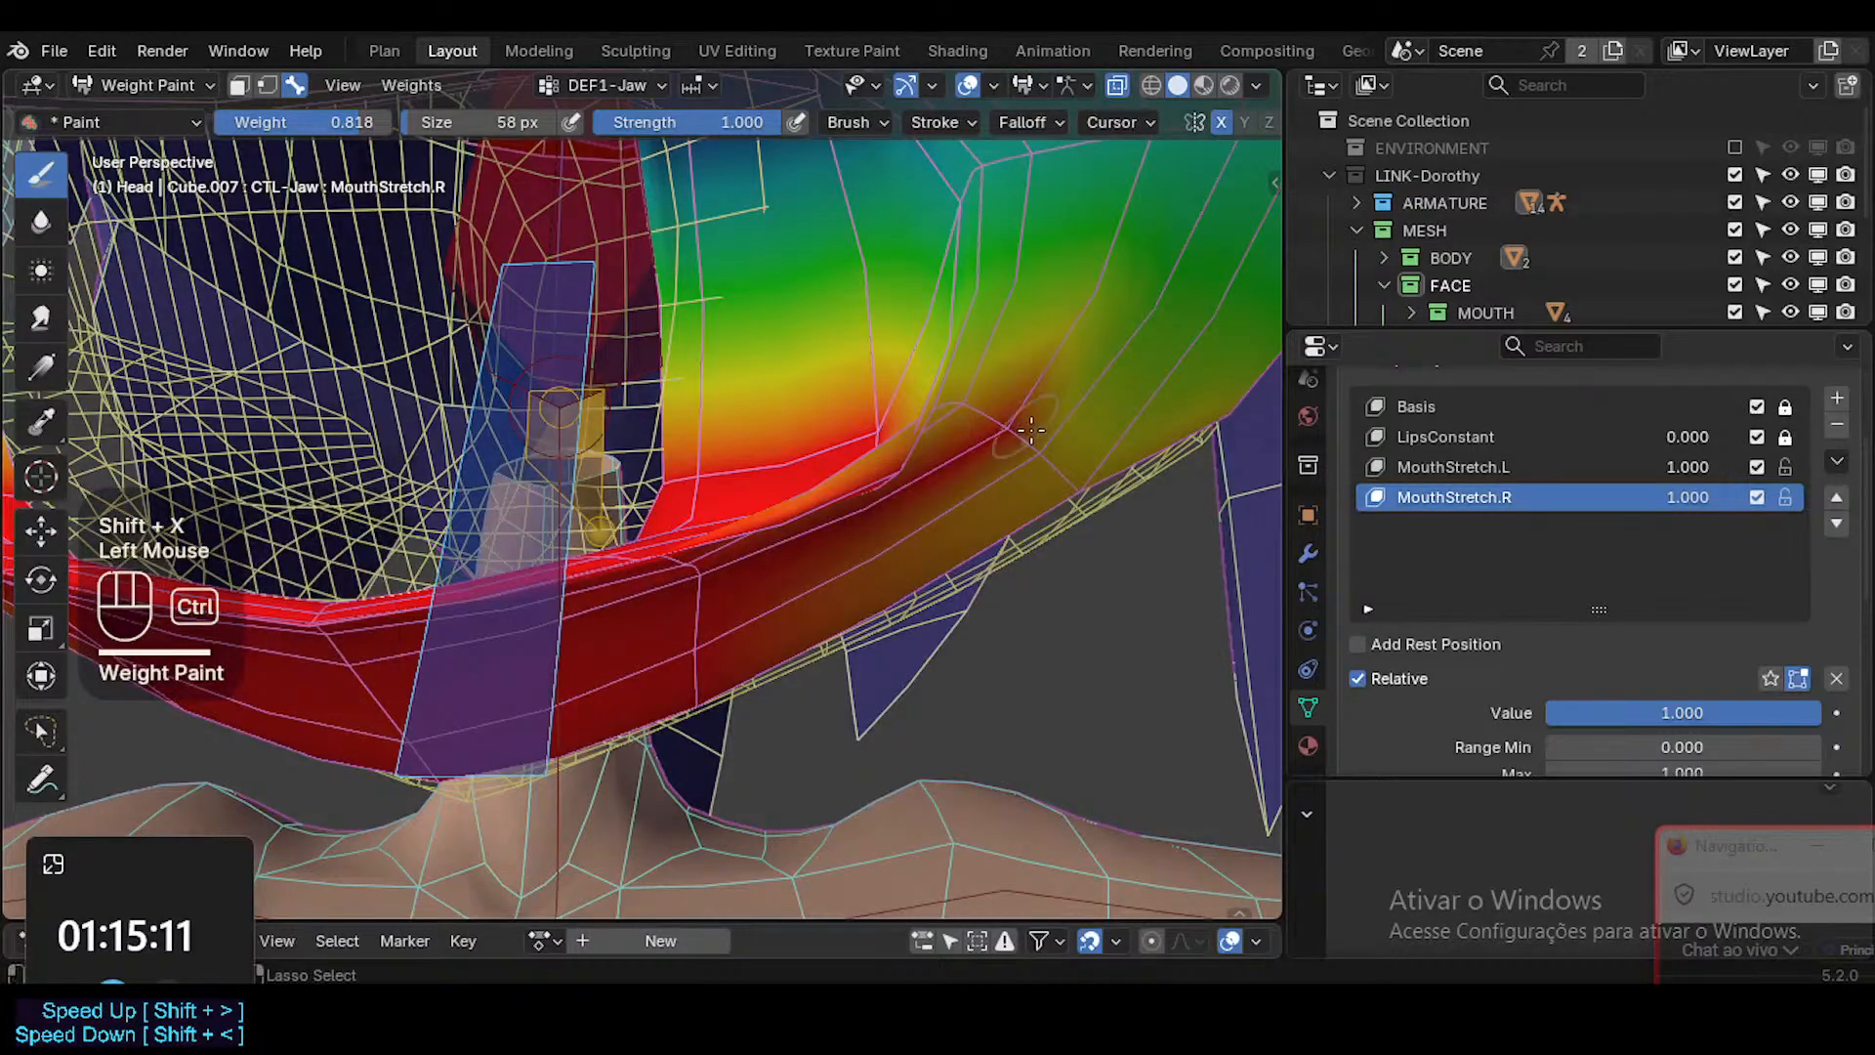
key("ctrl+z")
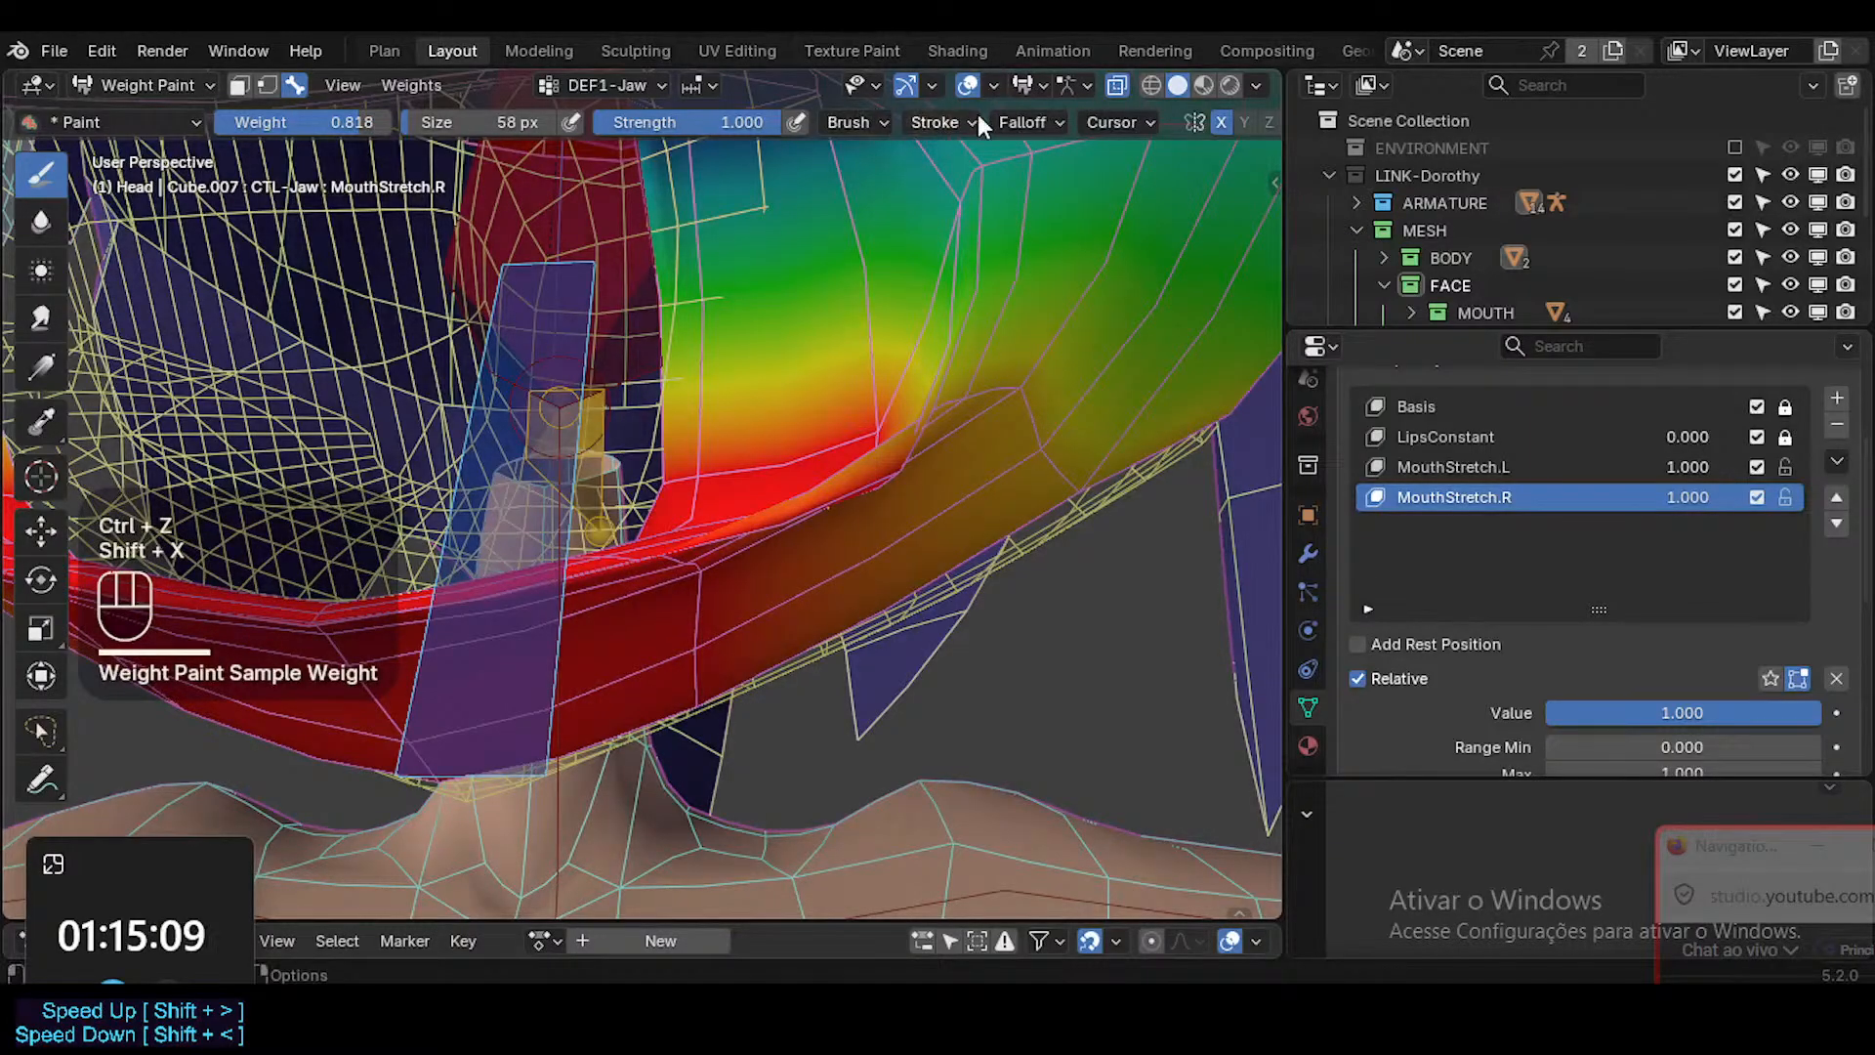
Examine the paint brush's falloff, stroke, blend mode and advanced settings.
left_click(1025, 122)
mouse_move(924, 125)
left_click(946, 175)
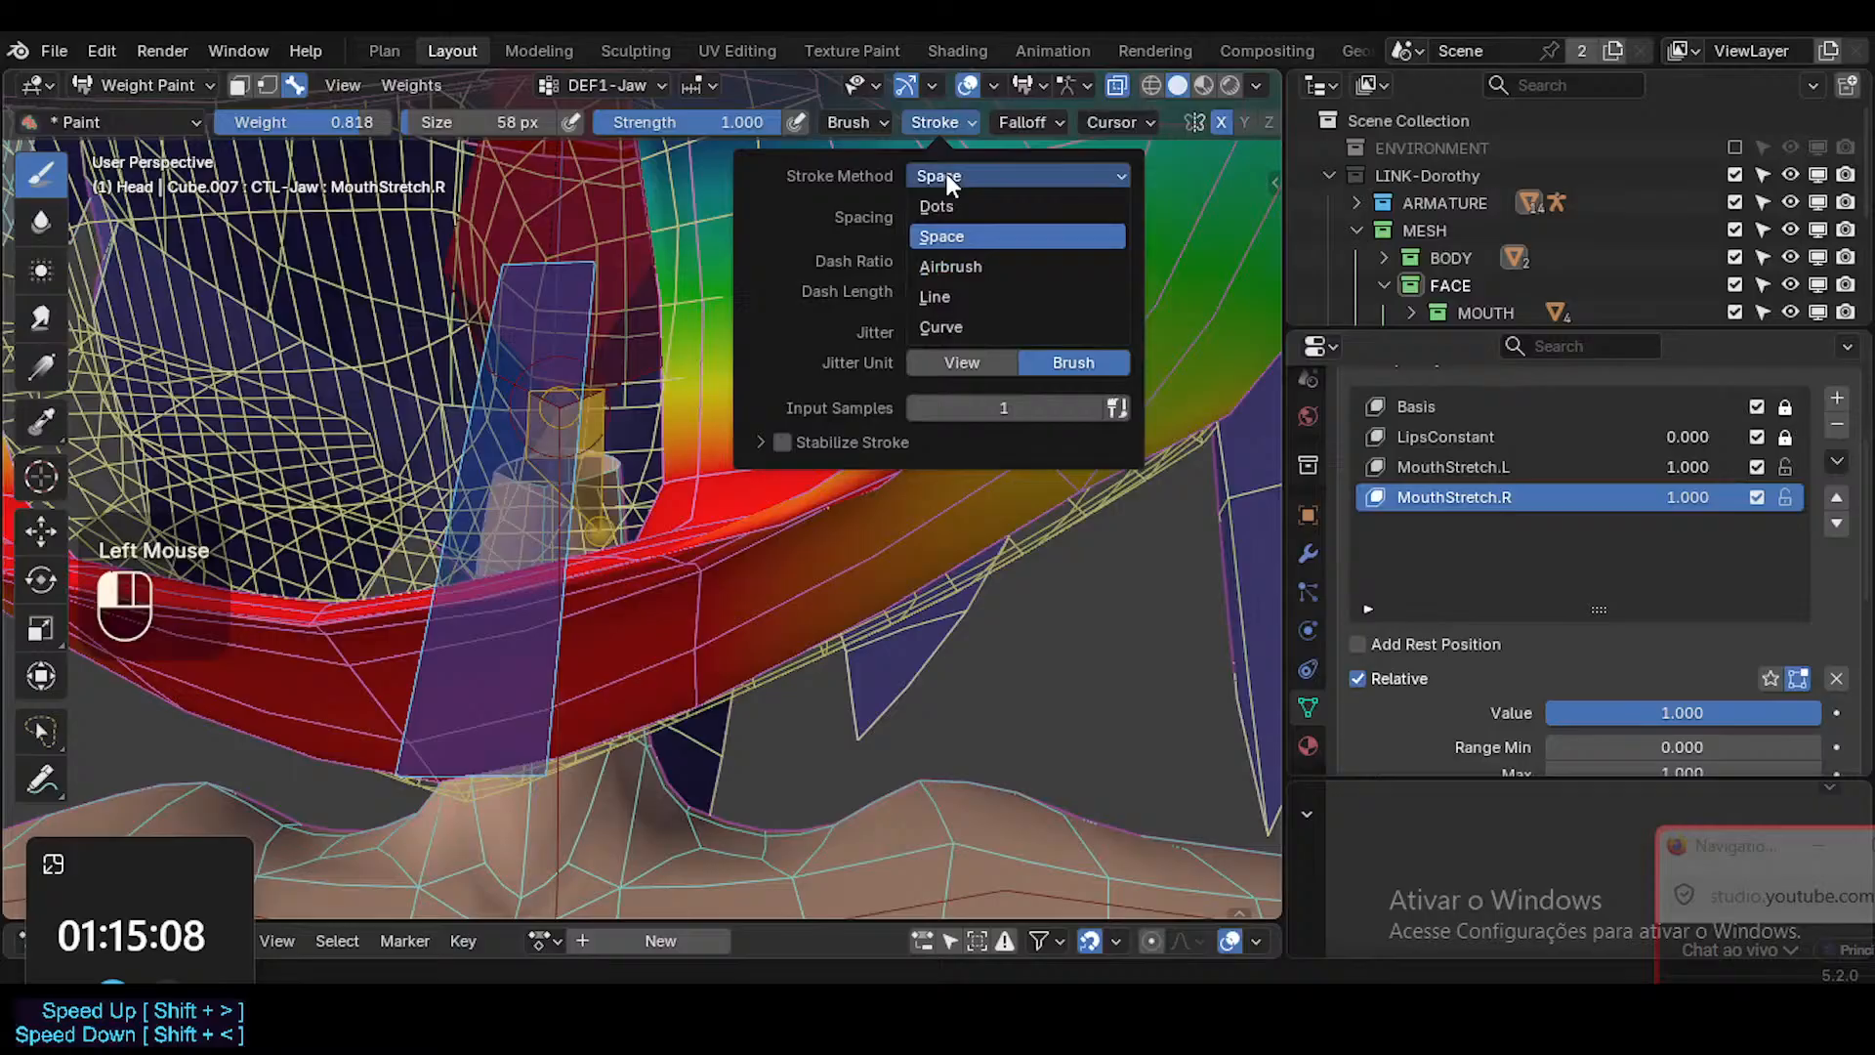
left_click(1016, 122)
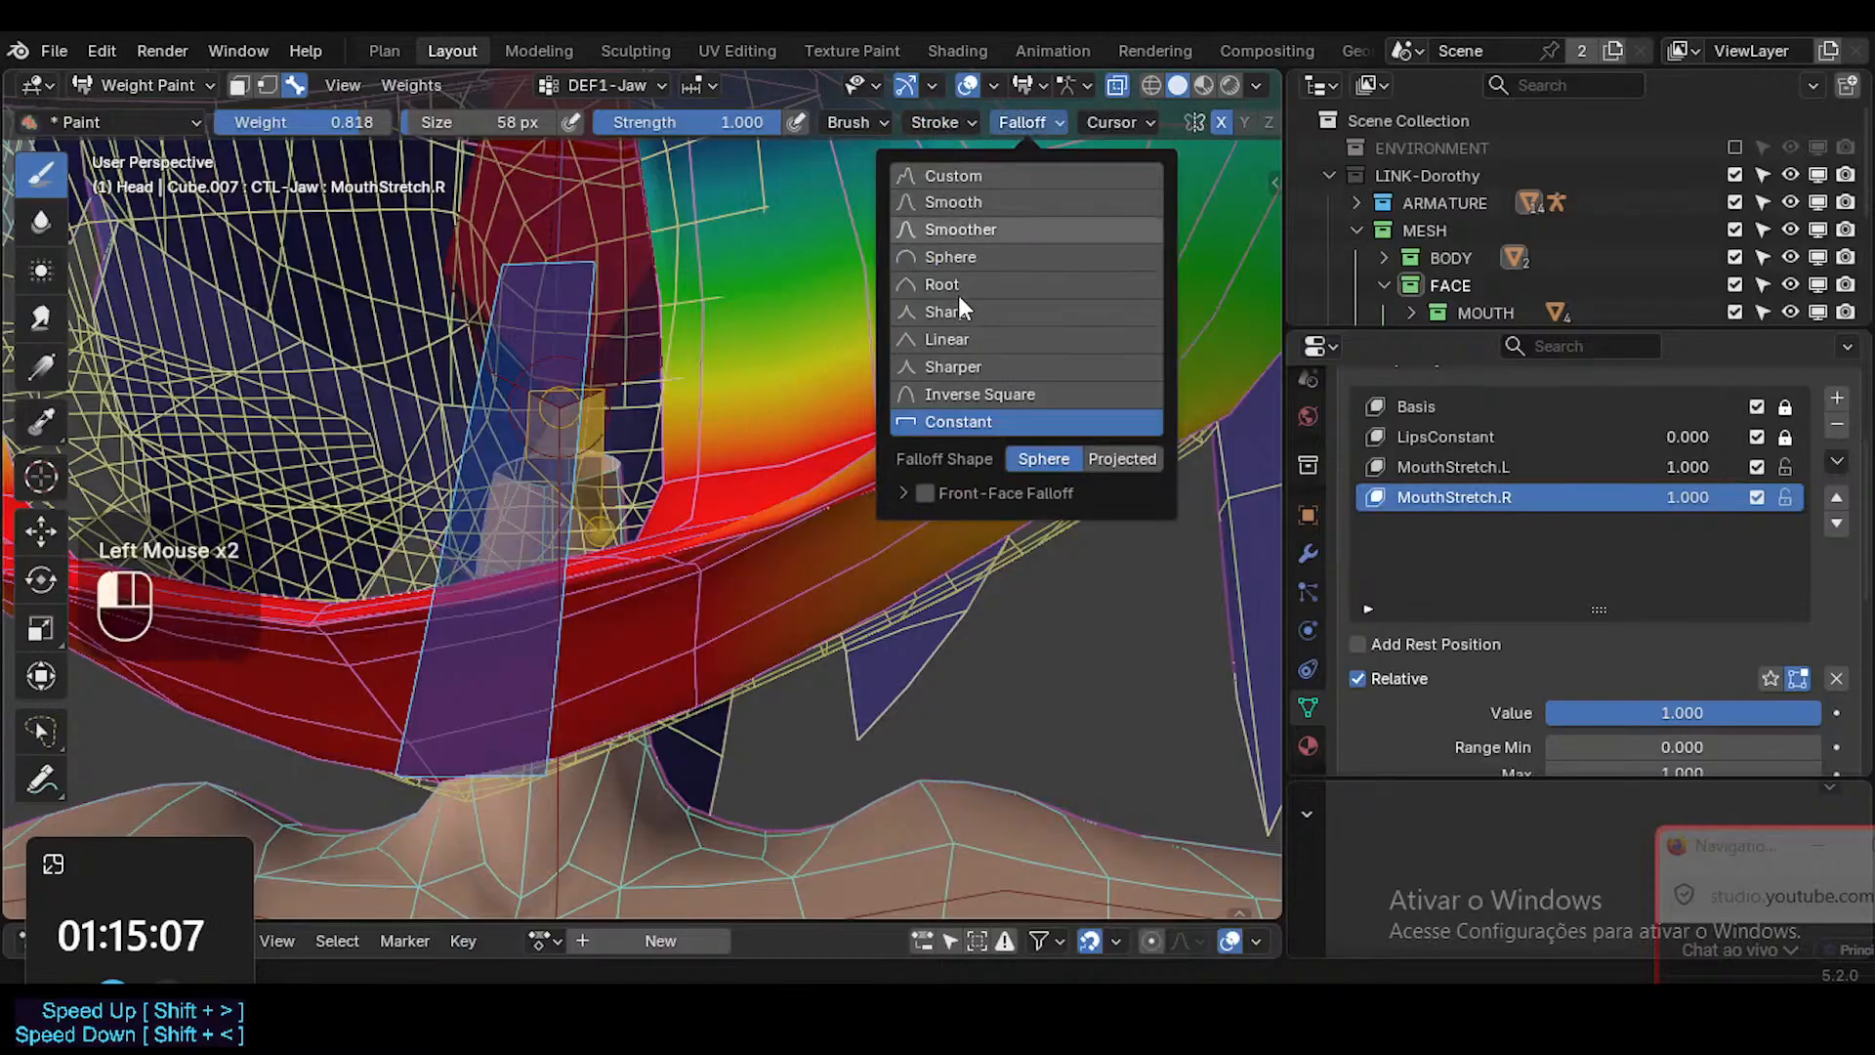
left_click(847, 122)
left_click(865, 176)
left_click(876, 207)
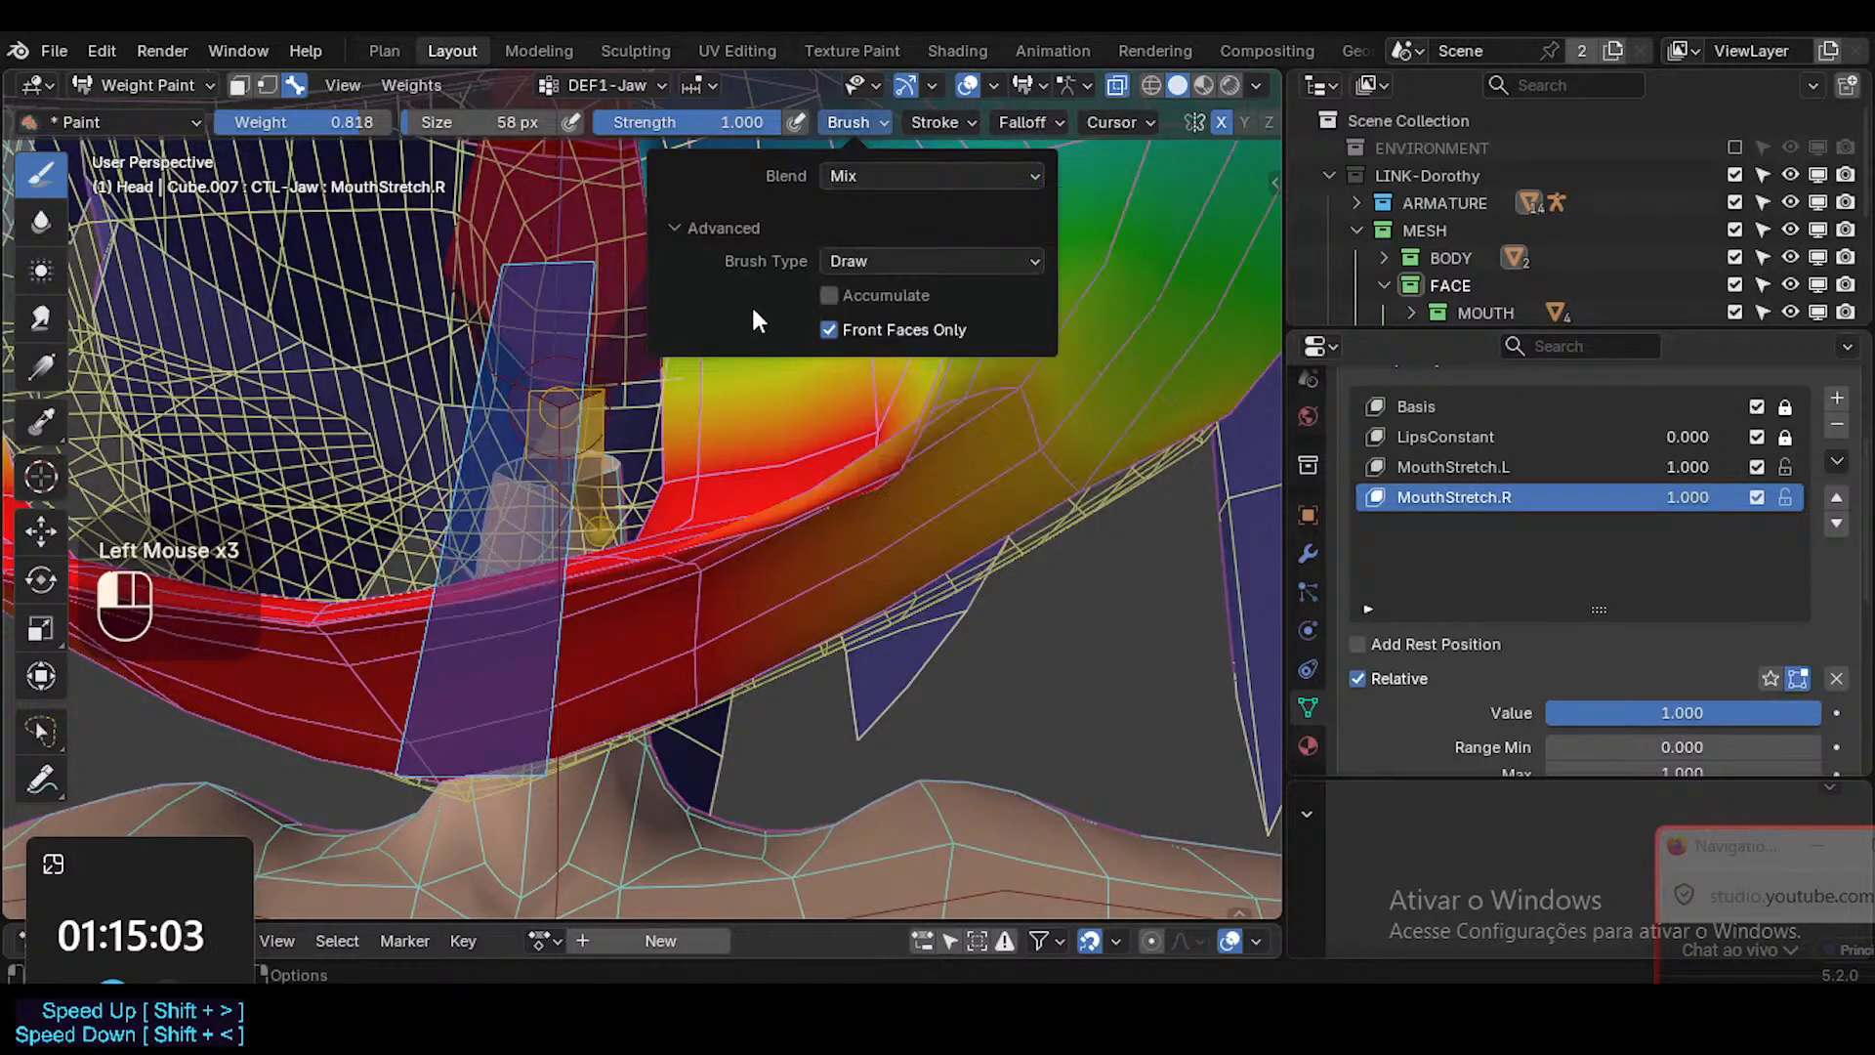
left_click(1064, 451)
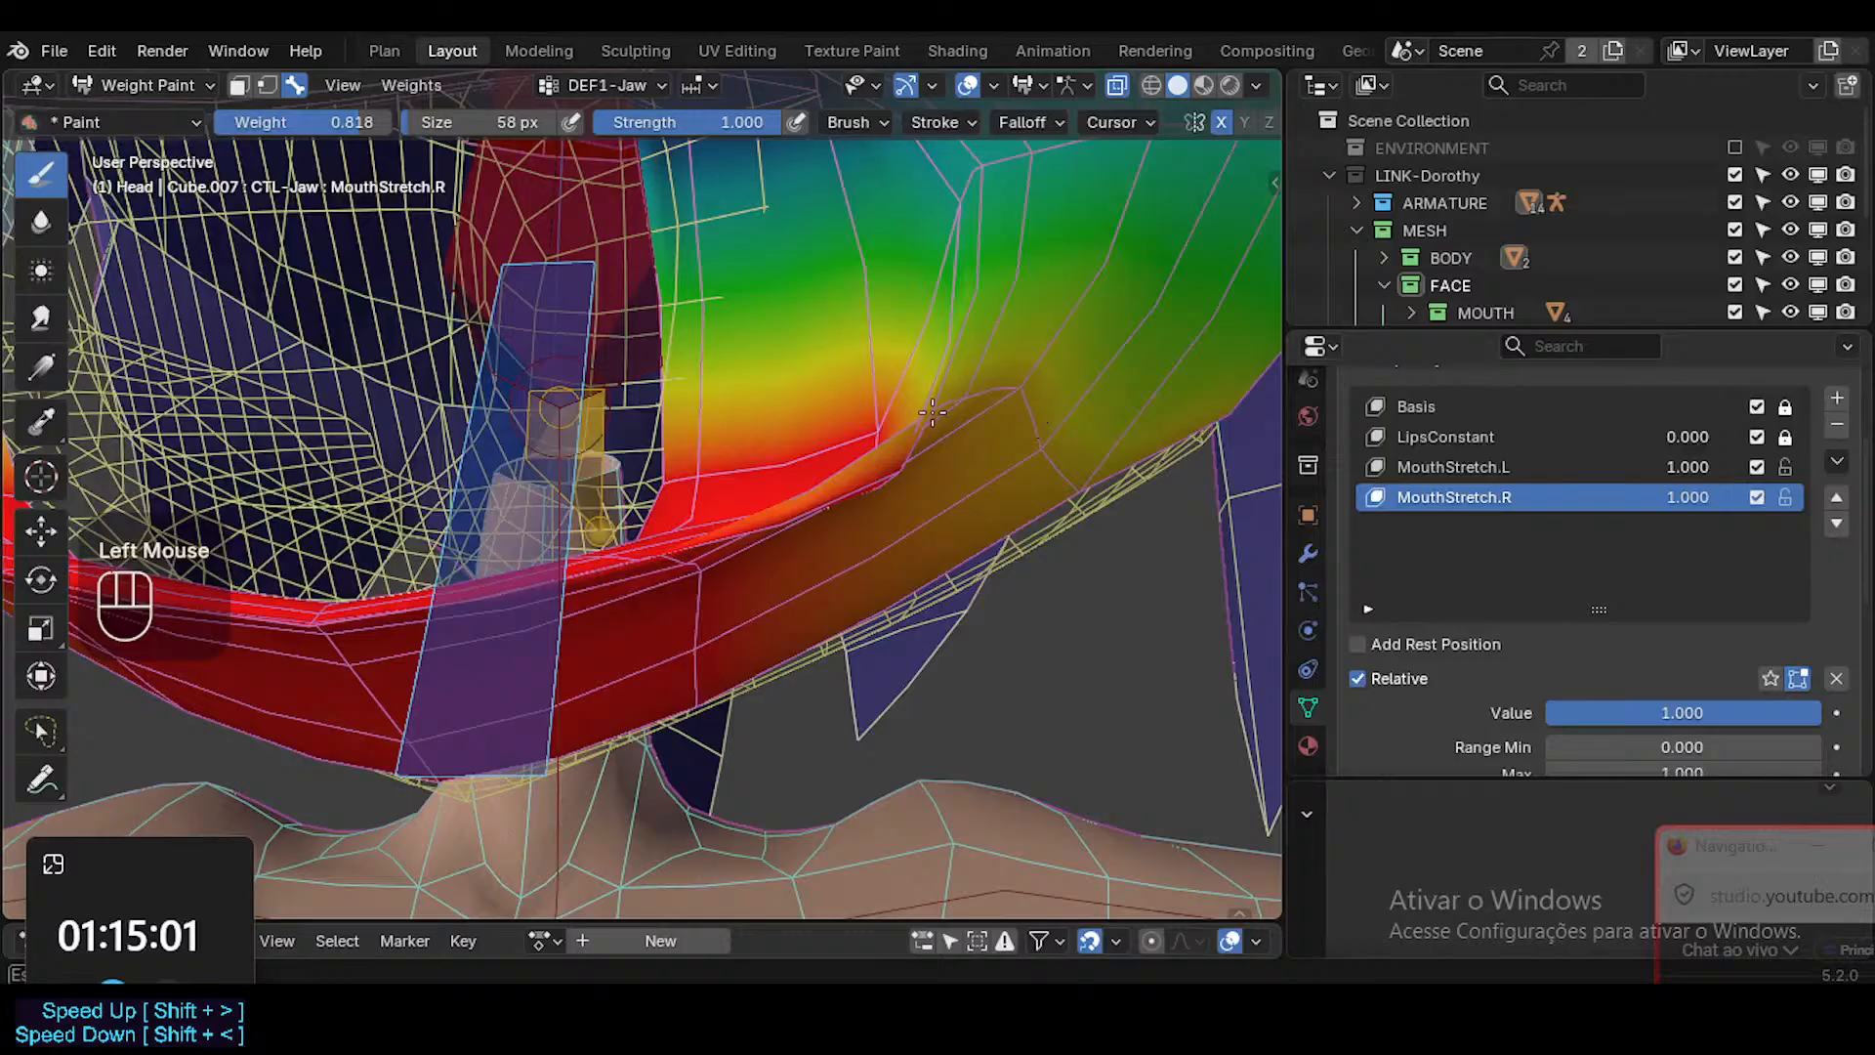
Touch up the DEF1-Jaw weights inside the lower mouth corner with the 0.818 brush weight.
middle_click_drag(887, 478, 852, 673)
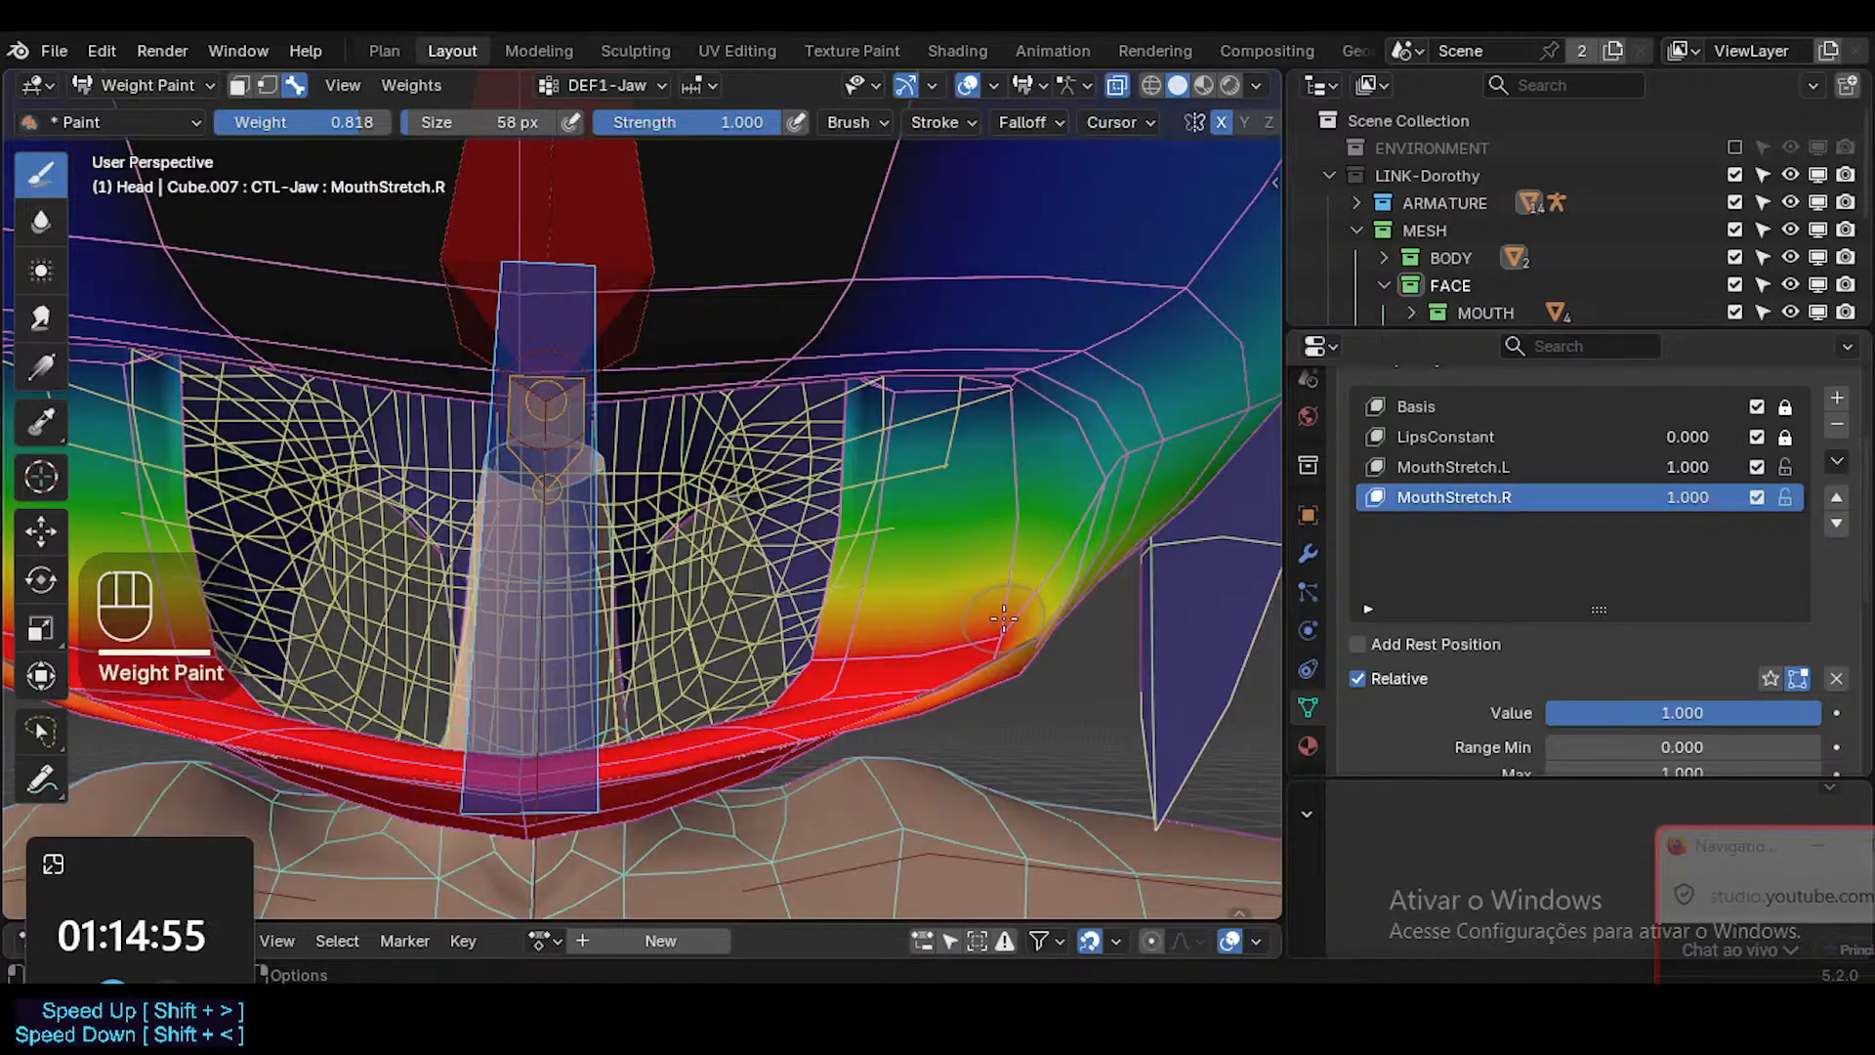
left_click(905, 630)
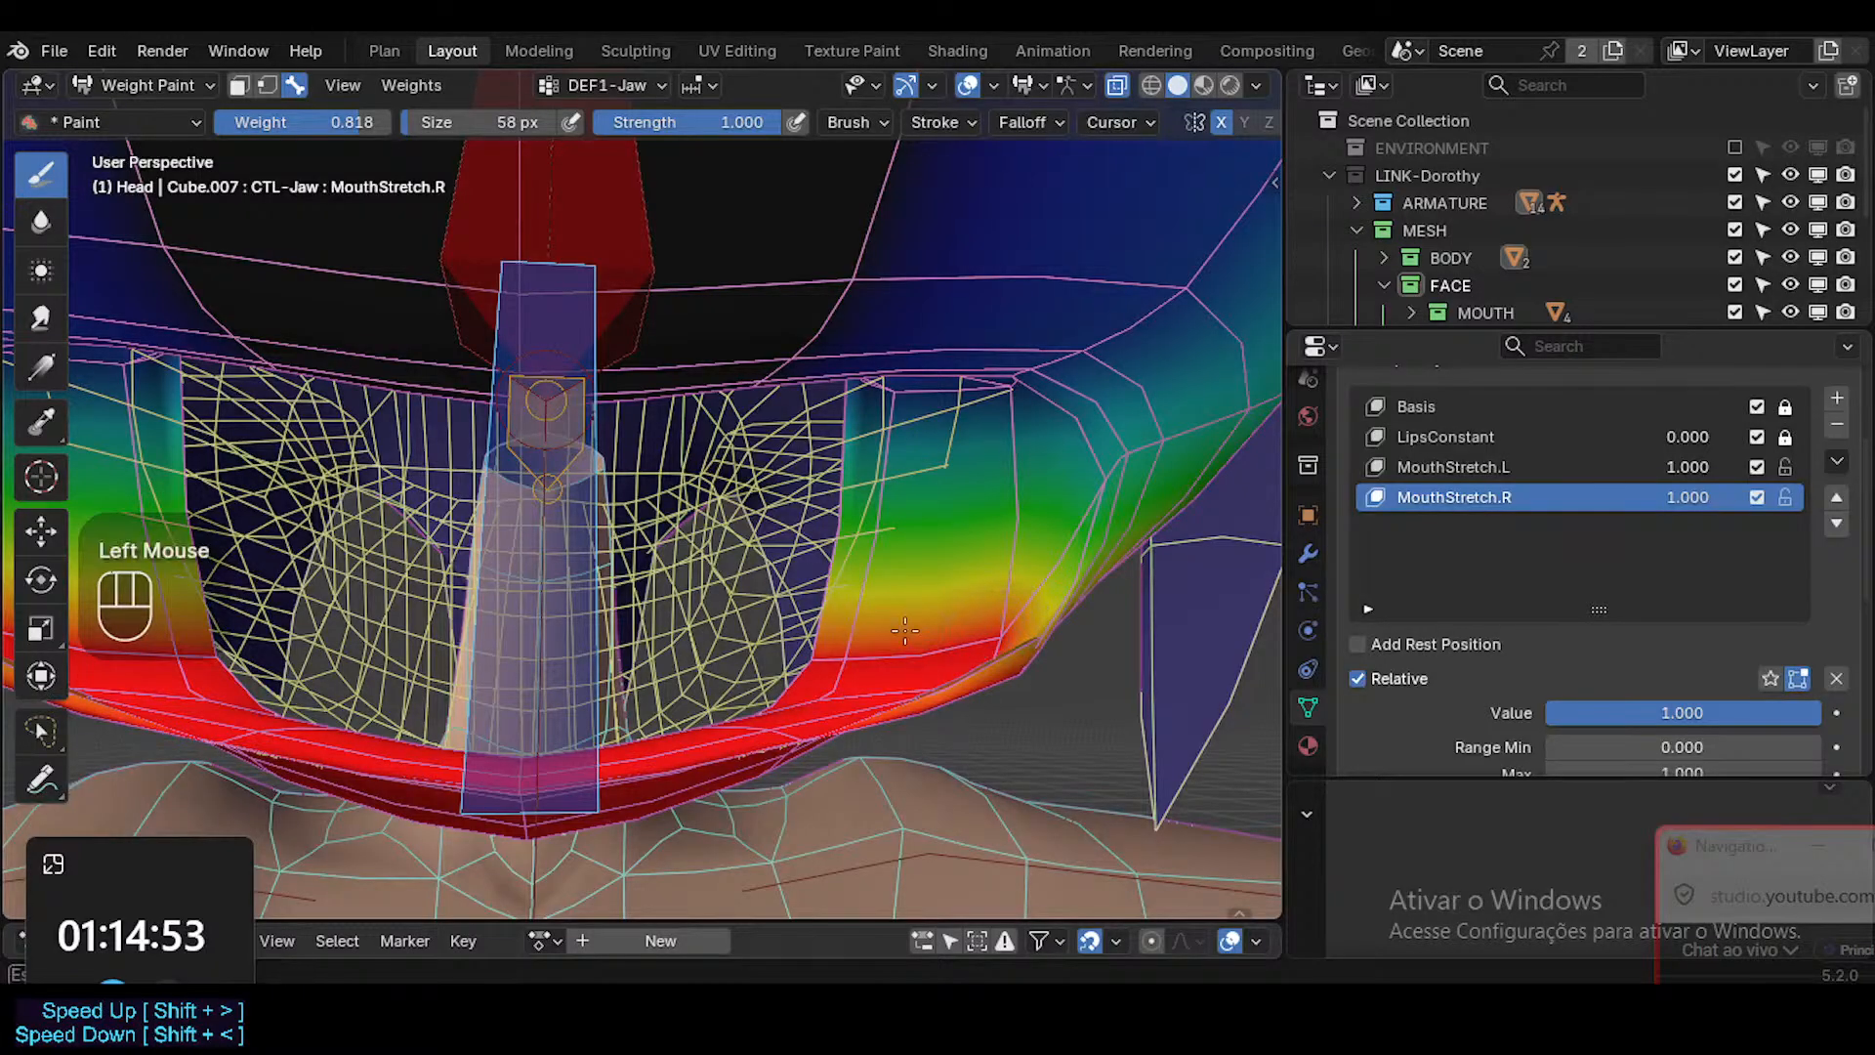
left_click_drag(935, 646, 986, 597)
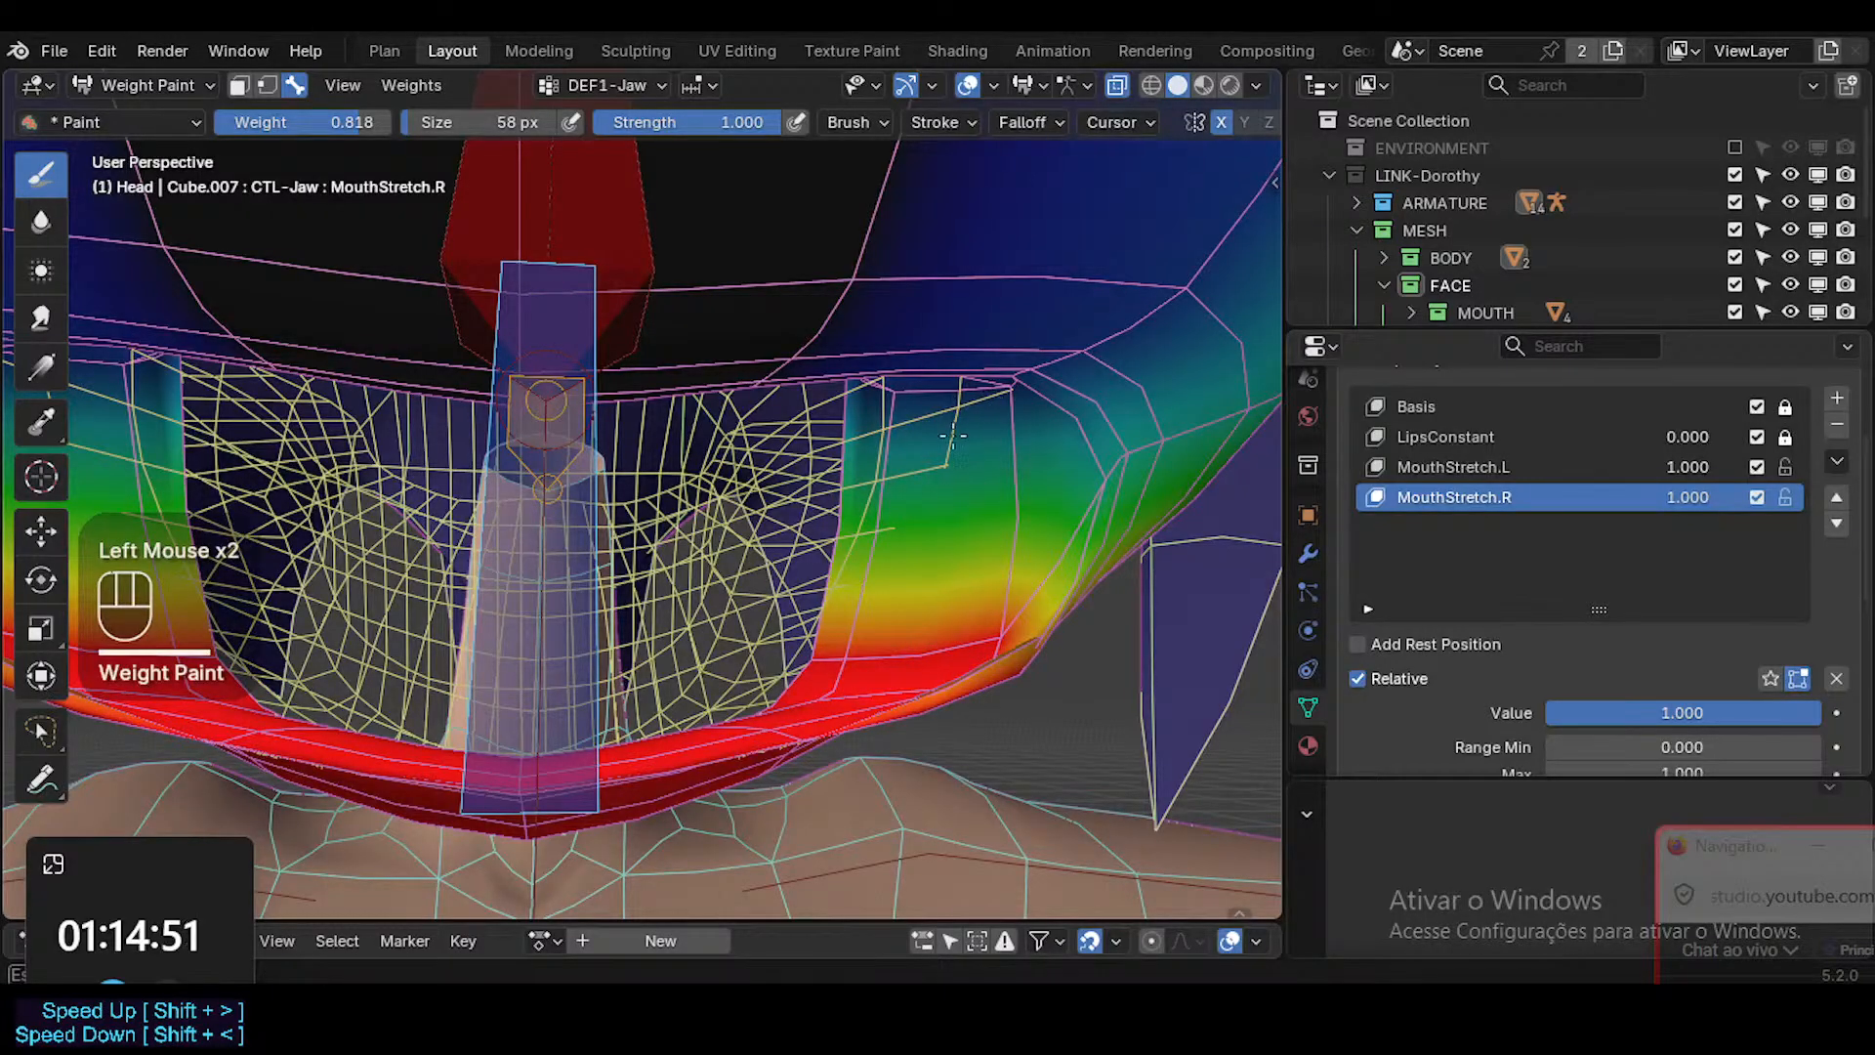
middle_click_drag(953, 437, 1195, 194)
Check the Weight Paint tool options.
middle_click_drag(1208, 122, 1071, 122)
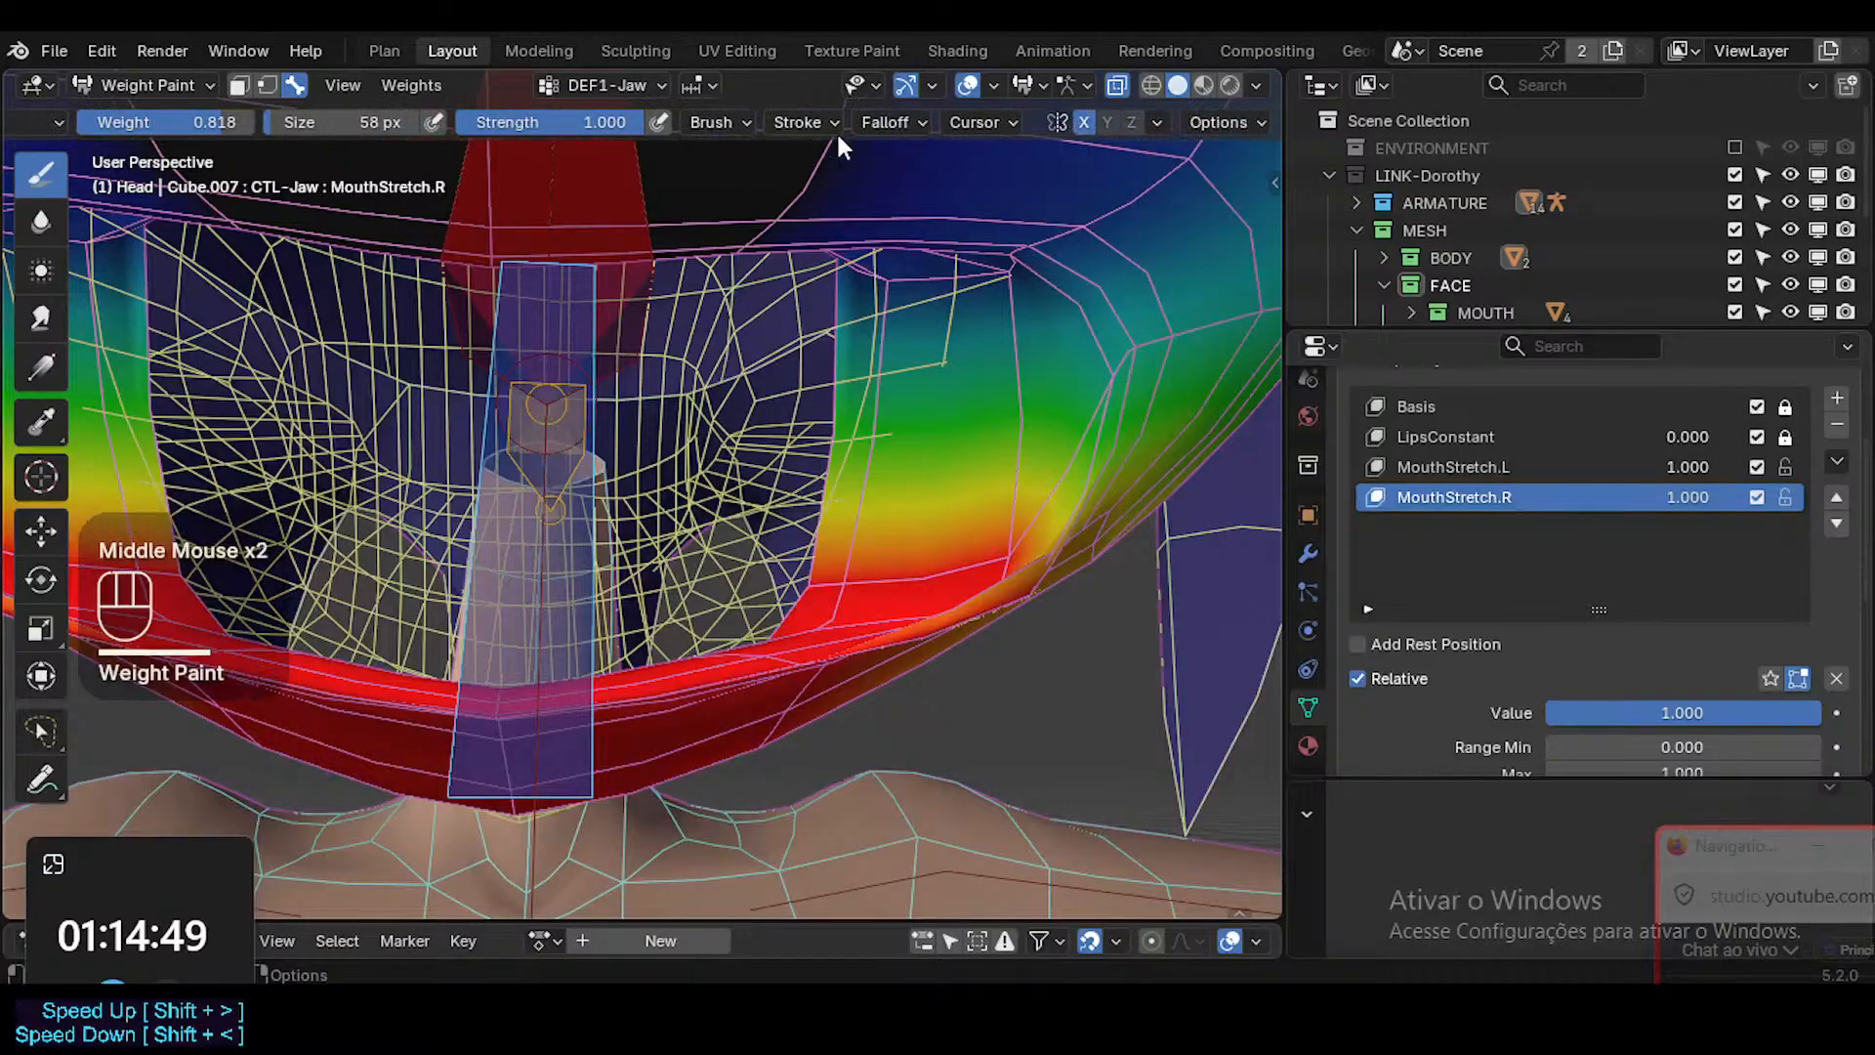
left_click(1242, 119)
left_click(1223, 119)
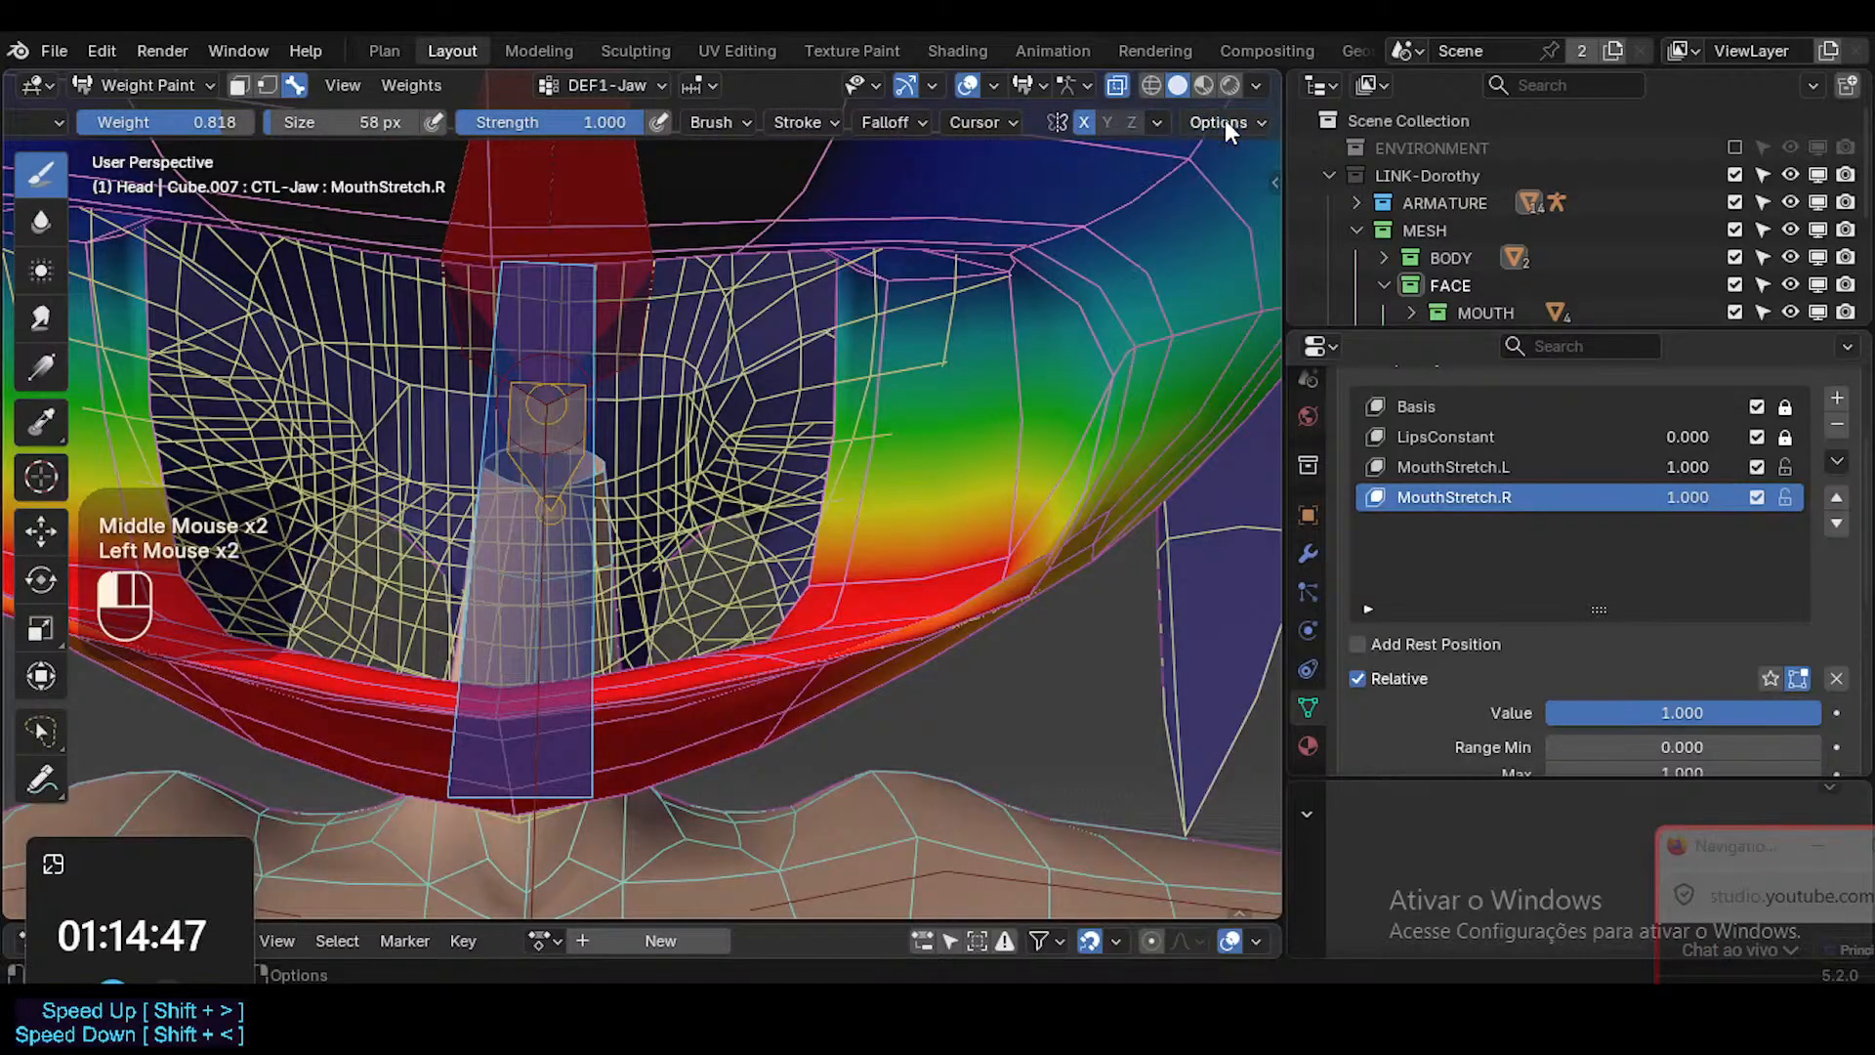
Touch up the DEF1-Jaw weights around the lower mouth corner, then try a sampled brush weight of 0.067 and undo it.
left_click_drag(849, 578, 881, 524)
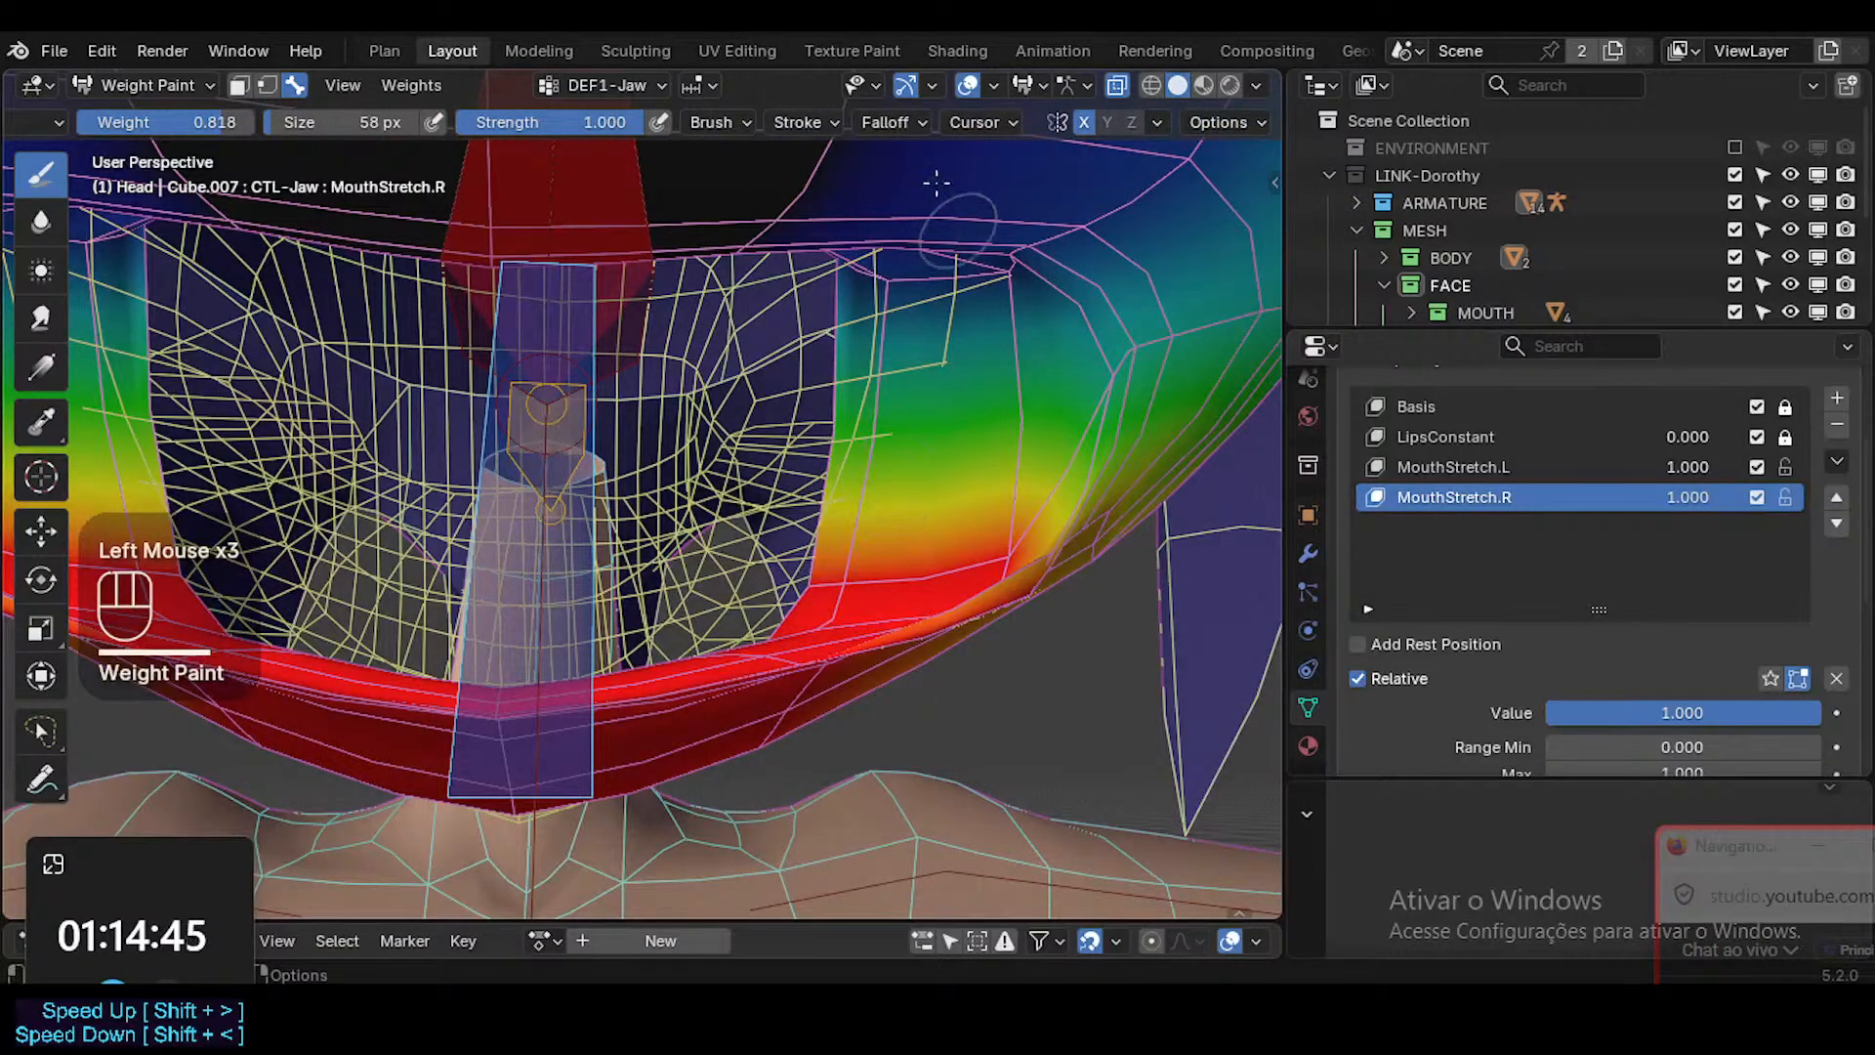
middle_click_drag(995, 550, 1041, 466)
key("shift+x")
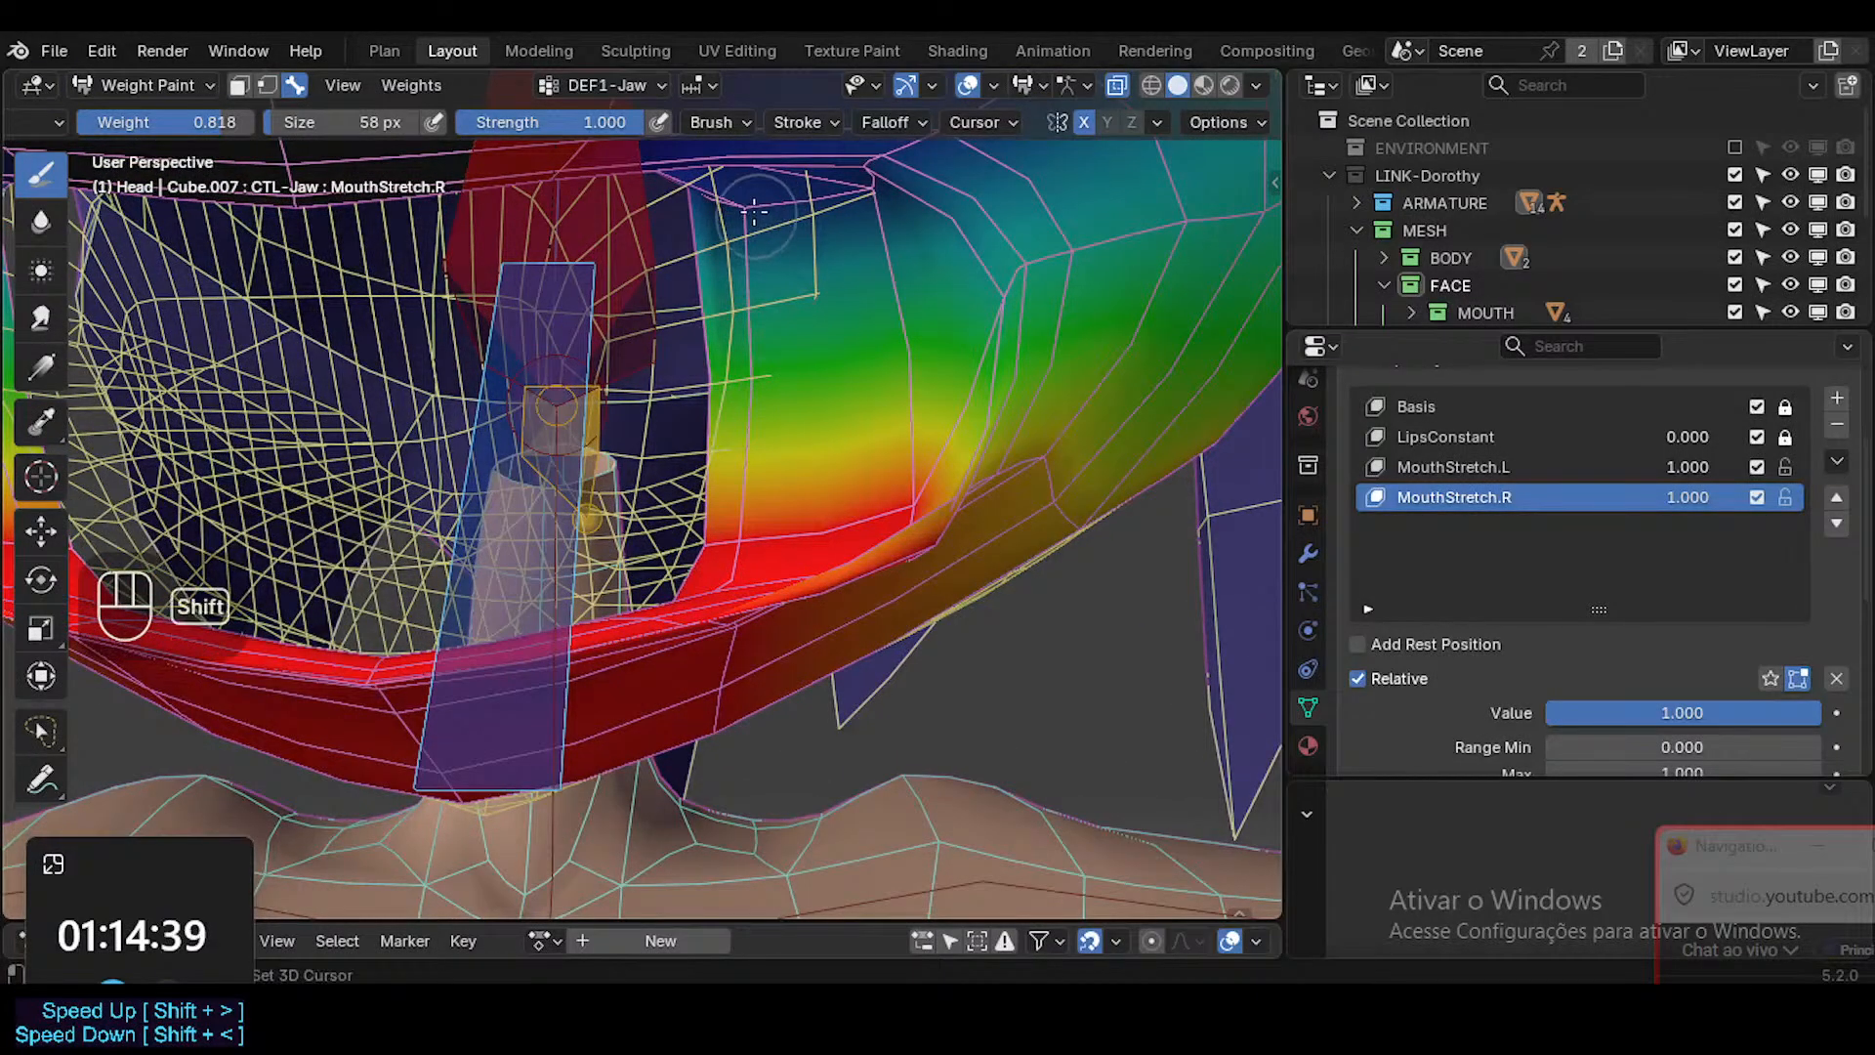
key("shift+x")
left_click(1020, 290)
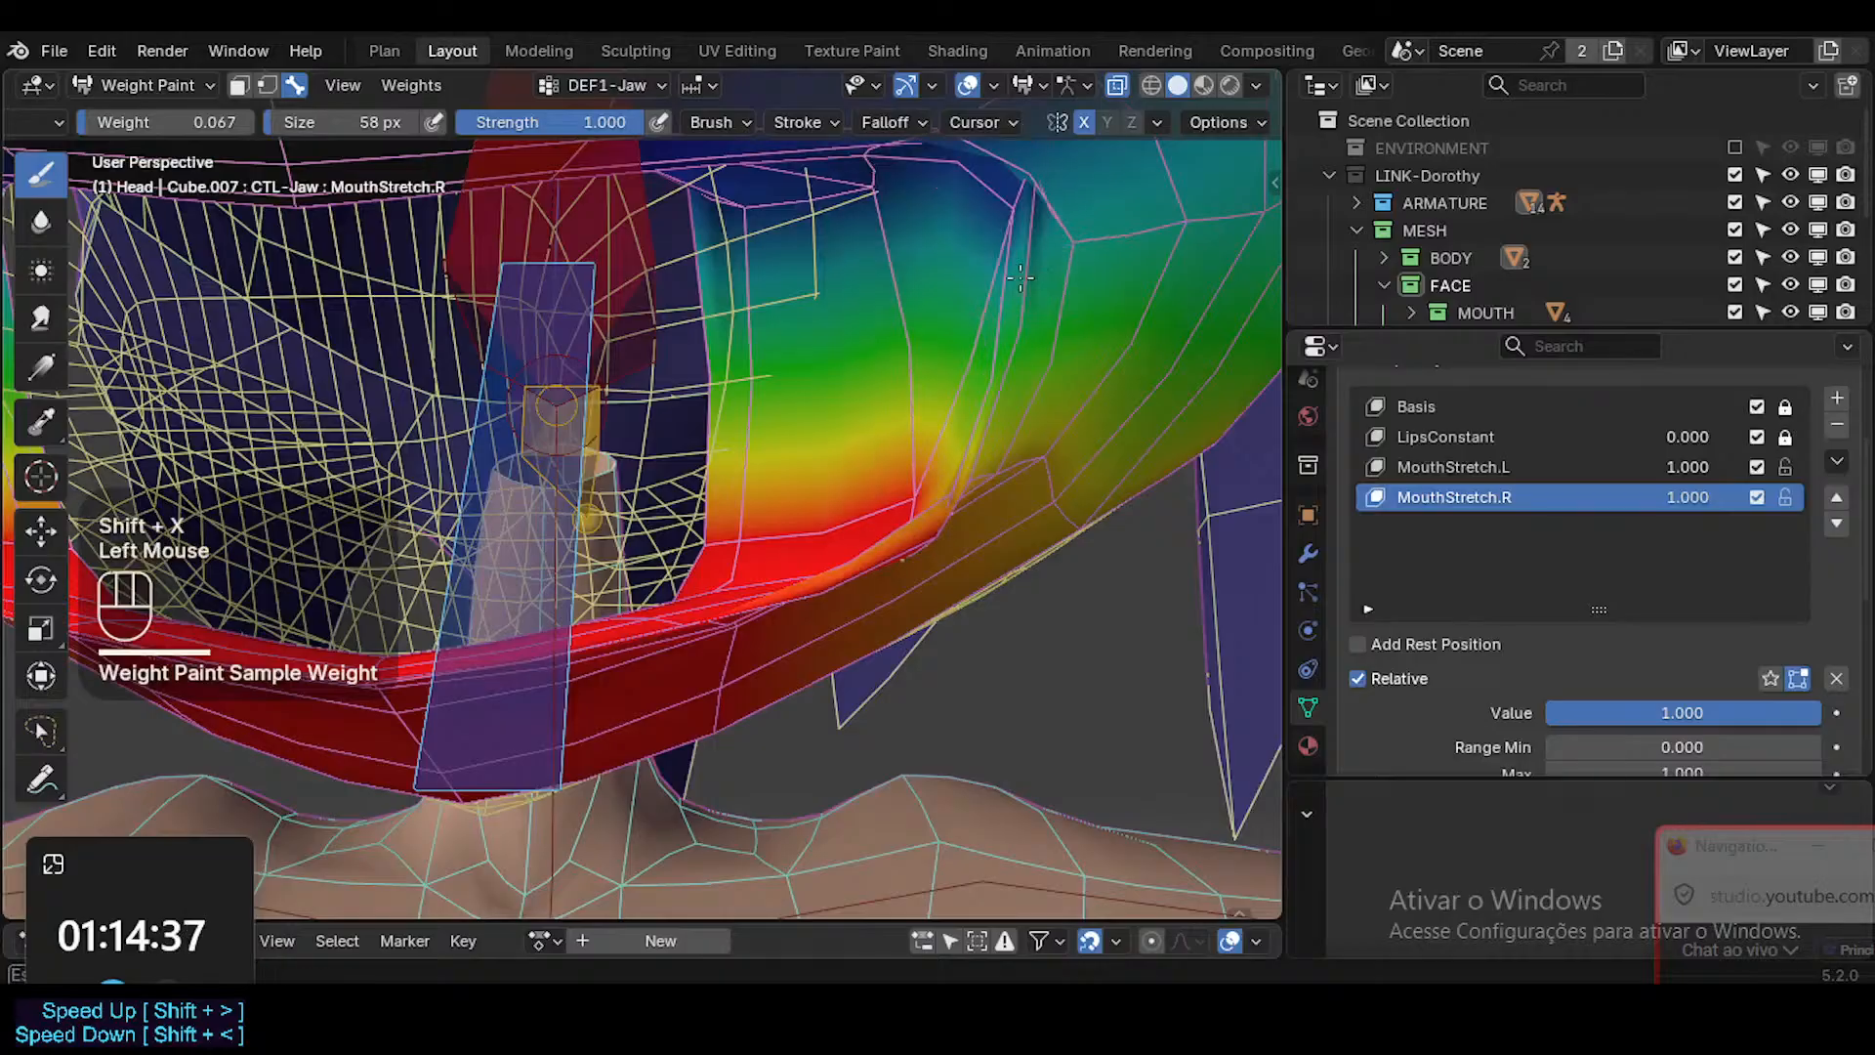
key("ctrl+z")
Sample a brush weight of 0.309 and dab it onto DEF1-Jaw just inside the lower mouth corner.
key("shift+x")
left_click(1087, 247)
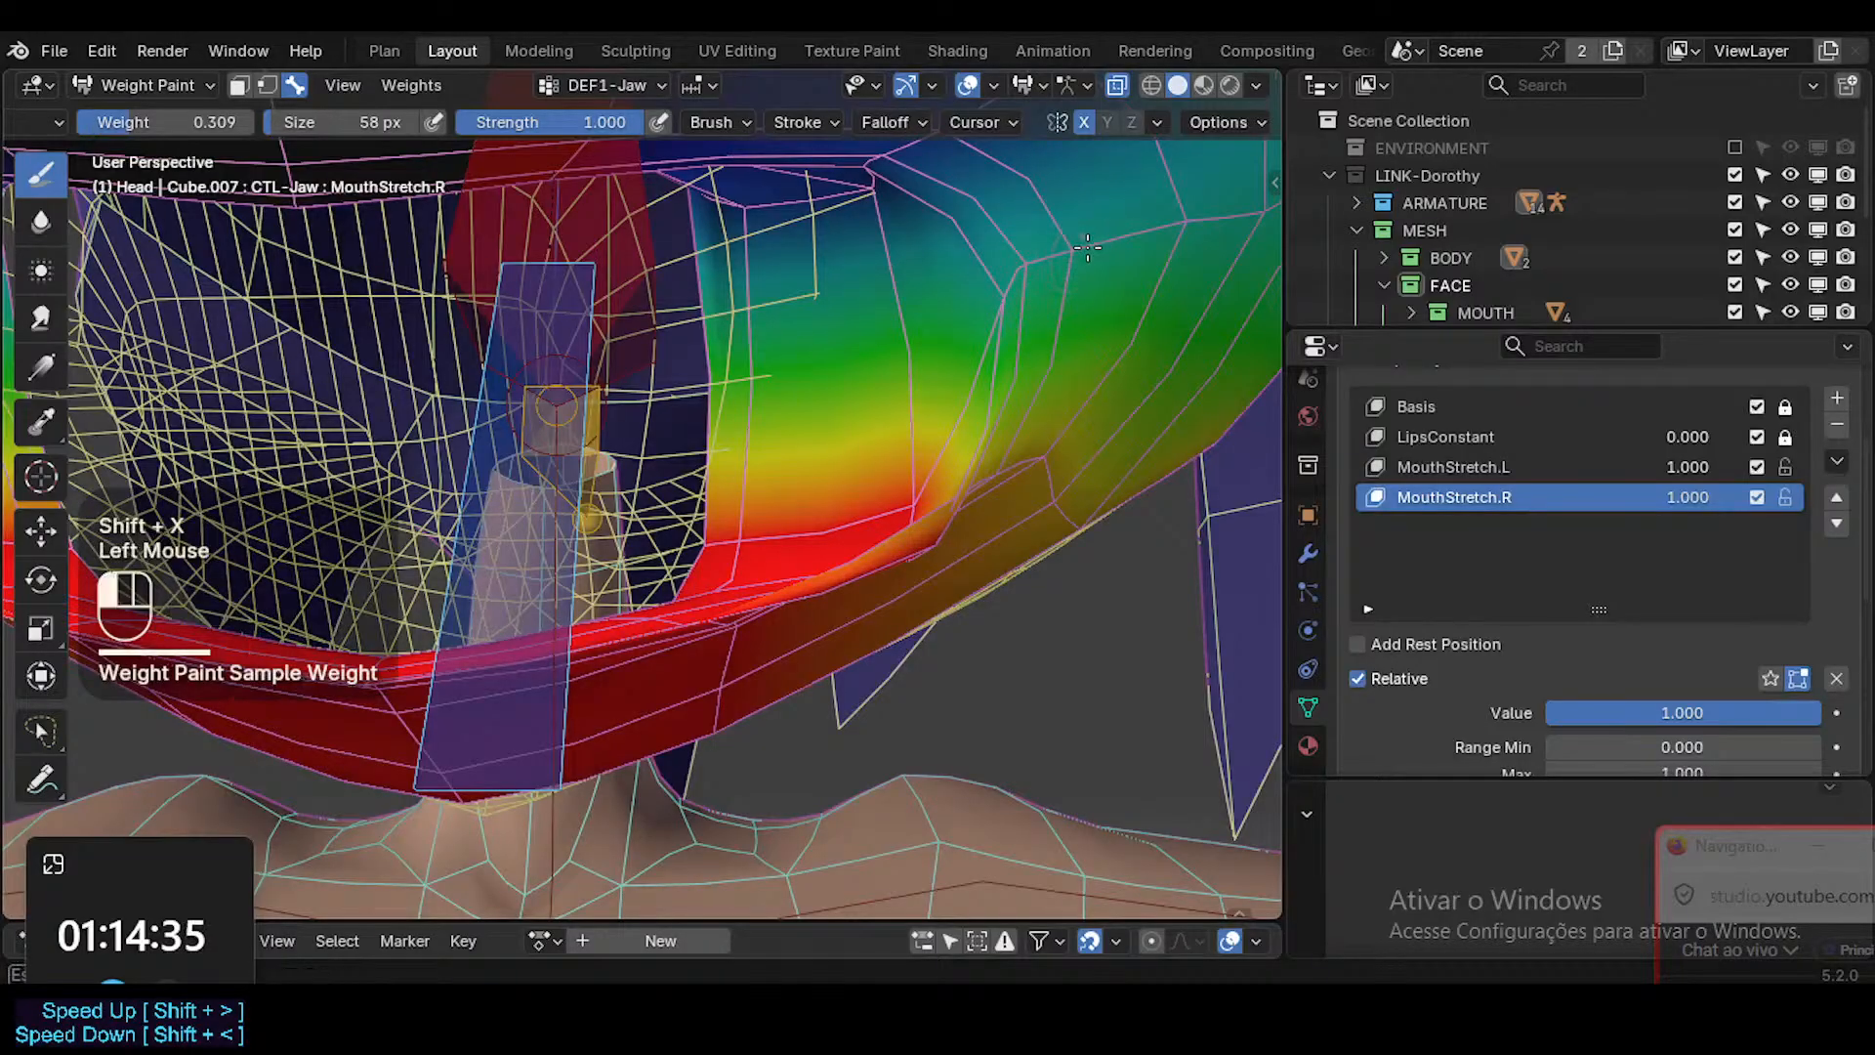
double_click(924, 483)
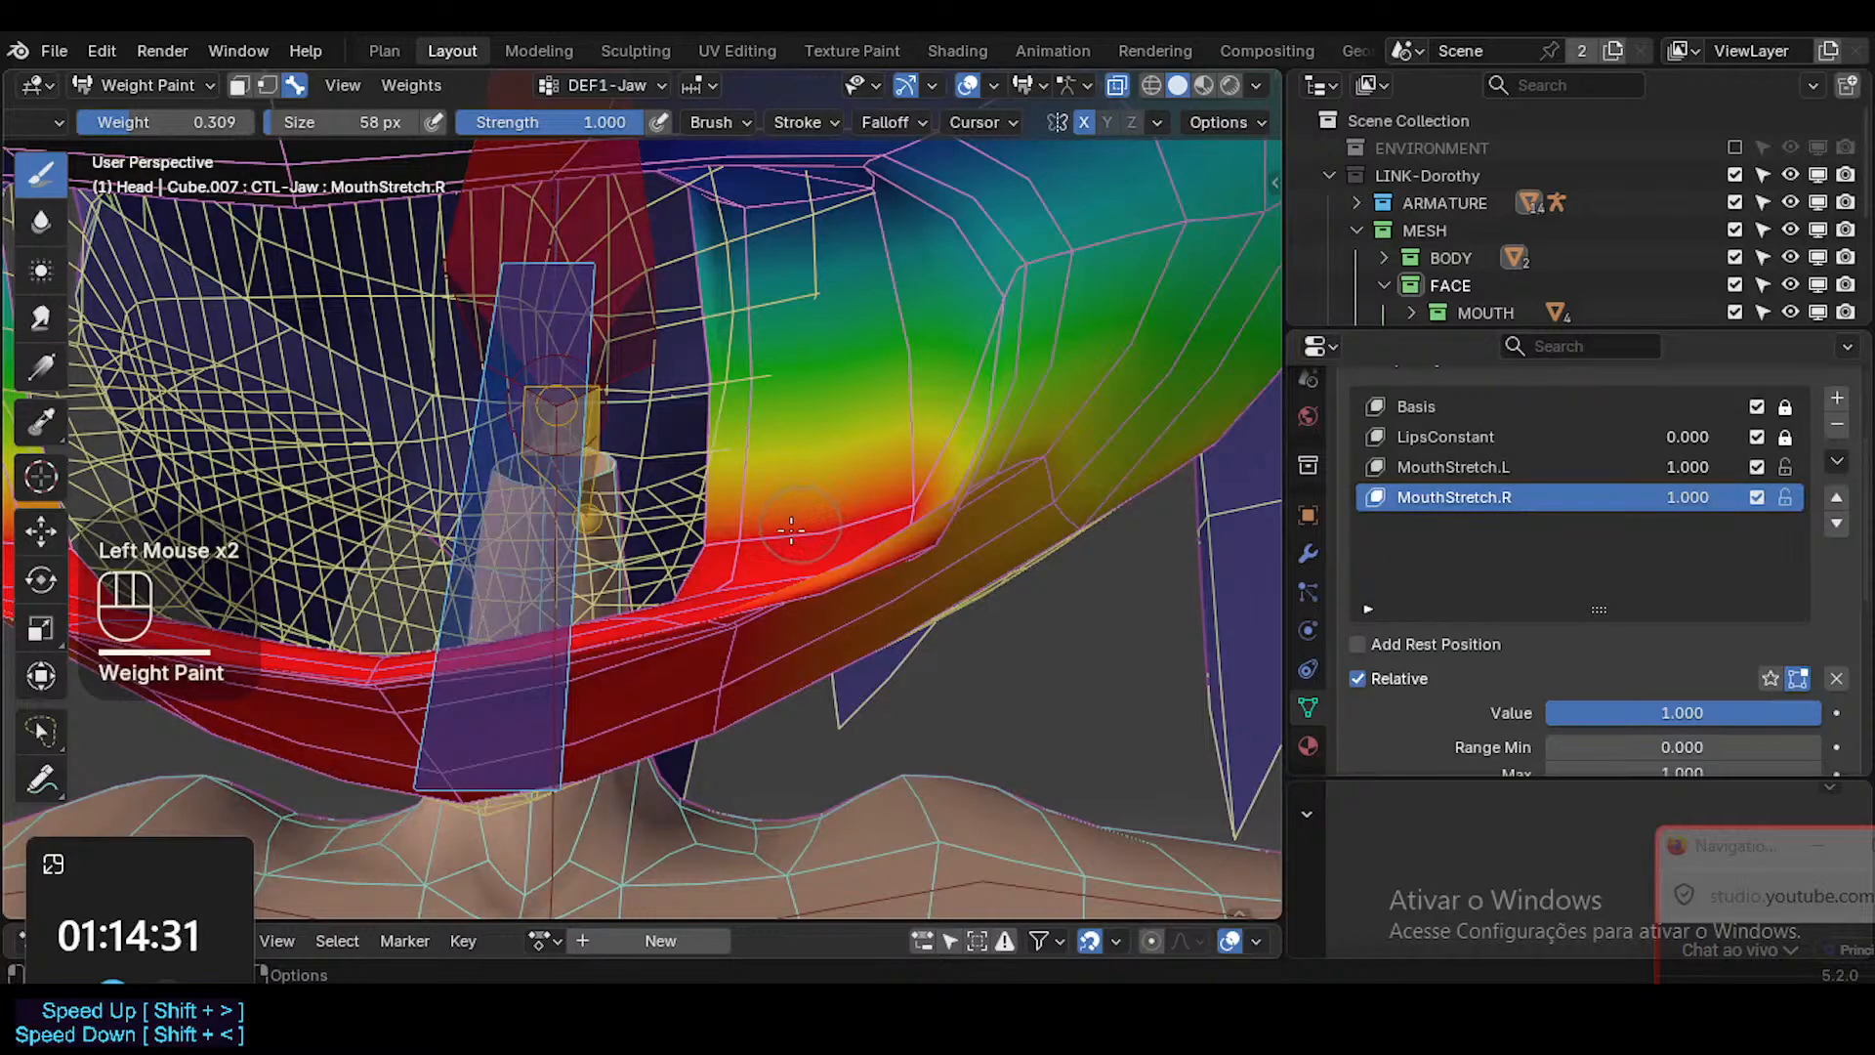
Make DEF1-Head the active vertex group by sampling the groups around the mouth.
key("ctrl+shift+x")
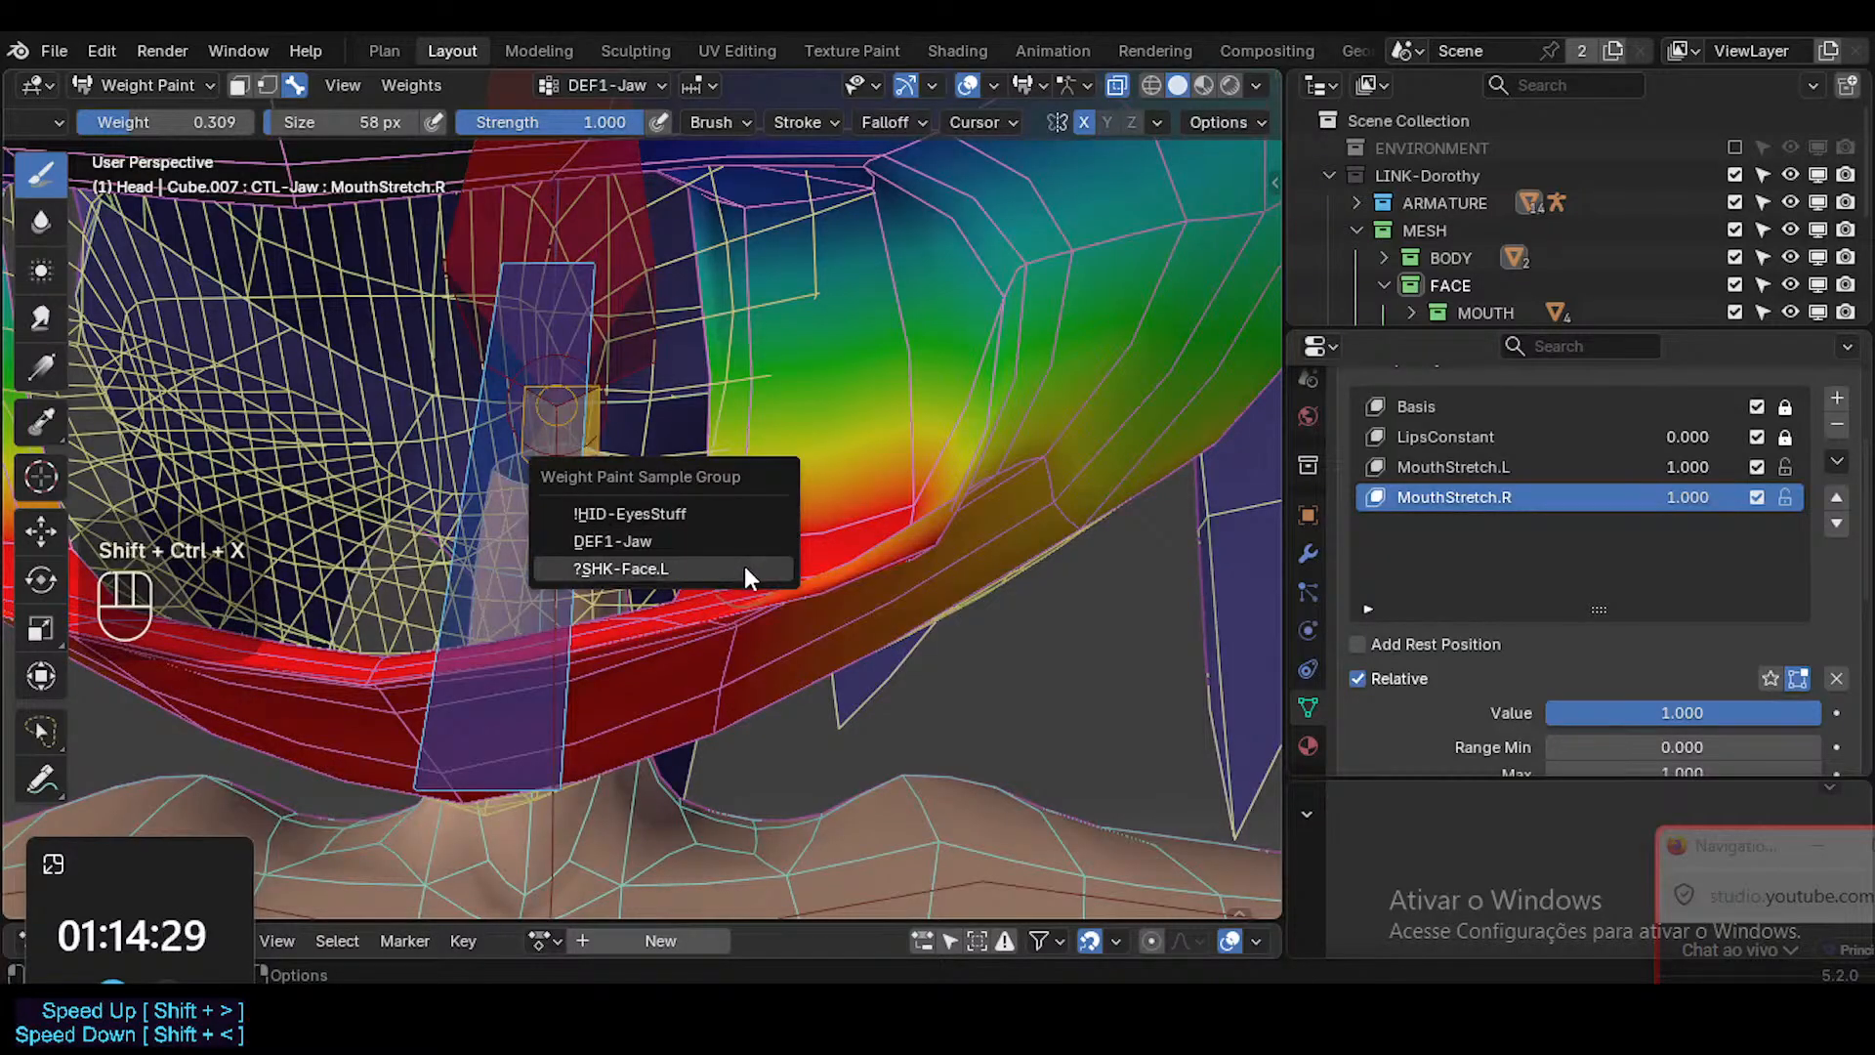
left_click(746, 539)
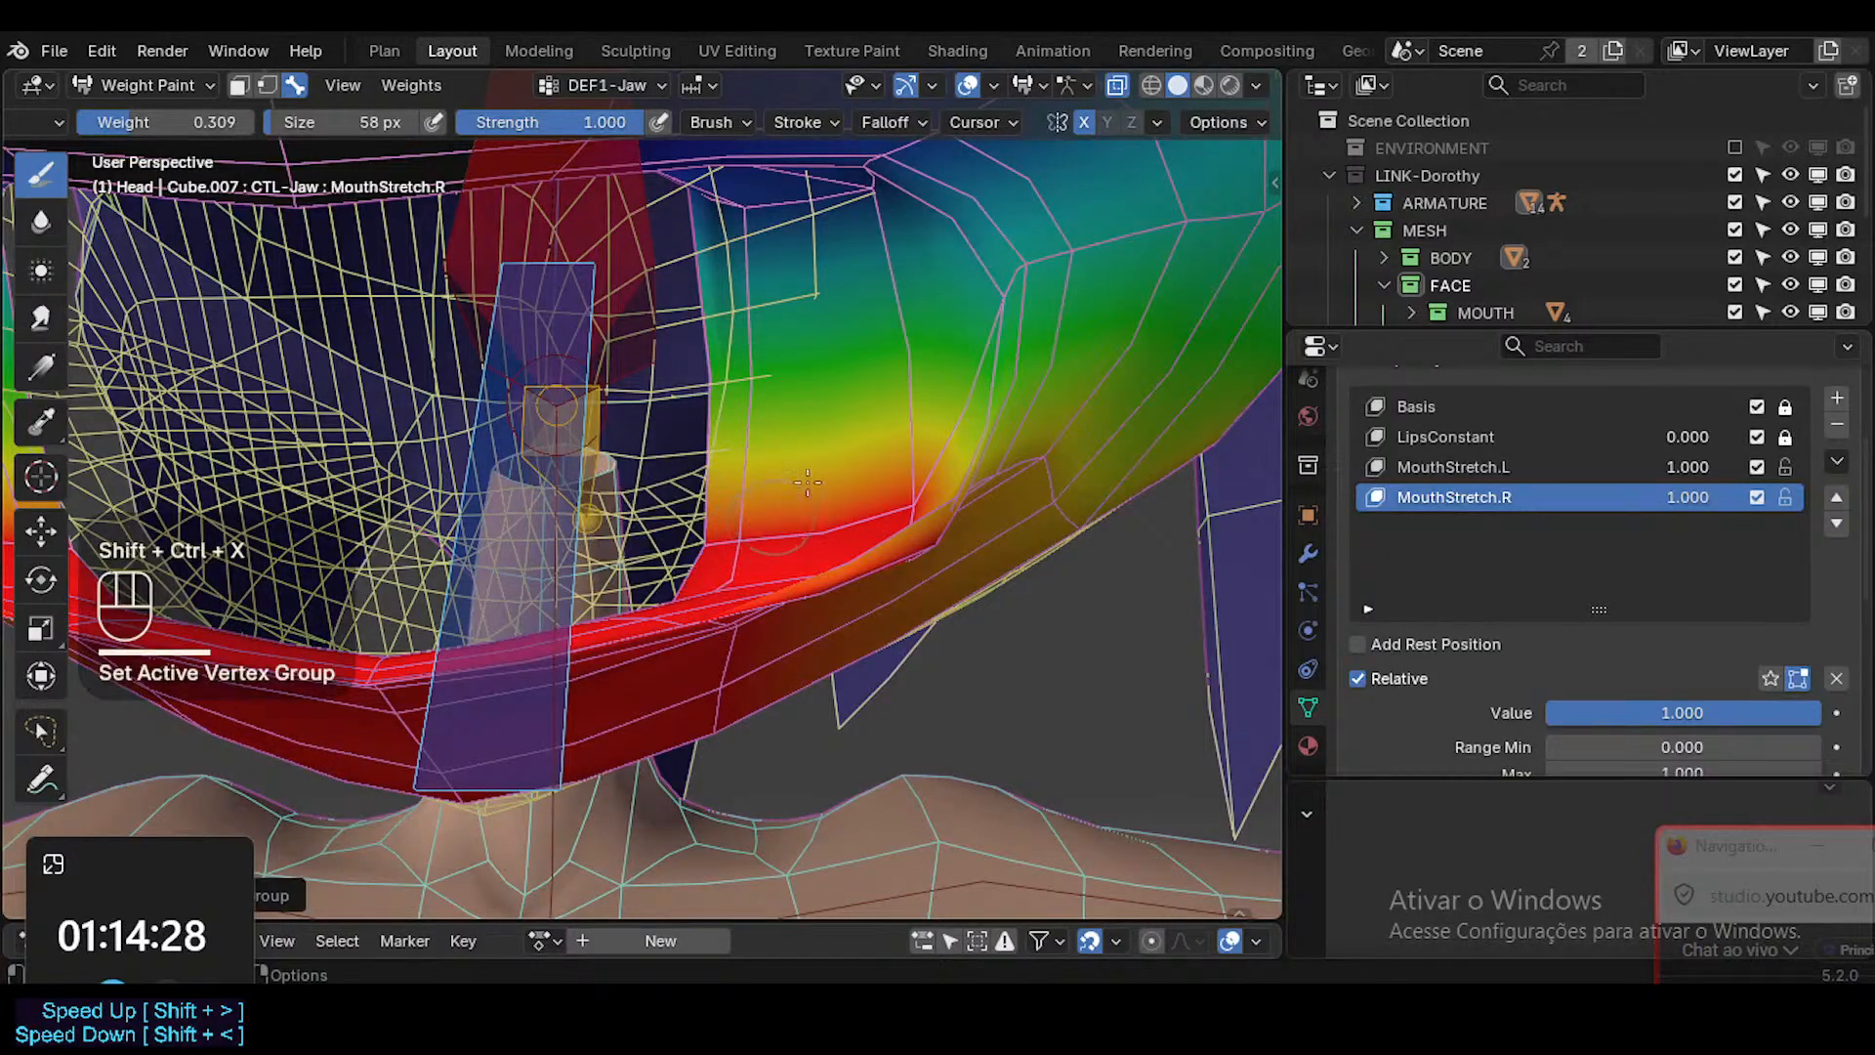
key("ctrl+shift+x")
left_click(741, 181)
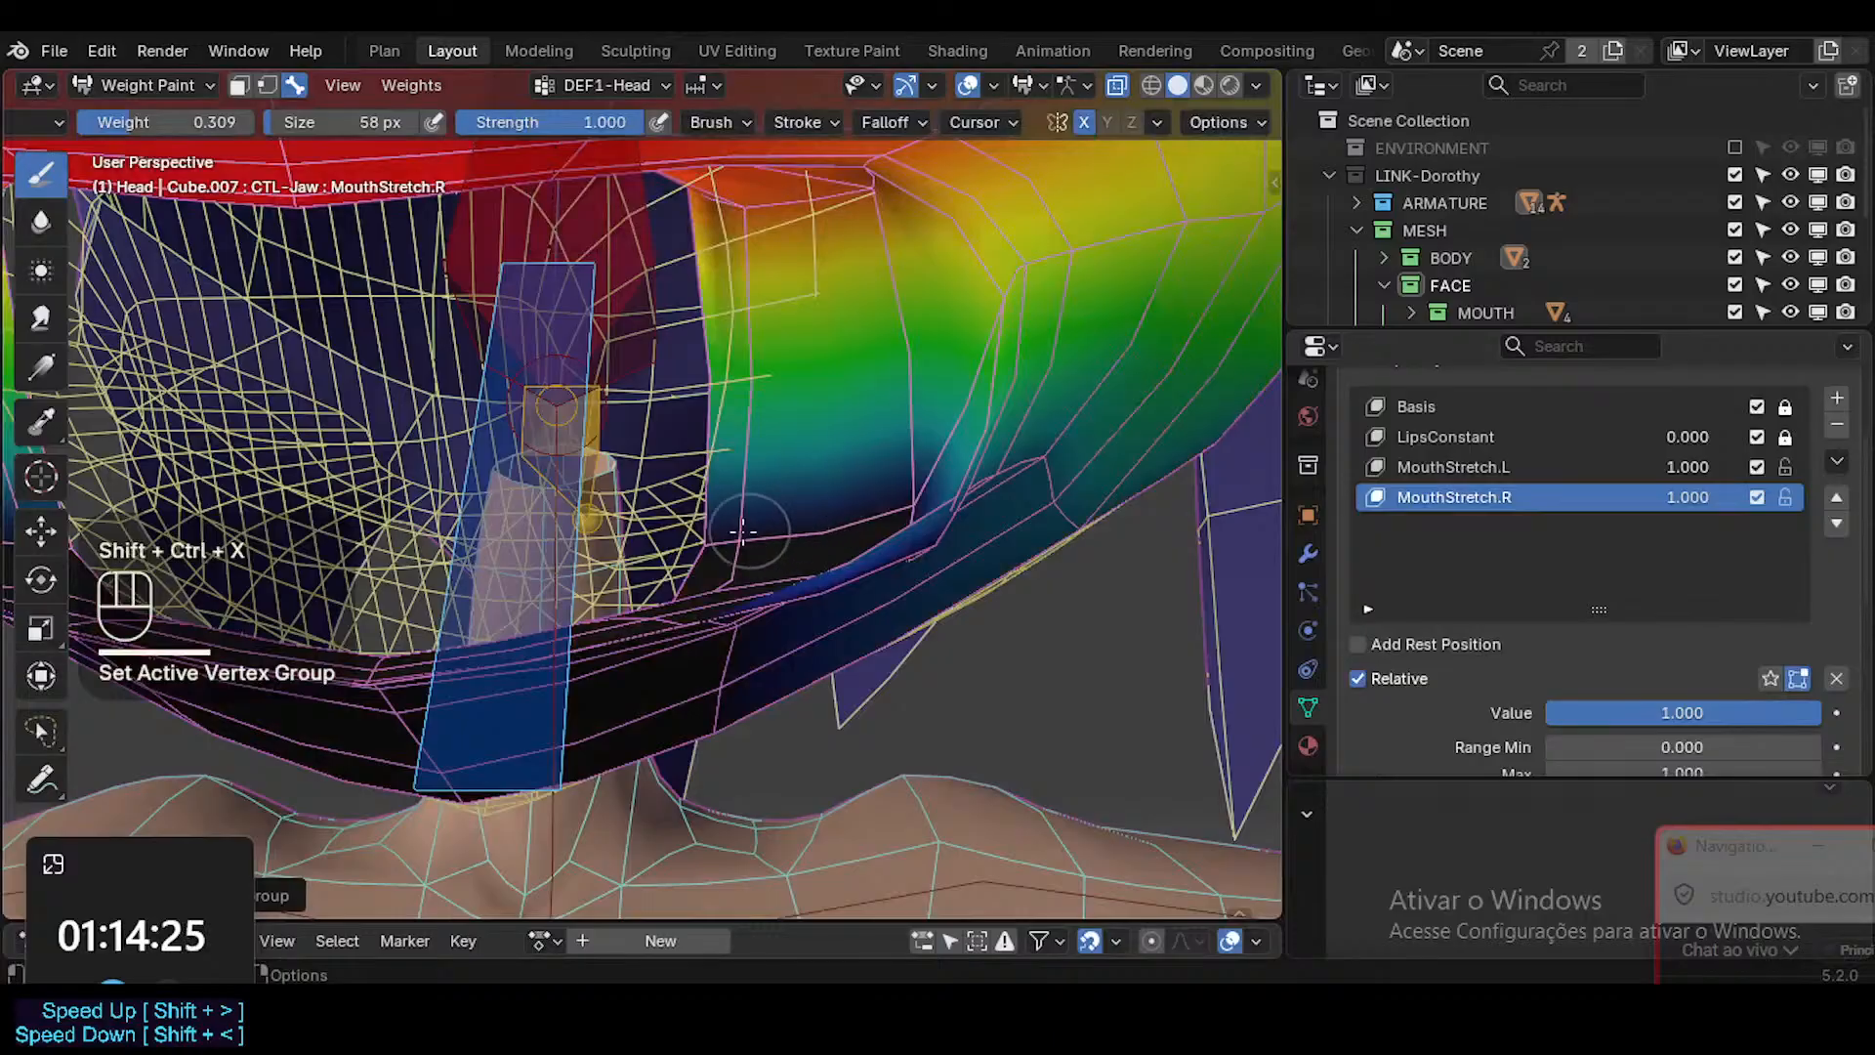
Try DEF1-Head strokes with the 0.309 brush weight inside the lower mouth corner and undo them.
mouse_move(806, 442)
left_mouse_down()
mouse_move(728, 539)
mouse_move(848, 500)
left_mouse_up()
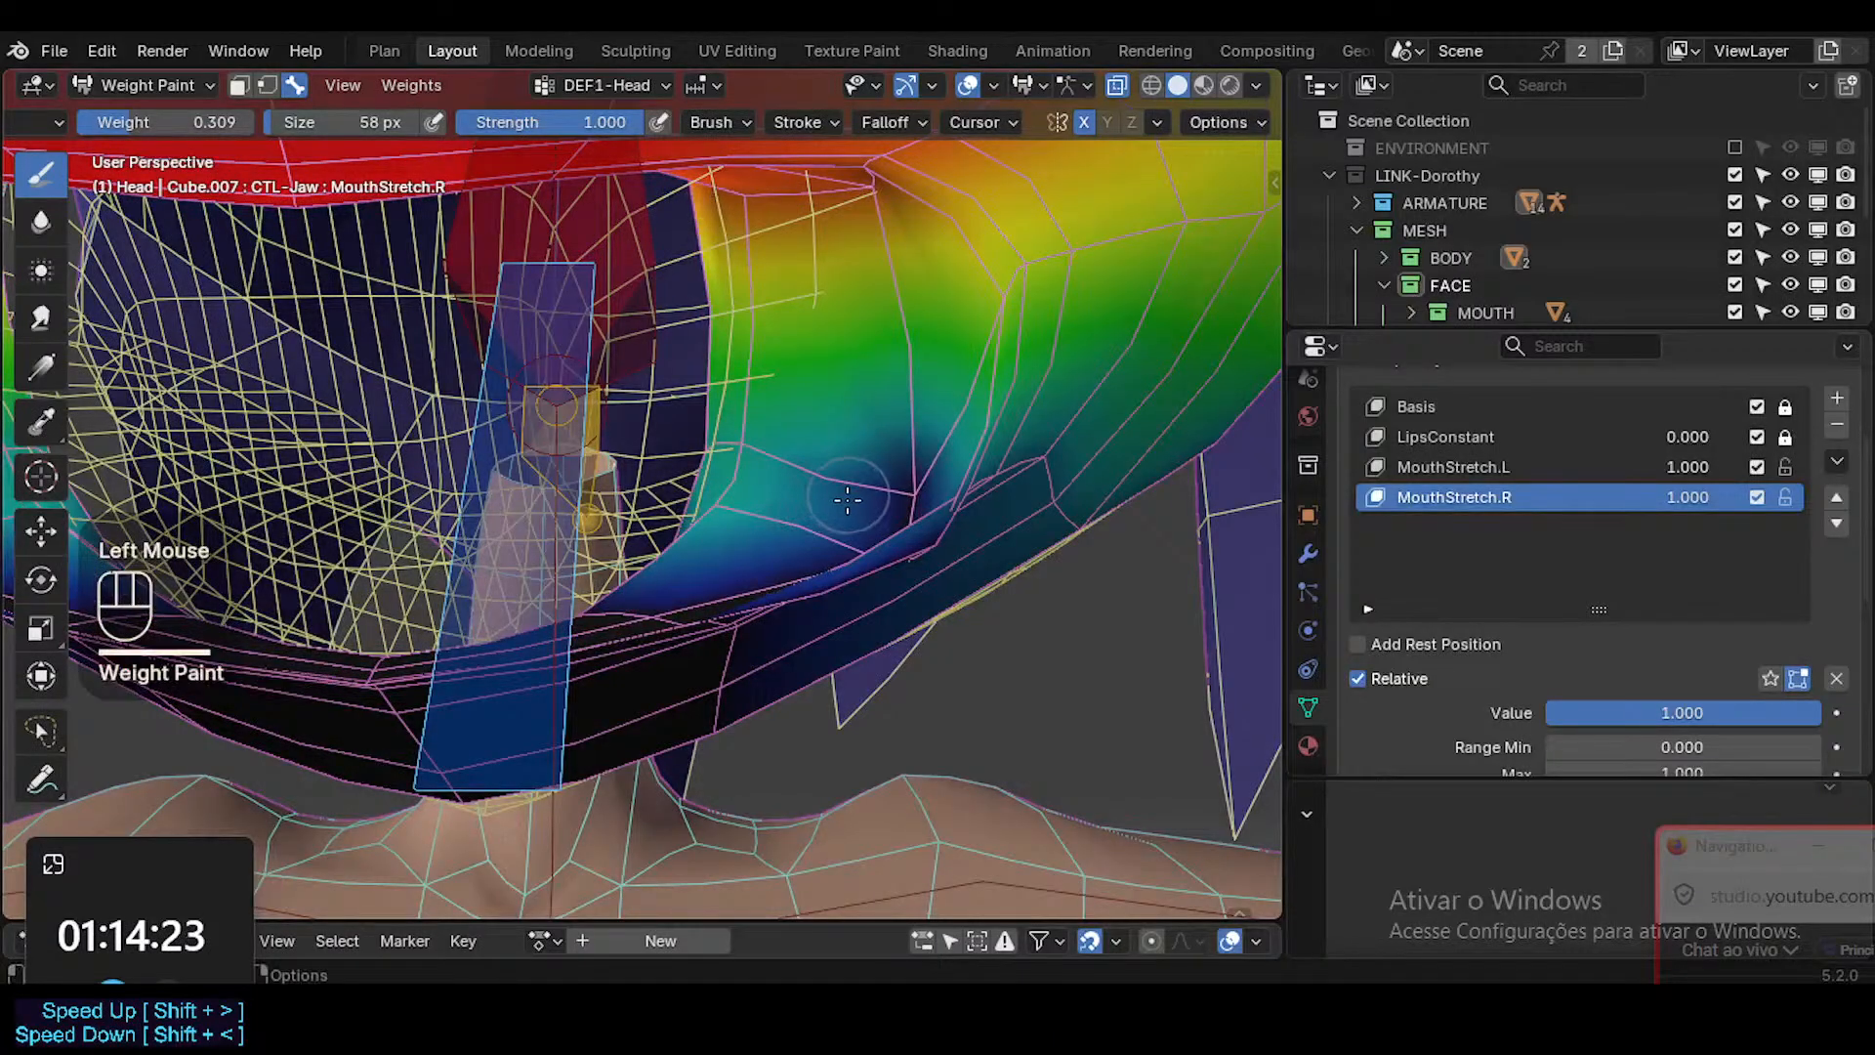
key("ctrl+z")
key("ctrl+z")
key("ctrl+z")
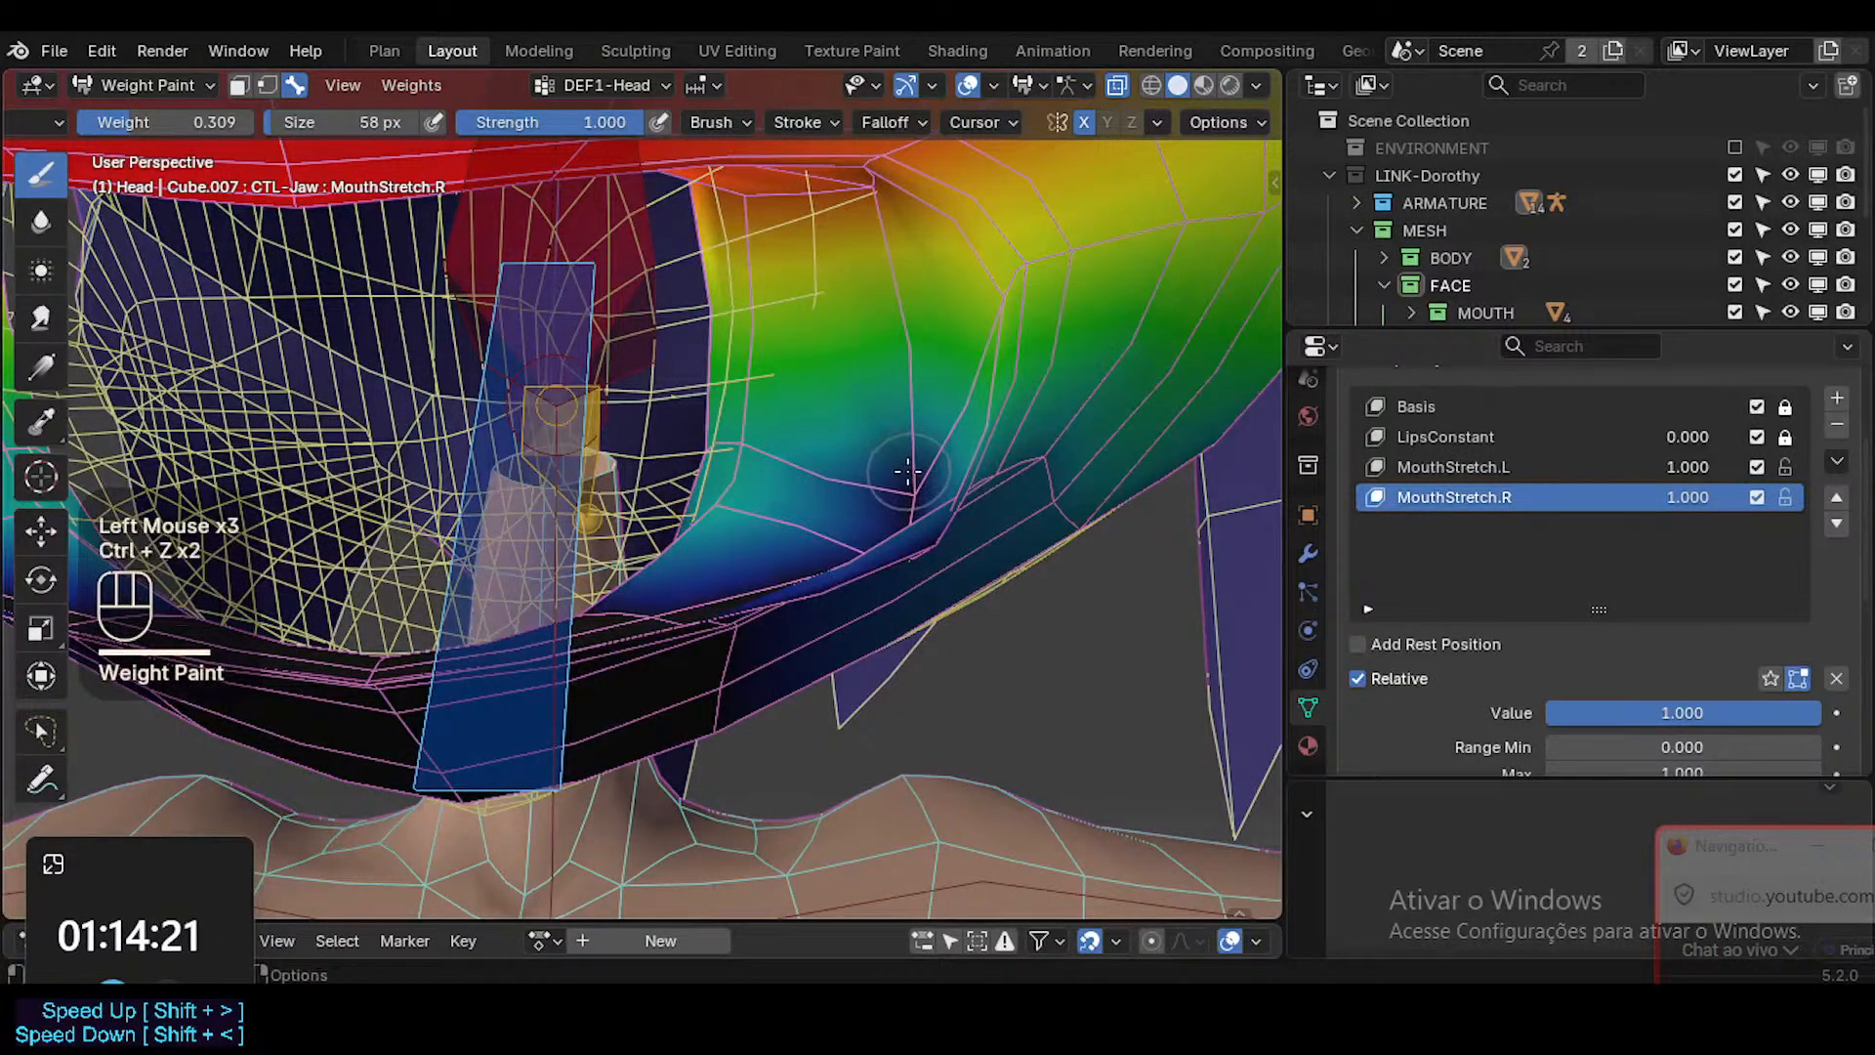
left_click(892, 502)
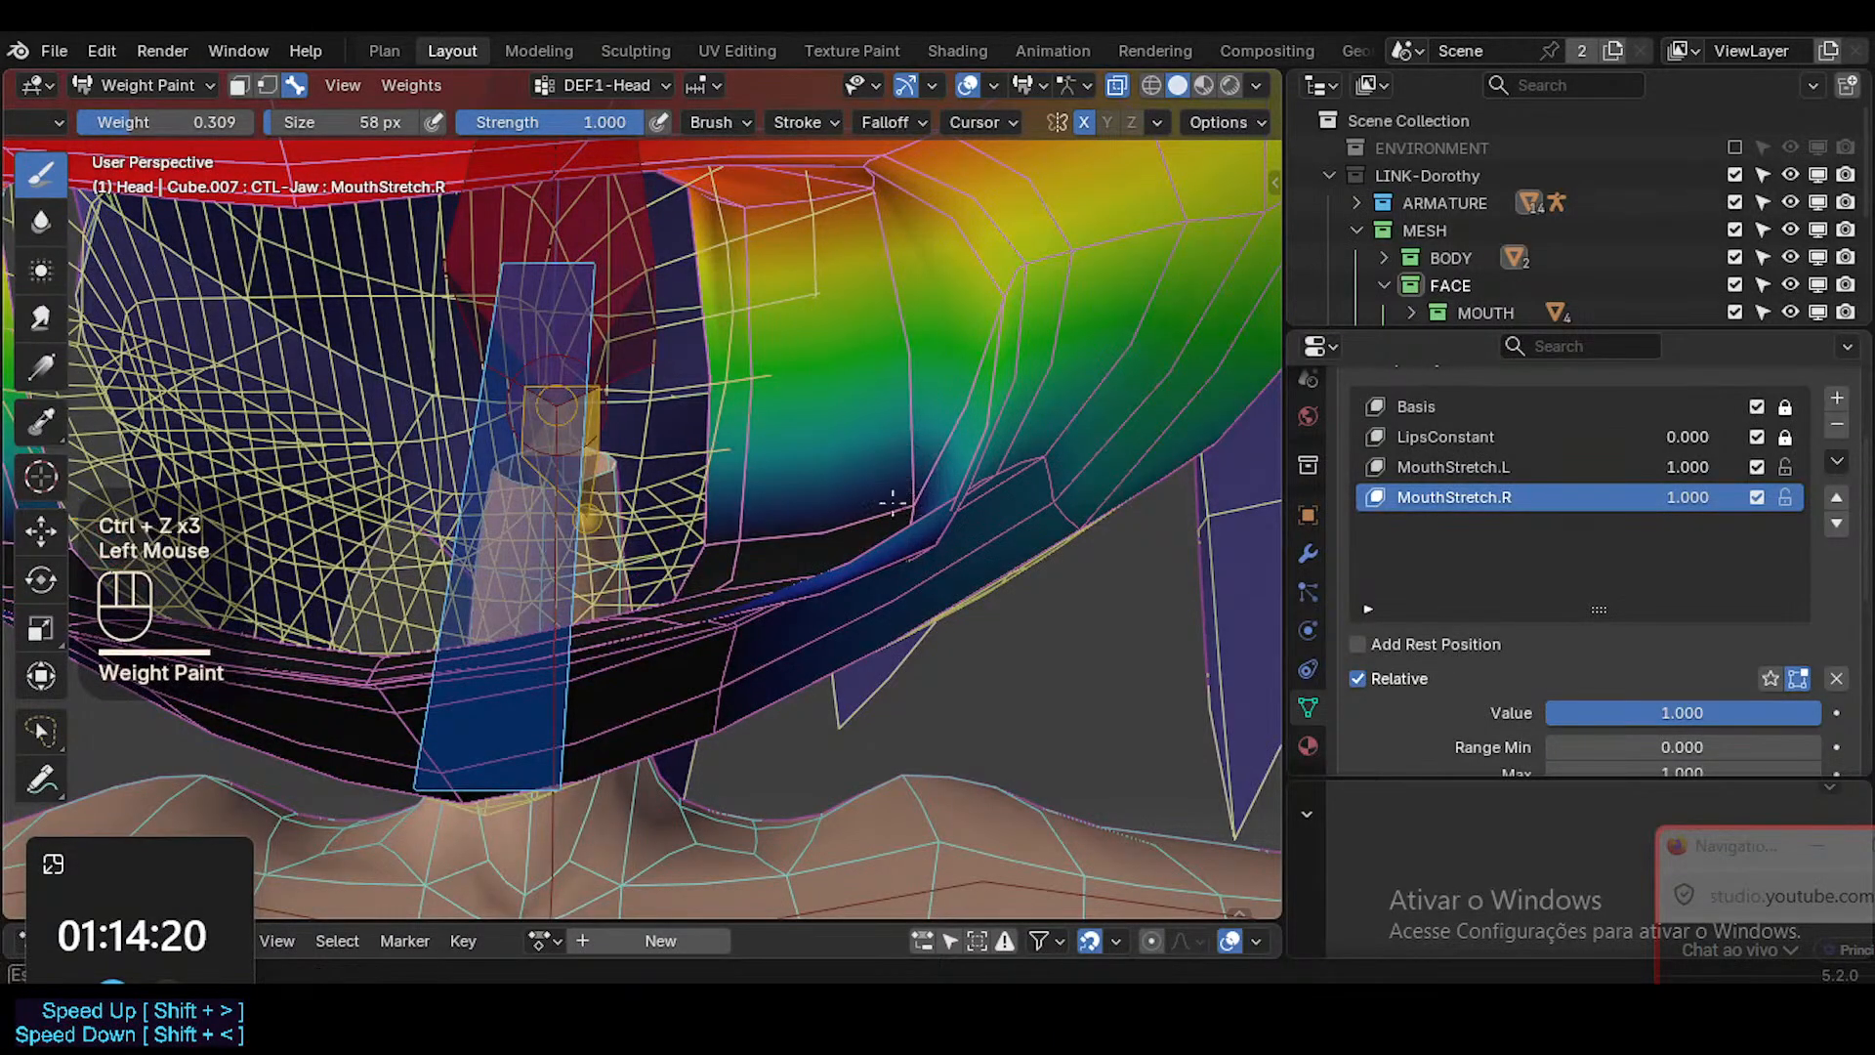
left_click(745, 544)
left_click(747, 503)
key("ctrl+z")
key("ctrl+z")
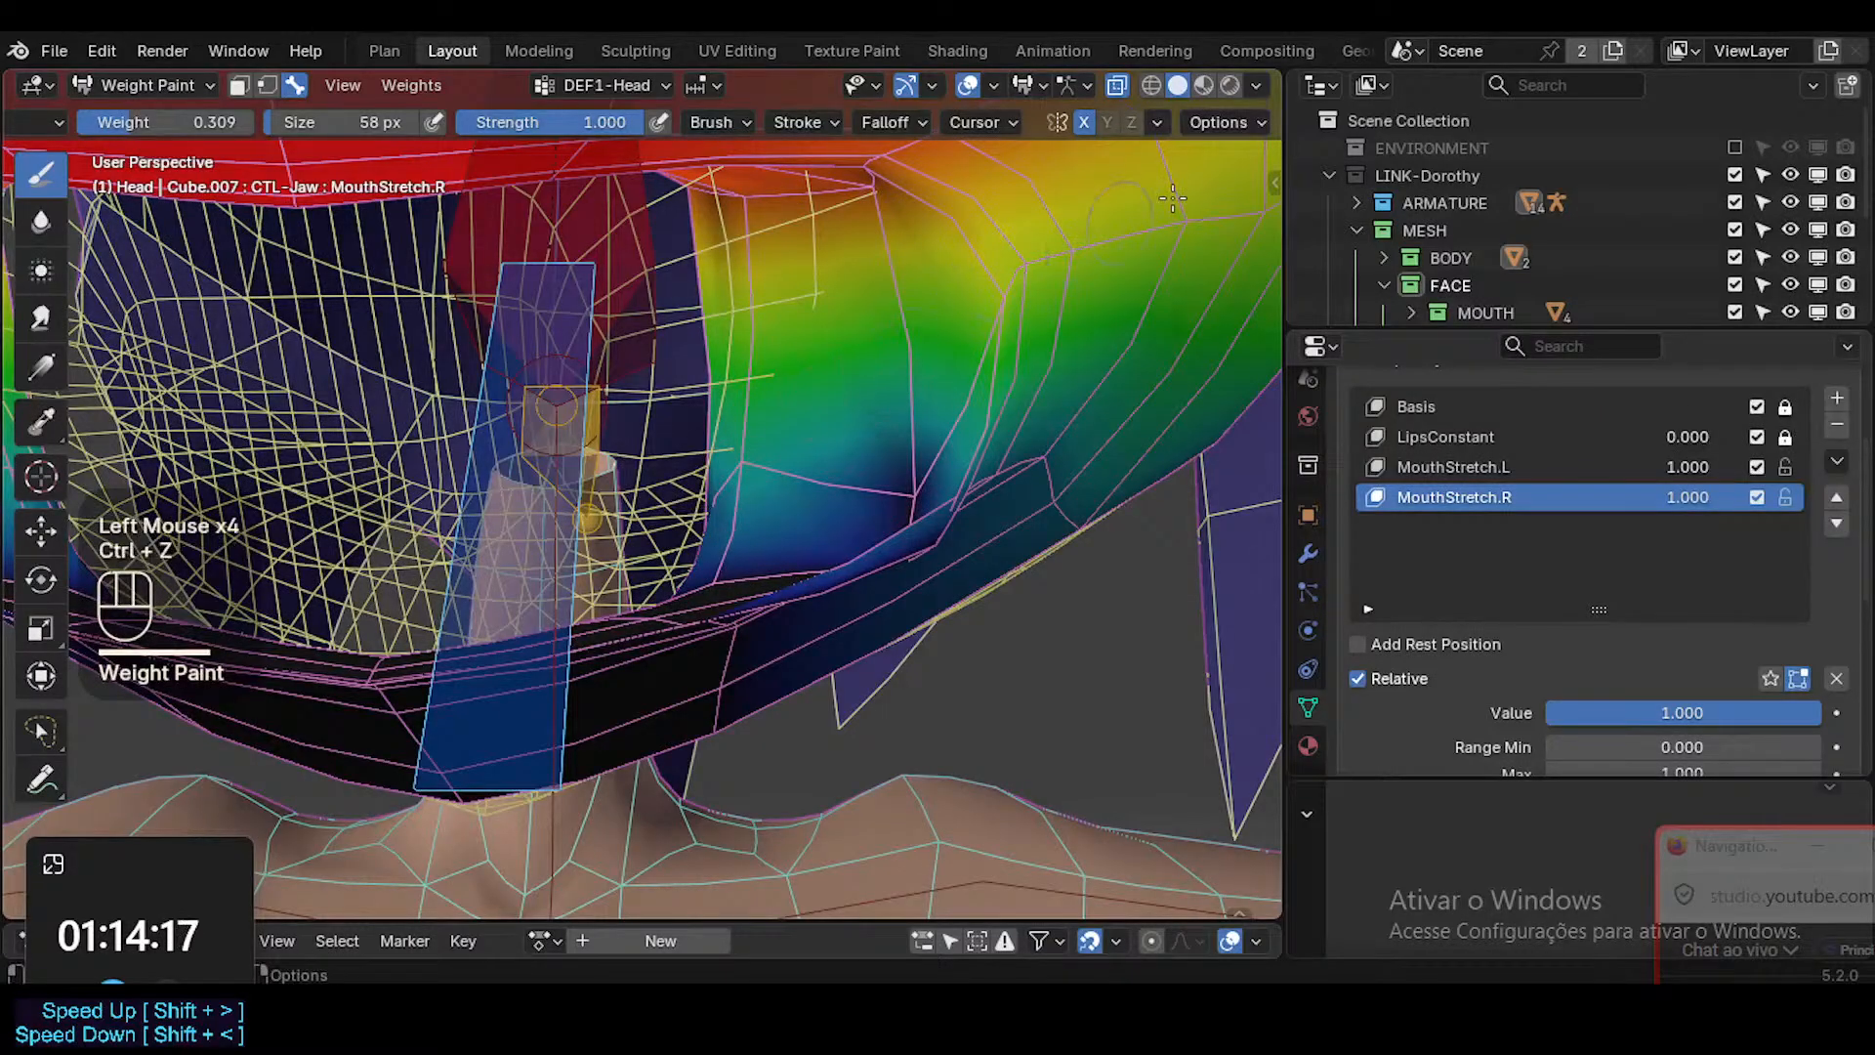
Paint the DEF1-Head weights along the inside of the lower mouth corner with the 0.309 brush weight.
left_click(1252, 123)
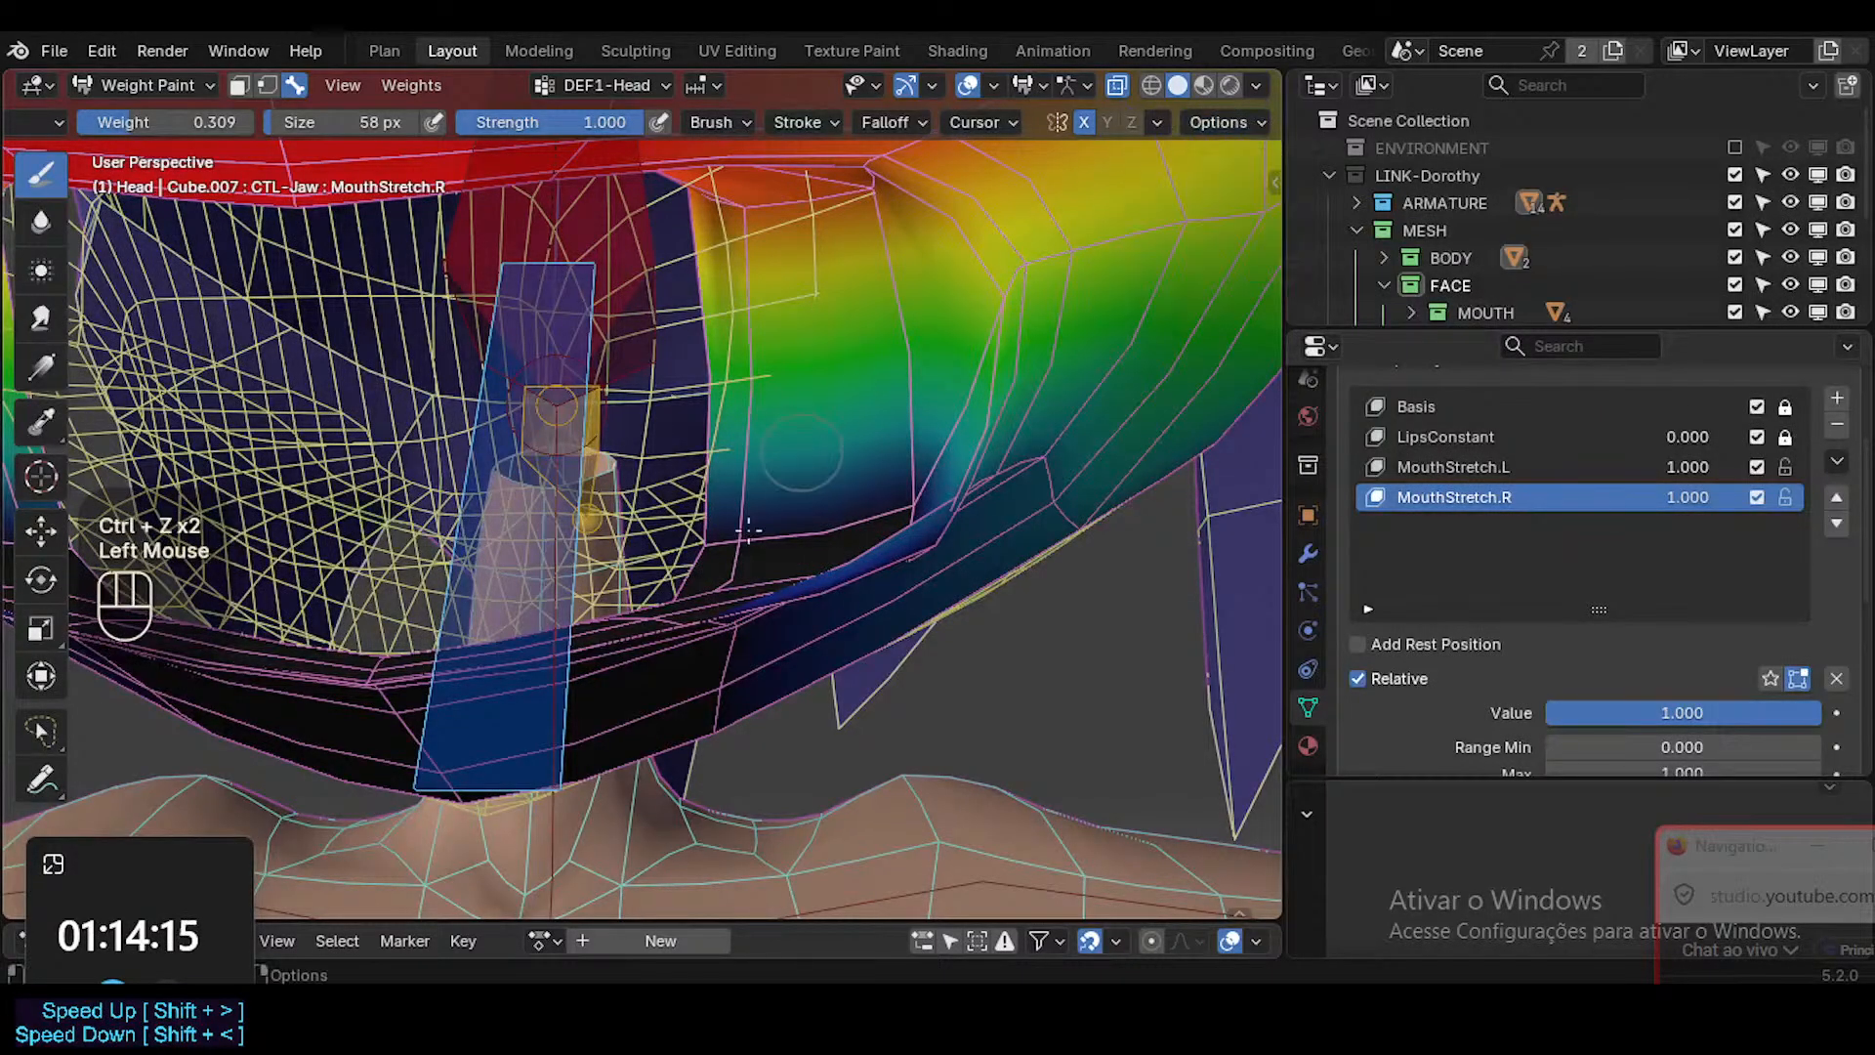
left_click_drag(893, 508, 727, 528)
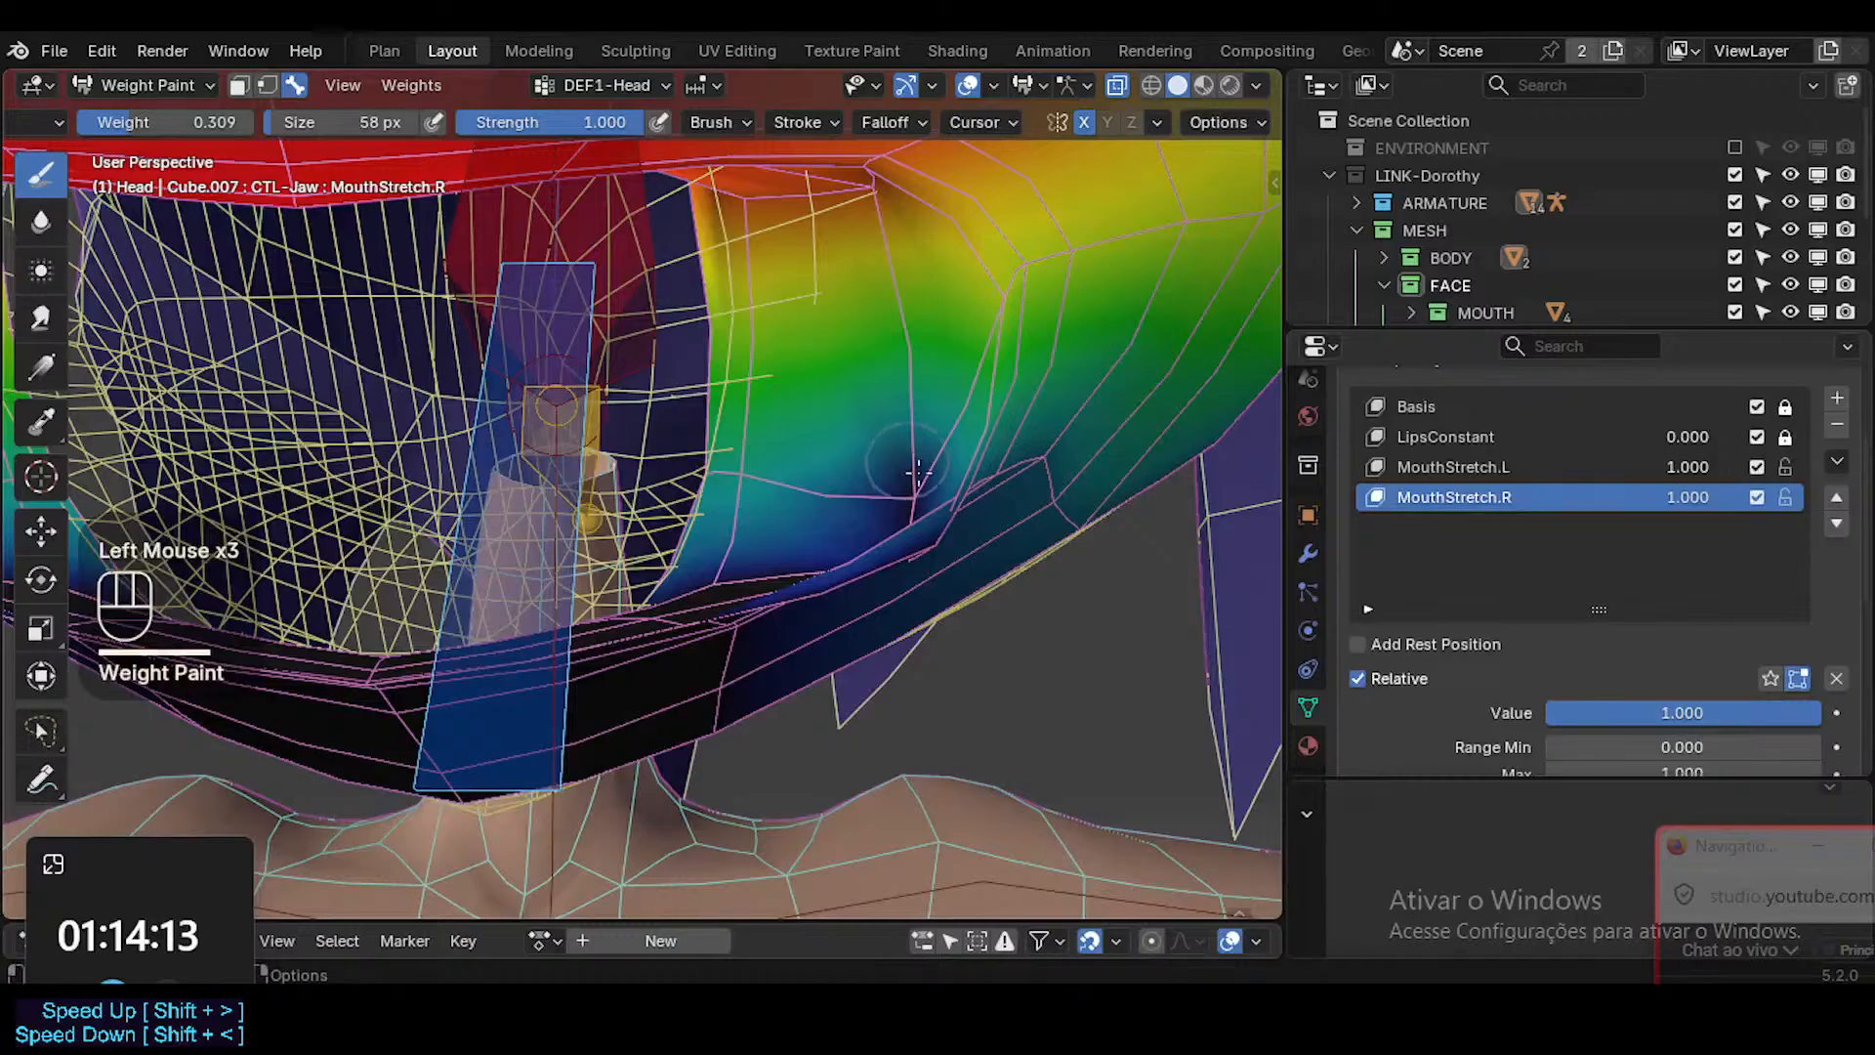
mouse_move(918, 473)
middle_mouse_down()
mouse_move(934, 522)
mouse_move(1123, 533)
mouse_move(1064, 537)
middle_mouse_up()
left_click(934, 522)
left_click(1065, 537)
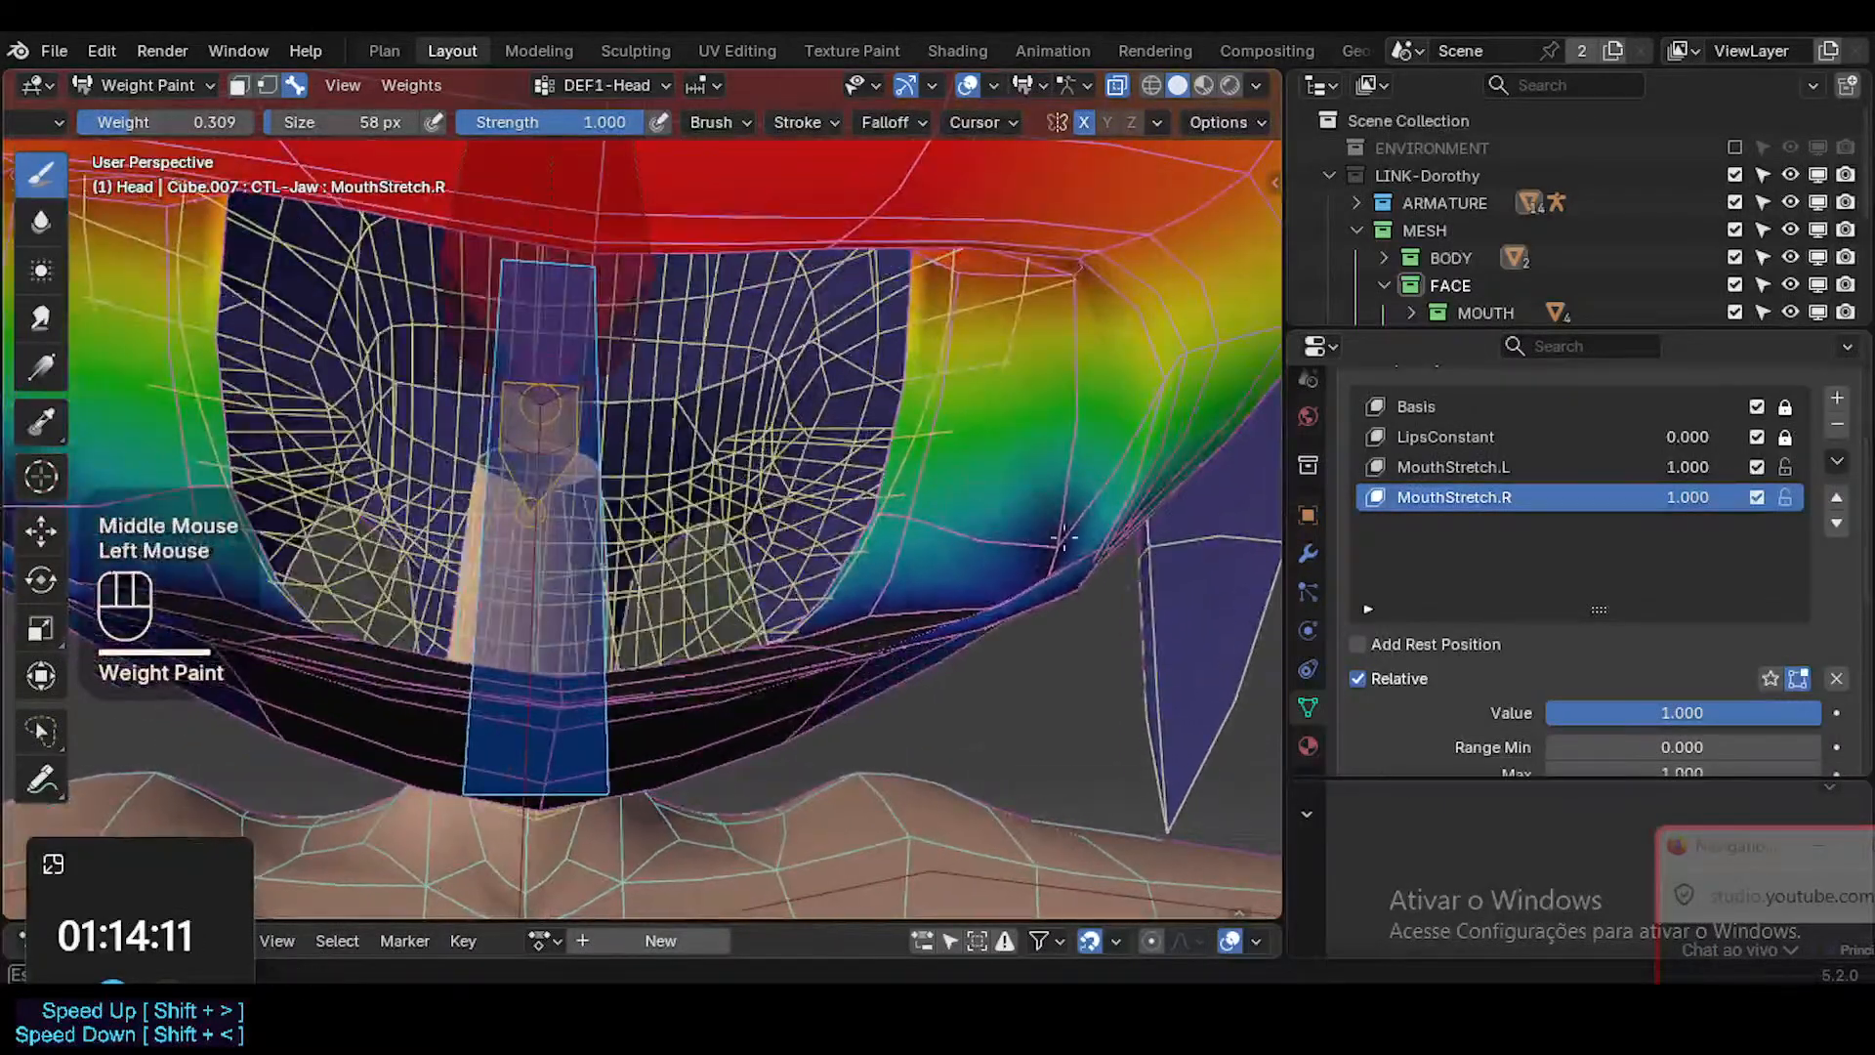
Enlarge the paint brush to 94 px while trying DEF1-Head dabs at the lower mouth corner, undoing each attempt.
mouse_move(1065, 538)
left_mouse_down()
mouse_move(1077, 515)
mouse_move(1070, 534)
mouse_move(1038, 518)
mouse_move(1035, 550)
left_mouse_up()
key("ctrl+z")
key("f")
left_click(1080, 518)
key("ctrl+z")
key("f")
left_click(1045, 502)
key("ctrl+z")
left_click(1041, 539)
key("ctrl+z")
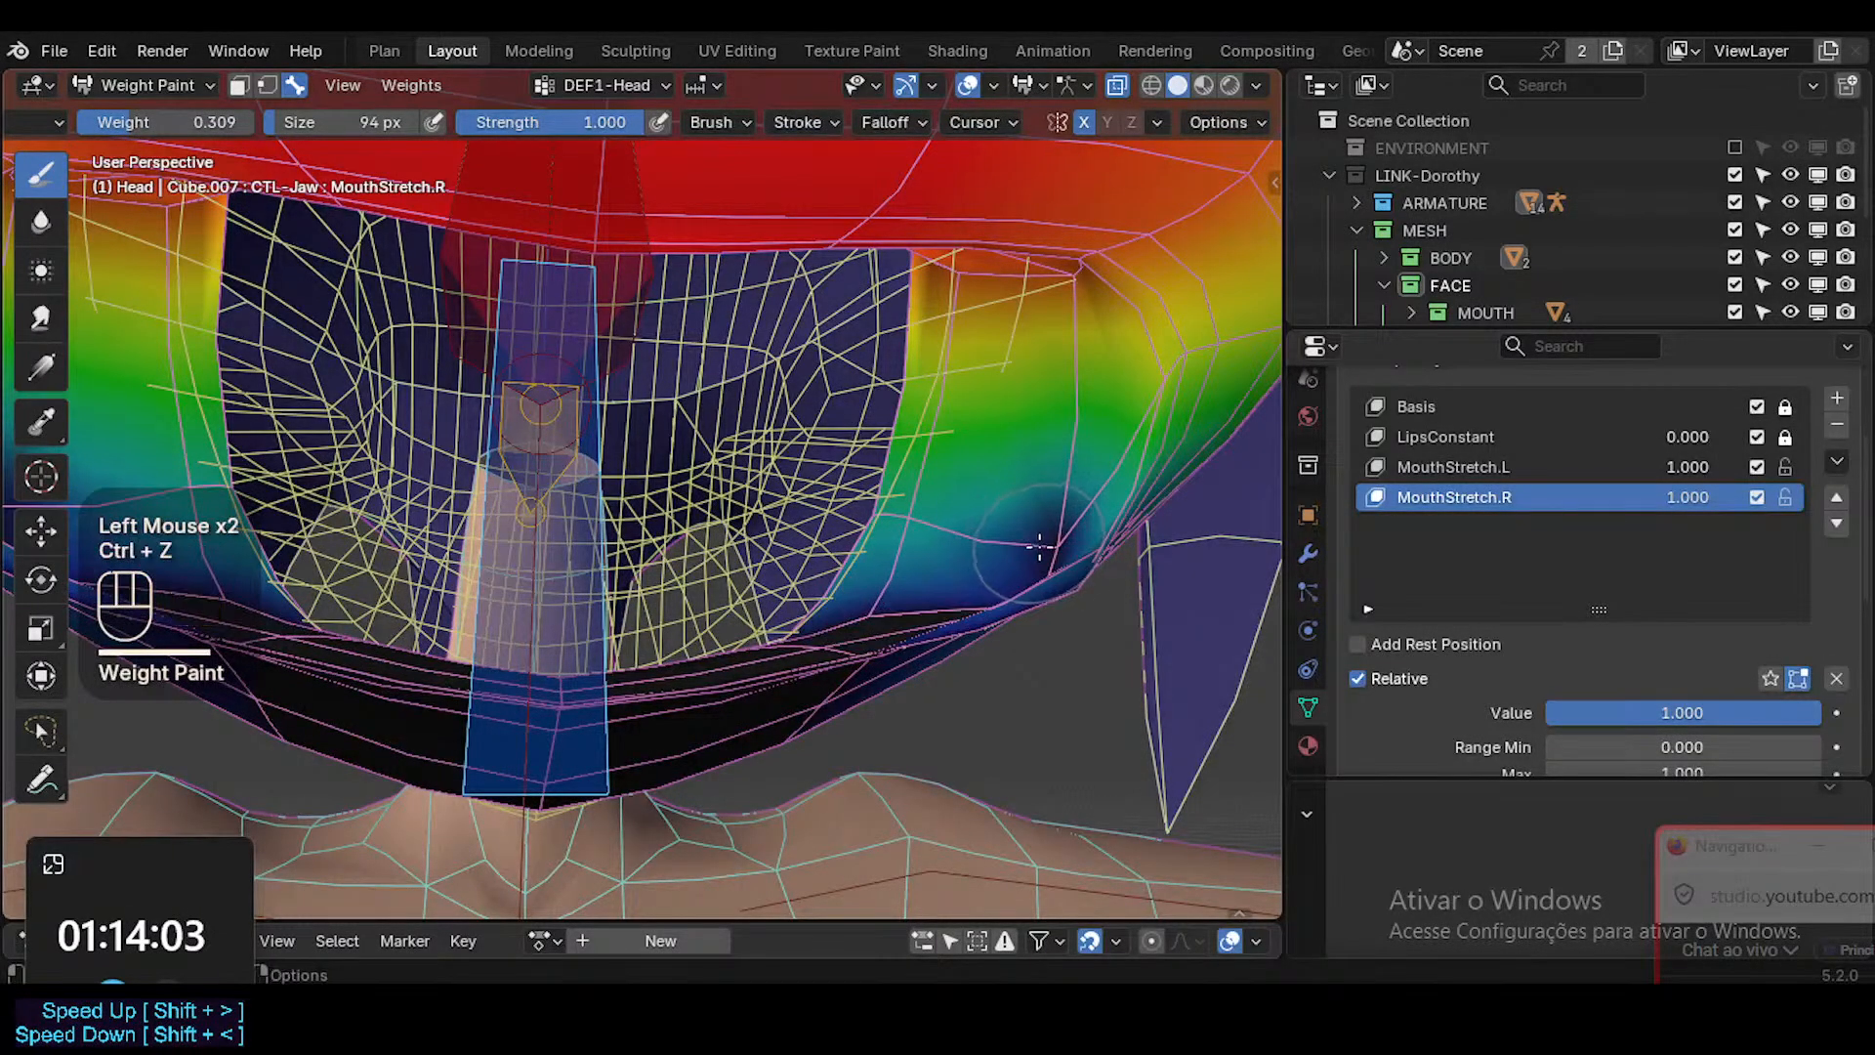
Blend the dark DEF1-Head patch at the lower mouth corner using the 94 px brush at 0.309 weight, undoing the last stroke.
key("Tab")
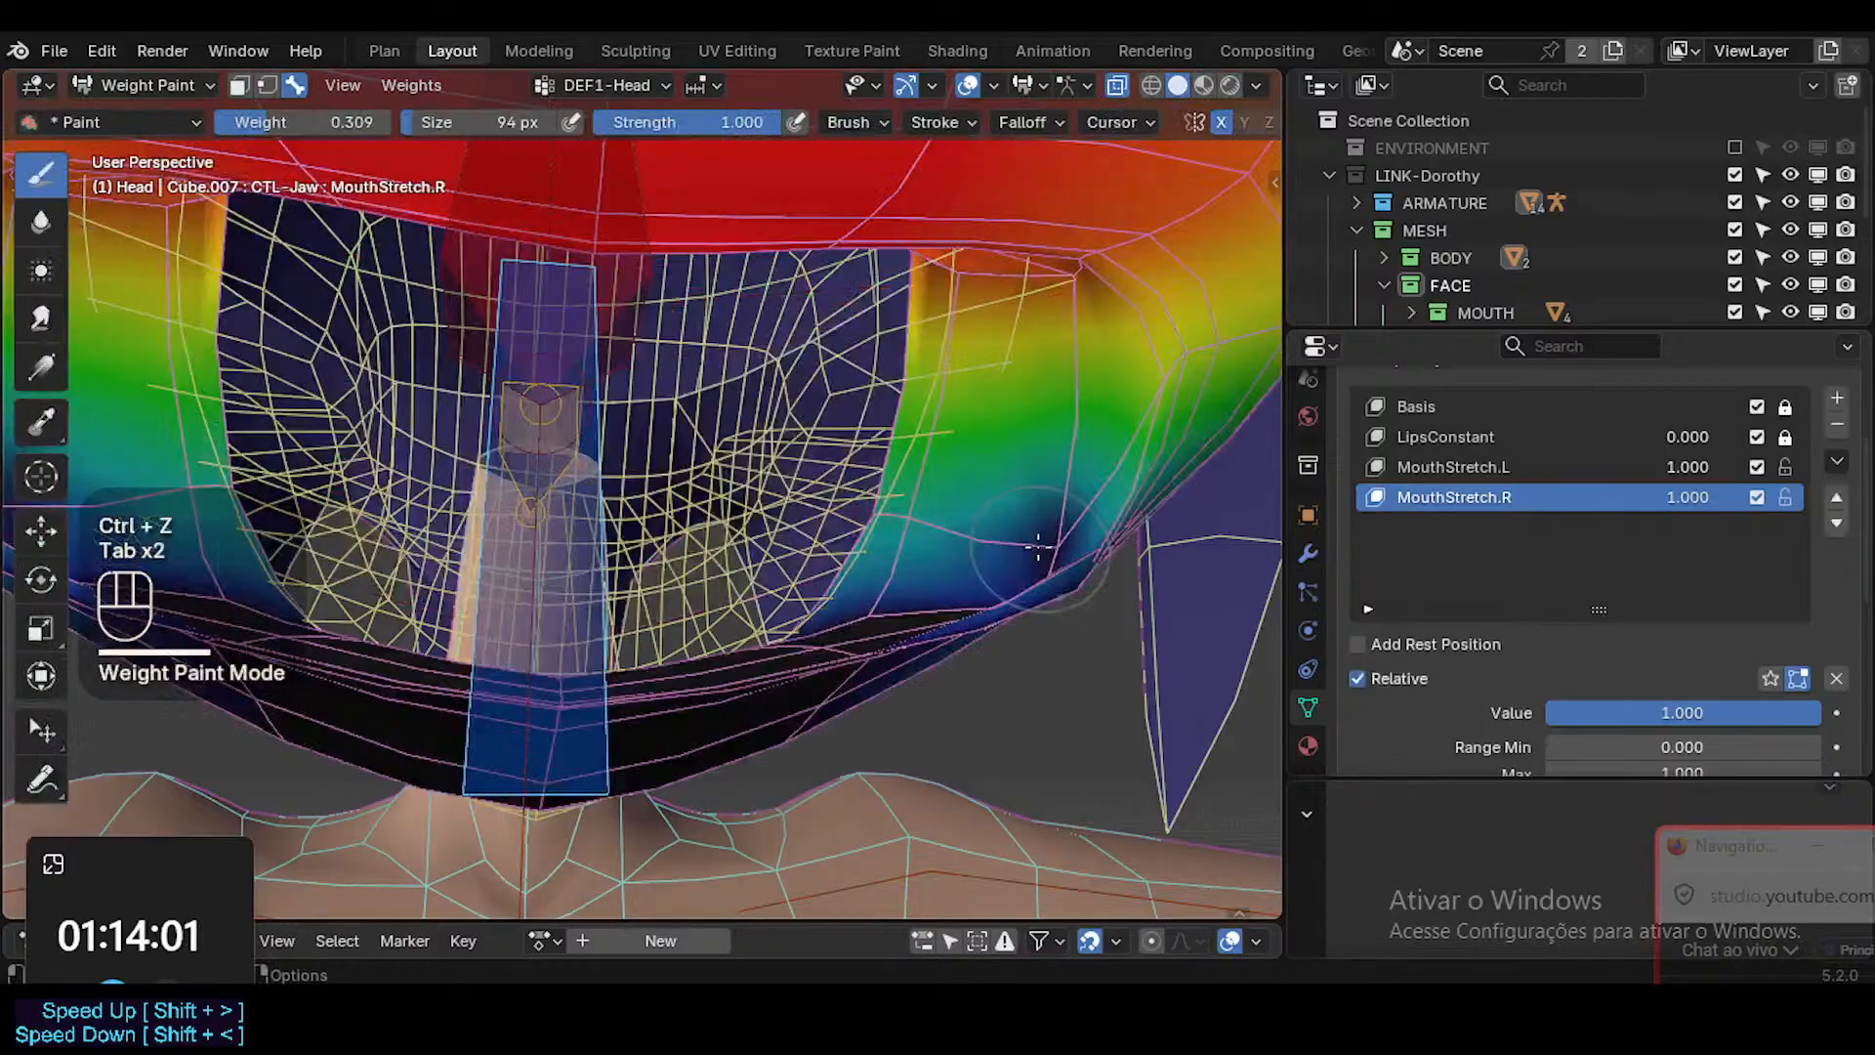
mouse_move(1042, 546)
middle_mouse_down()
mouse_move(962, 543)
mouse_move(949, 584)
middle_mouse_up()
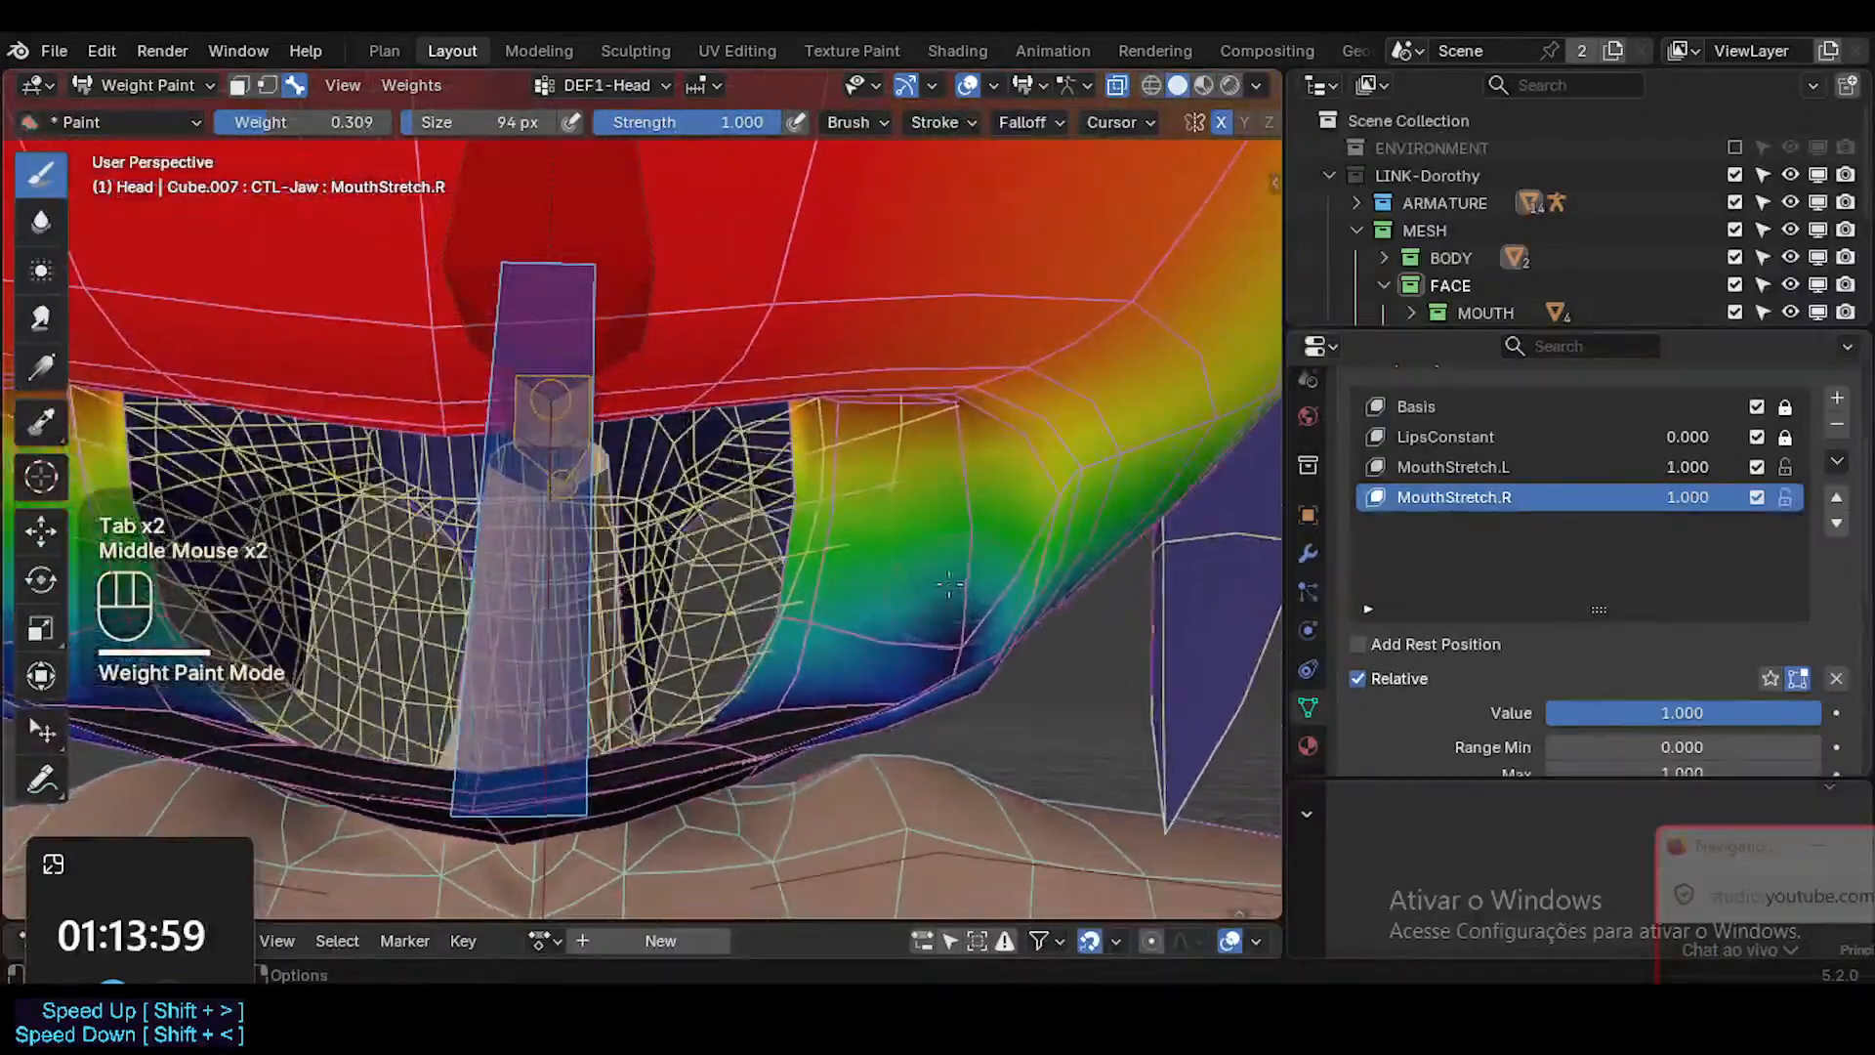
left_click_drag(930, 637, 935, 602)
middle_click_drag(957, 606, 922, 581)
left_click_drag(921, 578, 852, 524)
key("ctrl+z")
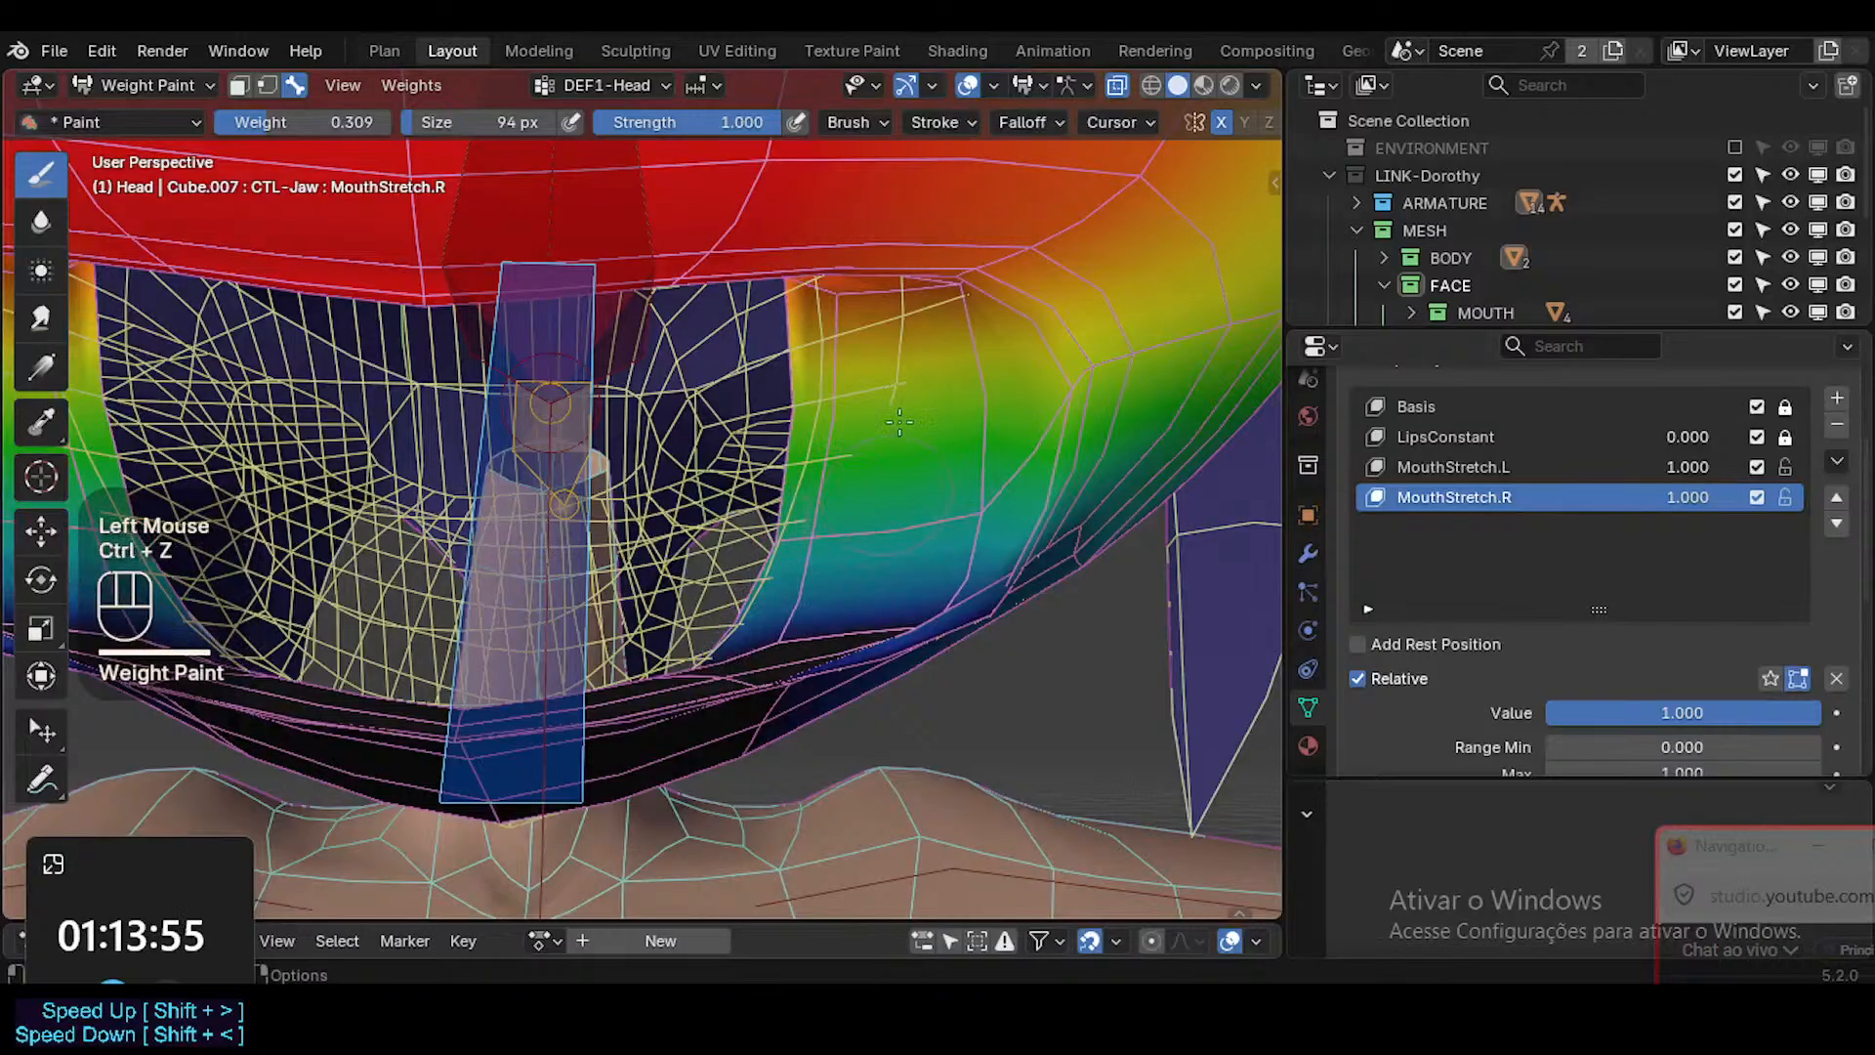
Examine the blend modes available for the paint brush.
left_click(920, 121)
left_click(859, 176)
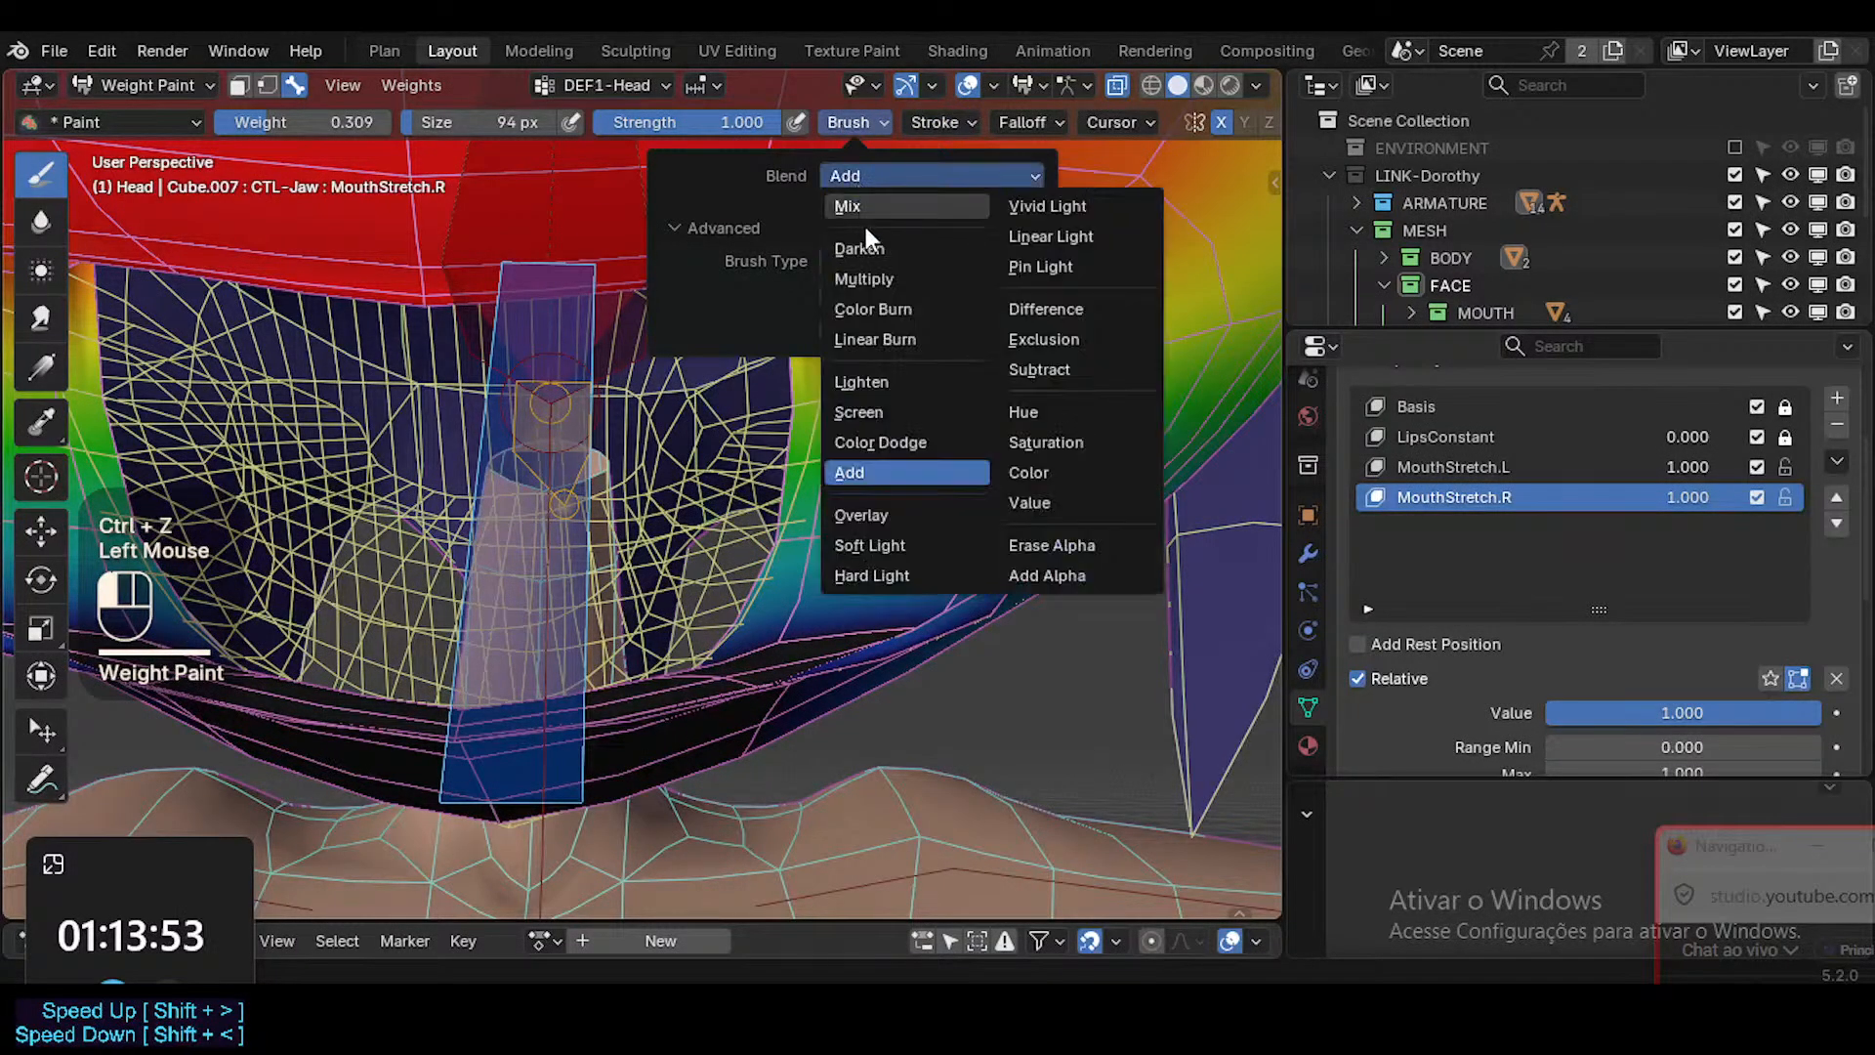
left_click(846, 563)
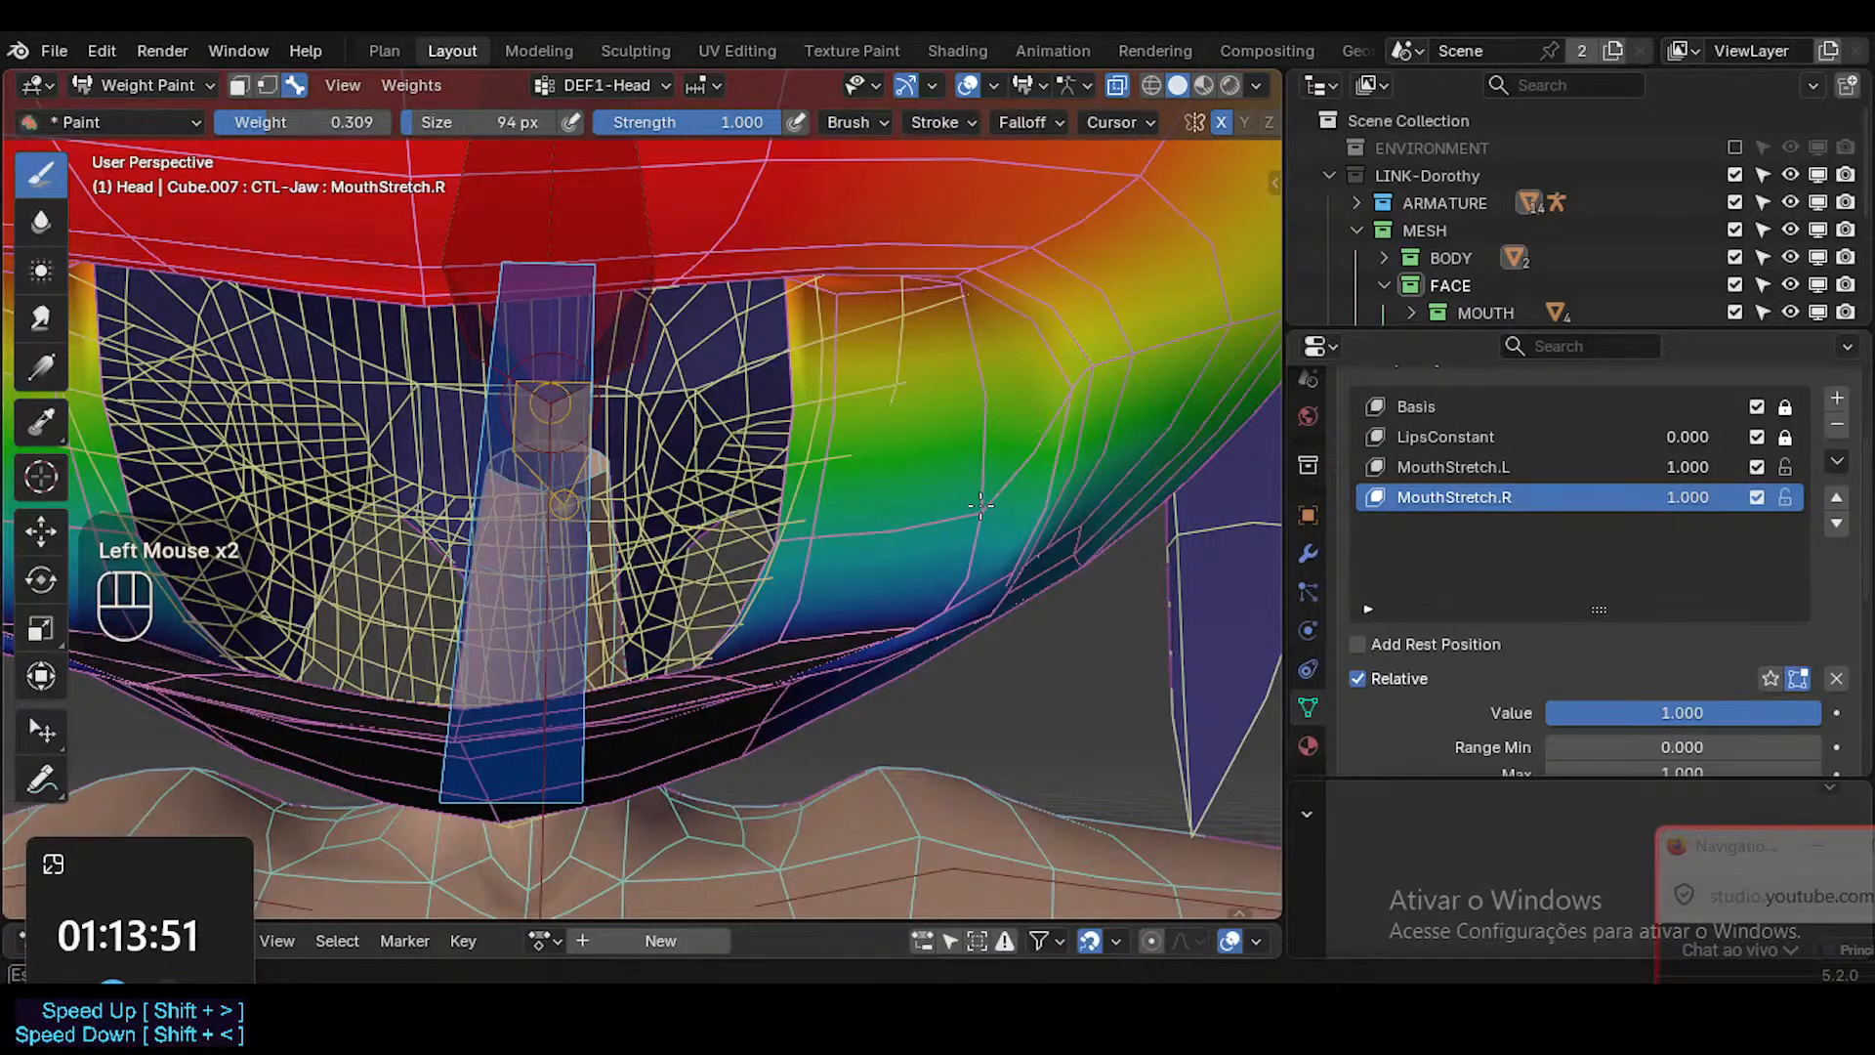
Sample a brush weight of 0.182, reduce the brush to 60 px and paint DEF1-Head around the lower mouth corner.
mouse_move(1012, 423)
middle_mouse_down()
mouse_move(939, 454)
mouse_move(1006, 459)
mouse_move(810, 562)
mouse_move(943, 621)
mouse_move(967, 609)
middle_mouse_up()
key("f")
left_click(1015, 444)
left_click(797, 566)
key("f")
left_click(781, 566)
left_click(968, 609)
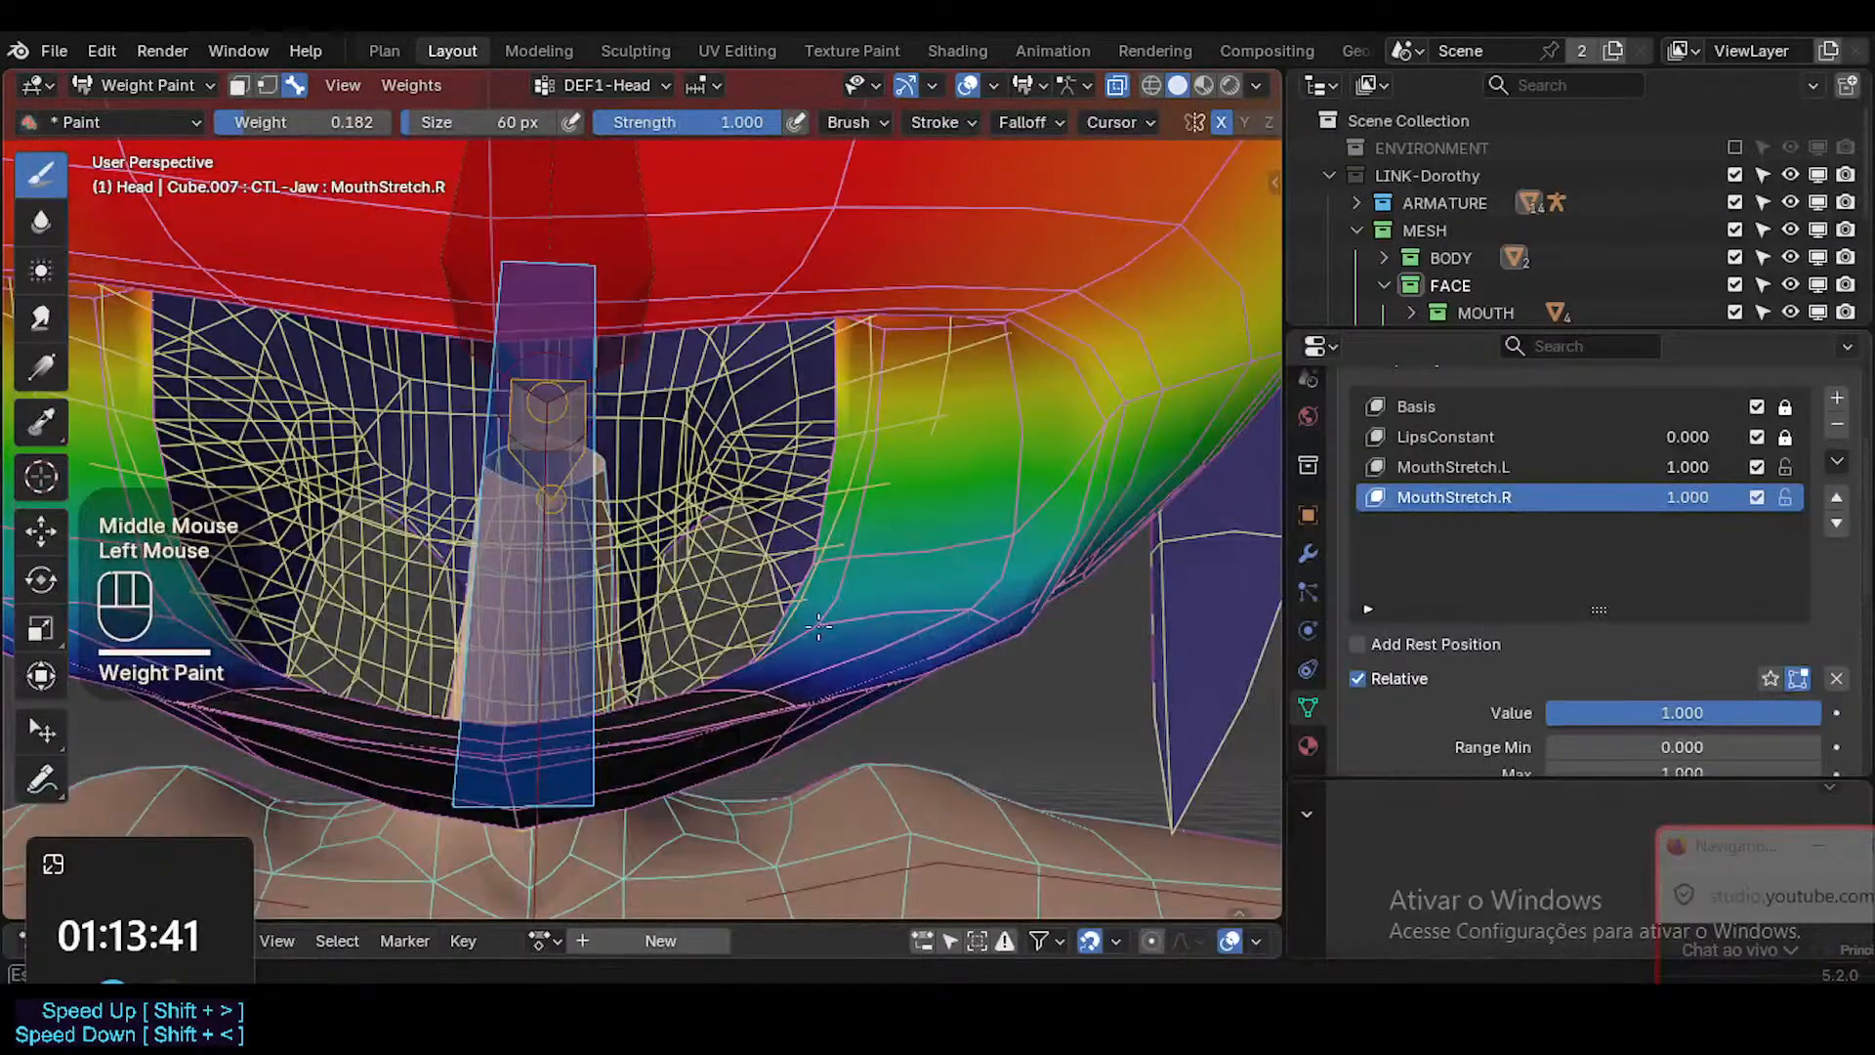
Smooth the DEF1-Head transition along the lower lip's inner edge near the mouth corner with the 0.182 brush weight.
middle_click_drag(818, 628, 966, 725)
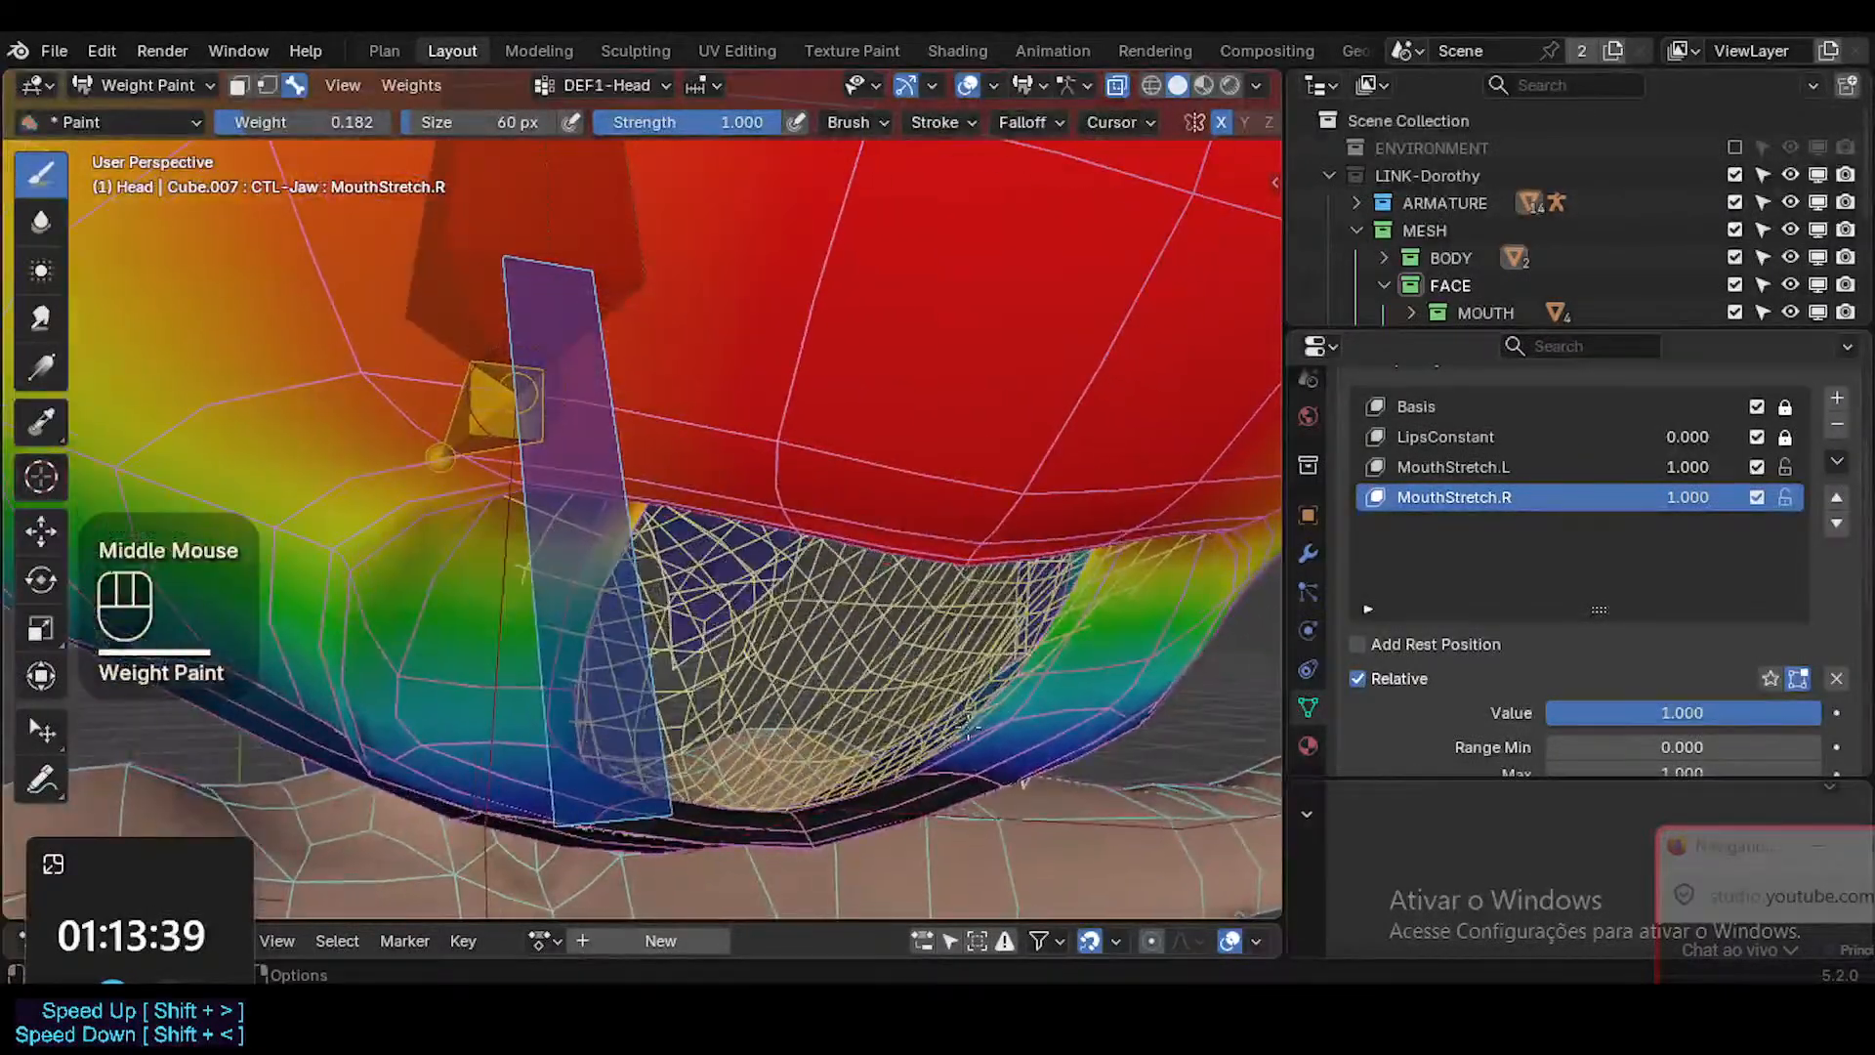
left_click_drag(967, 725, 947, 740)
middle_click_drag(1012, 693, 882, 594)
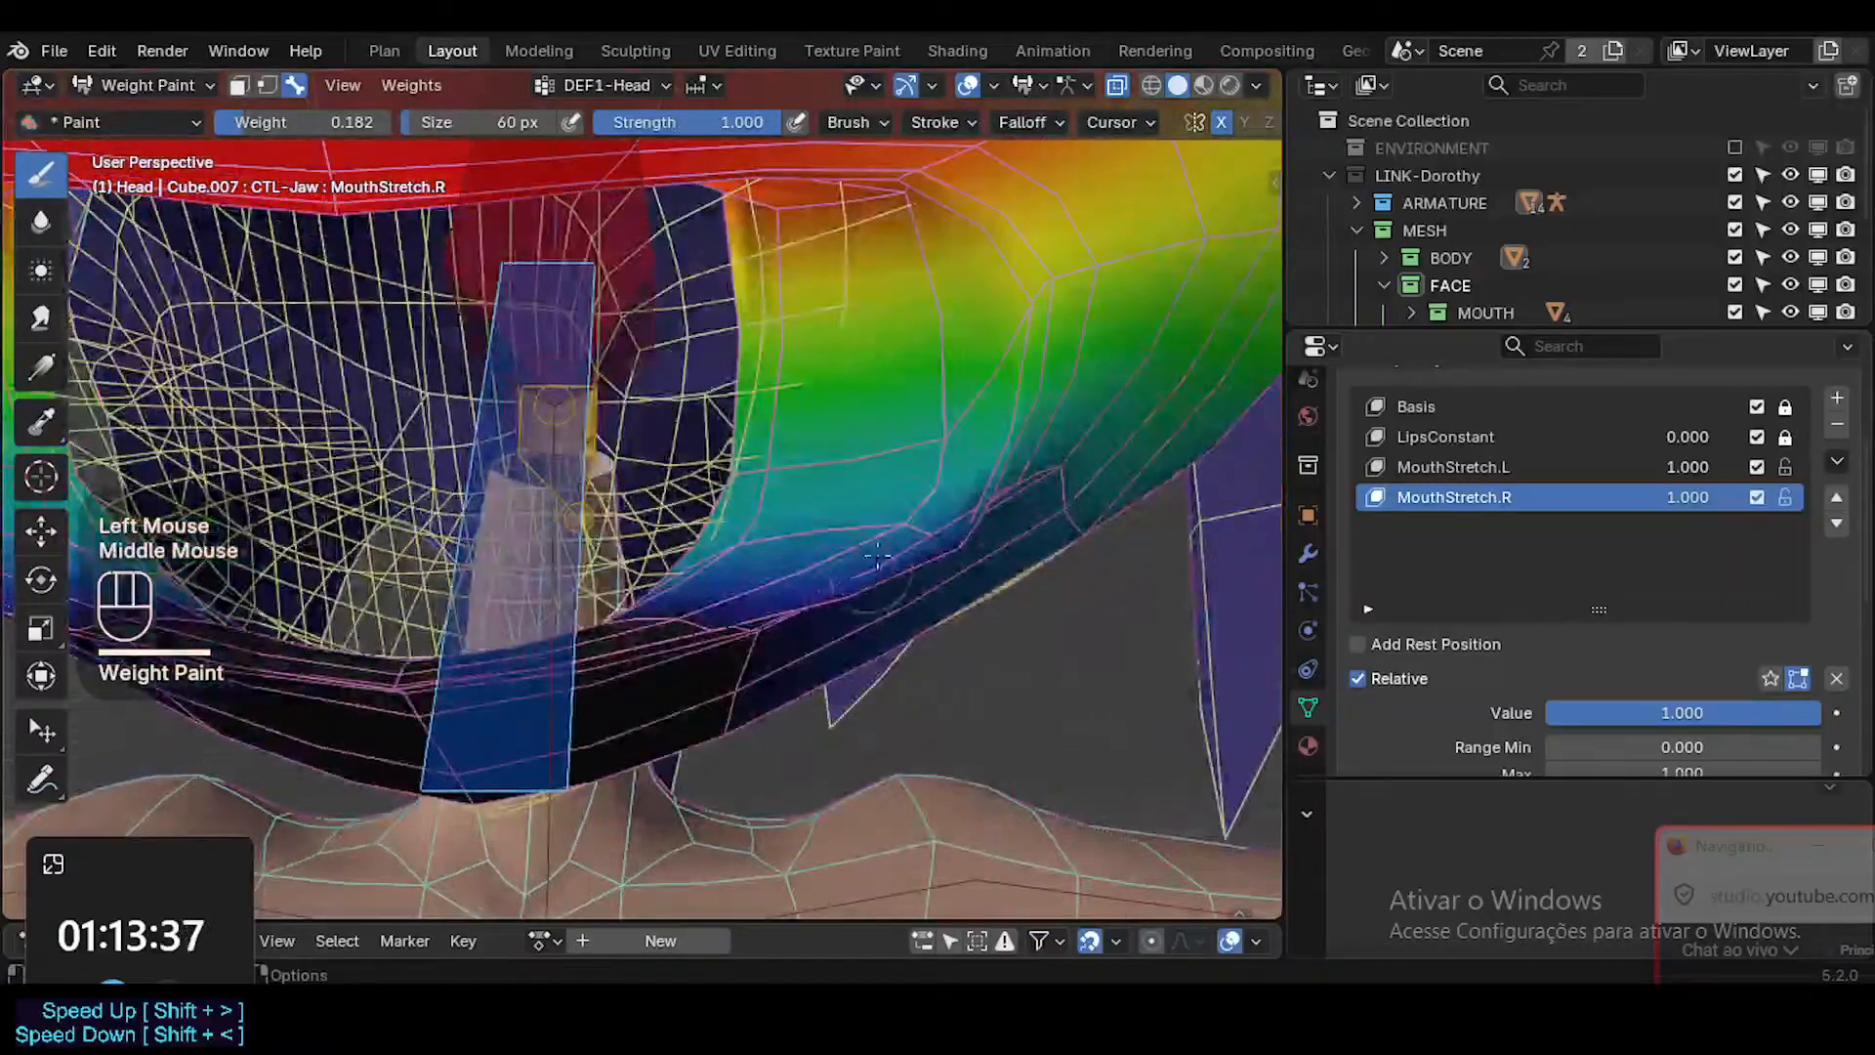
left_click_drag(882, 595, 906, 558)
middle_click_drag(907, 558, 937, 535)
left_click_drag(937, 533, 931, 514)
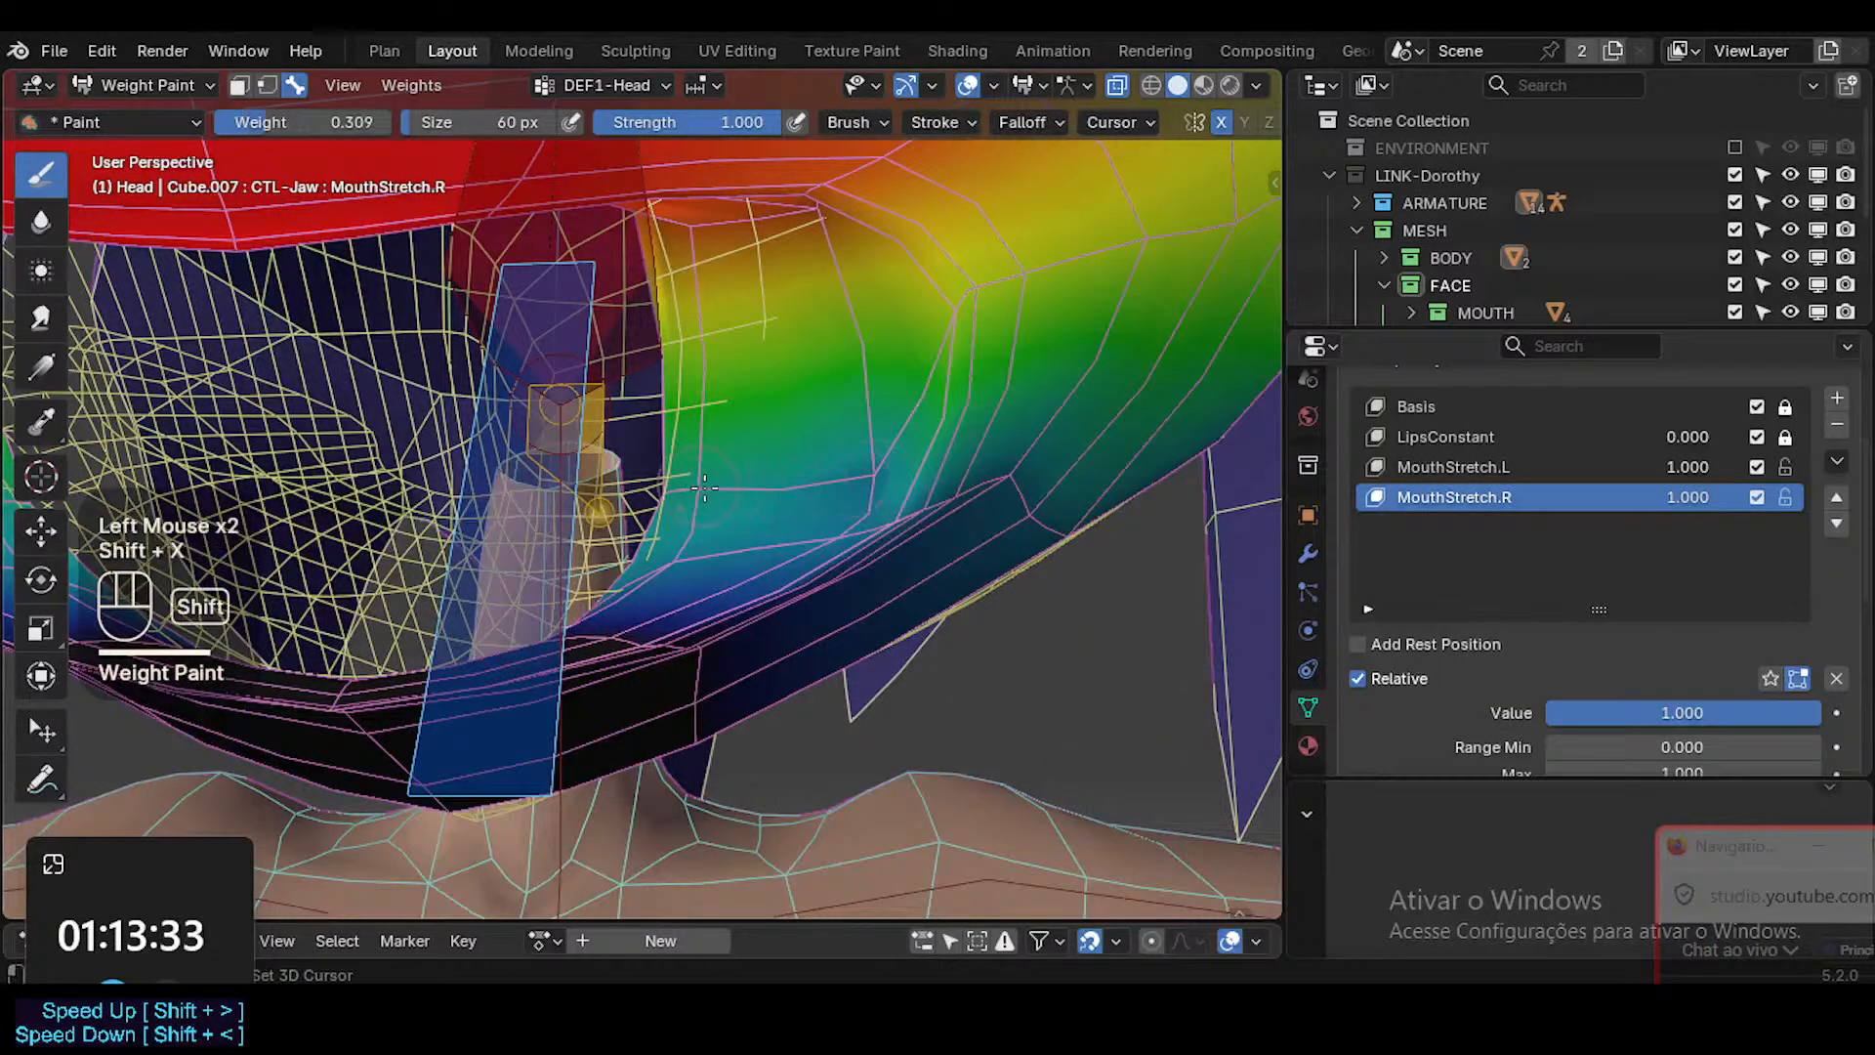
Touch up the DEF1-Head weights on the cheek side of the lower mouth corner with a brush weight of 0.309.
left_click(838, 470)
left_click(869, 474)
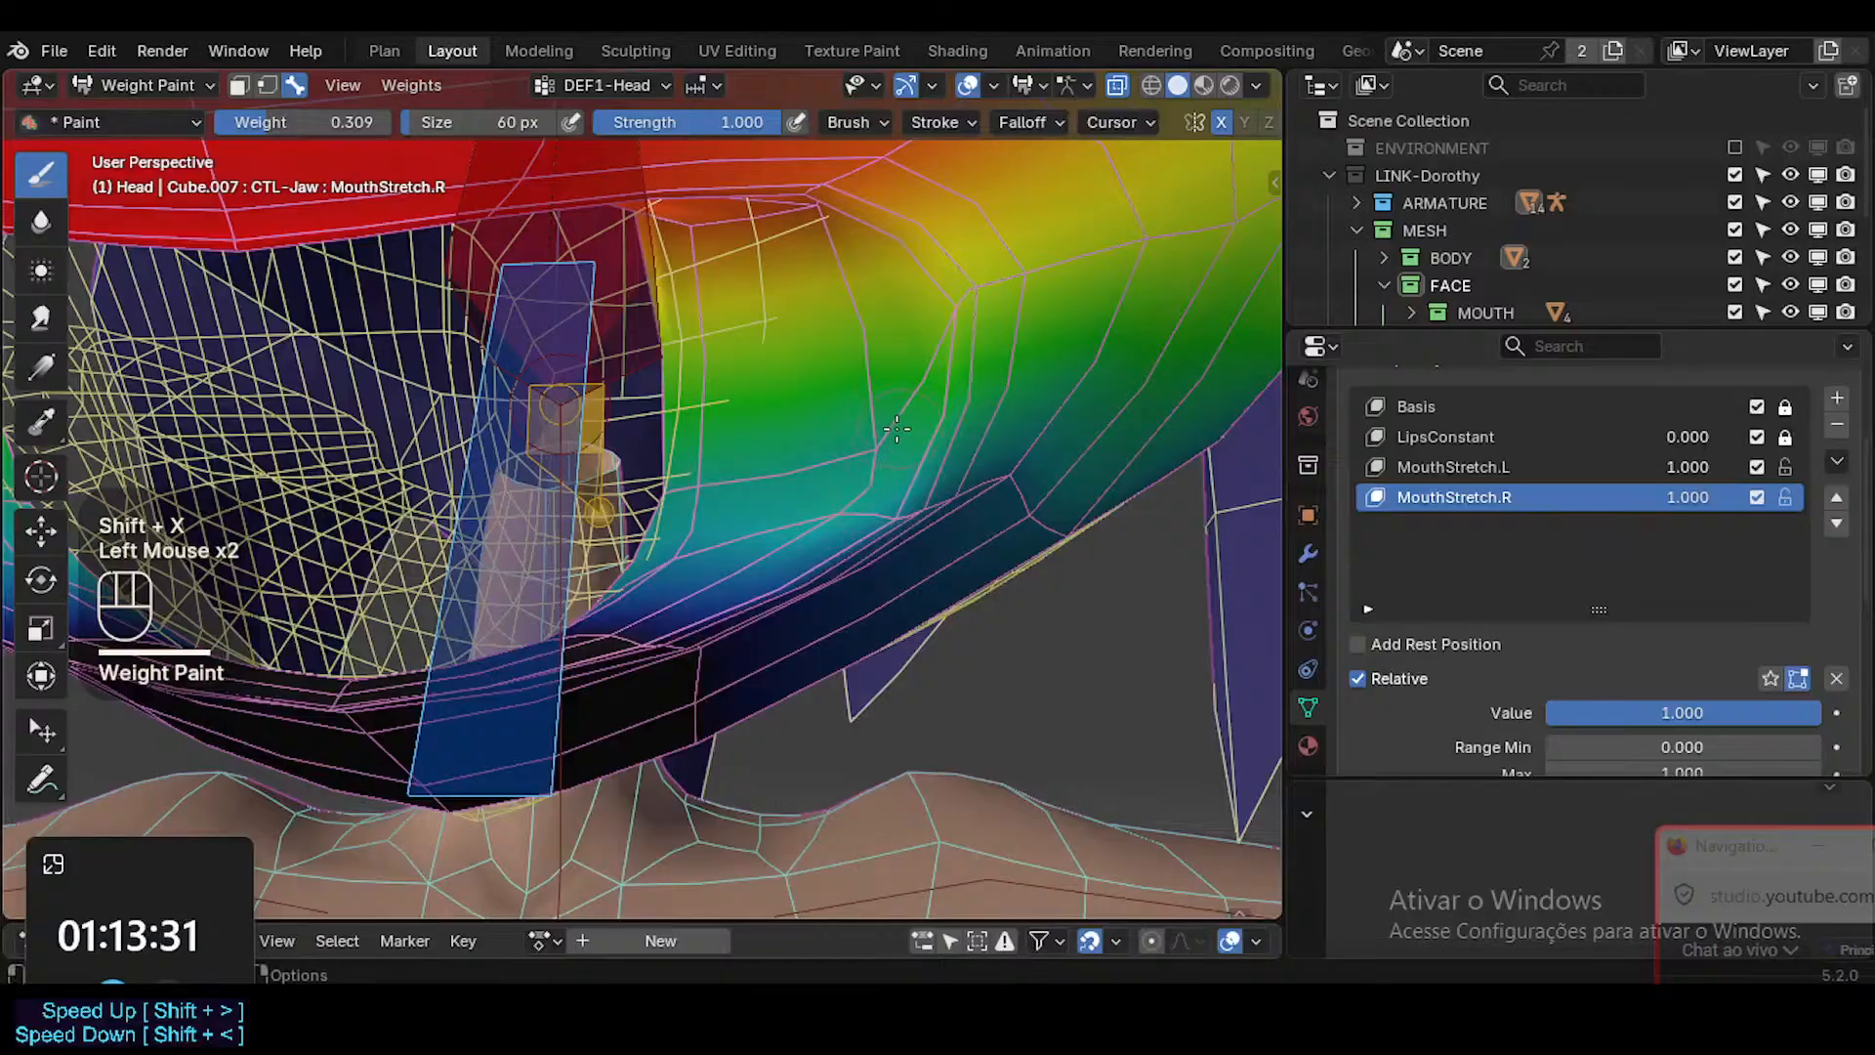
middle_click_drag(897, 427, 874, 424, "ctrl")
Sample a brush weight of 0.691, try it on DEF1-Head beside the mouth corner, undo it and shrink the brush to 36 px.
key("shift+x")
left_click(872, 422)
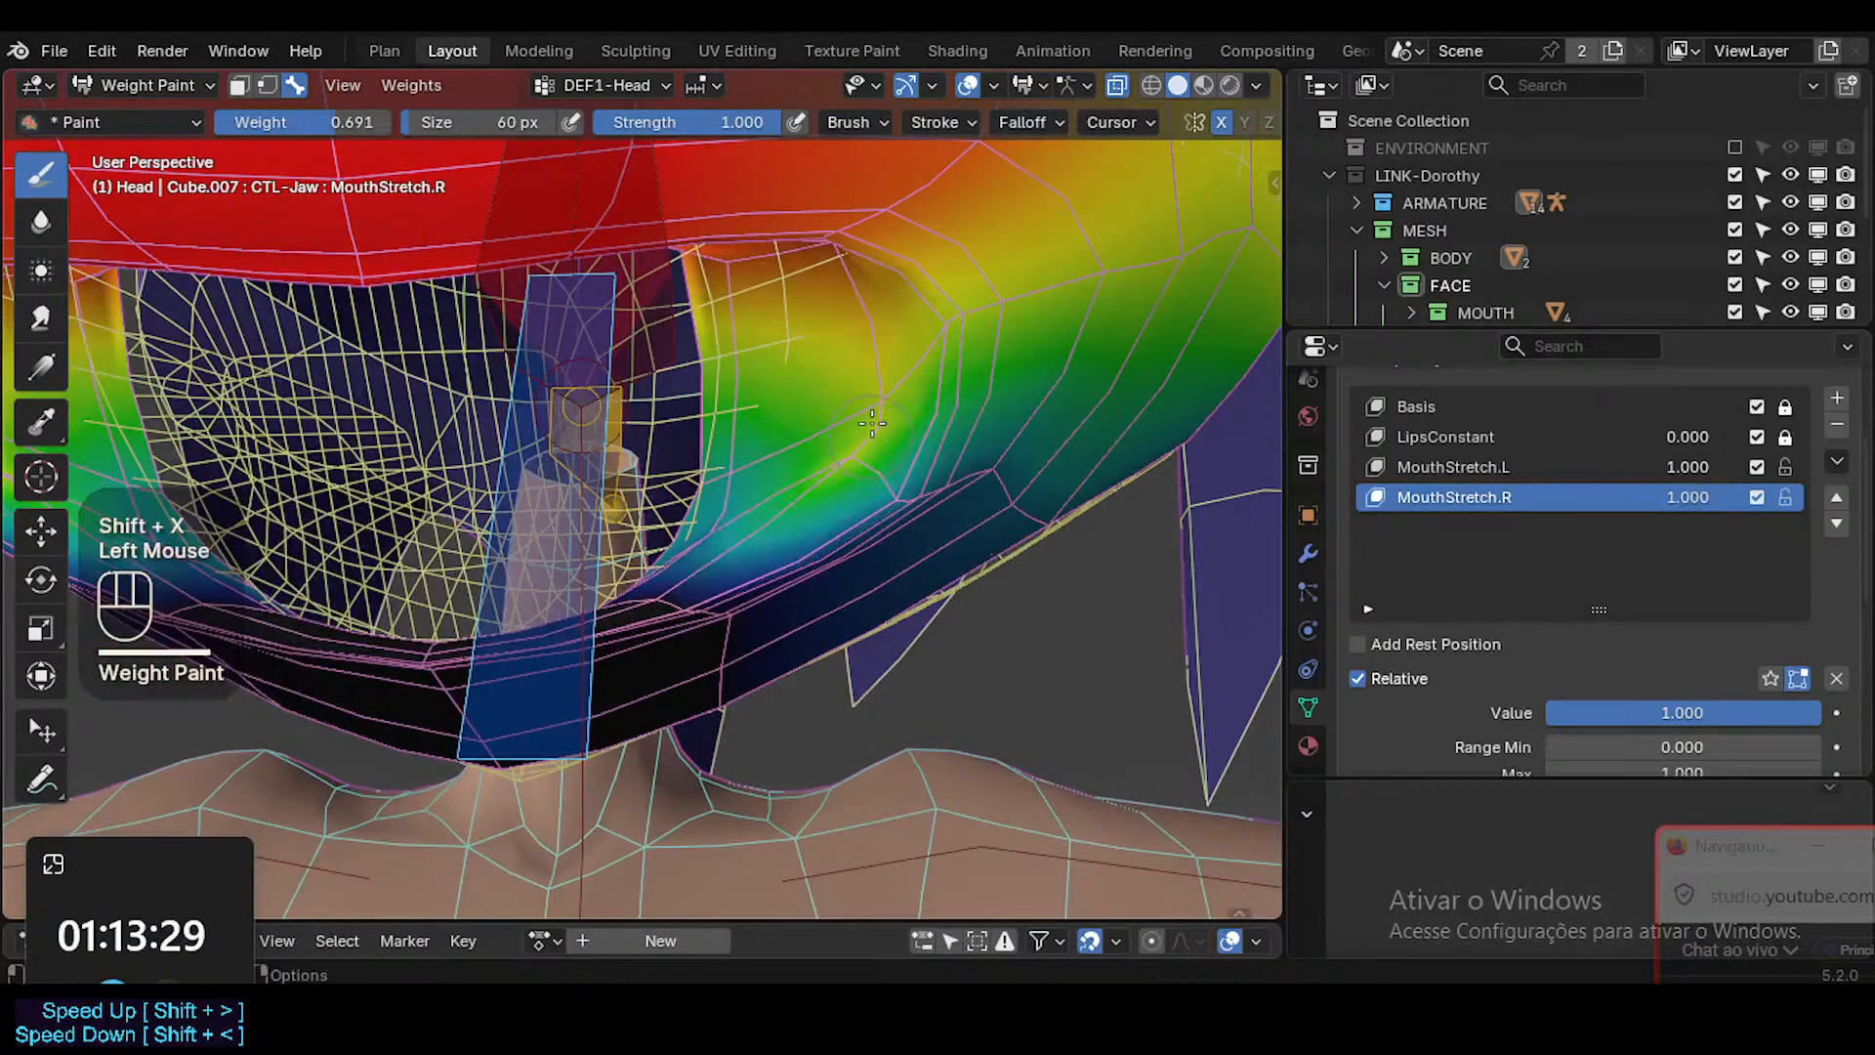
key("ctrl+x")
key("ctrl+z")
key("ctrl+z")
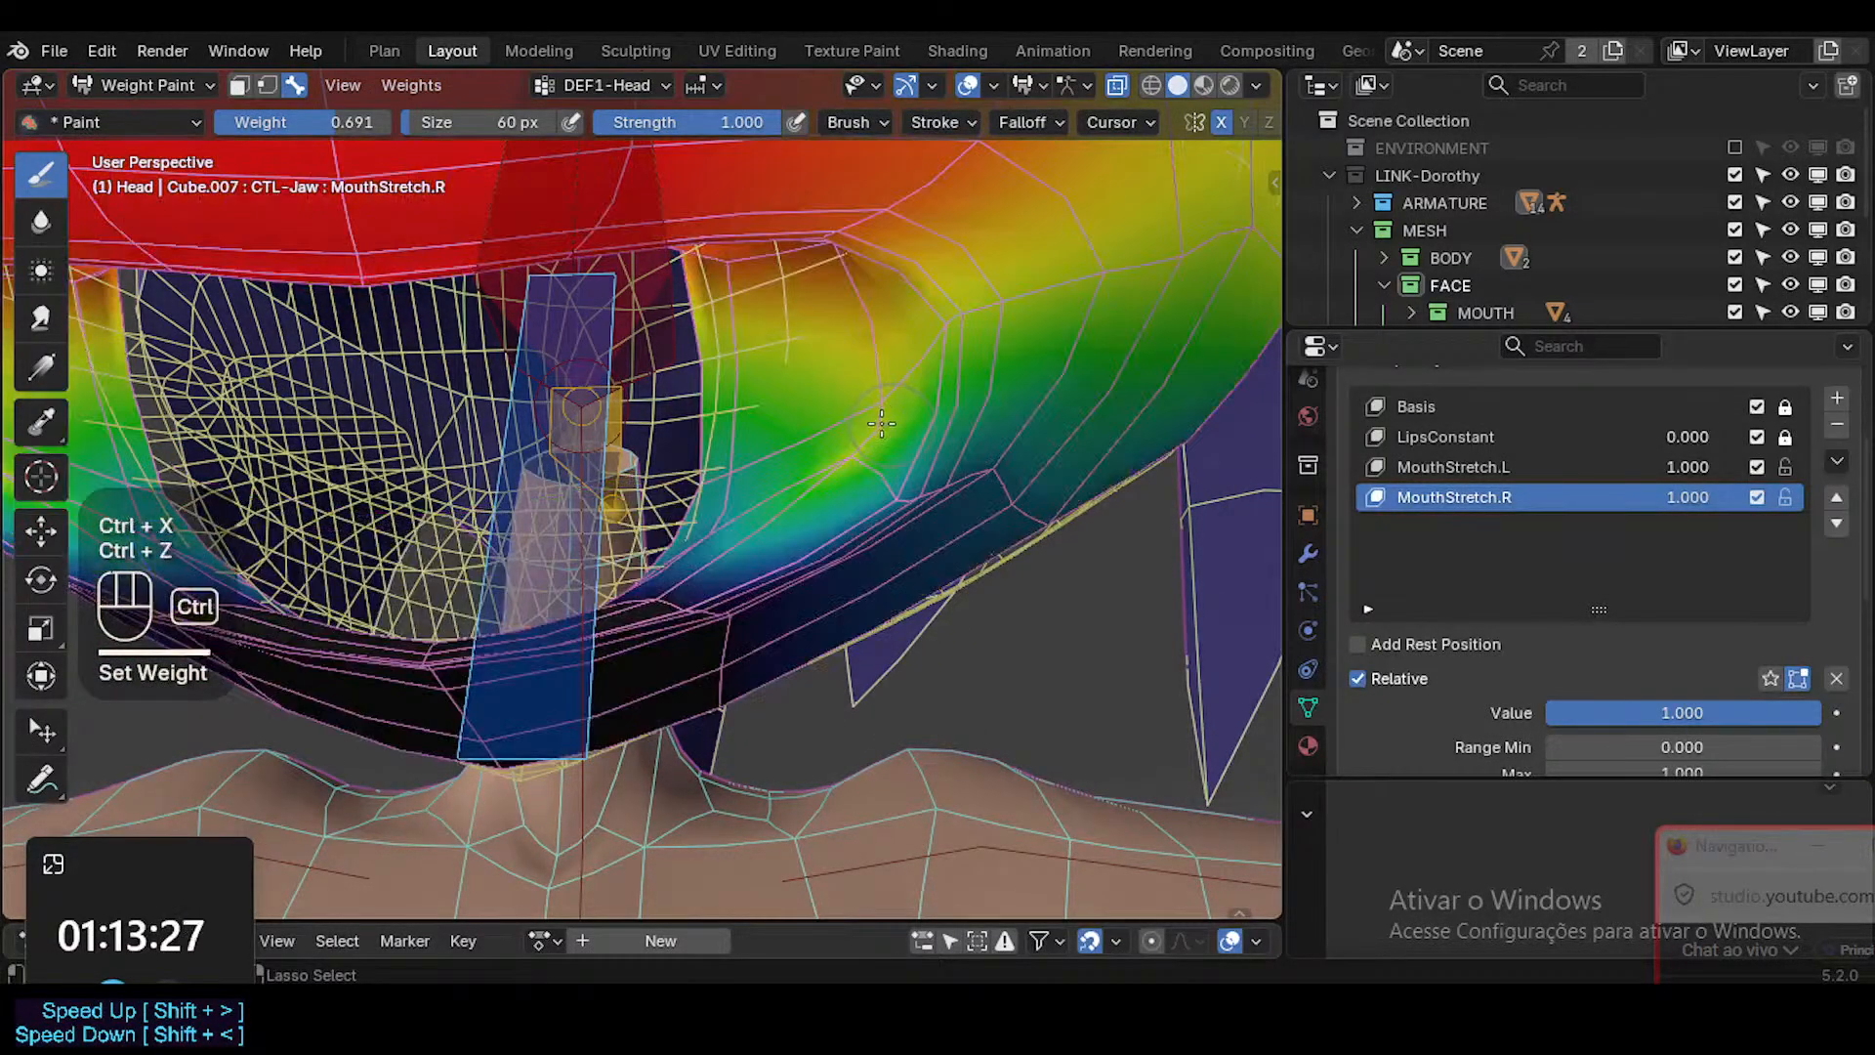
left_click_drag(861, 444, 879, 429)
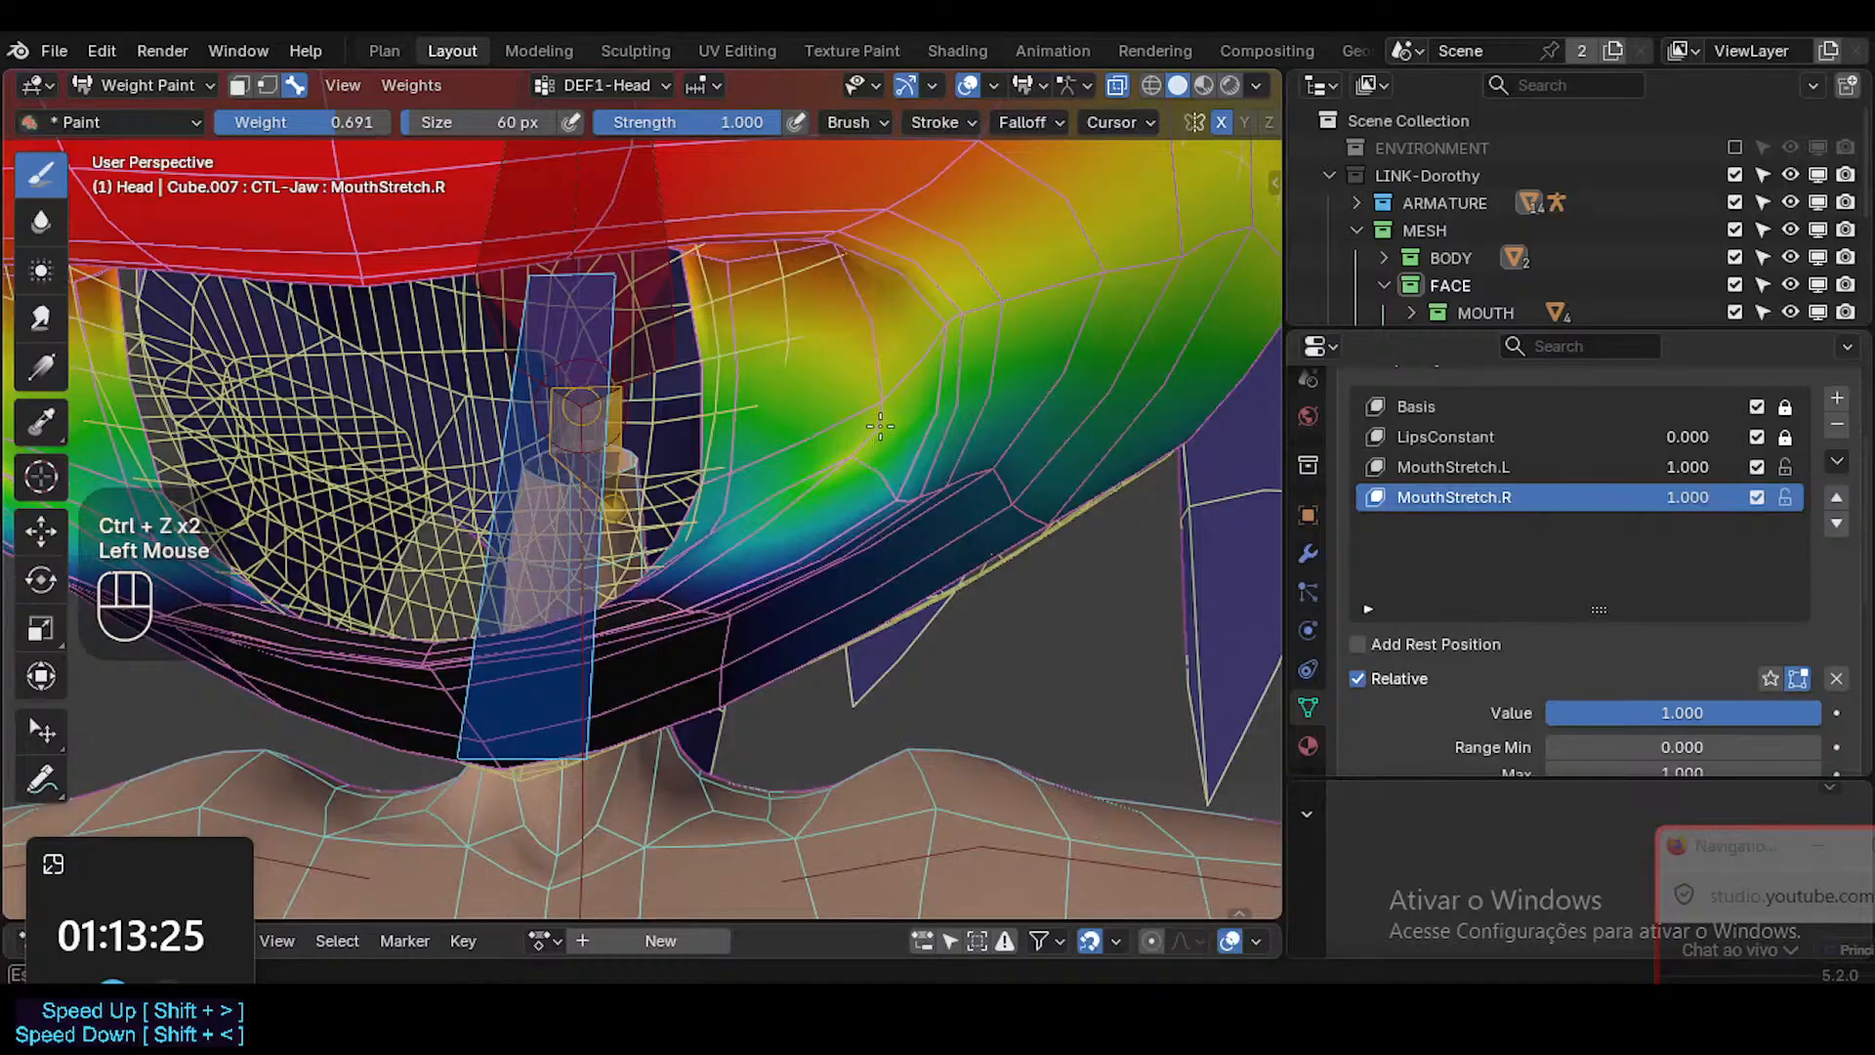
key("ctrl+z")
key("f")
left_click(882, 449)
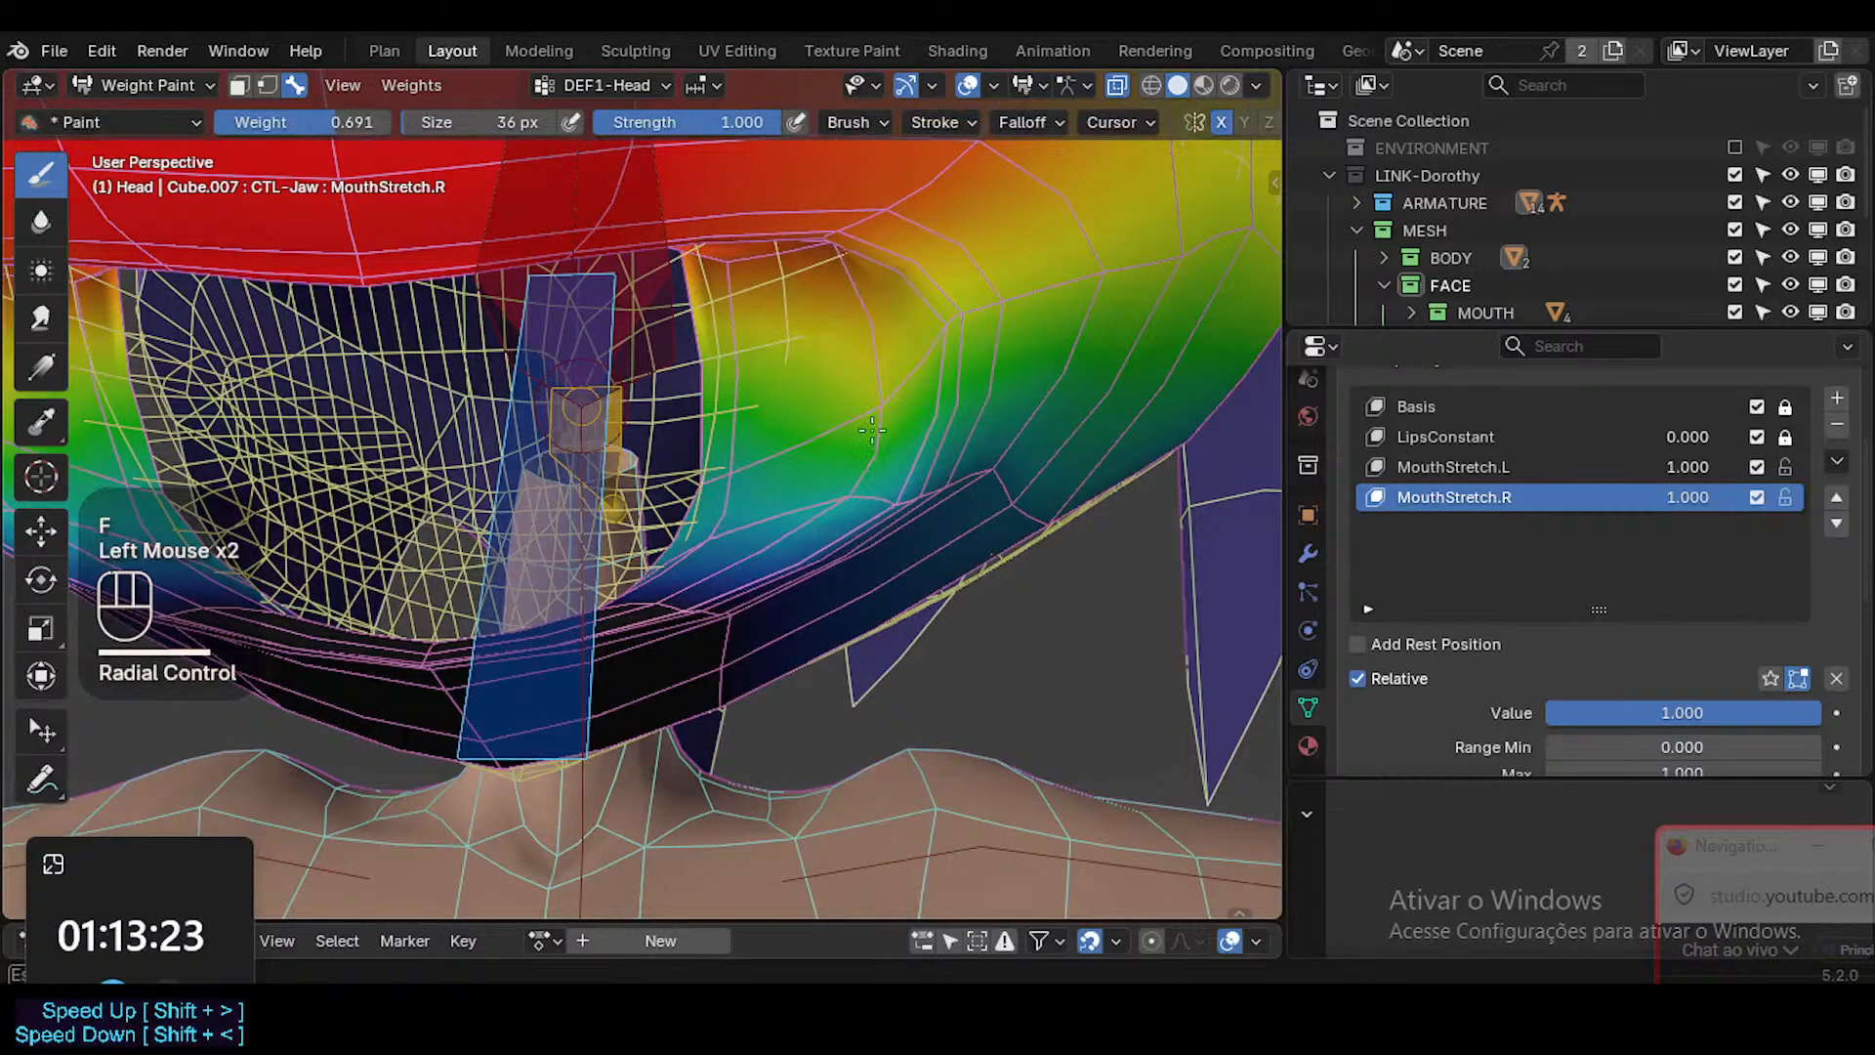
Sample a brush weight of 0.933 and paint it onto DEF1-Head at the upper lip's outer corner.
middle_click_drag(882, 449, 885, 280)
left_click(781, 467)
key("shift+x")
left_click(883, 276)
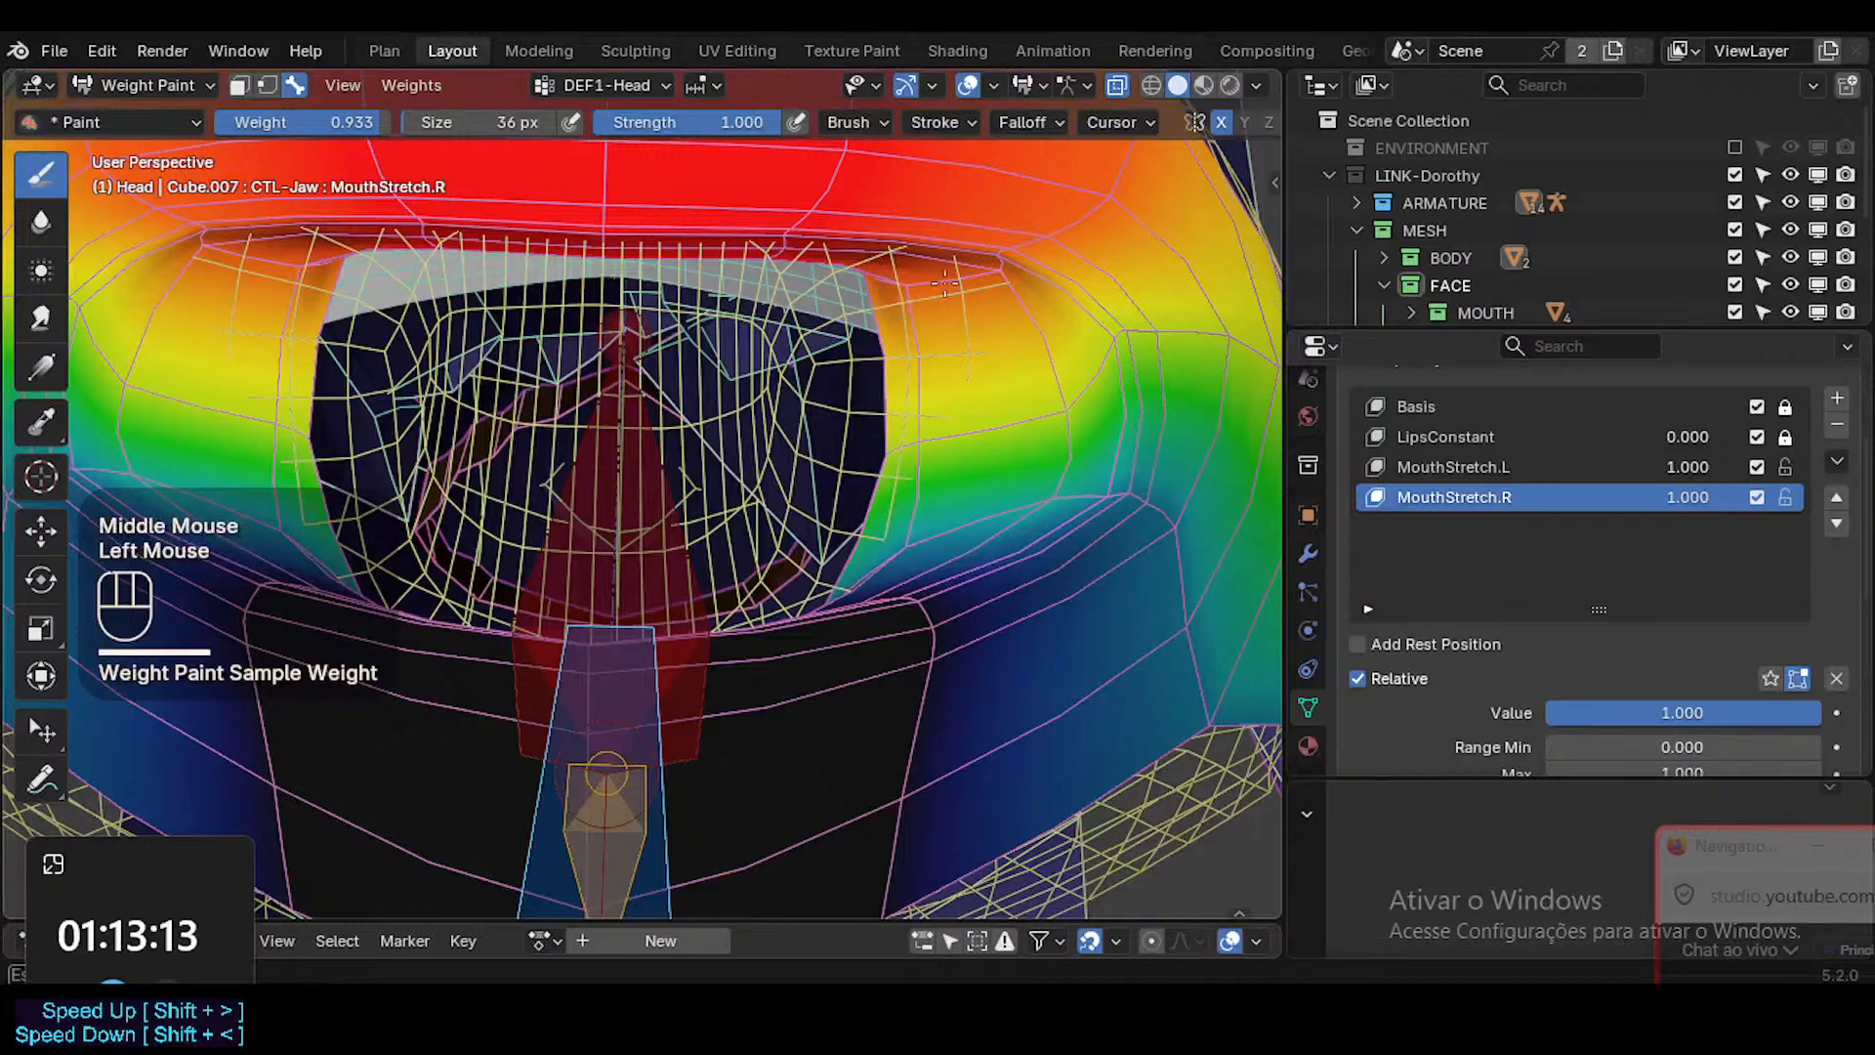
left_click_drag(964, 276, 986, 268)
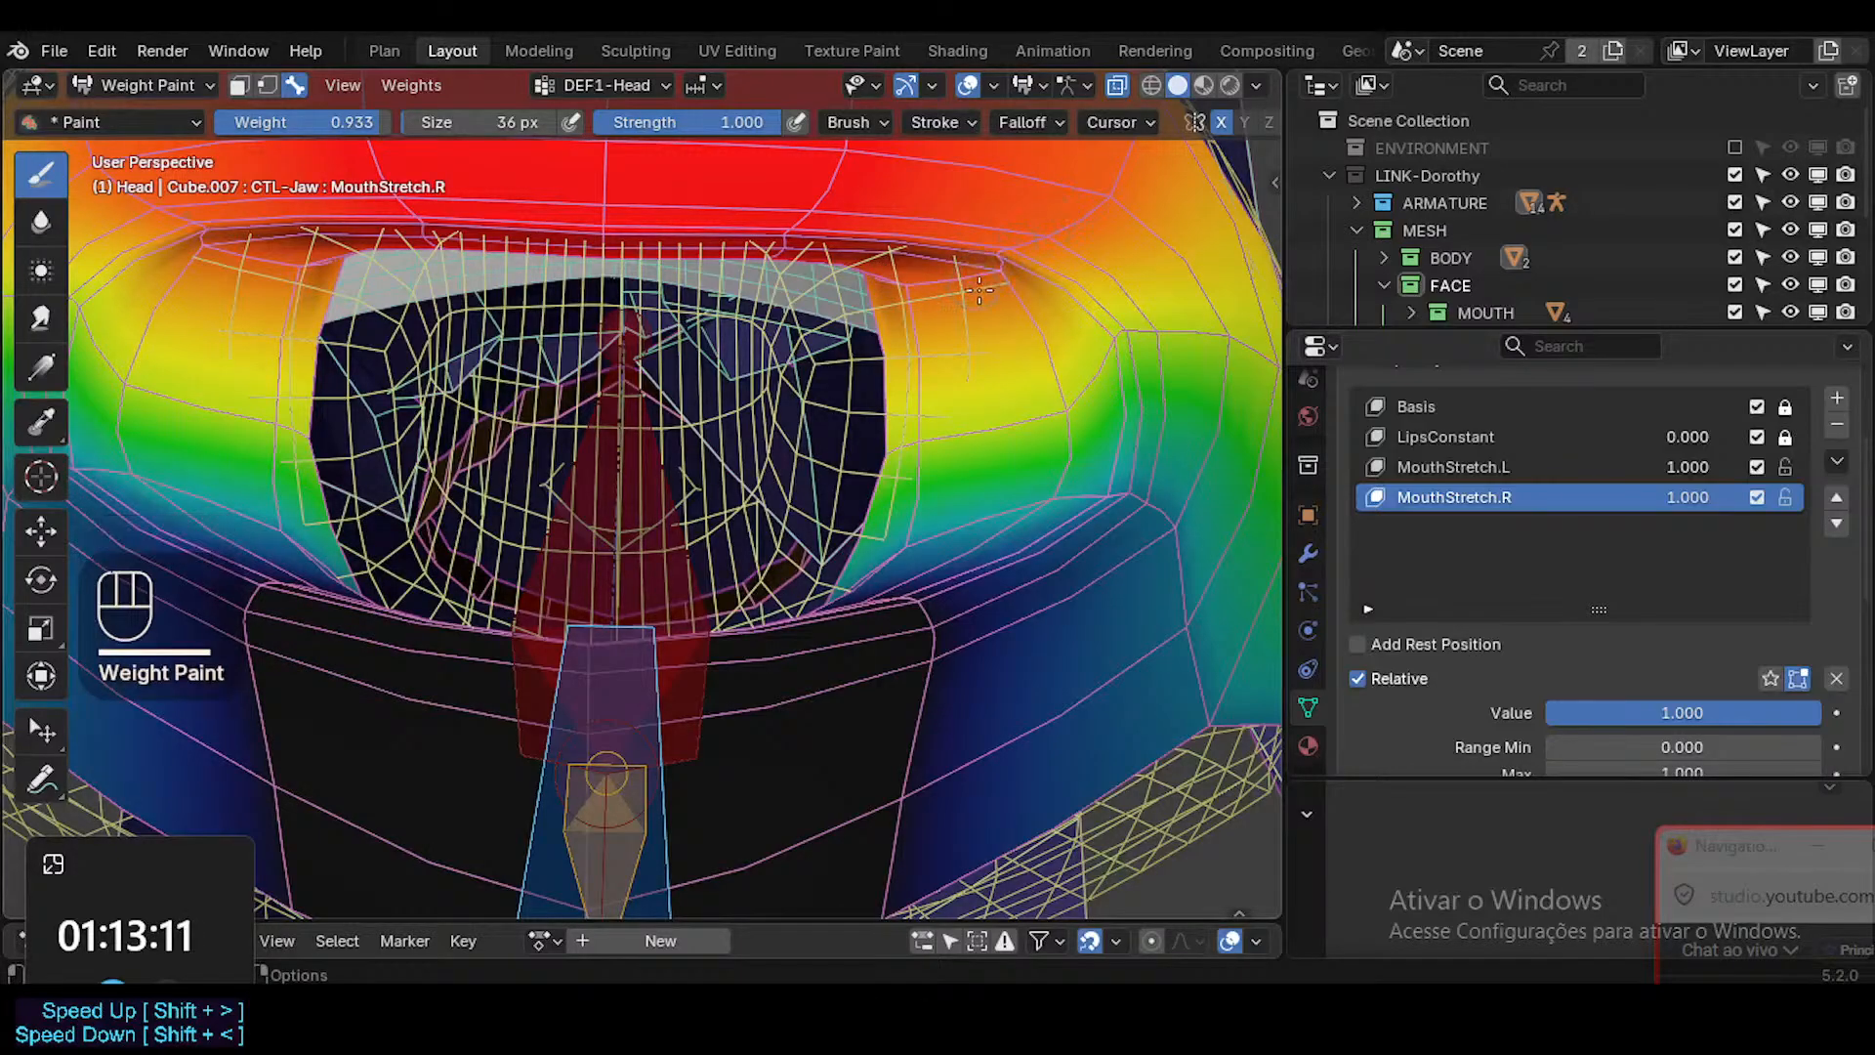
Make DEF1-Jaw the active vertex group by sampling the groups at the inner mouth corner.
middle_click_drag(1229, 122, 1049, 145)
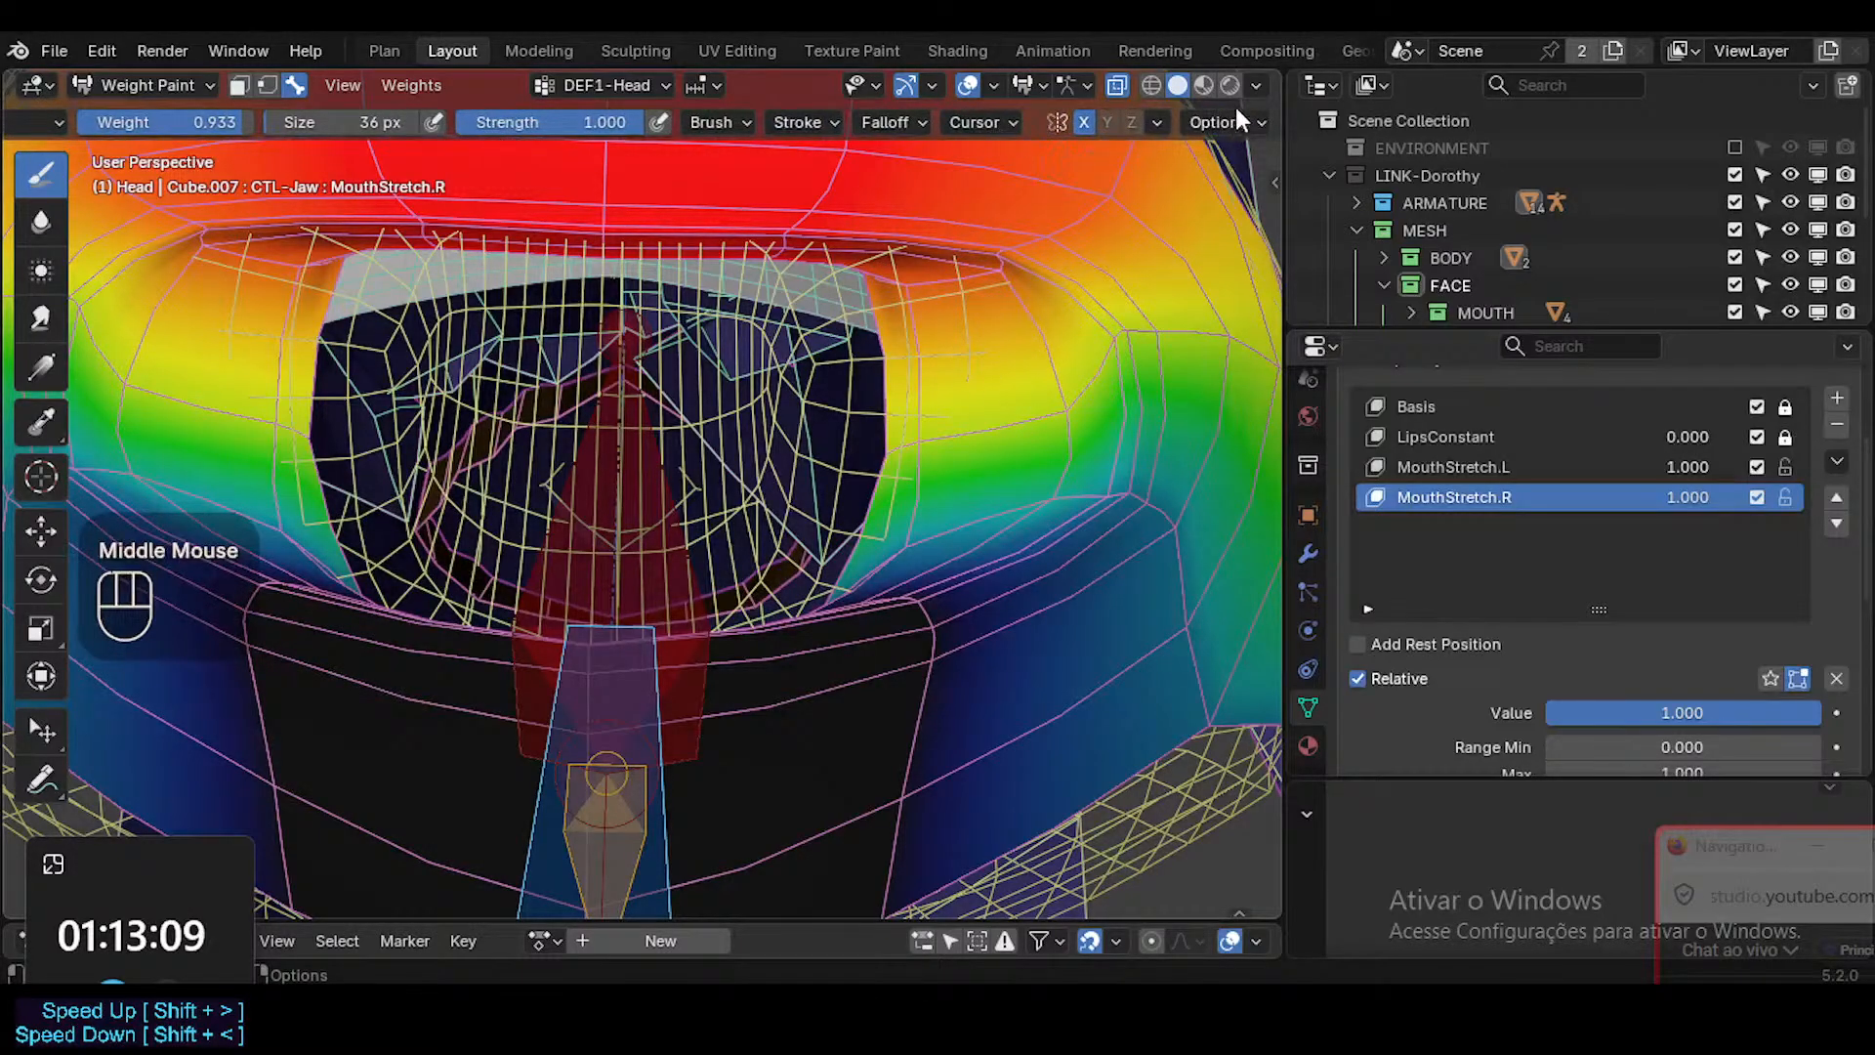
left_click(1219, 121)
middle_click_drag(1046, 368, 1023, 479)
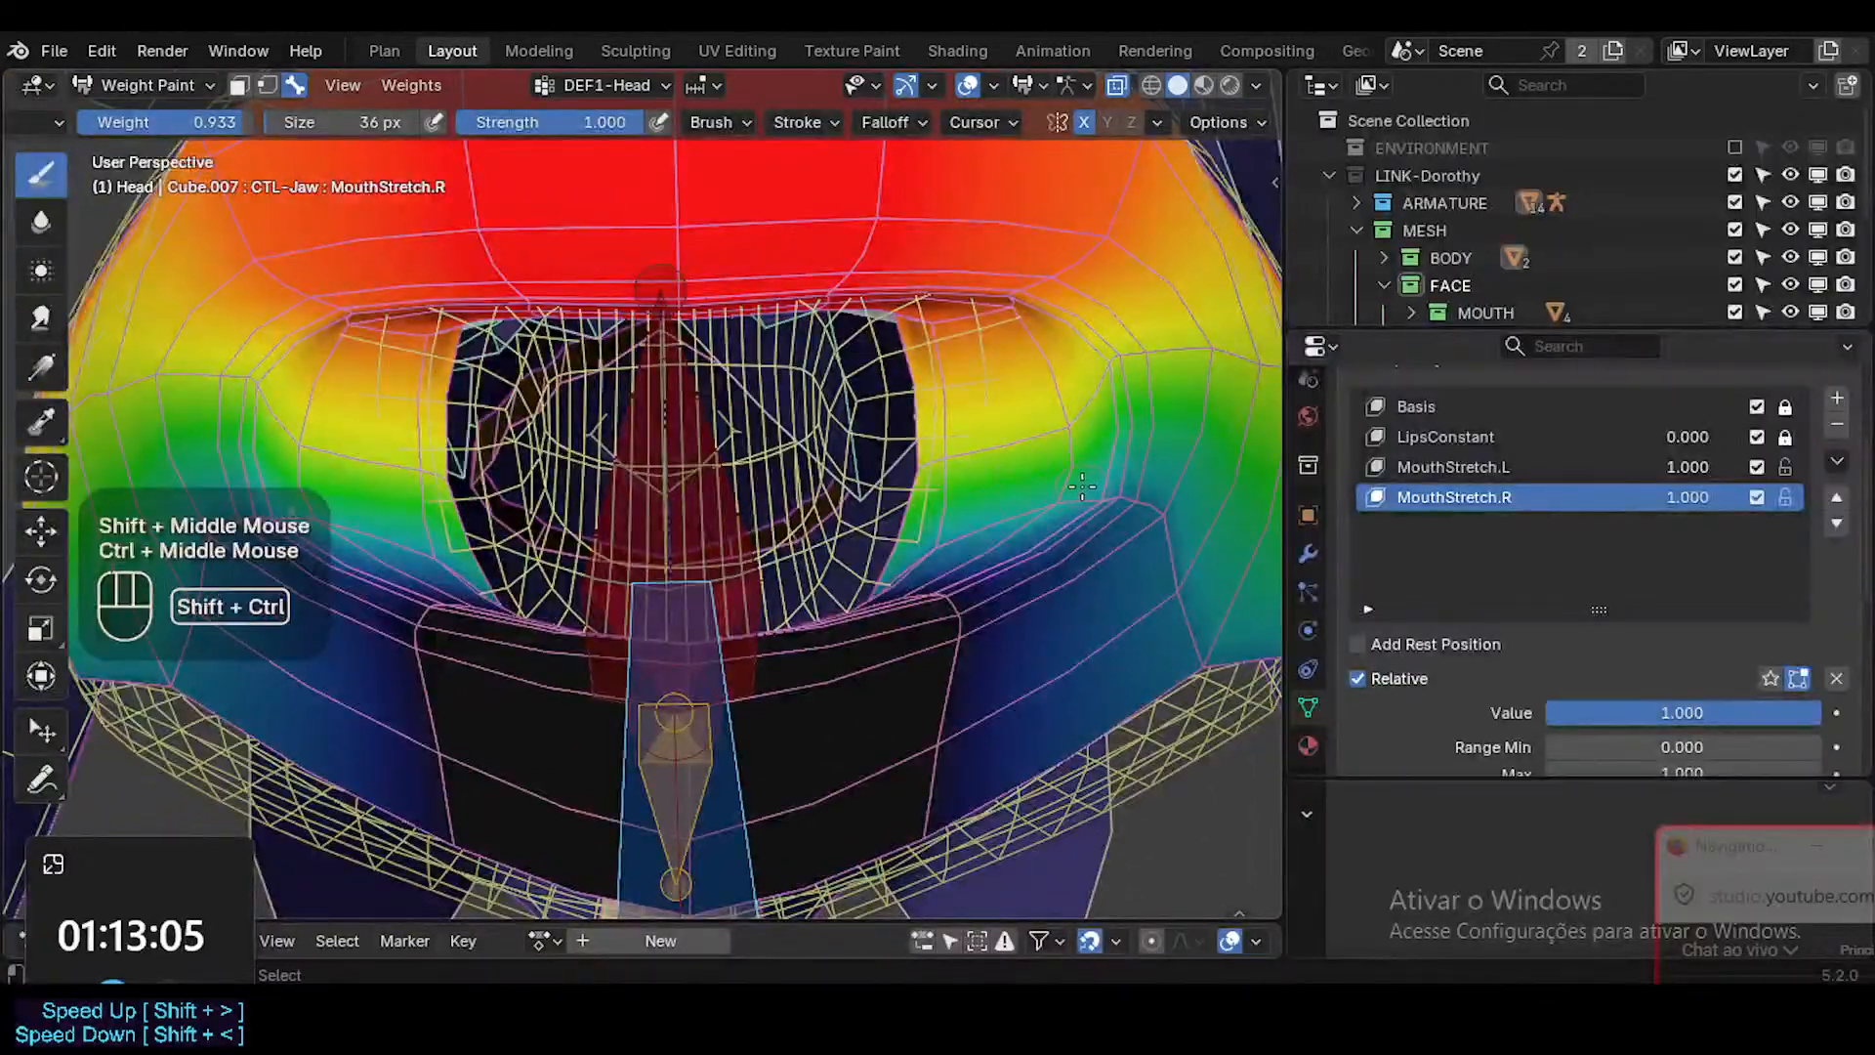
key("ctrl+shift+x")
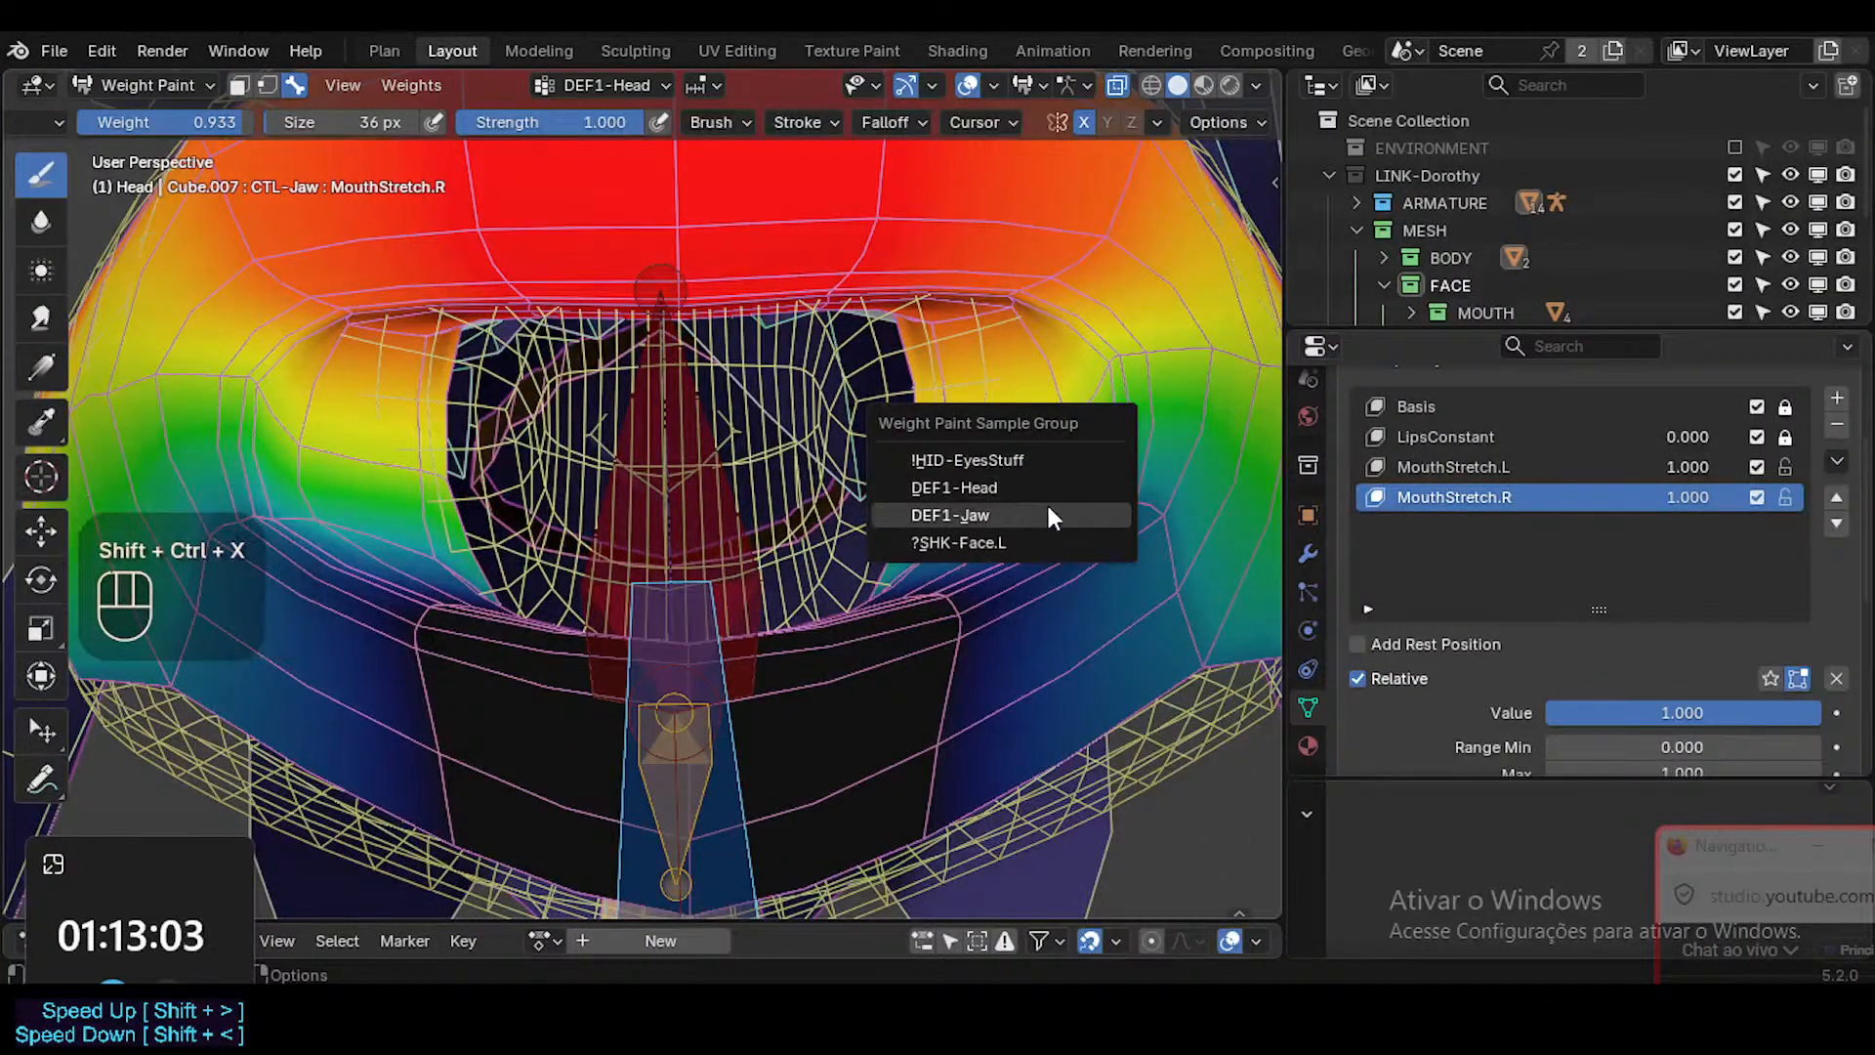
mouse_move(996, 524)
middle_mouse_down()
mouse_move(976, 523)
mouse_move(995, 523)
middle_mouse_up()
key("shift+x")
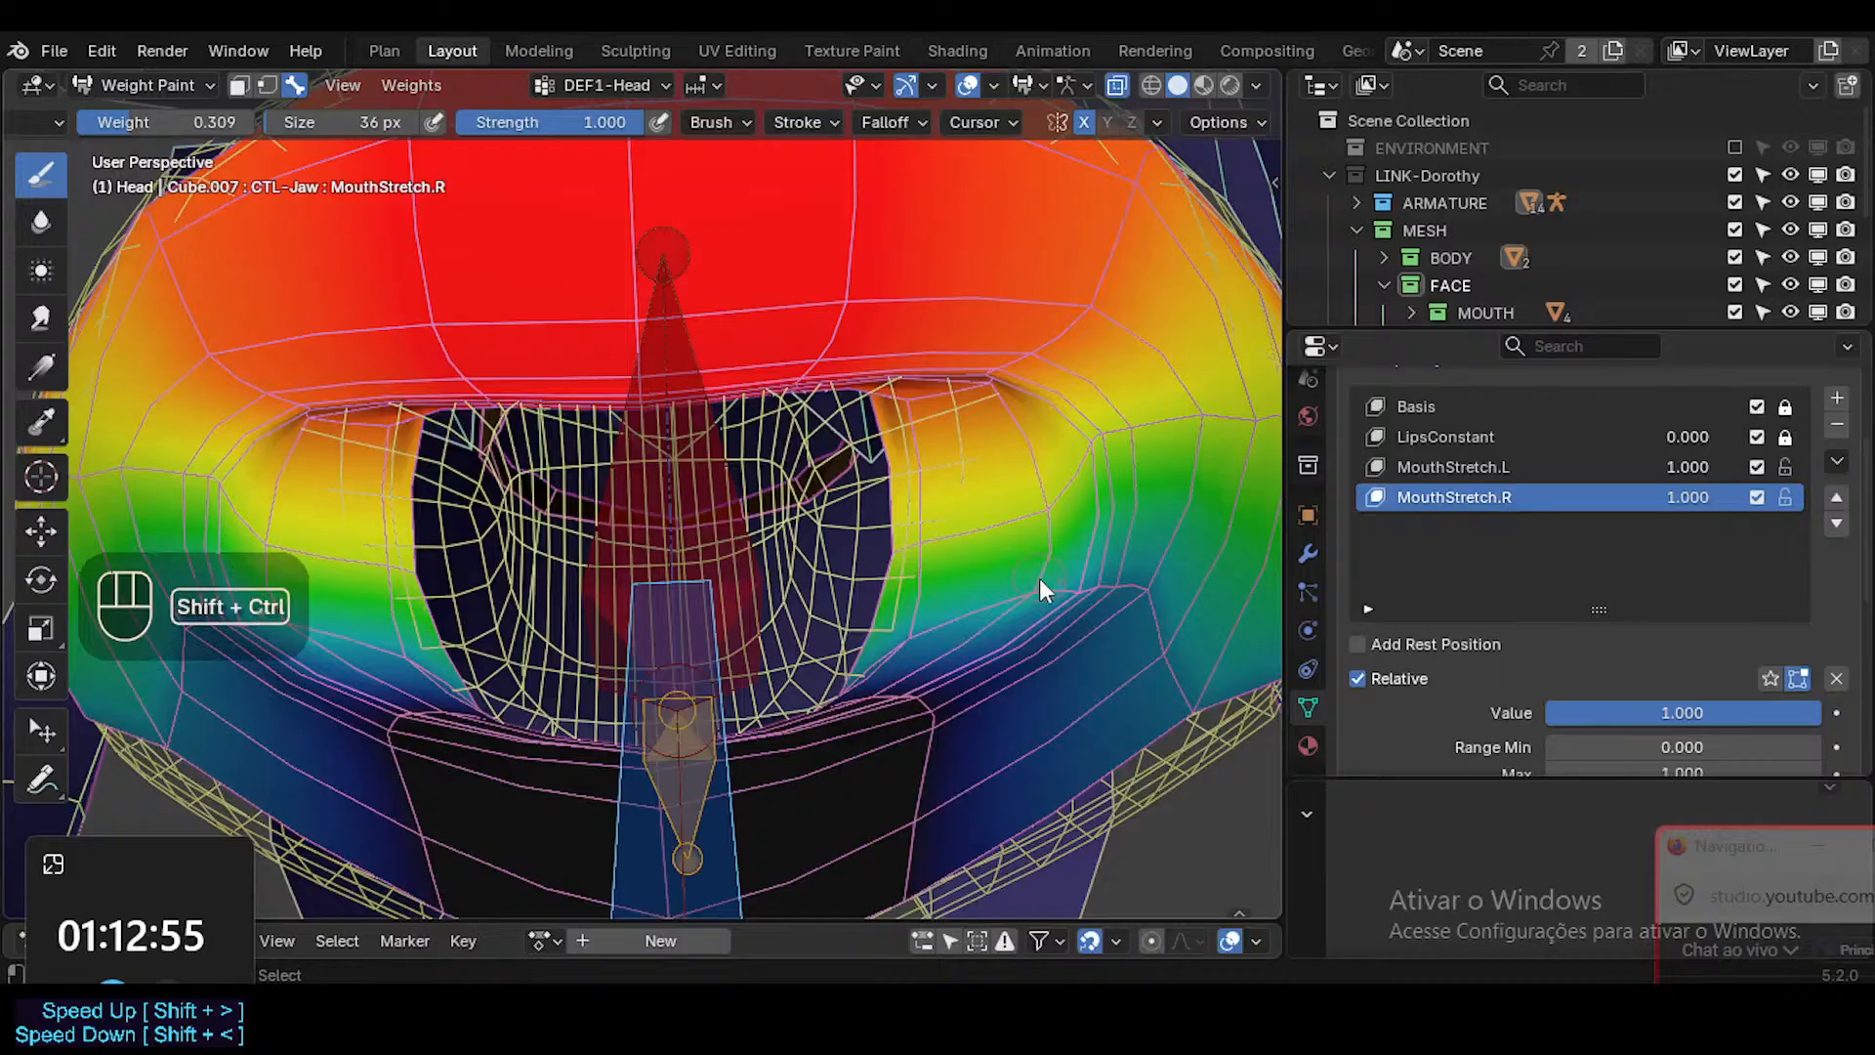
key("shift+ctrl+x")
left_click(1005, 603)
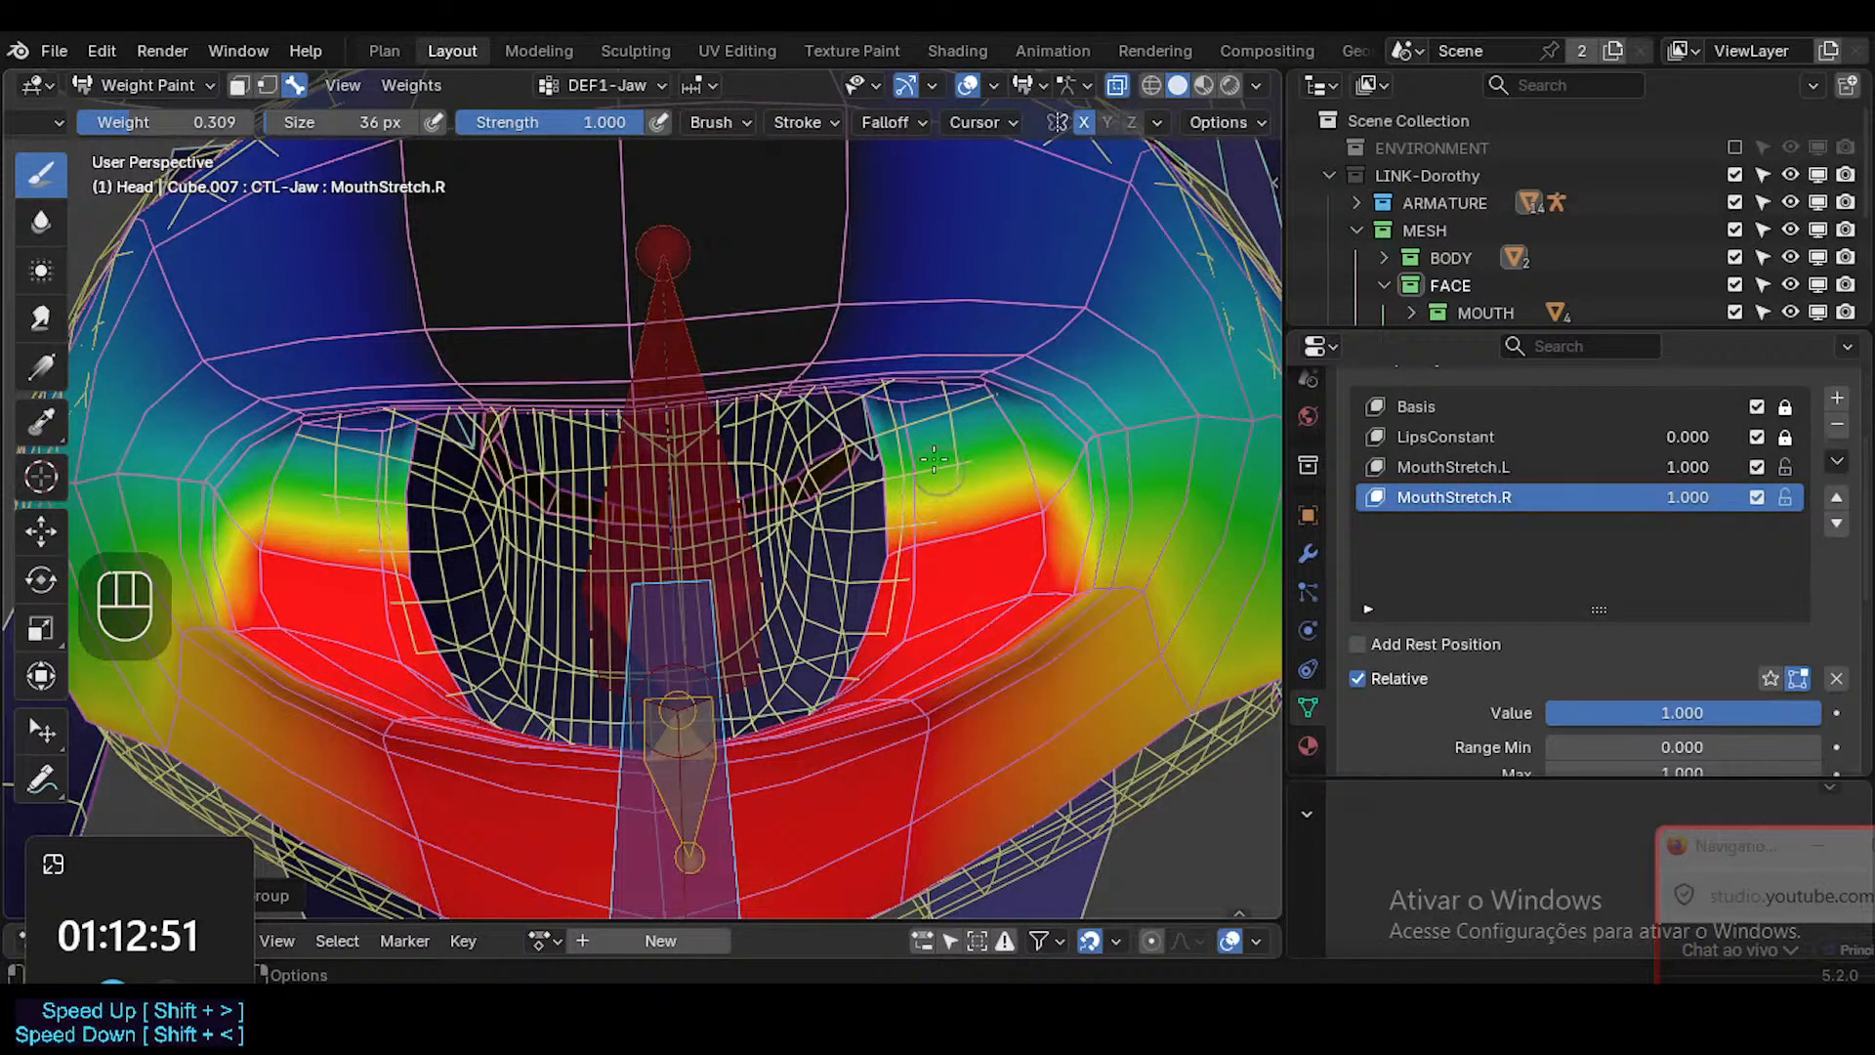
Sample a brush weight of 0.818 and paint it onto DEF1-Jaw over the fully weighted inner mouth corner.
key("shift+x")
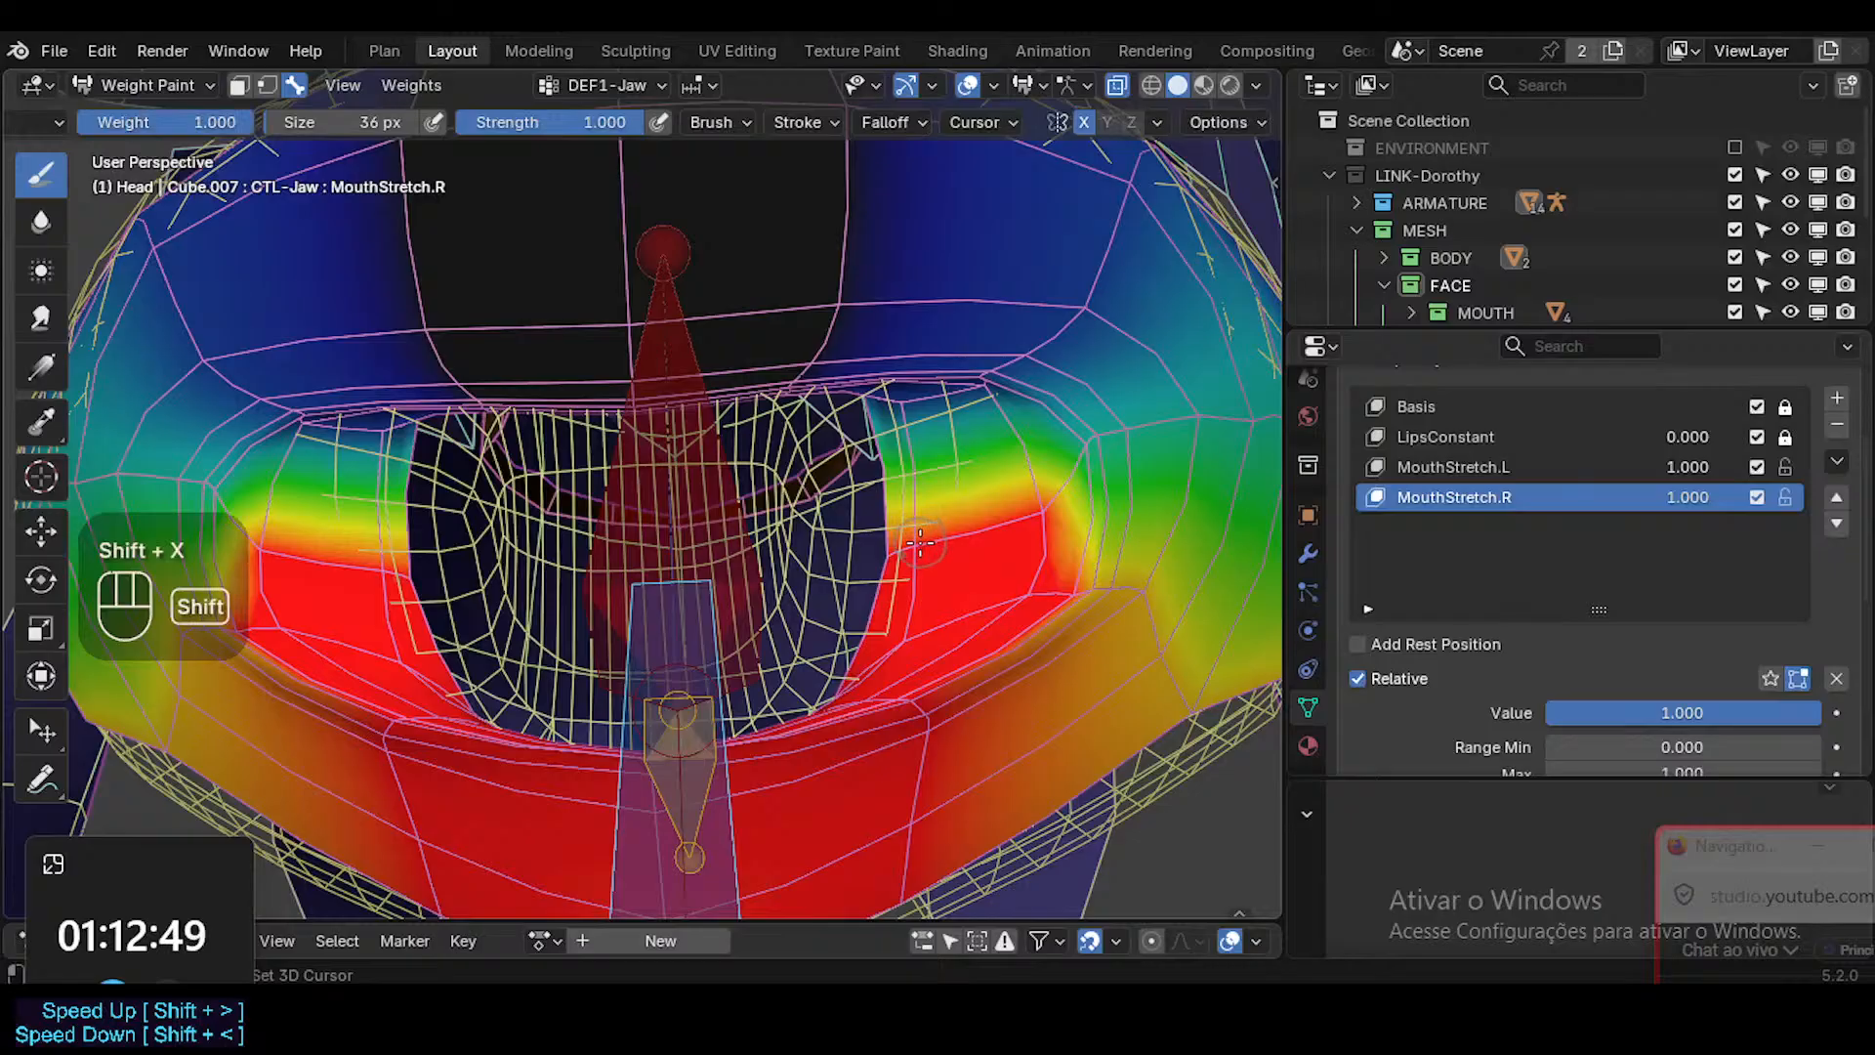
key("ctrl+f")
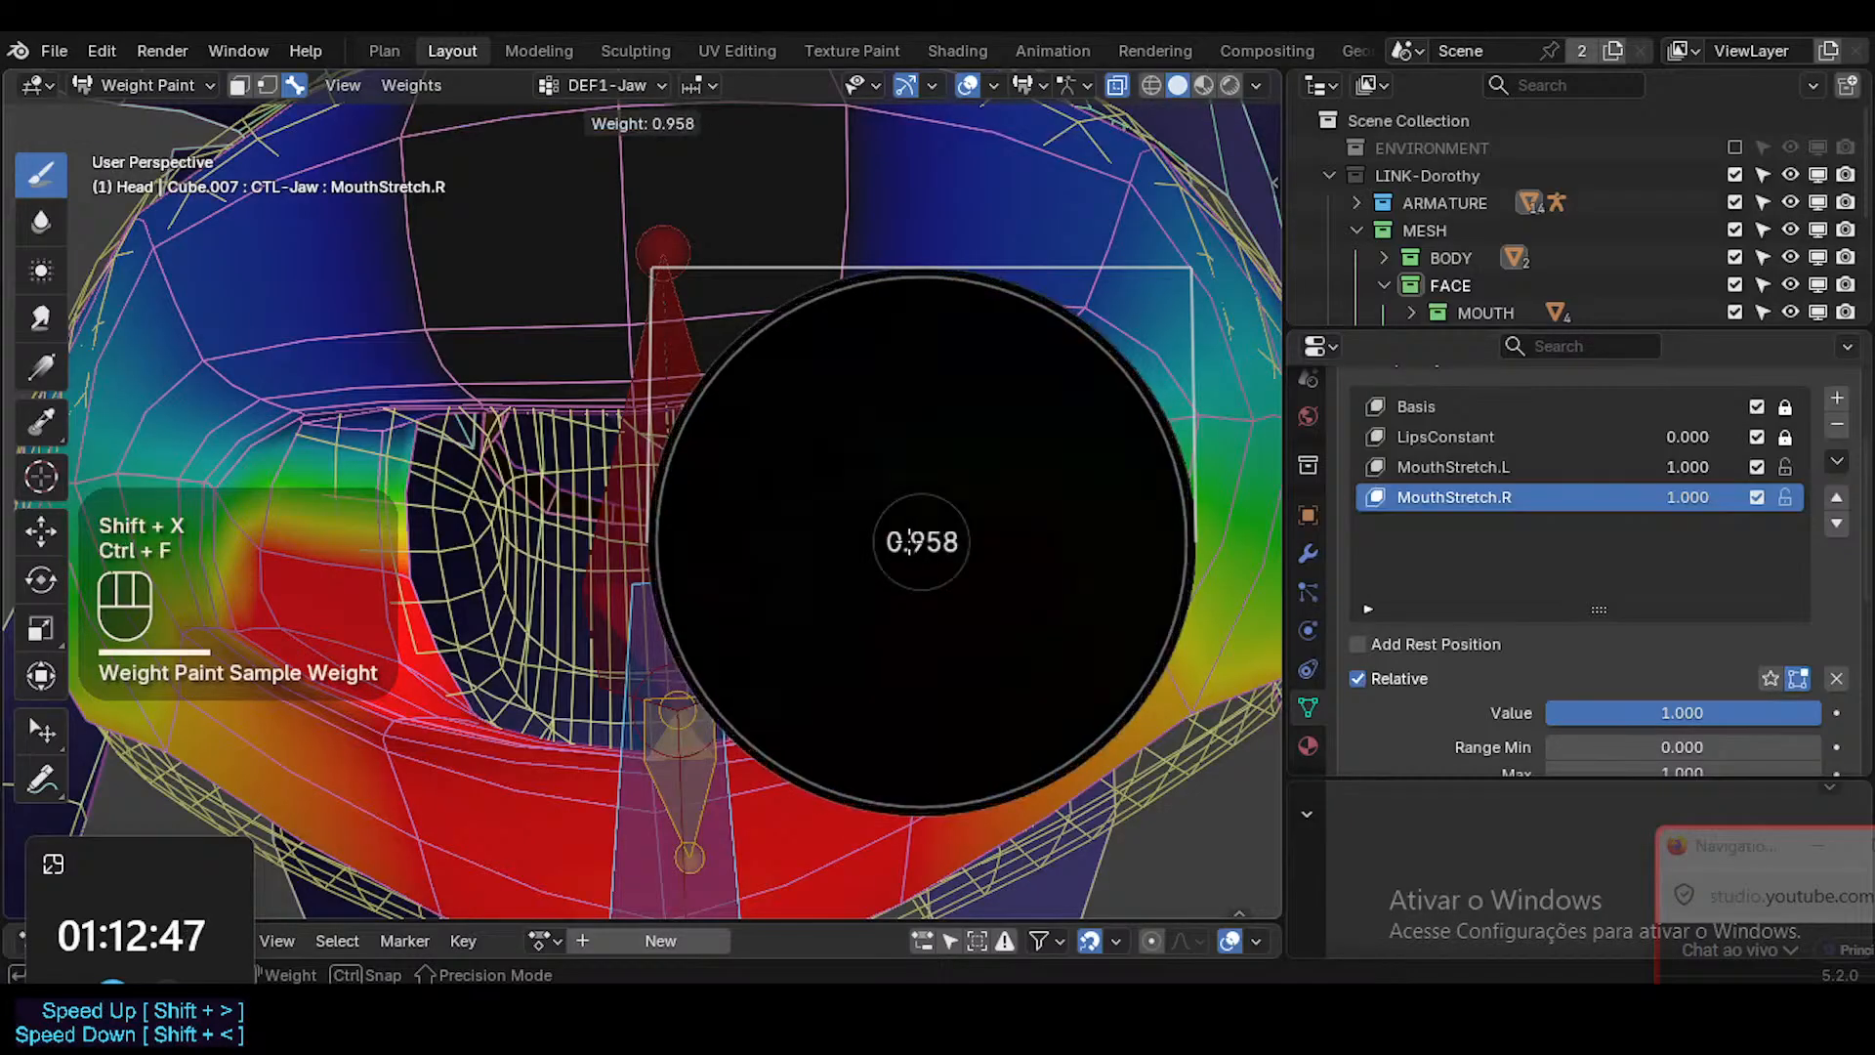
left_click(894, 542)
key("shift+x")
key("shift+x")
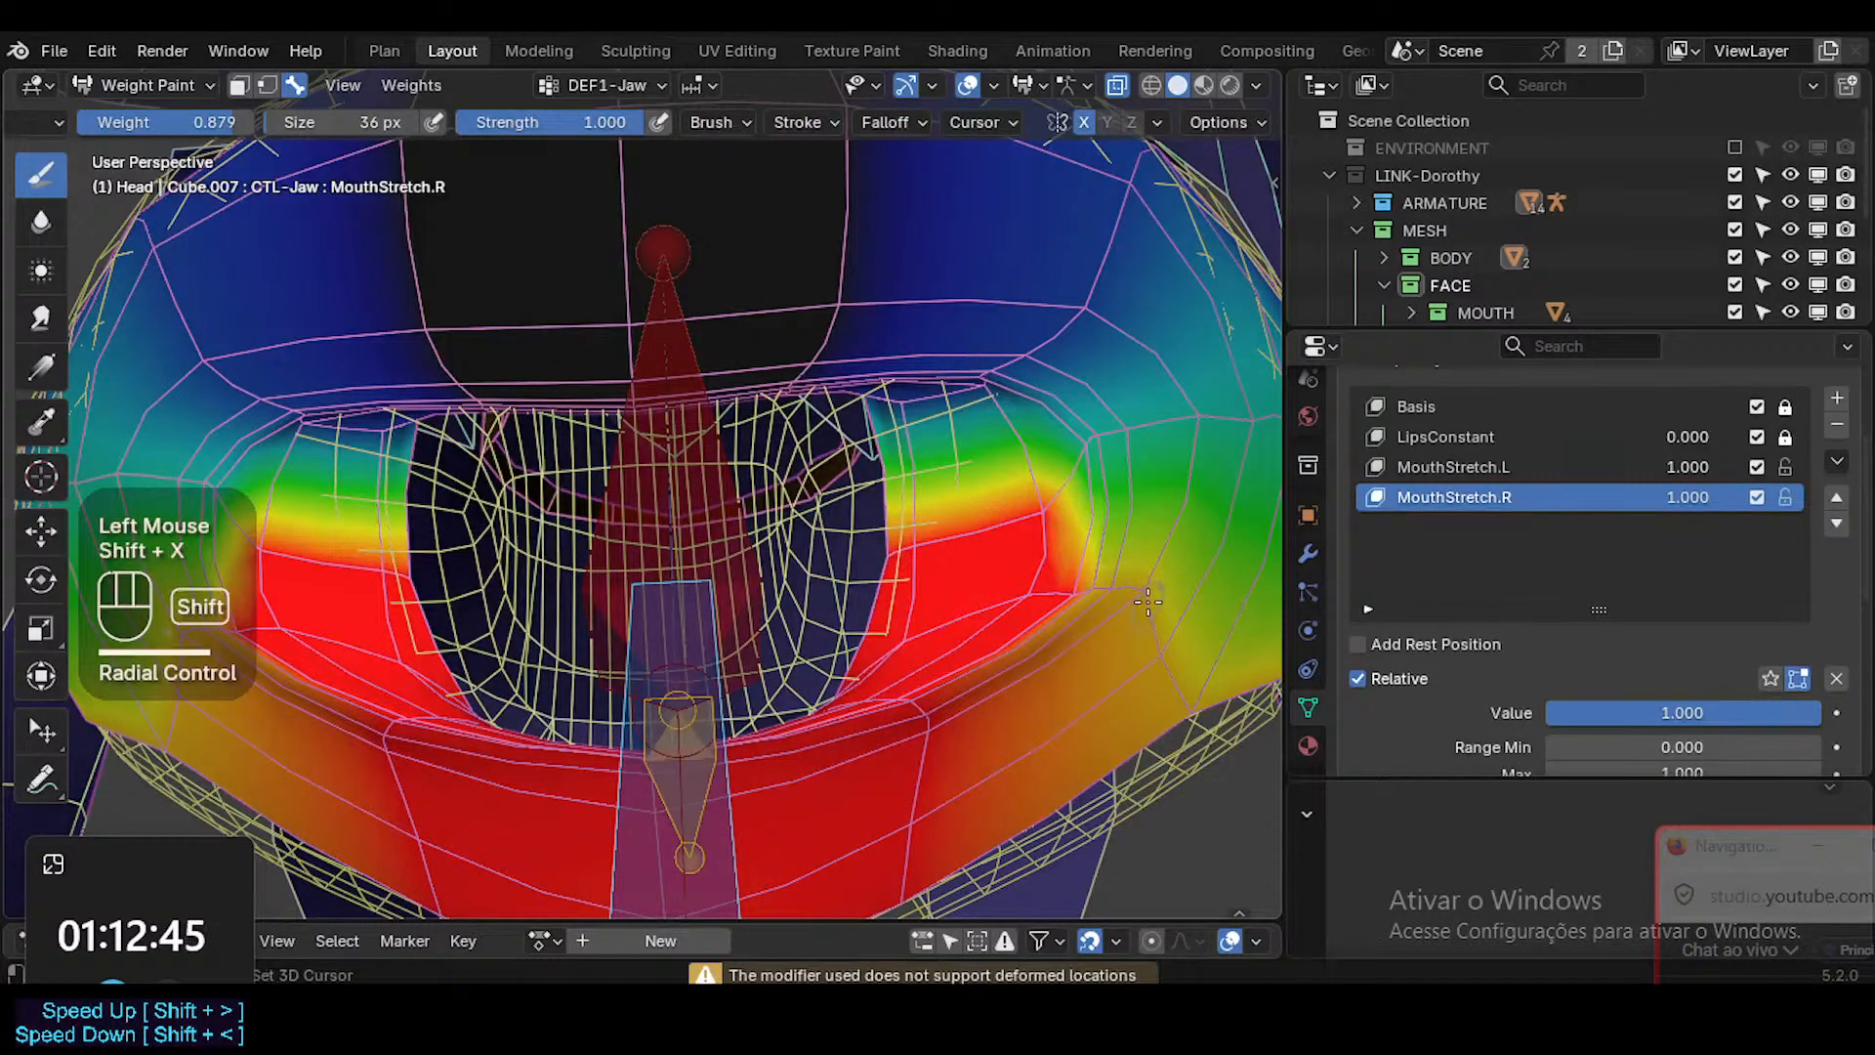
left_click_drag(1140, 596, 1043, 587)
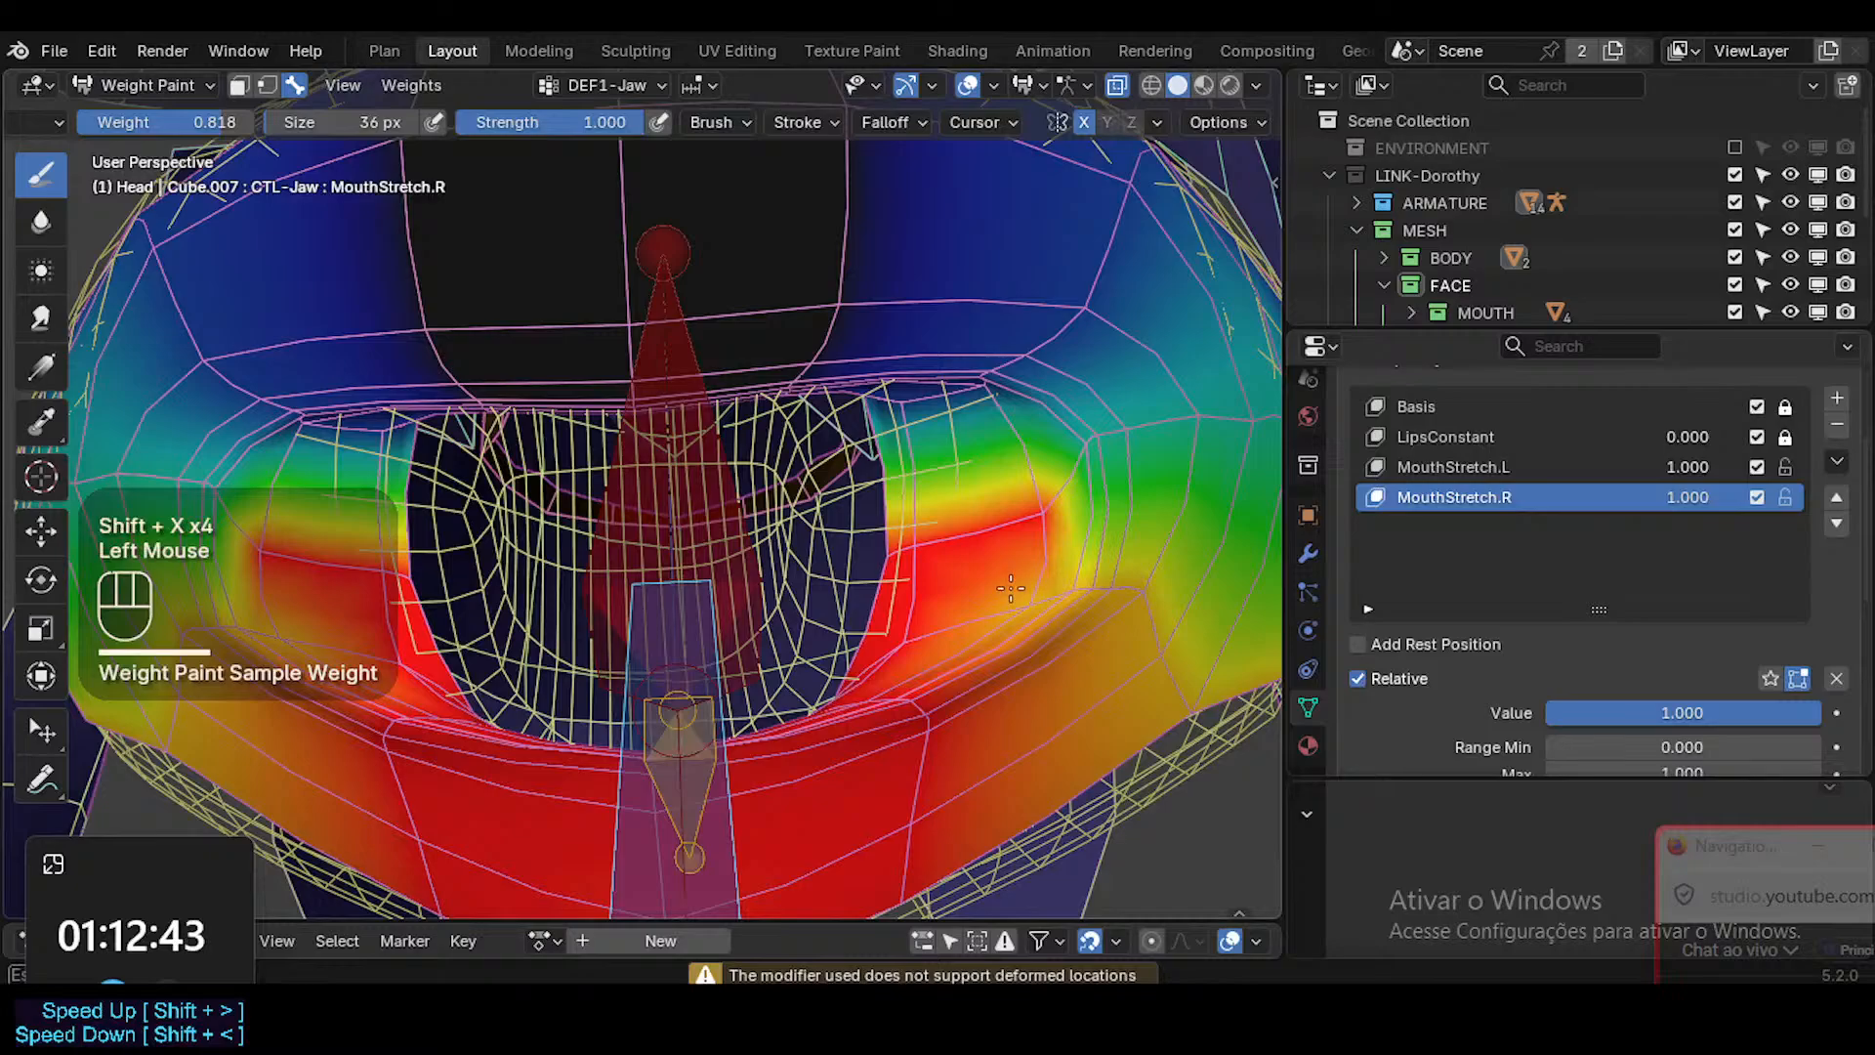
left_click(1006, 577)
left_click(998, 542)
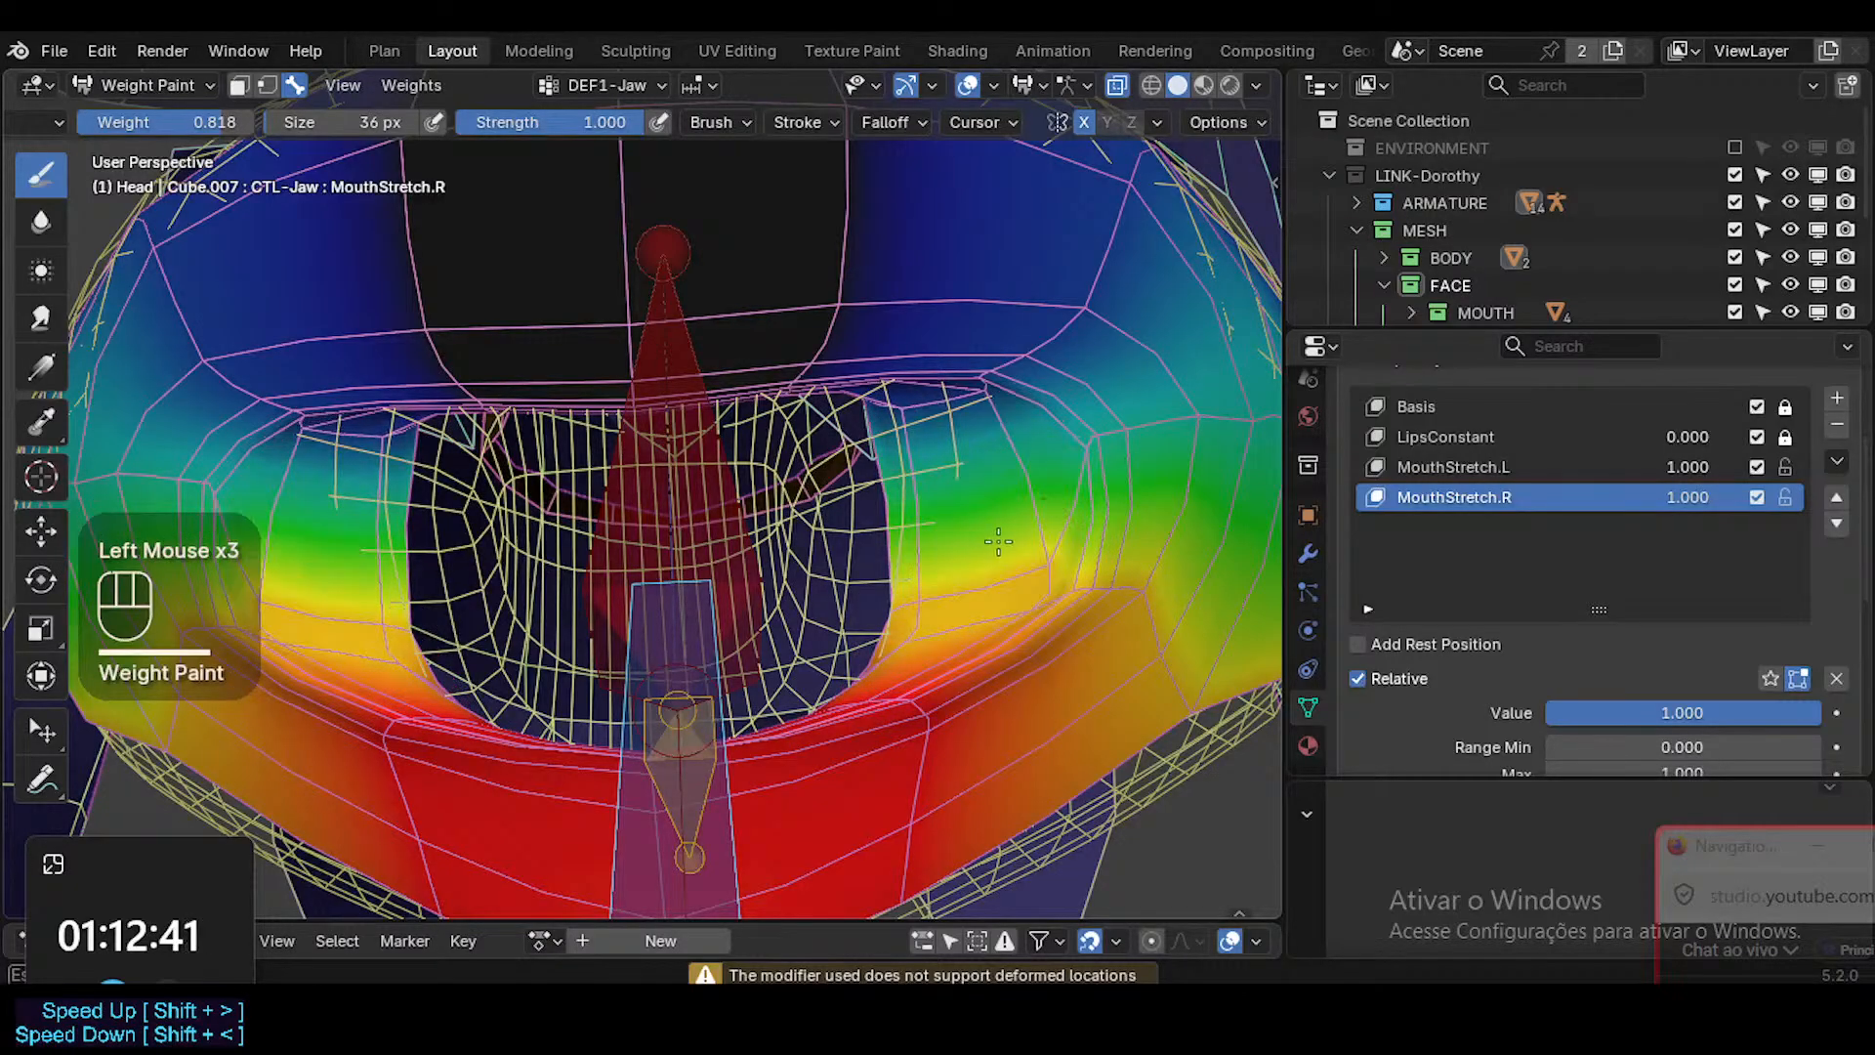
Continue the 0.818 DEF1-Jaw weight down the inner mouth wall toward the lower lip.
mouse_move(917, 631)
middle_mouse_down()
mouse_move(914, 738)
mouse_move(912, 671)
mouse_move(862, 766)
mouse_move(894, 830)
mouse_move(918, 625)
middle_mouse_up()
left_click(912, 671)
middle_click_drag(918, 625, 1086, 669)
left_click(1088, 669)
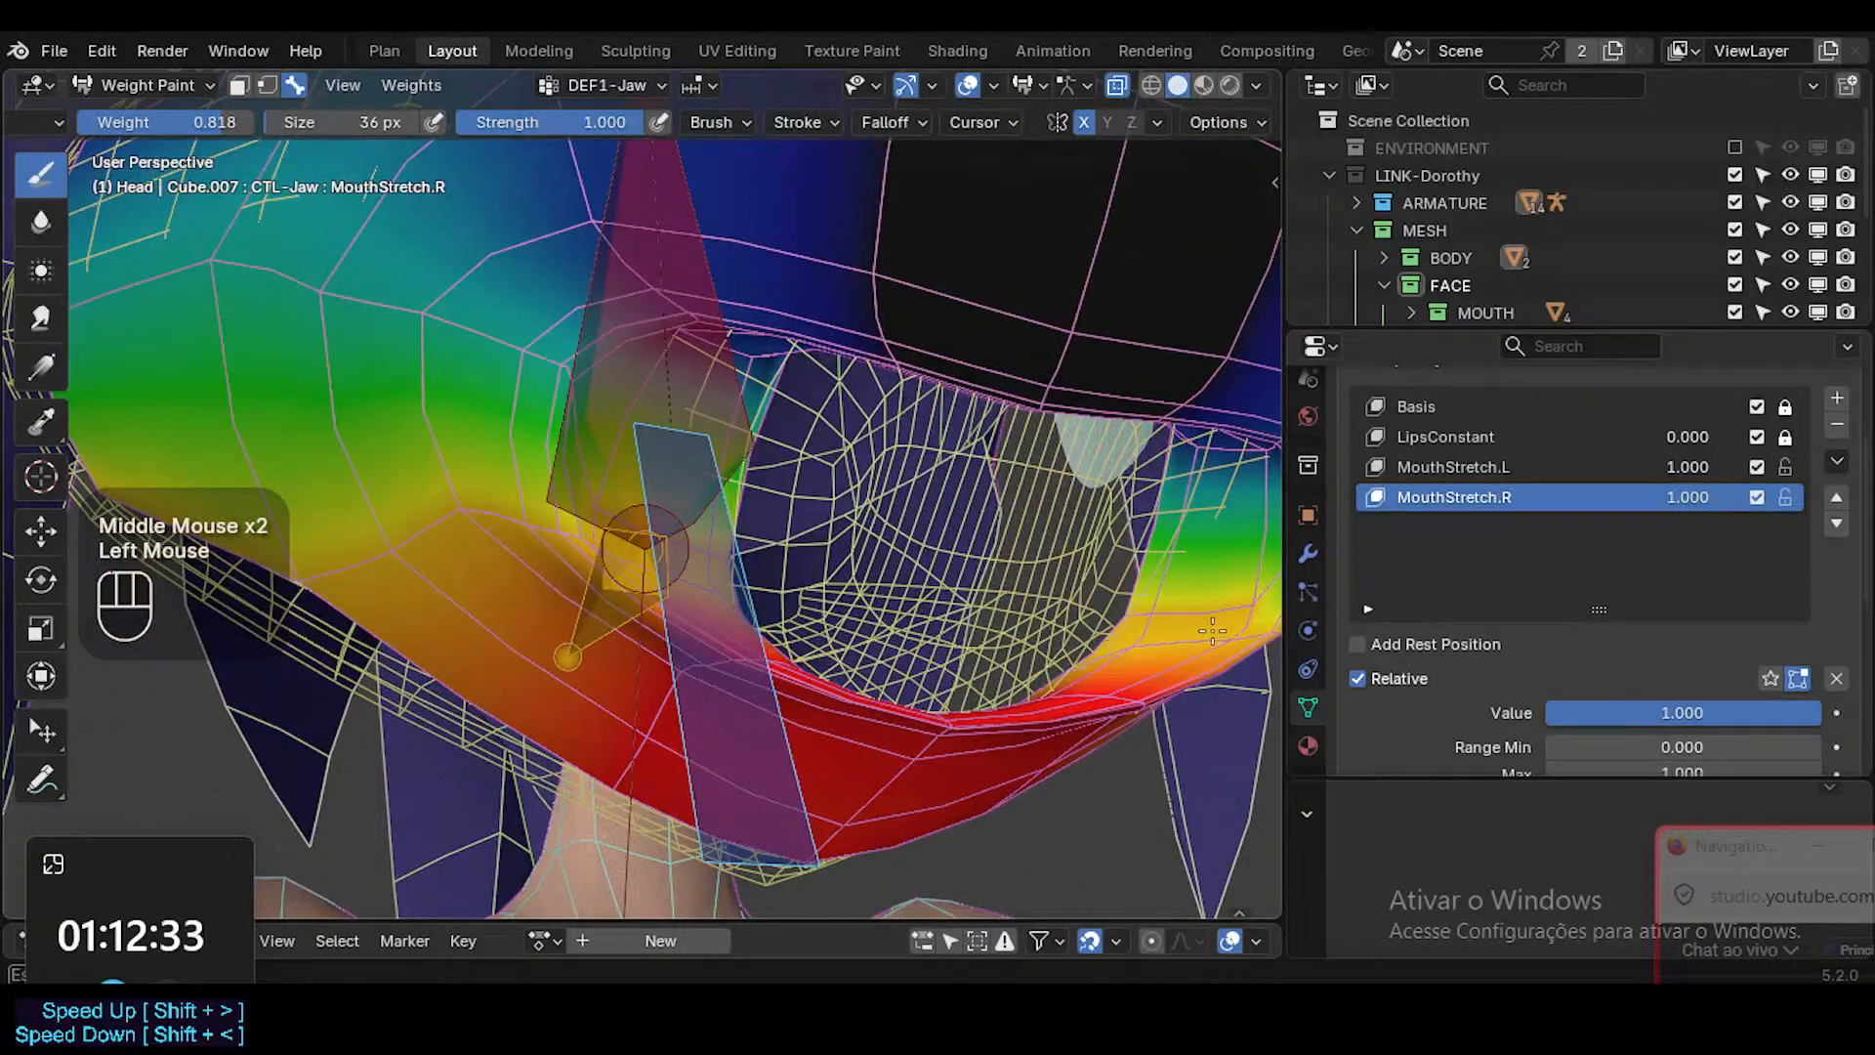
mouse_move(1212, 631)
middle_mouse_down()
mouse_move(1185, 572)
mouse_move(1118, 551)
mouse_move(1160, 461)
middle_mouse_up()
Sample a brush weight of 0.309 and dab it onto DEF1-Jaw at the outer edge of the inner mouth corner.
key("shift+x")
Set the brush size to 40 px and dab DEF1-Jaw inside the lower mouth corner with the sampled weight.
key("shift+x")
key("shift+x")
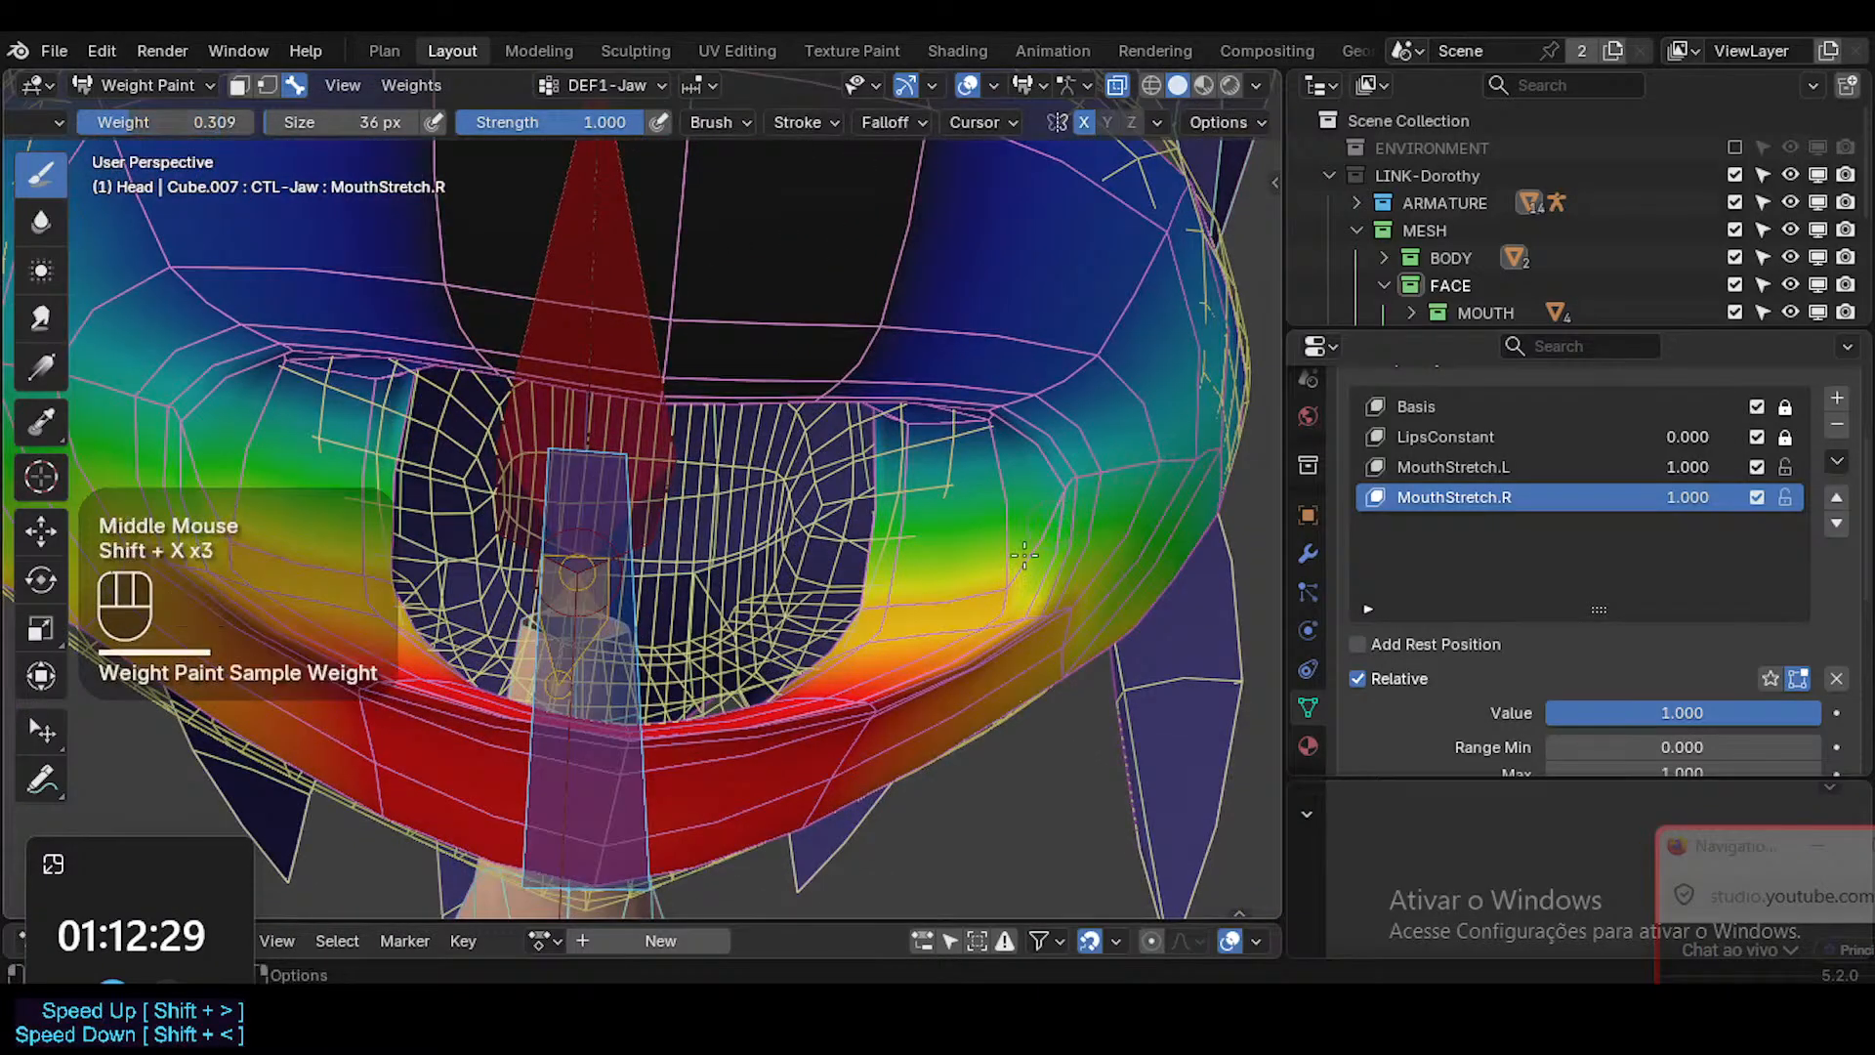
left_click(1032, 581)
left_click(1032, 581)
key("f")
left_click(942, 593)
left_click_drag(942, 593, 1015, 594)
key("ctrl+z")
key("f")
left_click(938, 590)
key("shift+x")
key("shift+x")
key("shift+x")
left_click(997, 595)
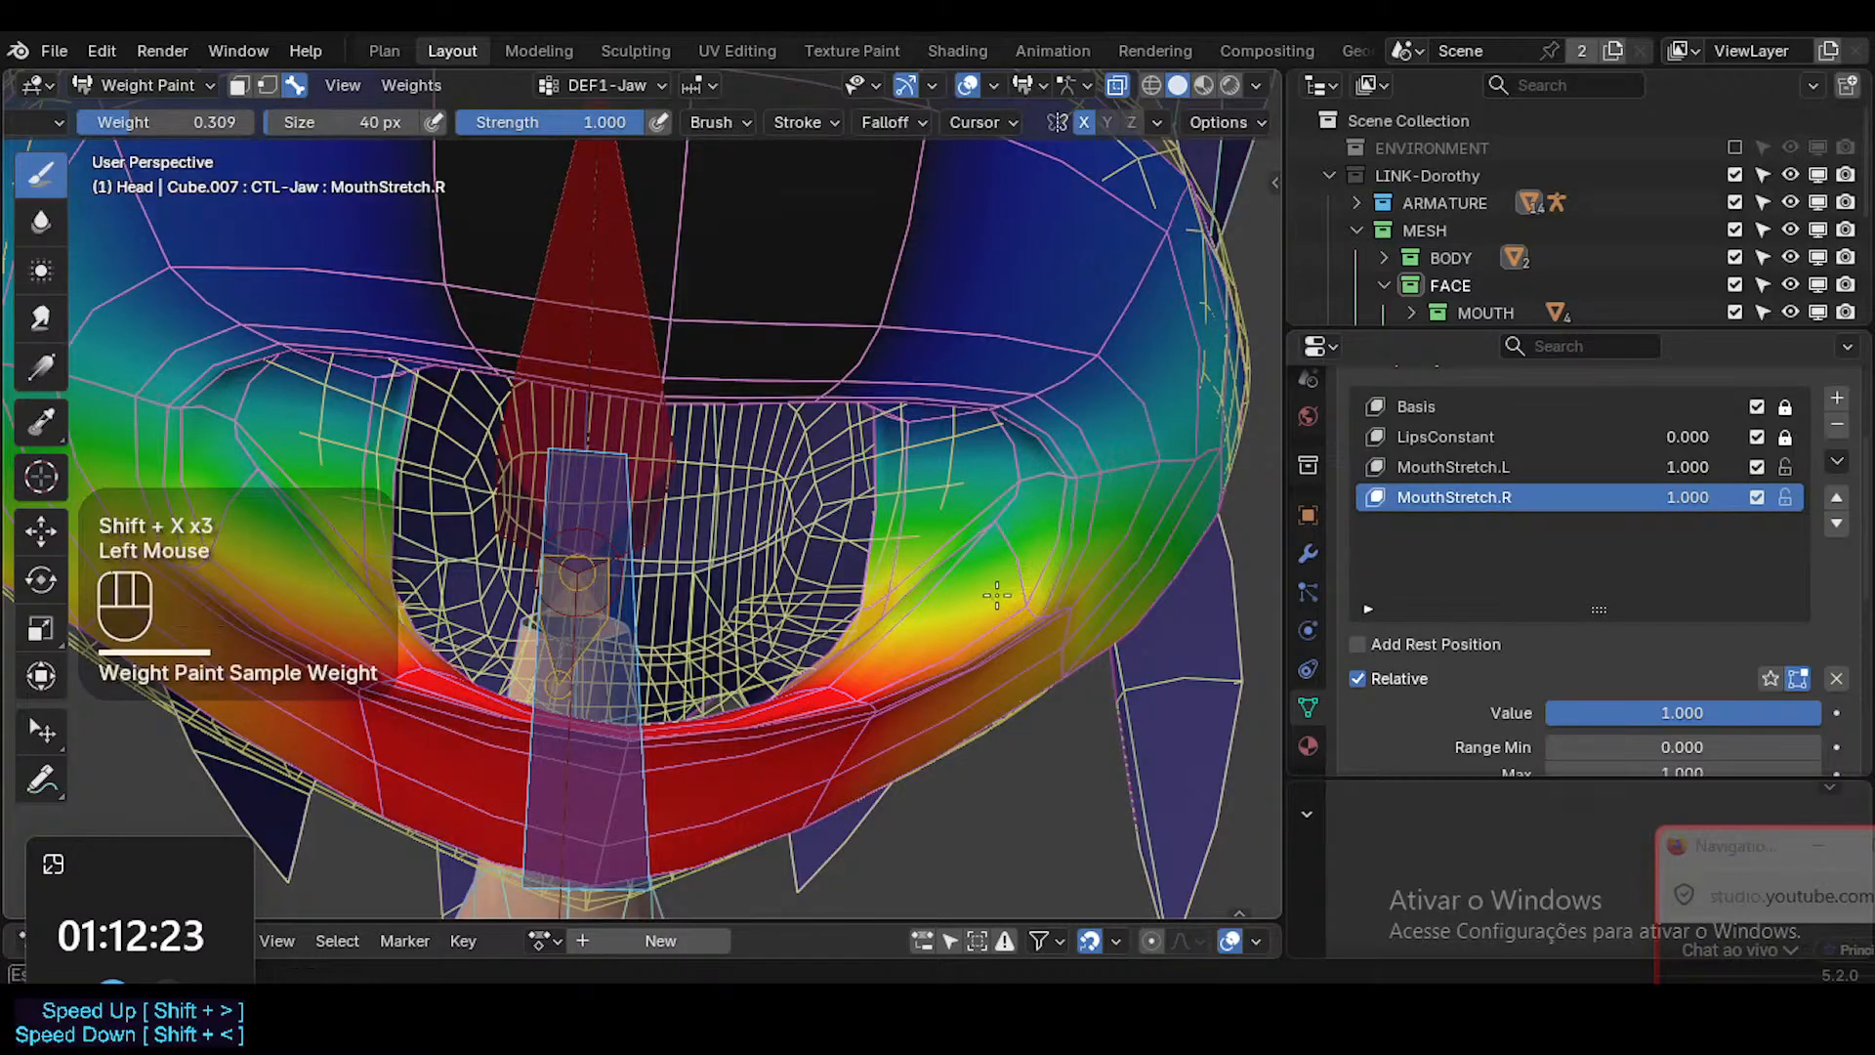
Enlarge the brush to 90 px and soften the DEF1-Jaw weights along the inner mouth wall with the 0.309 weight.
key("f")
left_click(932, 555)
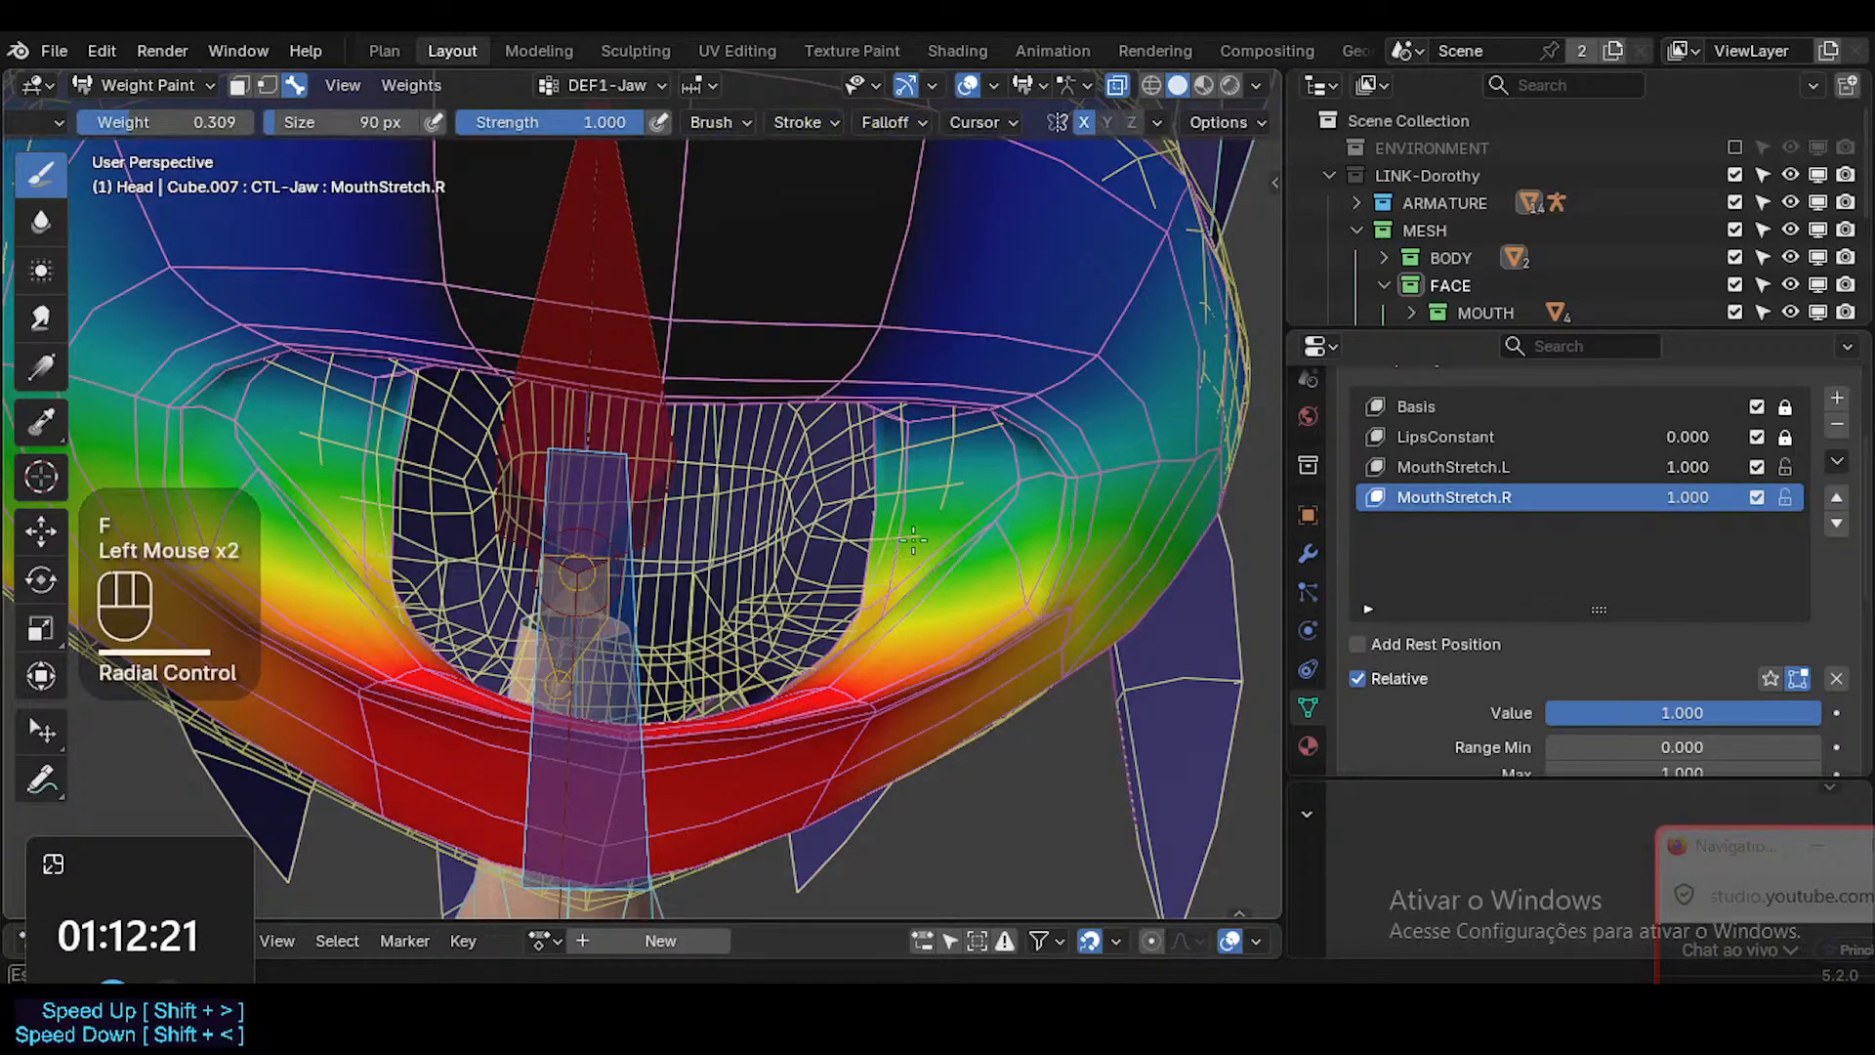
left_click_drag(1025, 505, 889, 603)
left_click_drag(928, 540, 865, 540)
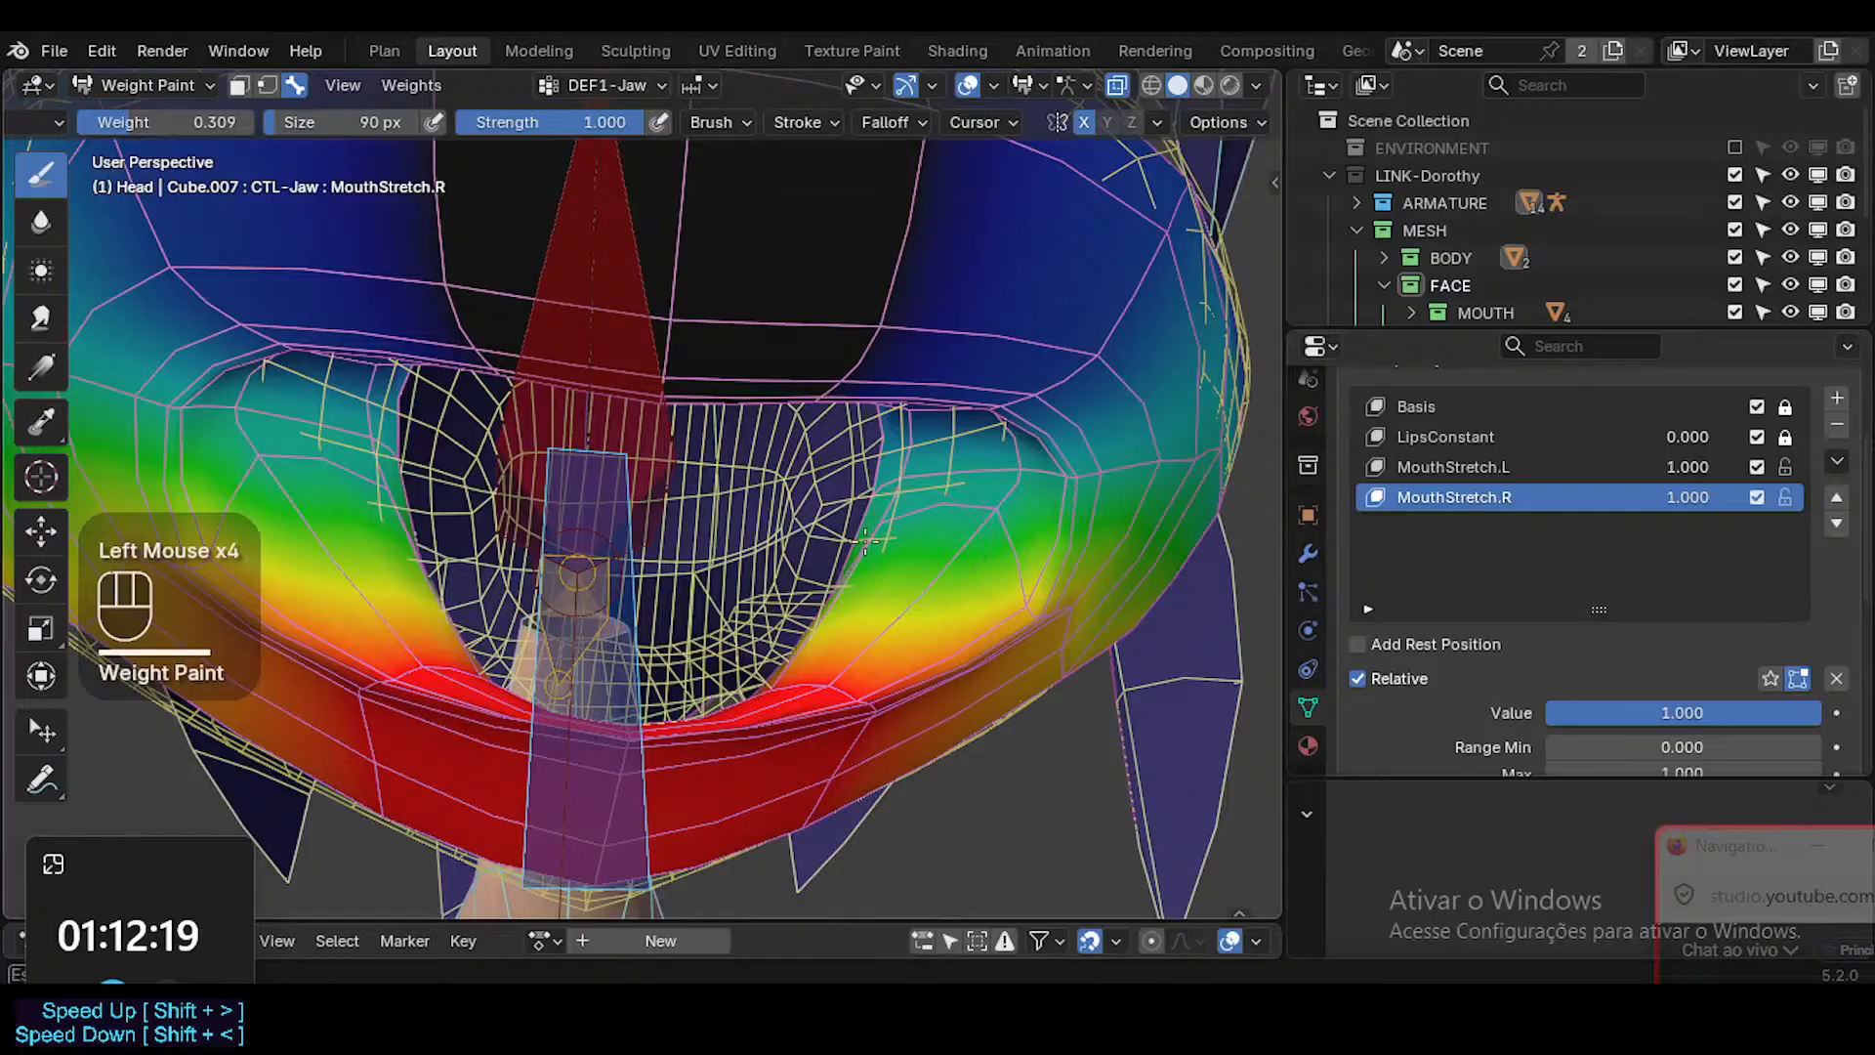
middle_click_drag(879, 562, 876, 630)
left_click(876, 633)
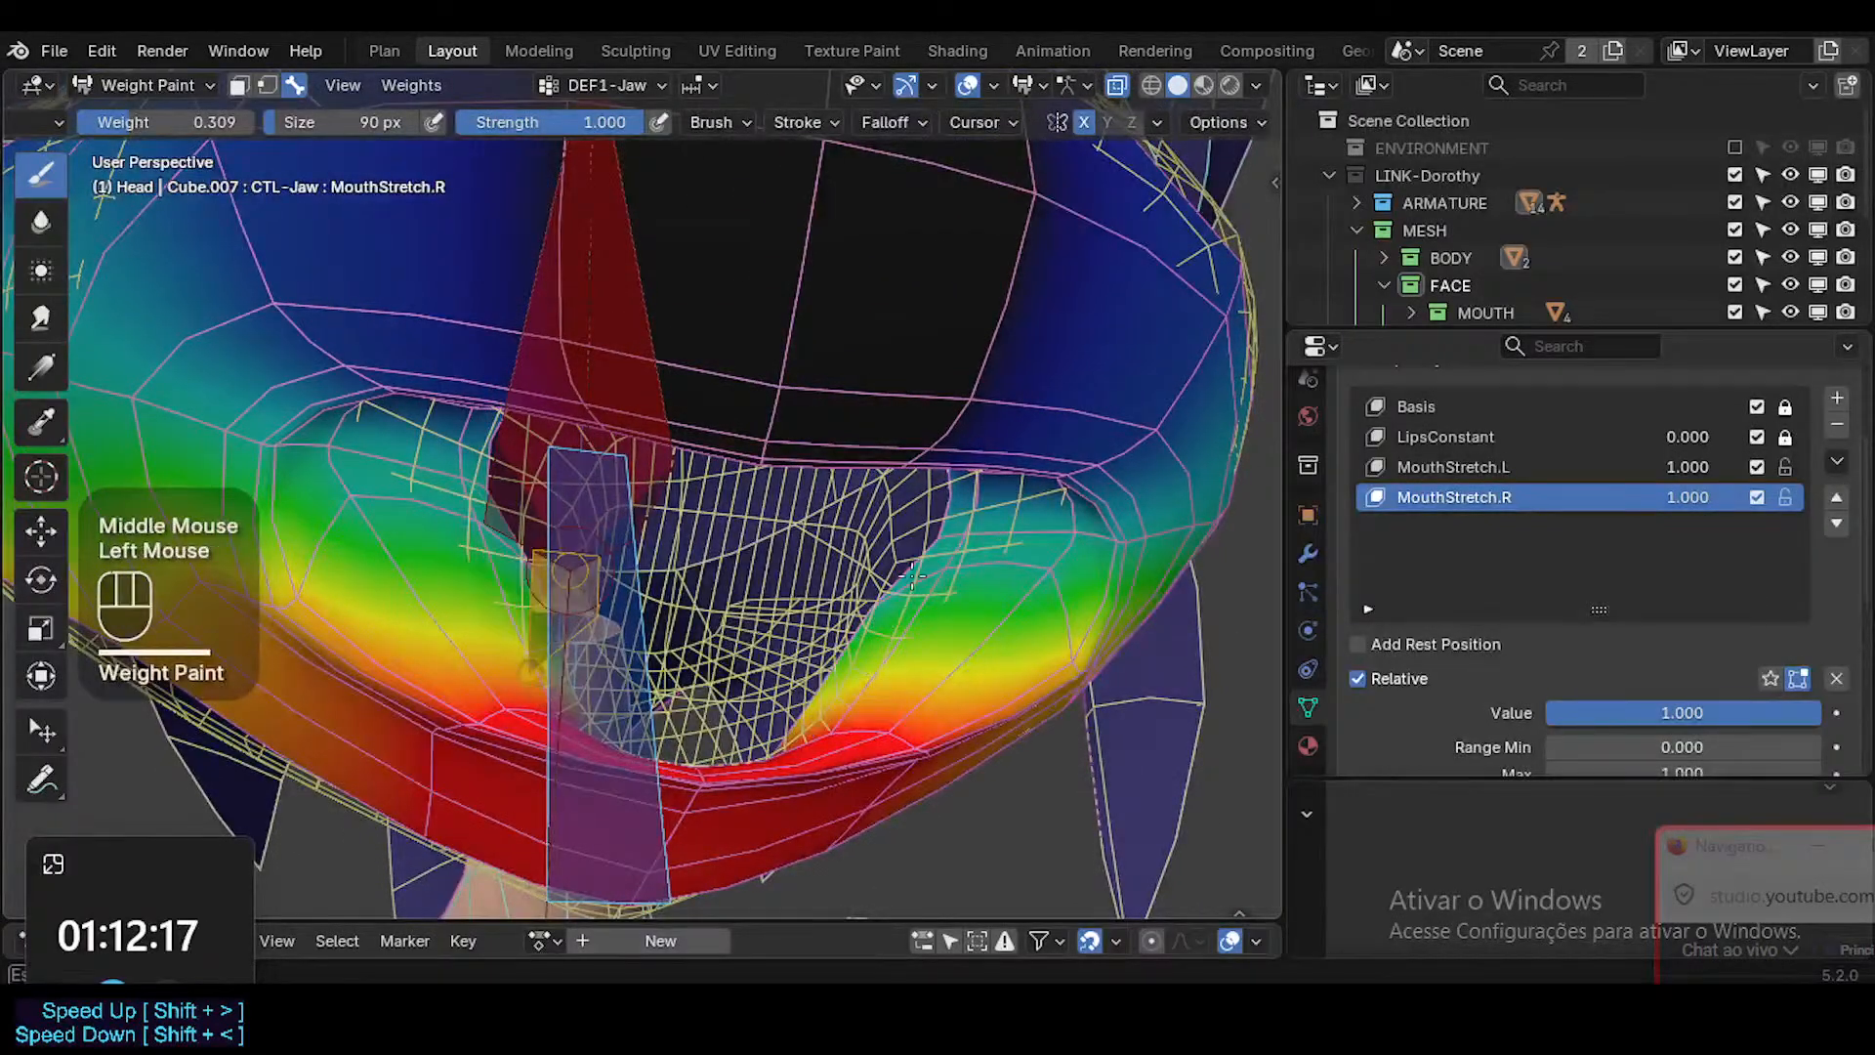
middle_click_drag(1020, 583, 946, 586)
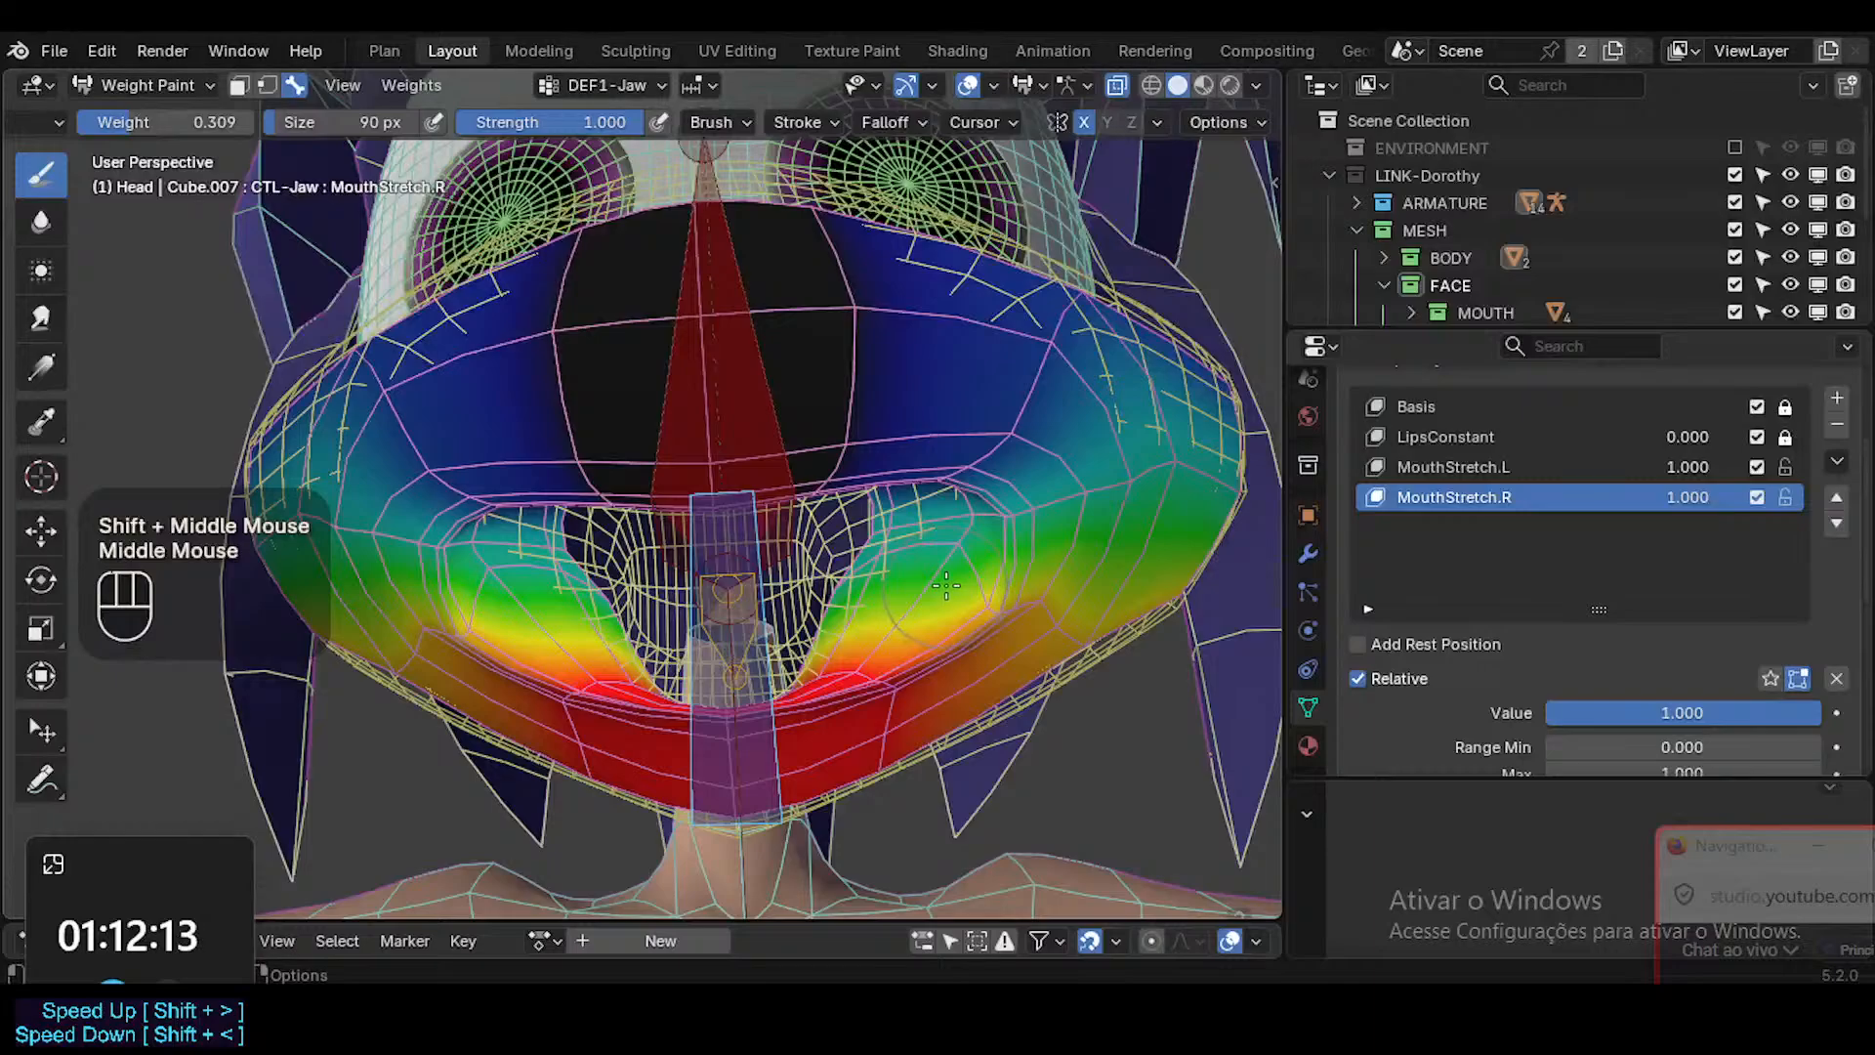
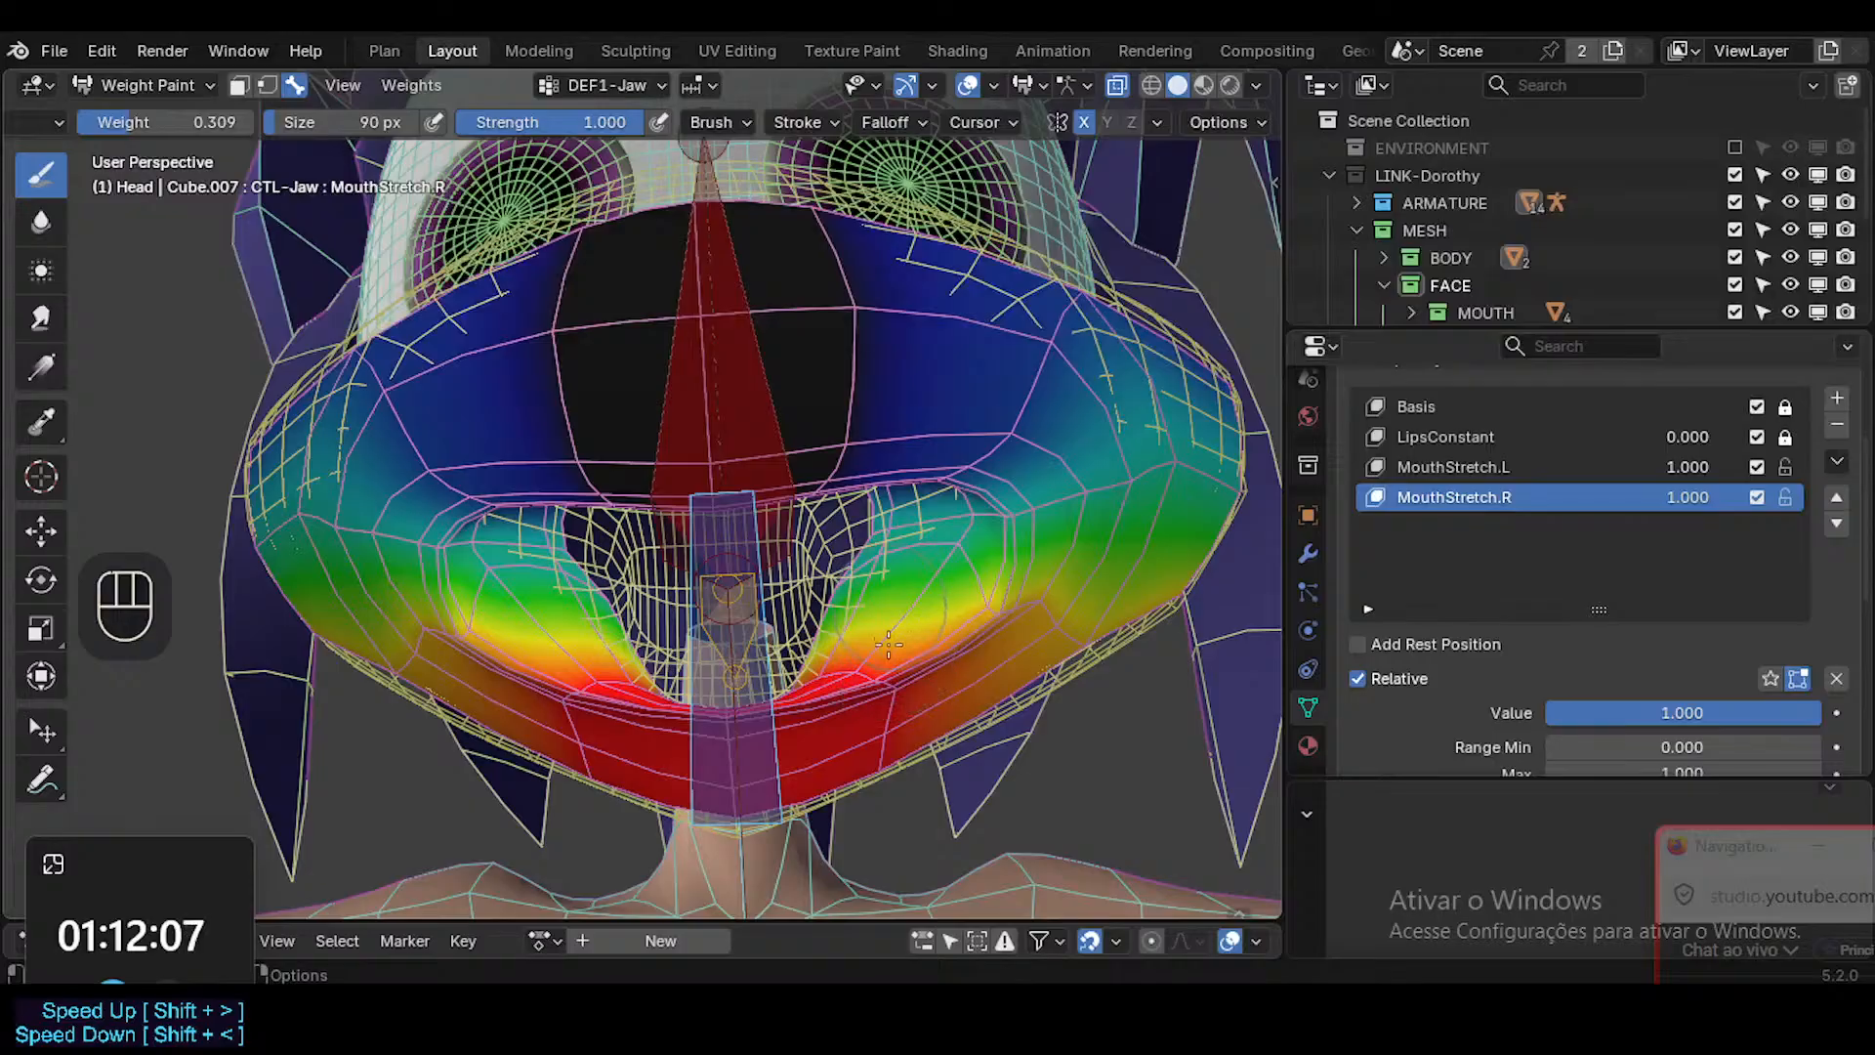
Inspect the vertex groups at the head mesh's mouth corner and make DEF1-Head the active group.
middle_click_drag(906, 586, 1100, 470)
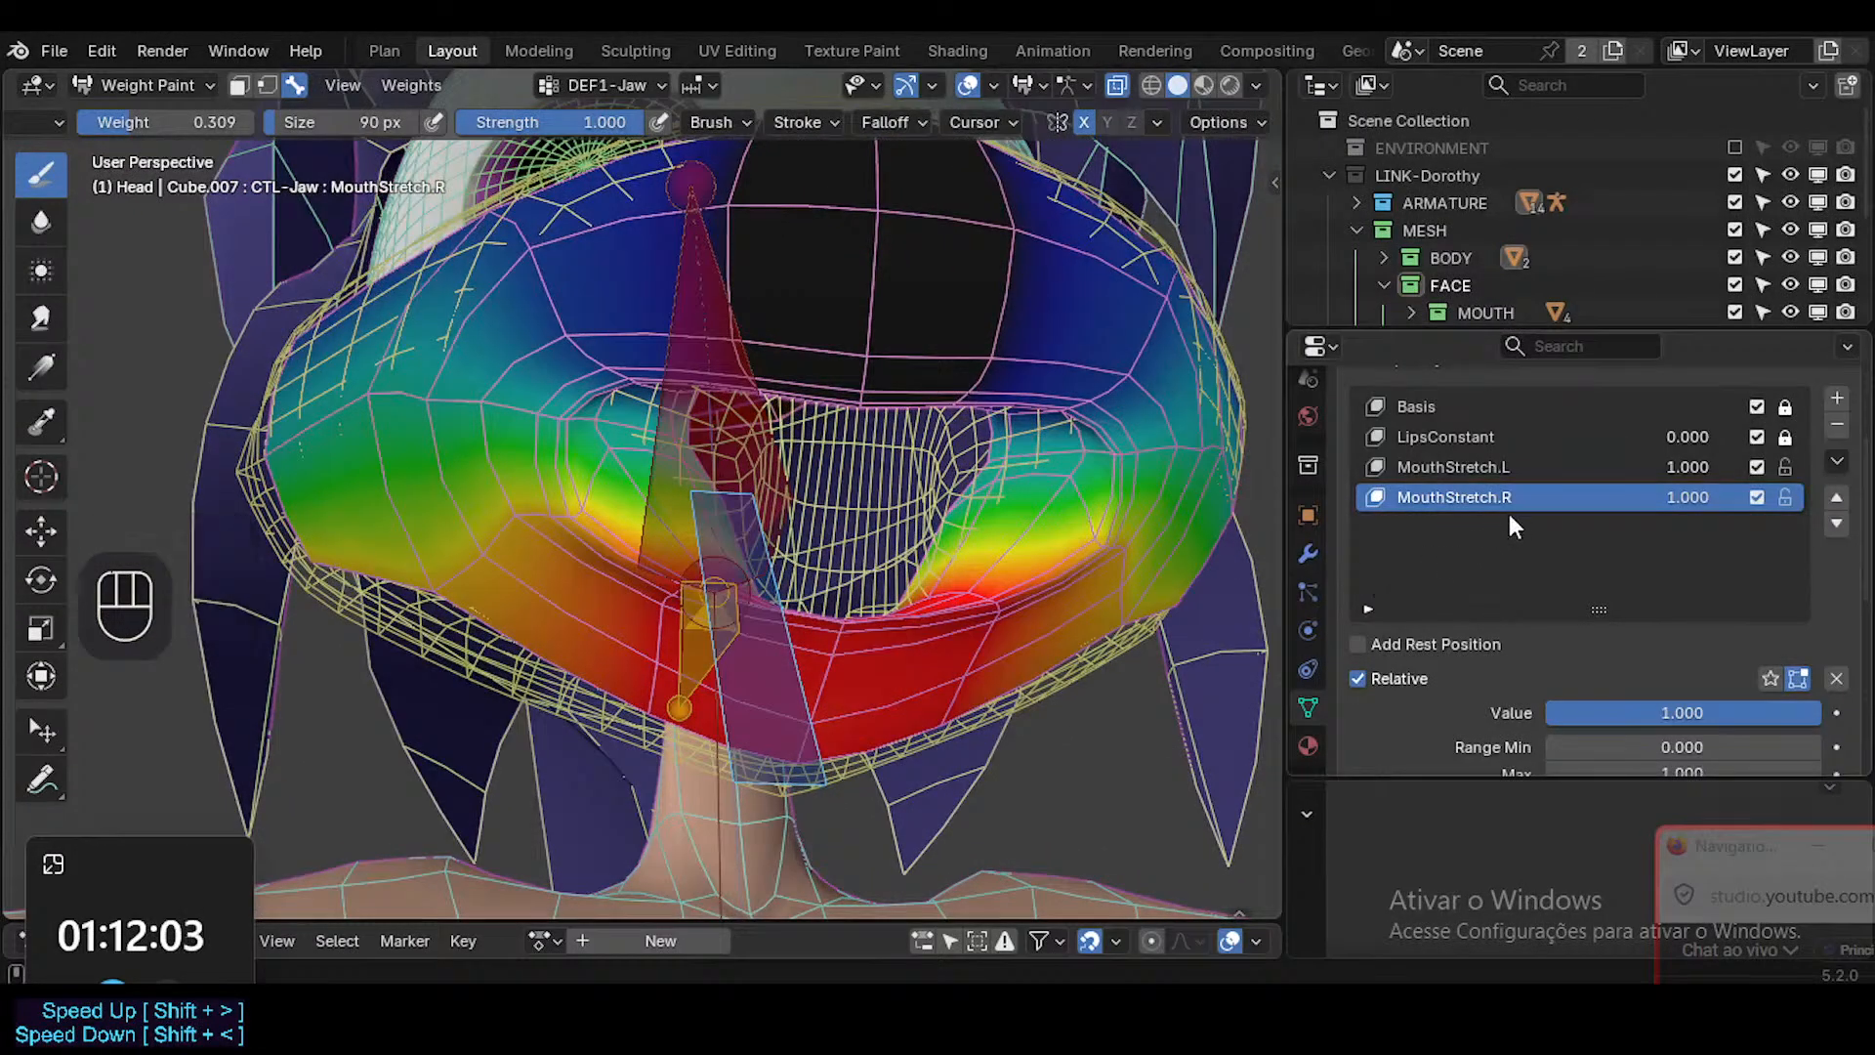
mouse_move(1687, 465)
left_mouse_down()
mouse_move(1496, 476)
mouse_move(1720, 465)
mouse_move(1431, 483)
mouse_move(1708, 472)
left_mouse_up()
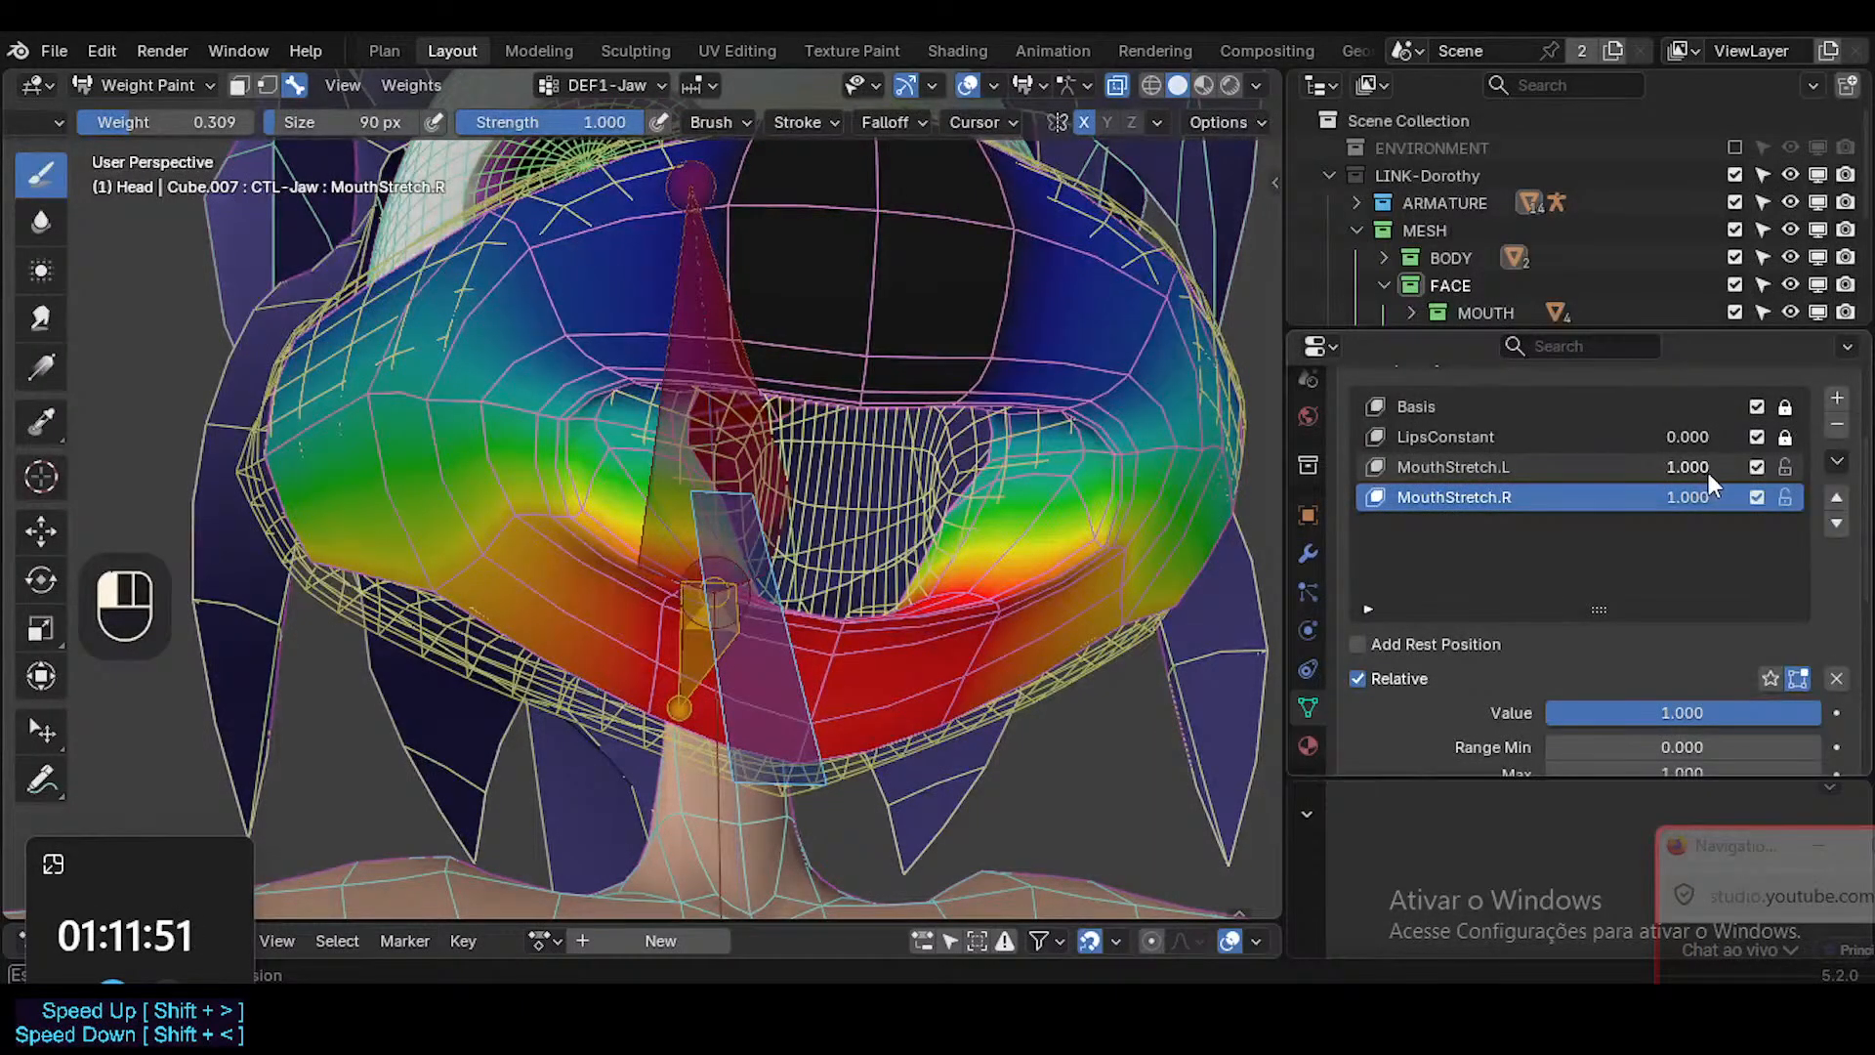
middle_click_drag(1074, 586, 1010, 606)
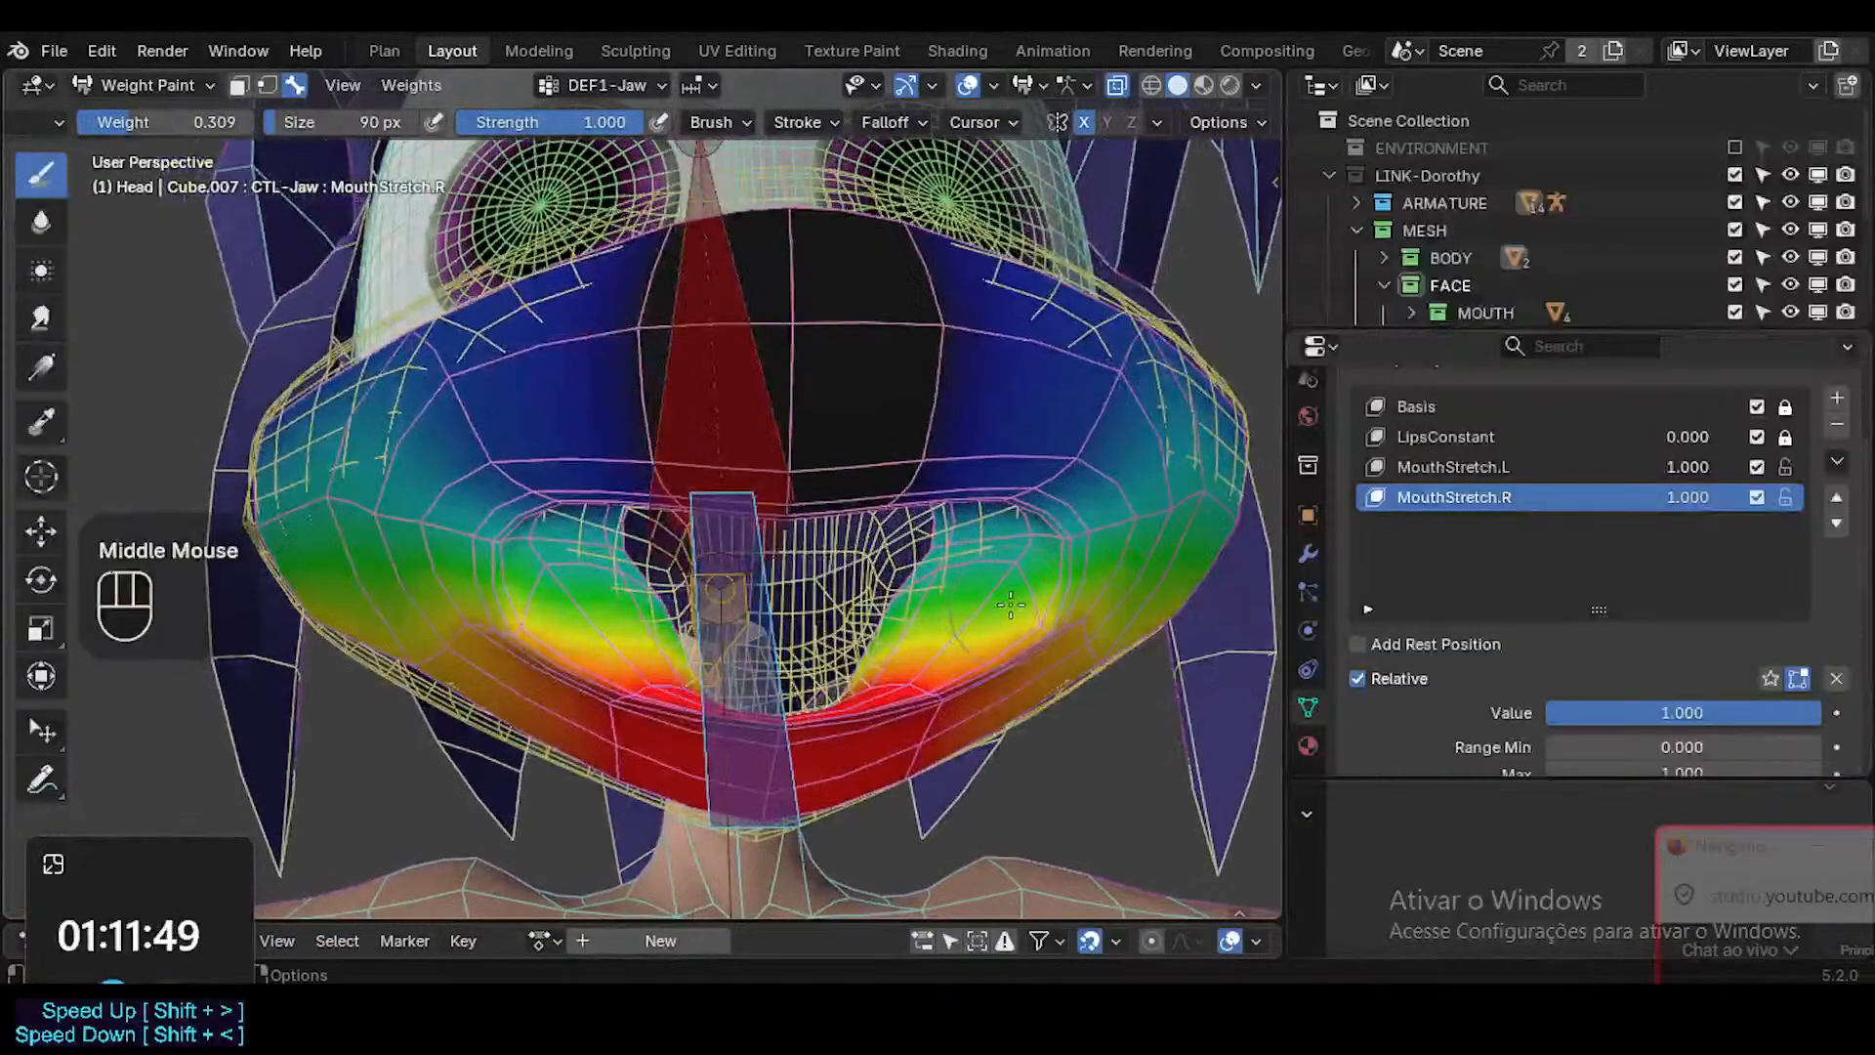
key("ctrl+shift+x")
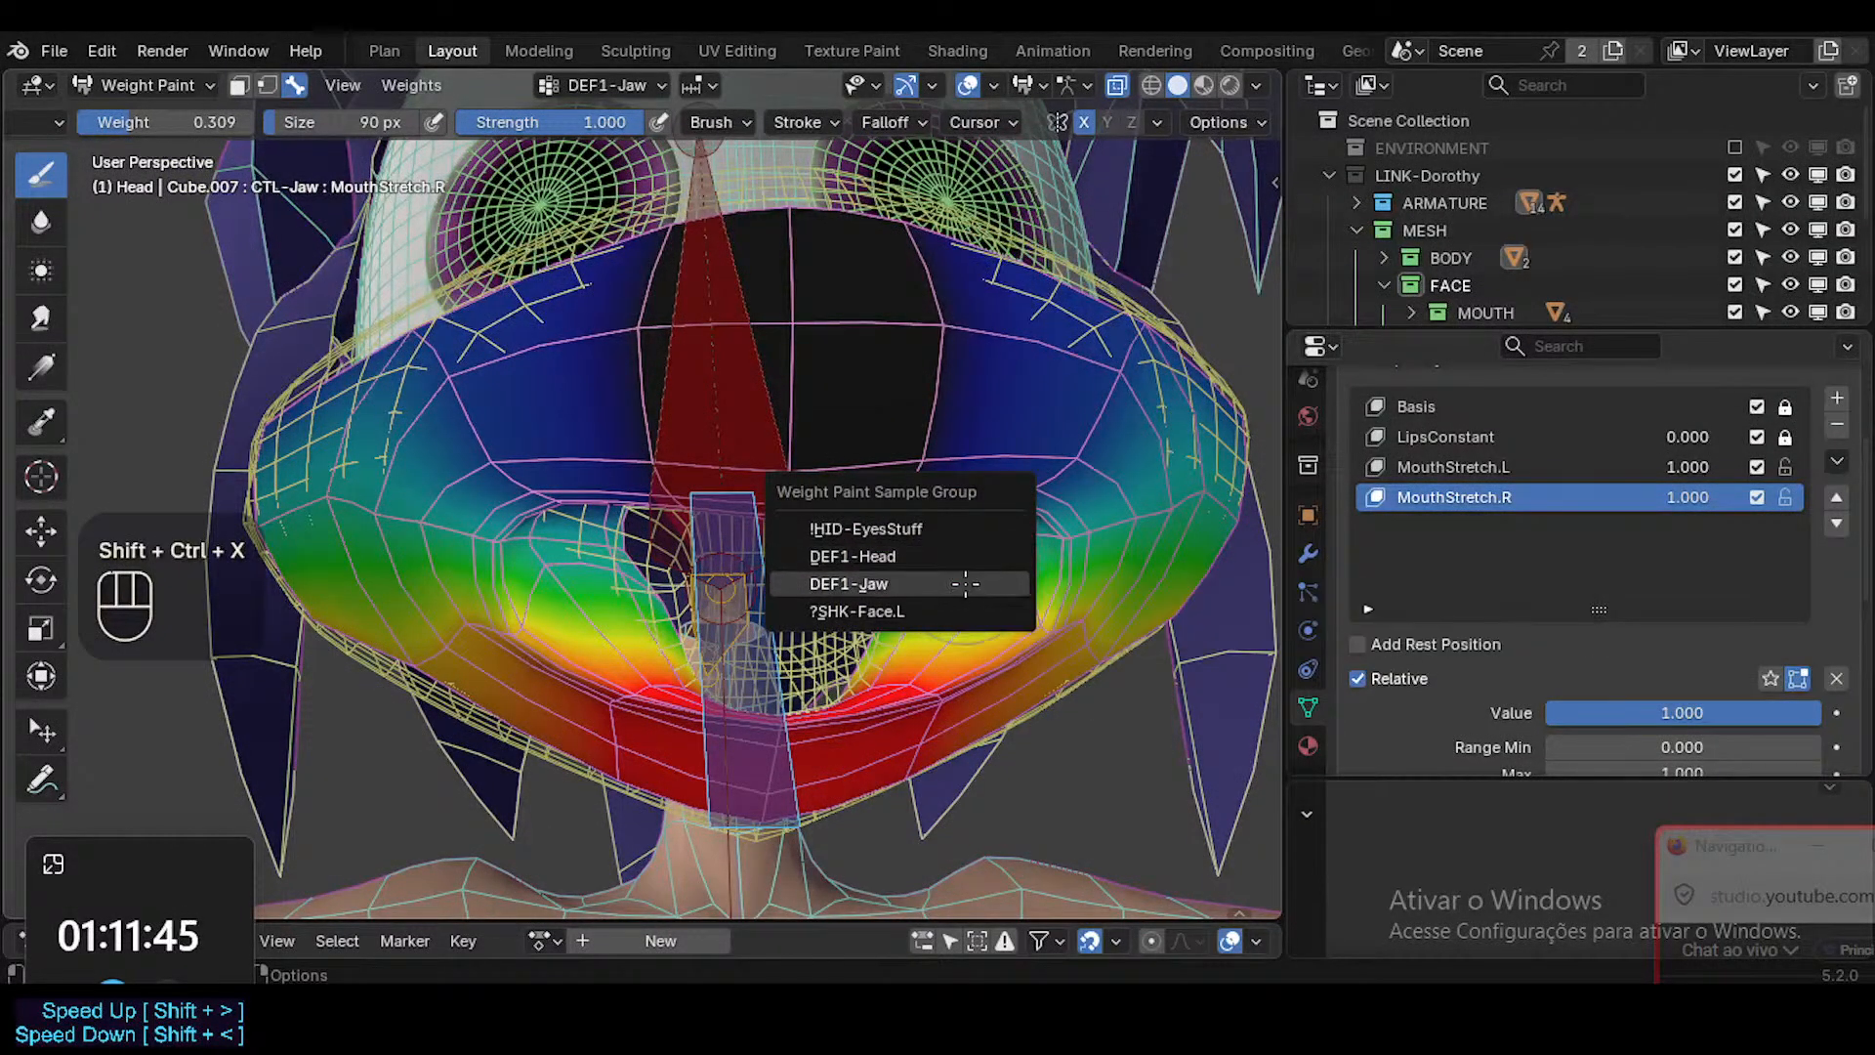
left_click(972, 583)
key("ctrl+shift+x")
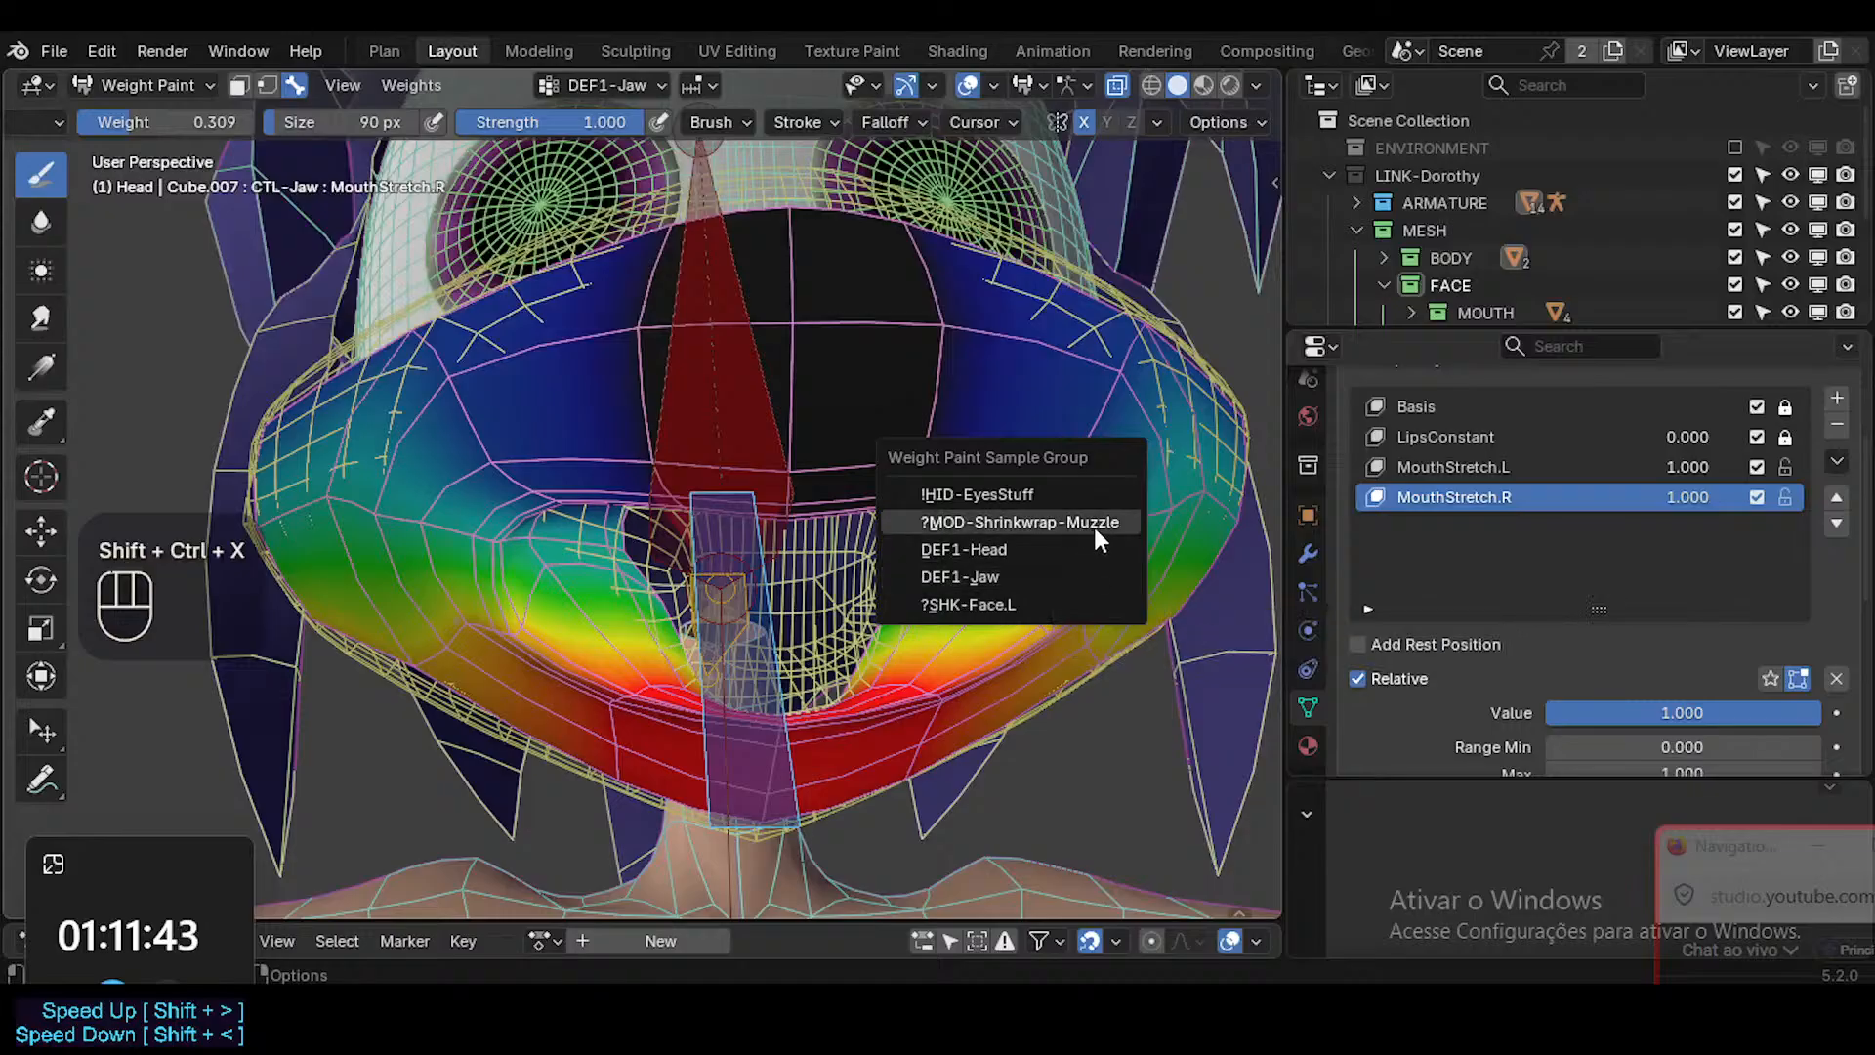
left_click(1095, 576)
mouse_move(1094, 580)
middle_mouse_down()
mouse_move(1334, 498)
mouse_move(1114, 557)
mouse_move(1108, 576)
mouse_move(1129, 494)
middle_mouse_up()
key("ctrl+shift+x")
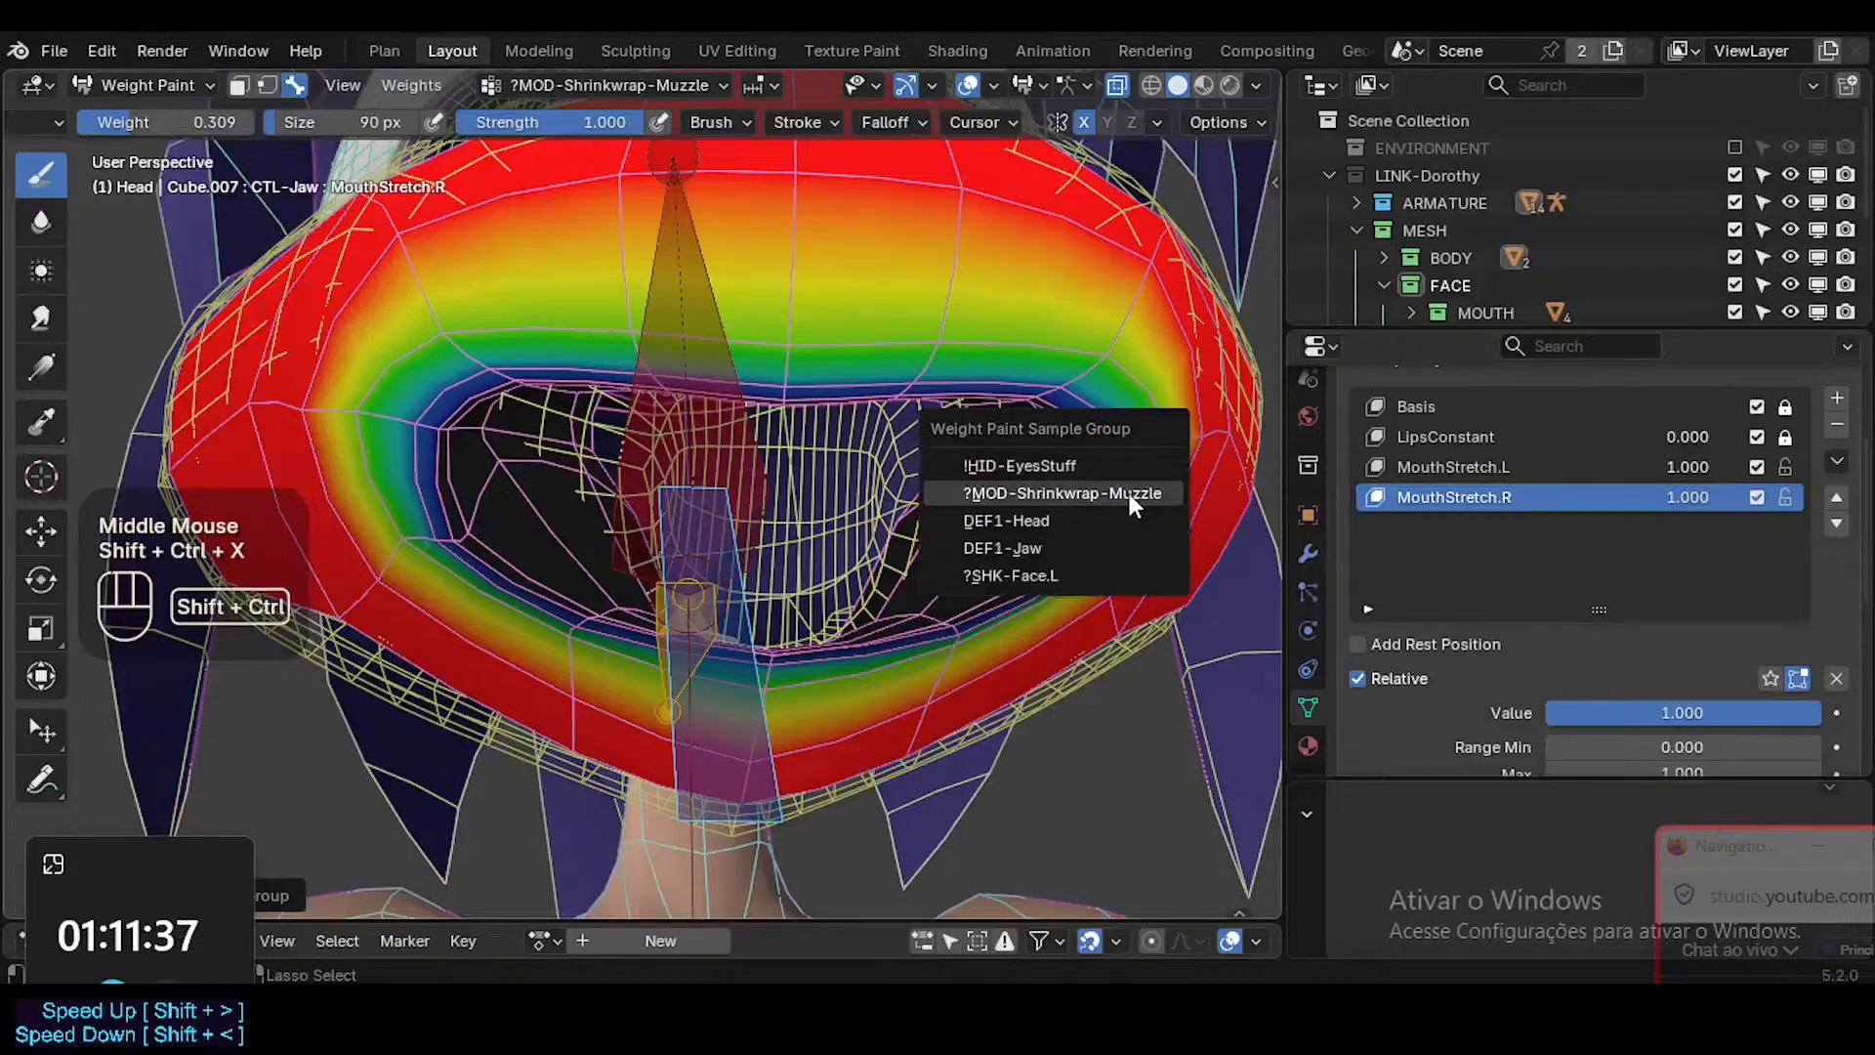
left_click(1100, 519)
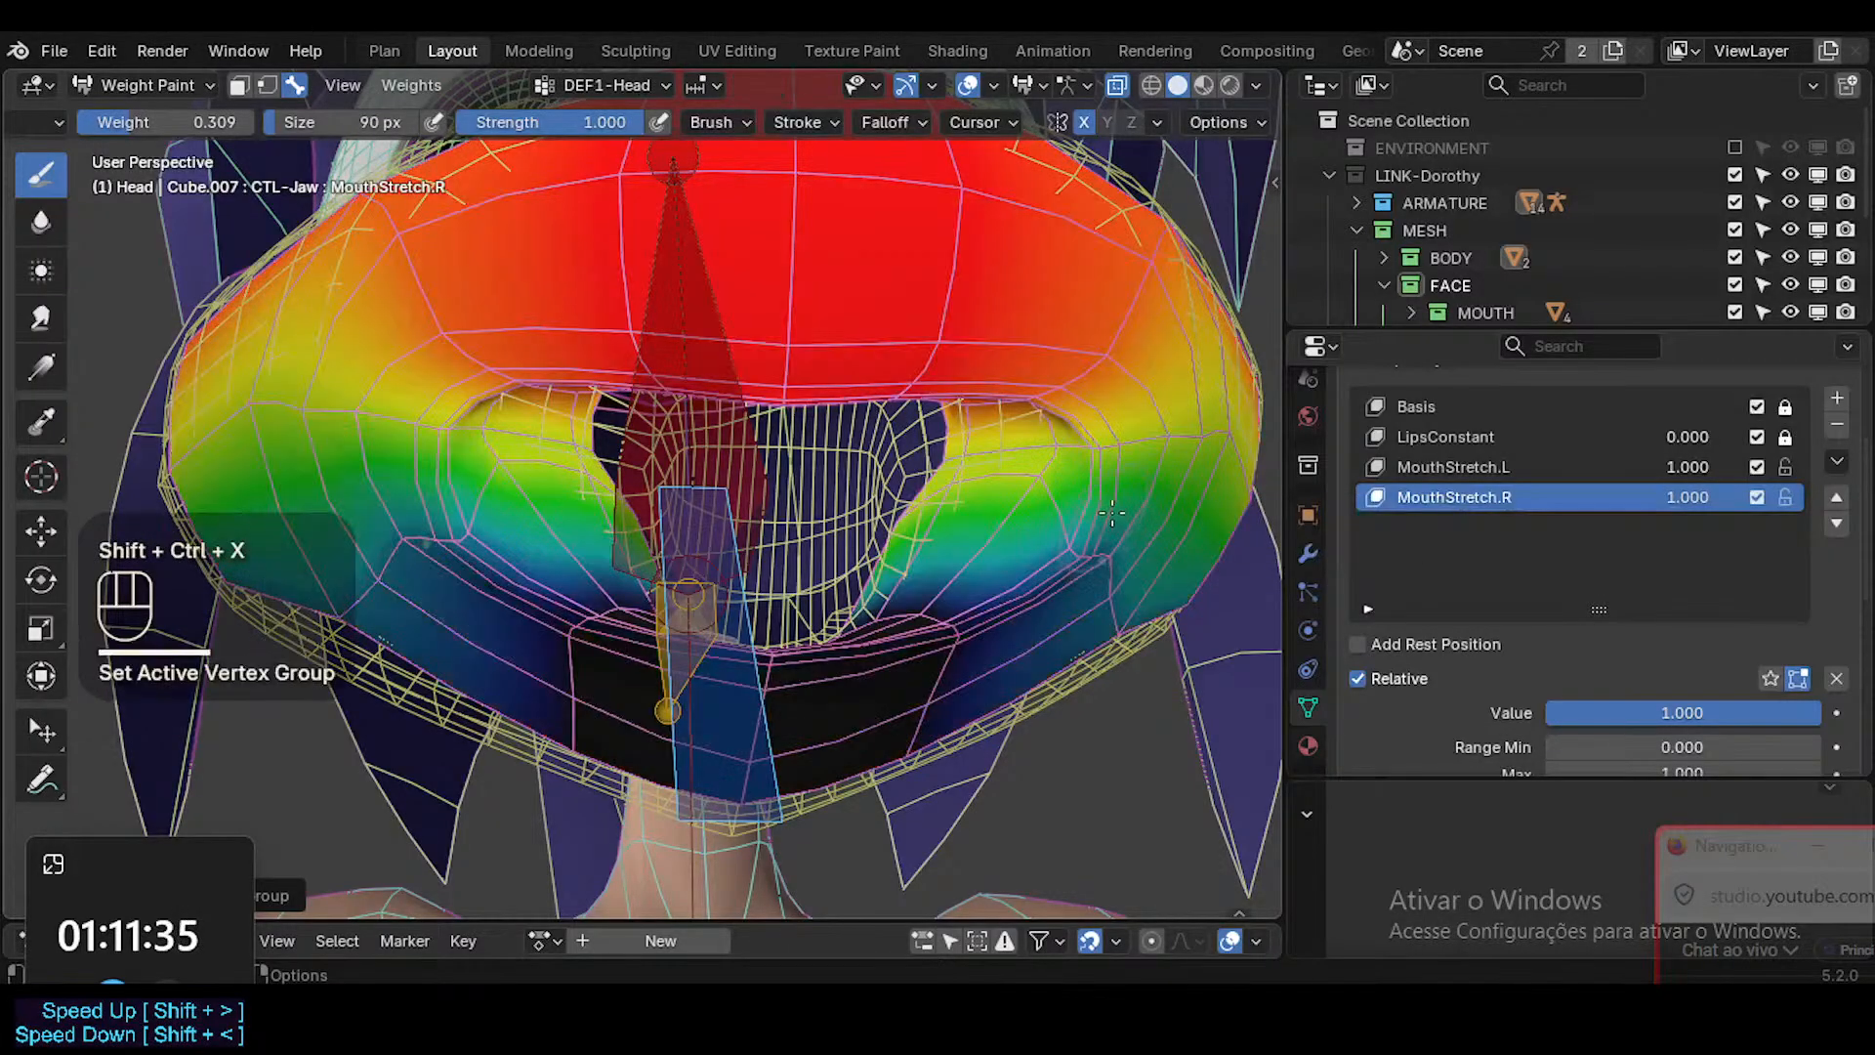
middle_click_drag(1100, 520, 1061, 563)
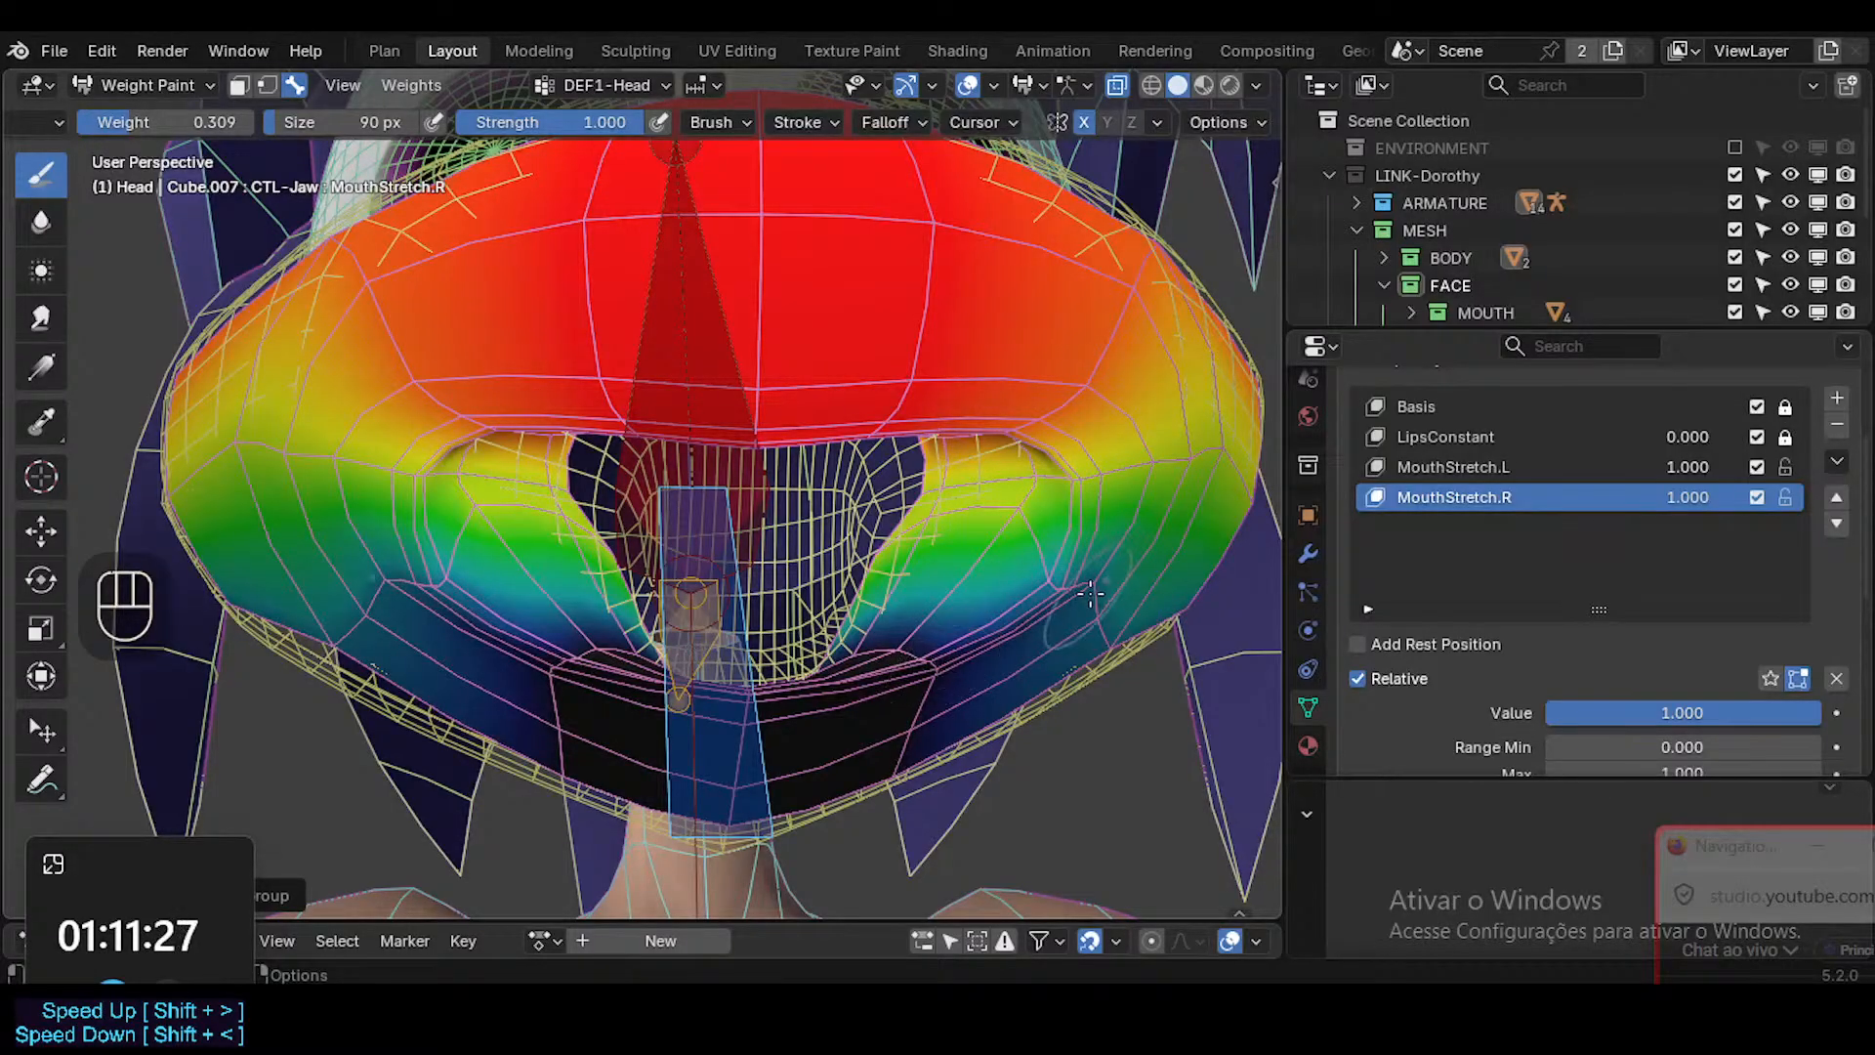
Sample a weight of 0.000 and paint it onto the inner mouth corner in the DEF1-Head group.
key("shift+x")
left_click(929, 556)
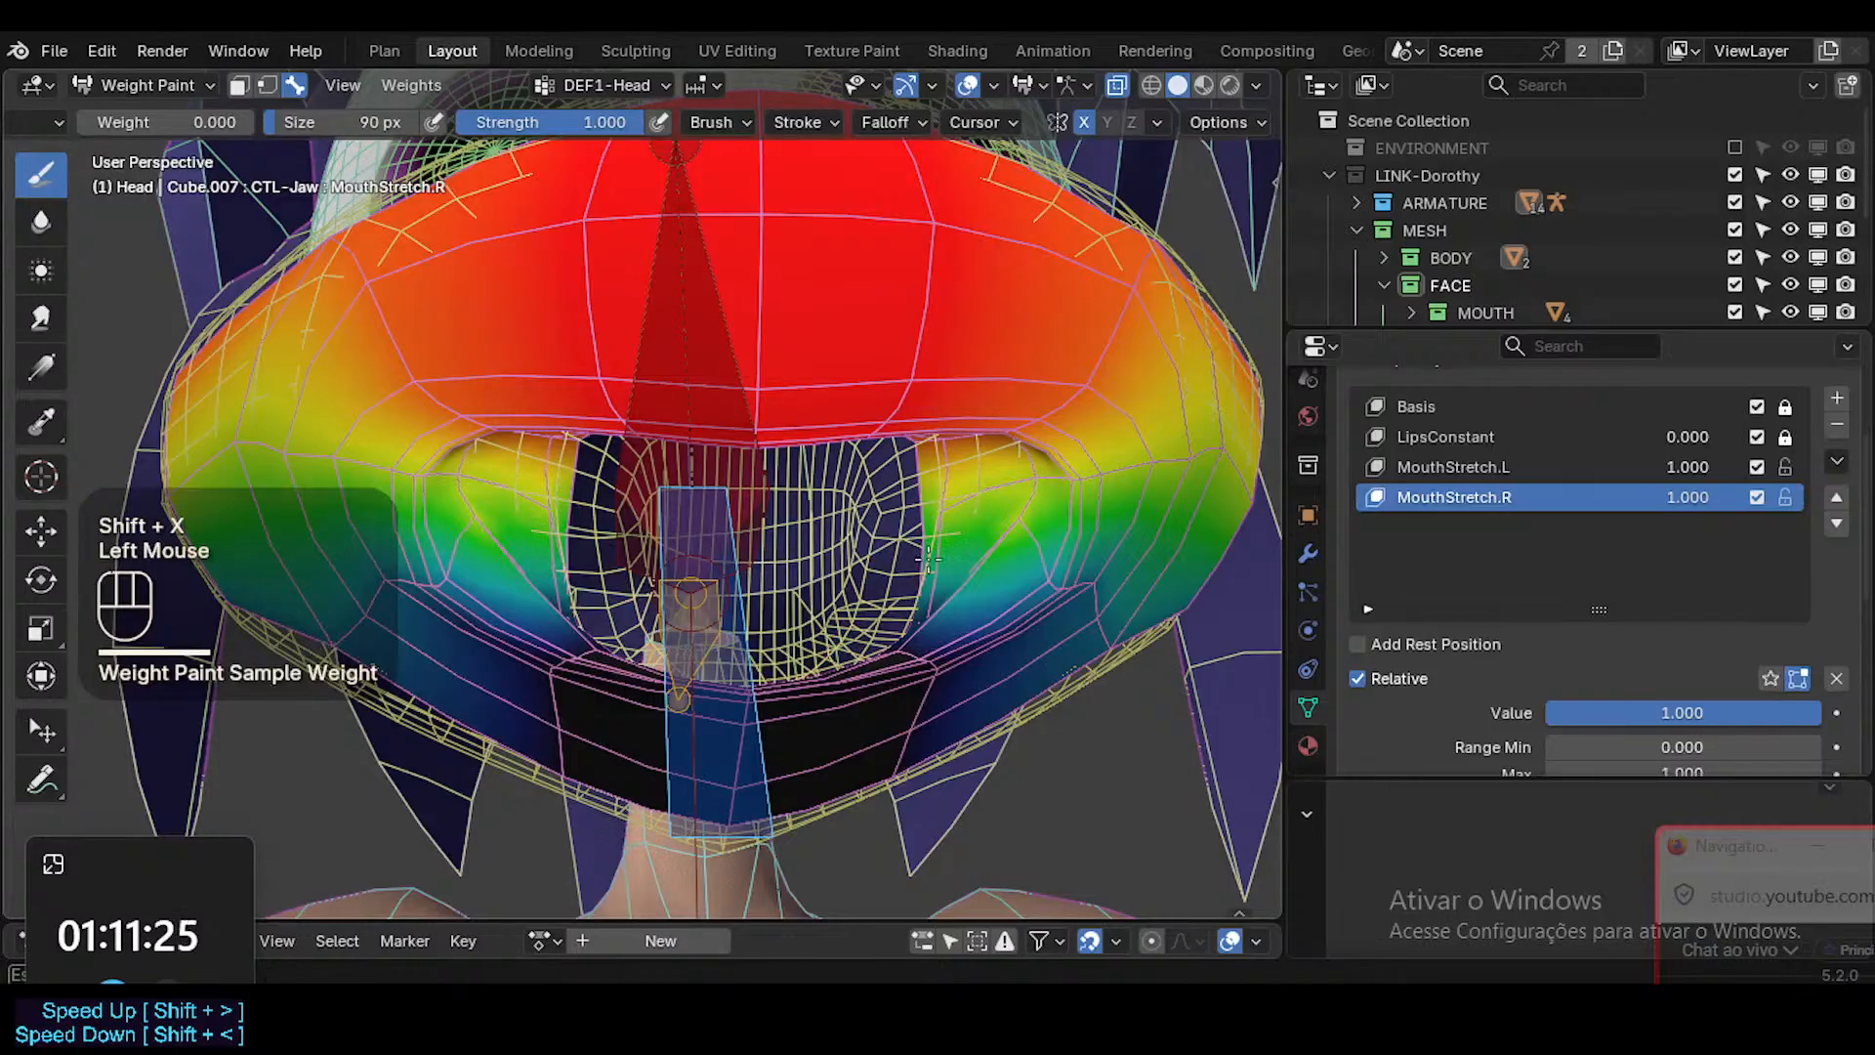
left_click(933, 554)
left_click(938, 552)
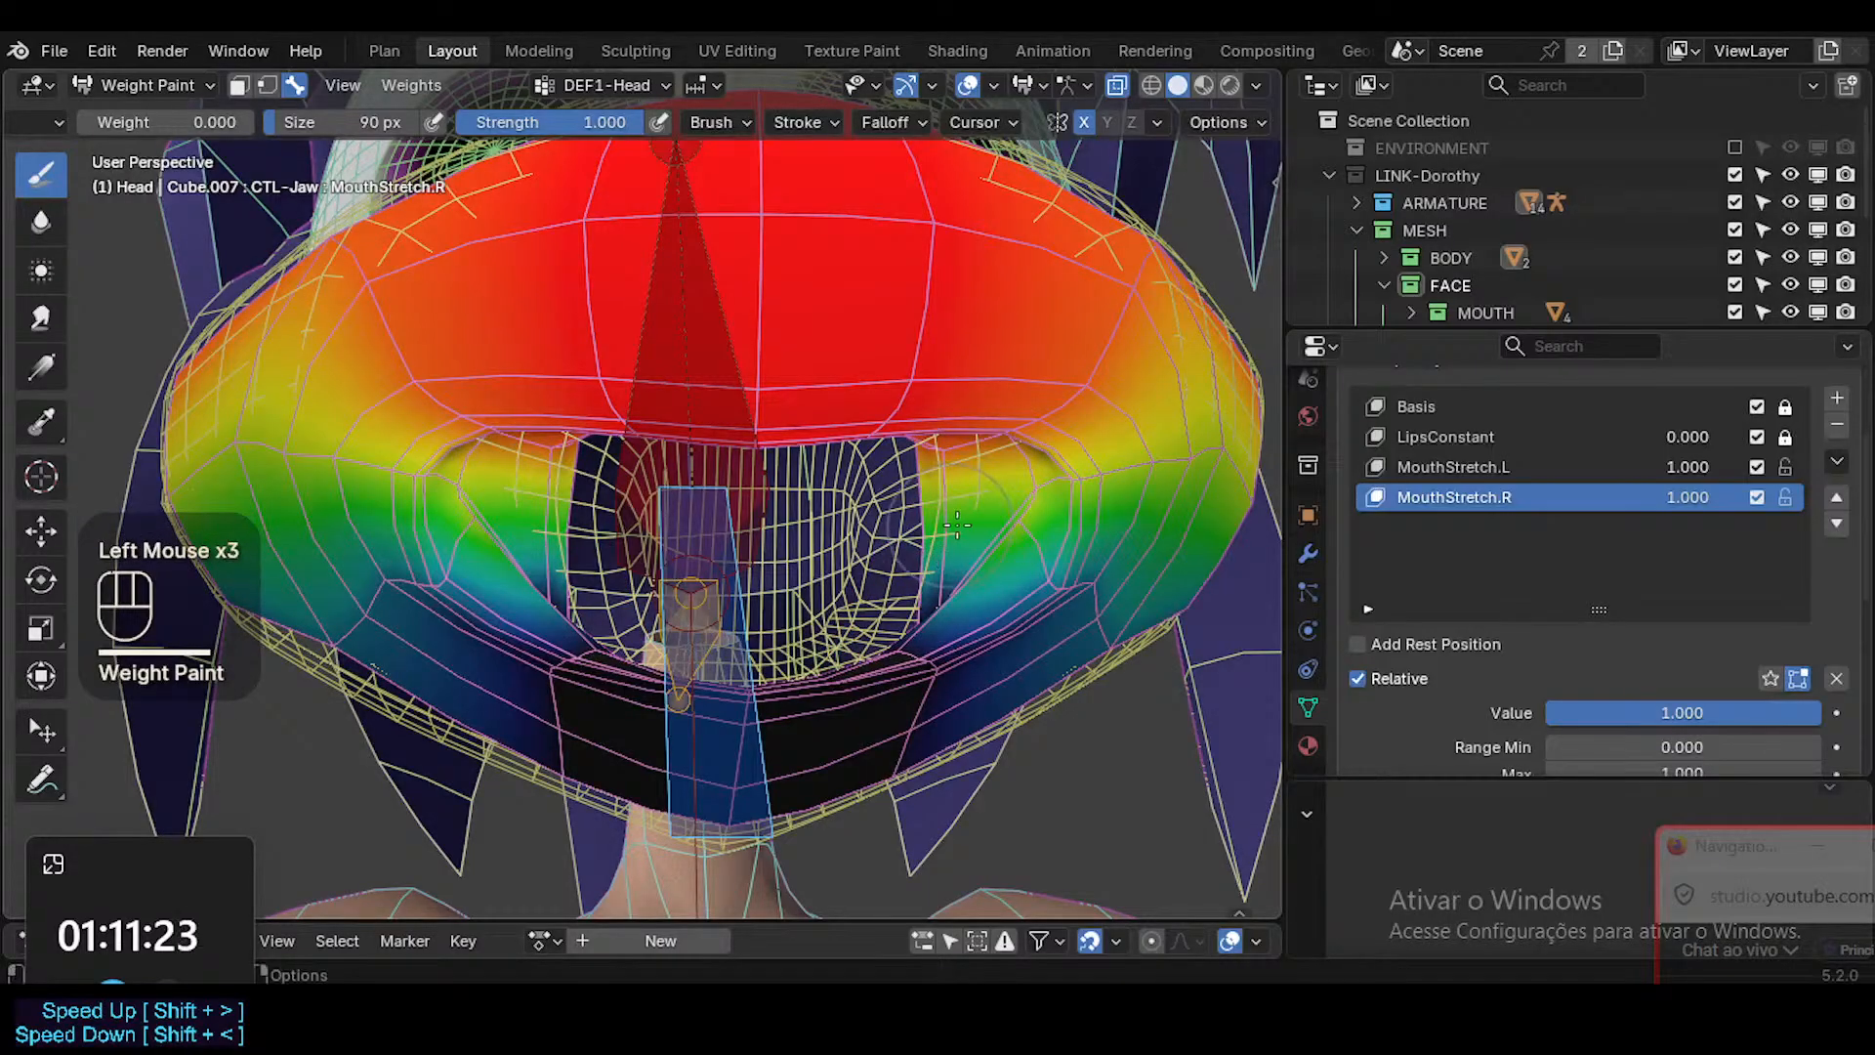
mouse_move(957, 525)
middle_mouse_down()
mouse_move(928, 512)
mouse_move(943, 454)
middle_mouse_up()
Reduce the brush size to 52 px and paint zero DEF1-Head weight around the inner mouth corners.
key("f")
left_click(918, 542)
left_click(916, 544)
left_click(924, 544)
left_click(962, 498)
left_click(967, 493)
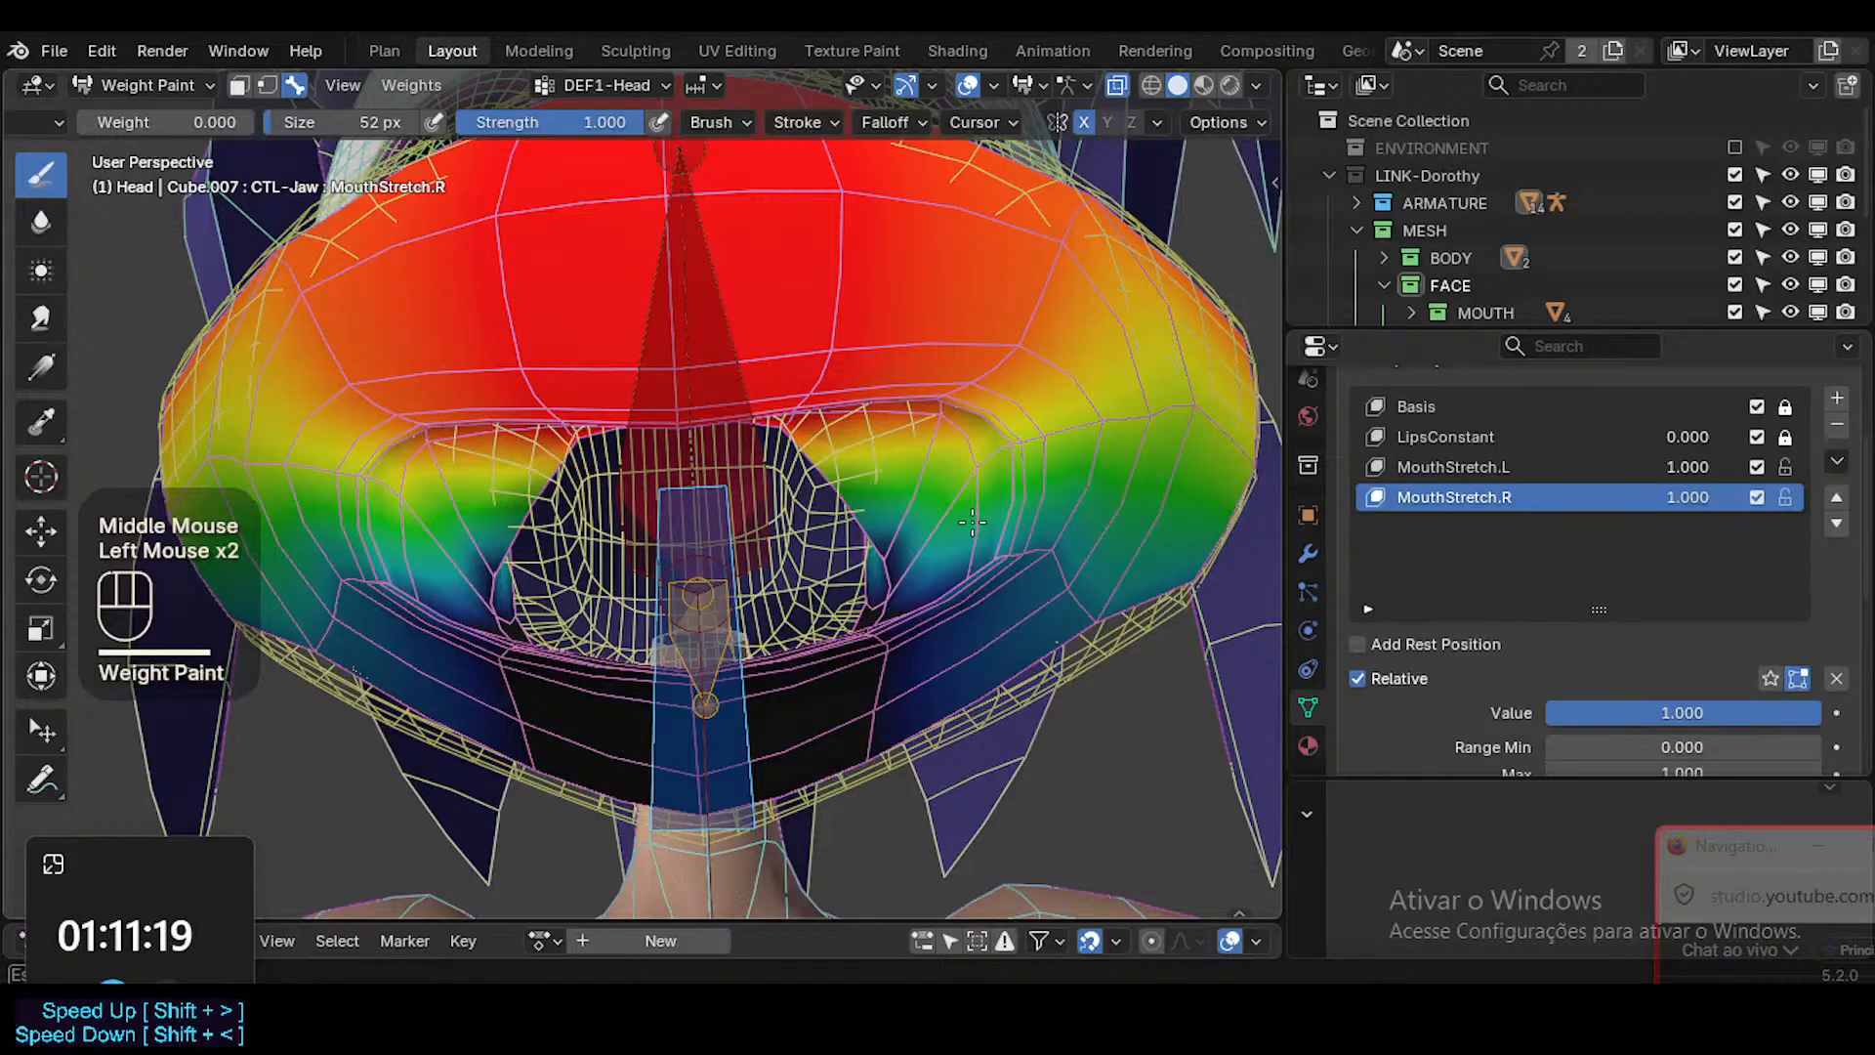
mouse_move(879, 556)
middle_mouse_down()
mouse_move(977, 569)
mouse_move(1084, 625)
middle_mouse_up()
left_click(1020, 595)
left_click(1103, 653)
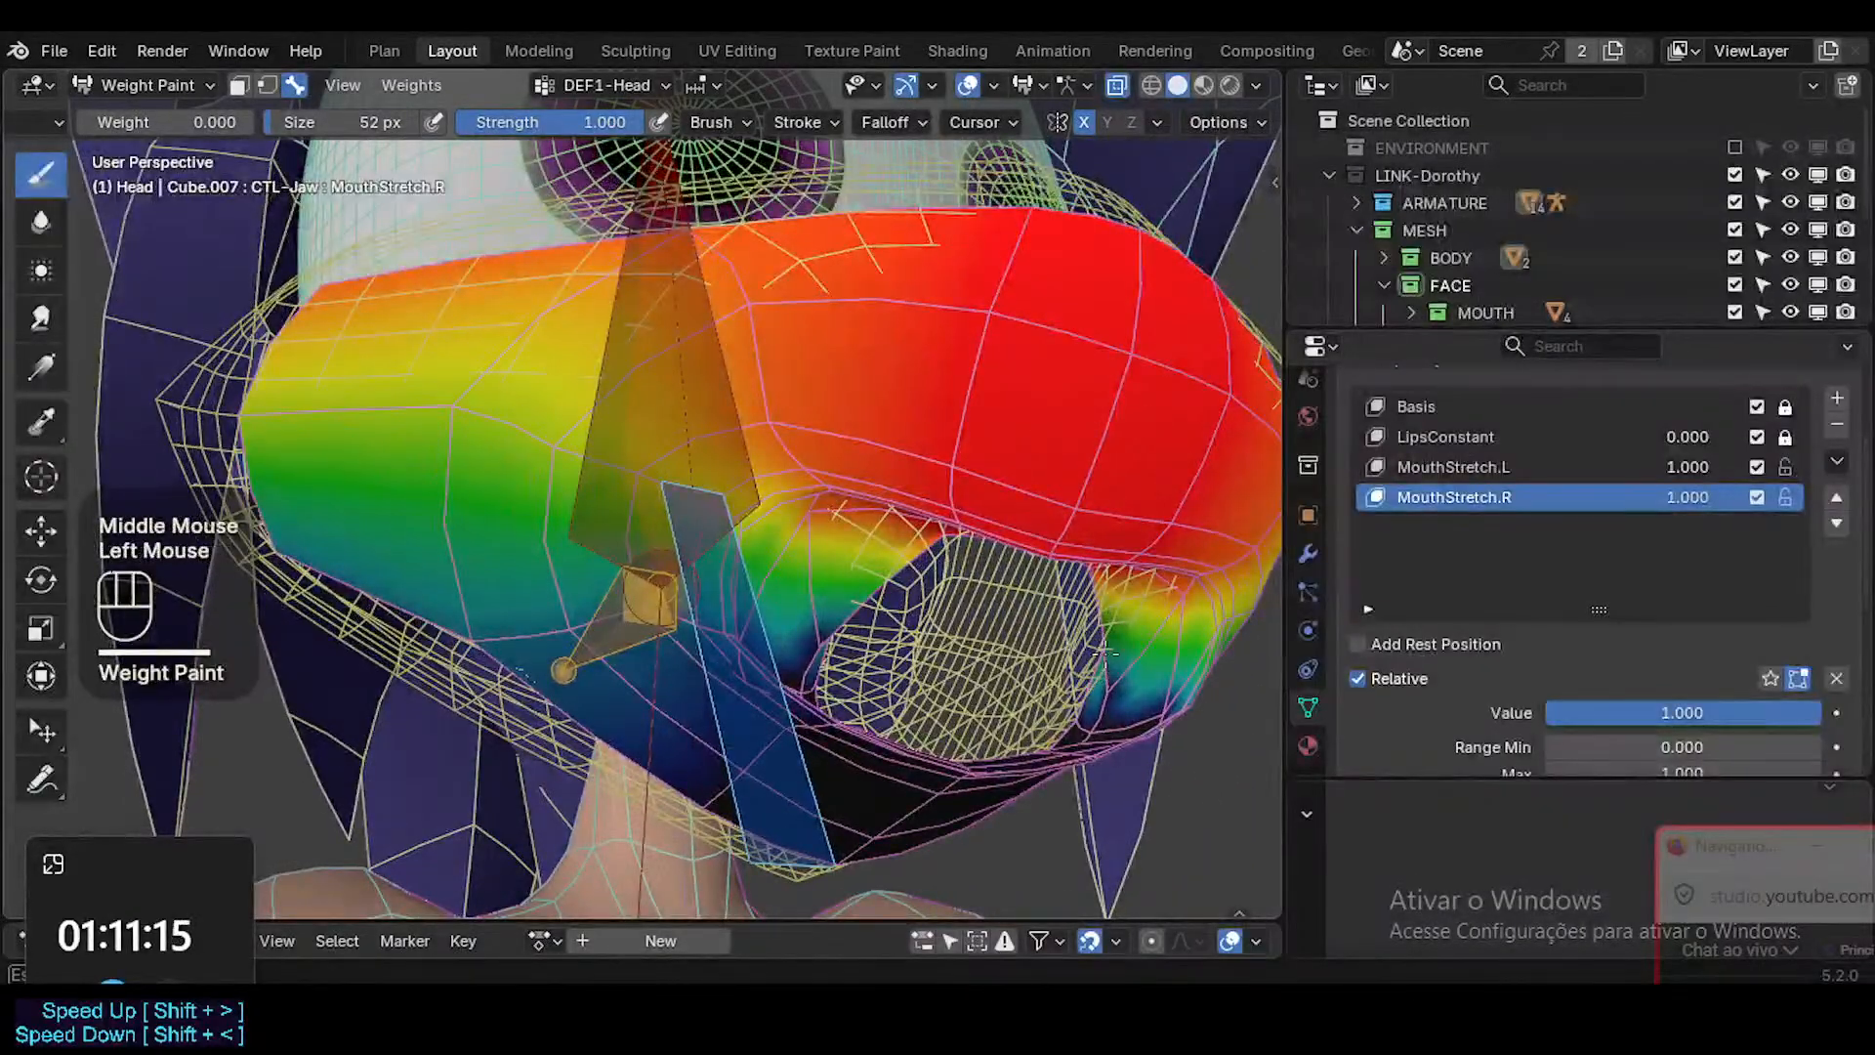
Enlarge the brush to 72 px, paint more zero weight inside the mouth corners, and undo the last stroke.
middle_click_drag(1099, 703, 1186, 684)
key("f")
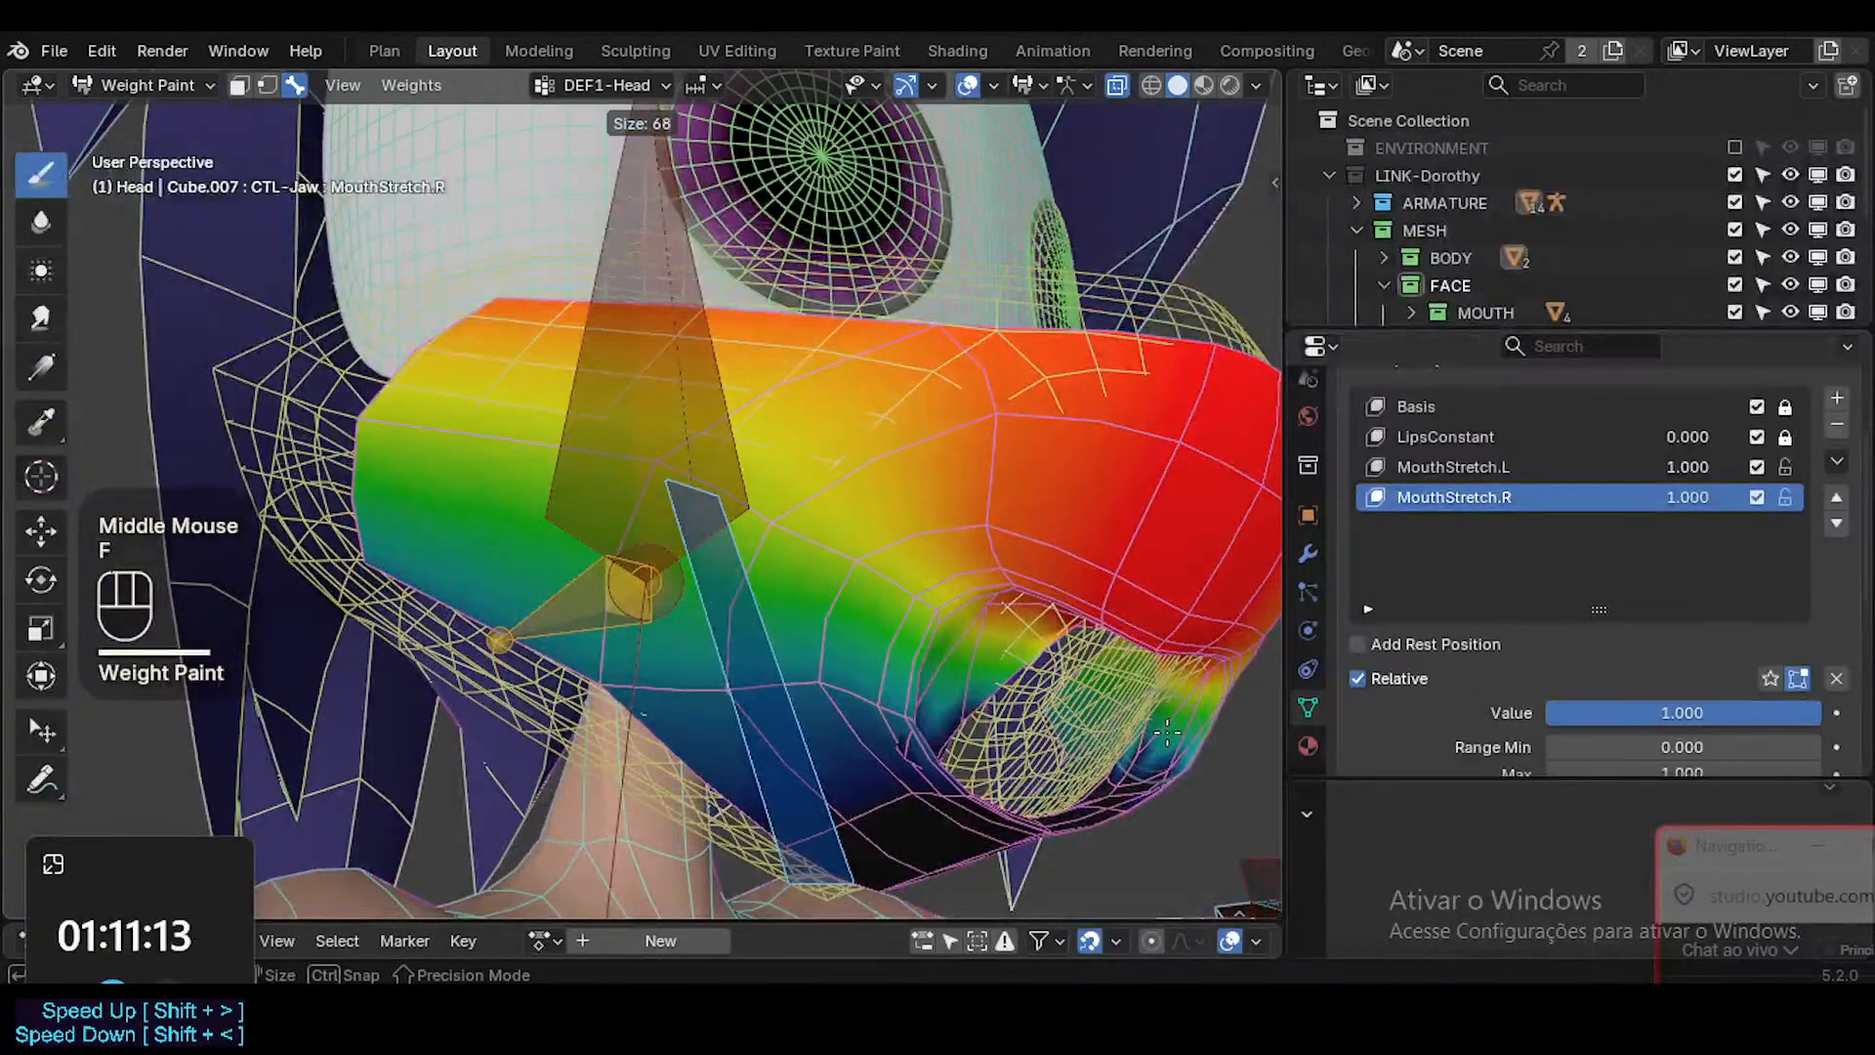
left_click(937, 674)
mouse_move(928, 676)
middle_mouse_down()
mouse_move(635, 674)
mouse_move(830, 664)
mouse_move(981, 610)
mouse_move(999, 718)
middle_mouse_up()
left_click(999, 717)
left_click(1003, 438)
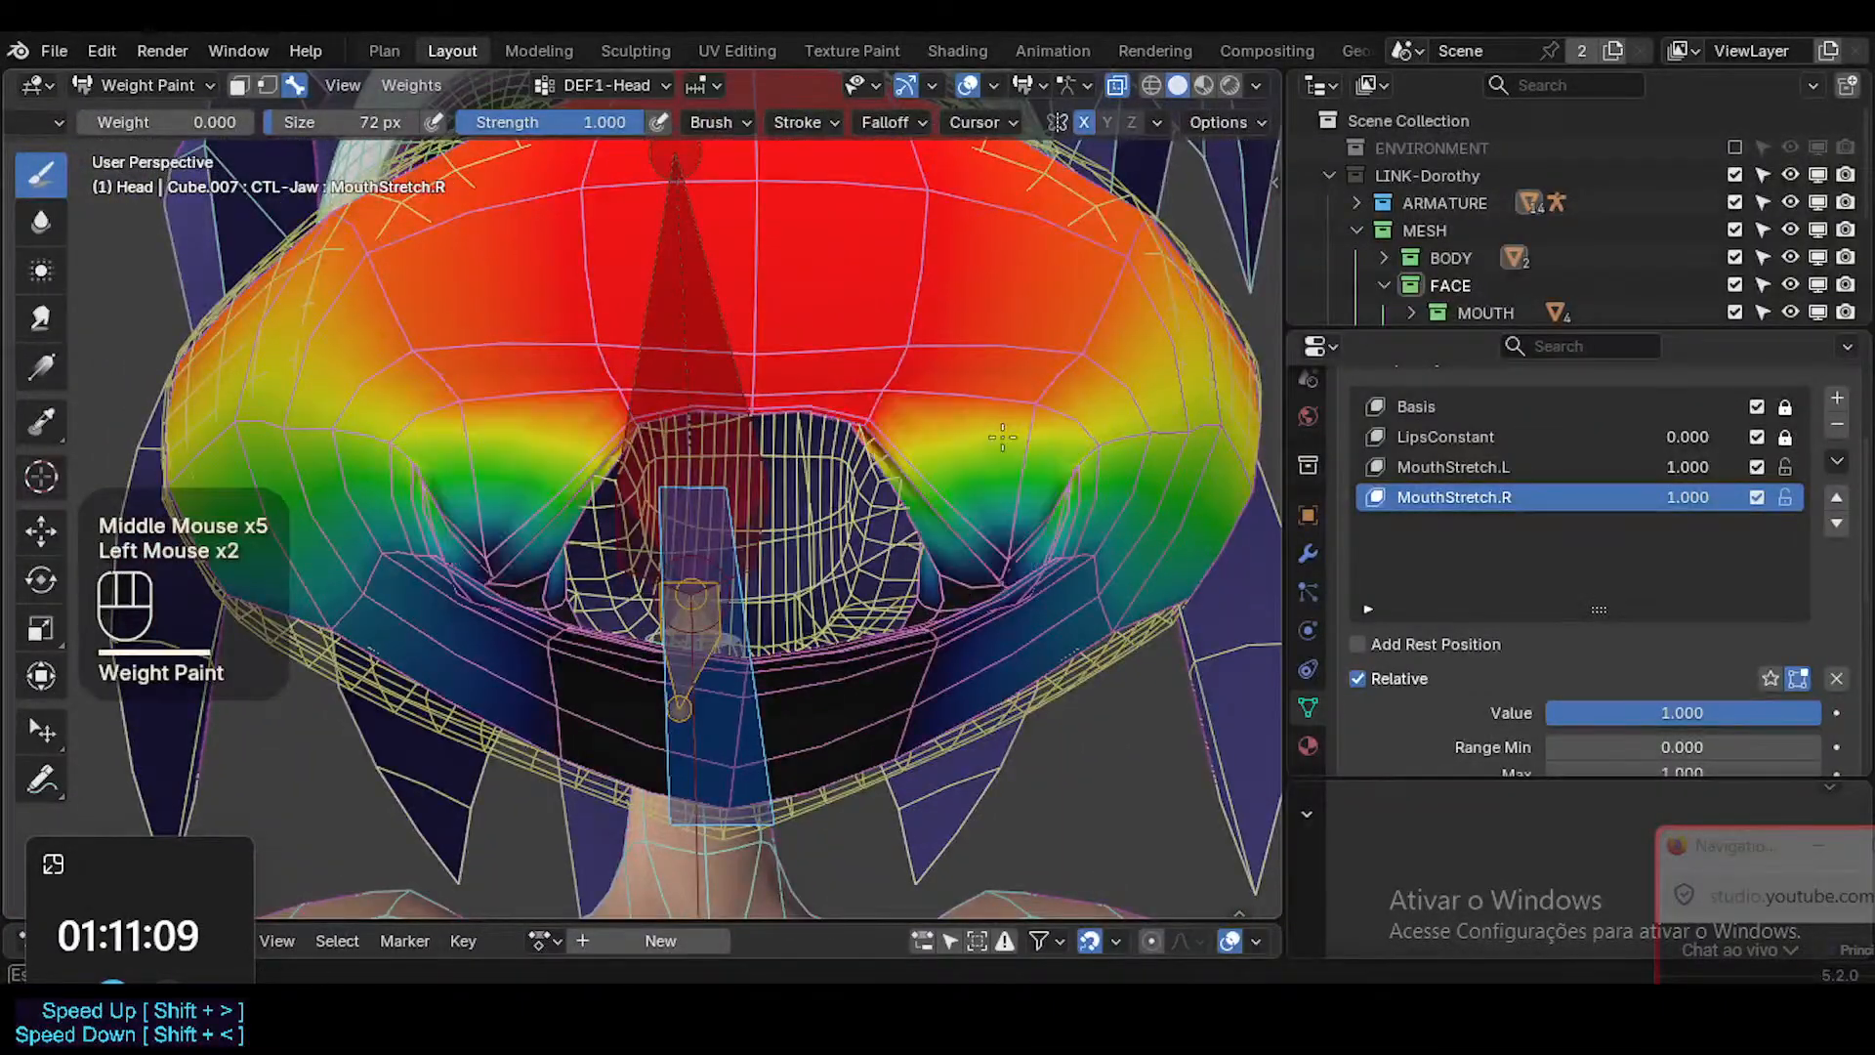
key("ctrl+z")
Try further zero-weight strokes around the inner lips in DEF1-Head and undo the last one.
mouse_move(981, 508)
middle_mouse_down()
mouse_move(874, 634)
mouse_move(965, 674)
mouse_move(898, 671)
middle_mouse_up()
left_click(870, 640)
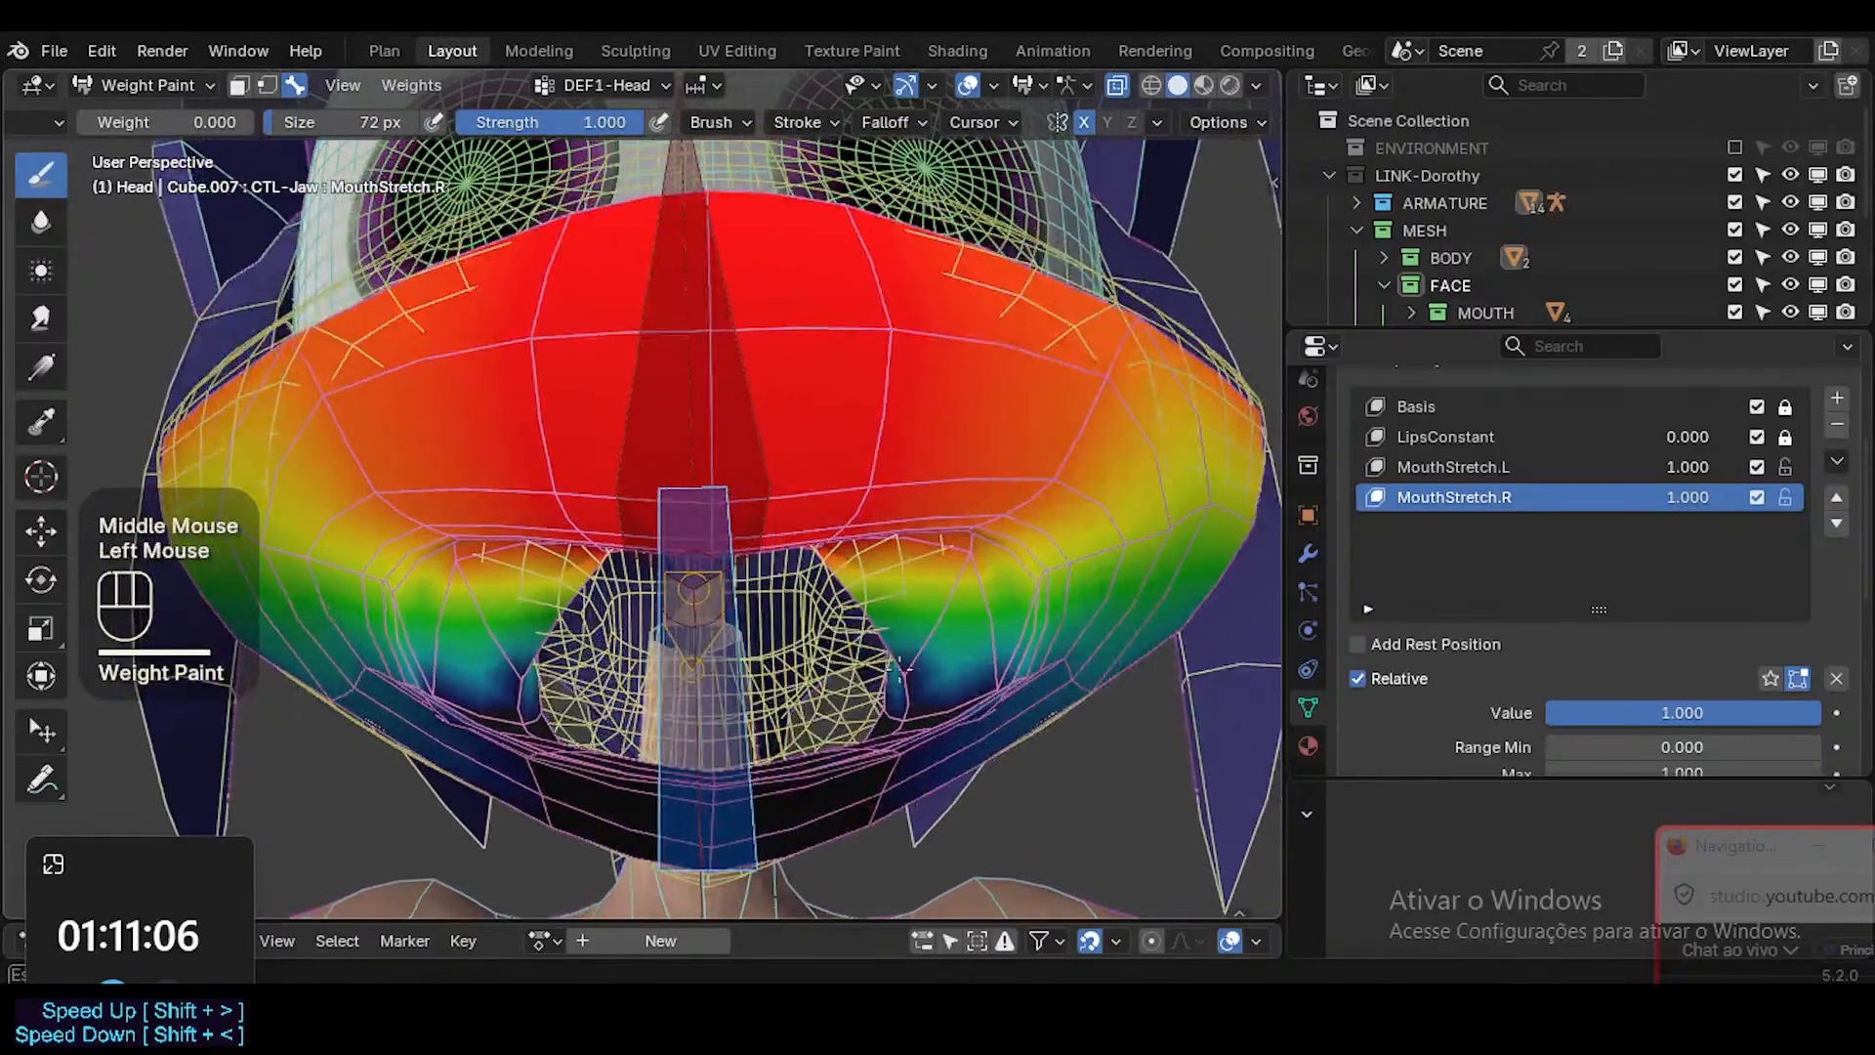
left_click(965, 568)
key("ctrl+z")
mouse_move(964, 569)
middle_mouse_down()
mouse_move(997, 553)
mouse_move(962, 539)
mouse_move(956, 584)
middle_mouse_up()
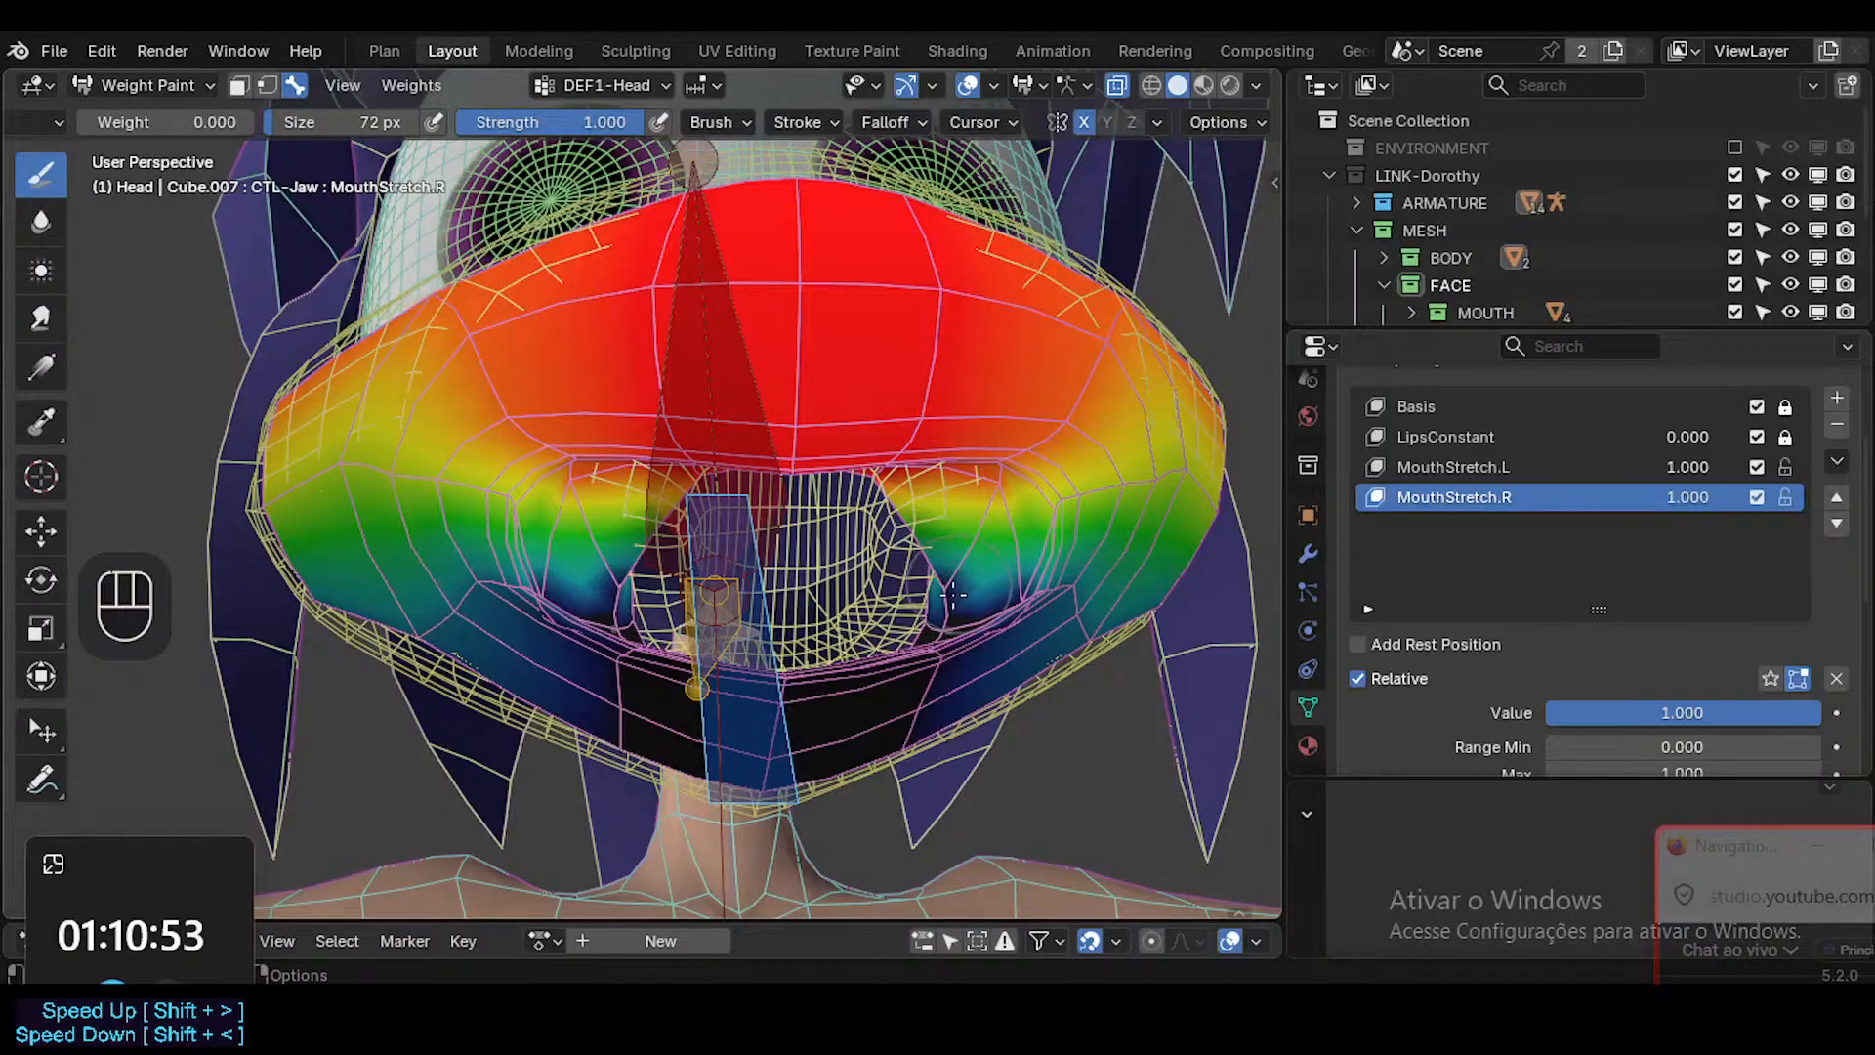
Undo the DEF1-Head weight strokes on the head mesh, going back to the DEF1-Jaw group.
mouse_move(952, 594)
middle_mouse_down()
mouse_move(1113, 562)
mouse_move(1057, 584)
middle_mouse_up()
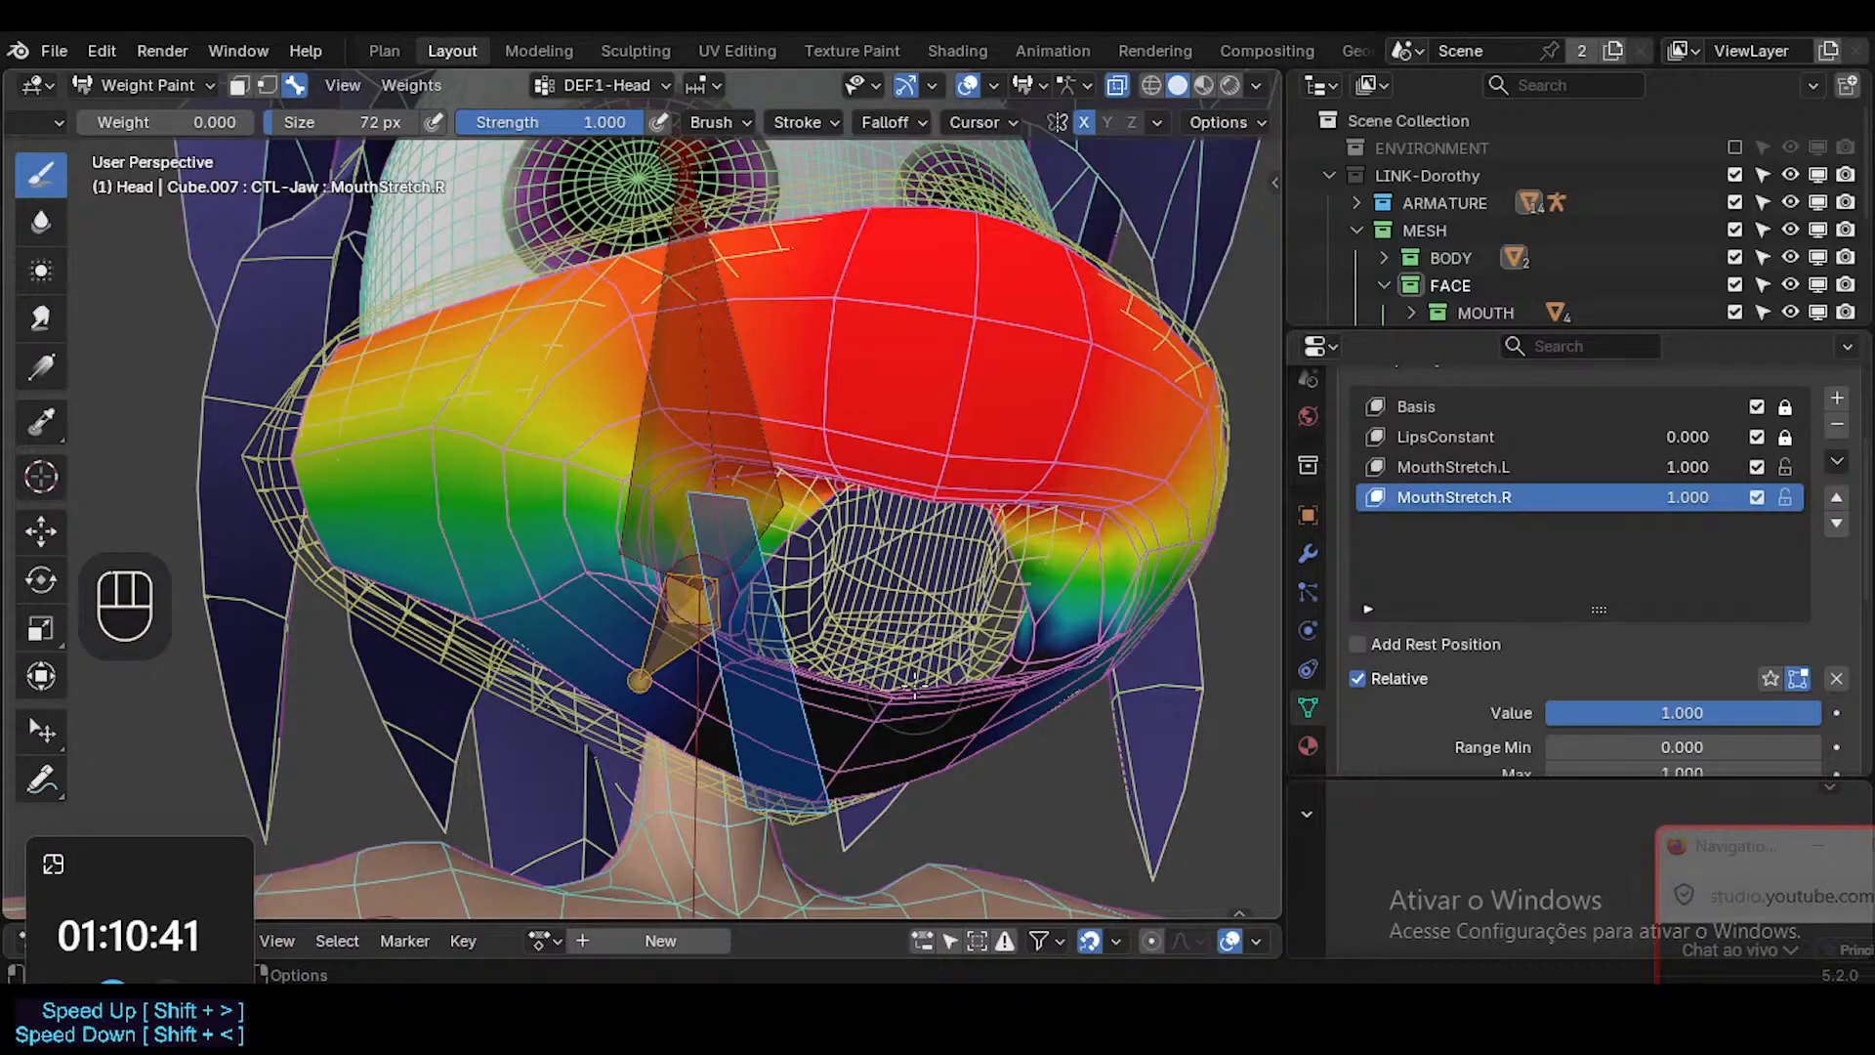
middle_click_drag(913, 691, 731, 669)
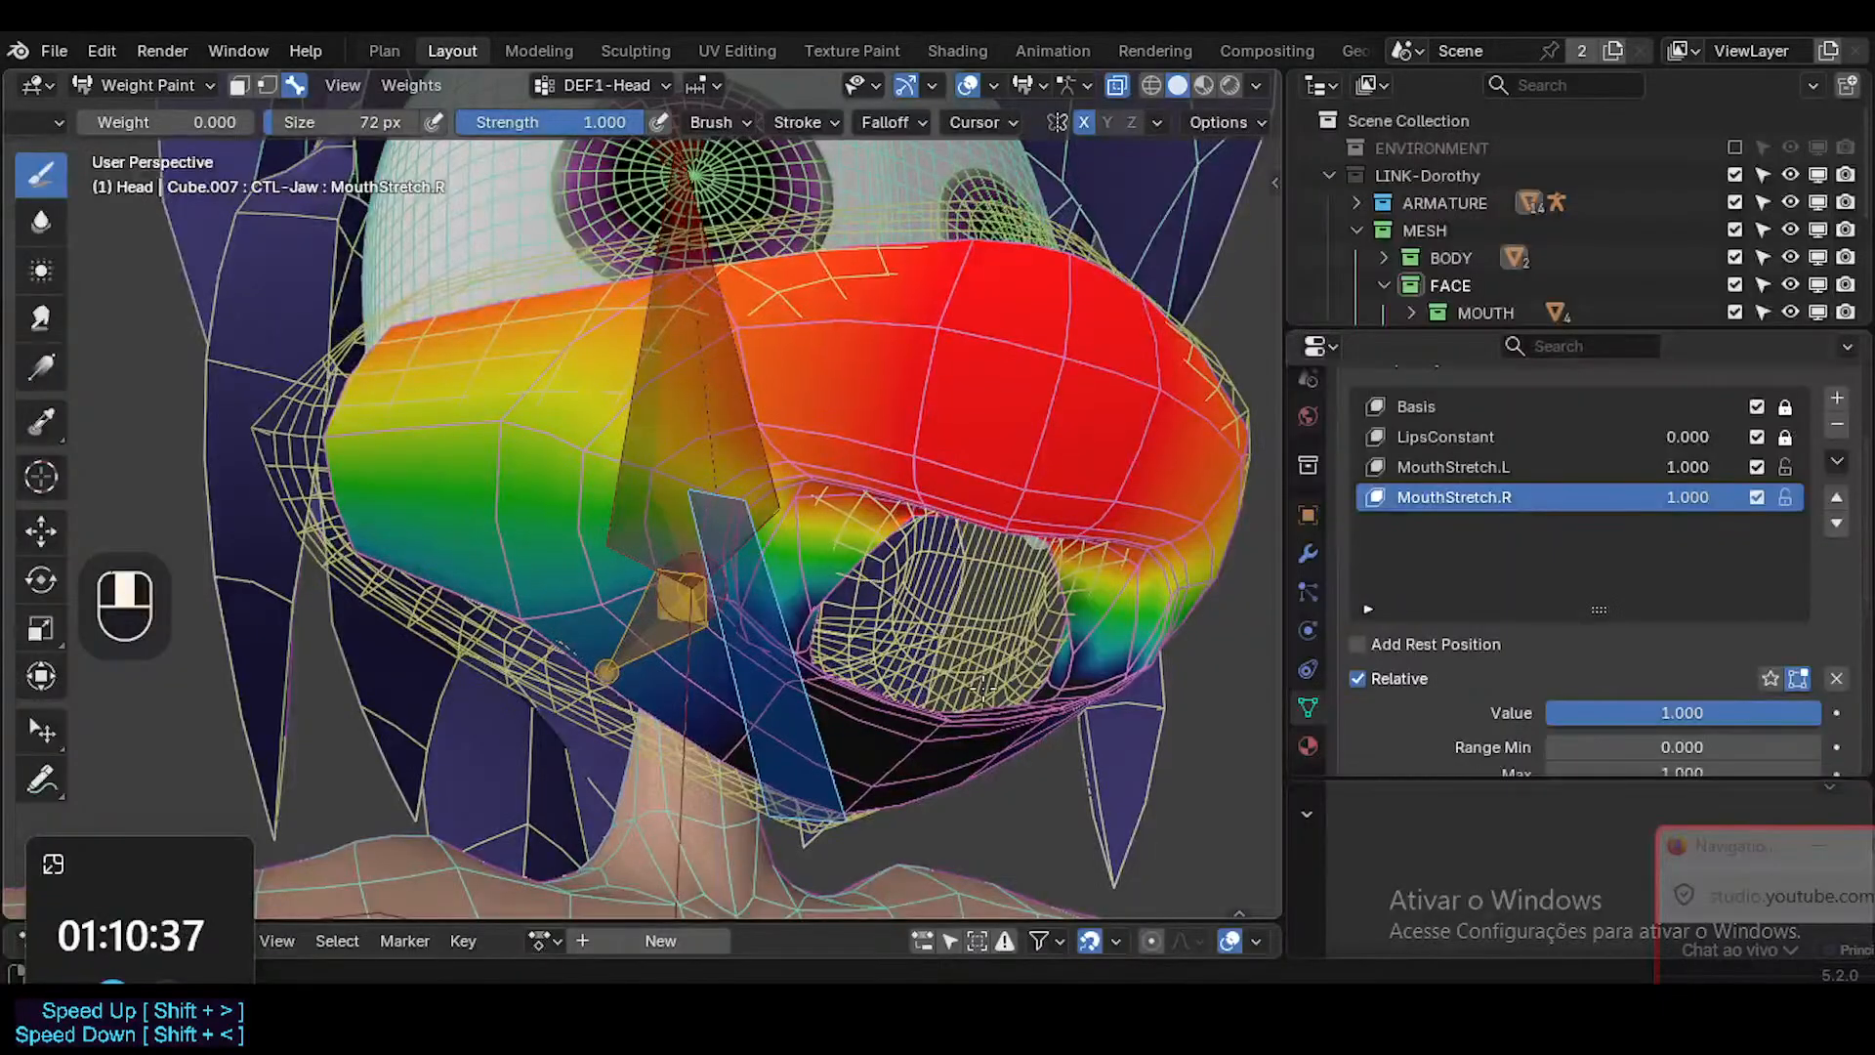
middle_click_drag(984, 689, 987, 693)
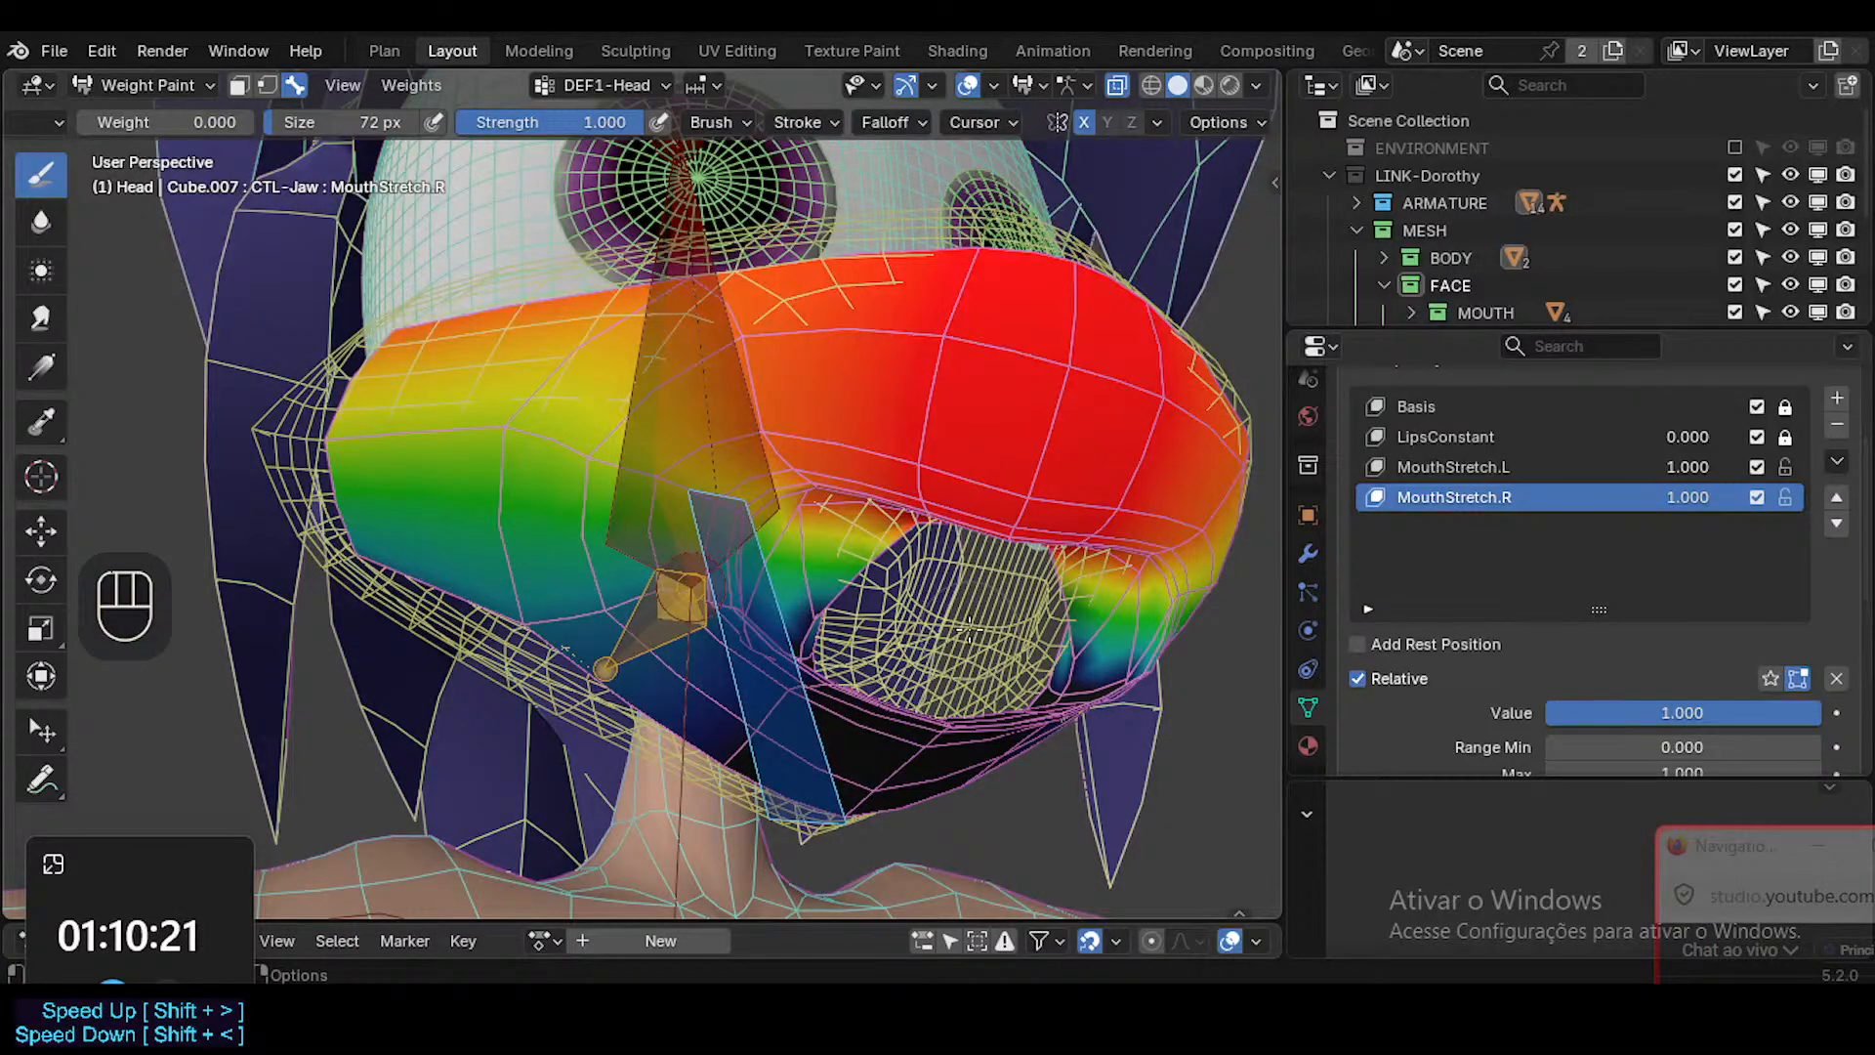
middle_click_drag(993, 603, 943, 623)
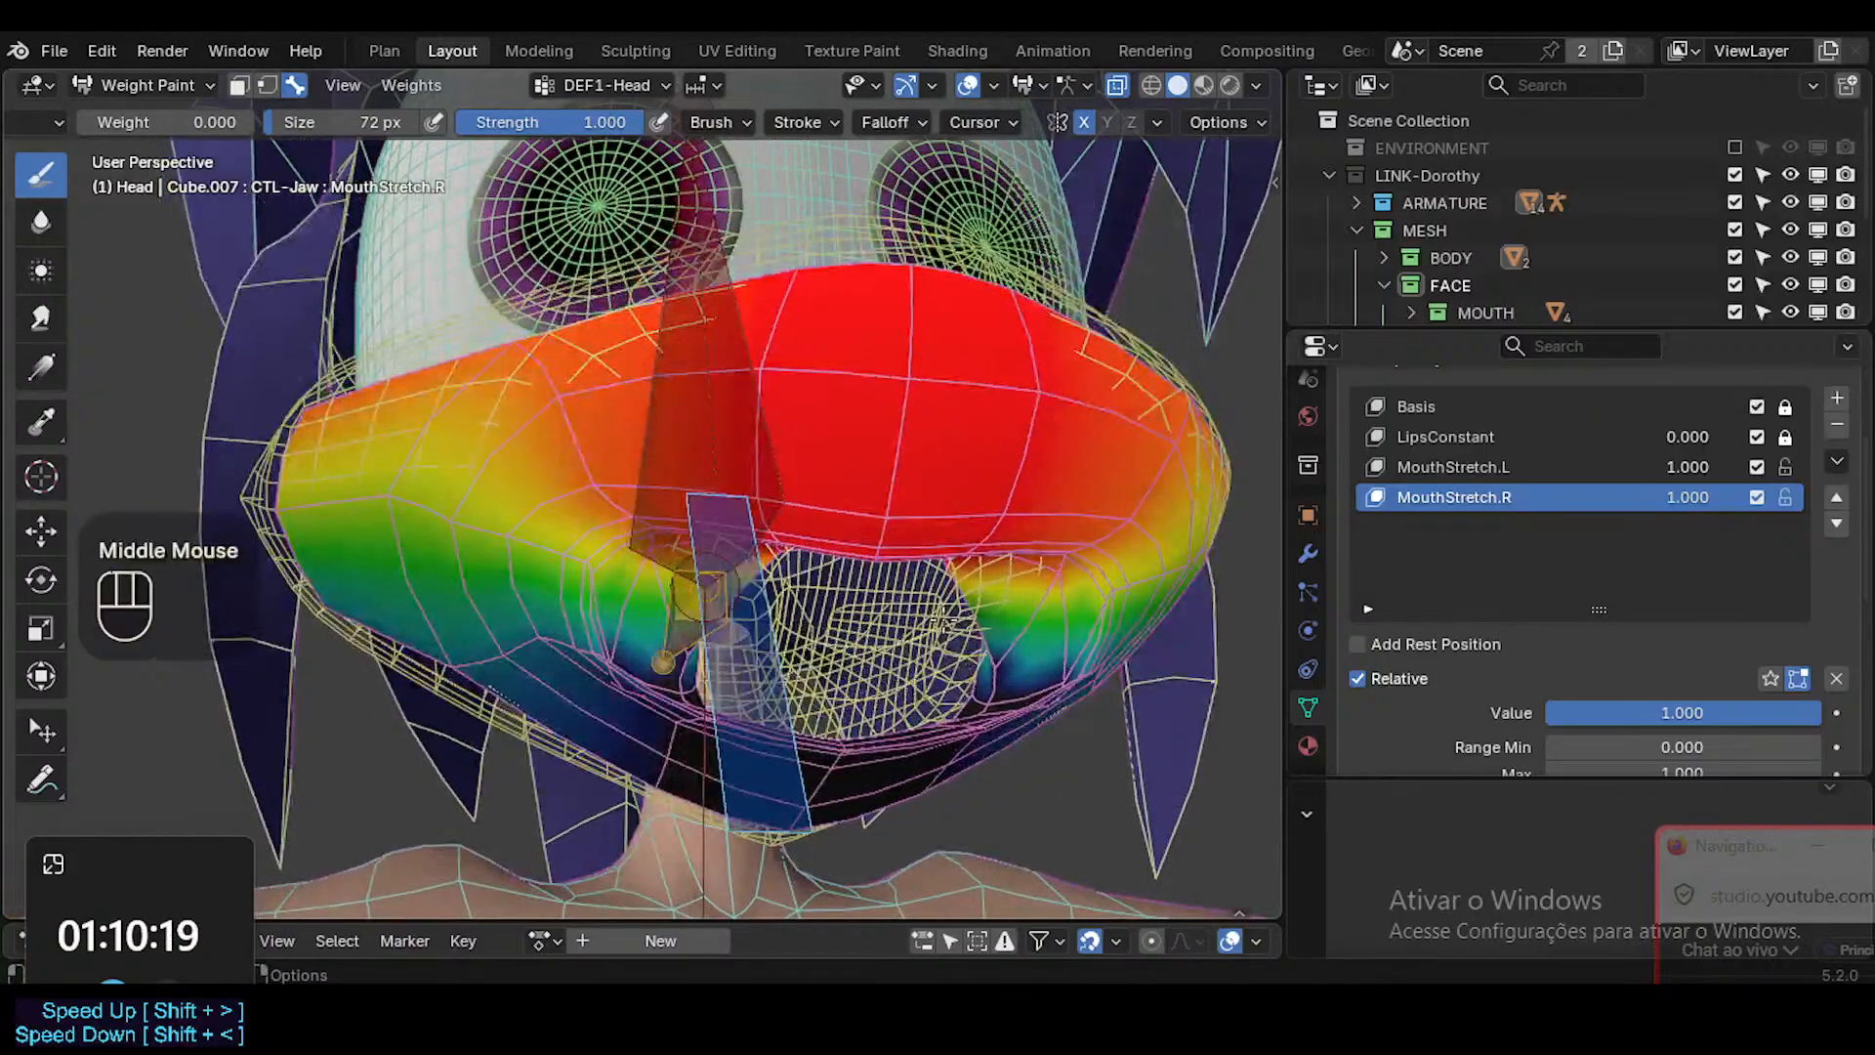
key("ctrl+z")
key("ctrl+z")
key("ctrl+z")
key("ctrl+z")
key("ctrl+z")
key("ctrl+z")
key("ctrl+z")
key("ctrl+z")
key("ctrl+z")
key("ctrl+z")
key("ctrl+z")
key("ctrl+z")
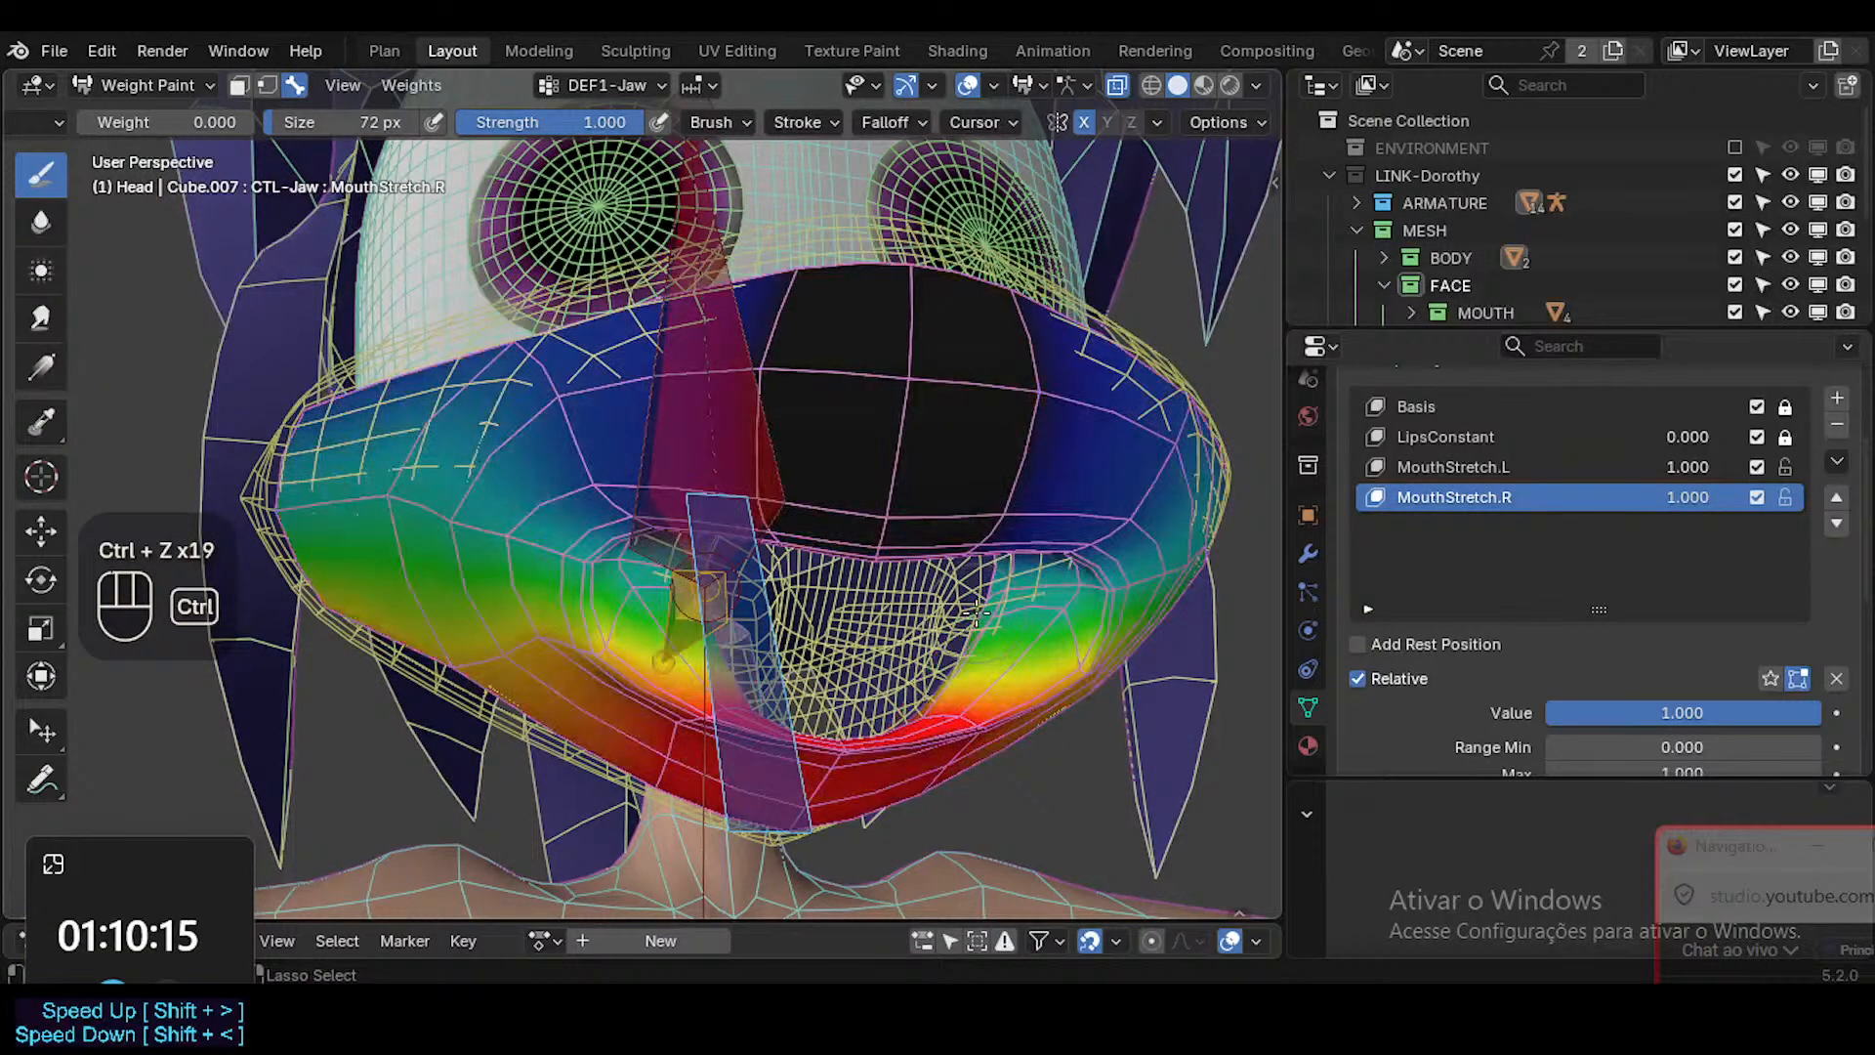
key("ctrl+z")
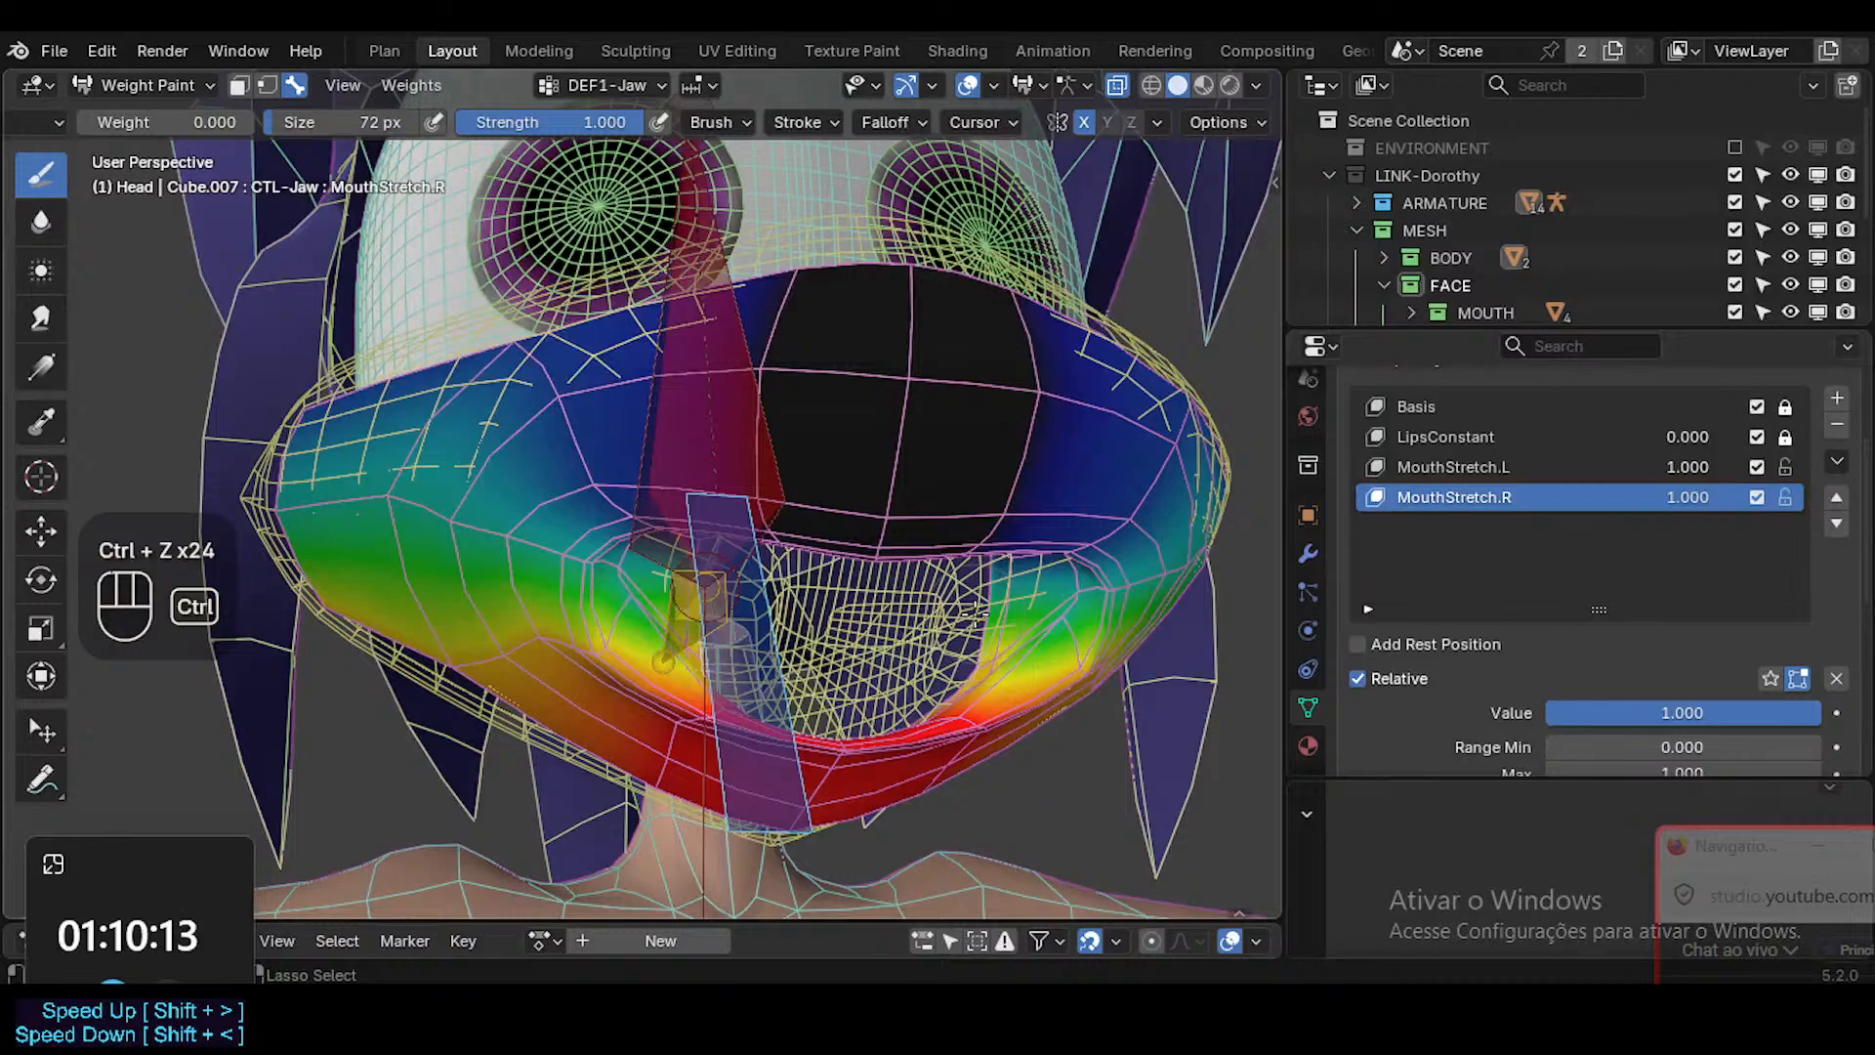
Leave weight painting on the head, select the 0a-MuzzleProxy mesh and enter Weight Paint mode on it.
middle_click_drag(937, 625, 959, 621)
key("ctrl+Tab")
left_click(938, 619)
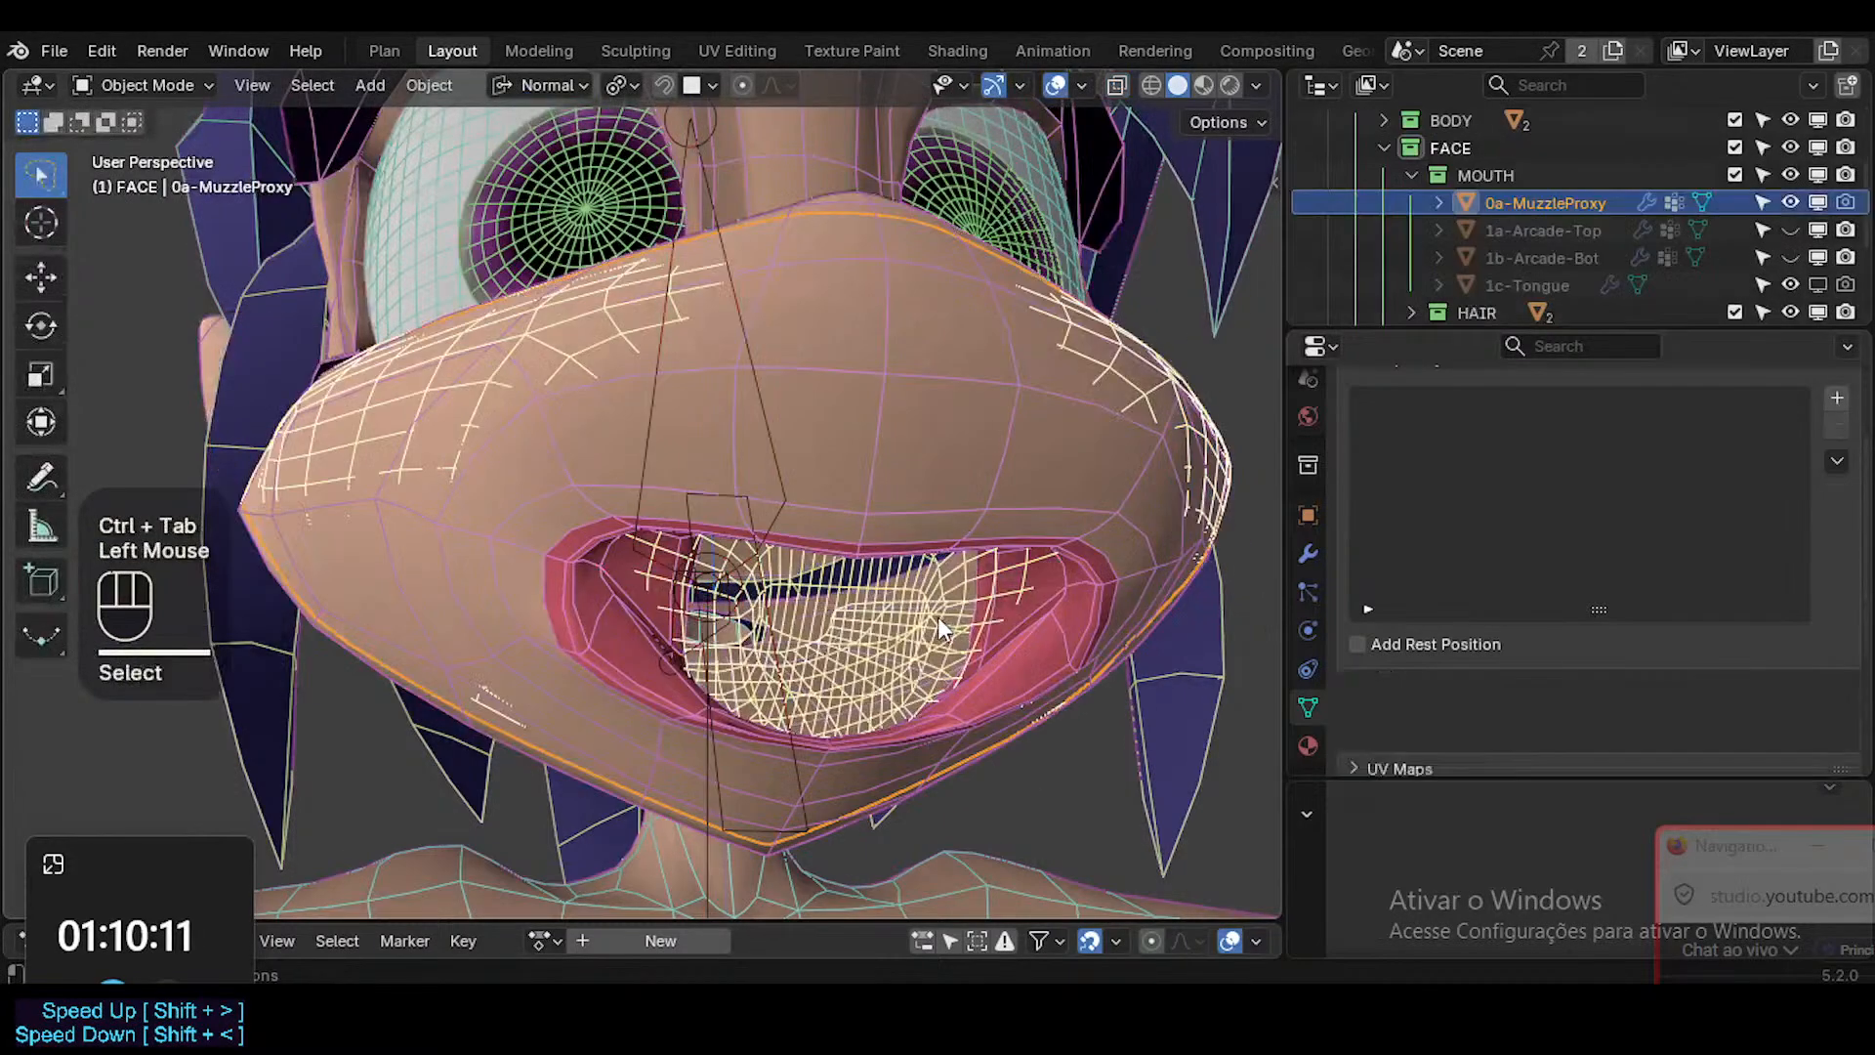
key("ctrl+Tab")
left_click(745, 456)
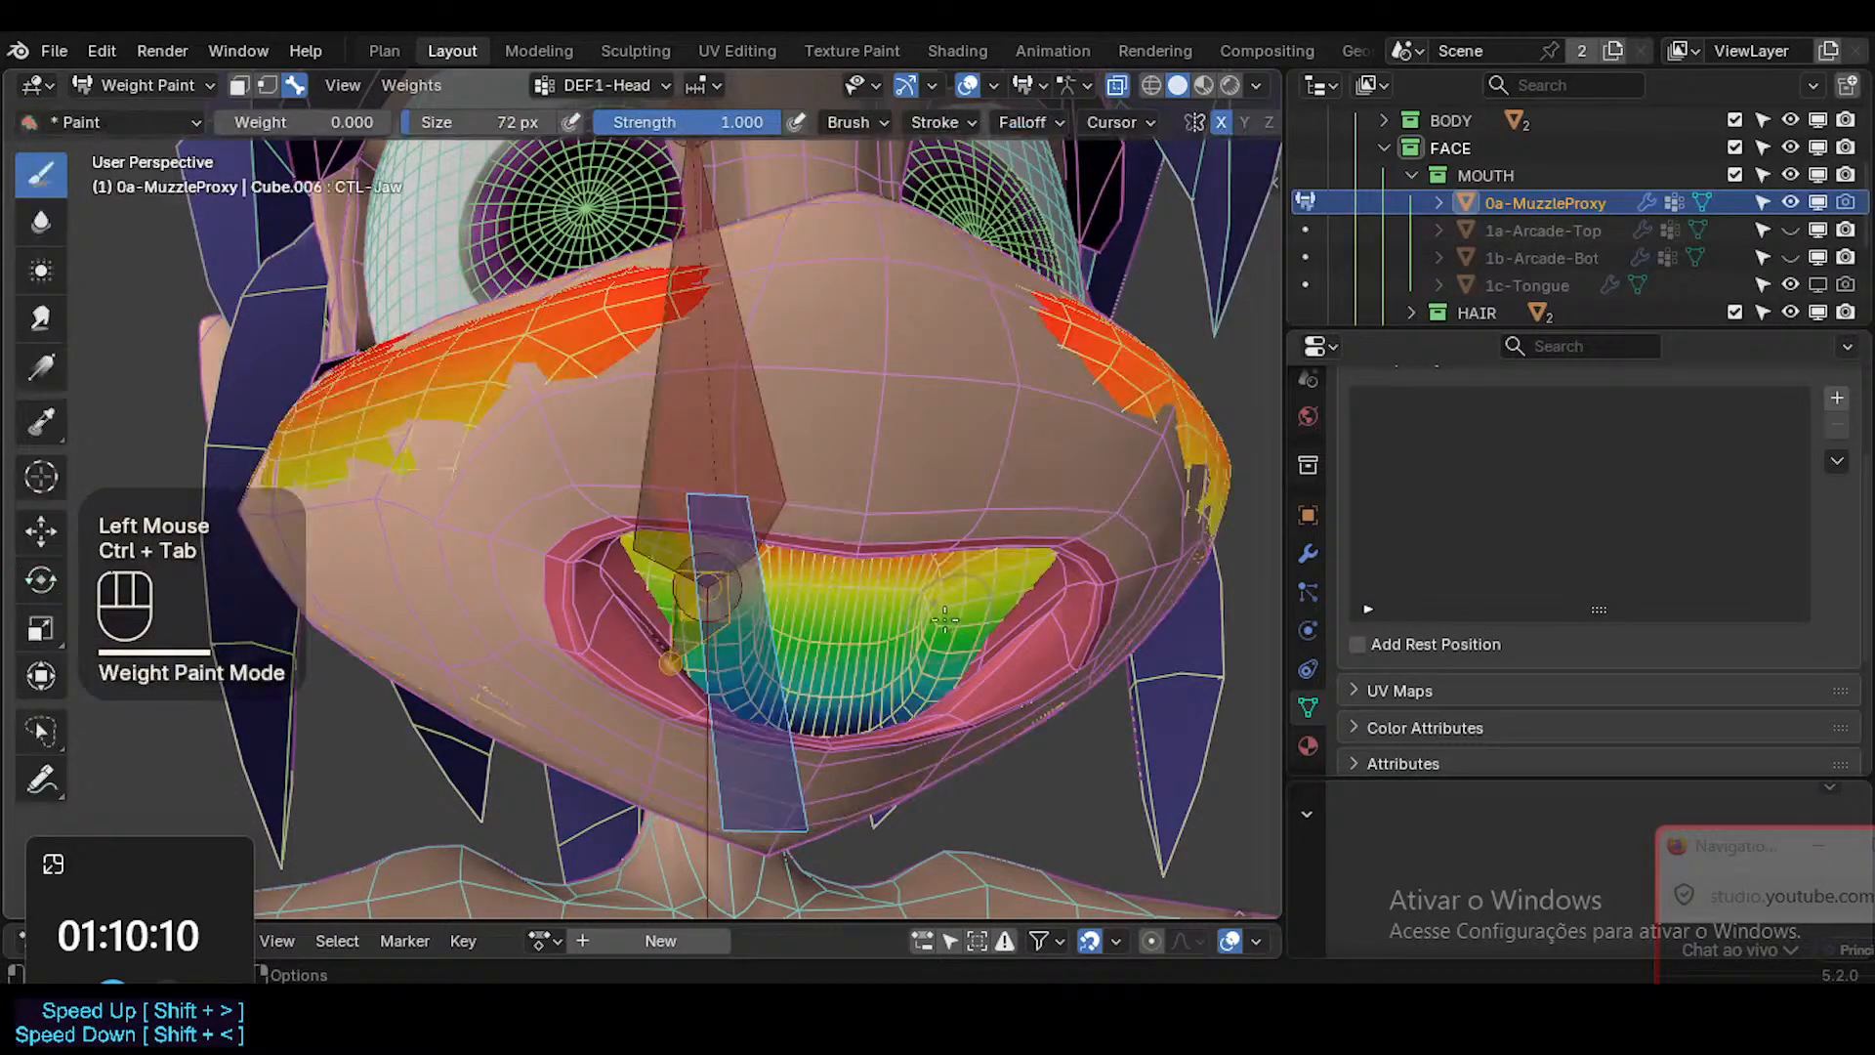
Sample the vertex groups inside the muzzle proxy's mouth and make DEF1-Jaw the active group.
left_click(849, 664, "alt")
middle_click_drag(850, 665, 896, 637)
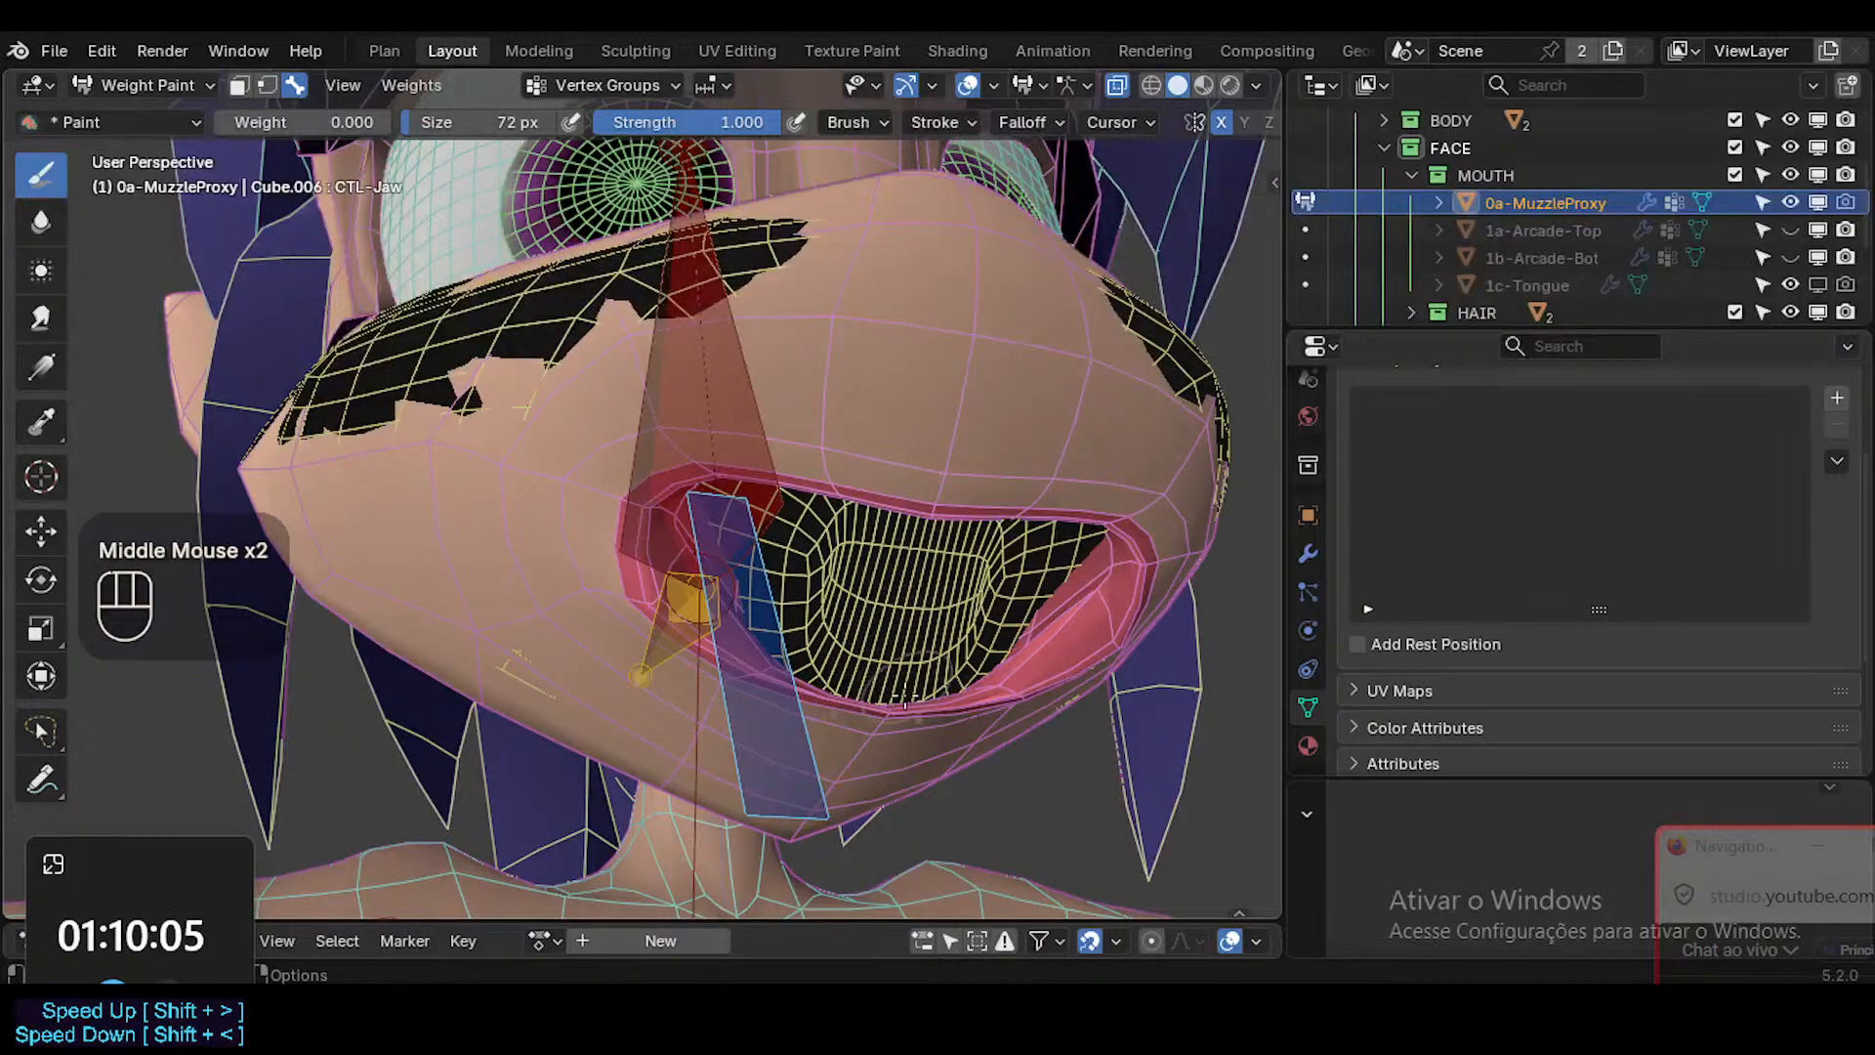
key("shift+ctrl+x")
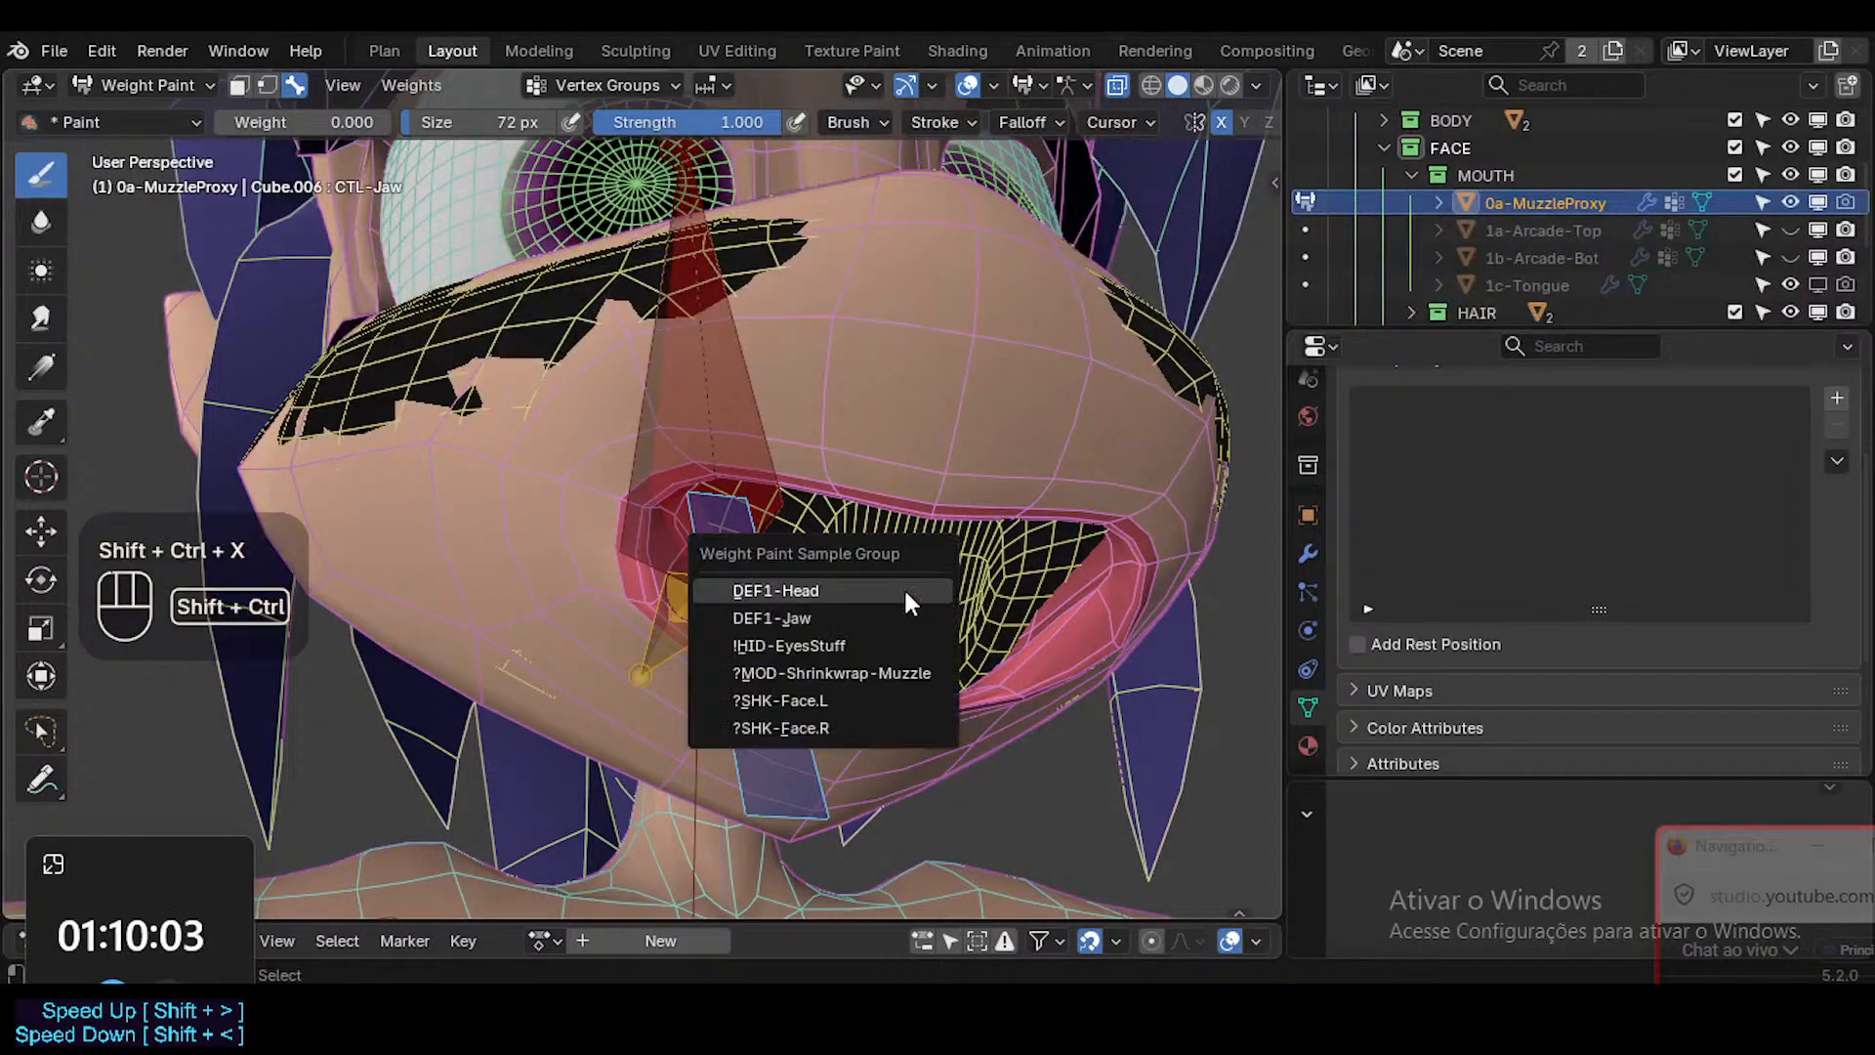
middle_click(888, 615)
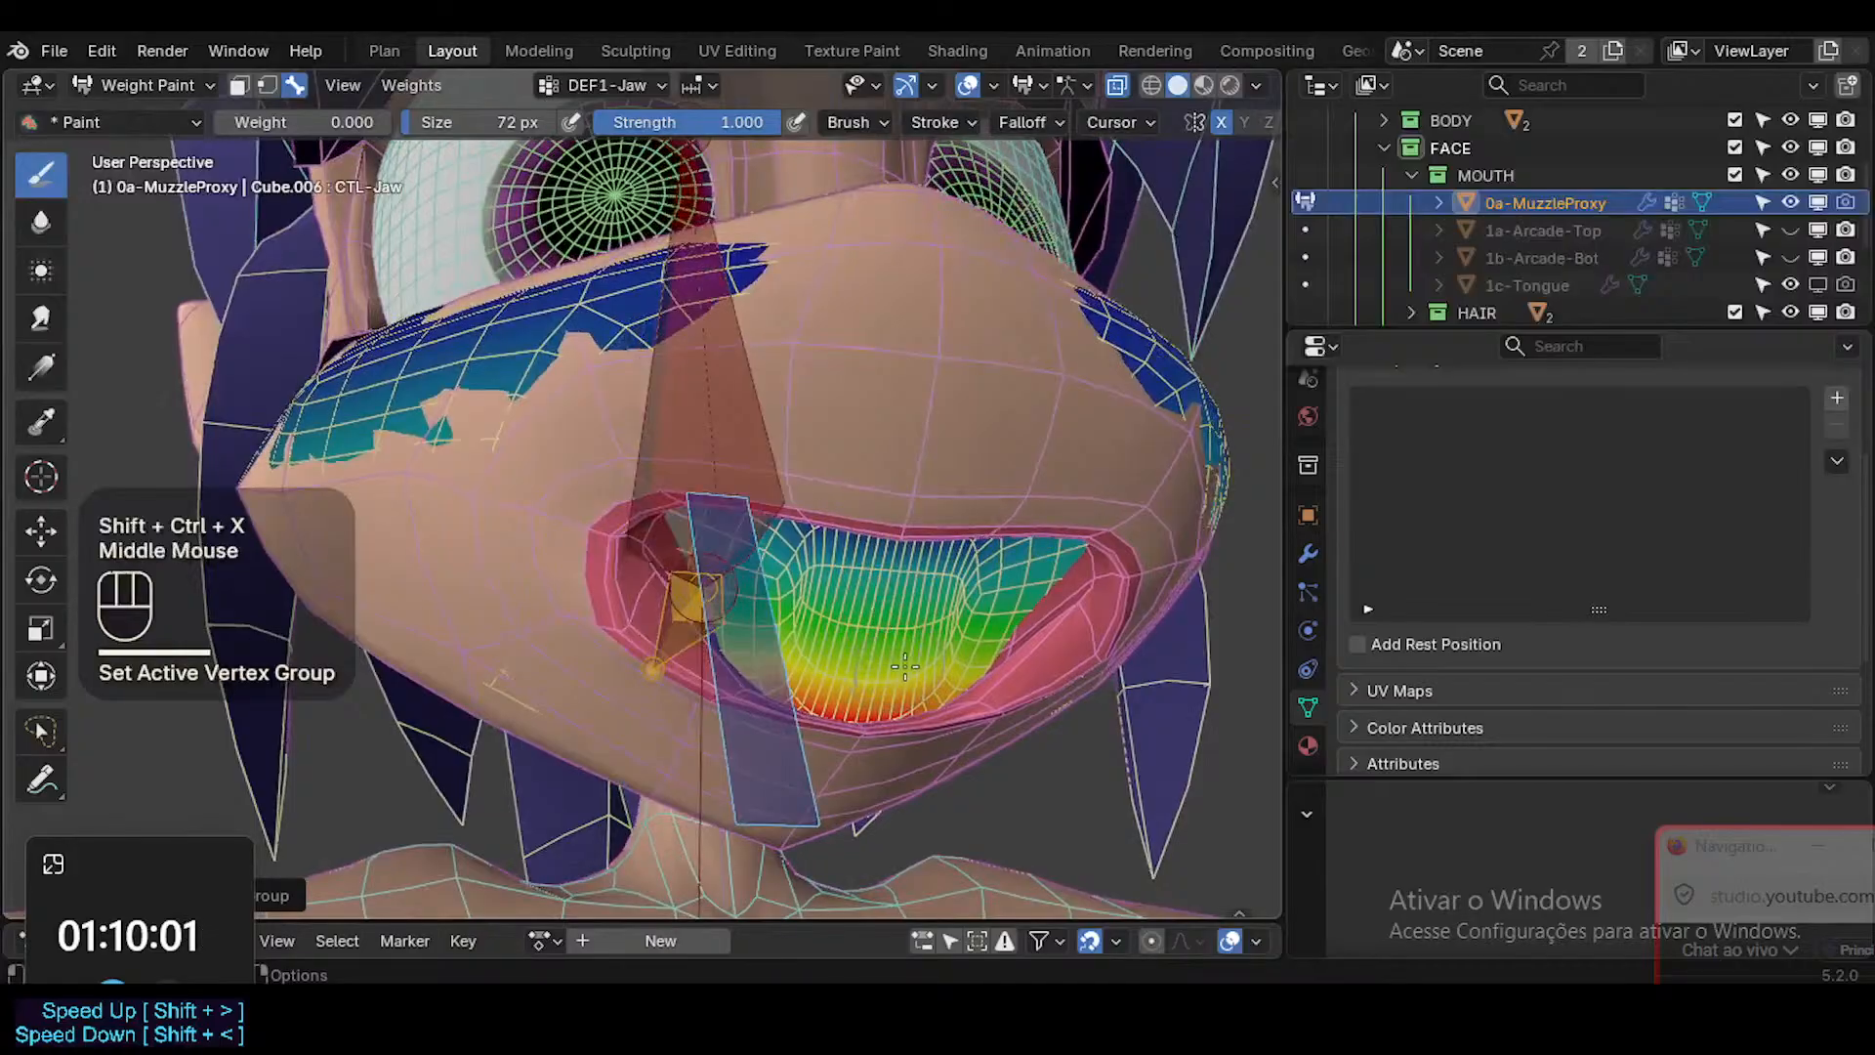
Isolate the muzzle proxy in Local View and frame it closely.
key("KP_Divide")
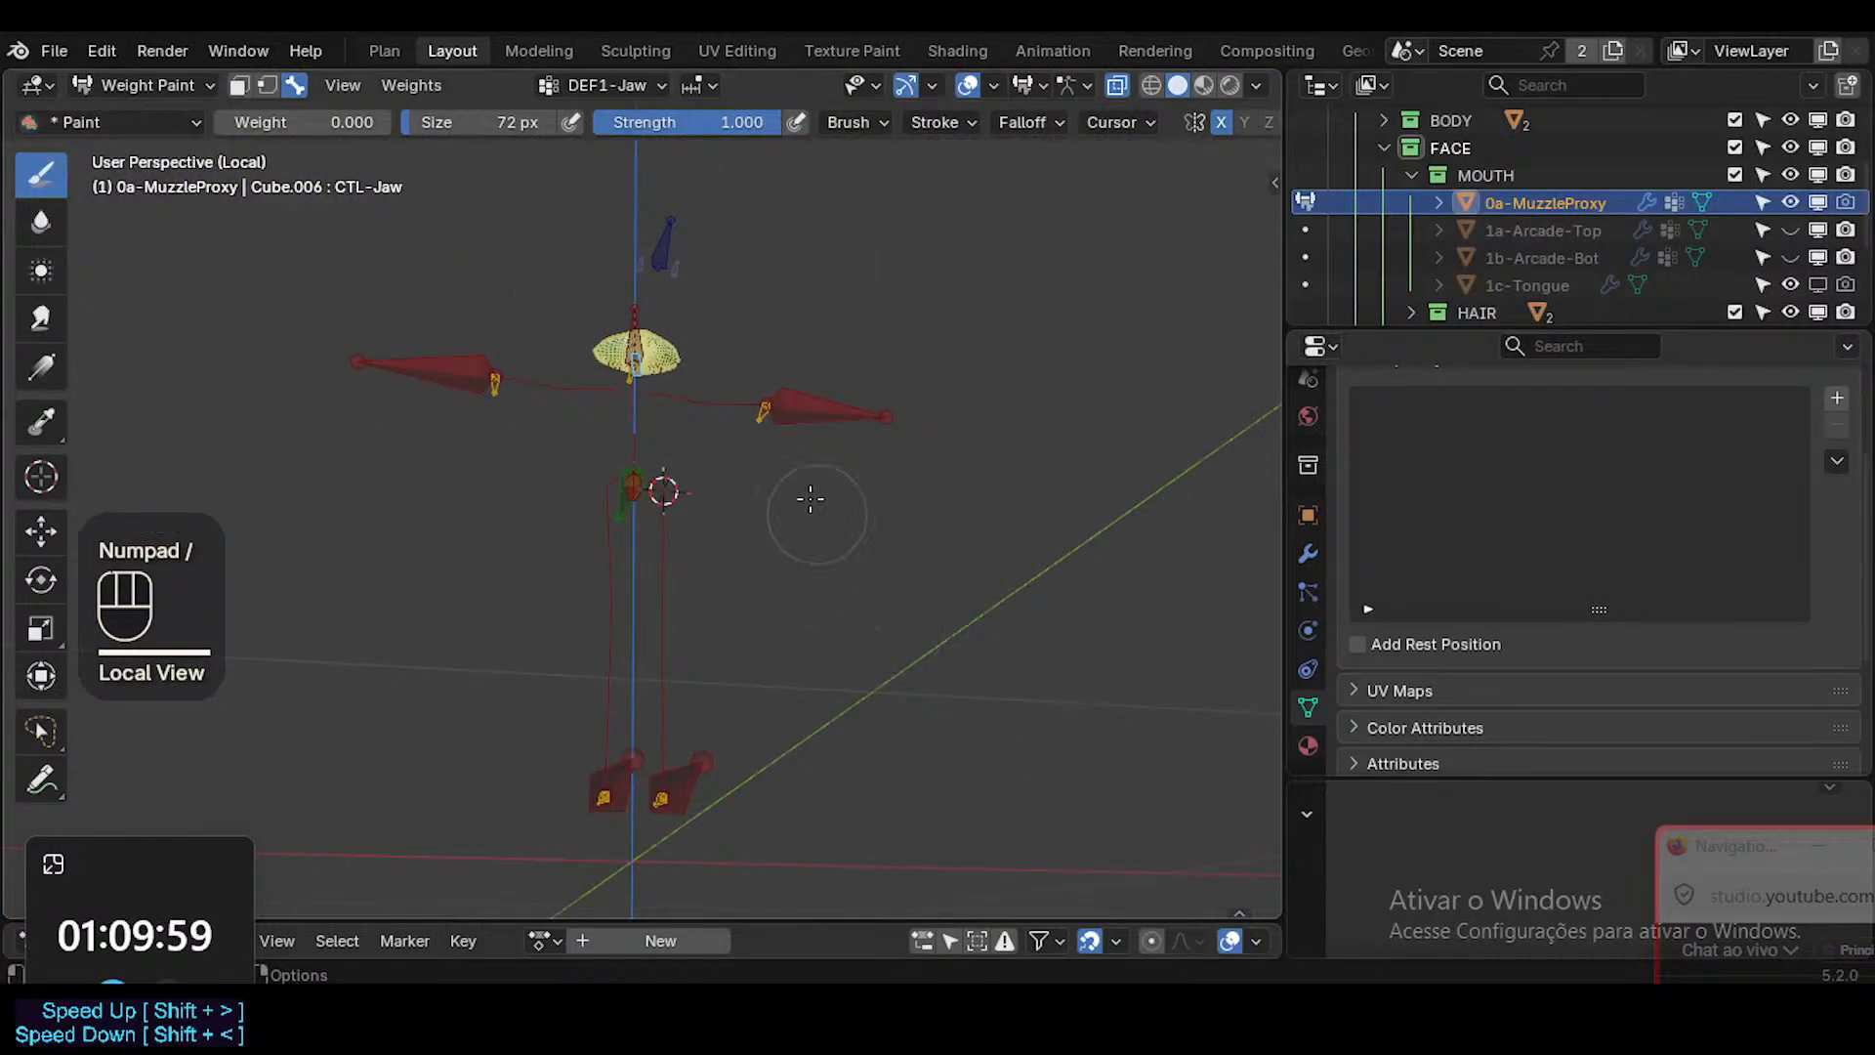
middle_click_drag(809, 498, 798, 524)
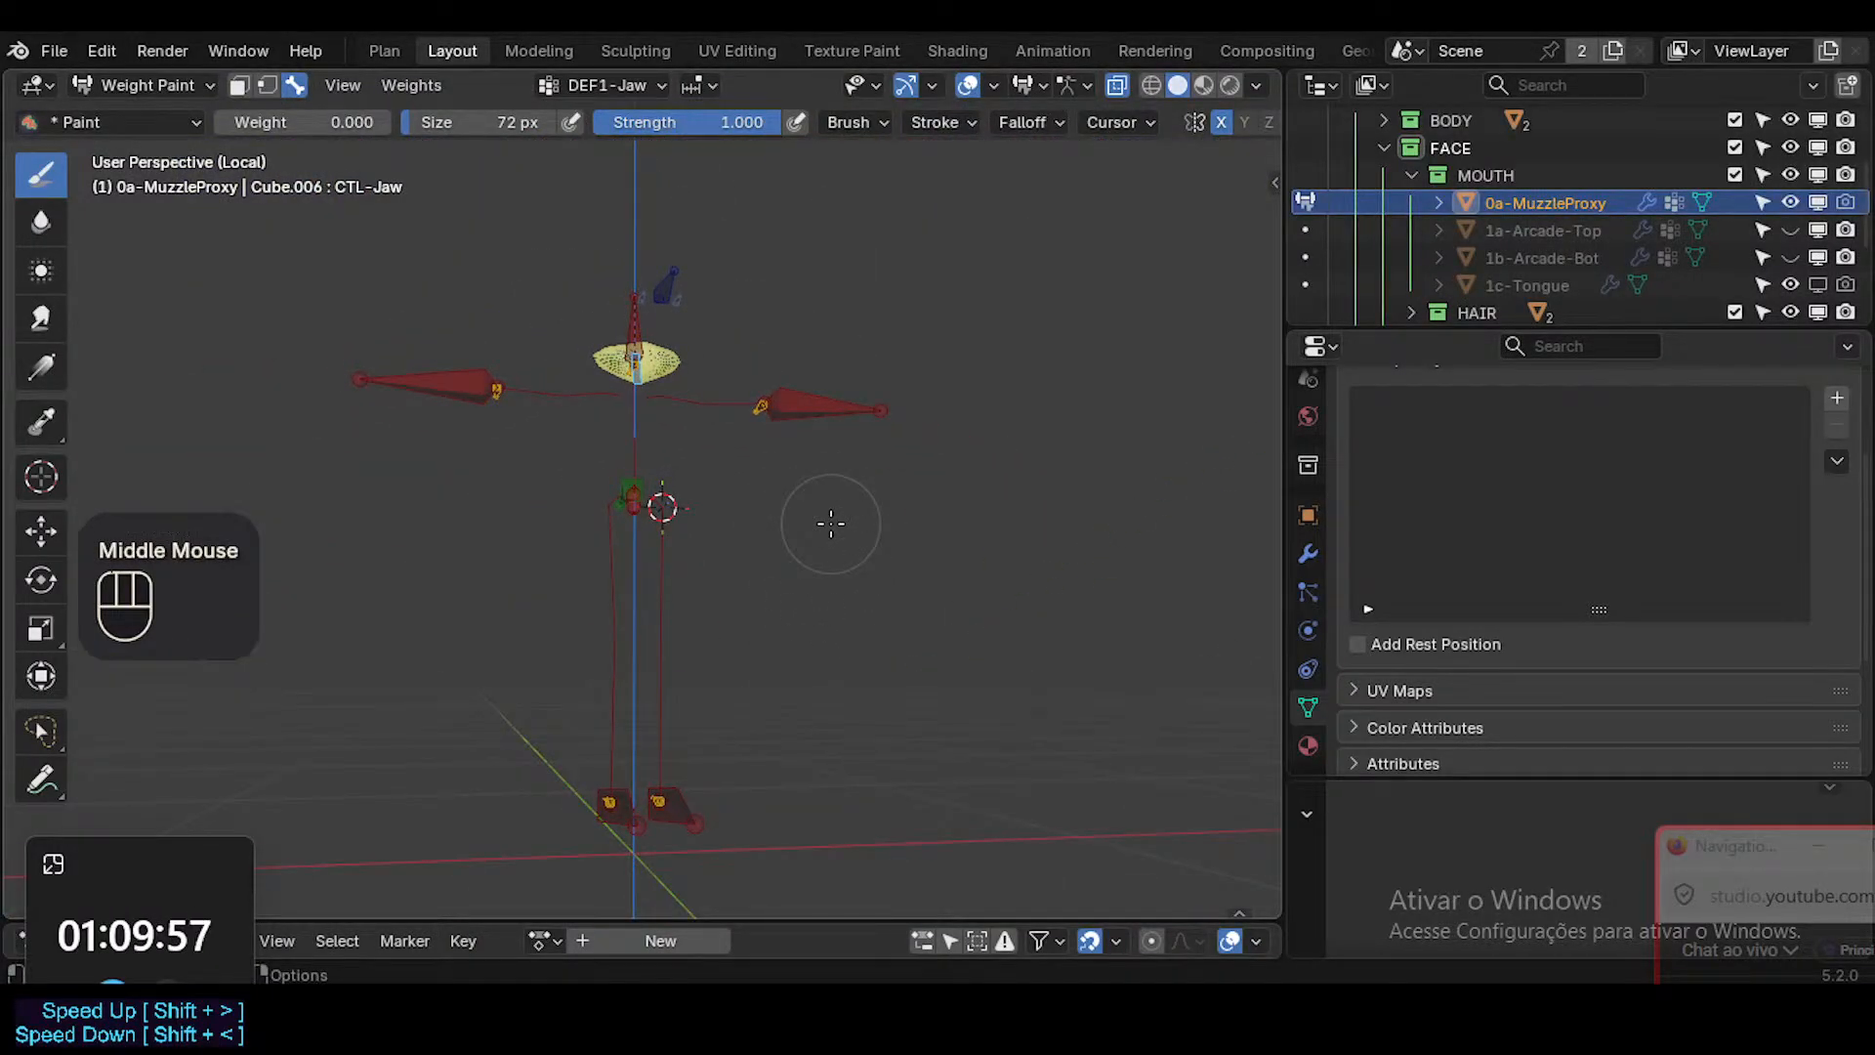
key("KP_Decimal")
middle_click_drag(830, 523, 914, 513, "ctrl")
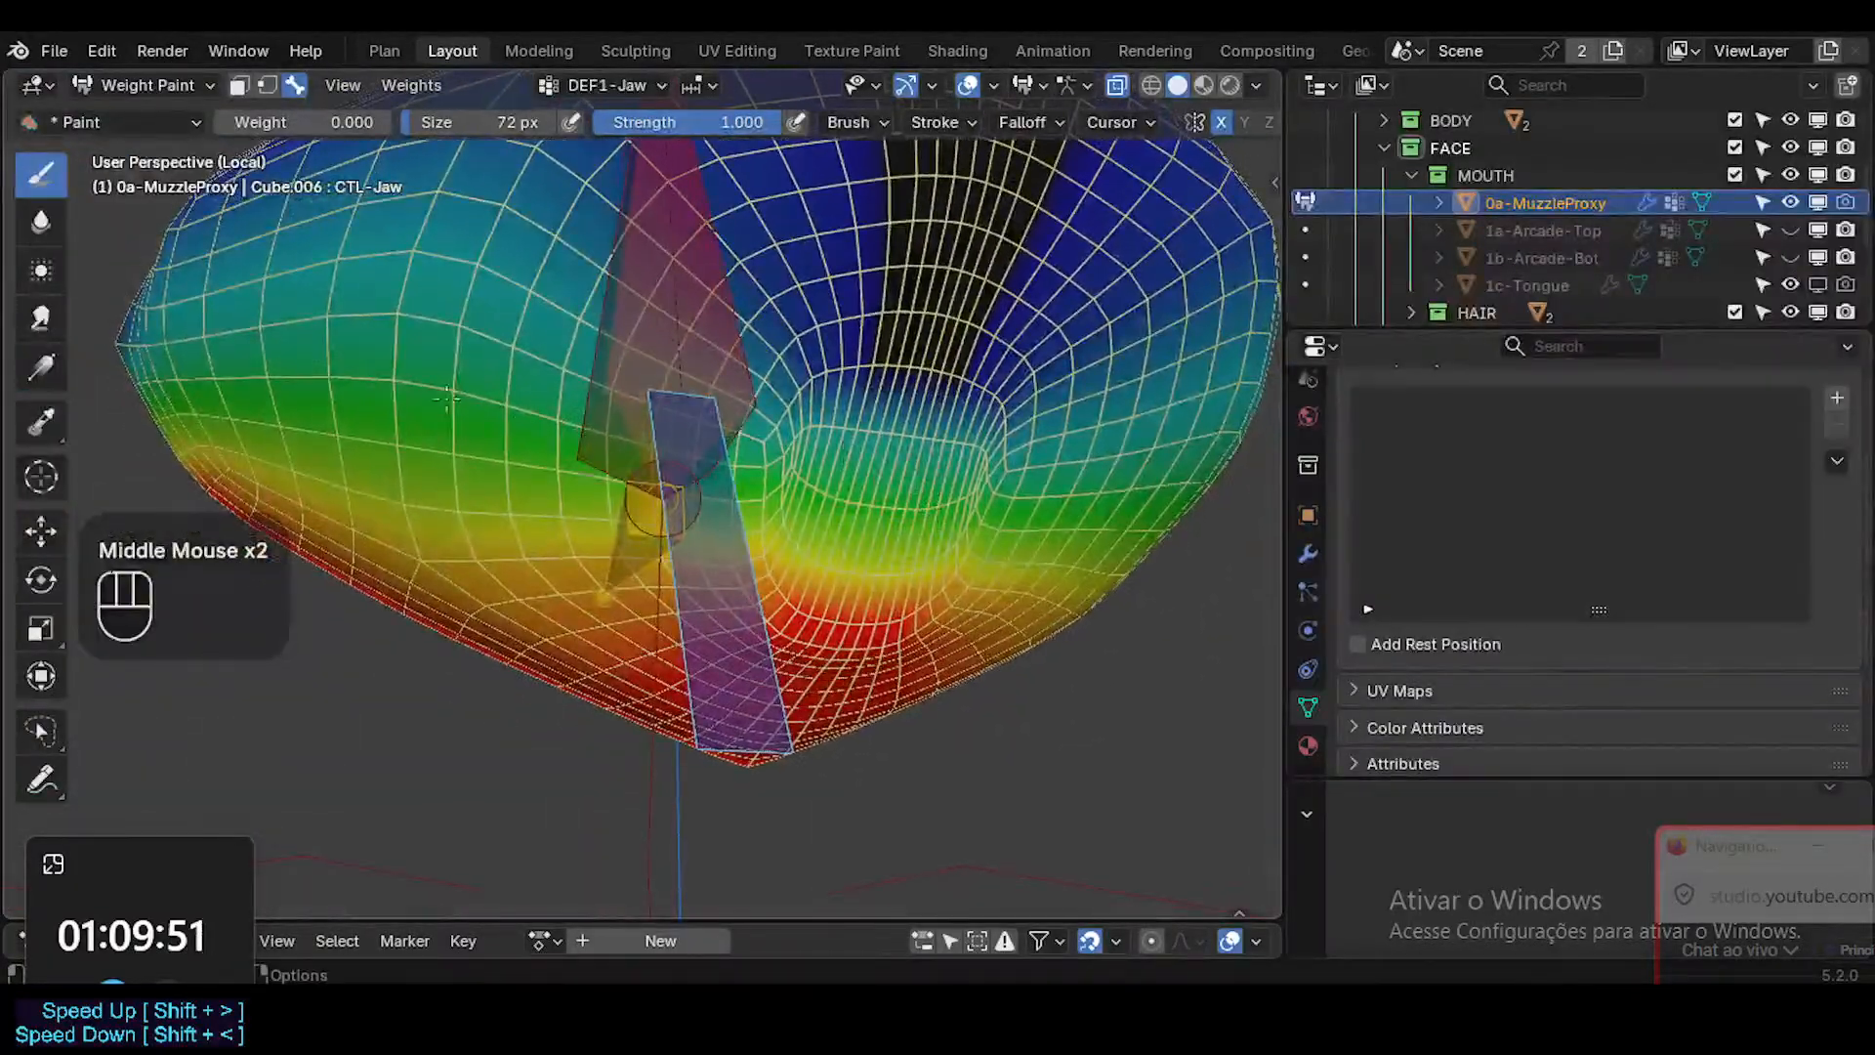
Set the brush weight to 1.000 and paint DEF1-Jaw weight along the lower mouth edge of the muzzle proxy.
middle_click_drag(867, 578, 857, 587)
left_click(857, 587)
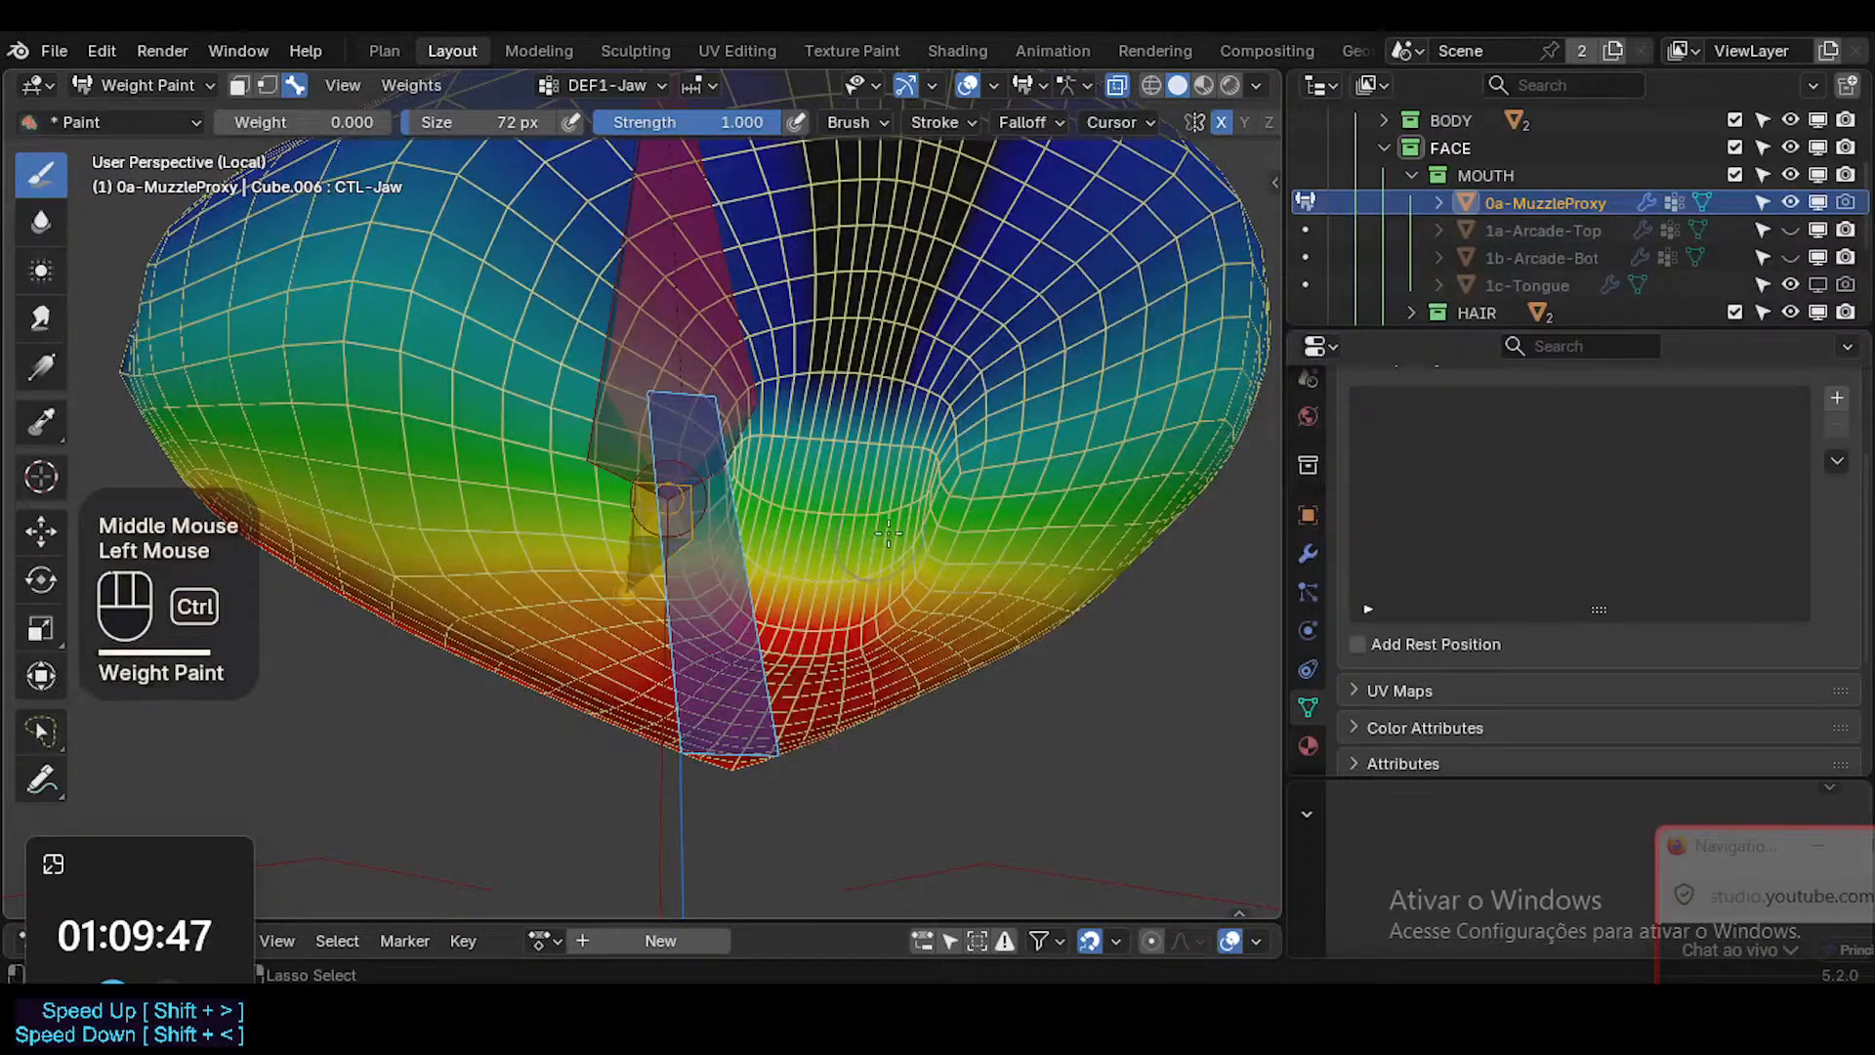
key("ctrl+f")
left_click(947, 553, "ctrl")
mouse_move(888, 571)
left_mouse_down()
mouse_move(873, 585)
mouse_move(923, 565)
mouse_move(919, 475)
left_mouse_up()
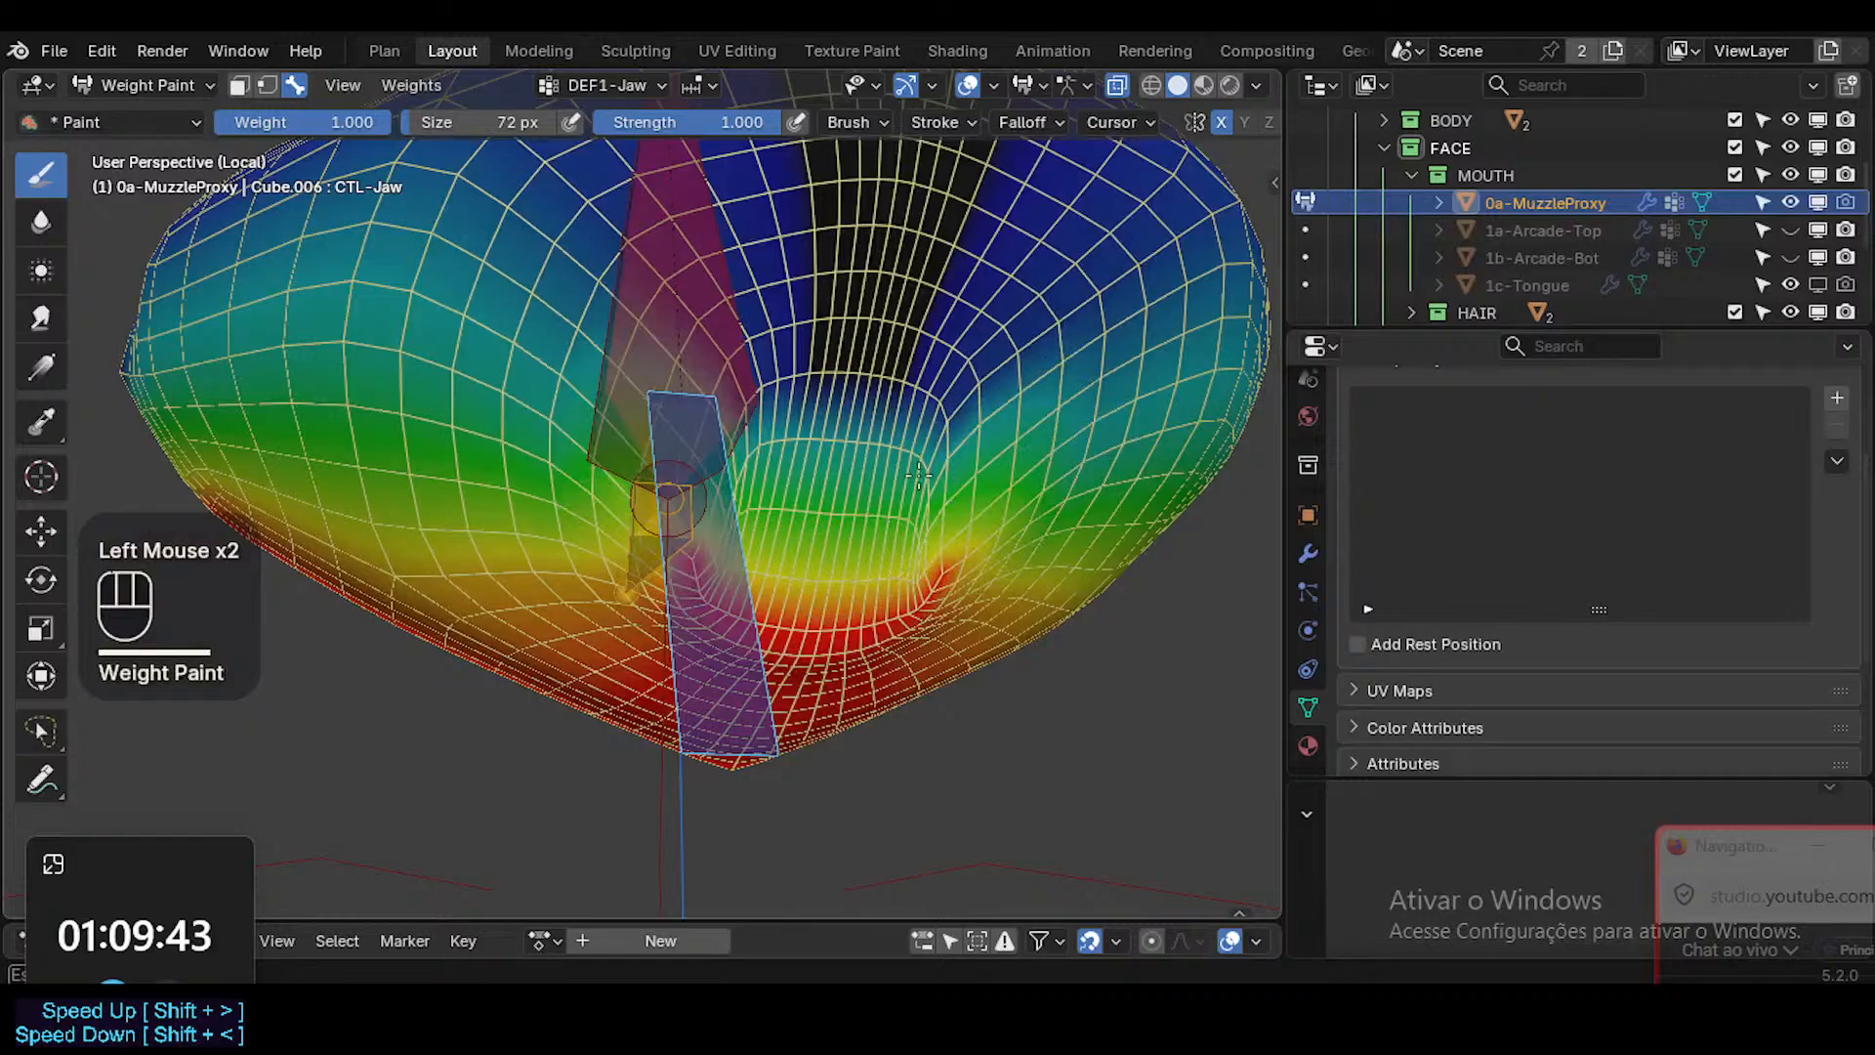
Turn off the muzzle proxy's subdivision display and switch to the Blur brush.
key("ctrl+shift+alt+i")
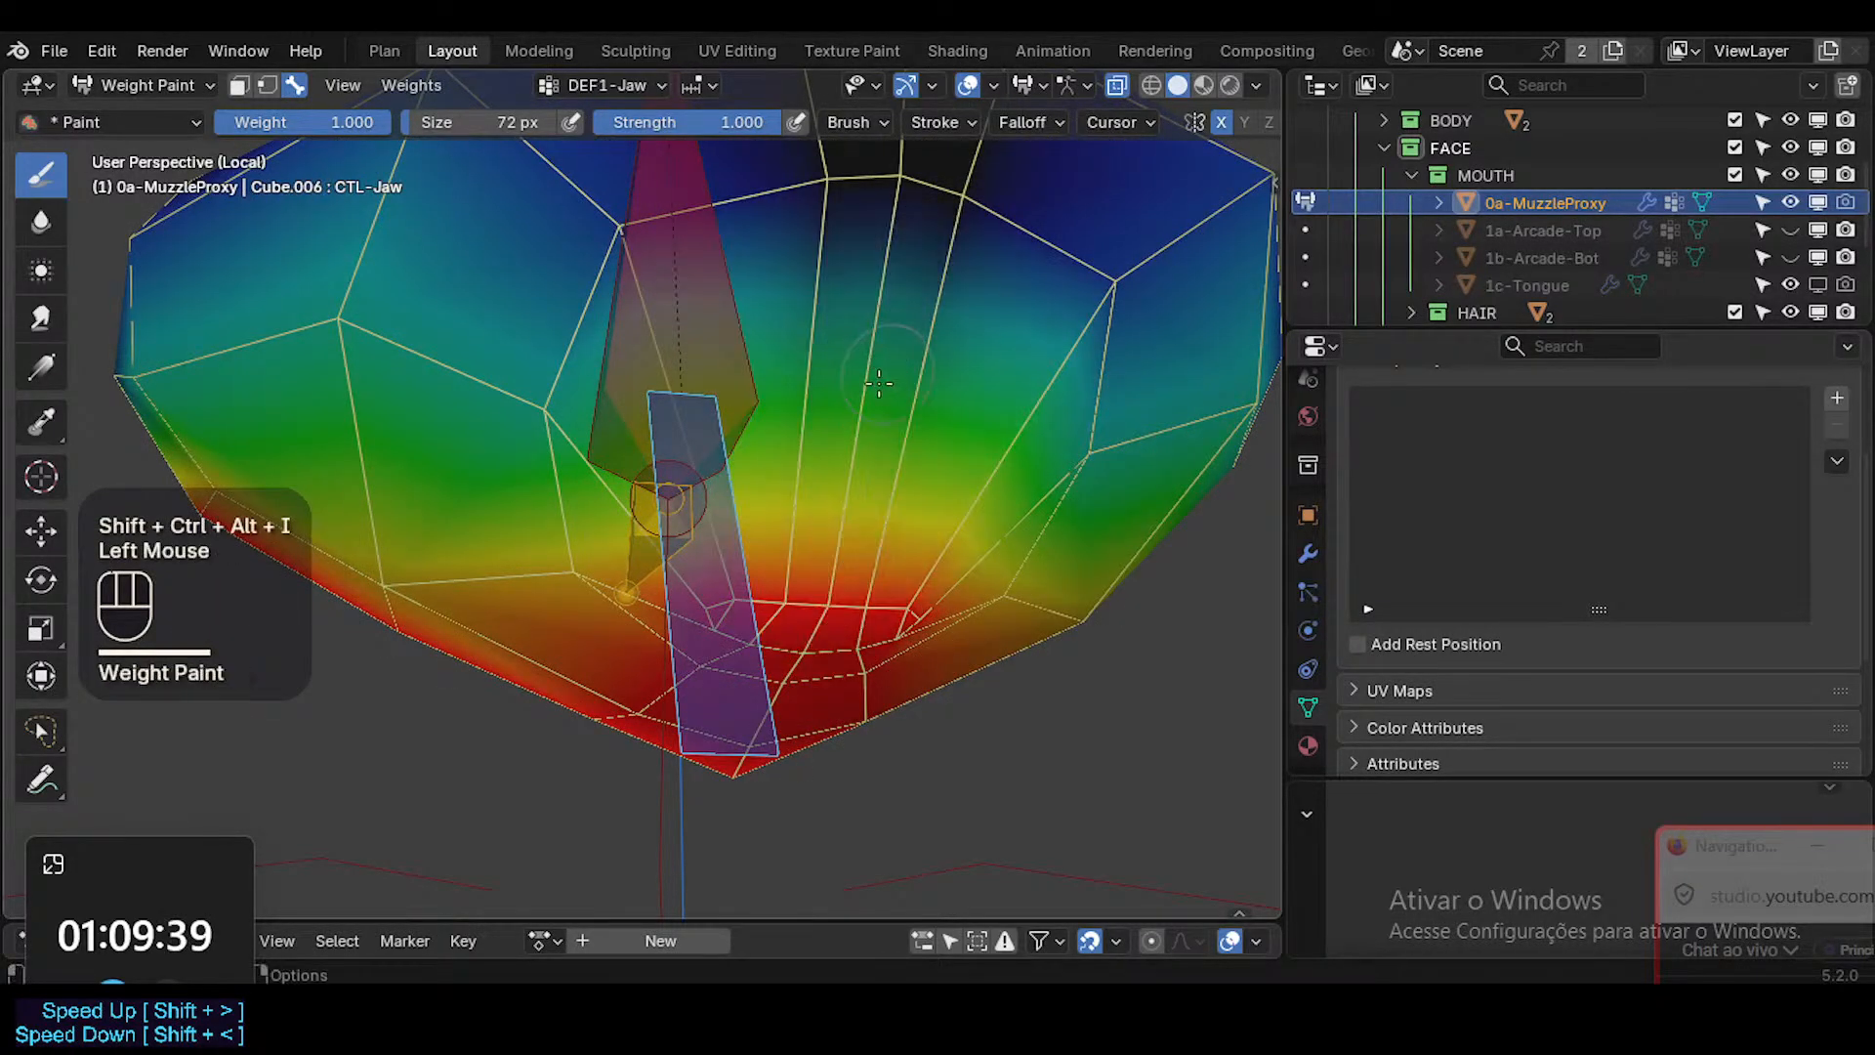
right_click(899, 528)
middle_click_drag(899, 529, 762, 549)
middle_click_drag(762, 549, 825, 602, "ctrl")
left_click(748, 567)
left_click(41, 222)
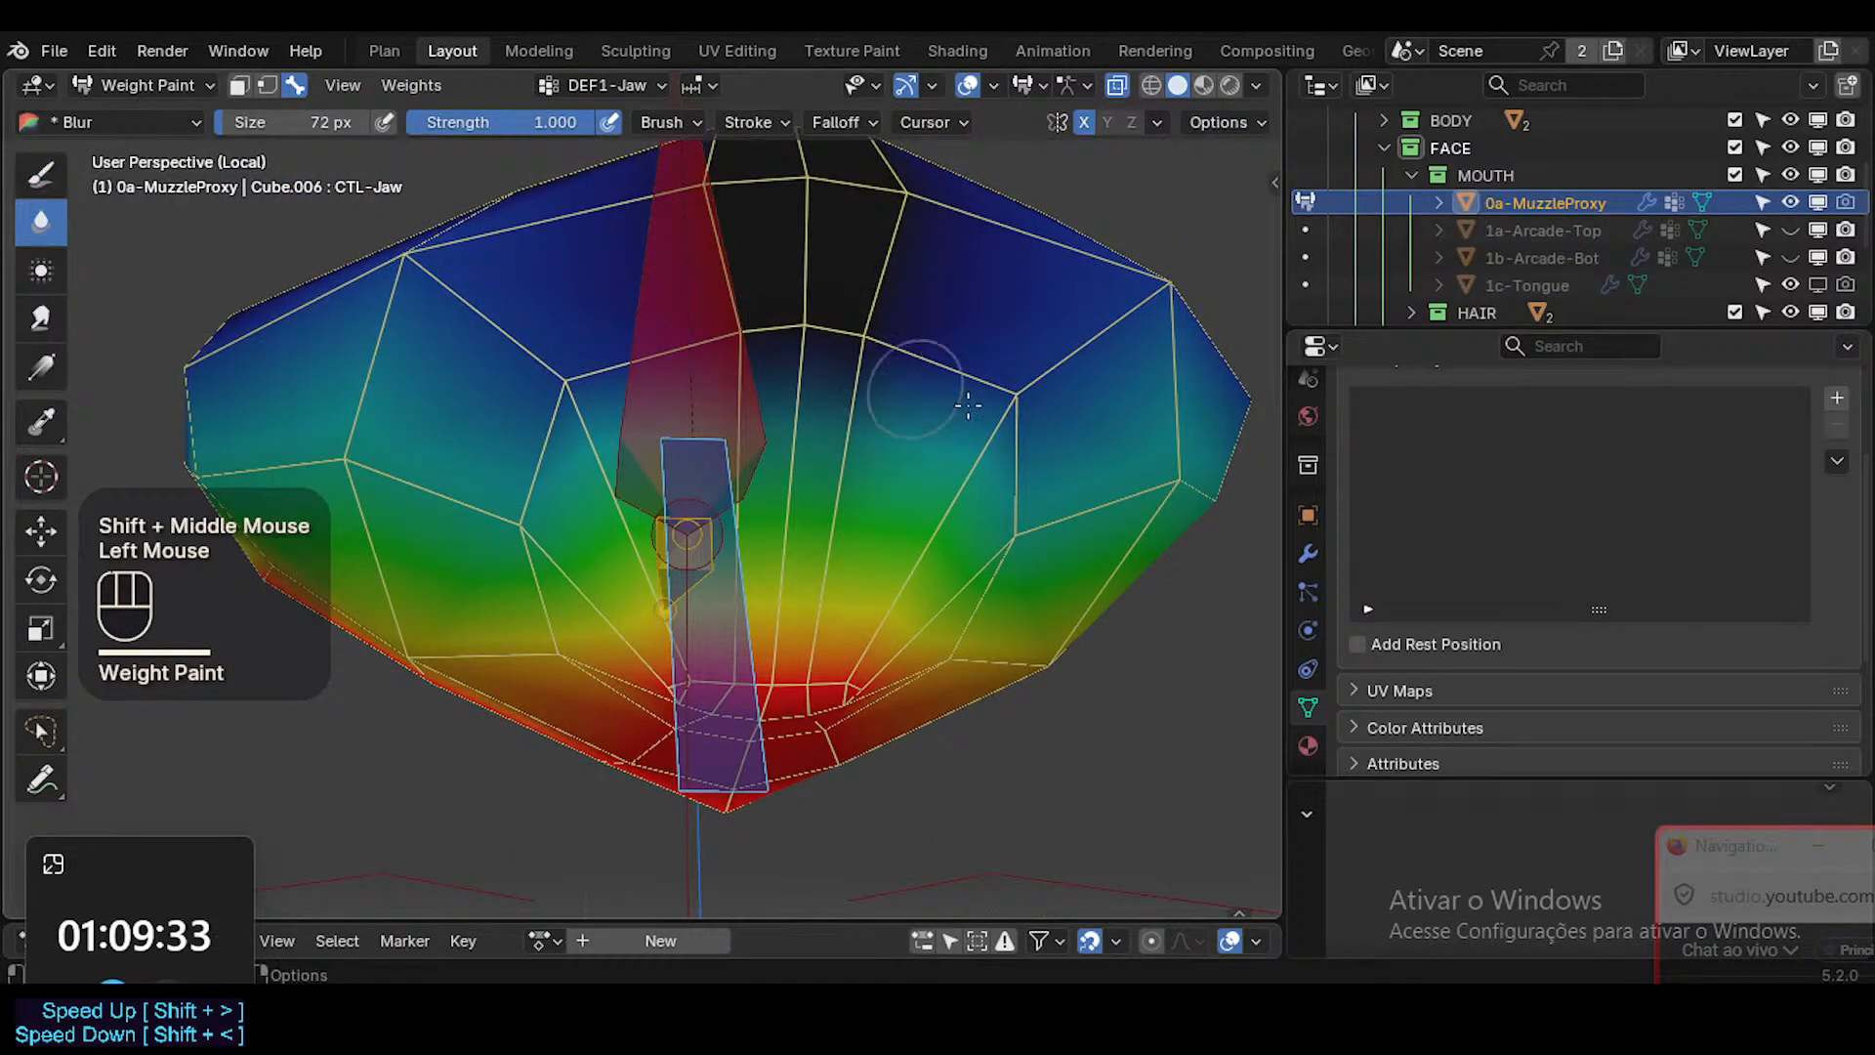
Blur the DEF1-Jaw weights across the front of the muzzle proxy with the 72 px brush.
mouse_move(968, 405)
left_mouse_down()
mouse_move(684, 411)
mouse_move(1035, 447)
left_mouse_up()
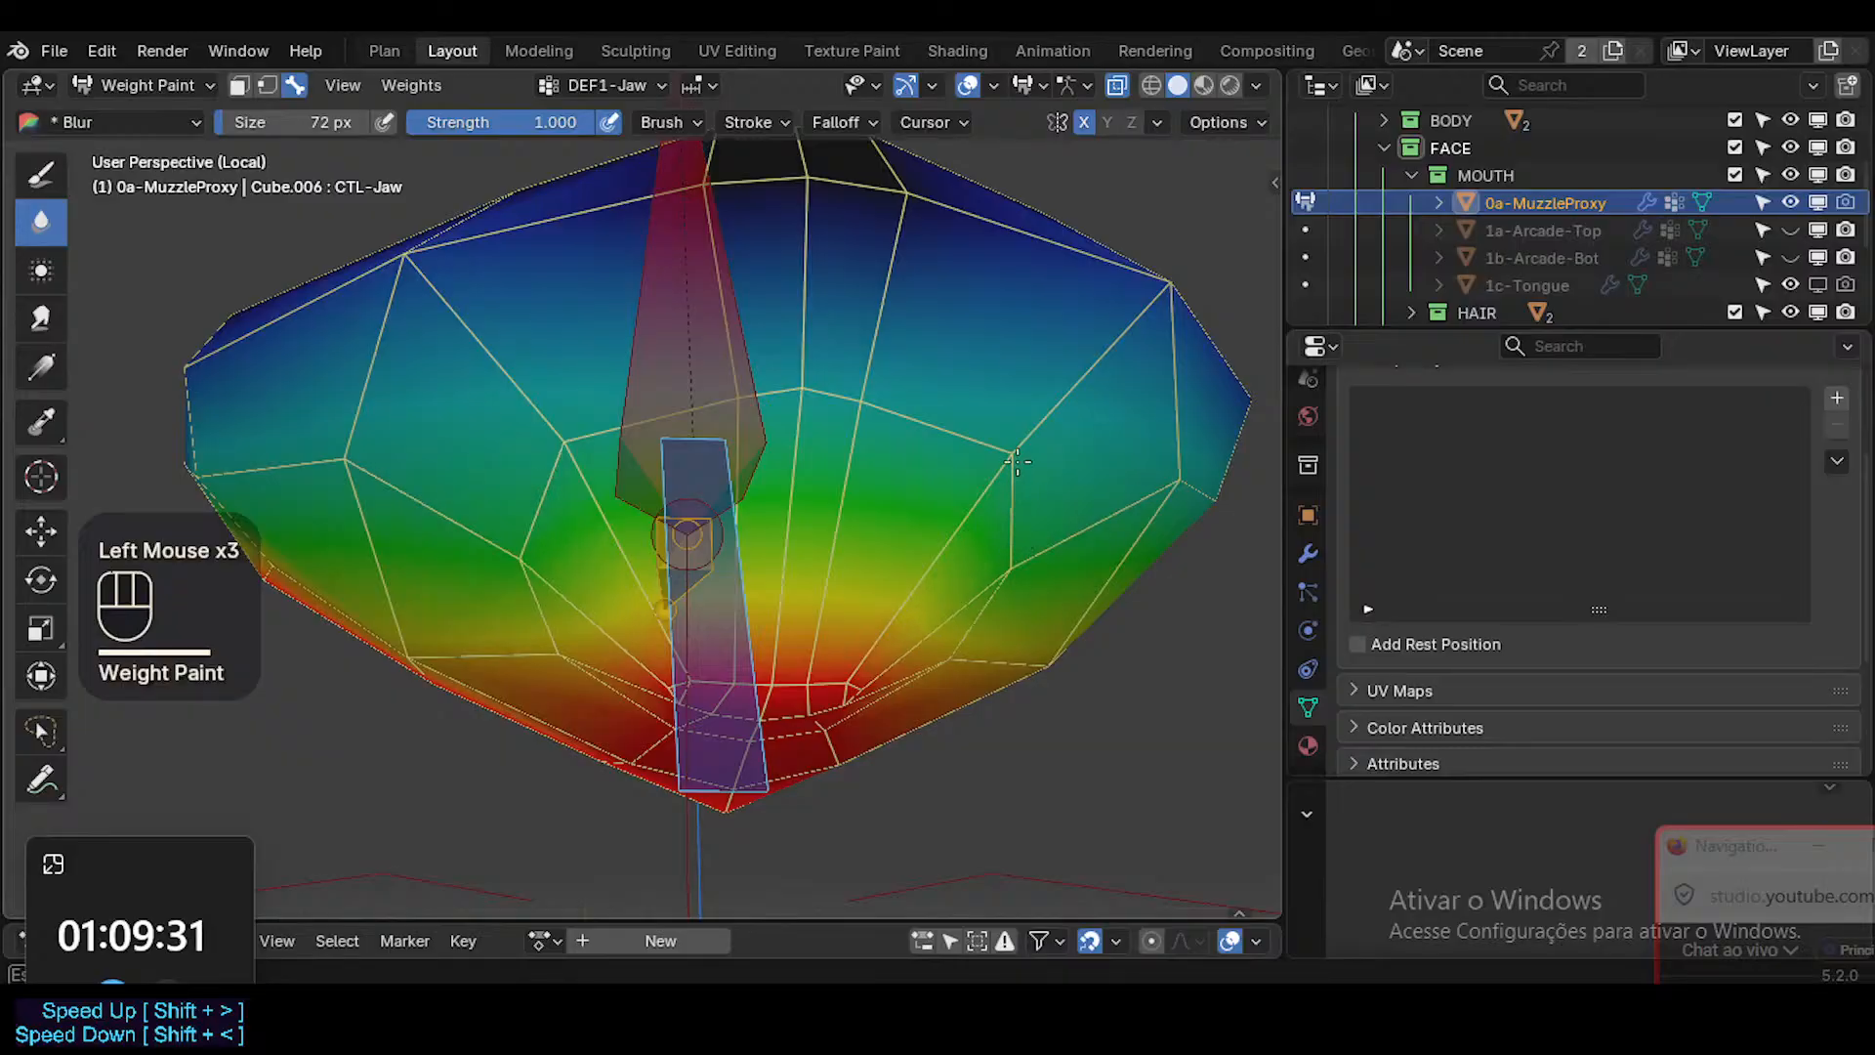
left_click_drag(905, 435, 1002, 564)
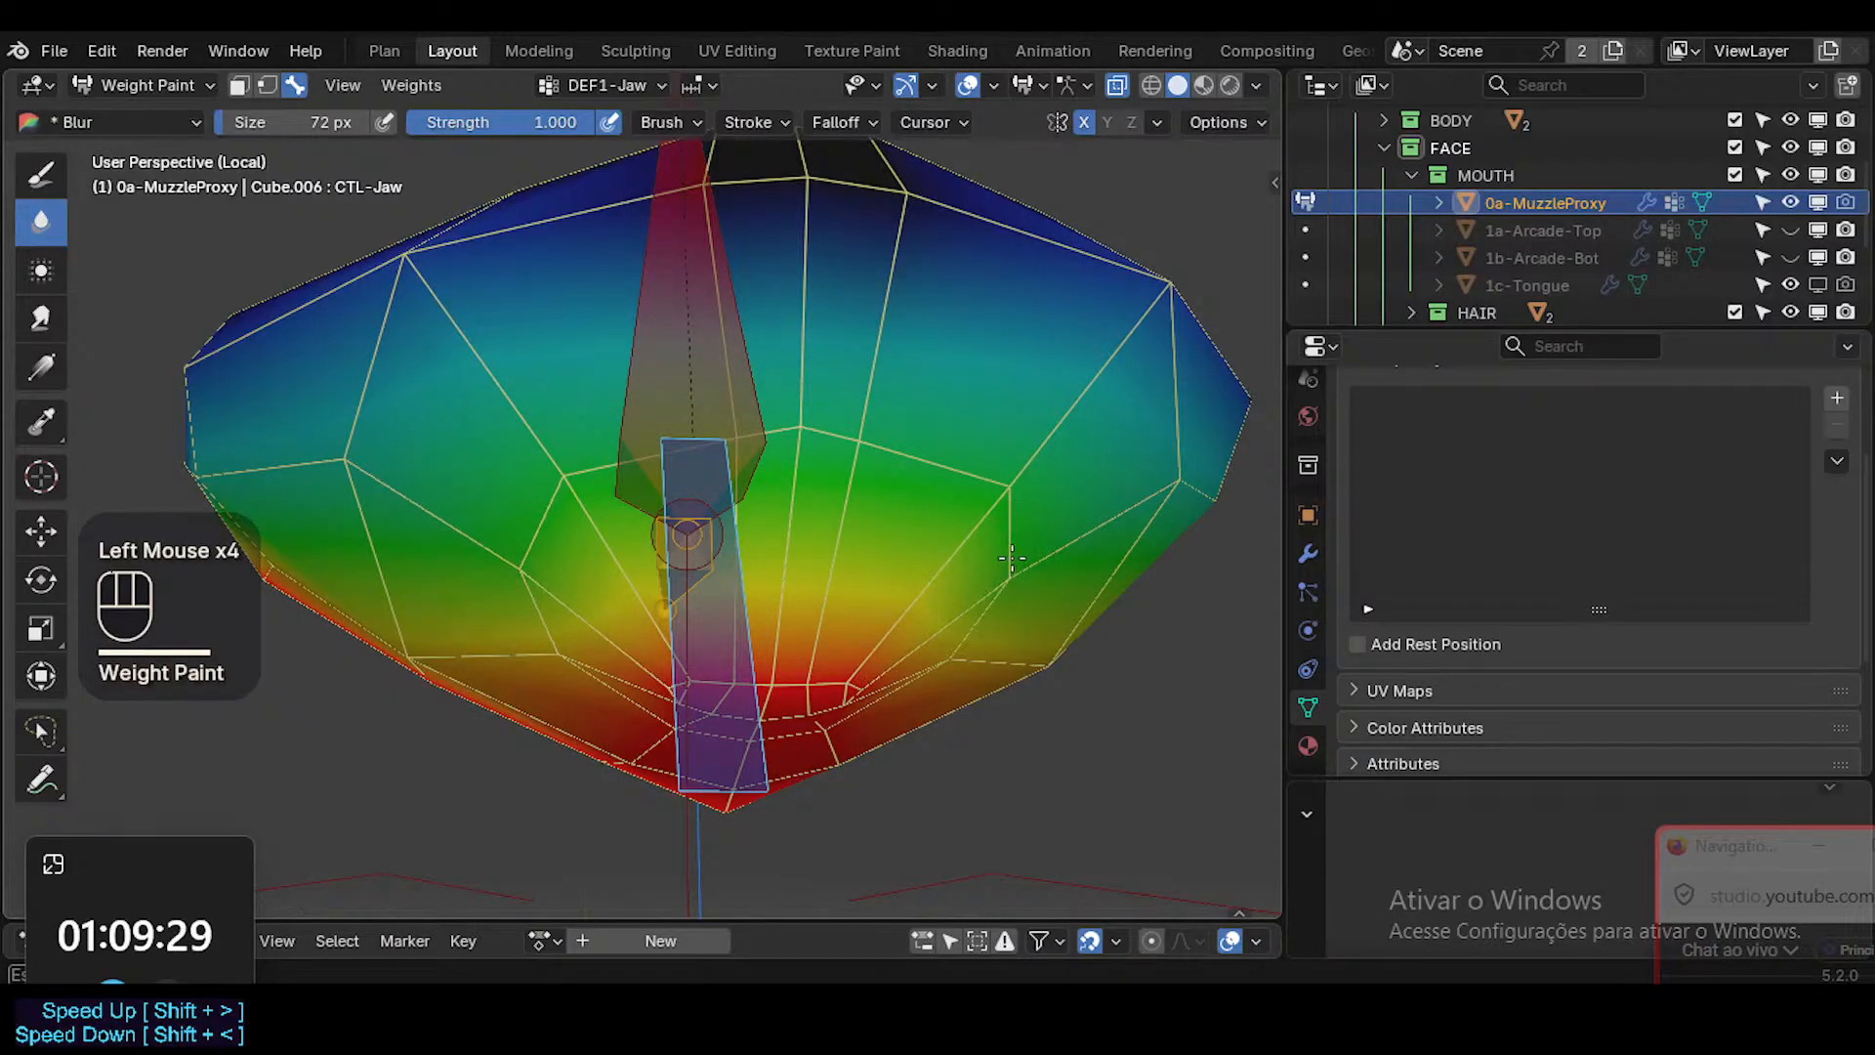
left_click_drag(863, 431, 991, 518)
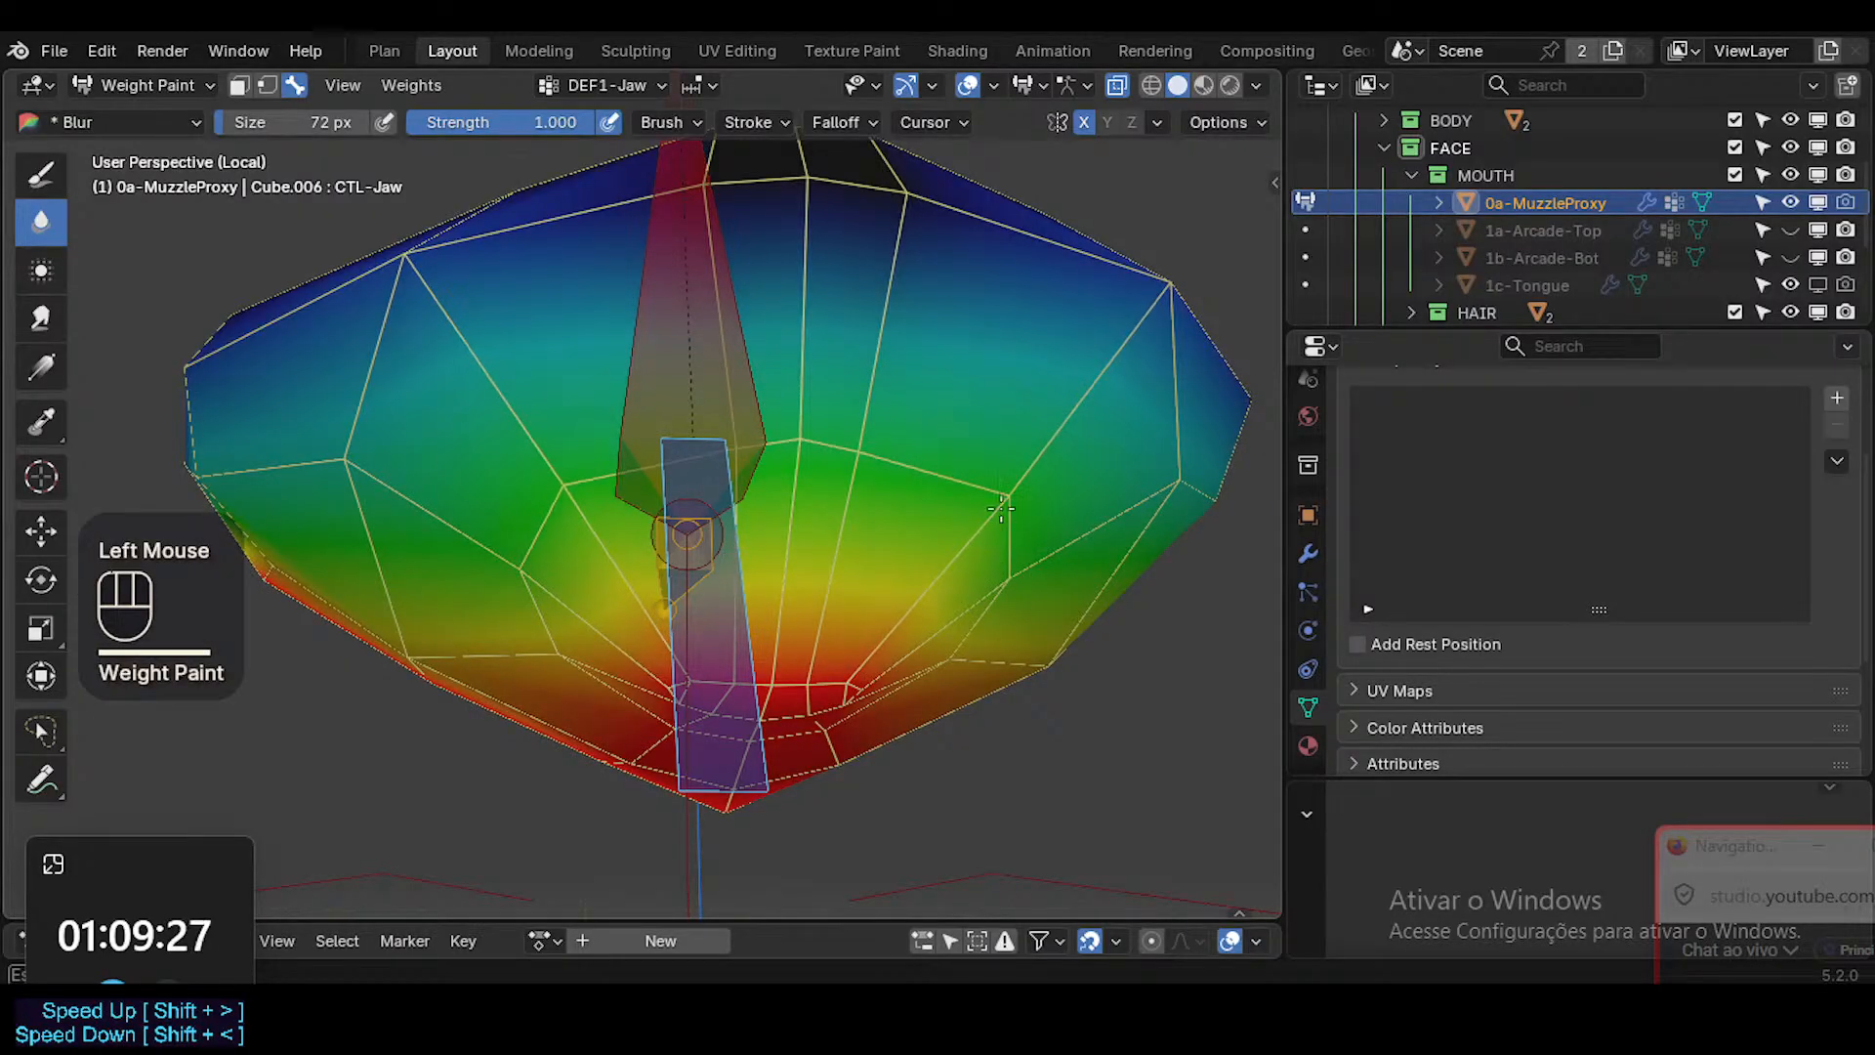
middle_click_drag(826, 577, 808, 524)
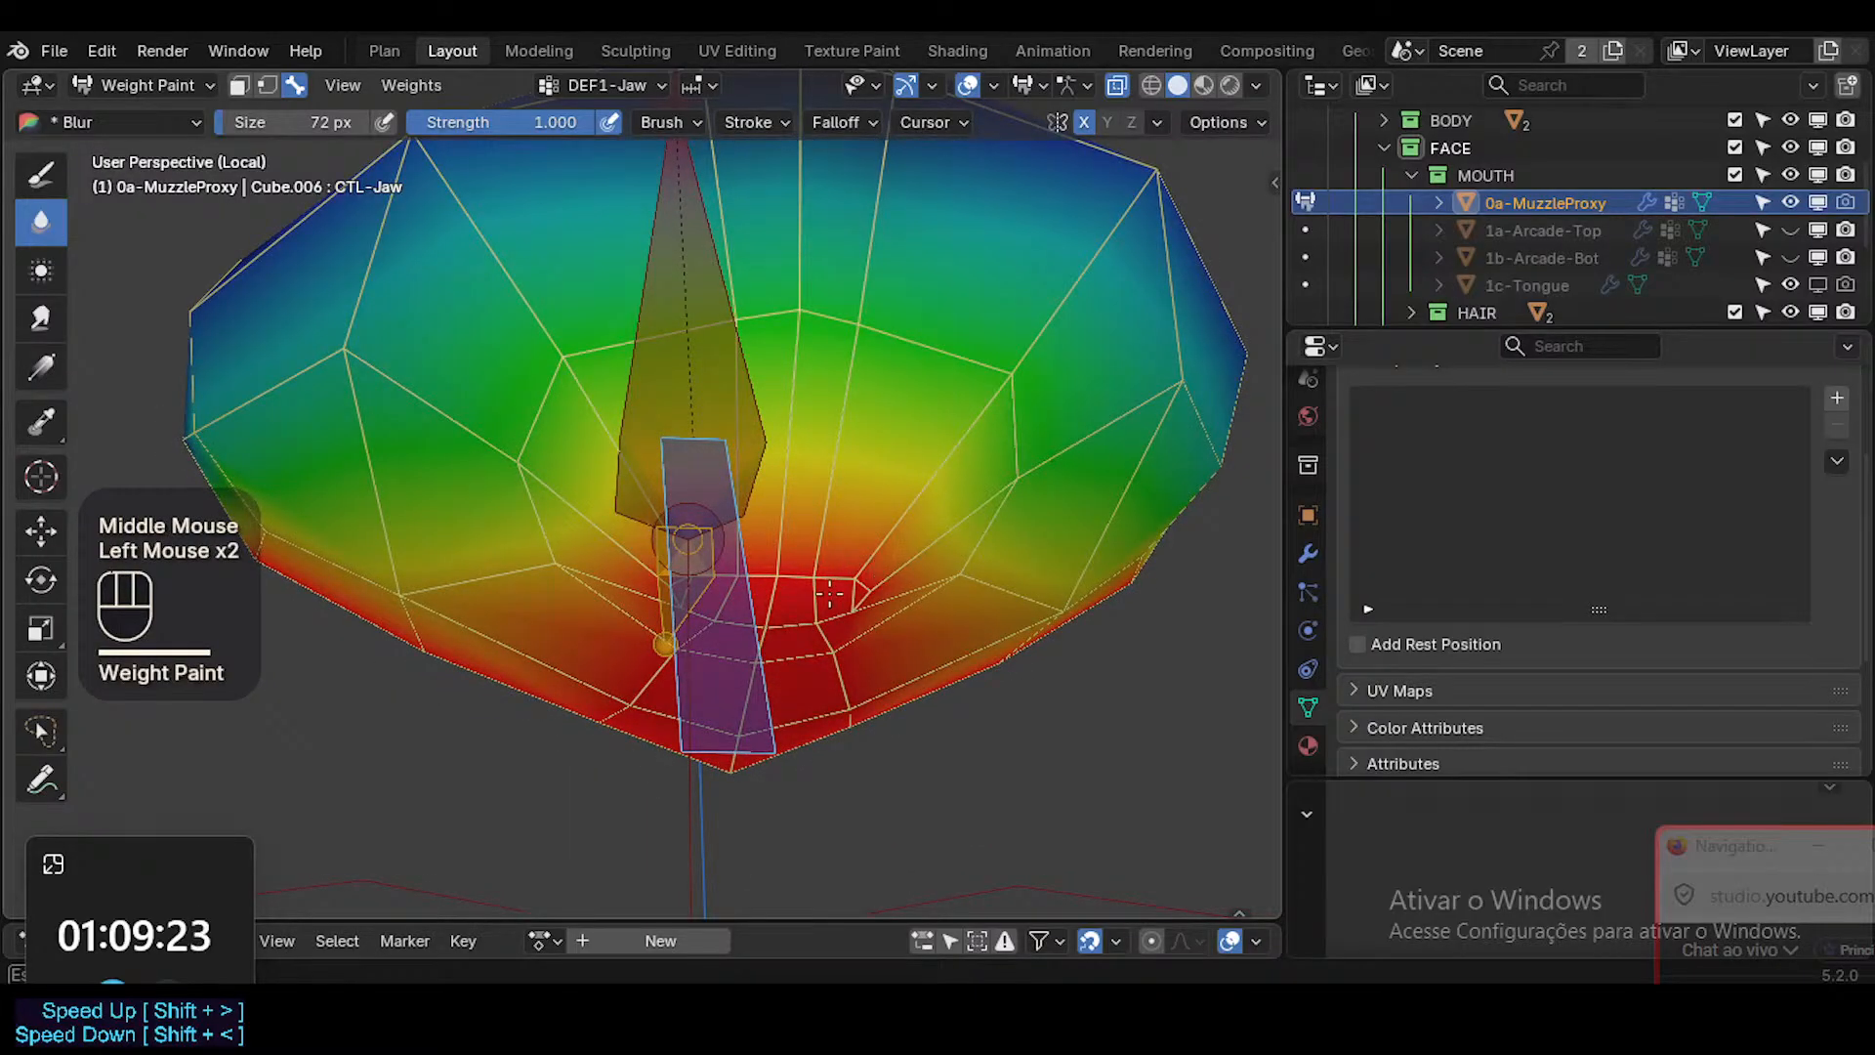
left_click_drag(1025, 498, 1031, 515)
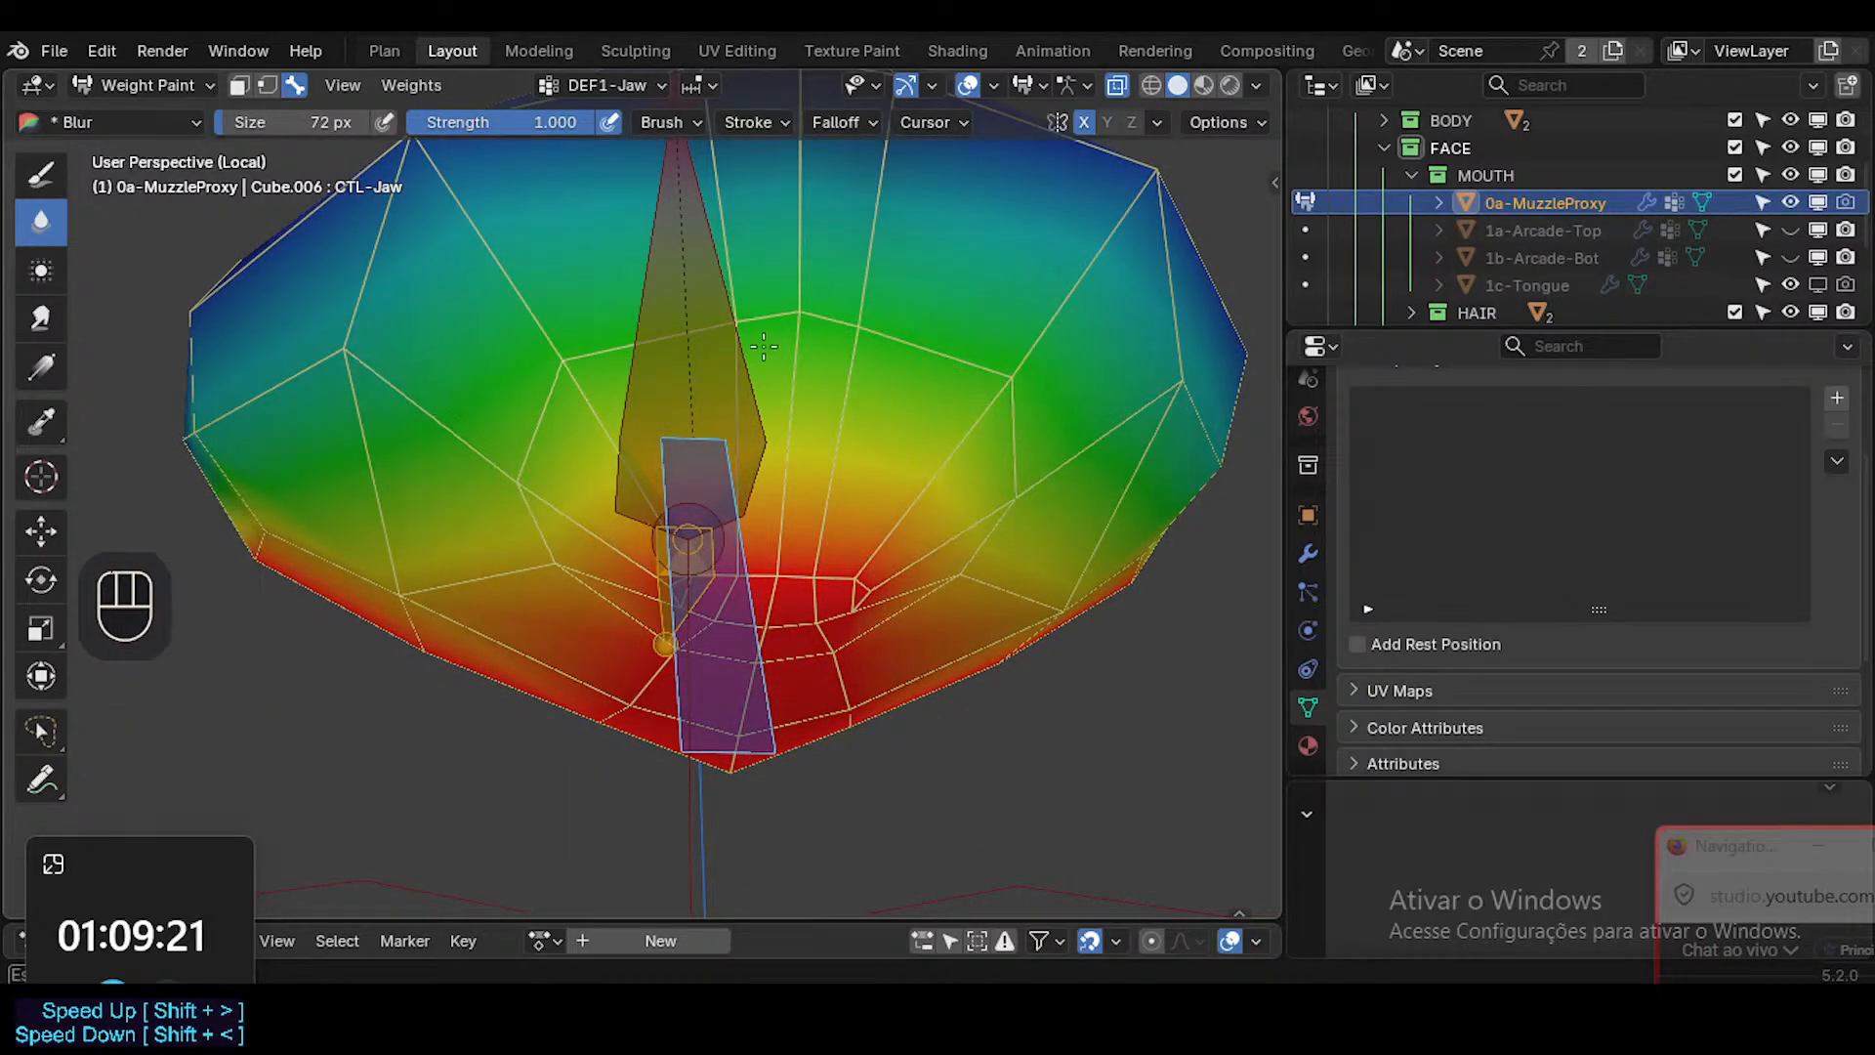
left_click_drag(840, 341, 906, 340)
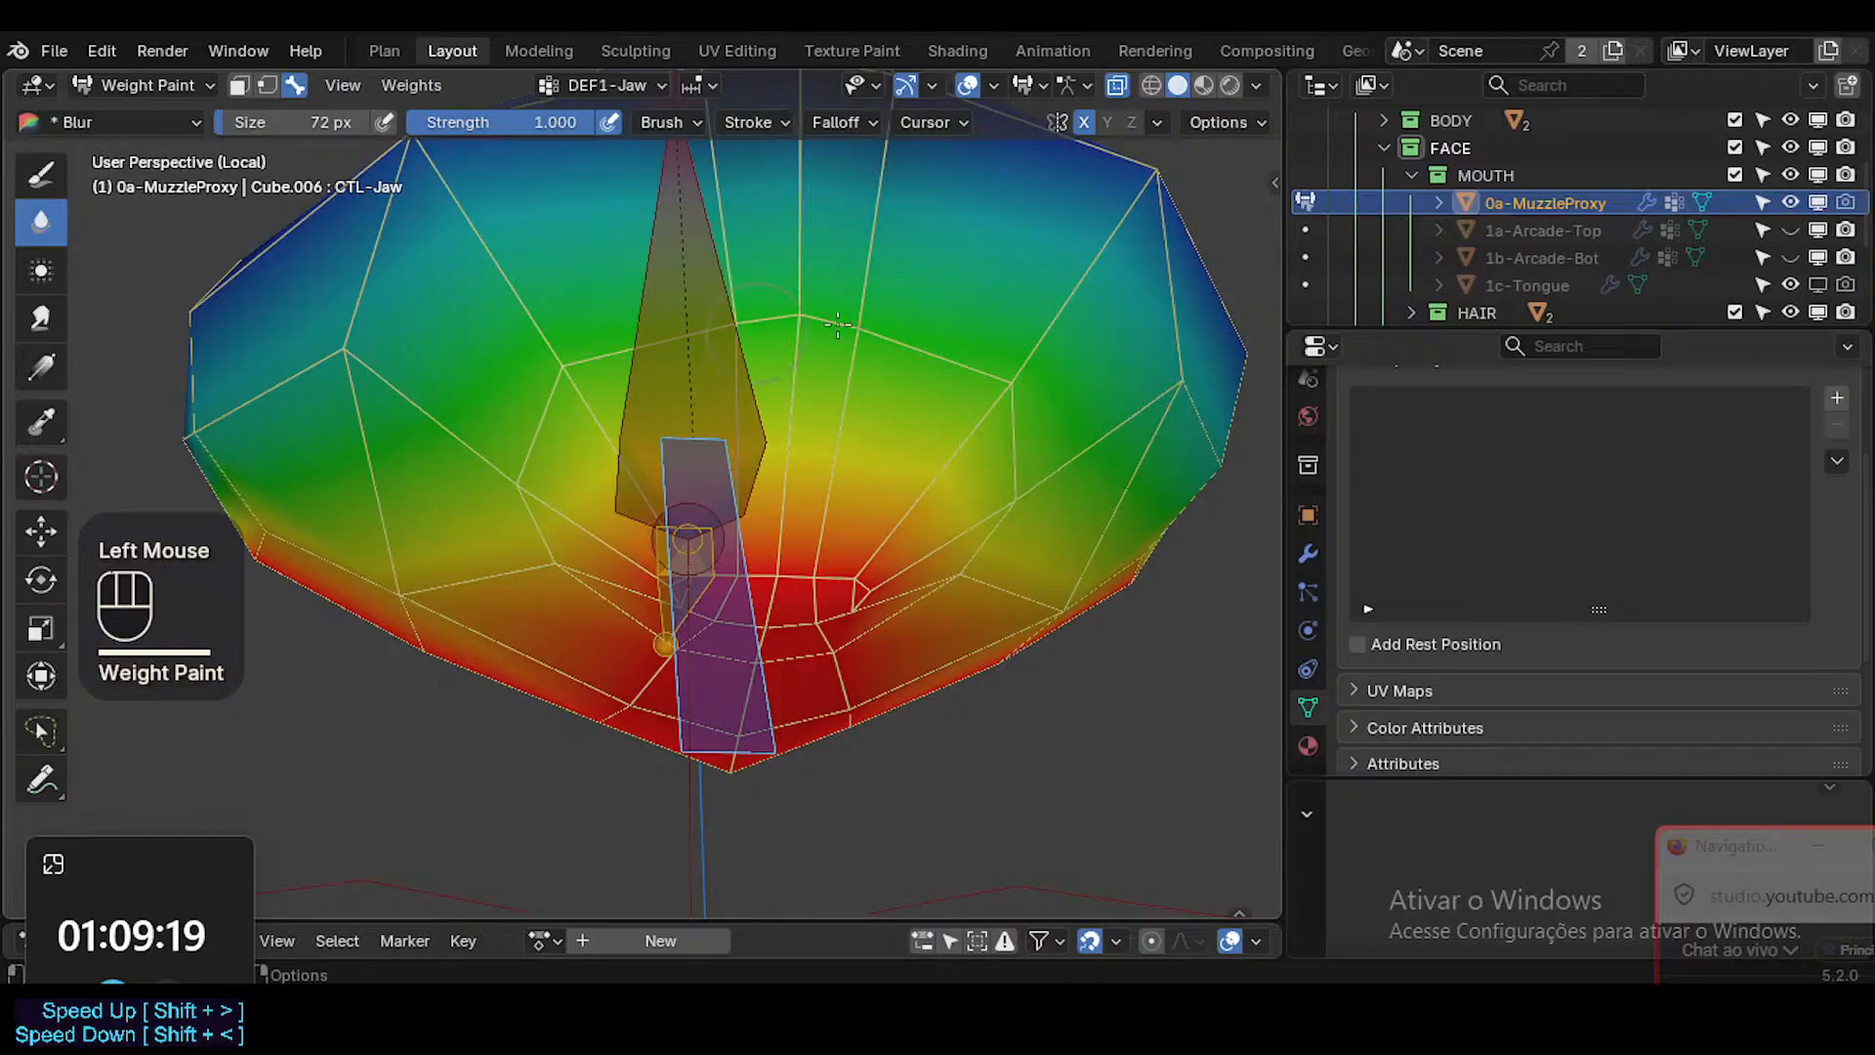
middle_click_drag(879, 342, 826, 547, "ctrl")
mouse_move(825, 546)
middle_mouse_down("ctrl")
mouse_move(817, 590)
mouse_move(772, 557)
mouse_move(855, 478)
mouse_move(889, 547)
mouse_move(902, 523)
mouse_move(803, 609)
middle_mouse_up("ctrl")
Set the Blur brush size to 50 px and smooth the DEF1-Jaw weights along the sides of the muzzle proxy.
key("f")
left_click(723, 537)
left_click(884, 549)
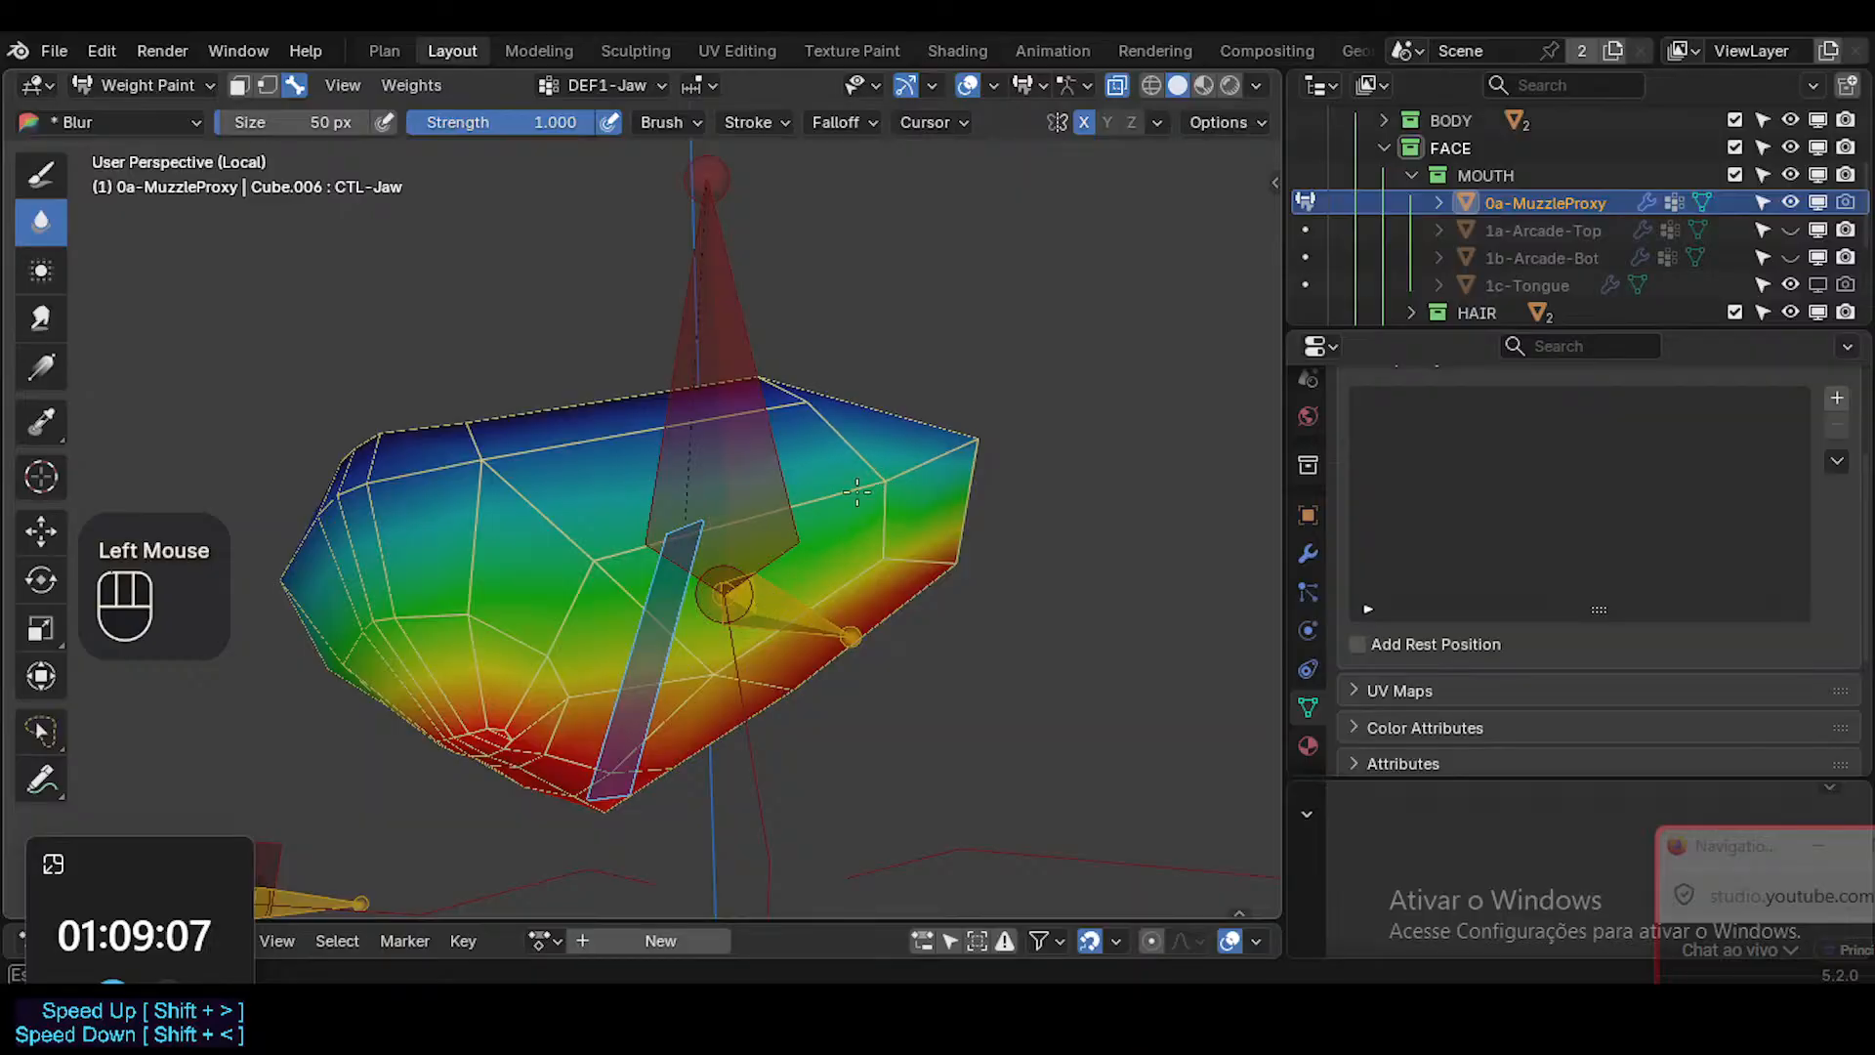
middle_click_drag(811, 493, 797, 557)
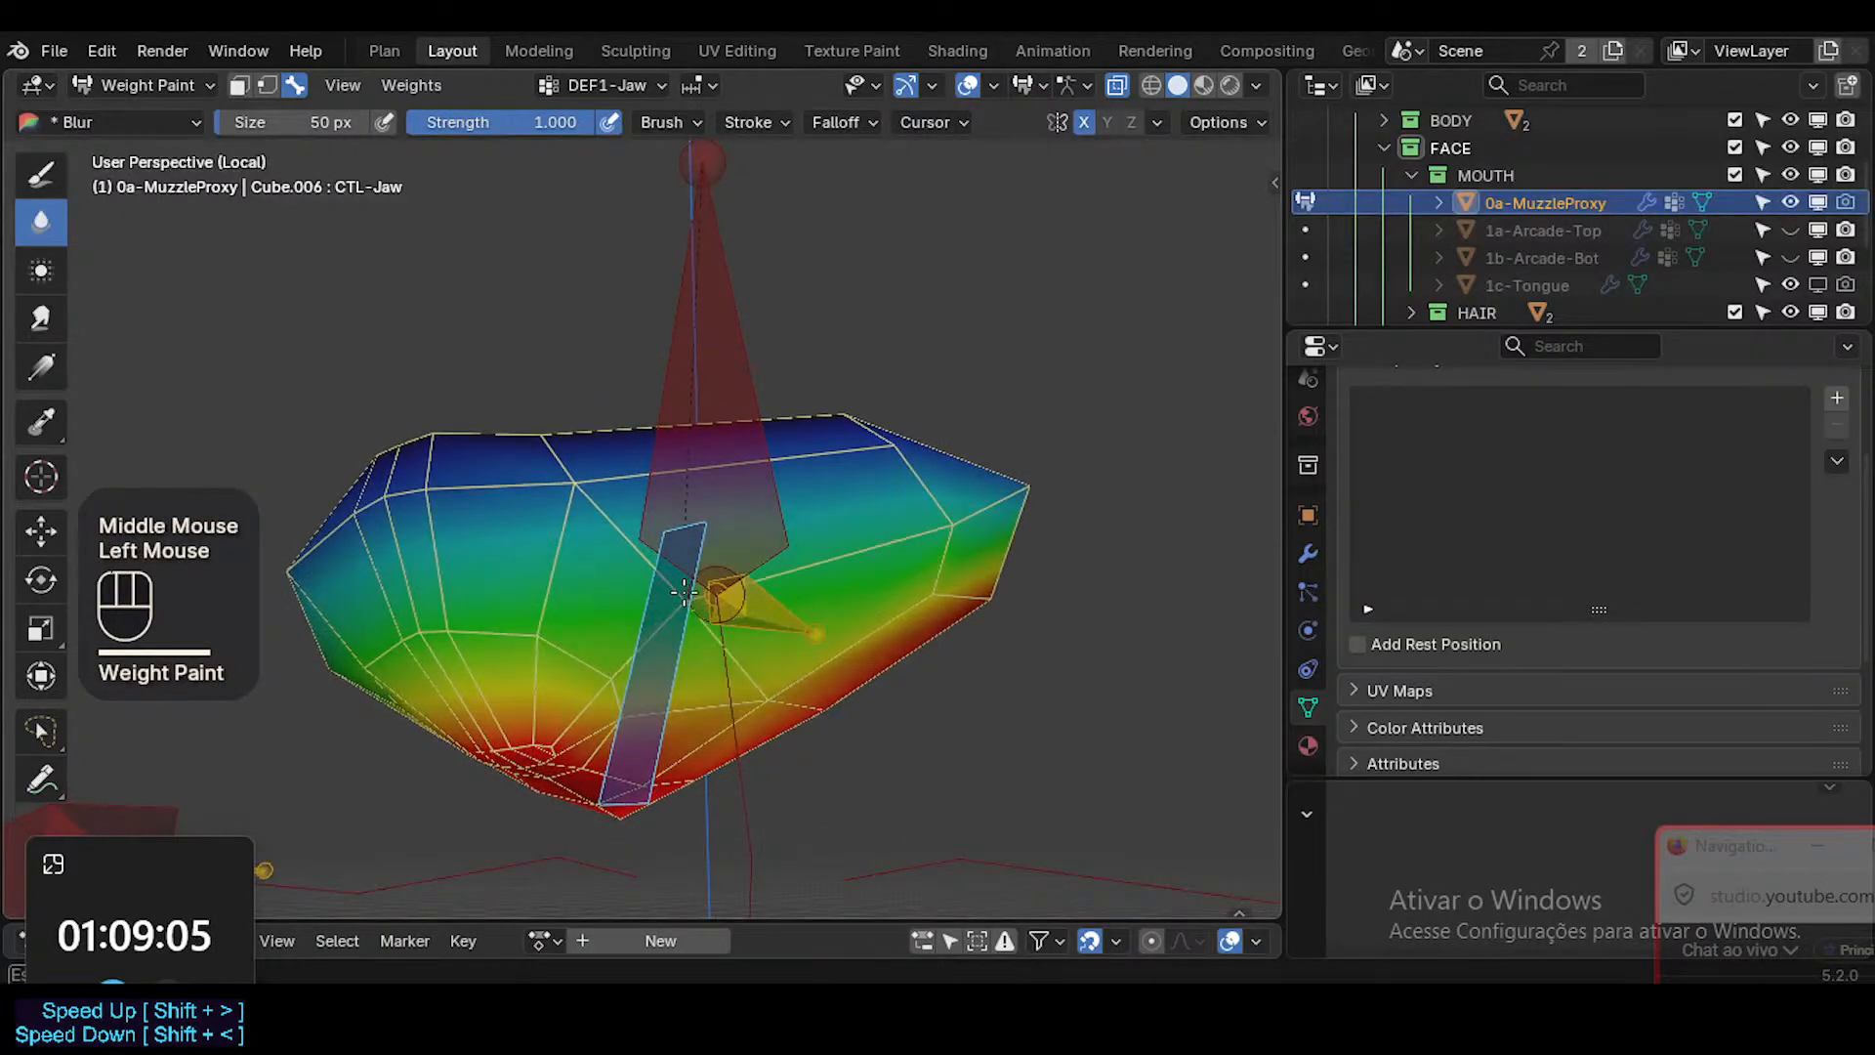
middle_click_drag(683, 591, 772, 592)
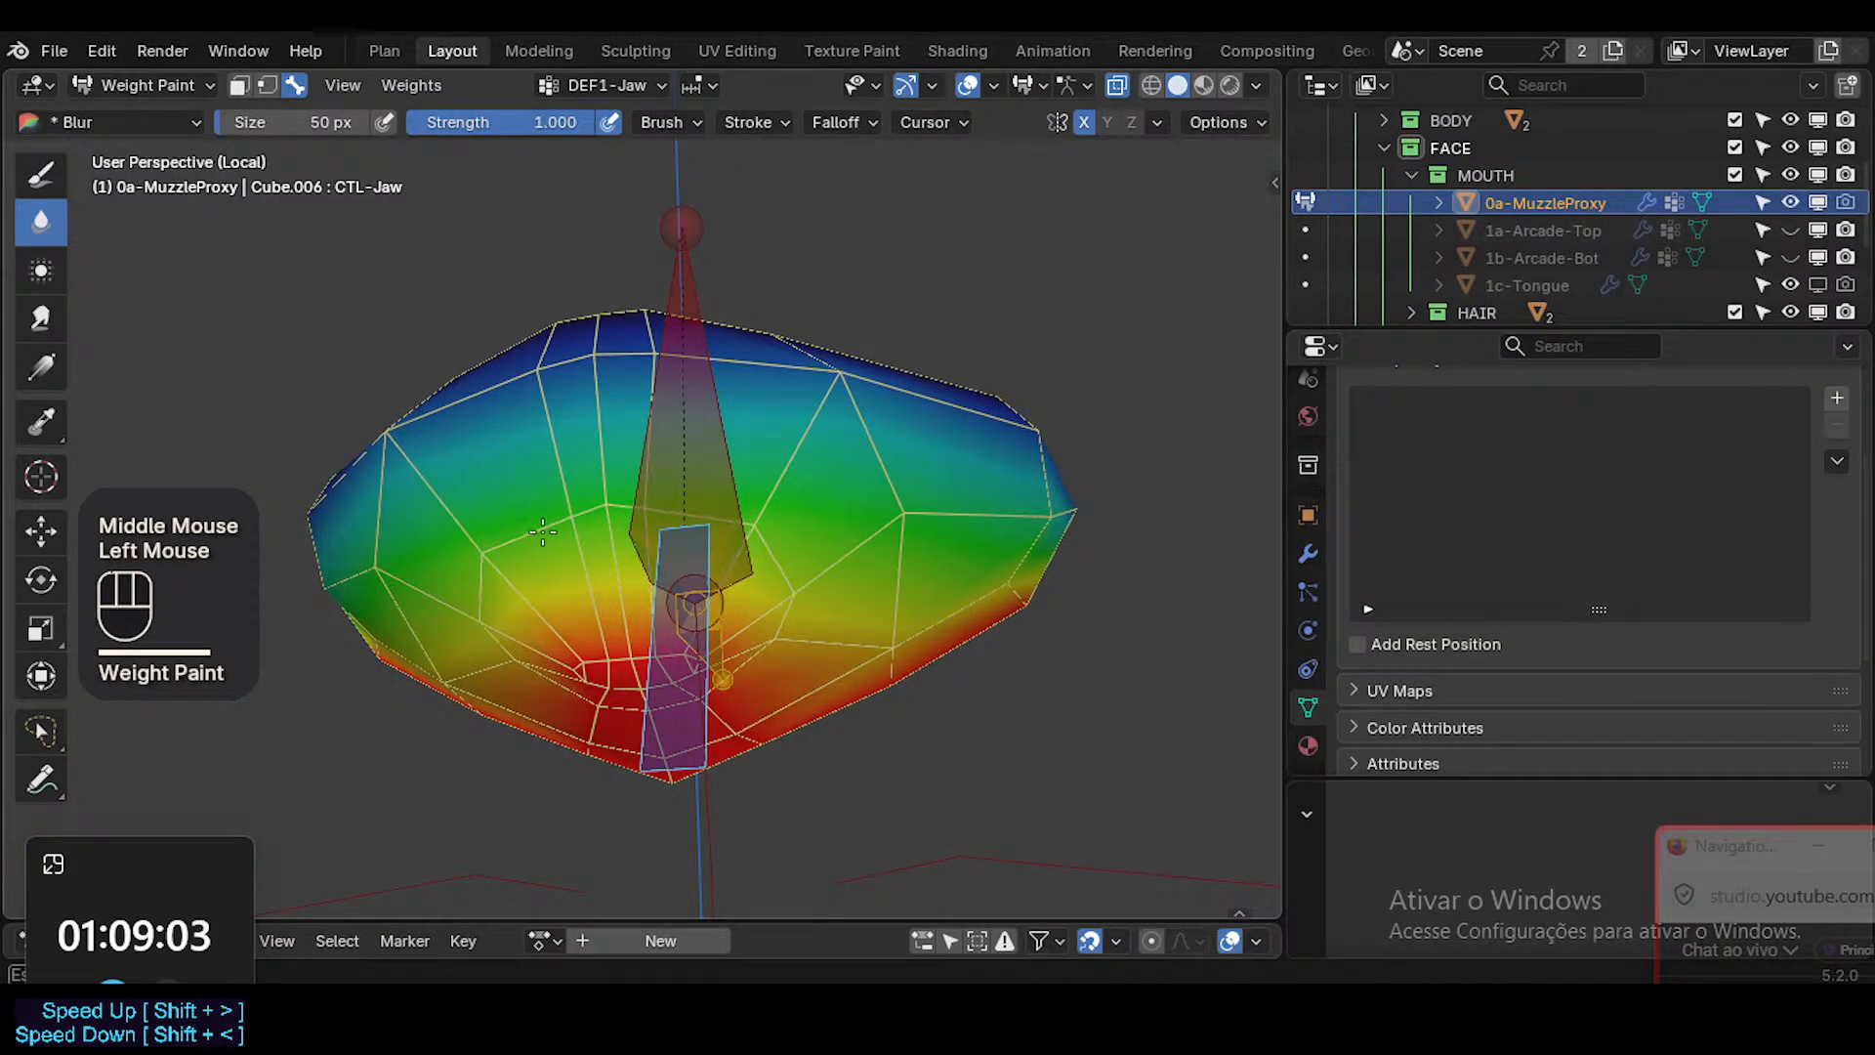
middle_click_drag(933, 527, 883, 511)
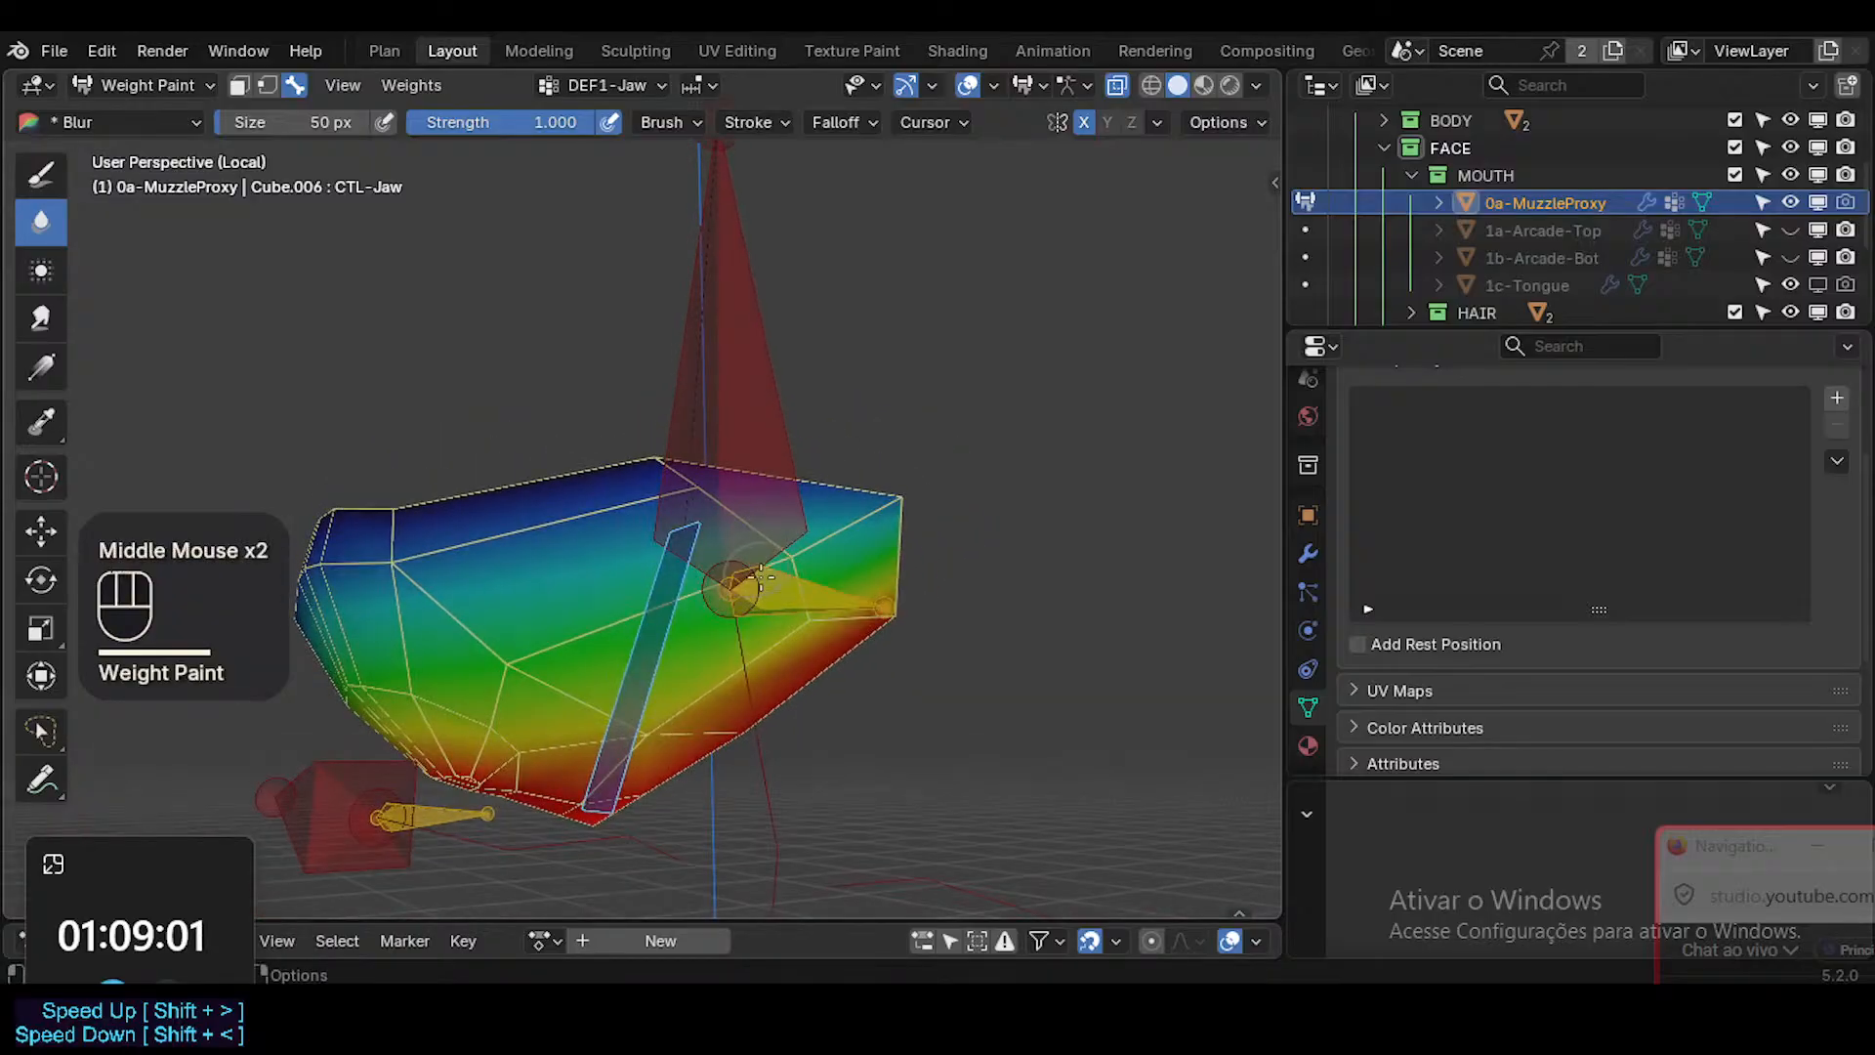
left_click_drag(883, 512, 768, 583)
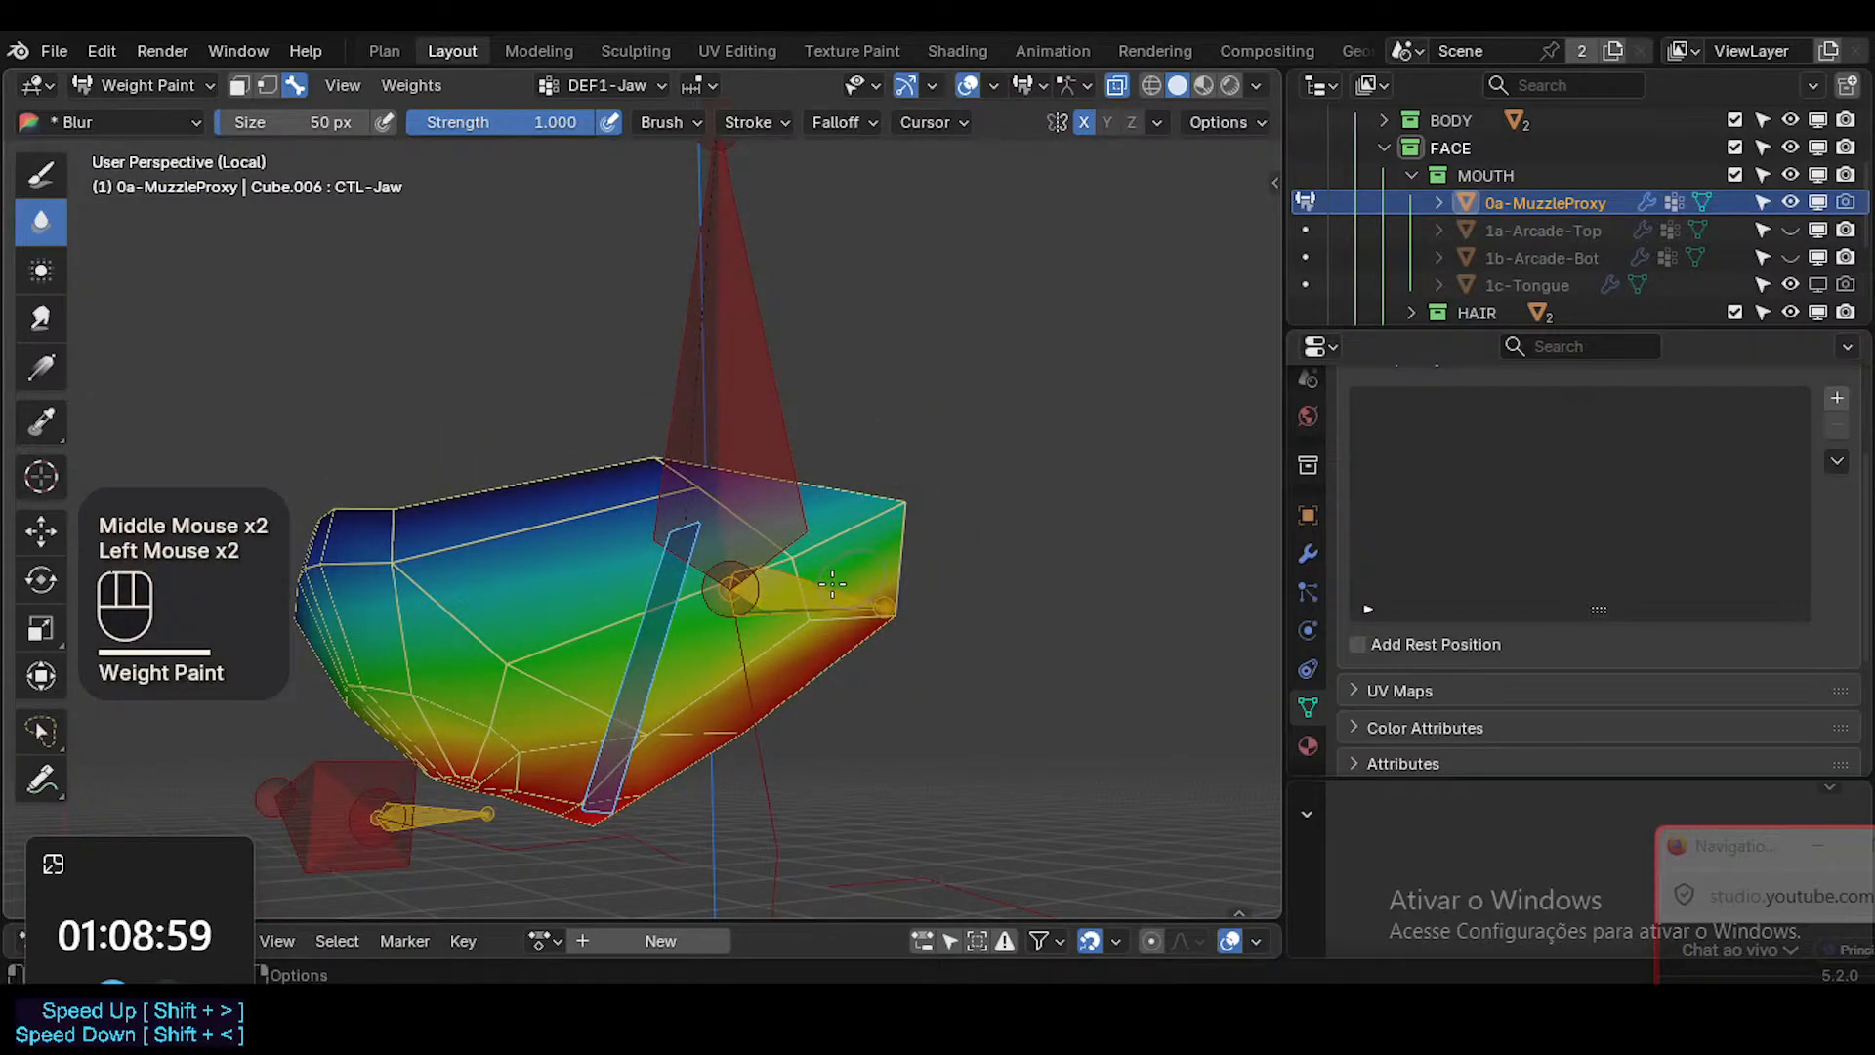
mouse_move(832, 584)
middle_mouse_down()
mouse_move(833, 542)
mouse_move(1000, 552)
mouse_move(804, 584)
middle_mouse_up()
Leave weight painting and Local View on the muzzle proxy and turn the subdivision display back on.
key("ctrl+Tab")
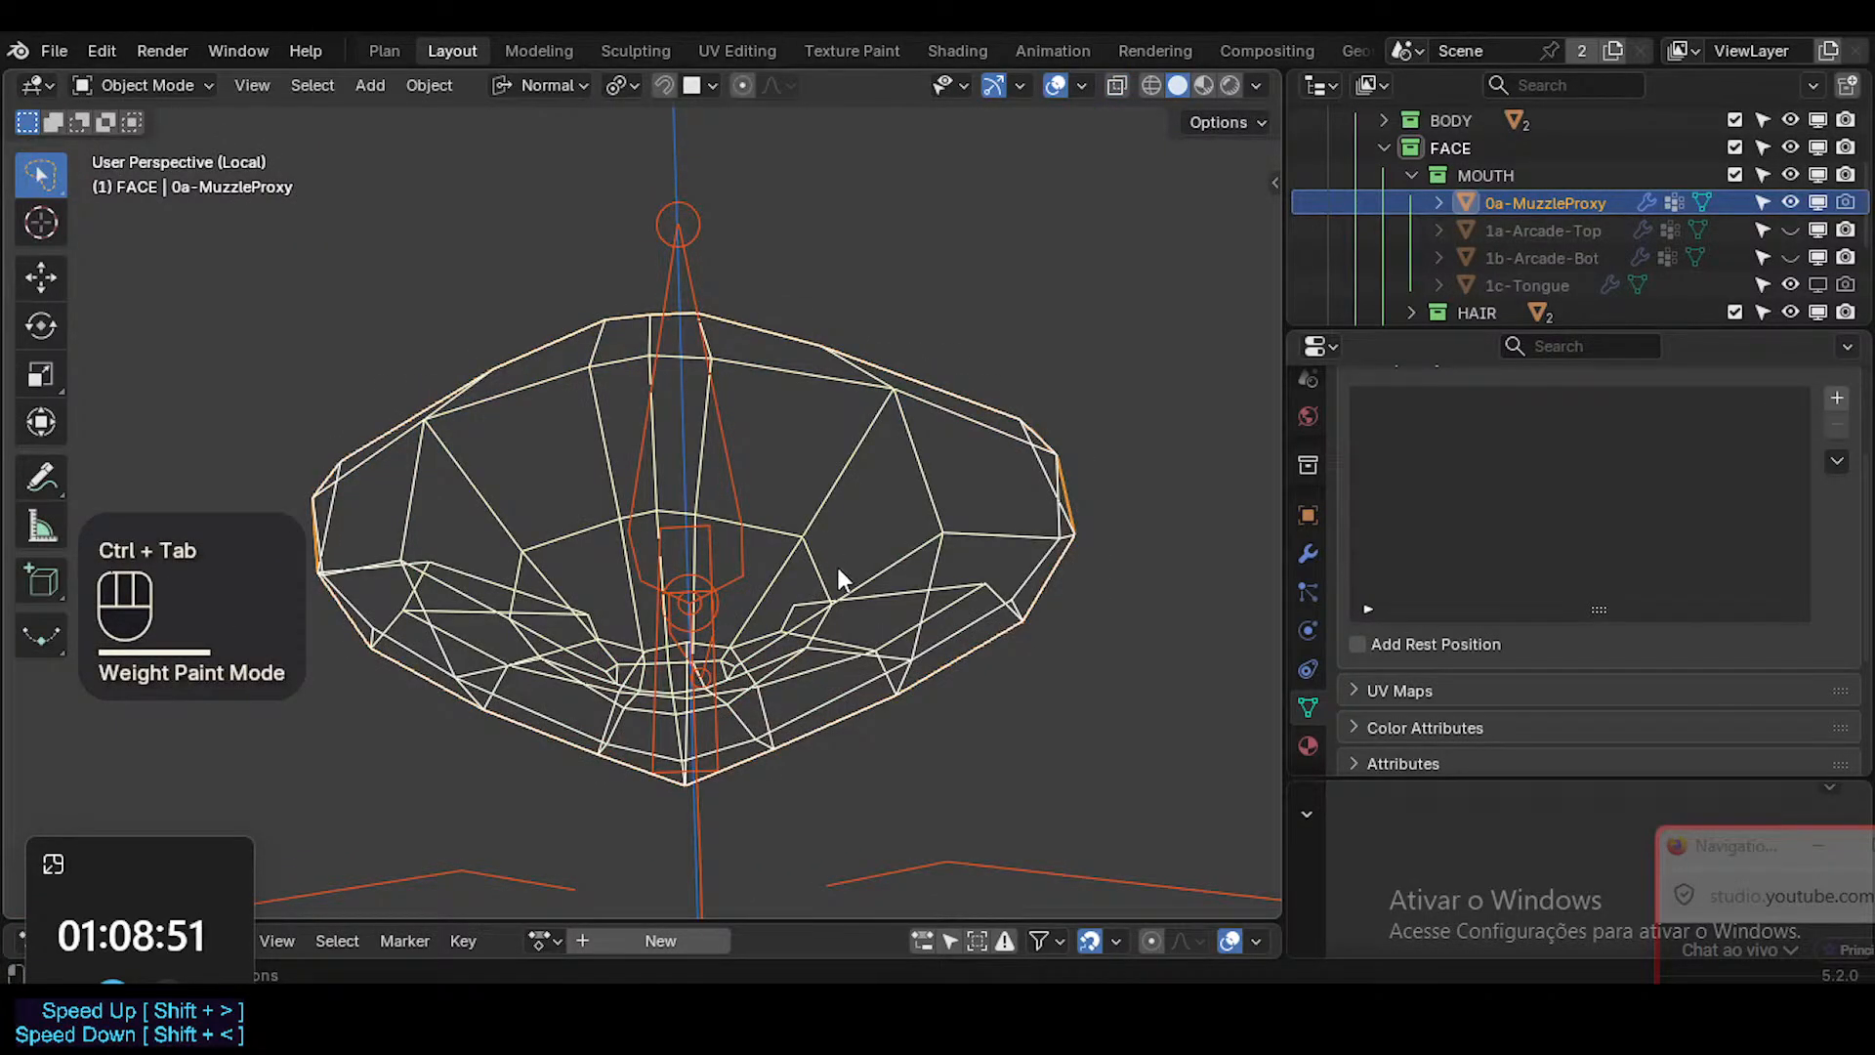
key("KP_Divide")
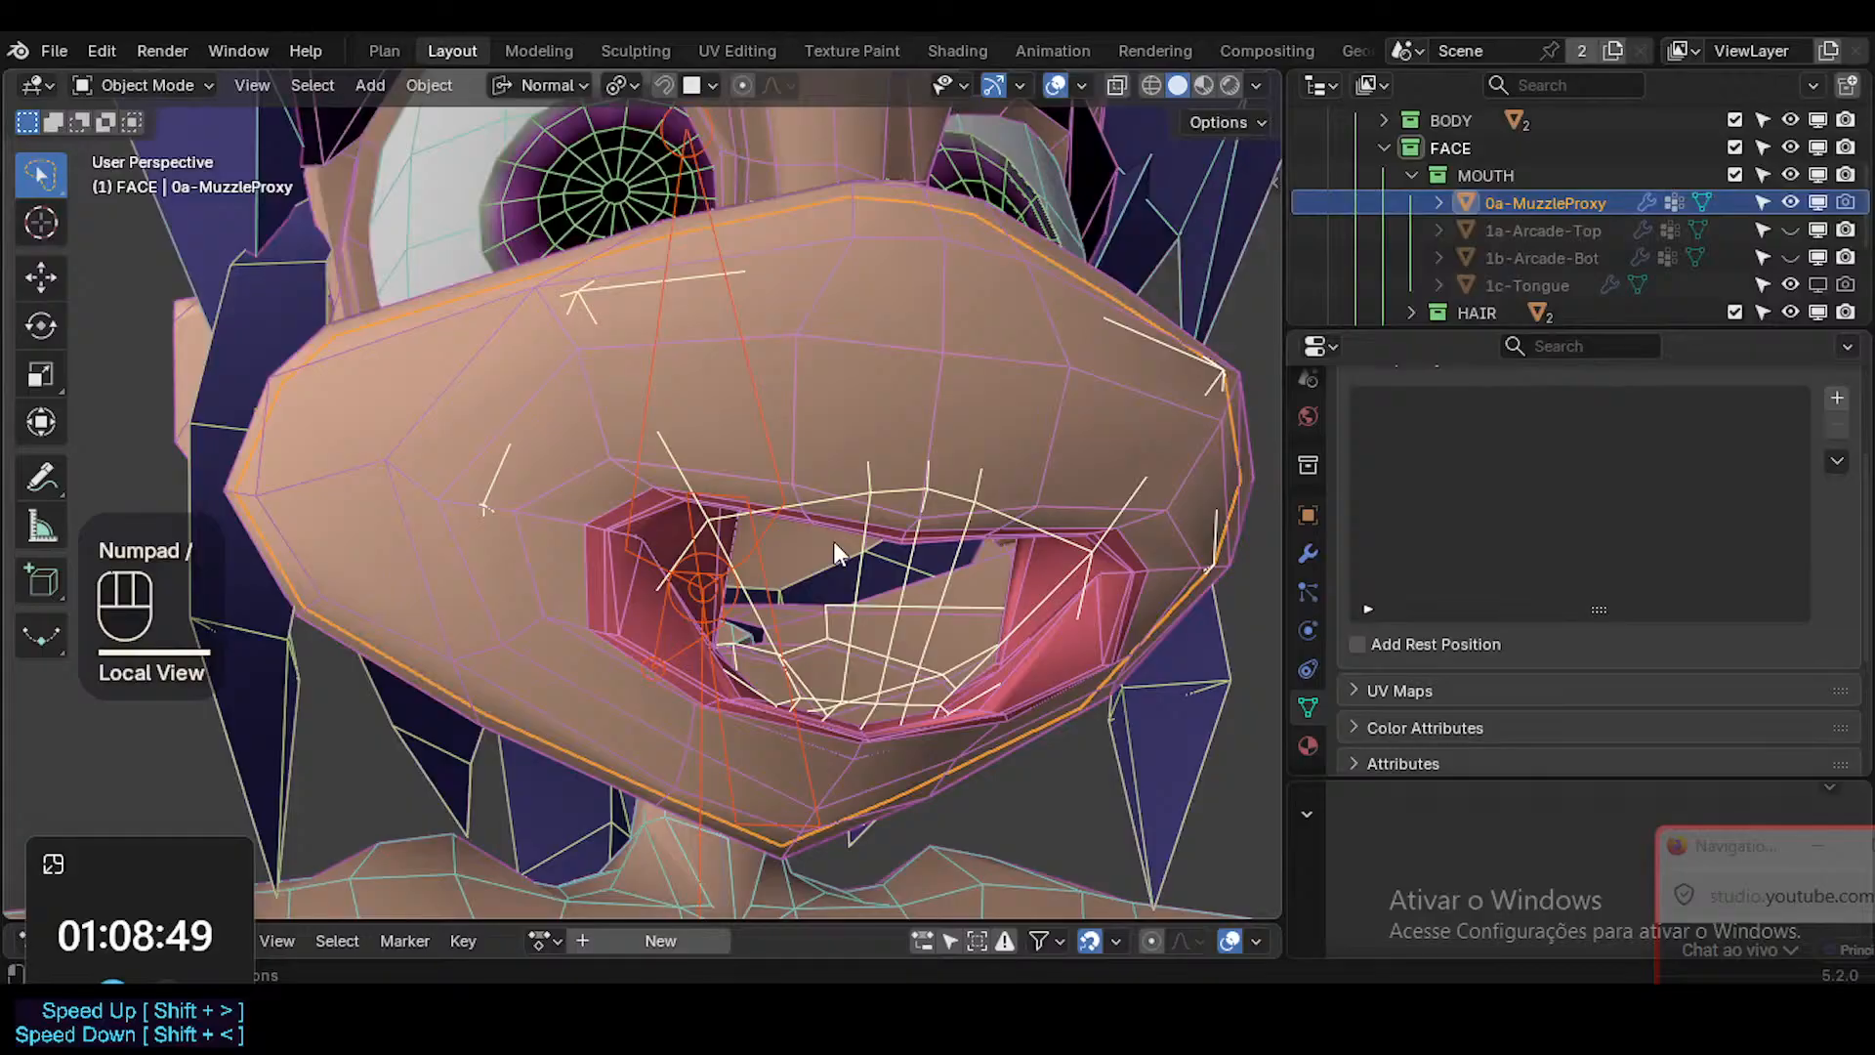
middle_click_drag(834, 541, 838, 625)
key("shift+ctrl+alt+i")
Select the Head mesh and enter Weight Paint mode on it.
middle_click_drag(837, 625, 994, 623, "shift")
key("a")
left_click(1003, 635)
key("ctrl+Tab")
left_click(851, 406)
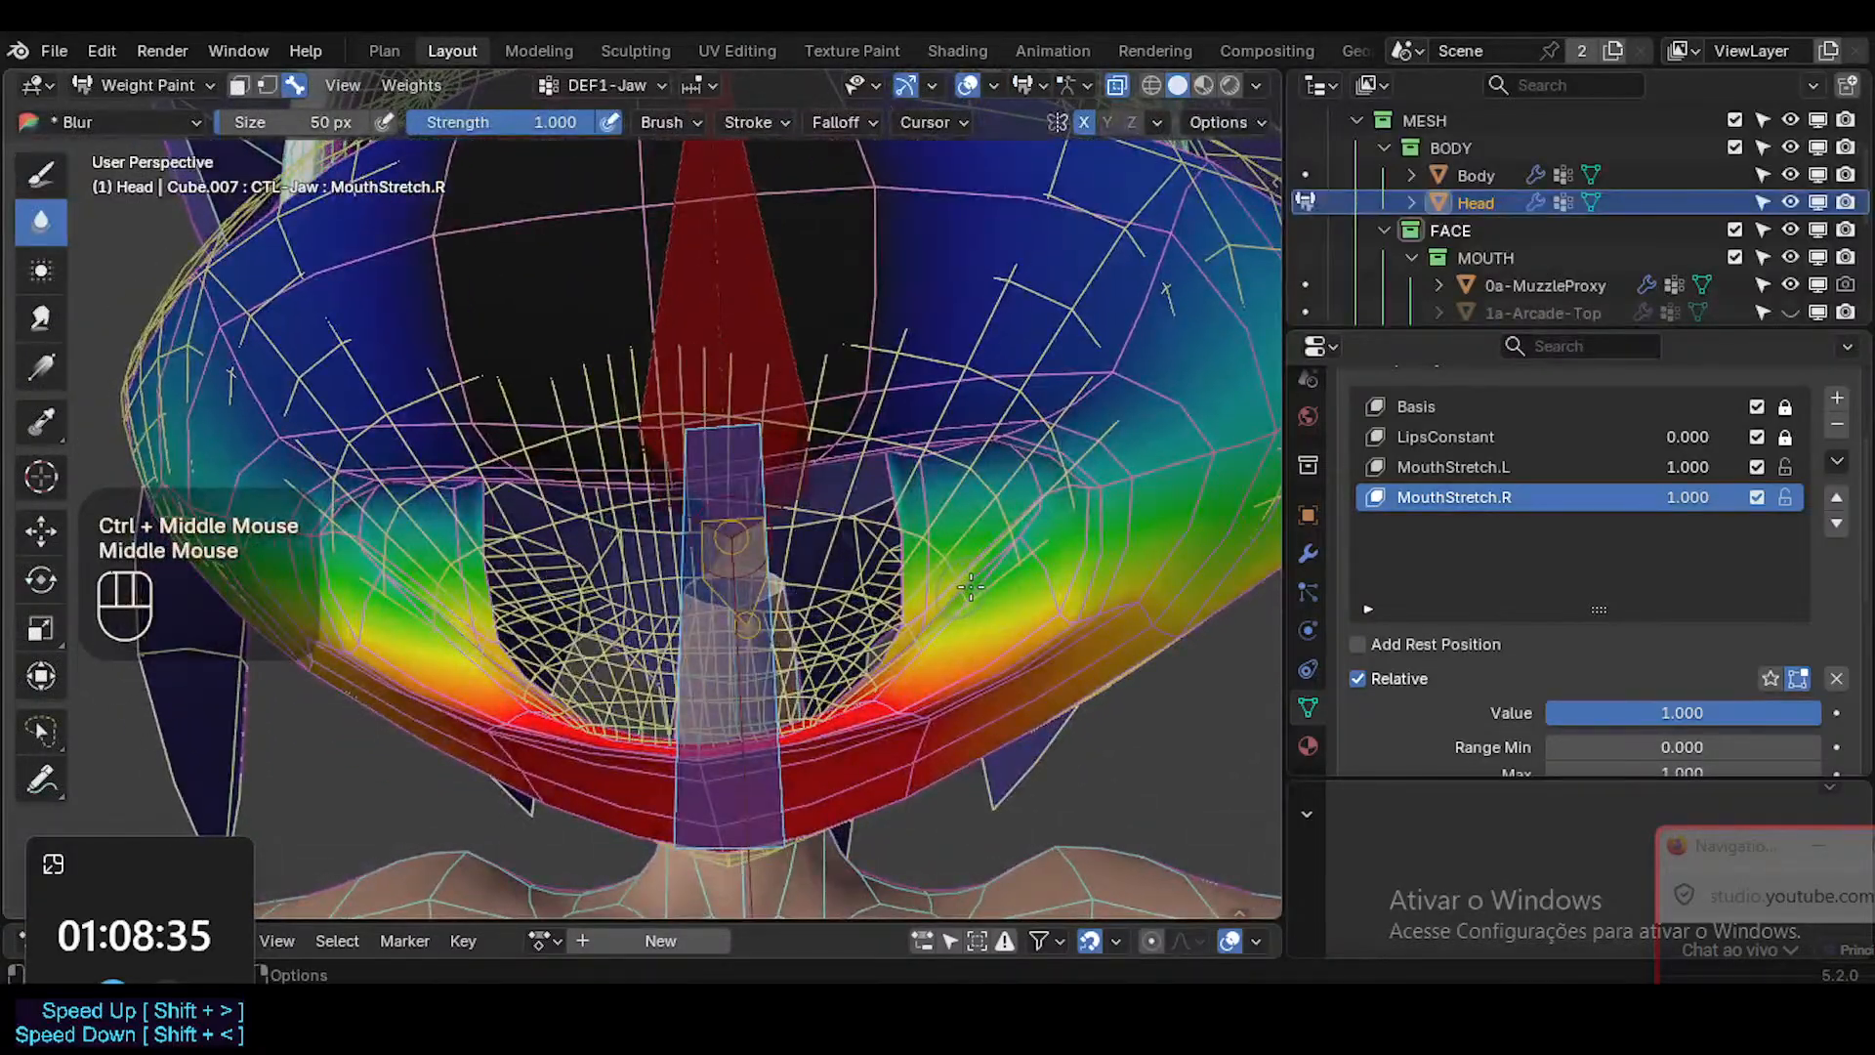
Sample the vertex groups at the head's mouth corner, then paint DEF1-Jaw at weight 1.000 along the inner lower lip.
key("ctrl+shift+x")
left_click(998, 559)
middle_click_drag(998, 559, 1080, 554)
left_click_drag(1116, 531, 1094, 523)
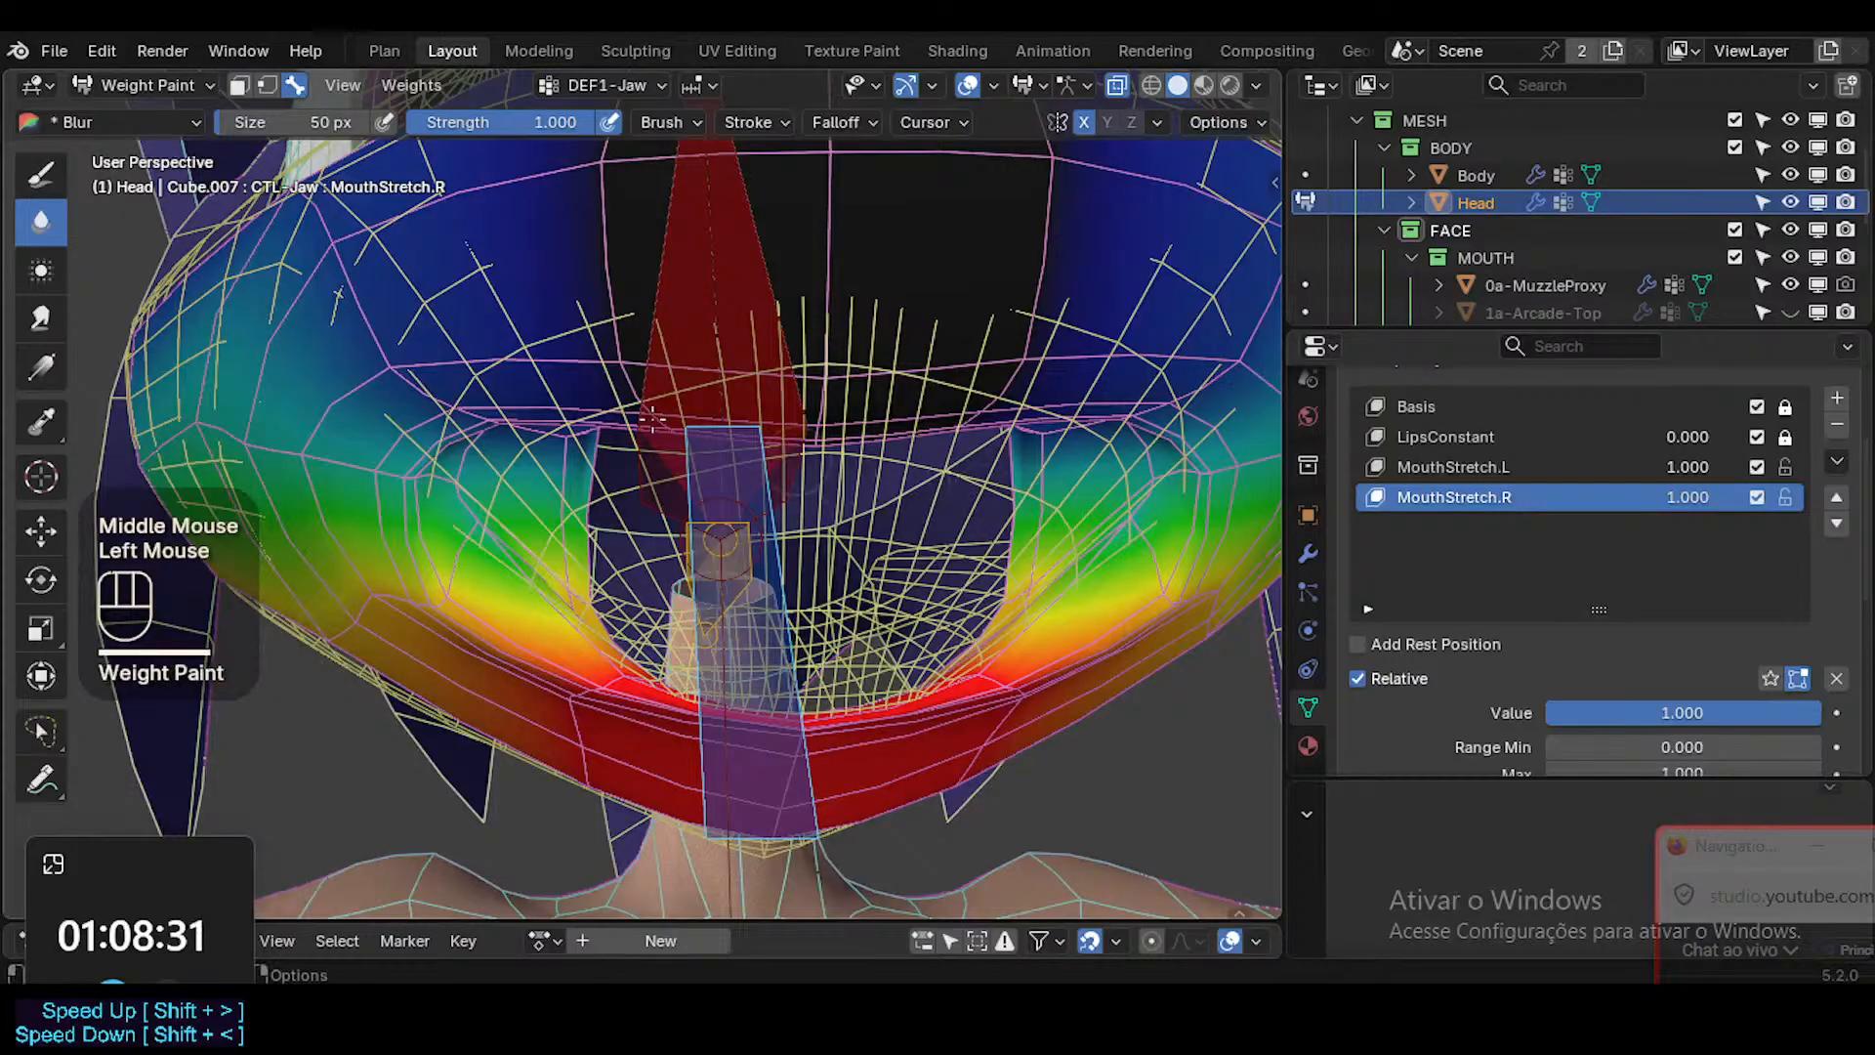
left_click(584, 323)
left_click(37, 186)
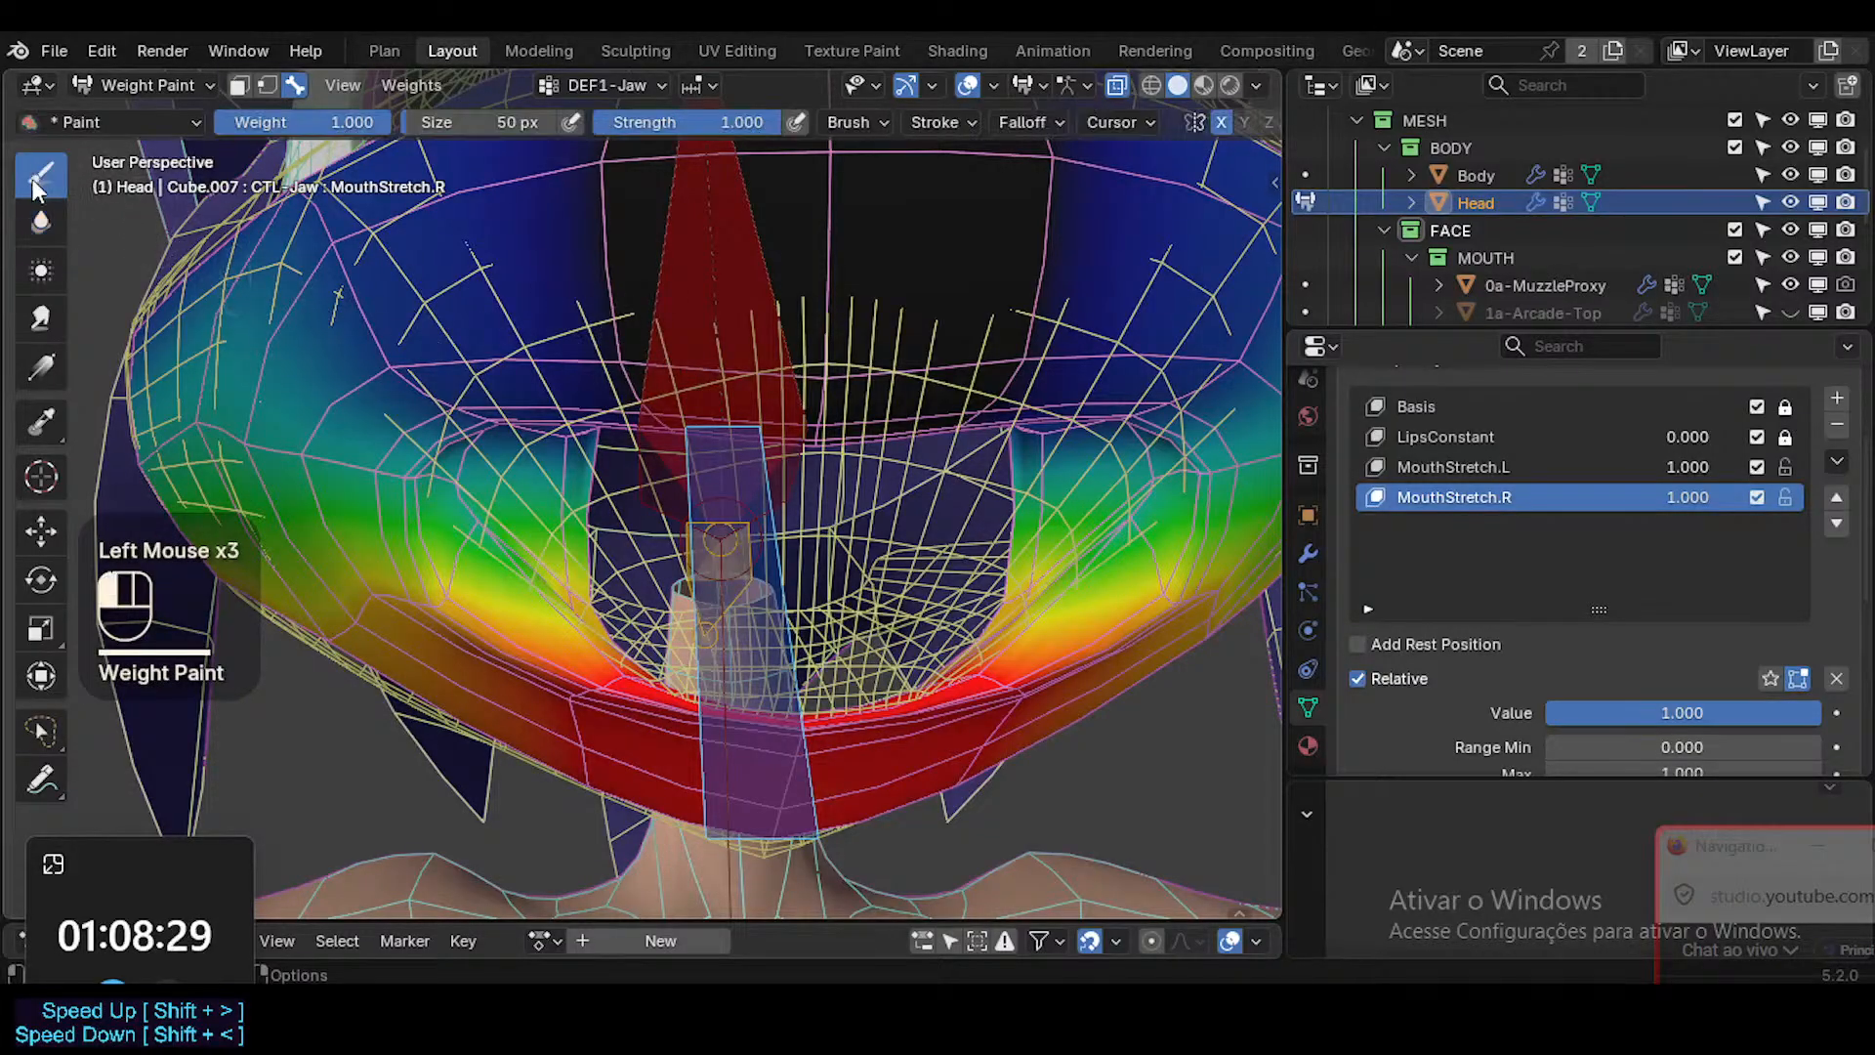
middle_click_drag(1021, 557, 927, 563)
left_click(928, 563)
left_click_drag(1005, 512, 1080, 578)
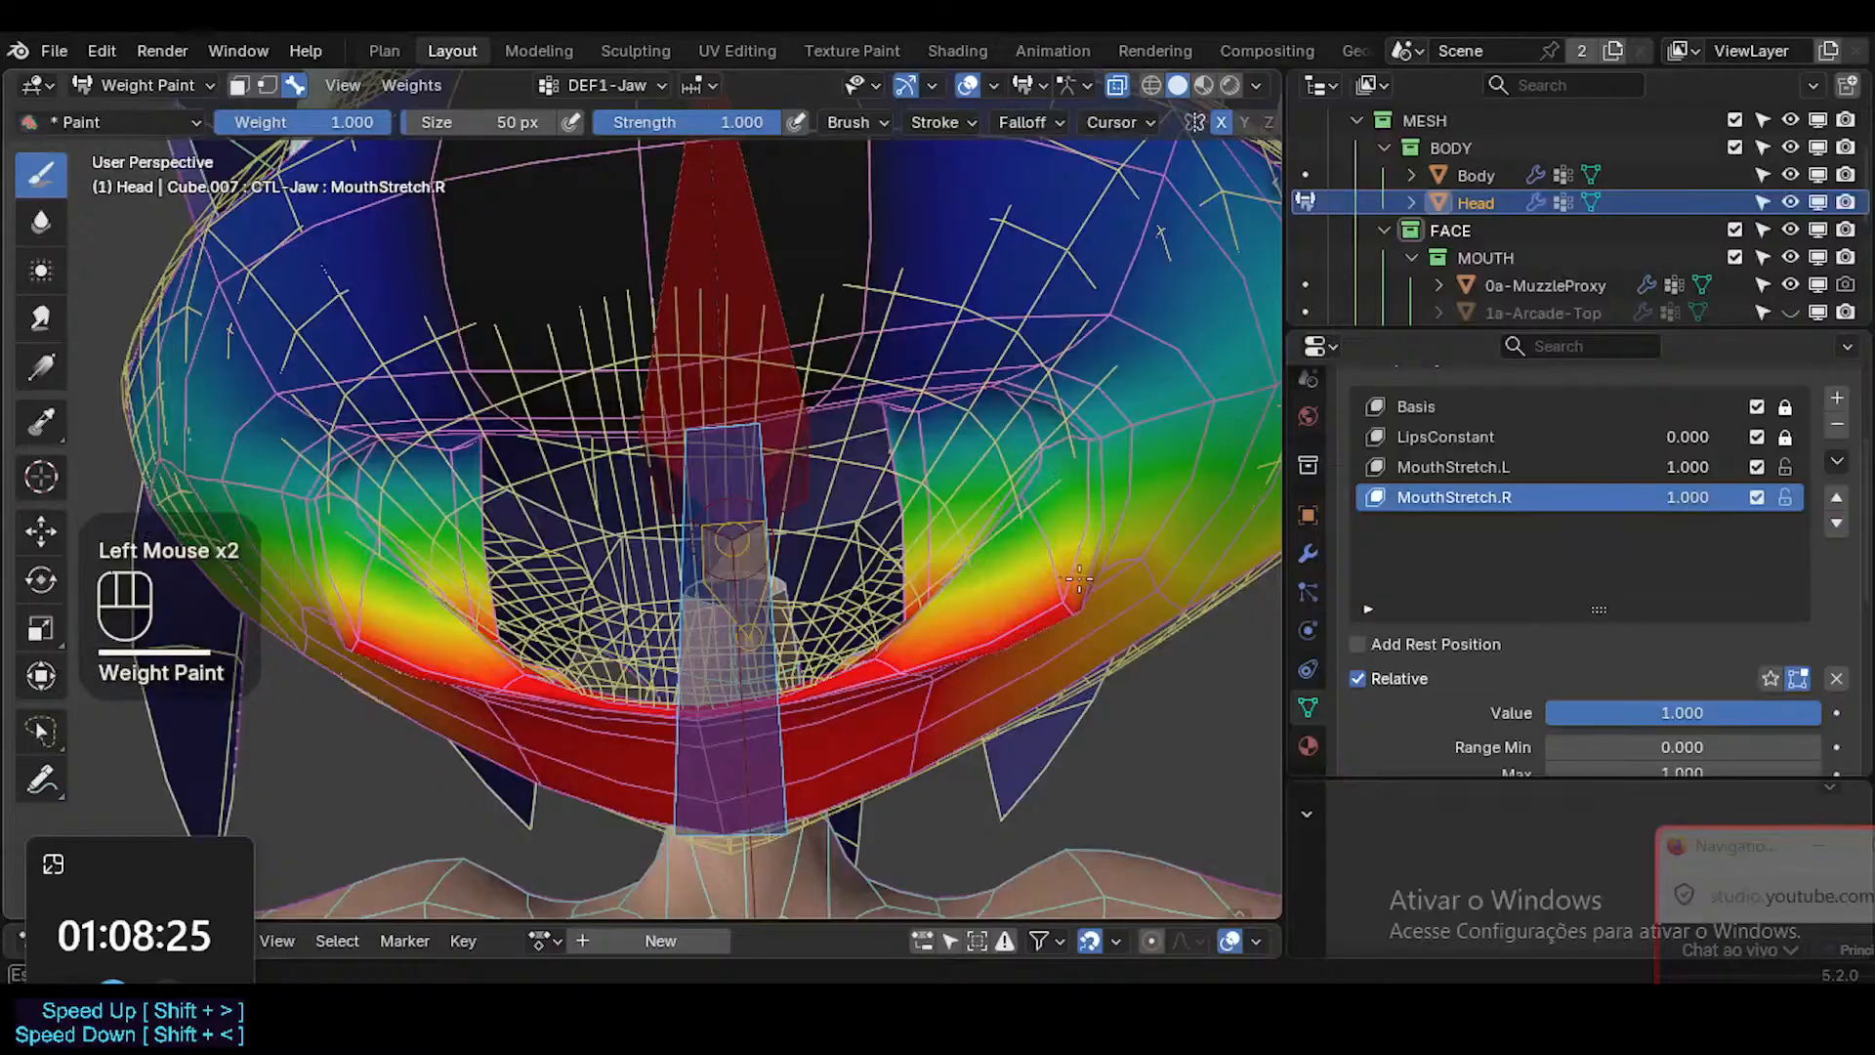
Undo the stray jaw stroke and continue painting DEF1-Jaw at weight 1.000 inside the head's lower mouth corner.
middle_click_drag(1086, 611, 904, 571)
mouse_move(903, 572)
middle_mouse_down()
mouse_move(1069, 557)
mouse_move(1123, 526)
mouse_move(1168, 552)
middle_mouse_up()
left_click(1076, 555)
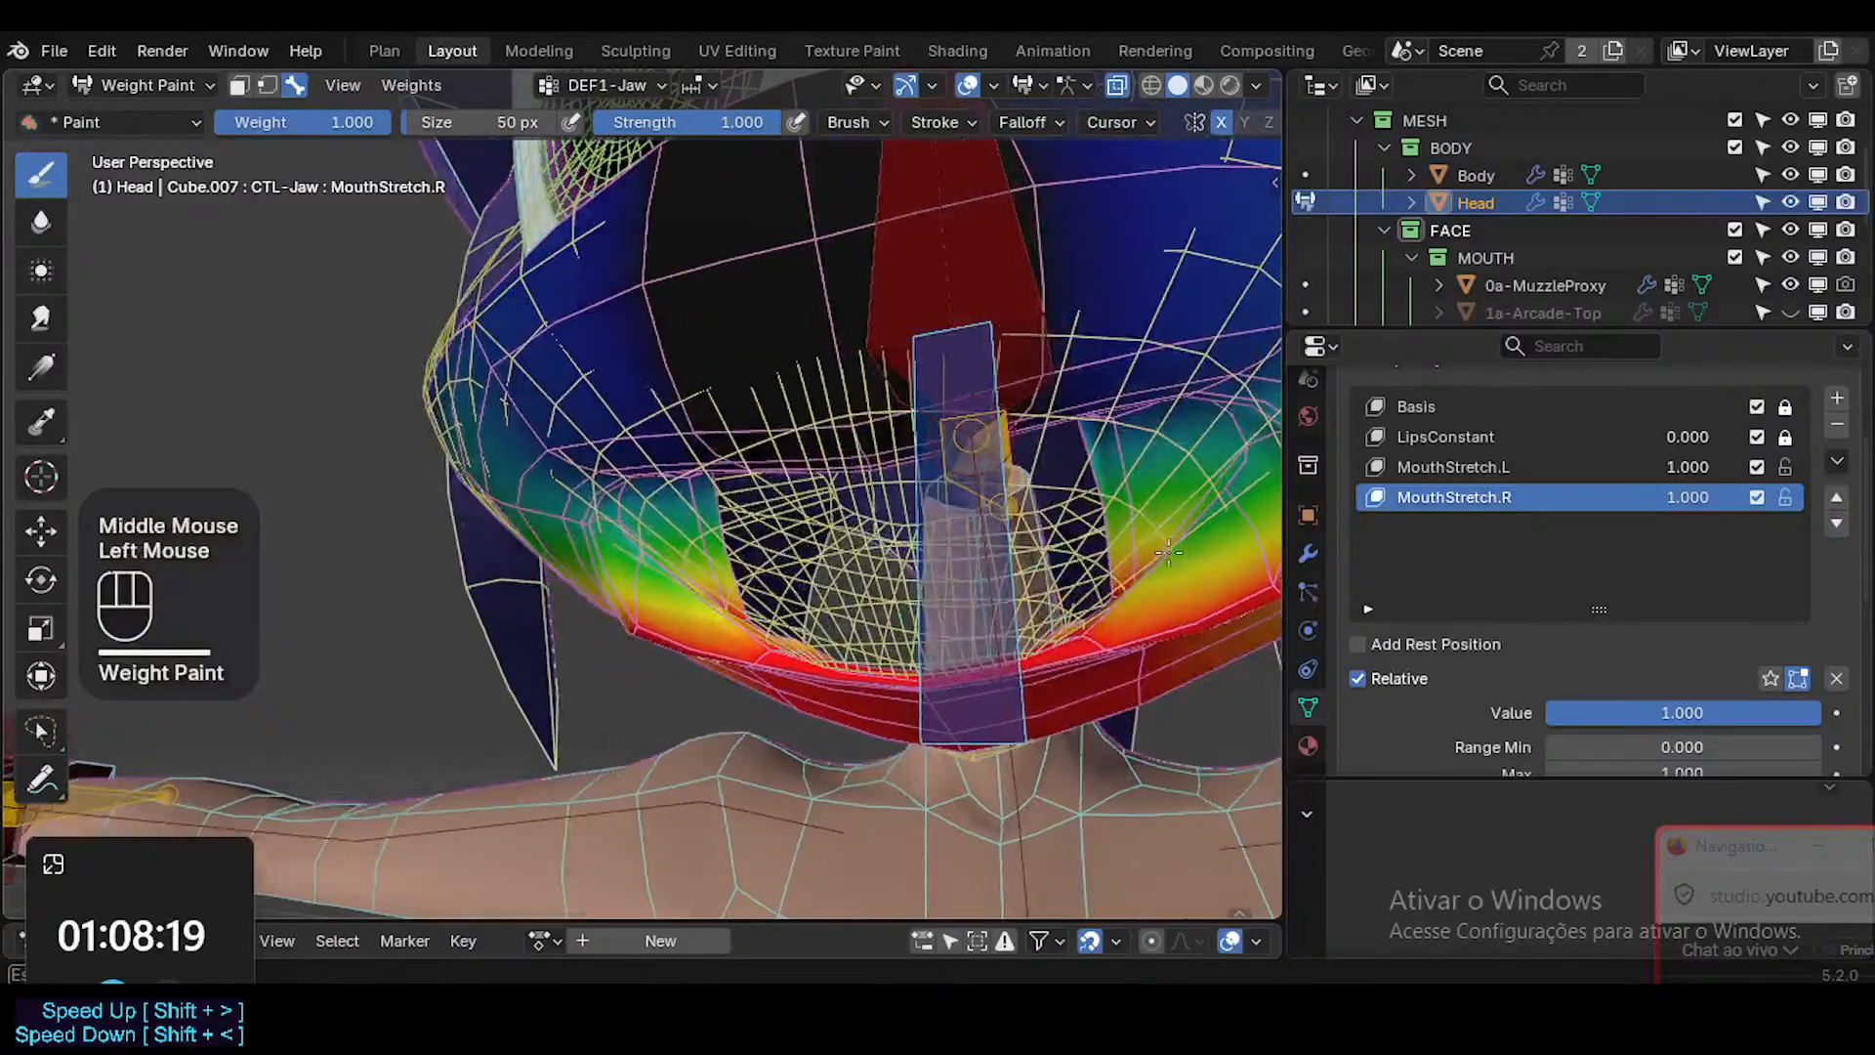
middle_click_drag(1238, 475, 1041, 537, "shift")
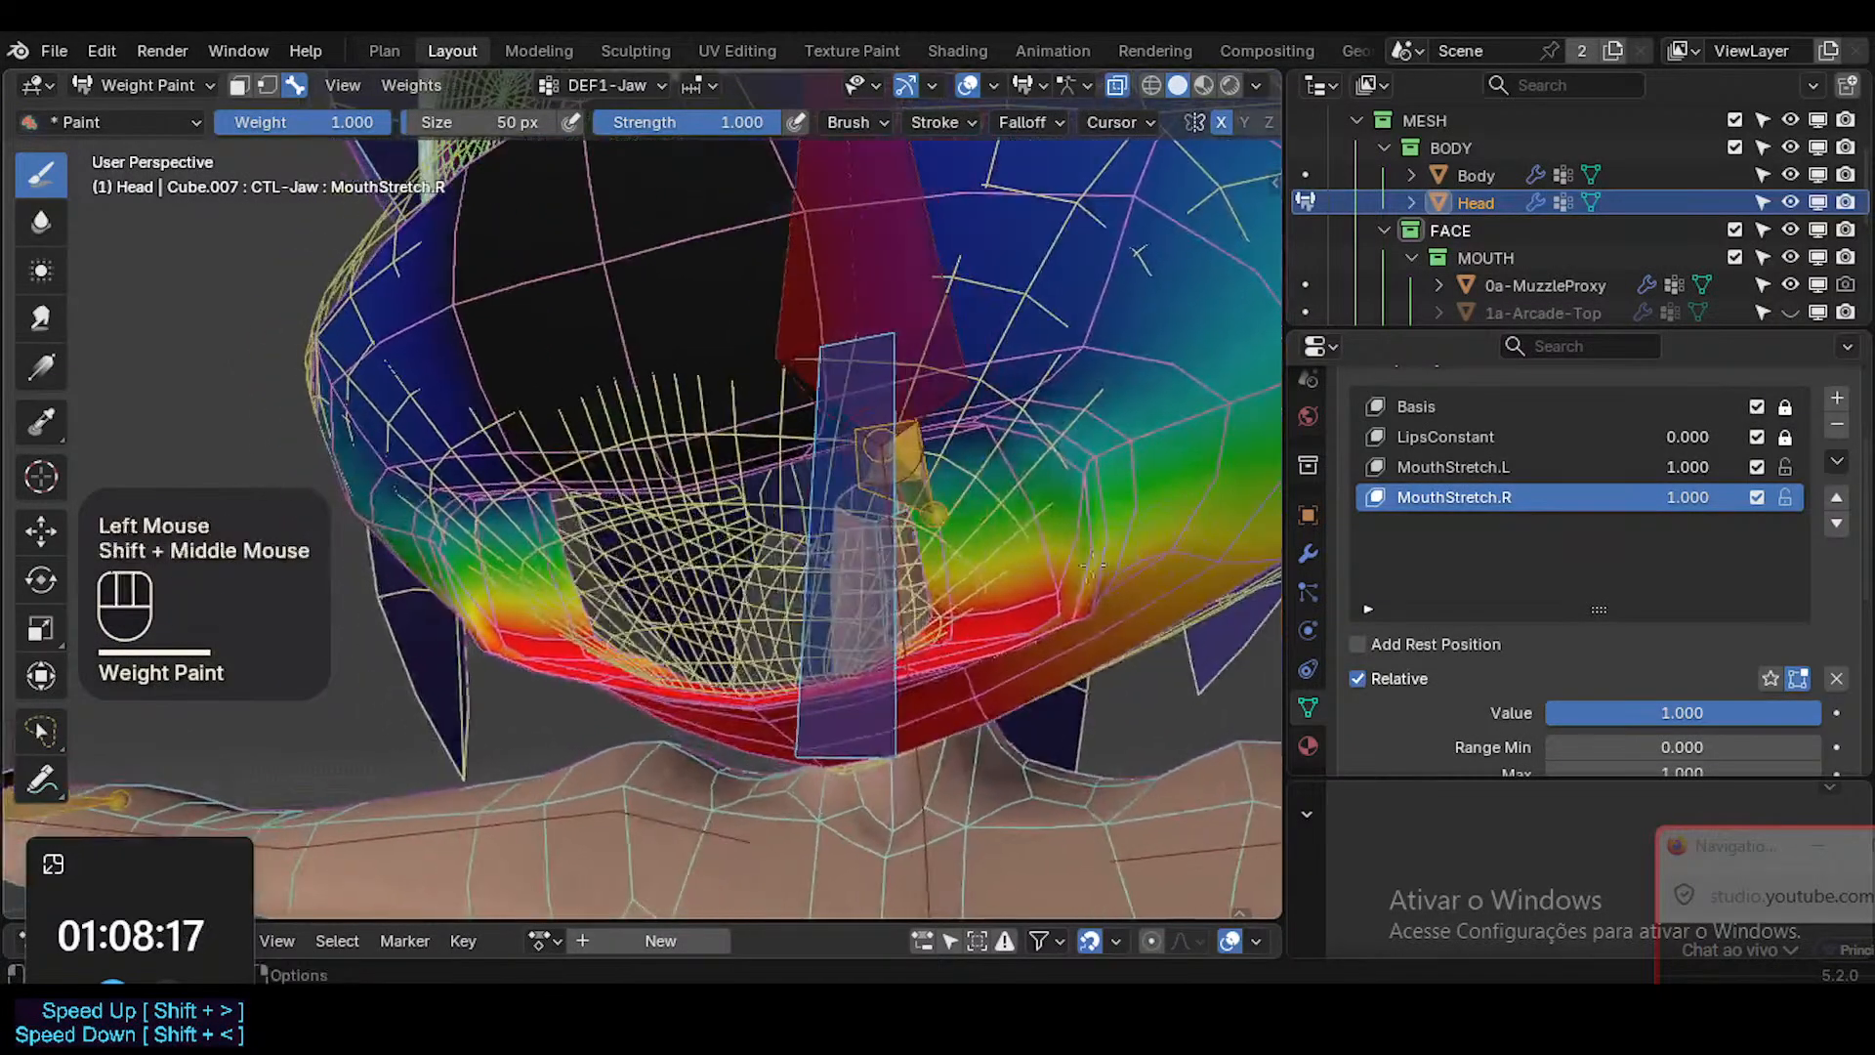
key("ctrl+z")
left_click_drag(1041, 536, 1032, 493)
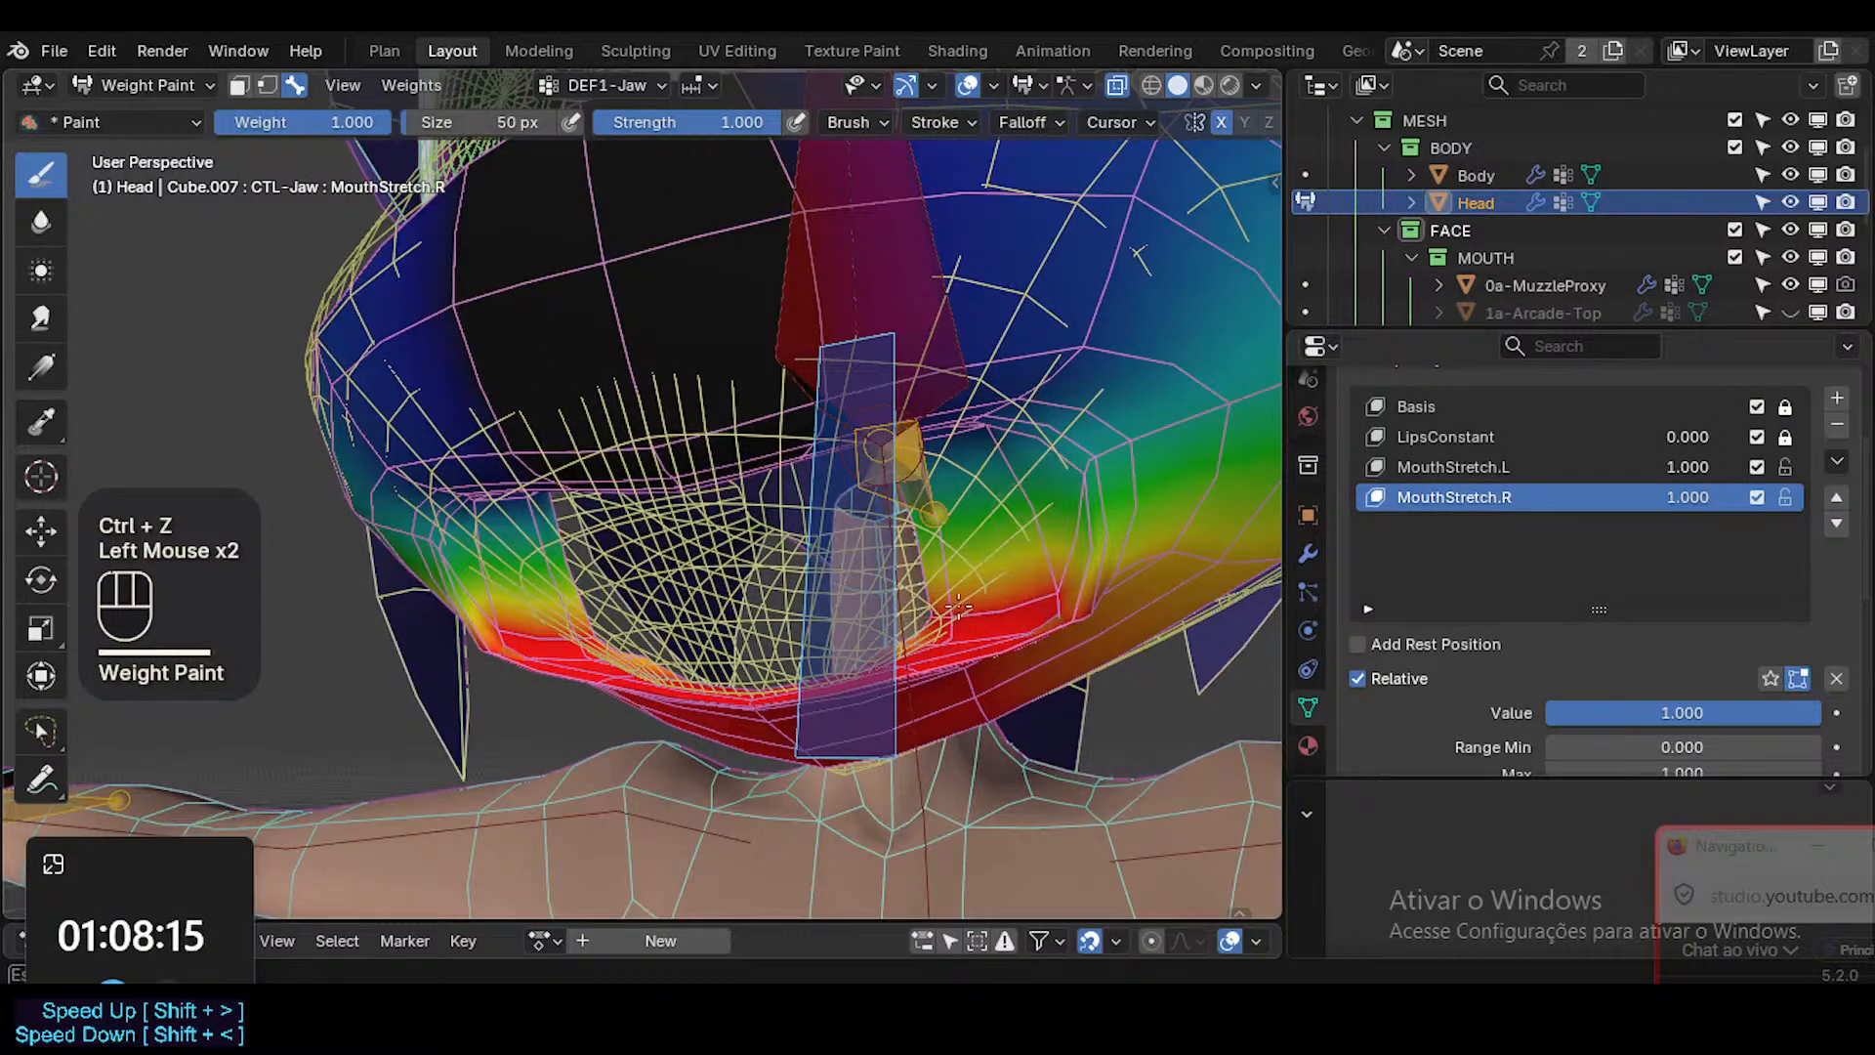
middle_click_drag(958, 606, 1025, 610)
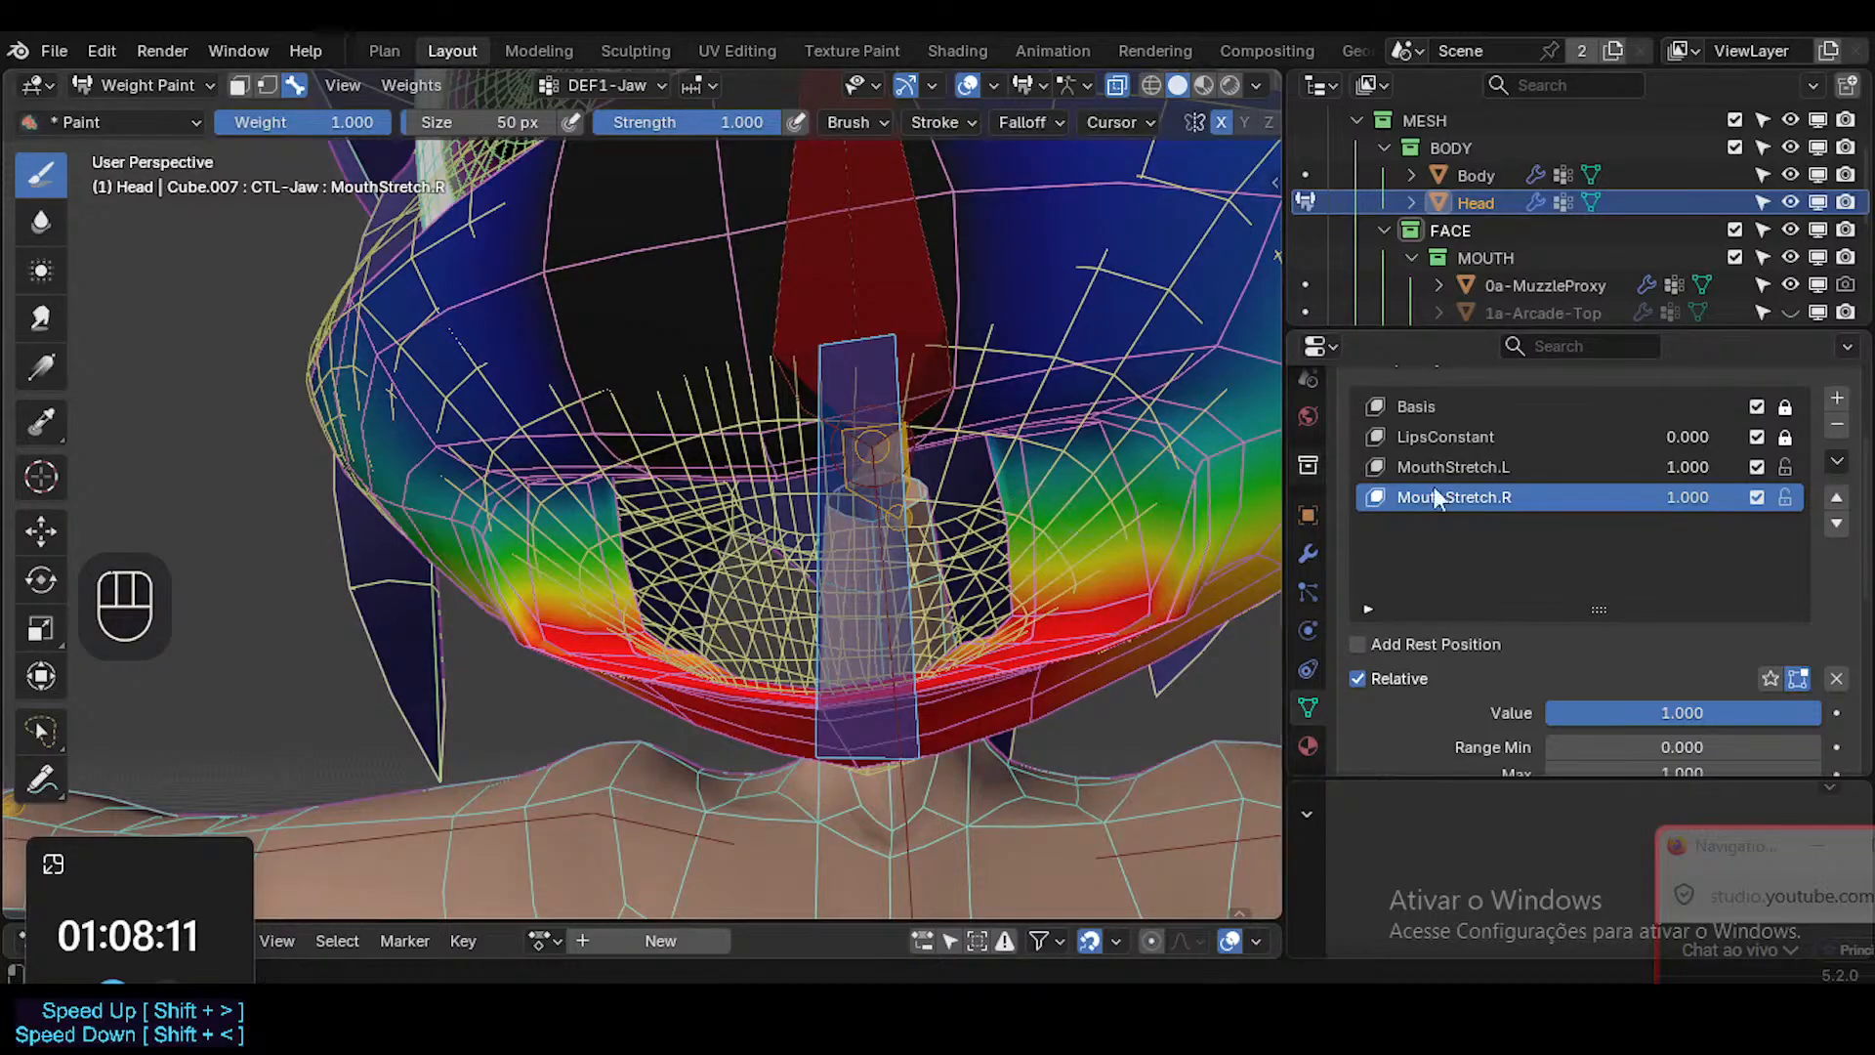
Leave Weight Paint mode on the head and check the mouth's shape with the overlays temporarily hidden.
mouse_move(1689, 494)
left_mouse_down()
mouse_move(1480, 504)
mouse_move(1720, 496)
mouse_move(1685, 461)
mouse_move(1504, 465)
mouse_move(1689, 465)
left_mouse_up()
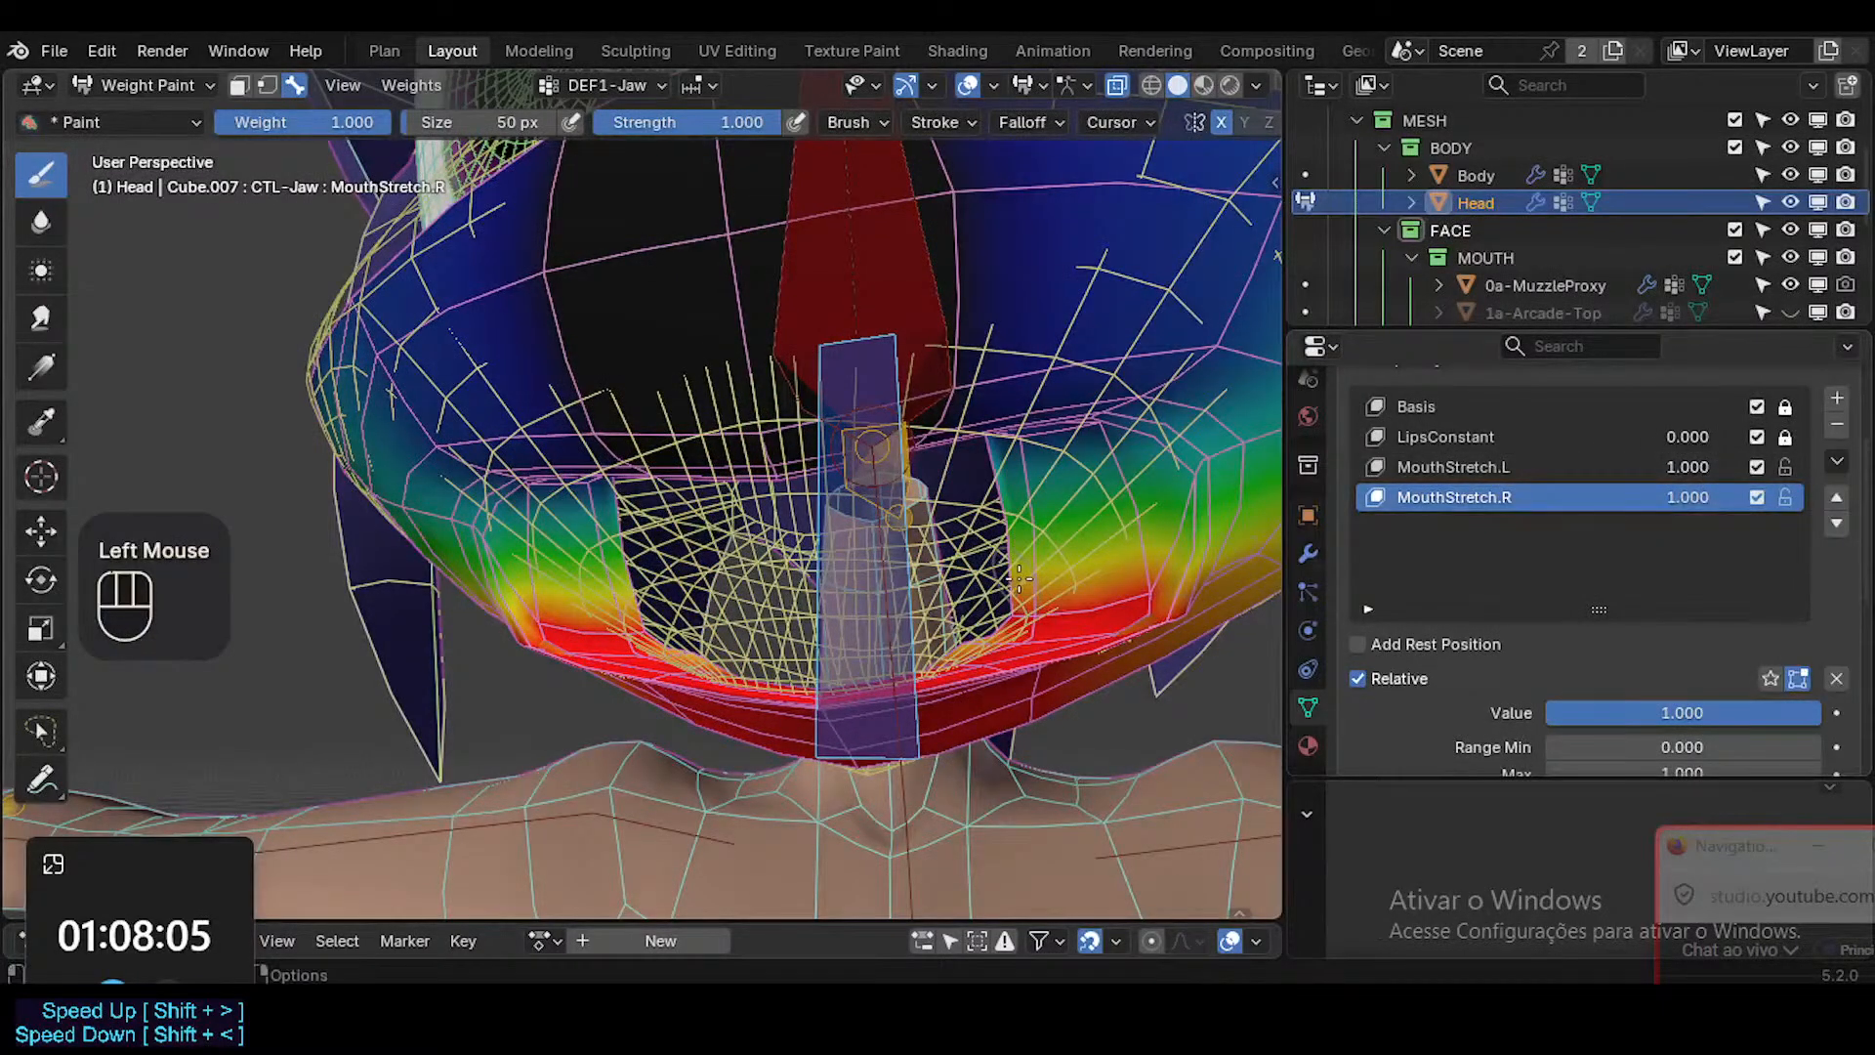
key("shift+alt+z")
key("ctrl+Tab")
left_click(1076, 553)
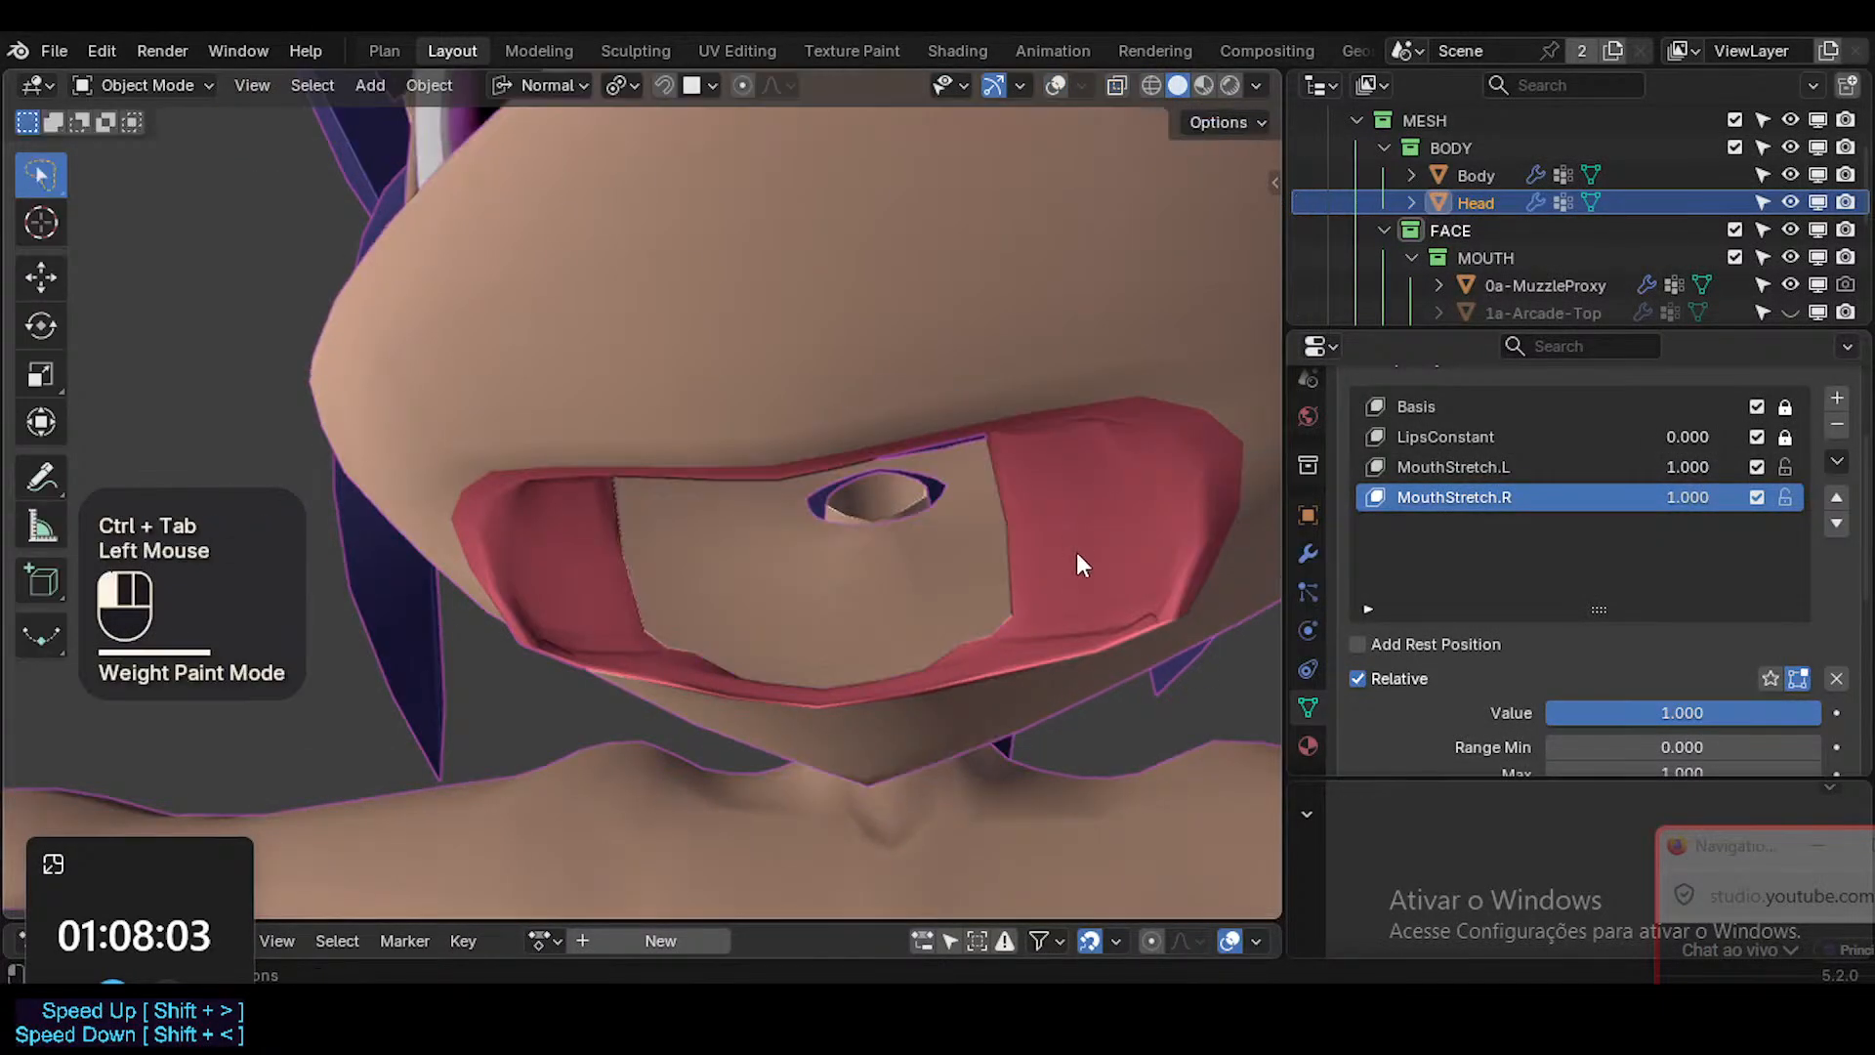
key("shift+alt+z")
left_click(1064, 556)
key("Tab")
key("Tab")
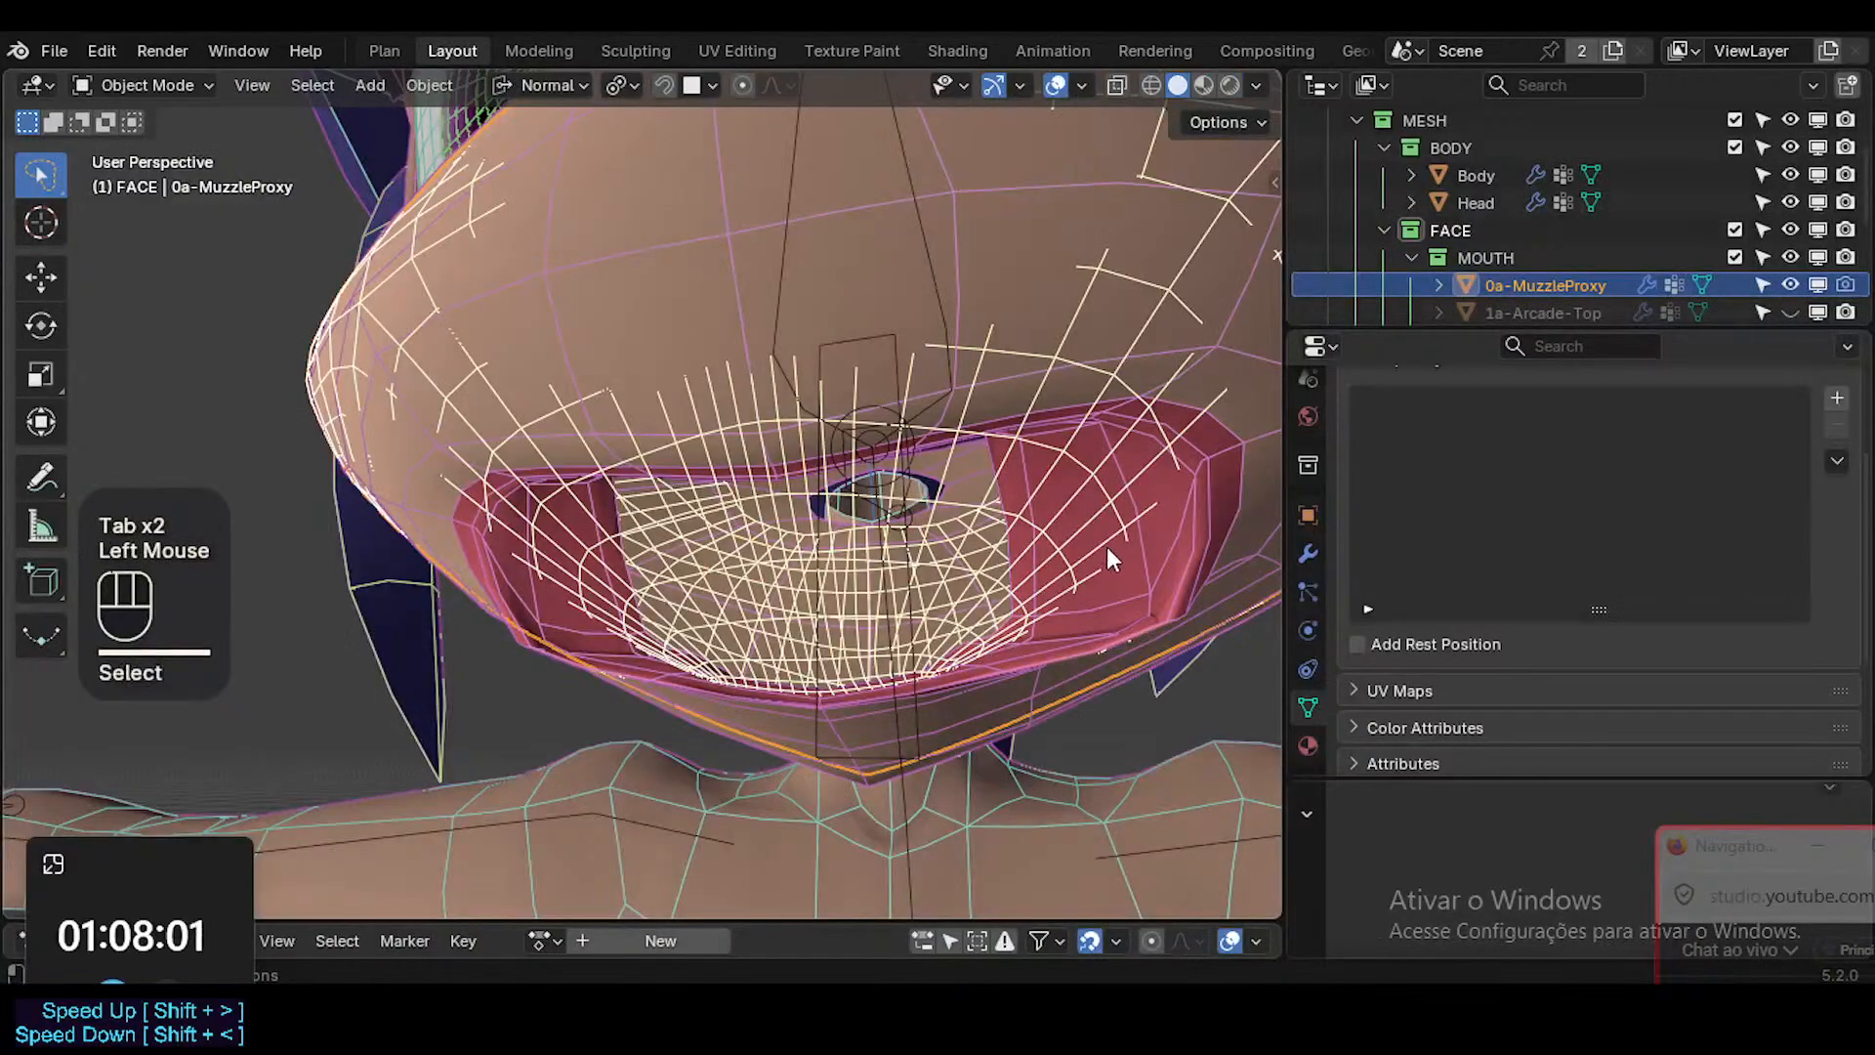
Select the Head mesh, make the MouthStretch.L shape key active and enter Edit Mode.
left_click(1106, 547)
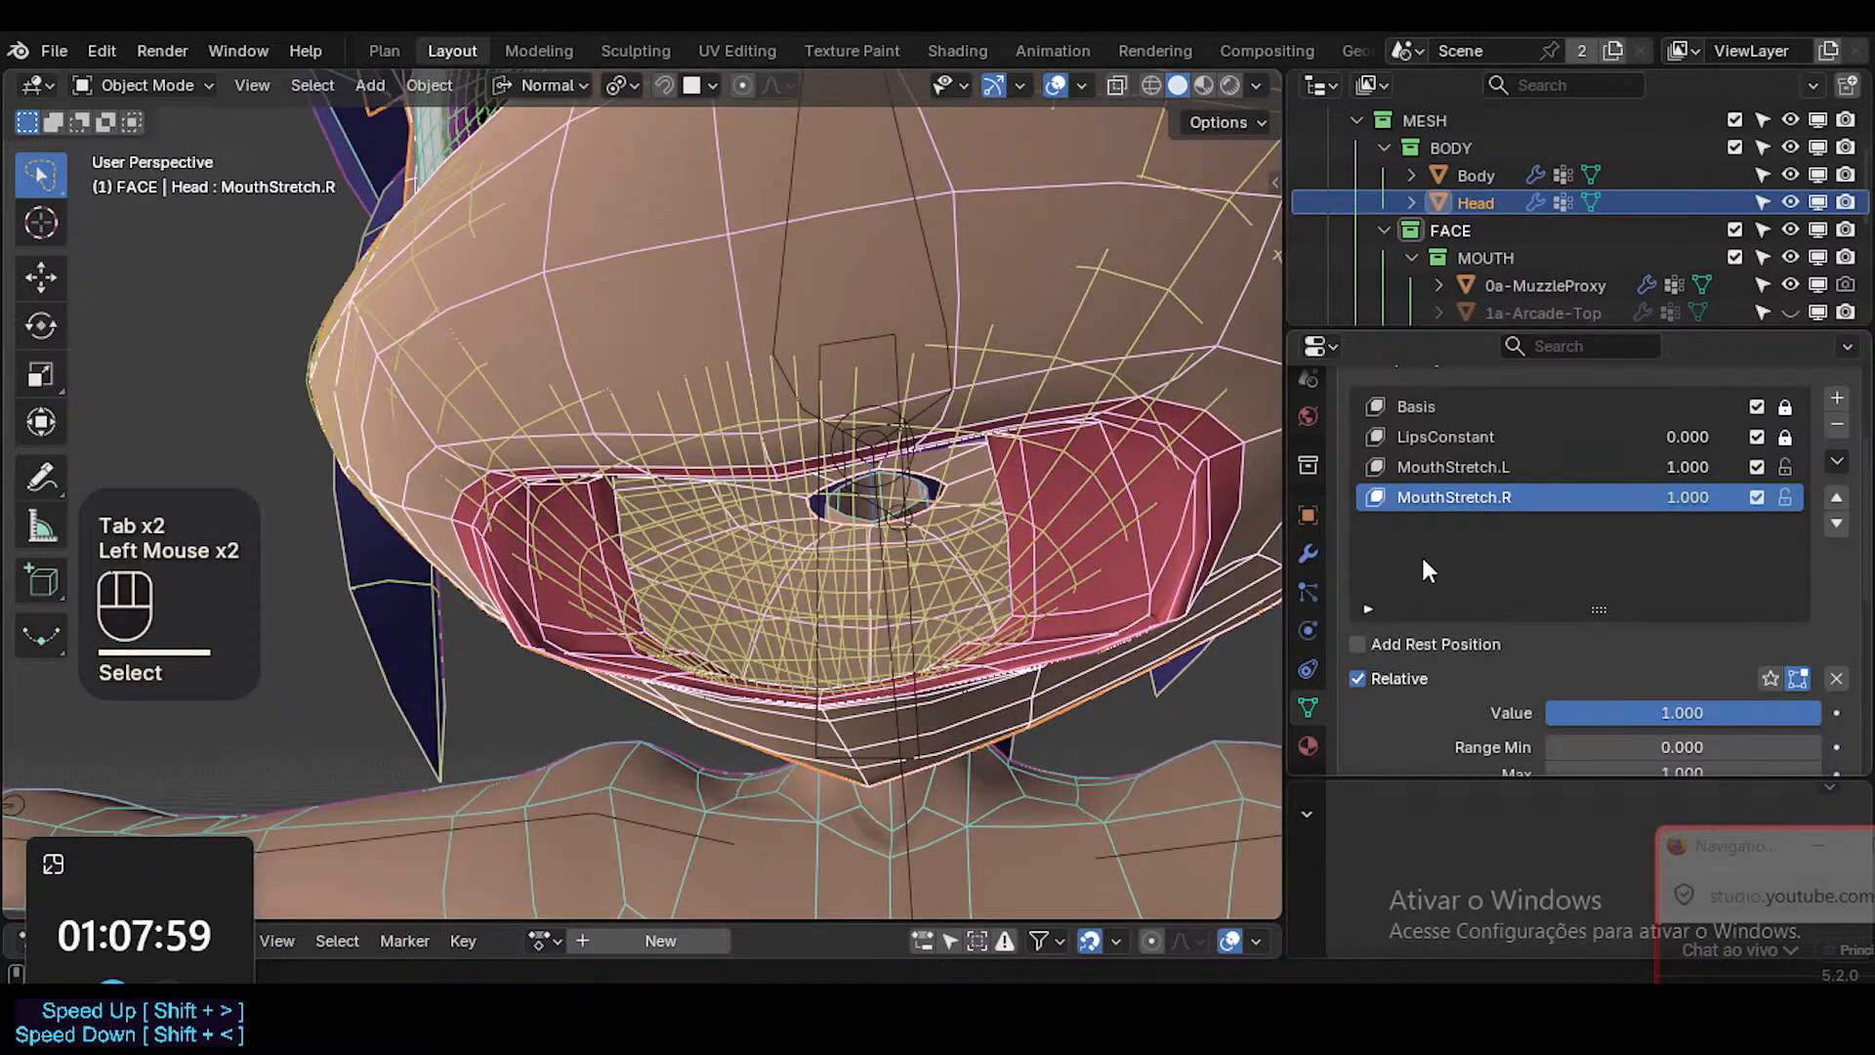
left_click(1461, 465)
key("Tab")
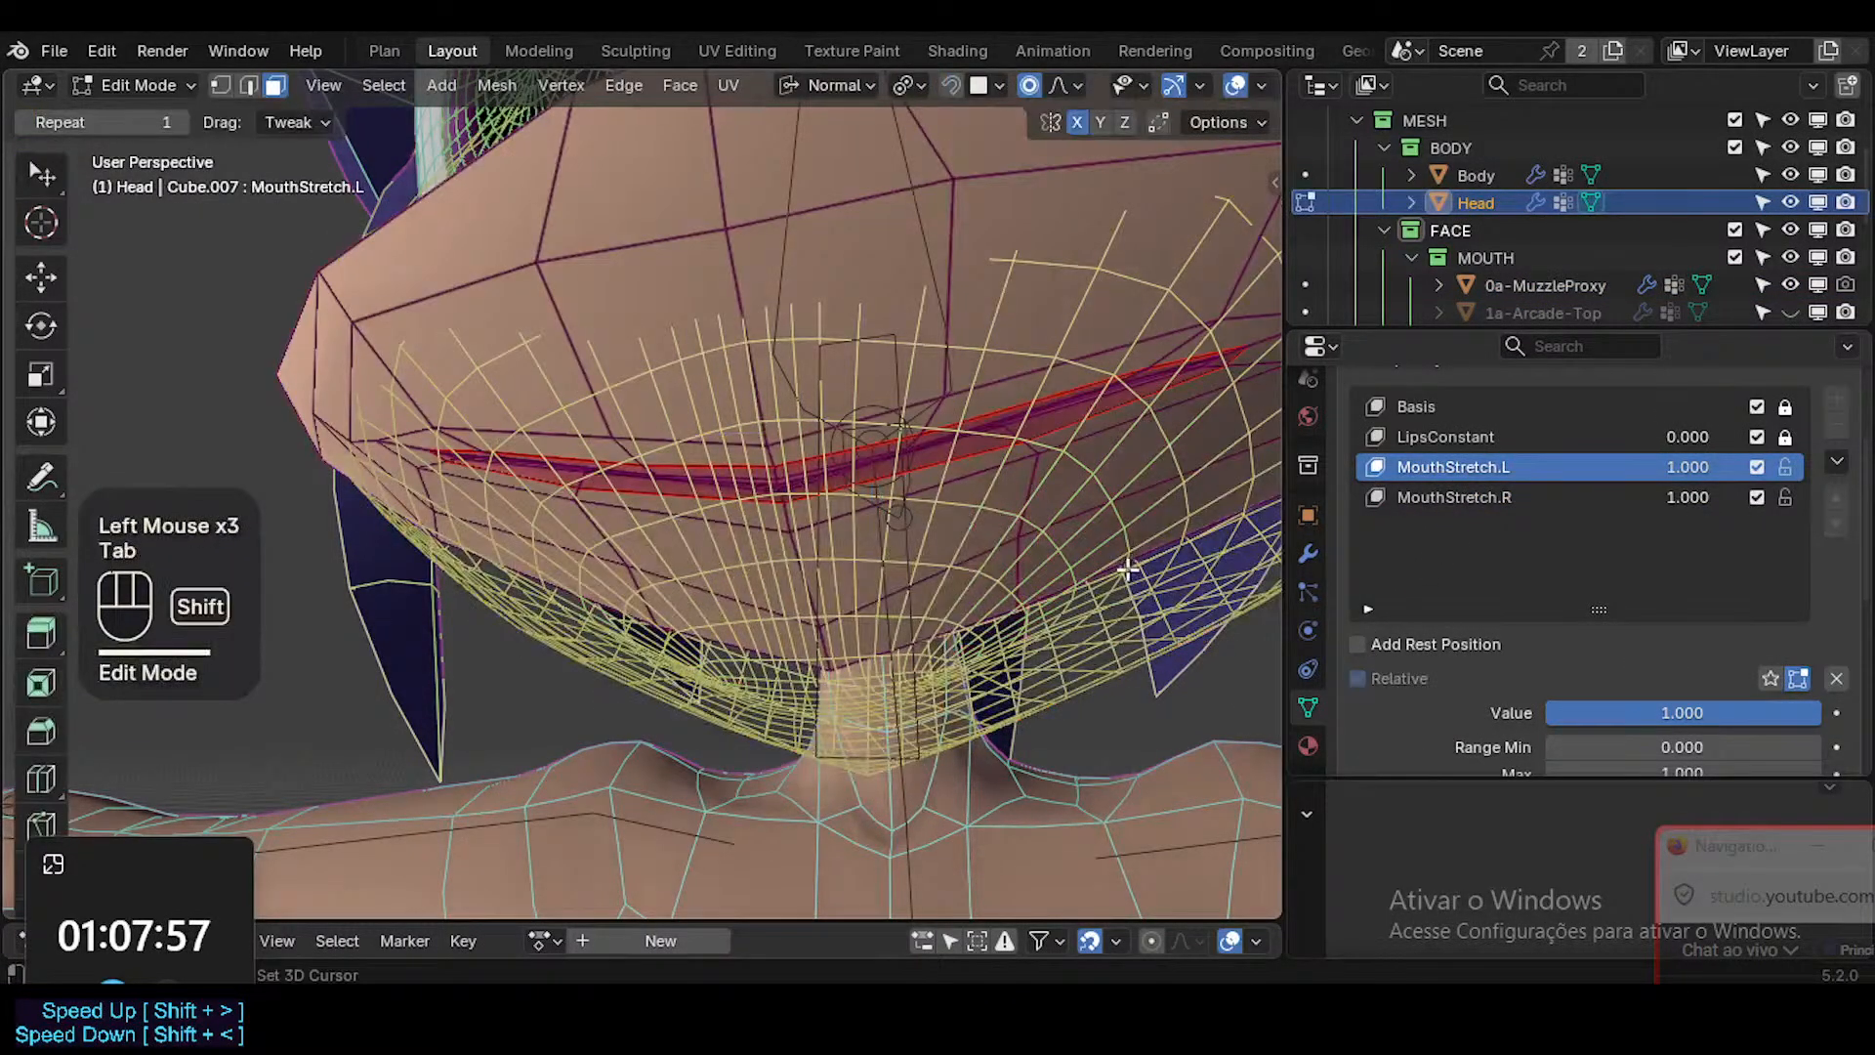
middle_click_drag(1128, 569, 1193, 581, "shift")
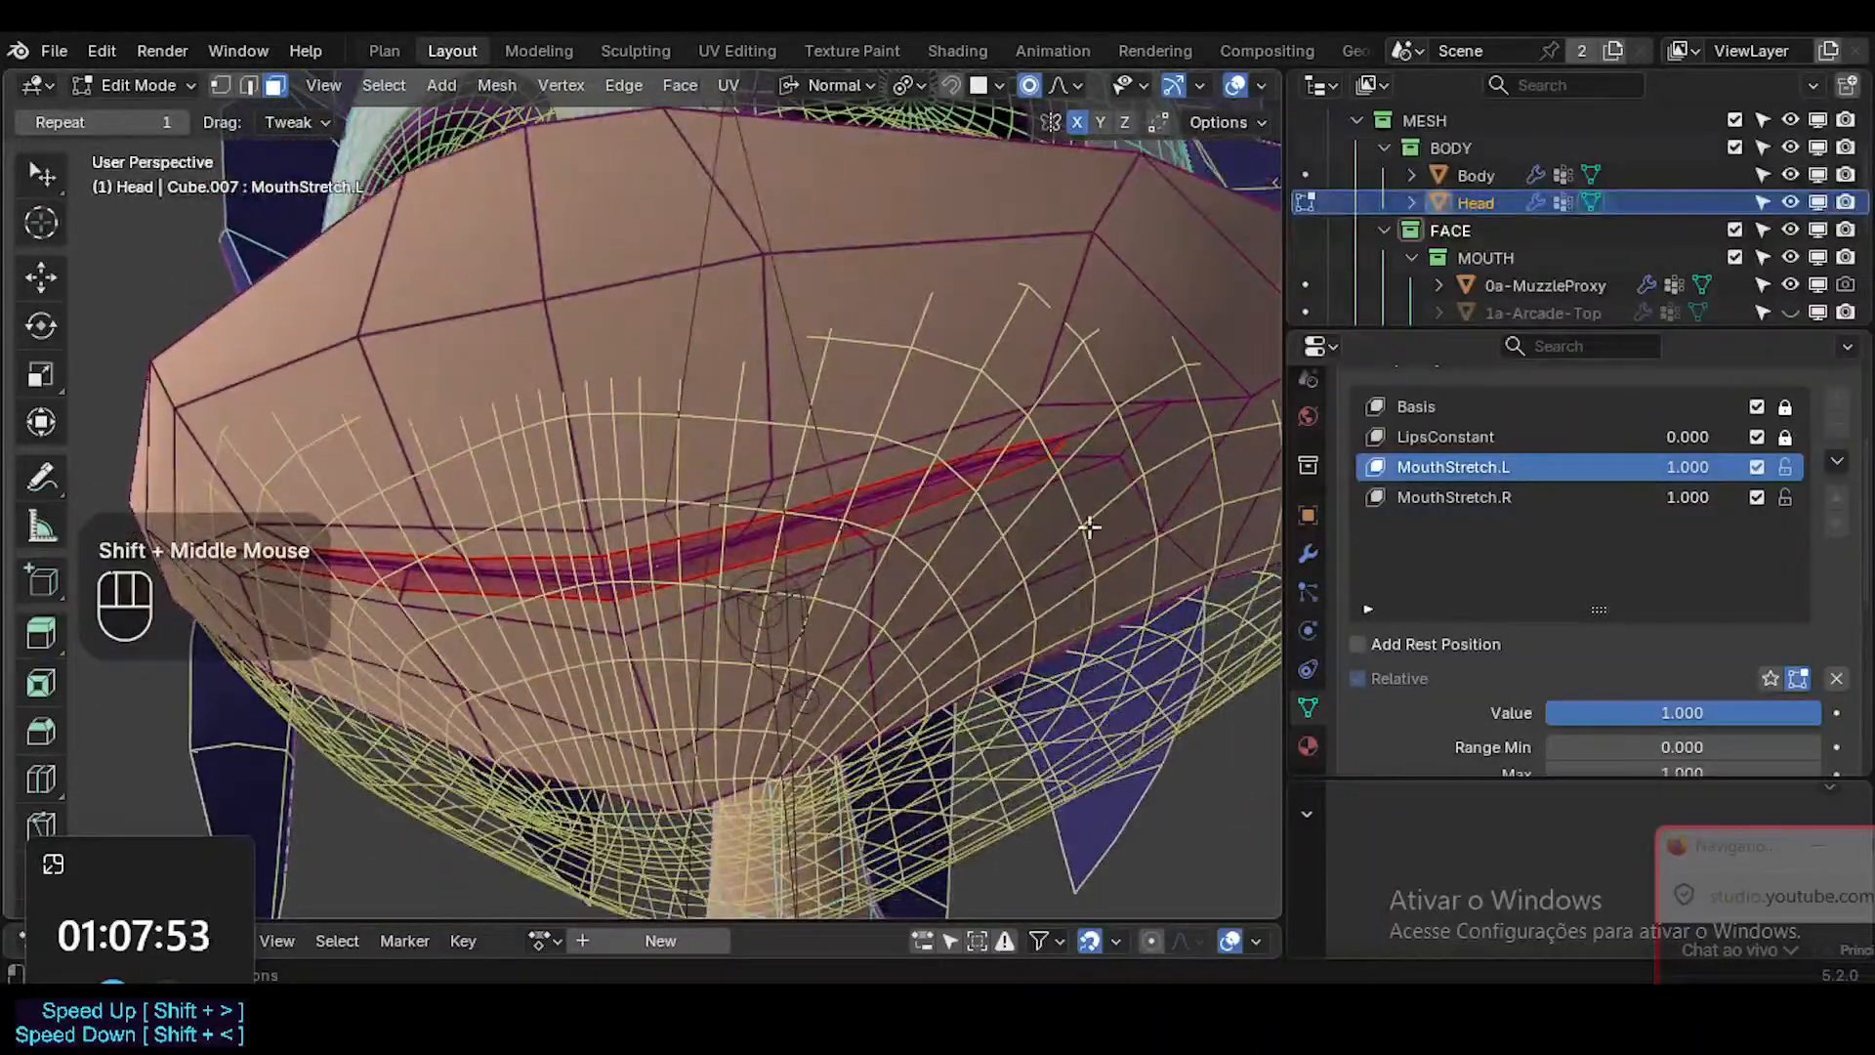
Enable X-ray, disable the muzzle proxy in viewports and exclude the HAIR and EYES collections.
middle_click_drag(1090, 528, 993, 494, "ctrl")
key("alt+z")
left_click(1818, 284)
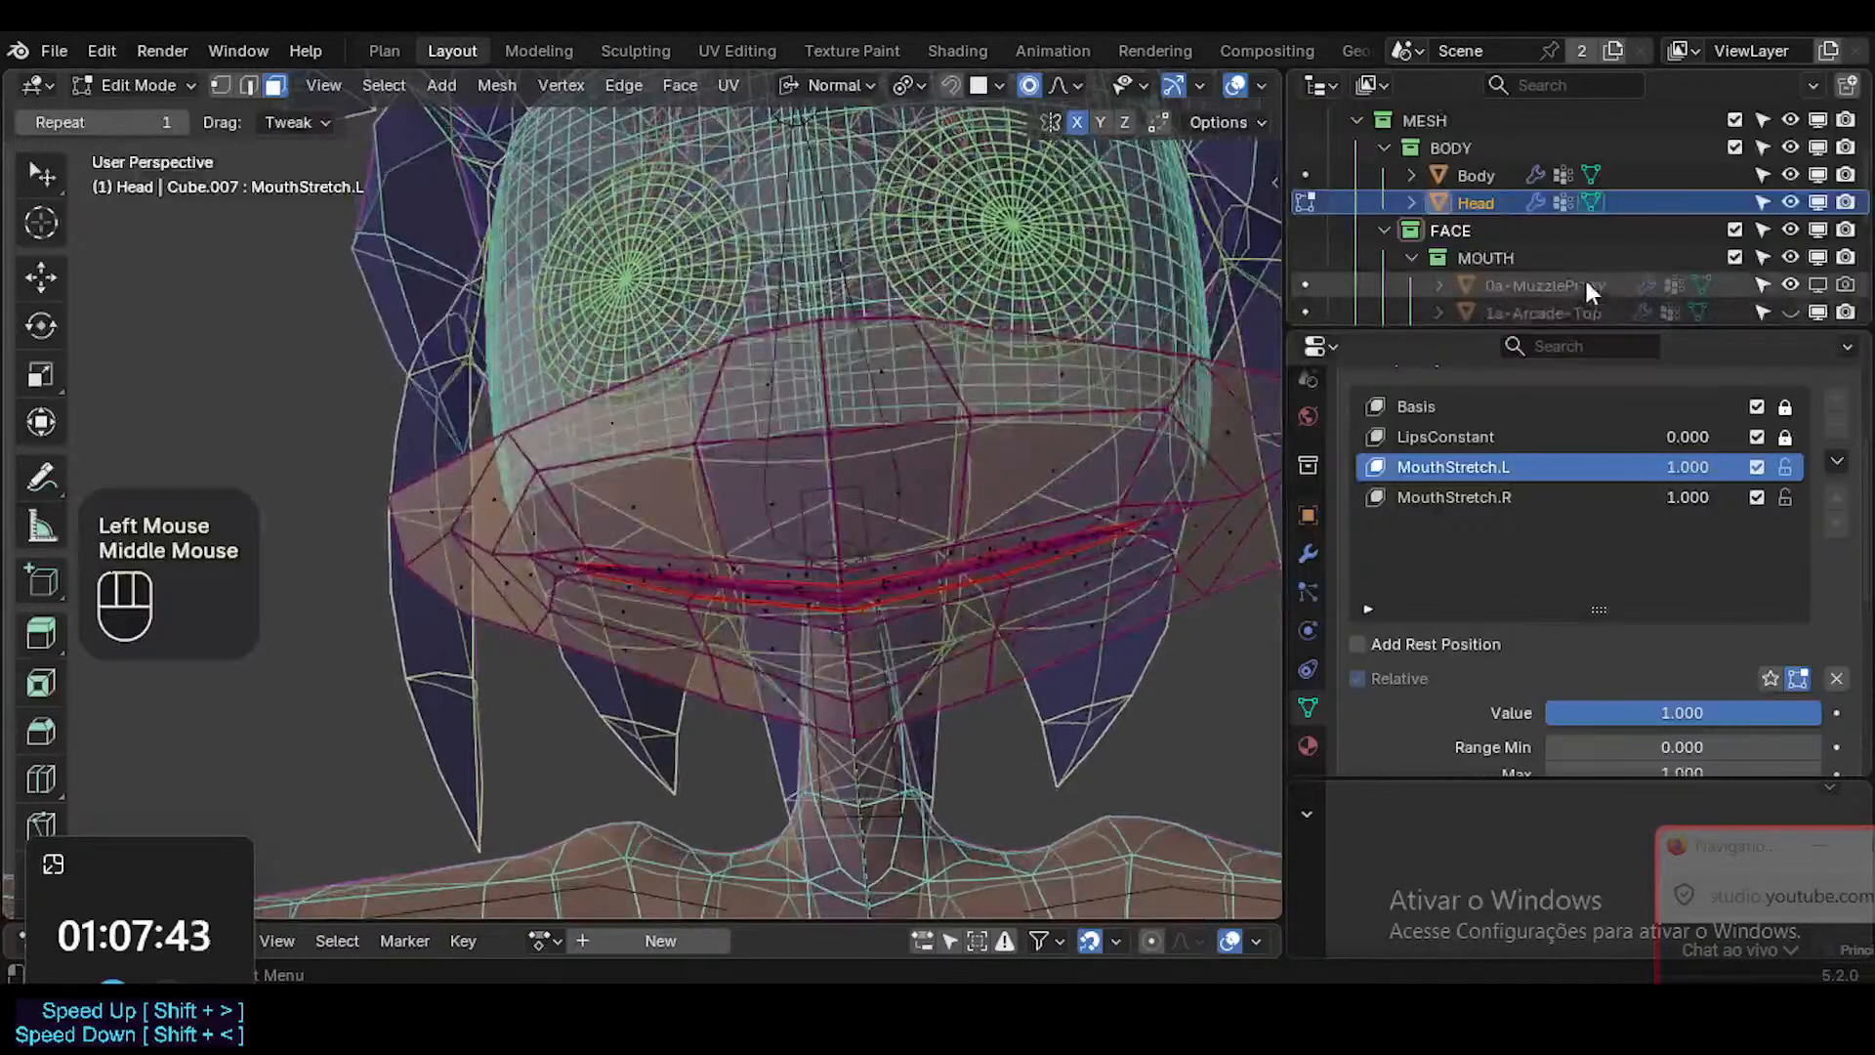
scroll(1641, 232, "down", 3)
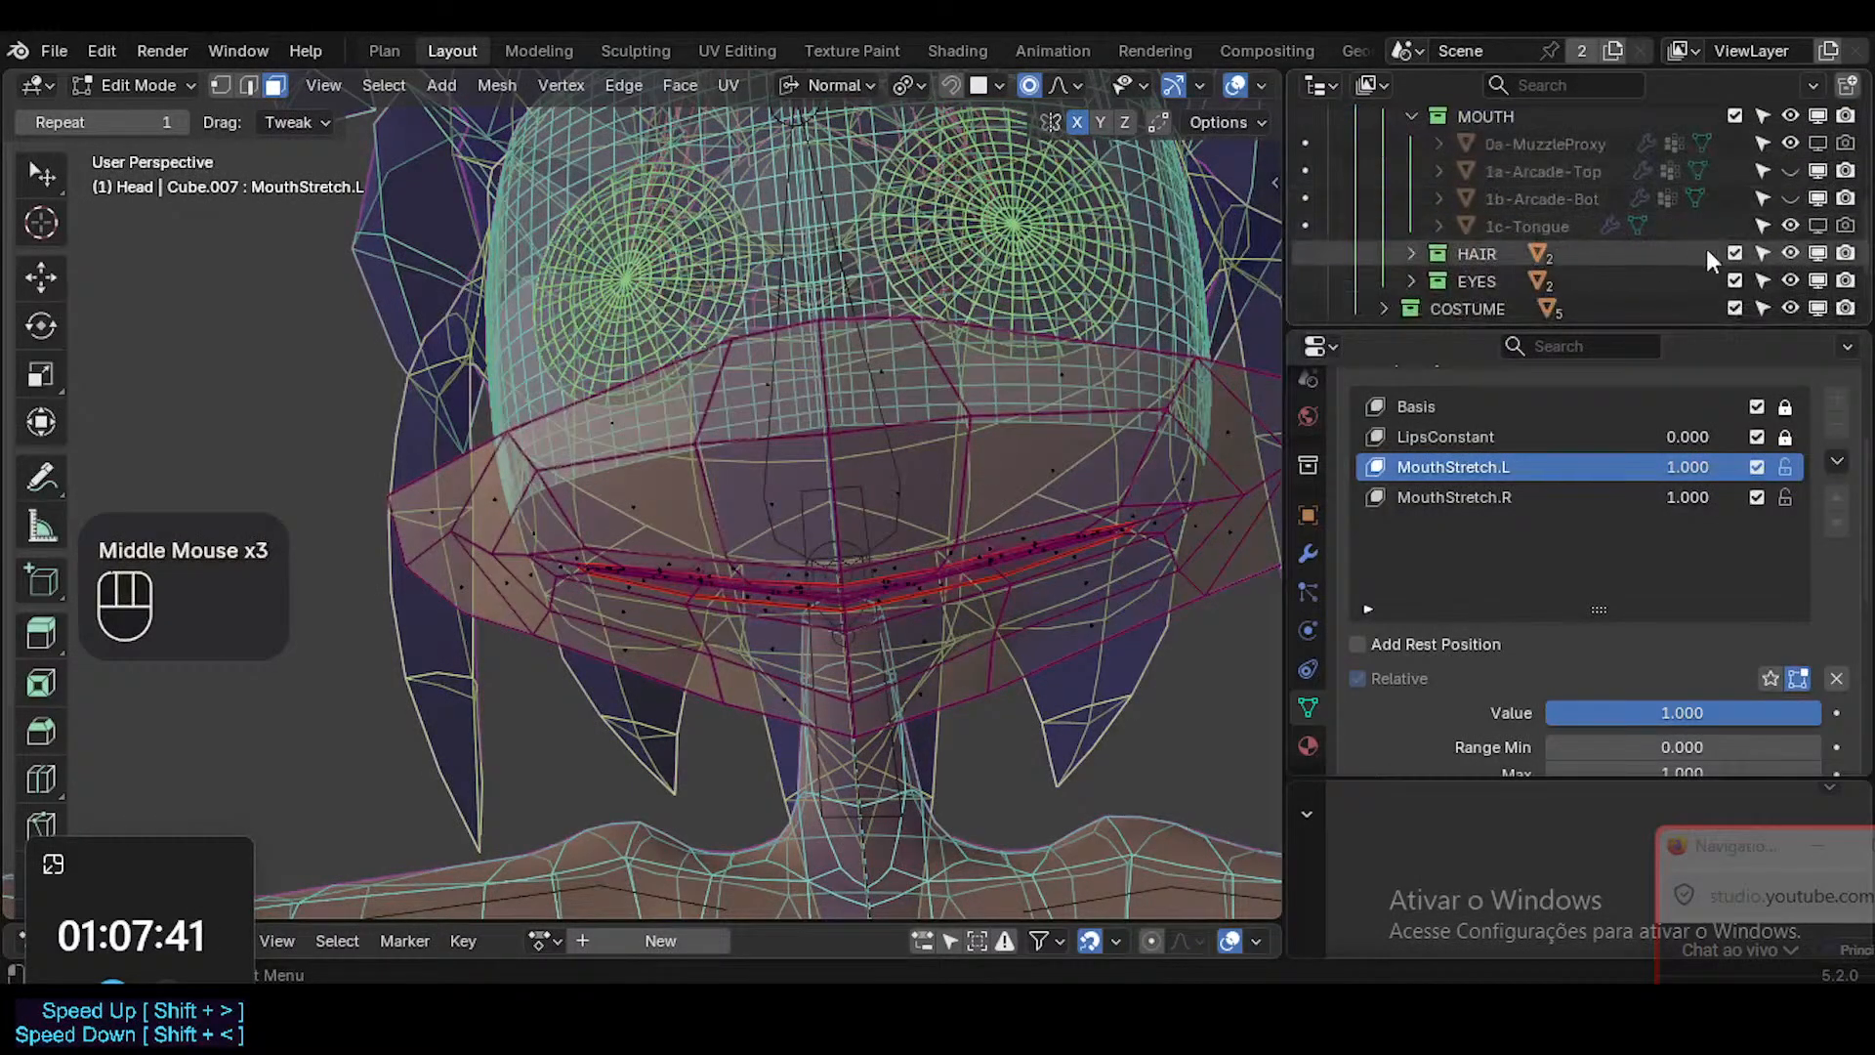
left_click(1734, 253)
left_click(1735, 280)
Examine the overlapping lip and inner mouth edges around the head's mouth corner from several angles.
middle_click_drag(977, 454, 1104, 546)
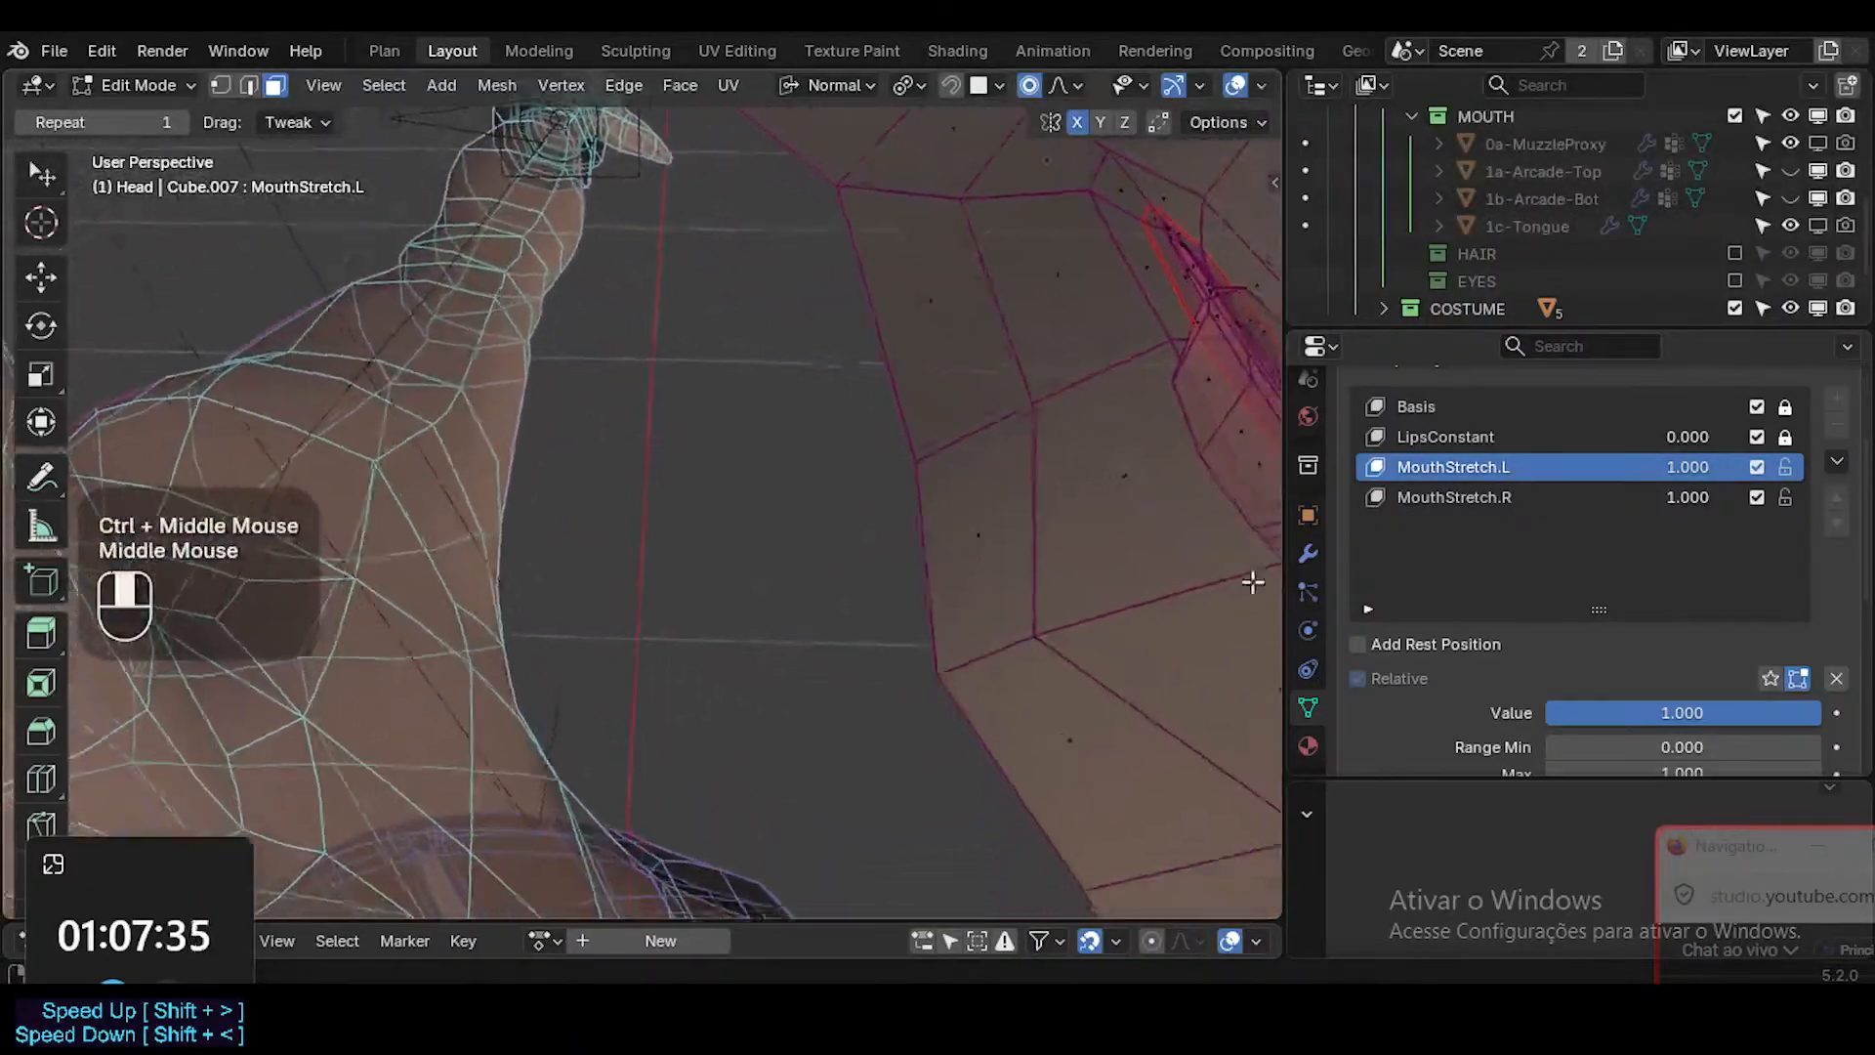
key("shift+grave")
key("w")
key("e")
key("e")
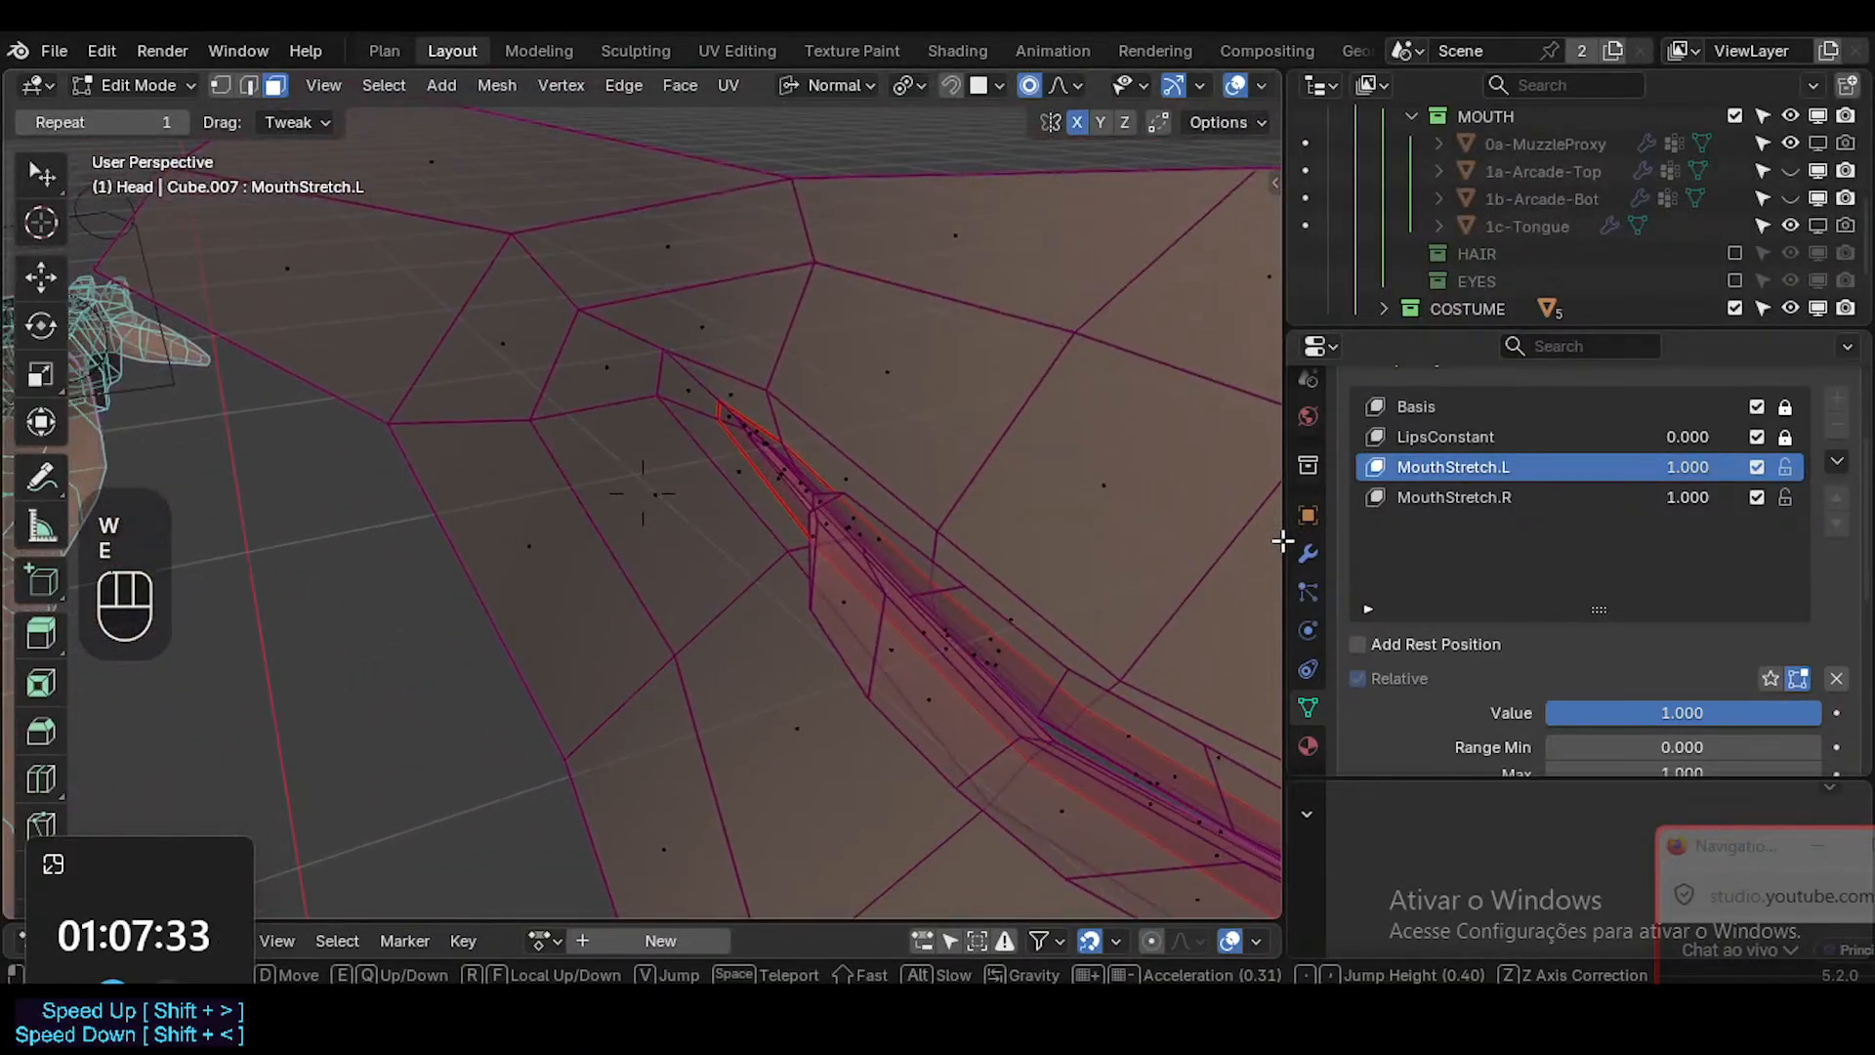
key("w")
left_click(1046, 577)
middle_click_drag(1046, 577, 950, 610)
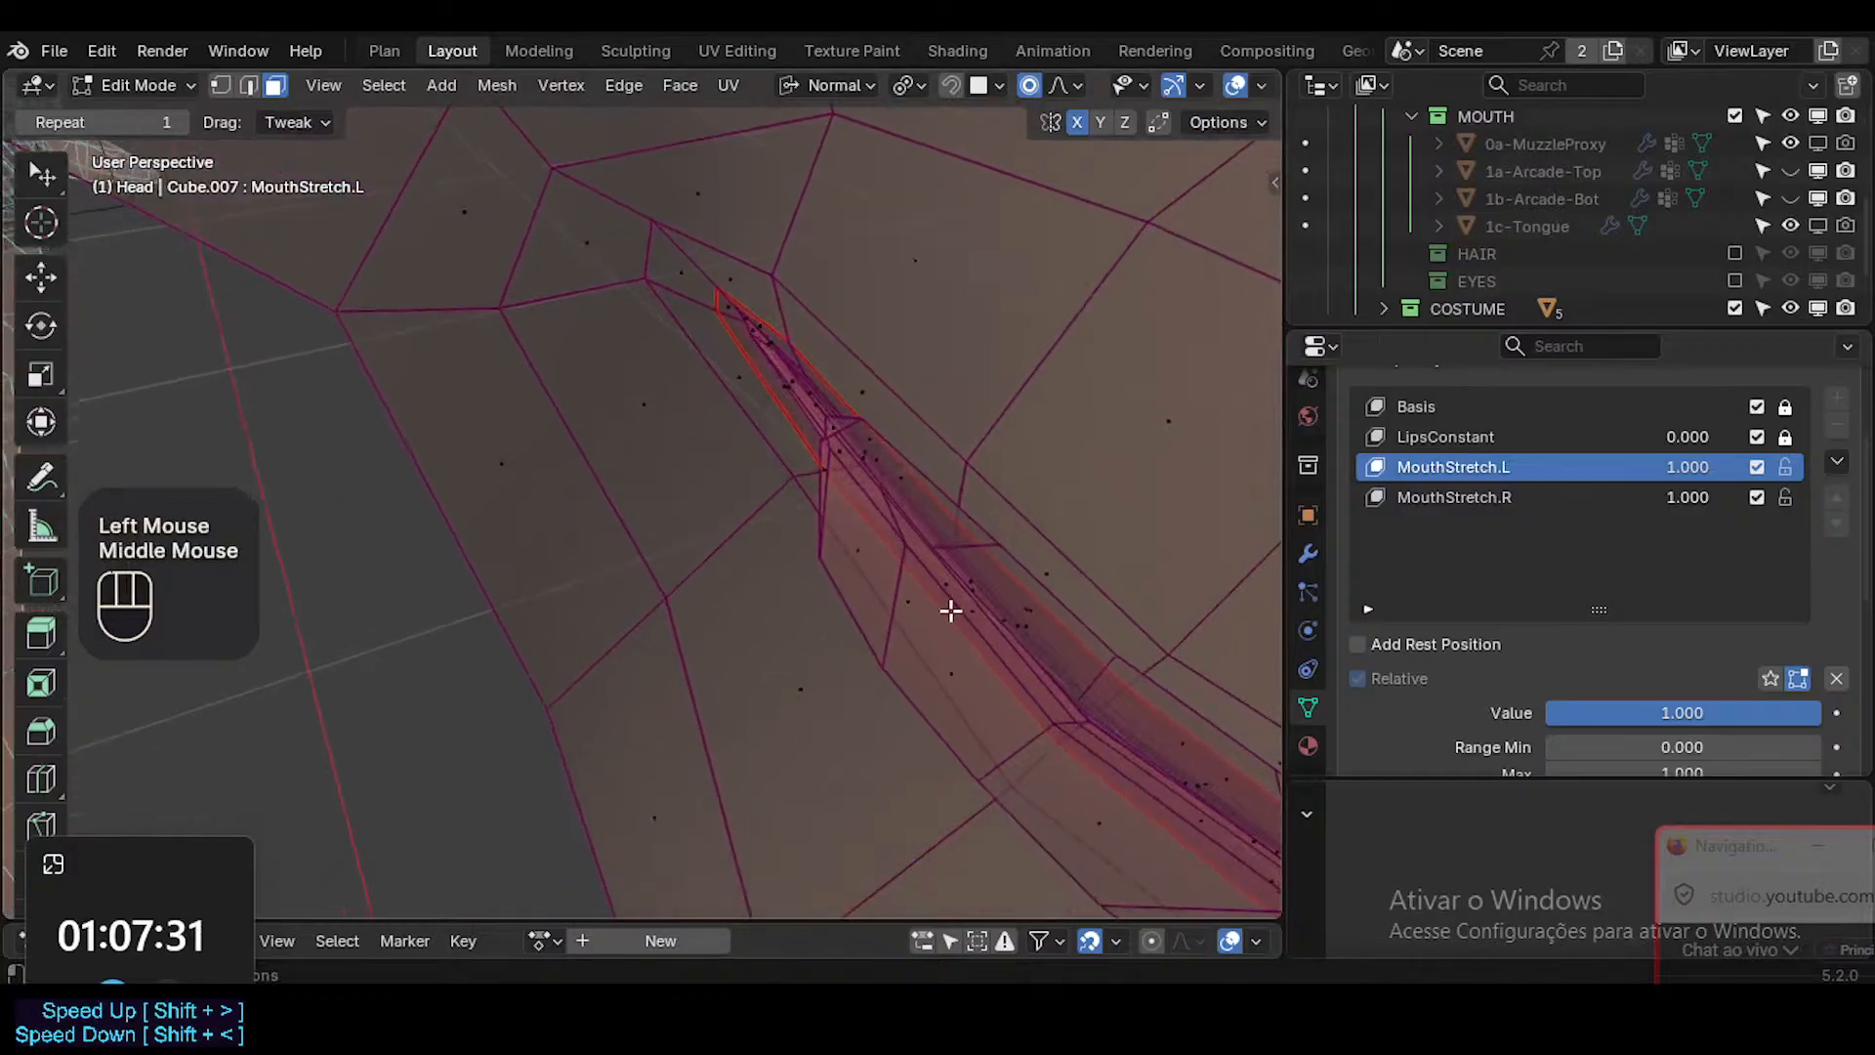
middle_click_drag(894, 541, 1142, 614, "shift")
key("1")
left_click(895, 661)
key("2")
left_click(904, 628)
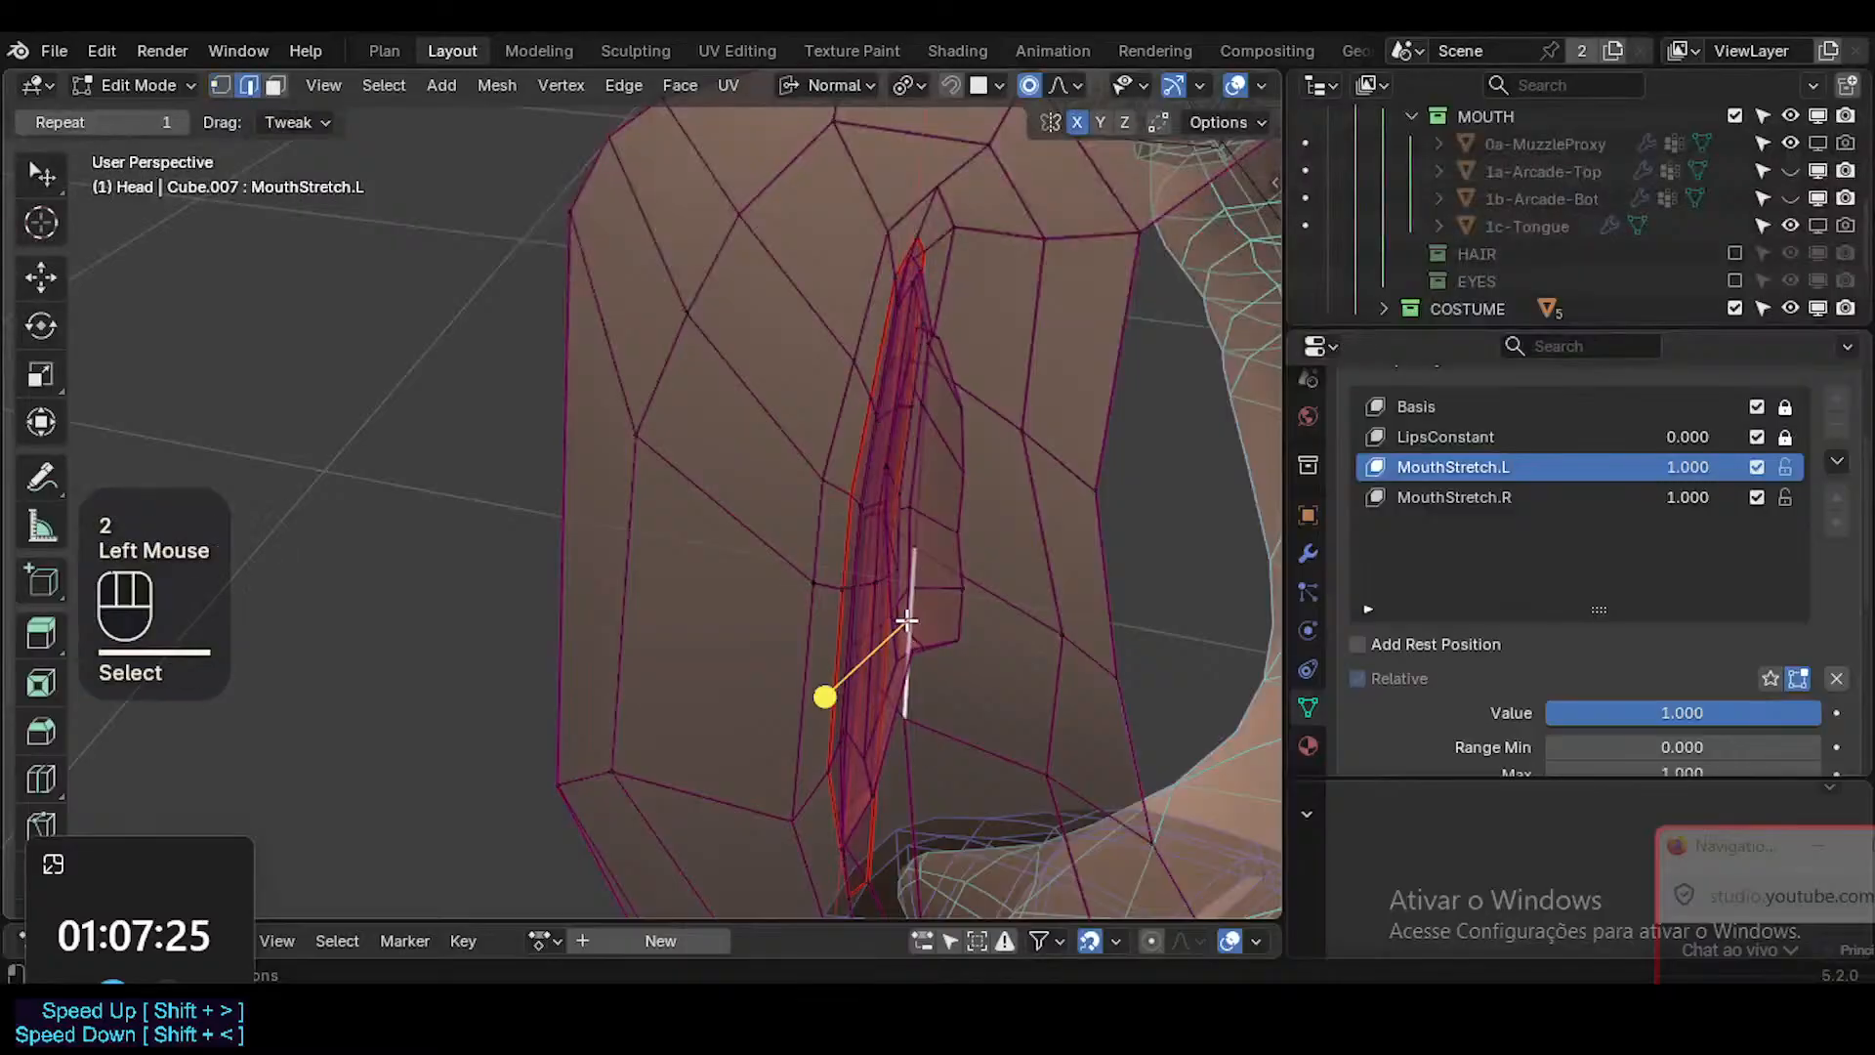
middle_click_drag(904, 628, 923, 721)
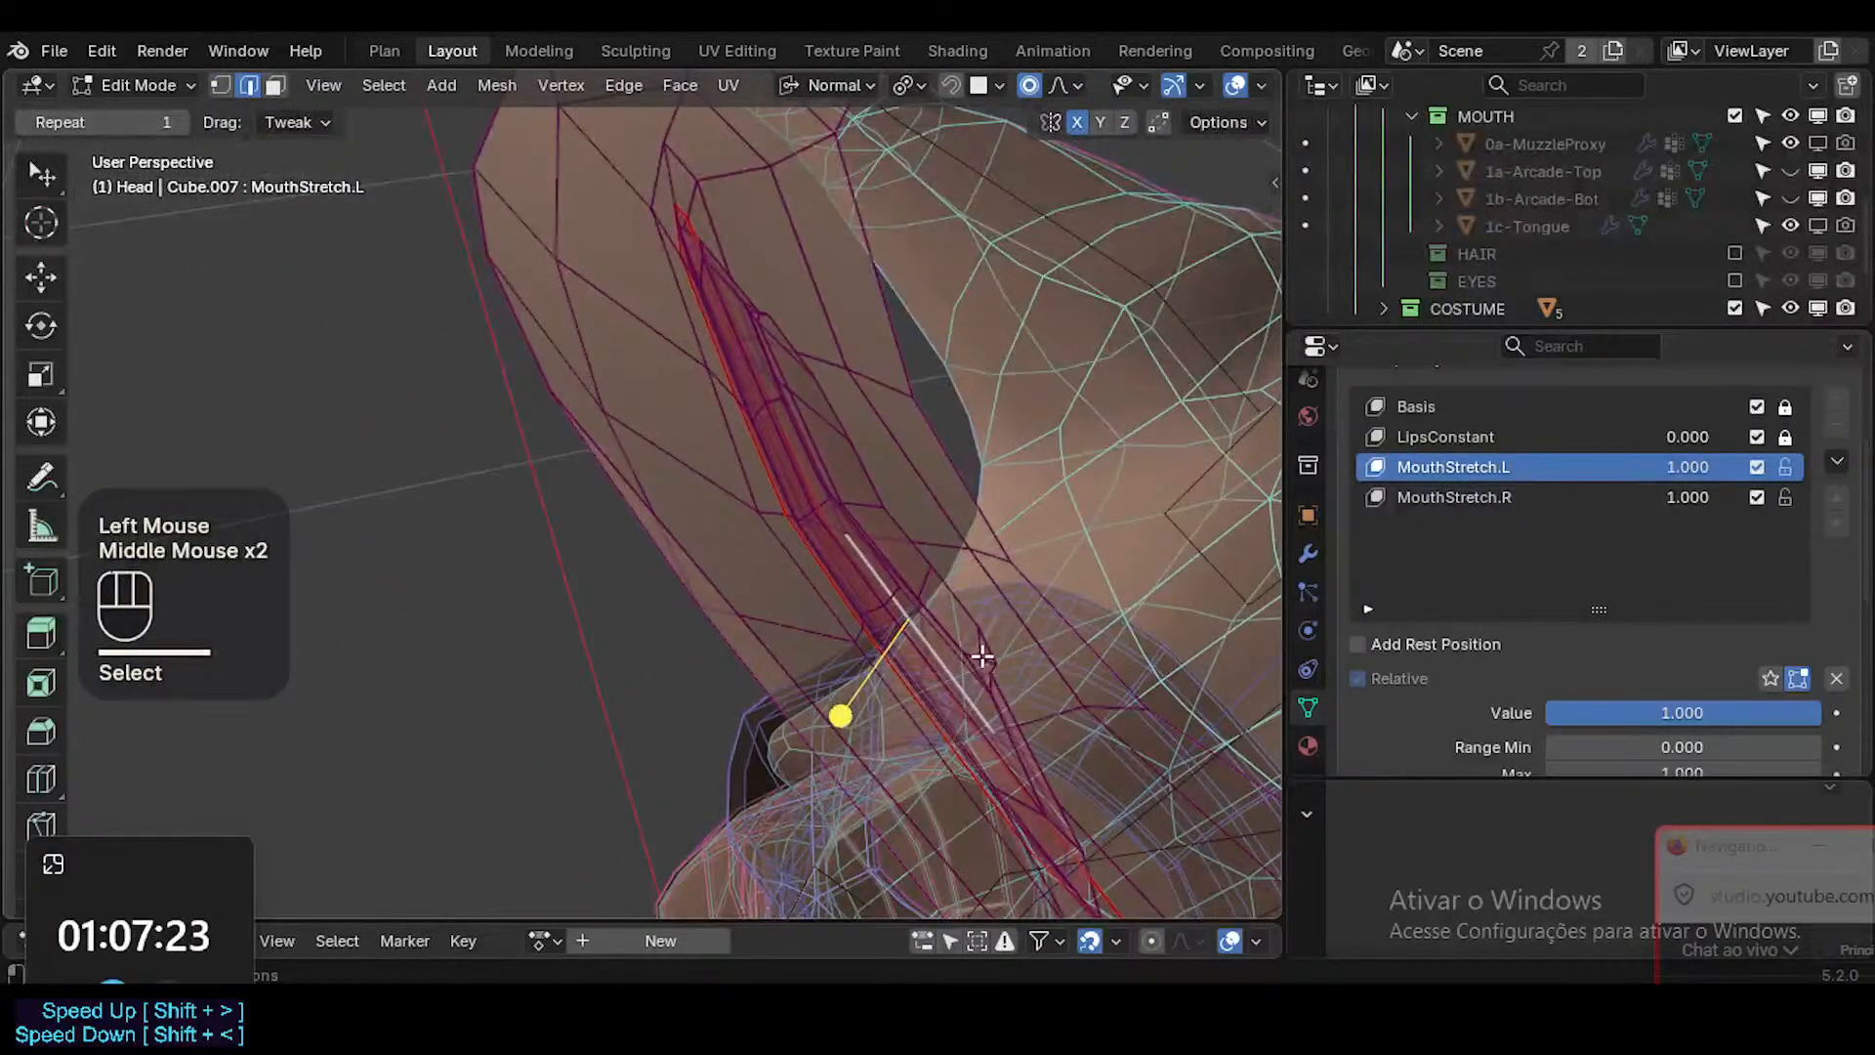
middle_click_drag(982, 657, 1017, 675)
left_click(993, 672)
middle_click_drag(994, 672, 993, 606)
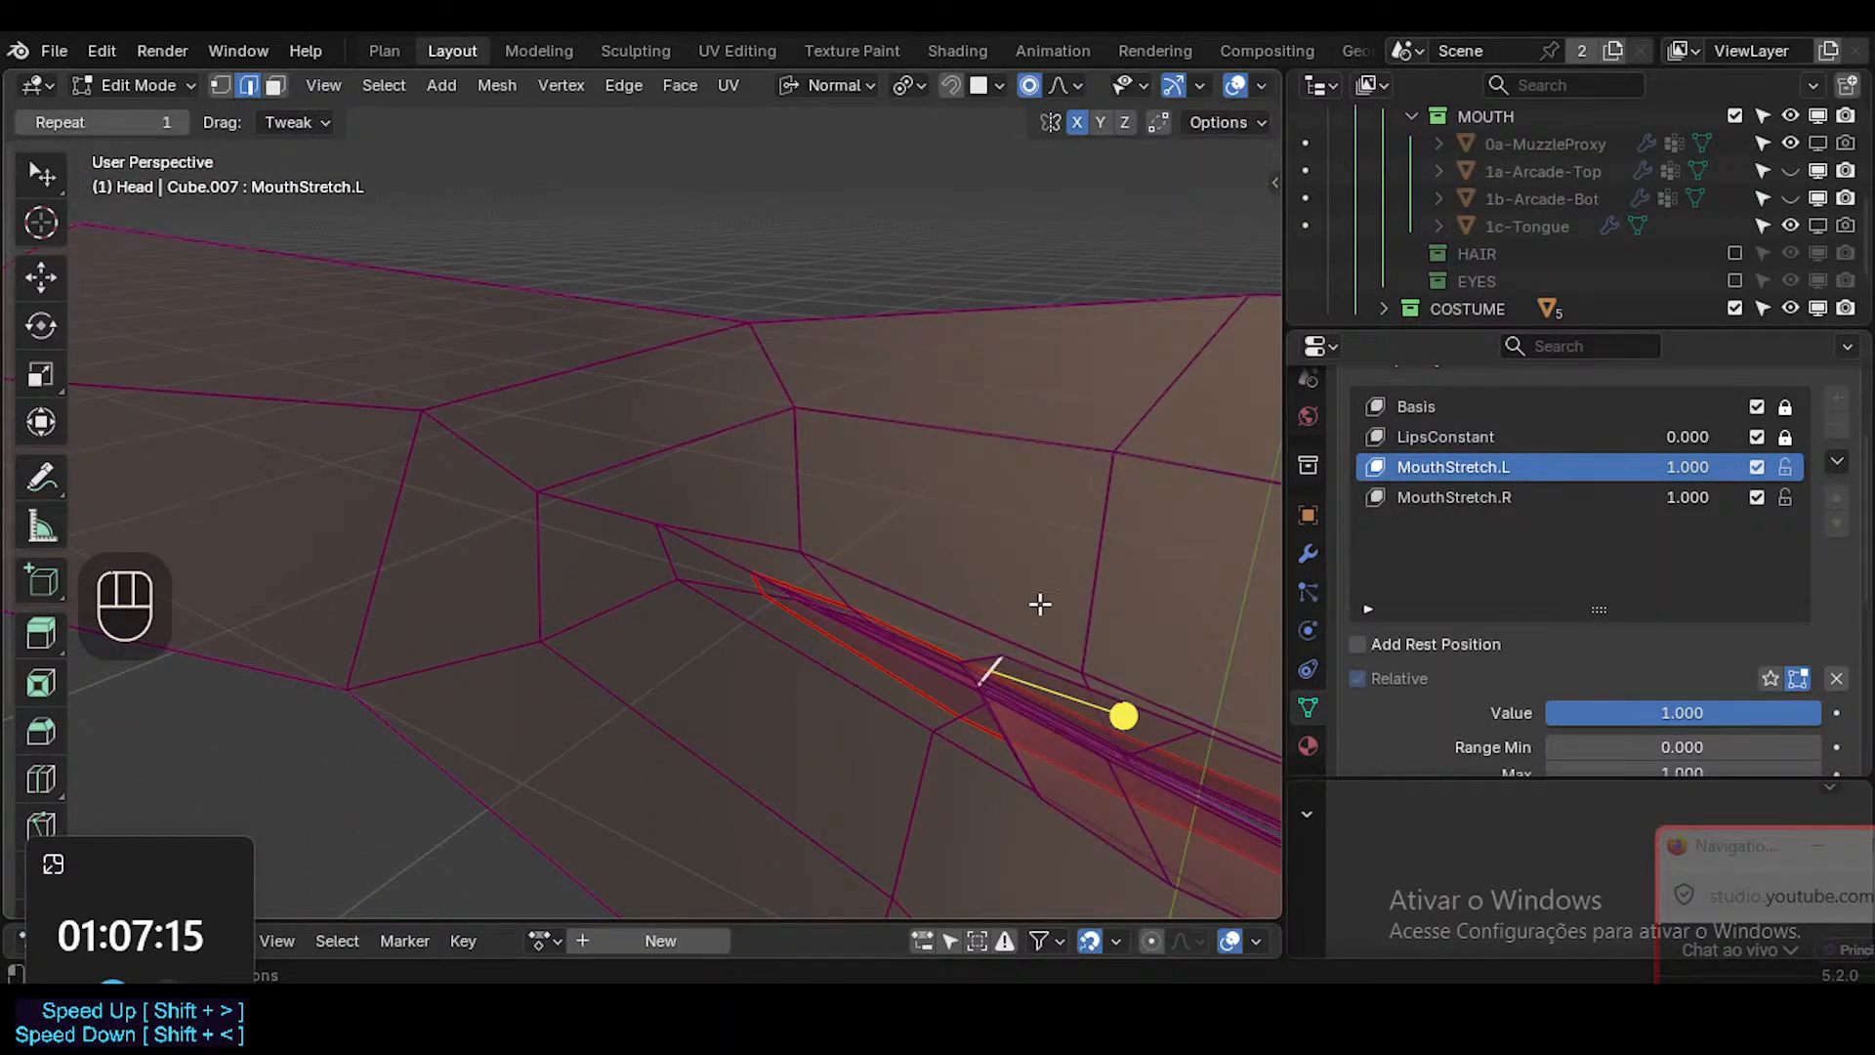
middle_click_drag(1040, 603, 992, 656)
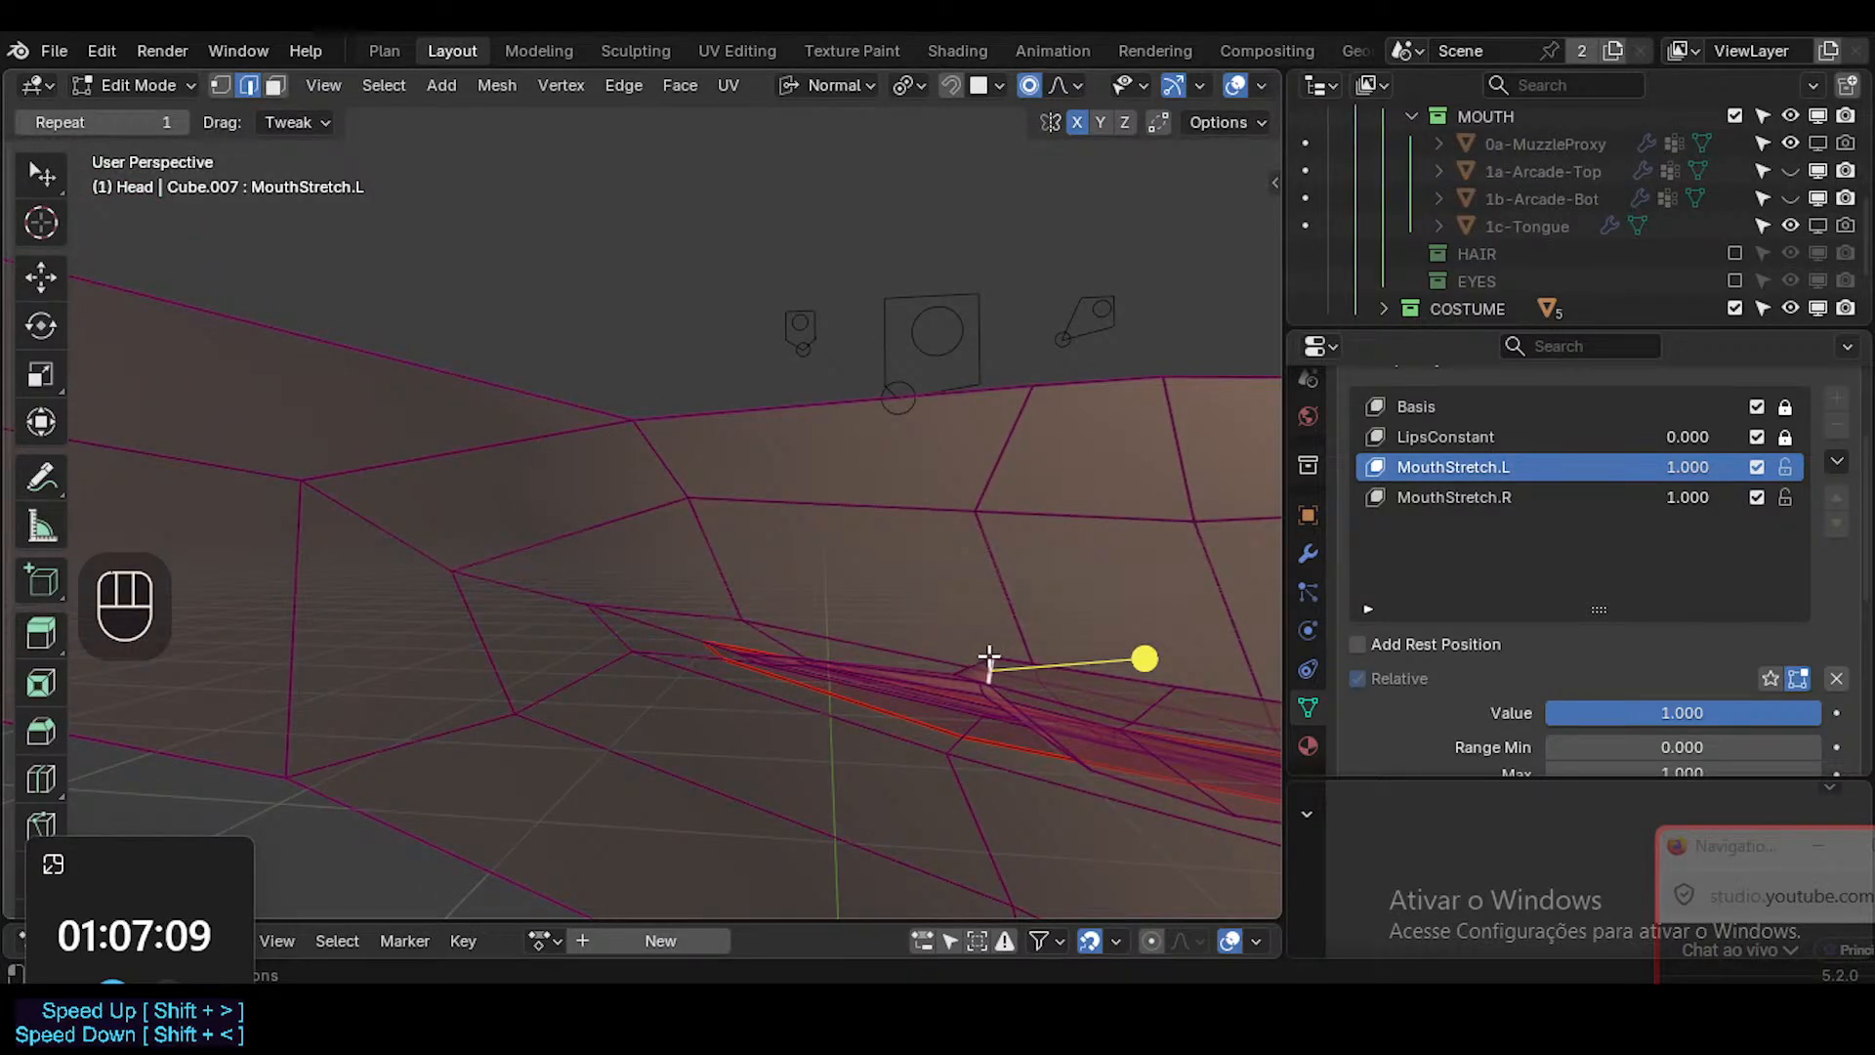
middle_click_drag(989, 654, 1035, 521)
Select the patch of faces protruding inside the head's mouth near the corner and delete it.
key("1")
left_click(996, 665)
left_click(978, 661)
key("3")
left_click(1038, 750, "alt+shift")
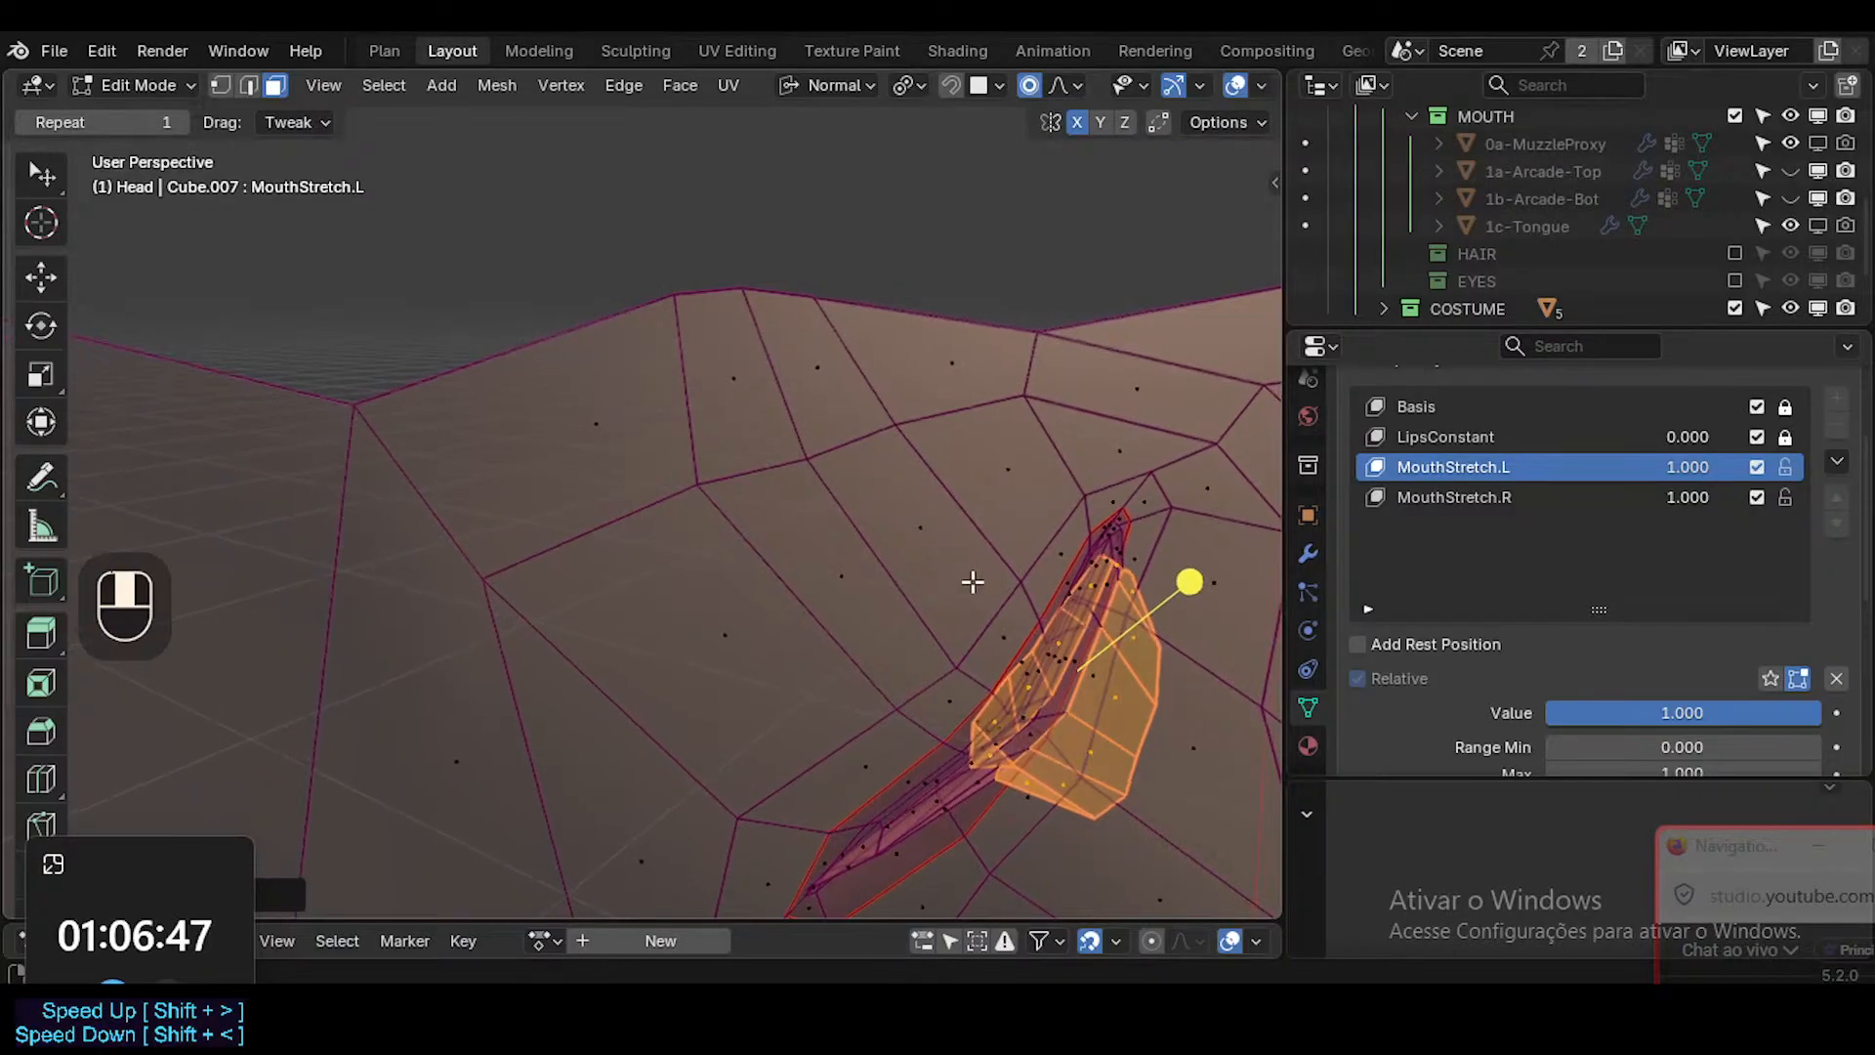
middle_click_drag(920, 683, 963, 661)
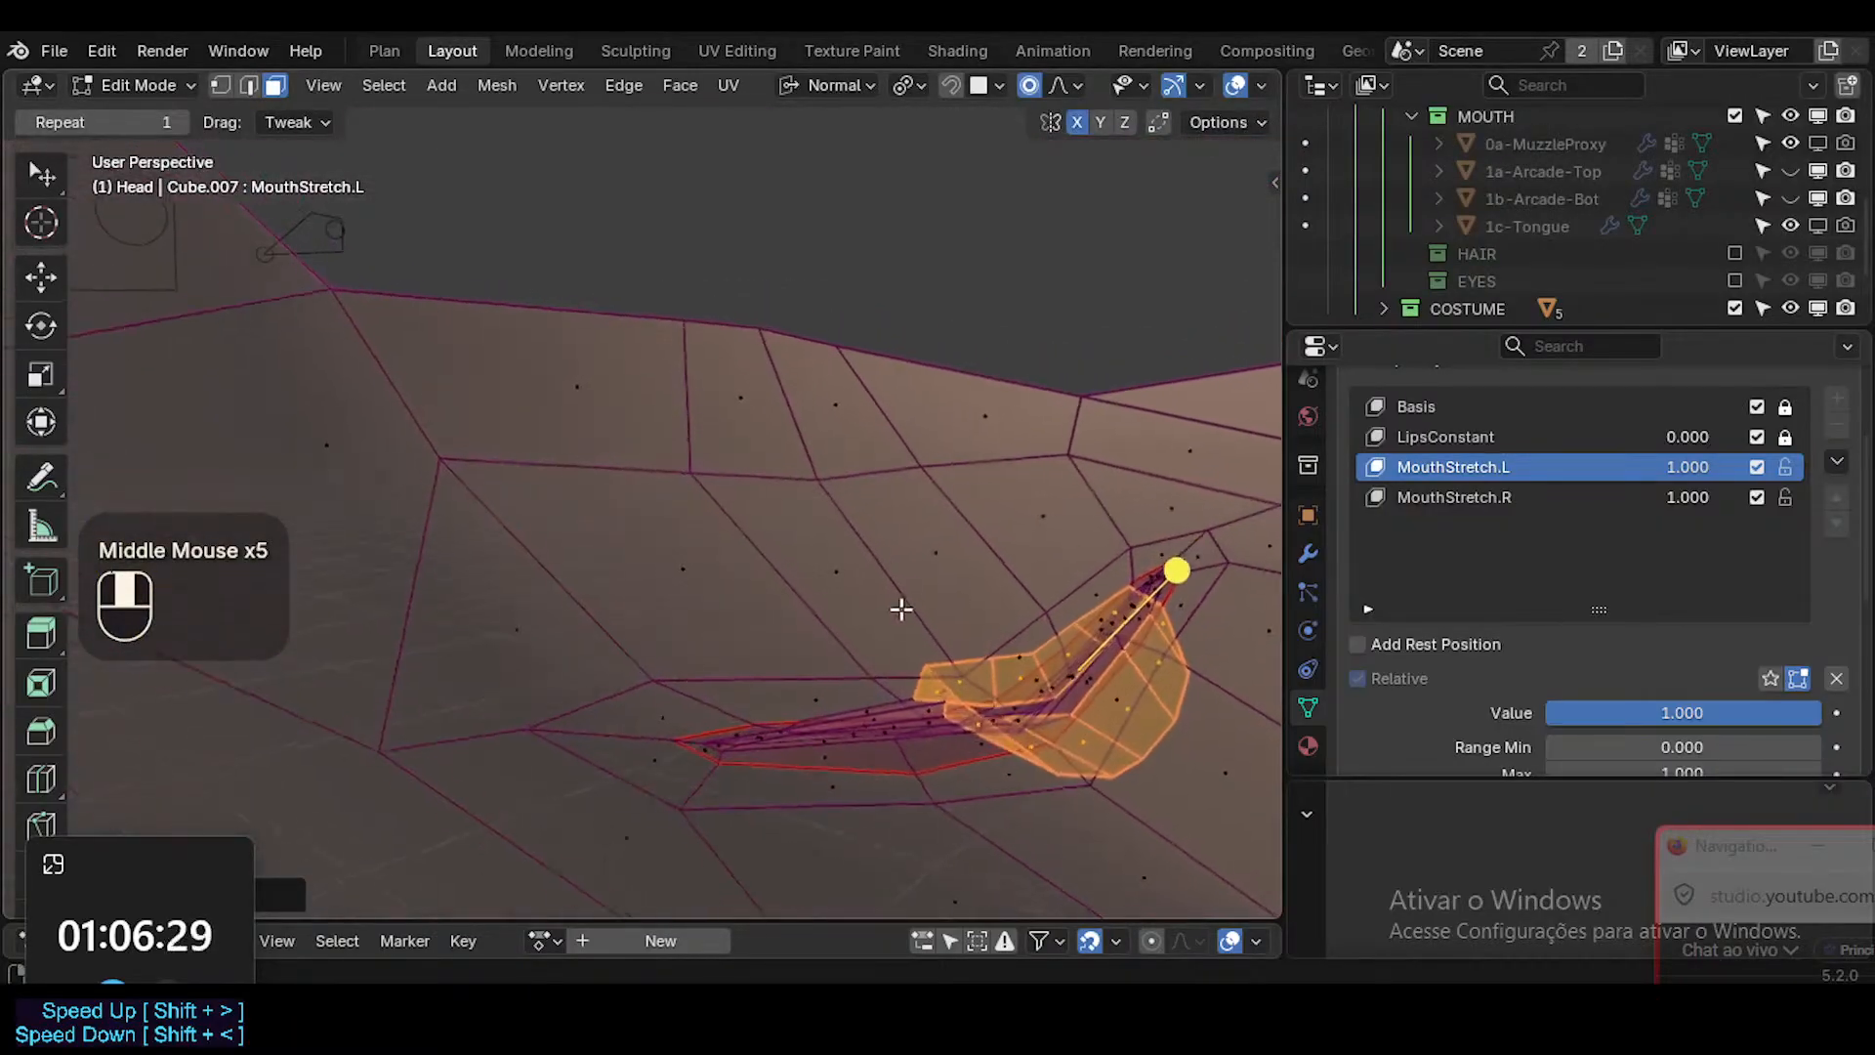
middle_click_drag(903, 681, 907, 684)
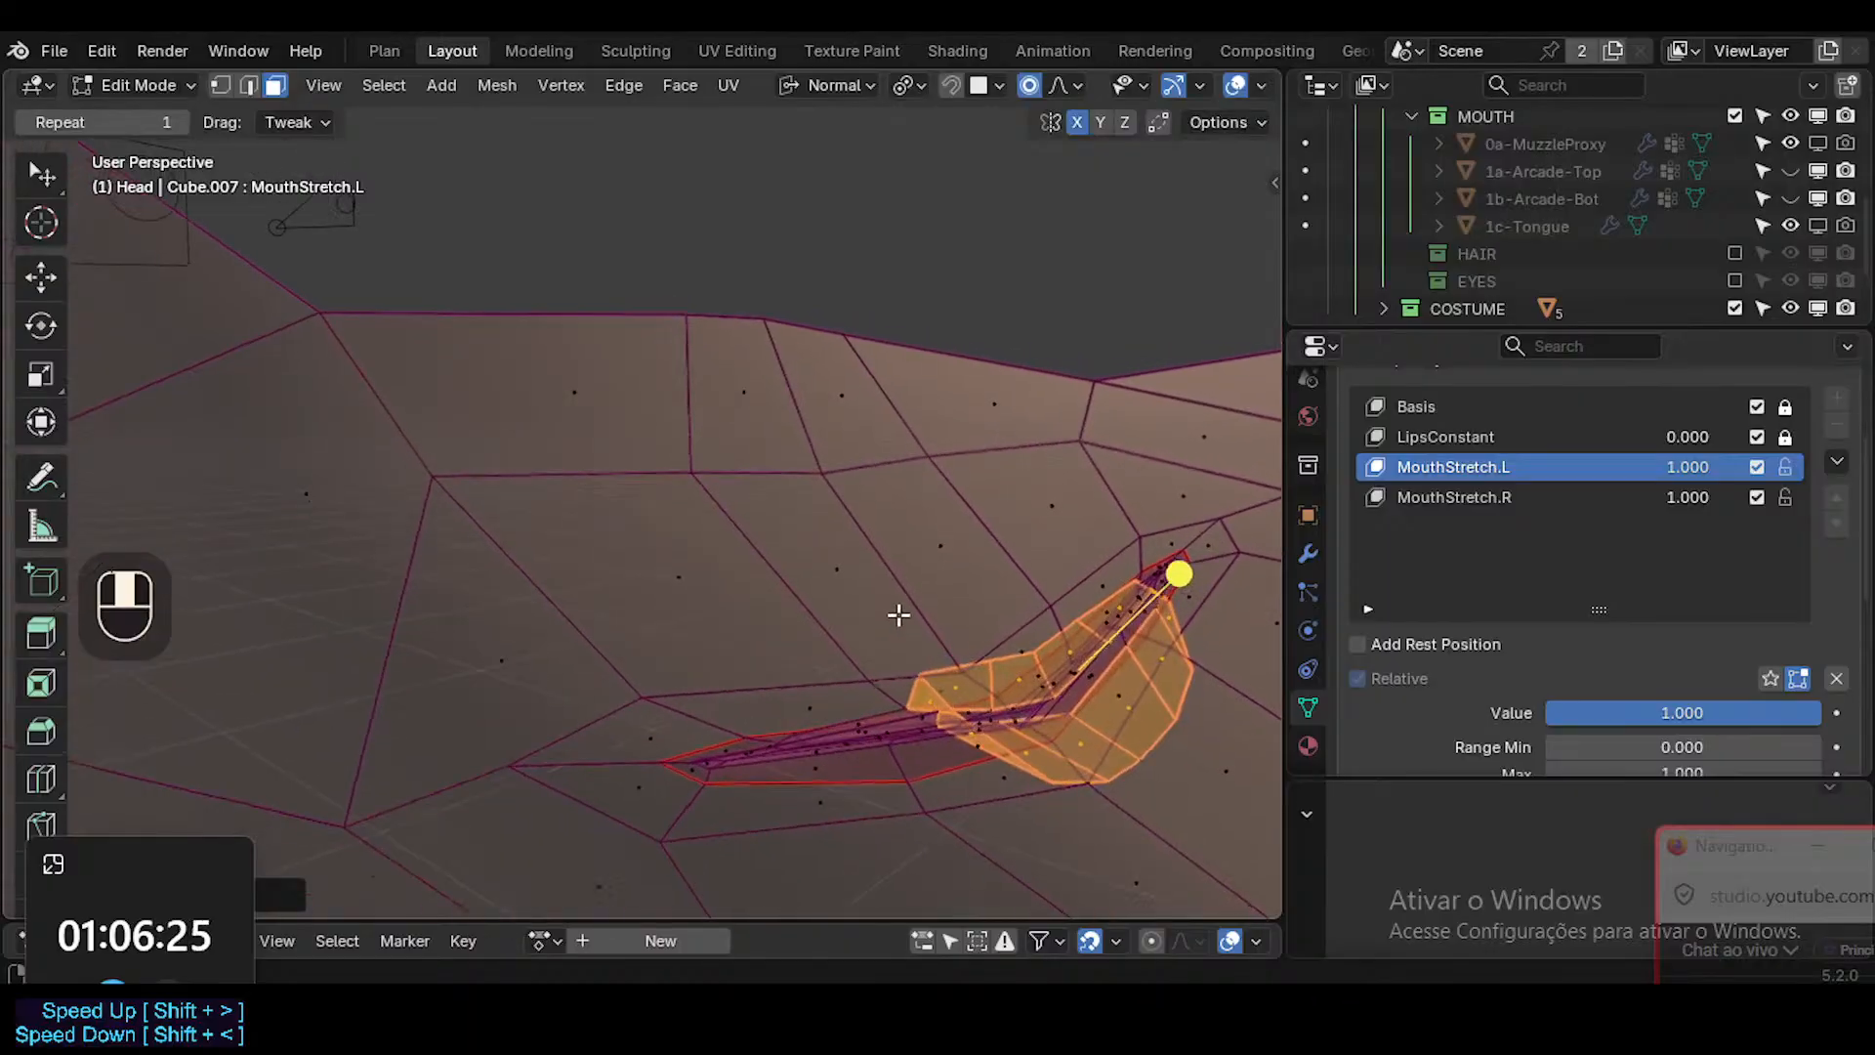
middle_click_drag(899, 615, 957, 733)
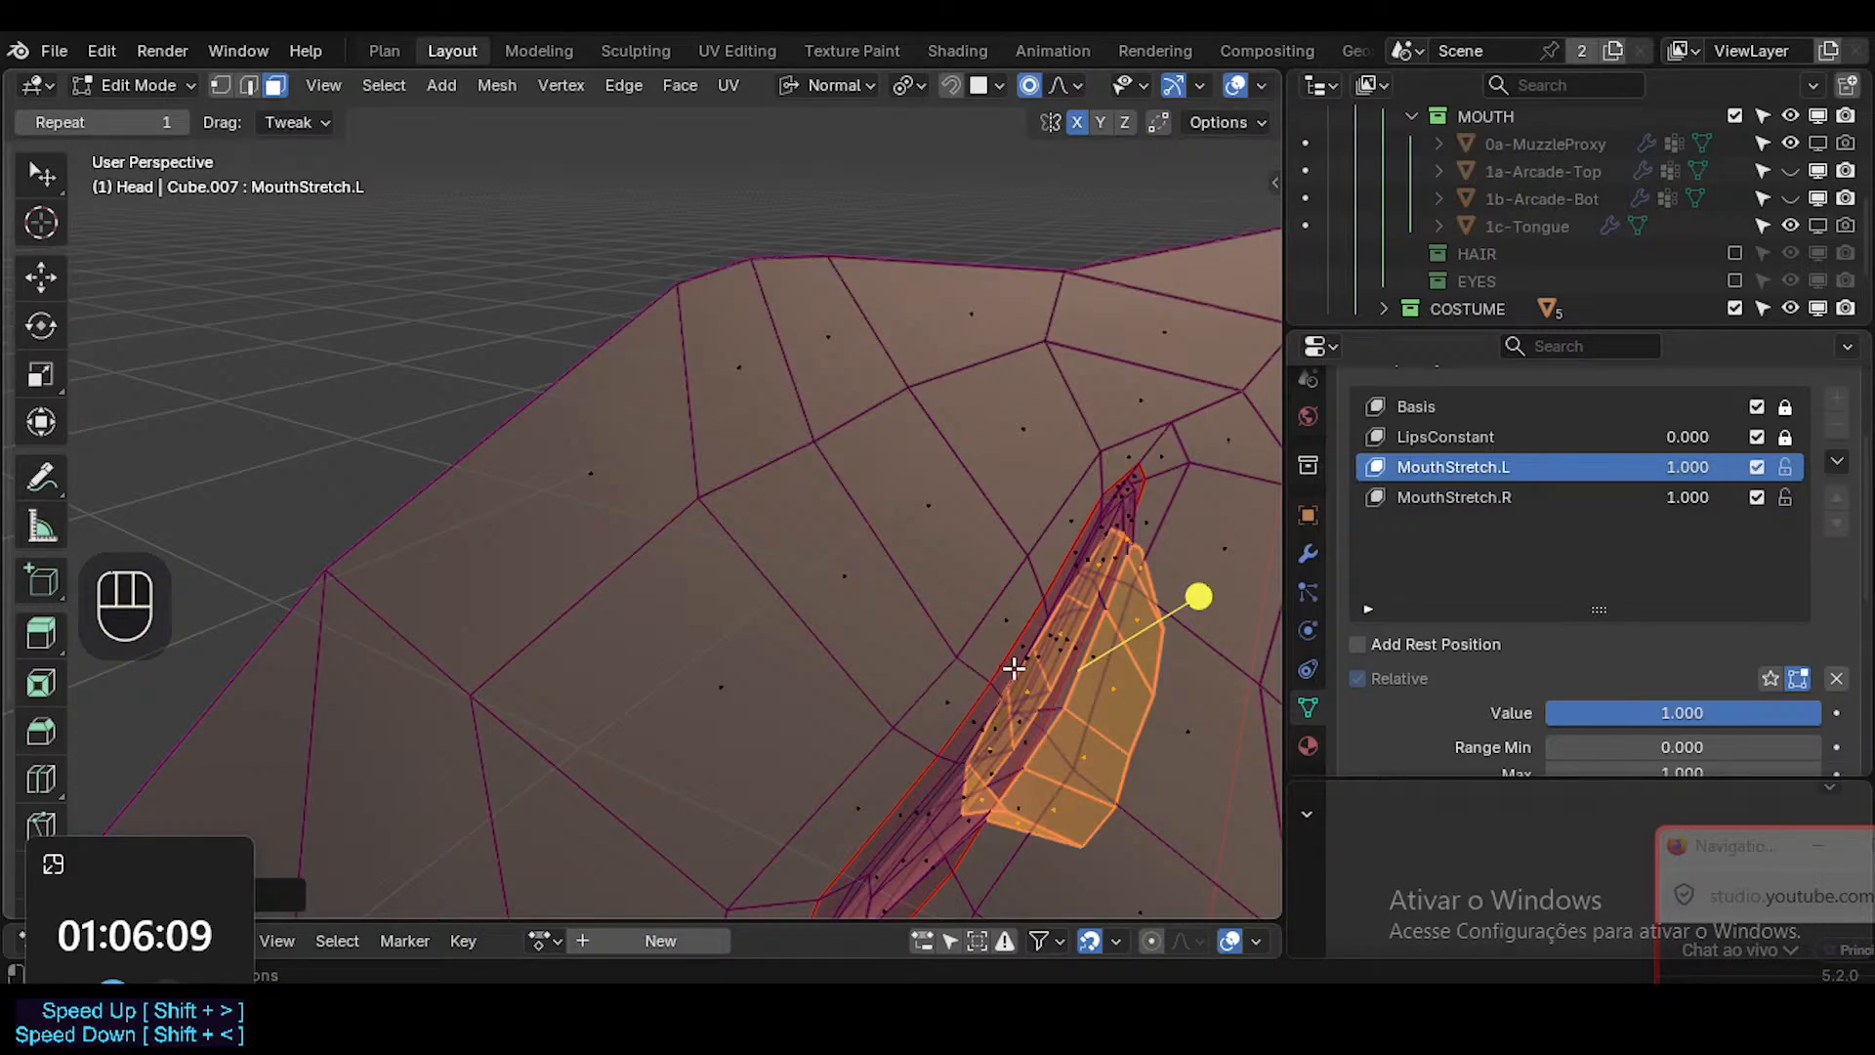
key("x")
left_click(987, 706)
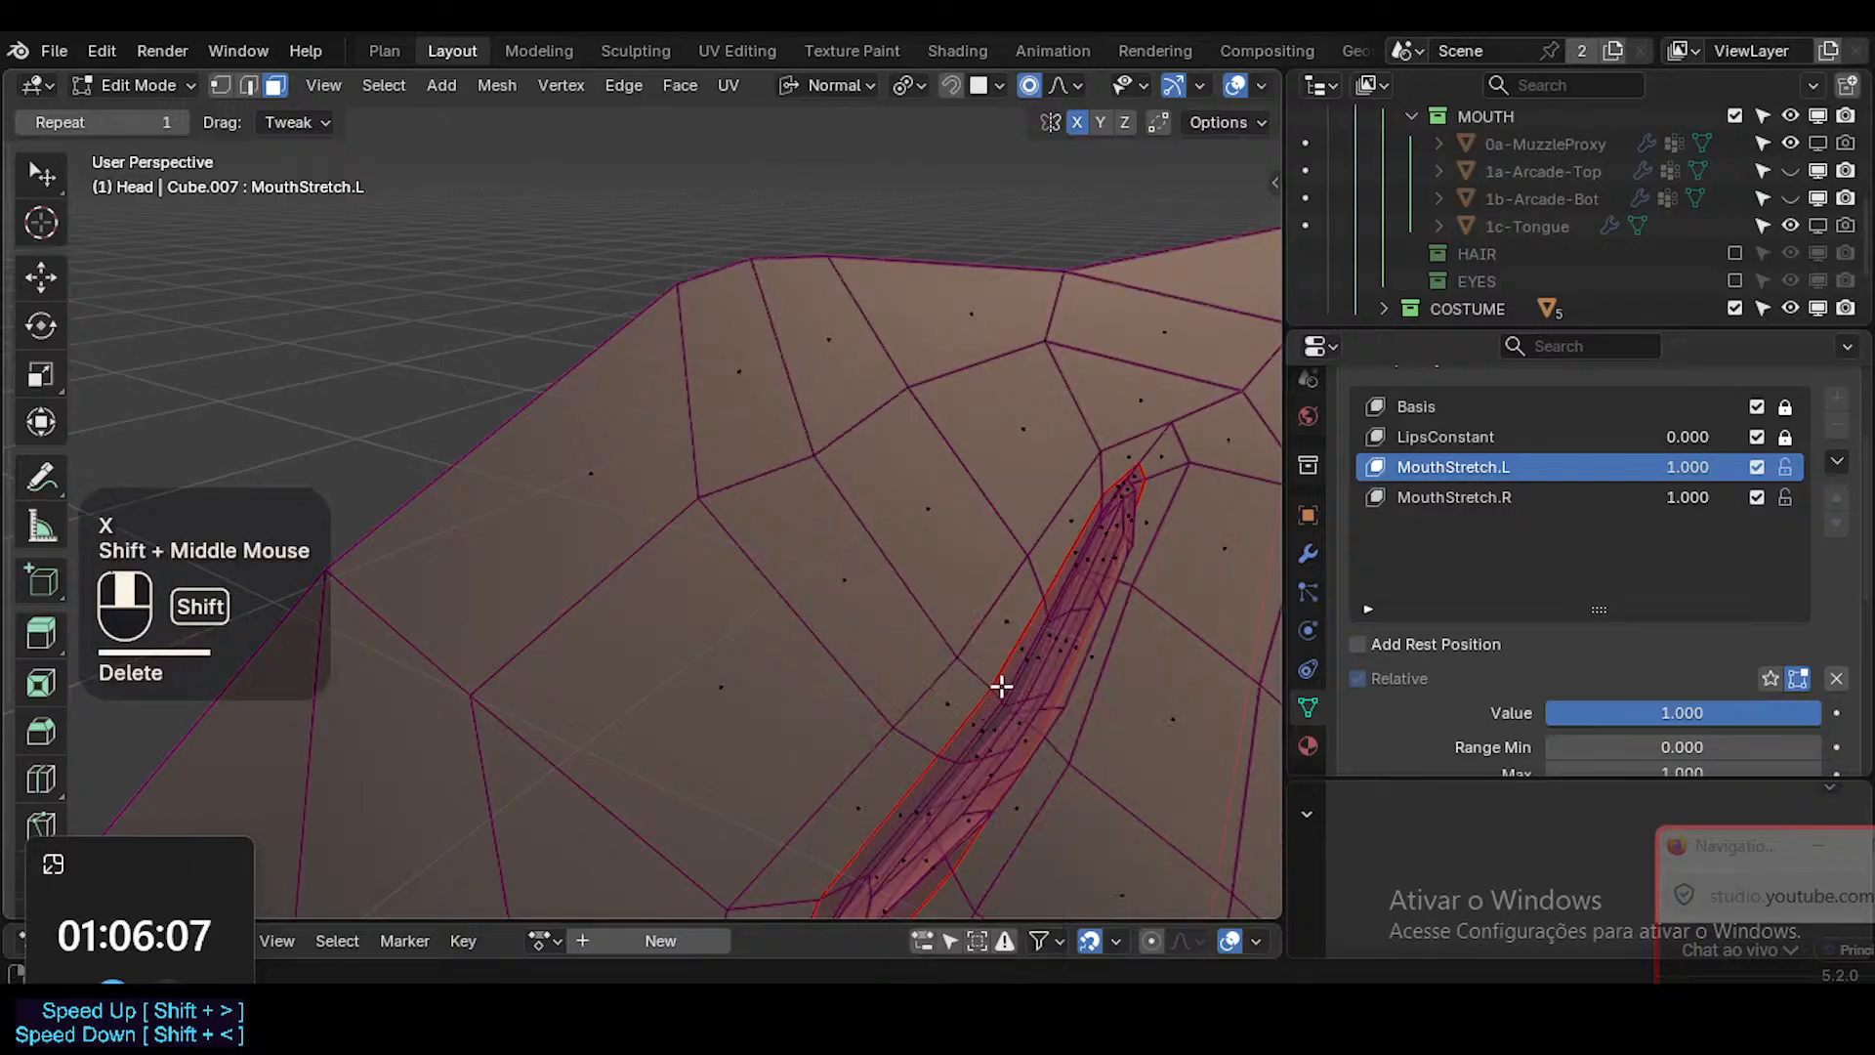
Turn off X-ray and select a single vertex inside the mouth near the corner.
mouse_move(1001, 686)
middle_mouse_down("shift")
mouse_move(975, 670)
mouse_move(883, 779)
mouse_move(909, 729)
mouse_move(853, 753)
mouse_move(891, 691)
mouse_move(831, 740)
middle_mouse_up("shift")
key("alt+z")
key("alt+z")
key("alt+z")
key("1")
left_click(885, 728)
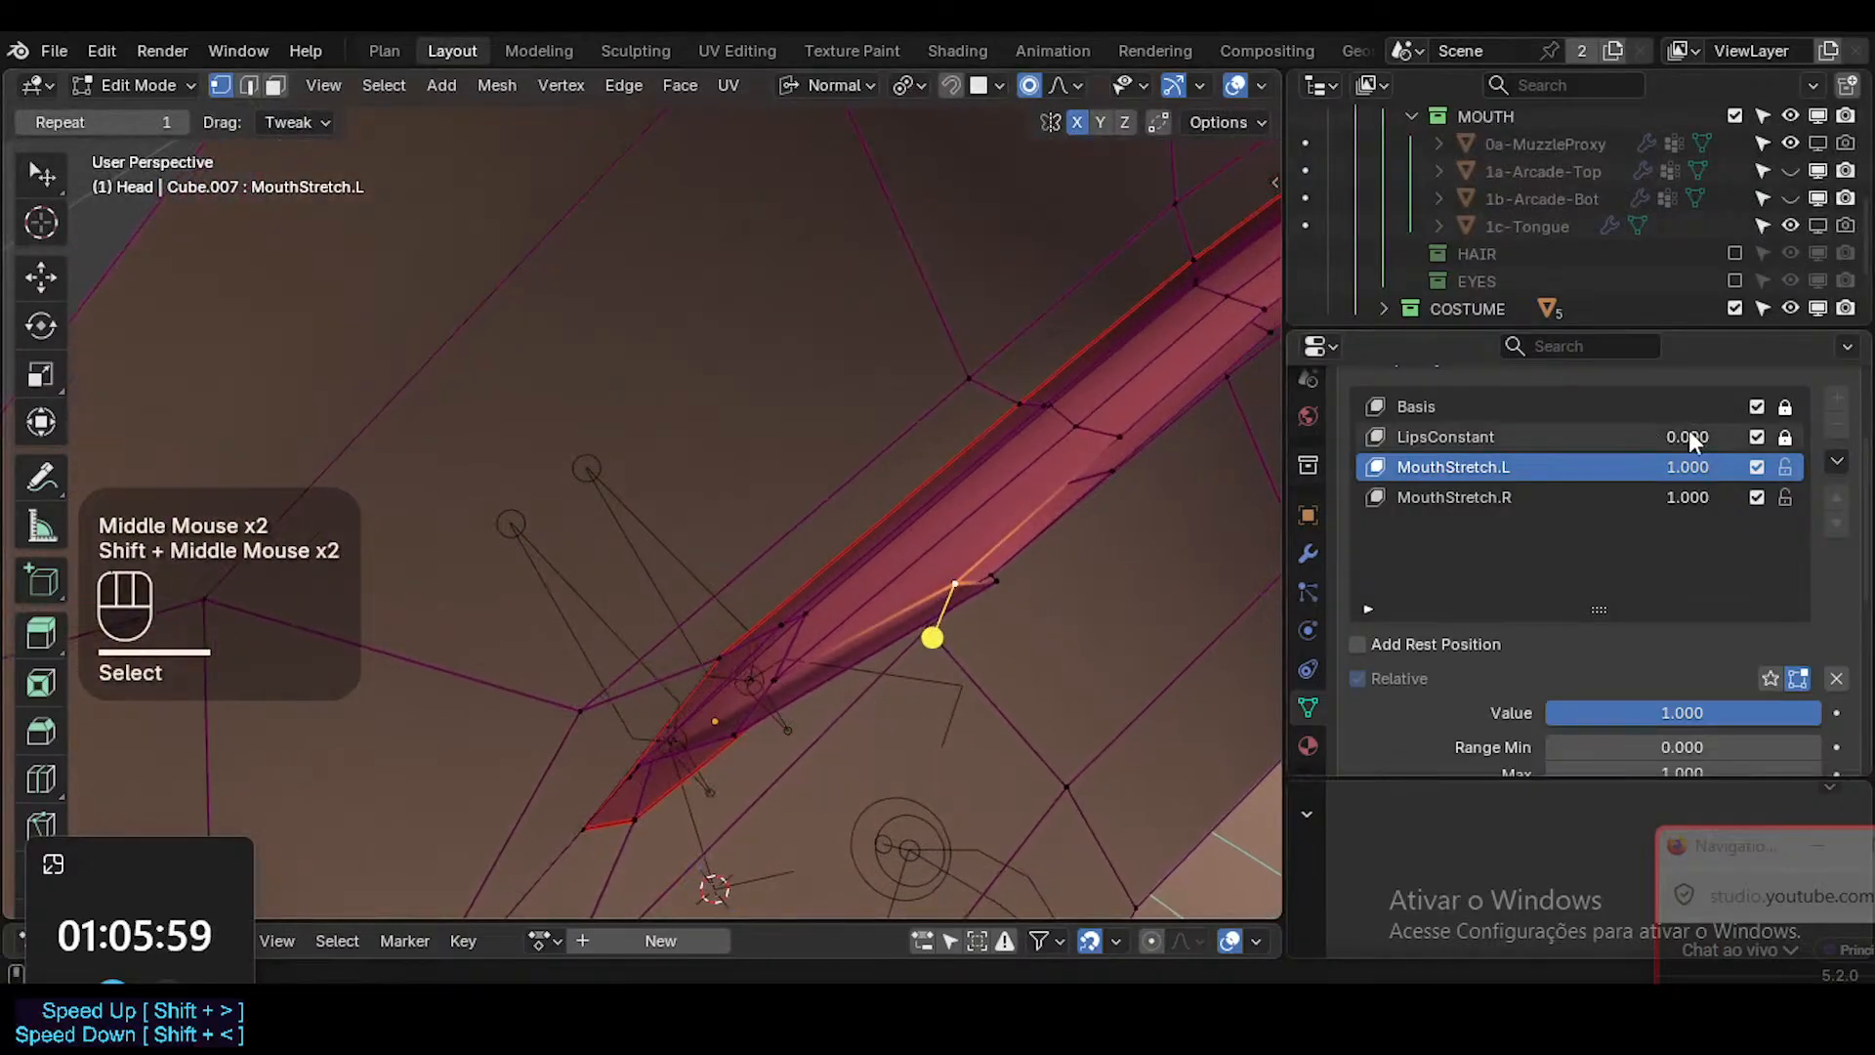
left_click(1786, 406)
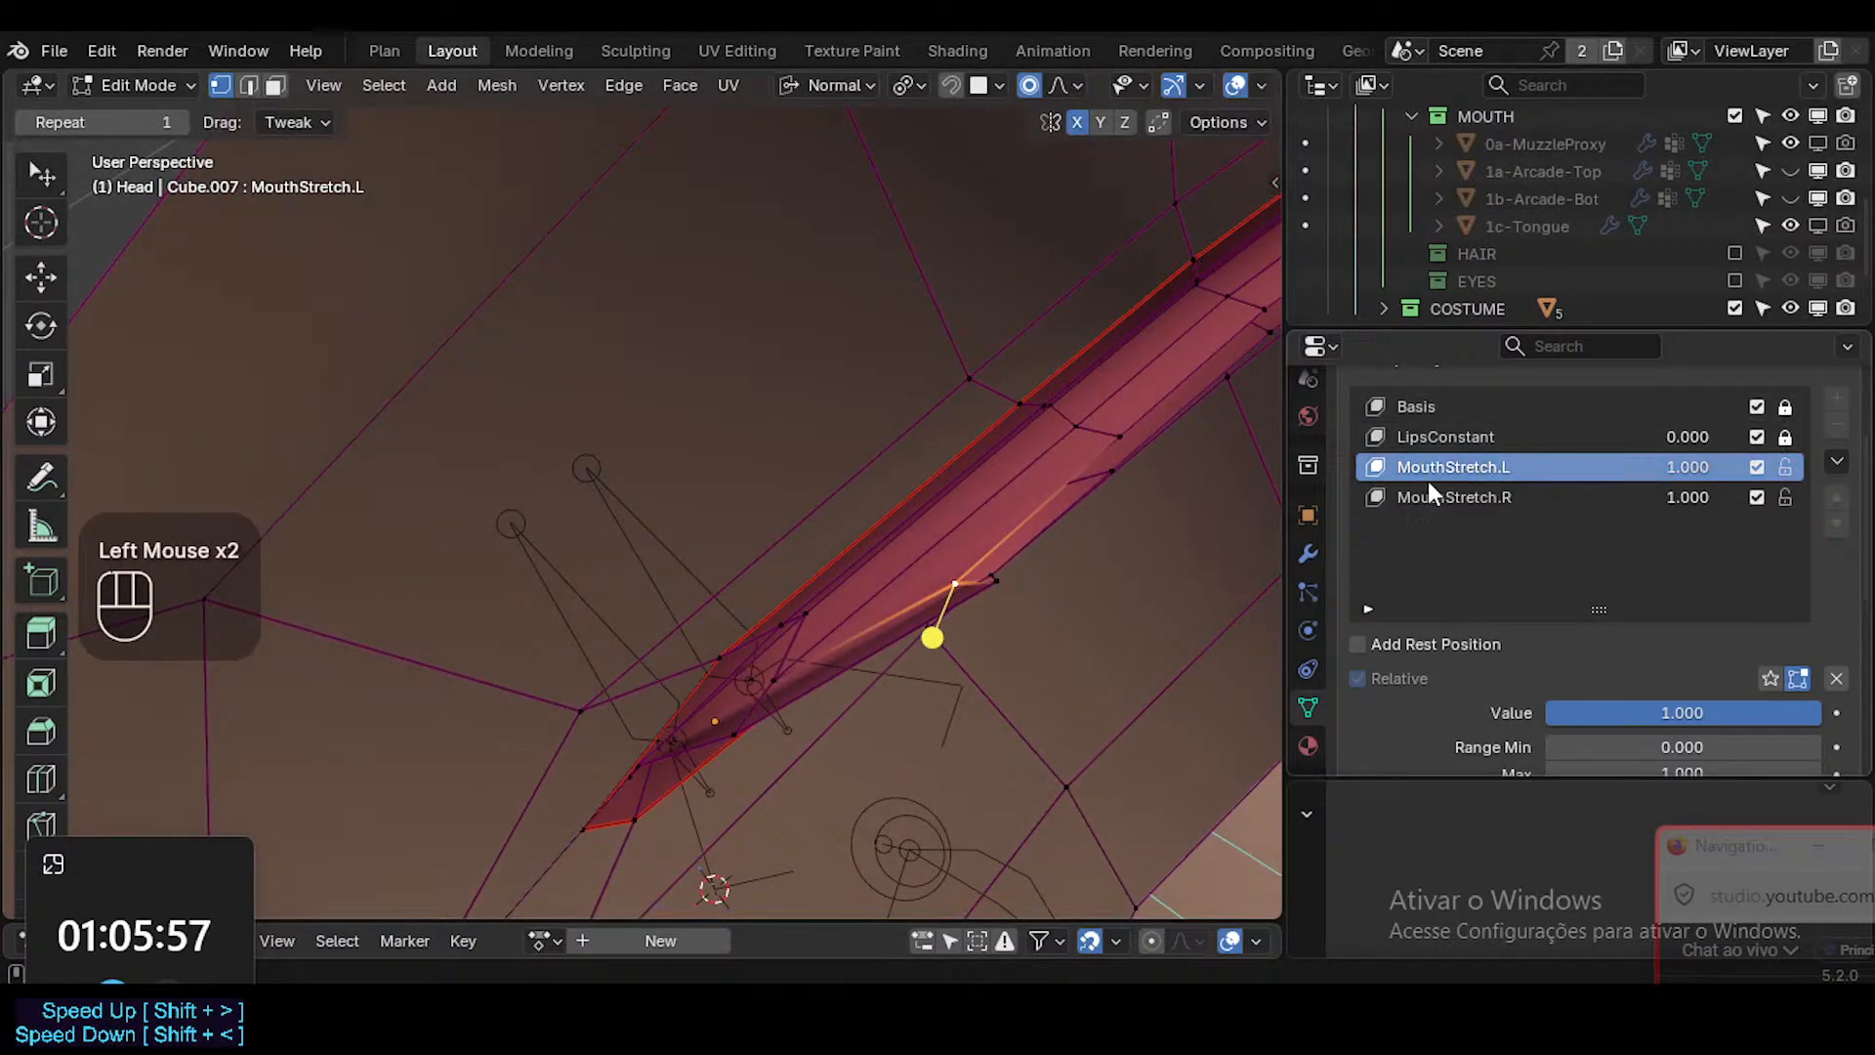
middle_click_drag(858, 641, 810, 669)
key("g")
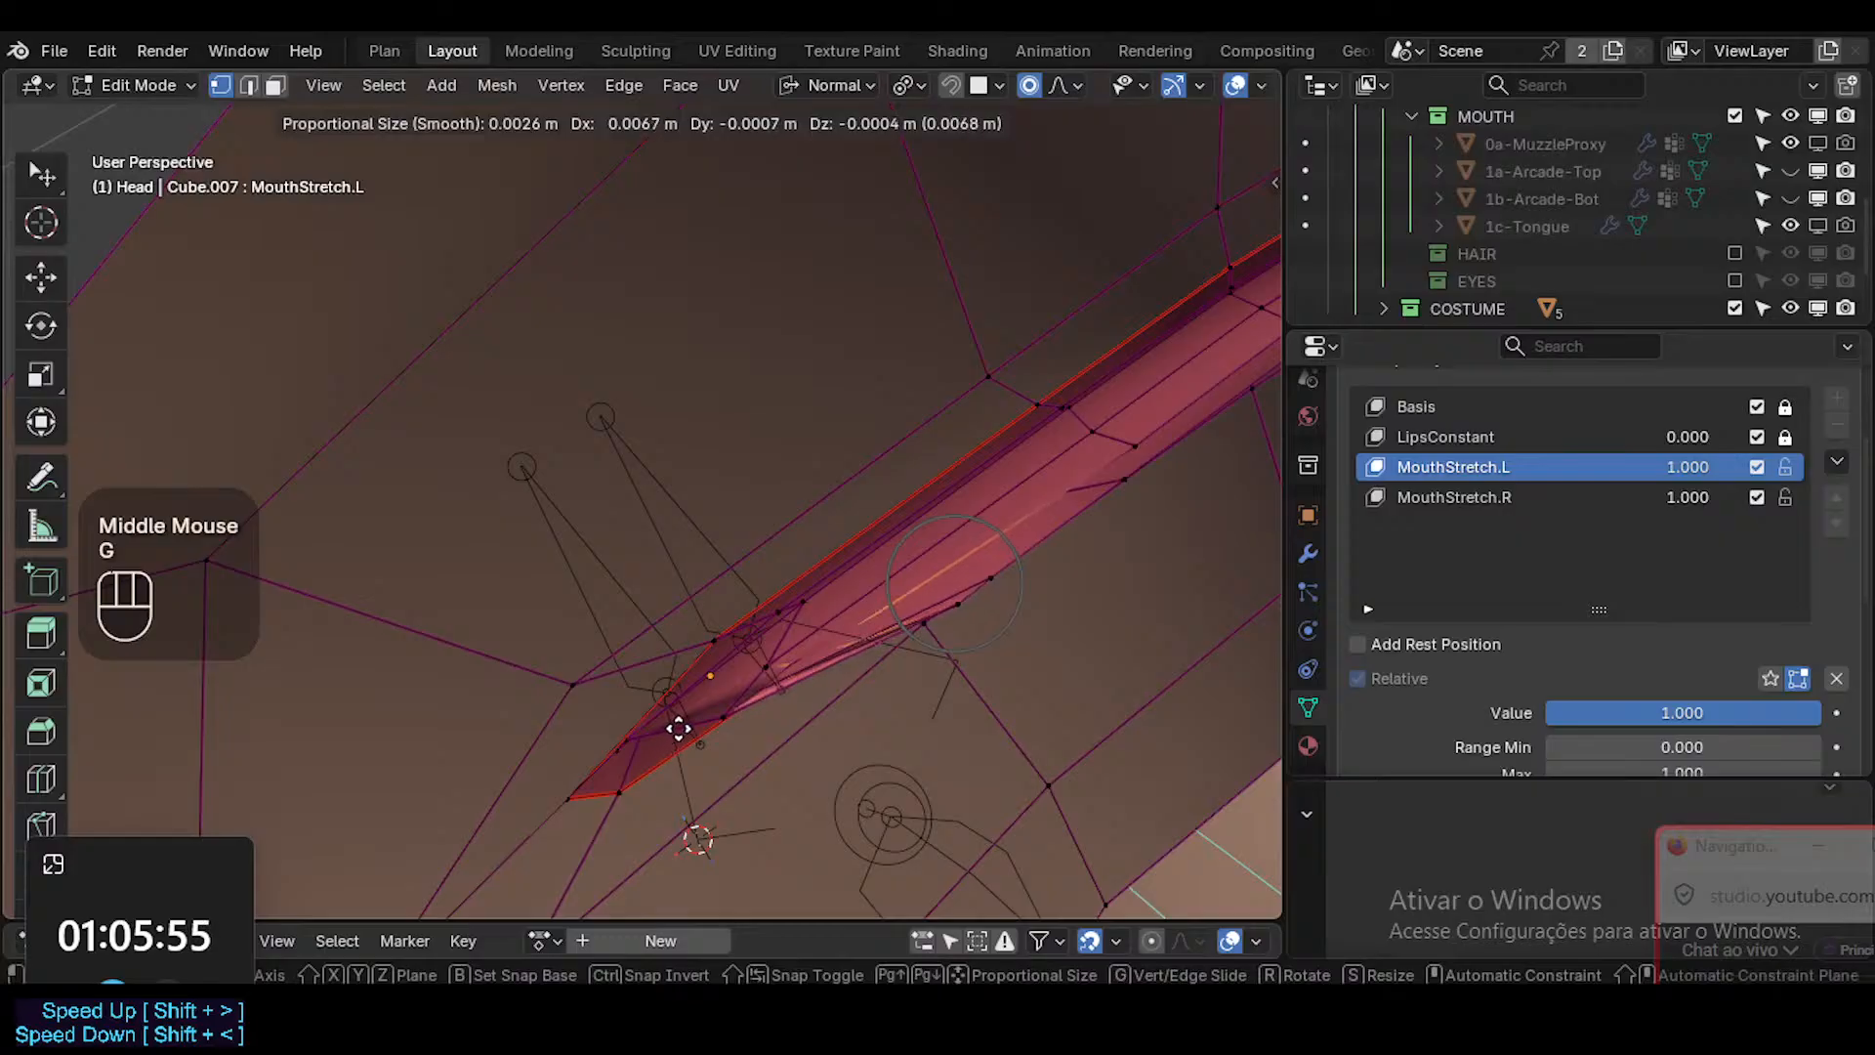
key("Escape")
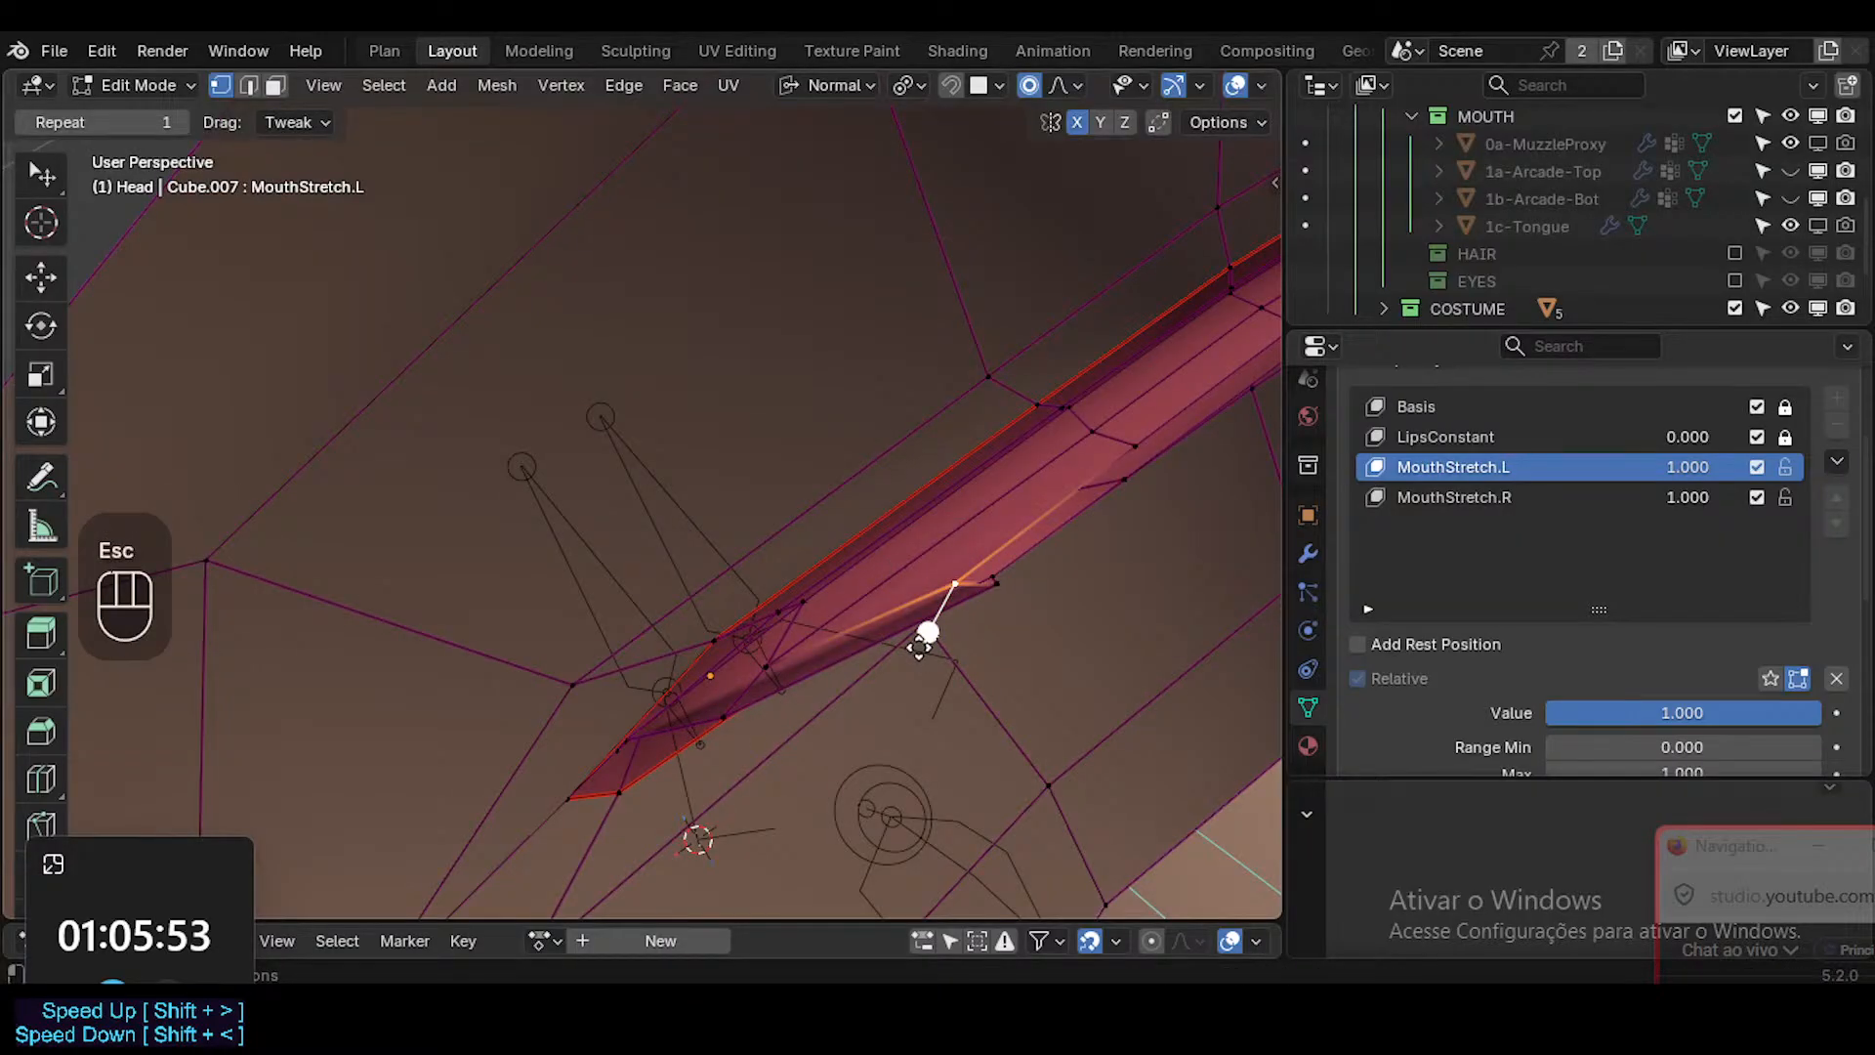
Select inner mouth vertices near the corner and move them outward toward its tip with proportional editing.
middle_click_drag(899, 617, 958, 524)
key("2")
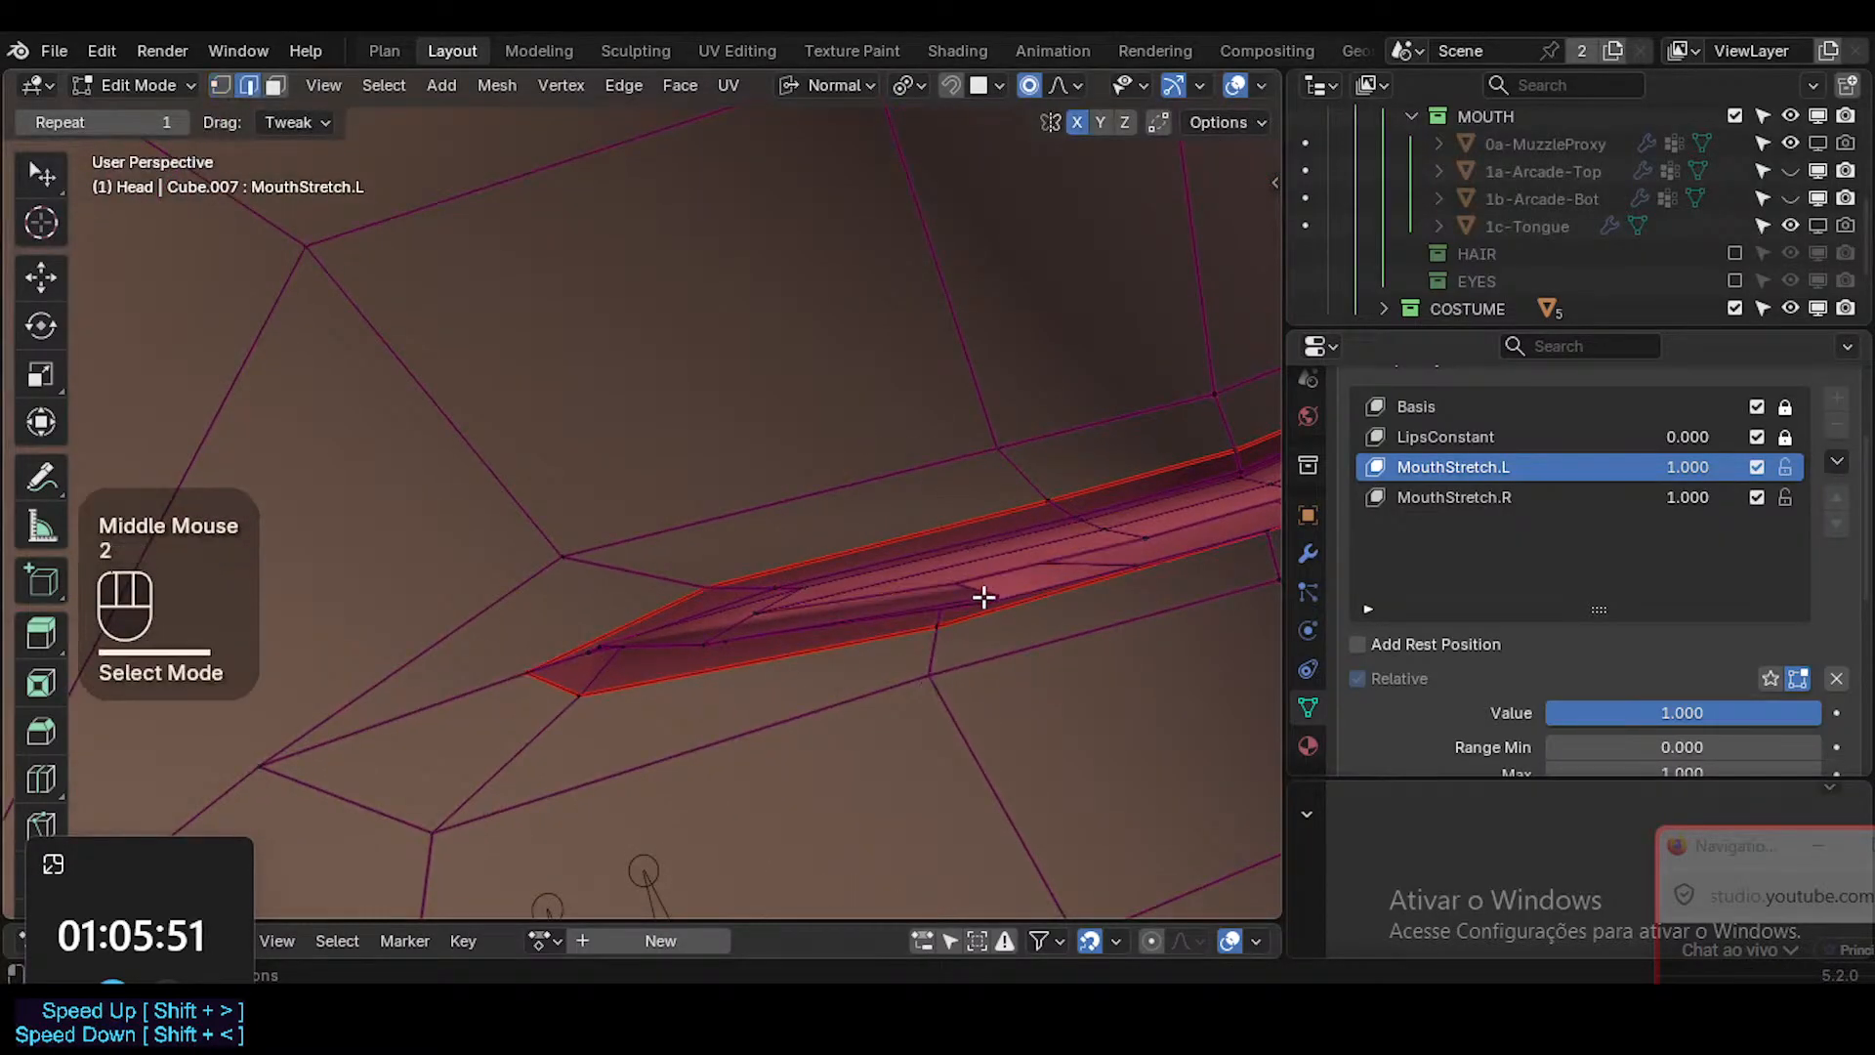
left_click(950, 605)
key("1")
middle_click_drag(950, 605, 743, 606)
key("g")
left_click(697, 491)
left_click(686, 555)
key("g")
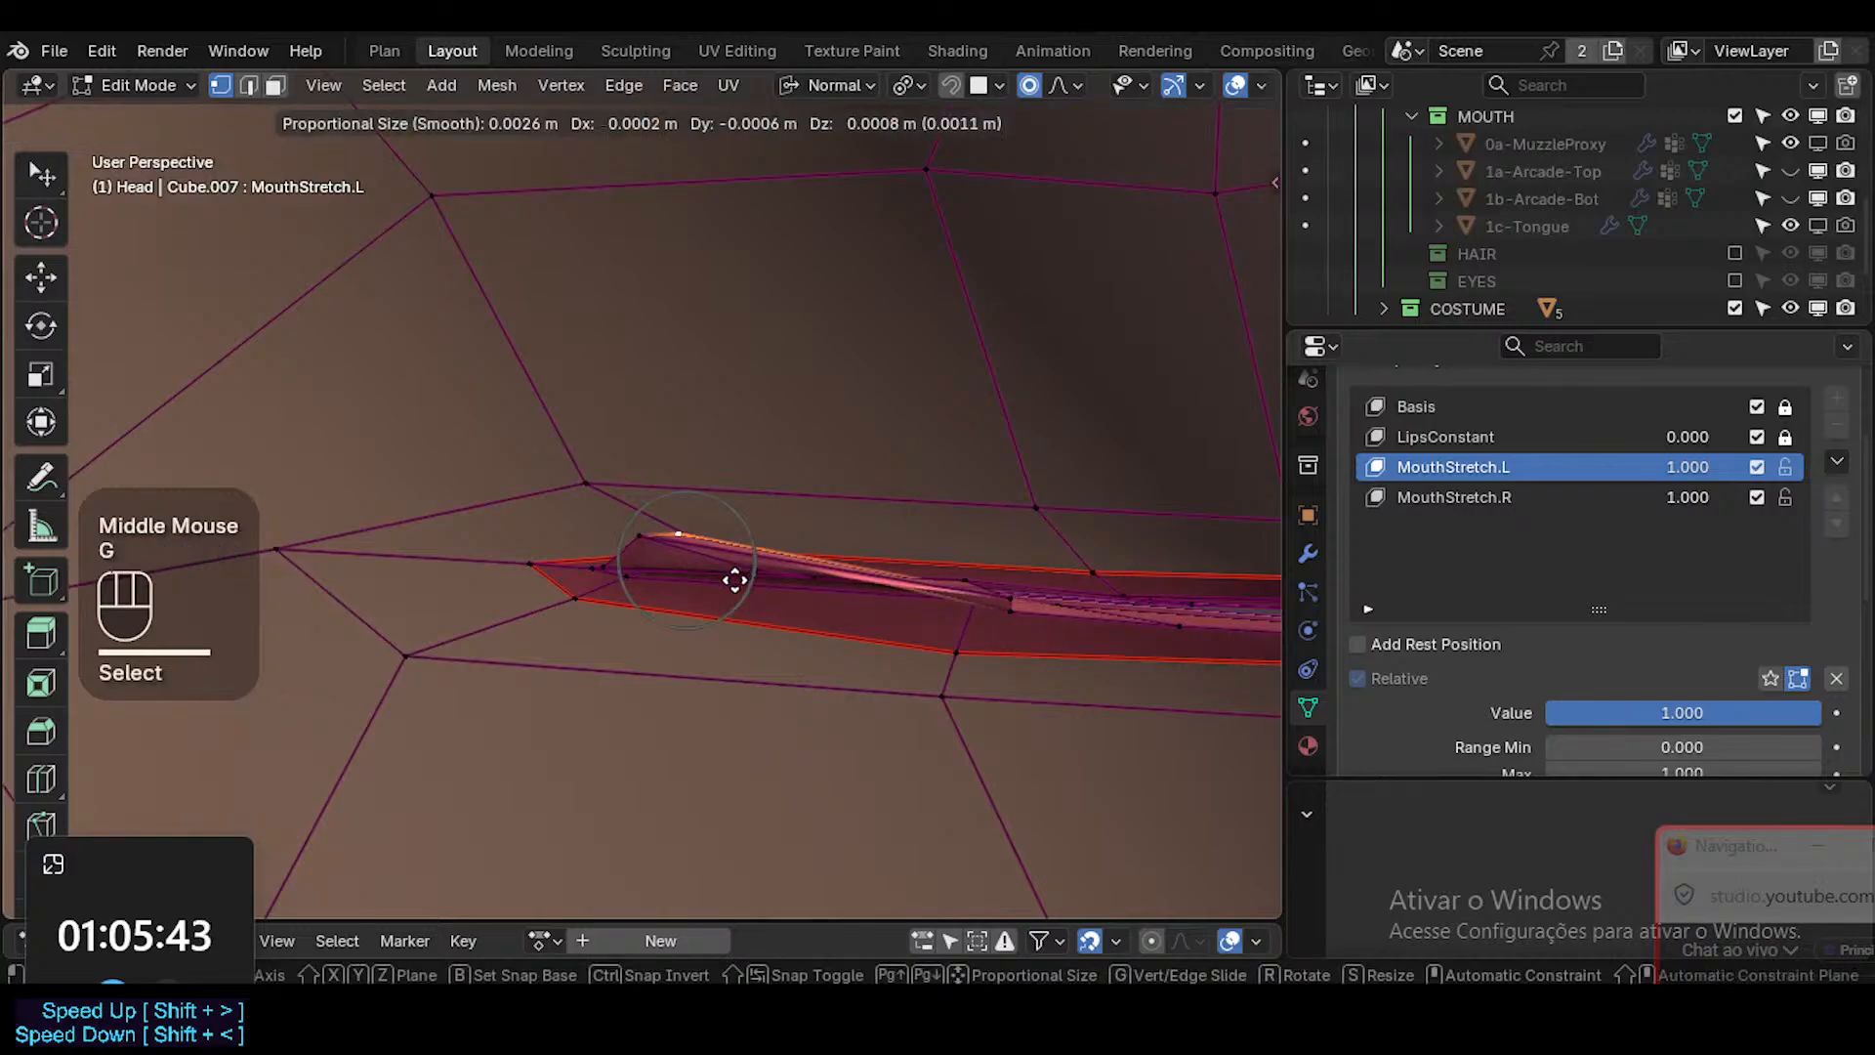
left_click(737, 576)
Adjust the vertex just inside the mouth's corner tip again, bringing it closer to the lip outline.
middle_click_drag(775, 469, 703, 577)
key("g")
left_click(691, 636)
key("g")
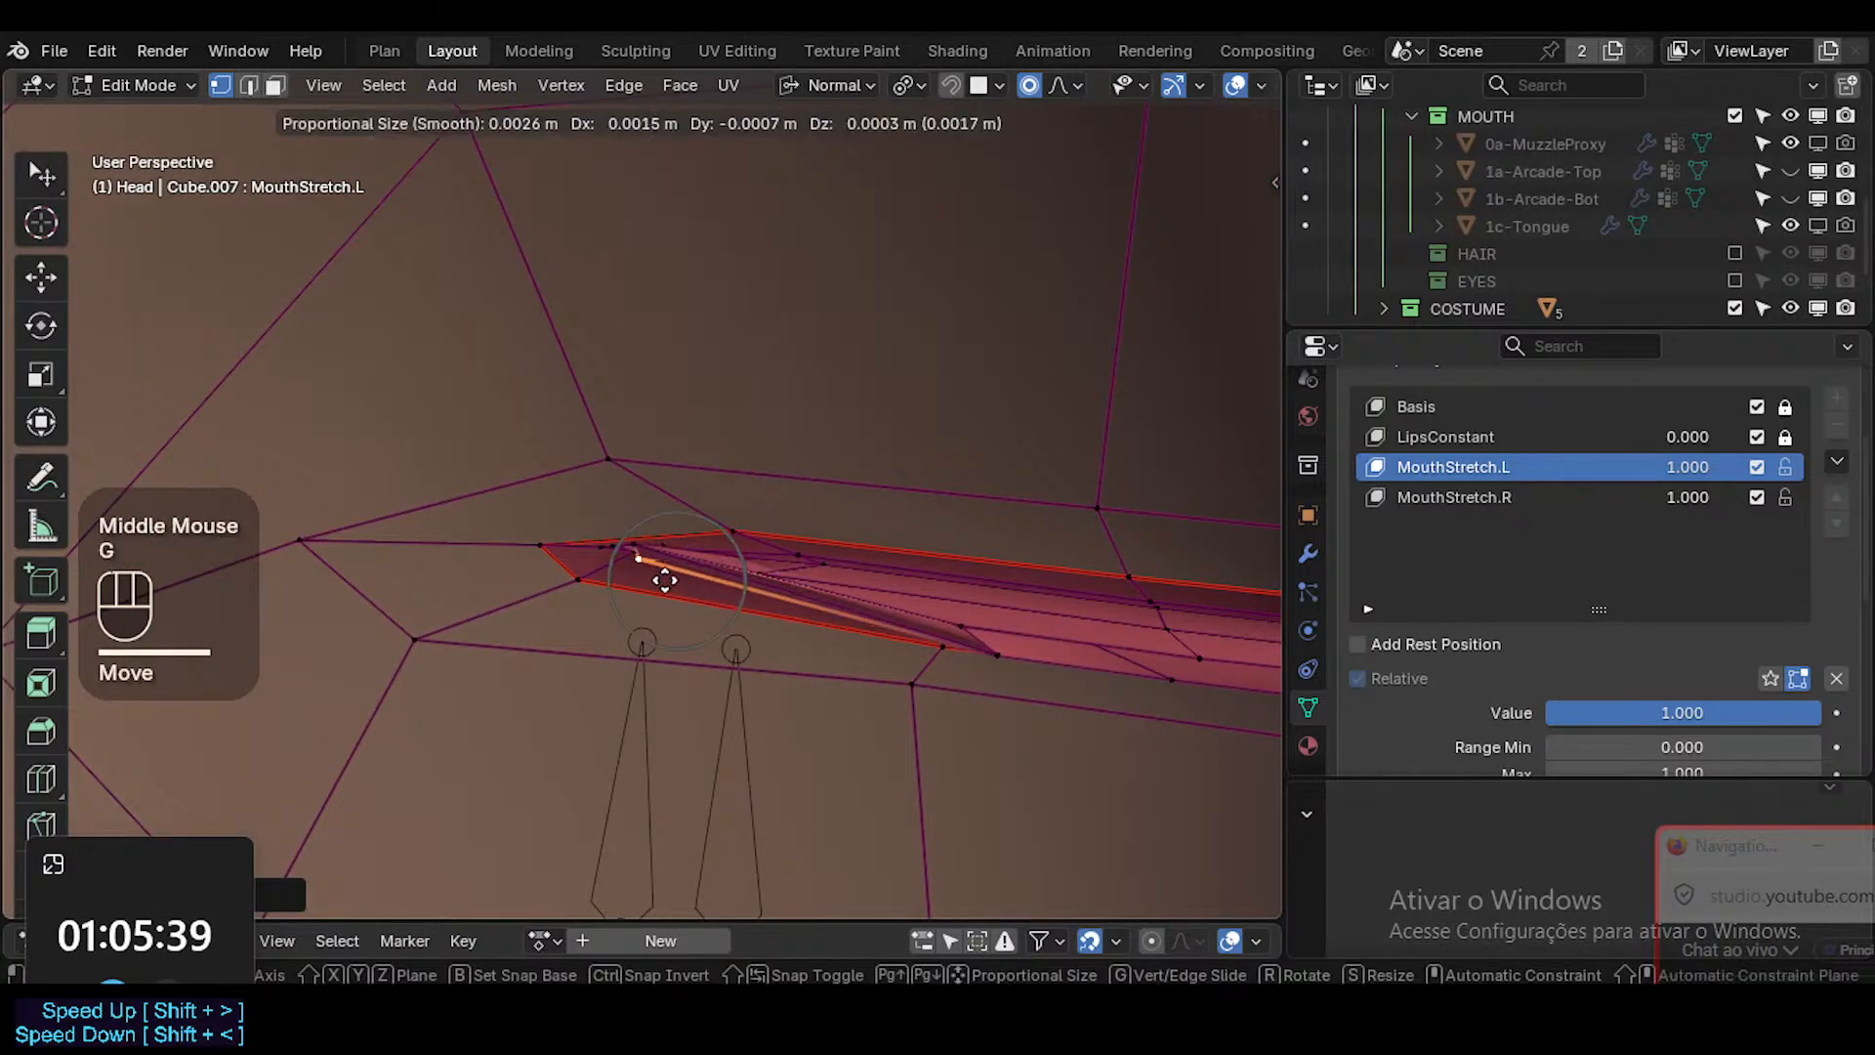
left_click(577, 556)
middle_click_drag(577, 556, 777, 593)
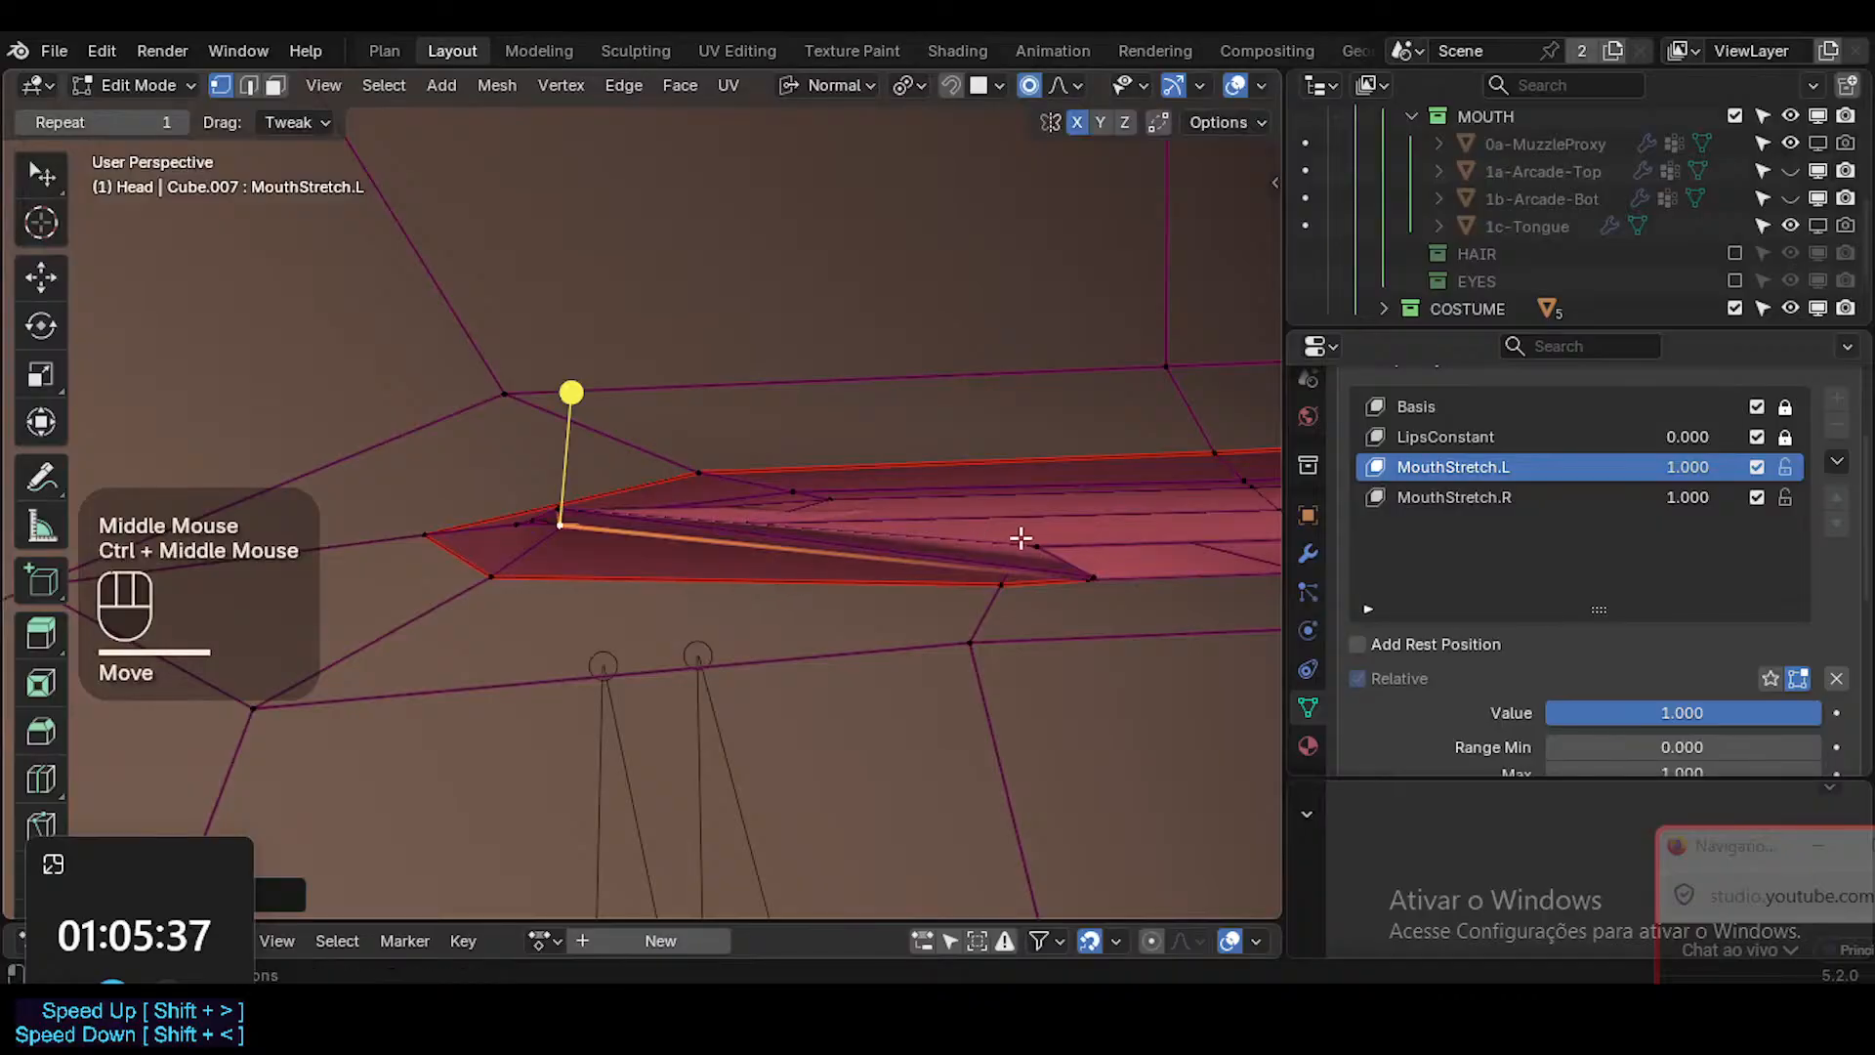
Vertex-slide the inner lower lip vertex along its edge toward the mouth corner.
left_click(1020, 537)
middle_click_drag(1020, 537, 888, 657)
key("g")
key("Escape")
key("g")
key("g")
left_click(772, 561)
Move the vertex next to the slid one toward the mouth corner as well.
left_click(1074, 555)
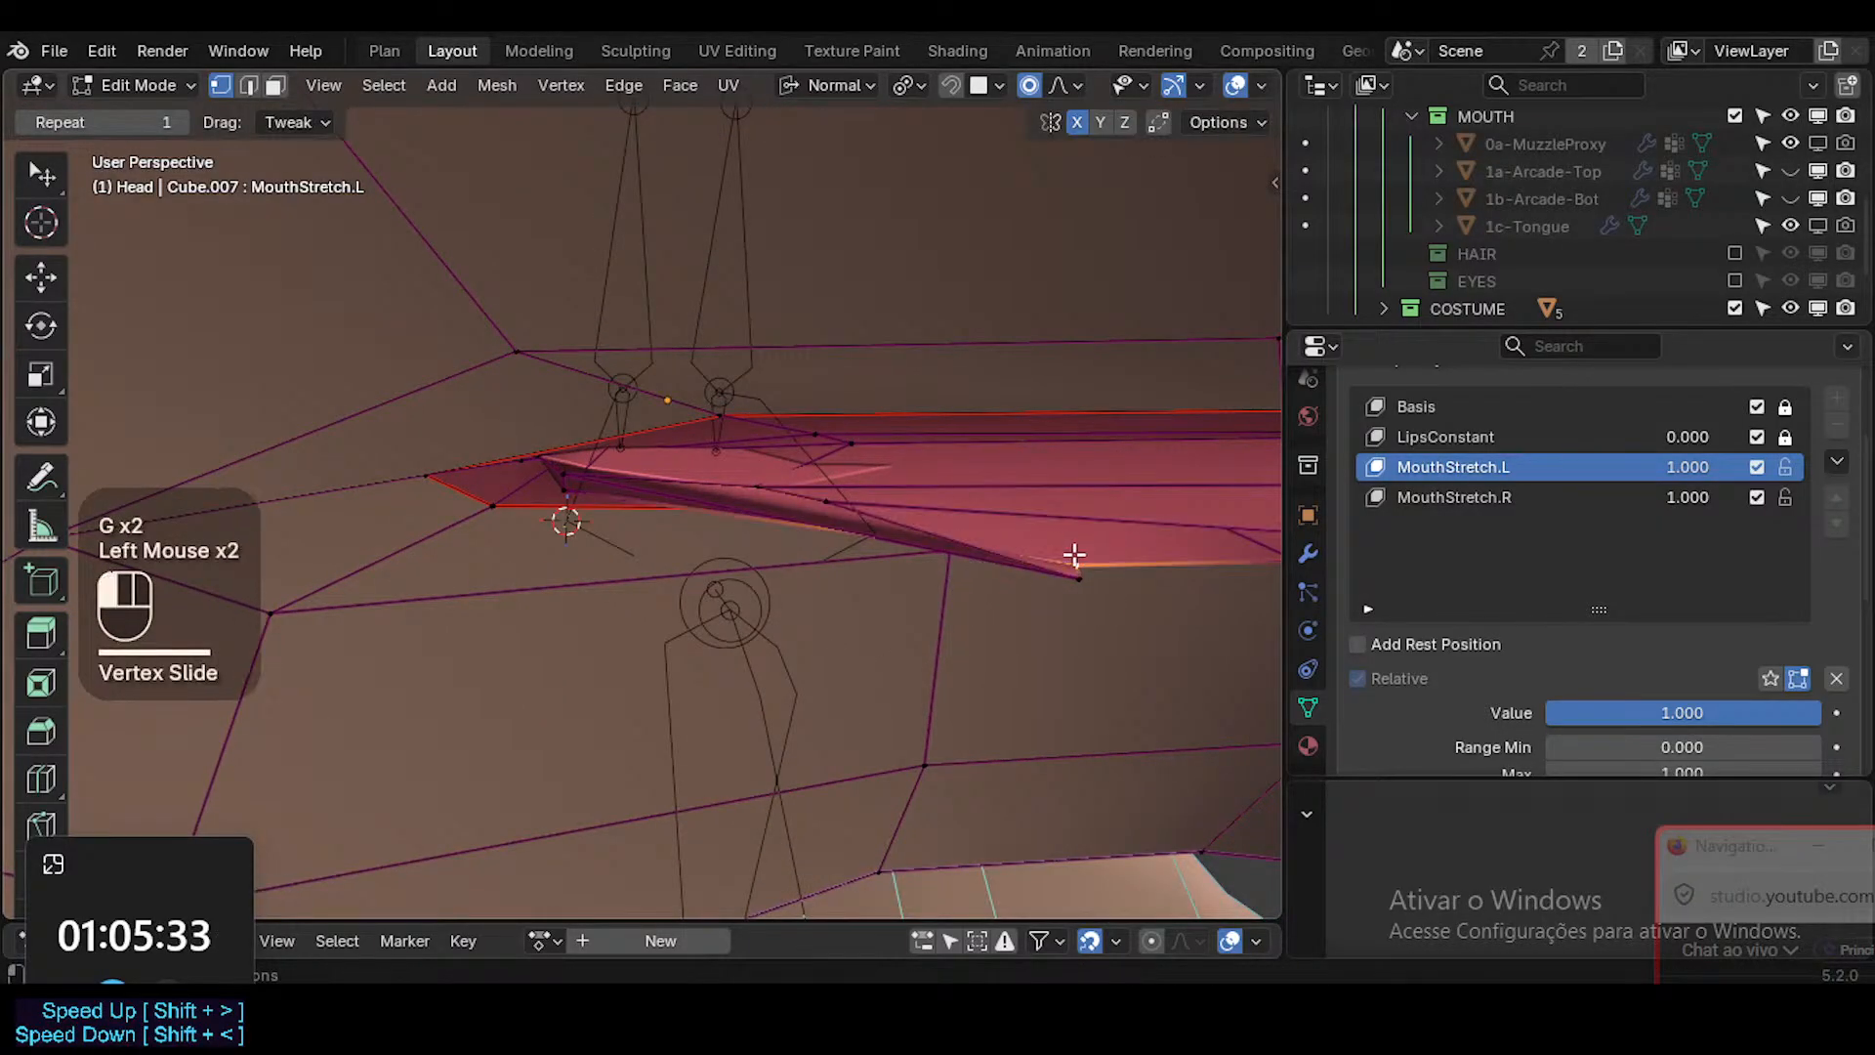
middle_click_drag(1165, 458, 1081, 576)
middle_click_drag(1051, 652, 1079, 616)
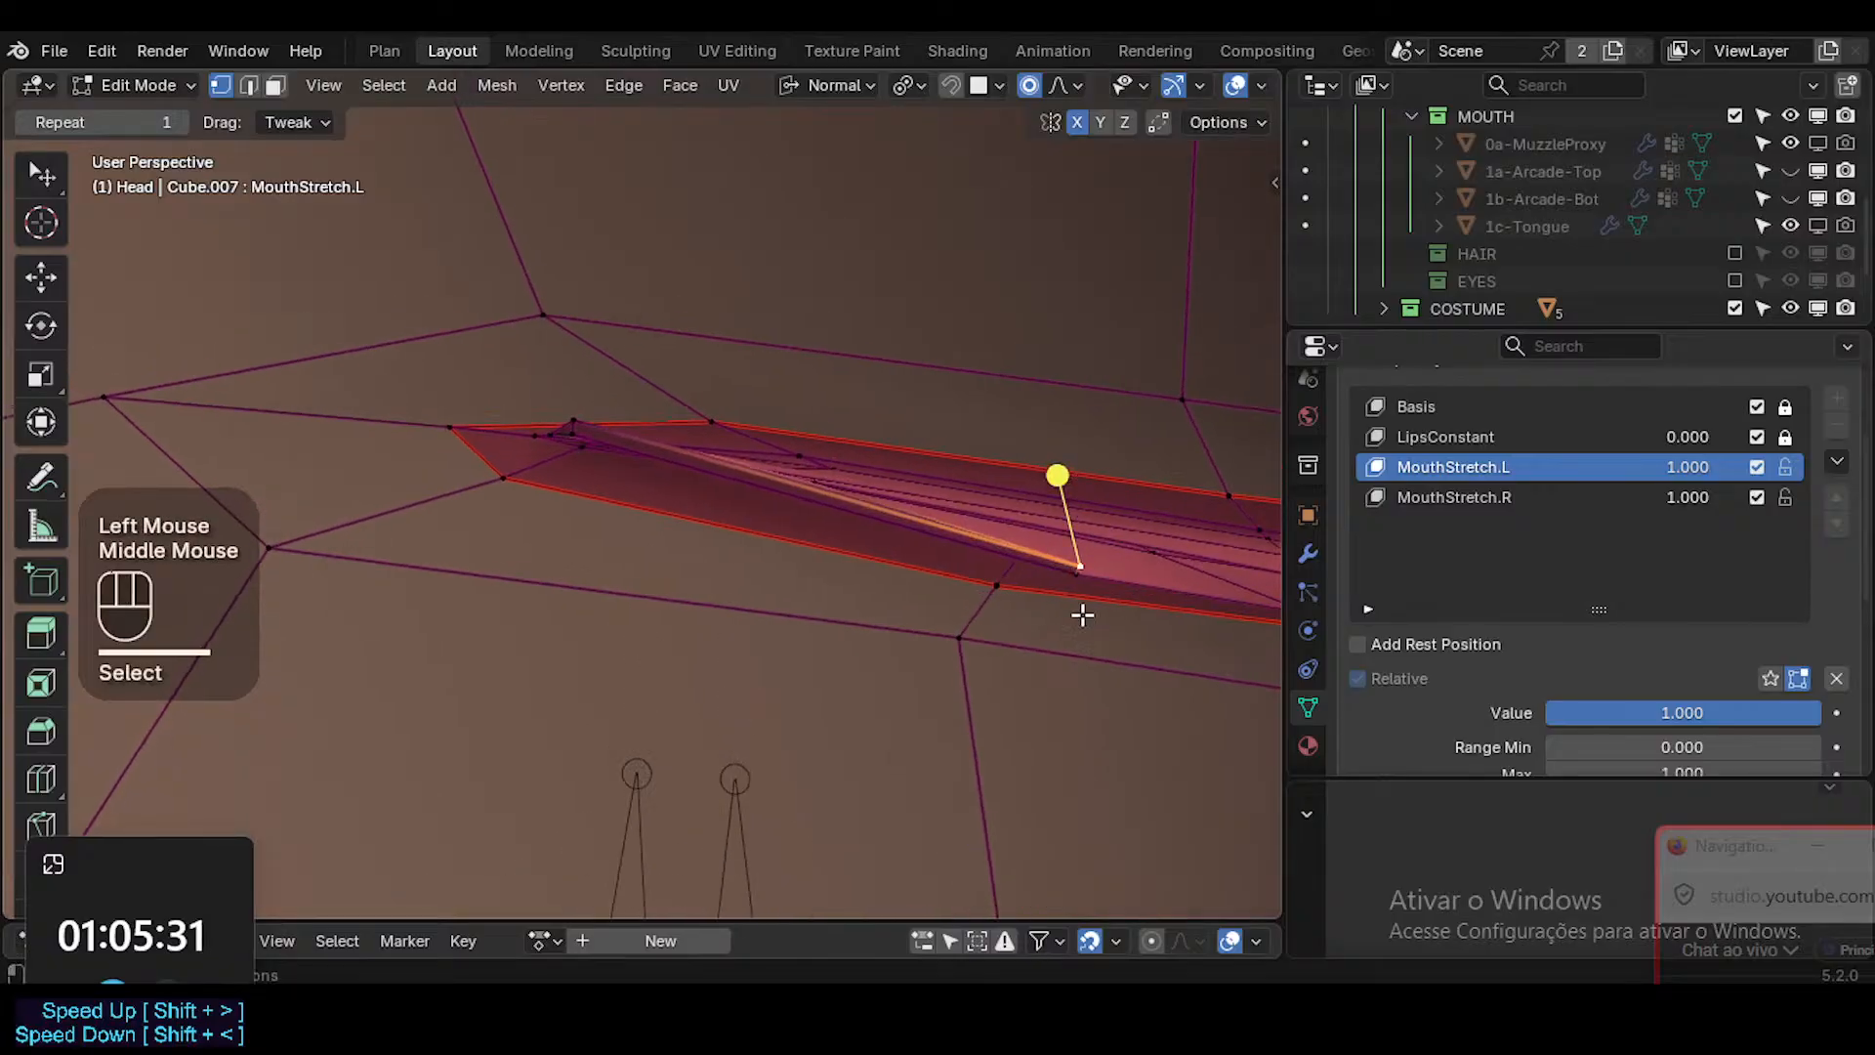
key("g")
left_click(781, 557)
Select a face inside the mouth corner and smooth its vertices.
middle_click_drag(782, 556, 590, 536)
key("3")
left_click(605, 473)
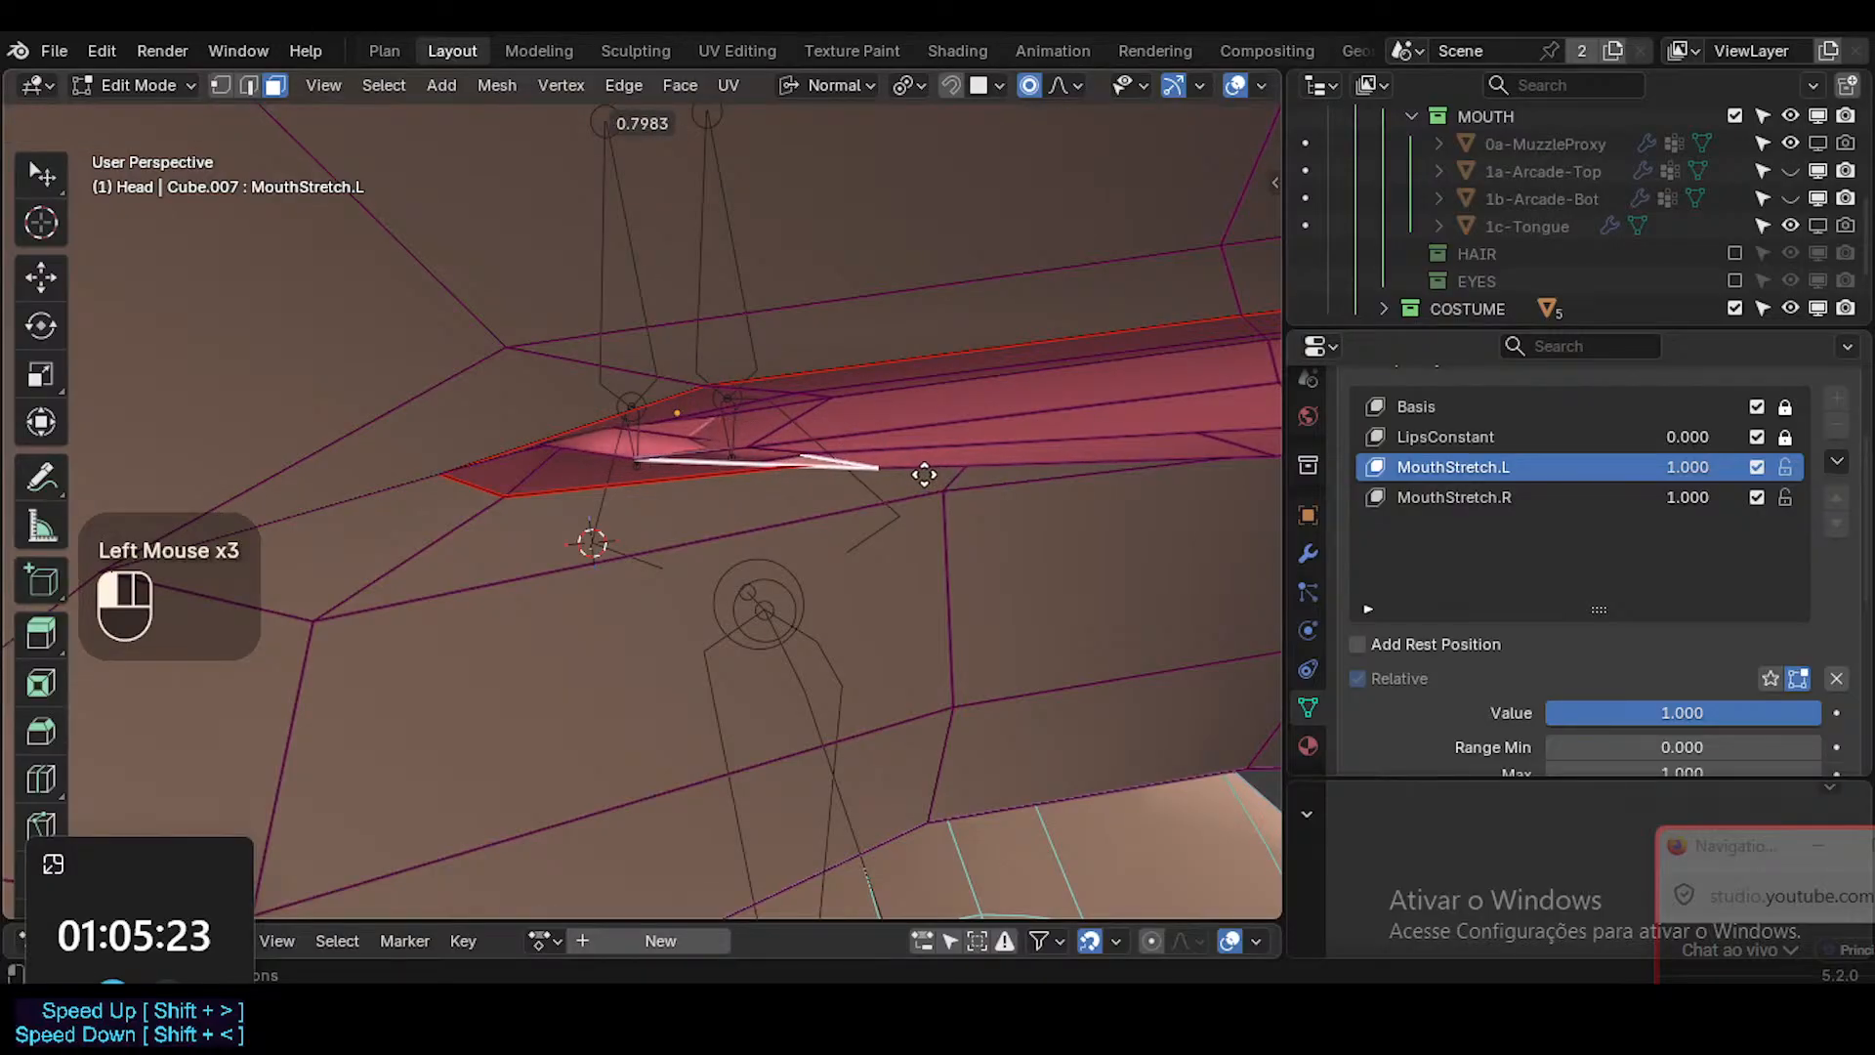
left_click_drag(924, 475, 815, 491)
middle_click_drag(696, 514, 690, 430)
key("shift+grave")
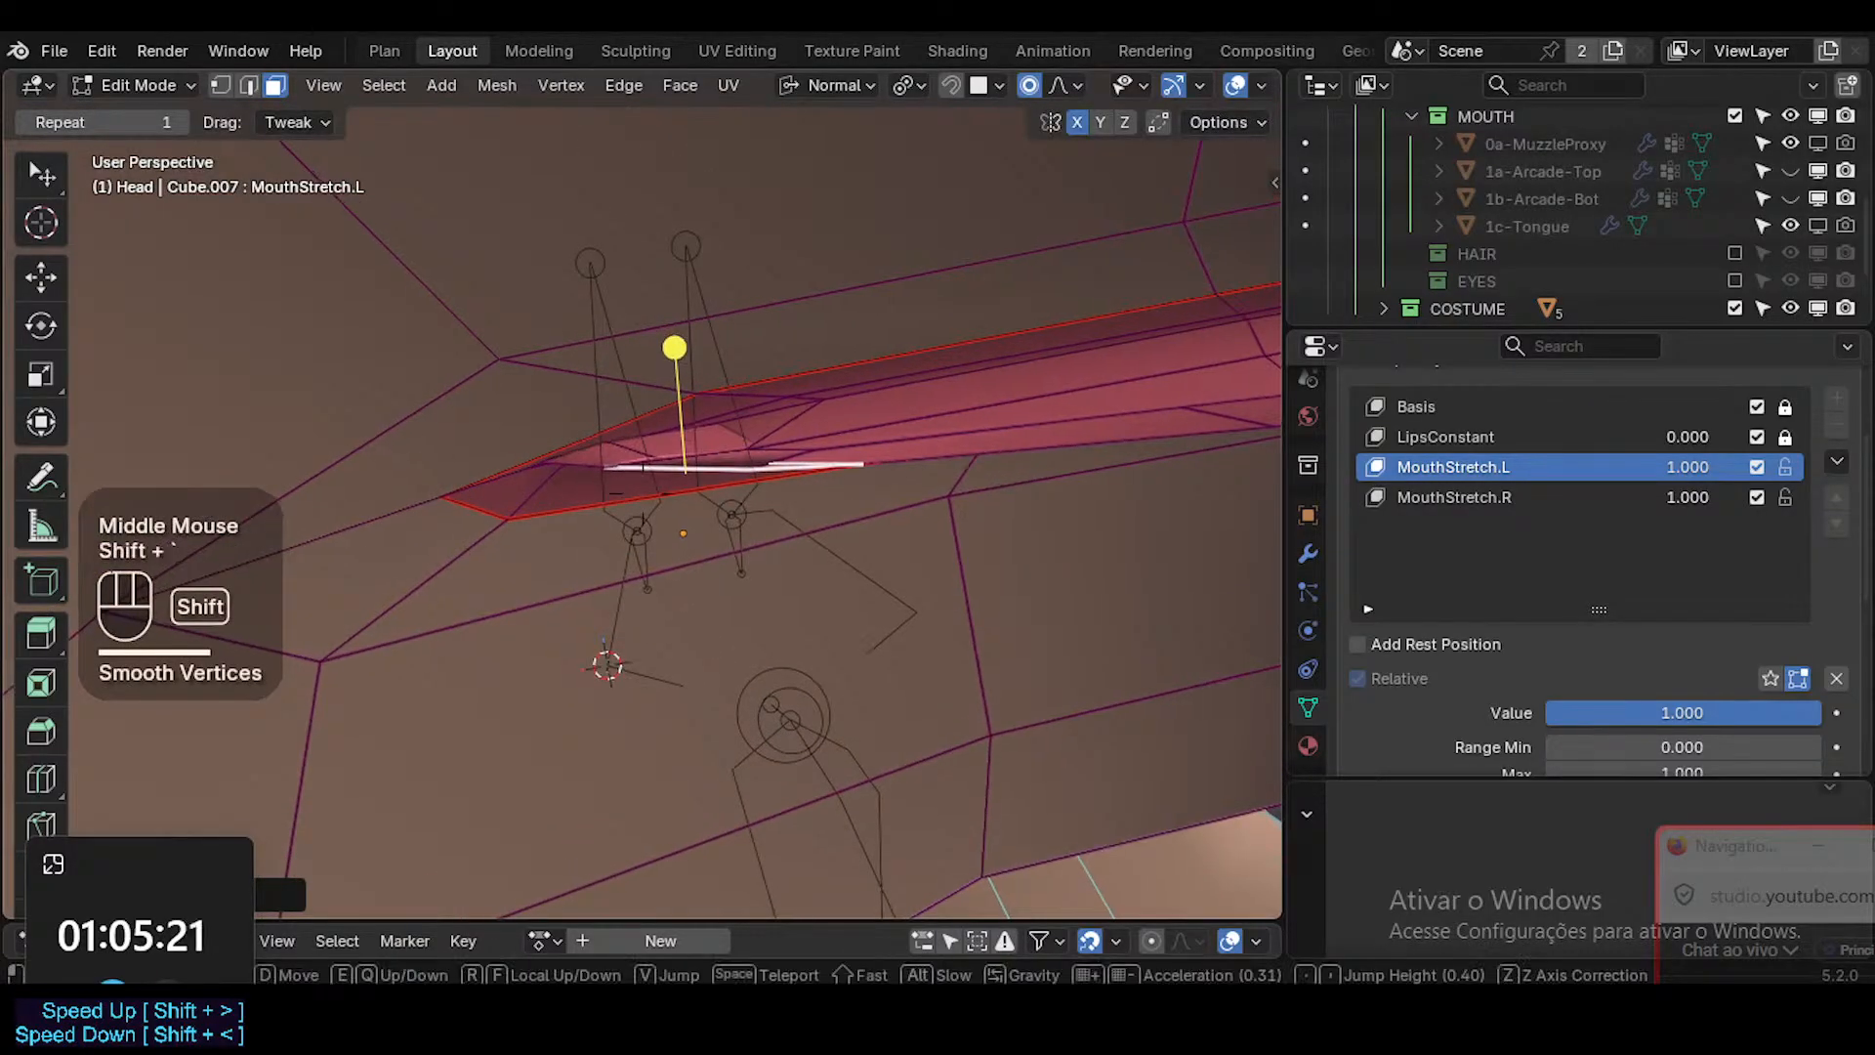
left_click(683, 432)
Lower the smoothed corner vertex toward the lower lip and nudge the neighbouring interior vertex.
key("1")
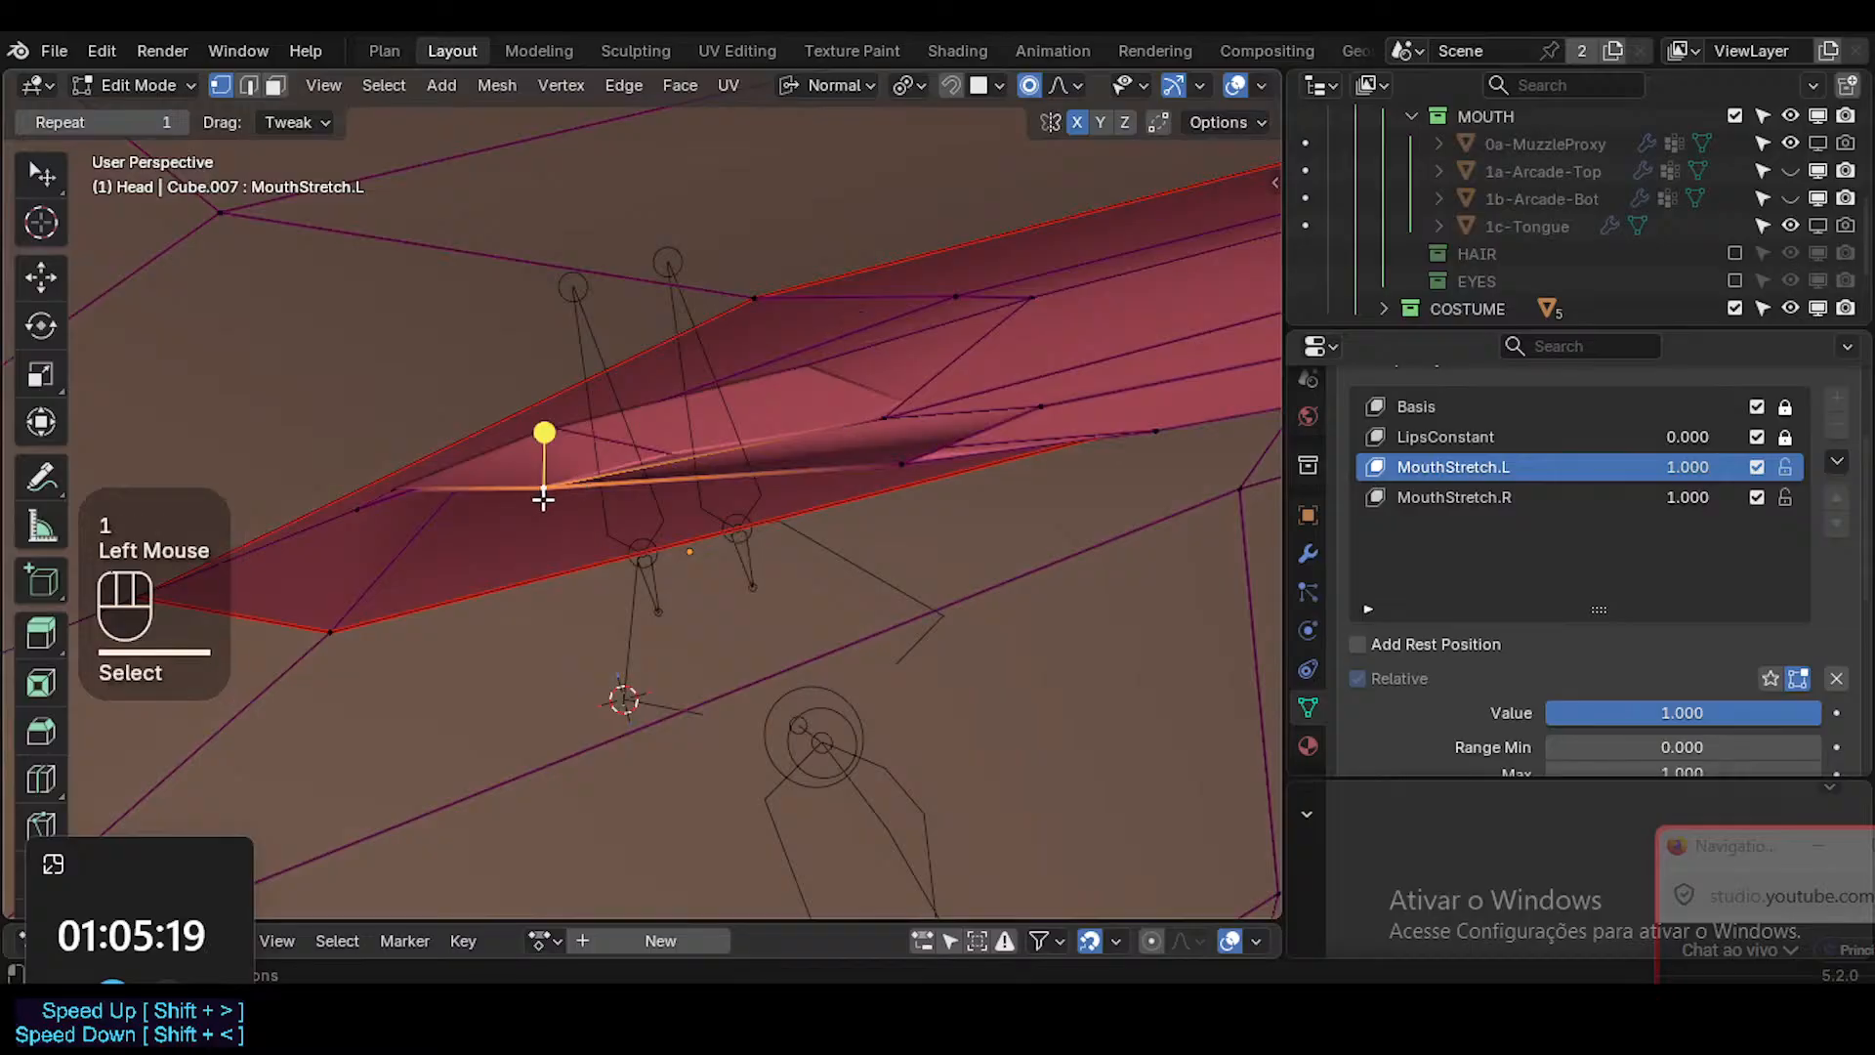
key("g")
left_click(536, 550)
left_click(711, 474)
key("g")
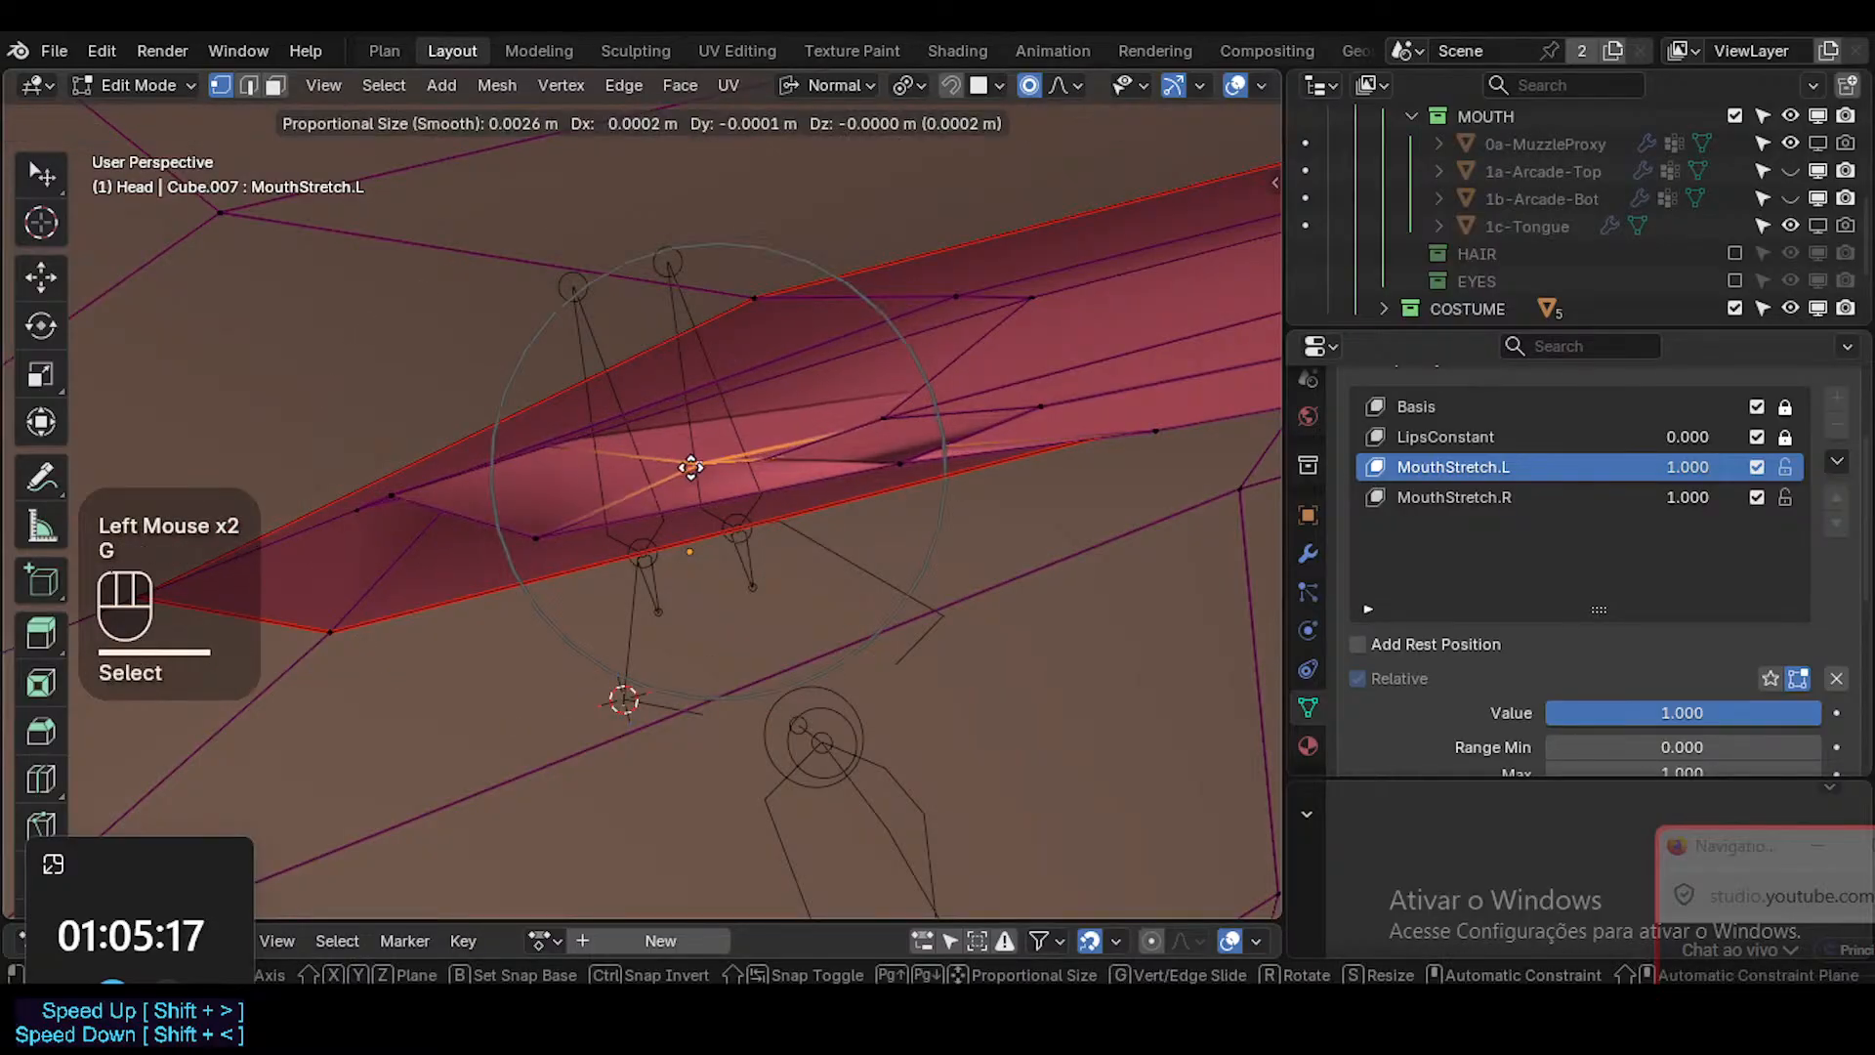
left_click(692, 466)
left_click(906, 410)
key("g")
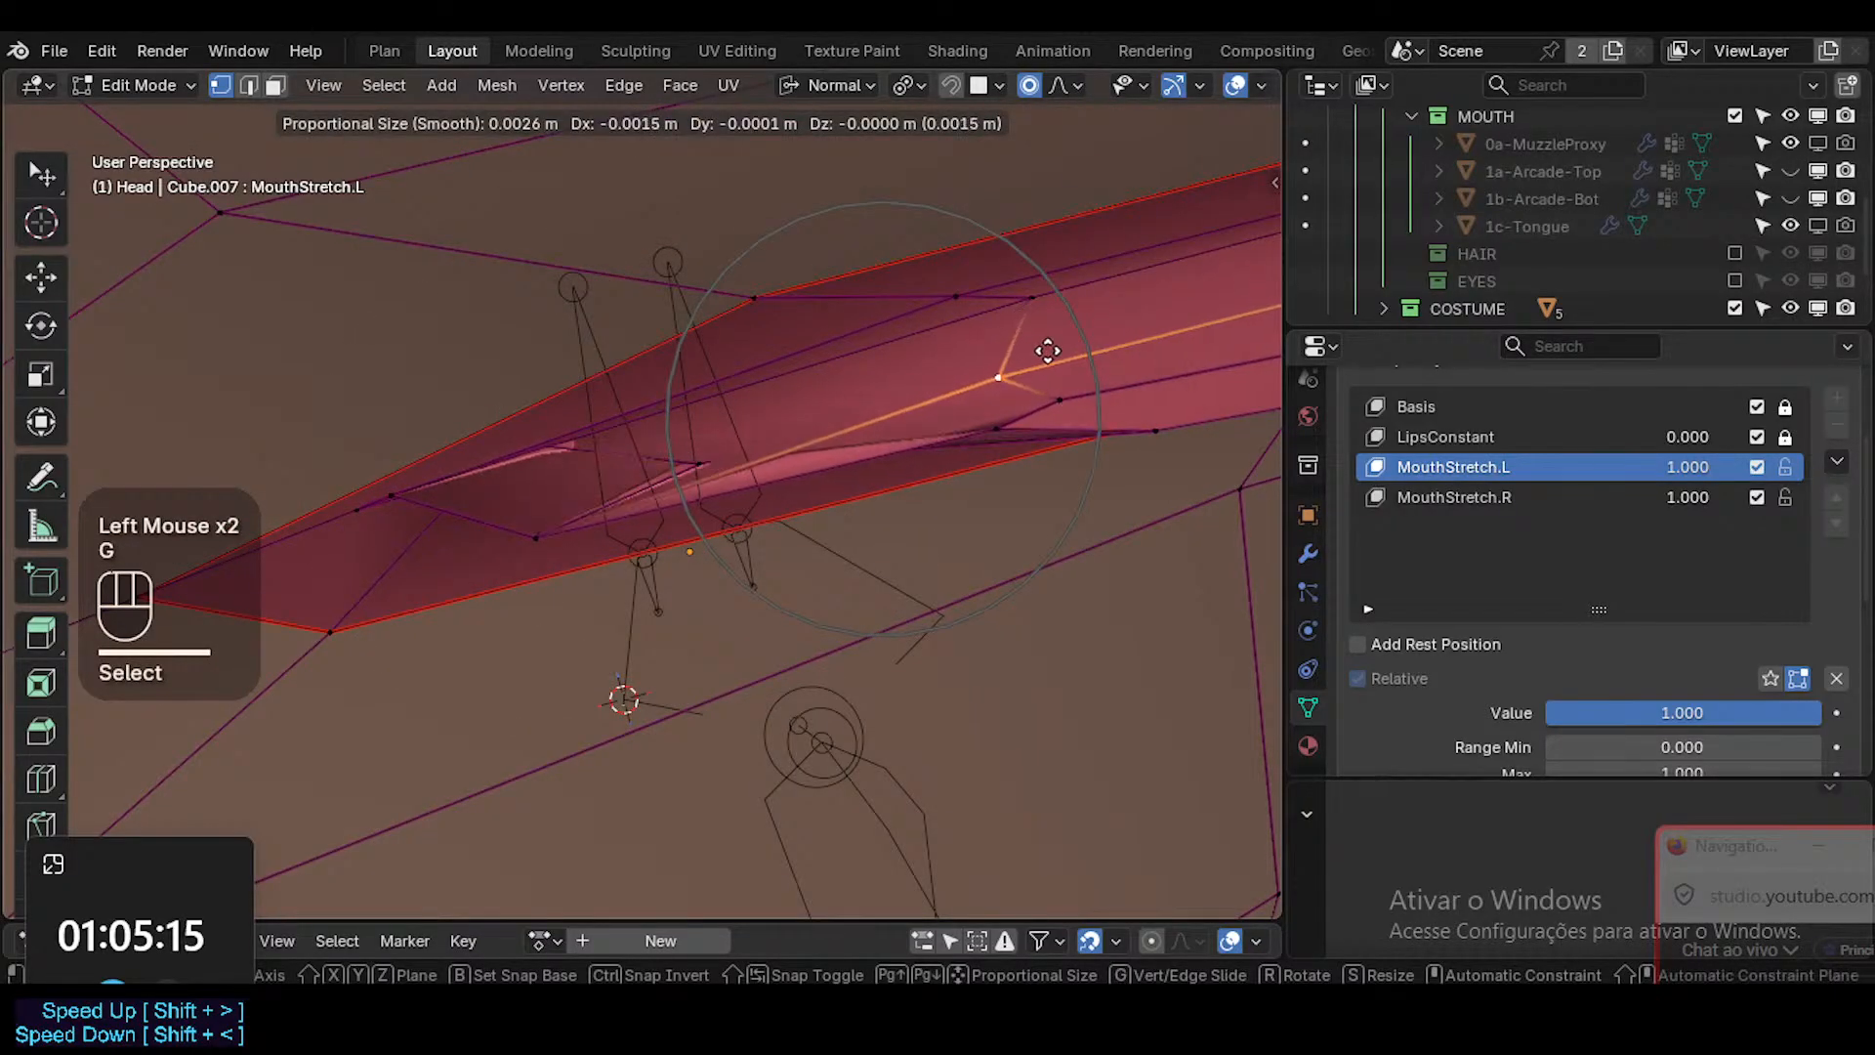
key("Escape")
Move the middle interior vertex inward and upward, and pull the vertex below it down toward the lower lip.
left_click(1014, 306)
middle_click_drag(1014, 305, 1001, 386)
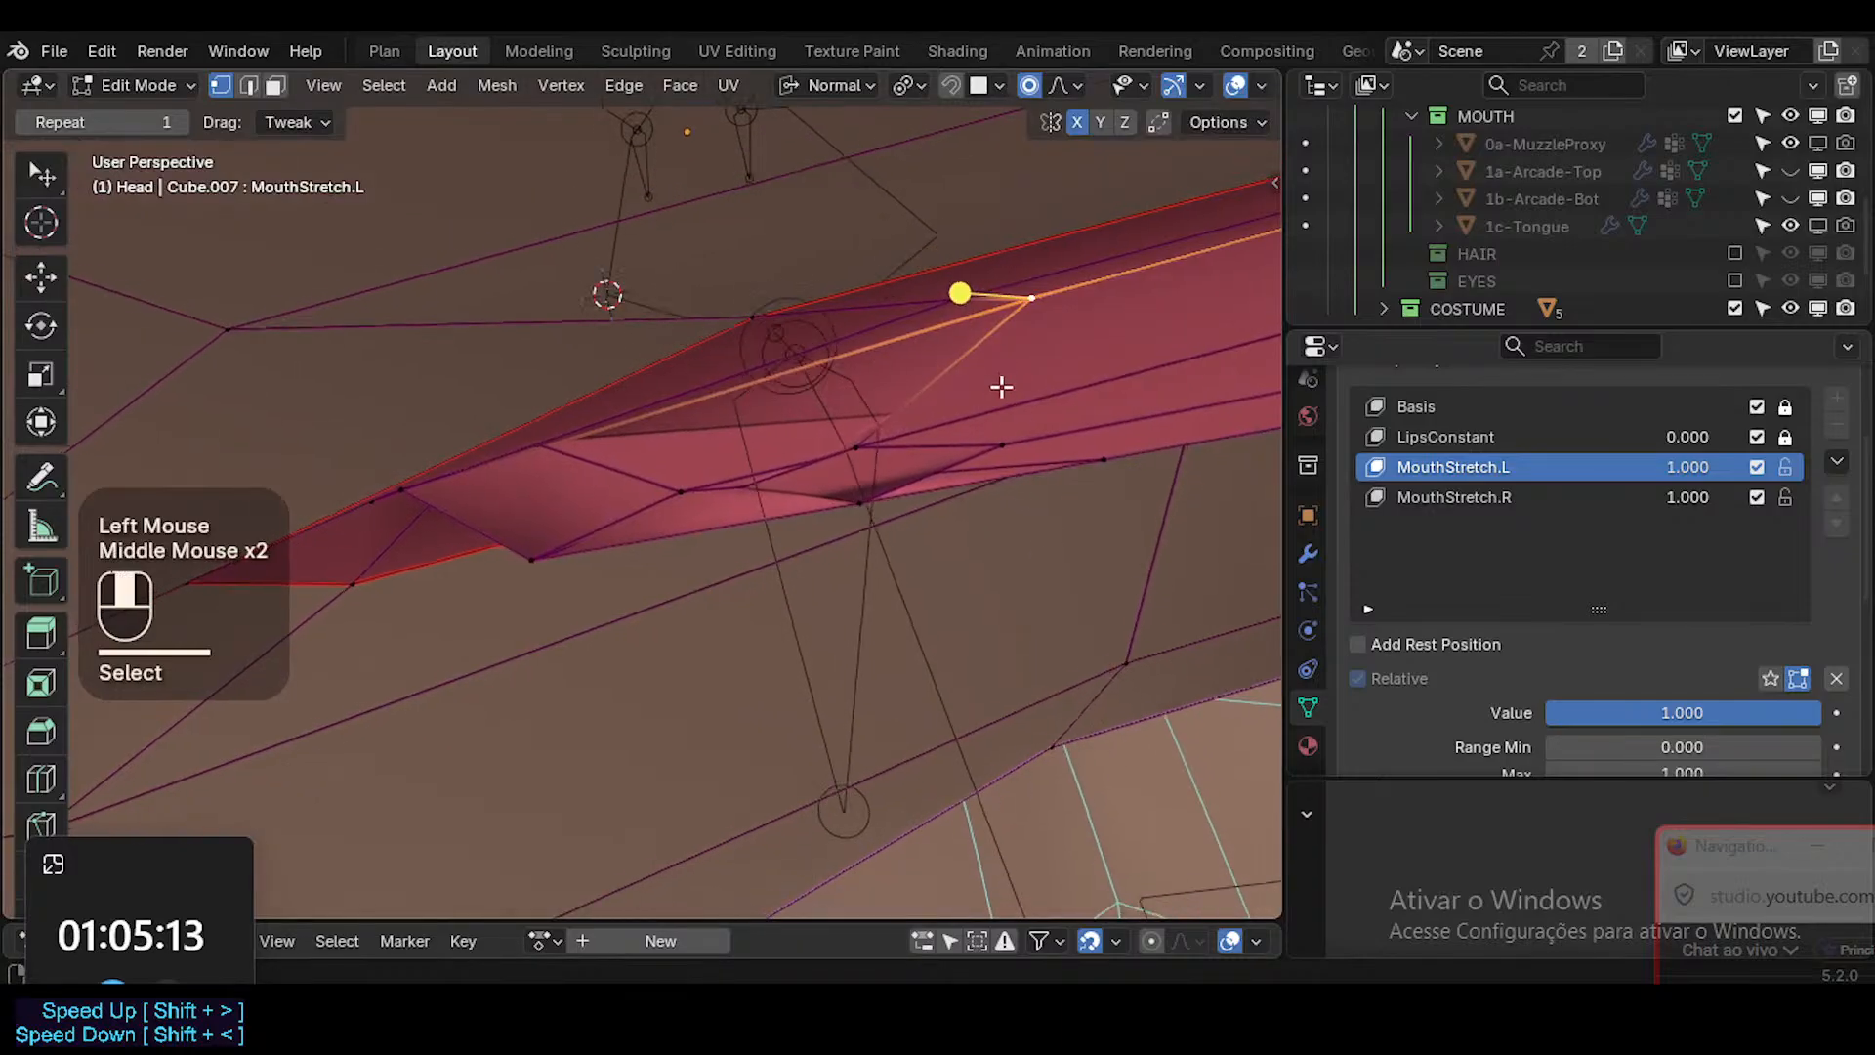
left_click(856, 447)
key("g")
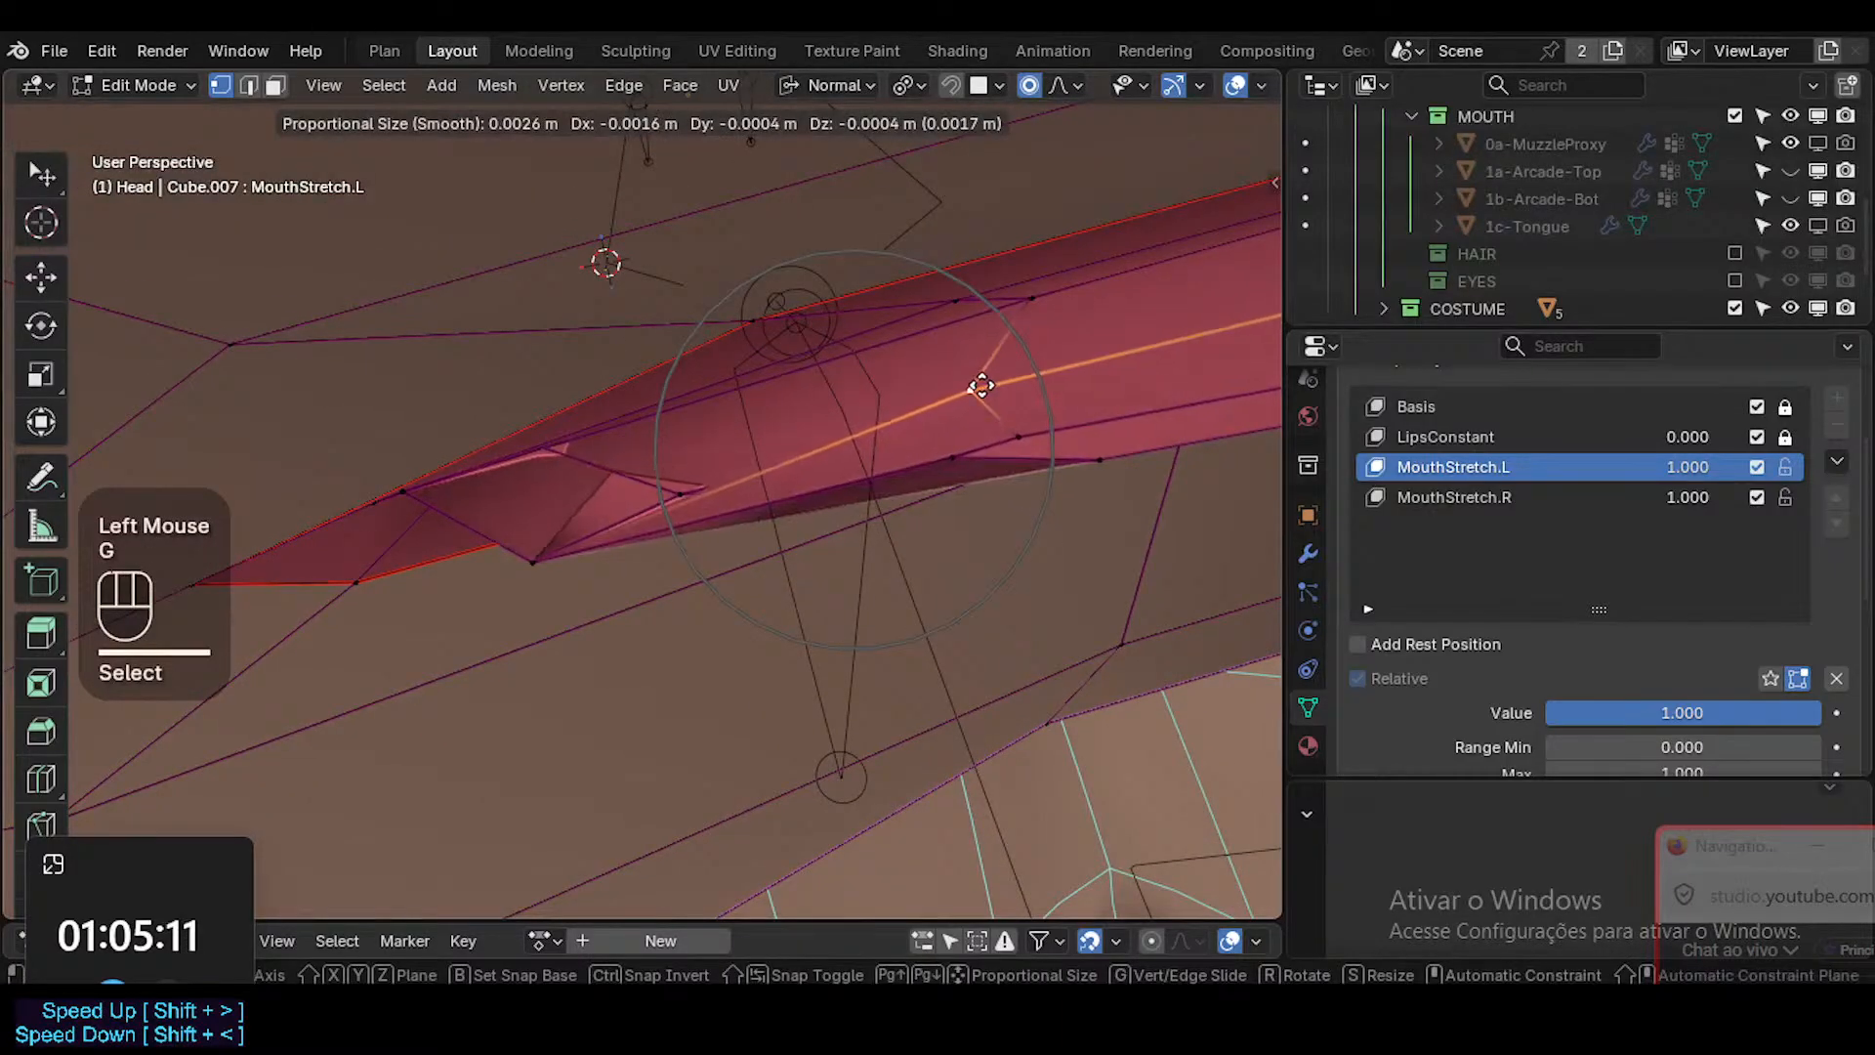
left_click(961, 402)
left_click(942, 460)
middle_click_drag(941, 460, 896, 524)
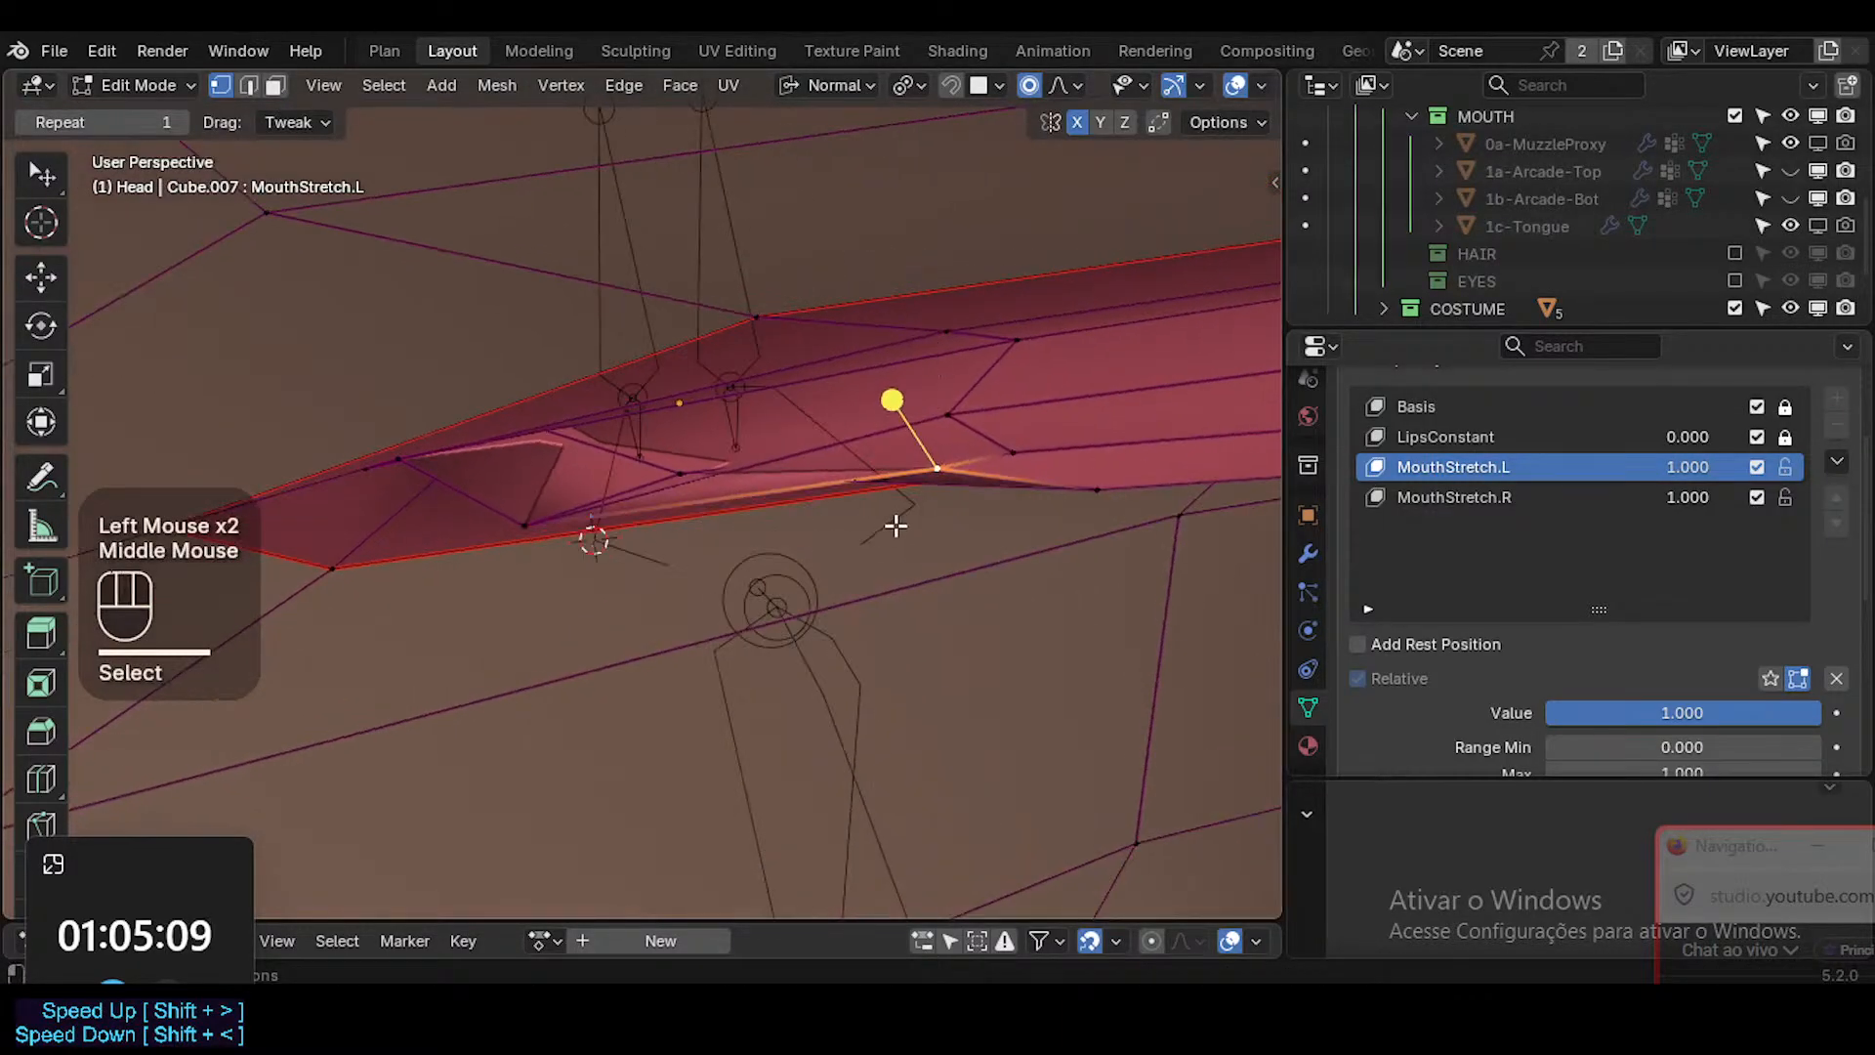
key("g")
left_click(937, 463)
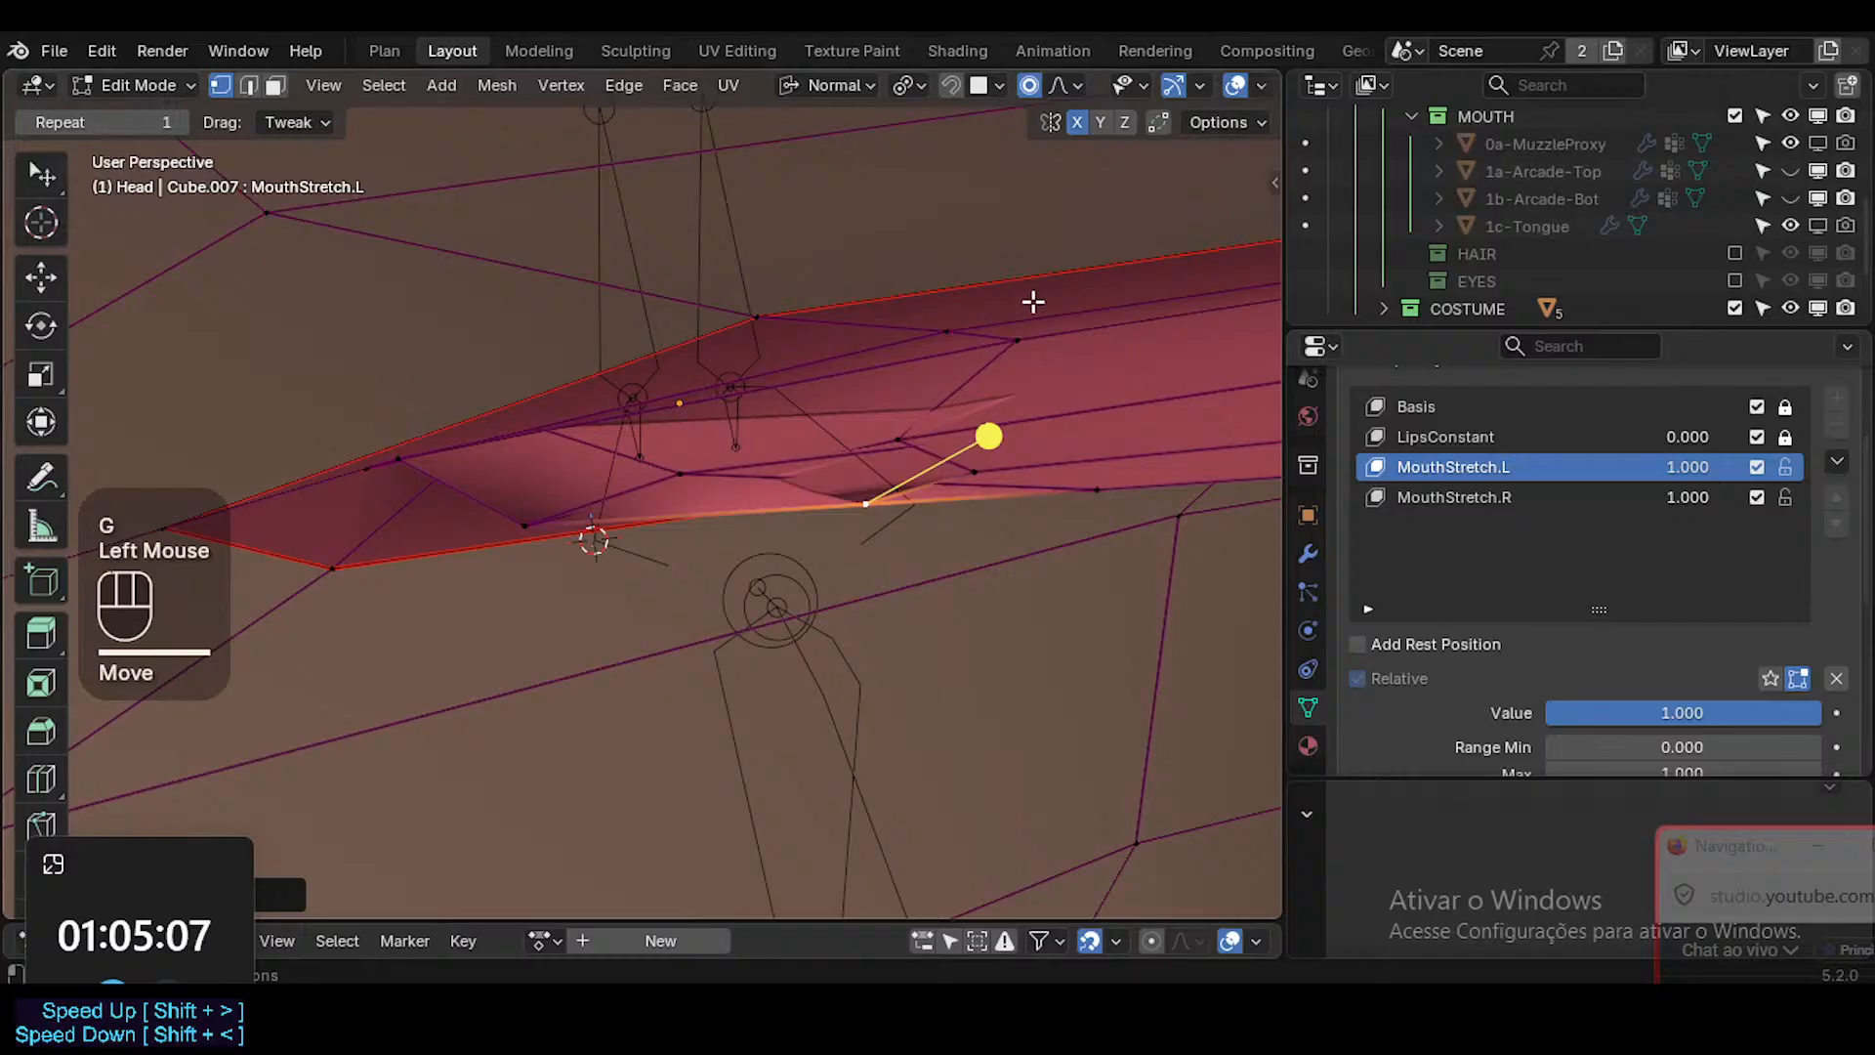
Turn off proportional editing and move the middle interior vertex farther from the mouth corner.
key("o")
left_click(915, 439)
key("g")
left_click(990, 414)
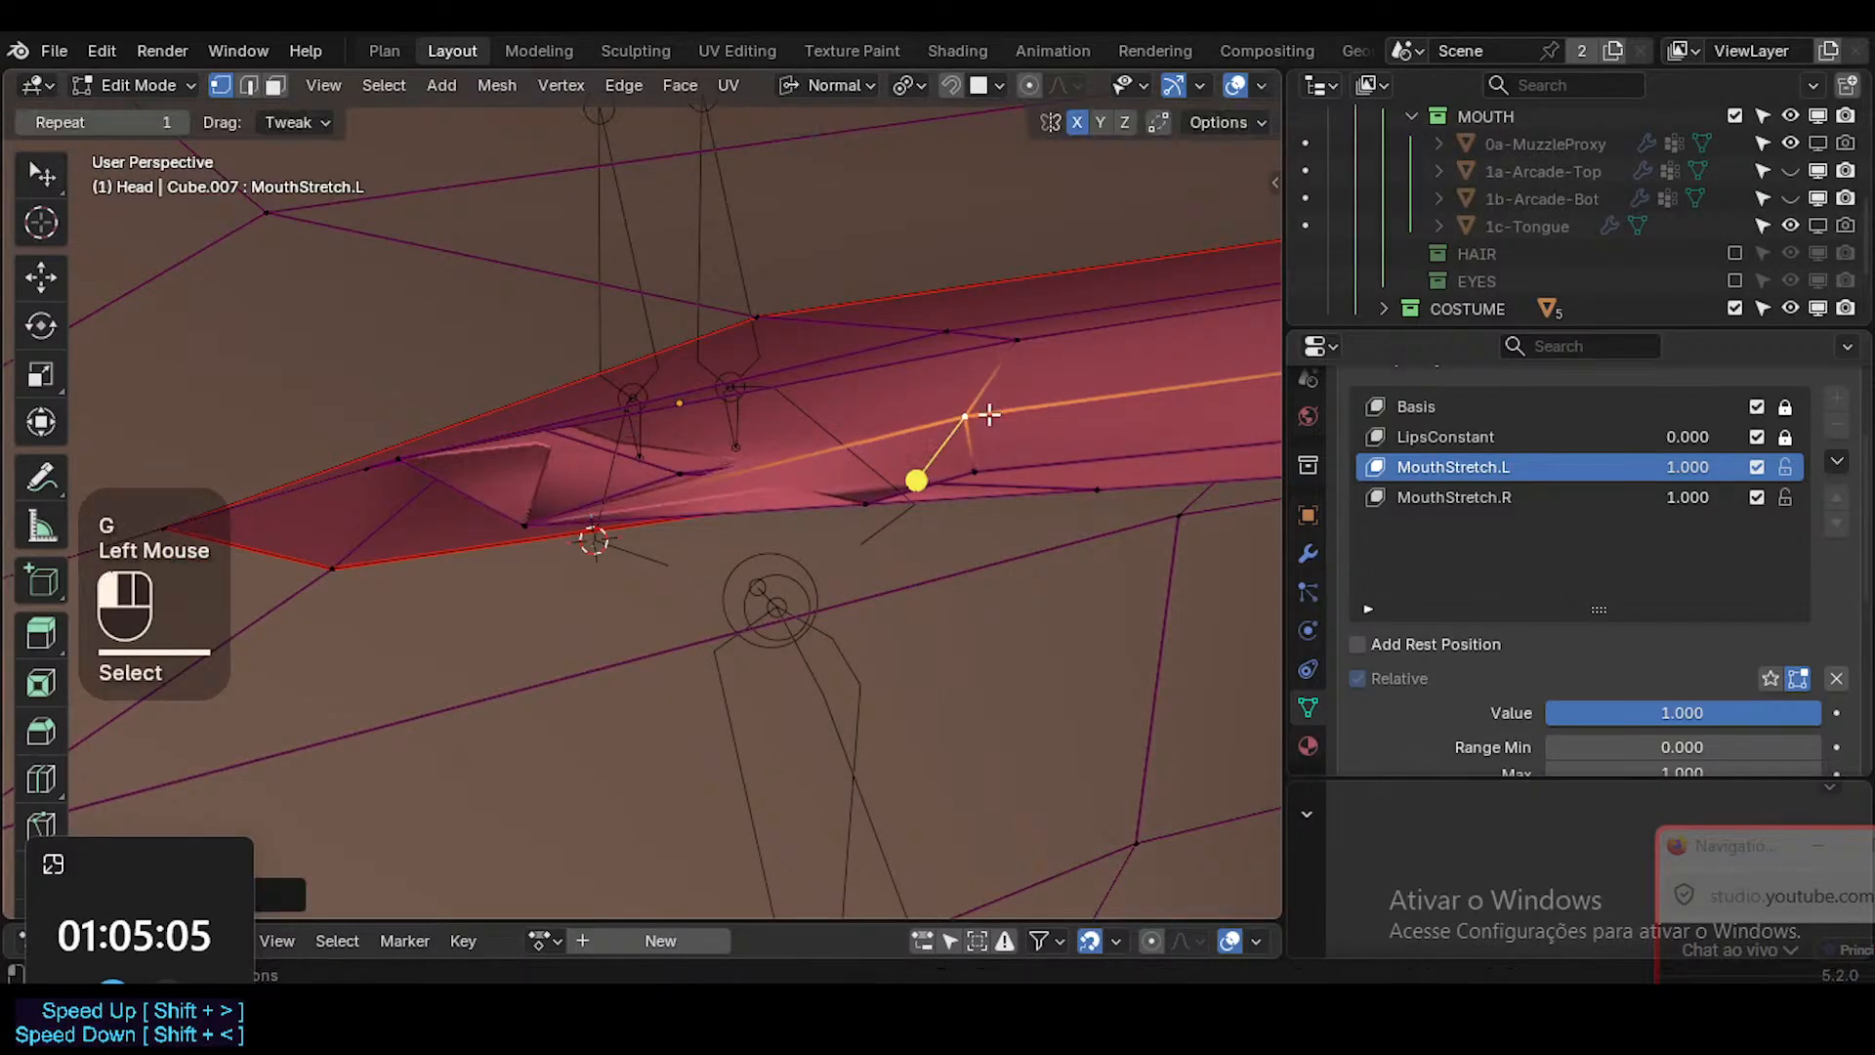
Pull the inner mouth's lowest vertex below the lower lip and reposition the adjacent vertex beneath the middle one.
left_click(878, 512)
middle_click_drag(879, 513, 776, 566)
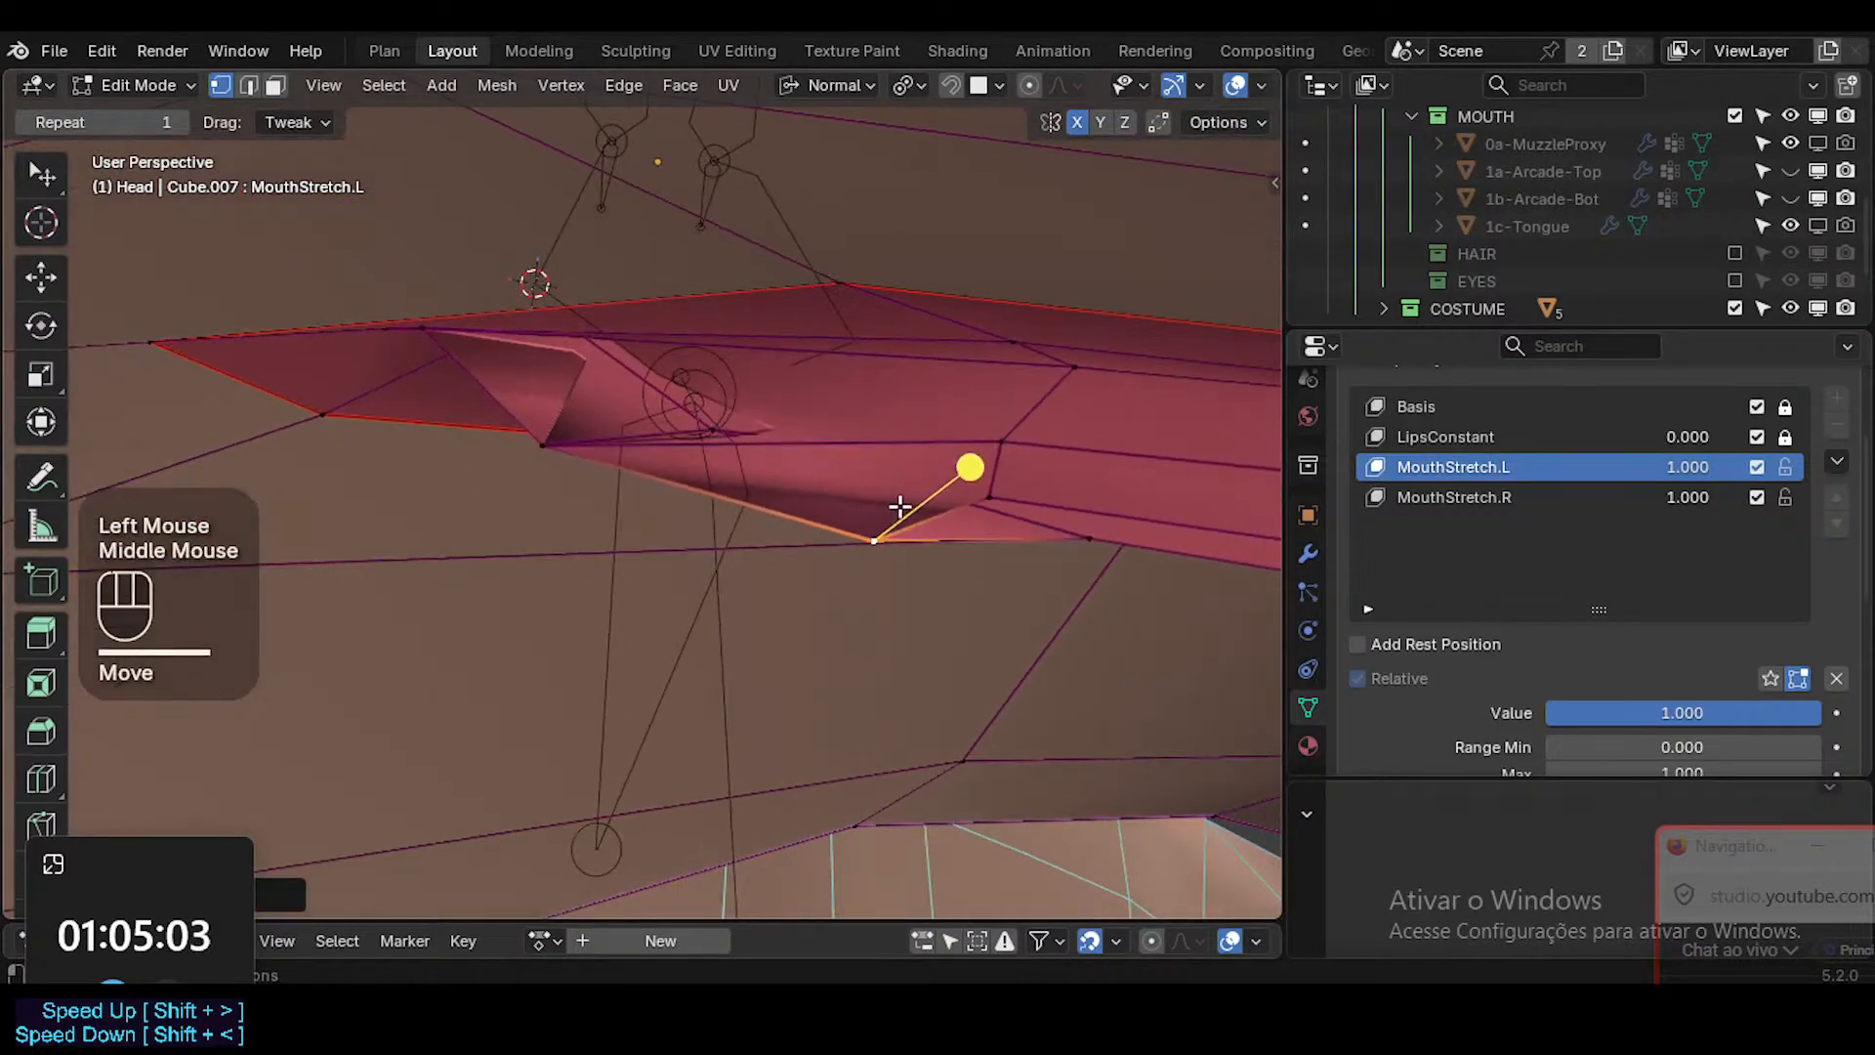
key("g")
left_click(825, 636)
left_click(1017, 536)
key("g")
left_click(933, 520)
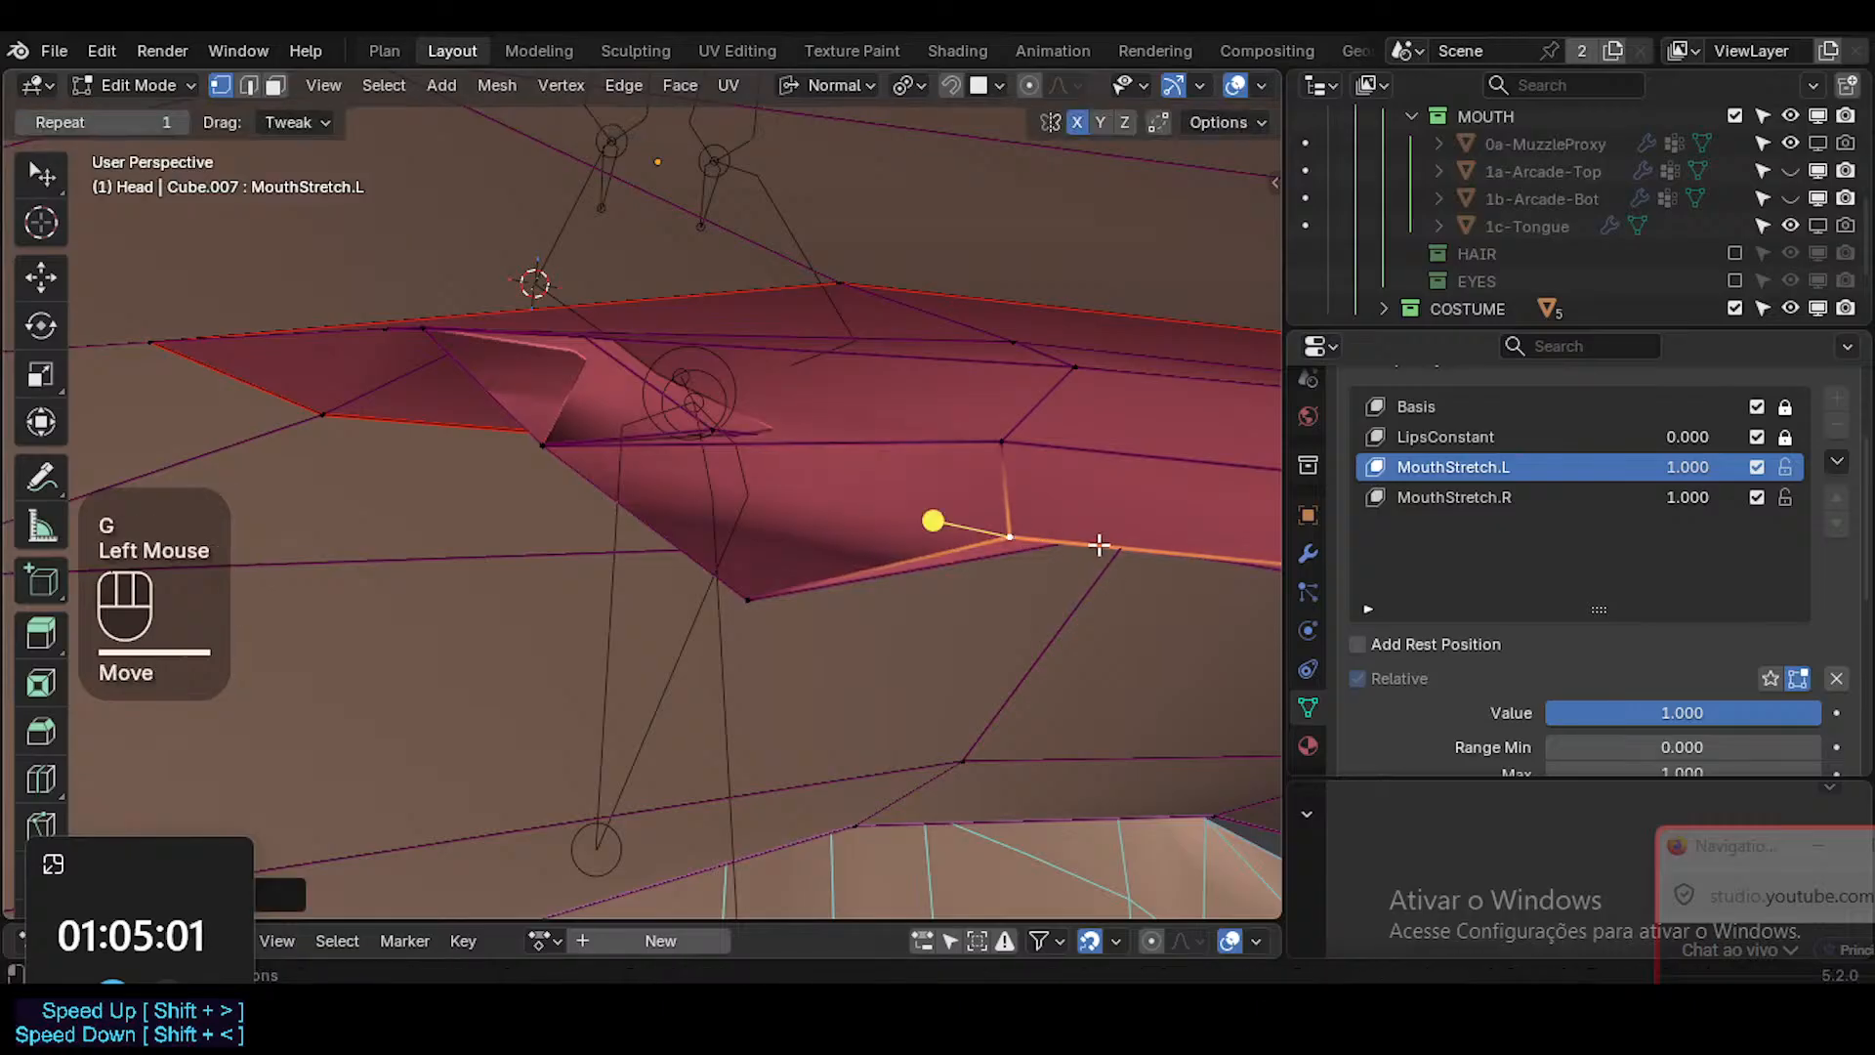
Enable X-ray and move the next vertex along the inner lower lip slightly downward.
key("alt+z")
left_click(1097, 543)
key("g")
left_click(1079, 593)
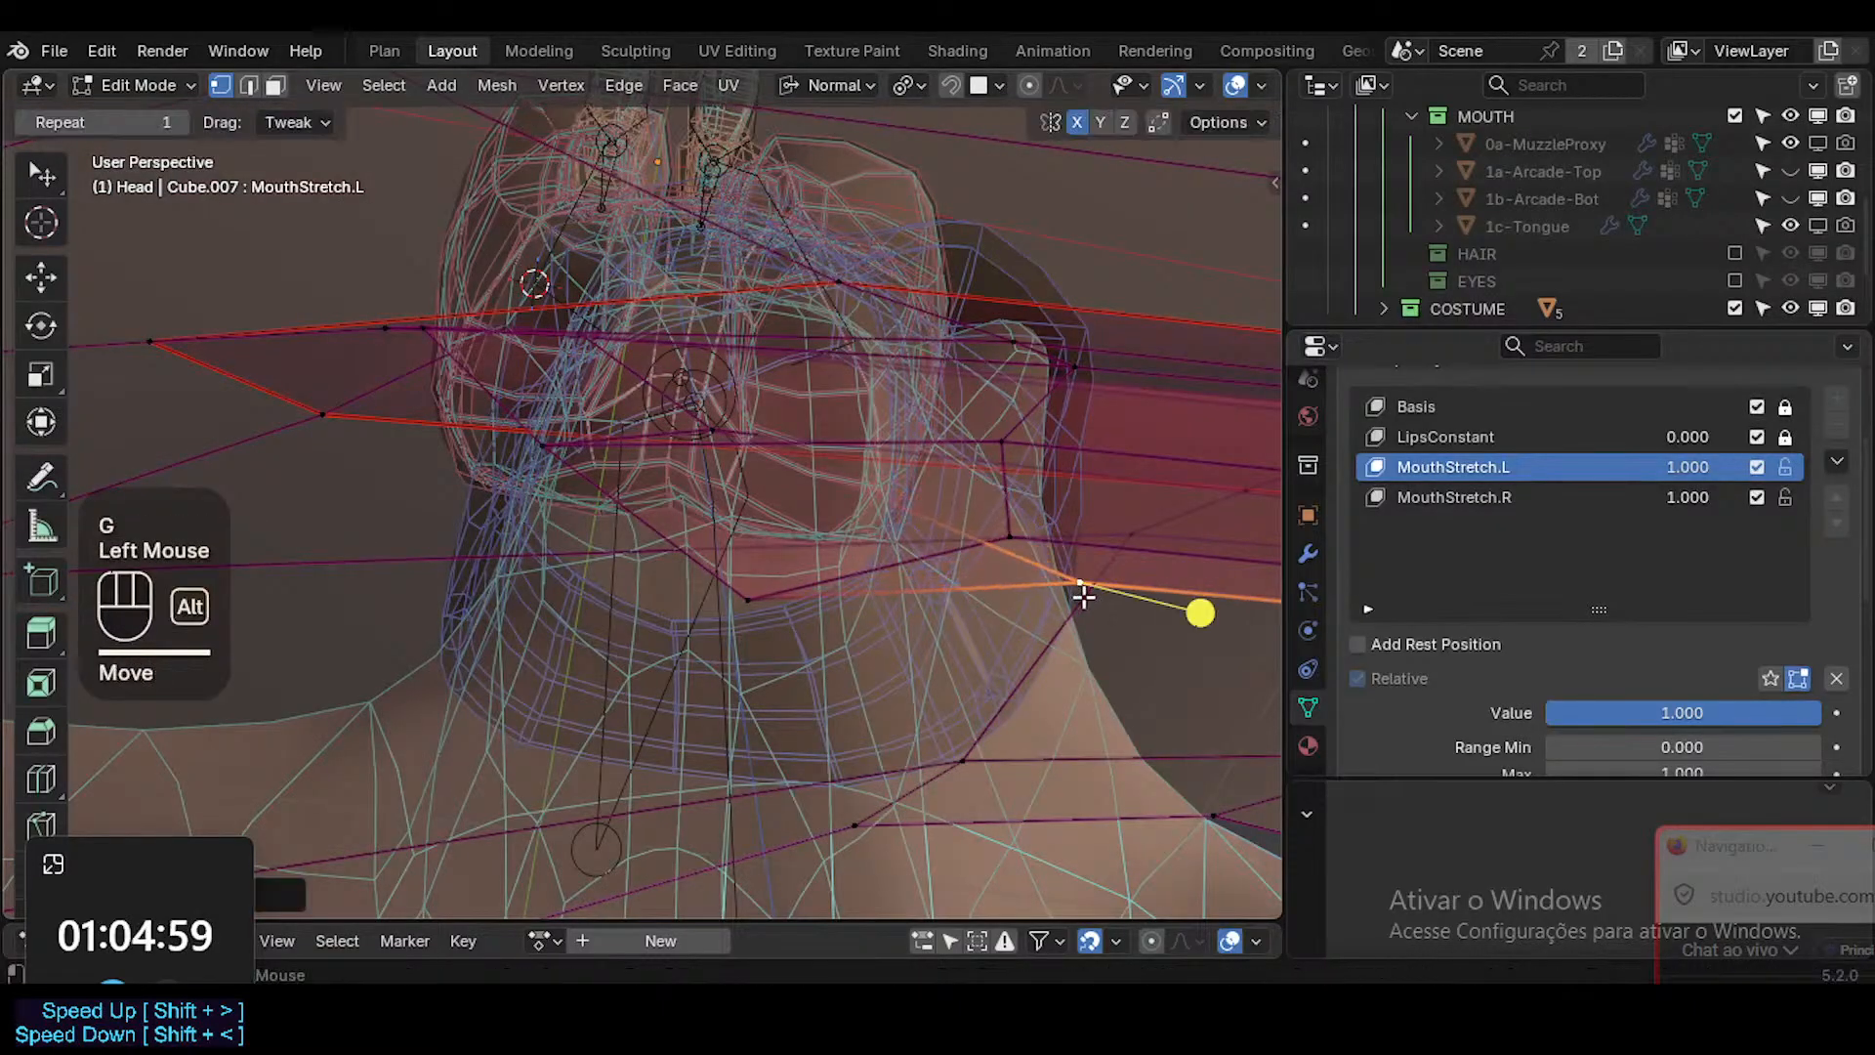
Turn off X-ray, nudge the inner lower lip vertex slightly down, and shift the lowest interior vertex toward the mouth corner.
key("alt+z")
left_click(1007, 549)
key("g")
left_click(1013, 555)
left_click(751, 604)
key("g")
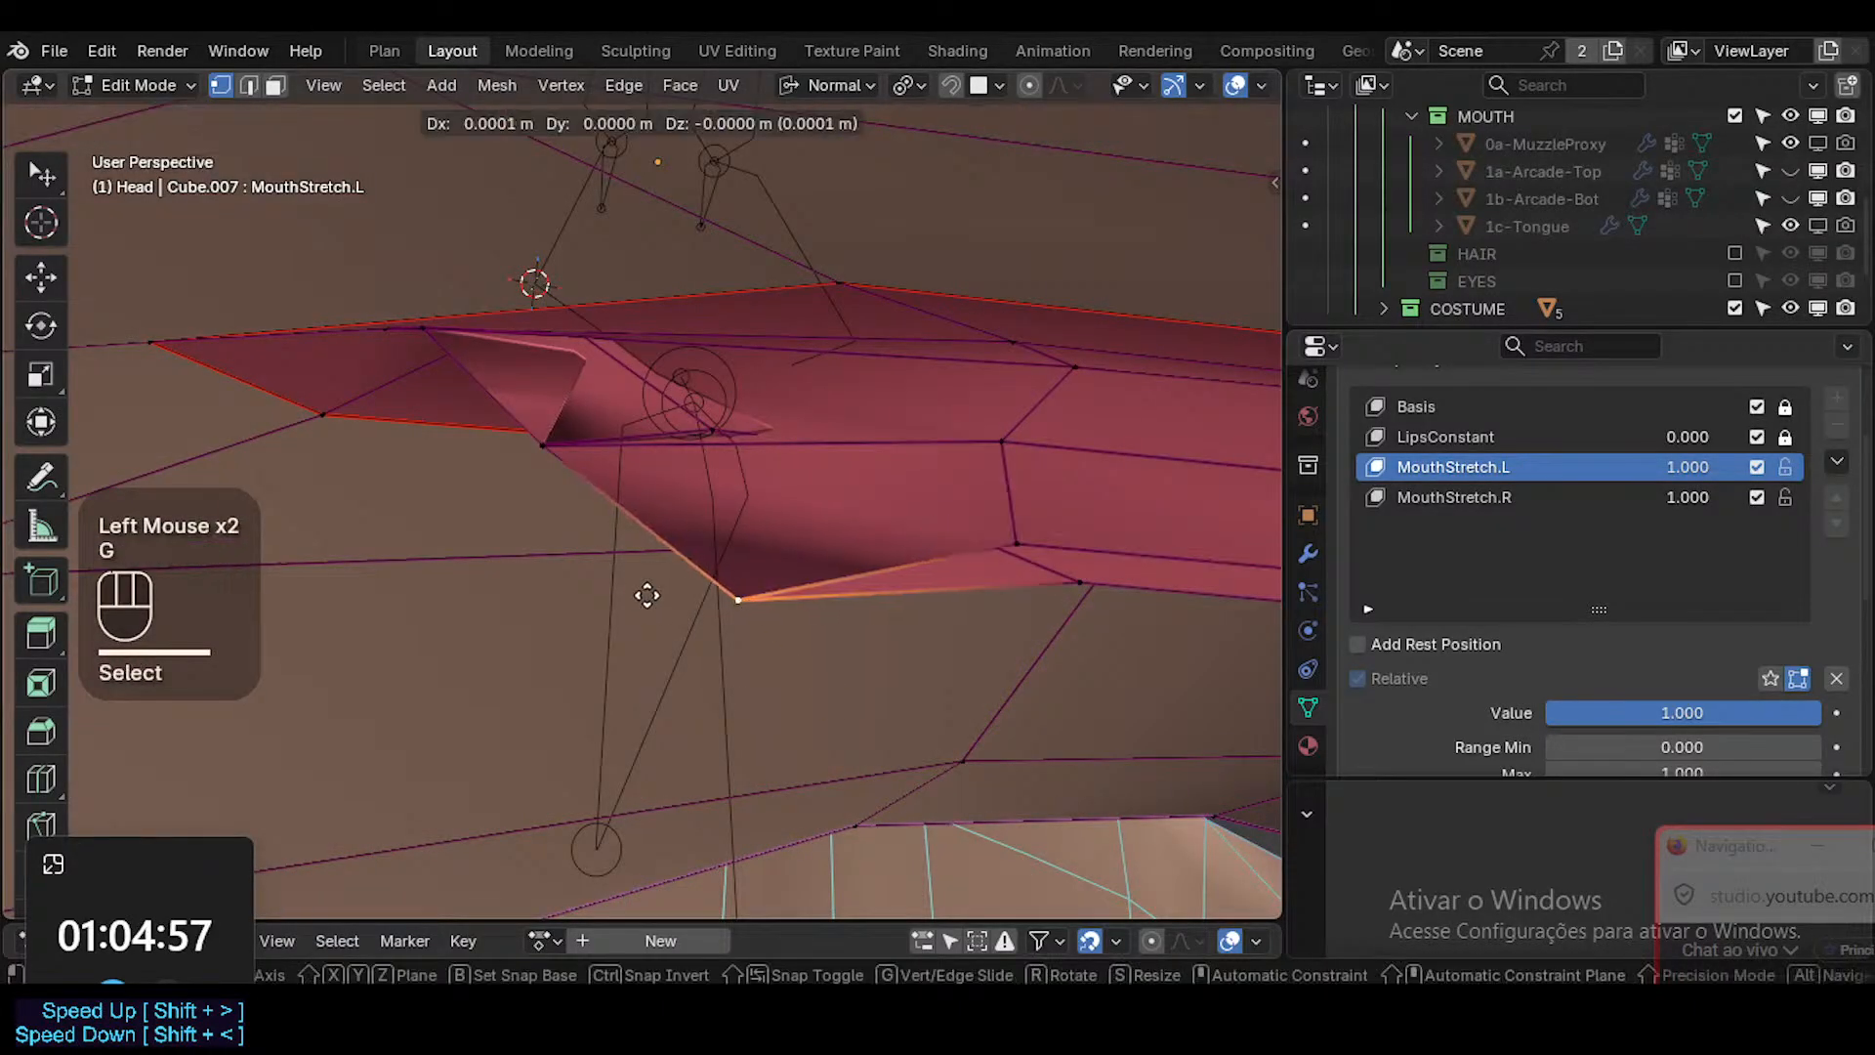
left_click(639, 589)
Move the interior vertex beside the mouth corner farther into the mouth and refine the inner vertex position near the corner.
left_click(543, 443)
key("g")
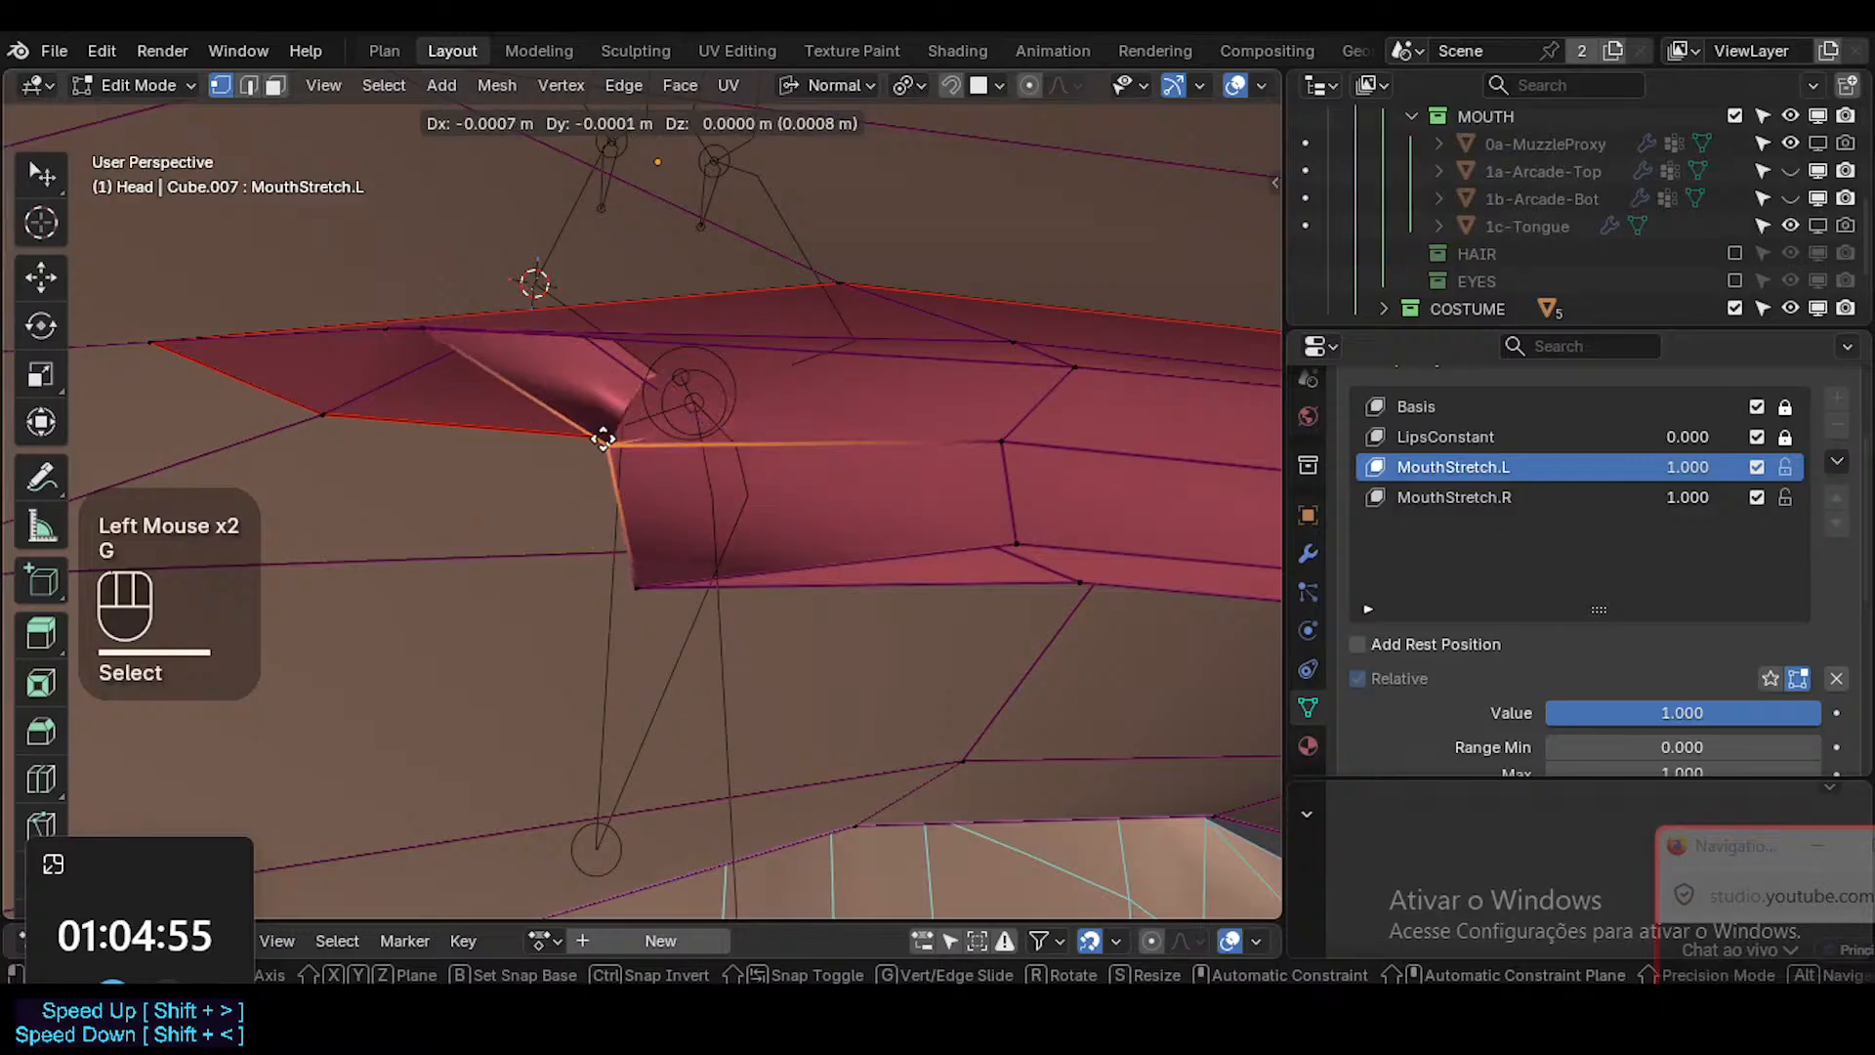
left_click(625, 408)
middle_click_drag(624, 409, 646, 518)
left_click(604, 510)
key("g")
left_click(607, 451, "shift")
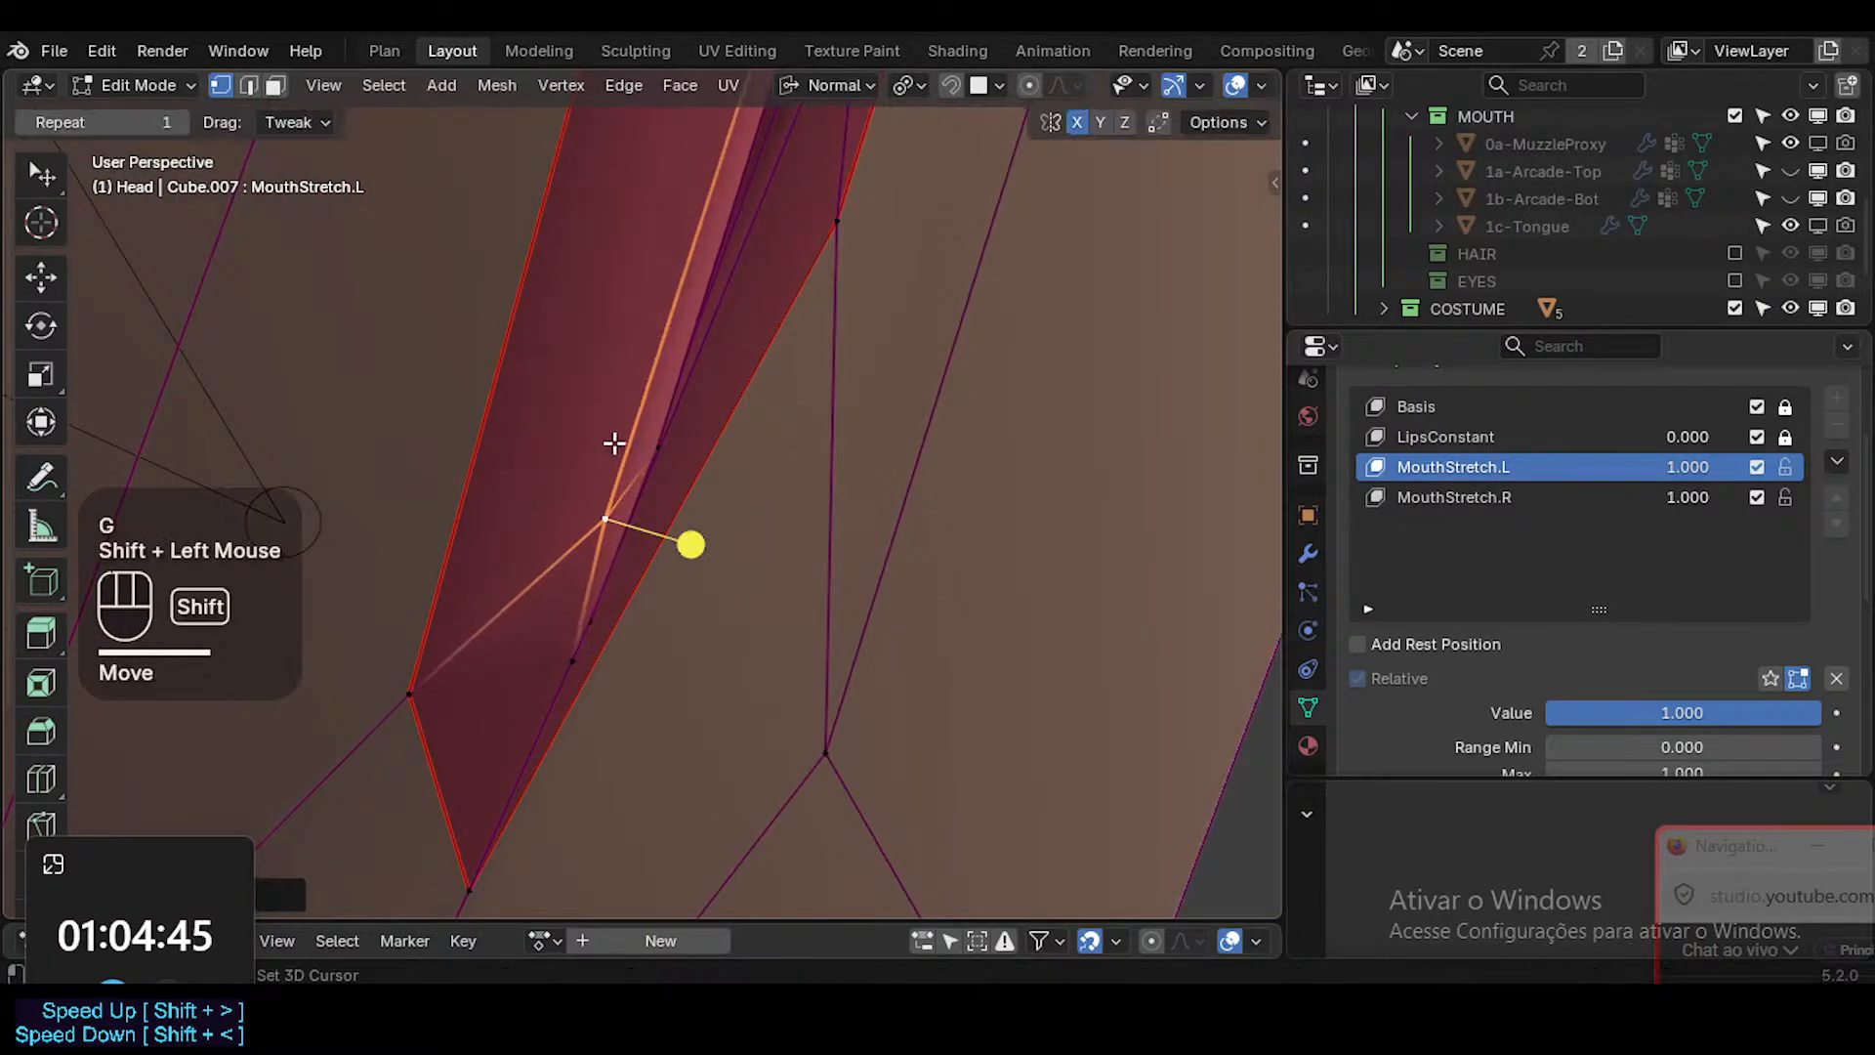
Shift the next interior vertex sideways within the mouth opening and nudge the vertex nearest the lip edge outward.
left_click(659, 443)
key("g")
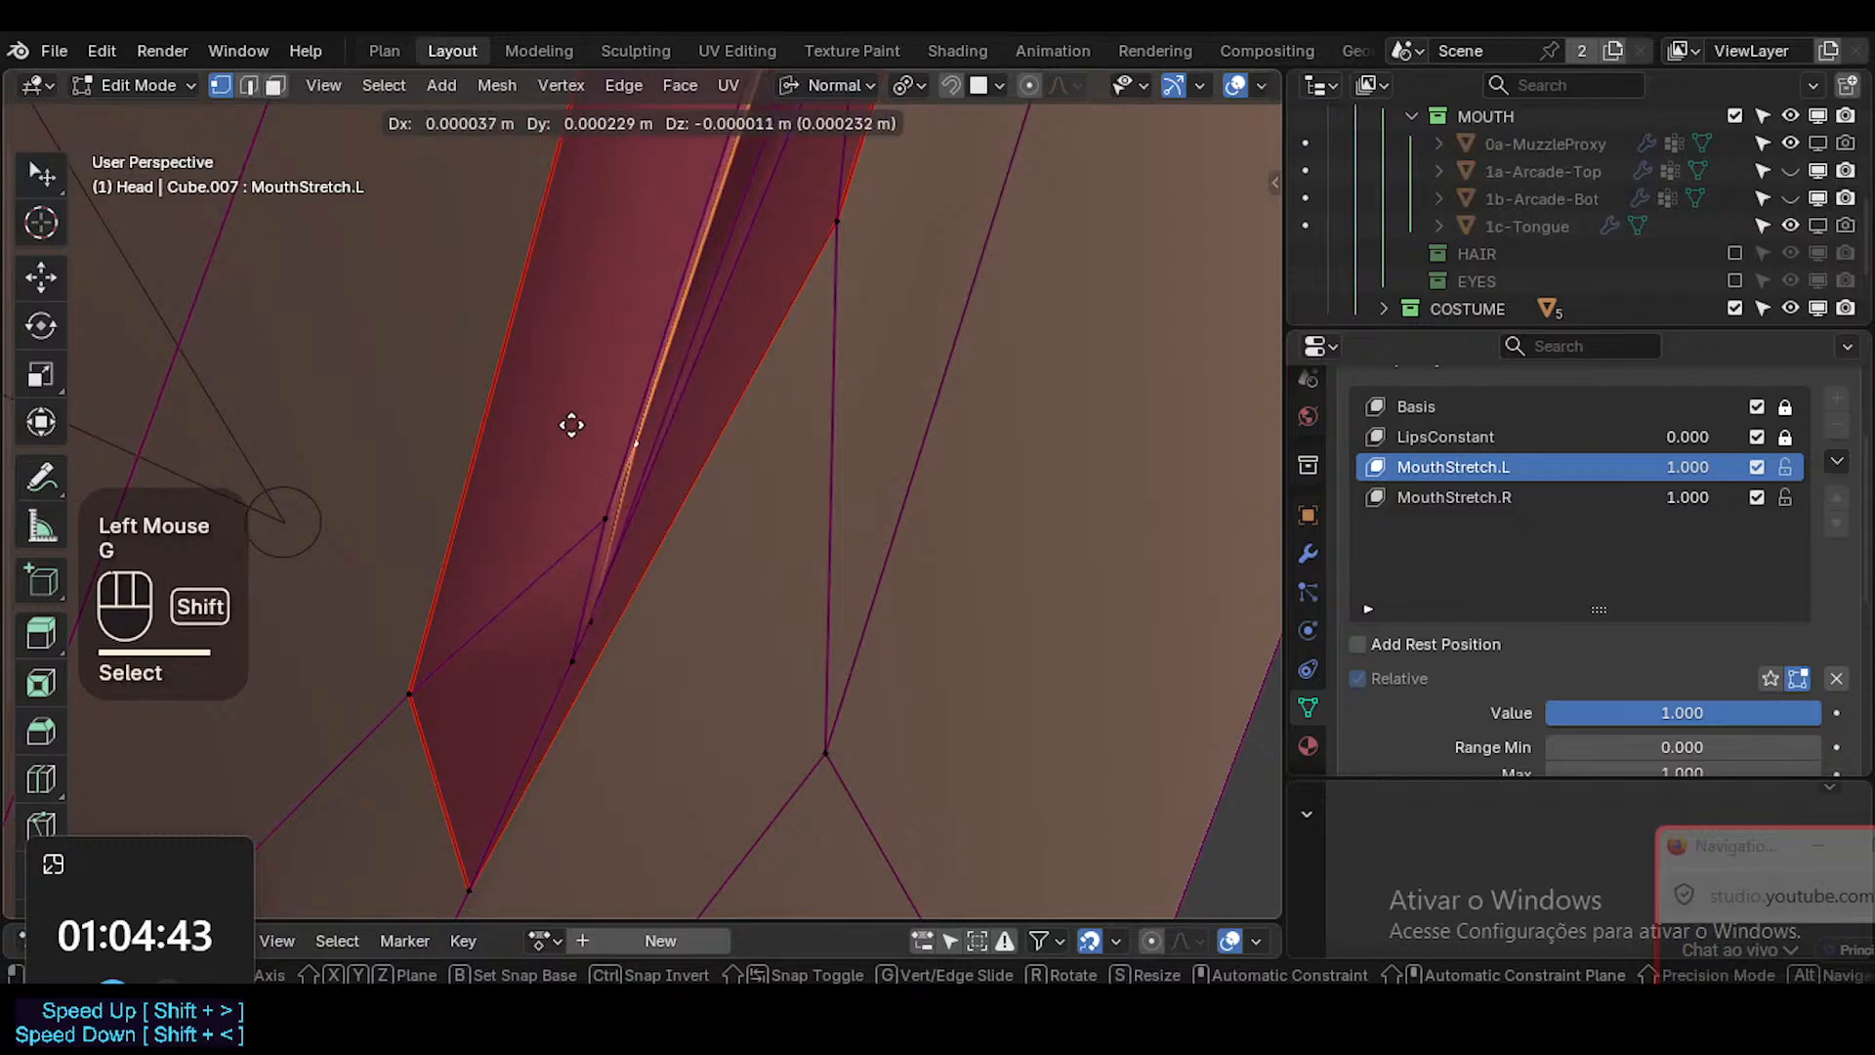
left_click(600, 615, "shift")
left_click(599, 618)
key("g")
left_click(663, 679, "shift")
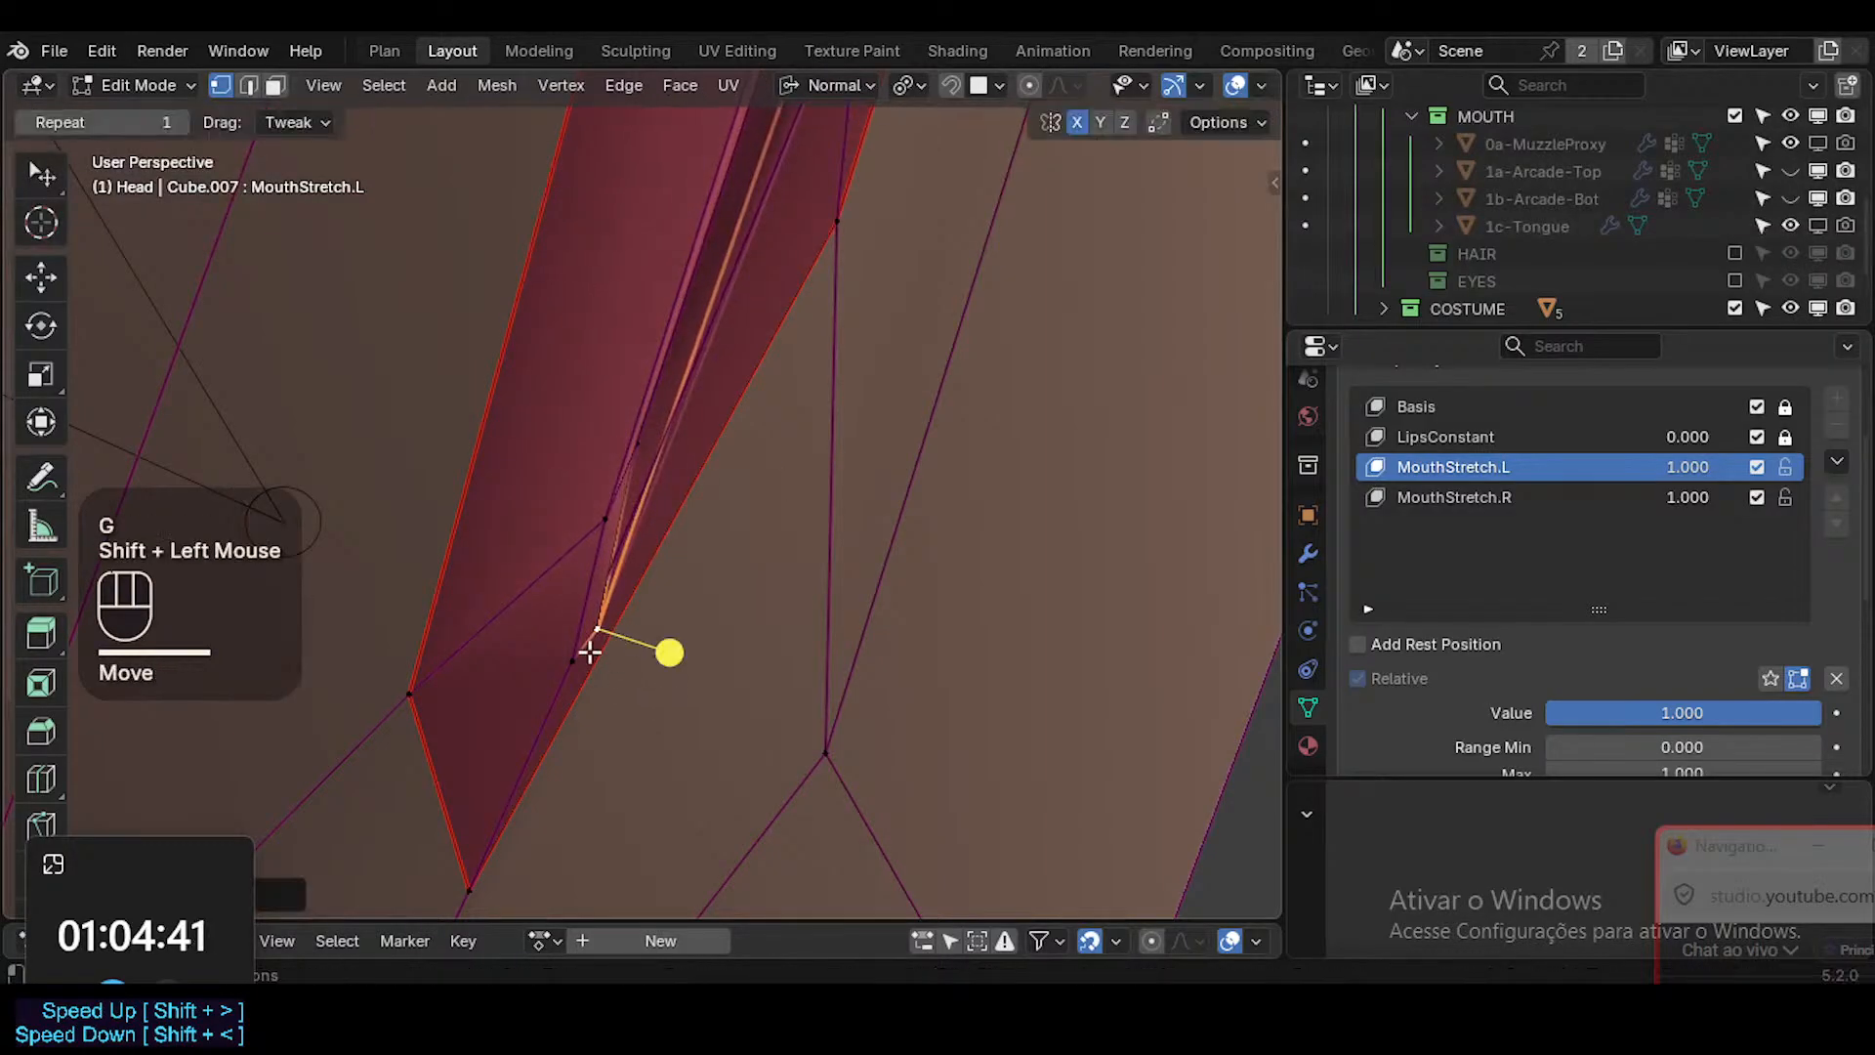
Pull the innermost vertex at the mouth corner back from the corner and align the vertex next to it.
left_click(570, 667)
key("g")
left_click(628, 665, "shift")
left_click(598, 619)
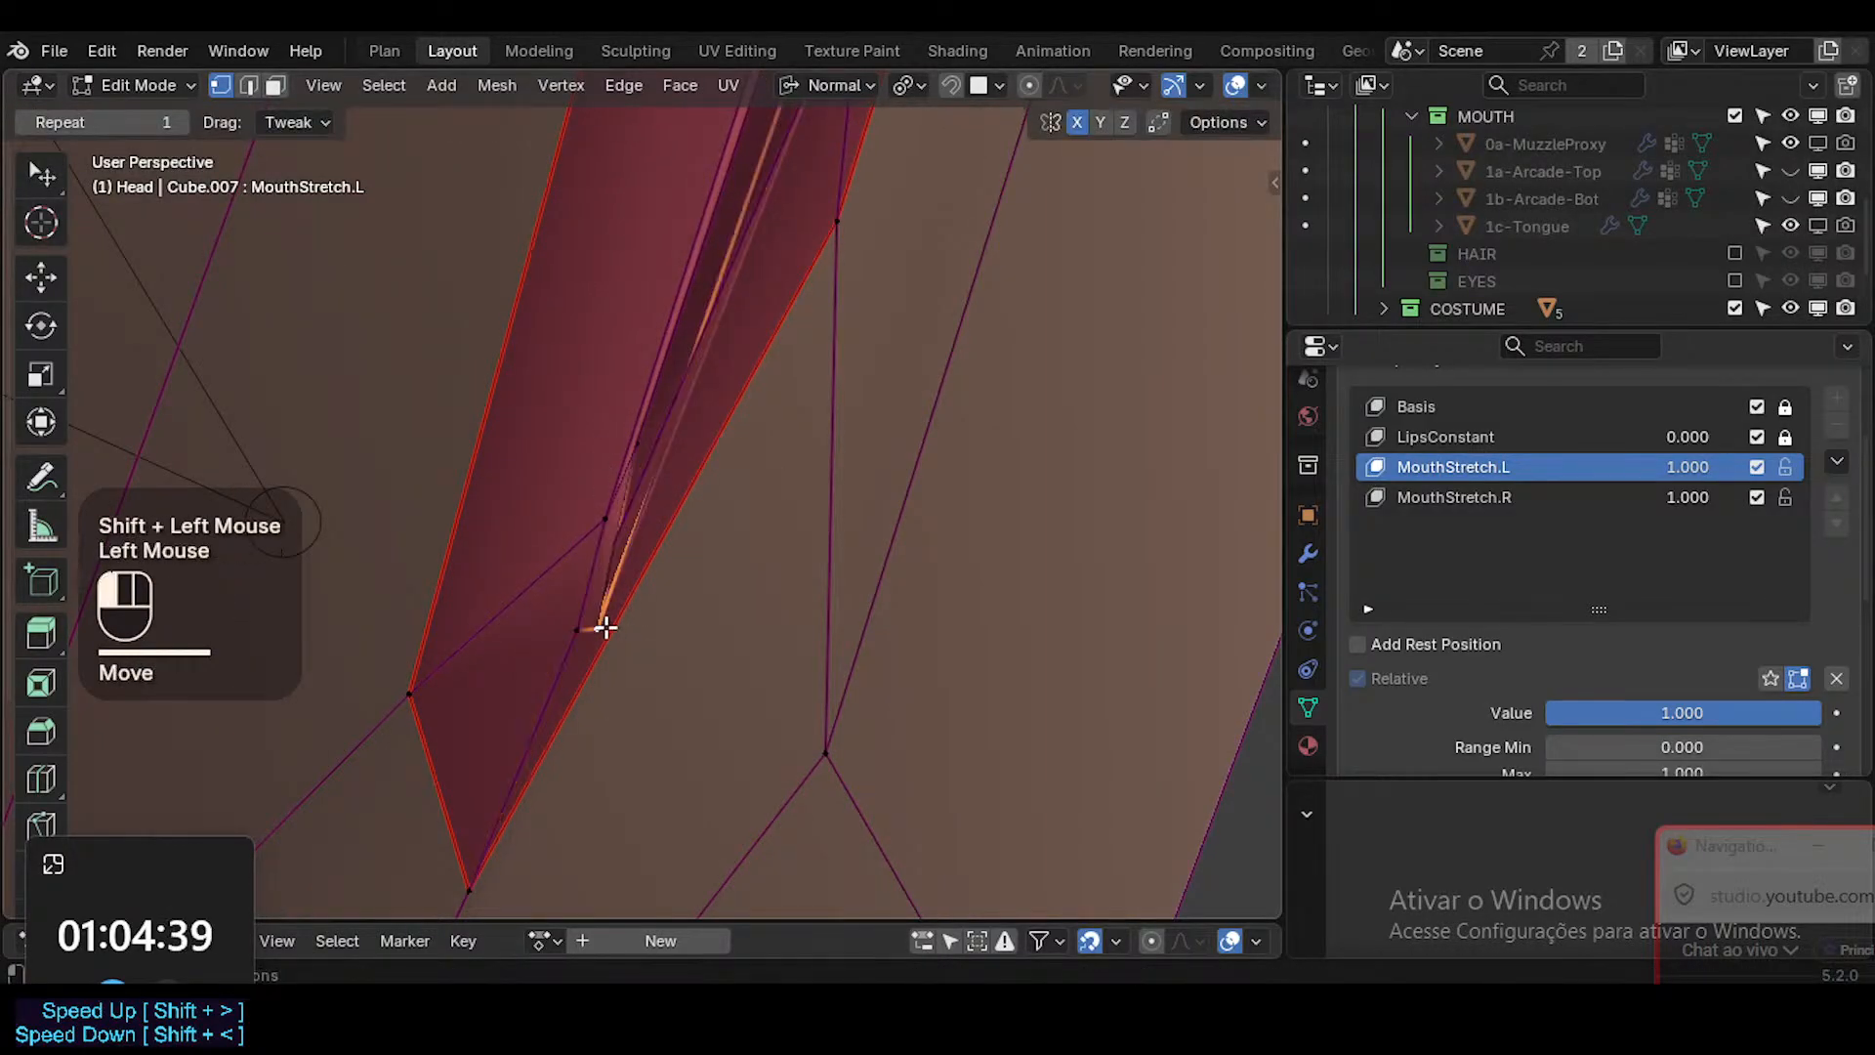
key("g")
left_click(656, 635, "shift")
Slide the lip-edge vertex along its edge so it sits closer to the mouth corner.
left_click(835, 246)
key("g")
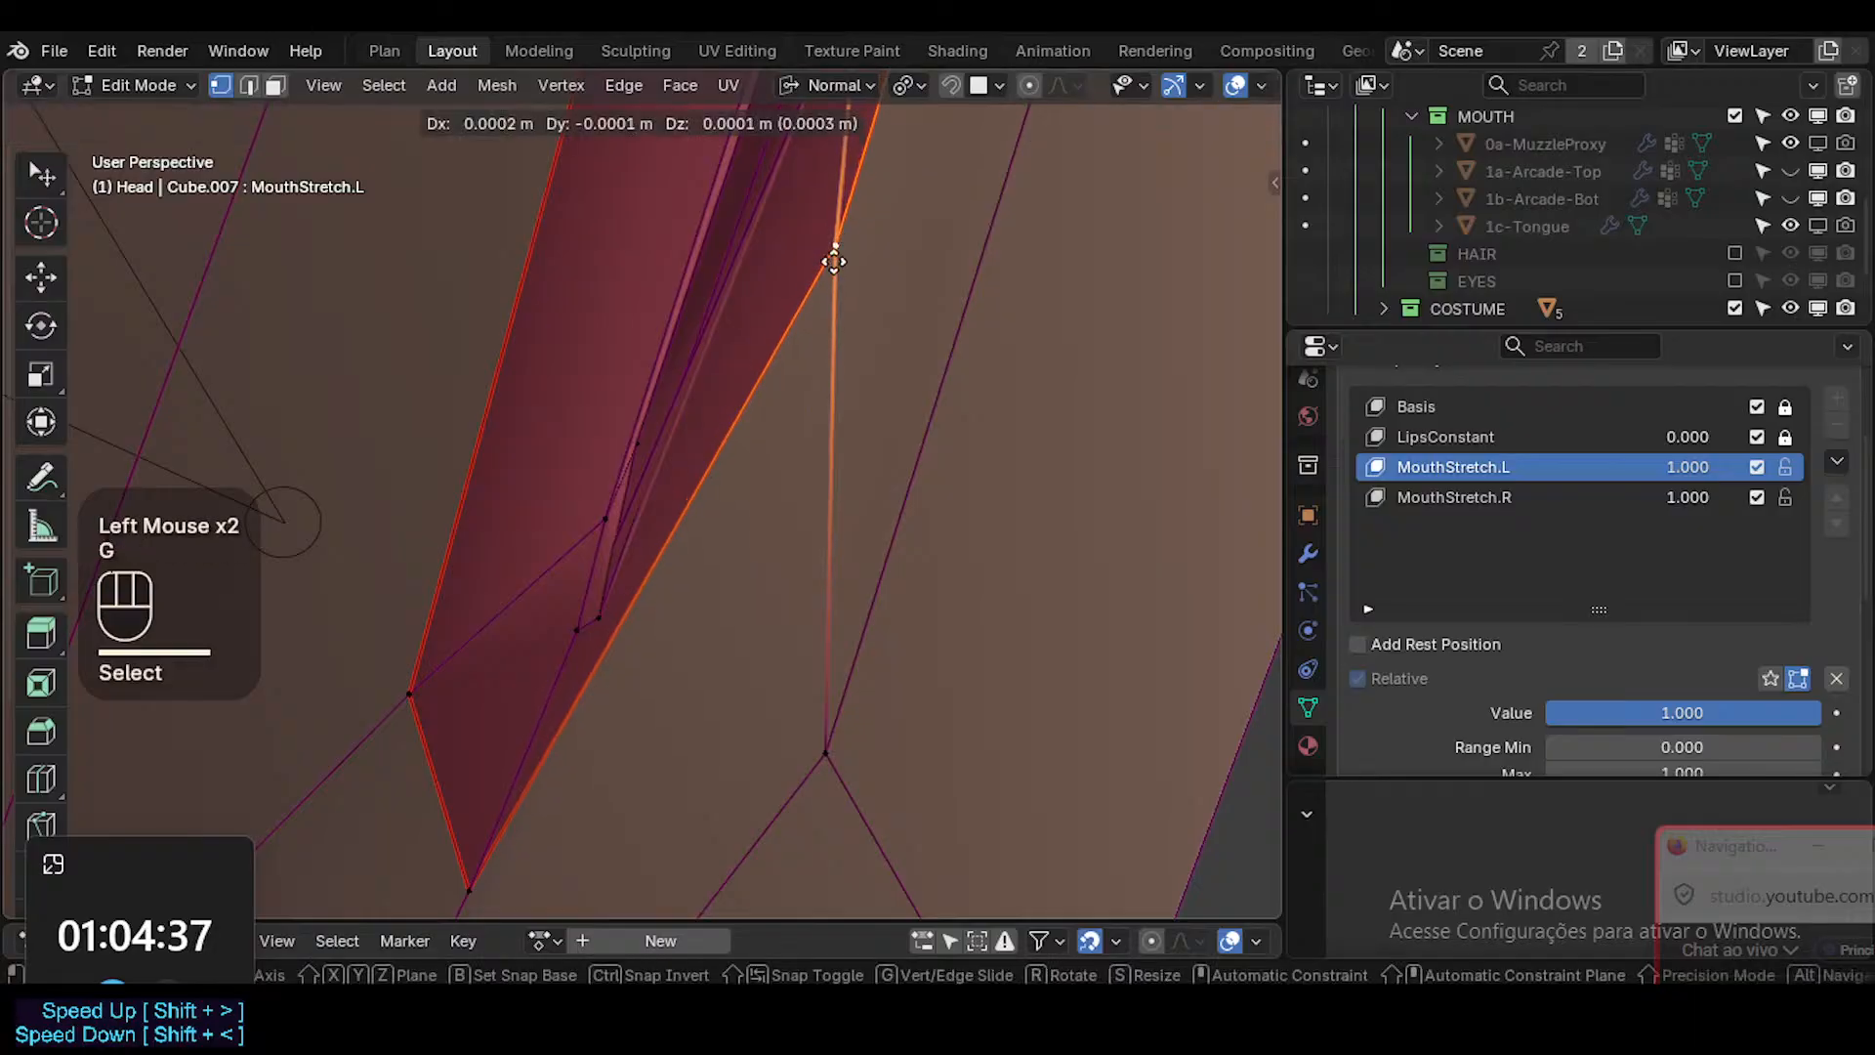
key("Escape")
key("g")
key("g")
left_click(808, 342, "shift")
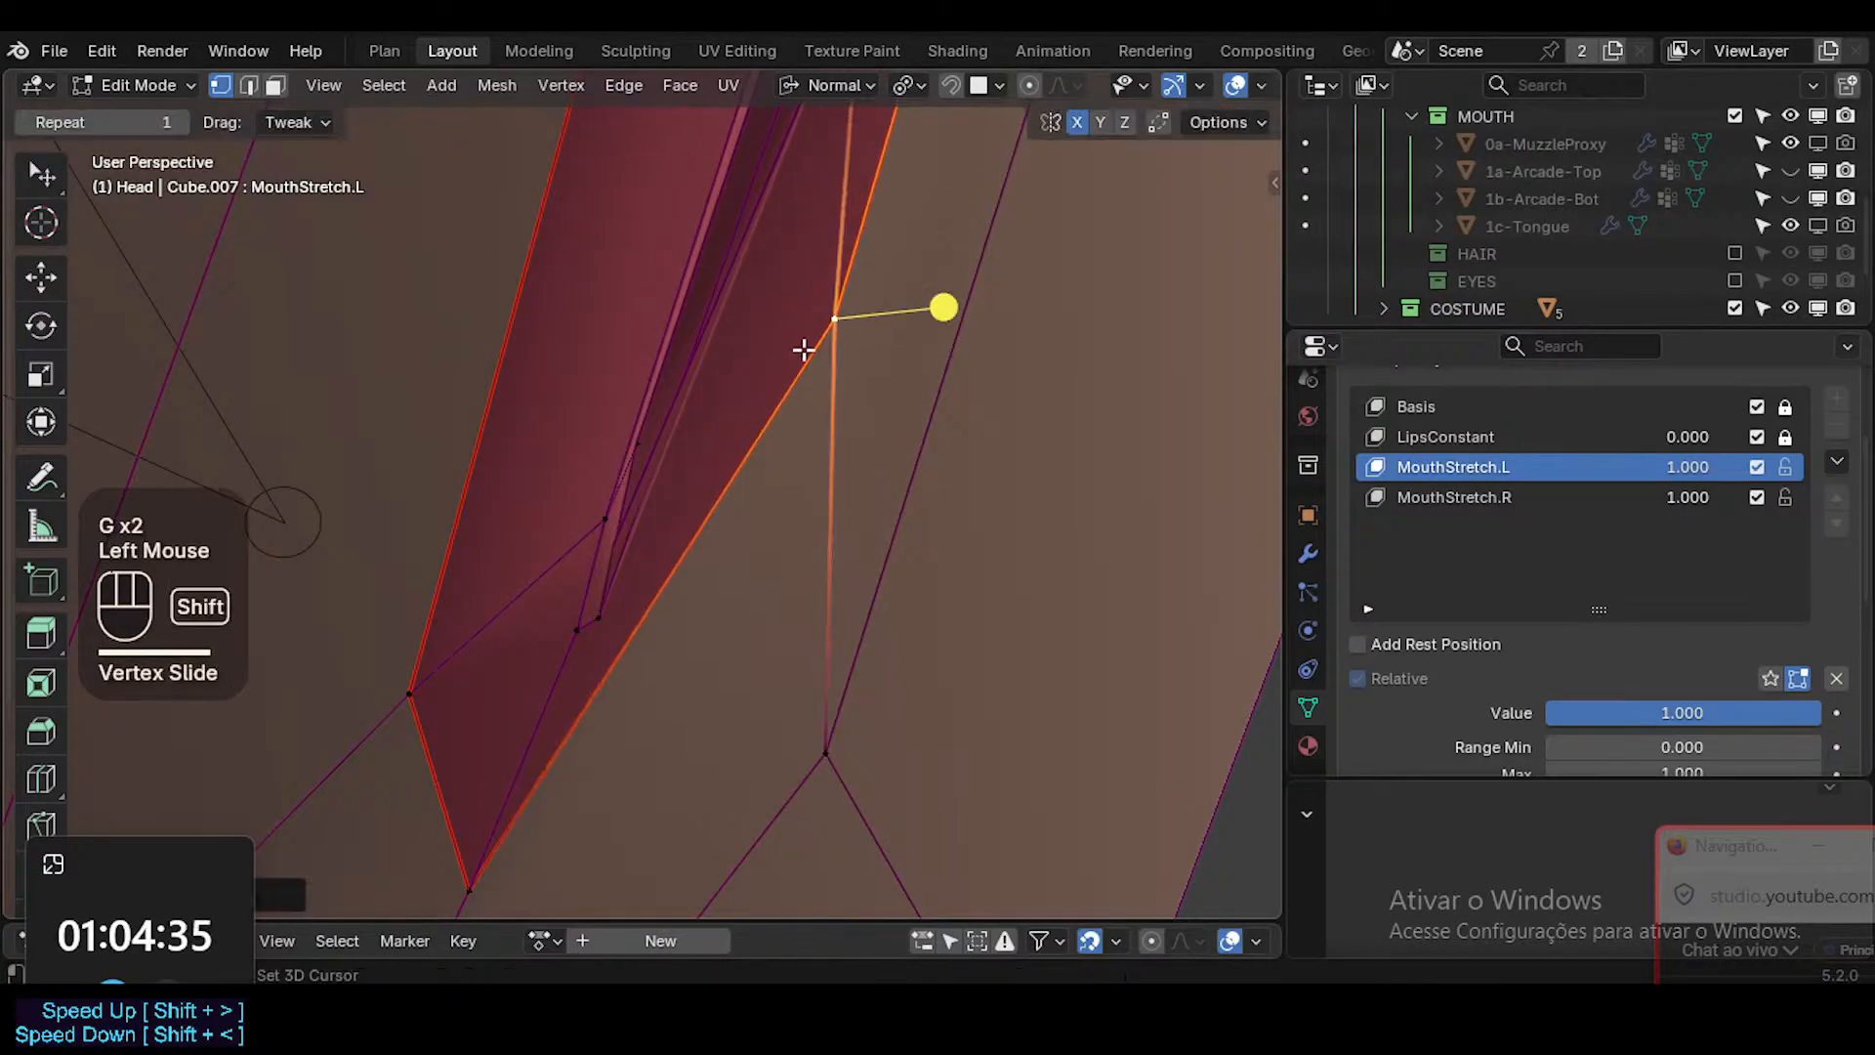
Select the narrow interior faces near the mouth corner in face mode and smooth their vertices.
middle_click_drag(807, 343, 818, 484, "shift")
key("3")
left_click(740, 417)
left_click_drag(892, 397, 818, 372)
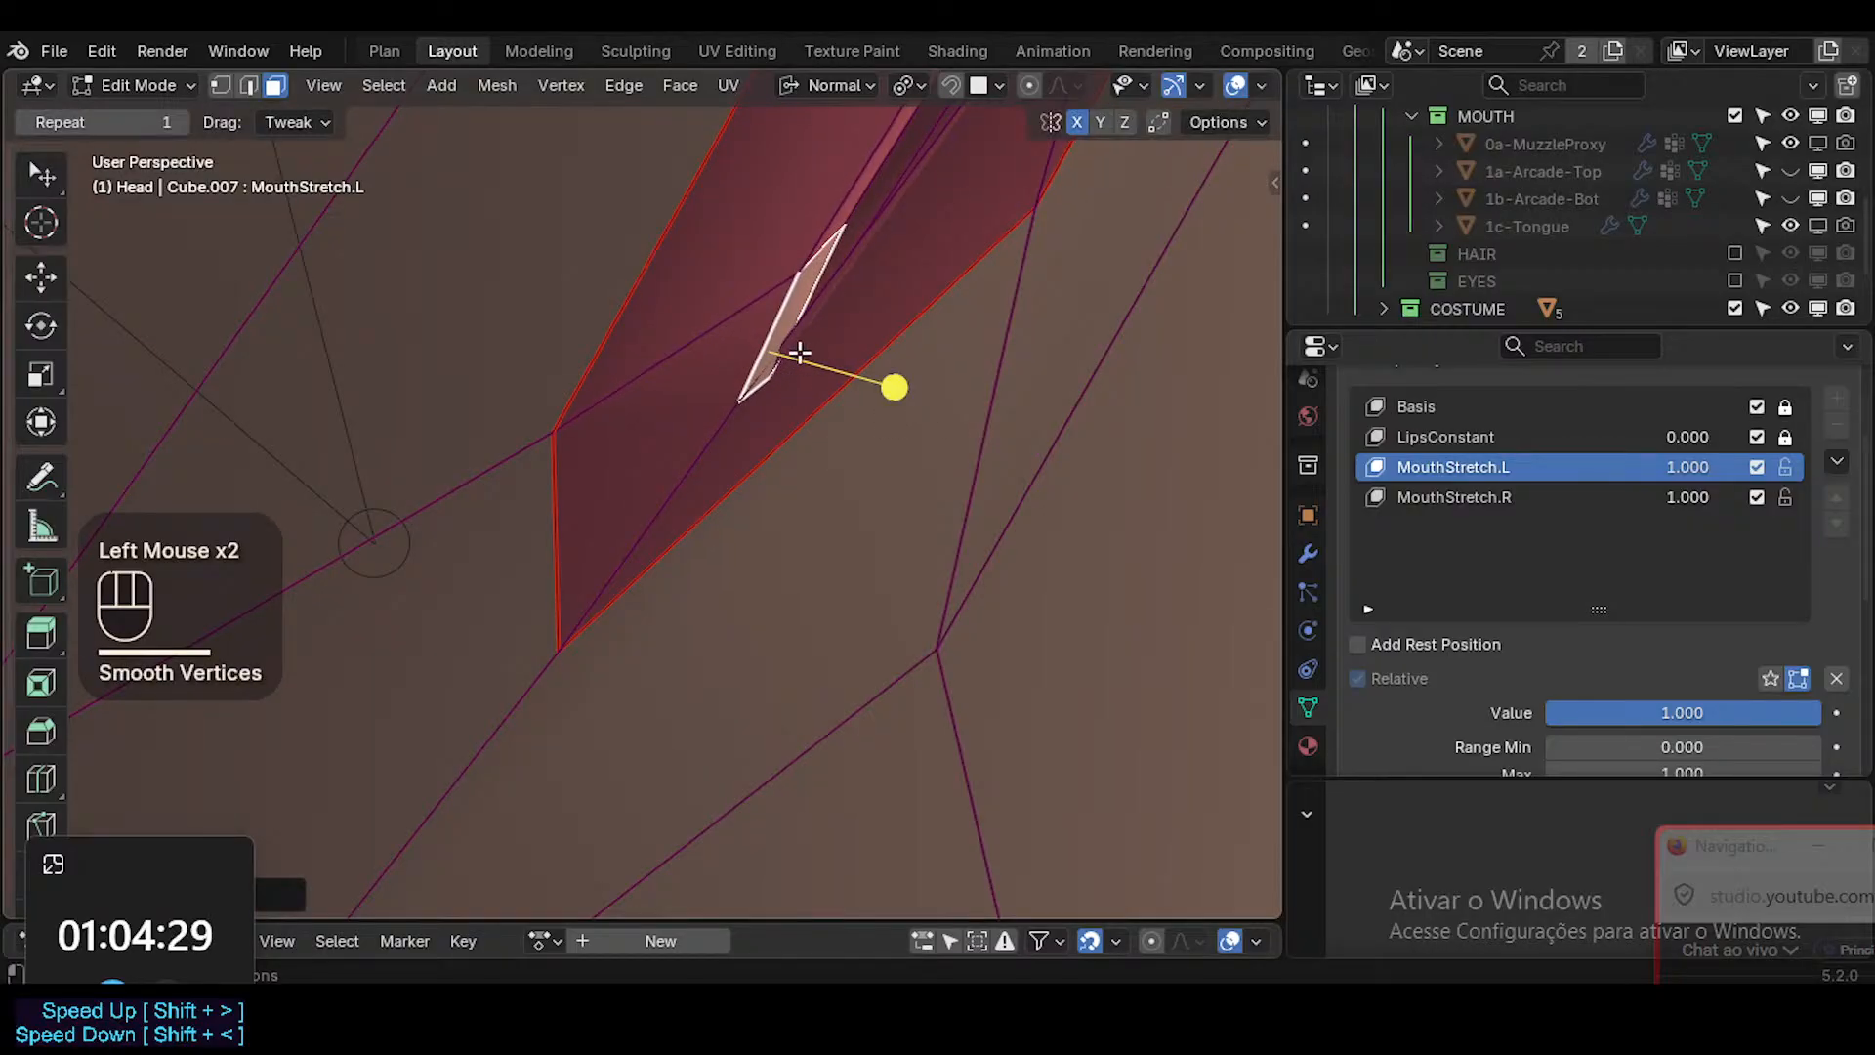
left_click(781, 375)
middle_click_drag(910, 306, 889, 379, "shift")
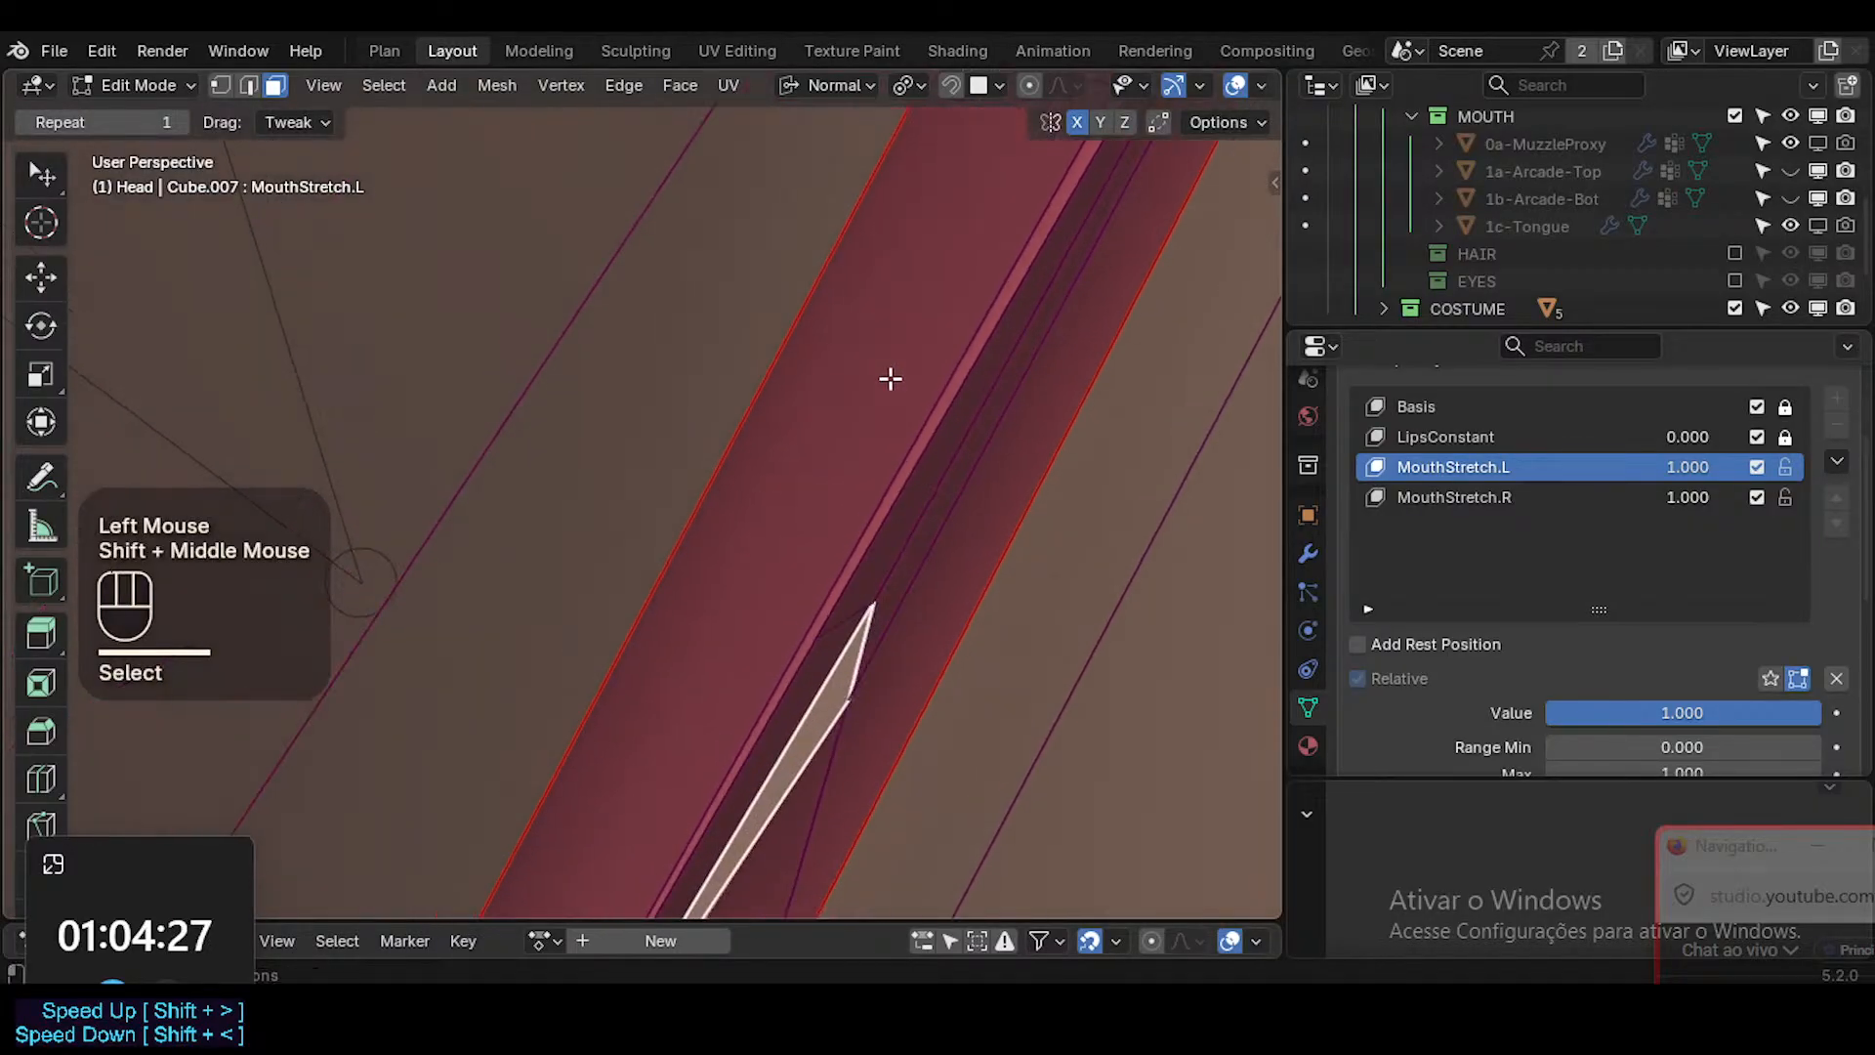
middle_click_drag(831, 721, 841, 682, "shift")
left_click_drag(870, 239, 912, 268)
Return to vertex mode and reposition the two interior vertices bordering the narrow faces at the mouth corner.
key("1")
left_click(685, 518)
key("g")
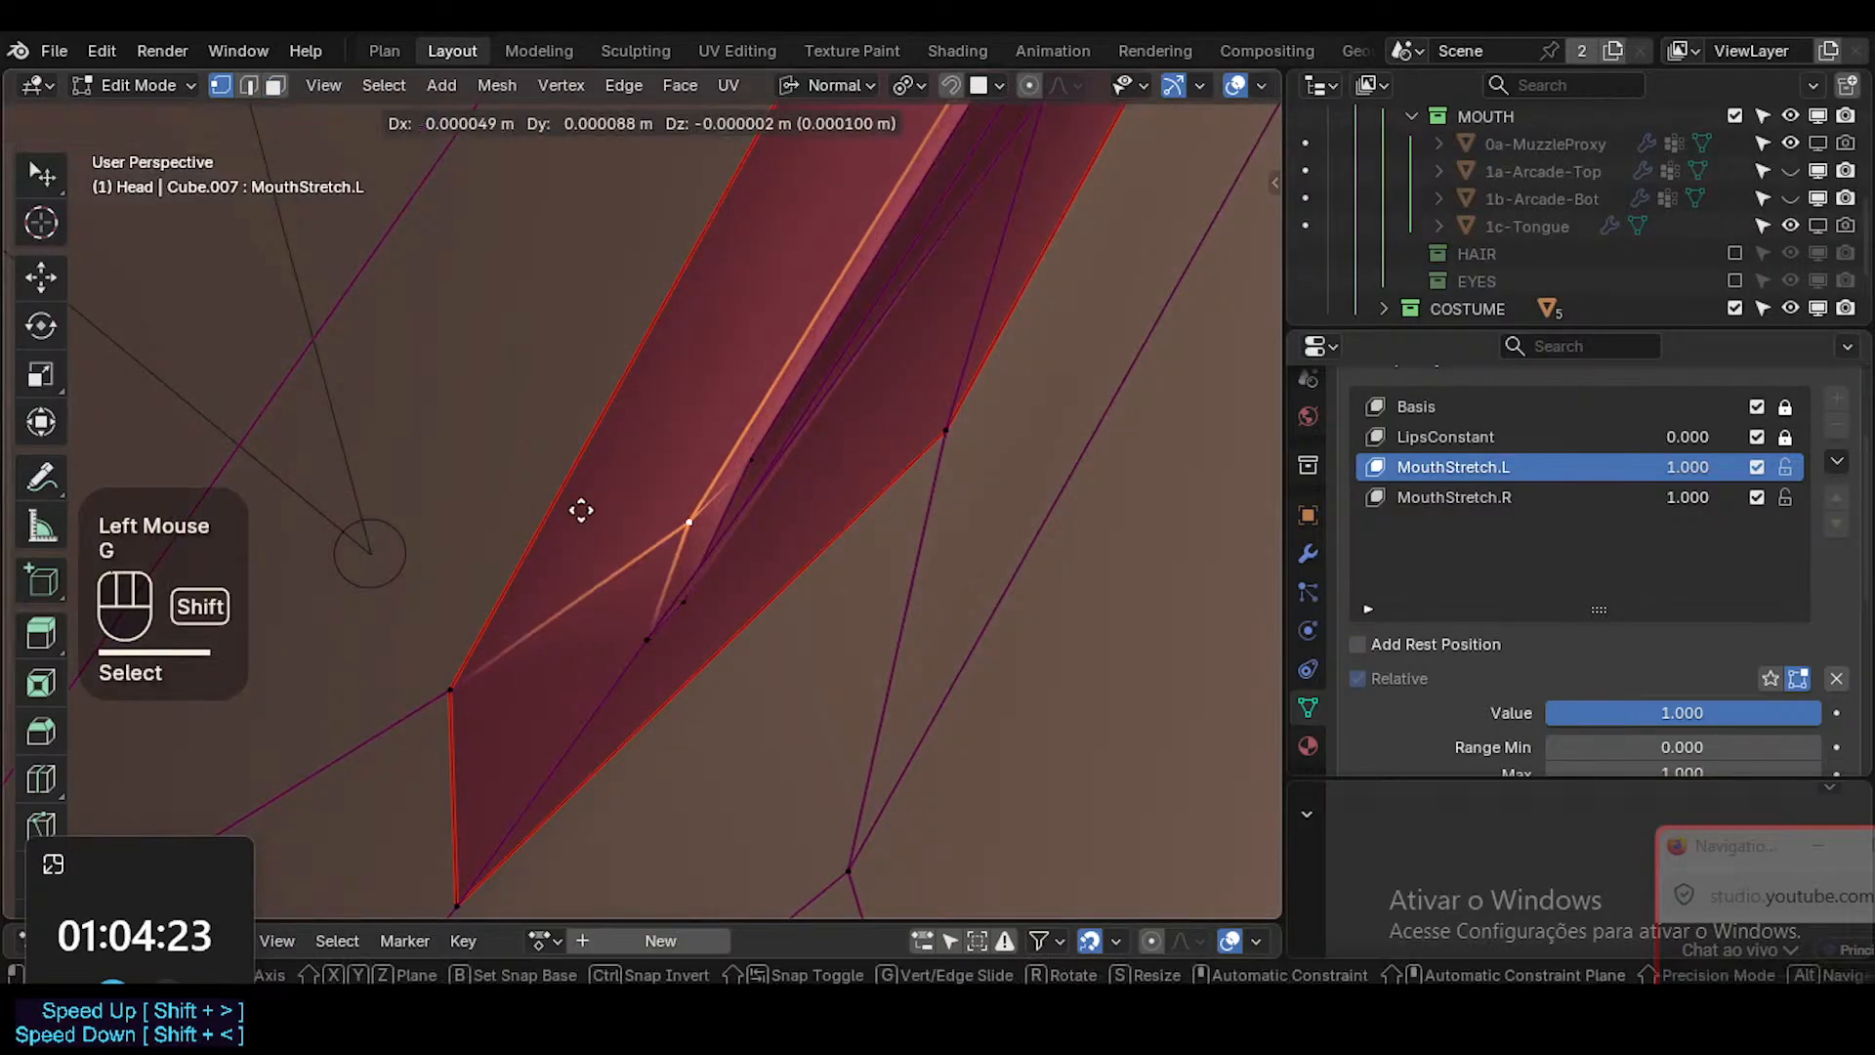
left_click(576, 507, "shift")
left_click(749, 461)
key("g")
left_click(684, 547, "shift")
Raise the interior vertex beside the lower lip edge, and slide the protruding peak vertex along its edge toward the mouth corner.
middle_click_drag(700, 611, 795, 566)
left_click(724, 565)
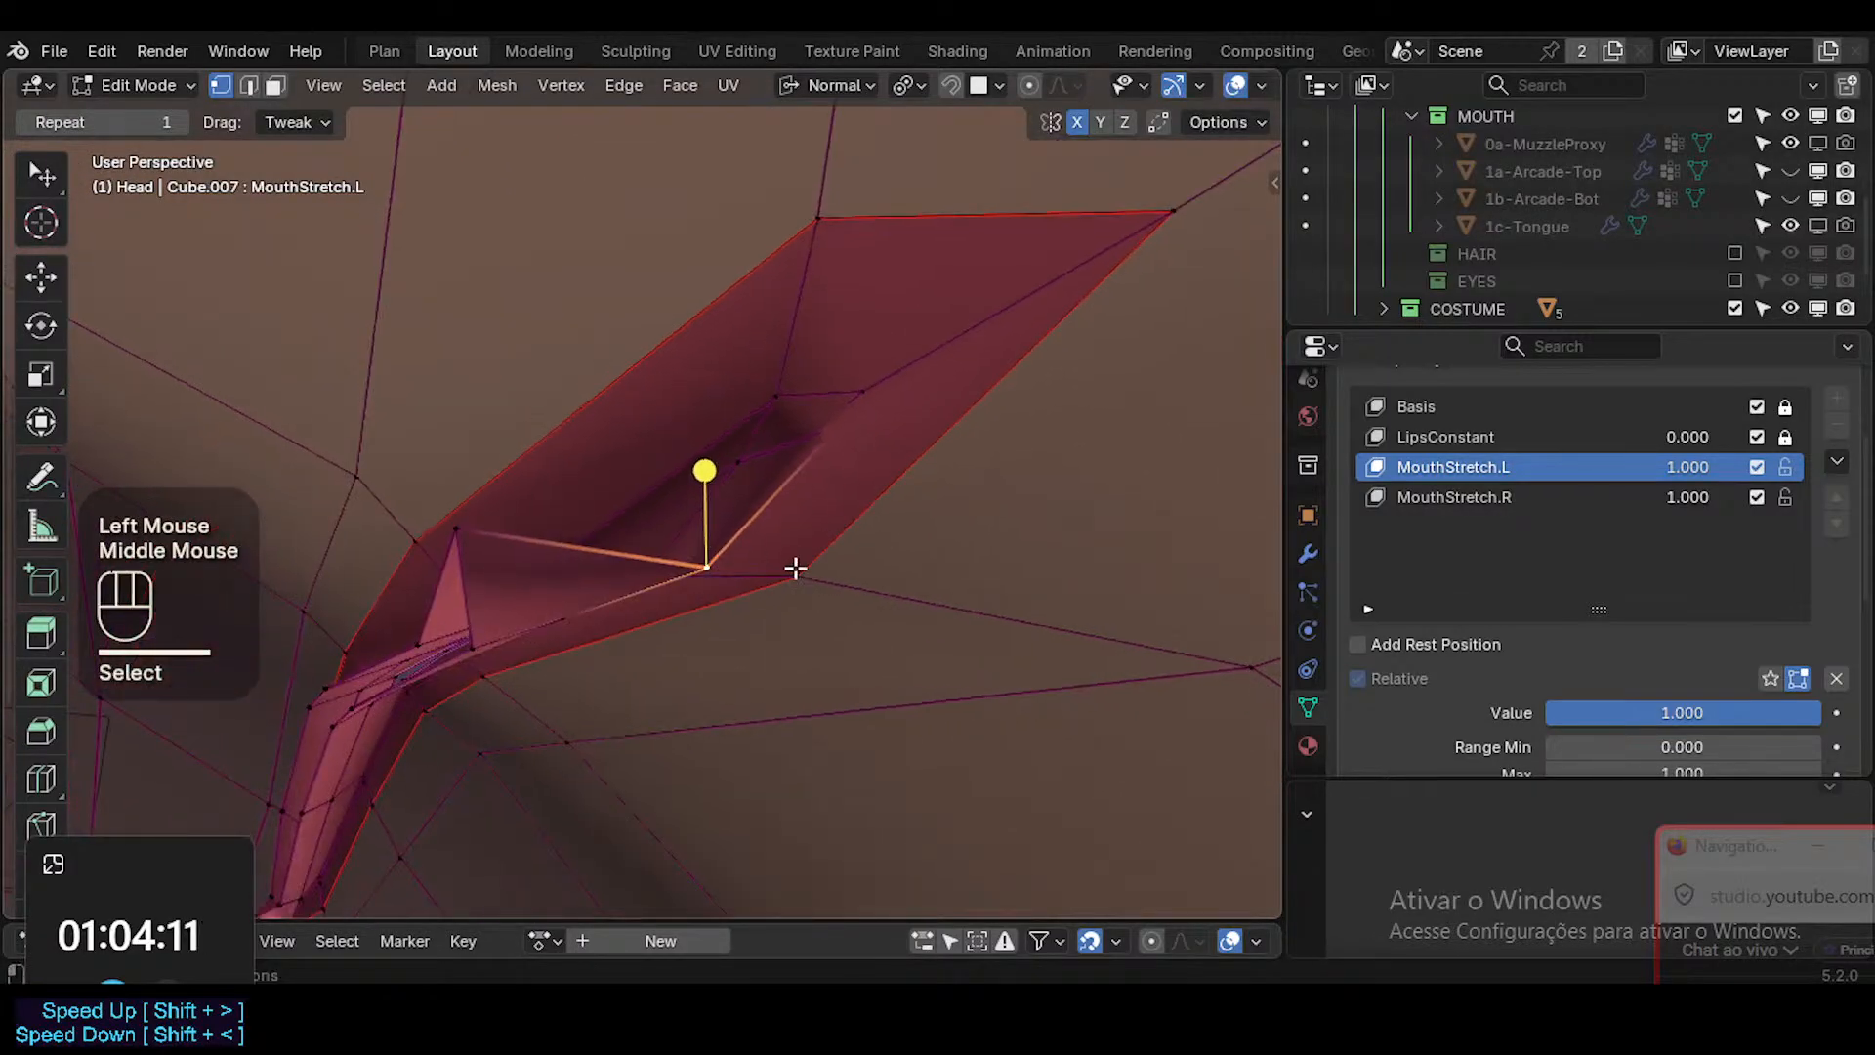
key("g")
left_click(772, 495)
middle_click_drag(548, 544, 475, 479)
key("g")
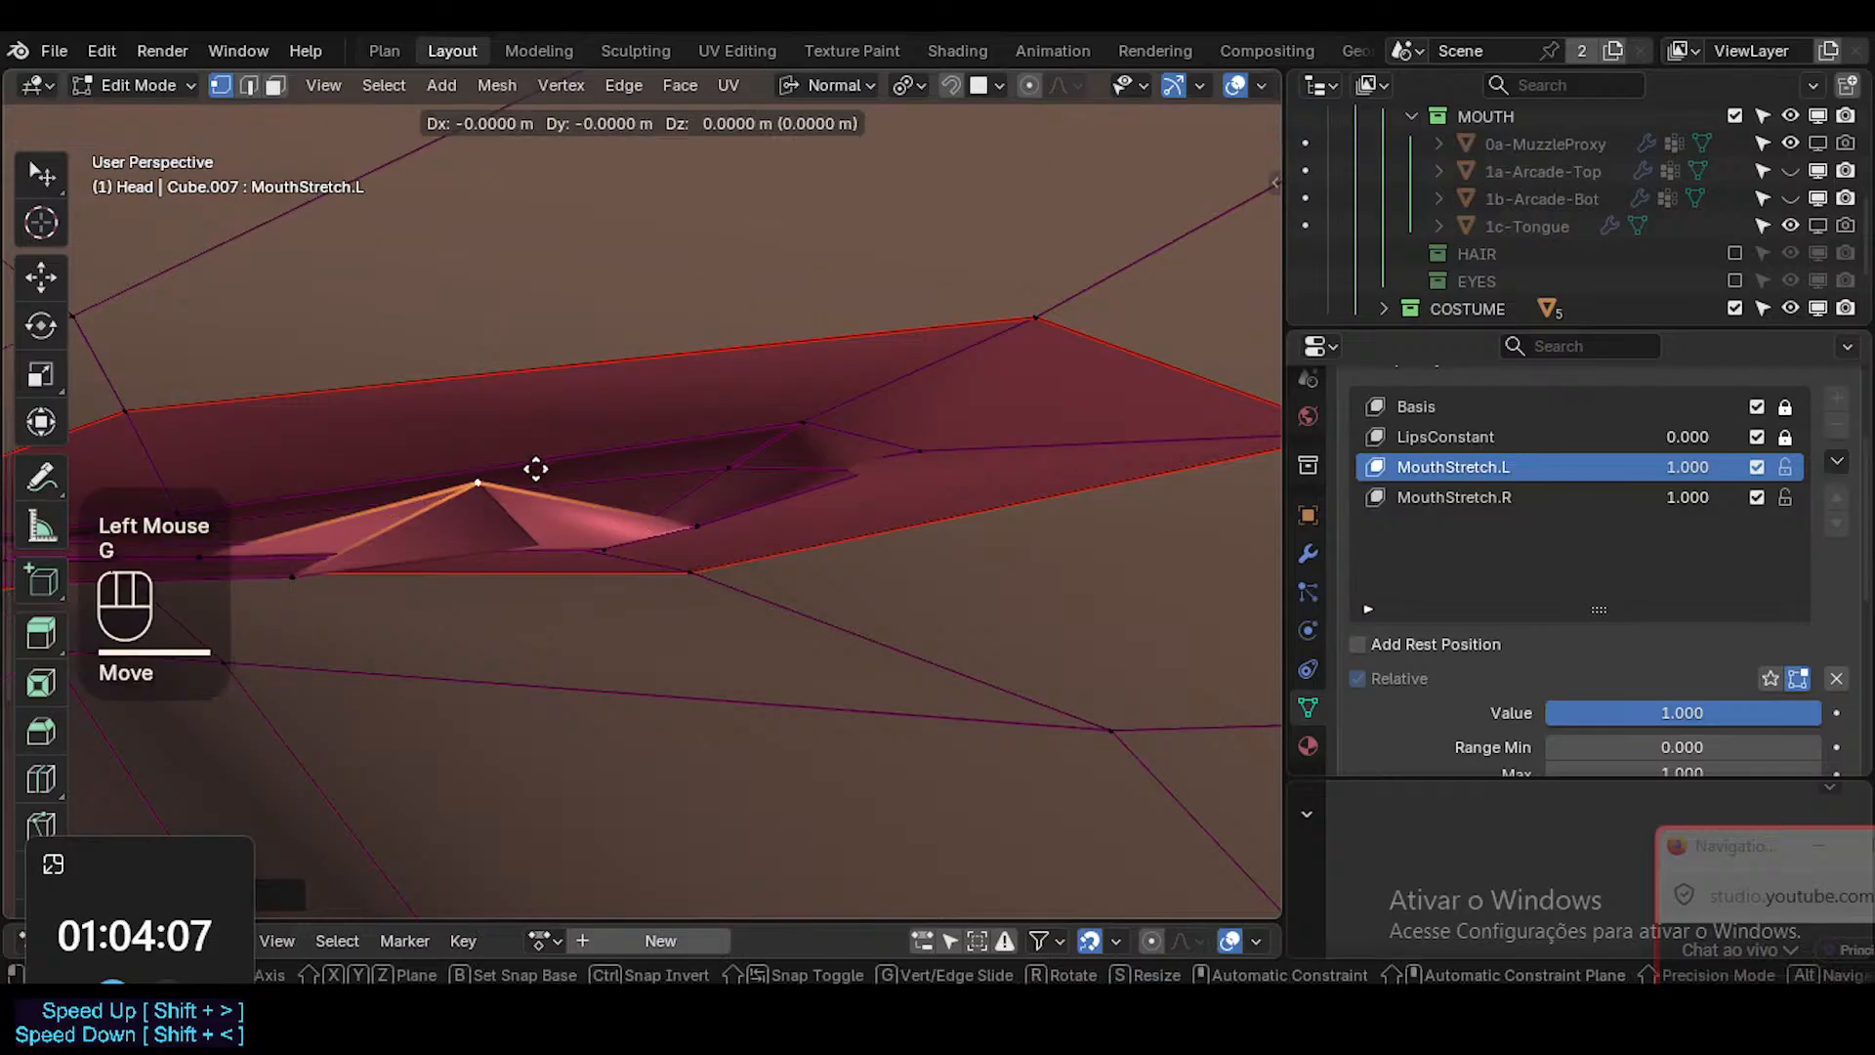
key("g")
left_click(688, 517)
Slide the adjacent lower interior vertex along its edge toward the mouth corner.
middle_click_drag(703, 518, 899, 477)
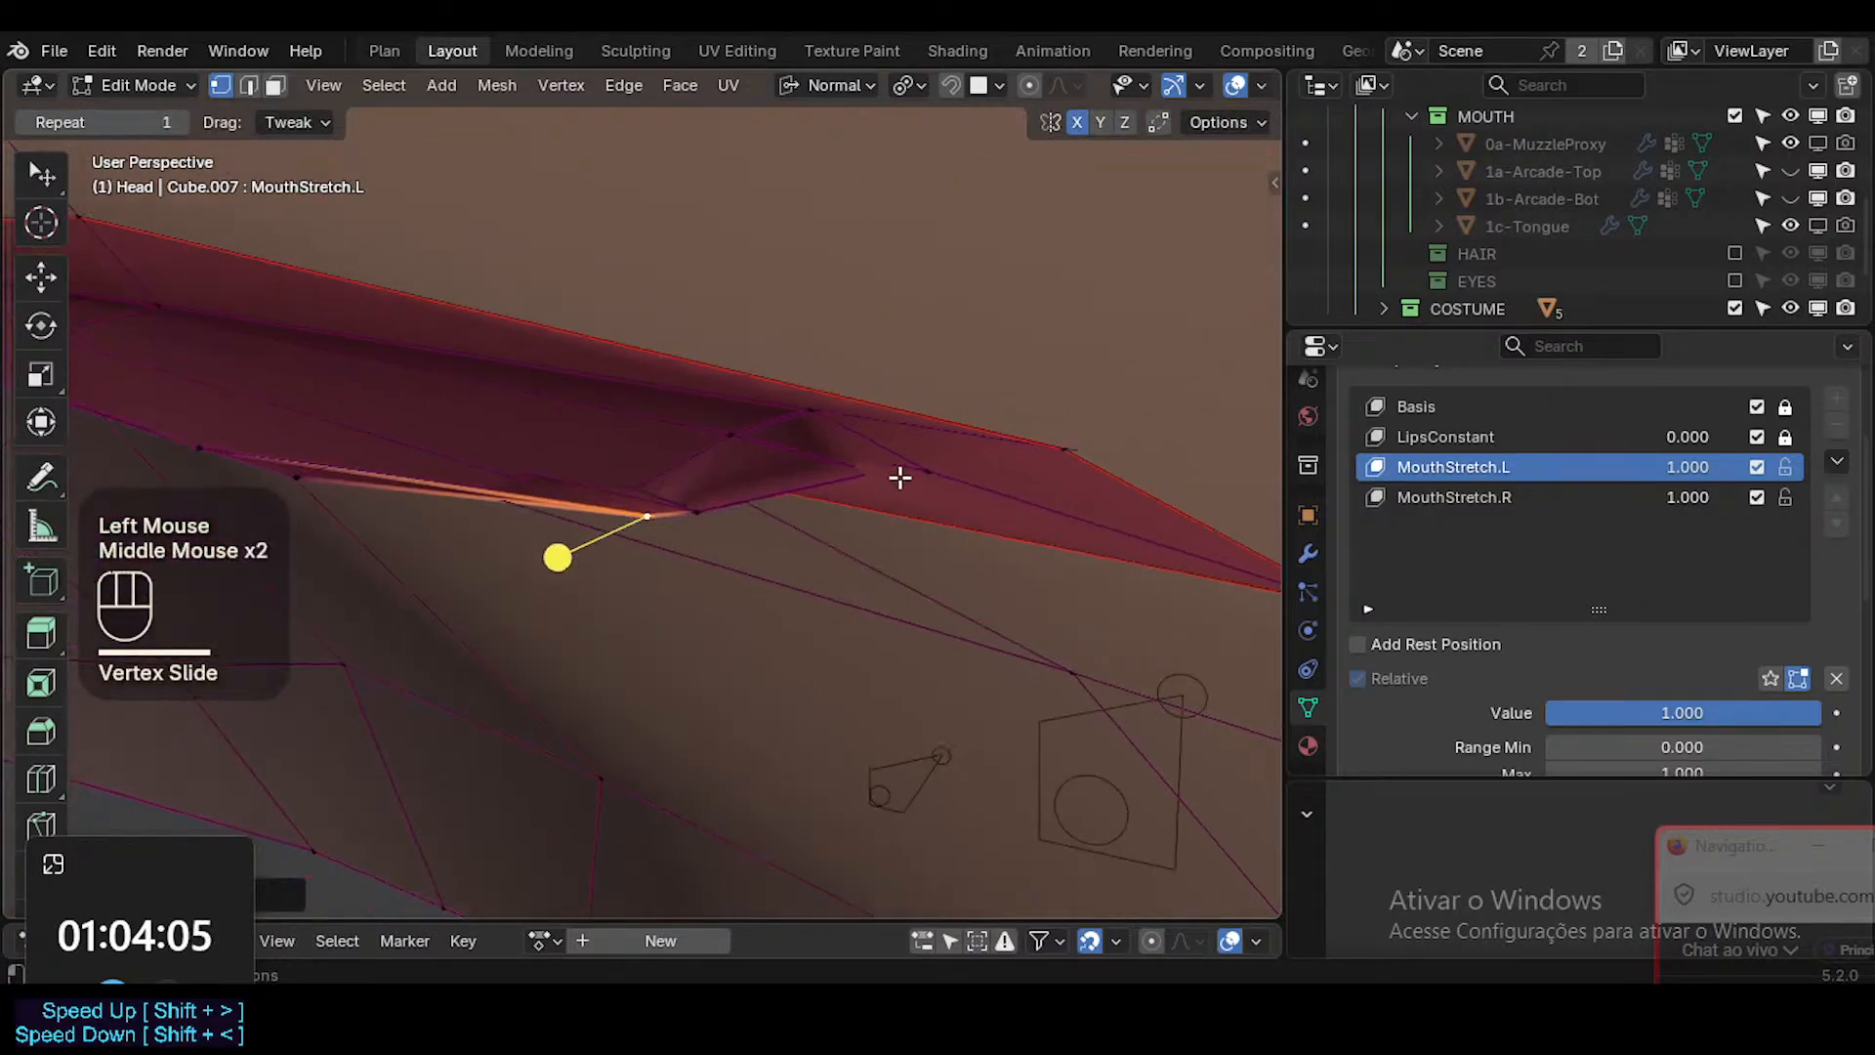
left_click(706, 497)
middle_click_drag(706, 496, 830, 502)
key("g")
key("g")
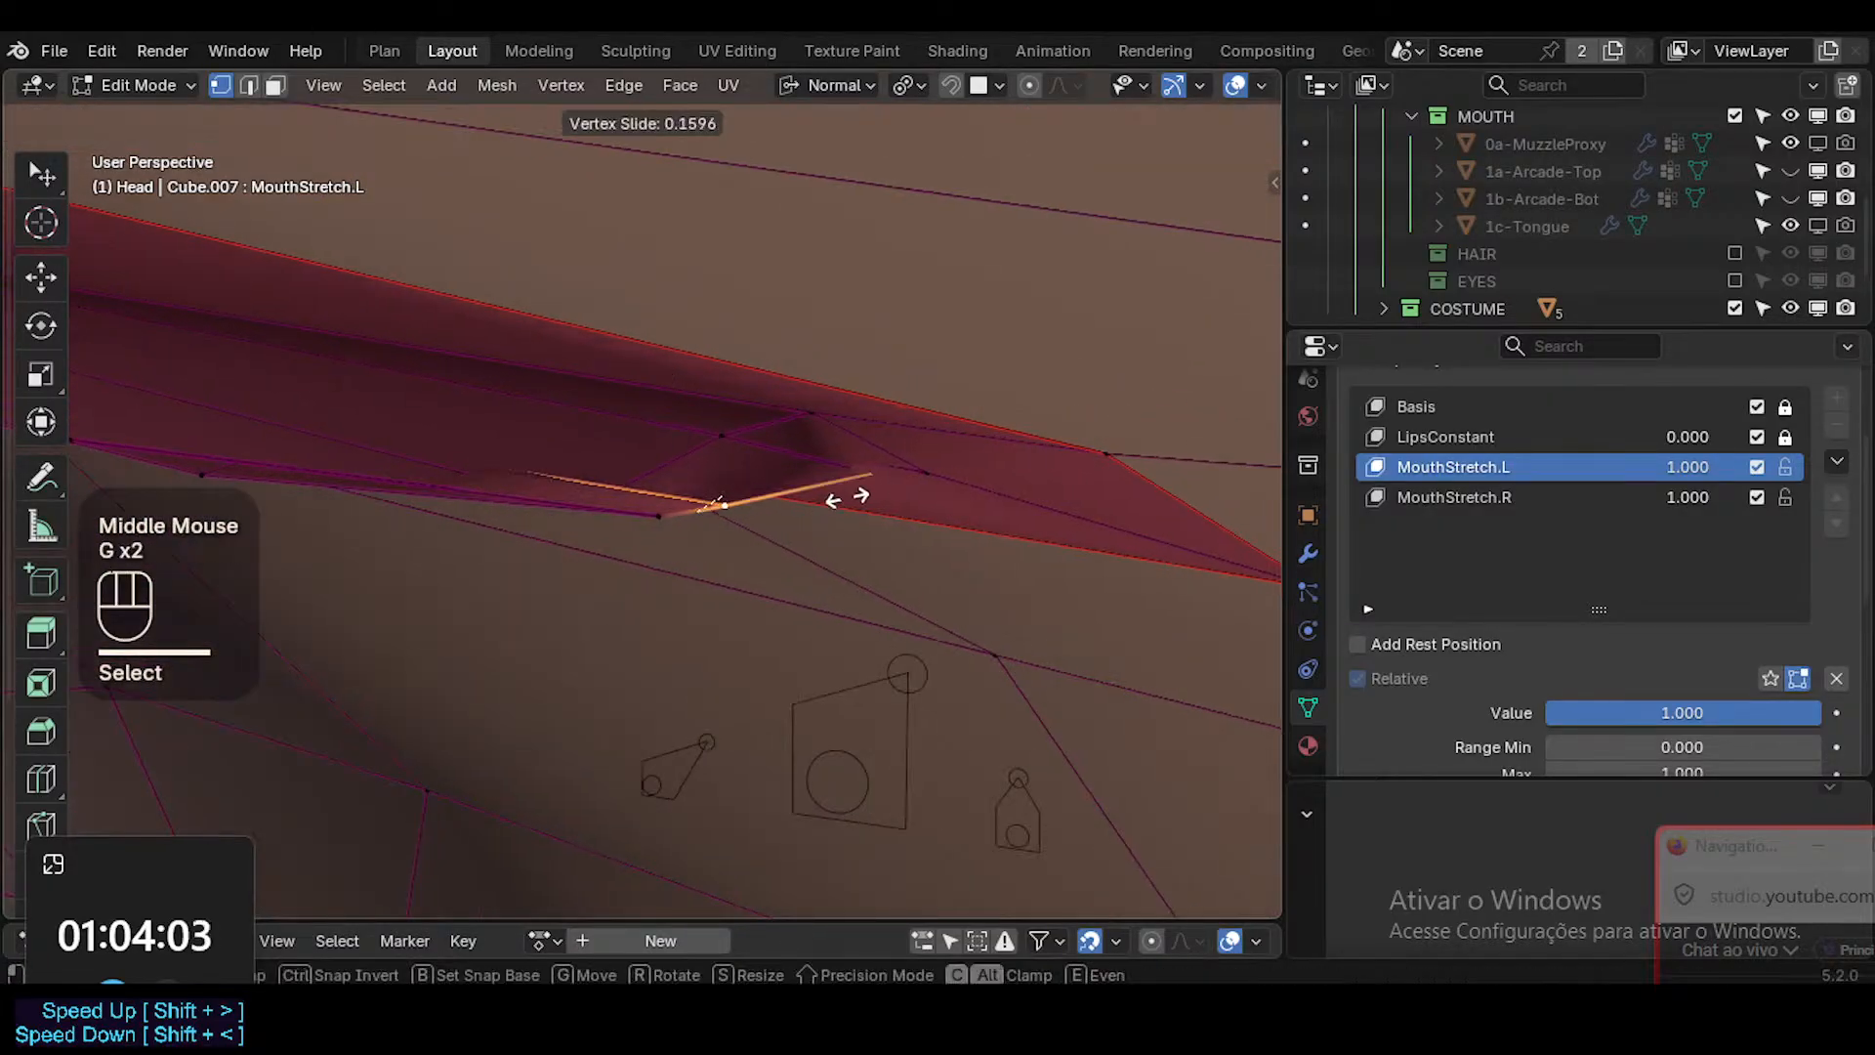
left_click(928, 483)
Adjust the interior vertex nearest the mouth corner, and with X-ray on move its hidden neighbor toward the lower lip.
middle_click_drag(916, 487, 1030, 346)
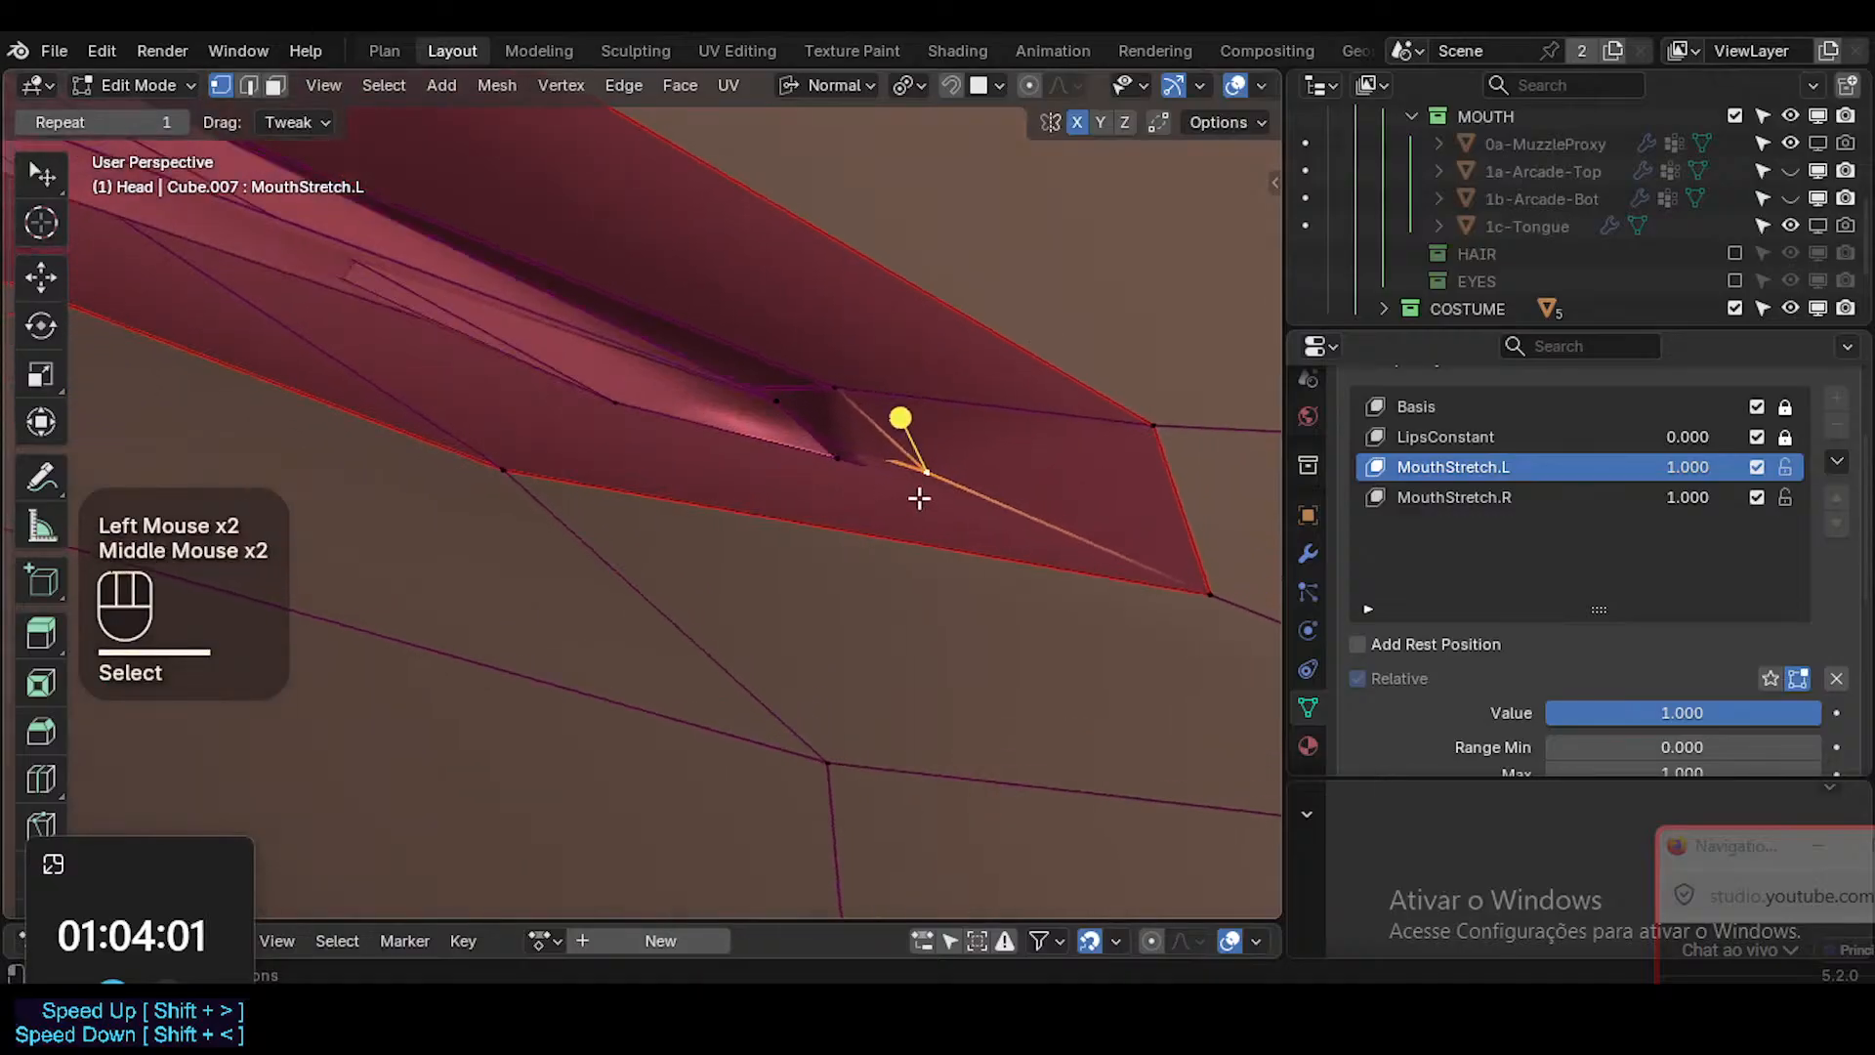
key("g")
left_click(934, 474)
middle_click_drag(933, 474, 754, 547)
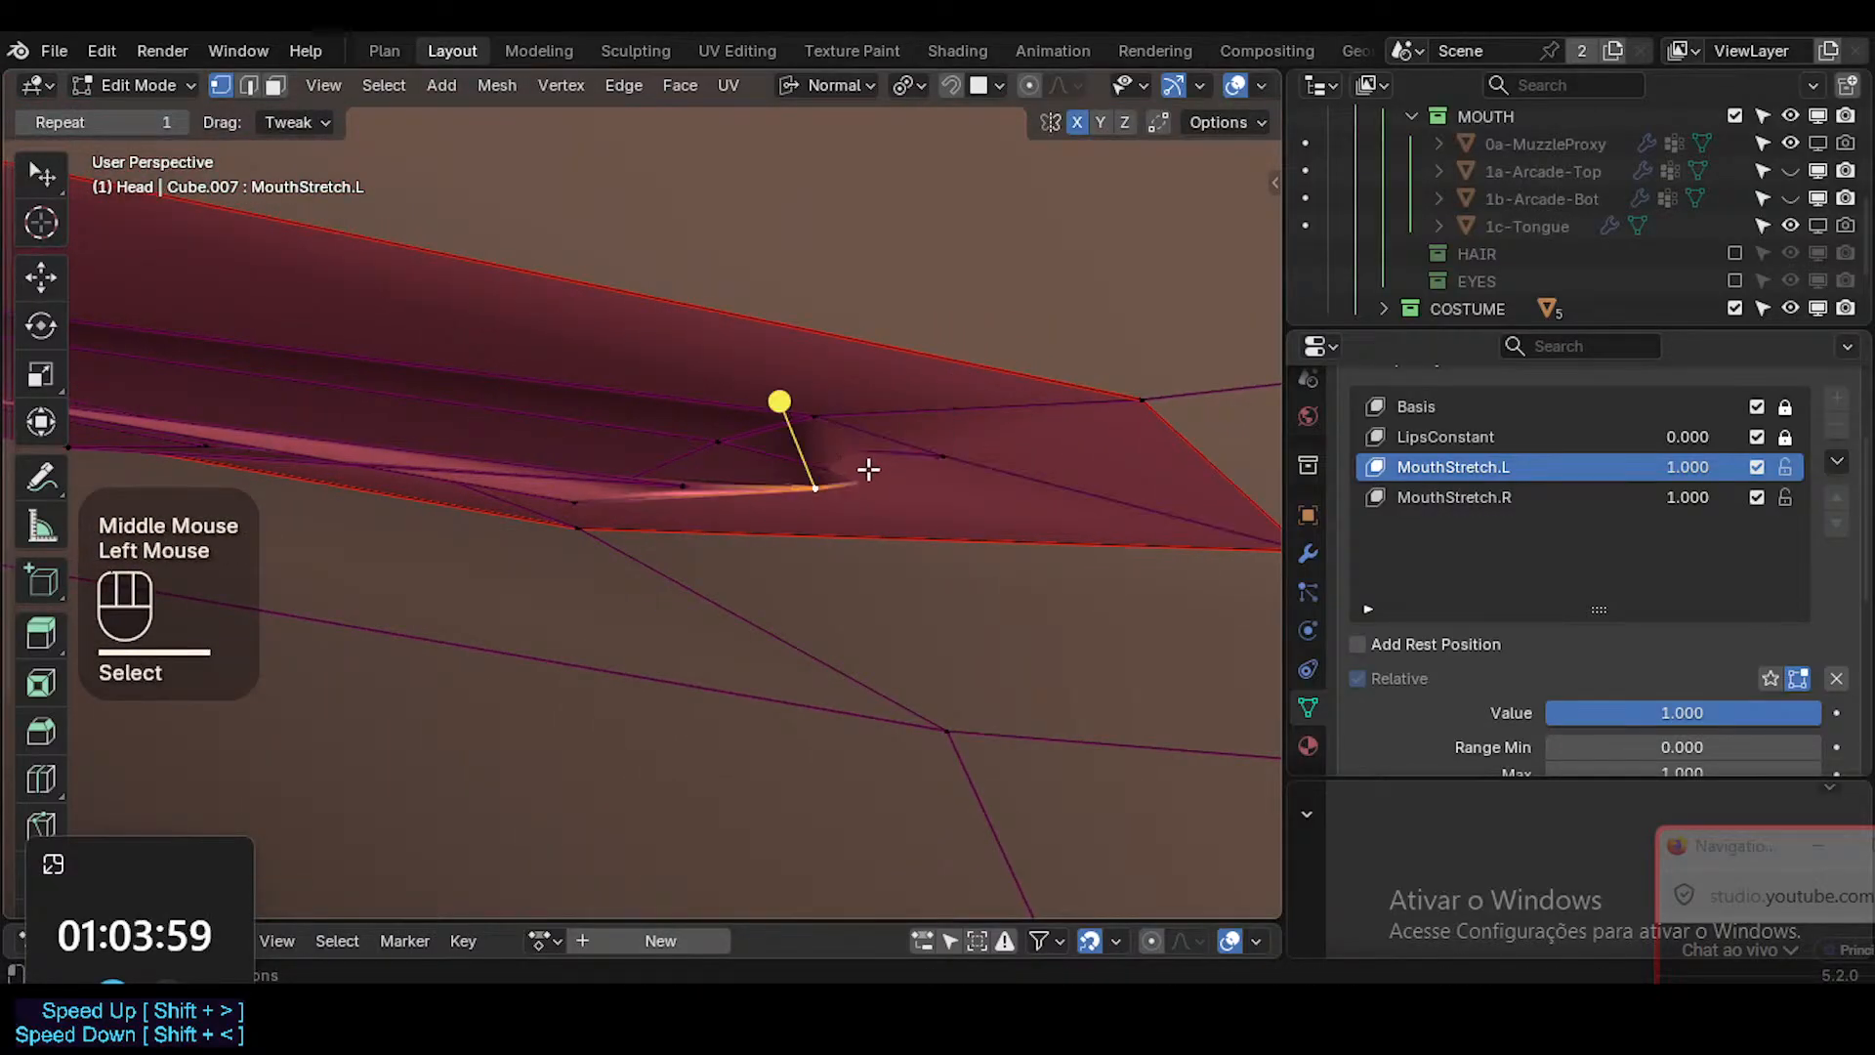
key("alt+z")
key("g")
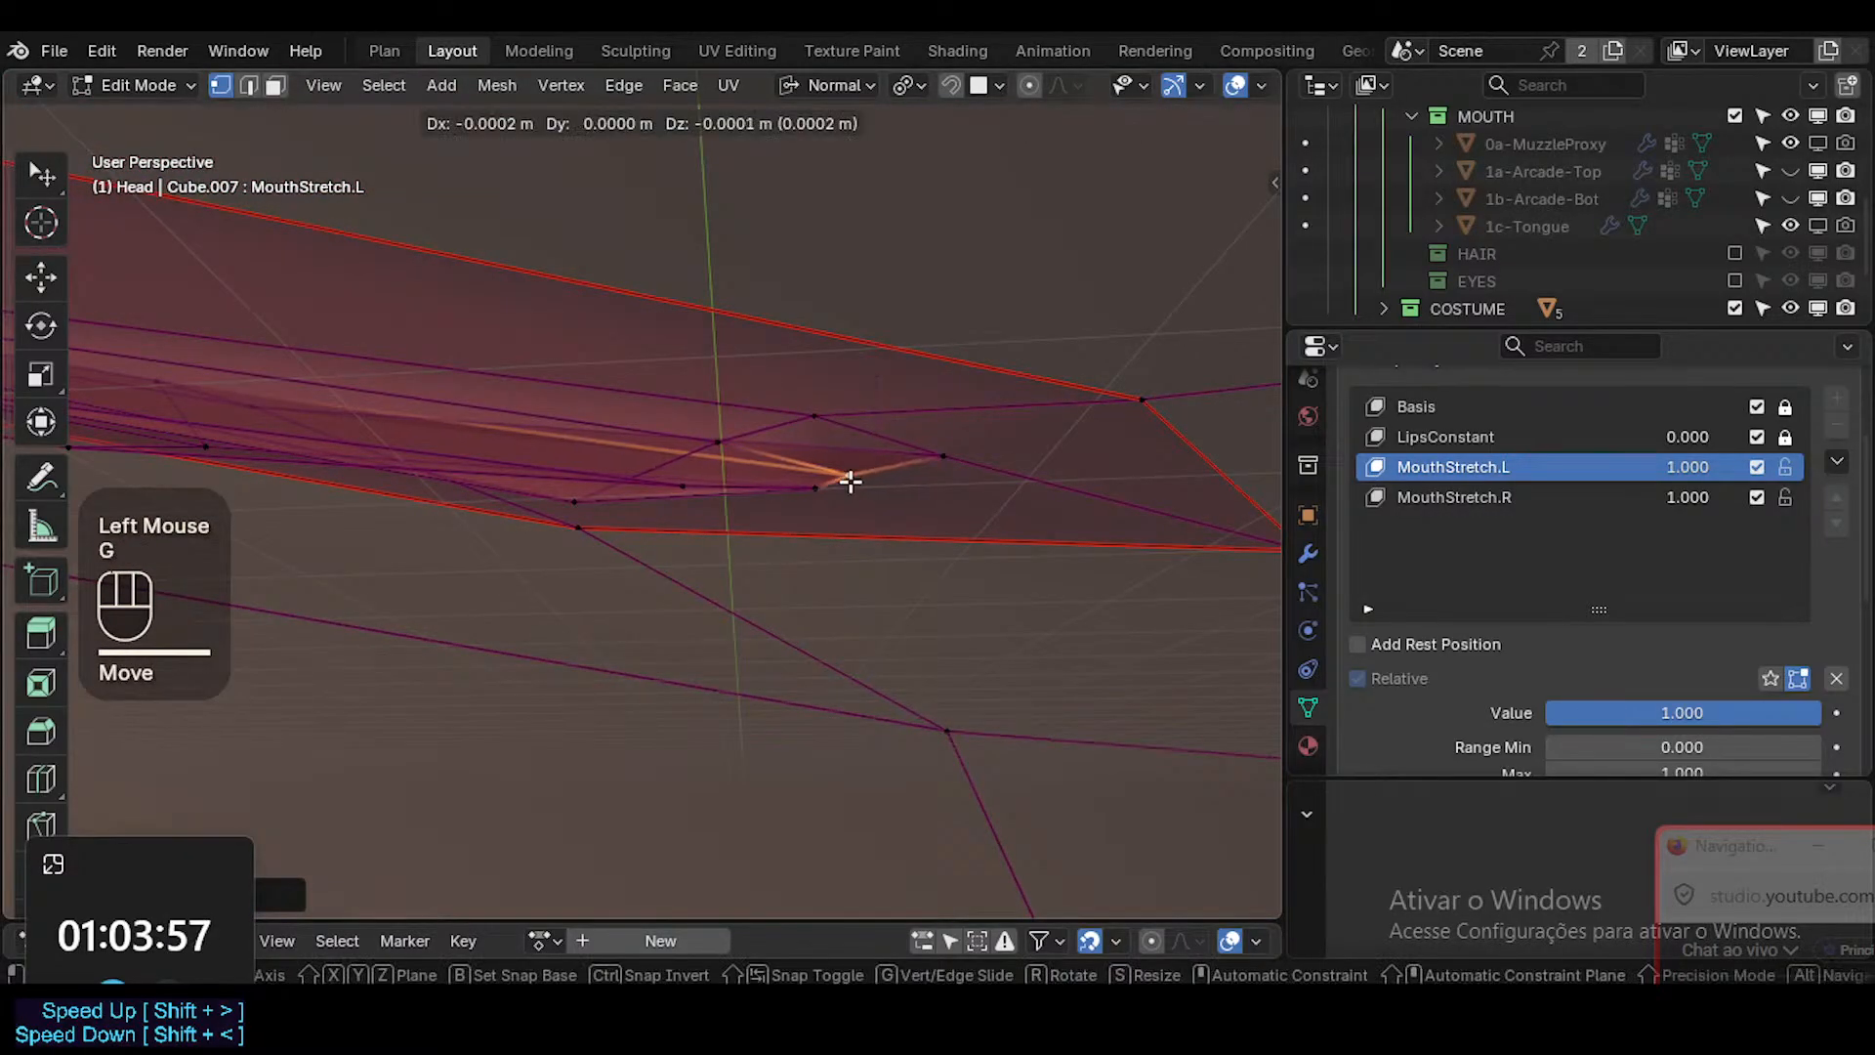
left_click(847, 481)
Turn off X-ray and reposition the interior vertices just inside the mouth corner.
key("alt+z")
middle_click_drag(848, 482, 894, 283)
key("g")
left_click(857, 433)
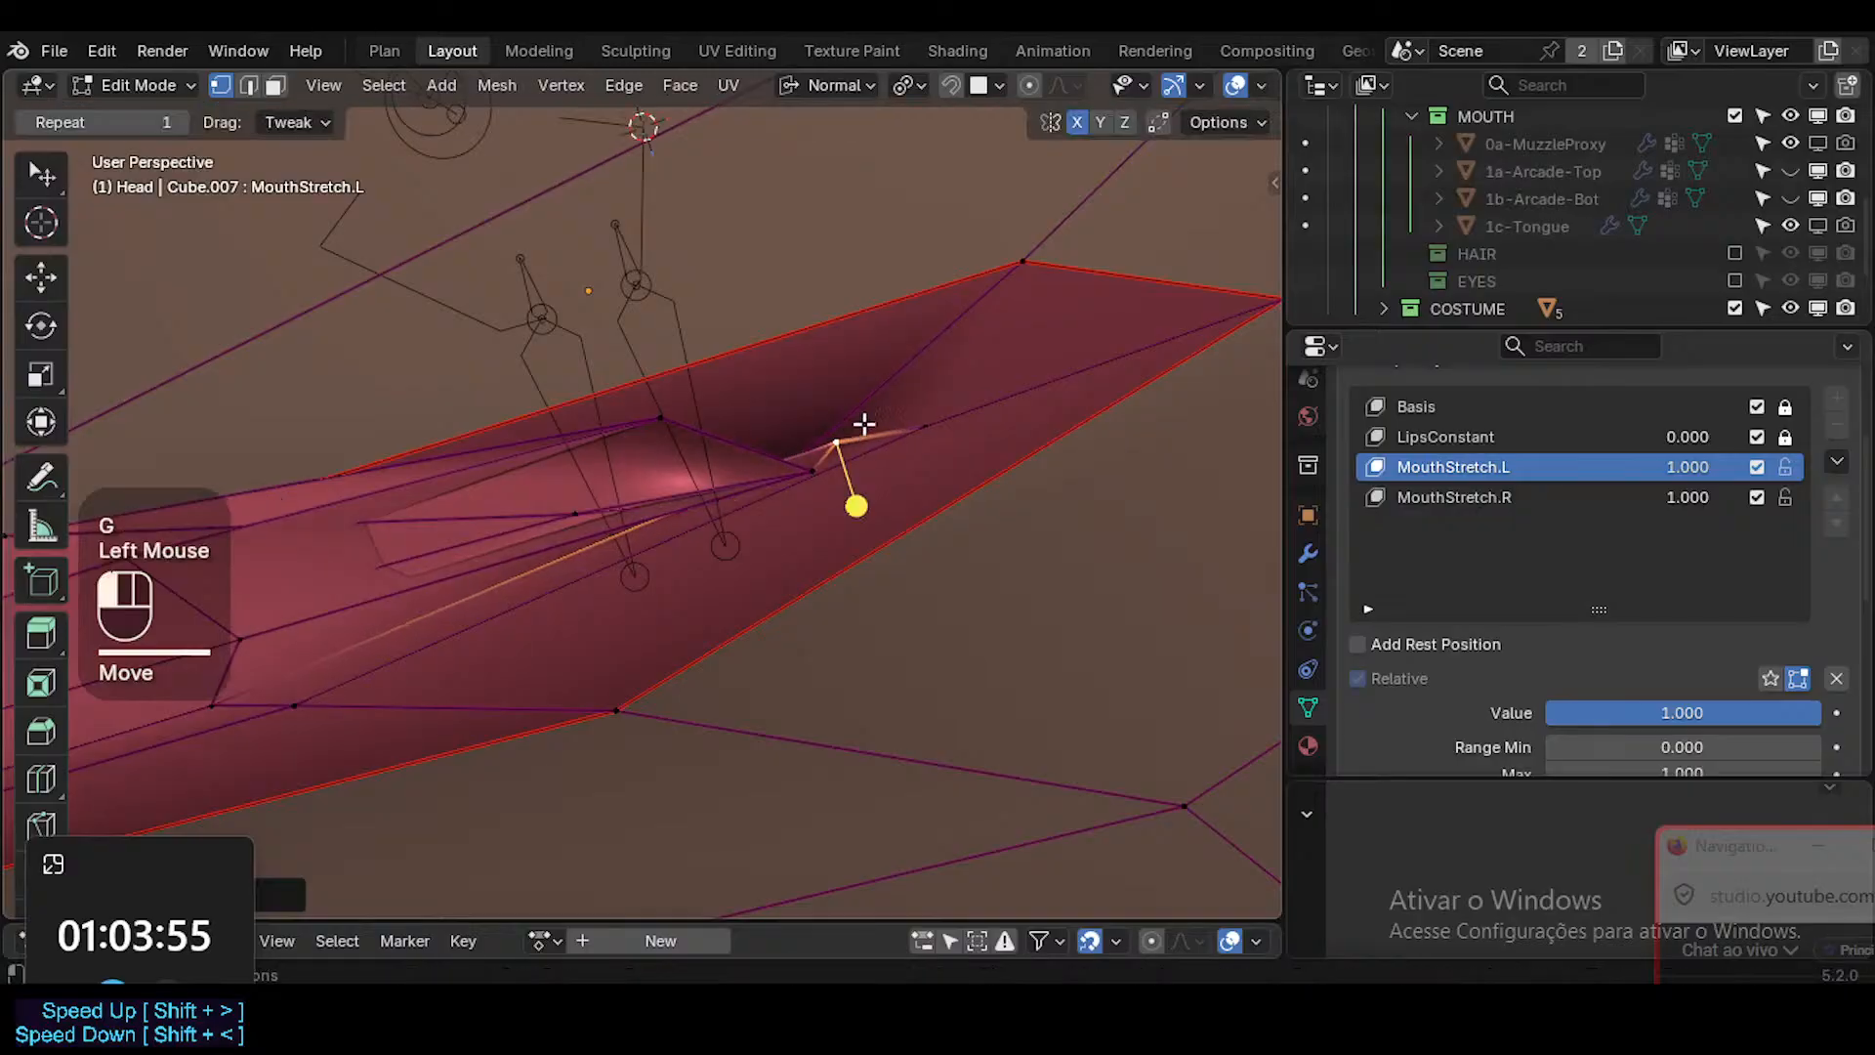
middle_click_drag(859, 428, 706, 574)
key("g")
left_click(768, 469)
Move the lower interior vertices, bringing the last one down close to the lower lip edge.
key("g")
left_click(648, 521)
left_click(681, 544)
key("g")
left_click(708, 584)
Select the inner mouth's lower face loops in face mode and smooth their vertices.
key("3")
left_click(548, 544, "alt+shift")
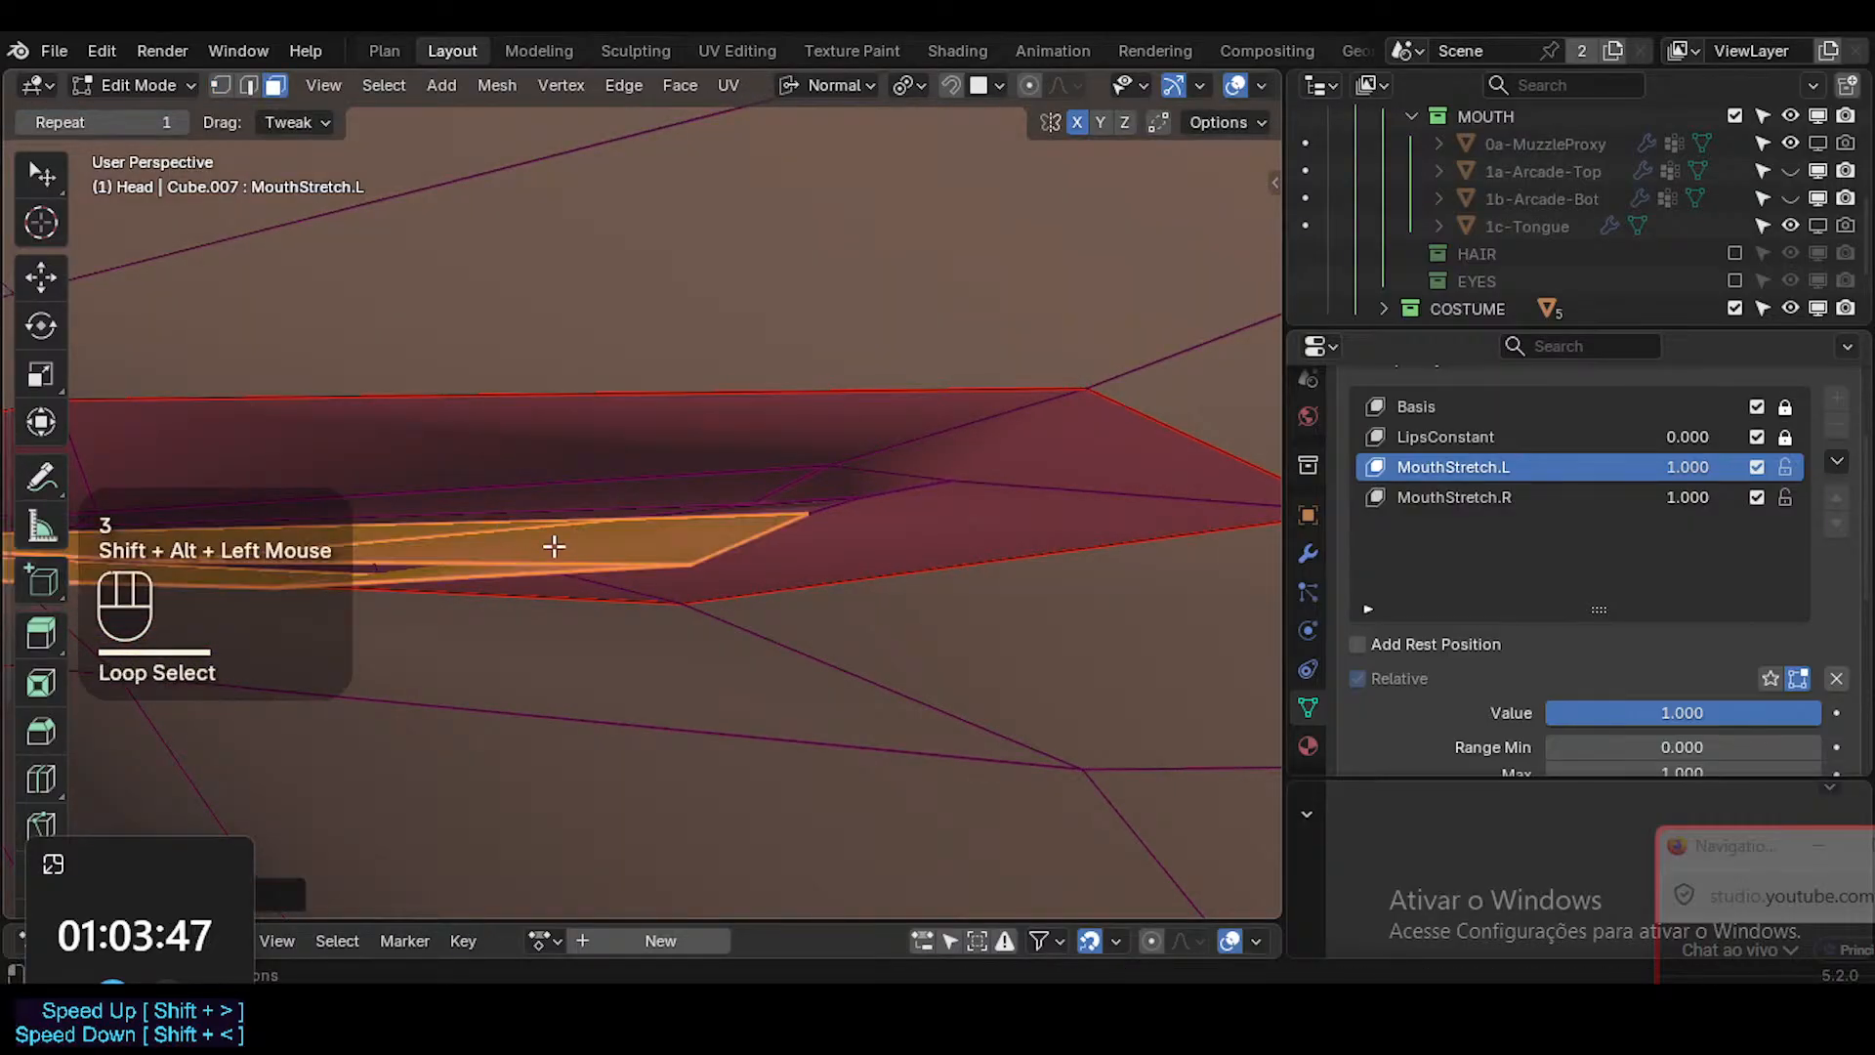
middle_click_drag(548, 544, 548, 583, "shift")
key("shift+grave")
left_click(554, 583)
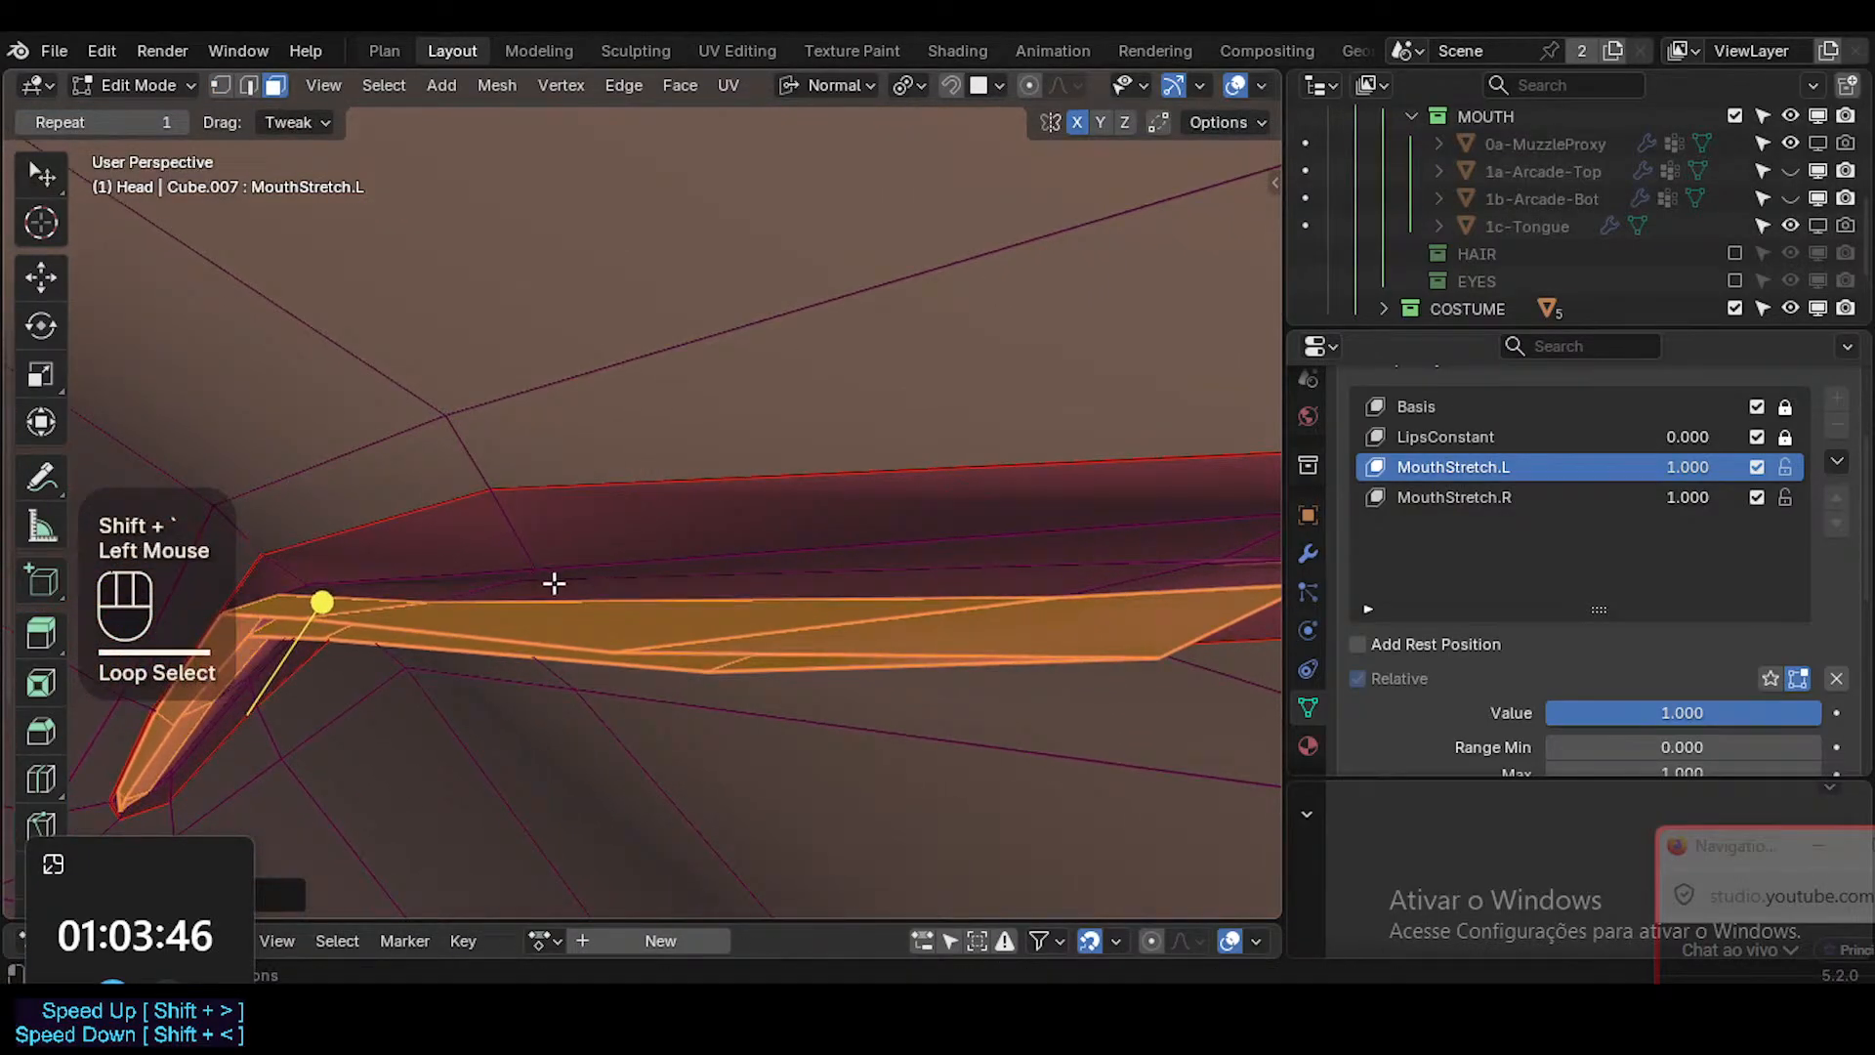
left_click(334, 591)
Switch to vertex mode and slide the middle lower interior vertex along its edge toward the mouth corner.
key("1")
left_click(619, 641)
key("g")
key("g")
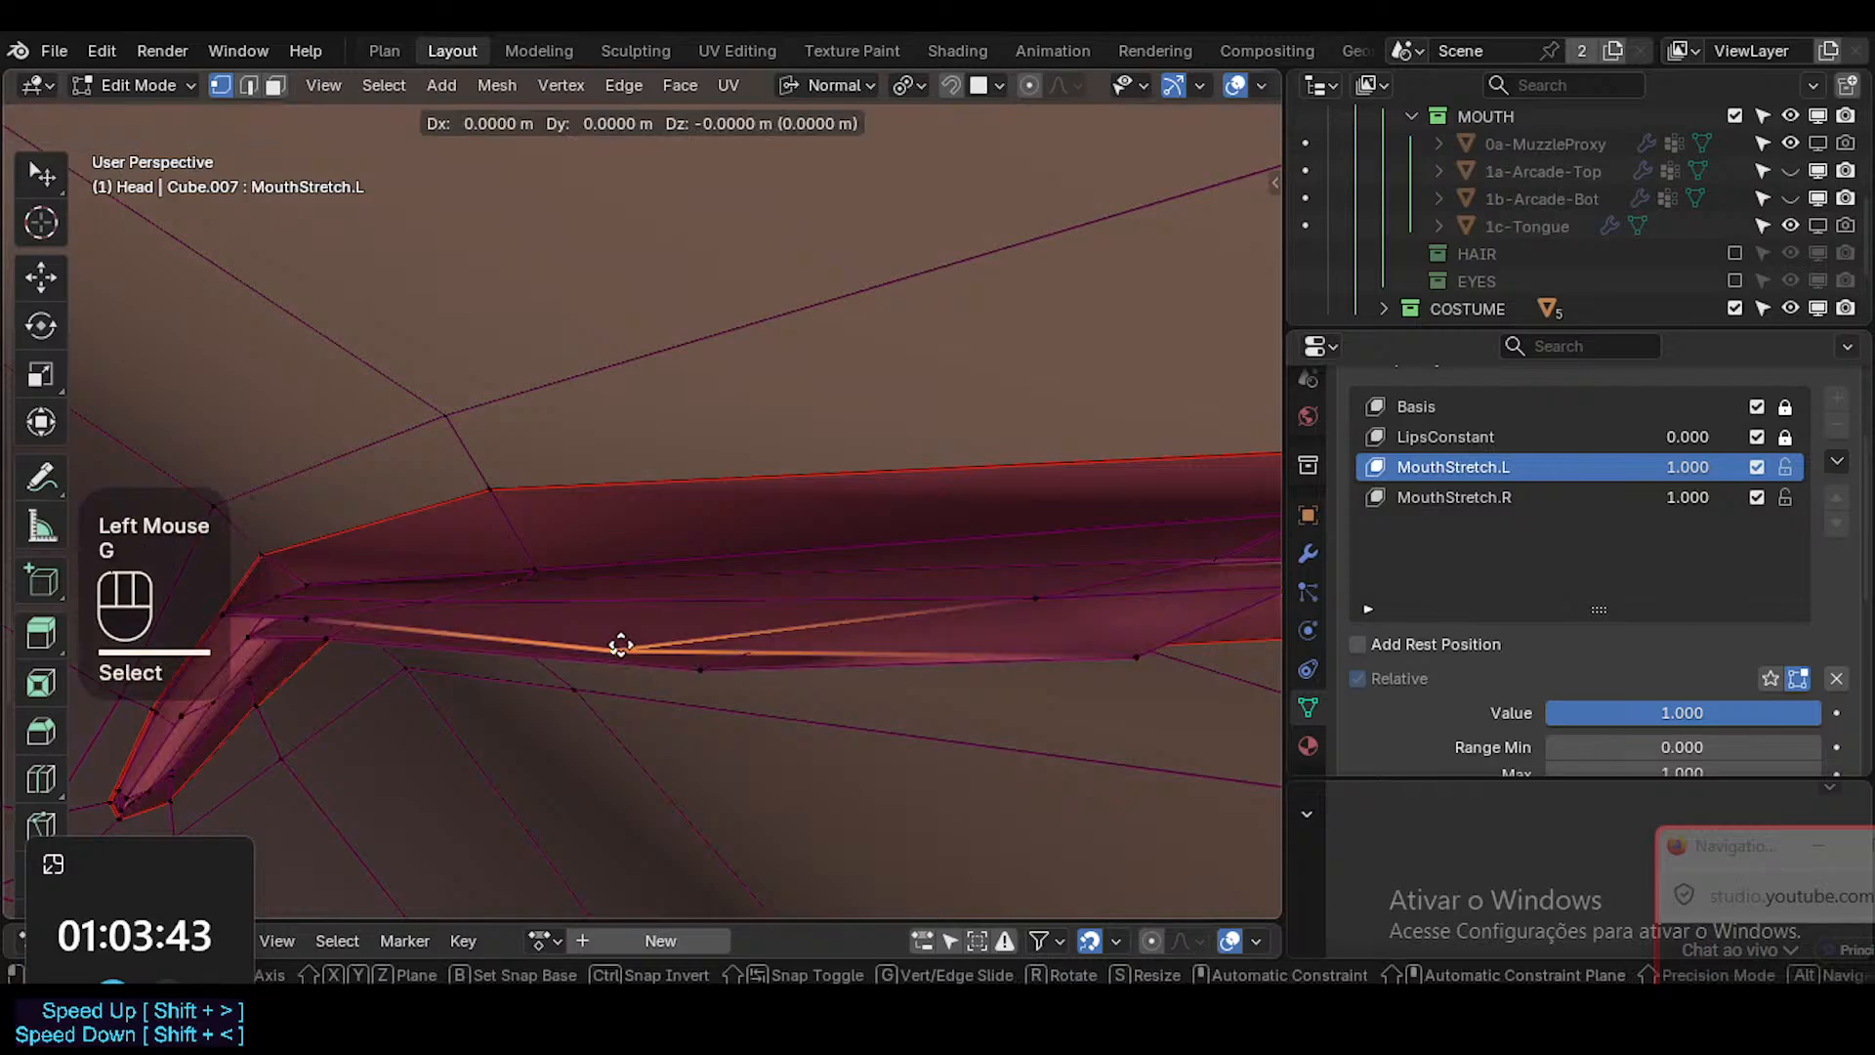
left_click(694, 645)
middle_click_drag(694, 645, 665, 611)
key("g")
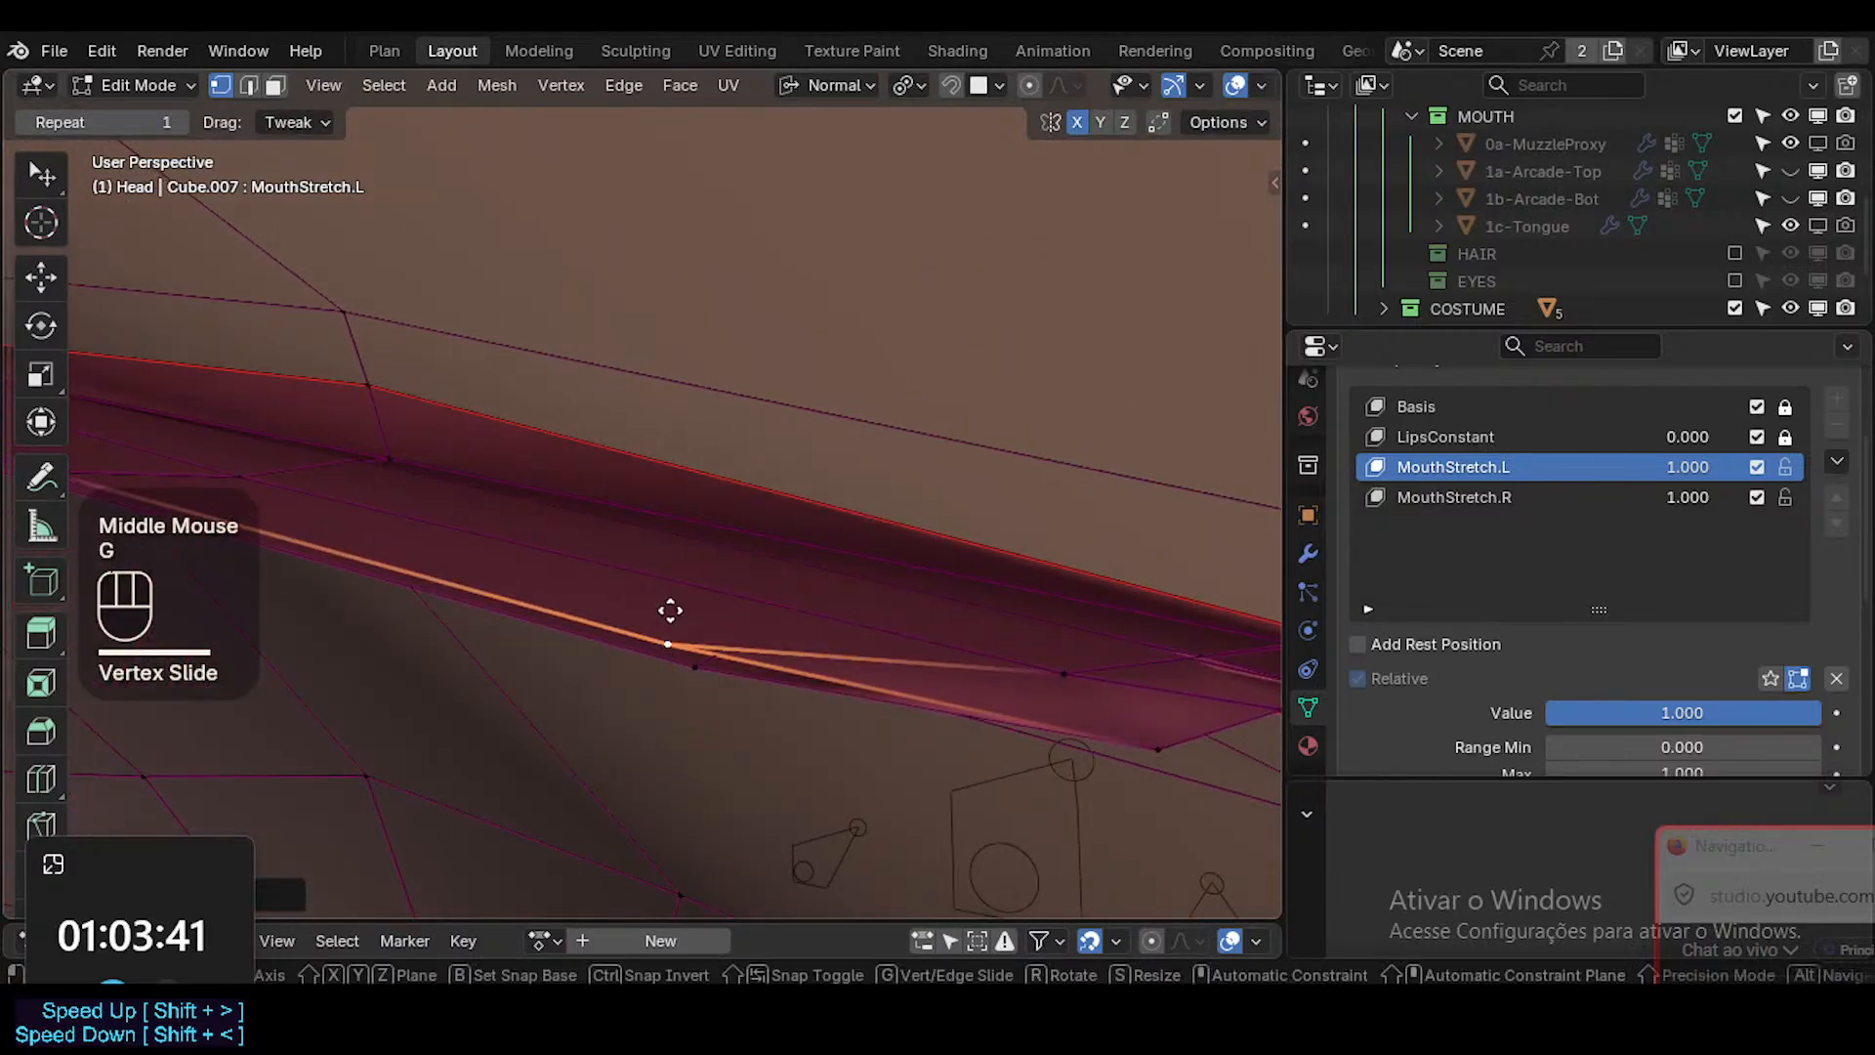
key("g")
left_click(1067, 674)
Slide the next interior vertex back along its edge, away from the mouth corner.
left_click(1067, 675)
key("g")
key("g")
left_click(1058, 682)
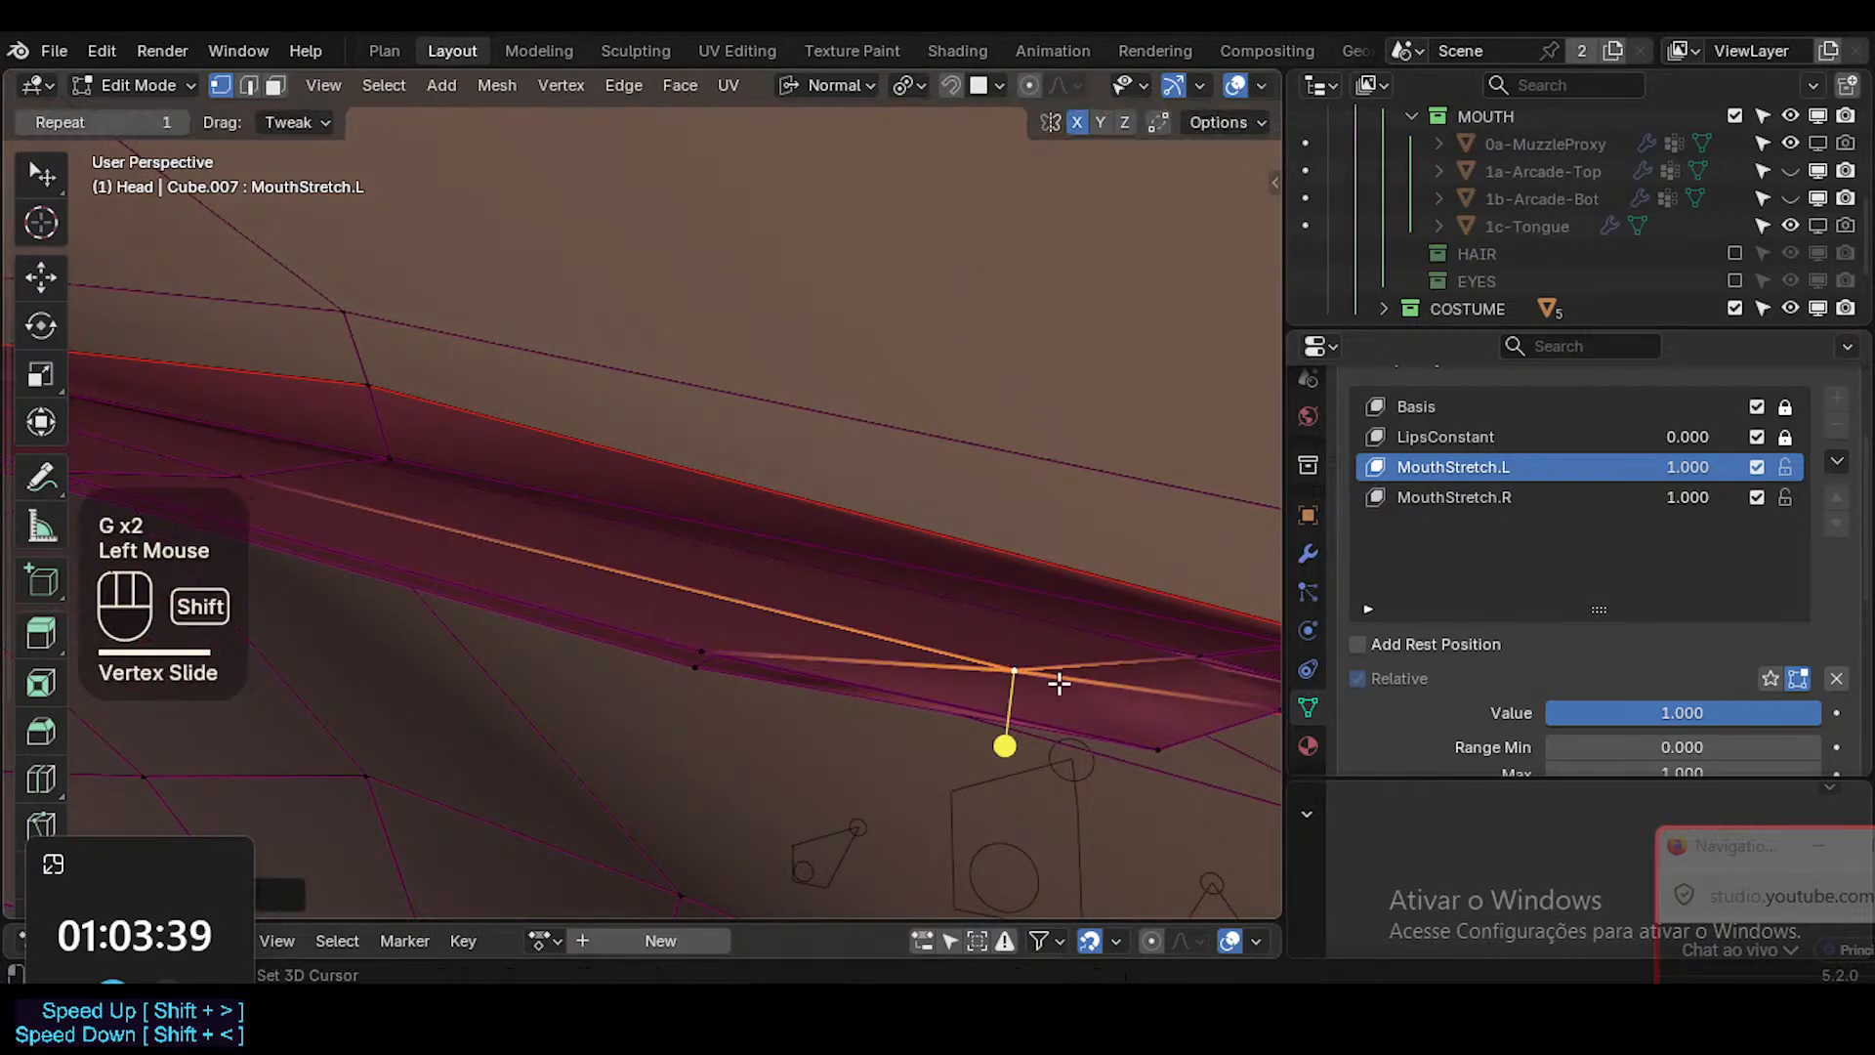
middle_click_drag(1058, 683, 1027, 679, "shift")
key("g")
key("g")
left_click(760, 671)
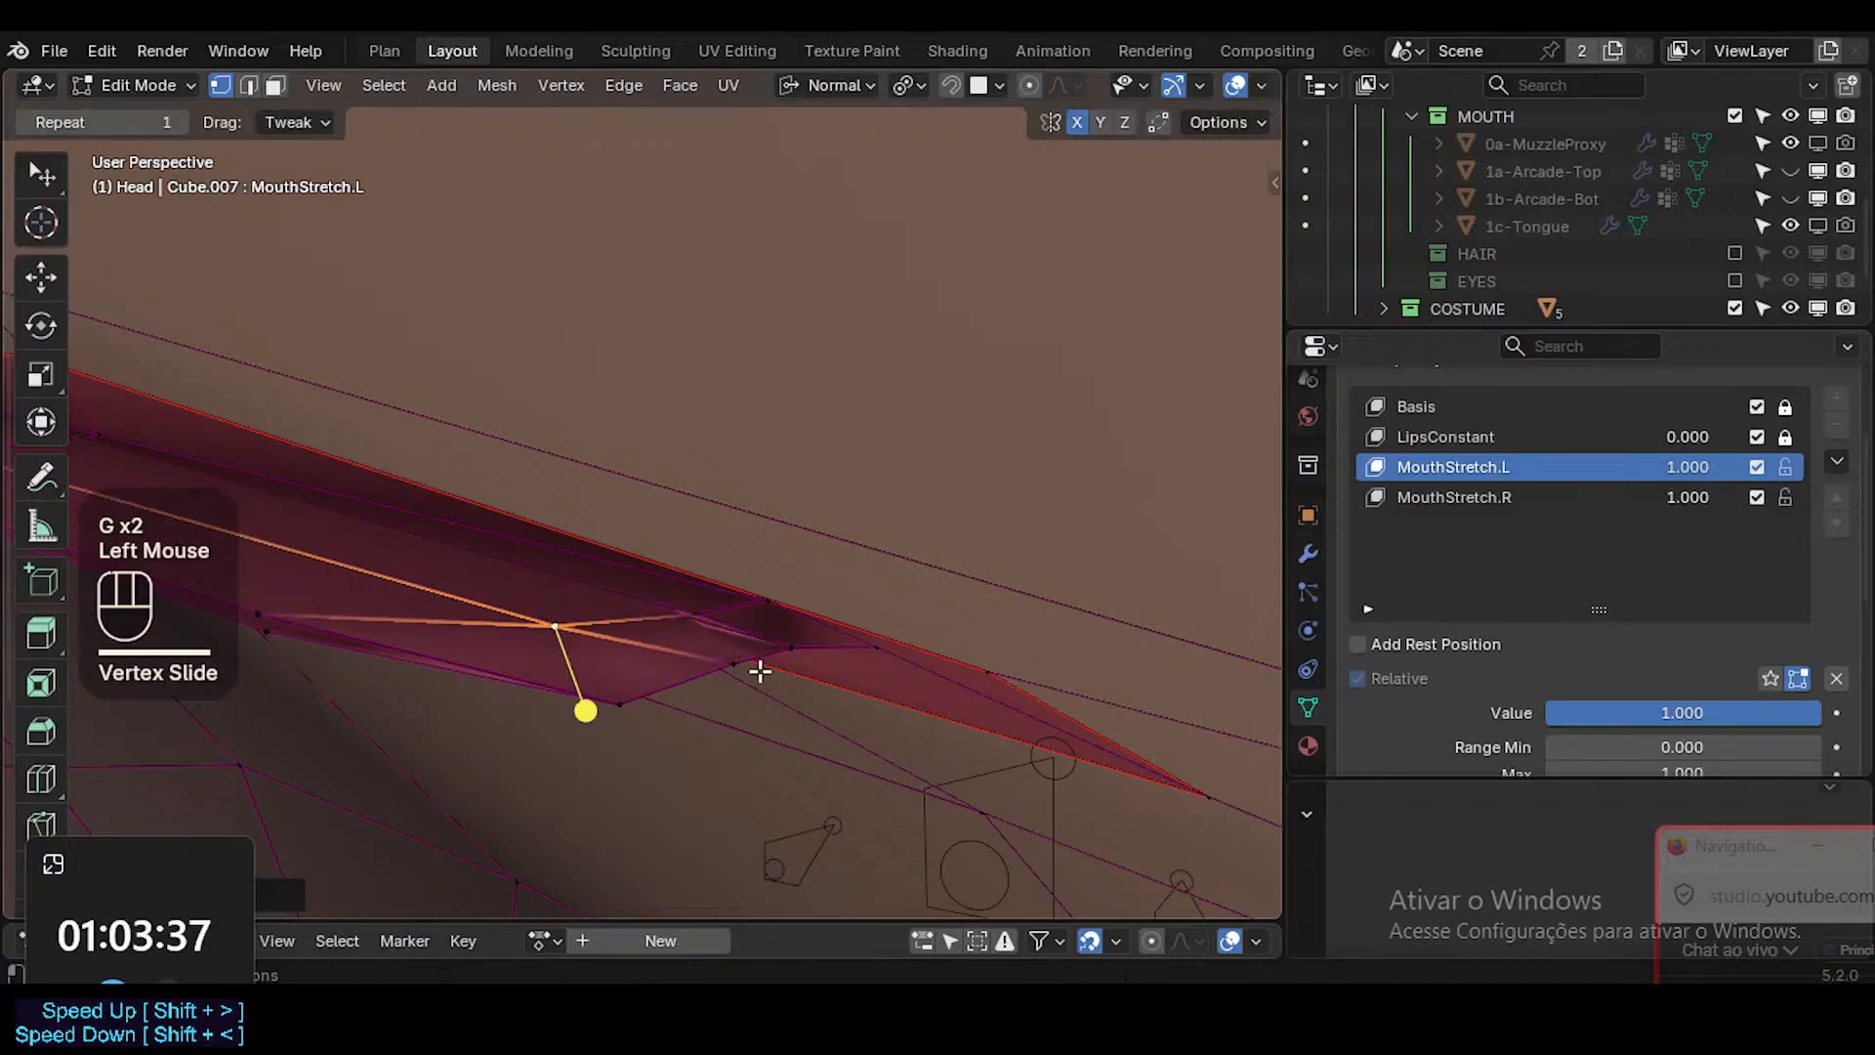
Move the three lower interior vertices beside the mouth corner outward and slightly down.
middle_click_drag(739, 685, 846, 661)
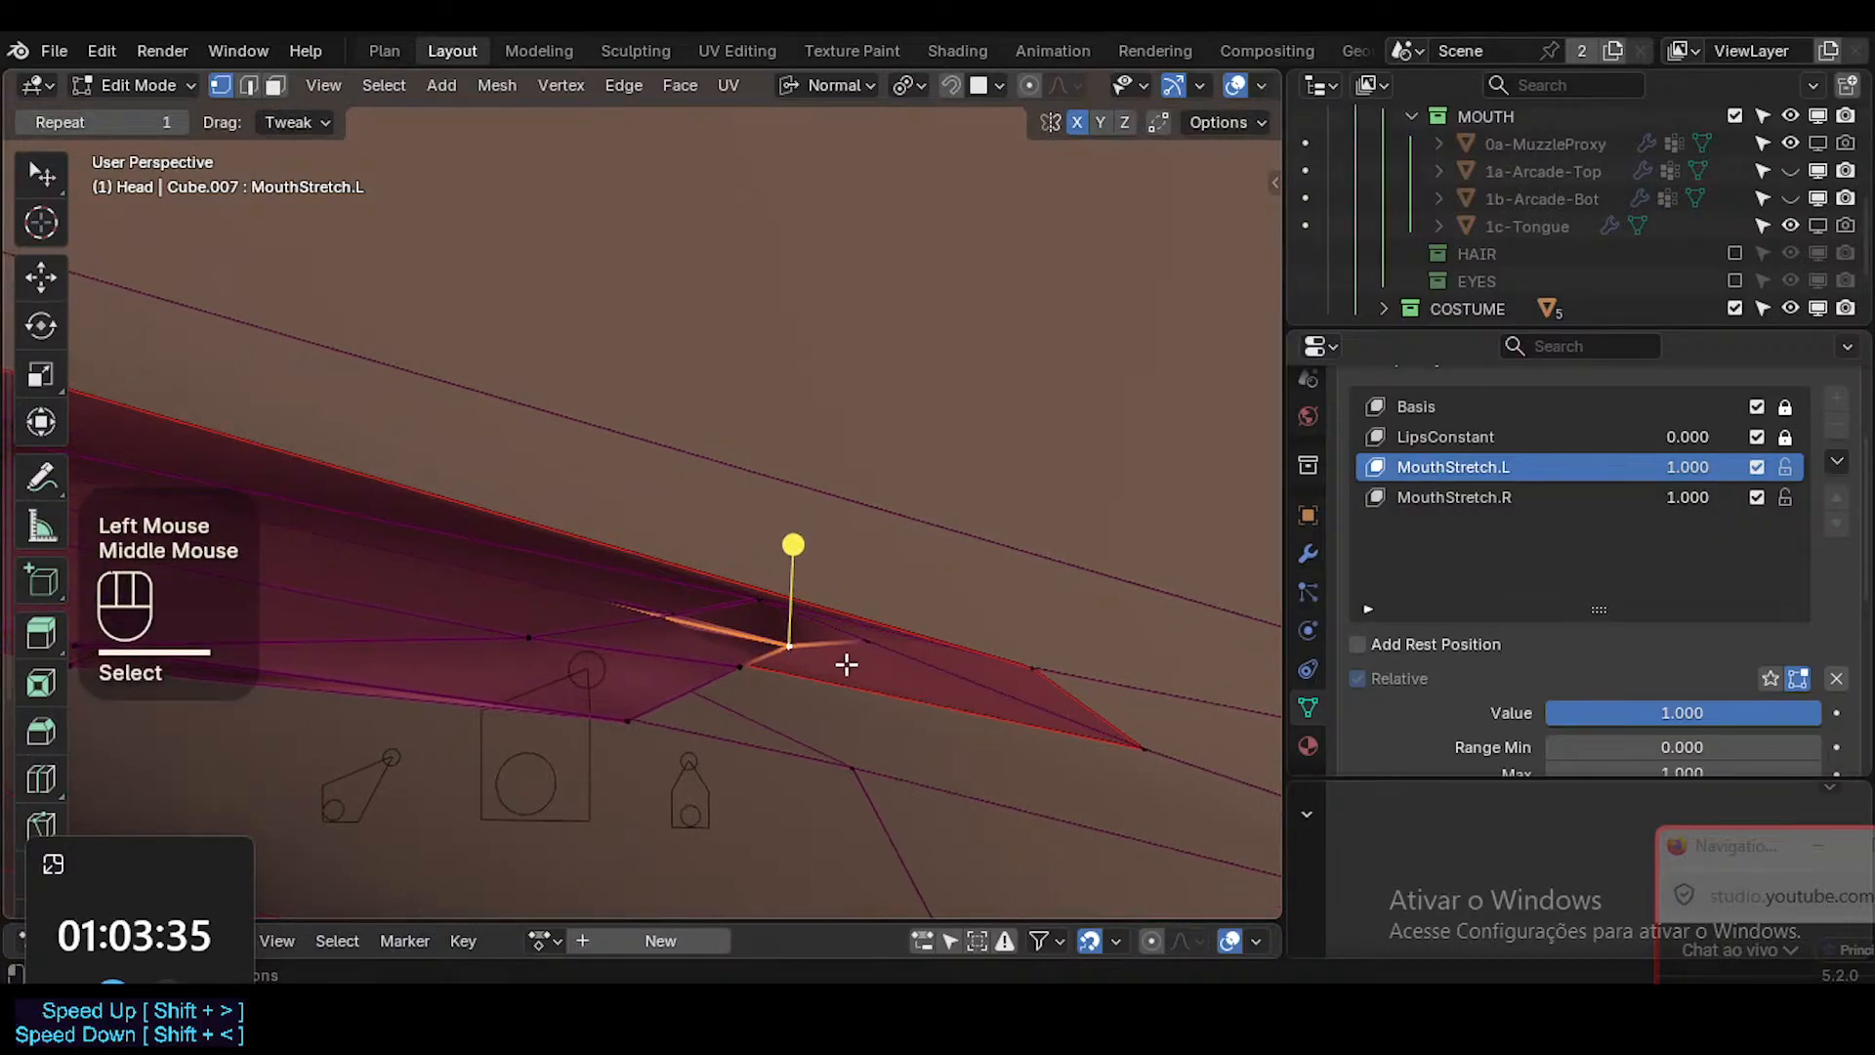
key("g")
left_click(745, 670)
left_click(746, 675)
key("g")
left_click(749, 691)
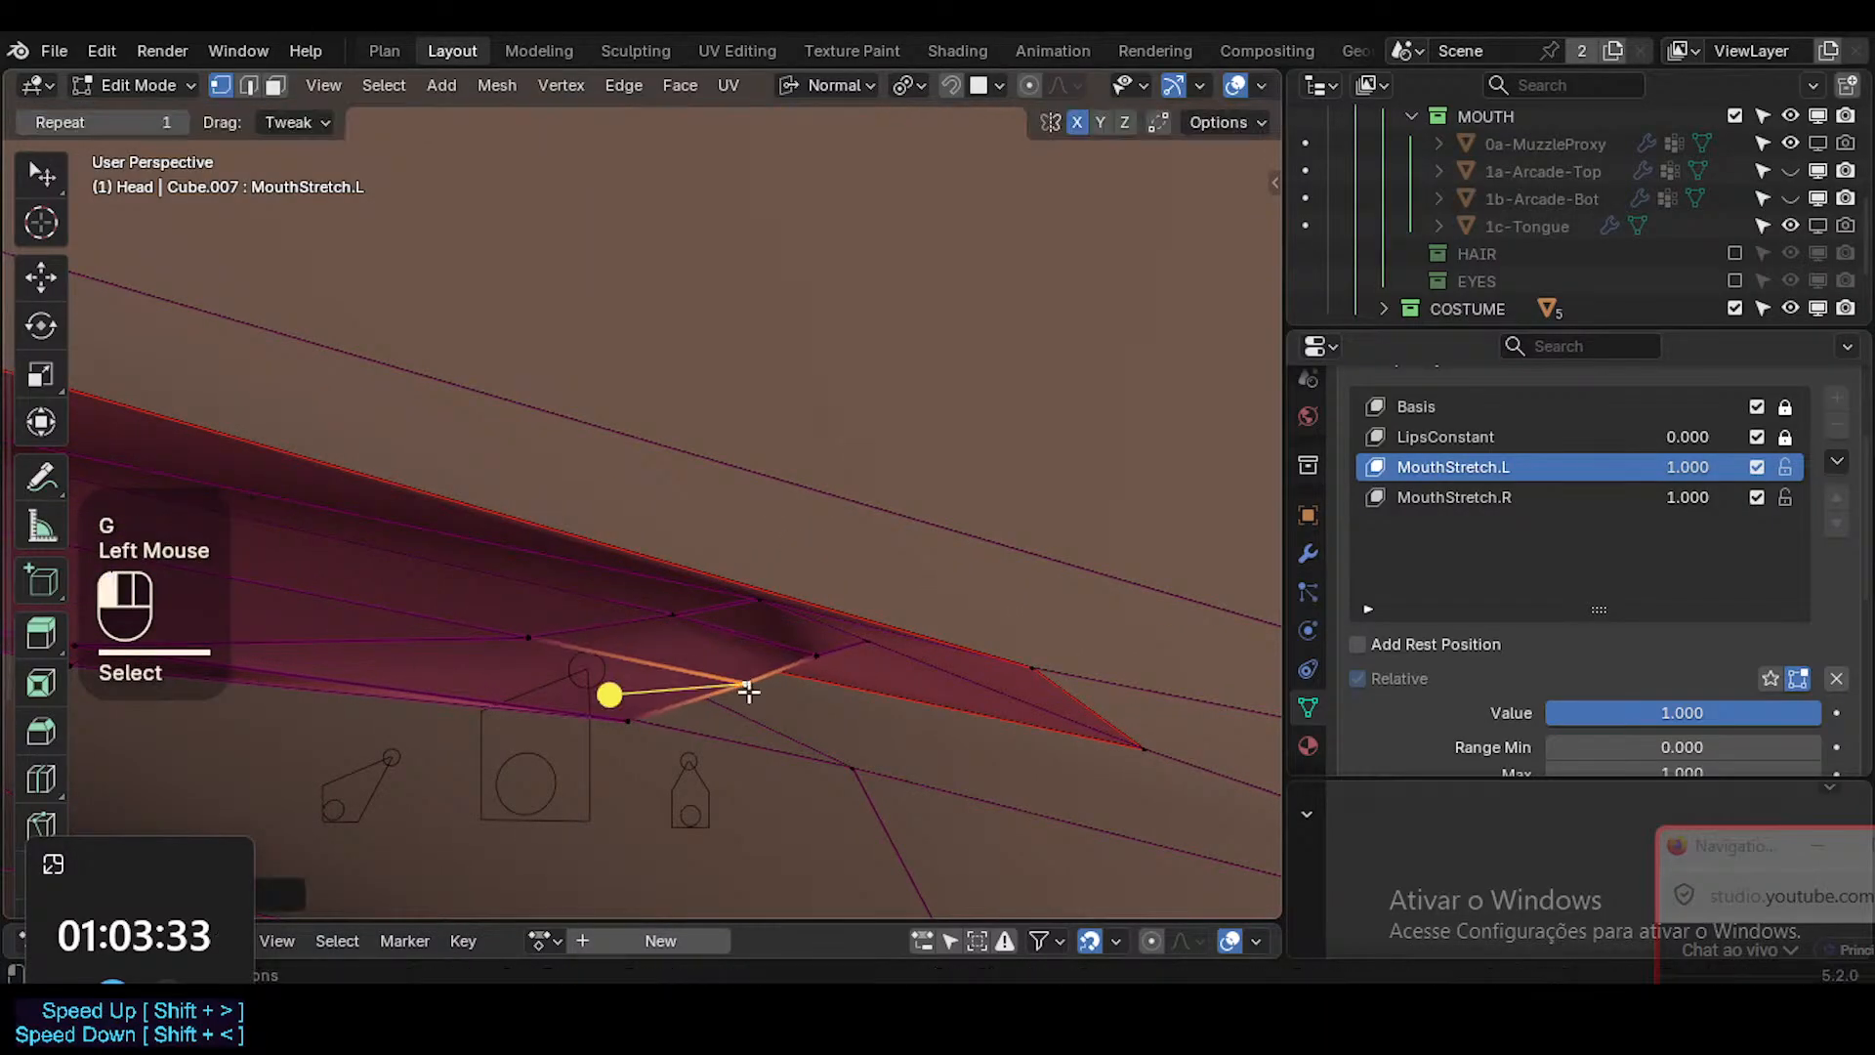
key("g")
left_click(635, 640)
Clear the selection, select three interior face loops around the mouth, and smooth them slightly.
key("alt+a")
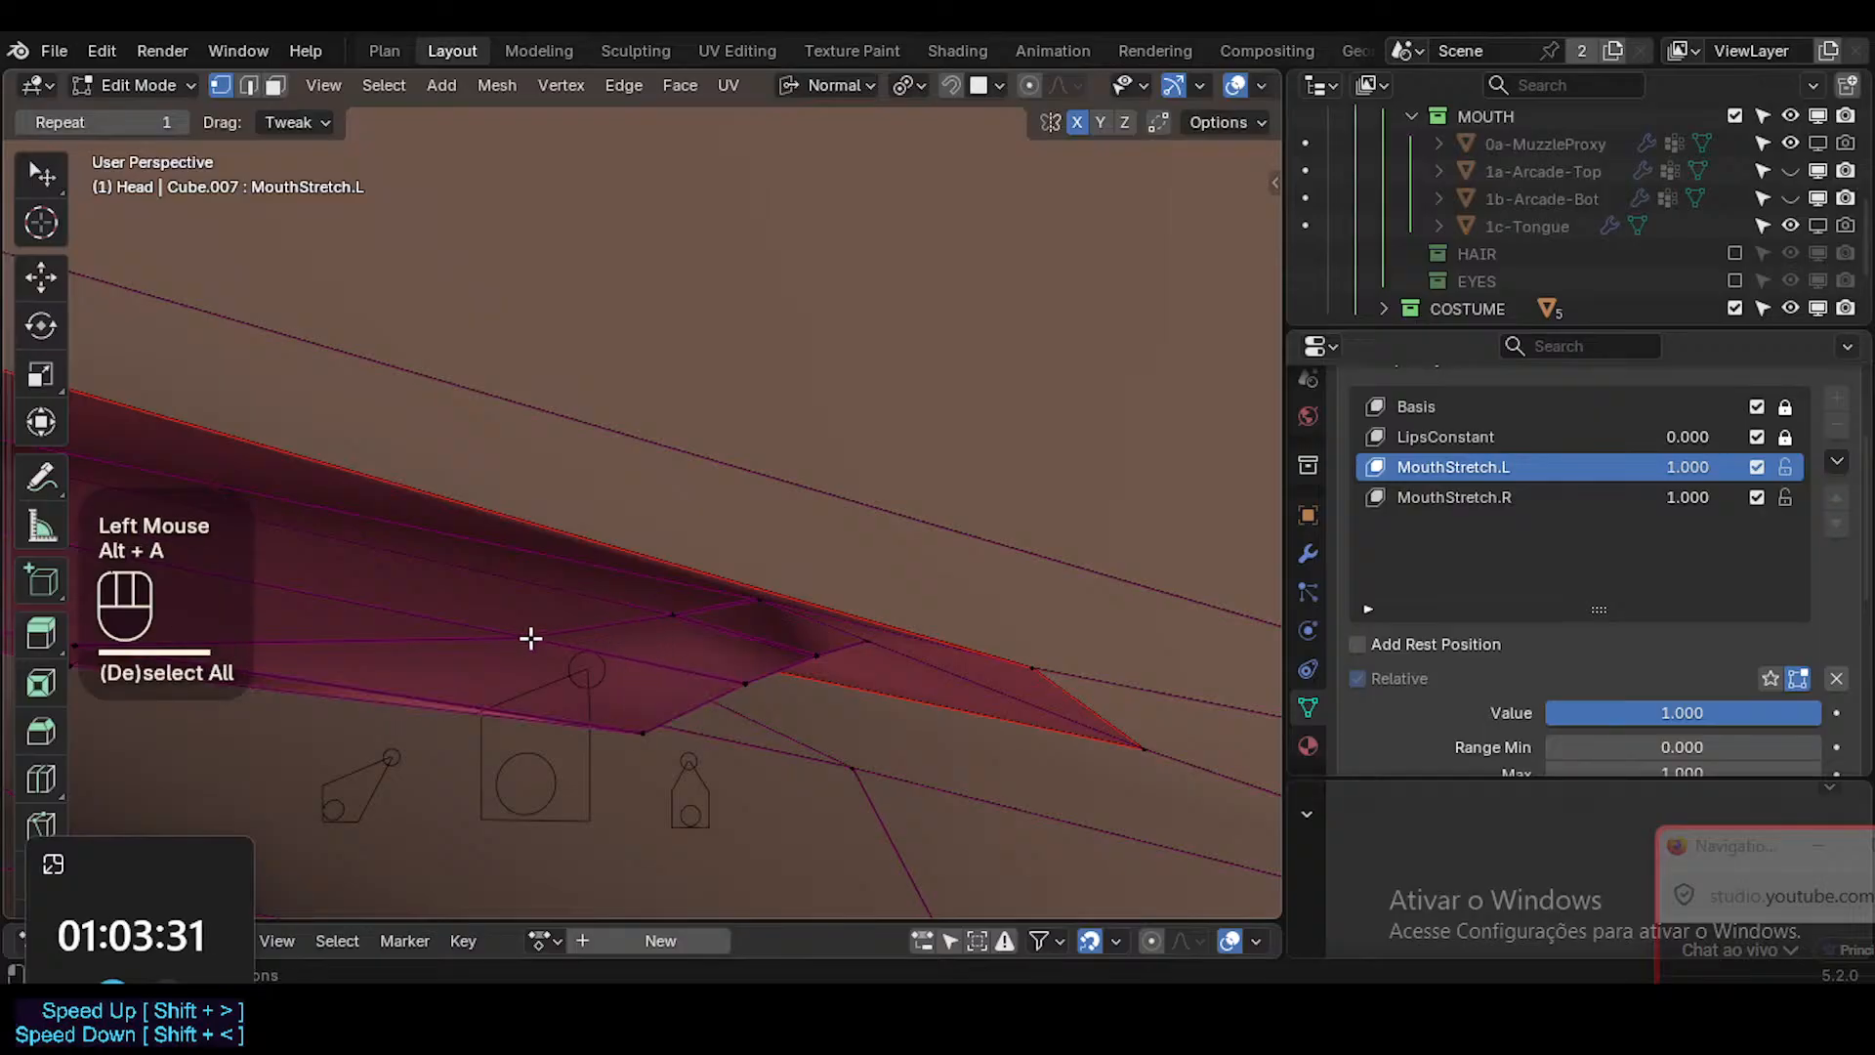
key("3")
left_click(607, 637, "alt+shift")
left_click(591, 647, "alt+shift")
left_click(448, 640, "alt+shift")
key("shift+grave")
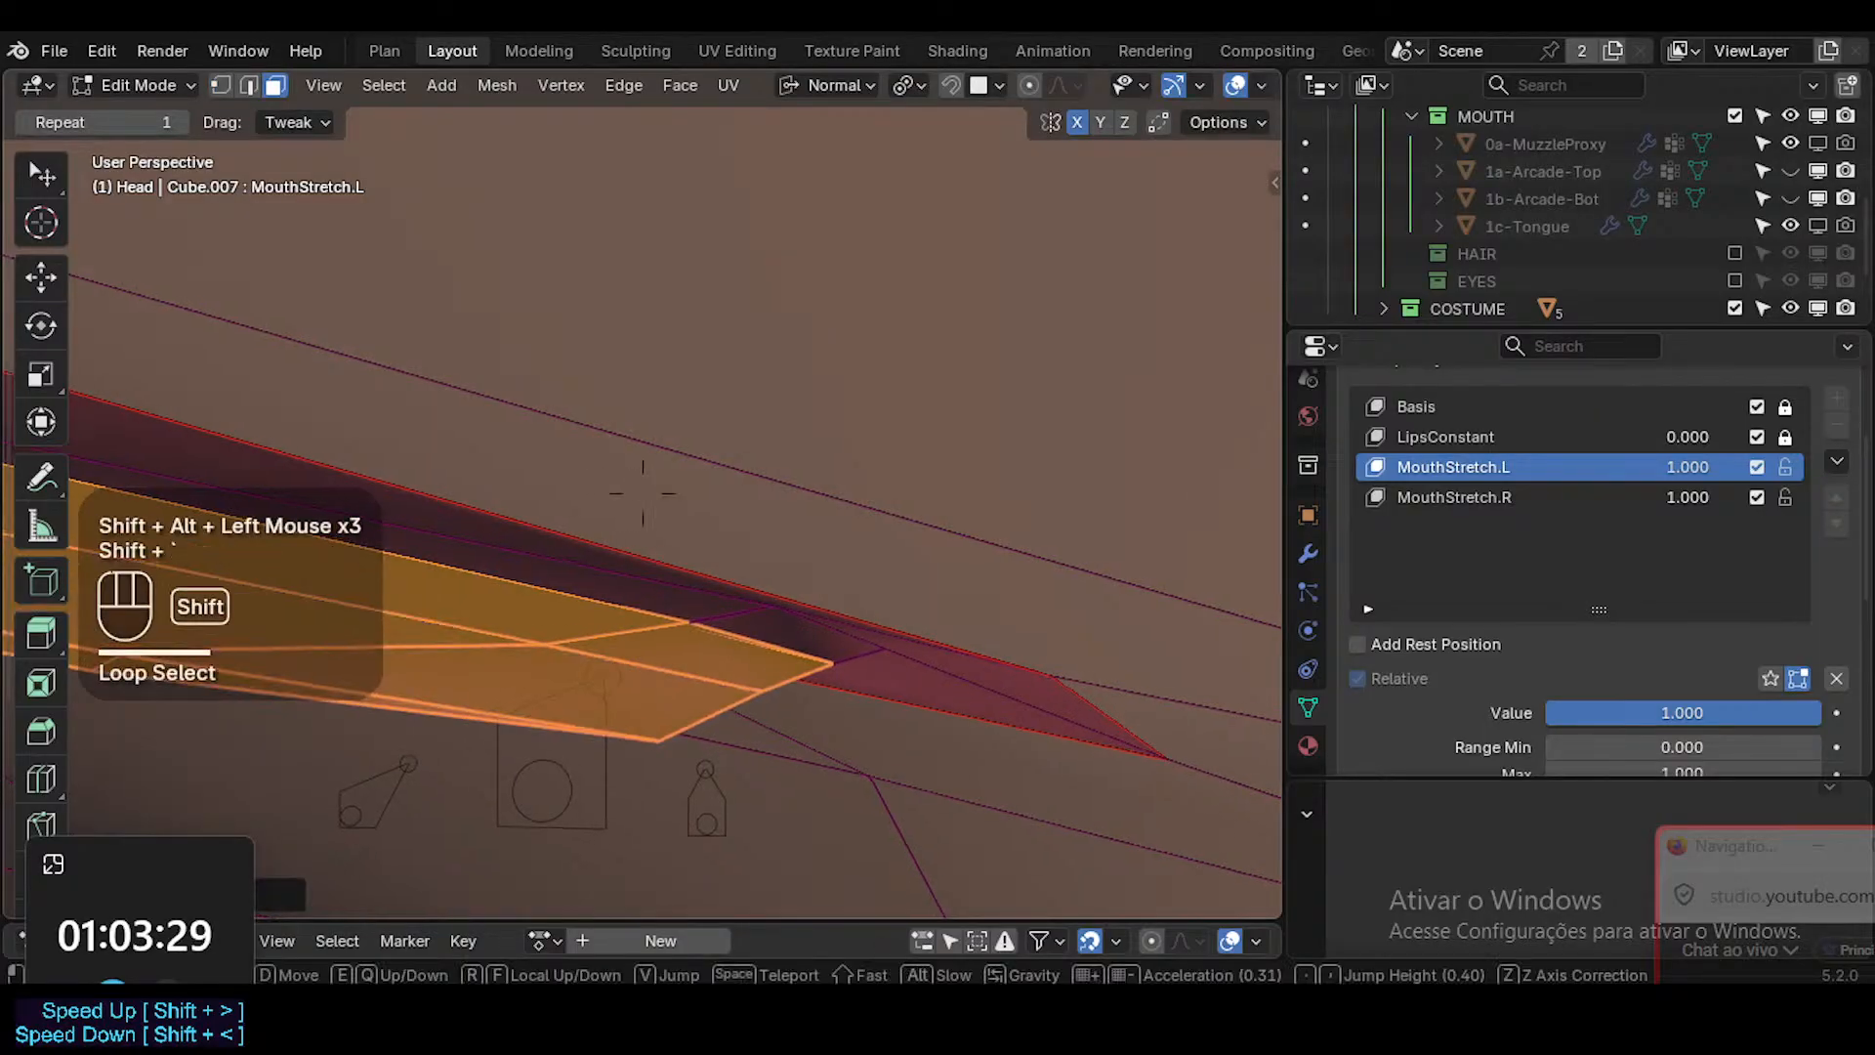
key("s")
left_click(468, 650)
left_click(368, 598)
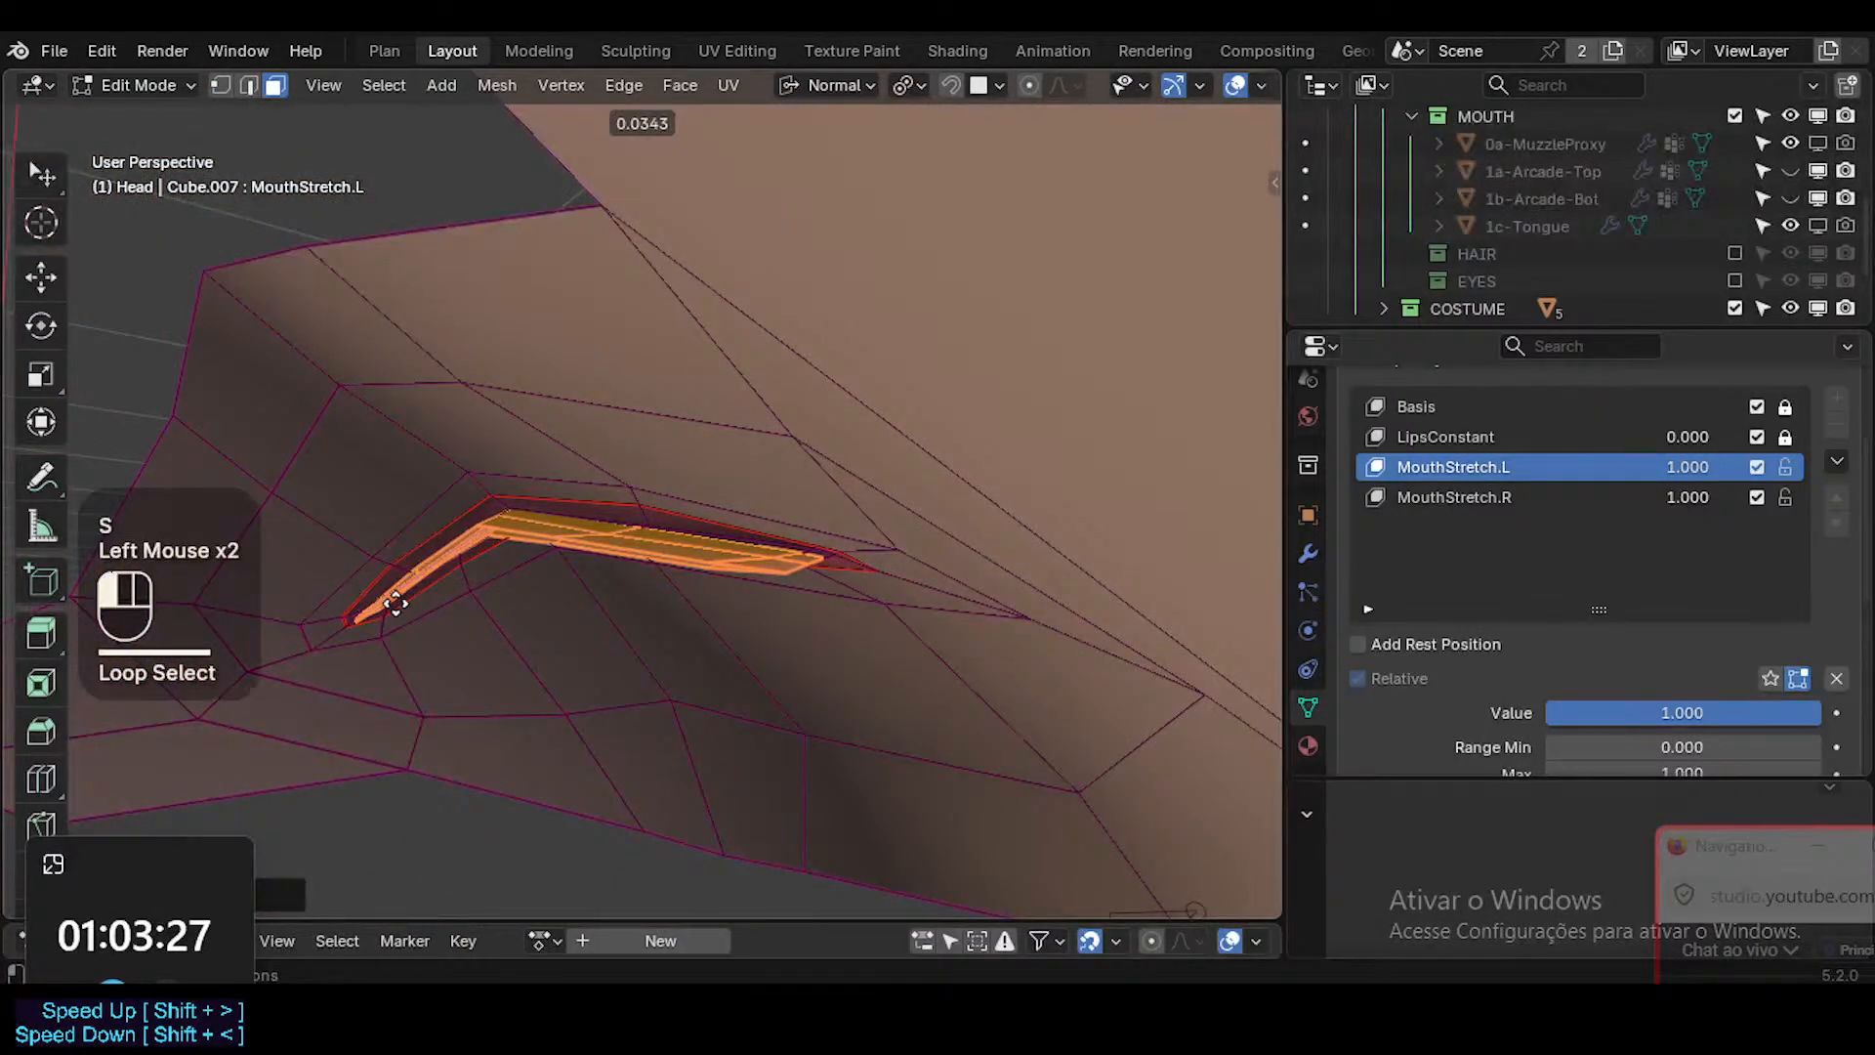
In front view, nudge the lower lip-edge vertex slightly up toward the mouth opening and turn on proportional editing.
key("shift+alt+z")
key("KP_1")
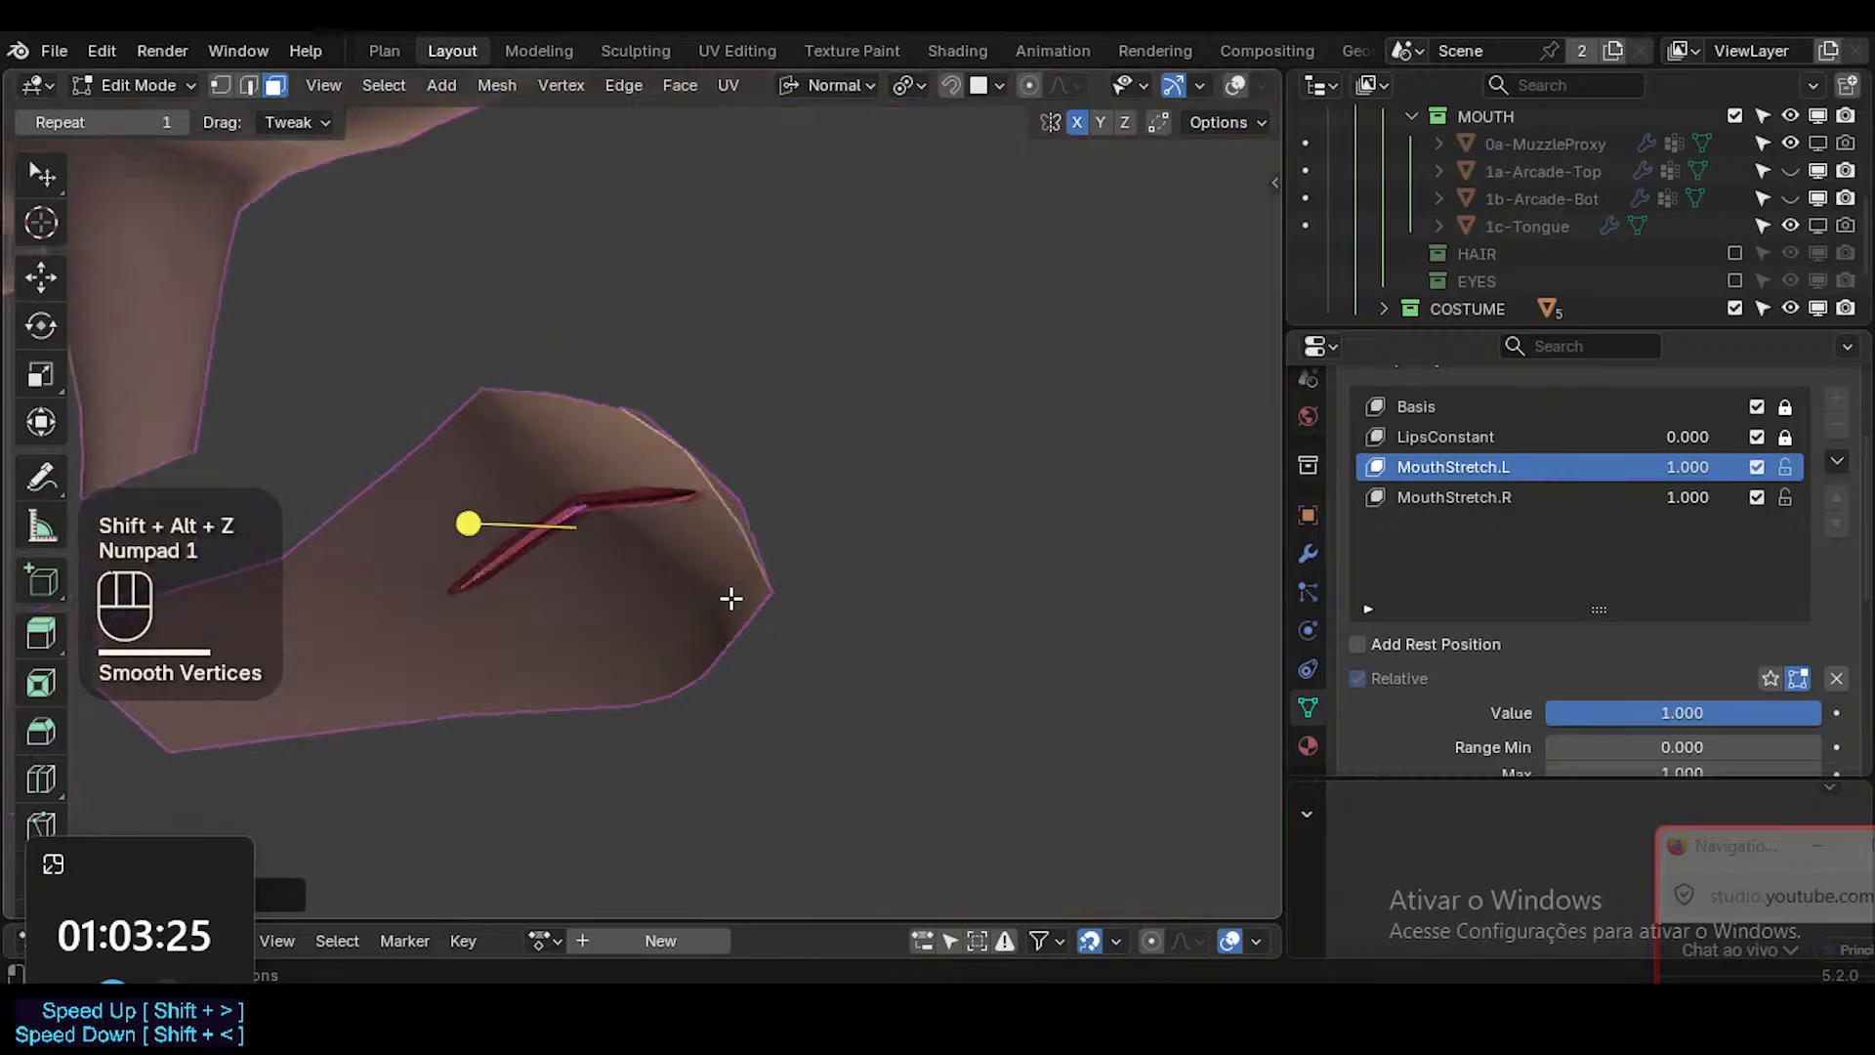
scroll(732, 596, "up", 2)
scroll(661, 343, "up", 2)
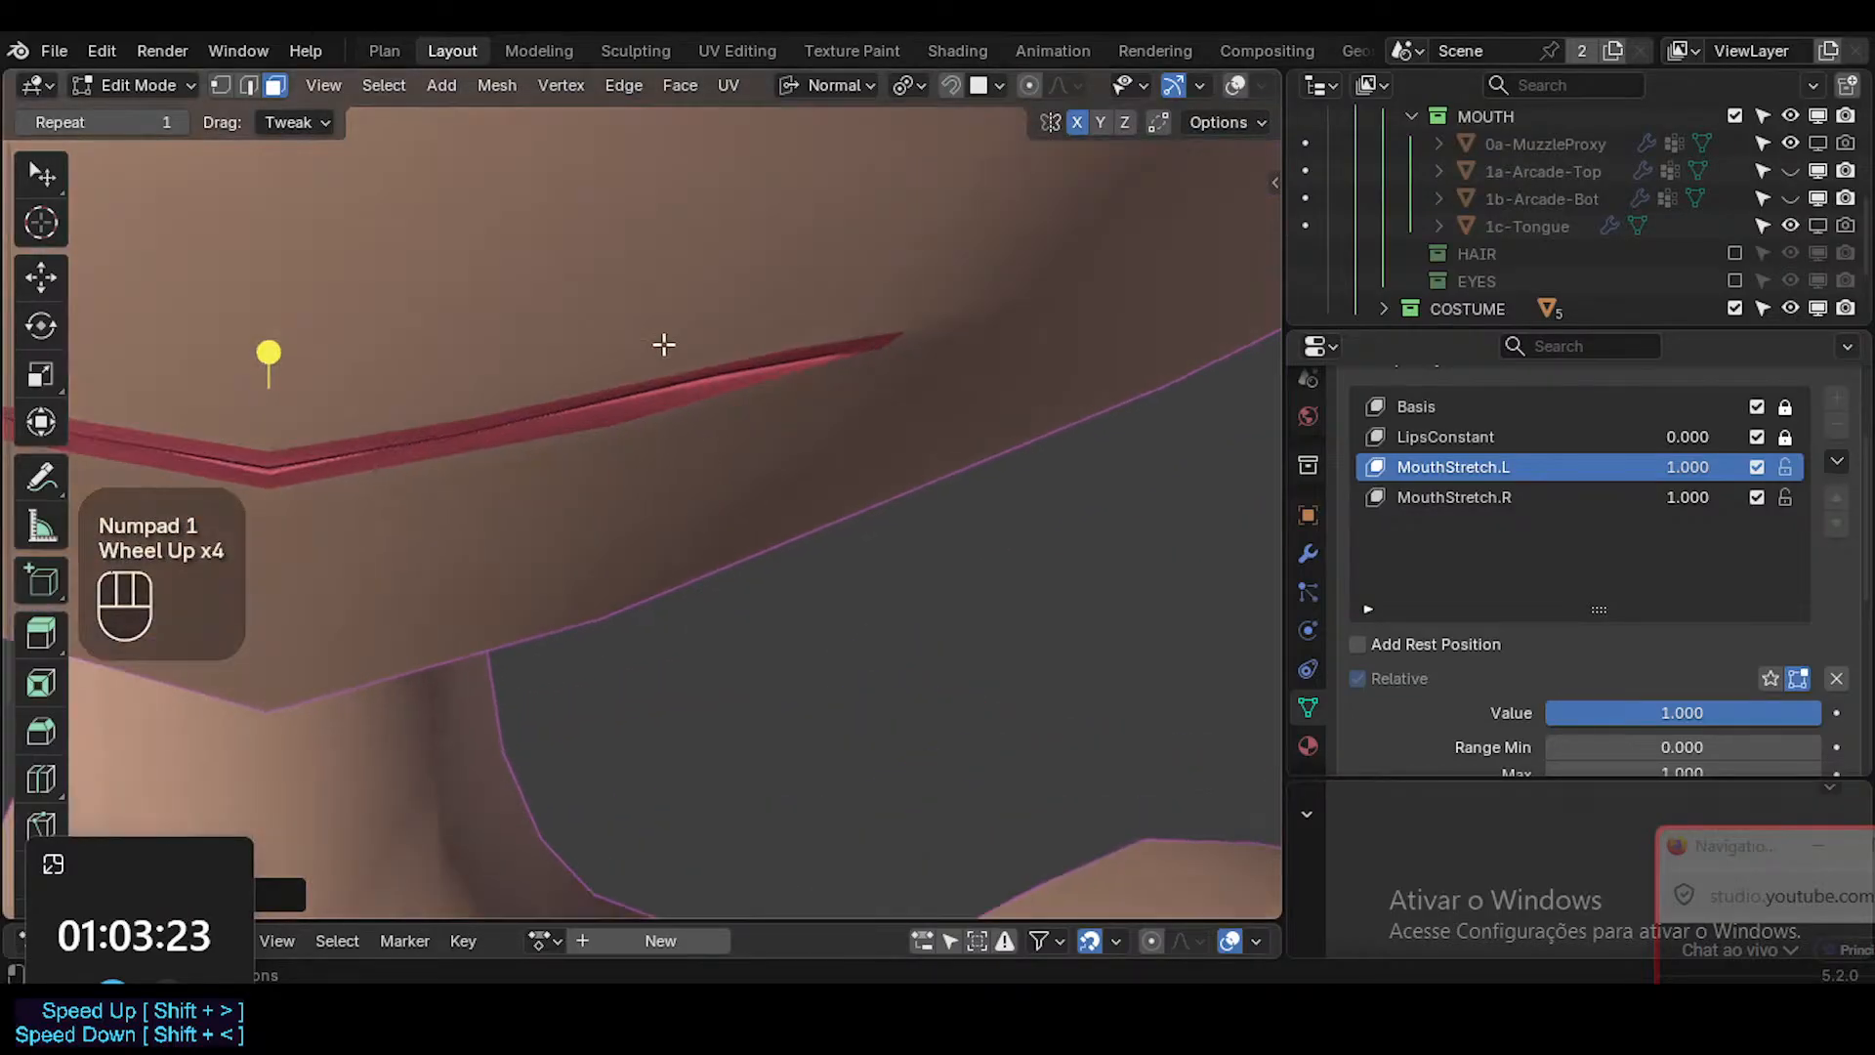
key("shift+alt+z")
scroll(645, 357, "up", 1, "shift")
scroll(646, 357, "up", 1)
key("1")
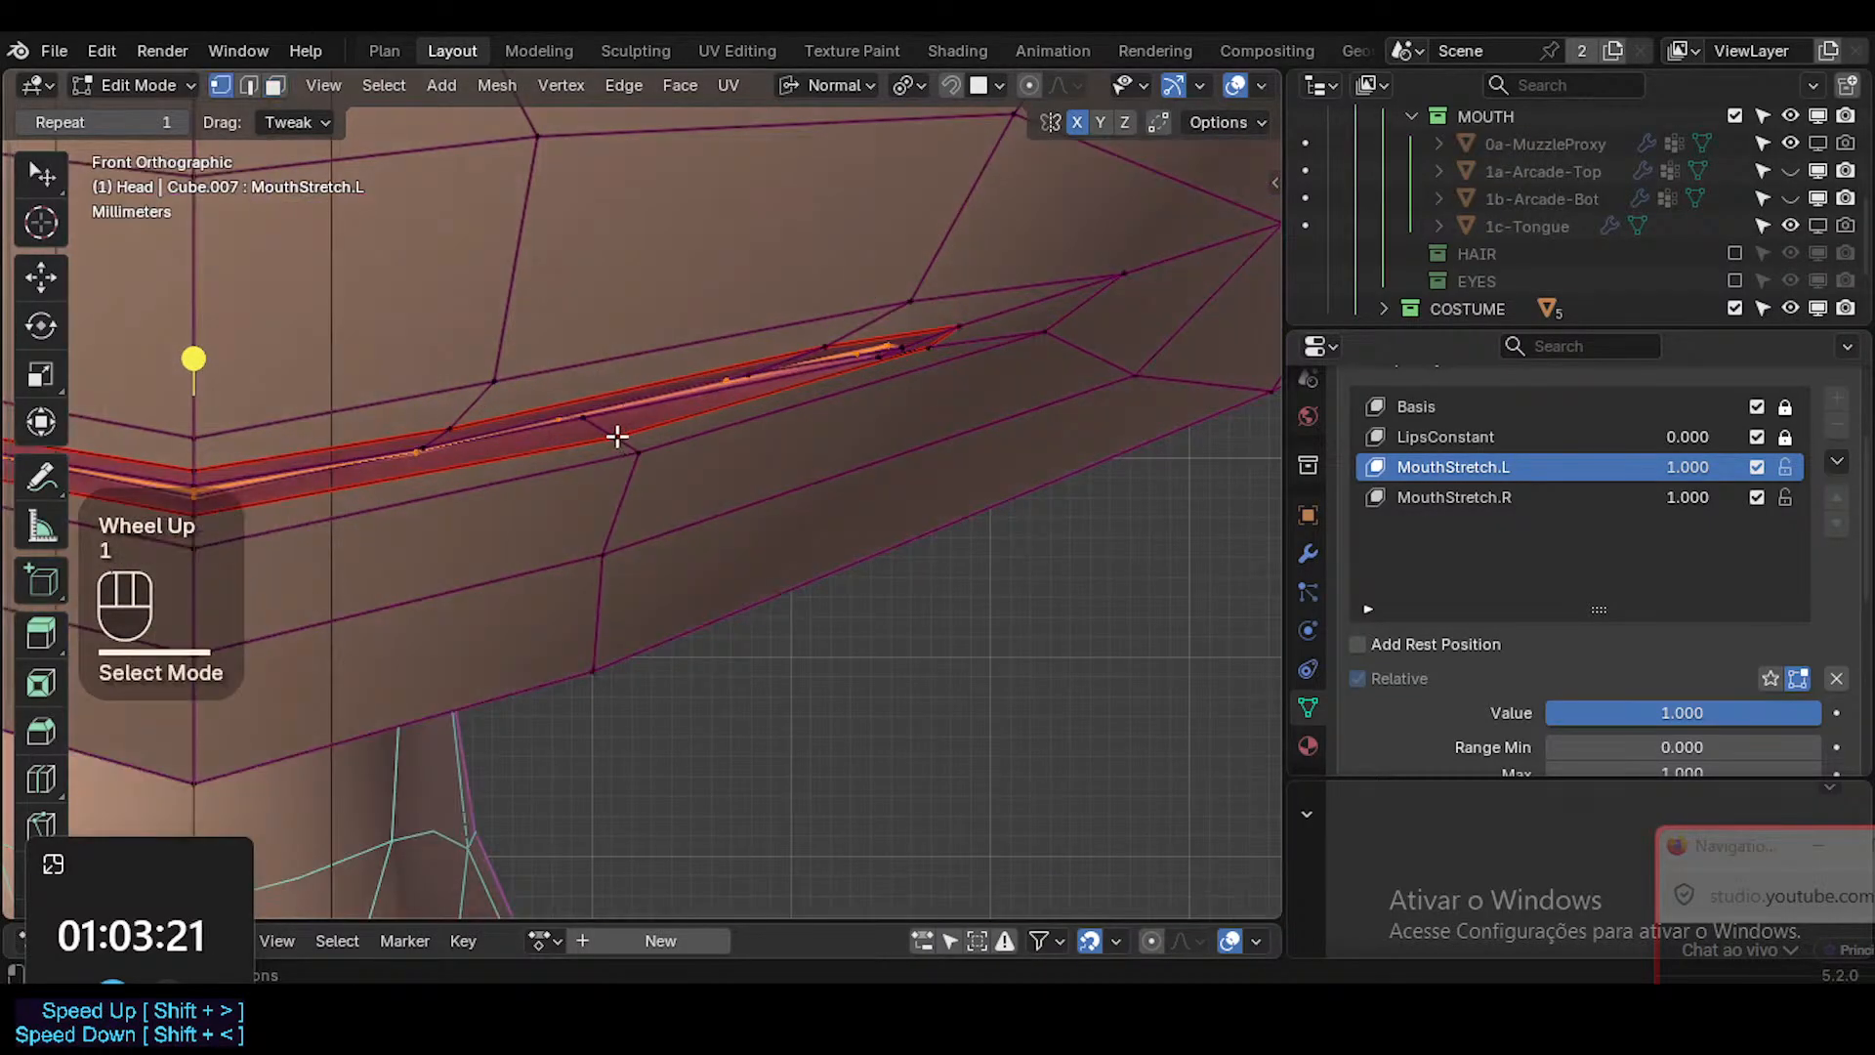
left_click(618, 435)
key("g")
key("Escape")
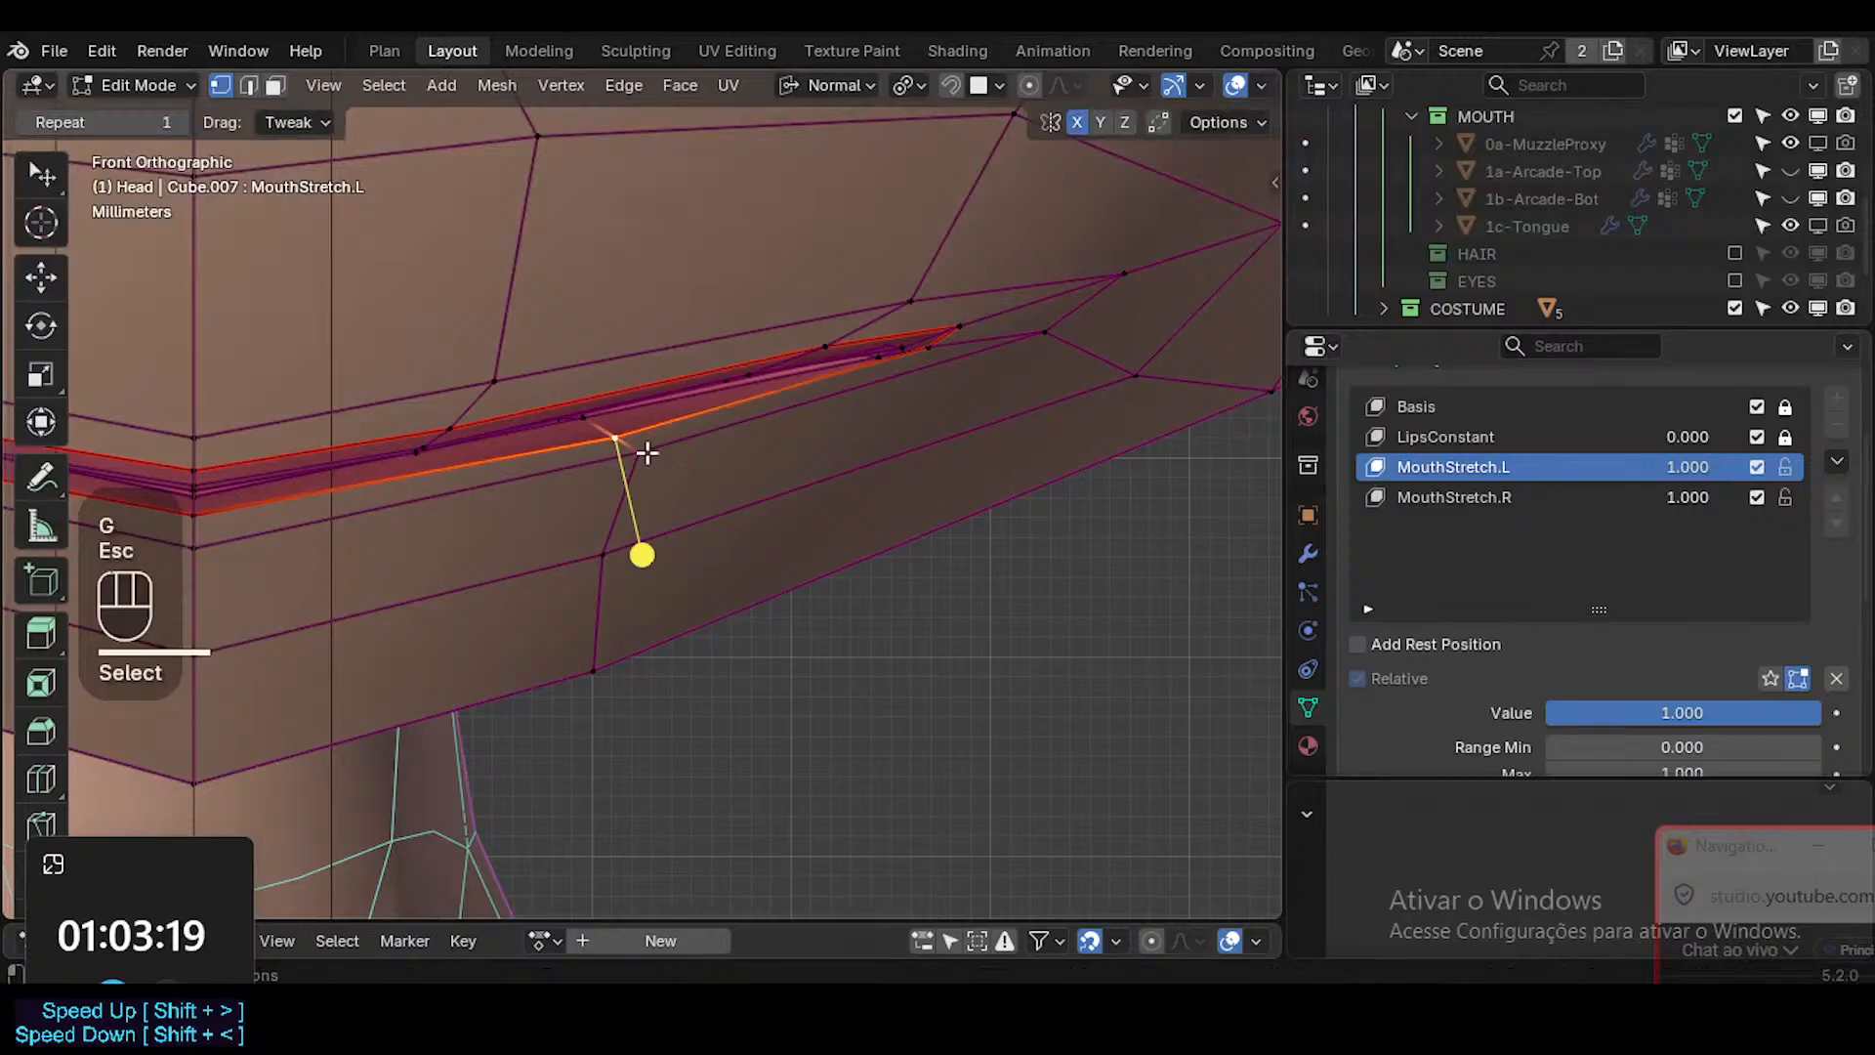
key("g")
left_click(608, 393, "shift")
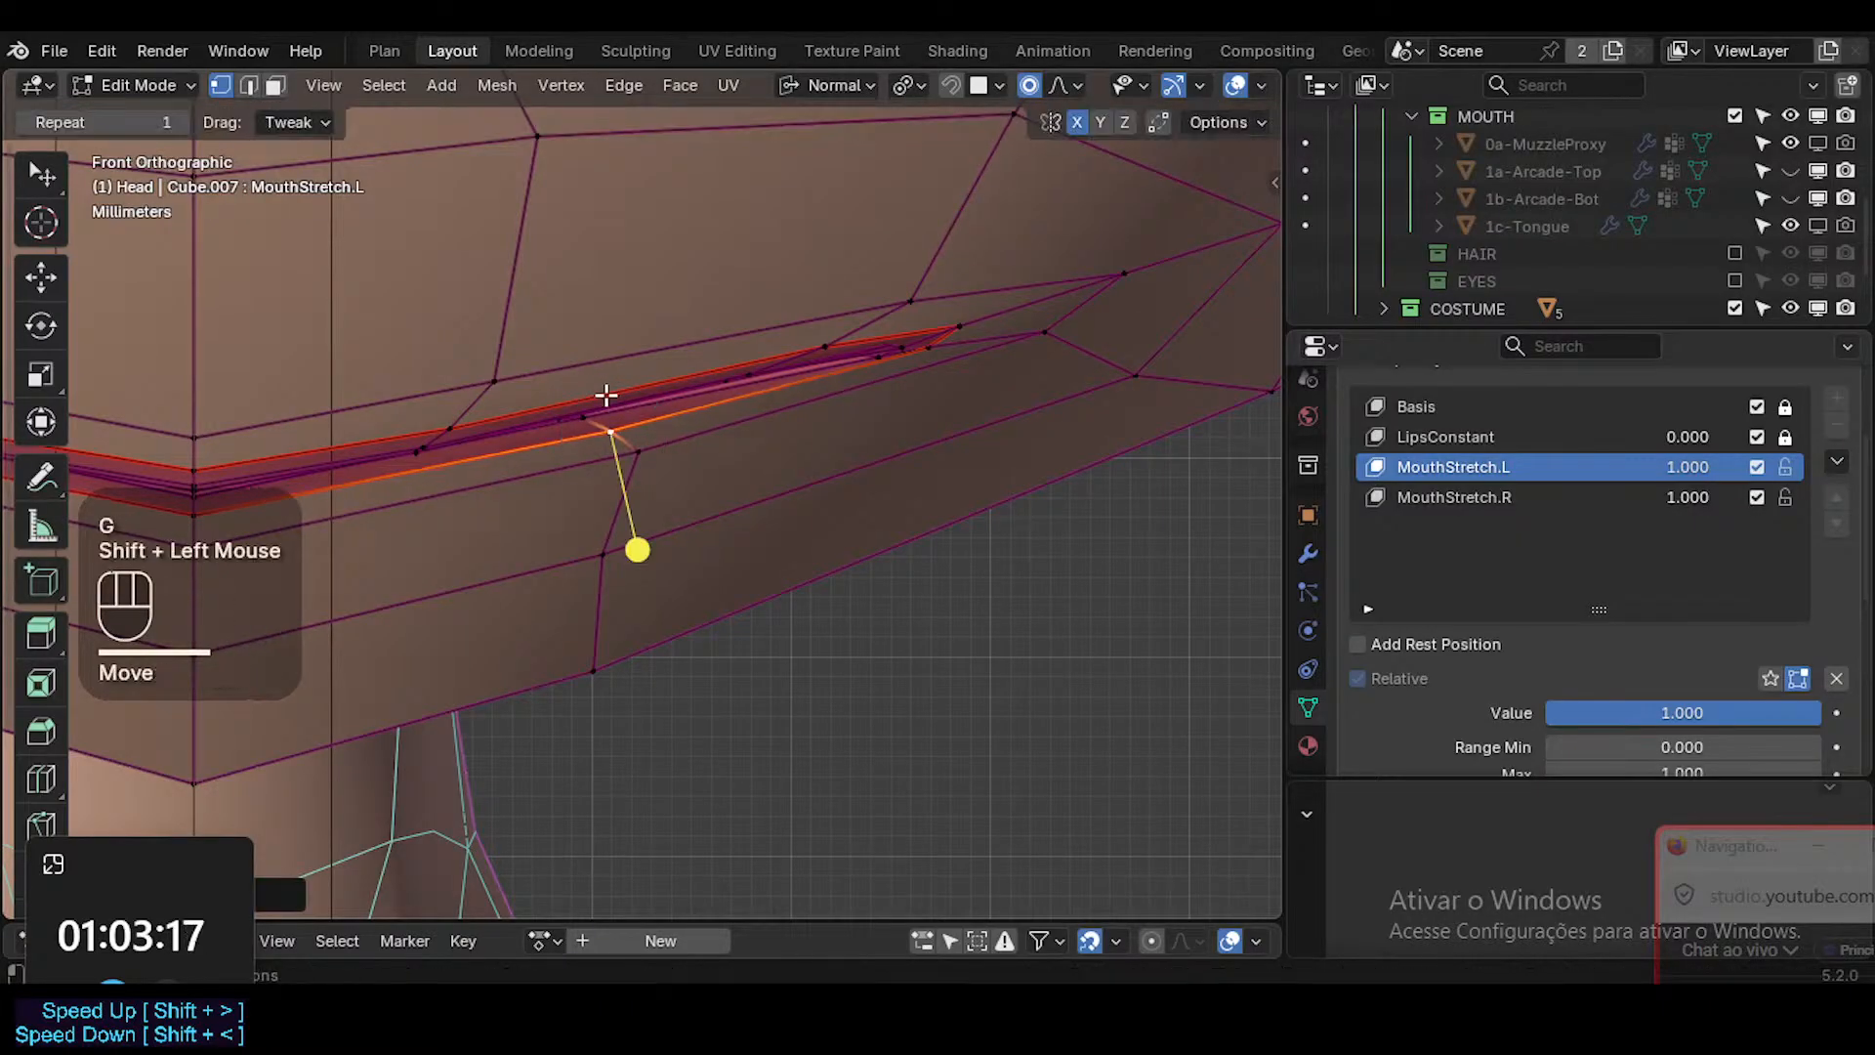
Select the lower-lip vertex just below the lip edge and nudge it slightly up and toward the mouth's centre.
left_click(641, 459)
key("g")
left_click(872, 357, "shift")
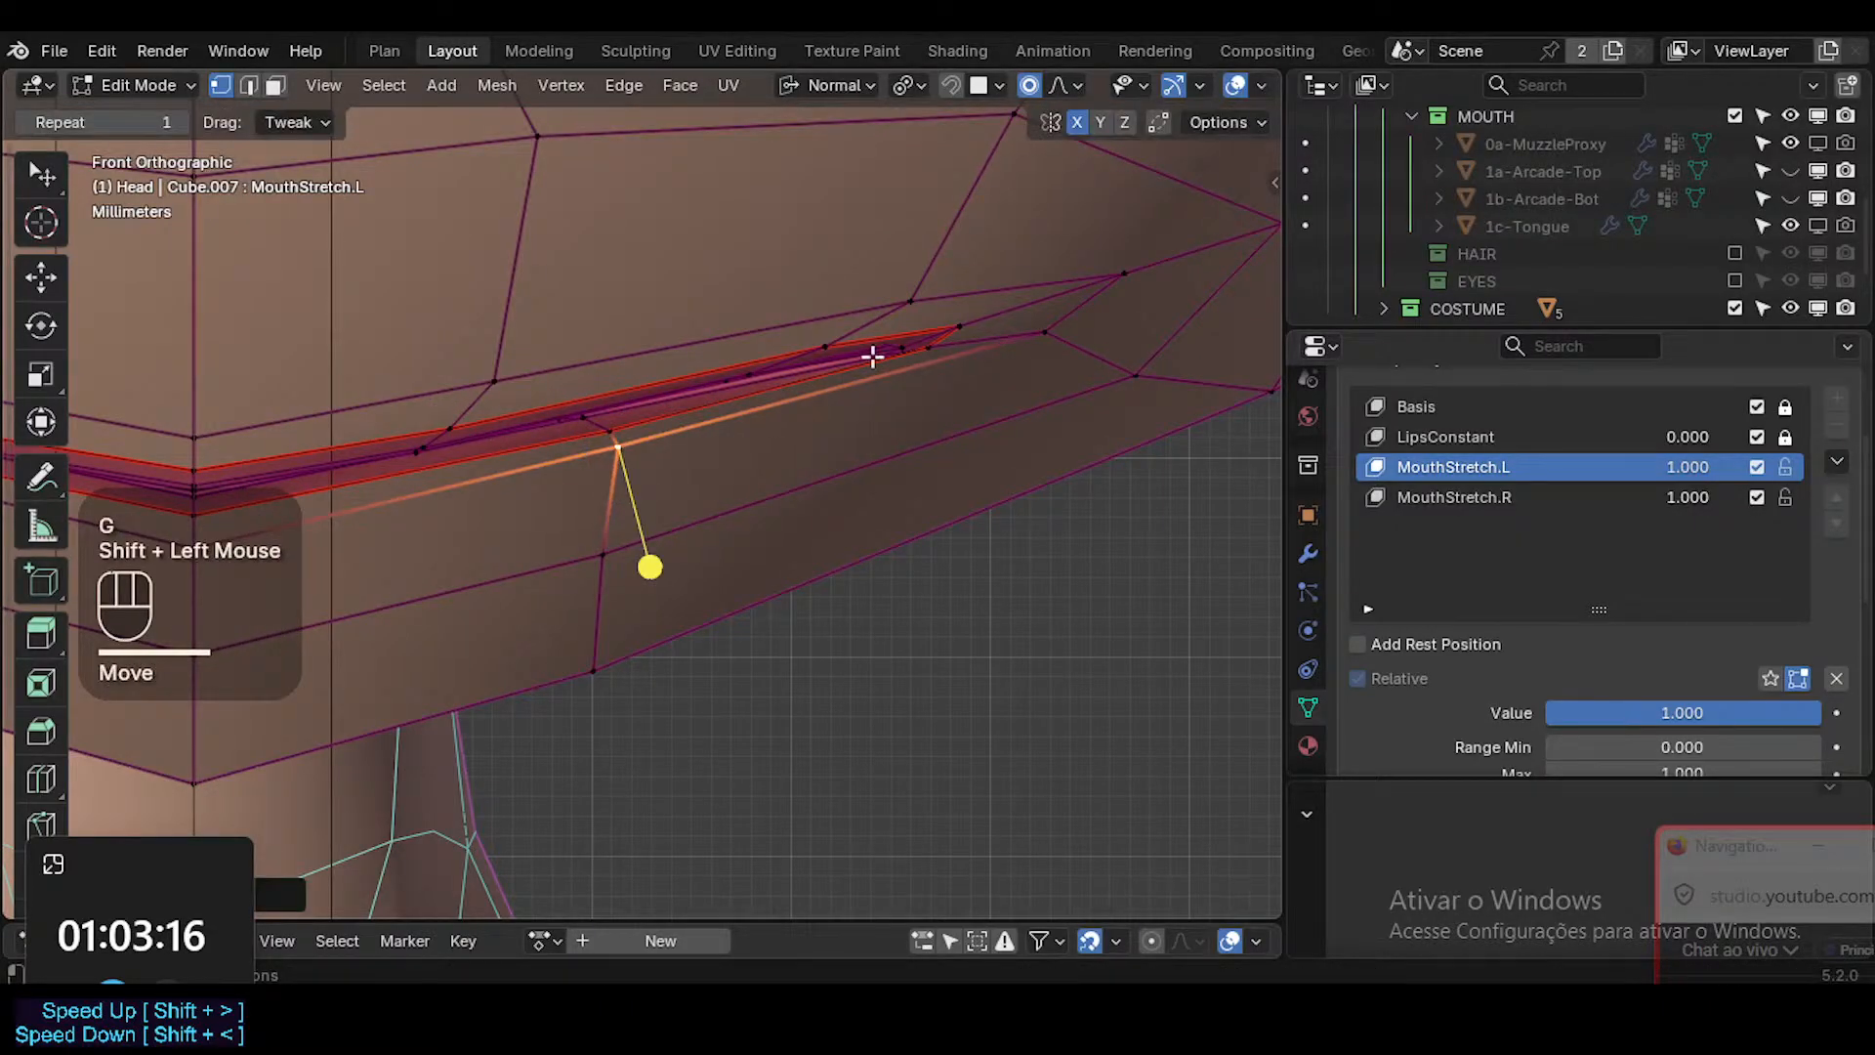
Select the vertex beside the mouth corner and enable the Shrinkwrap-Muzzle modifier's Edit Mode and On Cage display.
left_click(1044, 332)
key("Escape")
left_click(1308, 552)
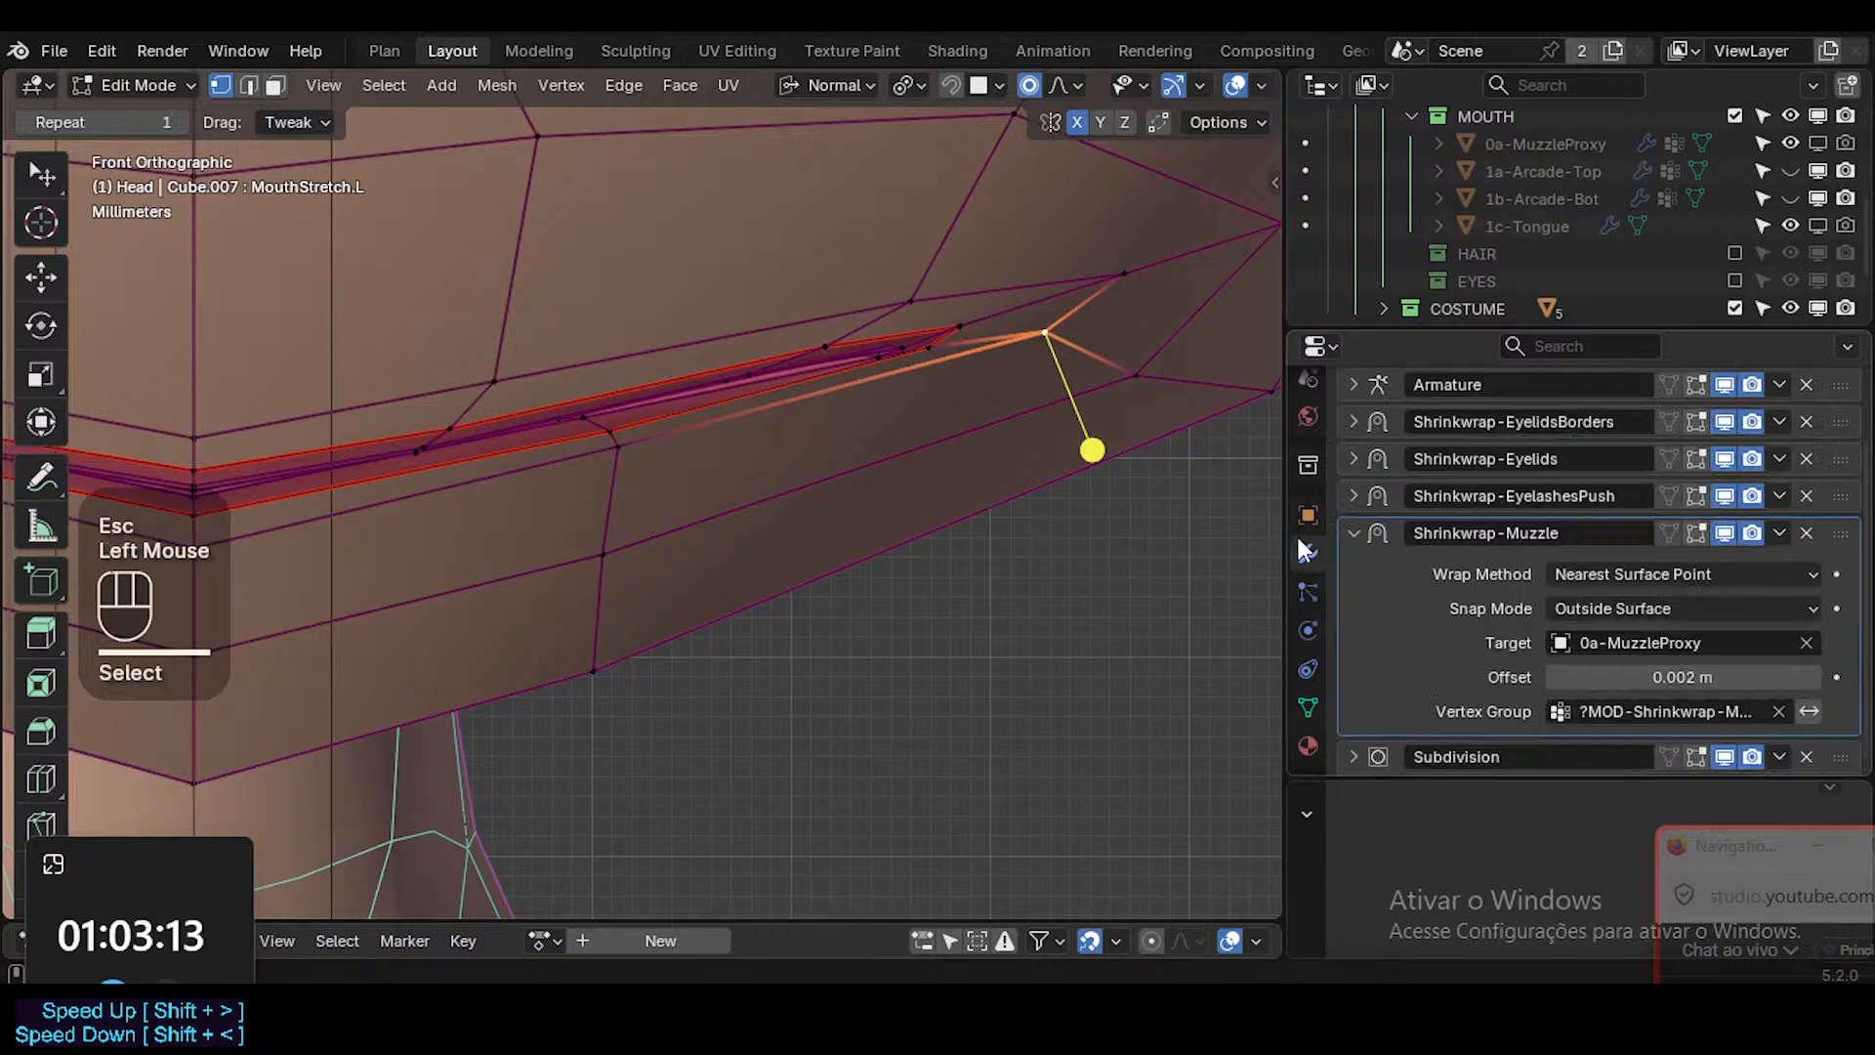
left_click(1695, 533)
left_click(1668, 532)
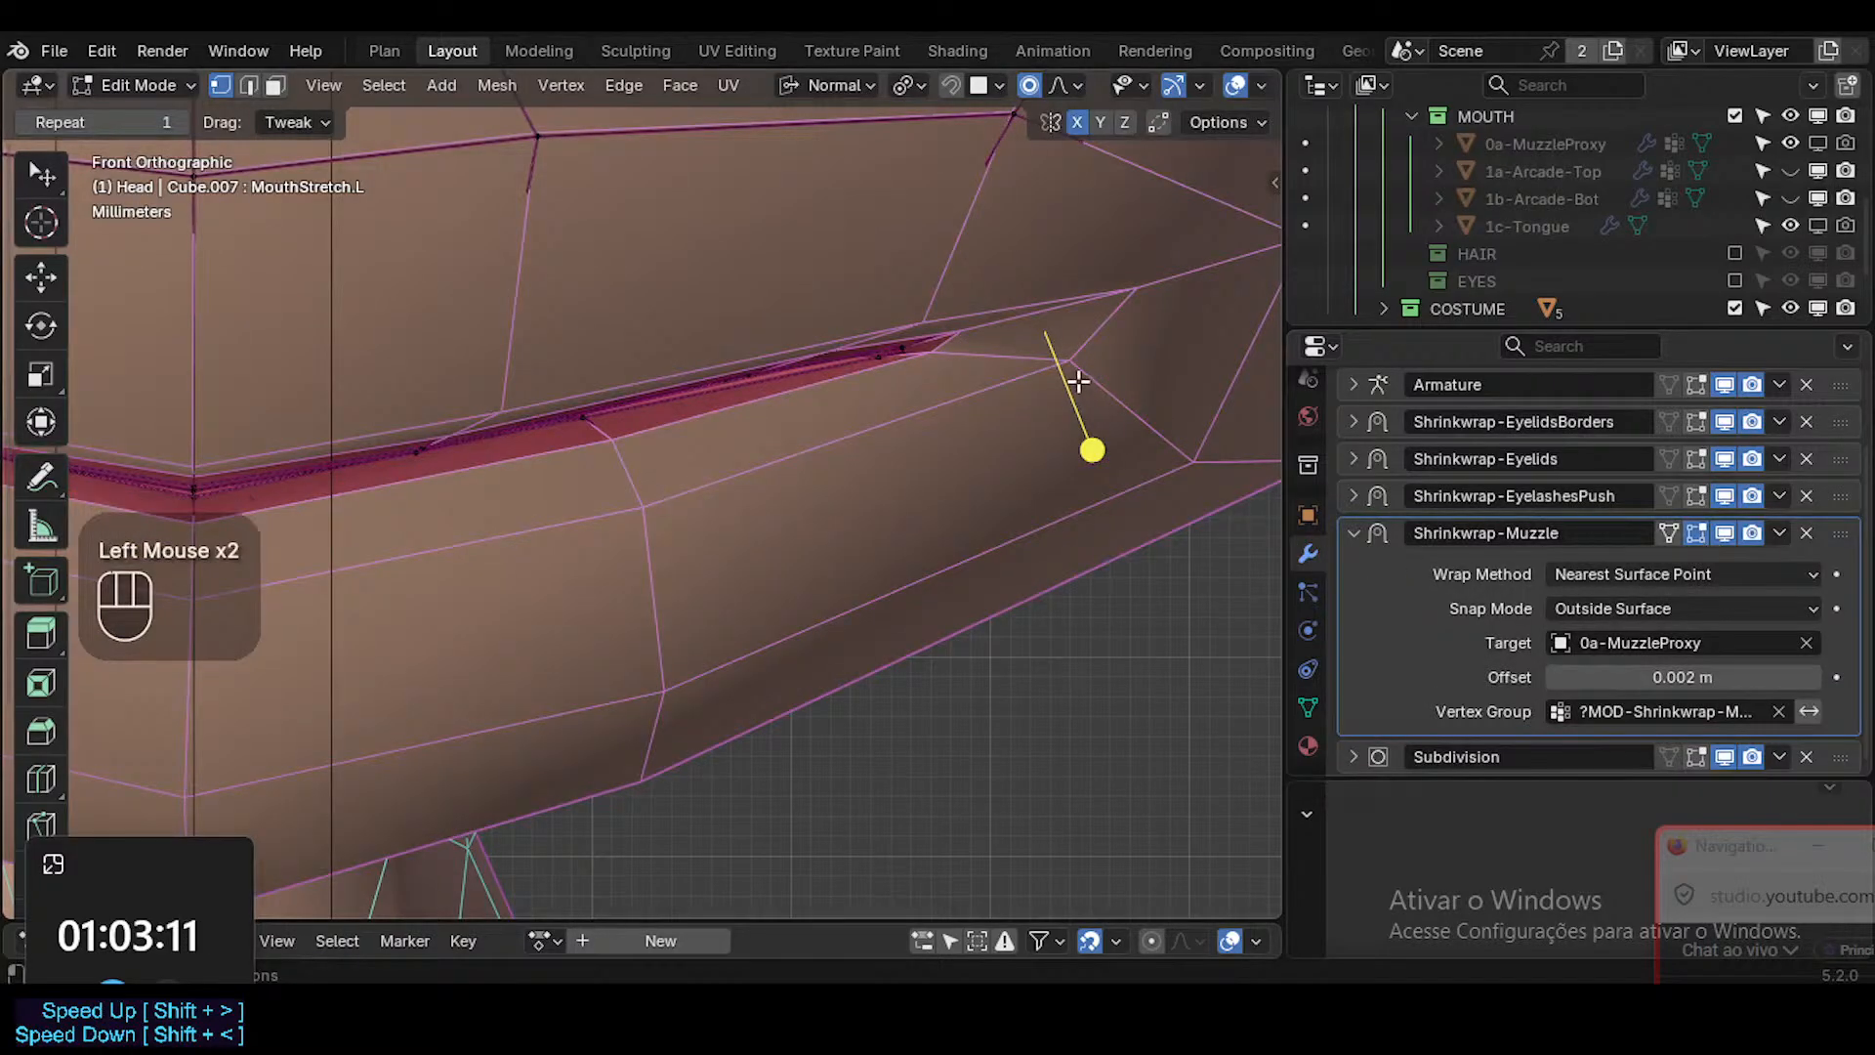
Select the interior vertex near the mouth corner and move it about 1.7 mm outward and down, with a 0.002 m proportional size.
key("alt+z")
scroll(1064, 394, "down", 1)
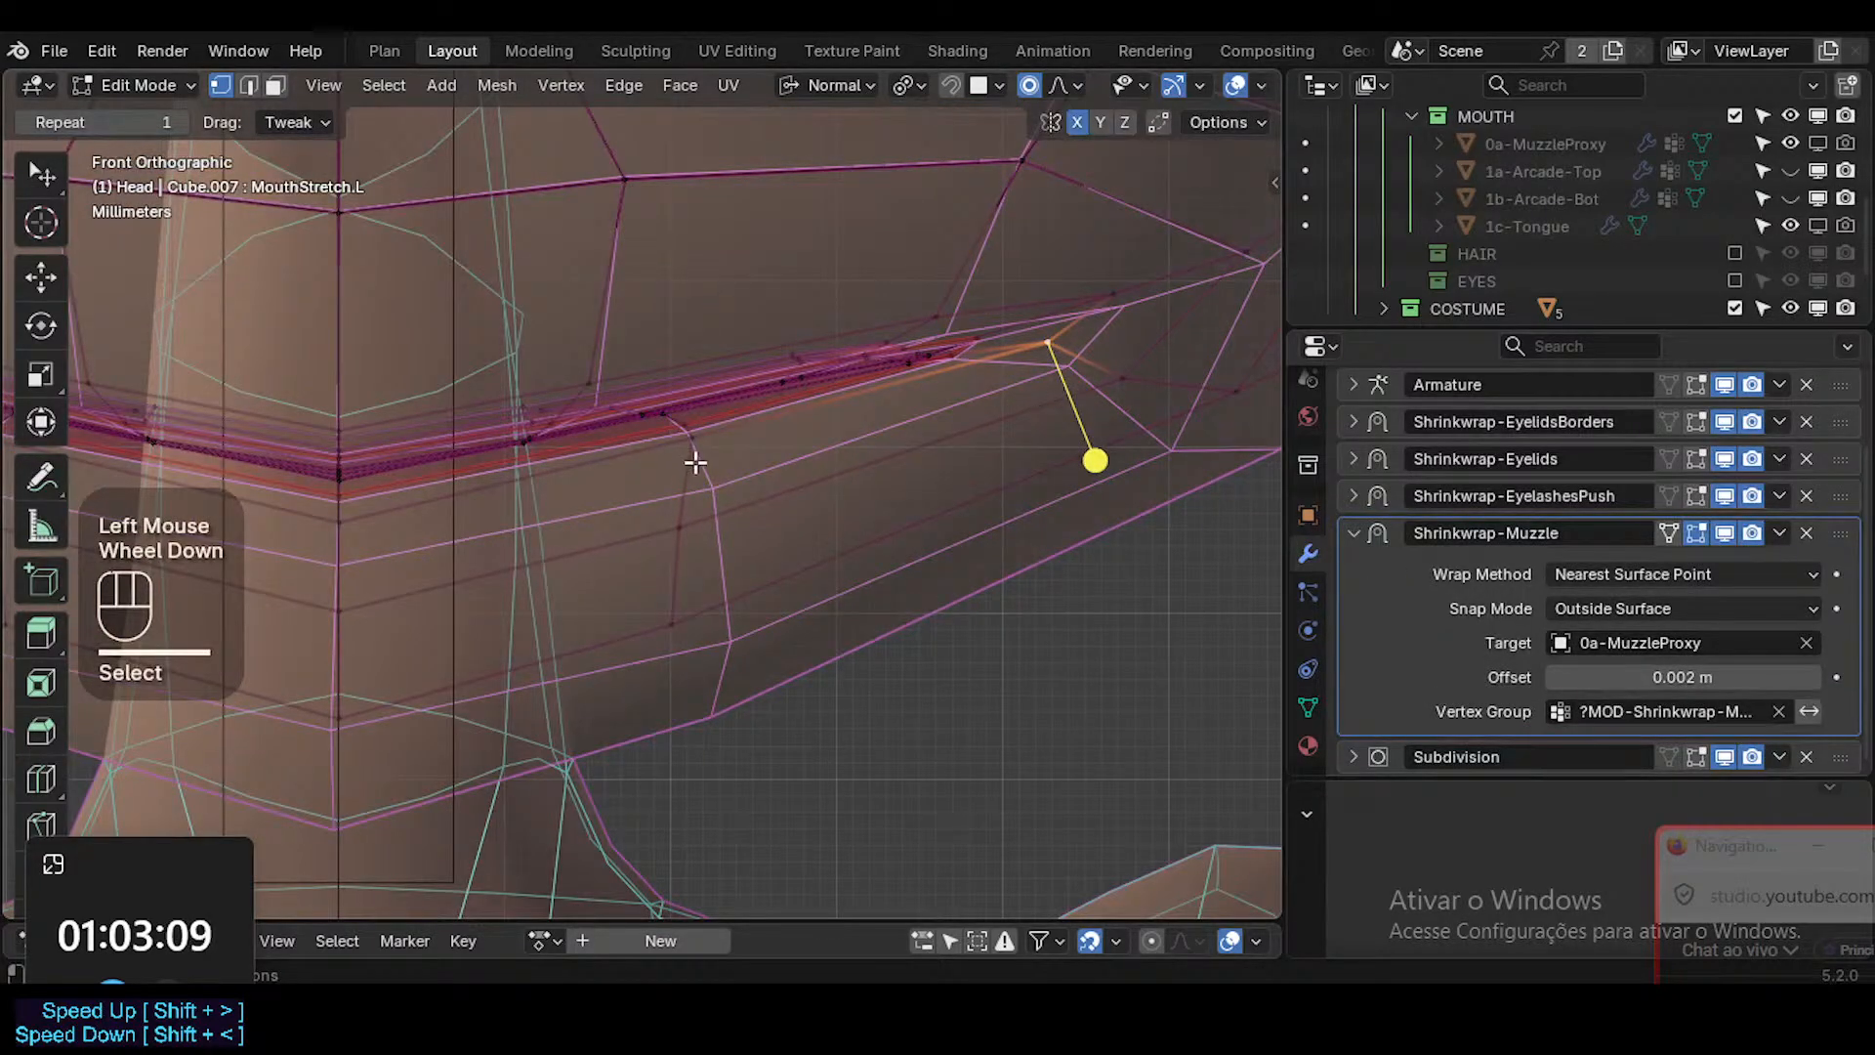
scroll(689, 489, "down", 1)
middle_click_drag(659, 500, 737, 519)
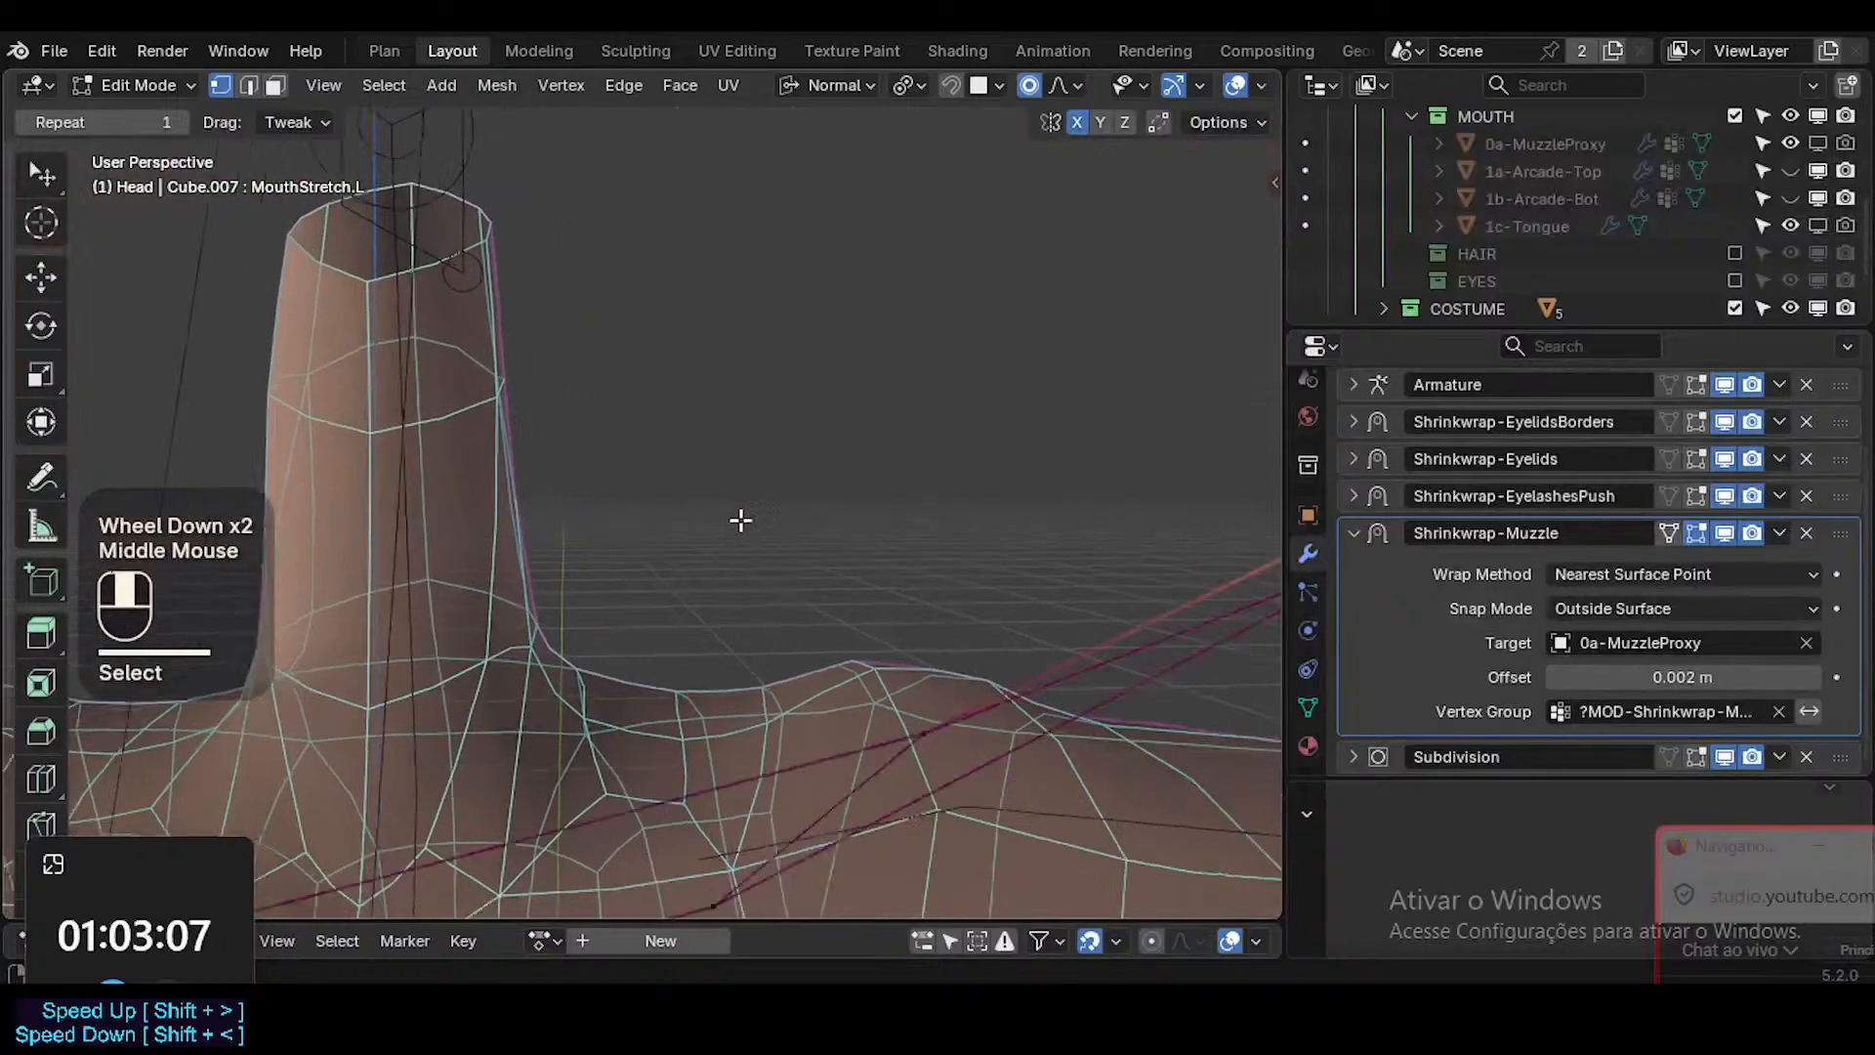
scroll(687, 452, "down", 2)
middle_click_drag(687, 452, 967, 528, "shift")
scroll(727, 575, "up", 2)
left_click(917, 437)
middle_click_drag(917, 438, 987, 581)
key("g")
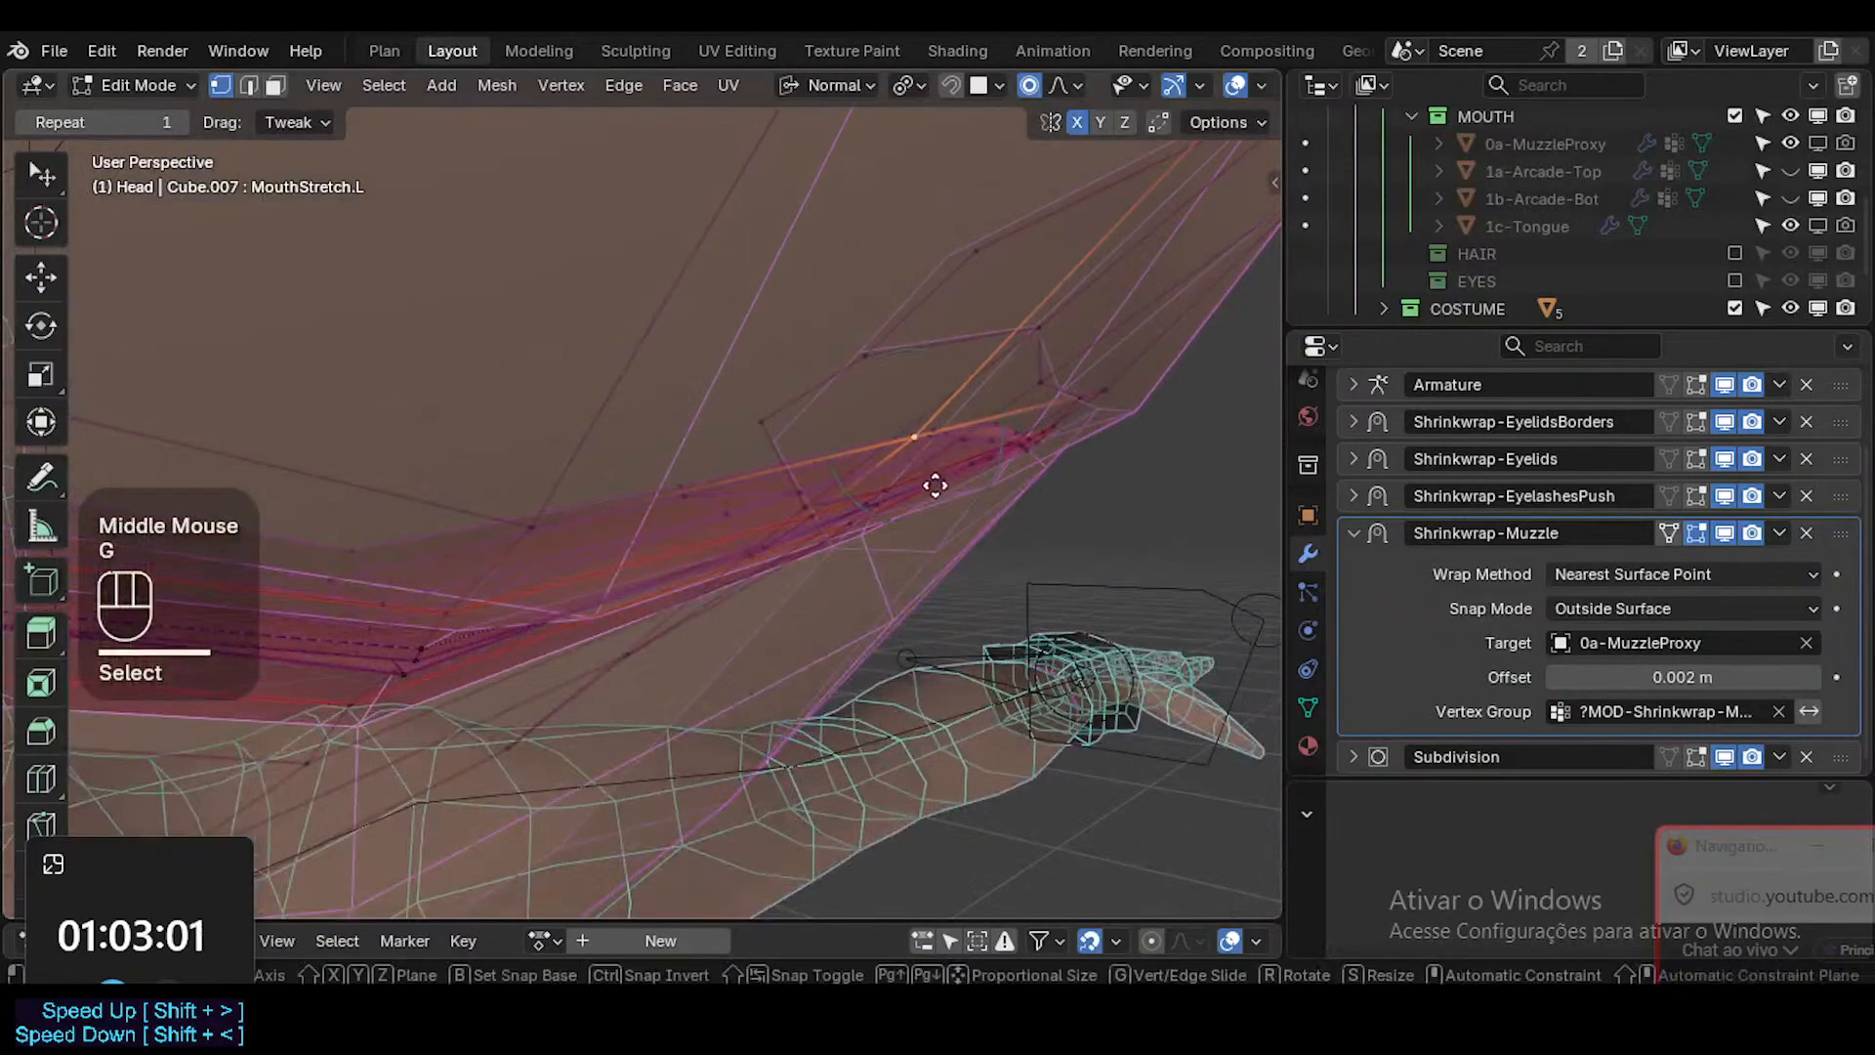
scroll(996, 500, "up", 2)
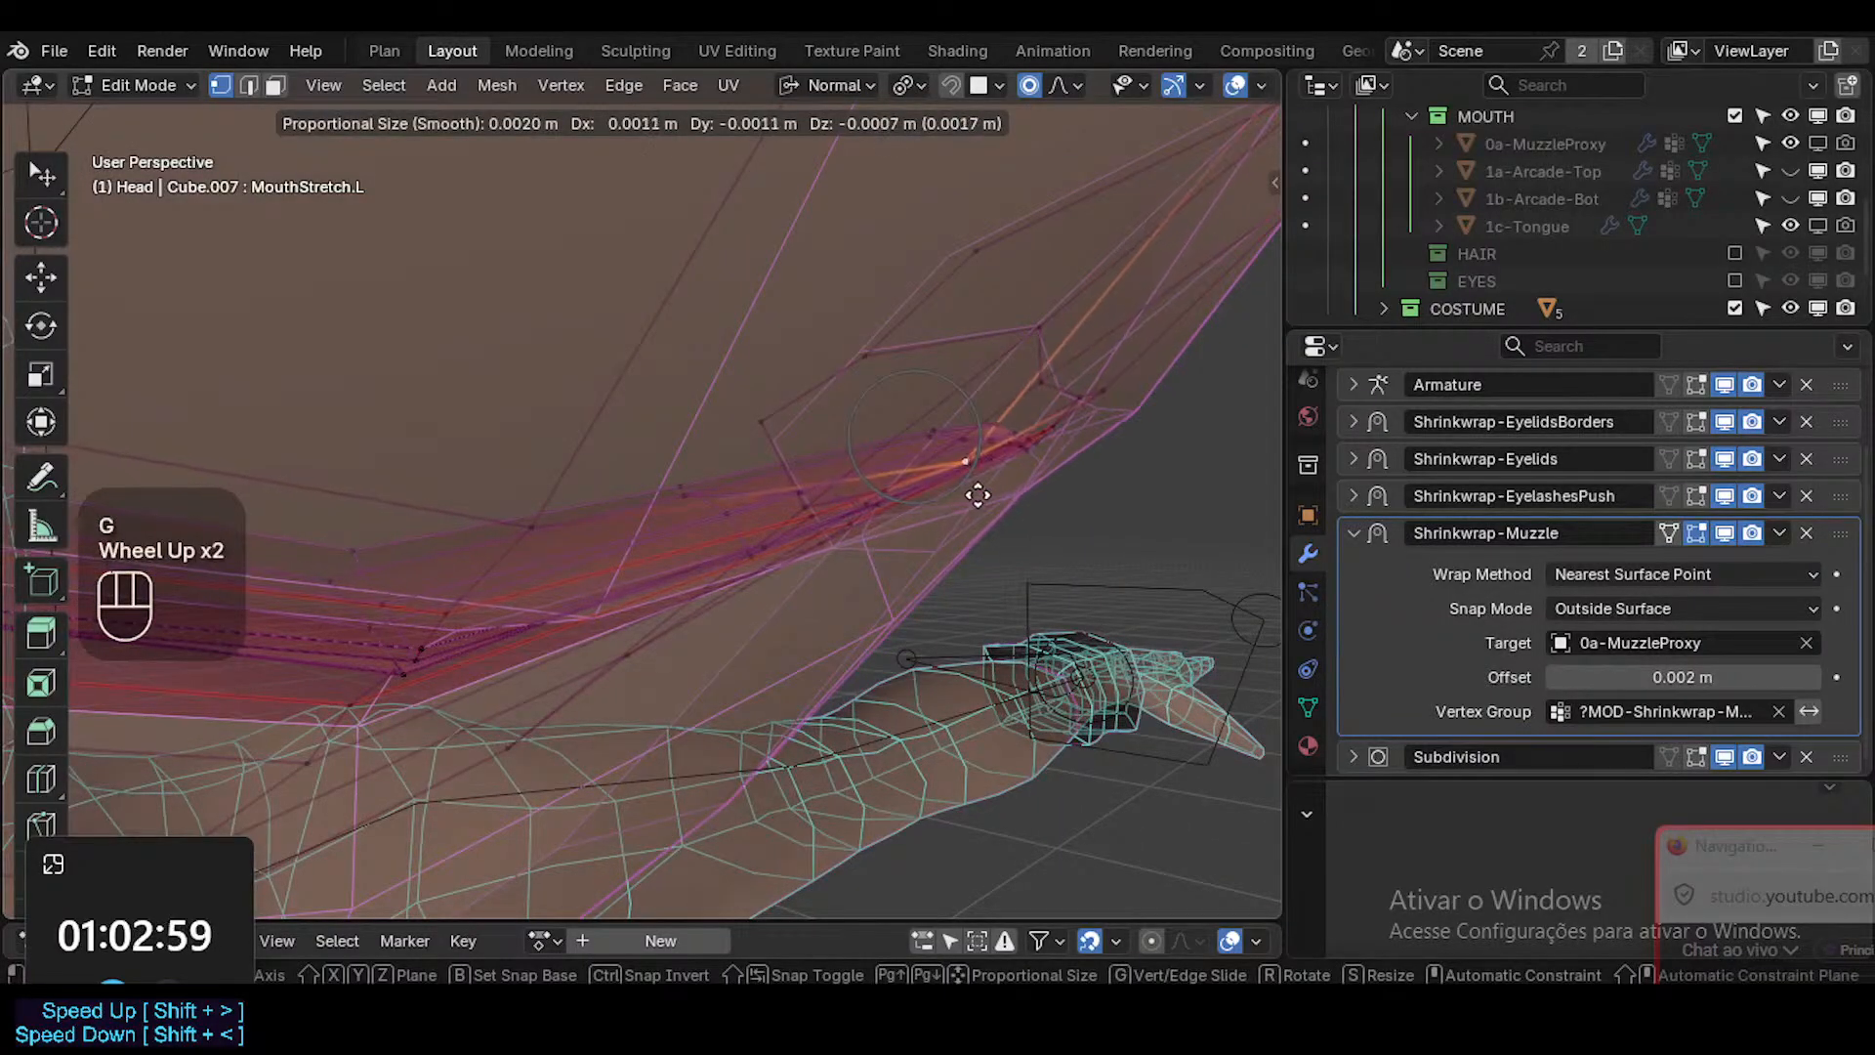
left_click(977, 495)
Select the face loop around the mouth opening and move it slightly forward and down.
middle_click_drag(977, 495, 996, 591)
key("alt+z")
key("alt+z")
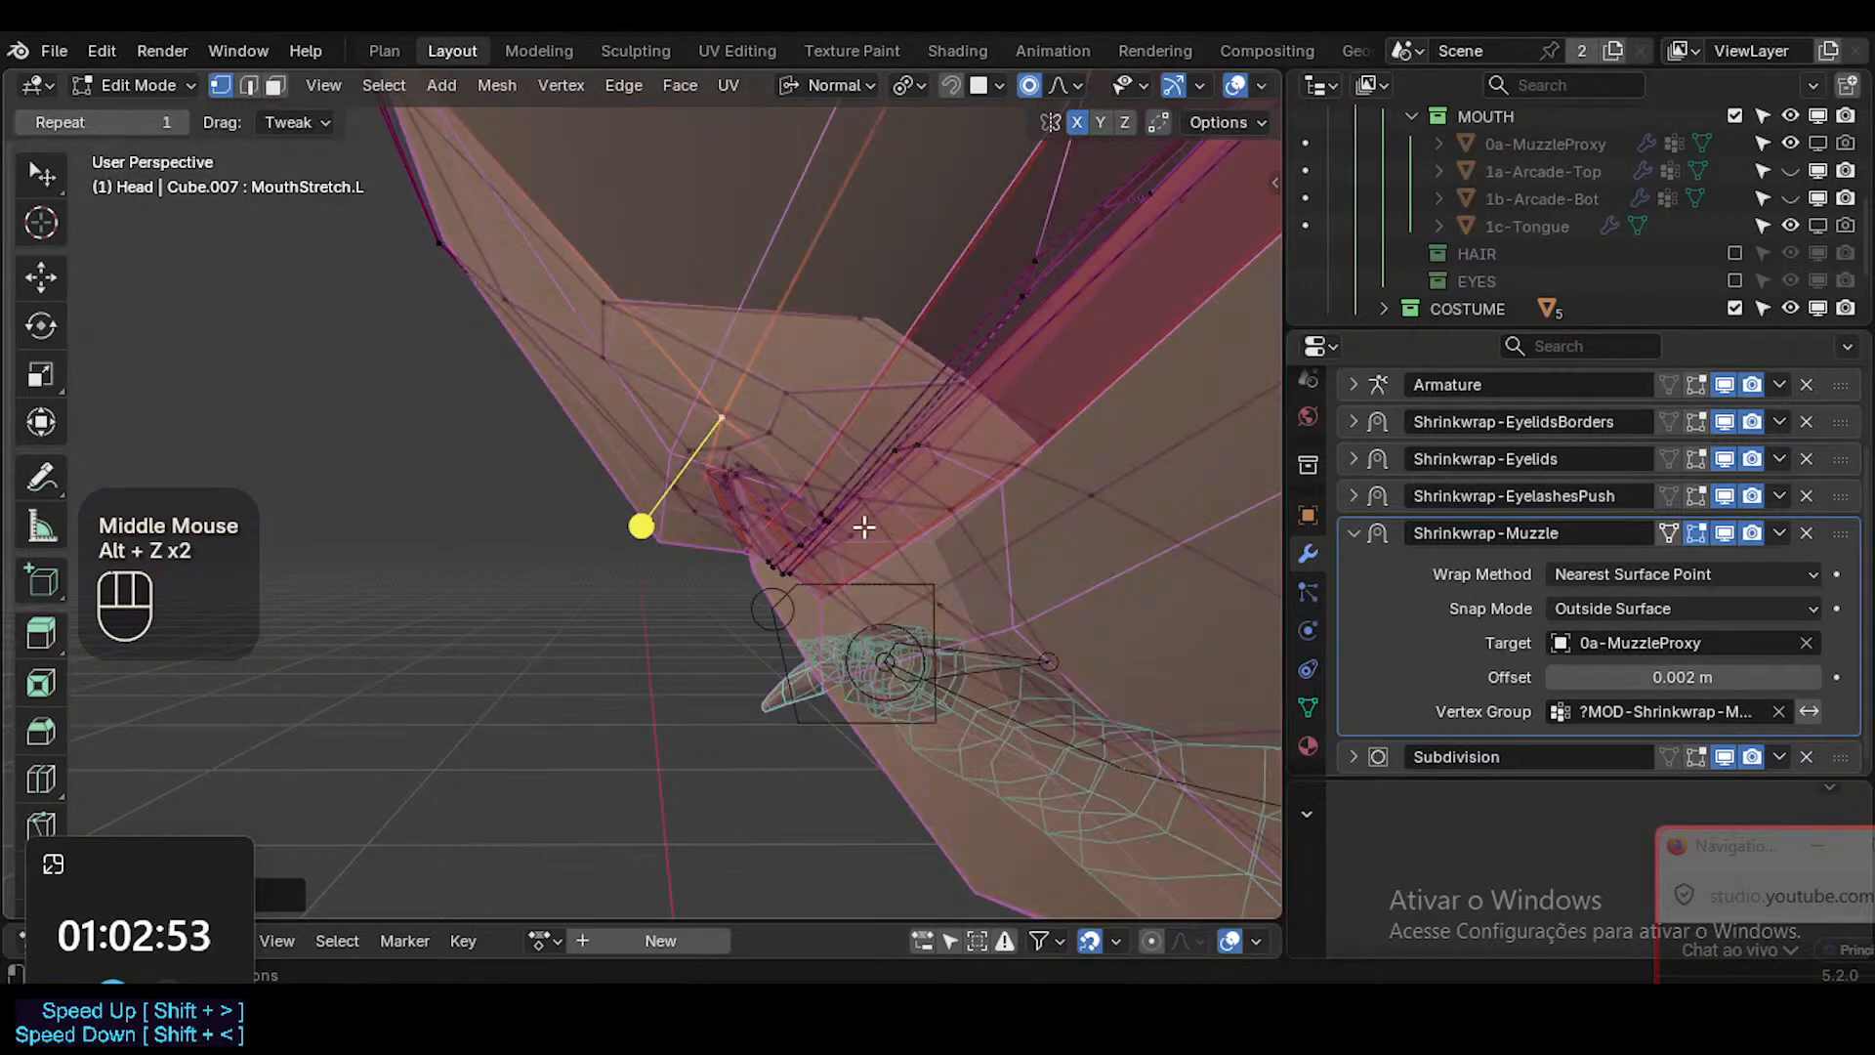
key("3")
middle_click_drag(950, 484, 975, 519, "ctrl")
left_click(1009, 418, "alt+shift")
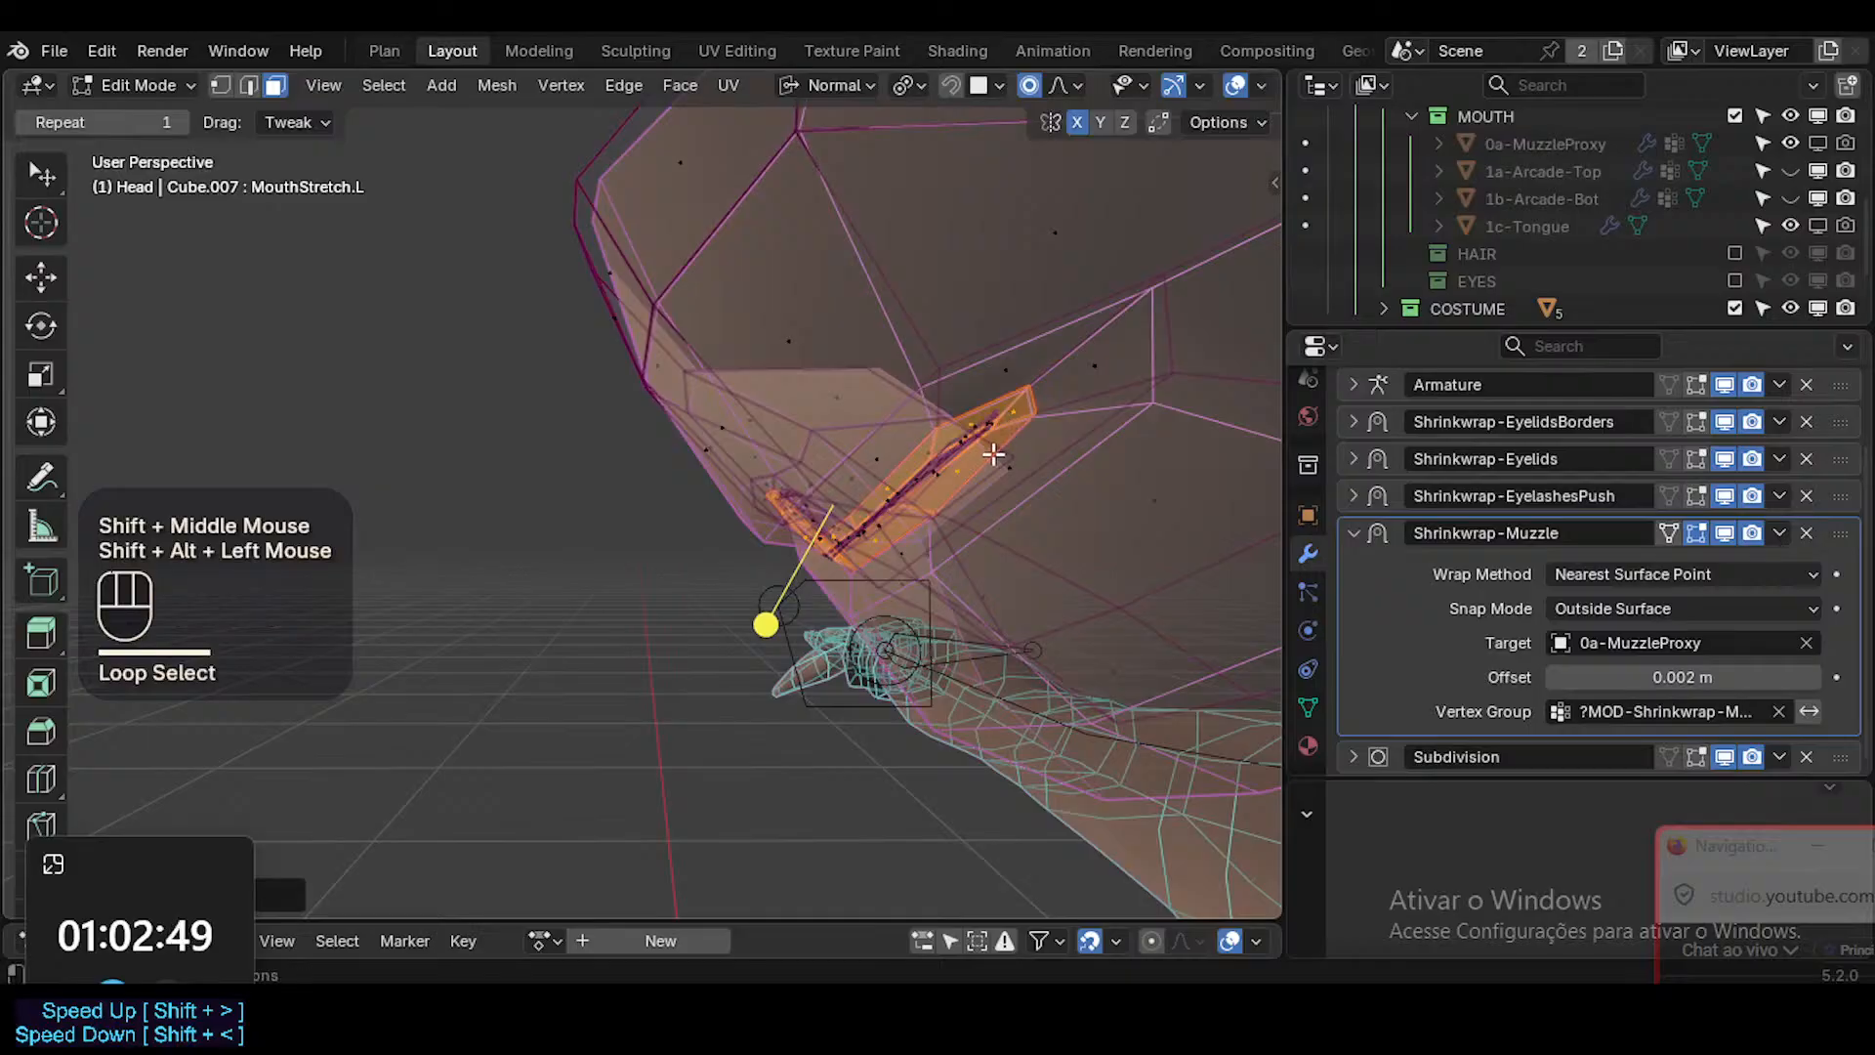
key("g")
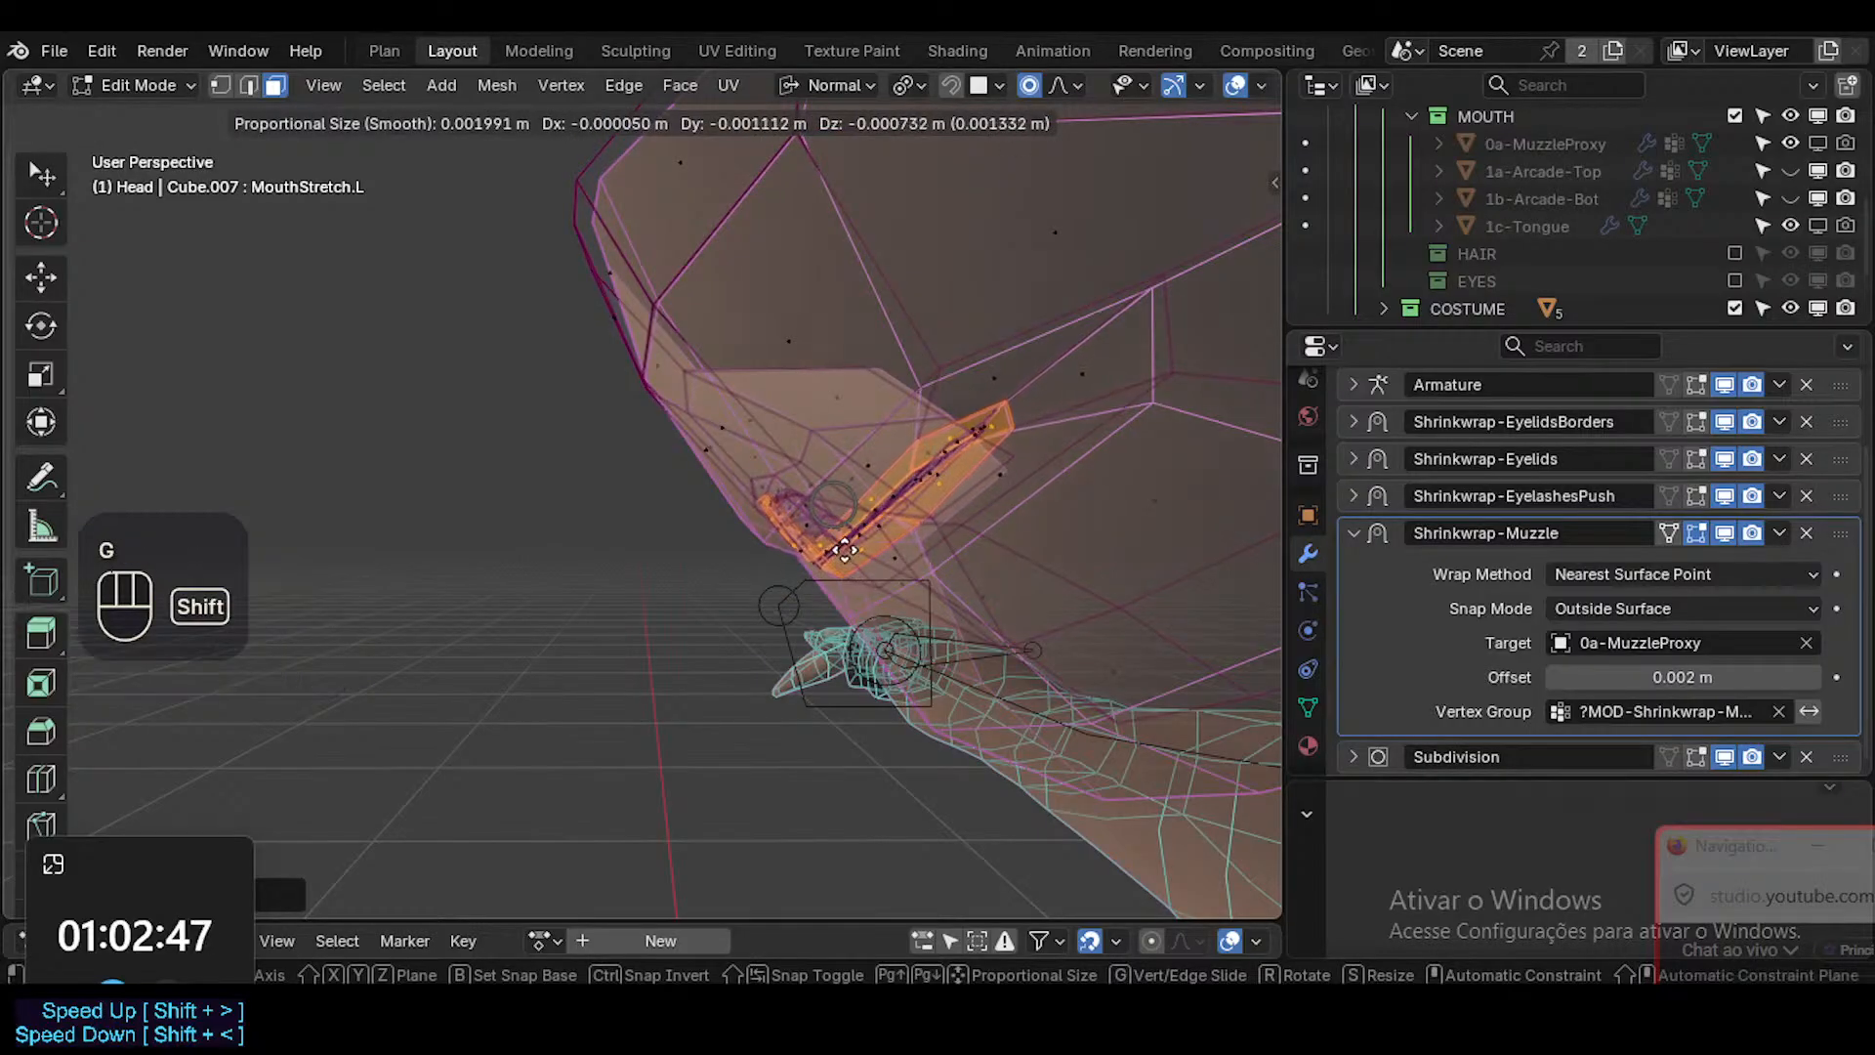
left_click(732, 636, "shift")
From a side angle, nudge the selected mouth face loop again toward the lip surface.
key("alt+z")
middle_click_drag(738, 640, 902, 563)
key("alt+z")
key("g")
left_click(825, 597, "shift")
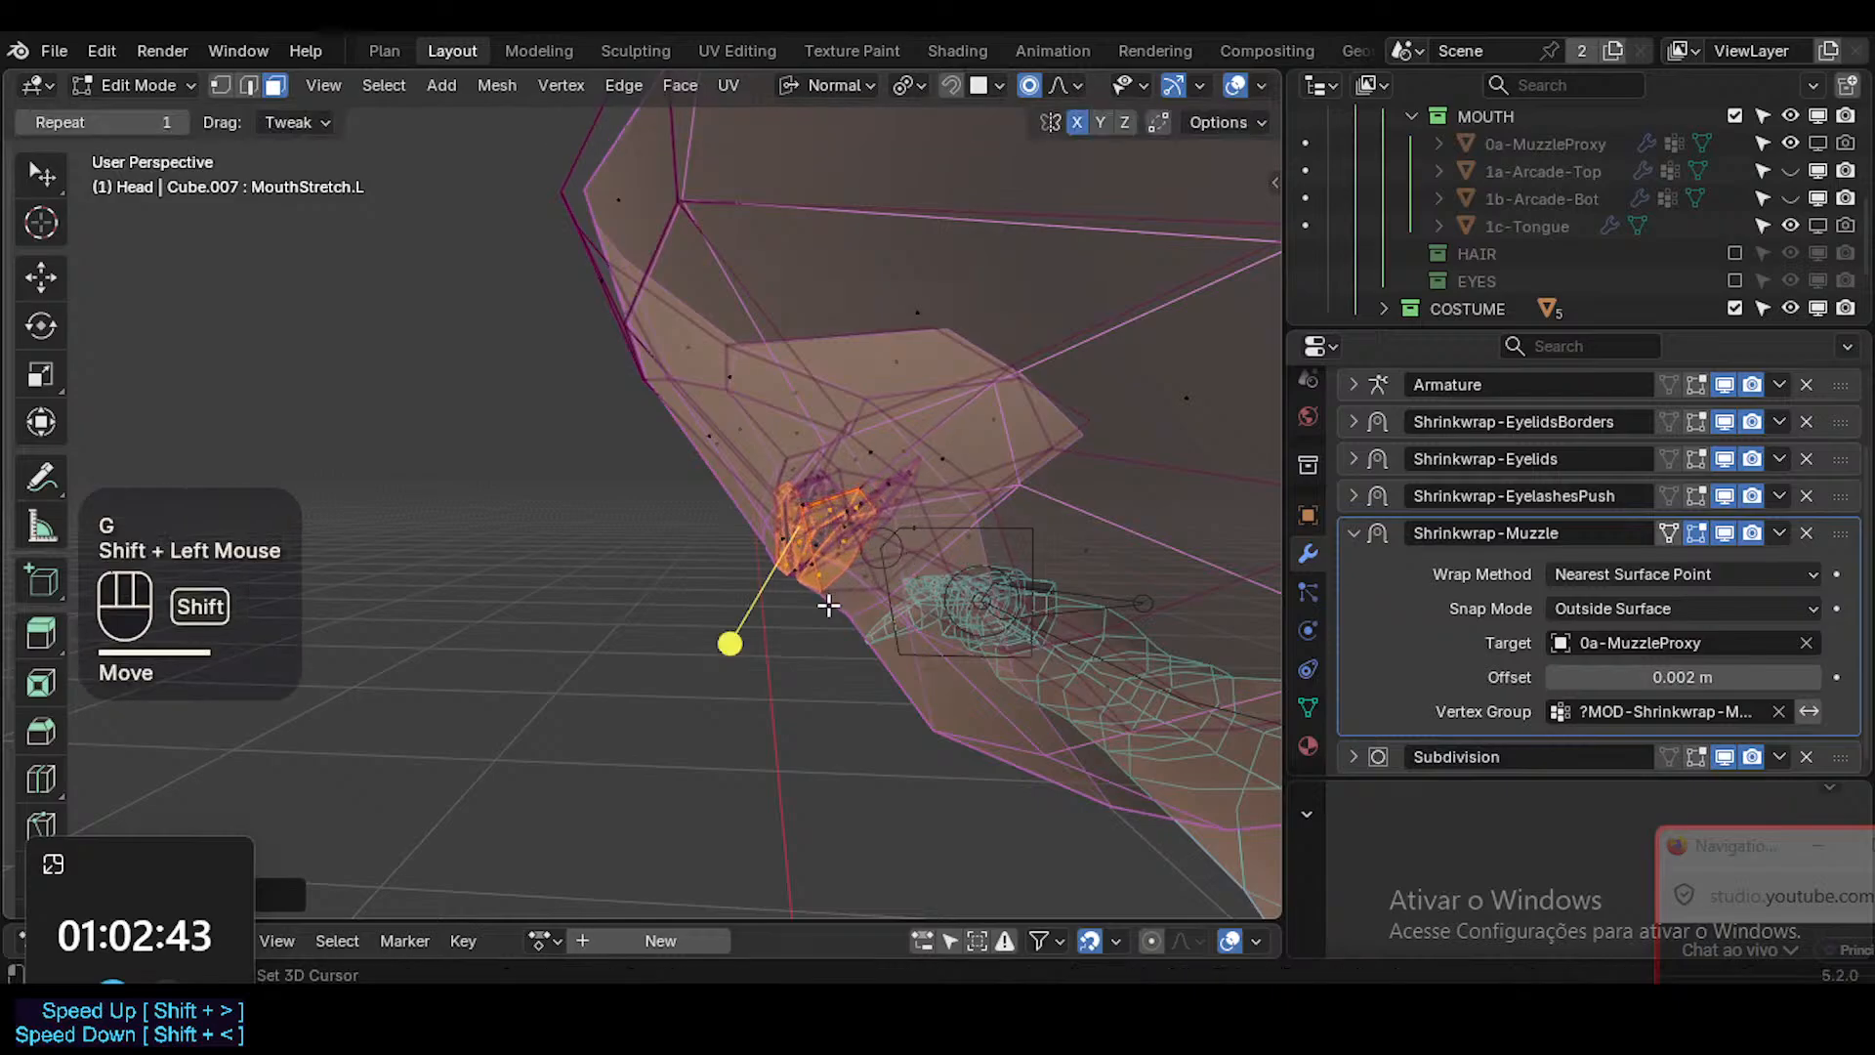
Compare the mouth corner between edit and object mode, with and without X-ray.
key("alt+z")
key("1")
key("Tab")
key("Tab")
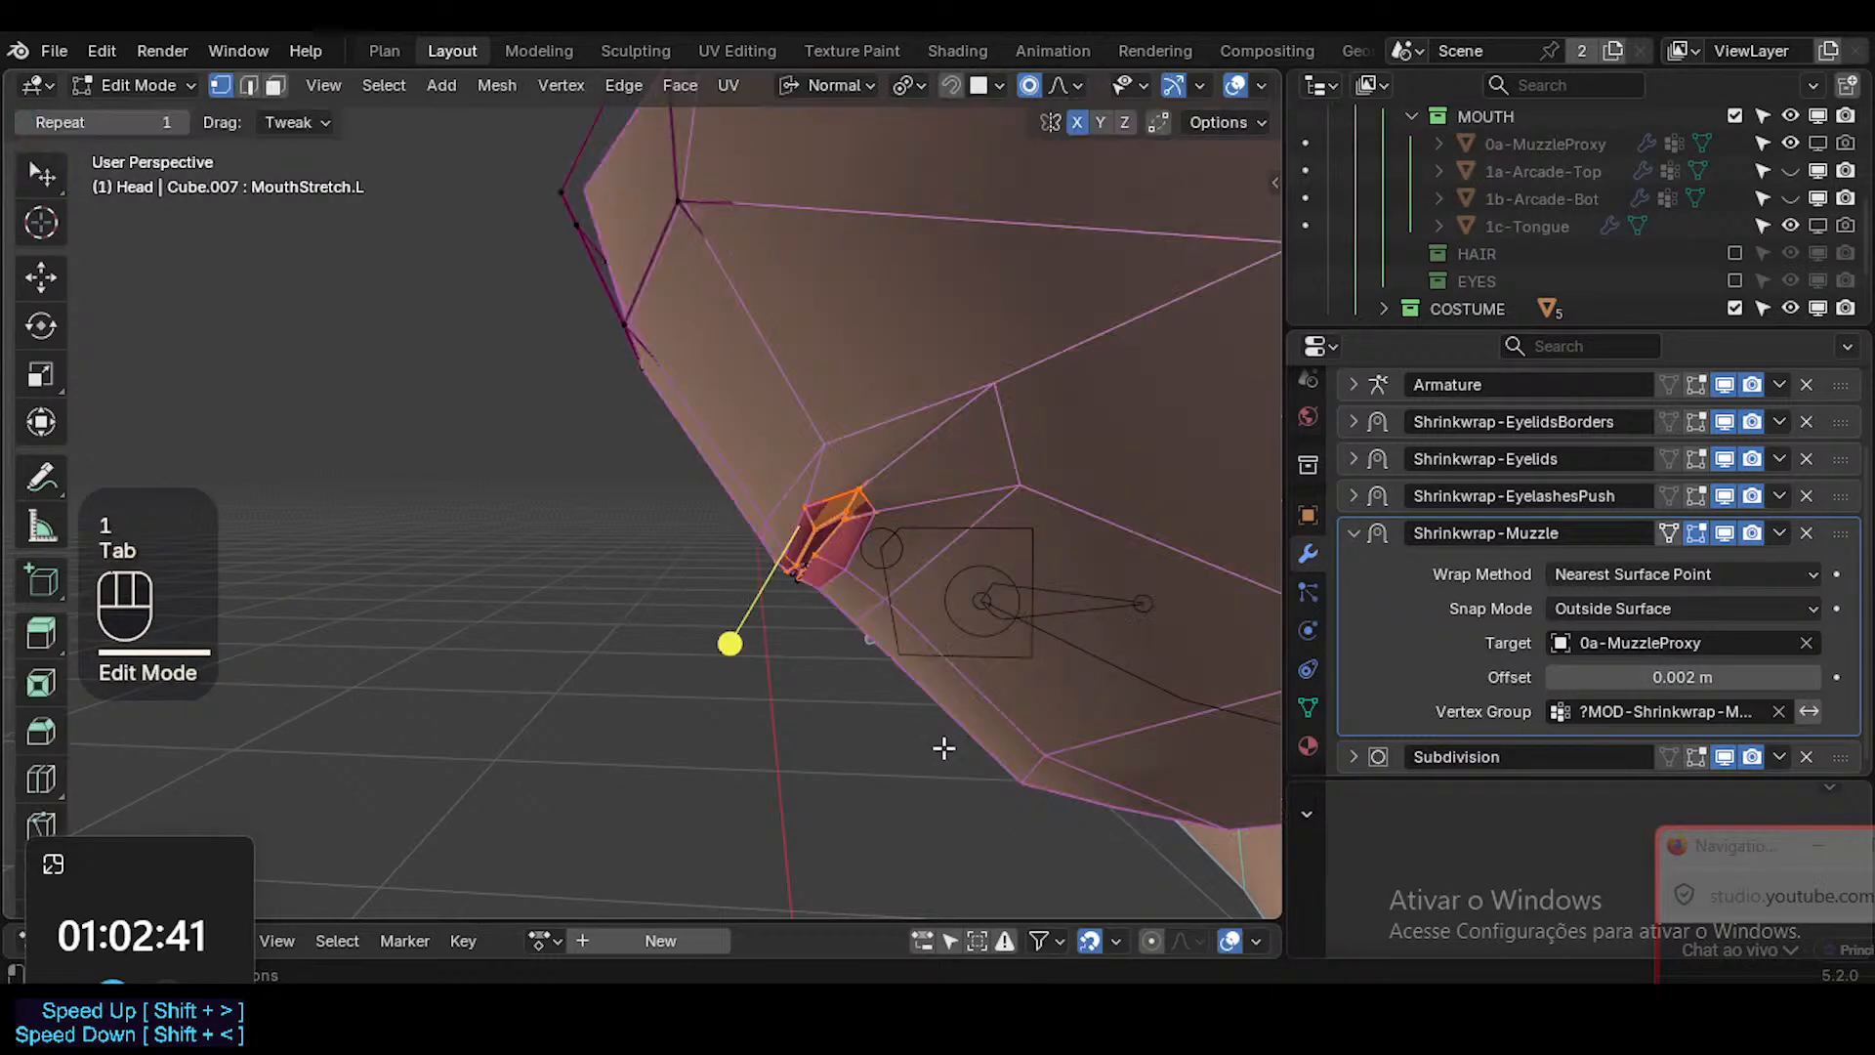
key("Tab")
key("Tab")
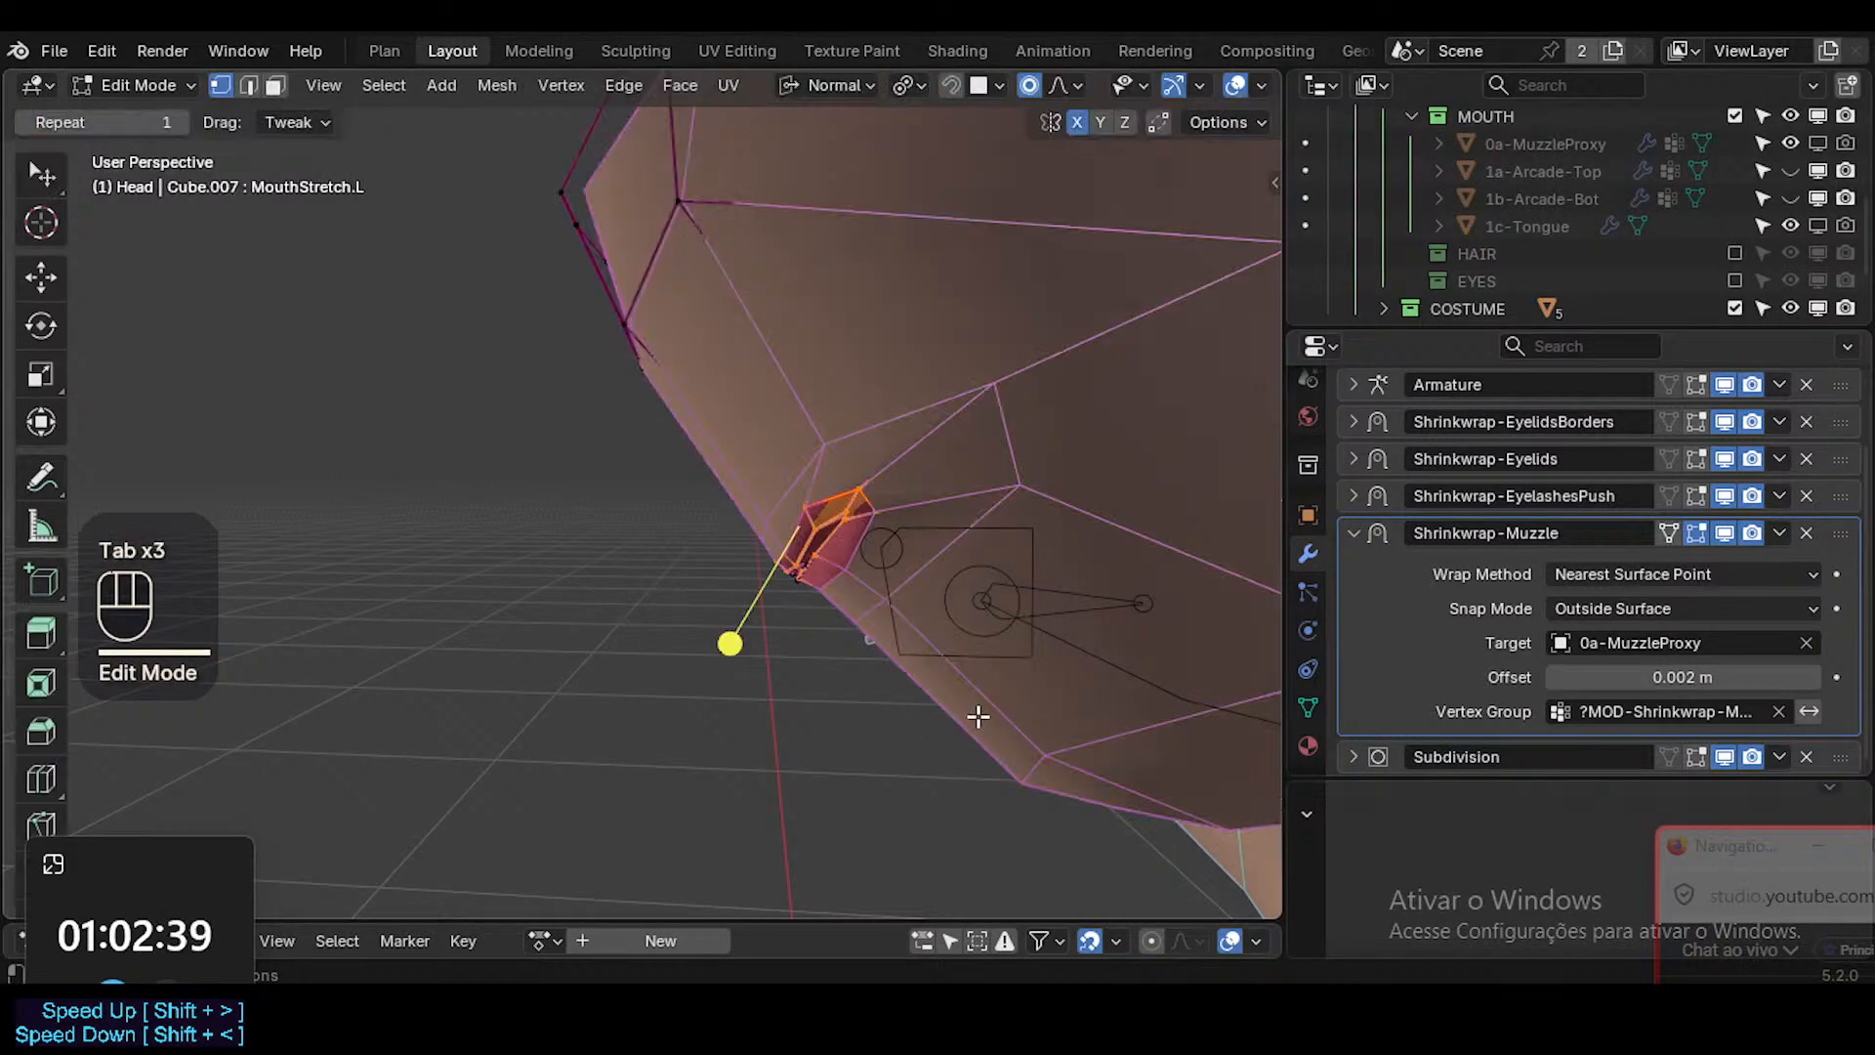
key("alt+z")
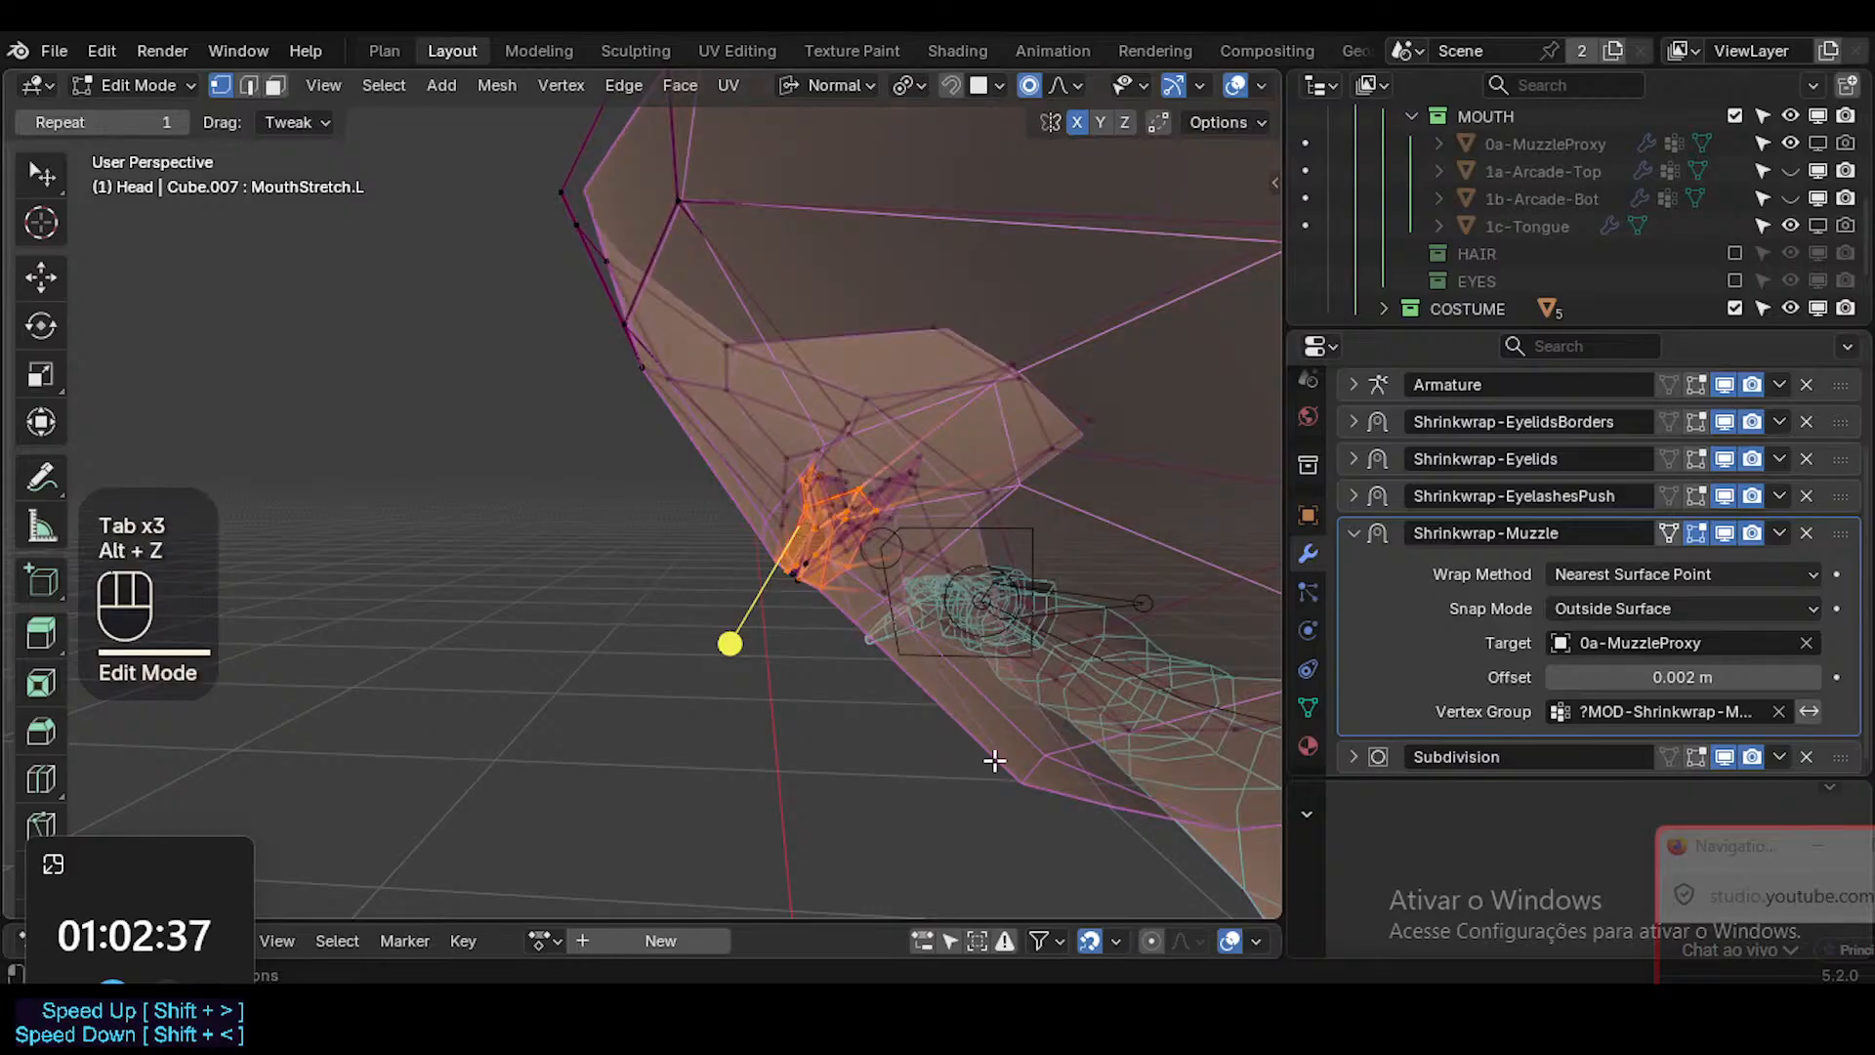
key("Tab")
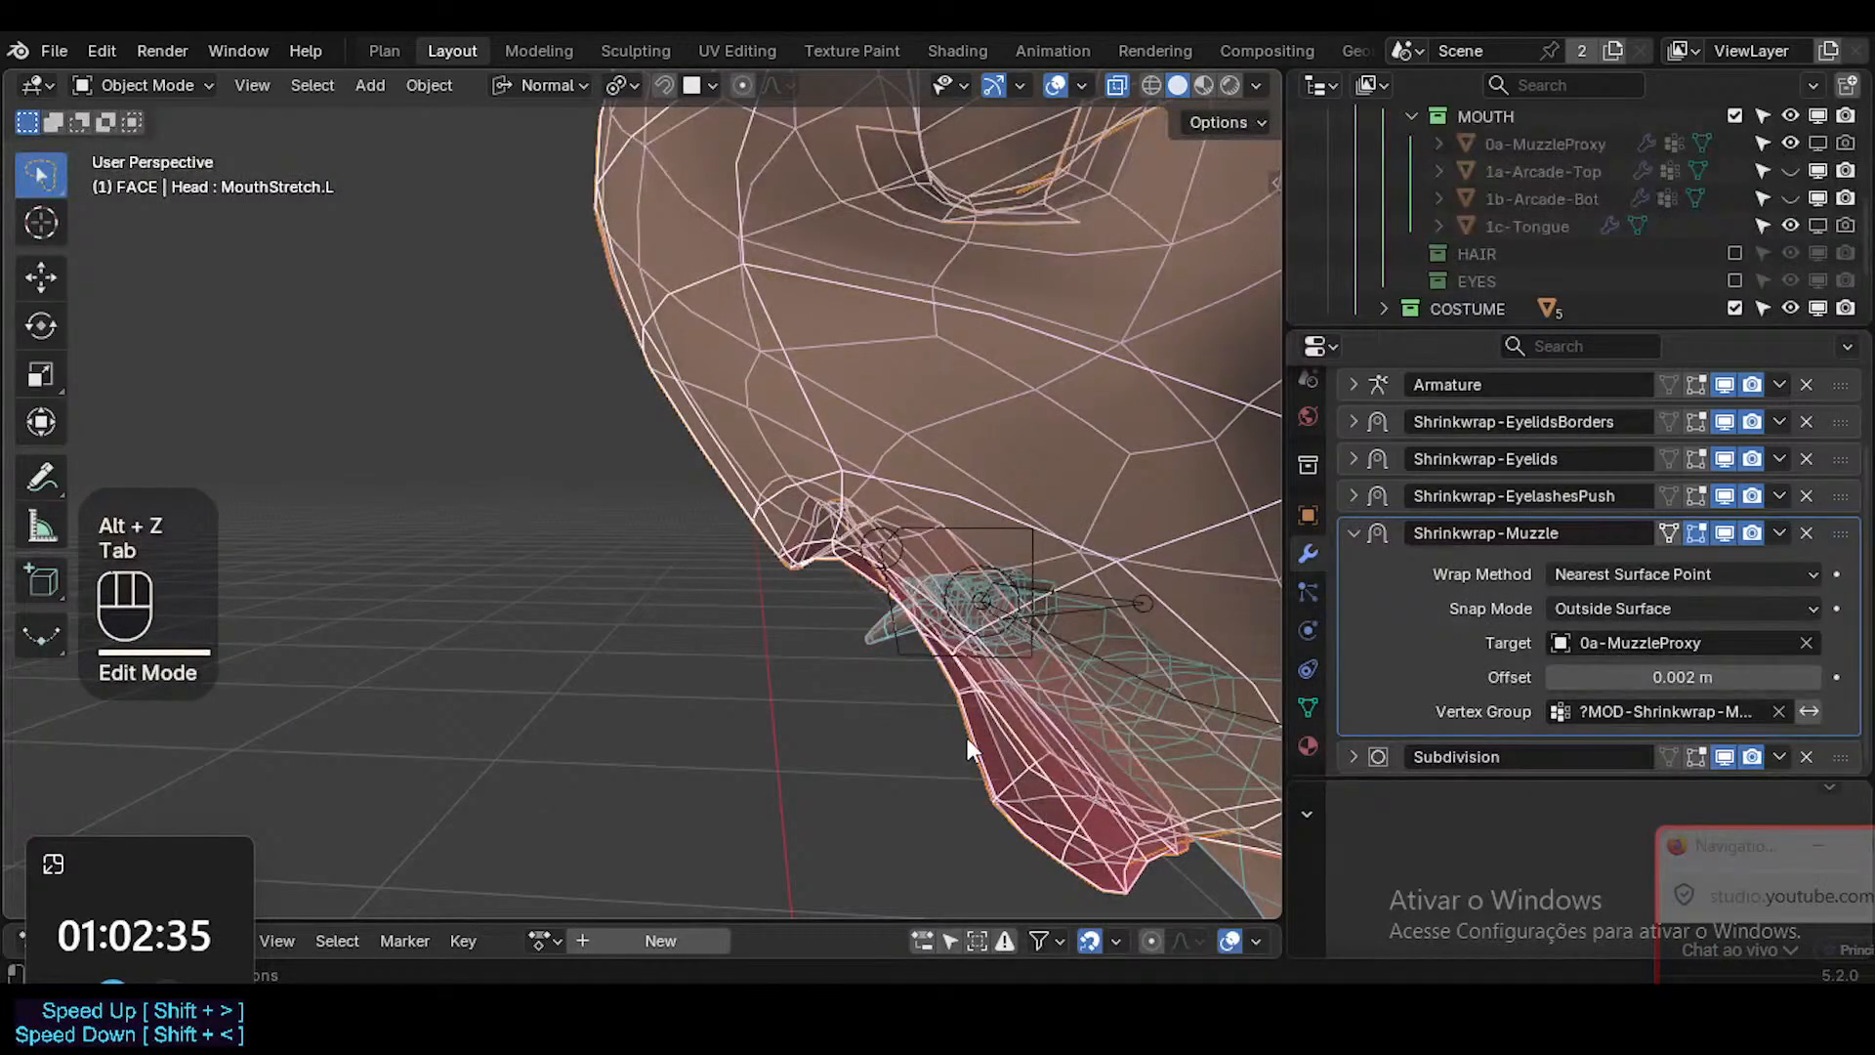
Examine the stretched mouth in object mode from the side and front, with and without overlays.
key("shift+alt+z")
middle_click_drag(969, 731, 924, 733)
key("shift+alt+z")
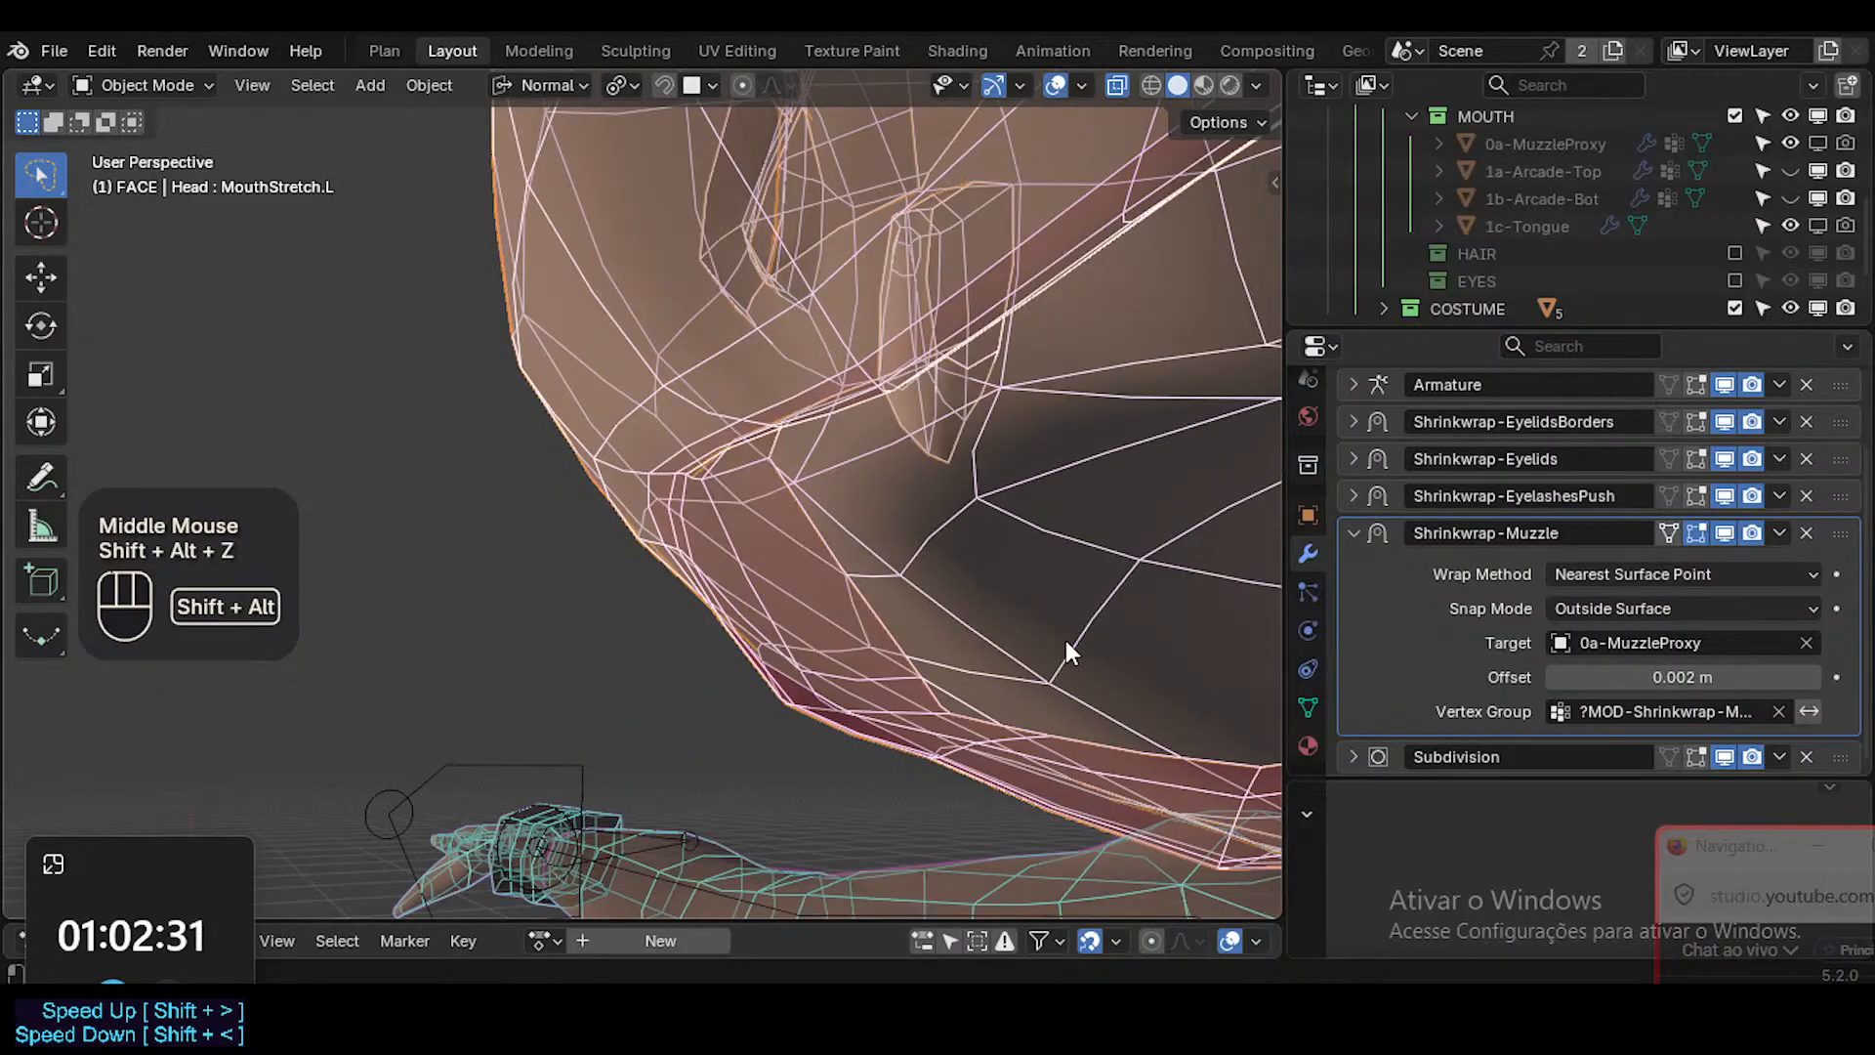
scroll(1065, 640, "up", 2)
scroll(1058, 641, "down", 2, "shift")
scroll(1018, 648, "down", 2)
middle_click_drag(1017, 649, 1041, 566, "shift")
key("shift+alt+z")
key("alt+z")
key("KP_1")
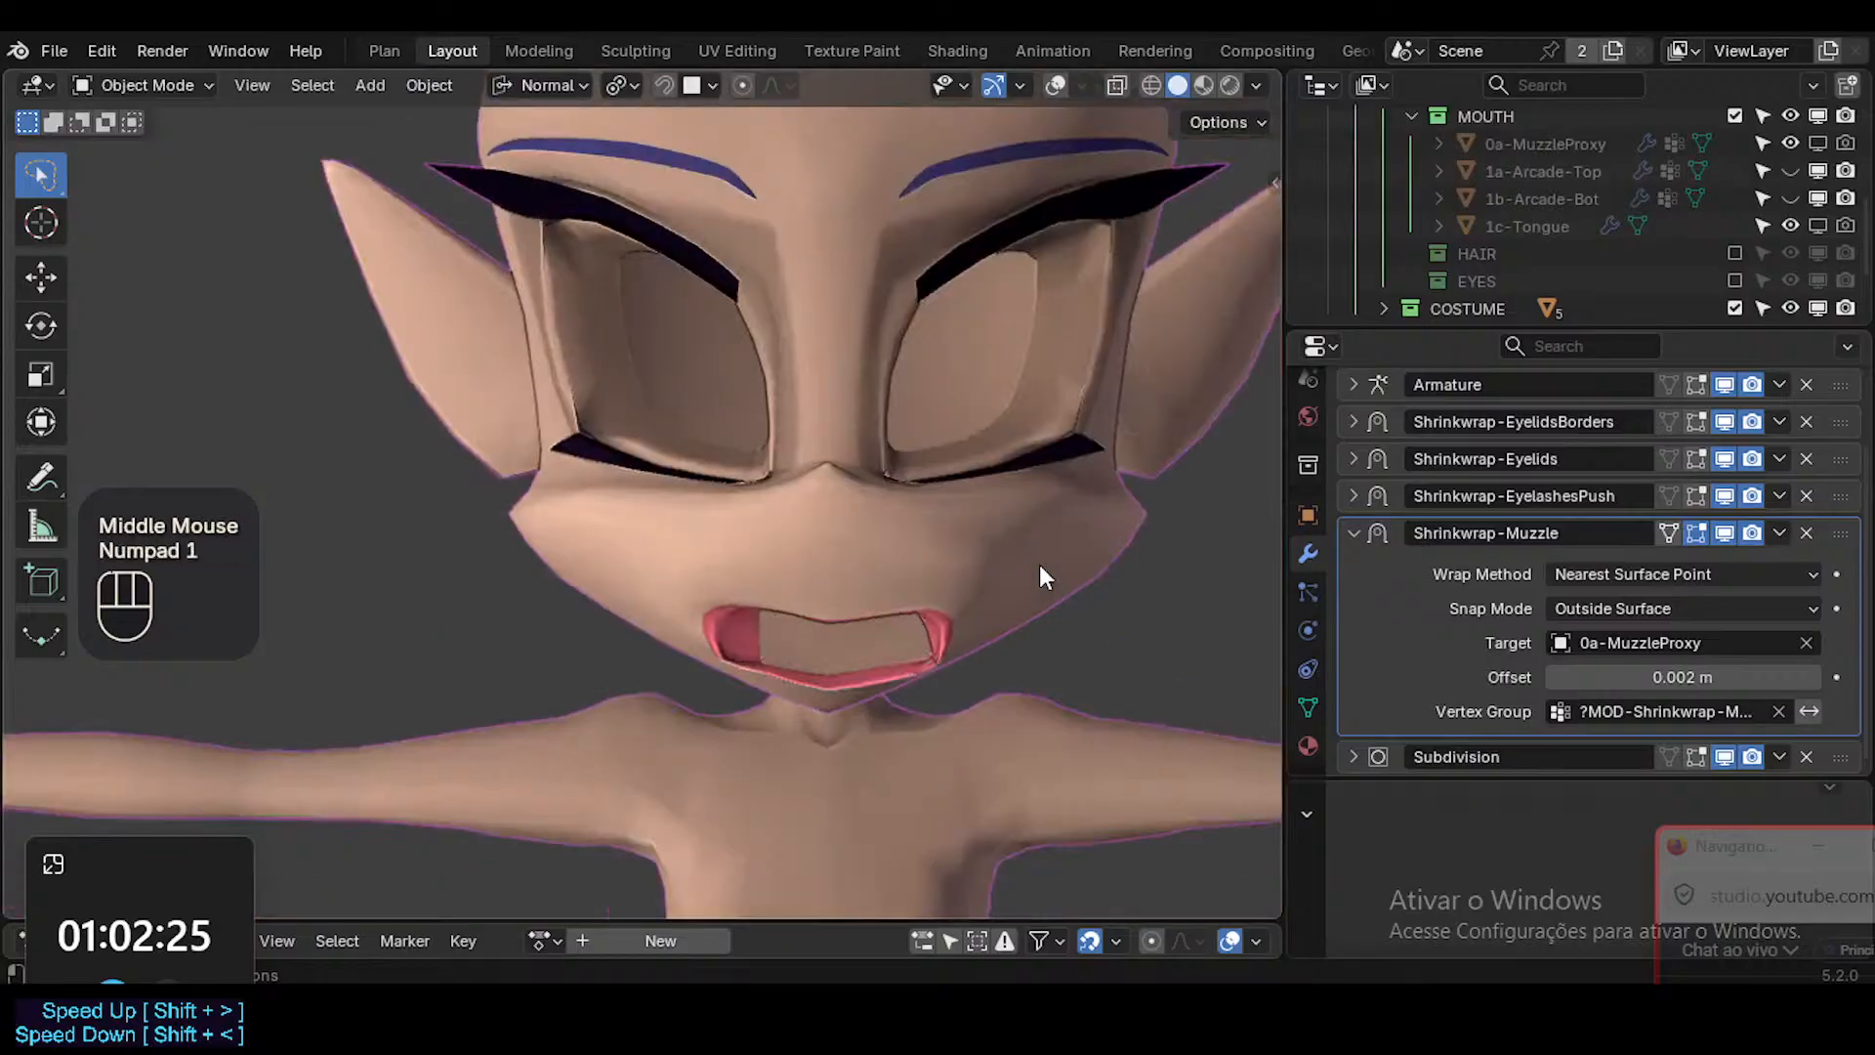
scroll(1040, 564, "up", 2)
scroll(1011, 595, "up", 2)
middle_click_drag(815, 693, 939, 629, "shift")
key("shift+alt+z")
scroll(948, 674, "up", 2)
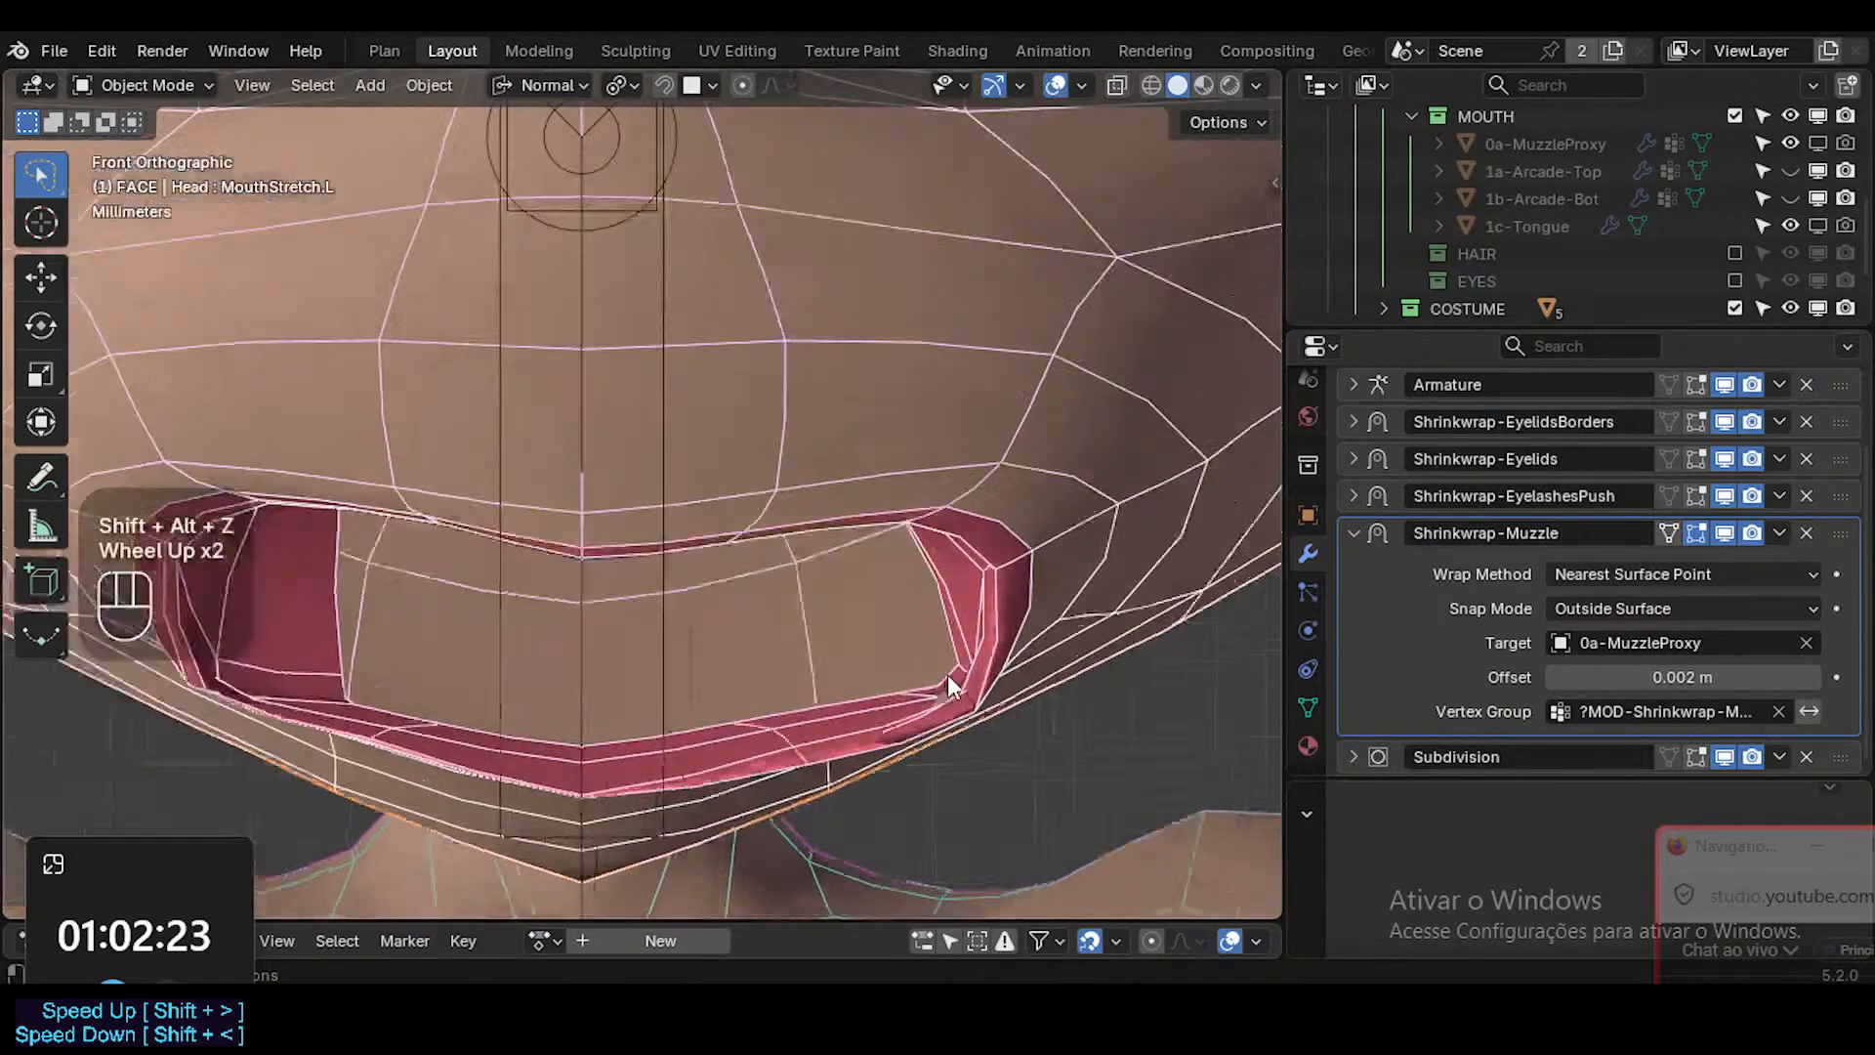
scroll(949, 664, "down", 2)
key("Tab")
key("Tab")
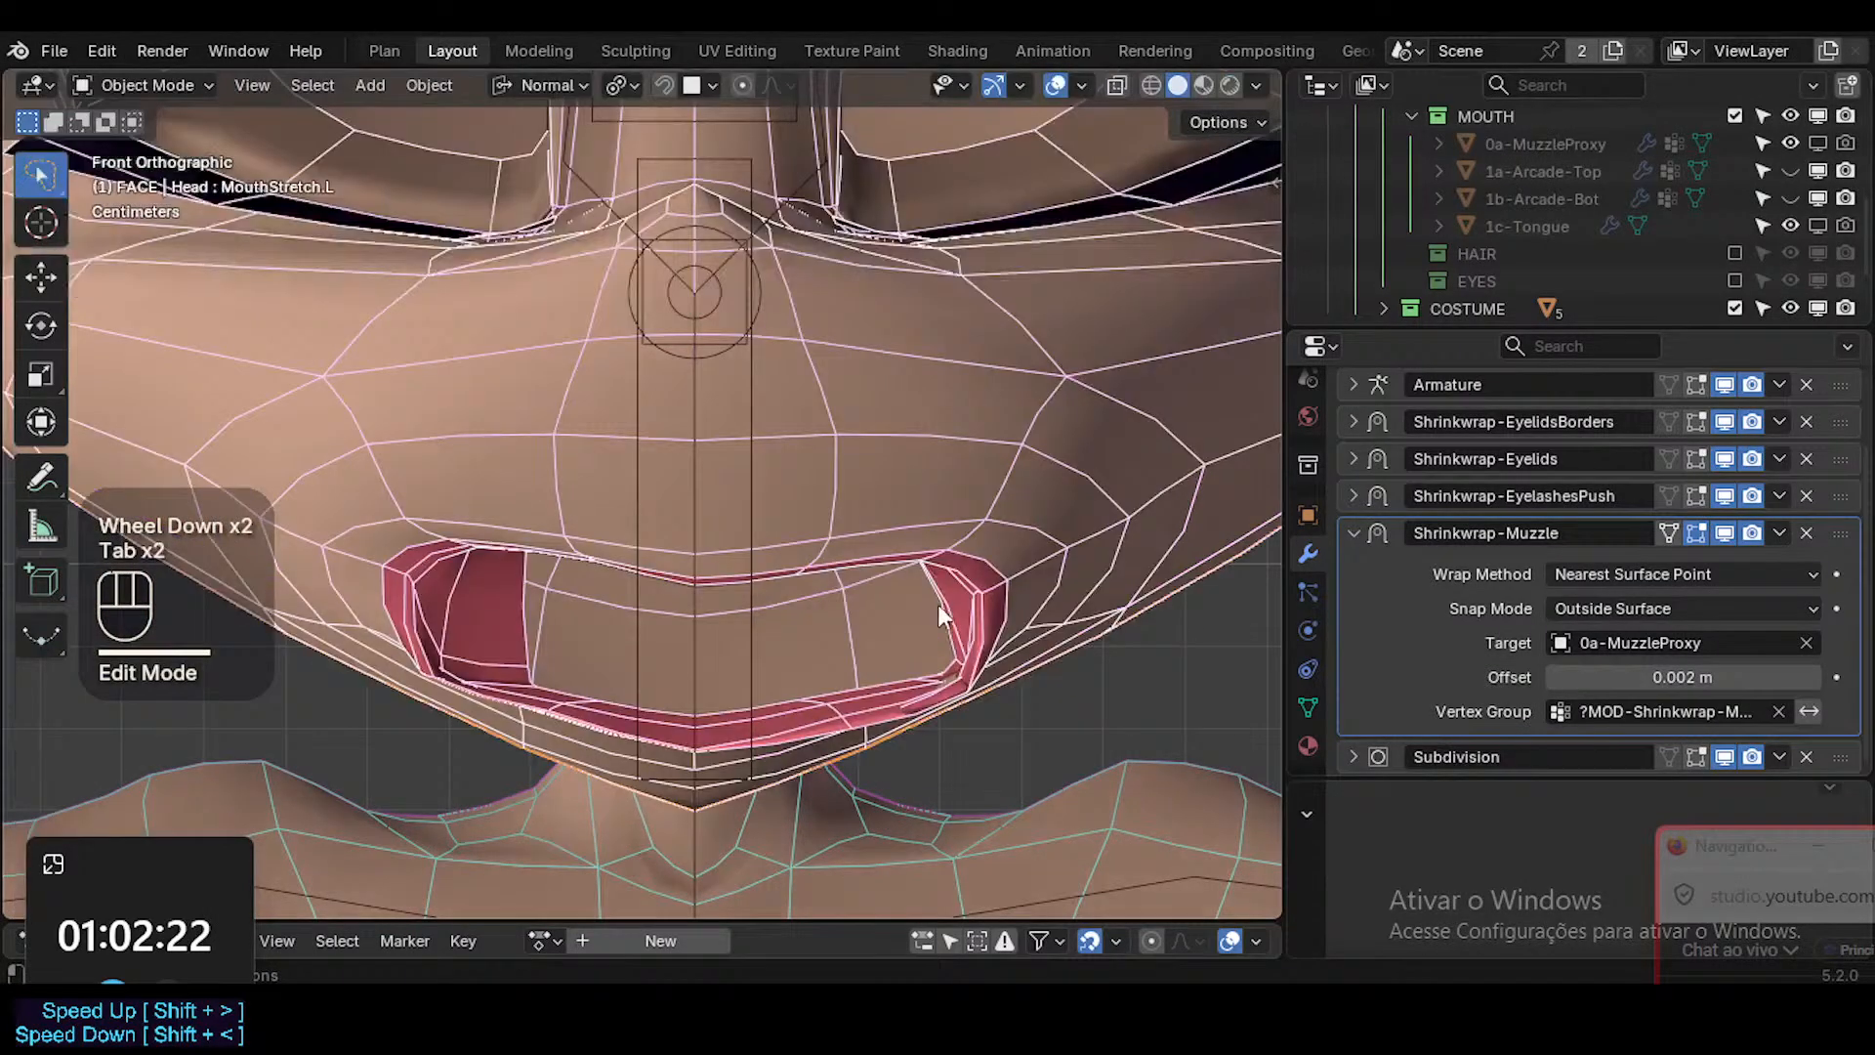
Delete the MouthStretch.R shape key from the head and make MouthStretch.L the active key.
left_click(1033, 543)
left_click(1309, 707)
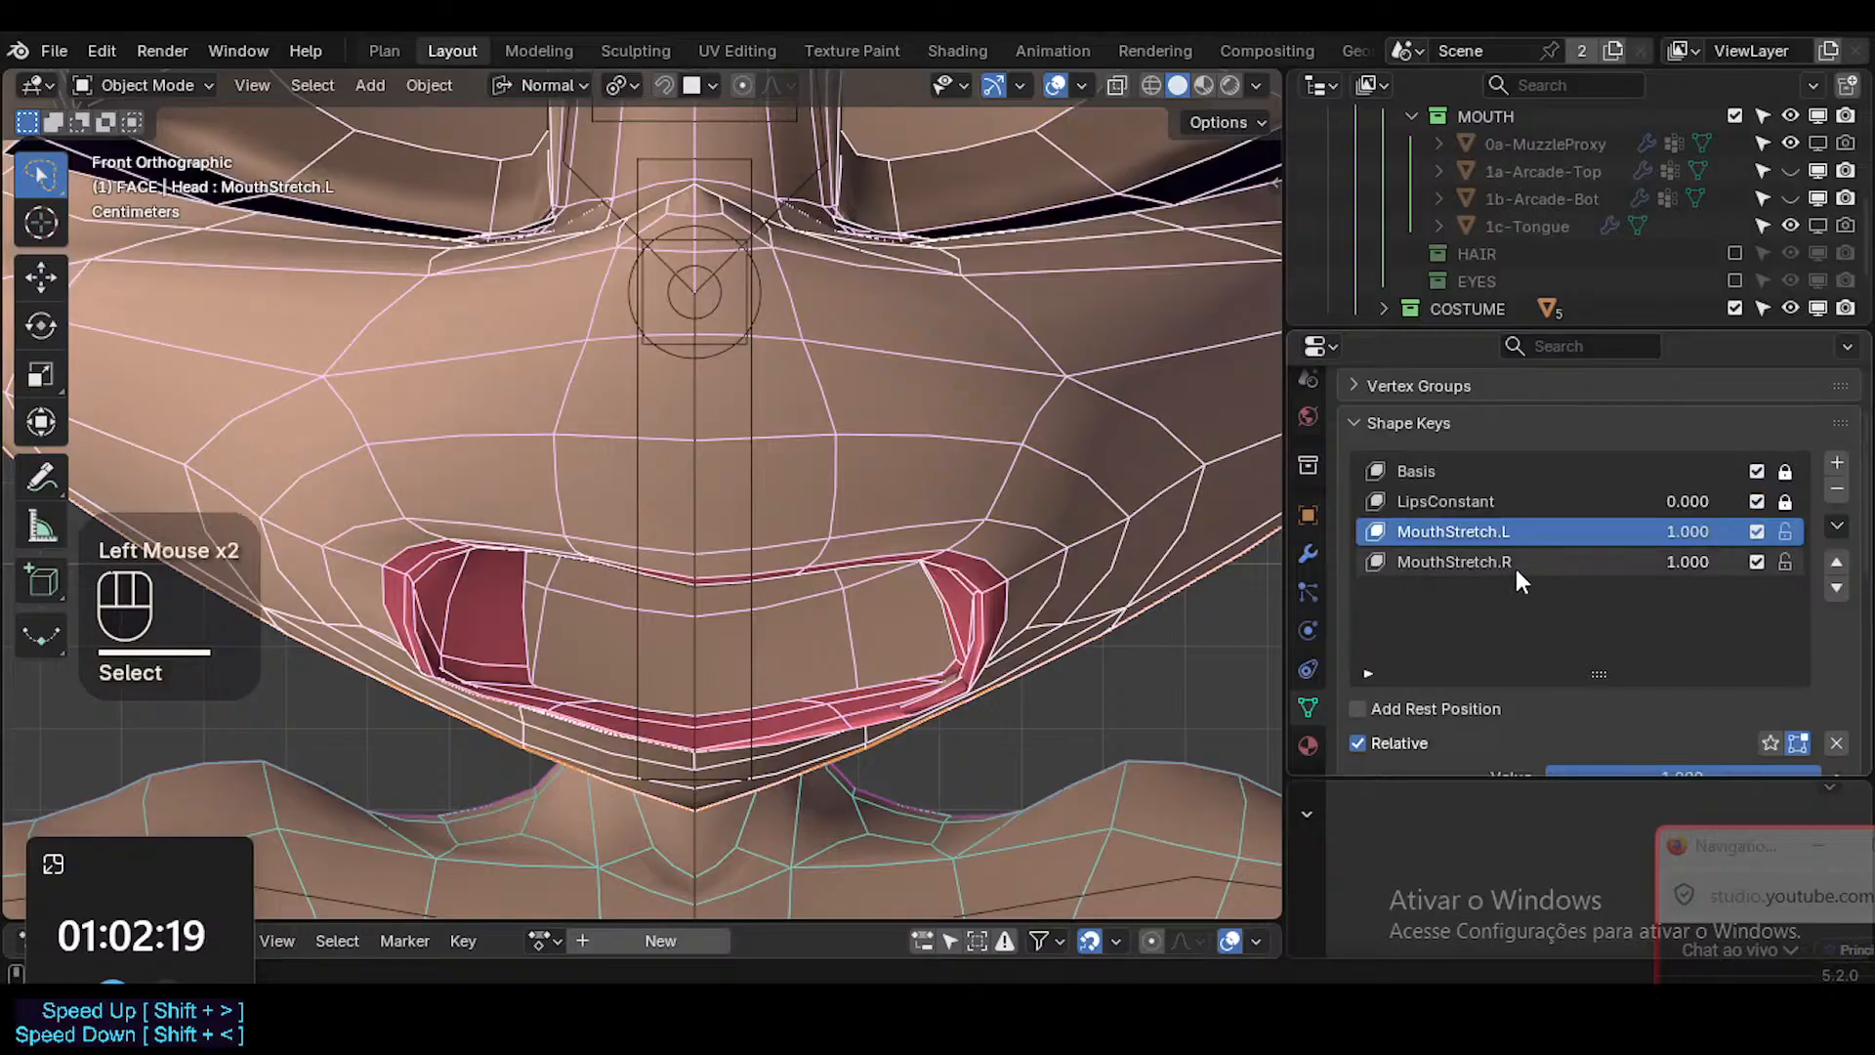
left_click(1515, 562)
left_click(1837, 489)
left_click(1469, 531)
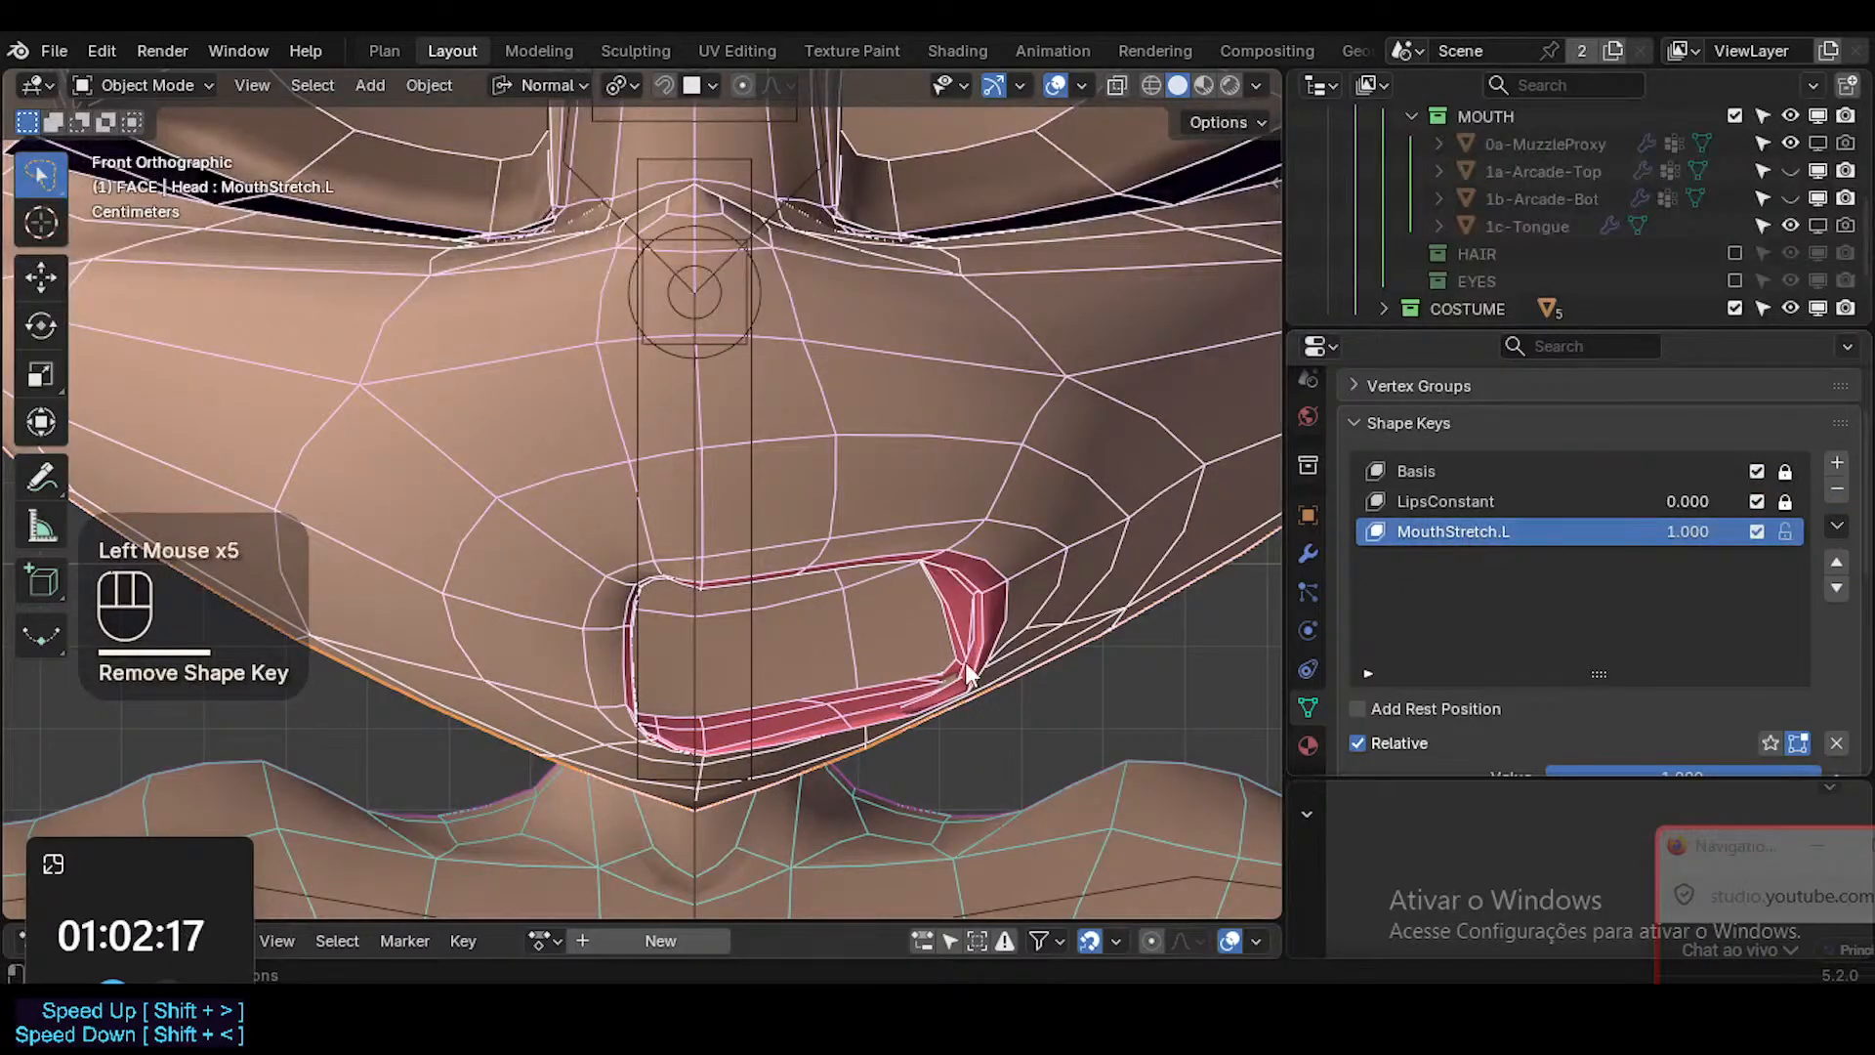
Compare the MouthStretch.L mouth shape in front view between object and edit mode, toggling X-ray and overlays.
scroll(981, 662, "up", 3)
key("alt+z")
key("shift+alt+z")
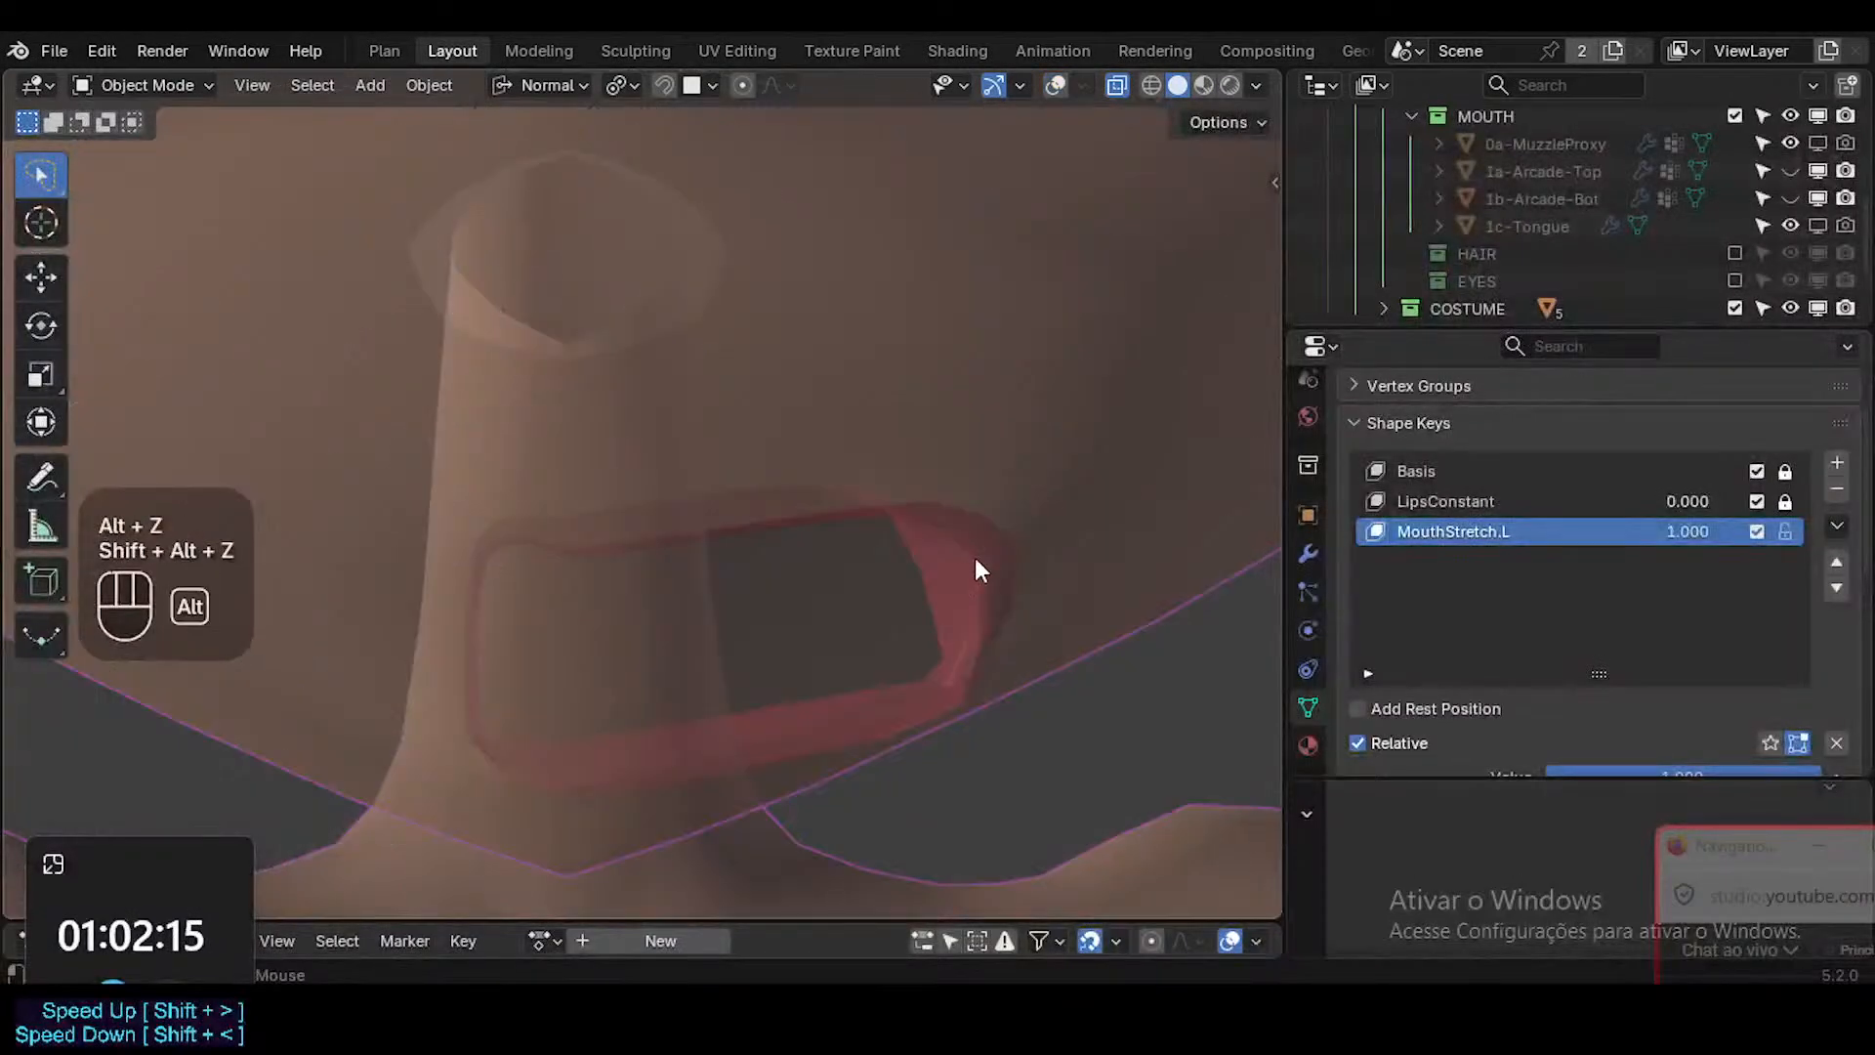
key("alt+z")
left_click(974, 558)
key("Tab")
key("alt+z")
key("alt+z")
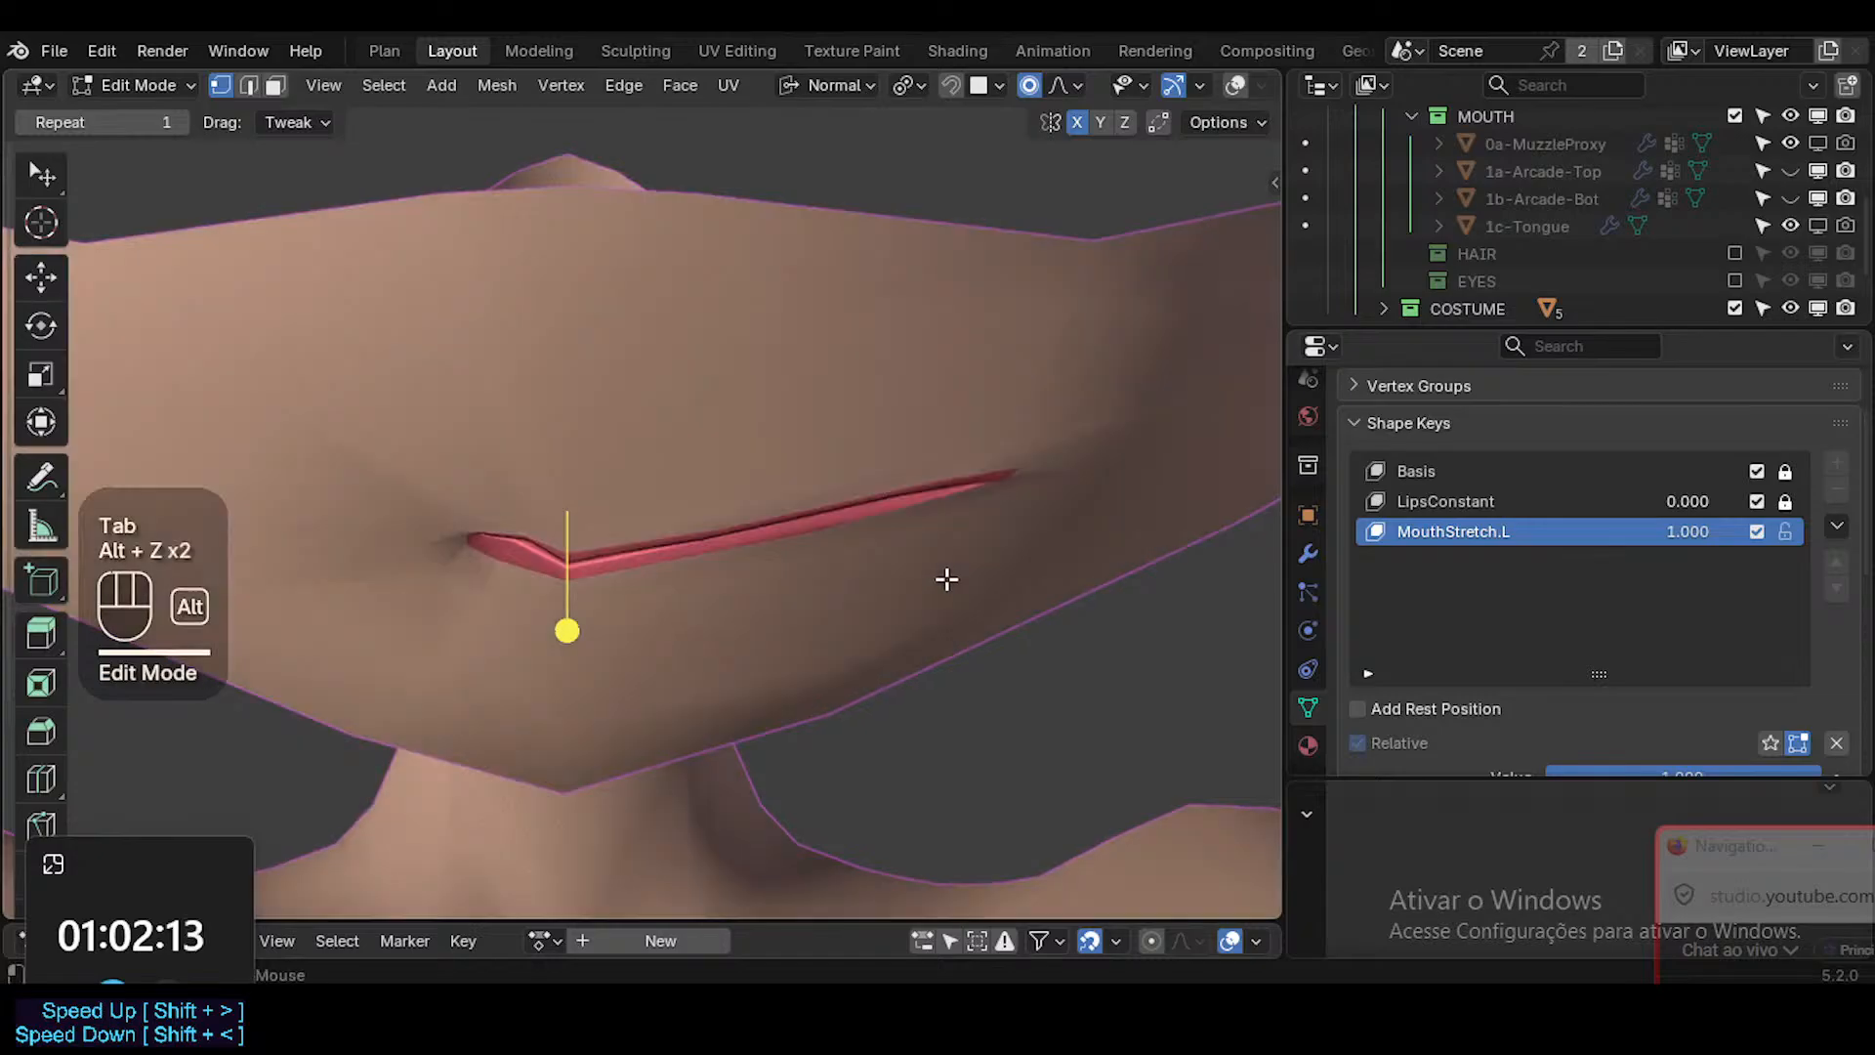
key("Tab")
key("shift+alt+z")
key("Tab")
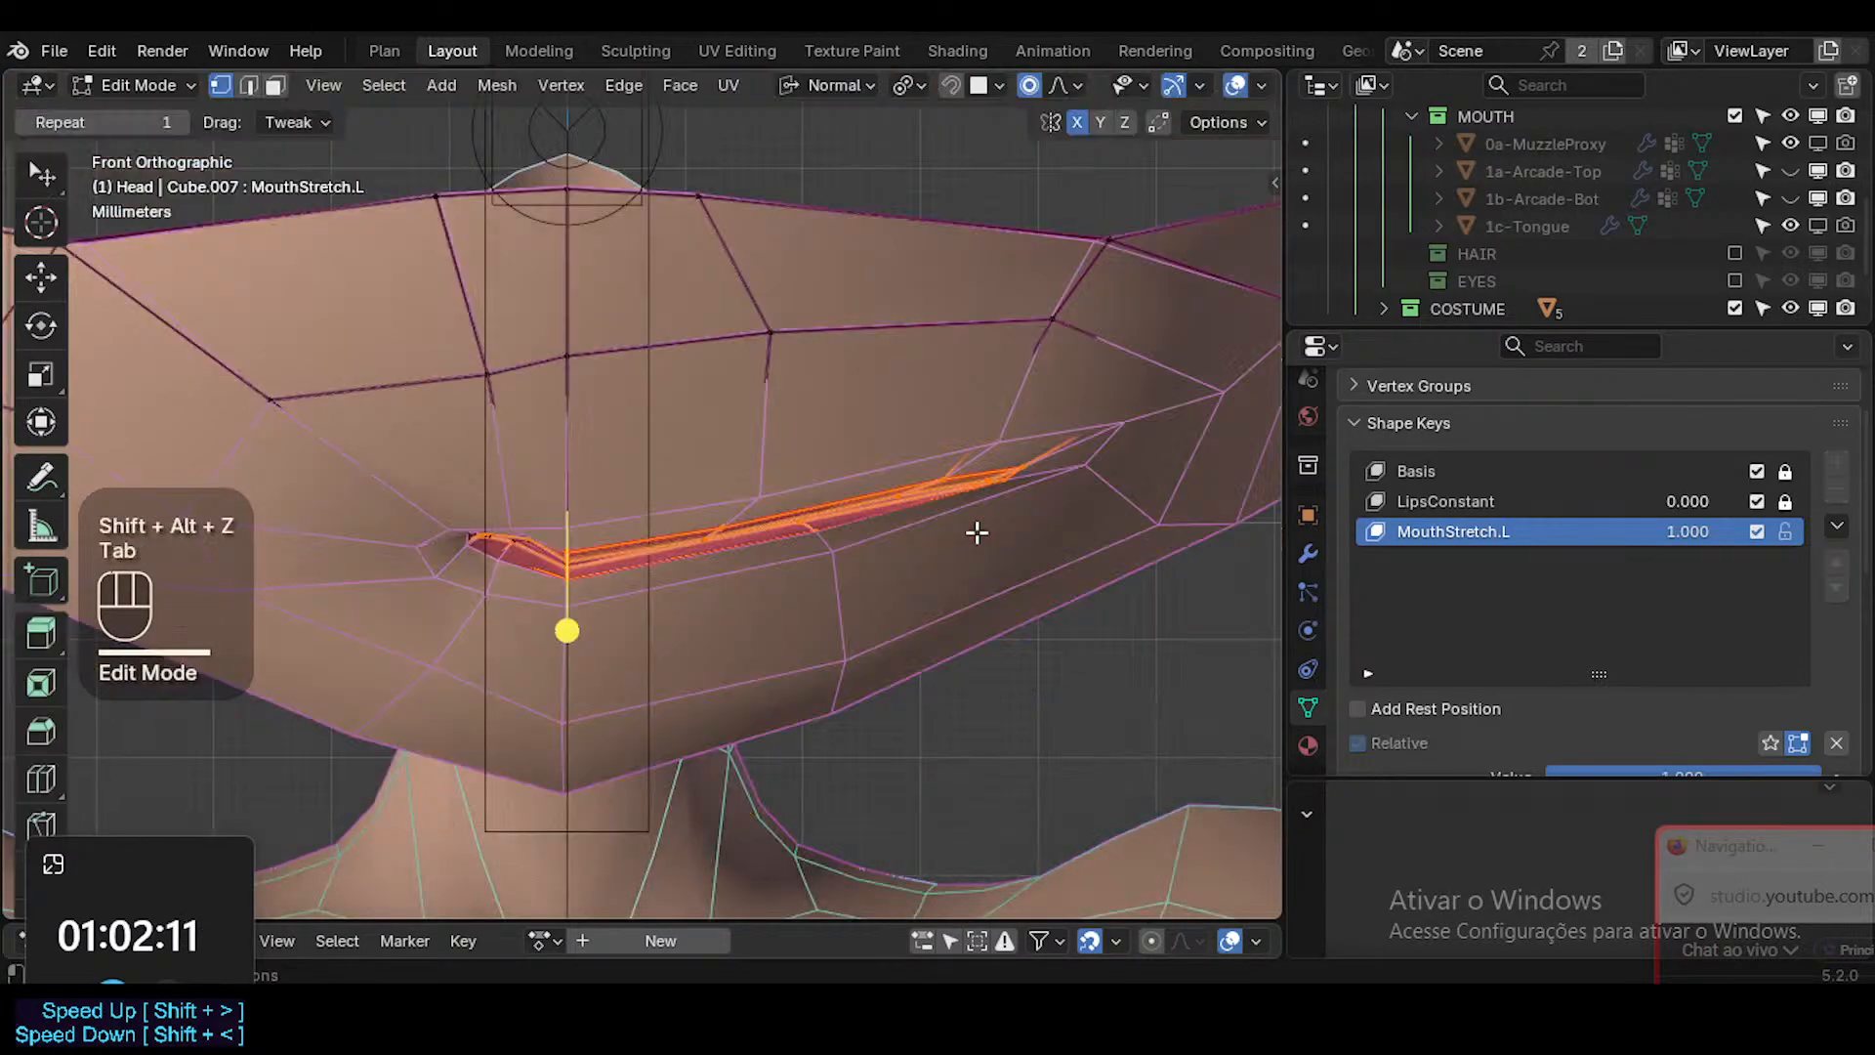
Inspect the muzzle and mouth interior geometry from behind, using X-ray and walk navigation.
scroll(962, 544, "up", 2)
key("alt+z")
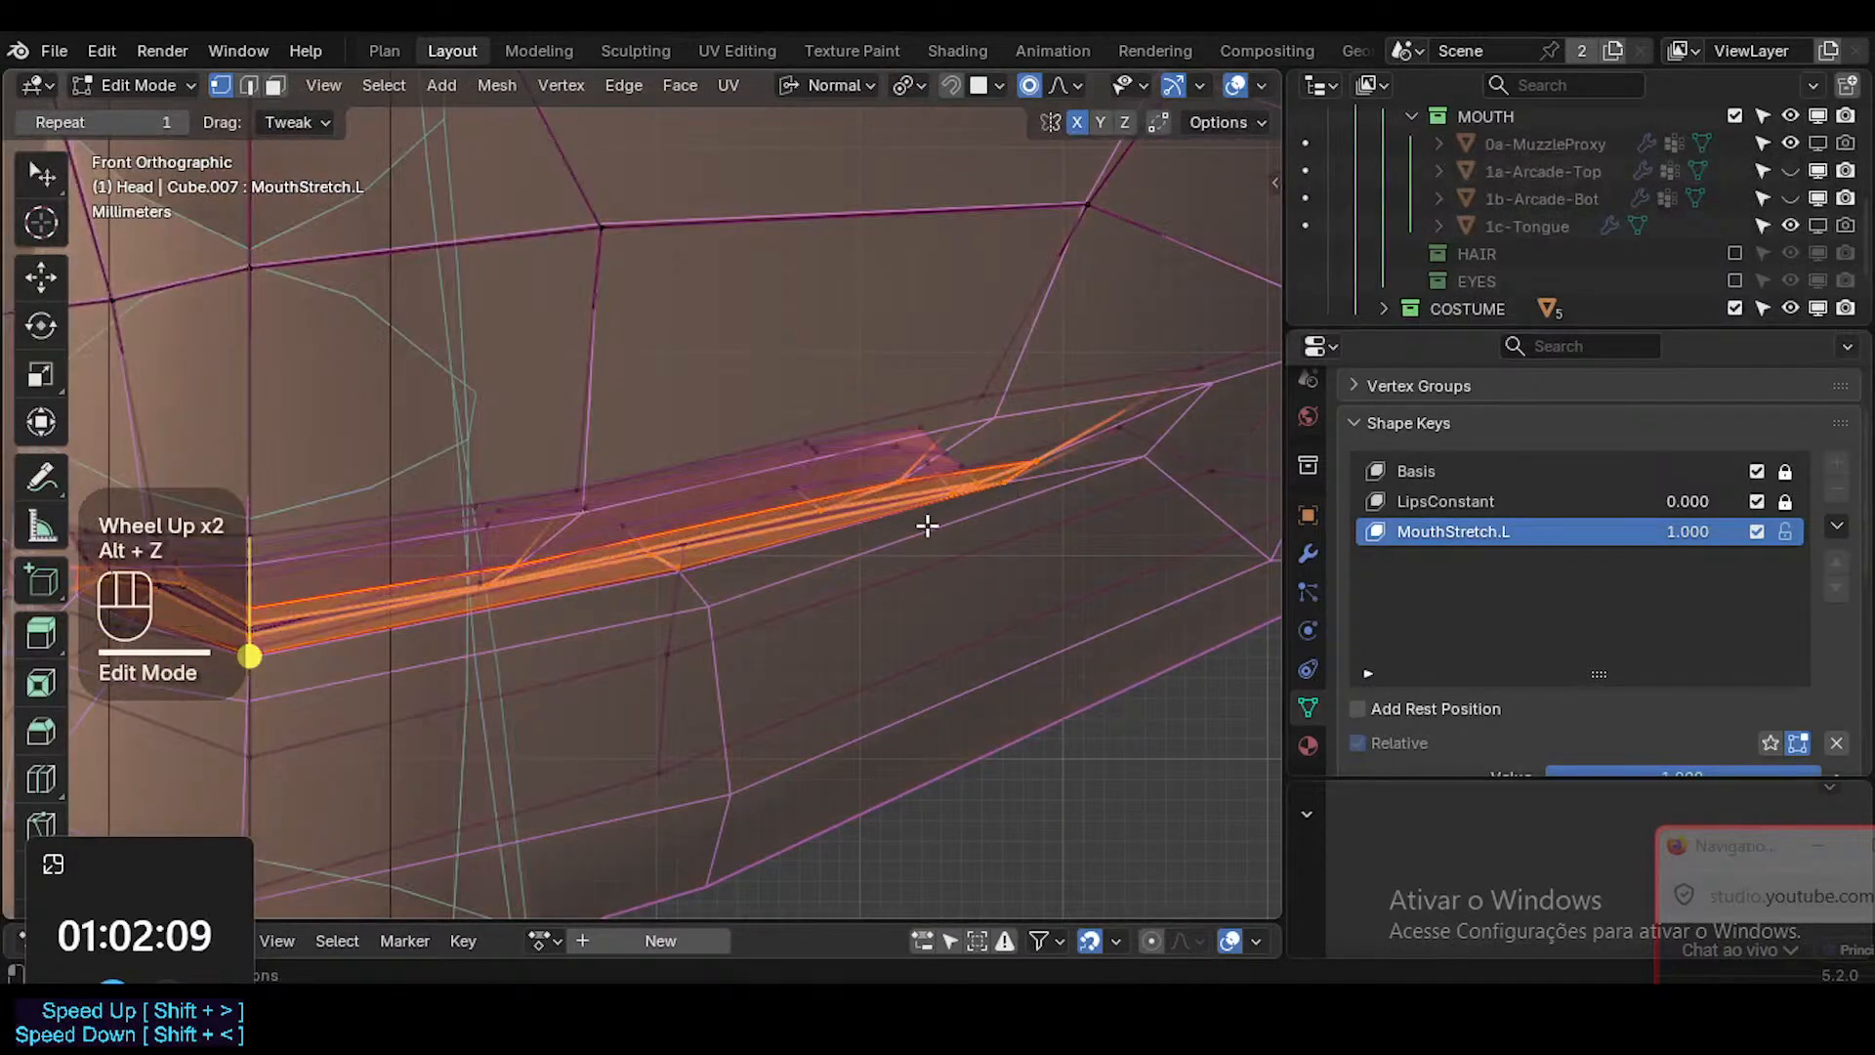
middle_click_drag(879, 524, 837, 577)
scroll(824, 590, "down", 4)
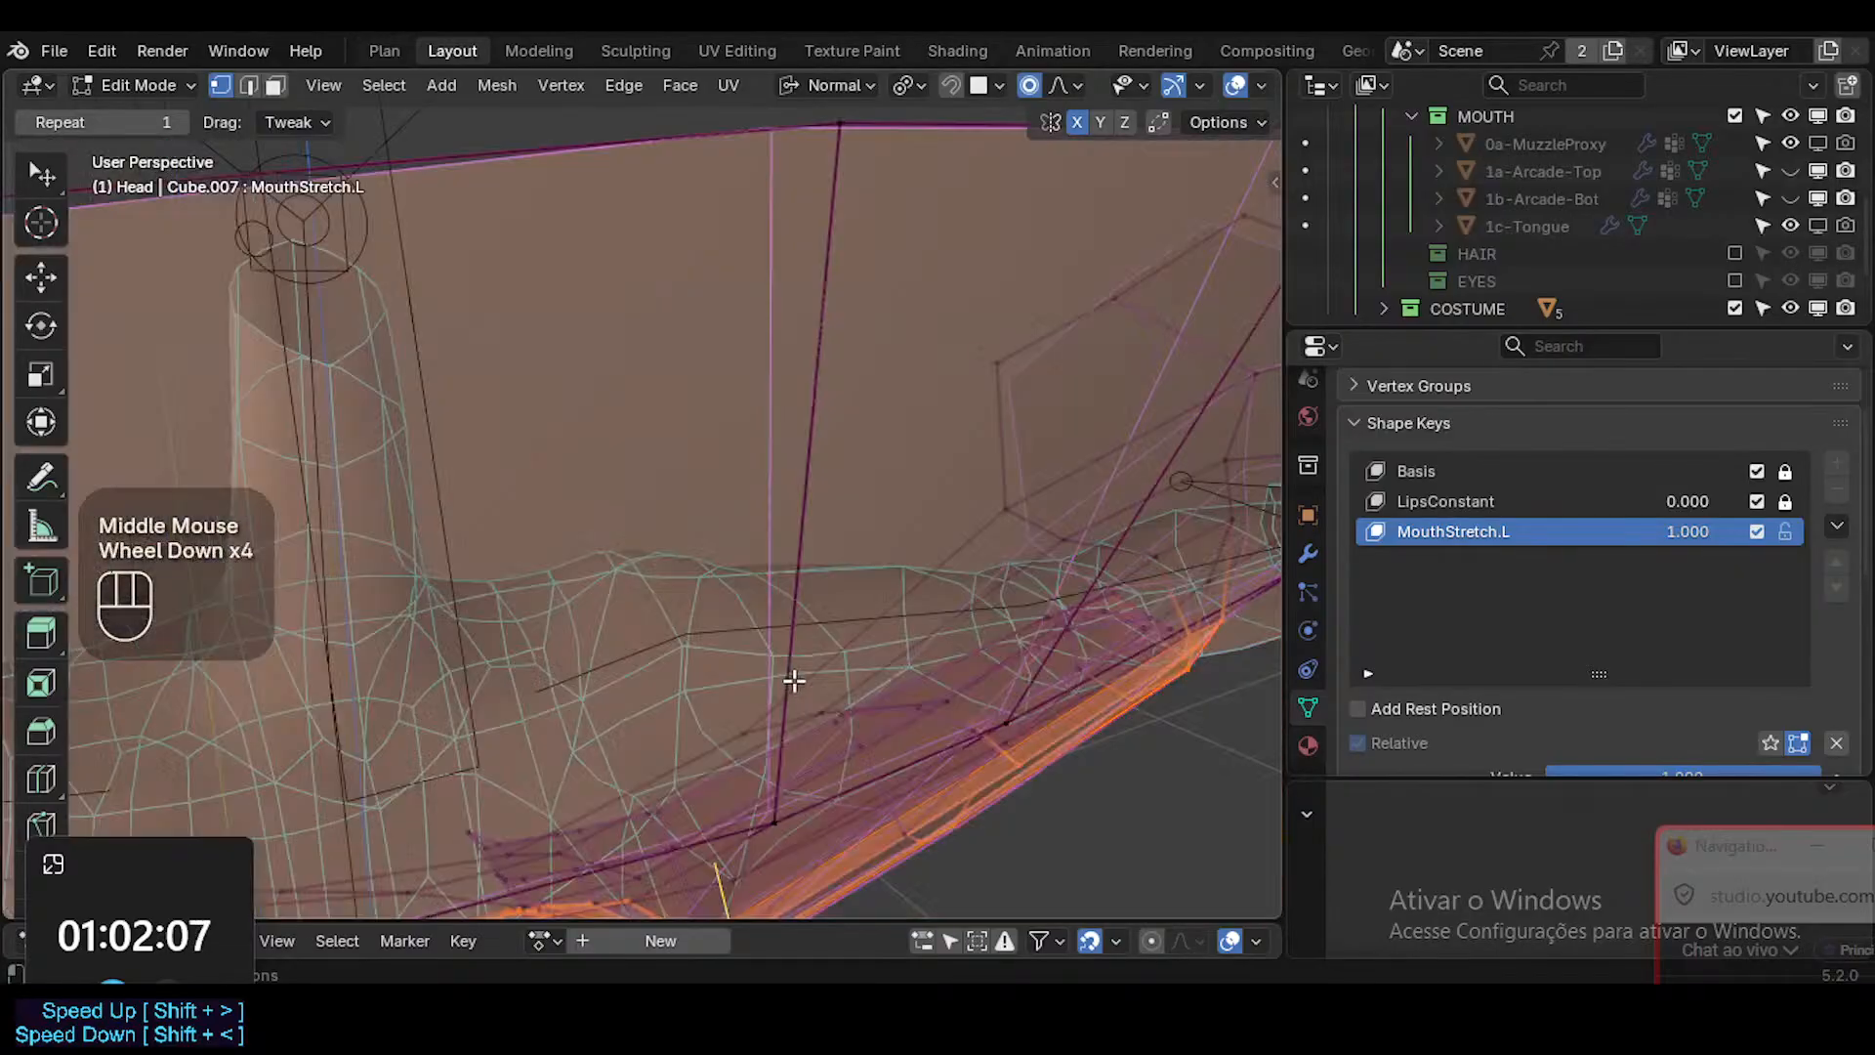
middle_click_drag(787, 678, 799, 692)
scroll(799, 692, "down", 2)
key("shift+grave")
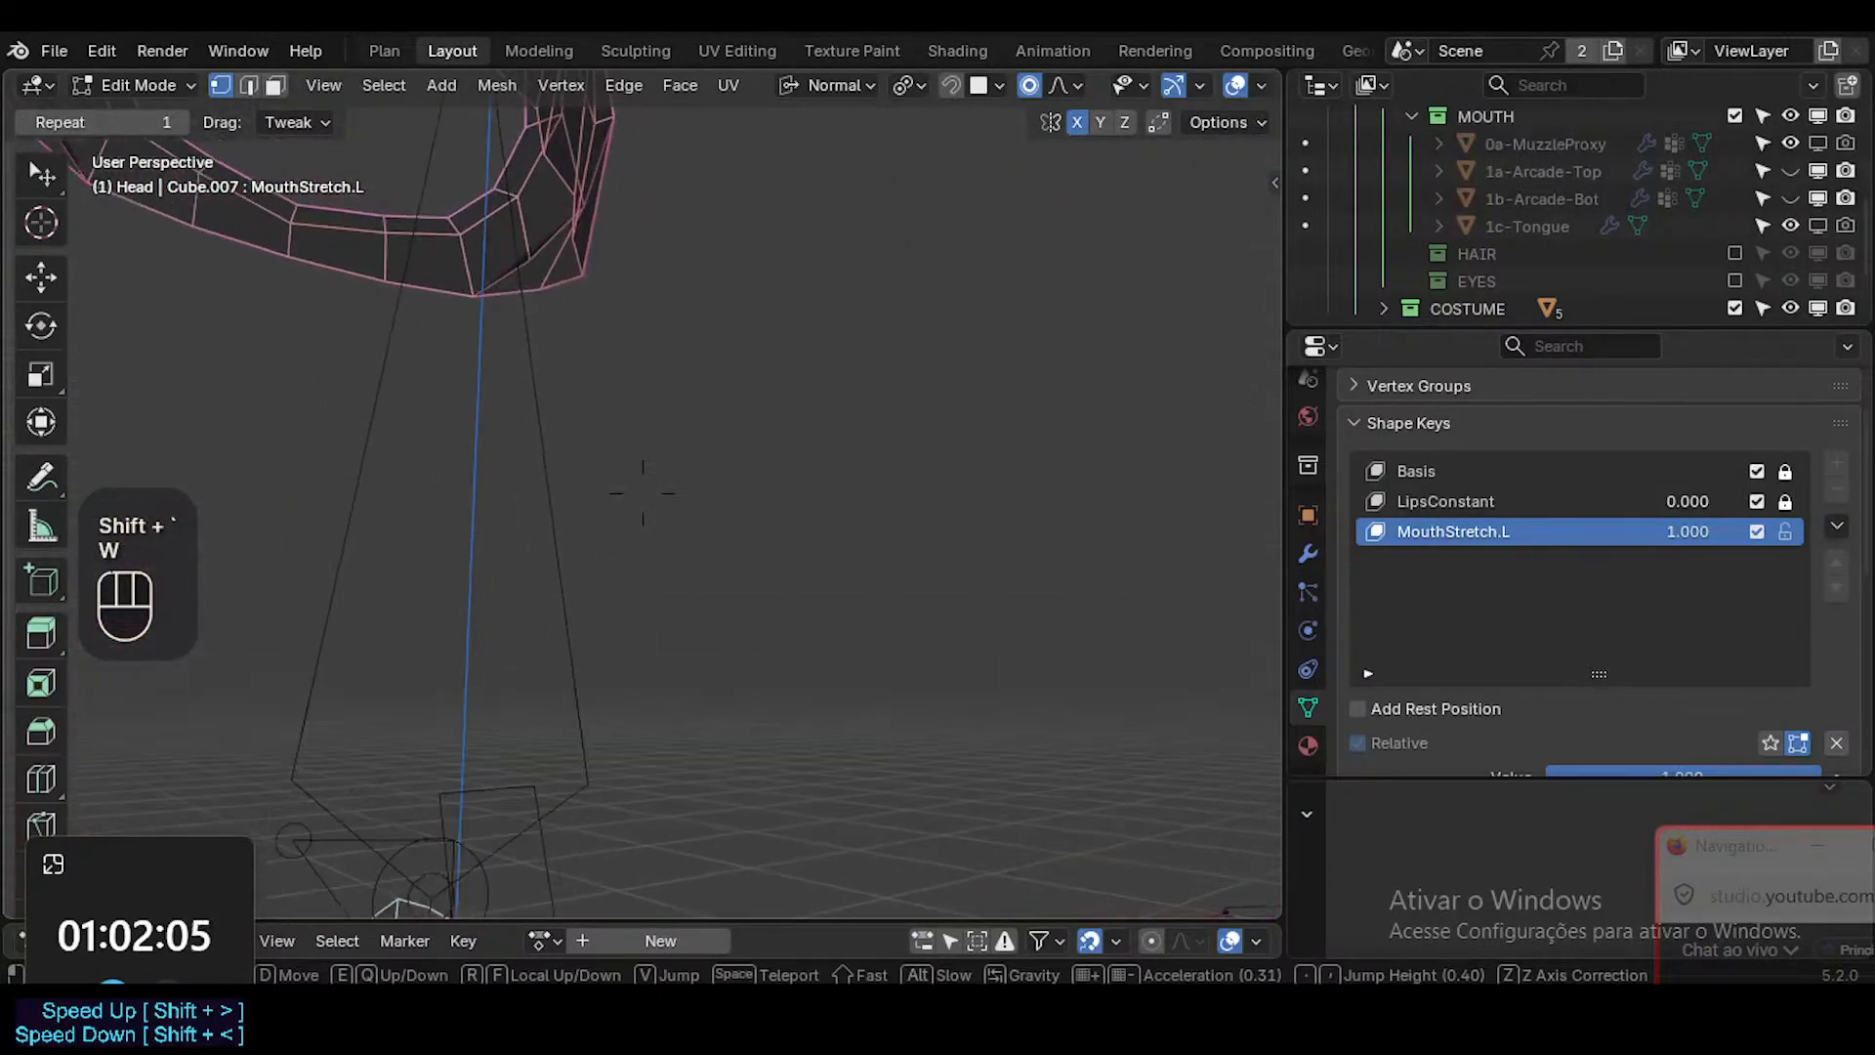
key("s")
key("e")
key("a")
key("e")
key("e")
key("e")
key("s")
key("w")
key("q")
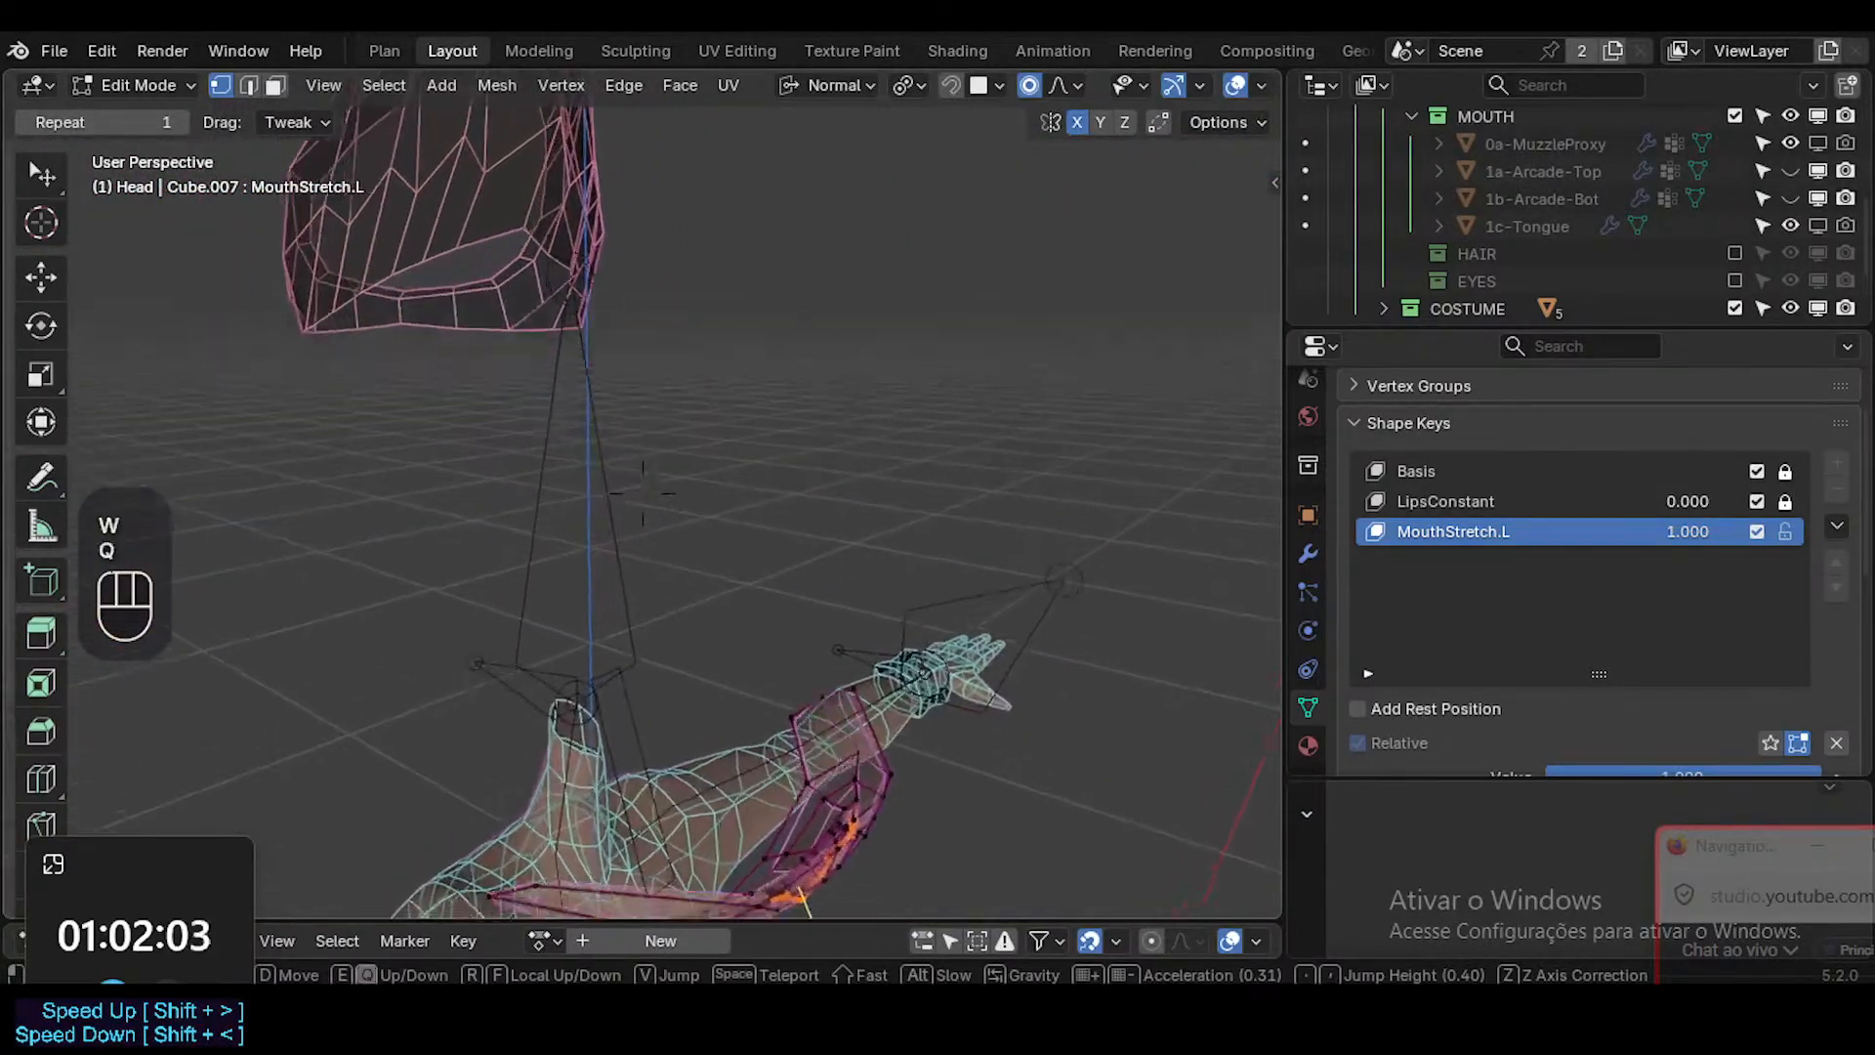
key("w")
left_click(843, 608)
key("alt+h")
key("shift+grave")
left_click(900, 544)
key("ctrl+z")
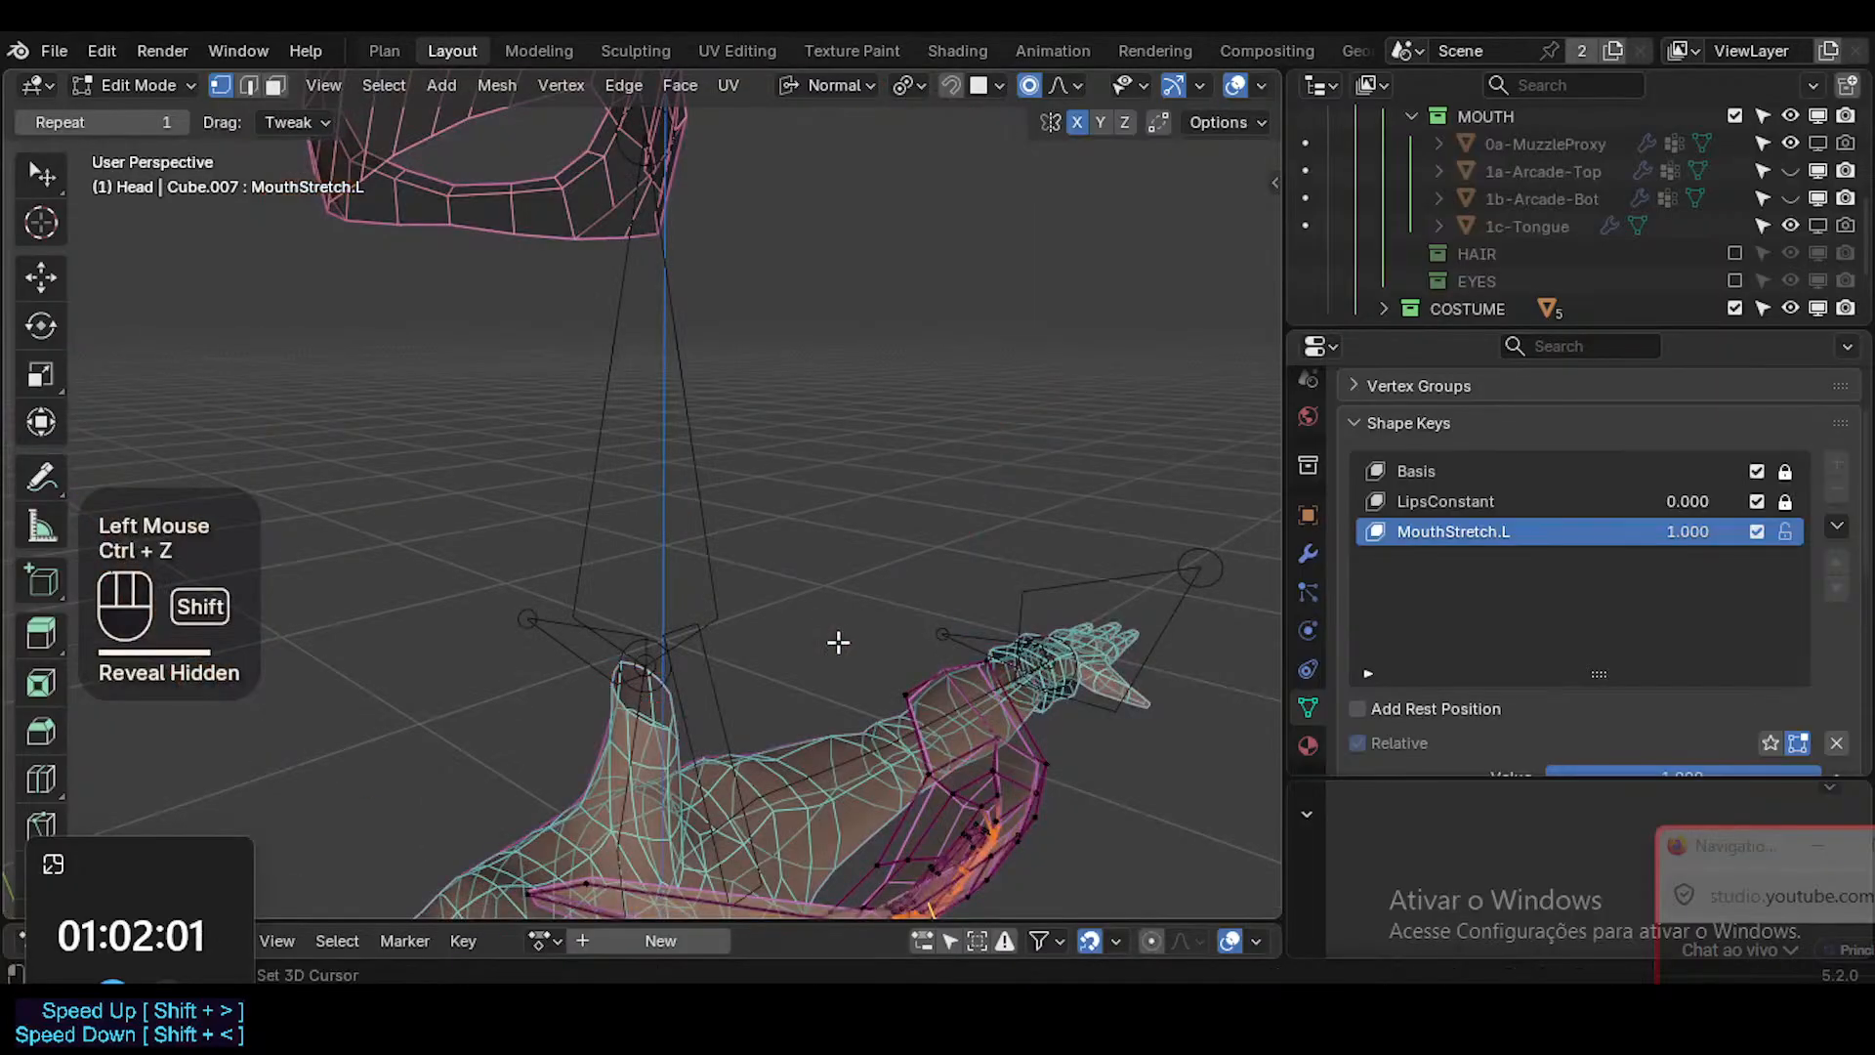
Select the upper interior vertex near the stretched mouth corner and move it slightly toward that corner.
key("shift+grave")
key("w")
key("a")
key("w")
key("w")
key("a")
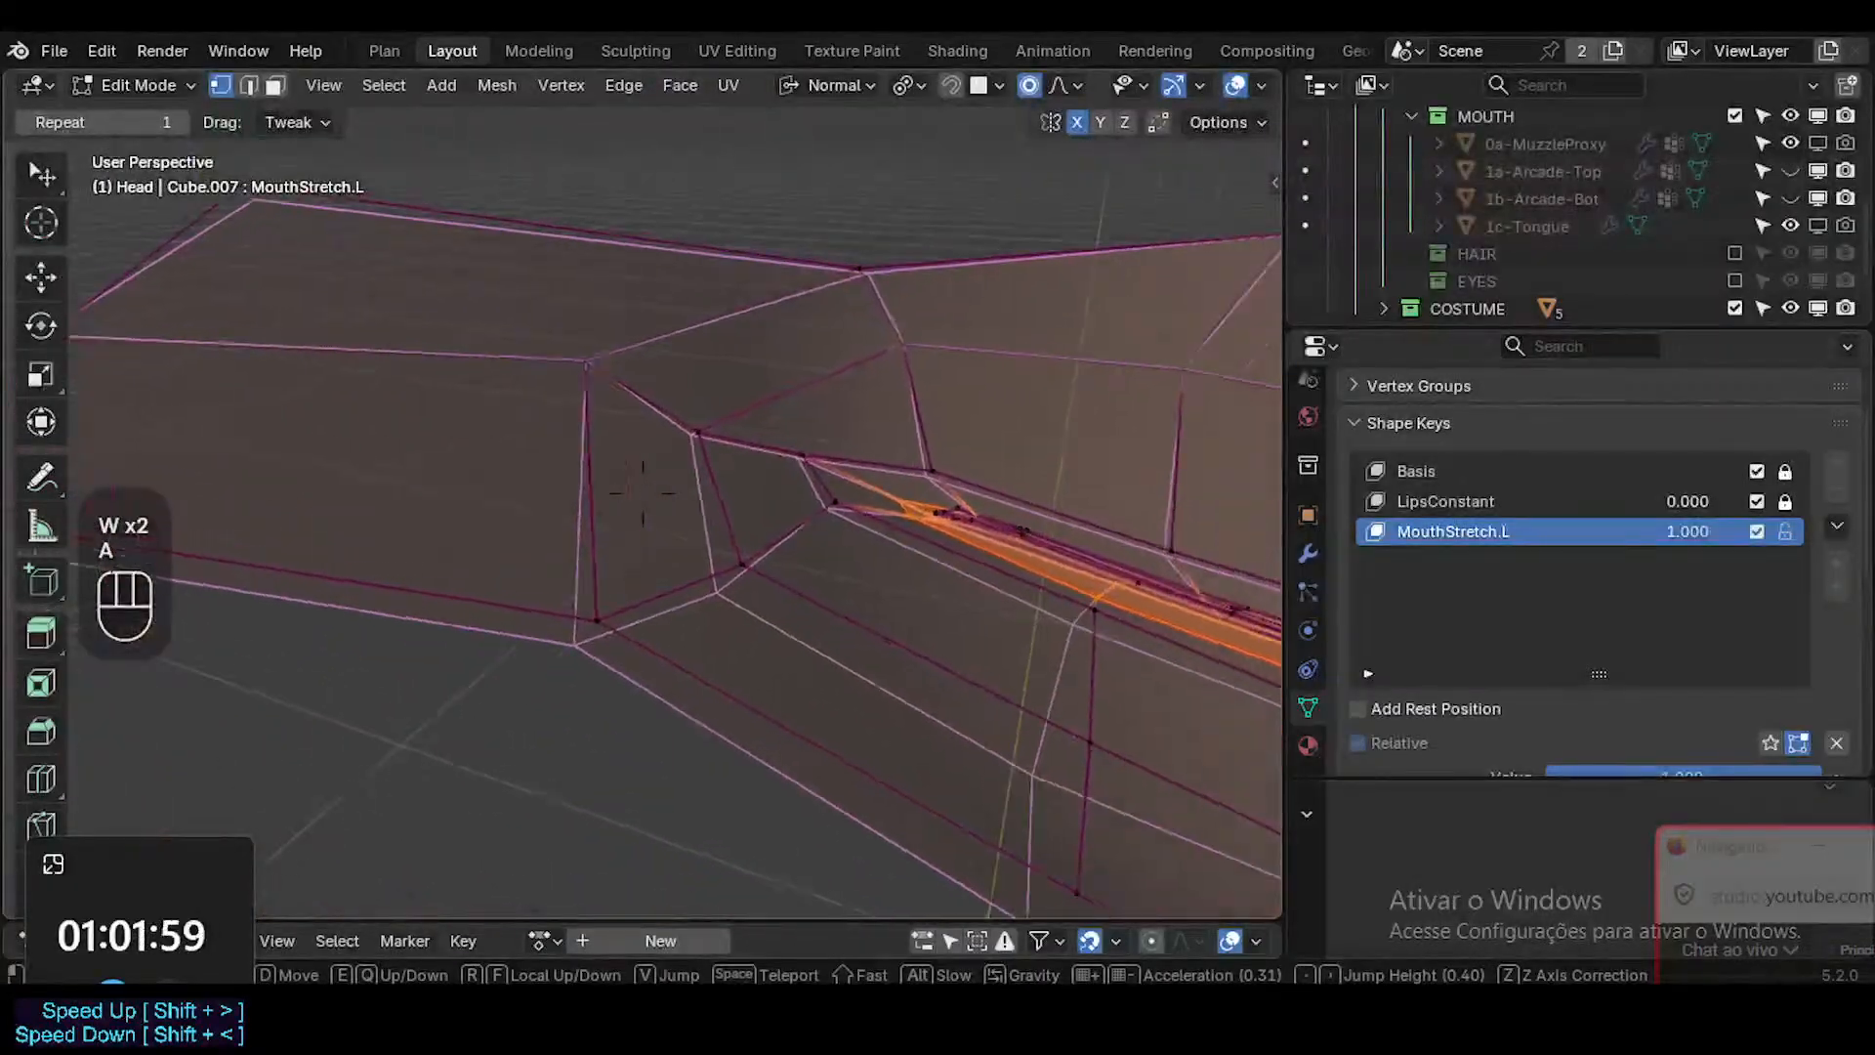
key("w")
key("w")
key("a")
key("w")
key("d")
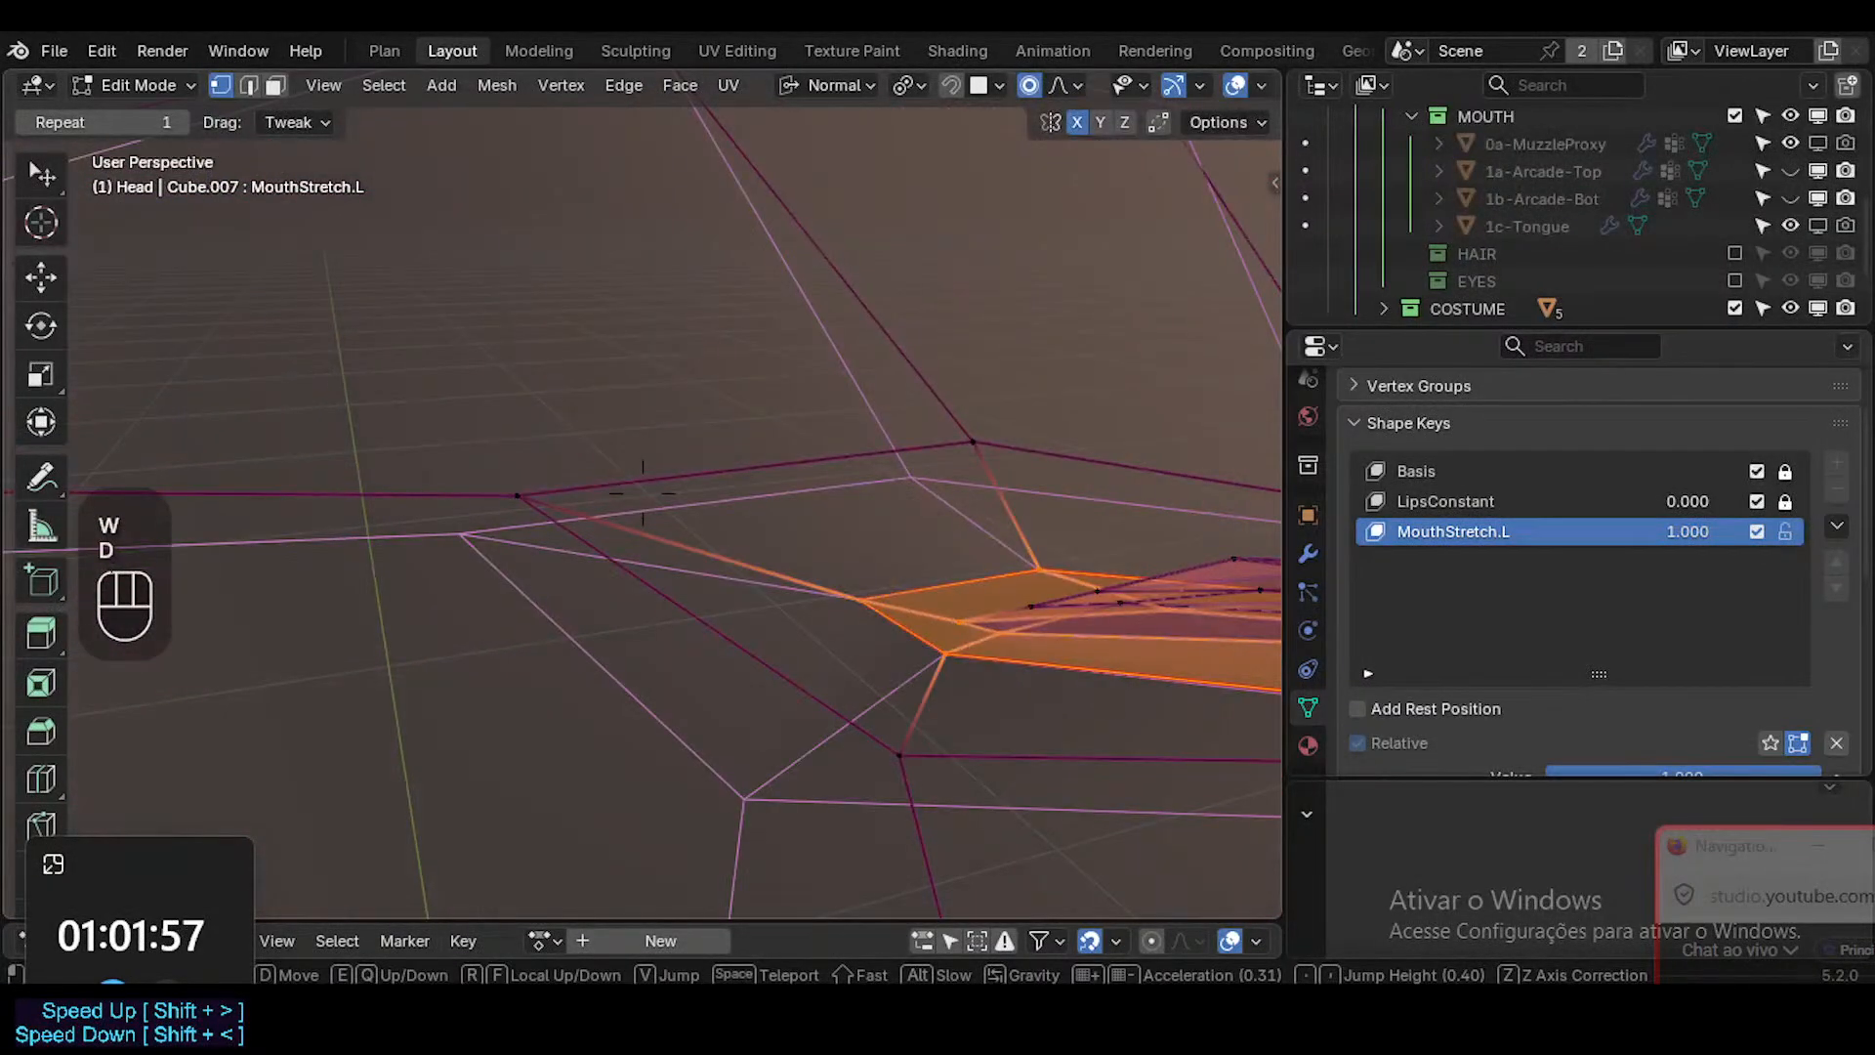
left_click(920, 710)
middle_click_drag(920, 710, 963, 666)
key("shift+grave")
key("d")
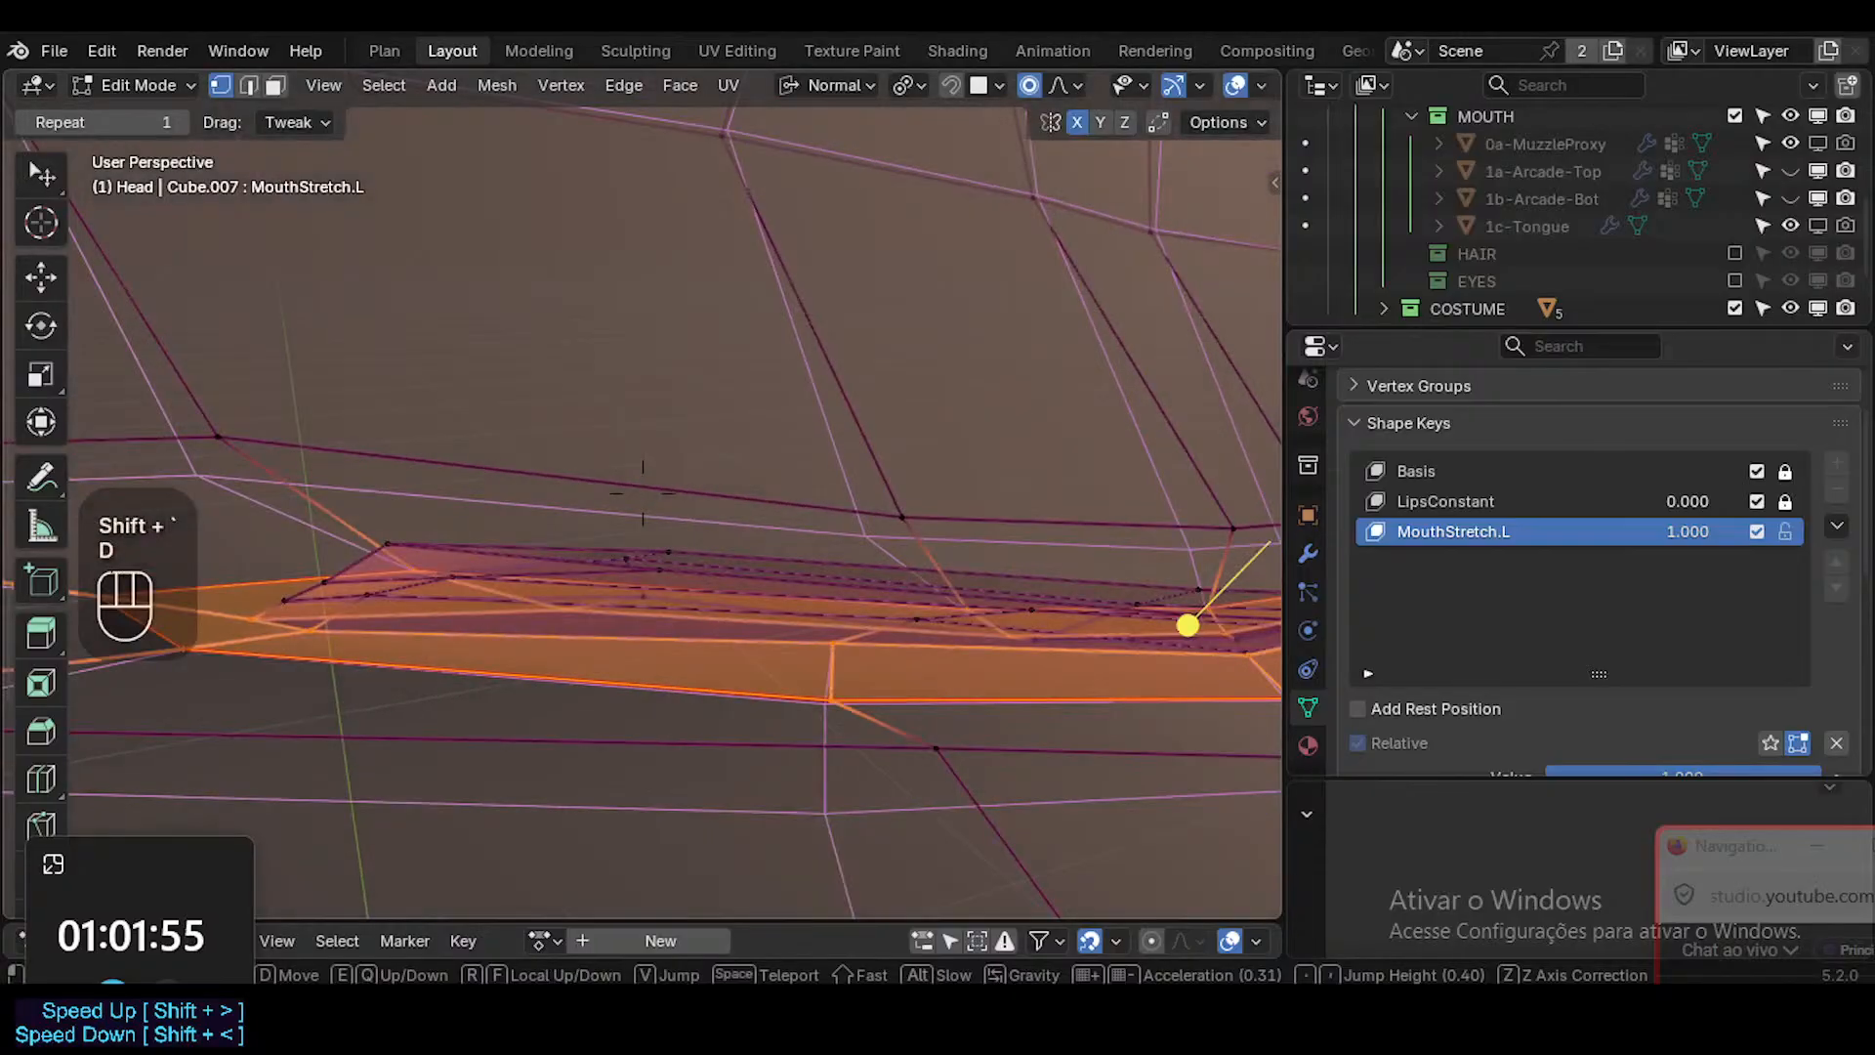
key("s")
left_click(977, 644)
mouse_move(736, 606)
middle_mouse_down()
mouse_move(723, 547)
mouse_move(703, 601)
middle_mouse_up()
left_click(882, 548)
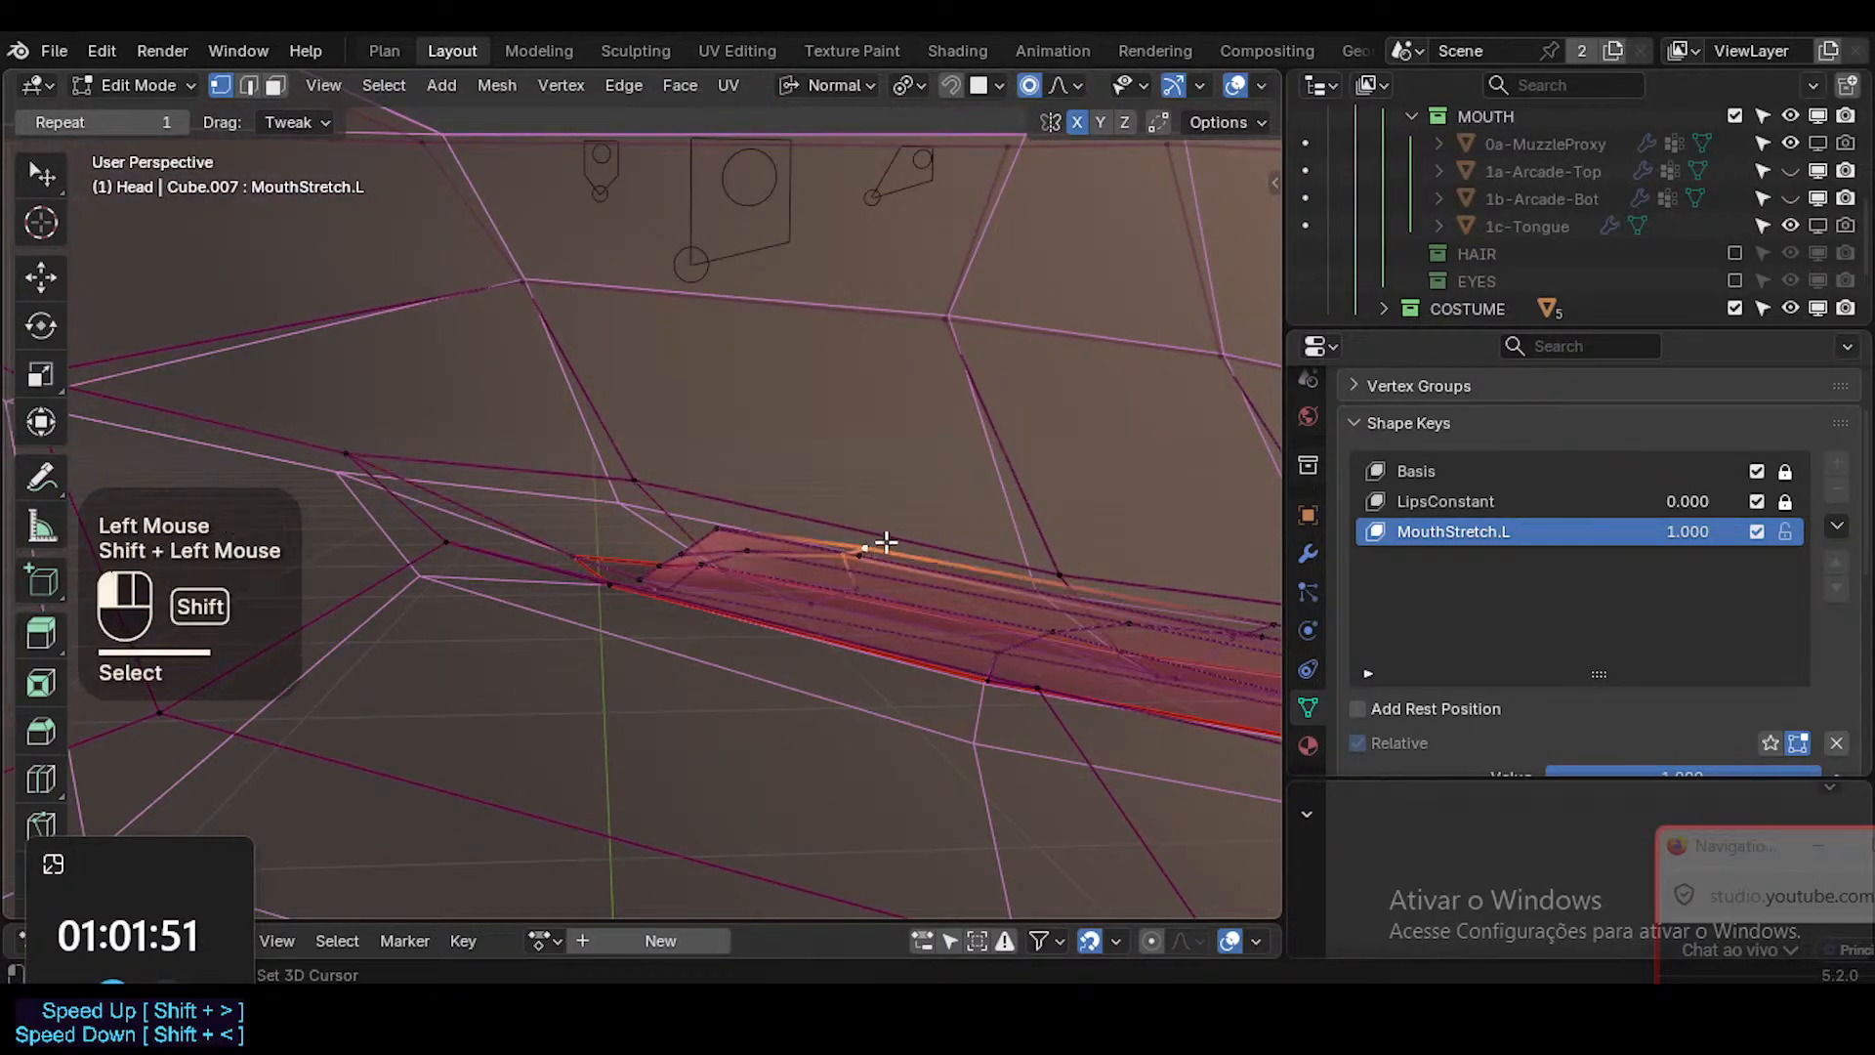
middle_click_drag(885, 542, 980, 519)
left_click(882, 553)
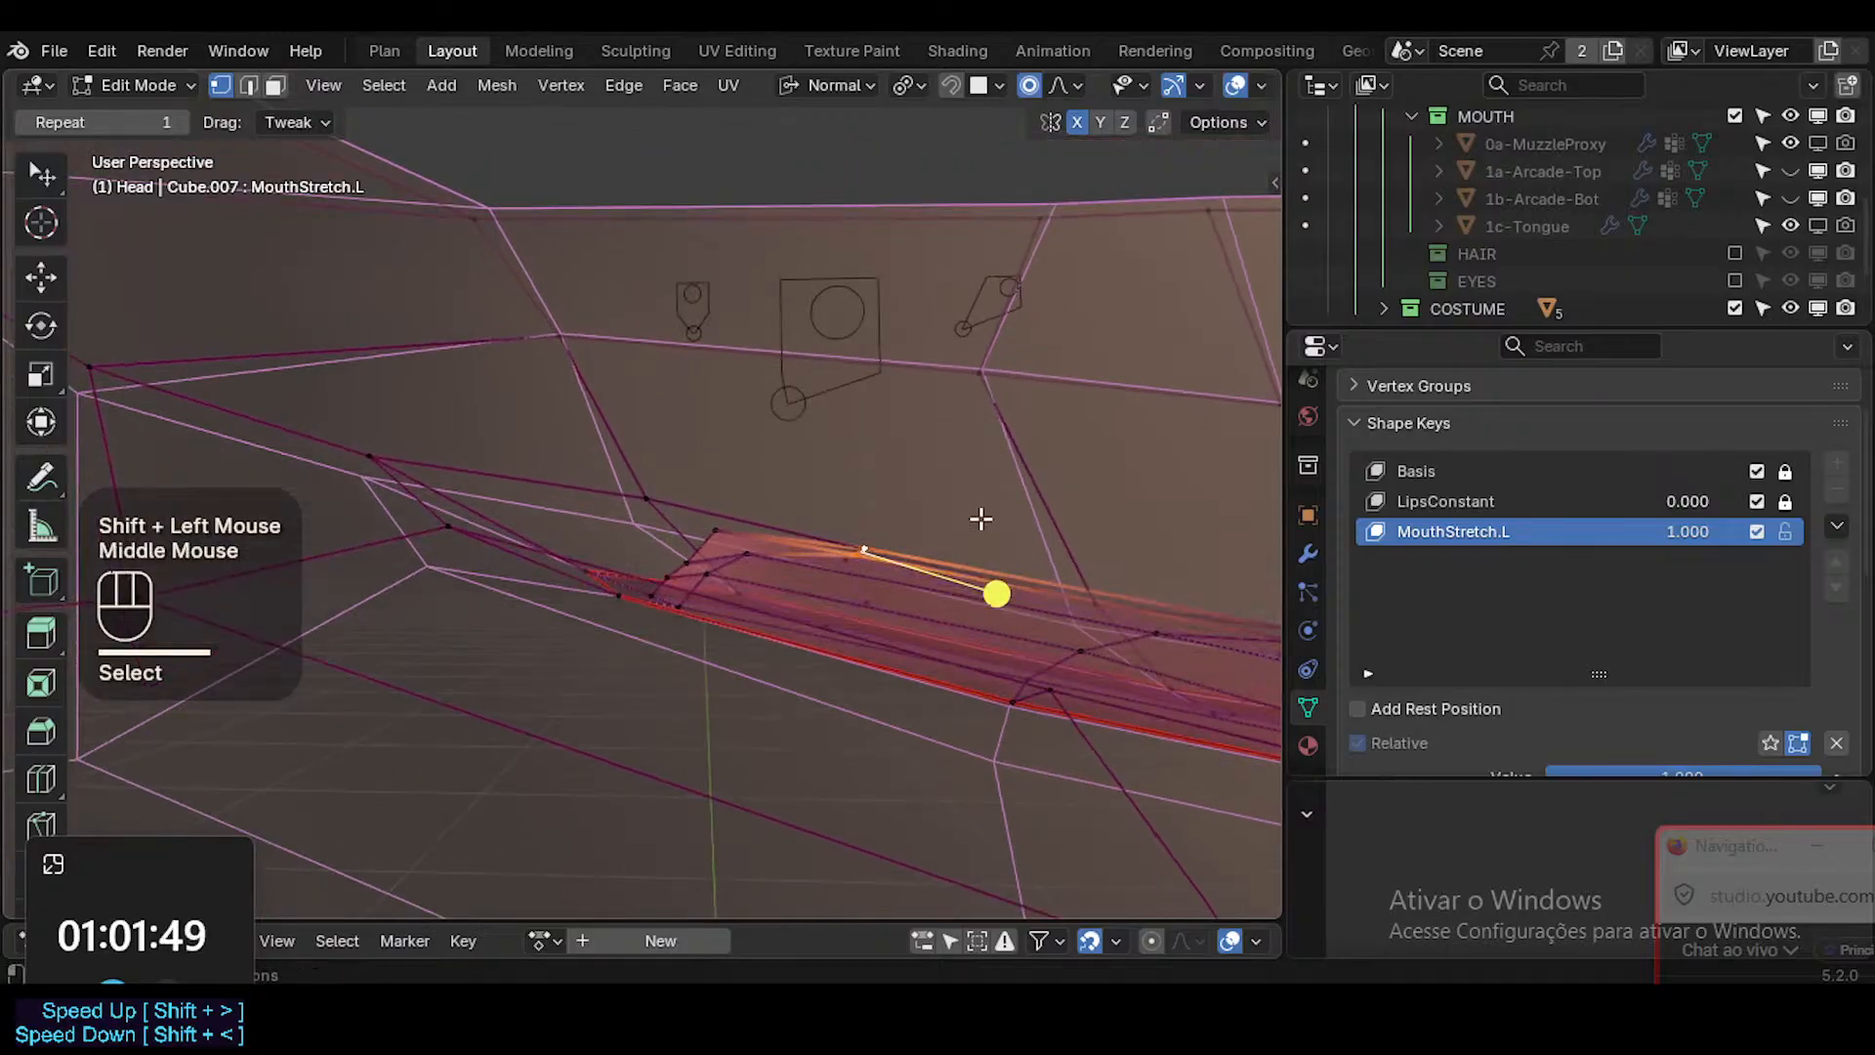
key("g")
left_click(876, 506)
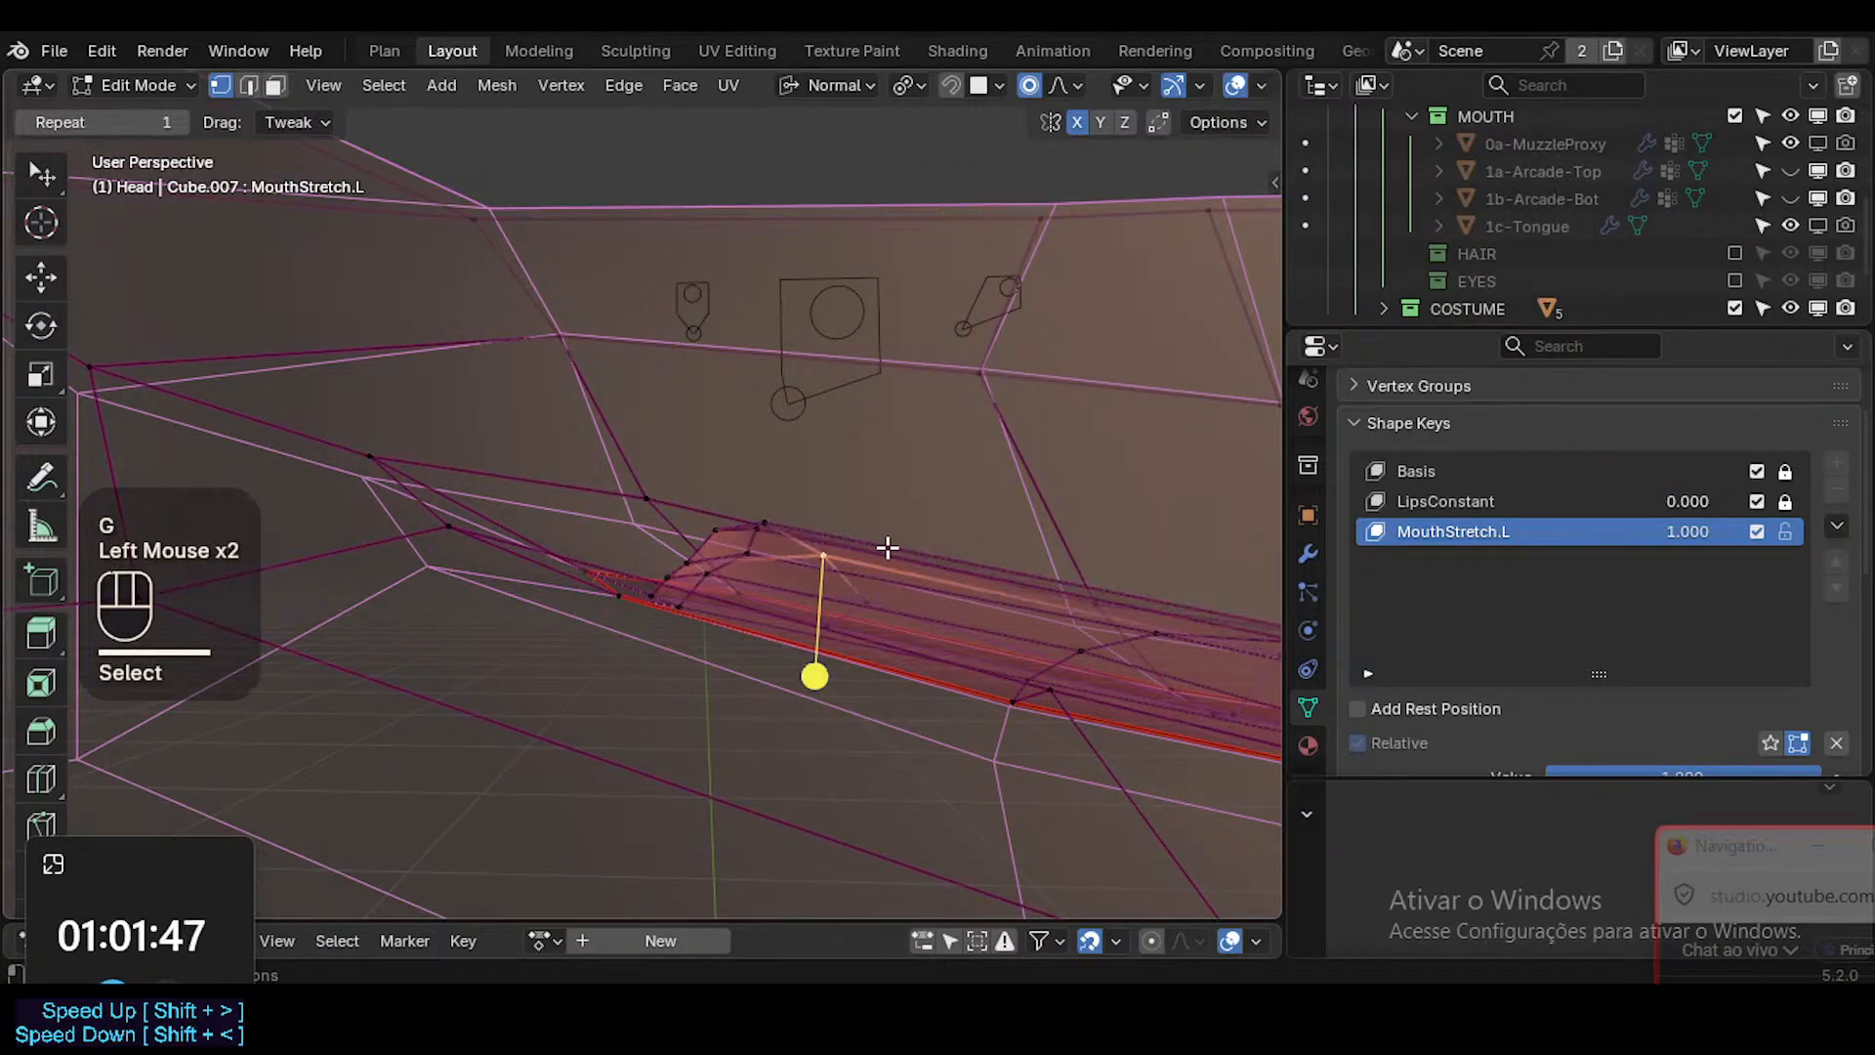
Reposition the inner-lip vertices beside the stretched mouth corner, lowering the upper interior vertex into the lip strip.
key("g")
left_click(829, 523)
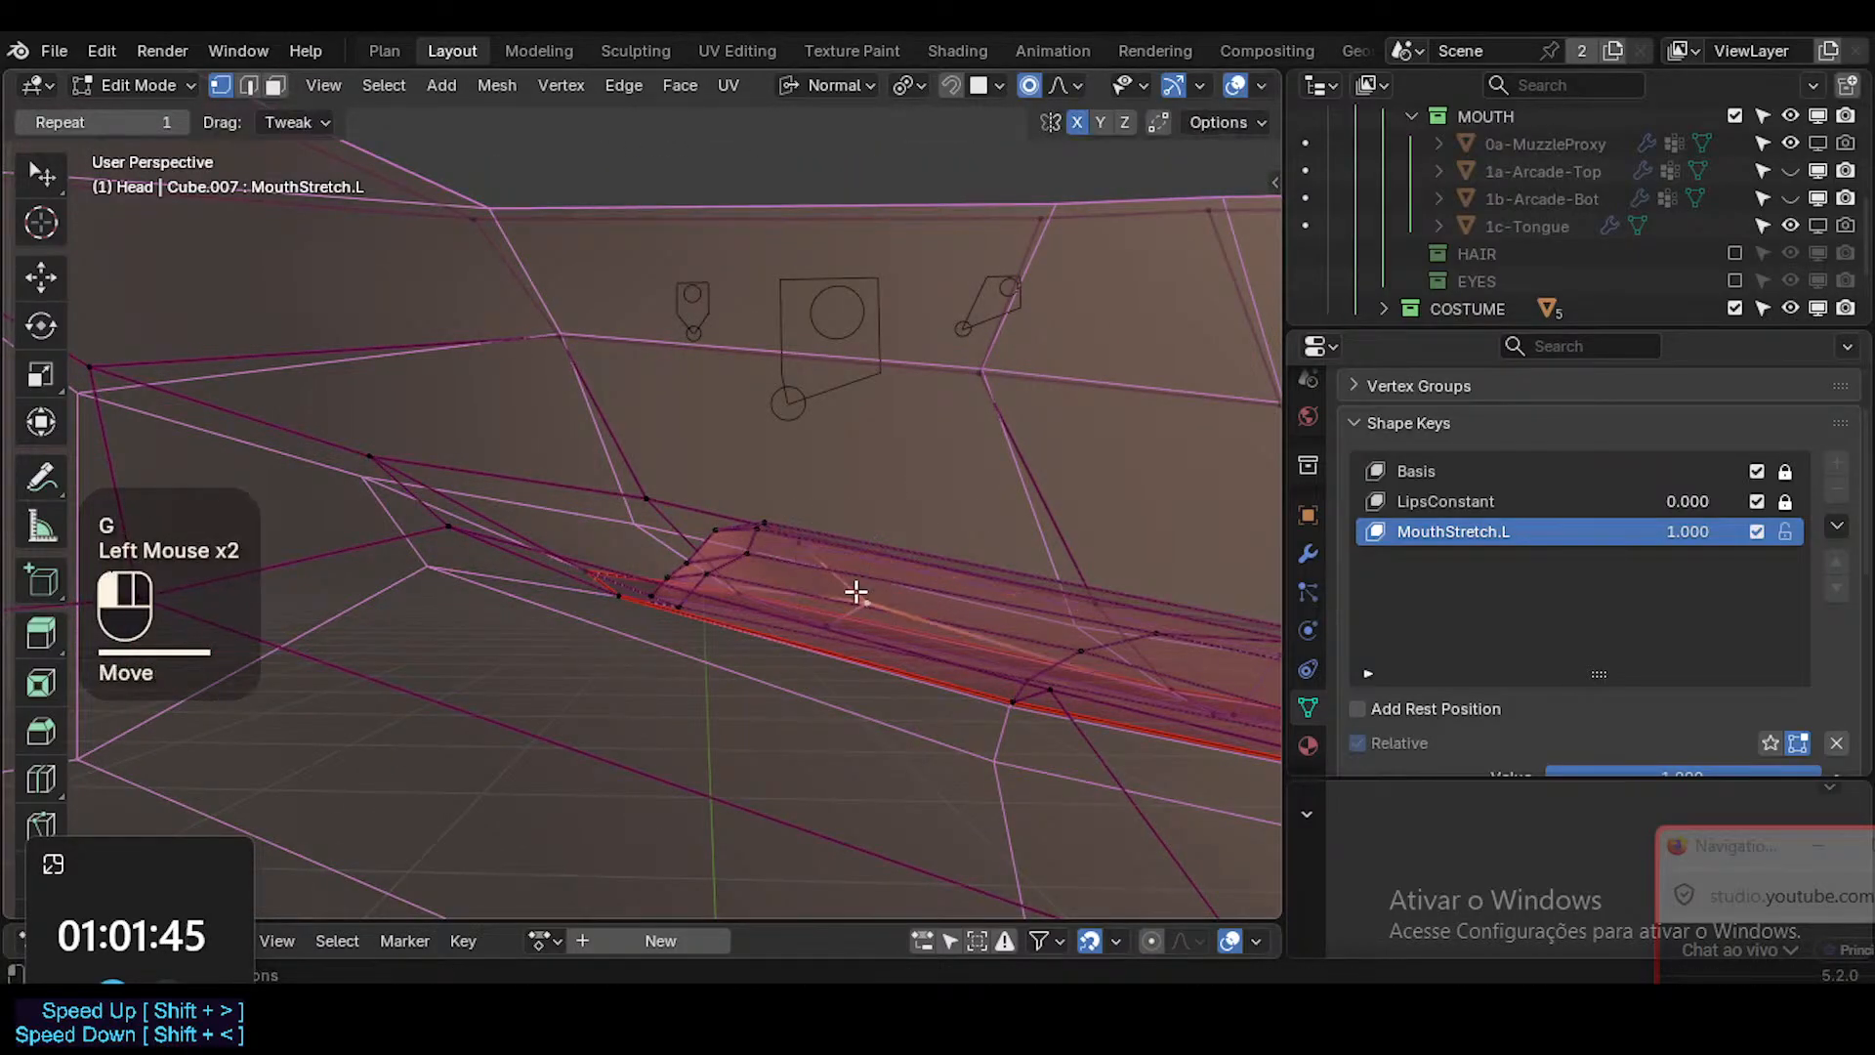
key("g")
left_click(746, 572)
middle_click_drag(753, 552, 812, 473)
key("3")
key("1")
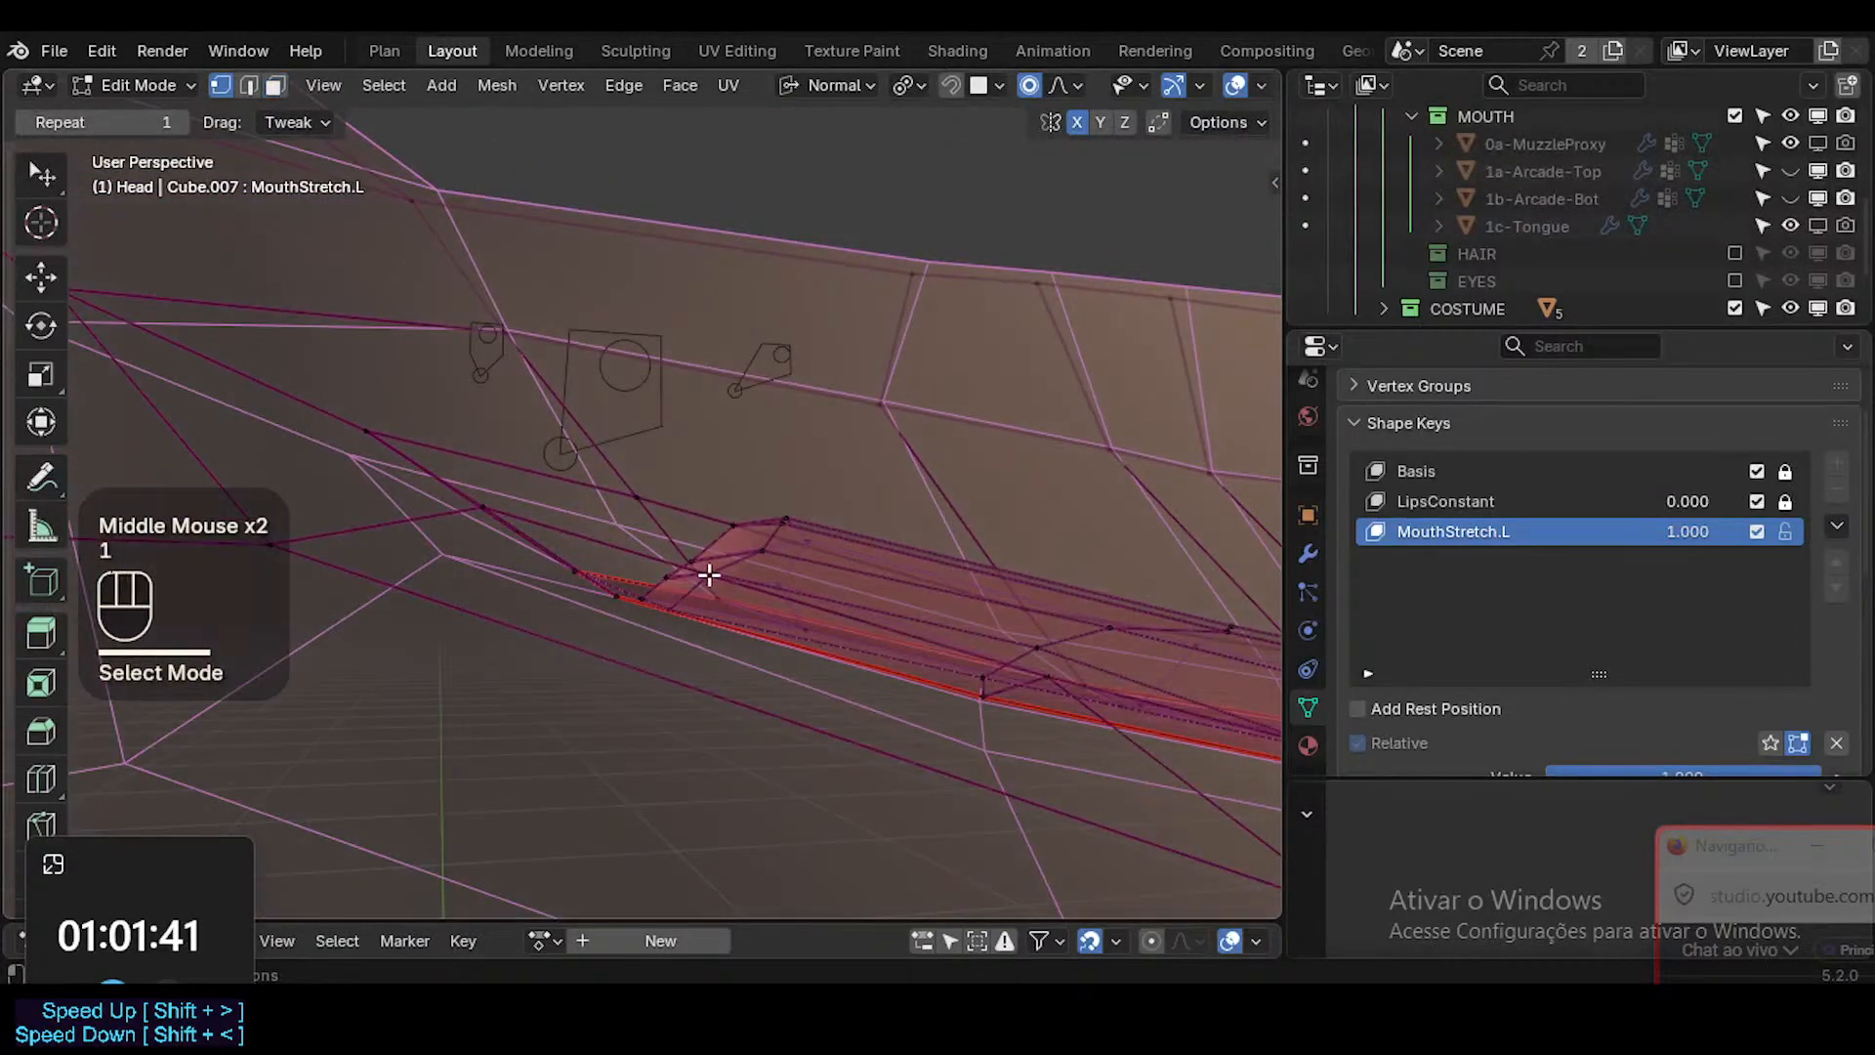
Move the vertices at the inner lip's corner end and slide one of them along its edge.
left_click(704, 577)
key("g")
left_click(571, 598, "shift")
left_click(683, 564)
key("g")
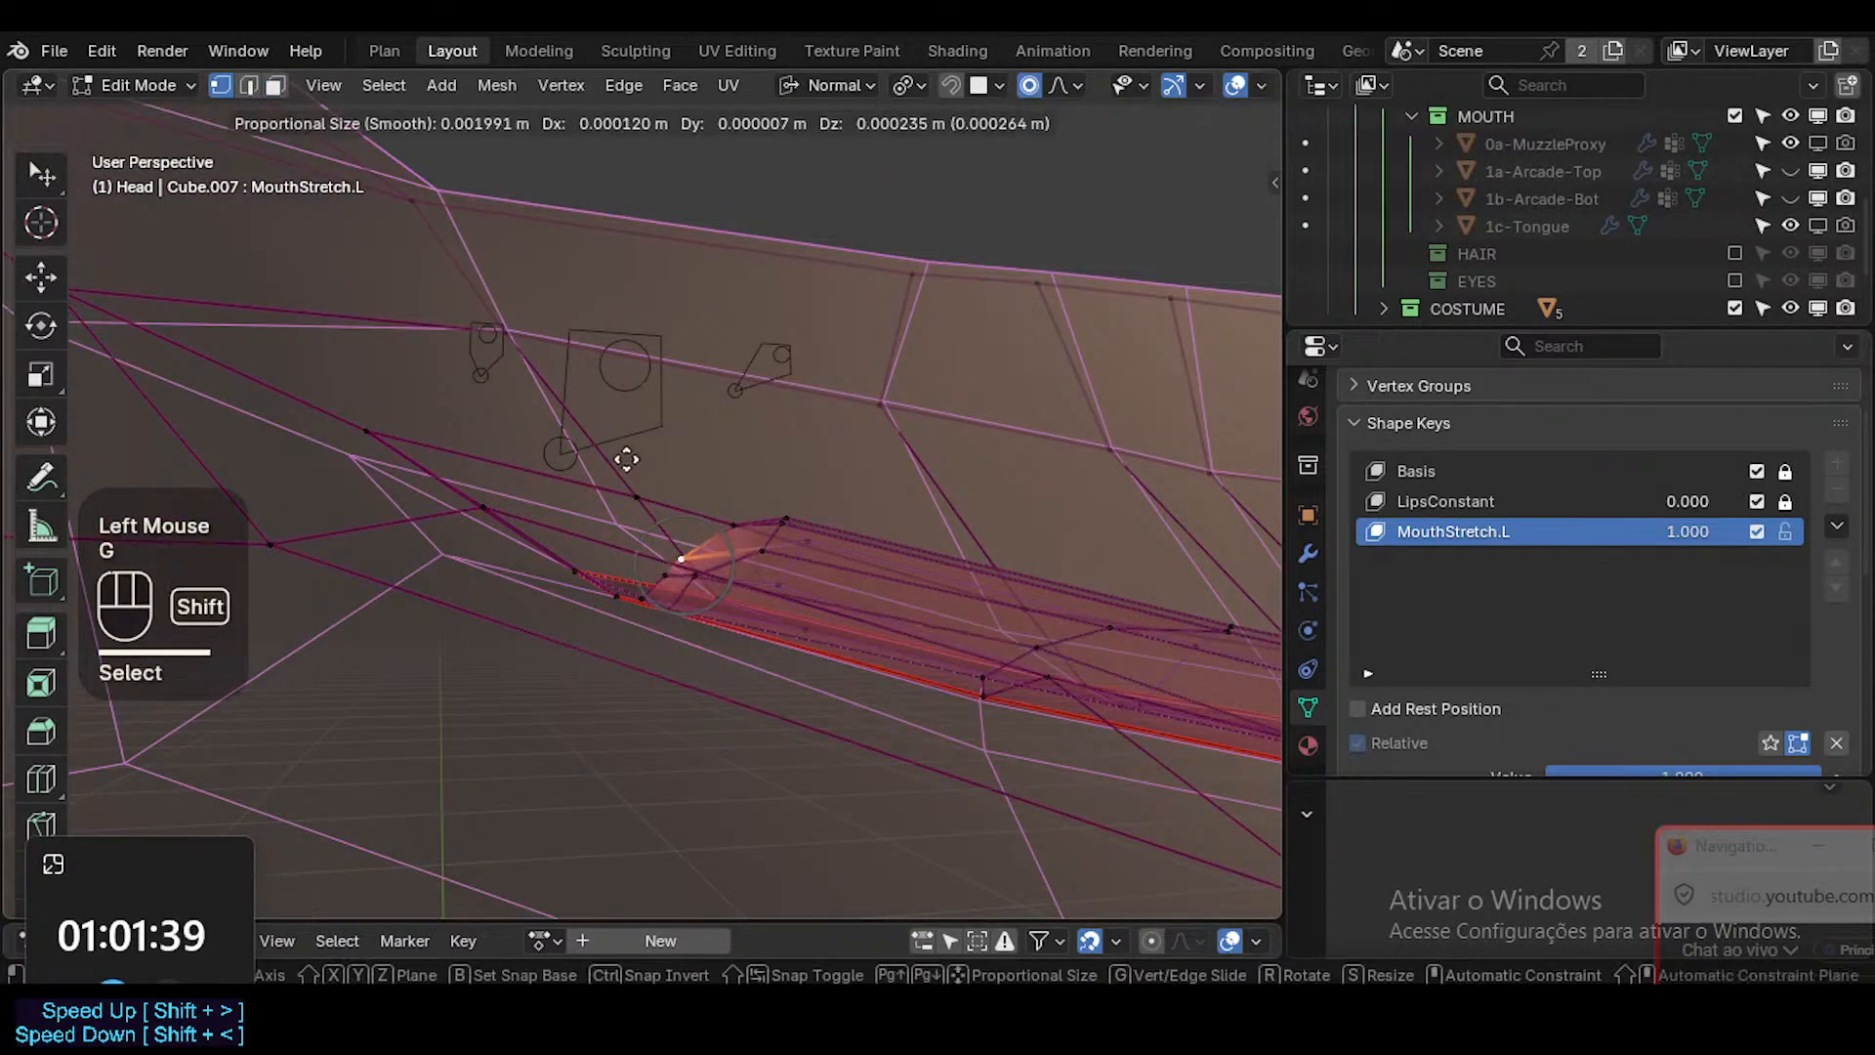
left_click(670, 387, "shift")
key("g")
key("g")
left_click(700, 478)
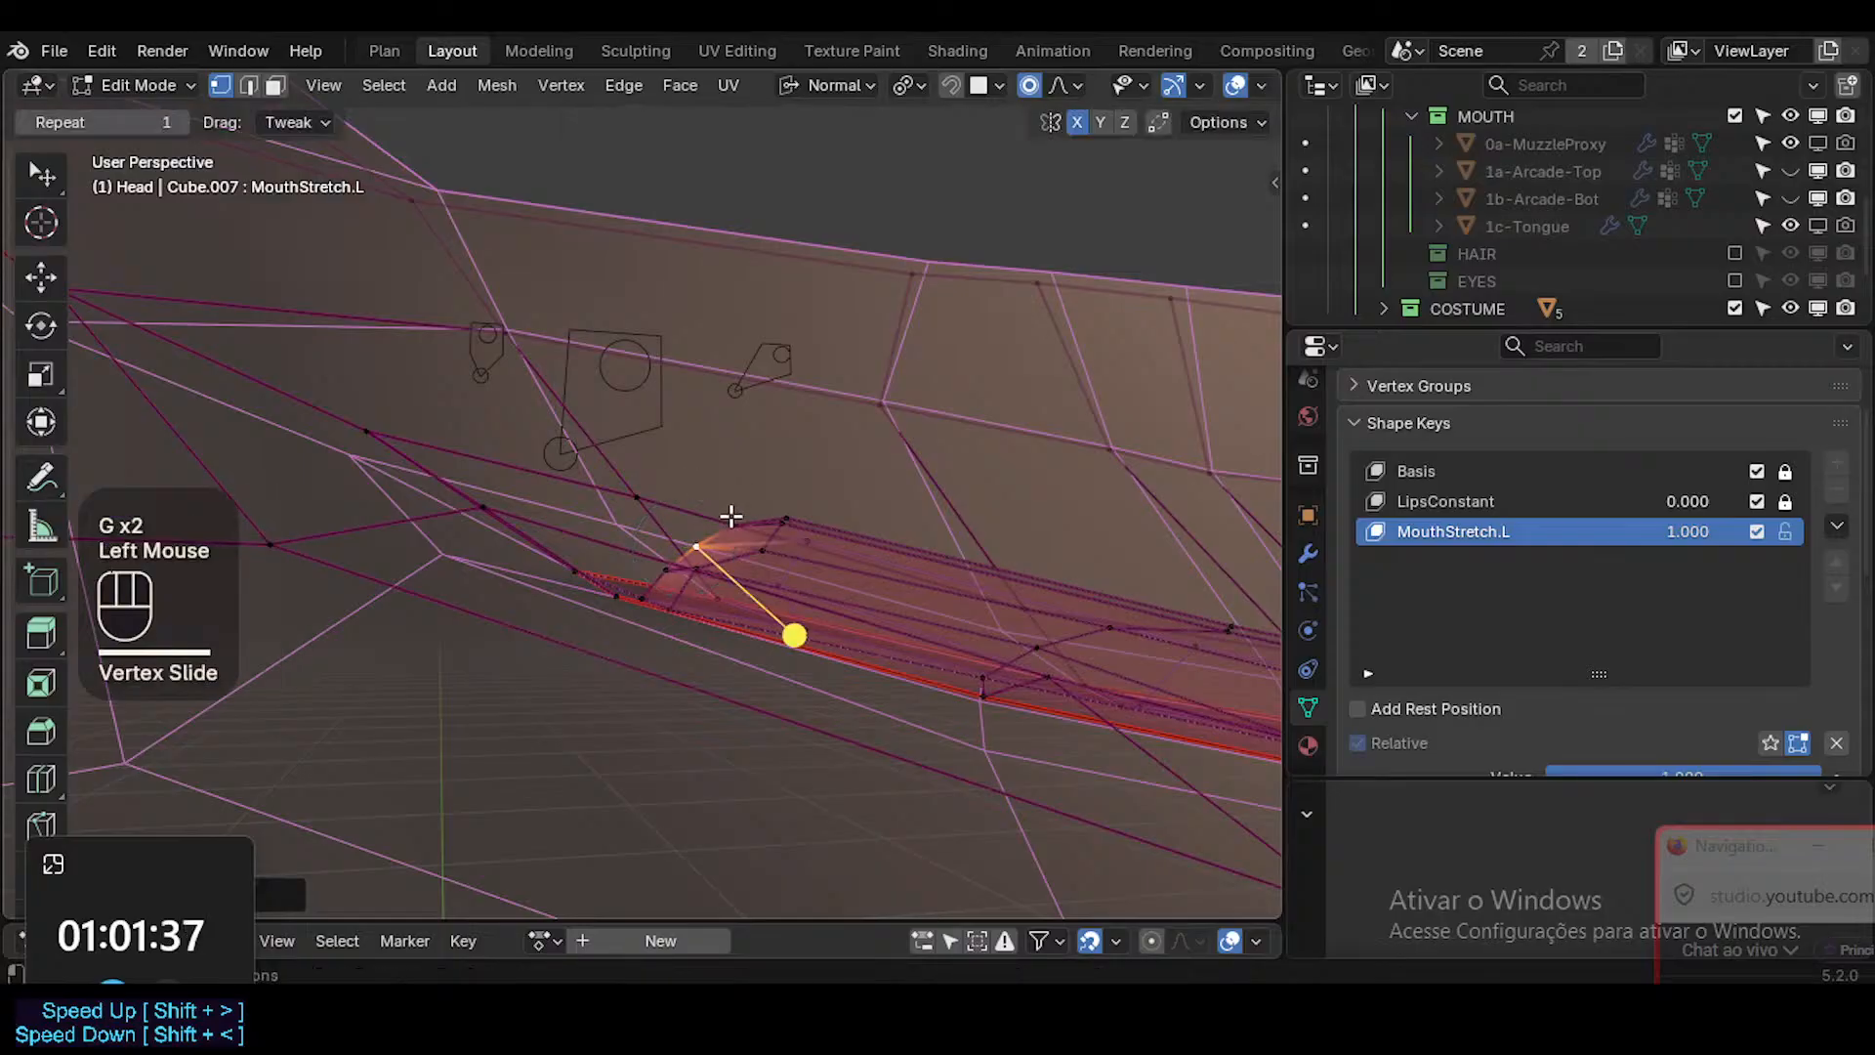
Shift the top vertices of the inner lip strip outward to the mouth corner, straightening its end edge.
left_click(730, 521)
key("g")
left_click(744, 536, "shift")
key("g")
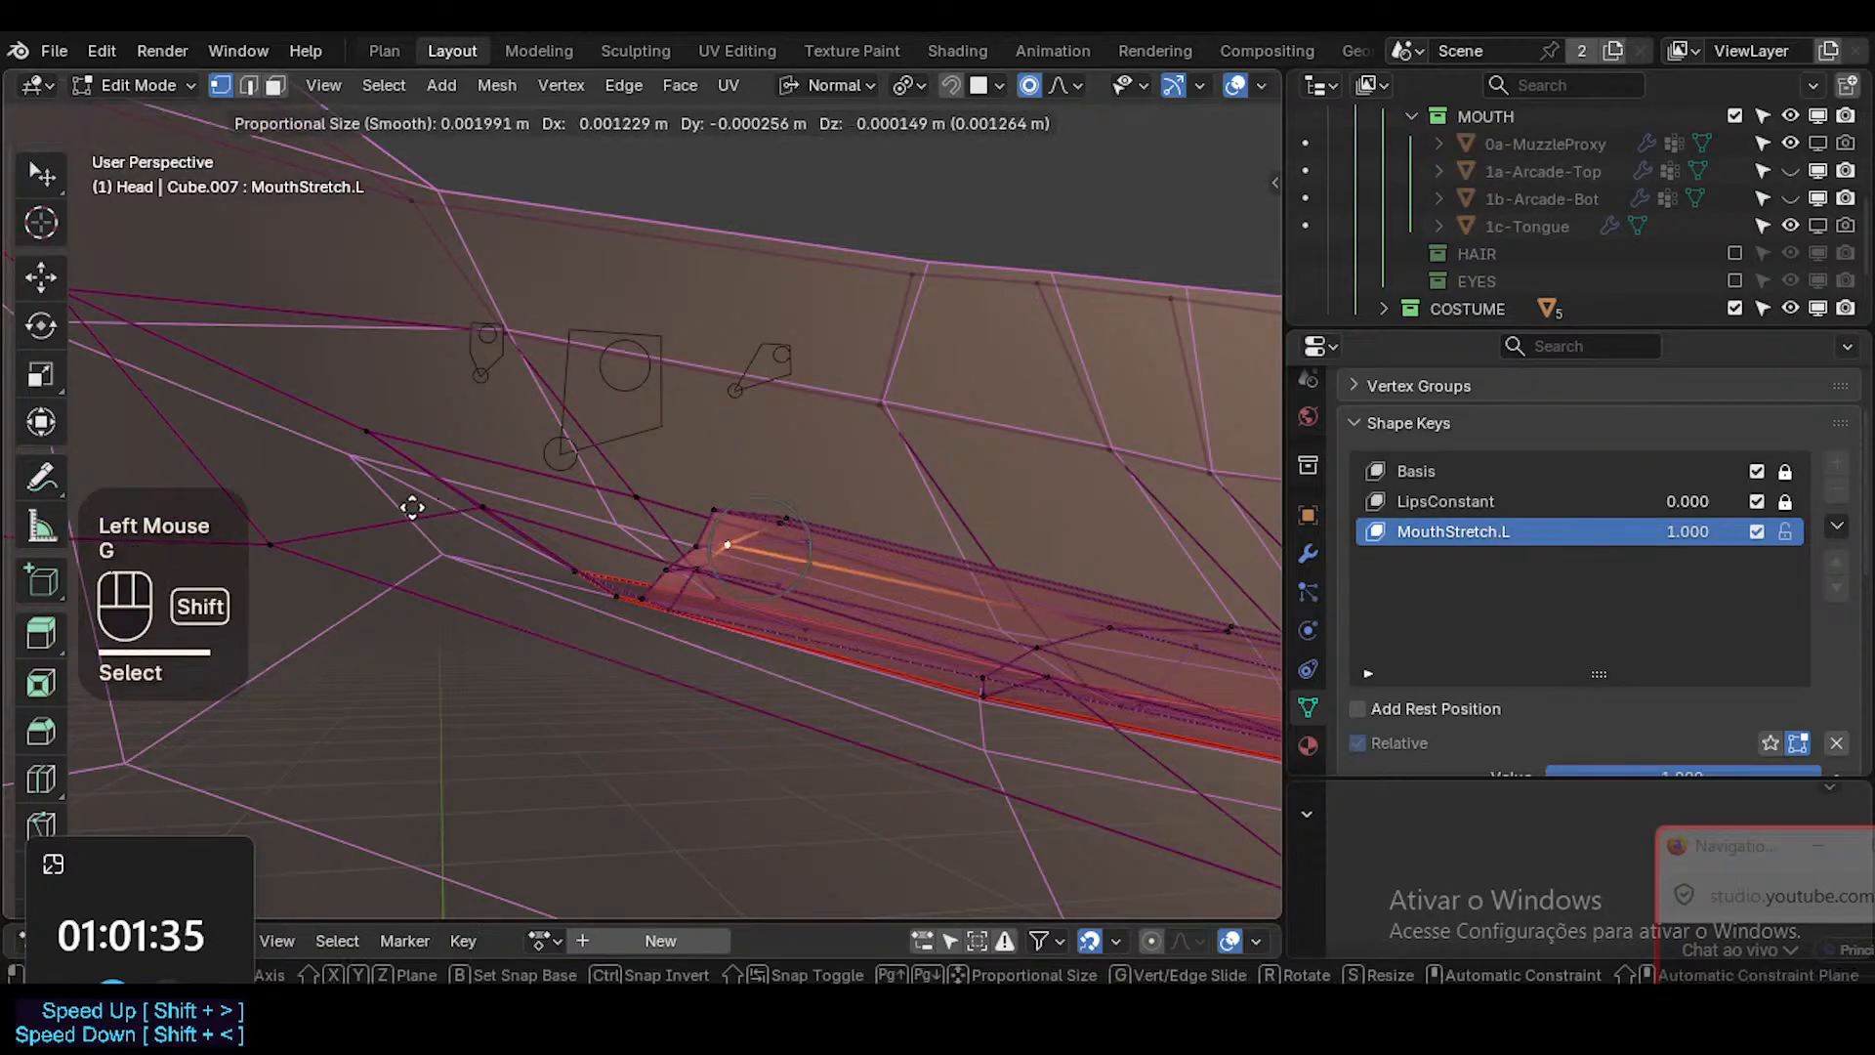
left_click(607, 547, "shift")
key("g")
left_click(795, 620, "shift")
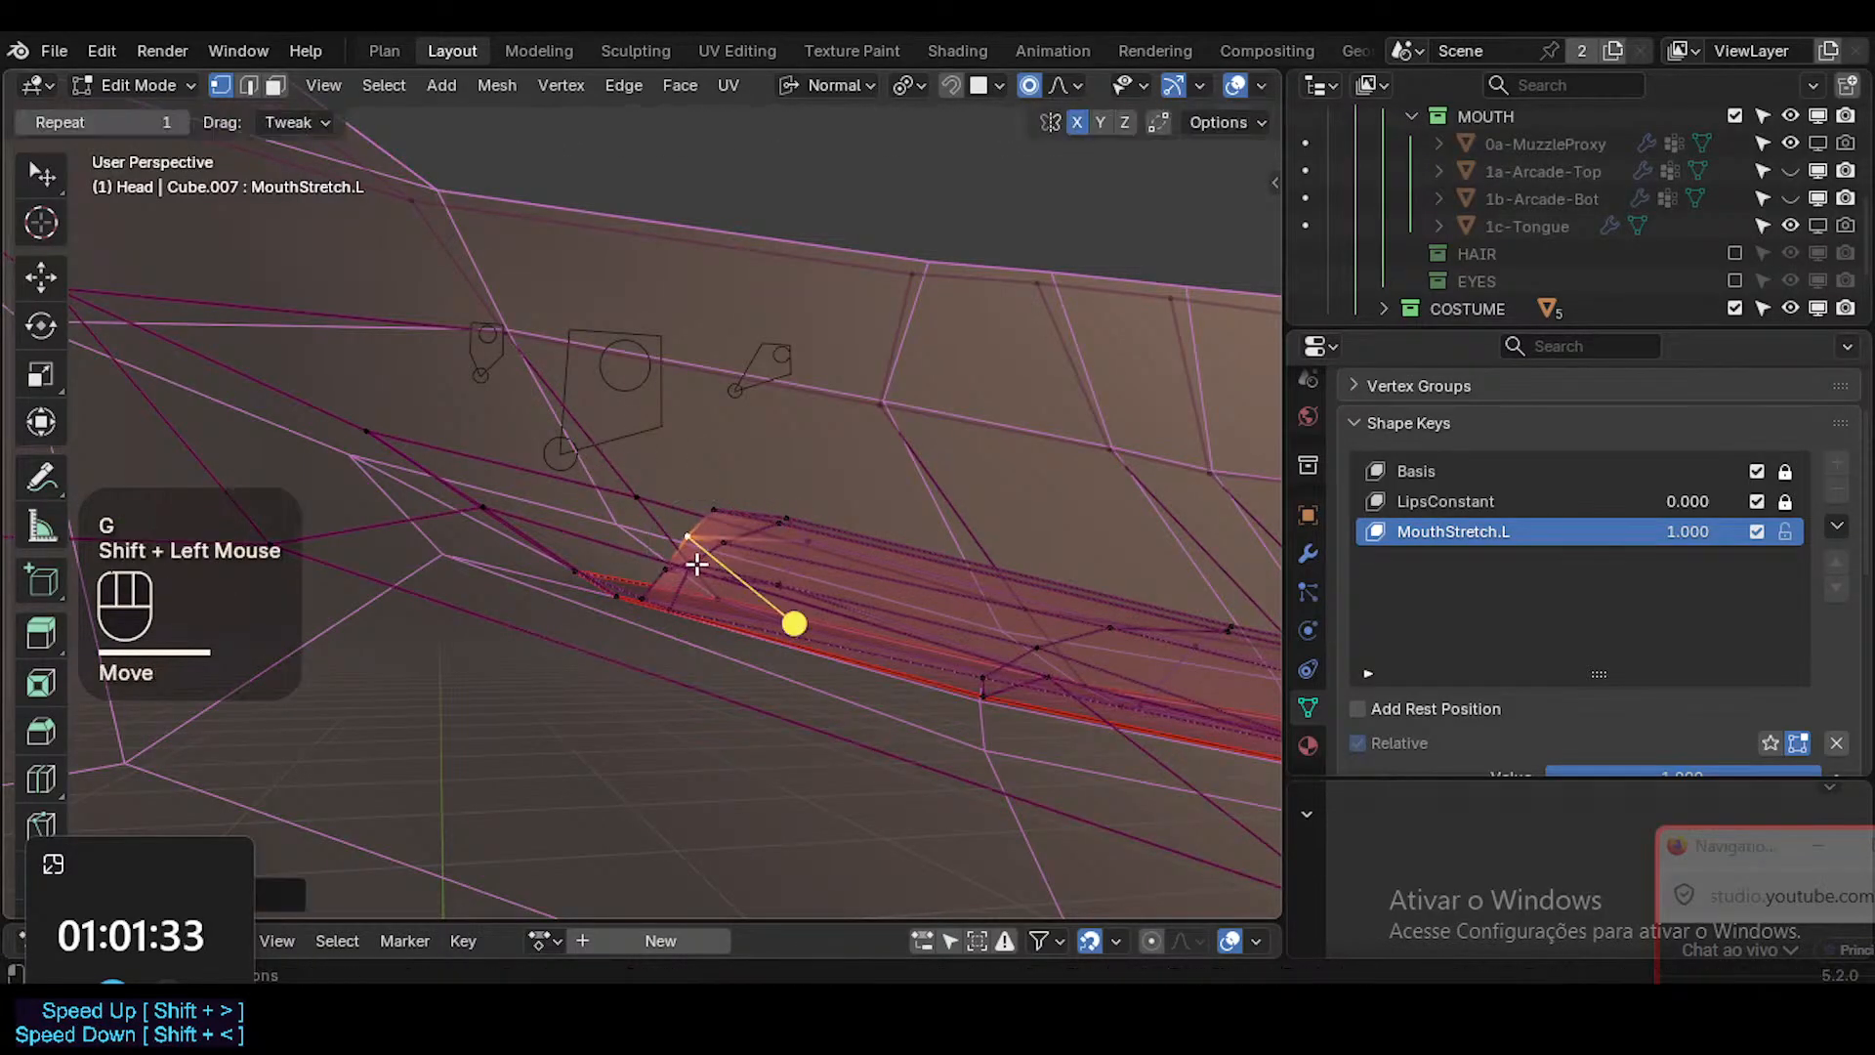
Nudge the lower vertices of the inner lip's end edge into line and save the file.
left_click(694, 552)
key("g")
left_click(712, 498, "shift")
key("r")
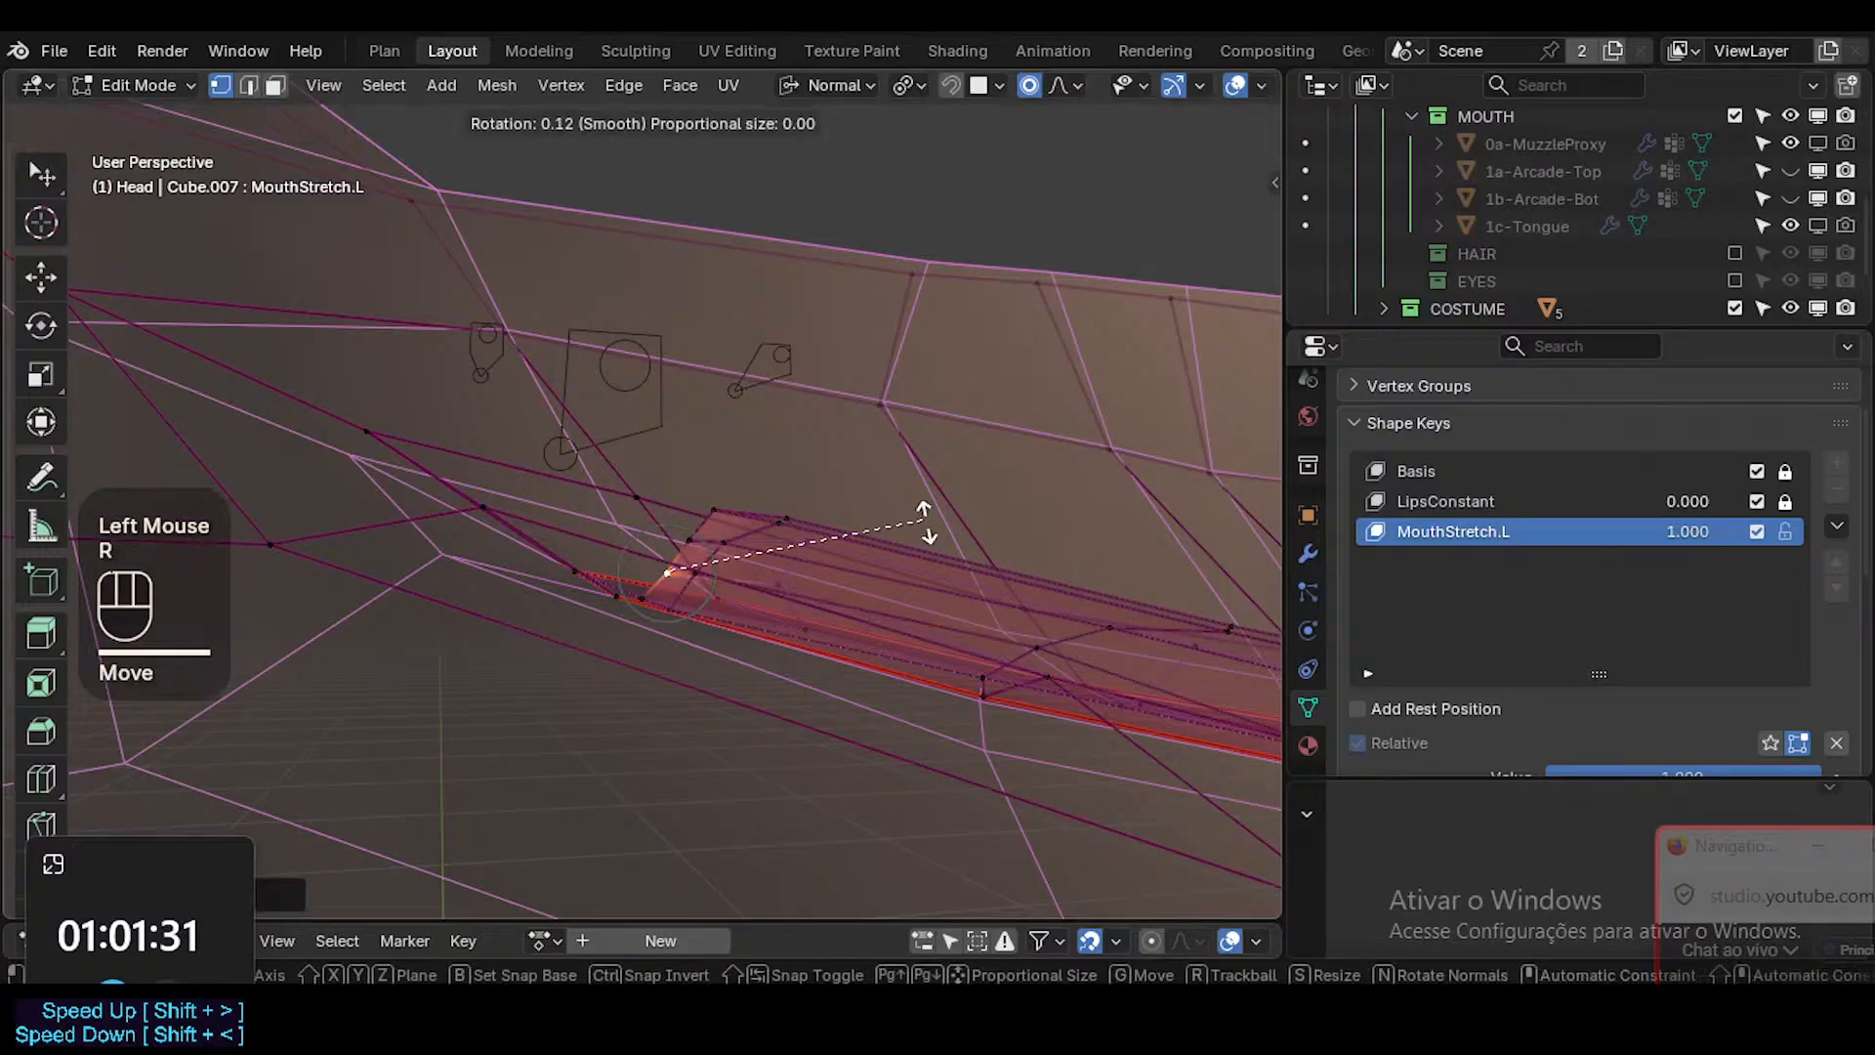
left_click(921, 552, "shift")
key("ctrl+s")
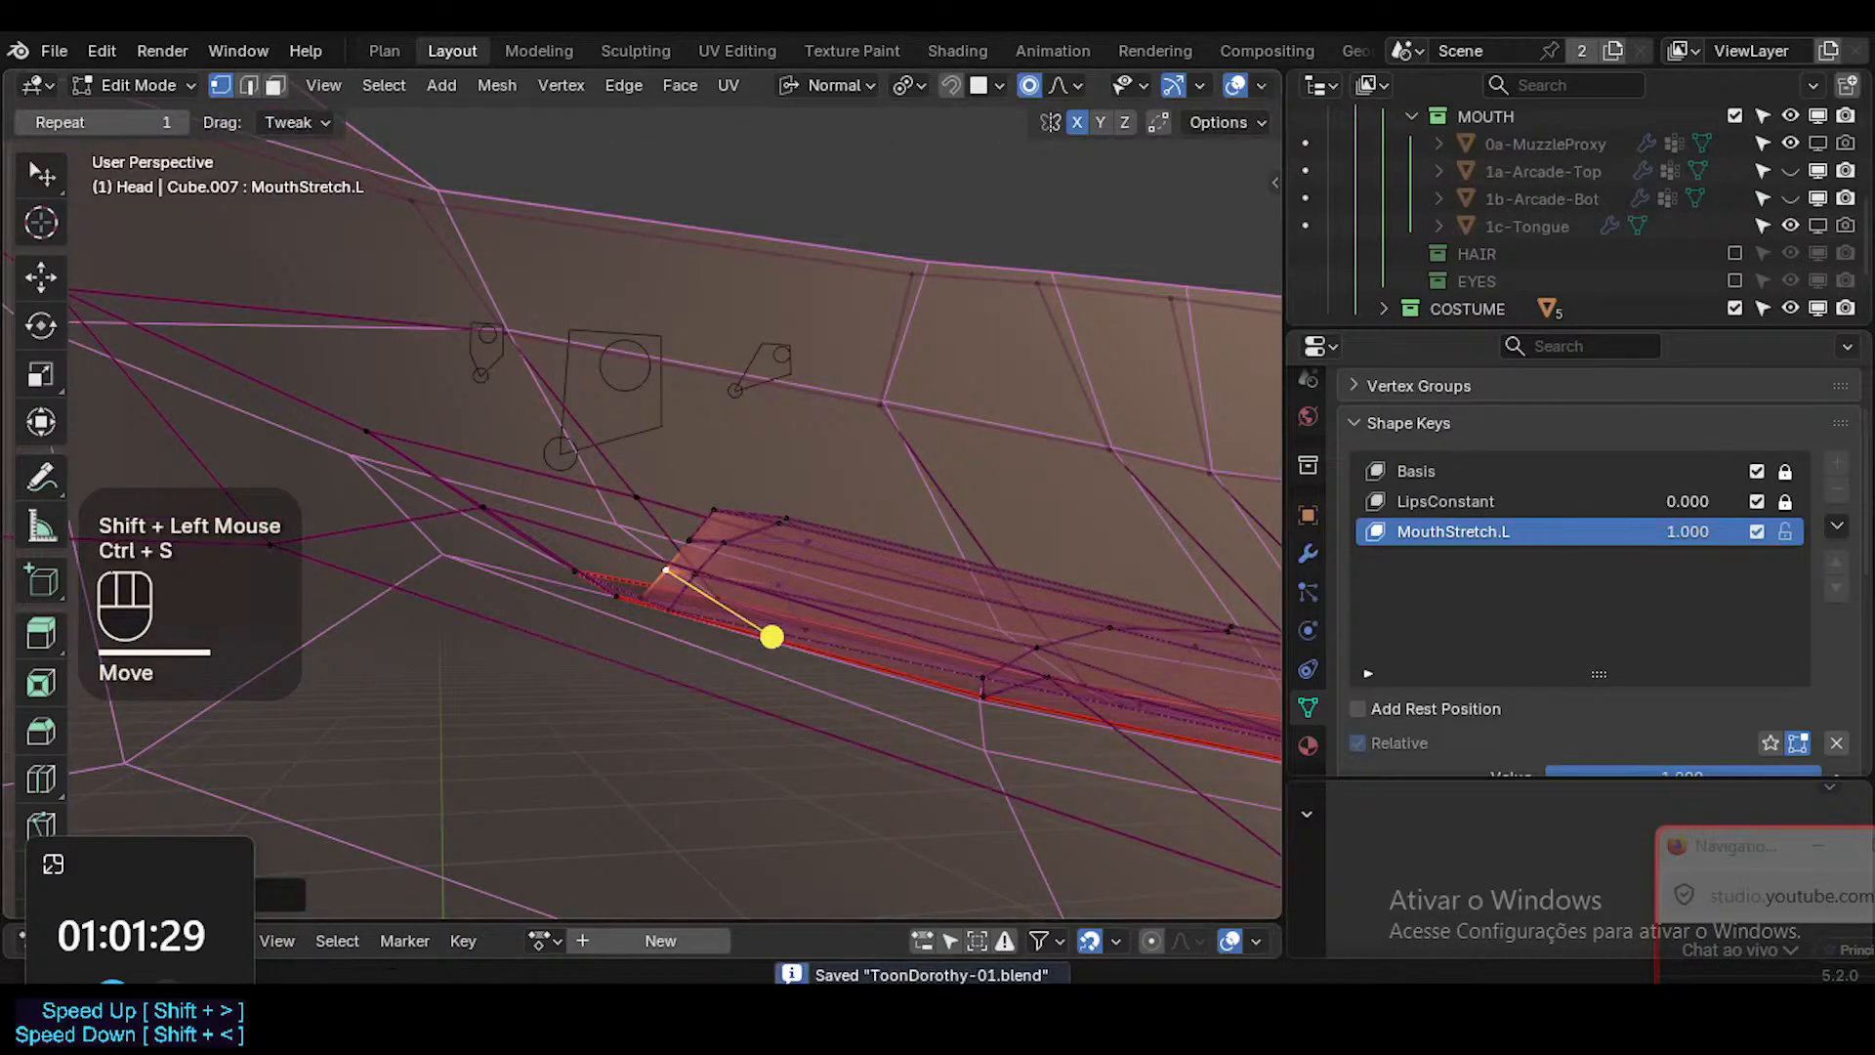
Switch to the browser, check the stream page, resume the paused Kid Chameleon music video, and return to Blender.
mouse_move(831, 1000)
left_click(795, 849)
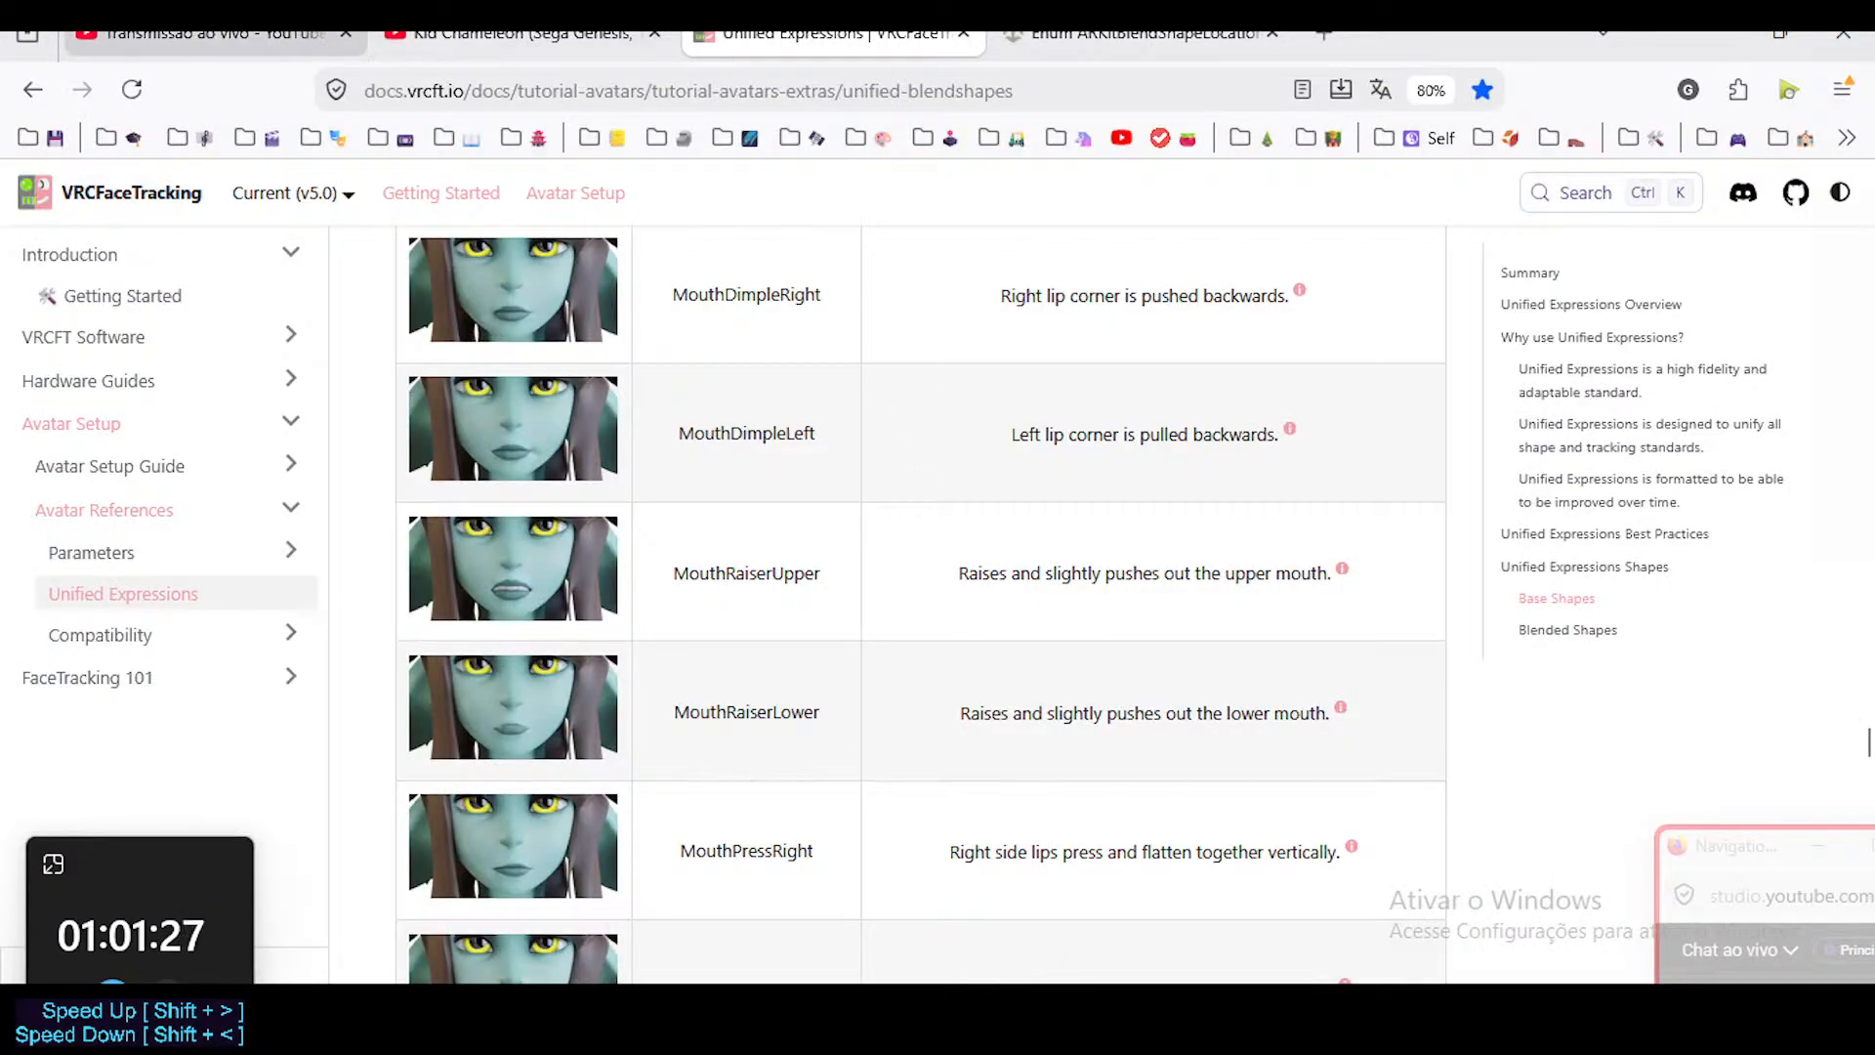
left_click(303, 39)
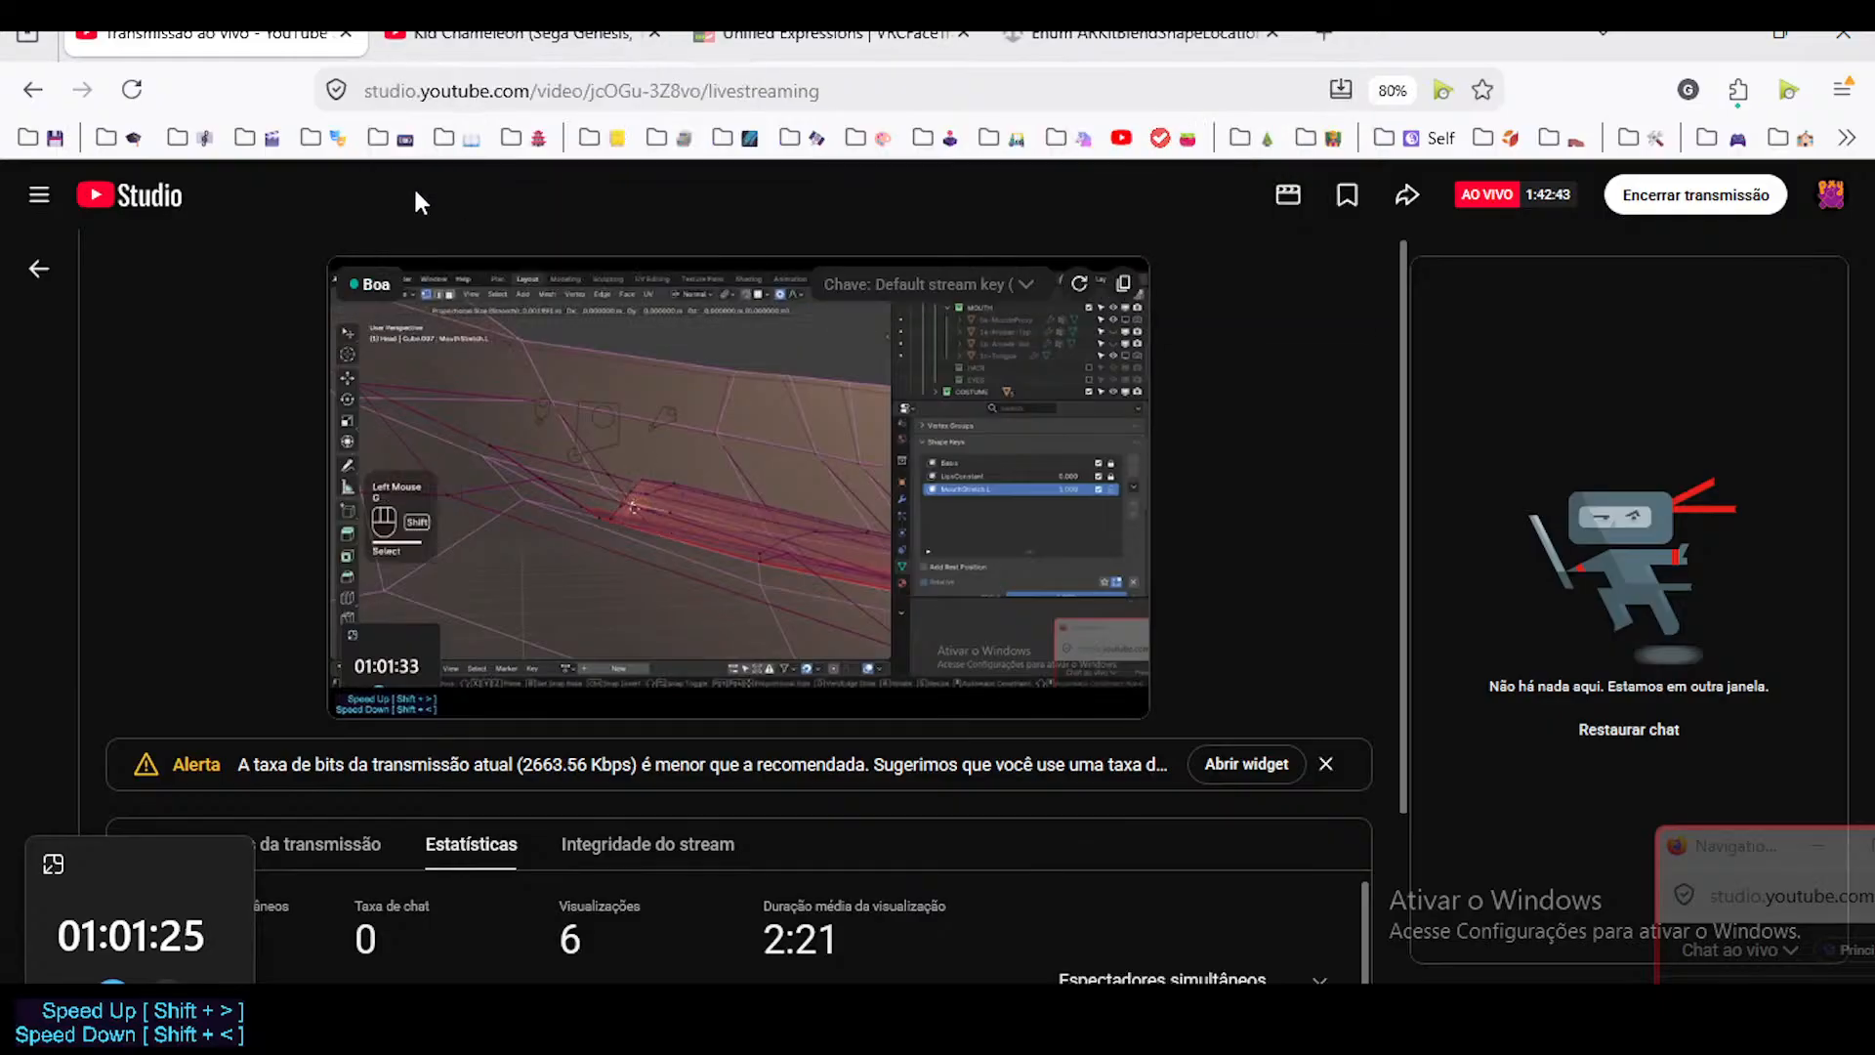
left_click(508, 35)
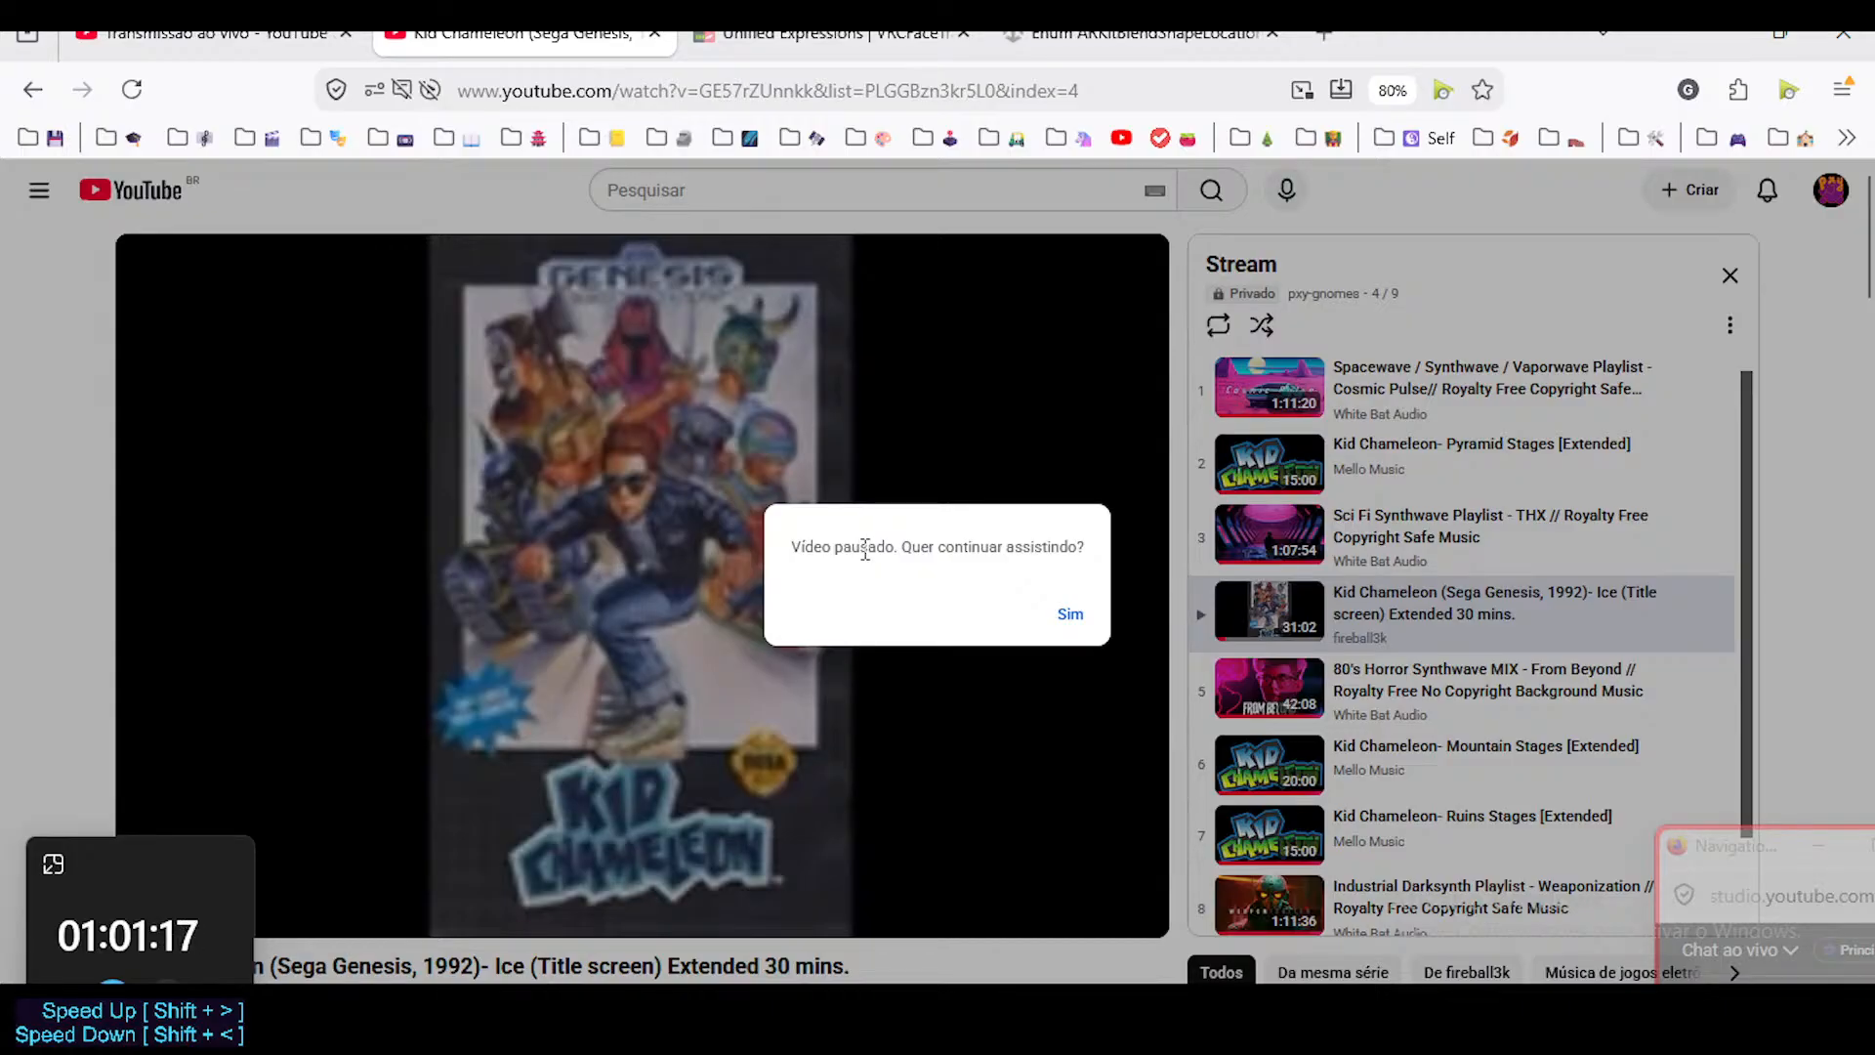
left_click(1068, 613)
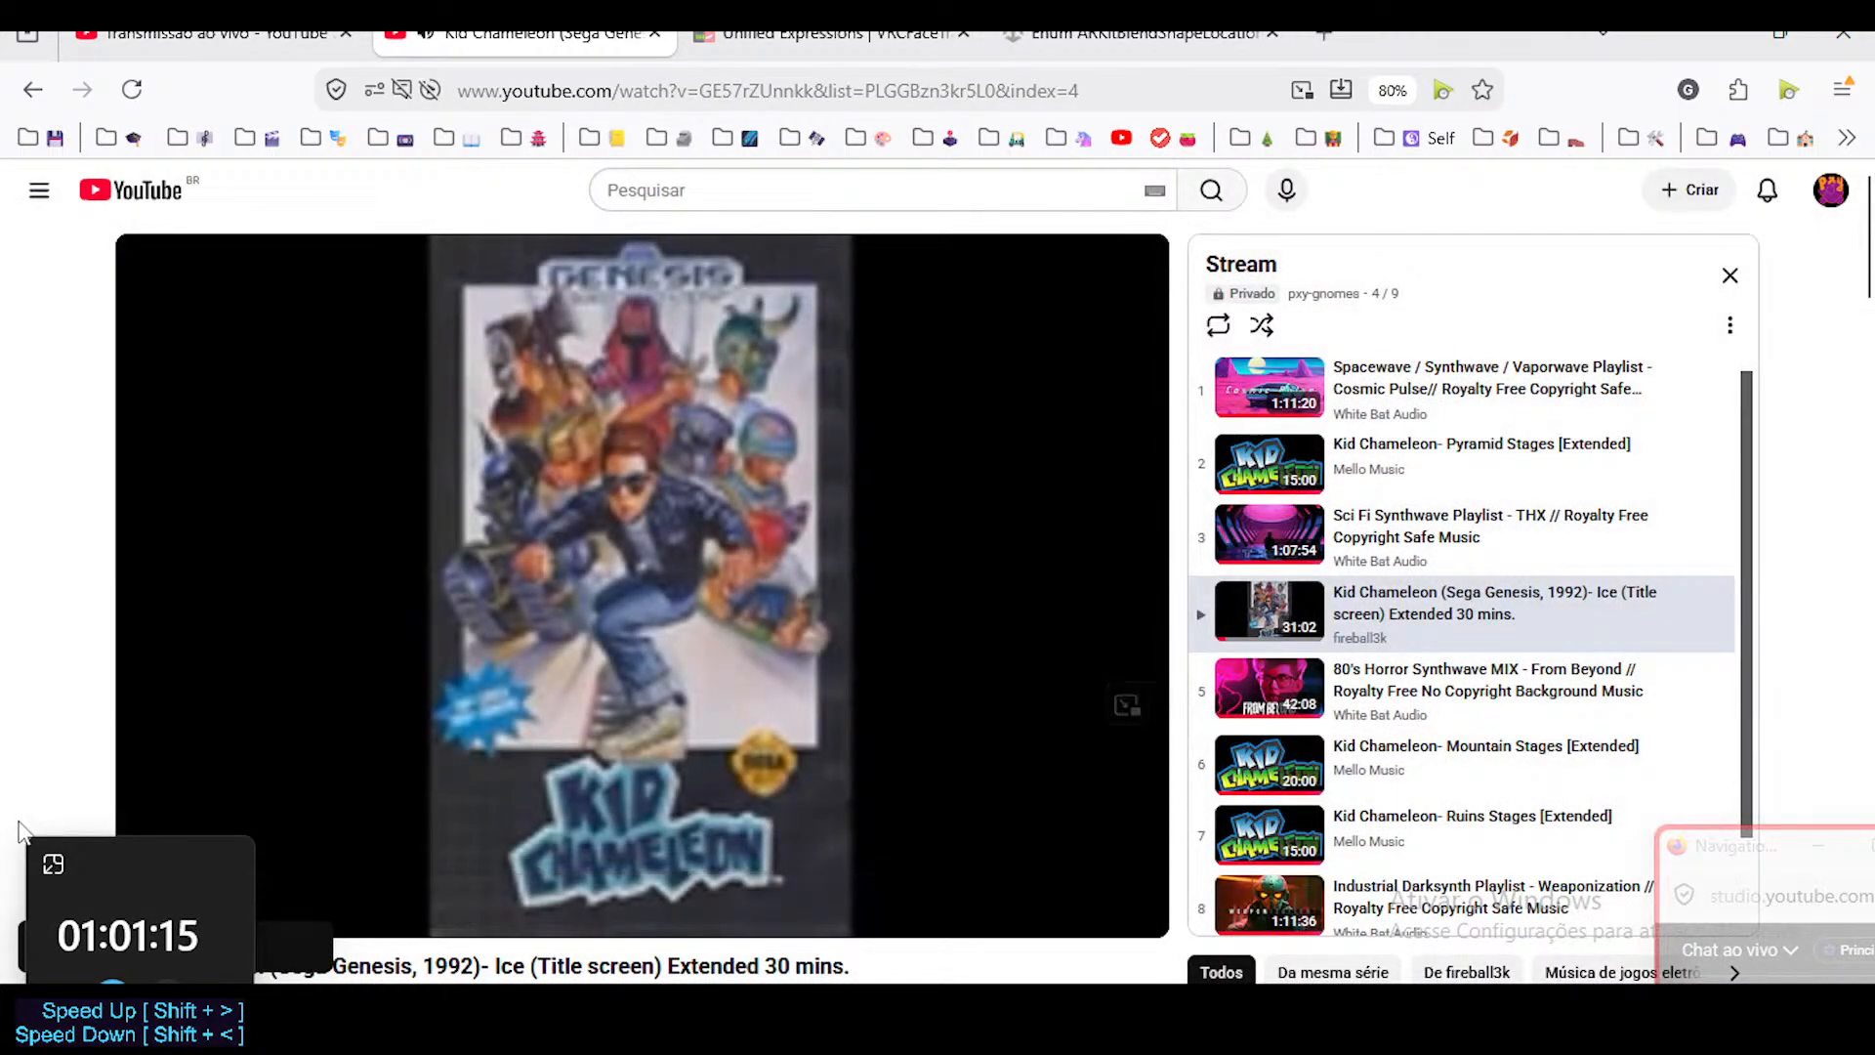
key("alt+Tab")
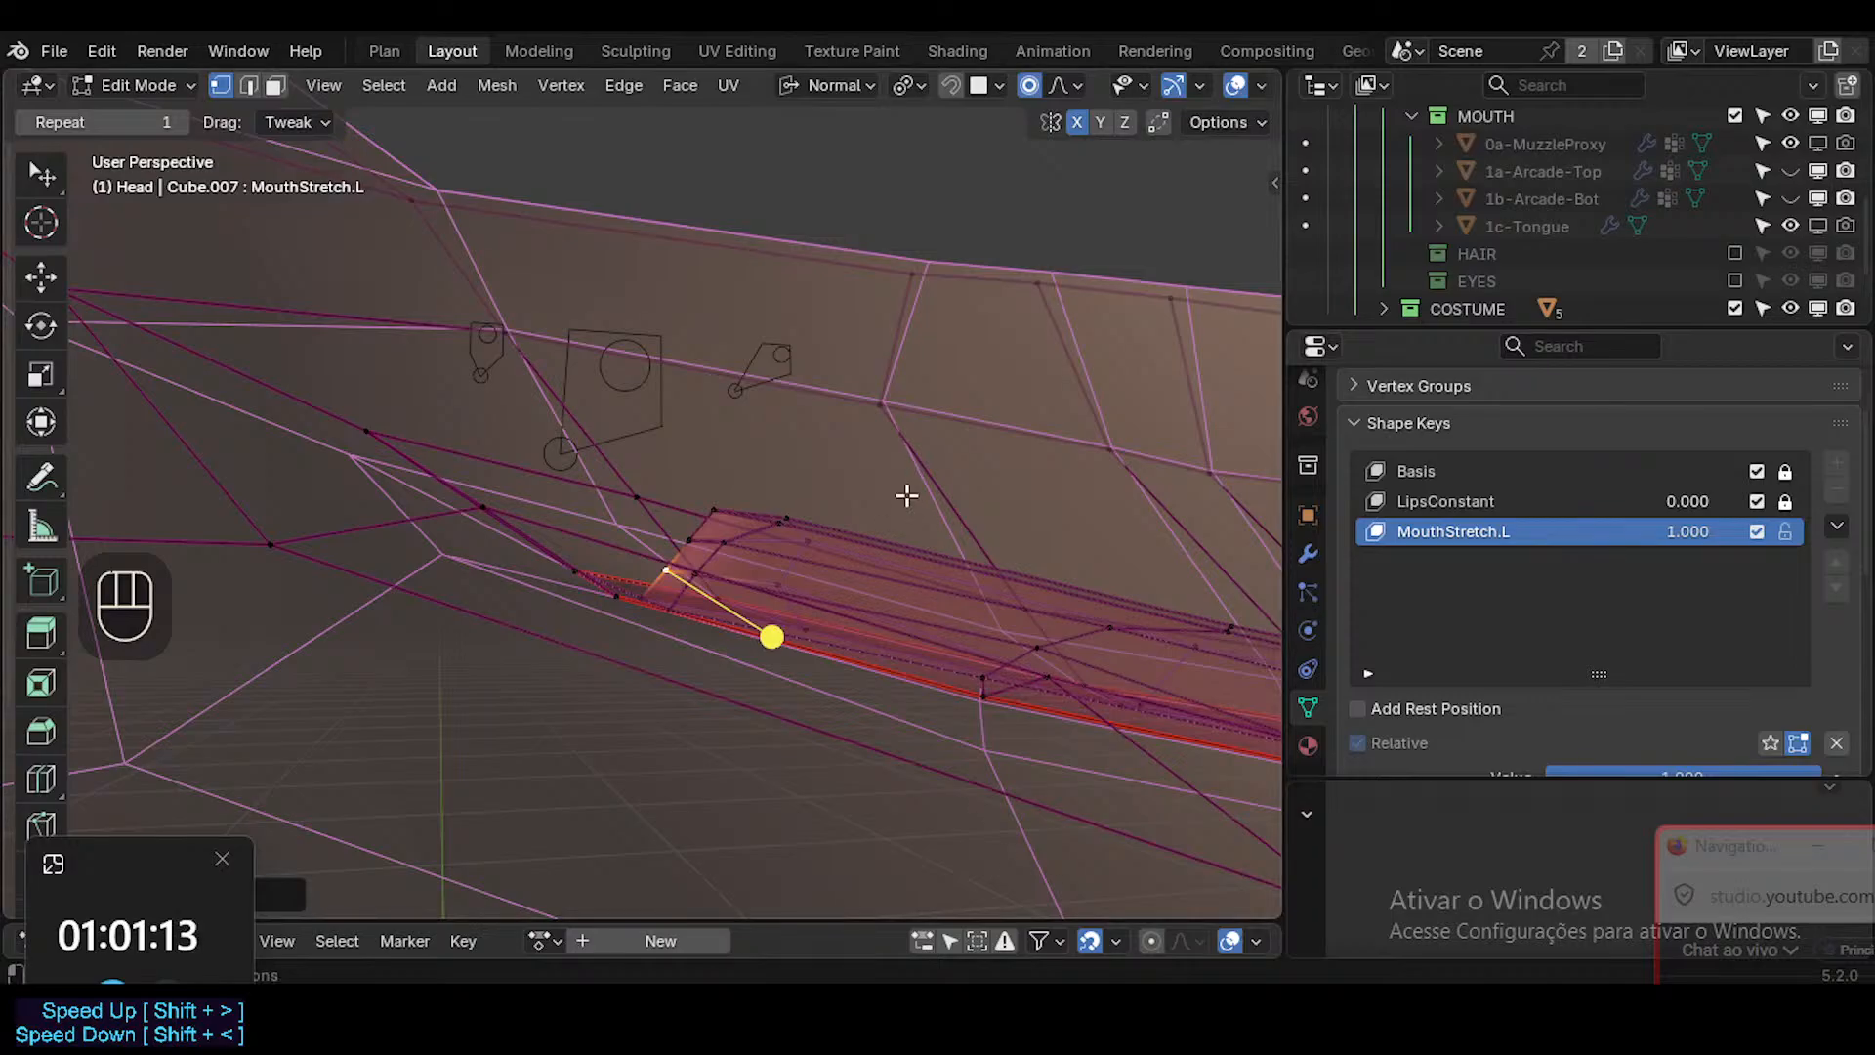
Slide the top inner-lip vertices near the mouth corner along their edges, tightening the strip's second column.
middle_click_drag(697, 546, 820, 606)
key("1")
left_click(771, 543)
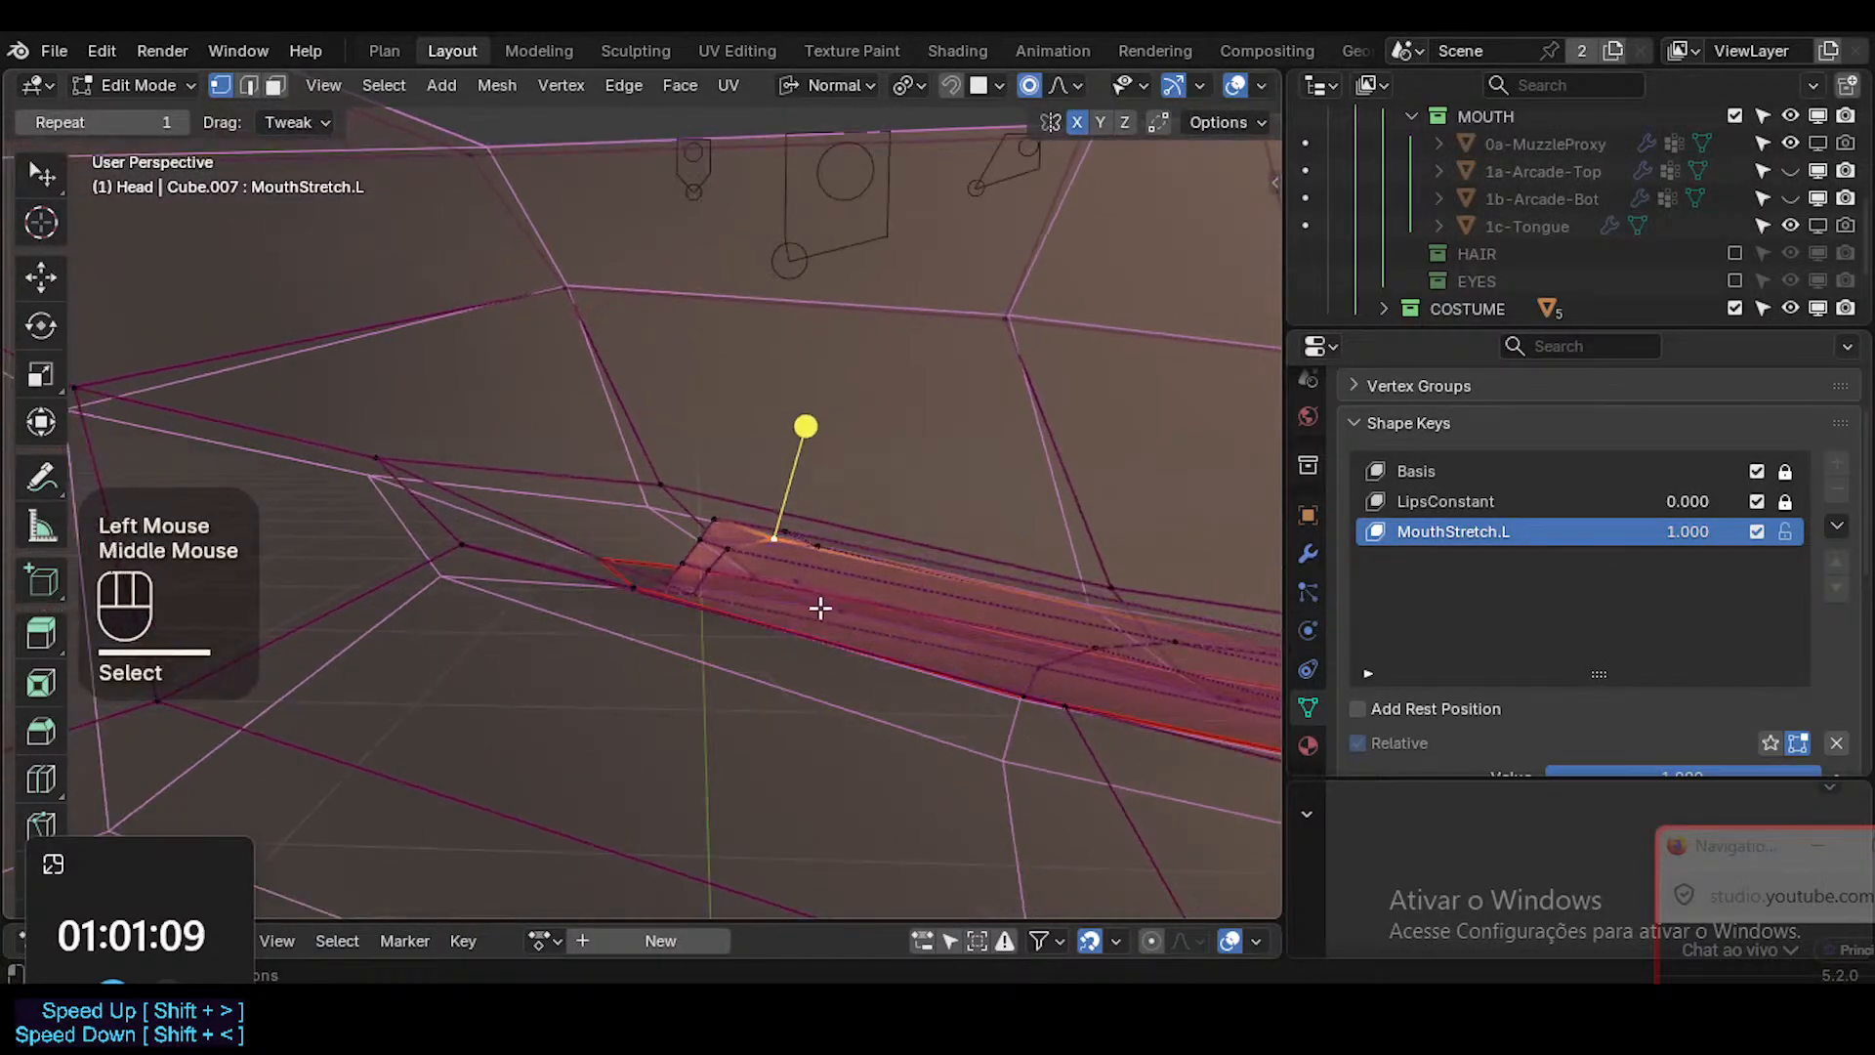
key("g")
key("g")
left_click(790, 608)
left_click(787, 521)
middle_click_drag(788, 521, 849, 540)
key("g")
Move the middle vertices of the inner lip's first two columns into line at the mouth corner.
key("g")
left_click(755, 636)
middle_click_drag(754, 635, 678, 395)
left_click(719, 549)
key("g")
left_click(808, 567, "shift")
key("1")
left_click(708, 540)
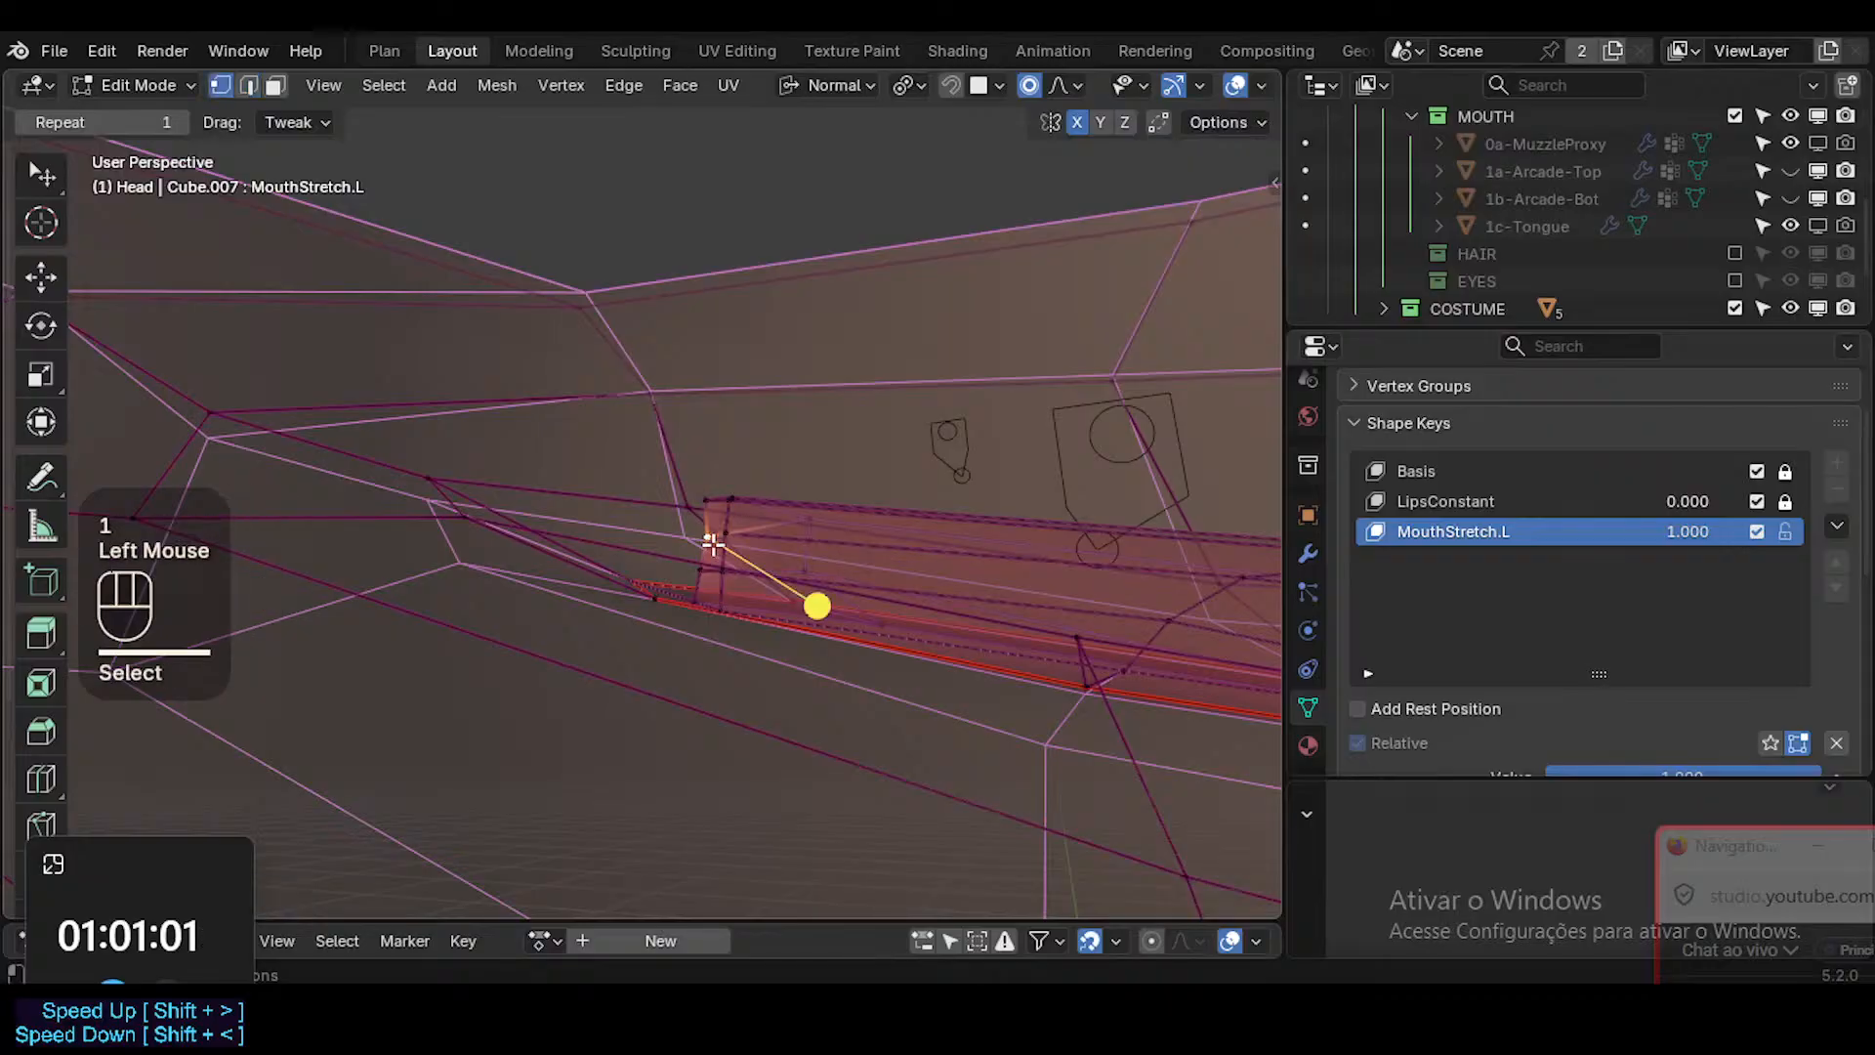
key("g")
left_click(694, 527, "shift")
key("g")
left_click(766, 547, "shift")
Align the top, middle and lower vertices of the inner lip's end columns as seen from below.
middle_click_drag(795, 508, 807, 602)
left_click(711, 508)
middle_click_drag(715, 501, 813, 518)
key("g")
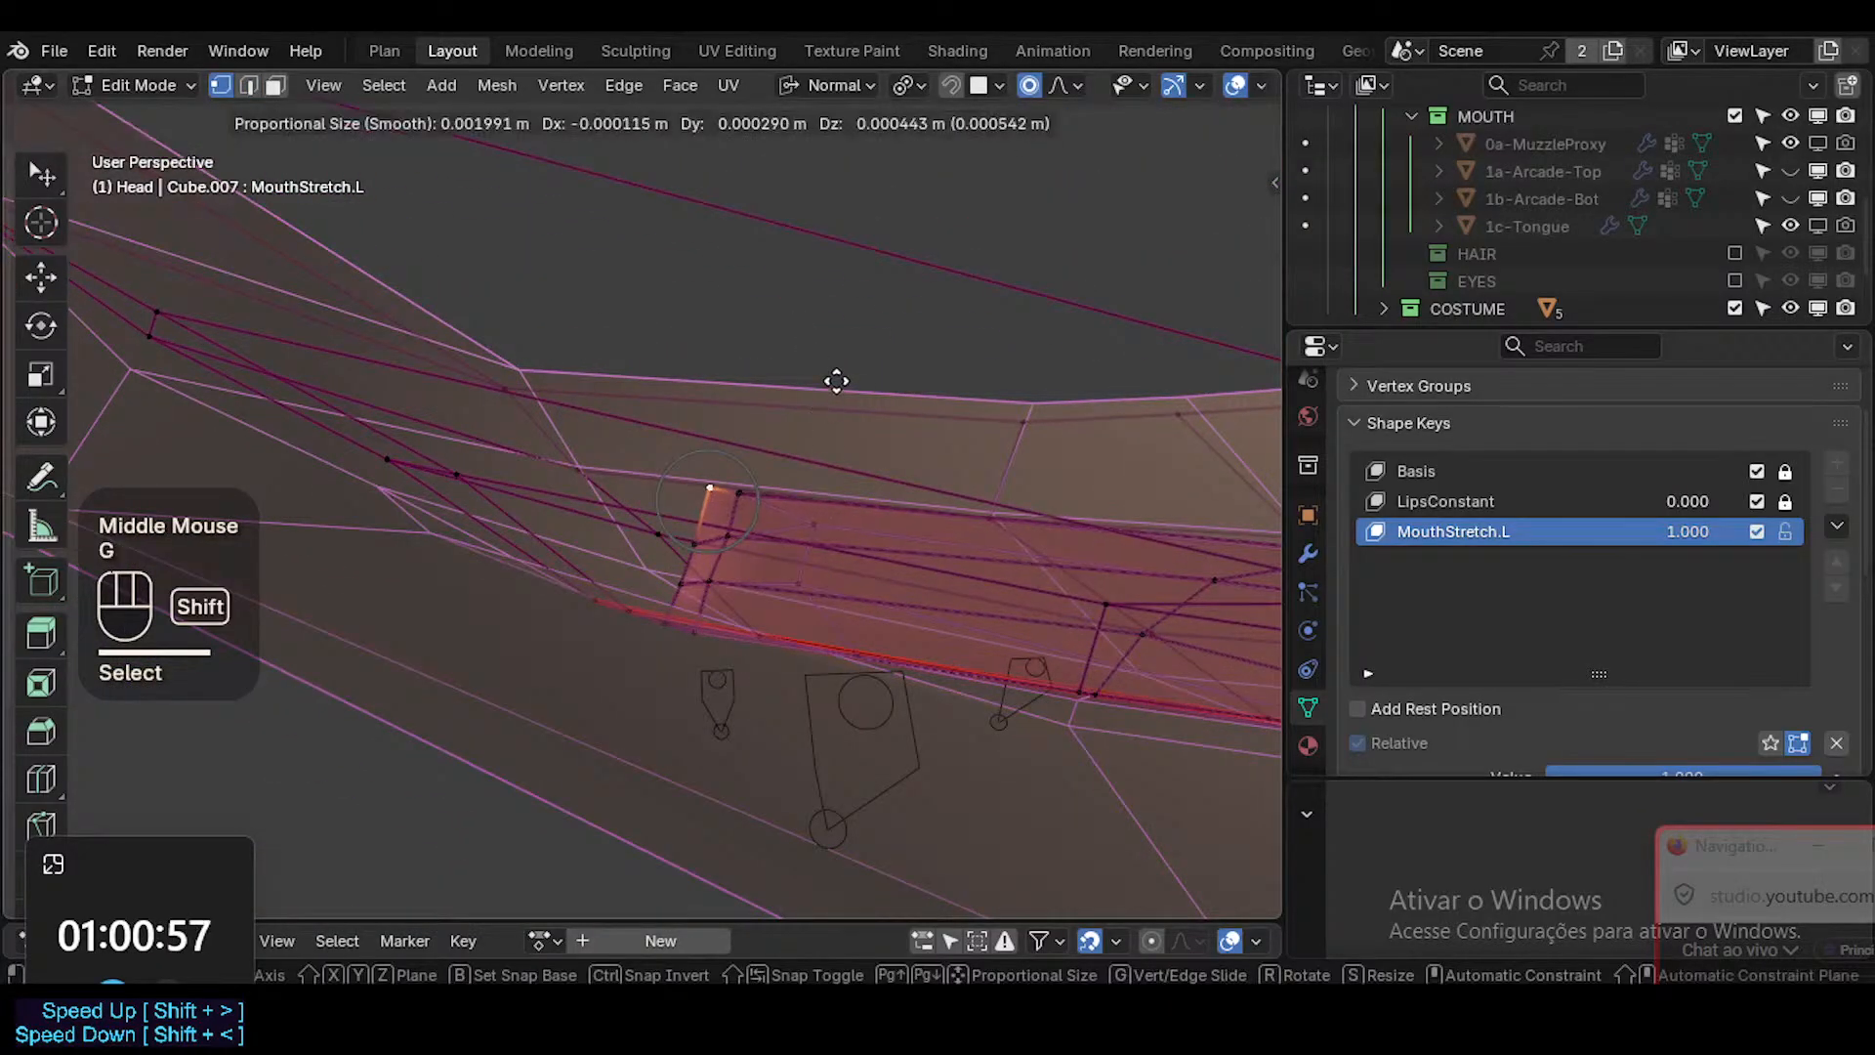
left_click(824, 567, "shift")
key("g")
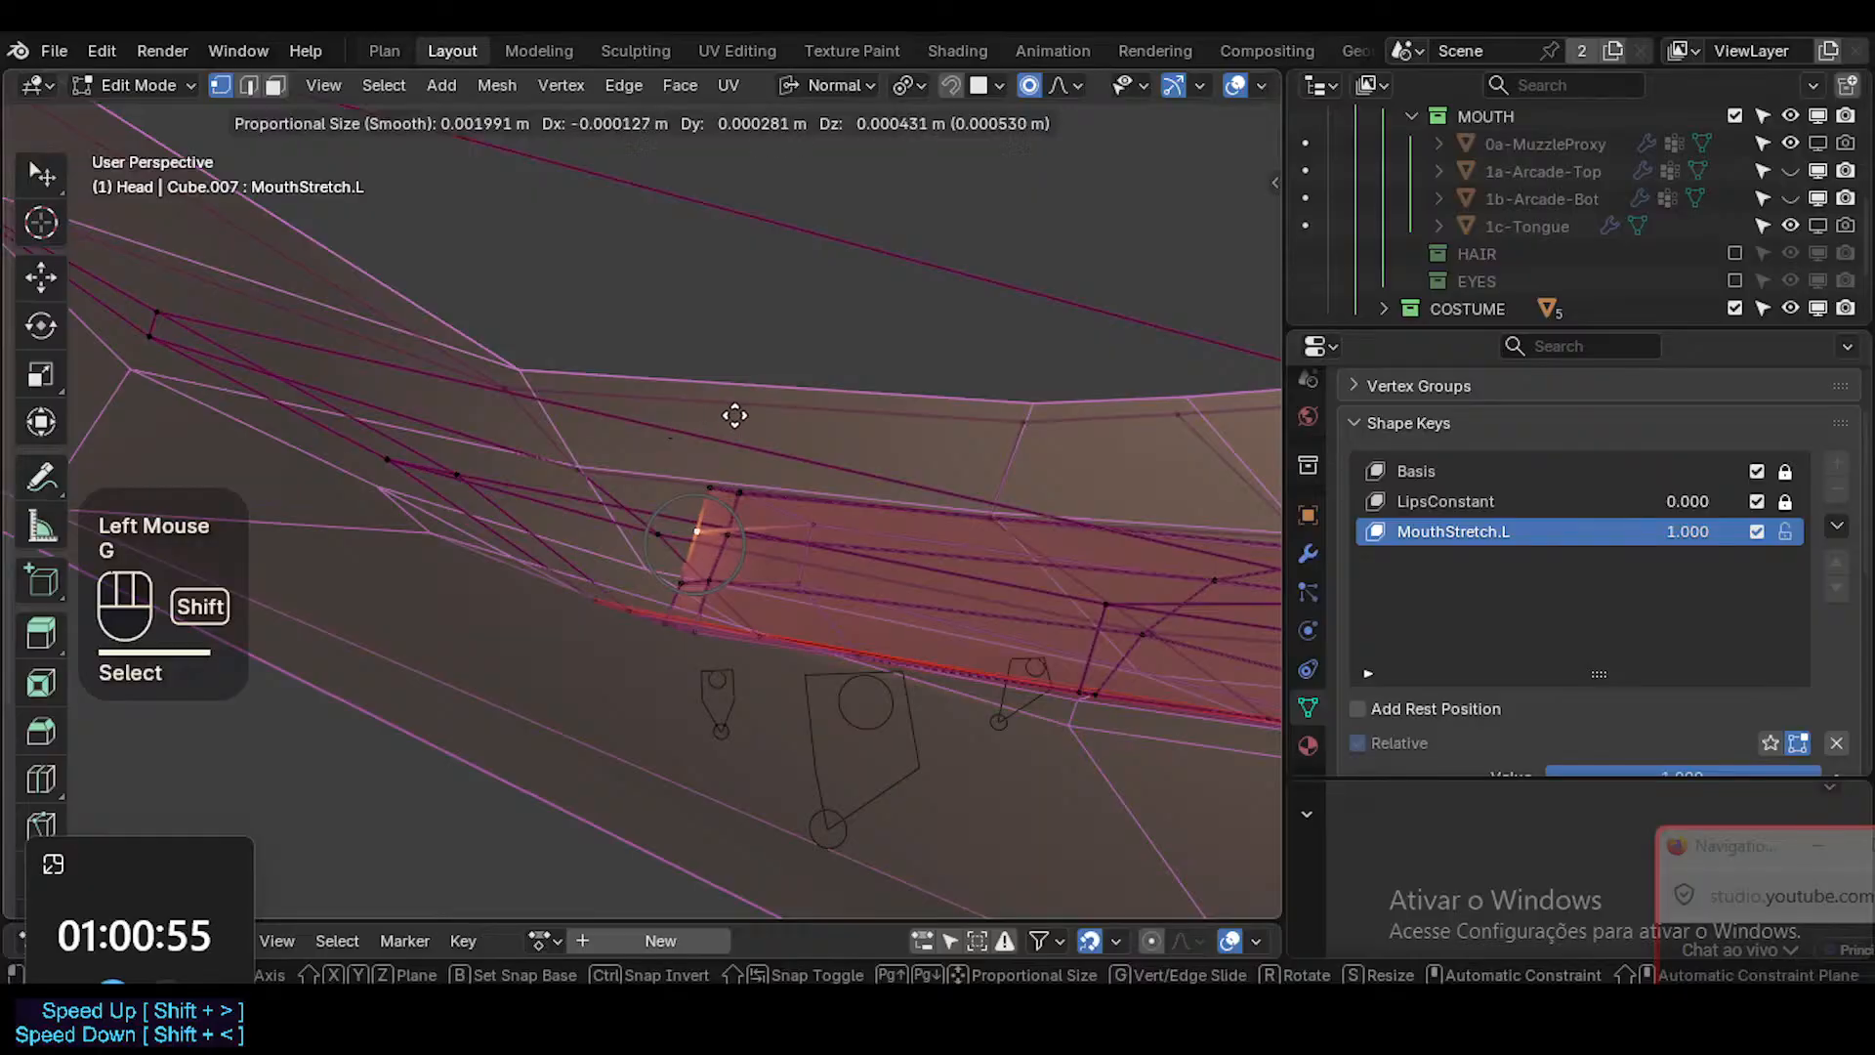
left_click(817, 595, "shift")
key("g")
left_click(775, 498, "shift")
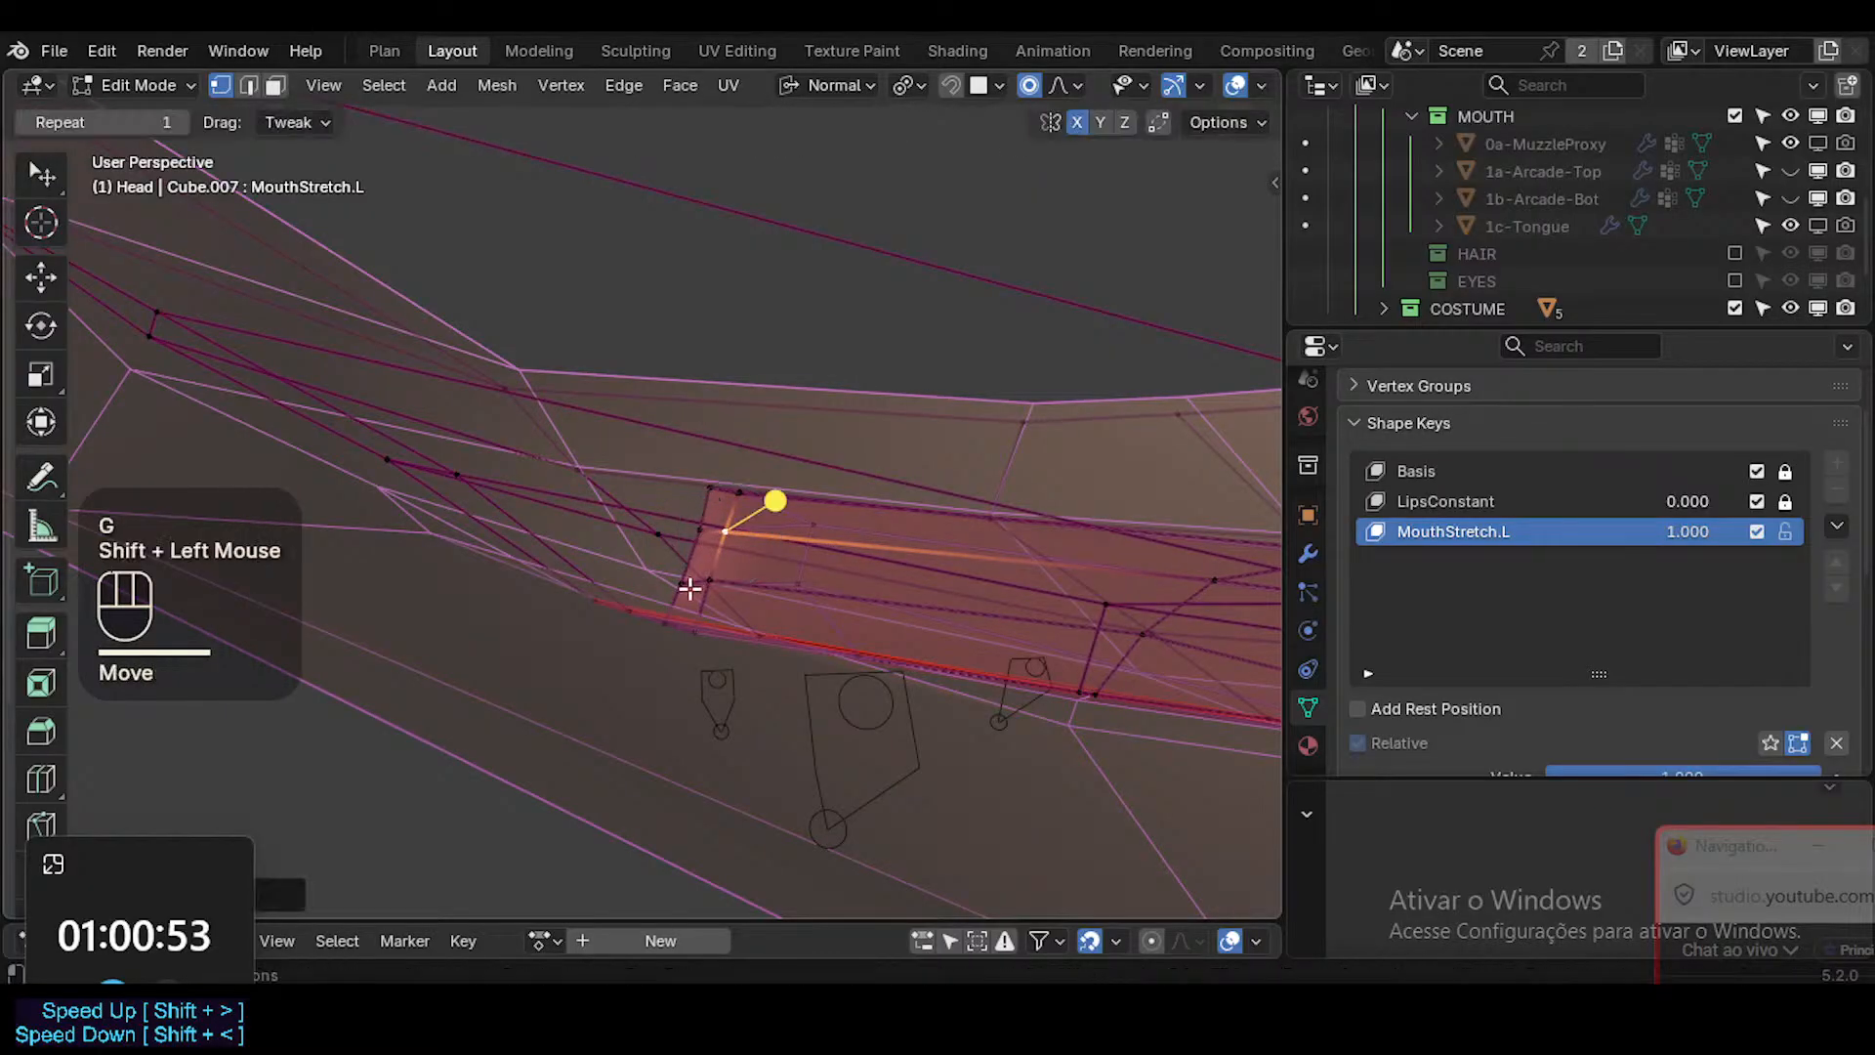
key("g")
left_click(805, 643, "shift")
Slide the back interior vertex near the mouth corner along its edge and adjust its position from above.
middle_click_drag(714, 580, 787, 683)
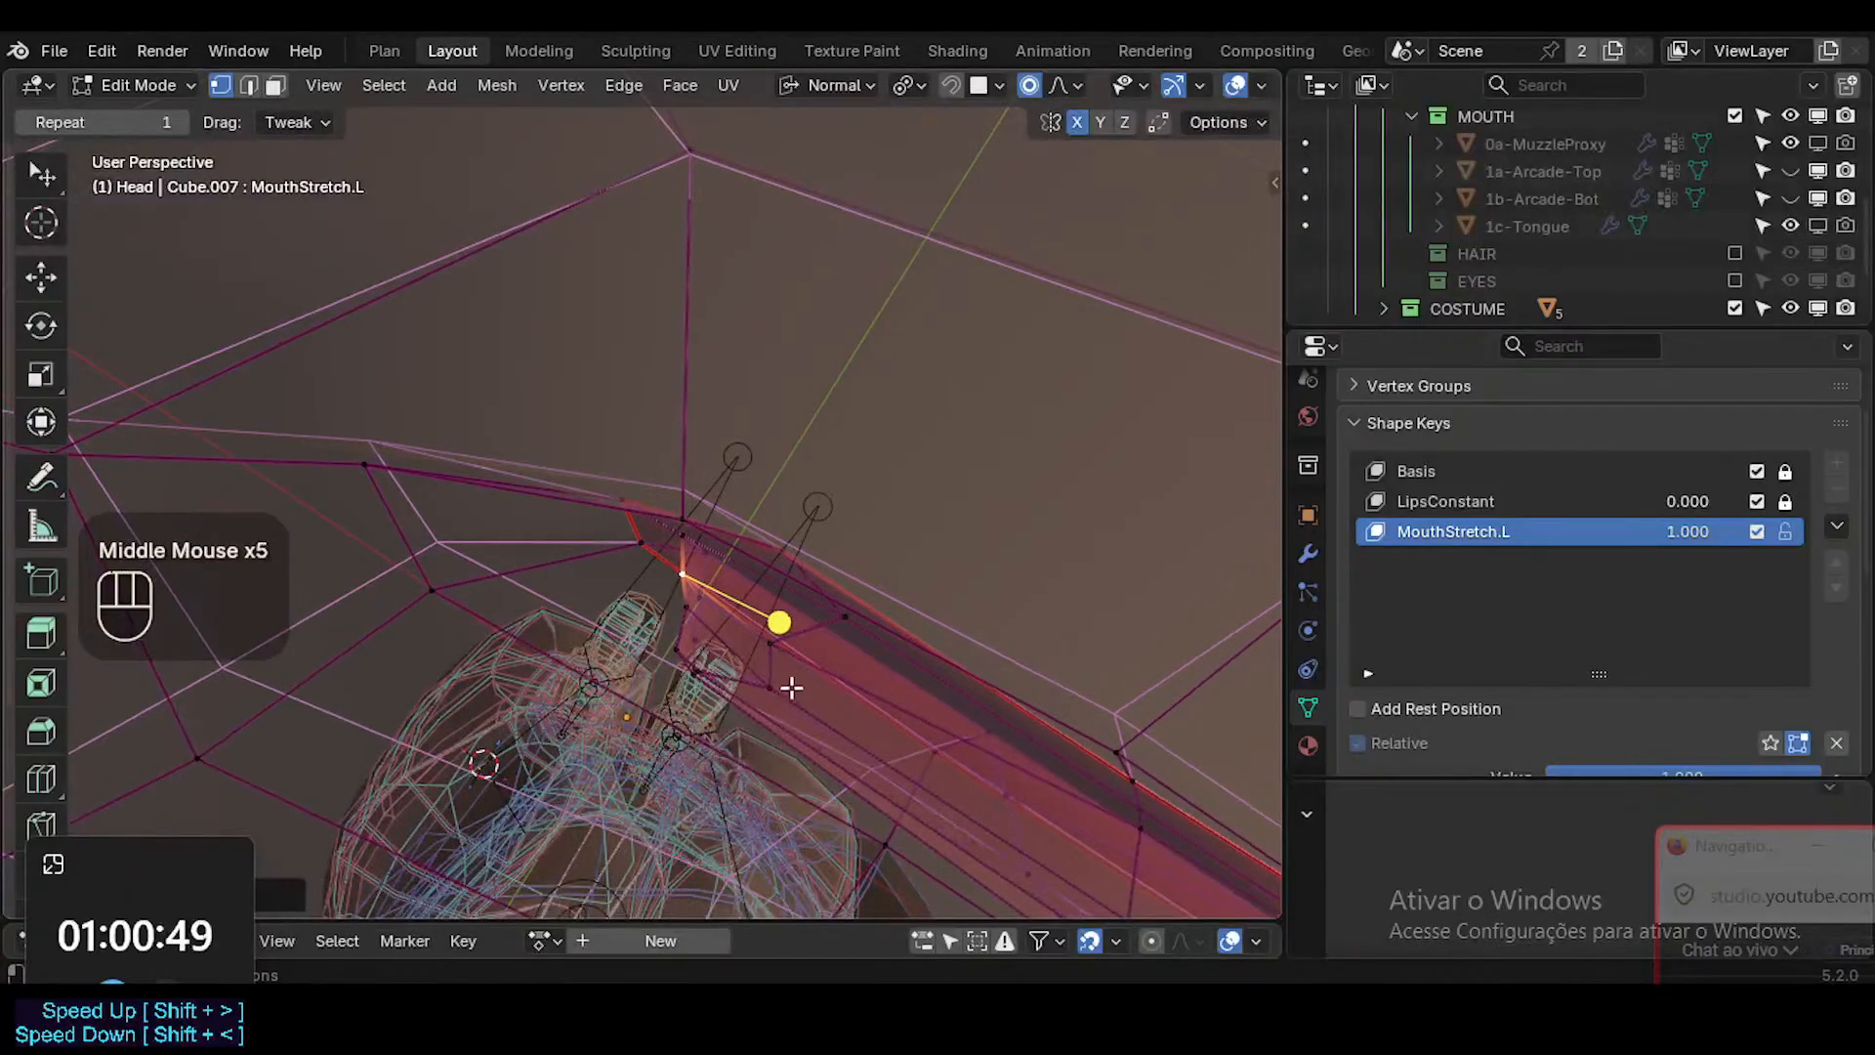
left_click(771, 686)
key("g")
key("g")
left_click(752, 664)
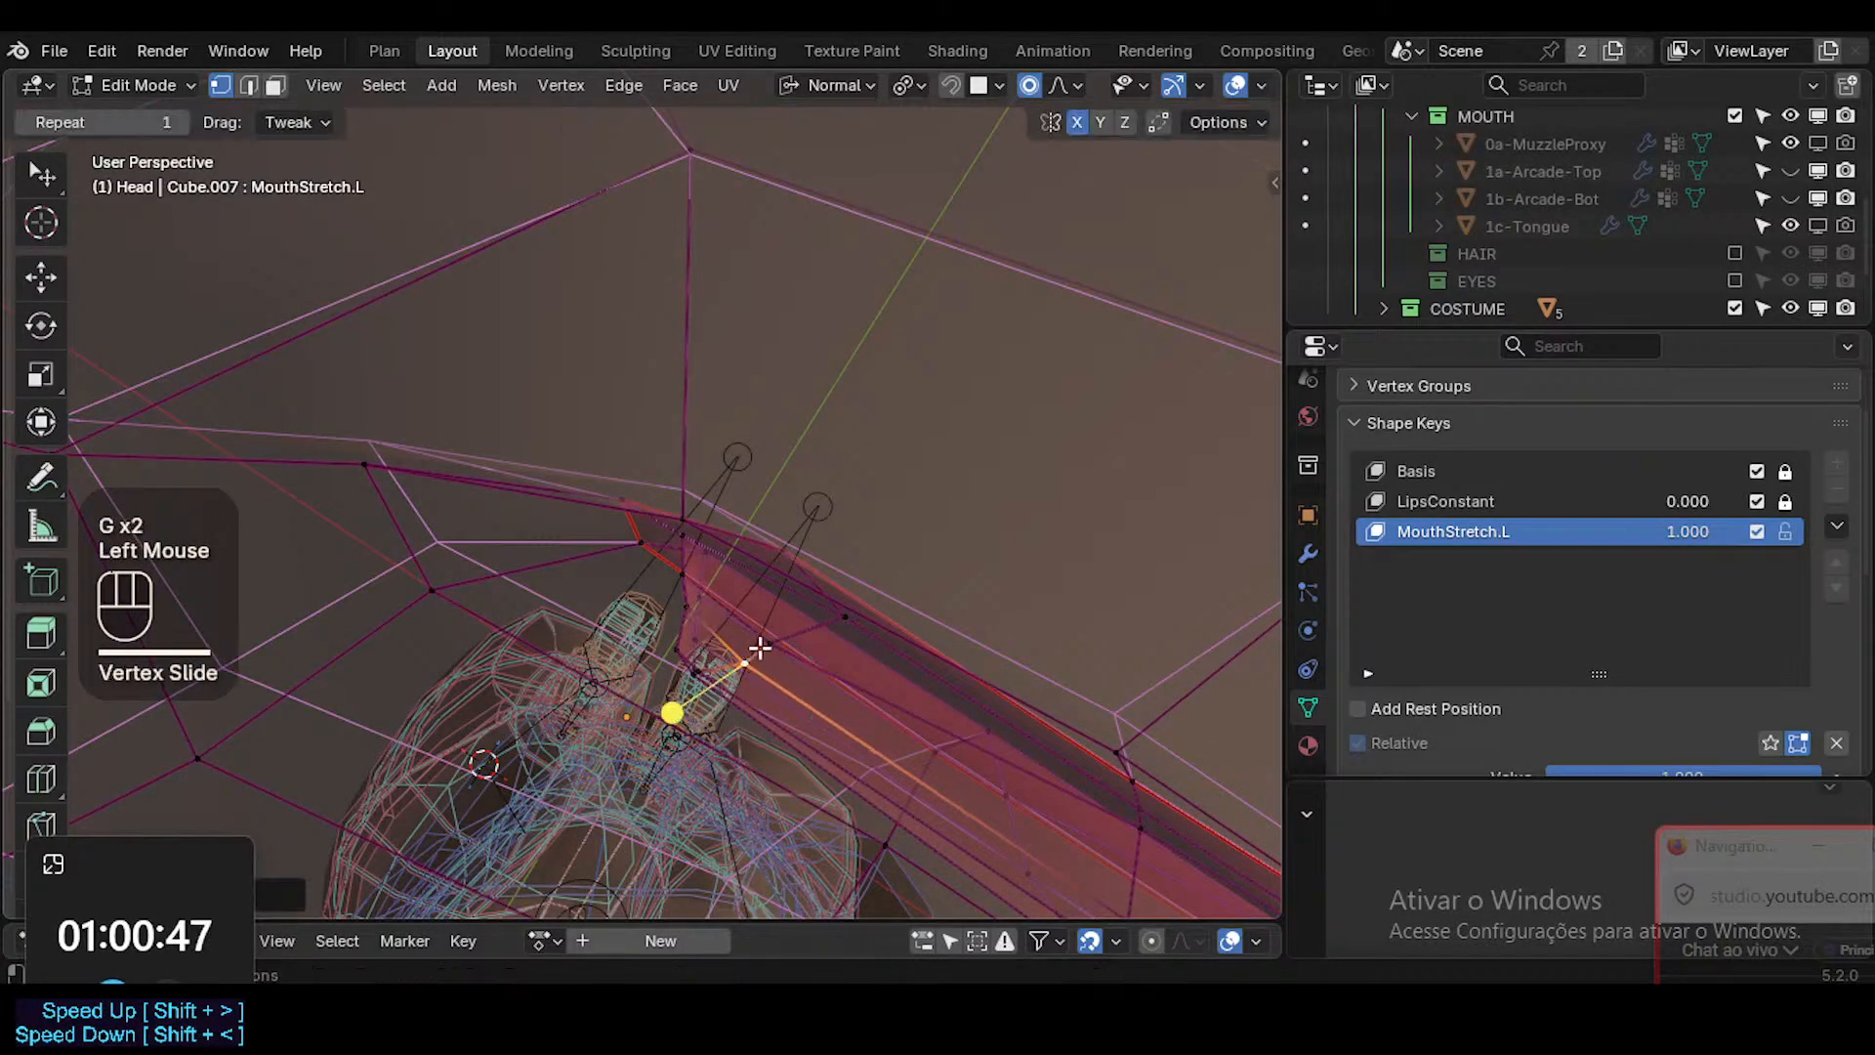
key("g")
left_click(824, 615, "shift")
Move the upper lip's inner-edge vertices closer to the stretched mouth corner.
middle_click_drag(824, 615, 883, 628)
key("g")
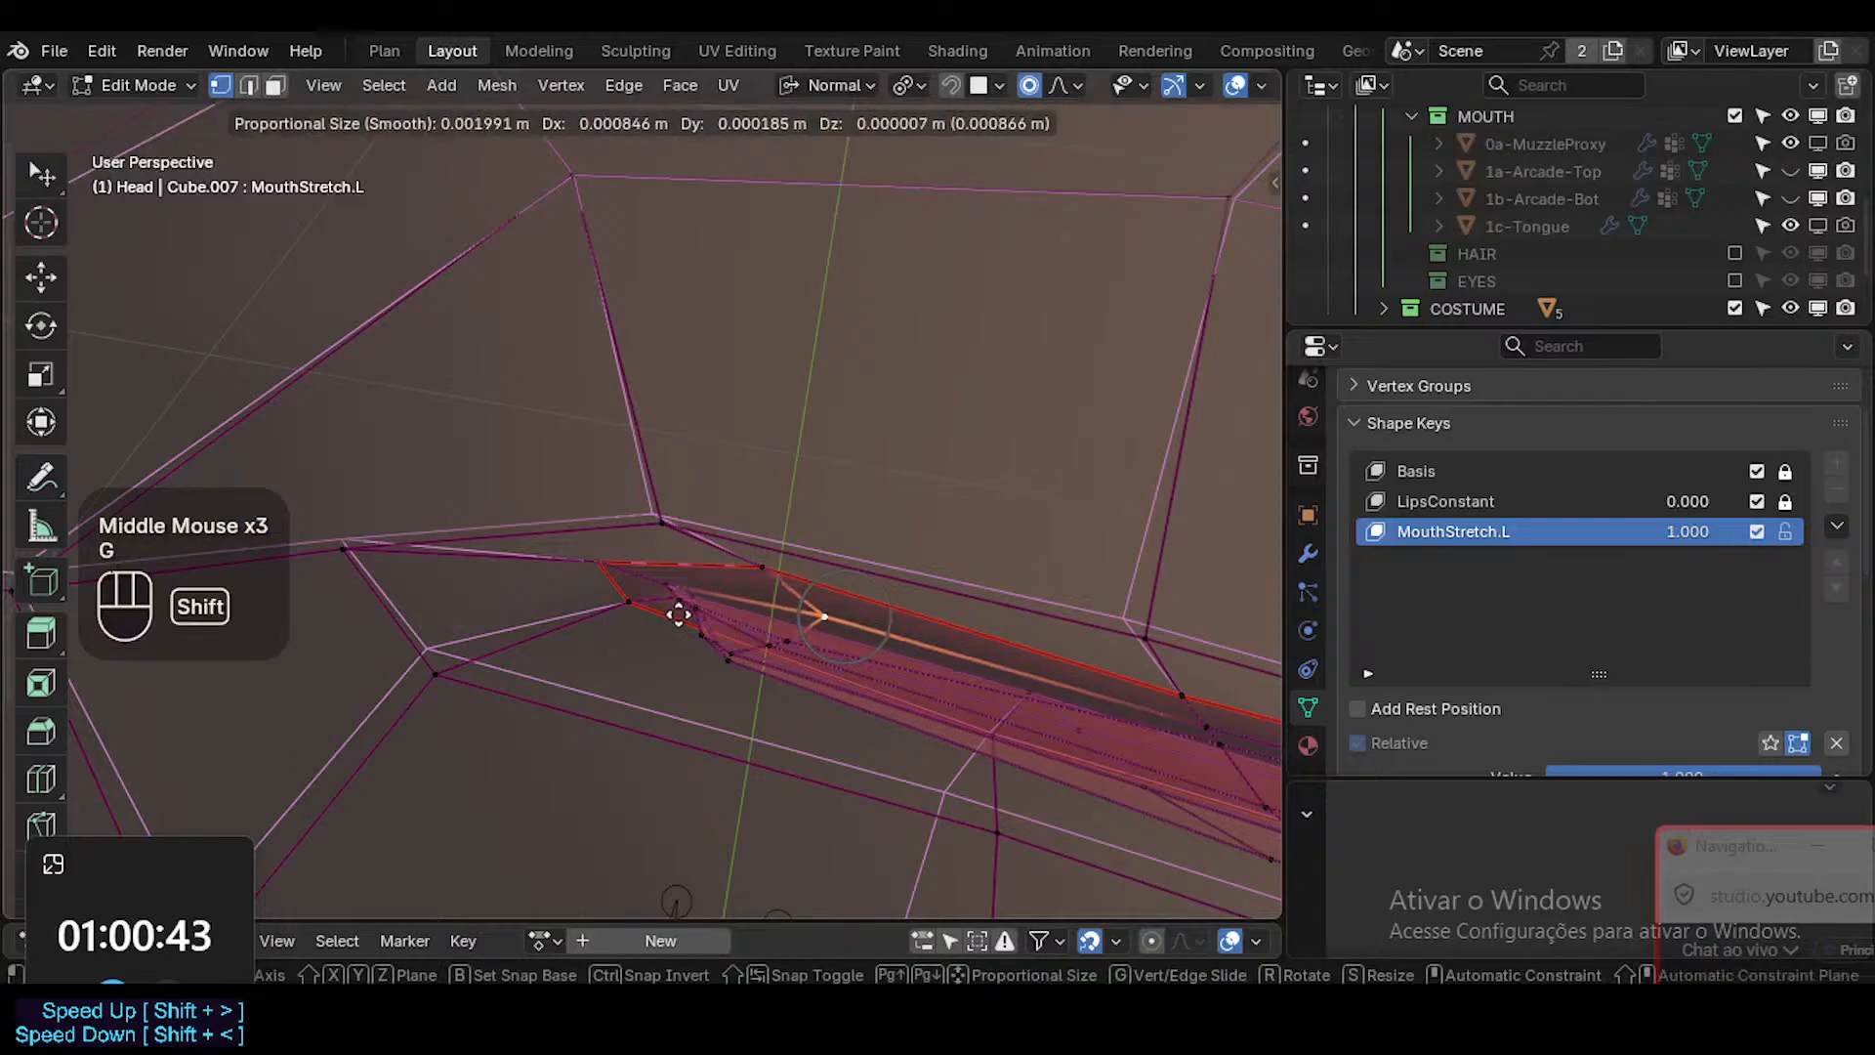
left_click(414, 536, "shift")
middle_click_drag(672, 533, 833, 707)
key("g")
left_click(841, 606, "shift")
mouse_move(841, 606)
middle_mouse_down()
mouse_move(812, 577)
mouse_move(778, 791)
mouse_move(845, 540)
mouse_move(810, 603)
middle_mouse_up()
key("g")
left_click(778, 791, "shift")
Fine-tune the two inner vertices just under the upper lip rim at the mouth corner.
left_click(779, 683)
middle_click_drag(779, 685, 774, 740)
key("g")
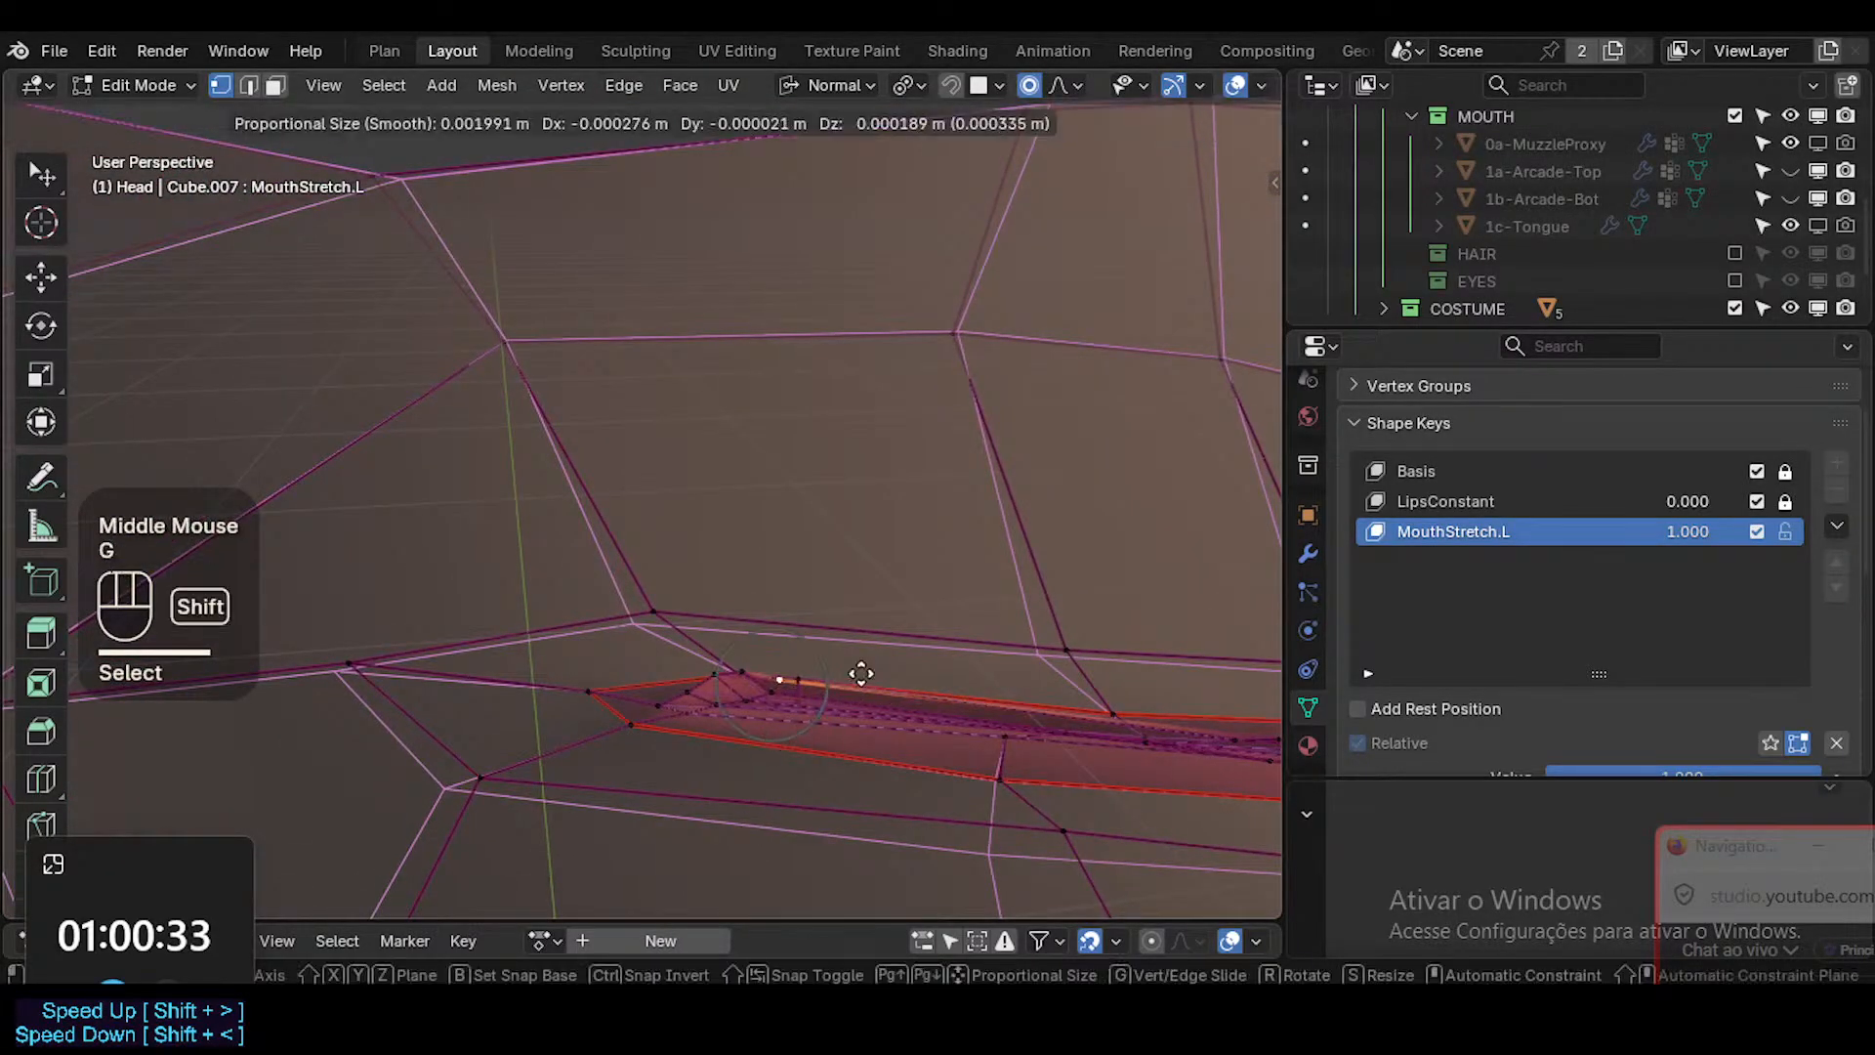
left_click(890, 641, "shift")
left_click(772, 690)
key("g")
left_click(820, 607, "shift")
Examine the reshaped mouth with X-ray toggled, and in front view in Object Mode with and without overlays.
middle_click_drag(820, 606, 1013, 765)
left_click(1075, 665)
key("alt+z")
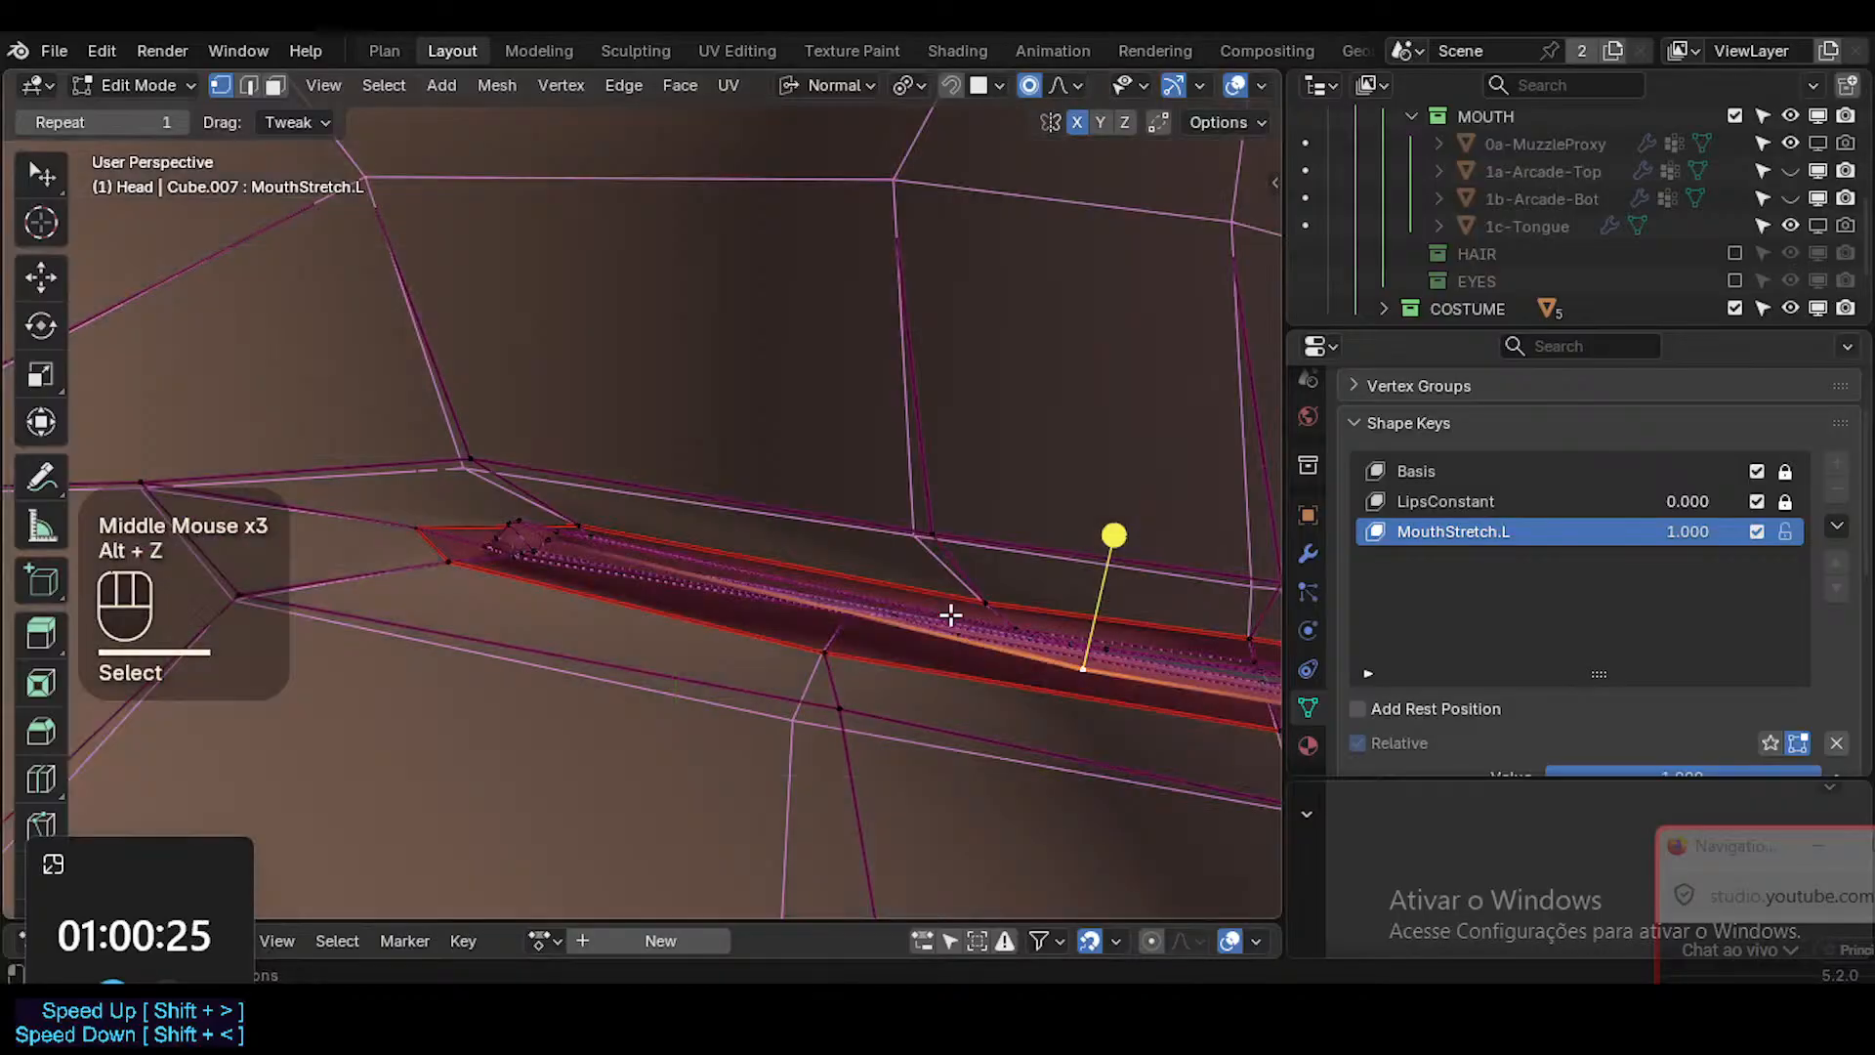
key("alt+z")
key("alt+z")
key("KP_1")
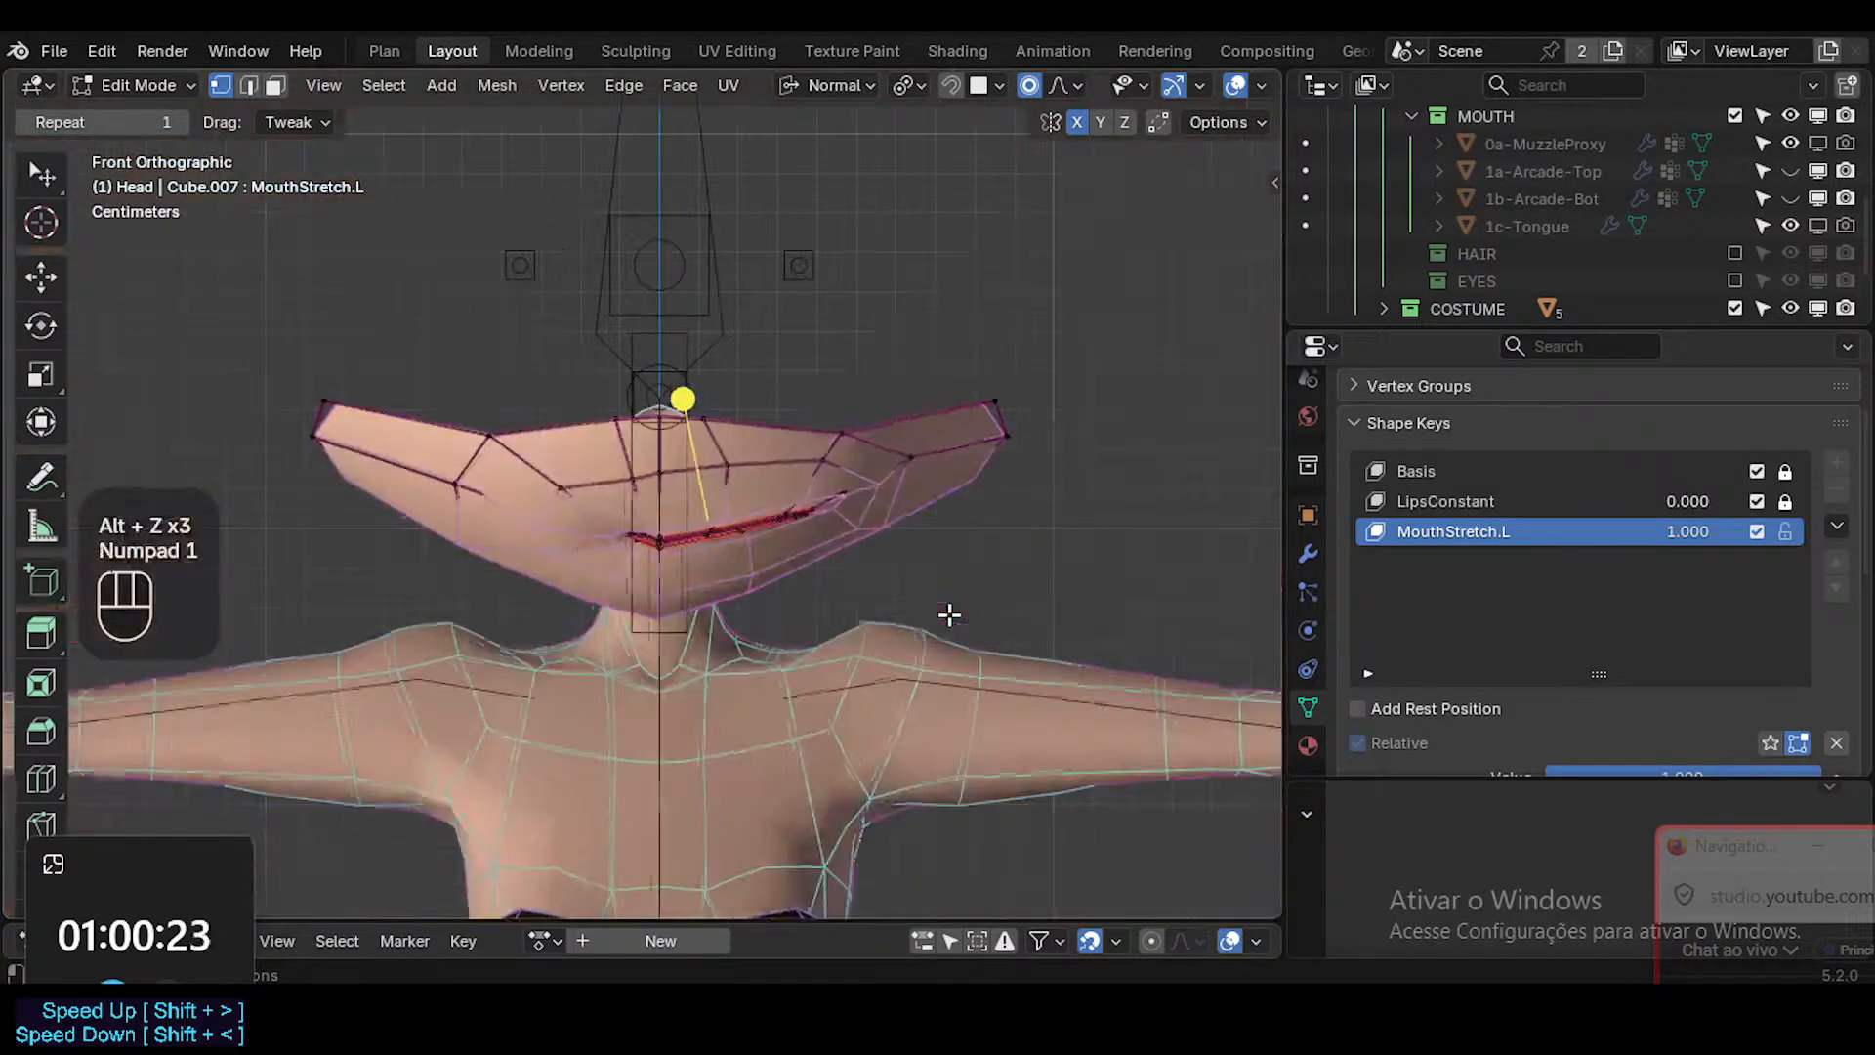
key("Tab")
scroll(701, 572, "up", 3)
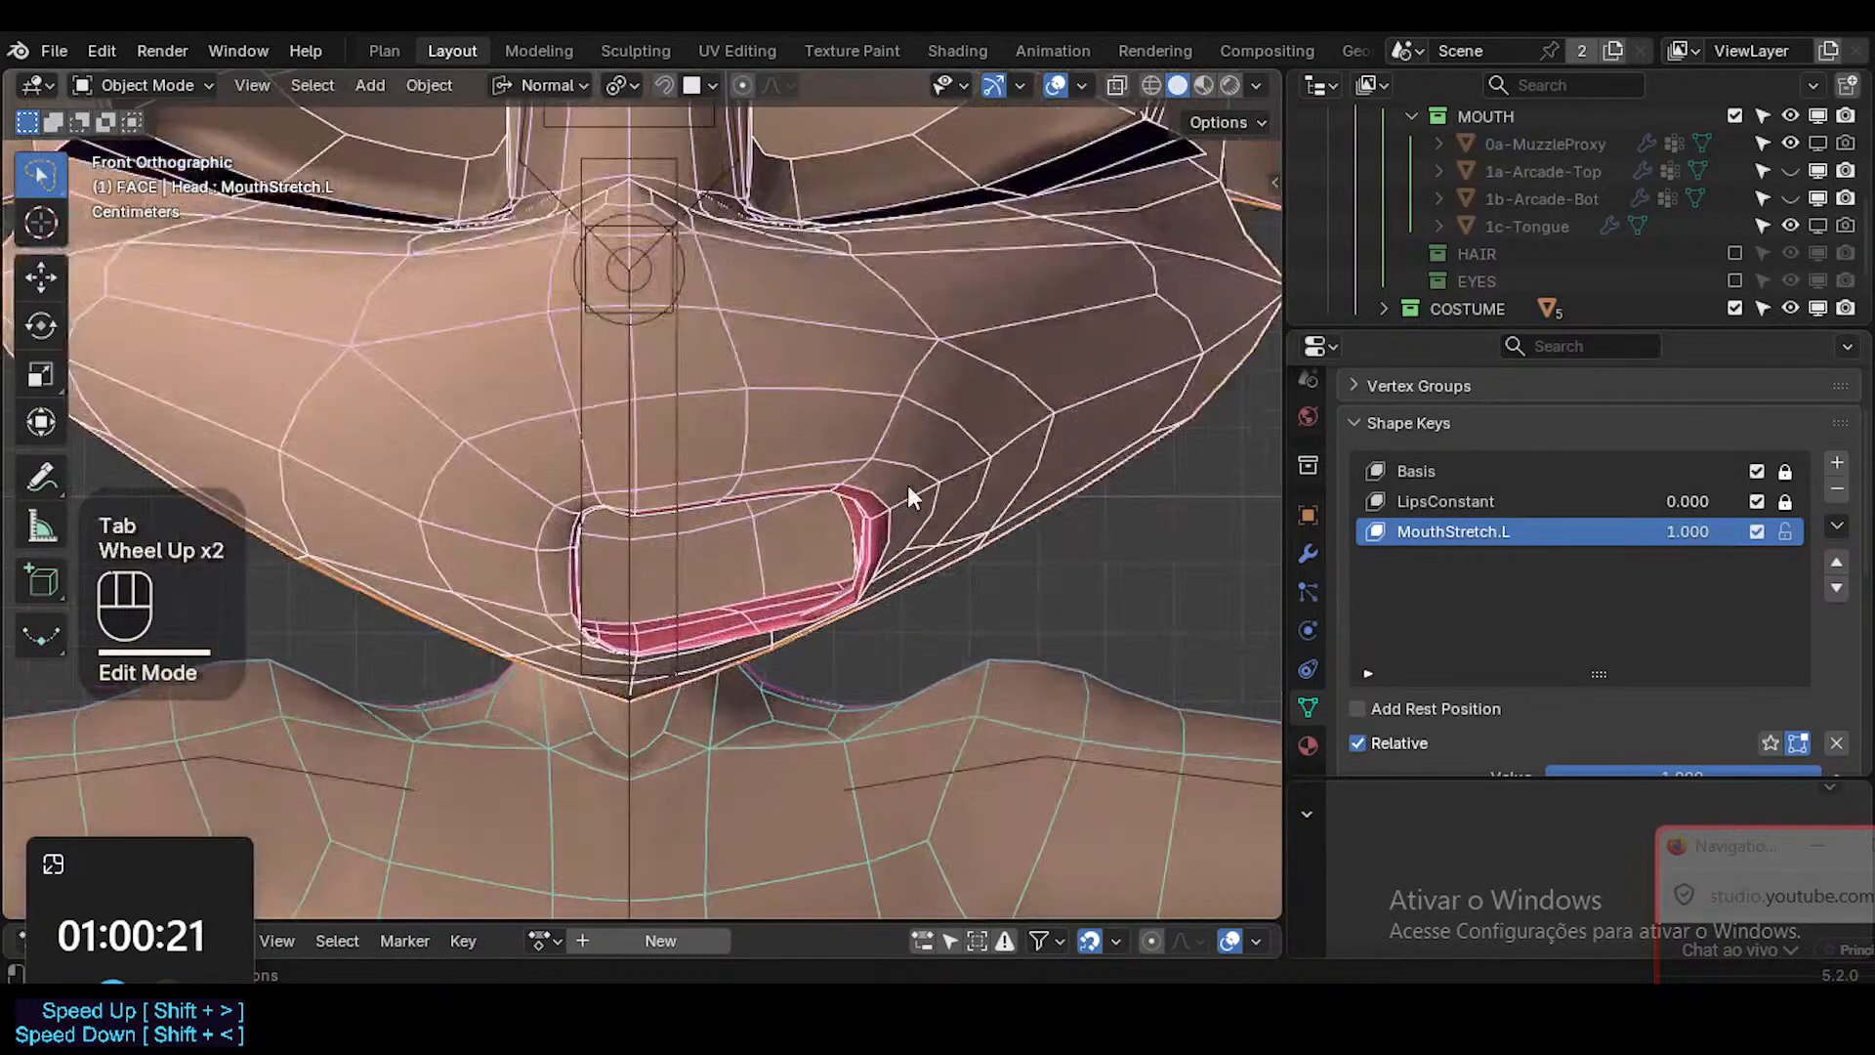
key("shift+alt+z")
scroll(841, 582, "down", 2)
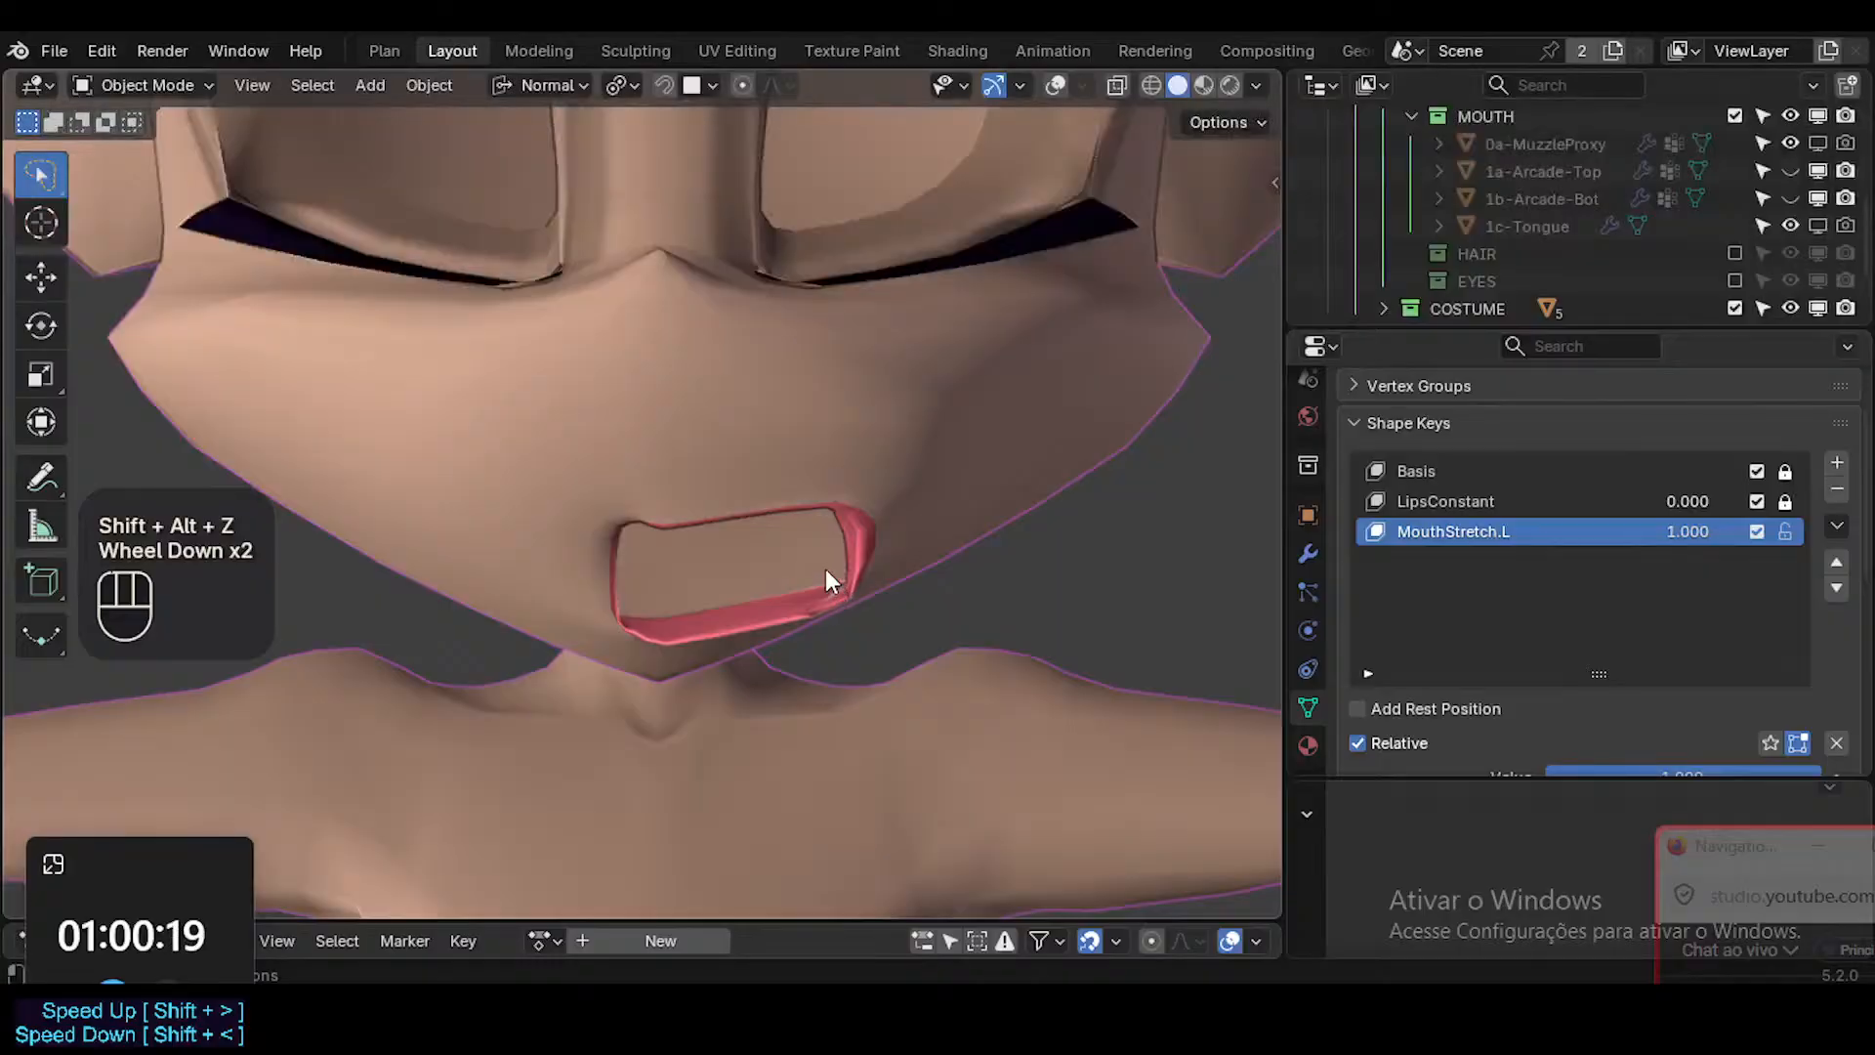
scroll(869, 527, "up", 2)
key("shift+alt+z")
key("shift+alt+z")
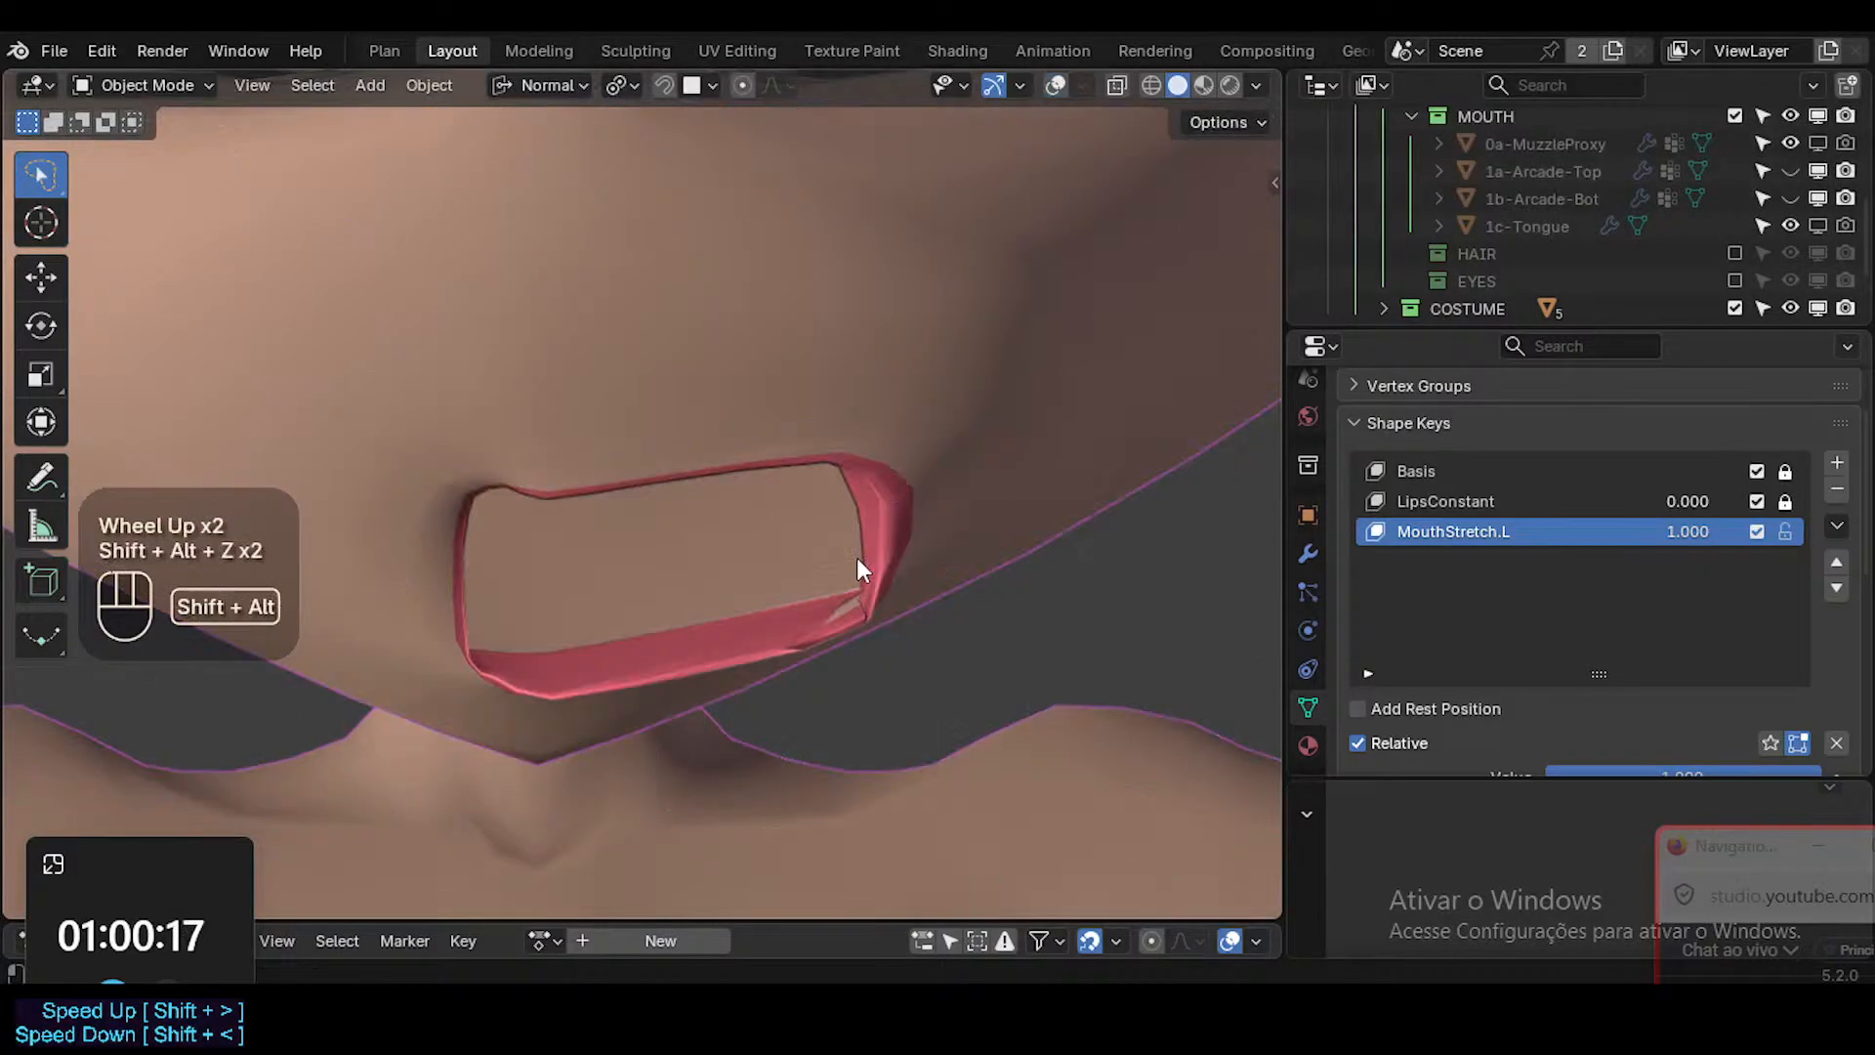
scroll(829, 569, "down", 1)
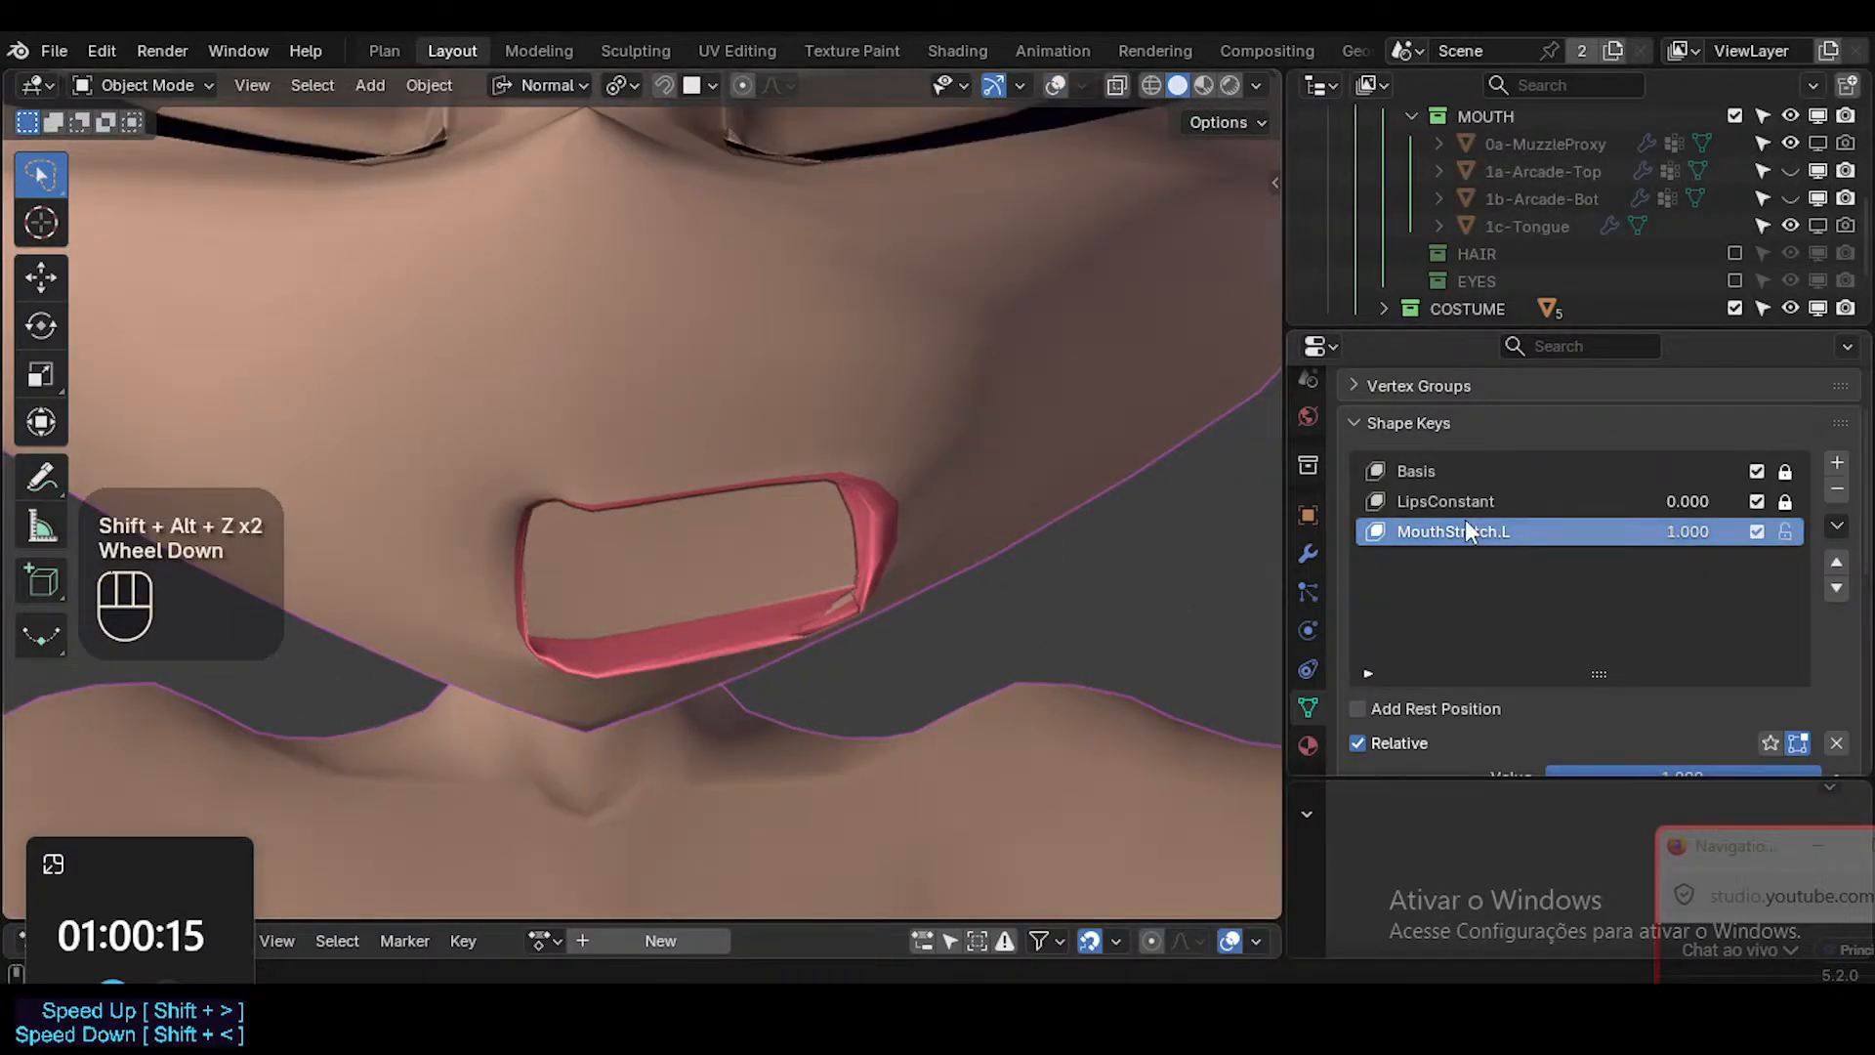
Save the file and scrub the MouthStretch.L value to preview the deformation, ending at 1.000.
key("ctrl+s")
key("shift+alt+z")
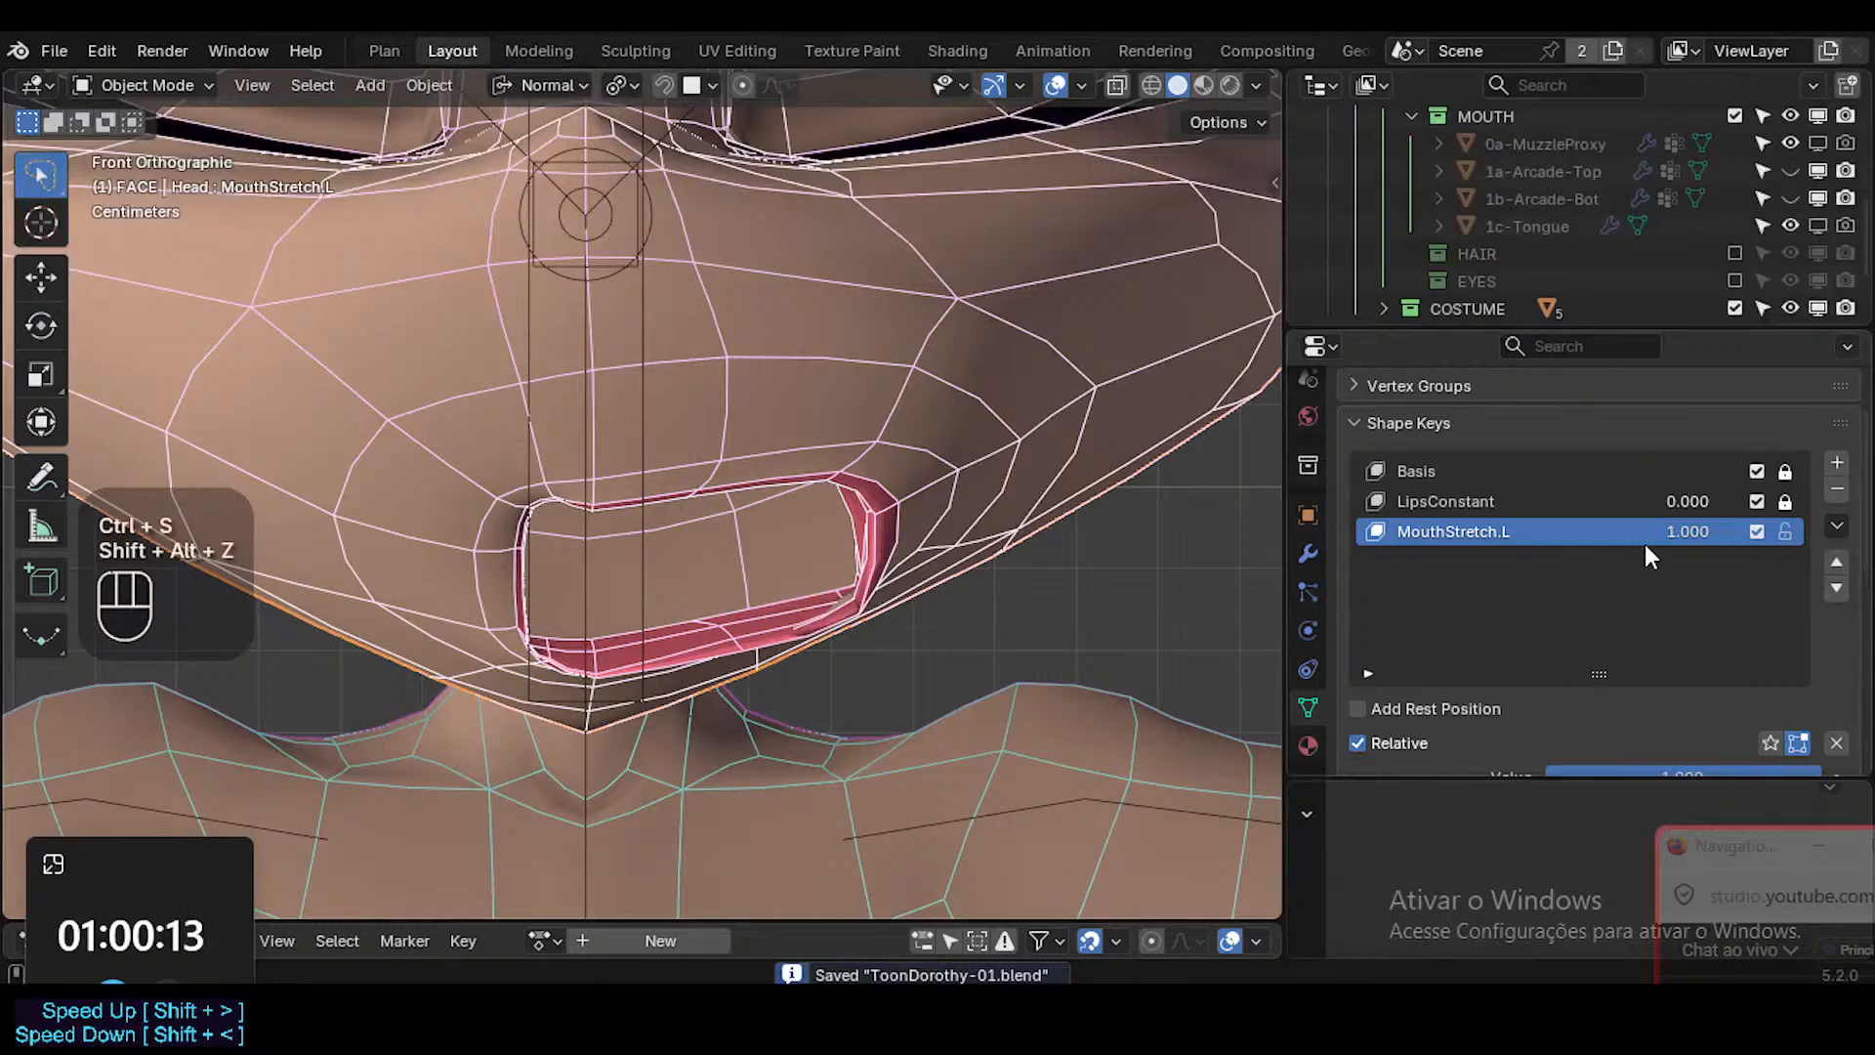
left_click_drag(1641, 530, 1714, 531)
scroll(938, 606, "down", 4)
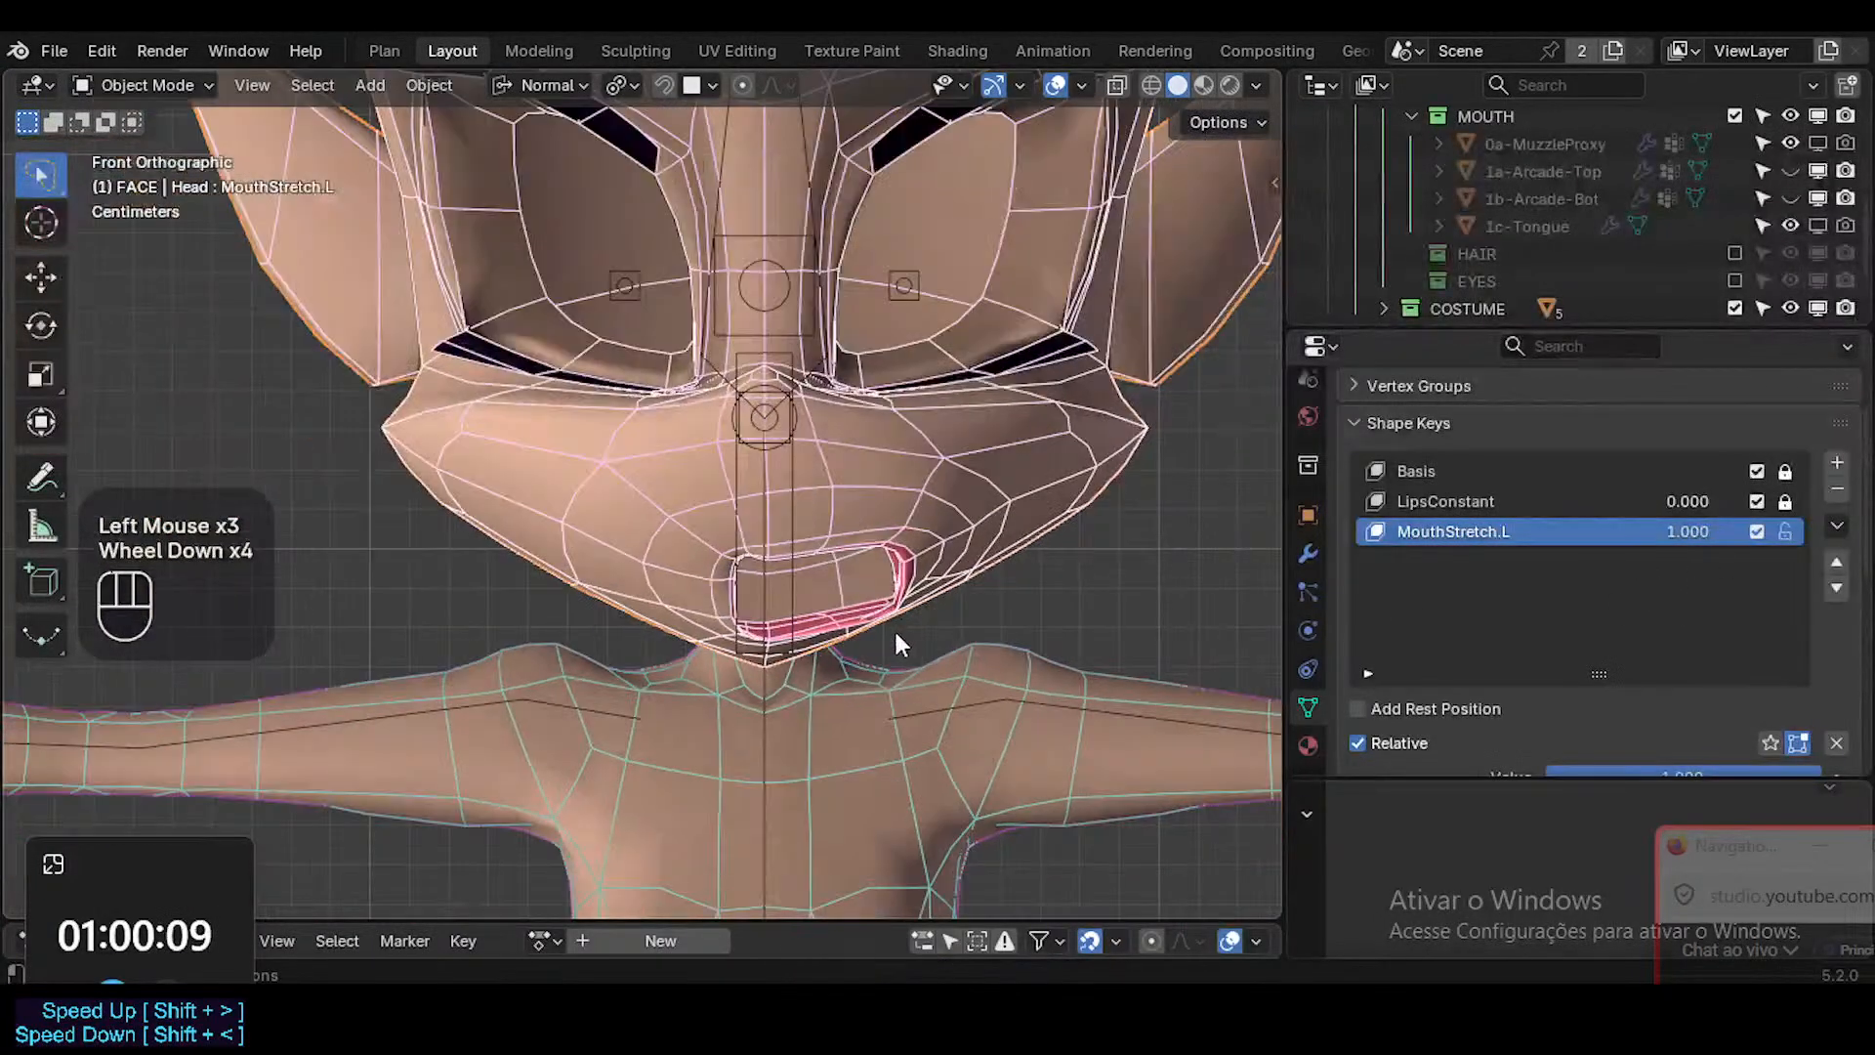
key("shift+alt+z")
key("shift+alt+z")
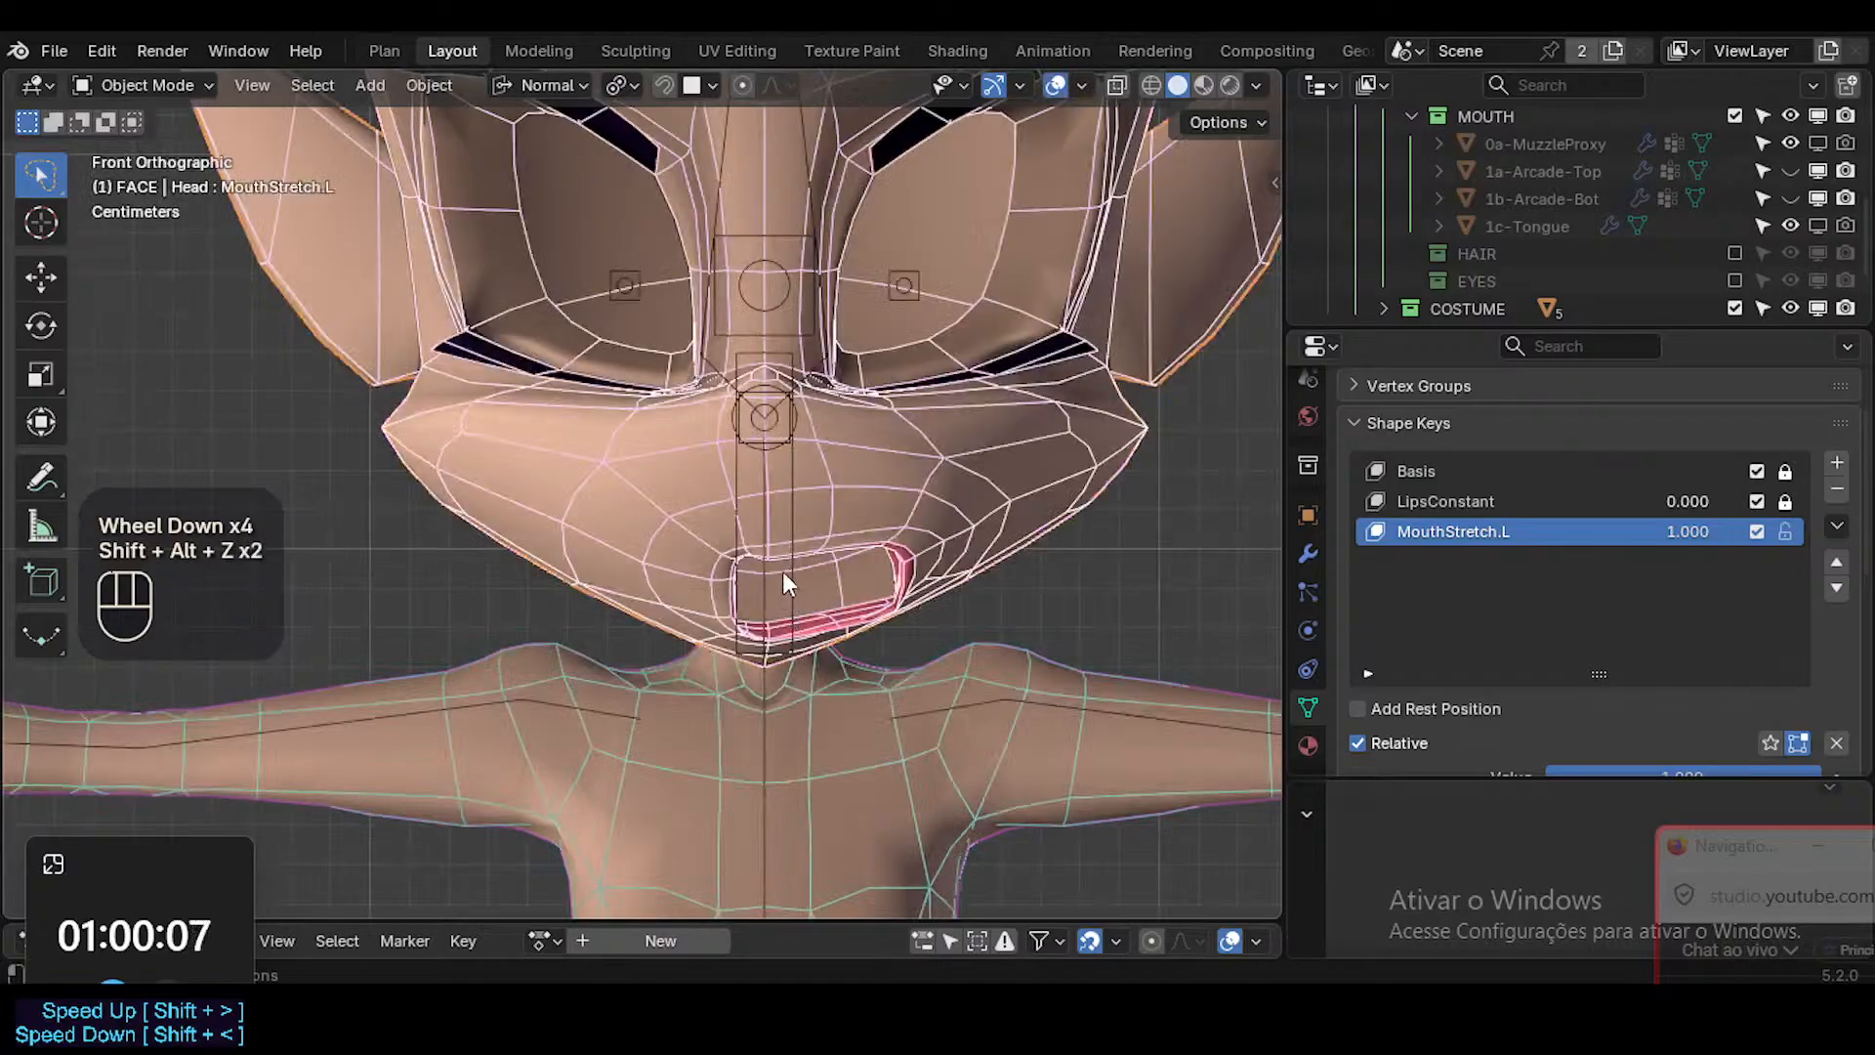
Select the CTL-Jaw bone in Pose Mode and clear its pose transforms to close the mouth.
left_click(791, 576)
key("ctrl+Tab")
left_click(781, 594)
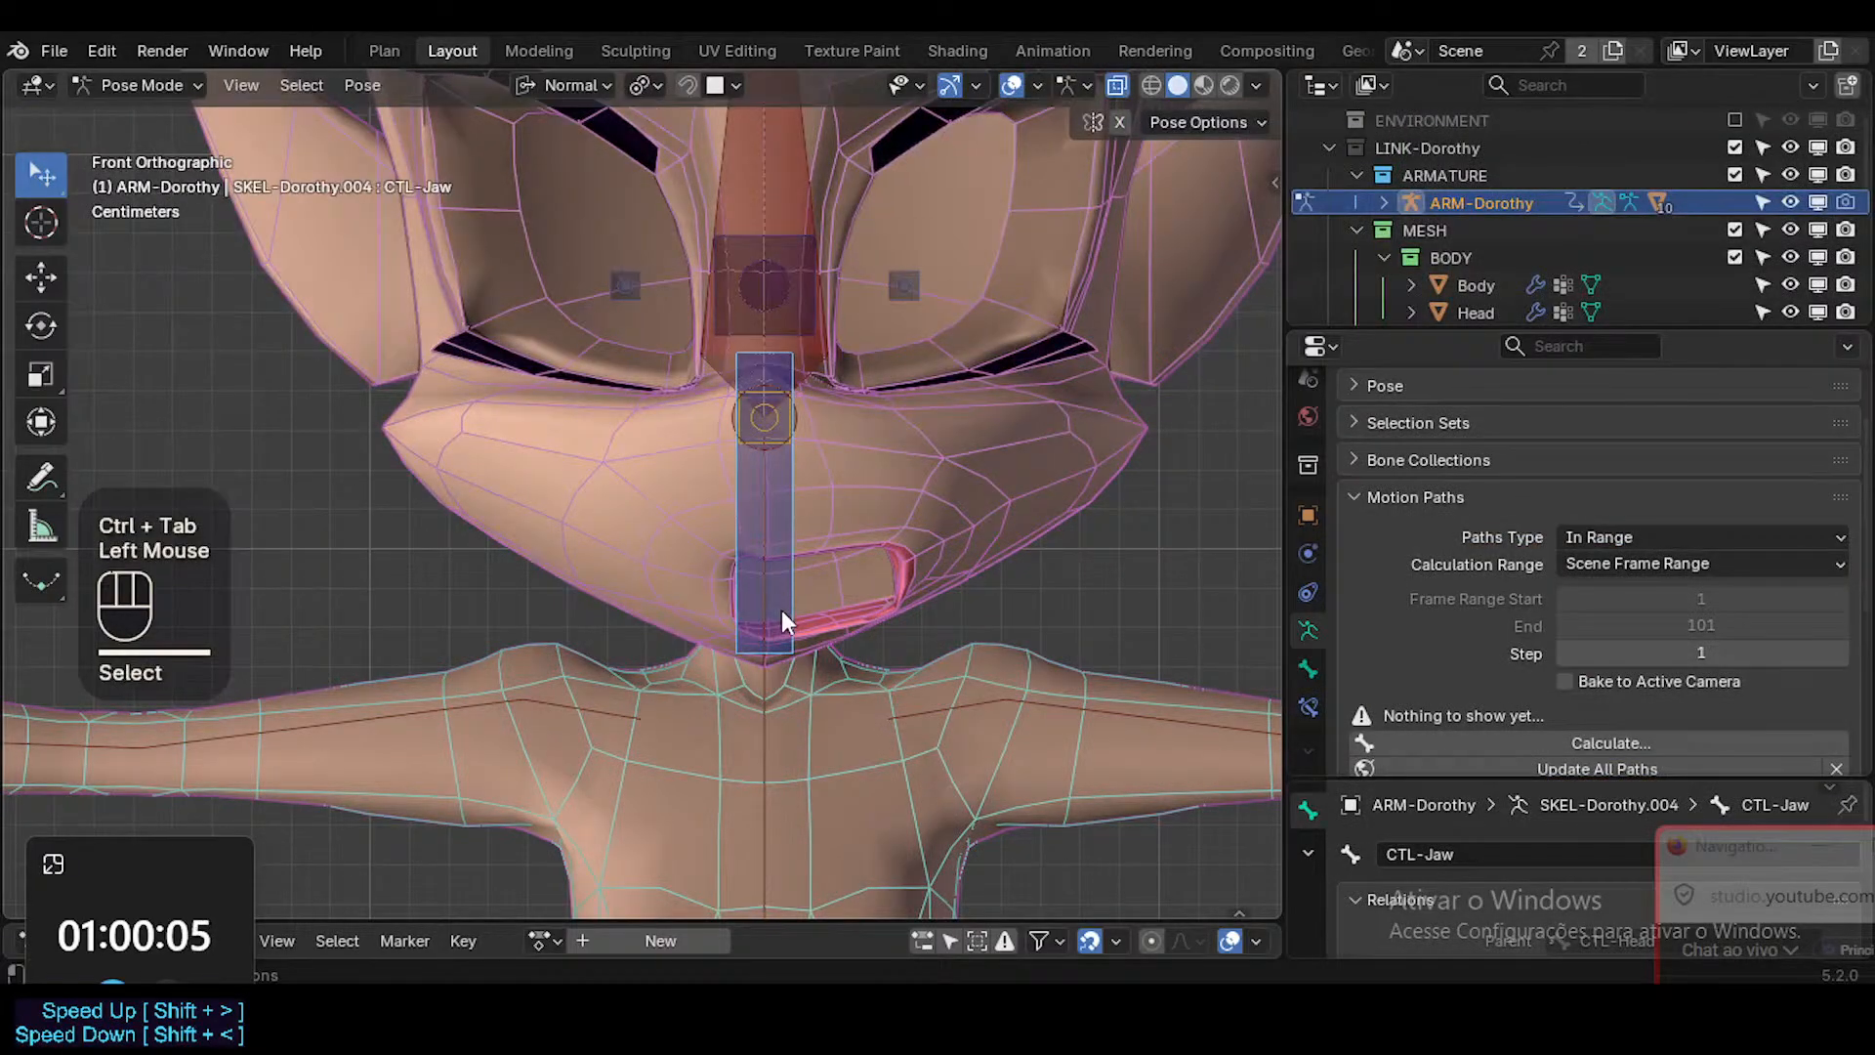
key("alt+q")
key("alt+q")
scroll(852, 553, "up", 1)
key("shift+alt+z")
scroll(879, 576, "up", 3)
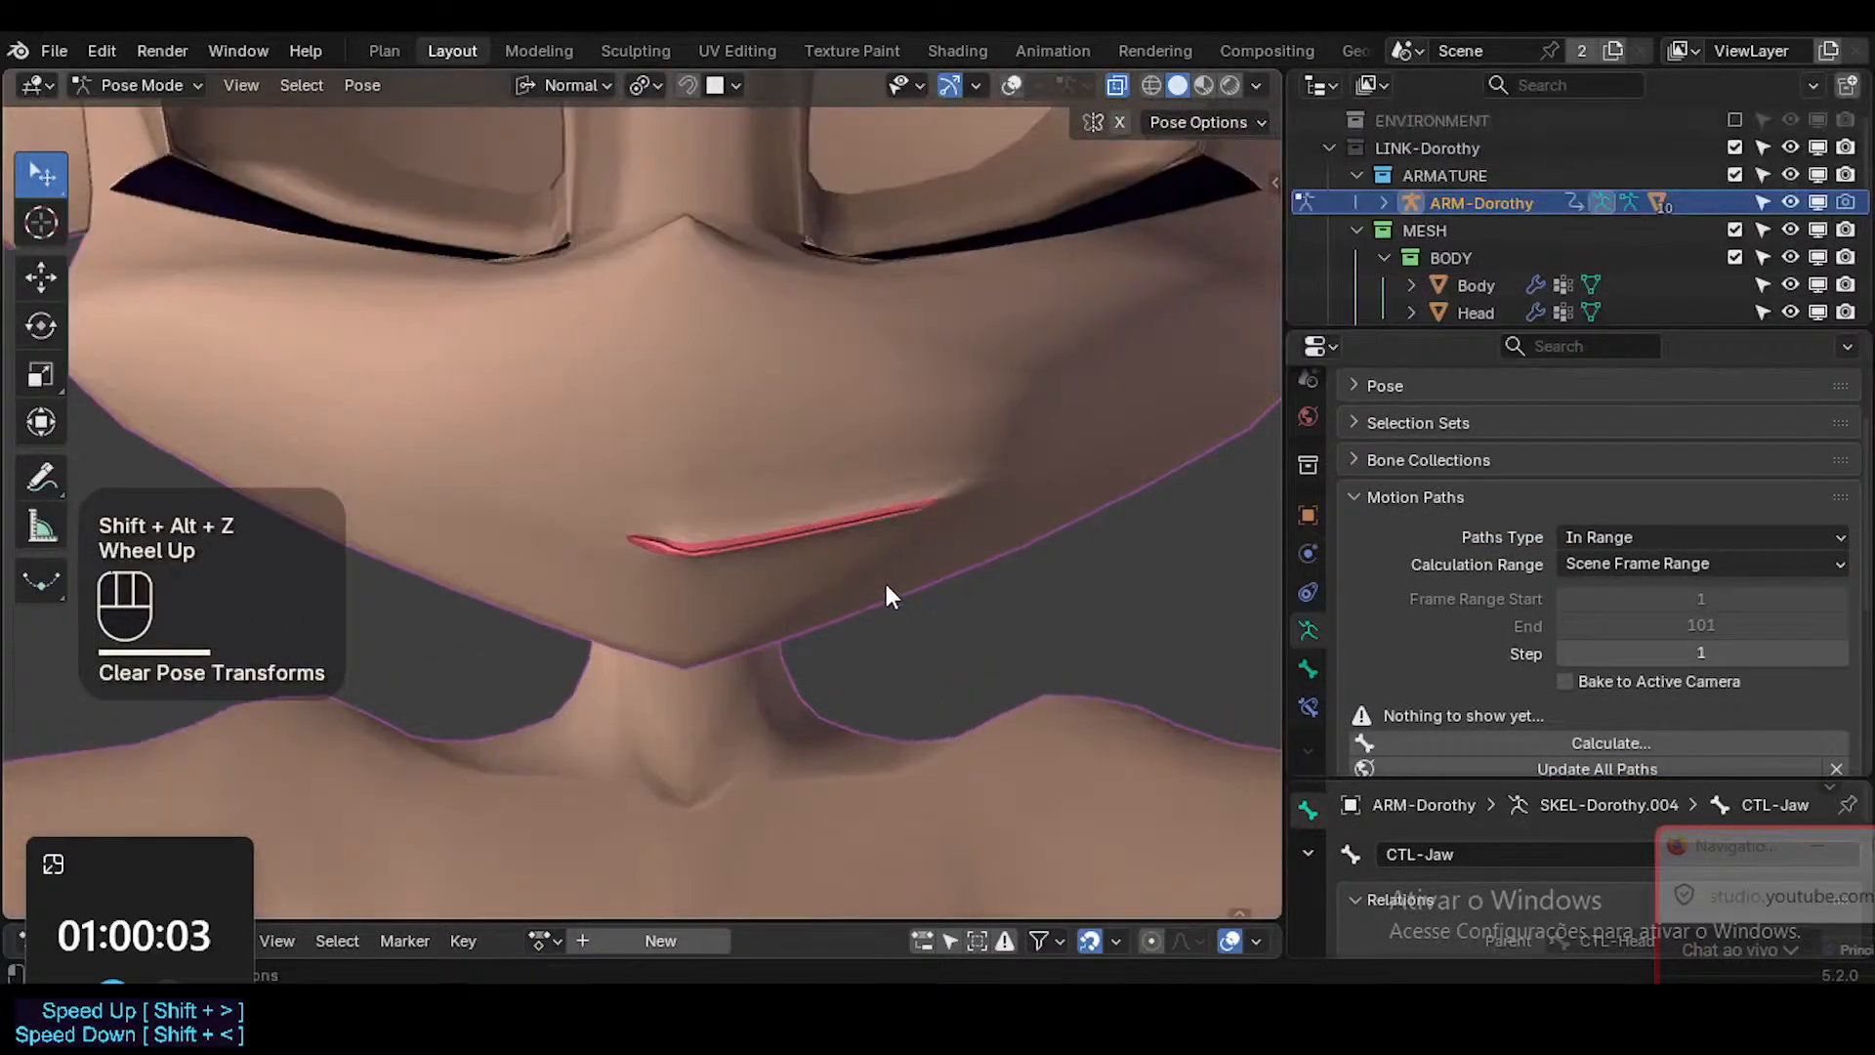
Inspect the closed stretched mouth with overlays and mesh smoothing toggled, and in Material Preview shading from another angle.
key("shift+alt+z")
key("shift+alt+z")
key("ctrl+shift+alt+i")
key("ctrl+shift+alt+i")
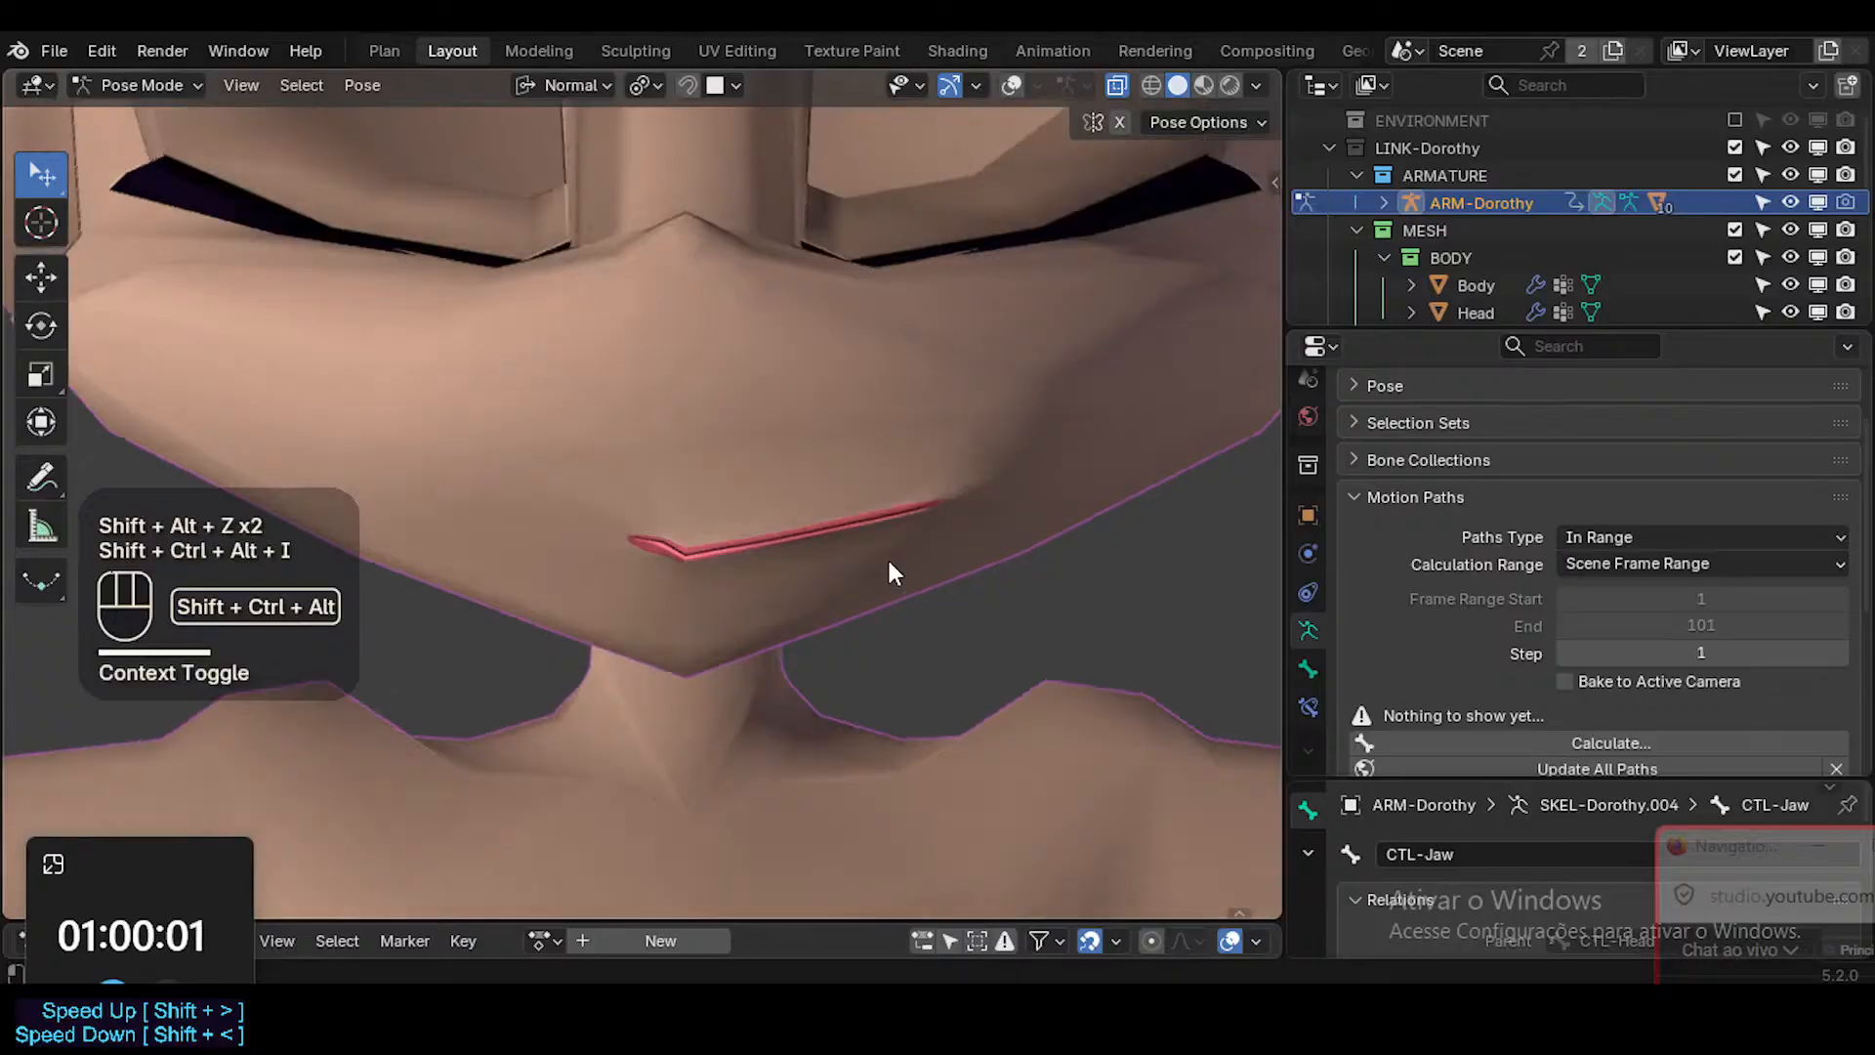
left_click(1203, 85)
scroll(918, 442, "down", 2)
middle_click_drag(918, 442, 748, 518)
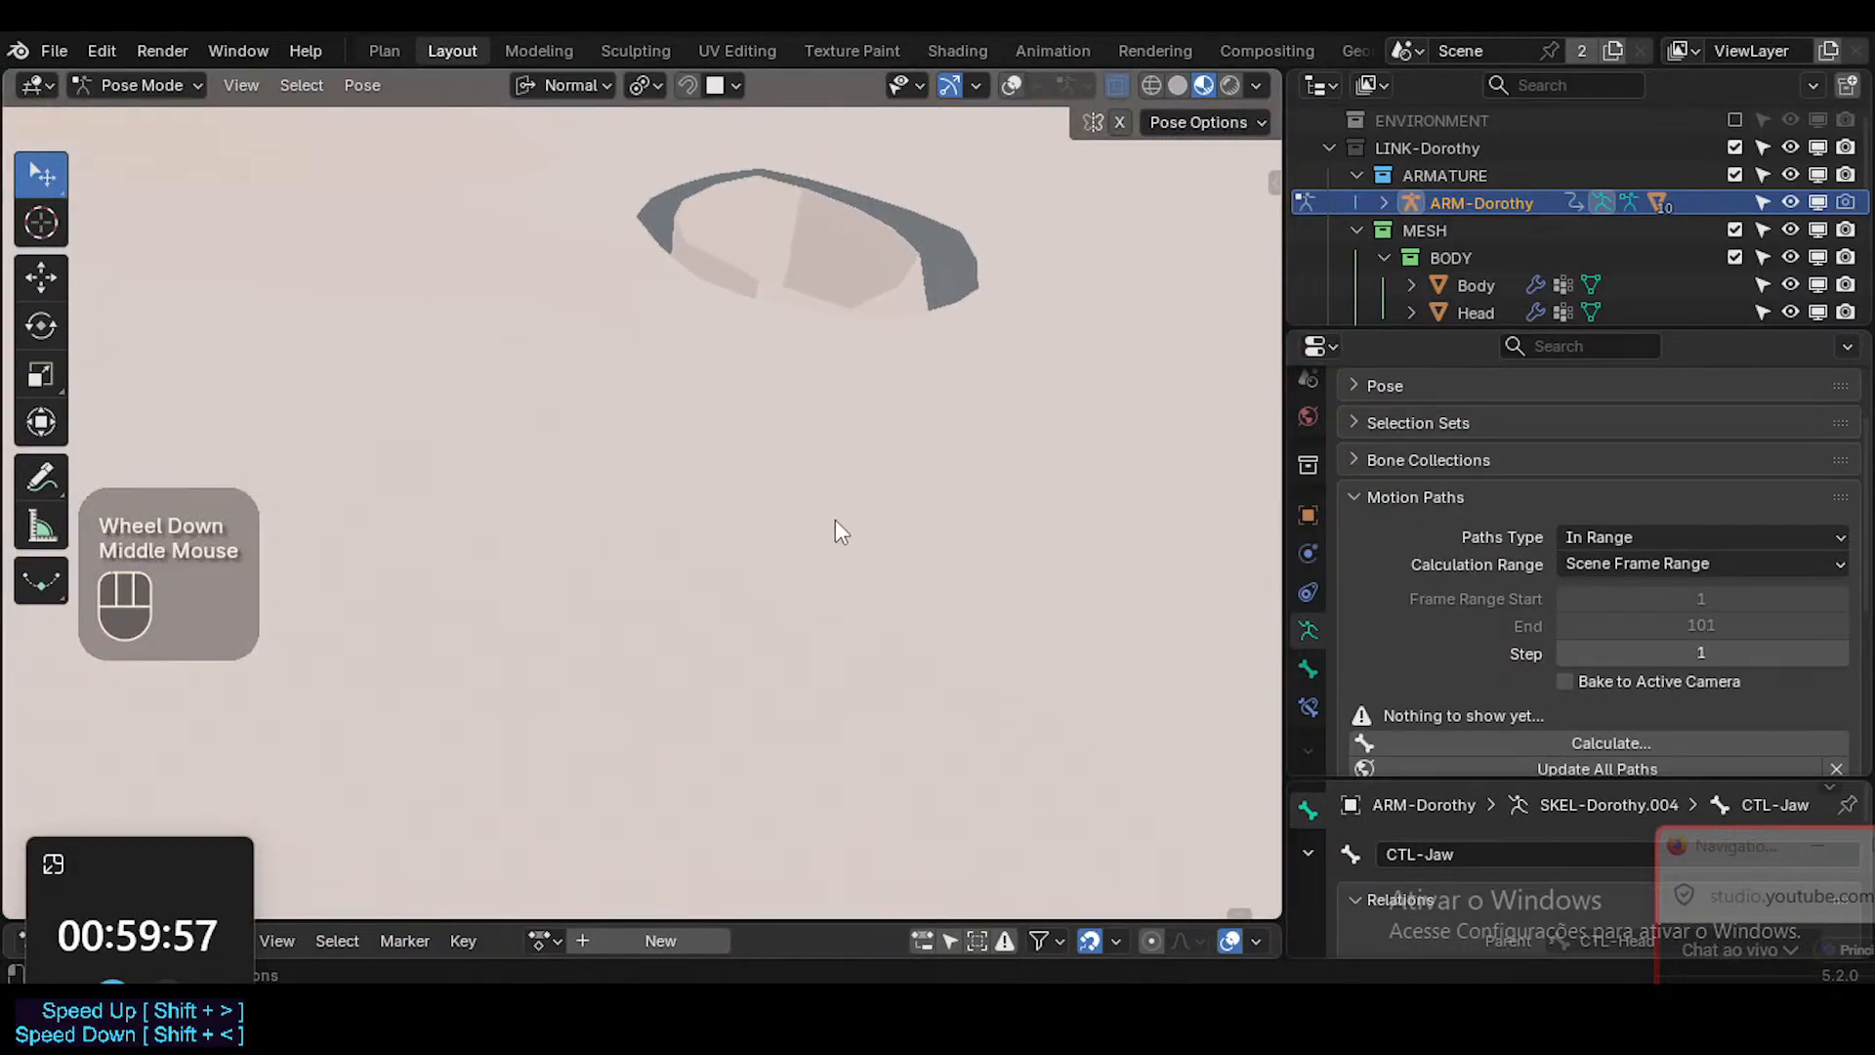
Examine the closed mouth from the side in Pose Mode, with overlays off and on.
scroll(835, 523, "up", 2)
scroll(502, 524, "up", 1)
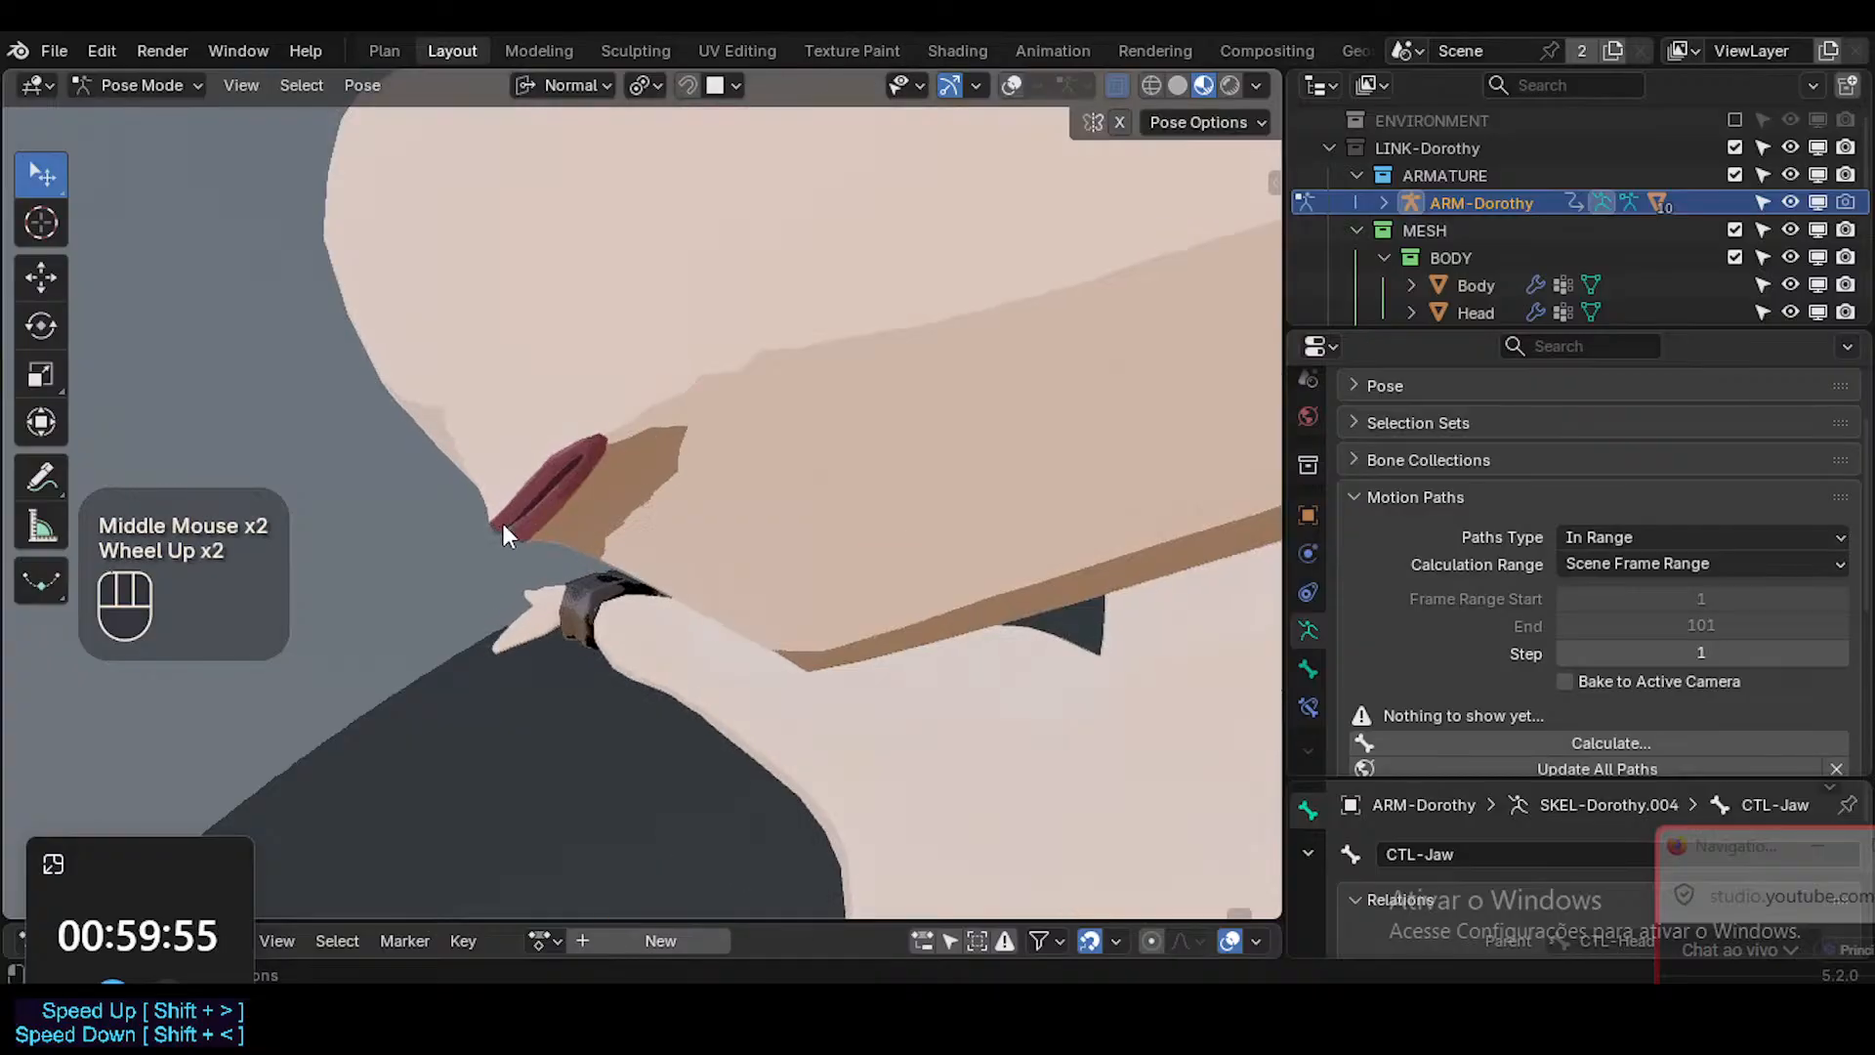
middle_click_drag(502, 523, 666, 532)
key("shift+alt+z")
left_click(736, 473)
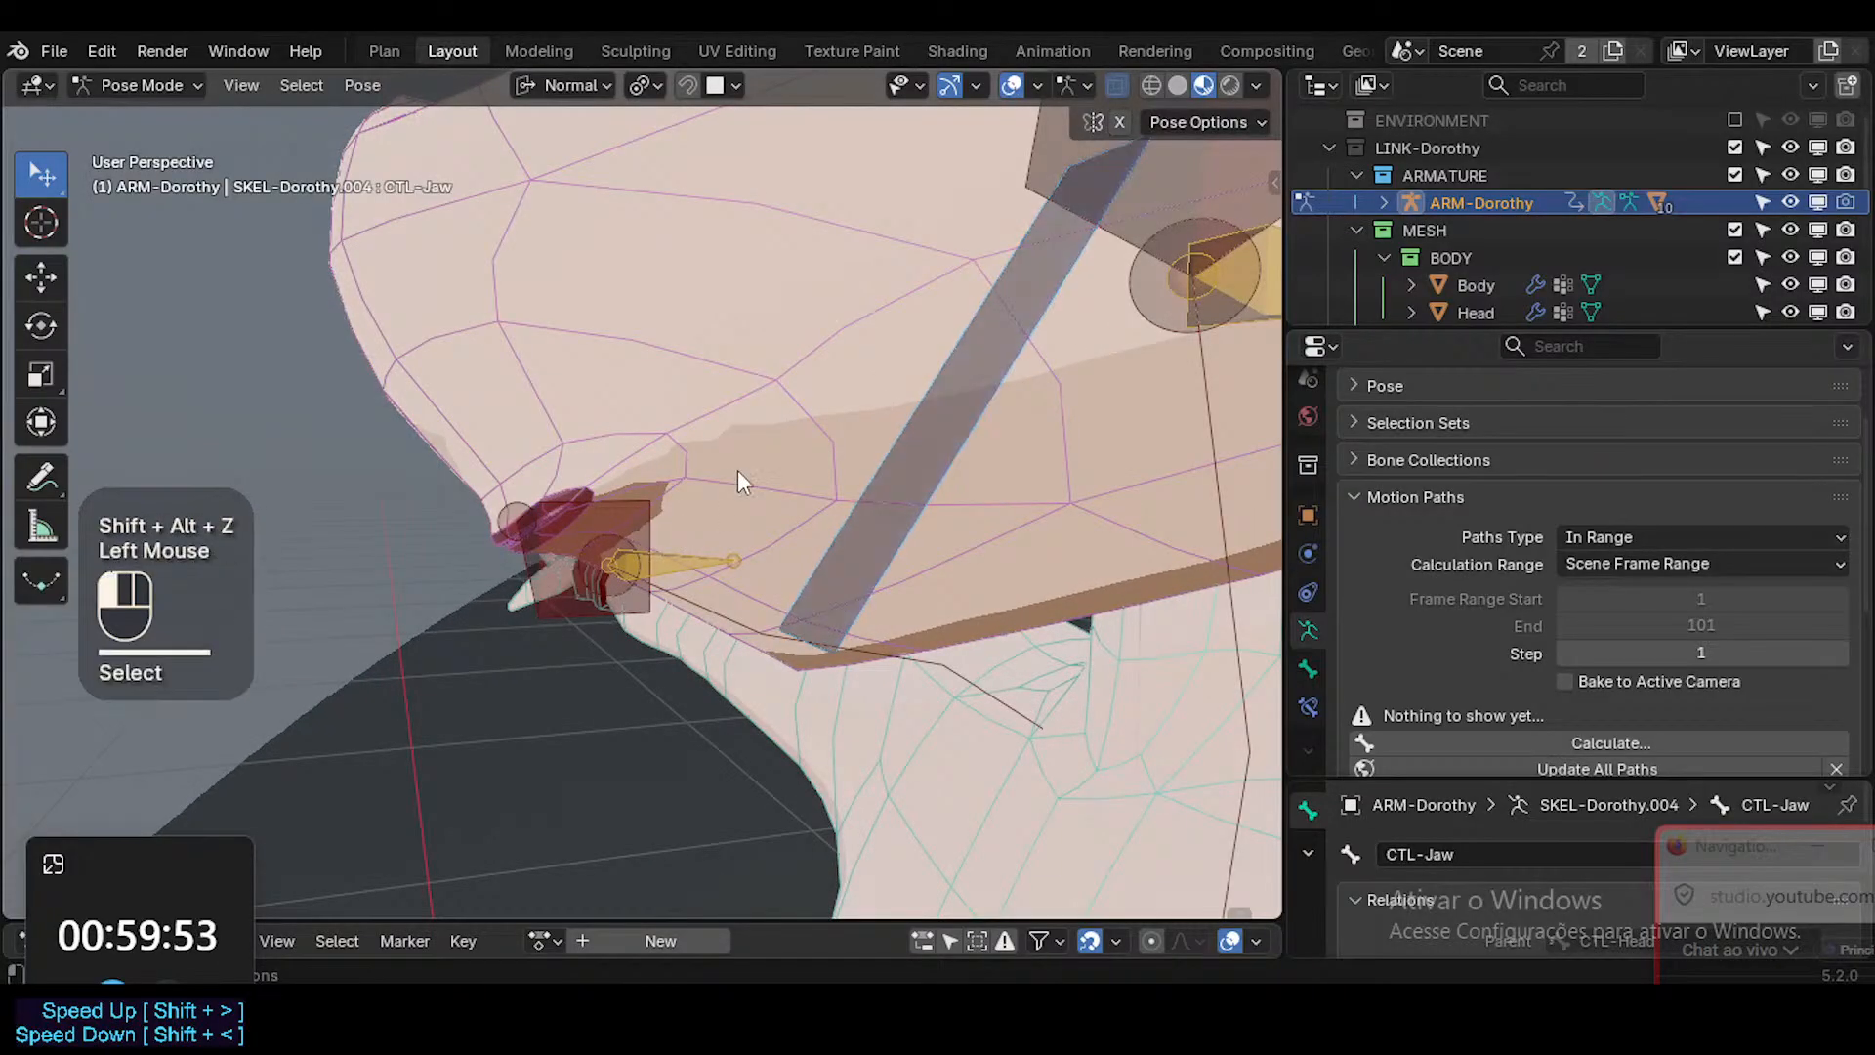
key("Tab")
key("Tab")
key("Tab")
key("shift+alt+z")
key("Tab")
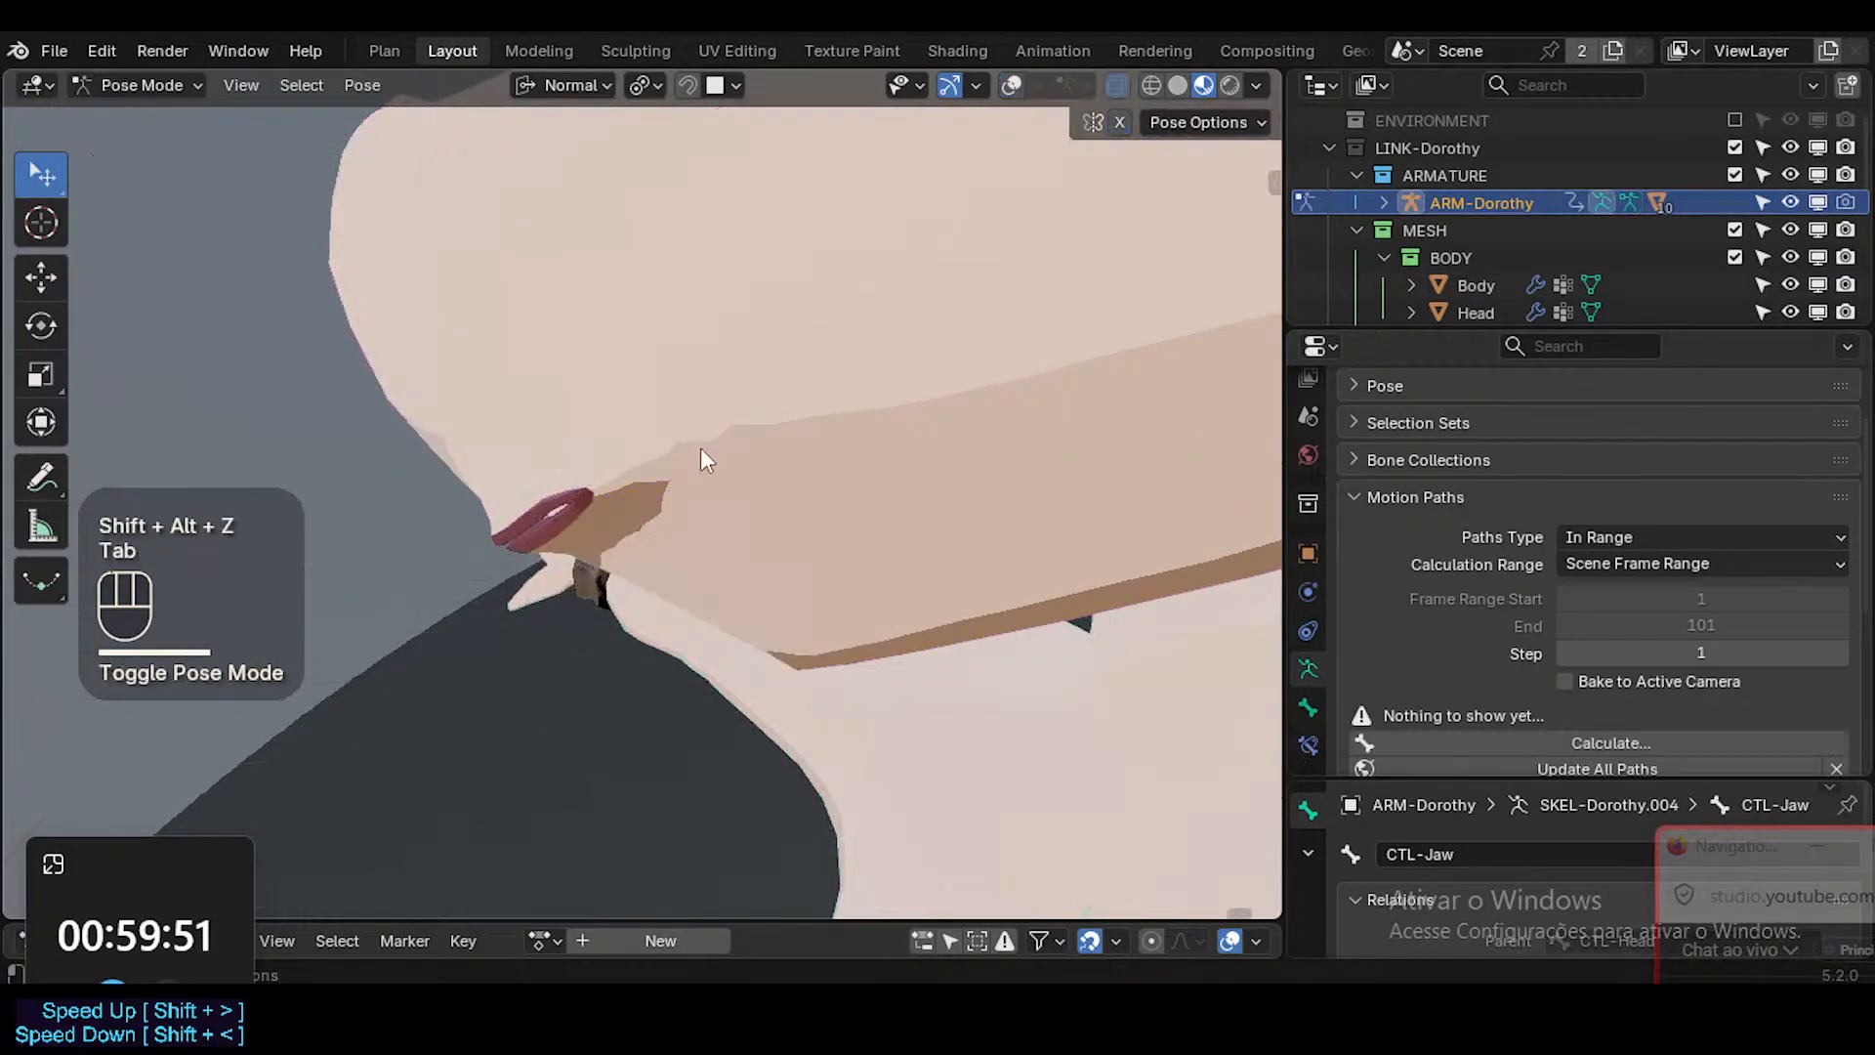
left_click(699, 432)
key("shift+alt+z")
key("Tab")
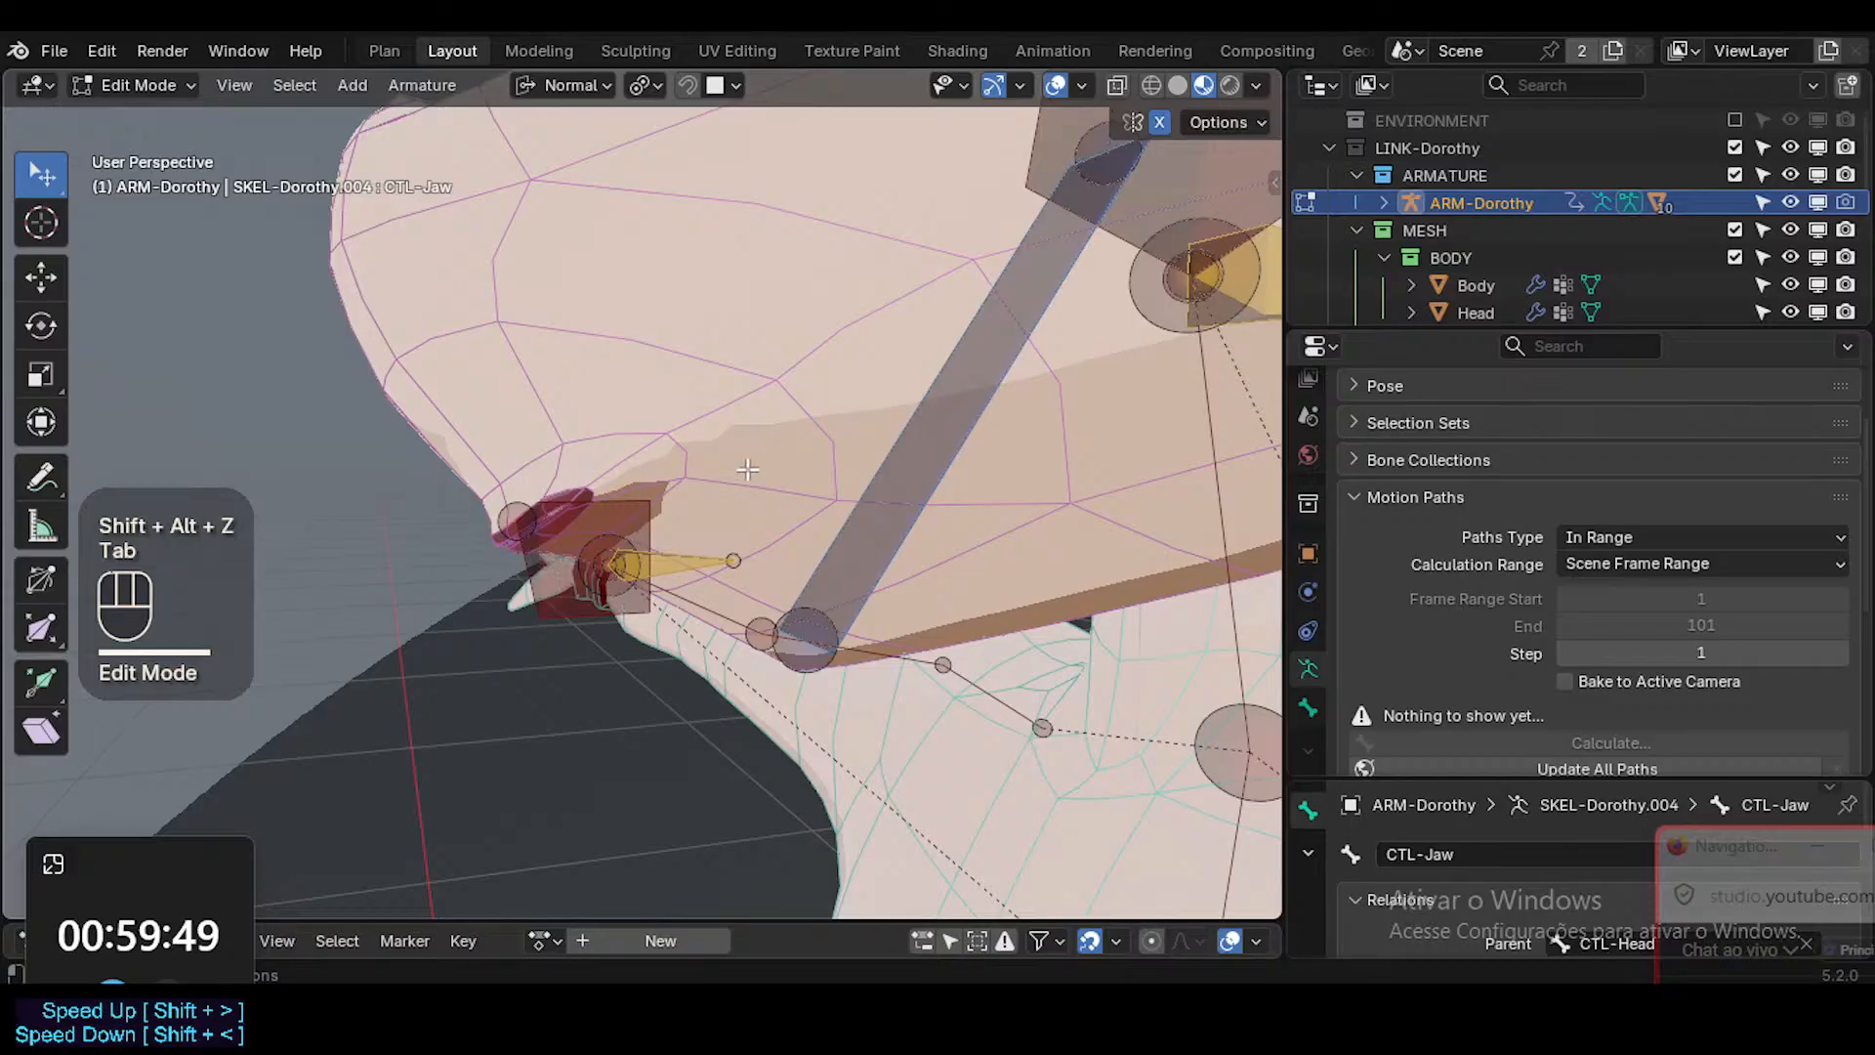
key("shift+alt+z")
key("Tab")
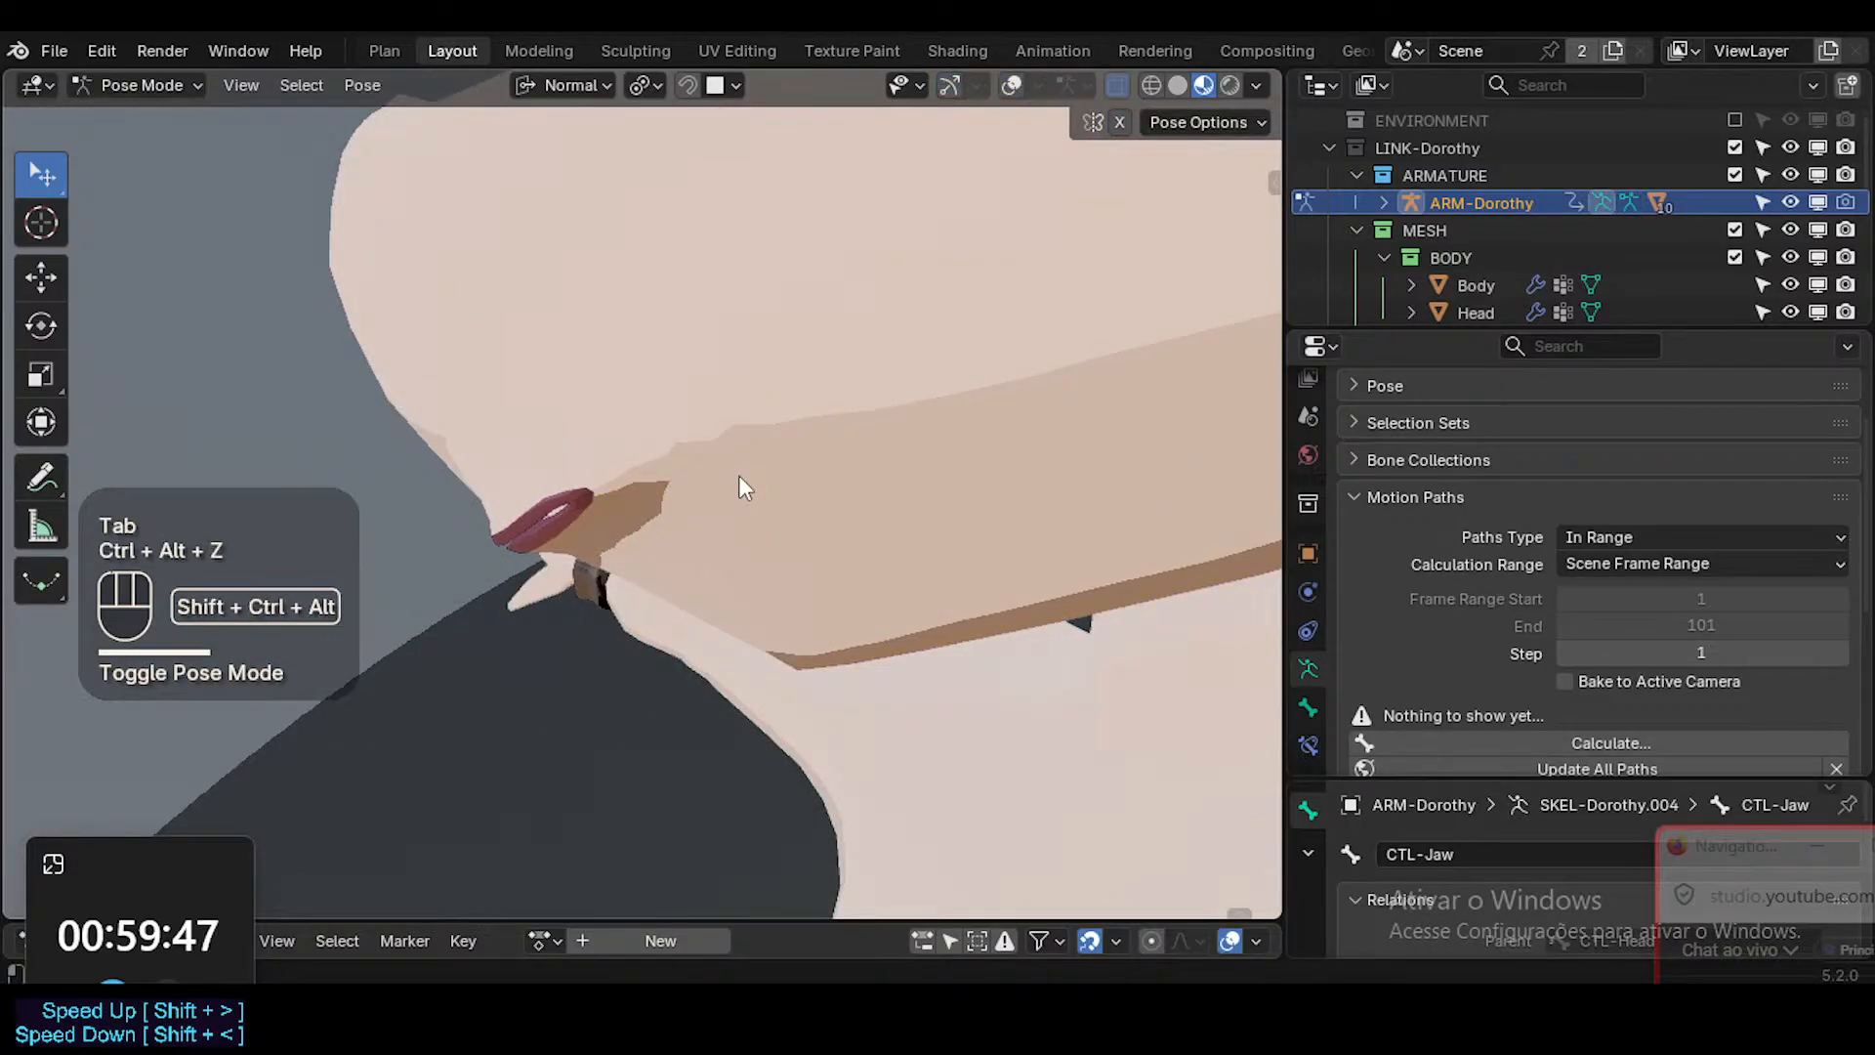
key("Tab")
key("shift+alt+z")
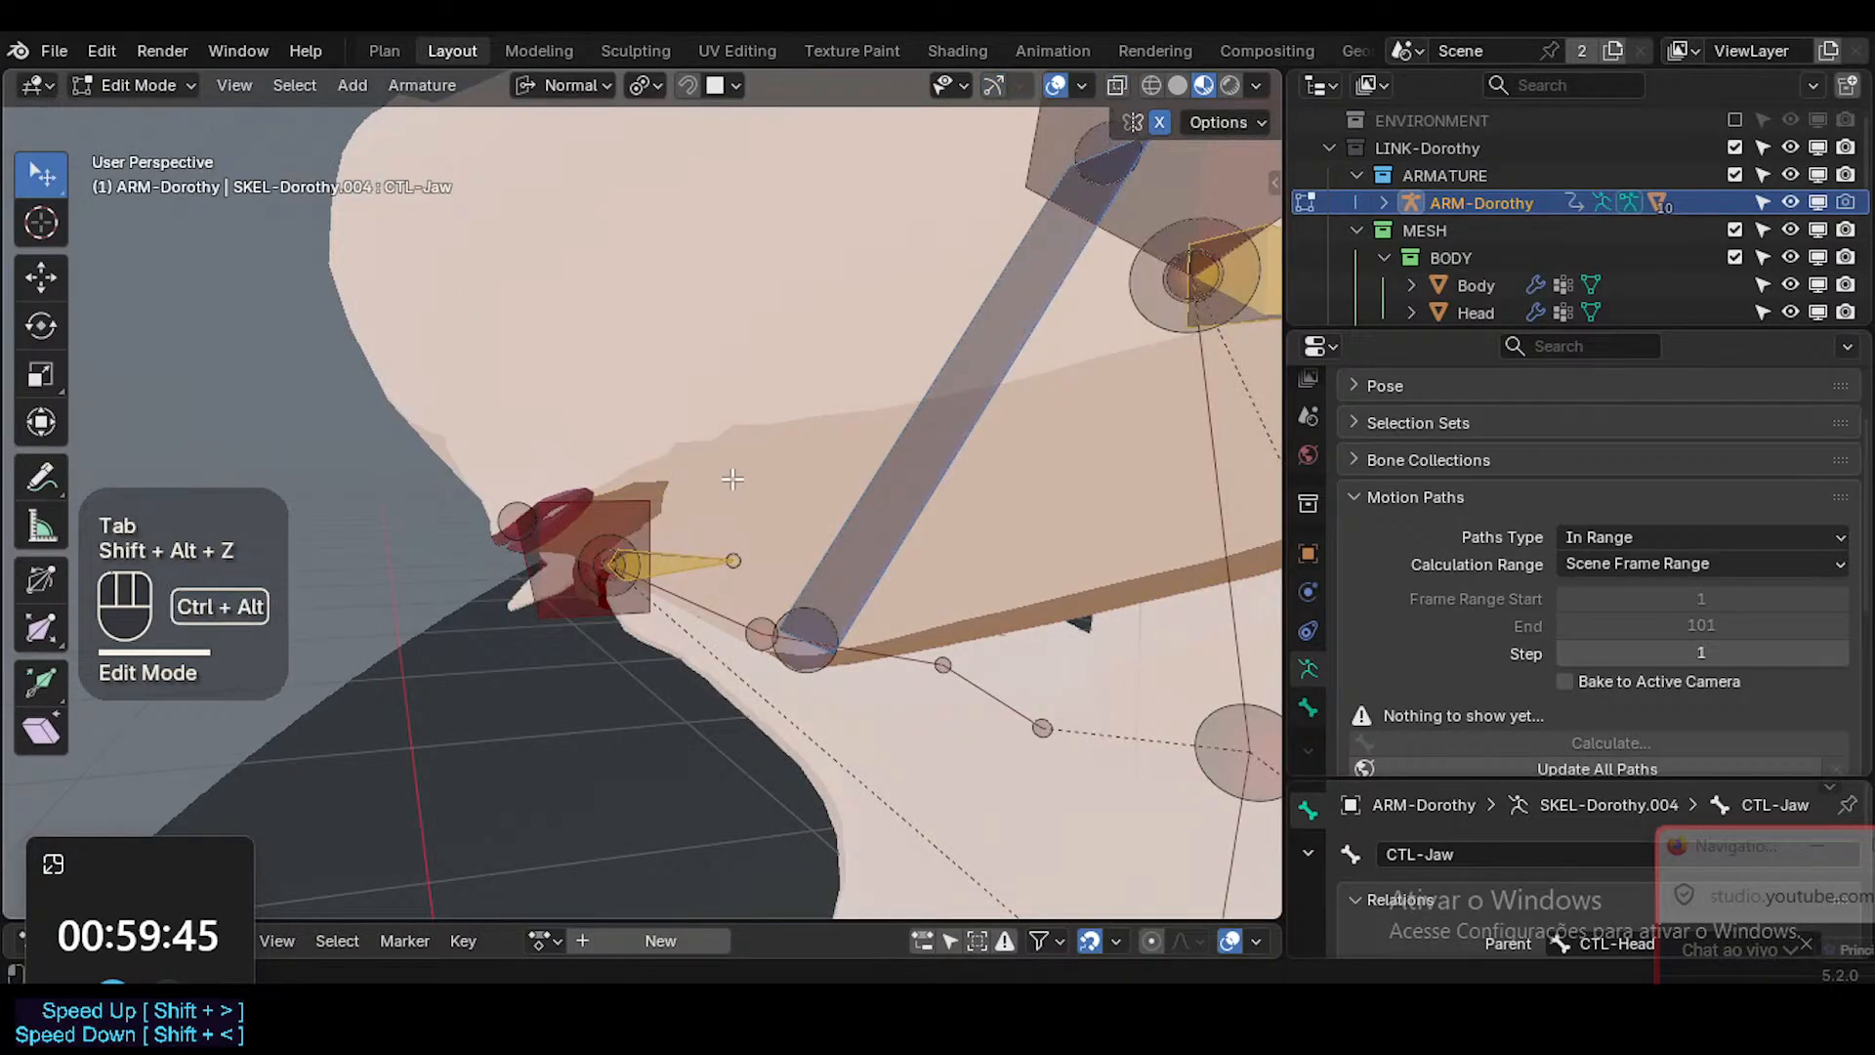
key("ctrl+shift+alt+z")
Leave the armature's editing, put the Head mesh in Edit Mode, and select the lip faces as a loop with X-ray on.
key("ctrl+Tab")
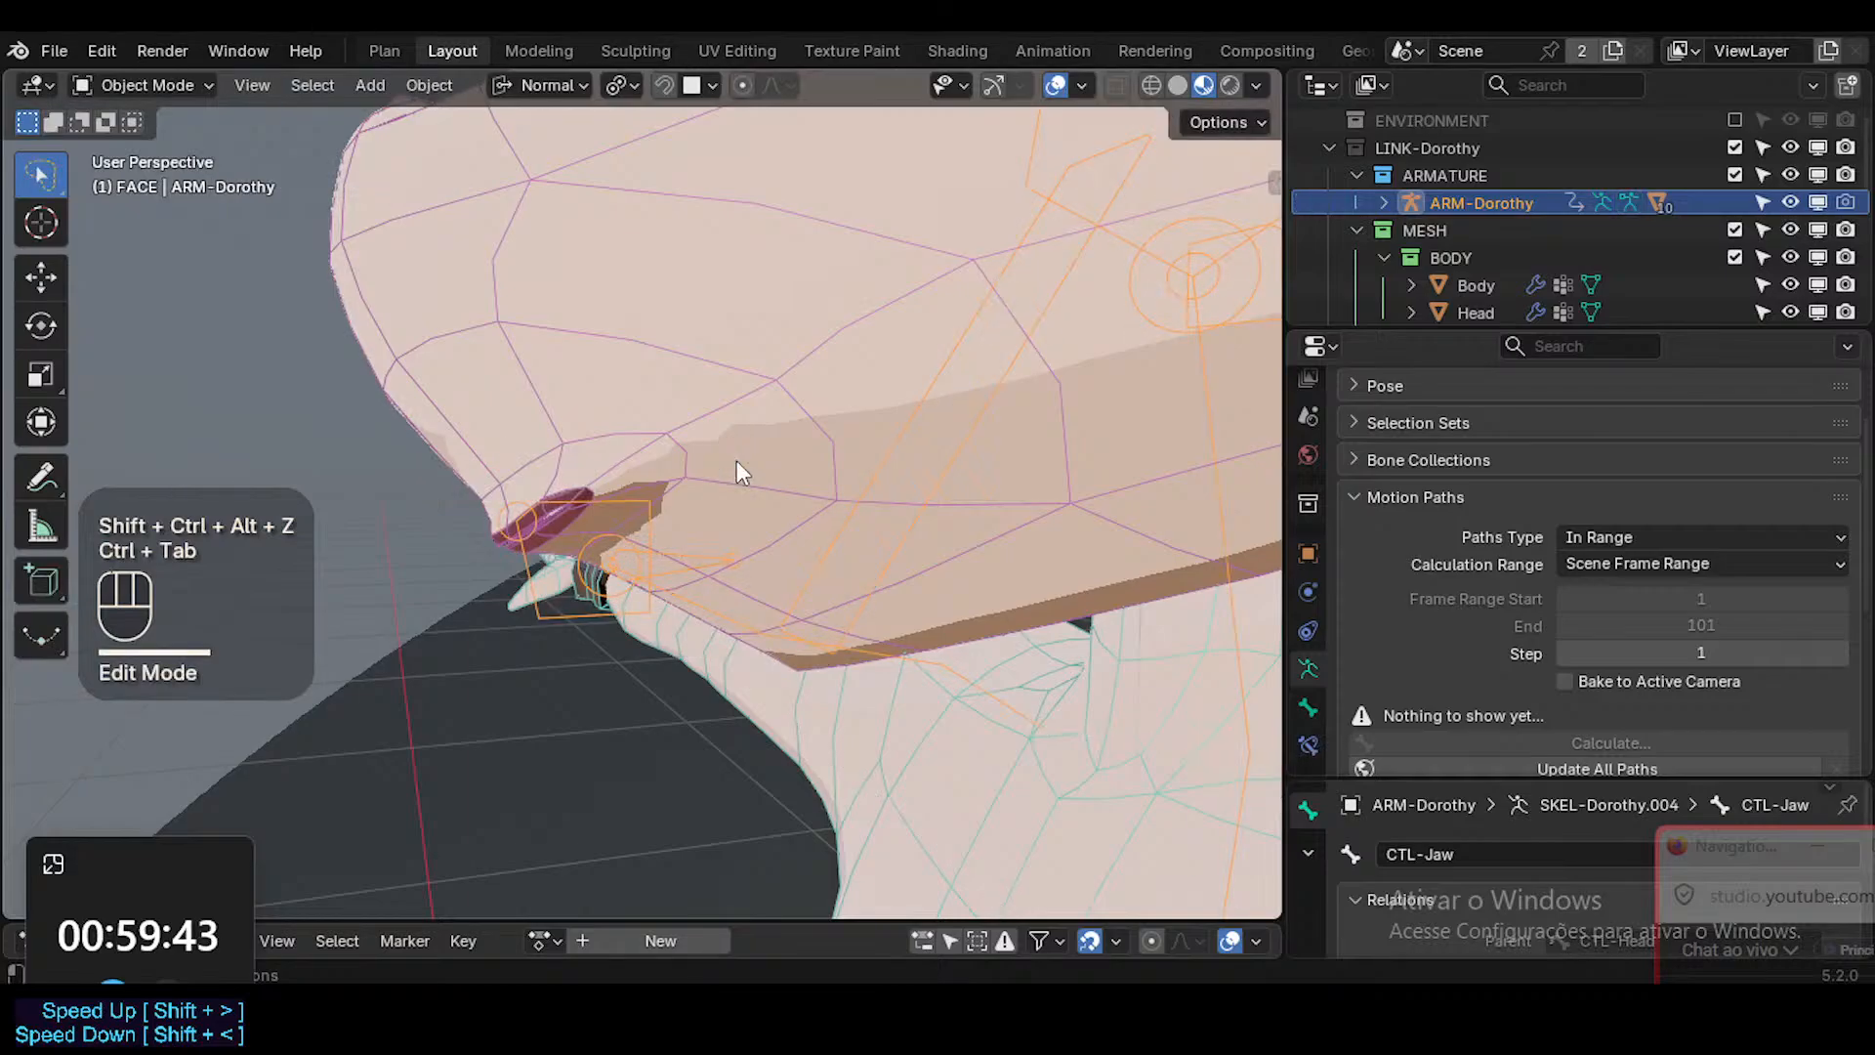
left_click(730, 461)
key("Tab")
middle_click_drag(720, 488, 825, 499)
key("a")
key("3")
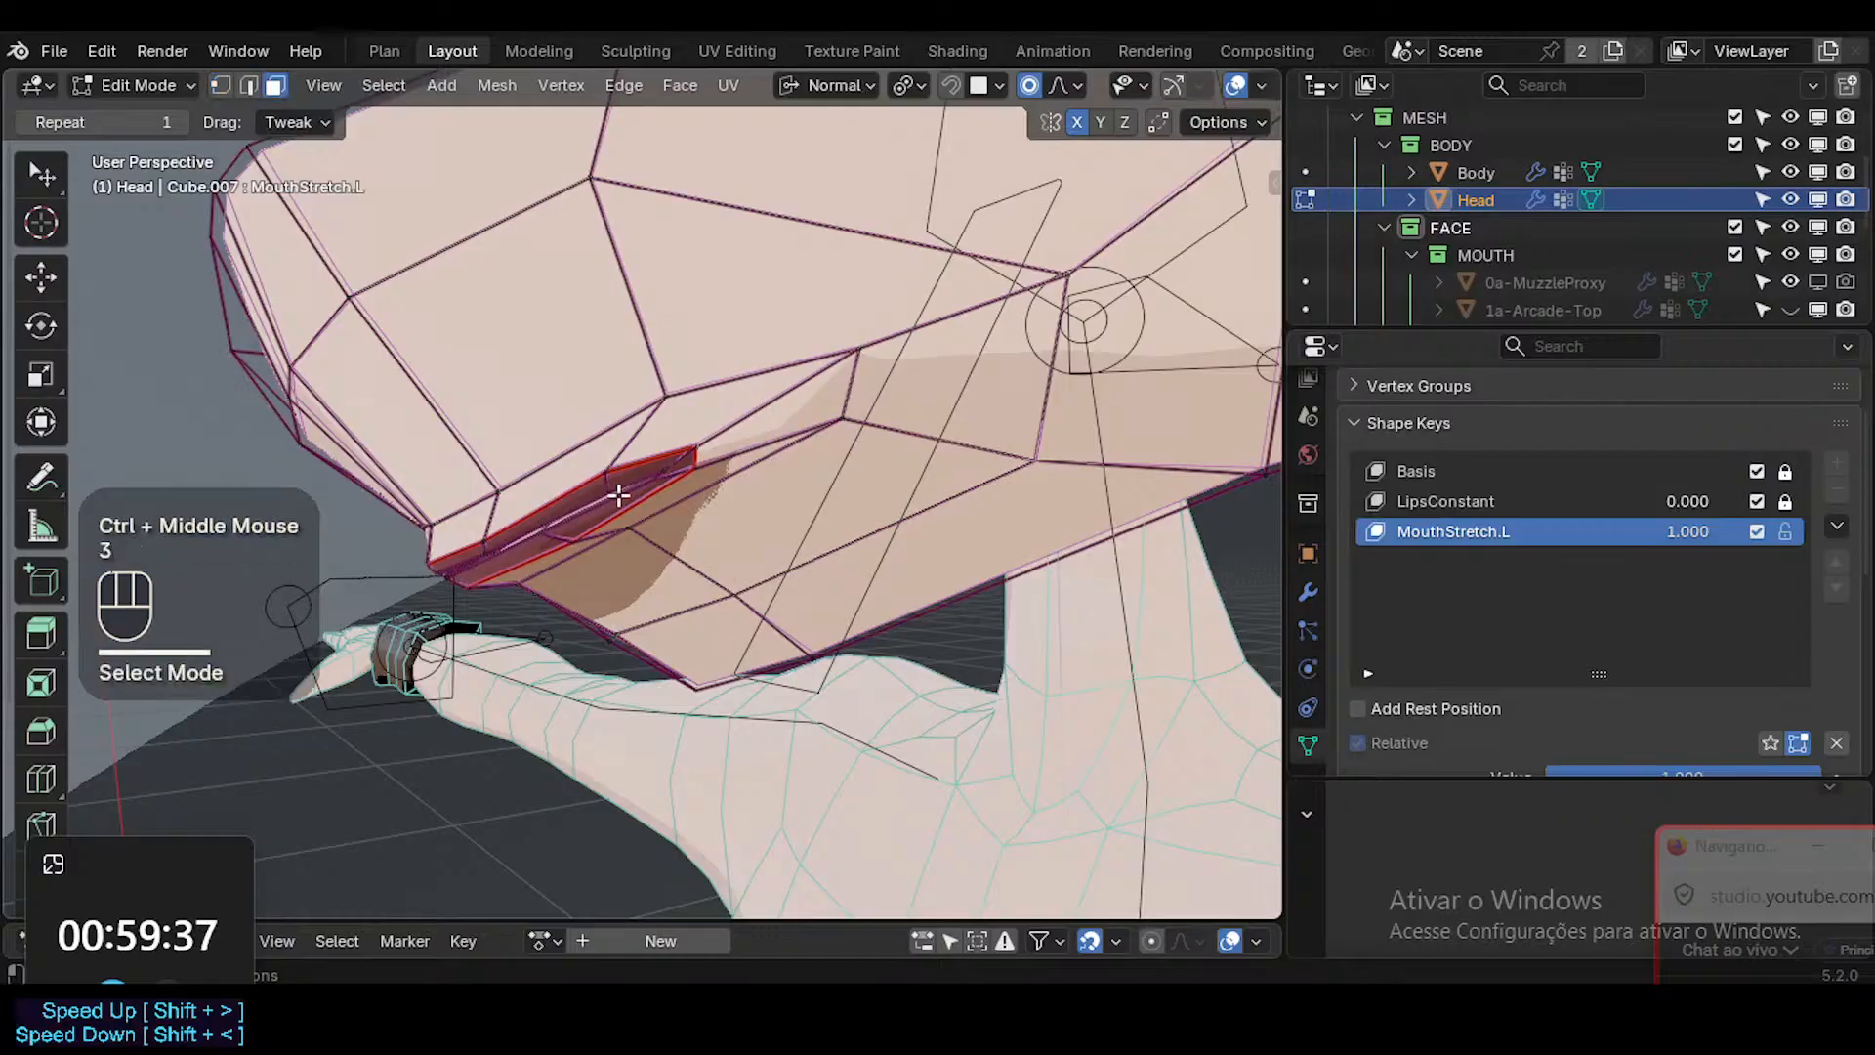
left_click(591, 493, "alt+shift")
middle_click_drag(591, 493, 580, 494)
key("alt+z")
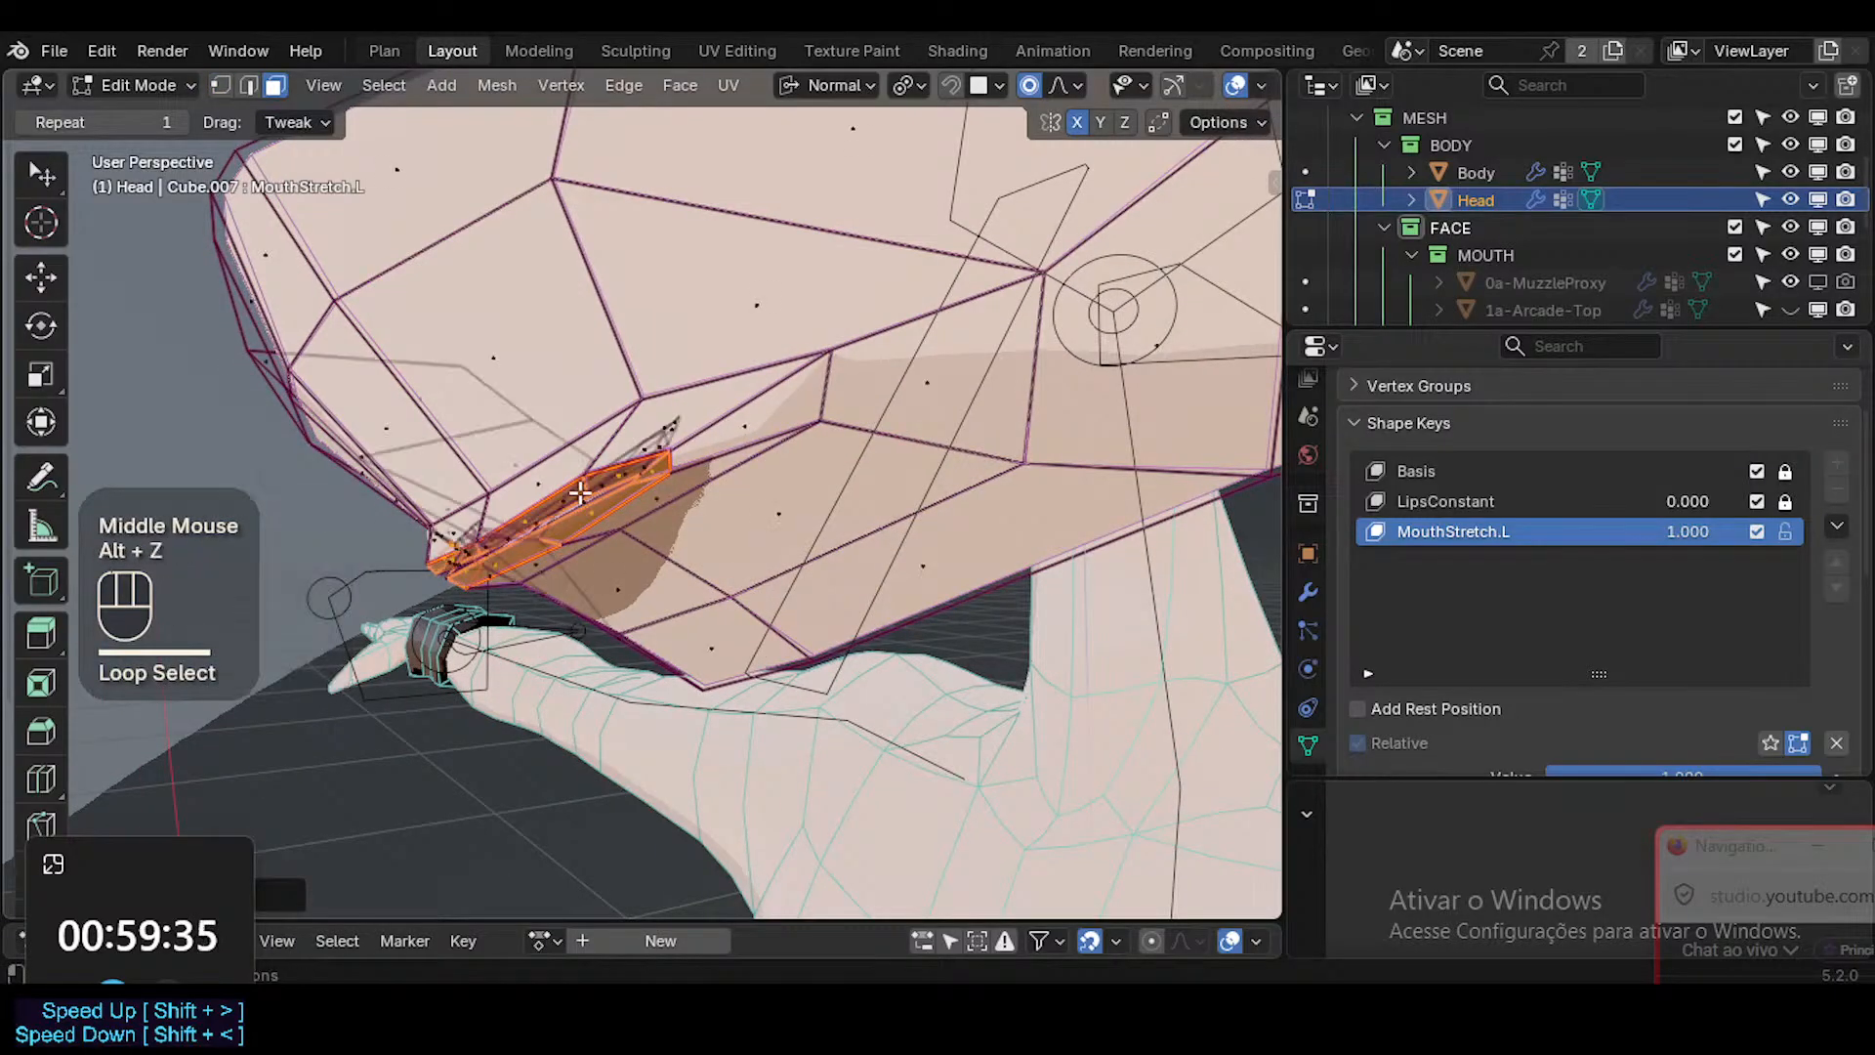
Move the selected lips slightly up and back into the muzzle, enlarging the smooth proportional editing radius.
key("g")
scroll(613, 468, "down", 2)
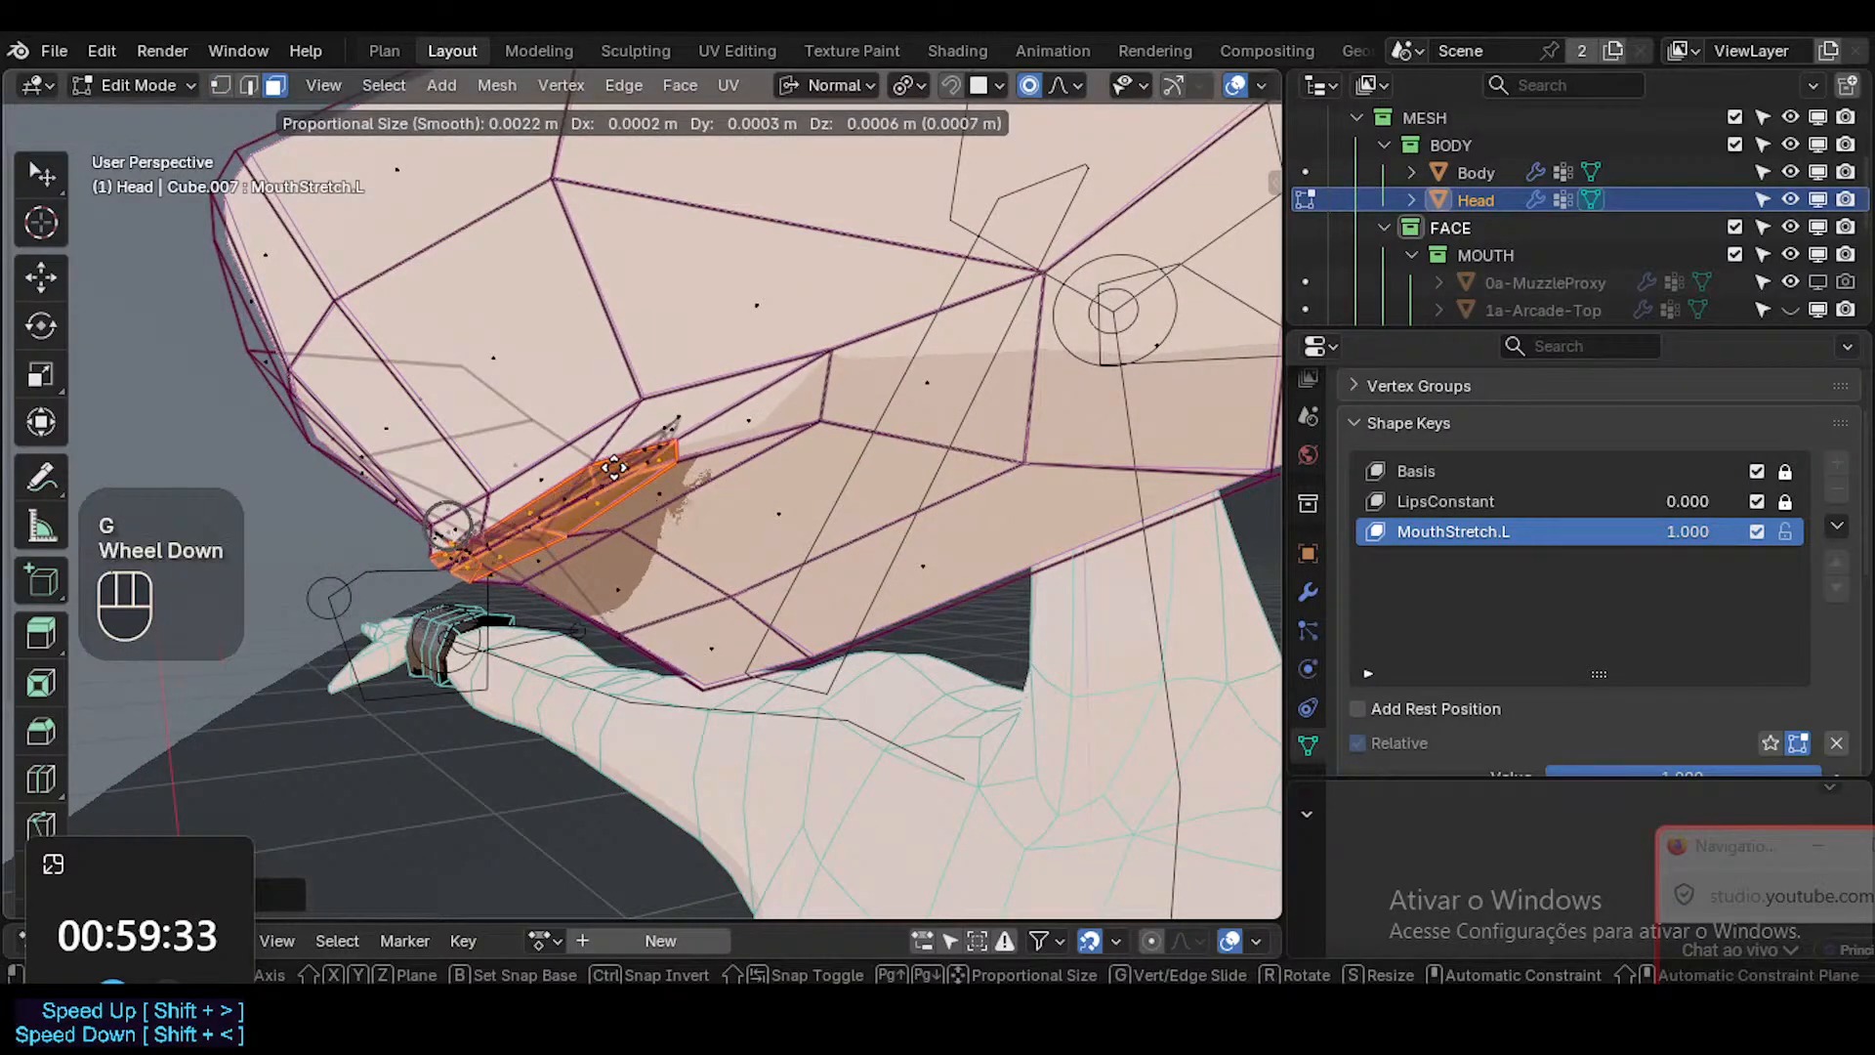
scroll(620, 461, "down", 5)
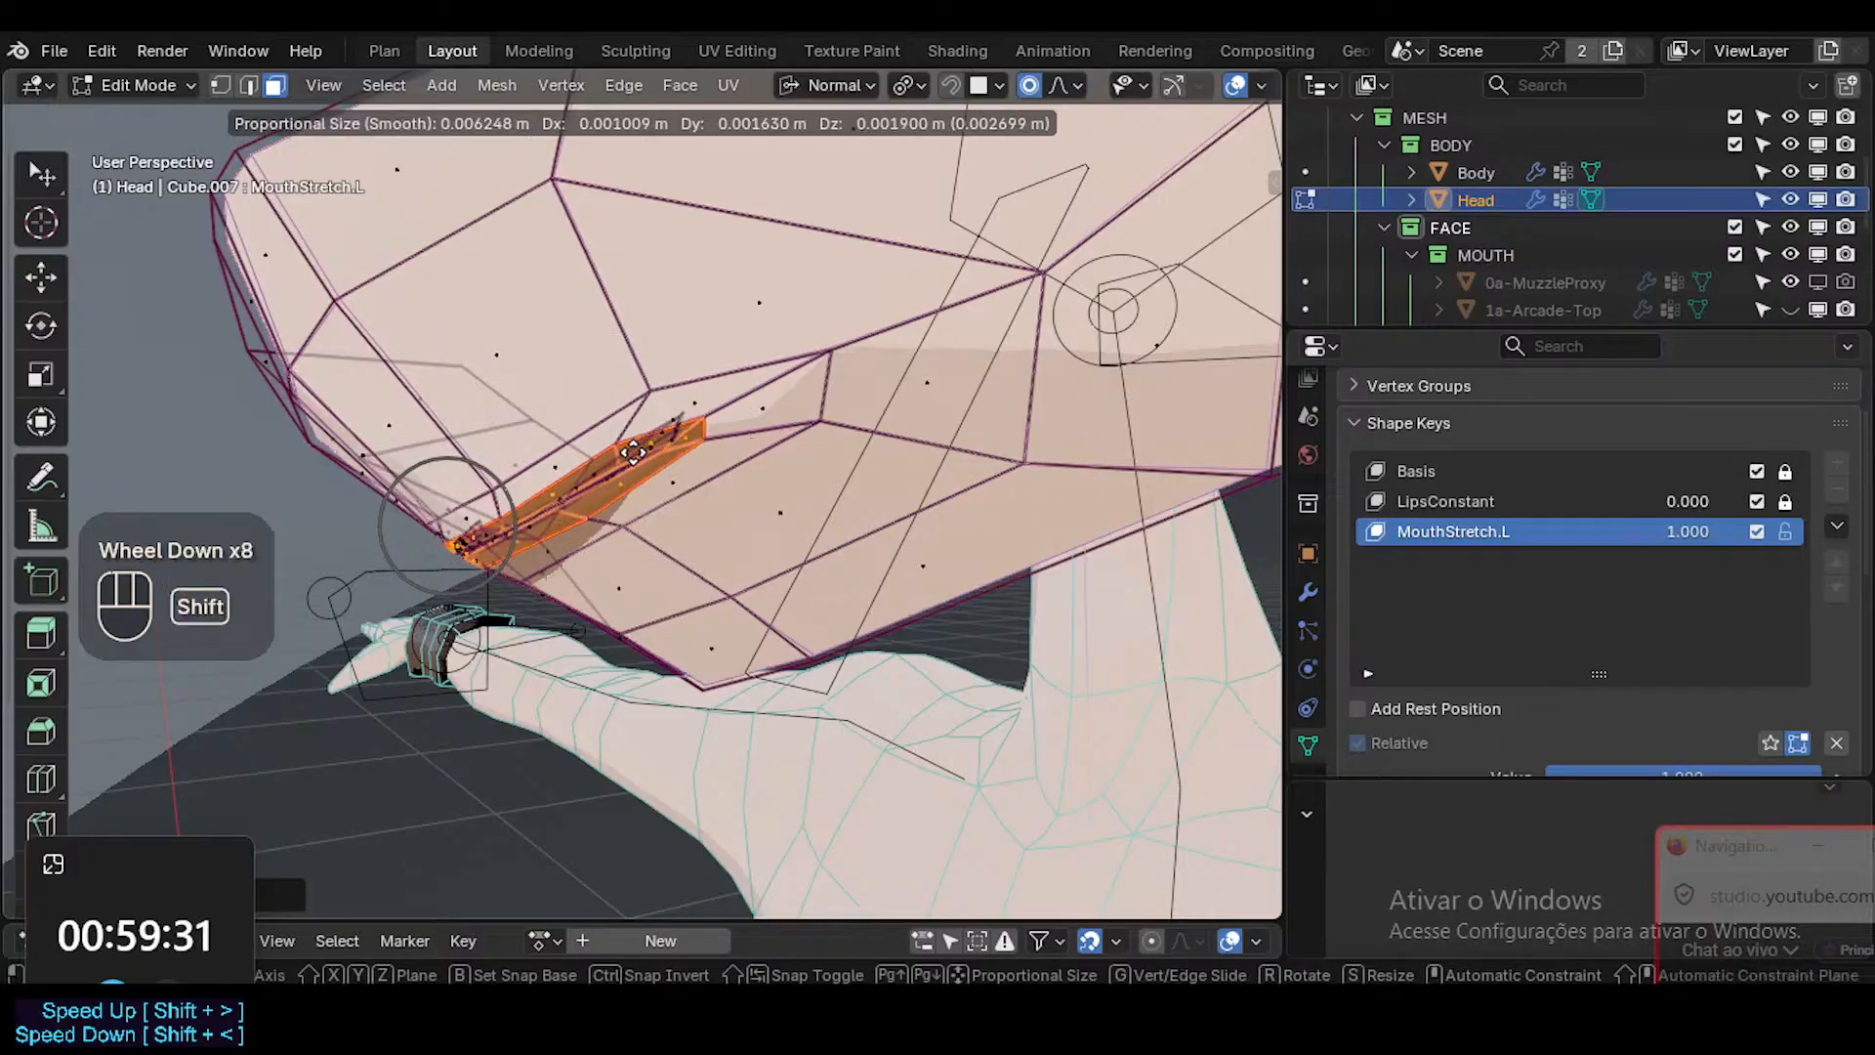
scroll(656, 432, "down", 1, "shift")
left_click(657, 433, "shift")
Rotate the selected lips slightly in the view plane from an oblique side angle to fit the muzzle.
middle_click_drag(656, 432, 818, 596)
middle_click_drag(819, 596, 1009, 574, "ctrl")
key("r")
key("r")
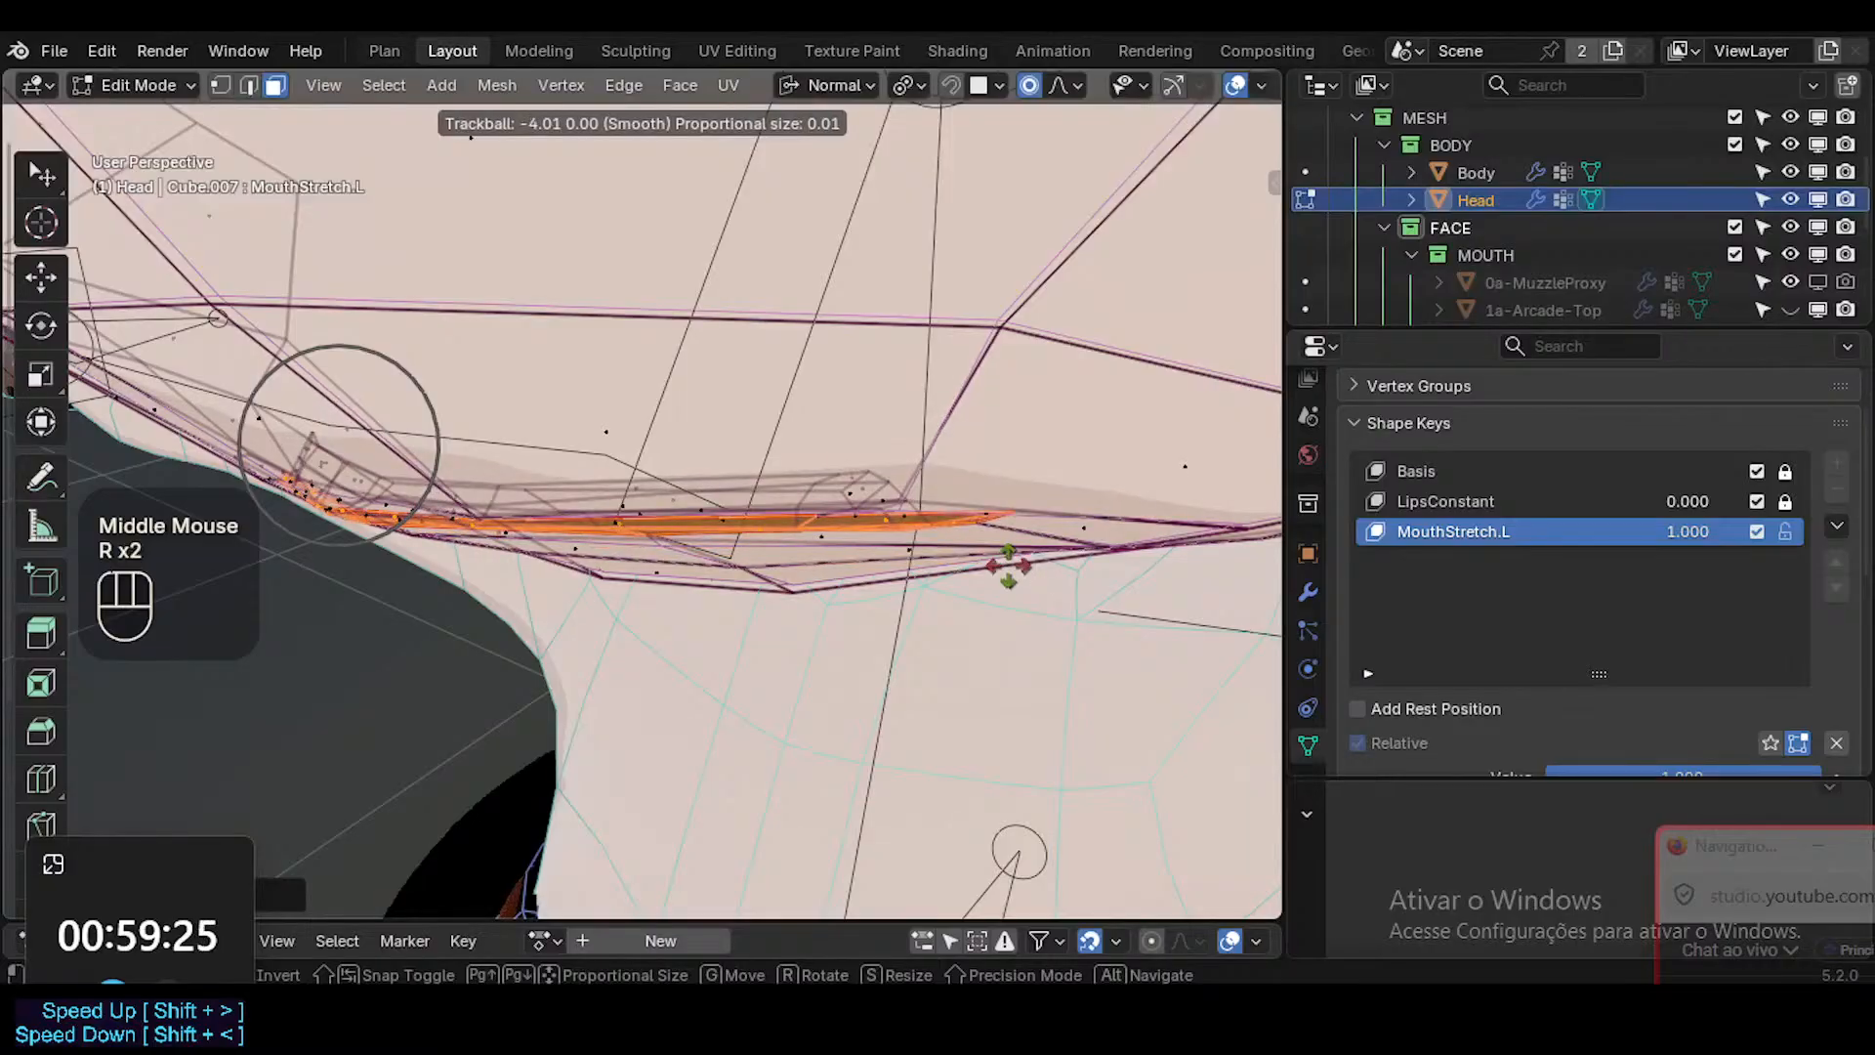
key("Escape")
middle_click_drag(853, 623, 686, 333)
key("r")
left_click(486, 281)
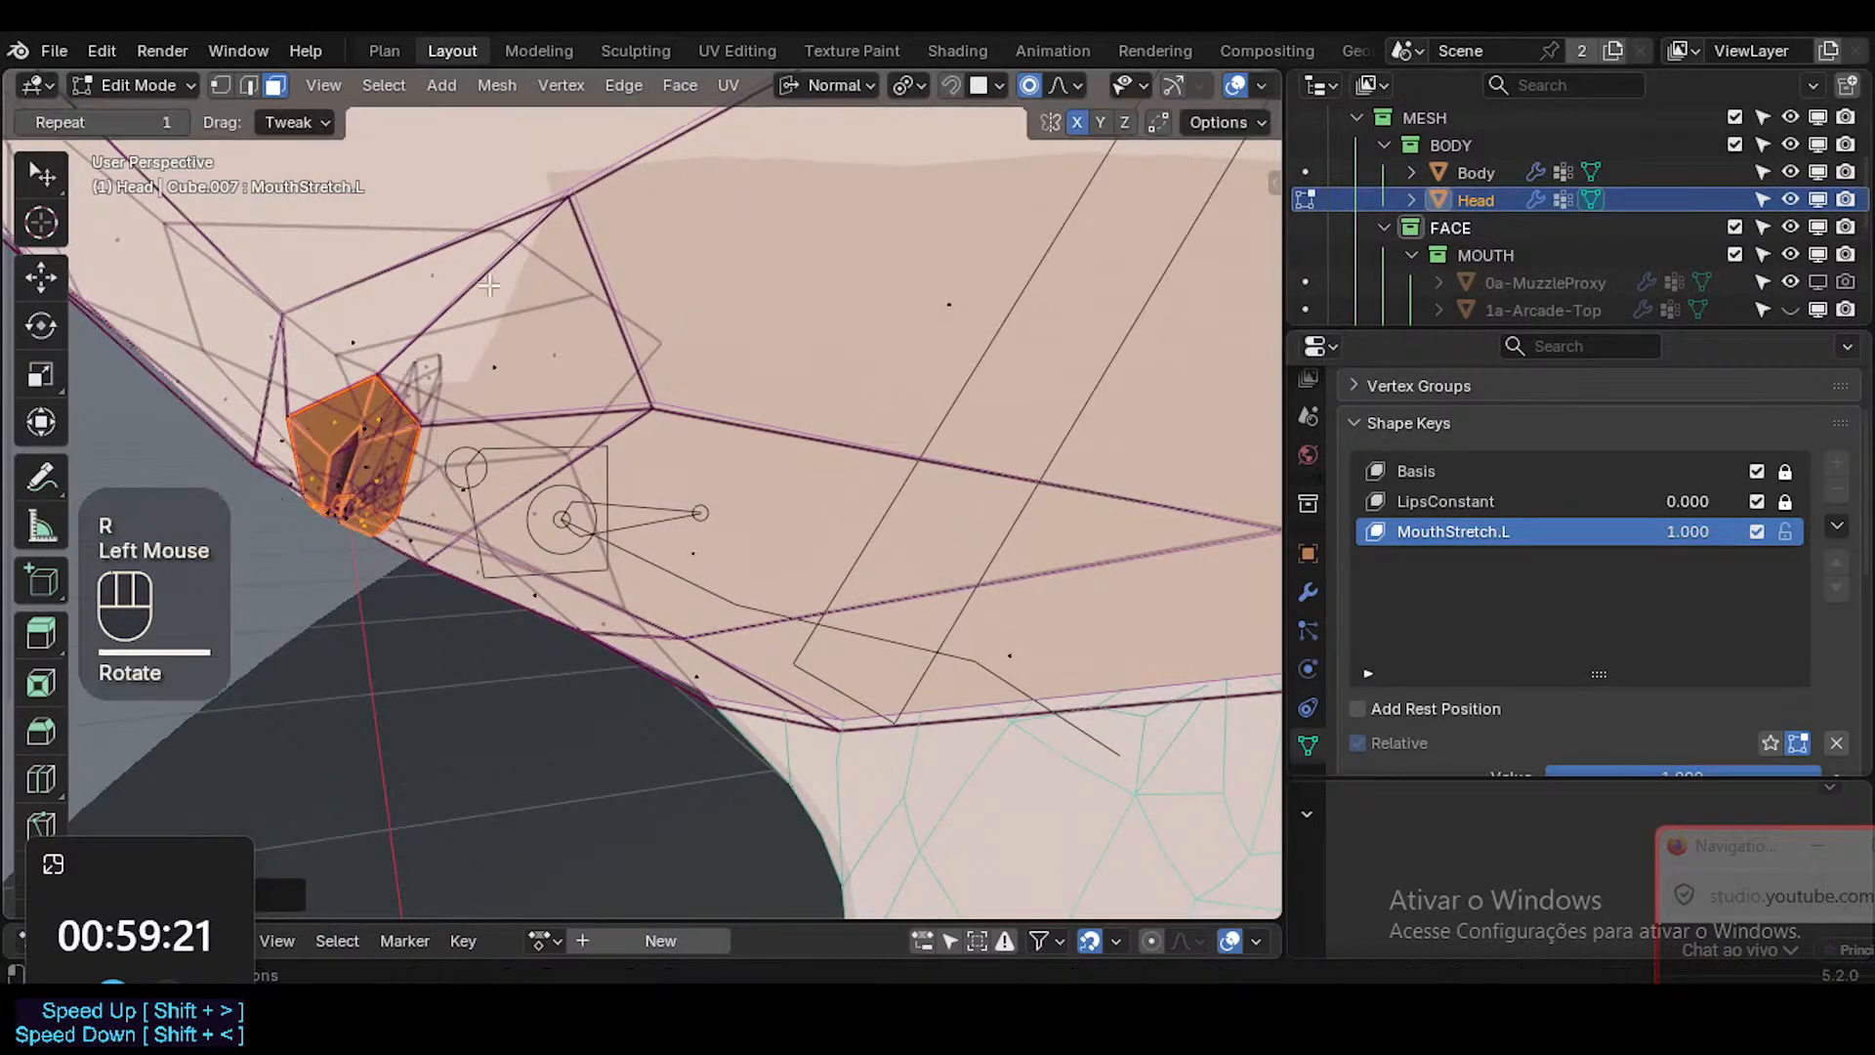
Switch the transform orientation to Global and rotate the selected lips slightly around the Z axis.
key("r")
key("r")
key("Escape")
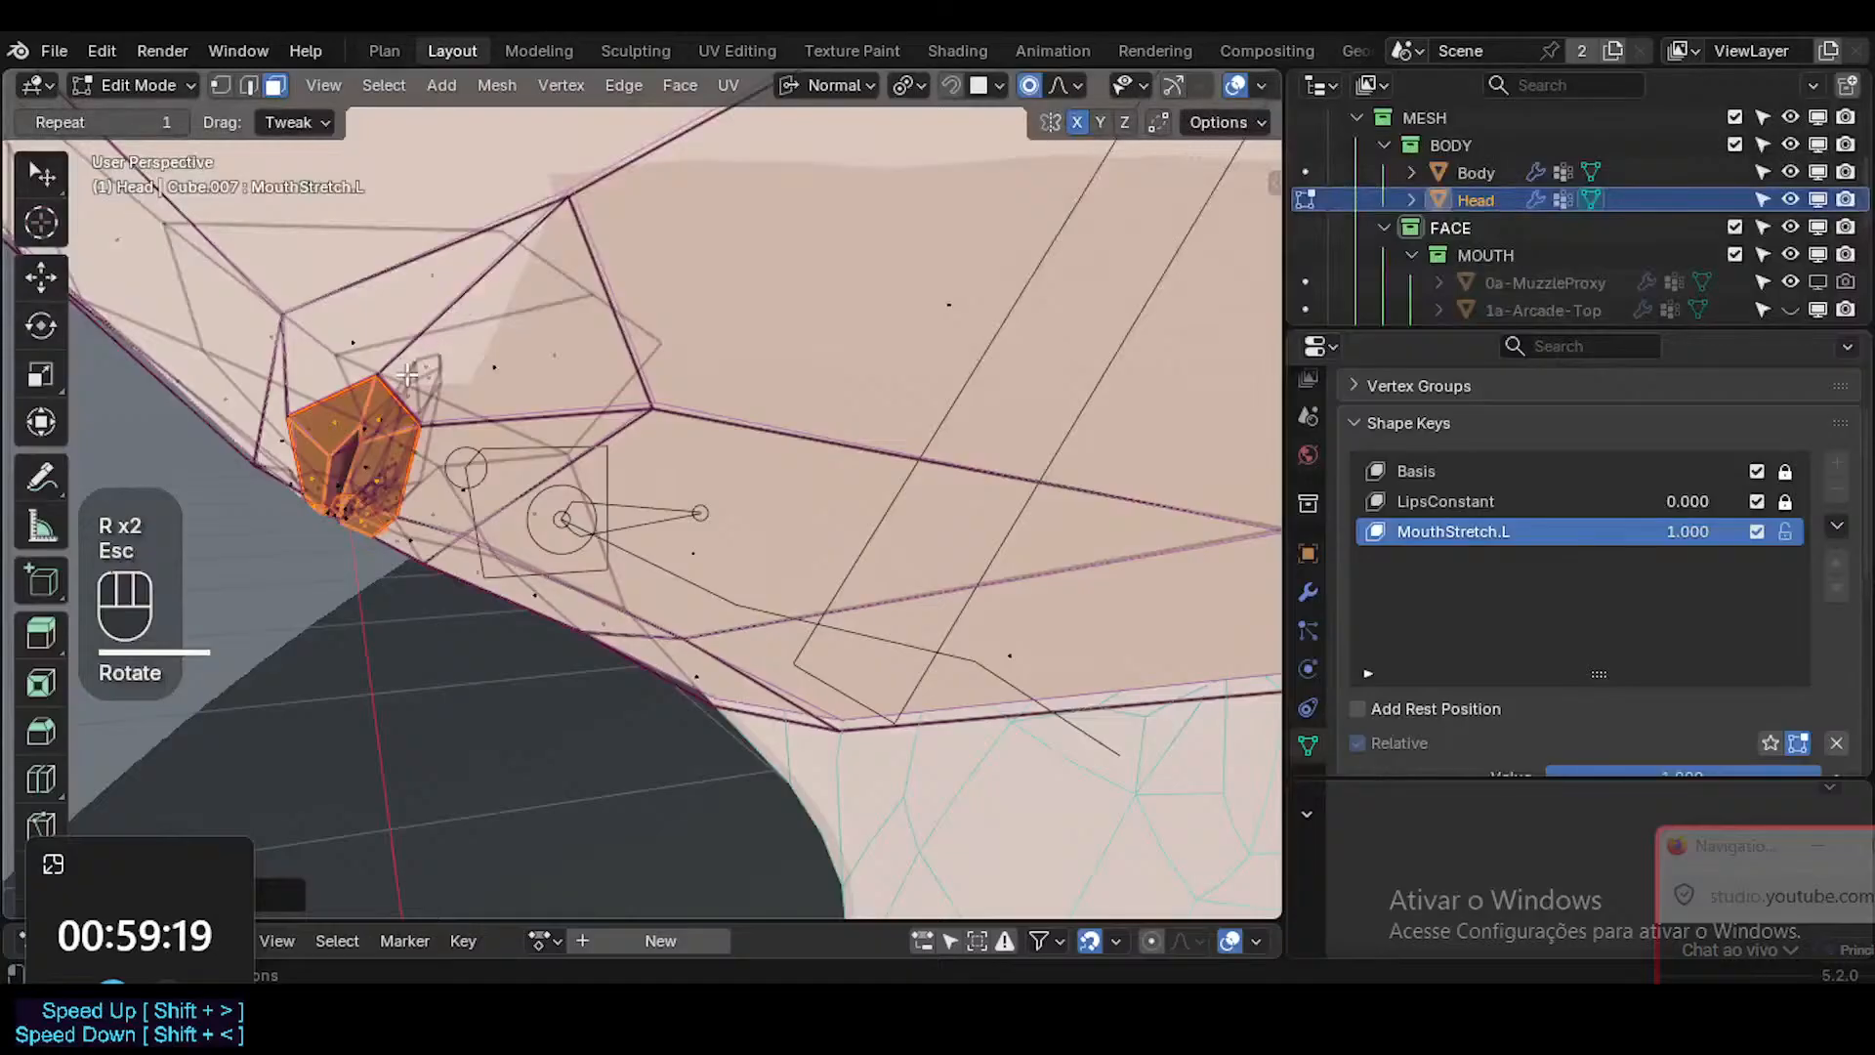
key("less")
left_click(521, 401)
key("shift+less")
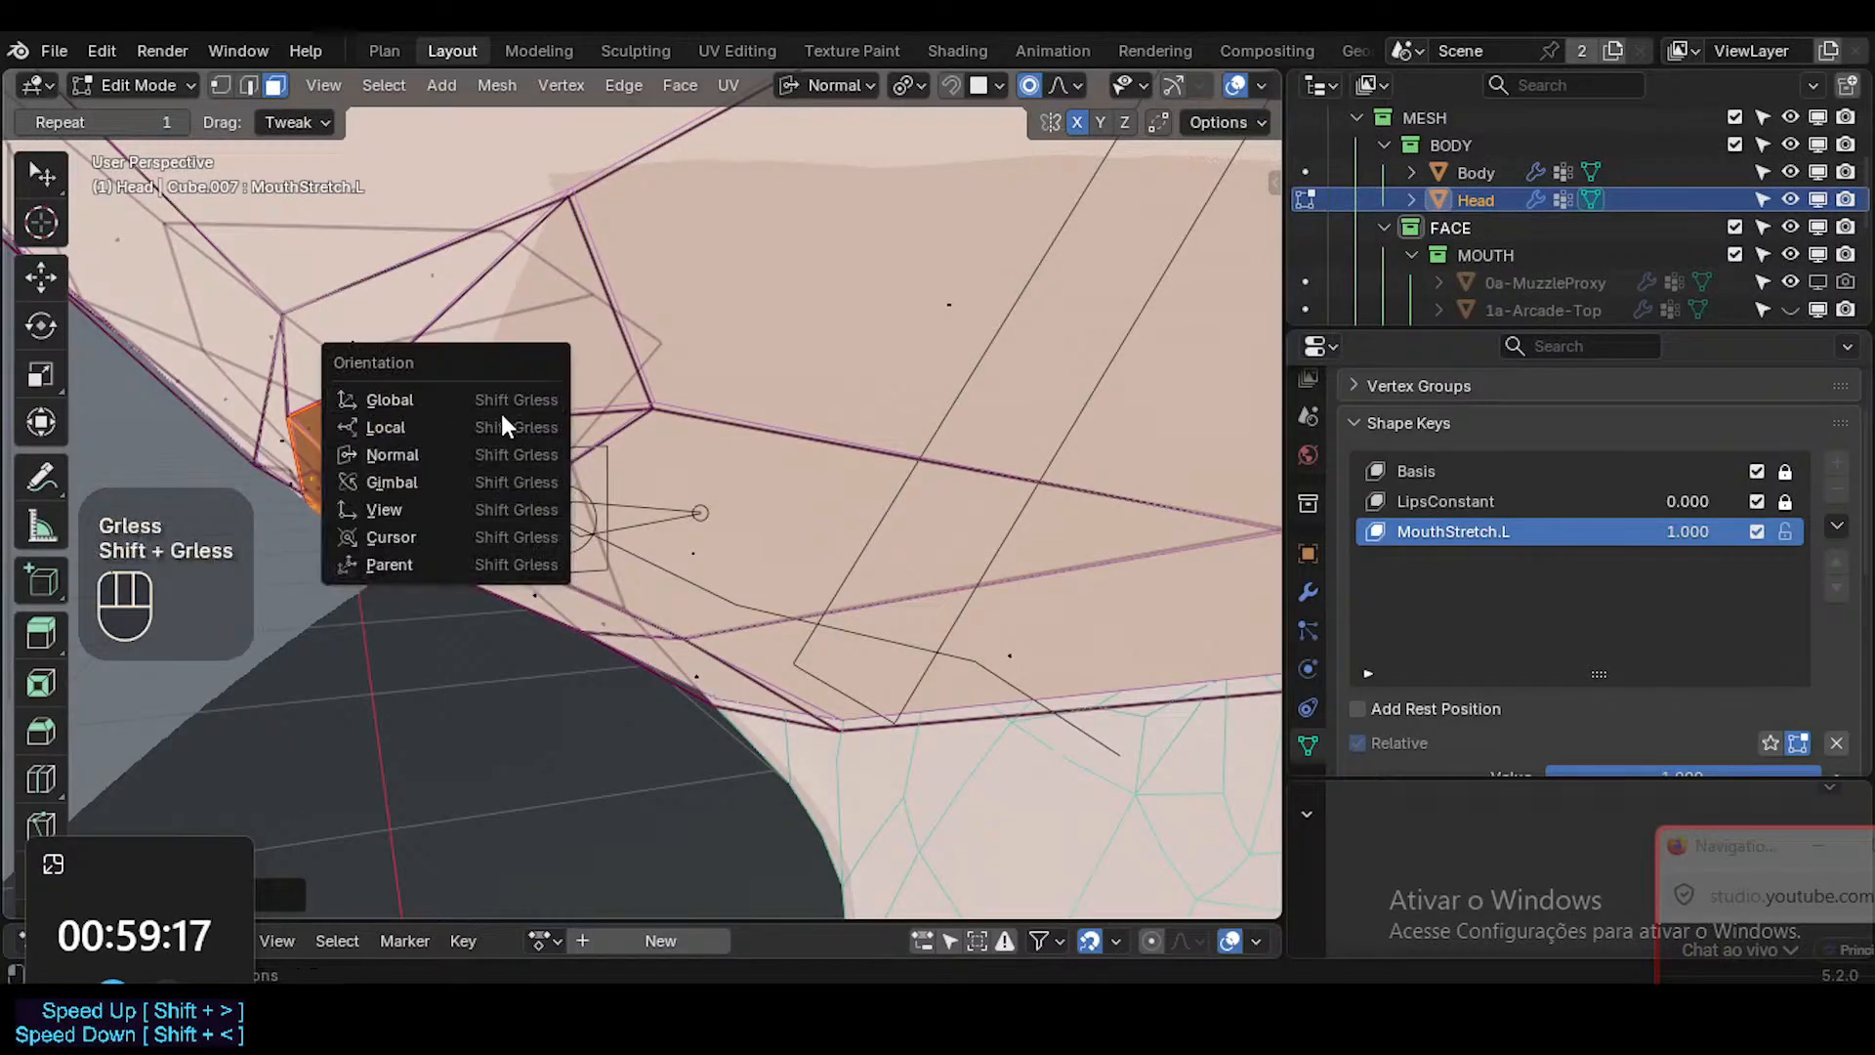
left_click(496, 398)
key("r")
key("z")
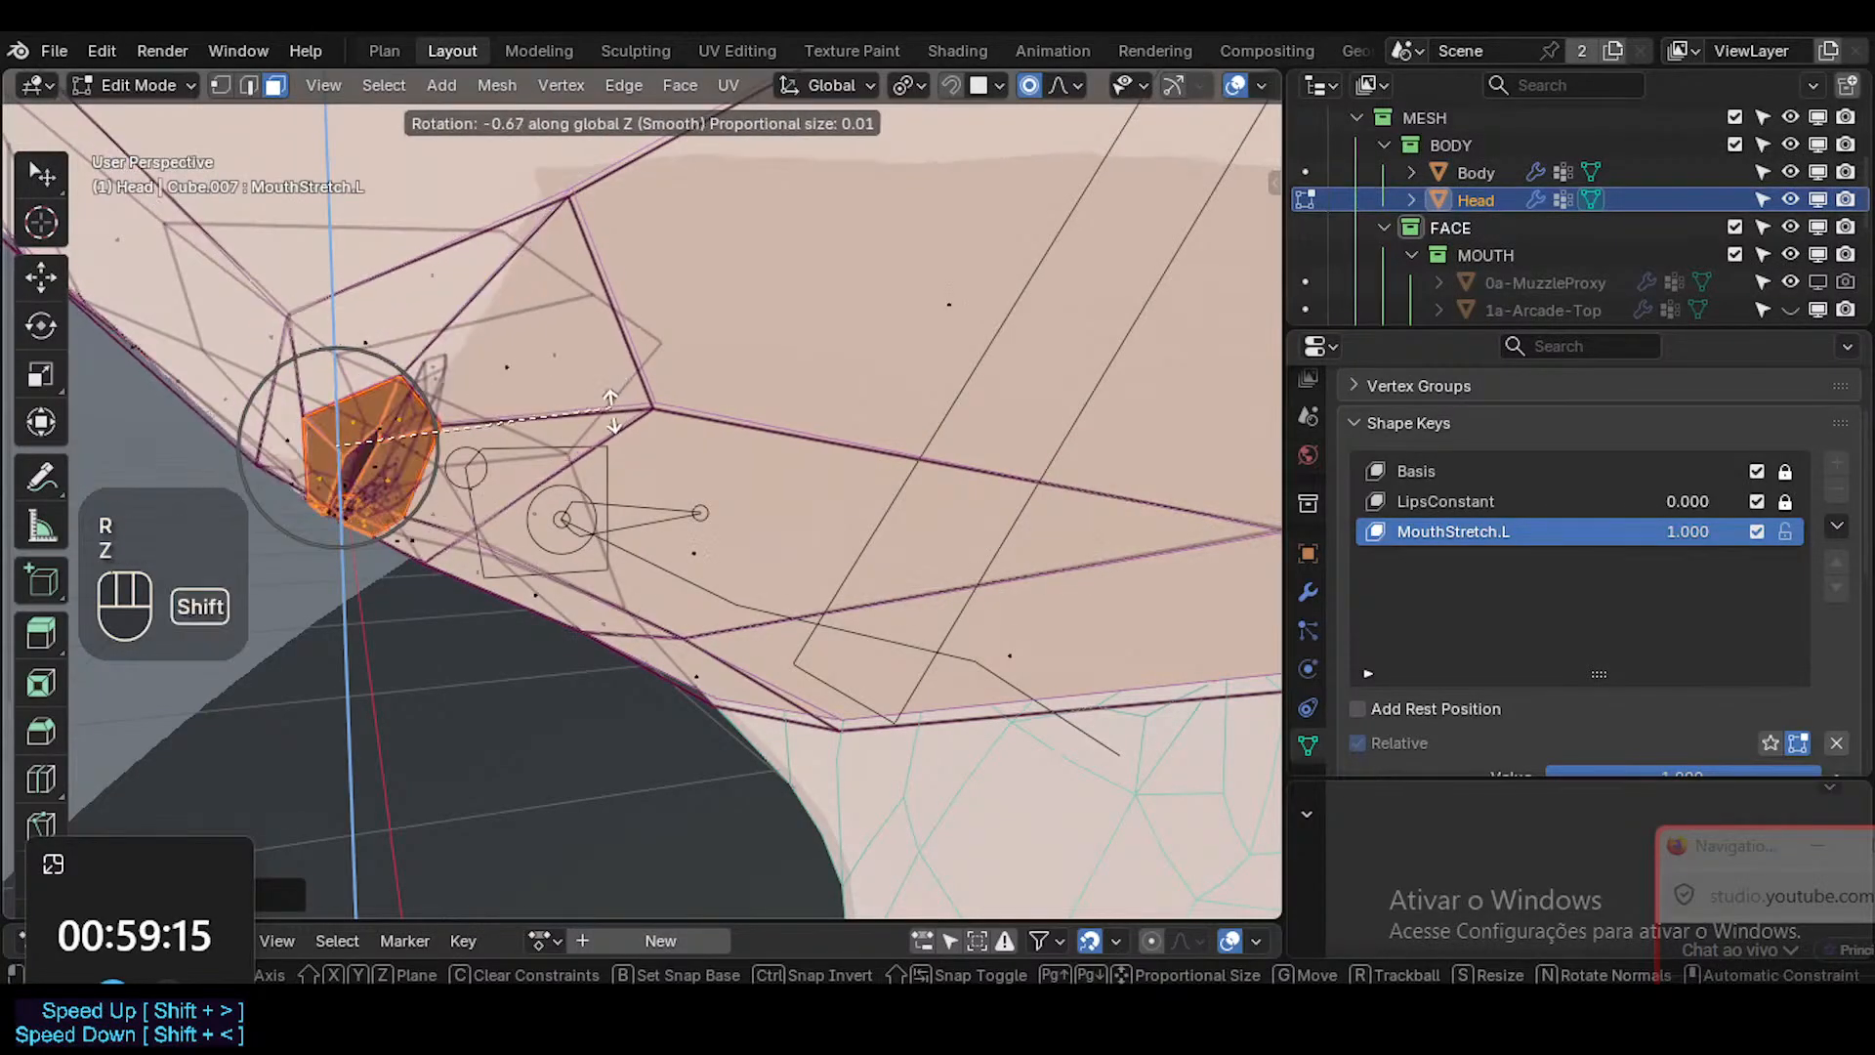
left_click(574, 455, "shift")
Return the Head to Object Mode, check the face from the front without overlays, and save the file.
middle_click_drag(576, 453, 639, 598)
key("shift+alt+z")
key("Tab")
scroll(647, 461, "down", 2)
key("ctrl+s")
key("shift+alt+z")
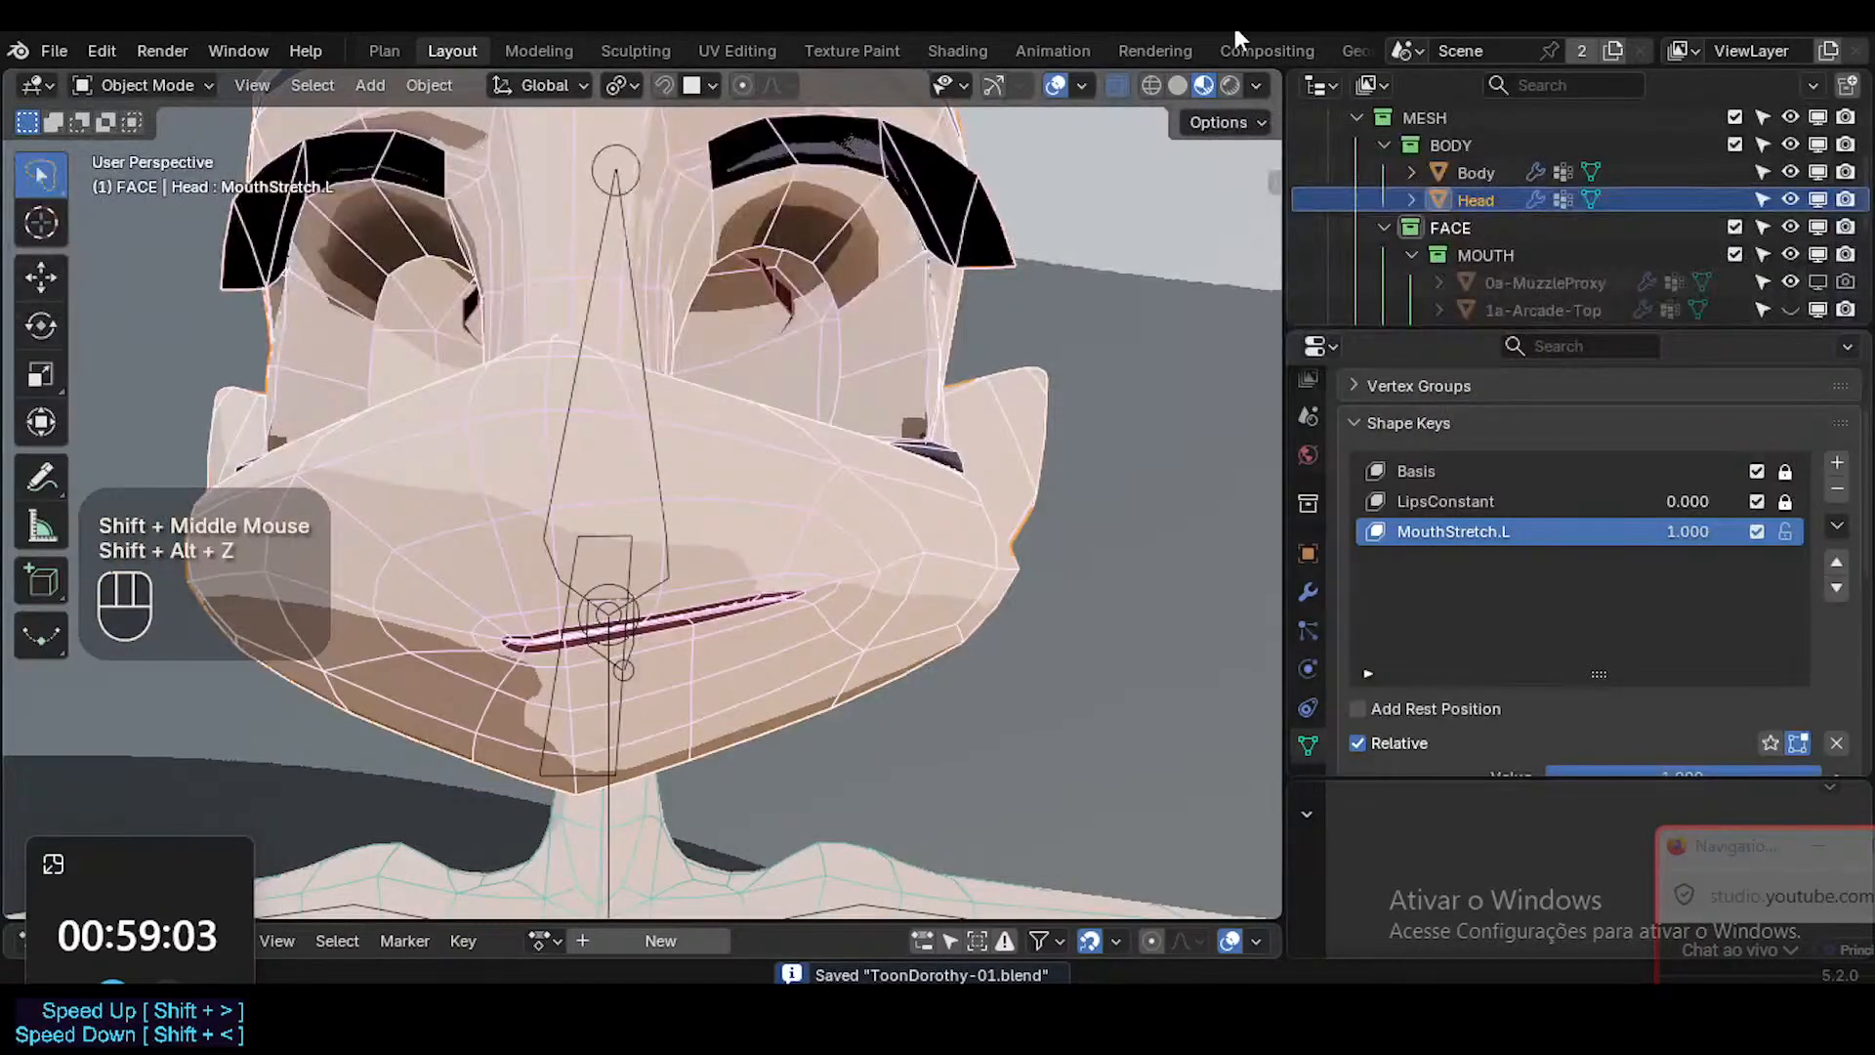
Switch the viewport to Solid shading without X-ray and examine the stretched lips up close.
left_click(1178, 85)
key("alt+z")
scroll(664, 653, "up", 2)
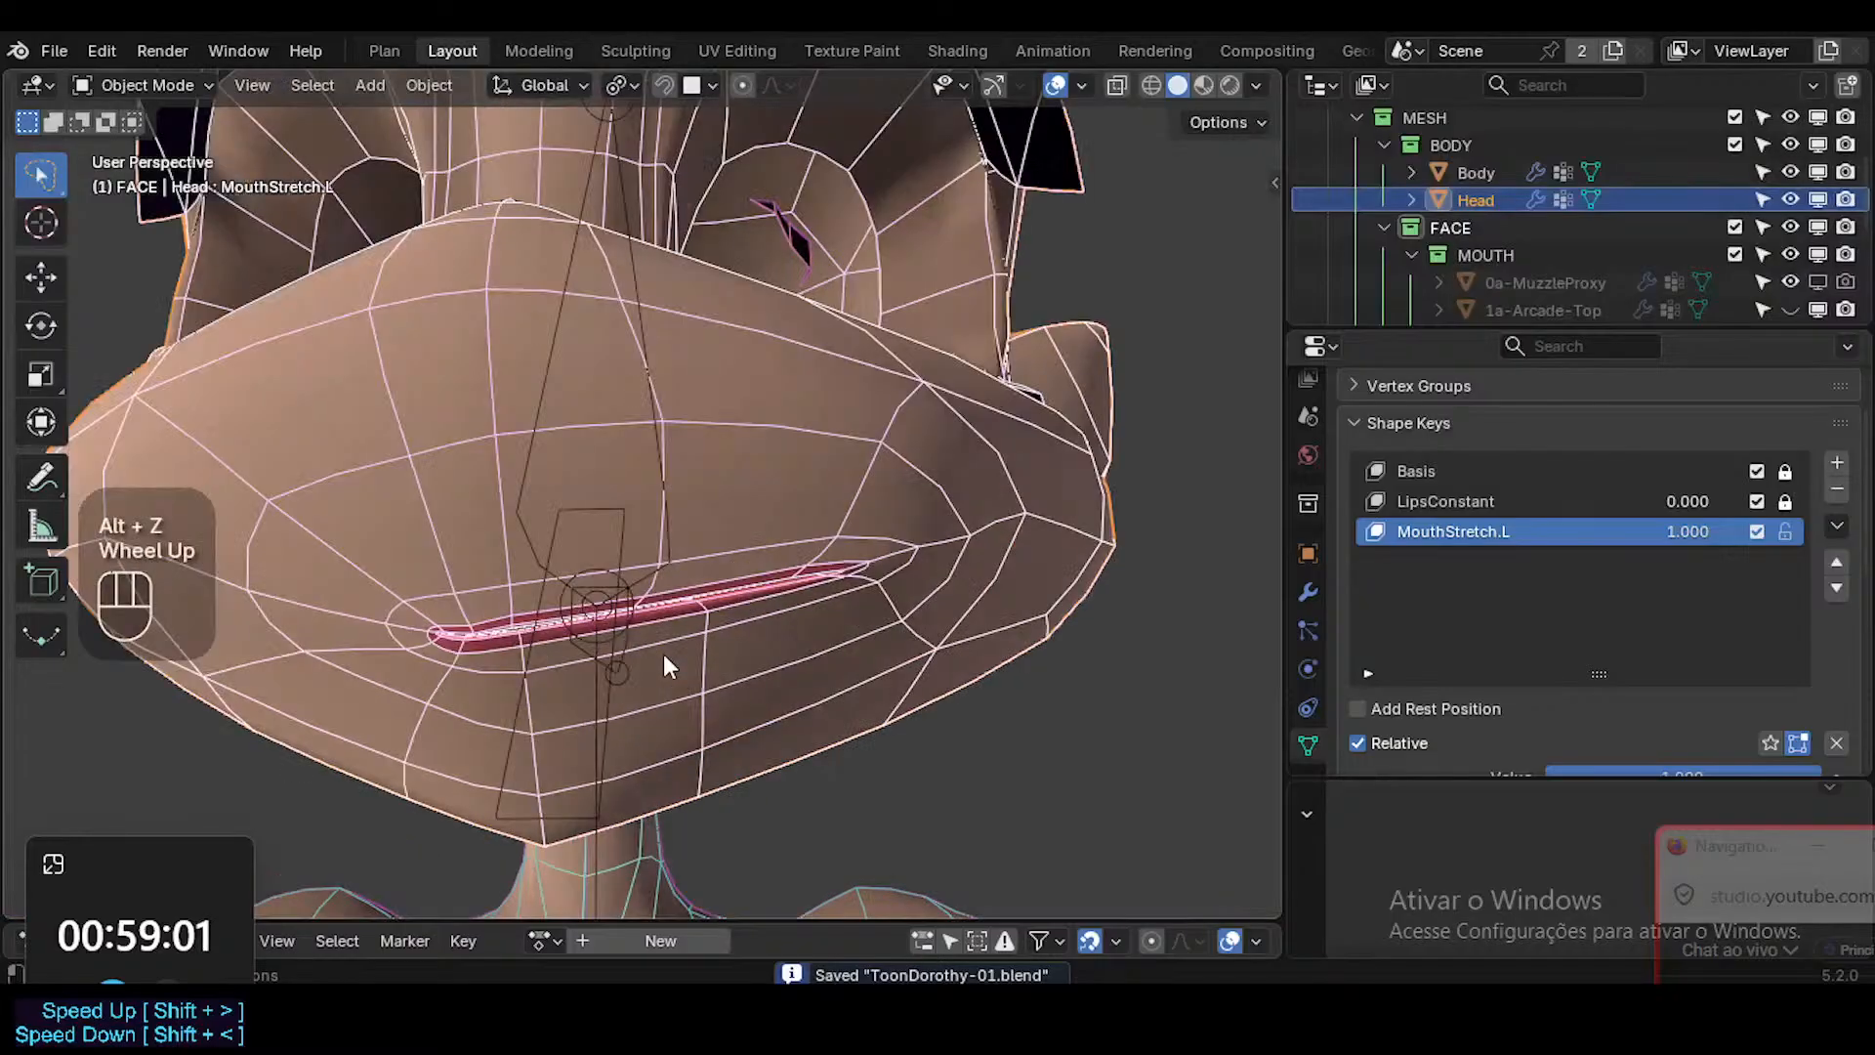
middle_click_drag(657, 641, 865, 611, "shift")
left_click(870, 607)
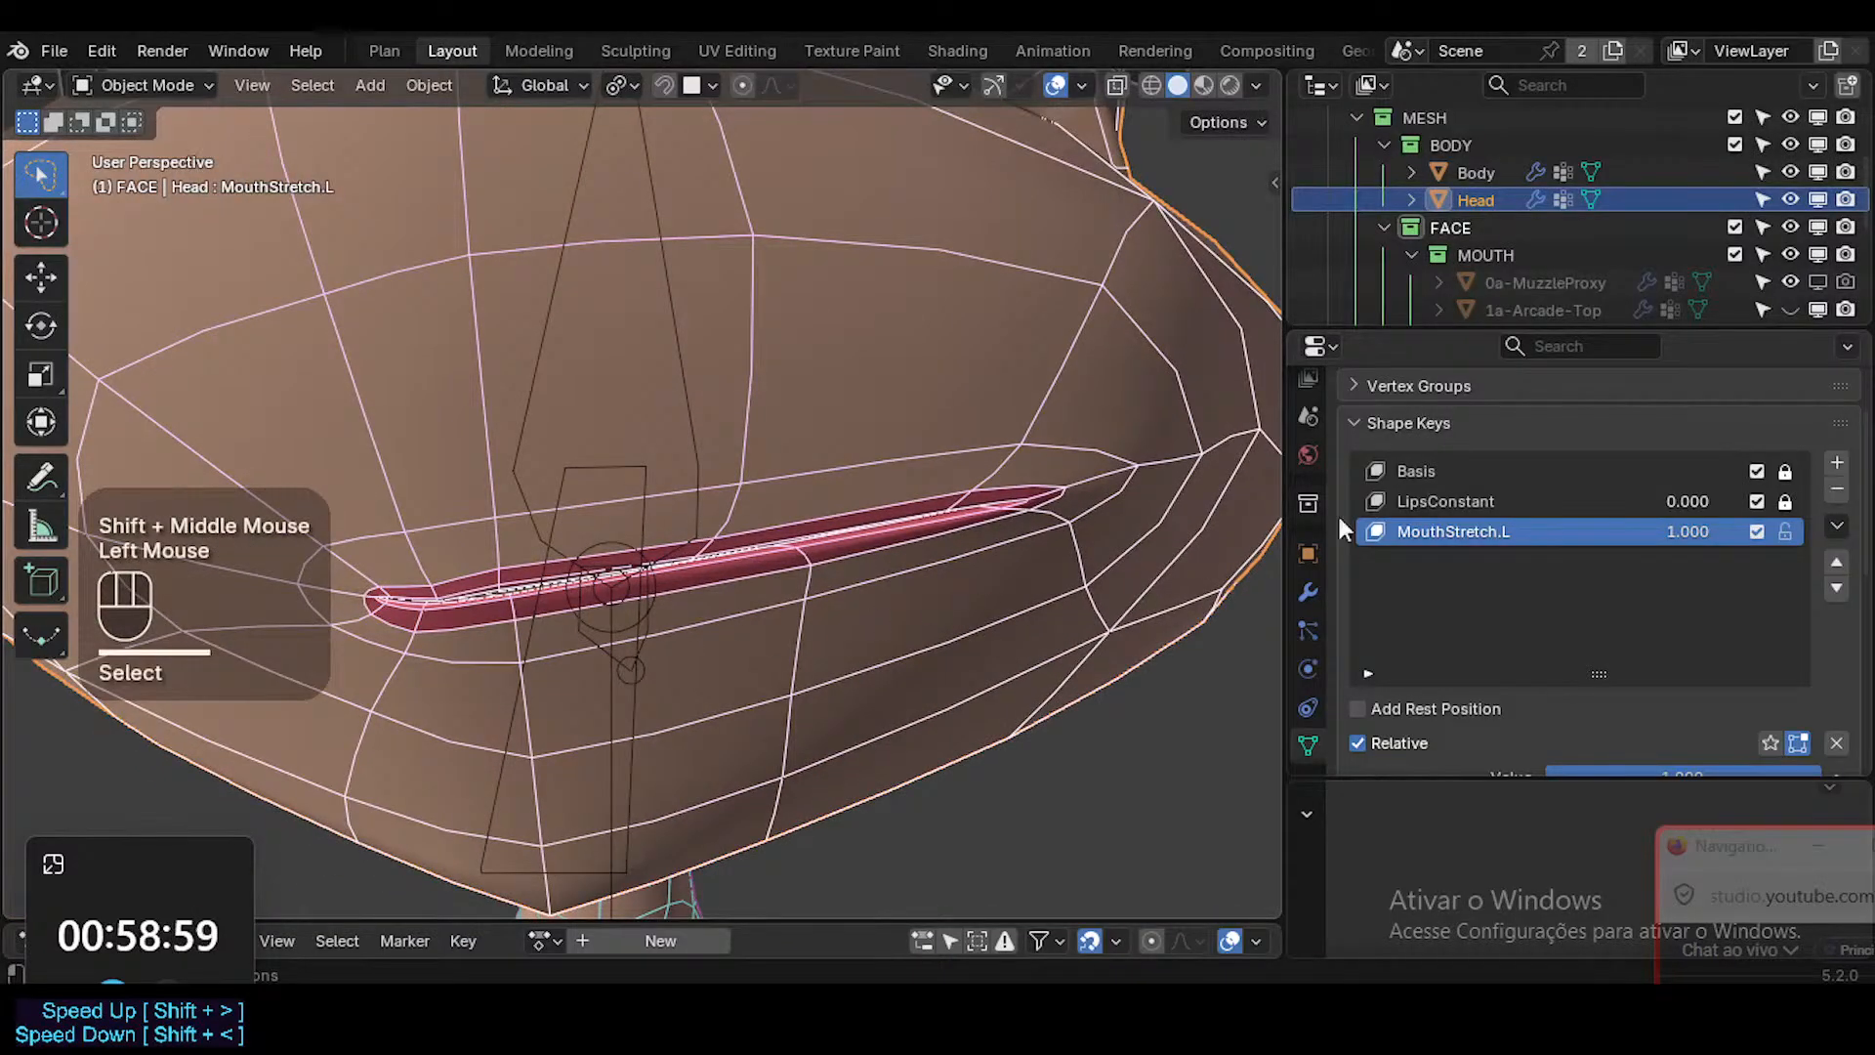
Preview the LipsConstant shape key at 1.000 in Solid and Material Preview shading, then reset it to 0.000.
double_click(1687, 501)
key("shift+alt+z")
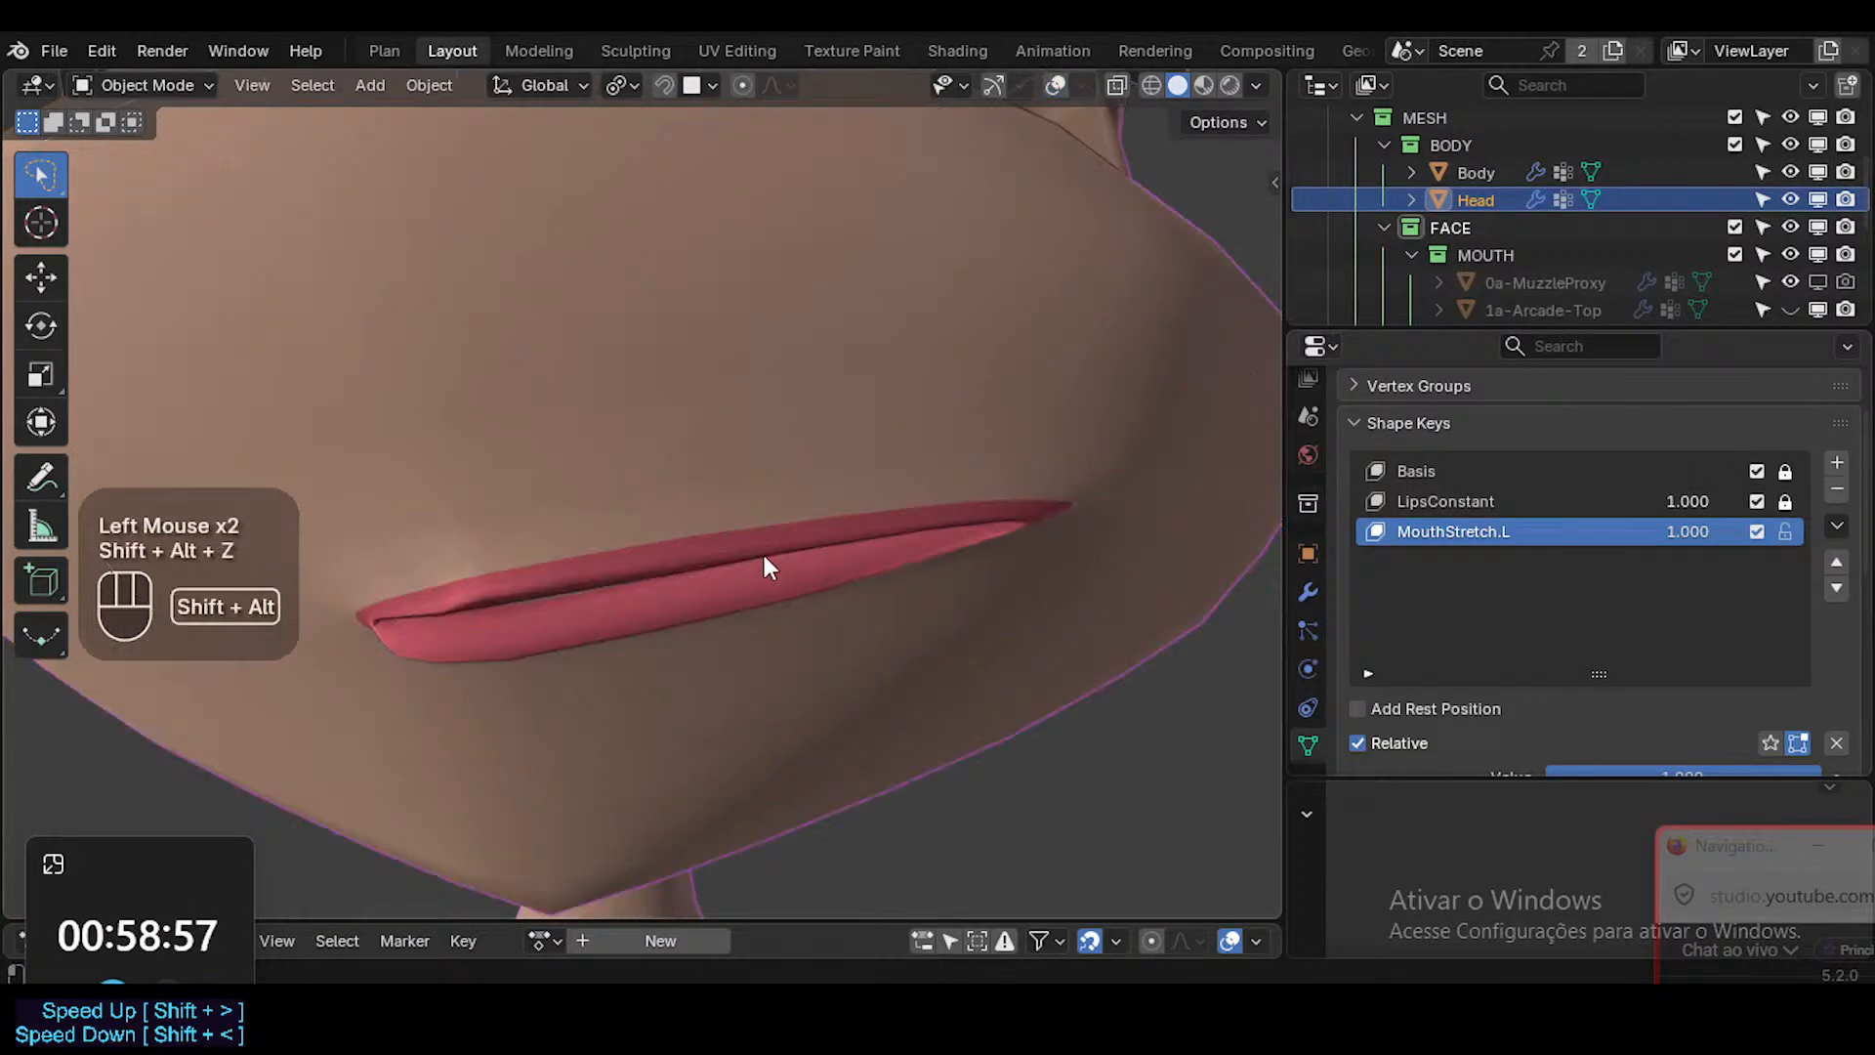
scroll(764, 555, "down", 3)
left_click(1207, 86)
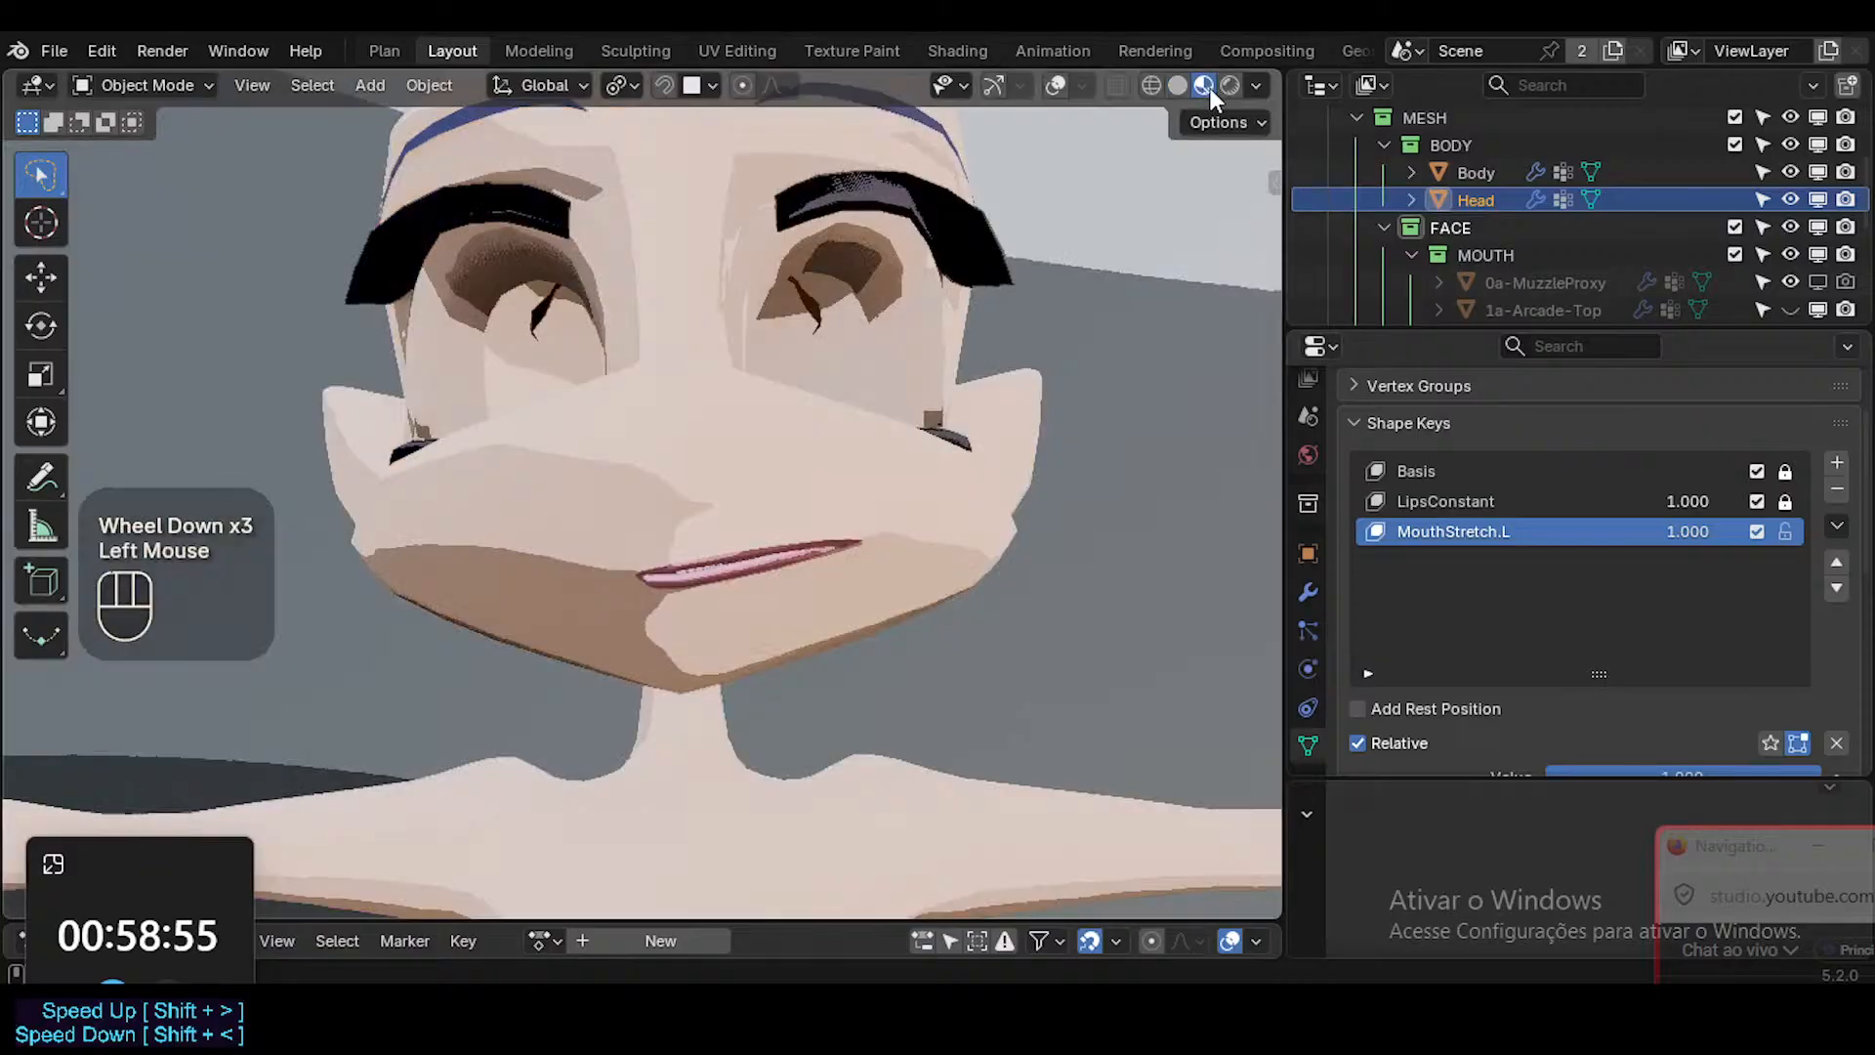
left_click(1178, 86)
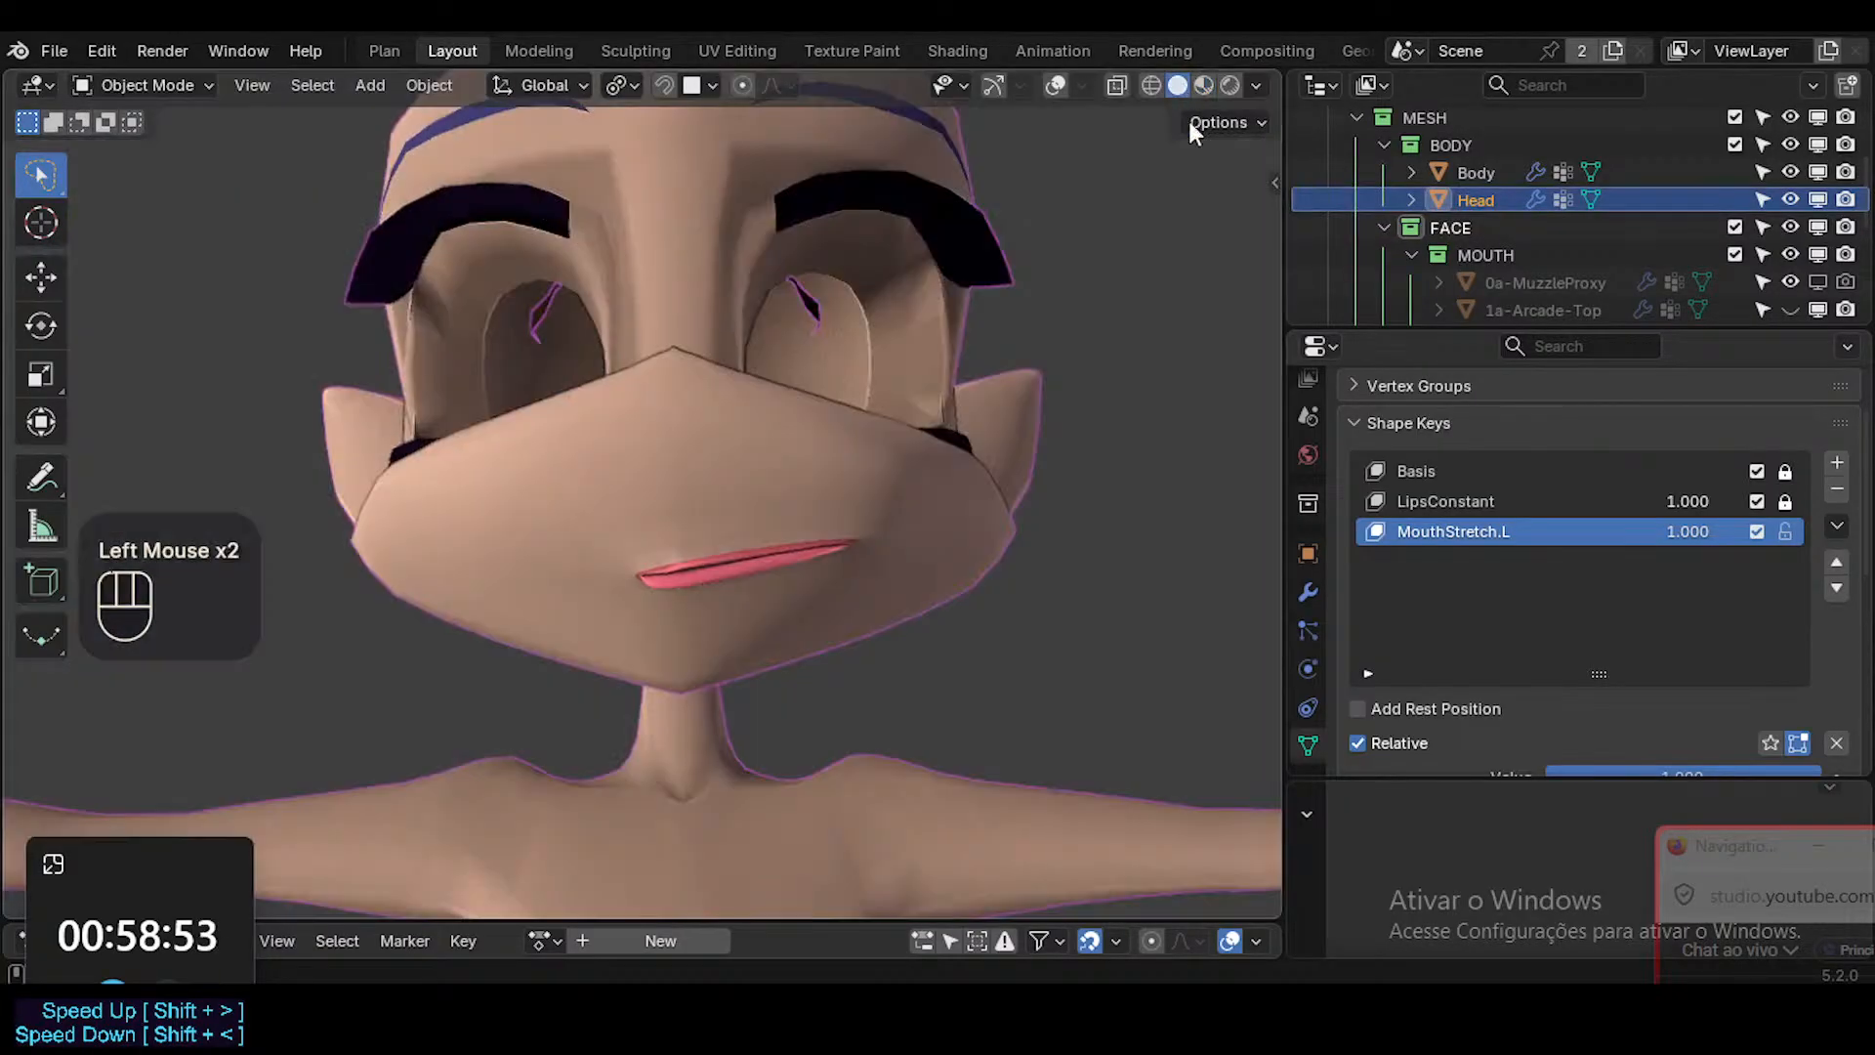
left_click_drag(1688, 501, 1621, 501)
Examine the closed stretched lips near and far in Solid shading, with overlays off and on.
scroll(645, 539, "up", 3)
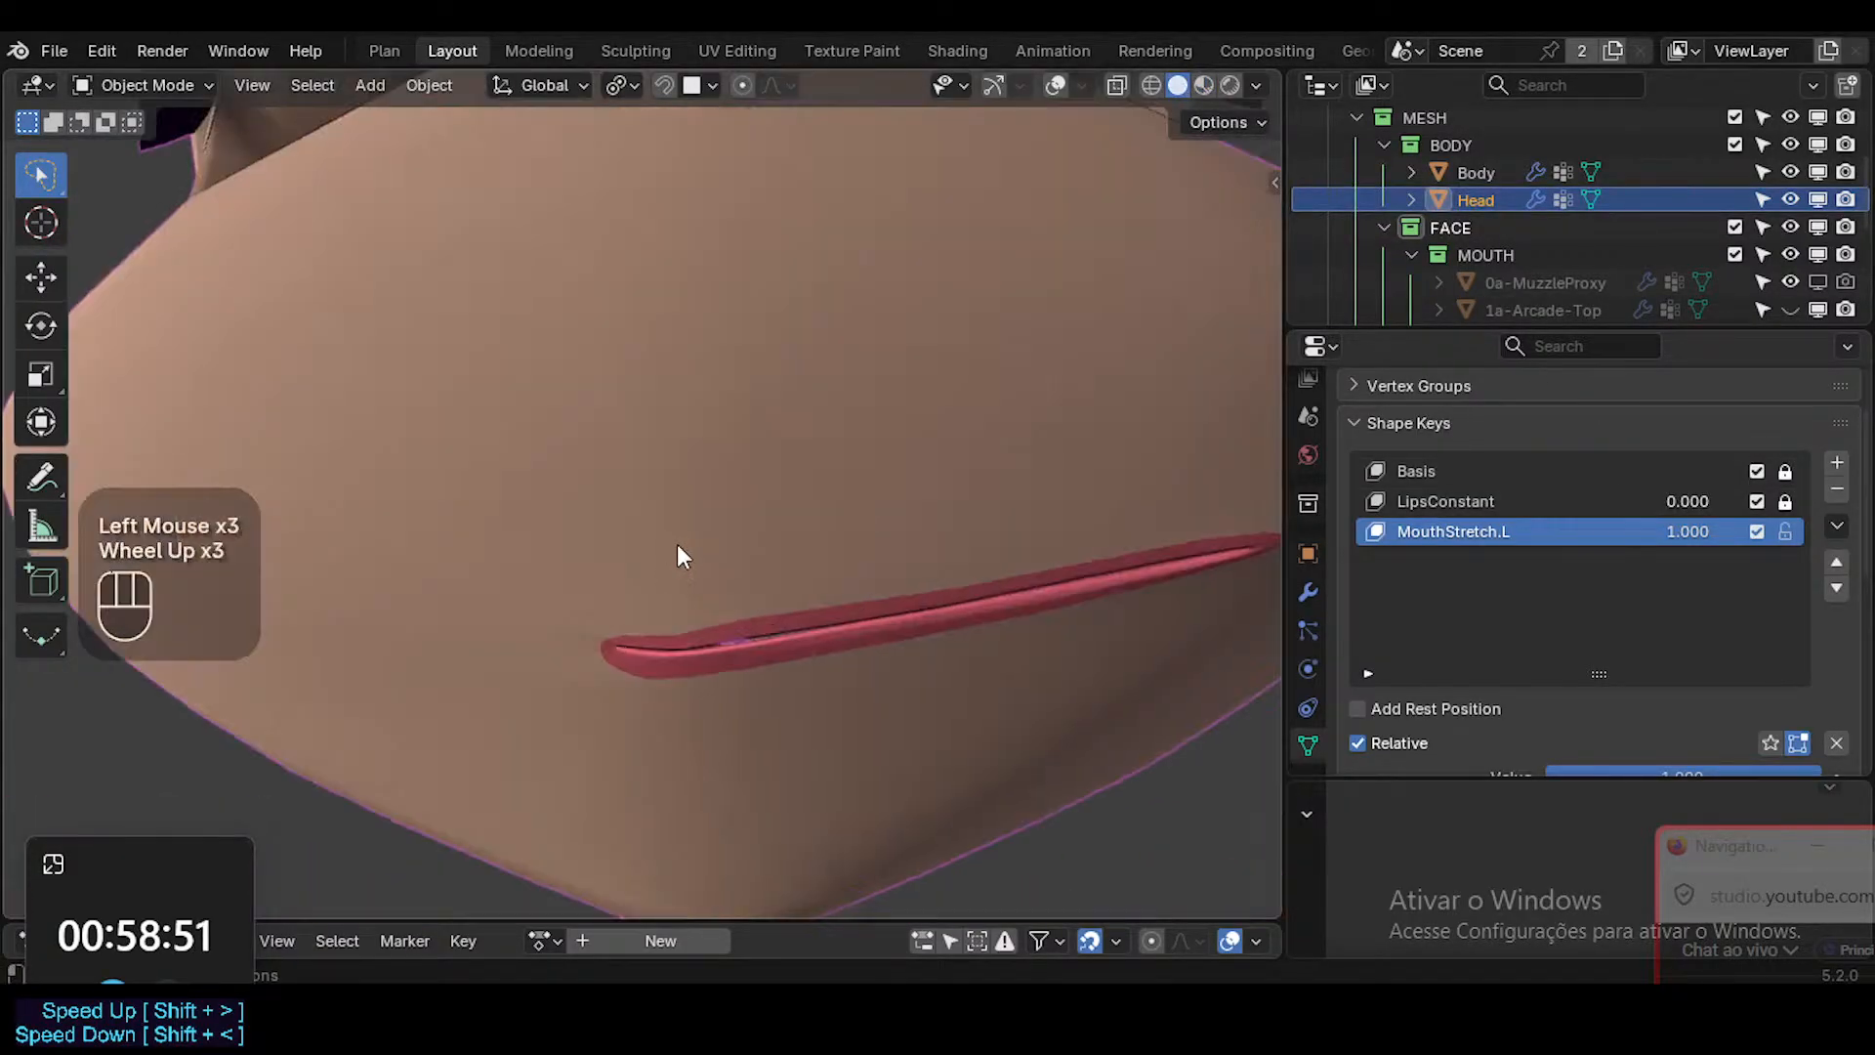
middle_click_drag(678, 553, 916, 652, "shift")
scroll(896, 641, "down", 1)
scroll(857, 630, "up", 2)
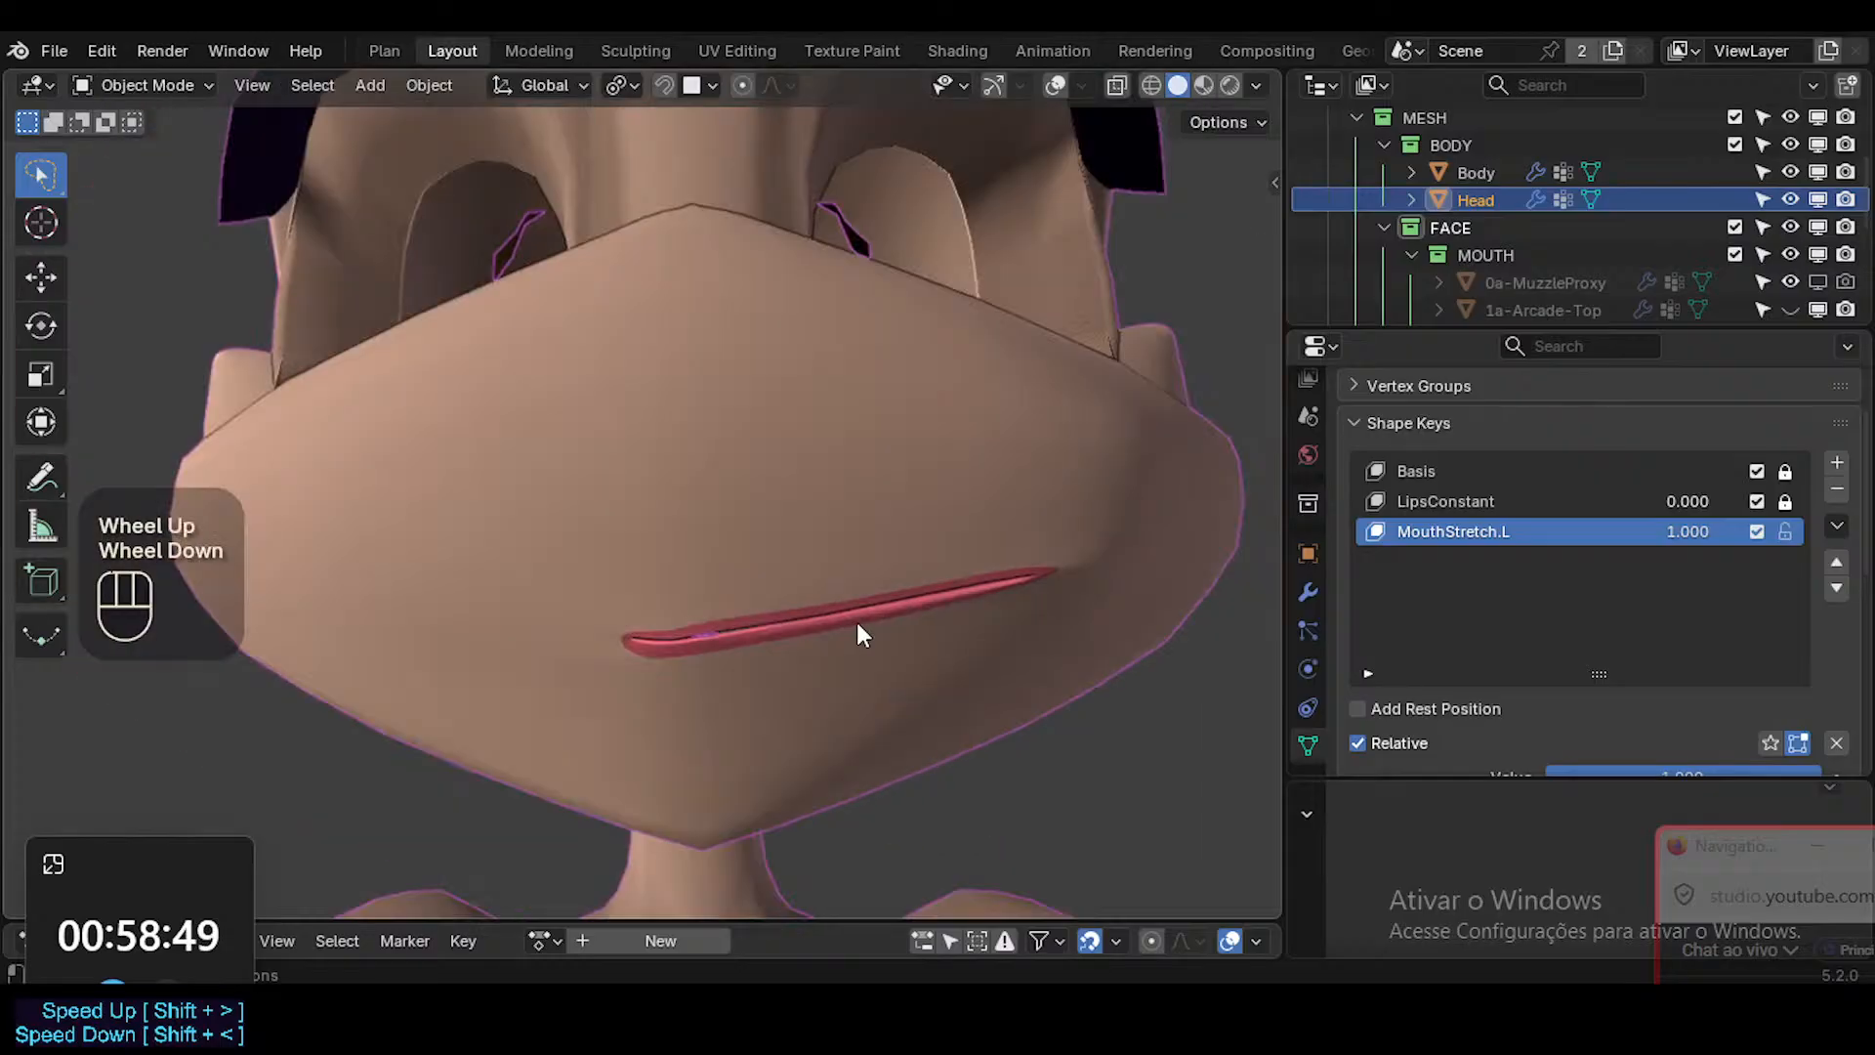
scroll(561, 598, "down", 1)
scroll(558, 591, "down", 1)
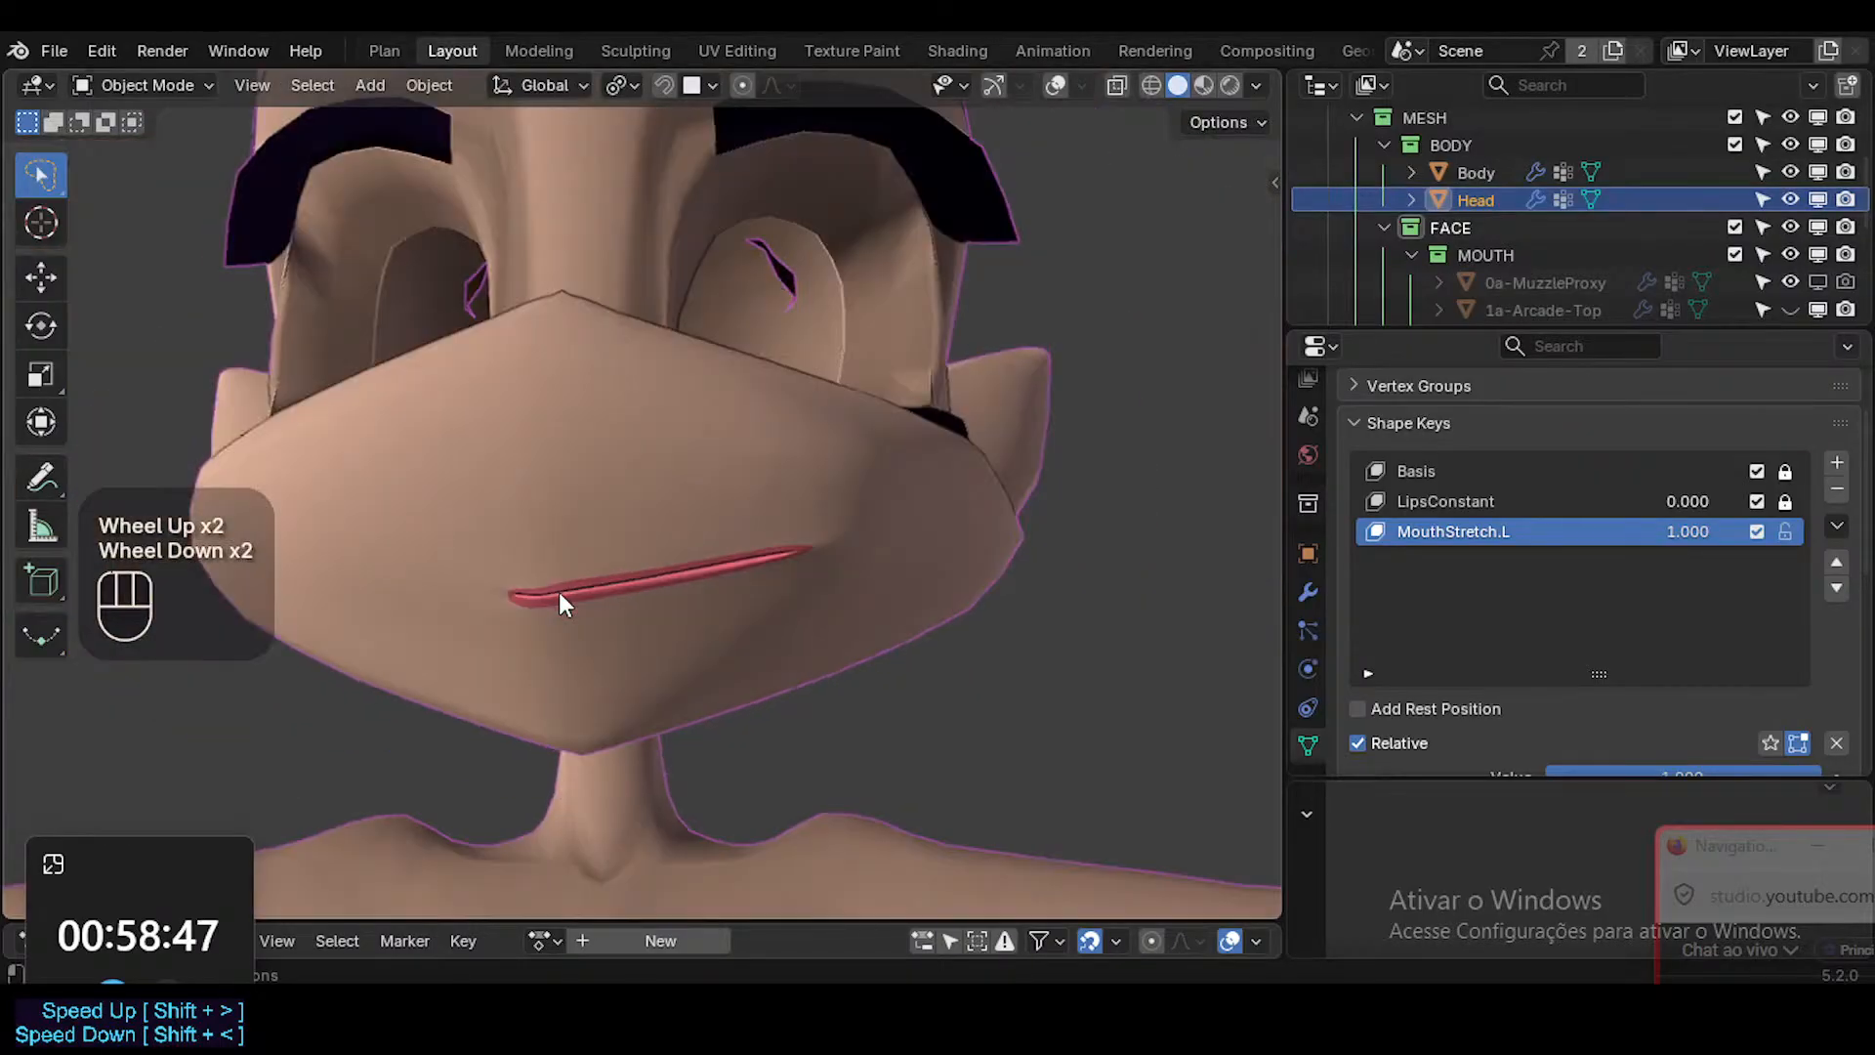
scroll(596, 592, "up", 3)
scroll(488, 569, "down", 1)
scroll(489, 569, "down", 2)
key("shift+alt+z")
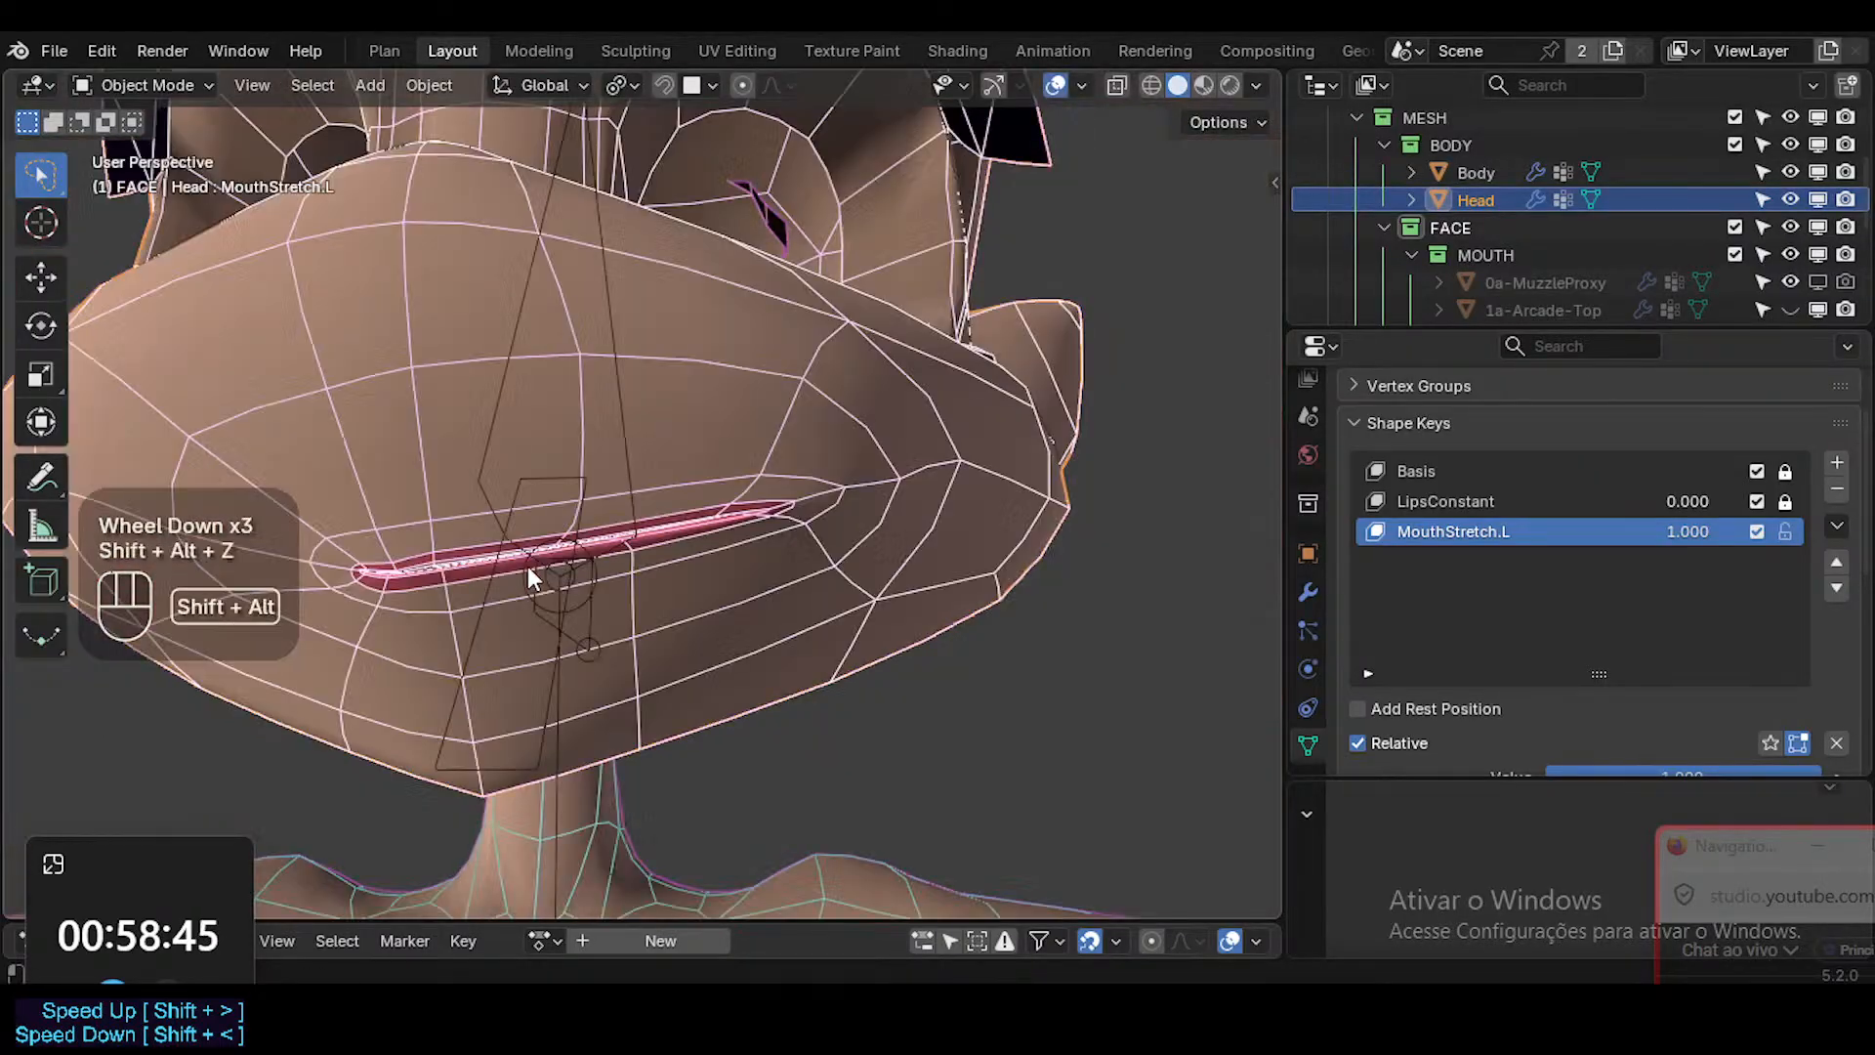
Open the mouth by rotating the CTL-Jaw bone about the global X axis in Pose Mode.
left_click(551, 662)
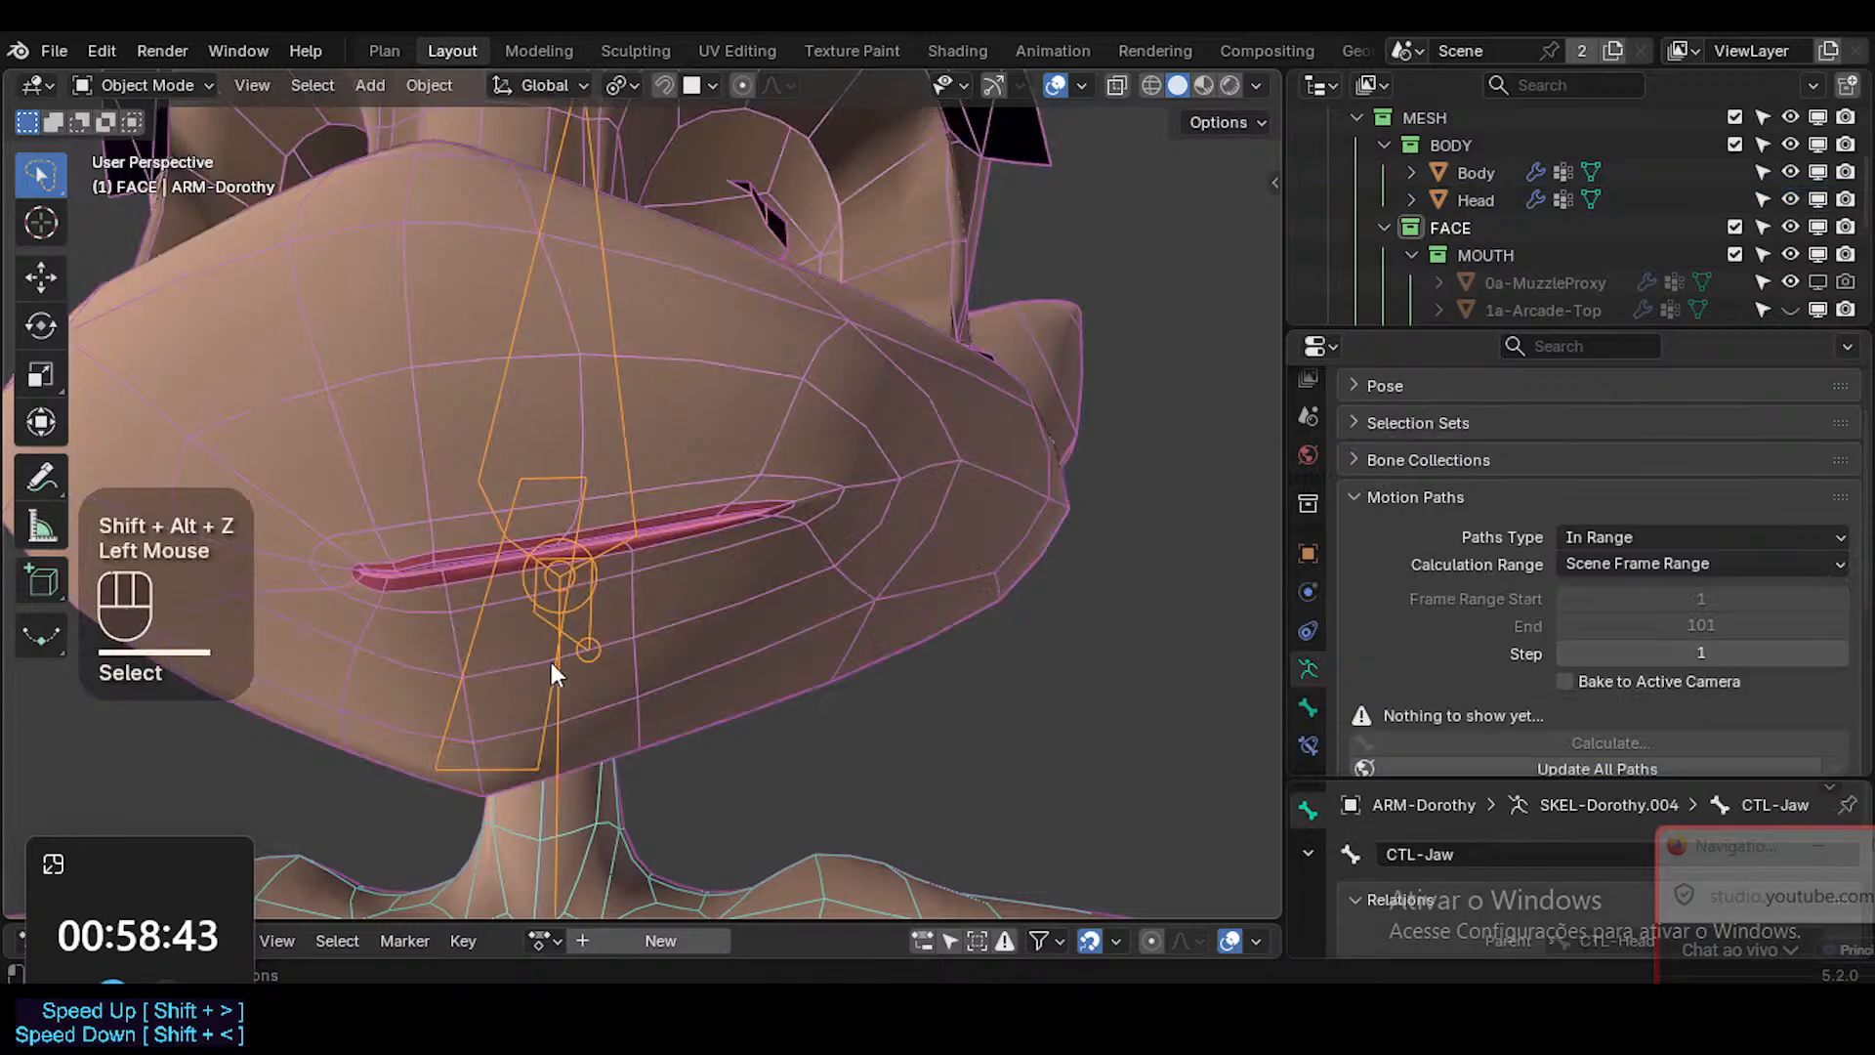
key("ctrl+Tab")
key("r")
key("x")
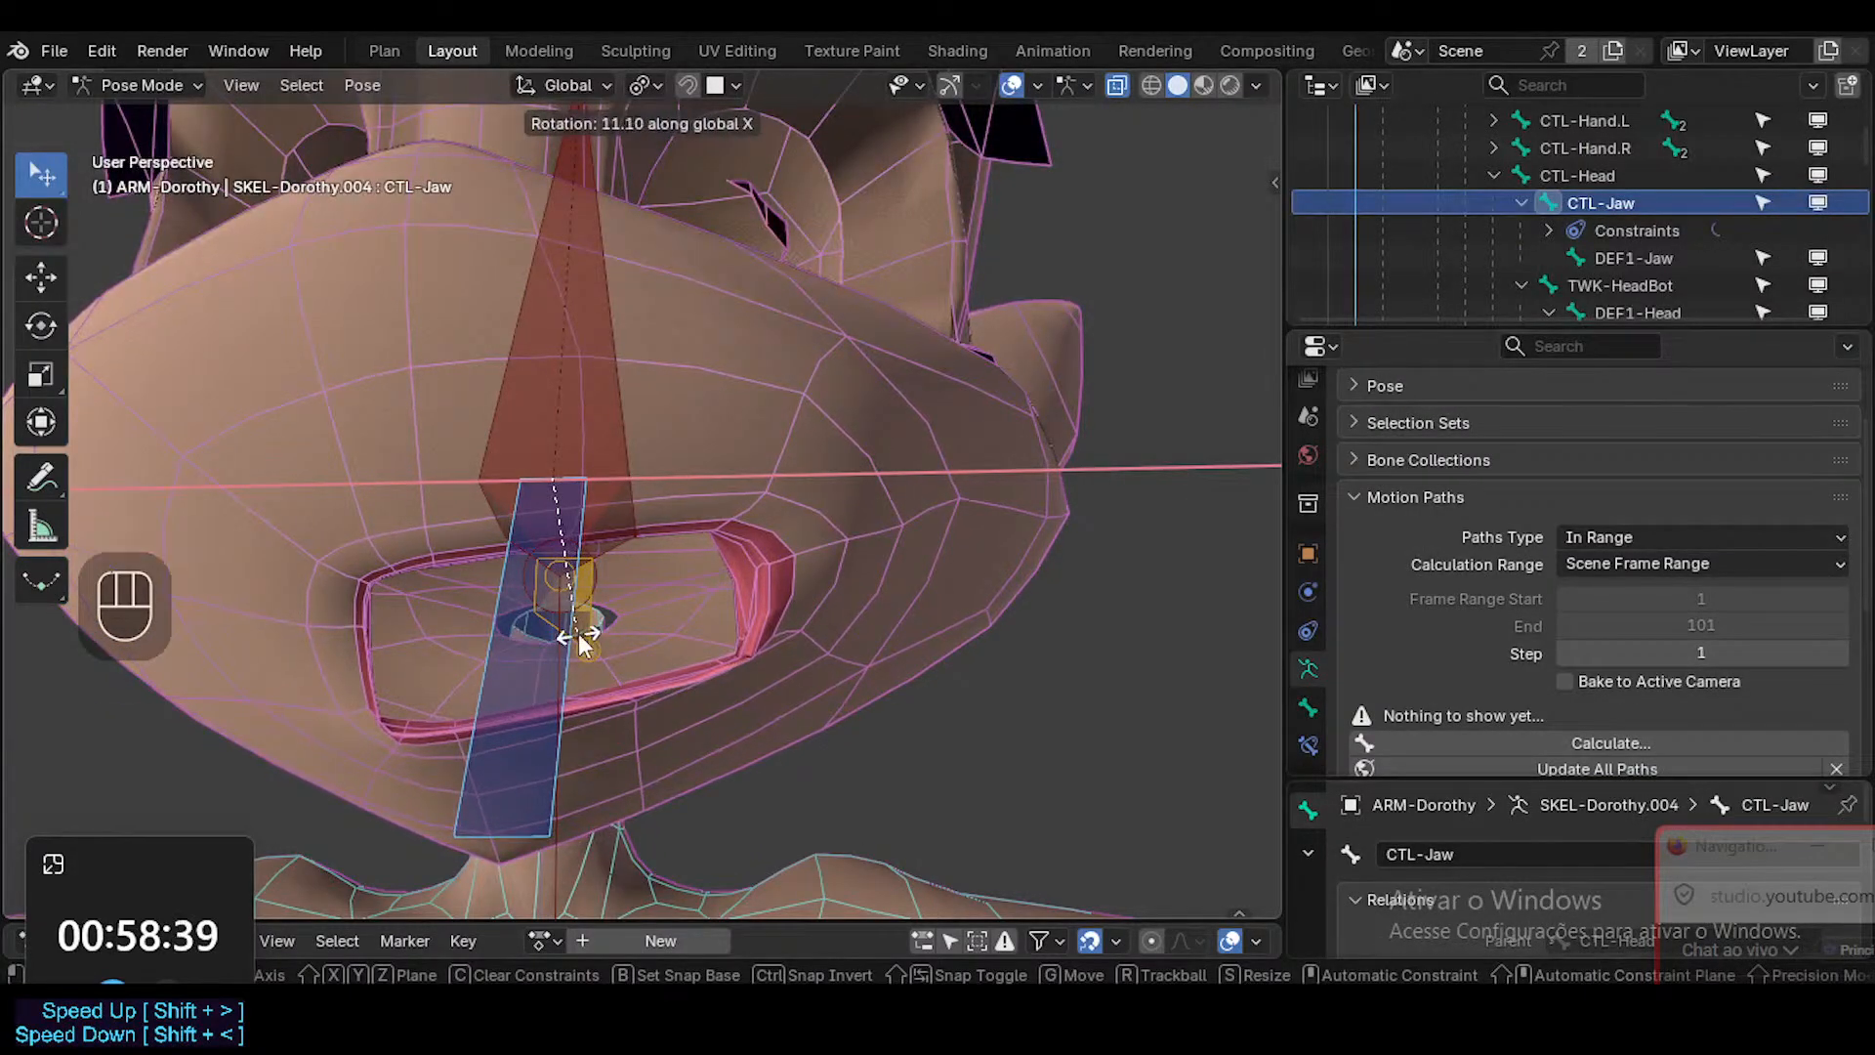
left_click(615, 643)
Inspect the open mouth with overlays toggled, return to Object Mode, and turn off the mesh smoothing.
key("shift+alt+z")
middle_click_drag(659, 652, 683, 665, "shift")
key("shift+alt+z")
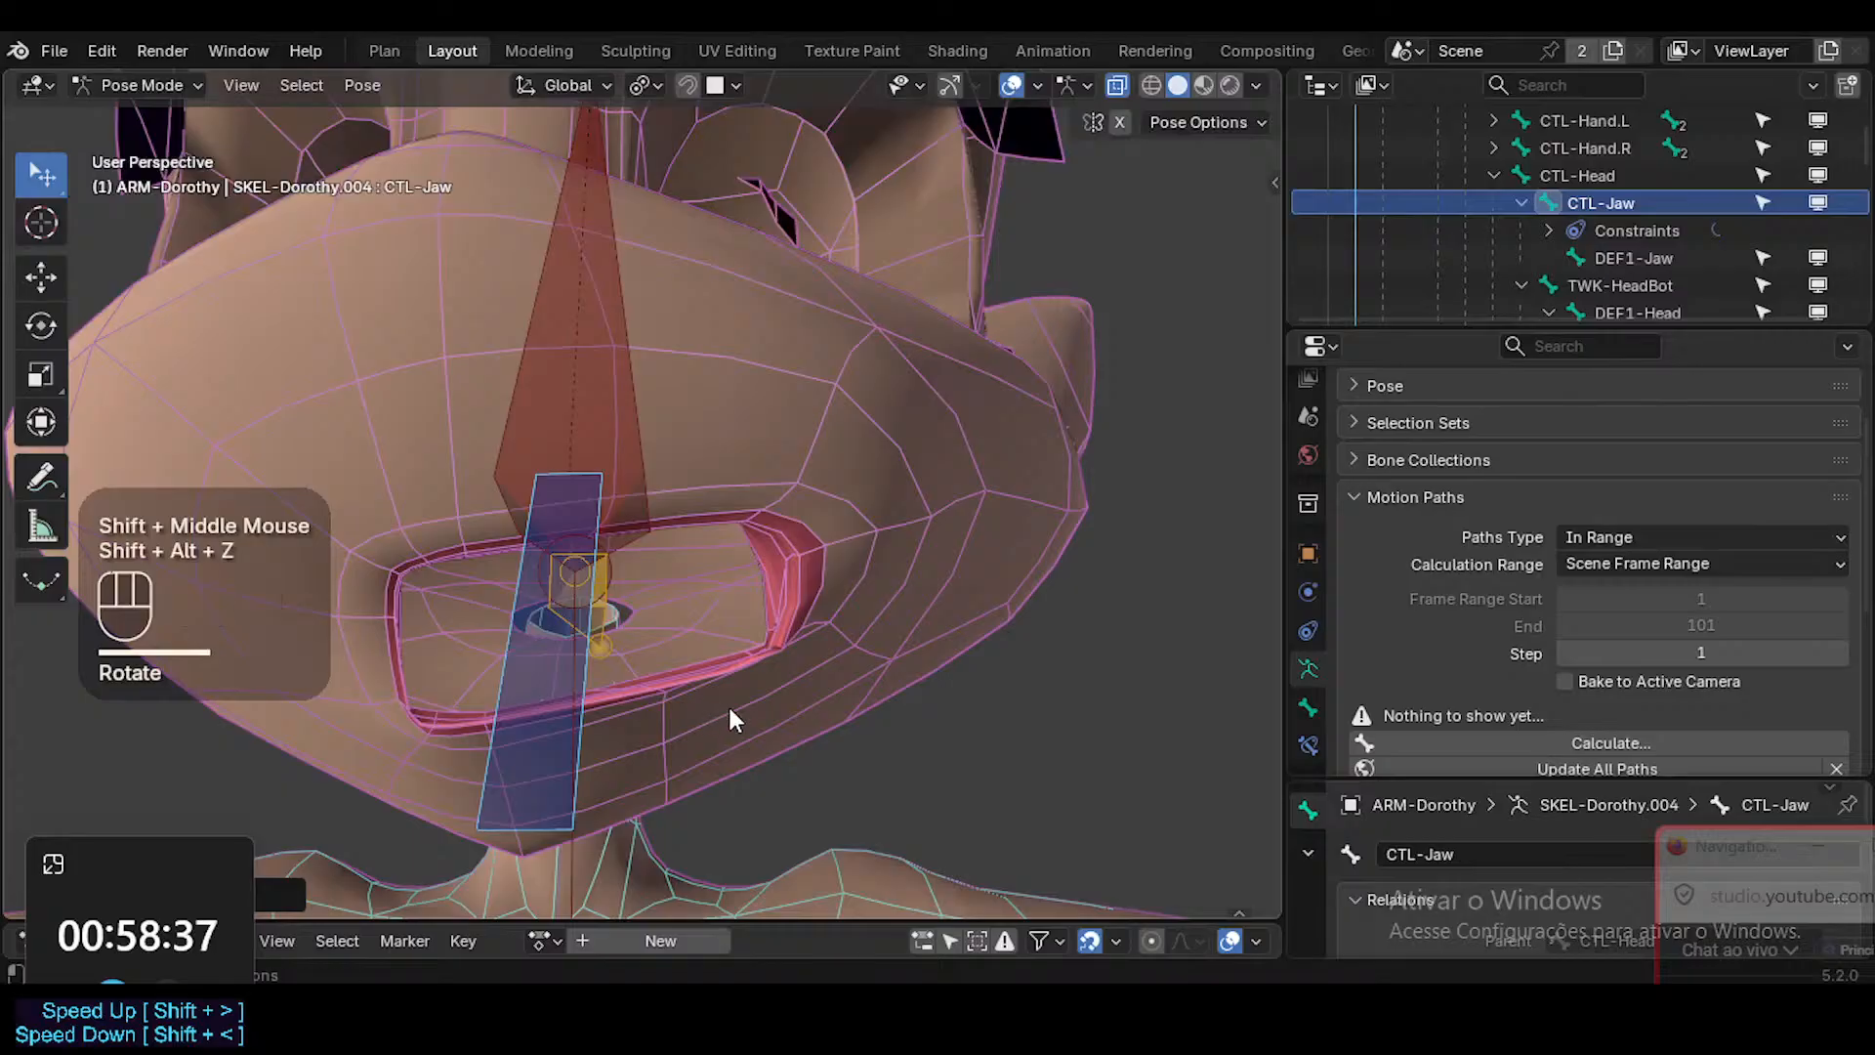
left_click(729, 704)
key("ctrl+Tab")
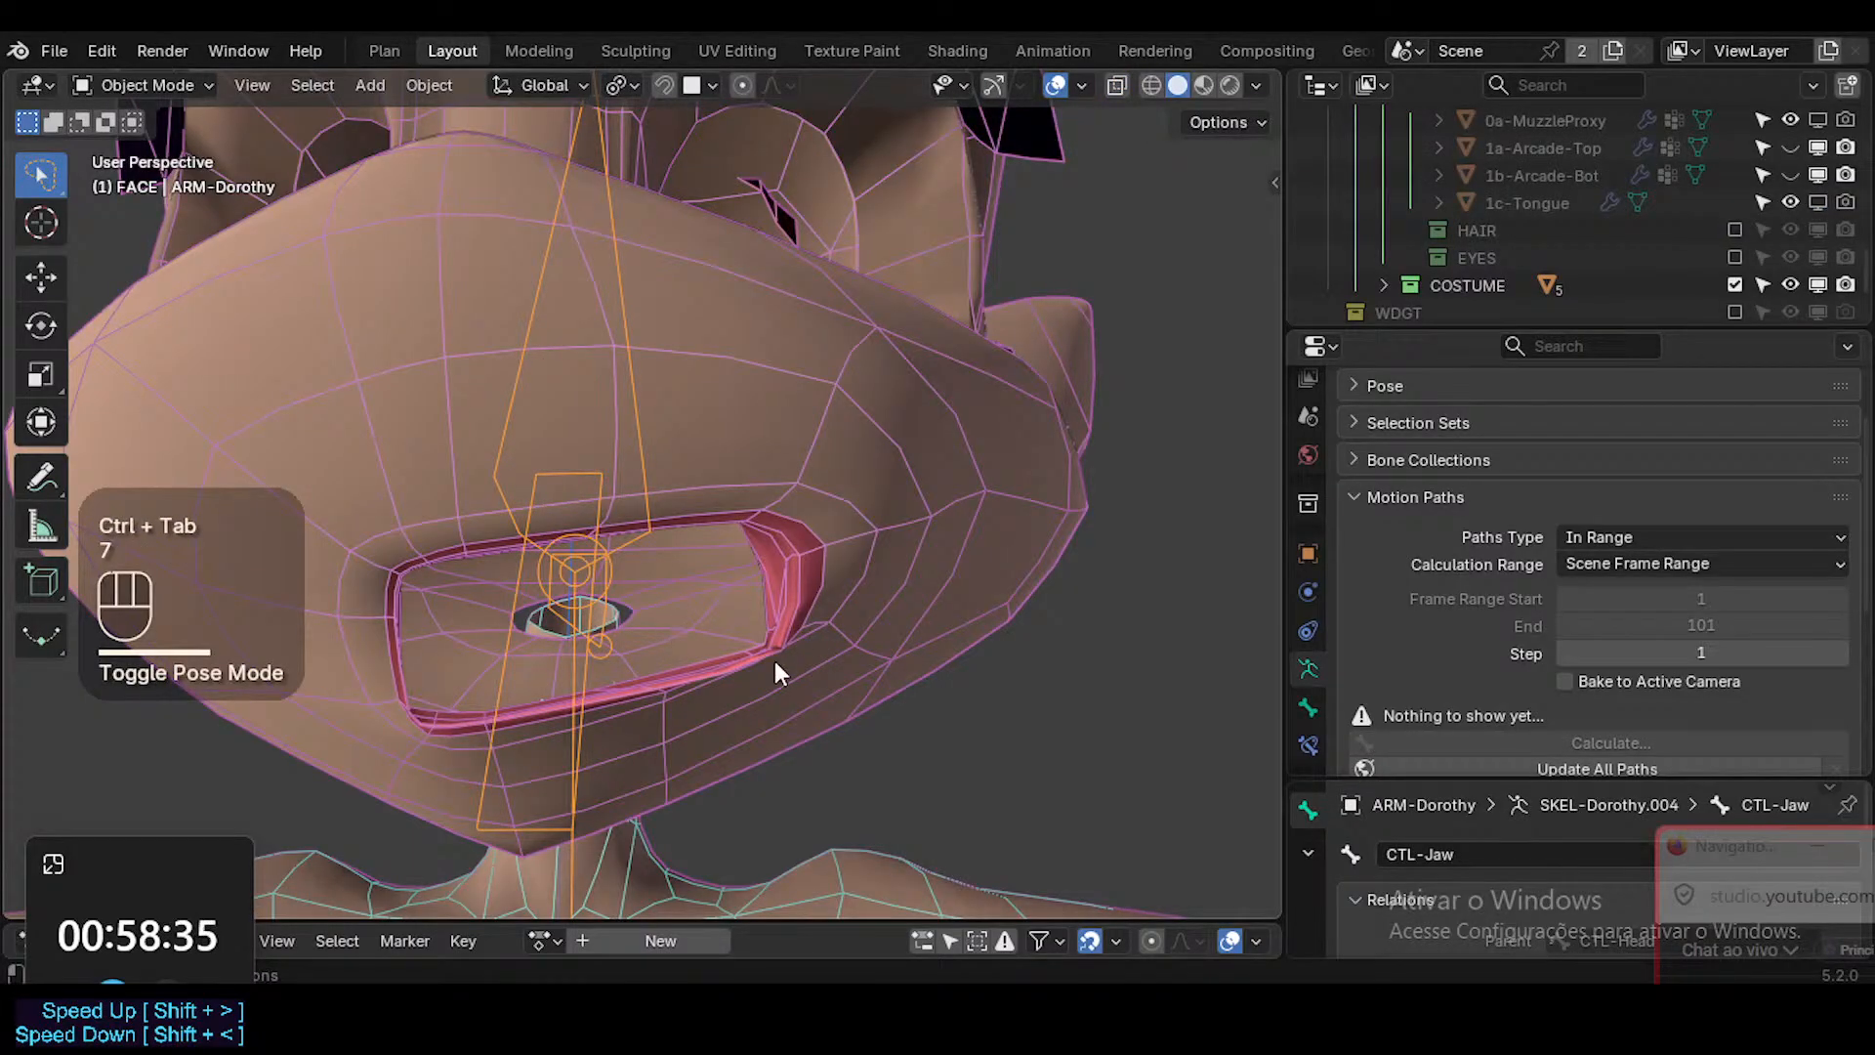
key("shift+alt+z")
key("shift+ctrl+alt+i")
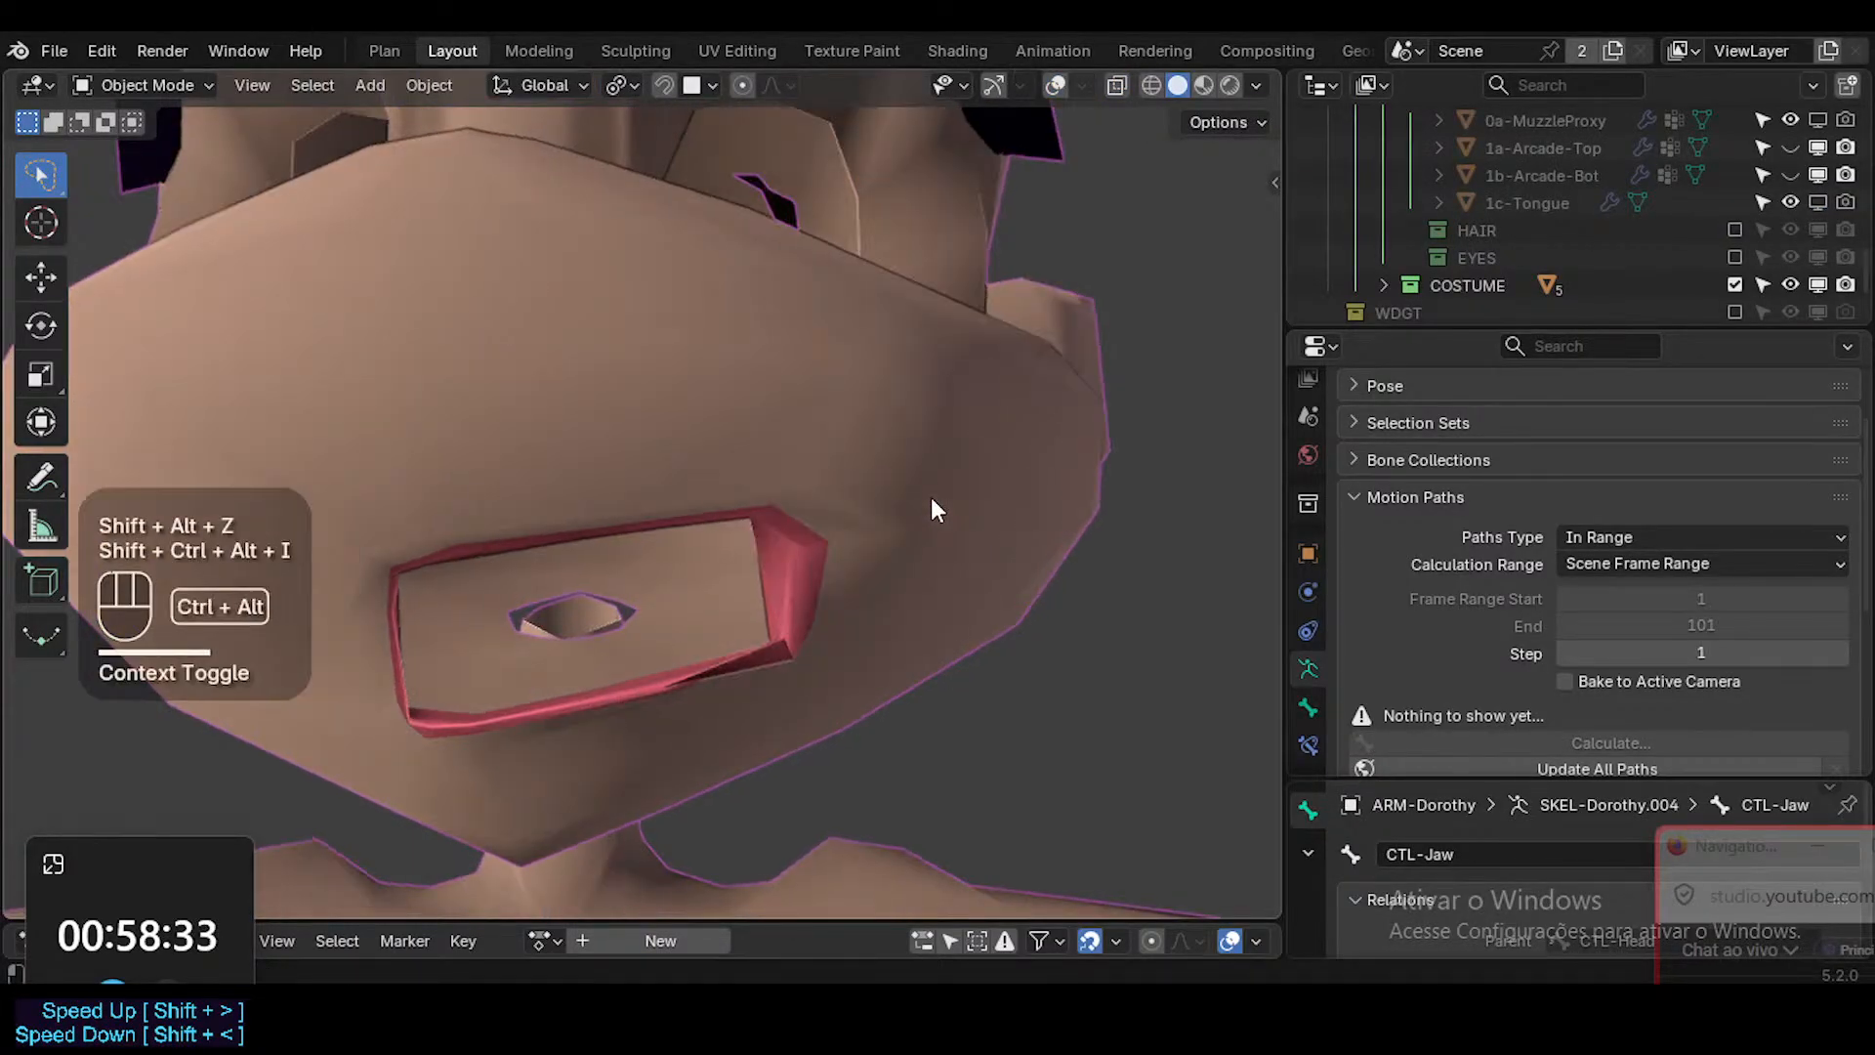
Enter Weight Paint mode on the Head mesh and display the DEF1-Head vertex group's weights around the mouth.
key("shift+alt+z")
left_click(891, 683)
key("ctrl+Tab")
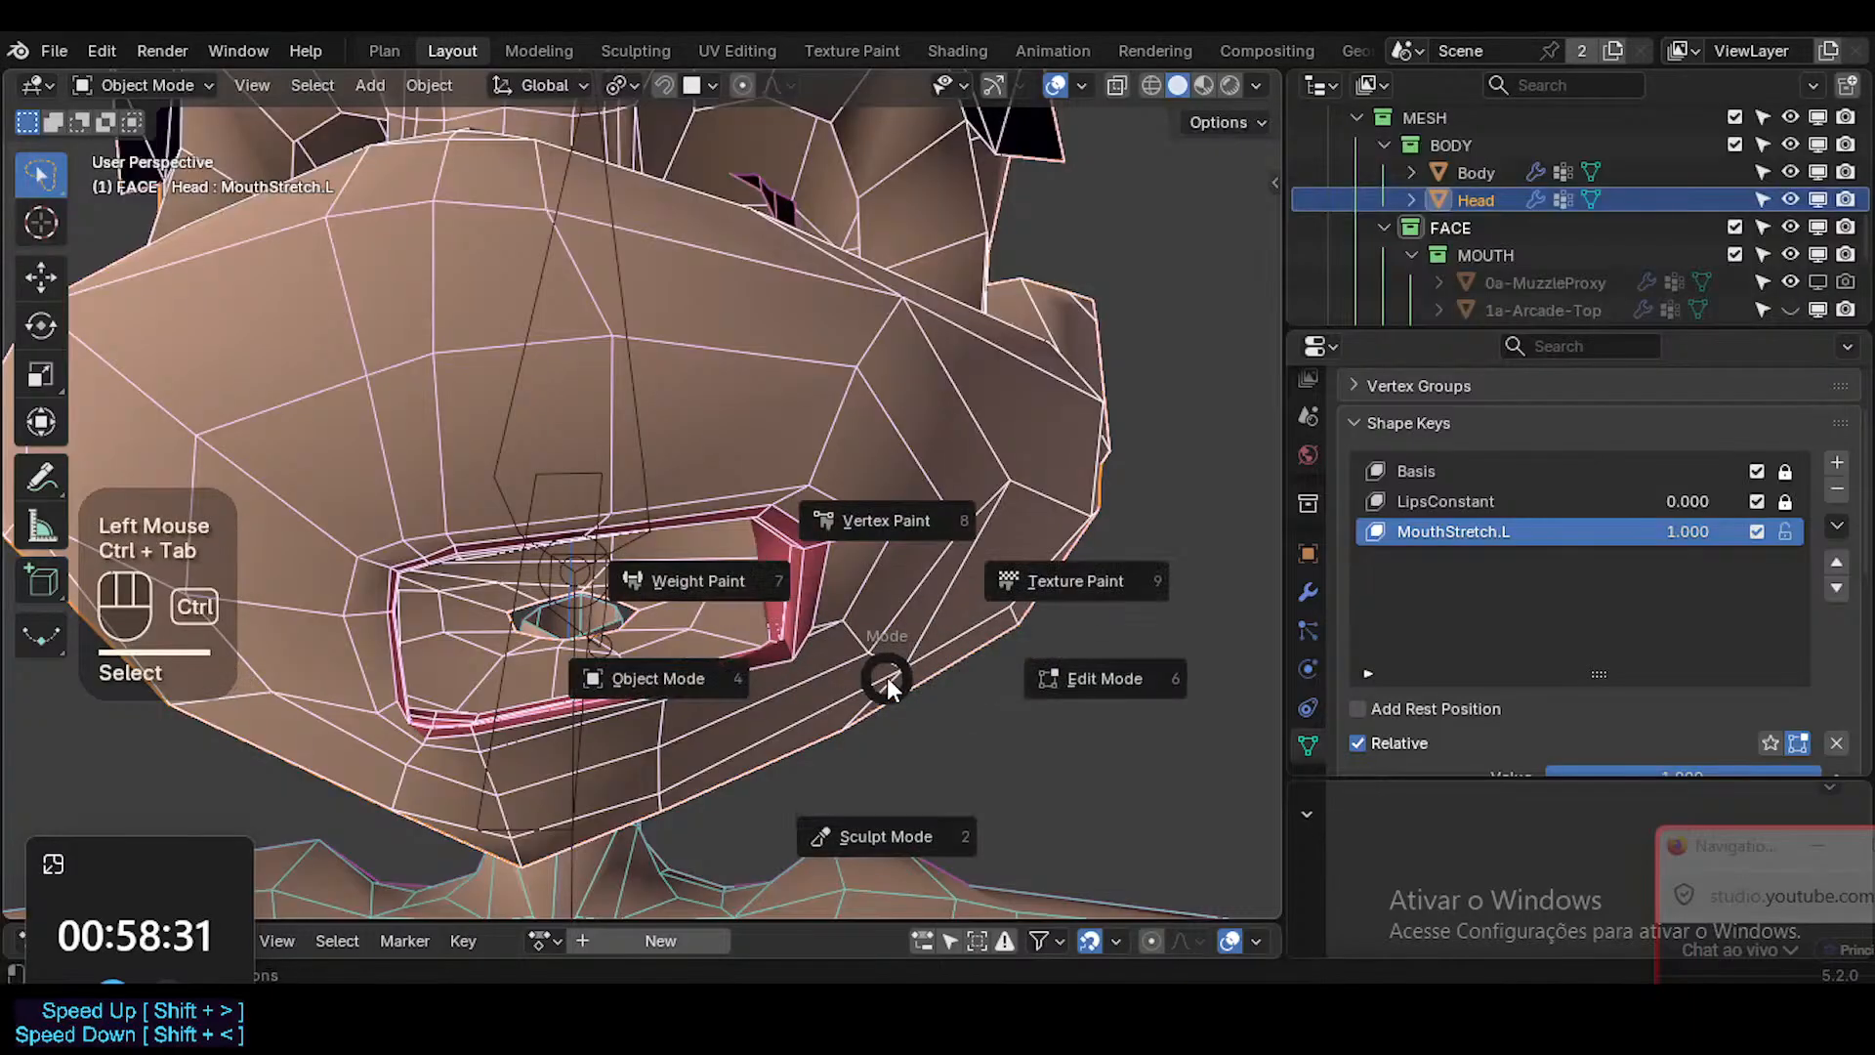
left_click(784, 688, "alt")
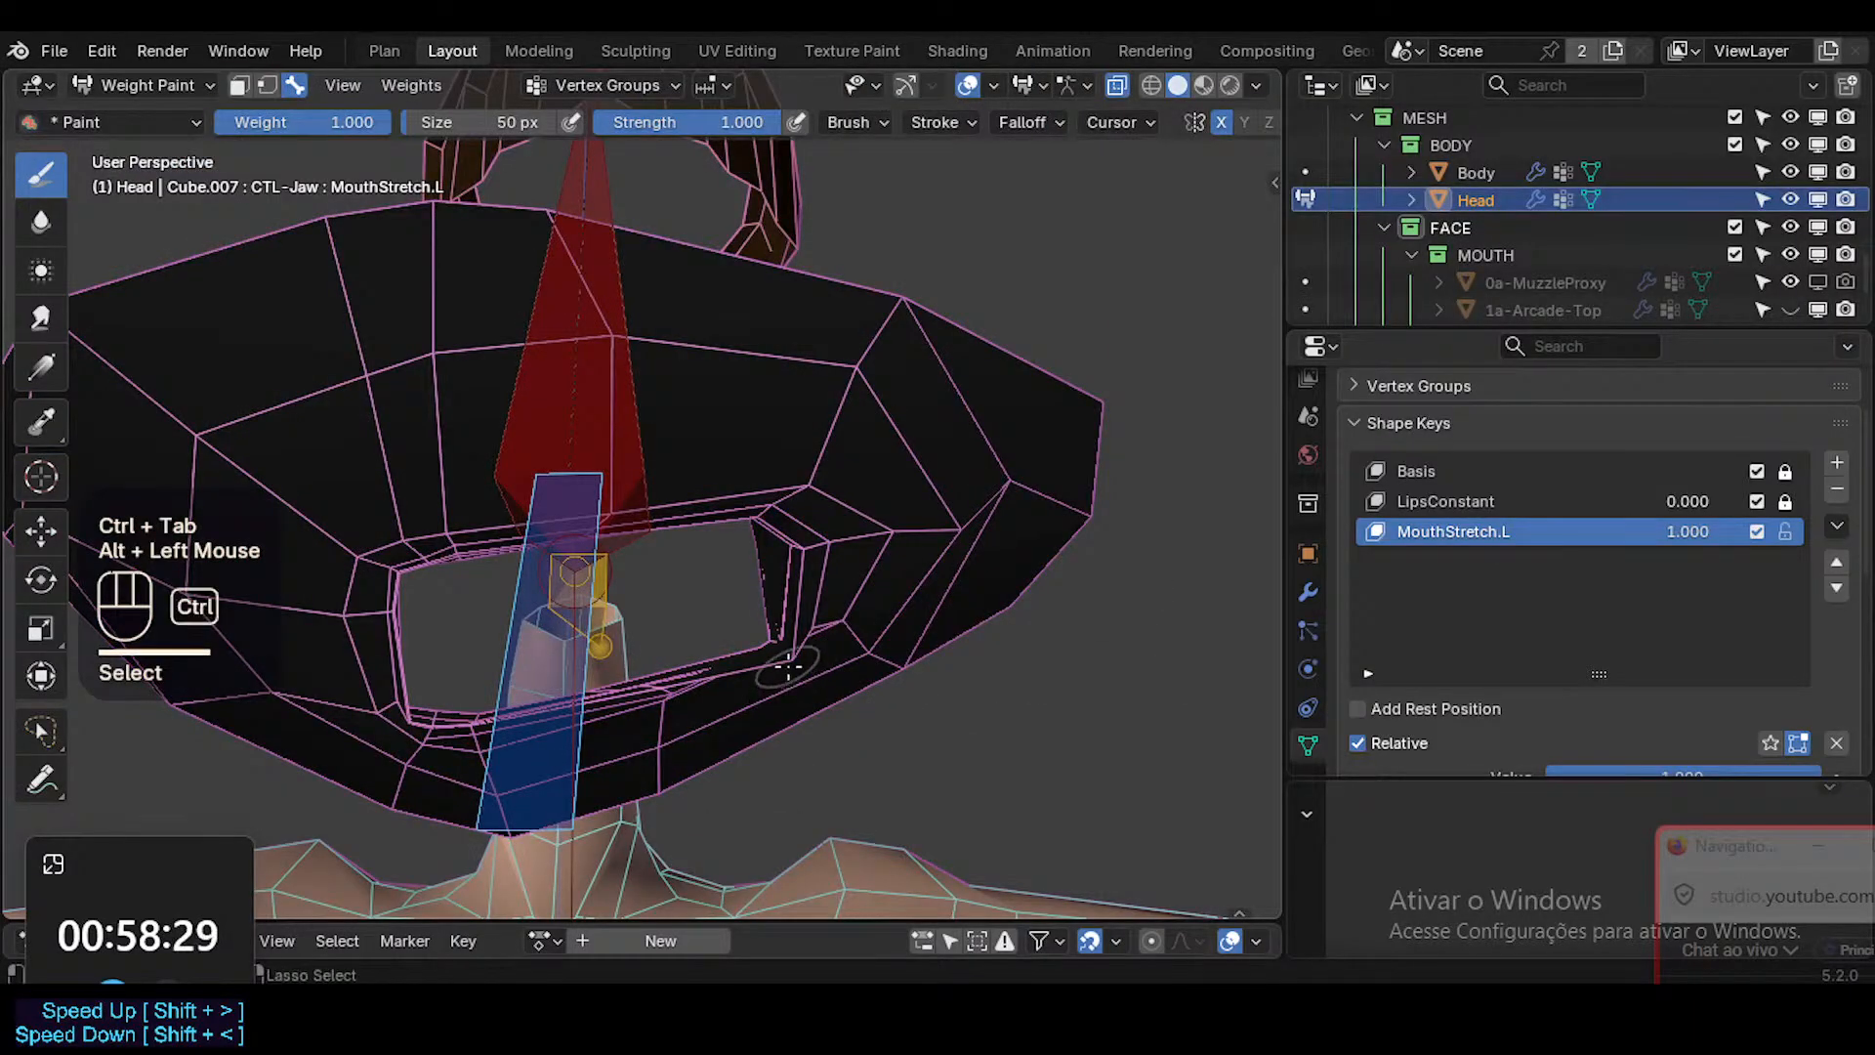
key("shift+ctrl+x")
left_click(747, 640)
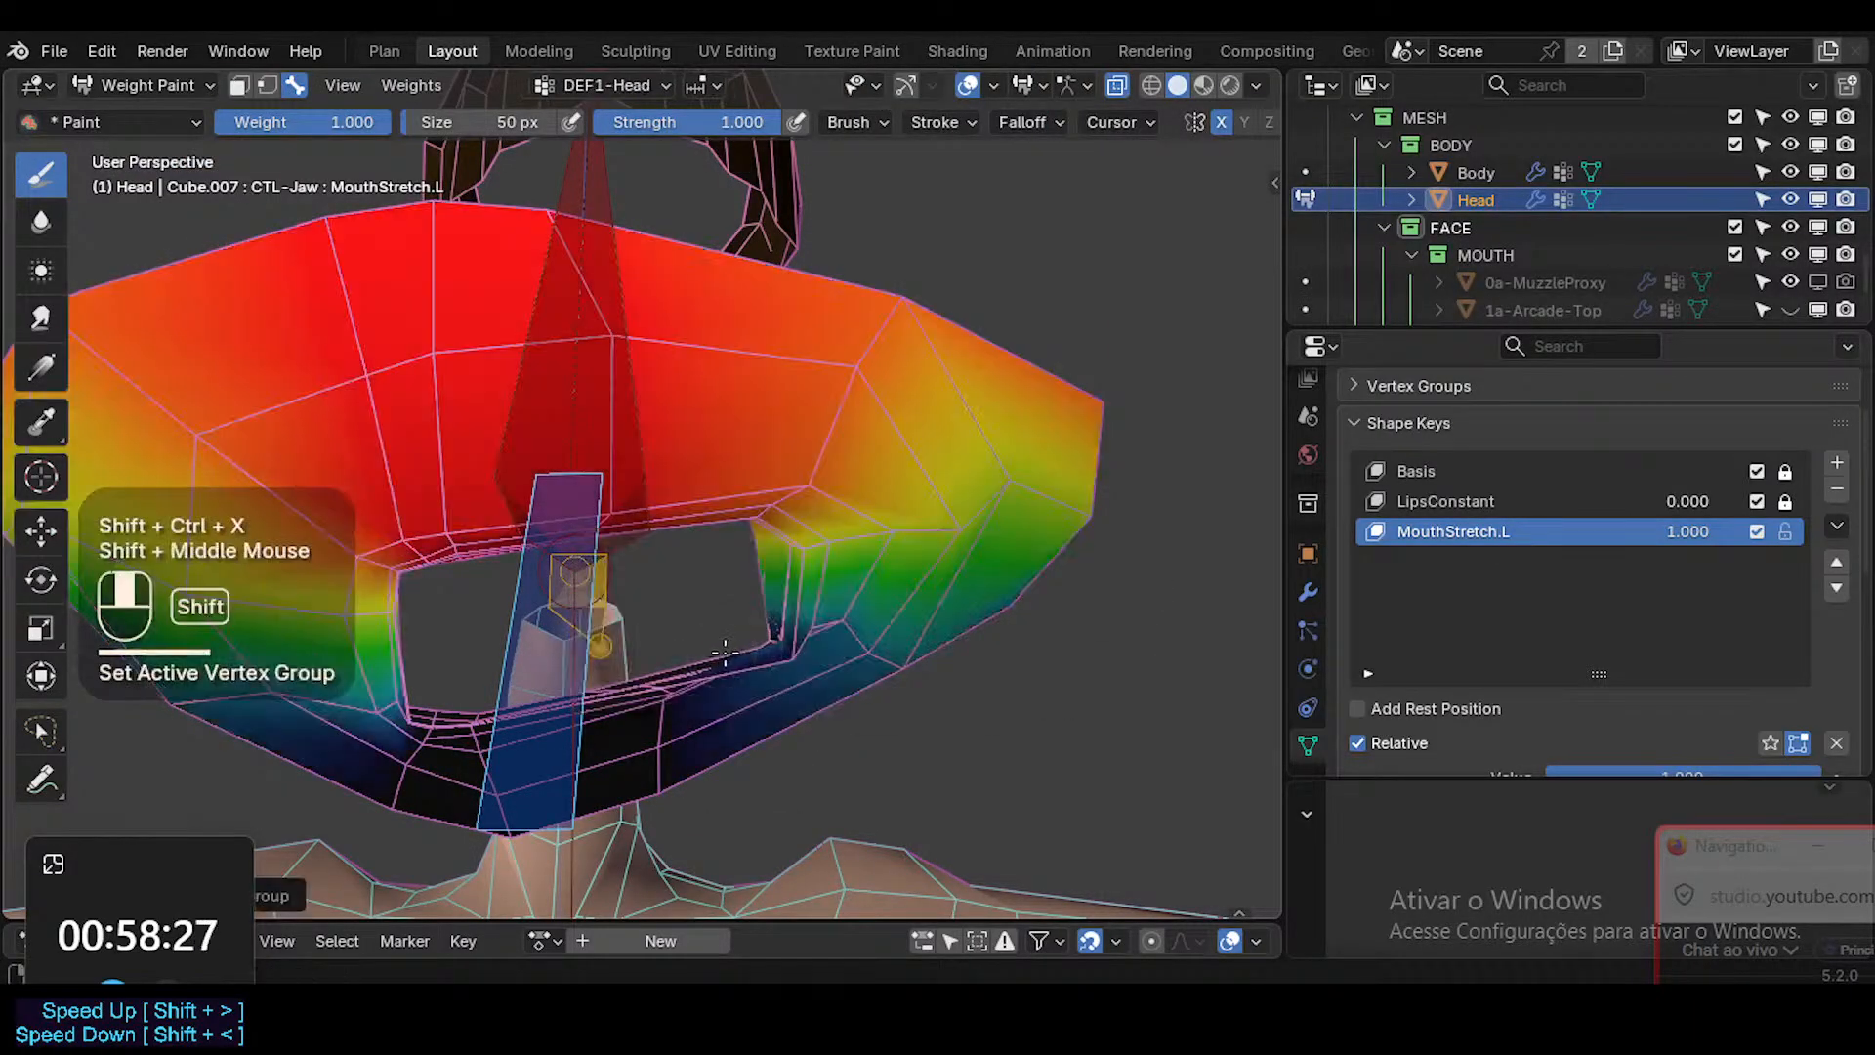
middle_click_drag(725, 651, 887, 590)
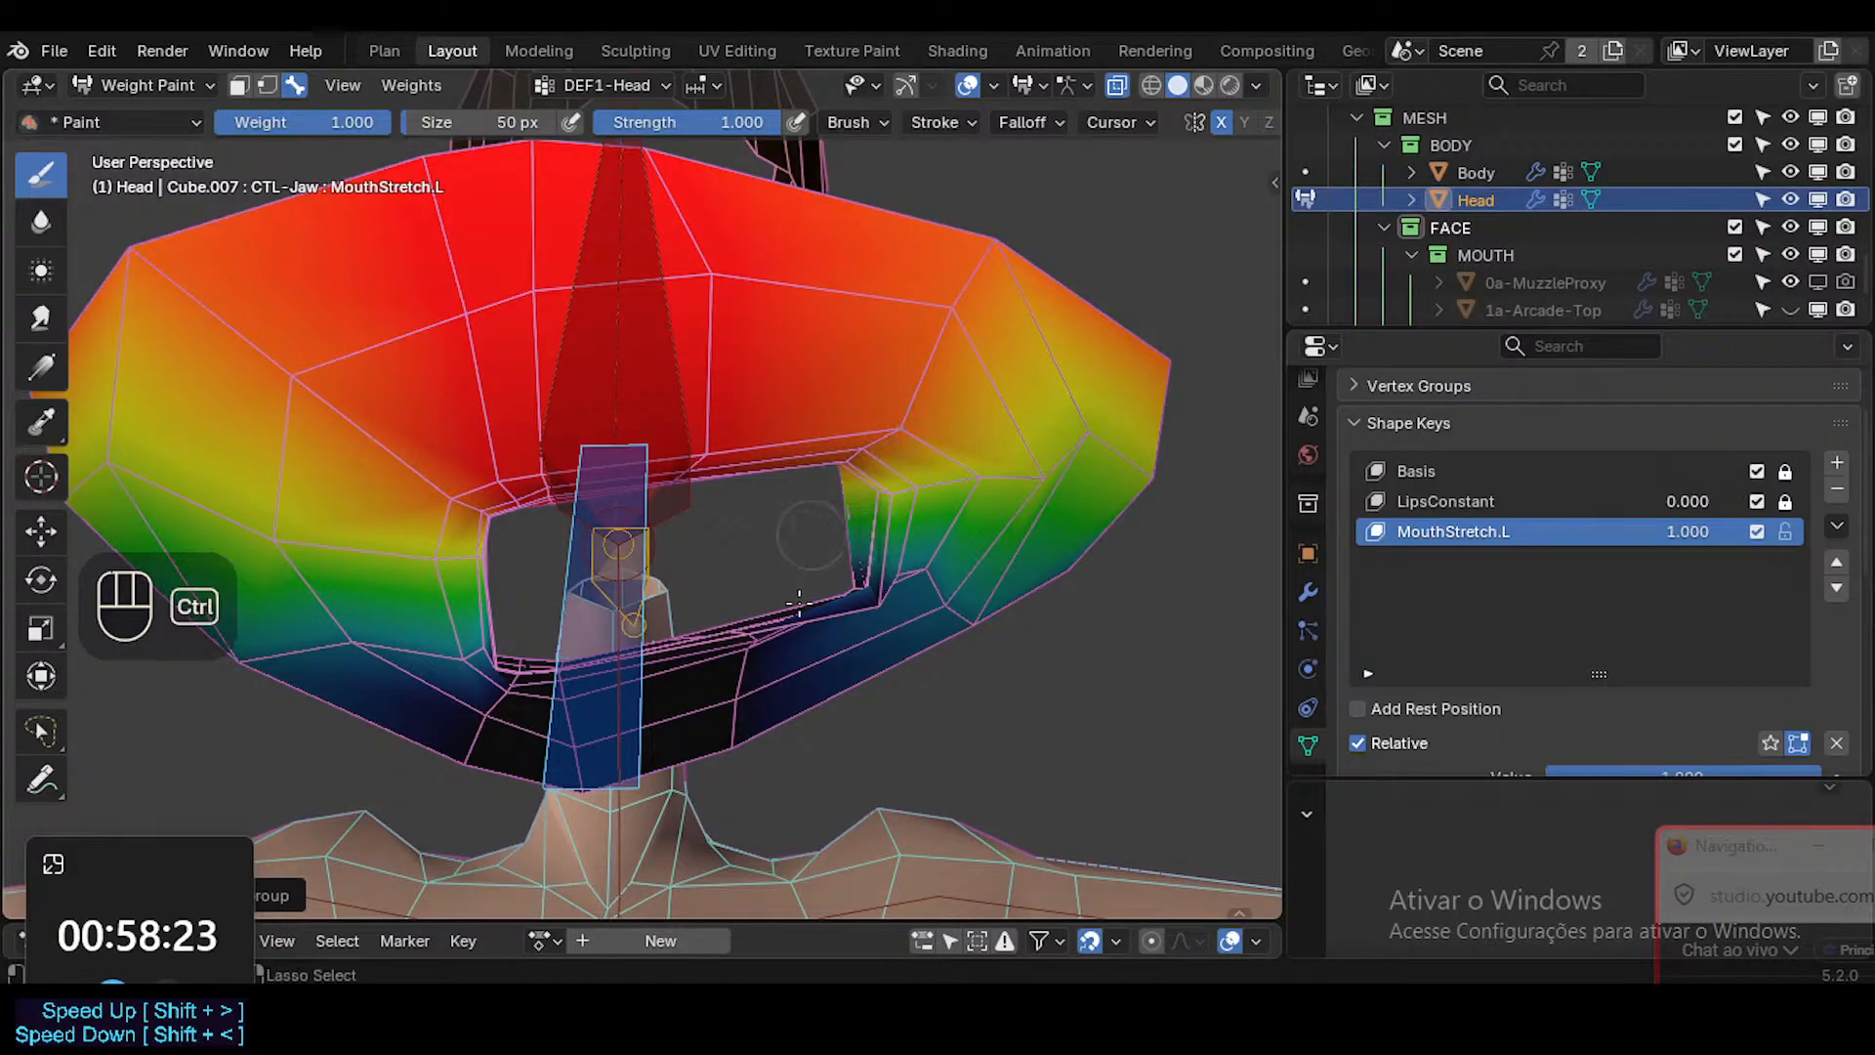
Save the file and sample the 0.933 weight of the DEF1-Head group above the mouth's corner.
middle_click_drag(799, 601, 829, 515, "ctrl")
key("ctrl+s")
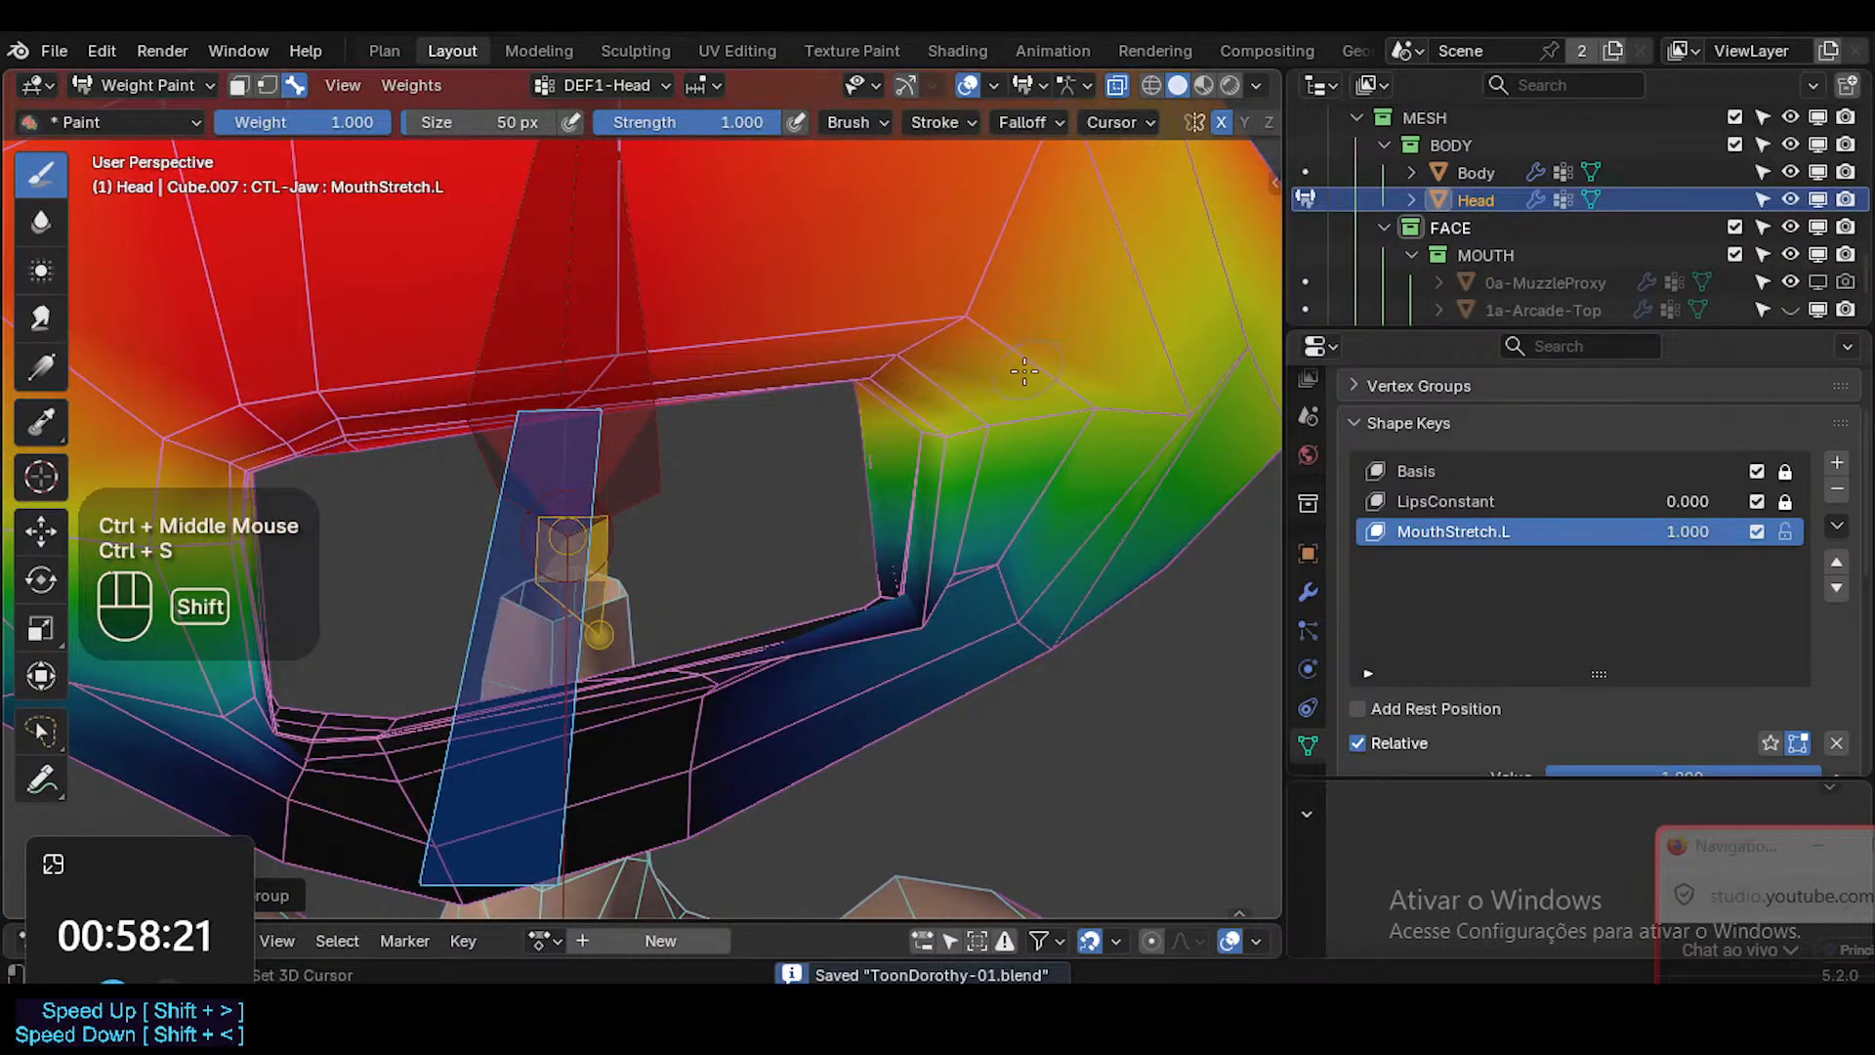
mouse_move(1024, 370)
middle_mouse_down("shift")
mouse_move(890, 392)
mouse_move(891, 428)
mouse_move(902, 362)
mouse_move(877, 398)
middle_mouse_up("shift")
key("shift+x")
key("shift+x")
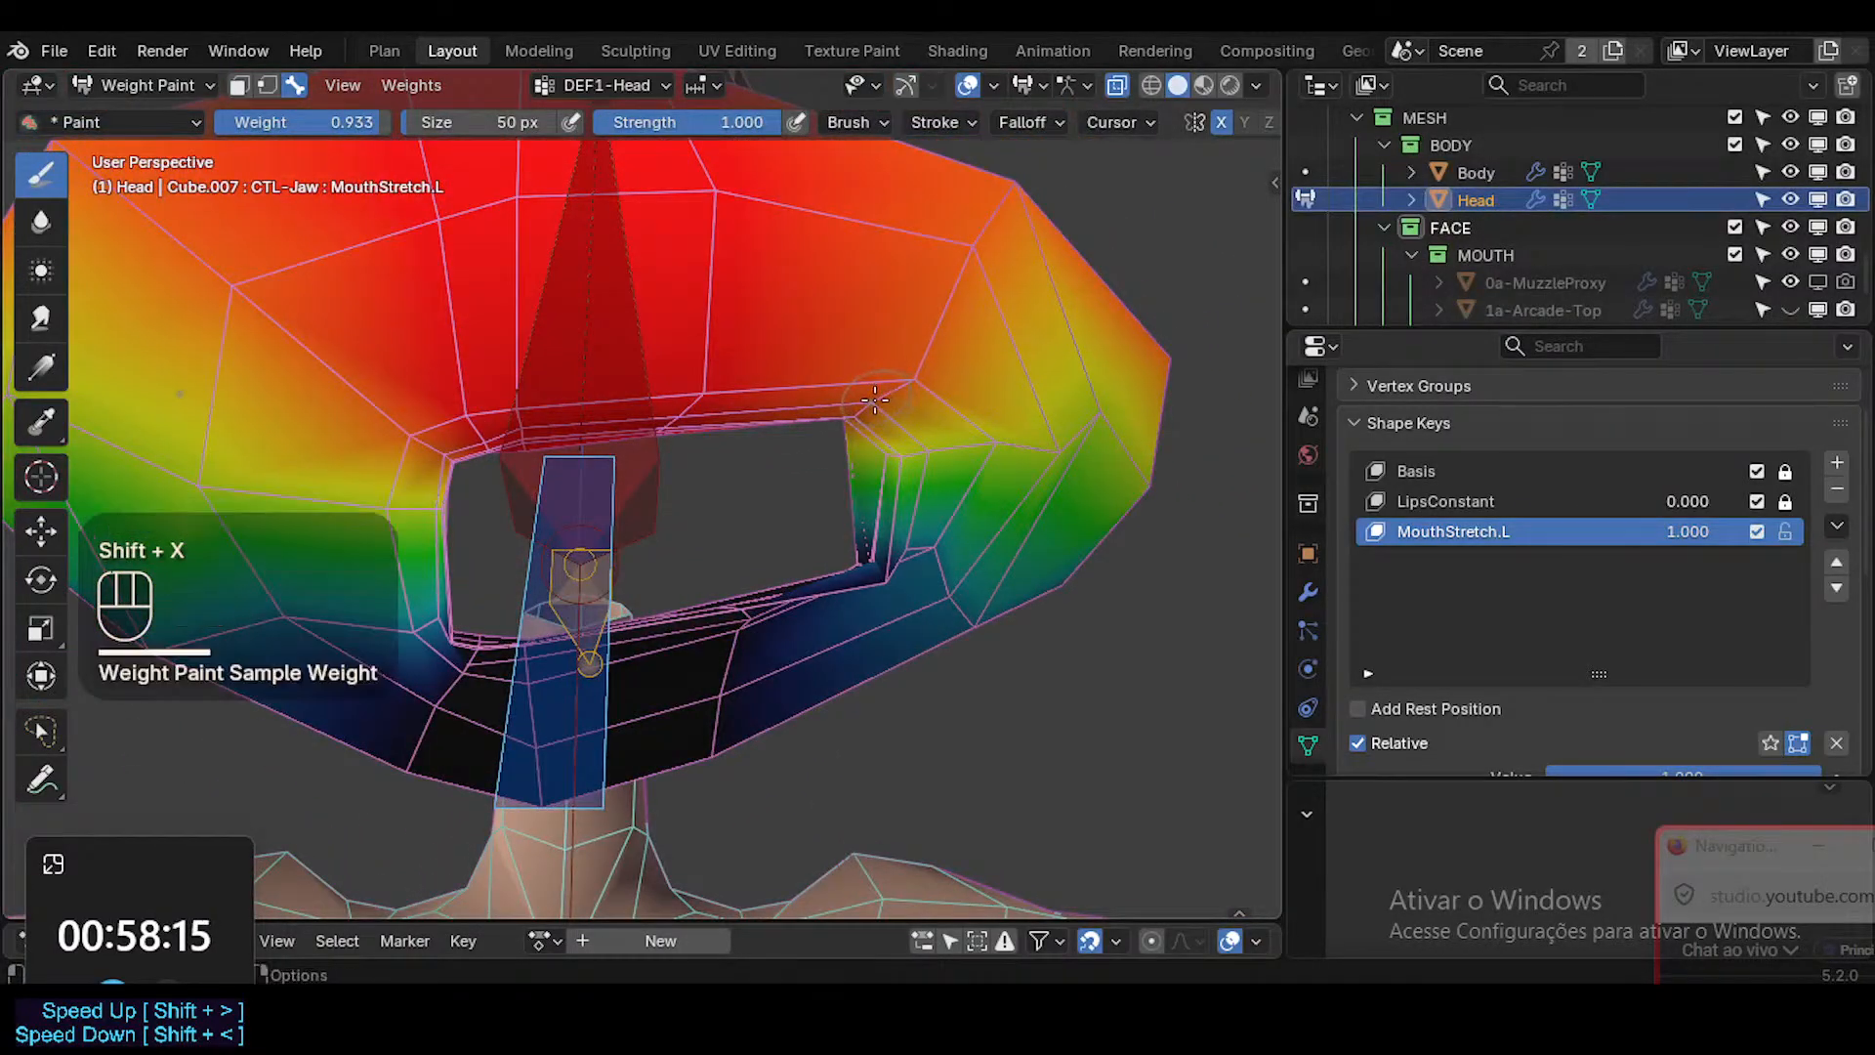
Set the weight brush's blend mode to Mix.
left_click(934, 122)
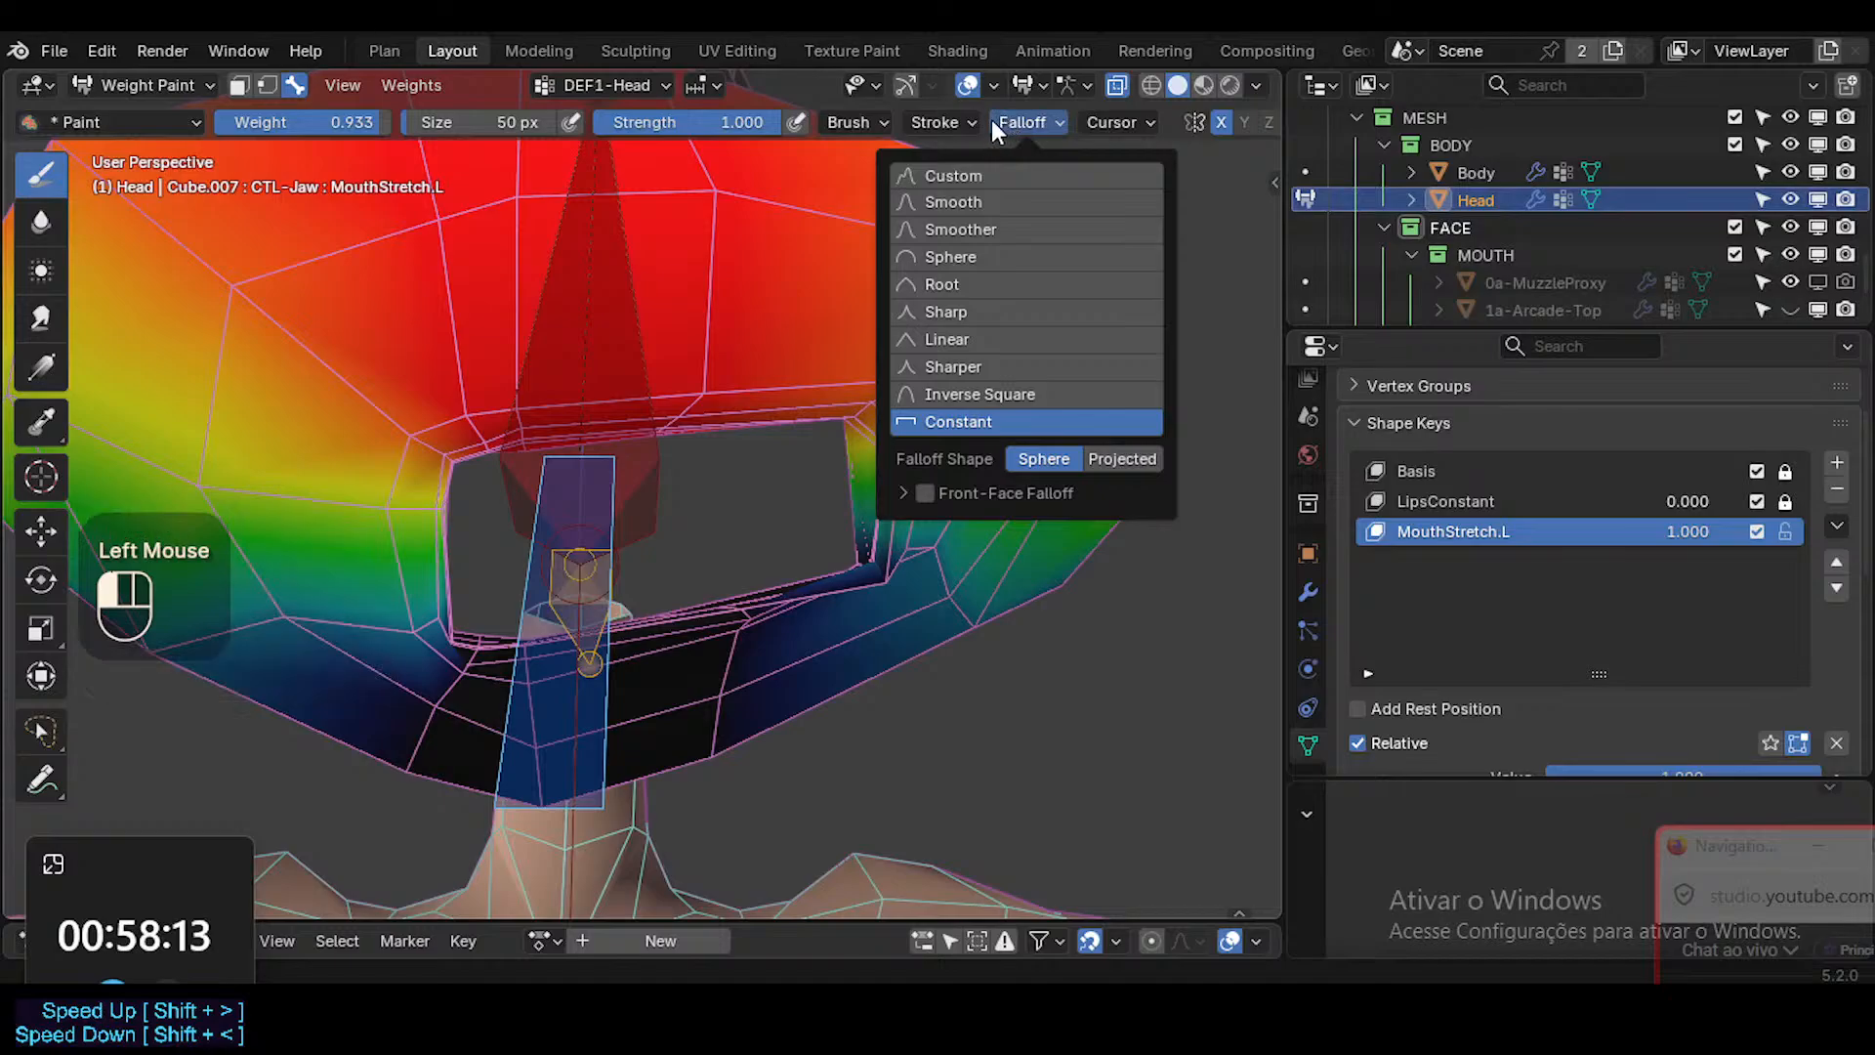
mouse_move(869, 125)
left_click(870, 173)
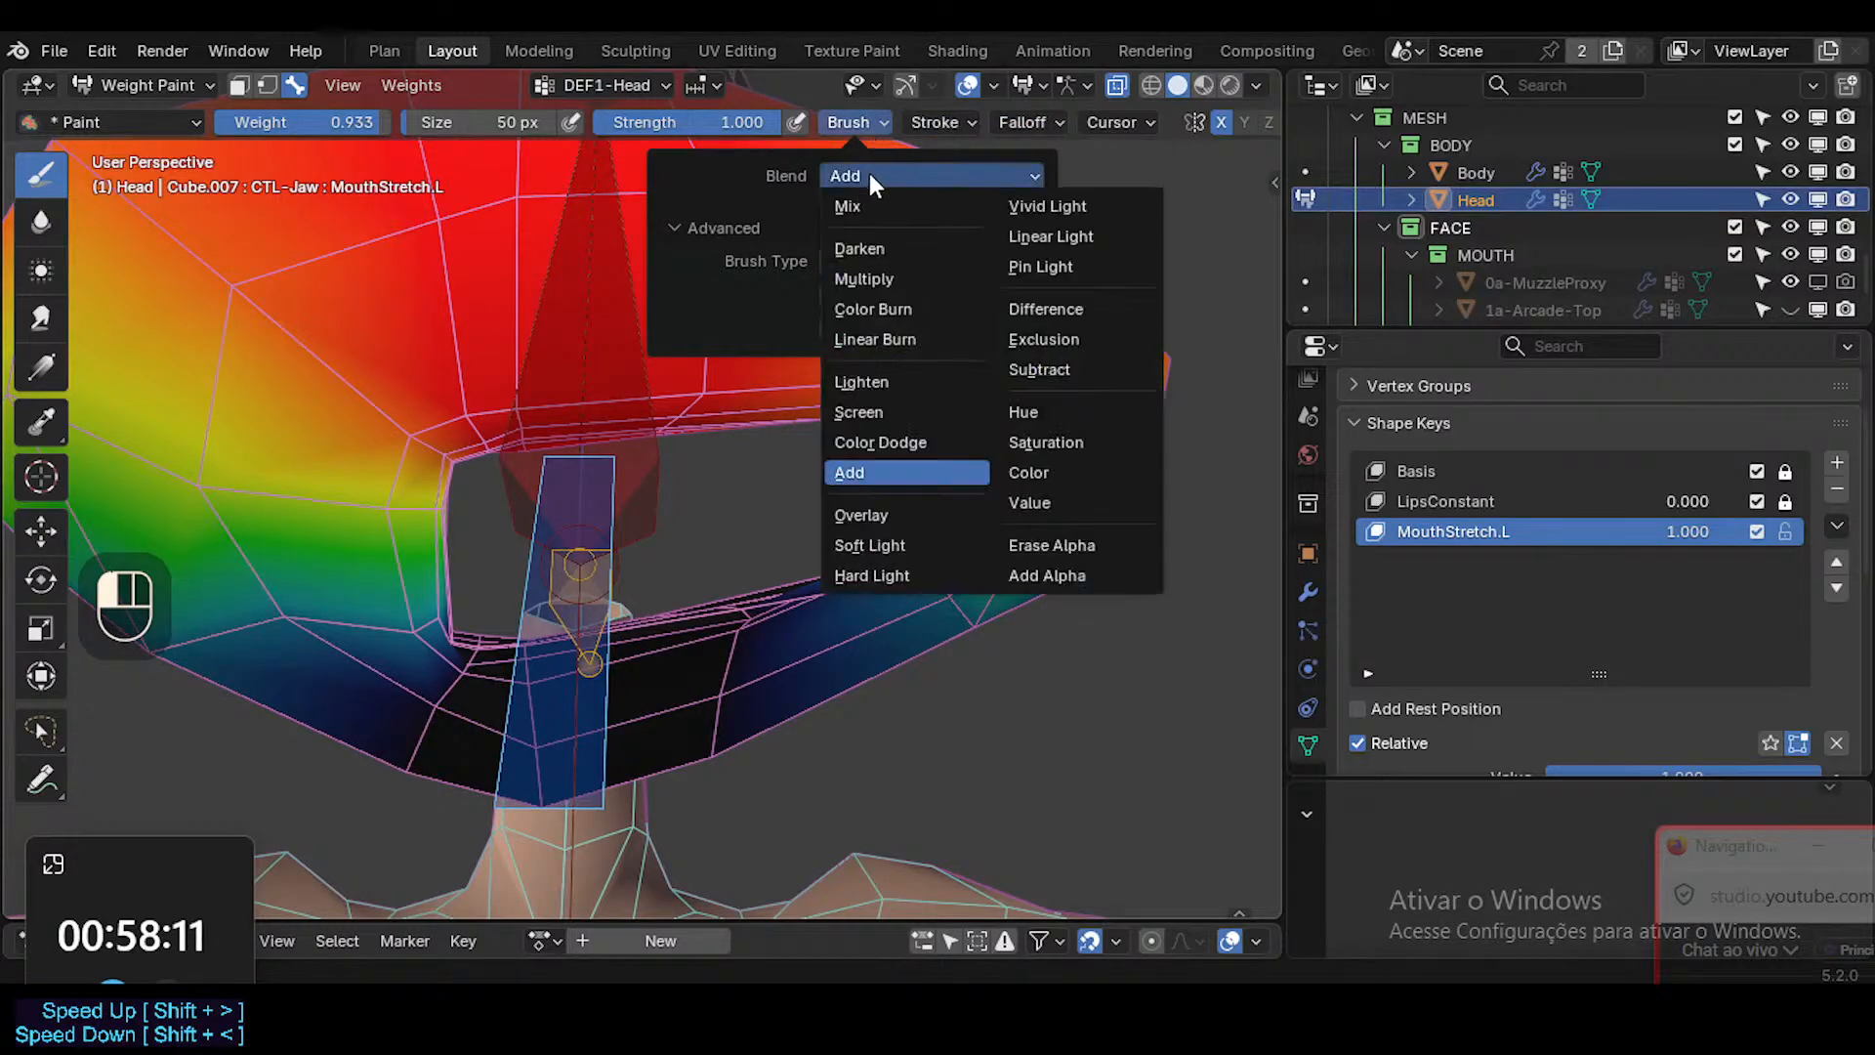
left_click(872, 207)
Paint the sampled 0.933 weight on the upper lip vertices near the mouth's corner.
mouse_move(859, 352)
middle_mouse_down()
mouse_move(845, 312)
mouse_move(884, 303)
mouse_move(869, 329)
middle_mouse_up()
left_click(838, 385)
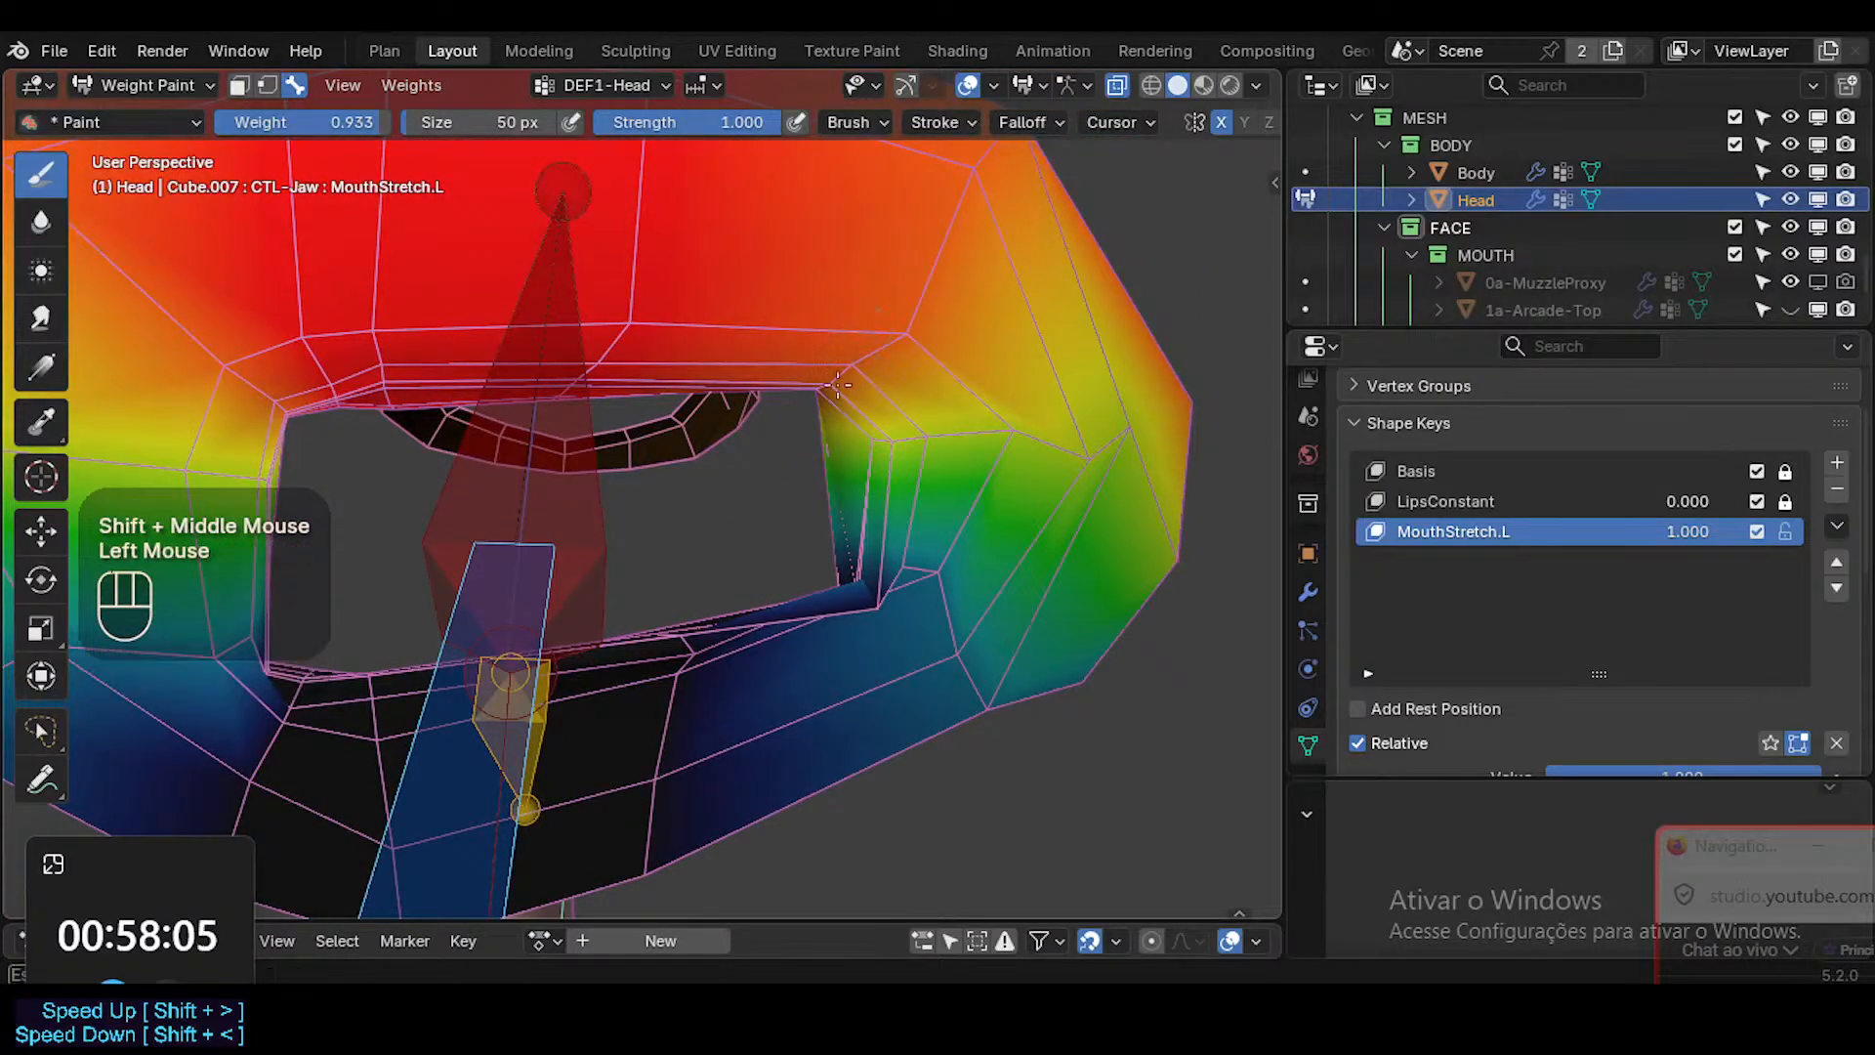
key("shift+x")
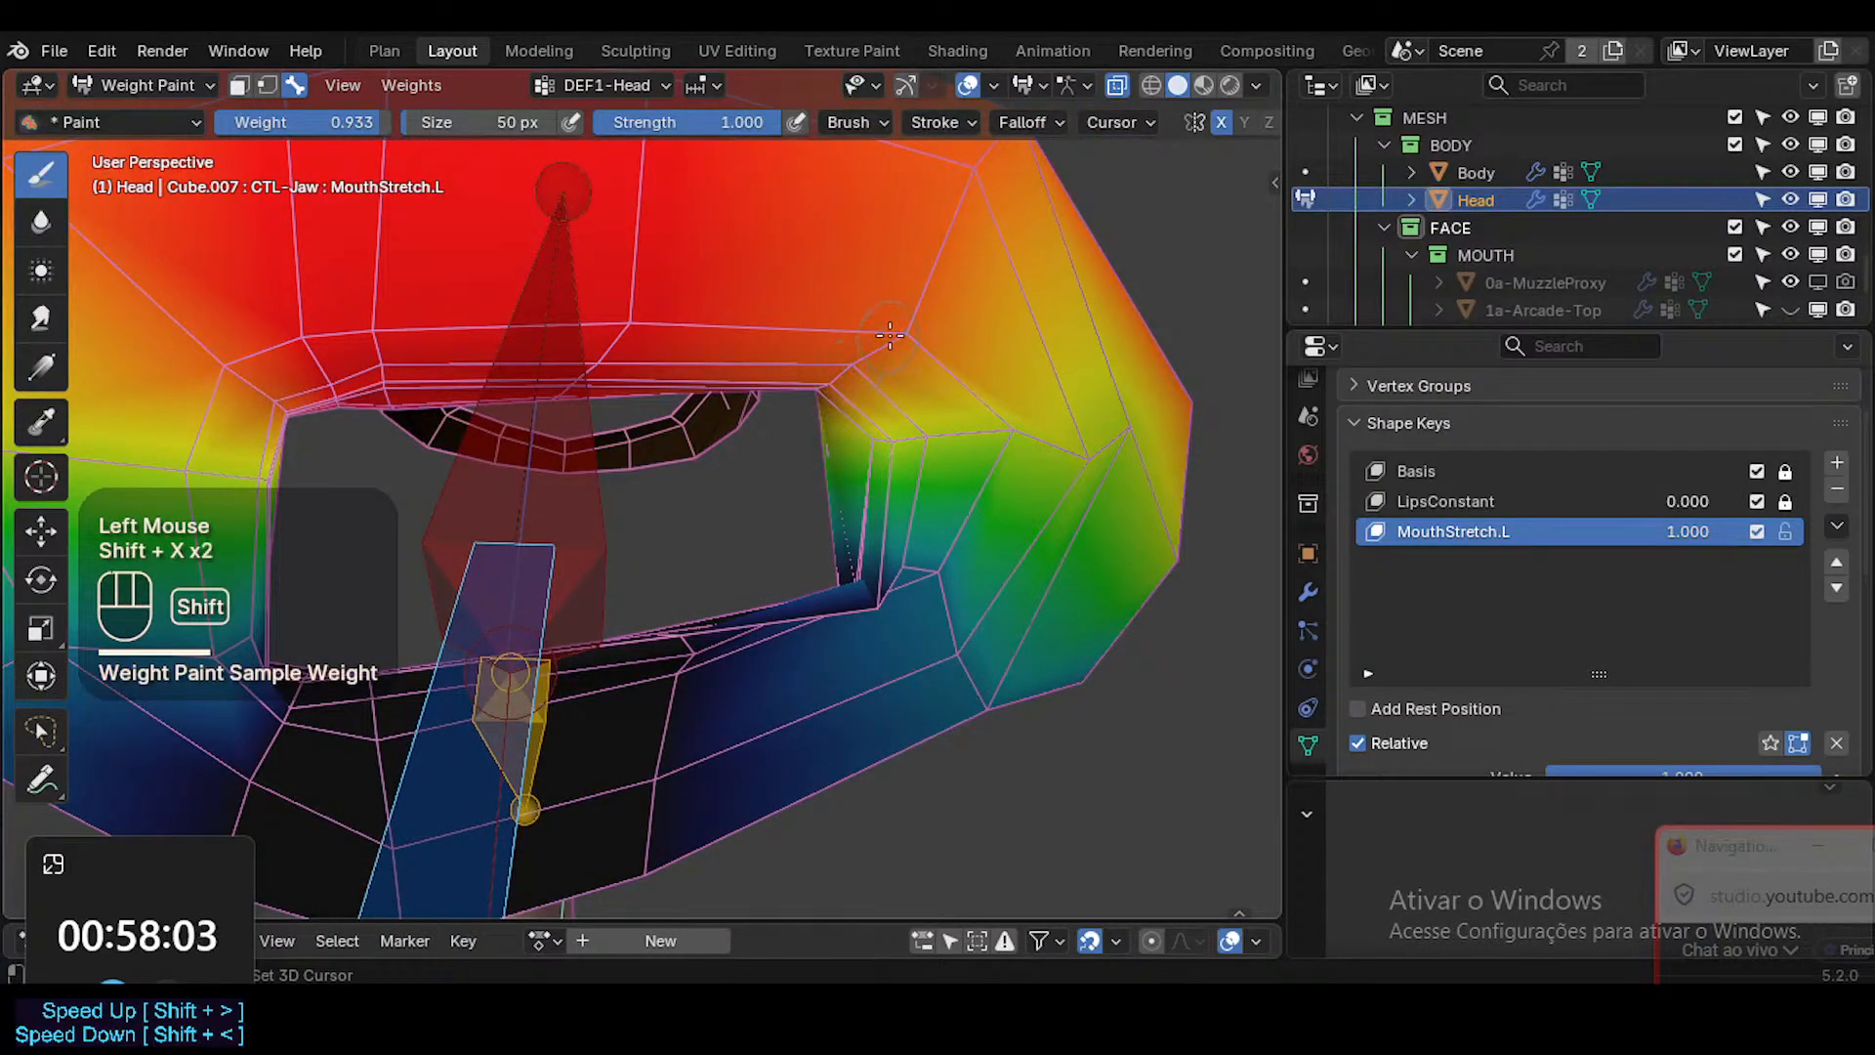
key("shift+x")
left_click(833, 379)
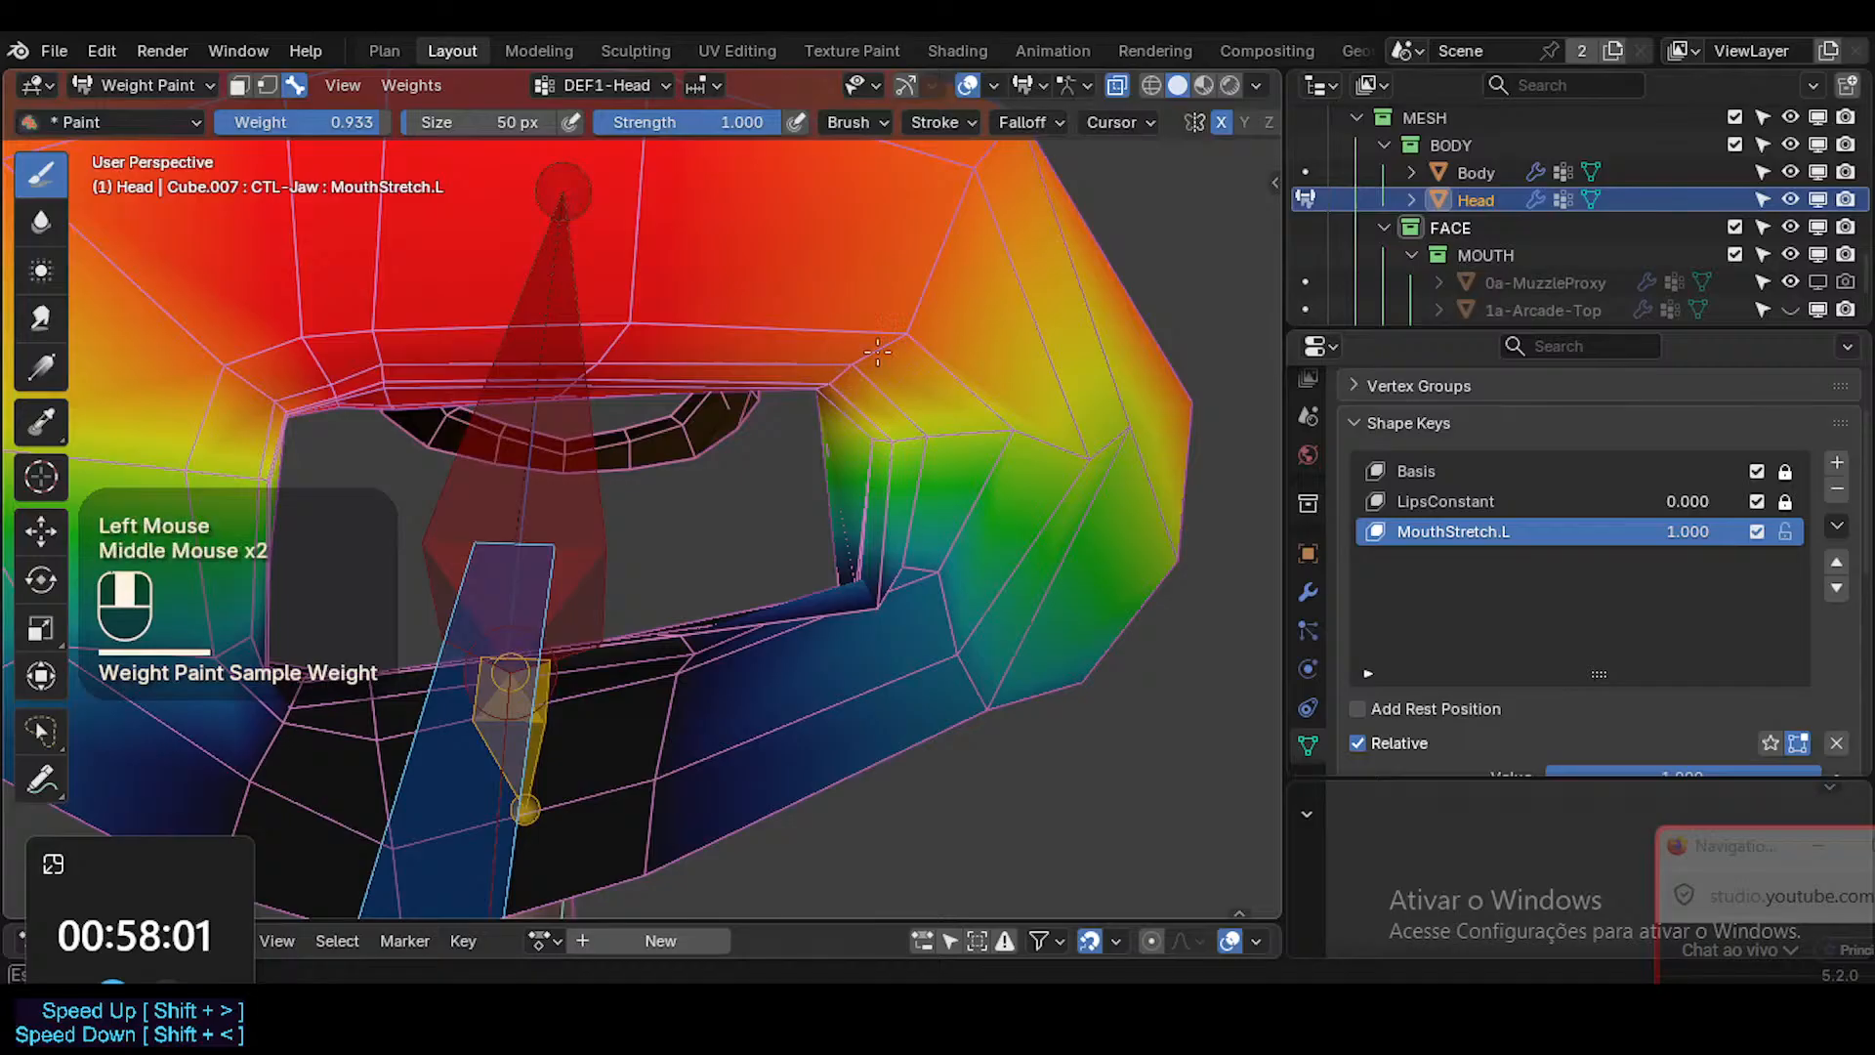
Sample the 0.691 weight beside the mouth's corner and paint it on the neighbouring lip vertices.
middle_click_drag(877, 352, 824, 454)
key("shift+x")
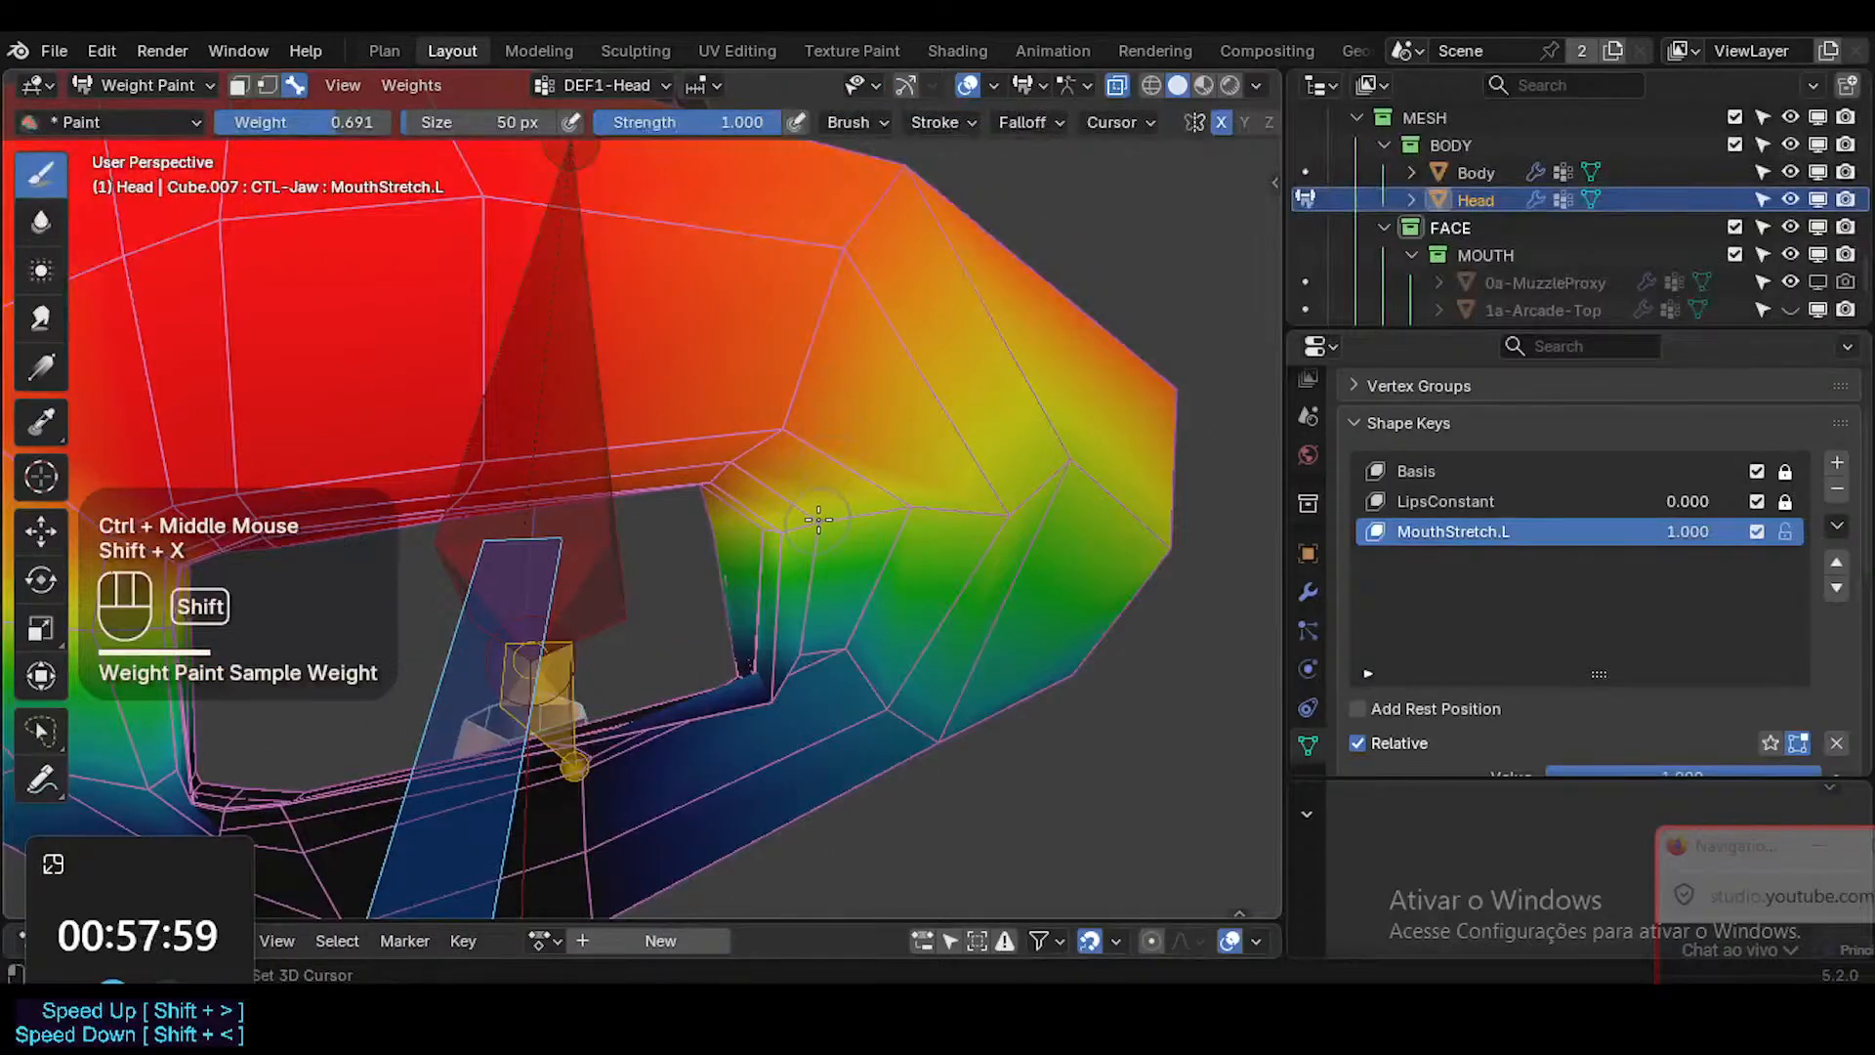
middle_click_drag(770, 533, 816, 596)
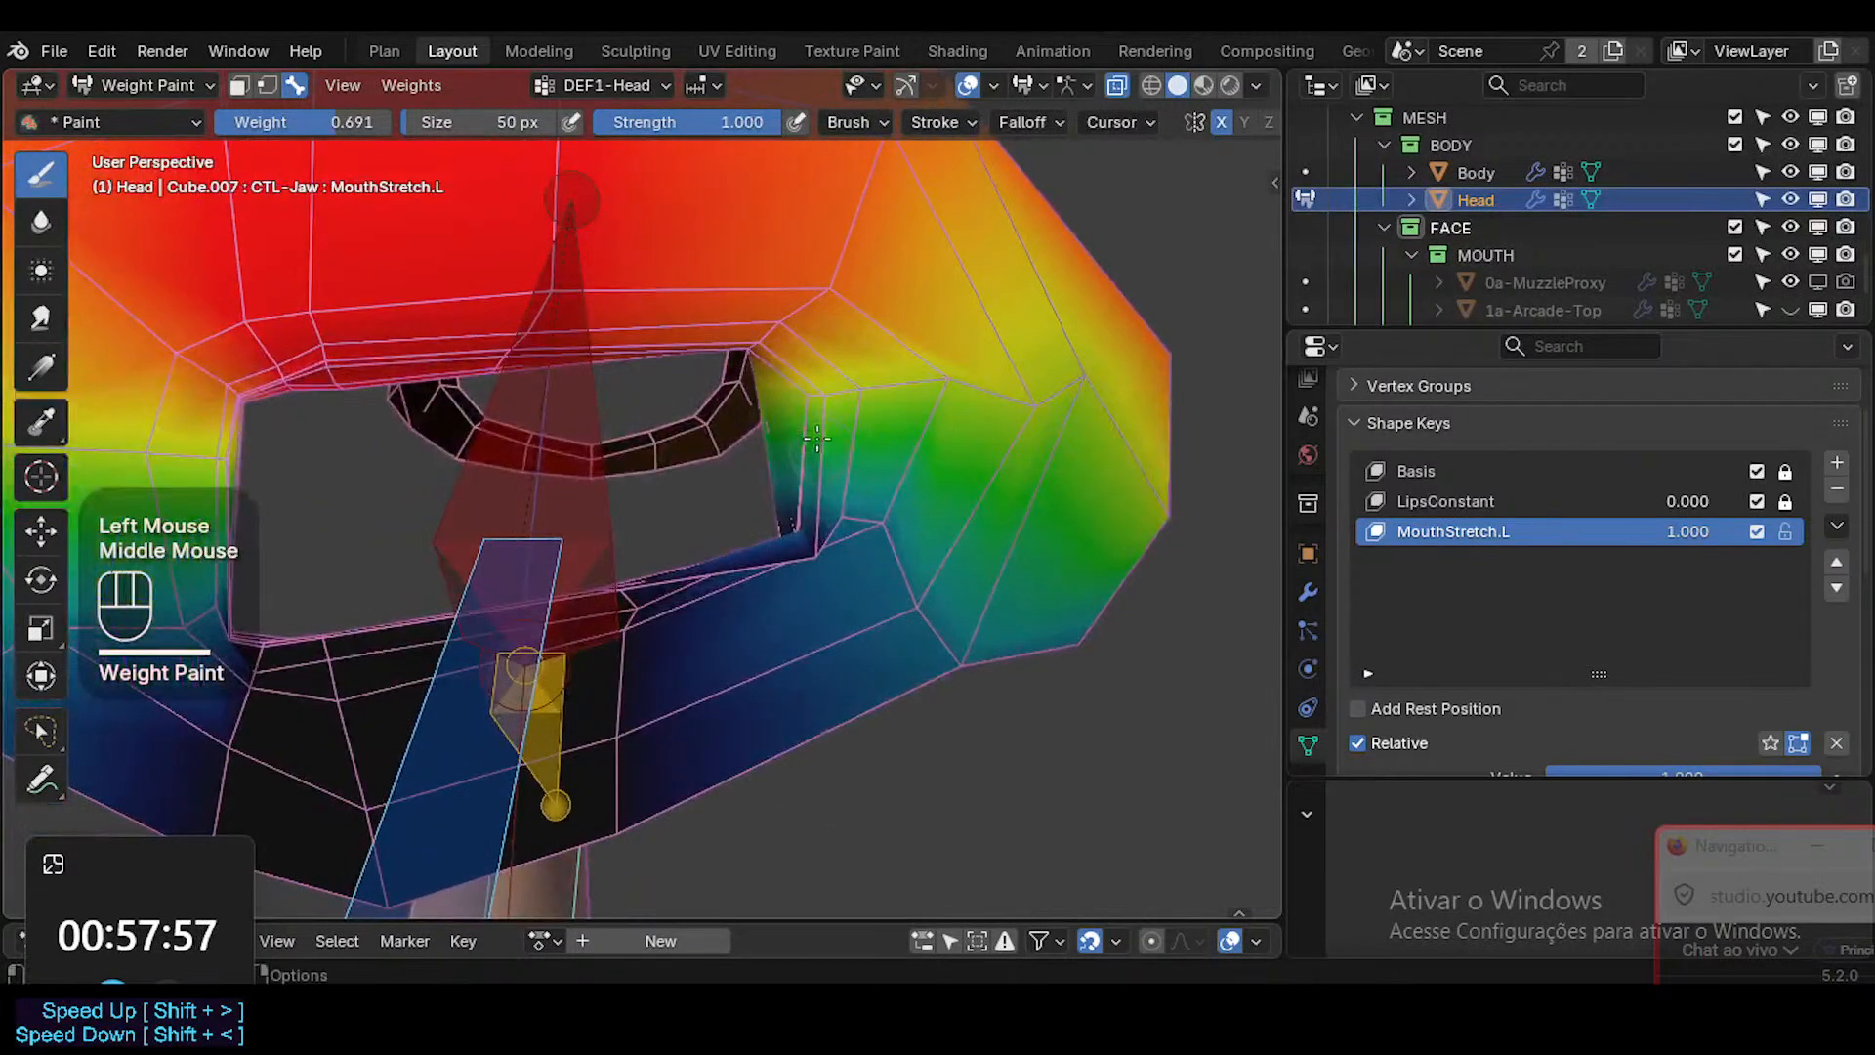
middle_click_drag(842, 459, 899, 478, "ctrl")
middle_click_drag(924, 576, 953, 405, "shift")
Reduce the brush size to 24 px and paint the 0.691 weight on the inner lip vertices at the mouth's corner.
key("f")
left_click(928, 435)
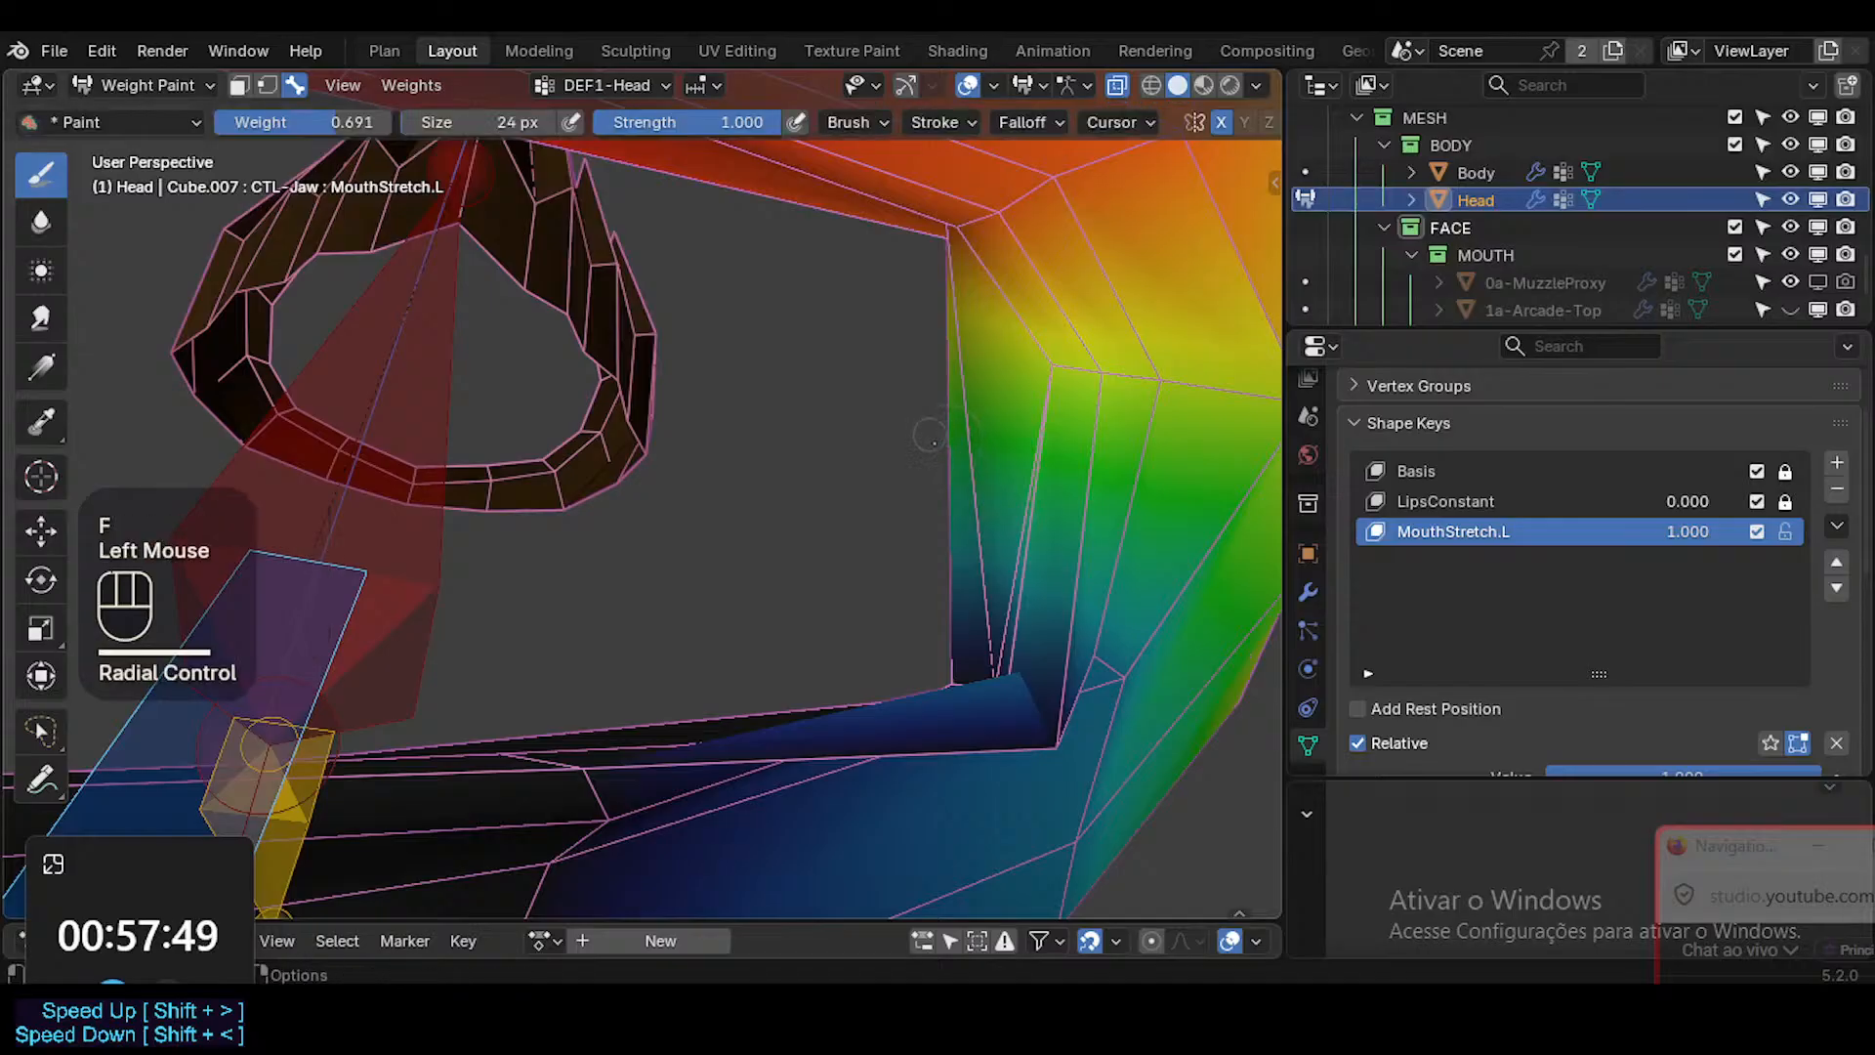
mouse_move(990, 503)
middle_mouse_down()
mouse_move(986, 708)
mouse_move(980, 597)
middle_mouse_up()
mouse_move(980, 598)
middle_mouse_down("shift")
mouse_move(980, 552)
mouse_move(976, 576)
middle_mouse_up("shift")
left_click(950, 704)
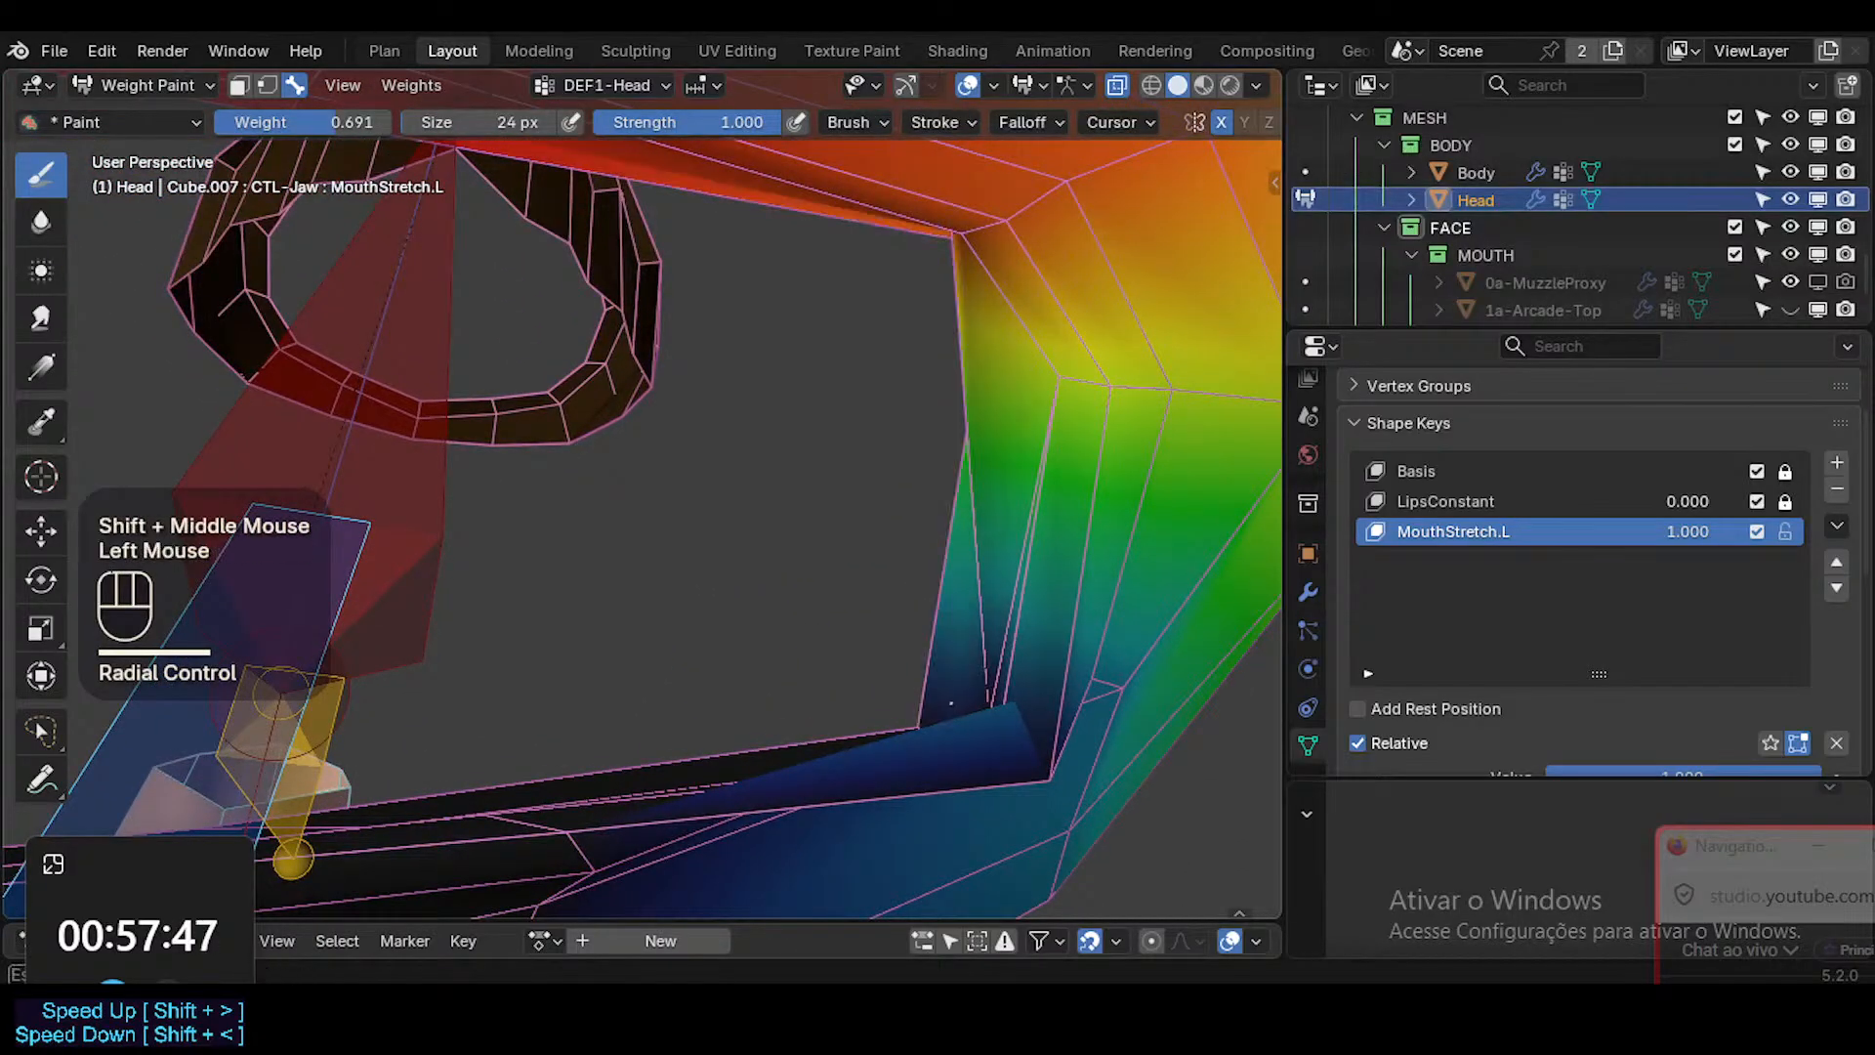
left_click(1037, 383)
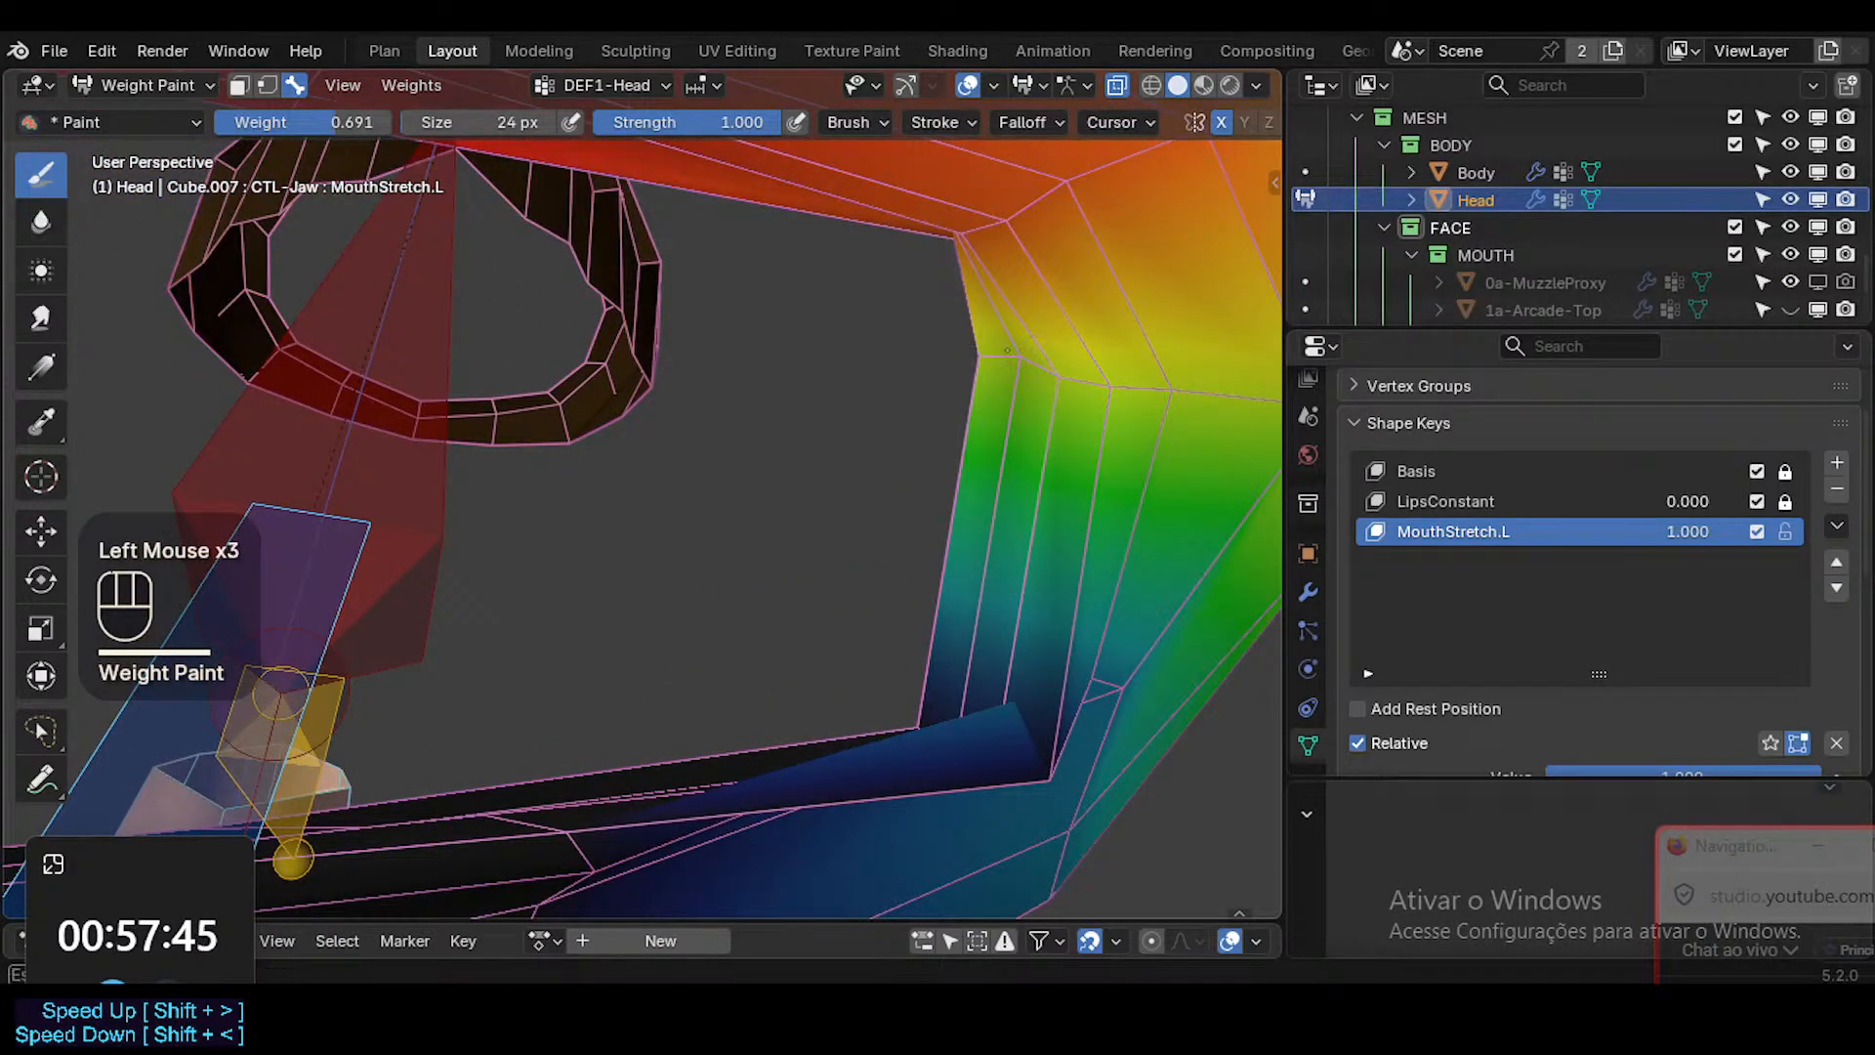
Enlarge the brush to 82 px, check the painting options, and paint the 0.691 weight over the mouth's corner.
middle_click_drag(1180, 390, 992, 448, "ctrl")
left_click(1076, 414)
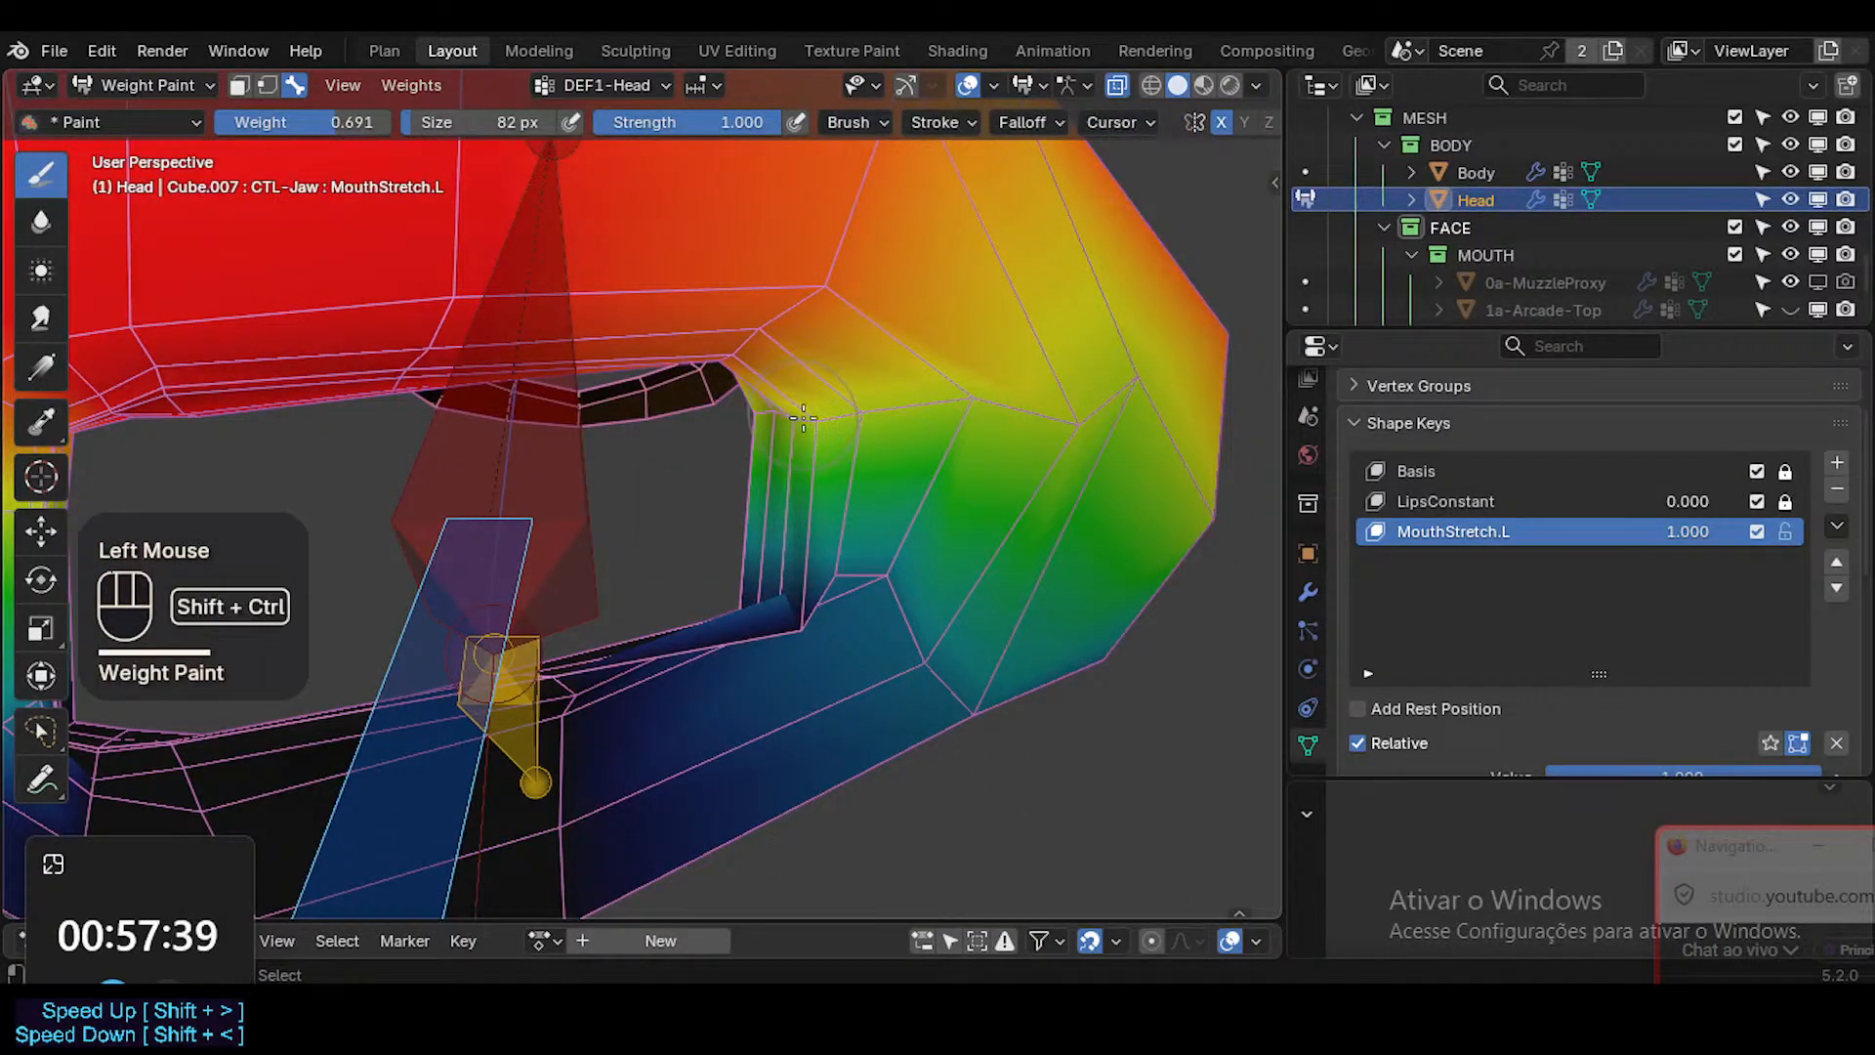
middle_click_drag(1250, 123, 1114, 122)
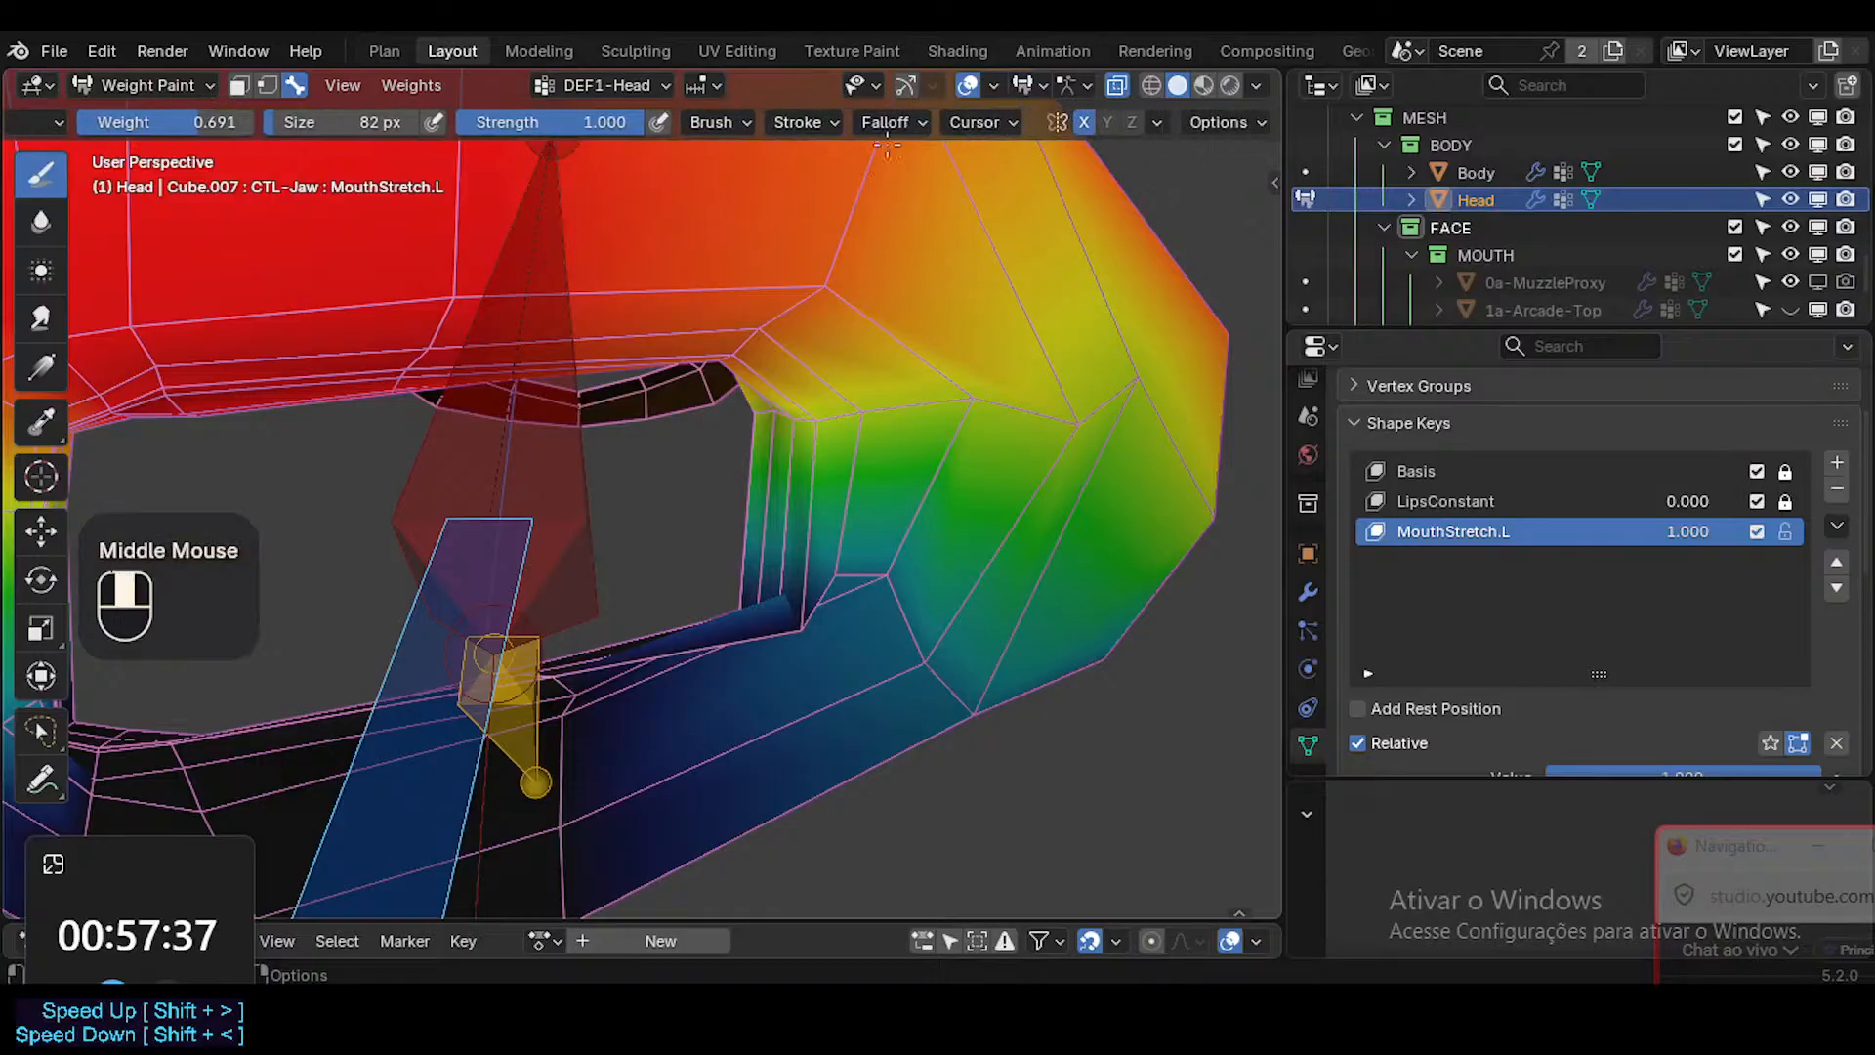
left_click(1213, 122)
left_click(761, 418)
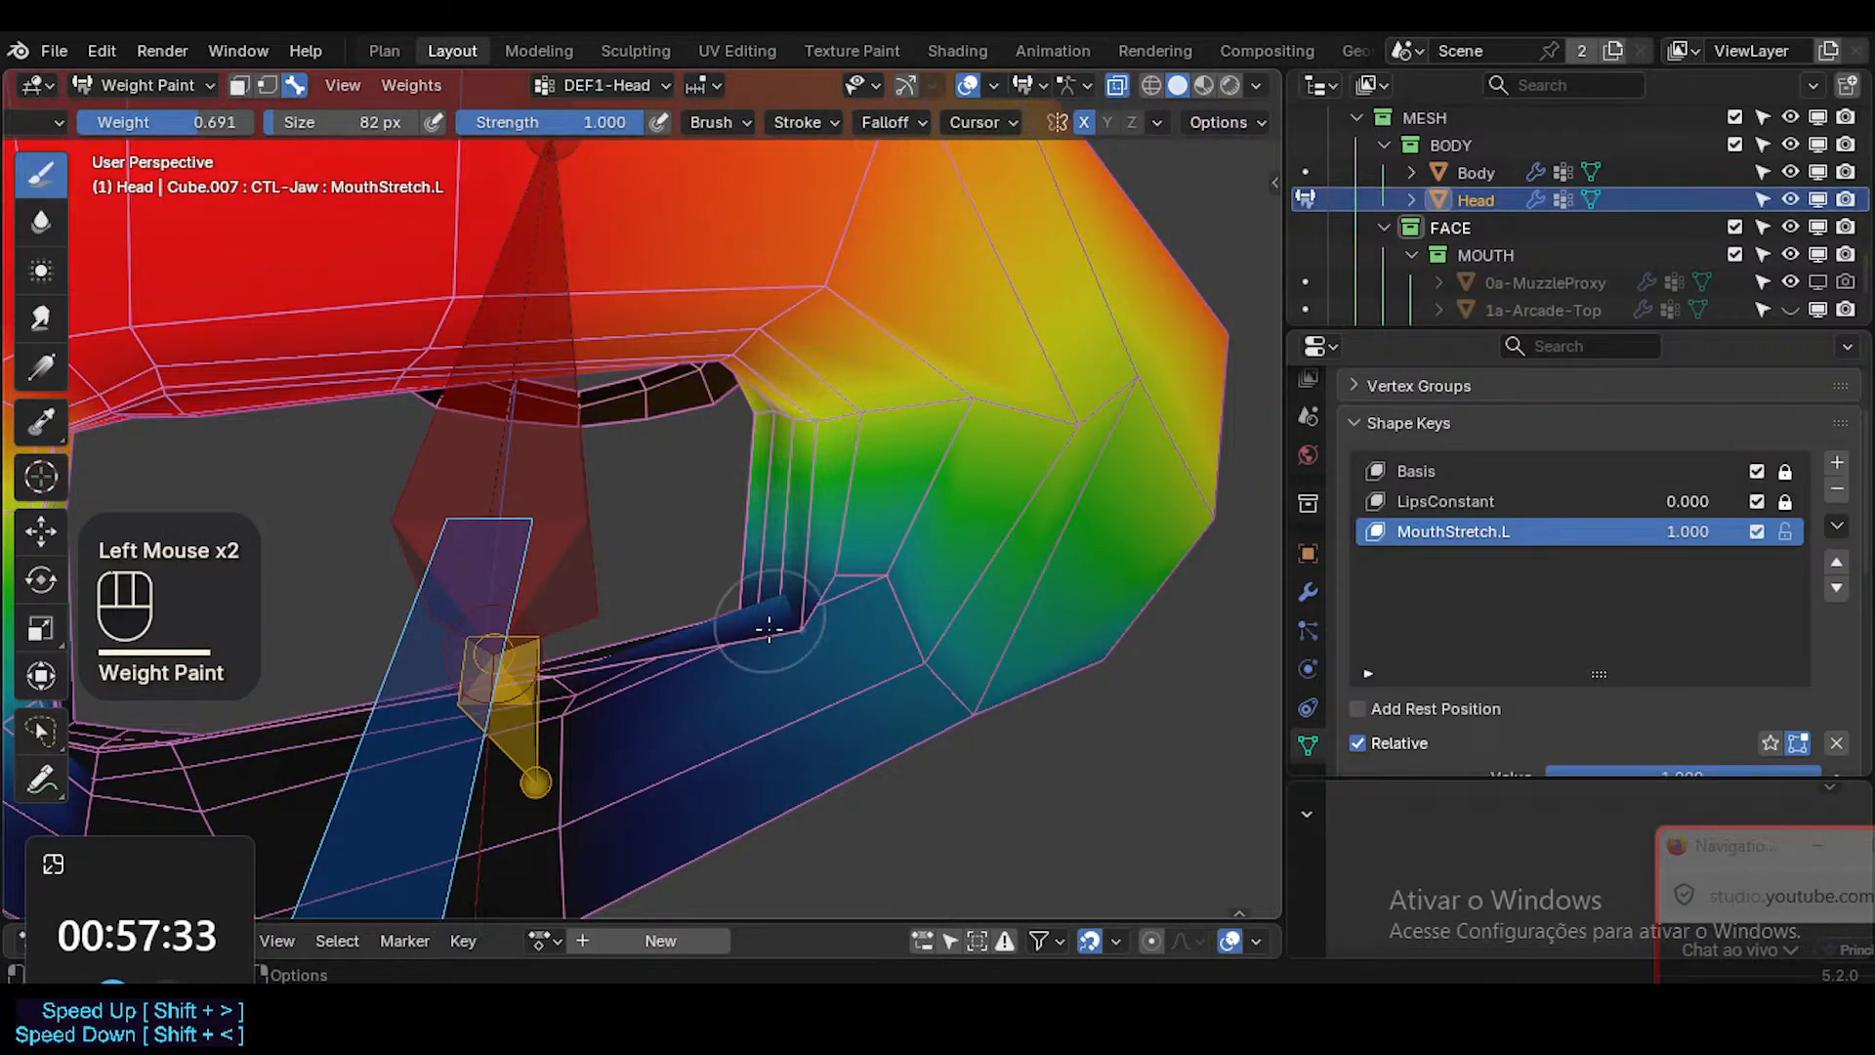
Switch to the DEF1-Jaw vertex group and paint the sampled 0.818 weight on the lower lip's corner.
key("ctrl+shift+x")
left_click(804, 438)
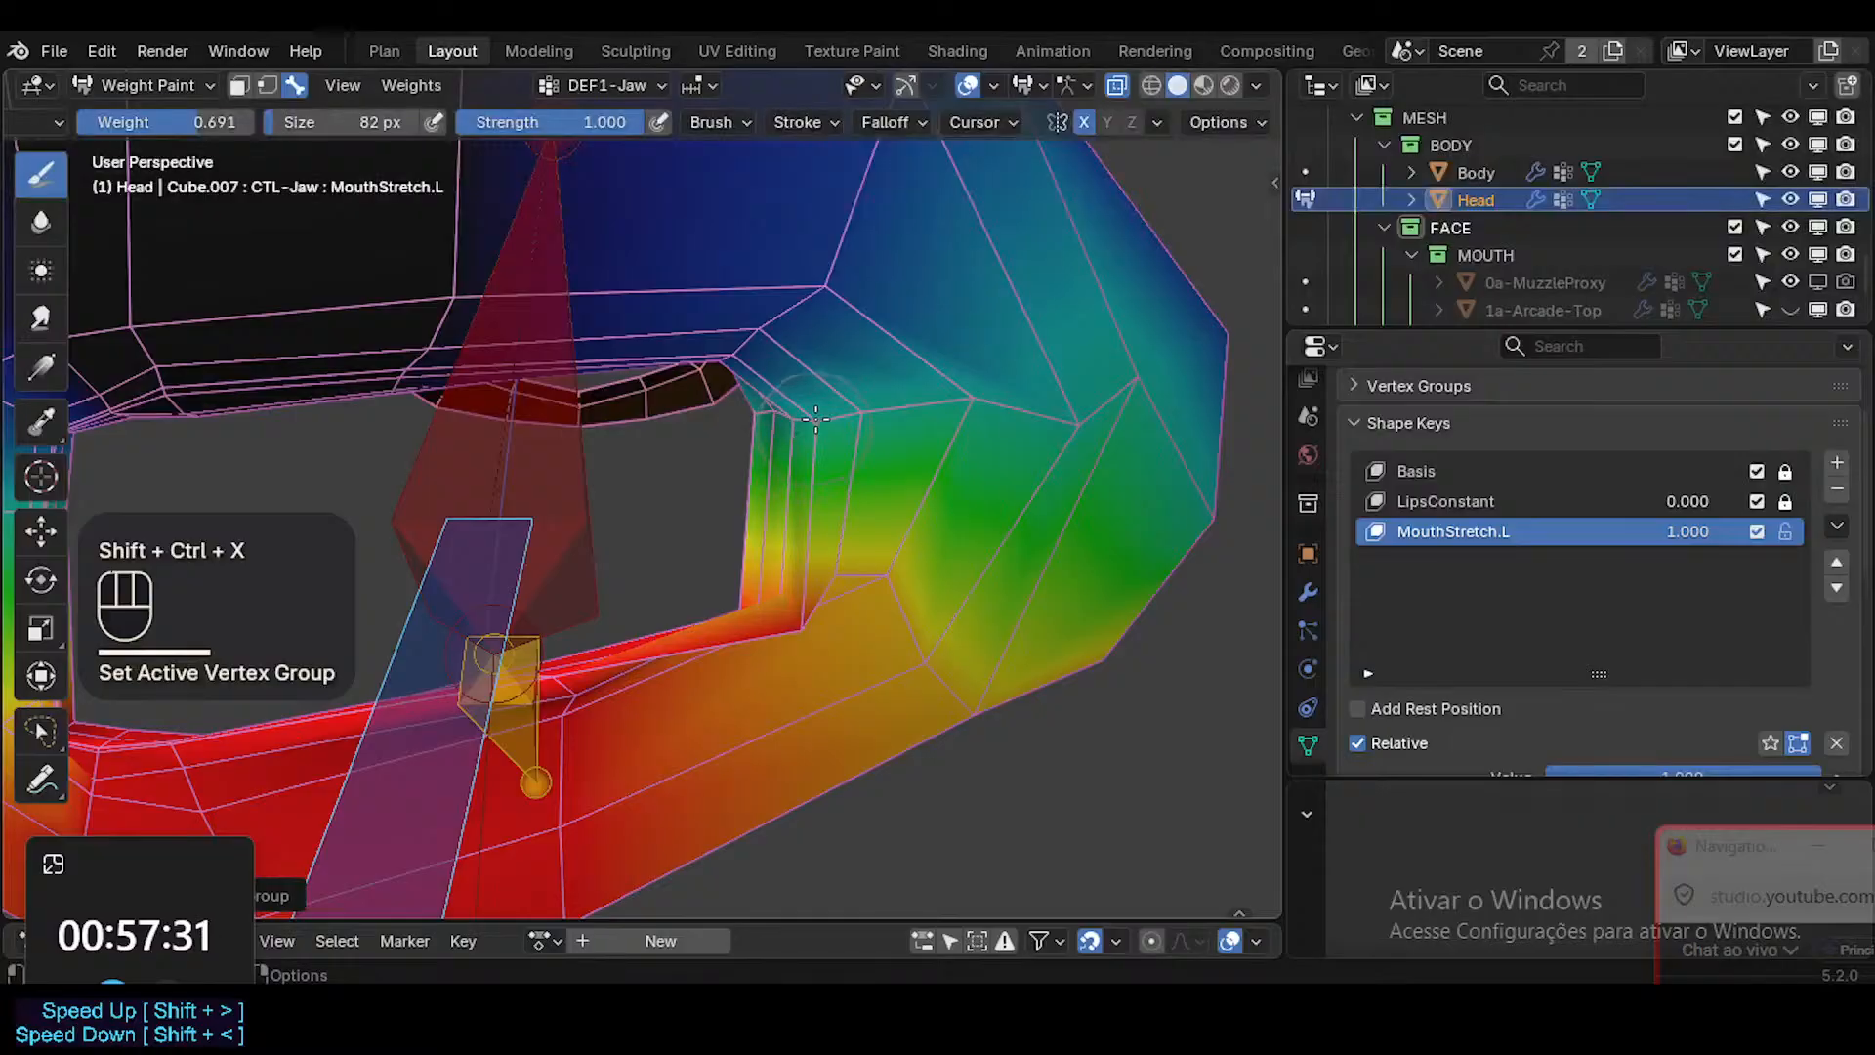
middle_click_drag(832, 406, 857, 526, "ctrl")
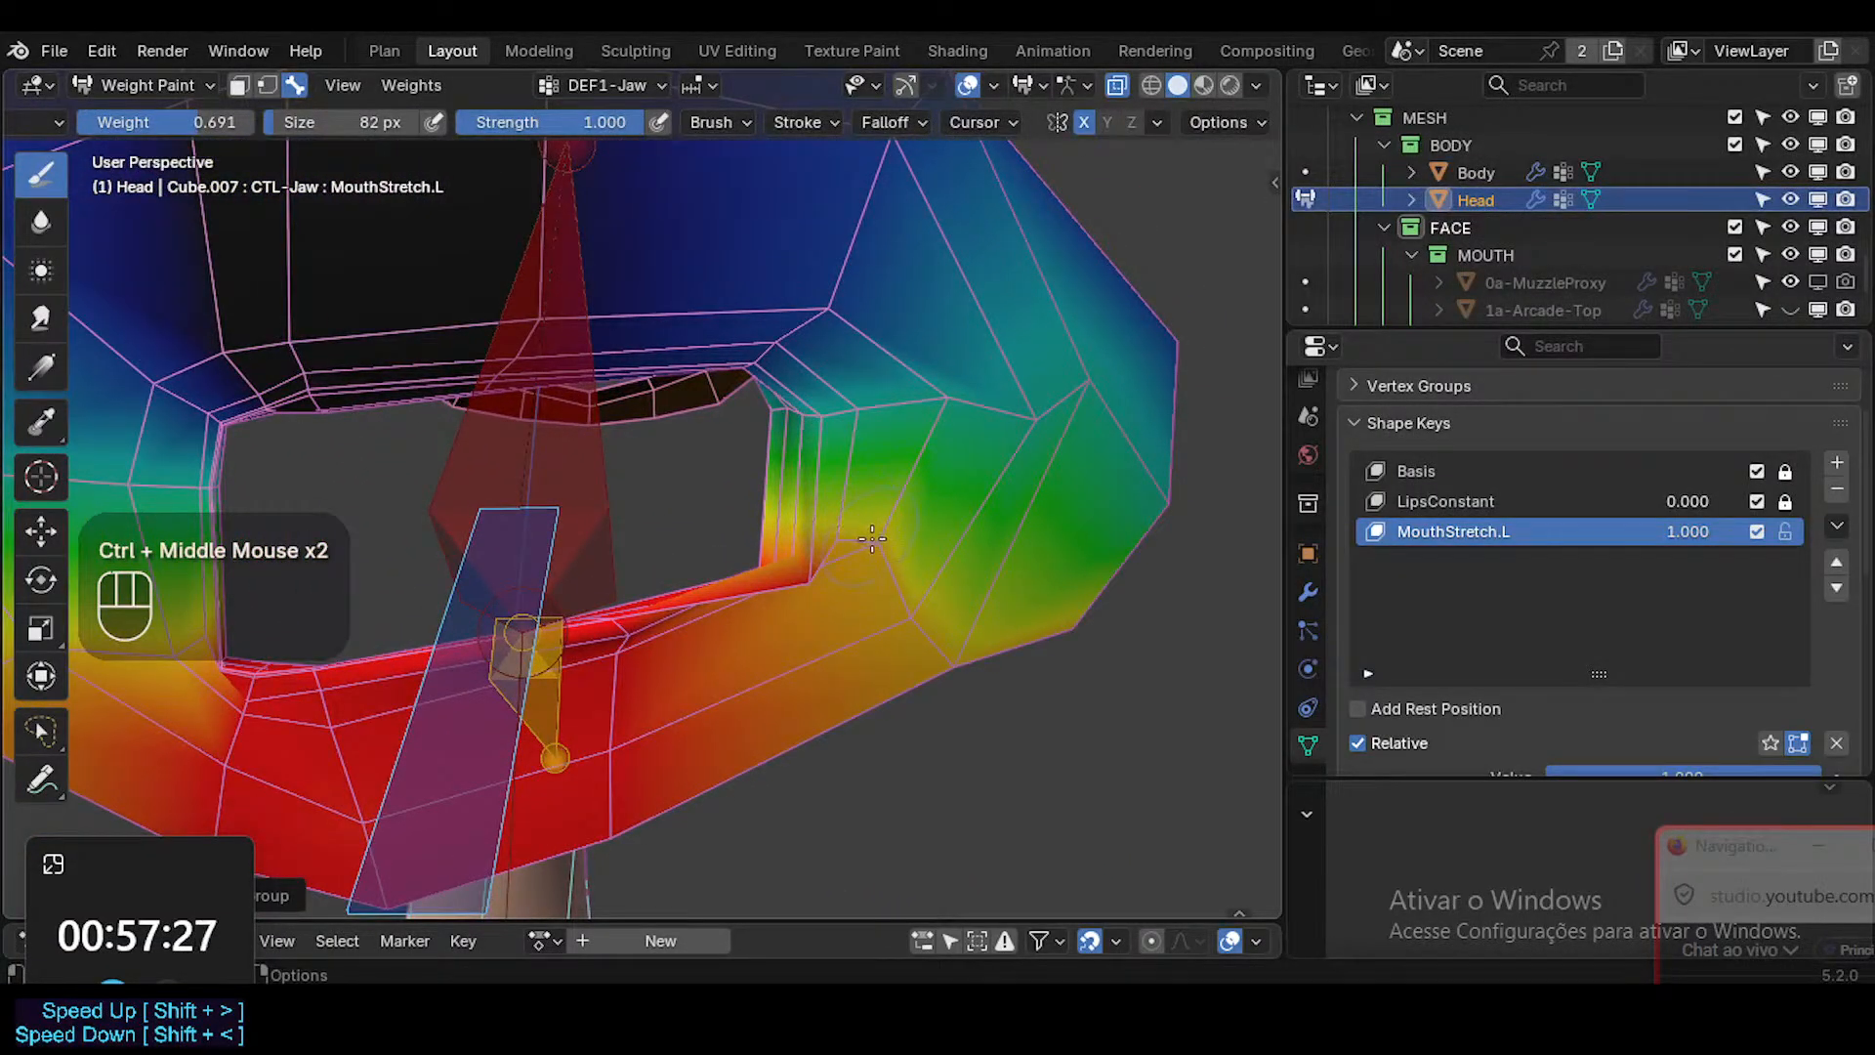
key("shift+x")
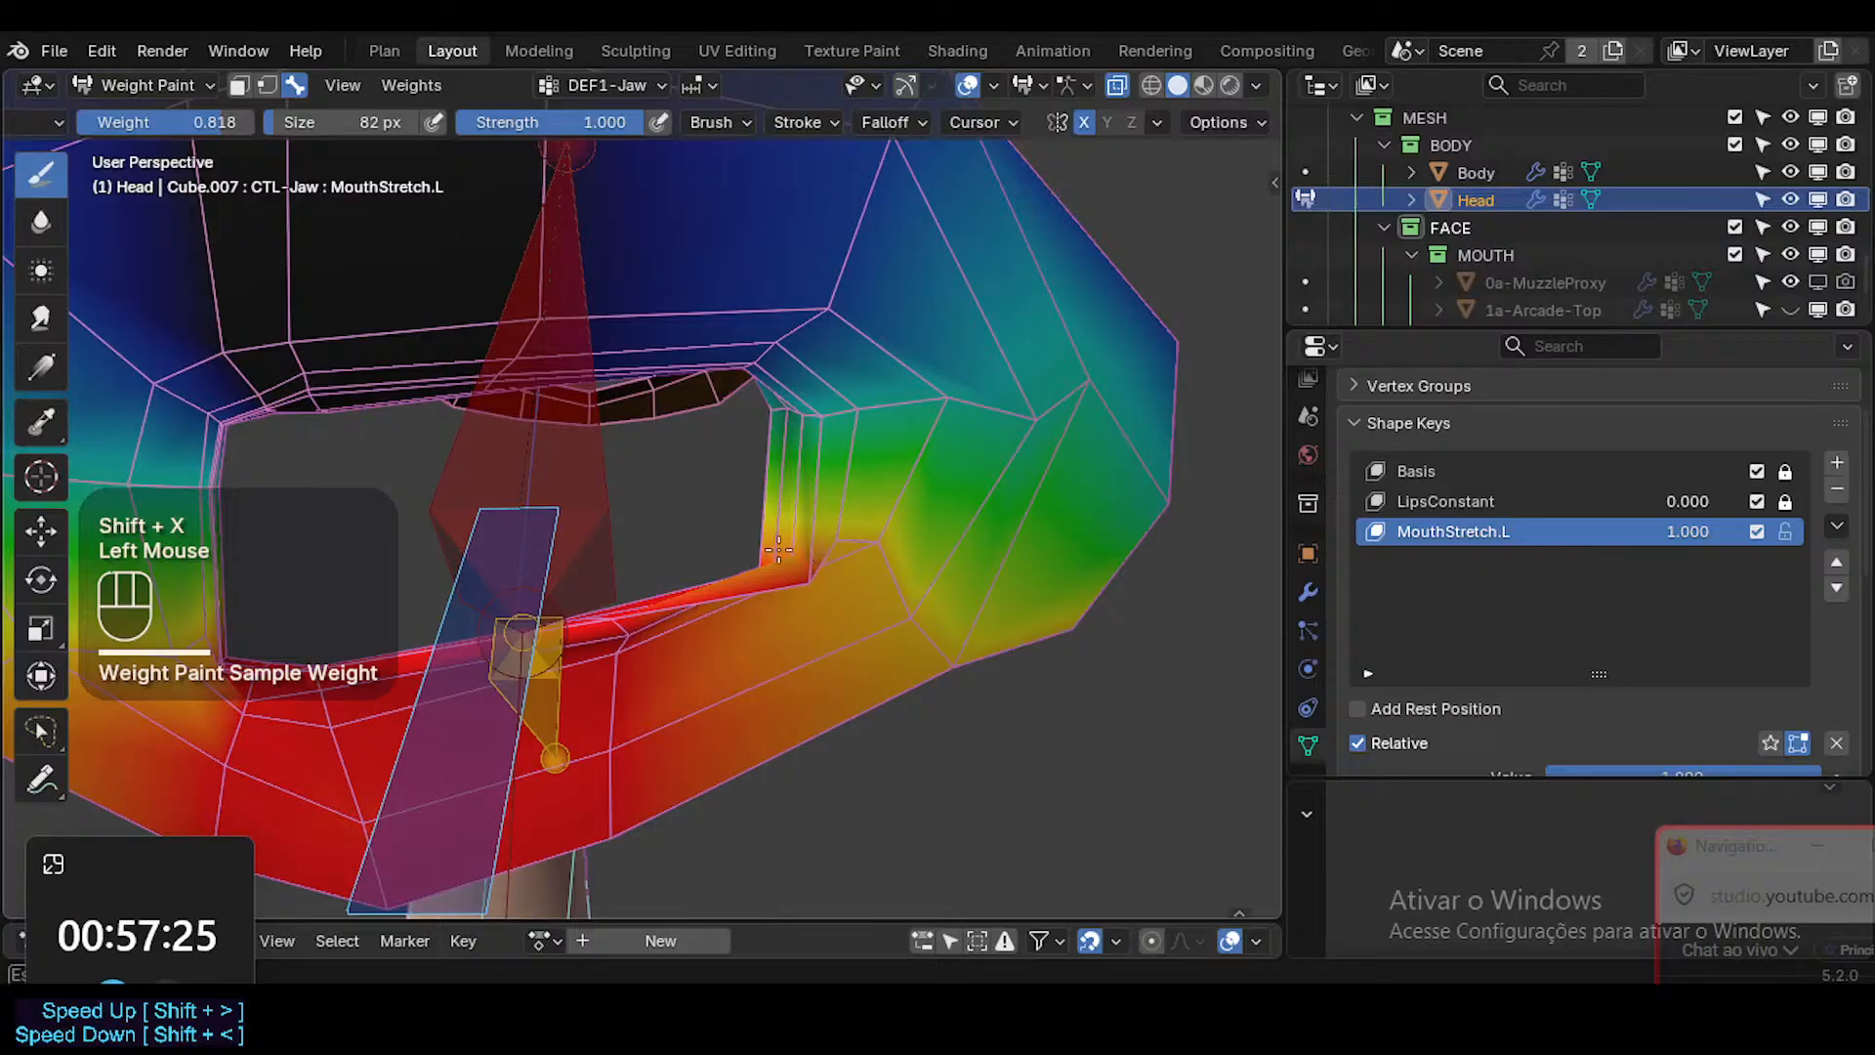
left_click(778, 550)
middle_click_drag(778, 550, 1037, 707)
middle_click_drag(861, 610, 882, 541)
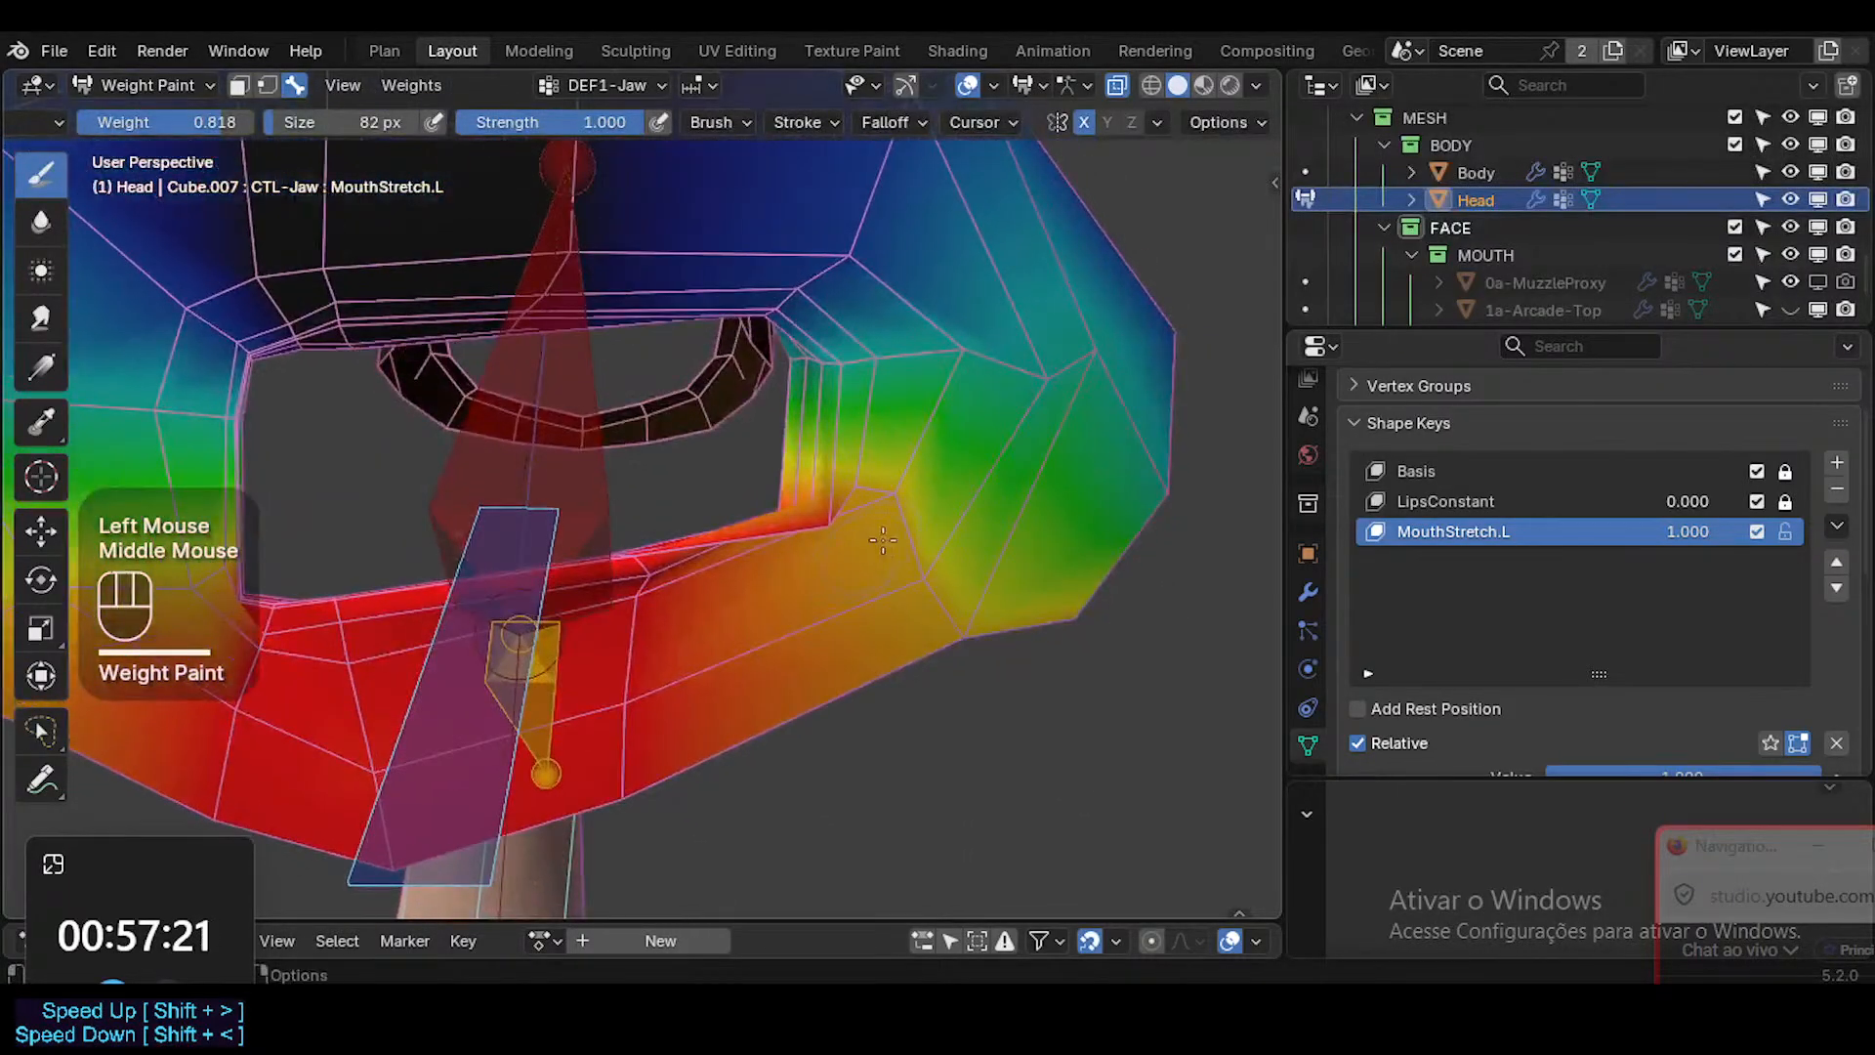
middle_click_drag(951, 596, 983, 528)
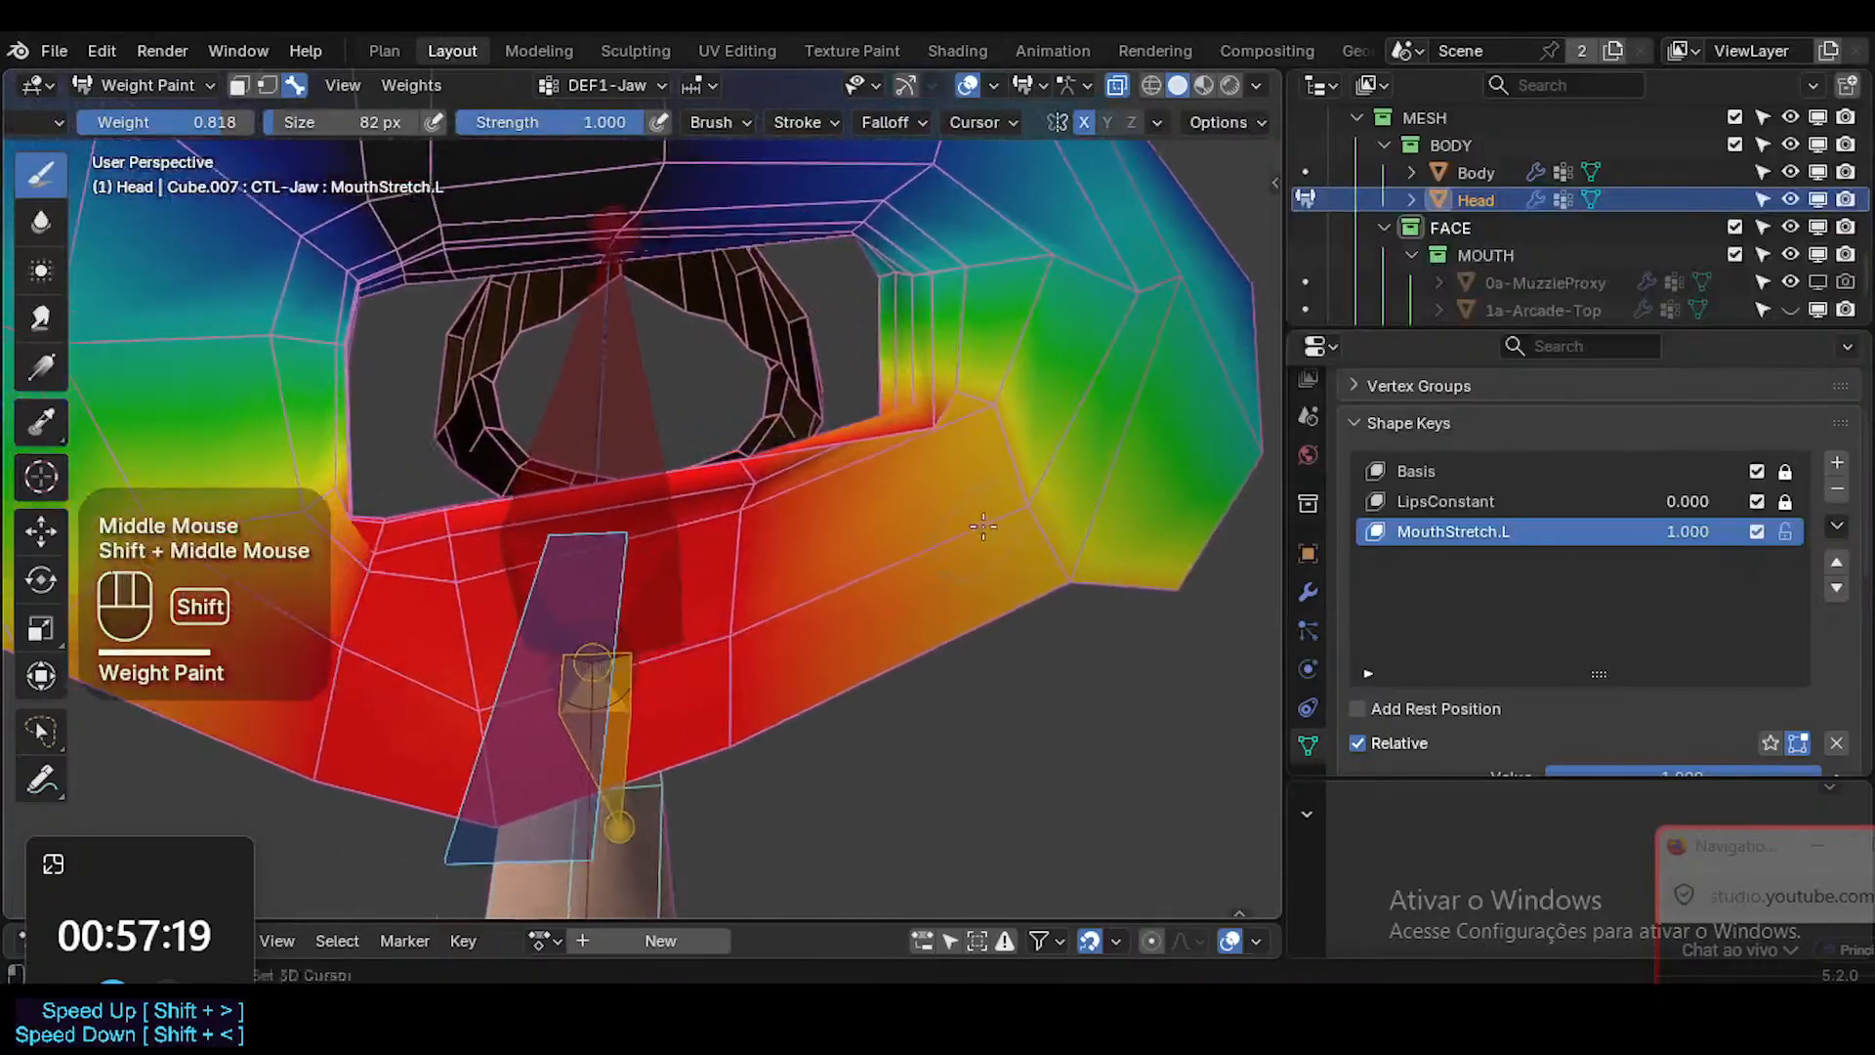
Sample the 1.000 jaw weight from the lower lip and paint it along the lip's edge.
key("shift+x")
left_click(742, 459)
middle_click_drag(750, 476, 792, 574)
Reveal the head's hidden faces, clear the face selection, and return to bone selection.
key("1")
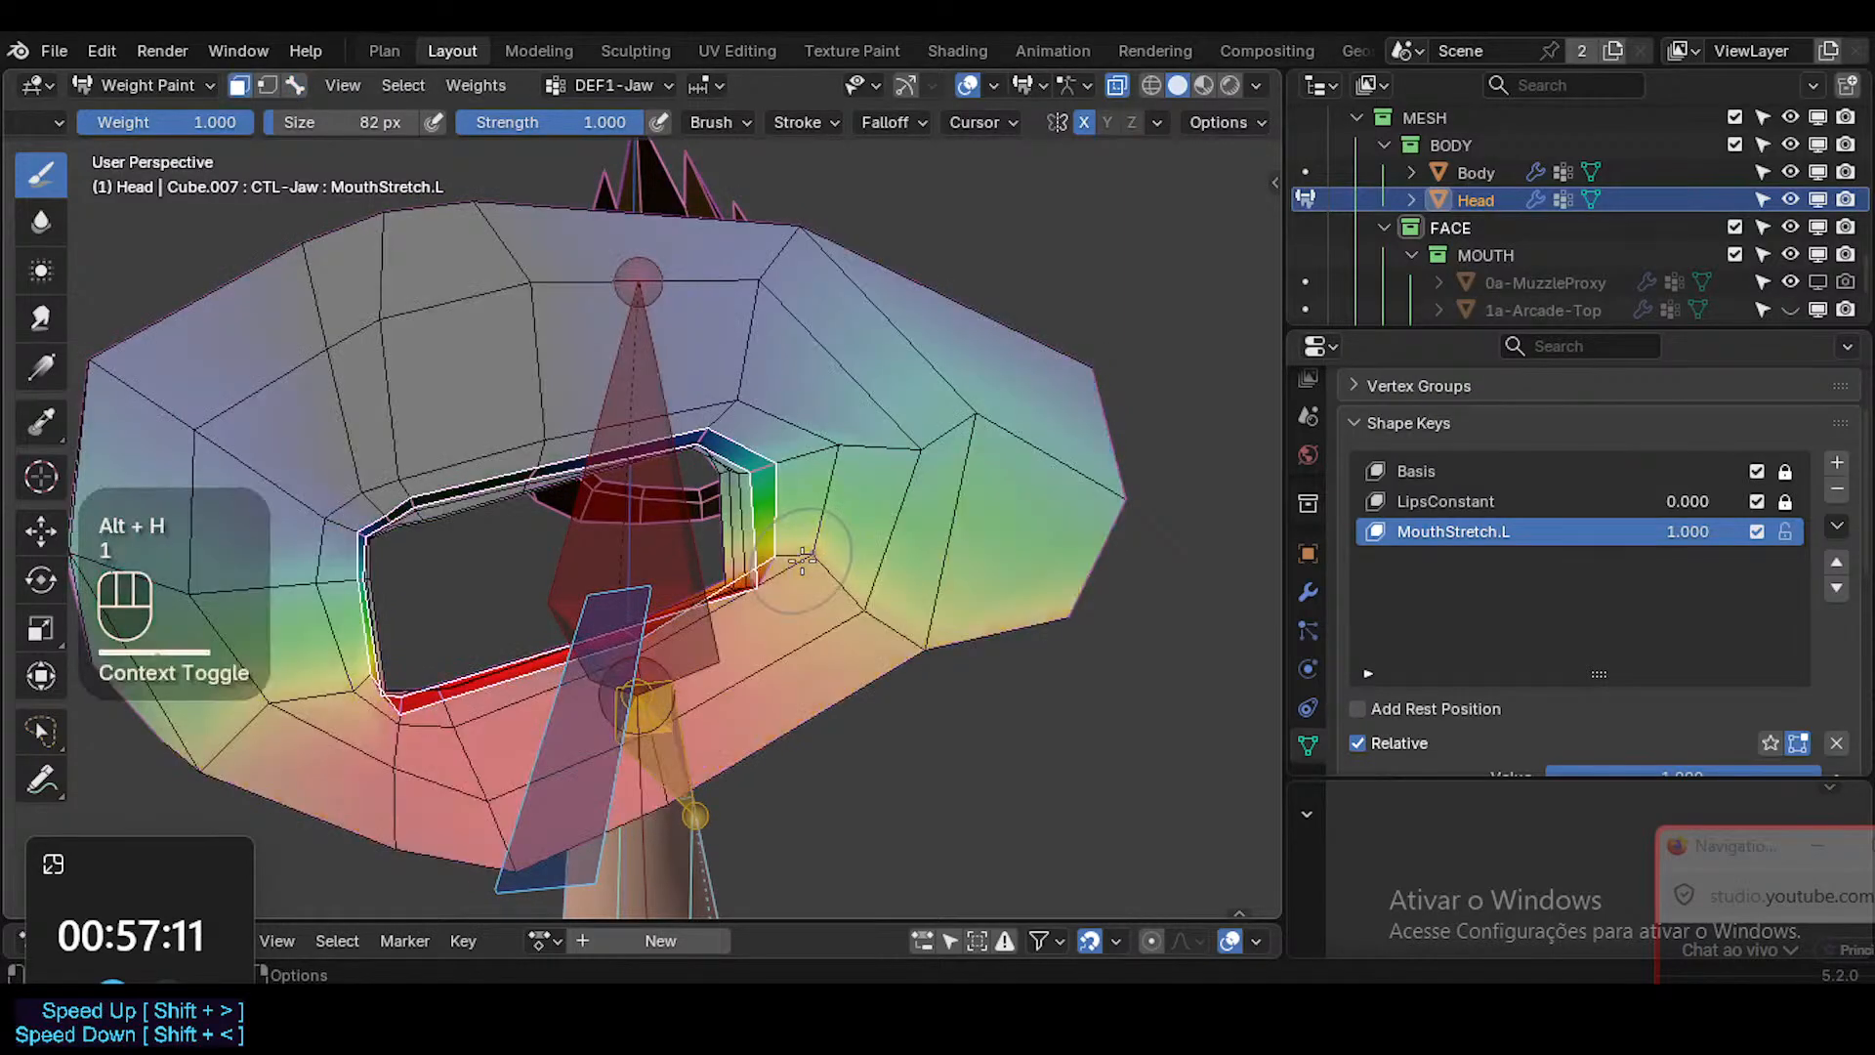
key("alt+h")
key("alt+a")
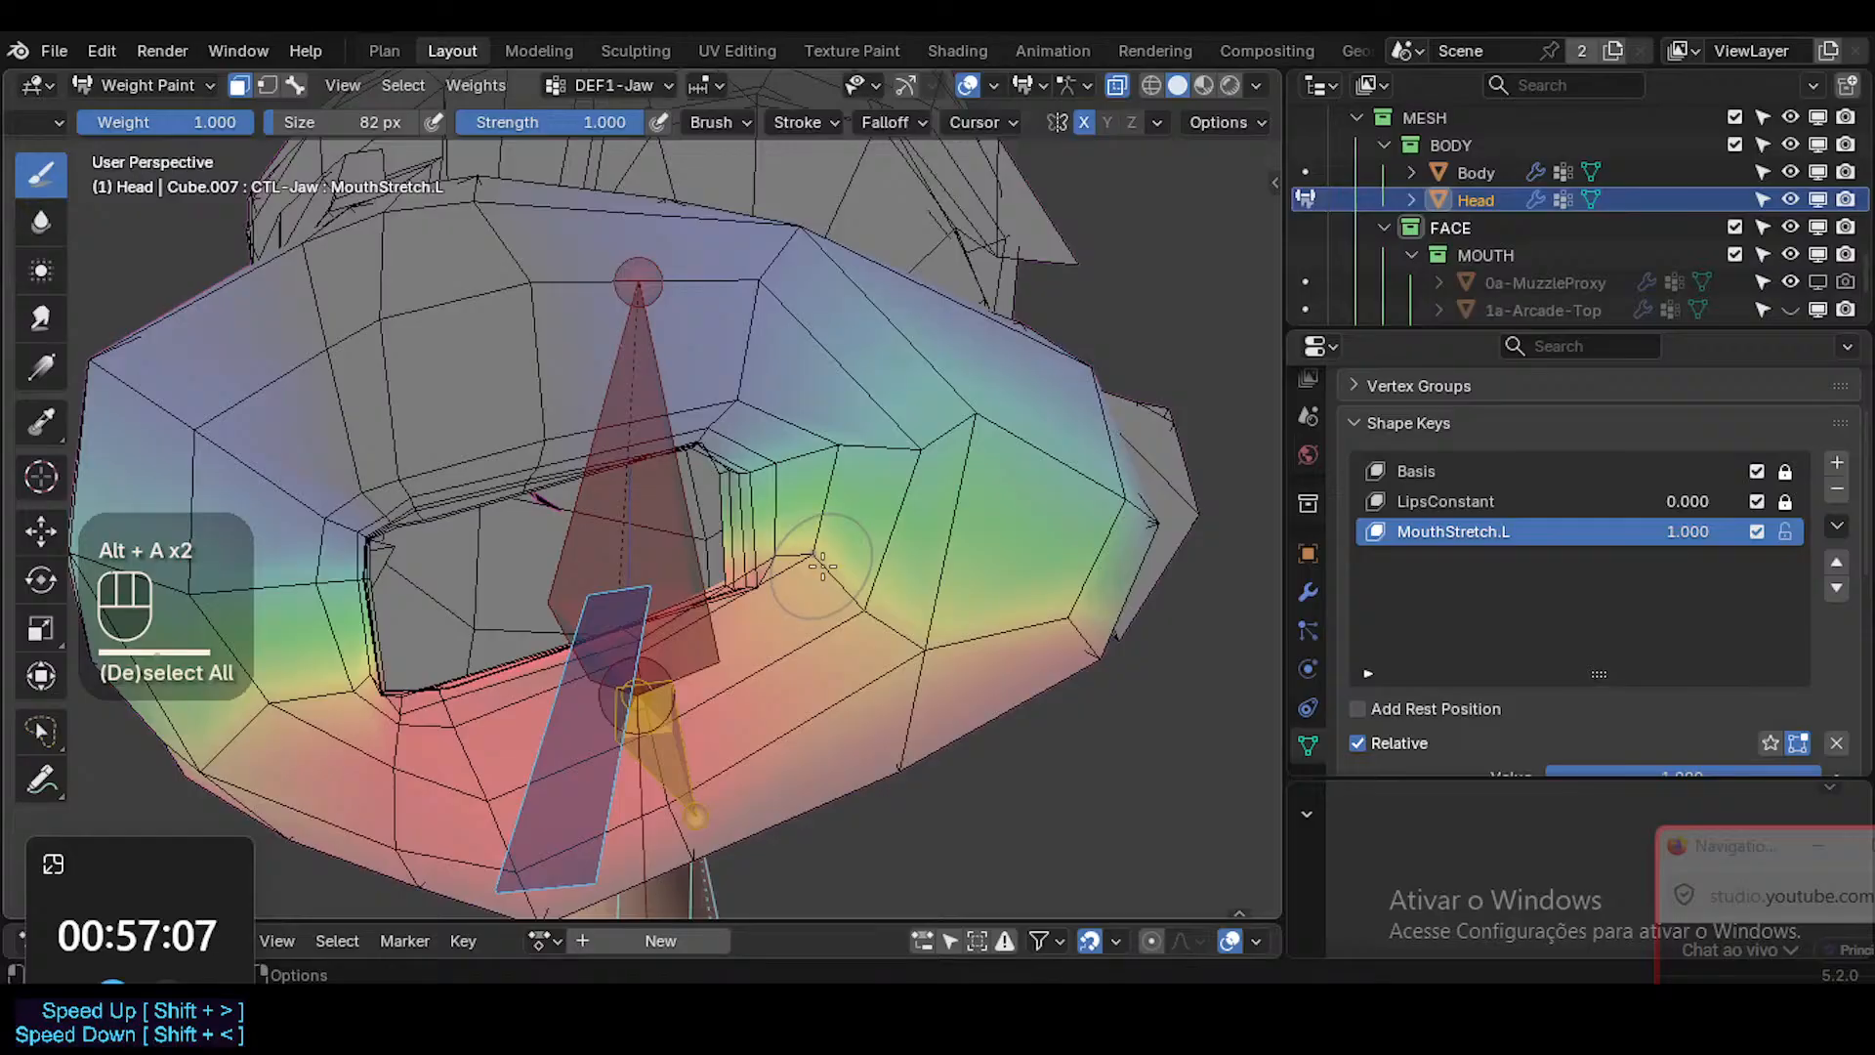
key("3")
Sample the 0.818 jaw weight and paint it on the lower cheek beside the mouth.
key("shift+x")
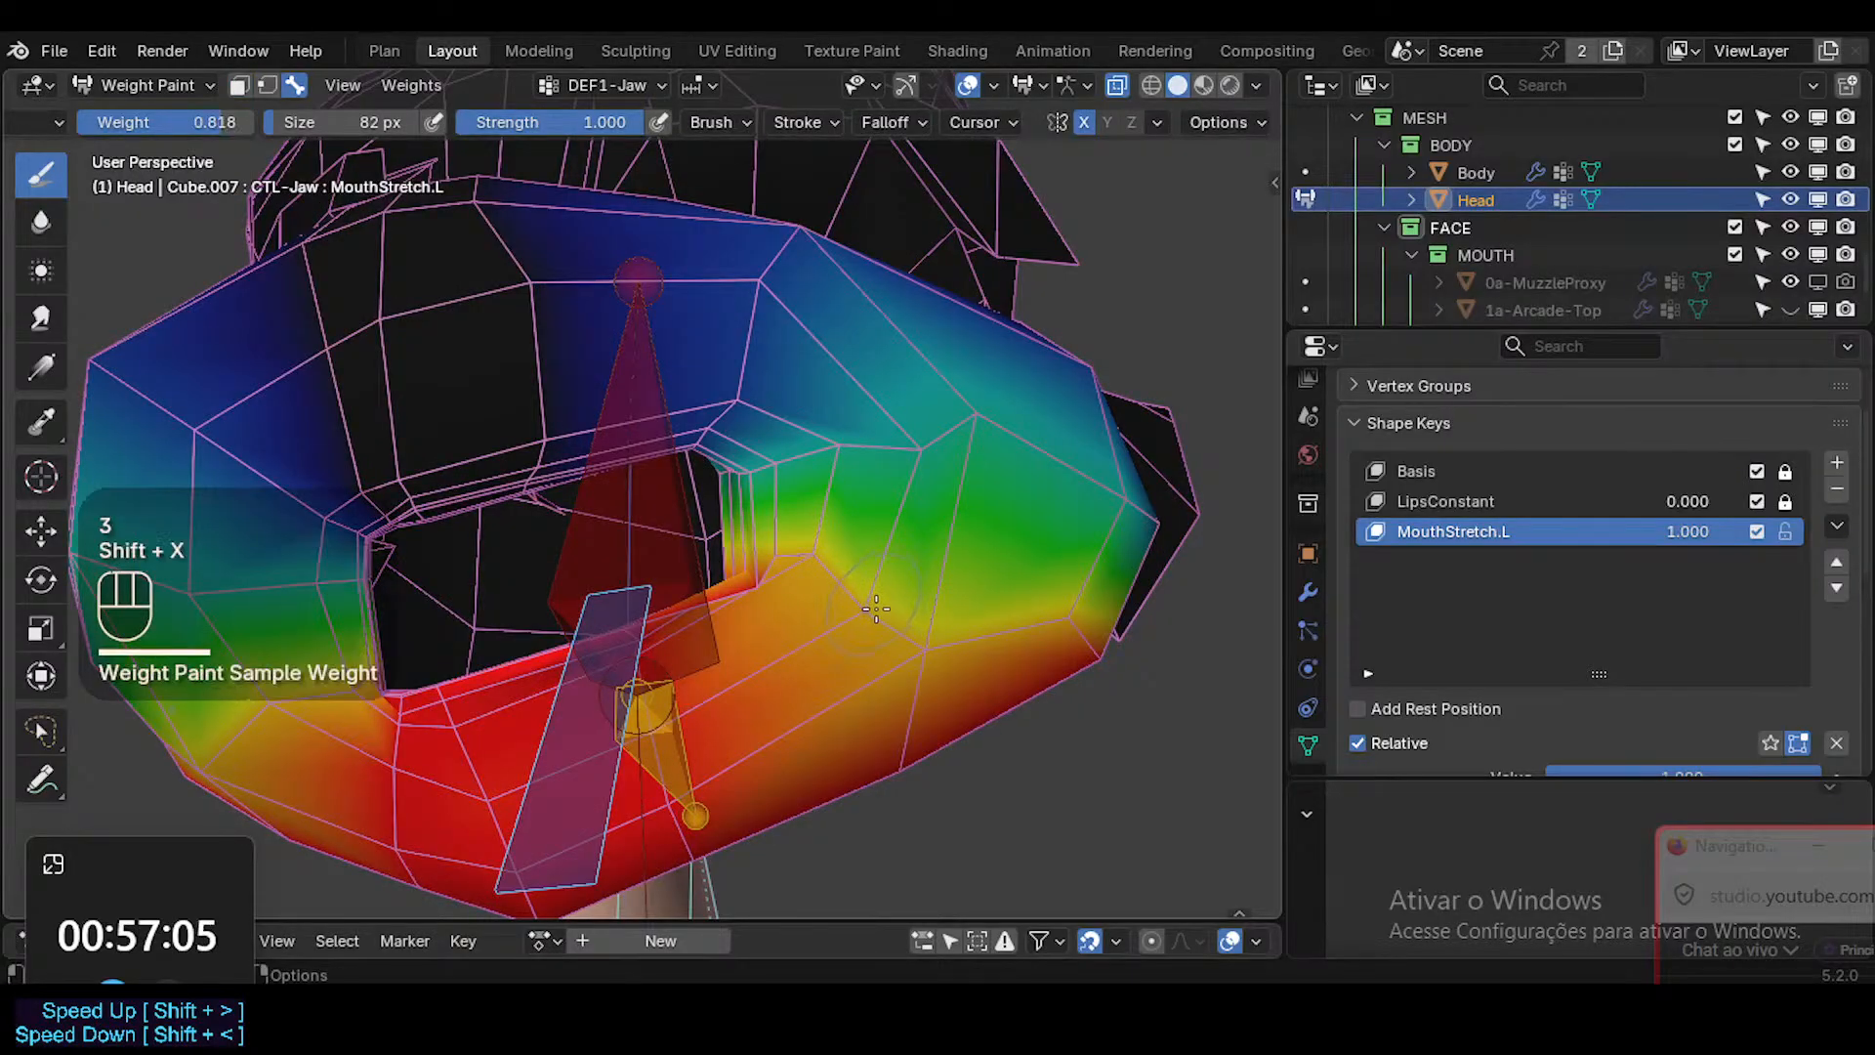
left_click_drag(996, 641, 1038, 628)
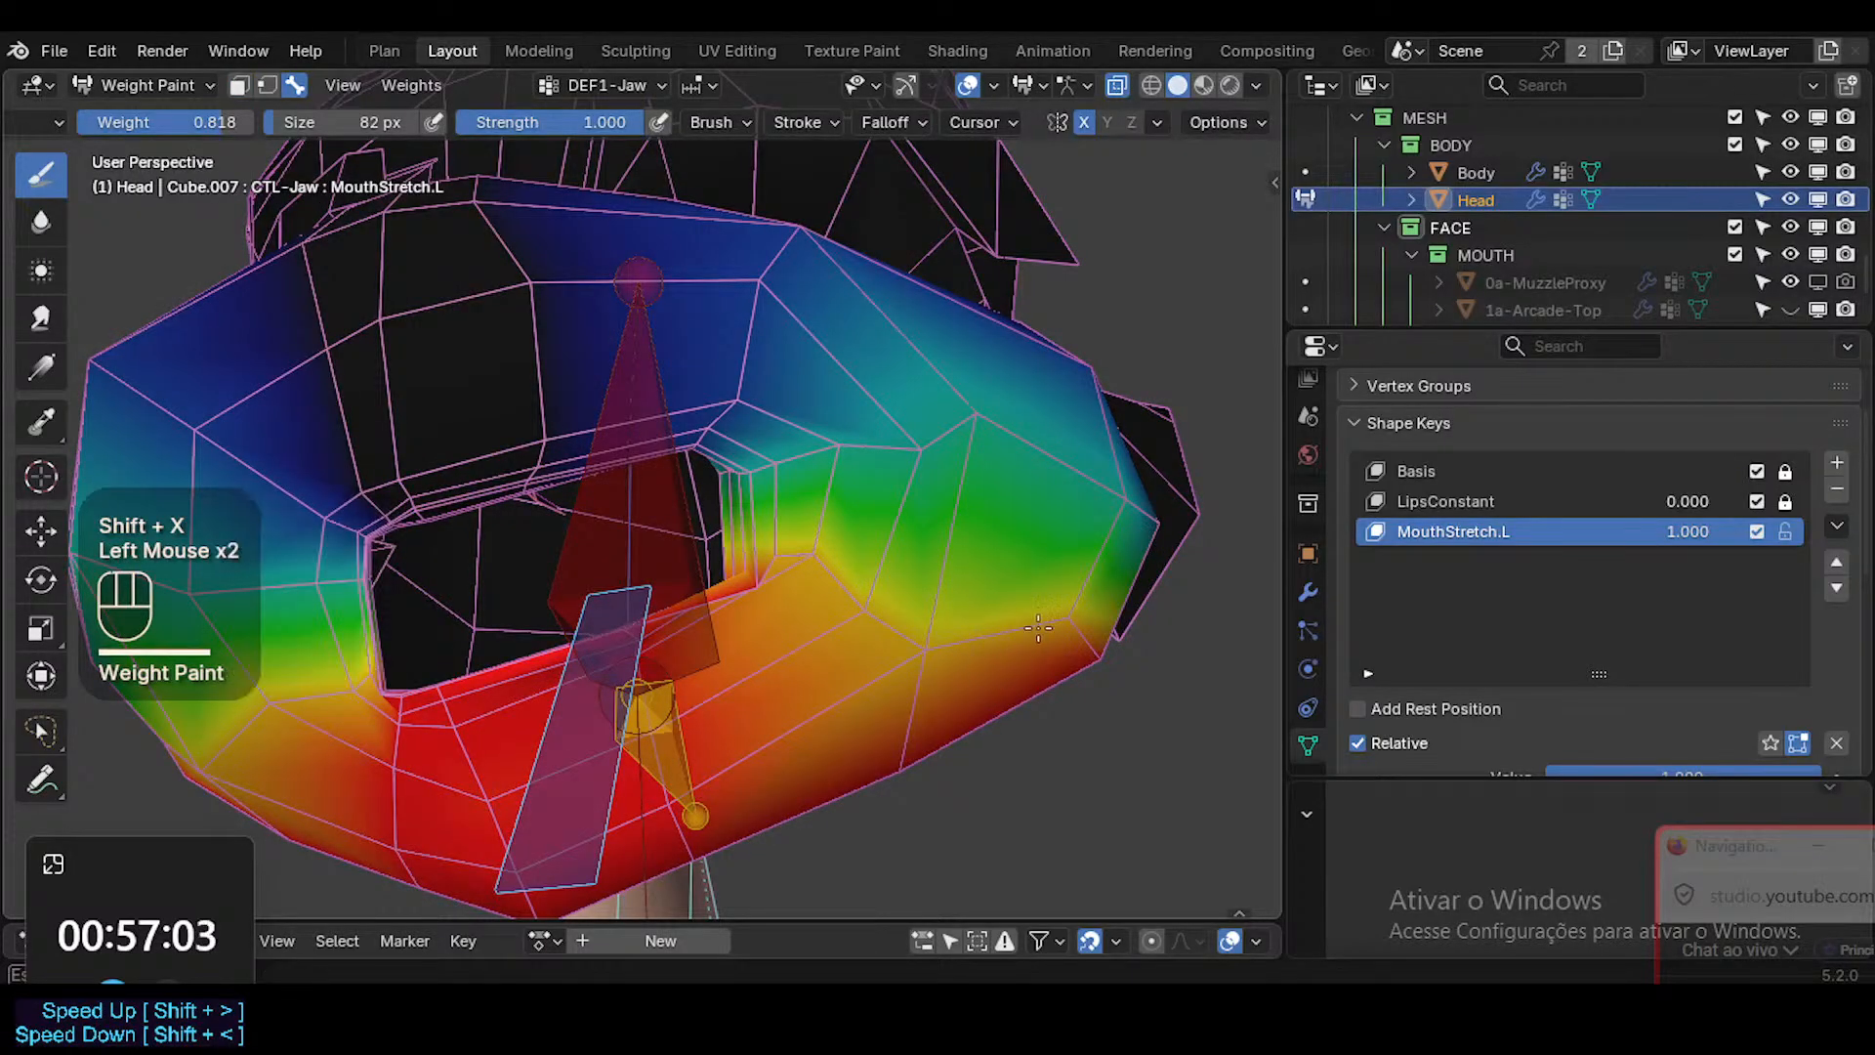
mouse_move(836, 588)
middle_mouse_down()
mouse_move(781, 593)
mouse_move(877, 616)
mouse_move(969, 725)
mouse_move(954, 628)
mouse_move(887, 528)
mouse_move(846, 598)
mouse_move(869, 595)
middle_mouse_up()
middle_click_drag(869, 596, 915, 554, "ctrl")
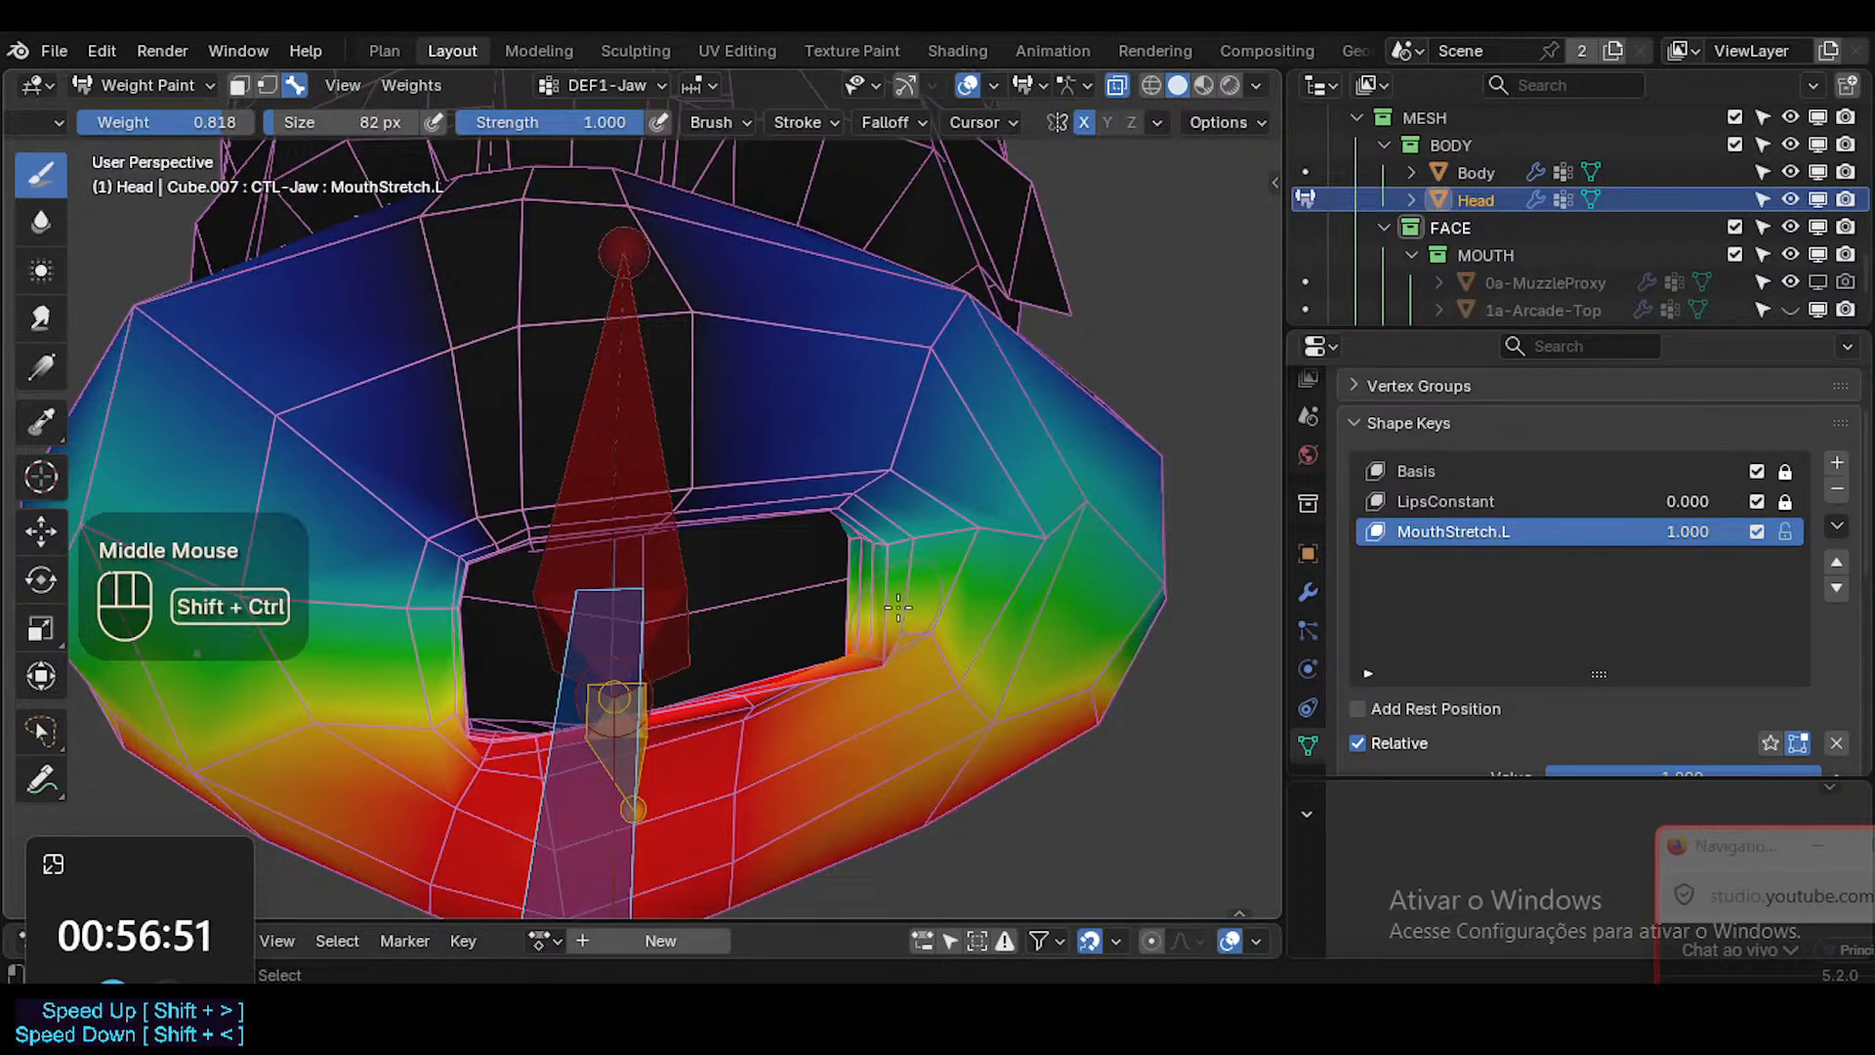
Switch to the DEF1-Head vertex group and sample the 0.182 weight on the side of the jaw.
key("shift+ctrl+x")
left_click(894, 582)
mouse_move(894, 582)
middle_mouse_down()
mouse_move(881, 524)
mouse_move(694, 610)
mouse_move(483, 623)
middle_mouse_up()
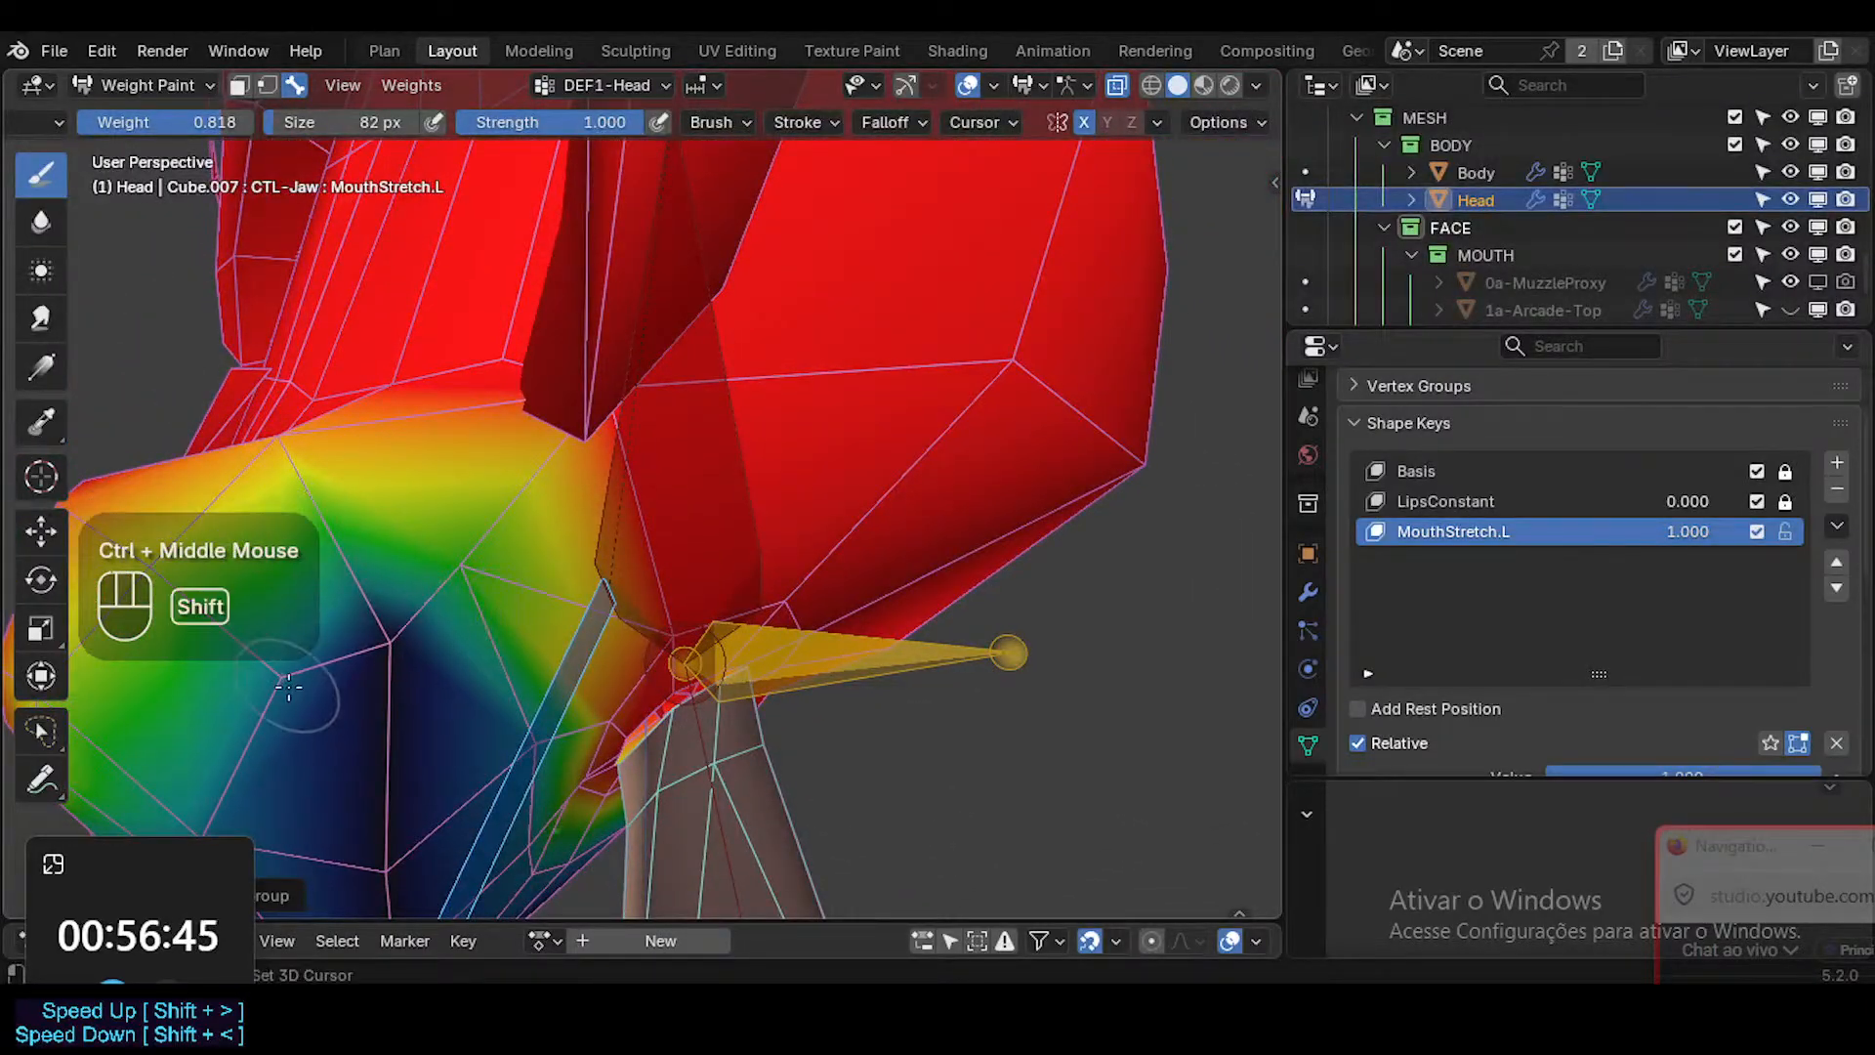
key("shift+x")
middle_click_drag(289, 686, 584, 545, "shift")
mouse_move(584, 545)
middle_mouse_down()
mouse_move(658, 557)
mouse_move(571, 591)
mouse_move(699, 507)
mouse_move(552, 470)
middle_mouse_up()
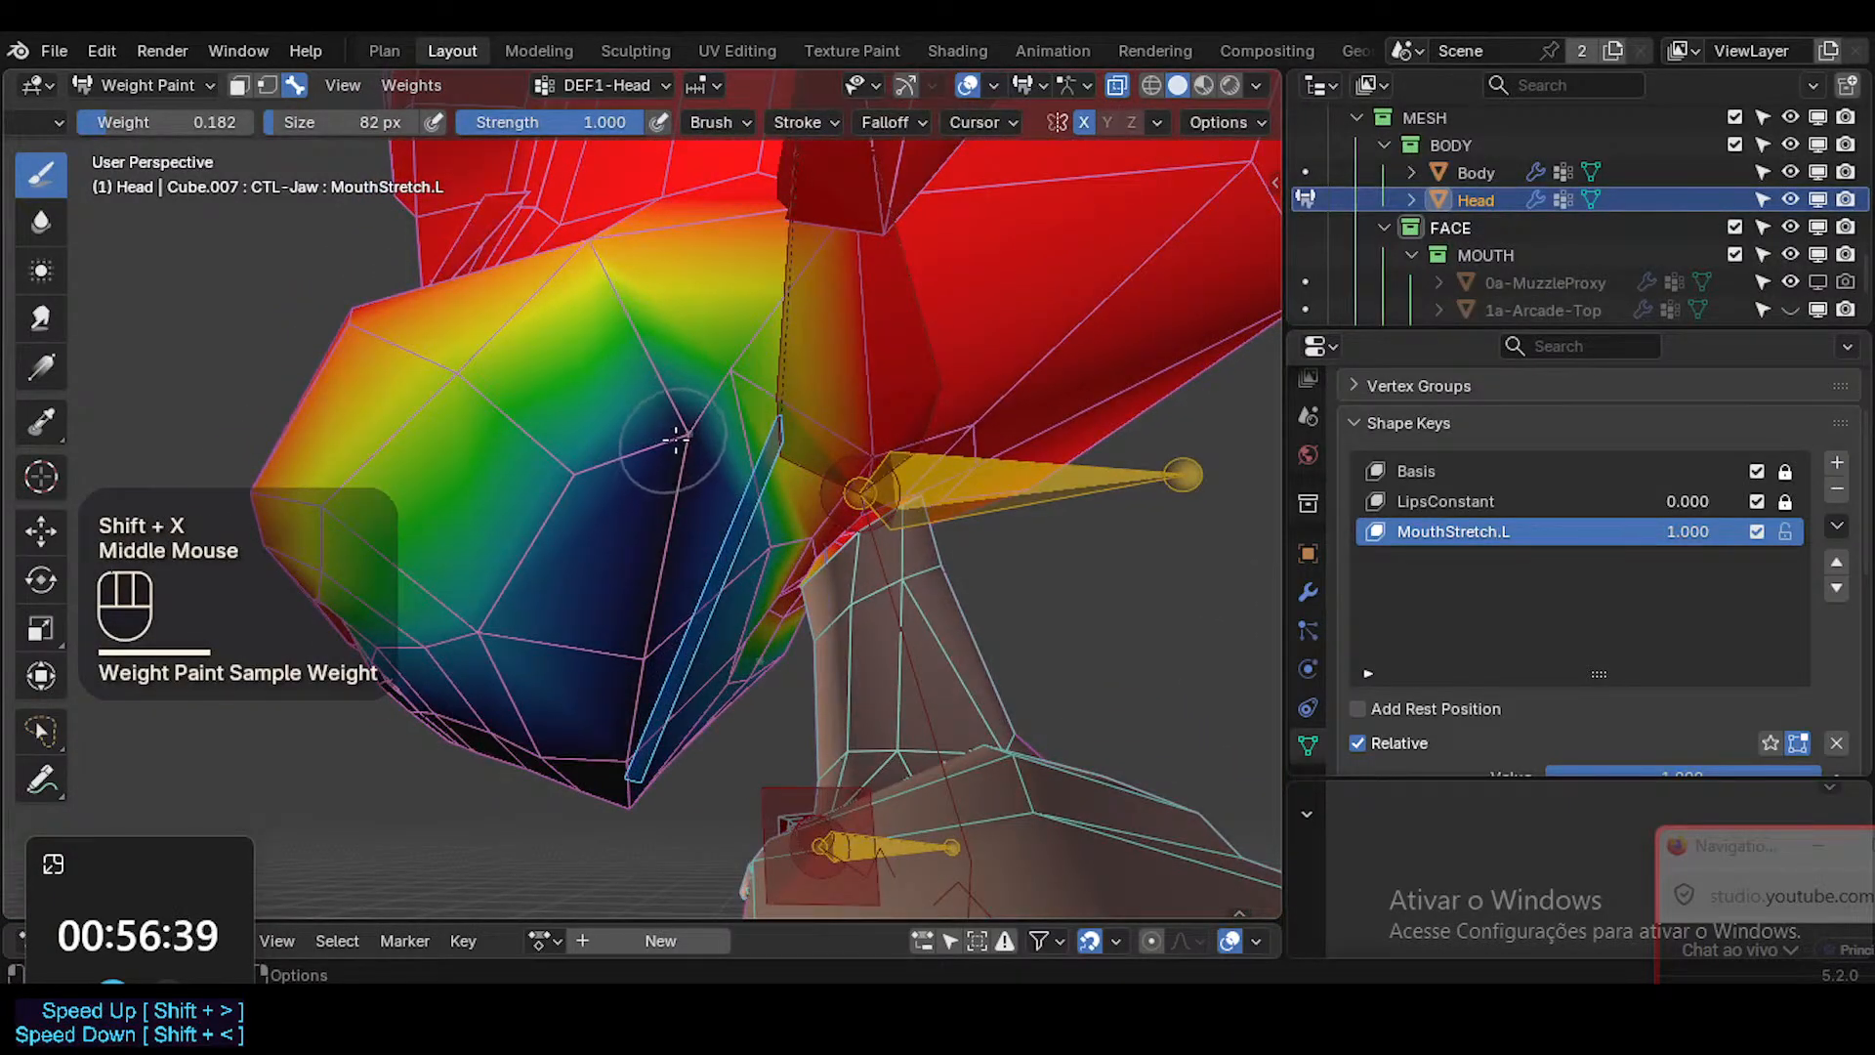
key("shift+x")
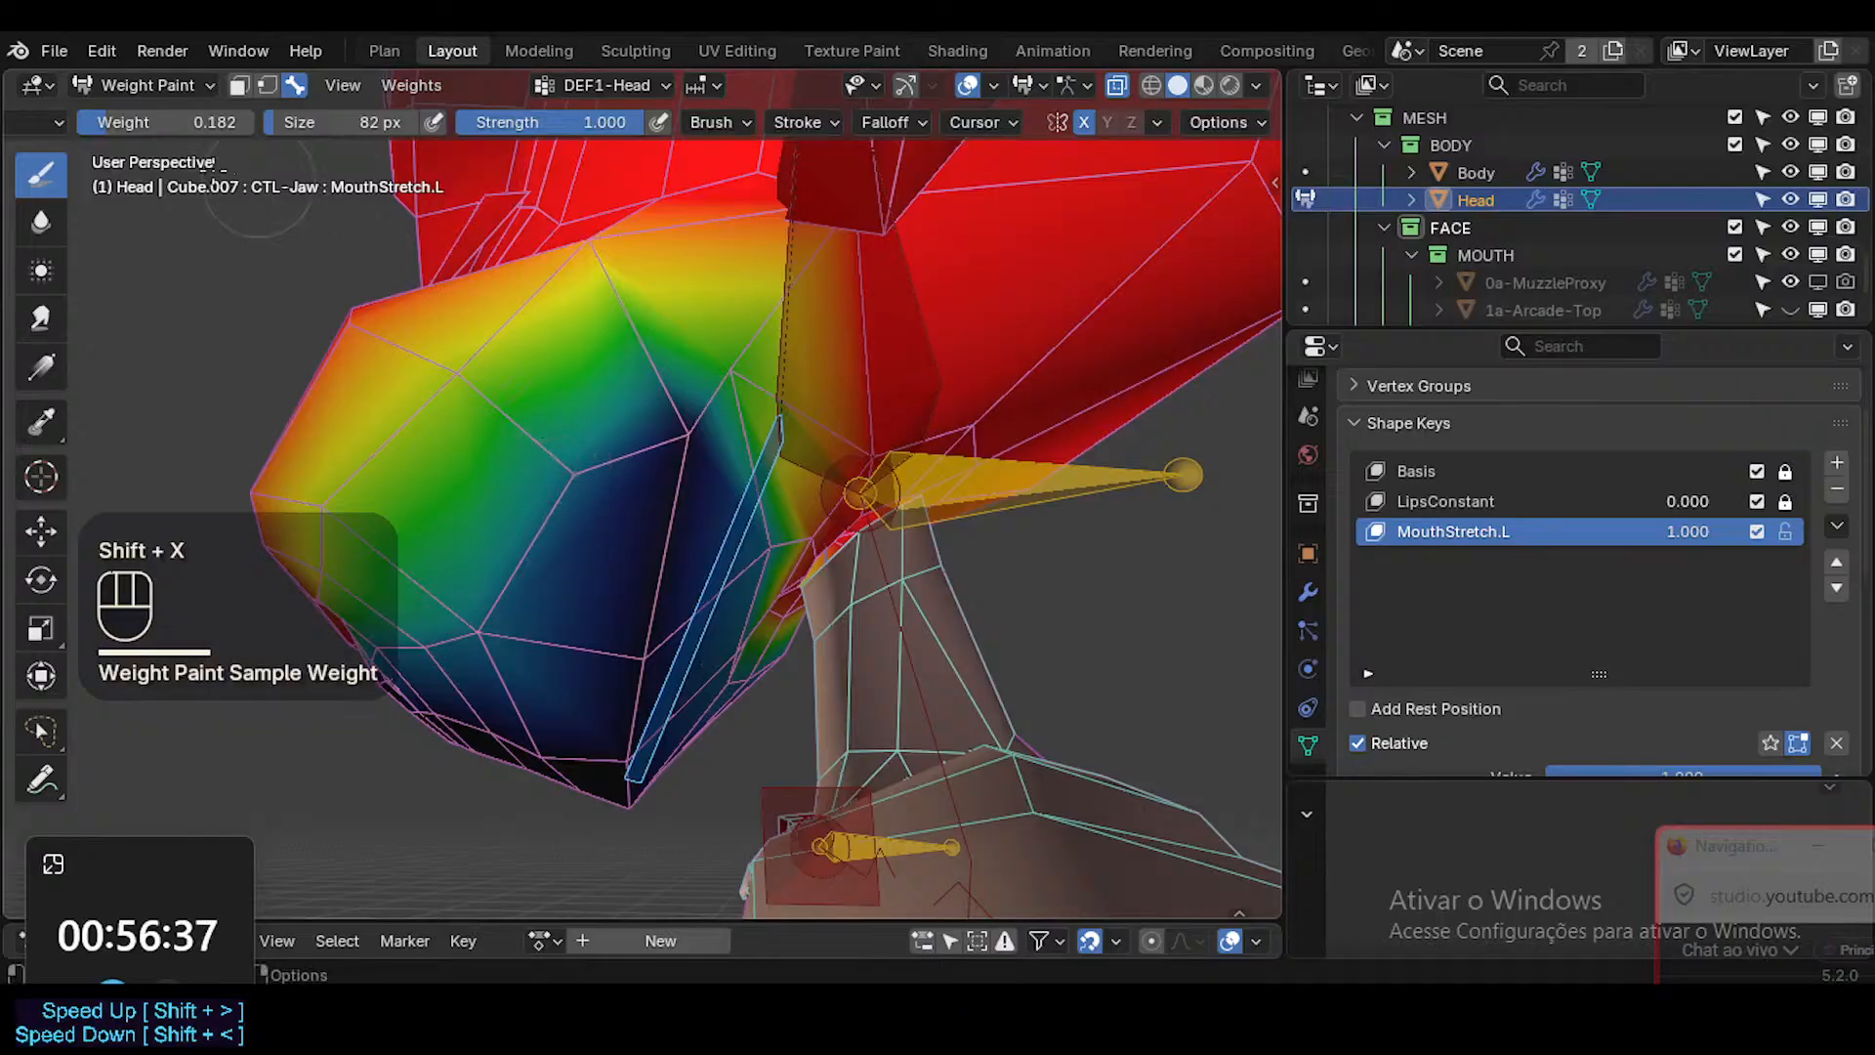
Set the brush weight to 0.083 and its size to 62 px for painting the side of the jaw.
left_click(142, 126)
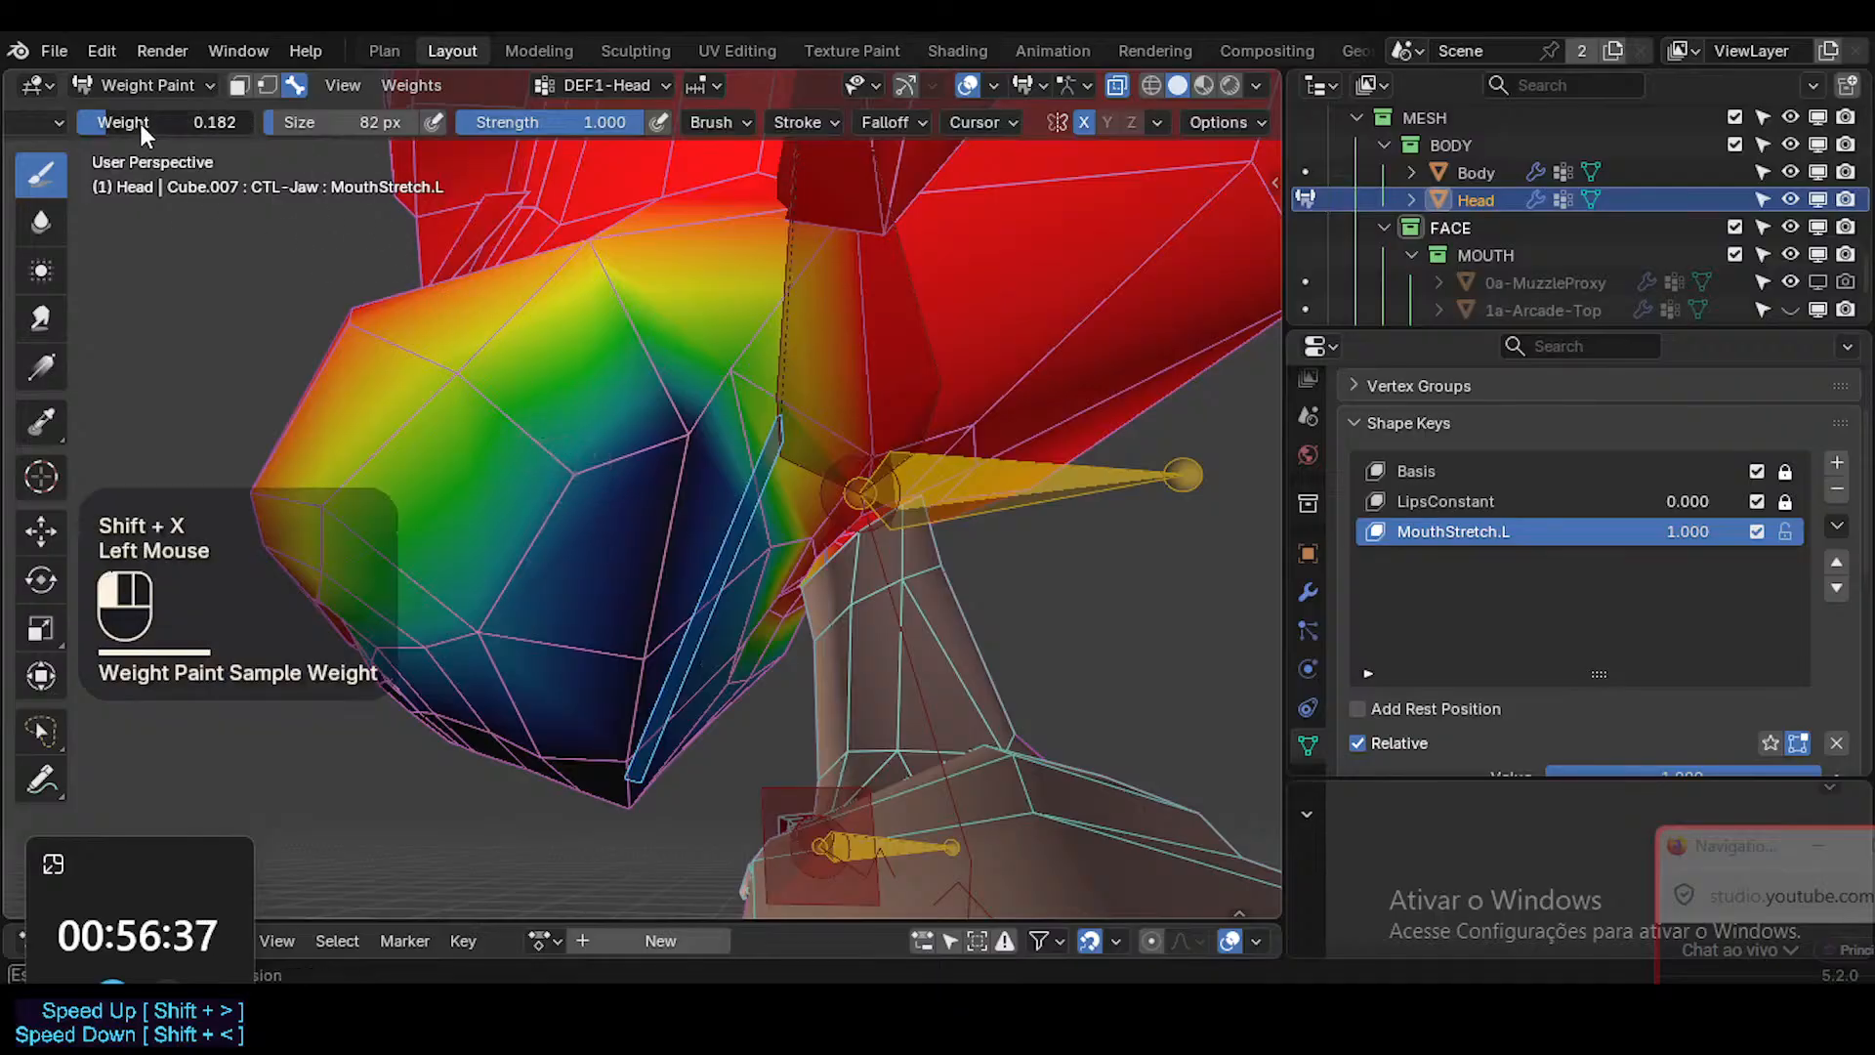
key("f")
left_click(648, 448)
middle_click_drag(645, 668, 573, 586)
Resample the 0.182 head weight, undo the first stroke, and paint the vertices along the side and back of the jaw.
key("shift+x")
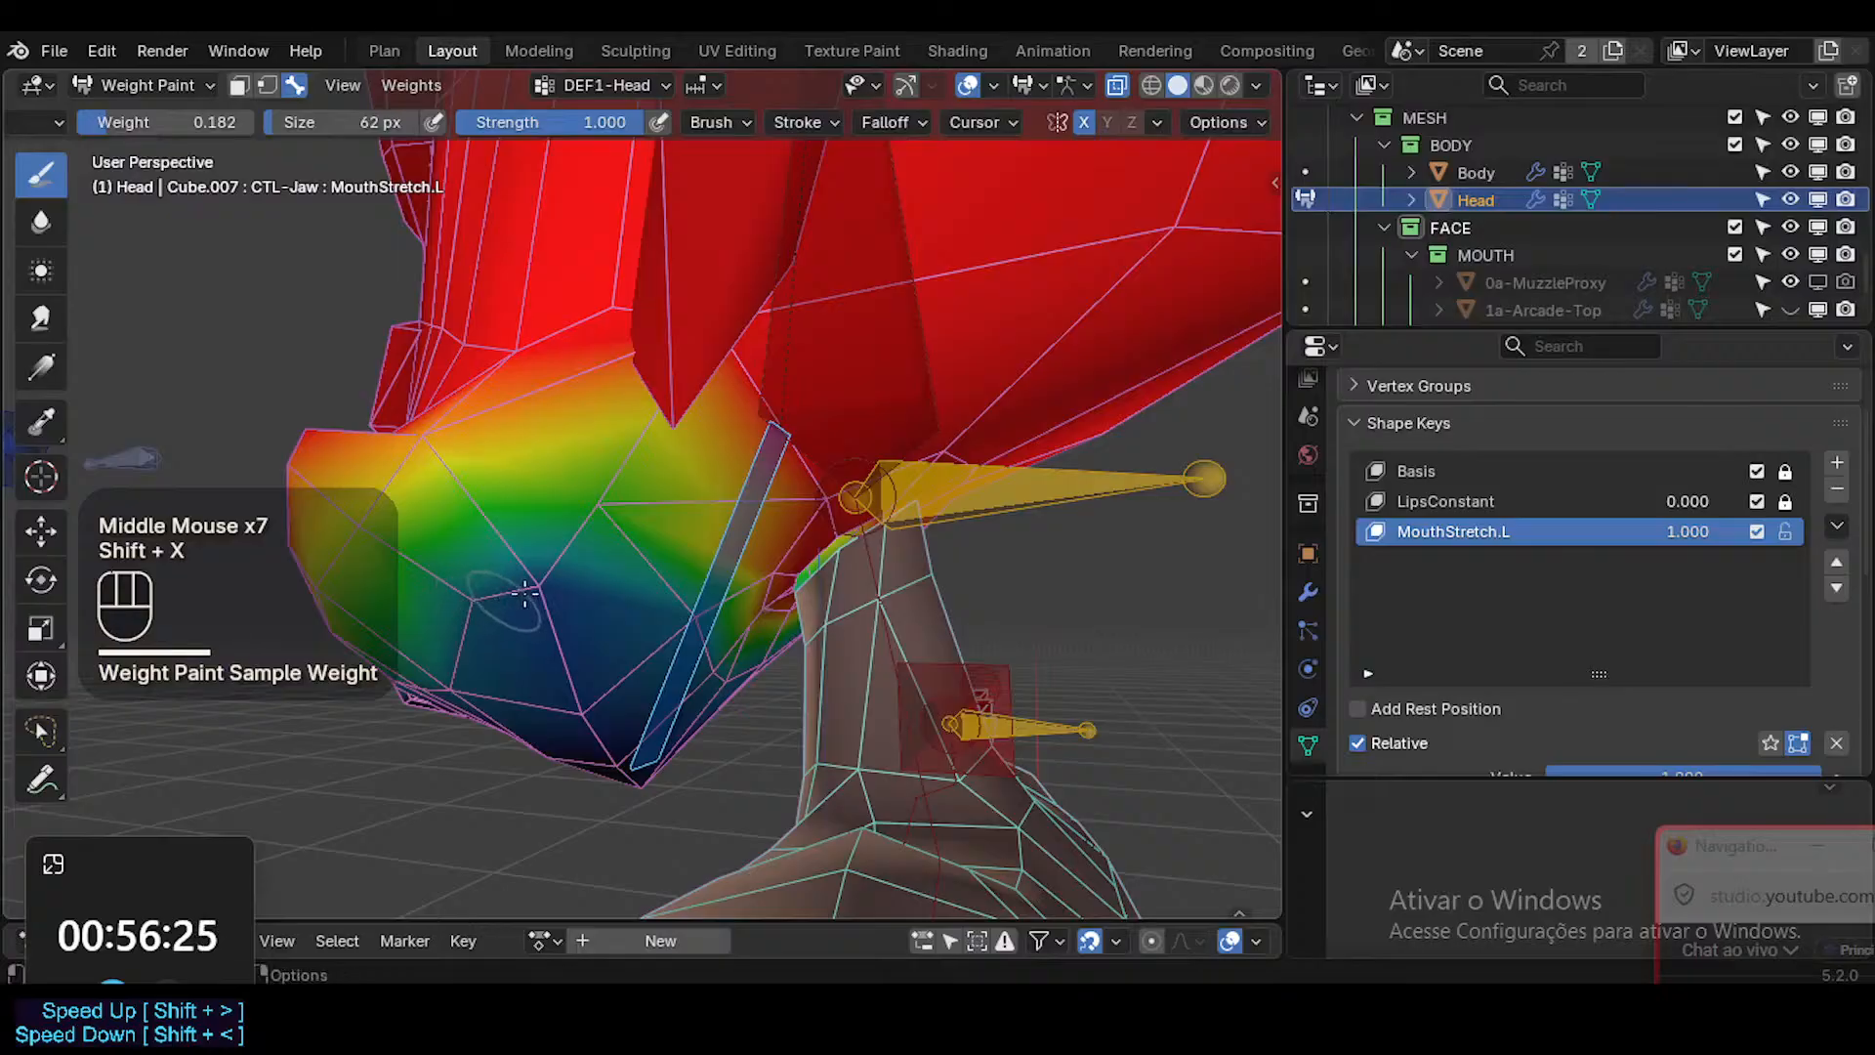
left_click(519, 587)
key("ctrl+z")
left_click(460, 627)
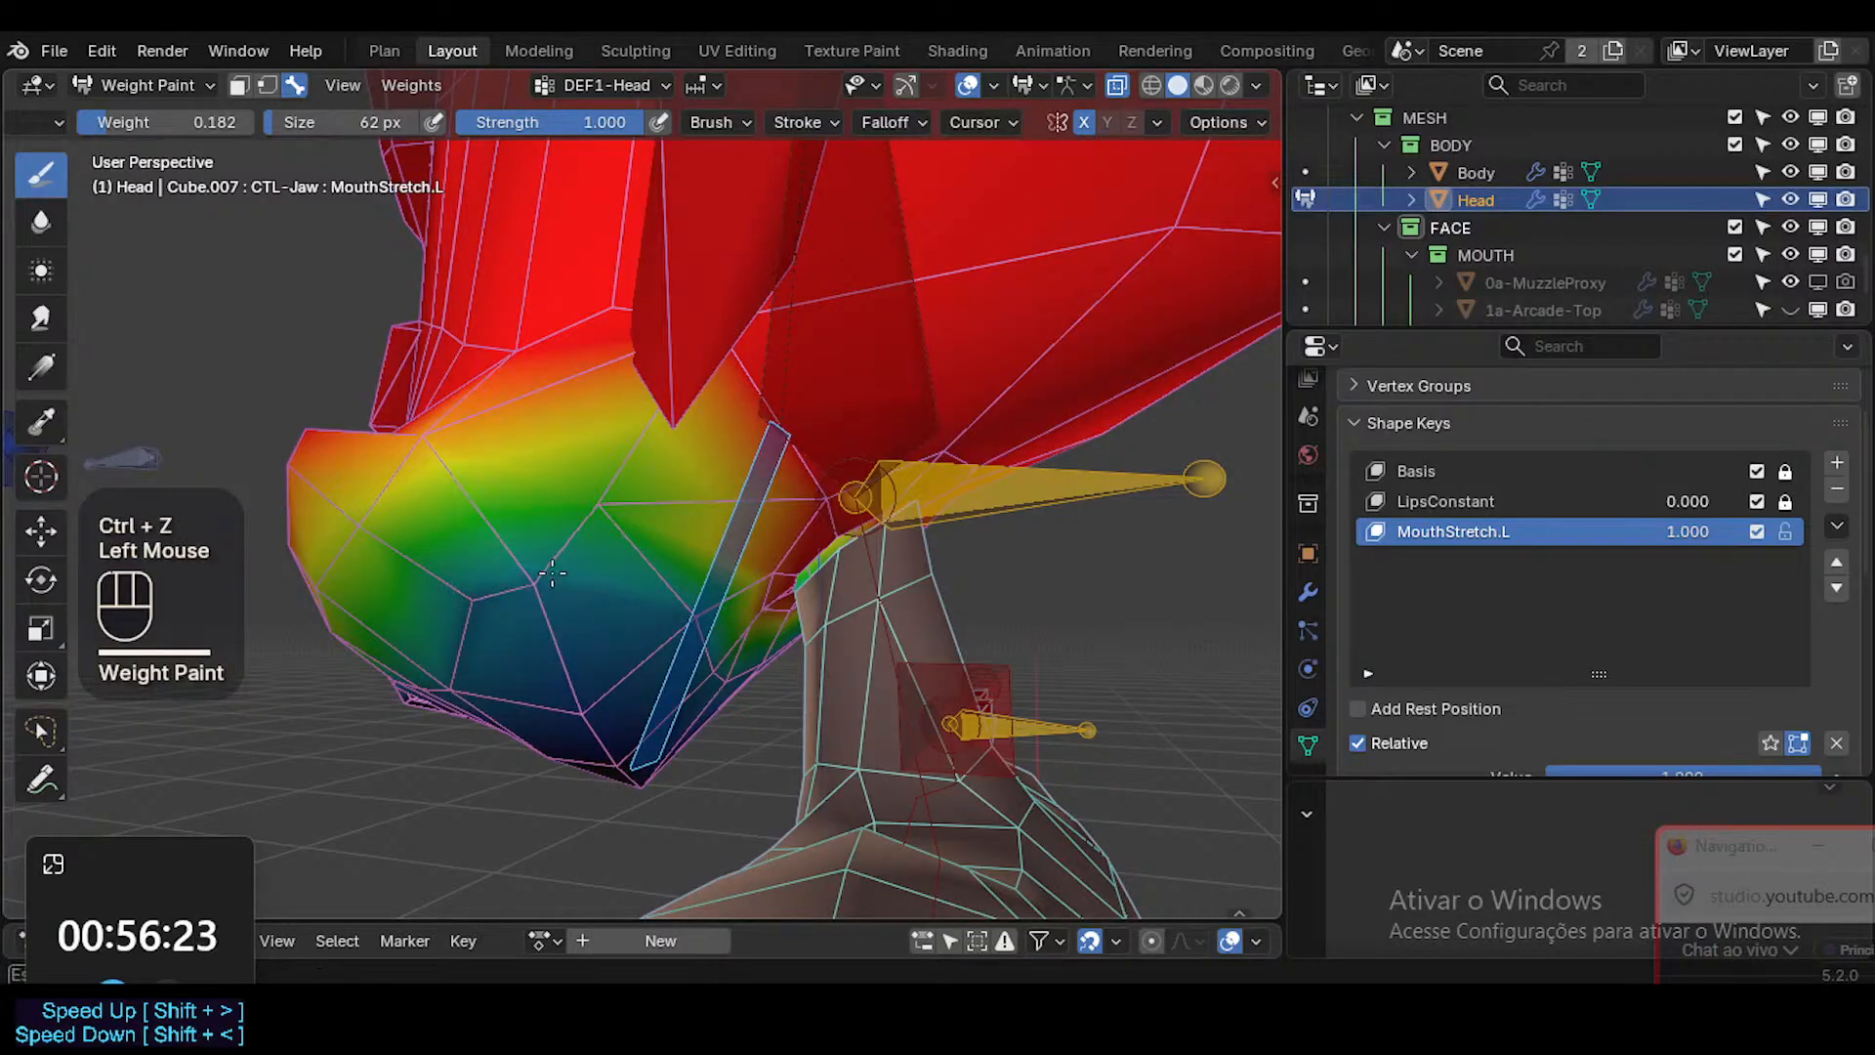
middle_click(460, 627)
left_click_drag(564, 564, 589, 505)
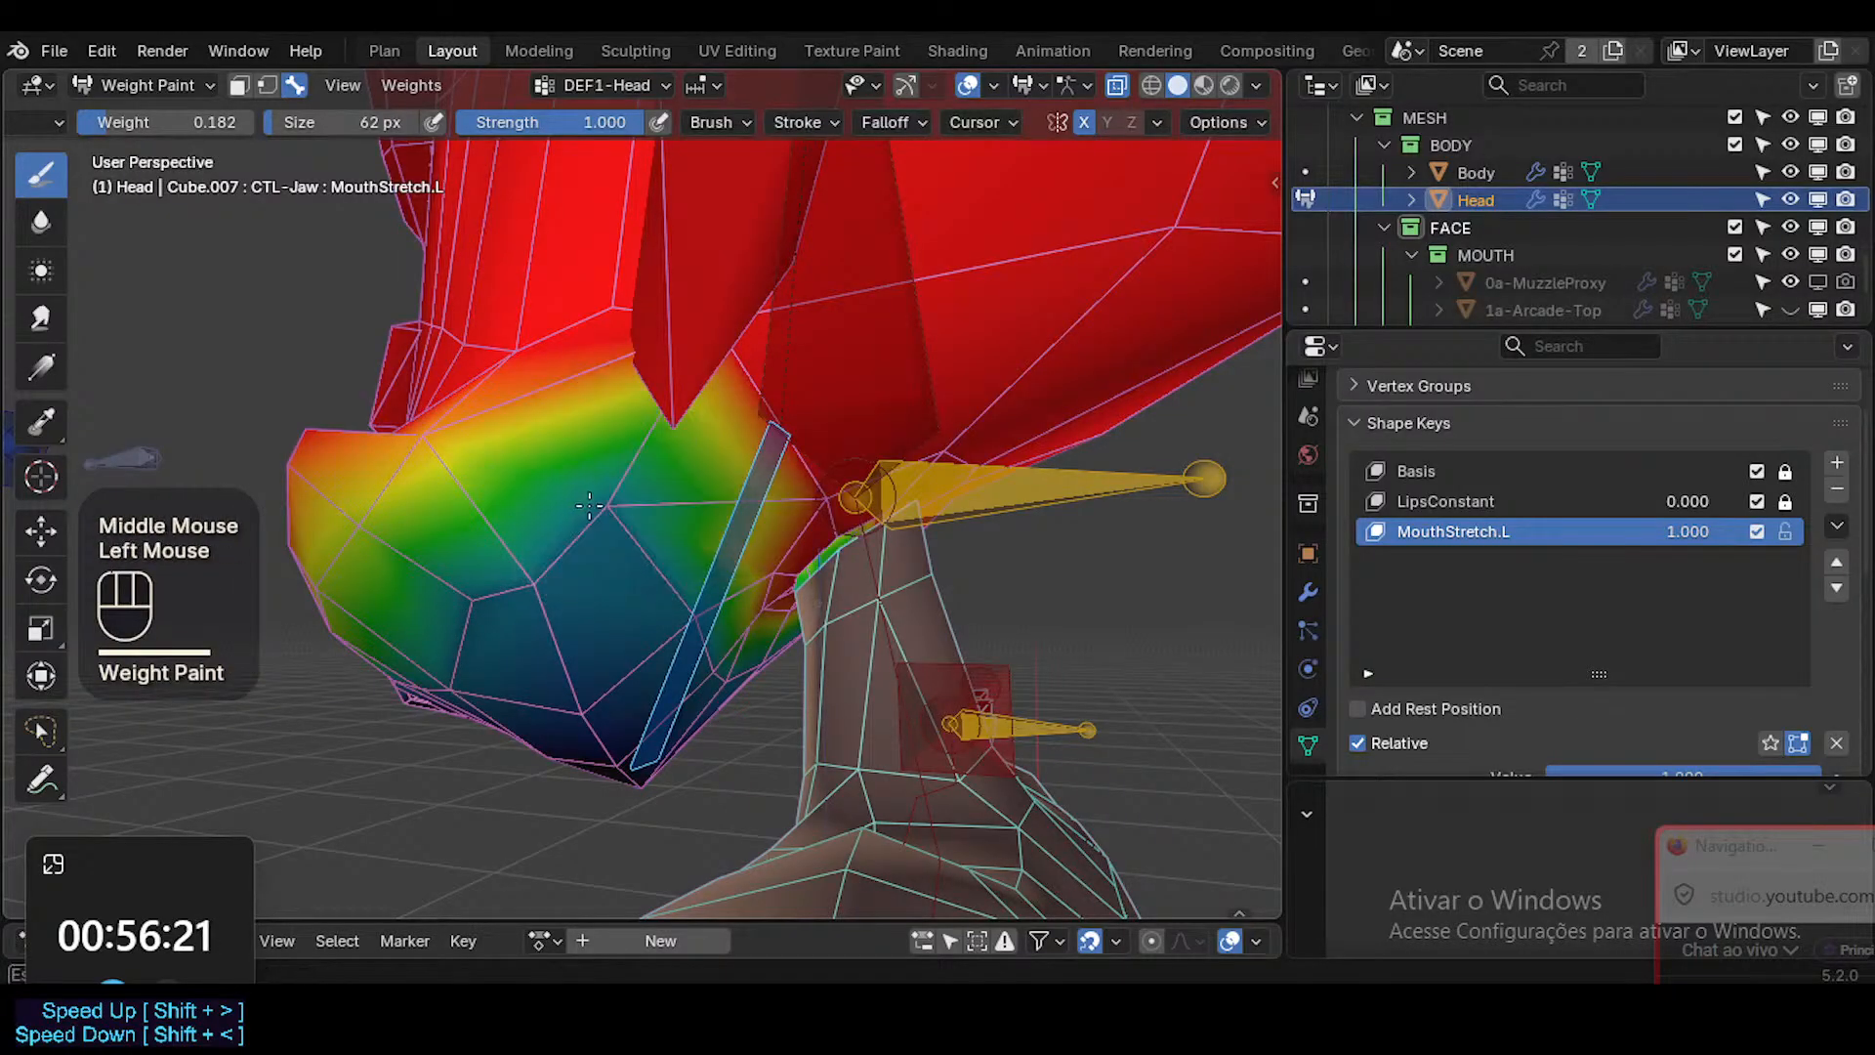
mouse_move(682, 589)
middle_mouse_down()
mouse_move(558, 598)
mouse_move(704, 537)
middle_mouse_up()
left_click(722, 685)
Paint the 0.182 head weight on the lower lip's corner and the 0.691 weight on the outer mouth corner.
mouse_move(604, 586)
middle_mouse_down()
mouse_move(703, 577)
mouse_move(742, 528)
mouse_move(929, 530)
middle_mouse_up()
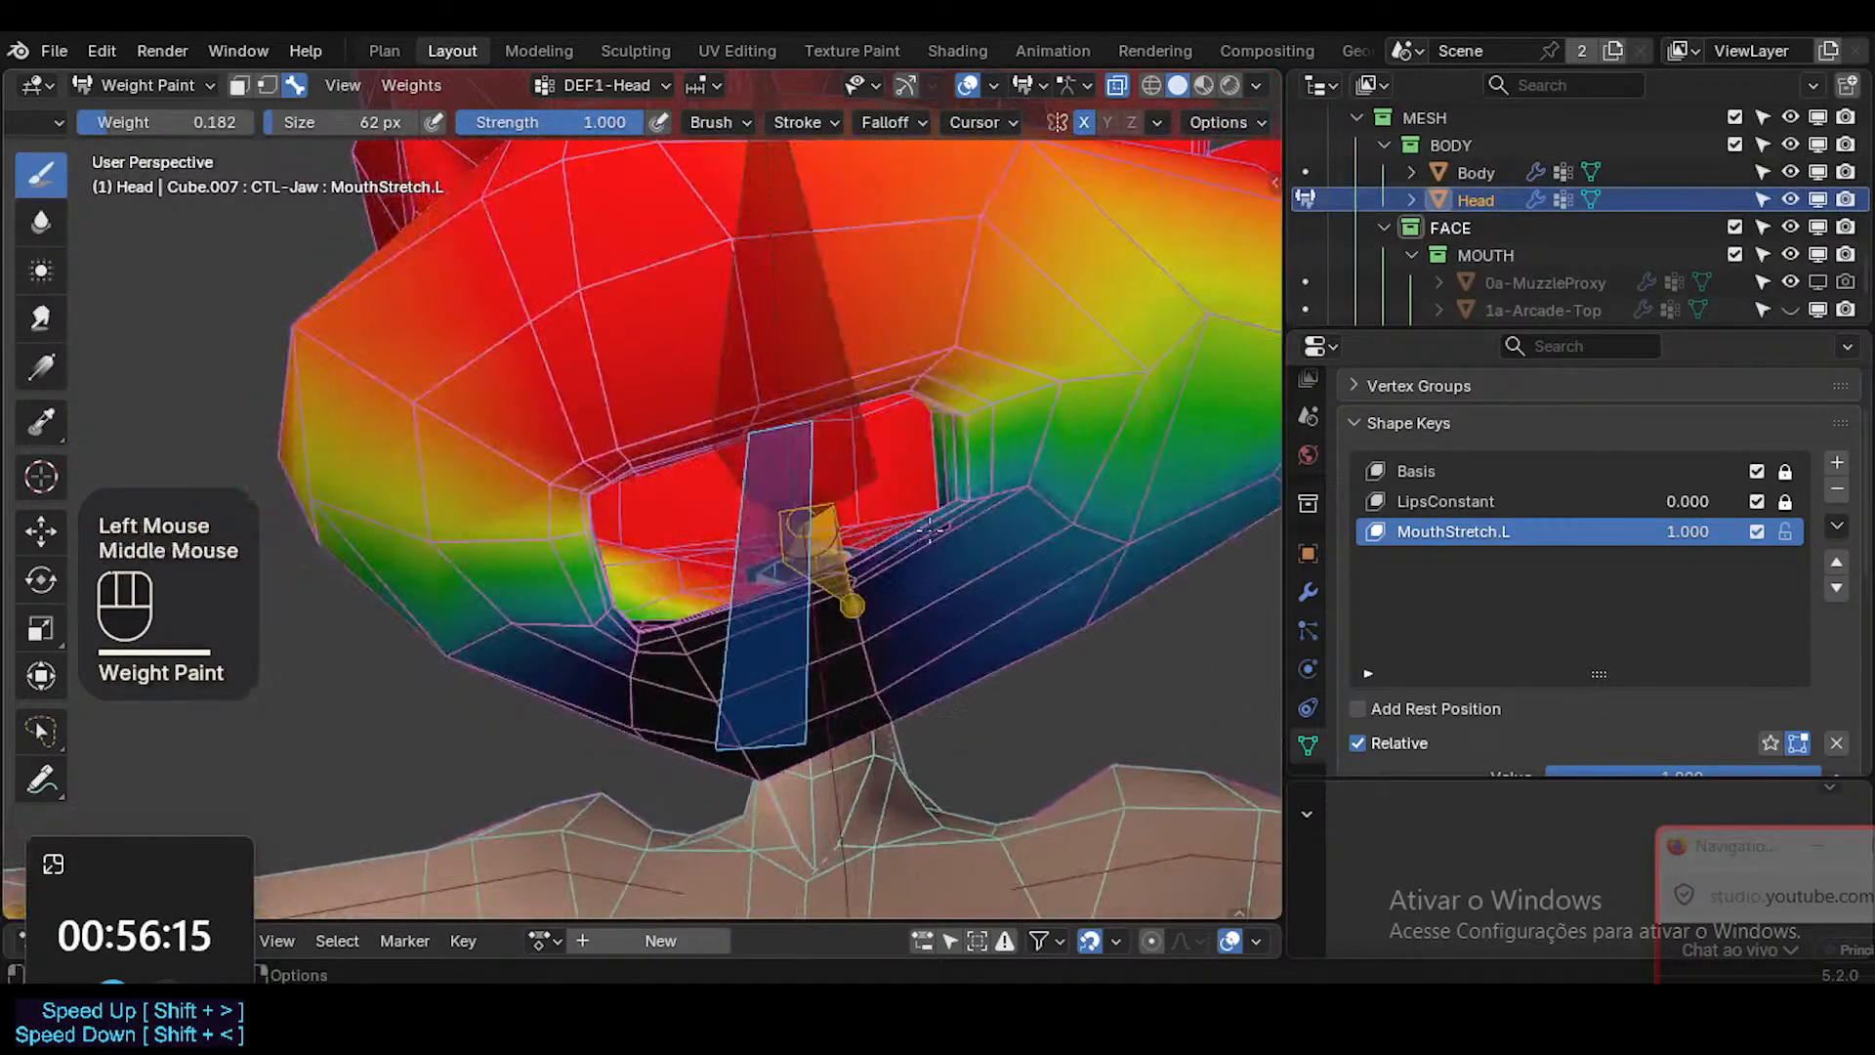
middle_click(1014, 493)
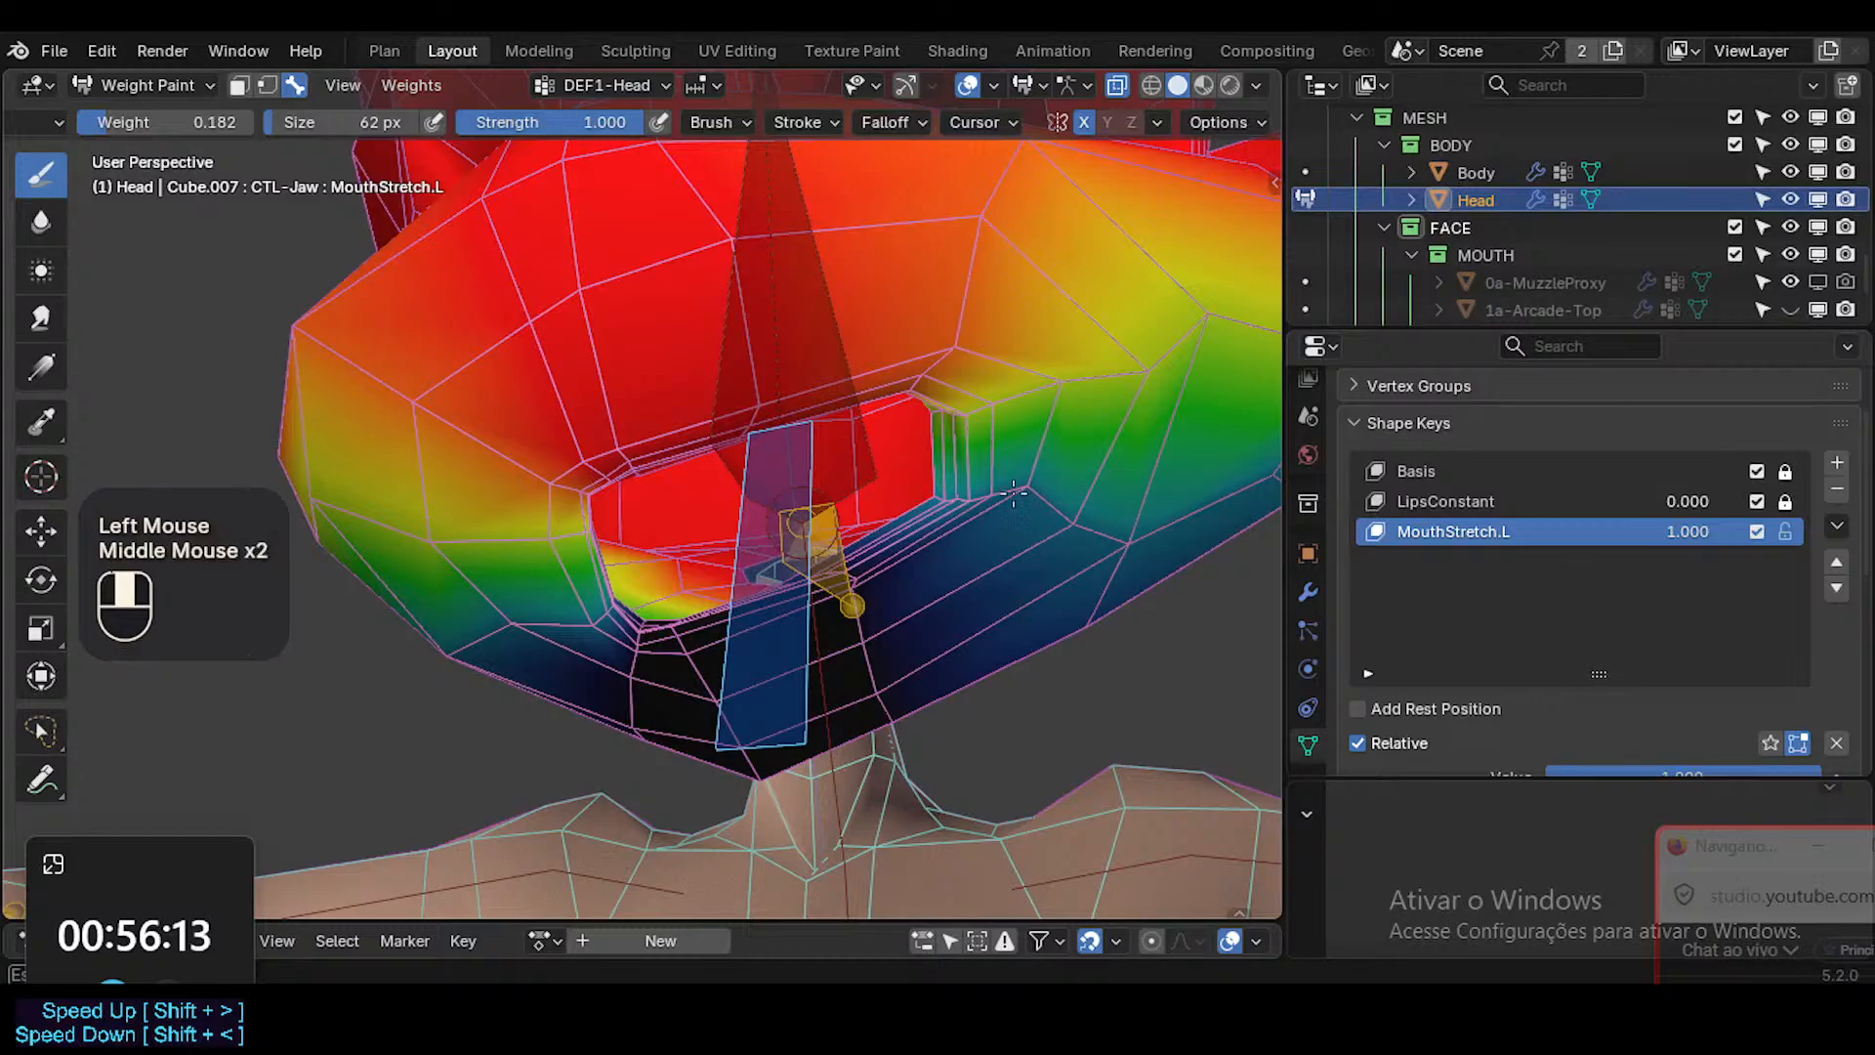
mouse_move(989, 489)
middle_mouse_down()
mouse_move(1042, 514)
mouse_move(980, 471)
mouse_move(1074, 442)
mouse_move(963, 419)
mouse_move(808, 490)
mouse_move(787, 536)
mouse_move(669, 571)
mouse_move(615, 620)
mouse_move(657, 631)
mouse_move(776, 540)
middle_mouse_up()
left_click(980, 471)
left_click(590, 542, "ctrl")
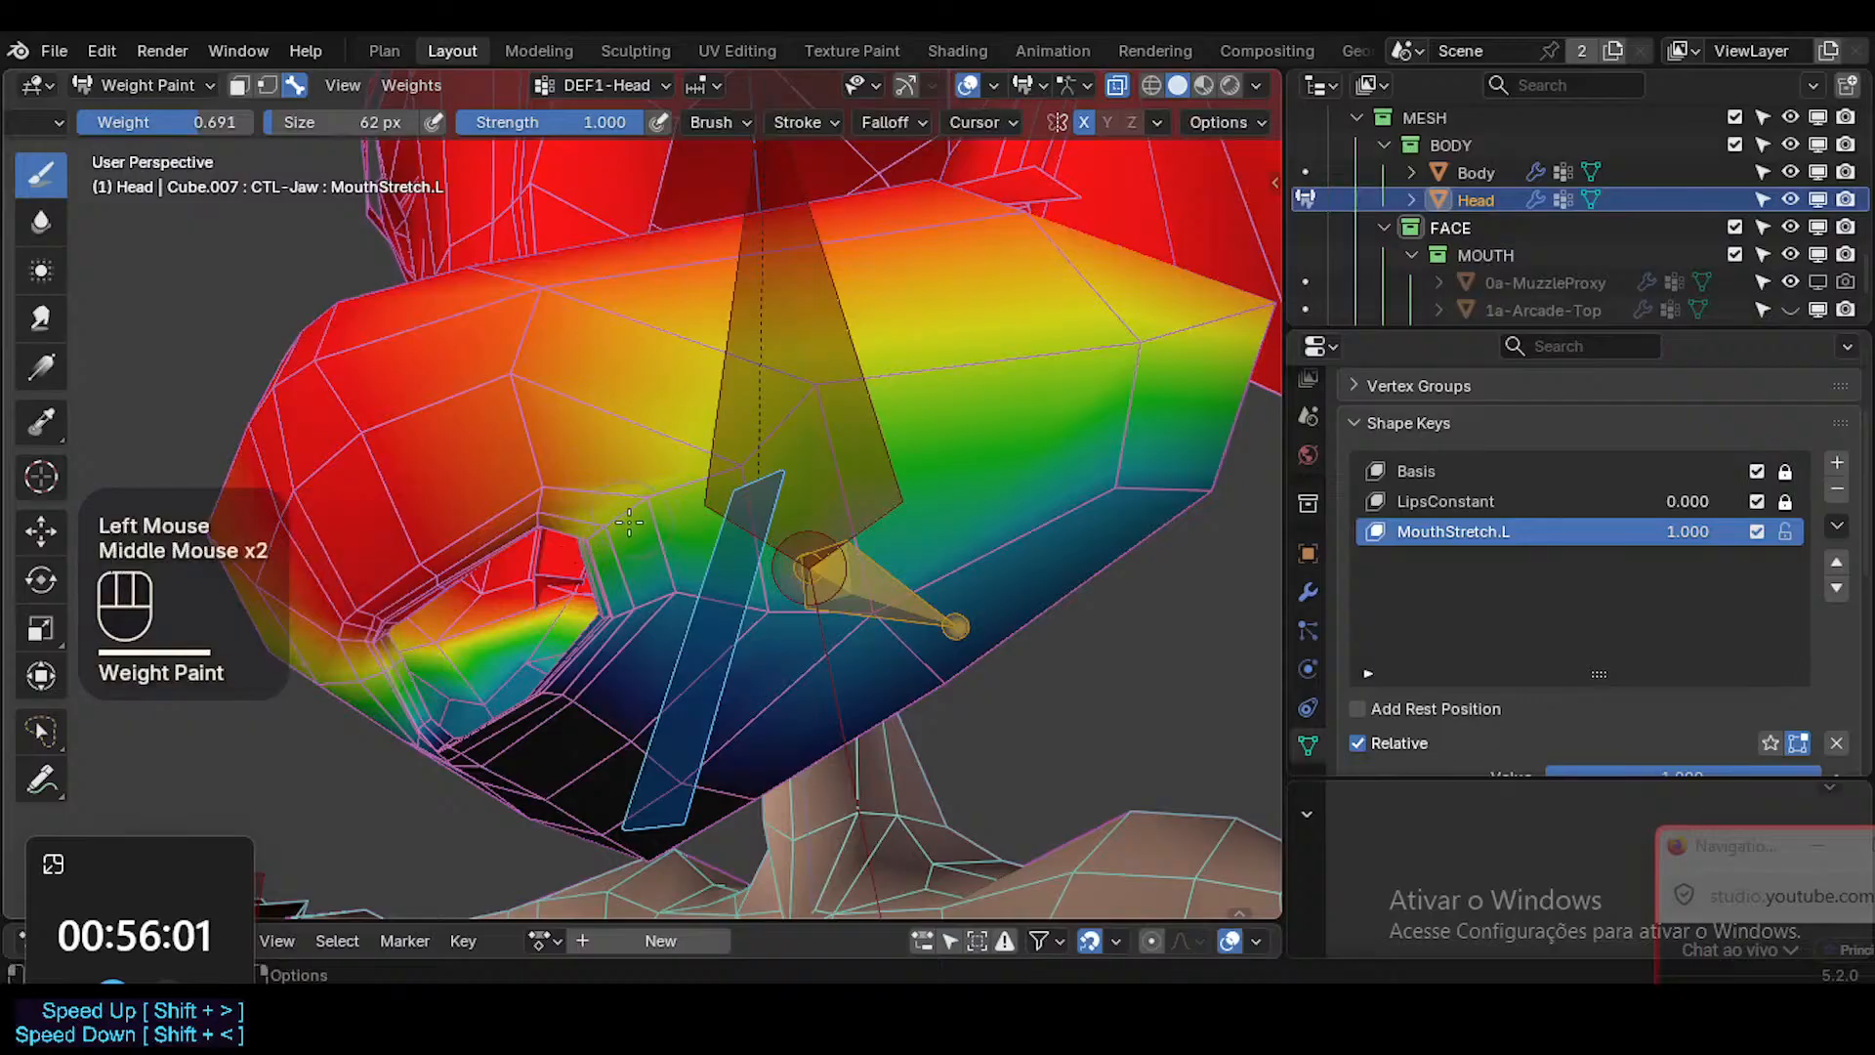
middle_click_drag(748, 545, 753, 568, "ctrl")
Test the repainted mouth's deformation by rotating the CTL-Jaw bone about the global X axis.
mouse_move(754, 568)
middle_mouse_down()
mouse_move(917, 502)
mouse_move(1044, 479)
mouse_move(1036, 459)
mouse_move(963, 401)
mouse_move(921, 419)
mouse_move(859, 544)
mouse_move(879, 561)
middle_mouse_up()
key("r")
key("x")
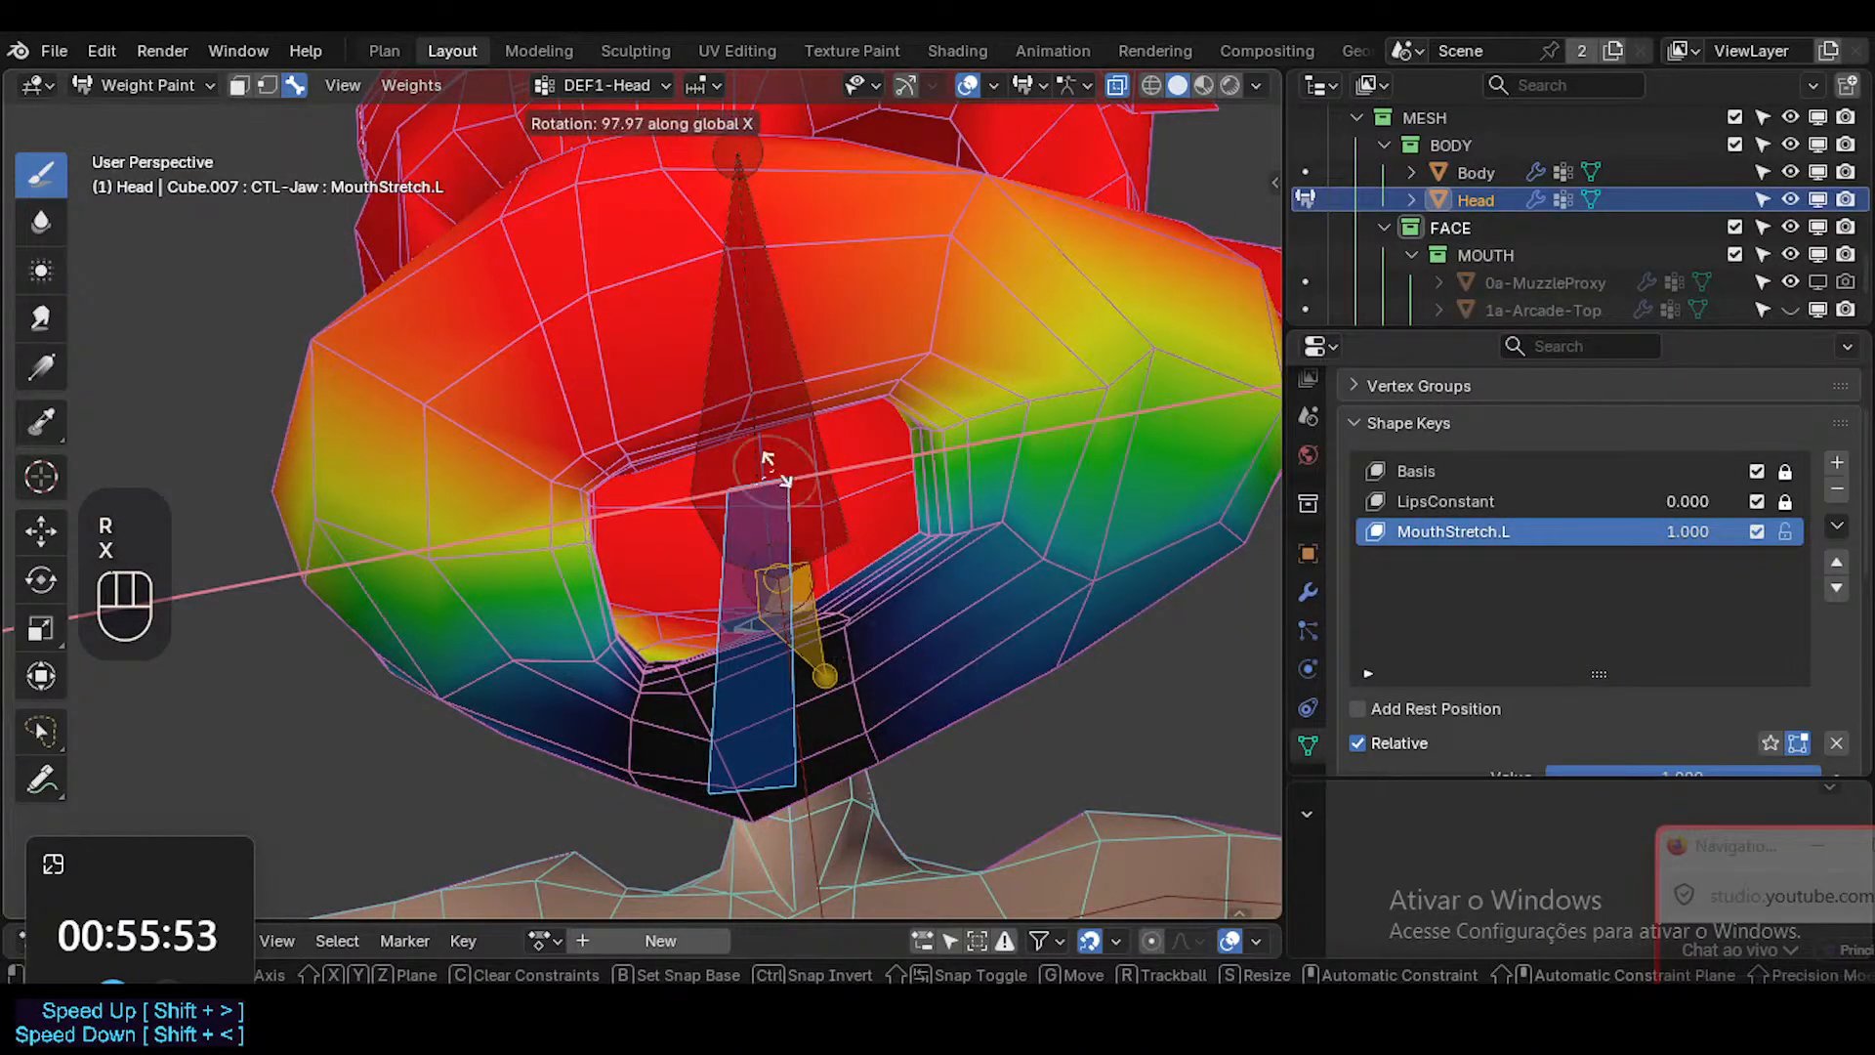
key("Escape")
key("r")
key("x")
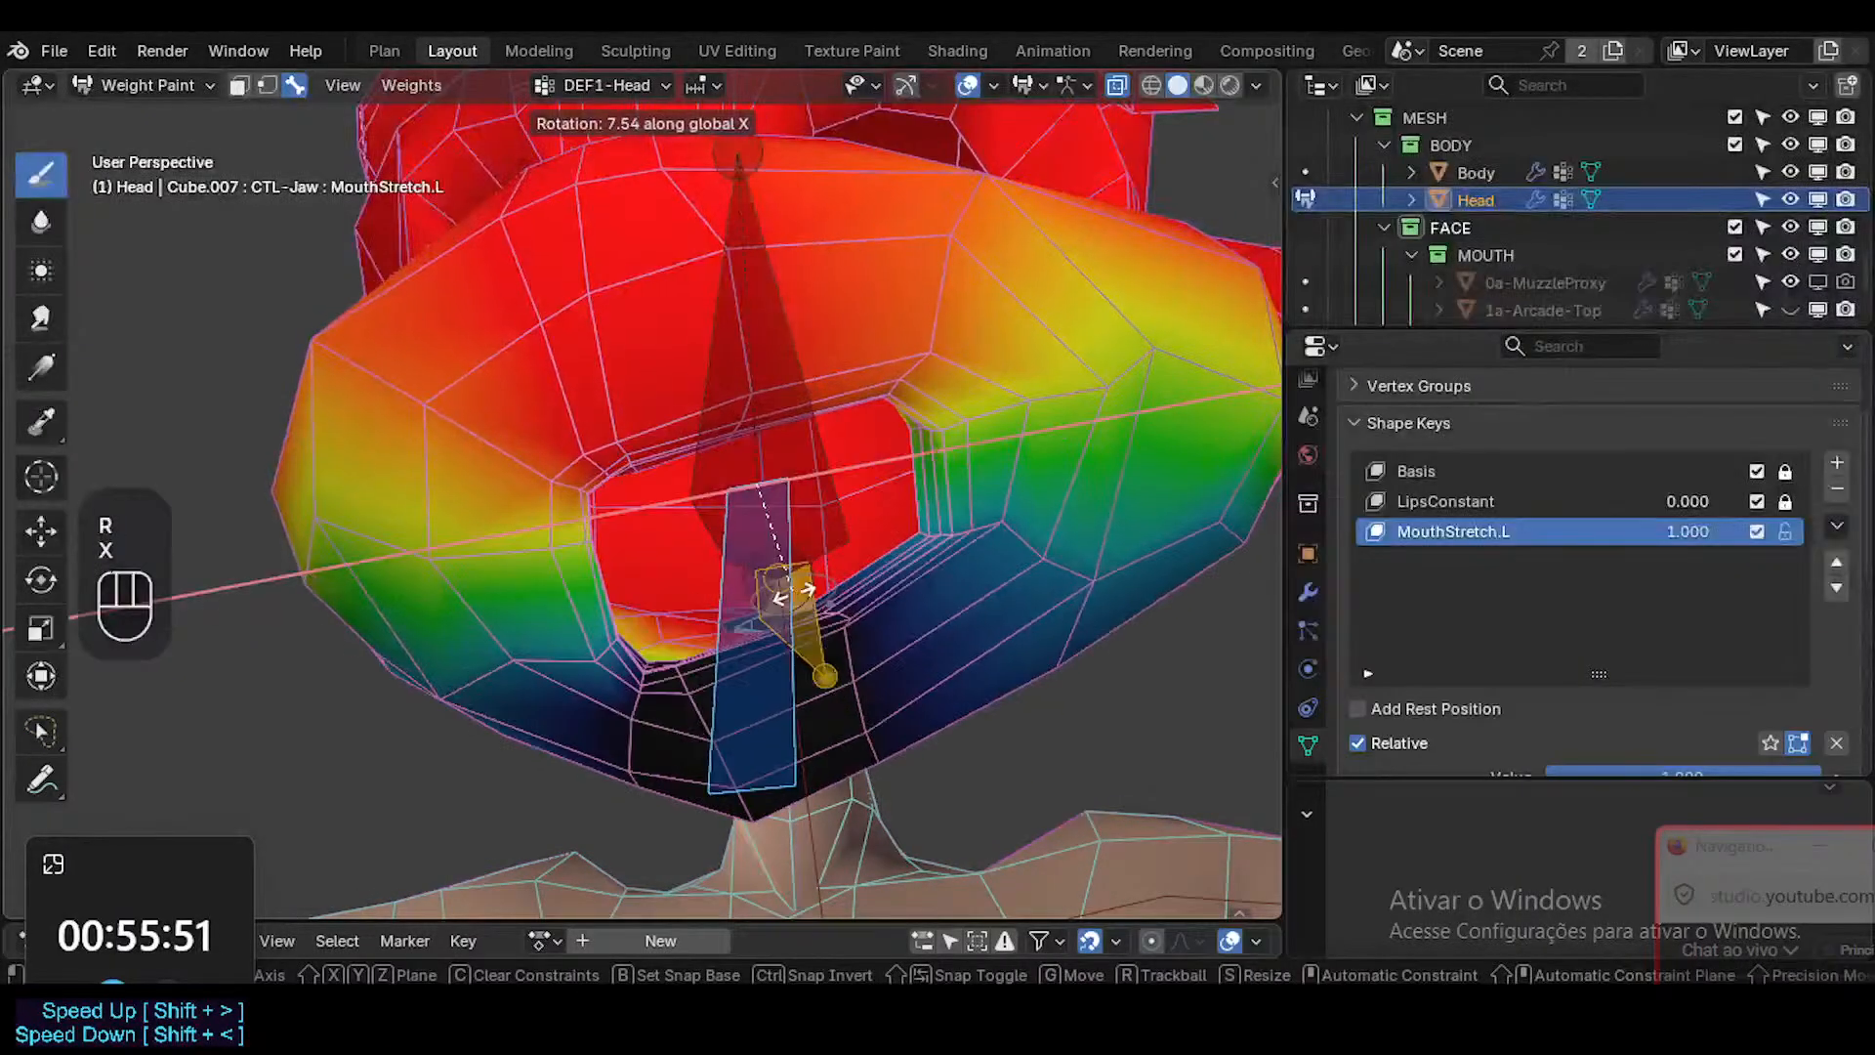
key("Escape")
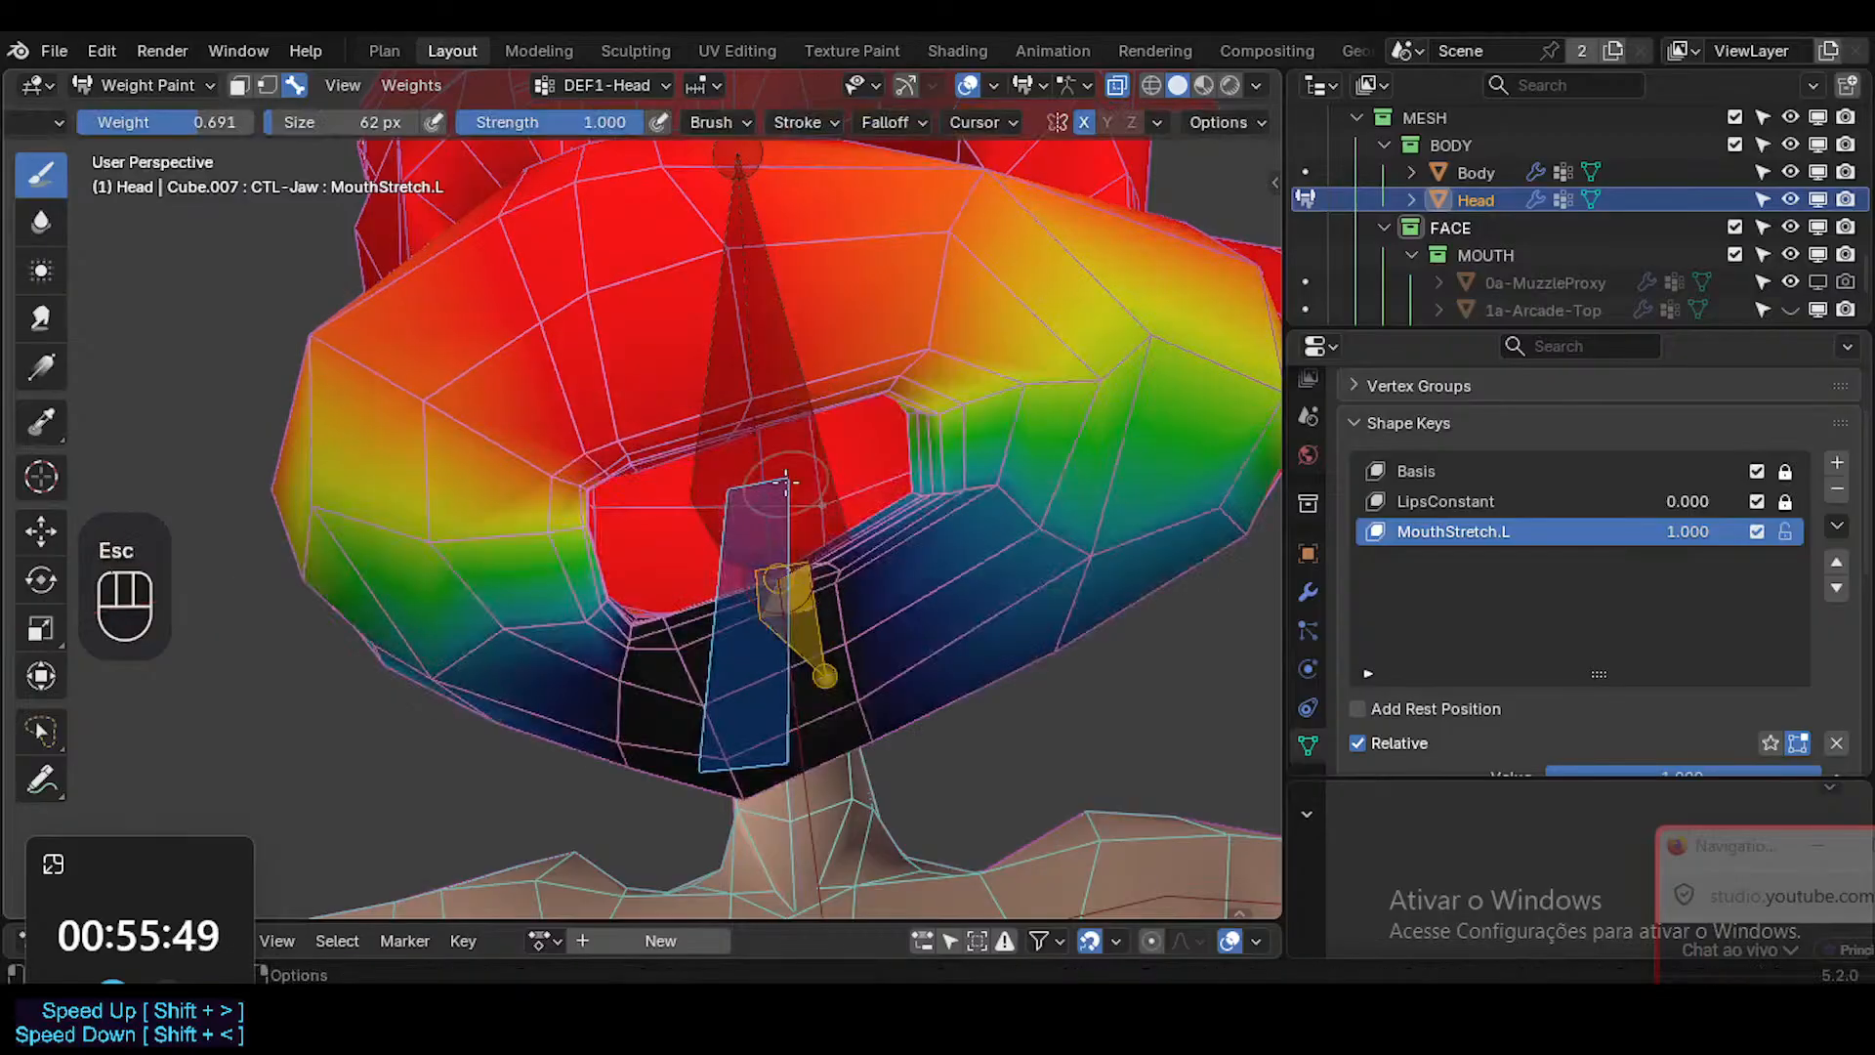
Turn the mesh smoothing back on and rotate the CTL-Jaw bone about the global X axis.
key("shift+ctrl+alt+1")
key("r")
key("x")
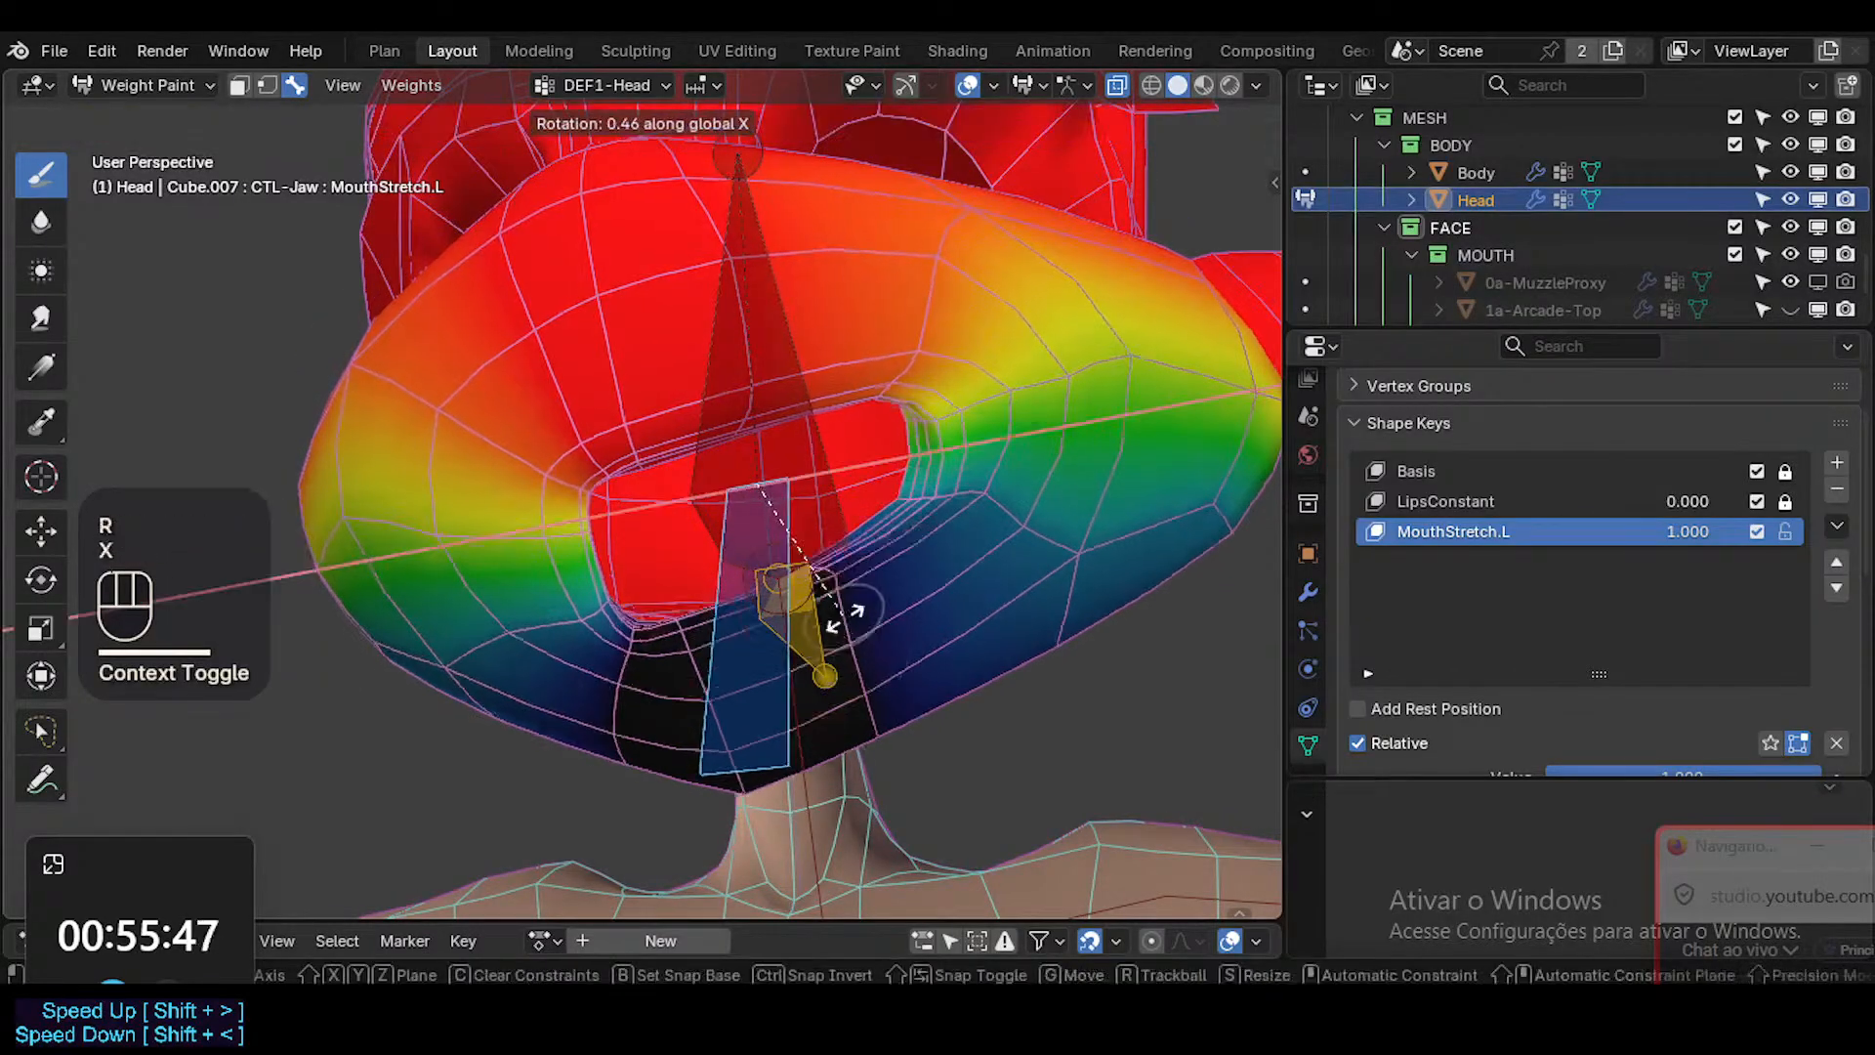
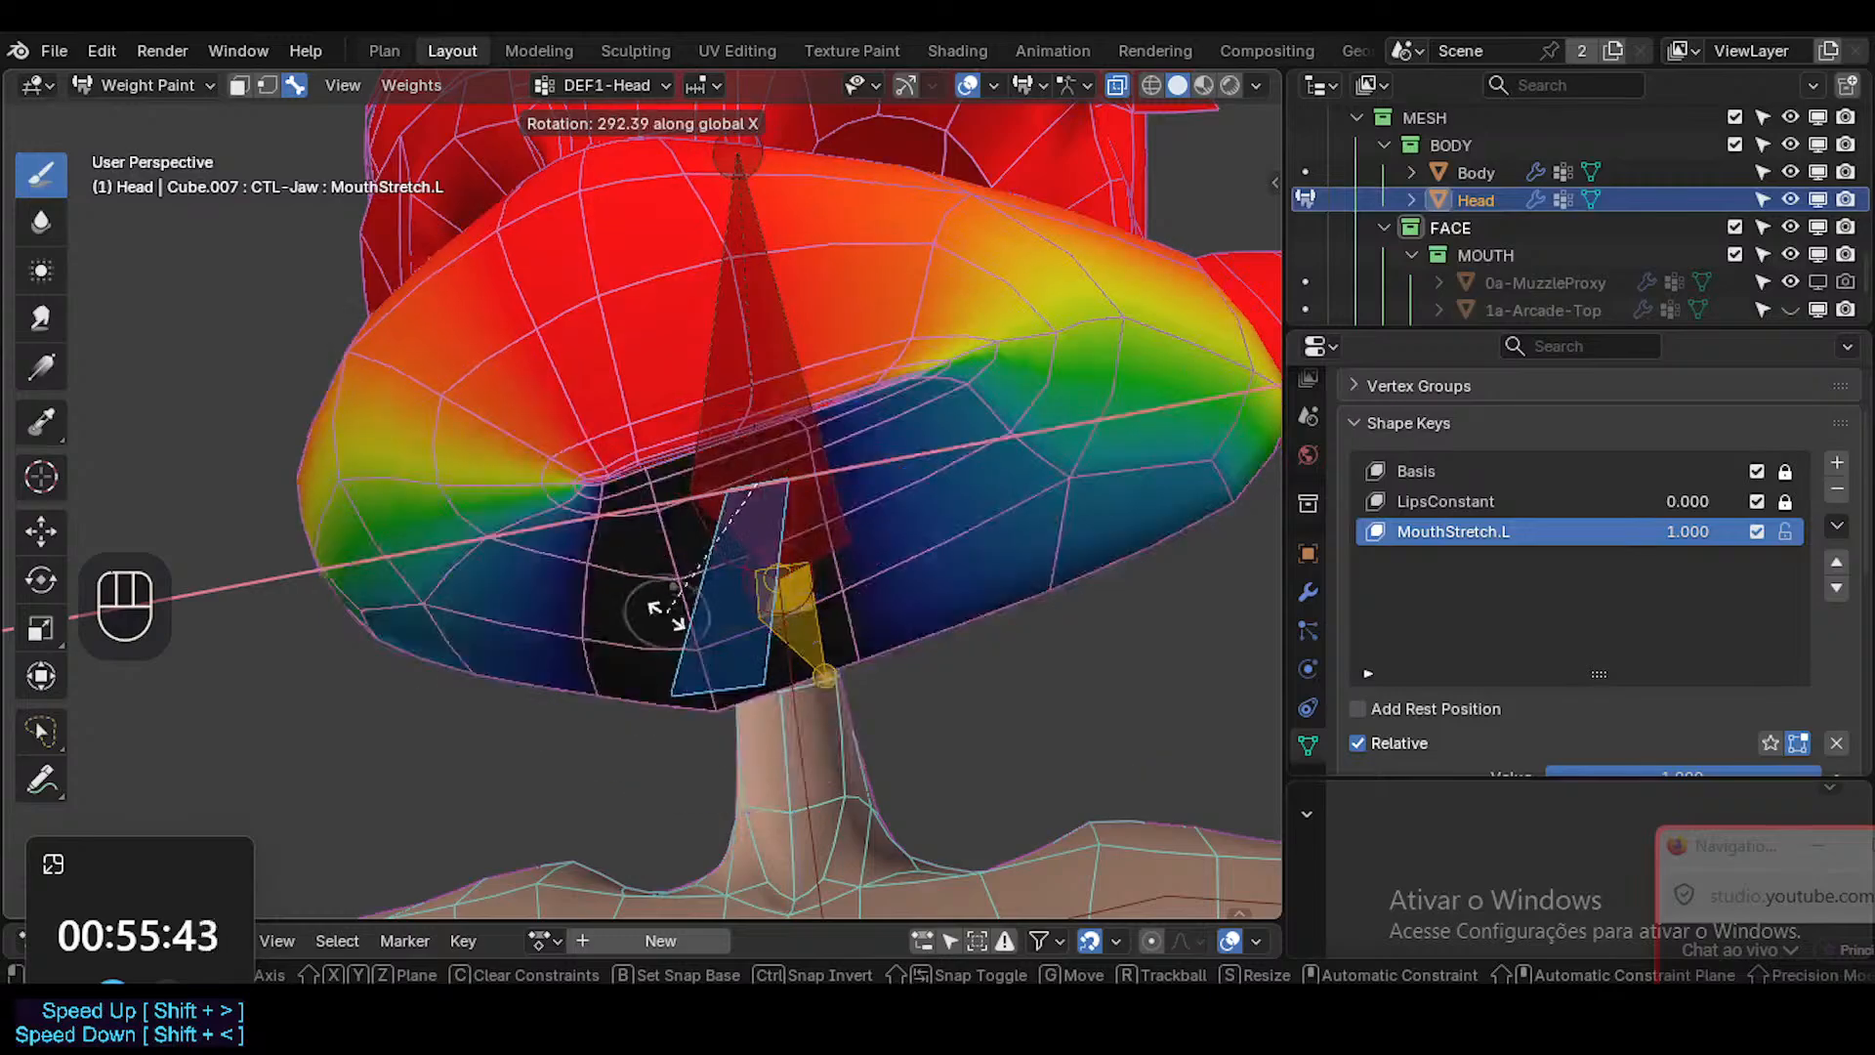
Cancel the jaw rotation, switch the Head from Weight Paint to Object Mode, and save the file.
key("Escape")
key("ctrl+Tab")
left_click(544, 469)
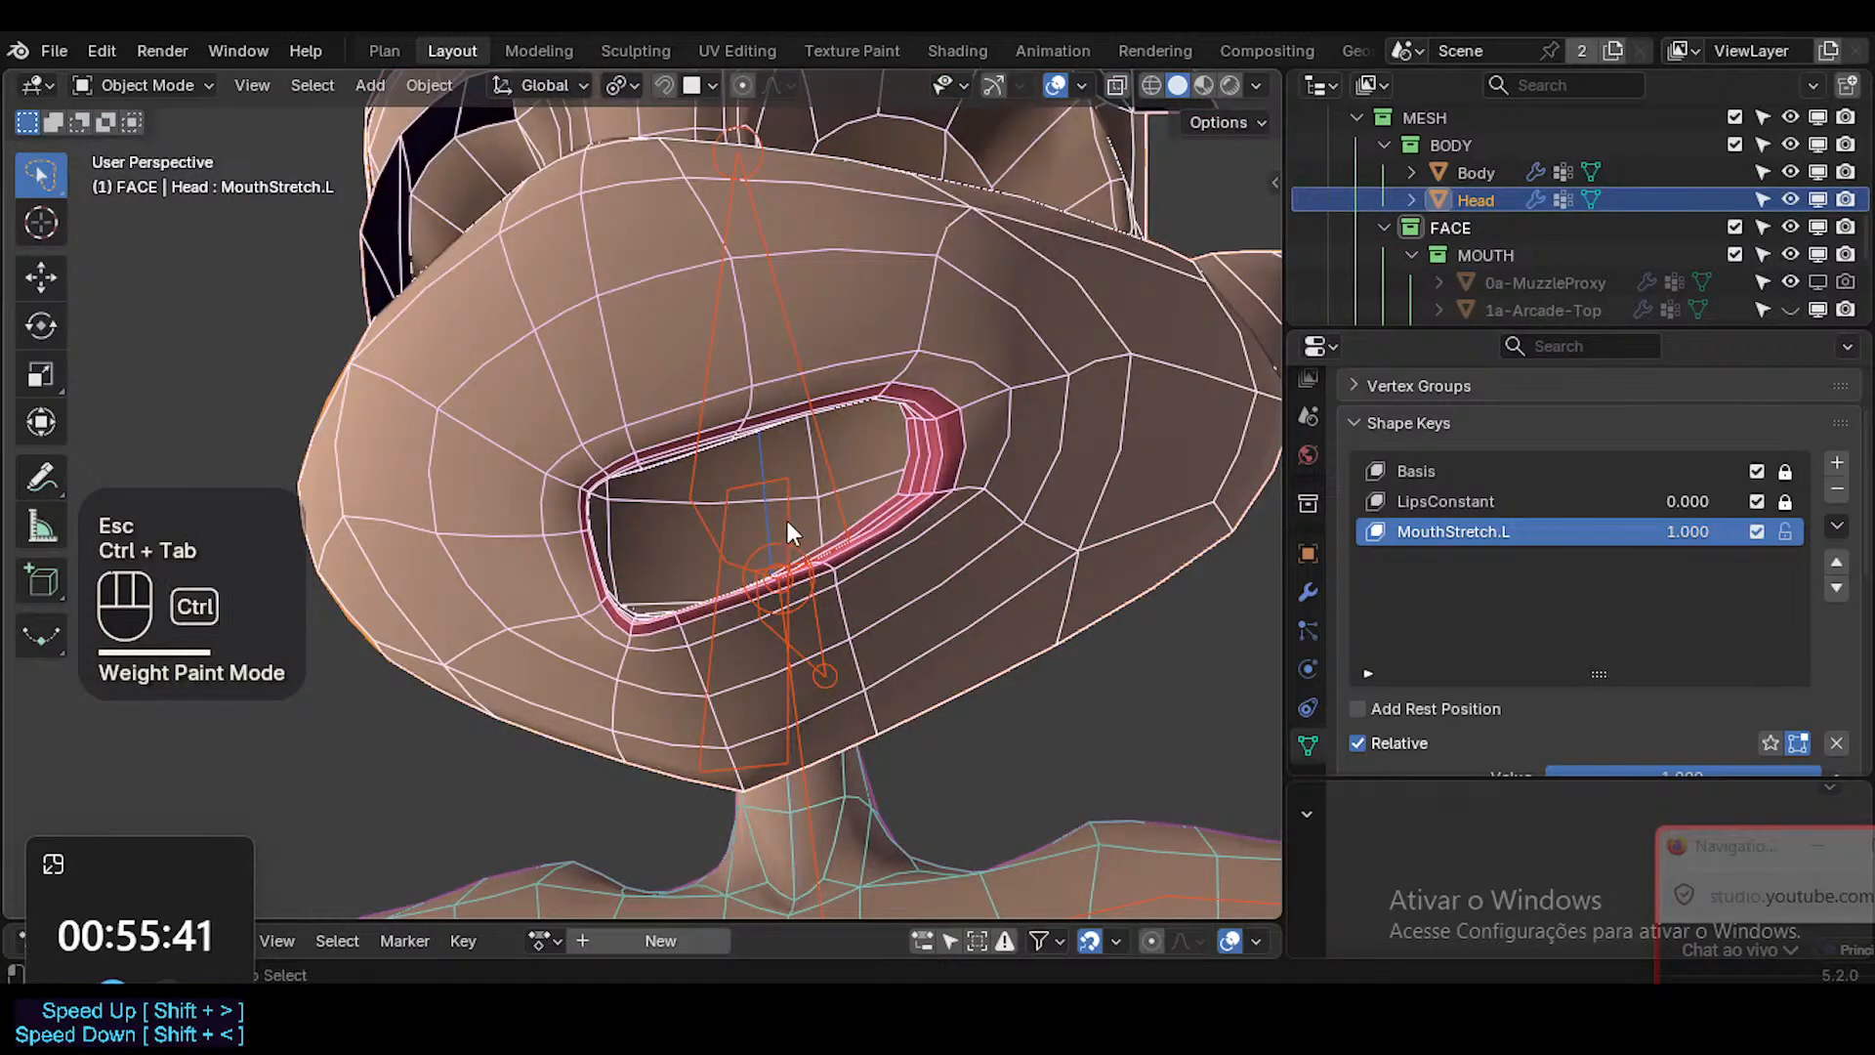
key("ctrl+s")
middle_click_drag(791, 522, 908, 601)
middle_click_drag(909, 478, 882, 602, "shift")
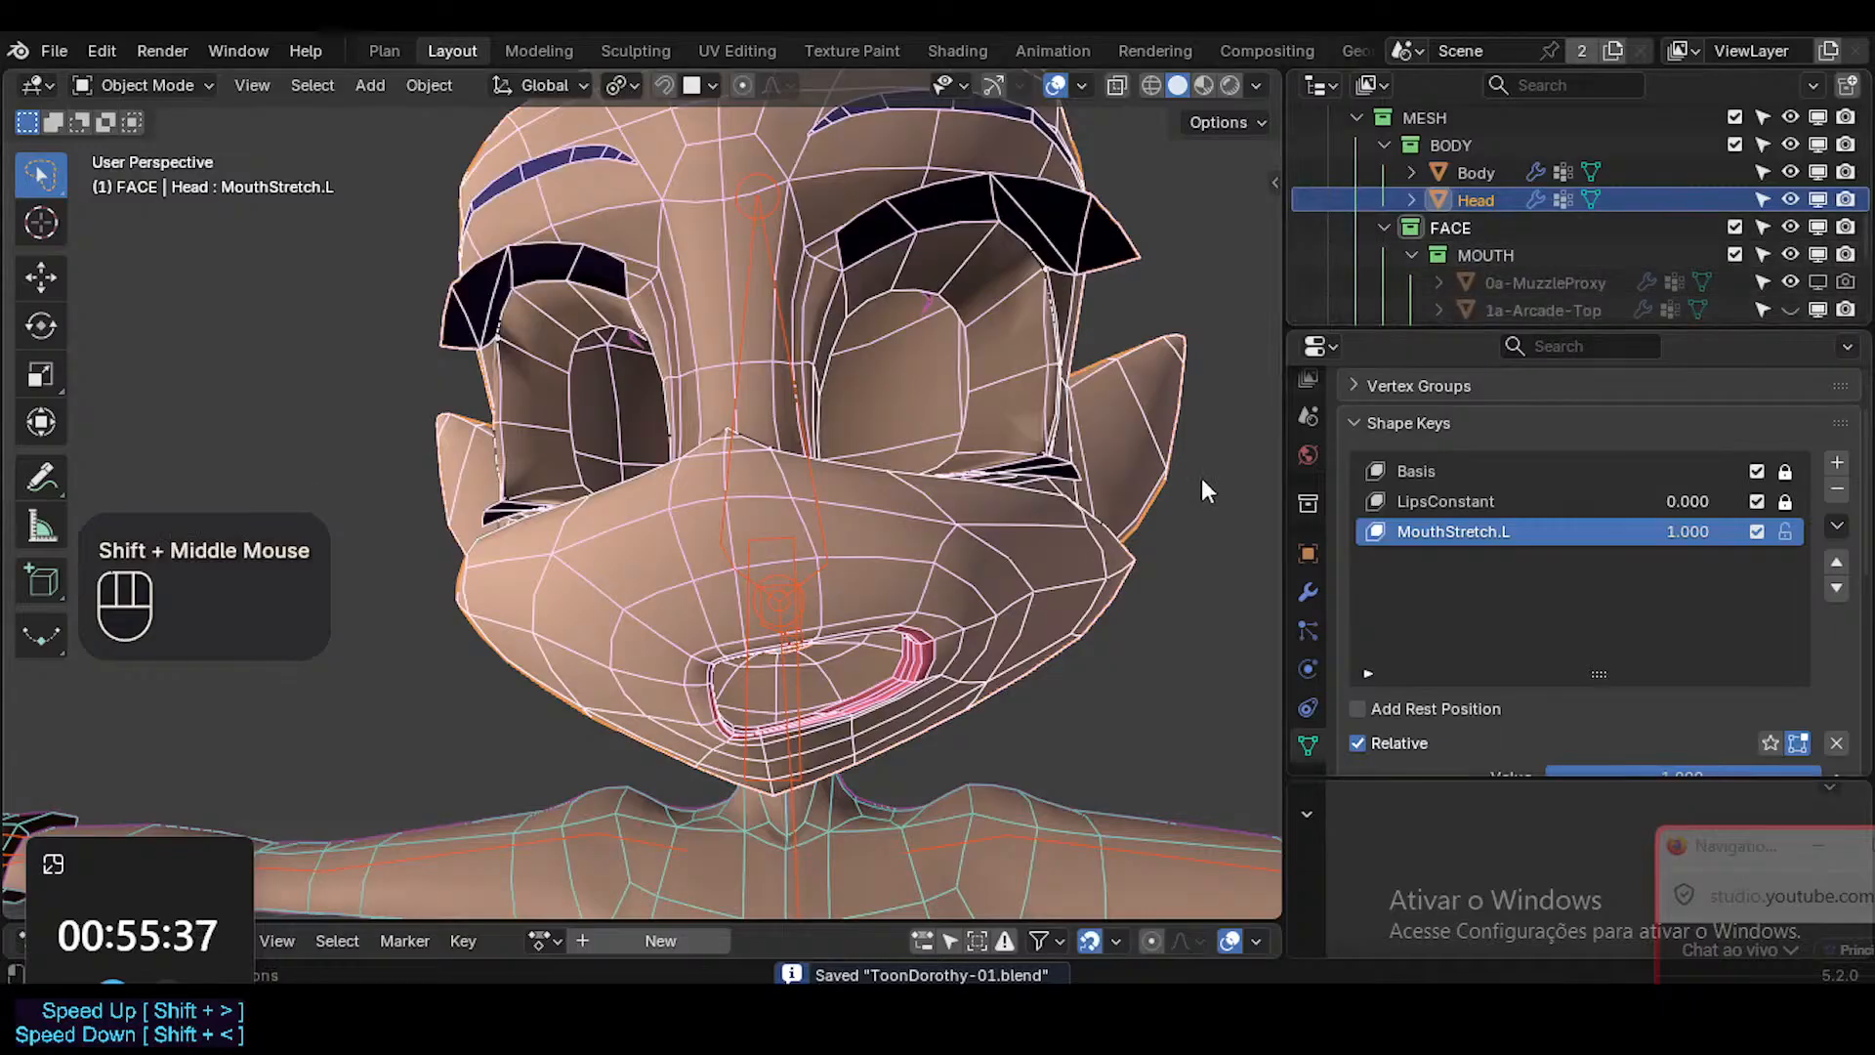
Preview the MouthStretch.L shape key by varying its value with the viewport overlays hidden.
key("shift+alt+z")
mouse_move(1700, 531)
left_mouse_down()
mouse_move(1562, 547)
mouse_move(1728, 531)
left_mouse_up()
key("shift+alt+z")
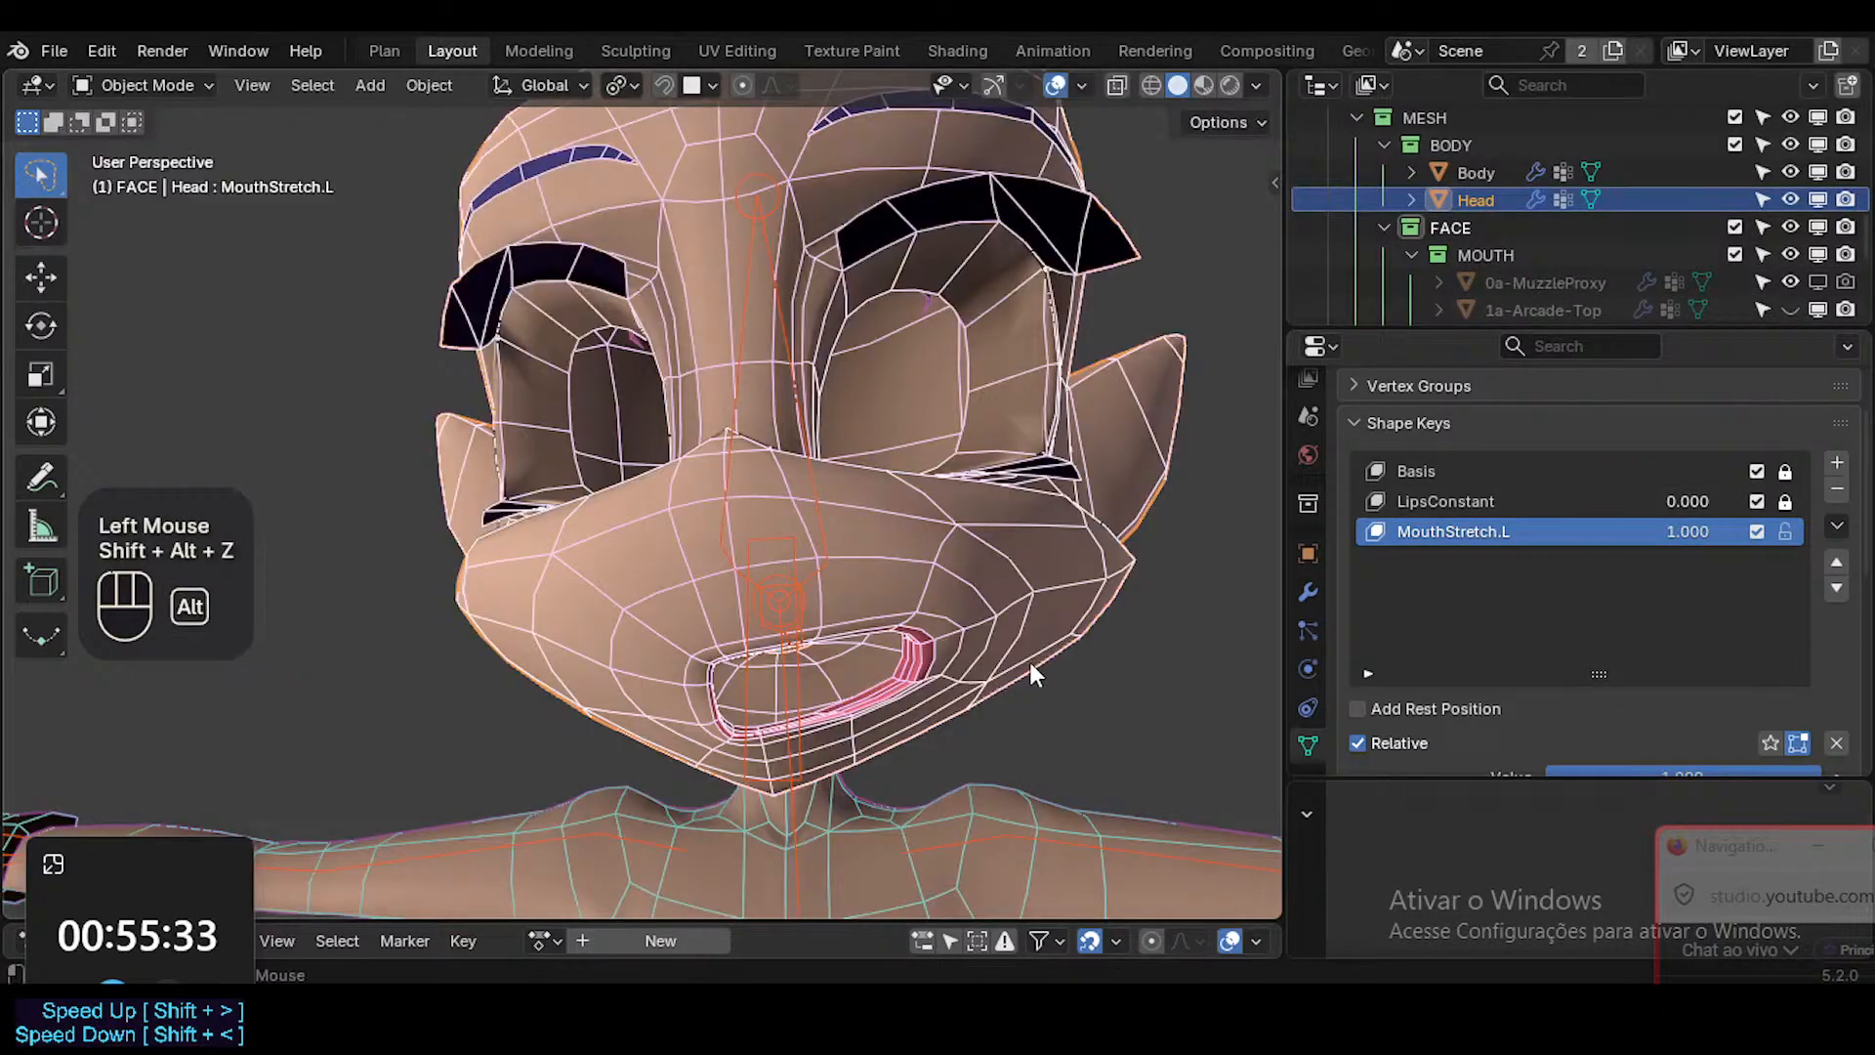
Clear the pose transforms of all ARM-Dorothy bones in Pose Mode and return the armature to Object Mode.
left_click(794, 653)
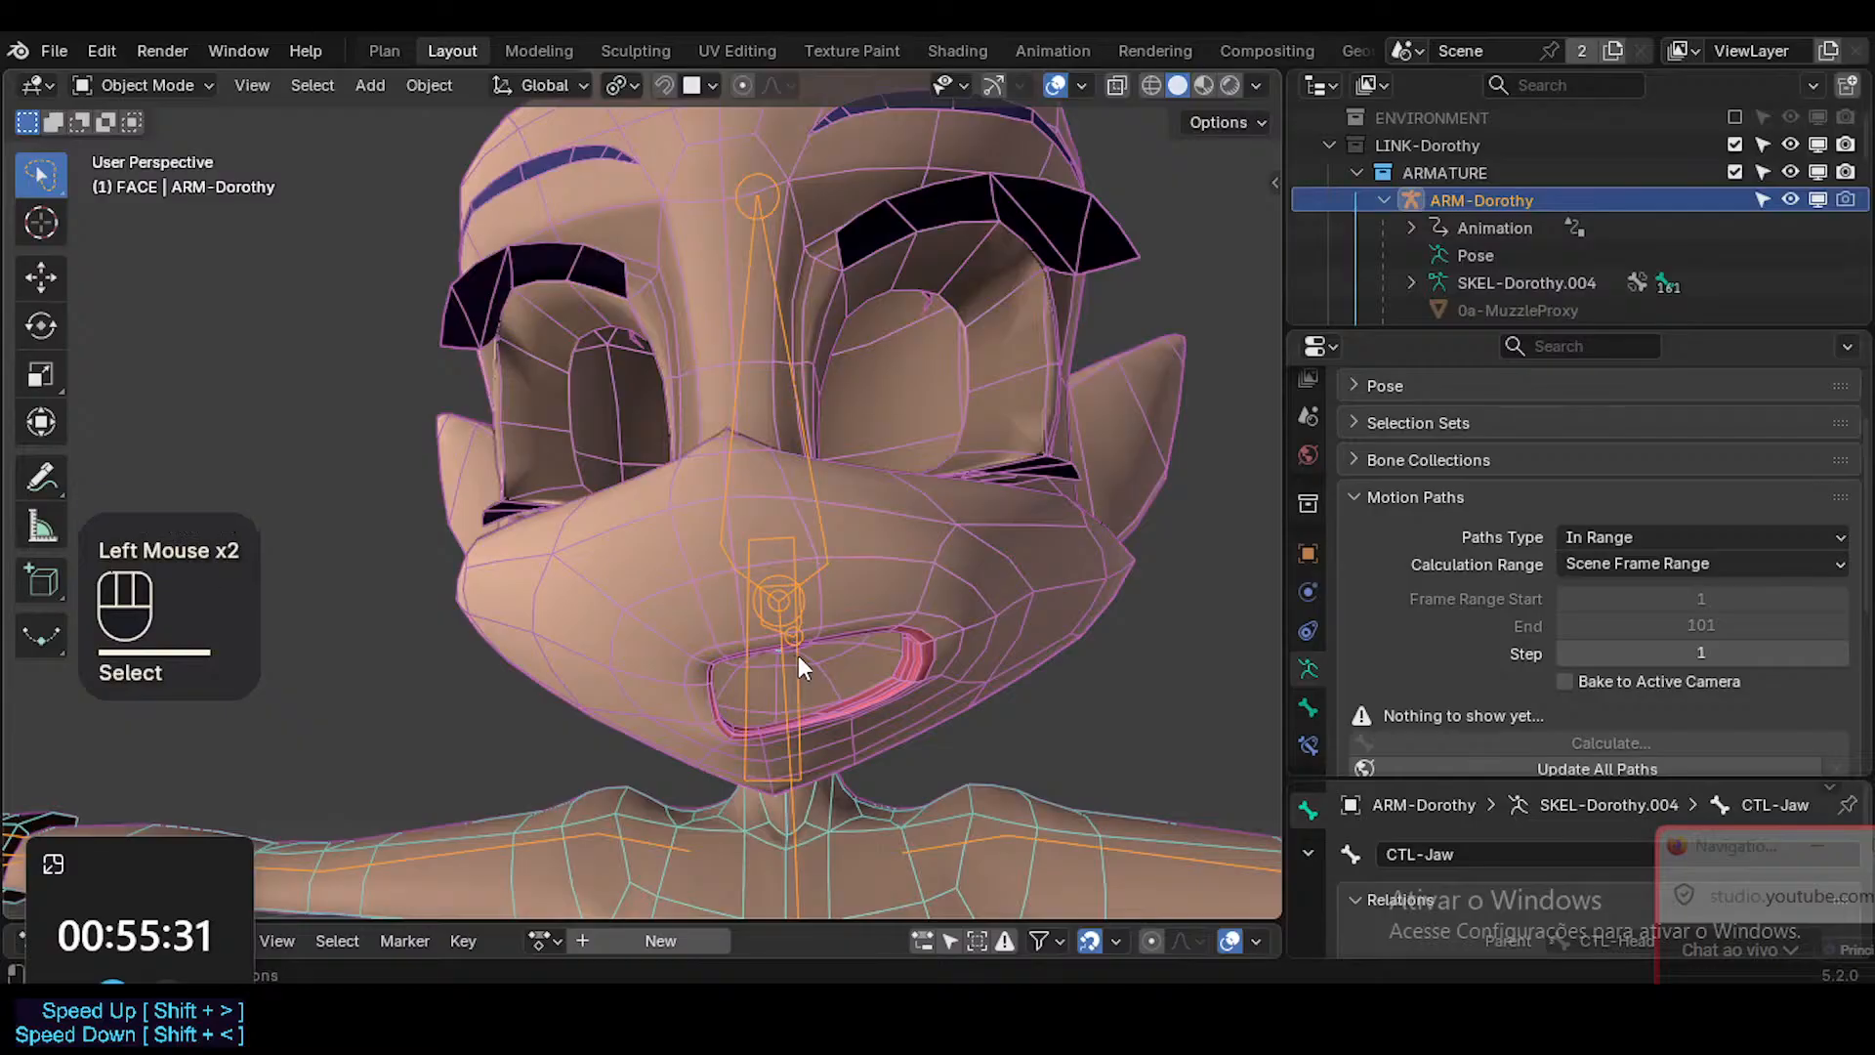
key("Tab")
key("a")
key("ctrl+Tab")
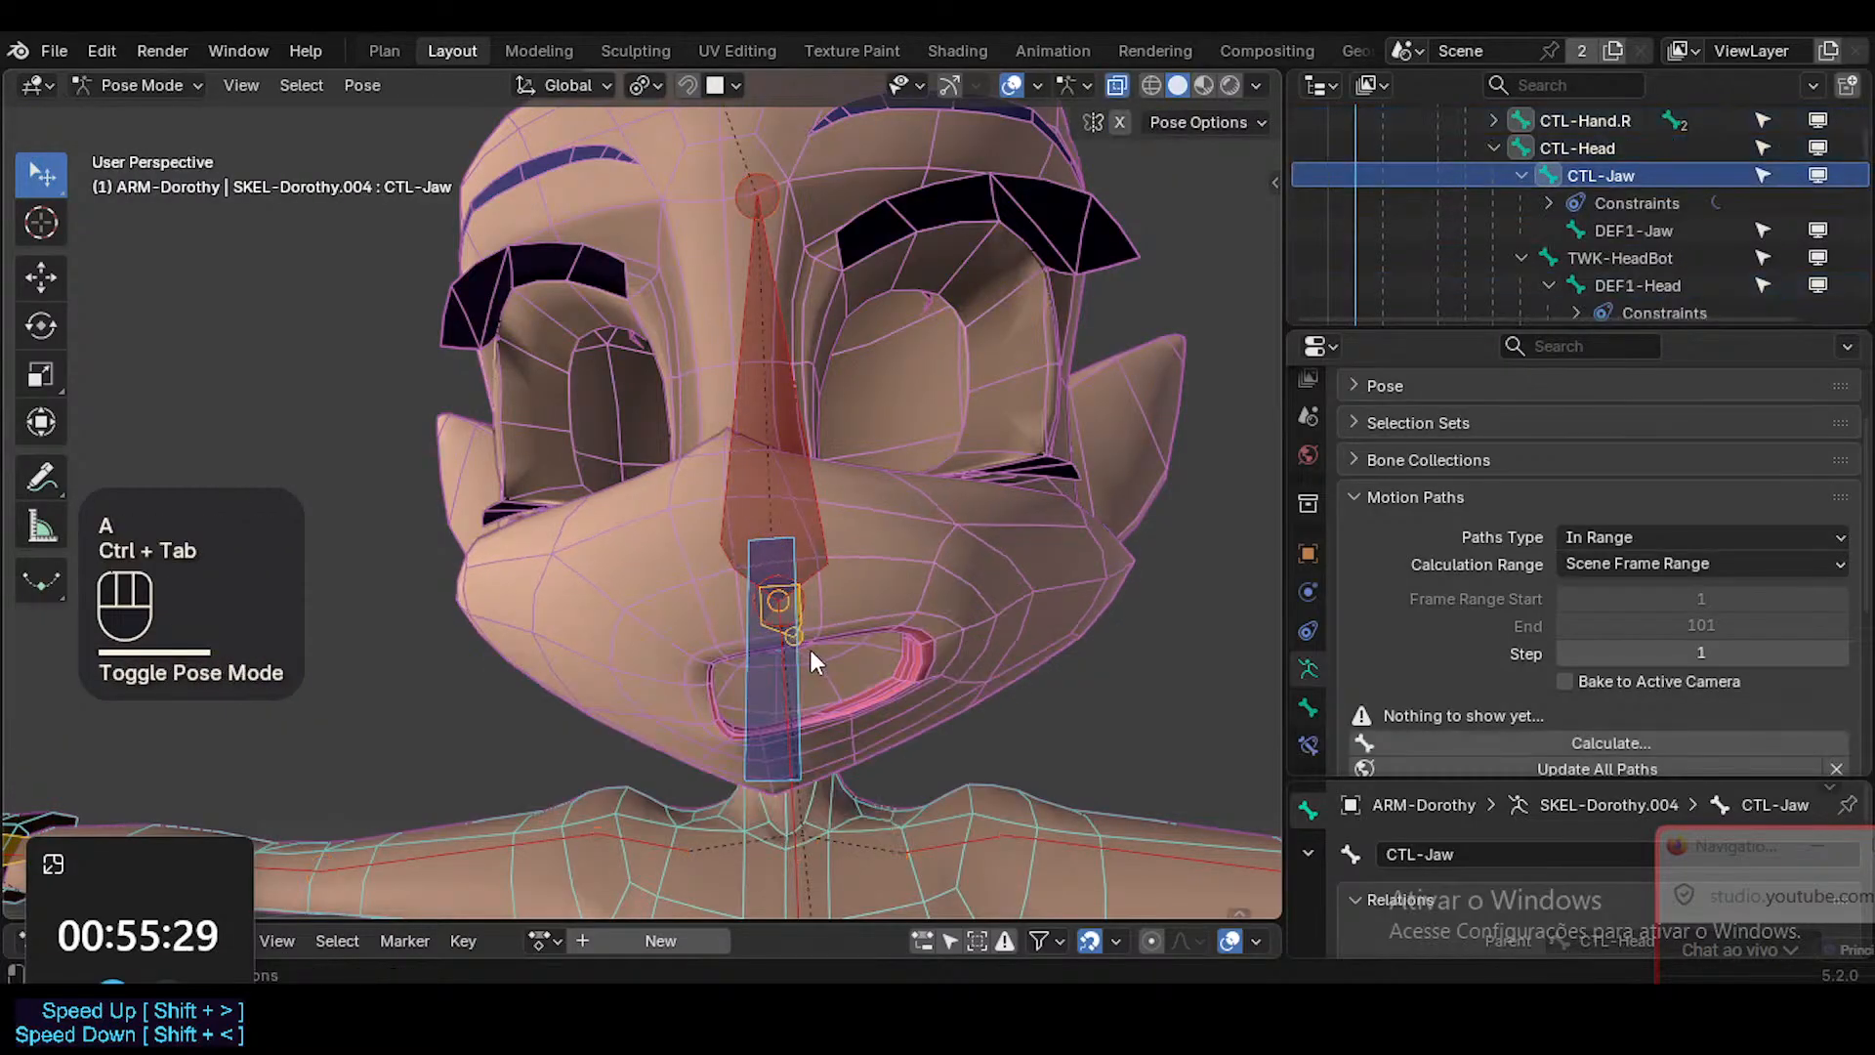
key("a")
key("alt+g")
key("alt+g")
key("ctrl+Tab")
Duplicate the Head's MouthStretch.L shape key at value 1.000 and rename the copy MouthStretch.R.
middle_click_drag(819, 646, 869, 657)
key("KP_1")
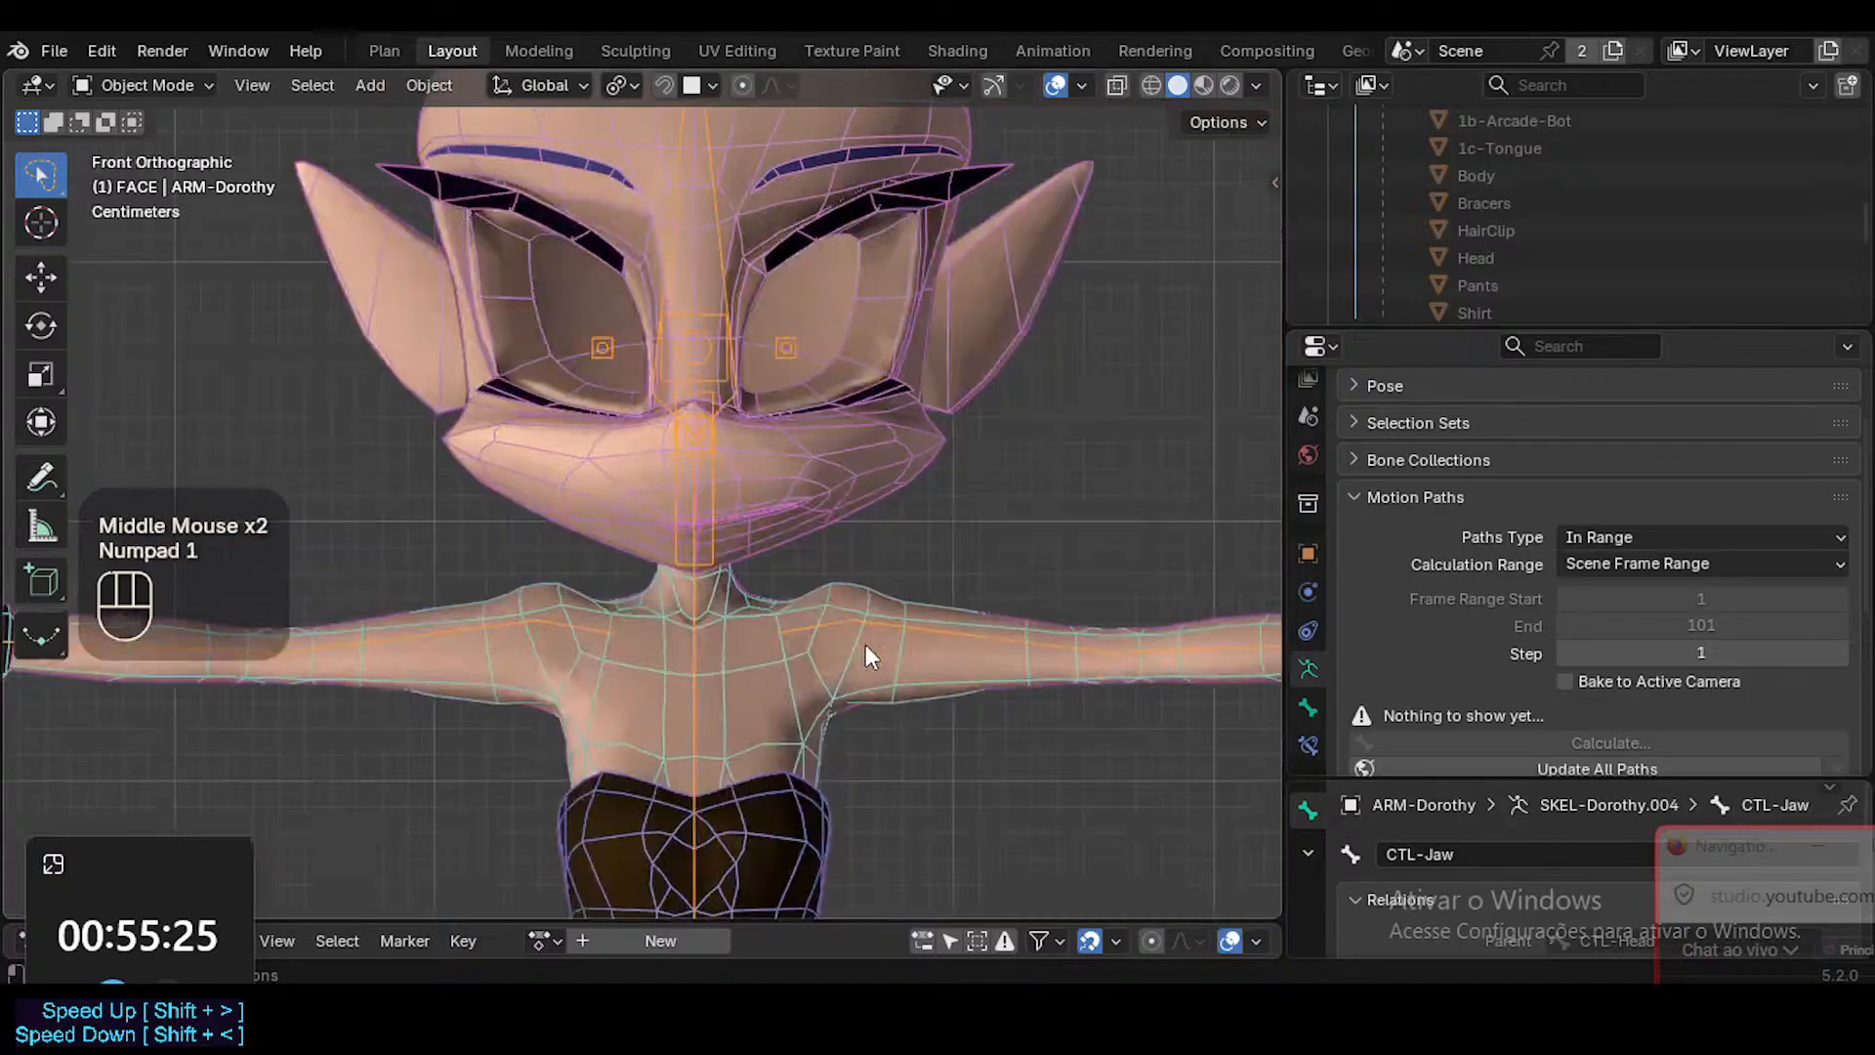
middle_click_drag(818, 584, 867, 586, "shift")
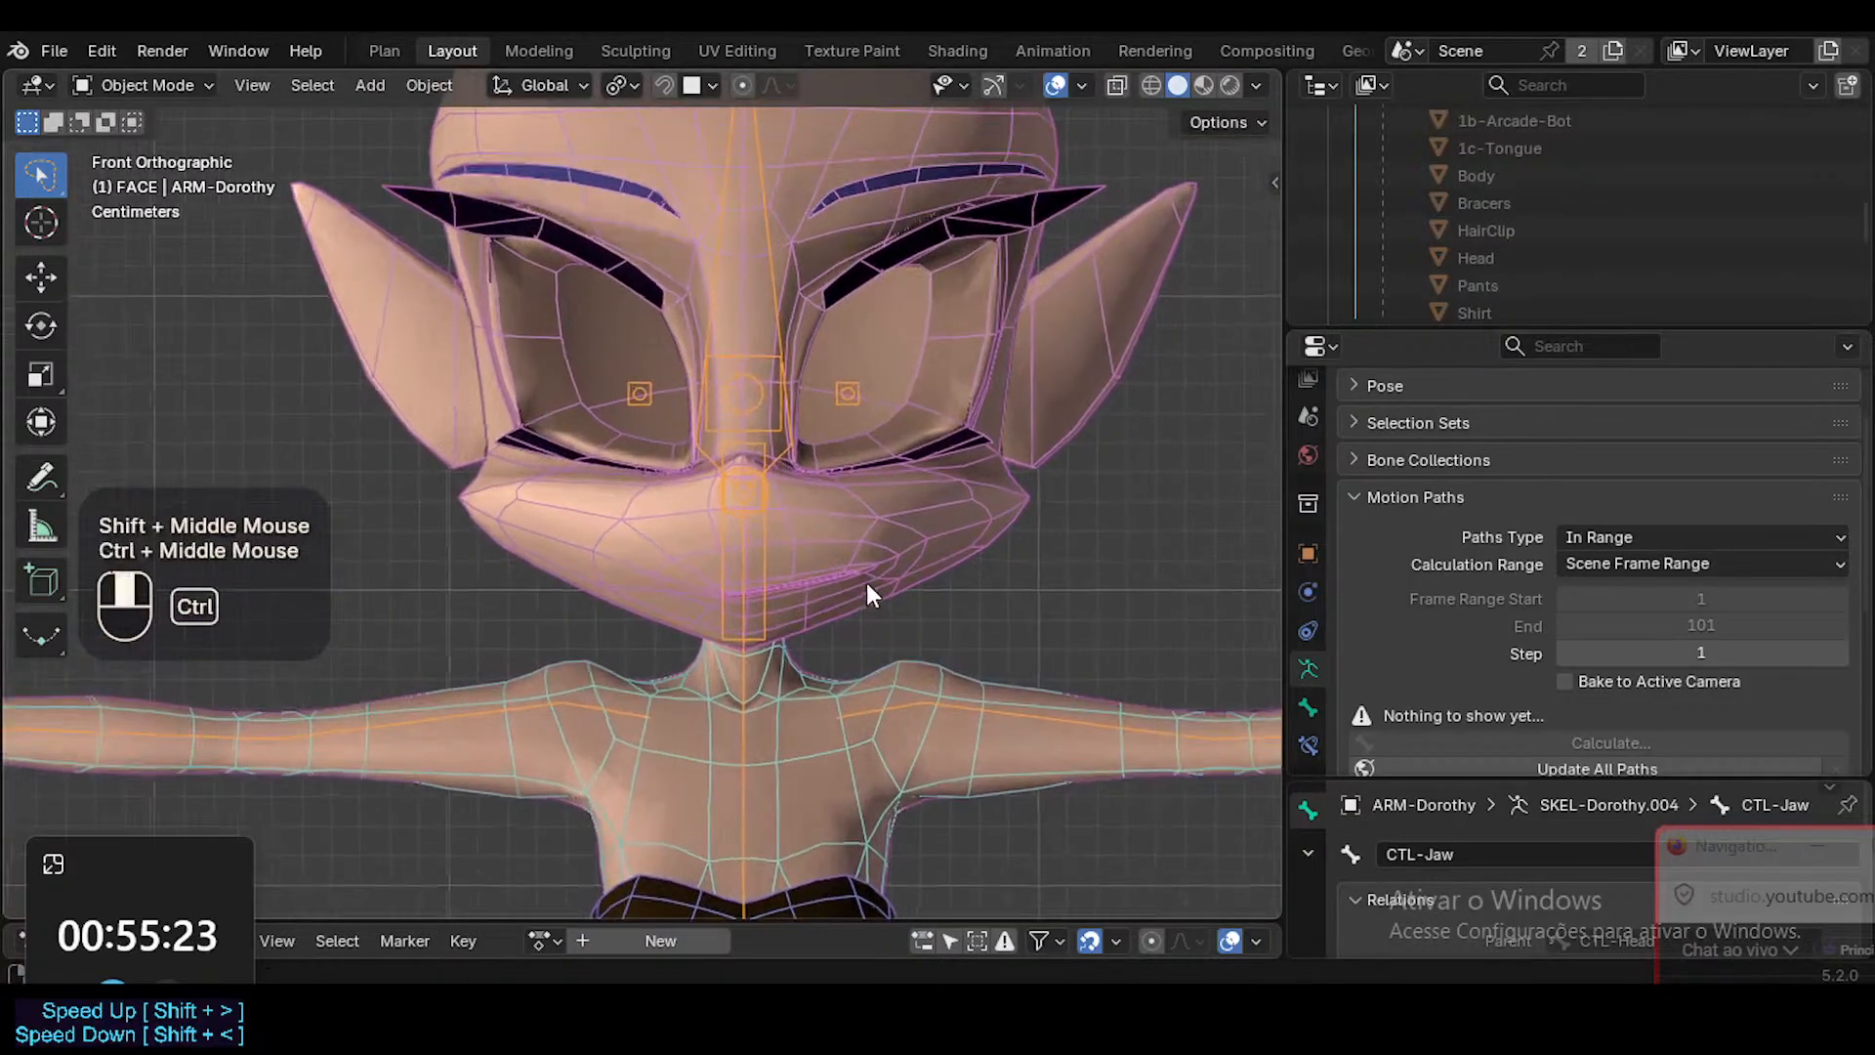
left_click(858, 577)
double_click(1516, 535)
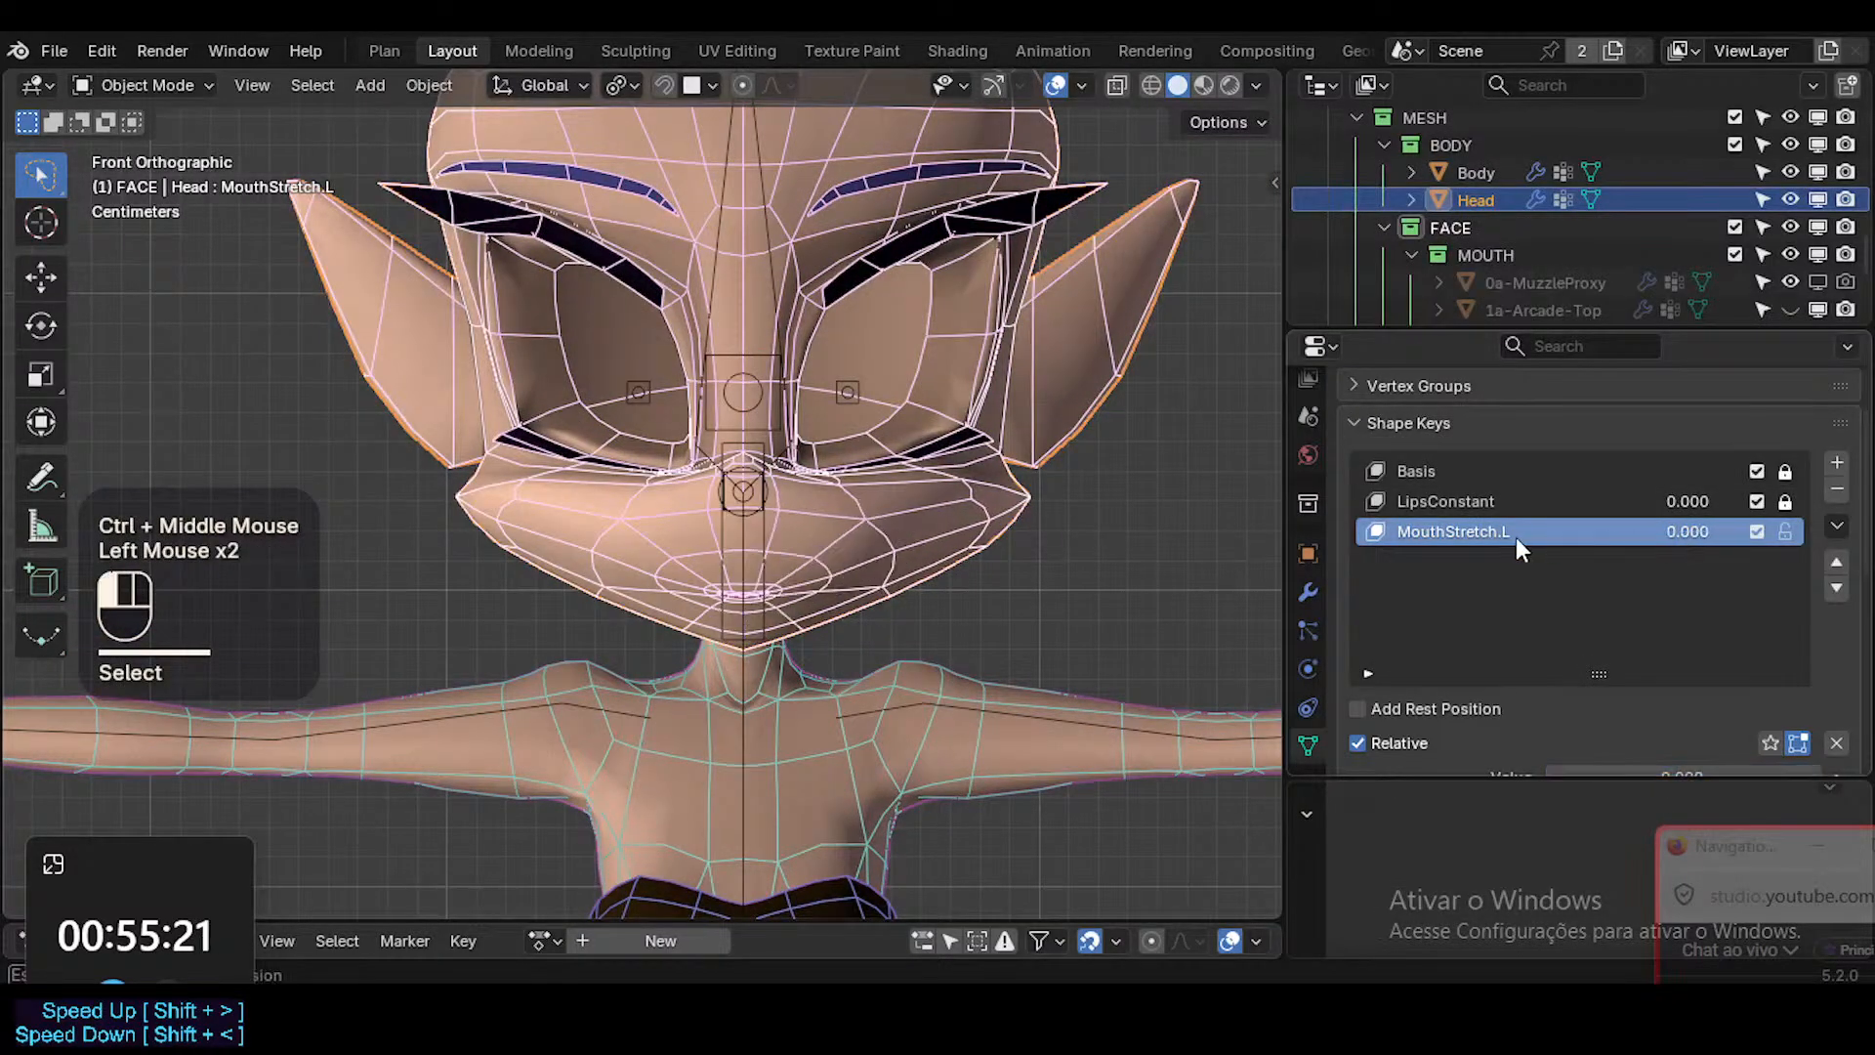
middle_click_drag(845, 653, 845, 546, "ctrl")
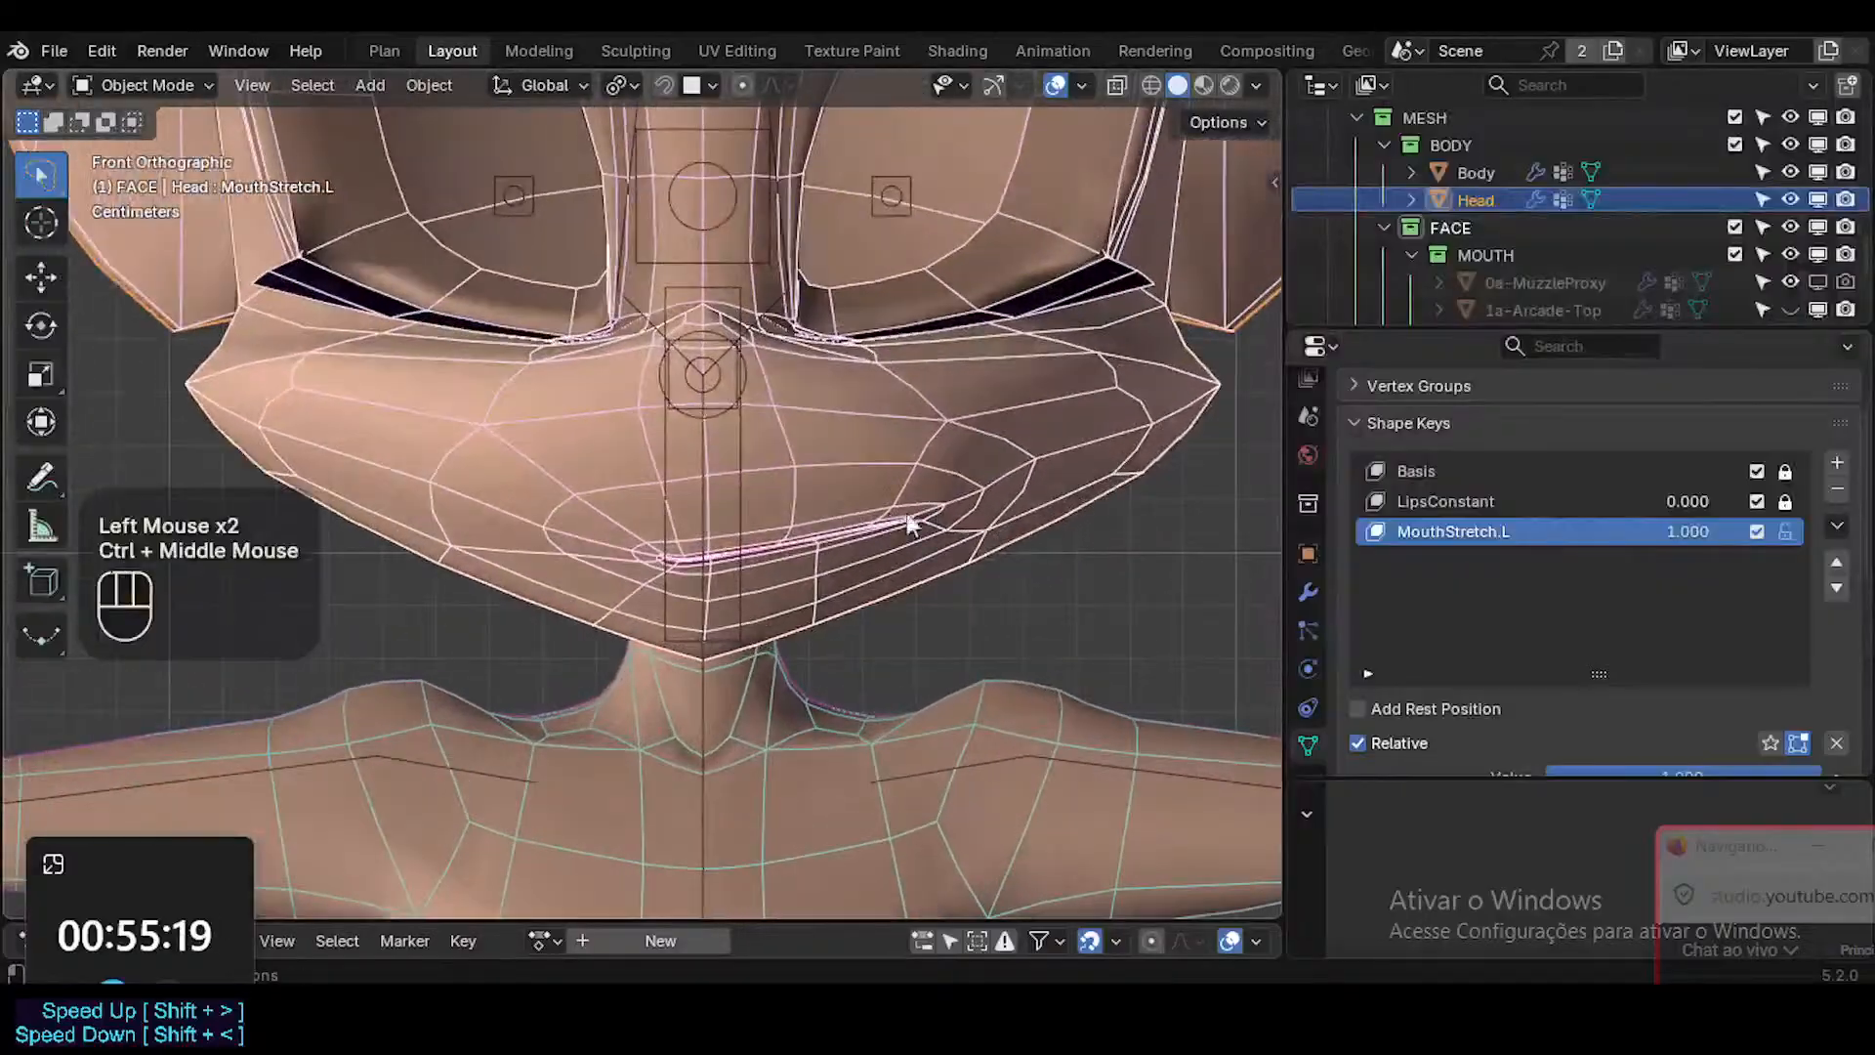
left_click(1832, 528)
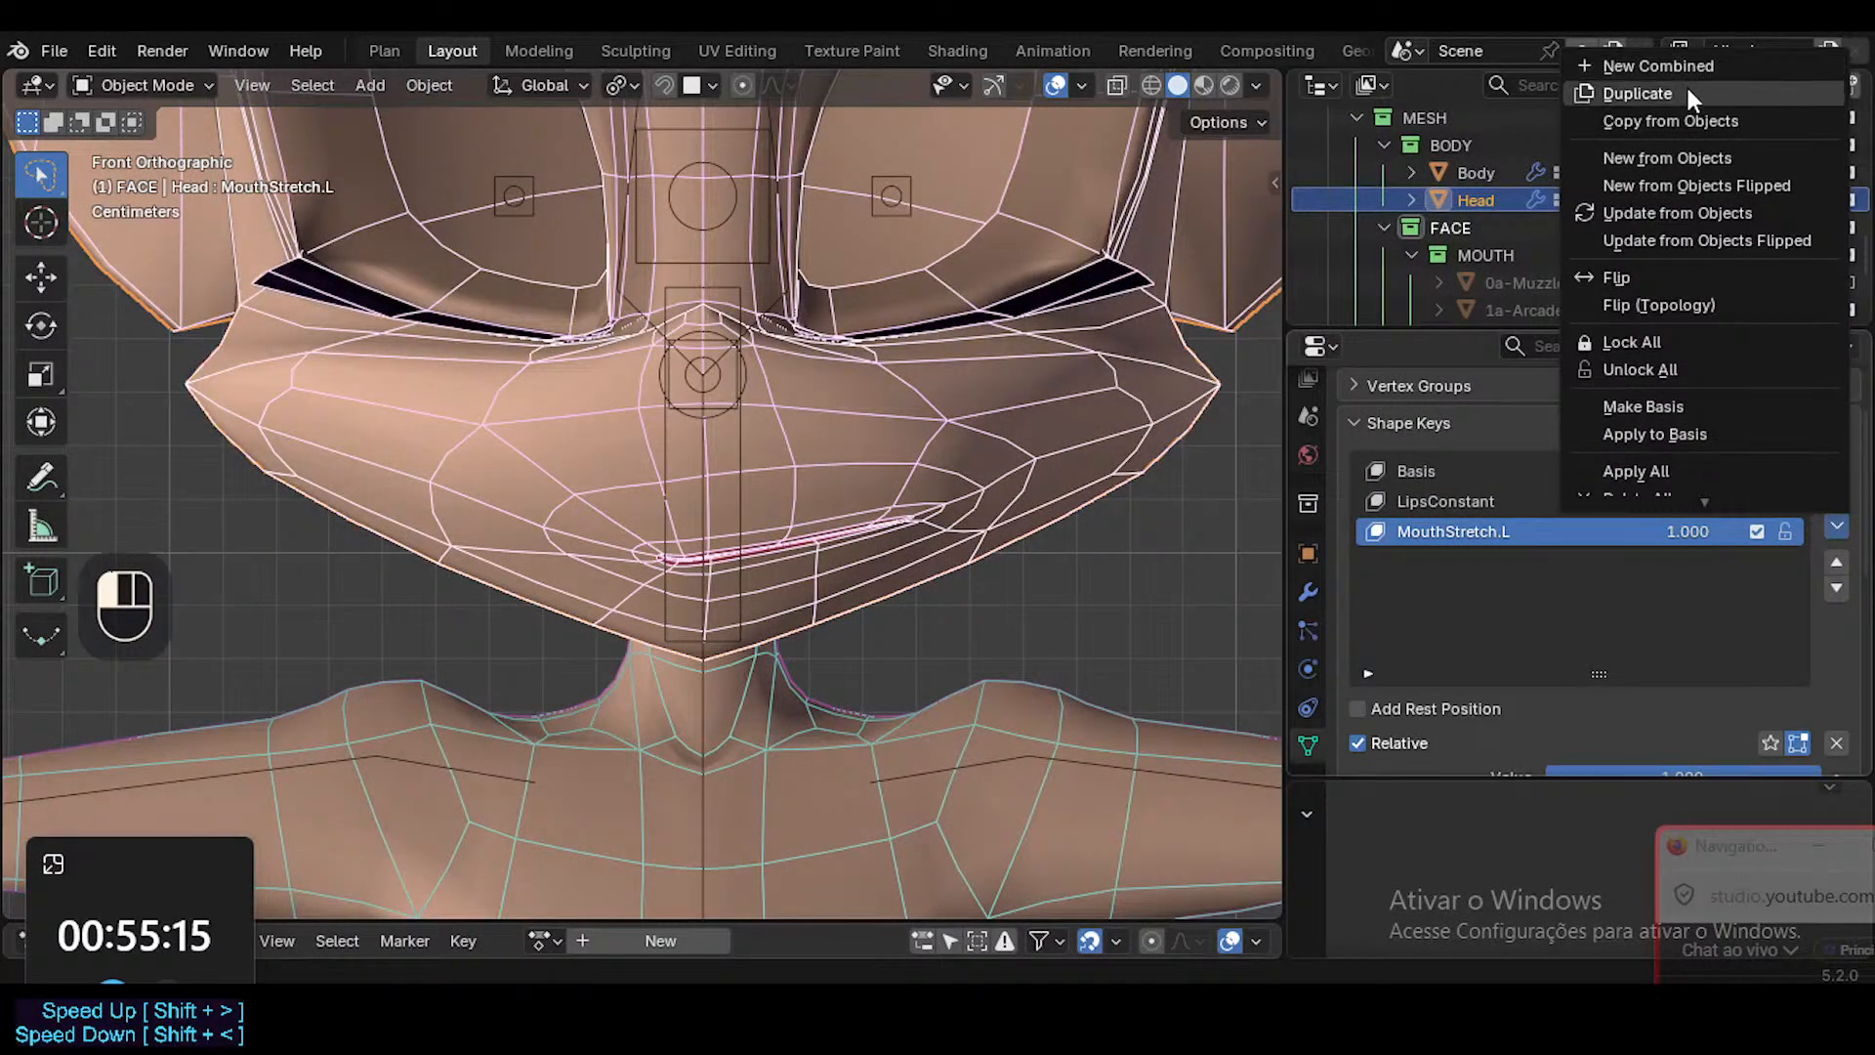
left_click(1685, 84)
double_click(1517, 562)
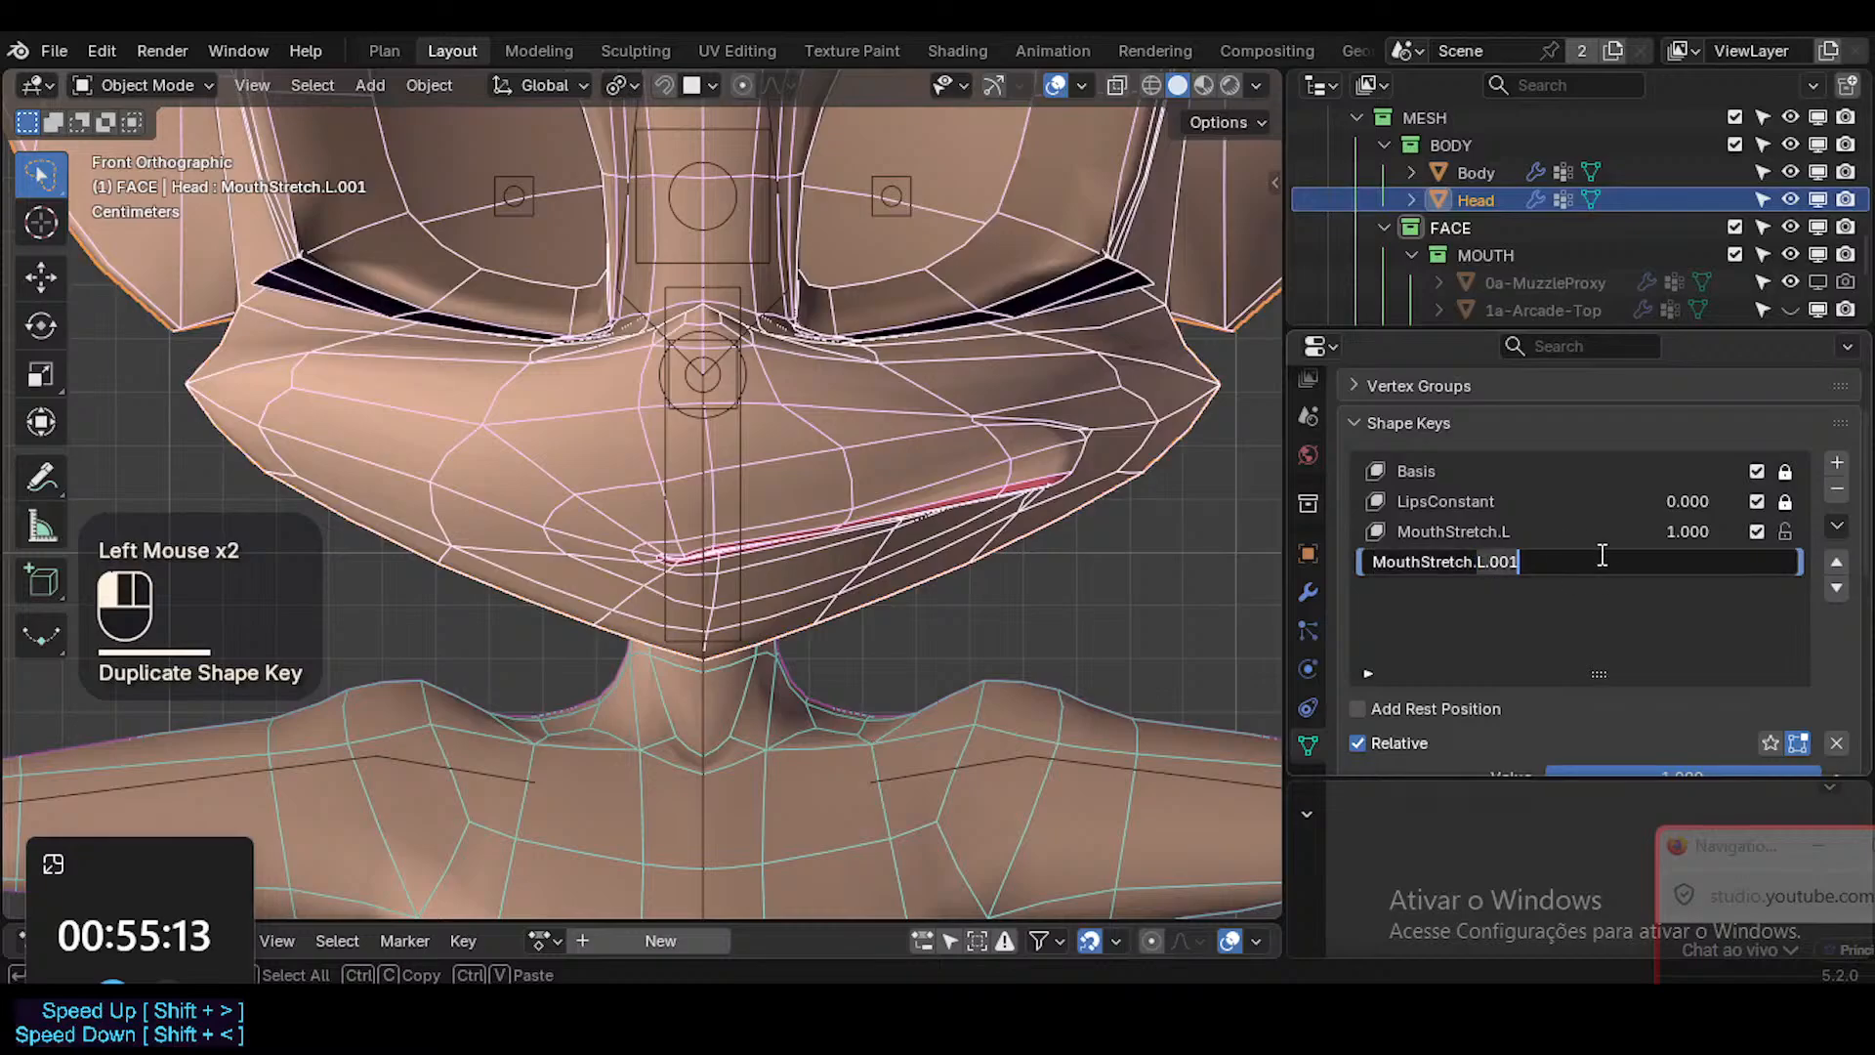
key("Return")
Set the vertex group of the MouthStretch.R shape key to ?SHK-Face.R.
middle_click_drag(1539, 679, 1616, 470)
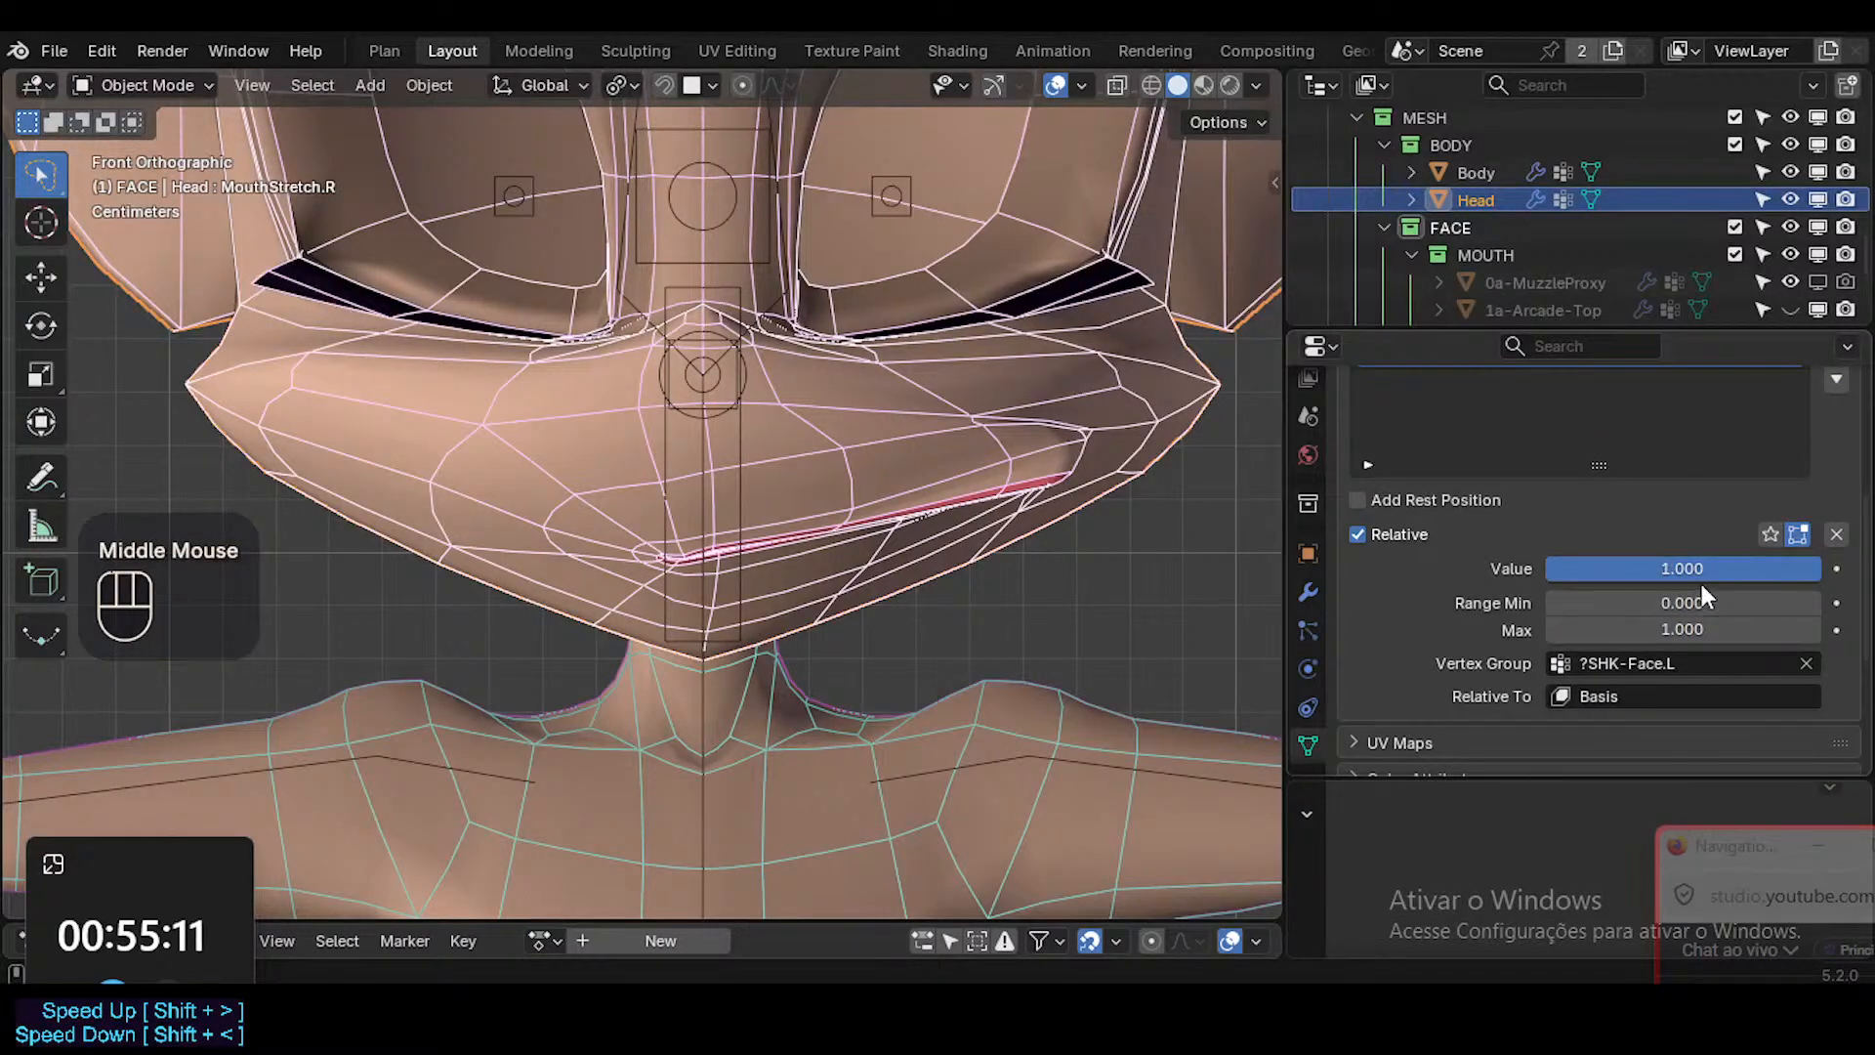
left_click(1657, 666)
key("BackSpace")
type("R")
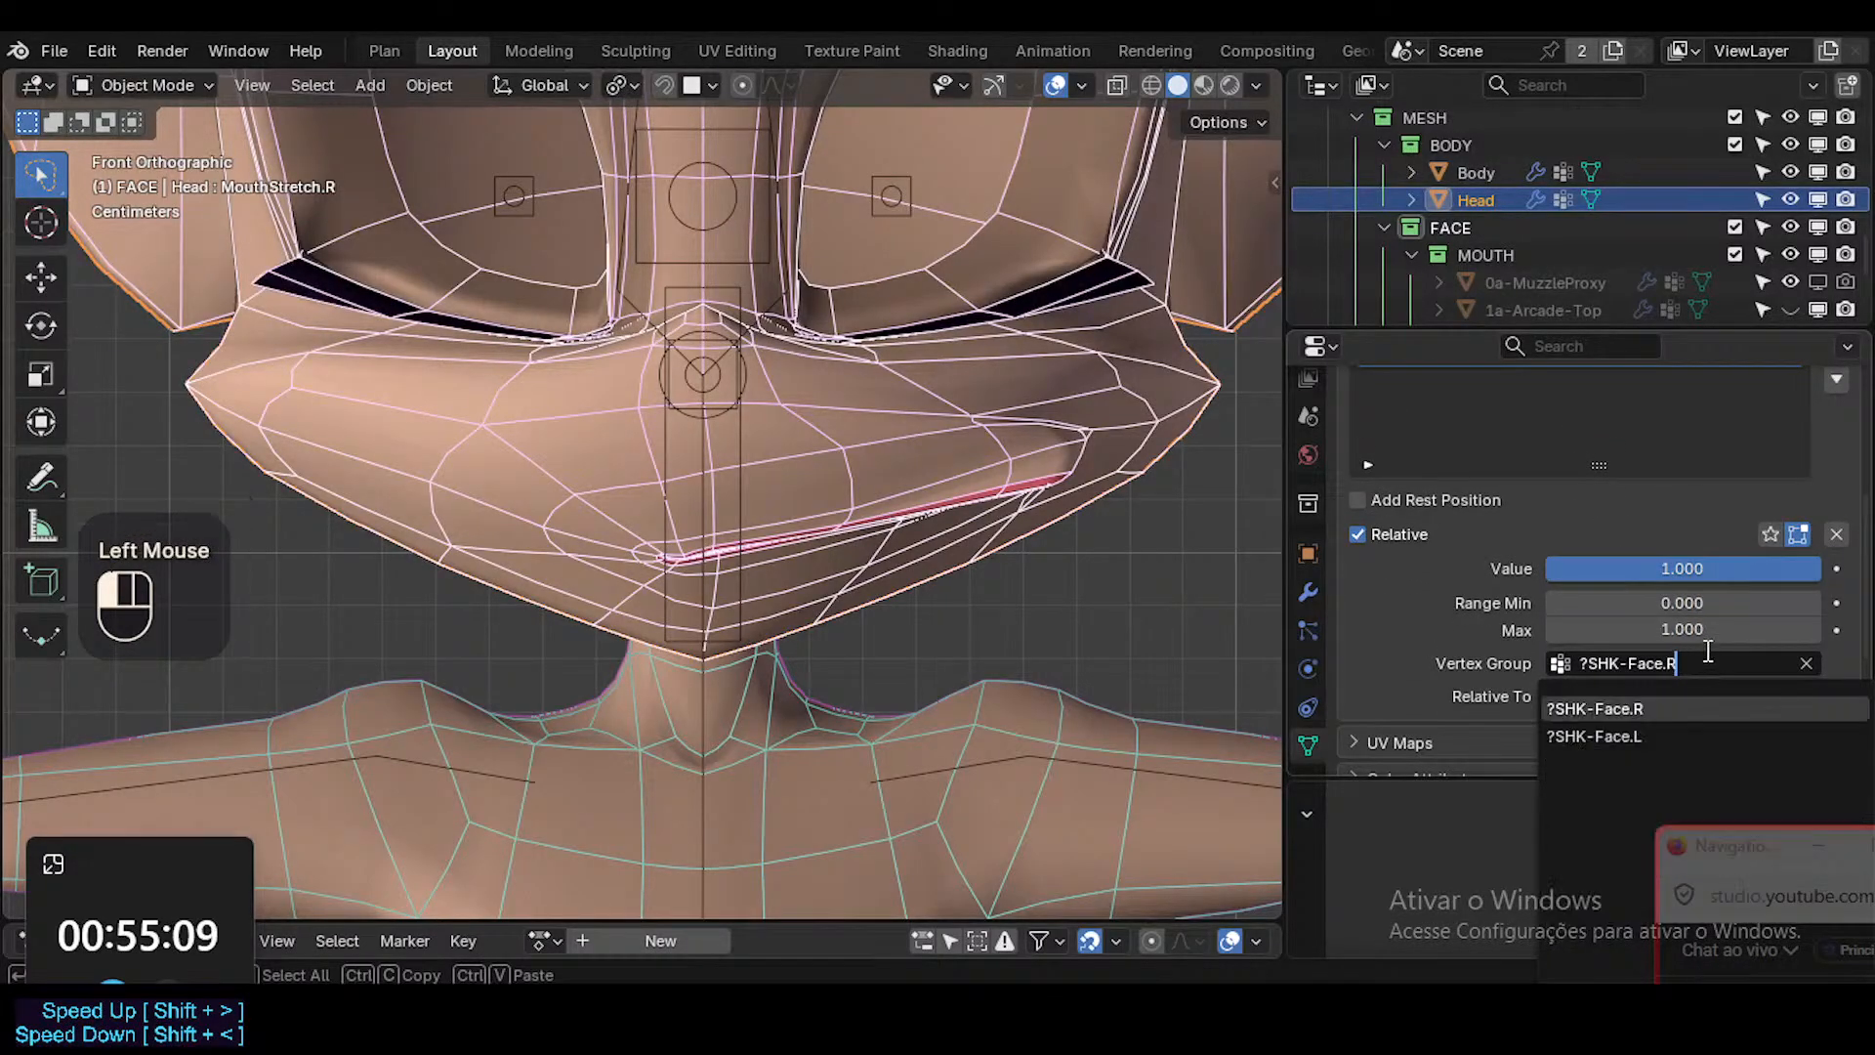
left_click(1660, 708)
middle_click_drag(940, 579, 941, 600, "shift")
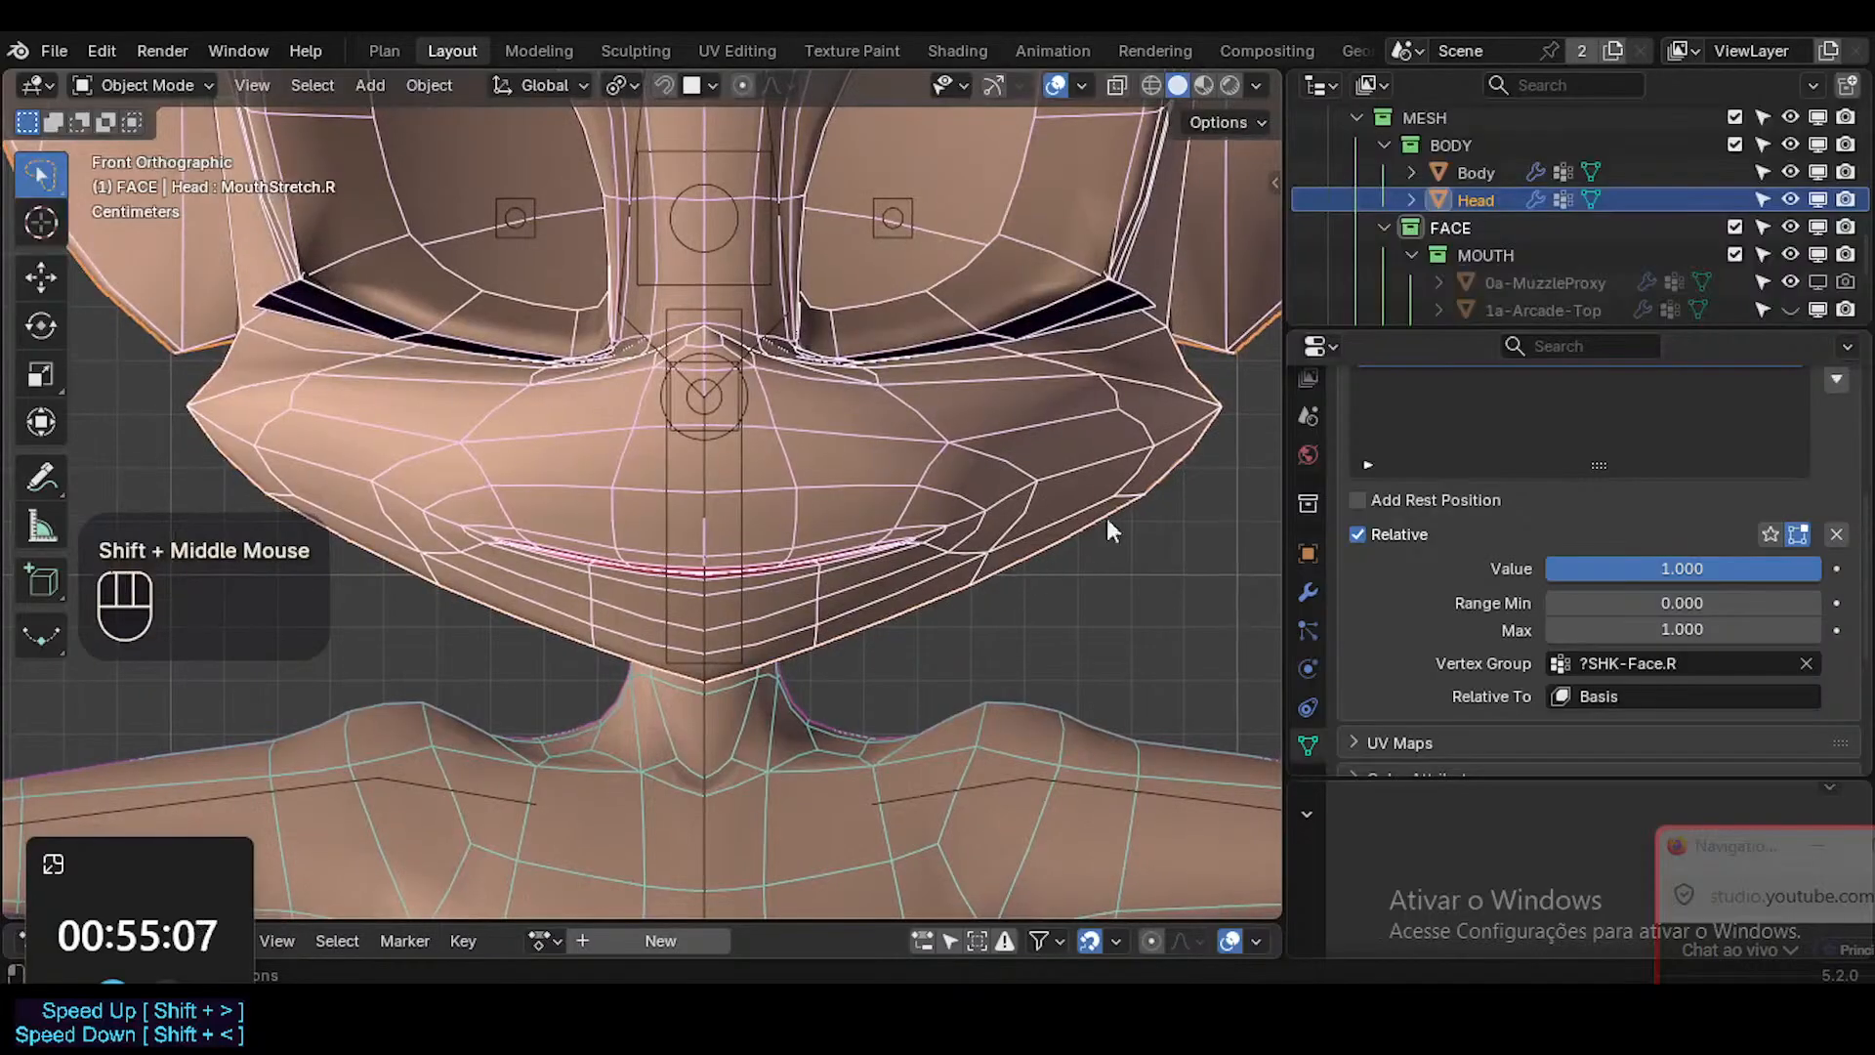
Select the ARM-Dorothy armature, save the file, and switch the armature to Pose Mode.
middle_click_drag(1594, 516, 1594, 720)
middle_click_drag(970, 571, 781, 623, "ctrl")
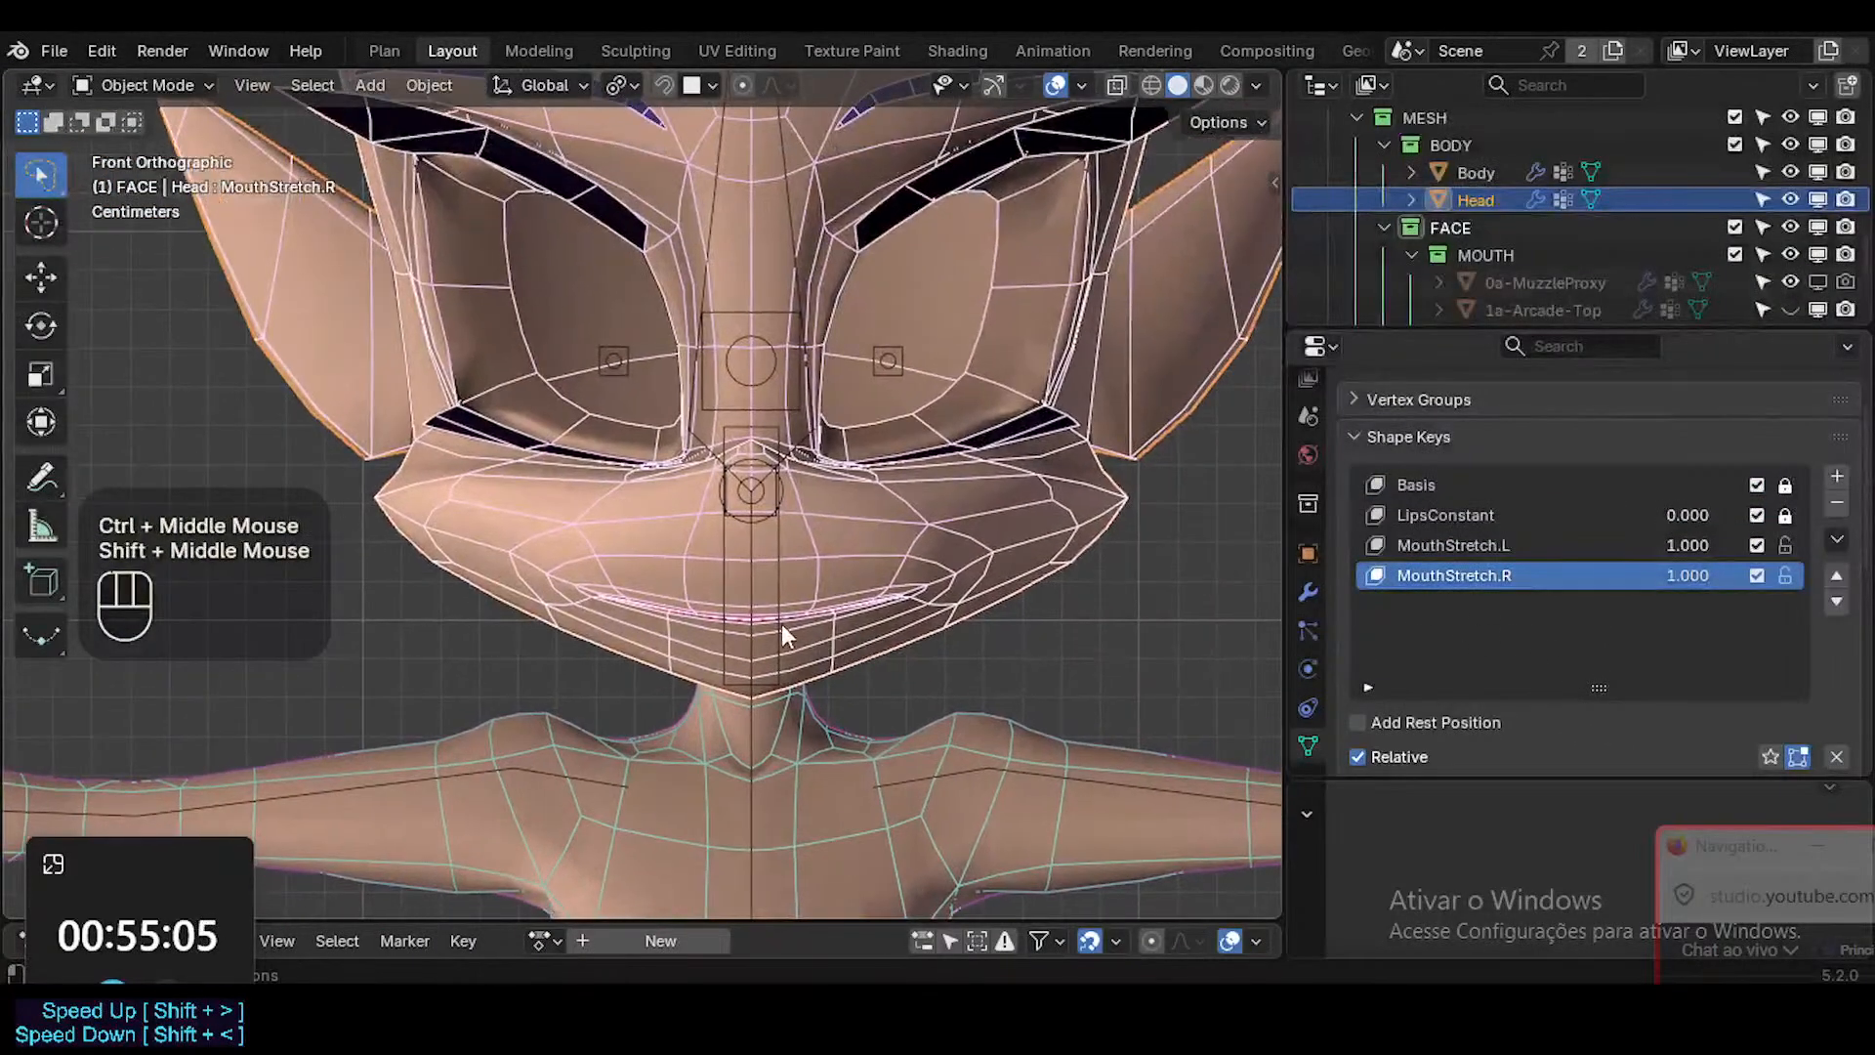
left_click(786, 615)
key("ctrl+s")
key("ctrl+Tab")
left_click(787, 611)
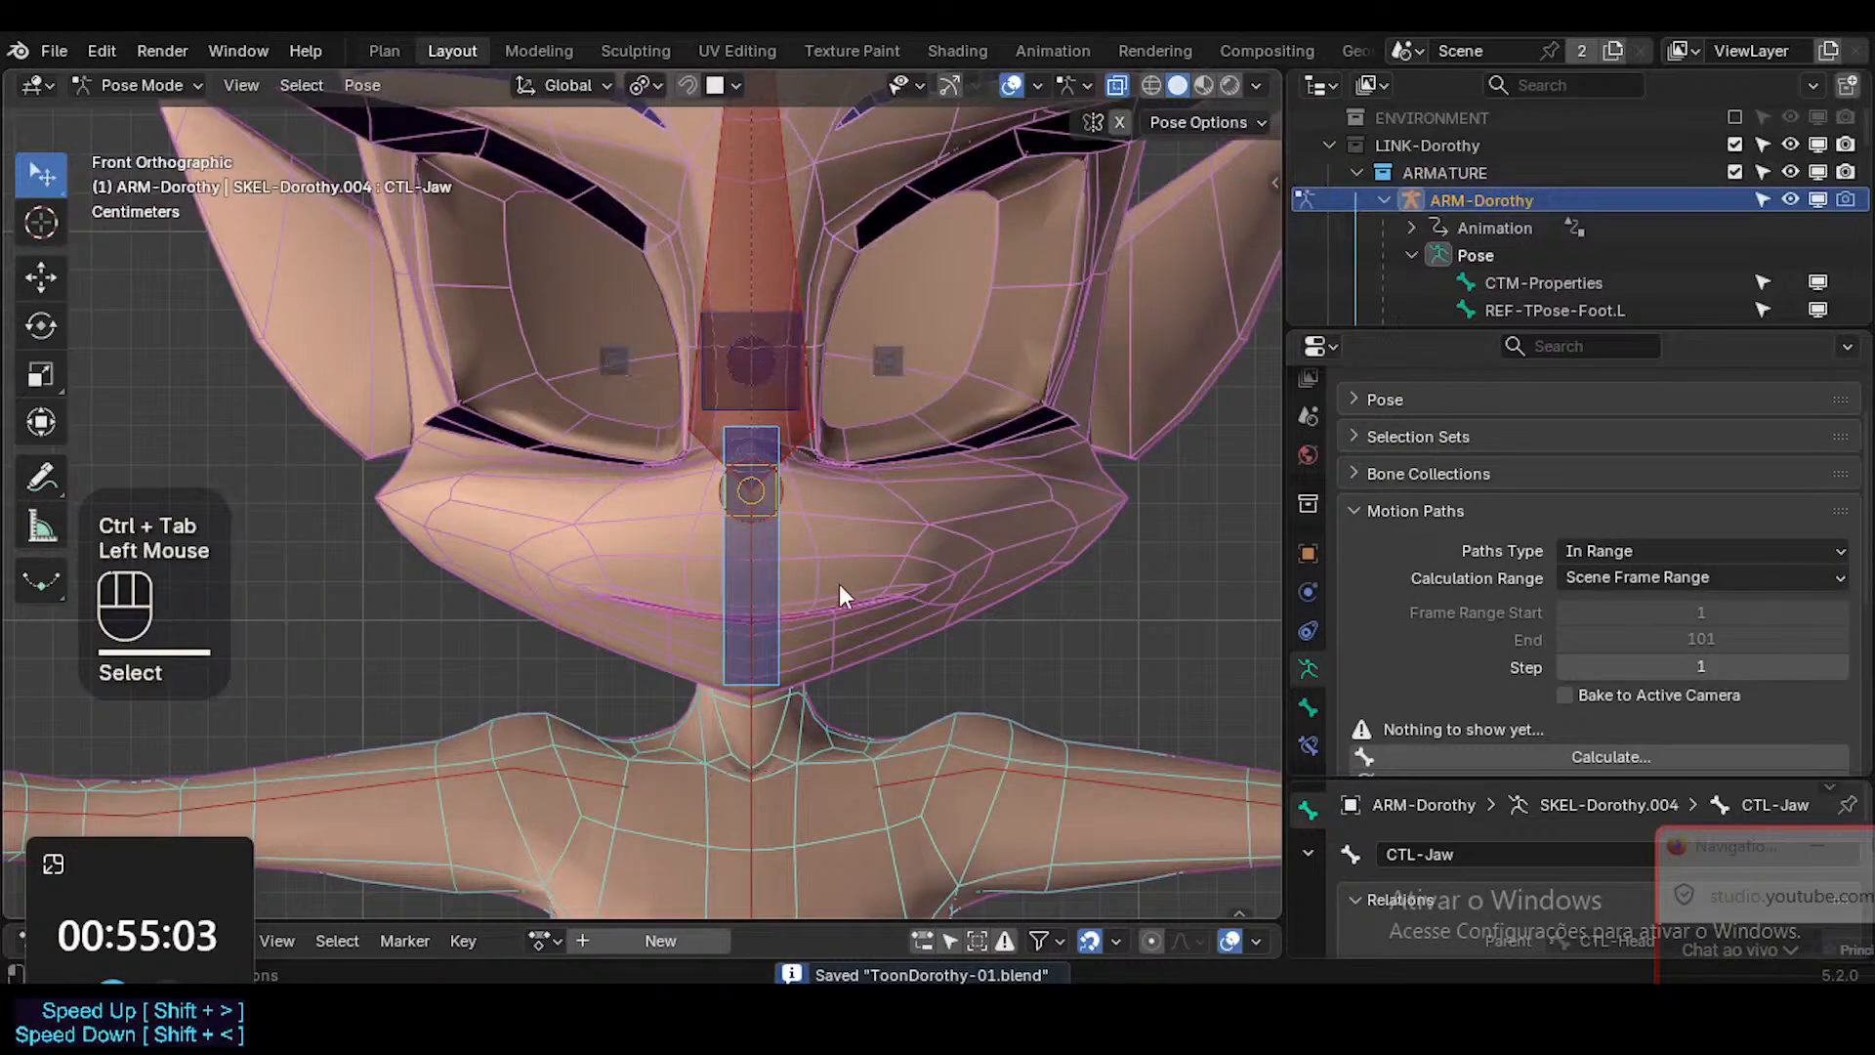
Add a bone collection named CTL-Face below CTL and give it the blue color tag.
key("n")
left_click(873, 442)
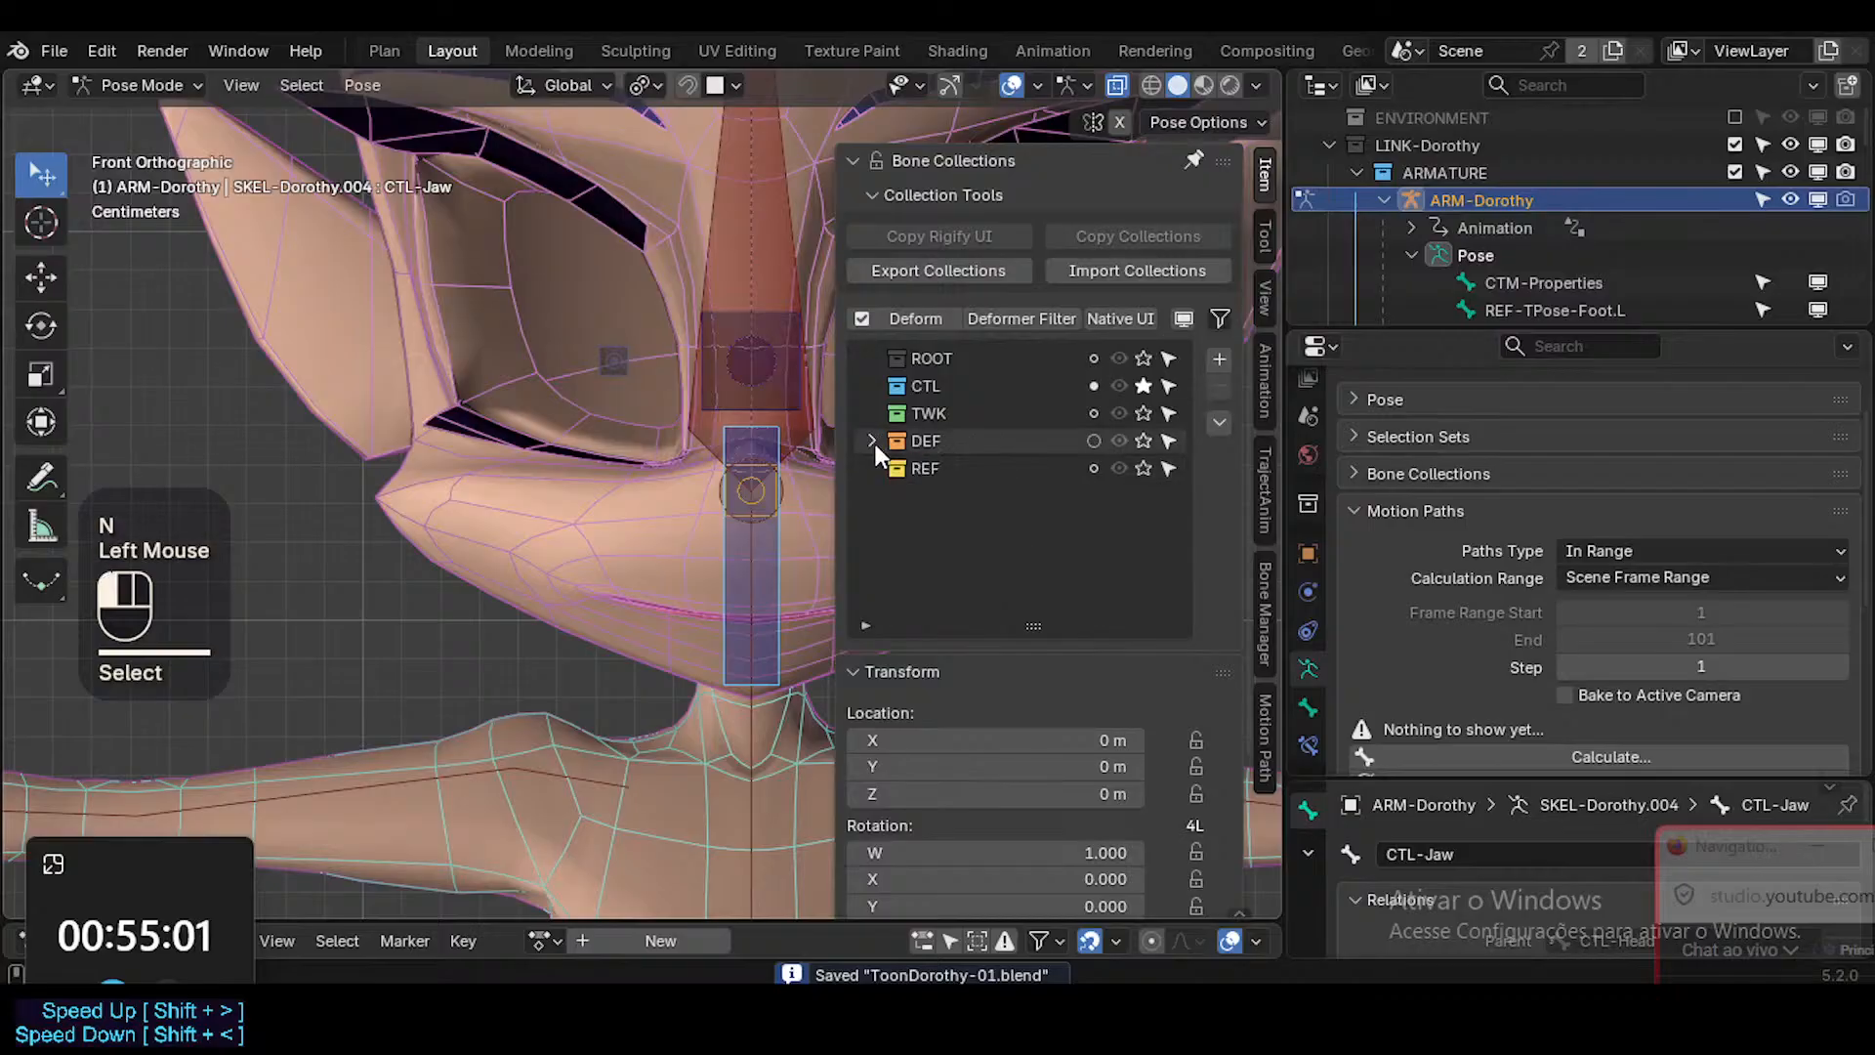
left_click(953, 390)
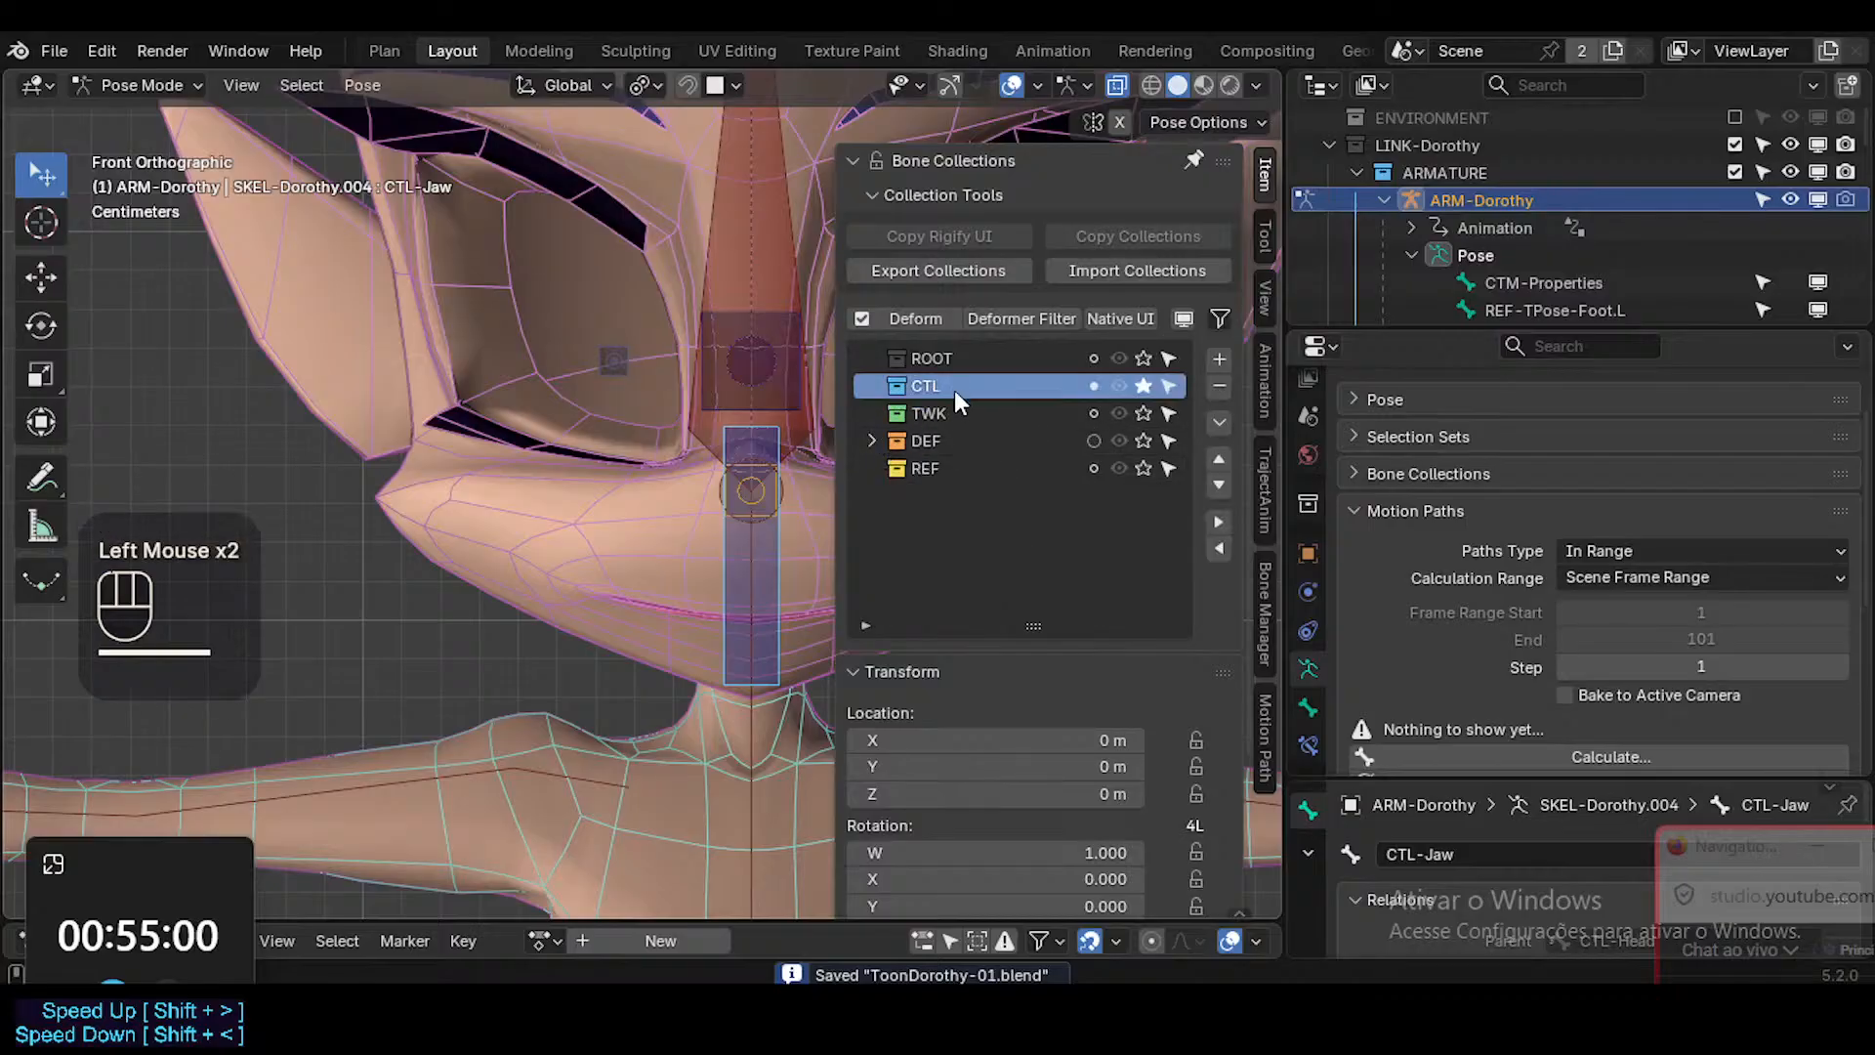
left_click(1219, 359)
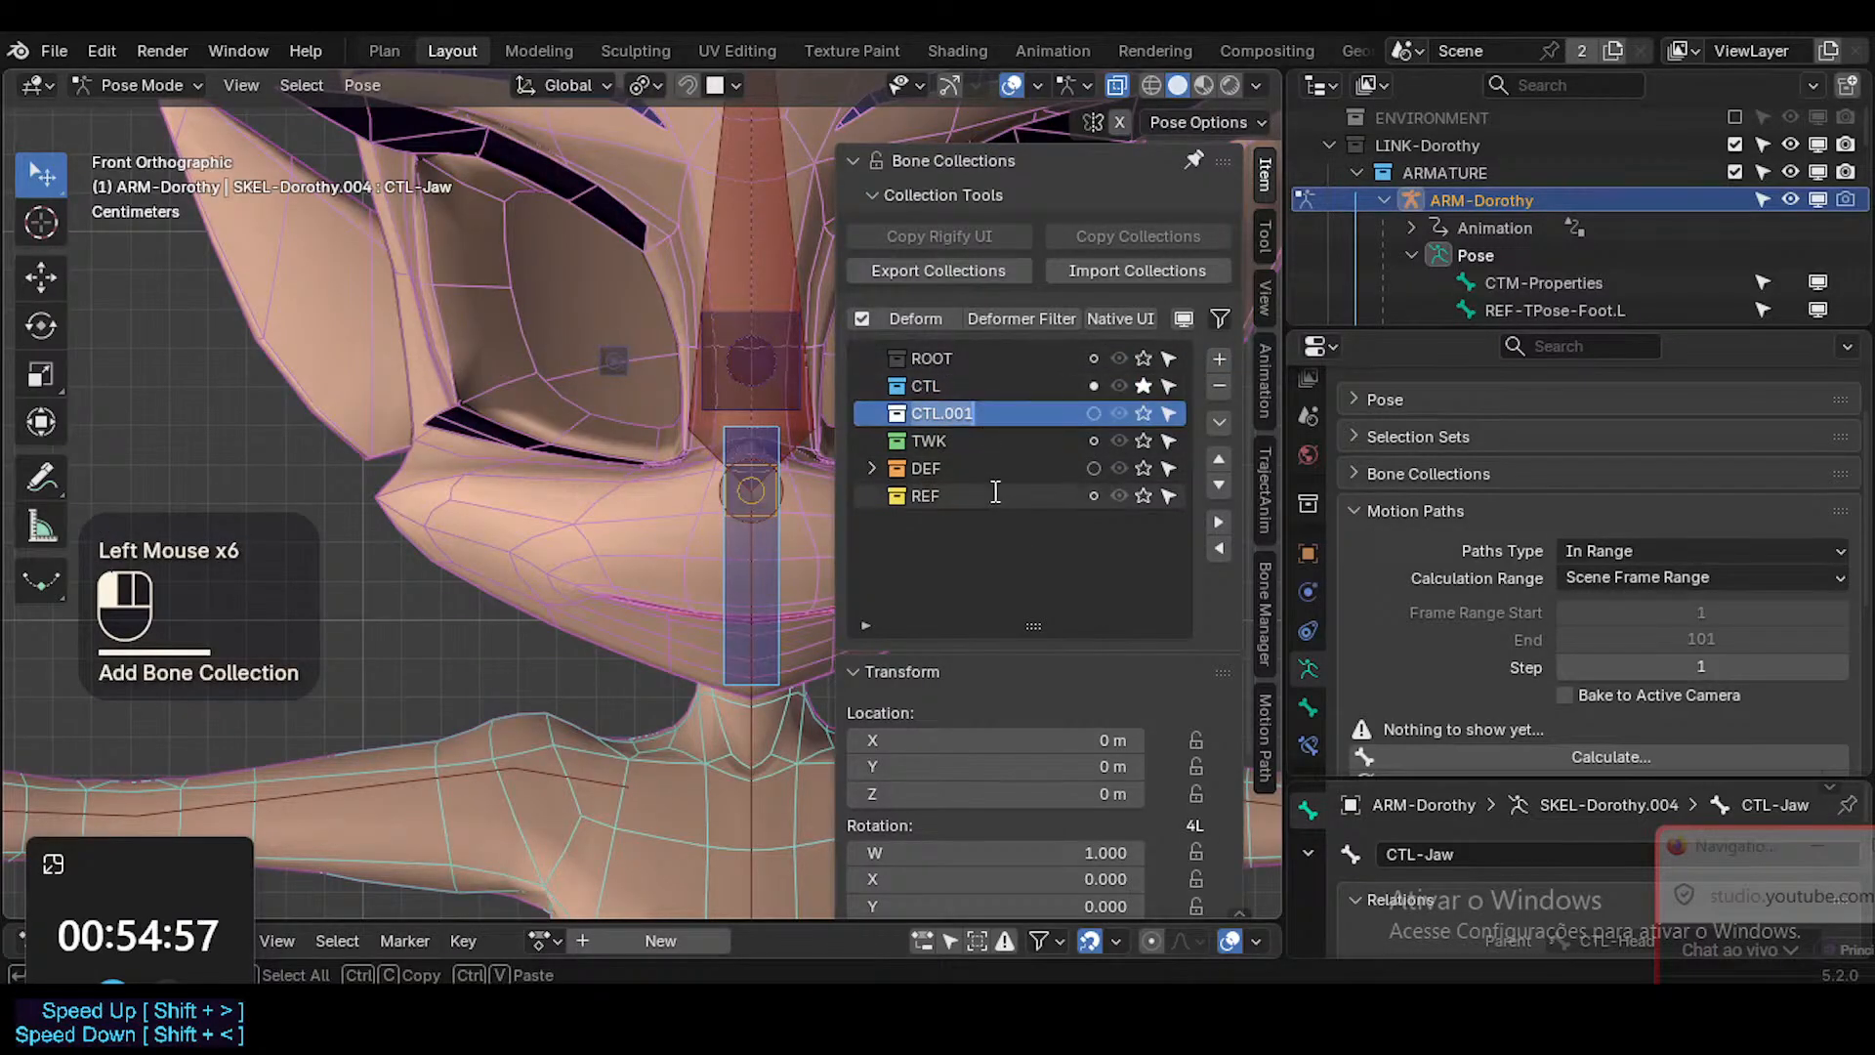
type("CTL")
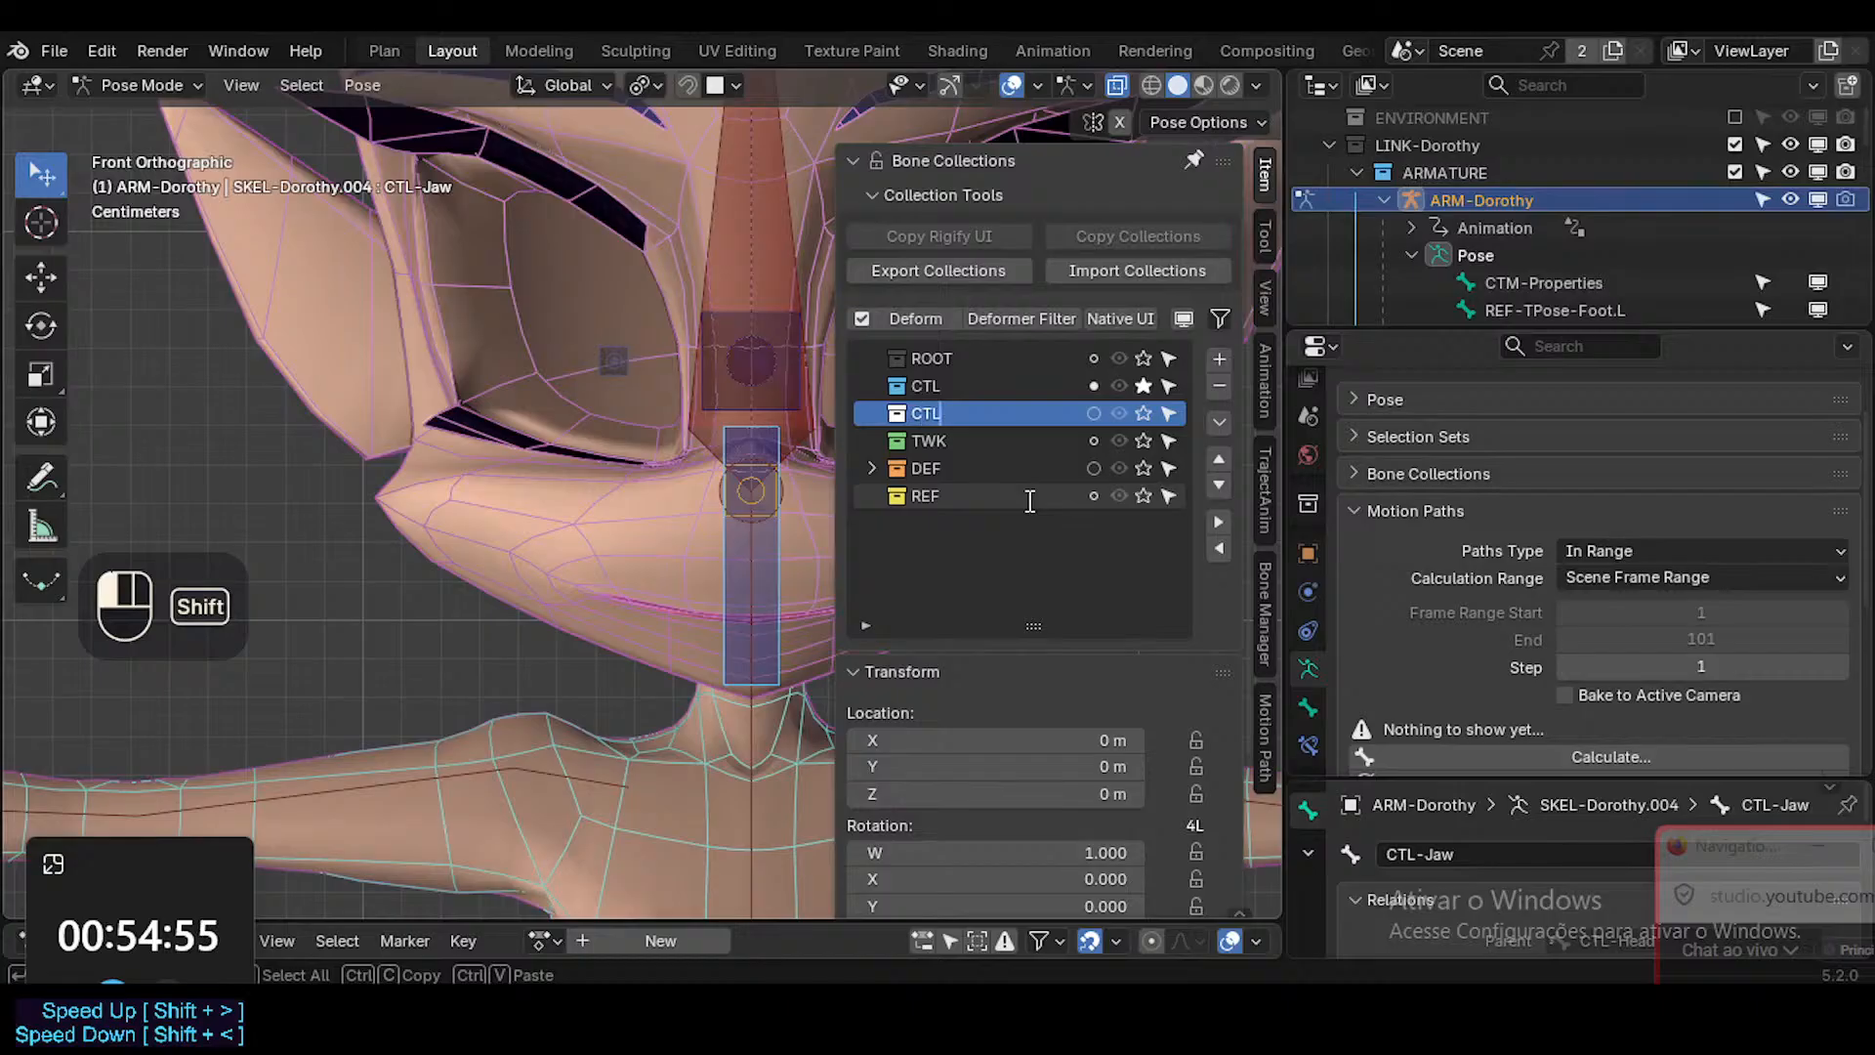
type("-Face")
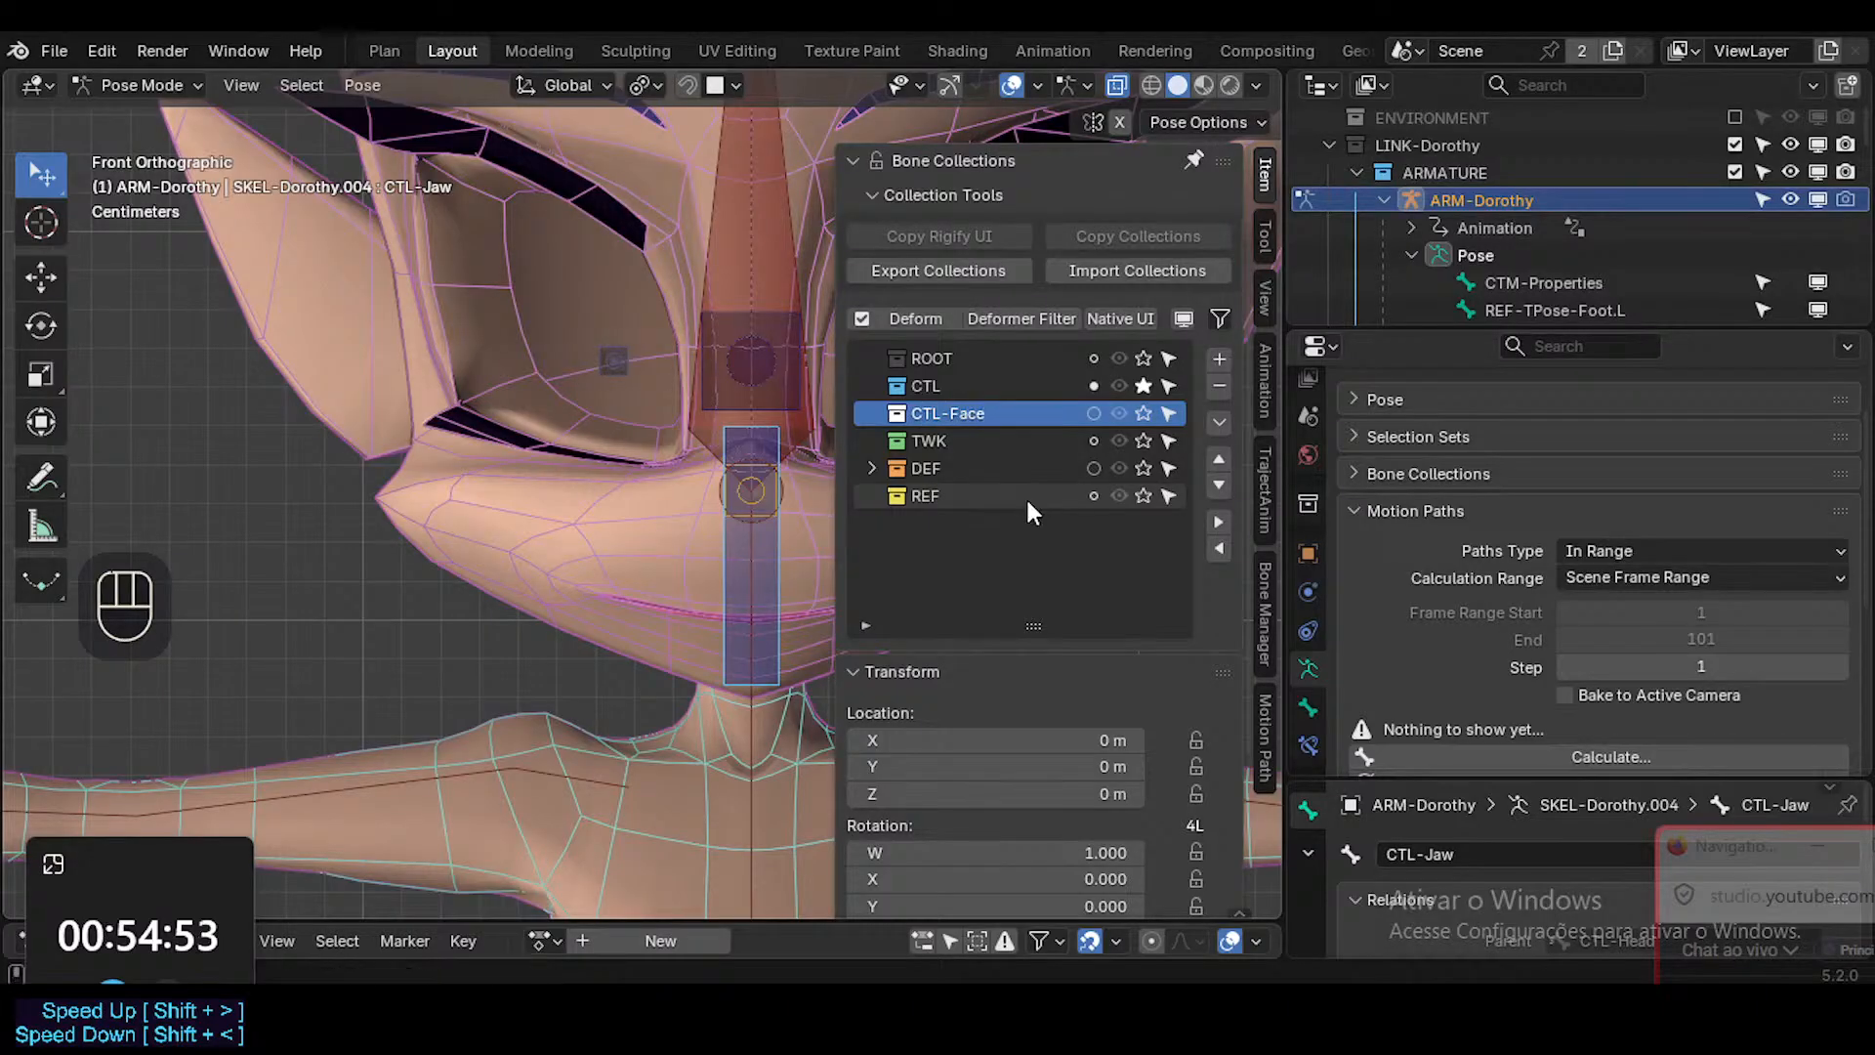
right_click(901, 410)
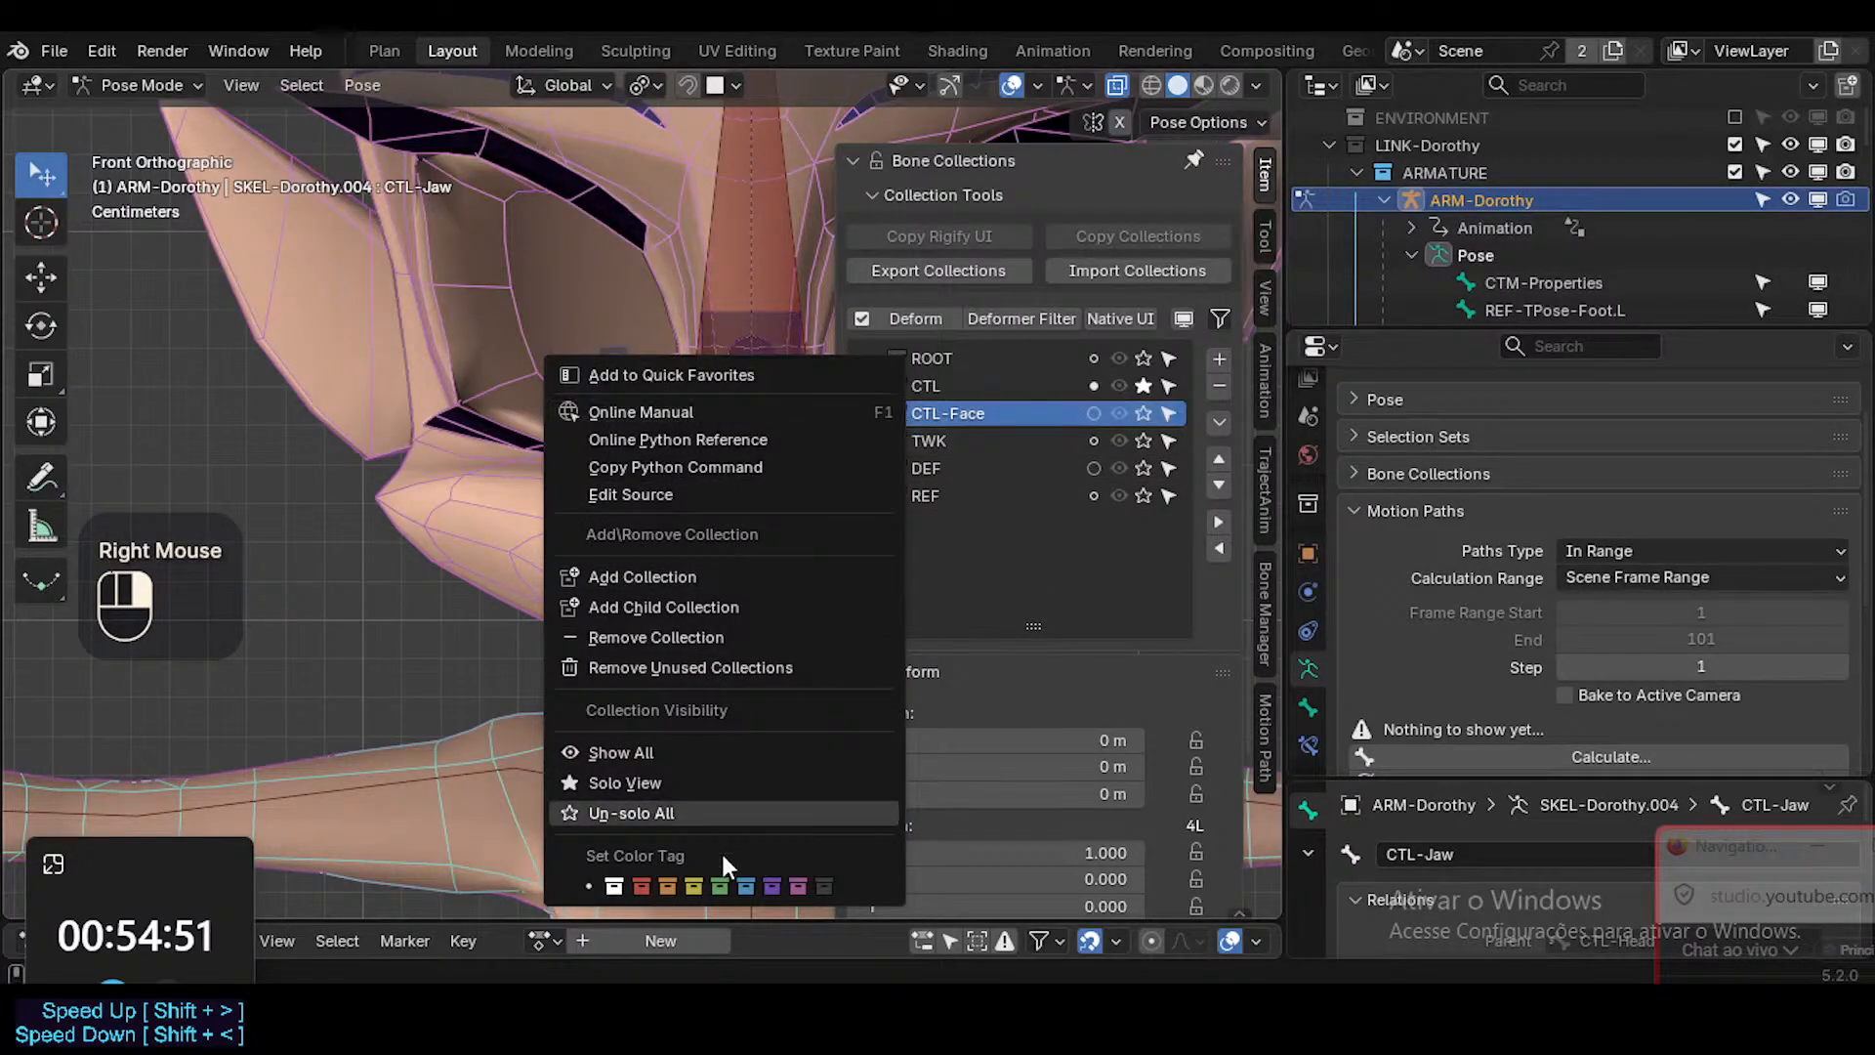
left_click(747, 888)
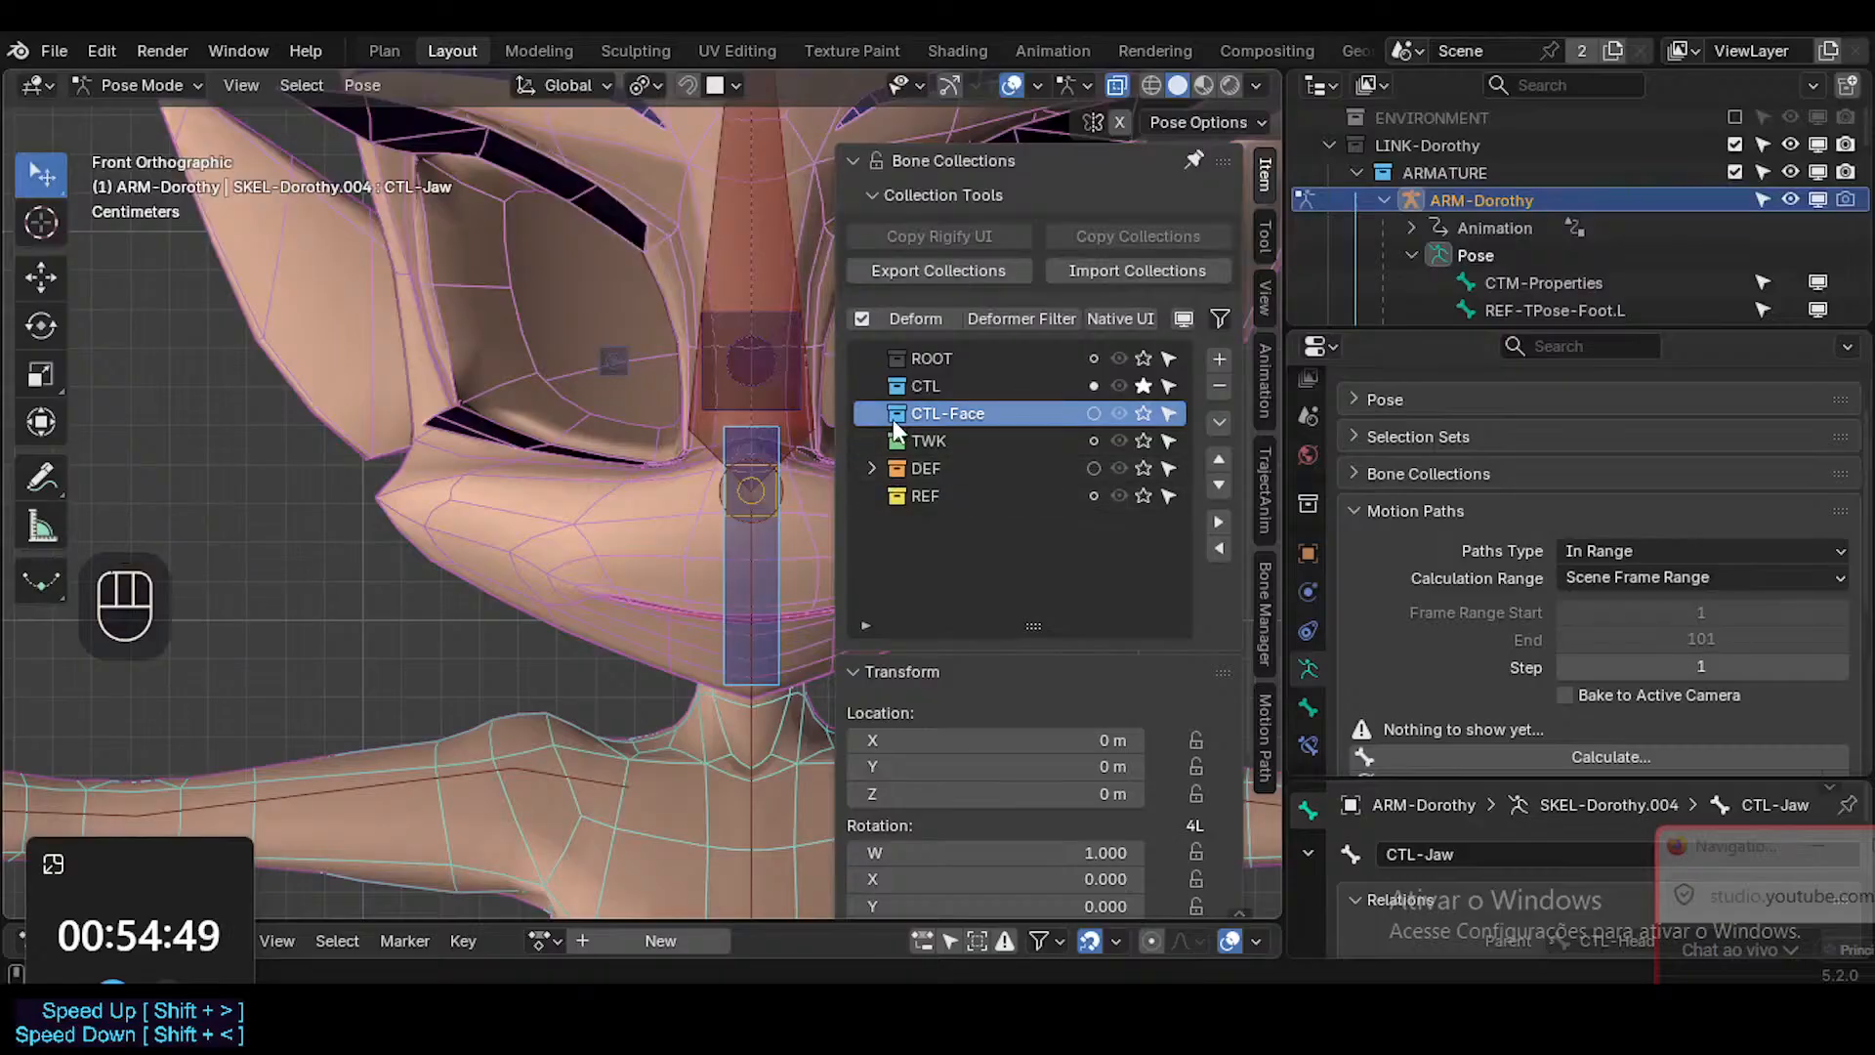
Rename the CTL bone collection as CTL-Body.
left_click(941, 388)
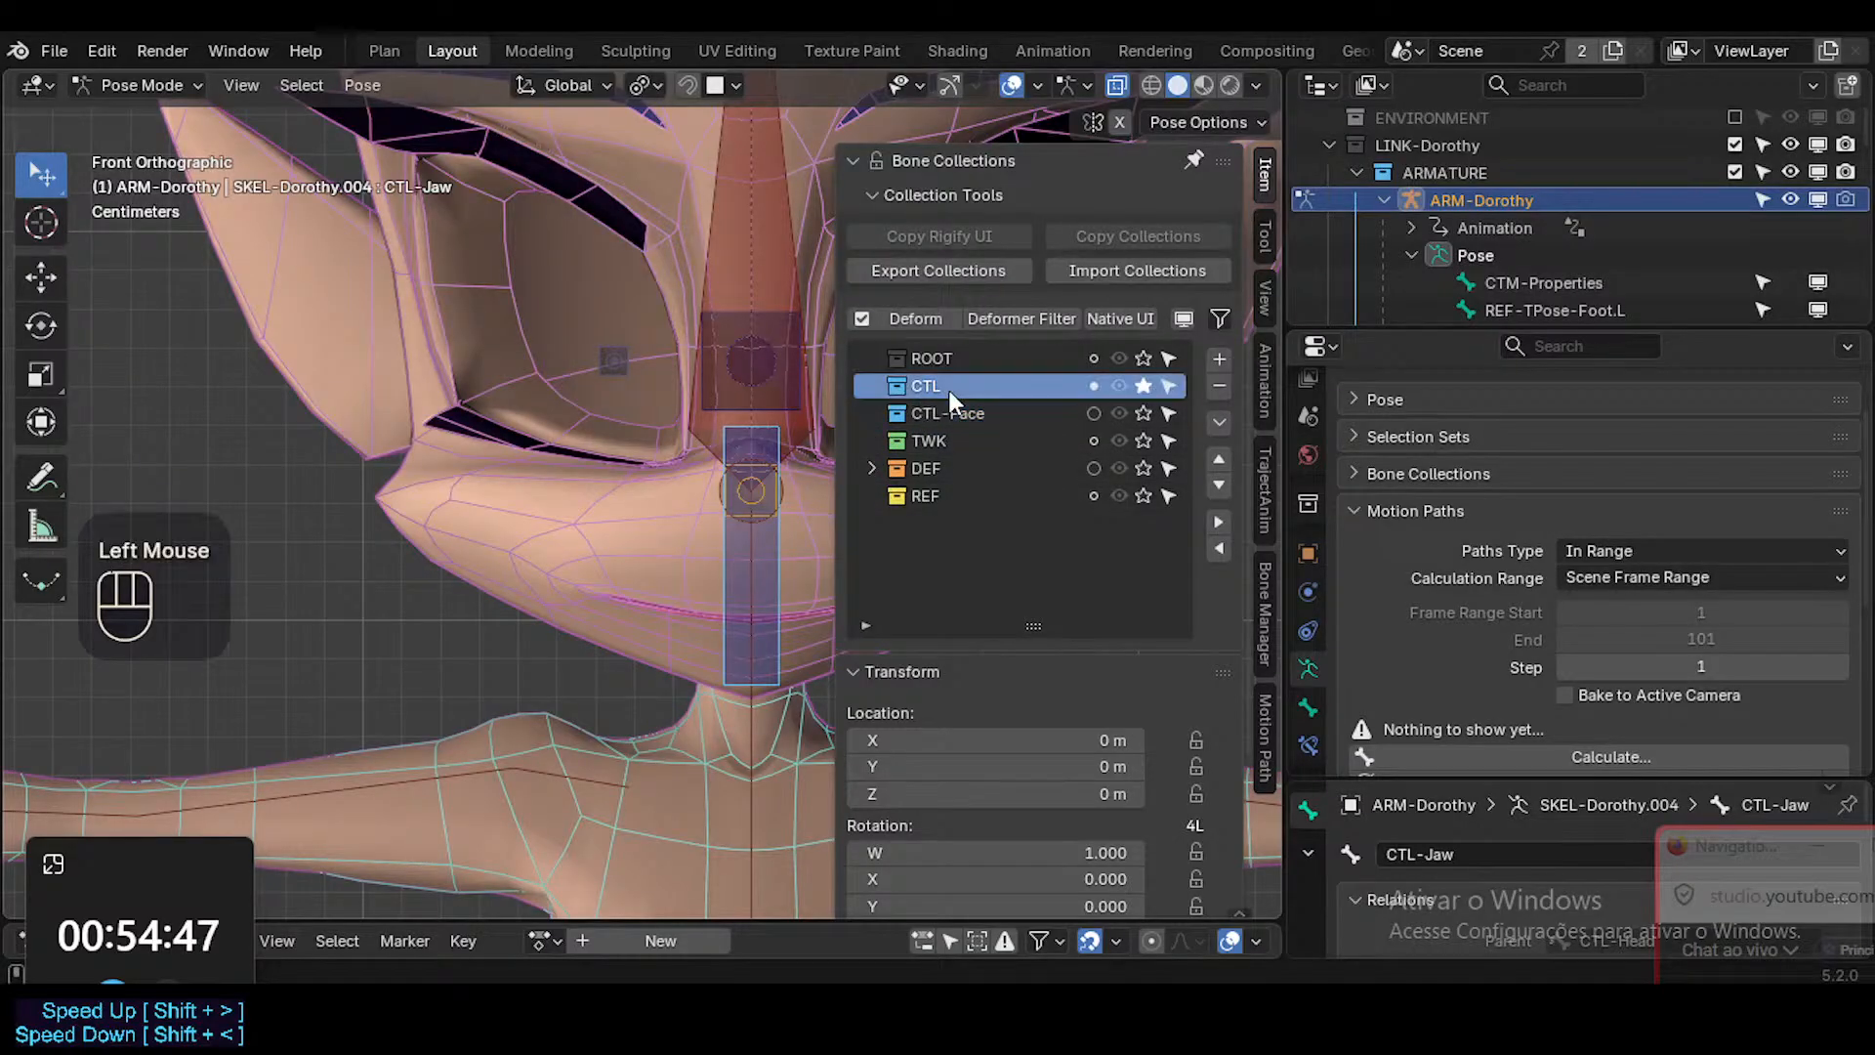
double_click(947, 389)
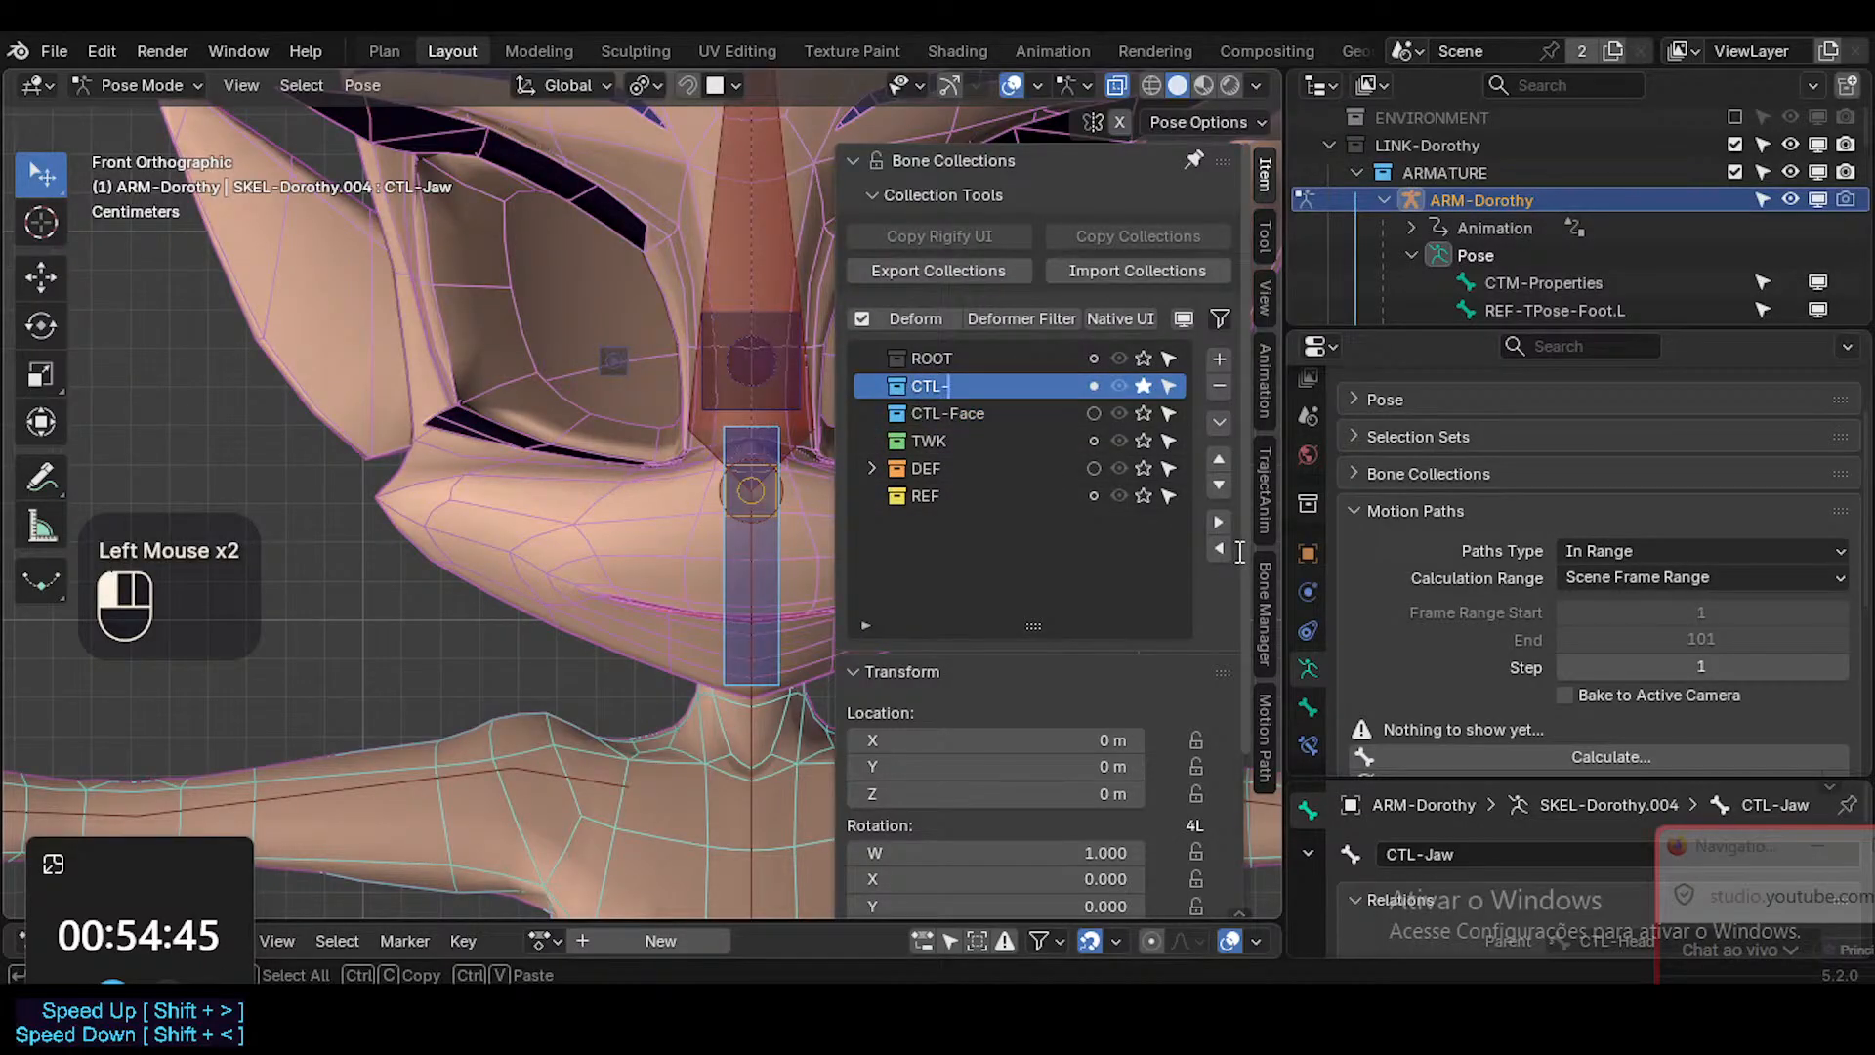
type("-Body")
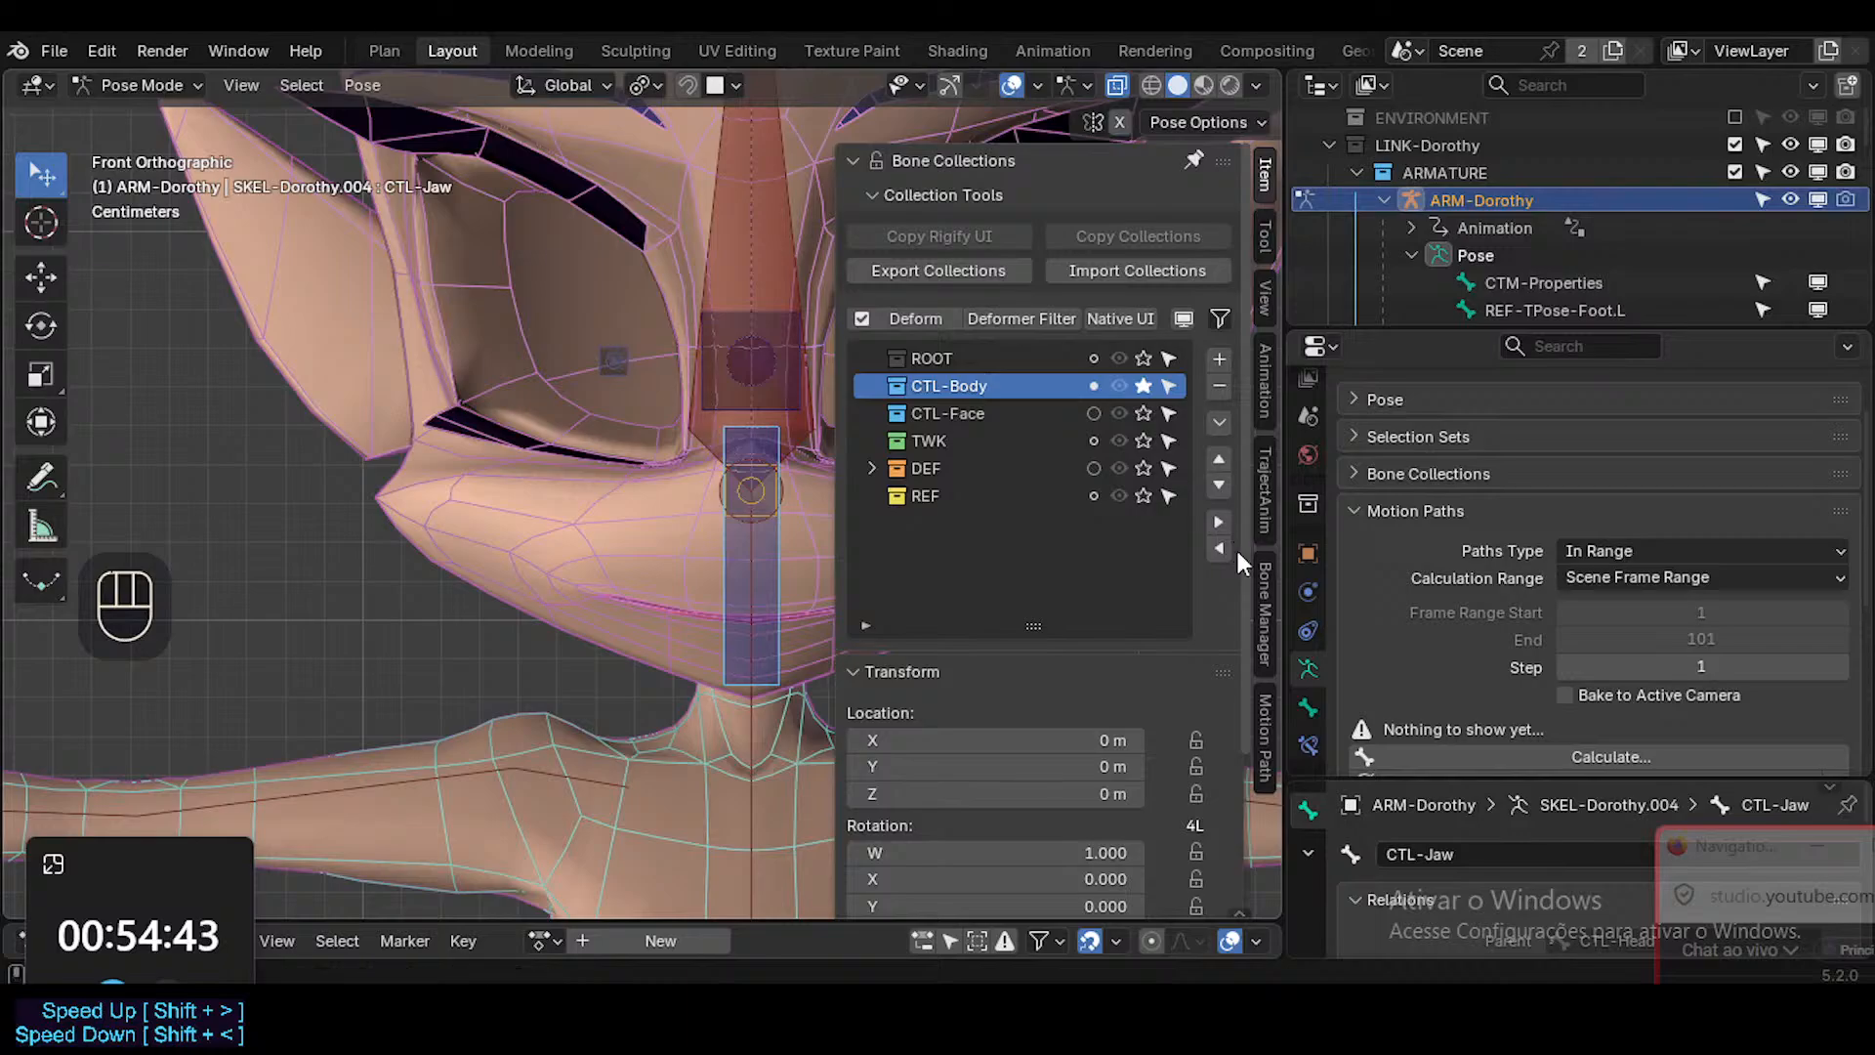
Solo the CTL-Face and CTL-Body bone collections and expand the DEF collection.
left_click(1014, 413)
left_click(1145, 386)
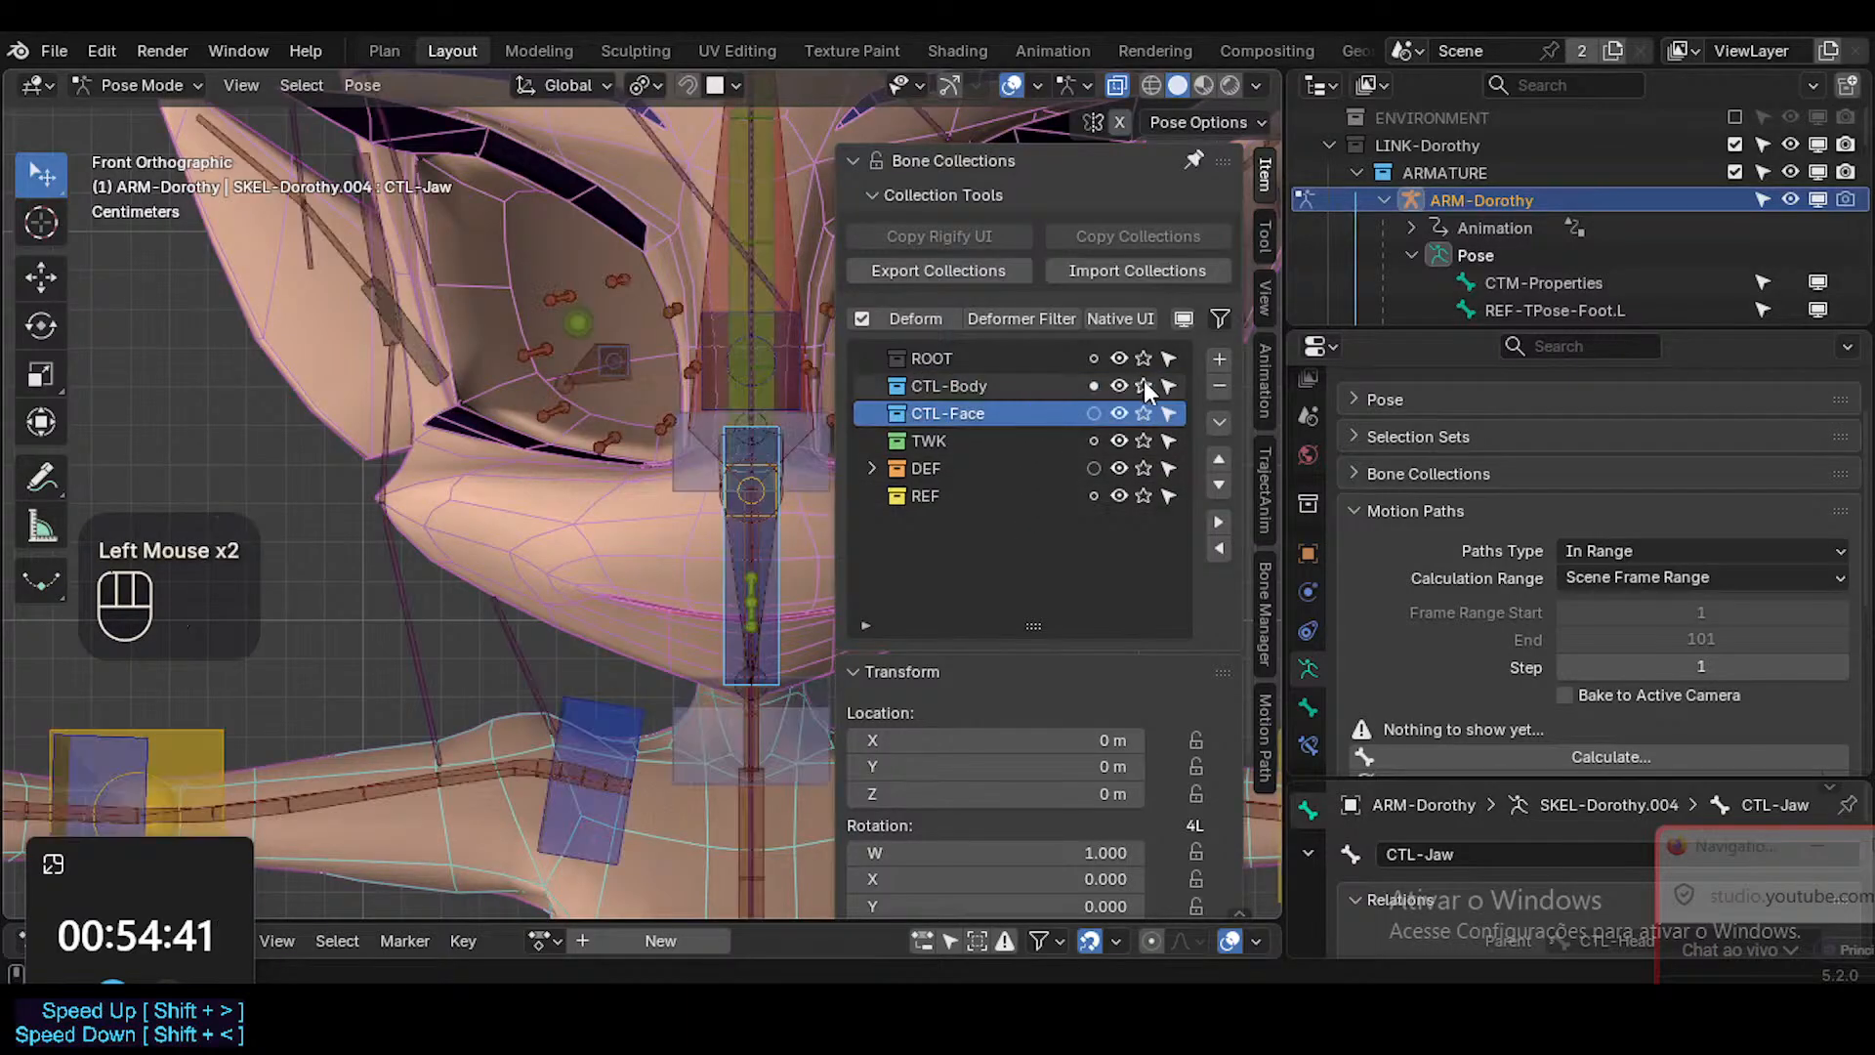
left_click(1144, 413)
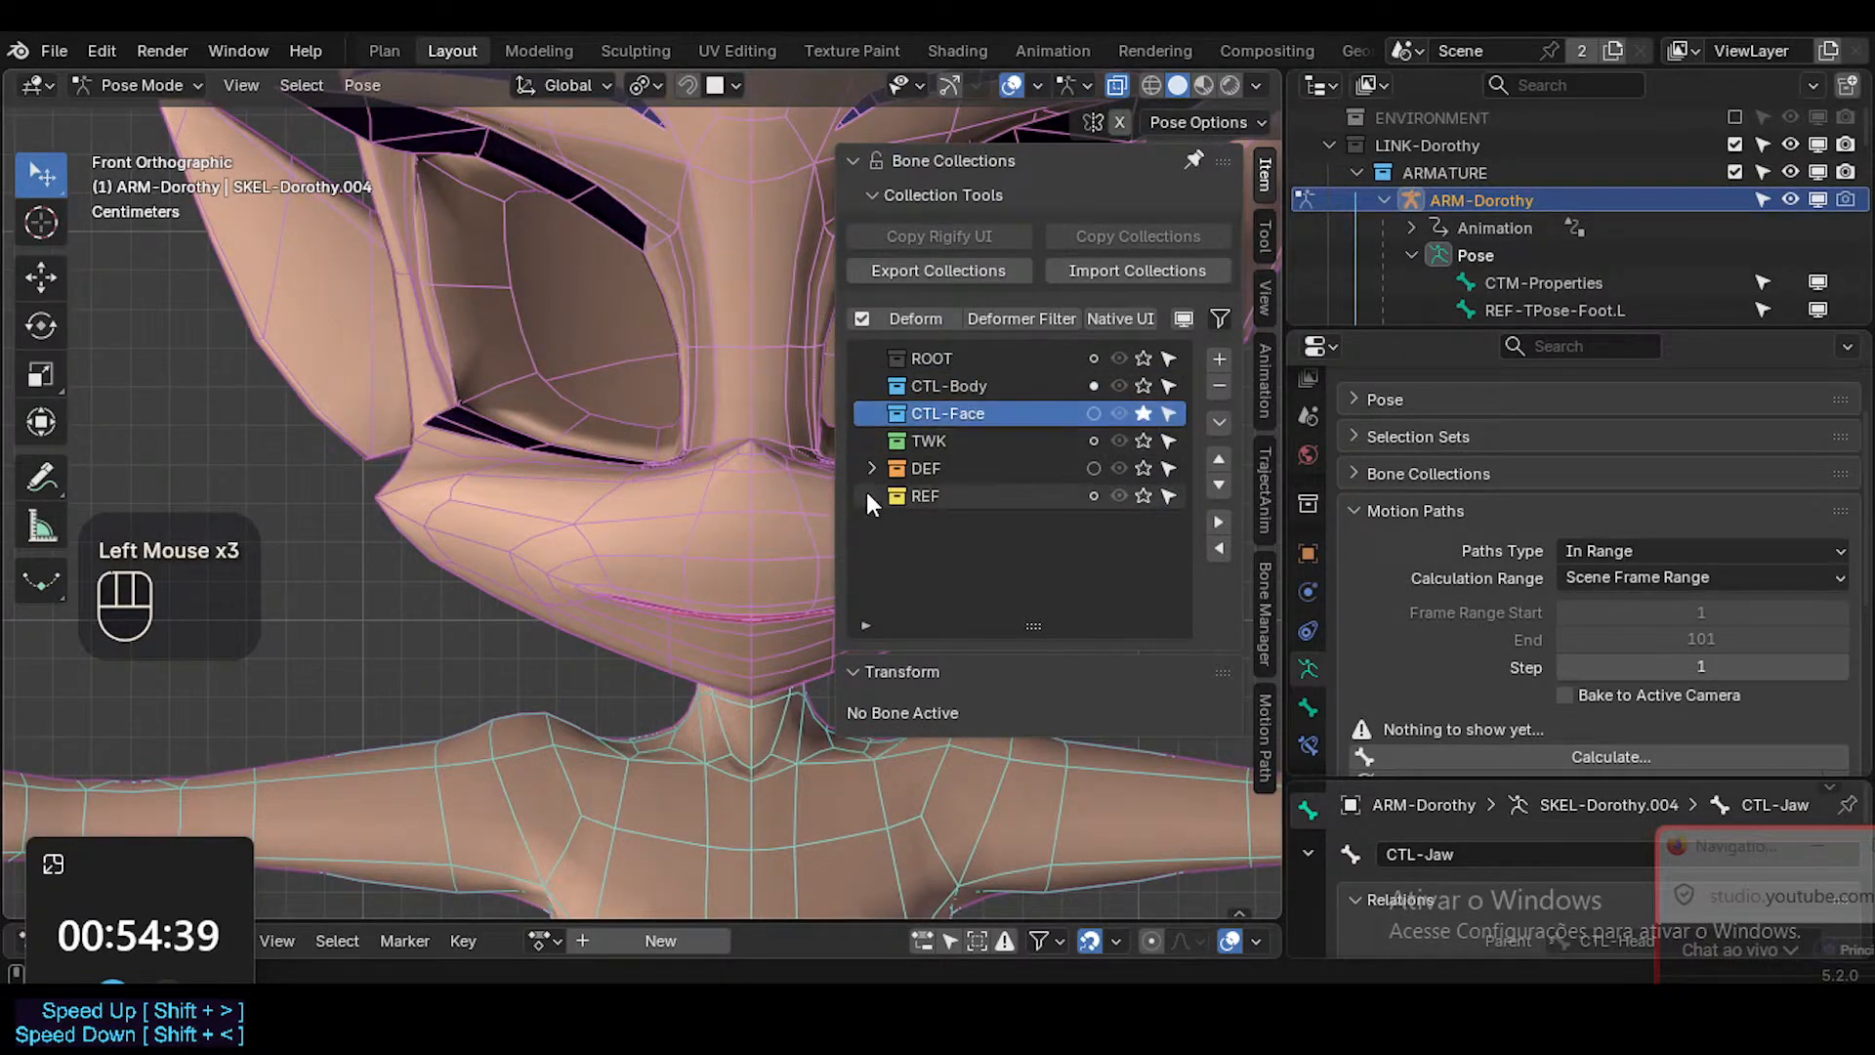
left_click(872, 468)
left_click(1119, 386)
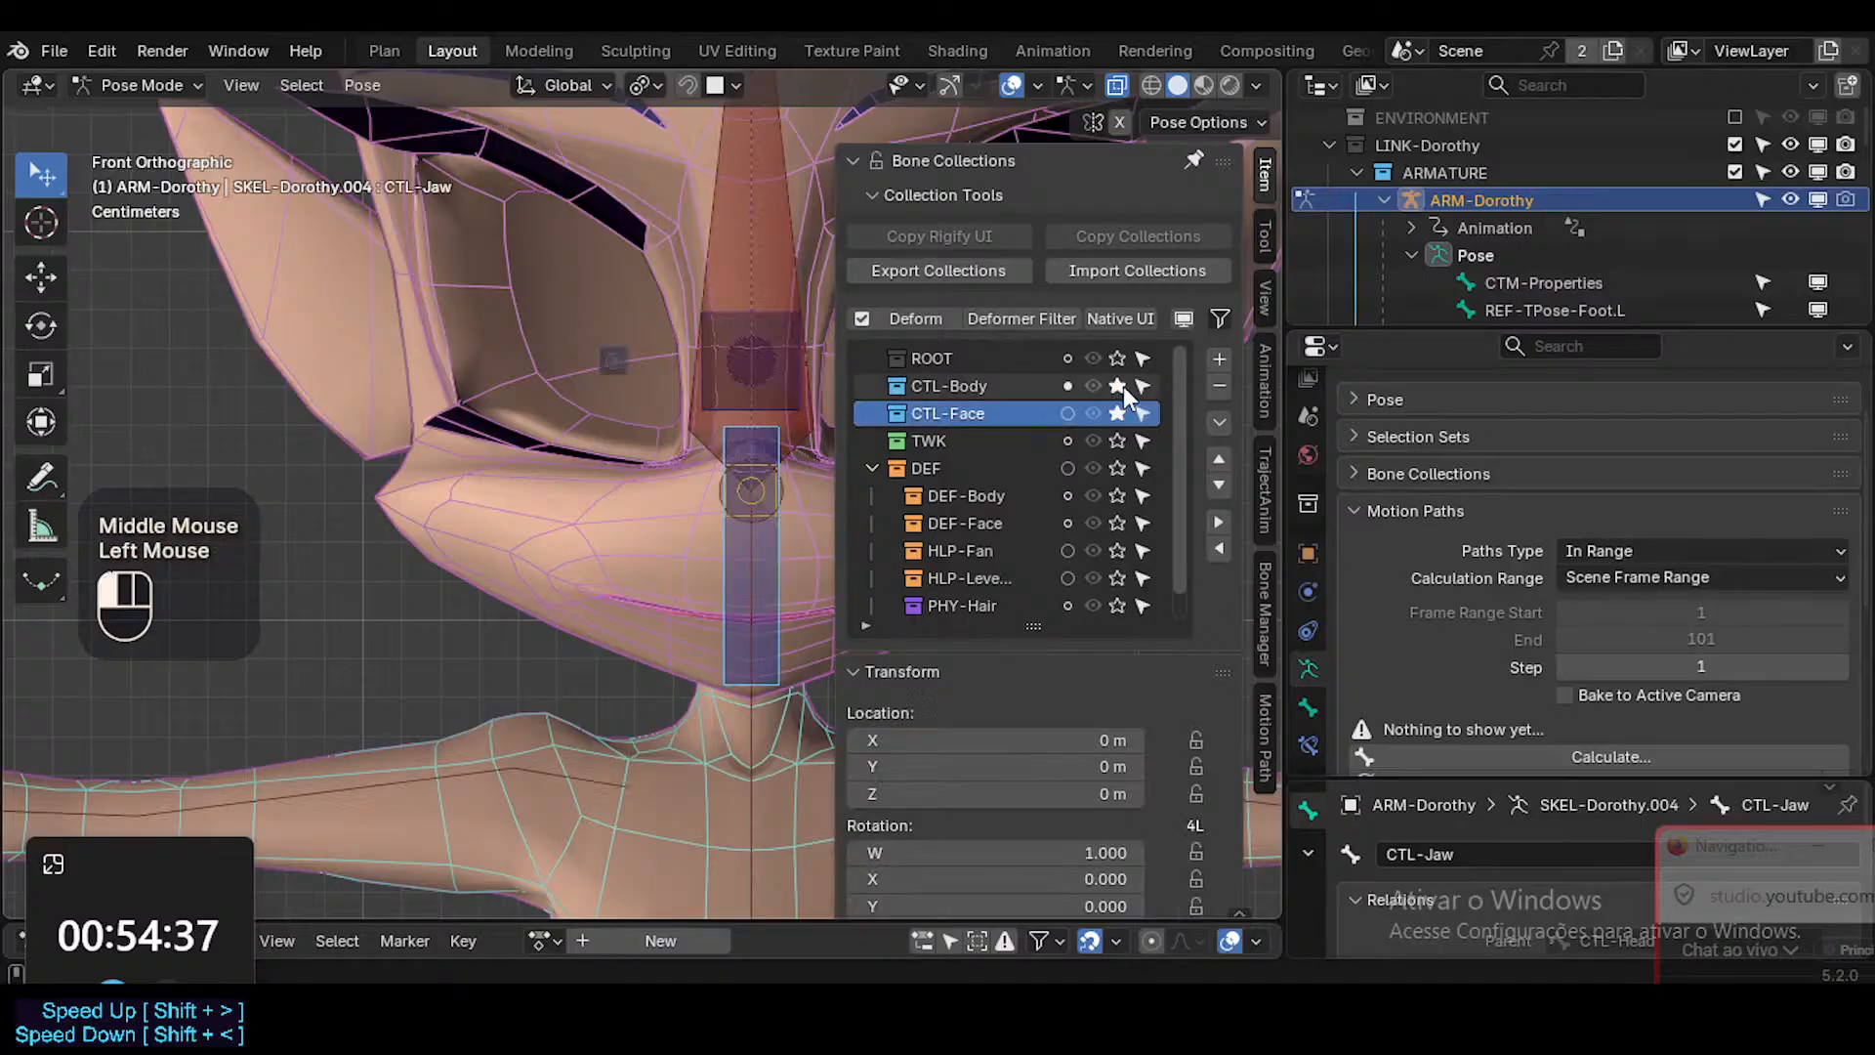
Hide the viewport overlays, collapse ARM-Dorothy and the BODY collection, and make BODY unselectable.
key("n")
middle_click_drag(834, 535, 938, 471, "ctrl")
key("shift+alt+z")
scroll(1402, 162, "down", 2)
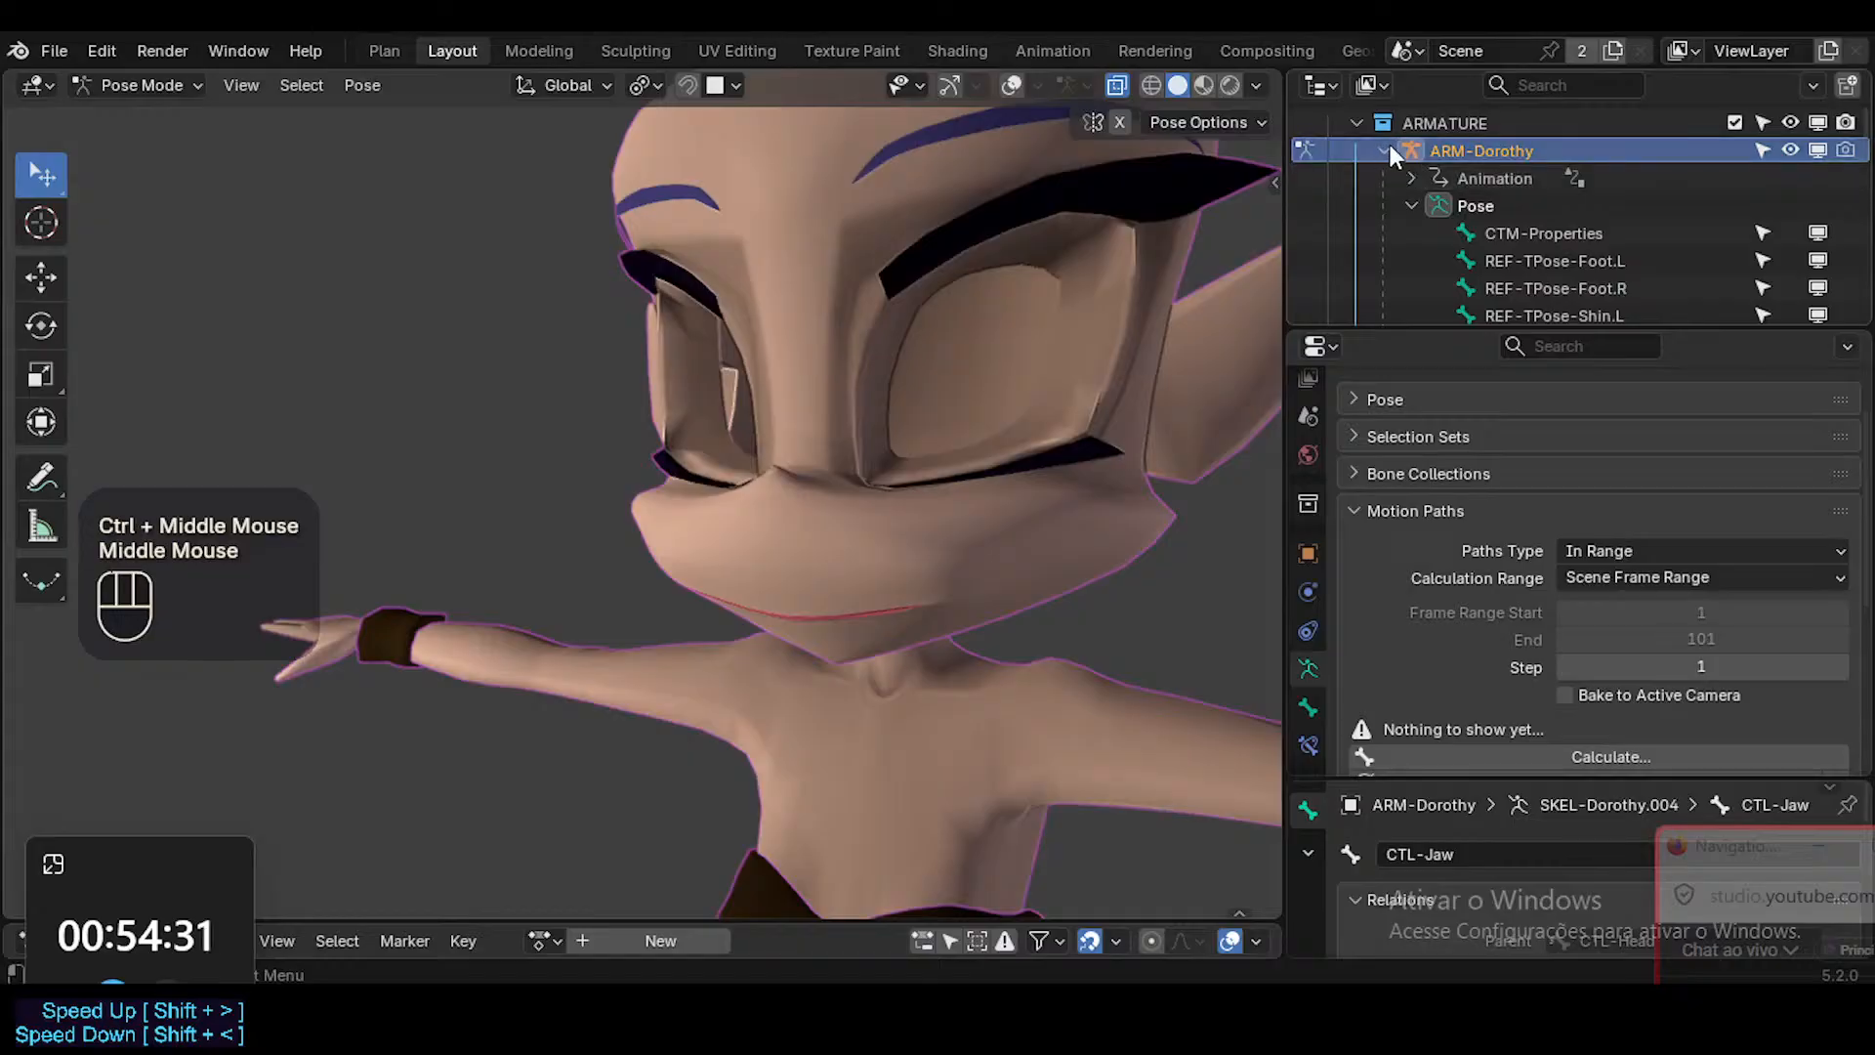
left_click(1385, 151)
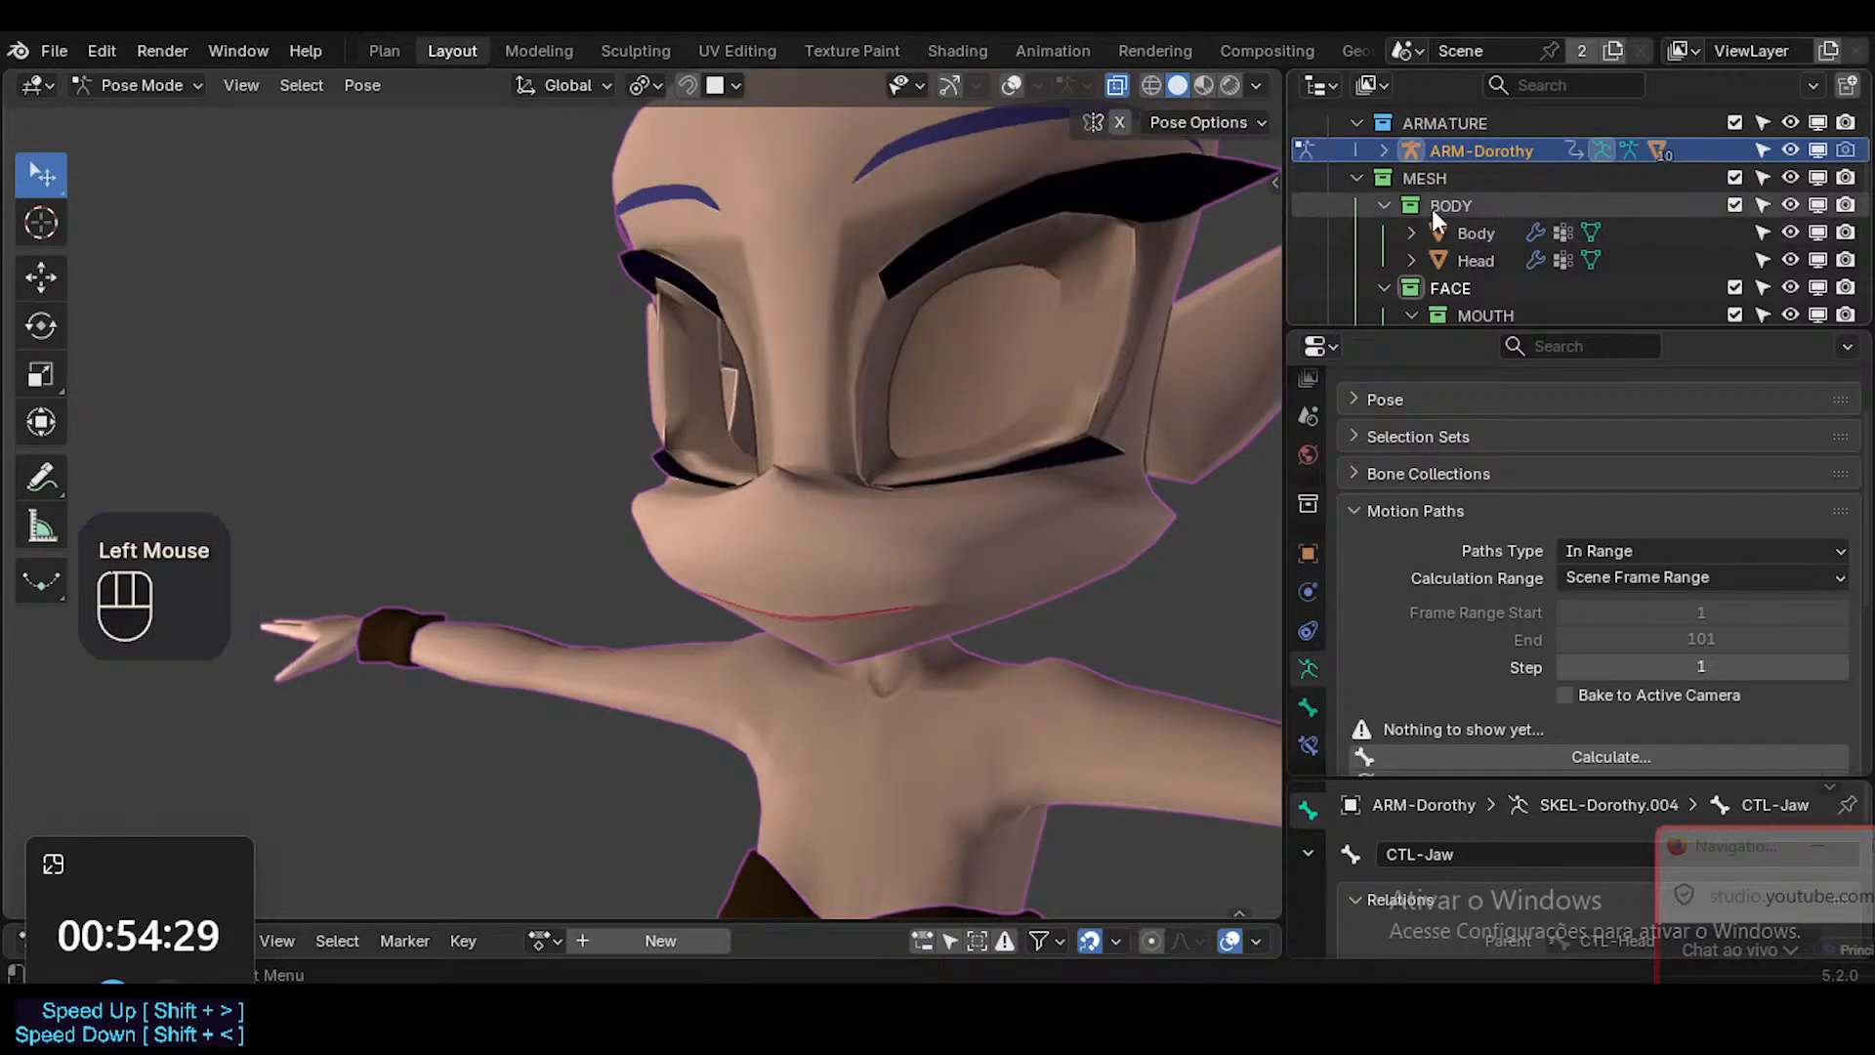
left_click(1384, 205)
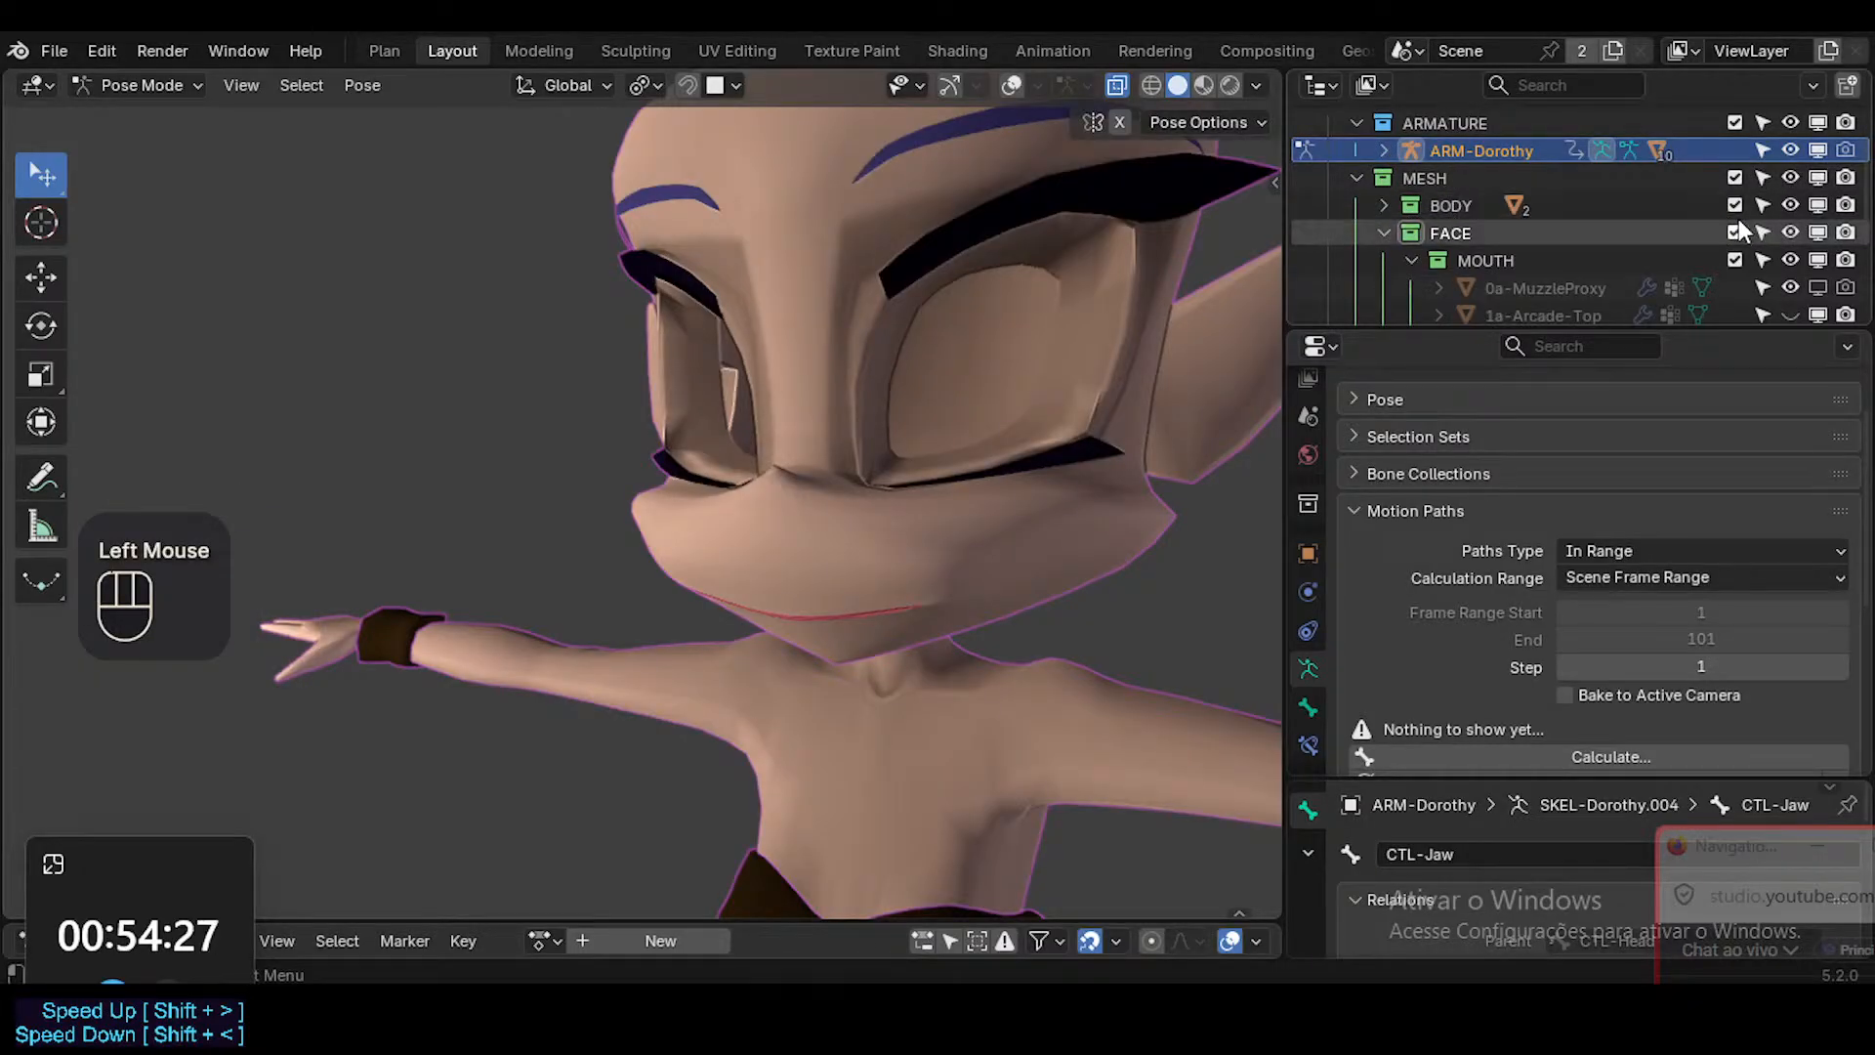
left_click(1762, 205)
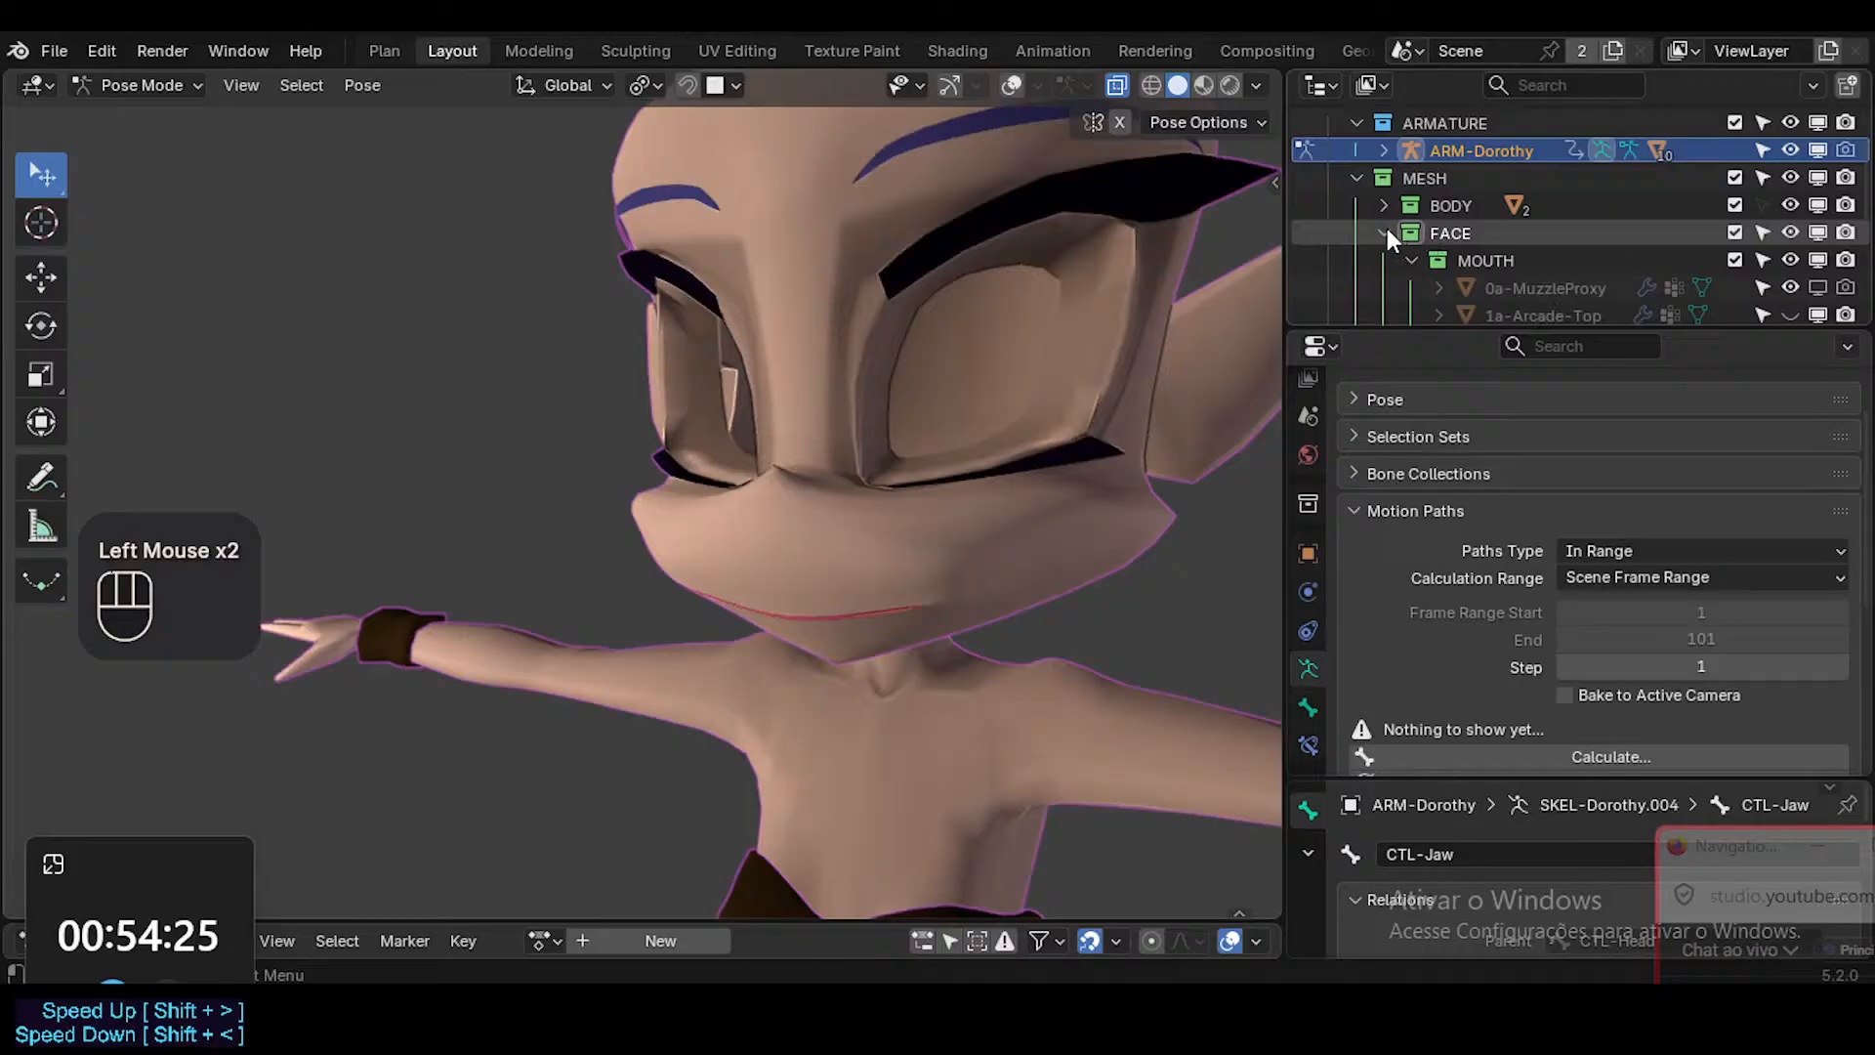
left_click(1383, 232)
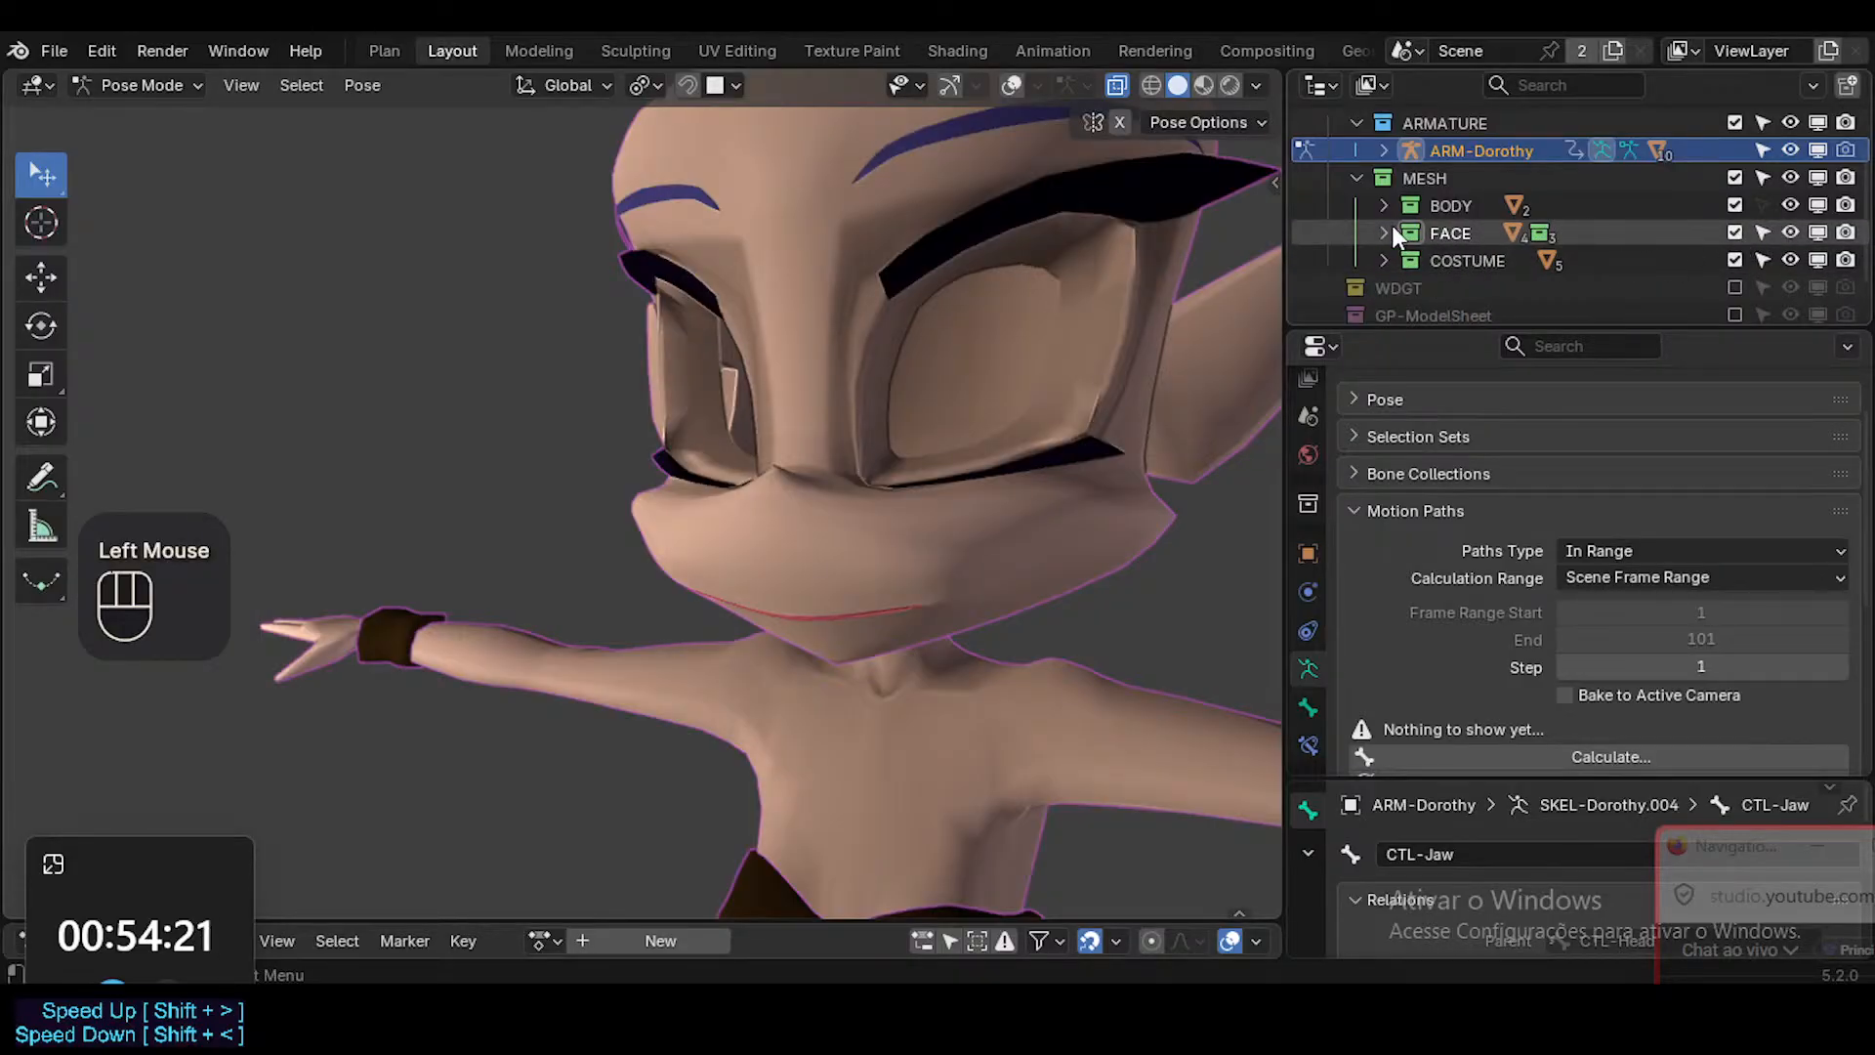
left_click(1388, 231)
middle_click_drag(1523, 281, 1734, 223)
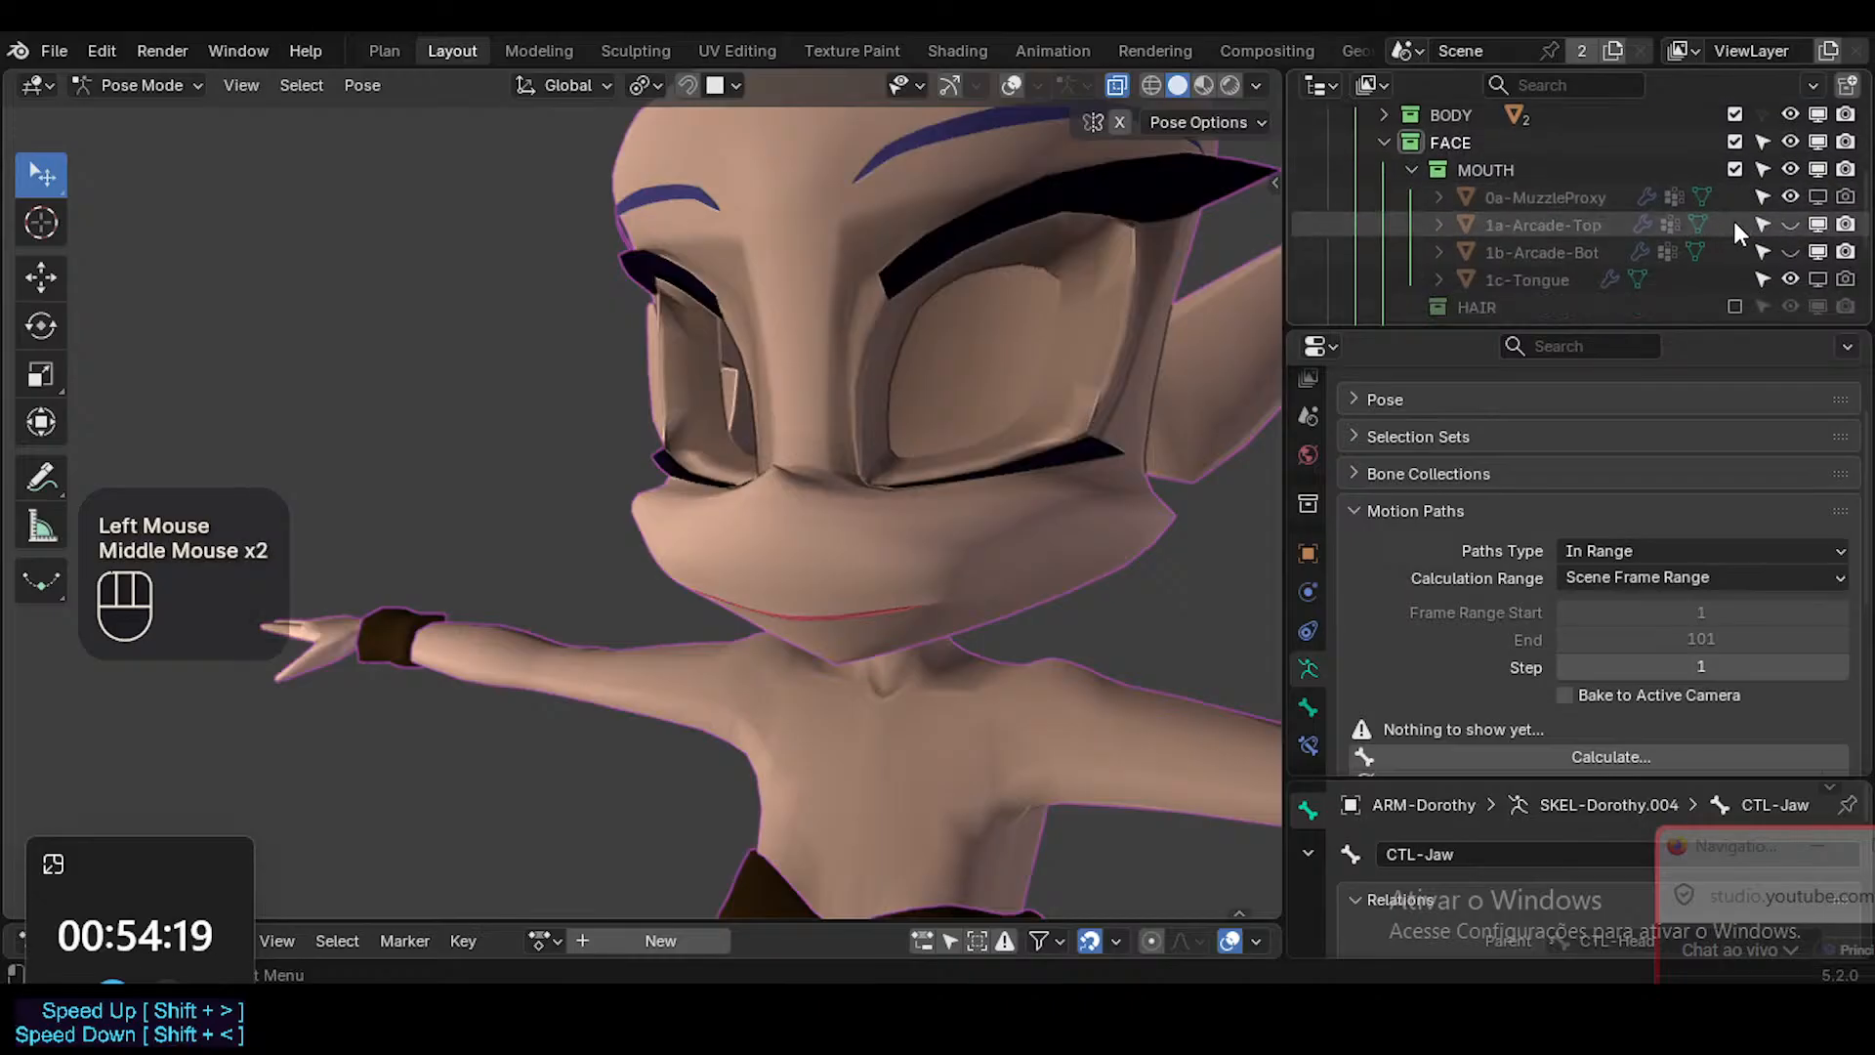
left_click(1789, 228)
key("shift+h")
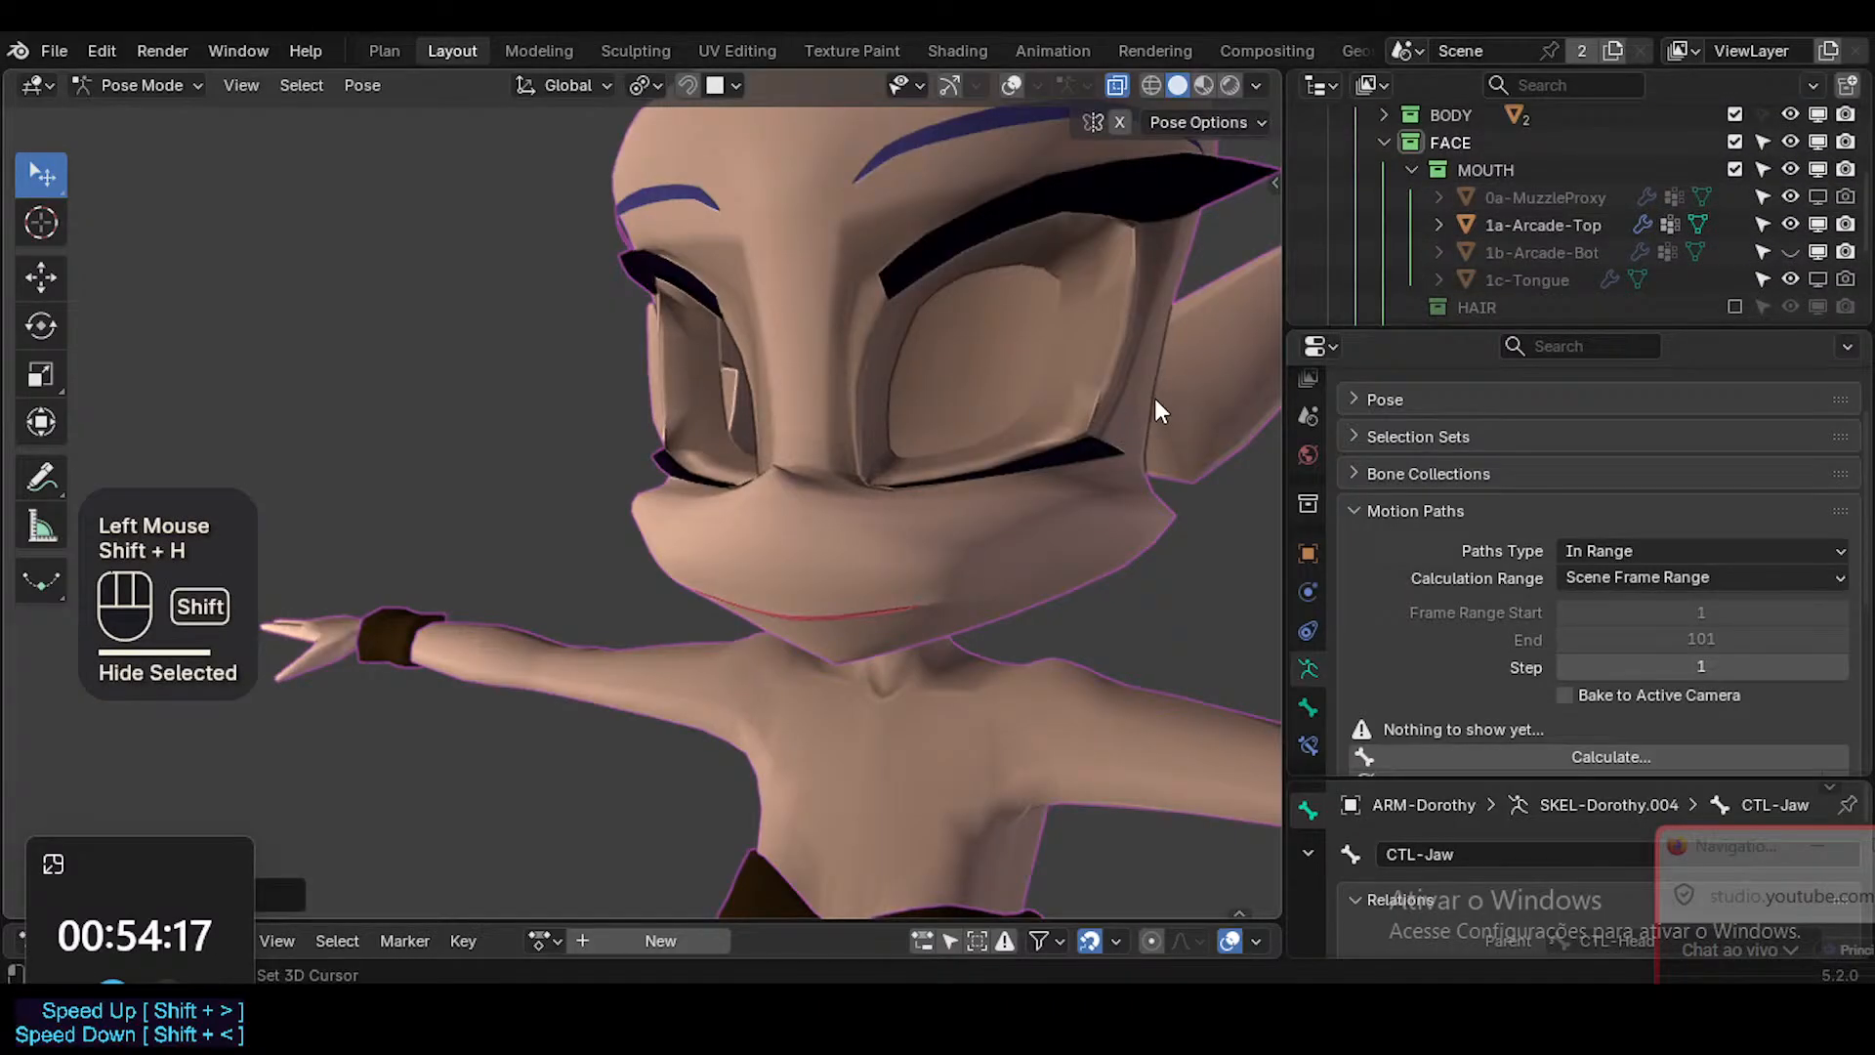
key("alt+h")
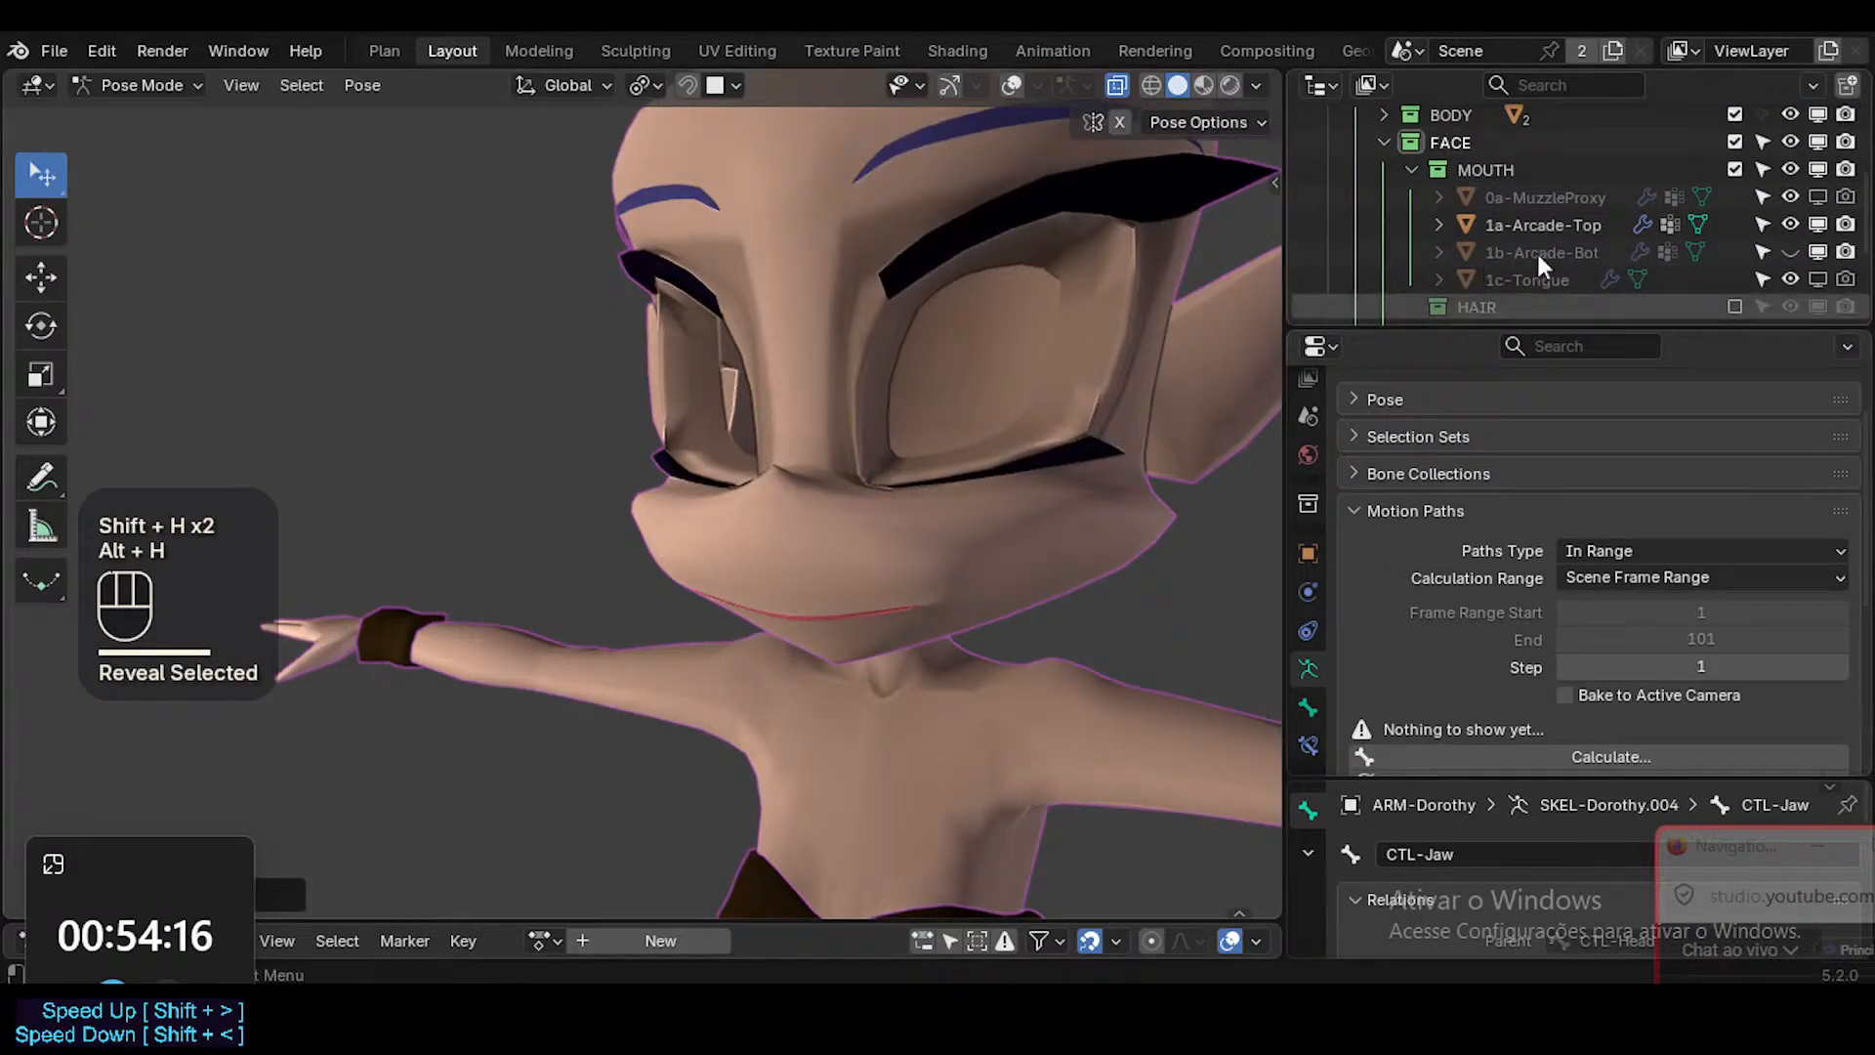
left_click(1791, 251)
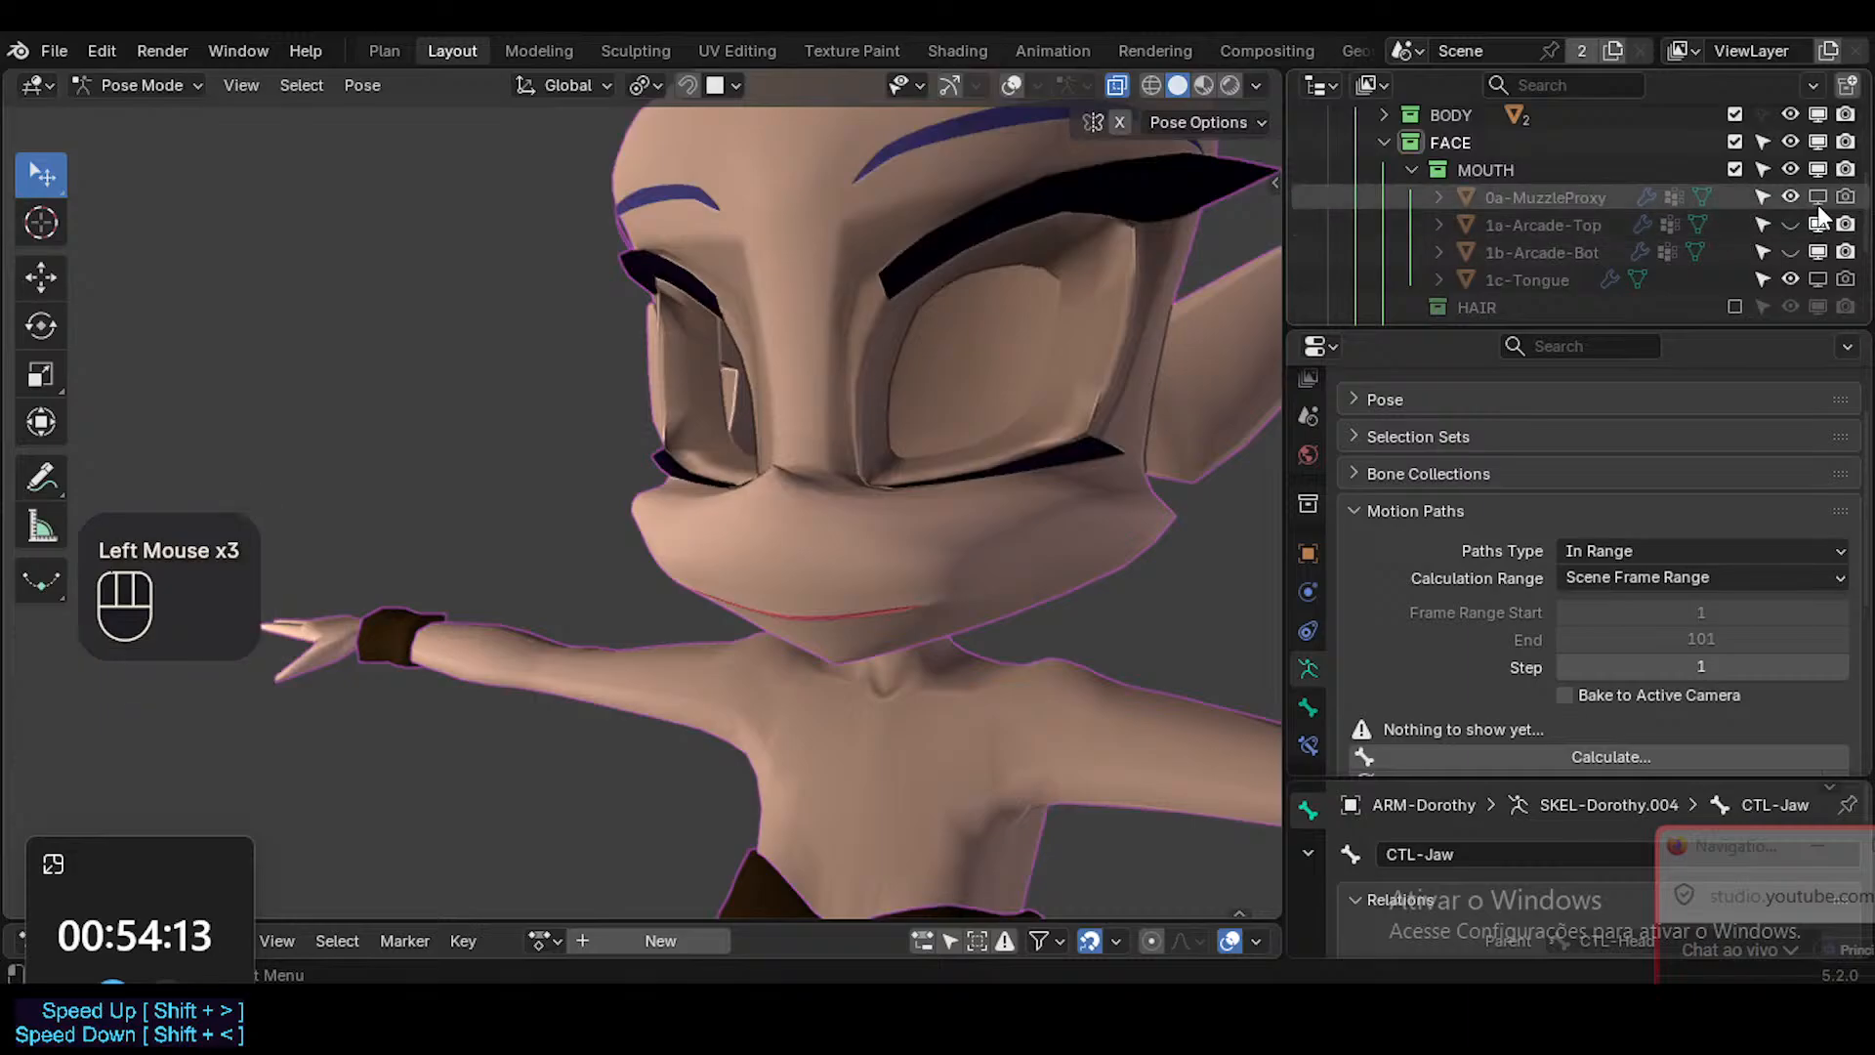
Collapse the MOUTH collection and enable the HAIR and EYES collections under FACE.
left_click(1411, 170)
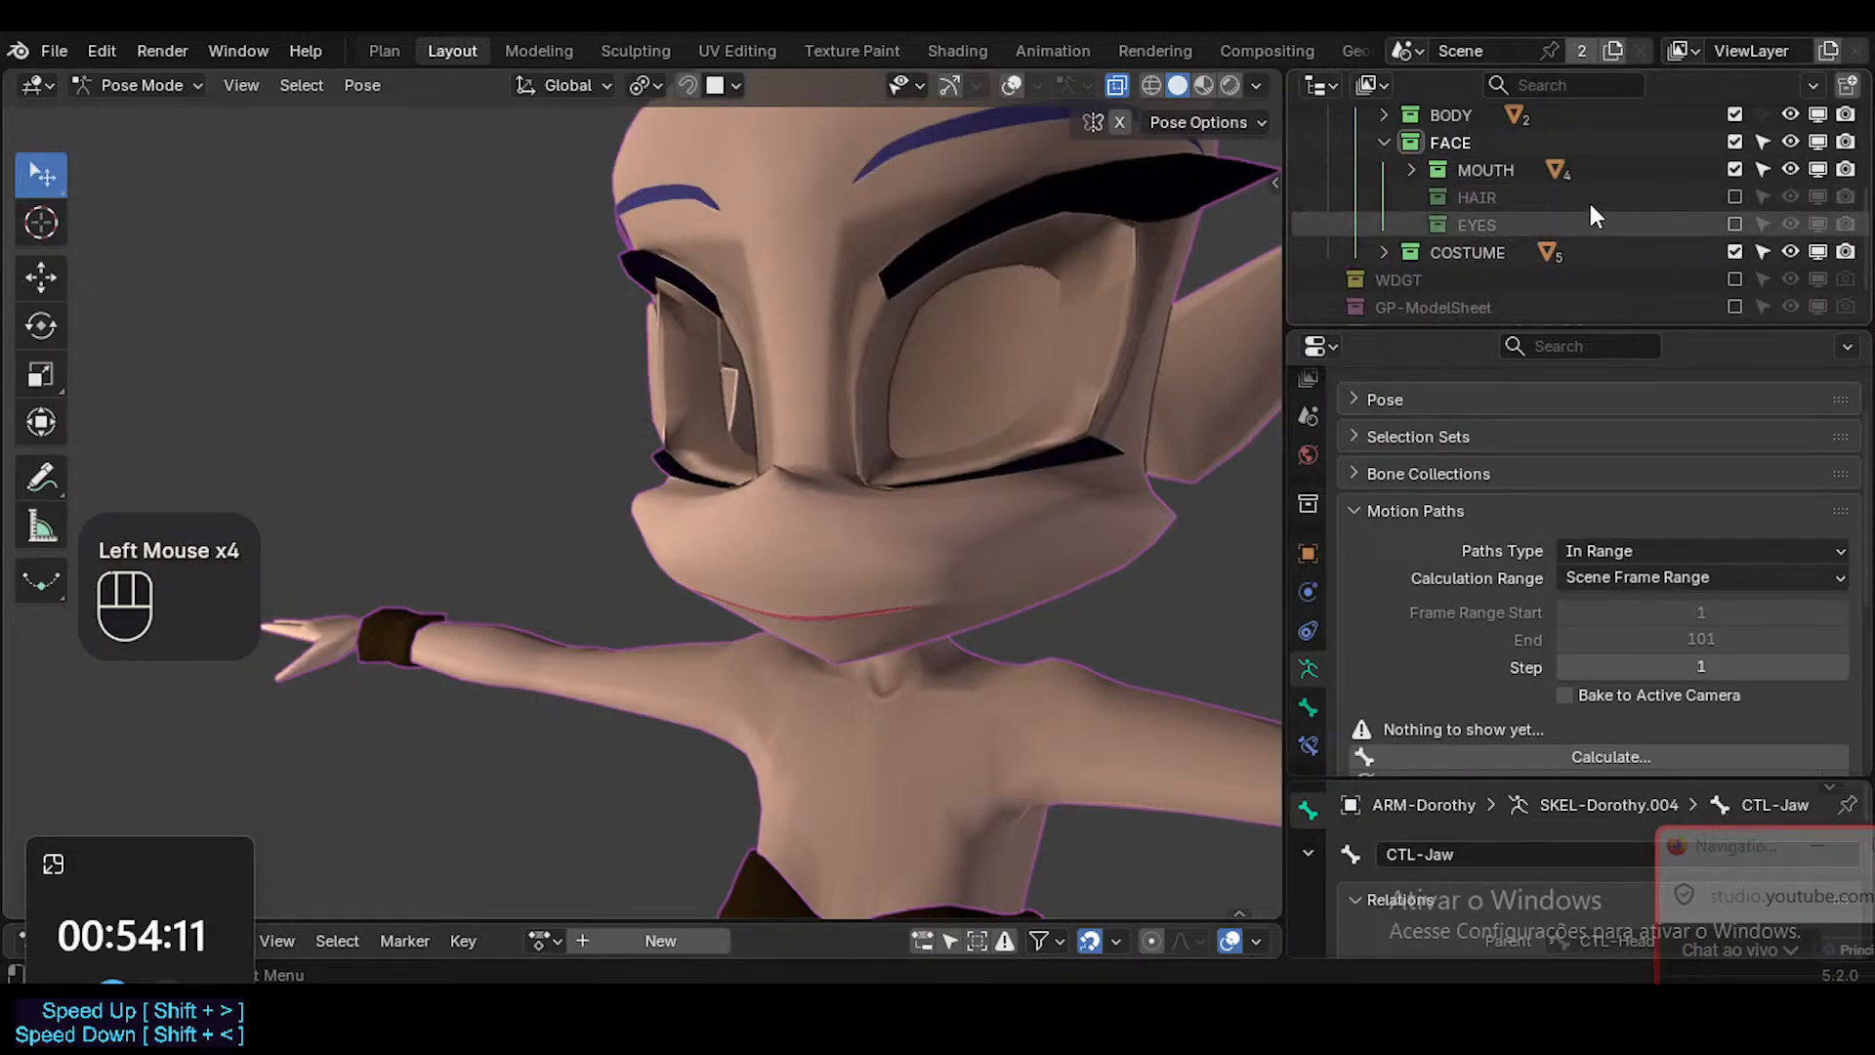
left_click(1736, 198)
left_click(1737, 224)
middle_click_drag(1145, 396, 926, 483, "ctrl")
Turn the viewport overlays back on without the mesh wireframes and save the file.
key("shift+alt+z")
key("shift+alt+z")
key("ctrl+s")
key("shift+alt+z")
left_click(838, 539)
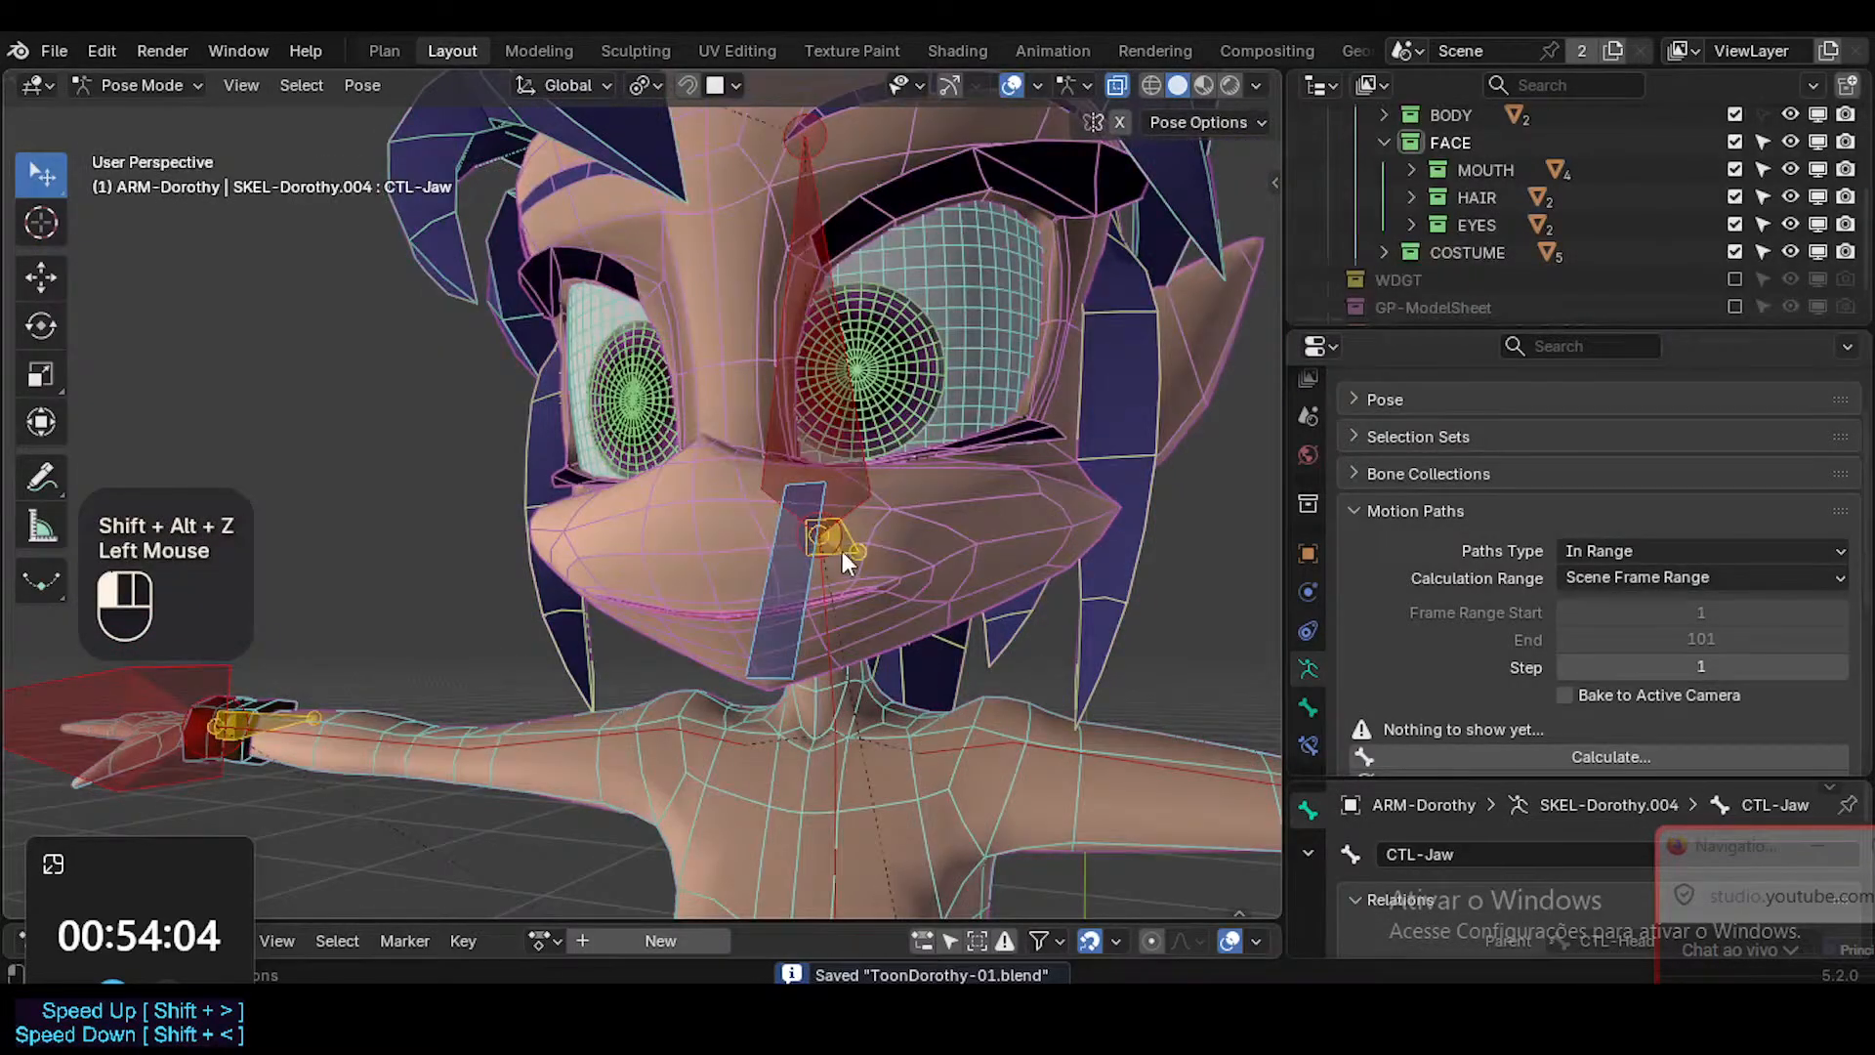
key("shift+ctrl+alt+z")
Select the CTL-Jaw bone on the character's chin and save the file.
left_click(868, 495)
middle_click_drag(881, 501, 835, 567)
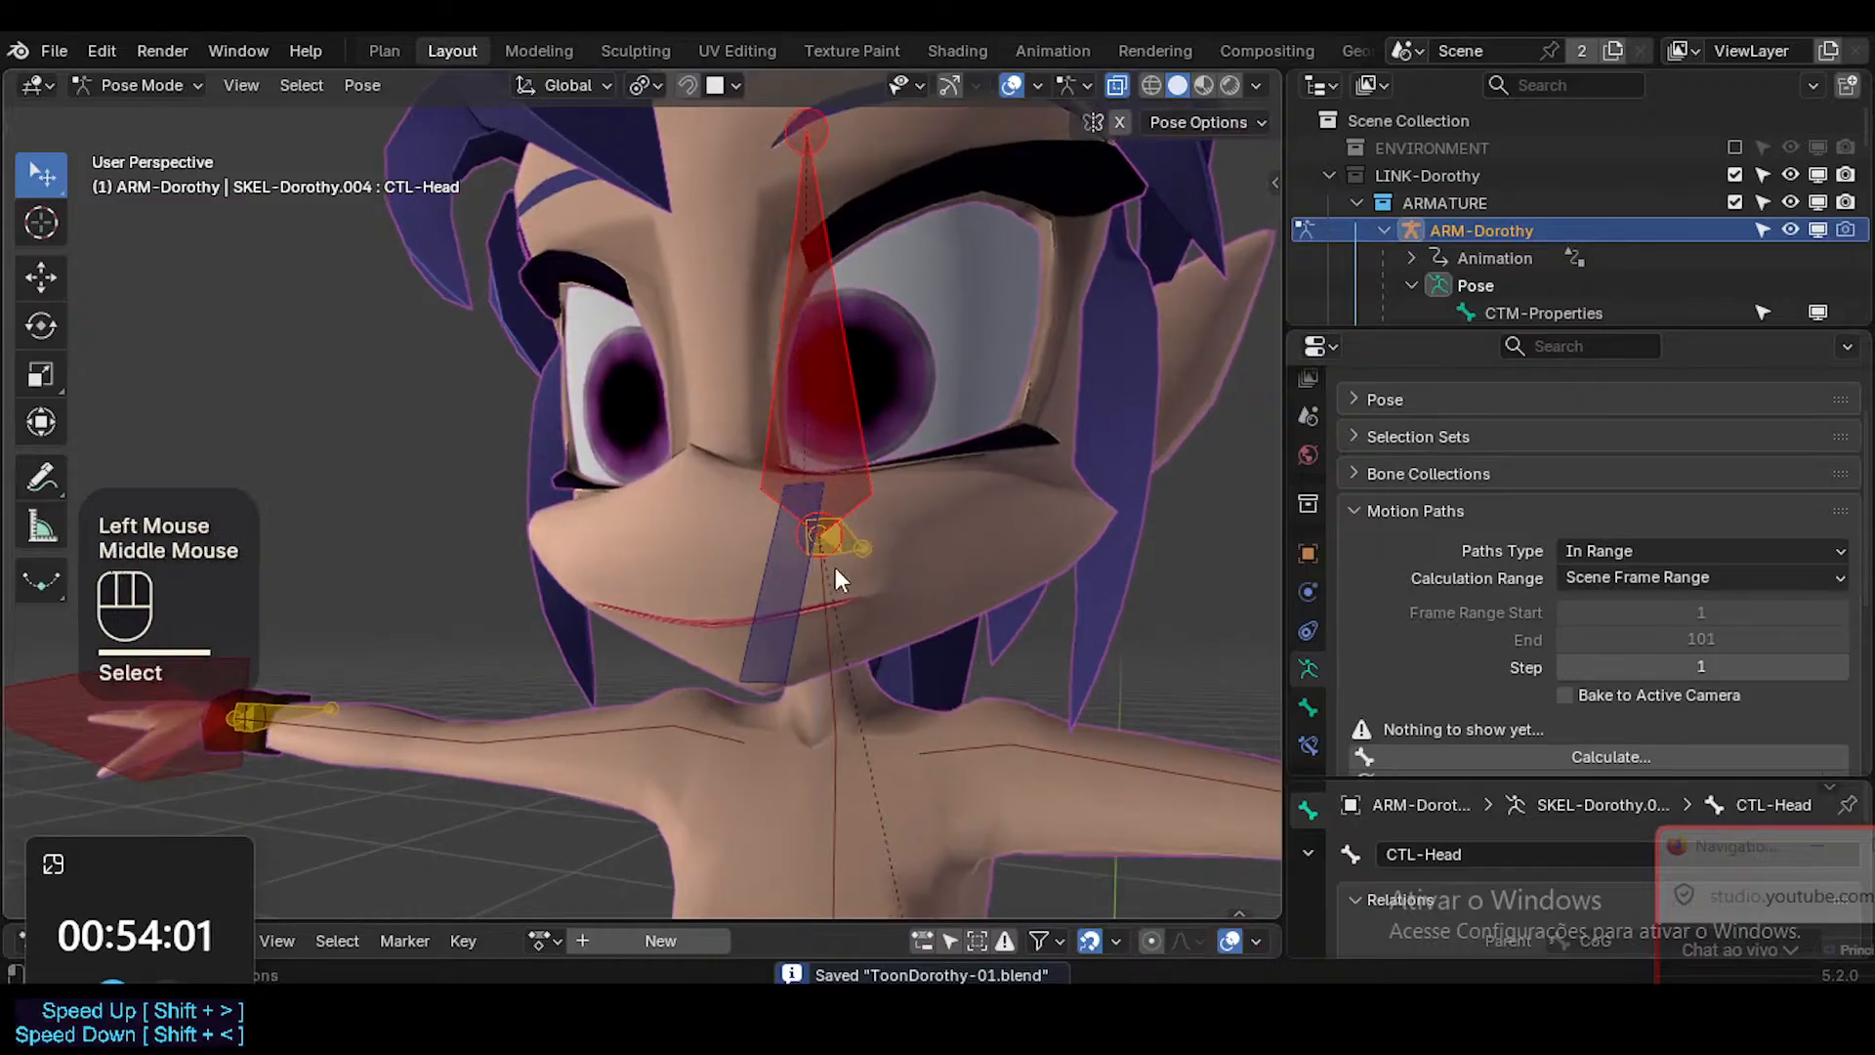
left_click(822, 596)
key("ctrl+s")
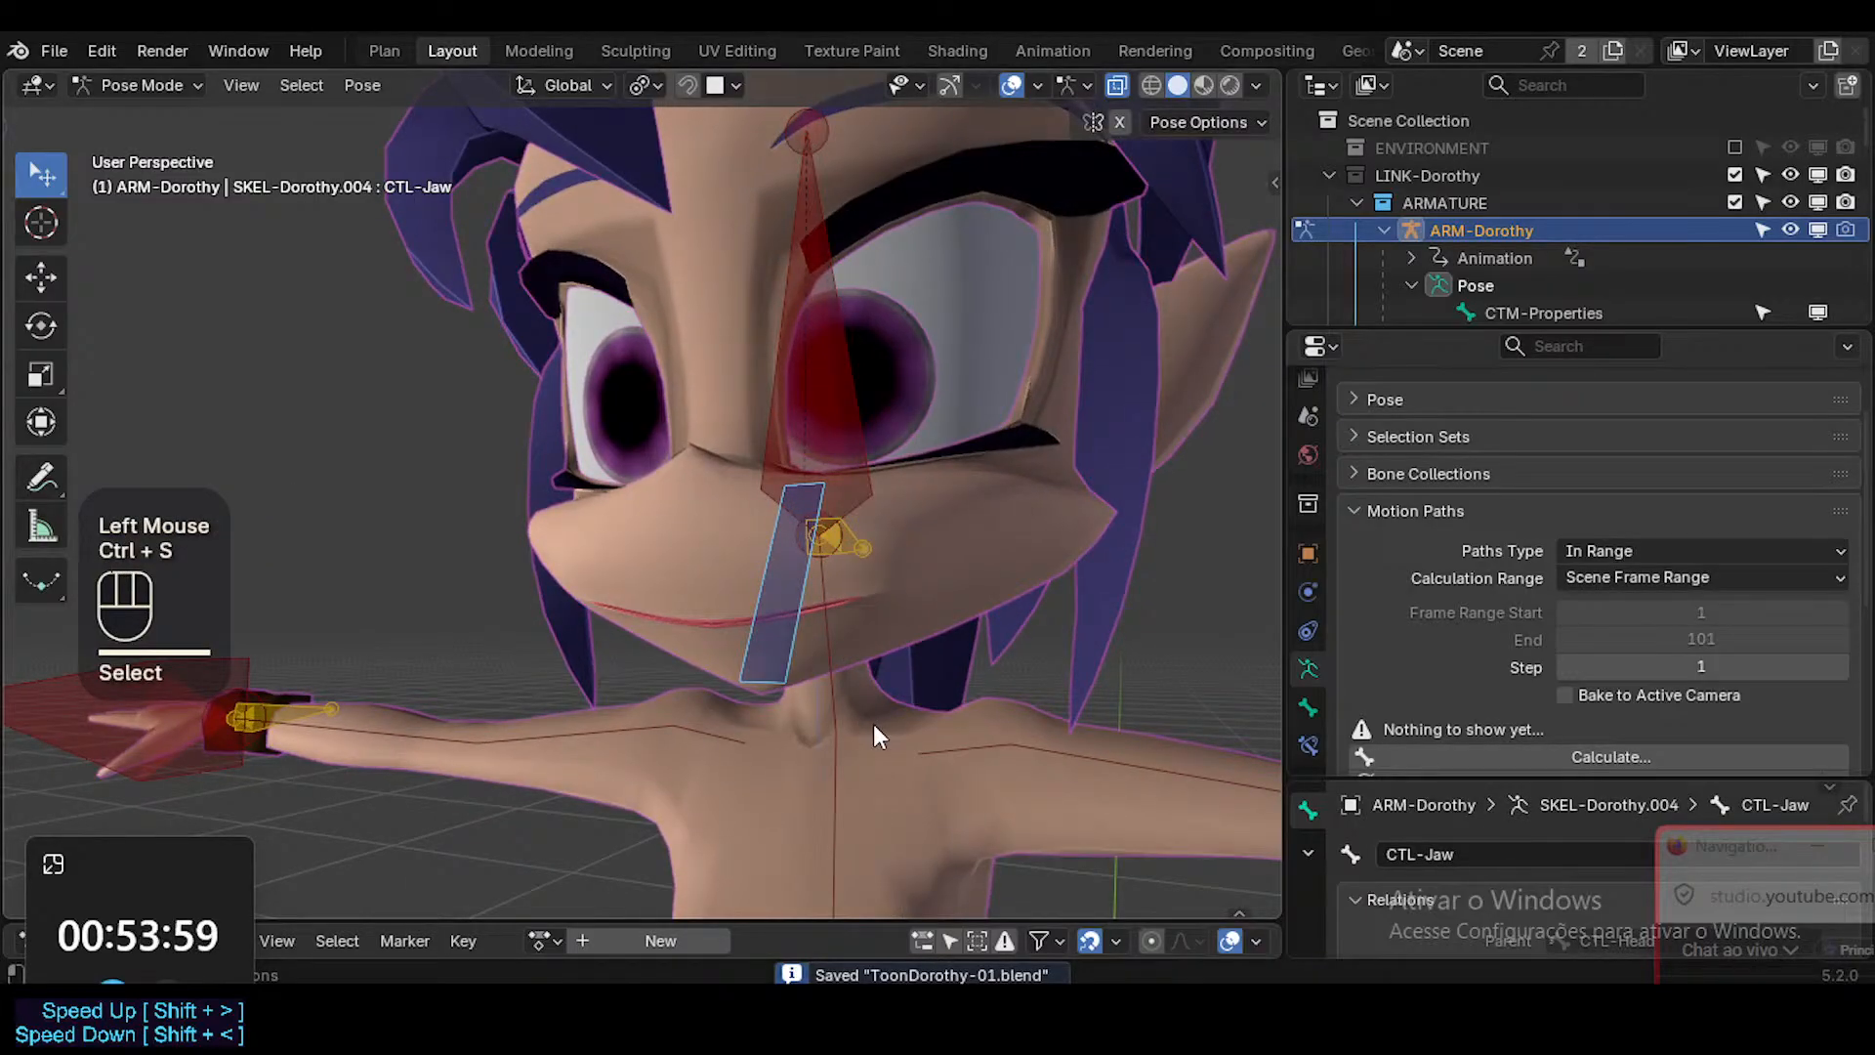
left_click_drag(1758, 855, 1846, 737)
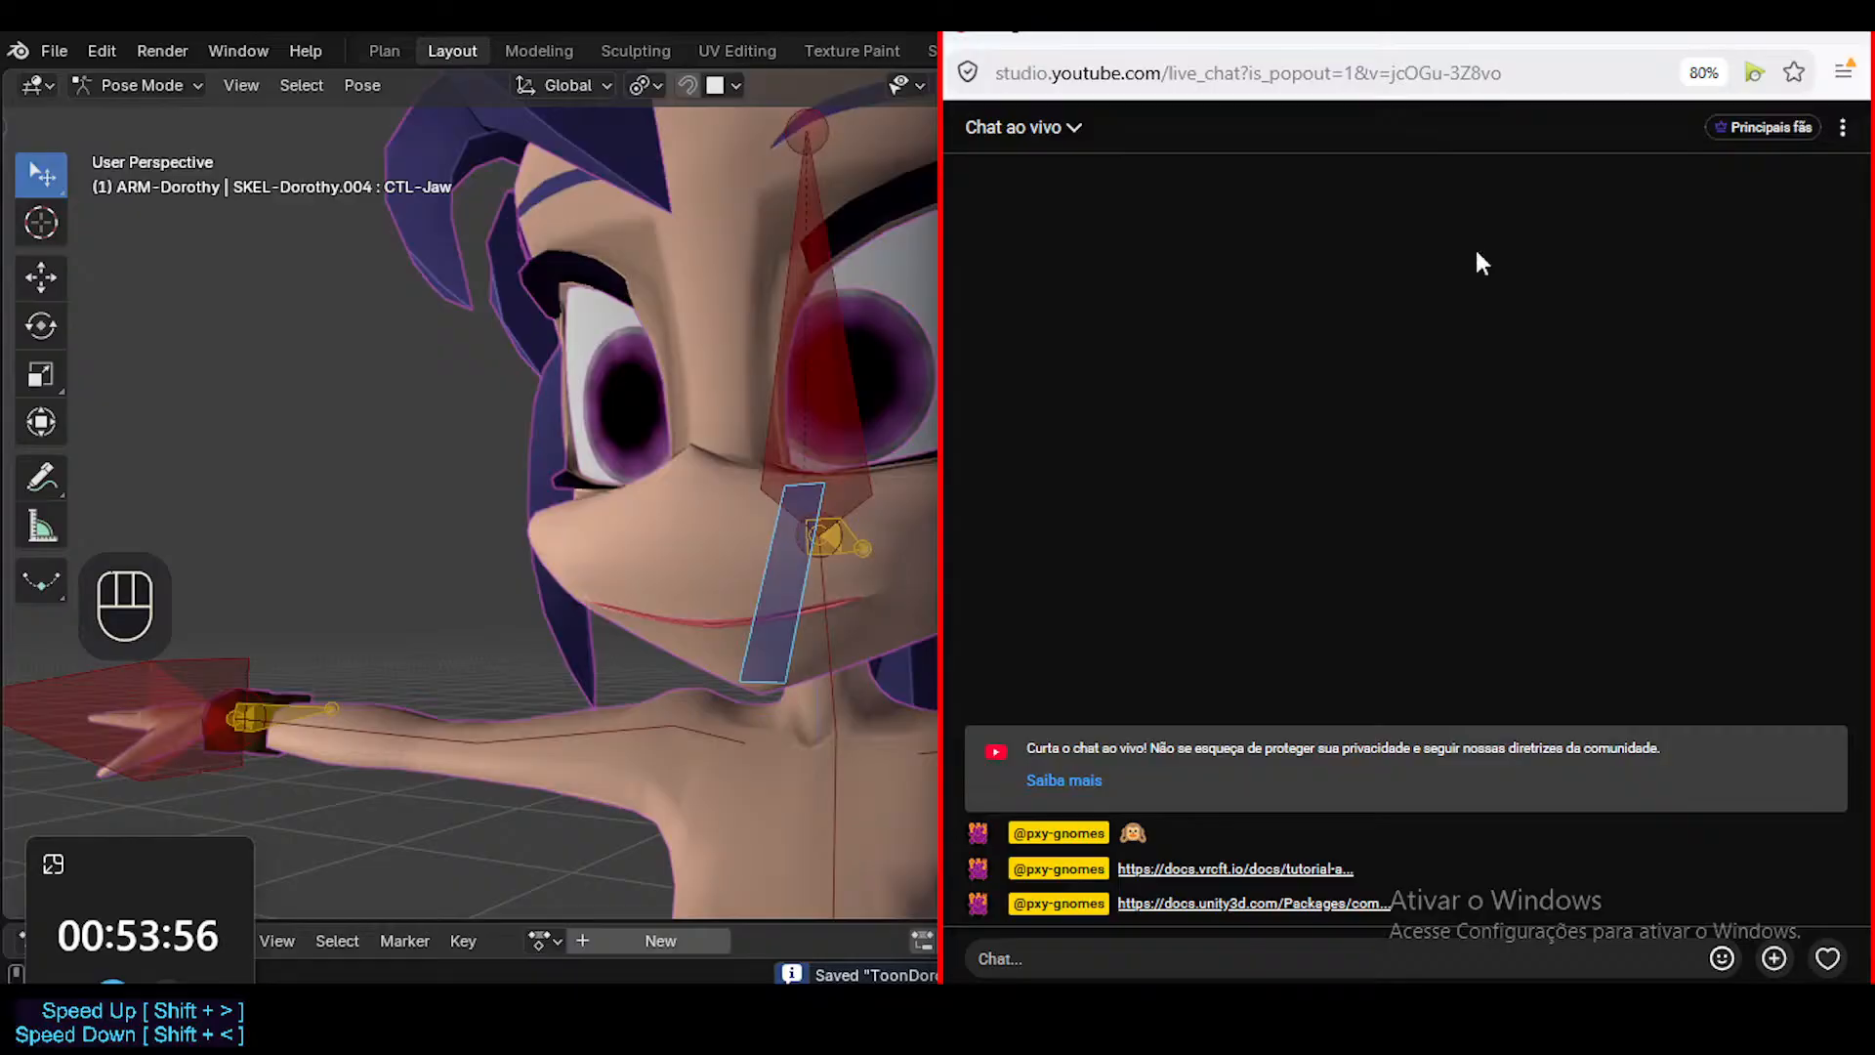
double_click(1304, 41)
Give the outliner more height and collapse ARM-Dorothy and the ARMATURE and MESH collections.
left_click_drag(1448, 464, 1449, 553)
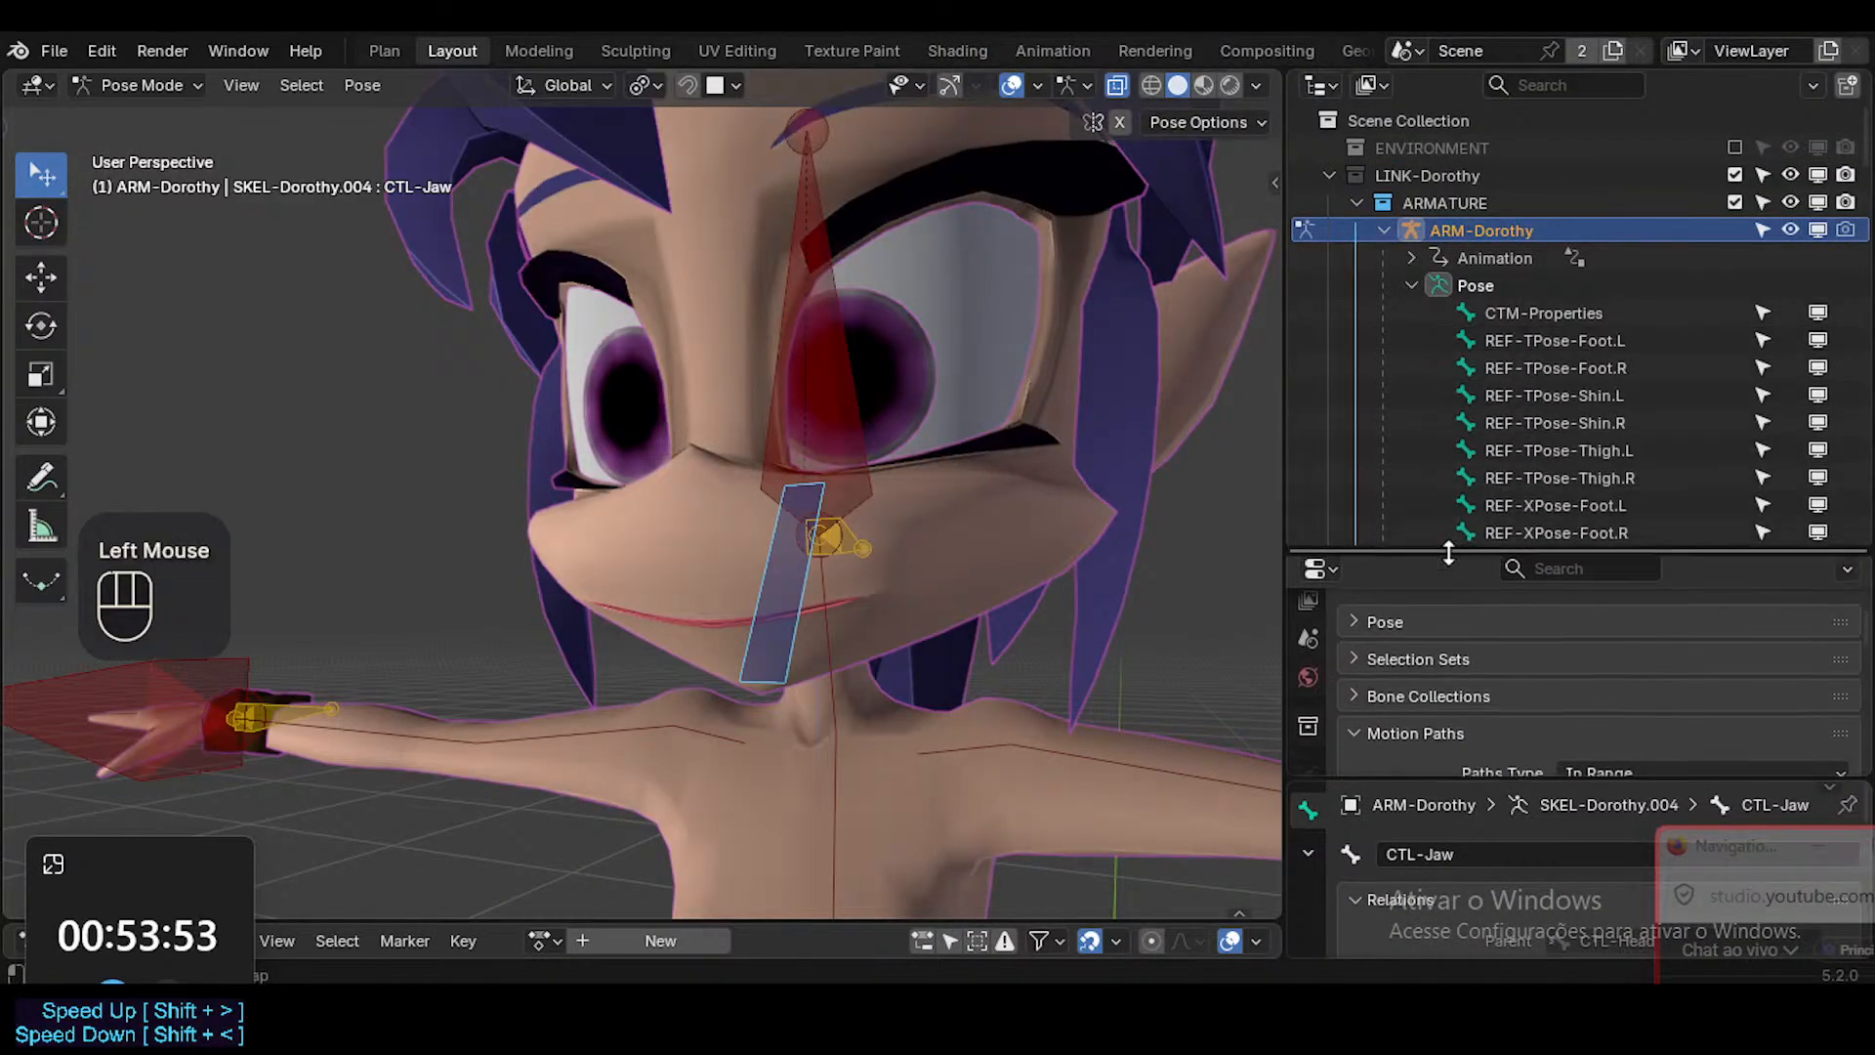
left_click(1381, 230)
left_click(1361, 198)
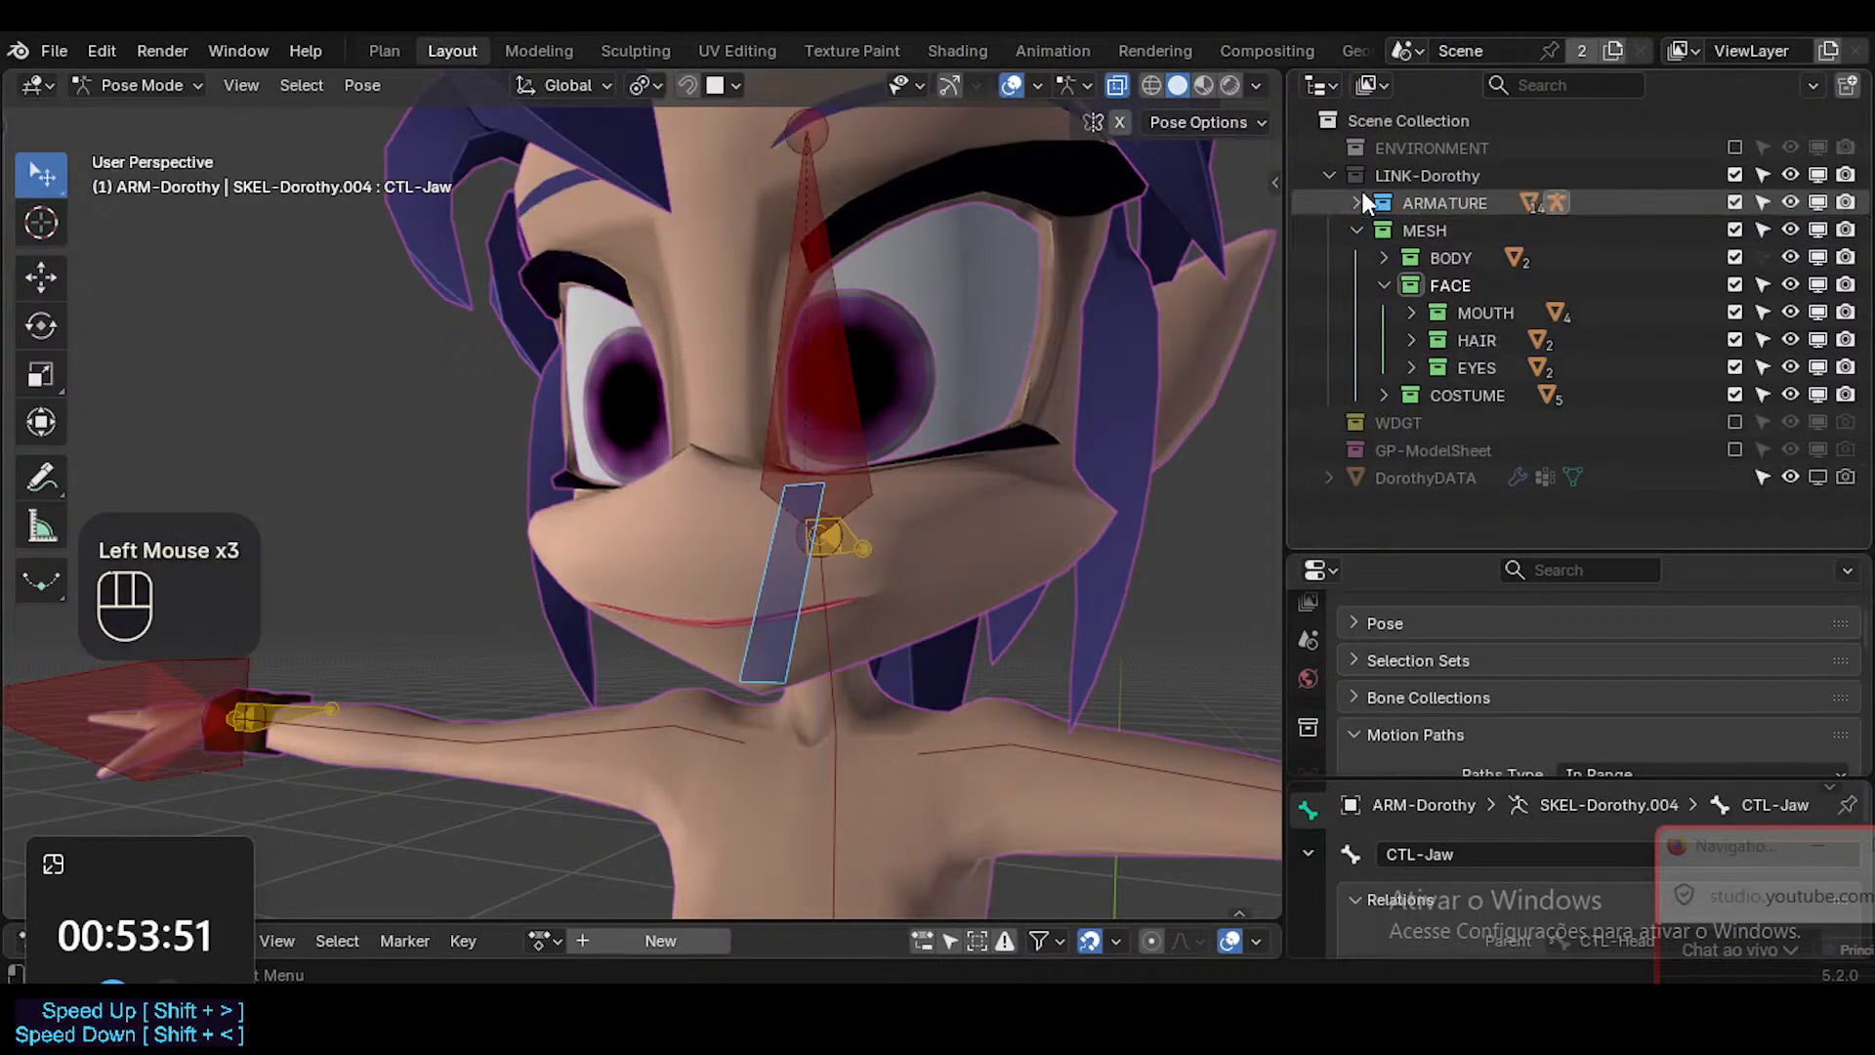
left_click(1358, 231)
Enable the WDGT collection, check which objects it contains, and save the file.
left_click(1379, 257)
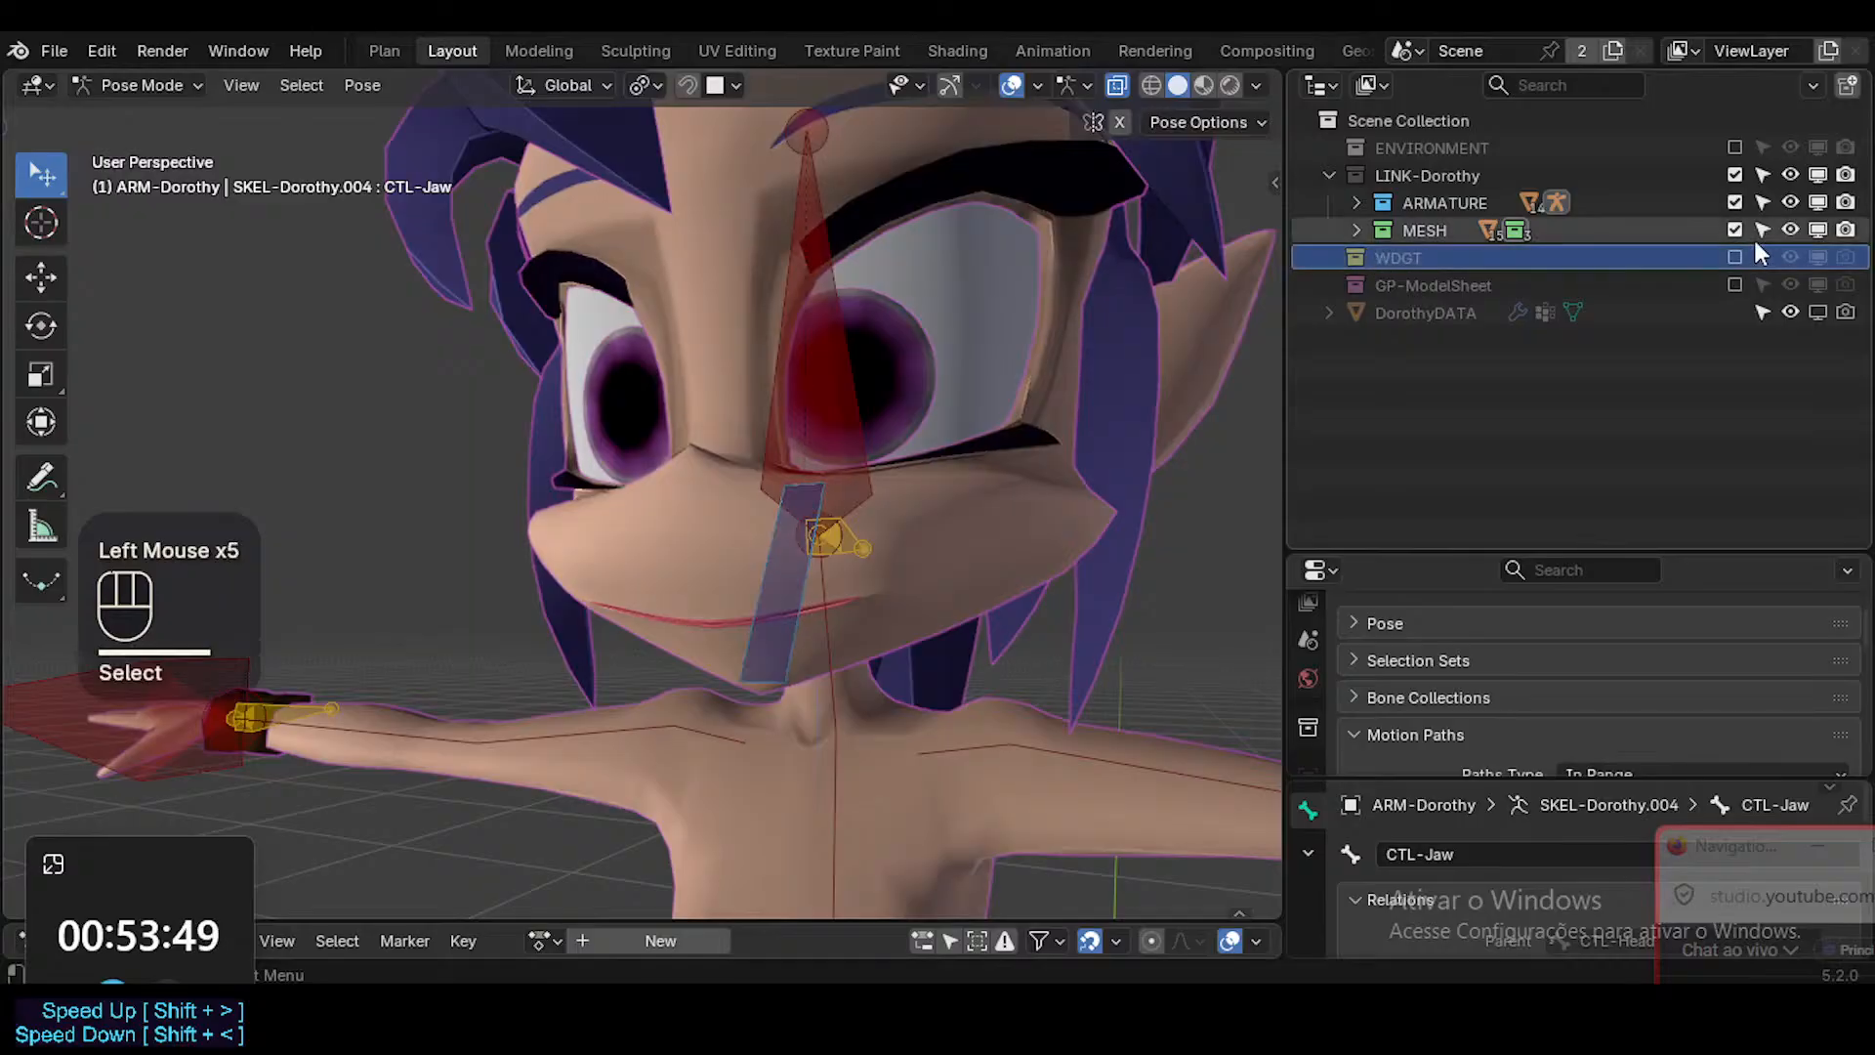
left_click(1329, 256)
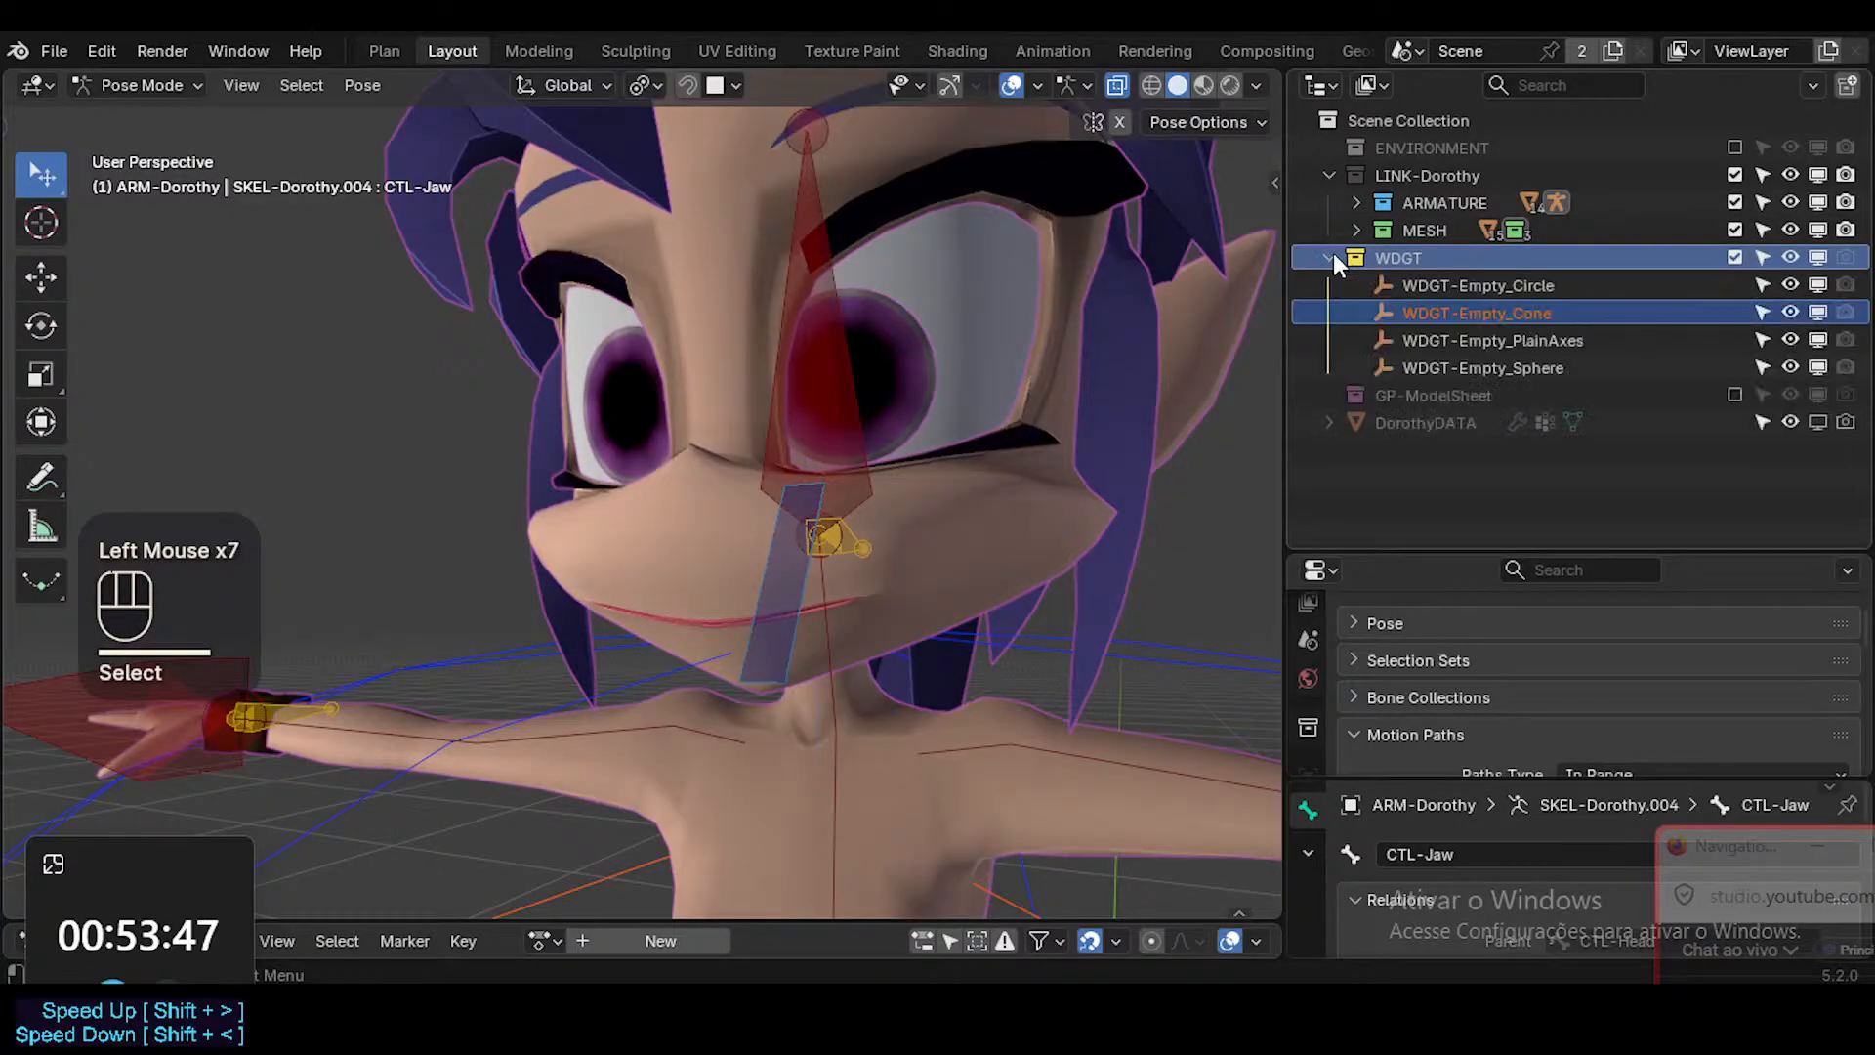
left_click(1331, 256)
left_click(816, 368, "ctrl")
key("ctrl+s")
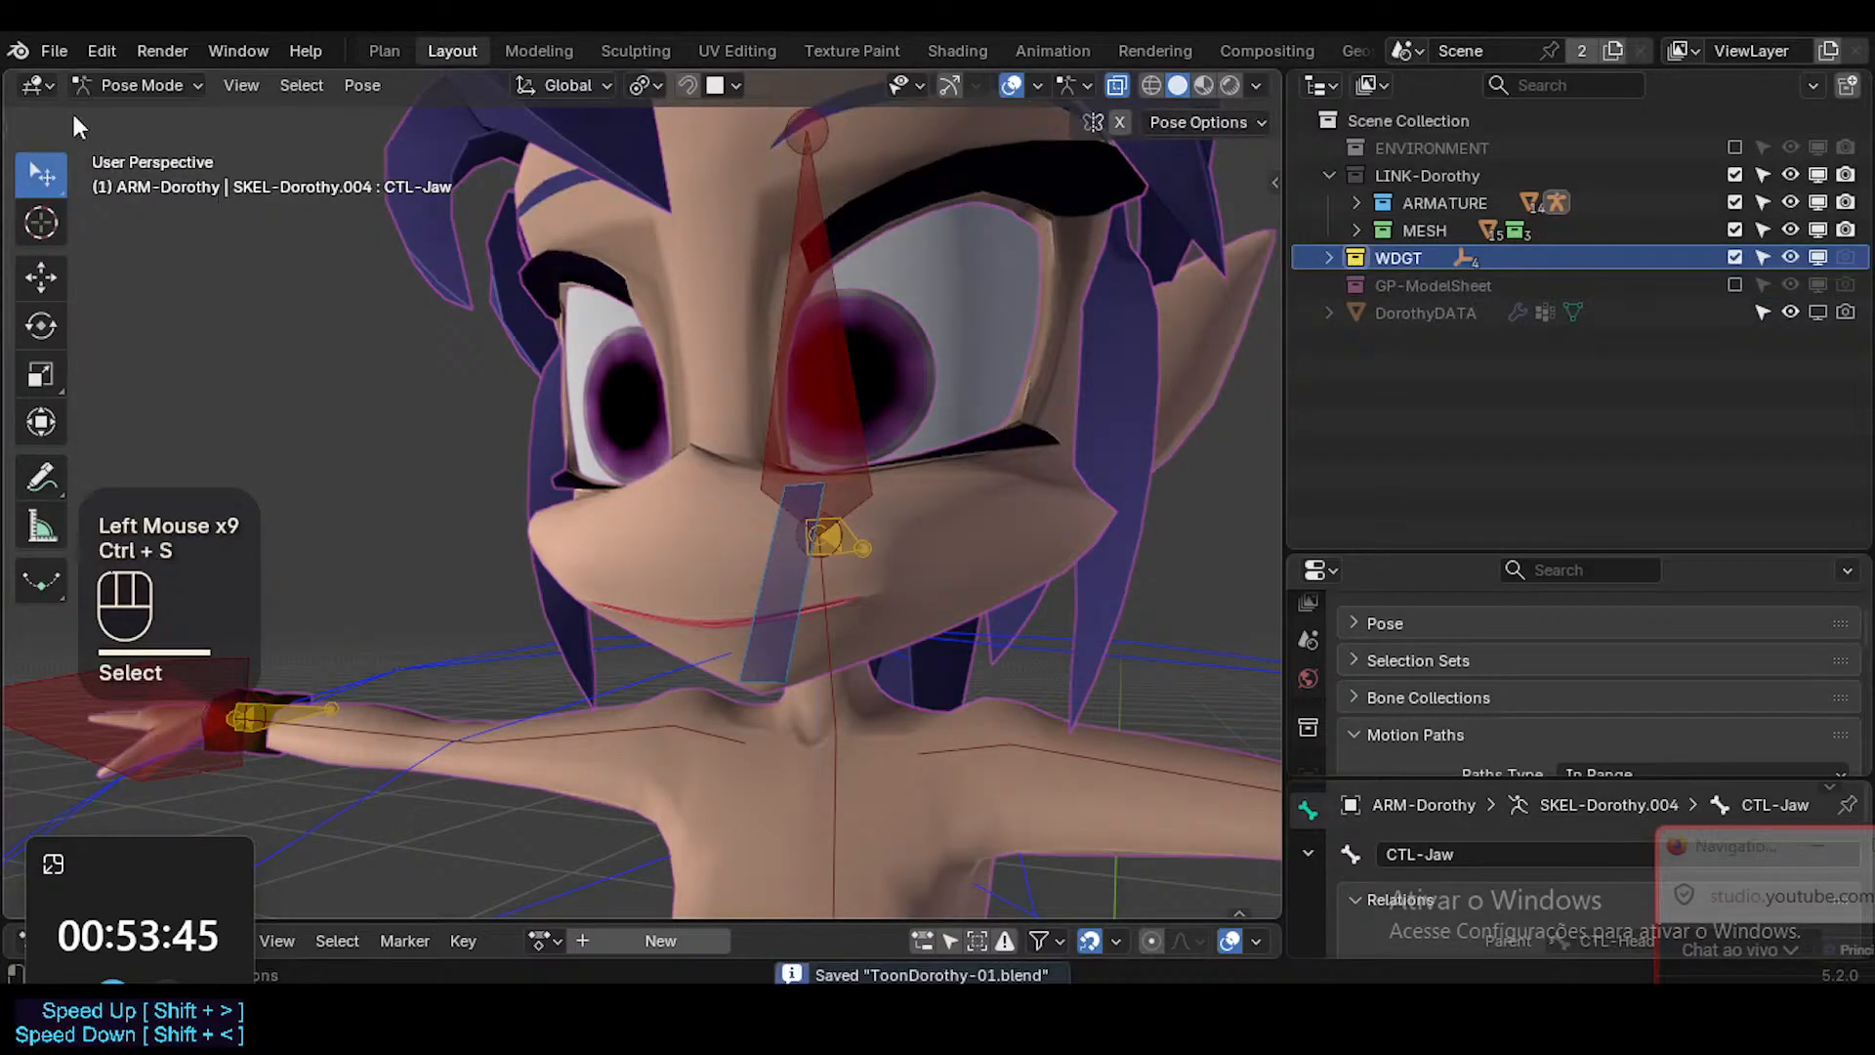
Append the WGTS collection from Dorothy.blend into the current file.
left_click(71, 44)
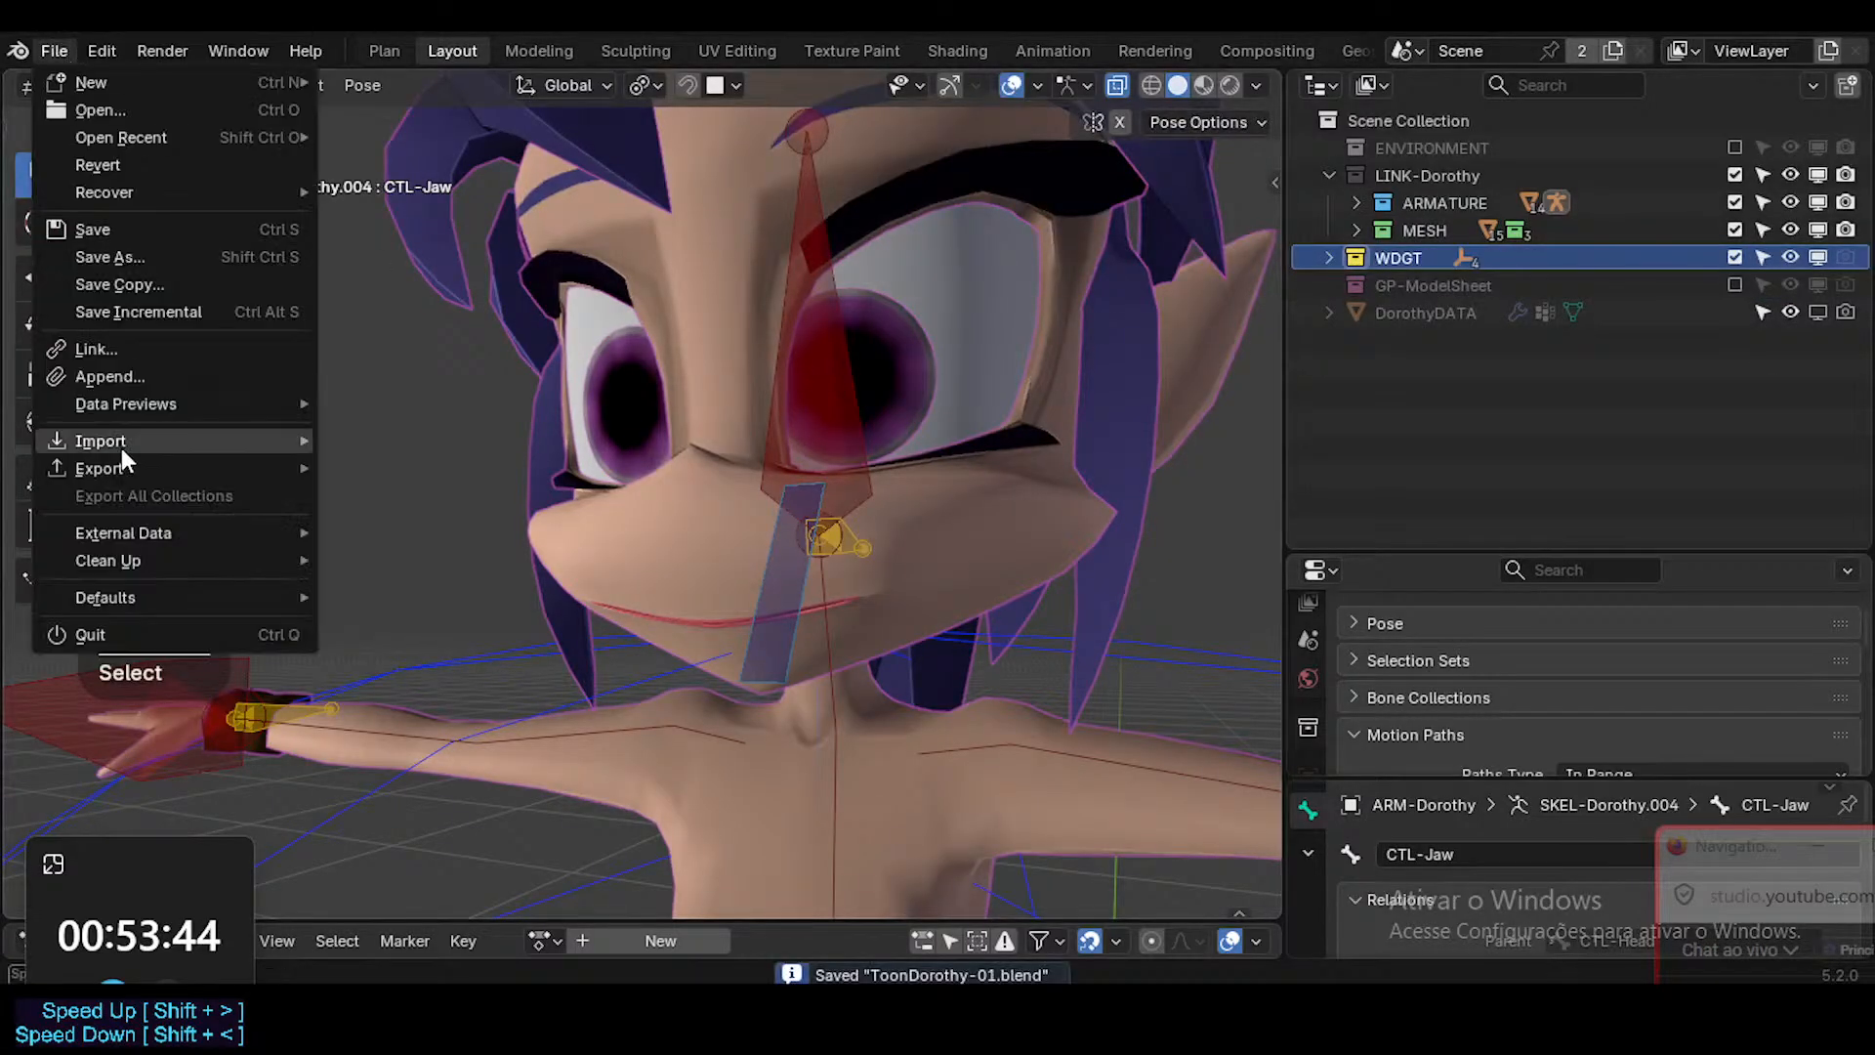
left_click(121, 379)
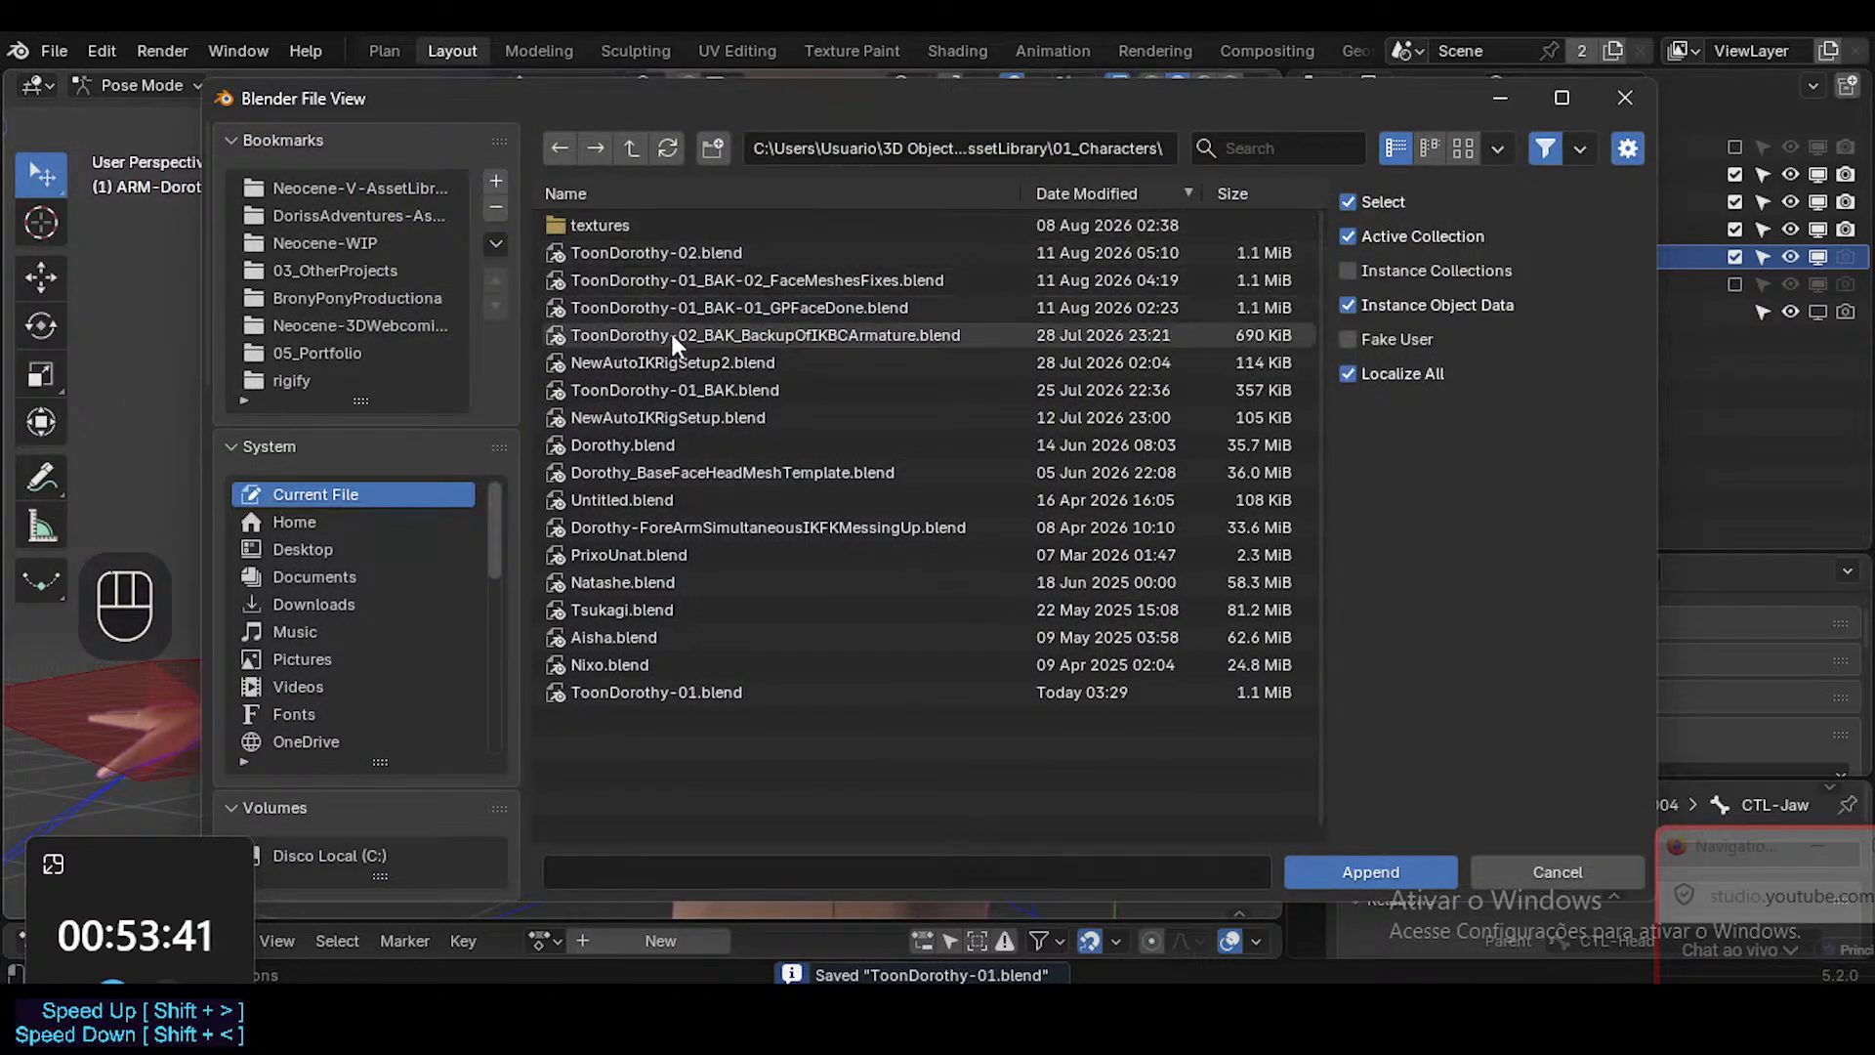
double_click(637, 444)
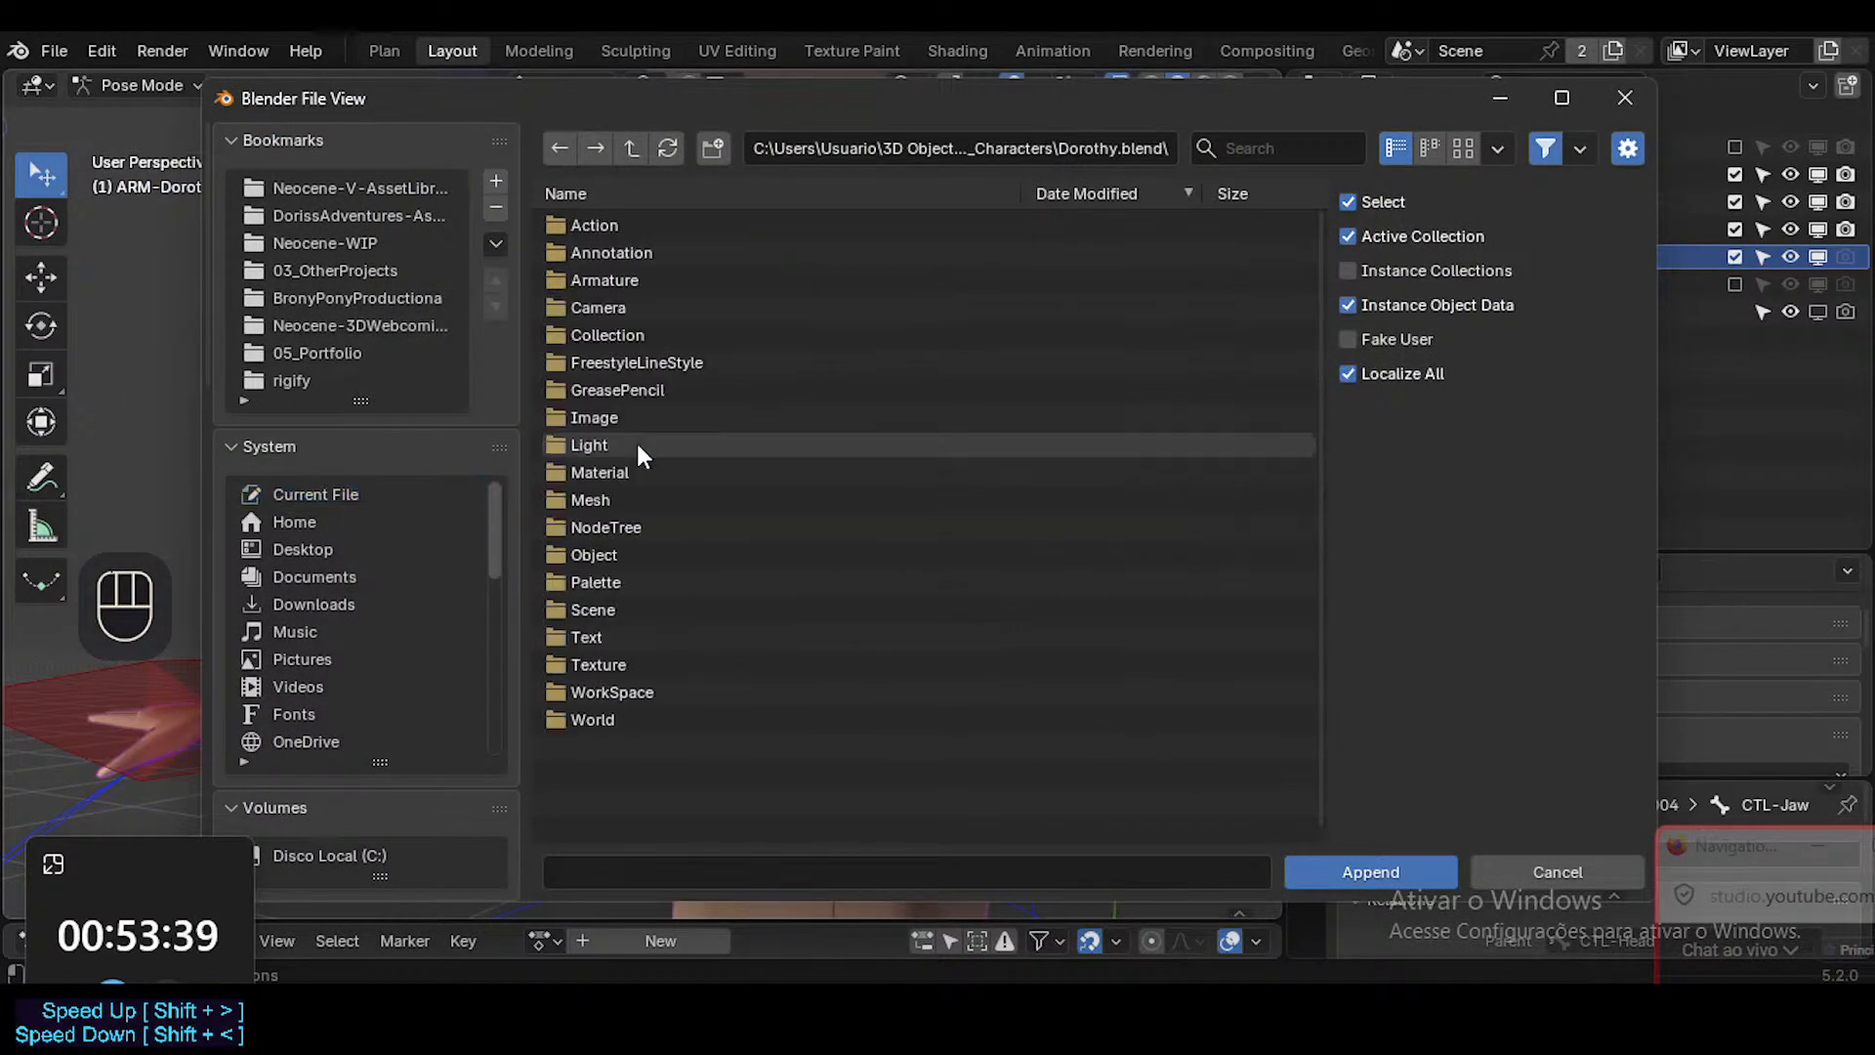
double_click(625, 333)
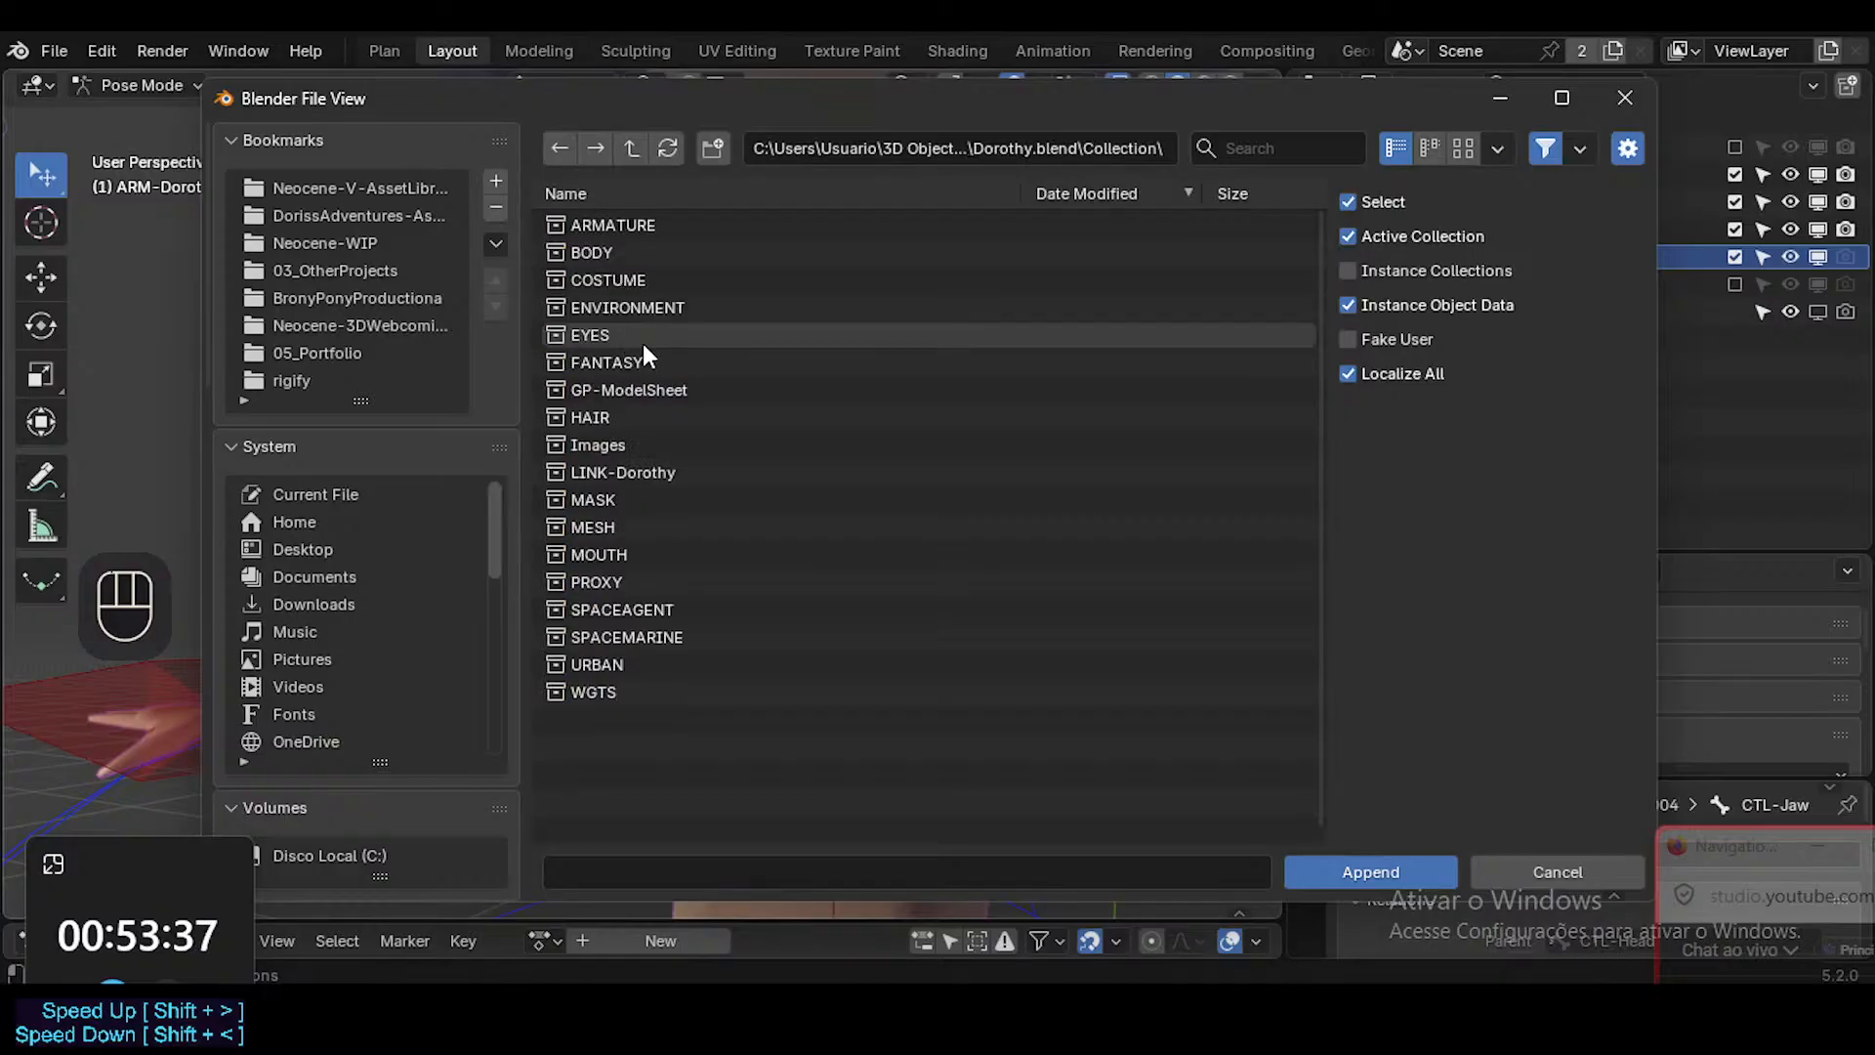
left_click(597, 693)
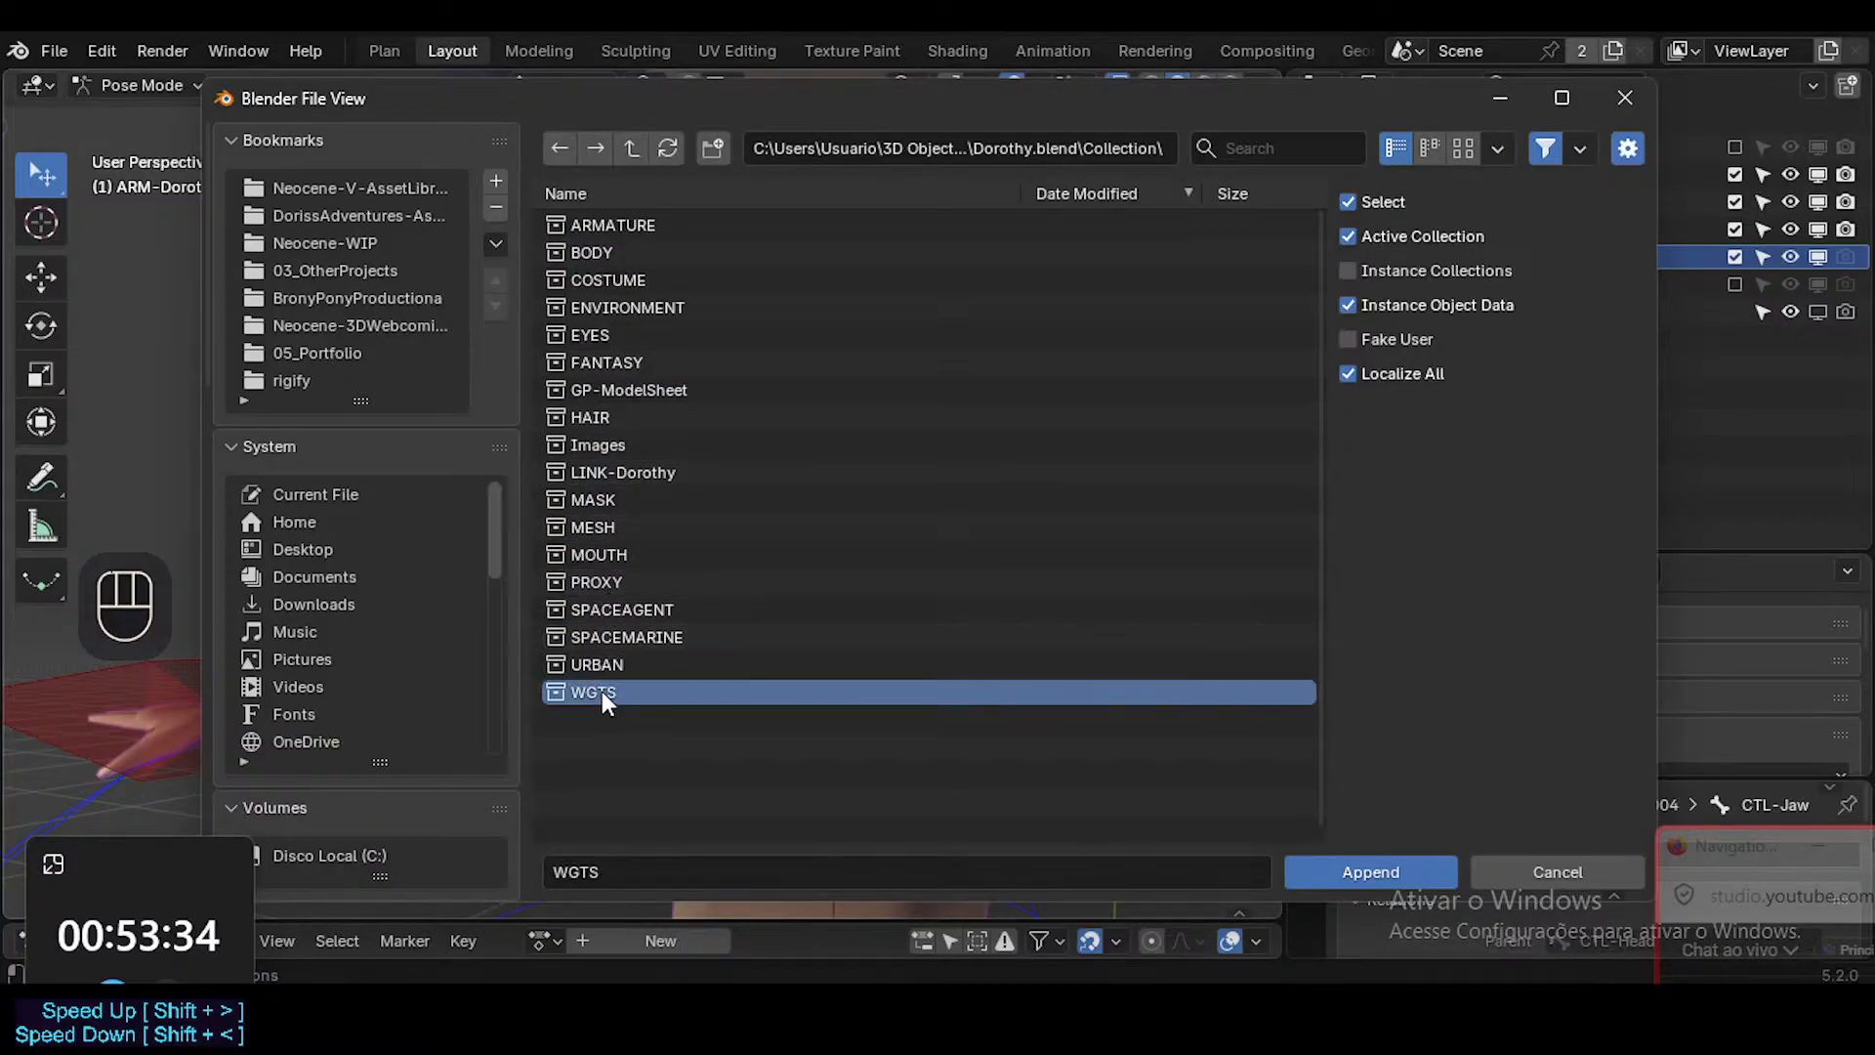
left_click(1340, 869)
Move the appended WGTS collection out of WDGT so it sits beside it in the Scene Collection.
left_click(1328, 256)
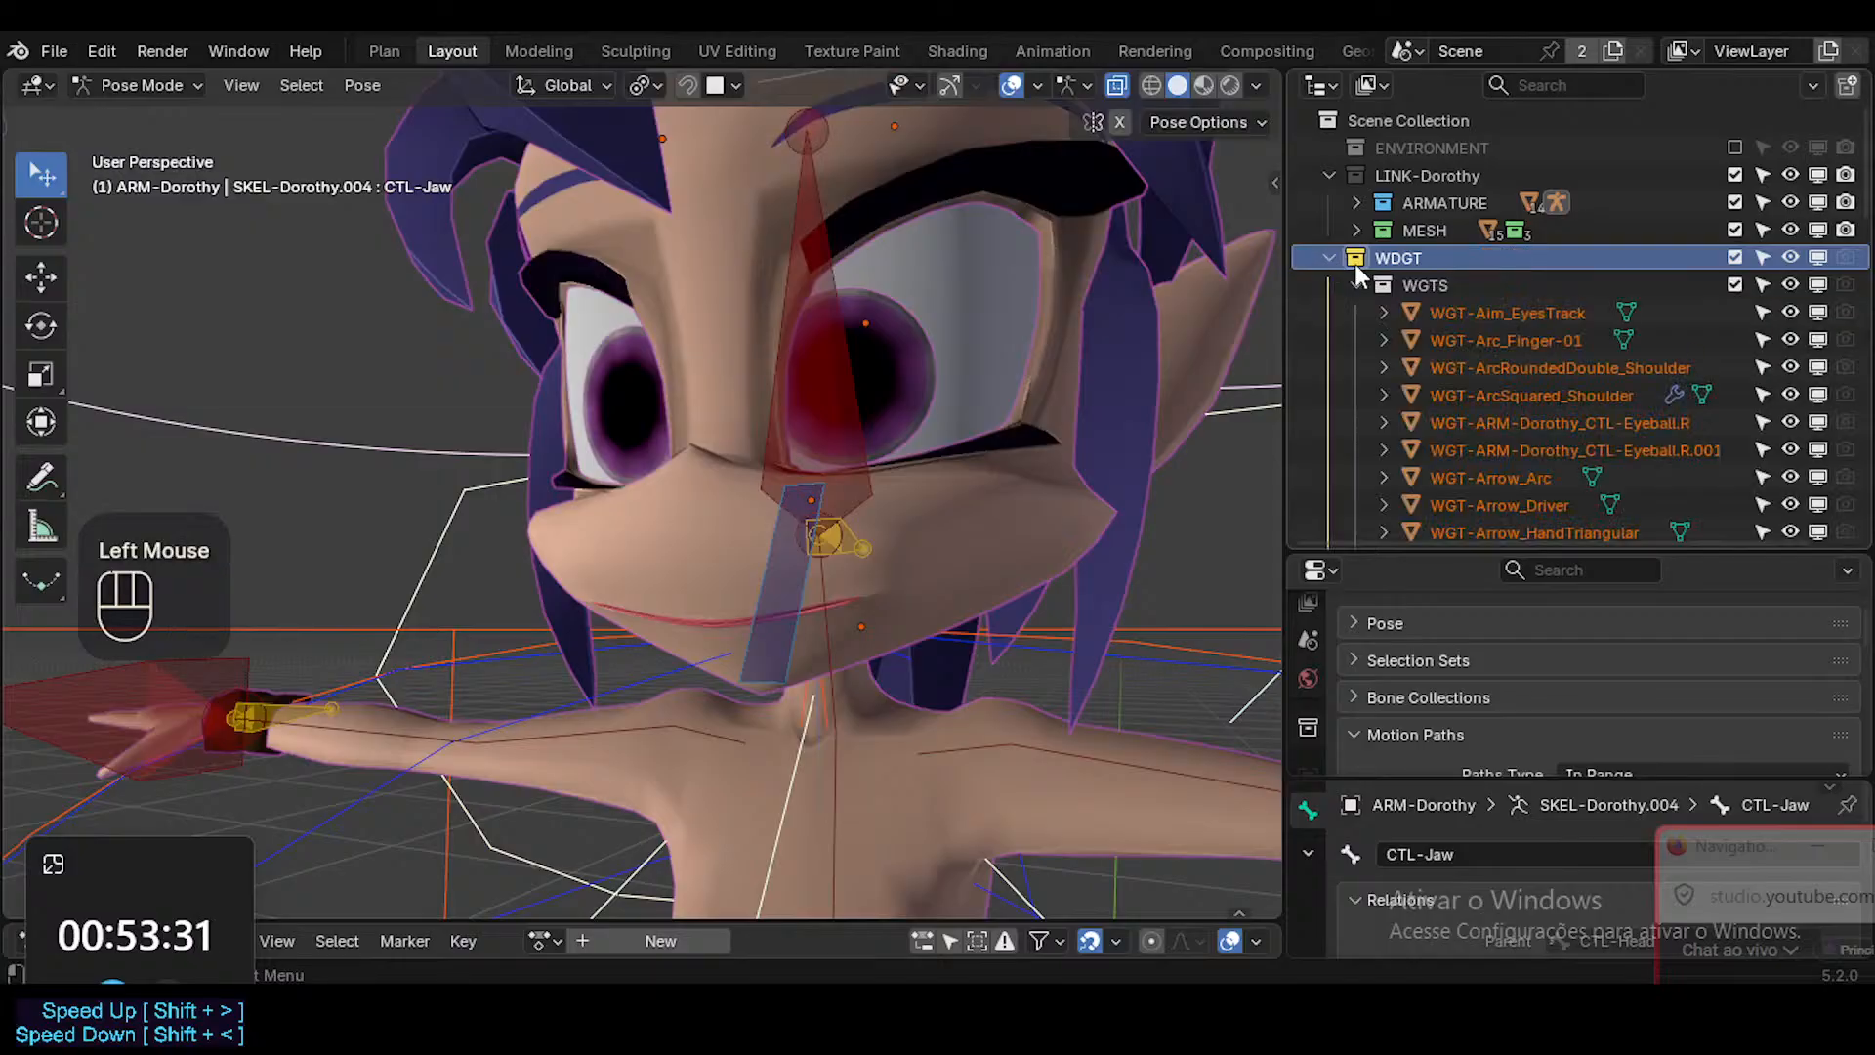
left_click(1391, 285)
left_click_drag(1391, 286, 1398, 419)
left_click(1357, 257)
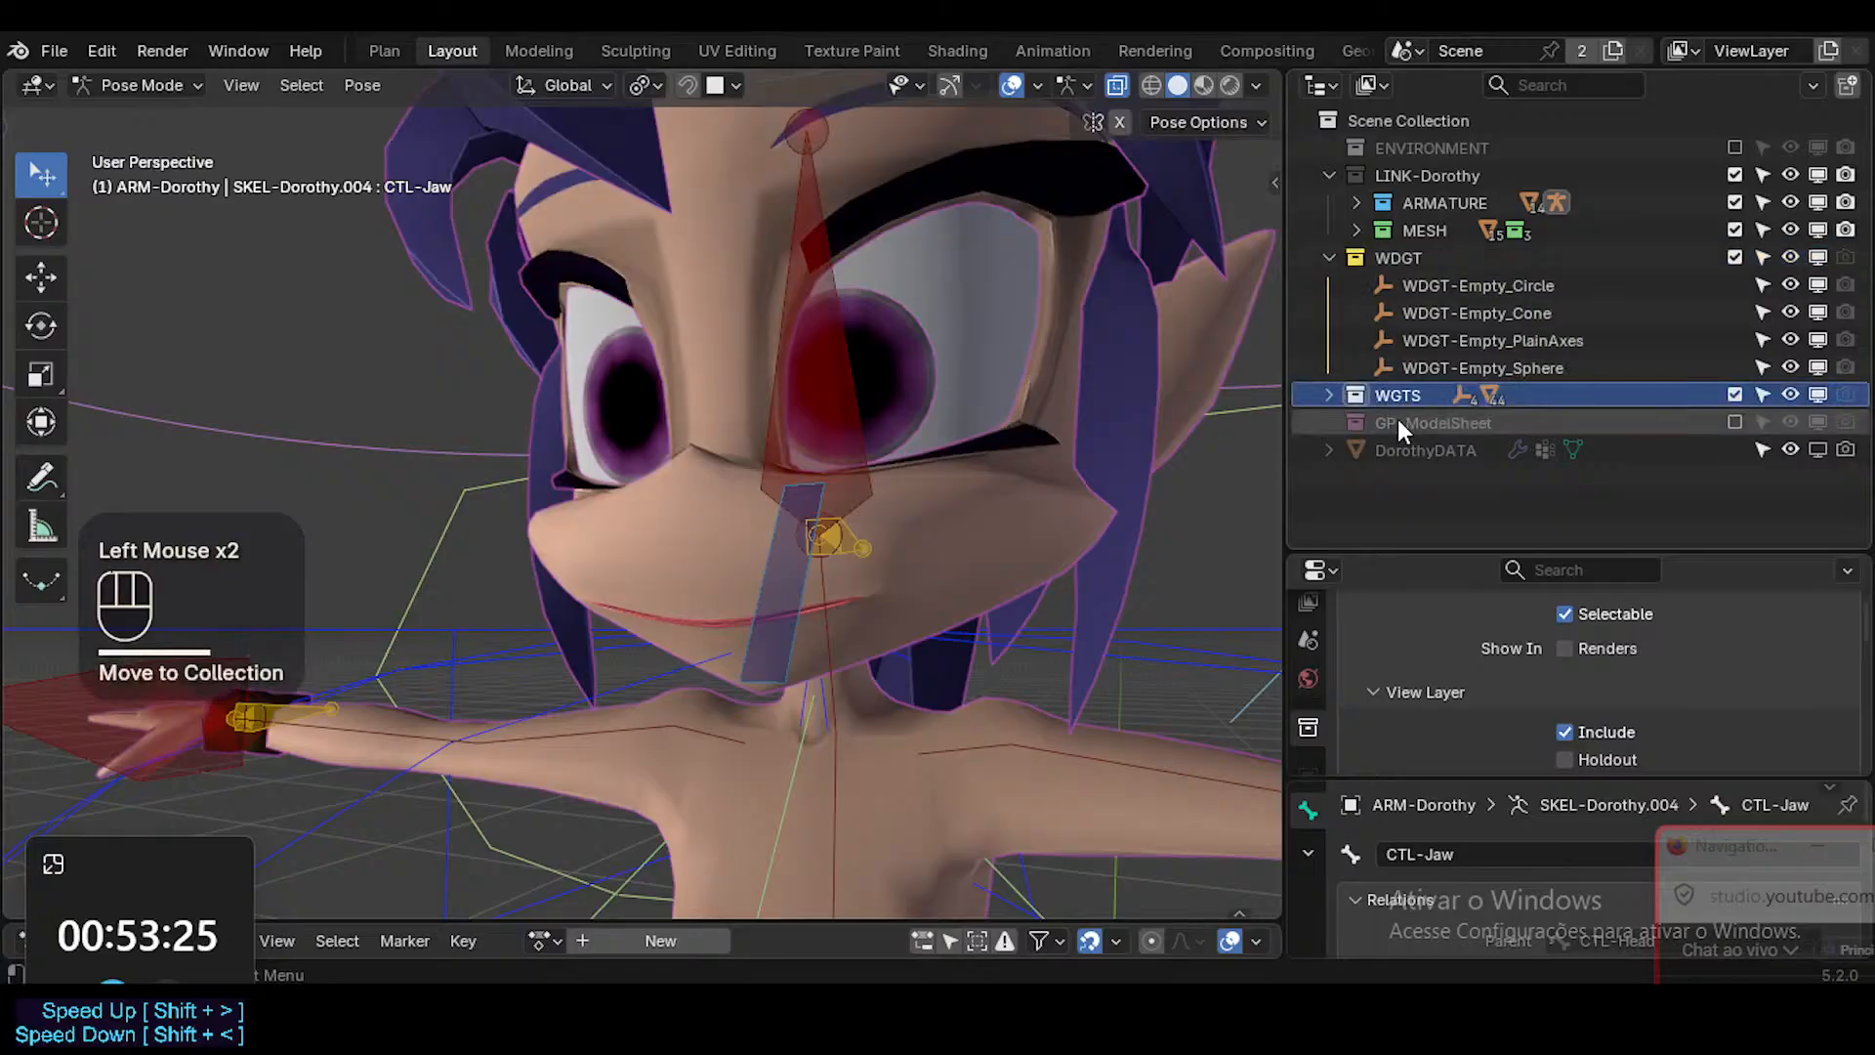
Rename the appended WGTS collection as WGTSs and the yellow WDGT collection as WGTS.
left_click(1328, 396)
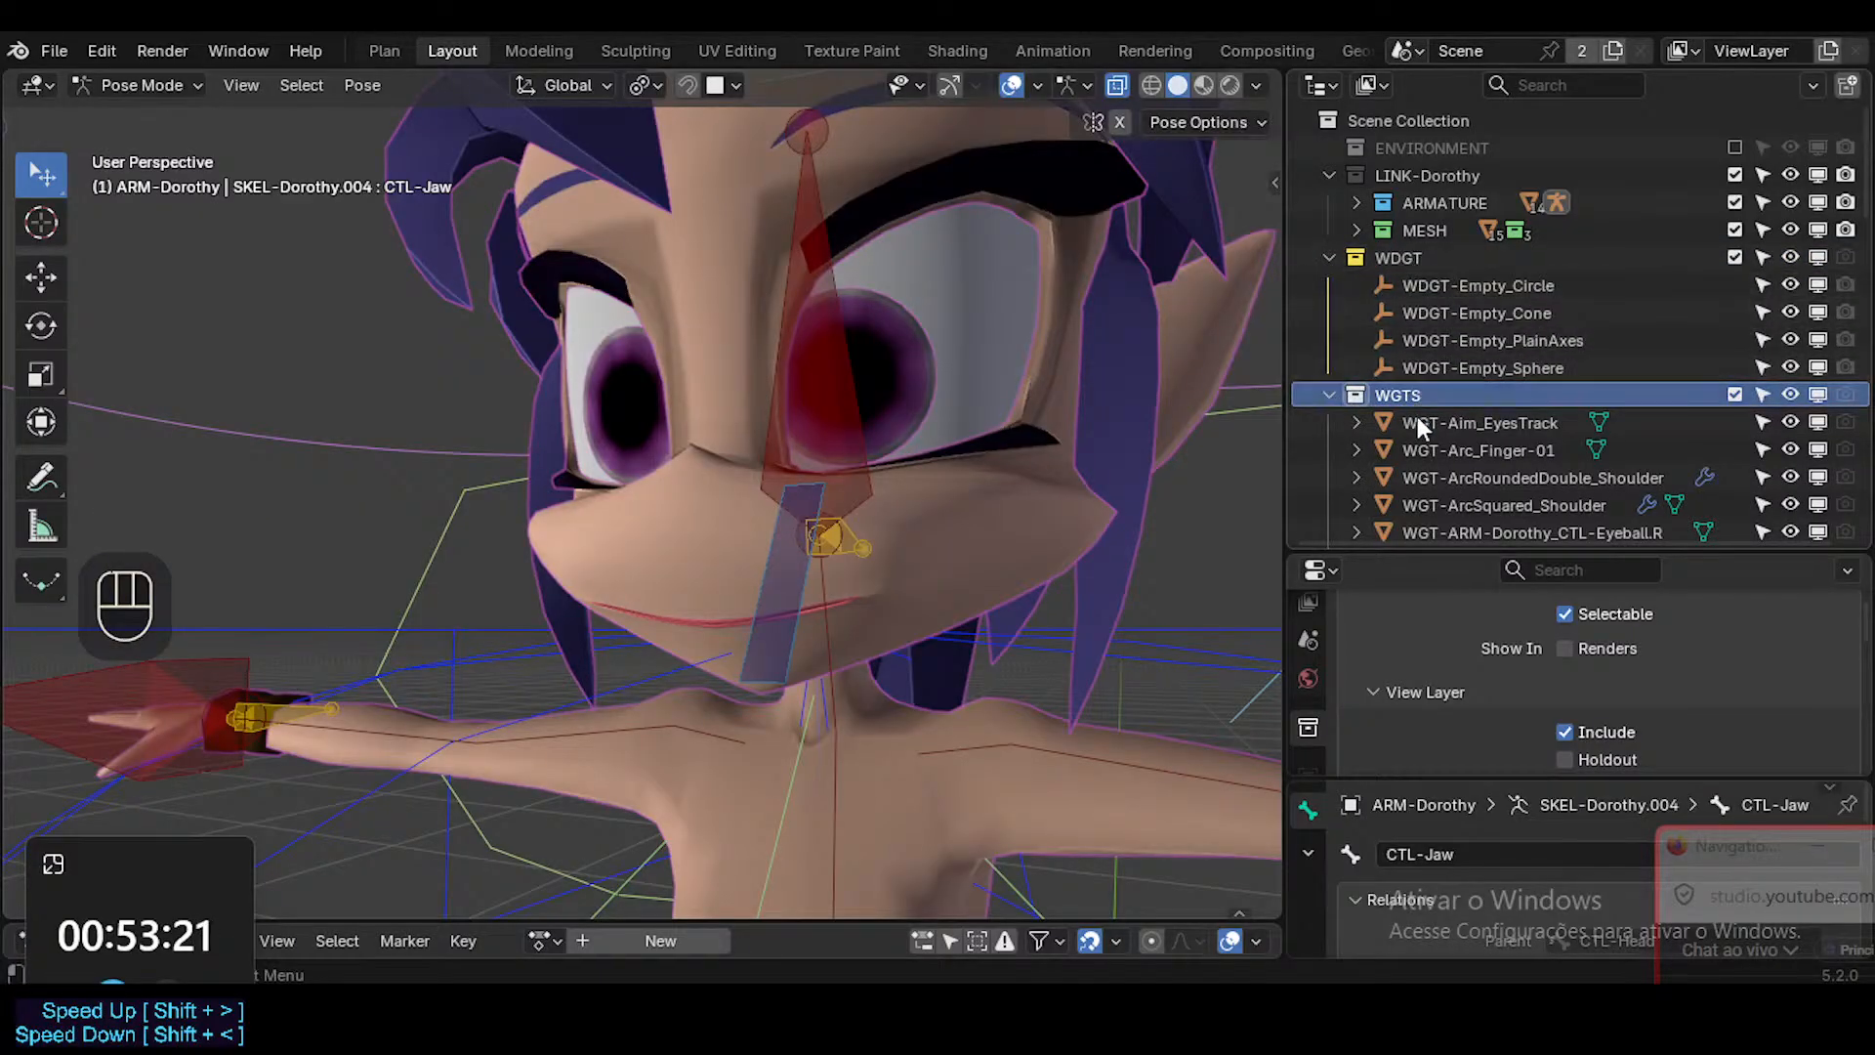
scroll(1418, 426, "down", 2)
left_click(1398, 213)
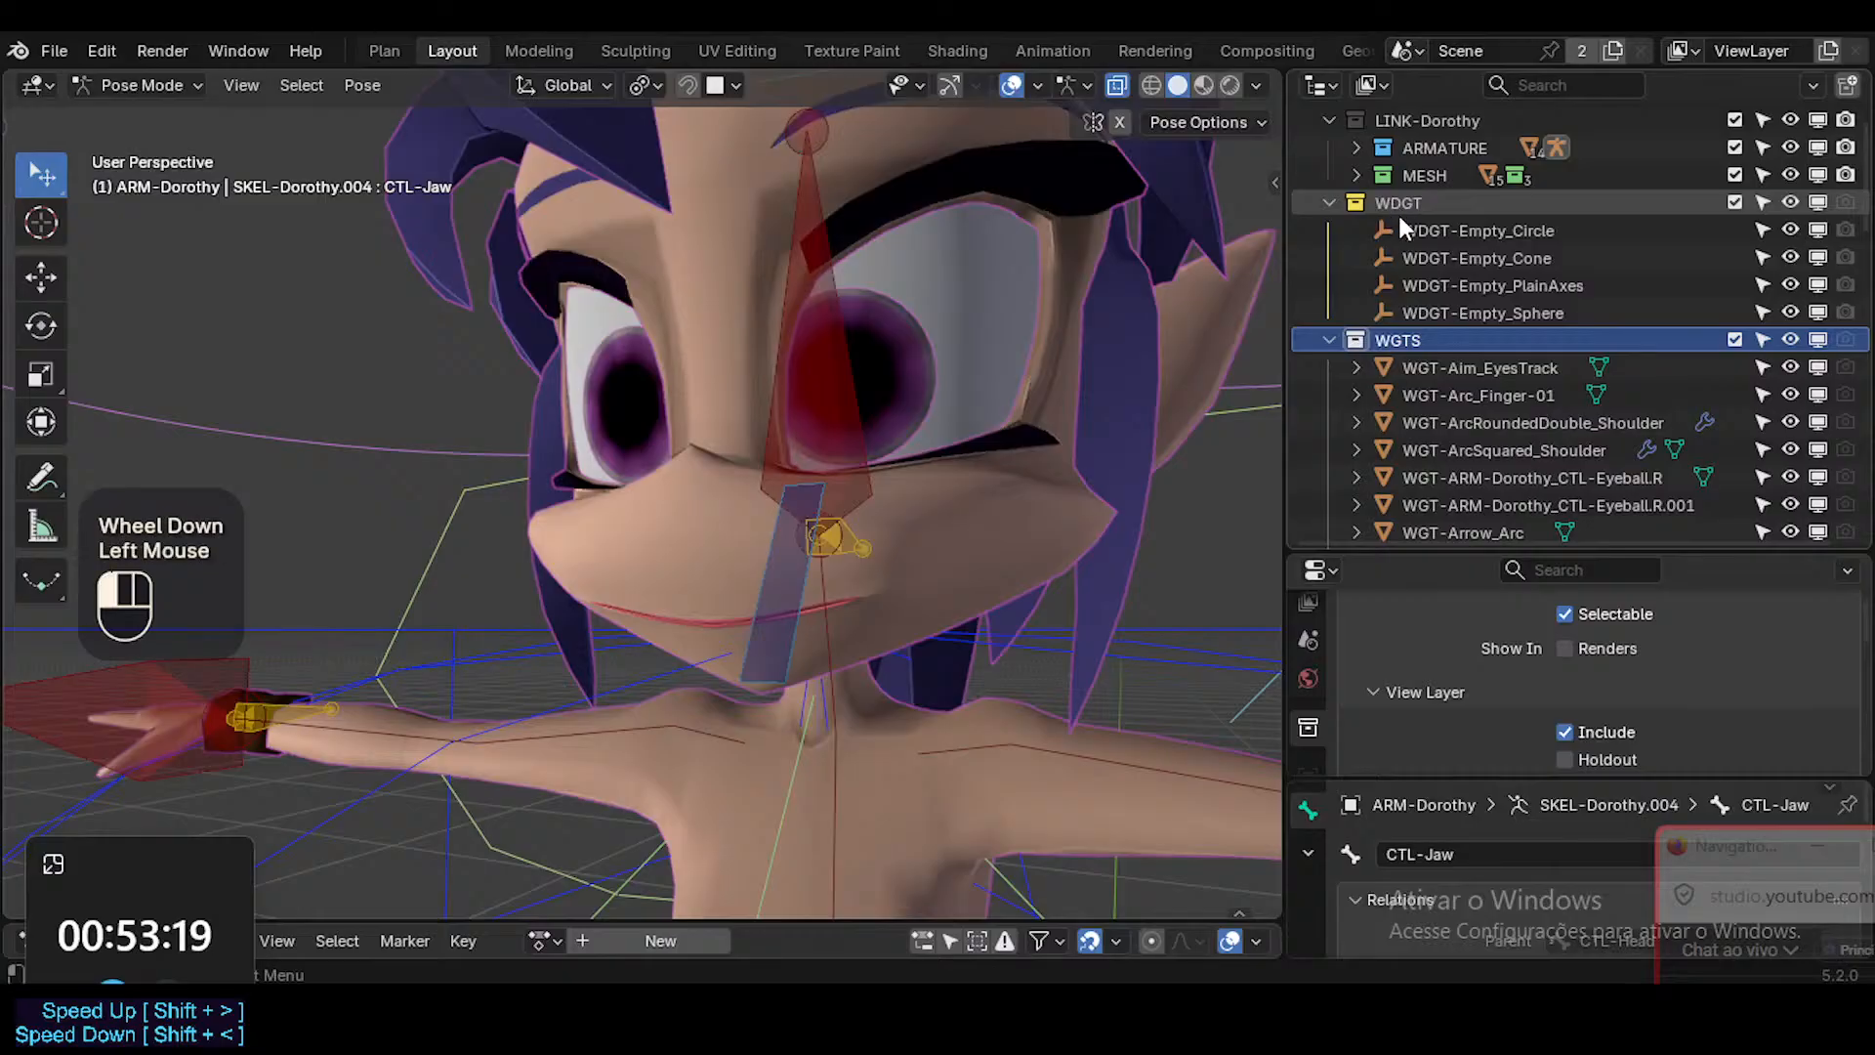
double_click(1402, 348)
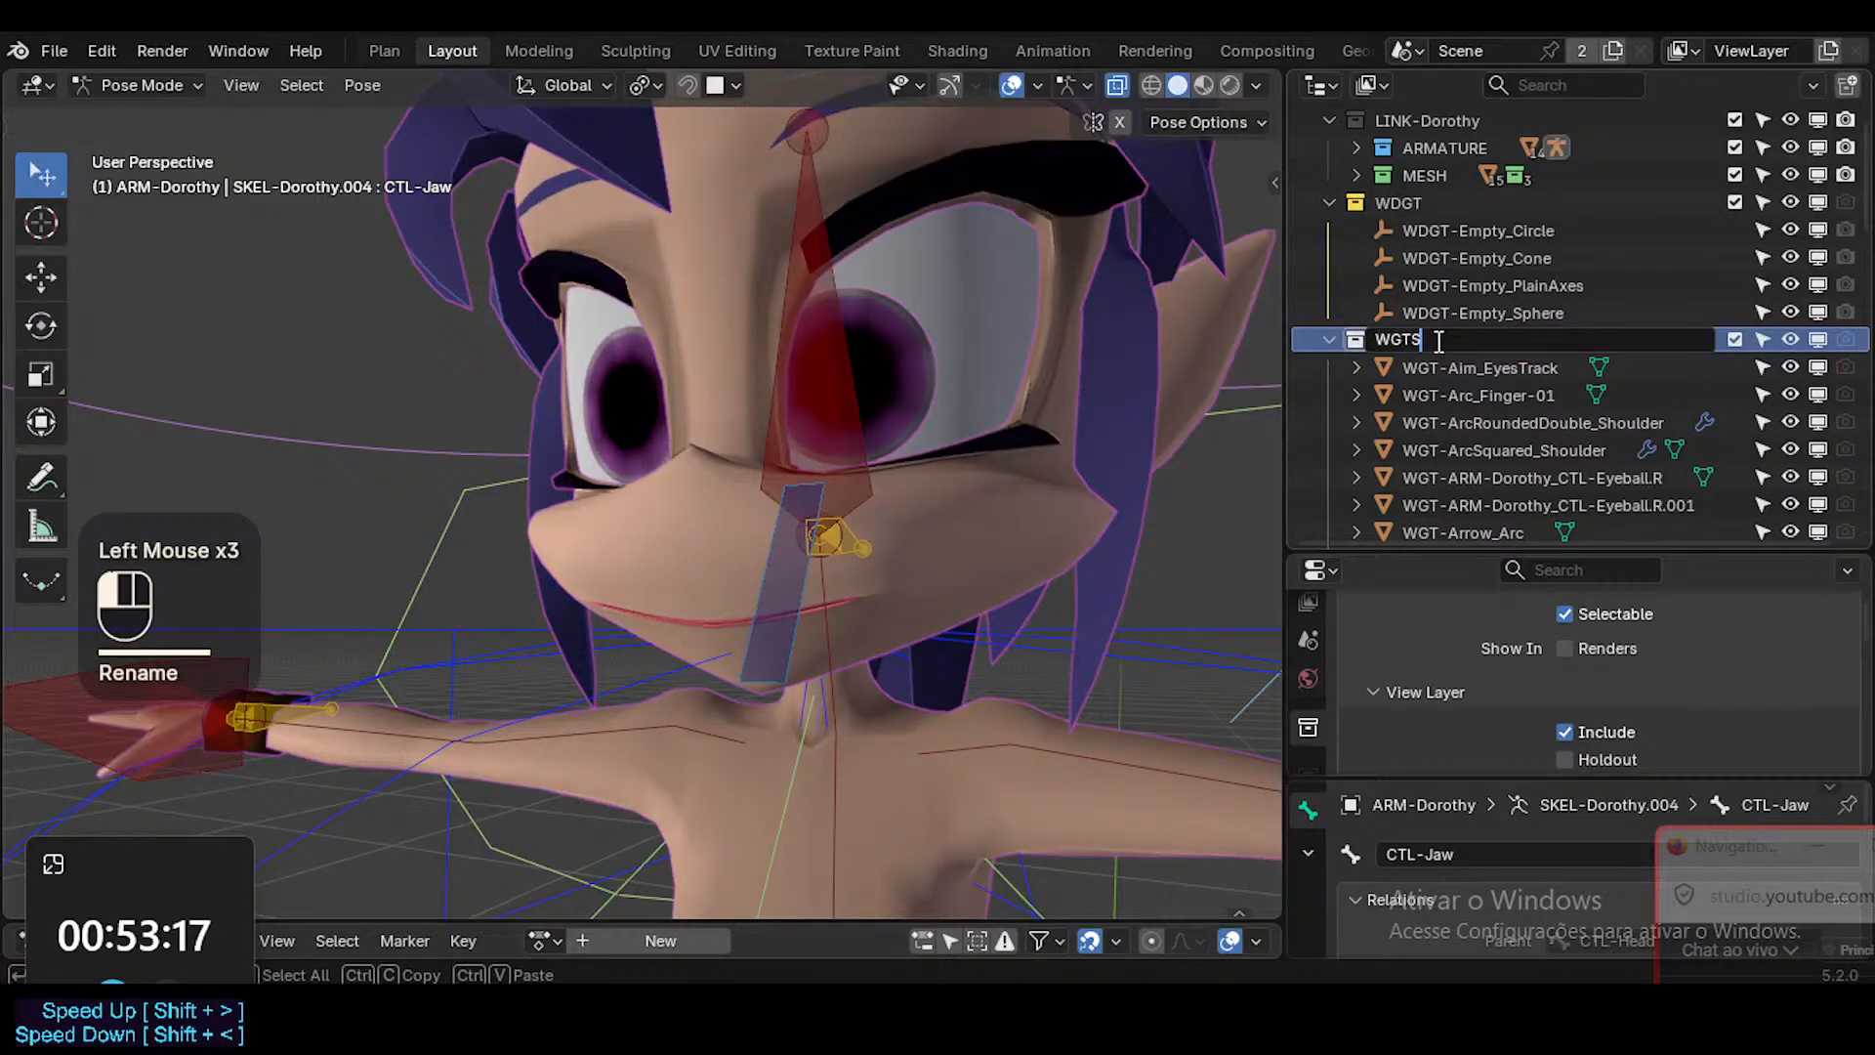
type("s")
double_click(1398, 193)
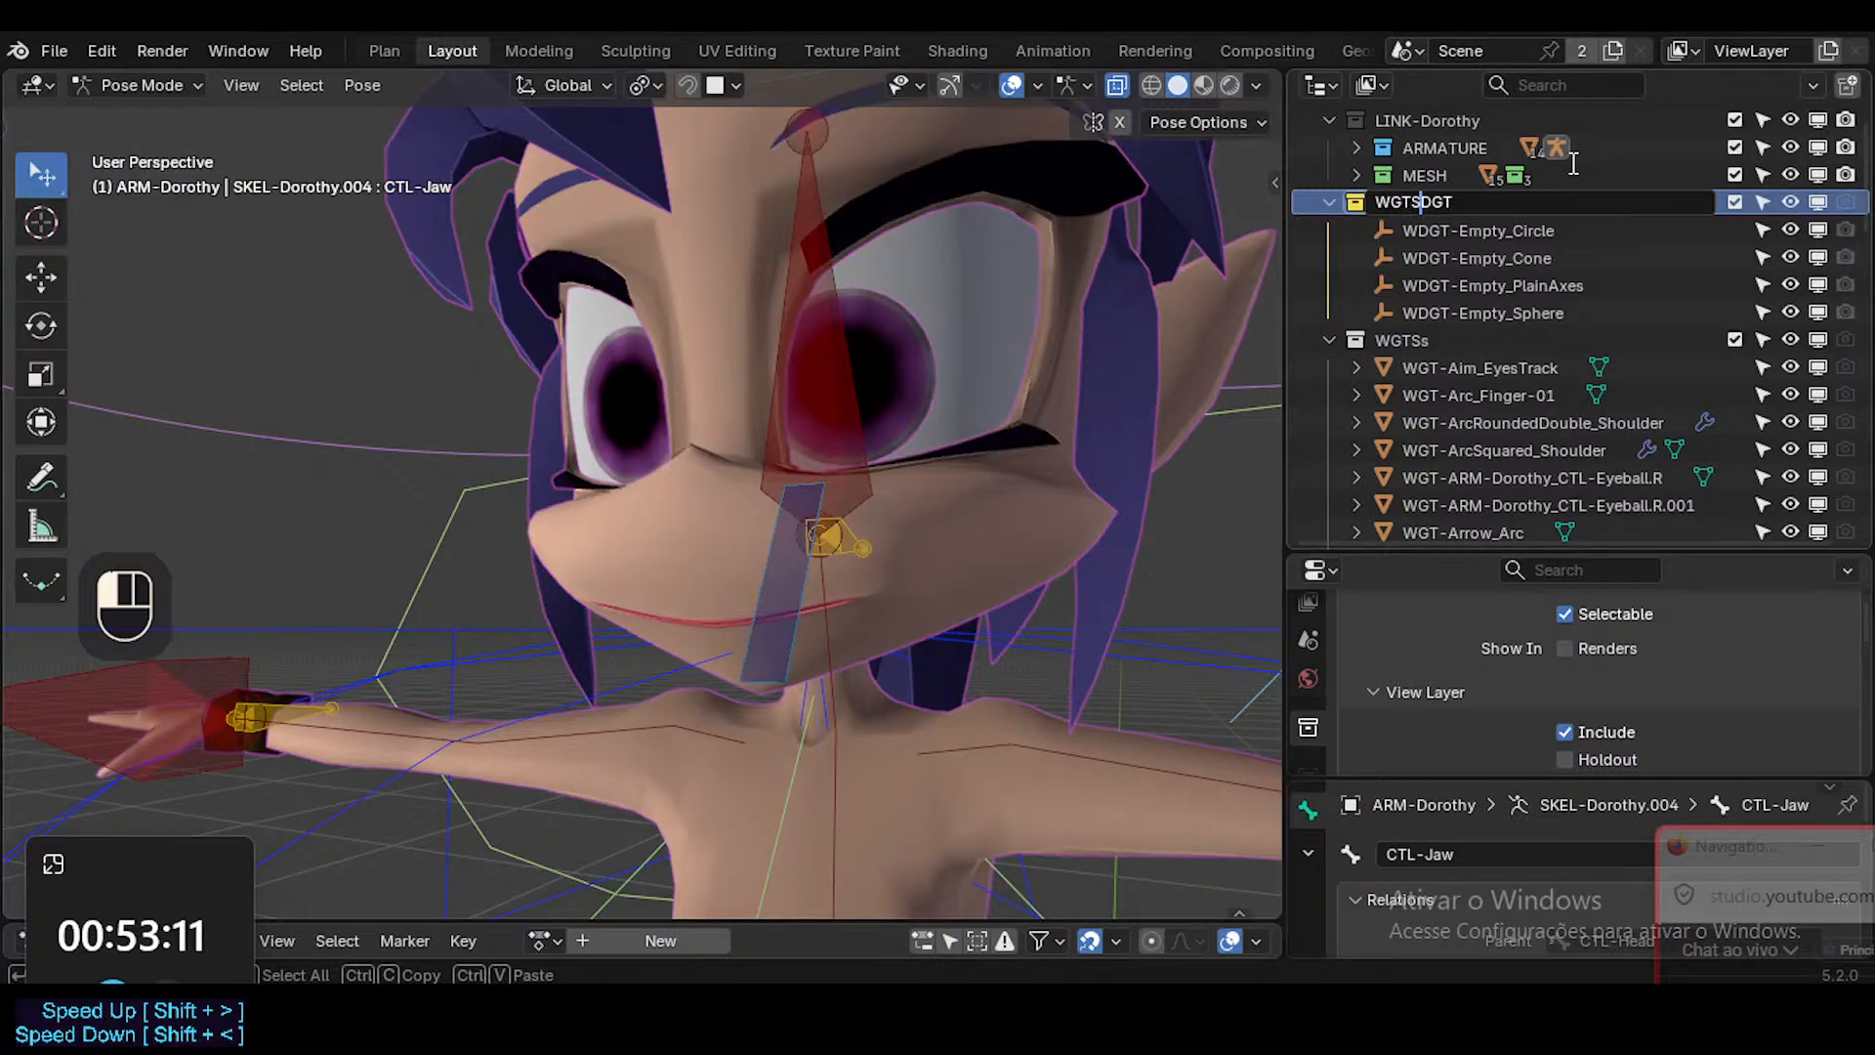
key("BackSpace")
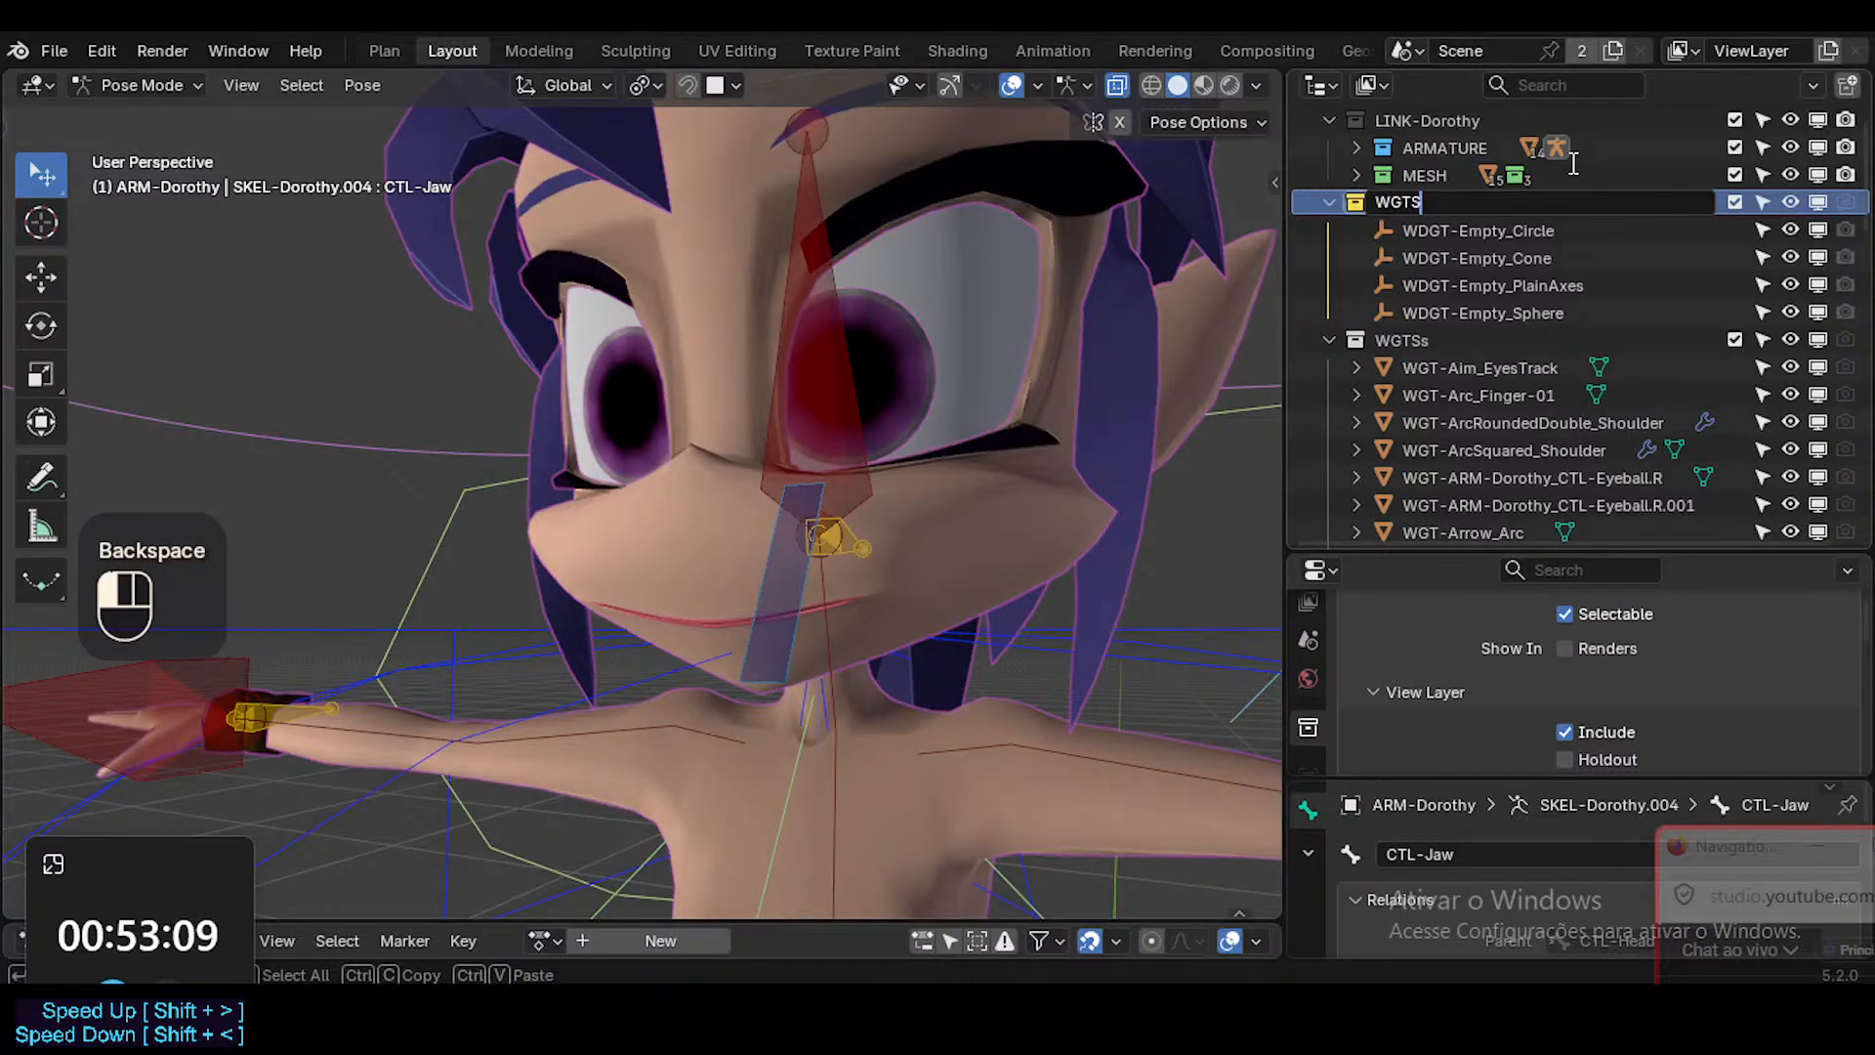
left_click(1573, 164)
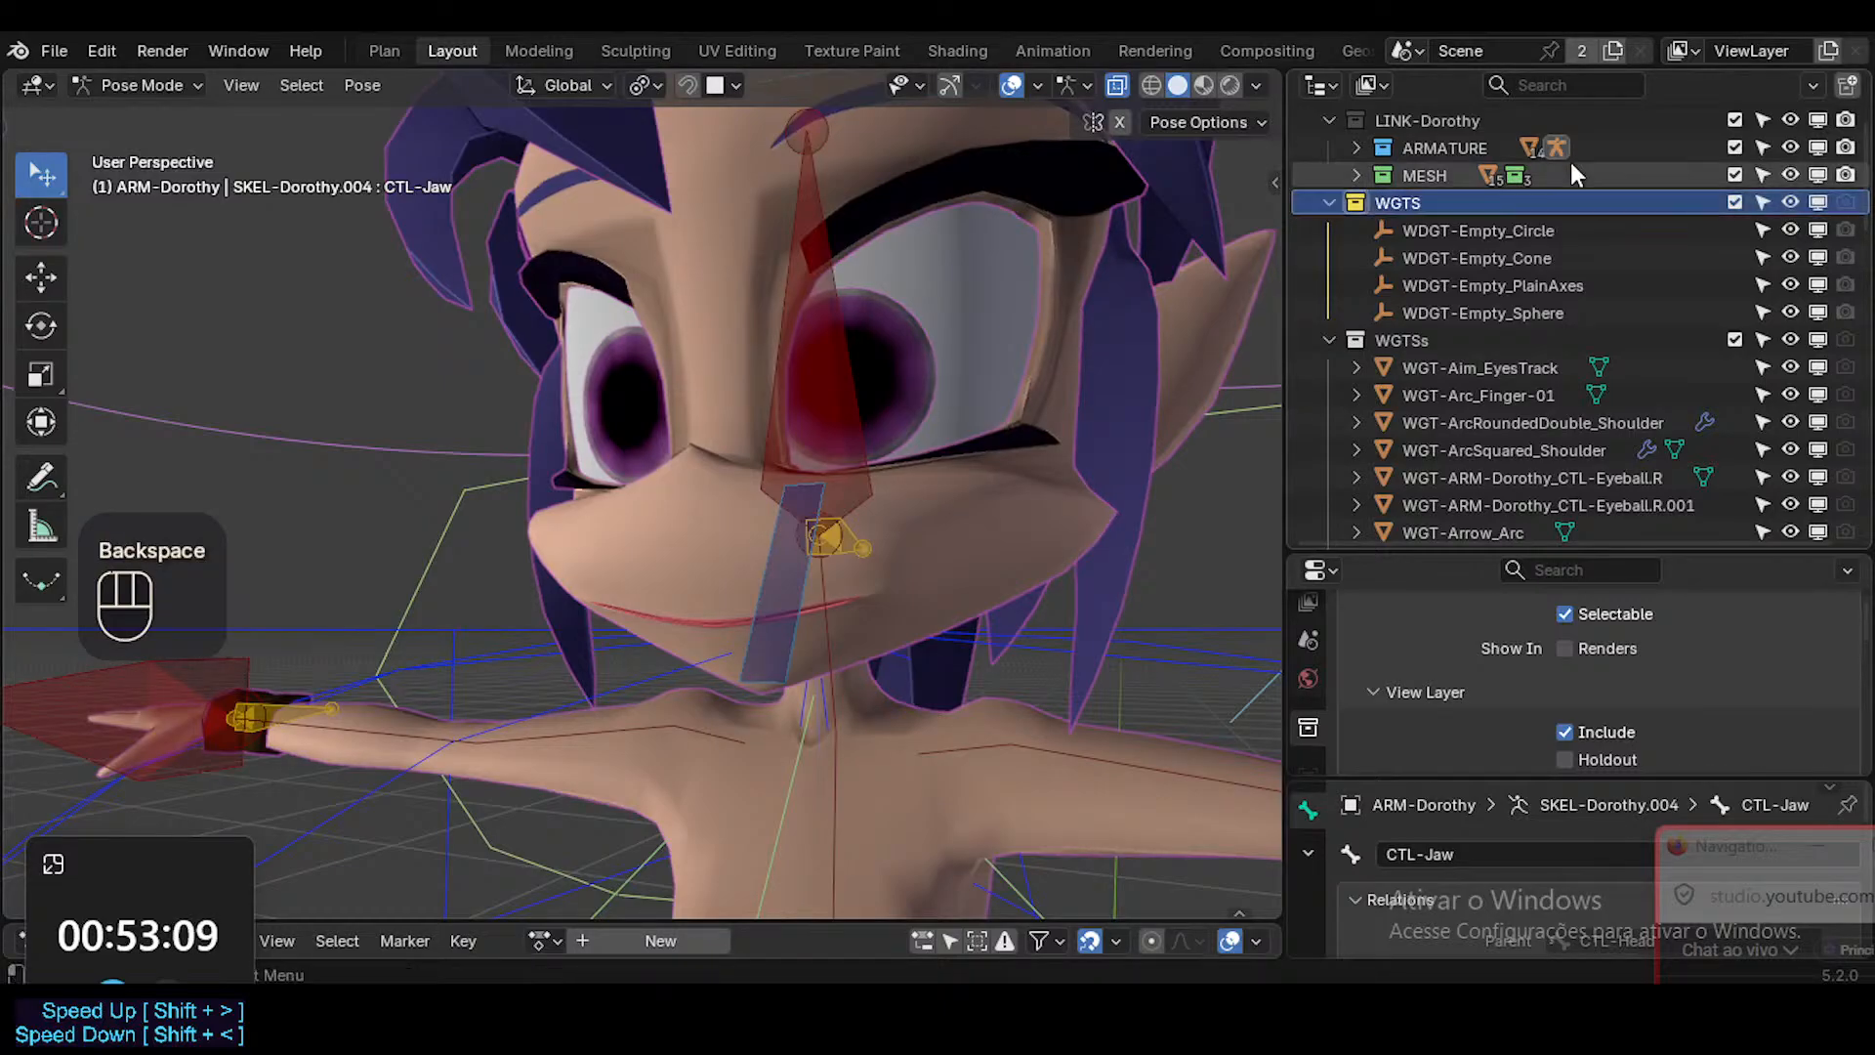
Batch rename the four empties in the yellow WGTS collection, replacing WDGT with WGT in their names.
left_click(1448, 239)
left_click(1431, 302, "shift")
key("ctrl+F2")
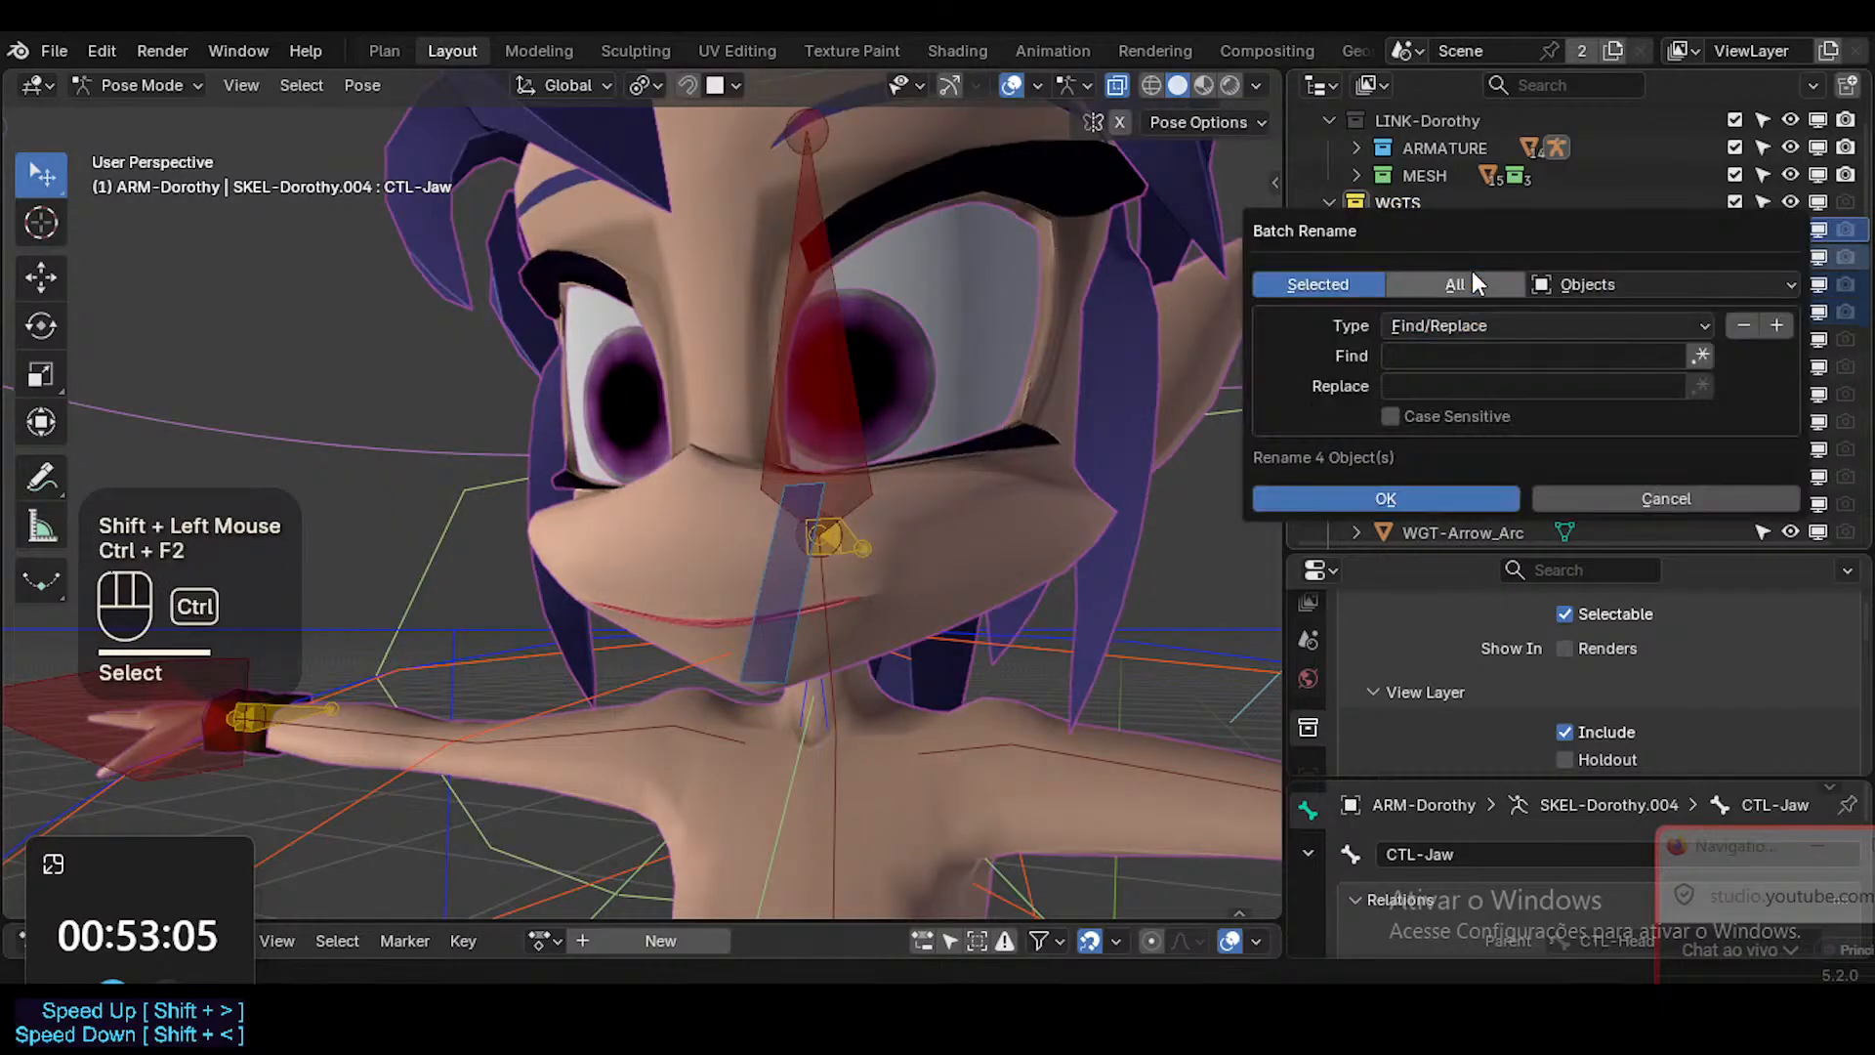
left_click(1505, 358)
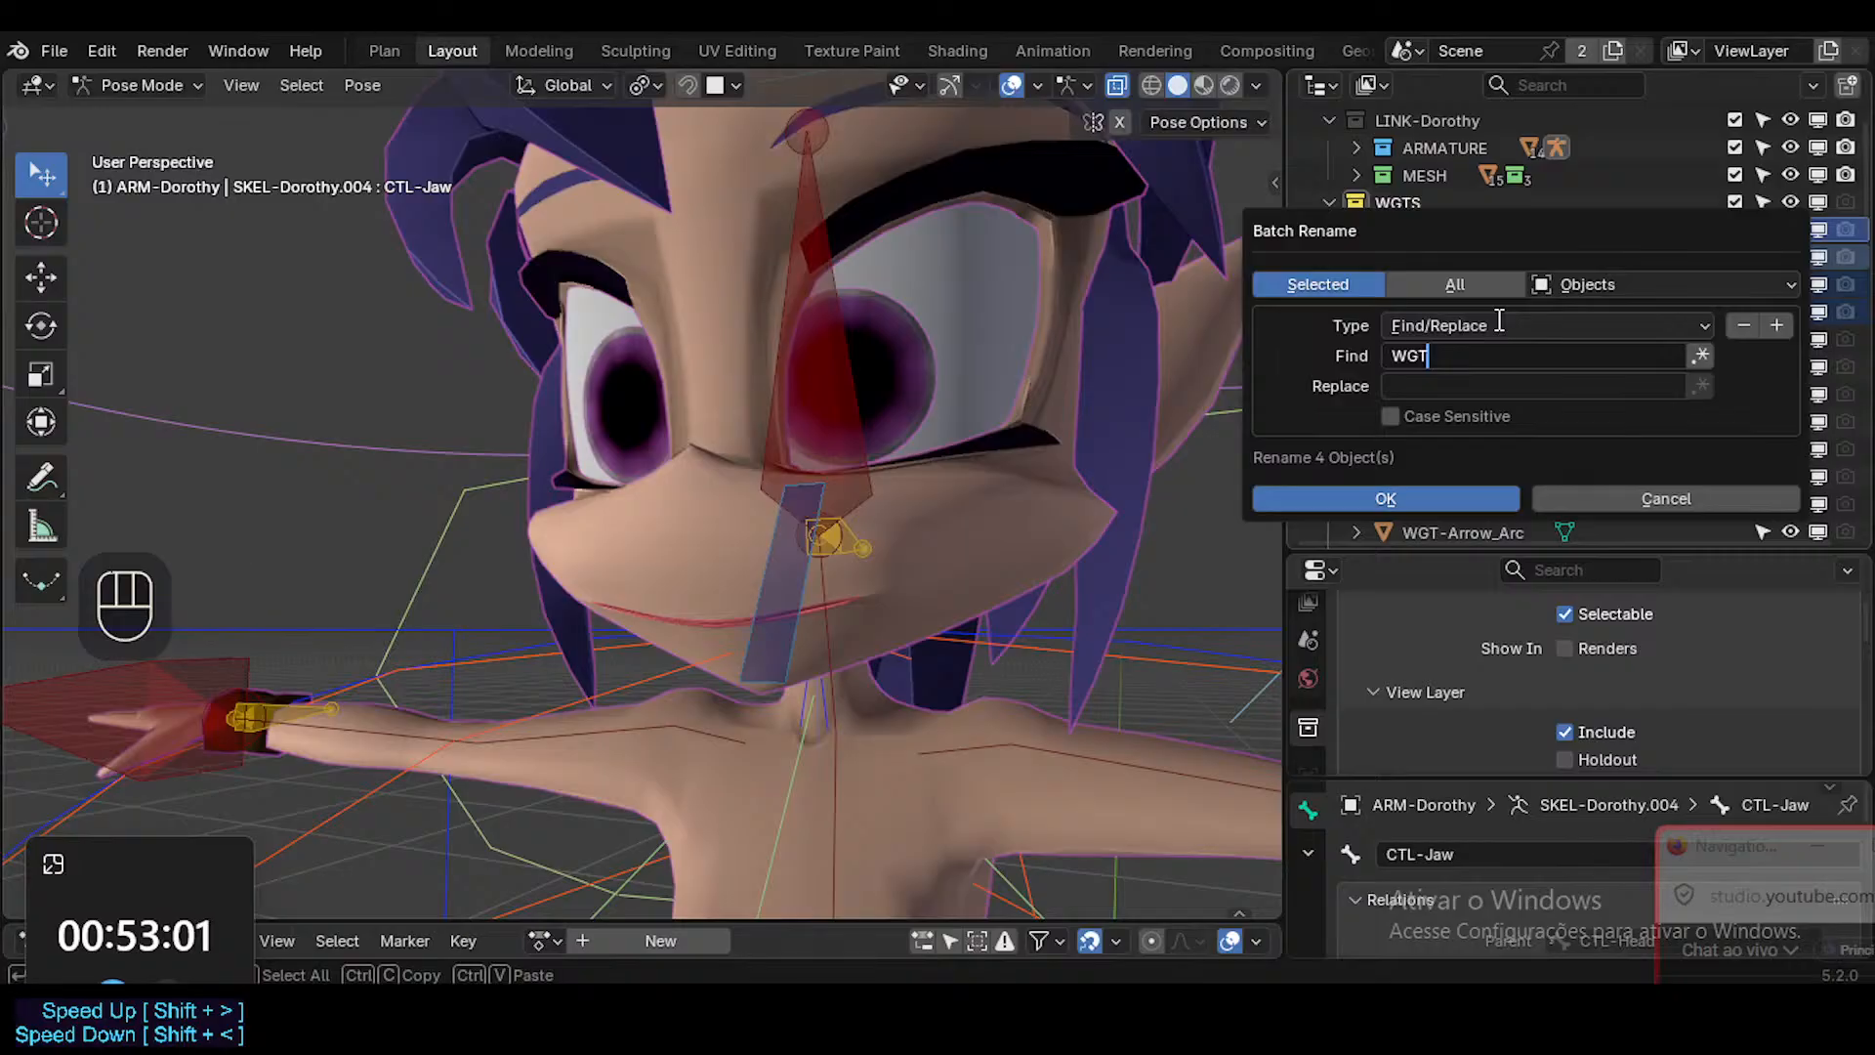
type("WDGT")
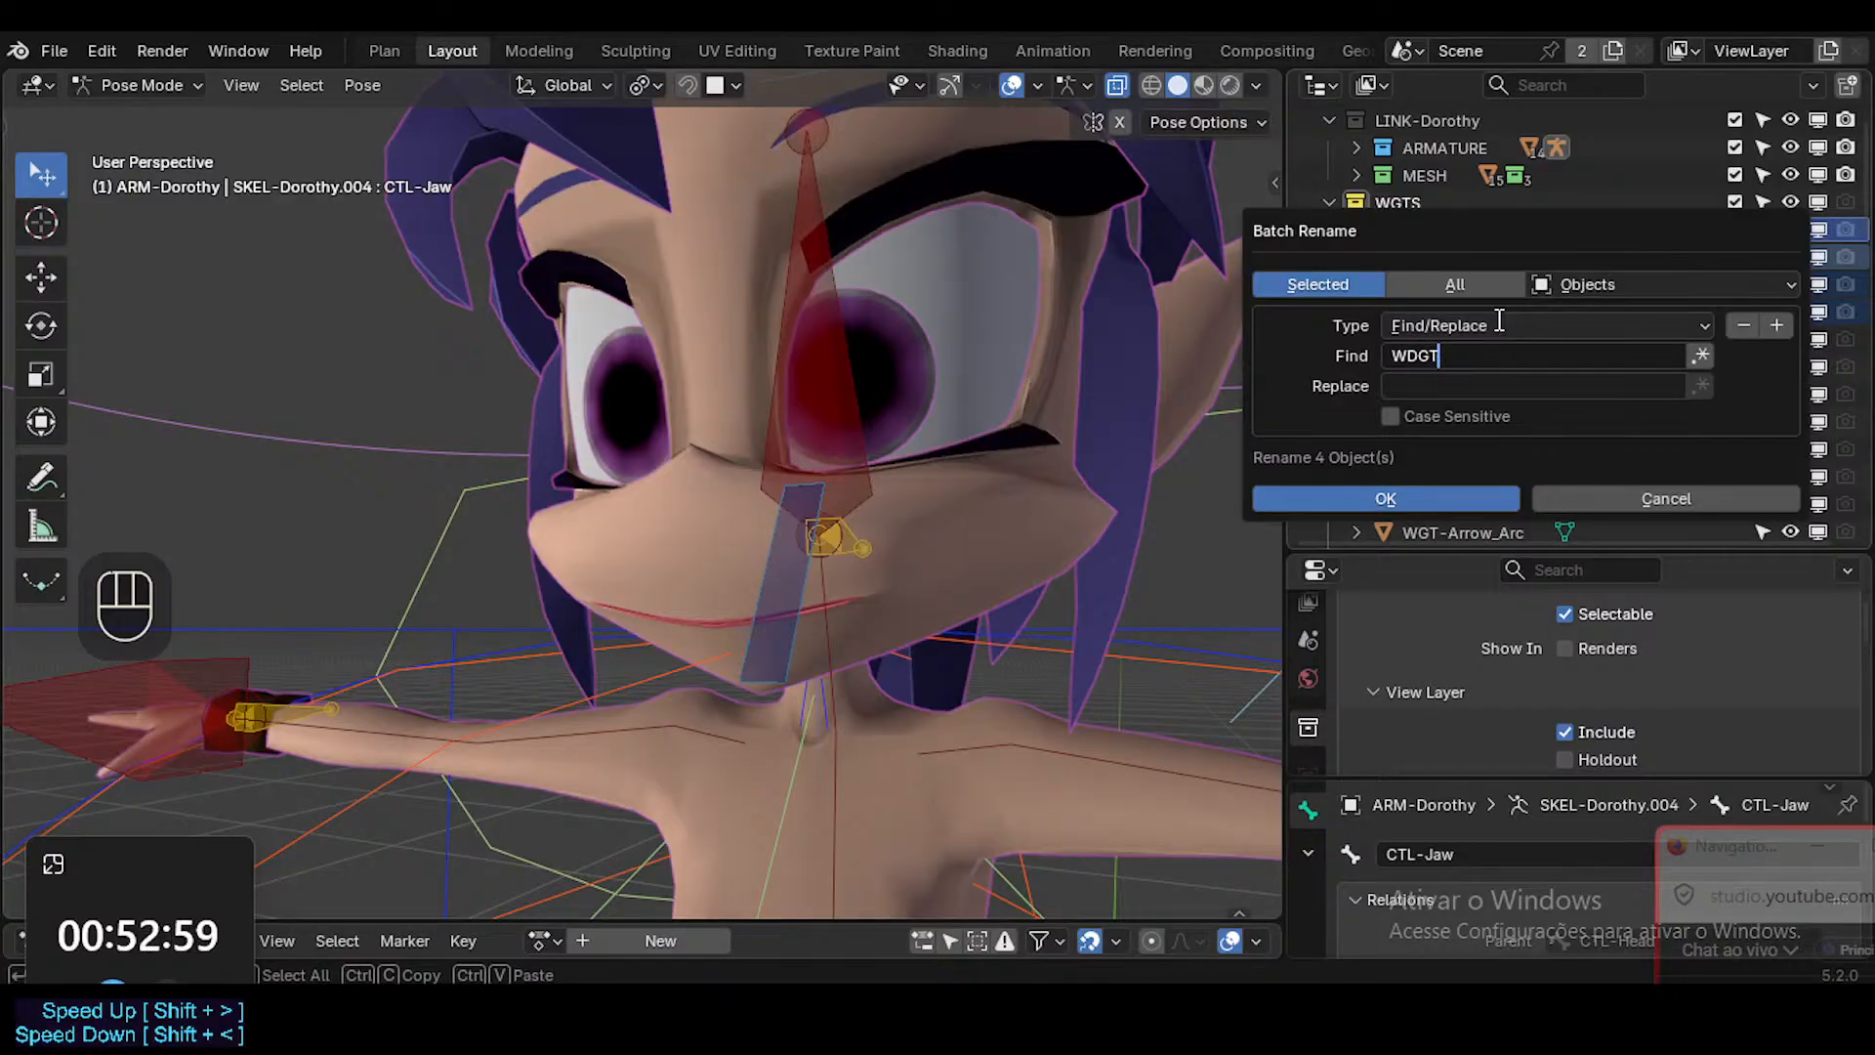
left_click_drag(1508, 227, 1159, 422)
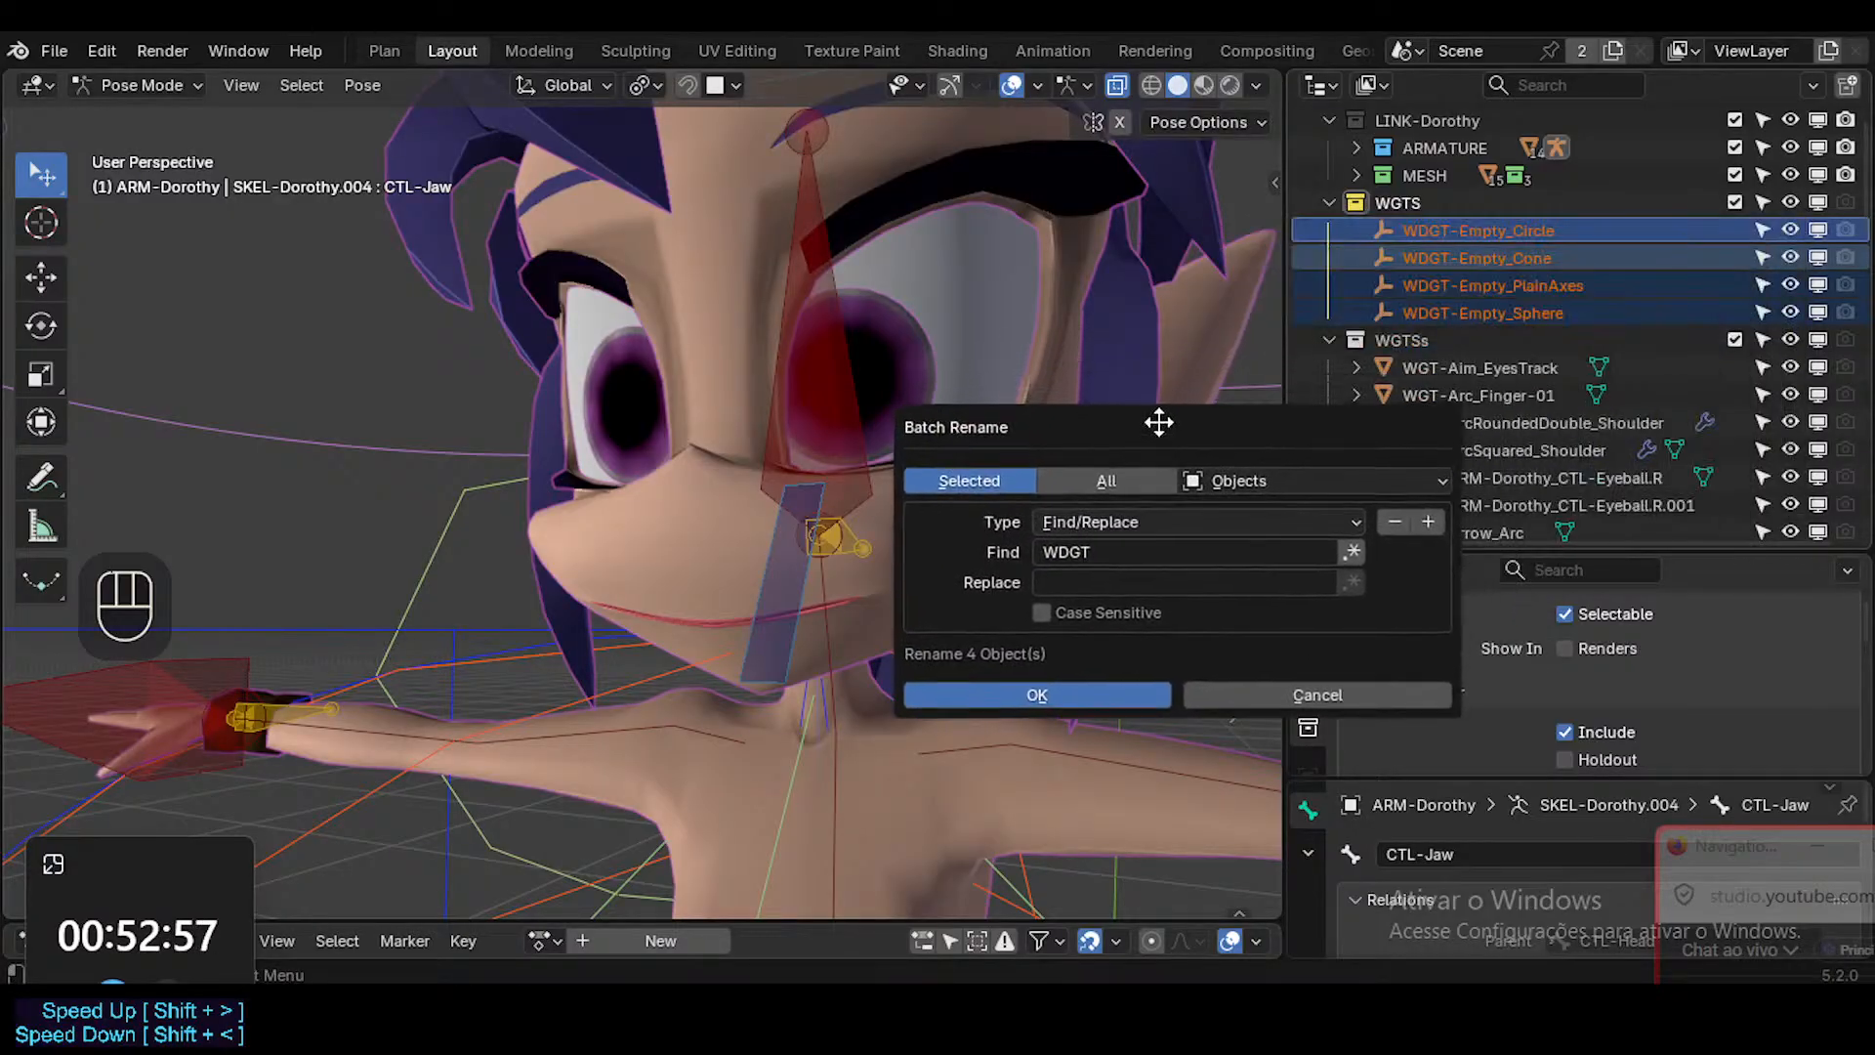
left_click(1130, 584)
type("WGT")
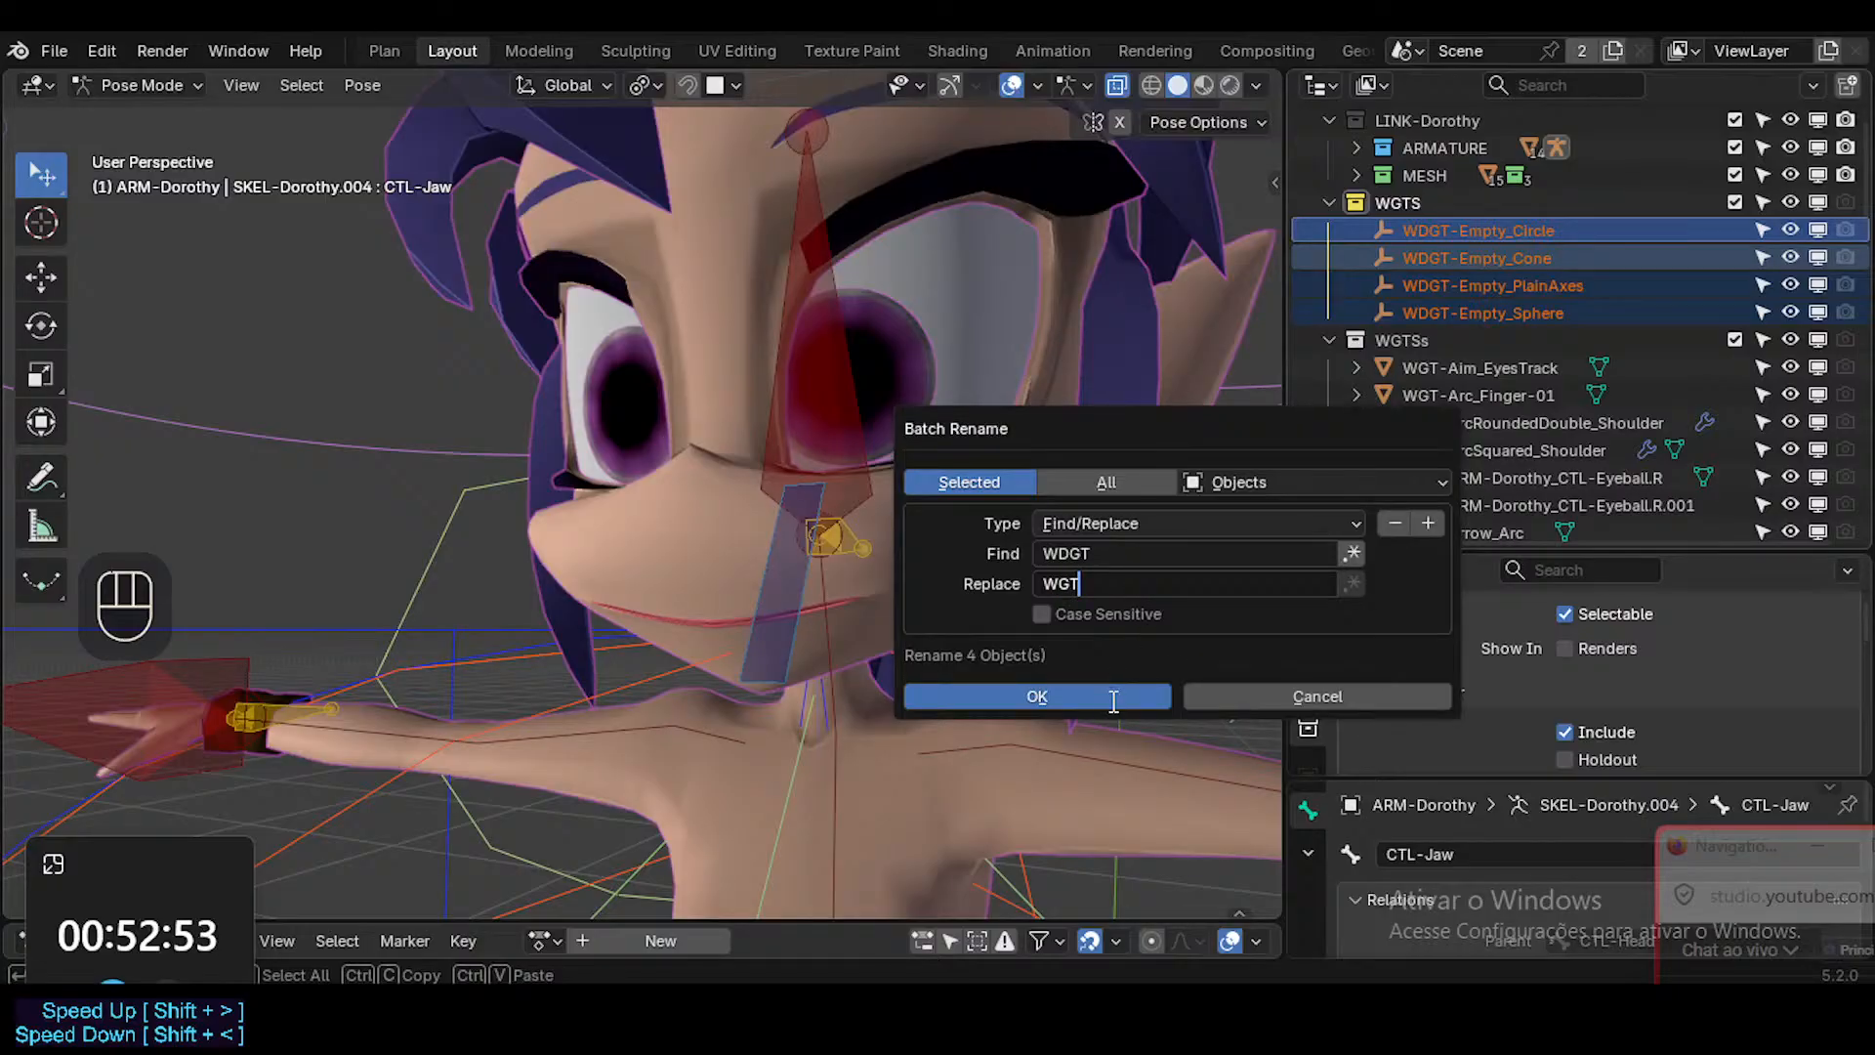
left_click(1113, 702)
left_click(1533, 261)
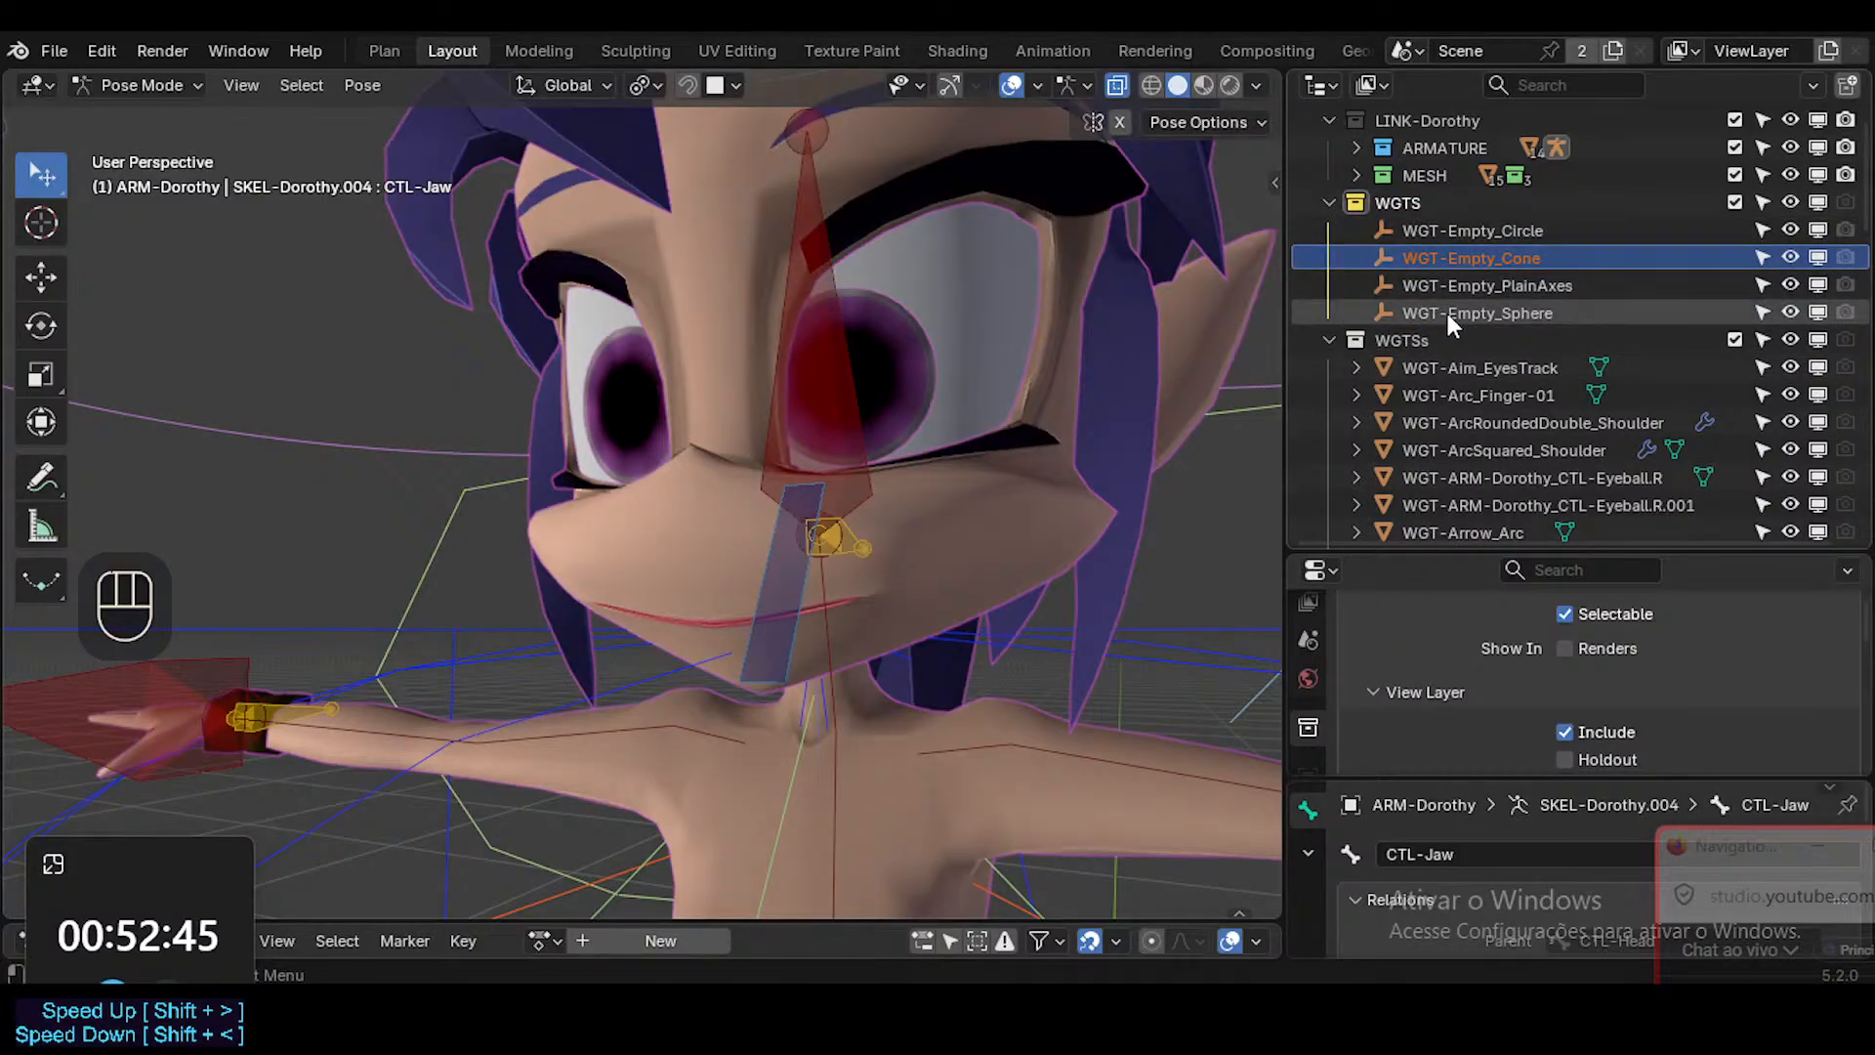
scroll(1447, 313, "up", 2)
scroll(1447, 313, "down", 1)
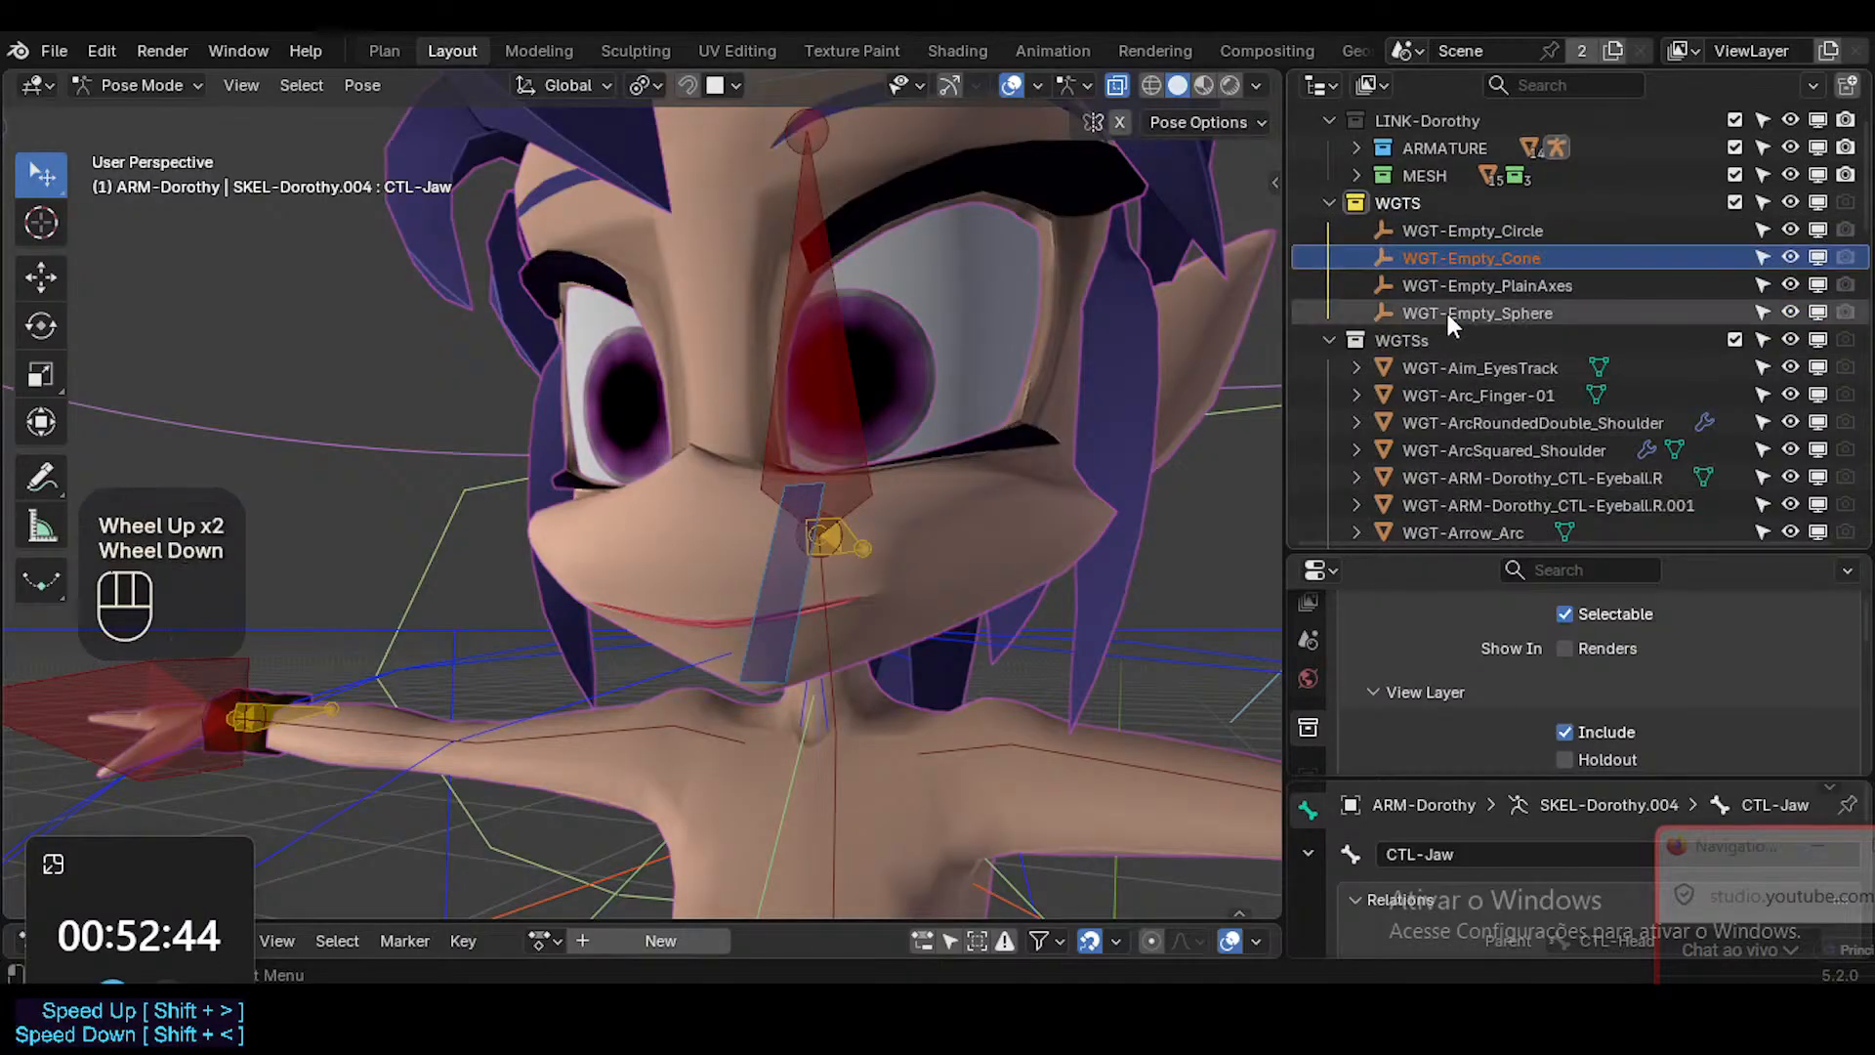
Rename the yellow WGTS collection as WGT.
double_click(1445, 201)
key("BackSpace")
key("Return")
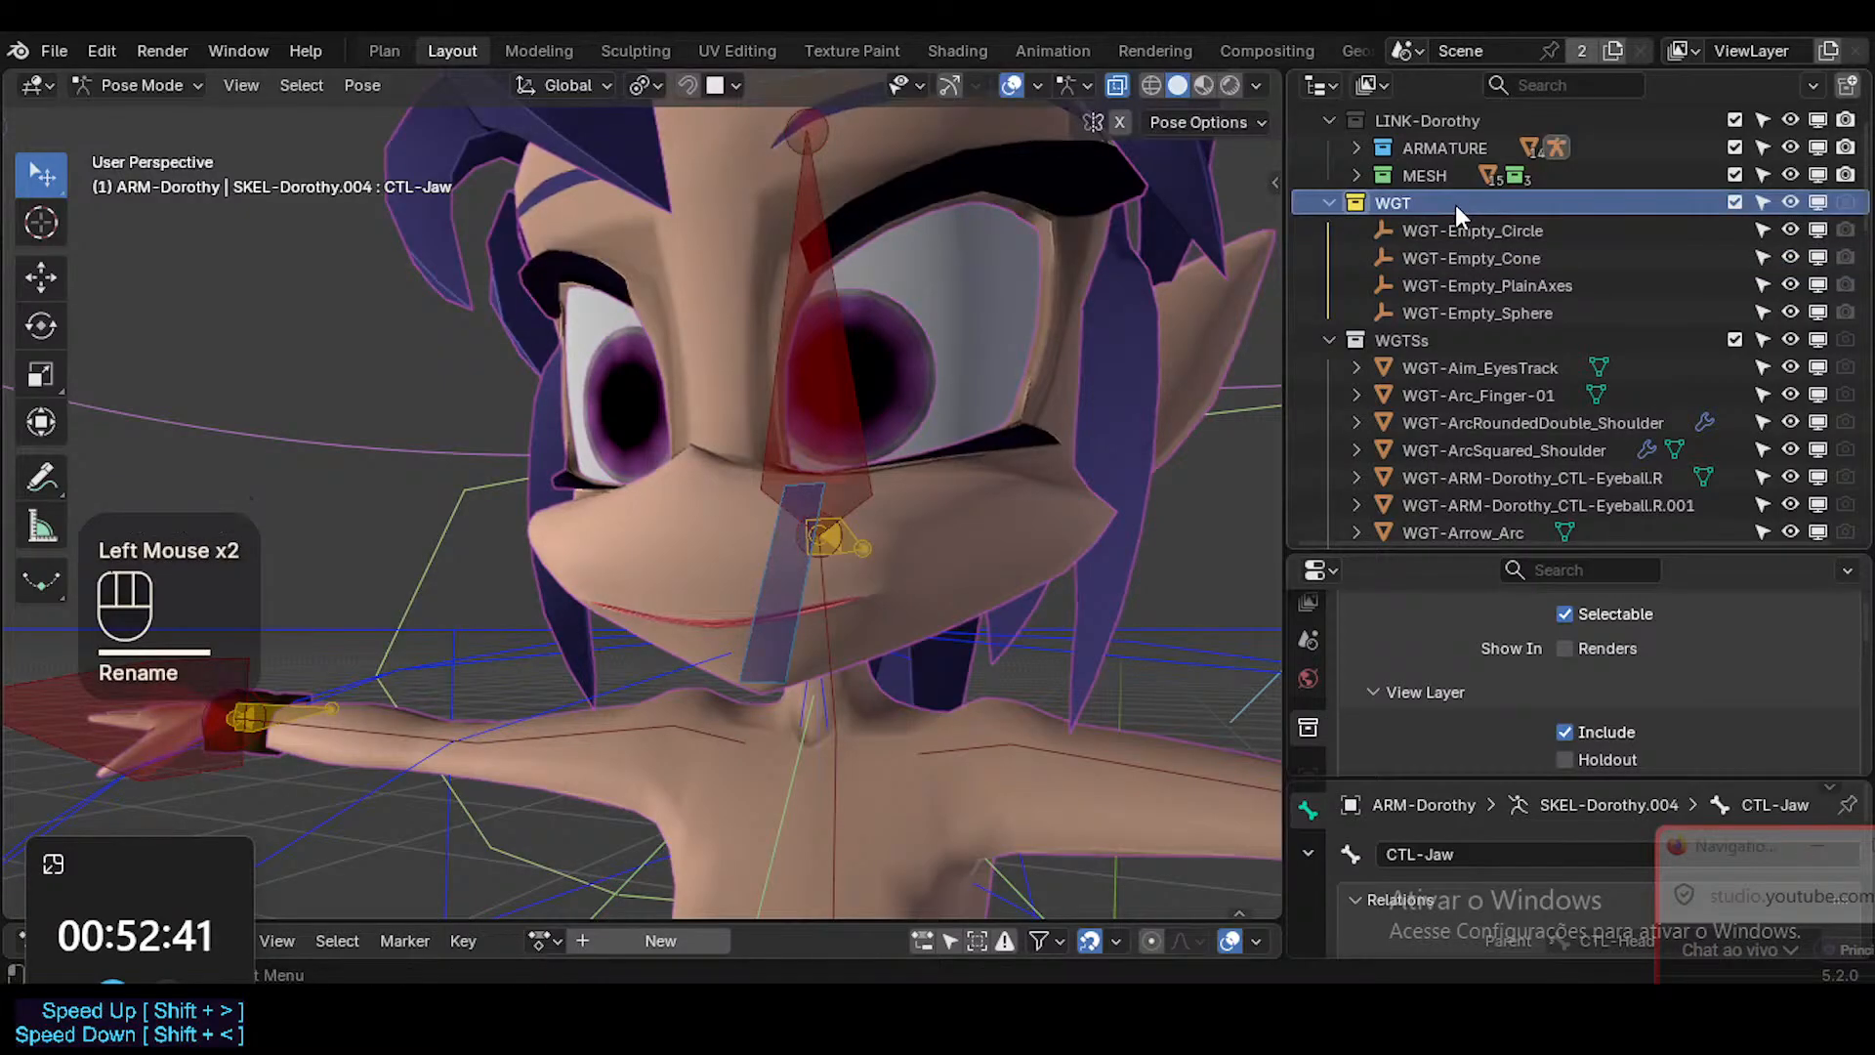
double_click(1432, 203)
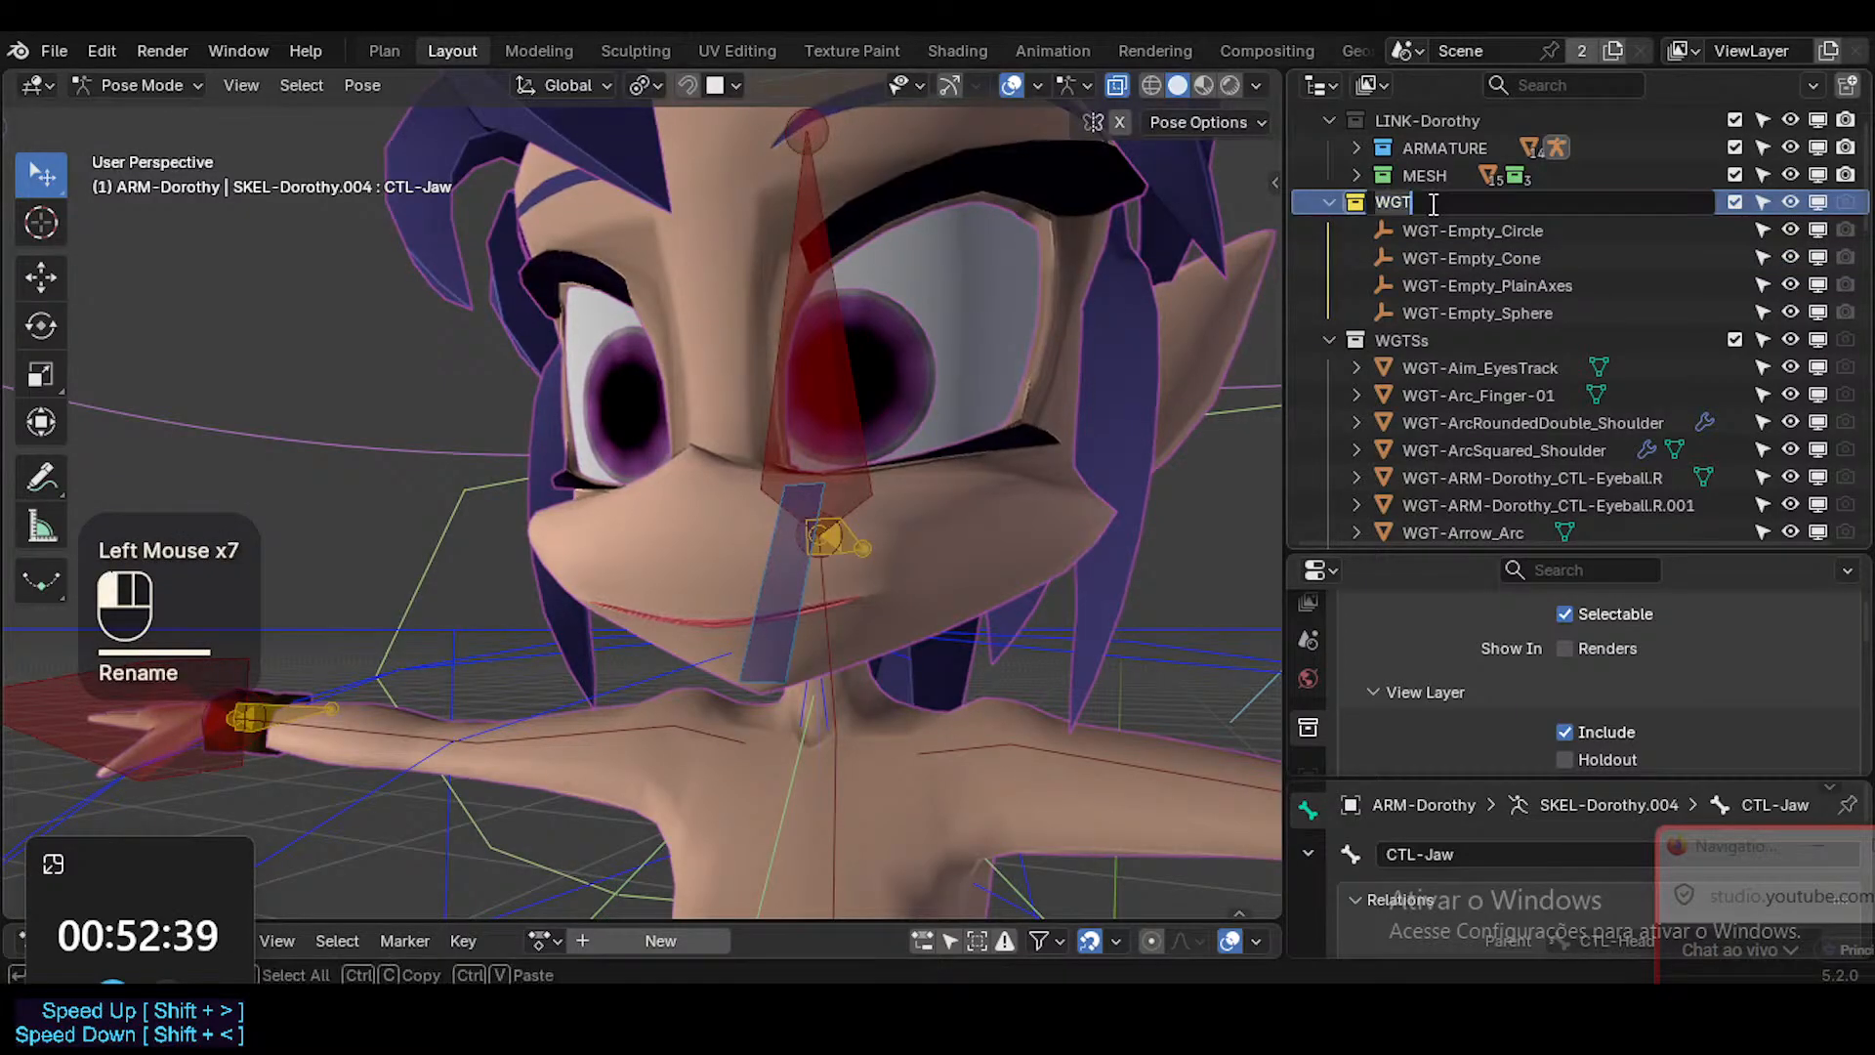
type("S")
key("BackSpace")
key("Return")
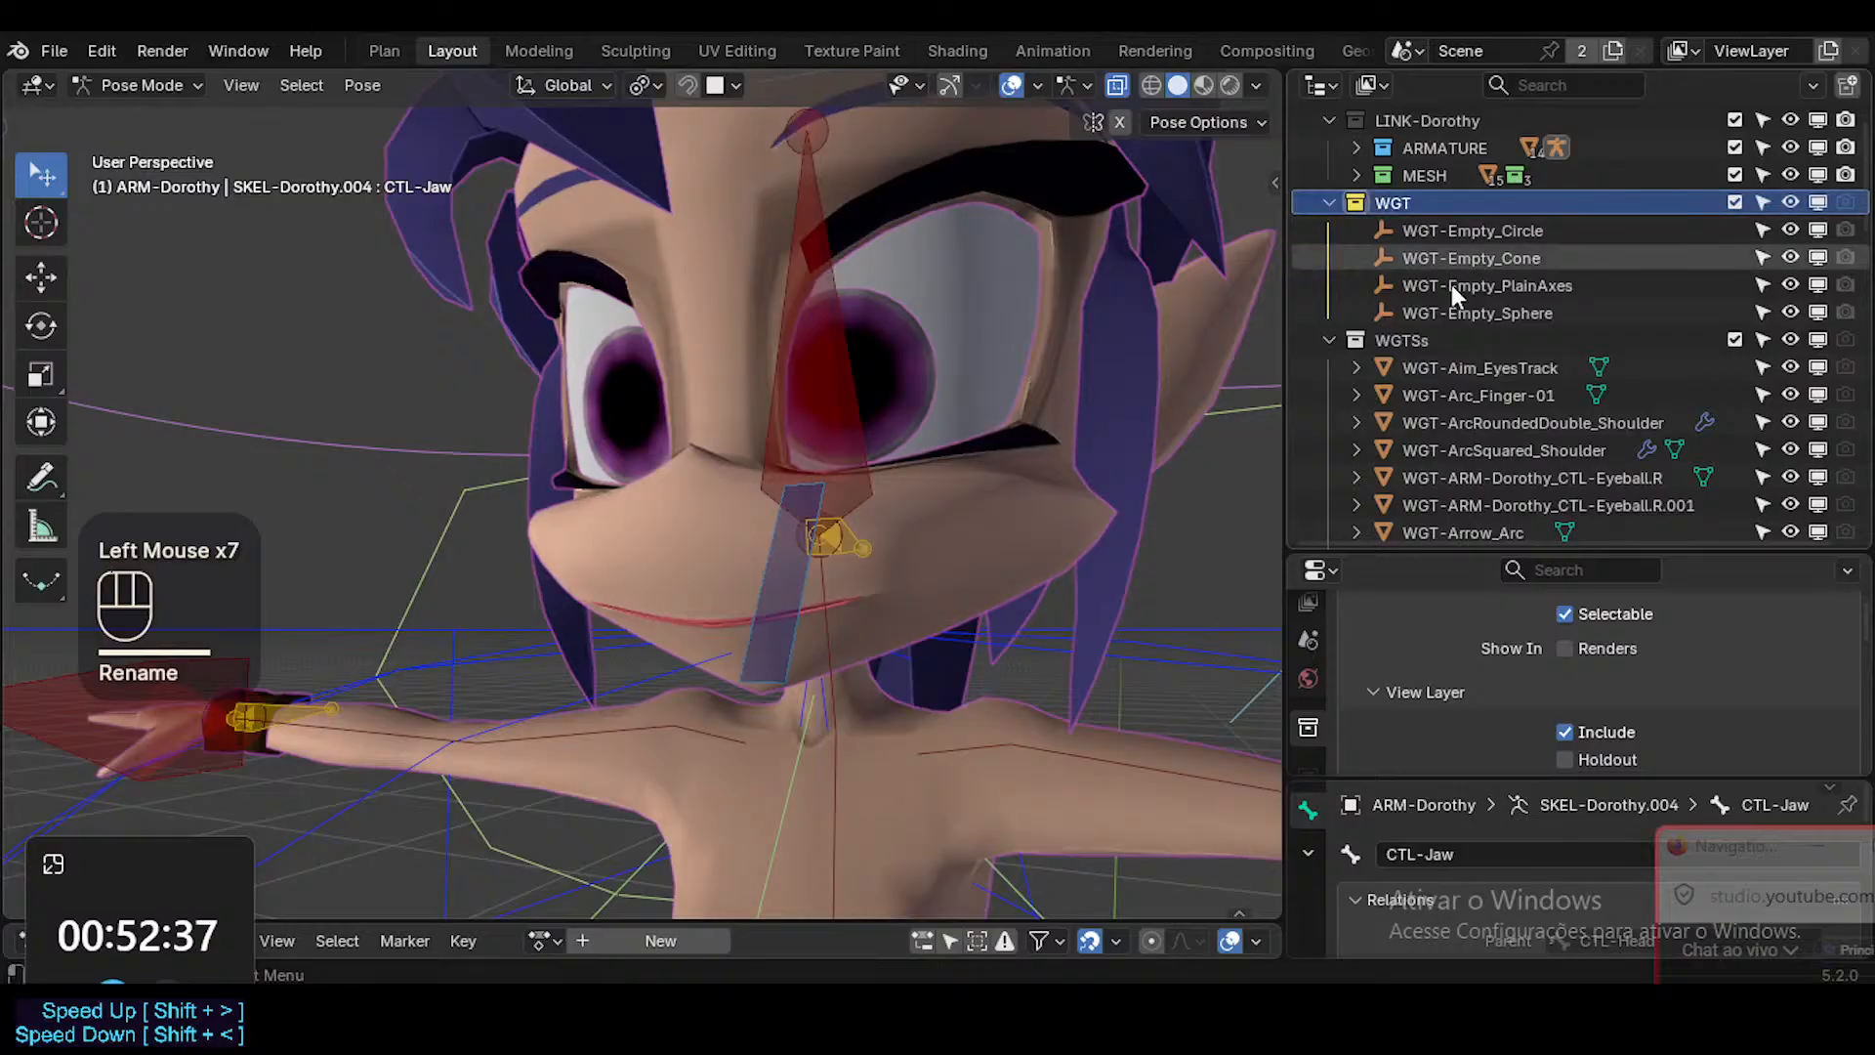
Examine the widget objects listed in the WGTSs collection and their shapes around the character.
left_click(1432, 338)
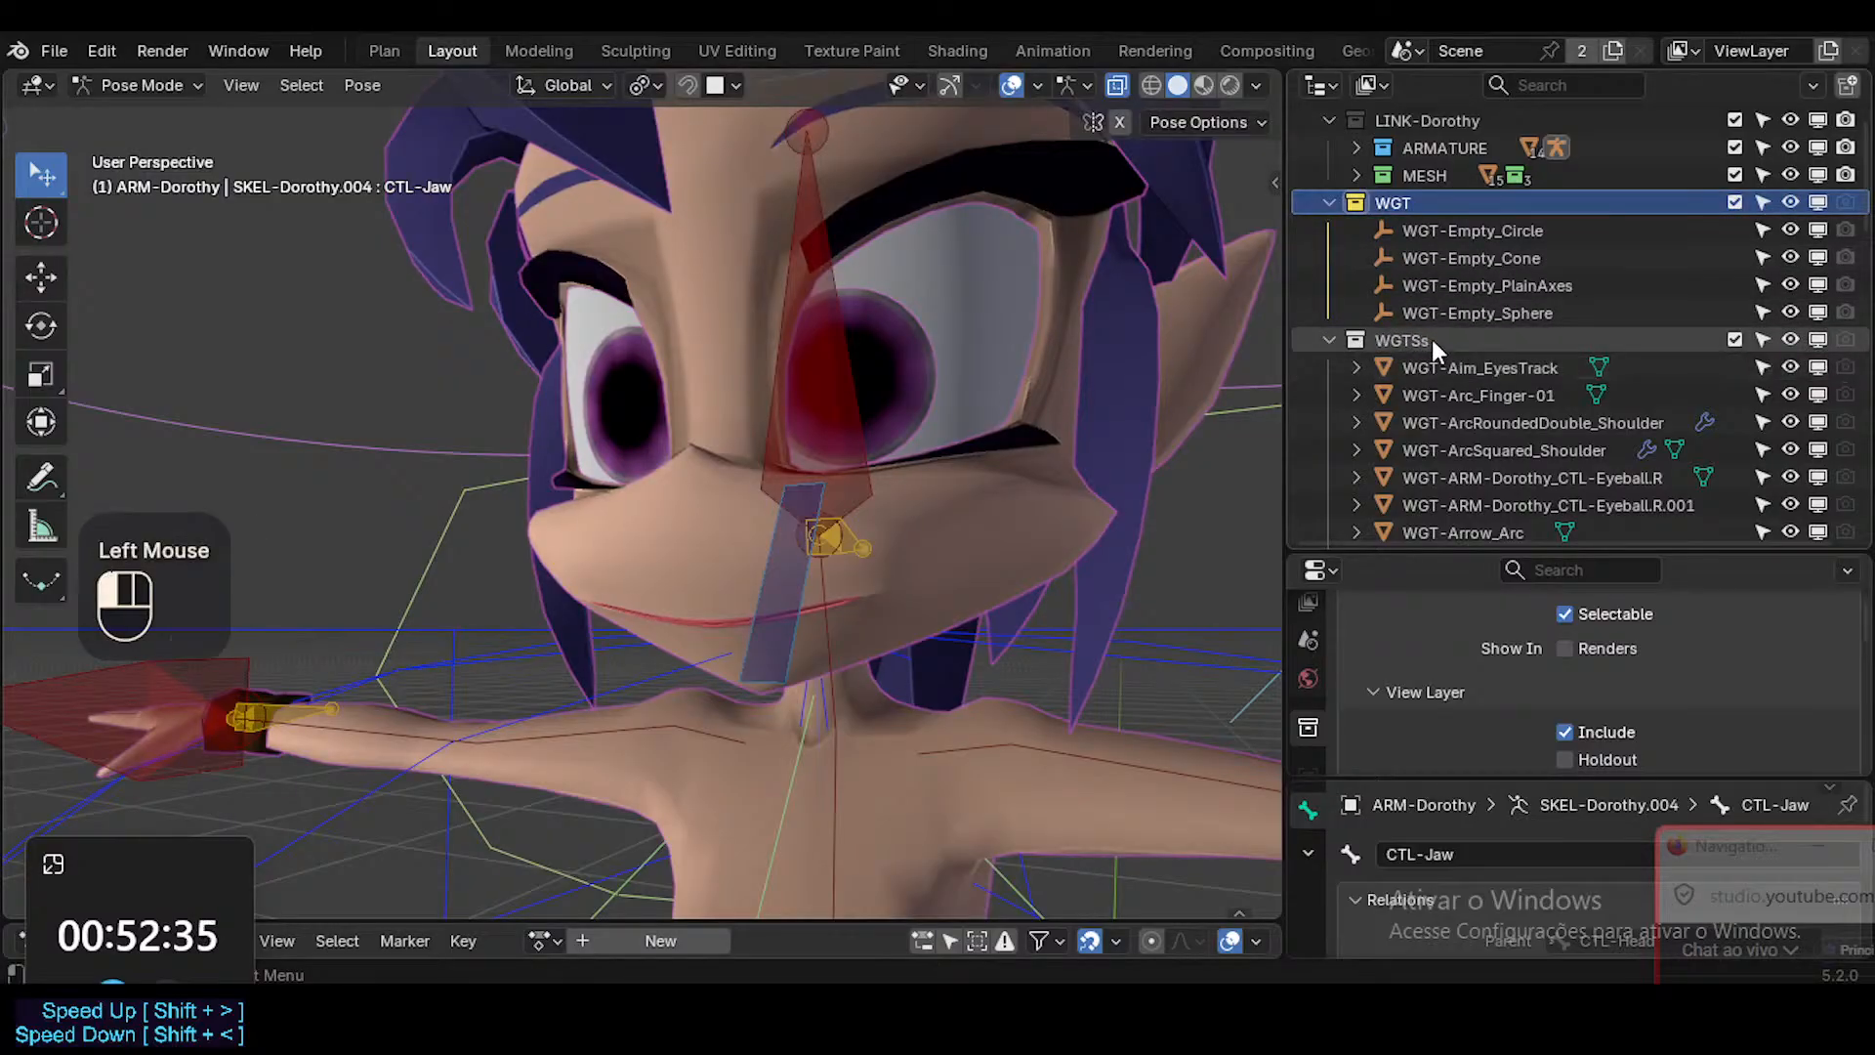
scroll(1465, 395, "down", 2)
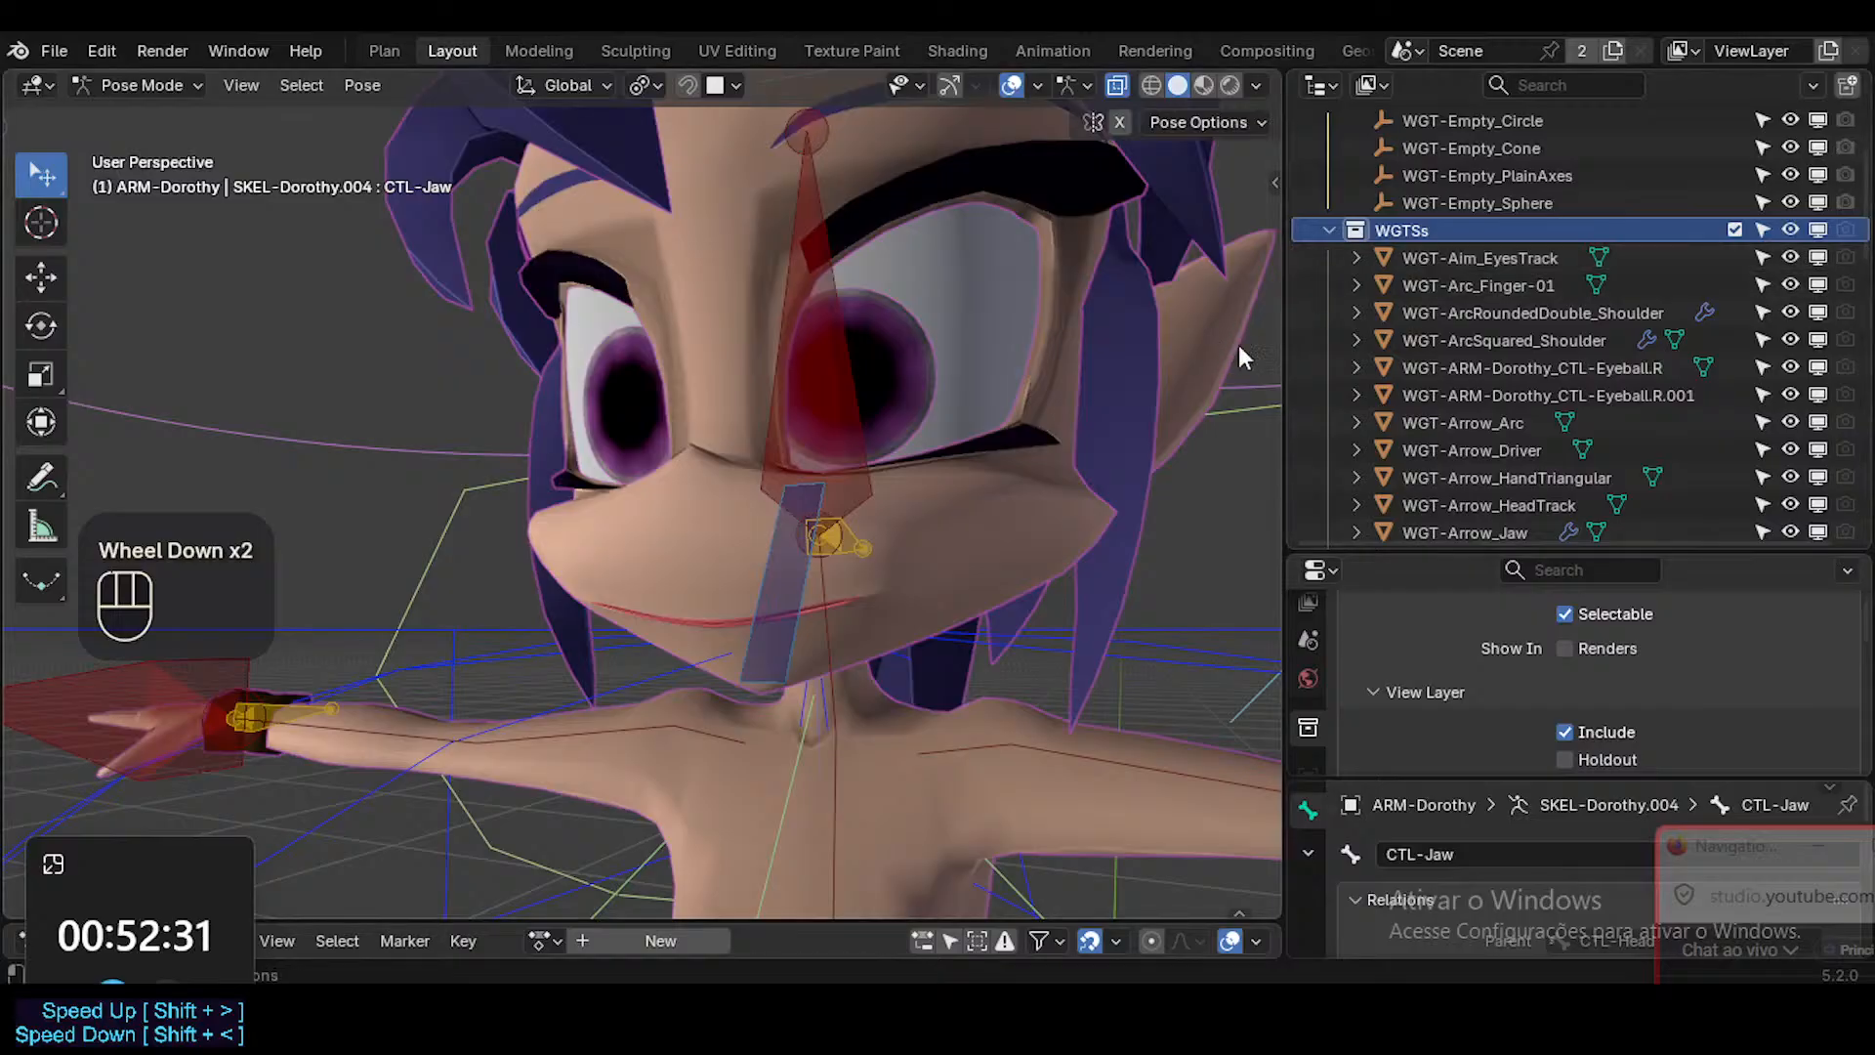
scroll(1488, 408, "down", 2)
scroll(1621, 445, "down", 7)
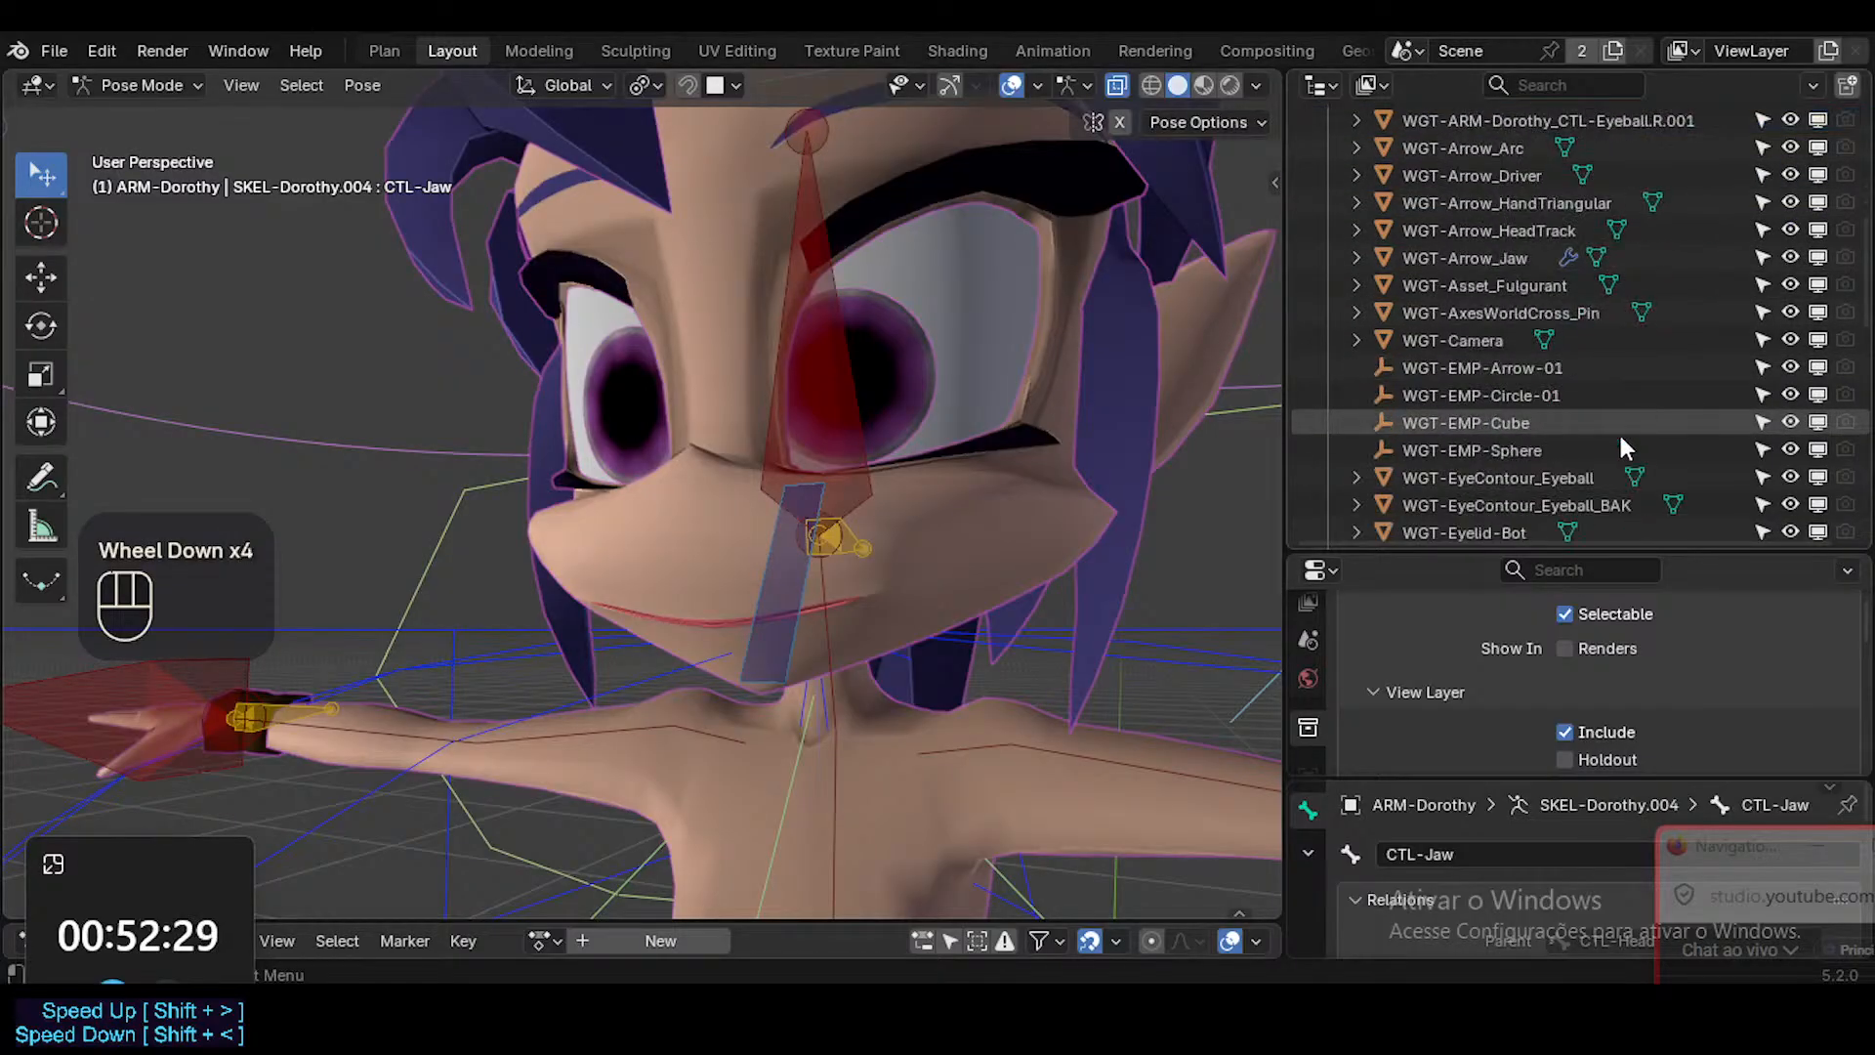
scroll(1620, 440, "down", 2)
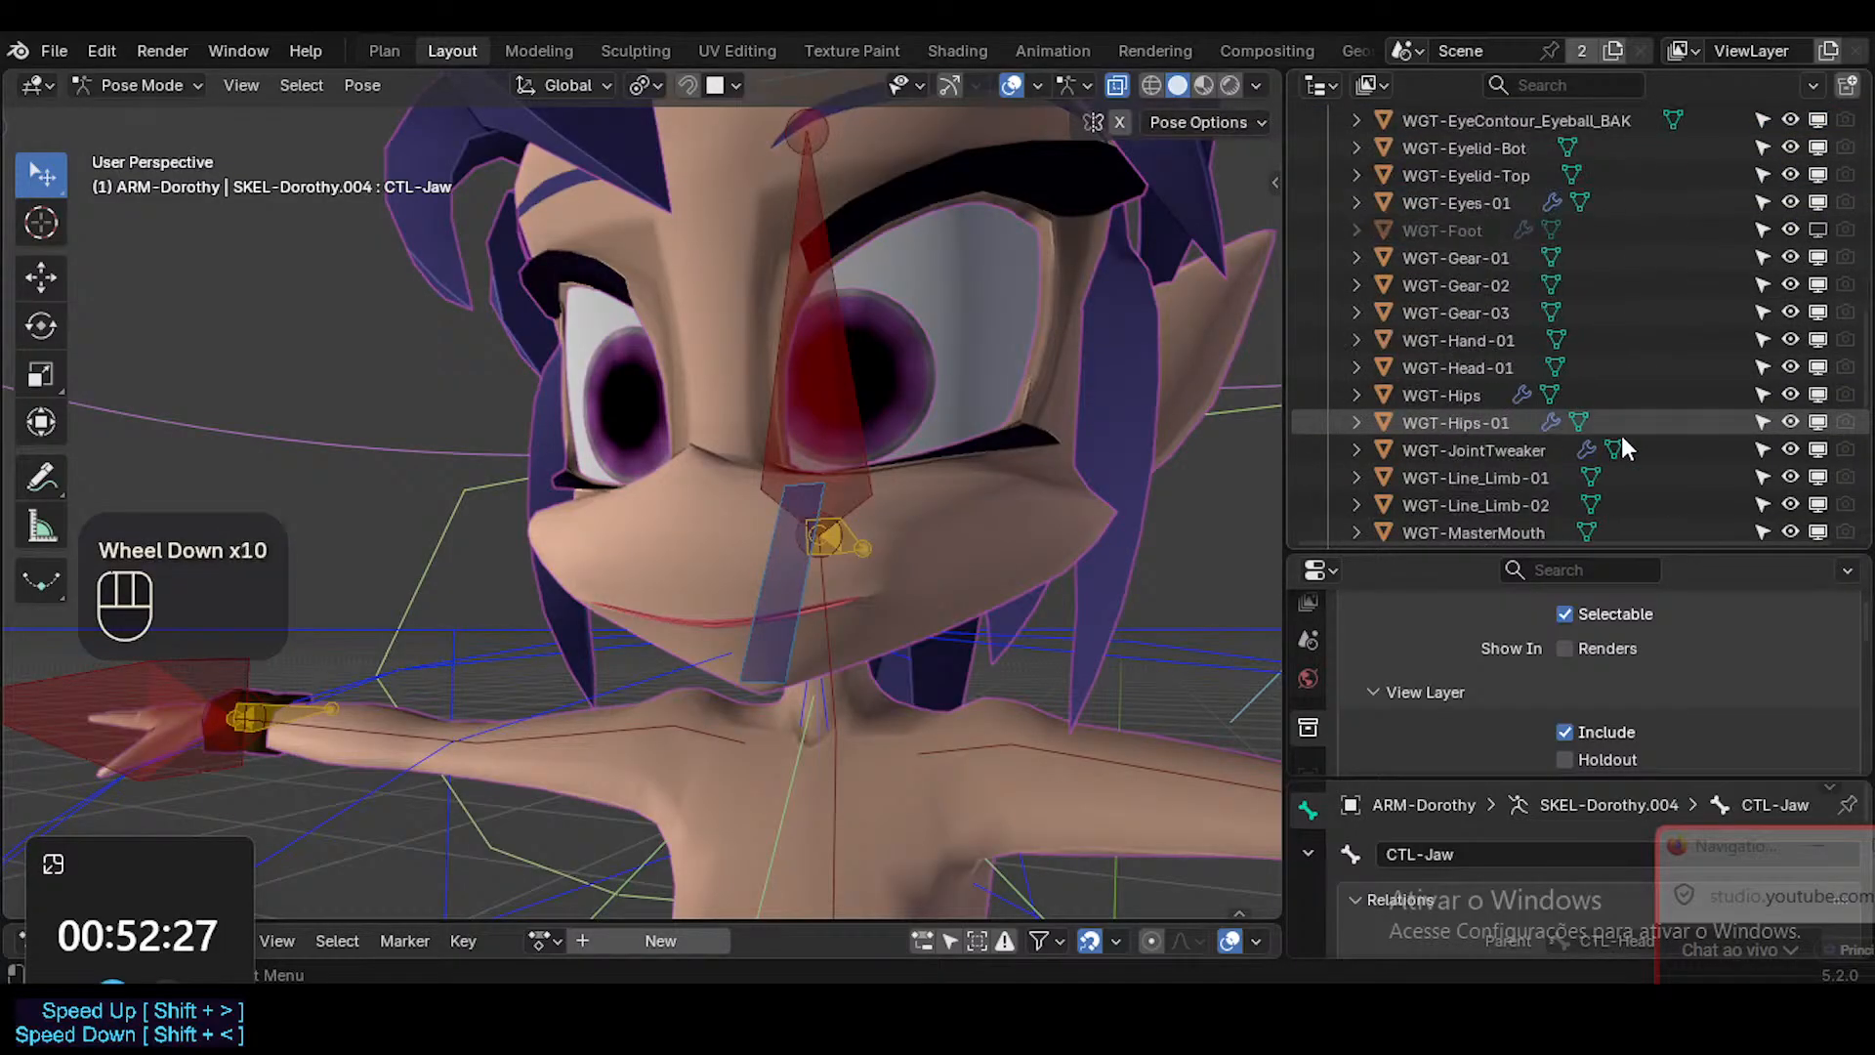
scroll(1620, 439, "up", 1)
scroll(1621, 441, "down", 1)
scroll(1626, 447, "down", 4)
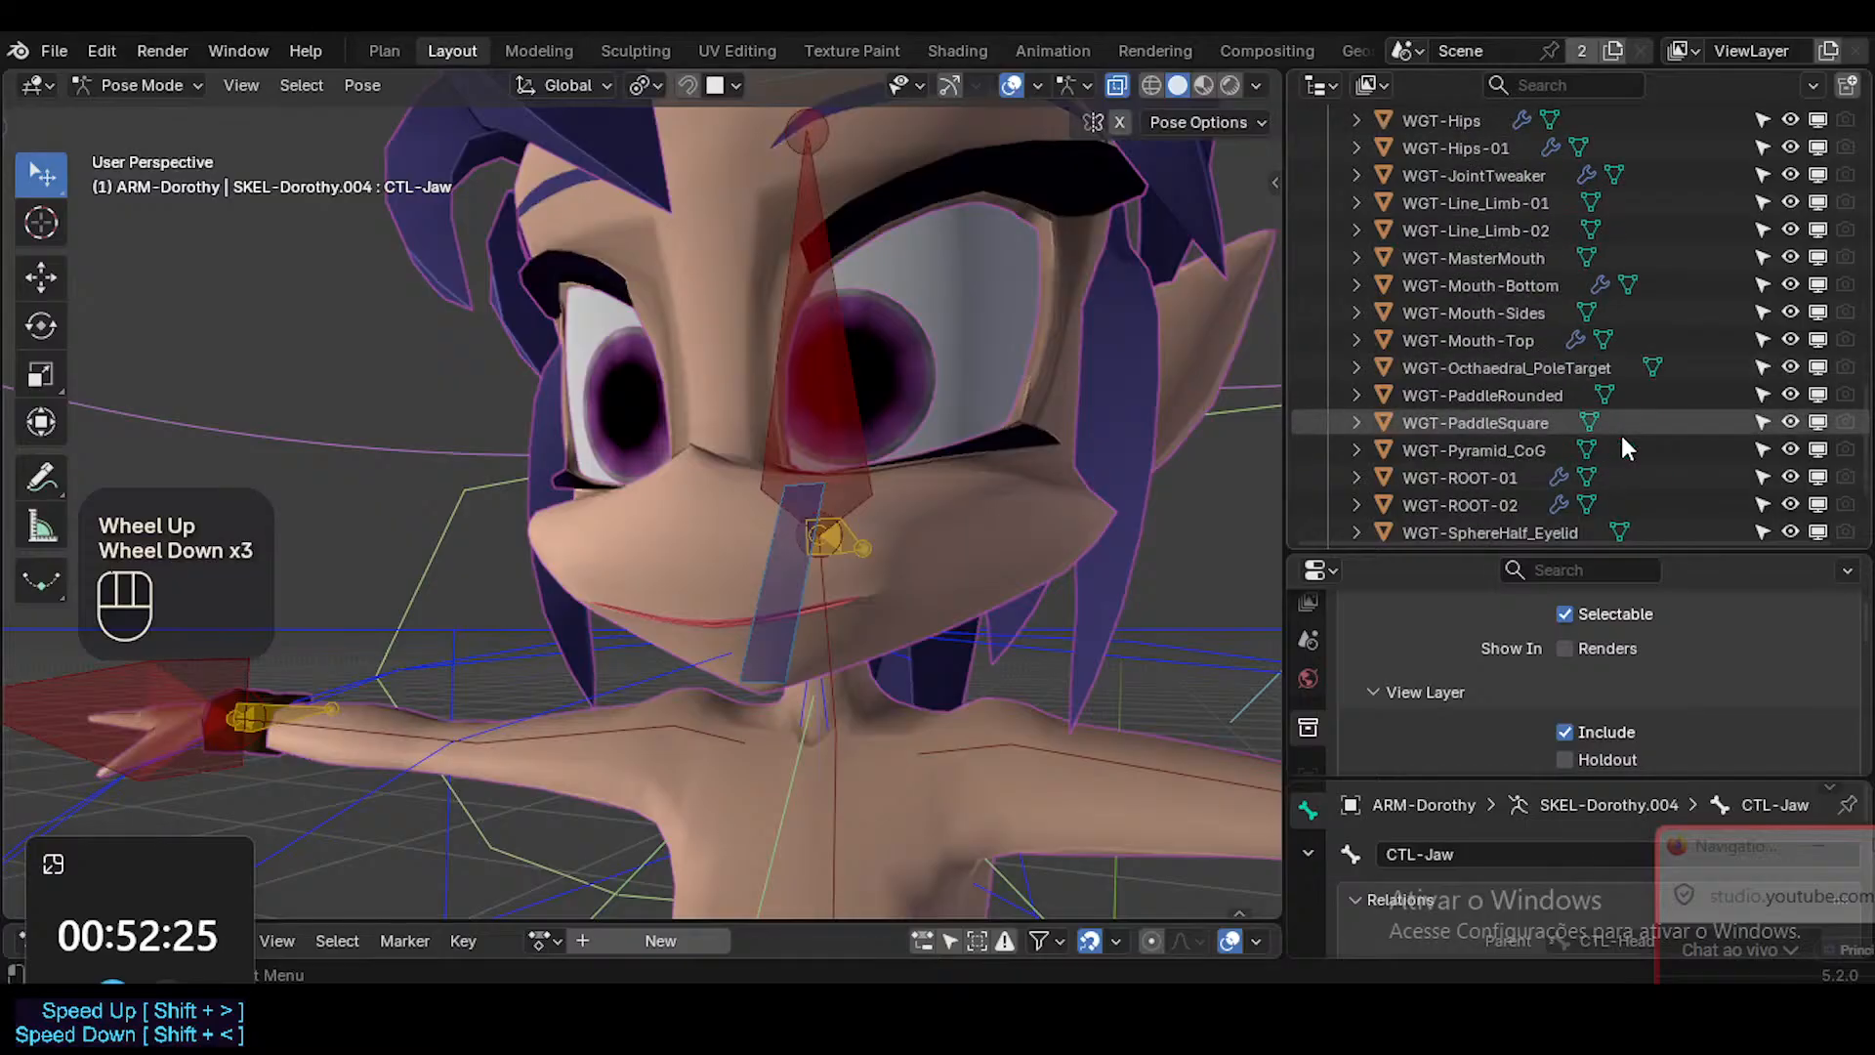
scroll(684, 494, "down", 5)
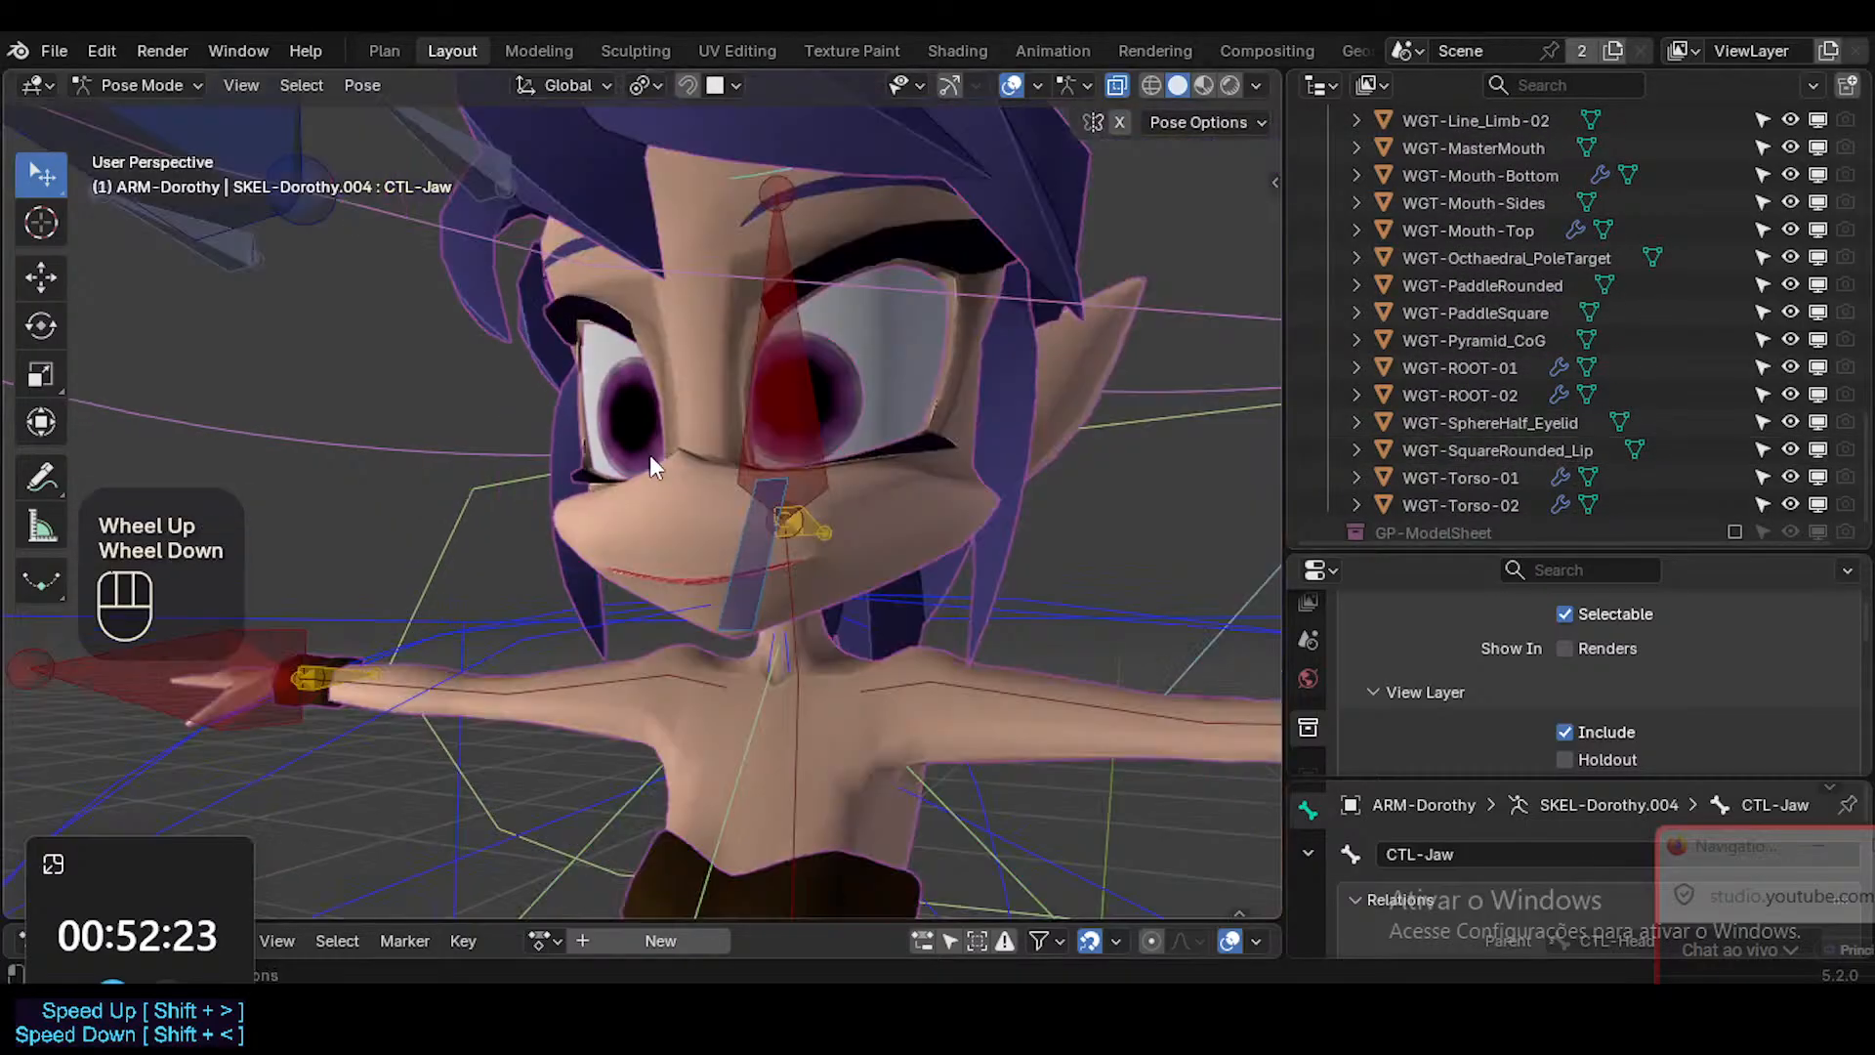
middle_click_drag(766, 529, 975, 584)
scroll(757, 542, "down", 3)
scroll(758, 541, "down", 1)
left_click(1064, 548)
left_click(1022, 525)
middle_click_drag(1021, 525, 884, 611)
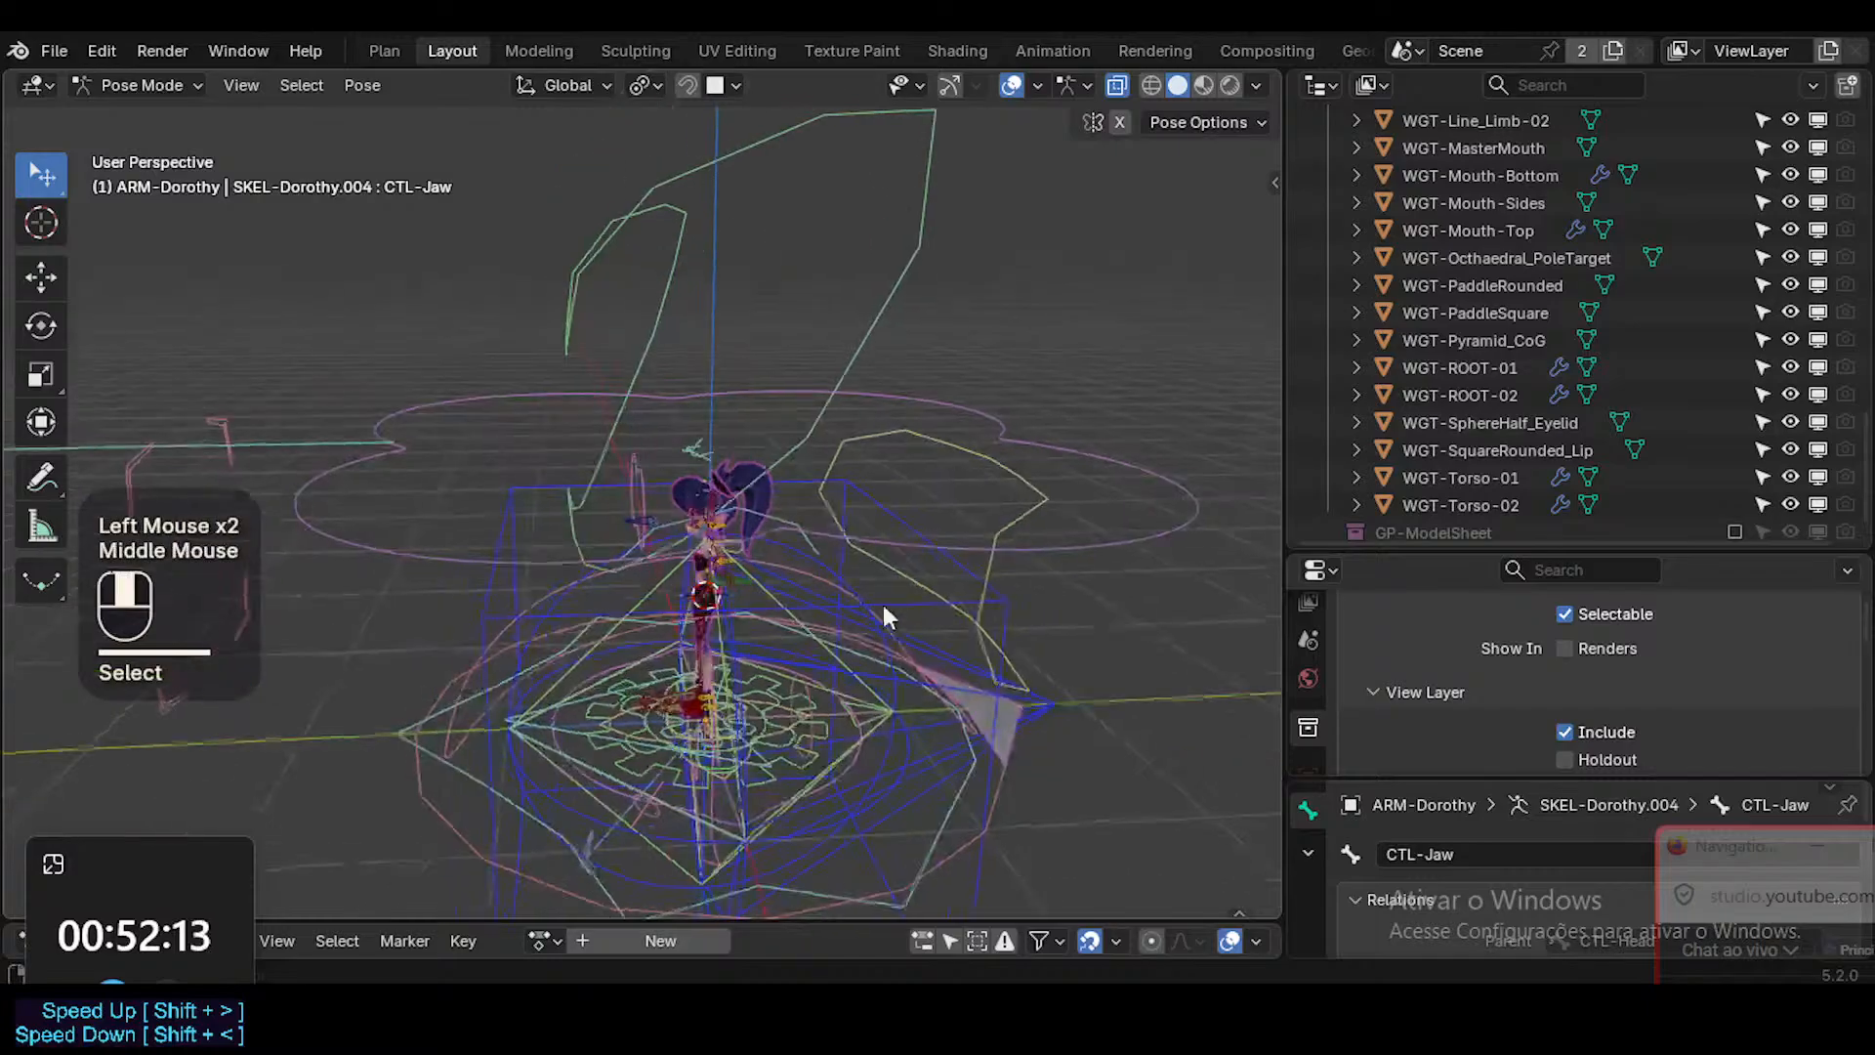
Switch from Pose Mode to Object Mode and select the WGT-Torso-01 widget.
left_click(1137, 529)
key("ctrl+Tab")
left_click(1131, 536)
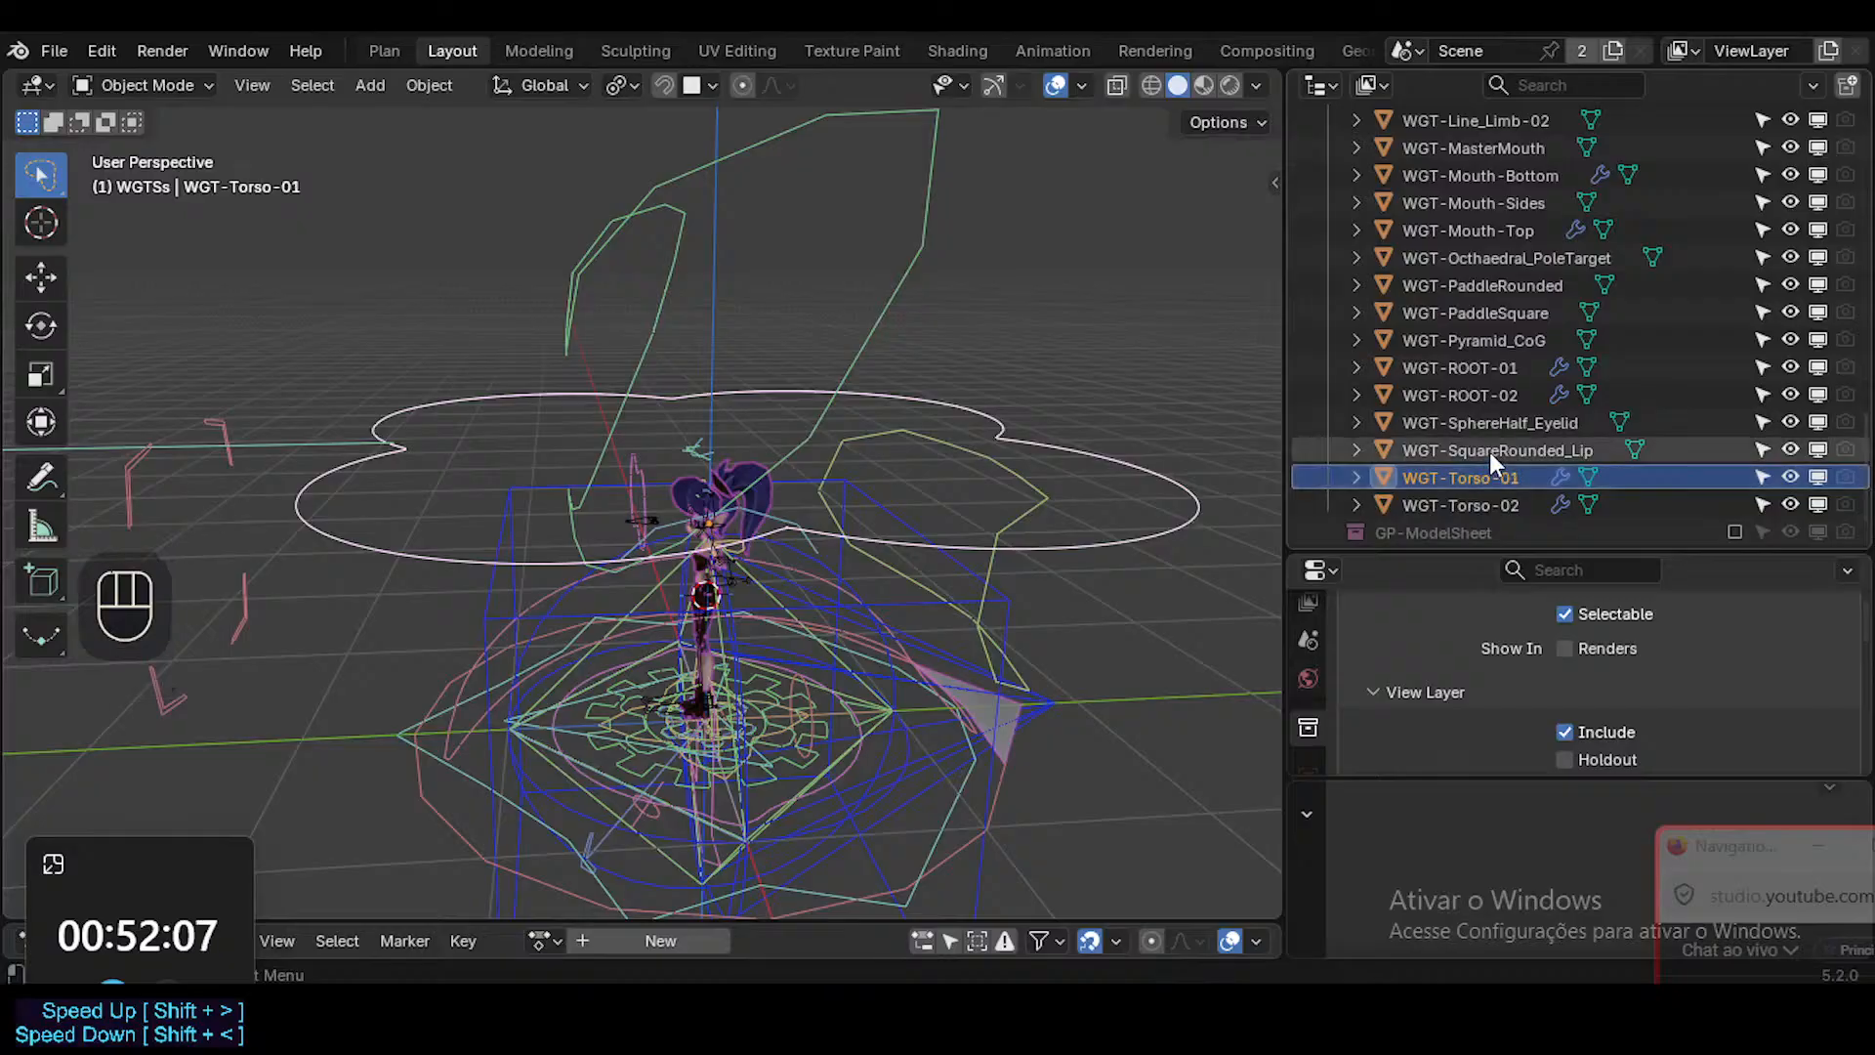
Inspect the WGT-ROOT-02 and WGT-ROOT-01 outlines around the character's feet.
scroll(1490, 453, "up", 2)
middle_click_drag(977, 459, 1015, 429)
middle_click_drag(762, 582, 845, 735, "ctrl")
left_click(992, 715)
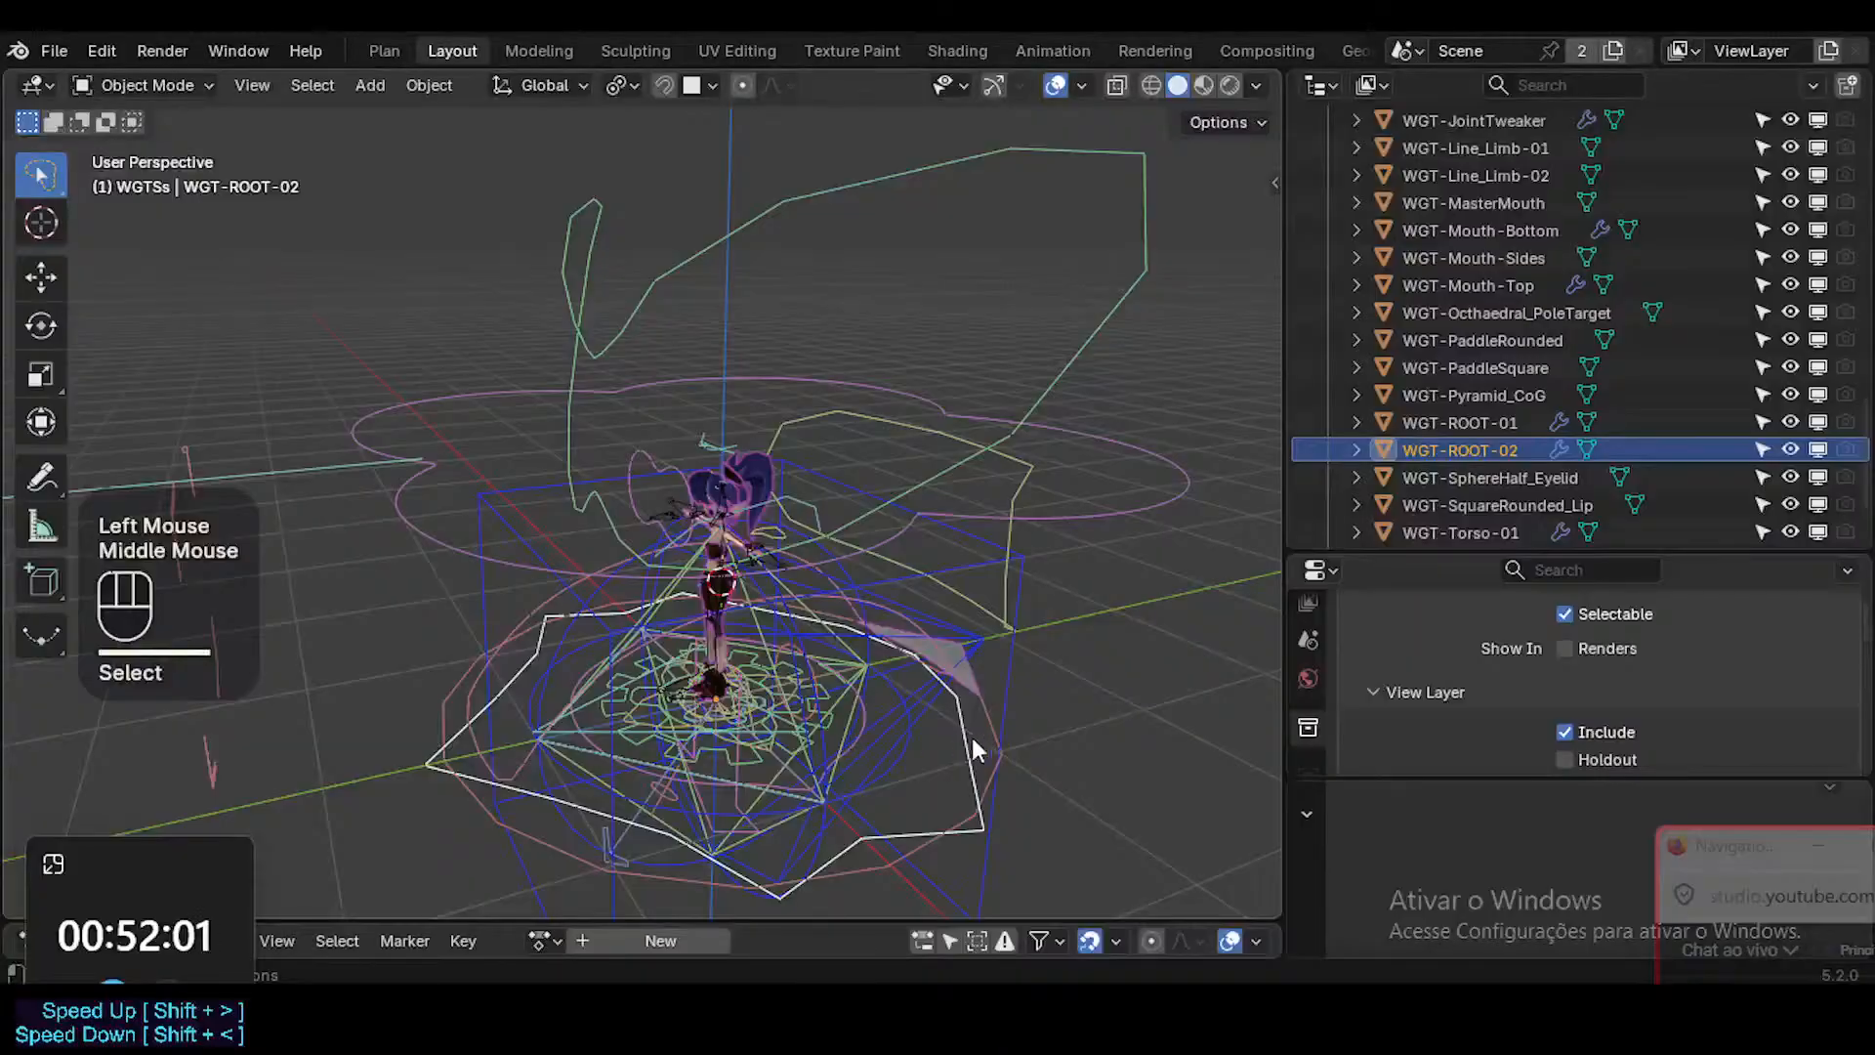
middle_click_drag(975, 748, 803, 720, "shift")
scroll(706, 628, "up", 4)
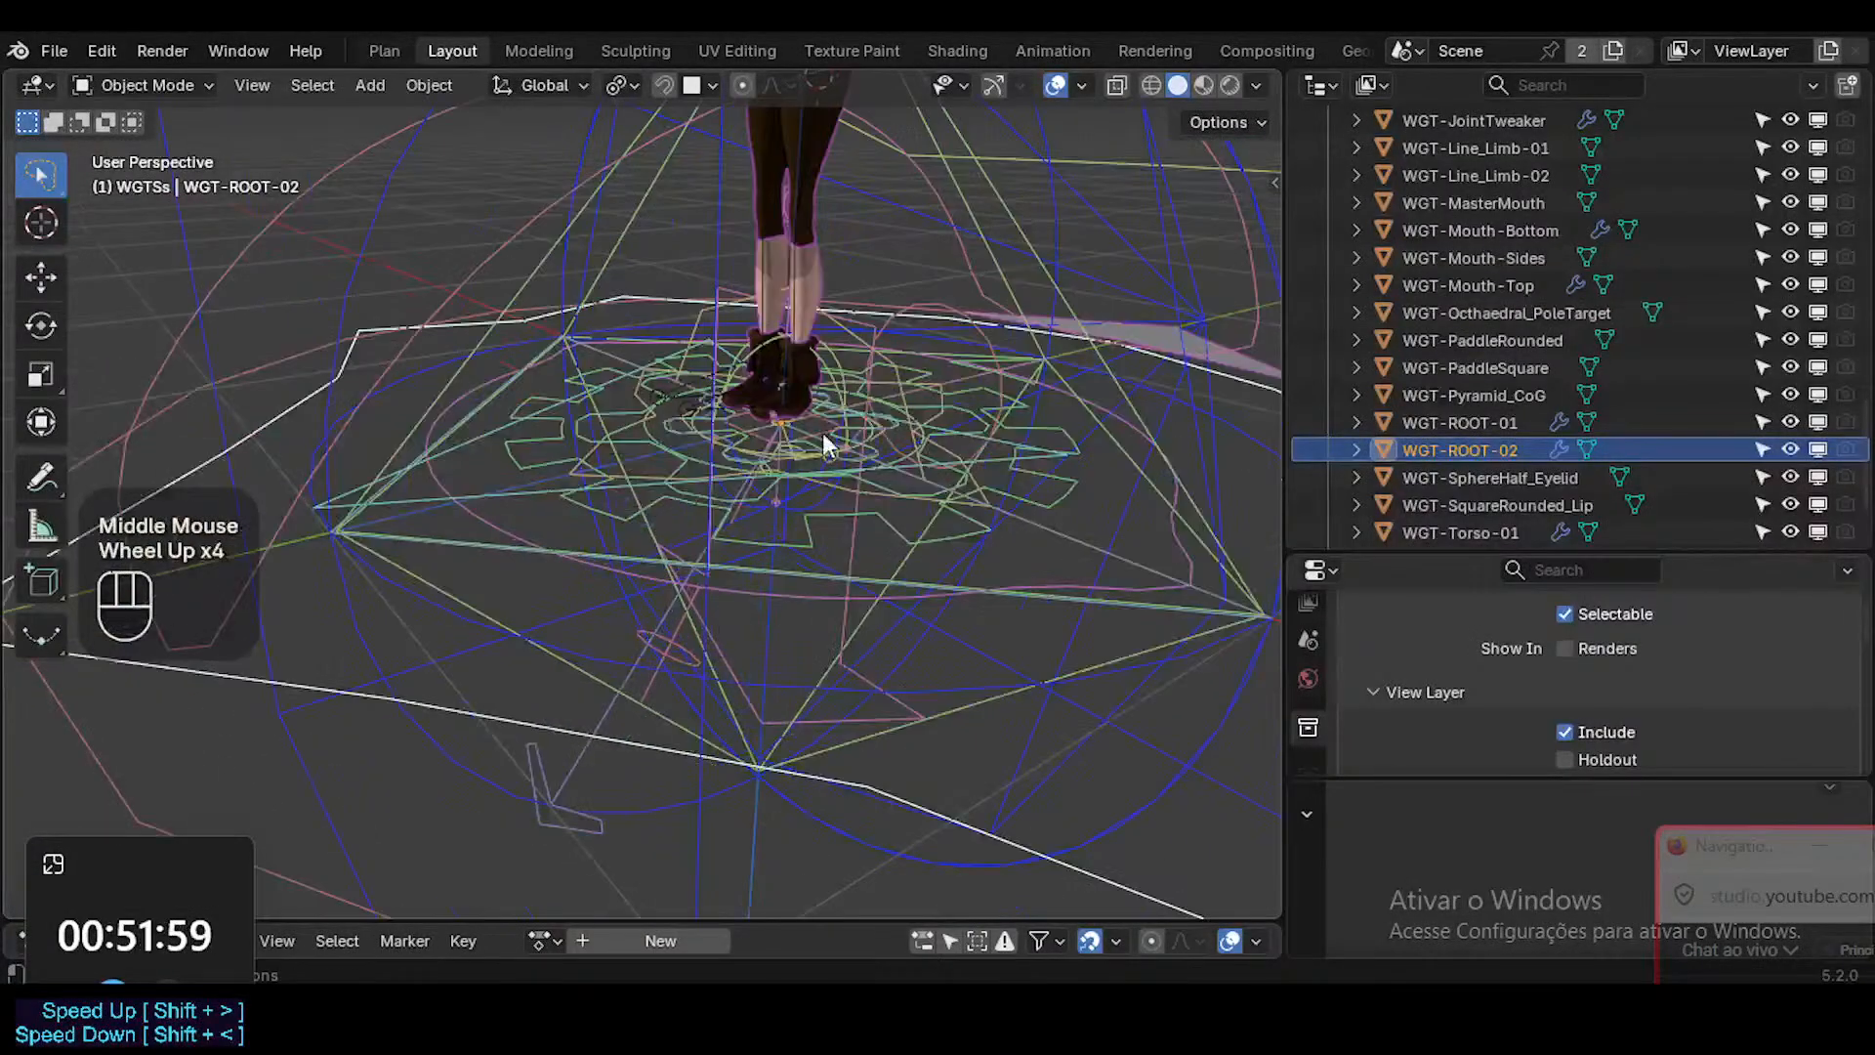
middle_click_drag(825, 445, 984, 742, "shift")
scroll(778, 628, "up", 3)
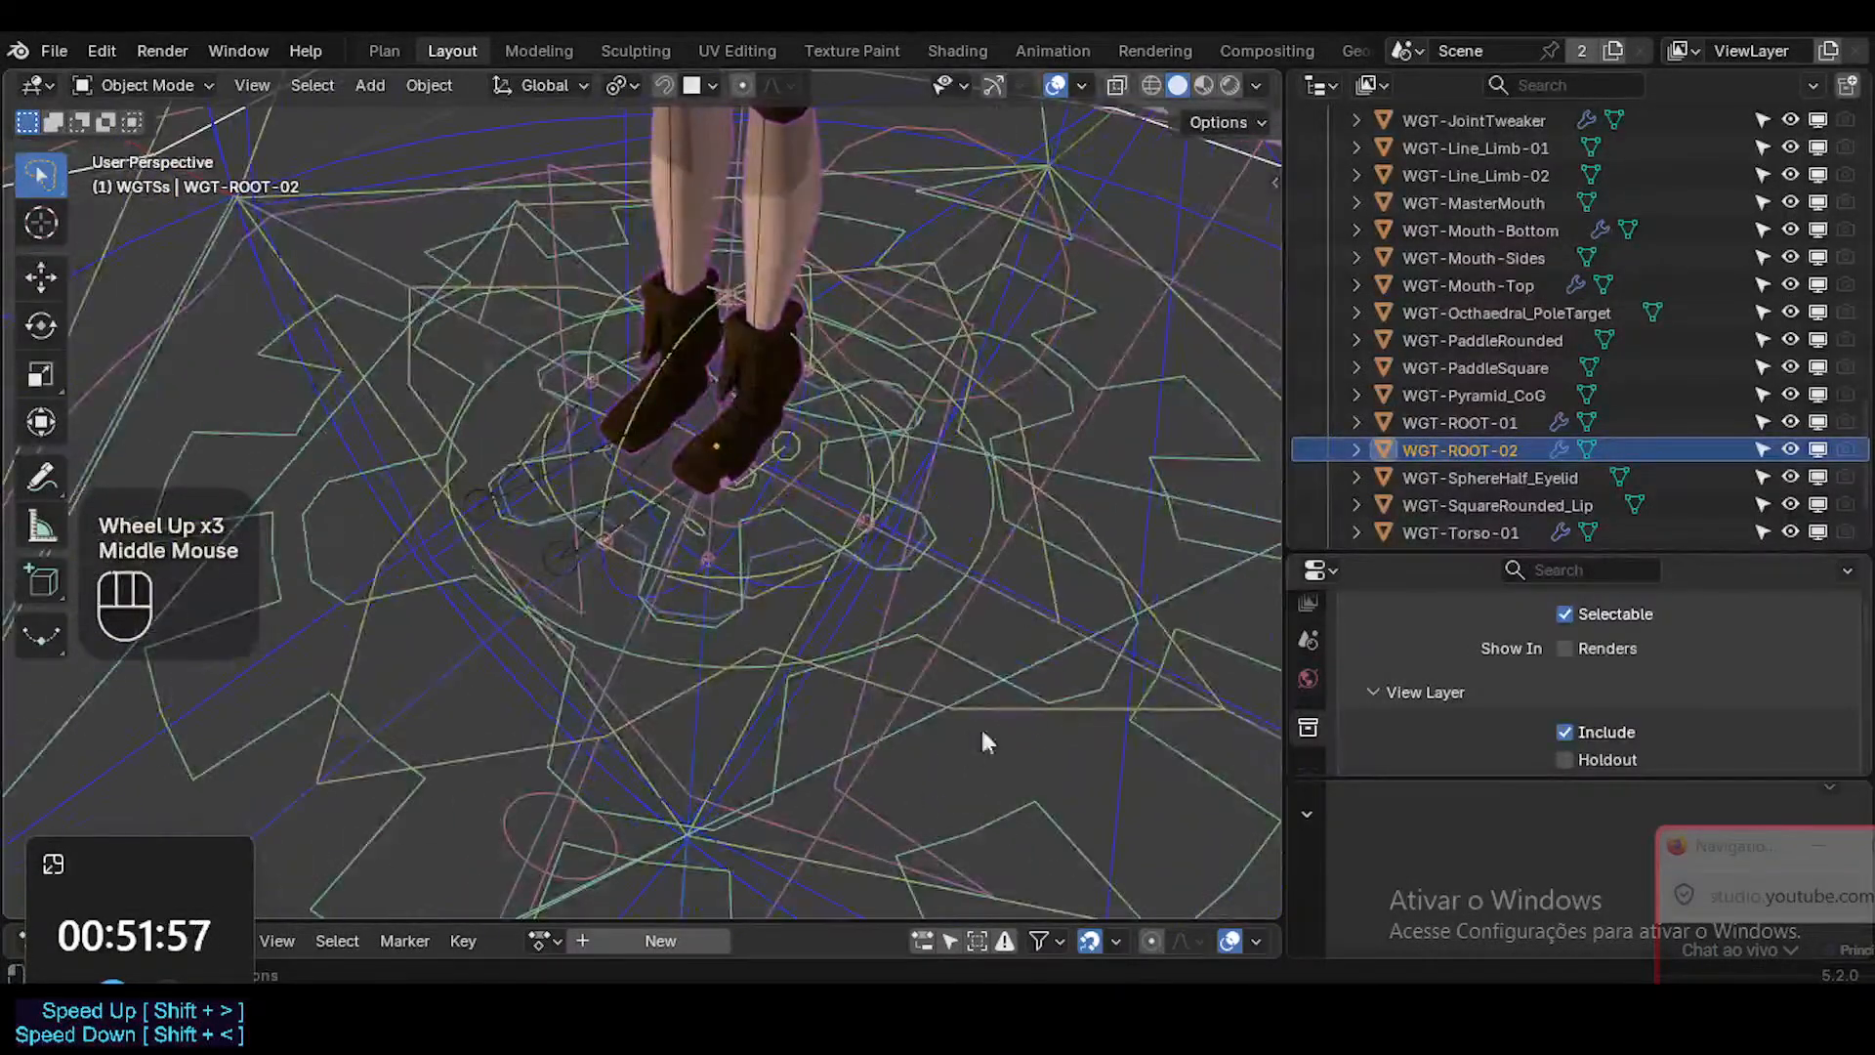
left_click(1095, 544)
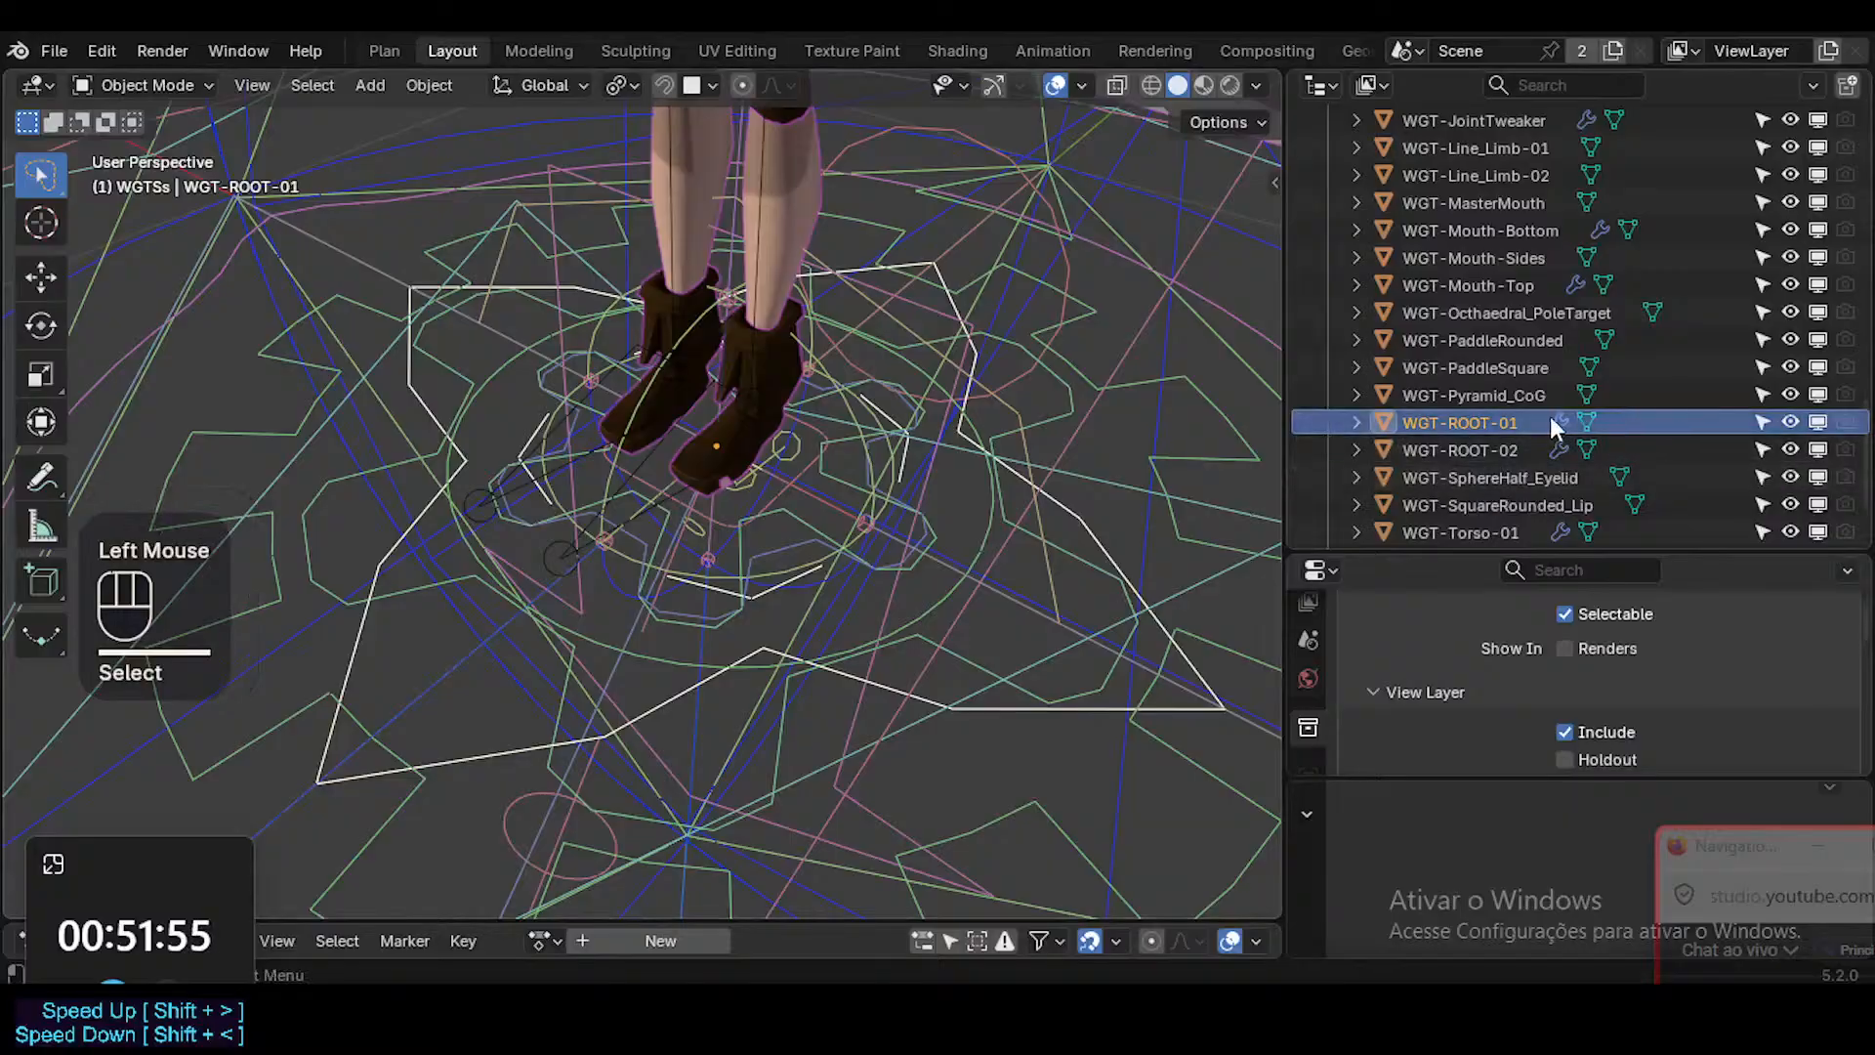
scroll(1509, 401, "down", 2)
left_click(1497, 354)
key("g")
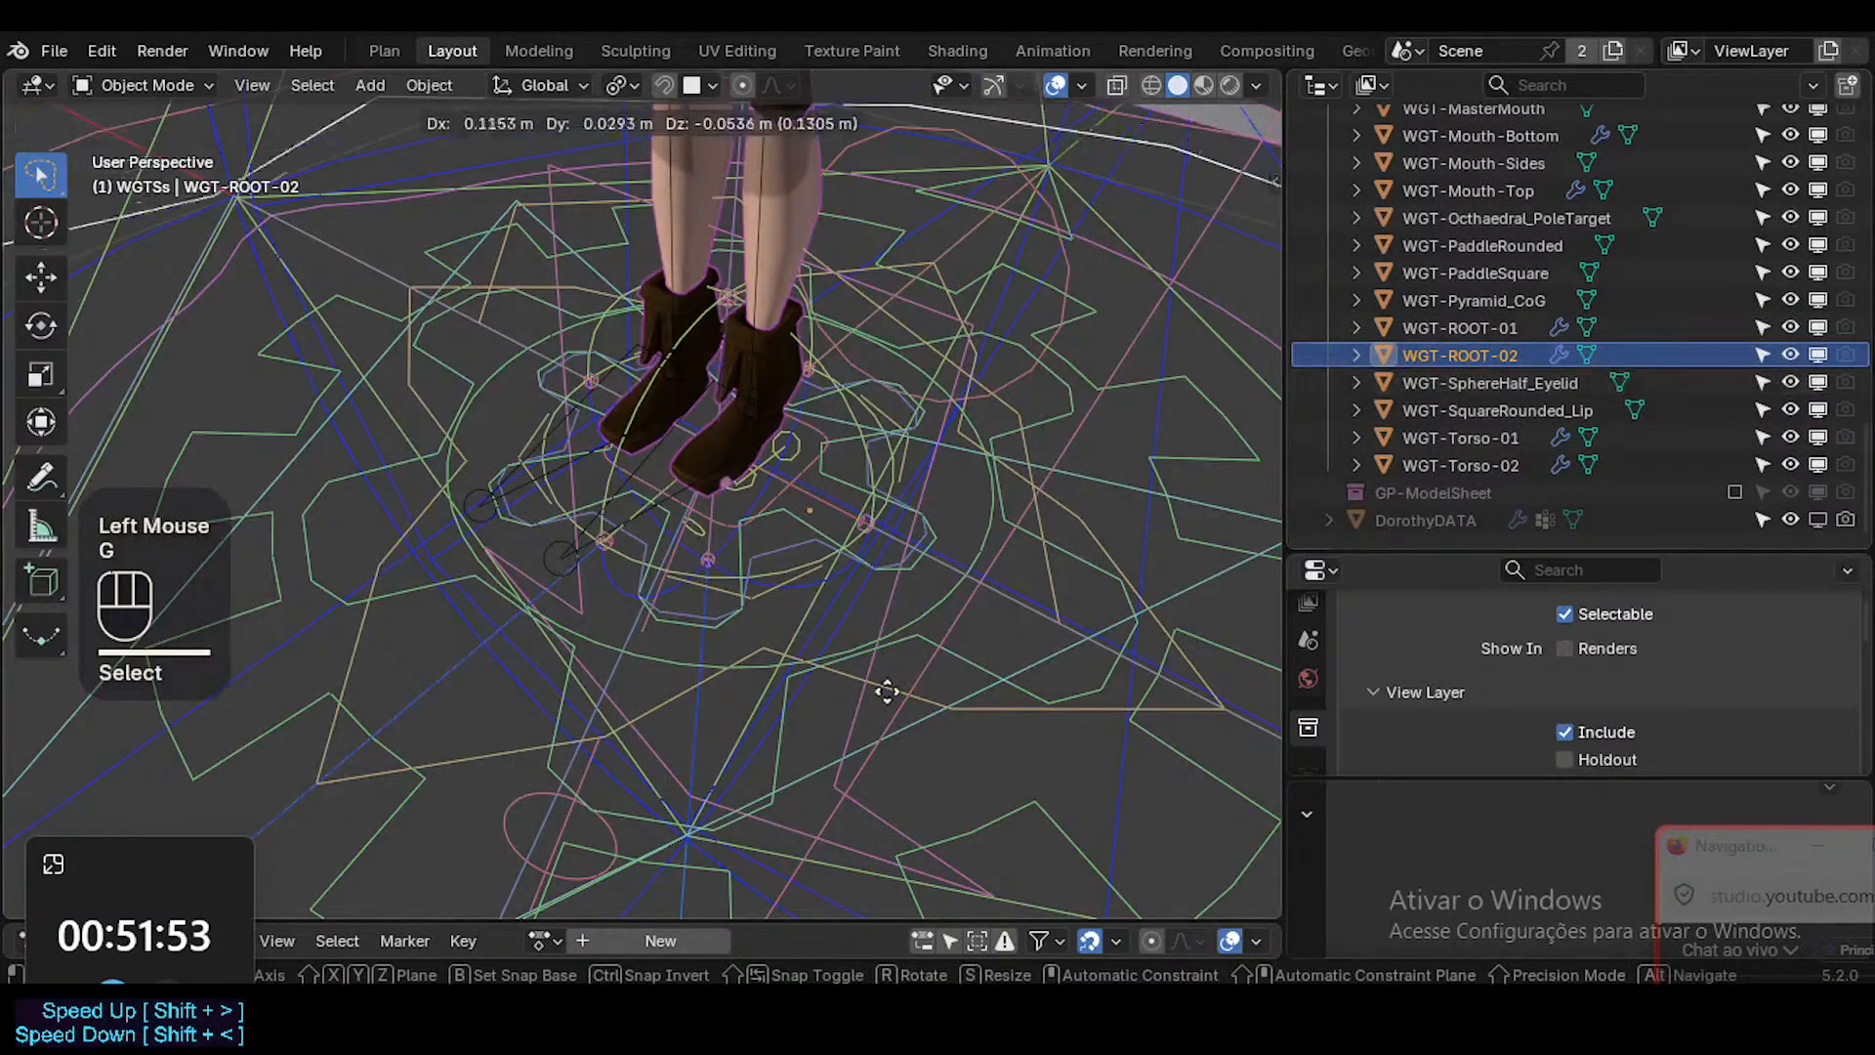
key("Escape")
scroll(750, 481, "down", 2)
scroll(750, 481, "up", 1)
scroll(750, 480, "down", 3)
key("g")
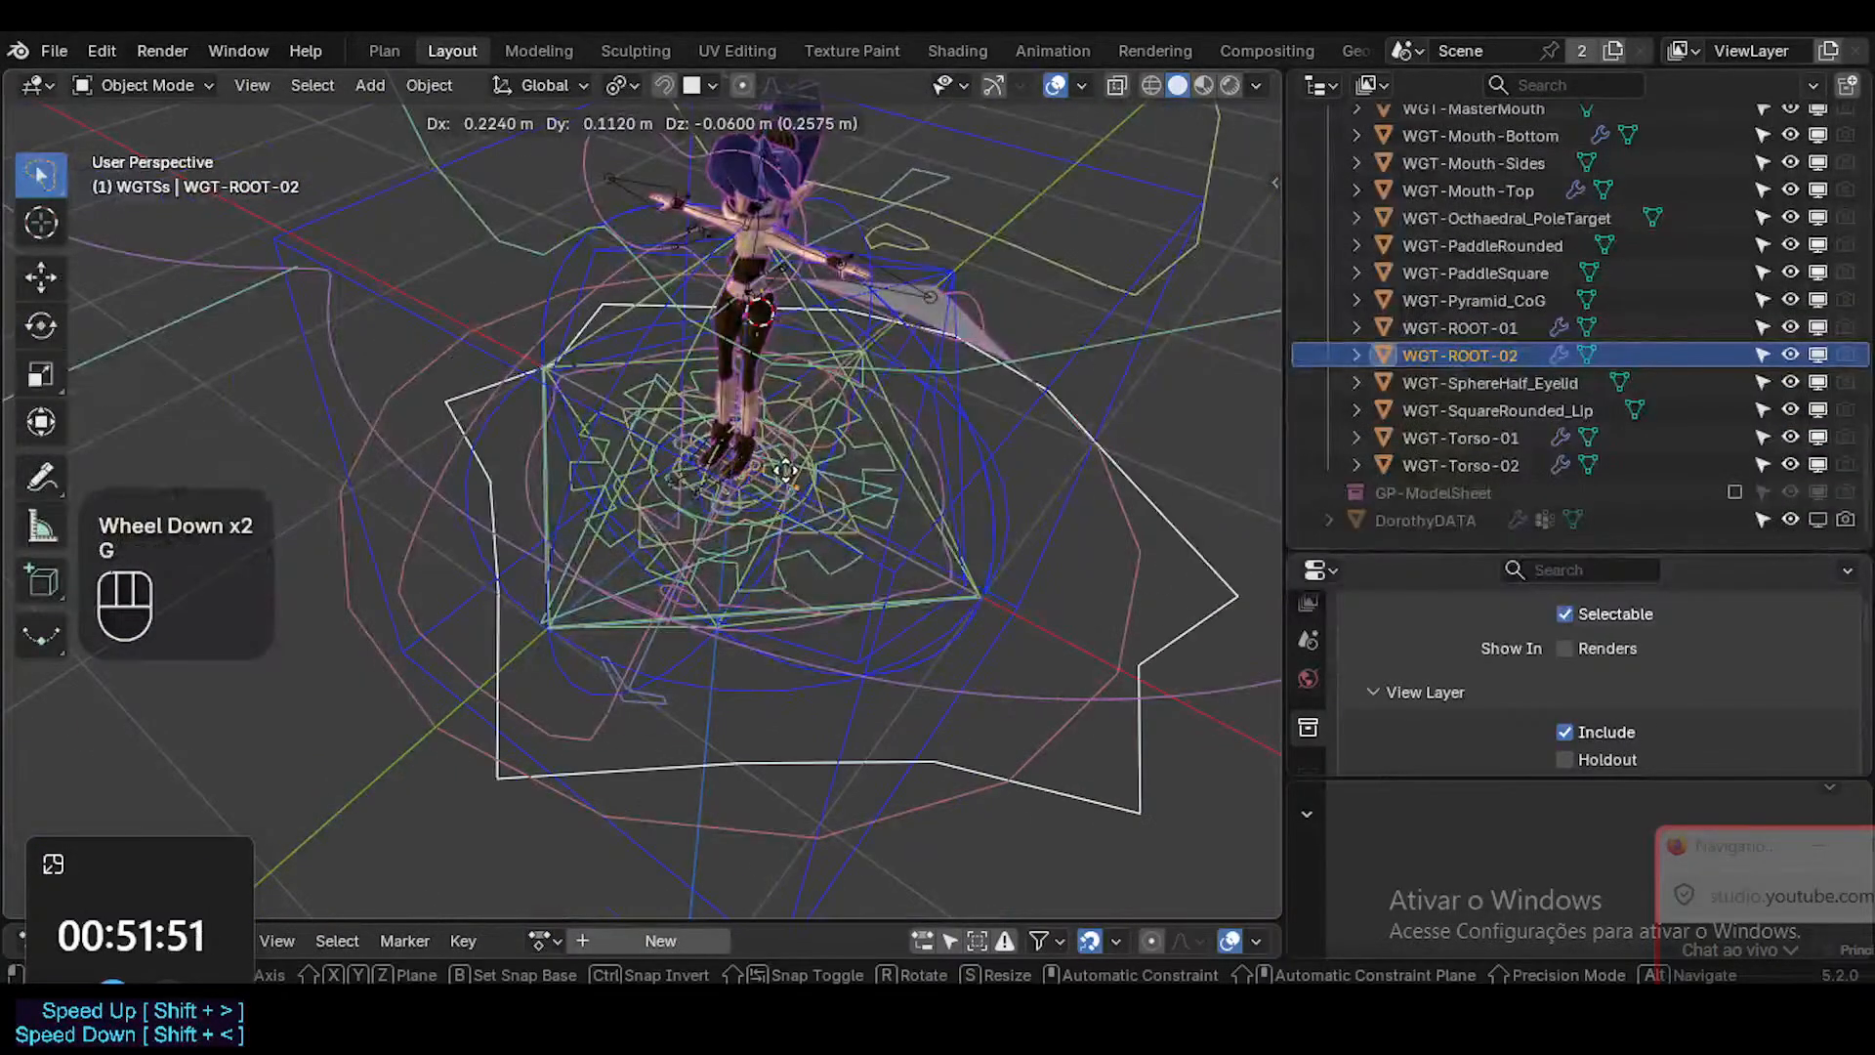
key("Escape")
Delete the WGT-ROOT-02 widget from the WGTSs collection.
left_click(1449, 352)
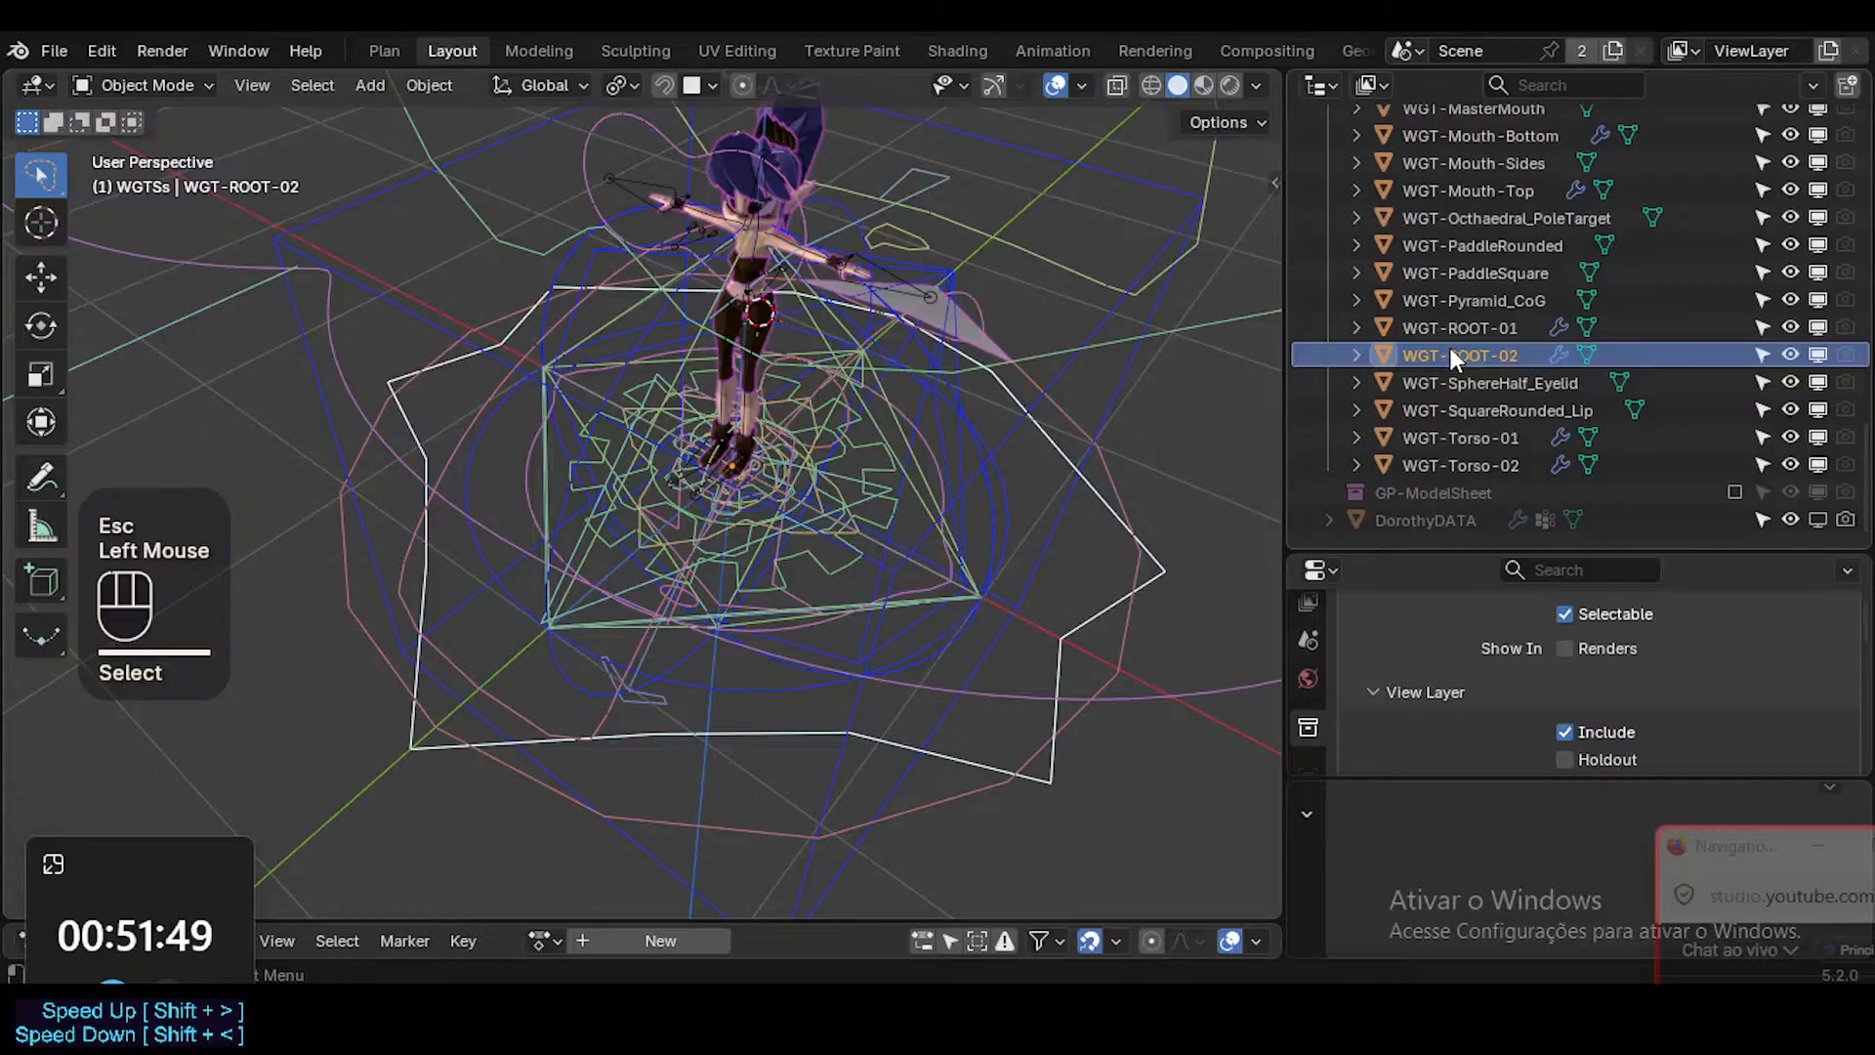
key("x")
Move the WGT-ROOT-01 widget from WGTSs into the WGT collection.
left_click(1459, 345)
key("g")
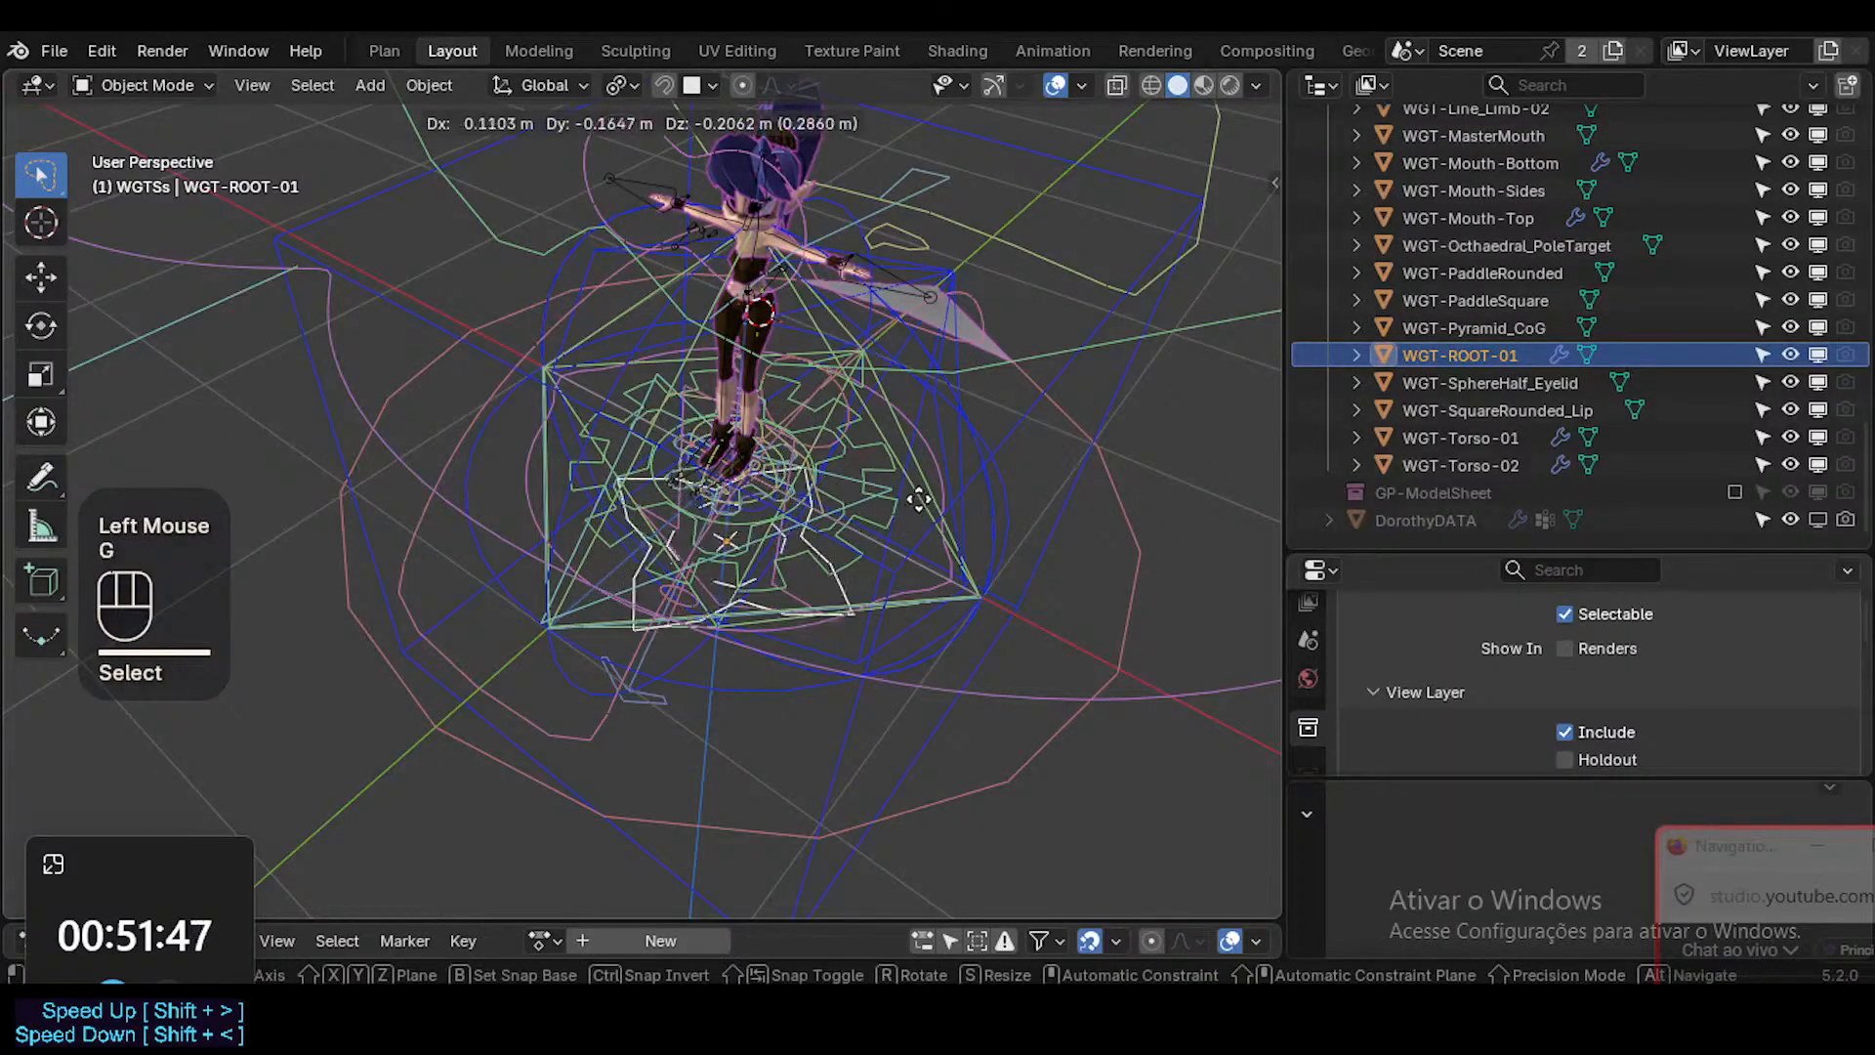
key("Escape")
scroll(1527, 367, "up", 5)
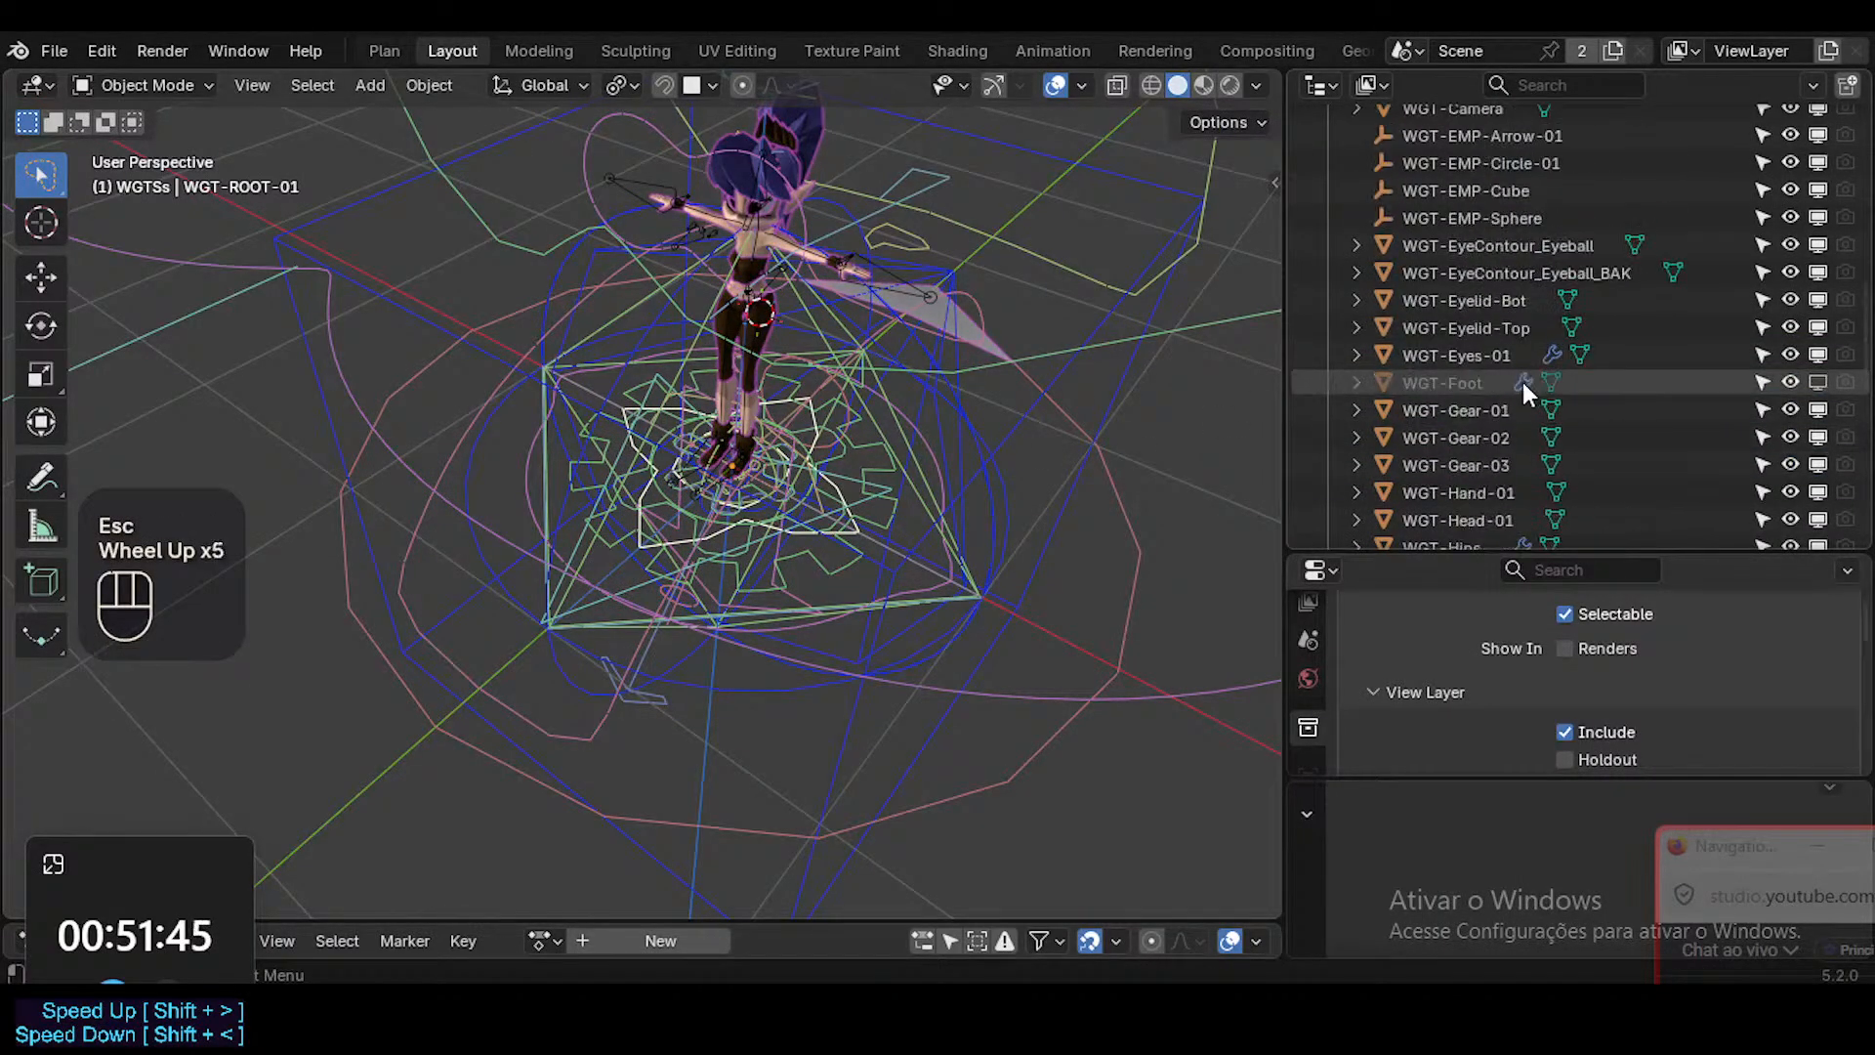
scroll(1520, 380, "down", 6)
key("m")
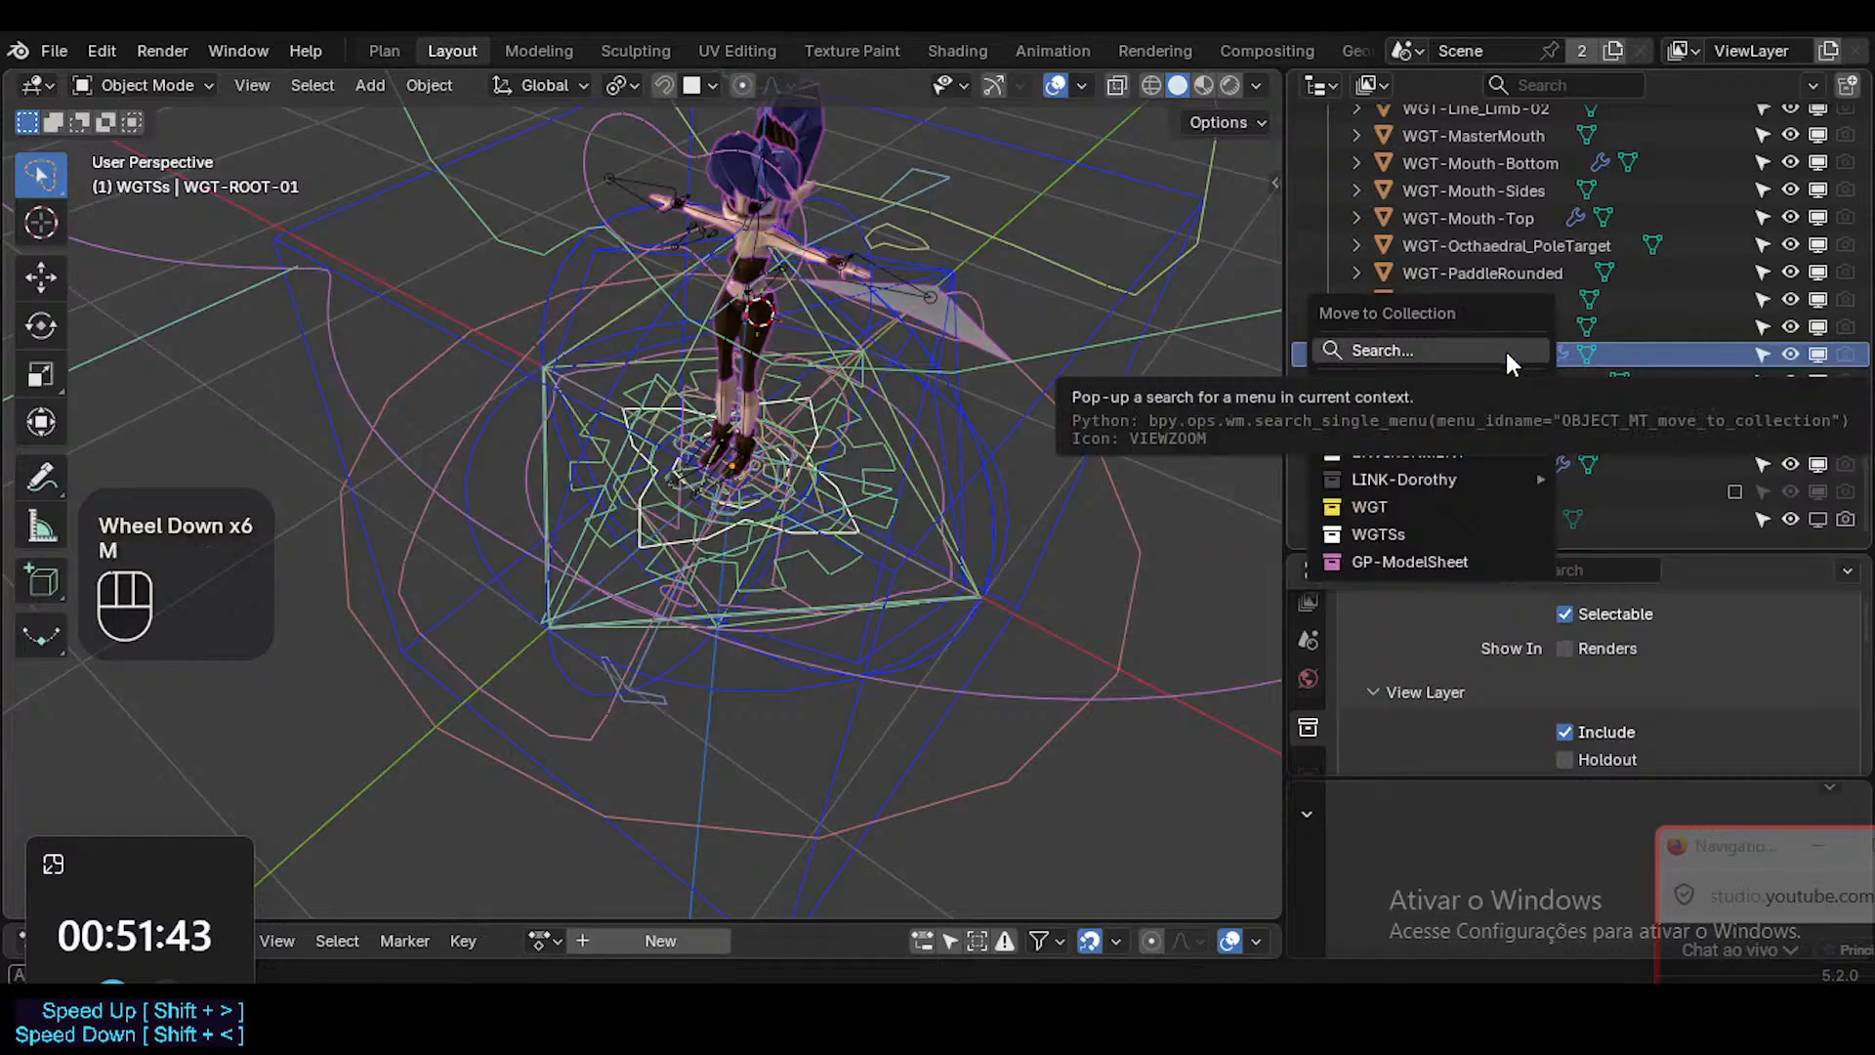
left_click(1418, 502)
Exclude the WGTSs collection from the view layer.
scroll(1537, 287, "up", 5)
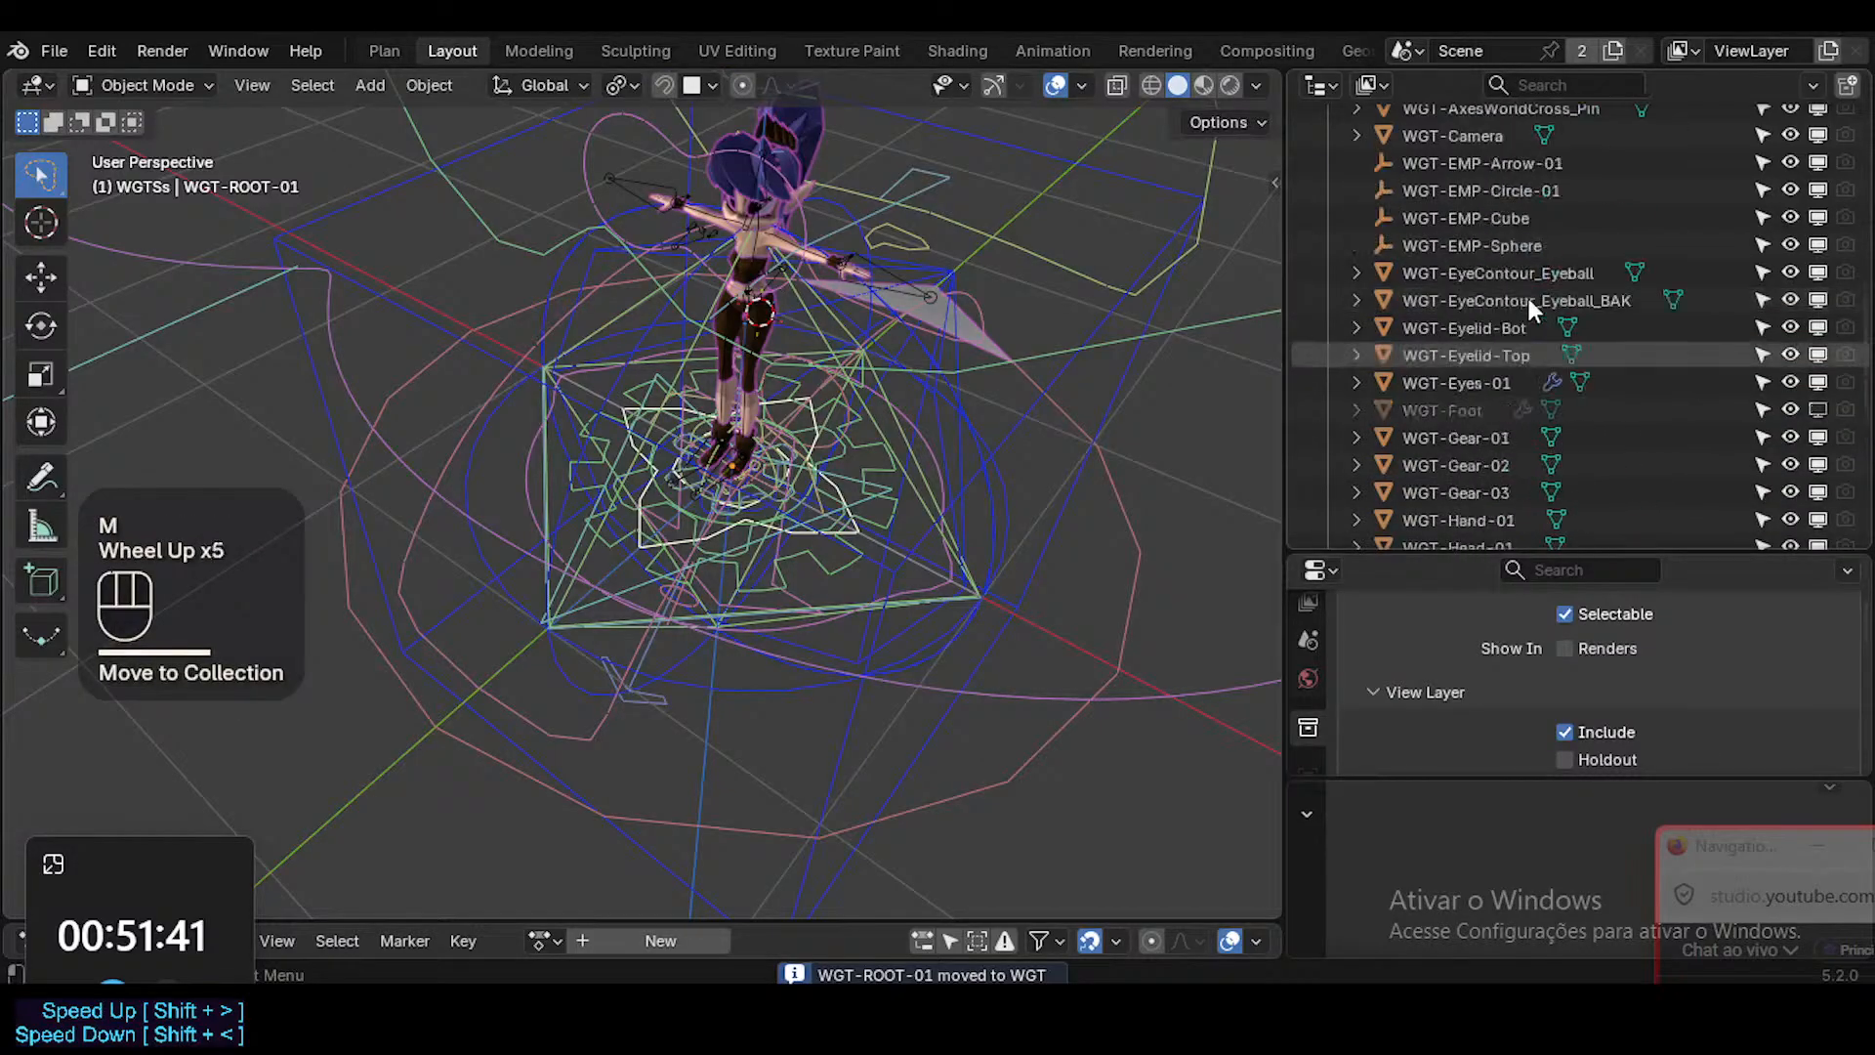
scroll(1524, 300, "down", 1)
scroll(1524, 301, "up", 7)
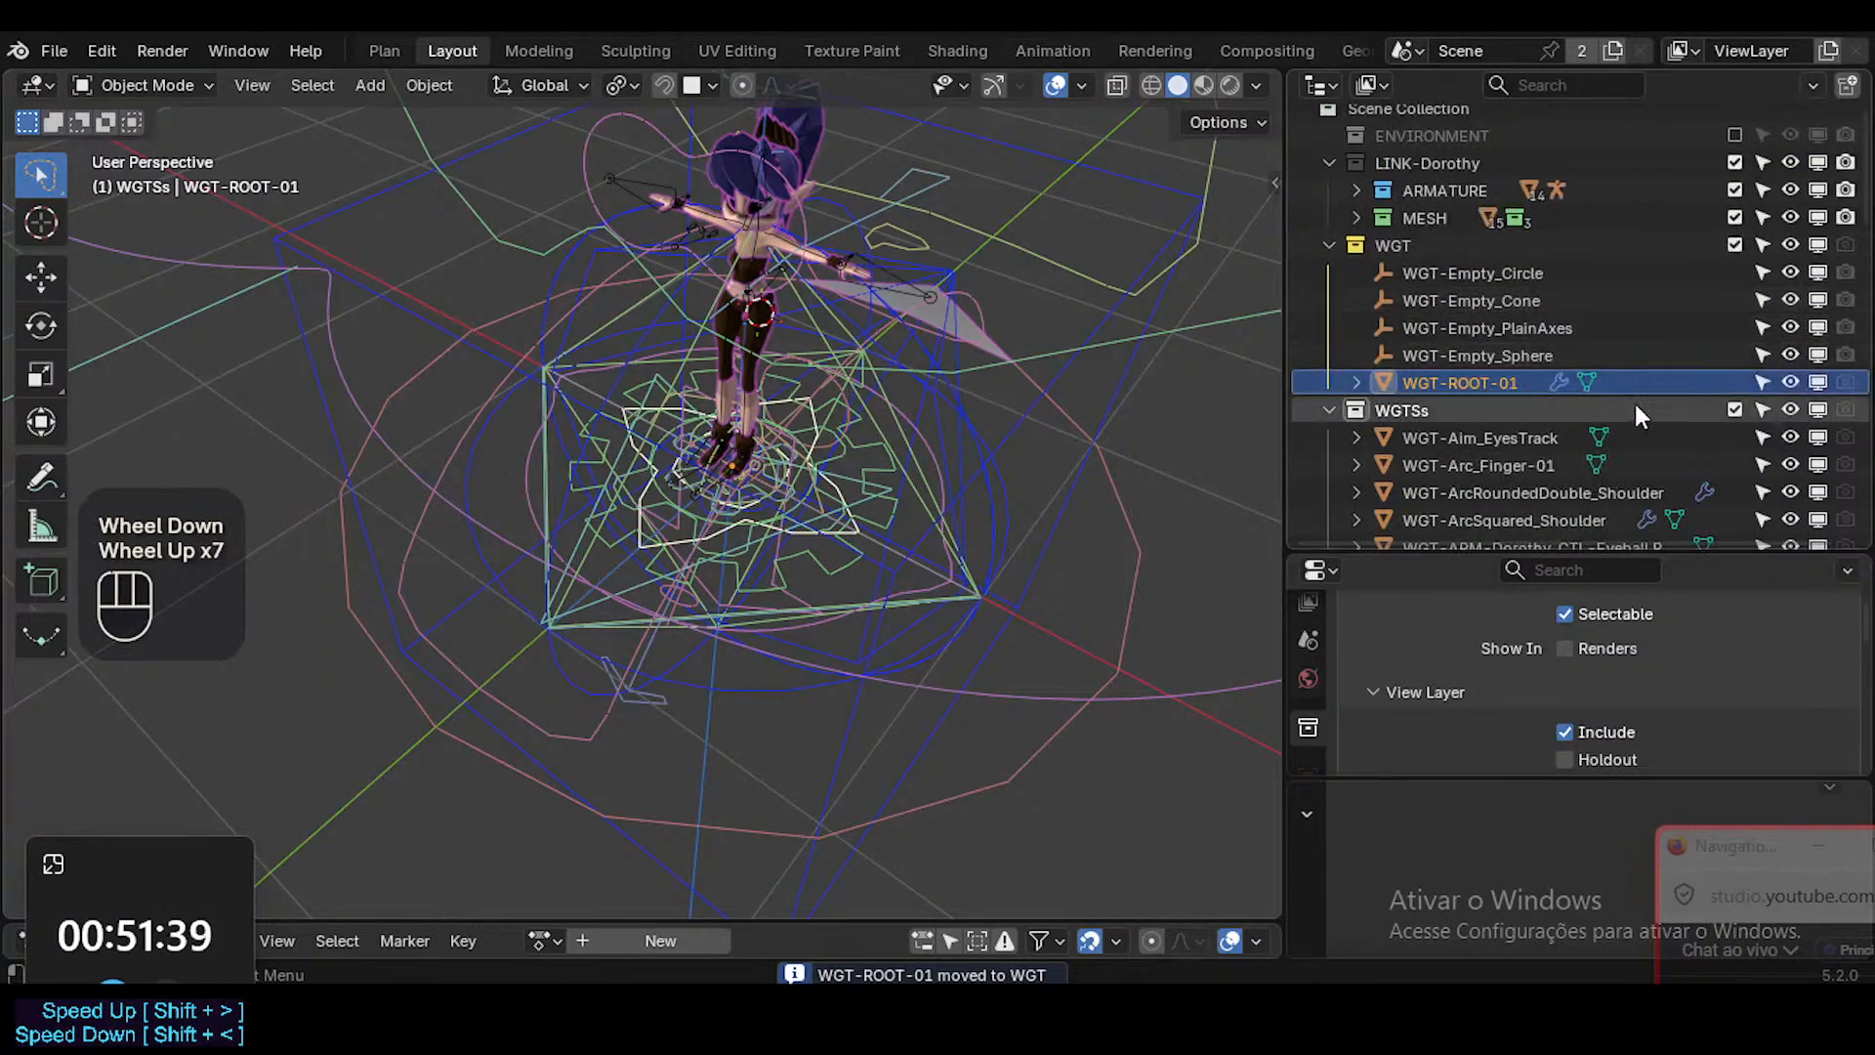
left_click(1734, 410)
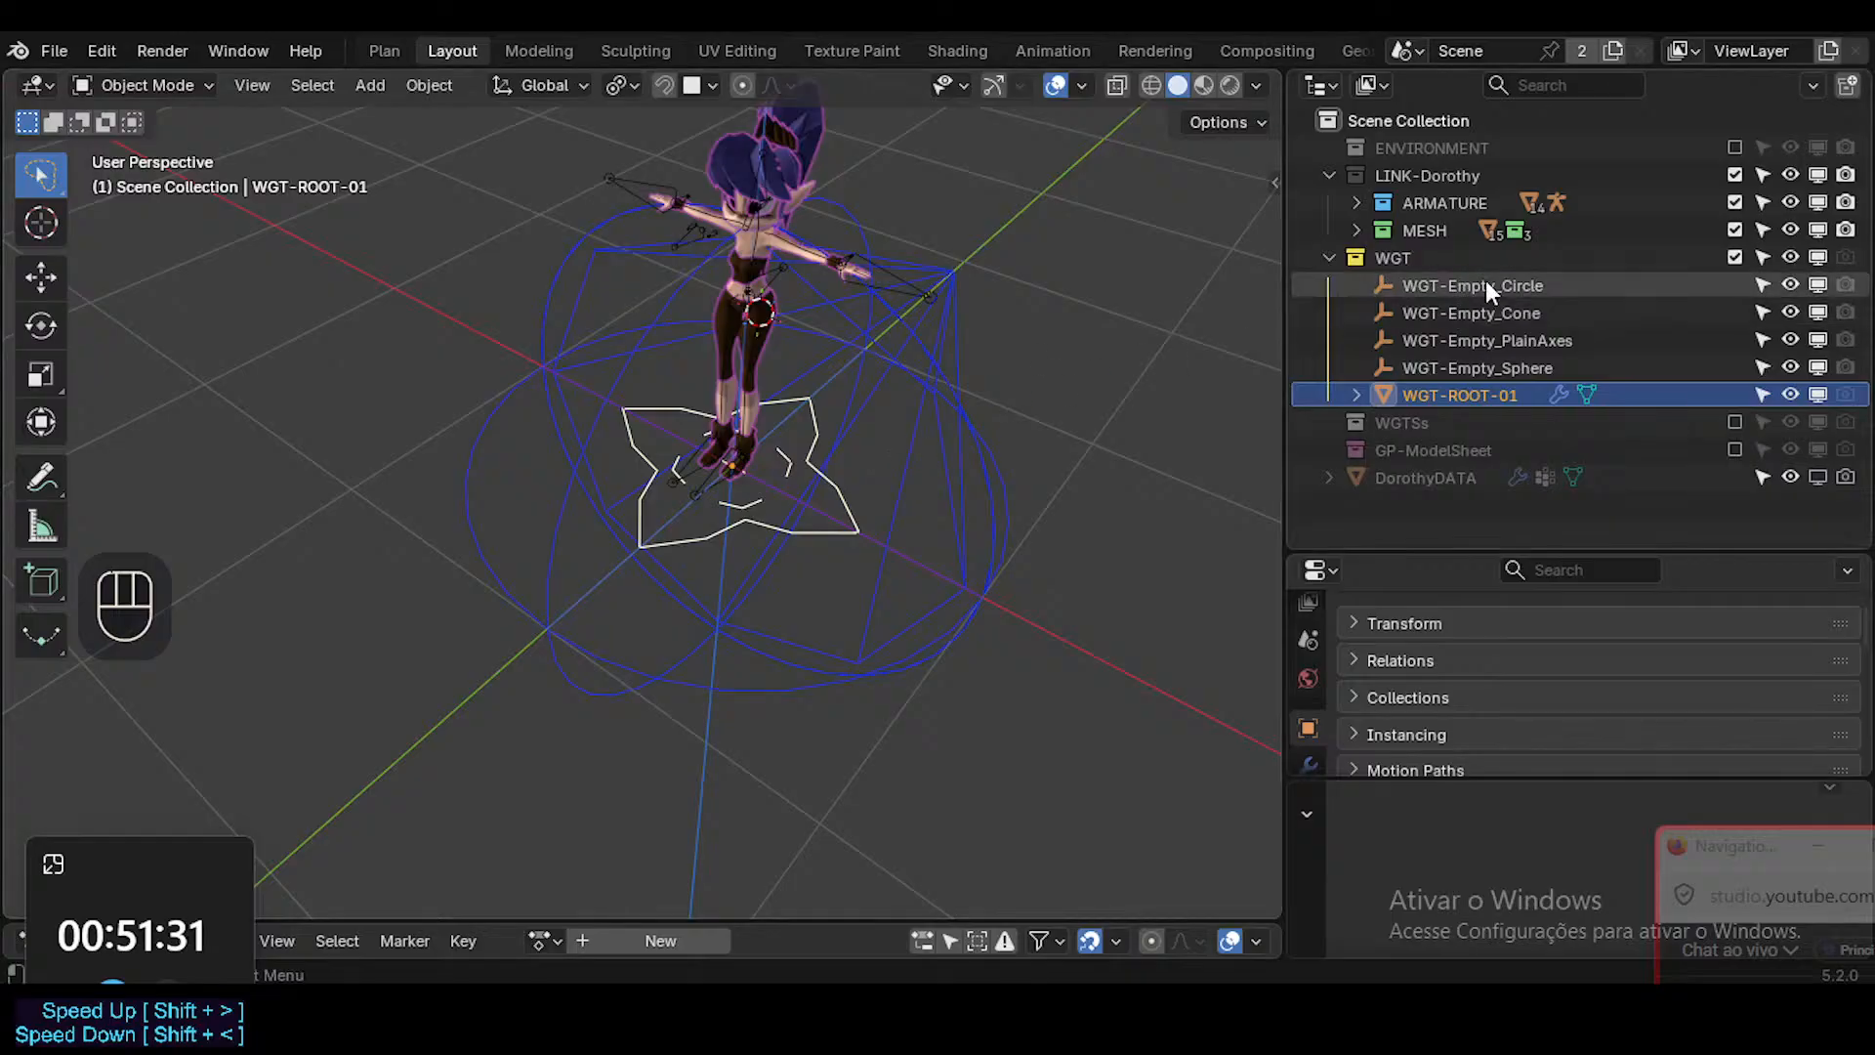
Reveal the hidden objects, select the ARM-Dorothy armature and solo its ROOT bone collection.
left_click(1359, 199)
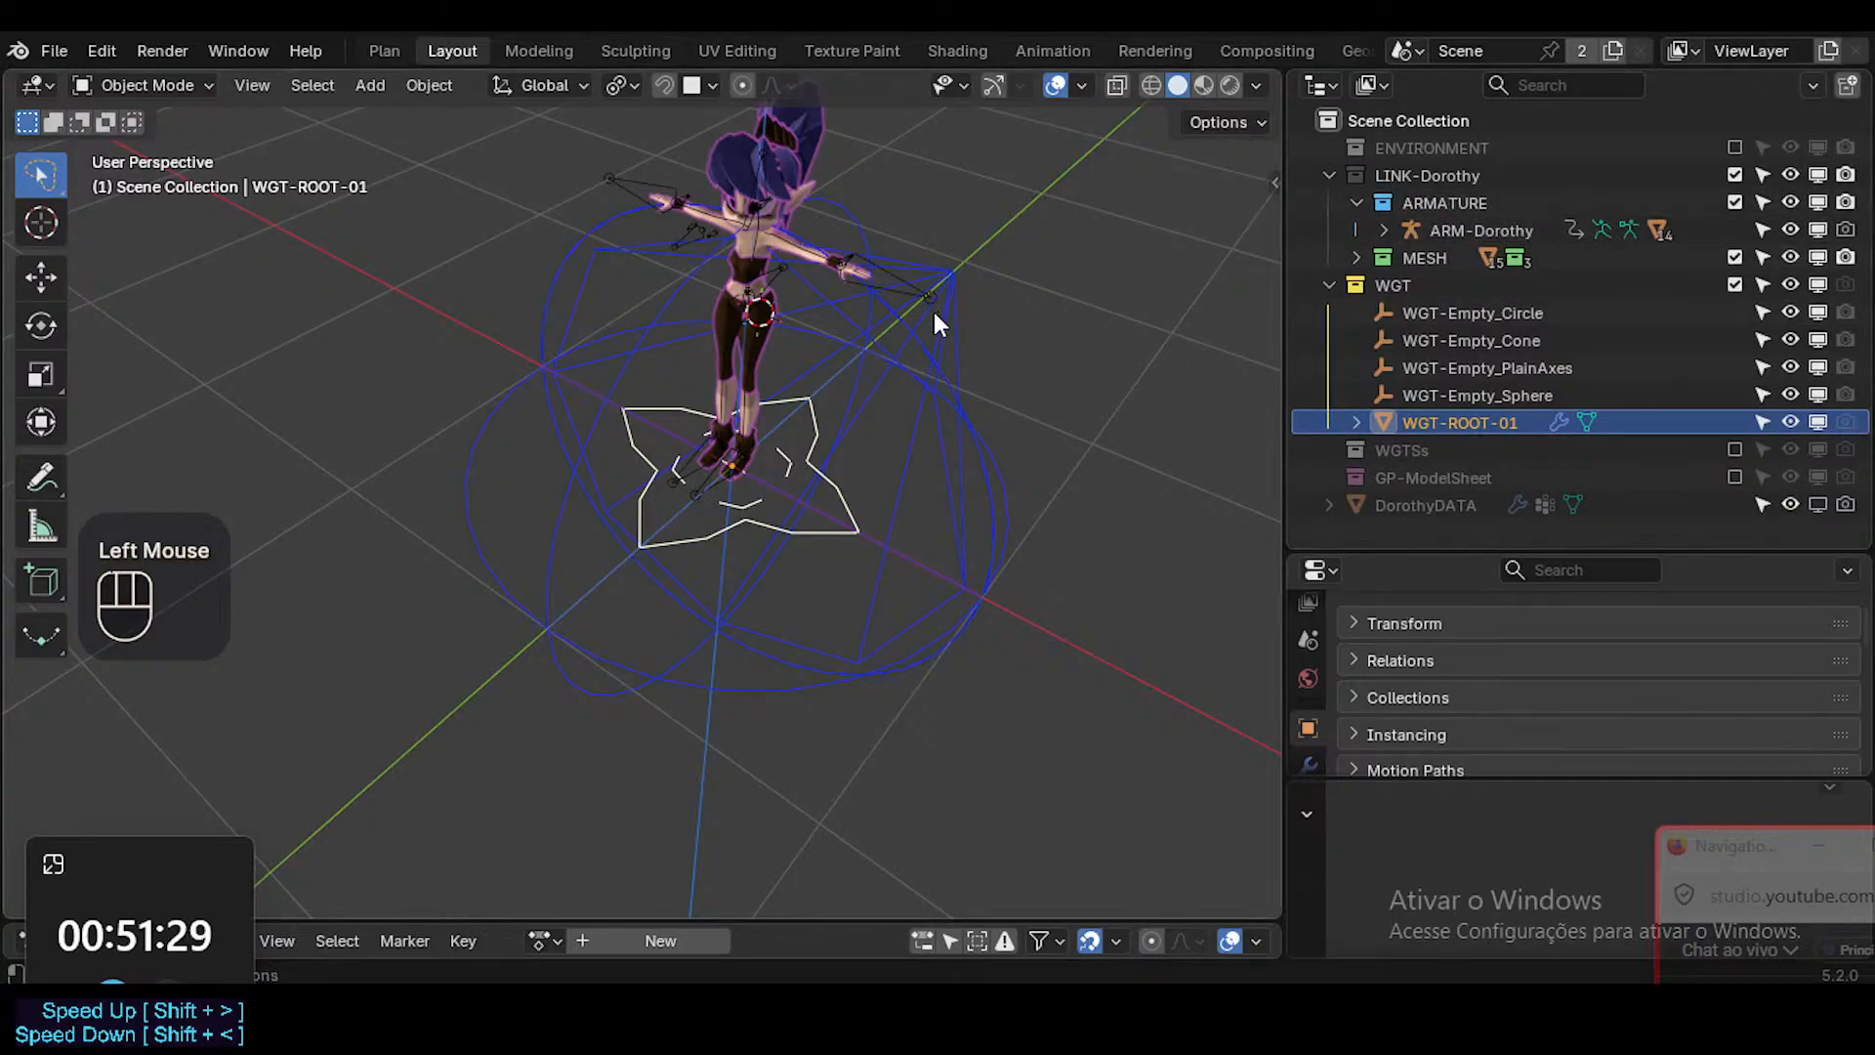
key("alt+h")
left_click(757, 207)
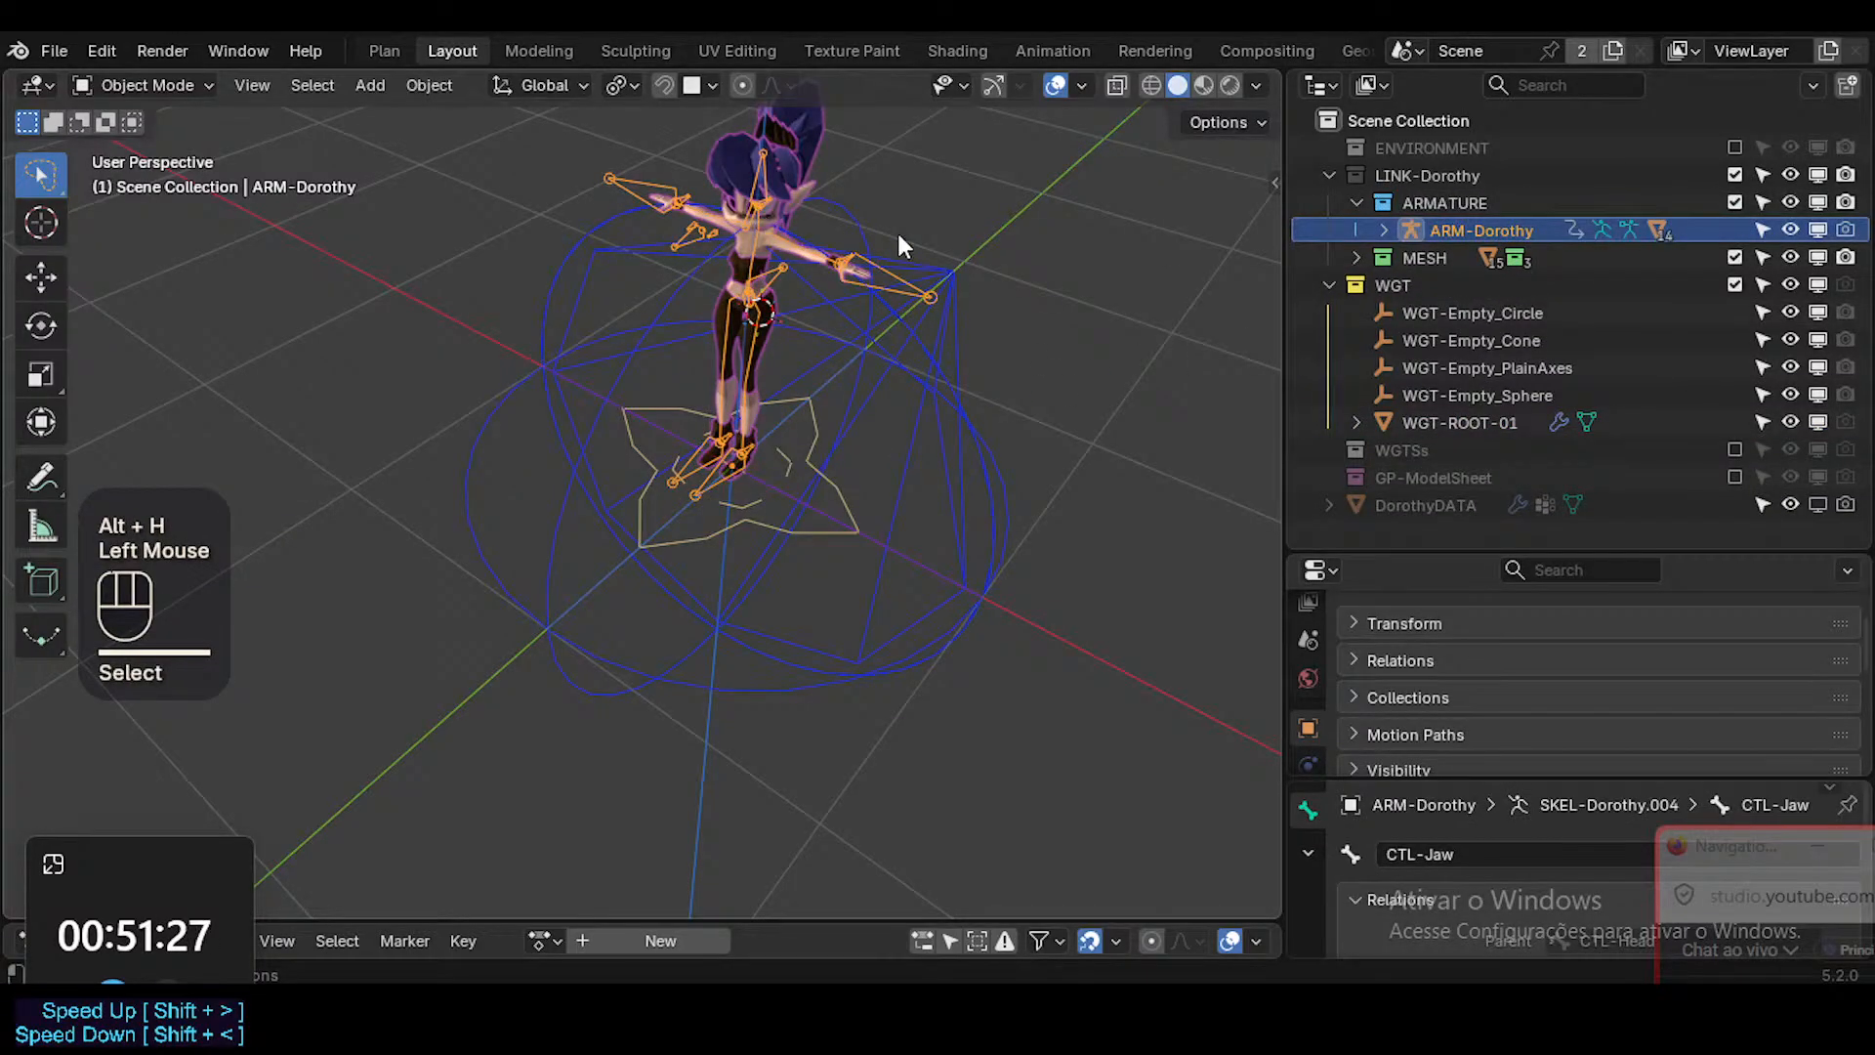
key("n")
left_click(1133, 391)
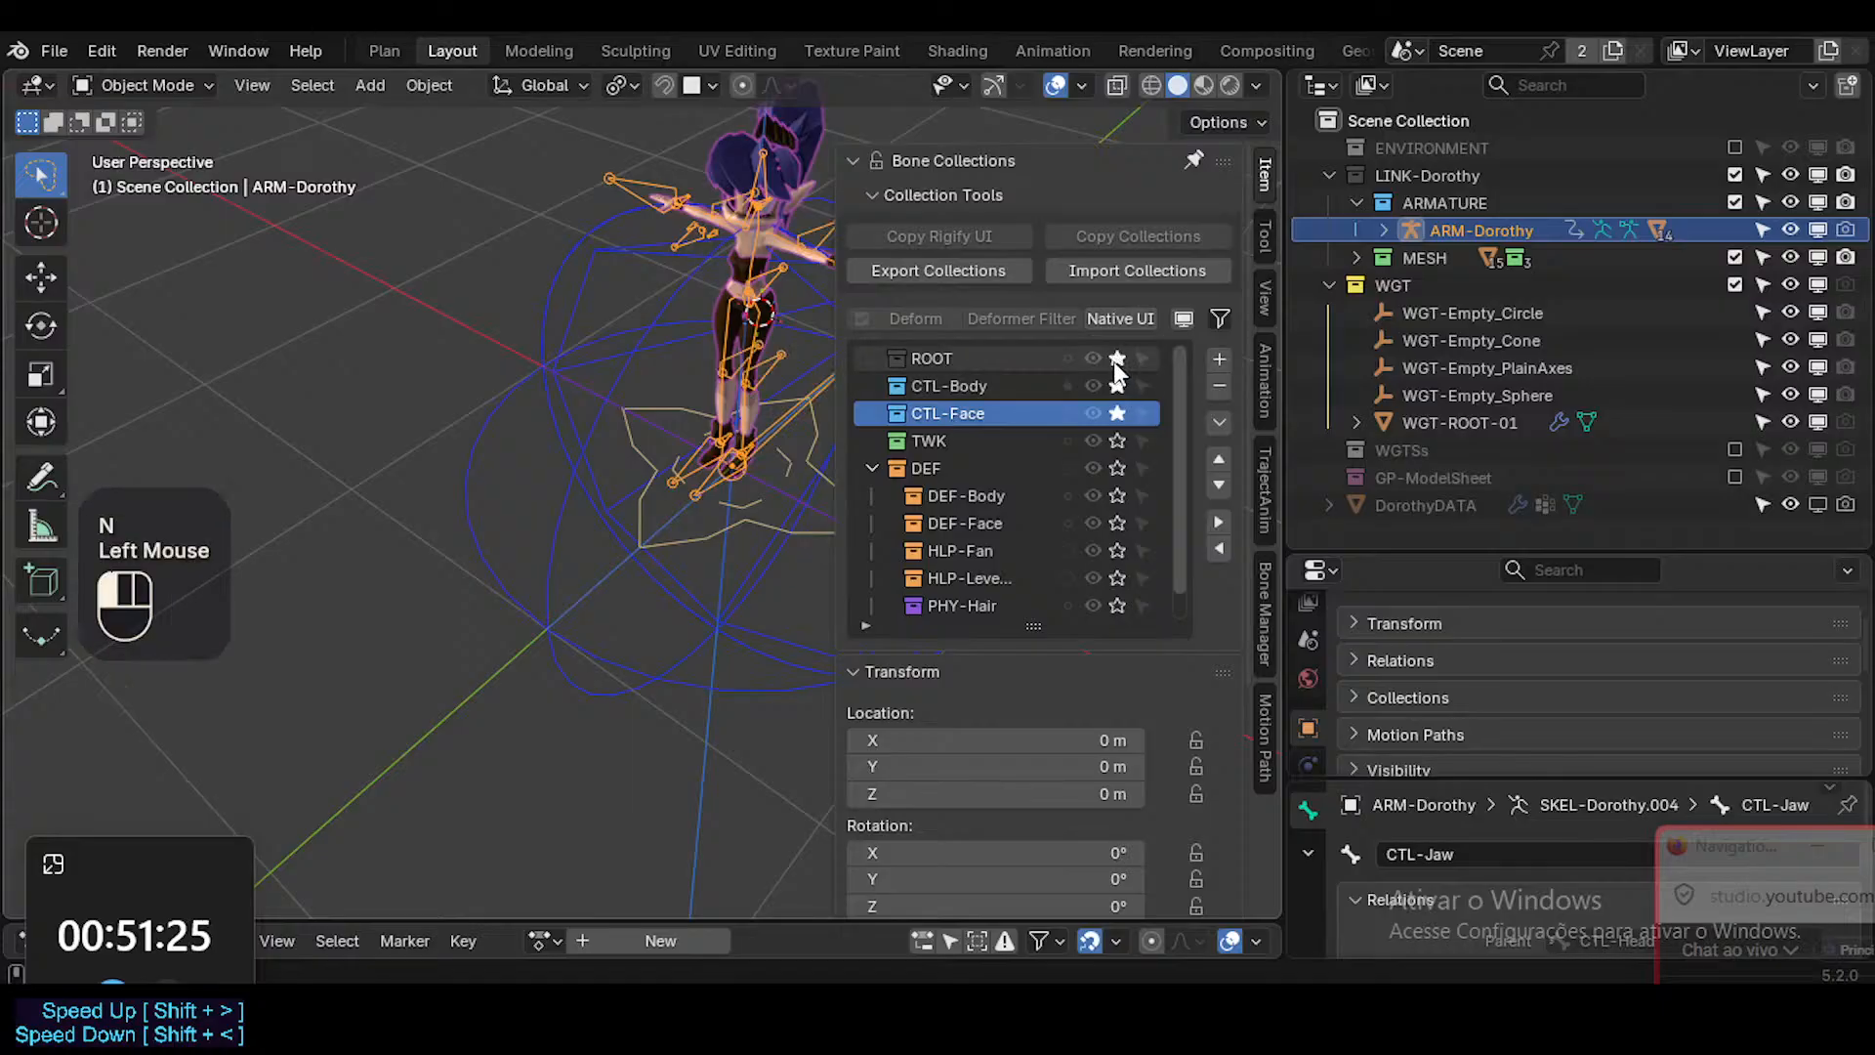
key("n")
Put ARM-Dorothy in Pose Mode and select the ROOT bone.
left_click(830, 389)
key("ctrl+Tab")
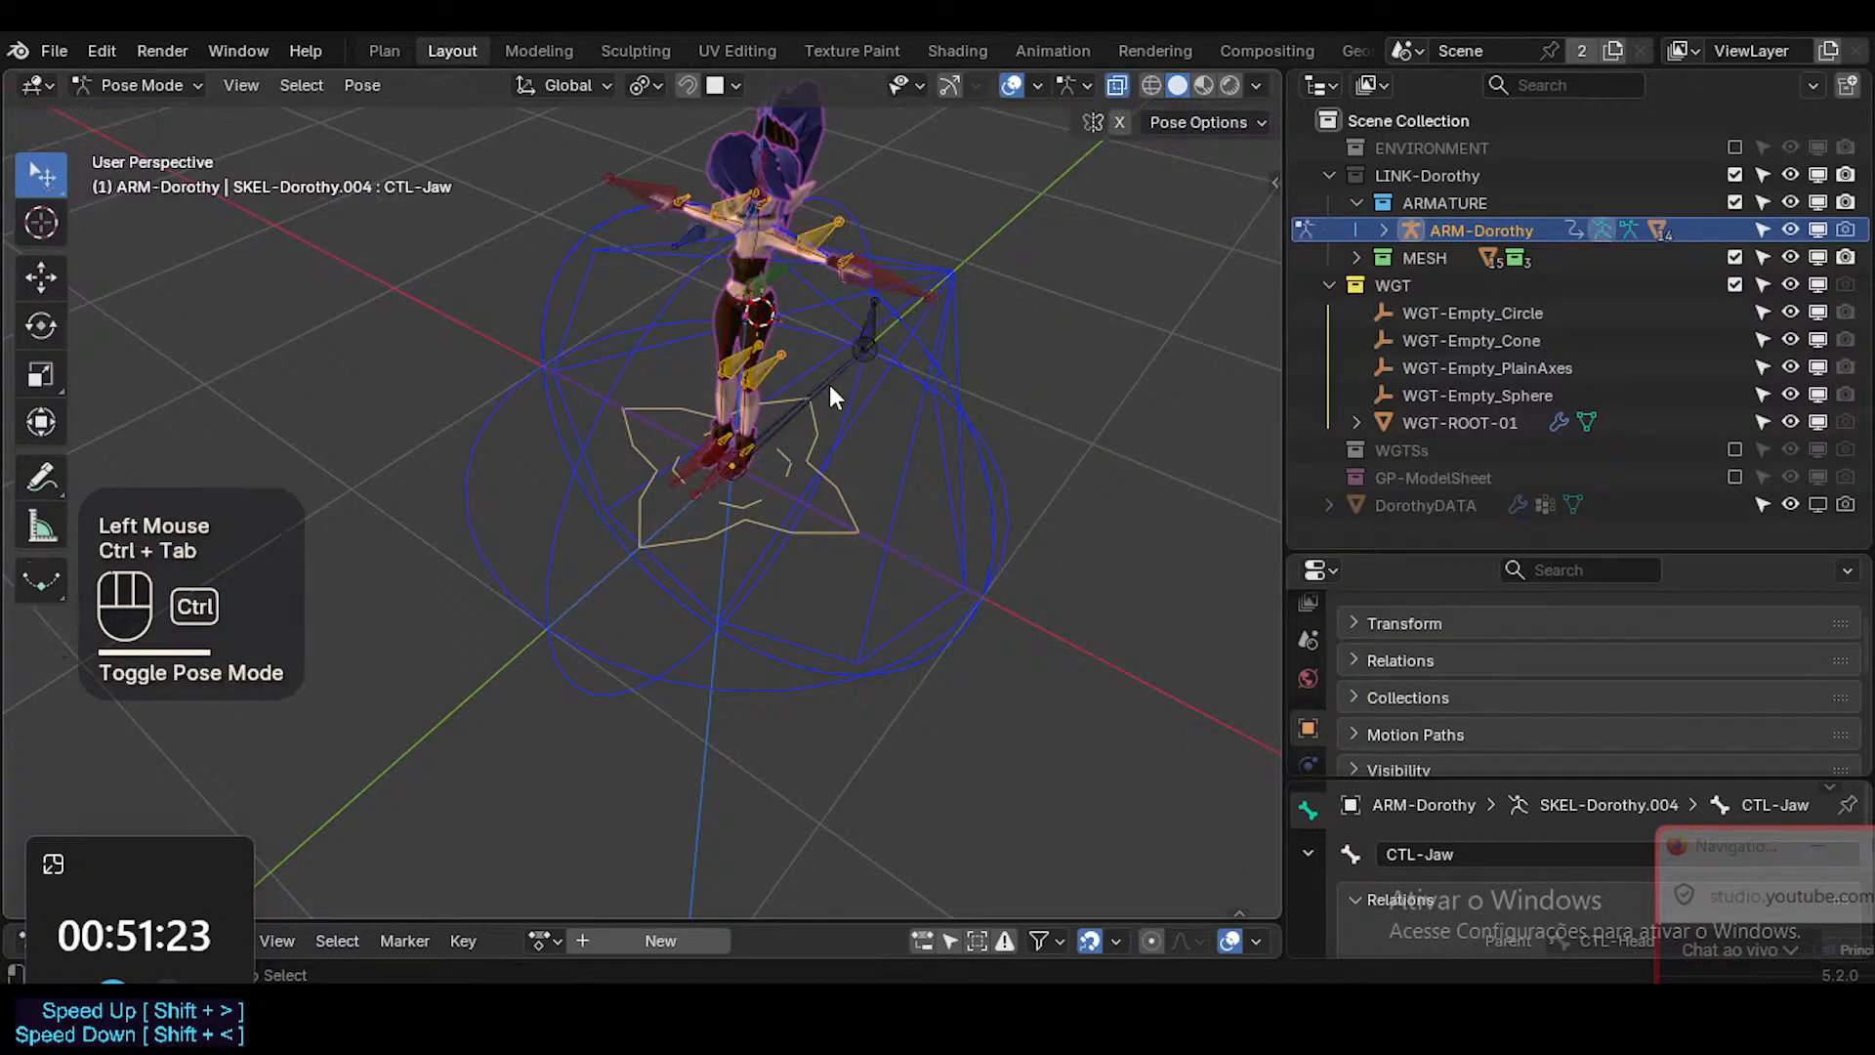
key("ctrl+Tab")
left_click(818, 379)
key("ctrl+Tab")
left_click(829, 385)
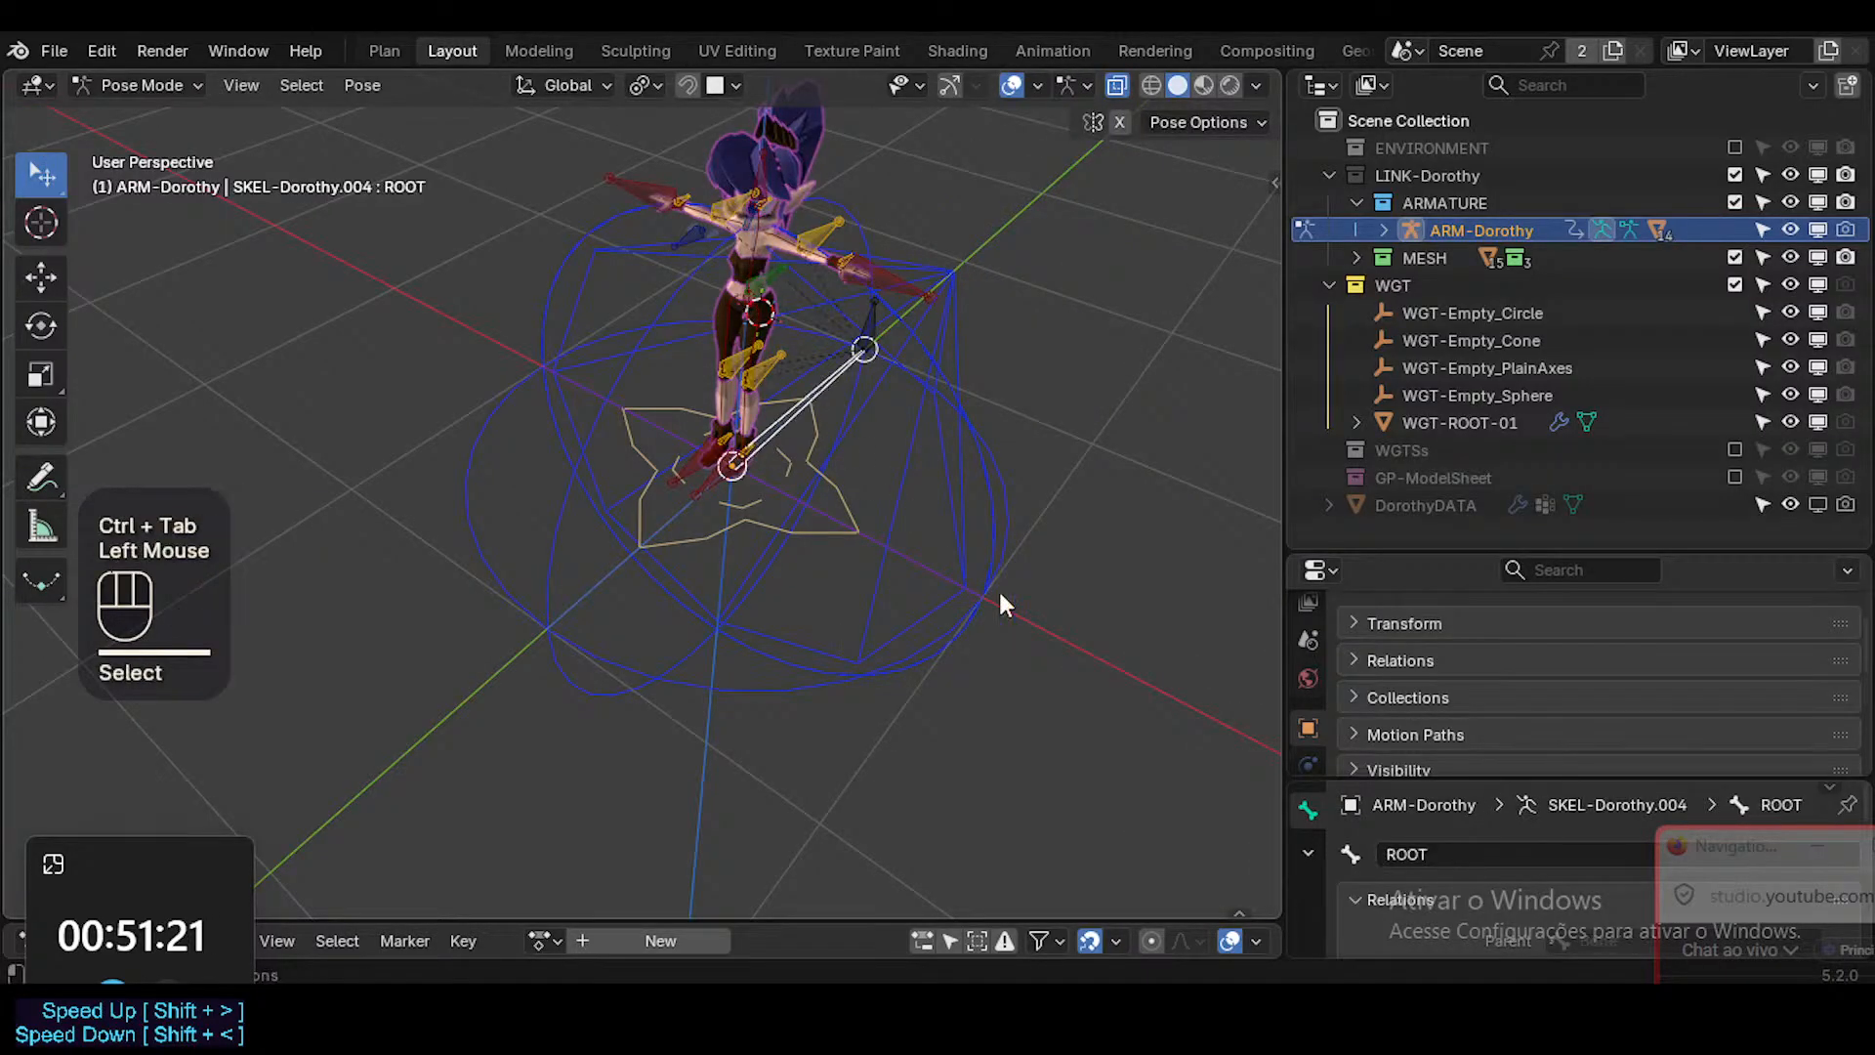
Assign WGT-ROOT-01 as the custom shape object of the ROOT bone.
scroll(1323, 750, "down", 1)
left_click_drag(1389, 558, 1390, 376)
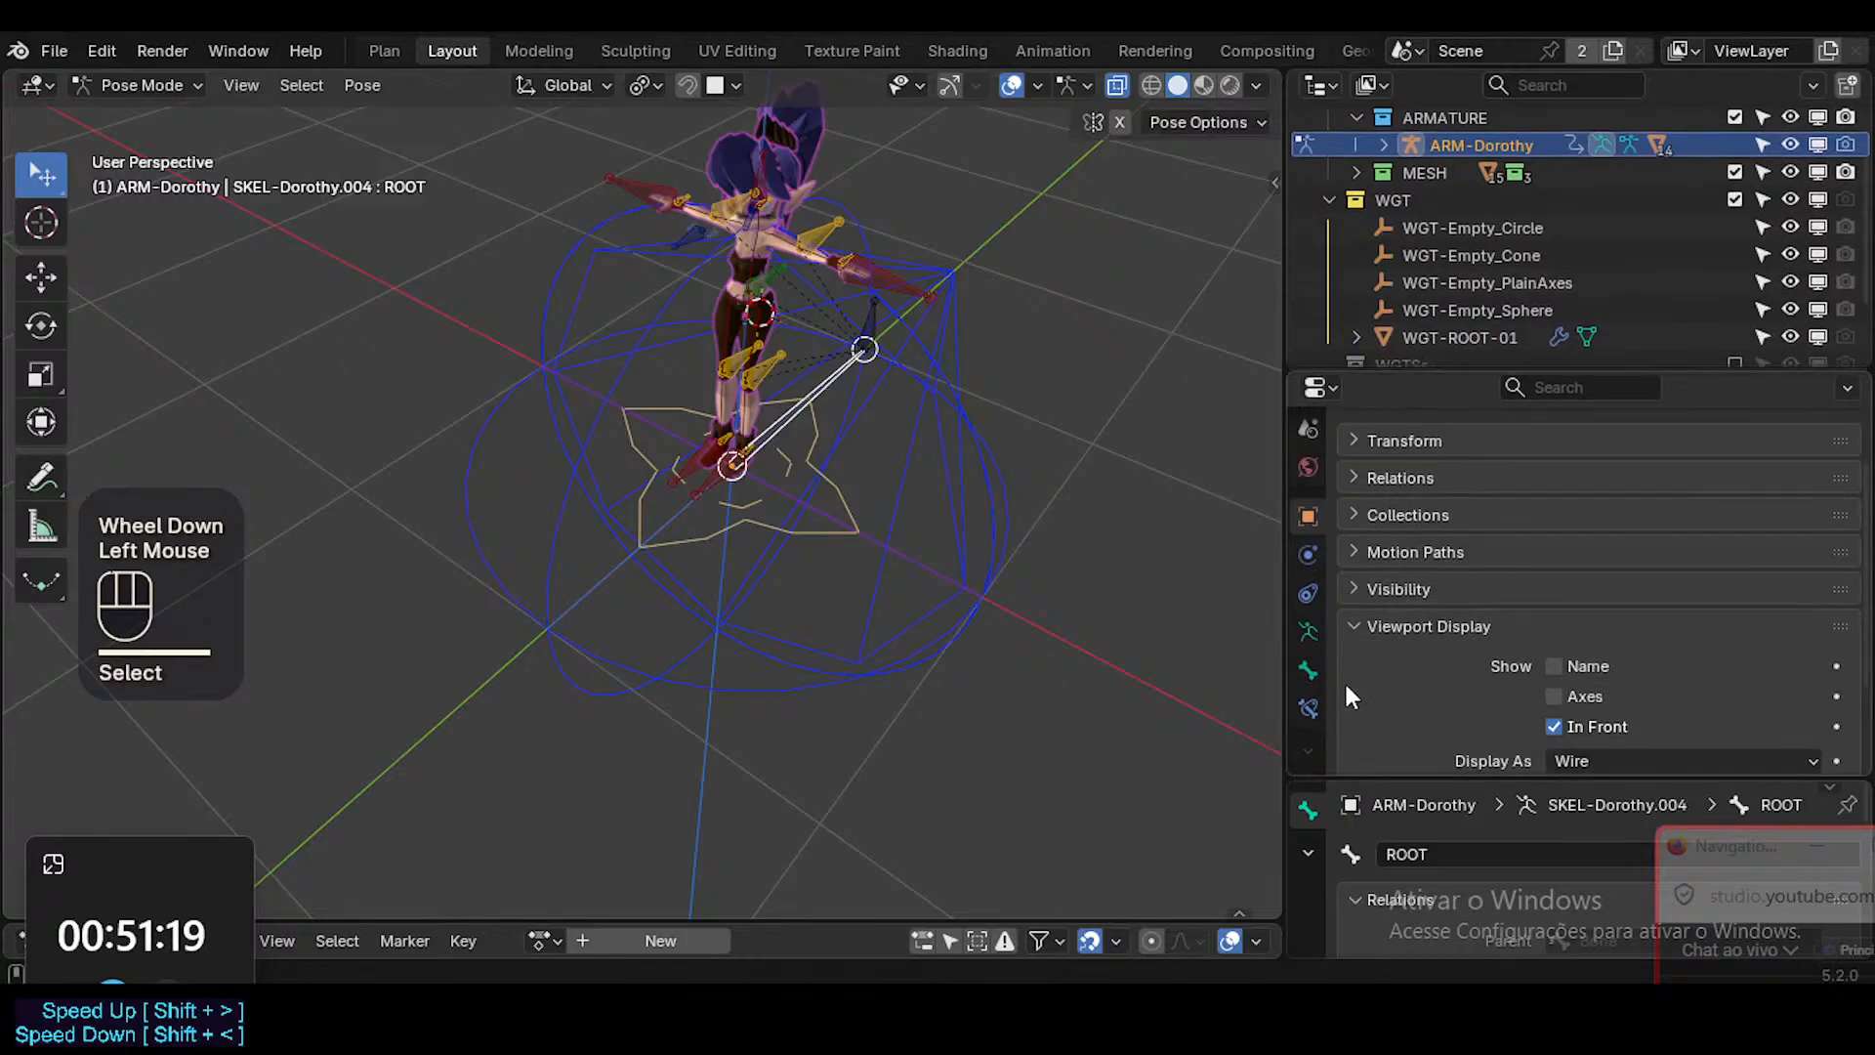
left_click(1307, 673)
scroll(1465, 669, "down", 3)
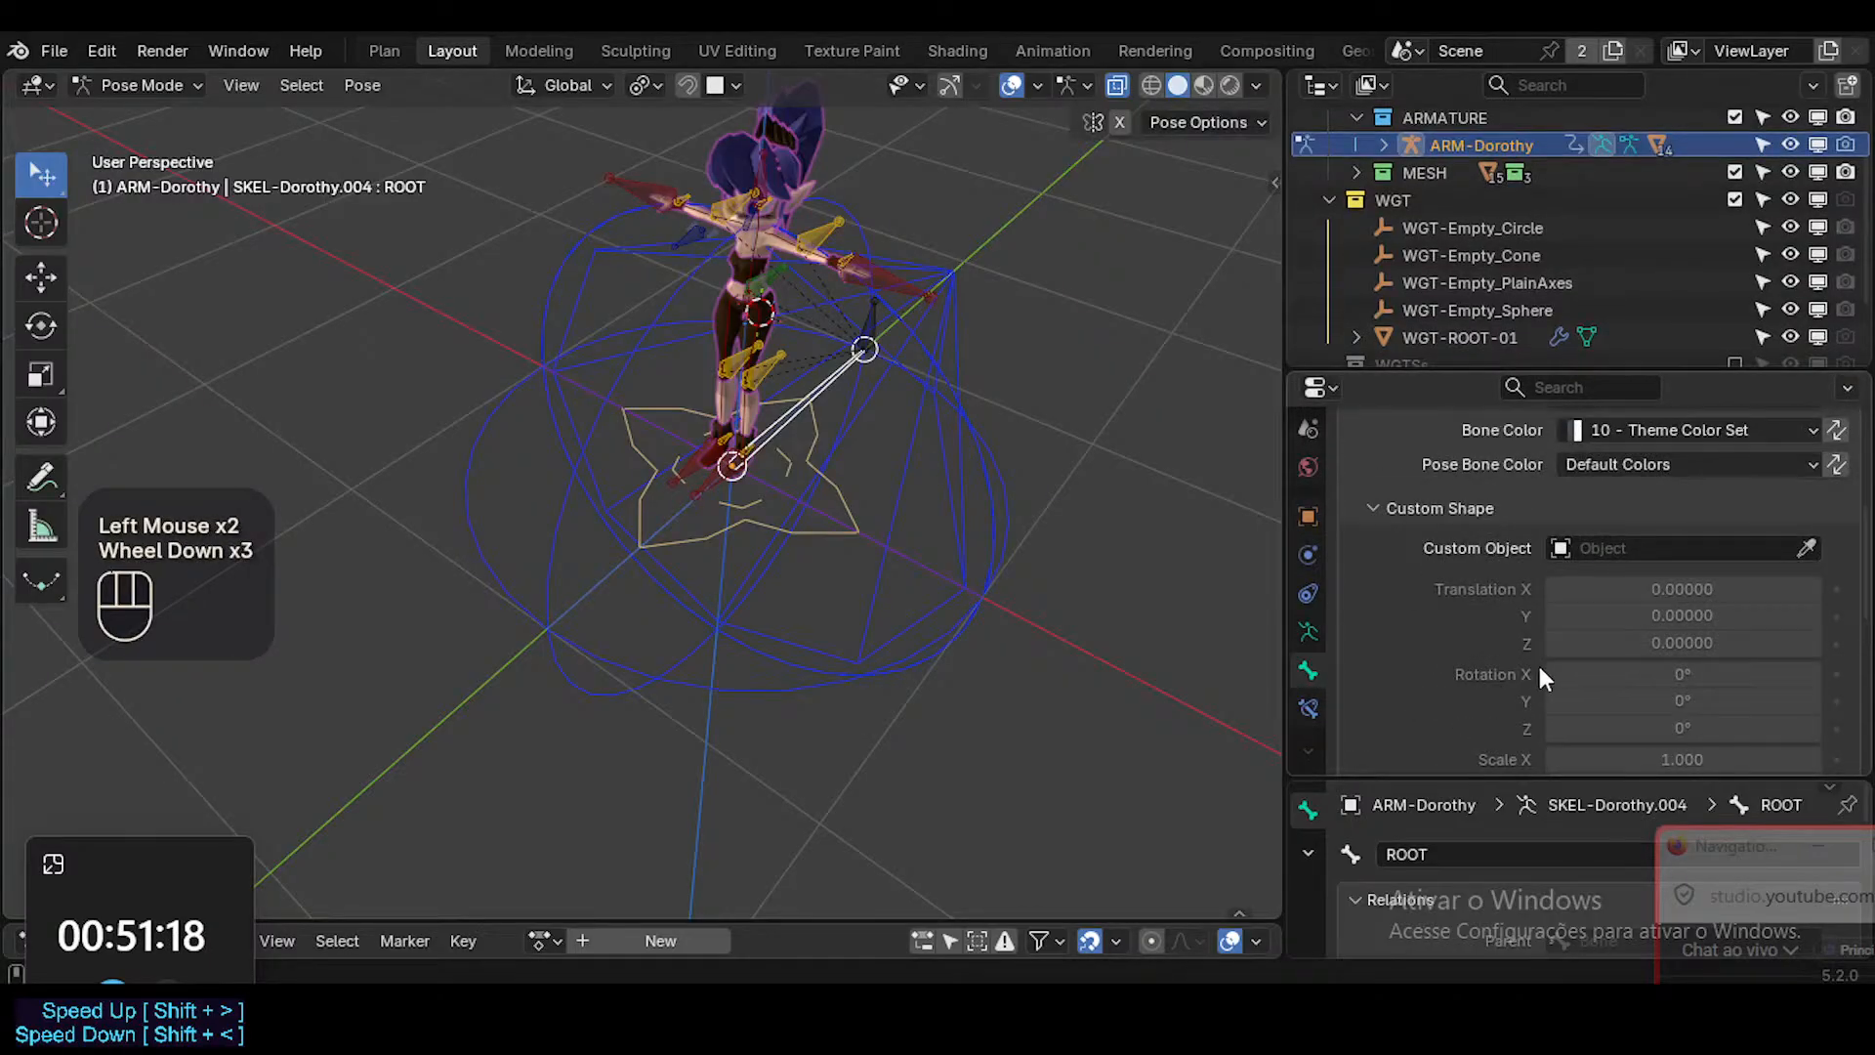
left_click(1806, 548)
left_click(850, 508)
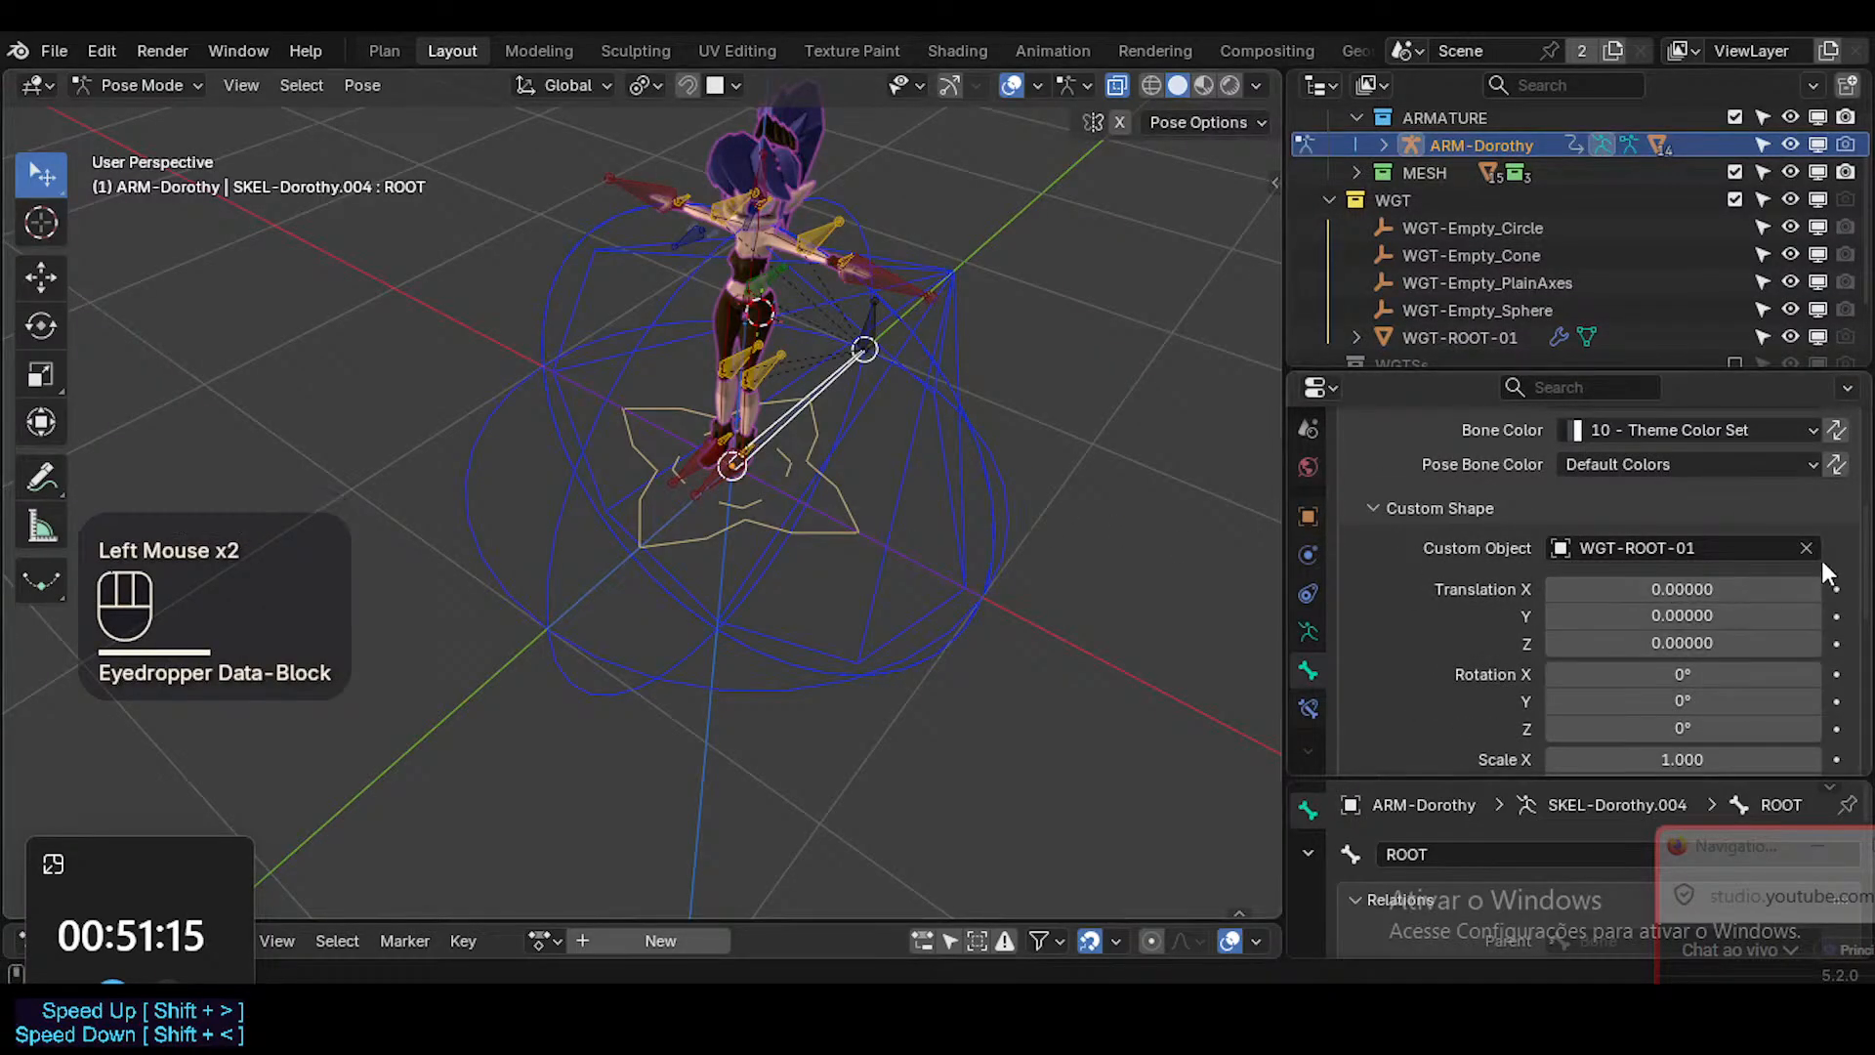
Display the custom bone shapes in the viewport and view the root widget around the character's feet.
left_click(847, 509)
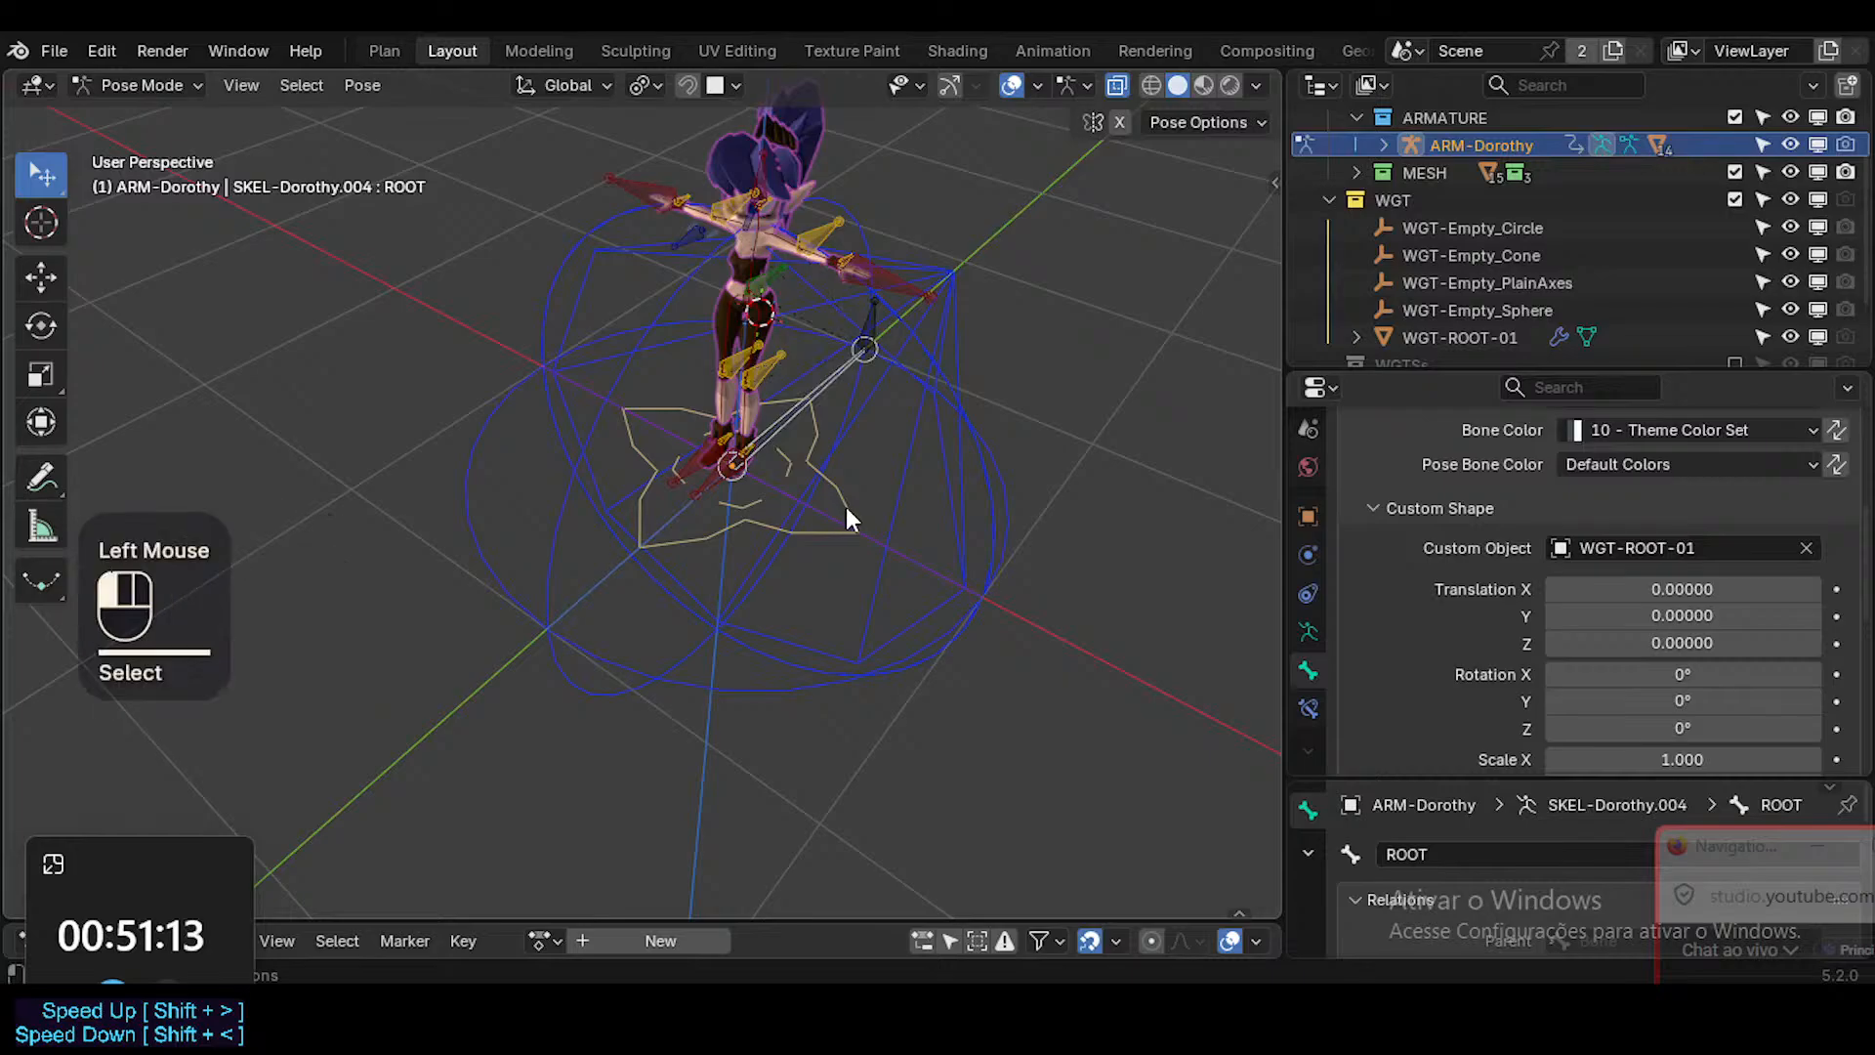
key("ctrl+4")
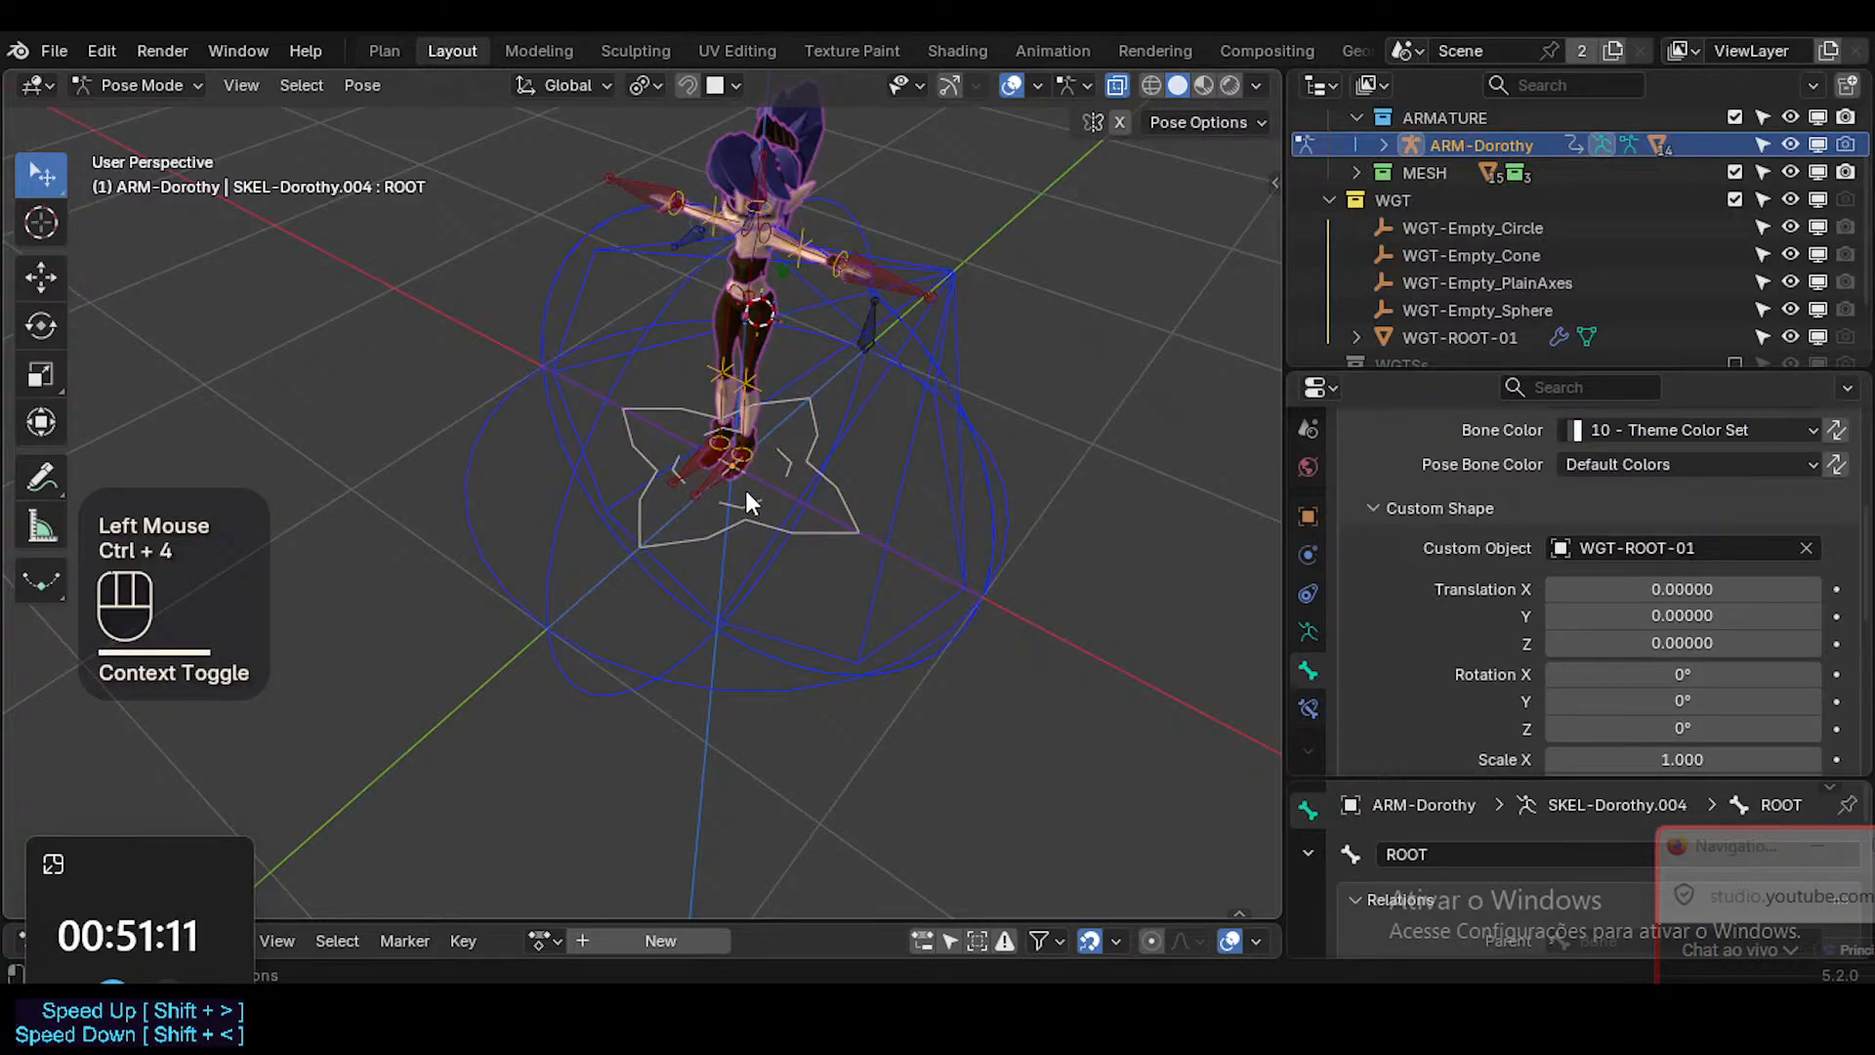
scroll(822, 535, "down", 1, "shift")
scroll(822, 535, "up", 1, "shift")
key("shift+grave")
key("w")
key("q")
key("q")
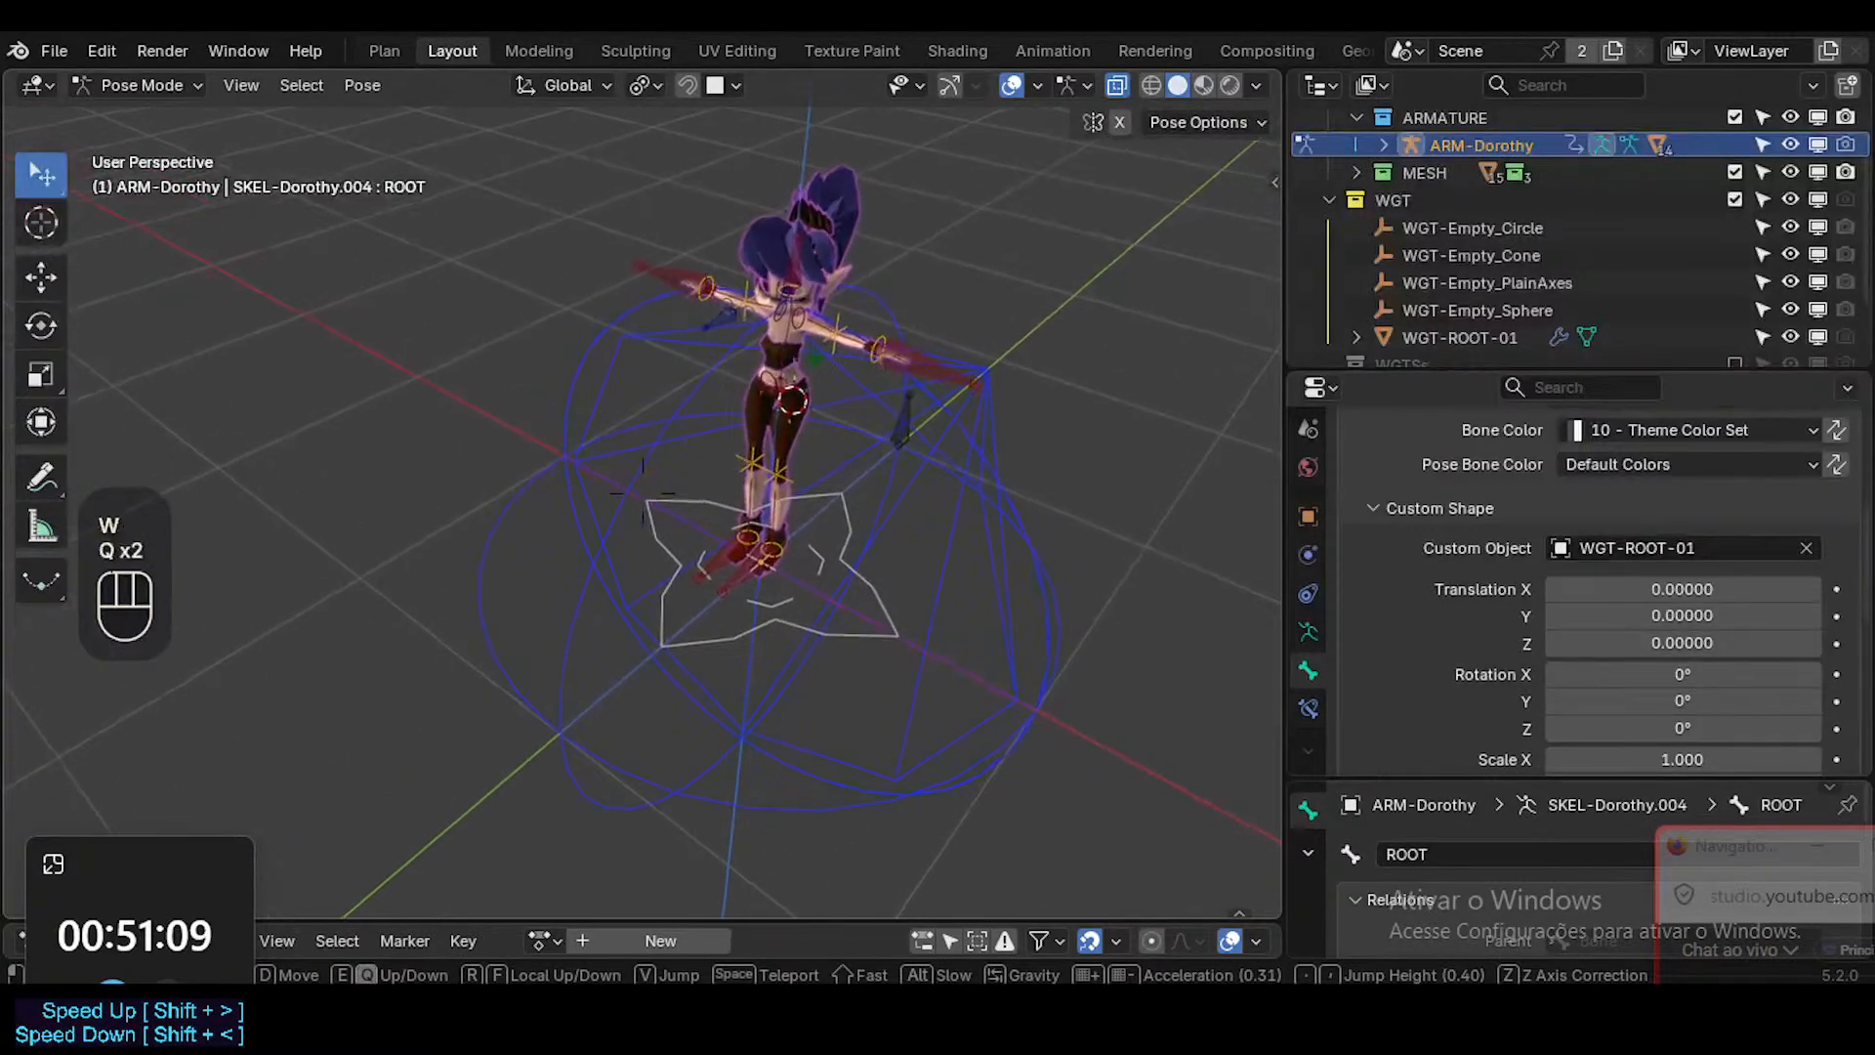
Try rotating the ROOT bone by its star-shaped widget around the character's feet.
scroll(822, 535, "up", 2, "shift")
key("q")
key("s")
key("s")
key("s")
key("s")
key("s")
key("s")
key("s")
key("s")
key("s")
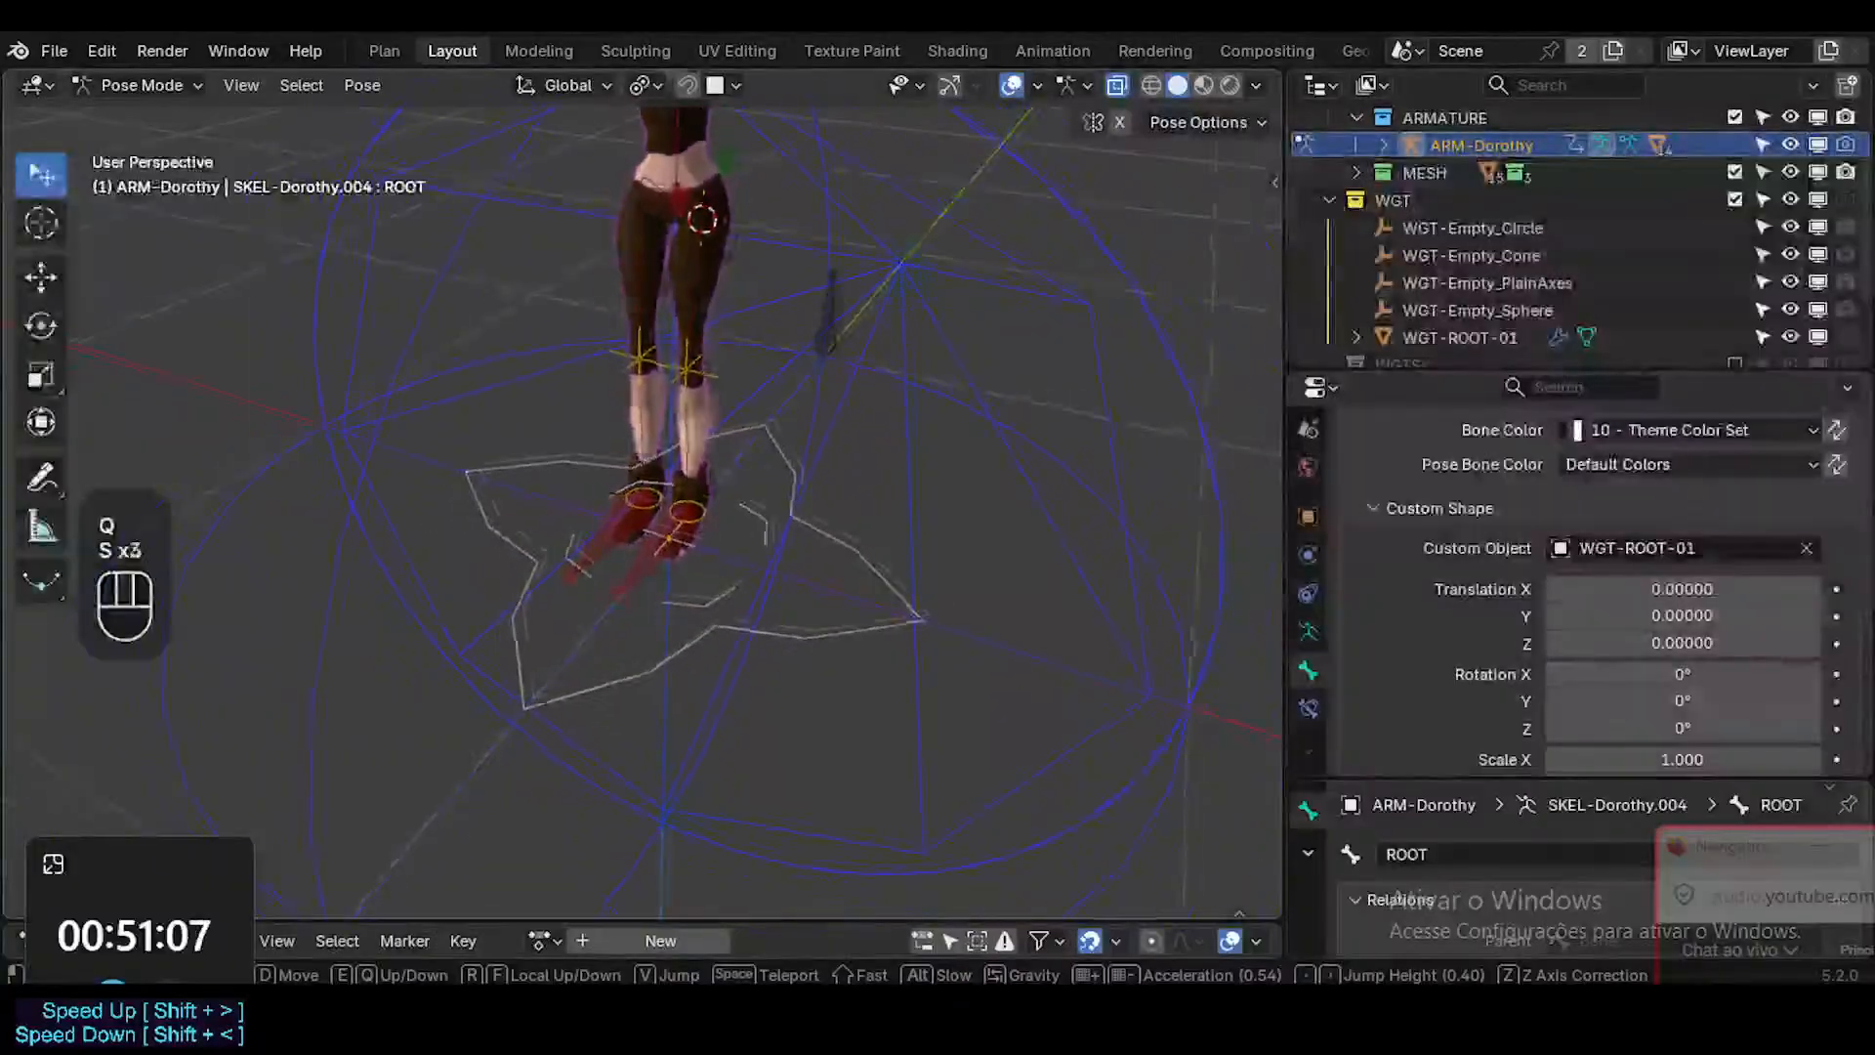
left_click(819, 544)
left_click(836, 560)
key("r")
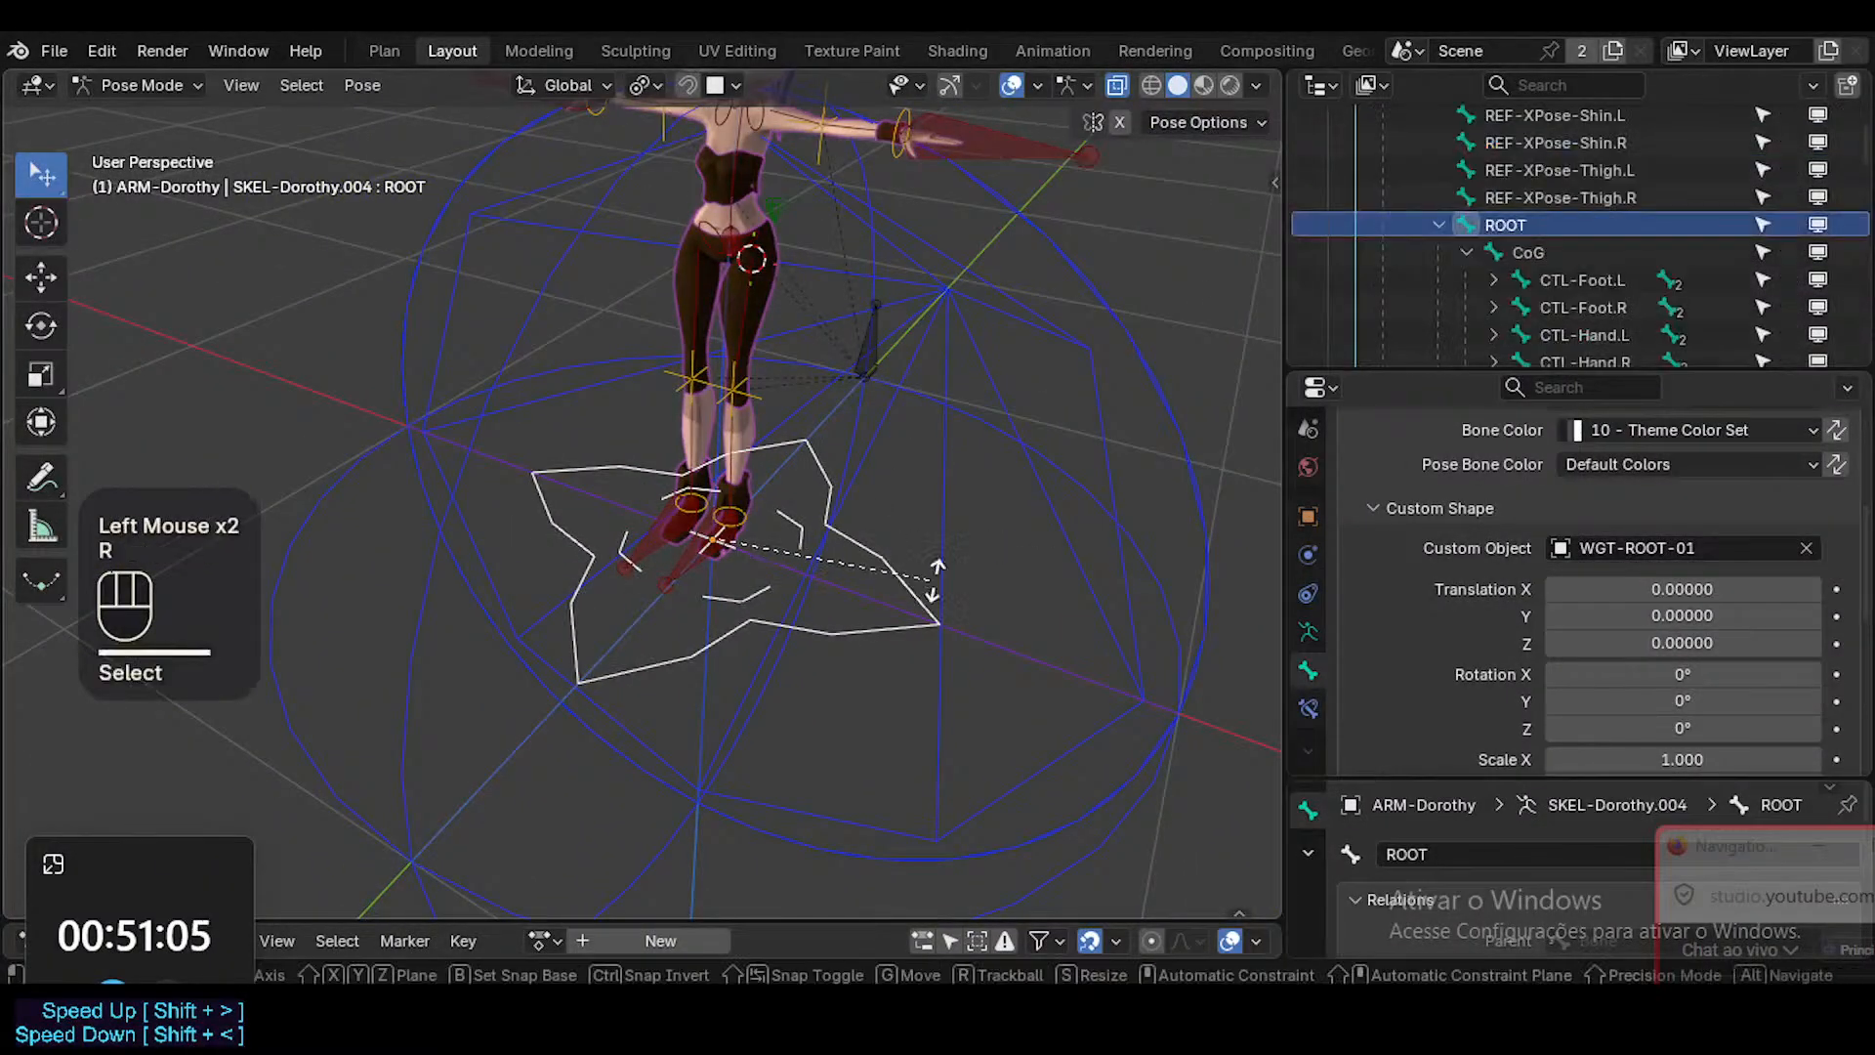
key("Escape")
key("alt+a")
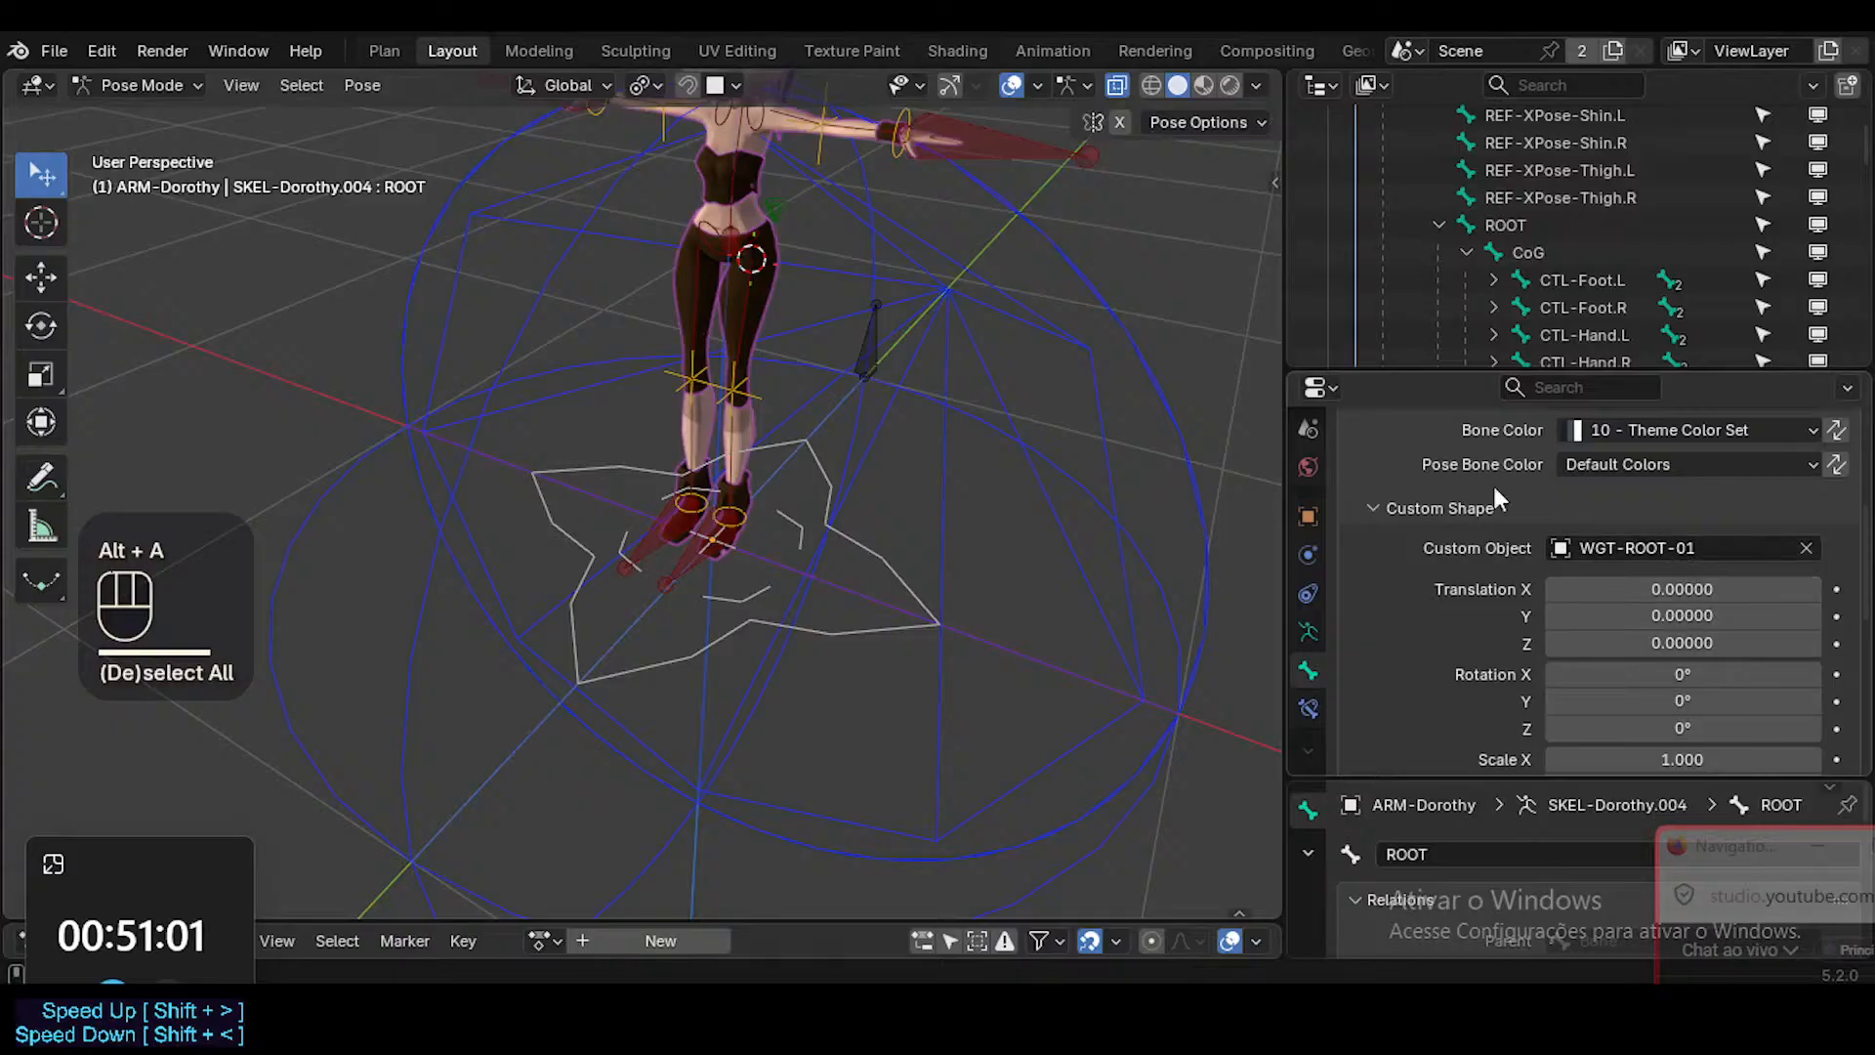
Collapse the expanded bone and data hierarchy under ARM-Dorothy in the Outliner.
scroll(1550, 231, "up", 6)
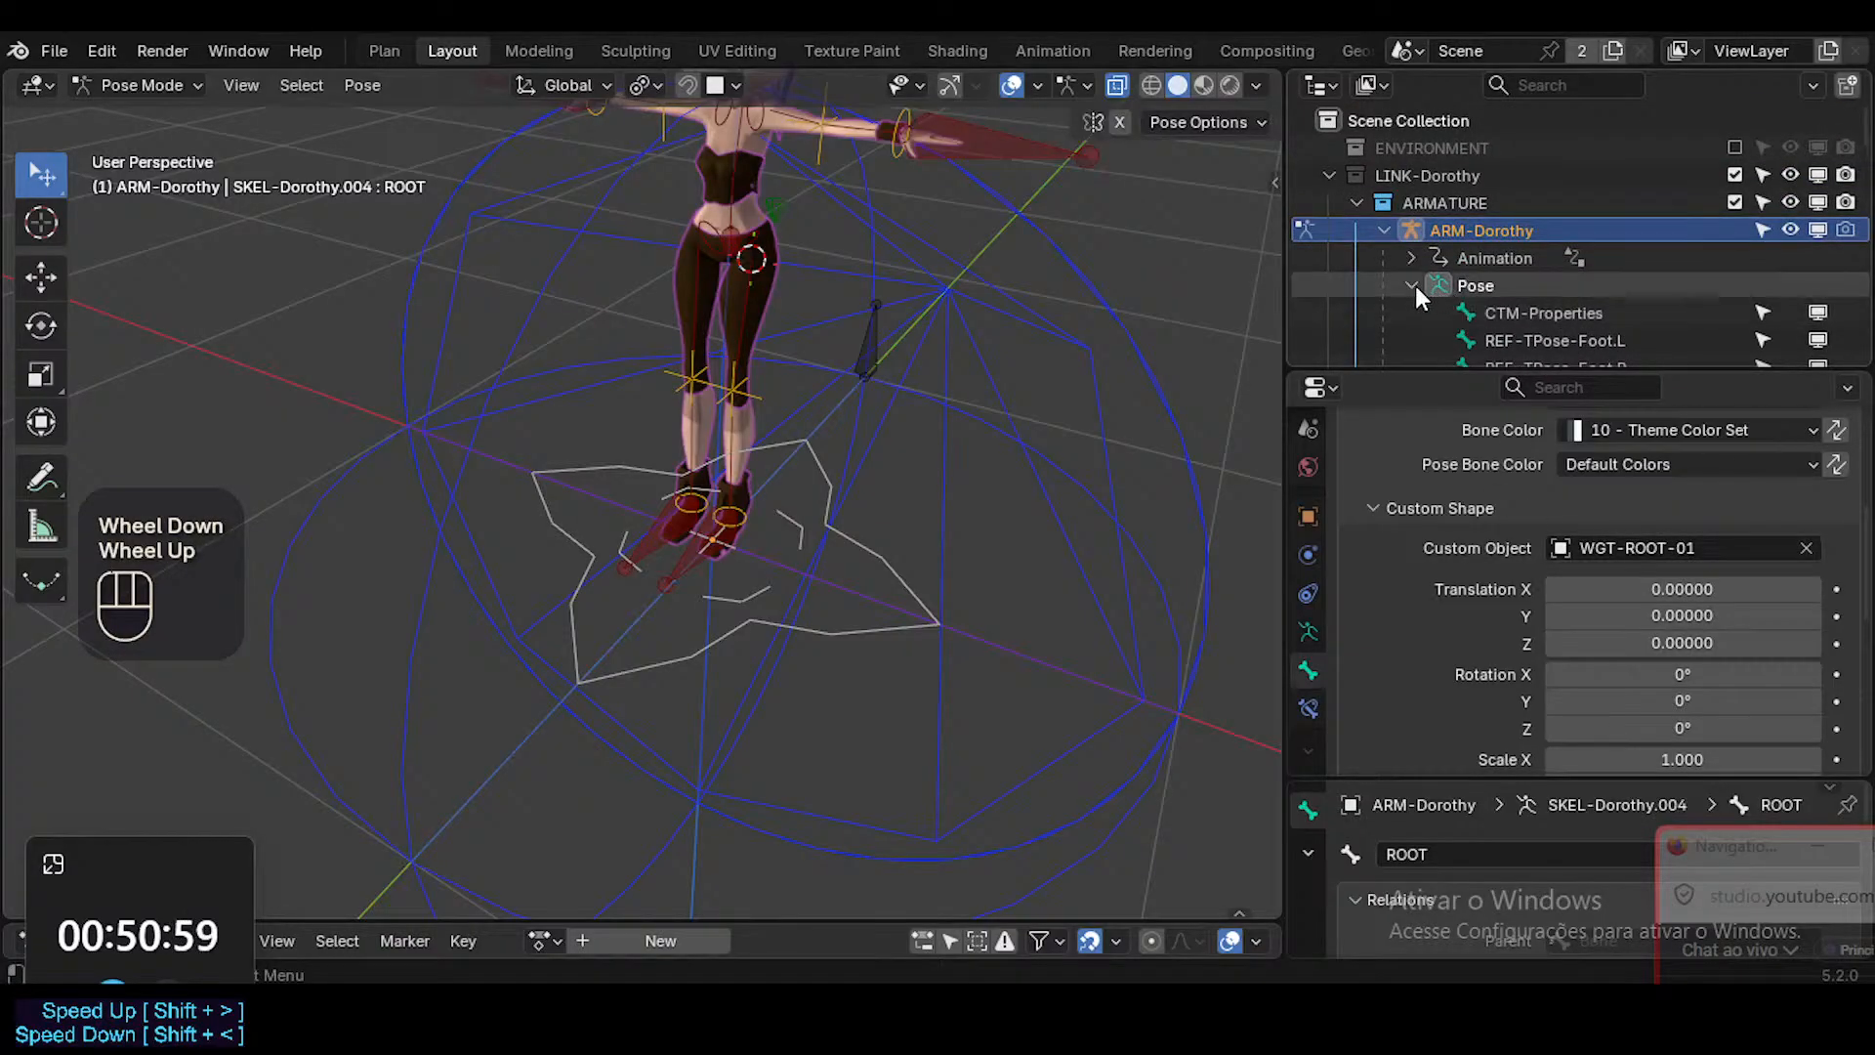
left_click(1413, 284)
left_click(1410, 313)
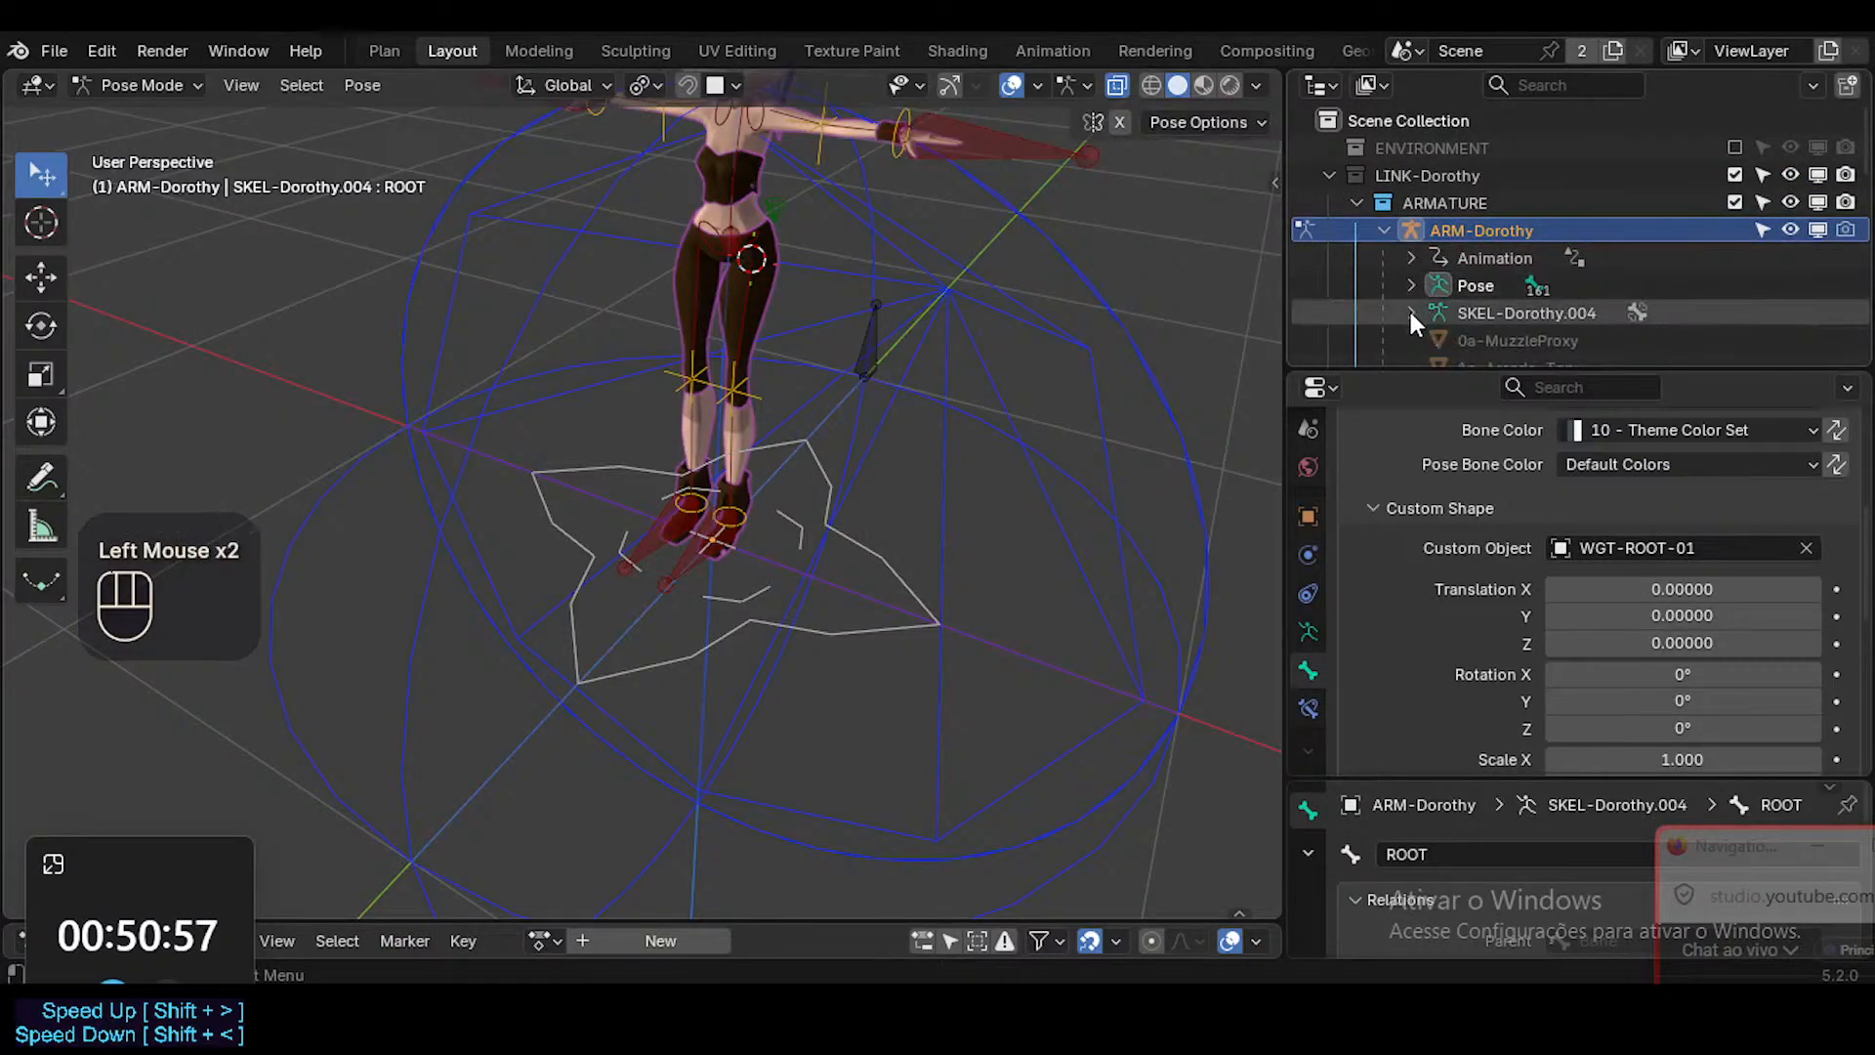
left_click(1410, 312, "shift")
left_click(1408, 309, "shift")
left_click(1409, 255, "shift")
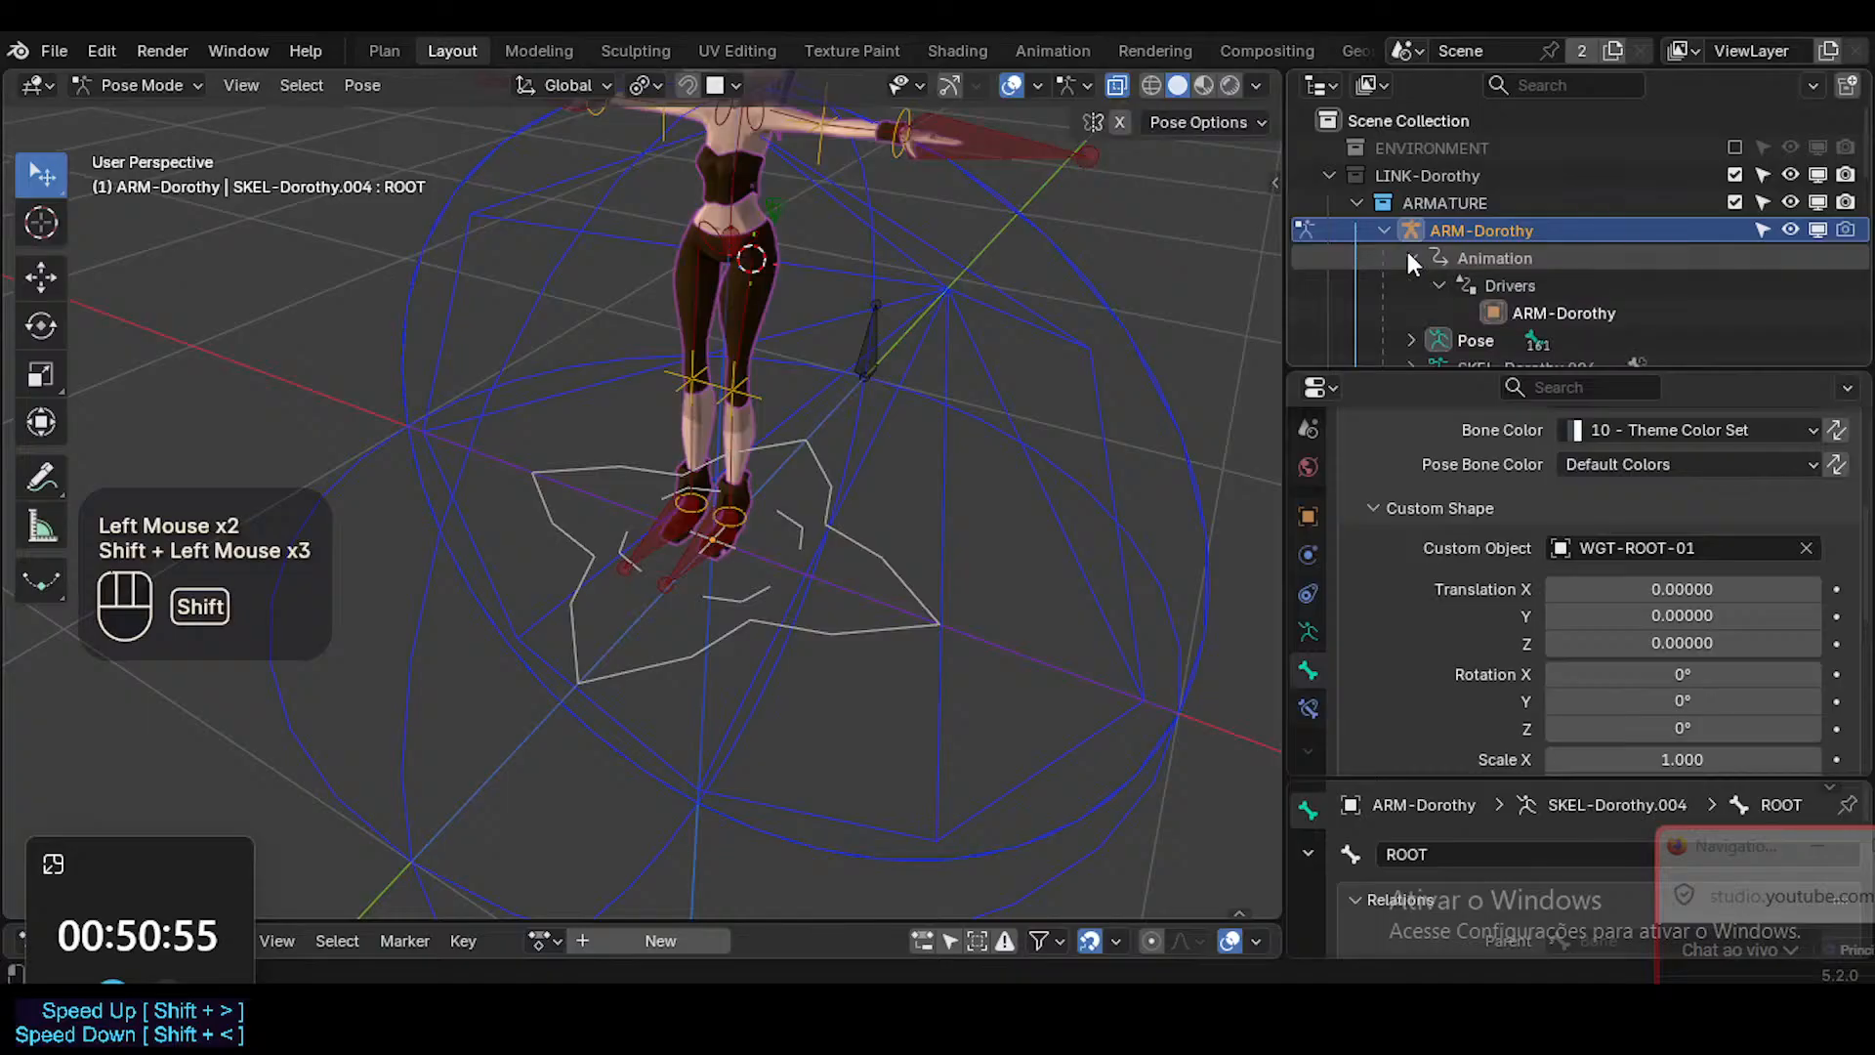
left_click(1409, 256, "shift")
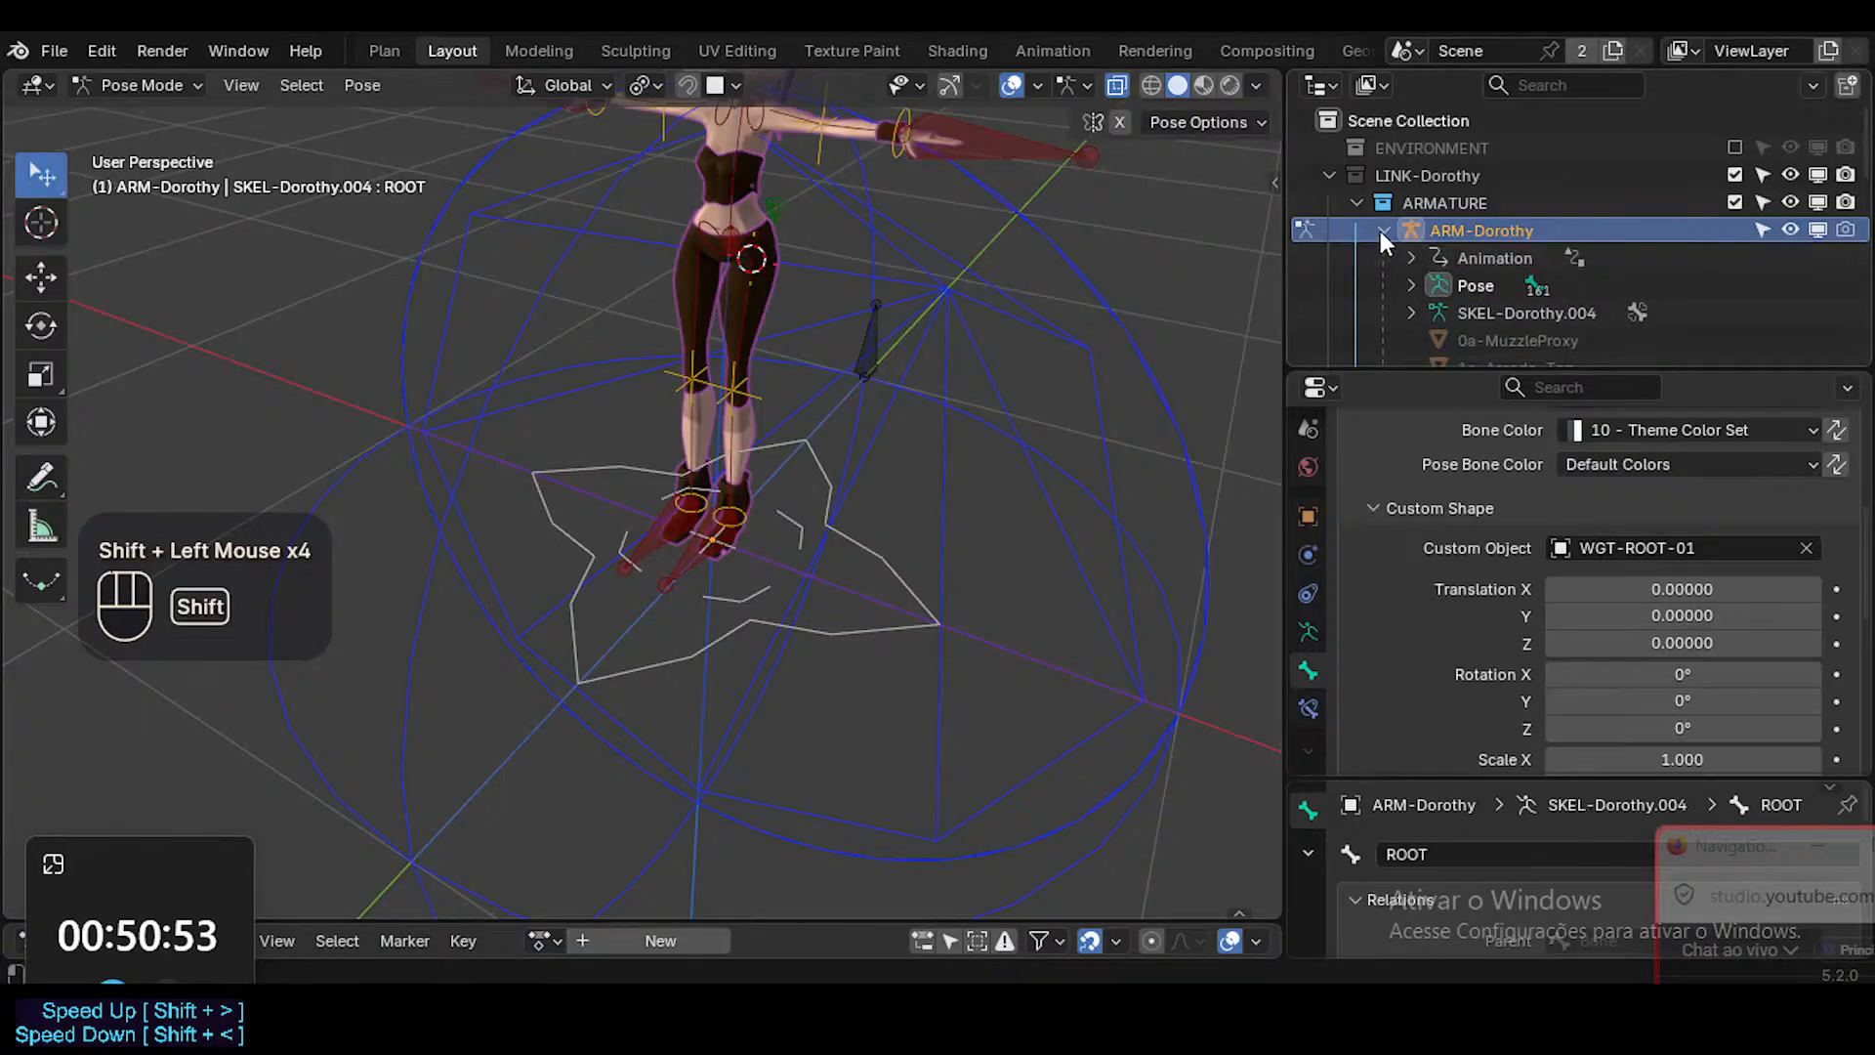
key("shift+a")
key("shift+a")
left_click(1329, 203)
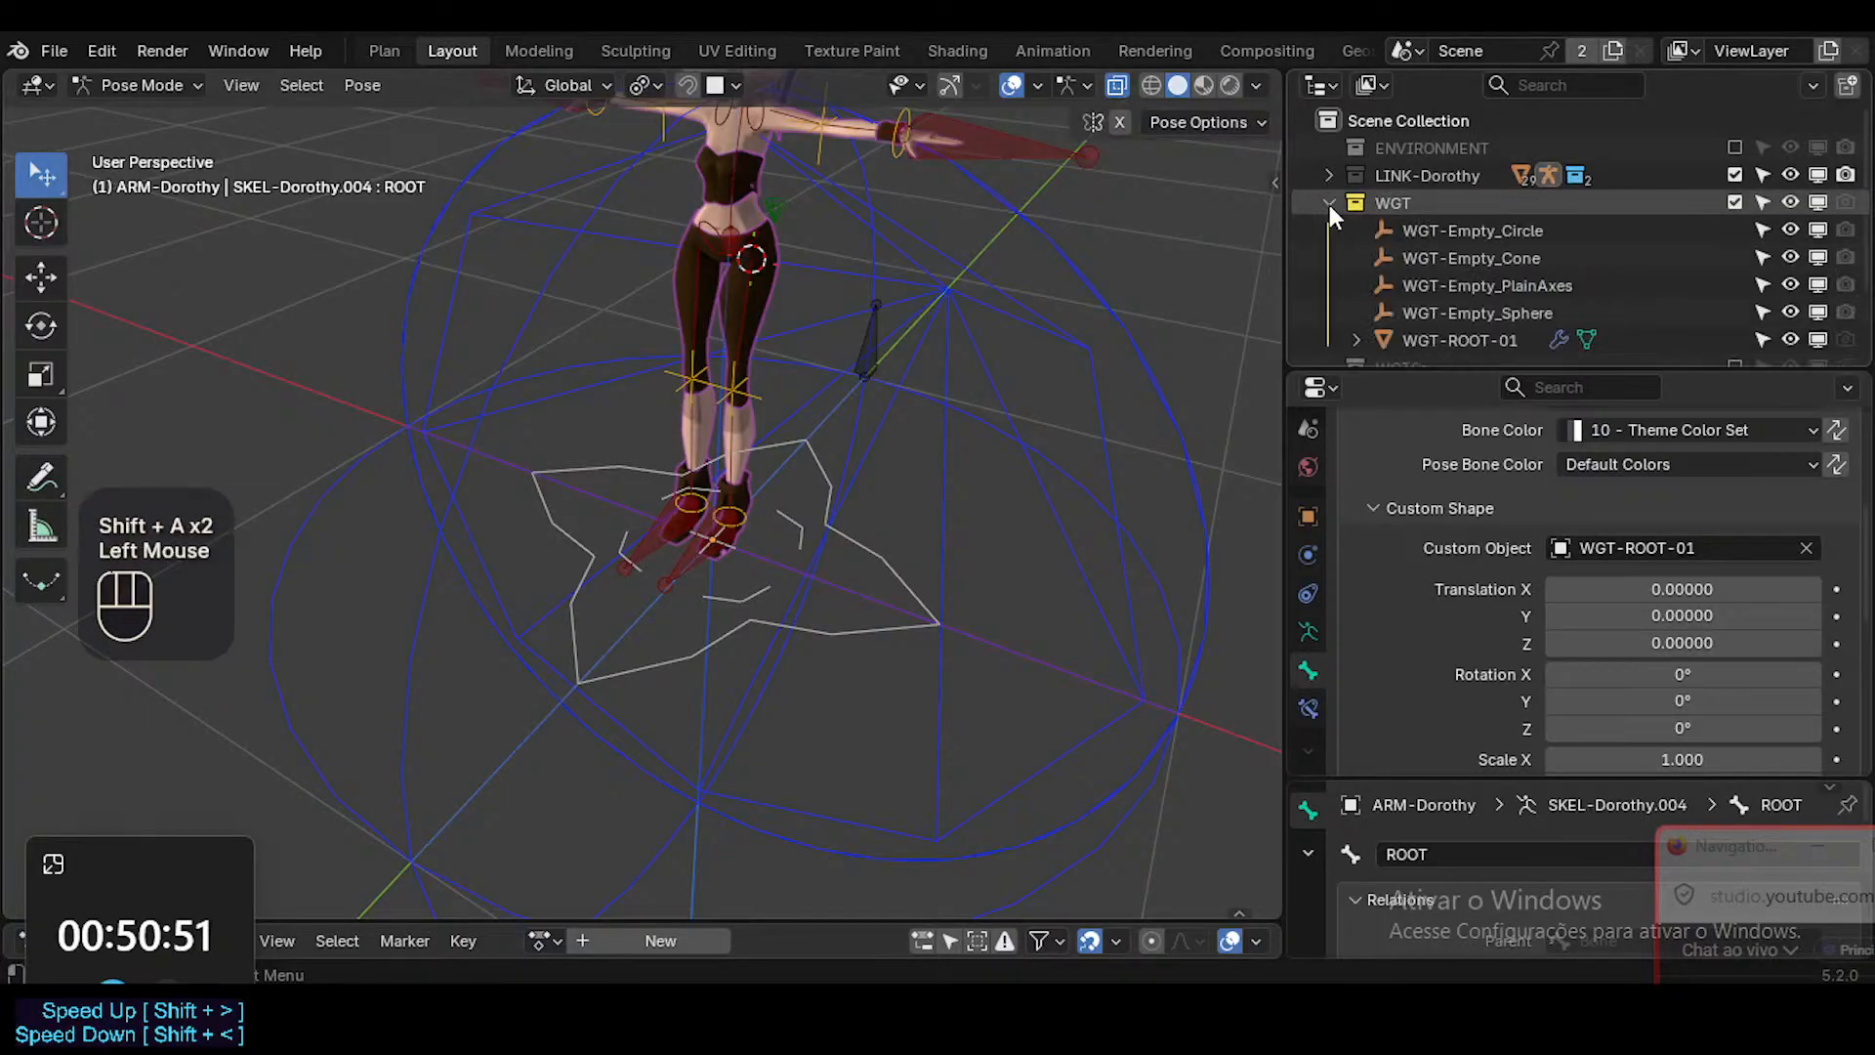
left_click(1328, 204)
left_click(1327, 175)
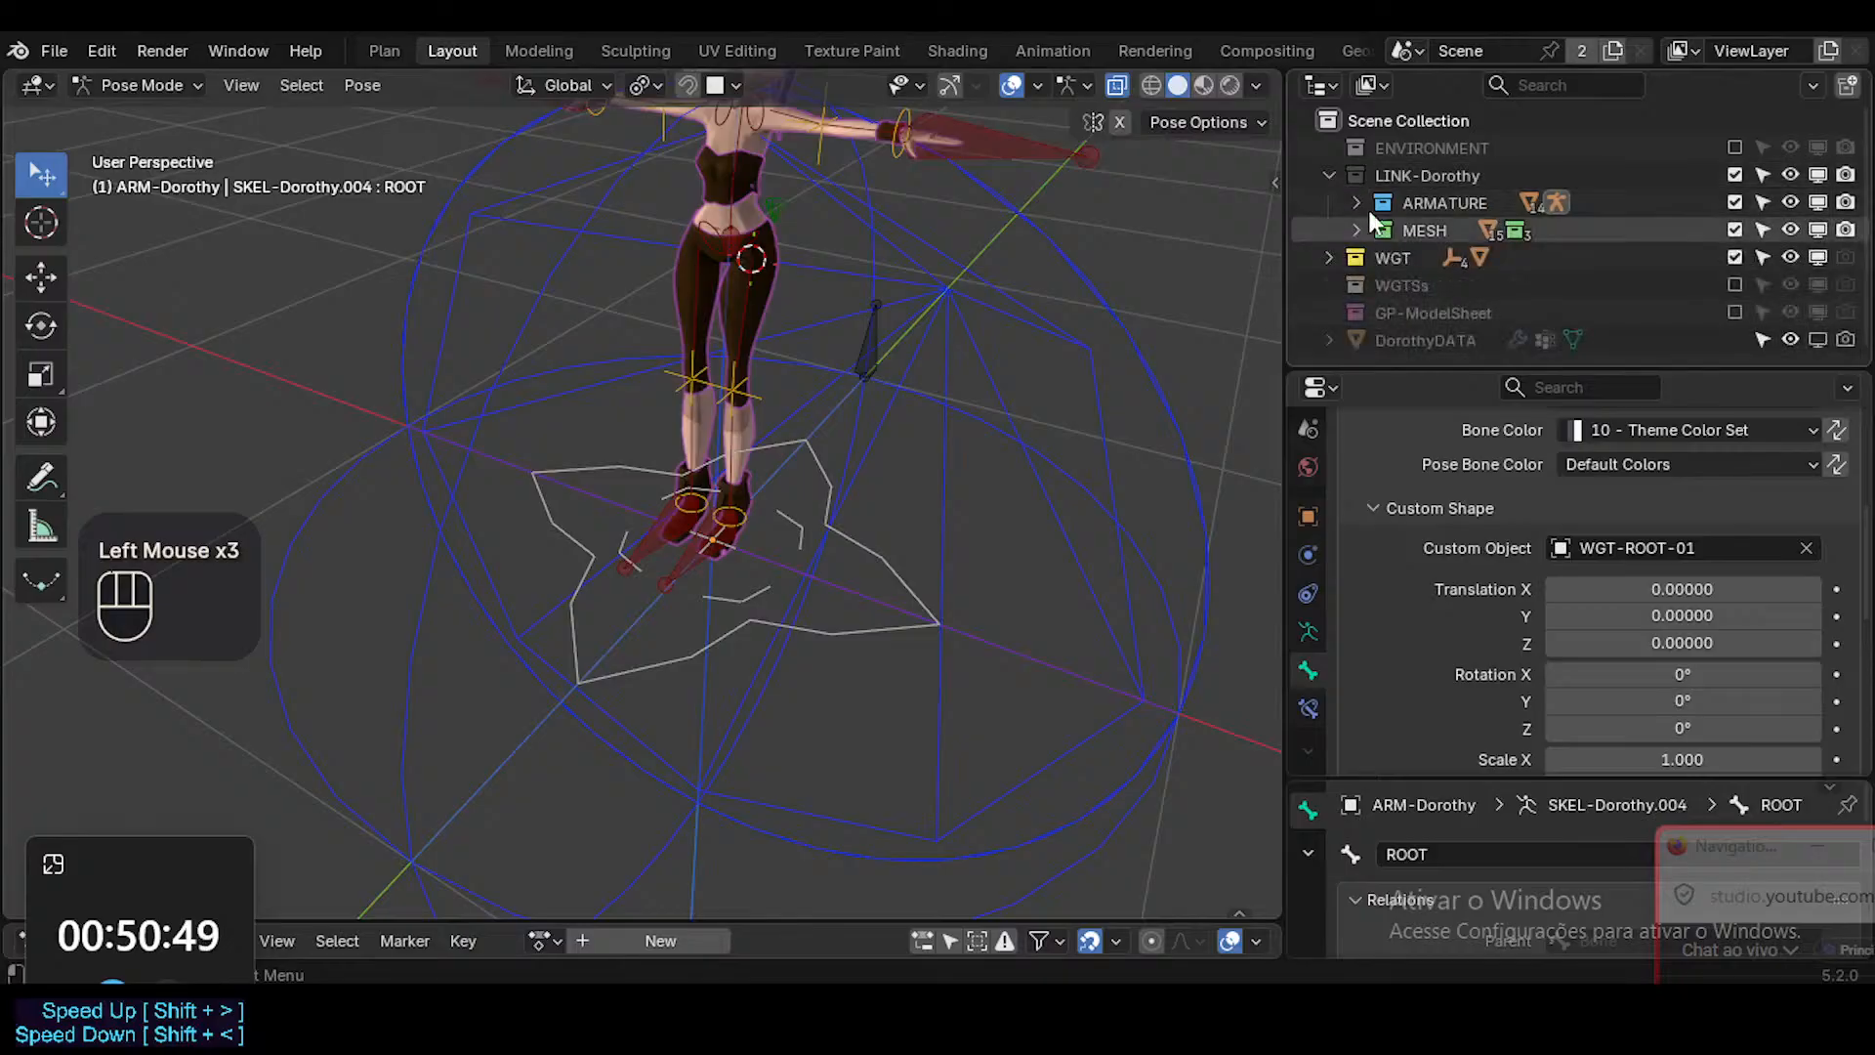
left_click(1356, 202)
left_click(1395, 232)
left_click(1383, 231)
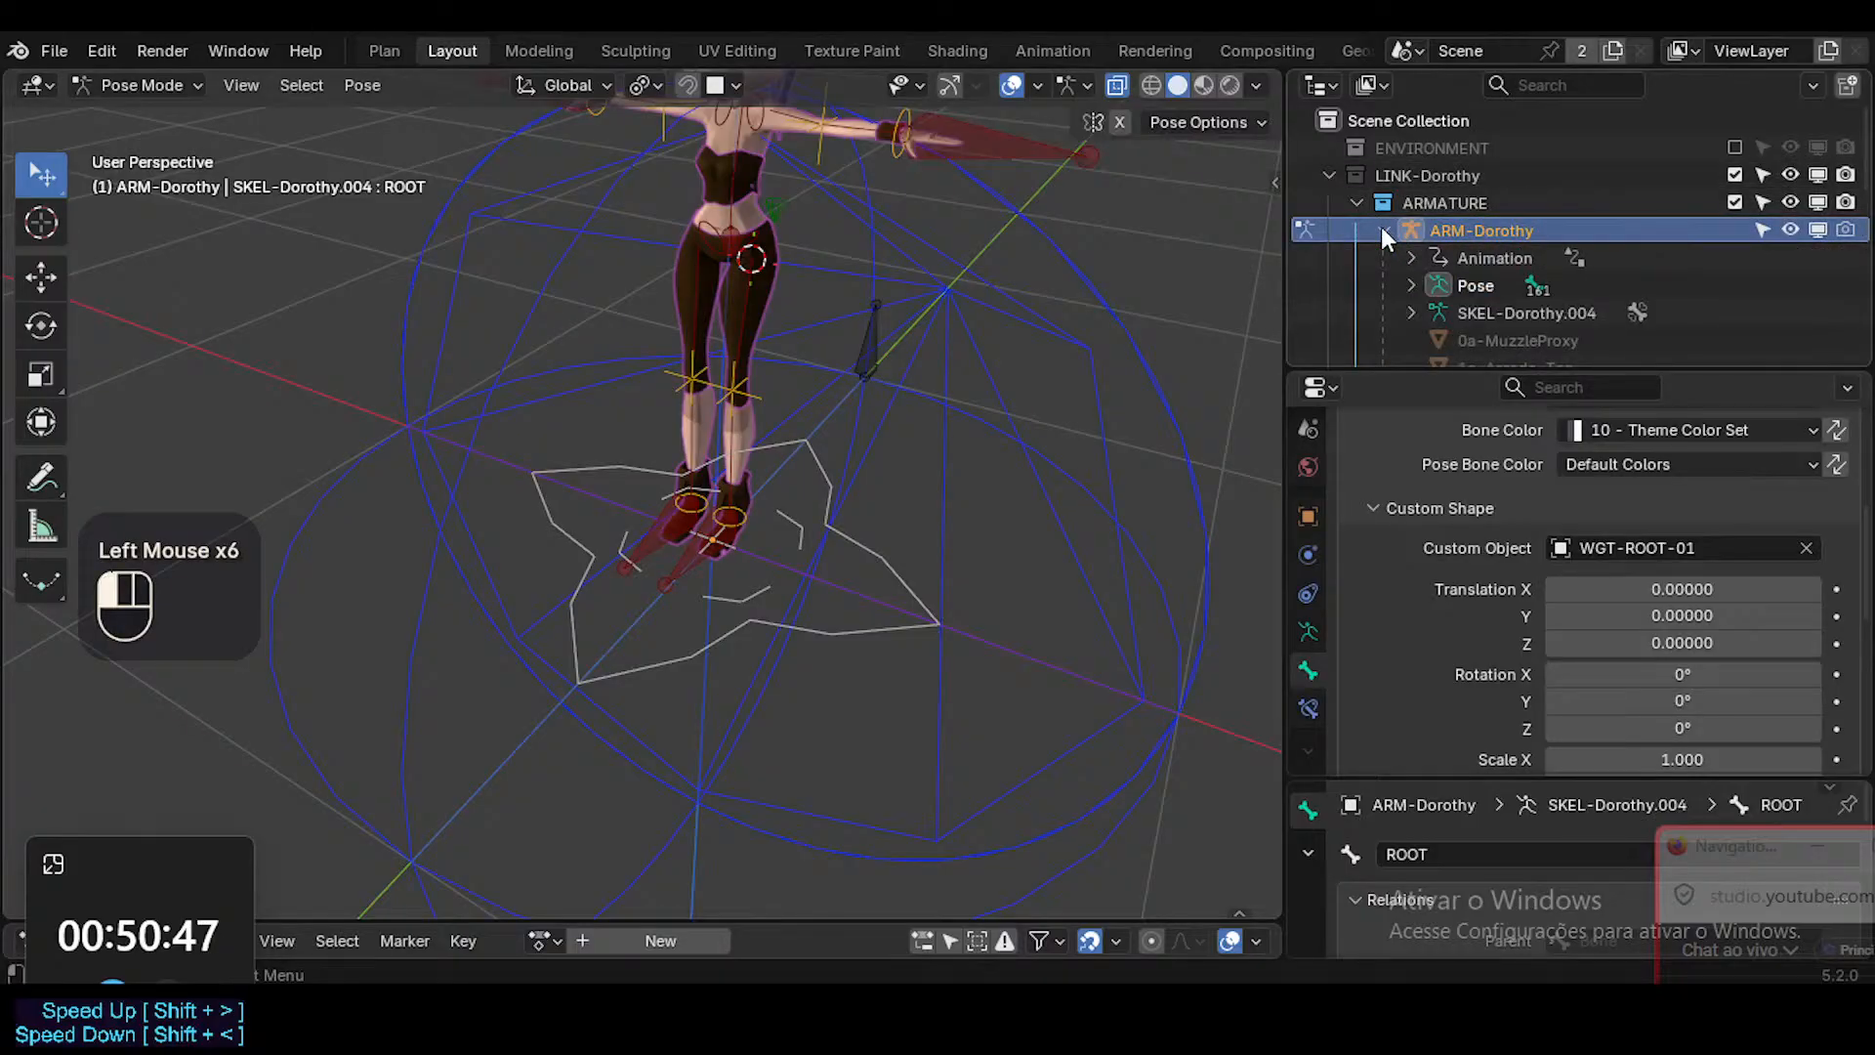
left_click(1381, 227)
Rename the WGT-ROOT-01 object in the WGT collection to WGT-ROOT.
scroll(1394, 264, "down", 1)
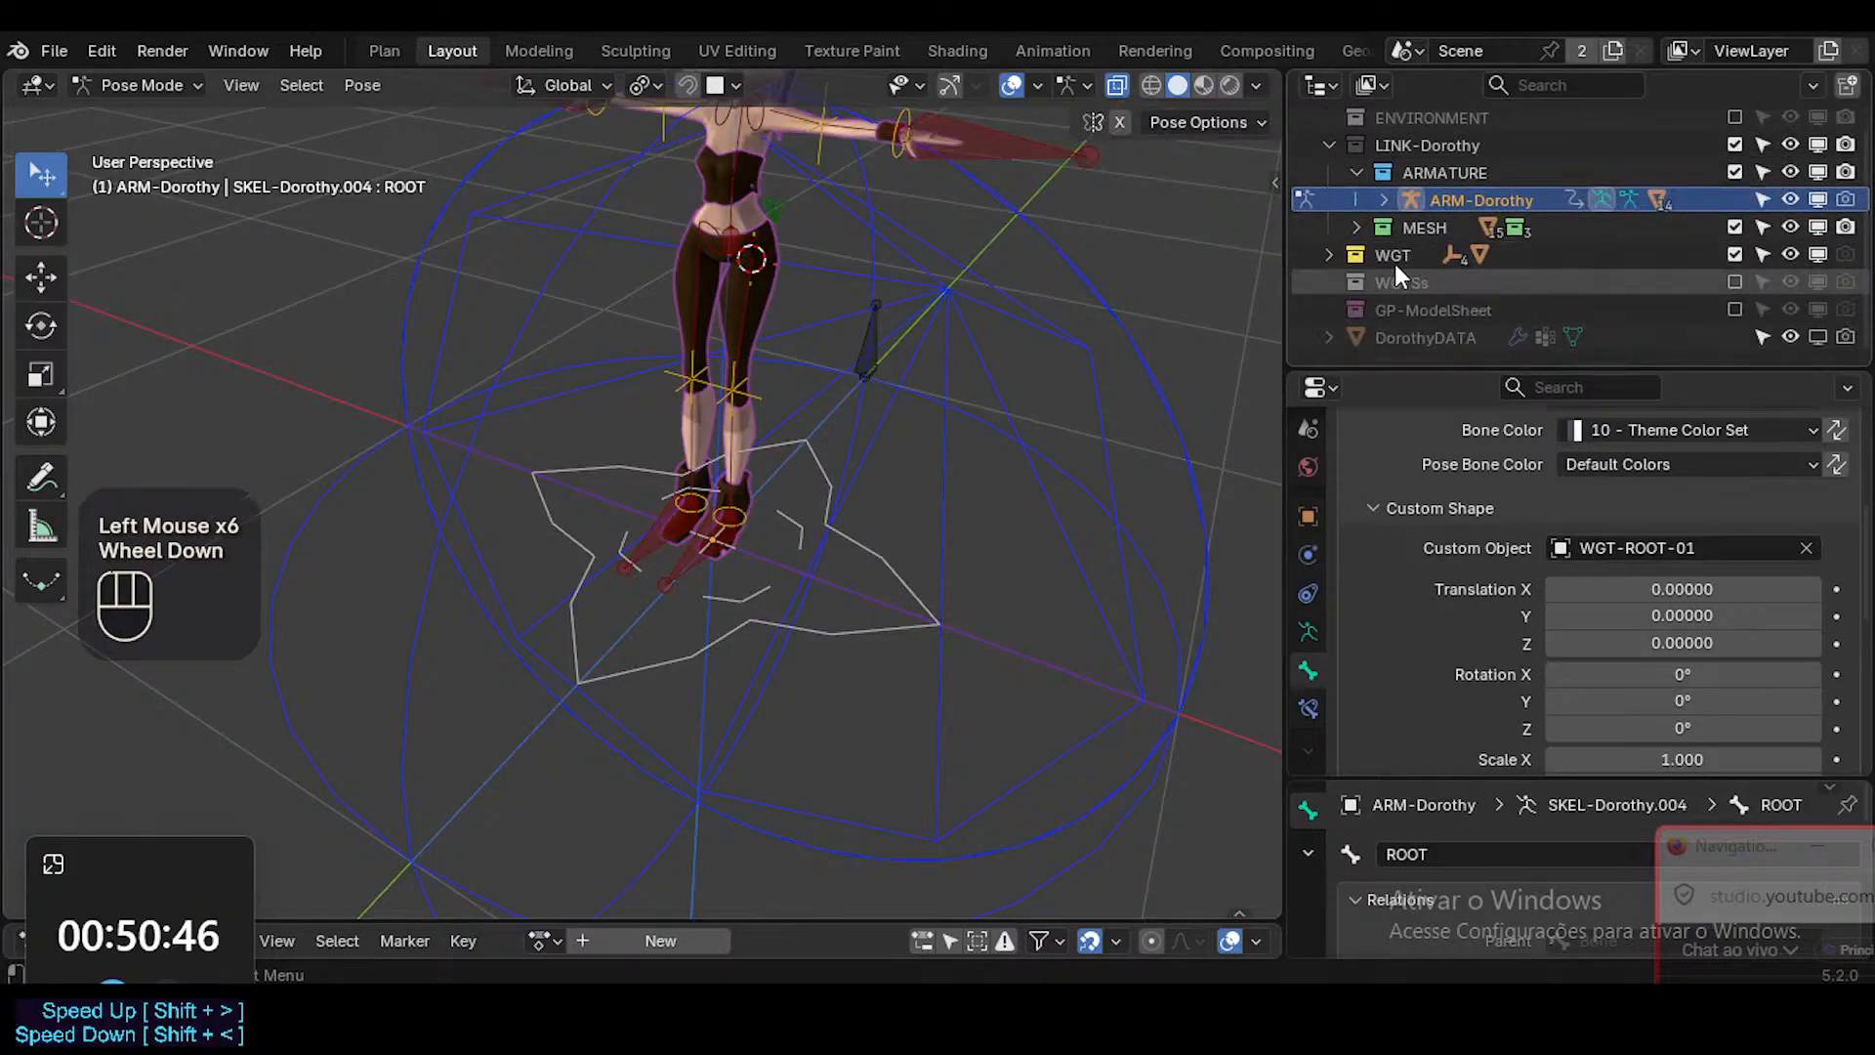
left_click(1328, 255)
scroll(1477, 283, "down", 1)
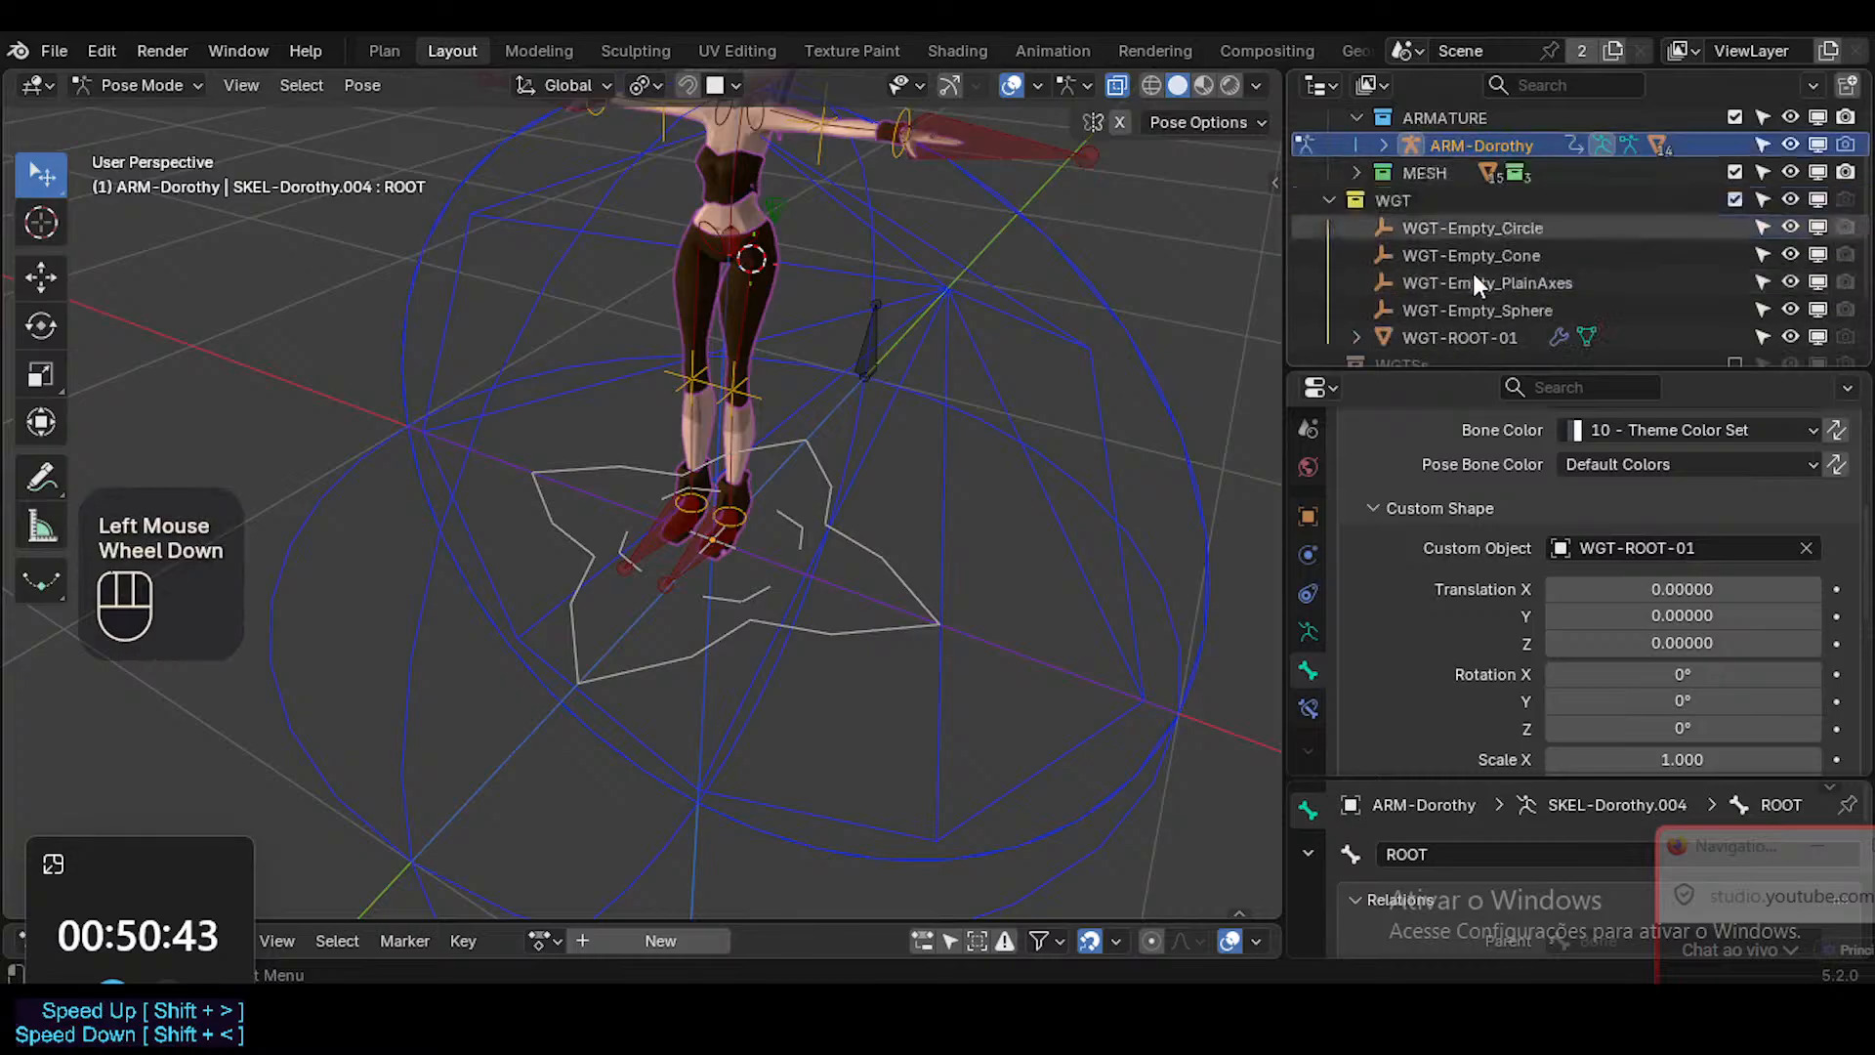
scroll(1474, 278, "down", 2)
scroll(1477, 283, "up", 1)
double_click(1473, 310)
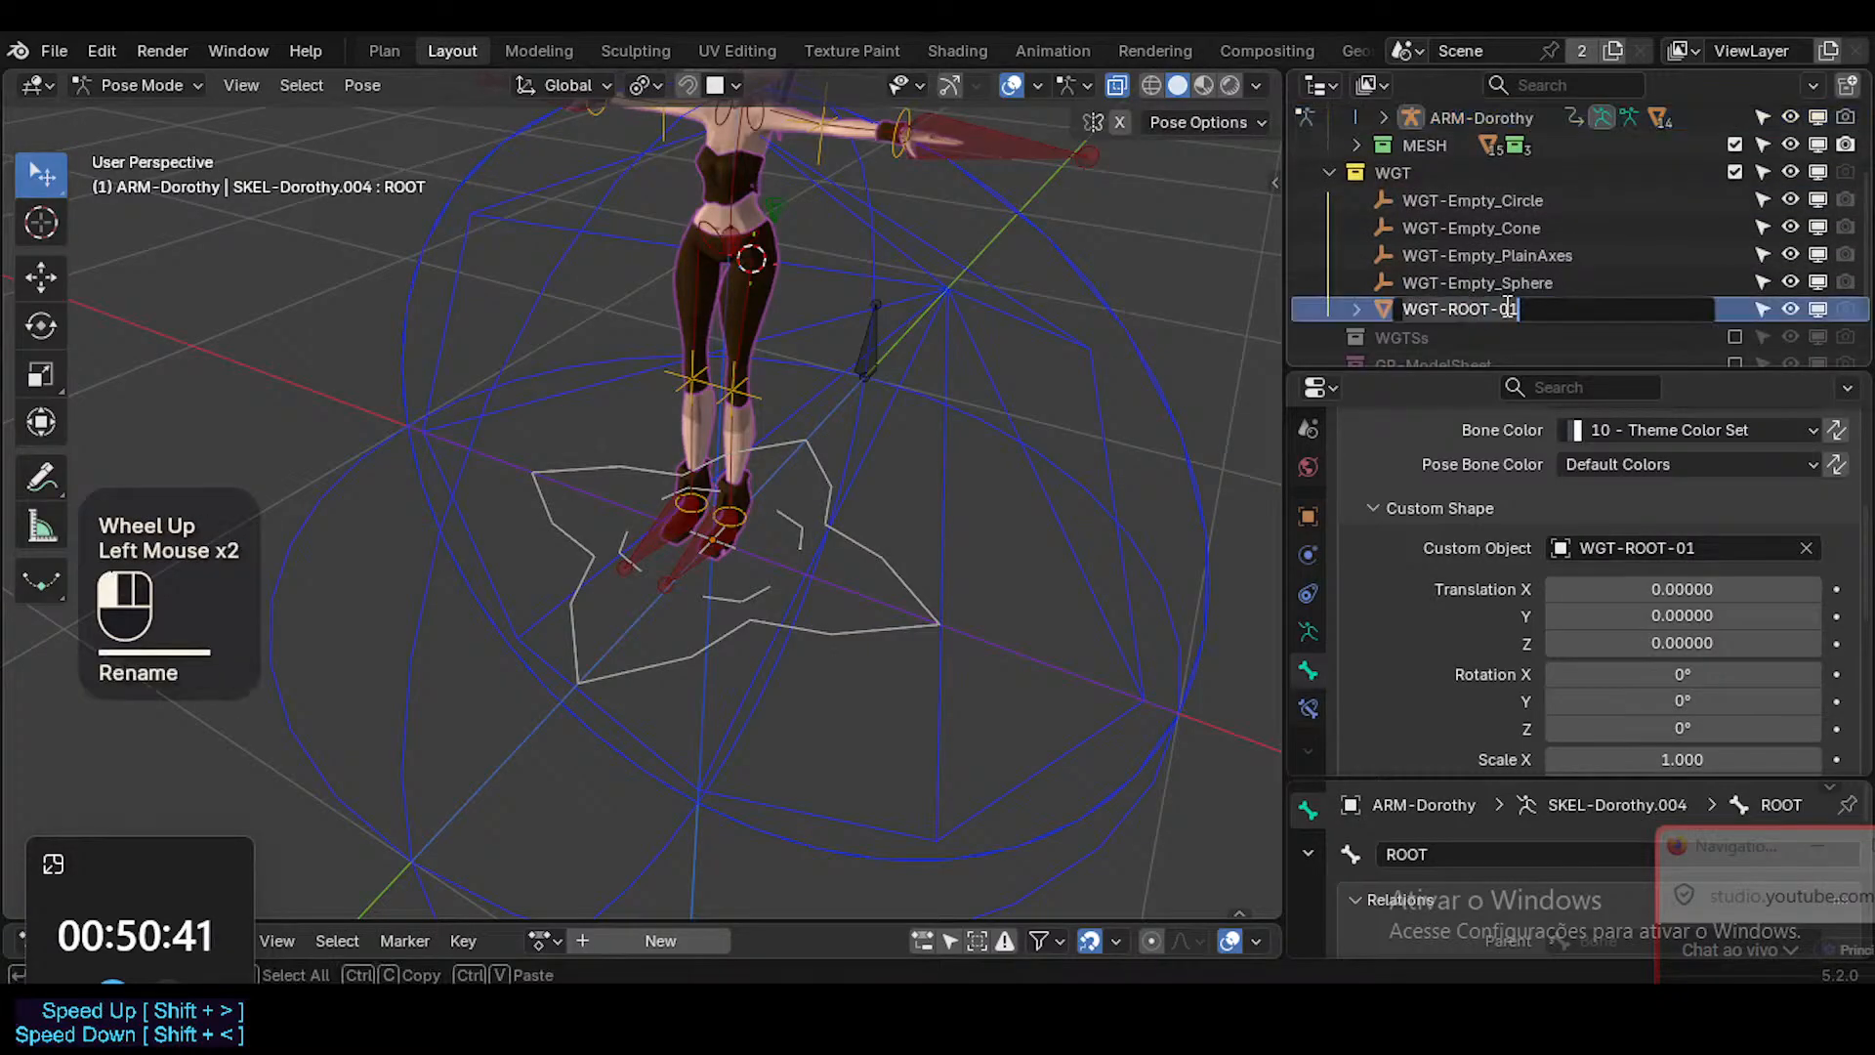
key("BackSpace")
key("BackSpace")
key("BackSpace")
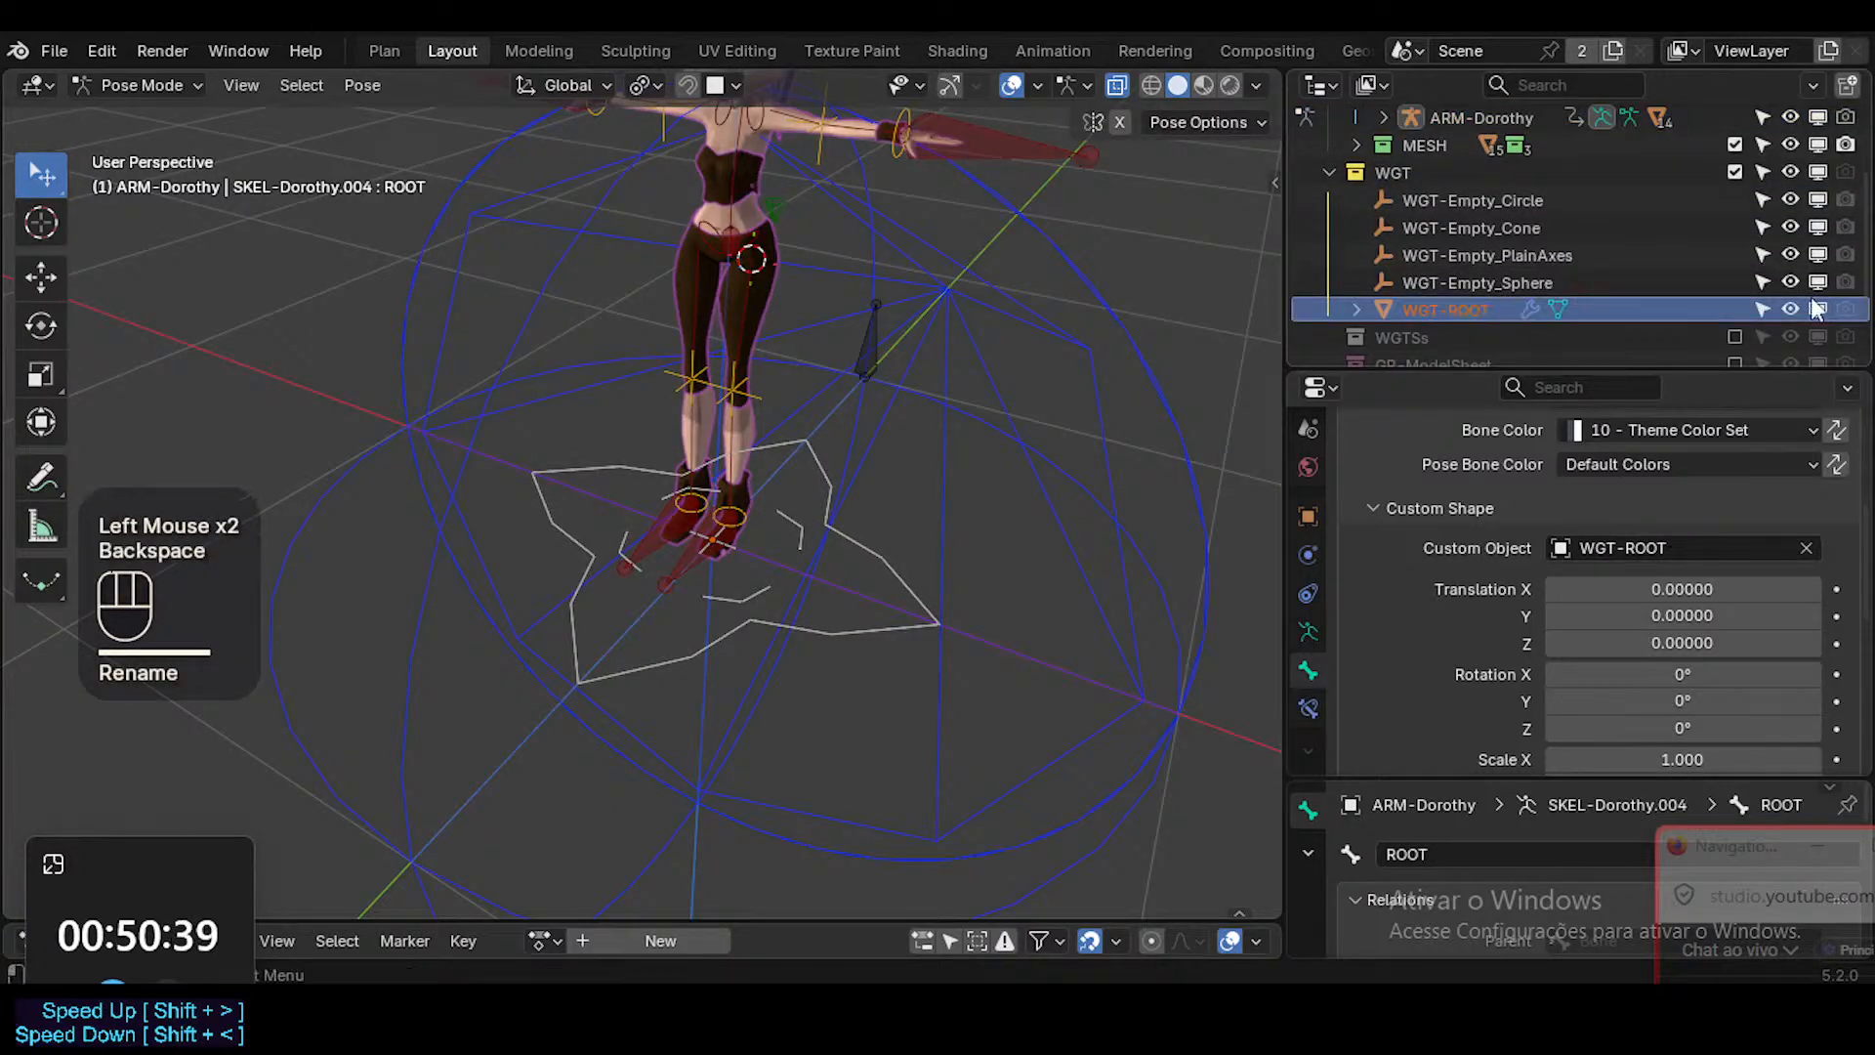
Try rotating the ROOT bone with the renamed WGT-ROOT shape.
left_click(850, 525)
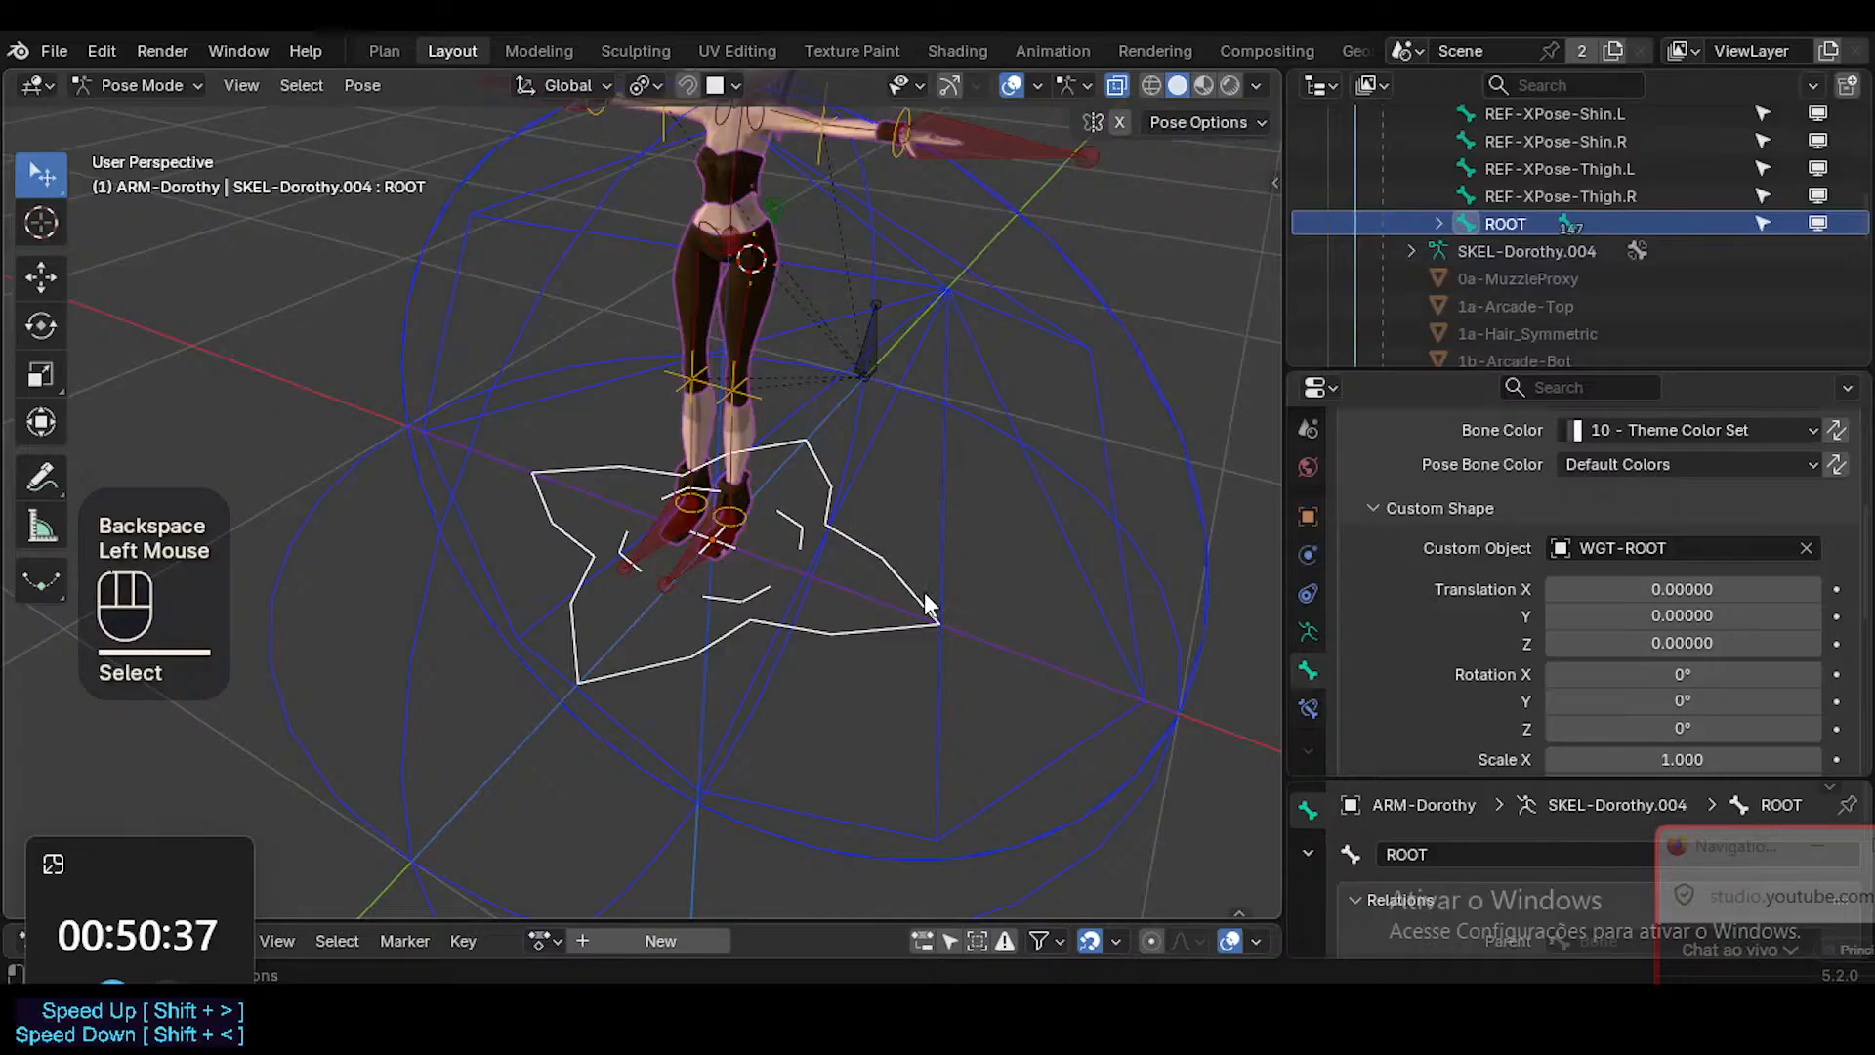
key("r")
key("Escape")
Collapse ARM-Dorothy's pose hierarchy in the Outliner and save the file.
scroll(1539, 244, "up", 5)
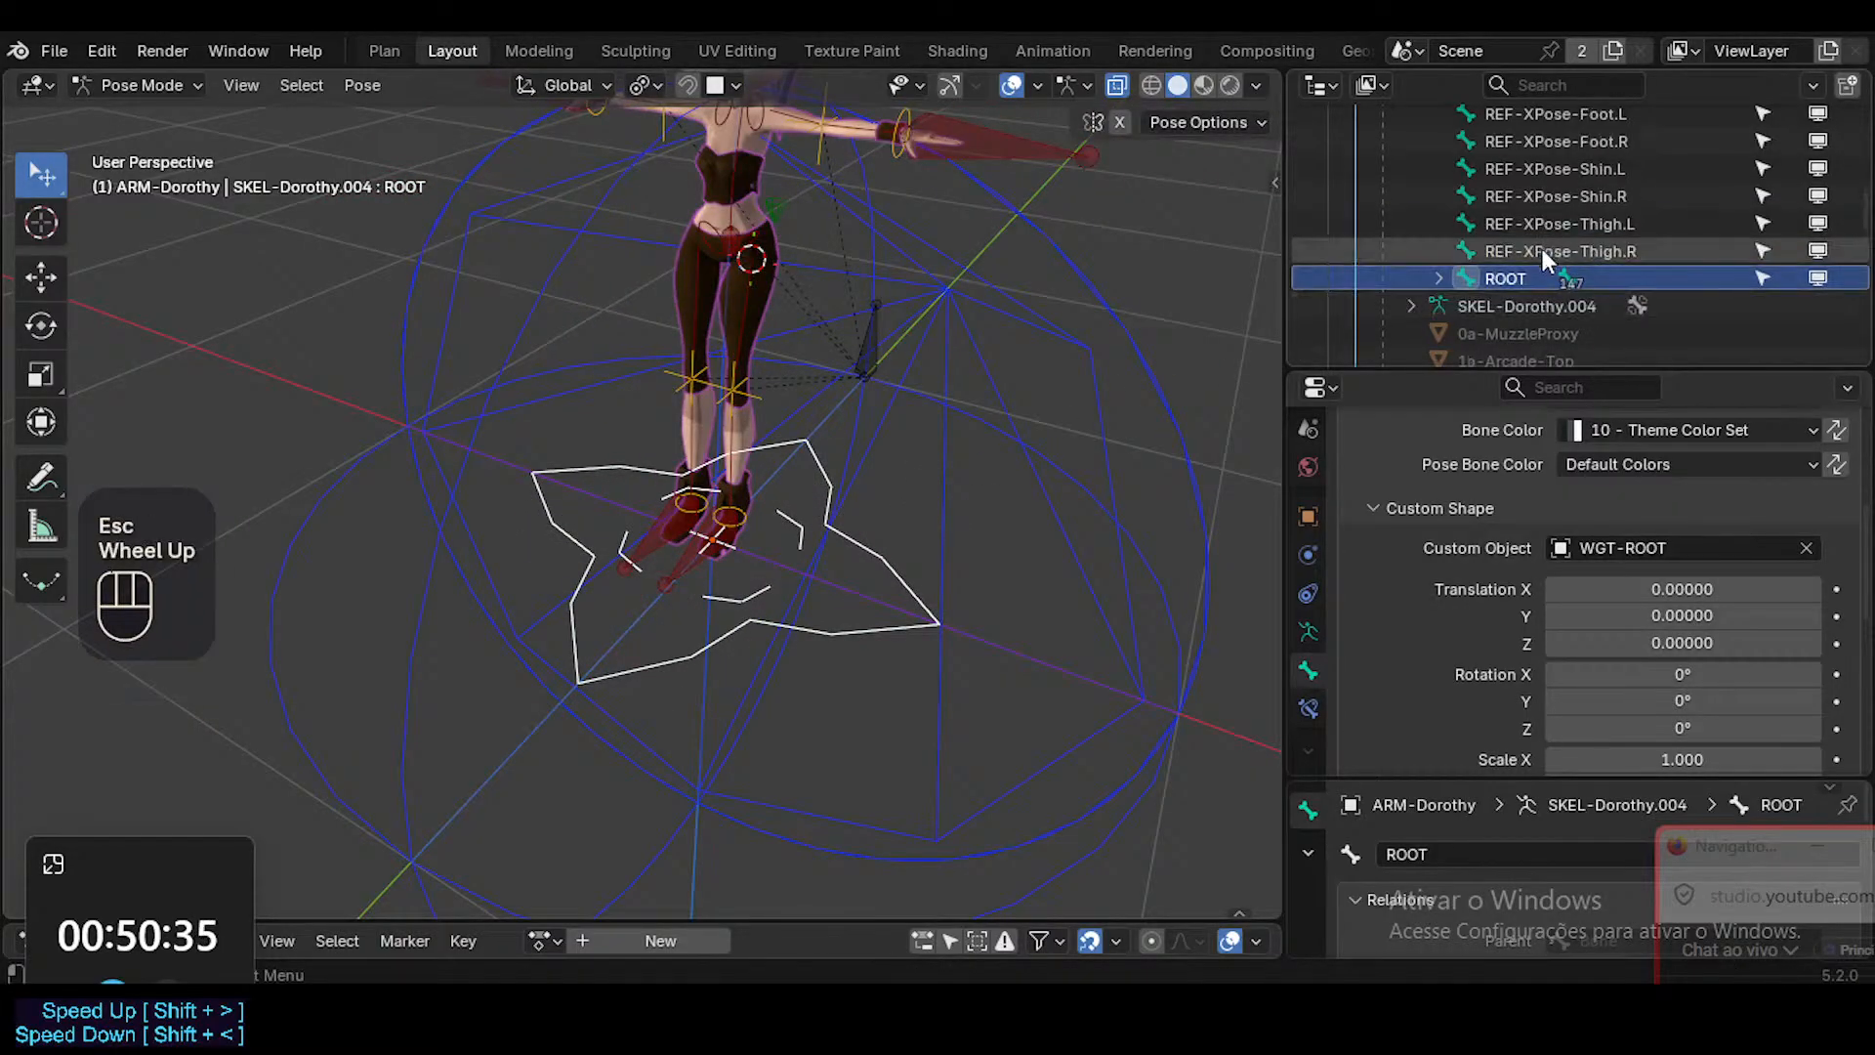
left_click(1411, 284)
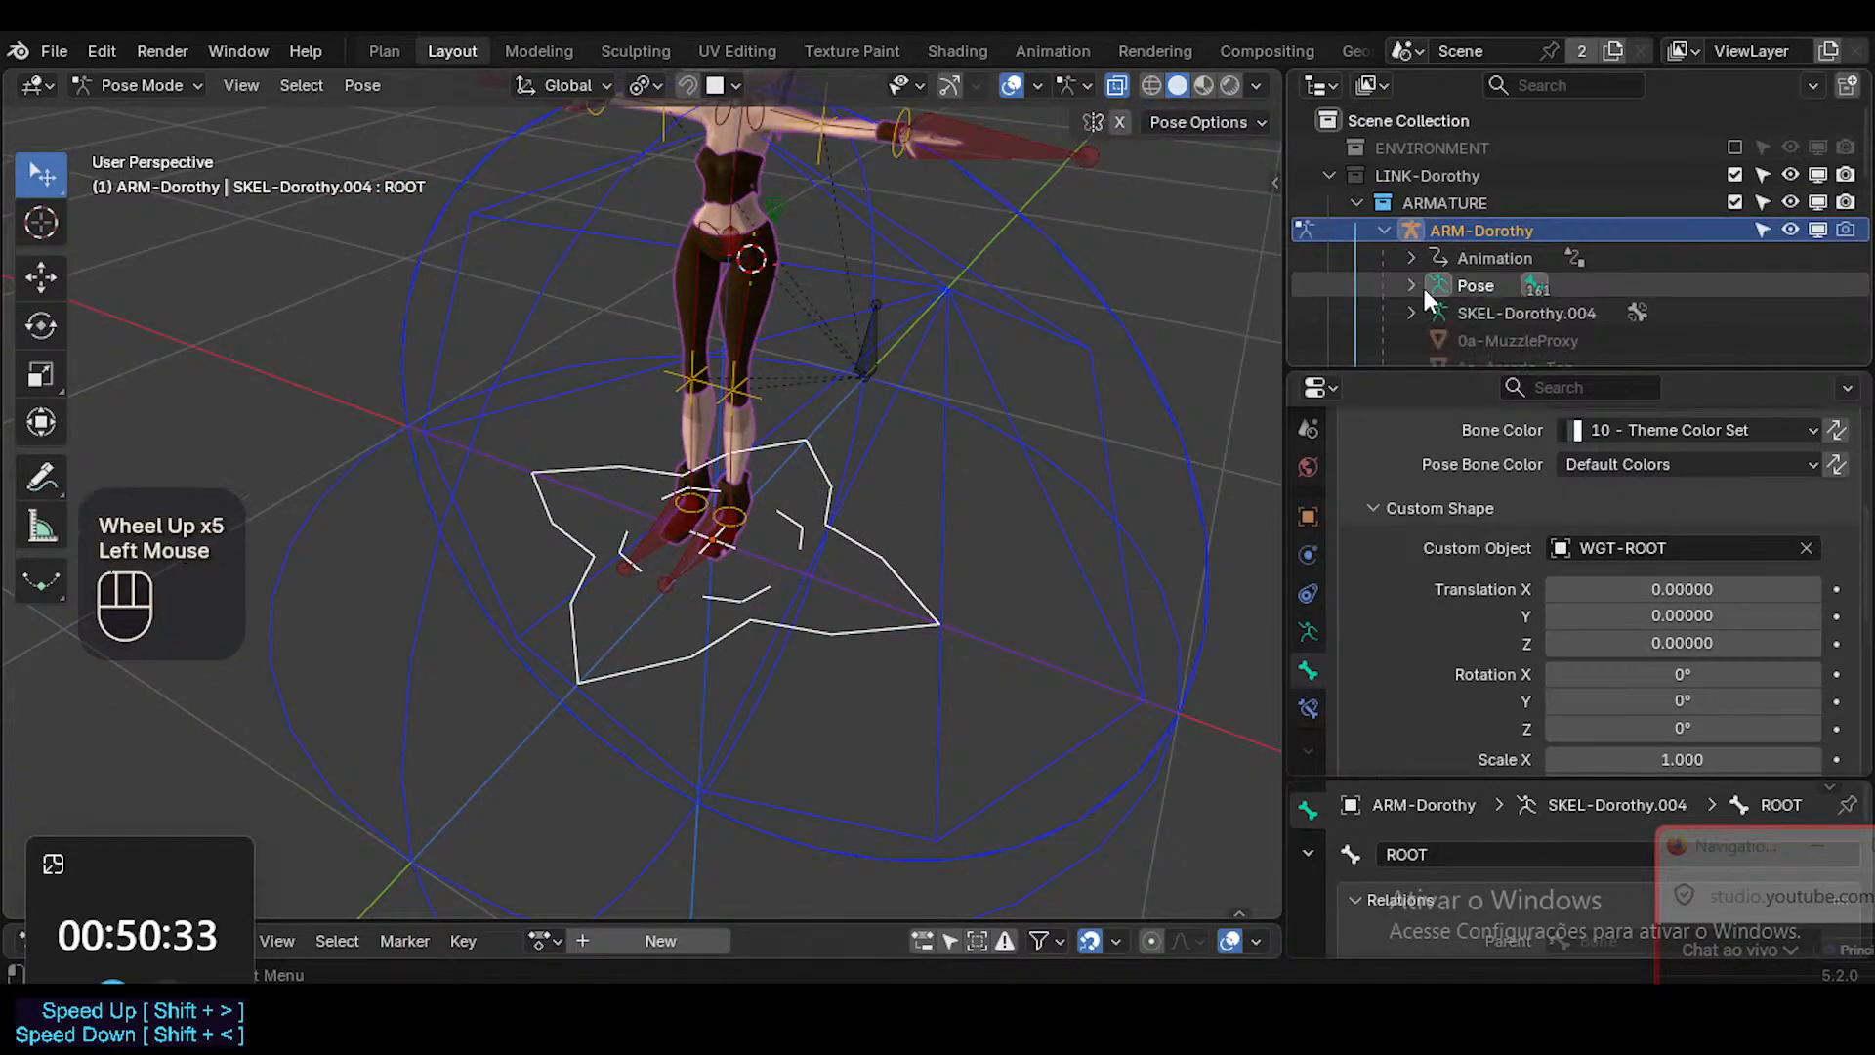
scroll(1492, 289, "down", 2)
scroll(1493, 289, "up", 1)
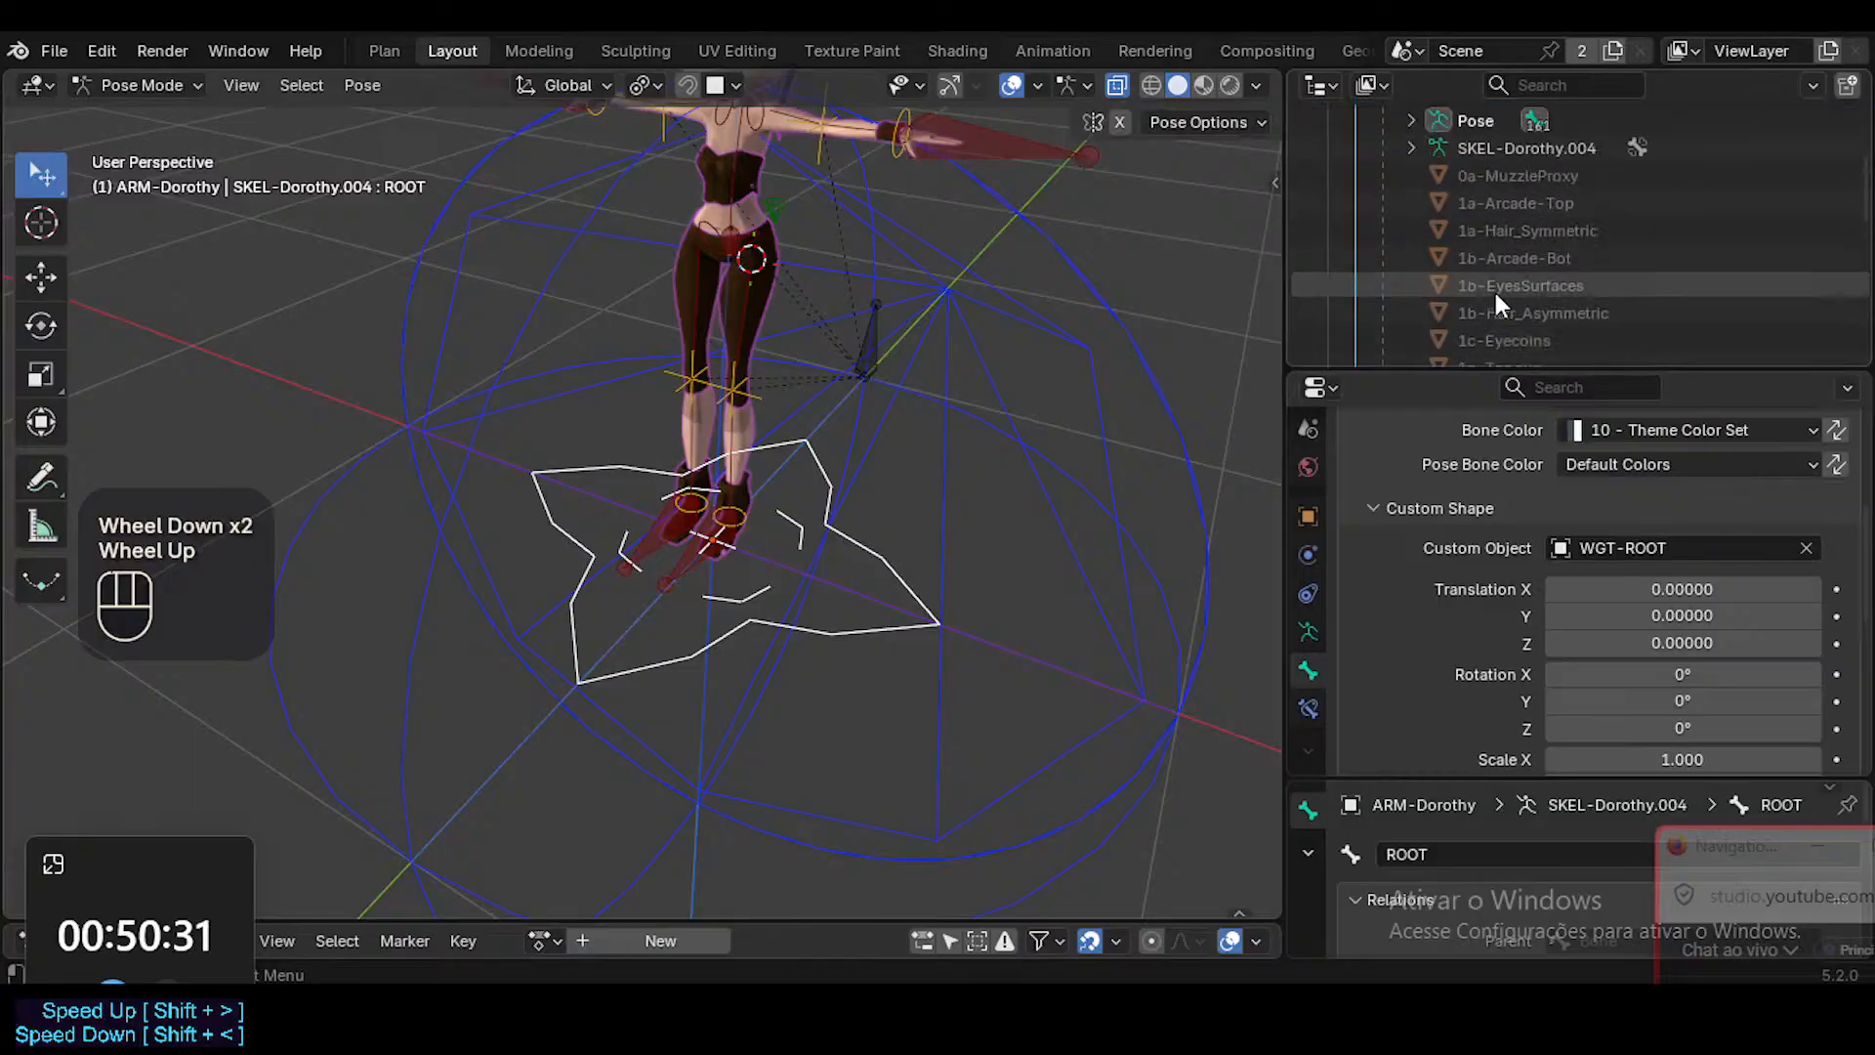
left_click(1384, 176)
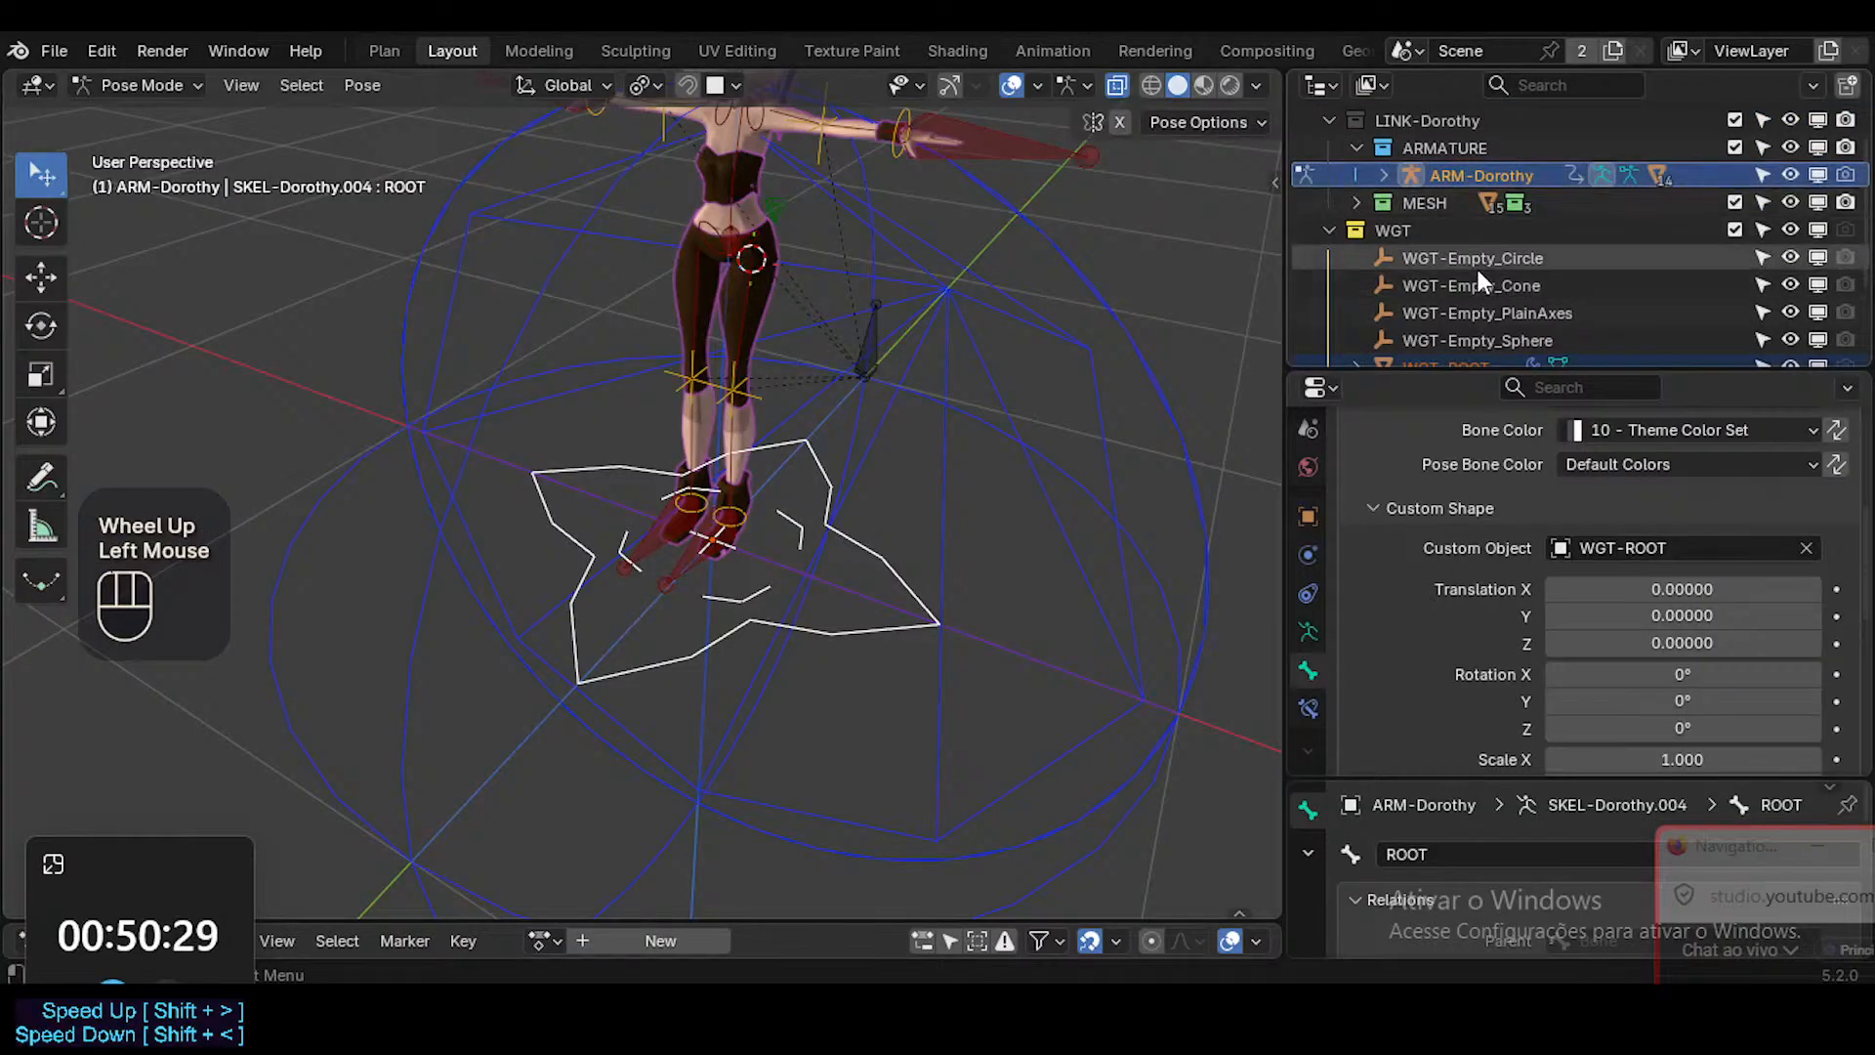
scroll(1465, 266, "down", 2)
key("ctrl+s")
key("alt+a")
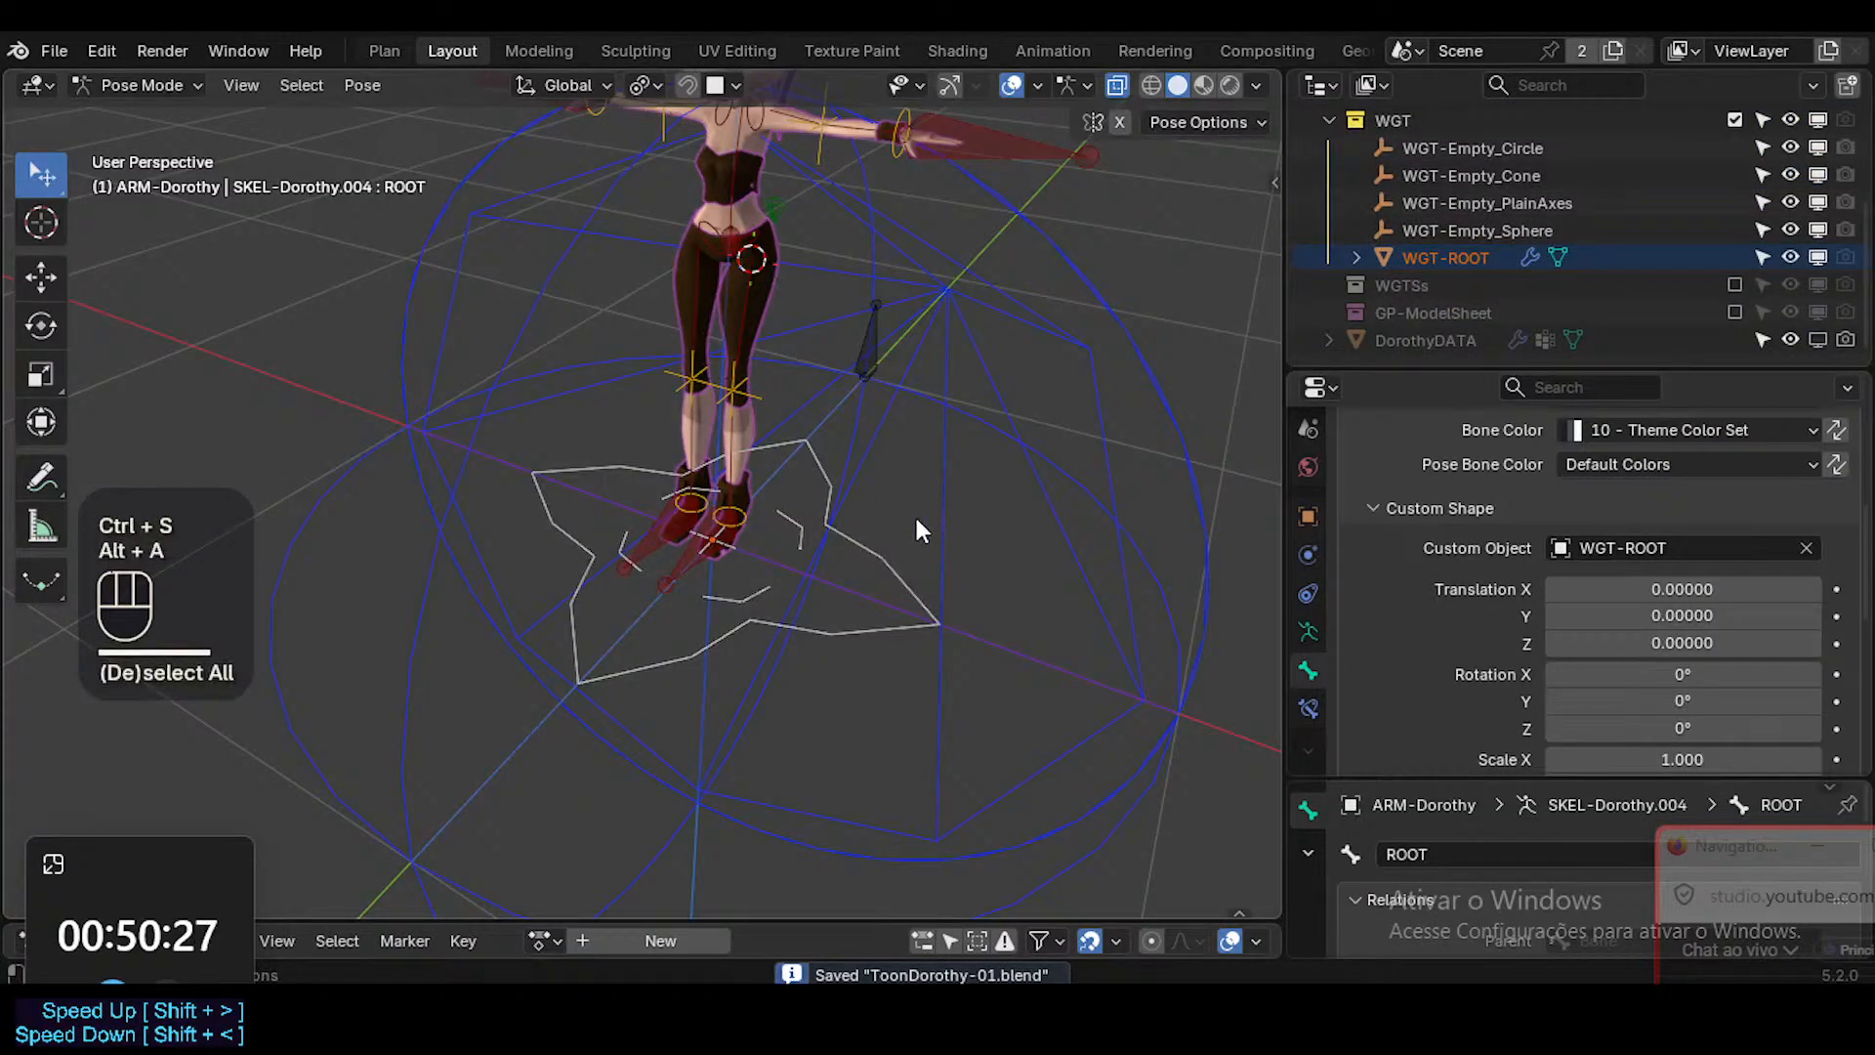
Switch ARM-Dorothy to Object Mode and back to Pose Mode.
key("ctrl+Tab")
left_click(1041, 530)
key("alt+a")
left_click(857, 575)
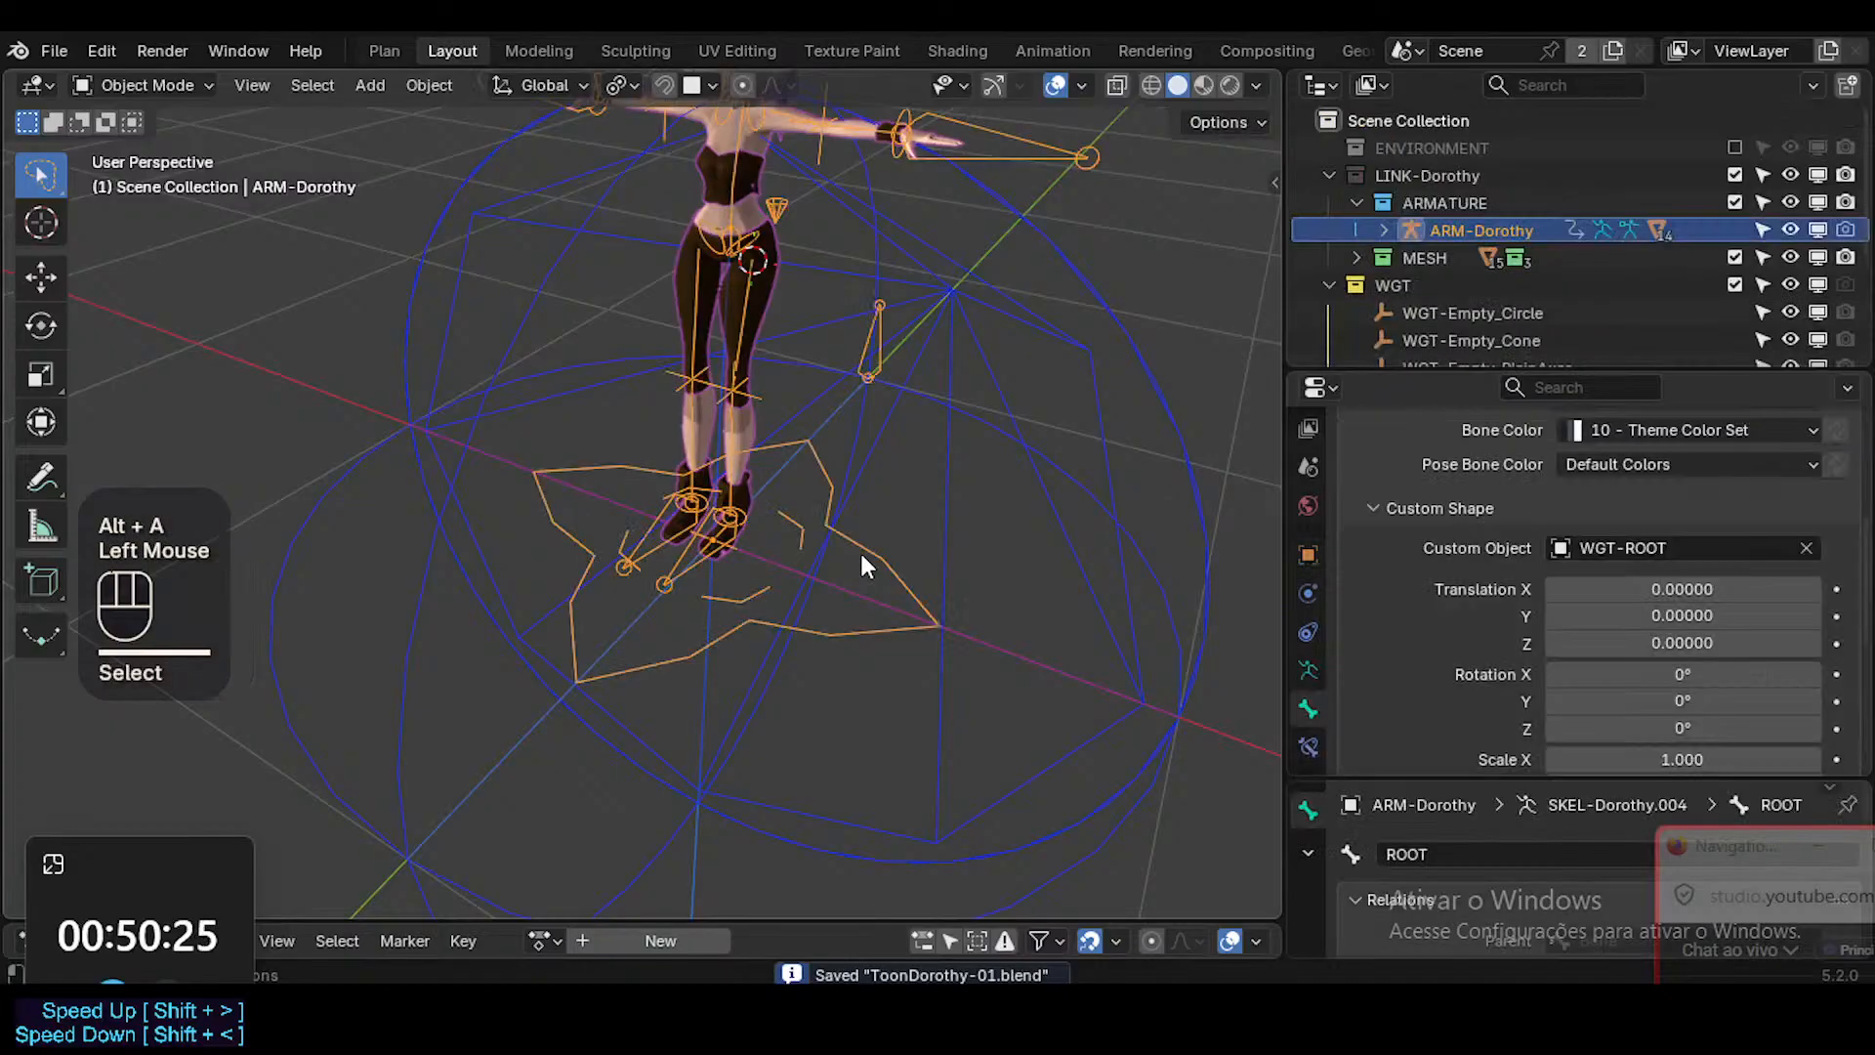
key("ctrl+Tab")
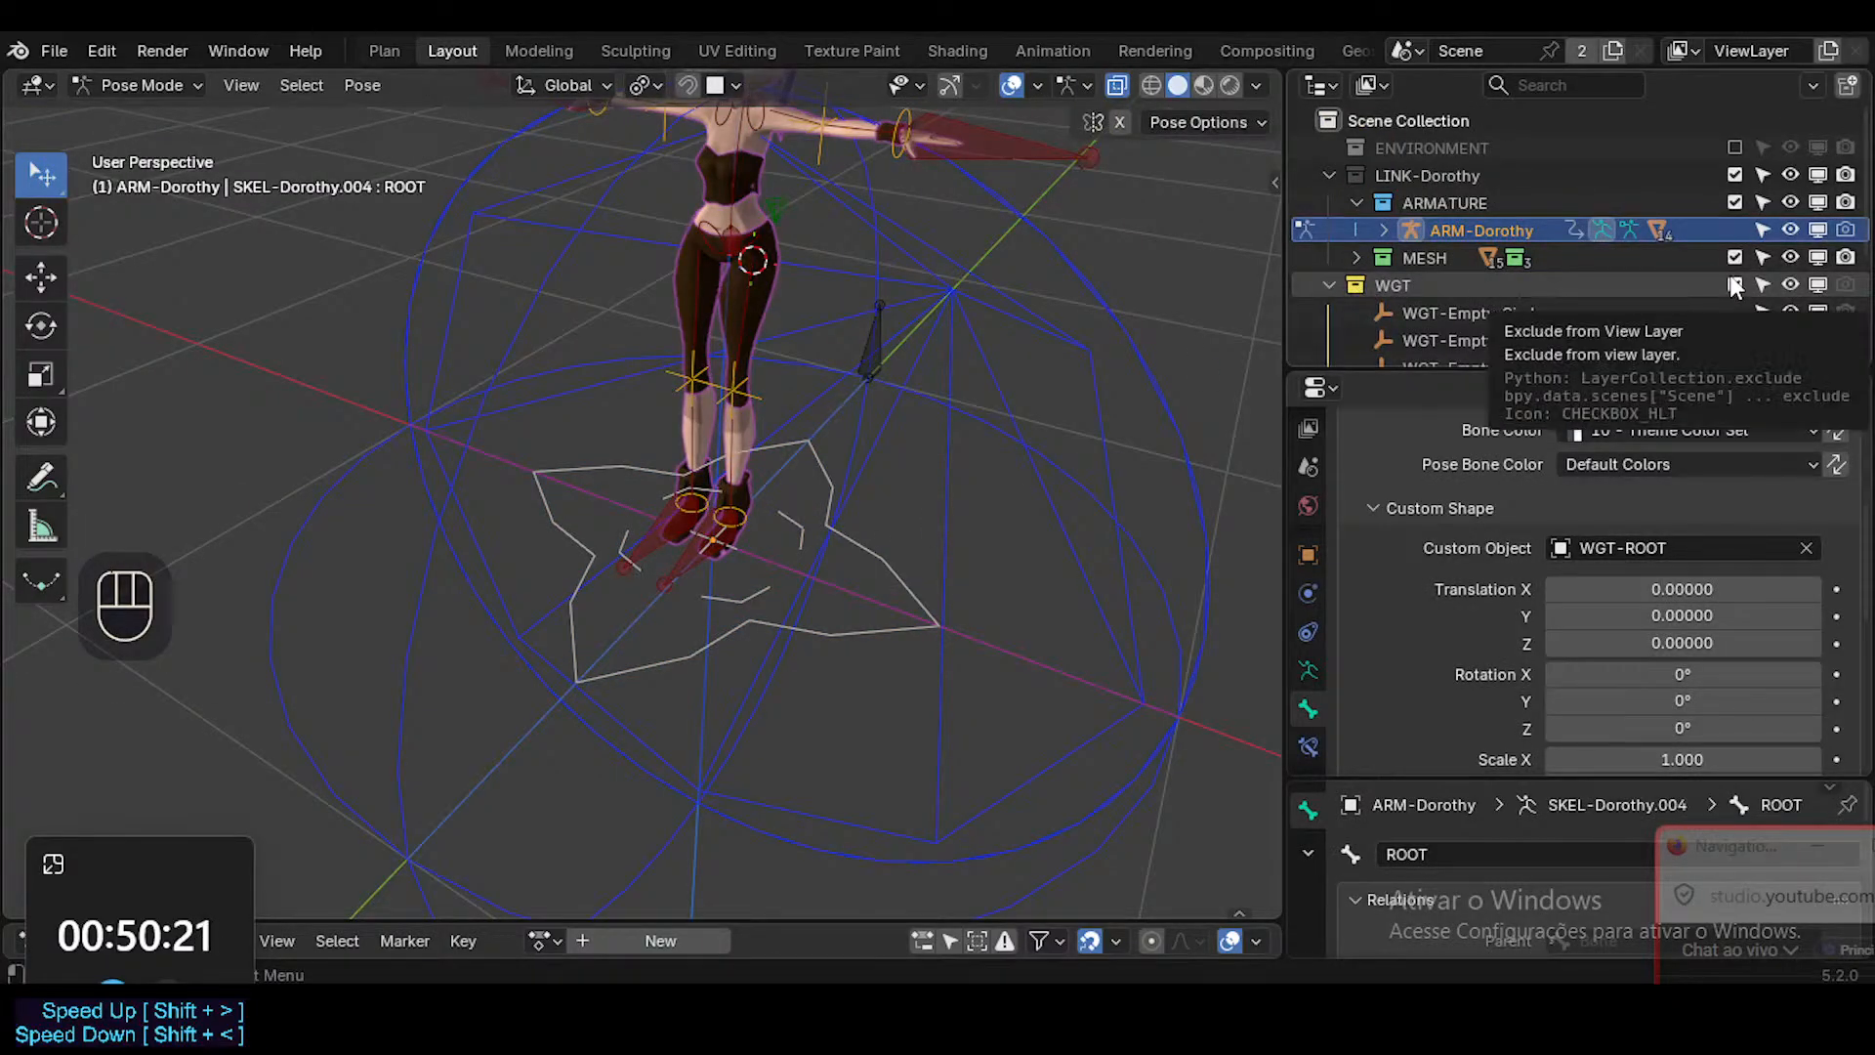
Exclude the WGT collection from the view layer and check the armature's display in Object Mode and Pose Mode.
left_click(1734, 285)
key("alt+a")
middle_click_drag(879, 444, 841, 457)
key("ctrl+Tab")
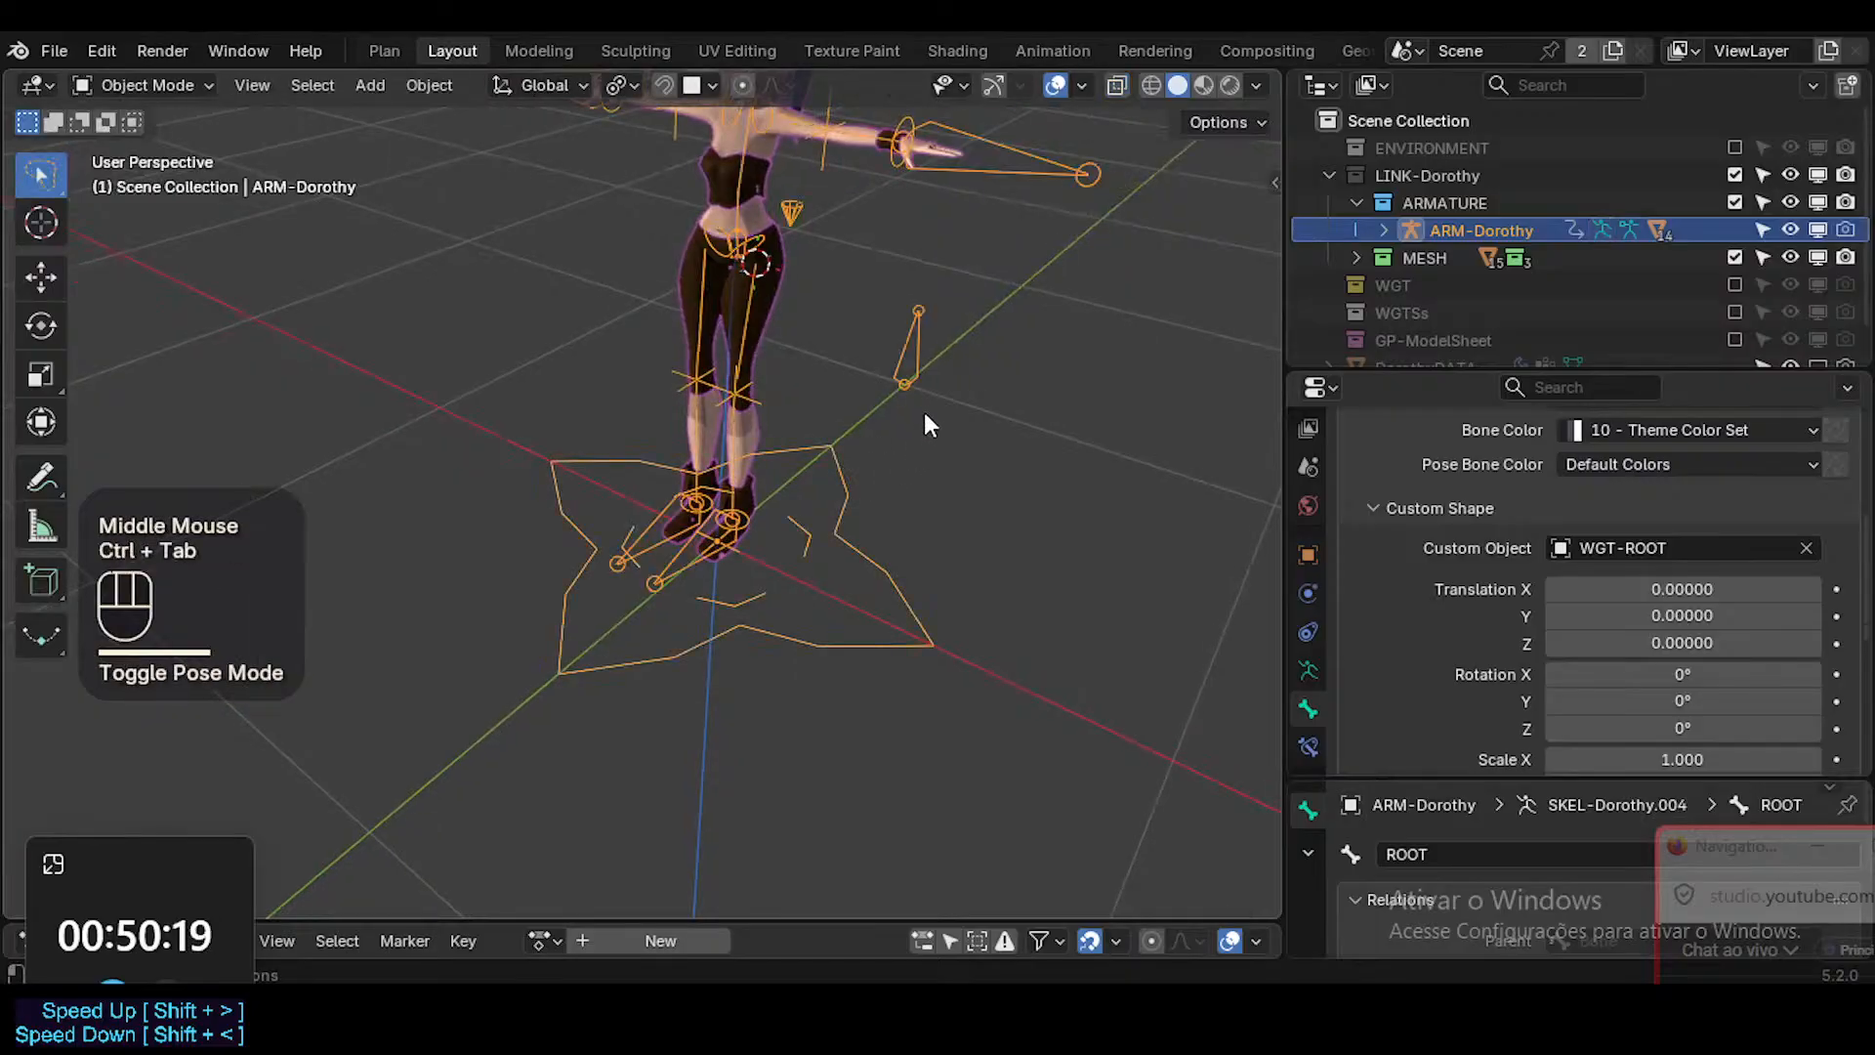
key("ctrl+Tab")
Select the ROOT bone and set its custom shape's Wire Width to 2.
double_click(924, 338)
middle_click_drag(813, 306, 845, 525, "shift")
left_click(846, 525)
scroll(1732, 646, "down", 2)
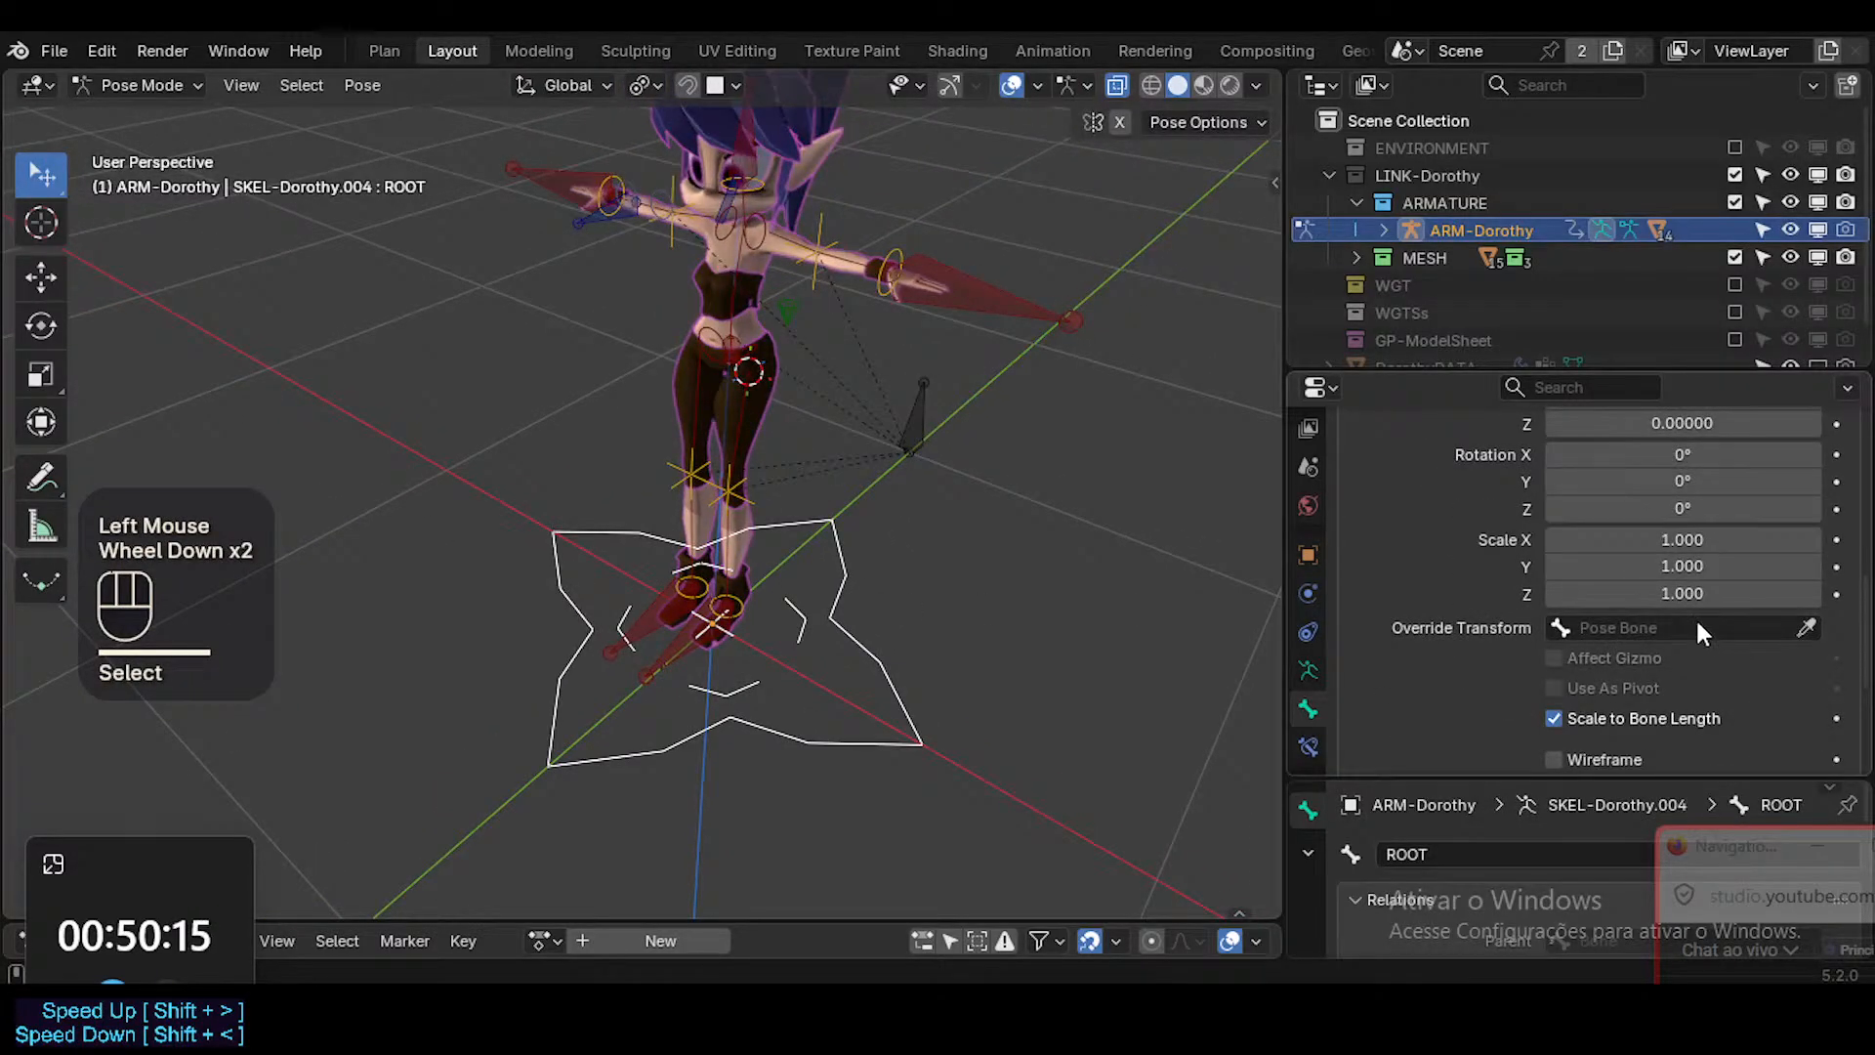
scroll(1696, 617, "down", 1)
scroll(1695, 630, "up", 2)
scroll(1692, 660, "down", 1)
left_click(1690, 681)
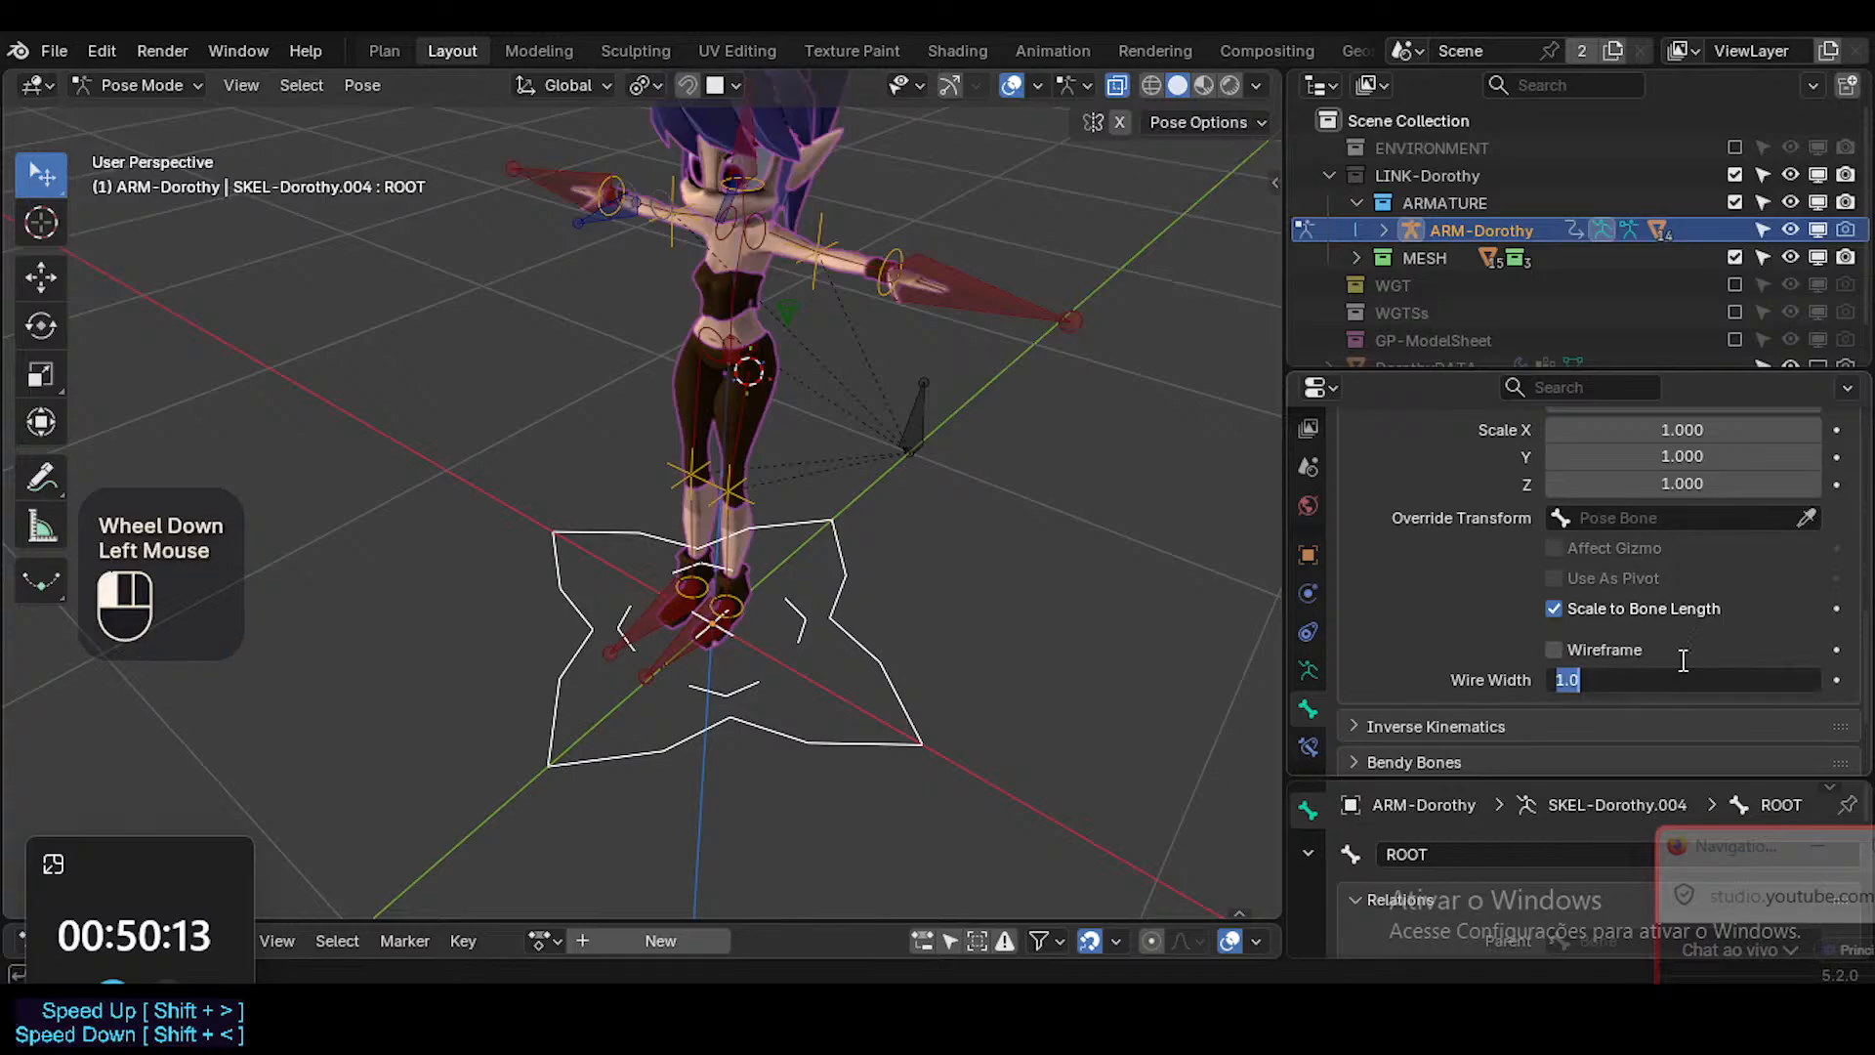
type("2")
key("Return")
key("shift+alt+z")
key("Tab")
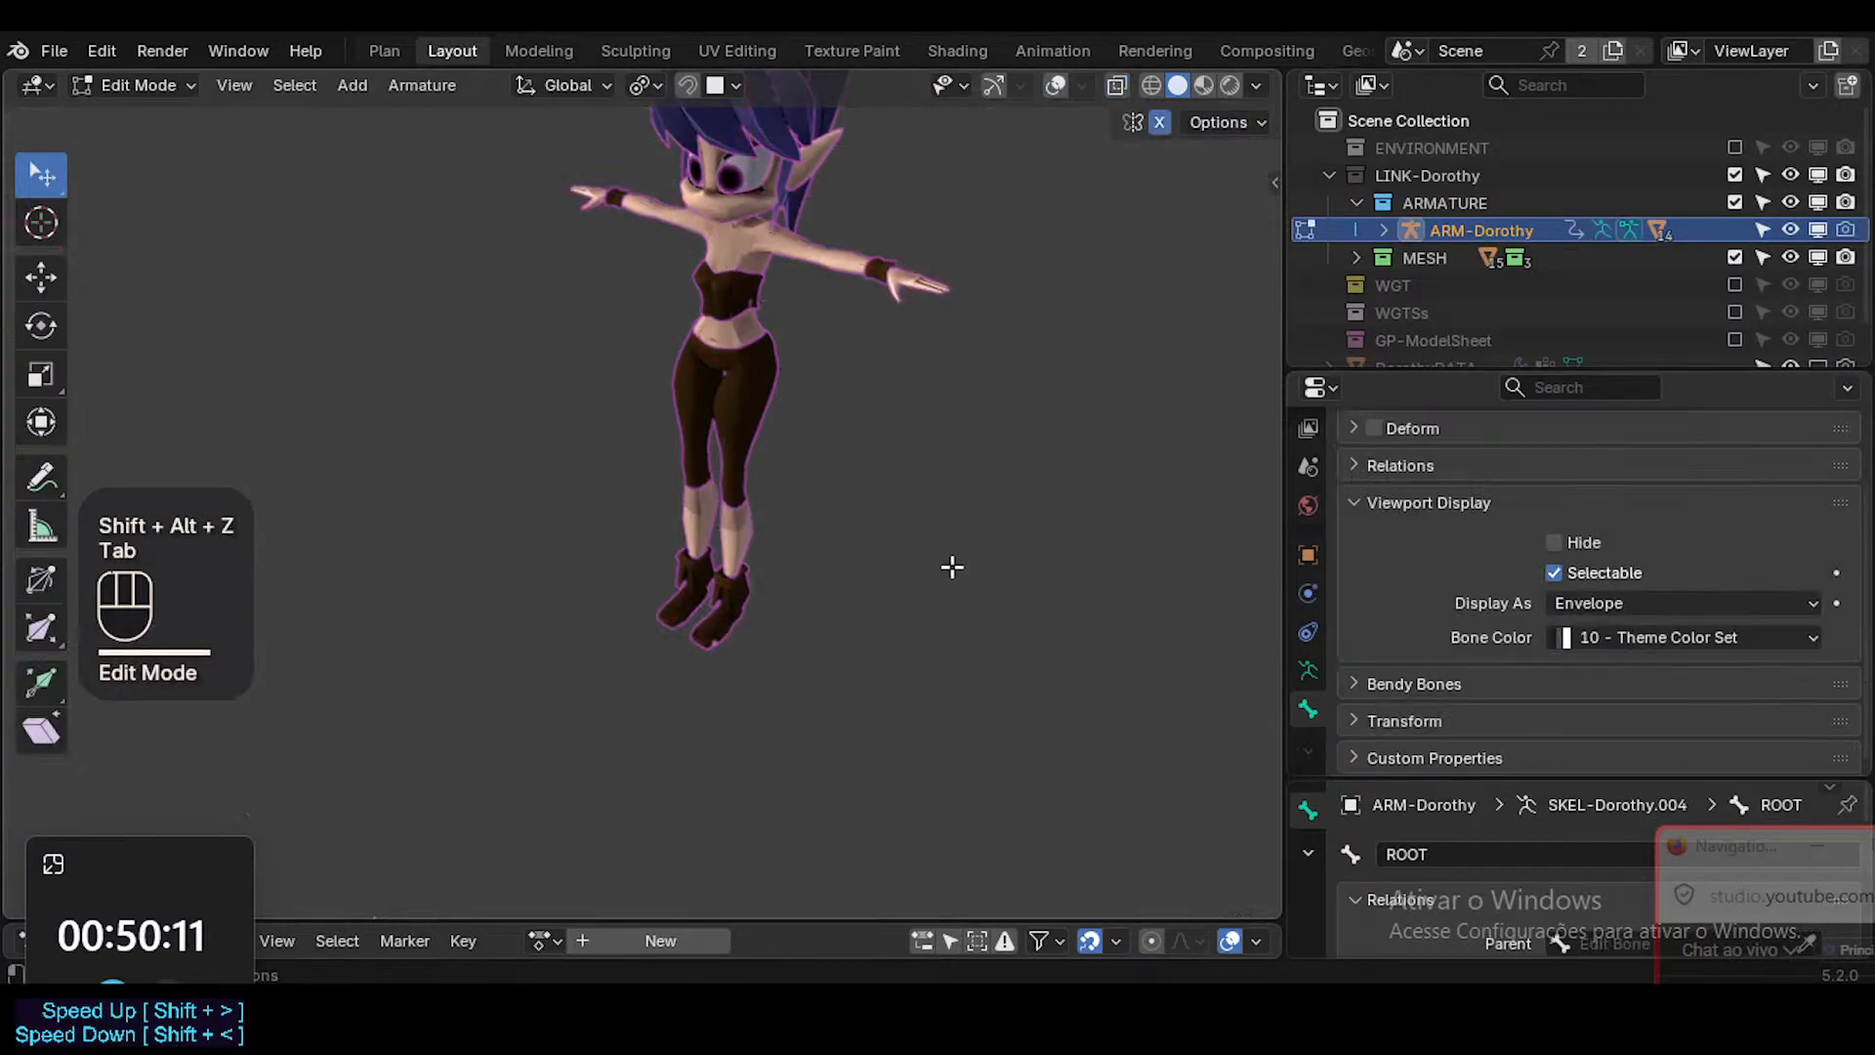
key("Tab")
key("shift+alt+z")
key("alt+a")
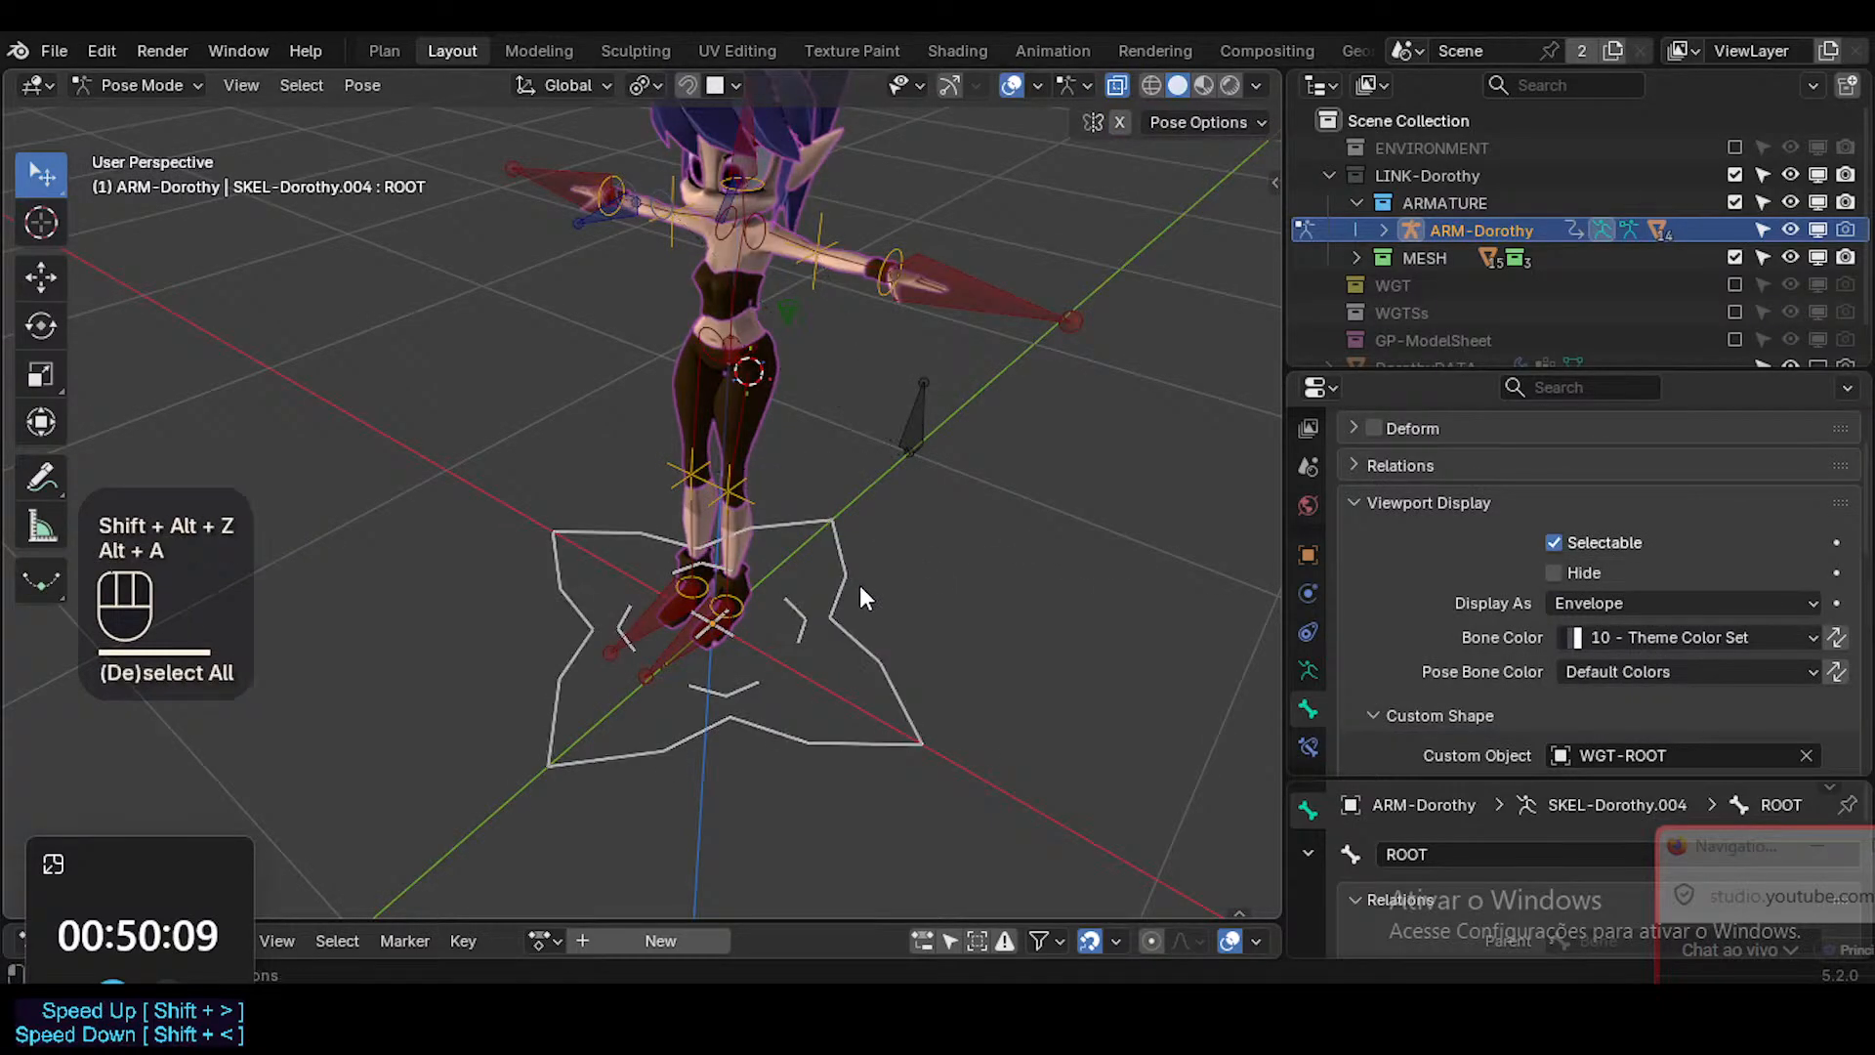
Select the CTM-Properties bone behind the character and examine the ROOT widget's outline around the feet.
middle_click_drag(860, 584, 906, 589)
left_click(836, 396)
left_click(913, 425)
middle_click_drag(897, 508, 811, 502)
key("shift+grave")
key("s")
key("q")
key("q")
key("q")
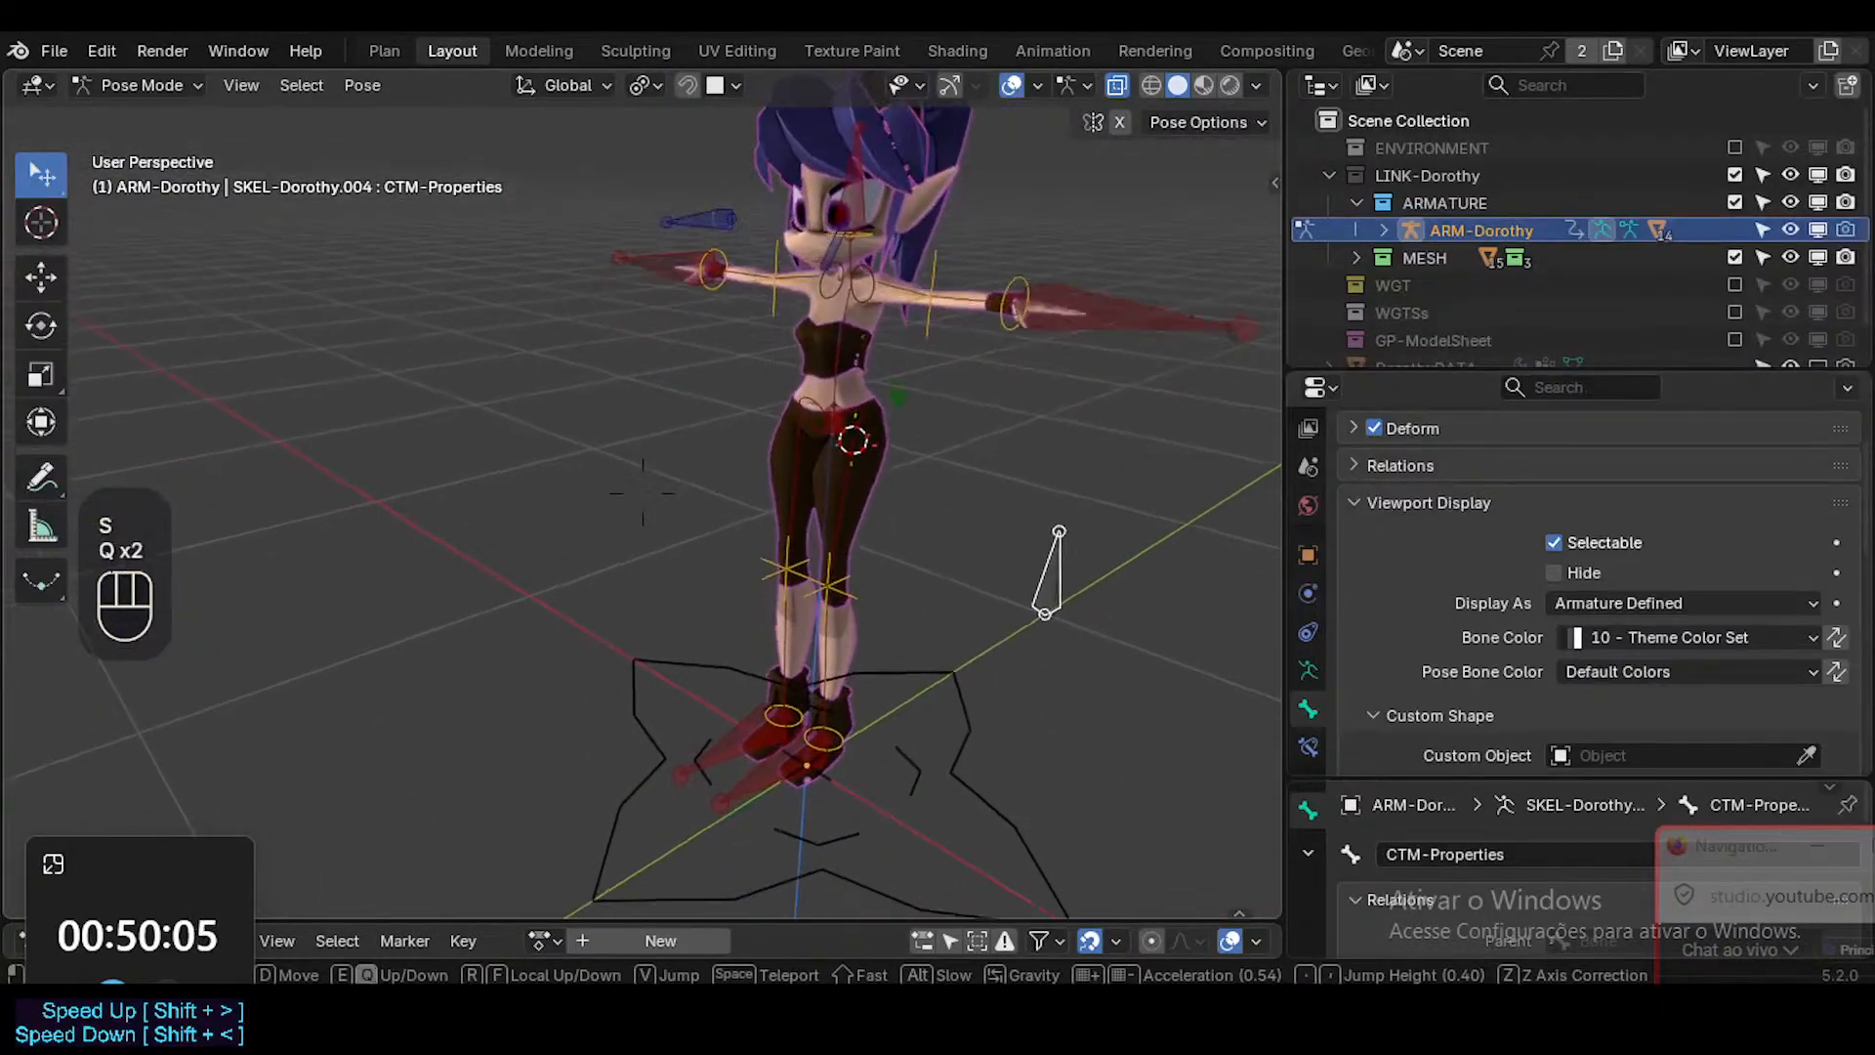
key("s")
key("a")
key("a")
left_click(800, 460)
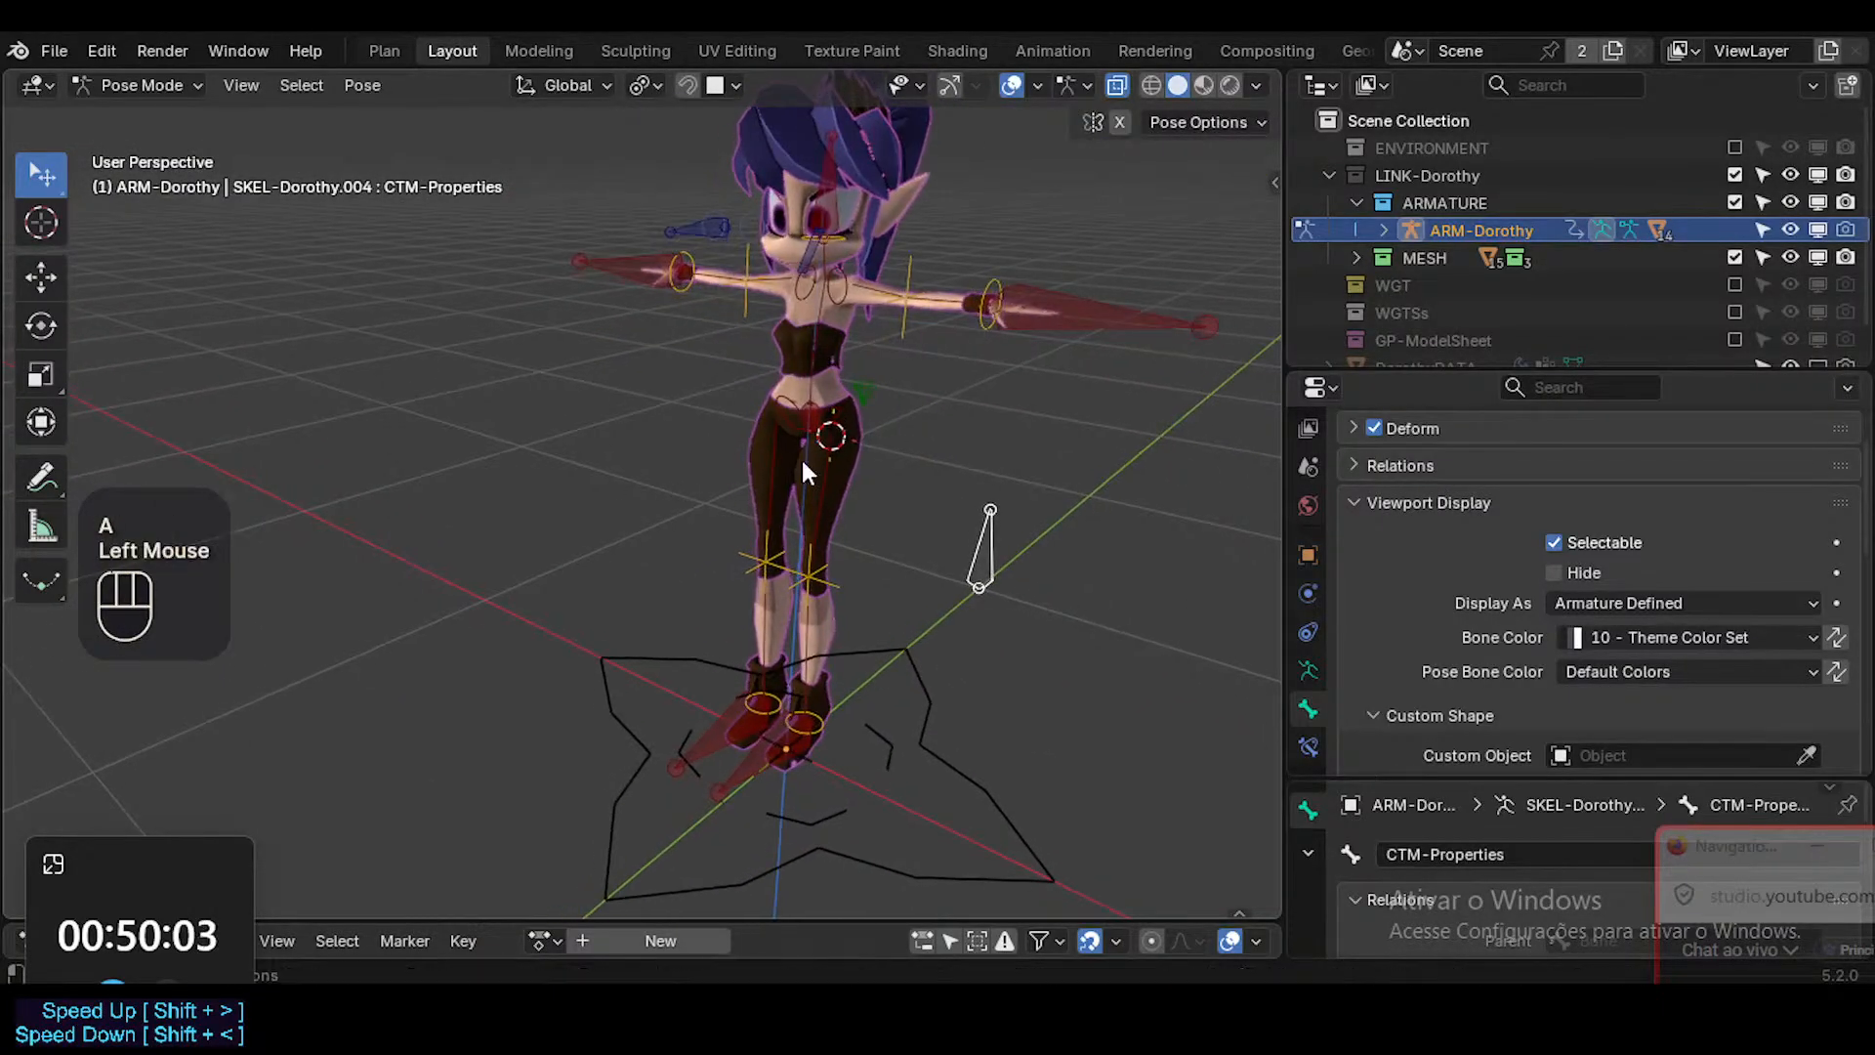
Select the CTL-Hand.L control bone at the character's hand.
middle_click_drag(801, 460, 849, 503)
key("shift+grave")
key("w")
key("w")
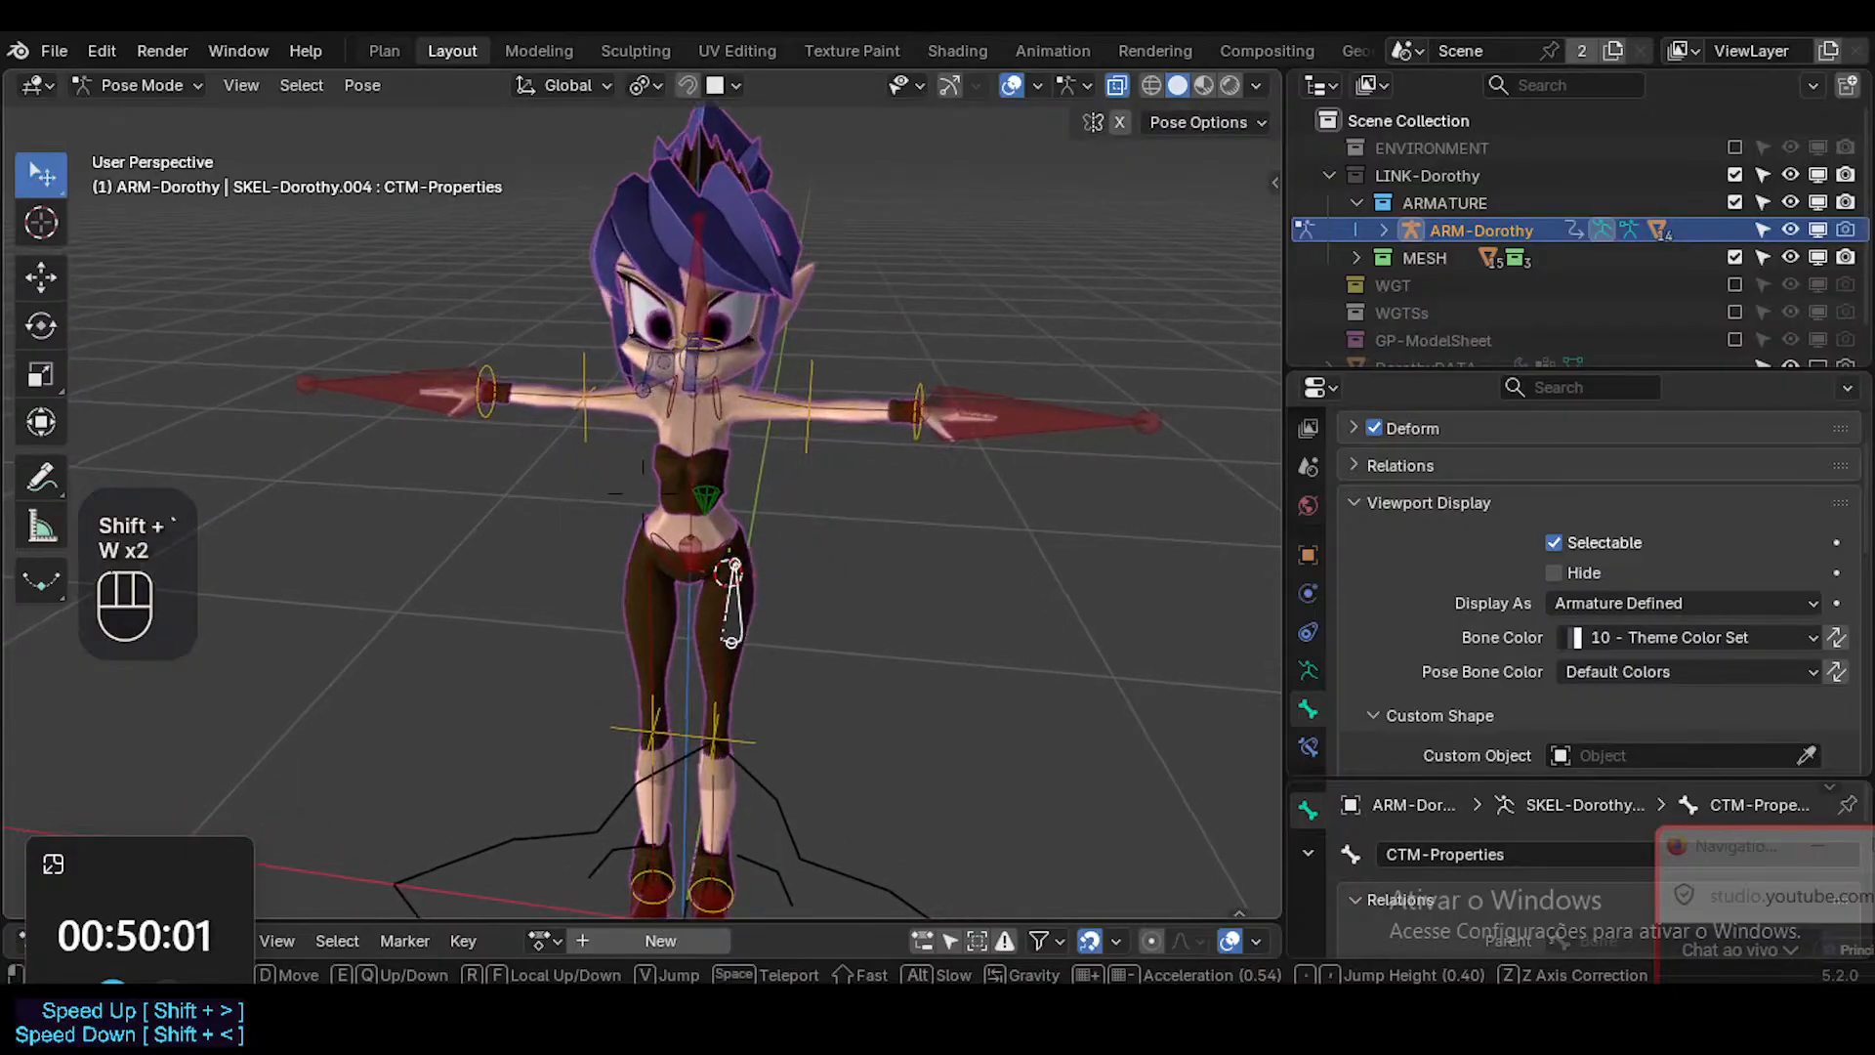
left_click(1105, 418)
left_click(1105, 418)
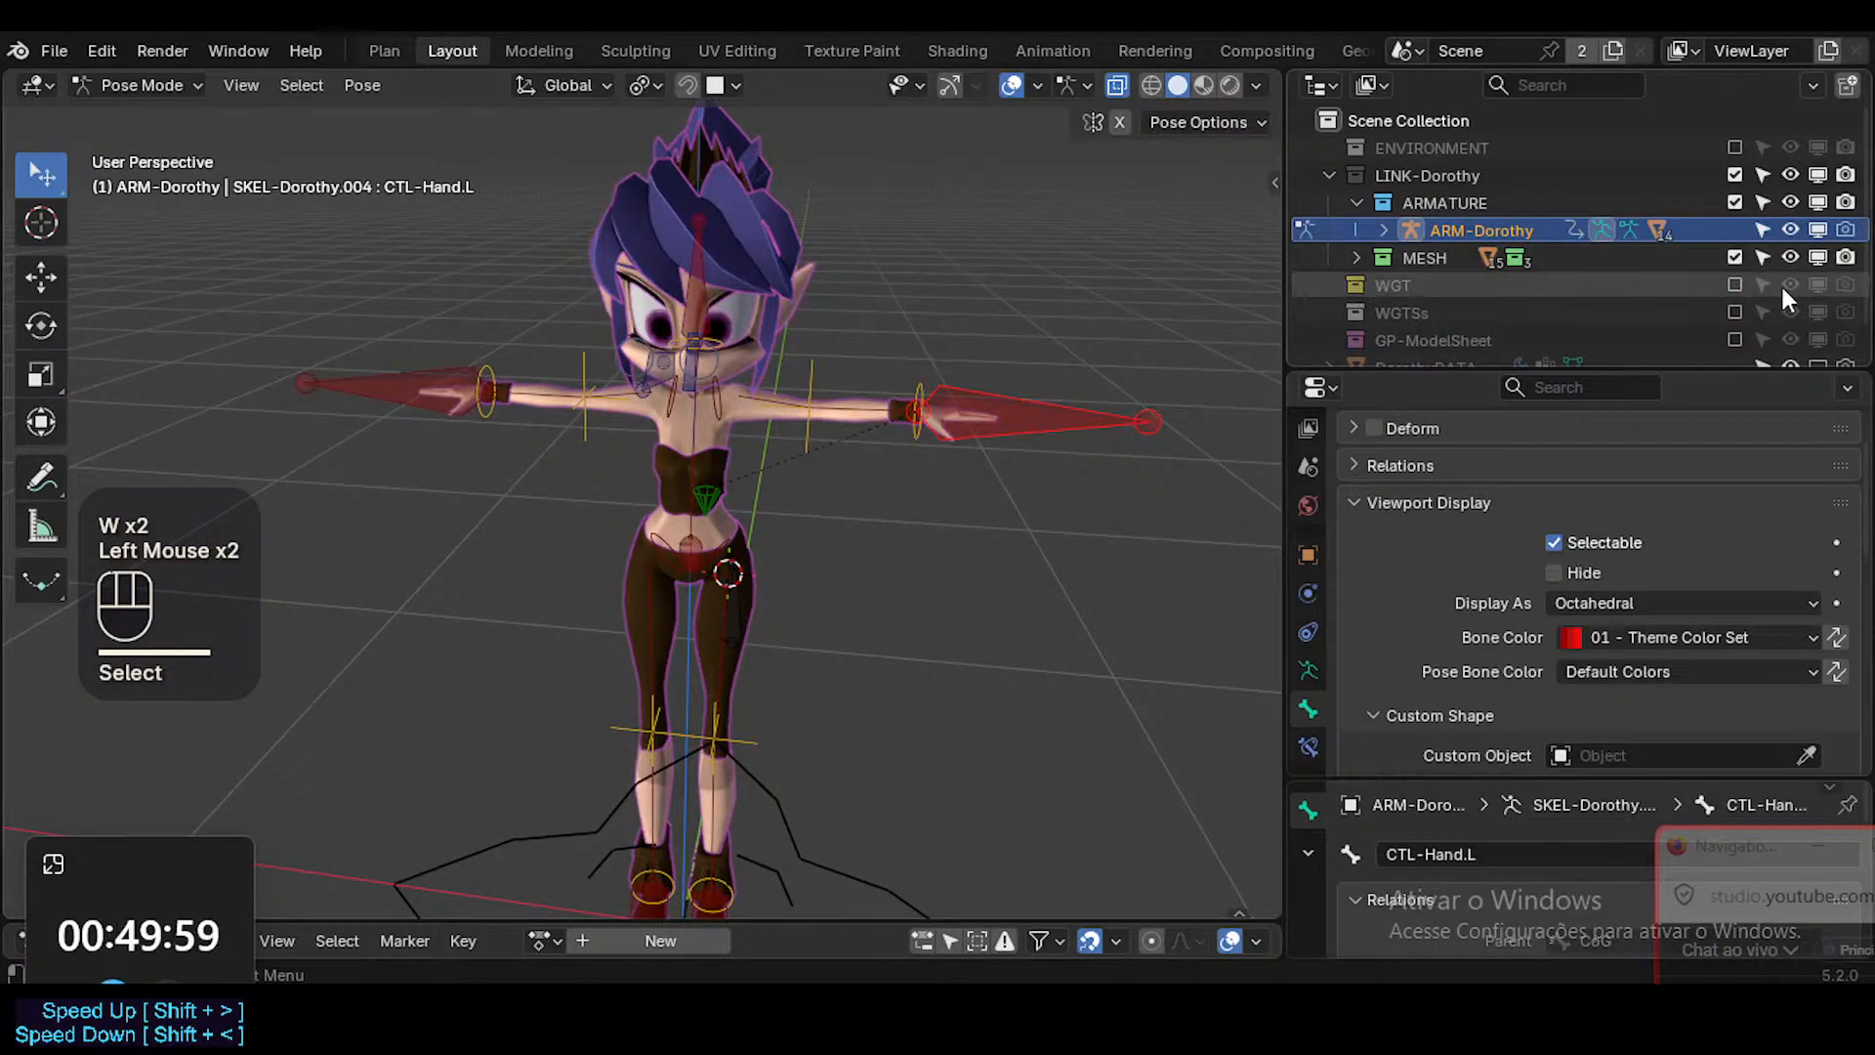
Include the WGT collection to check its widget objects, and exclude it from the view layer again.
left_click(1734, 284)
scroll(1513, 295, "down", 2)
scroll(1514, 294, "down", 1)
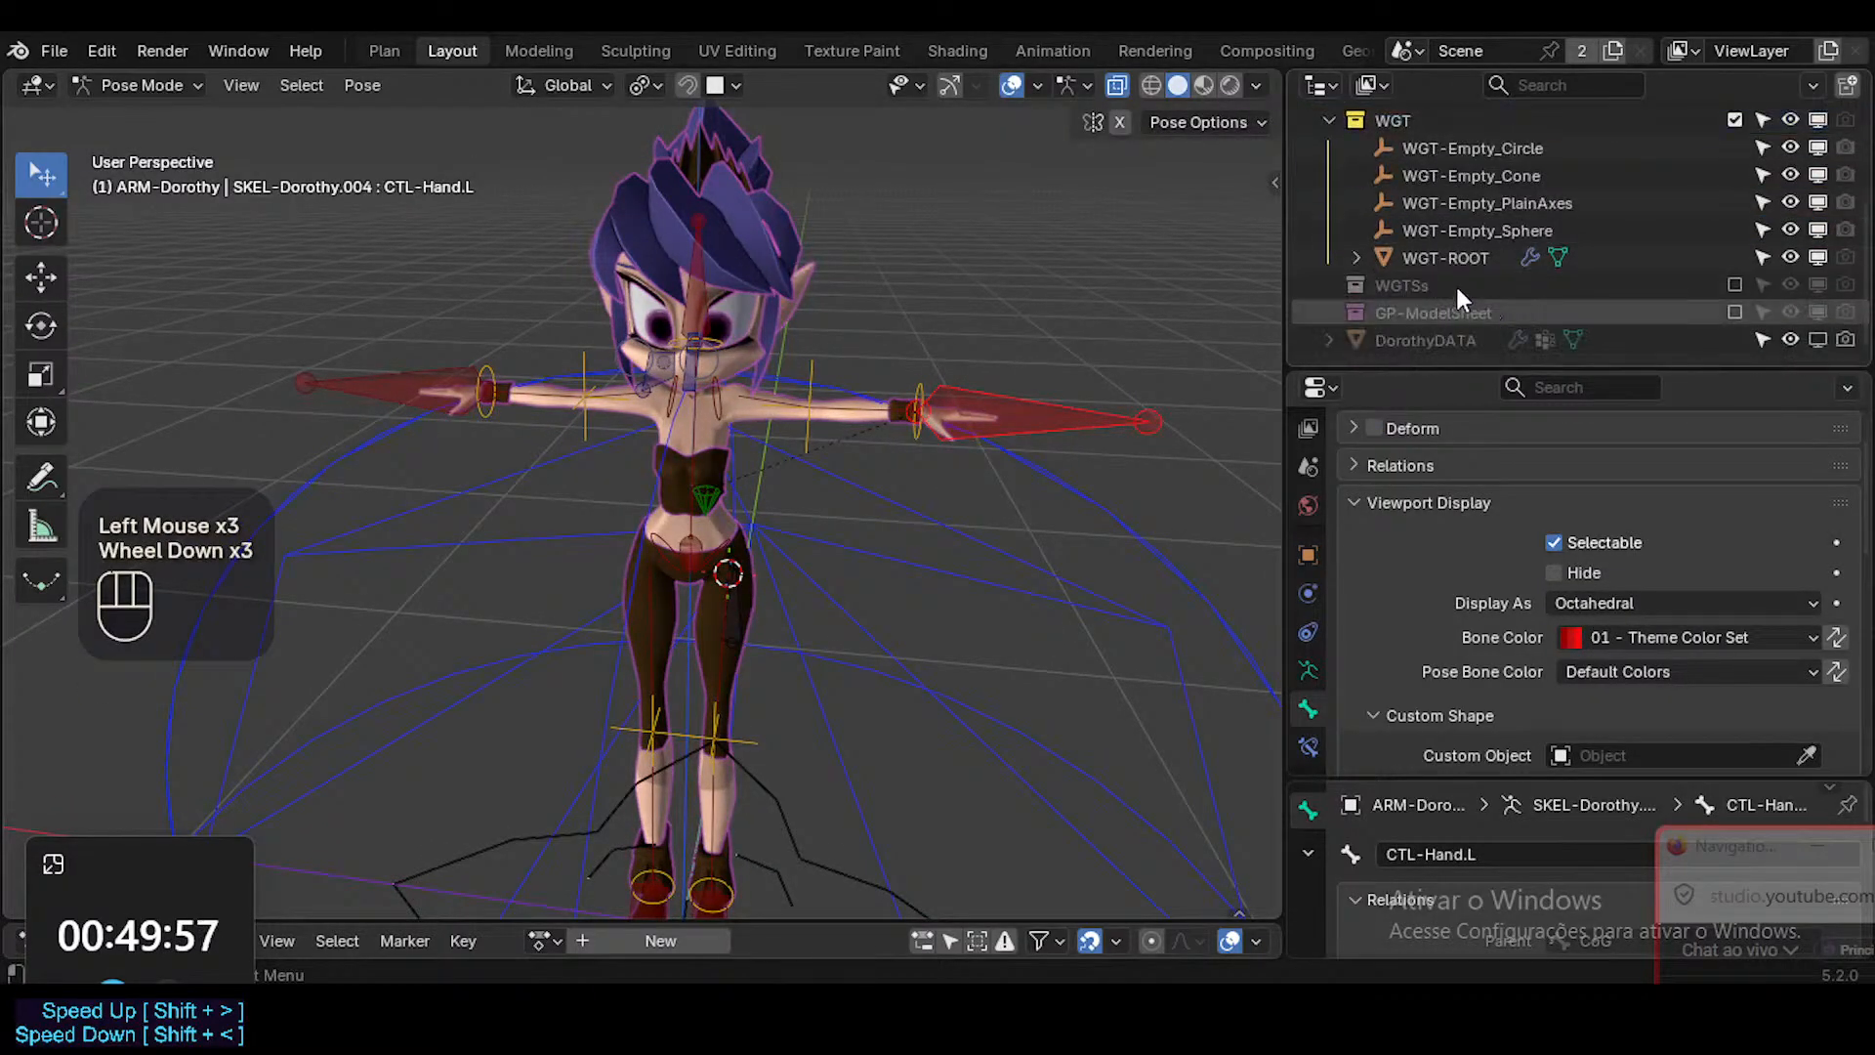
left_click(1734, 120)
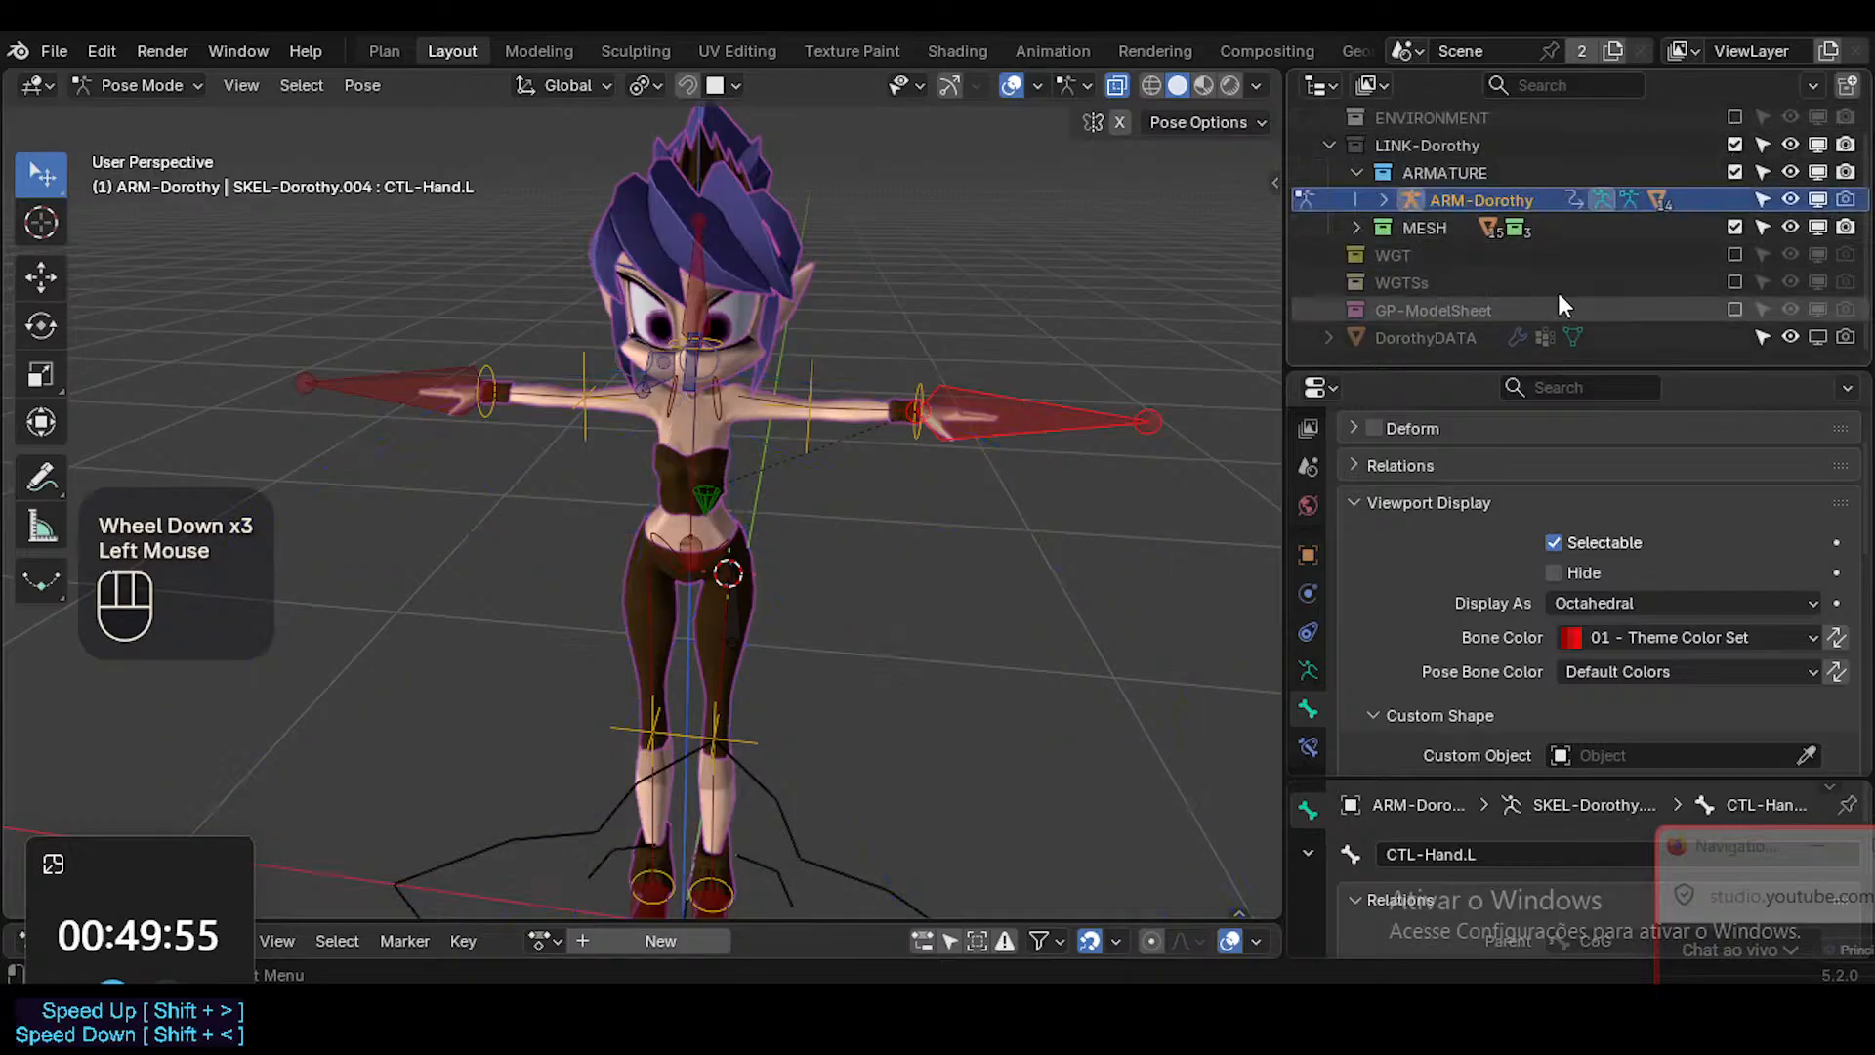
Include the WGTSs collection in the view layer and expand it to list its widget objects.
left_click(1735, 283)
left_click(1329, 282)
scroll(1553, 273, "down", 5)
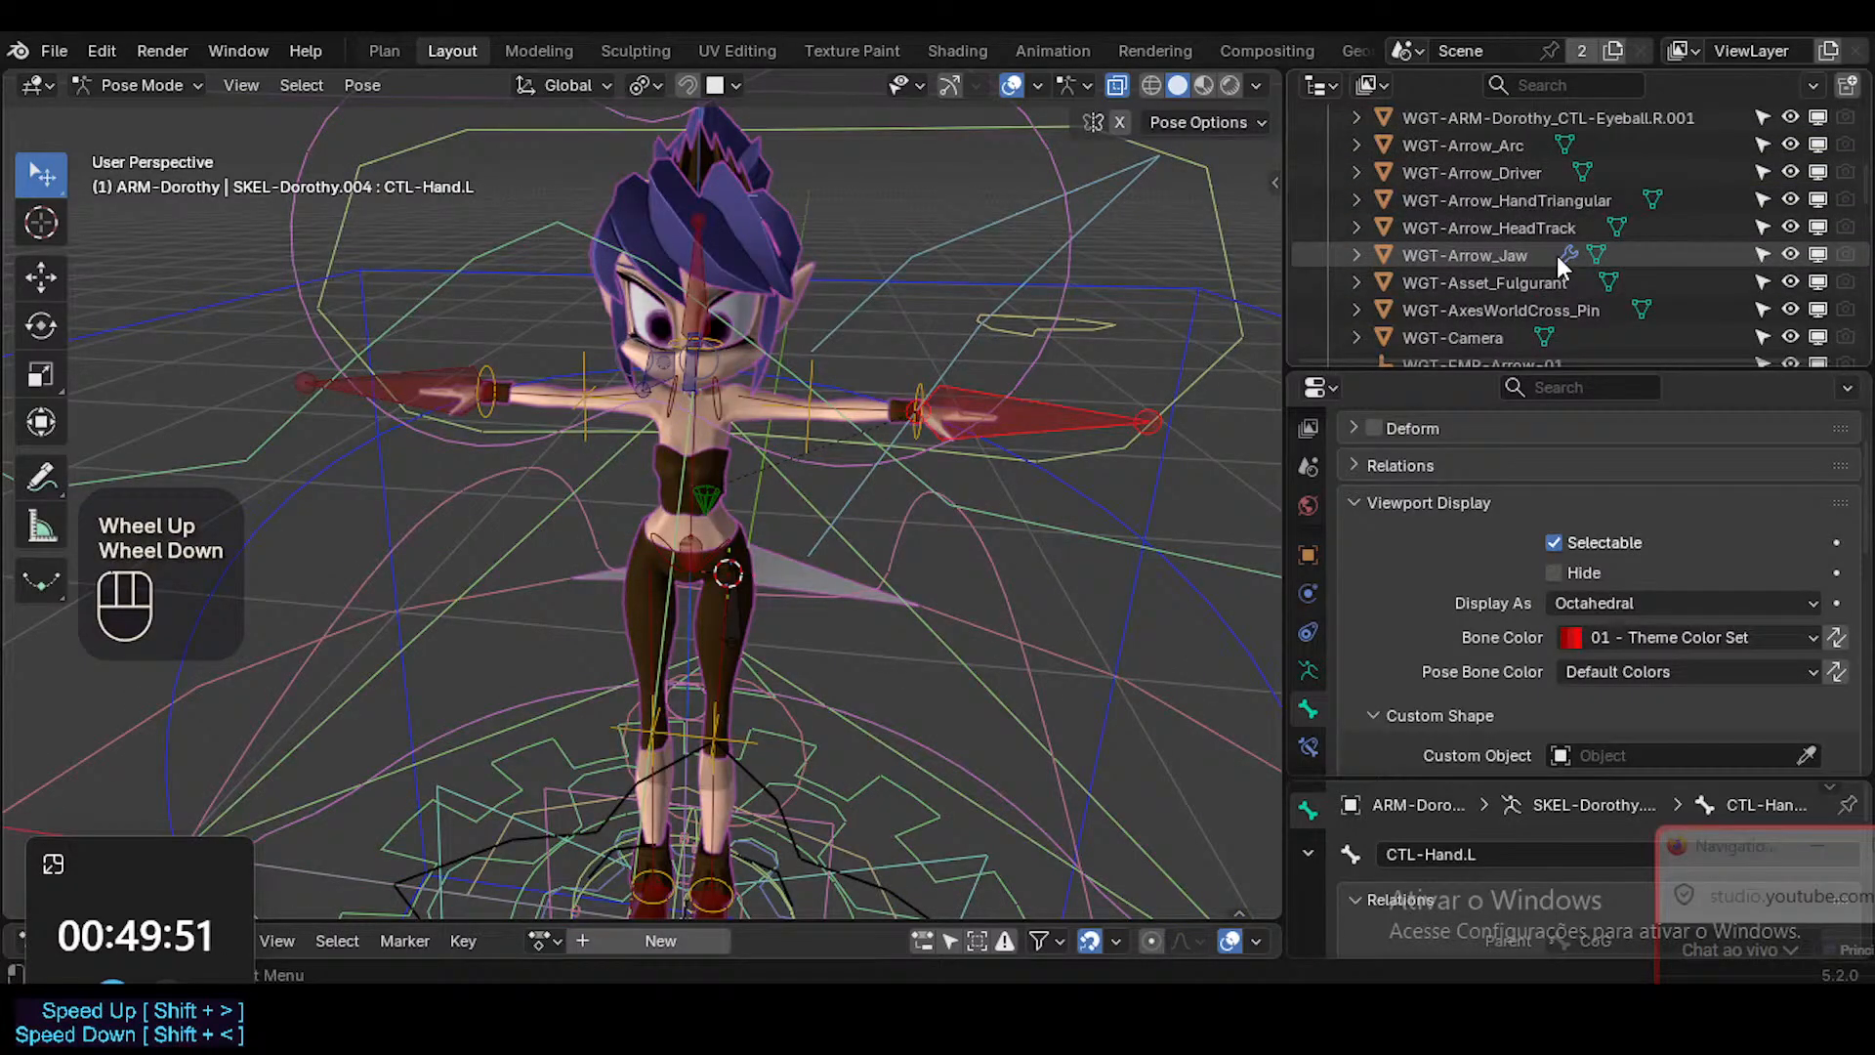
Enable the WGT-Foot widget in the WGTSs collection for display in viewports.
scroll(1553, 255, "down", 2)
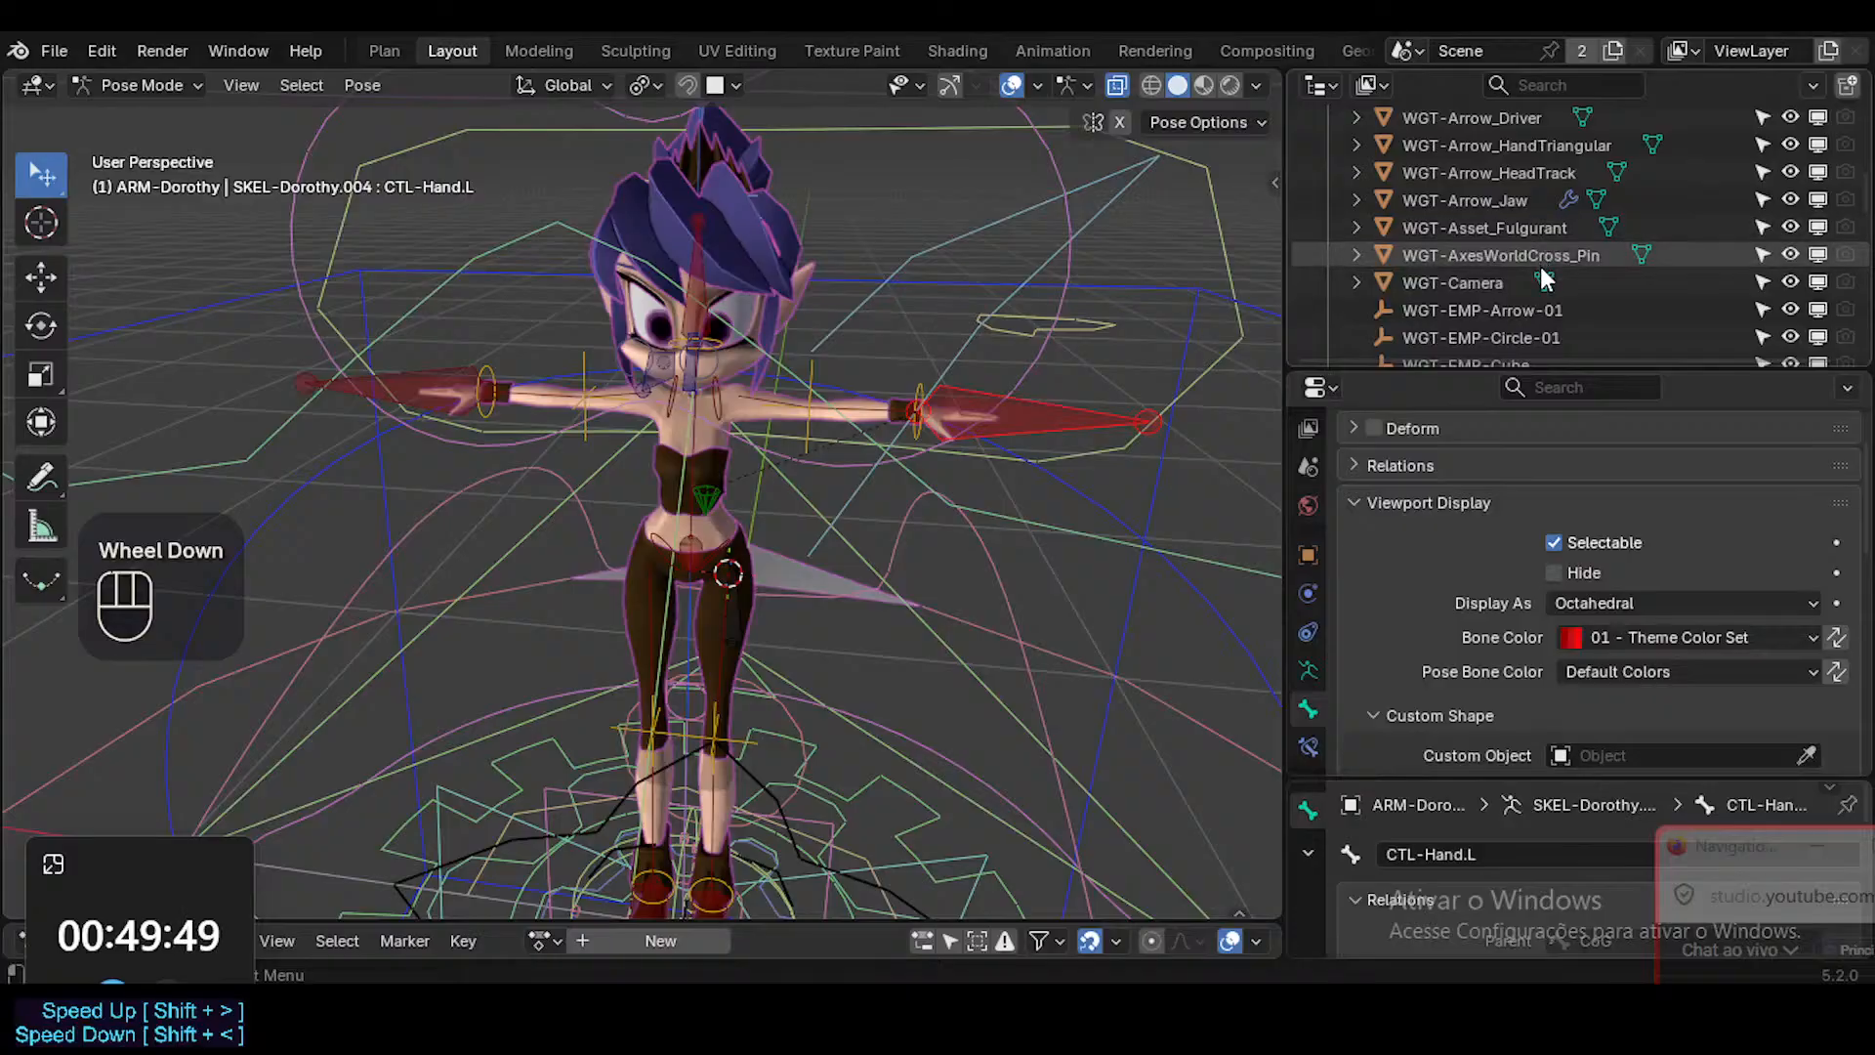
scroll(1540, 263, "down", 6)
scroll(1528, 264, "down", 3)
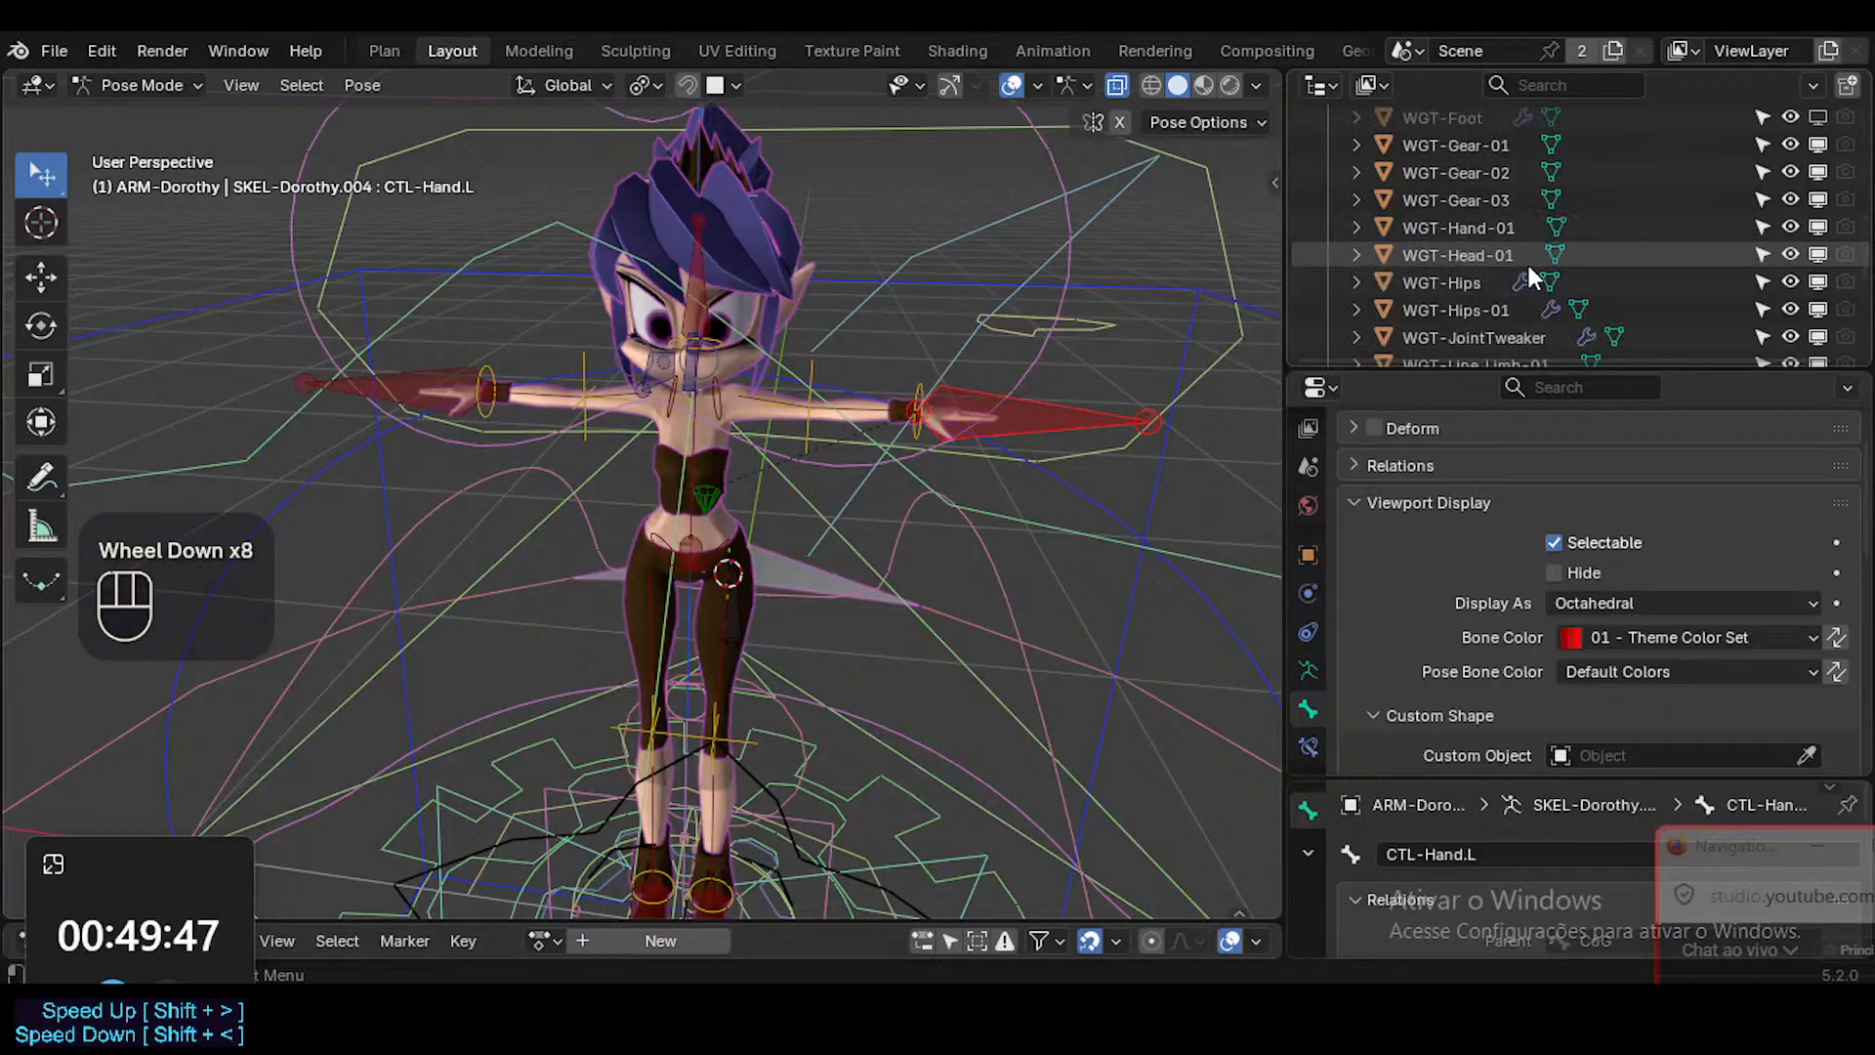
scroll(1529, 264, "up", 2)
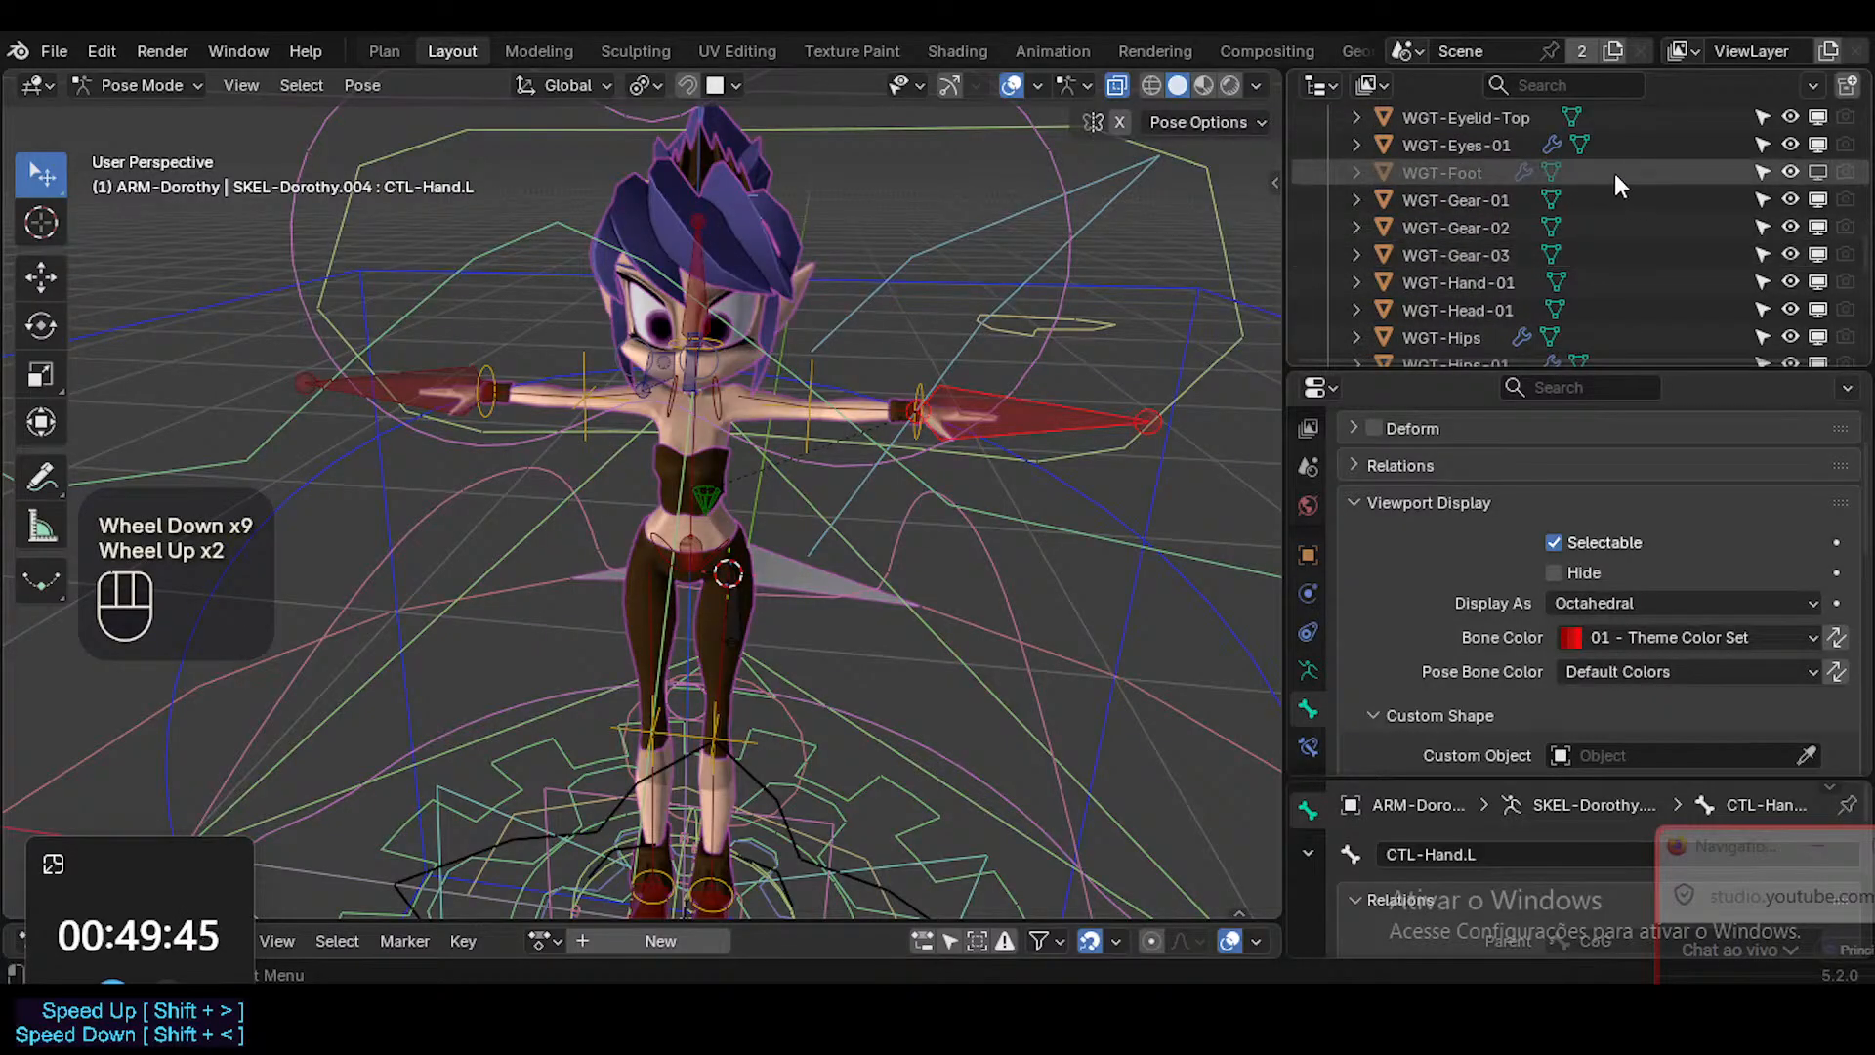
left_click(1485, 172)
left_click(1820, 176)
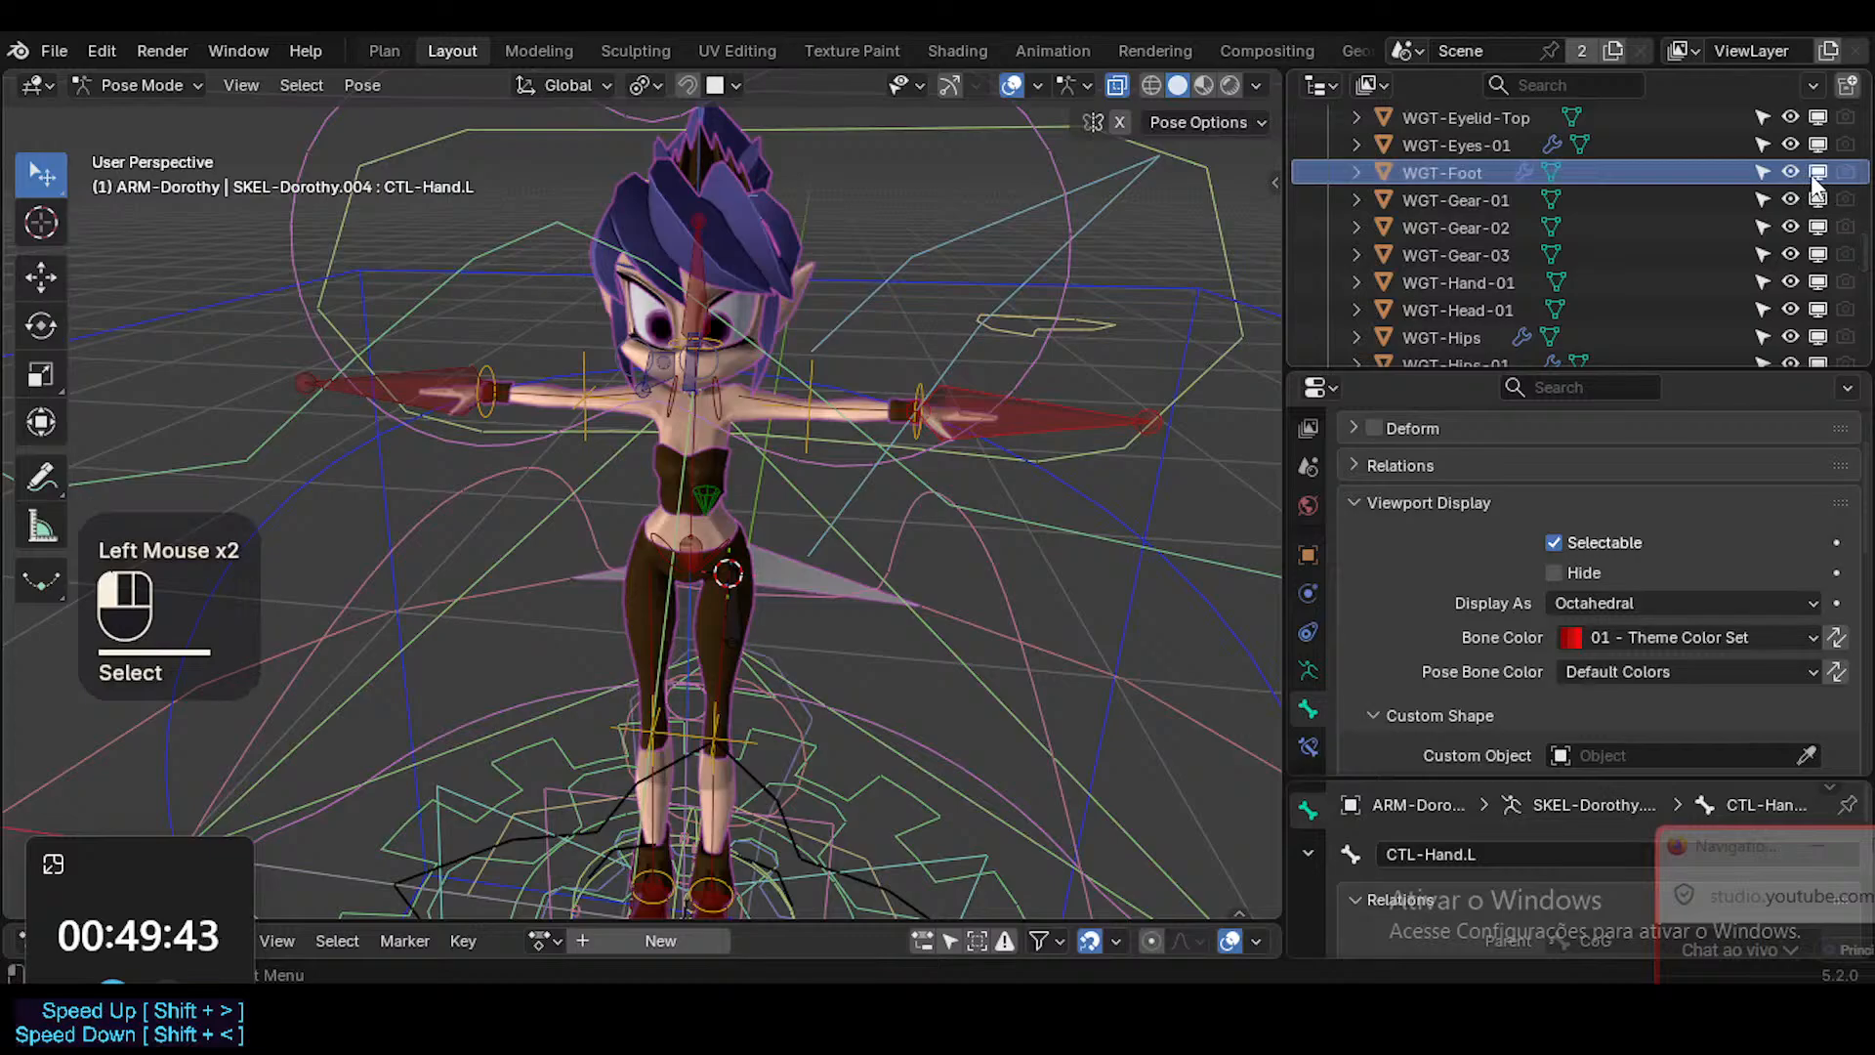
left_click(1819, 176)
left_click(1819, 176)
Leave Pose Mode for Object Mode and select the WGT-Foot widget around the character's feet.
left_click(773, 657)
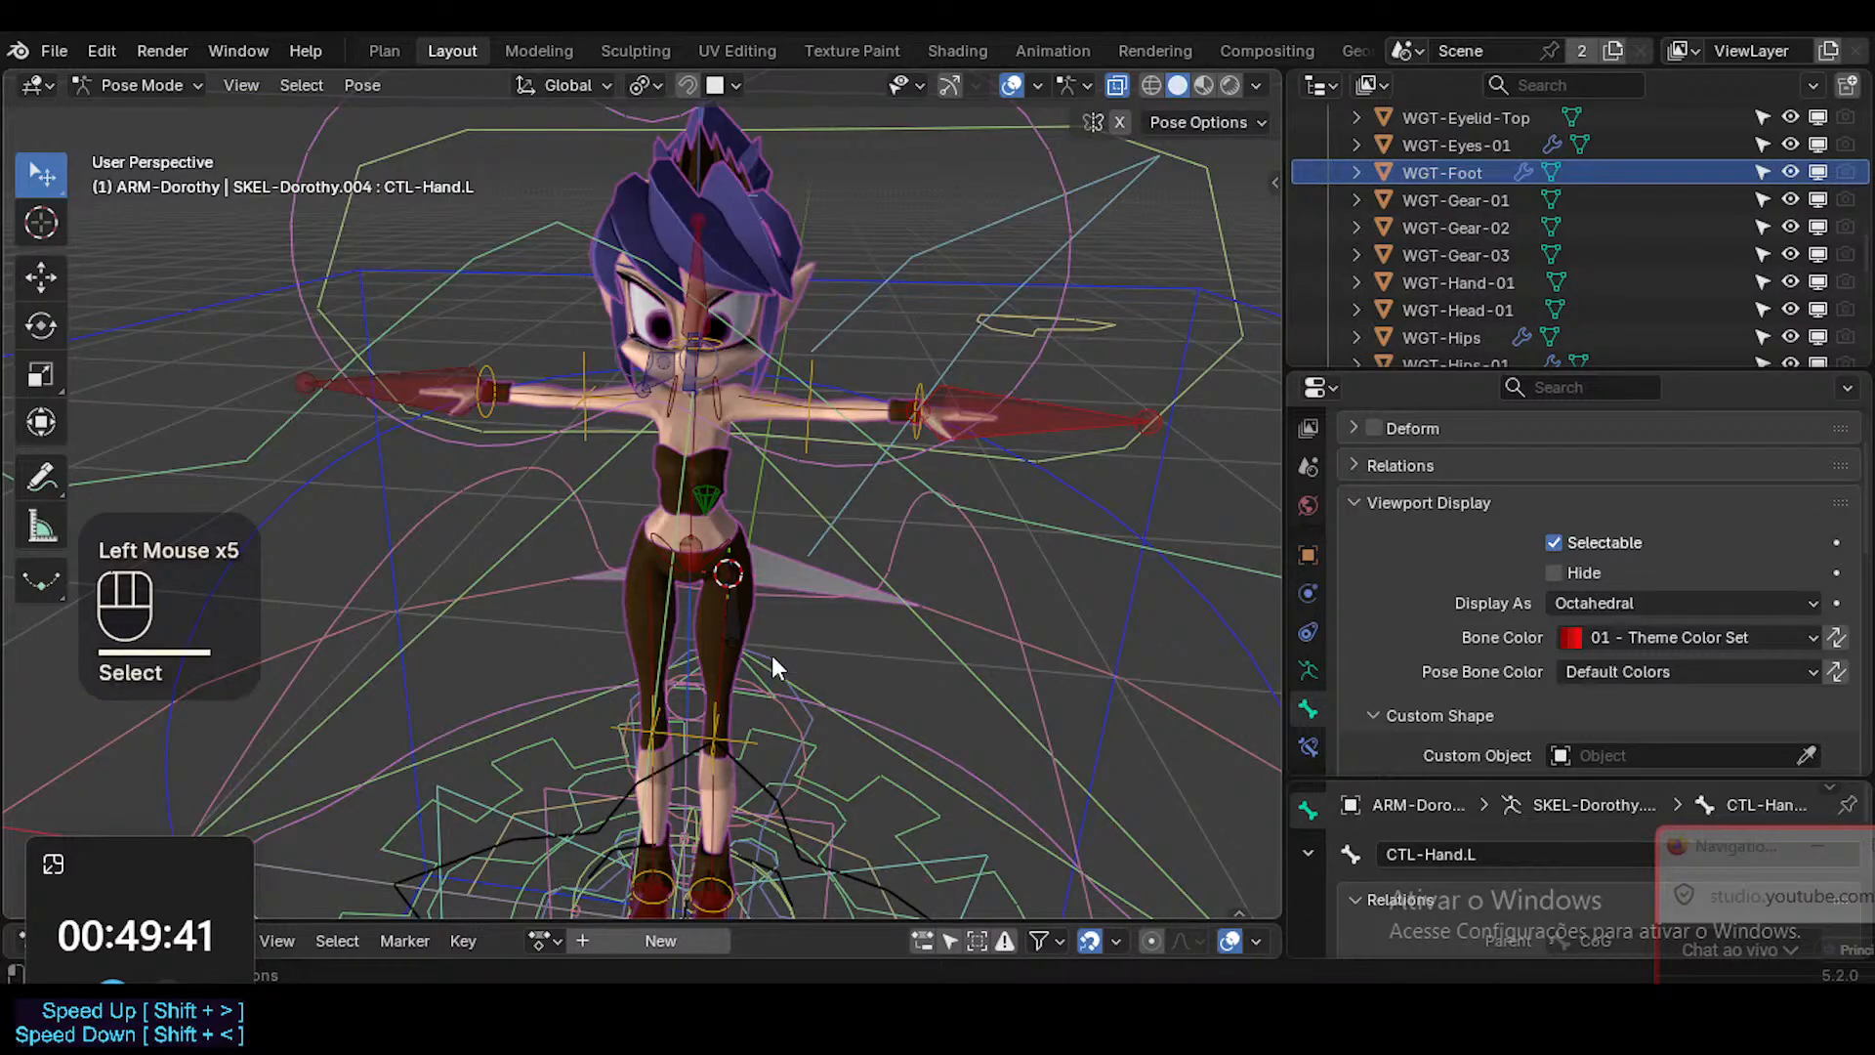
key("shift+alt+z")
key("shift+alt+z")
key("ctrl+Tab")
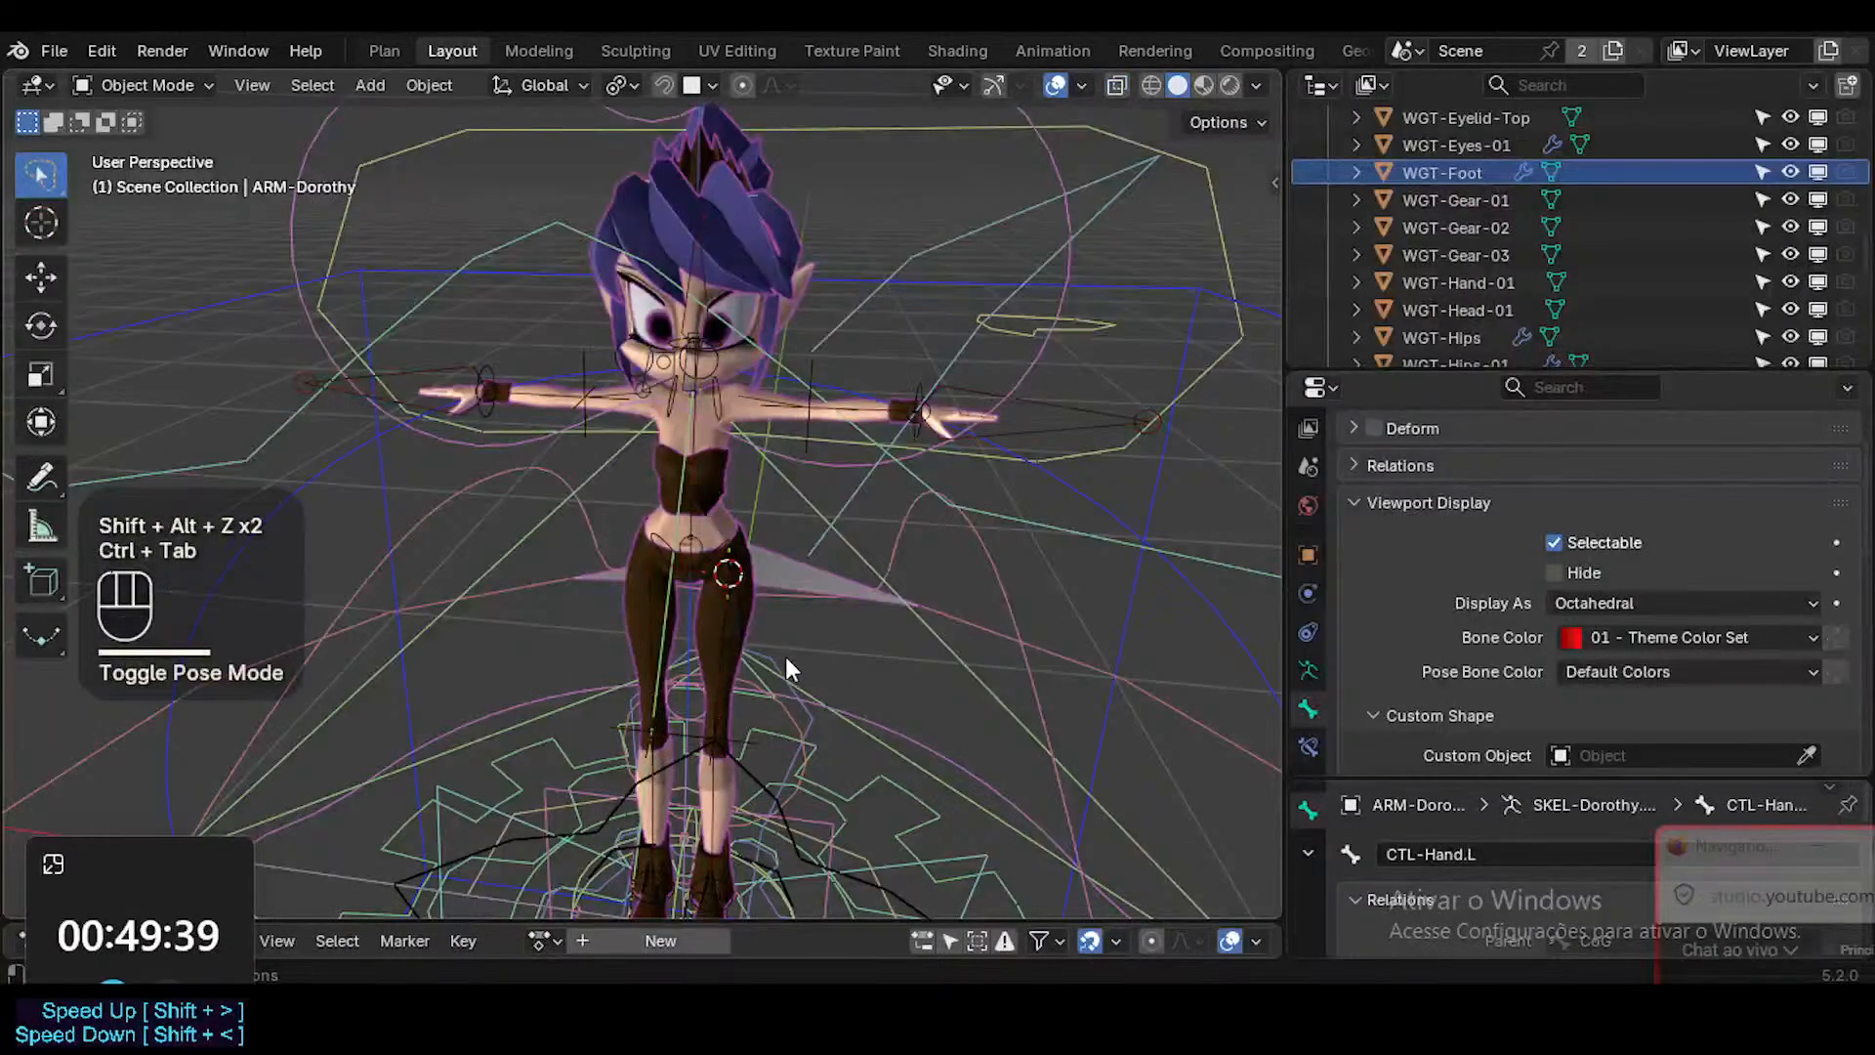
left_click(785, 658)
left_click(782, 660)
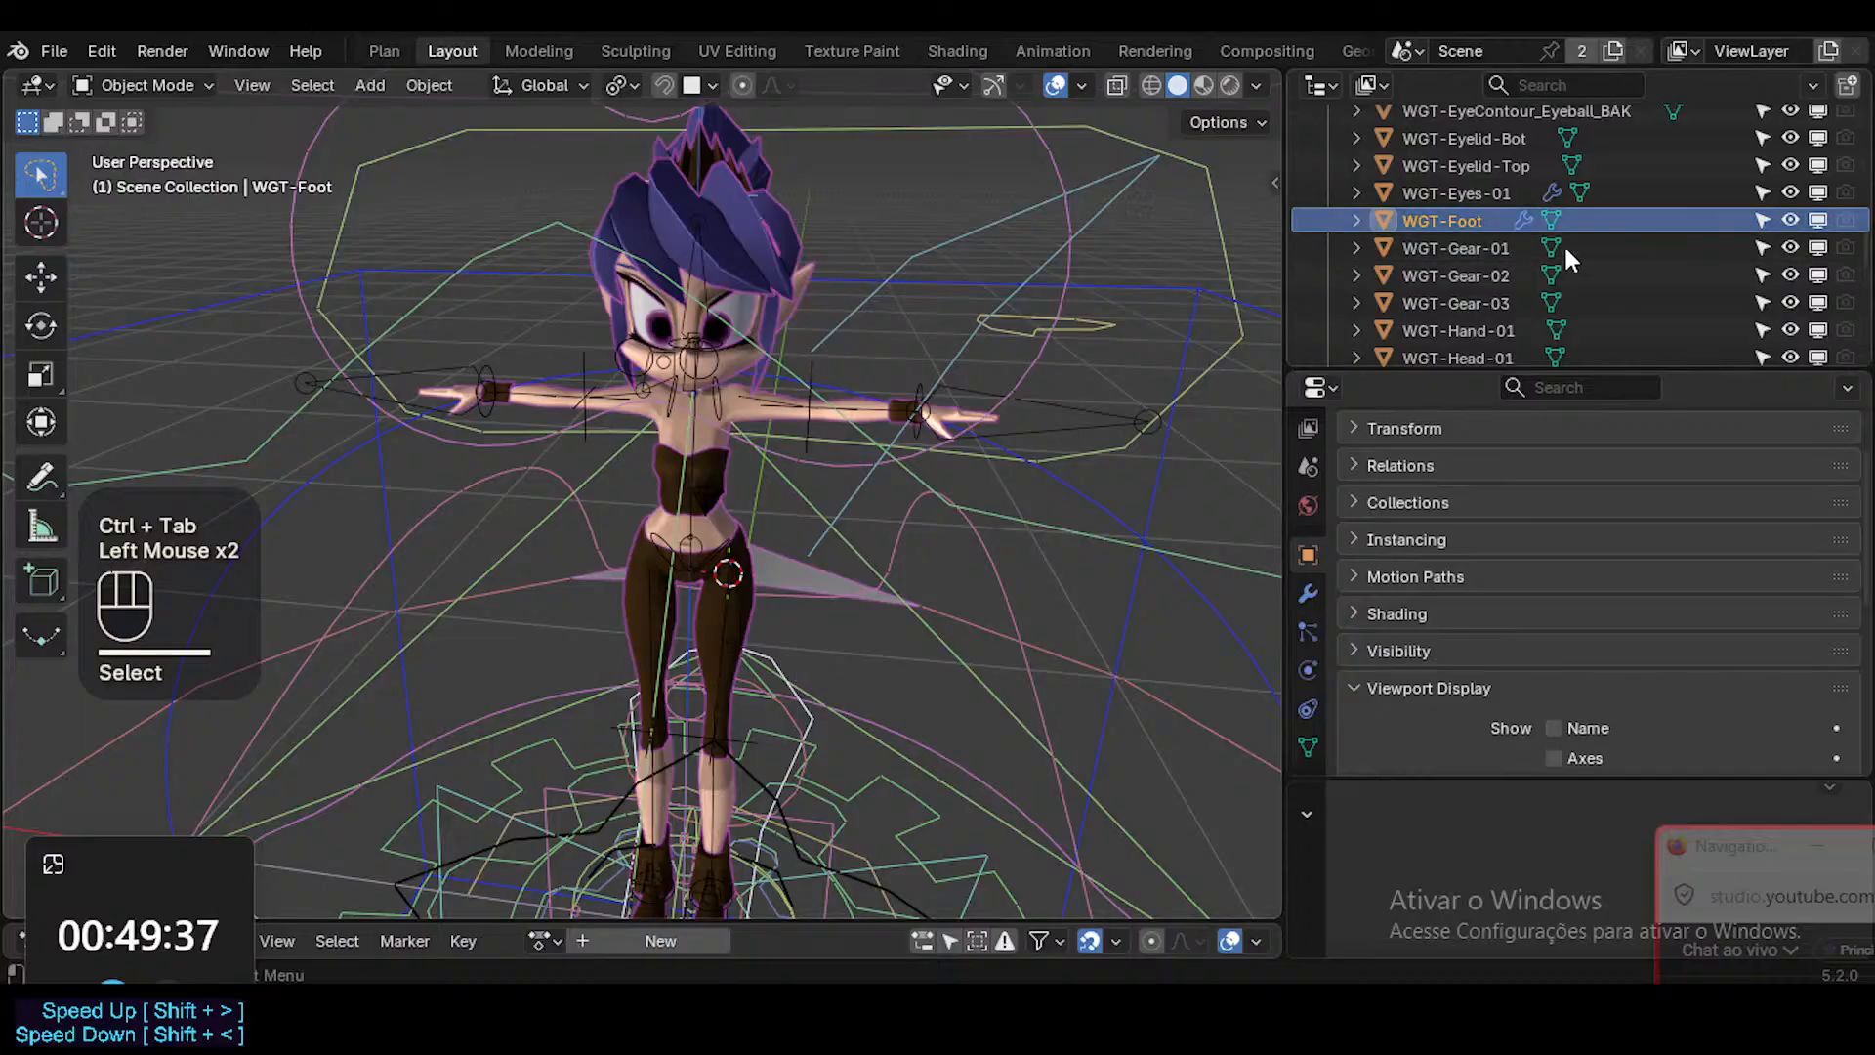
Select the WGT-Hand-01 and WGT-Head-01 widgets and nudge the hand widget temporarily to identify its shape.
scroll(1561, 249, "down", 2)
scroll(1557, 249, "up", 2)
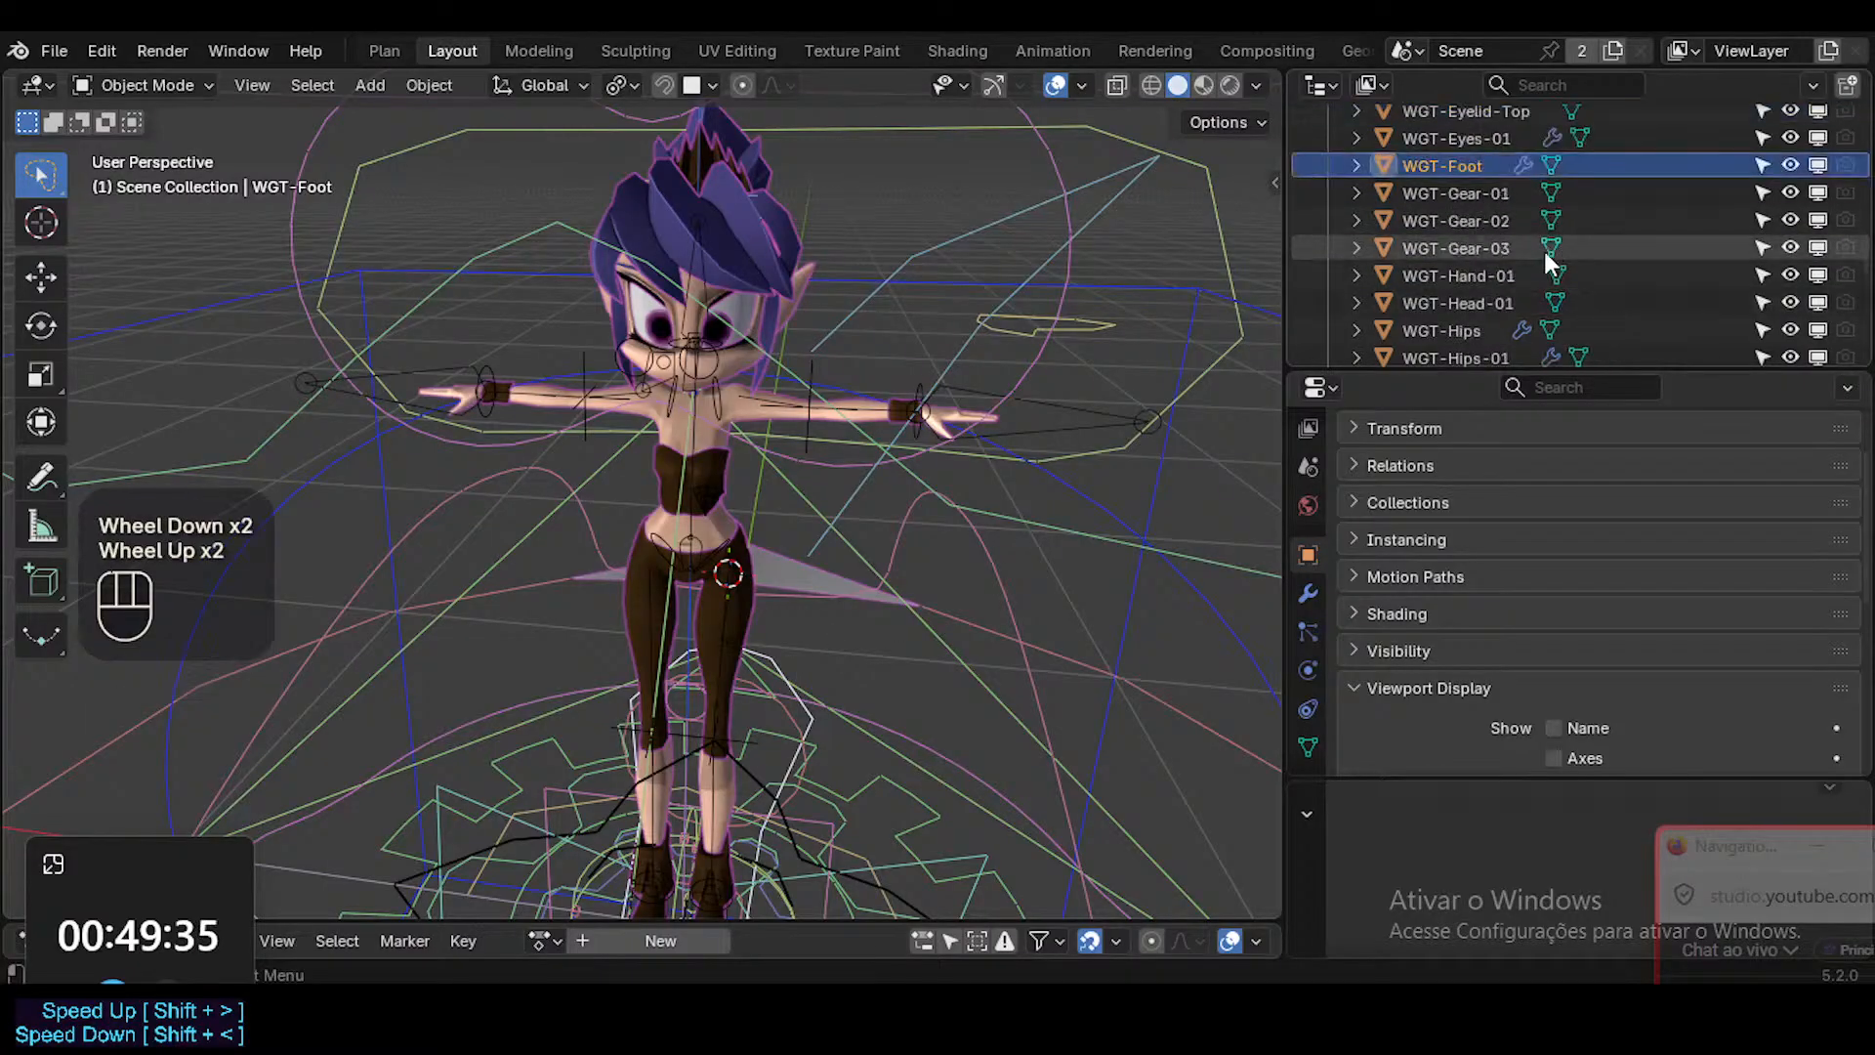
left_click(1460, 276)
key("g")
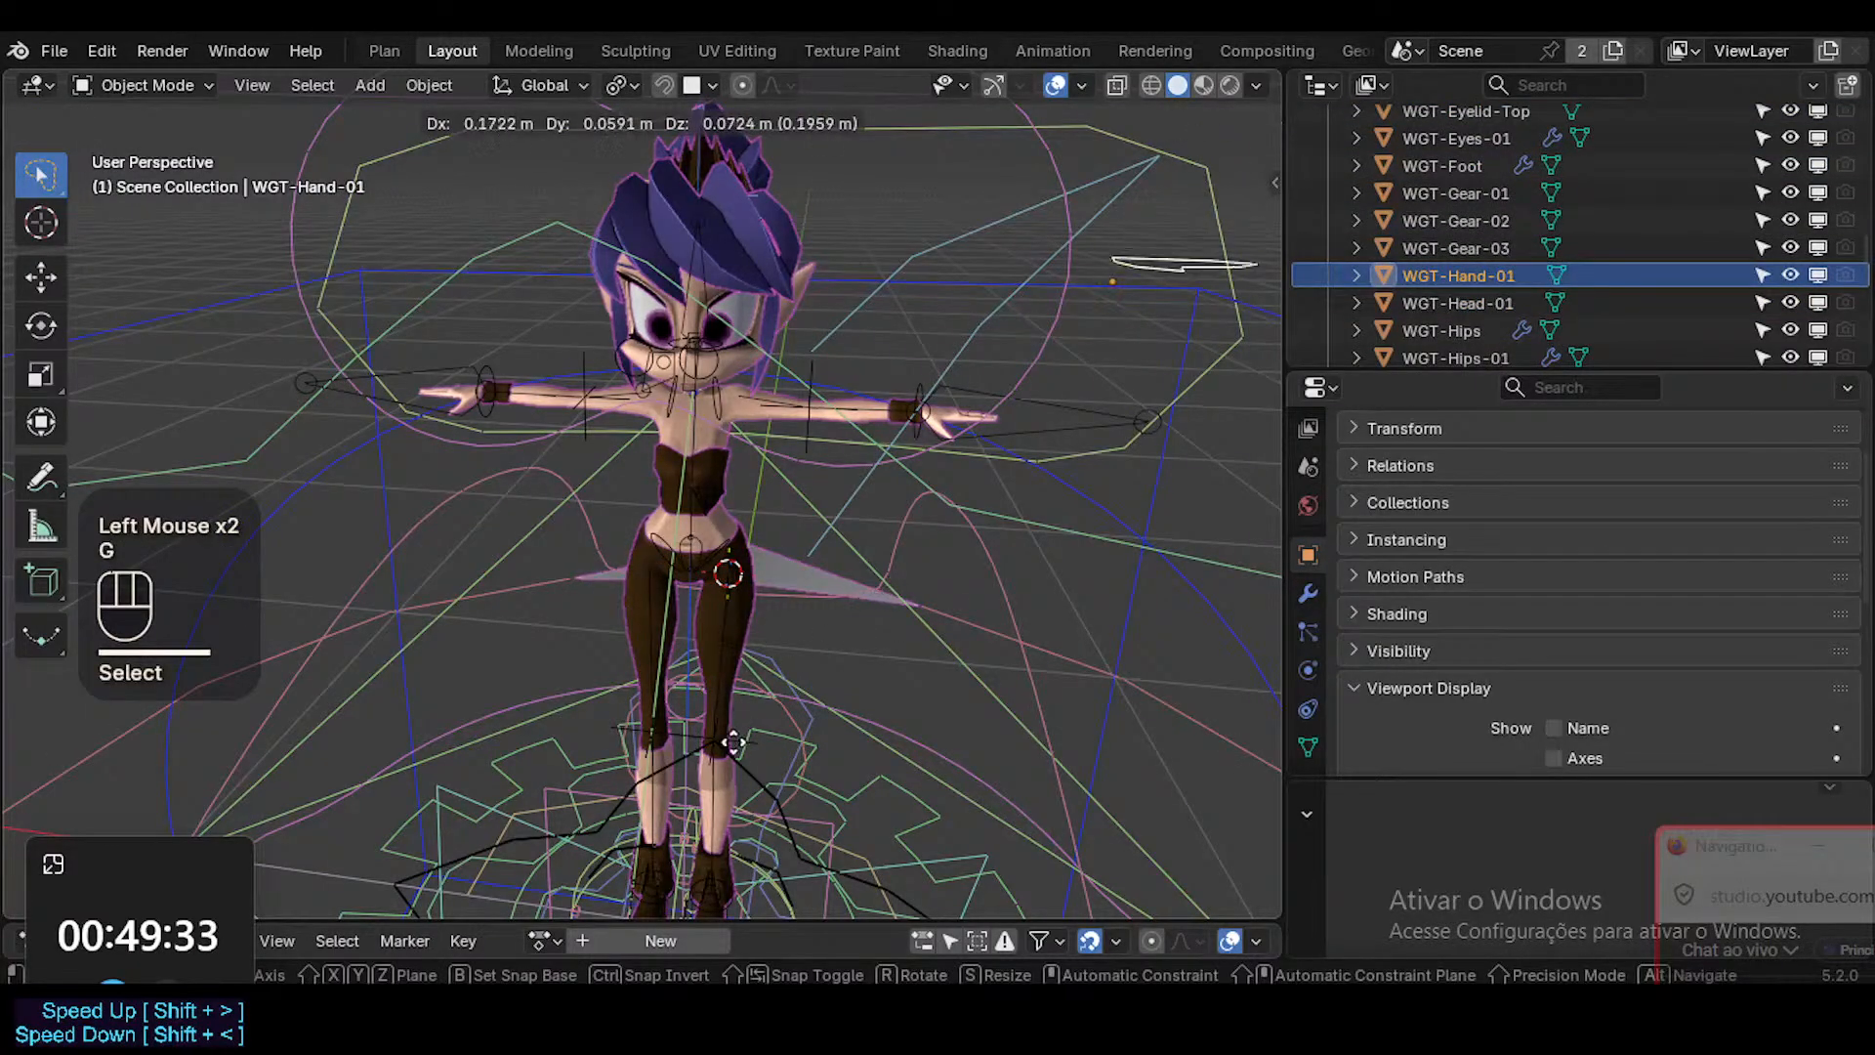
key("Escape")
left_click(1470, 304)
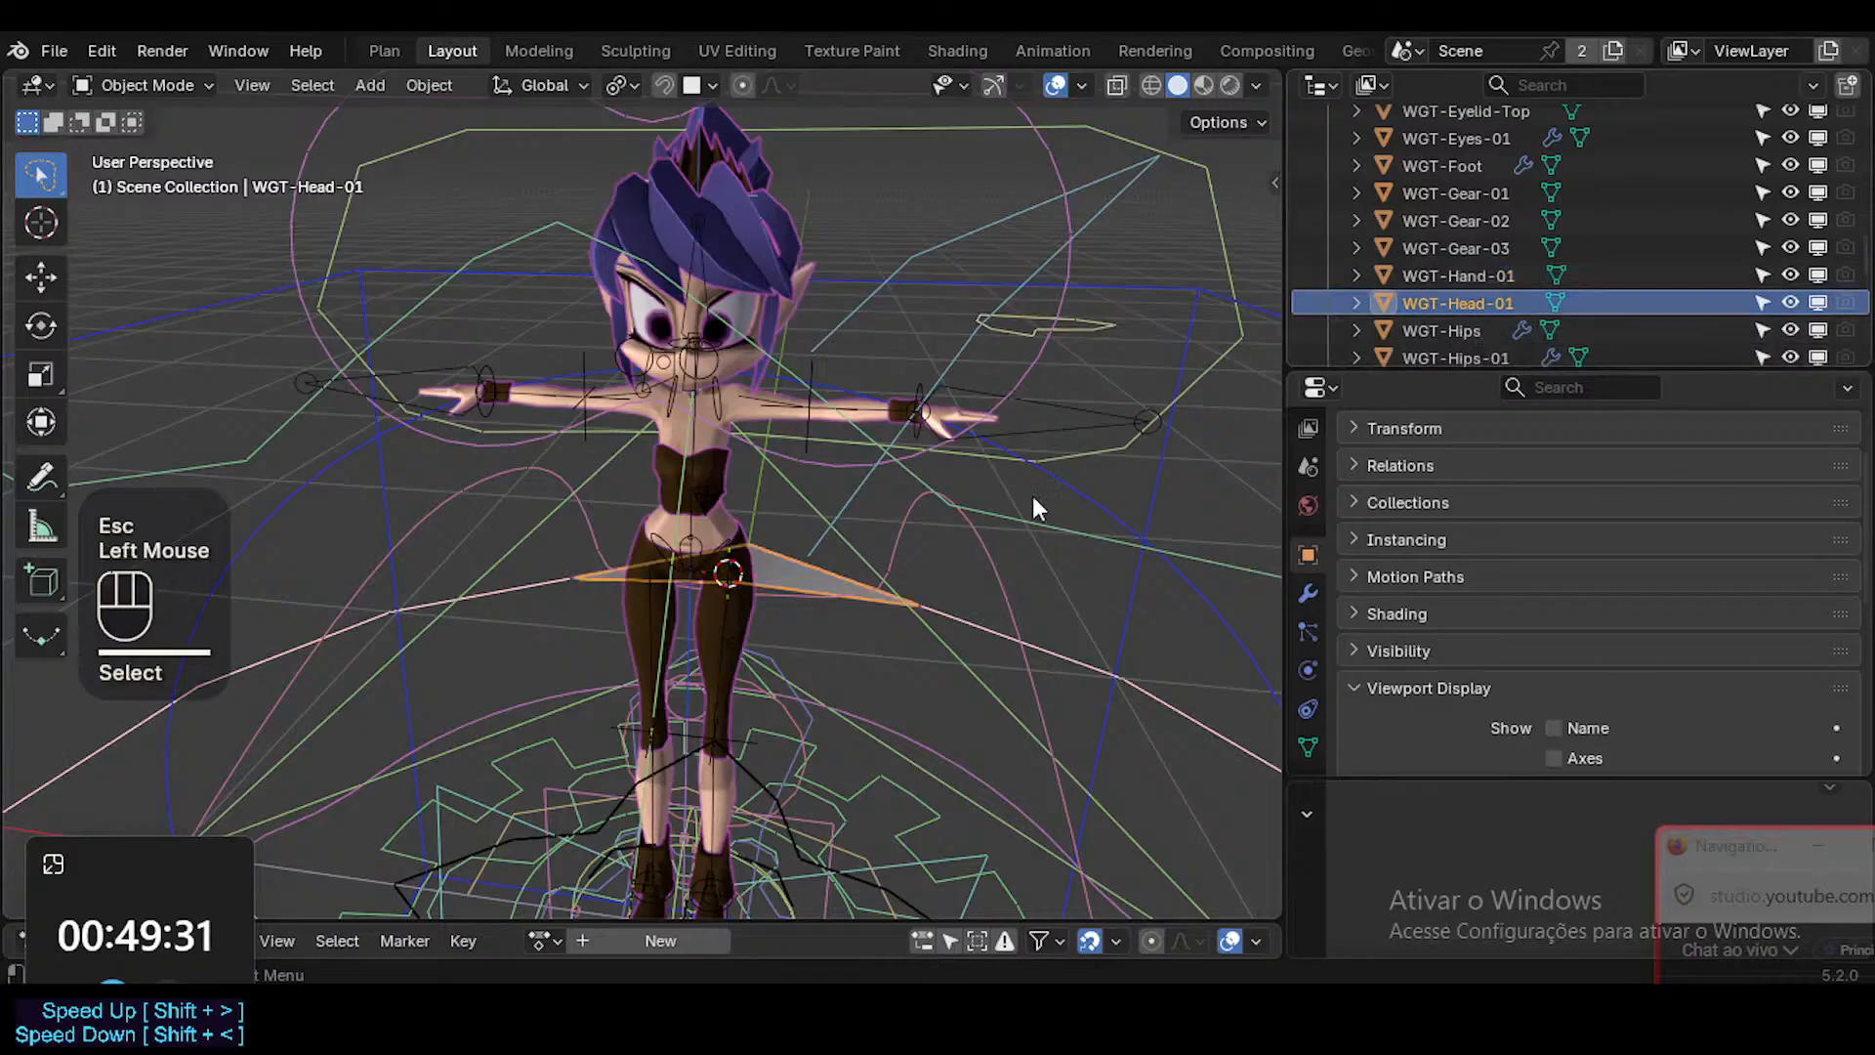
left_click(1468, 275)
scroll(938, 621, "down", 2)
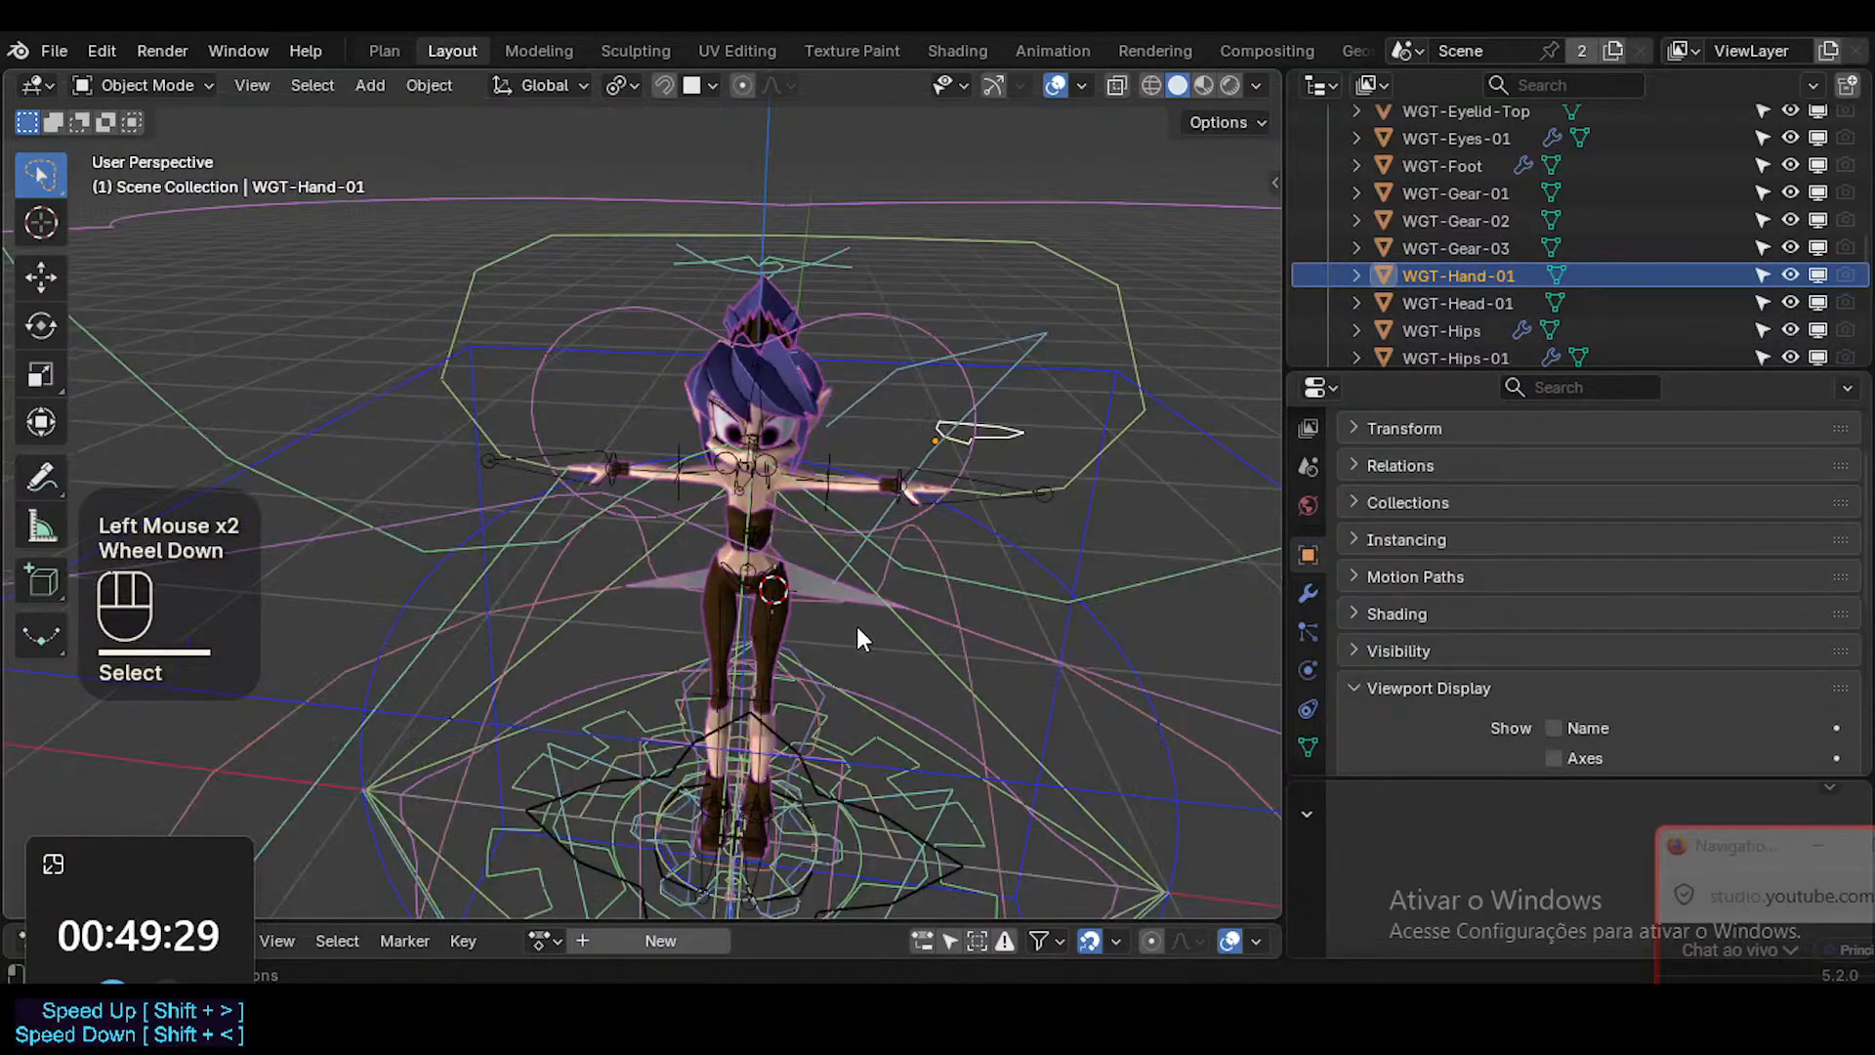
middle_click_drag(857, 625, 818, 623, "shift")
key("g")
key("Escape")
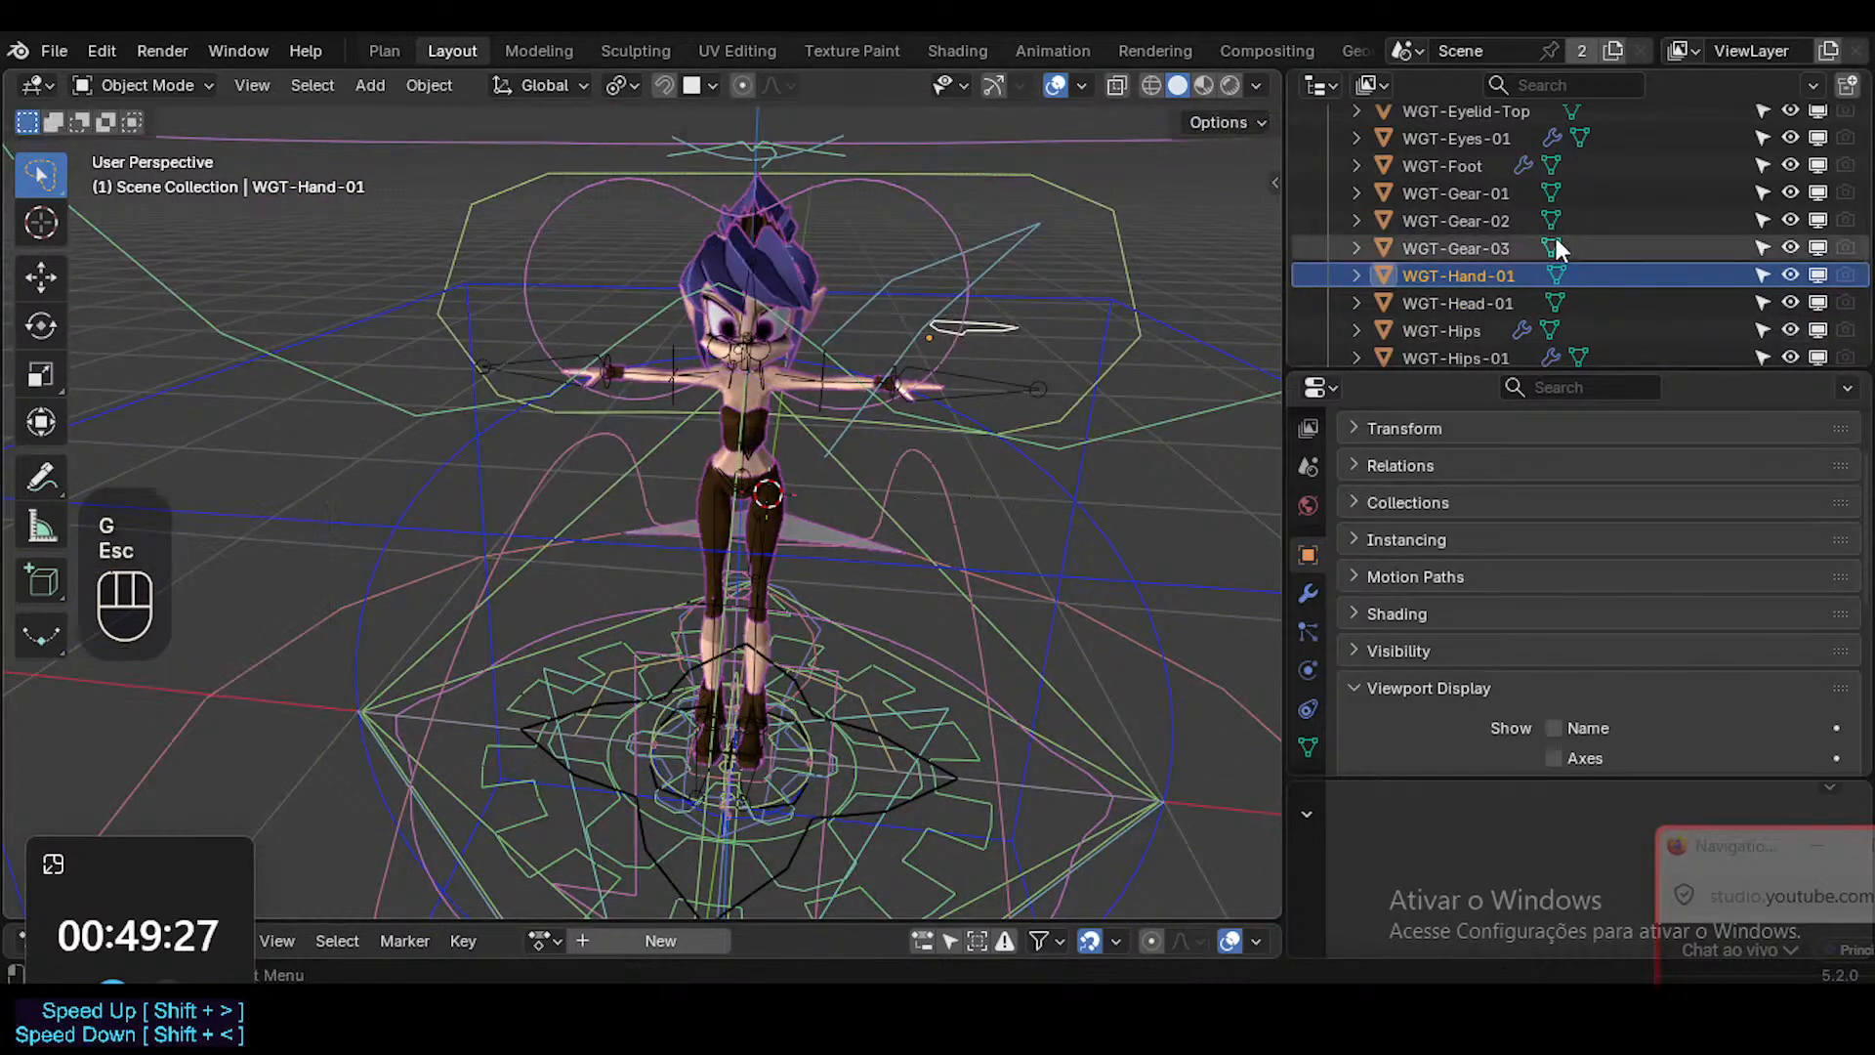
Check the shapes of WGT-Foot, WGT-Arrow_Arc, WGT-ARM-Dorothy_CTL-Eyeball.R and WGT-ArcSquared_Shoulder by selecting each from the WGTSs collection.
scroll(1553, 240, "down", 4)
scroll(1543, 272, "up", 1)
scroll(1524, 284, "up", 3)
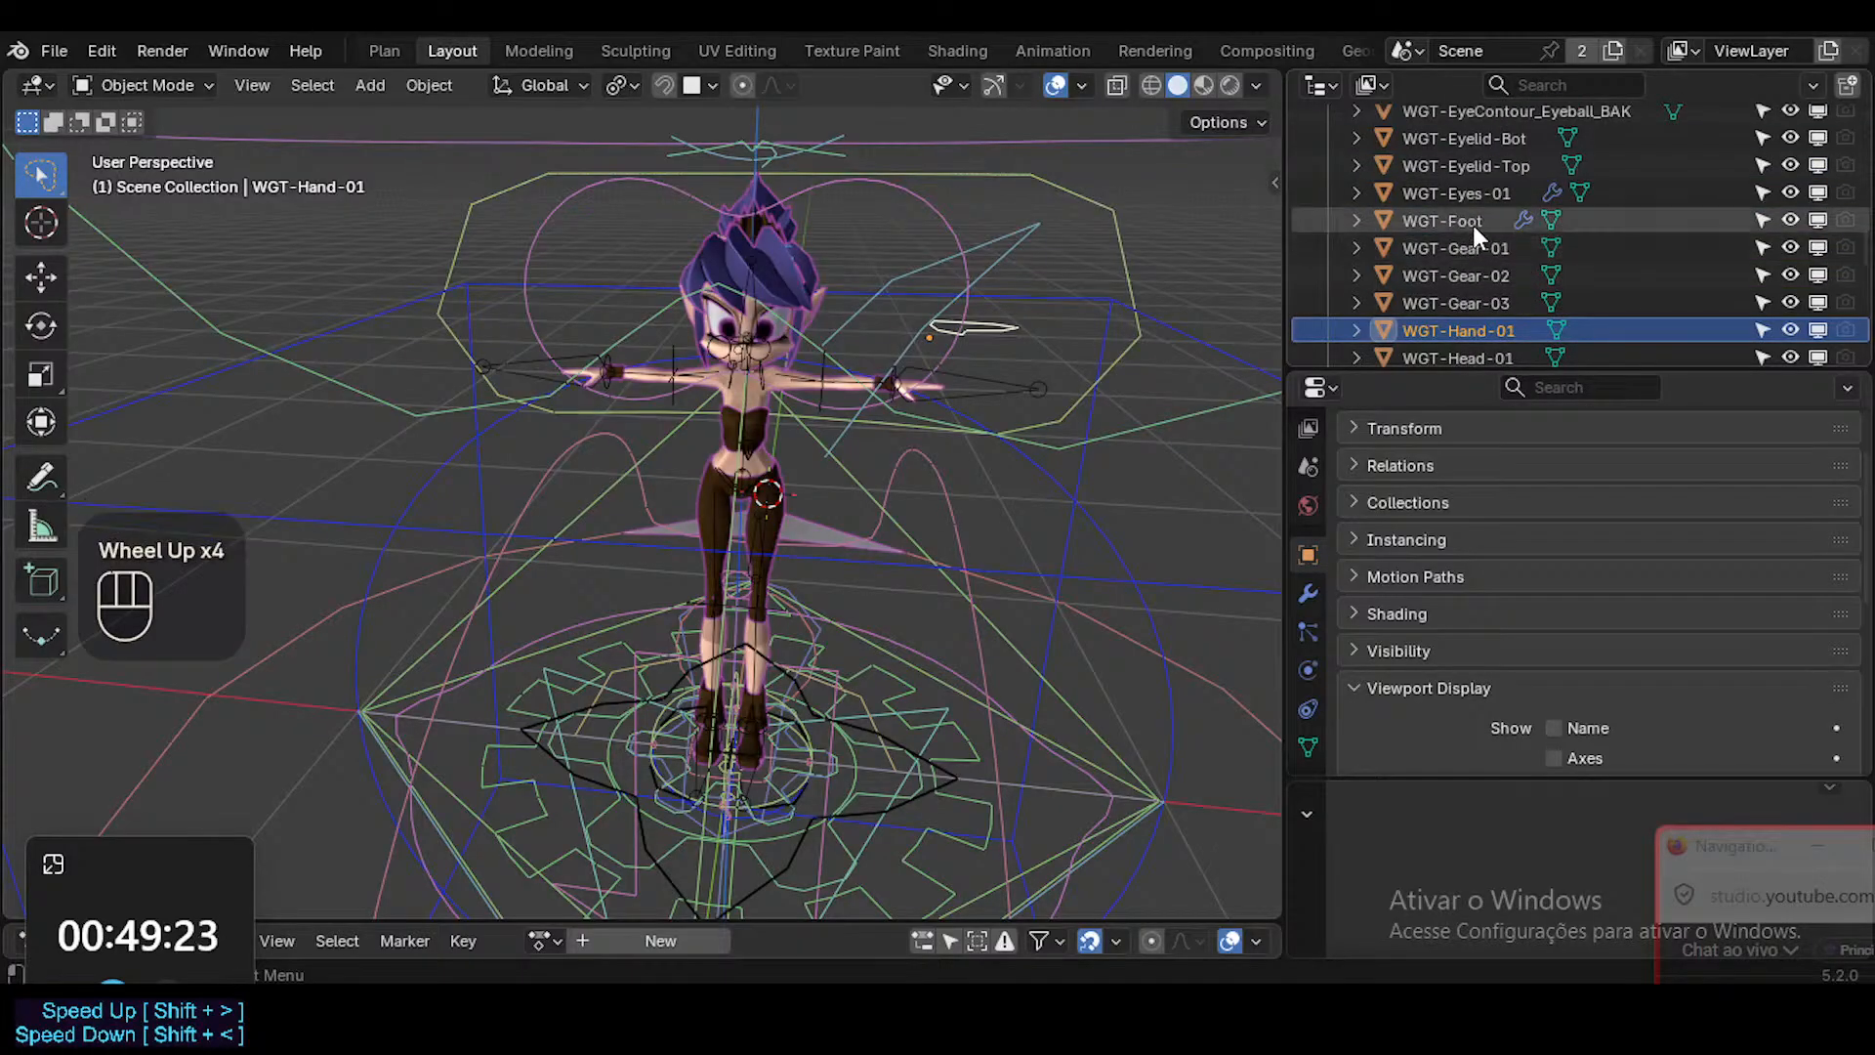
left_click(1472, 222)
scroll(1479, 254, "up", 5)
scroll(1504, 275, "down", 1)
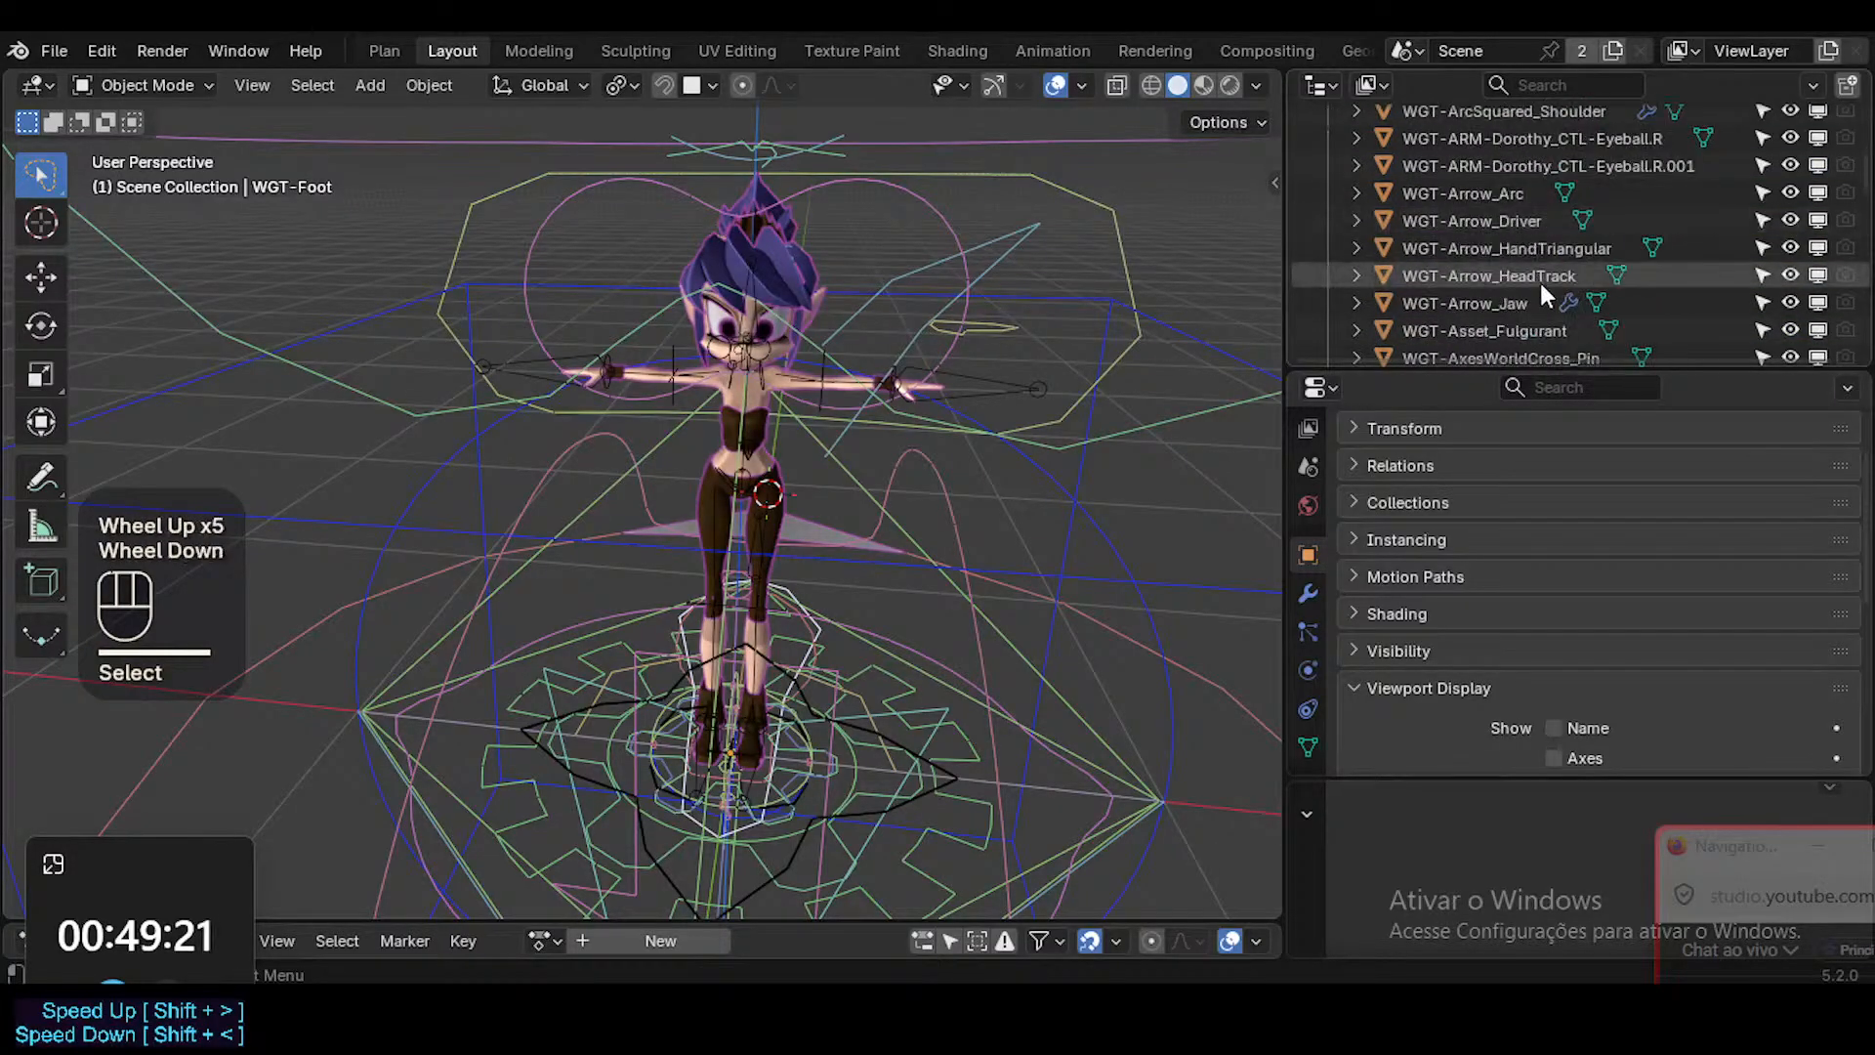
left_click(1509, 215)
left_click(1492, 199)
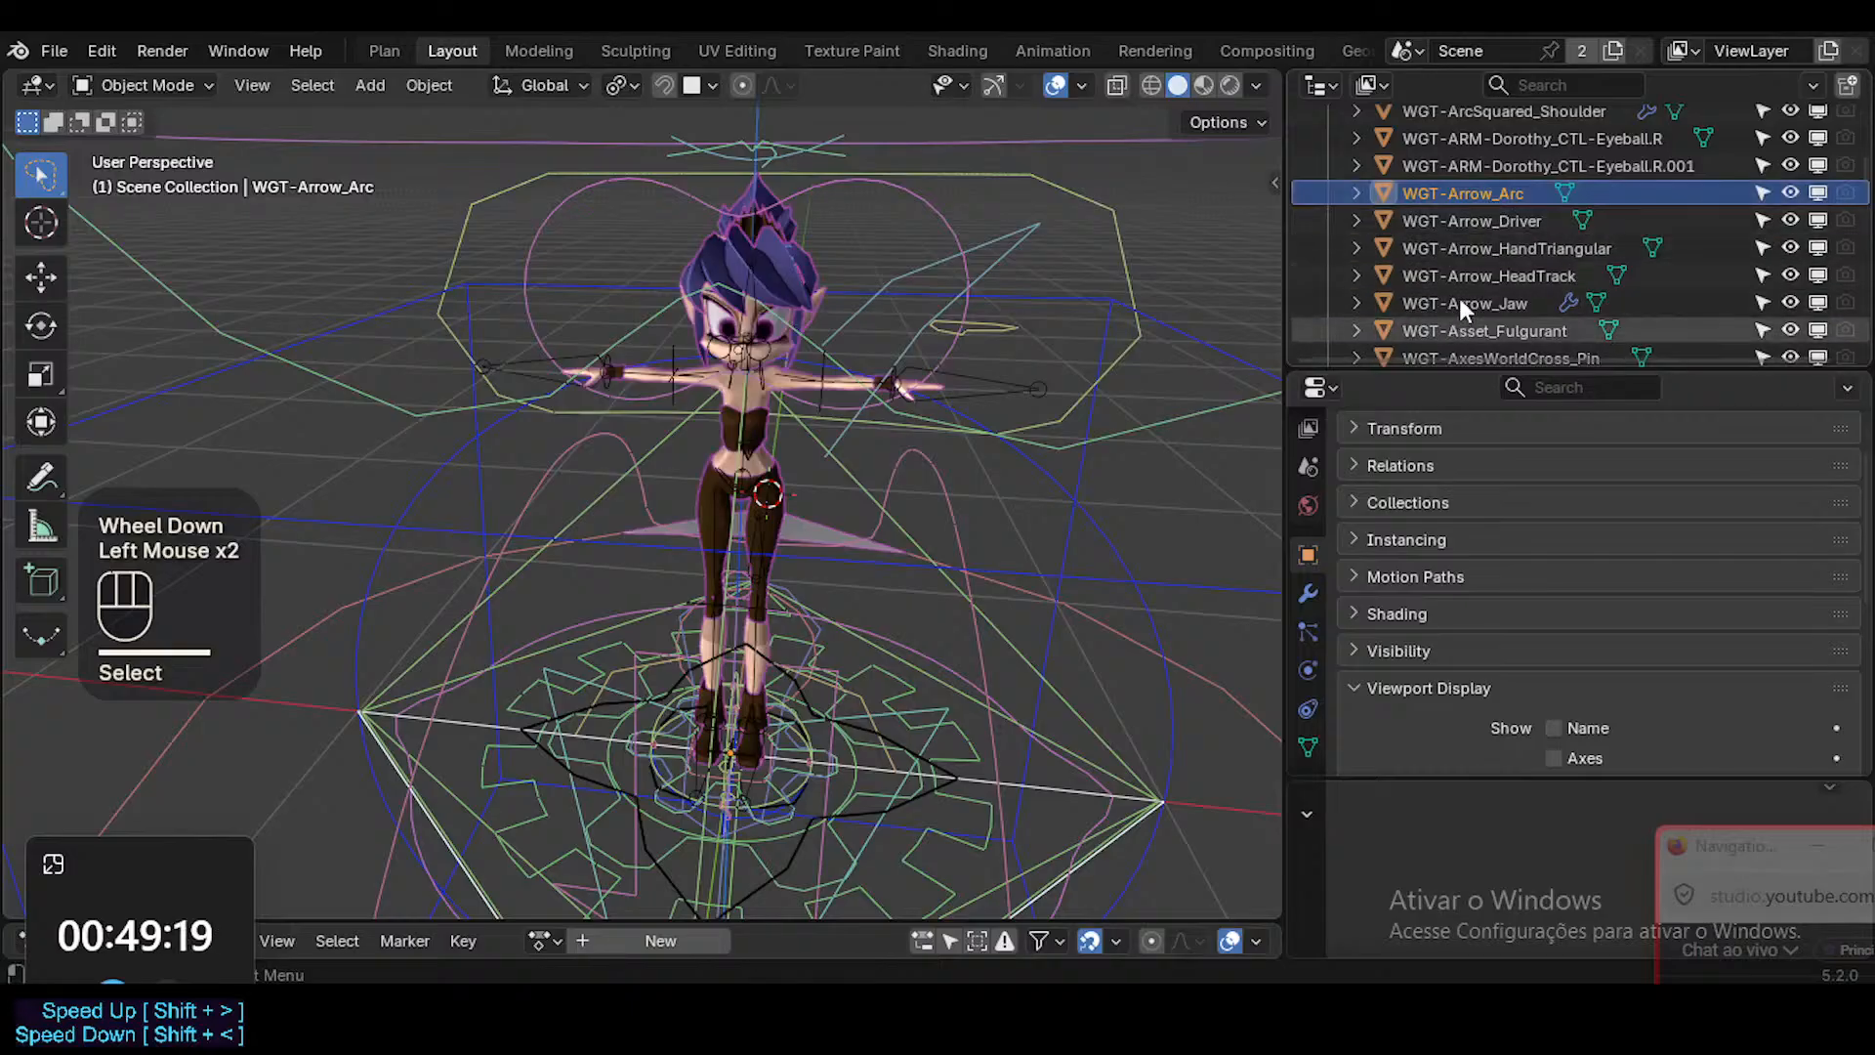
scroll(1473, 258, "down", 1)
scroll(1472, 257, "up", 3)
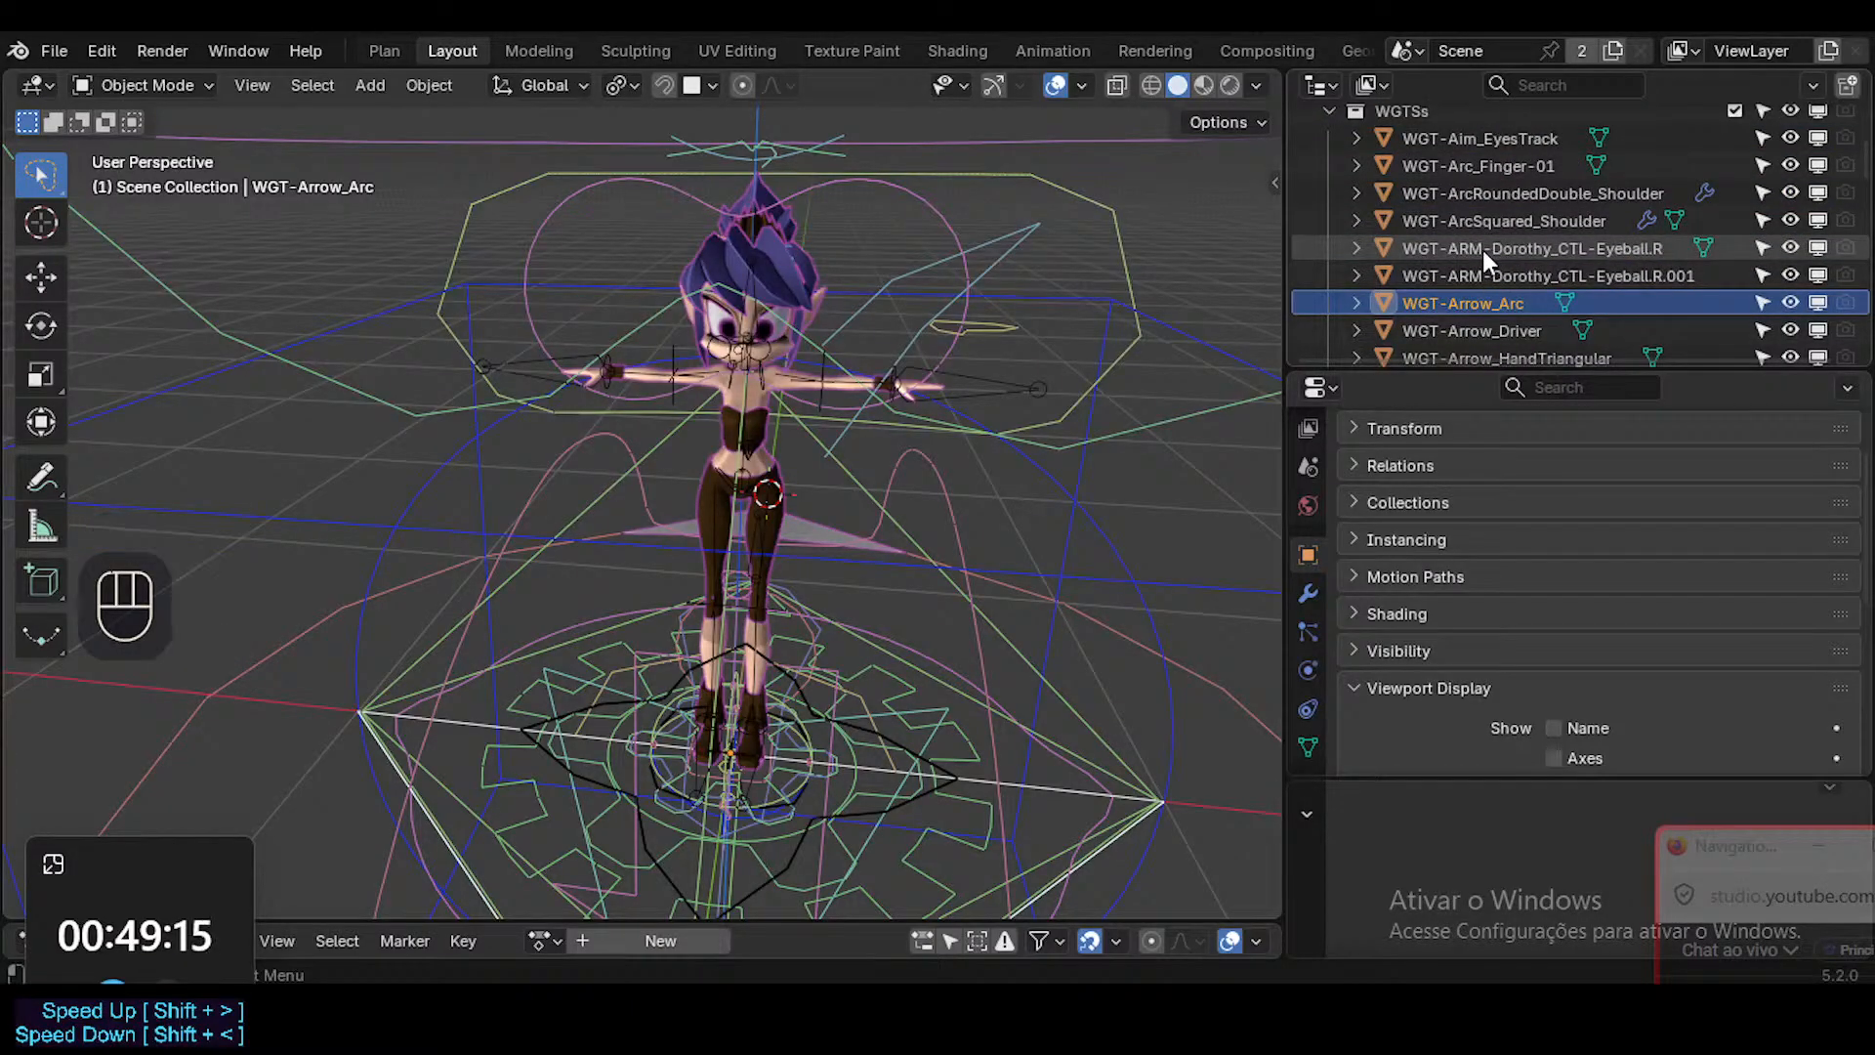
left_click(1483, 248)
left_click(1482, 220)
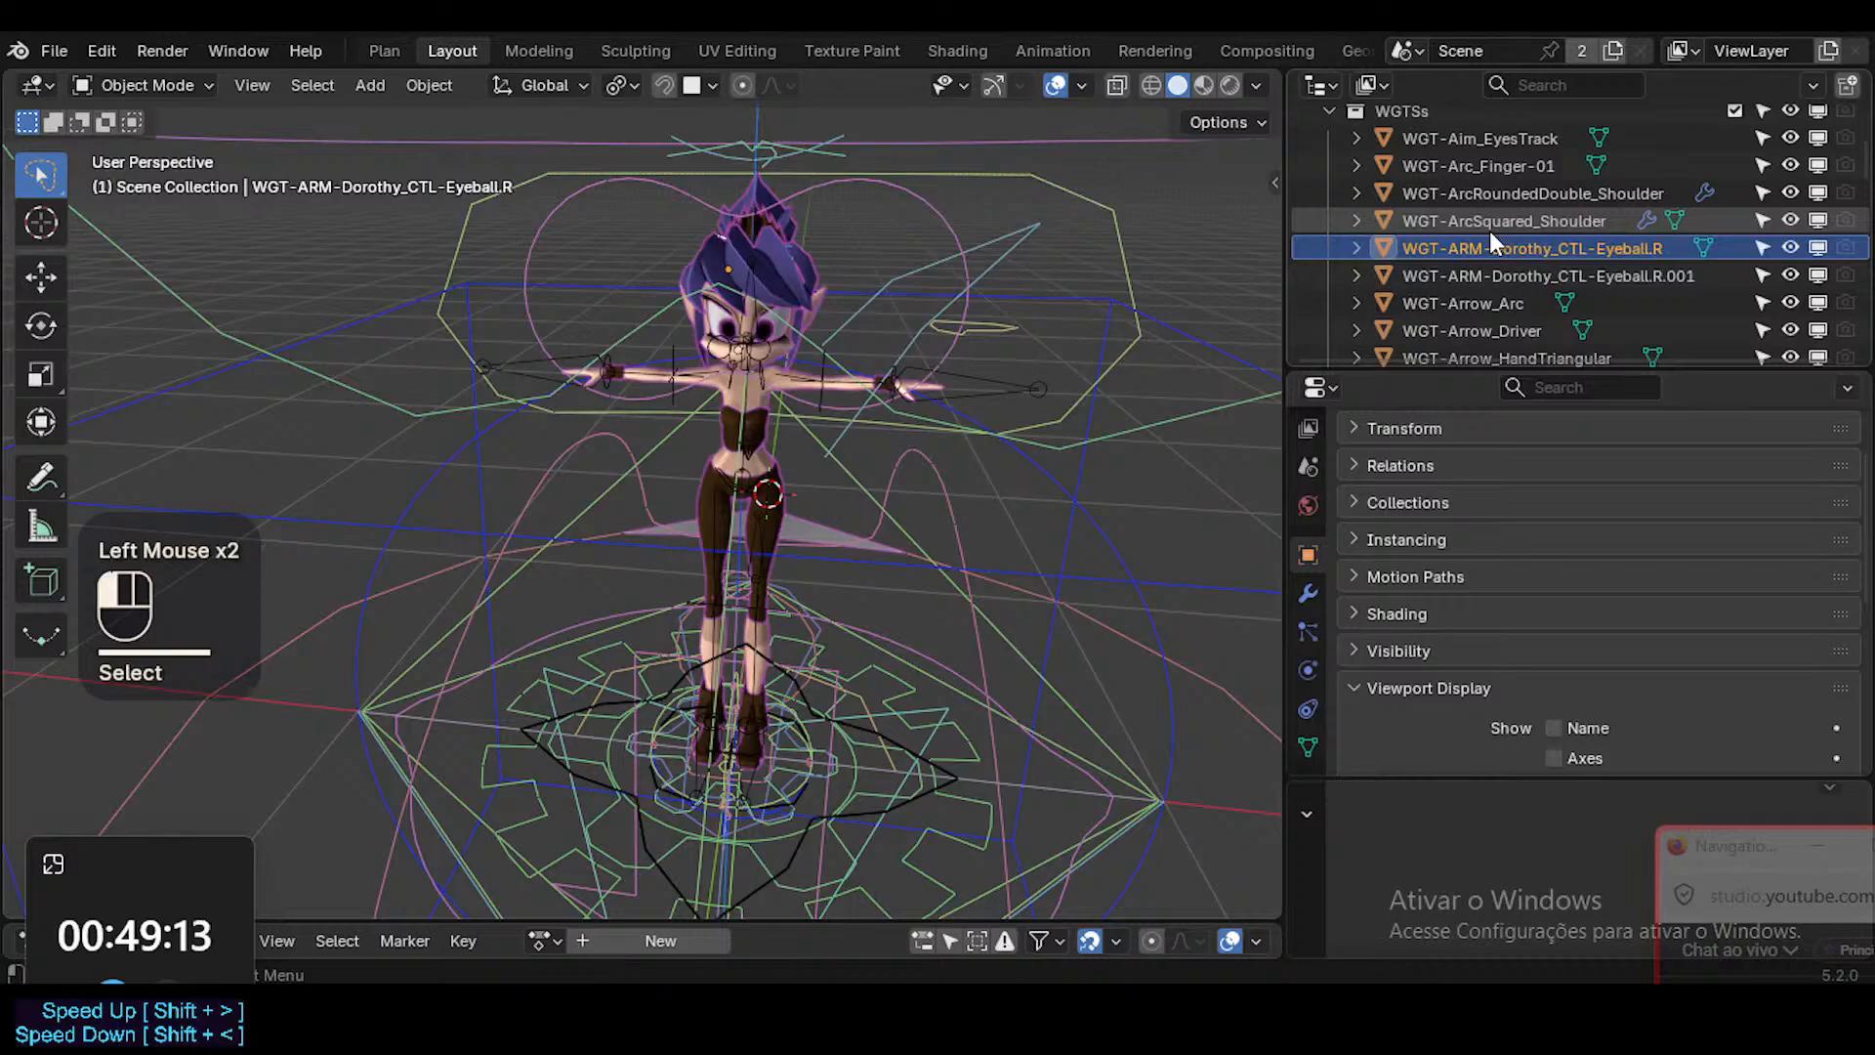
key("g")
key("Escape")
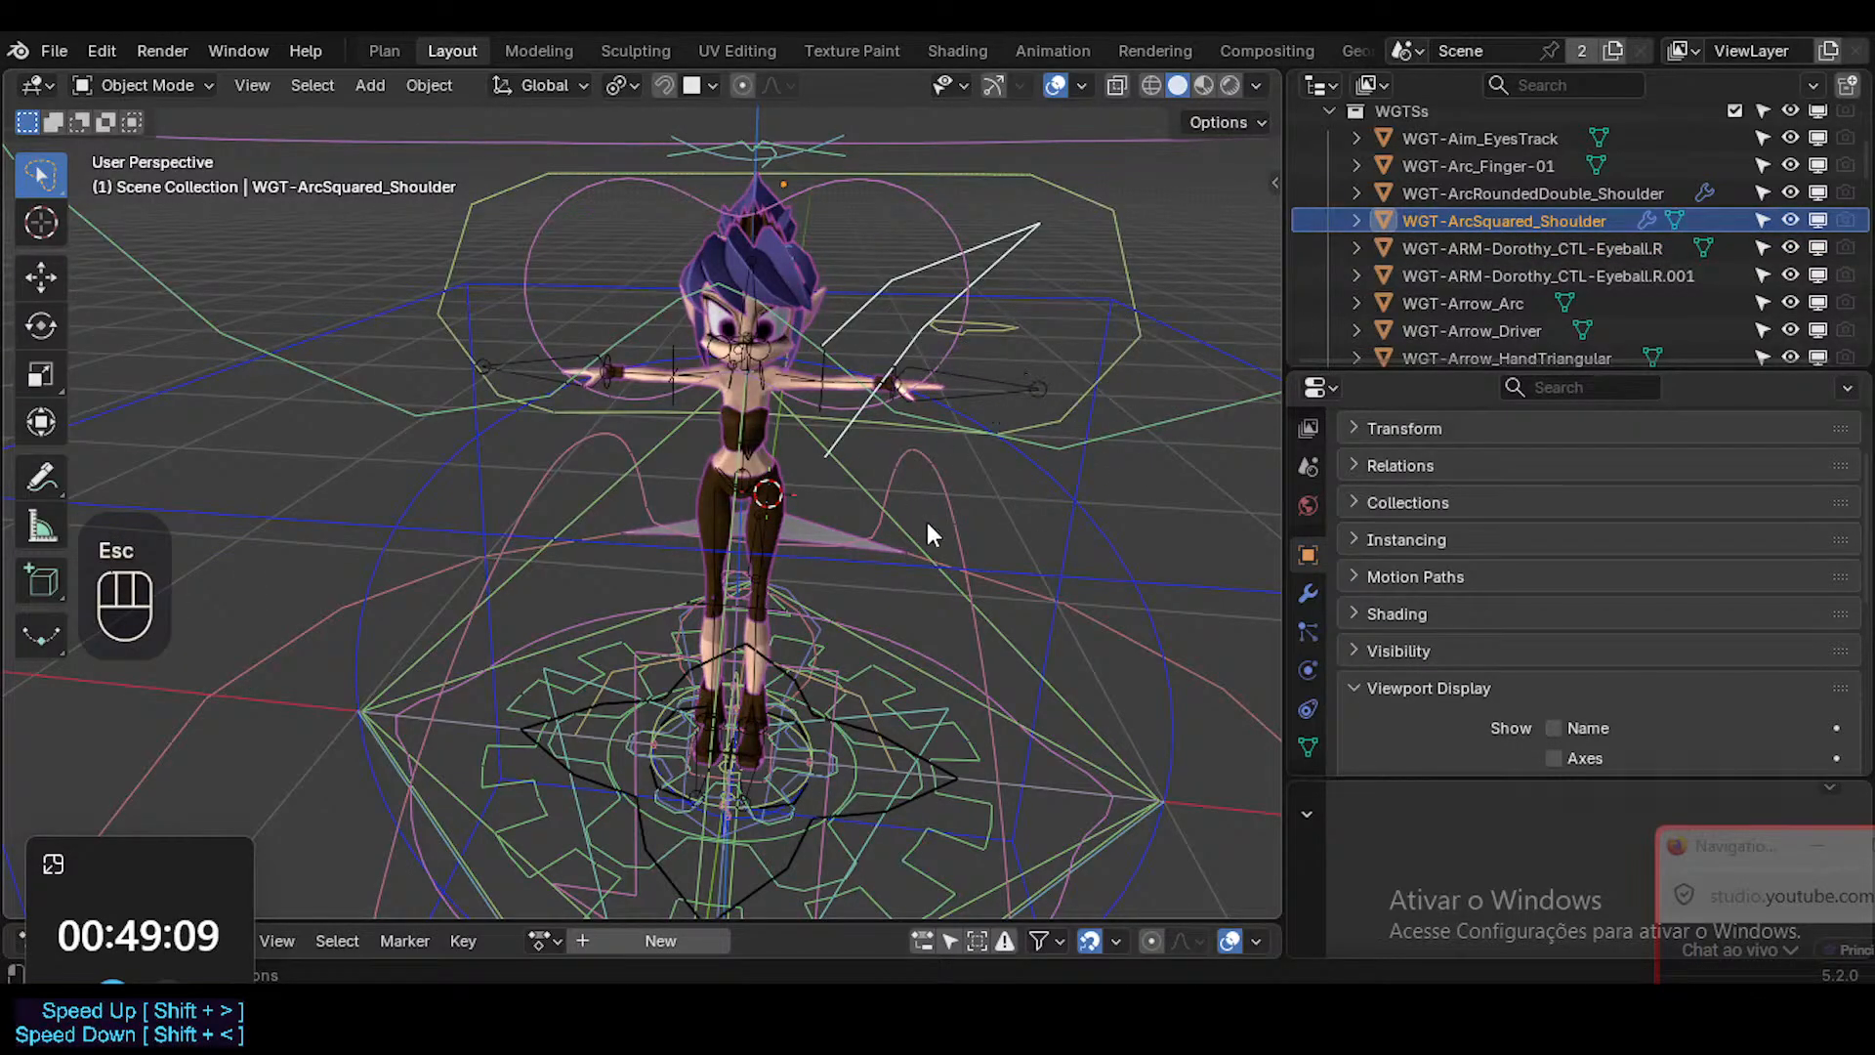
Select the double-arched WGT-ArcRoundedDouble_Shoulder widget and examine its outline around the character.
scroll(928, 521, "down", 2)
middle_click_drag(912, 582, 910, 538, "shift")
scroll(910, 537, "up", 3)
scroll(910, 537, "down", 2)
scroll(920, 574, "up", 2)
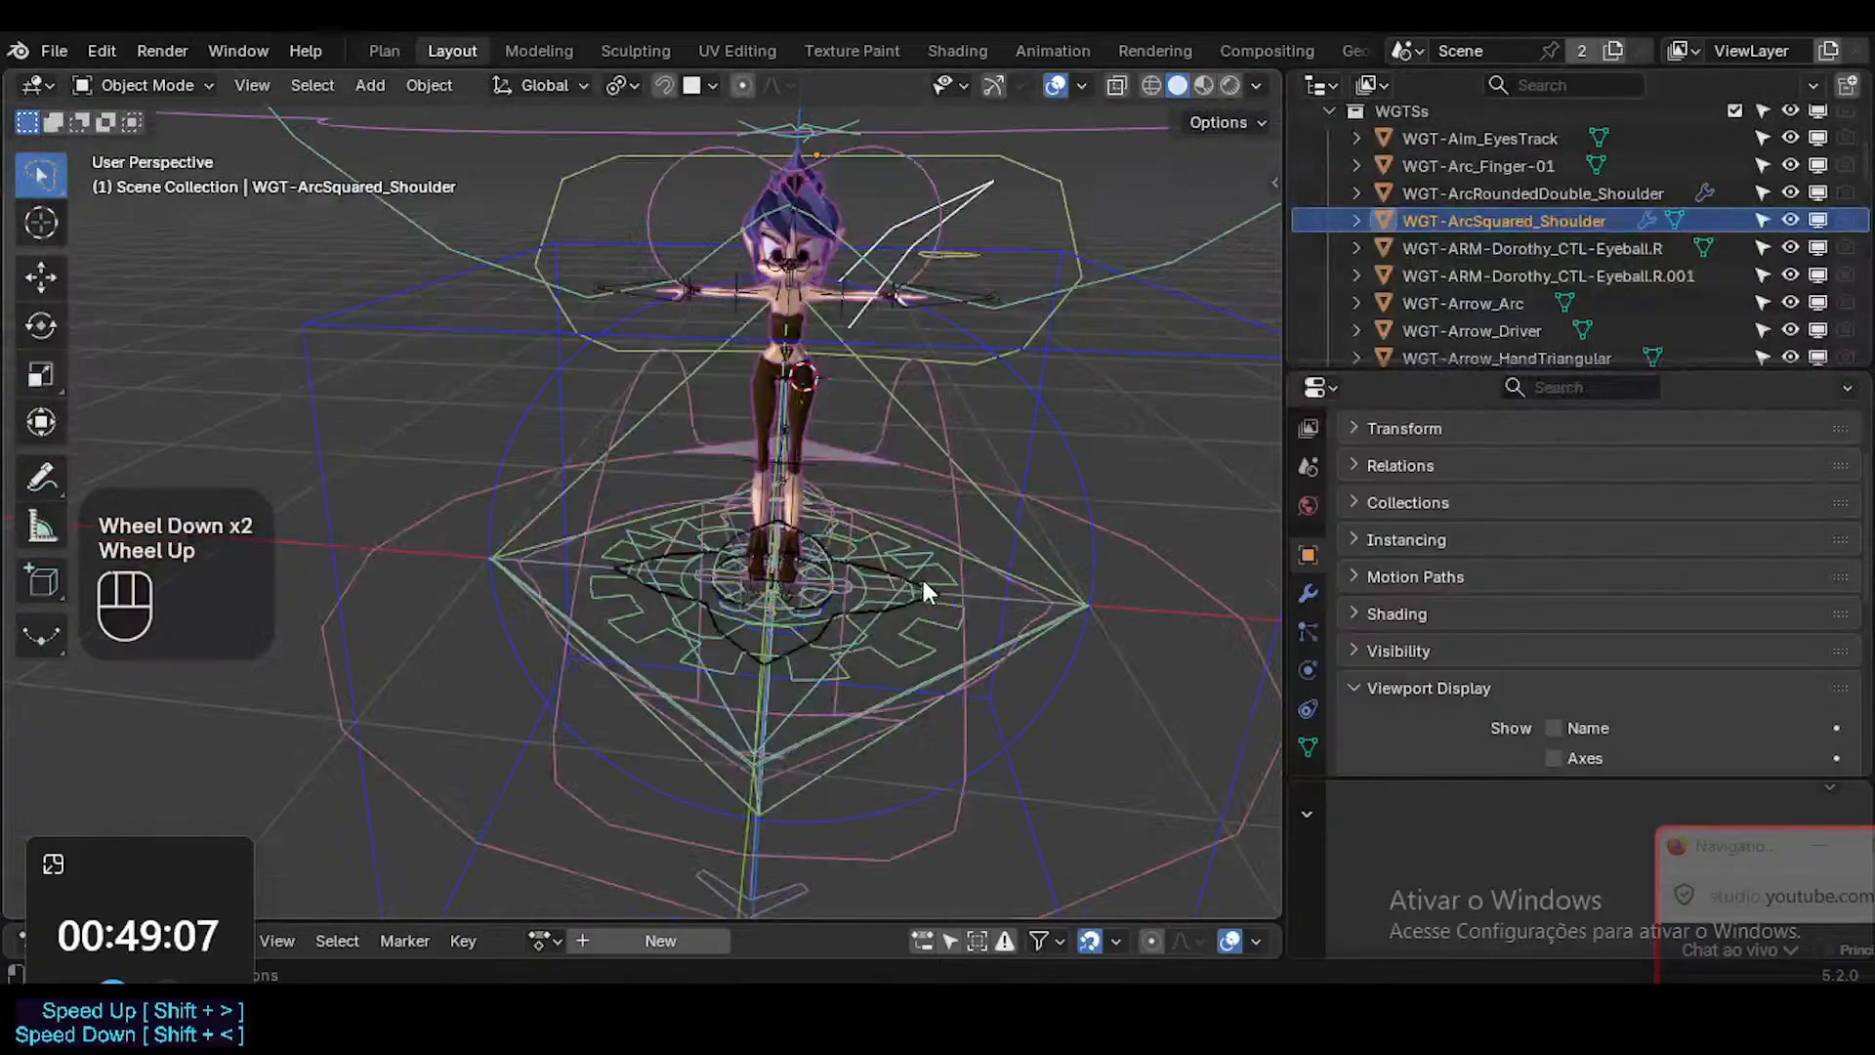
scroll(908, 562, "down", 1)
scroll(907, 557, "up", 1)
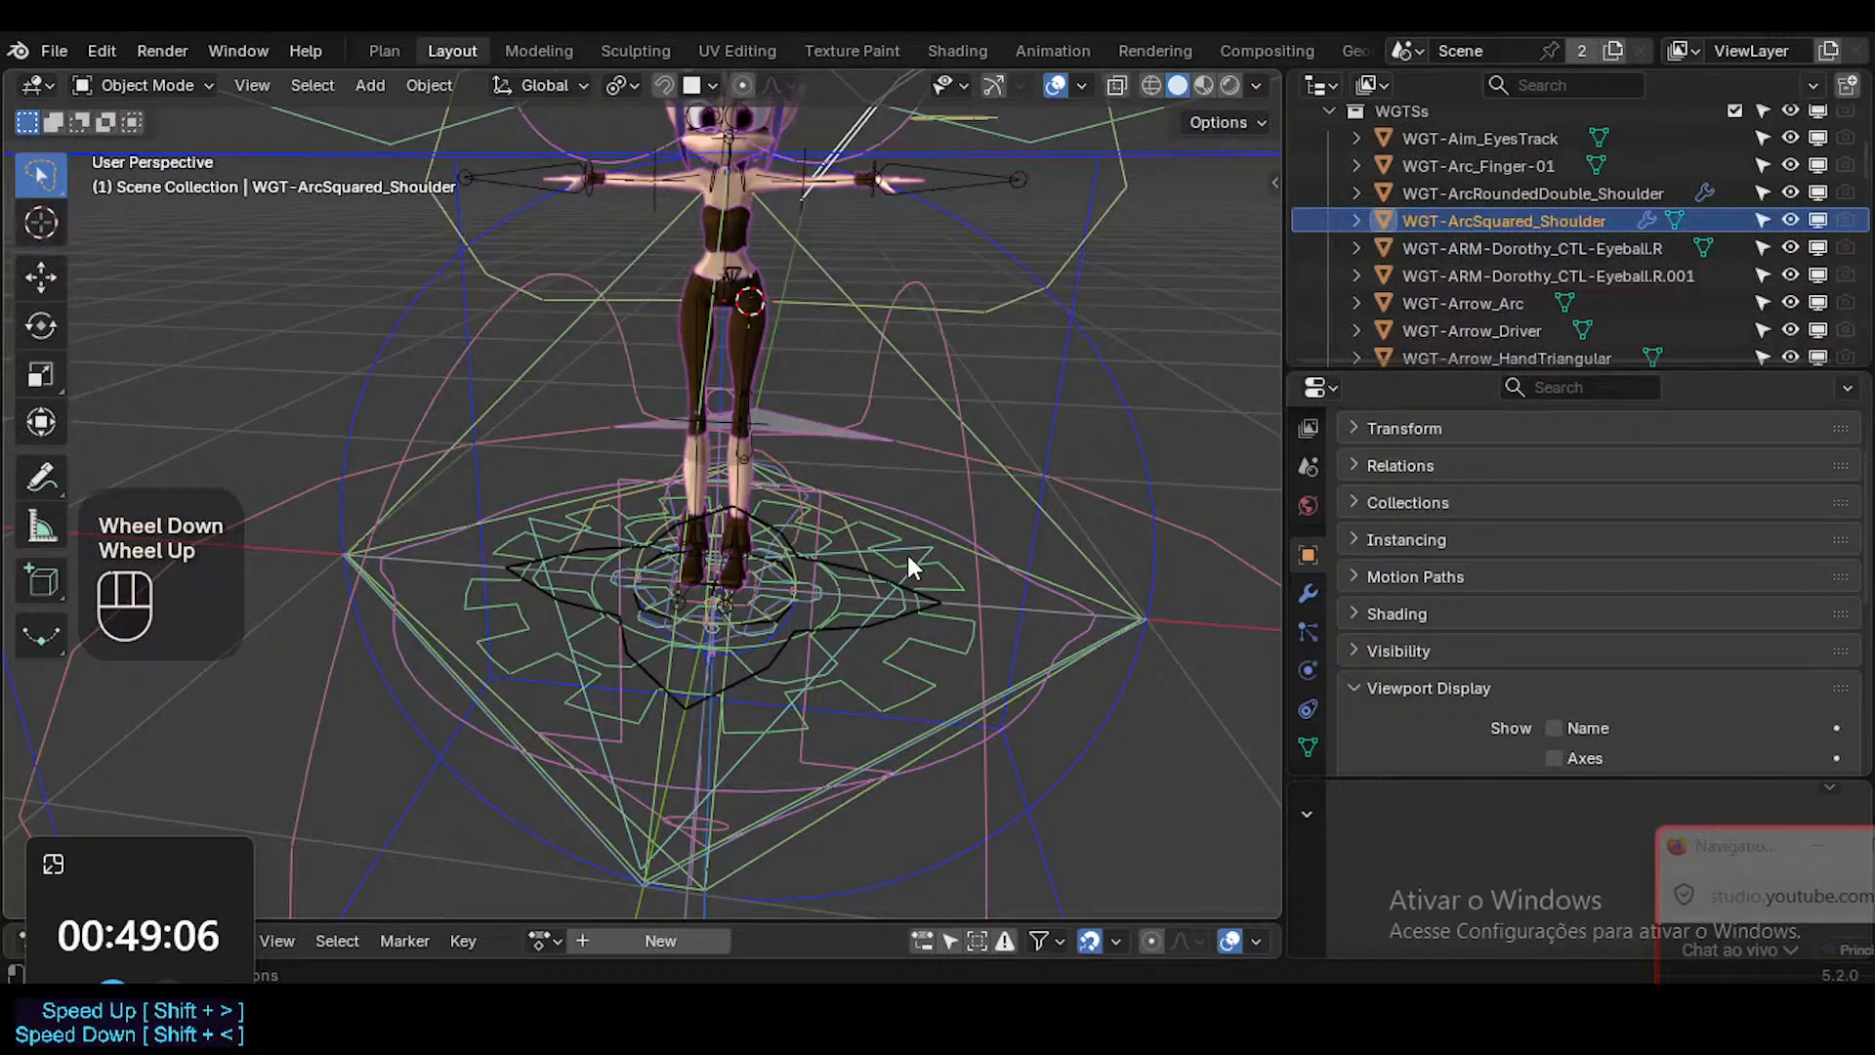
left_click(950, 361)
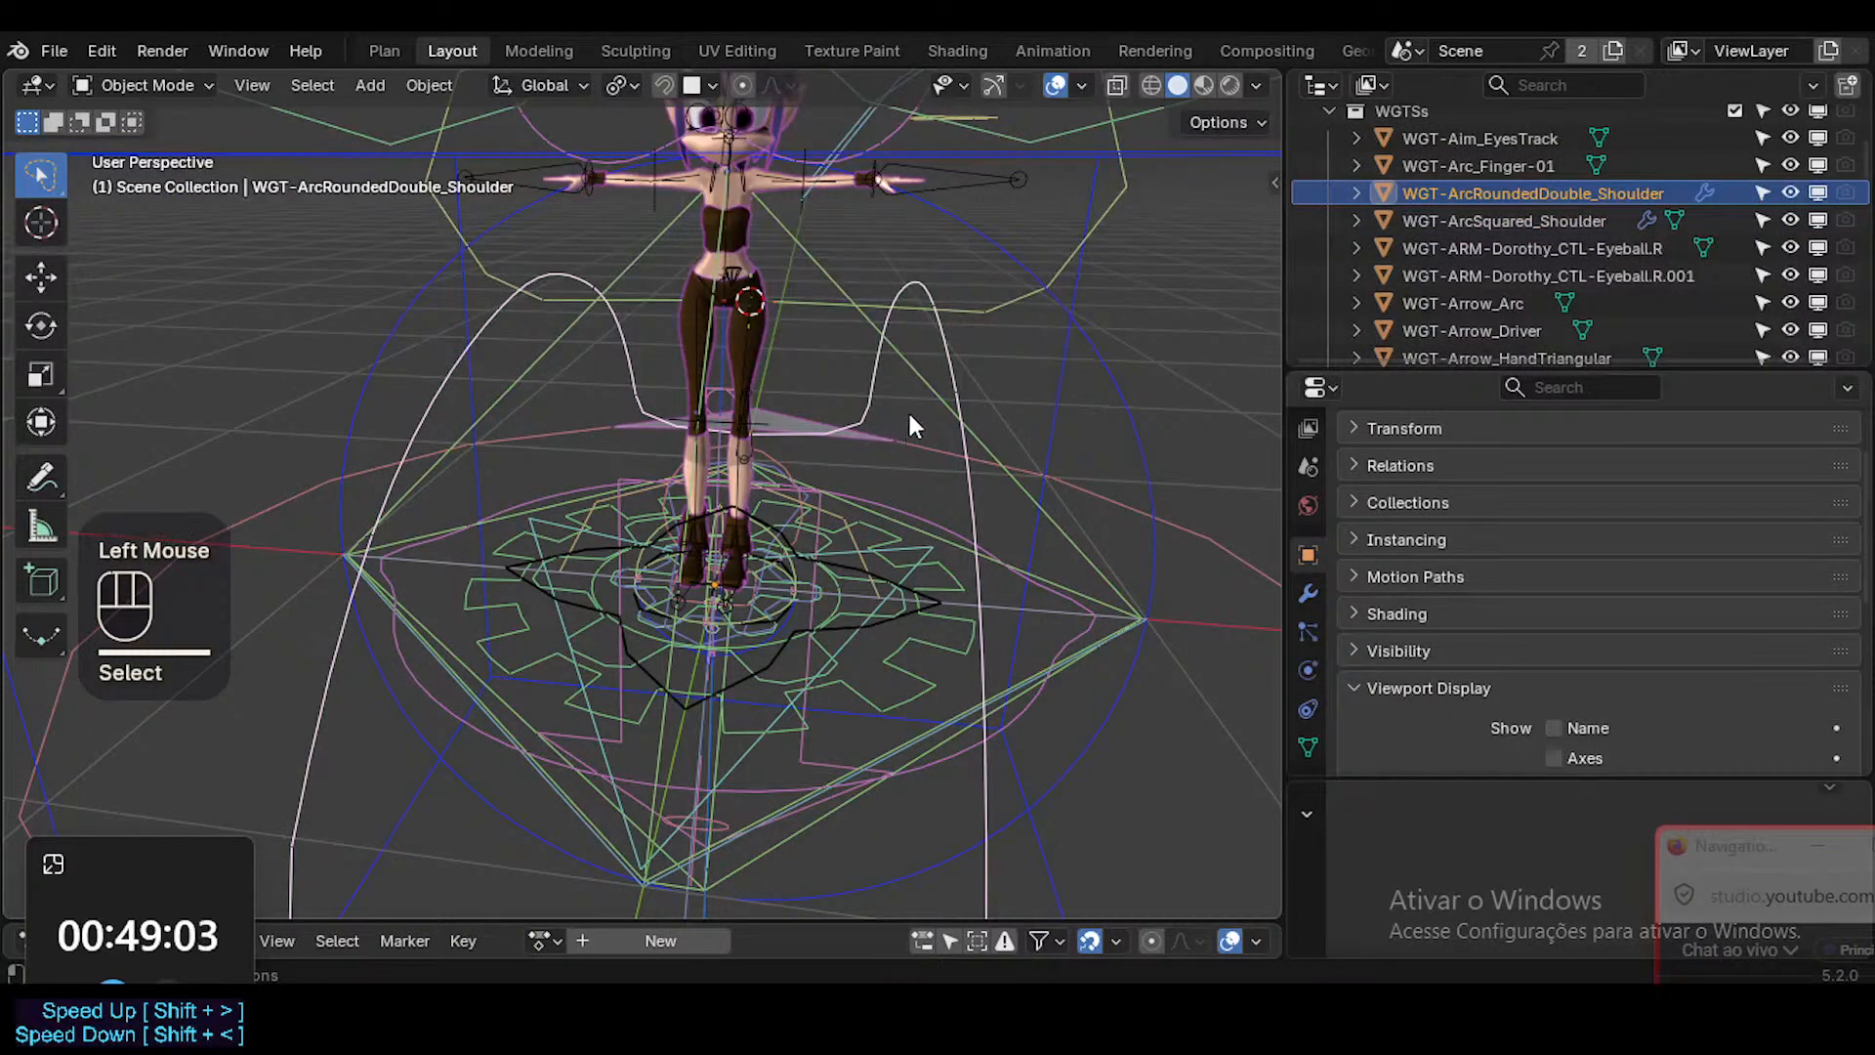
scroll(849, 436, "up", 2)
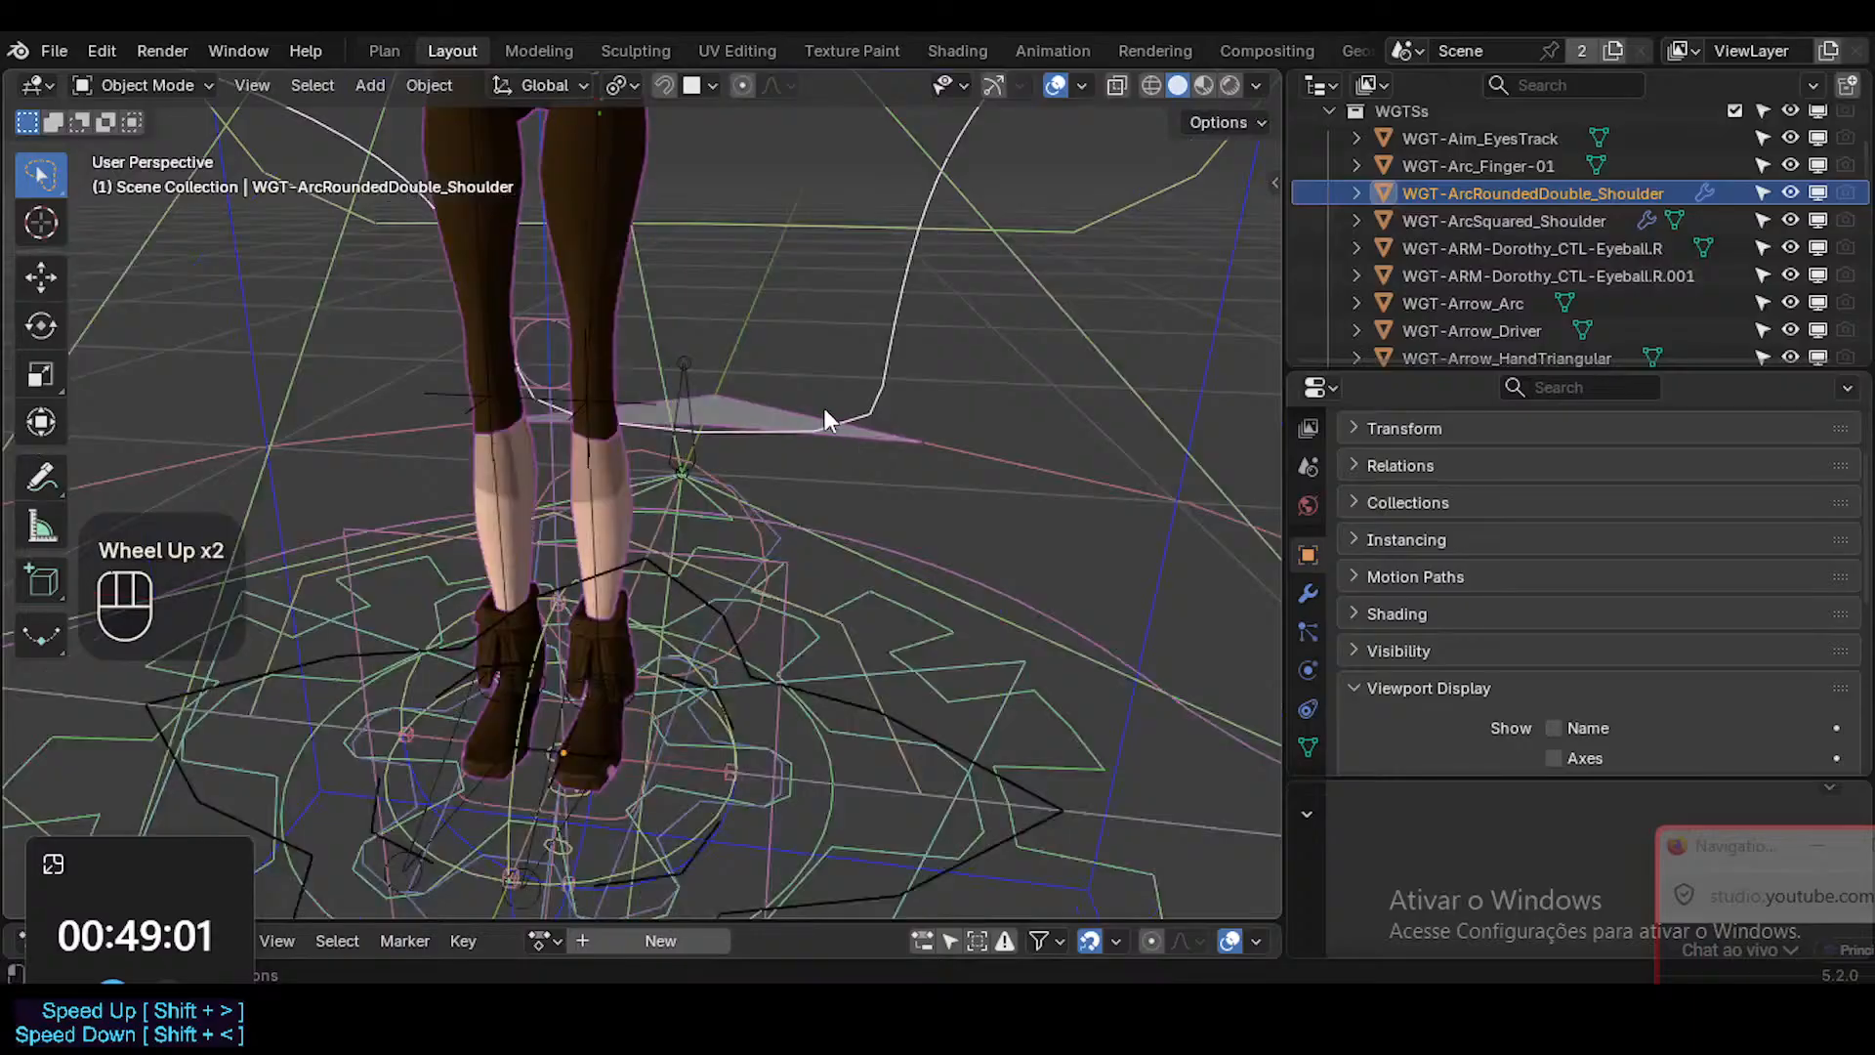
scroll(825, 418, "down", 1)
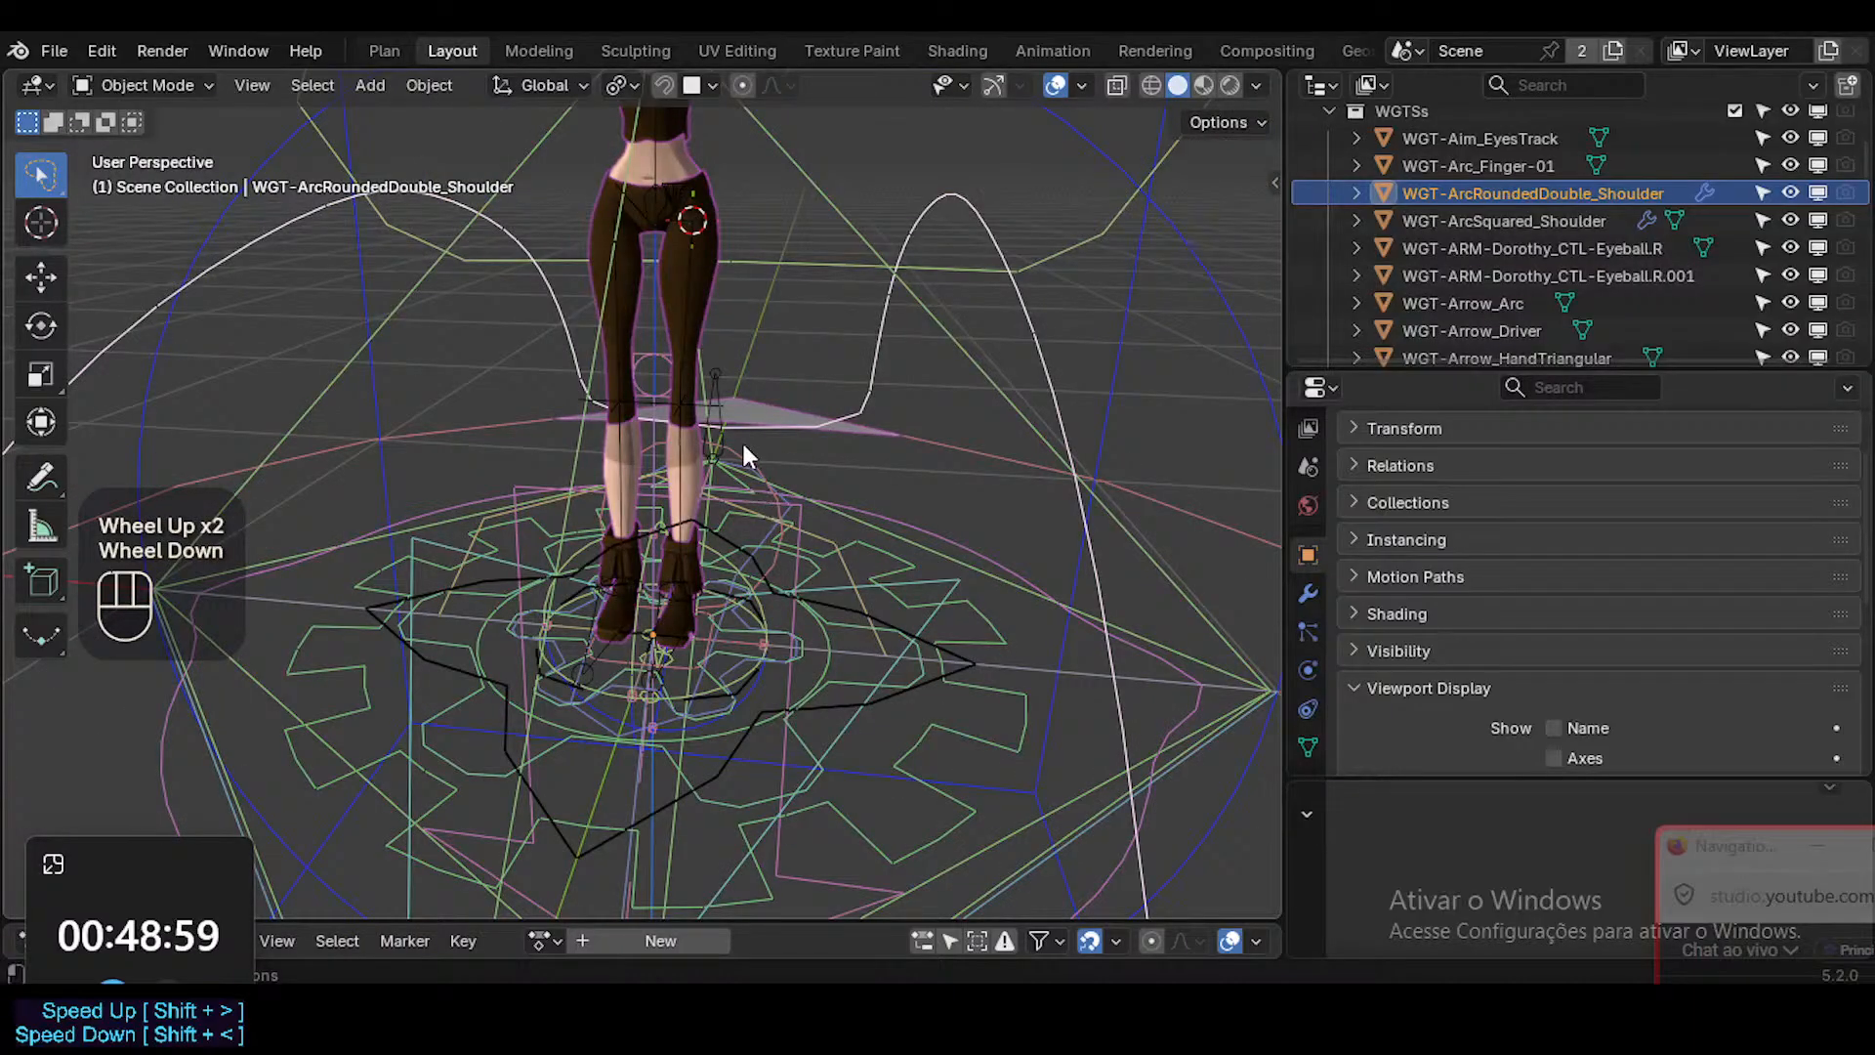
scroll(742, 449, "down", 3)
scroll(742, 452, "up", 3)
middle_click_drag(726, 295, 863, 457, "shift")
scroll(812, 524, "up", 2)
scroll(813, 523, "down", 1)
scroll(813, 523, "down", 1)
Deselect everything and examine the widget shapes surrounding the character from several angles.
key("alt+a")
scroll(707, 586, "down", 2)
middle_click_drag(507, 454, 613, 576)
scroll(631, 648, "up", 2)
middle_click_drag(631, 648, 465, 450)
scroll(666, 700, "up", 1)
scroll(817, 636, "up", 2)
scroll(841, 577, "down", 2)
scroll(816, 545, "down", 1)
scroll(606, 393, "down", 2)
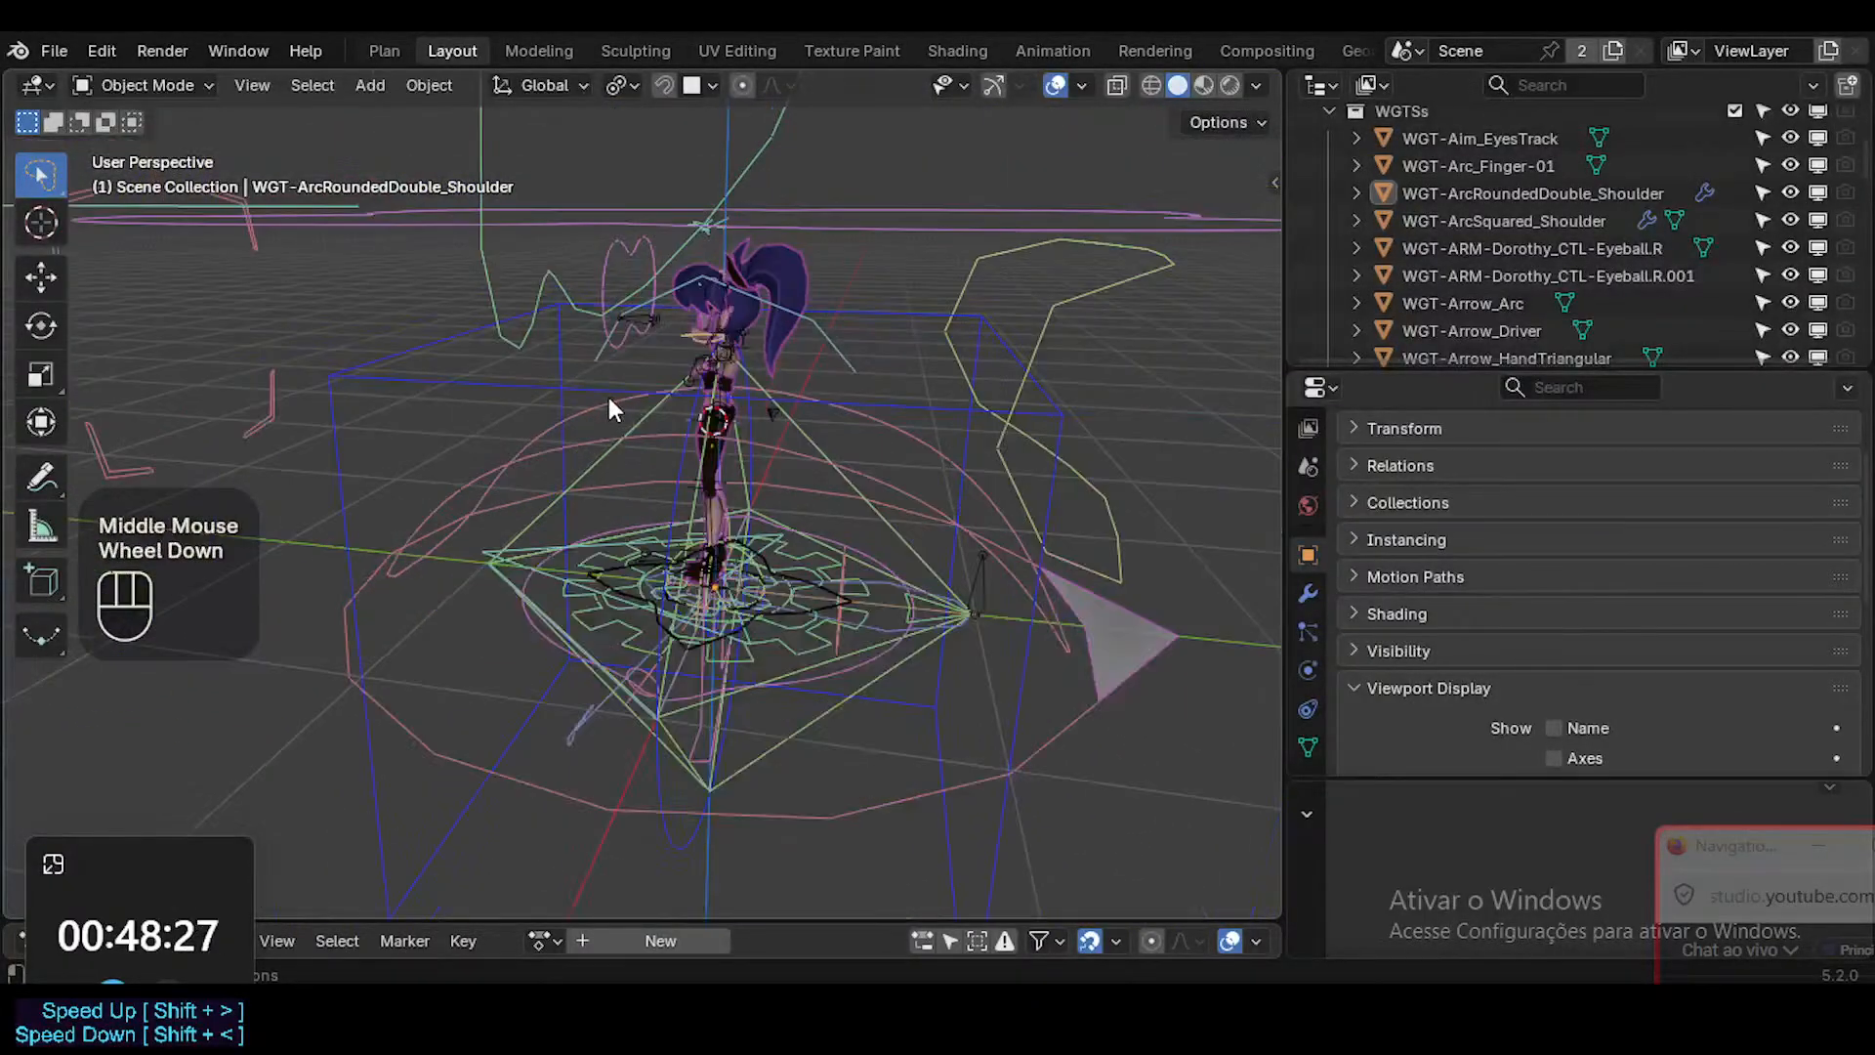
Select the WGT-Hips, WGT-Torso-01 and WGT-Aim_EyesTrack widgets together and move them to the WGT collection.
left_click(945, 305)
left_click(933, 347)
middle_click_drag(932, 347, 993, 418)
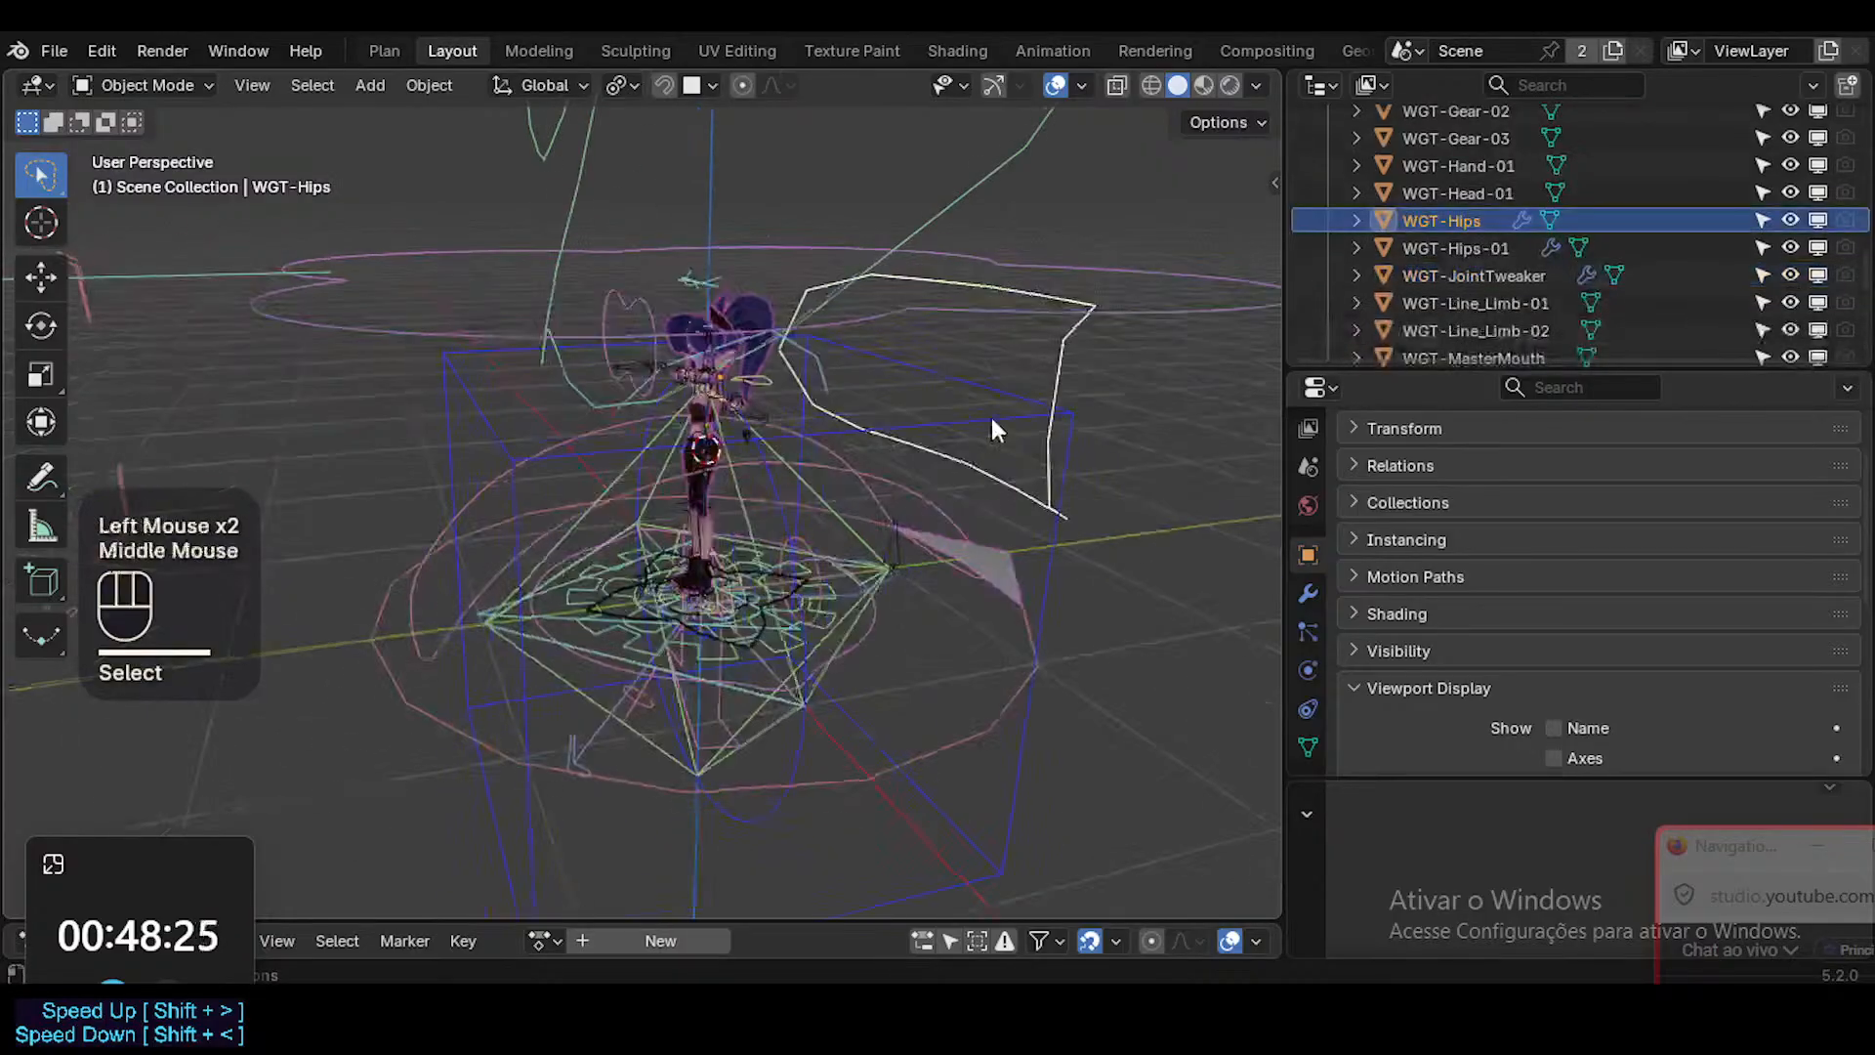
left_click(1122, 304, "shift")
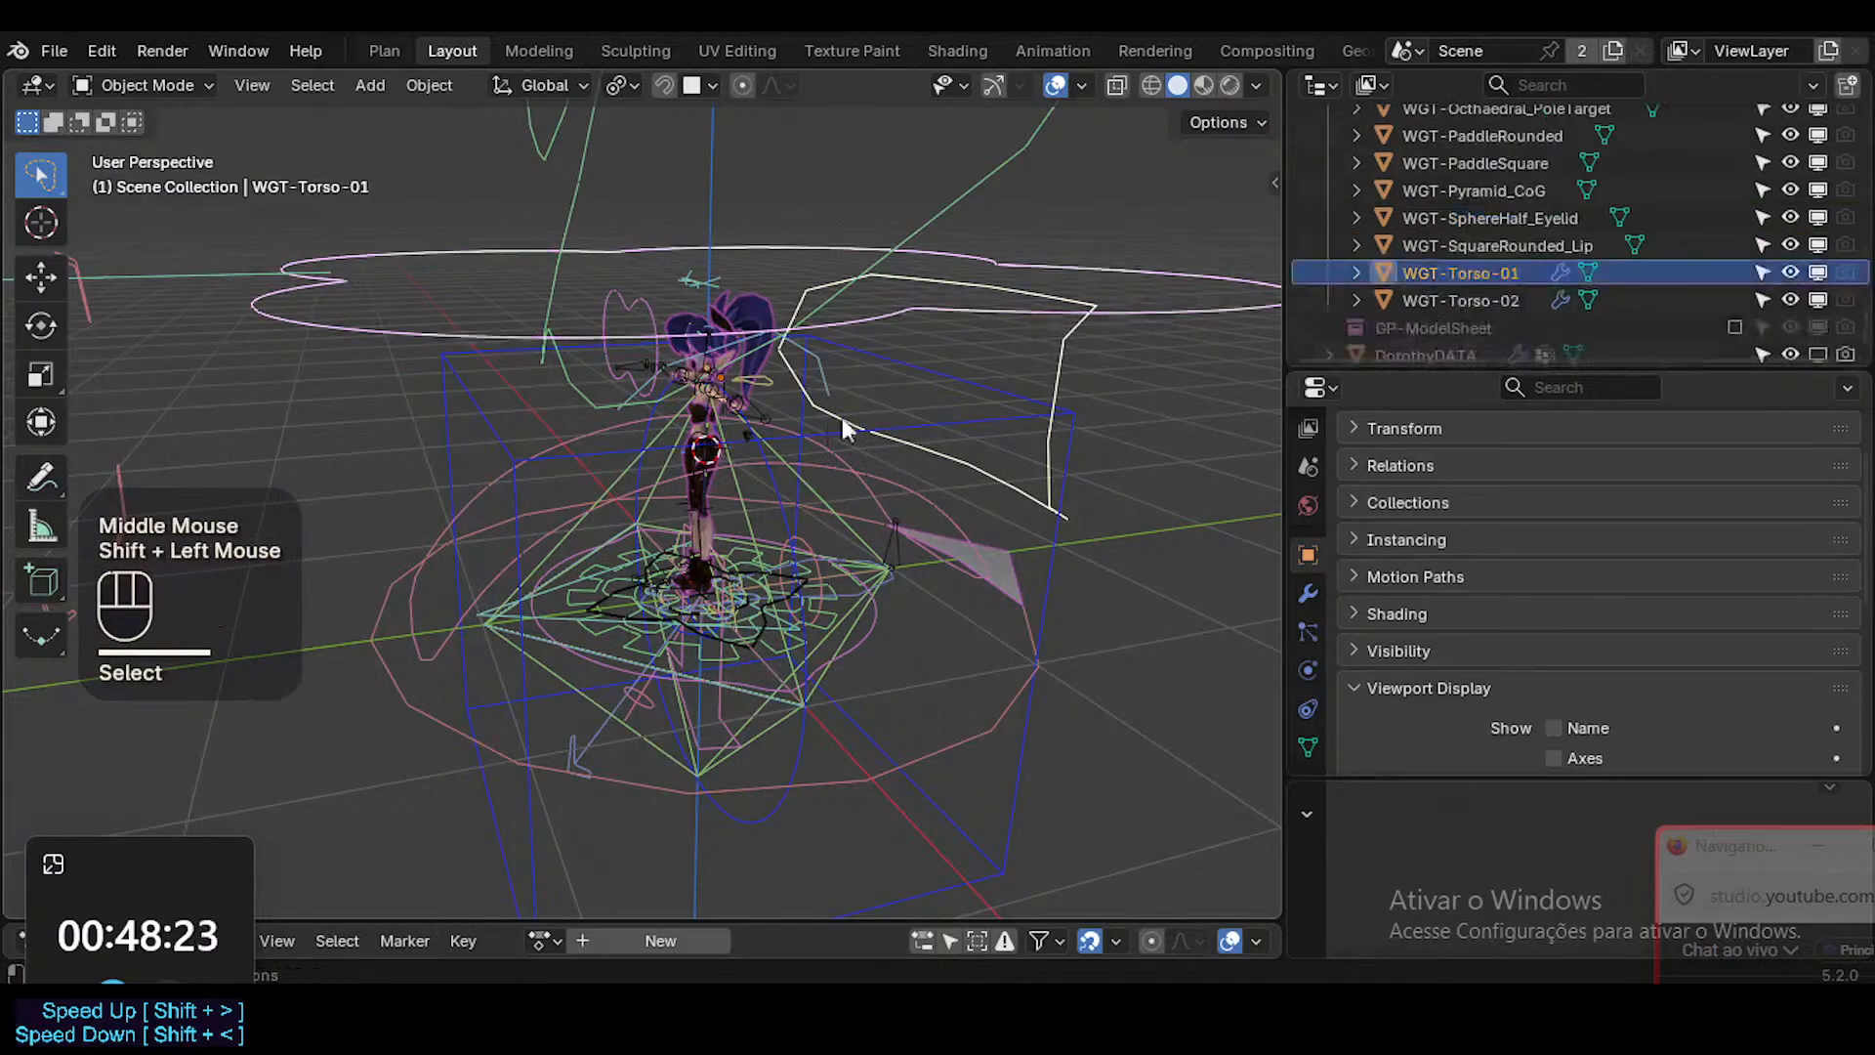
mouse_move(783, 356)
middle_mouse_down()
mouse_move(809, 371)
mouse_move(607, 299)
mouse_move(711, 397)
mouse_move(778, 383)
middle_mouse_up()
left_click(608, 299, "shift")
key("m")
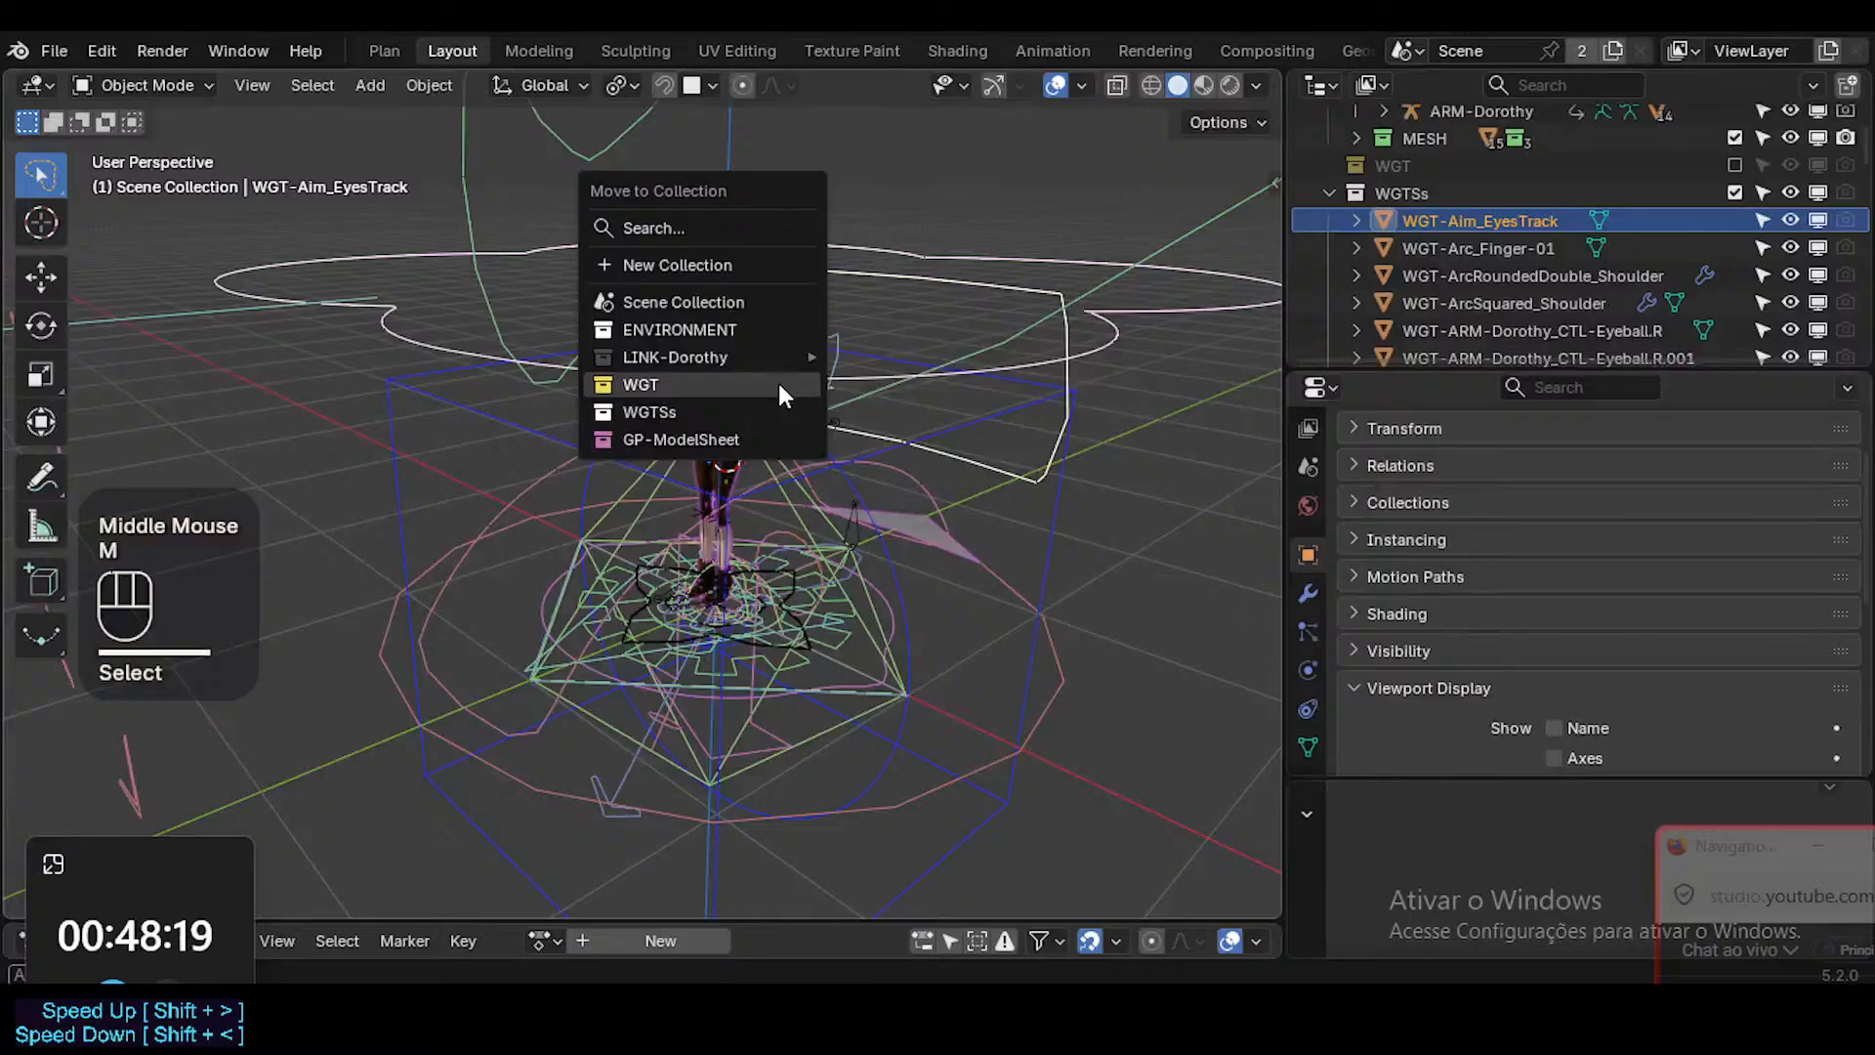
left_click(778, 383)
Delete the WGT-EMP-Cube empty that encloses the character.
middle_click_drag(870, 504, 735, 512)
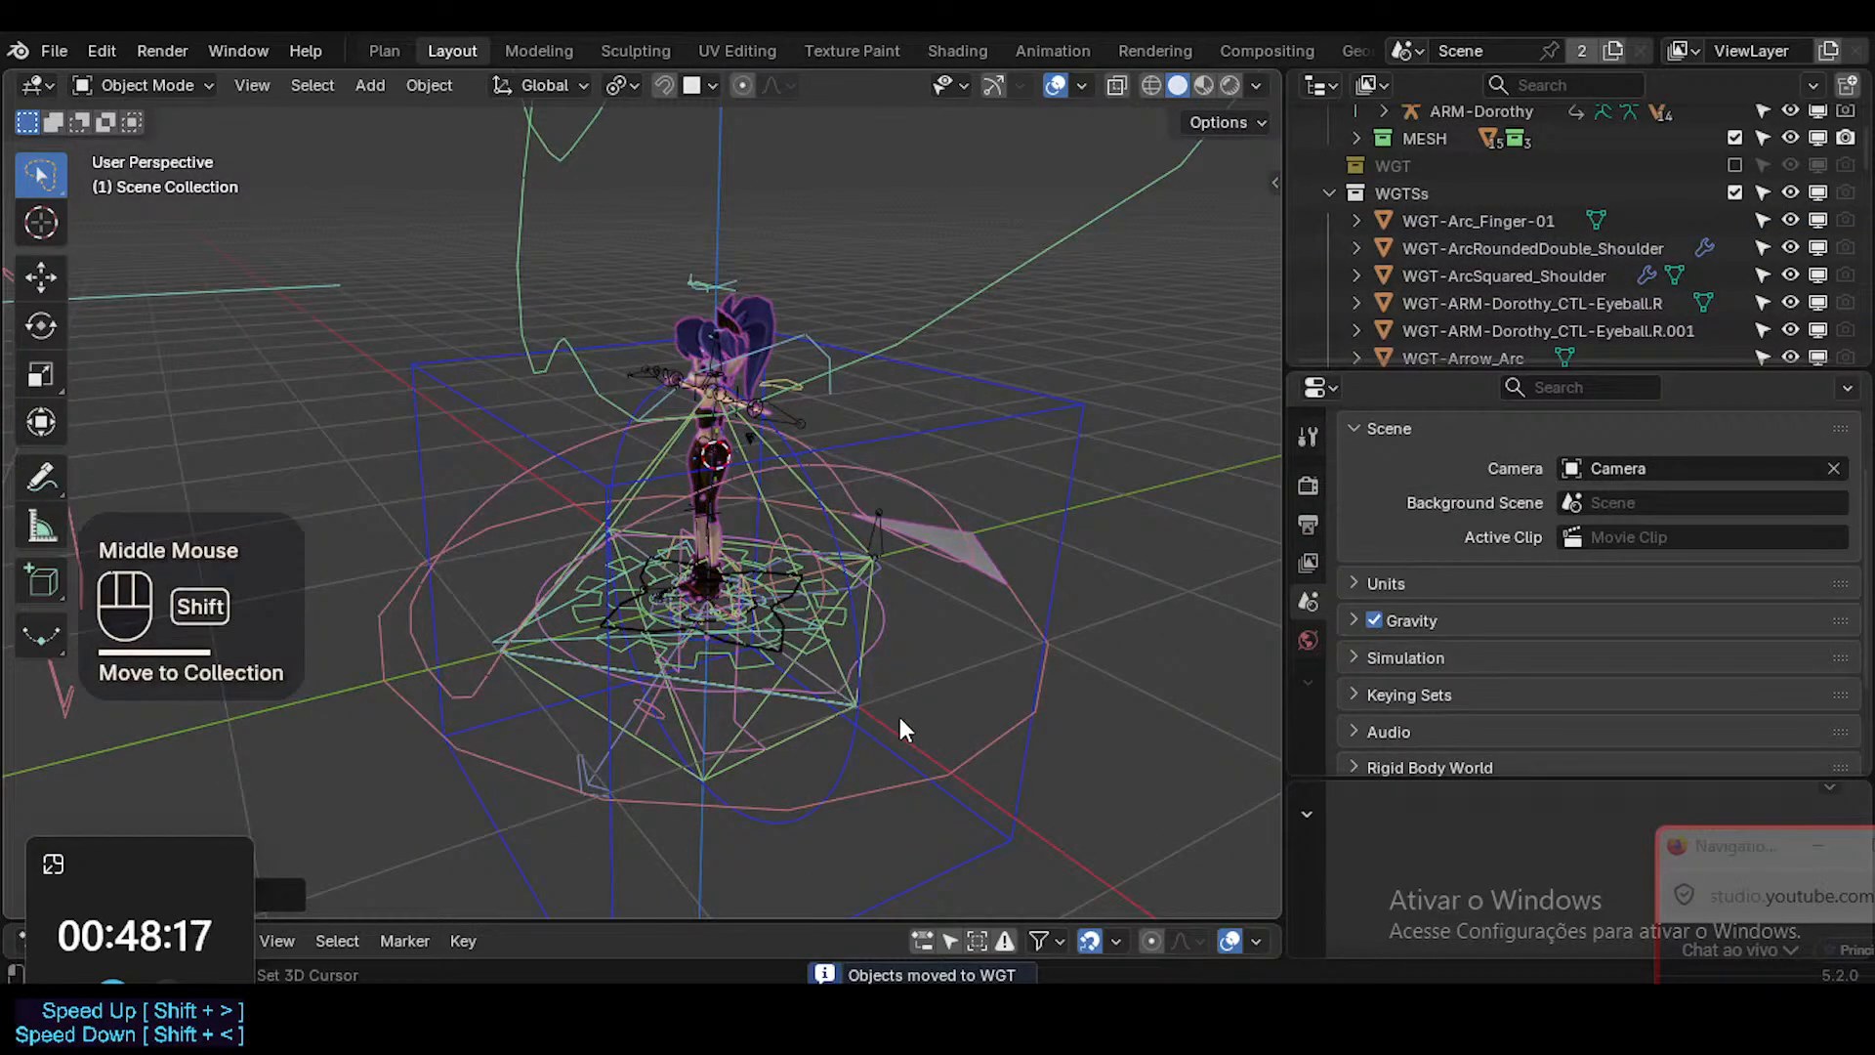
middle_click_drag(899, 717, 1123, 633, "shift")
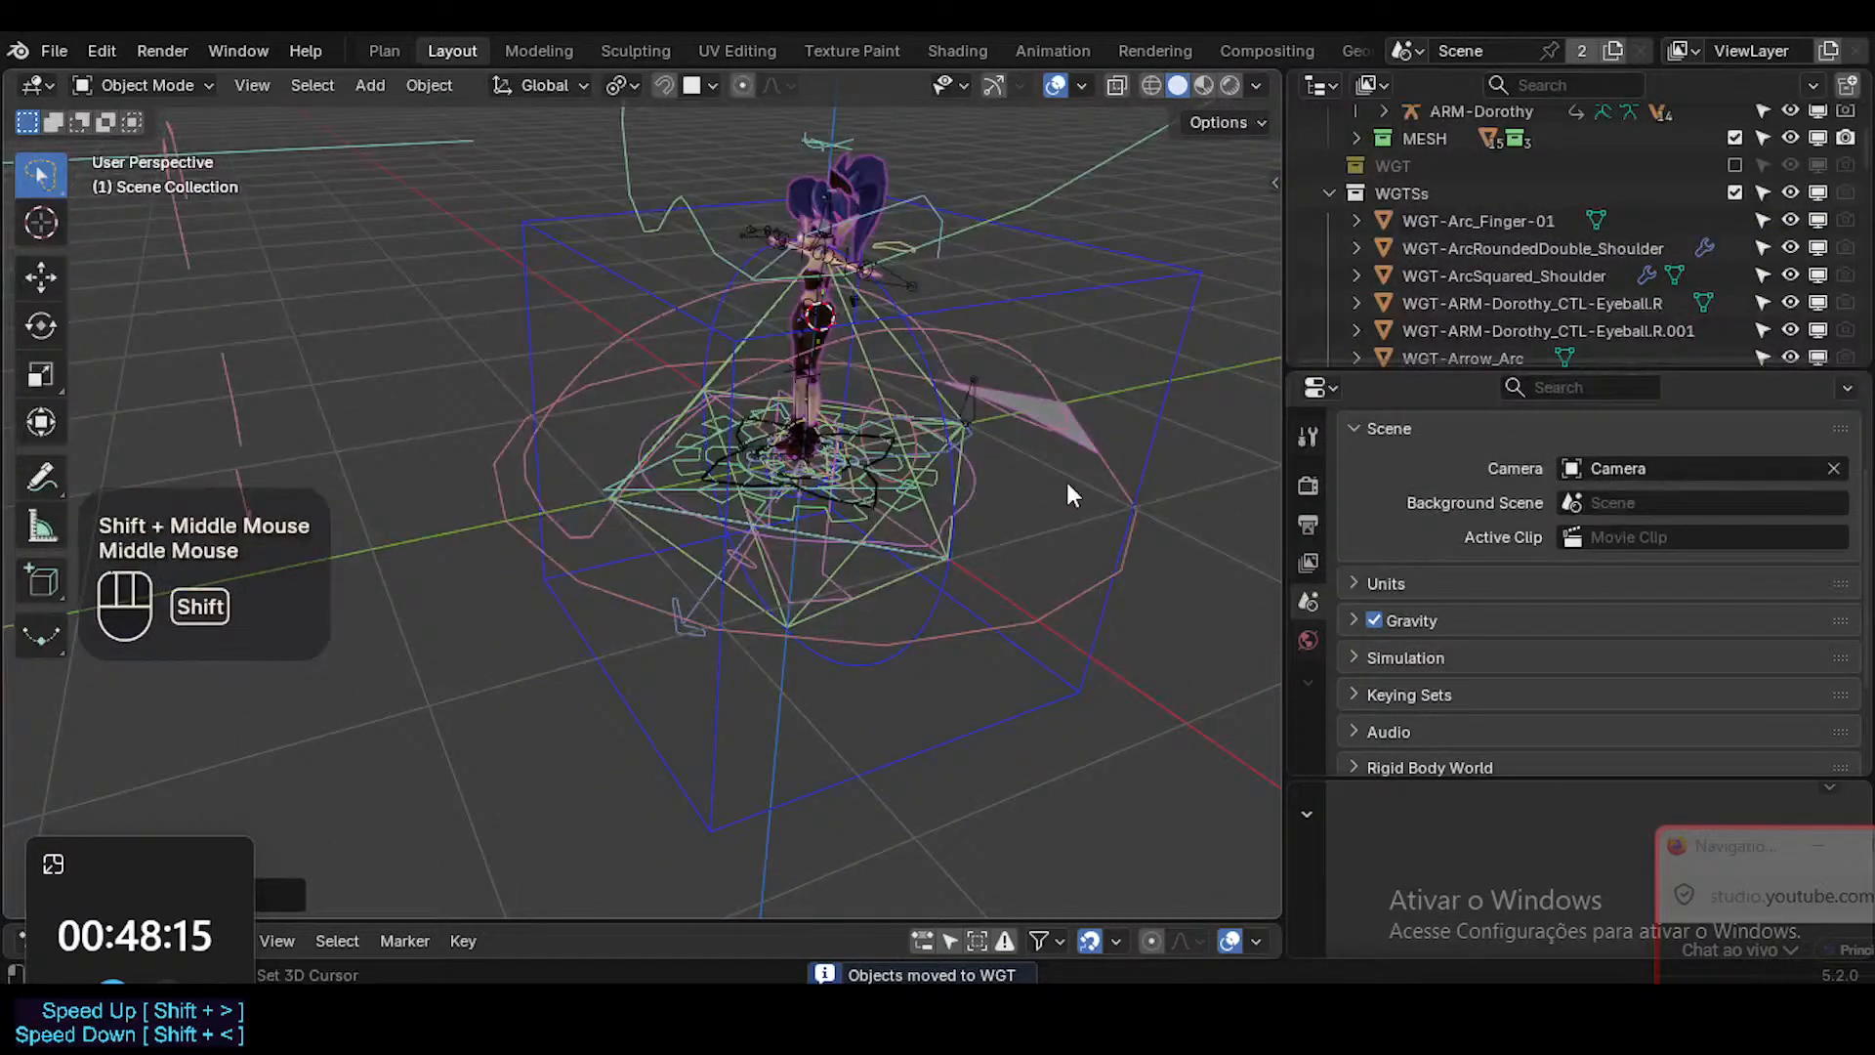
middle_click_drag(1068, 489, 1134, 384)
left_click(958, 492)
middle_click_drag(956, 484, 961, 470)
middle_click_drag(961, 470, 959, 470)
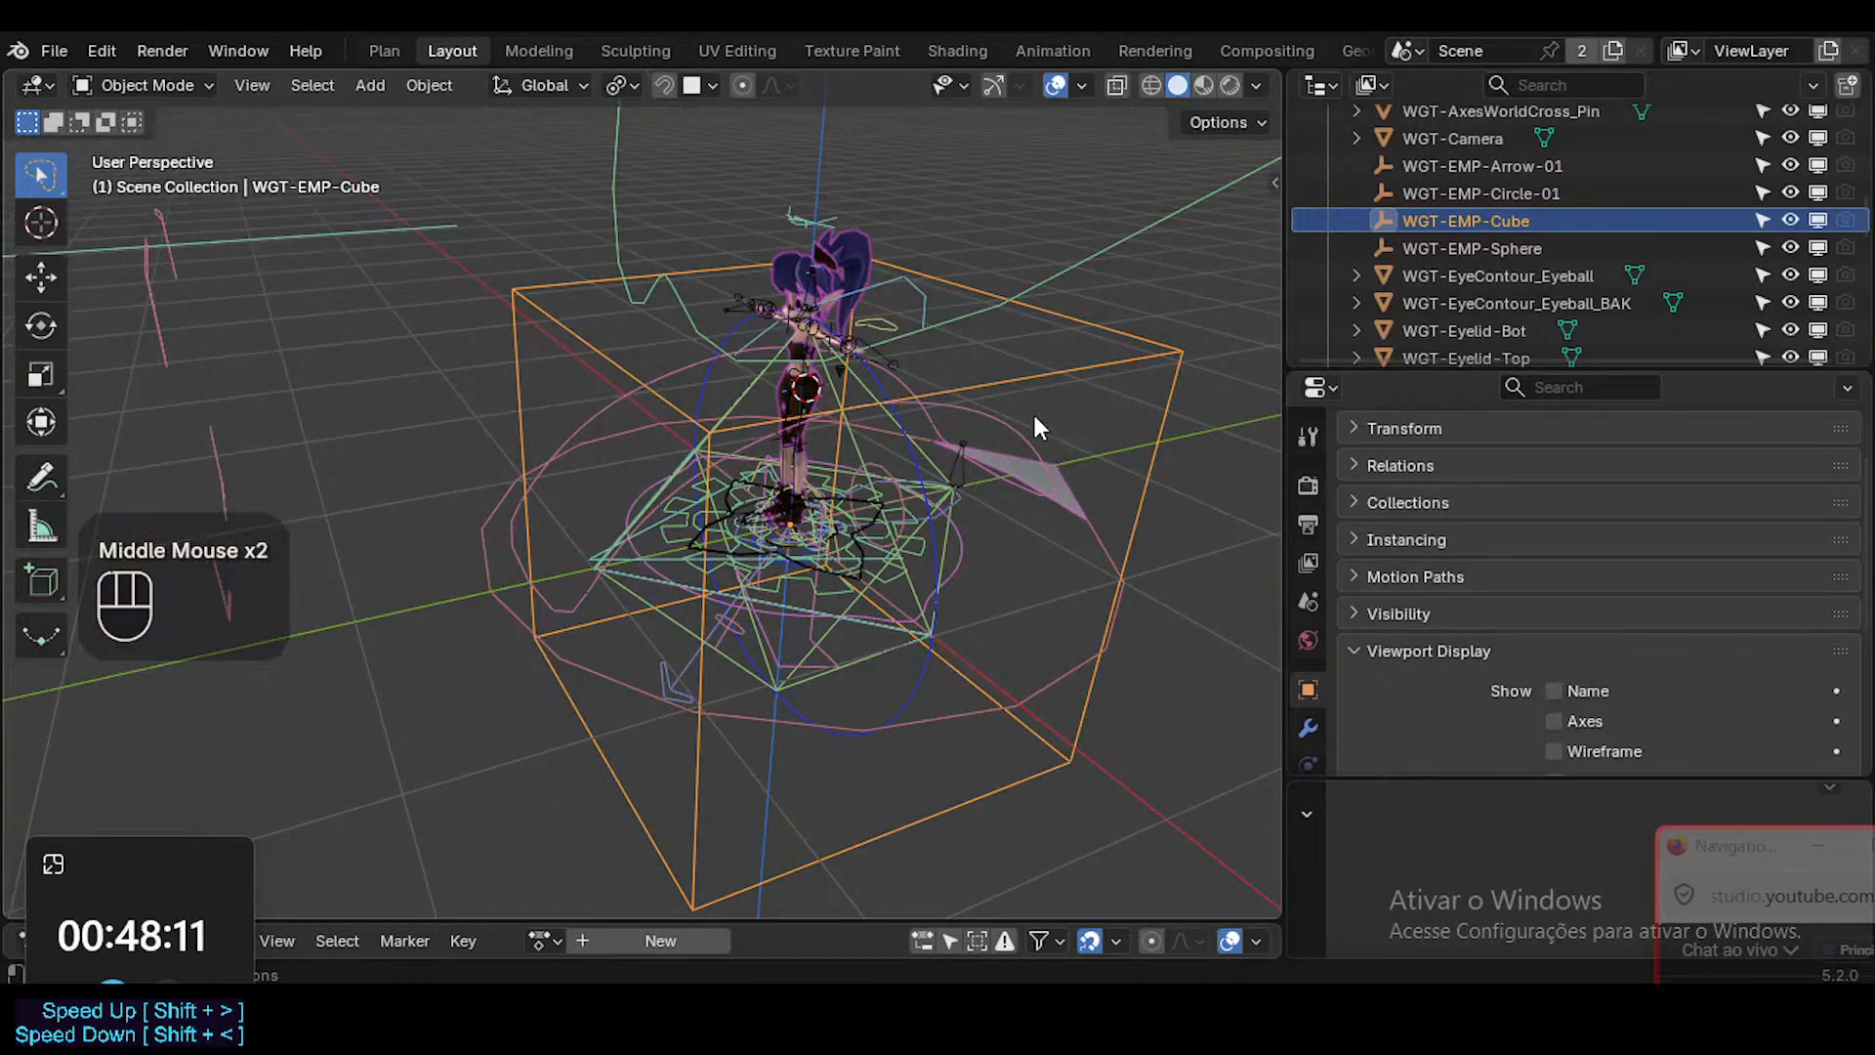
key("x")
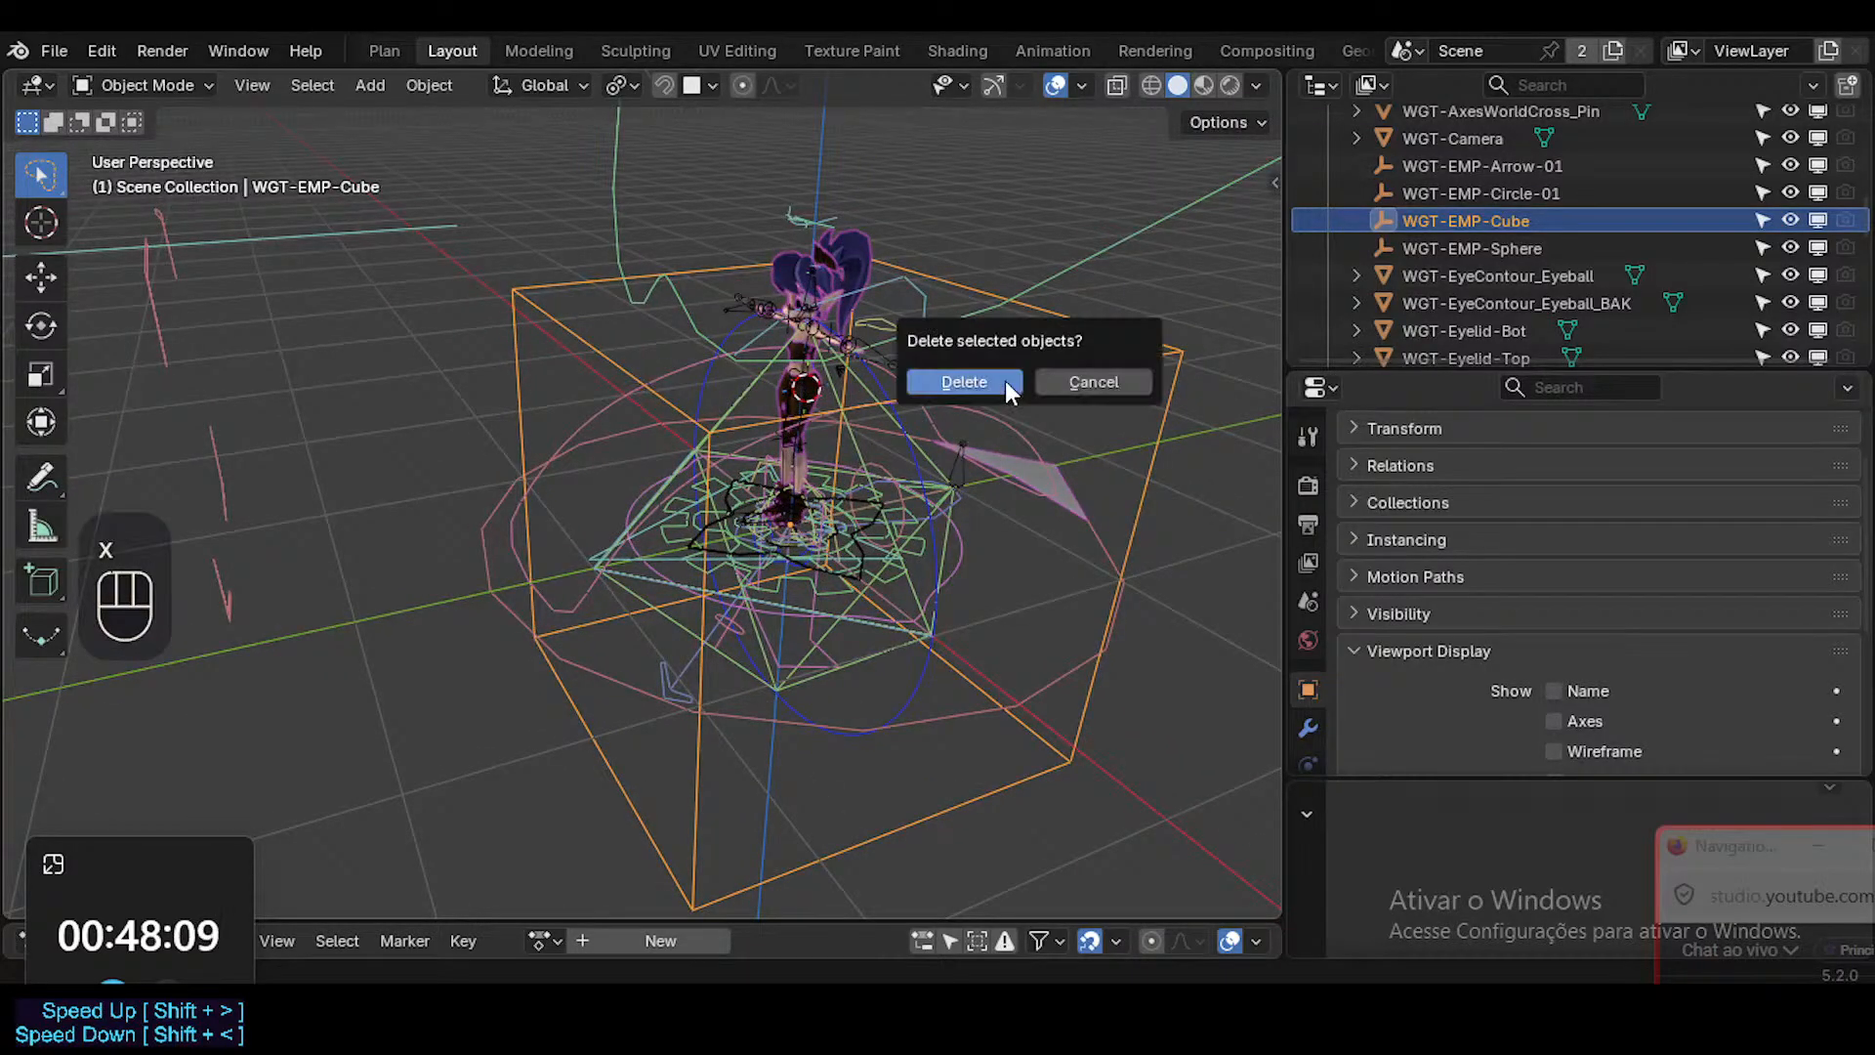
left_click(1005, 381)
Select the WGT-ArcRoundedDouble_Shoulder widget and move it to the WGT collection.
left_click(1059, 476)
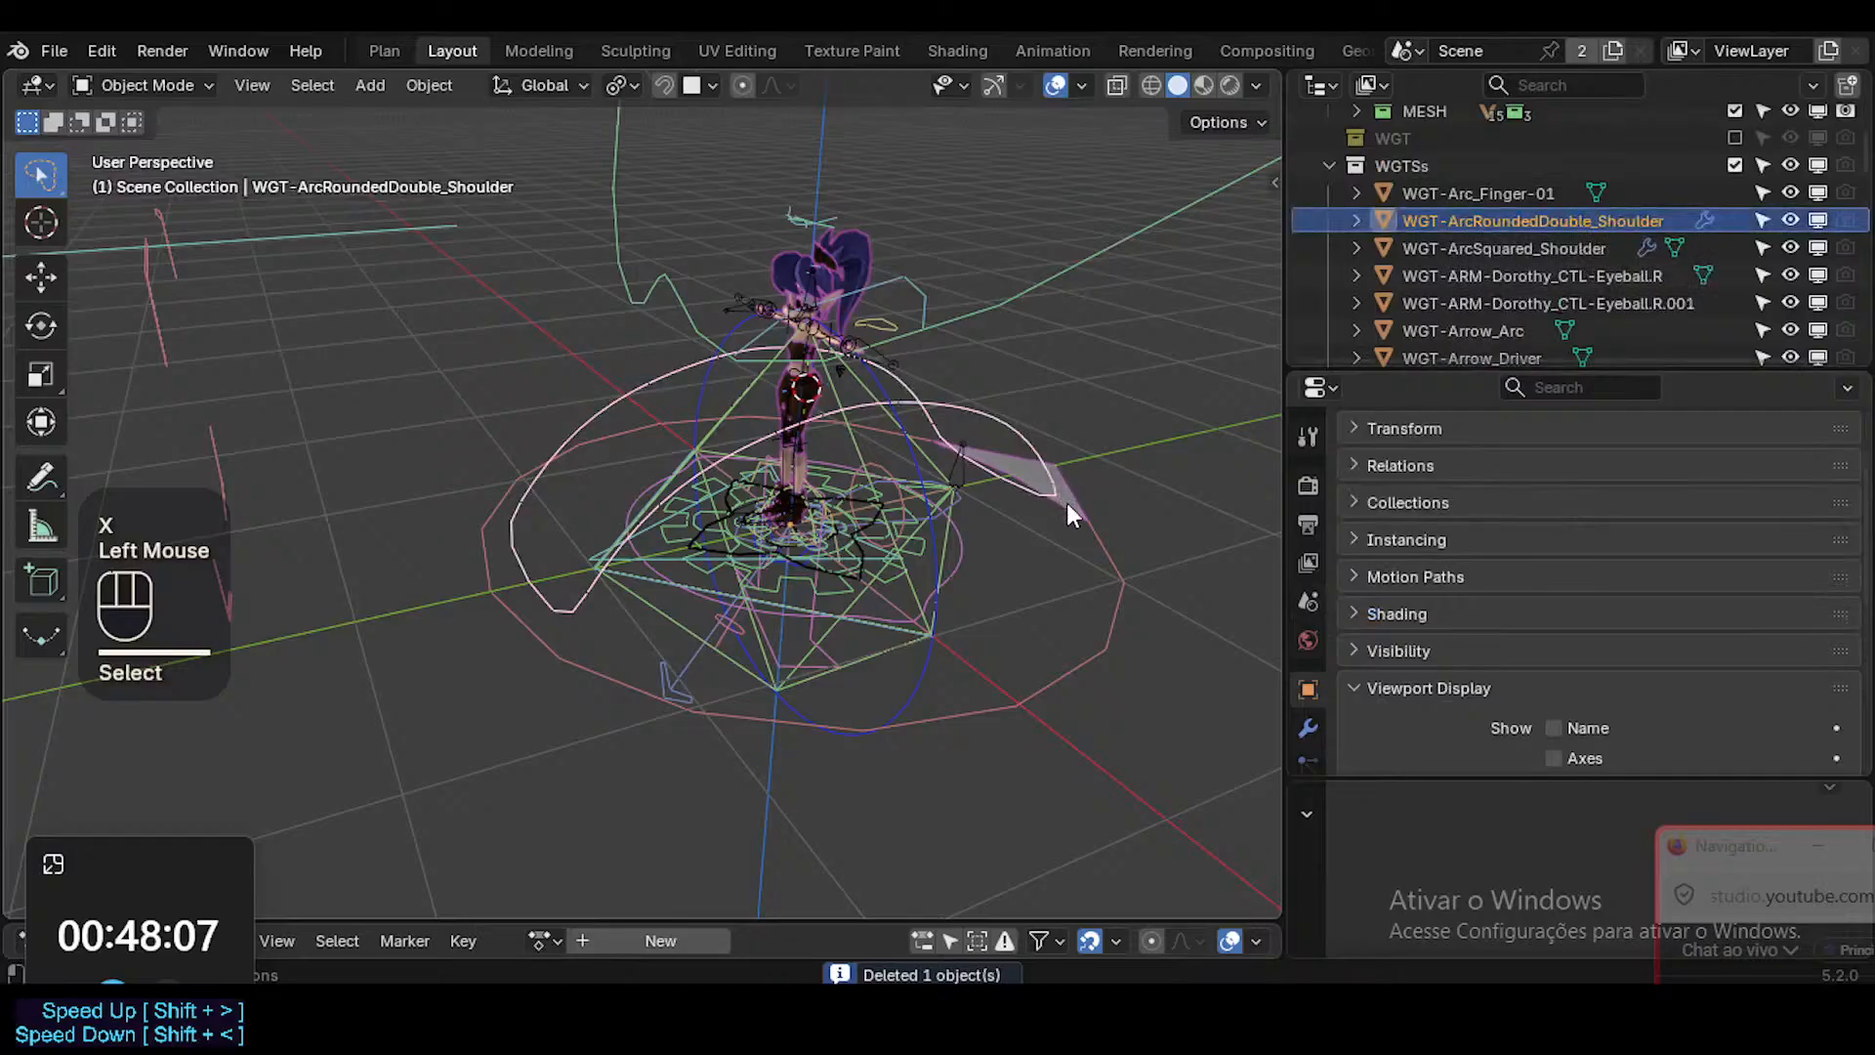
middle_click_drag(1066, 502, 832, 525)
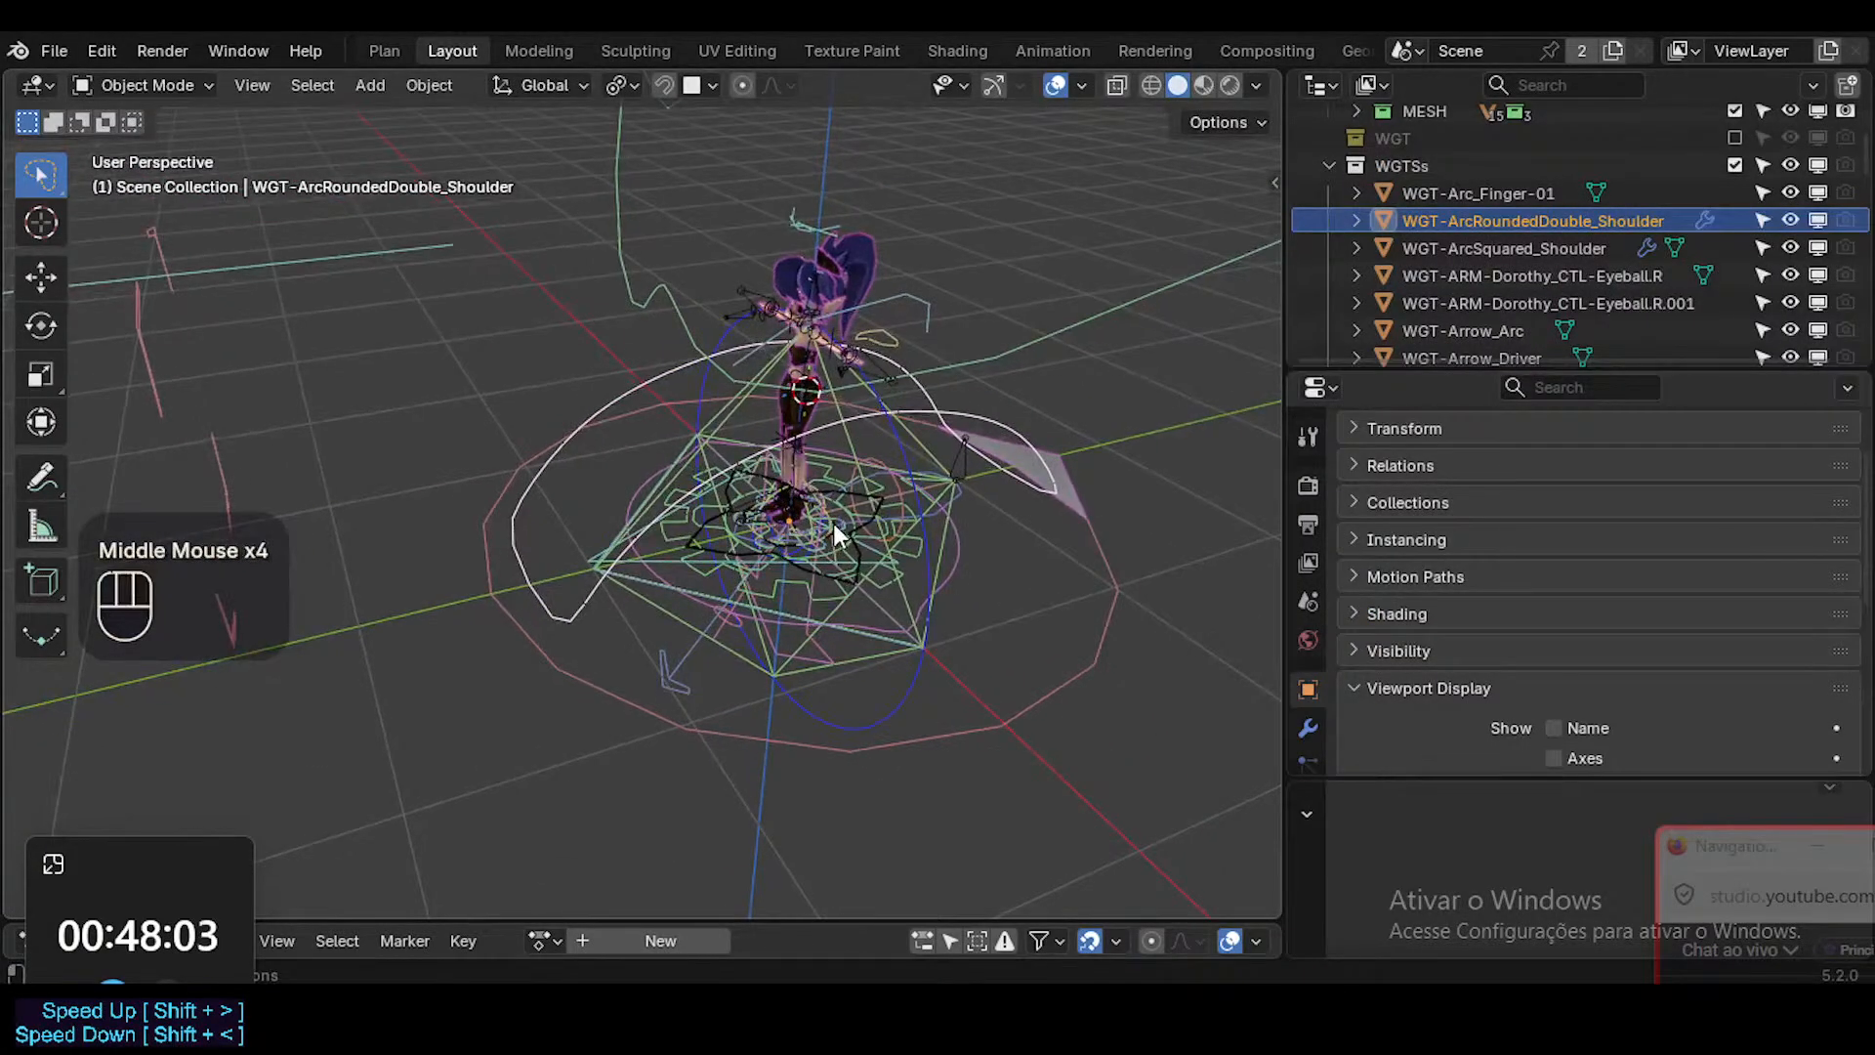
key("m")
left_click(832, 520)
Delete the WGT-Eyes-01 widget, the large outline surrounding the character's upper body.
left_click(707, 342)
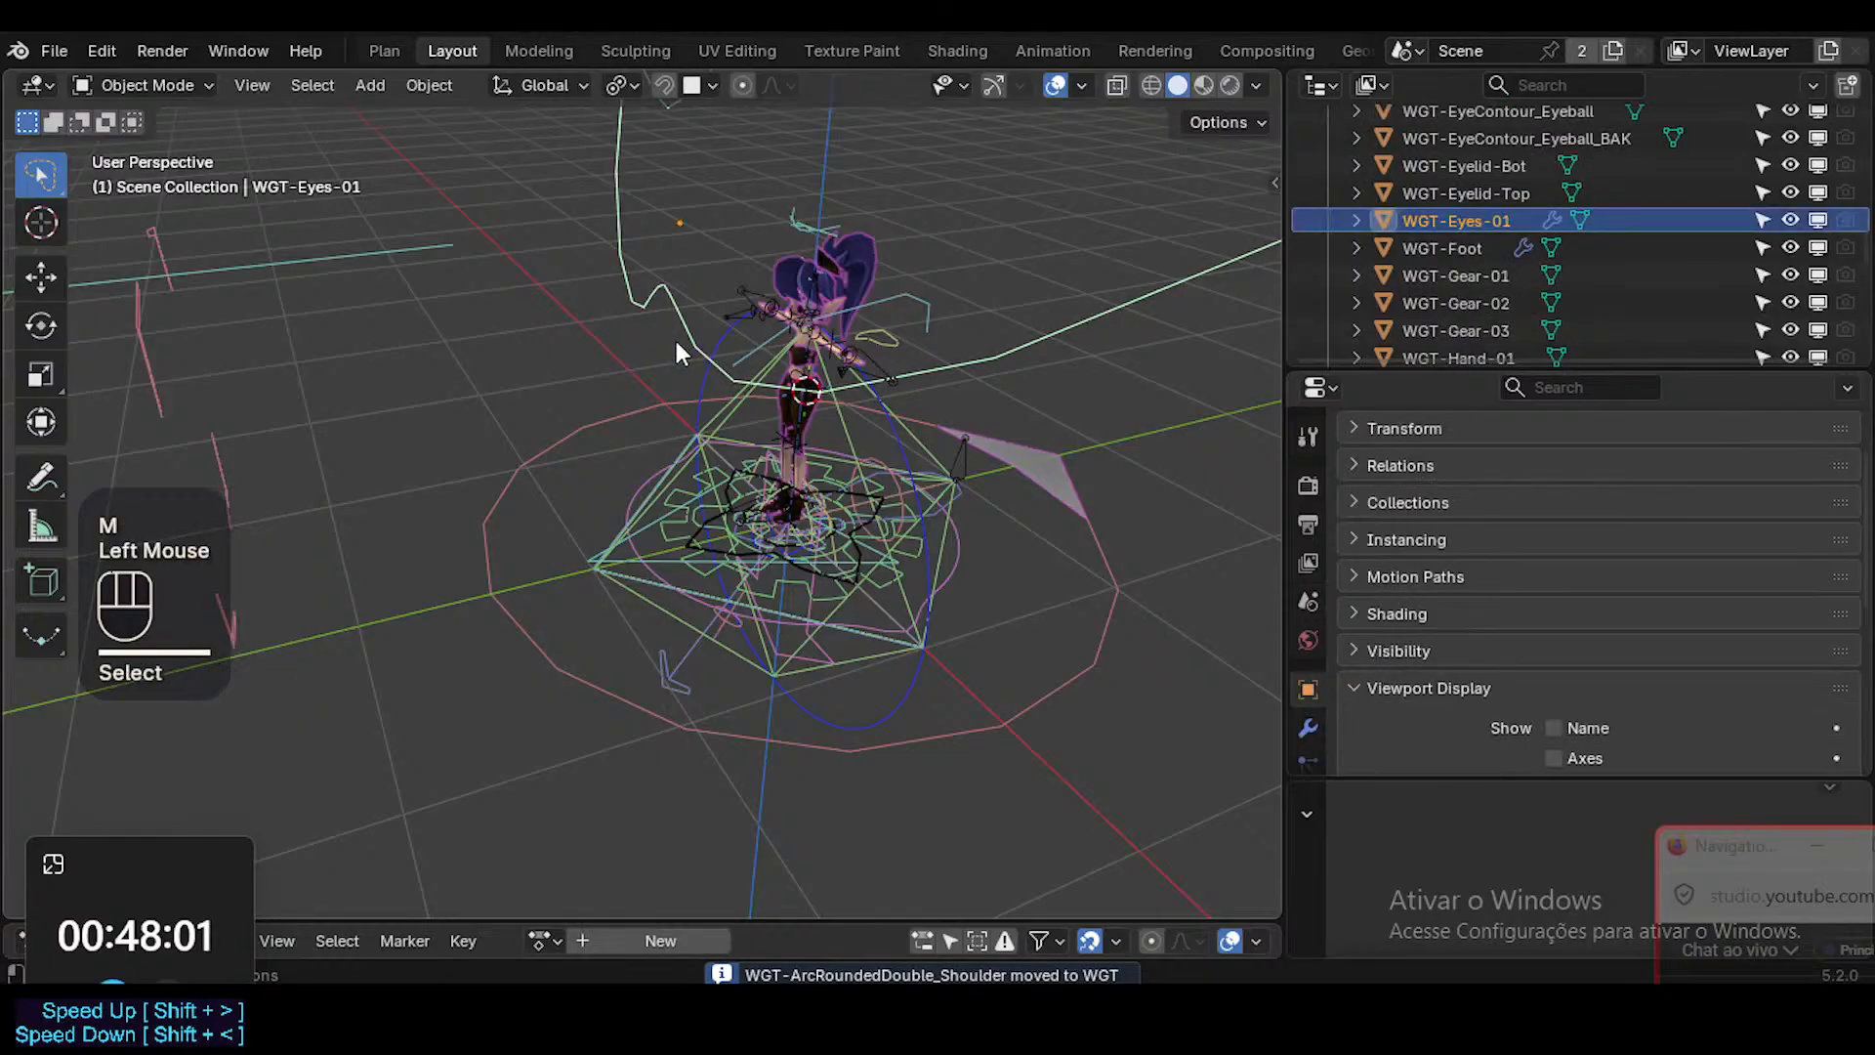
middle_click_drag(666, 373, 642, 409, "shift")
key("x")
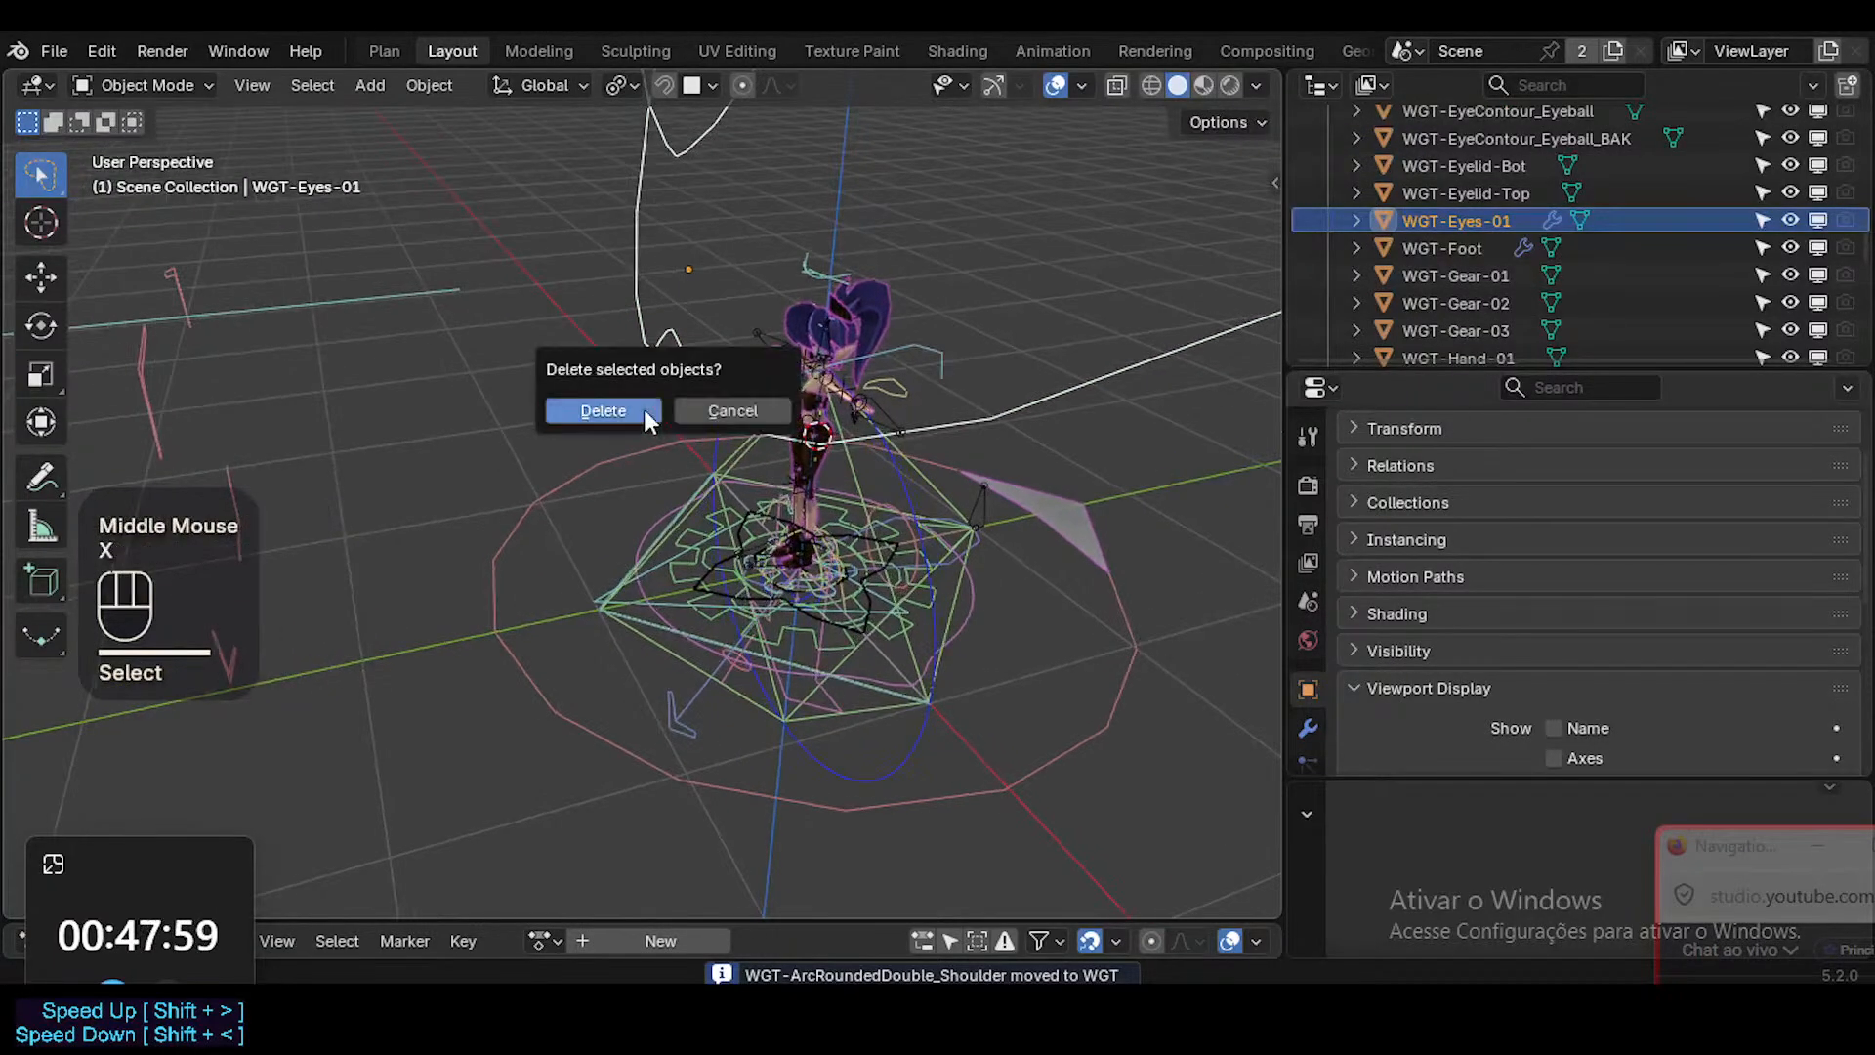
left_click(643, 408)
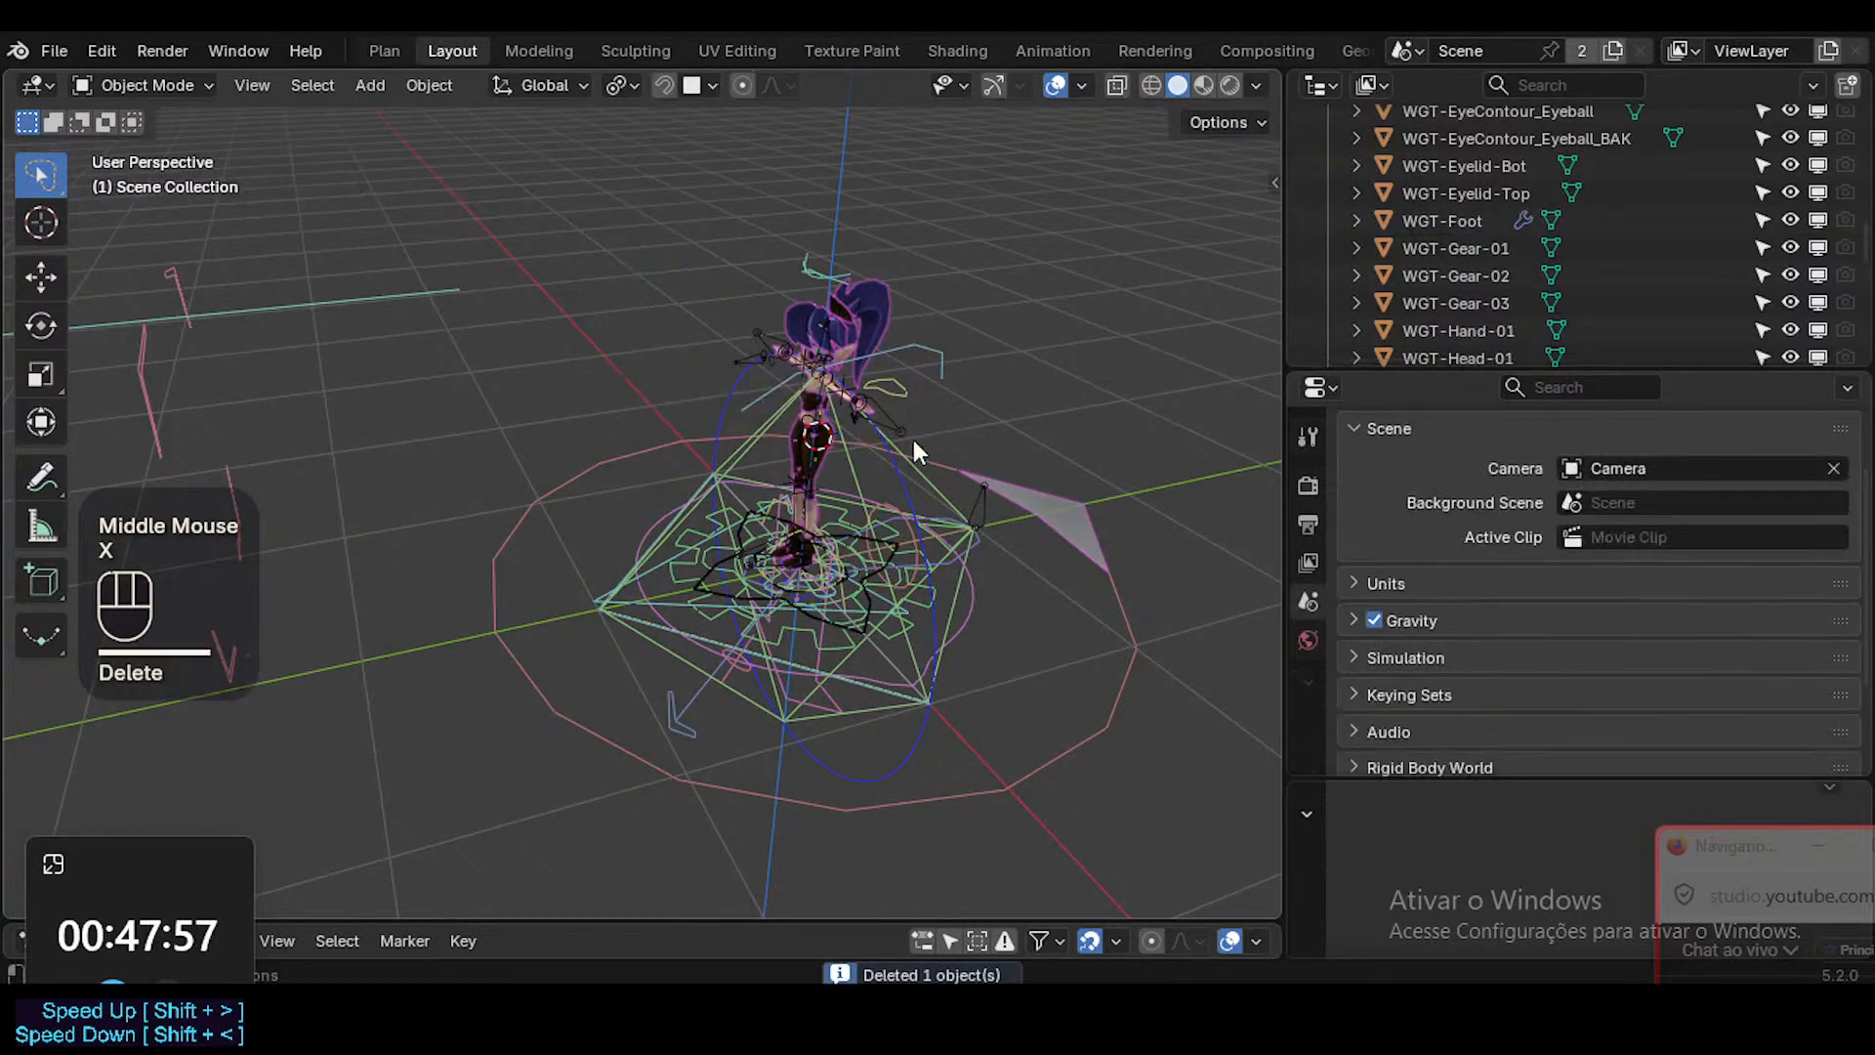
Select the WGT-Hand-01 widget beside the character's arm and move it to the WGT collection.
left_click(904, 404)
middle_click_drag(904, 385, 881, 438)
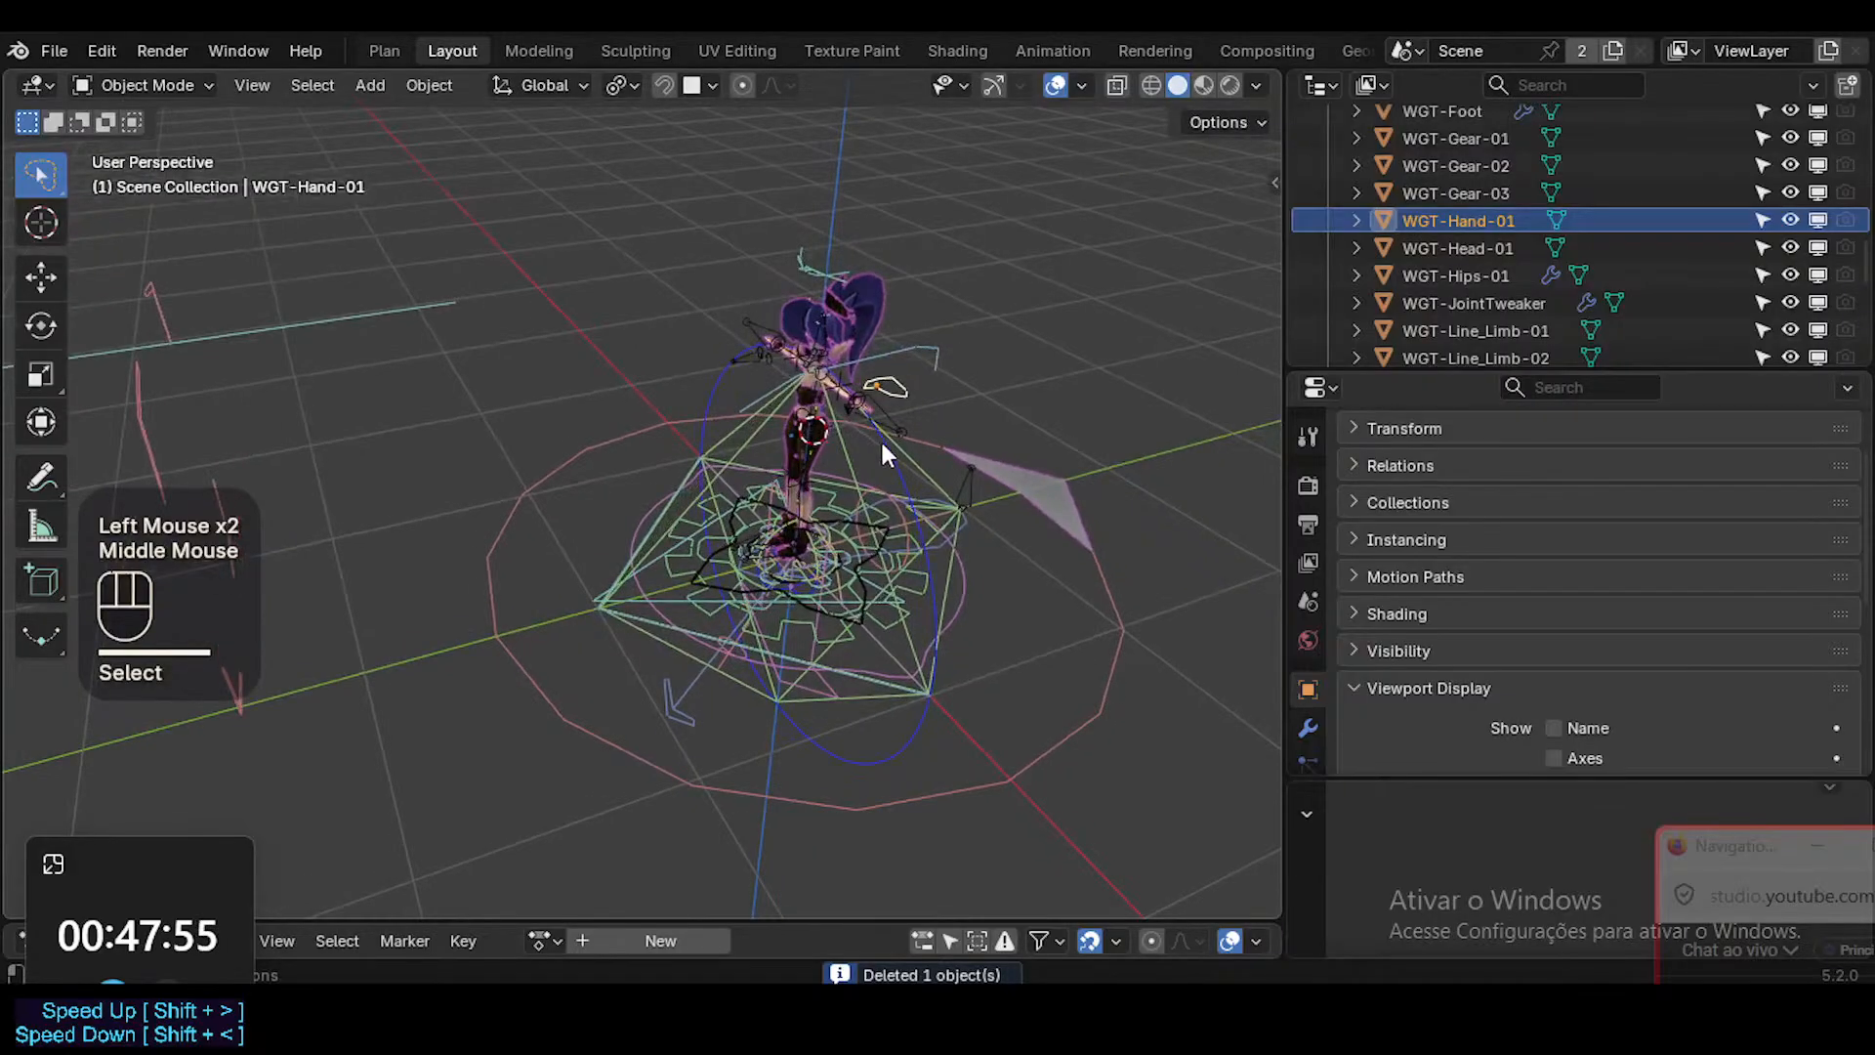
key("m")
left_click(881, 438)
Delete the WGT-Head-01 widget, the large polygonal ring around the character.
left_click(1078, 549)
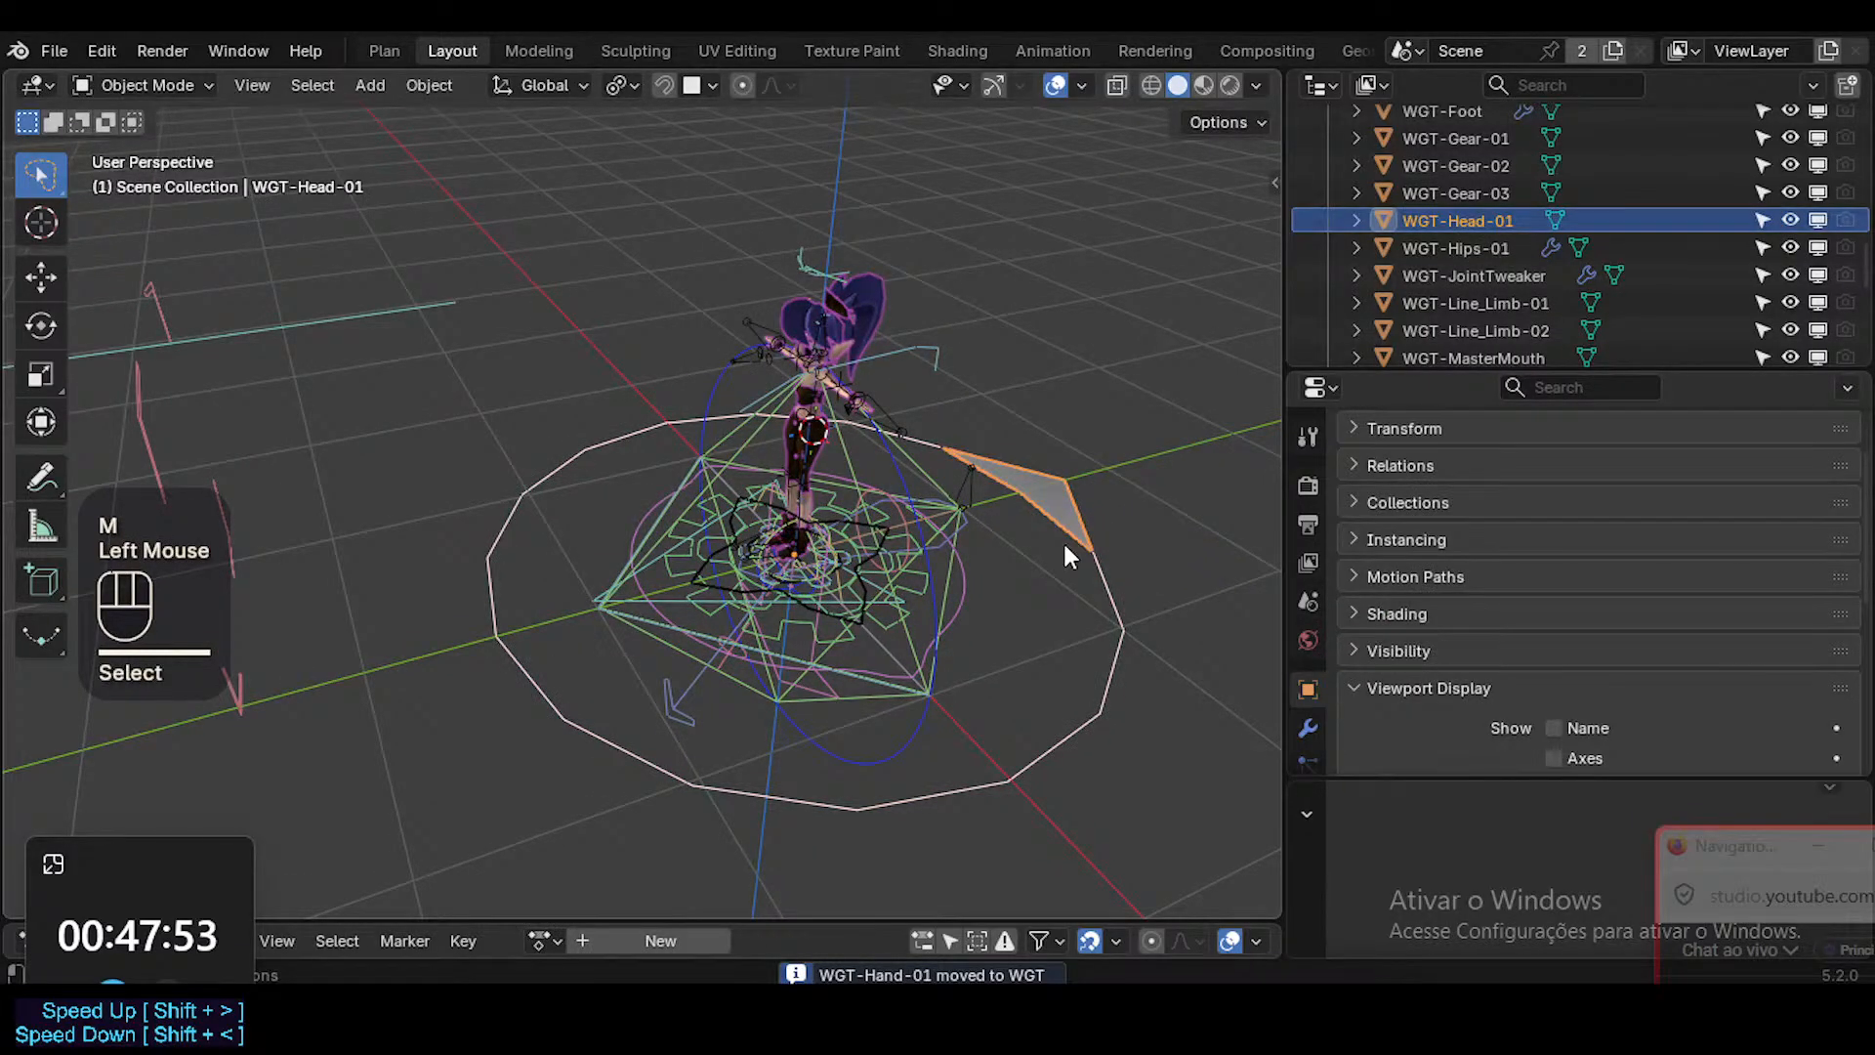
key("x")
left_click(1064, 542)
Delete the WGT-Arrow_Jaw widget, the long arrow extending out from the character's feet.
middle_click(947, 637)
middle_click_drag(948, 639, 879, 683)
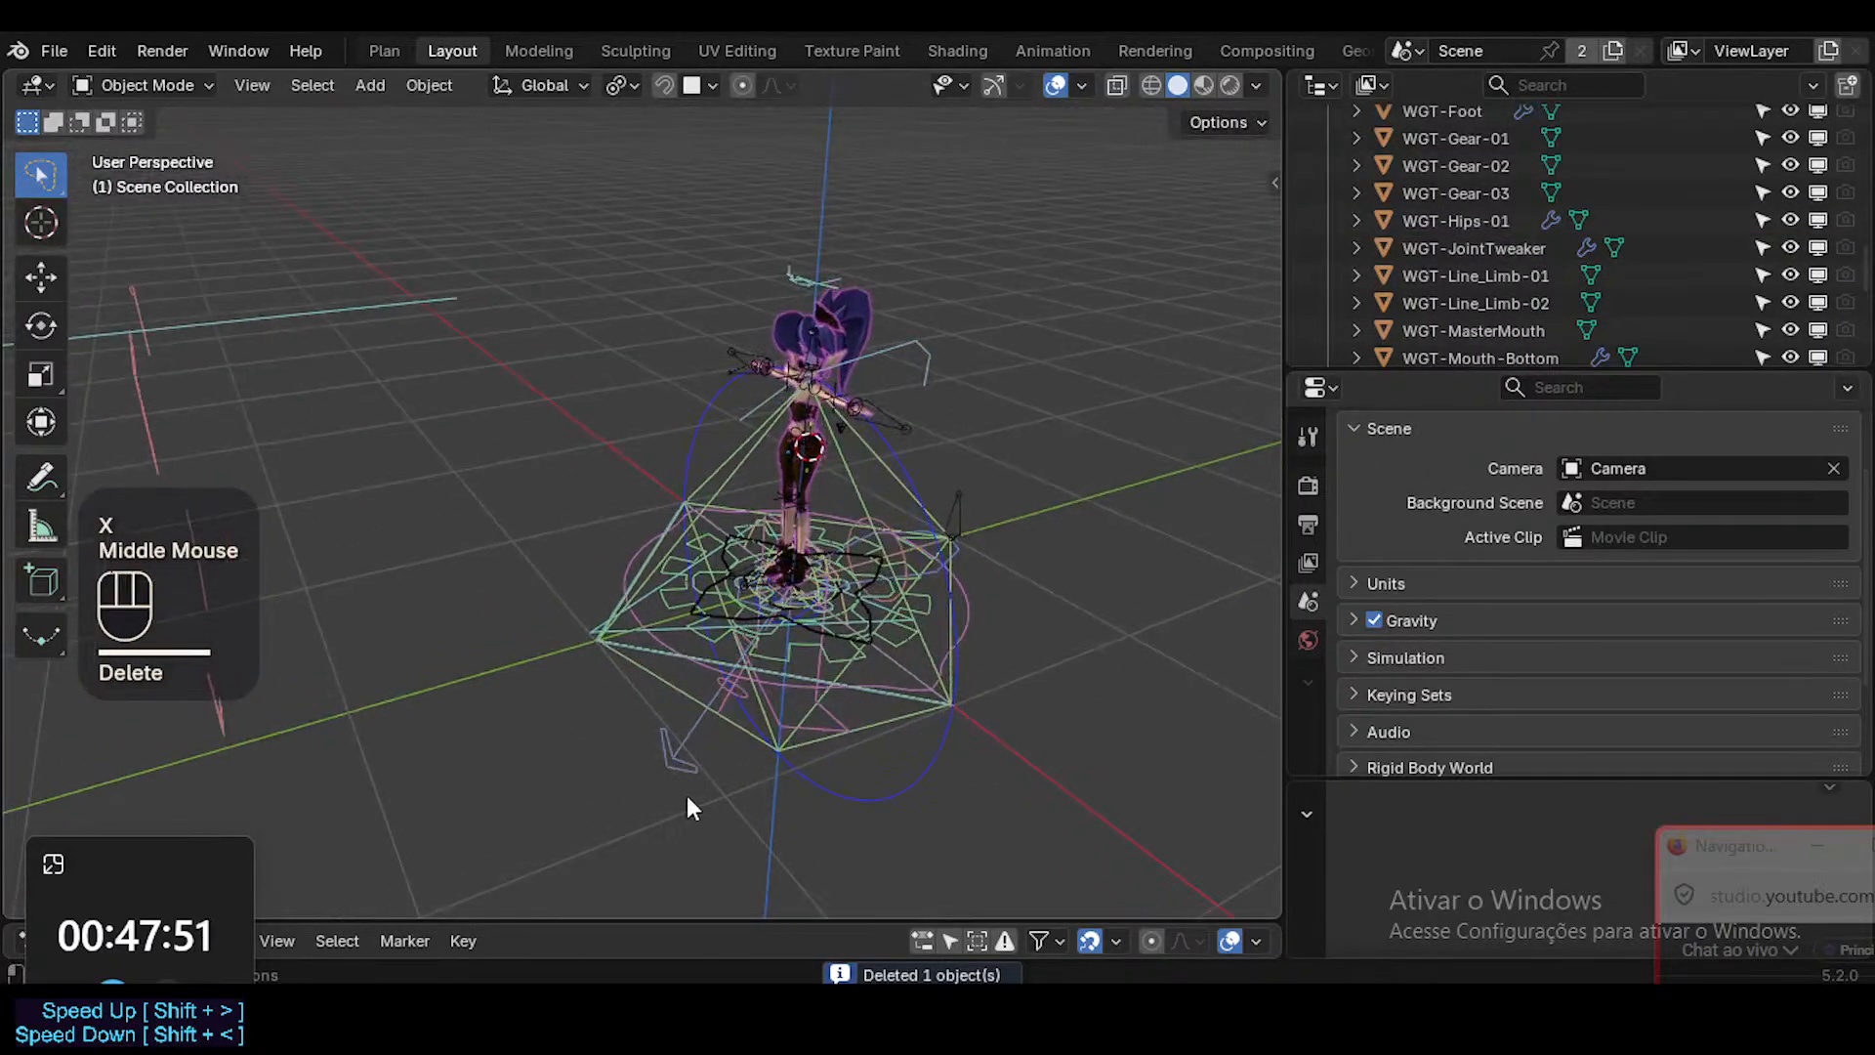
left_click(694, 754)
mouse_move(694, 750)
middle_mouse_down()
mouse_move(717, 686)
mouse_move(763, 718)
mouse_move(752, 680)
mouse_move(816, 636)
mouse_move(779, 712)
mouse_move(693, 721)
middle_mouse_up()
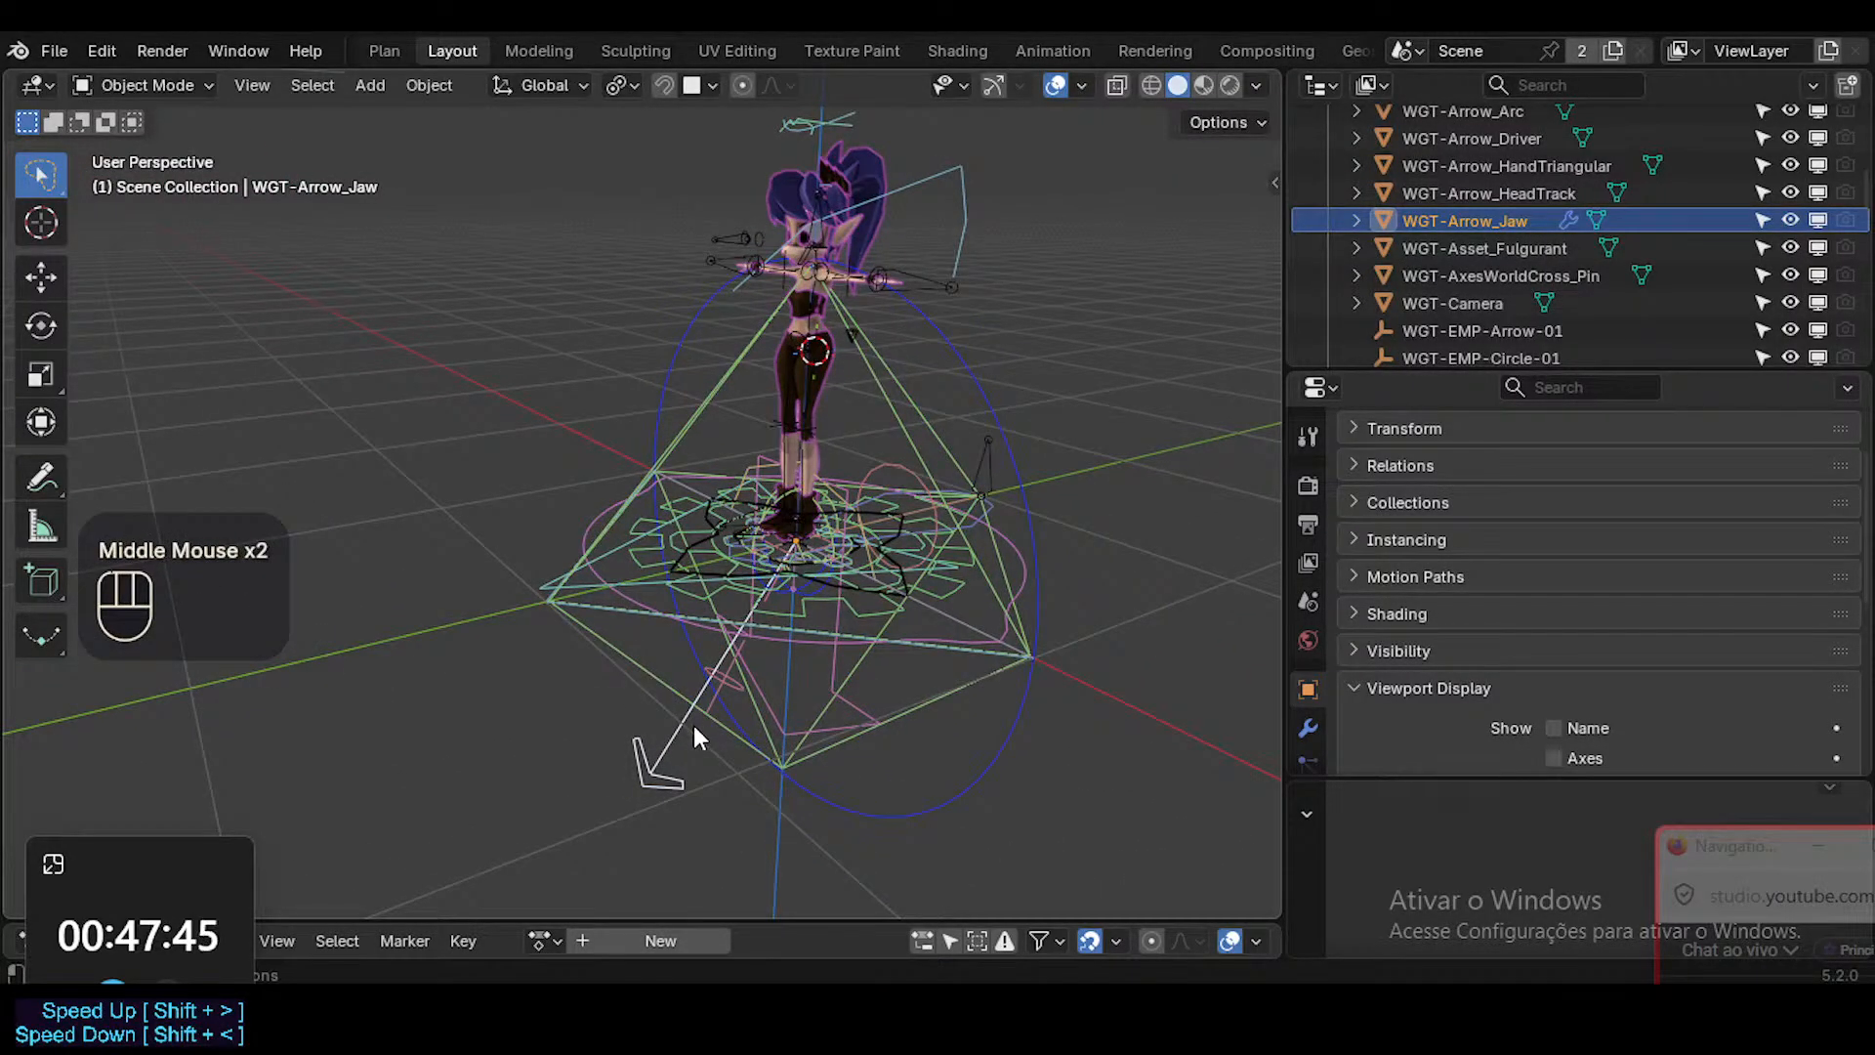
key("x")
left_click(693, 724)
Delete the WGT-EMP-Circle-01 empty, the tall upright circle around the character.
left_click(824, 806)
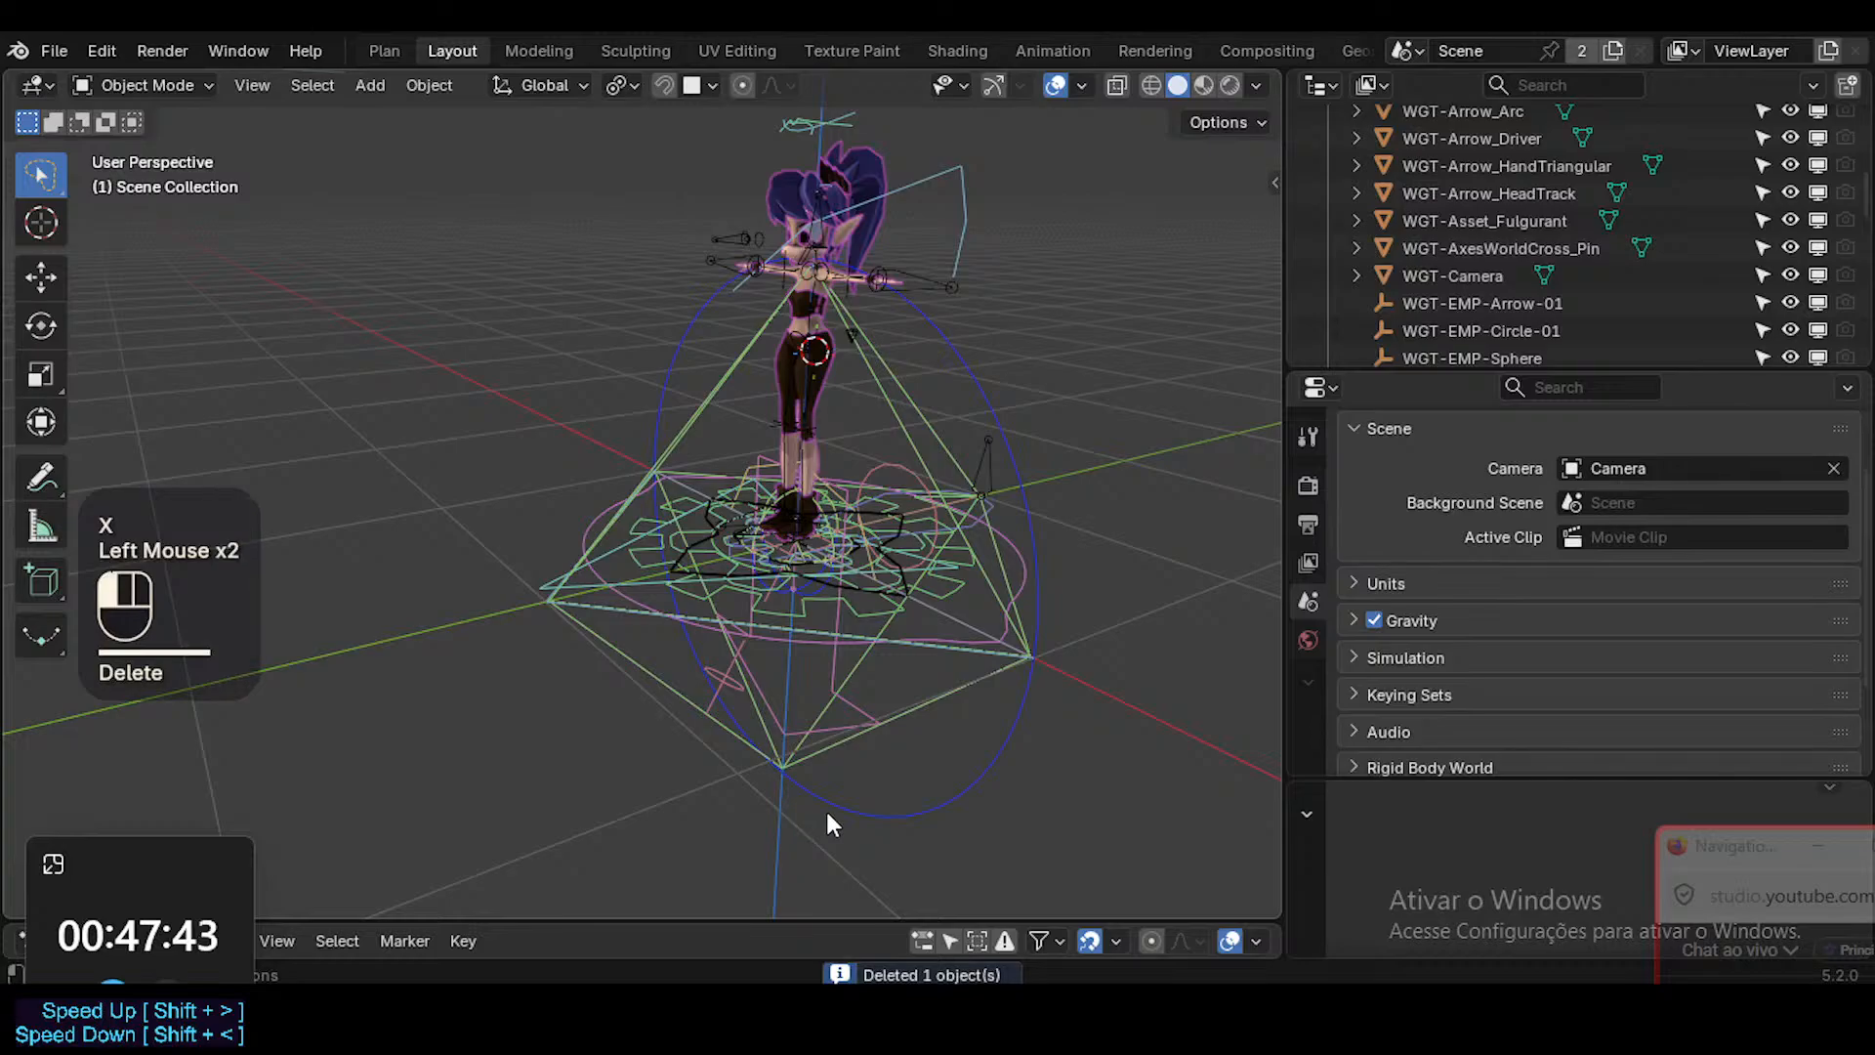
middle_click_drag(840, 713, 865, 735)
key("x")
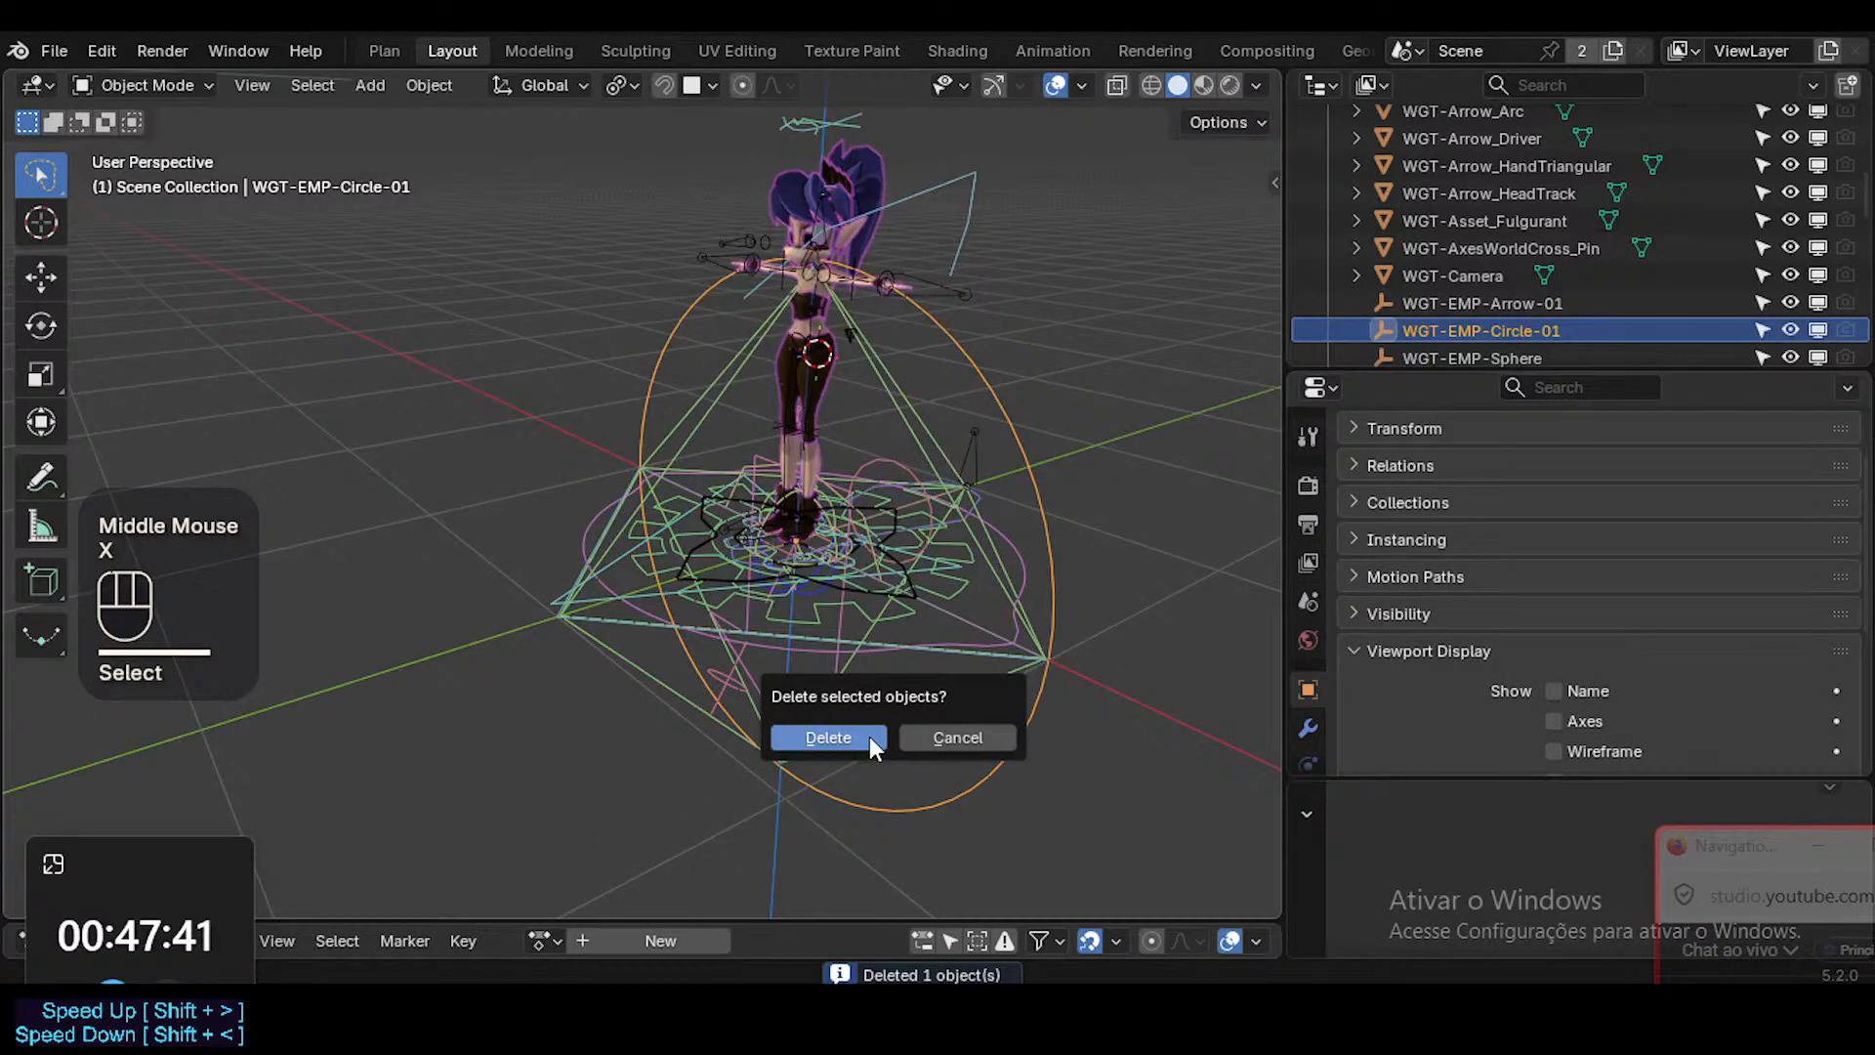
left_click(828, 737)
Identify the octahedron widget WGT-Octhaedral_PoleTarget by test-moving it without keeping the move, and delete it.
scroll(1547, 236, "up", 4)
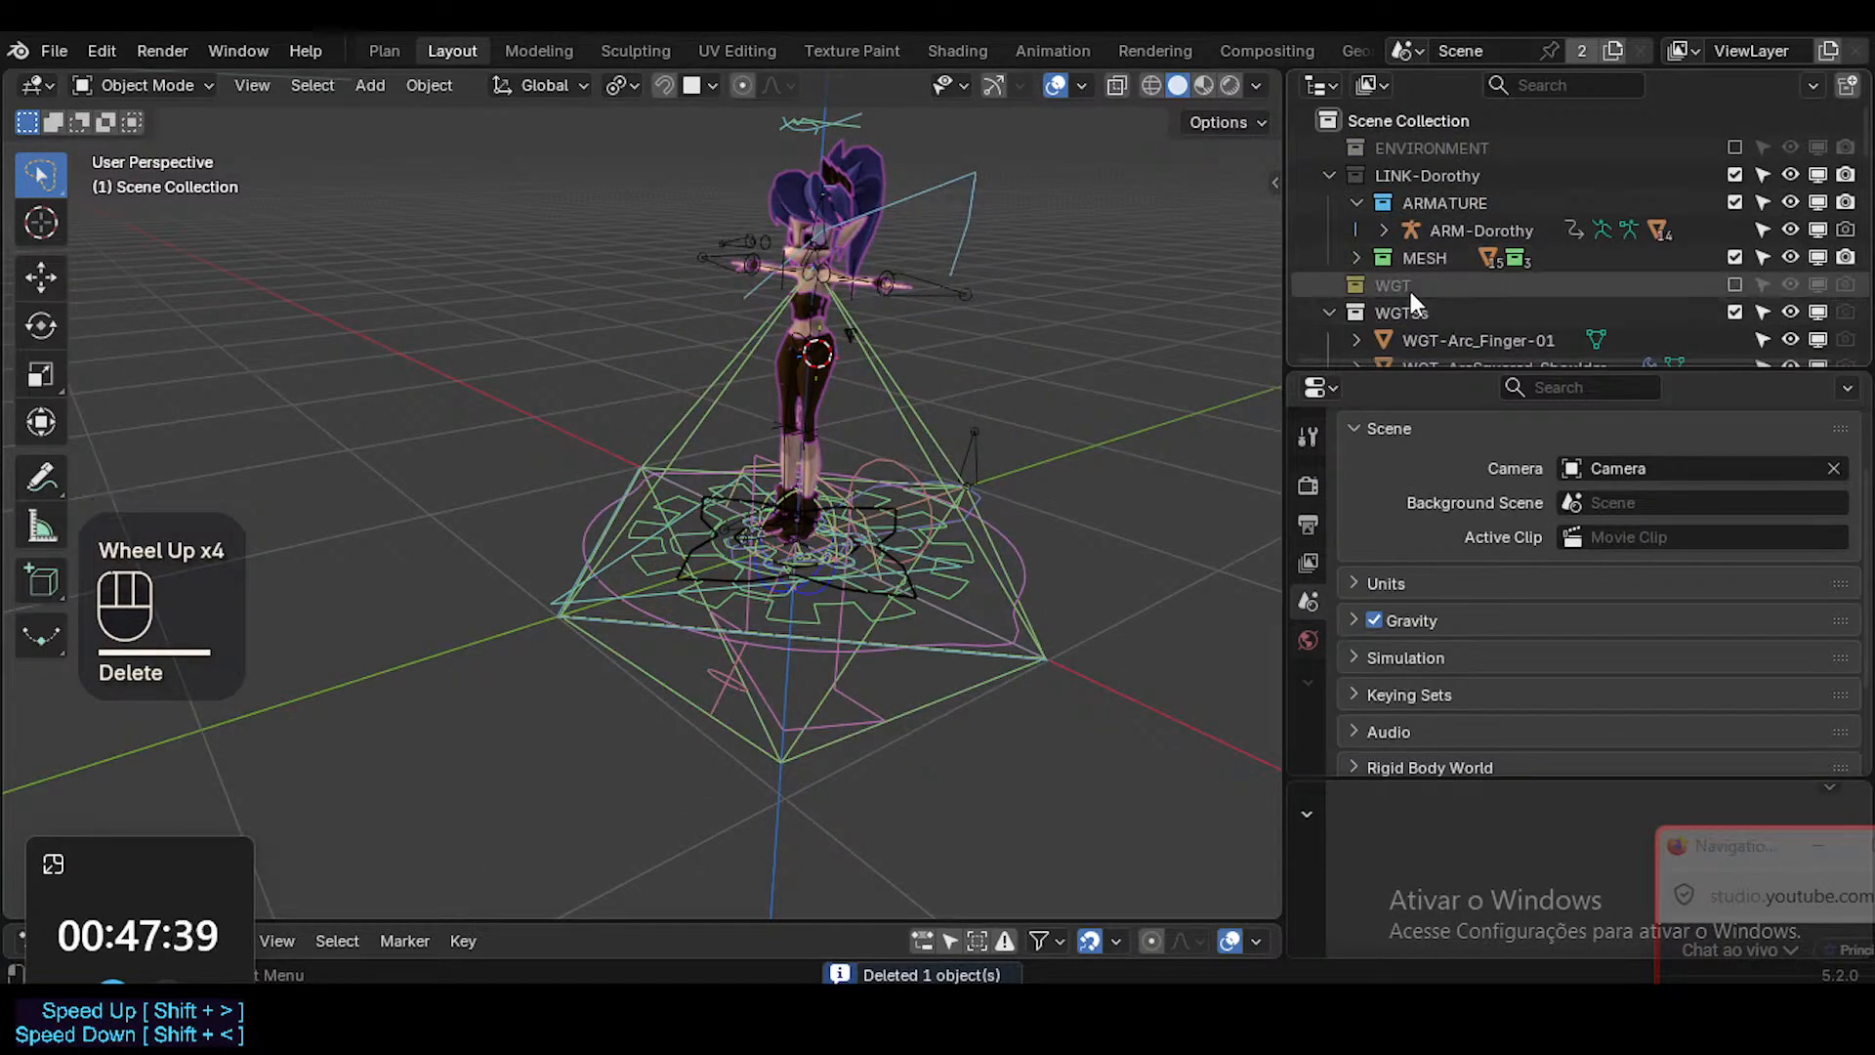
left_click(887, 724)
middle_click(854, 707)
middle_click_drag(853, 718, 771, 742)
key("g")
key("Escape")
middle_click_drag(672, 611, 824, 641)
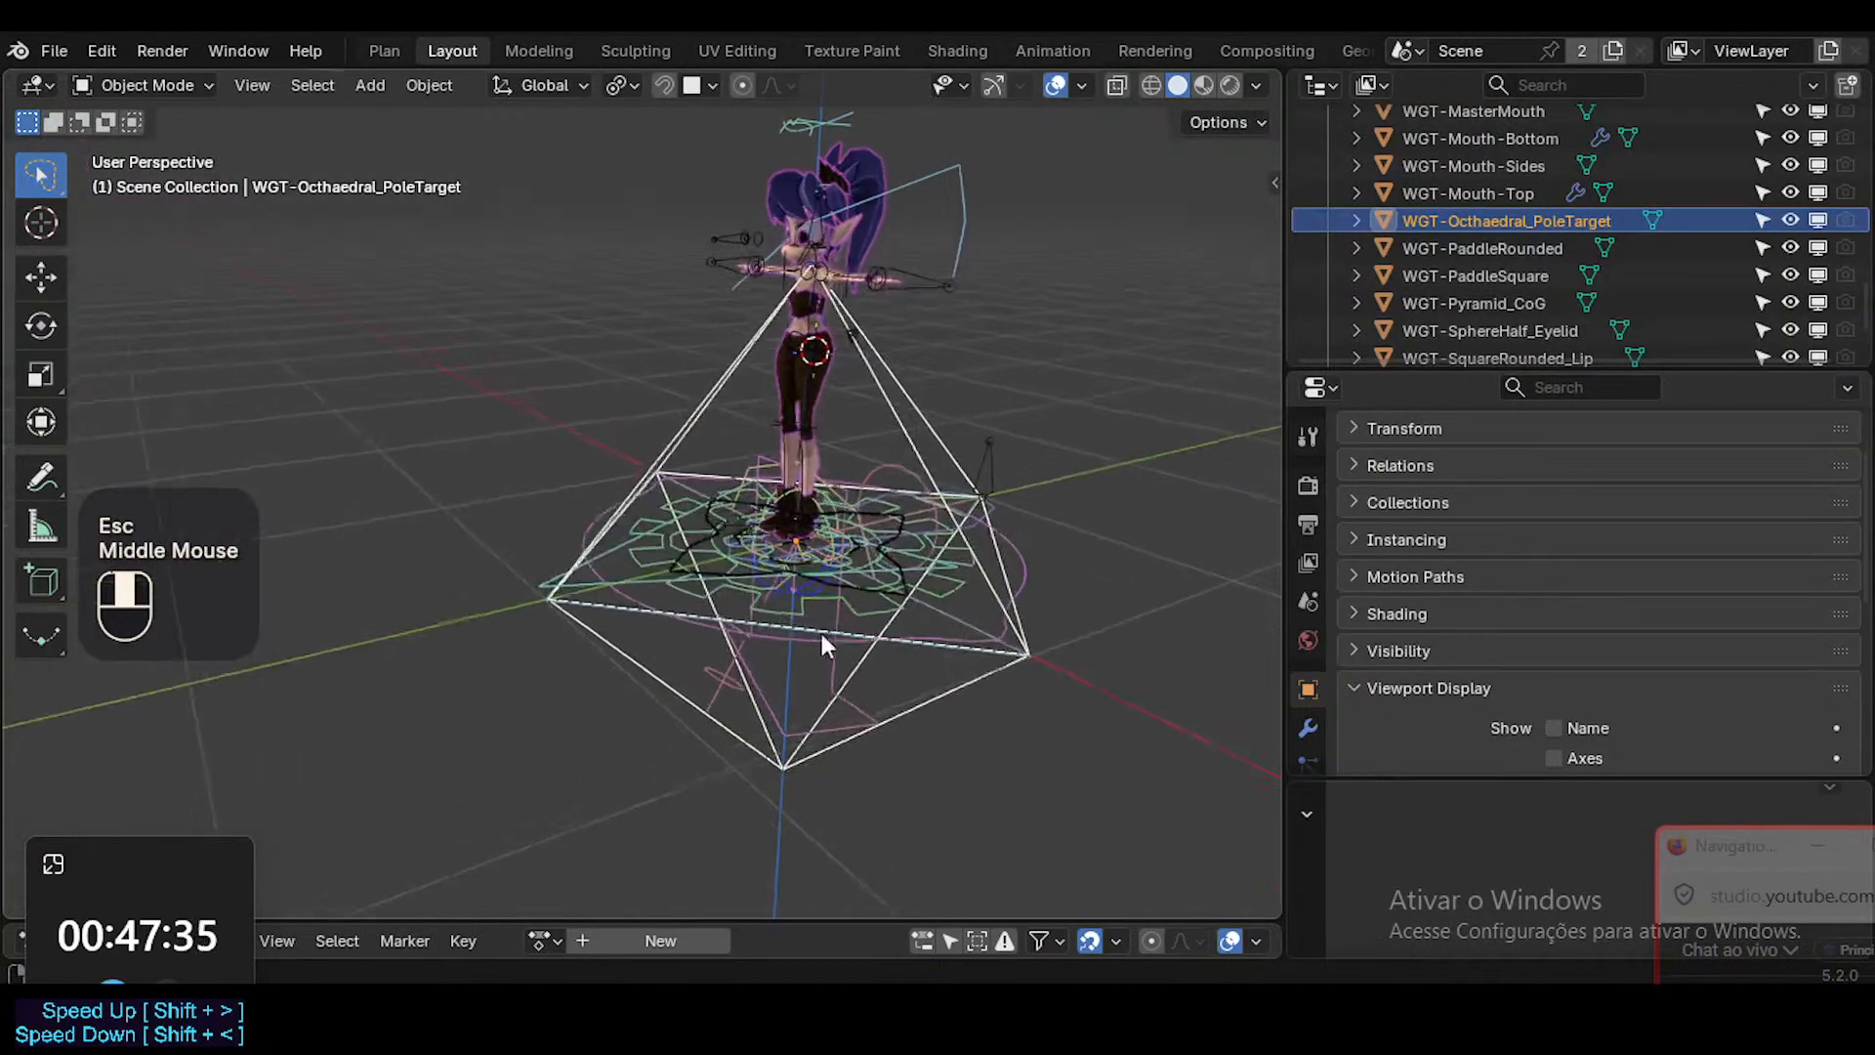
scroll(817, 473, "up", 2)
scroll(781, 469, "down", 2)
mouse_move(755, 466)
middle_mouse_down()
mouse_move(711, 500)
mouse_move(728, 513)
mouse_move(712, 409)
mouse_move(754, 434)
middle_mouse_up()
key("x")
left_click(756, 436)
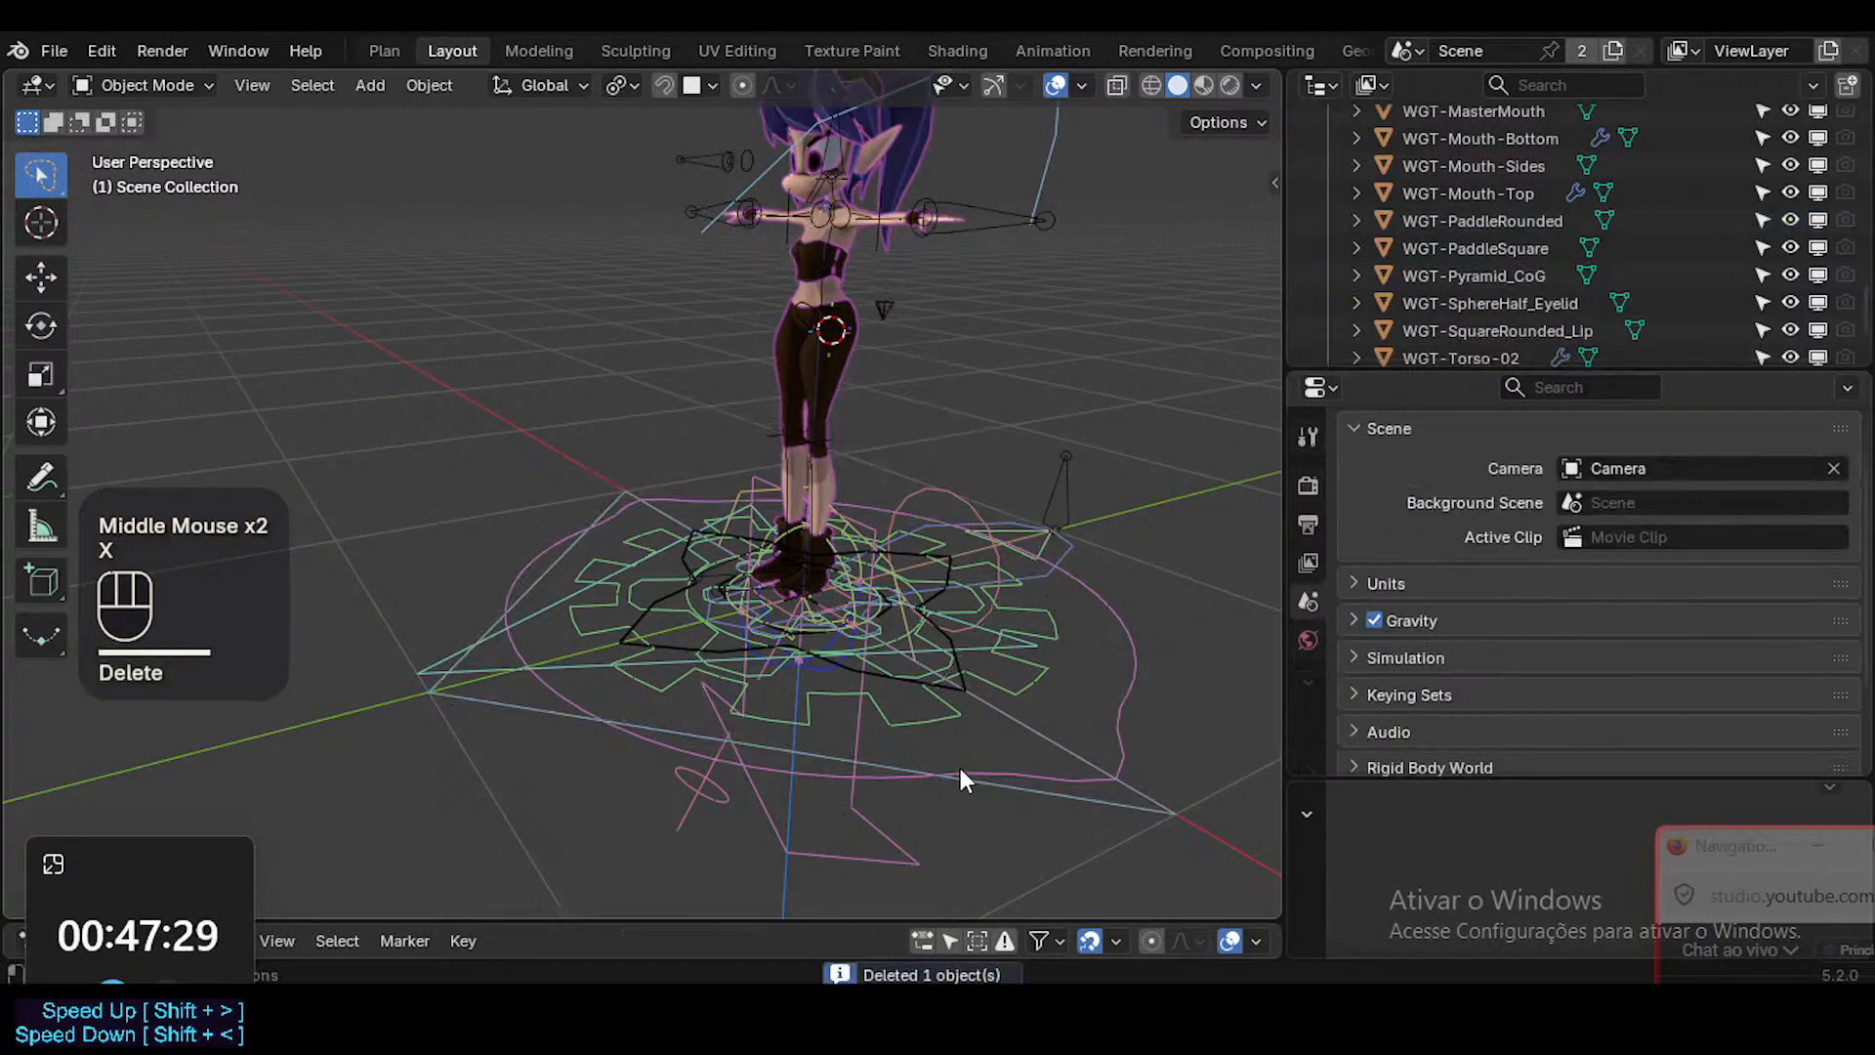
Check the WGT-JointTweaker outline with a cancelled test move and send it to the WGT collection.
left_click(961, 767)
key("g")
key("Escape")
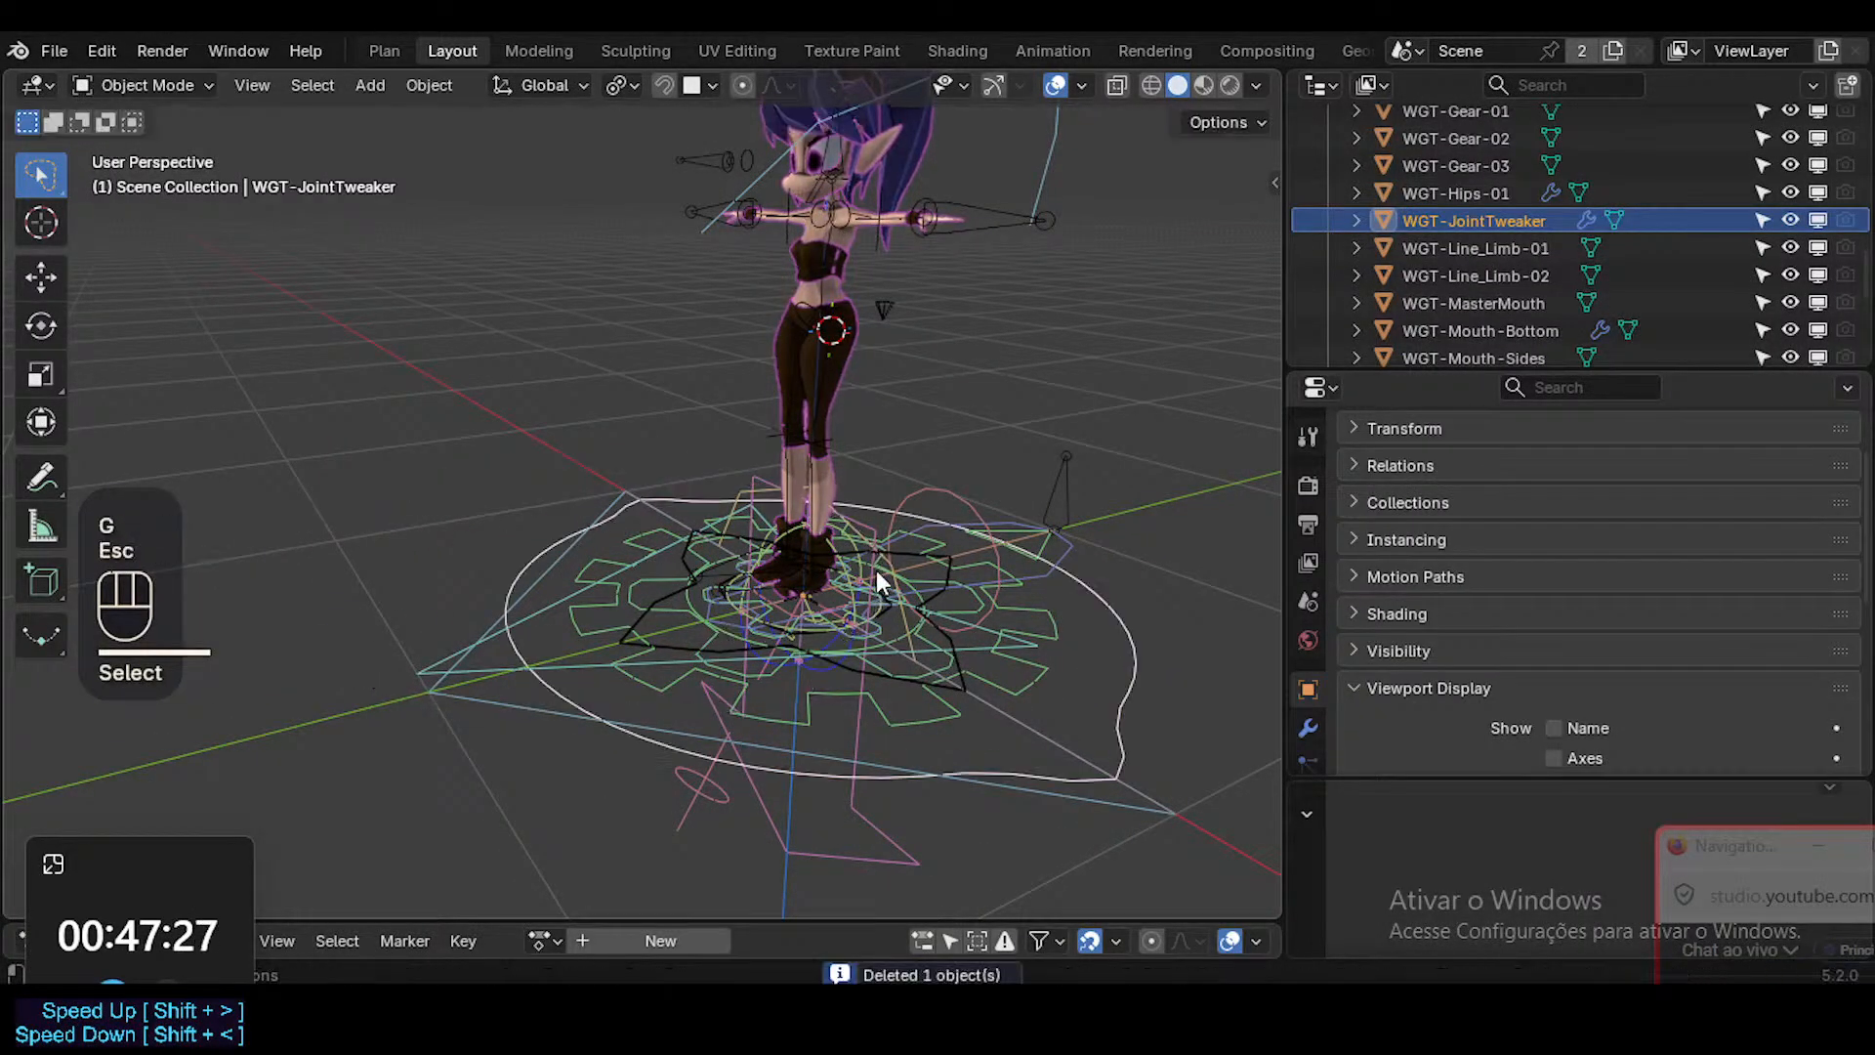
key("m")
left_click(877, 570)
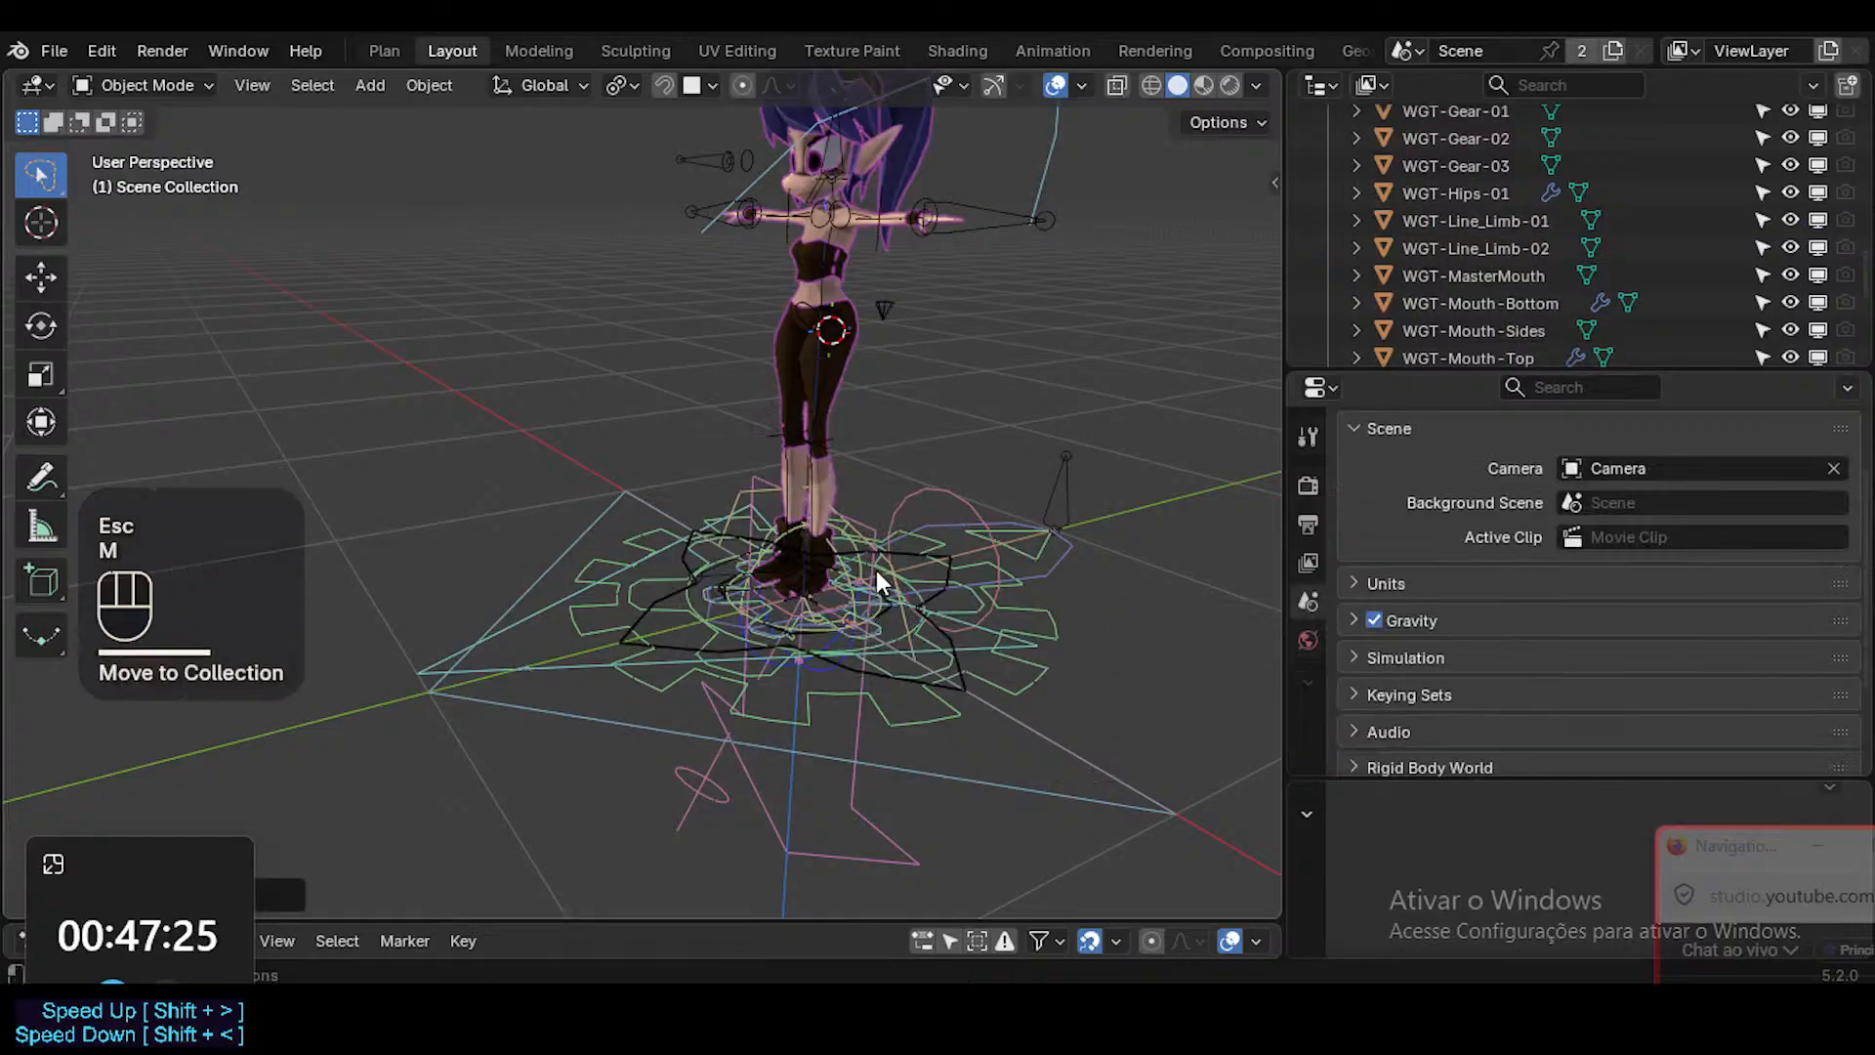
Check the WGT-Arrow_Arc widget with a cancelled test move and send it to the WGT collection.
left_click(899, 763)
key("g")
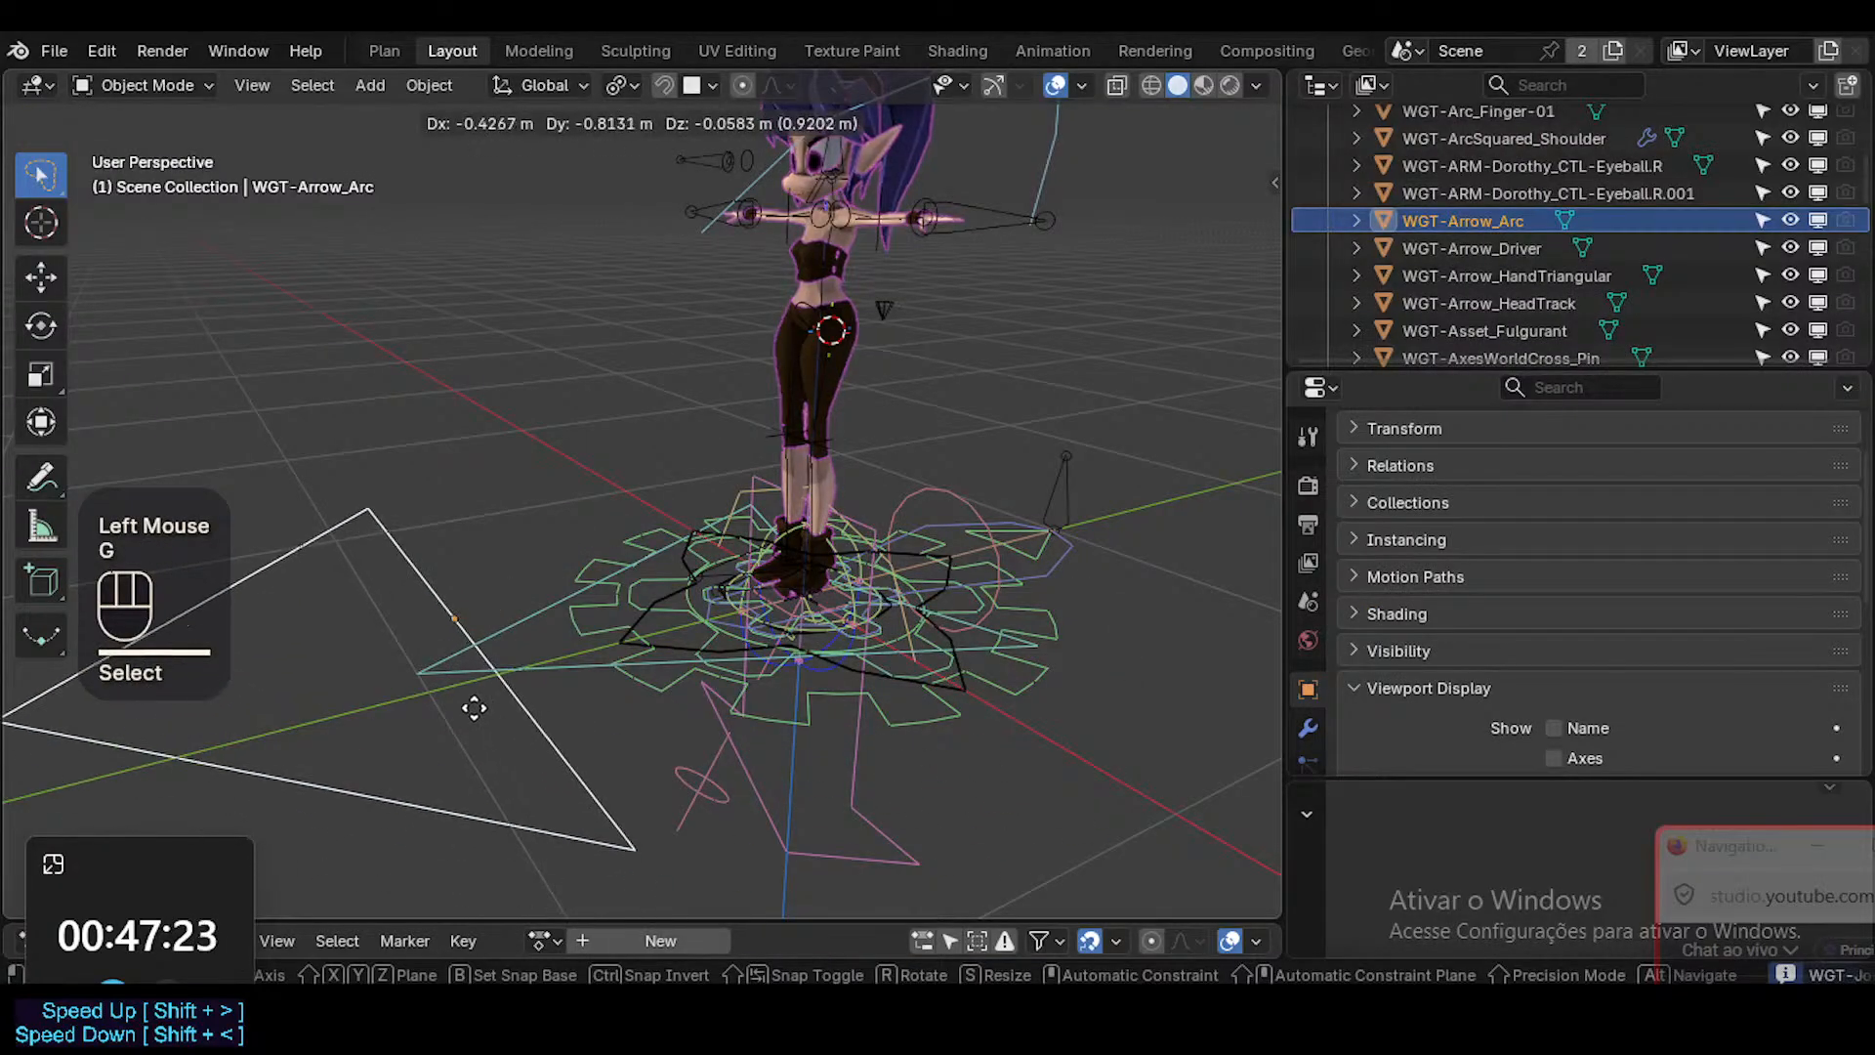
key("Escape")
key("m")
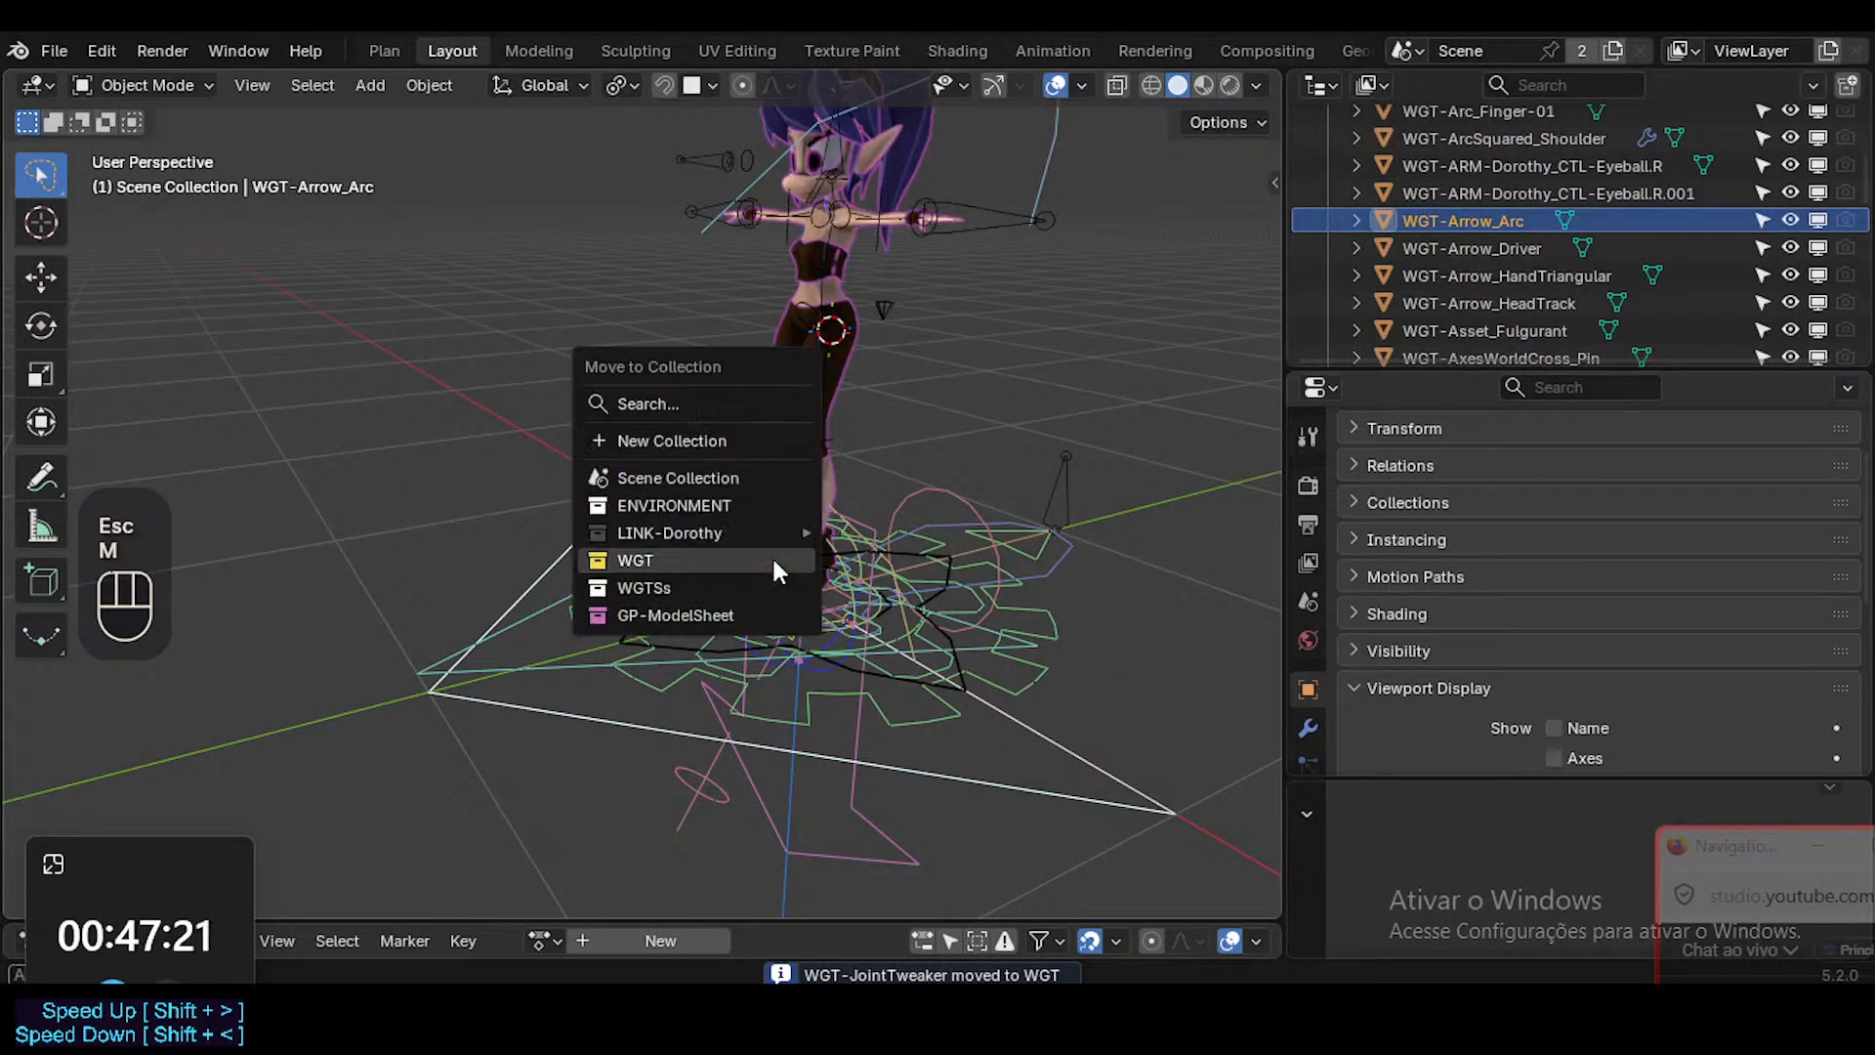
left_click(771, 559)
Check the WGT-Arrow_Driver widget with a cancelled test move and send it to the WGT collection.
left_click(801, 715)
key("g")
key("Escape")
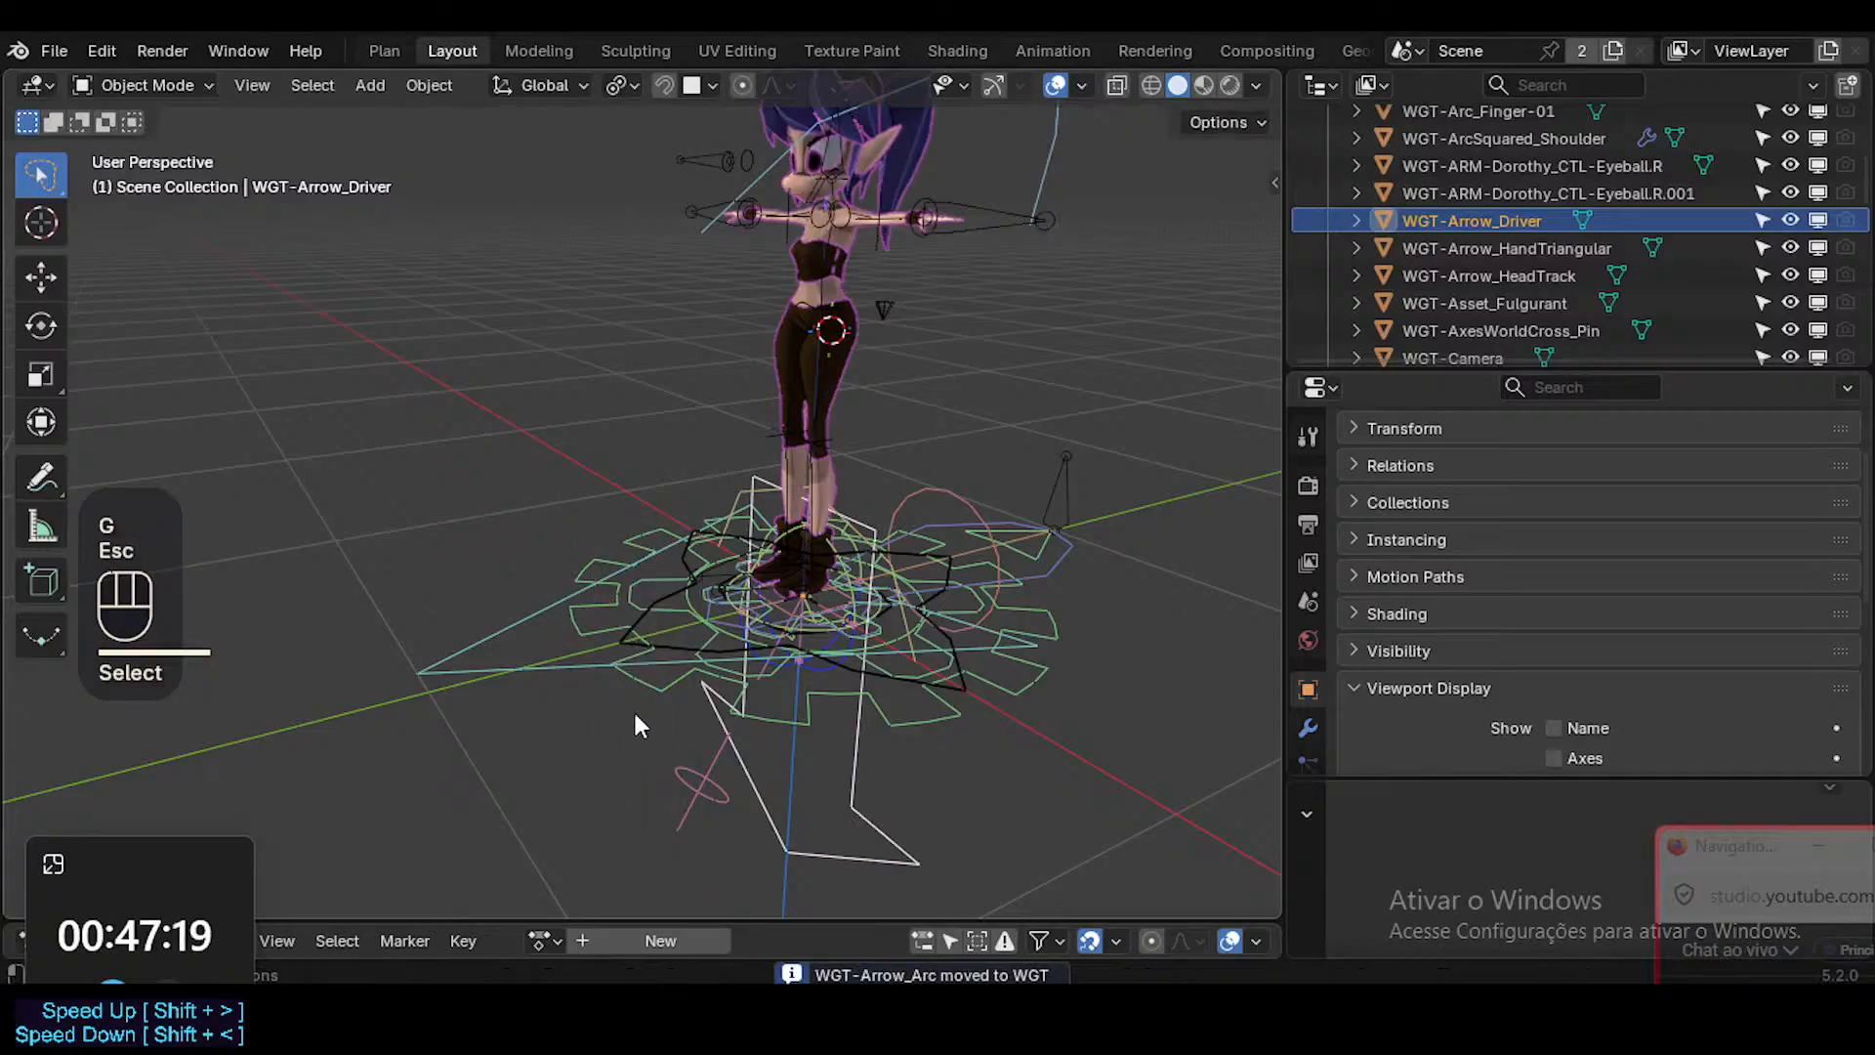
key("m")
left_click(691, 706)
Select the WGT-Arrow_HandTriangular and WGT-Foot widgets together and move them to the WGT collection.
left_click(683, 633)
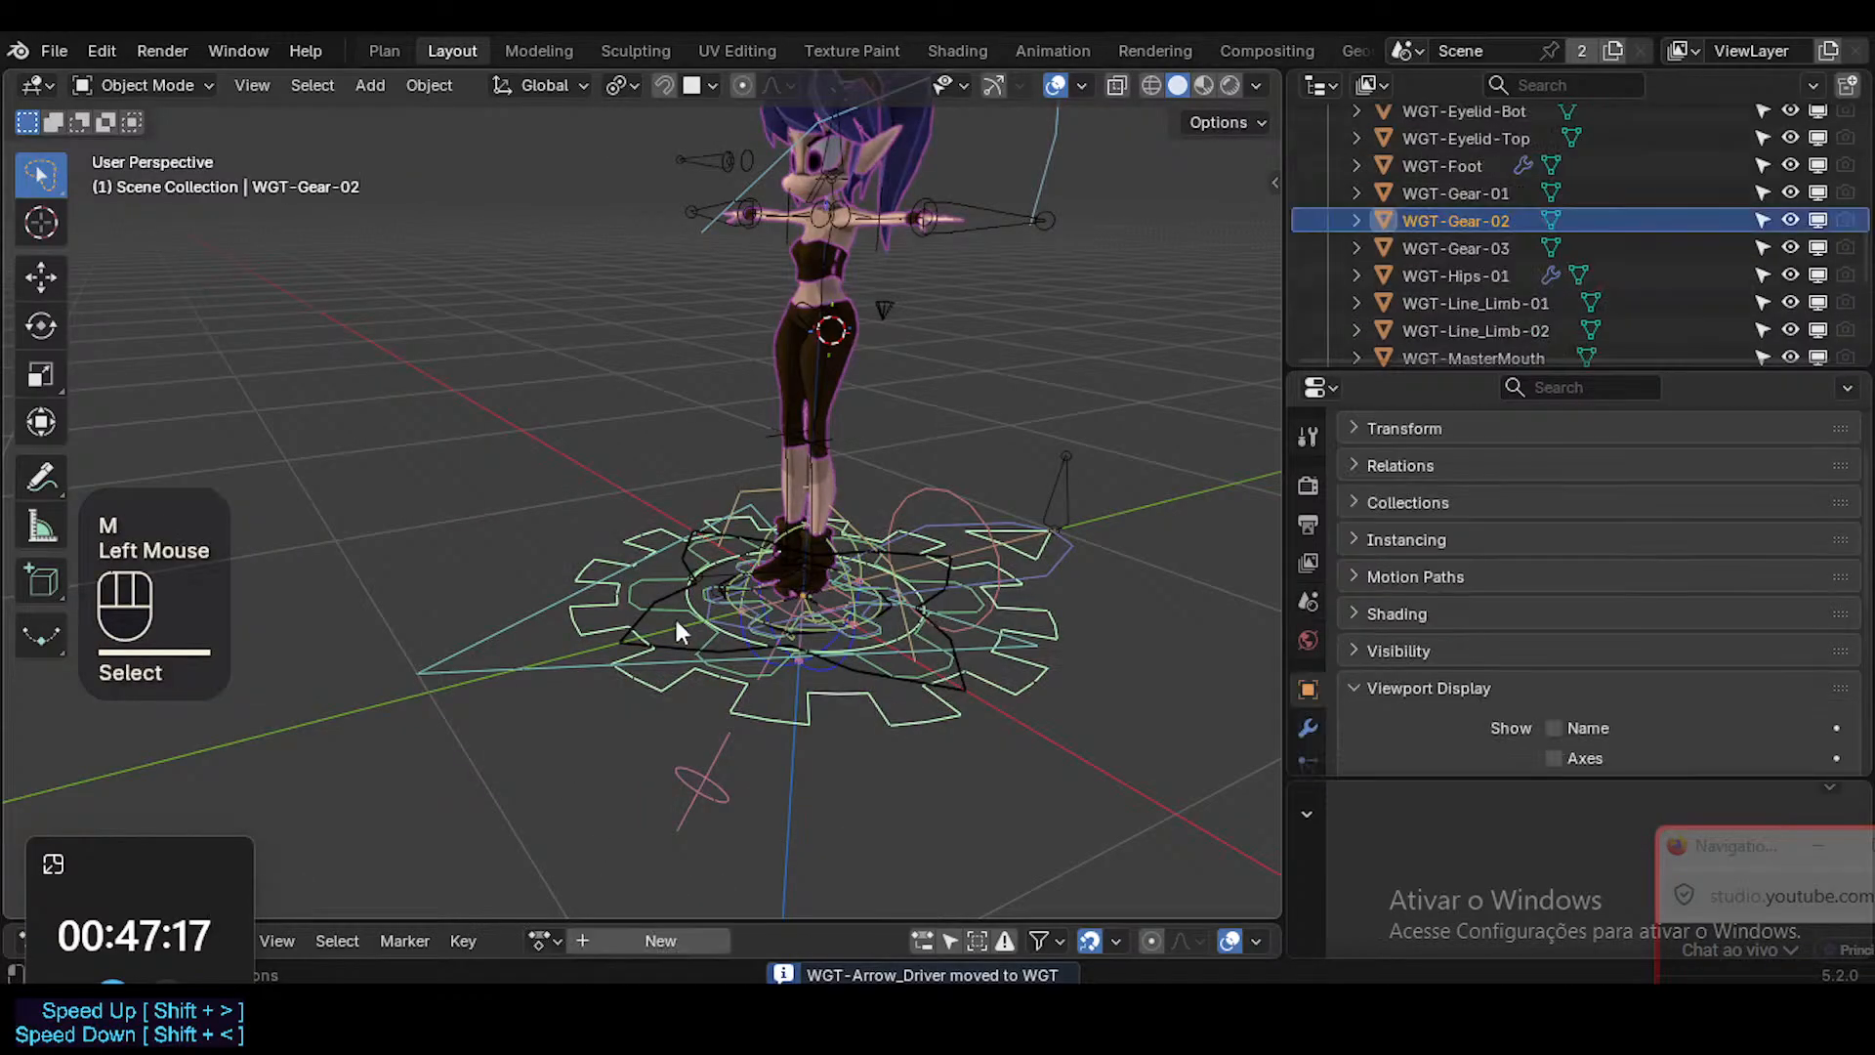
left_click(524, 664)
key("g")
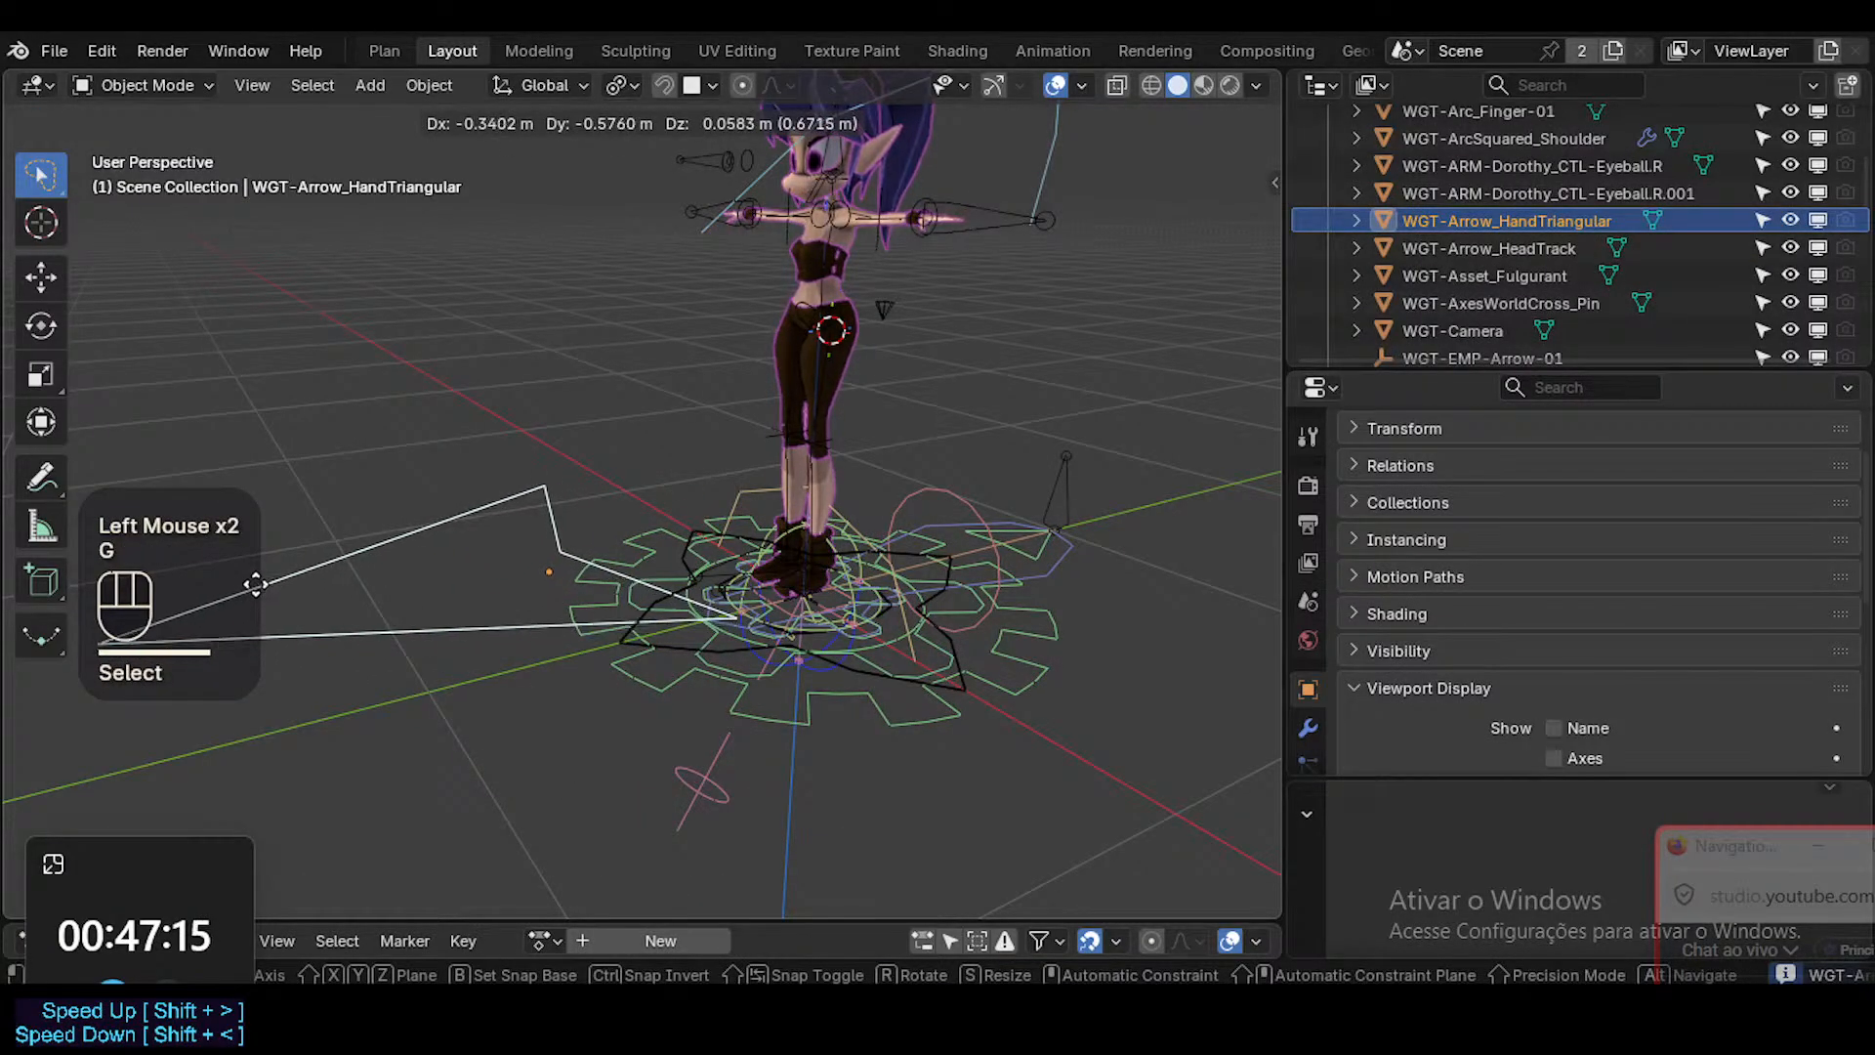
key("Escape")
left_click(1080, 554, "shift")
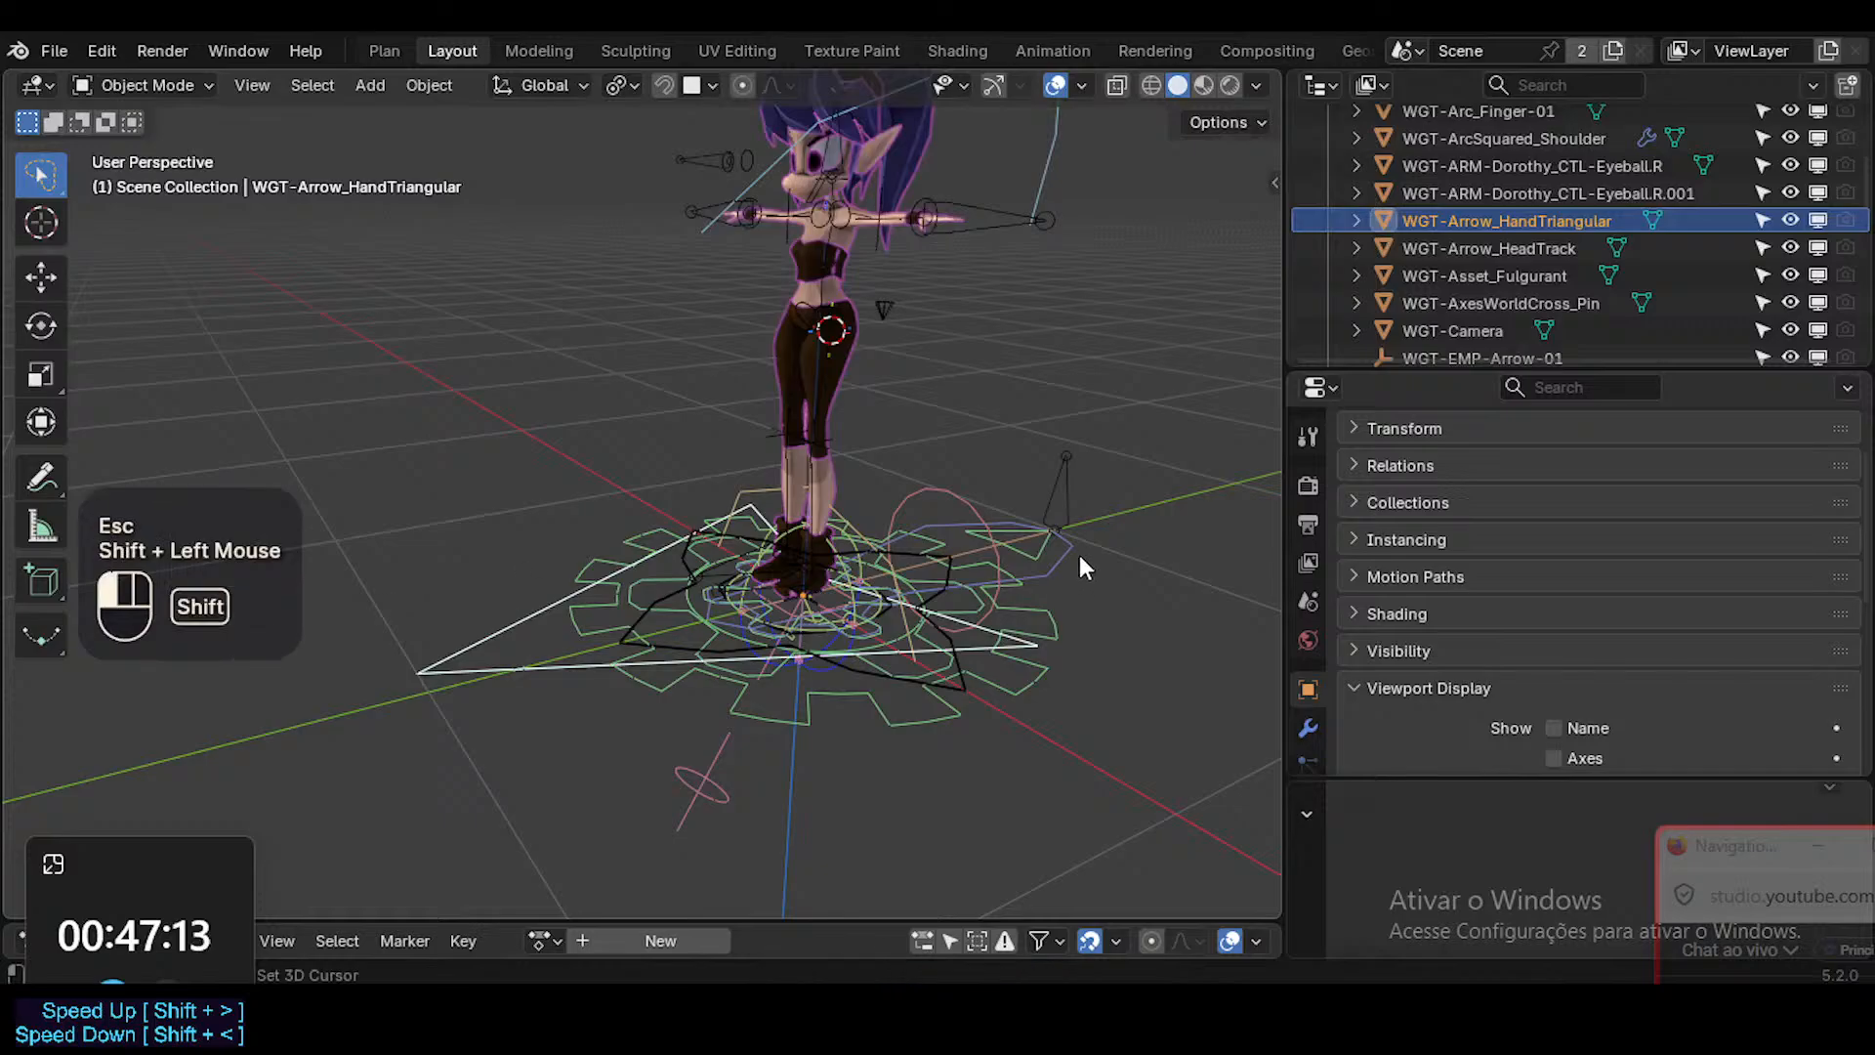
key("m")
left_click(1080, 557)
Check the large WGT-Gear-02 widget around the feet with a cancelled test move and delete it.
left_click(1025, 613)
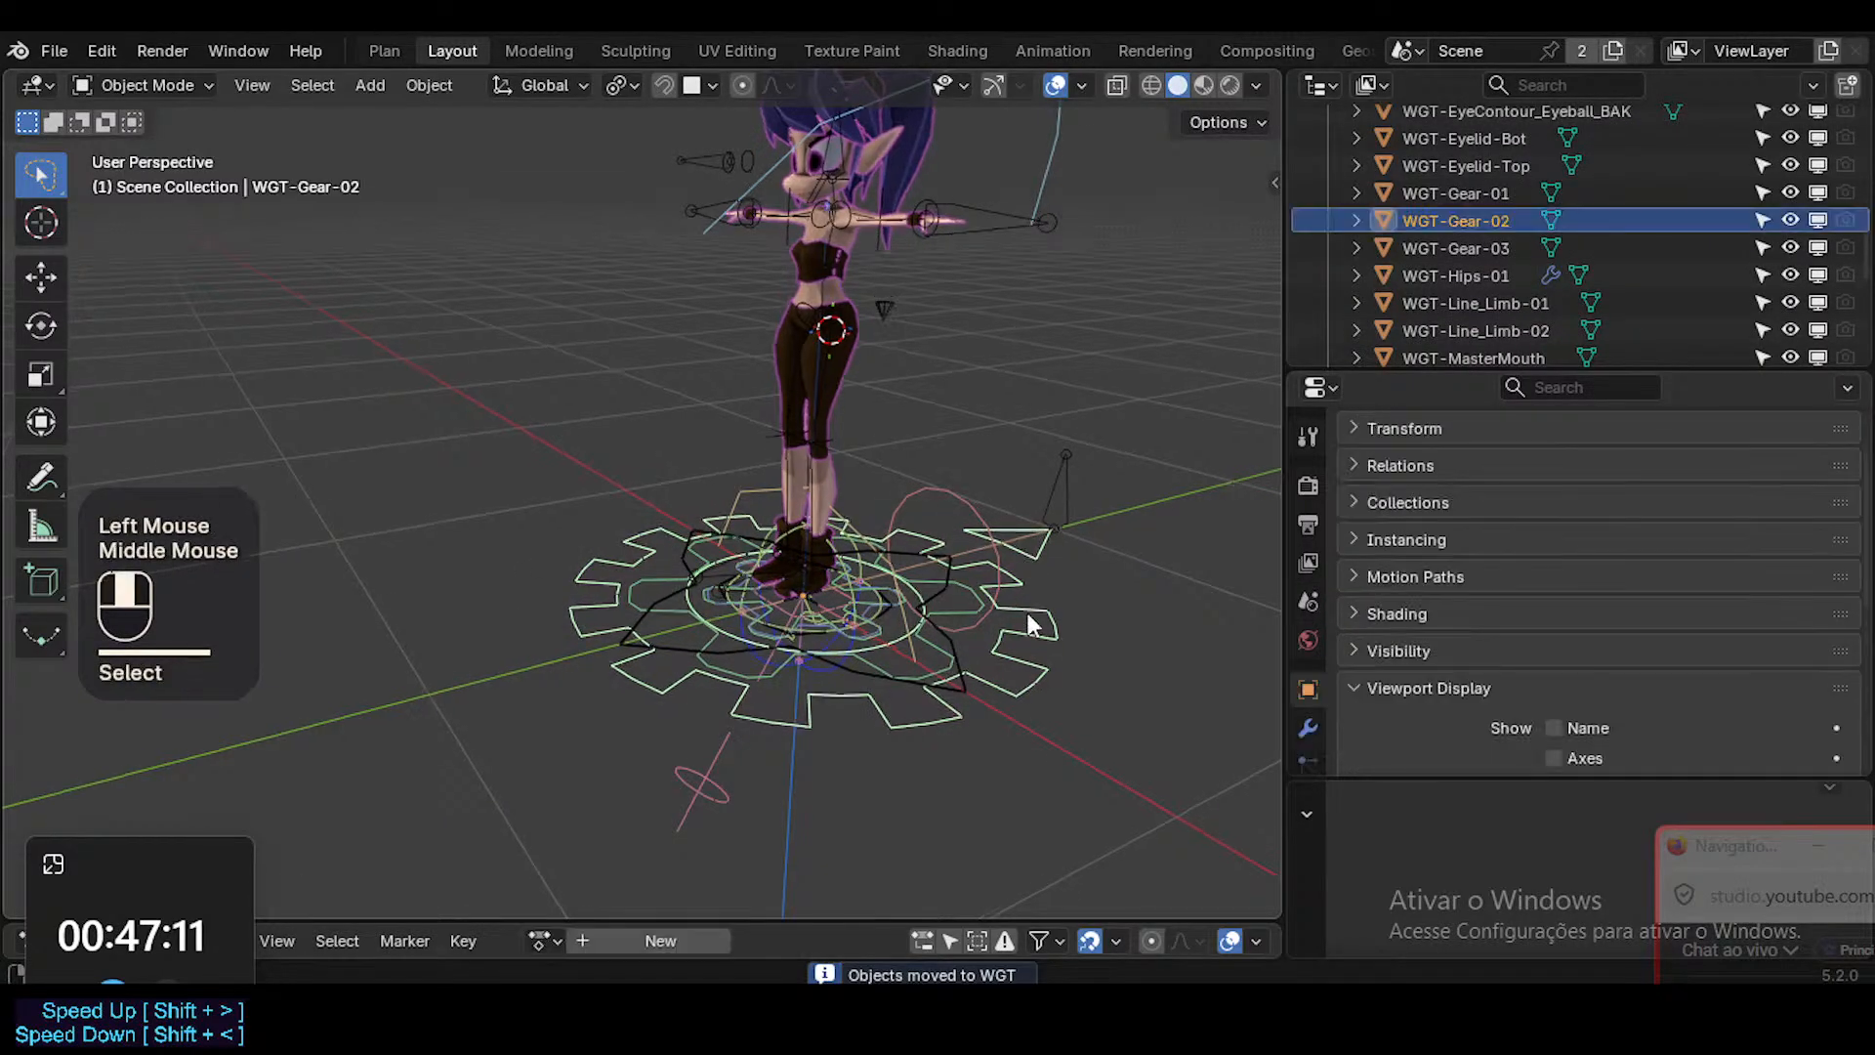
middle_click_drag(1026, 619, 1043, 648)
key("g")
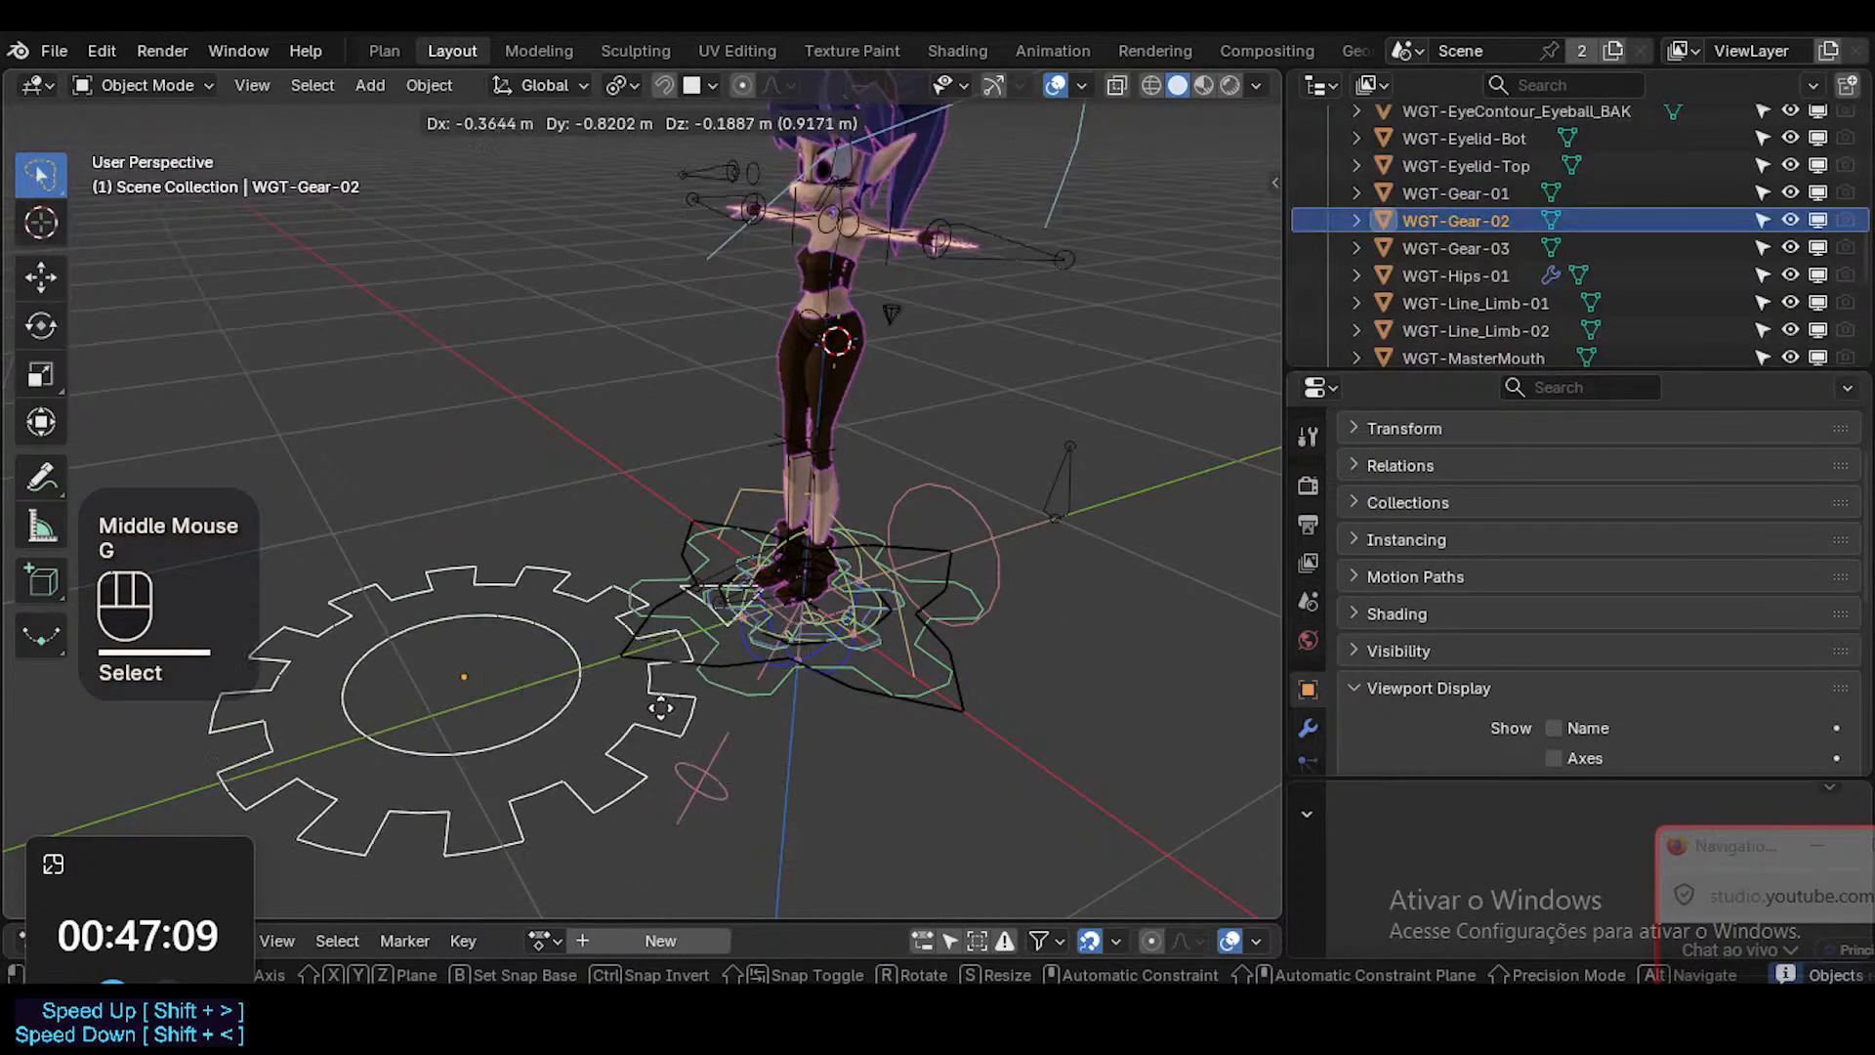
key("Escape")
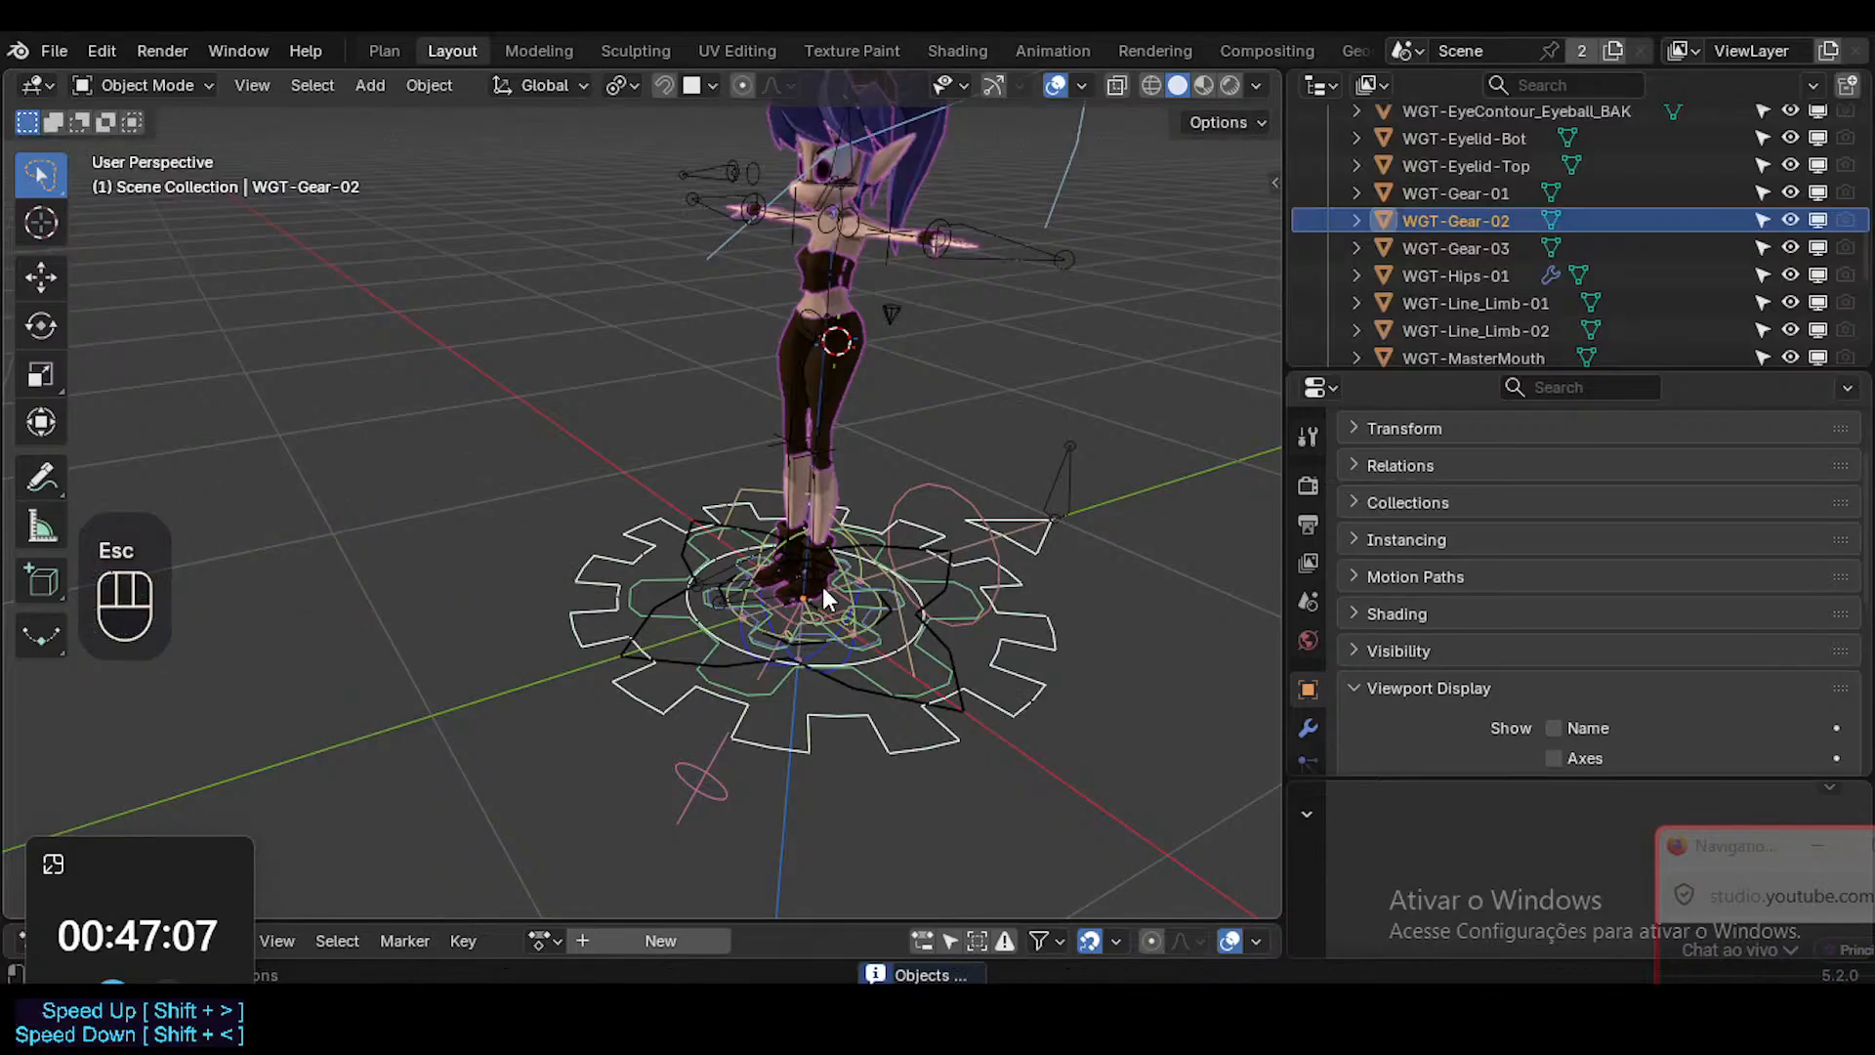
key("x")
left_click(795, 579)
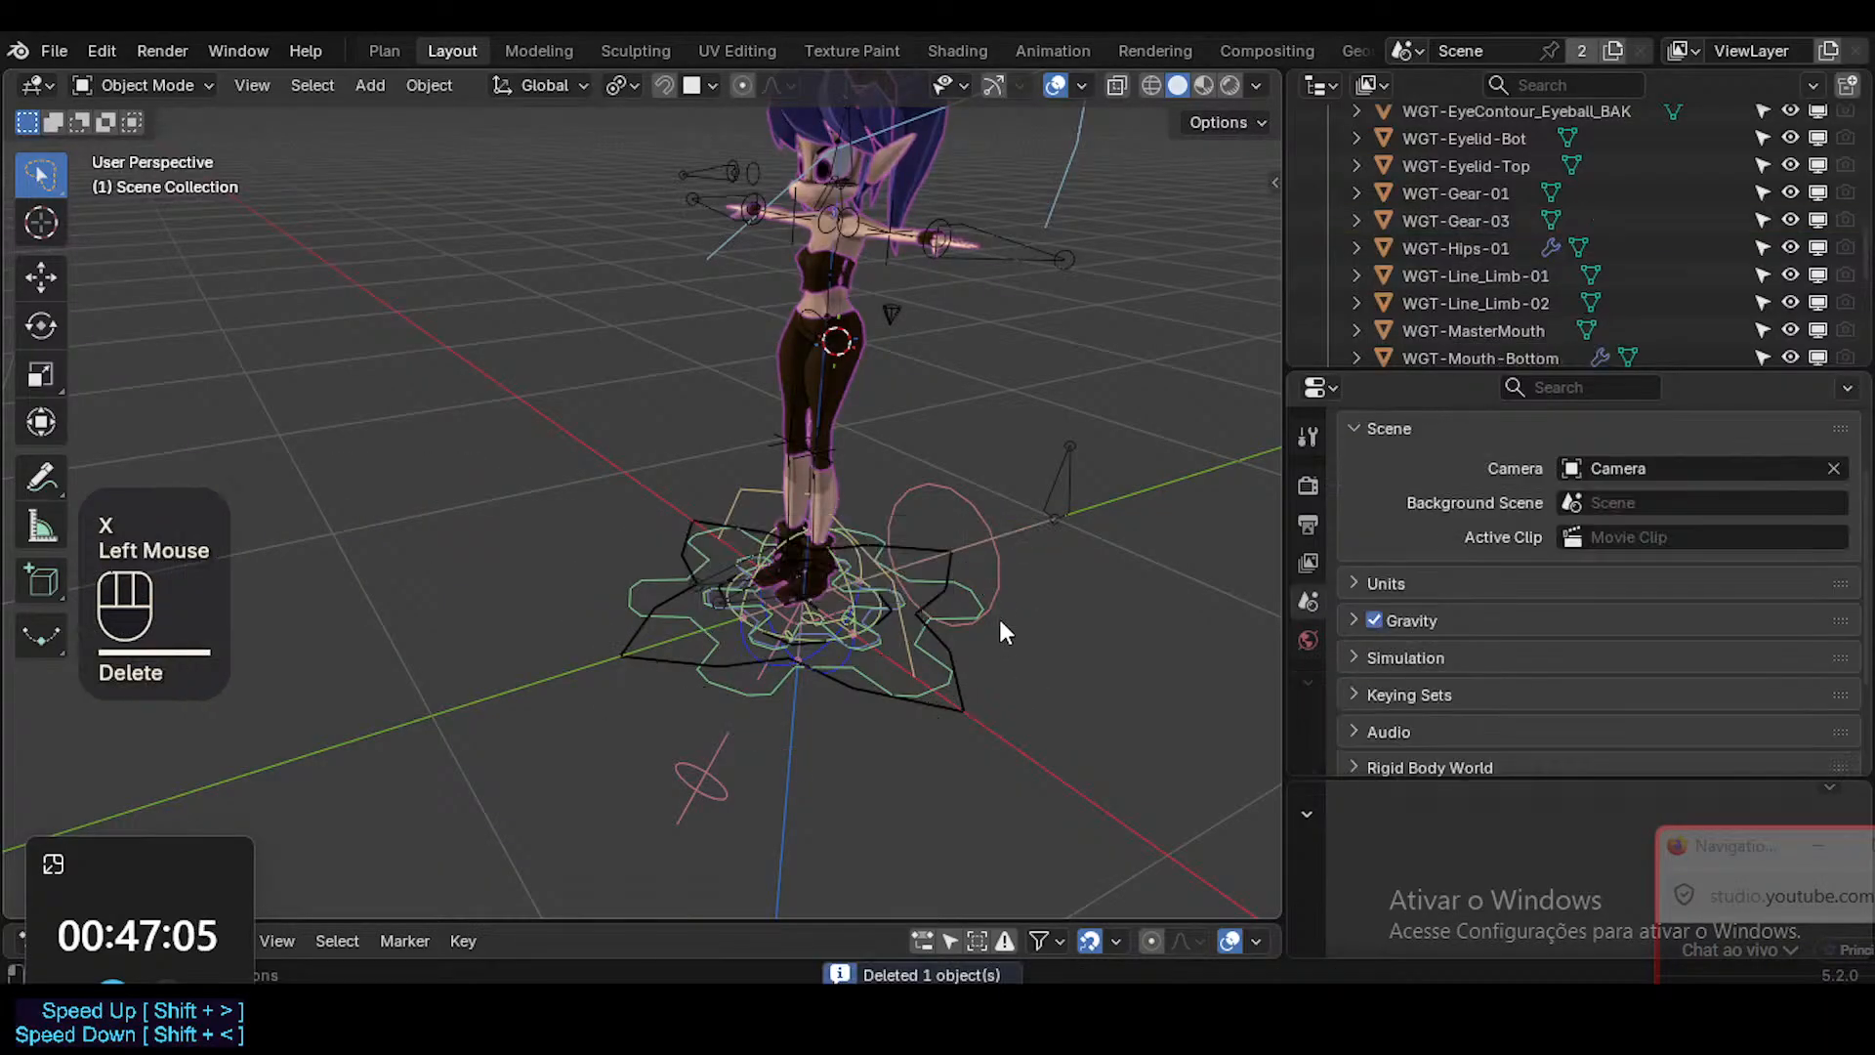
Delete the WGT-Line_Limb-02 widget, the circle with a line beside the character's feet.
left_click(999, 582)
key("g")
key("Escape")
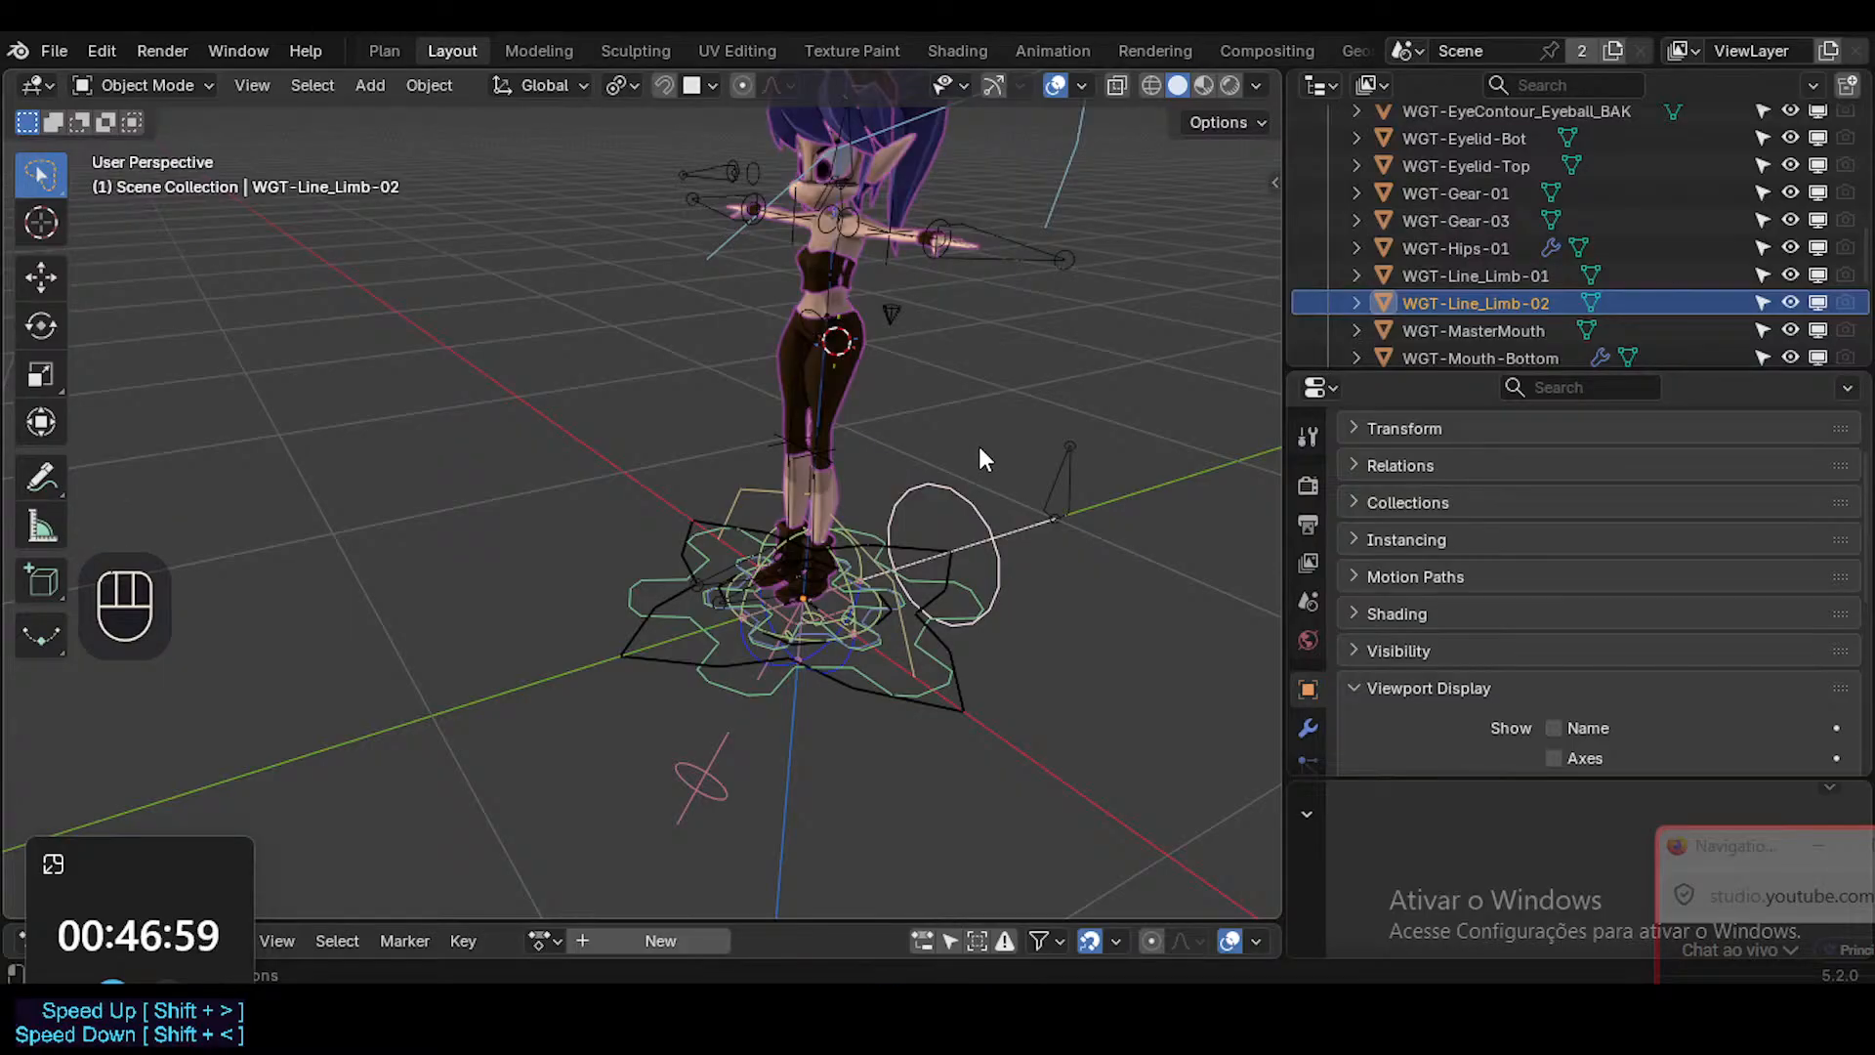
key("c")
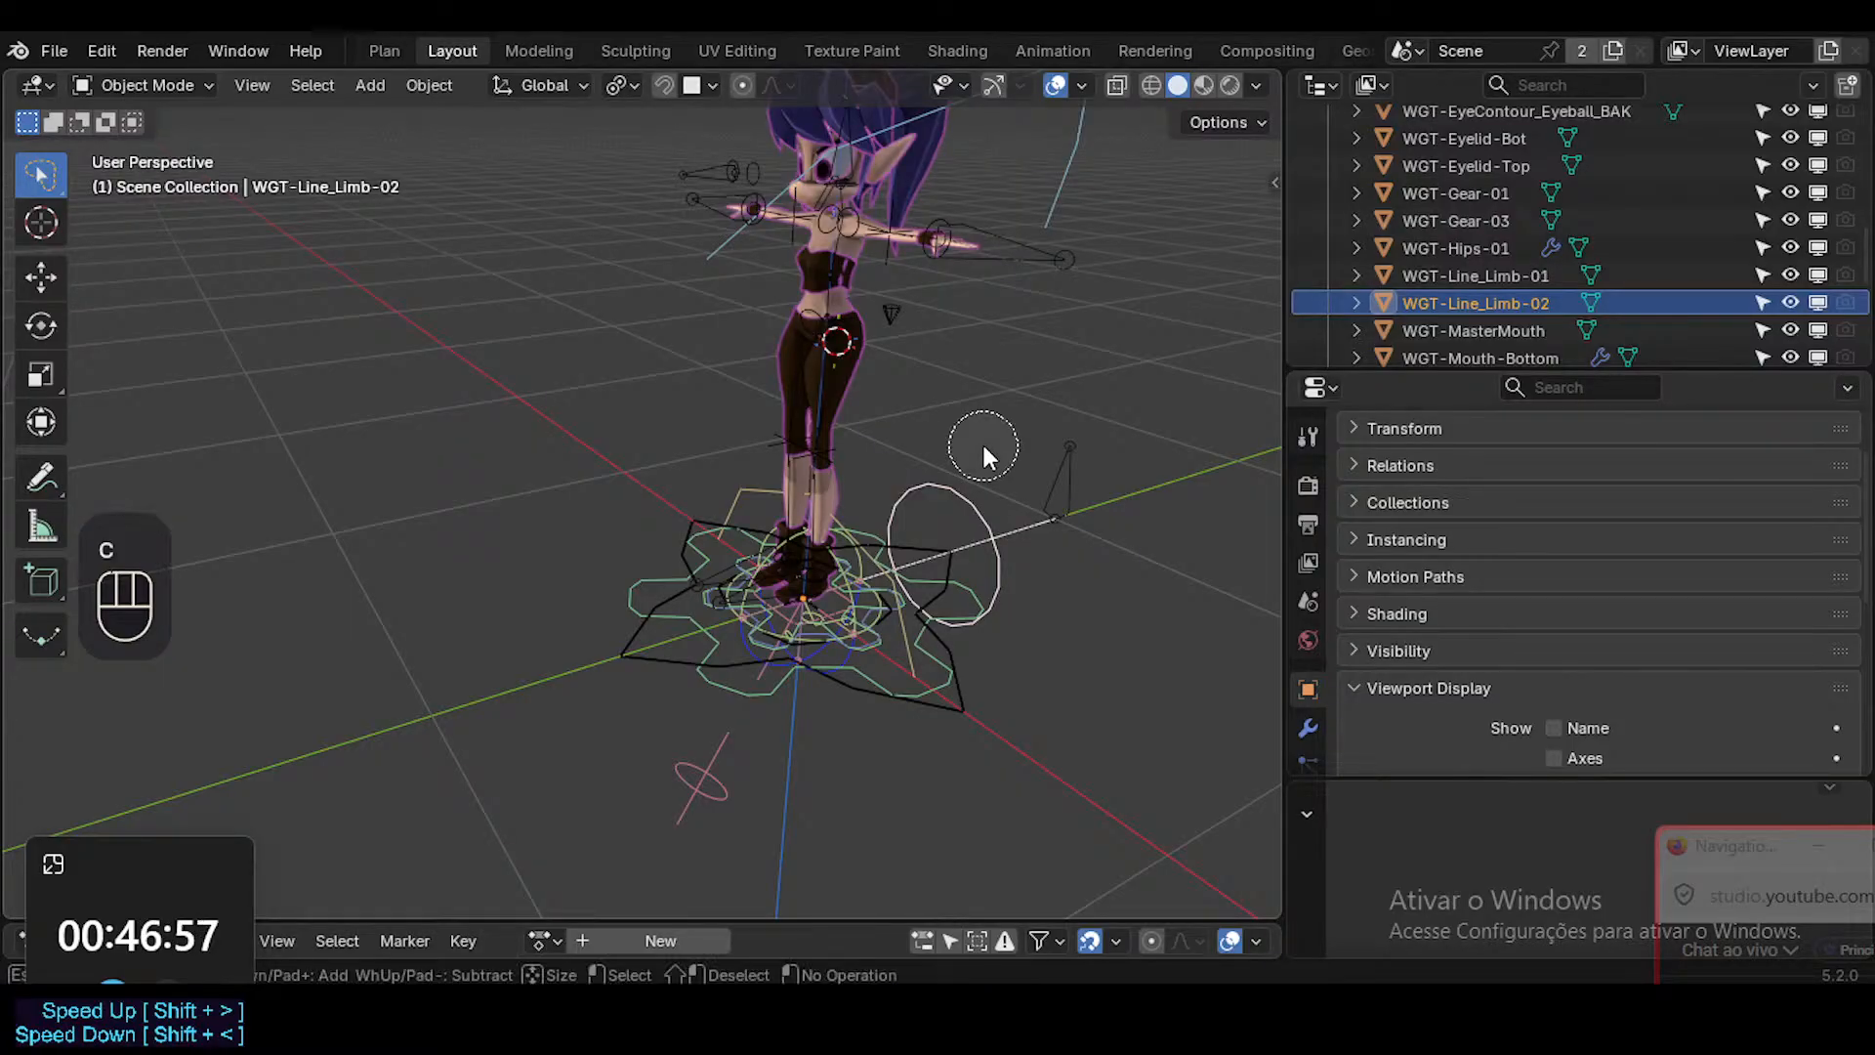
left_click(981, 441)
right_click(1039, 447)
key("x")
left_click(1041, 453)
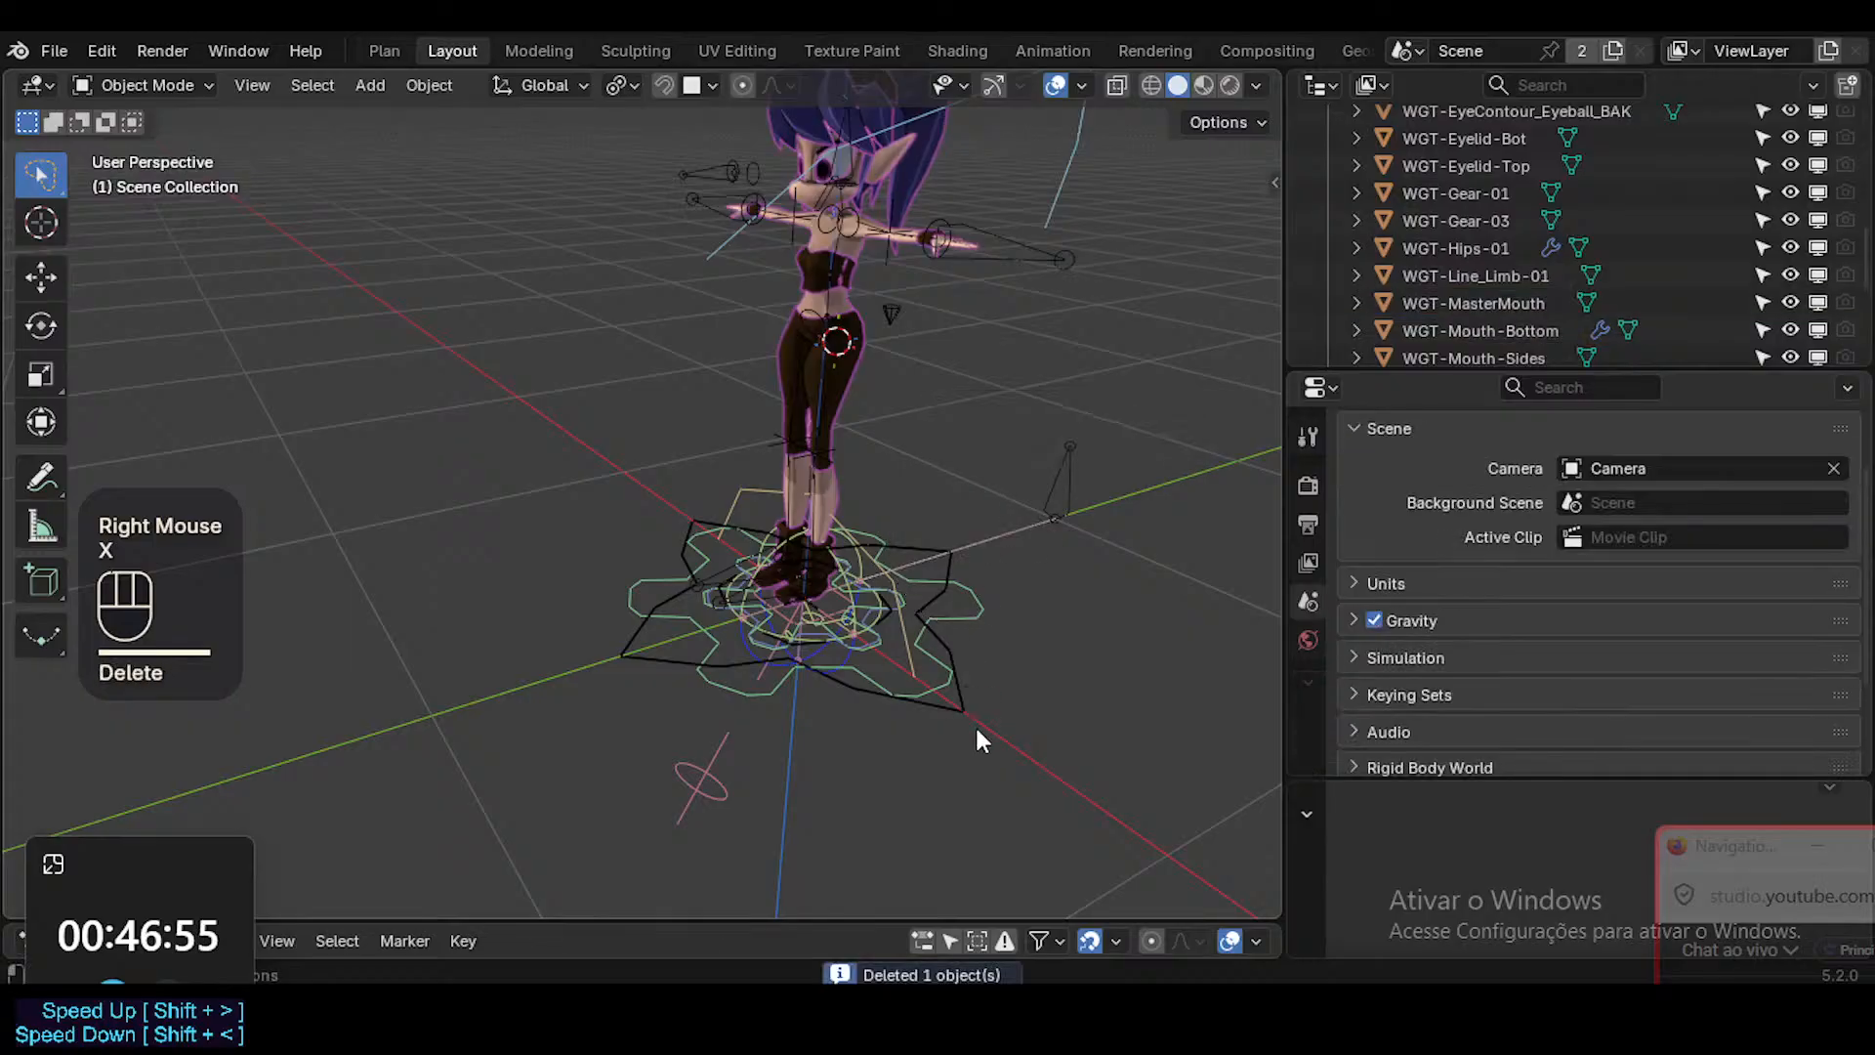
Check the WGT-Gear-03 widget with a cancelled test move and send it to the WGT collection.
left_click(973, 718)
left_click(969, 613)
key("g")
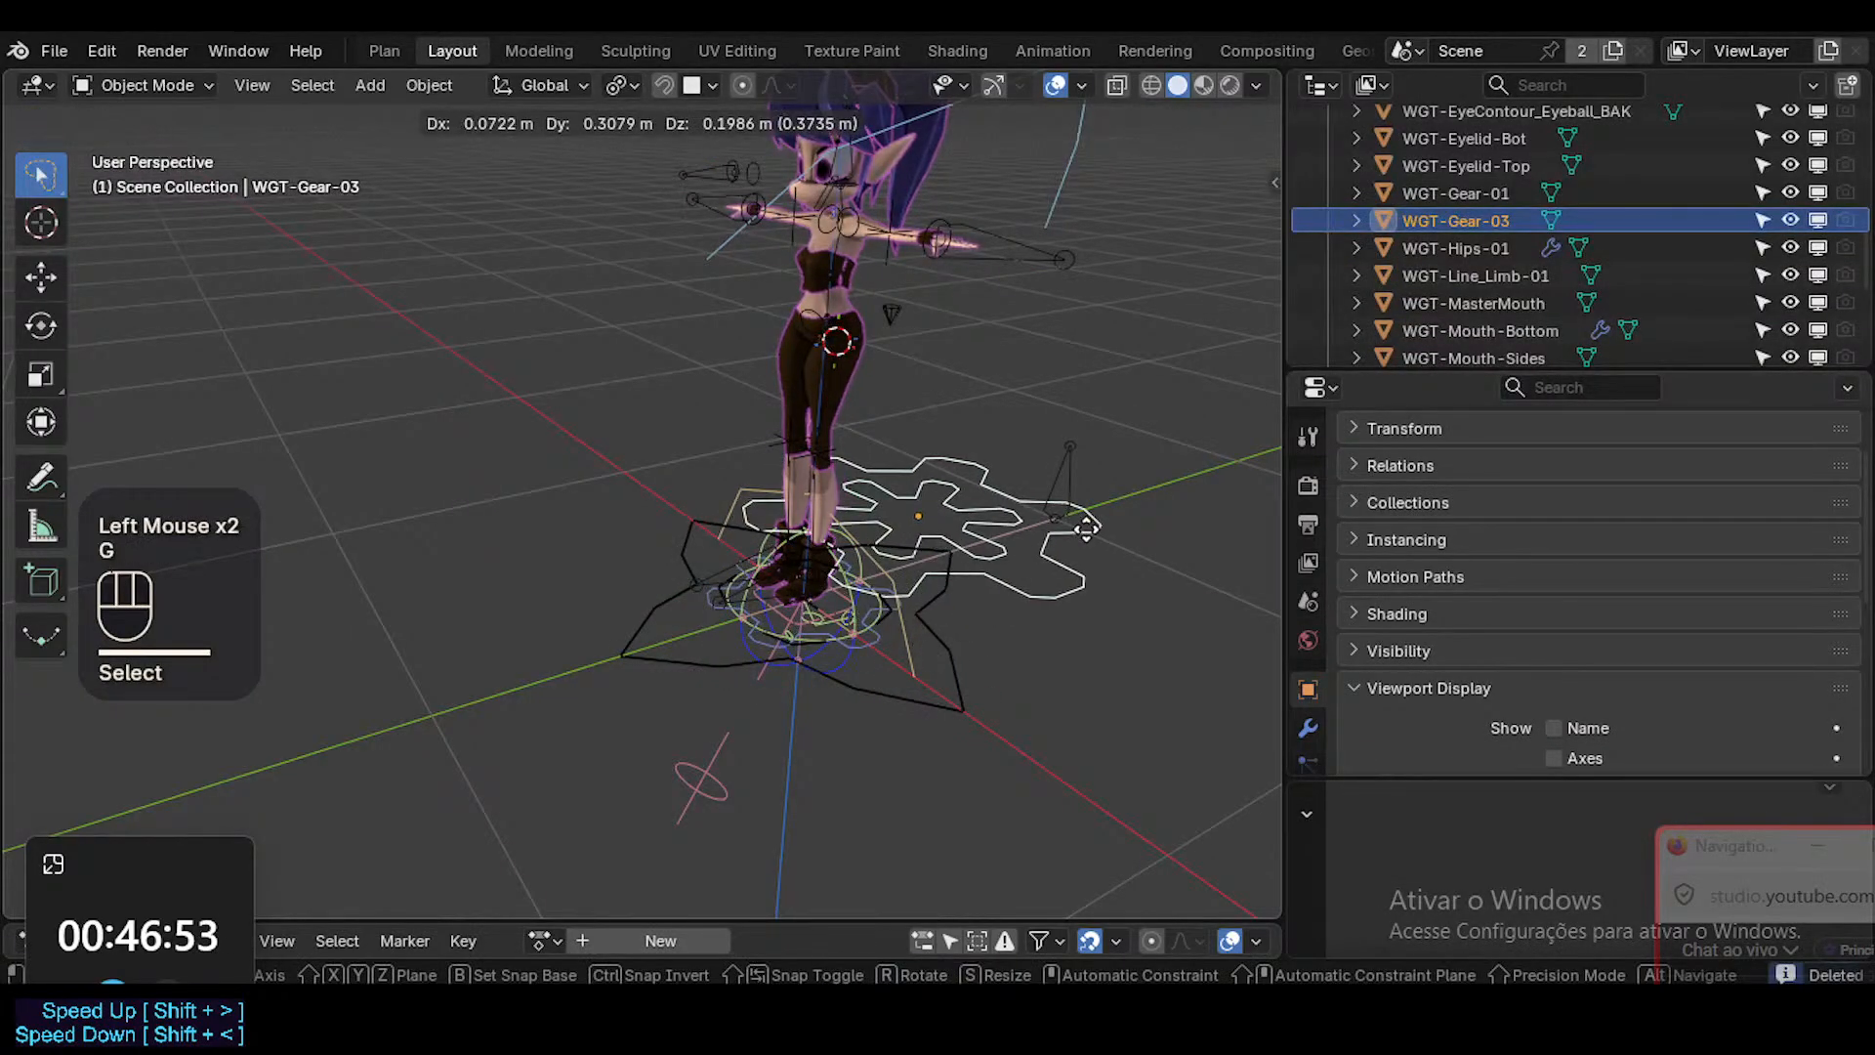
key("Escape")
key("m")
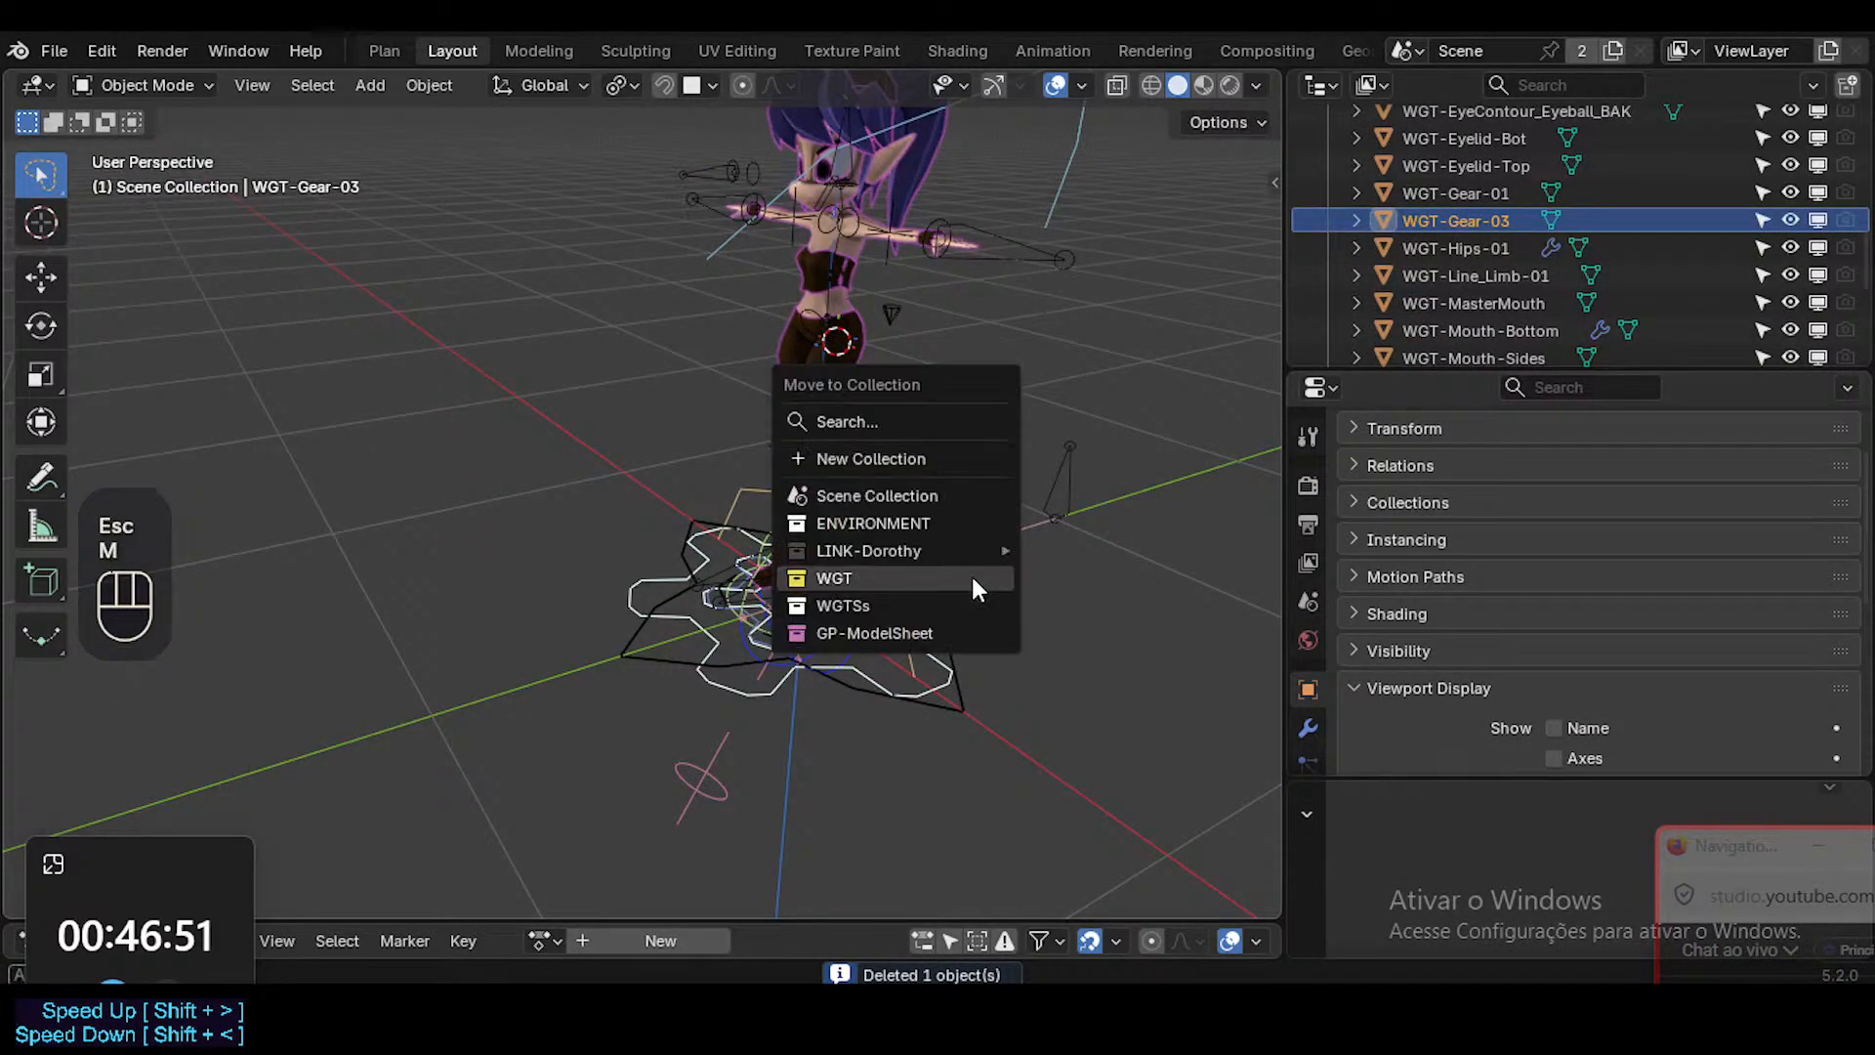
left_click(970, 574)
Check the small WGT-Gear-01 widget at the feet with a cancelled test move and send it to the WGT collection.
left_click(889, 609)
left_click(883, 637)
left_click(881, 641)
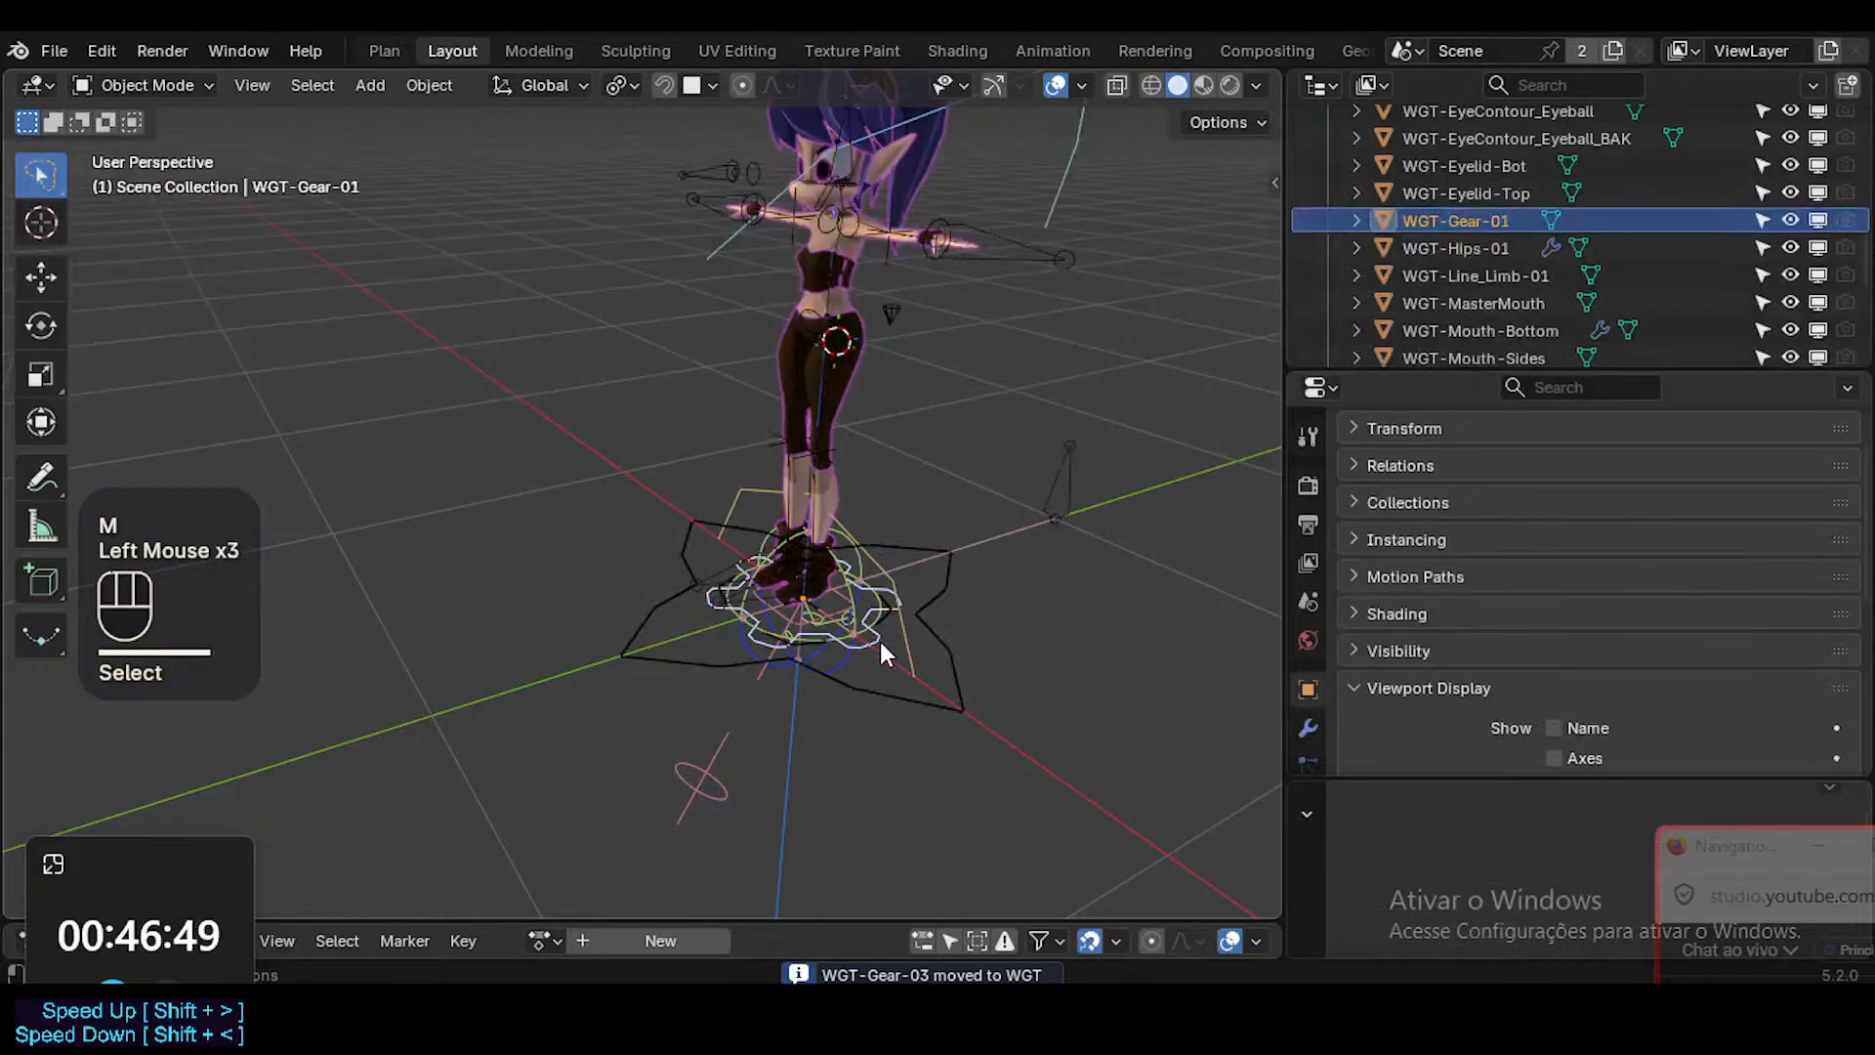
key("g")
key("Escape")
key("m")
Check the WGT-MasterMouth widget in front of the feet with a cancelled test move and delete it.
middle_click_drag(934, 645, 734, 801, "ctrl")
left_click(688, 793)
key("g")
key("Escape")
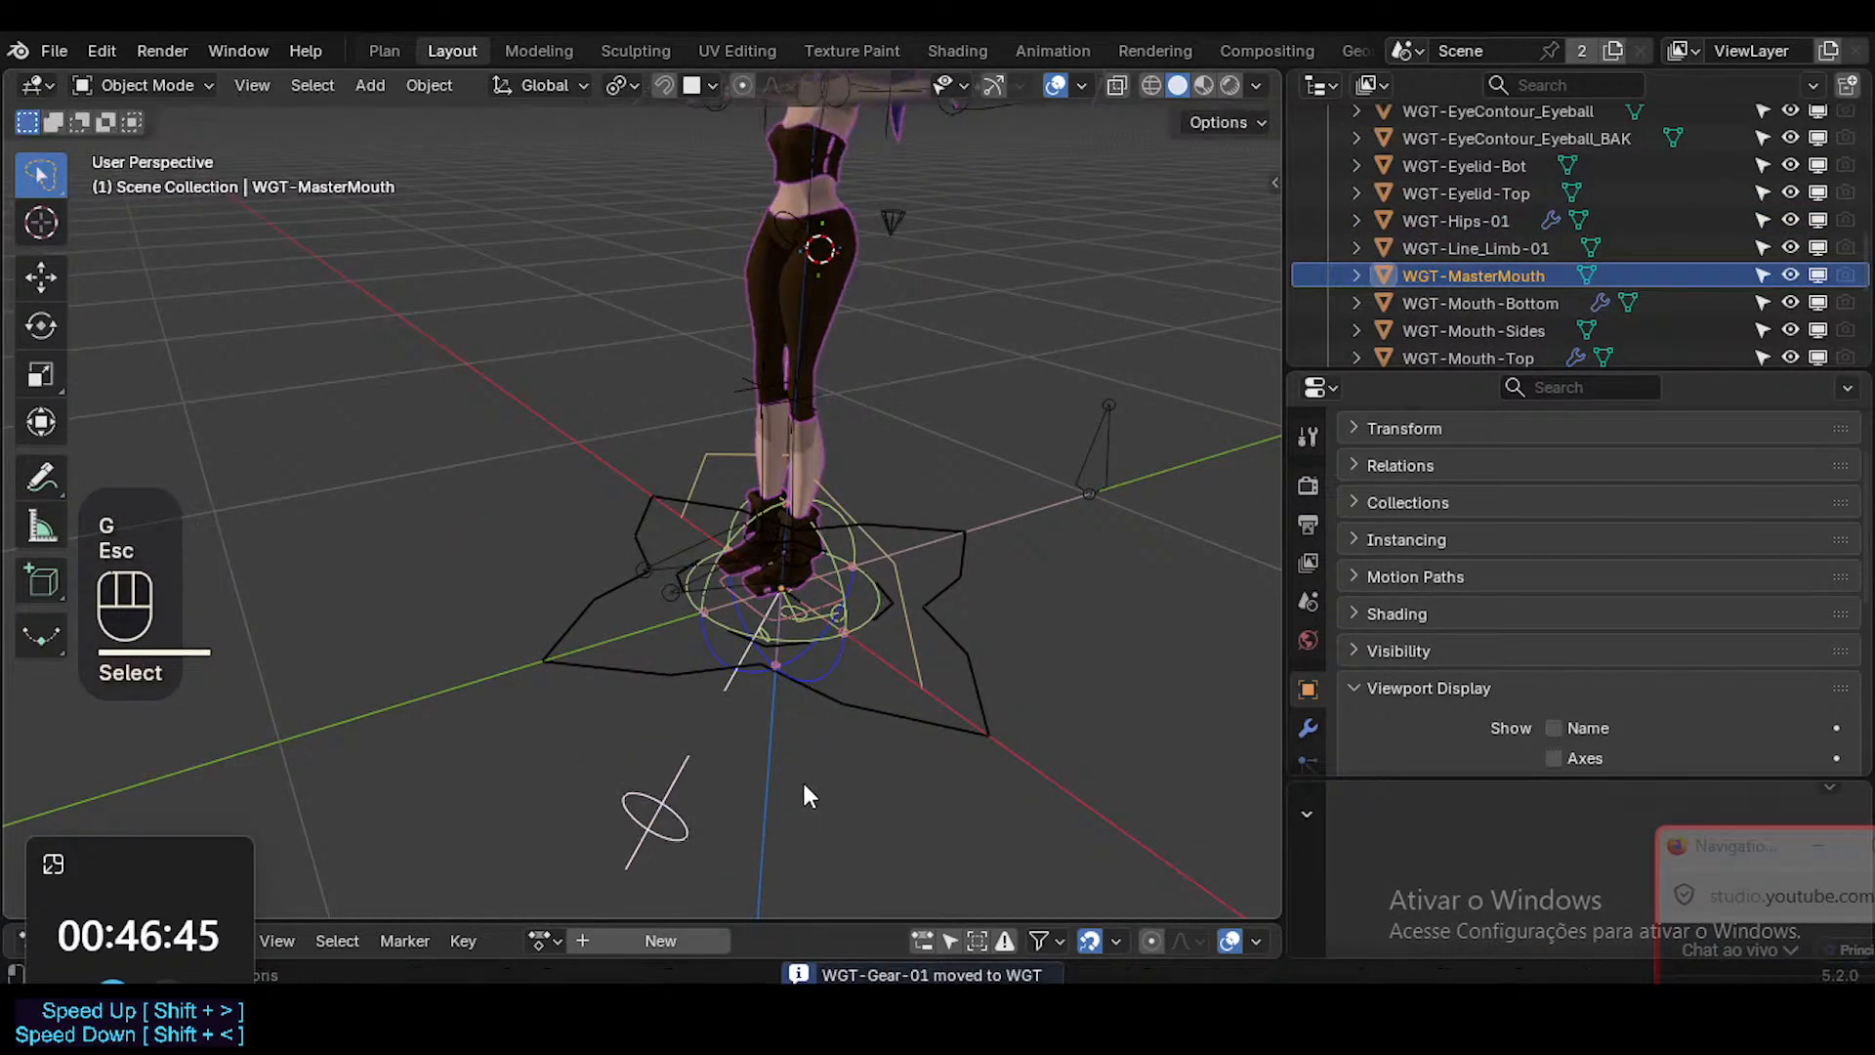
key("x")
left_click(799, 781)
Check the WGT-Arc_Finger-01 widget around the feet with a cancelled test move and delete it.
left_click(910, 627)
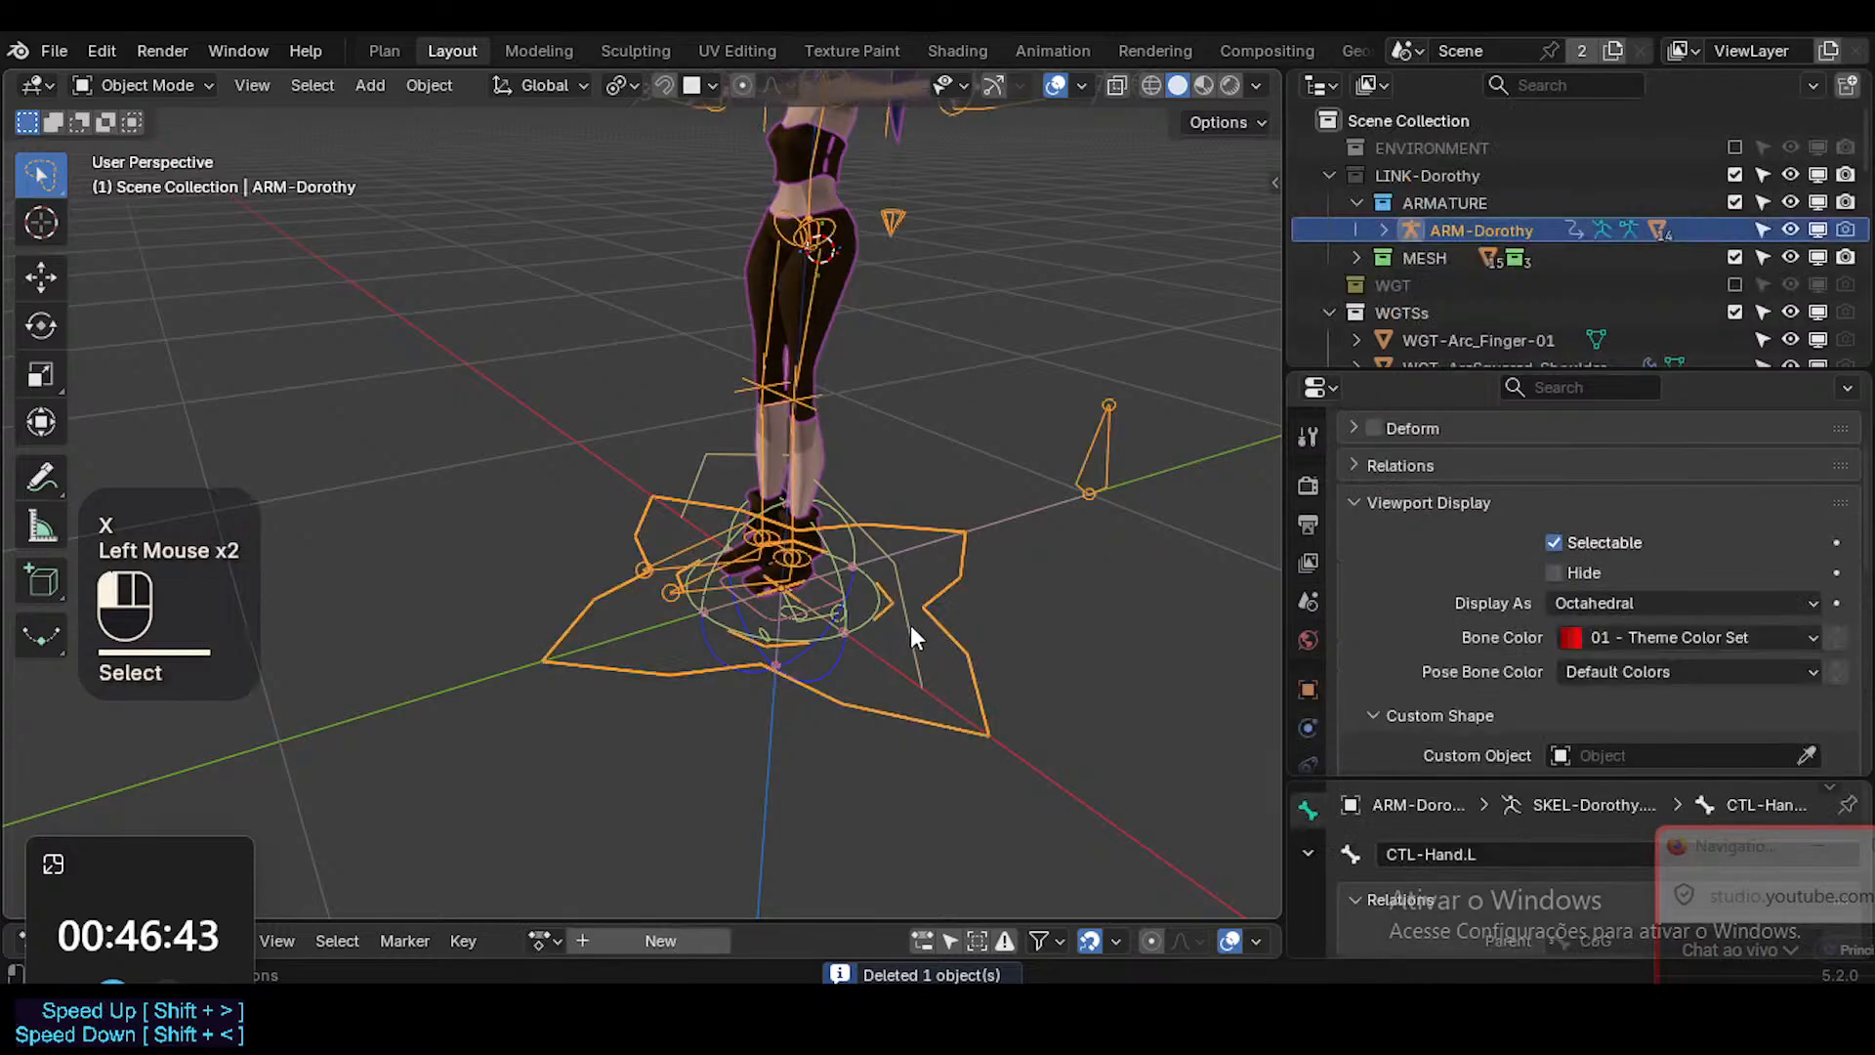
key("g")
key("Escape")
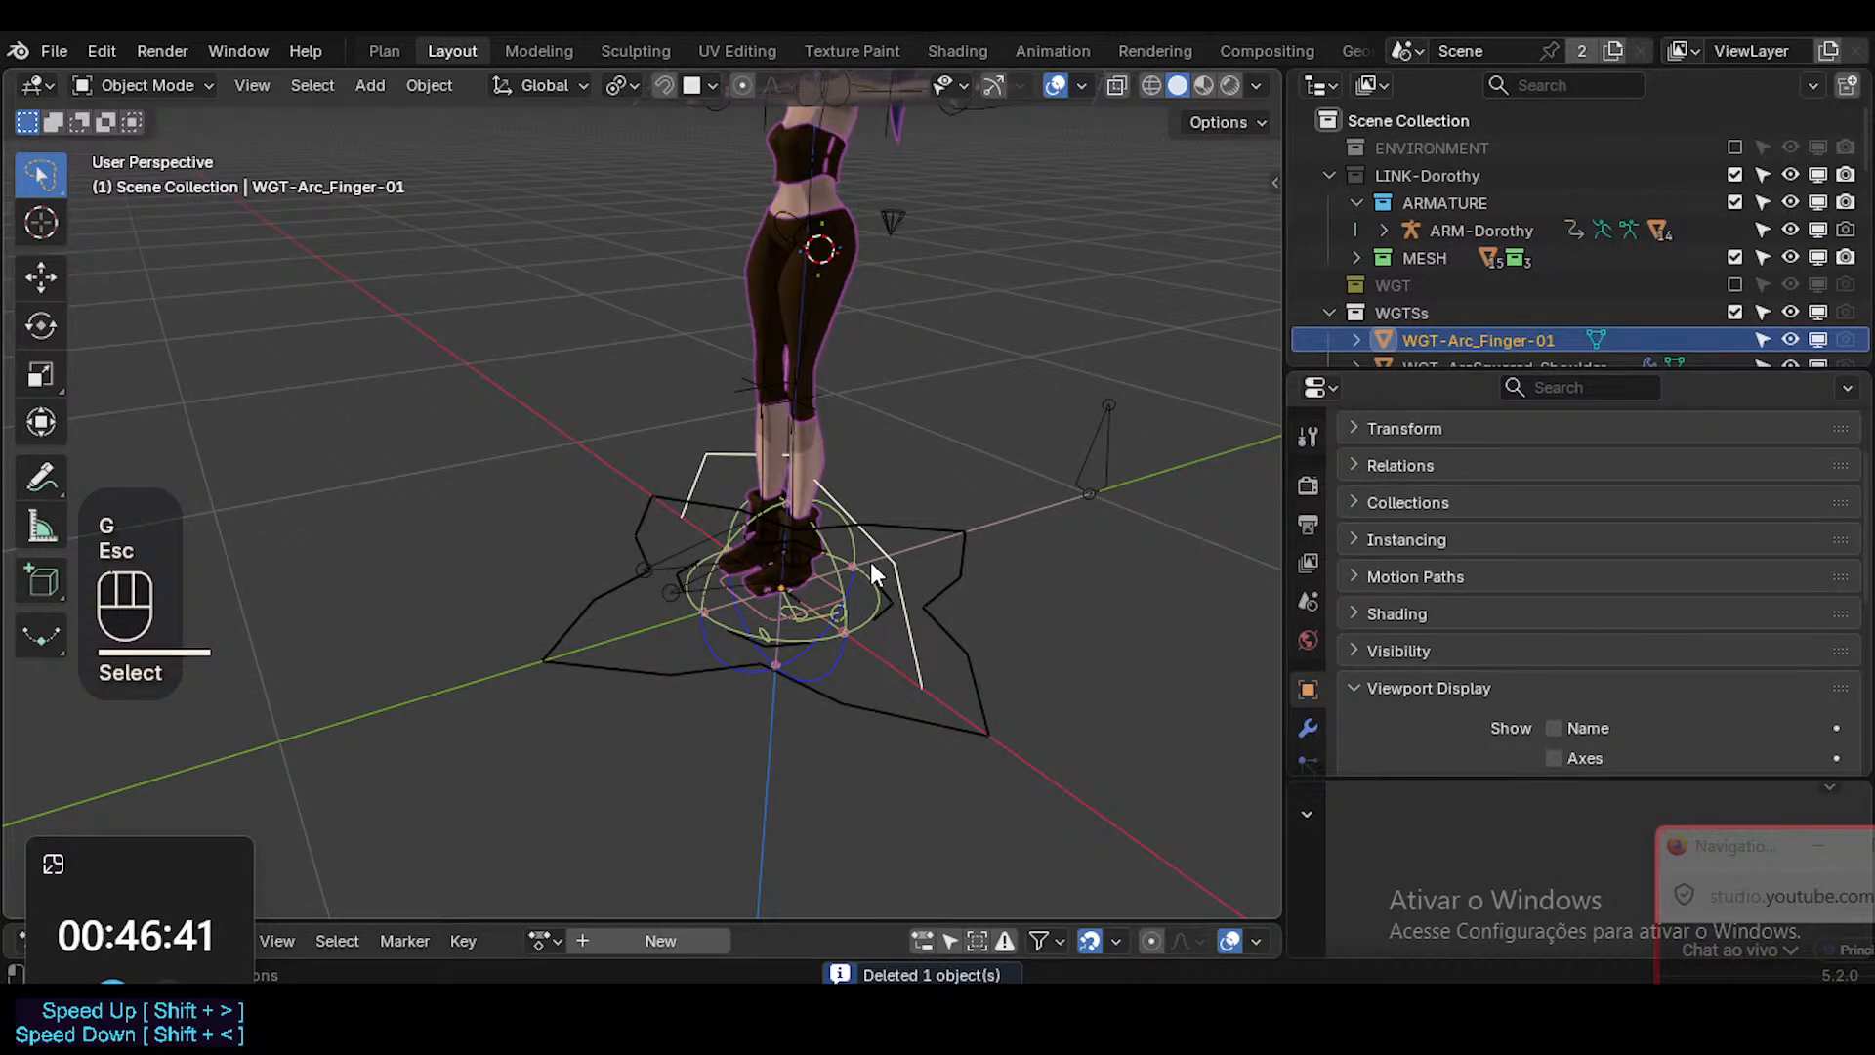
middle_click_drag(870, 561, 864, 565)
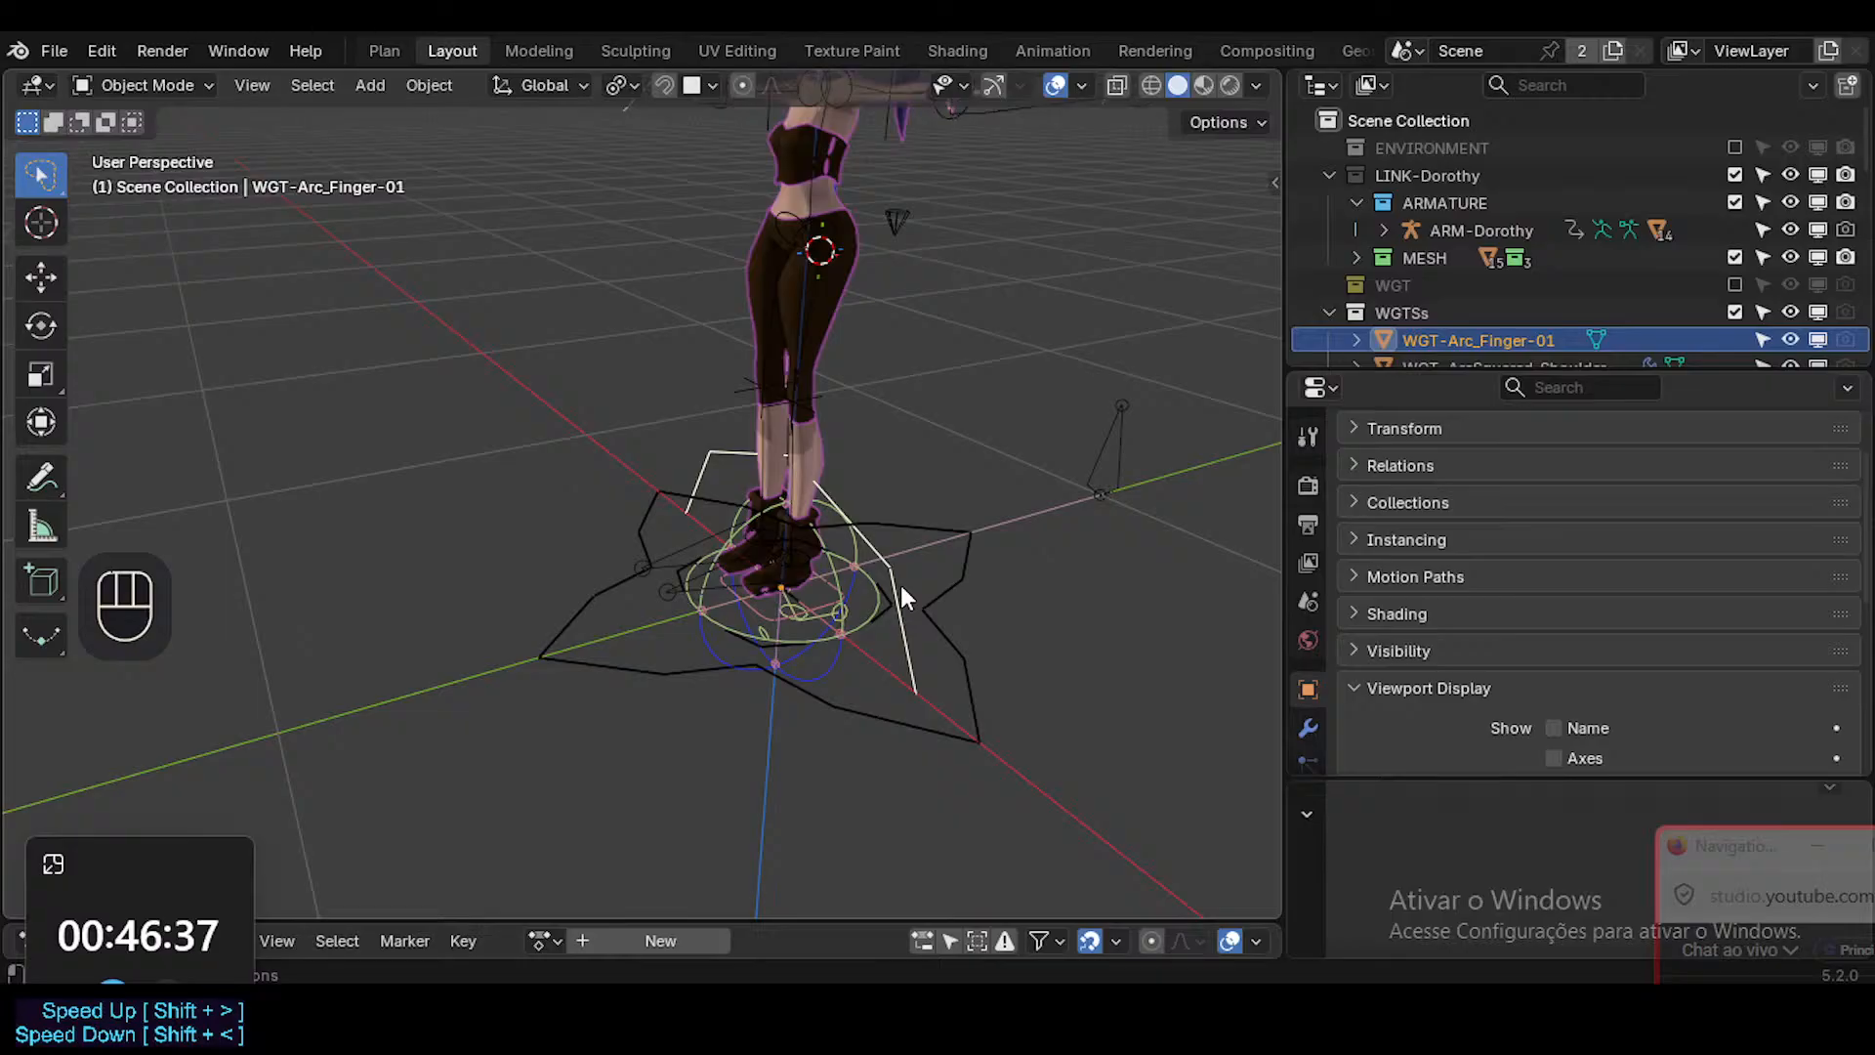
key("x")
left_click(900, 584)
left_click(872, 625)
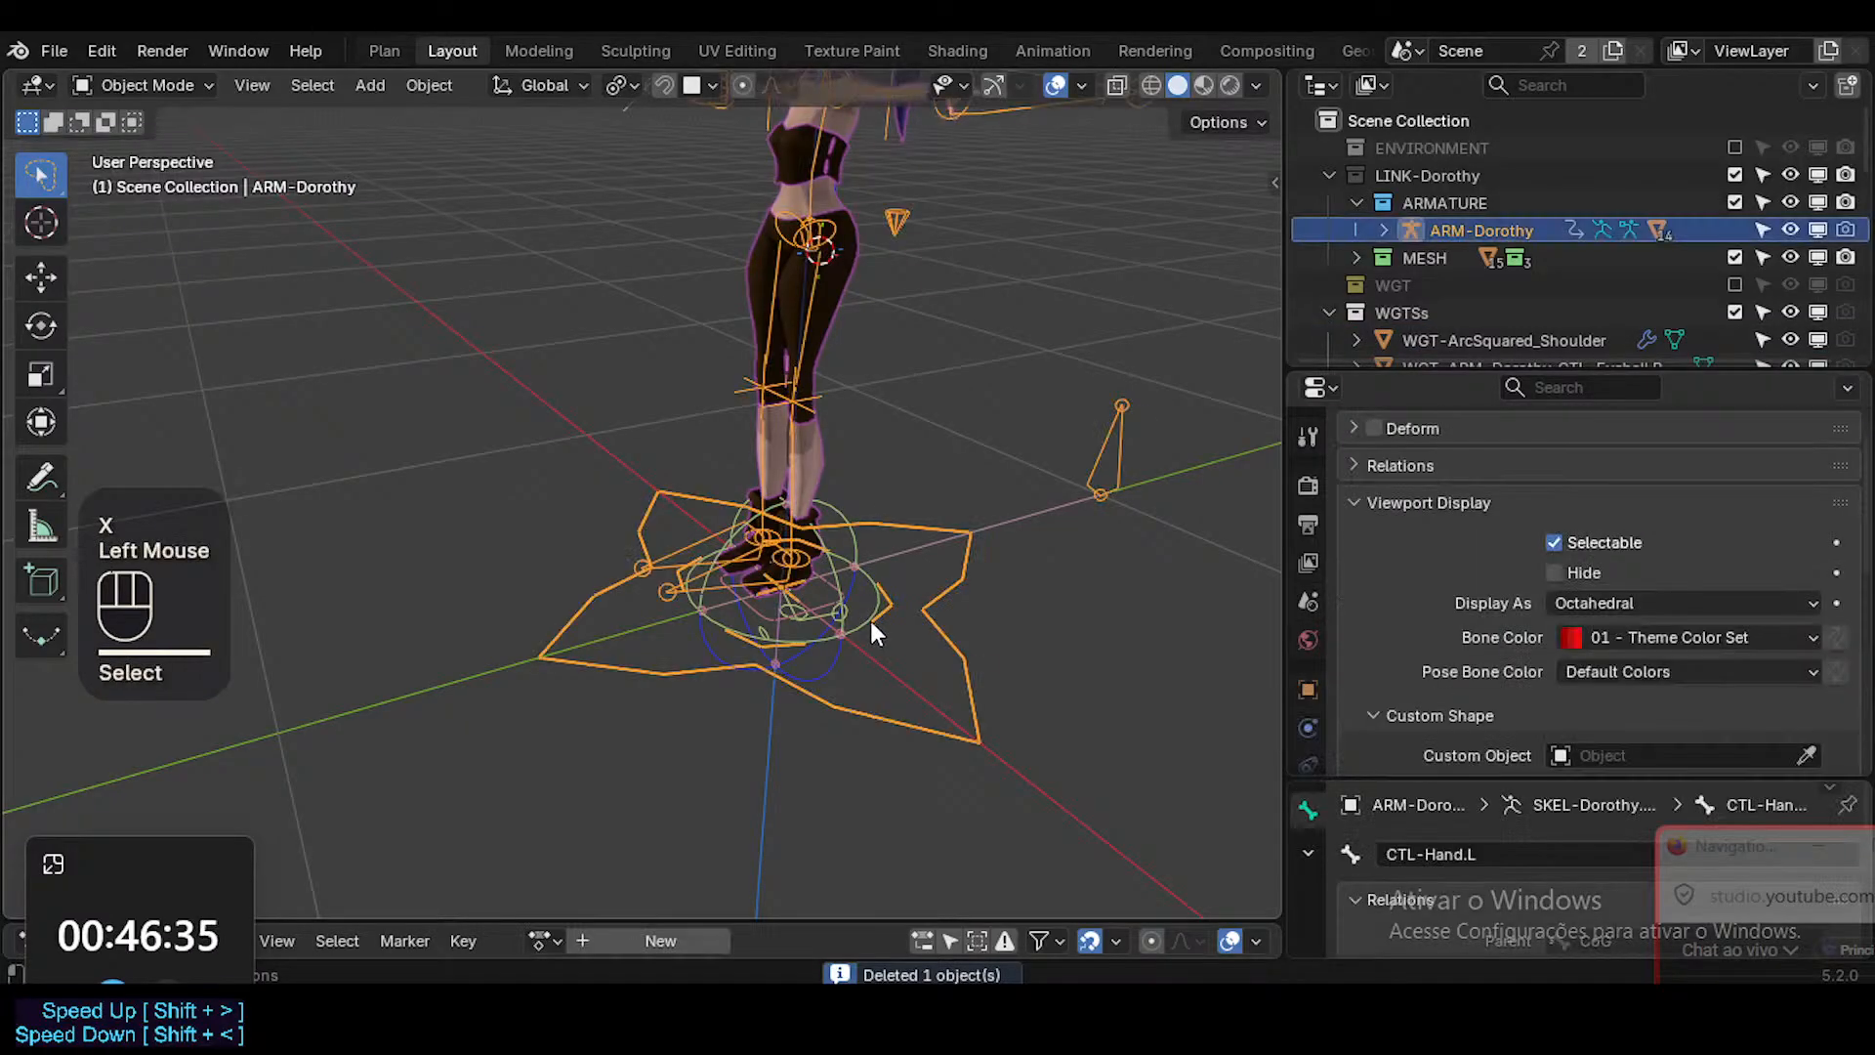
Check the WGT-SphereHalf_Eyelid widget around the feet with a cancelled test move and delete it.
left_click(871, 629)
key("g")
key("Escape")
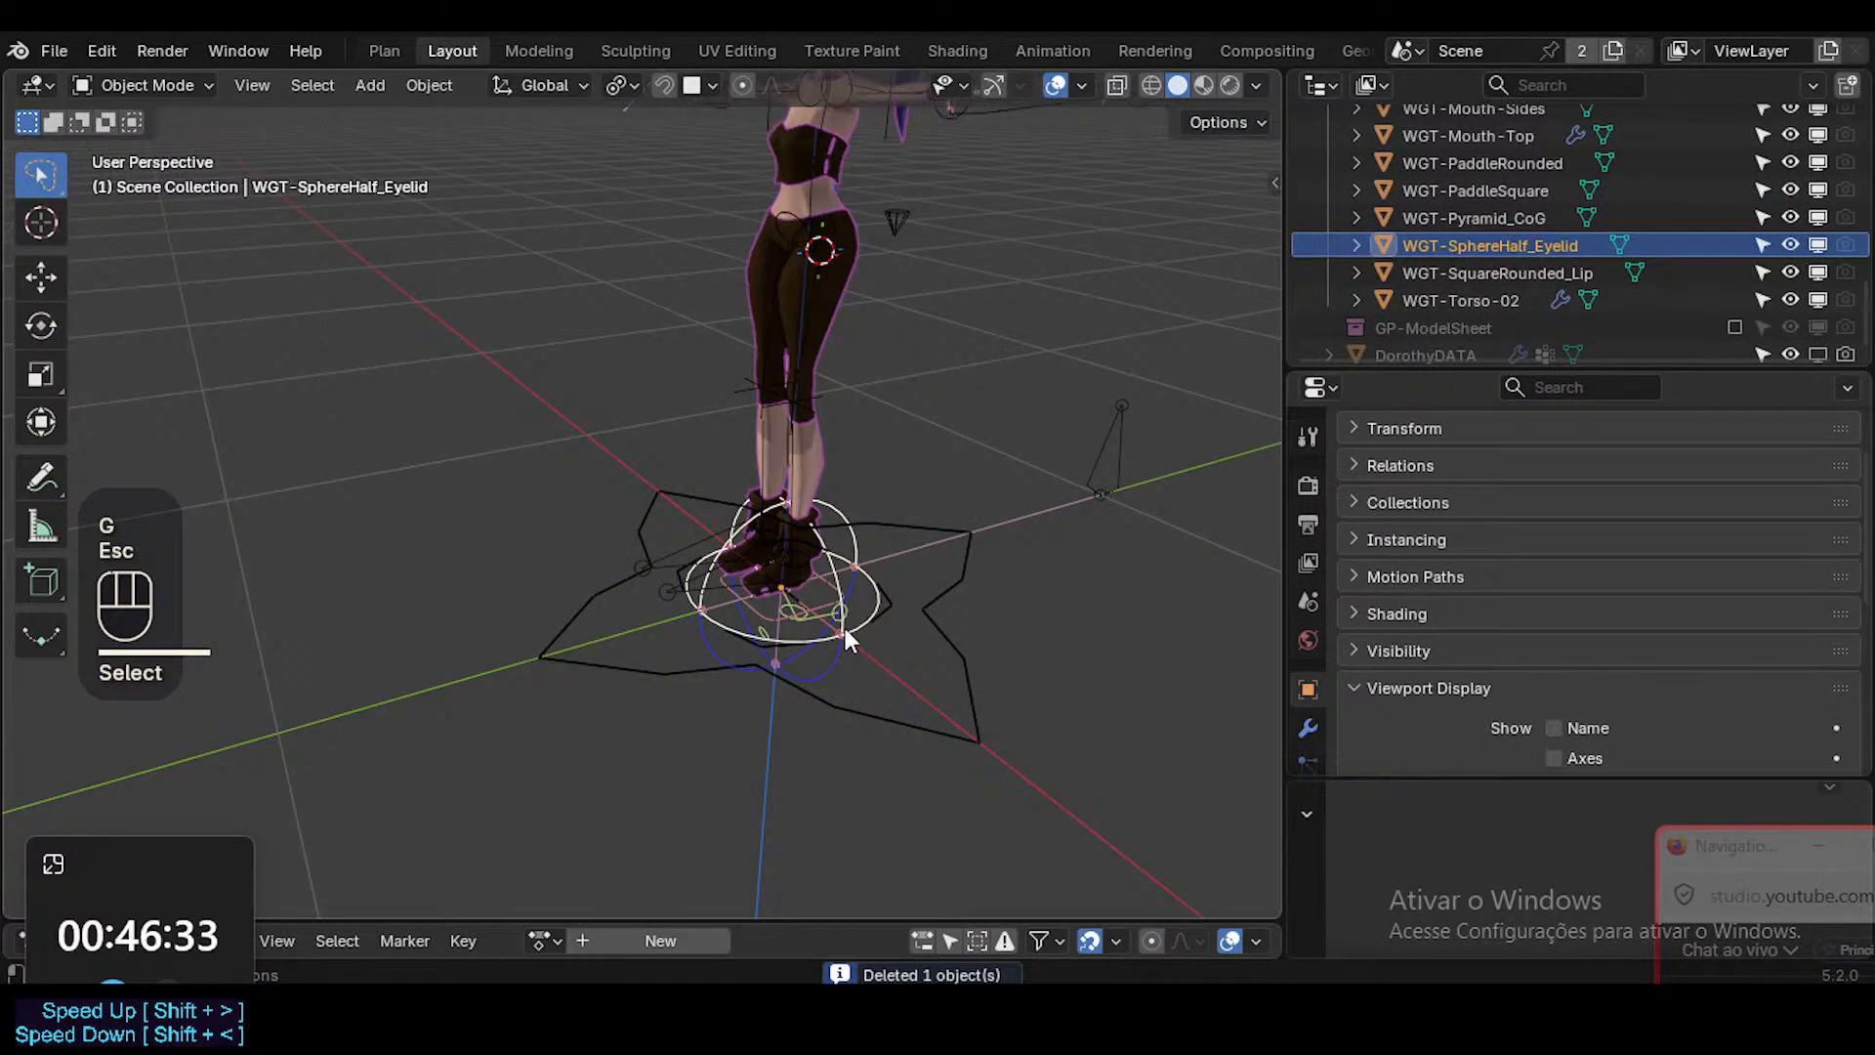
middle_click_drag(845, 629, 906, 588)
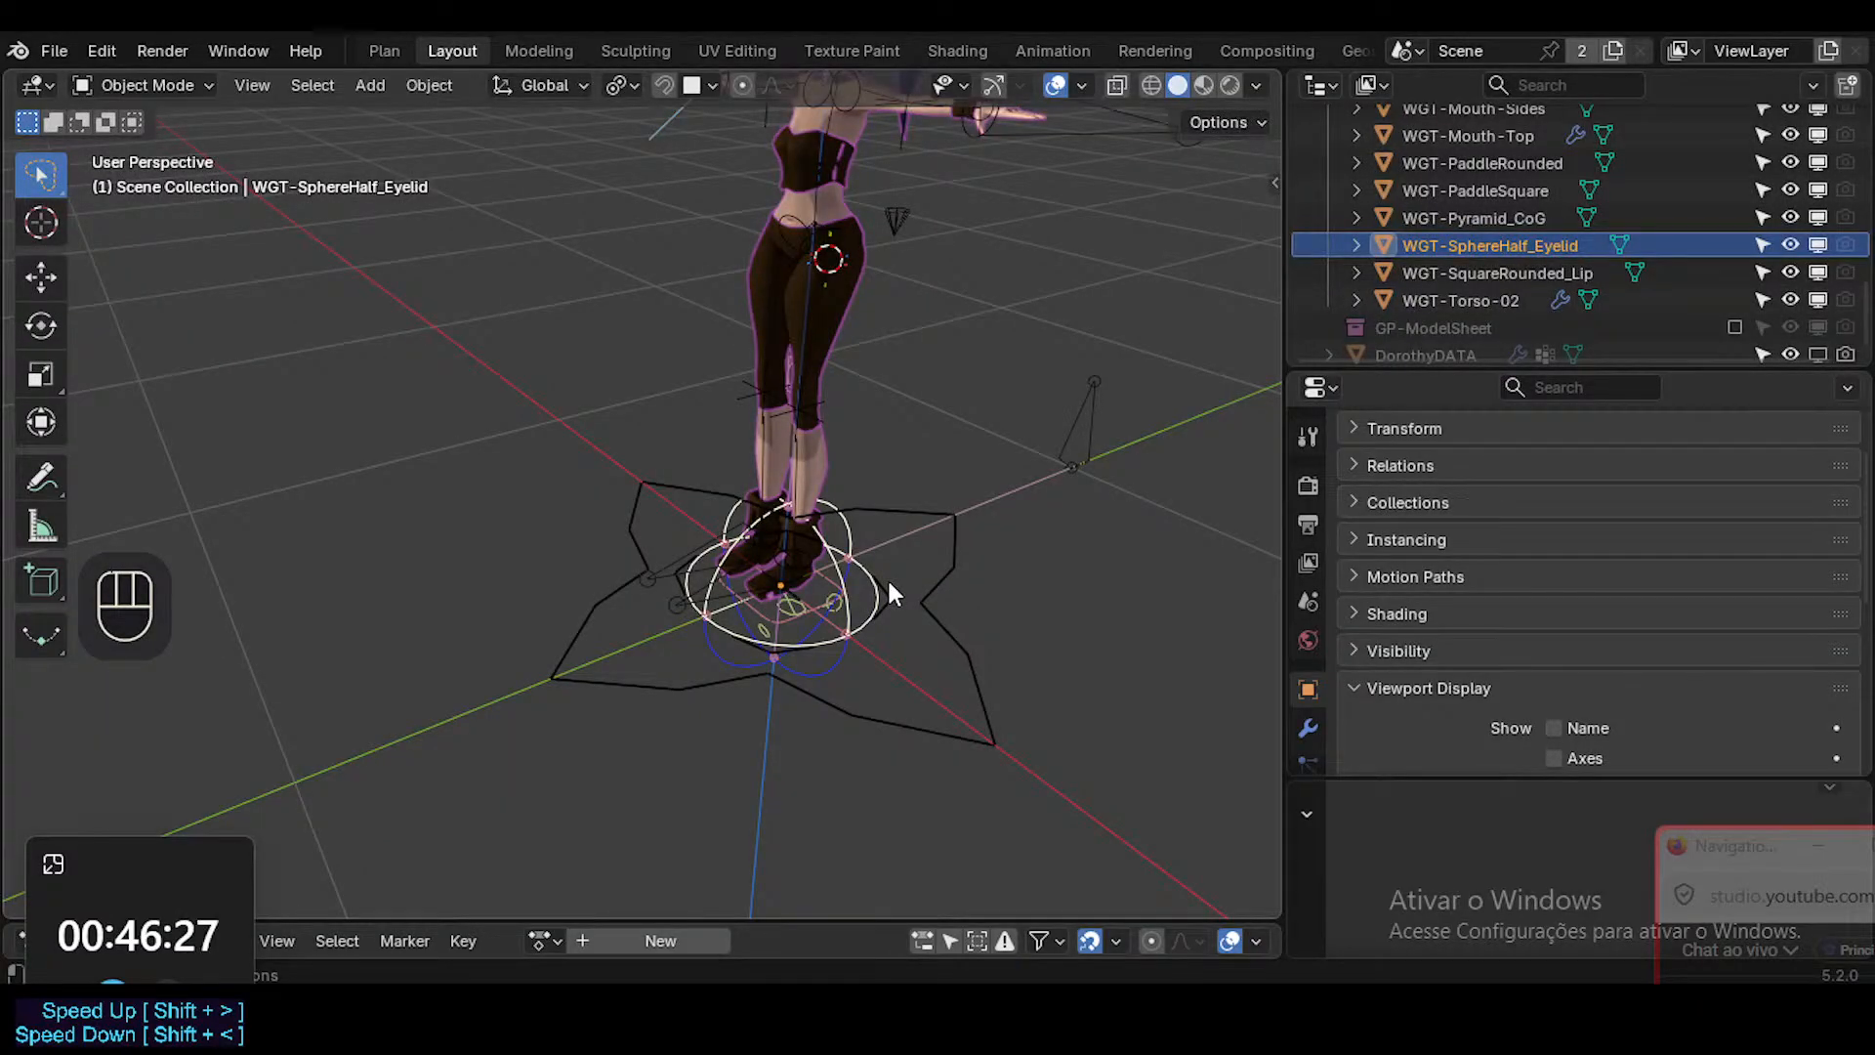
key("x")
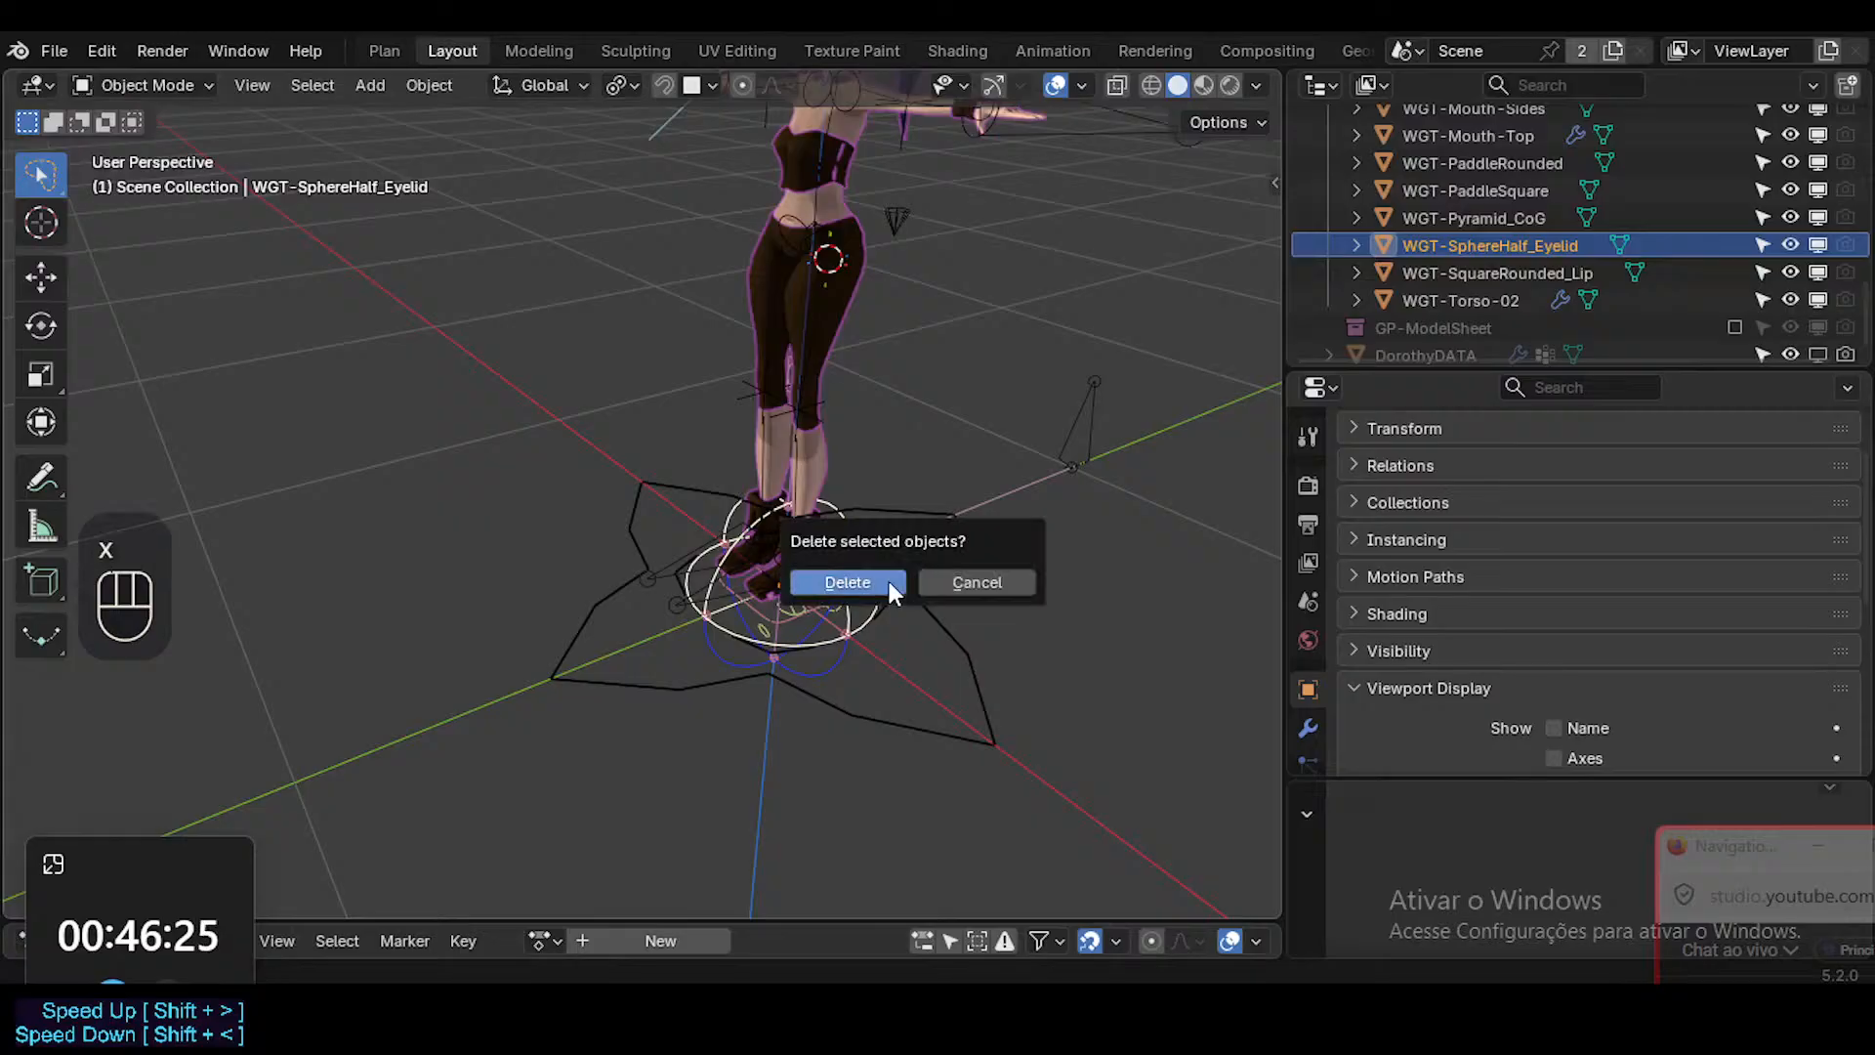
left_click(888, 583)
Check the WGT-EMP-Sphere empty around the feet with a cancelled test move and delete it.
left_click(828, 679)
left_click(828, 677)
middle_click_drag(850, 661, 864, 639)
key("g")
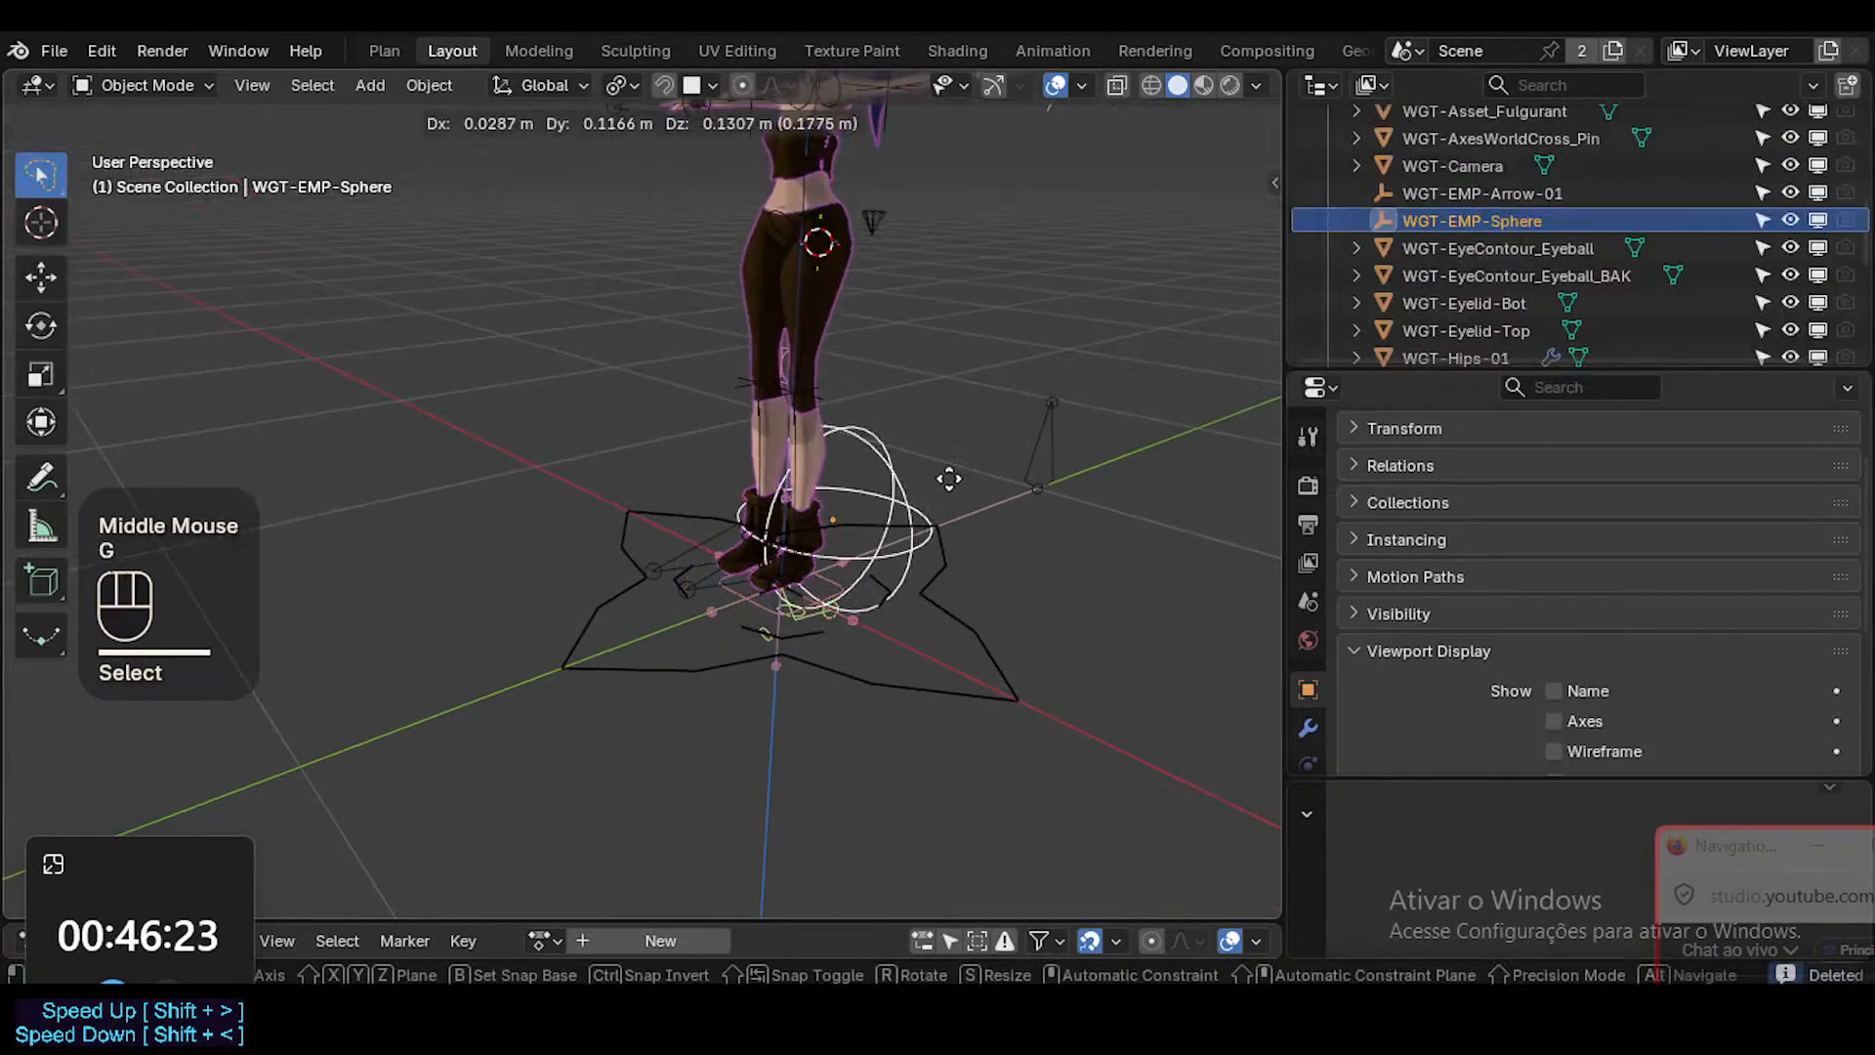
key("Escape")
key("m")
key("x")
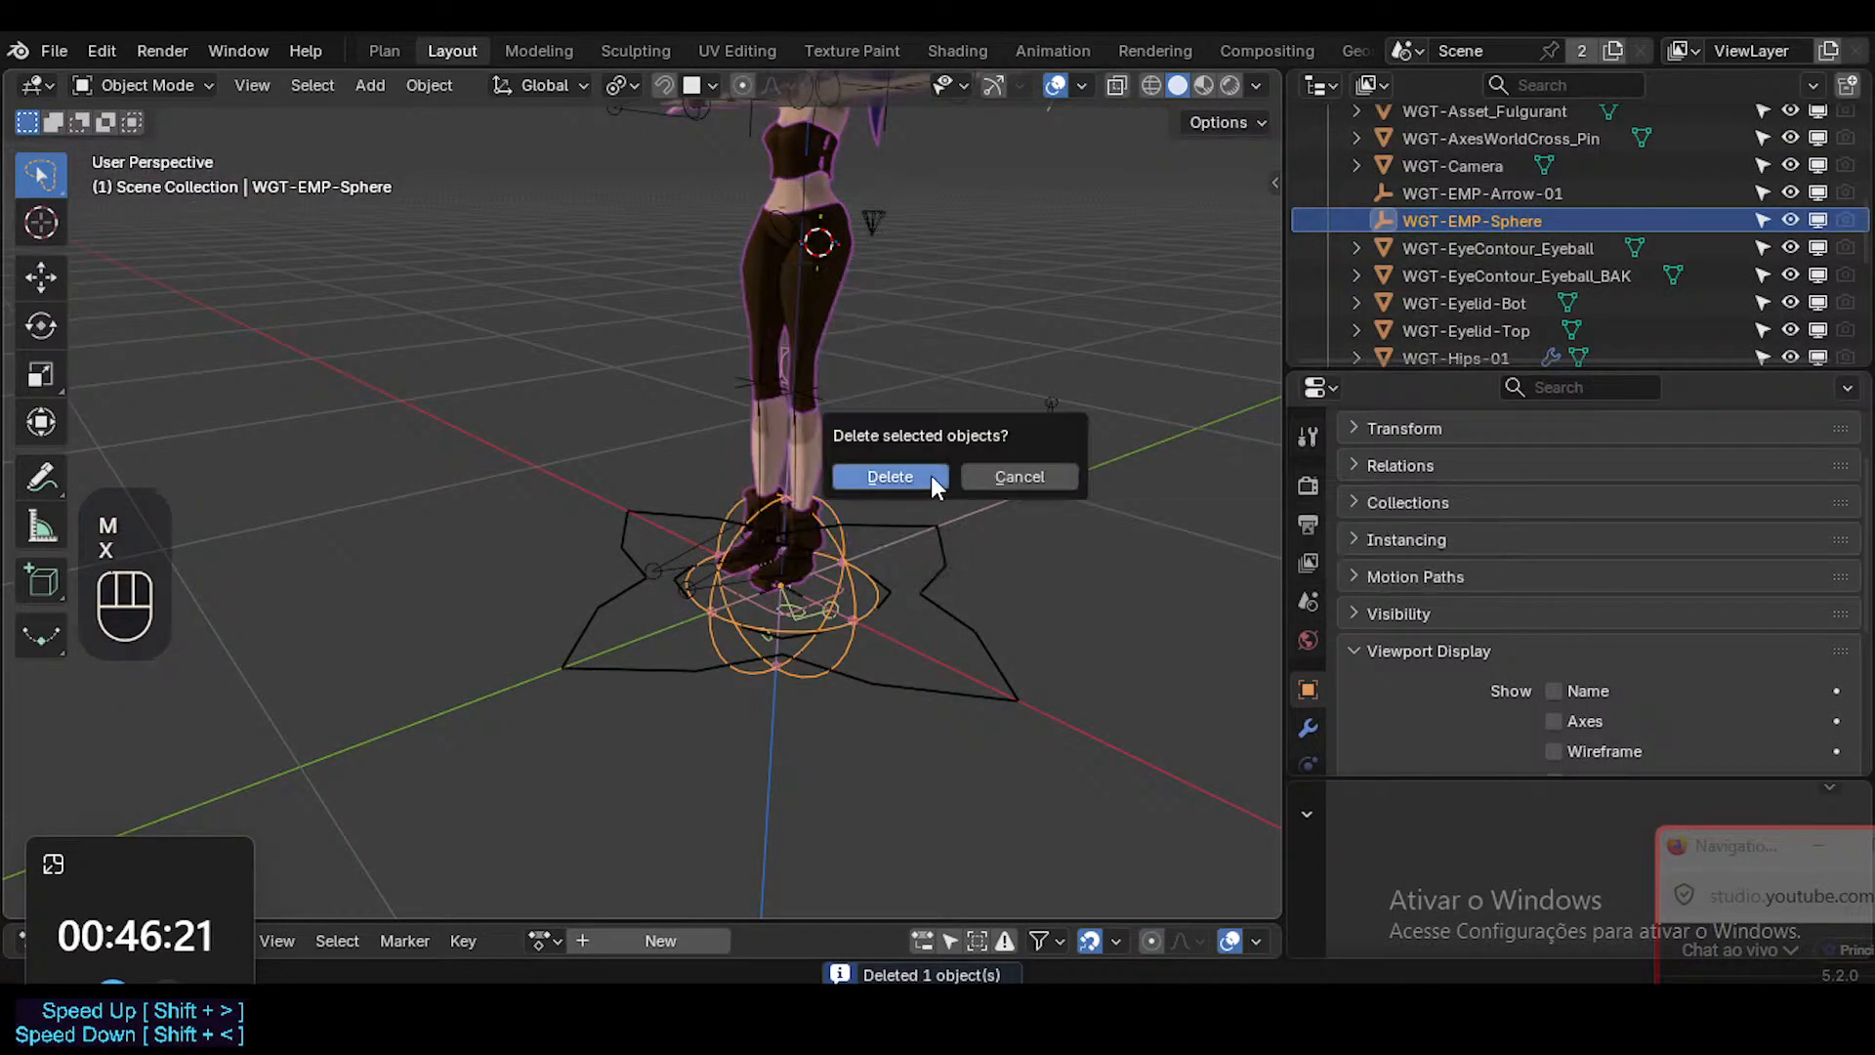
left_click(930, 474)
Check the WGT-SquareRounded_Lip widget at the feet with a cancelled test move and send it to the WGT collection.
left_click(845, 614)
left_click(846, 613)
scroll(847, 607, "up", 1)
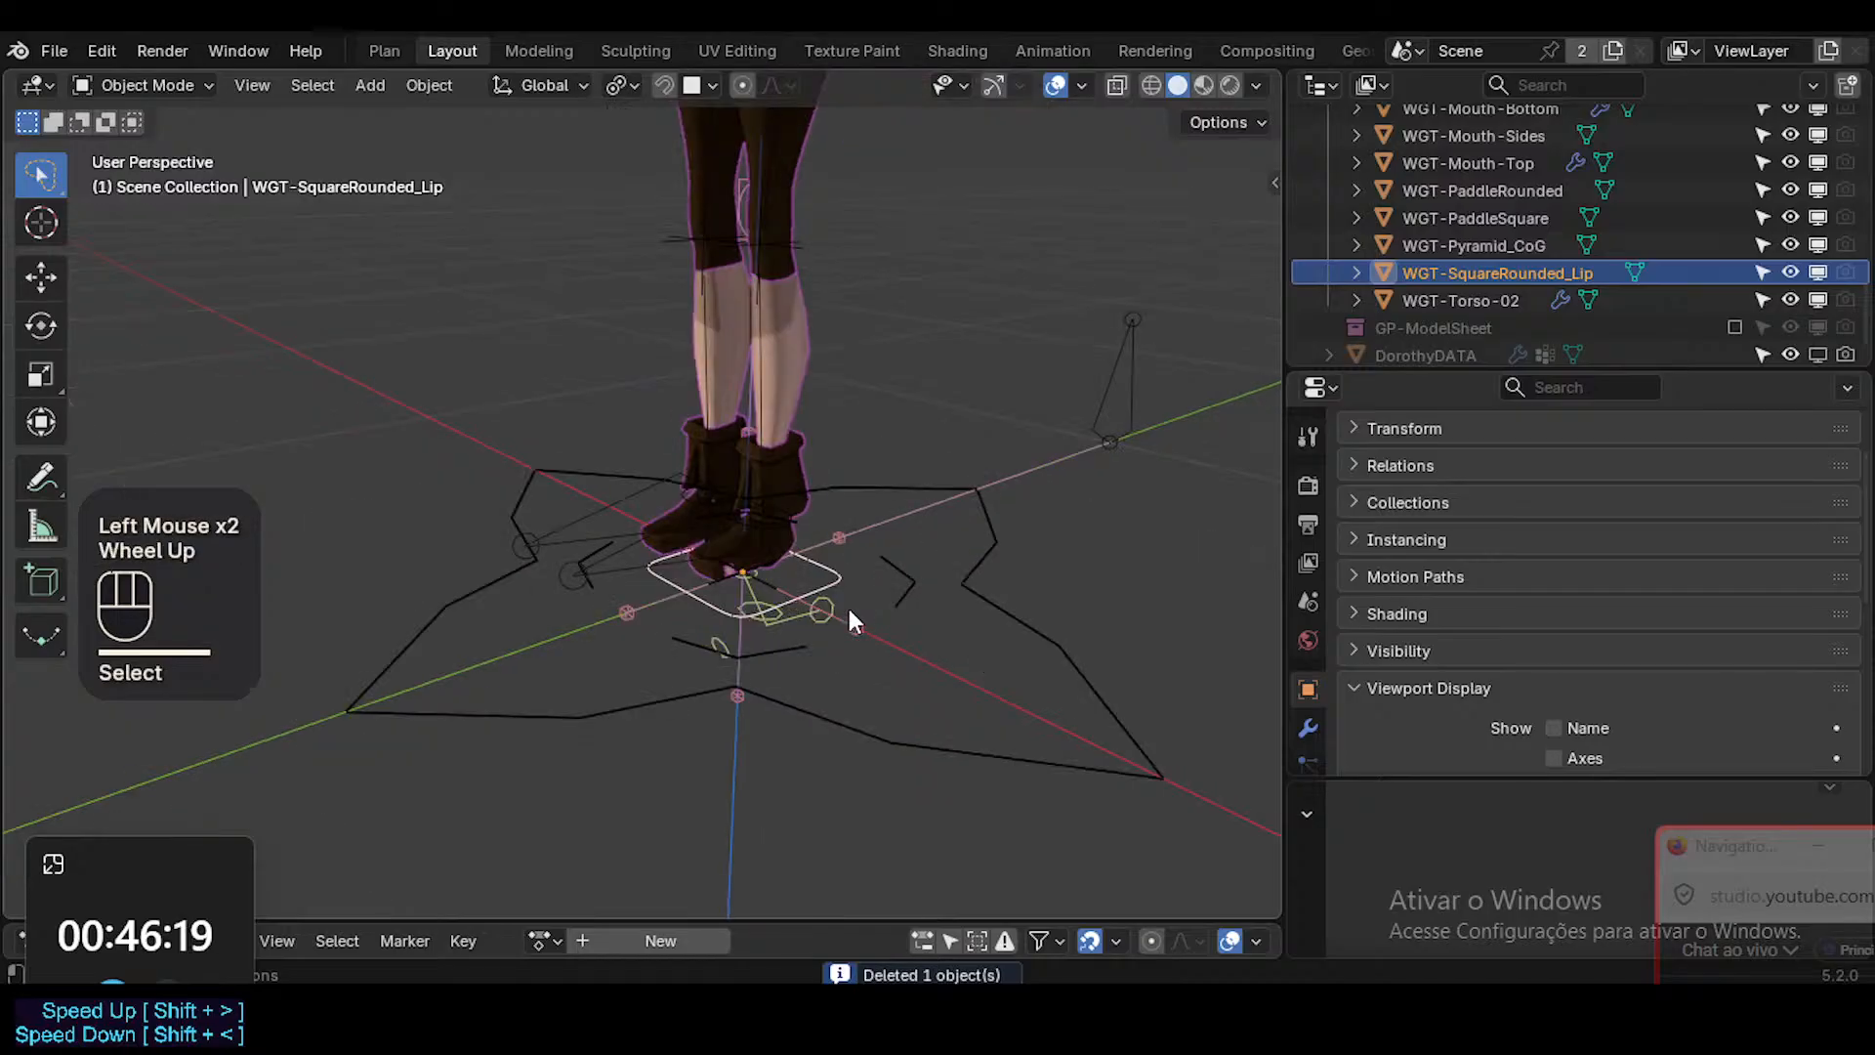
key("g")
key("Escape")
key("m")
left_click(801, 619)
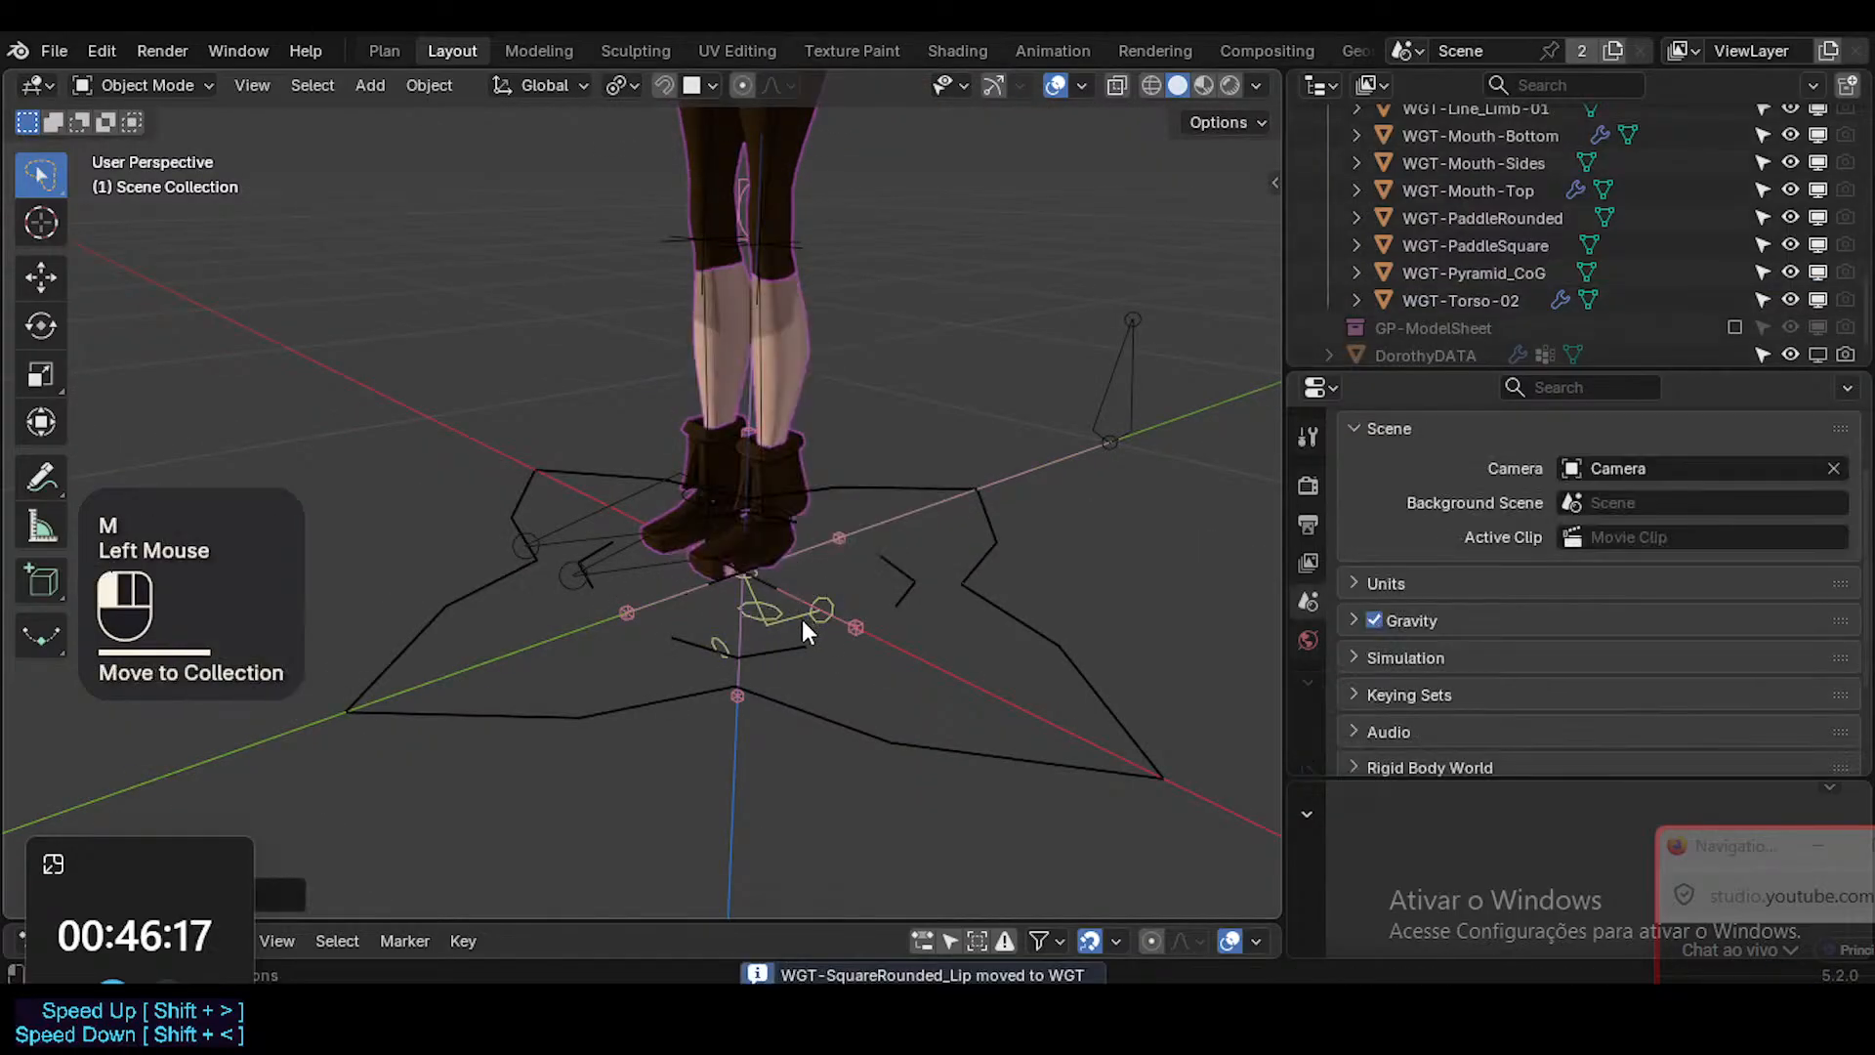
Check the WGT-Asset_Fulgurant widget in front of the feet with a cancelled test move and delete it.
left_click(802, 617)
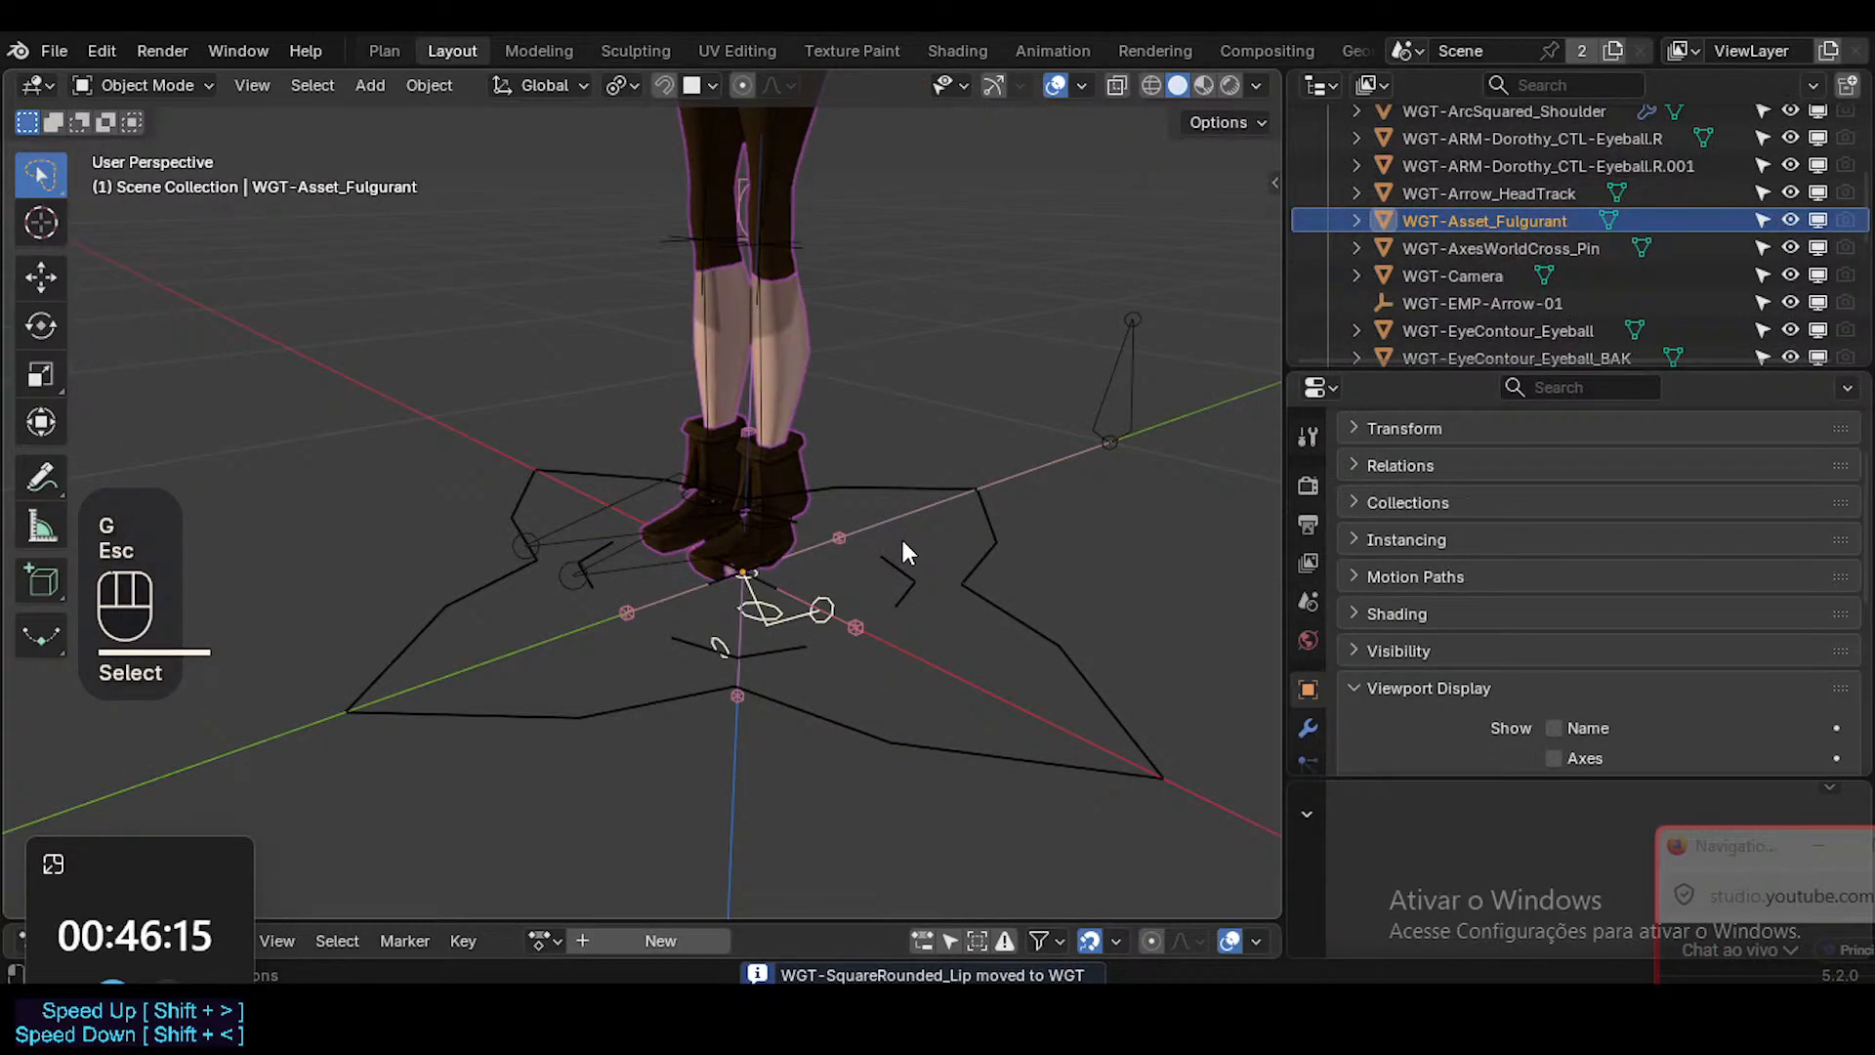
key("c")
key("Escape")
key("x")
left_click(846, 617)
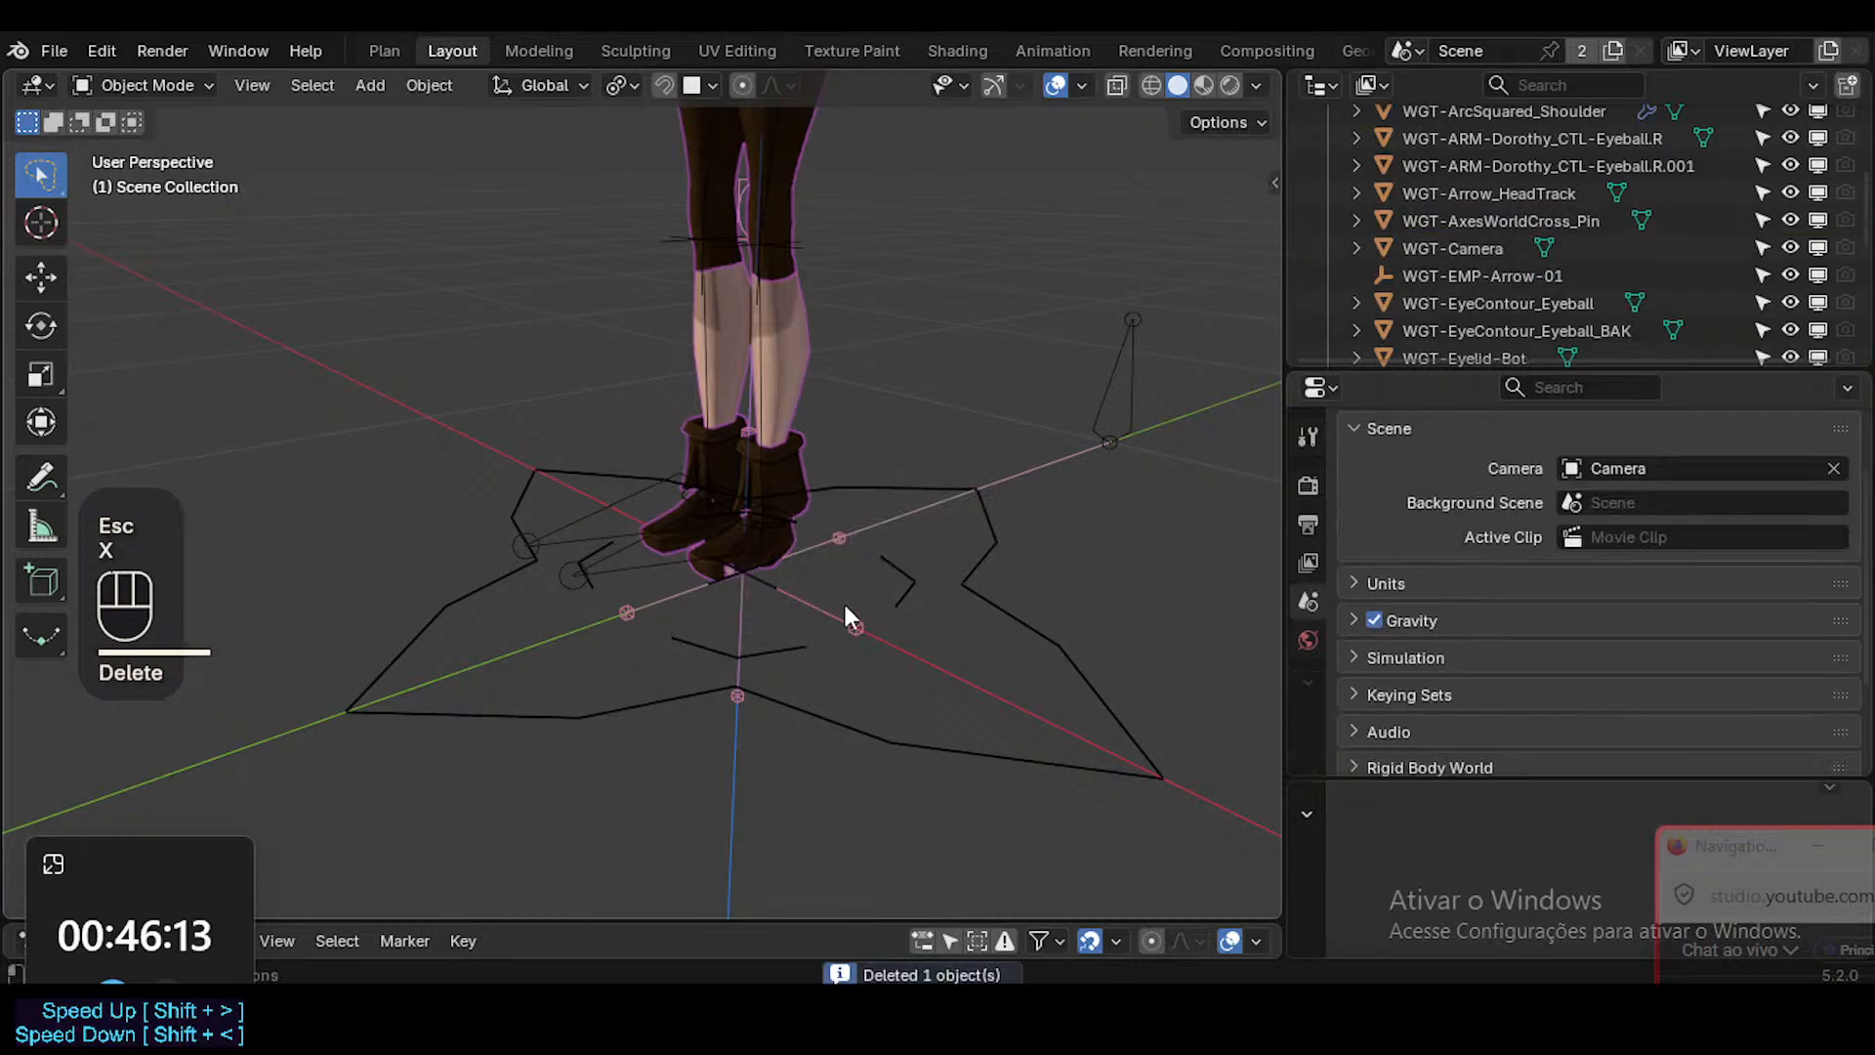
Check the WGT-AxesWorldCross_Pin widget at the origin with a cancelled test move and delete it.
left_click(788, 629)
left_click(848, 611)
key("g")
key("Escape")
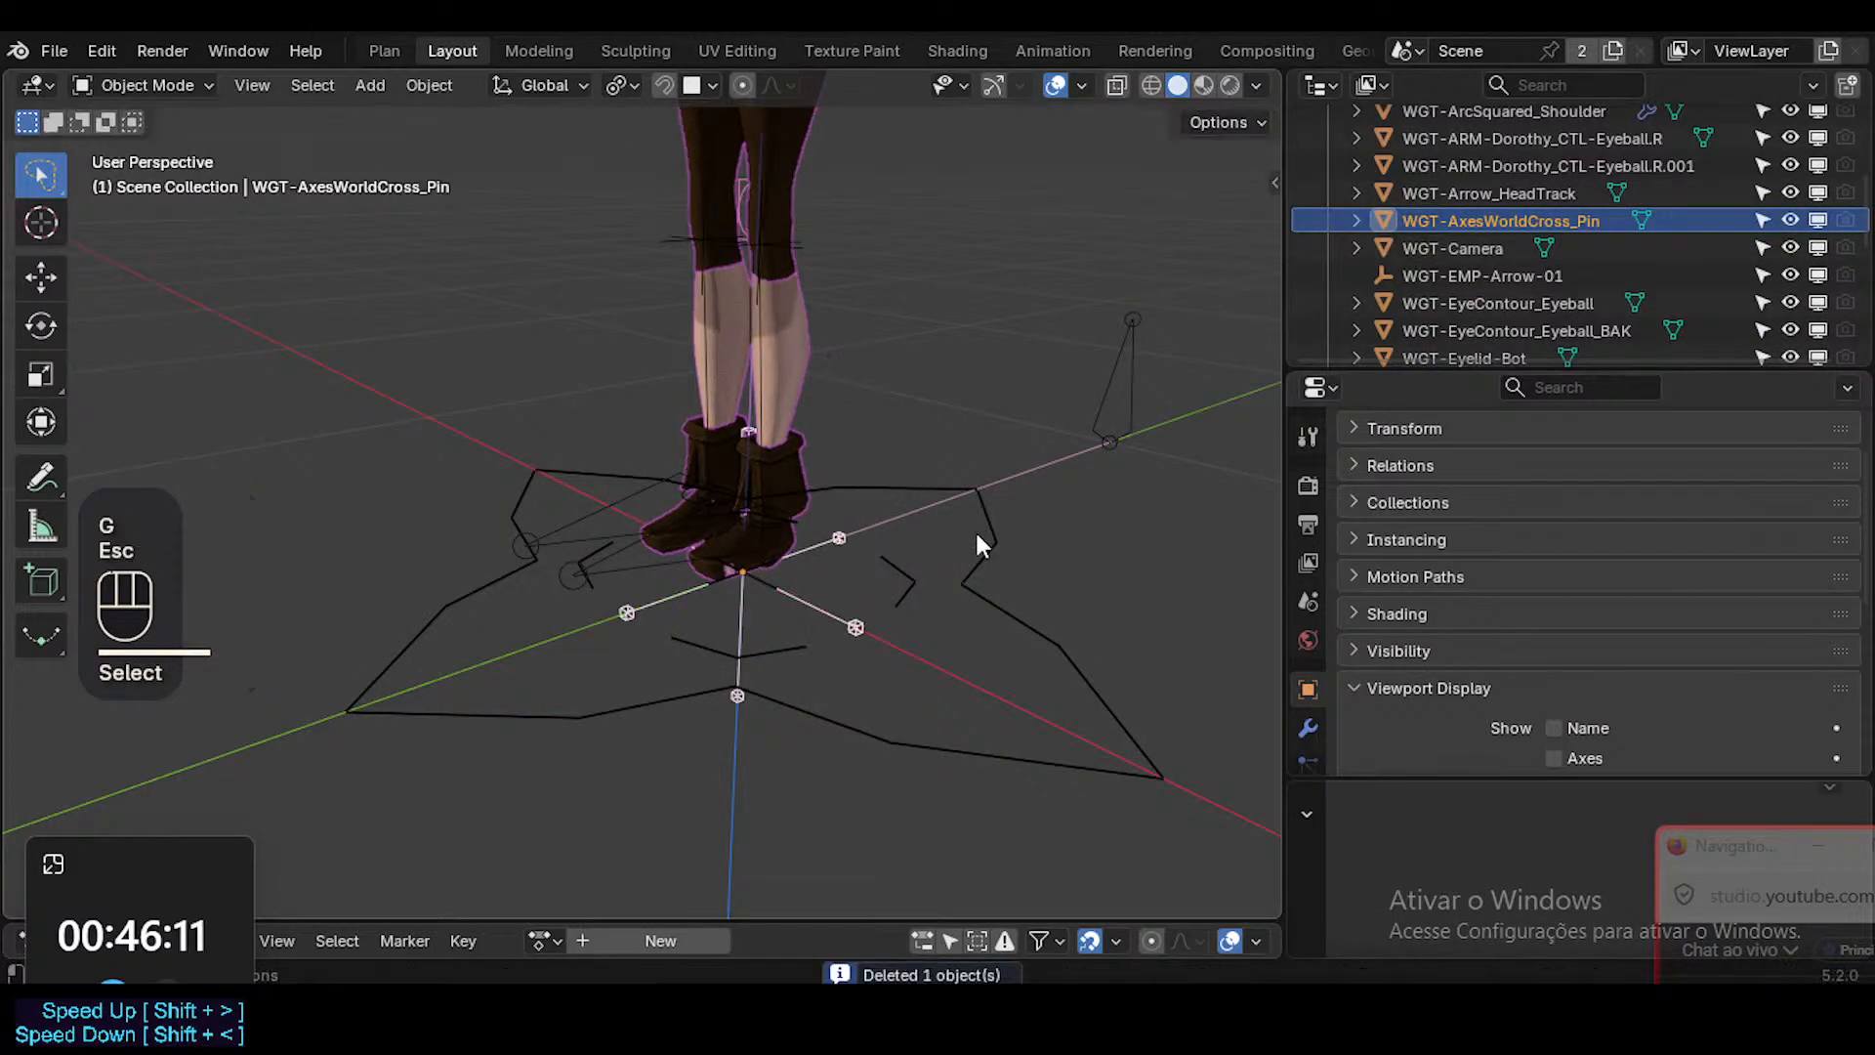
key("x")
left_click(977, 534)
Select the WGT-Camera frame widget beside the character and delete it.
scroll(1533, 271, "up", 2)
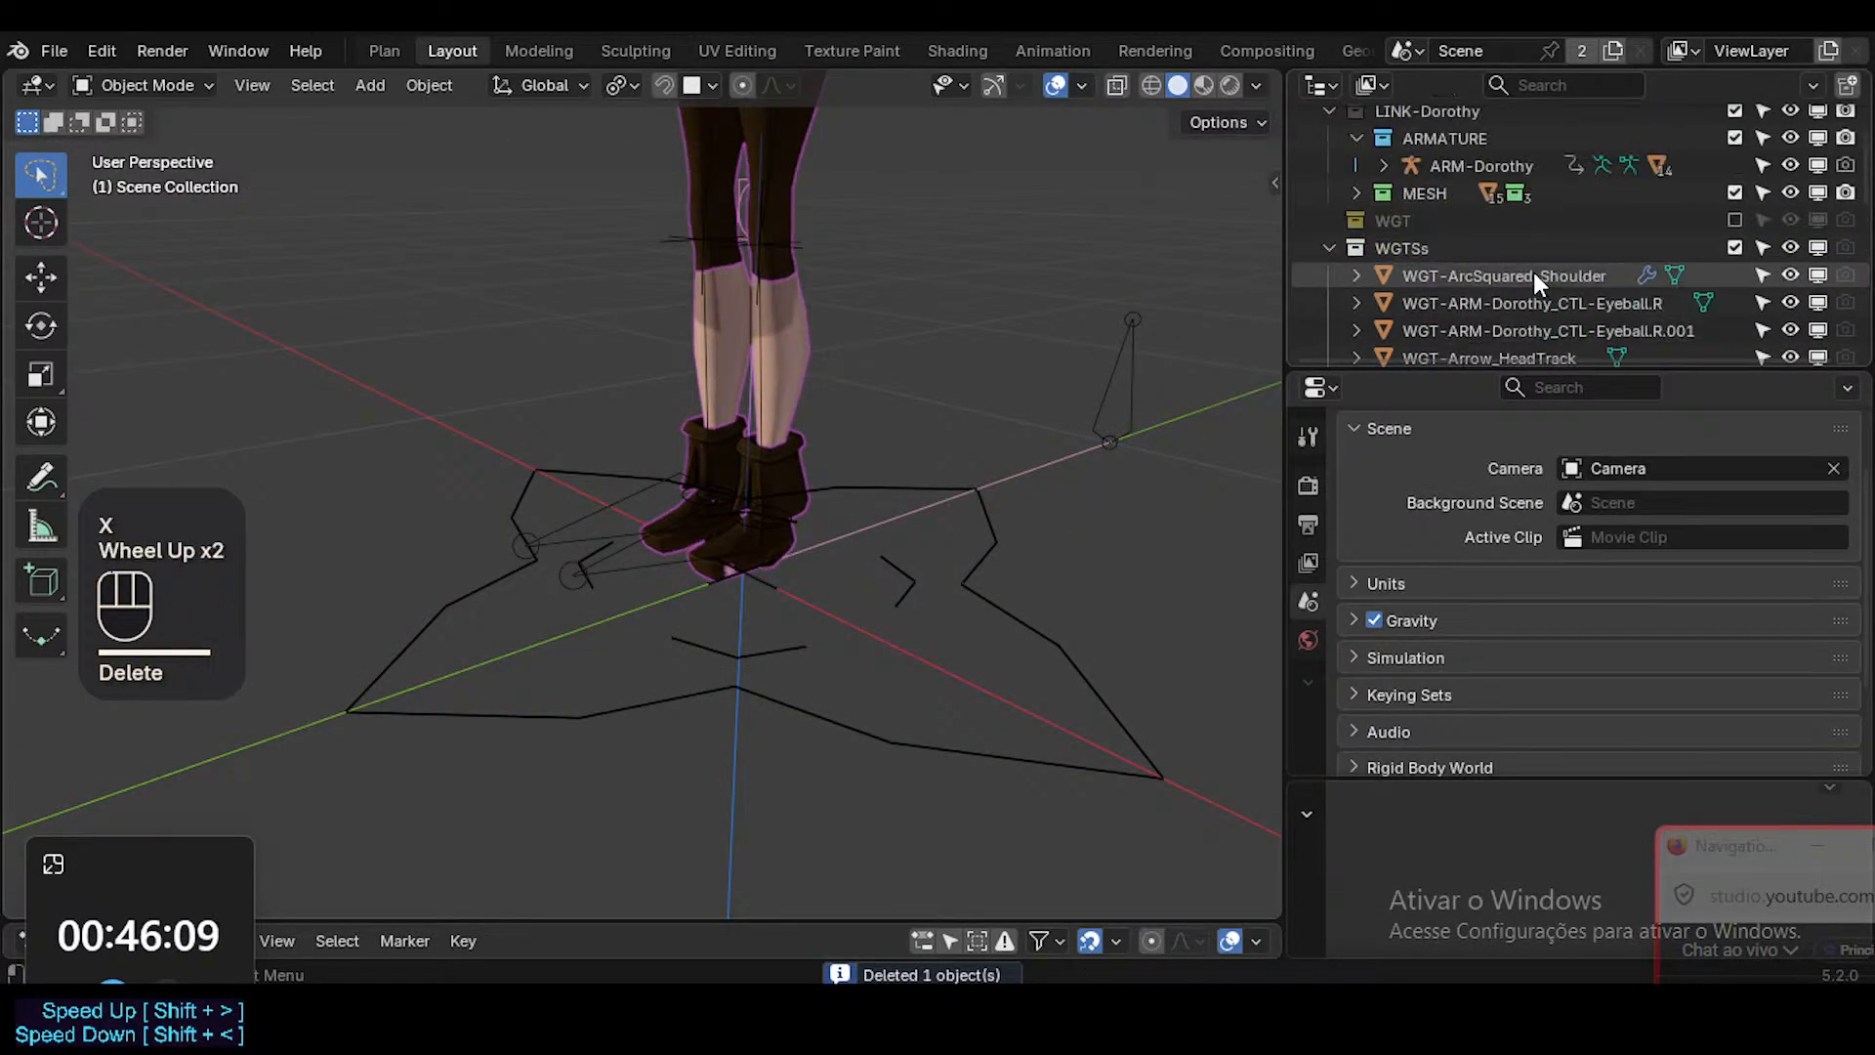
left_click(1407, 274)
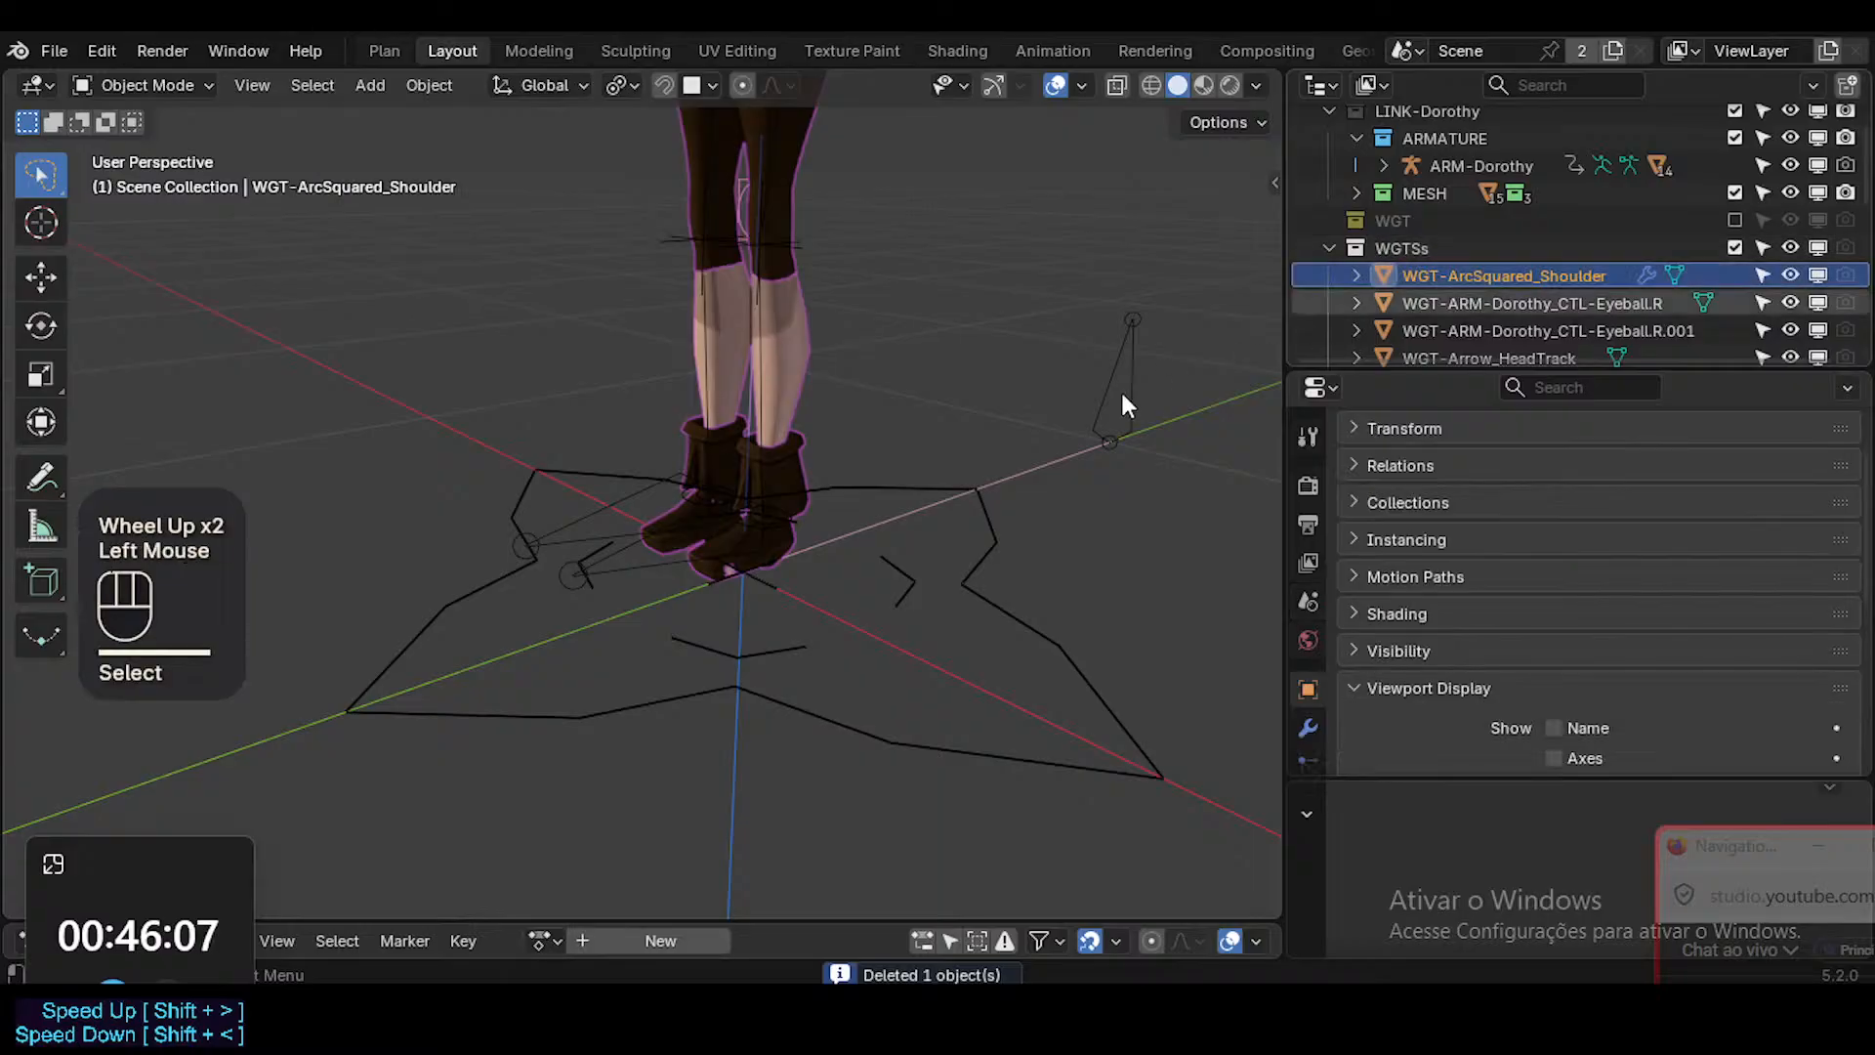
scroll(1122, 394, "down", 3)
middle_click_drag(1058, 433, 994, 517, "shift")
left_click(757, 435)
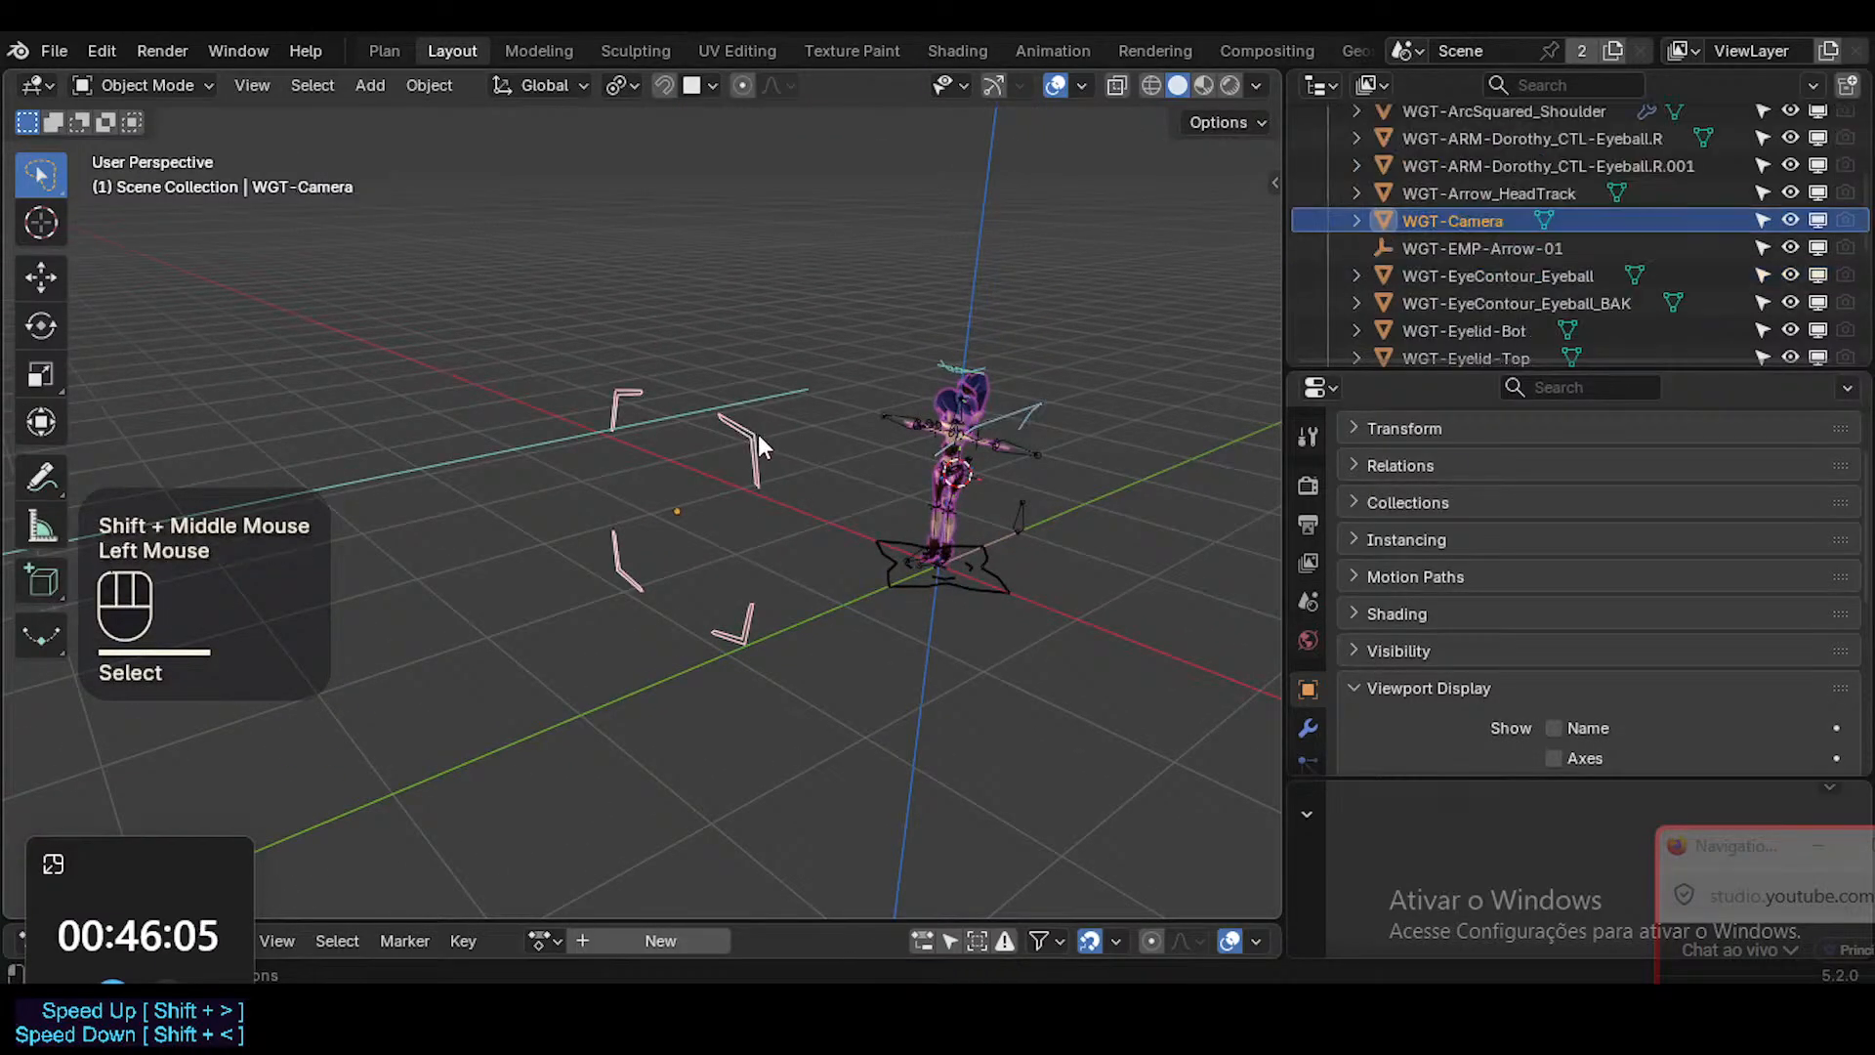
key("m")
left_click(760, 436)
mouse_move(1035, 402)
middle_mouse_down()
mouse_move(935, 410)
mouse_move(1017, 419)
mouse_move(965, 396)
mouse_move(1041, 381)
mouse_move(979, 384)
mouse_move(1018, 399)
middle_mouse_up()
key("x")
left_click(913, 285)
Select the WGT-Mouth-Bottom and WGT-Mouth-Top widgets above the head together and delete them.
scroll(923, 353, "up", 2)
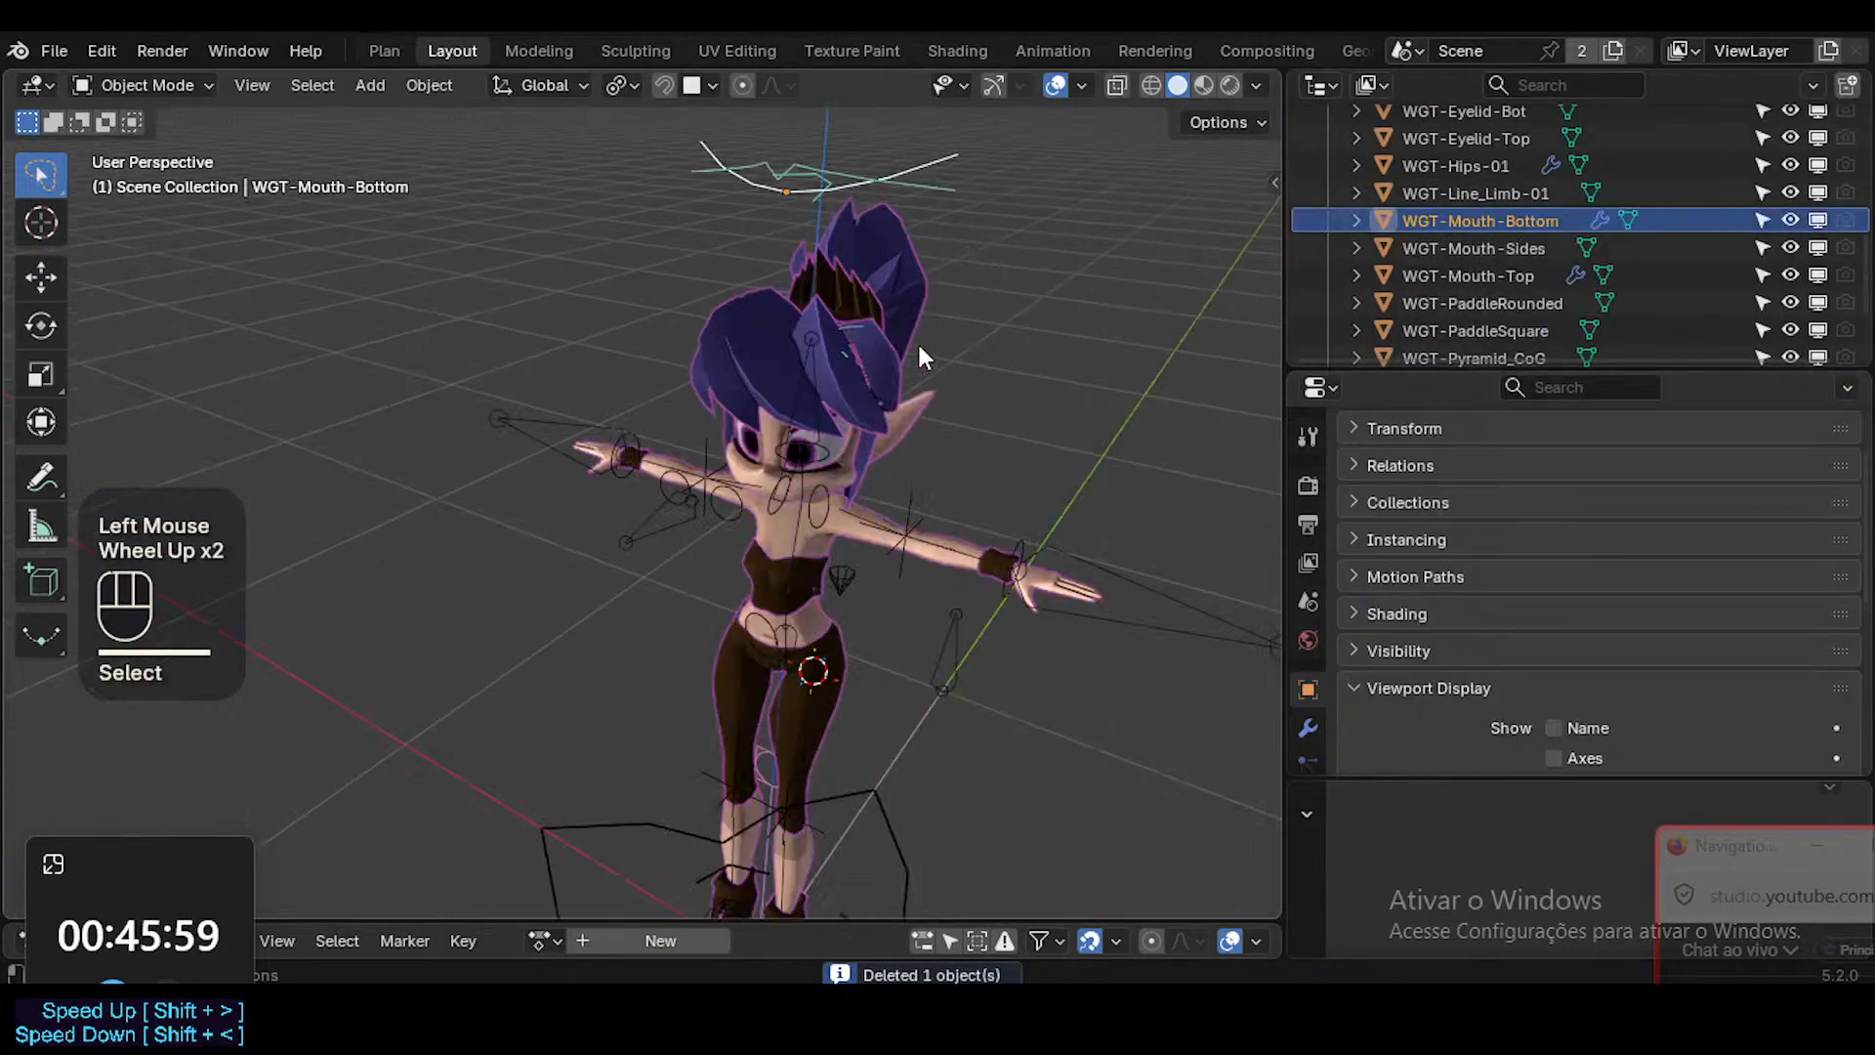
left_click(927, 176, "shift")
middle_click_drag(933, 209, 940, 303, "shift")
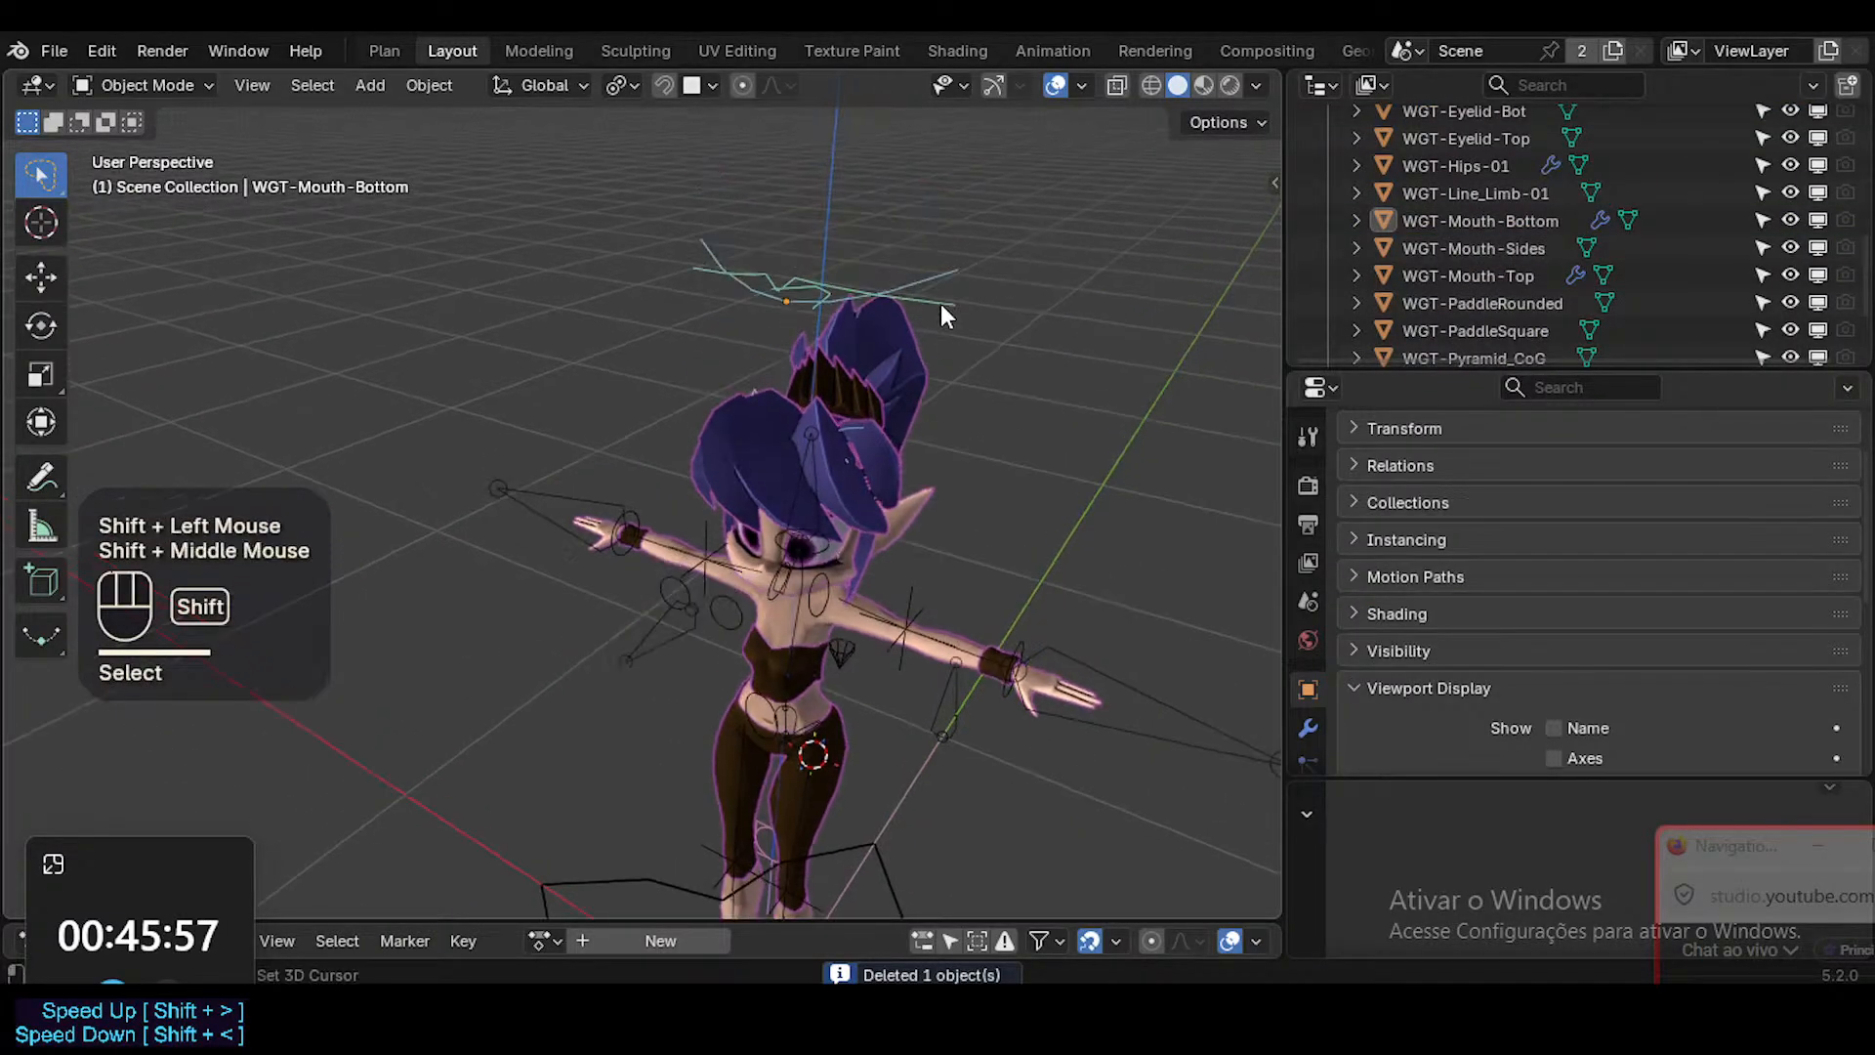
left_click(940, 309)
left_click(943, 300)
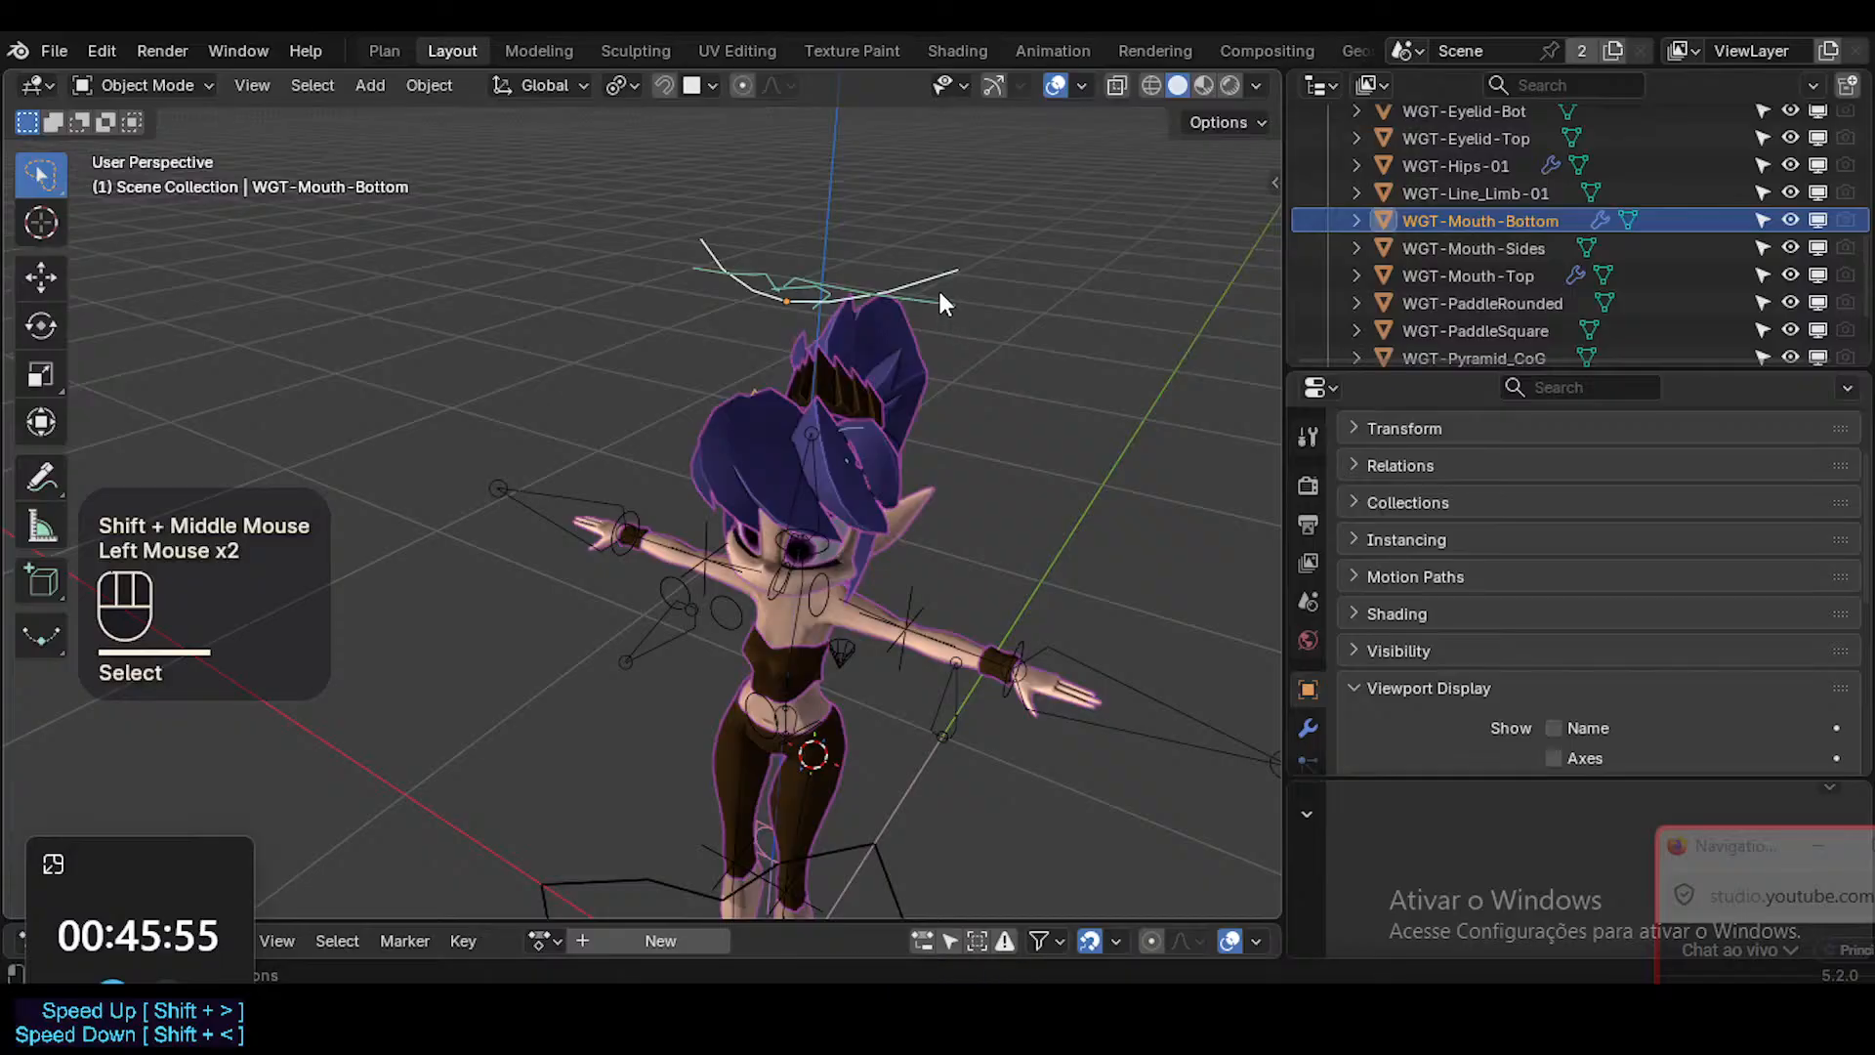
left_click(942, 302, "shift")
key("x")
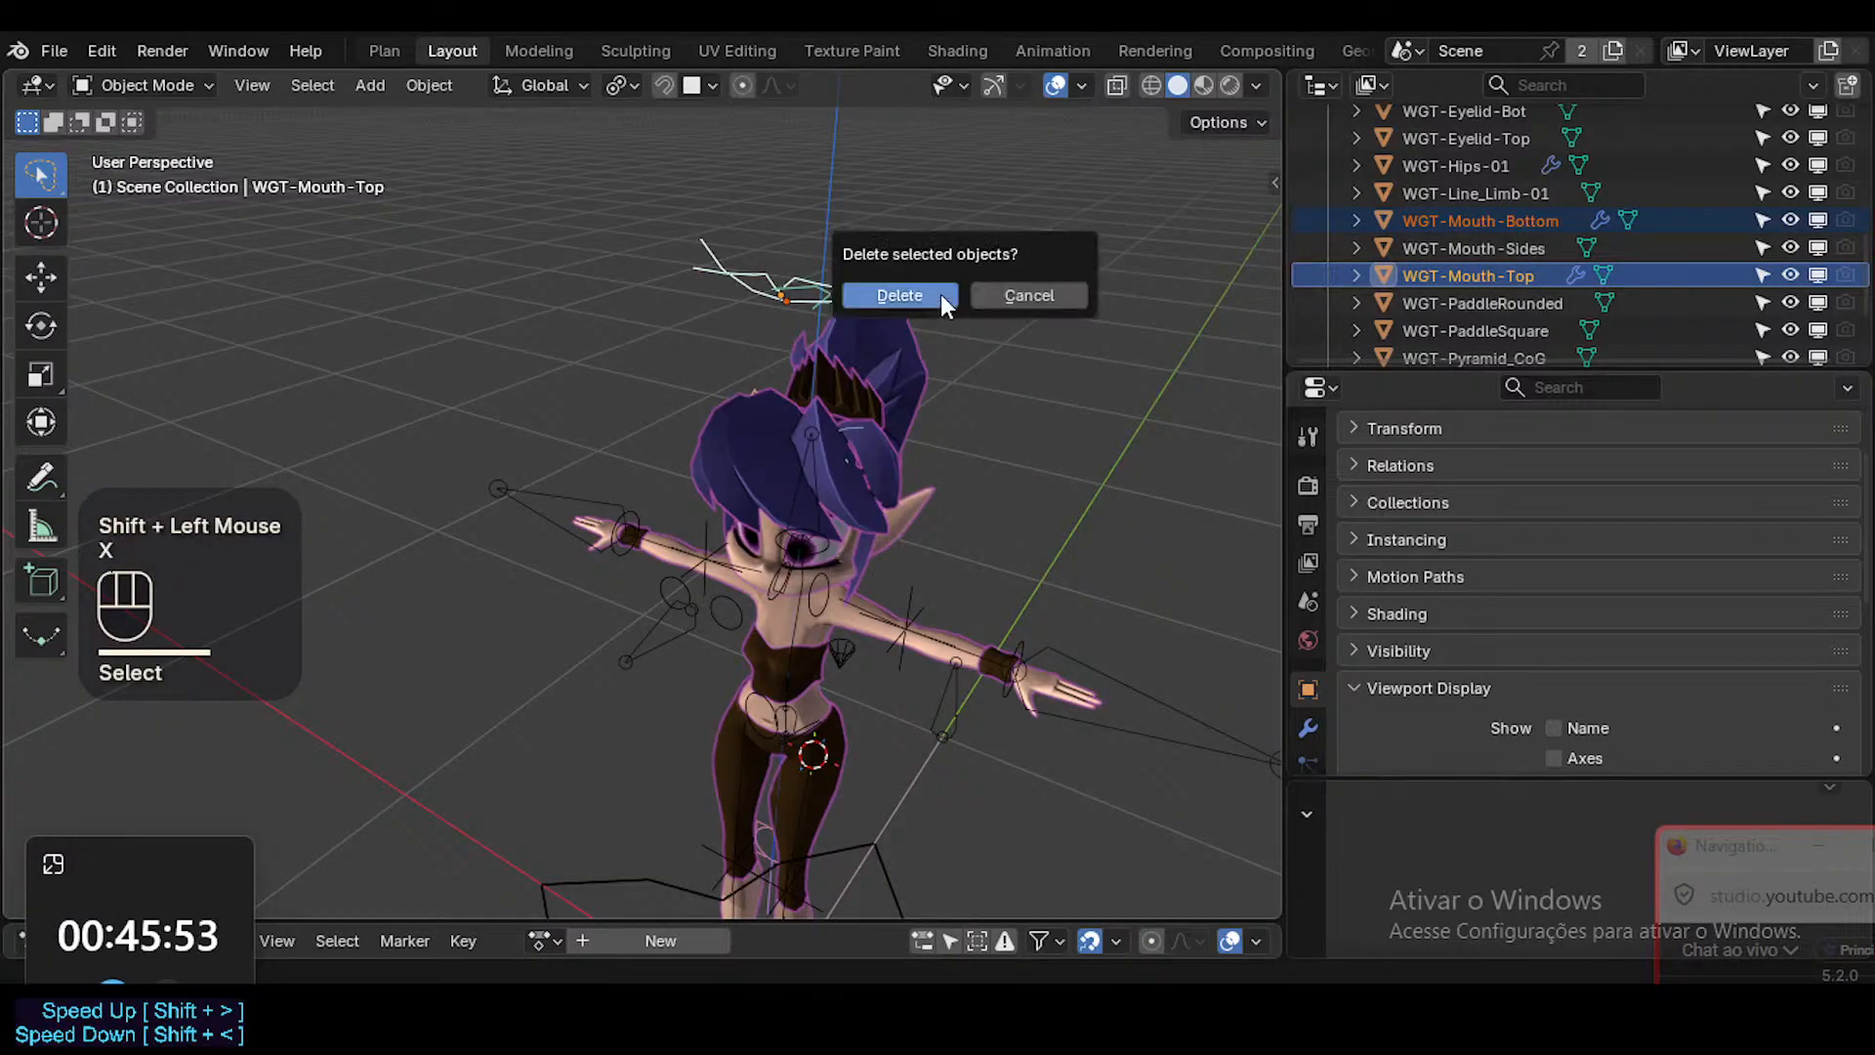
left_click(940, 295)
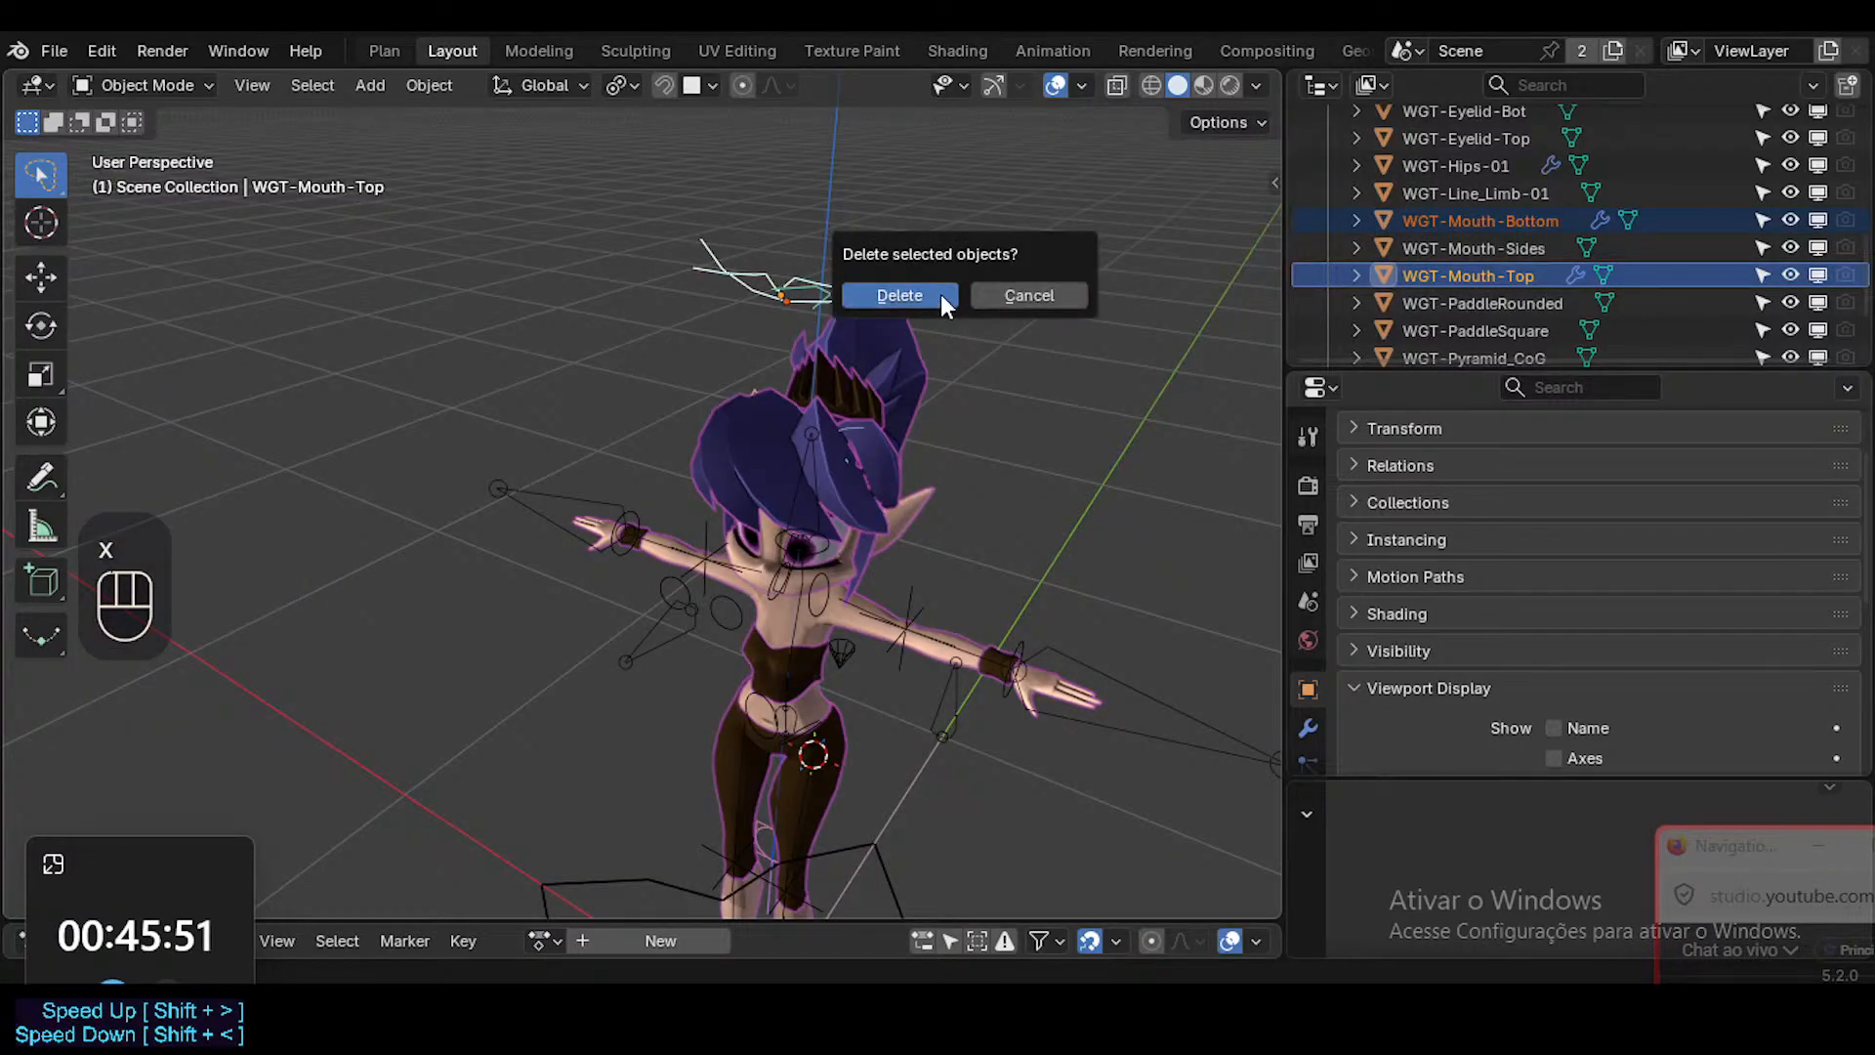
Delete the remaining WGT-Mouth-Sides widget above the character's head.
left_click(808, 289)
middle_click_drag(891, 288, 894, 354)
key("x")
left_click(894, 354)
Check WGT-PaddleRounded and WGT-PaddleSquare with cancelled test moves and send both widgets to the WGT collection.
mouse_move(943, 455)
middle_mouse_down()
mouse_move(937, 527)
mouse_move(992, 615)
mouse_move(979, 412)
mouse_move(913, 457)
middle_mouse_up()
left_click(1474, 248)
scroll(918, 450, "down", 3)
key("g")
key("Escape")
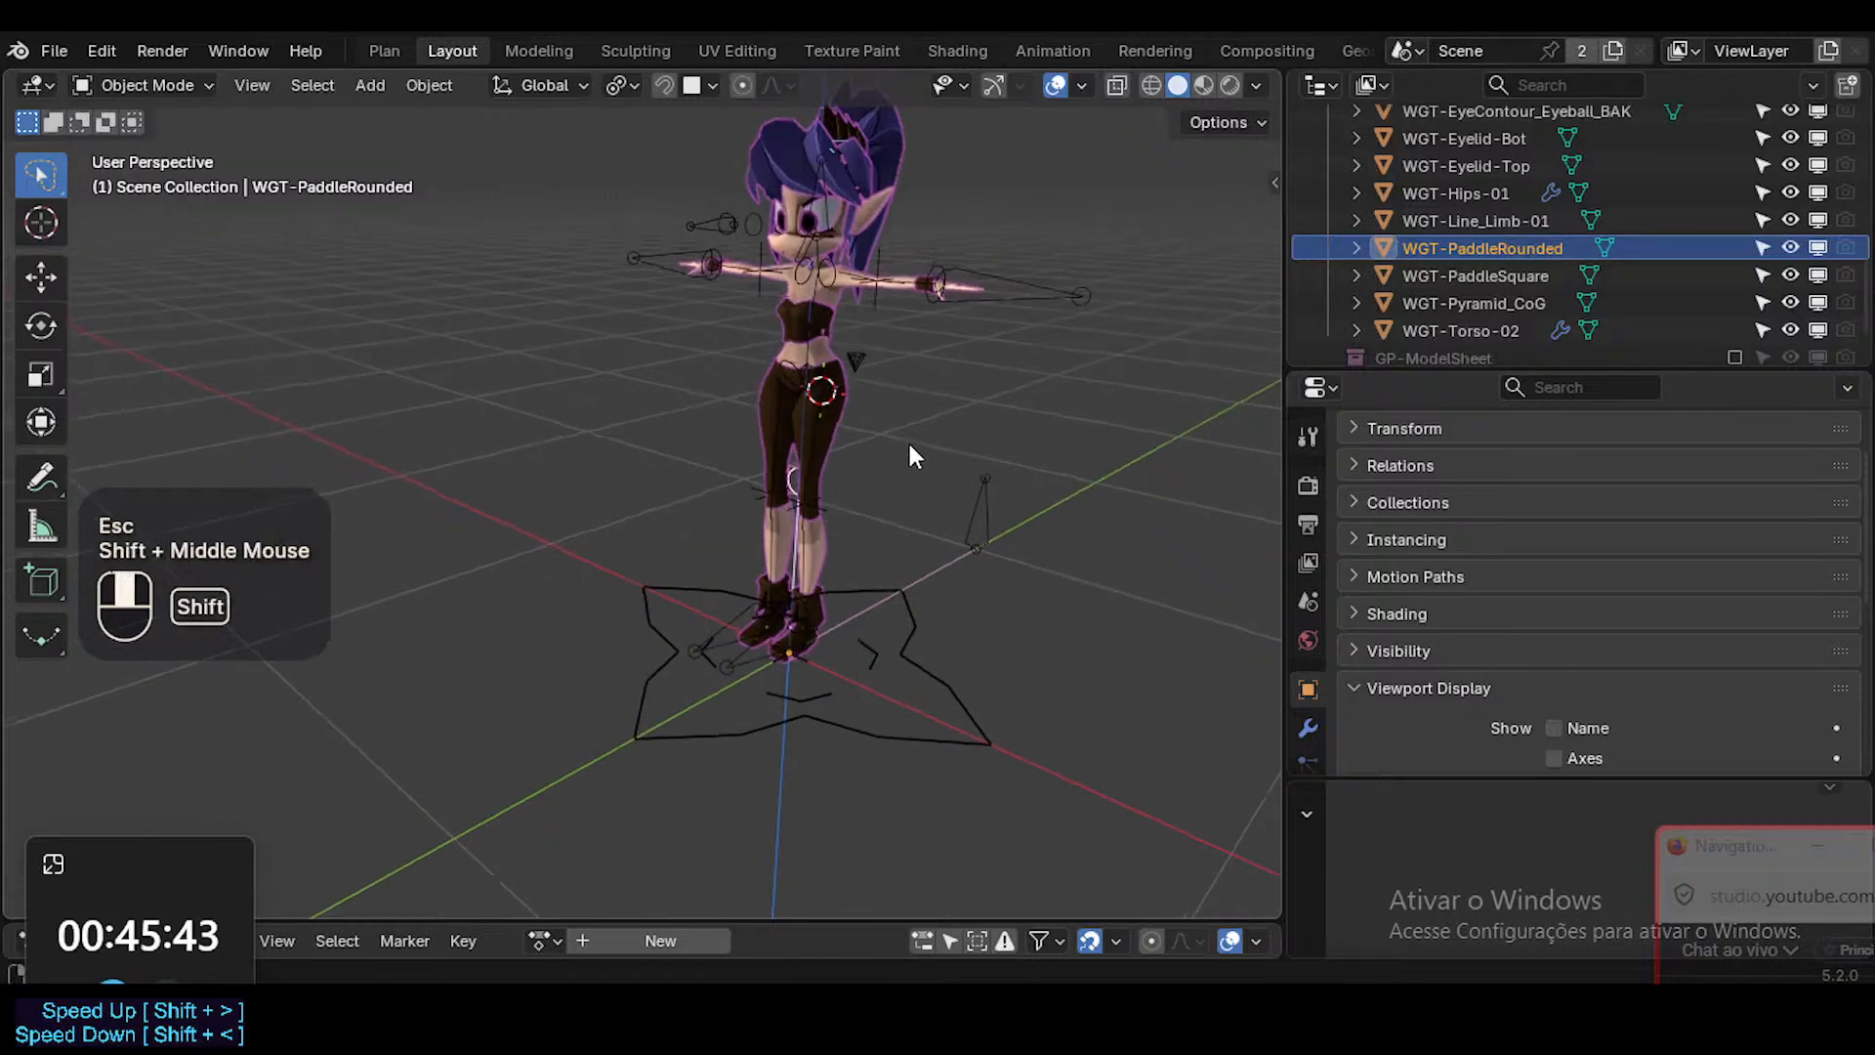
left_click(1469, 273)
key("g")
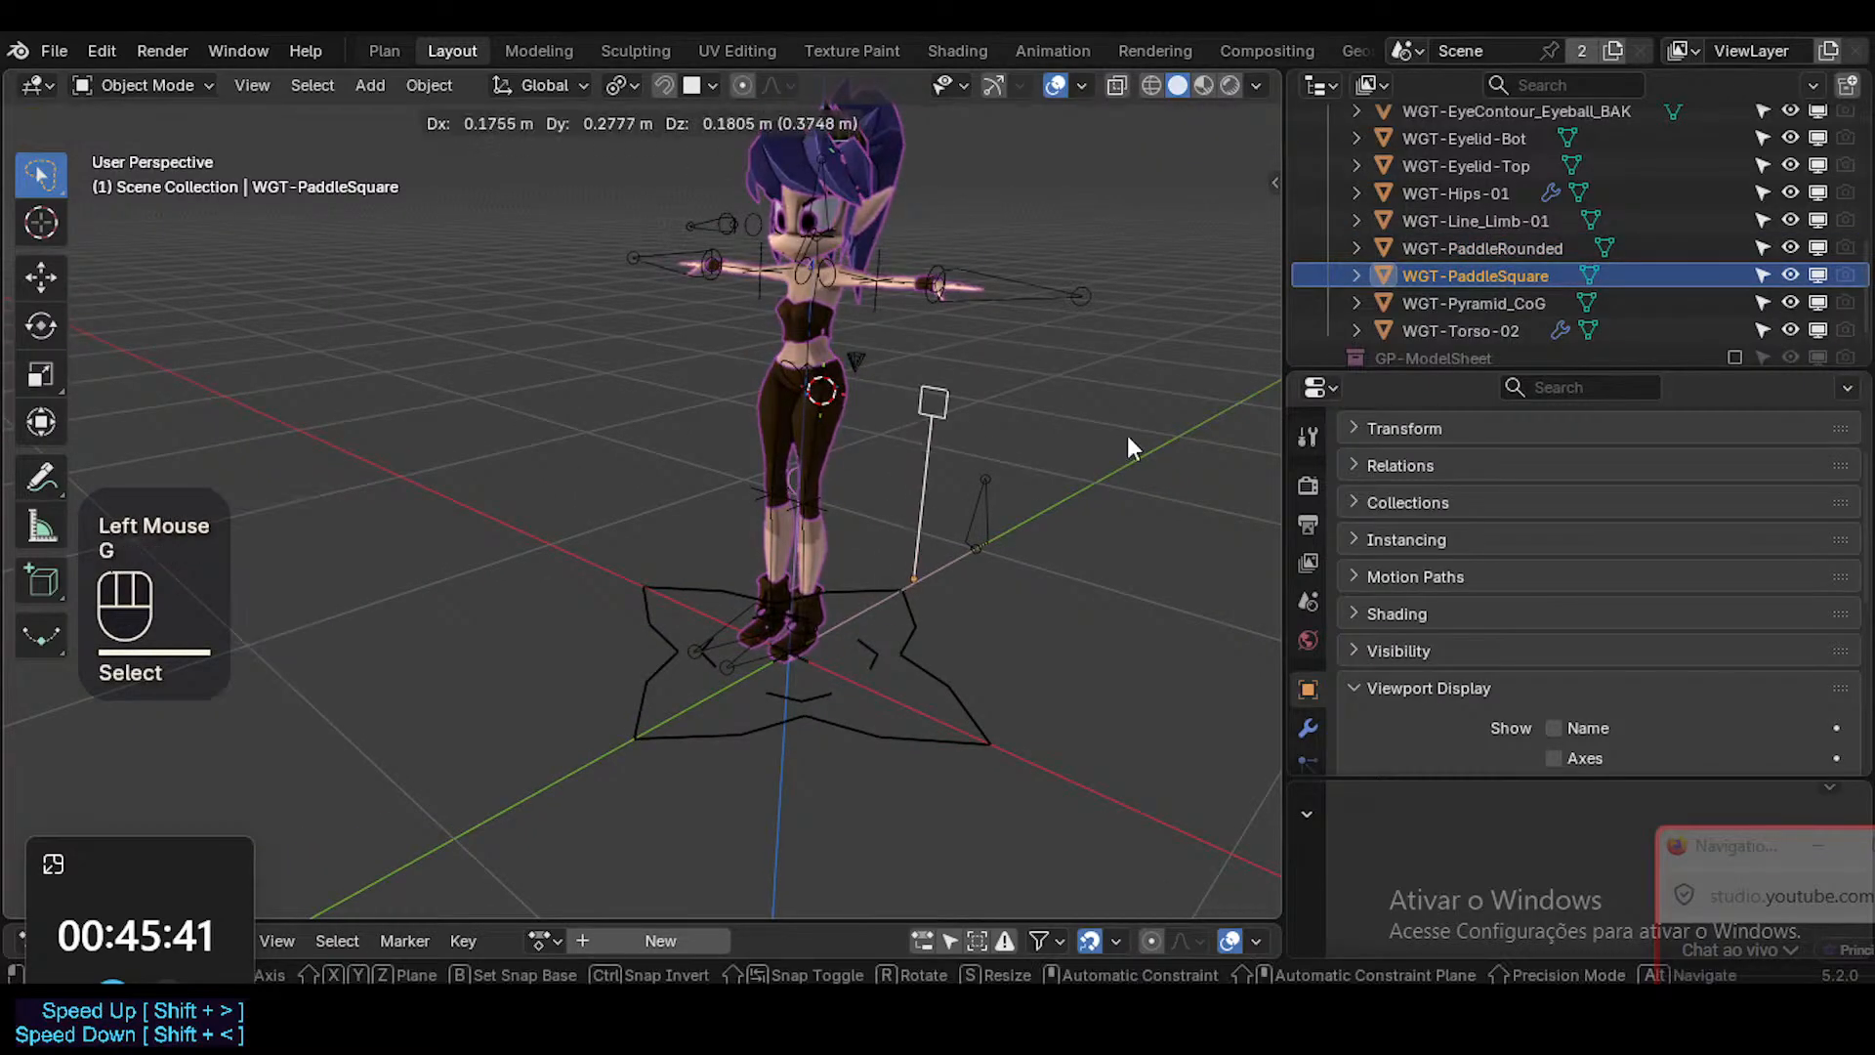
key("Escape")
left_click(1470, 249, "shift")
key("m")
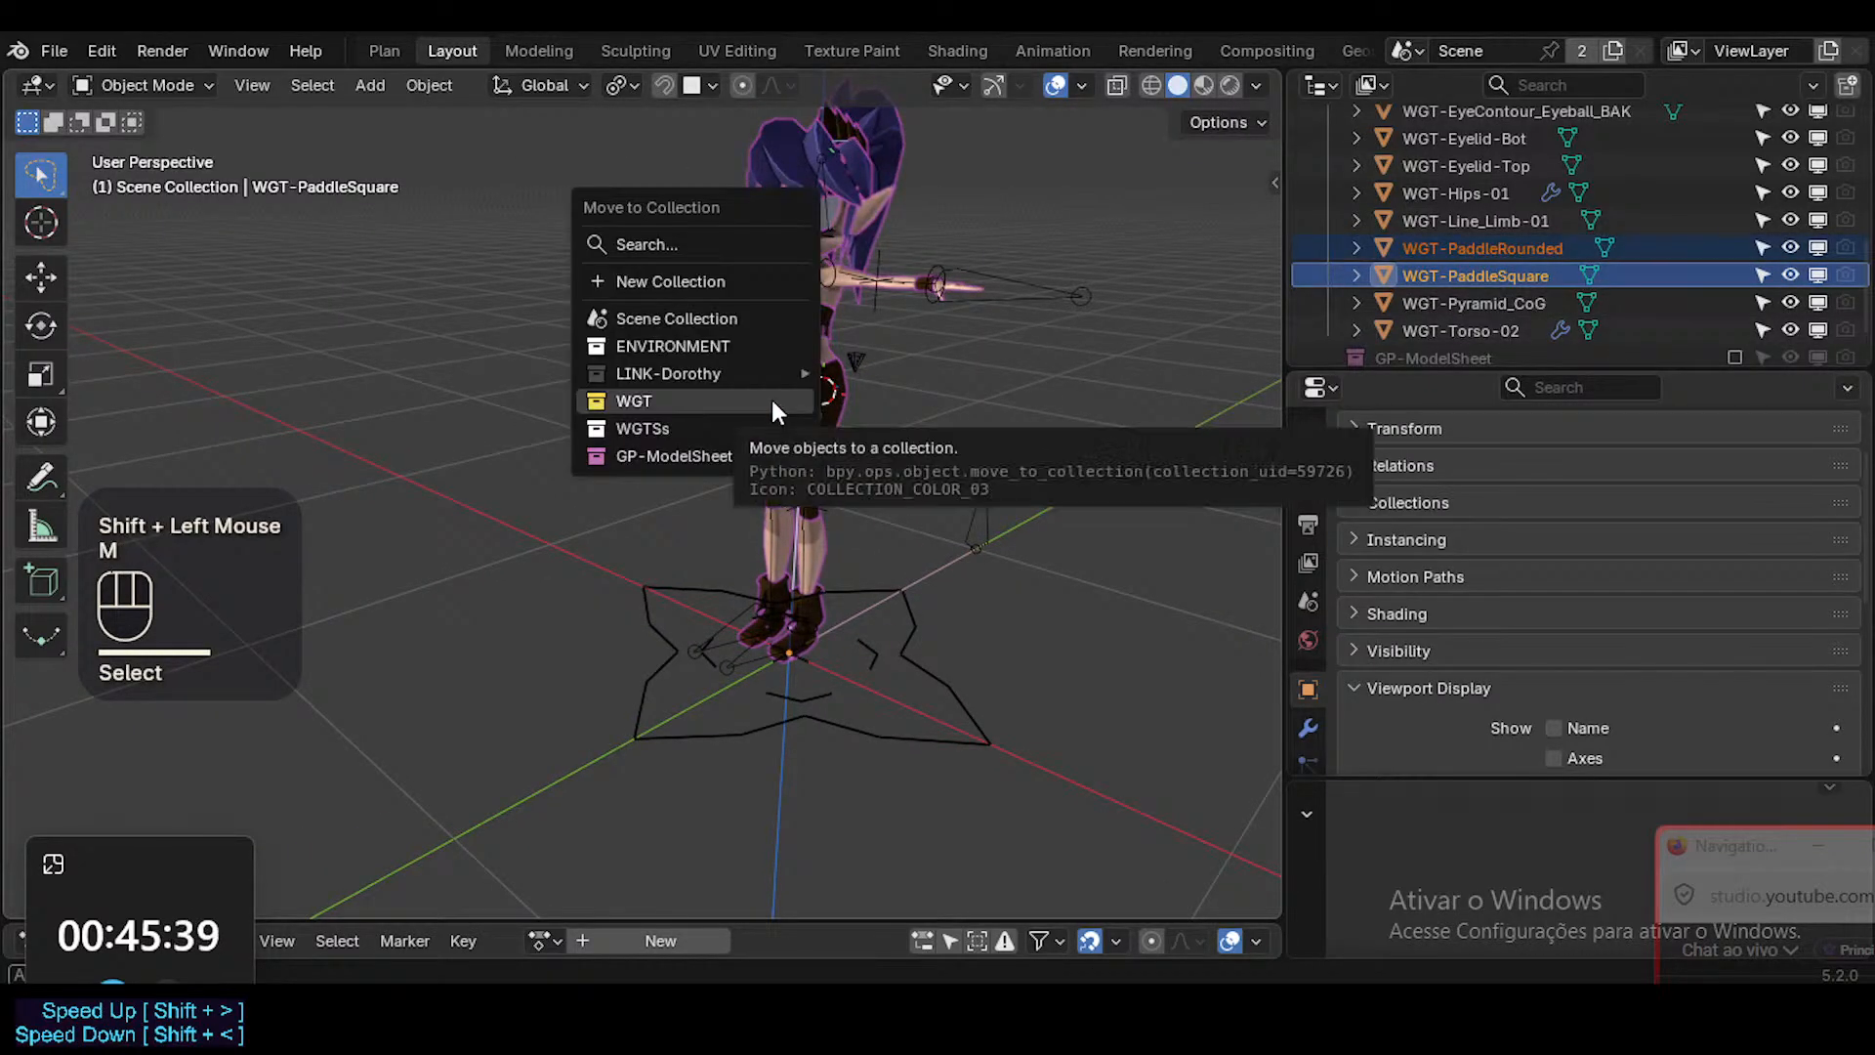
left_click(635, 406)
Check the WGT-Pyramid_CoG widget with a cancelled test move and send it to the WGT collection.
left_click(1500, 273)
left_click(1491, 303)
key("g")
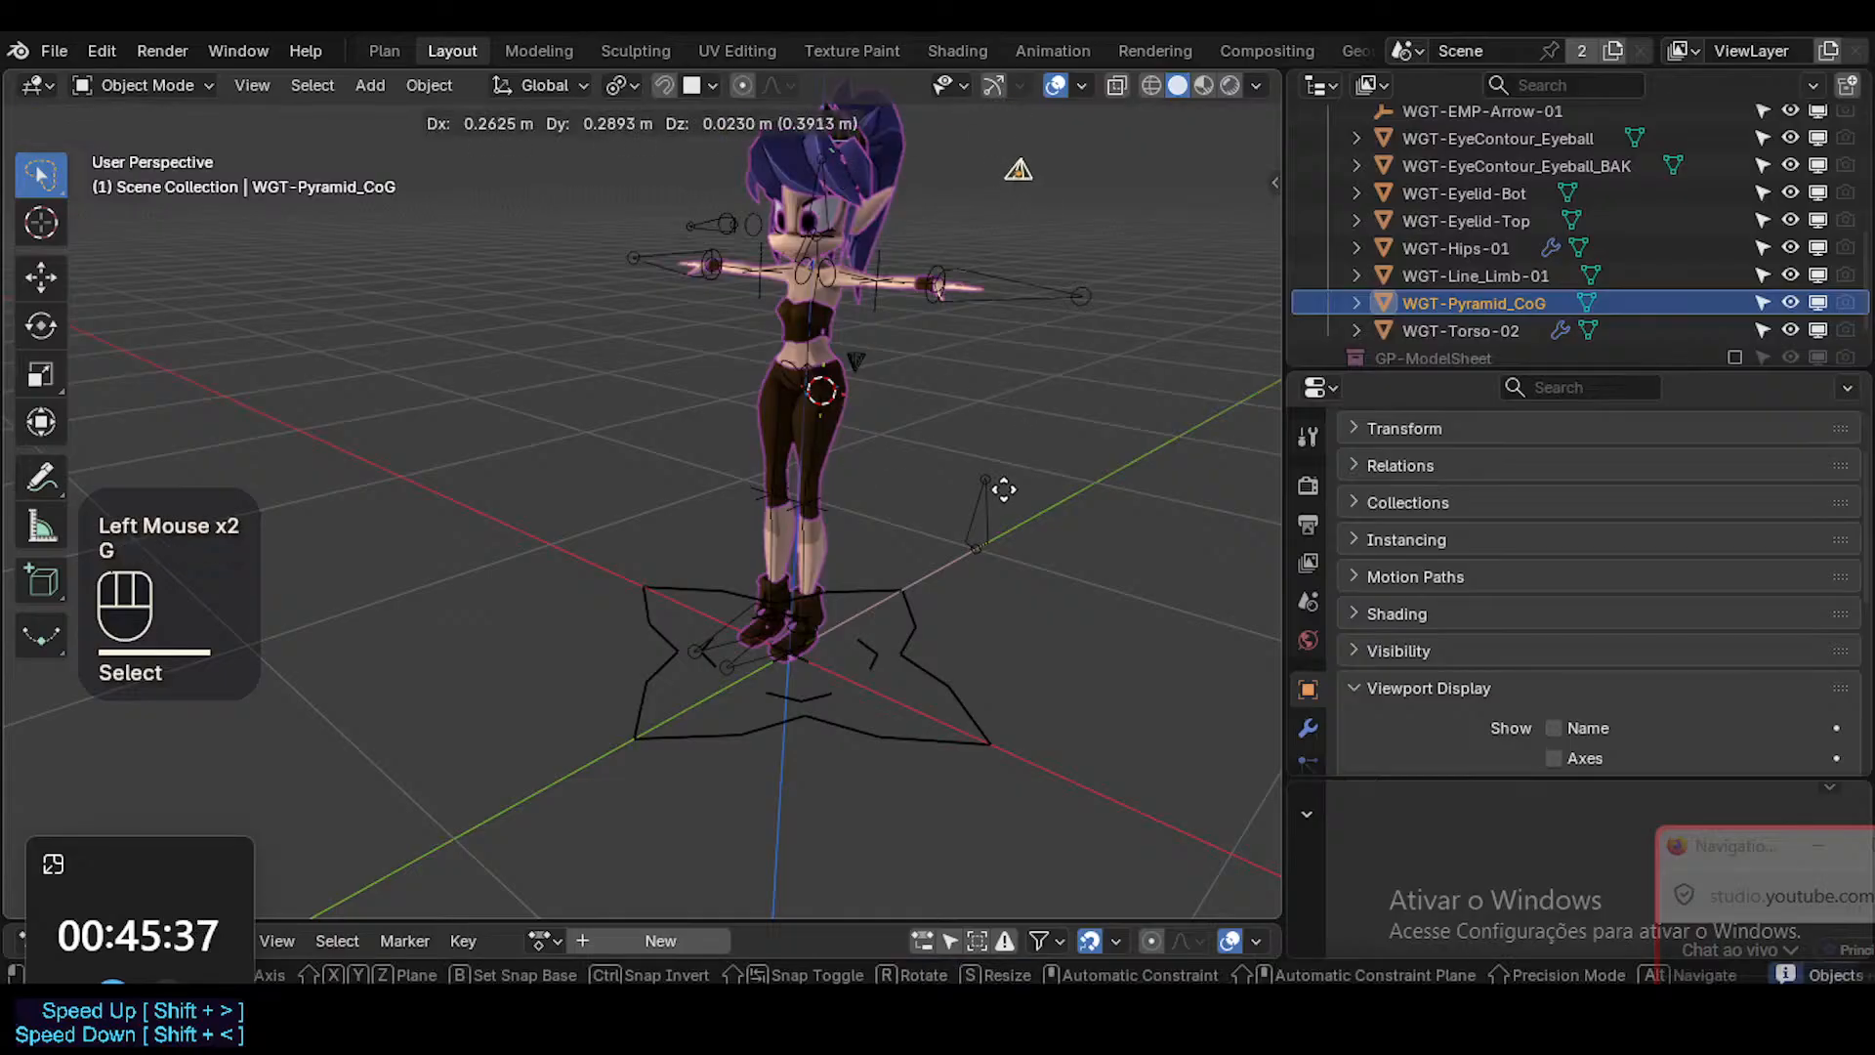
key("Escape")
key("m")
left_click(978, 396)
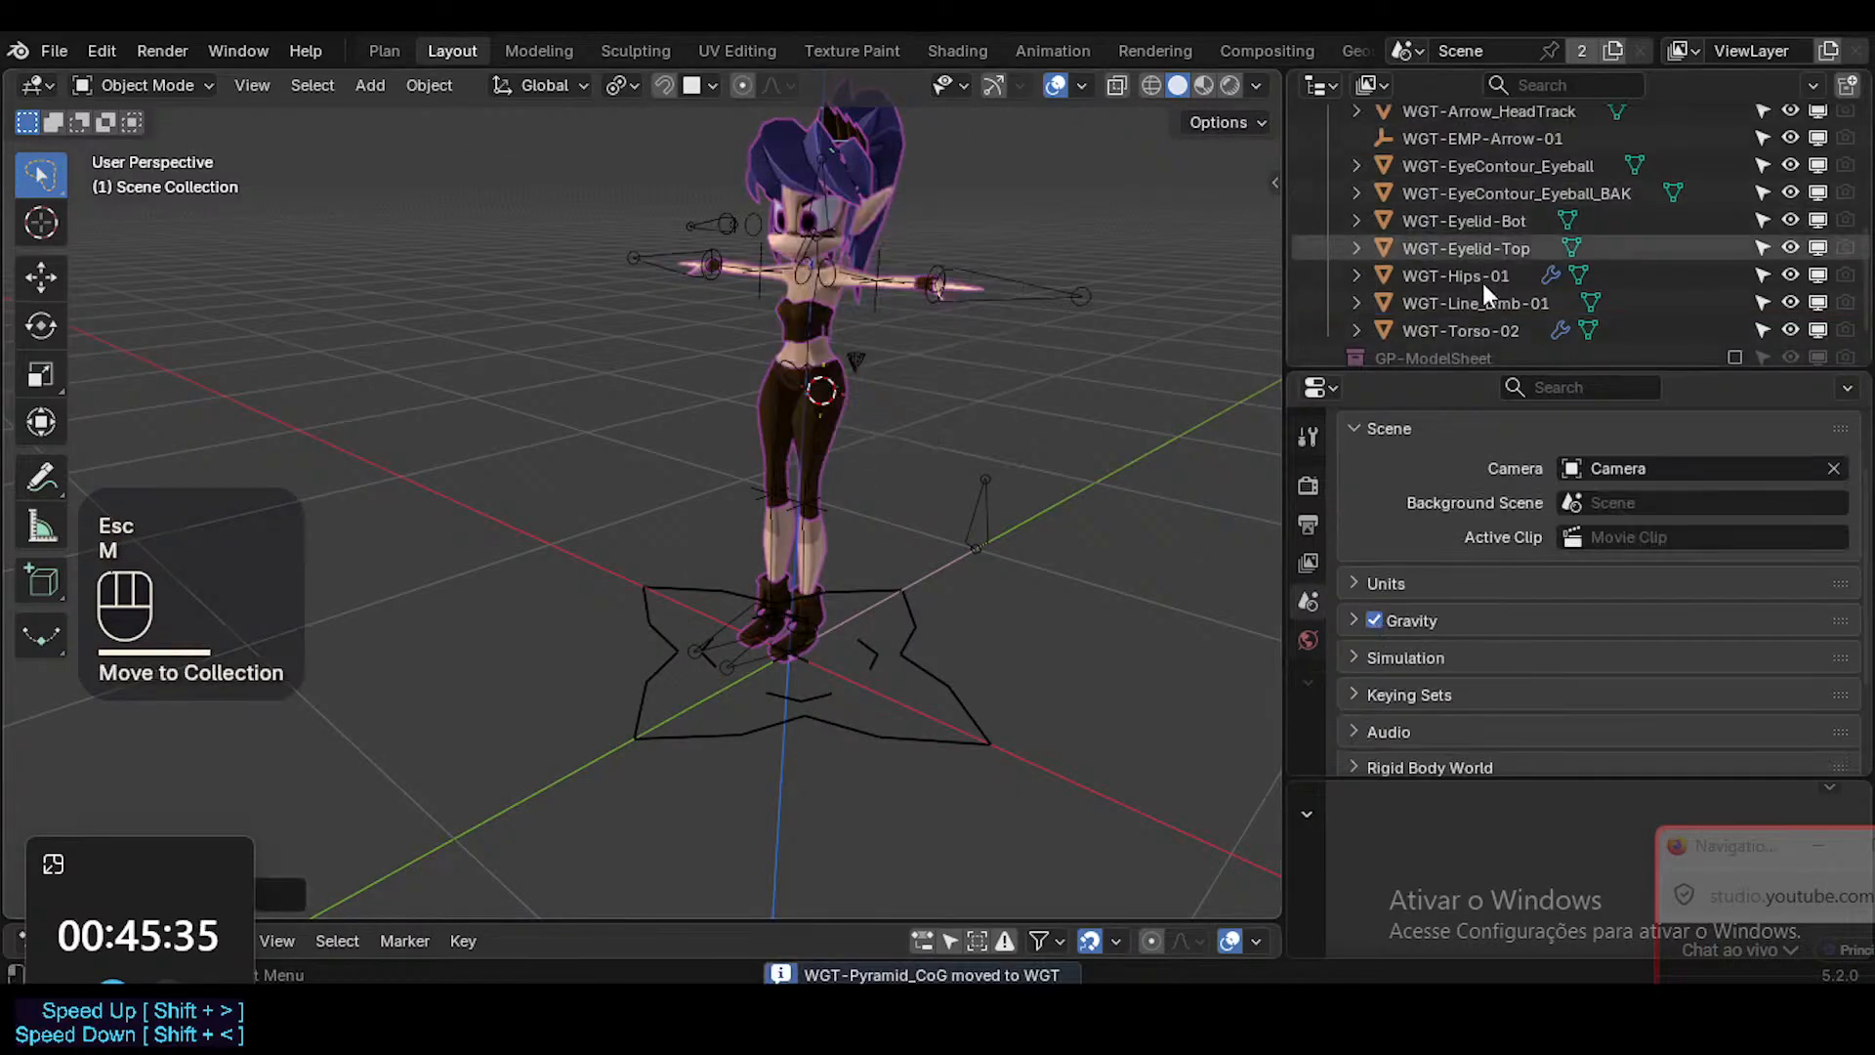
Check the WGT-Line_Limb-01 widget with cancelled test moves and send it to the WGT collection.
left_click(1482, 303)
key("g")
key("Escape")
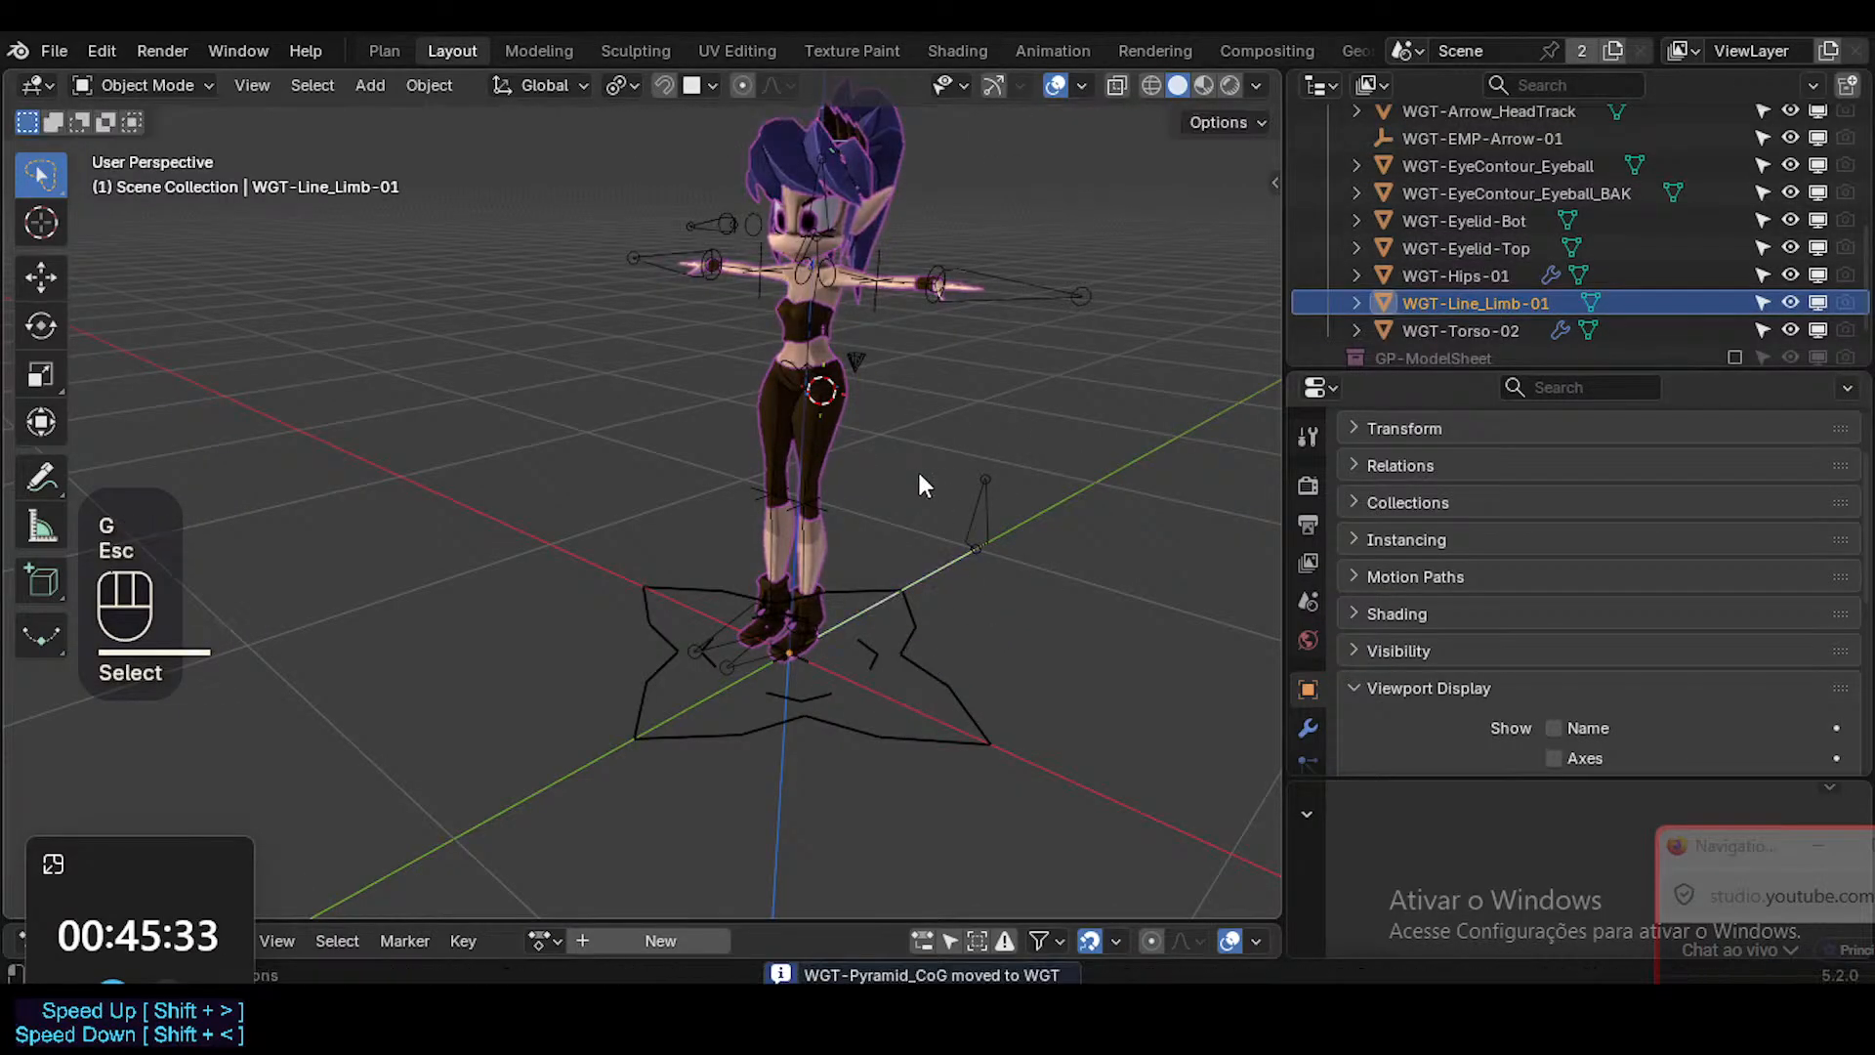
key("g")
key("Escape")
key("m")
left_click(969, 504)
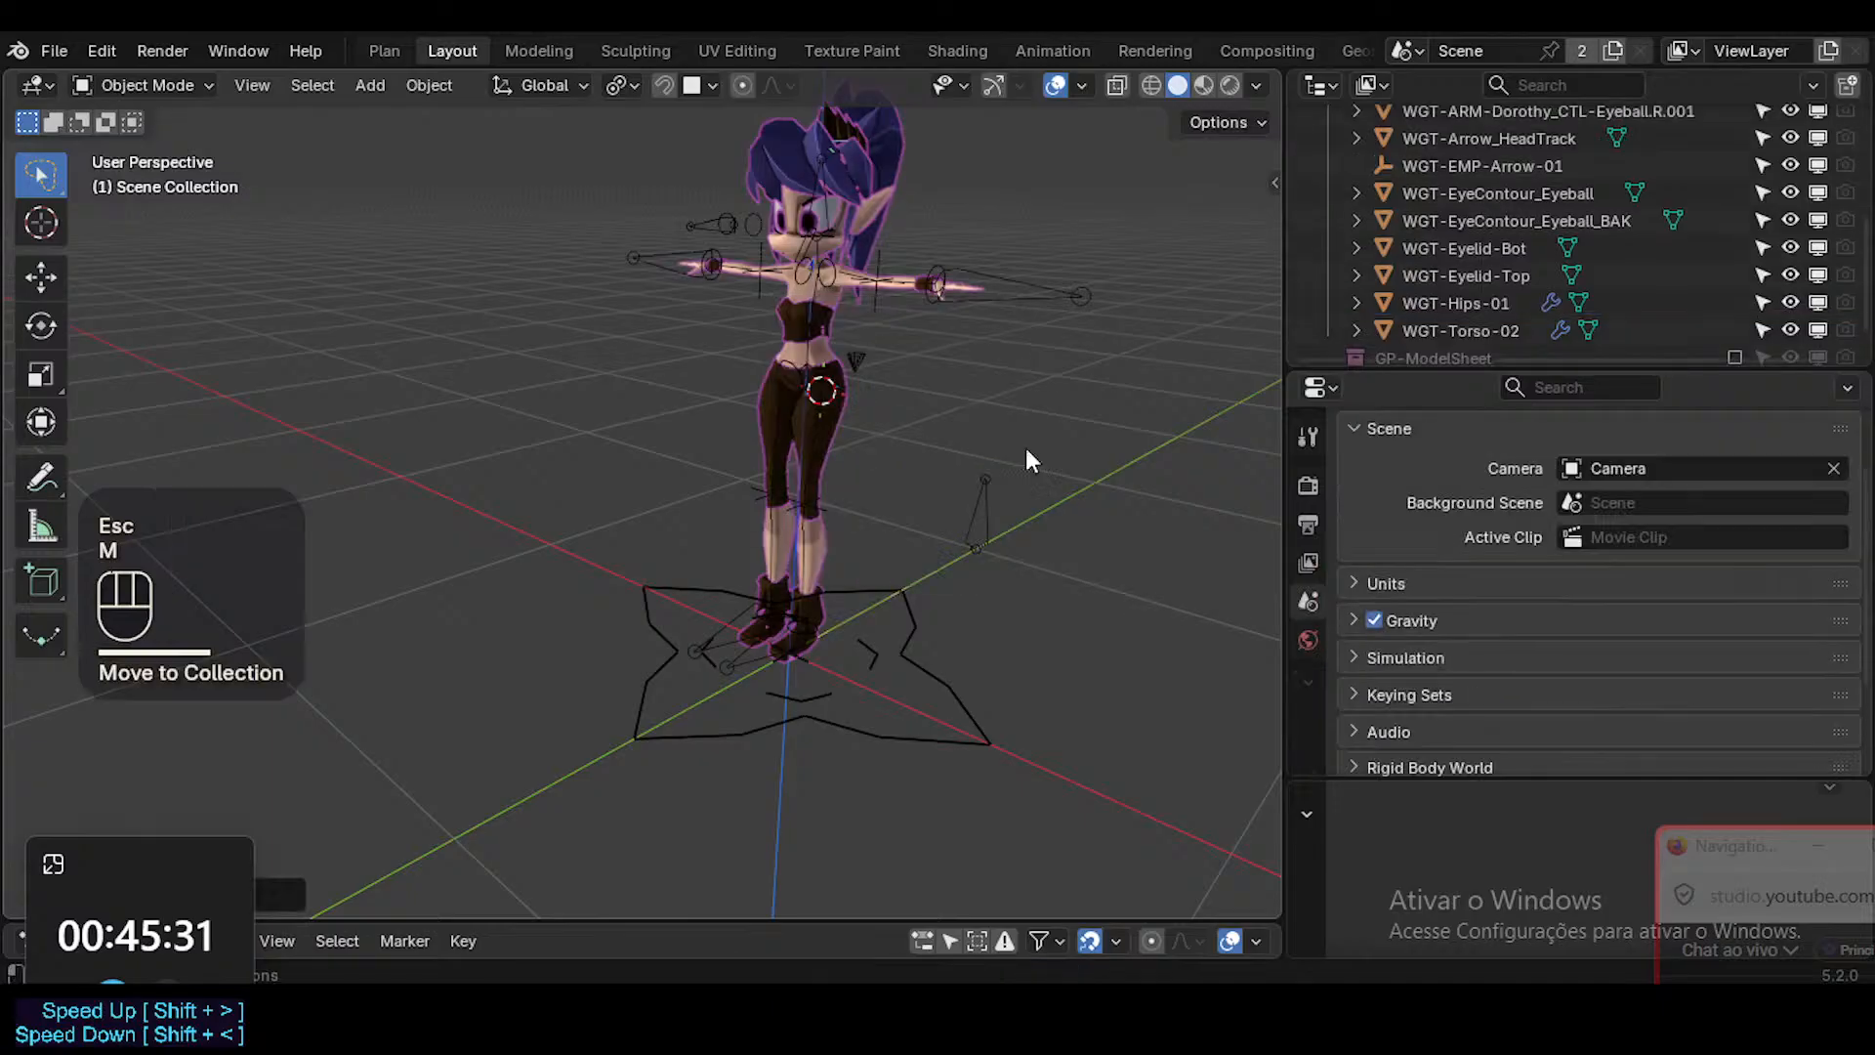
Locate the WGT-Hips-01 shape in the scene using cancelled test moves and scalings.
left_click(1446, 302)
key("g")
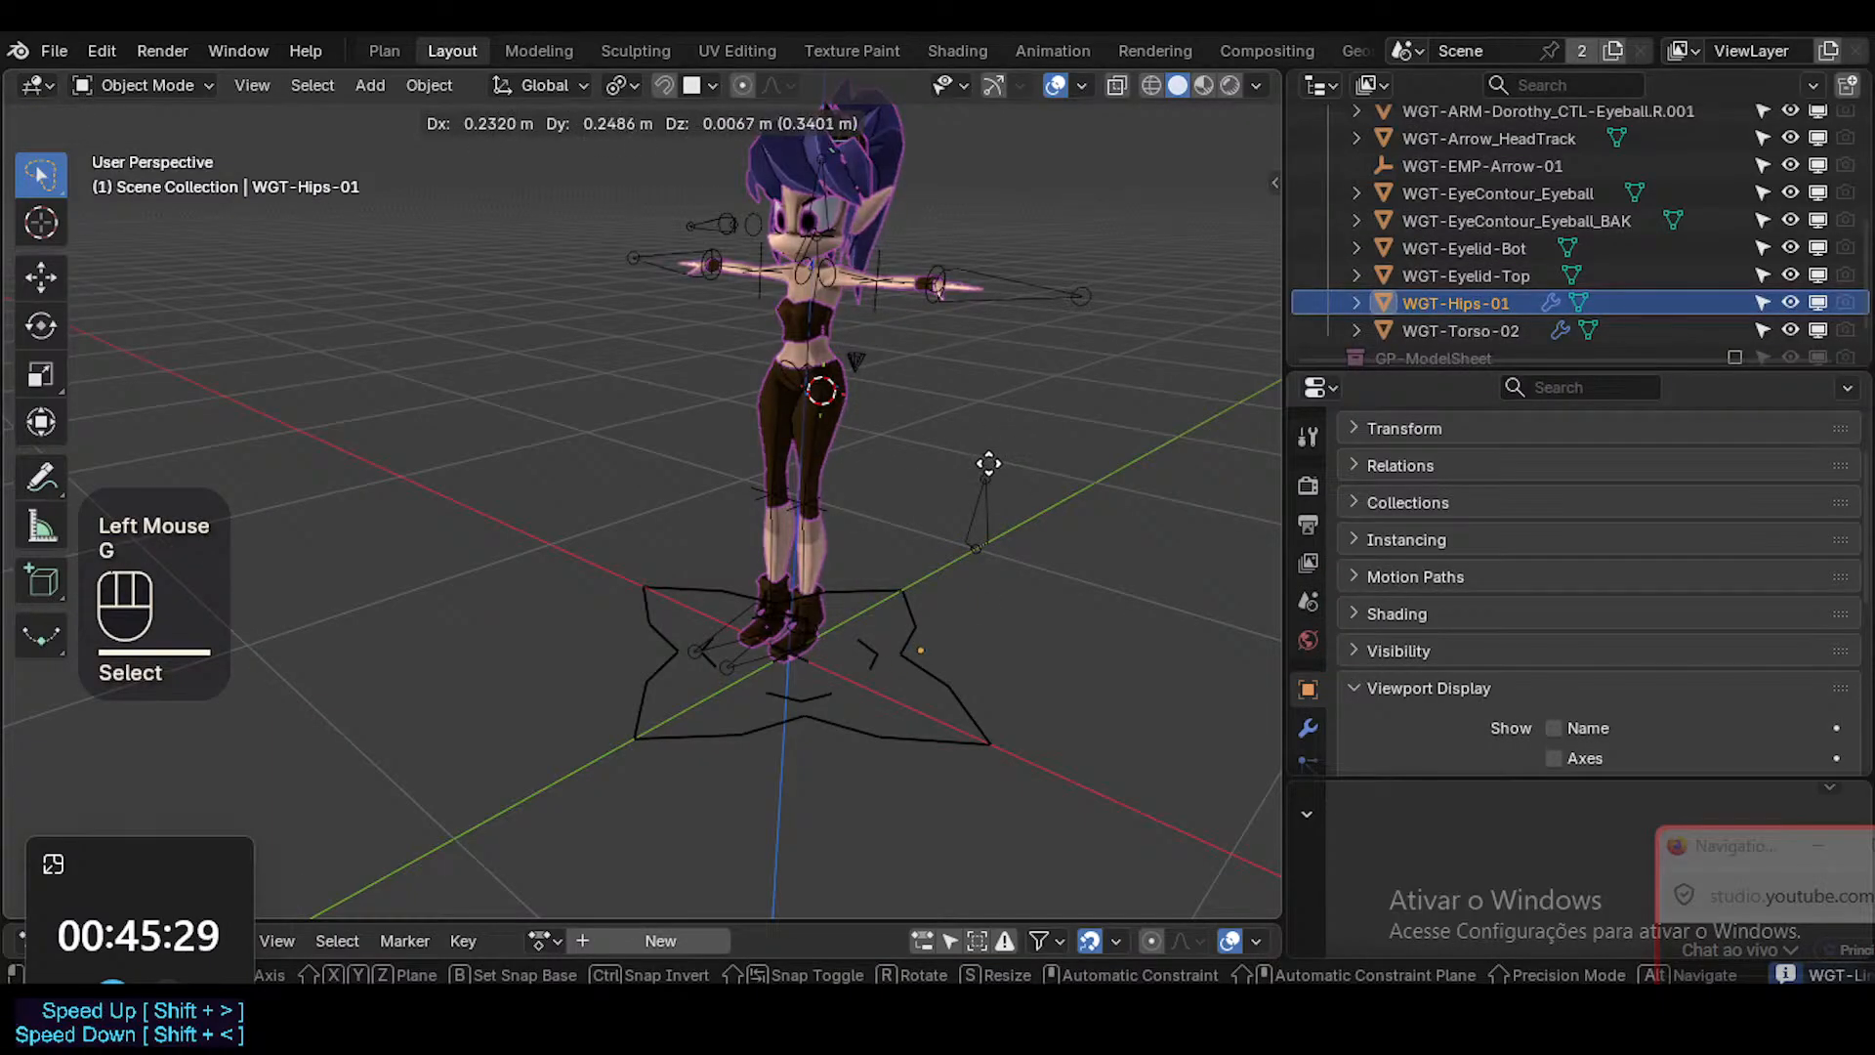
key("Escape")
key("s")
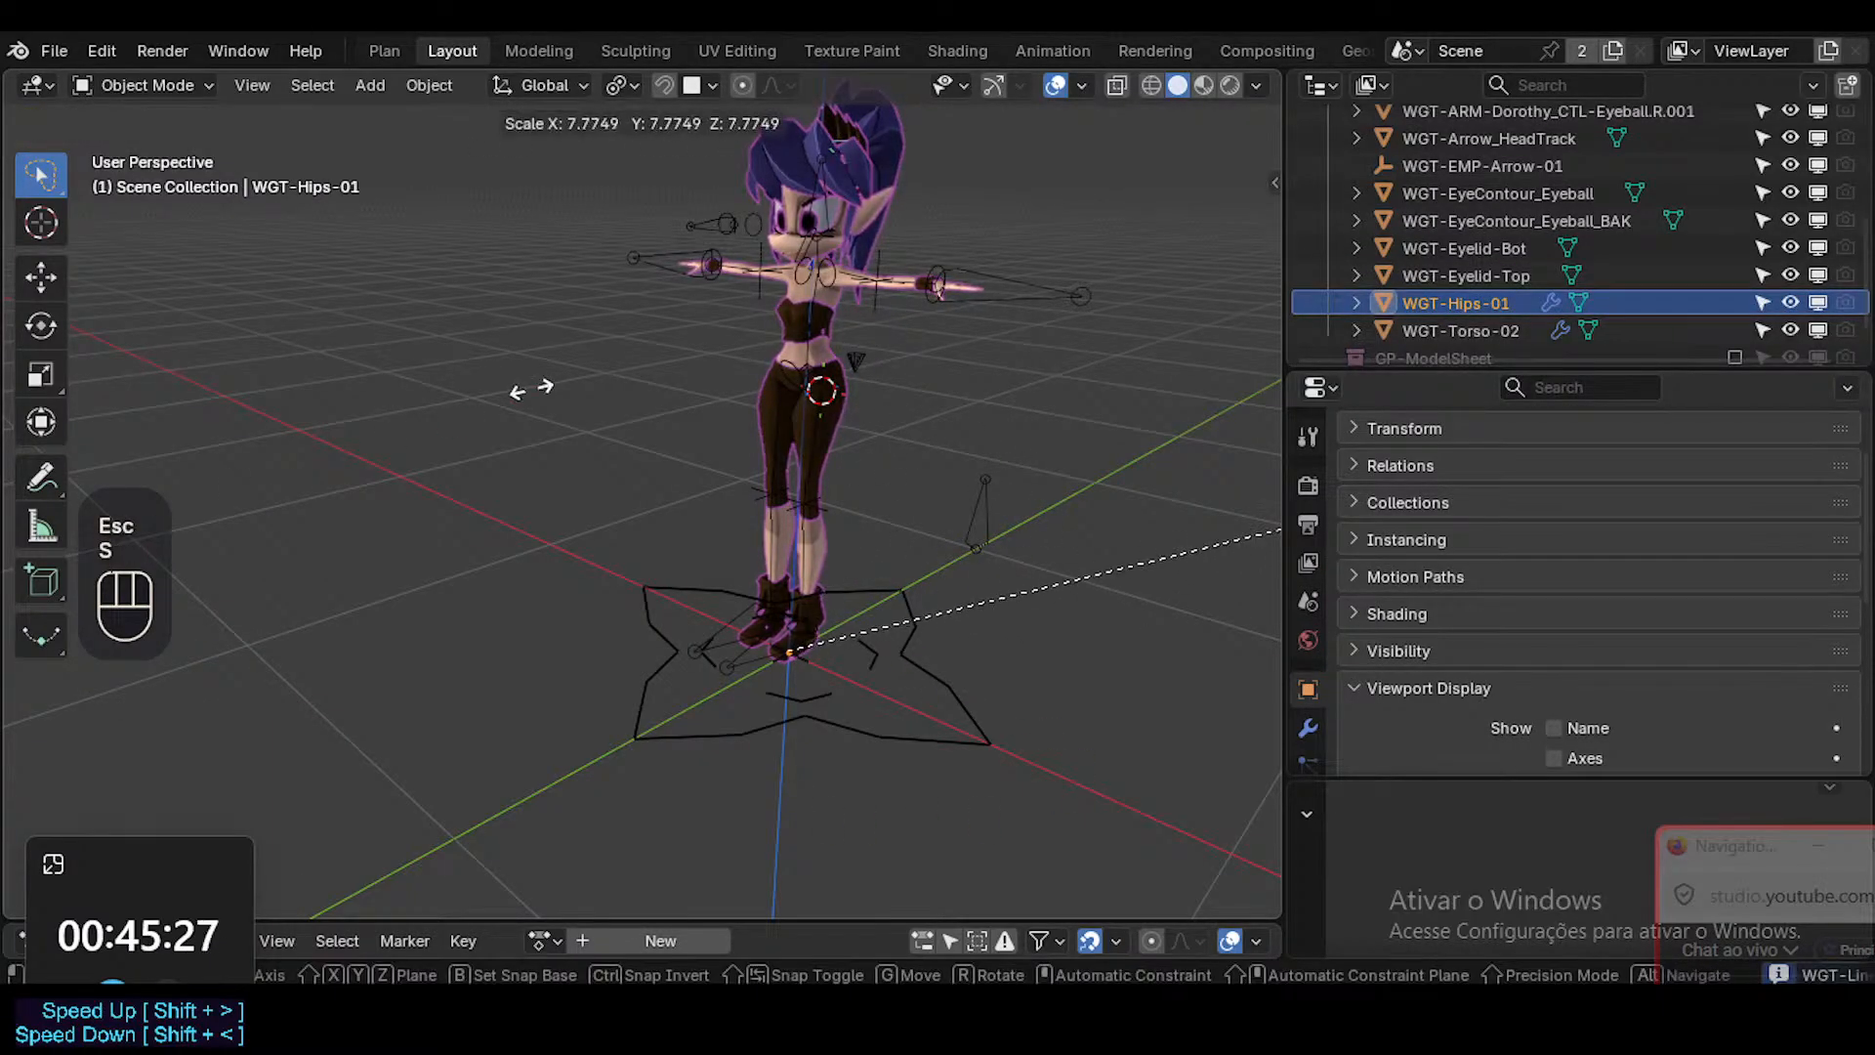
key("Escape")
scroll(510, 485, "down", 3)
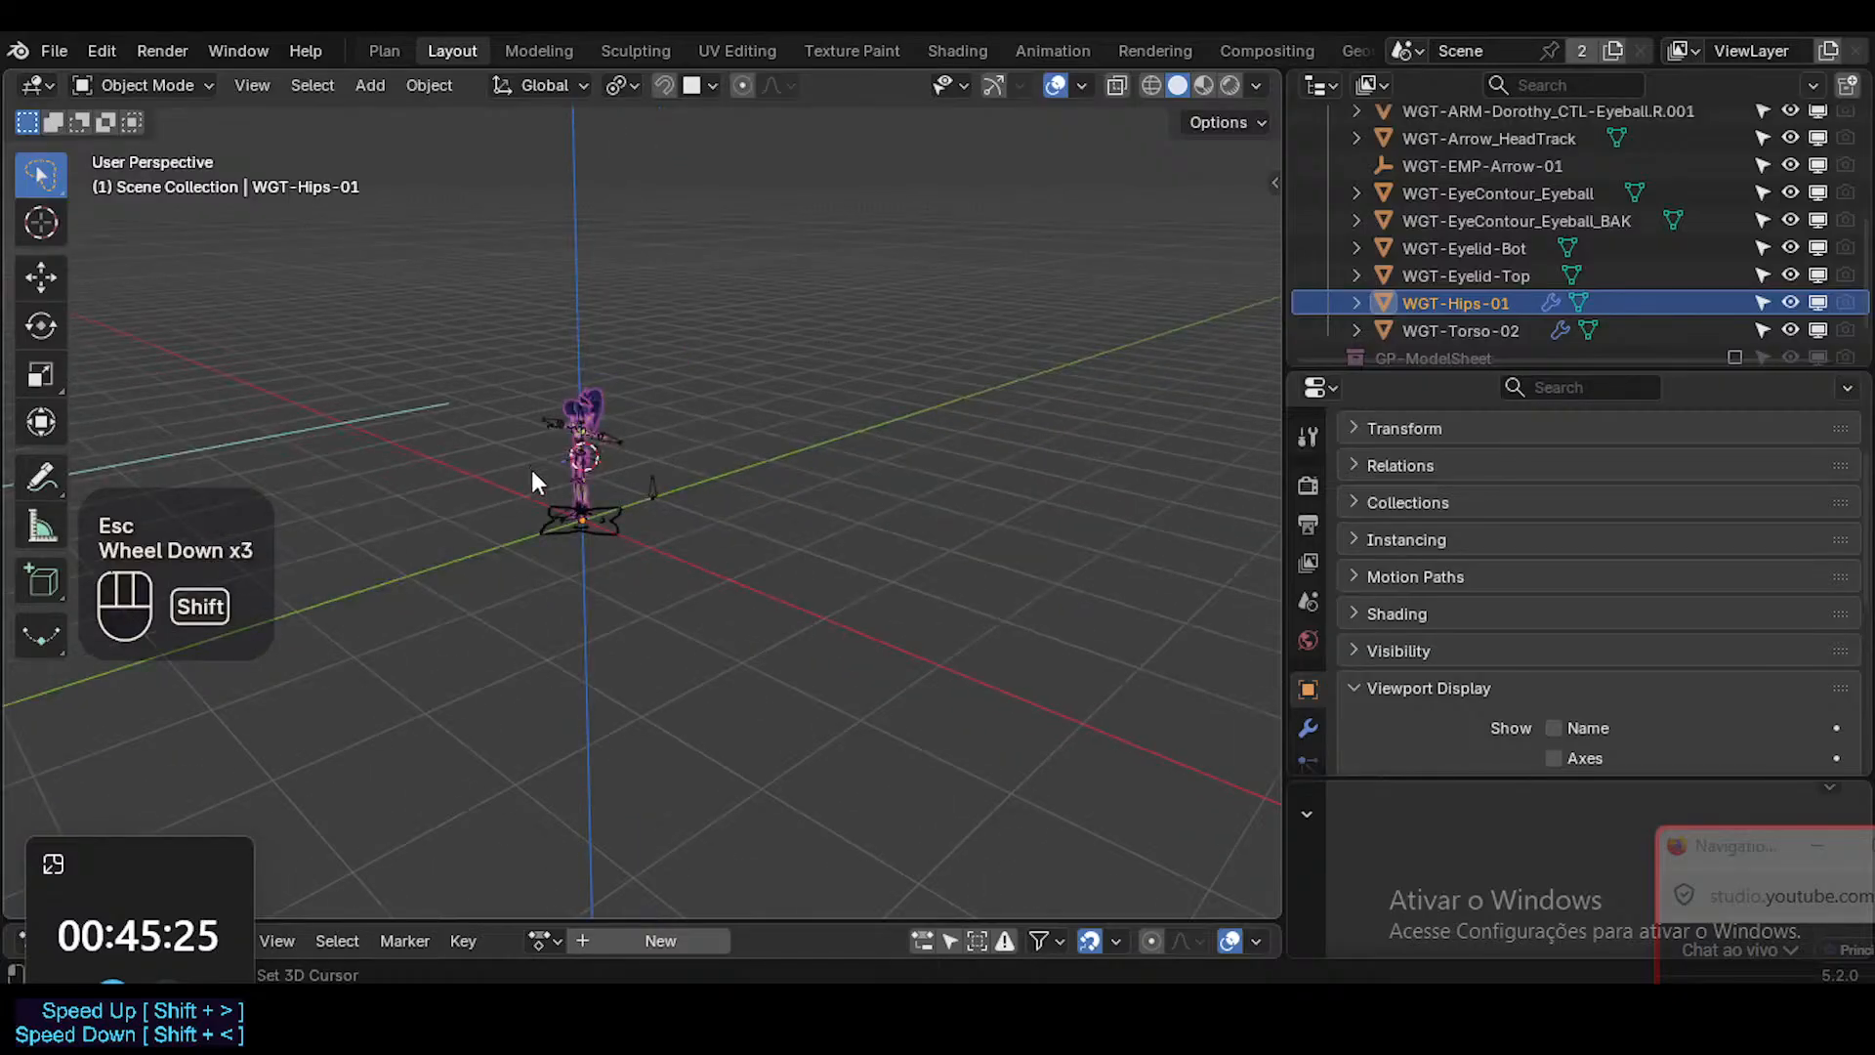
scroll(708, 606, "up", 1)
scroll(708, 606, "down", 2)
key("s")
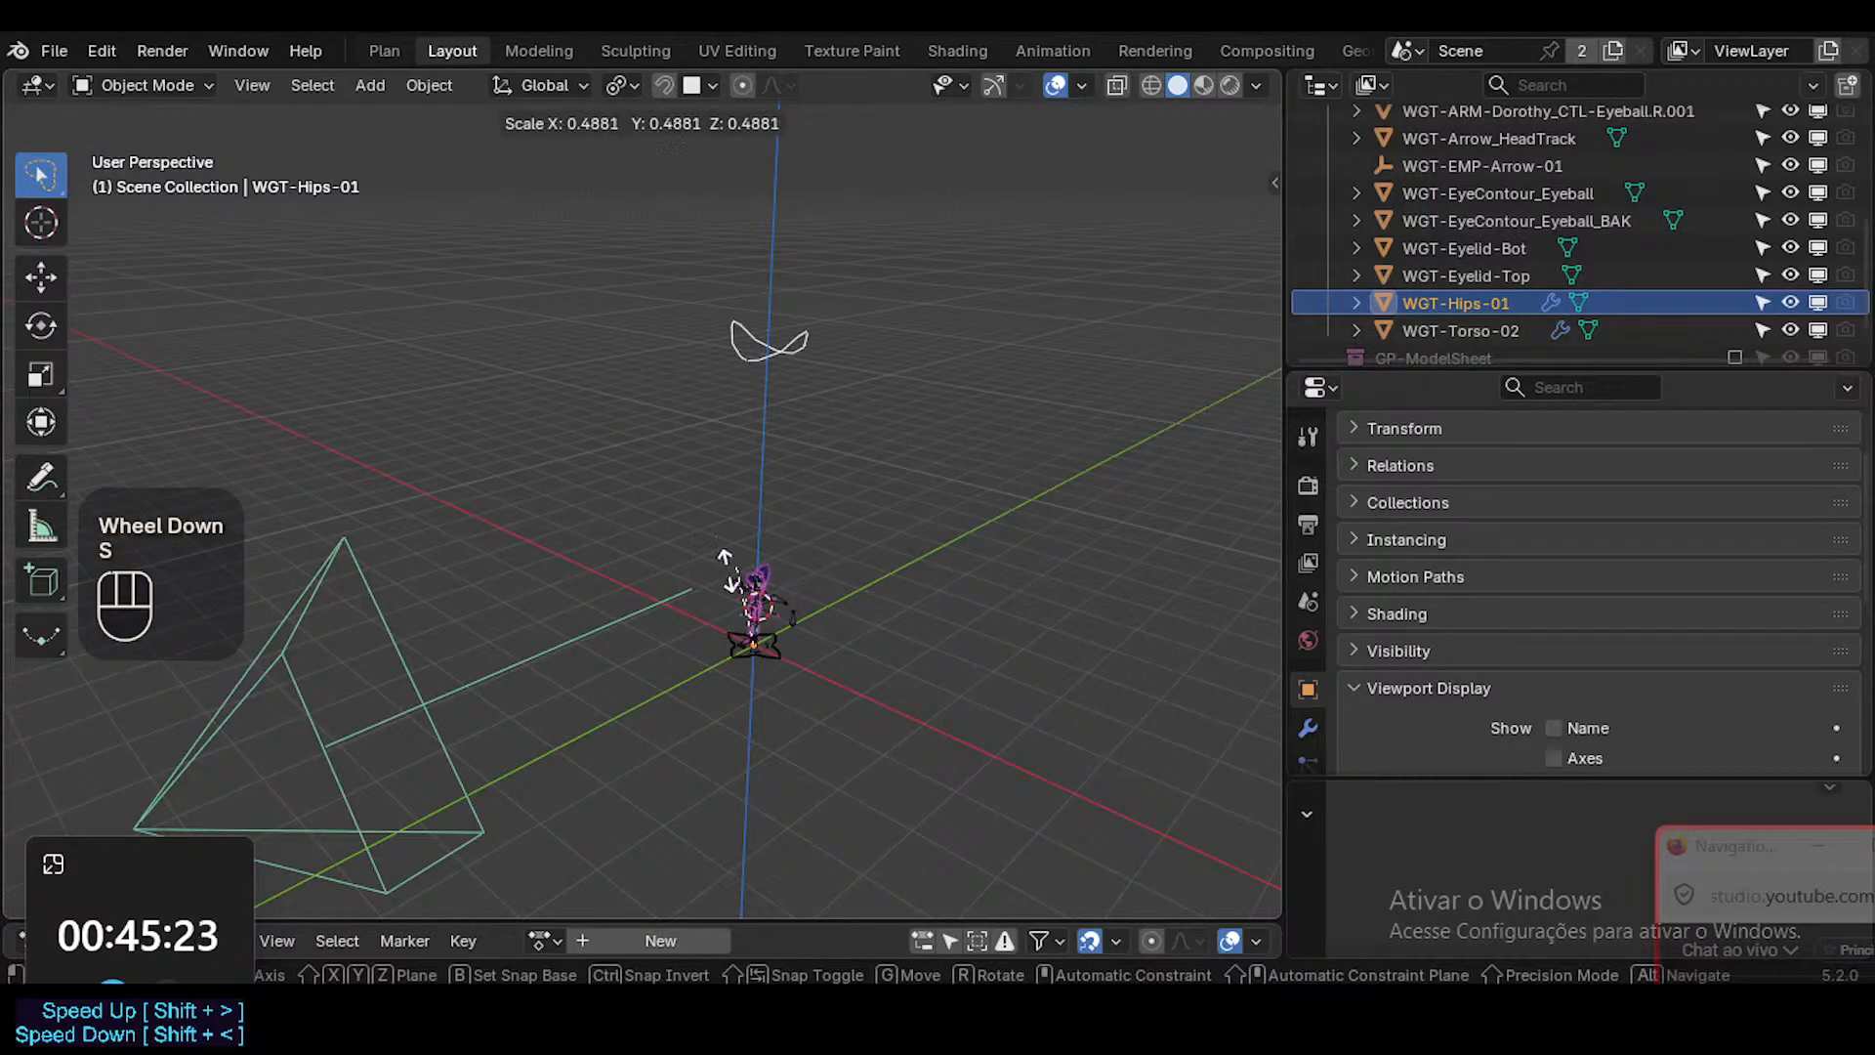
key("Escape")
scroll(760, 611, "down", 1)
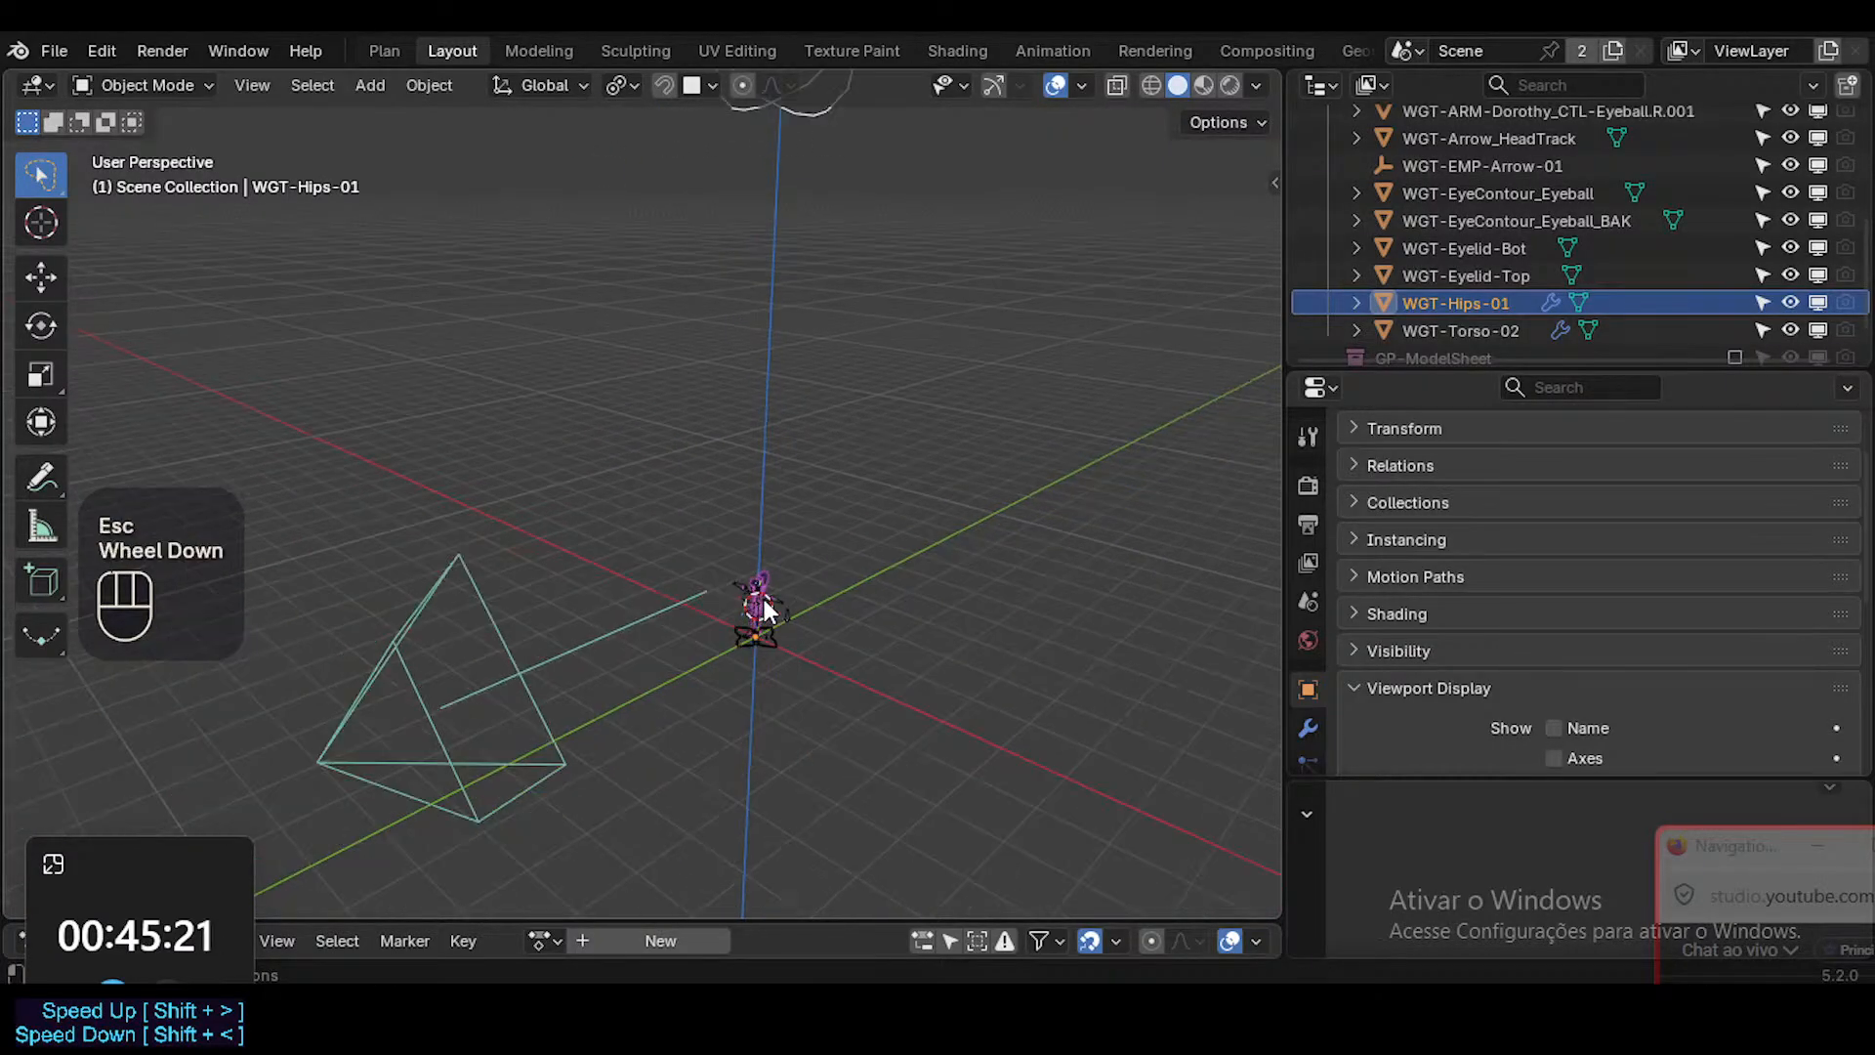
Clear the location of WGT-Hips-01 and check its placement with a cancelled vertical test move.
key("alt+g")
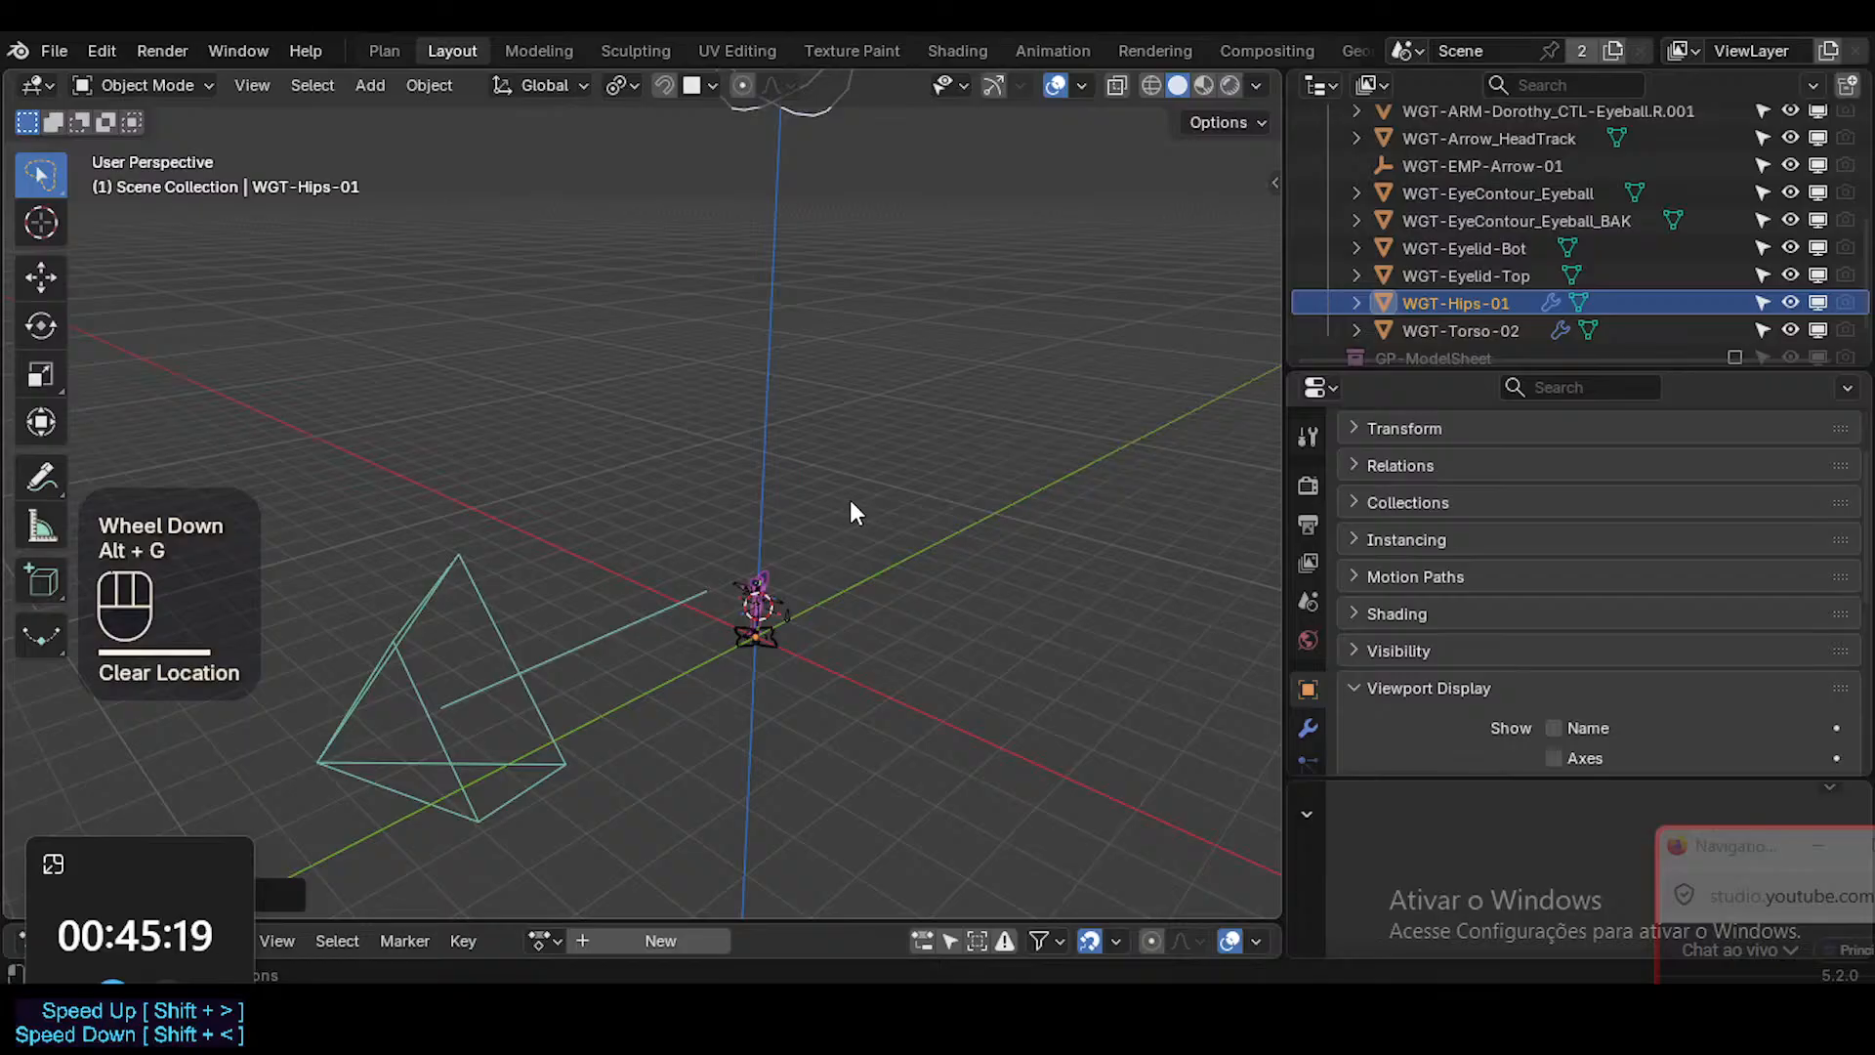
key("Tab")
key("Tab")
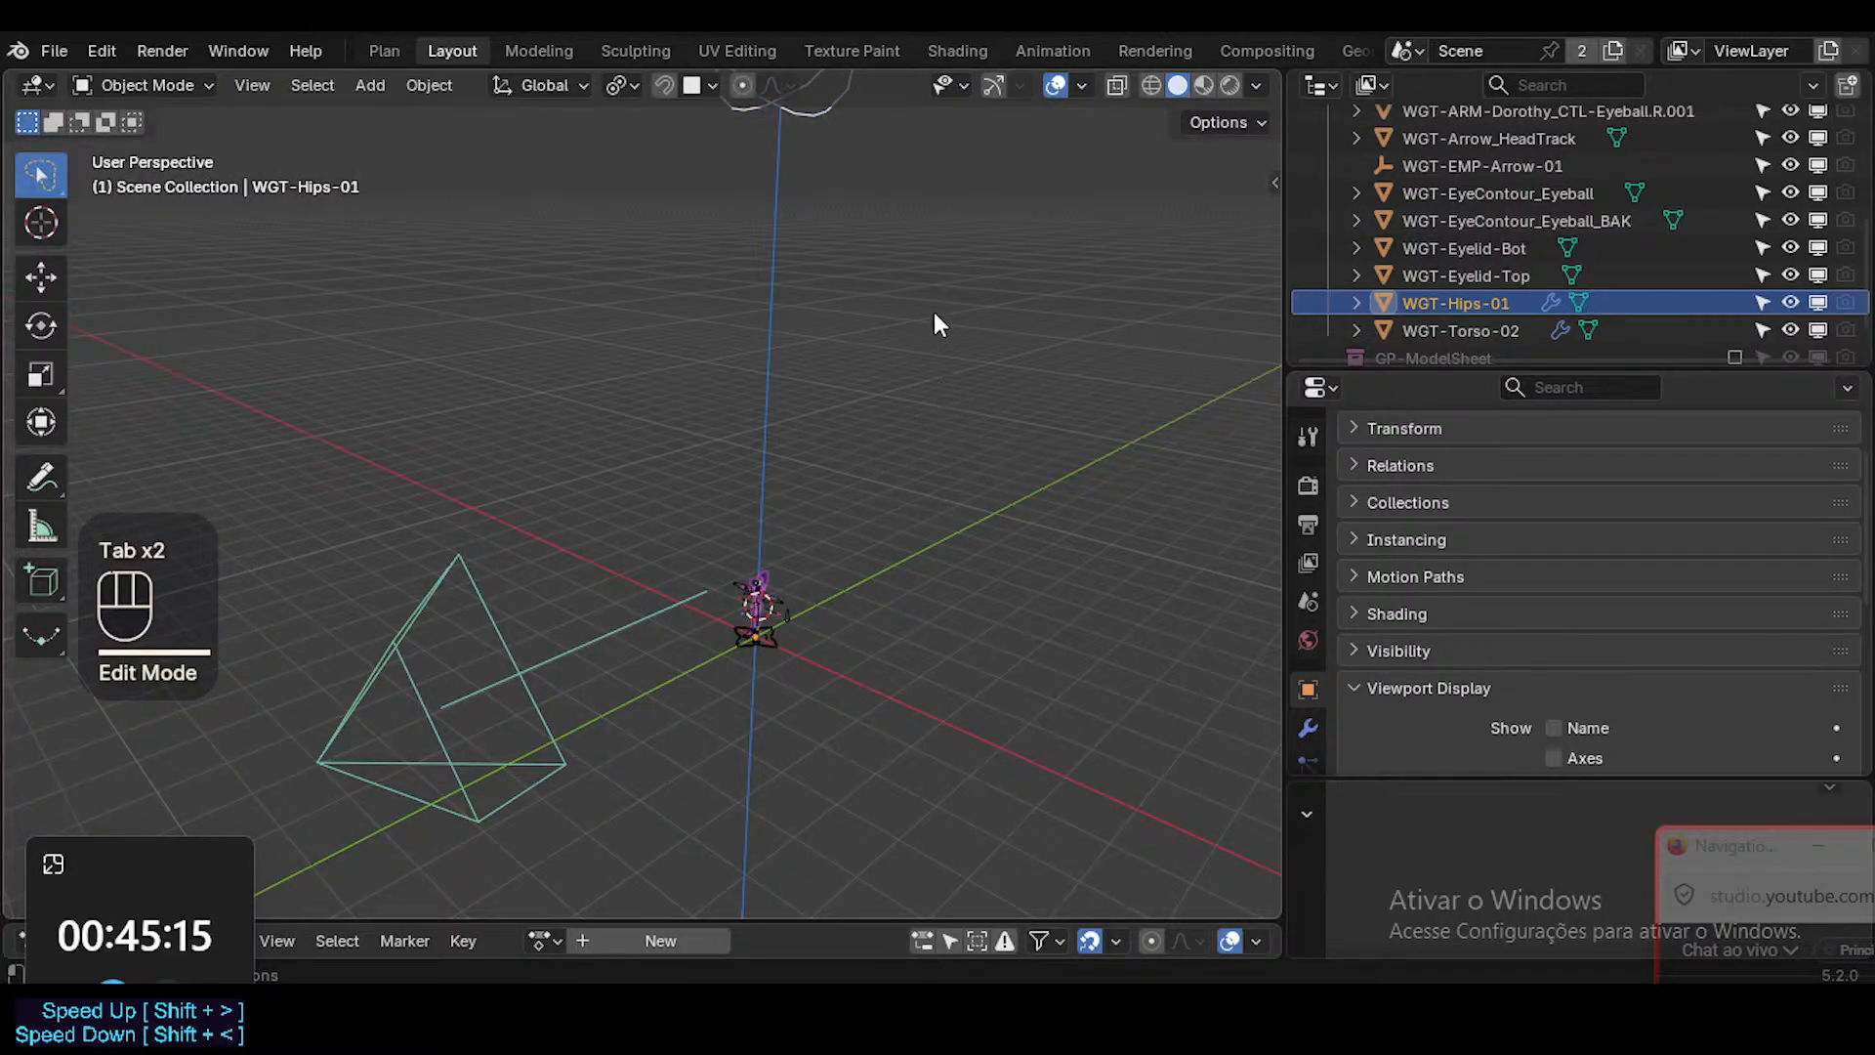
key("n")
key("n")
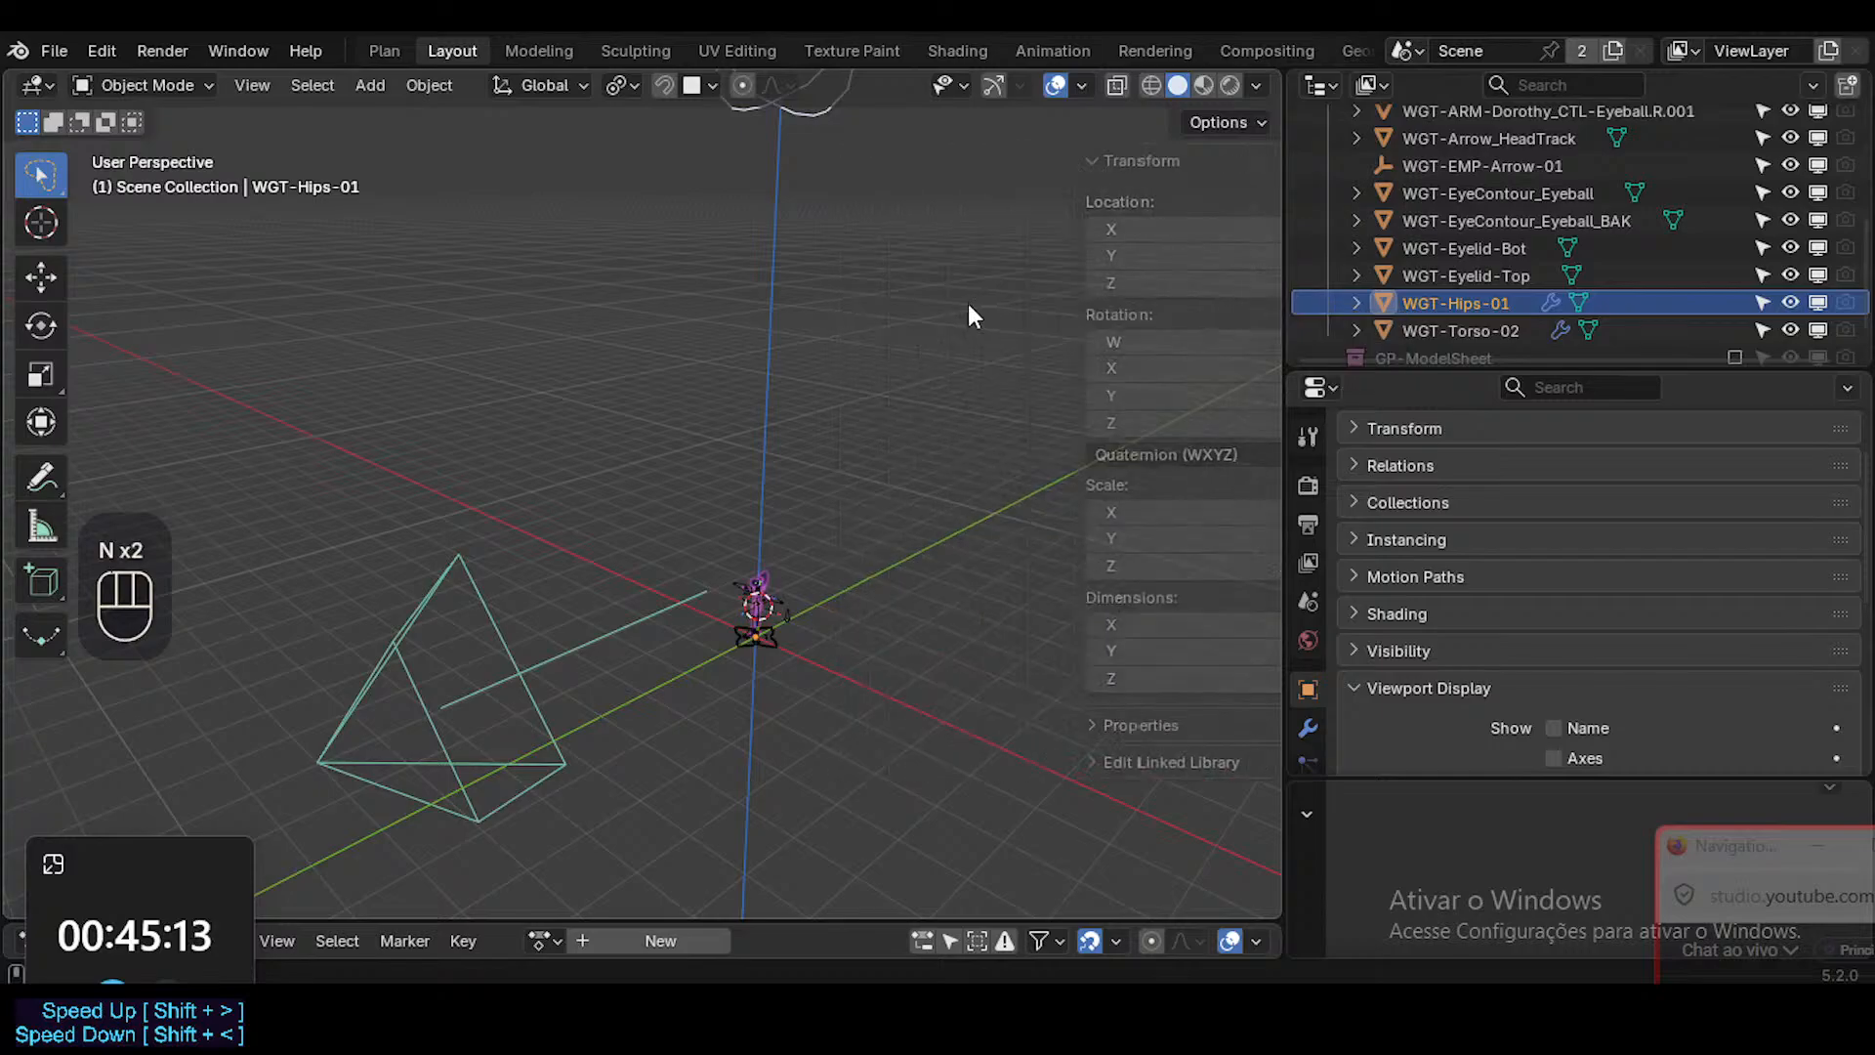
key("g")
key("z")
key("Escape")
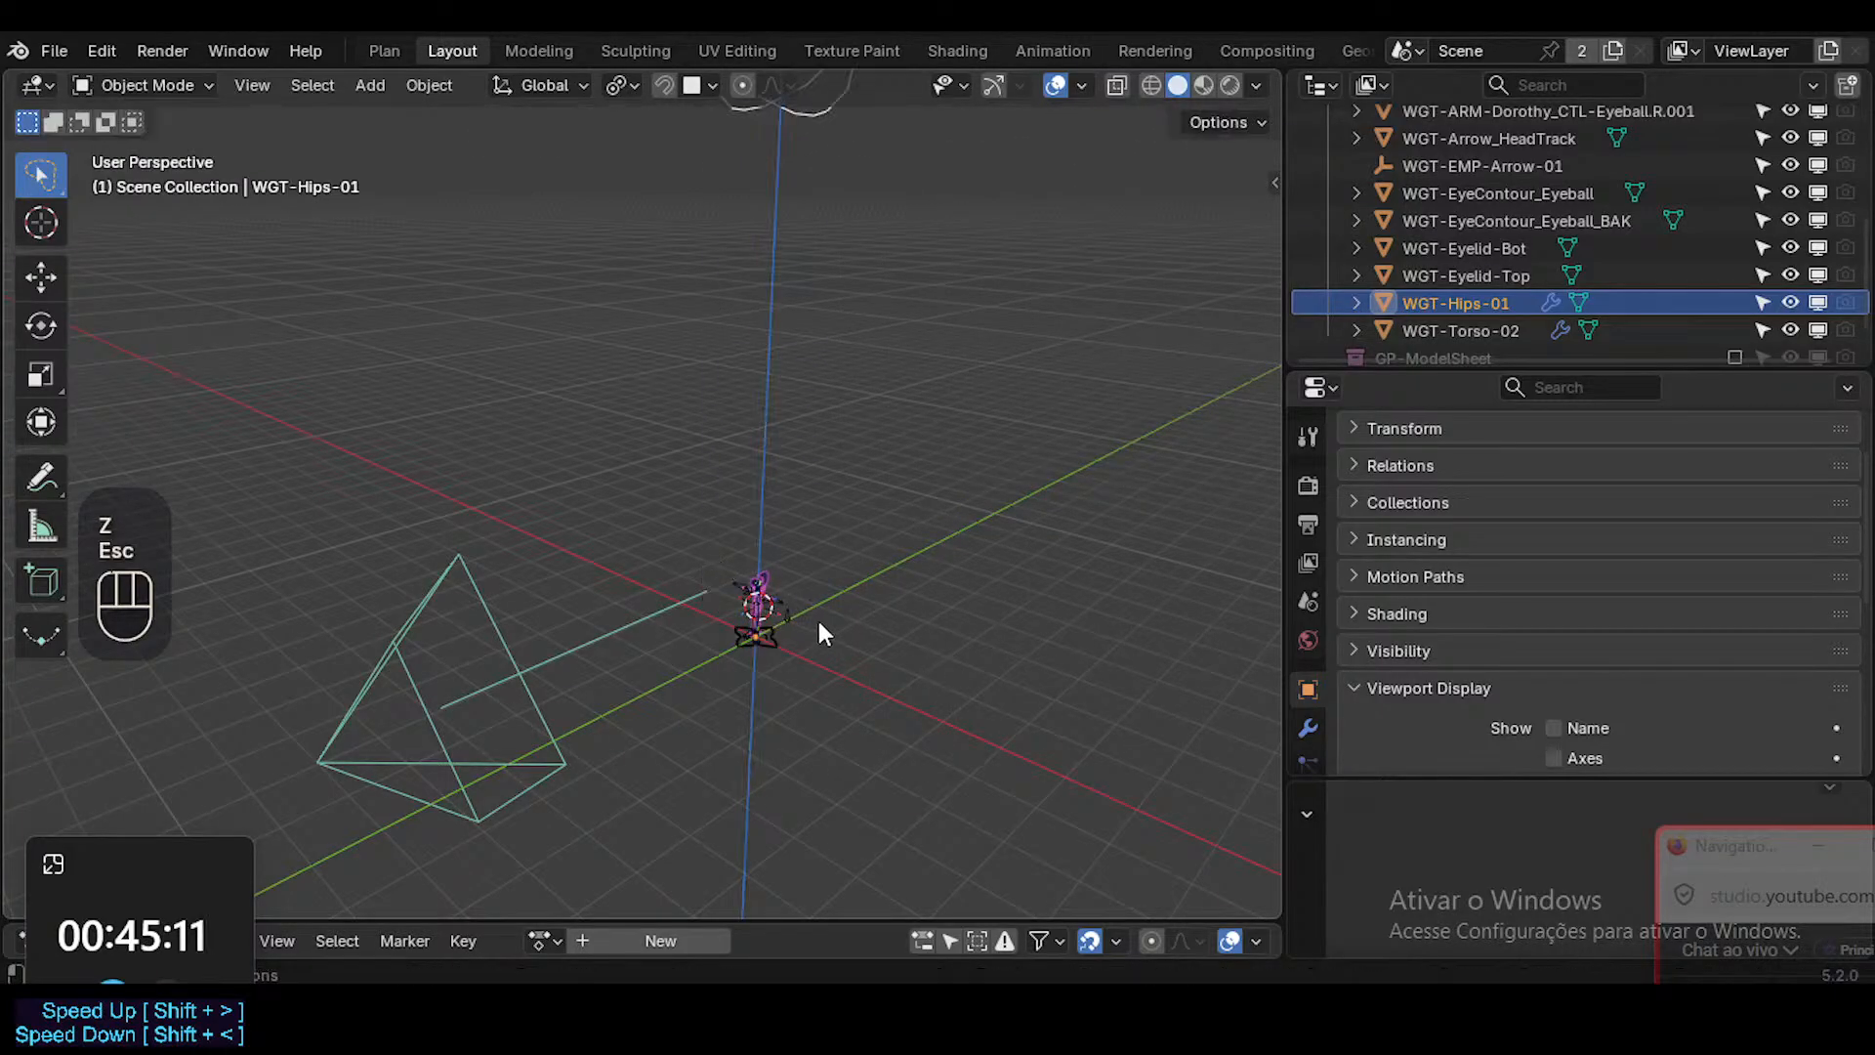
Snap the 3D cursor to the world origin and snap WGT-Hips-01 to the cursor.
middle_click_drag(820, 628, 883, 419)
key("shift+s")
key("shift+s")
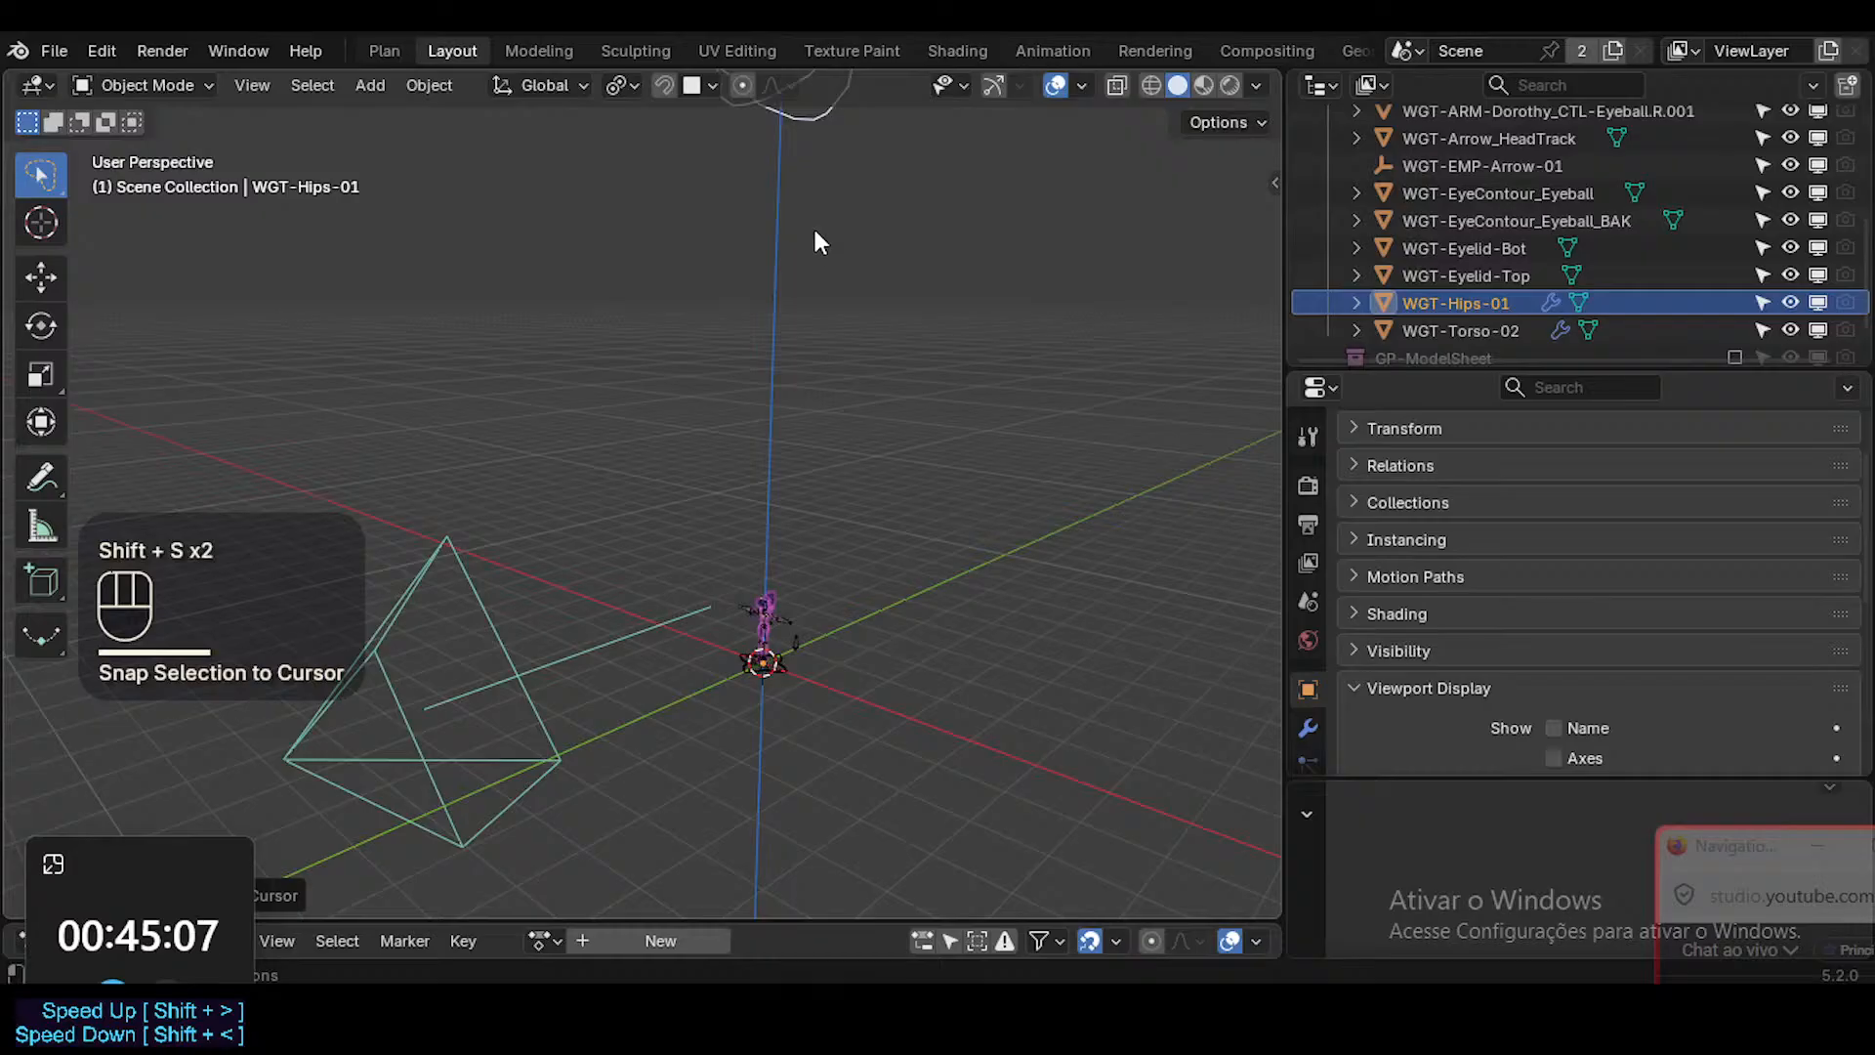
Open the WGT-Hips-01 mesh for editing, select all its geometry and try snapping it to the 3D cursor.
key("Tab")
key("a")
key("a")
key("g")
key("z")
key("ctrl")
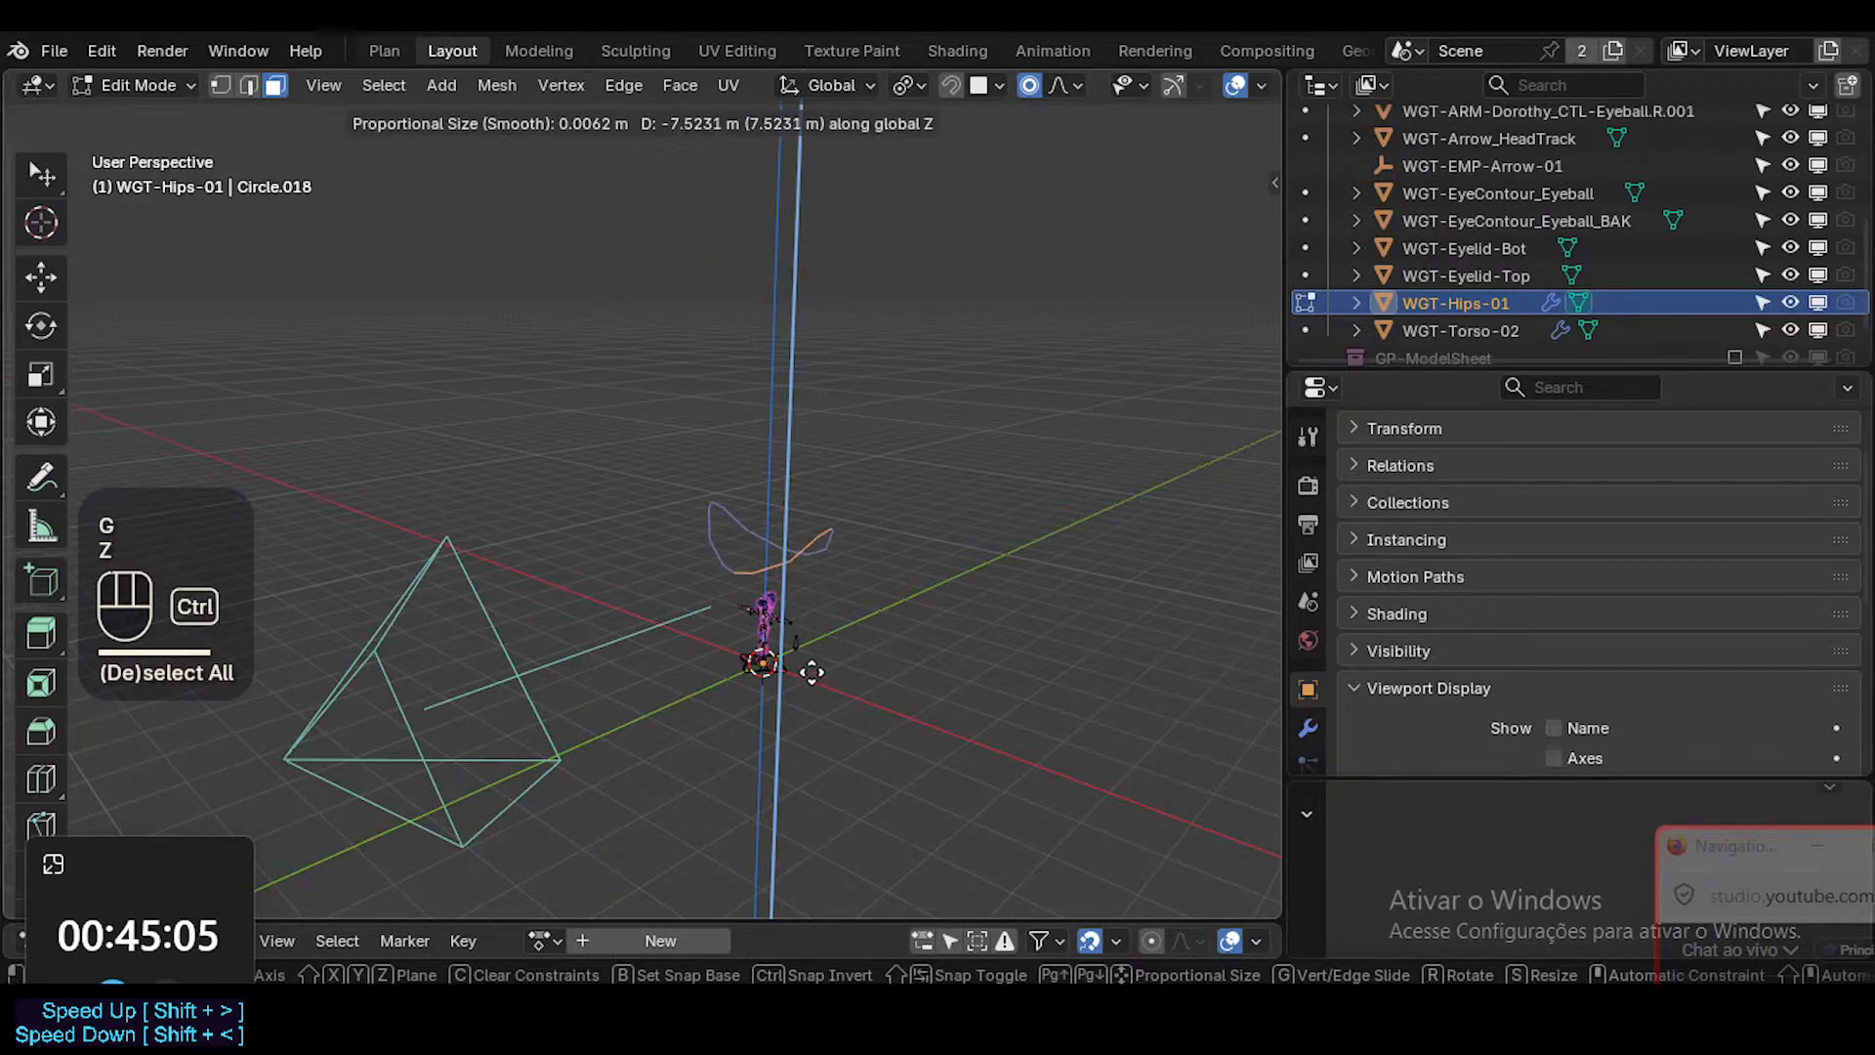
key("Escape")
key("shift+s")
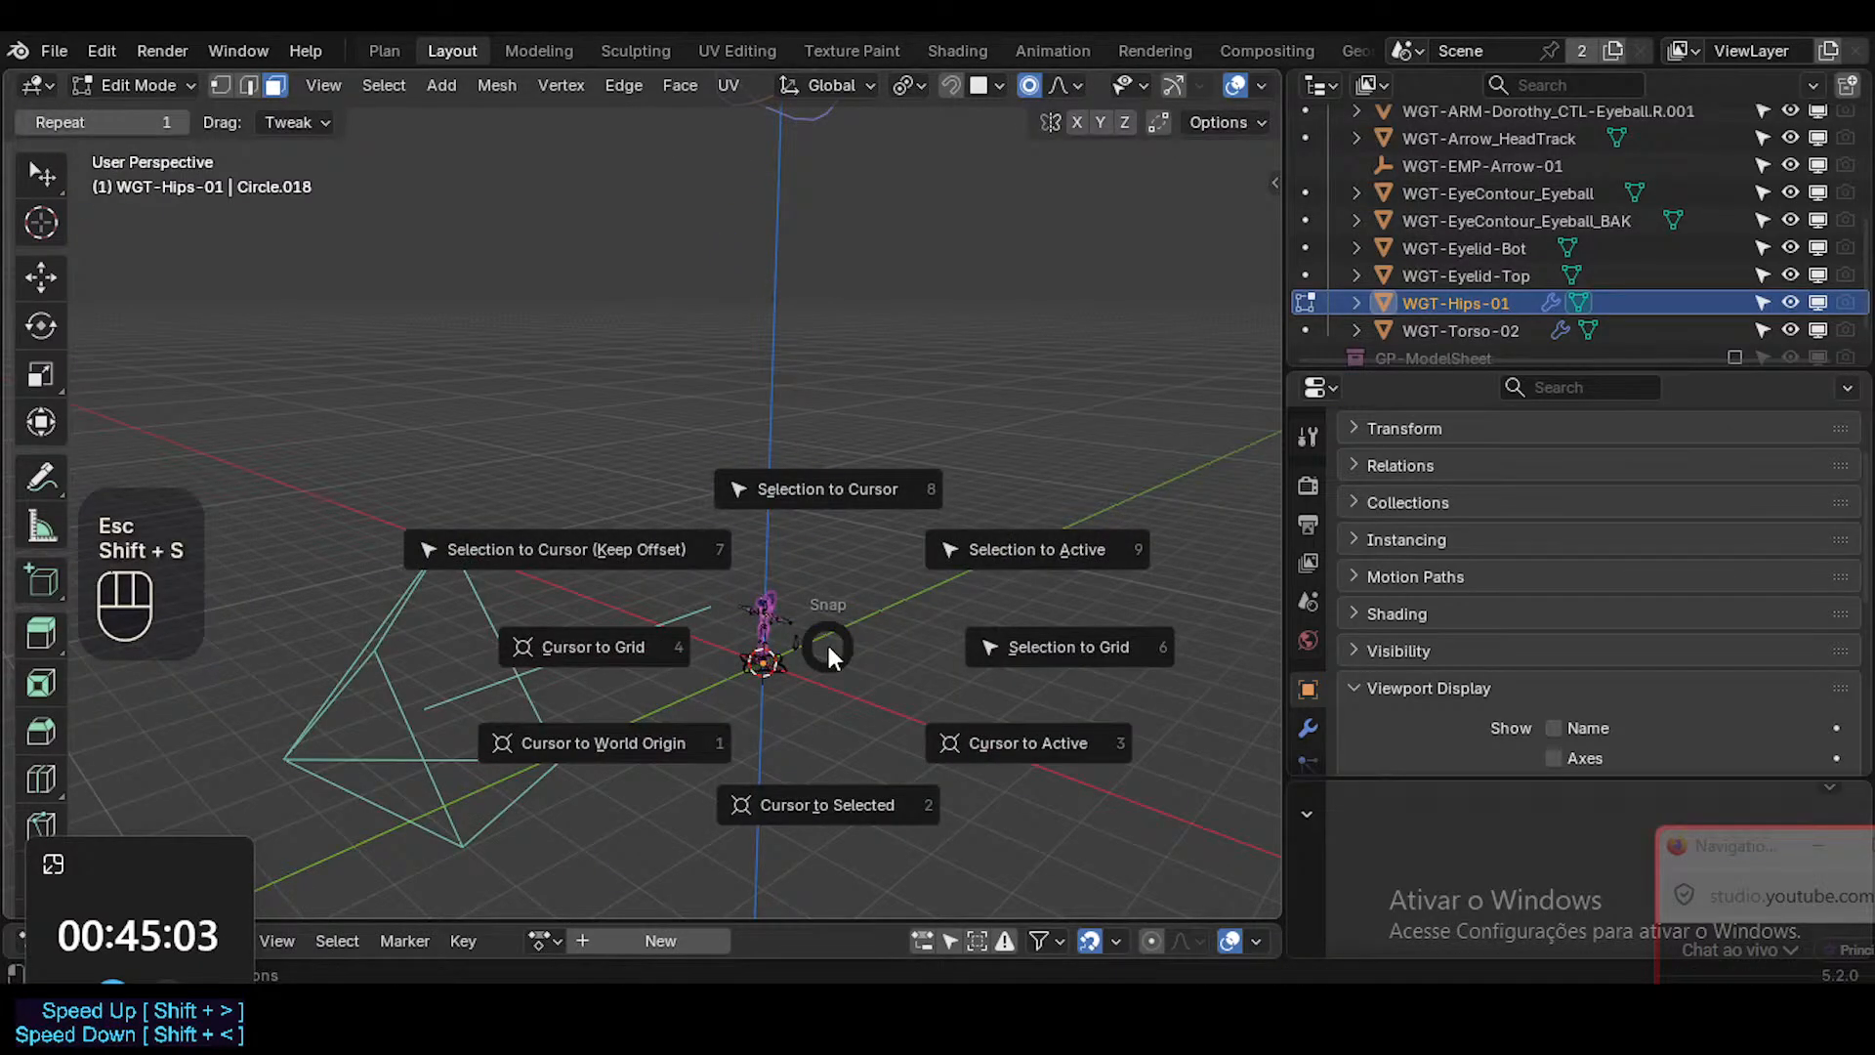
left_click(828, 653)
mouse_move(795, 348)
middle_mouse_down()
mouse_move(782, 411)
mouse_move(807, 337)
middle_mouse_up()
Move the WGT-Hips-01 mesh down along the global Z axis to the world origin at the character's feet.
key("g")
key("z")
key("ctrl")
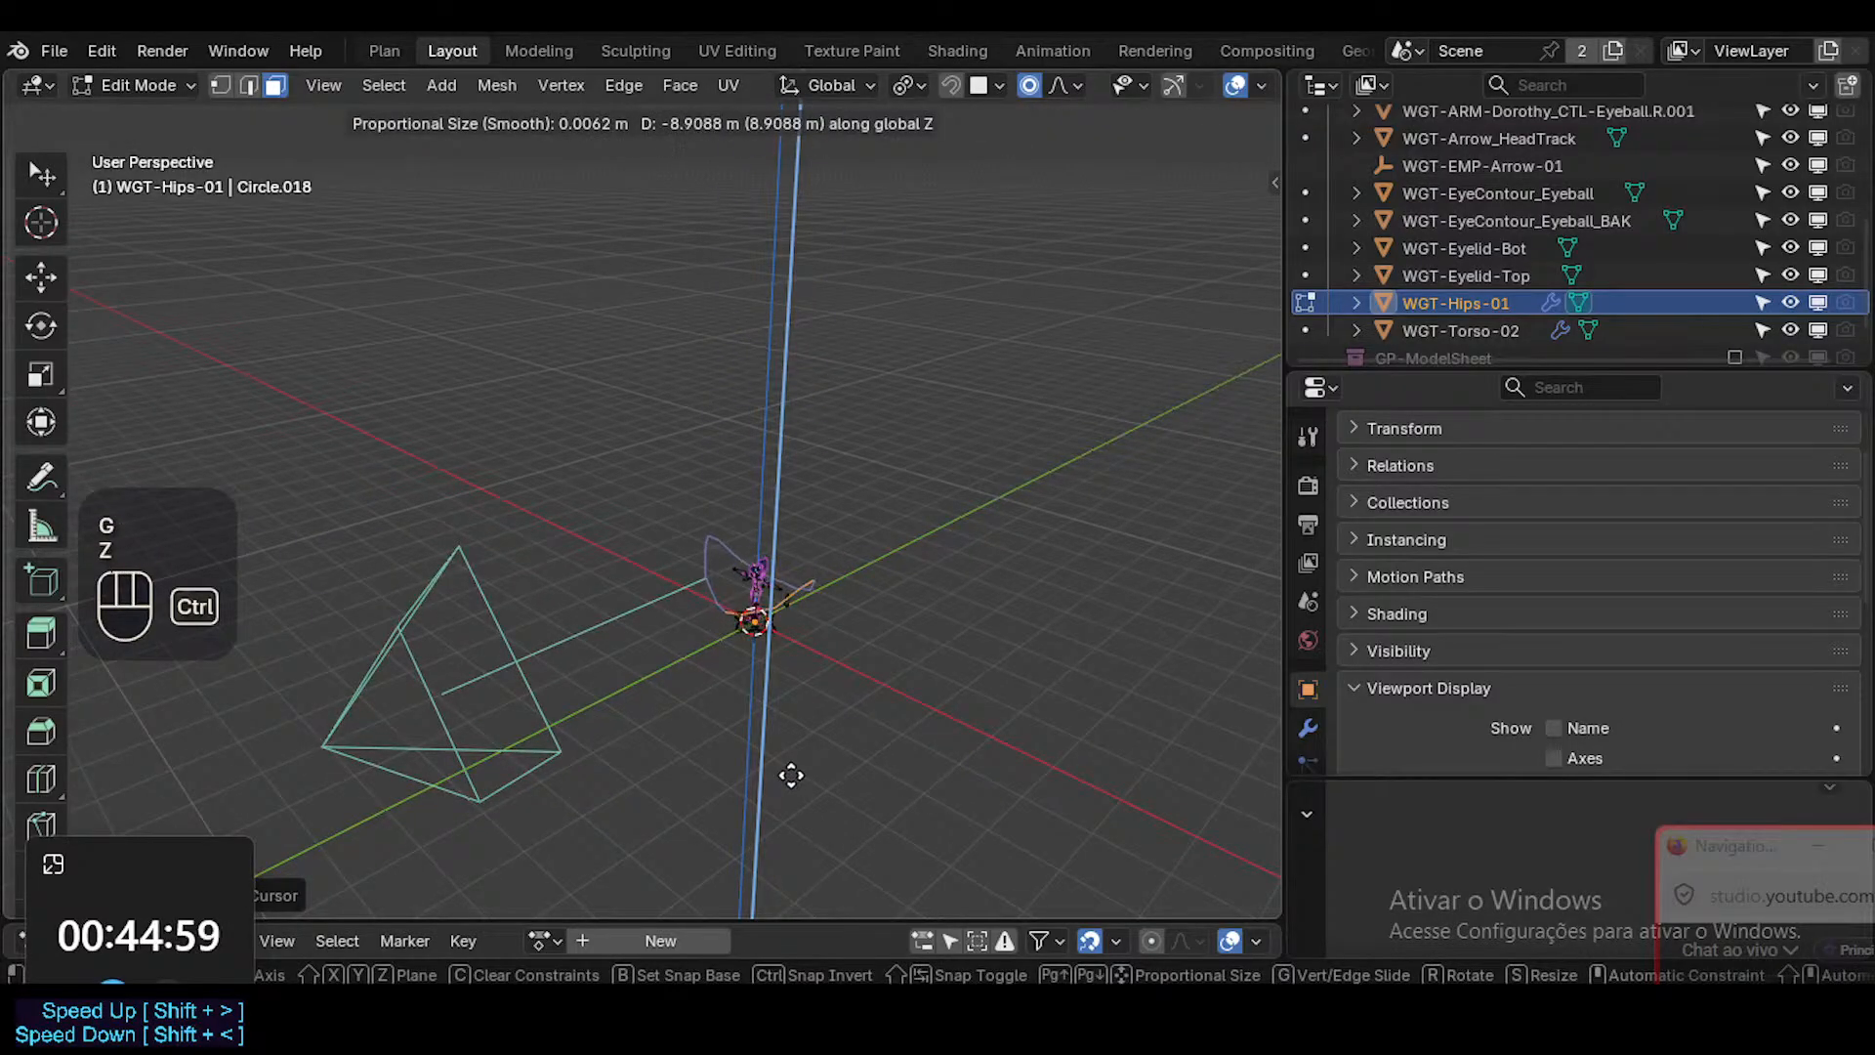
left_click(791, 774, "ctrl")
middle_click_drag(791, 772, 795, 640)
scroll(782, 649, "up", 5)
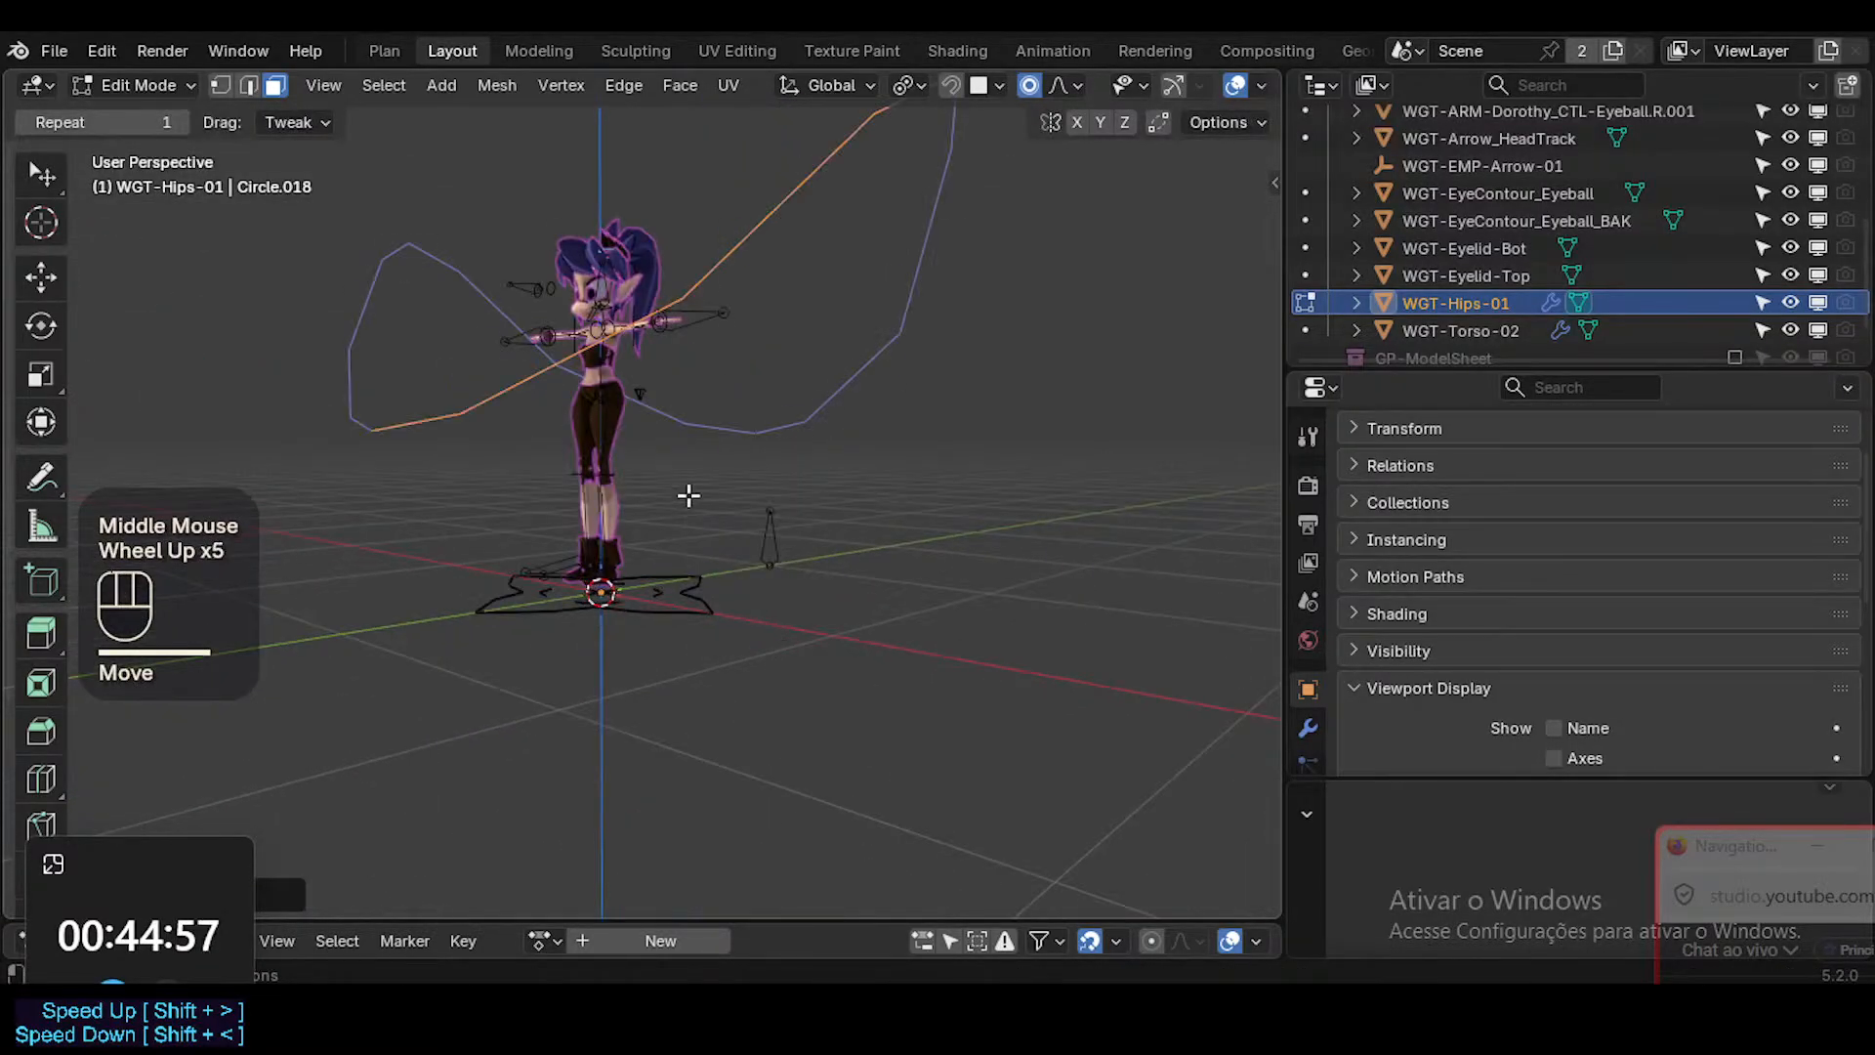
key("g")
key("z")
left_click(657, 682)
middle_click_drag(775, 544, 905, 580)
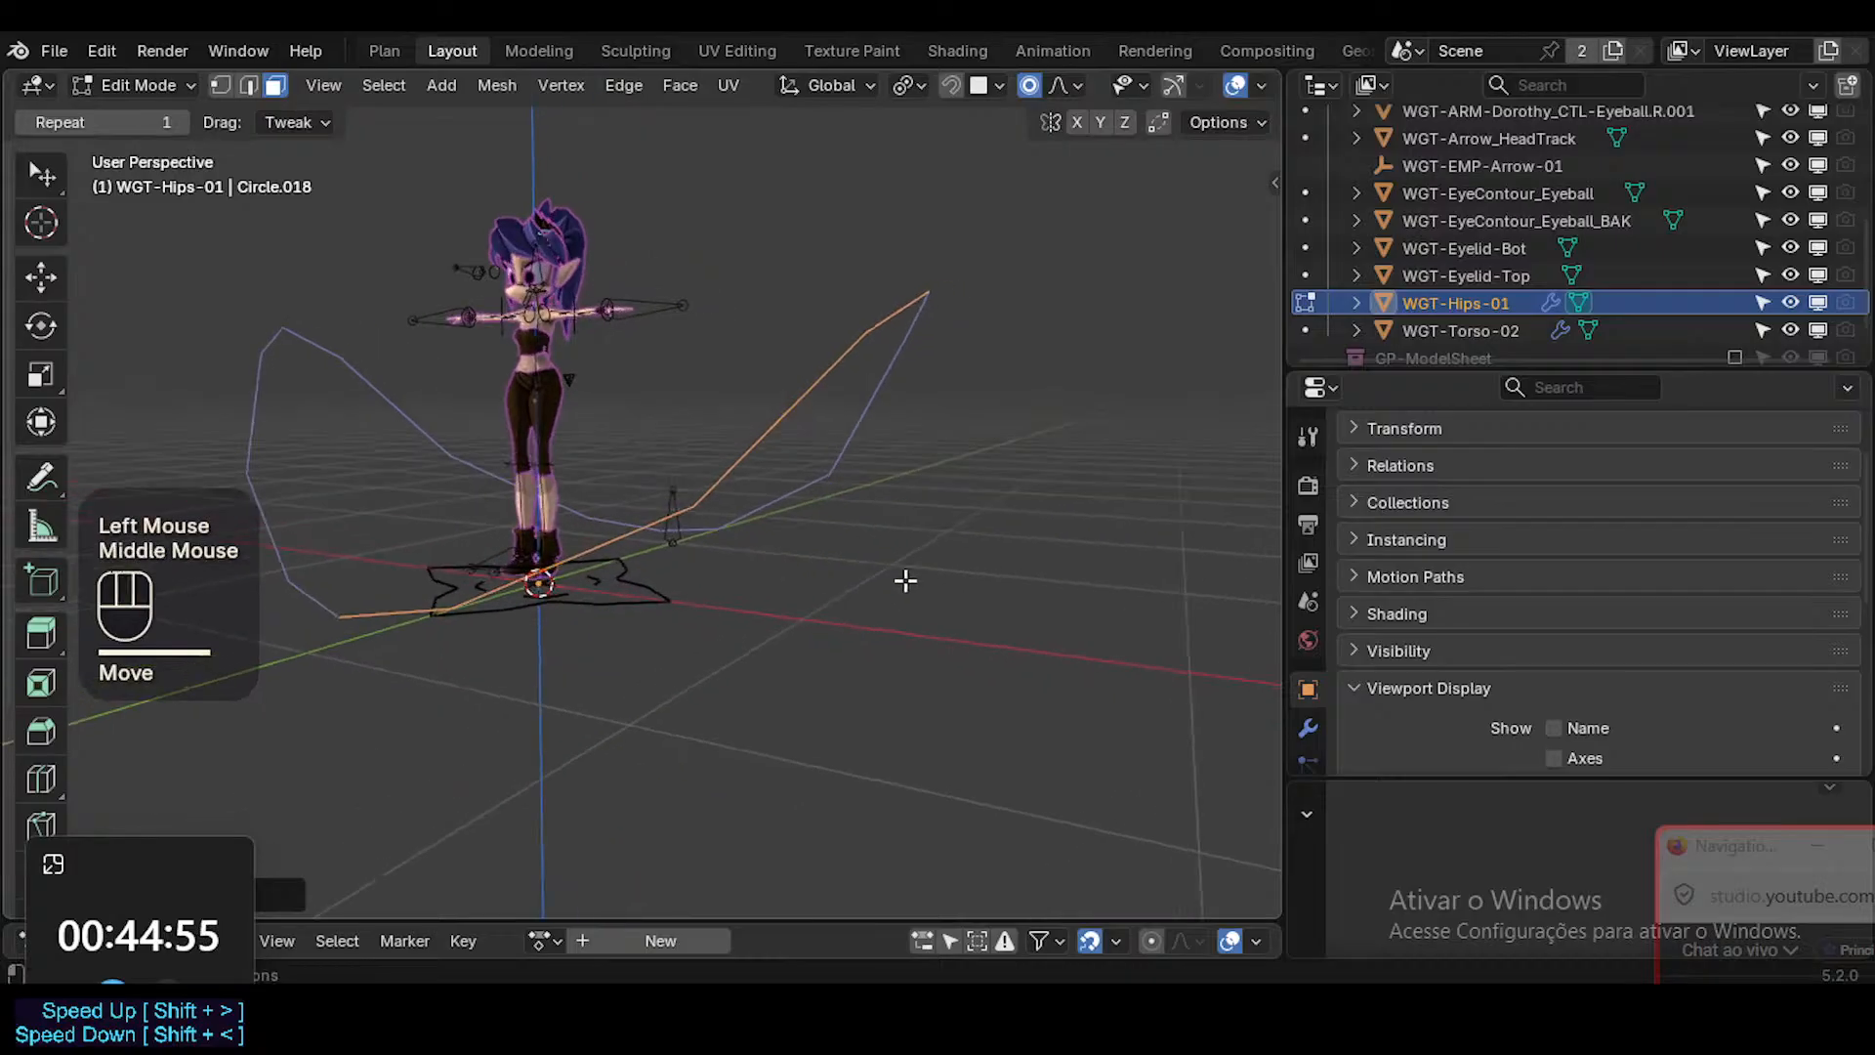
Return to Object Mode and scale WGT-Hips-01 down to roughly the width of the character's floor control.
key("s")
key("Escape")
key("a")
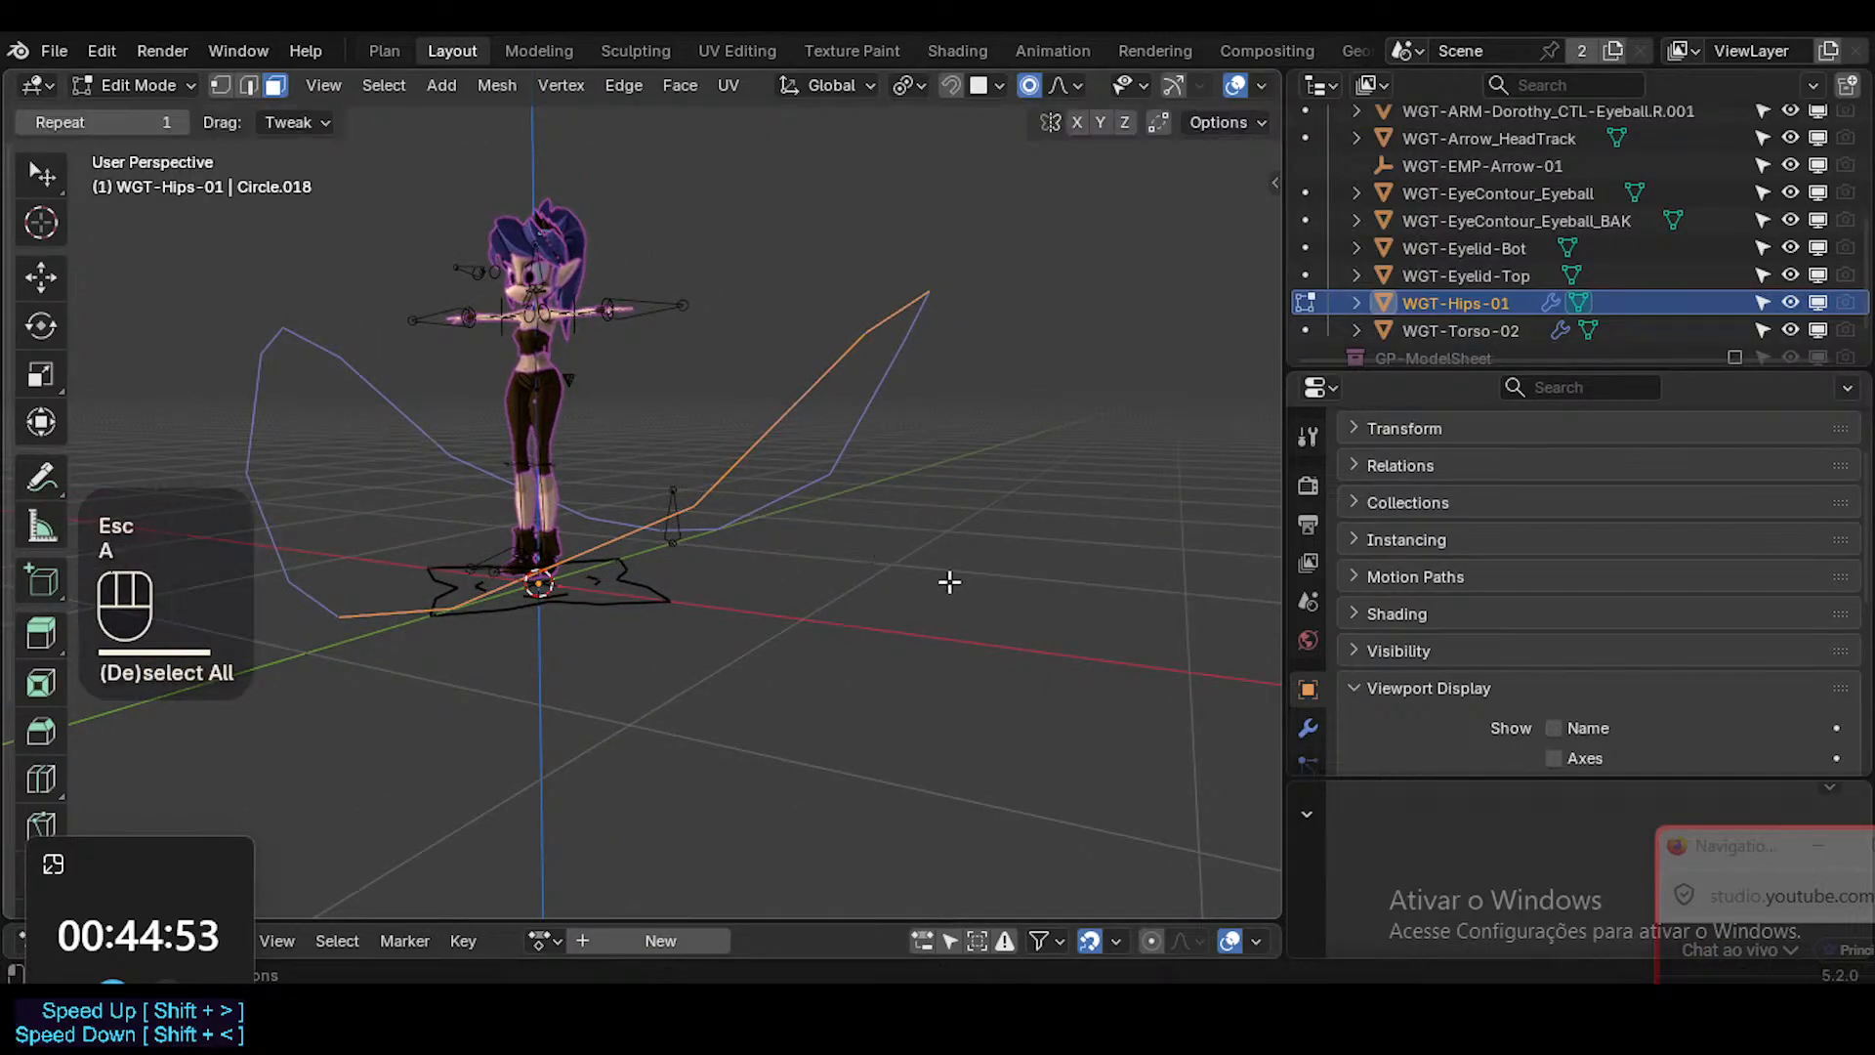
key("s")
key("Escape")
key("Tab")
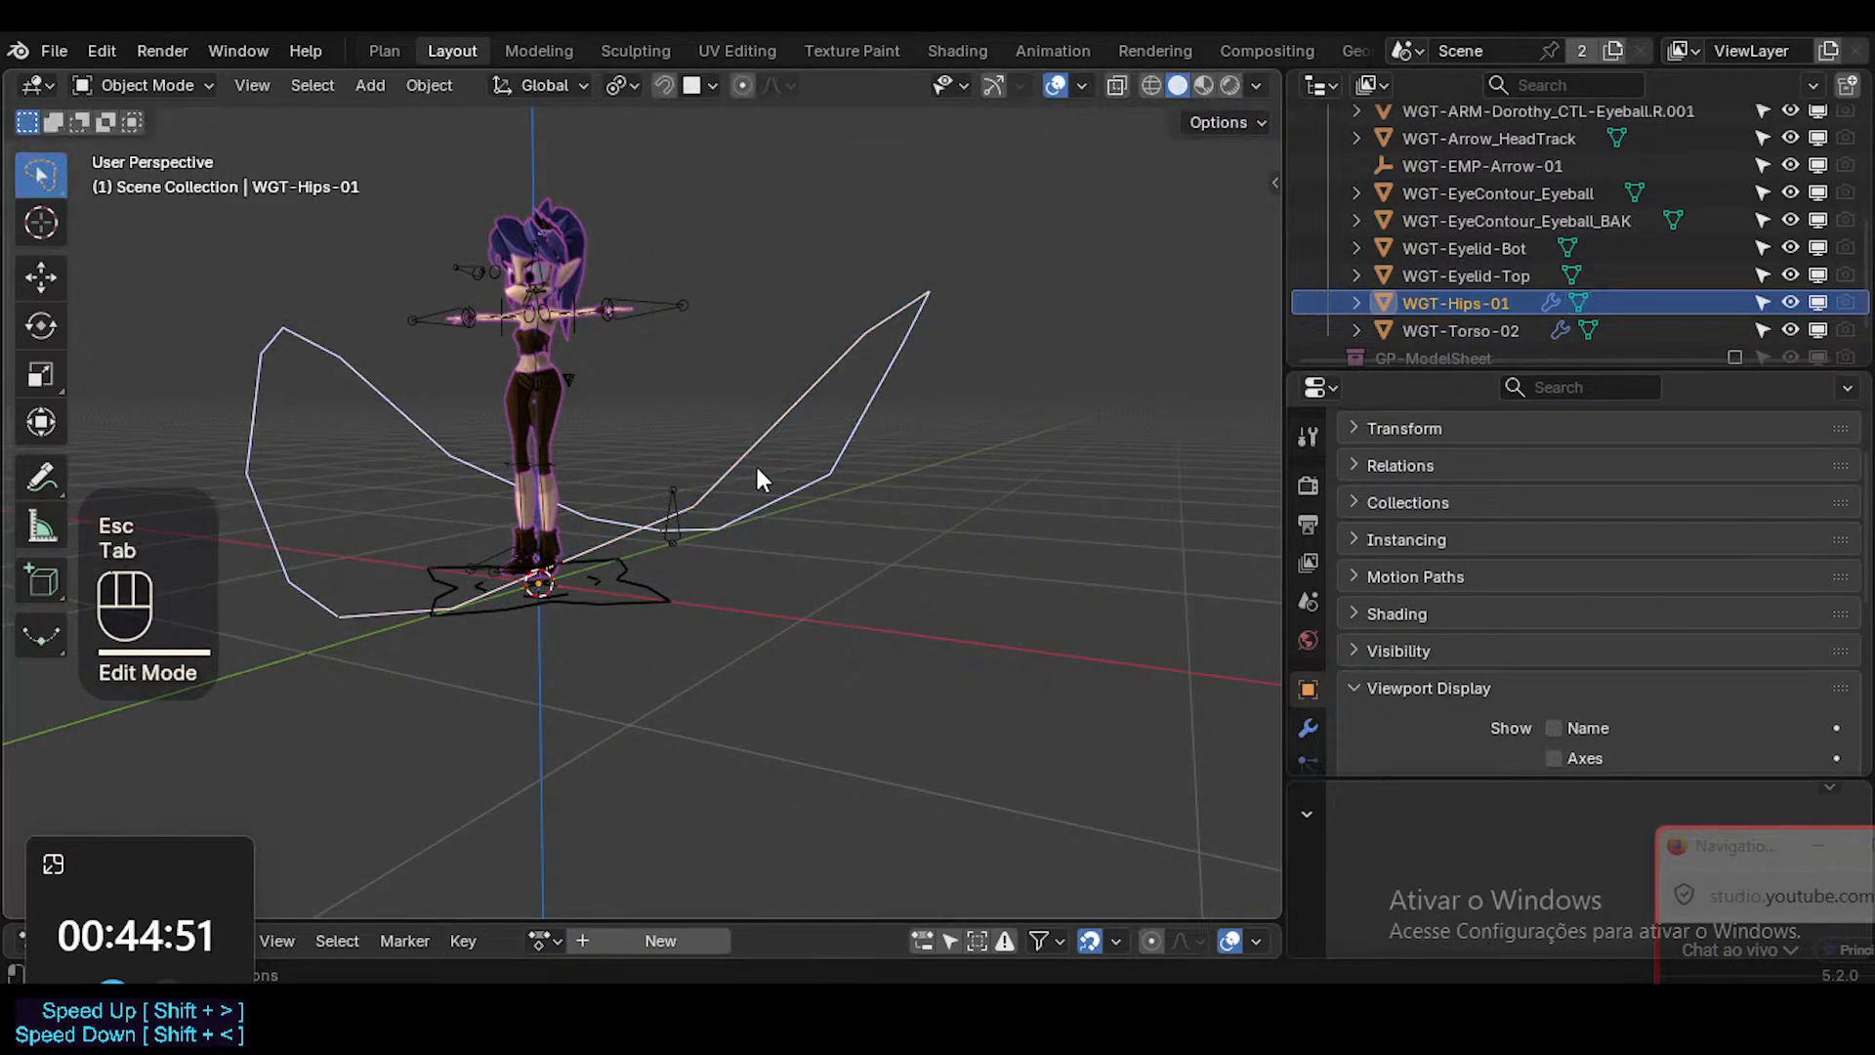
key("s")
left_click(684, 503)
middle_click_drag(683, 503, 625, 537)
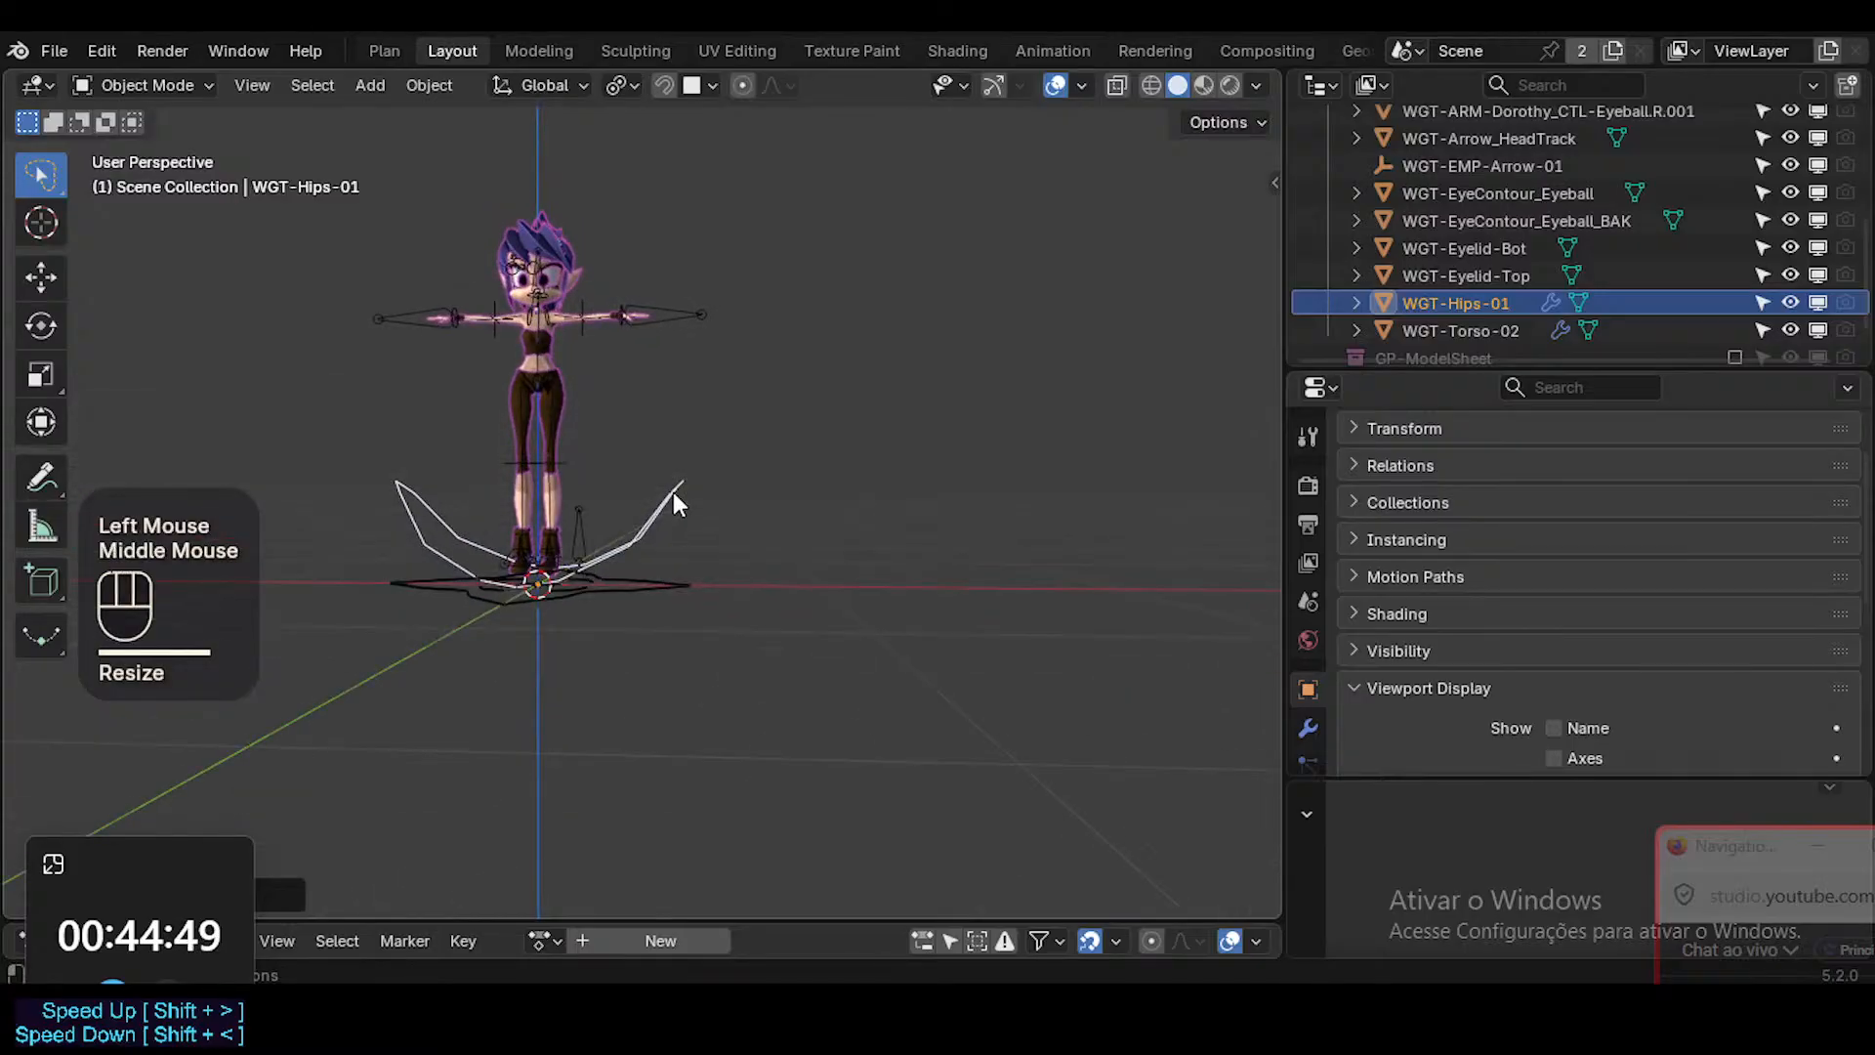
Snap the resized WGT-Hips-01 to the 3D cursor and apply its object transform.
key("g")
key("z")
key("Escape")
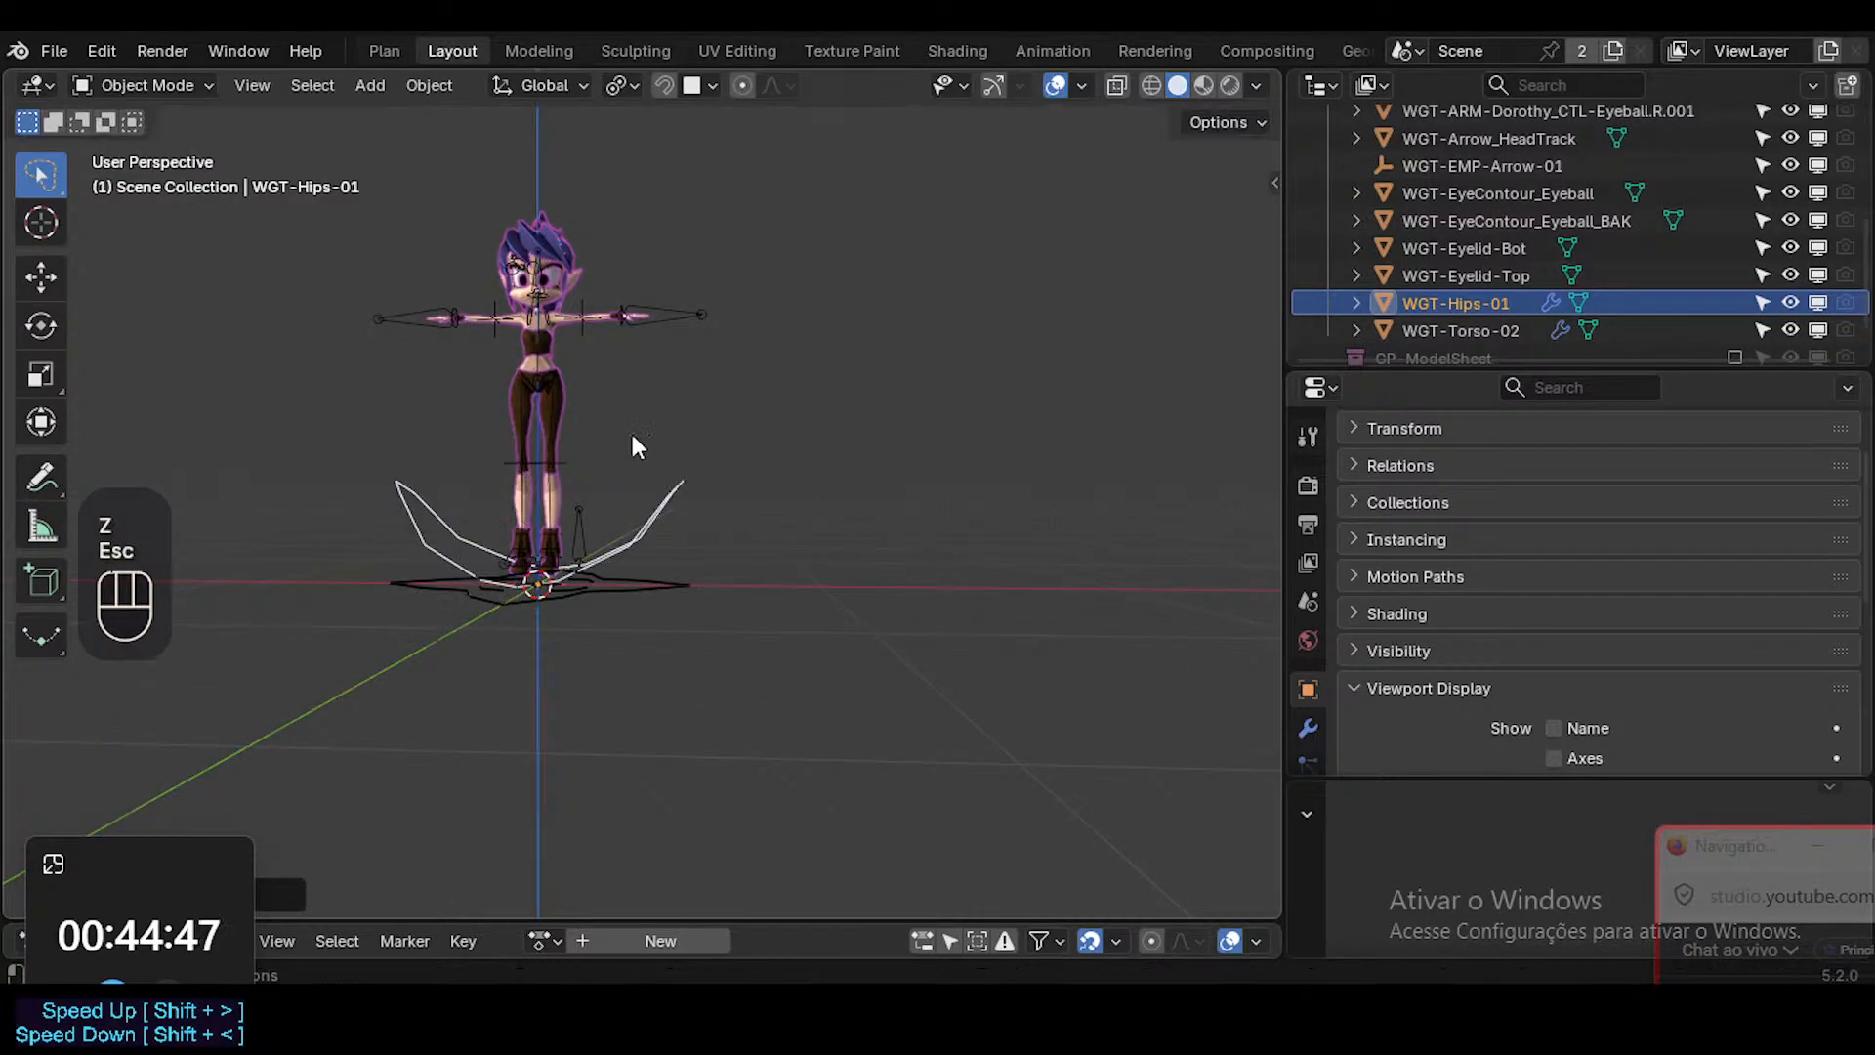
key("shift+s")
left_click(651, 426)
middle_click_drag(649, 436, 654, 494)
key("ctrl+a")
left_click(623, 567)
middle_click_drag(623, 564, 489, 638)
Send WGT-Hips-01 to the WGT collection.
key("shift+grave")
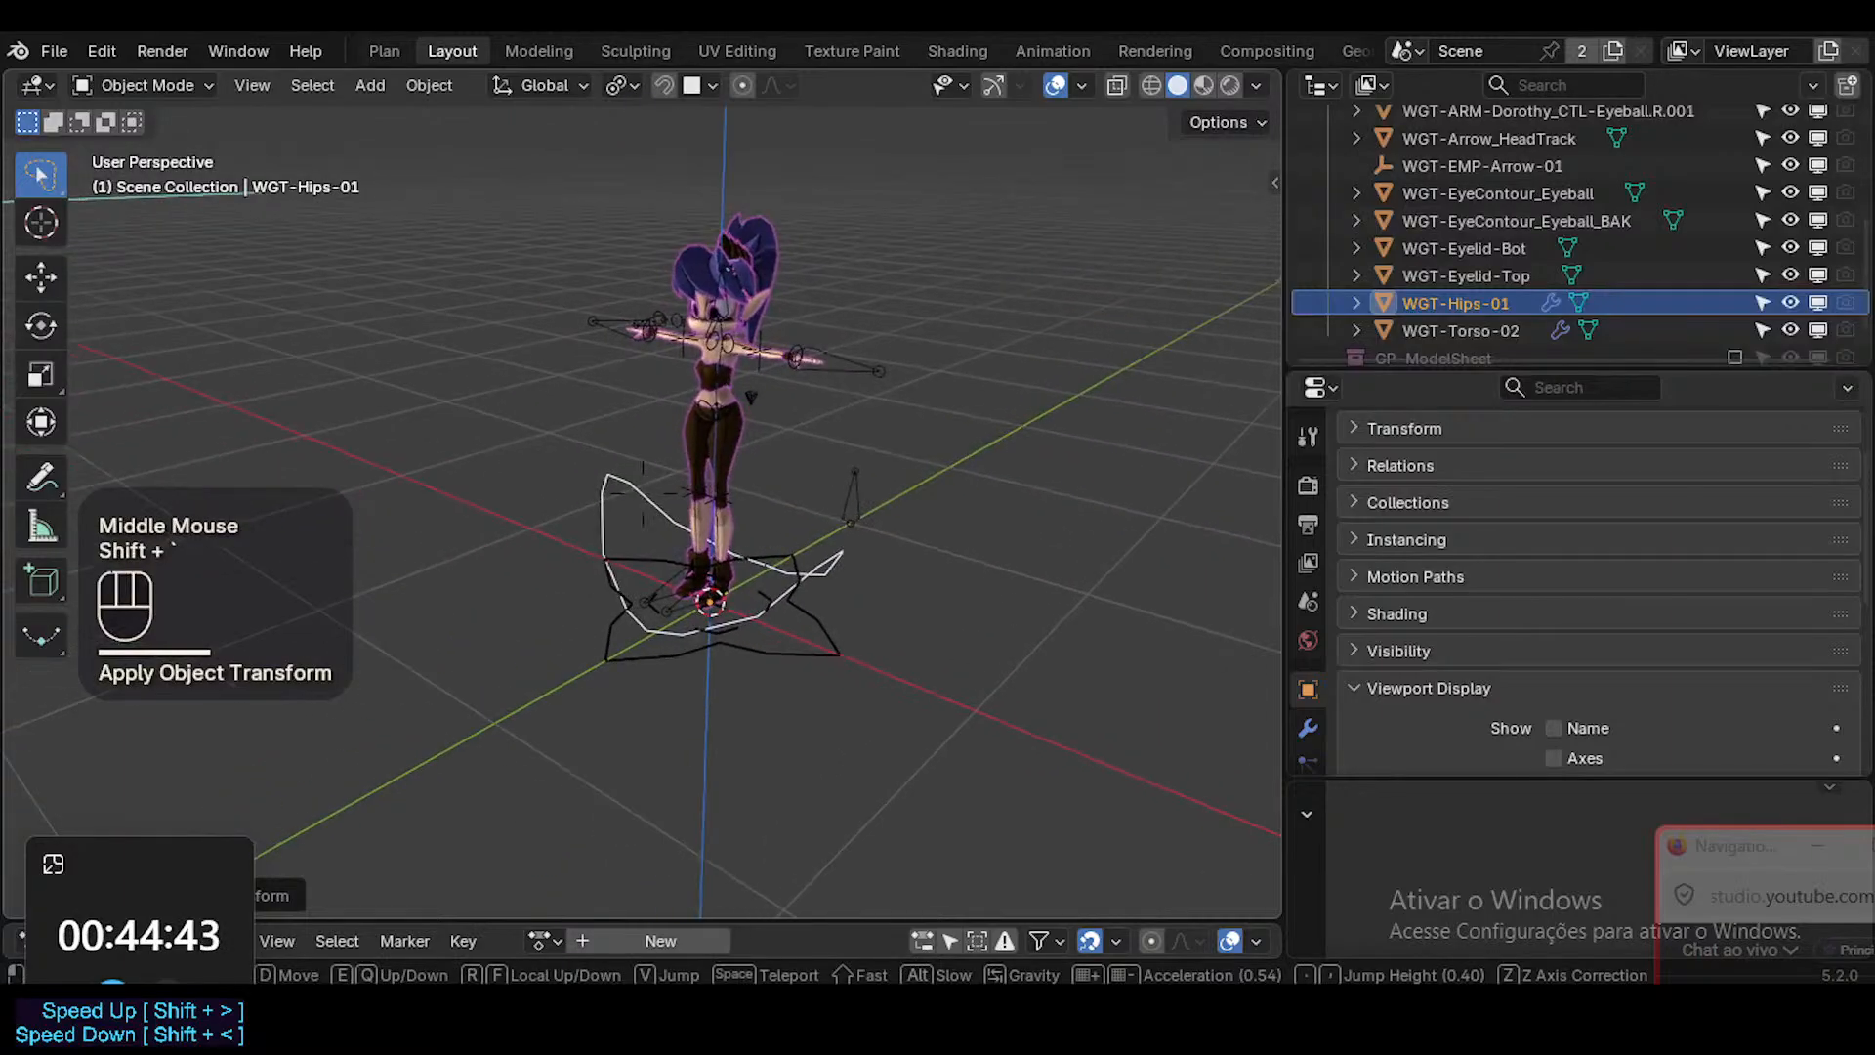
key("s")
key("s")
left_click(532, 613)
key("m")
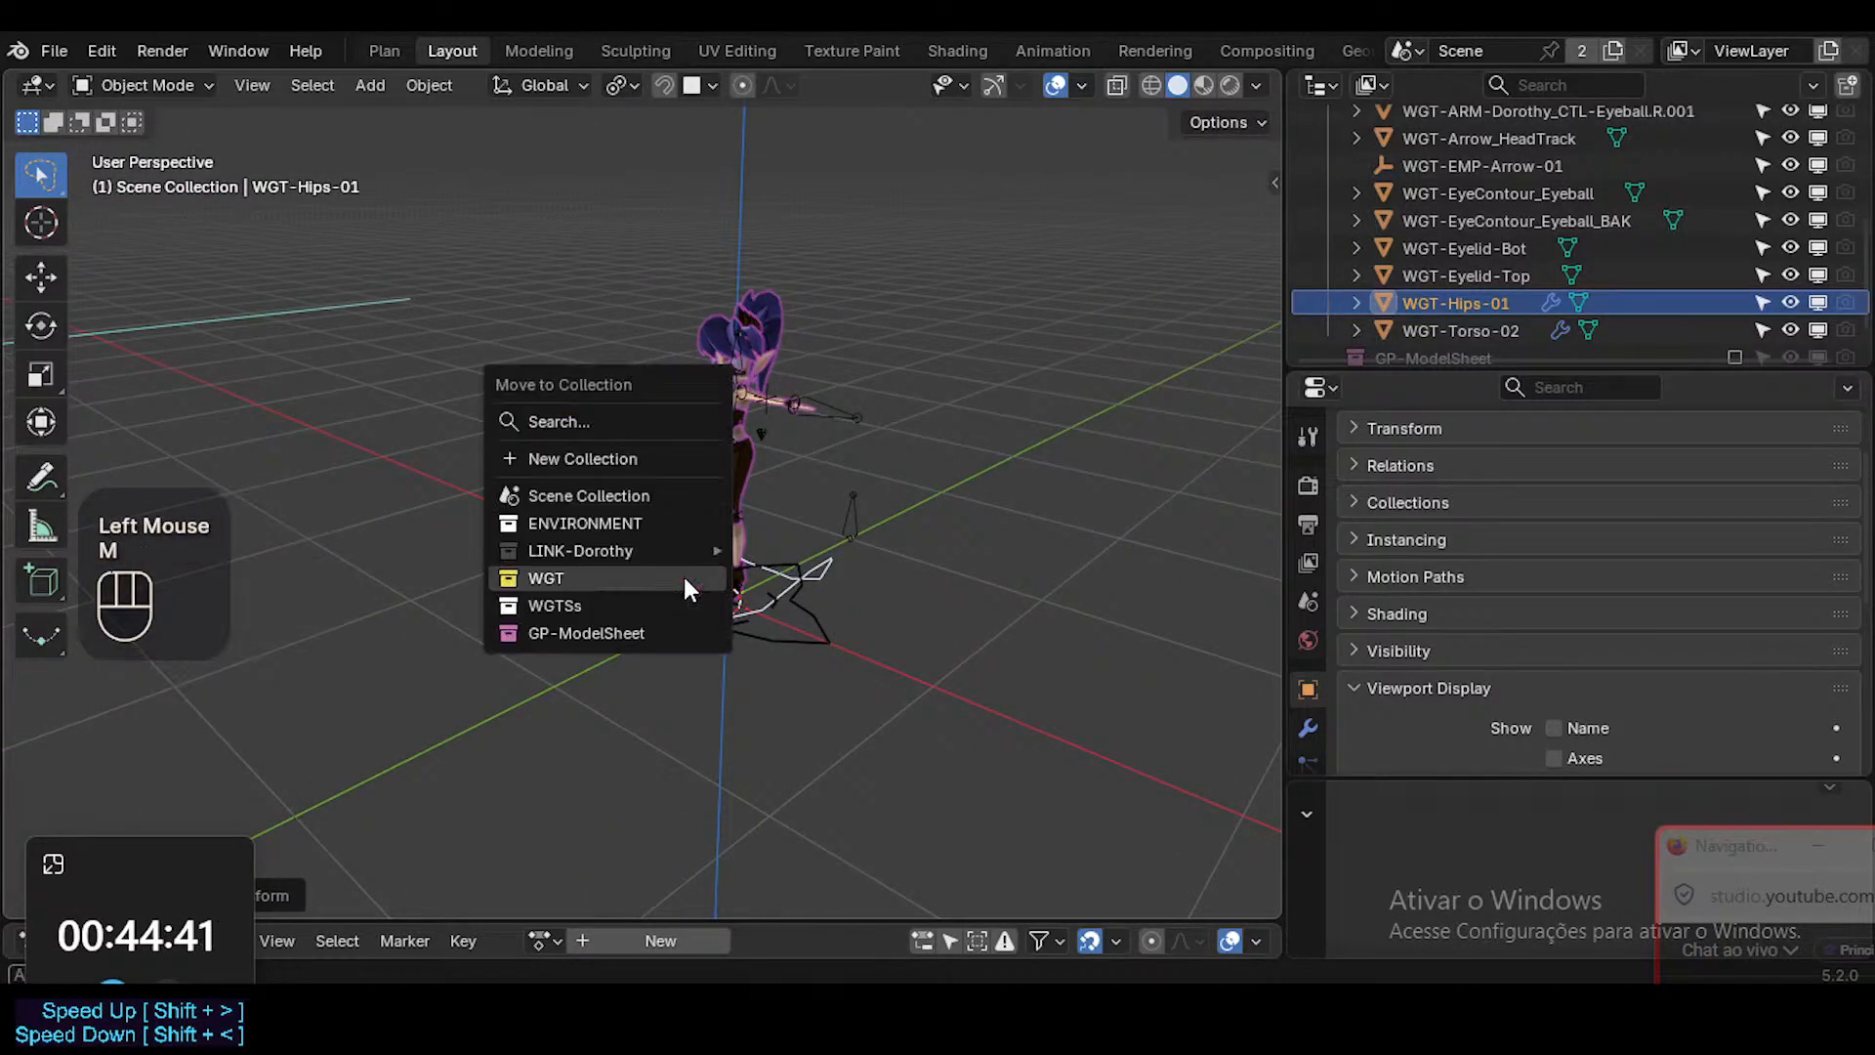
left_click(683, 573)
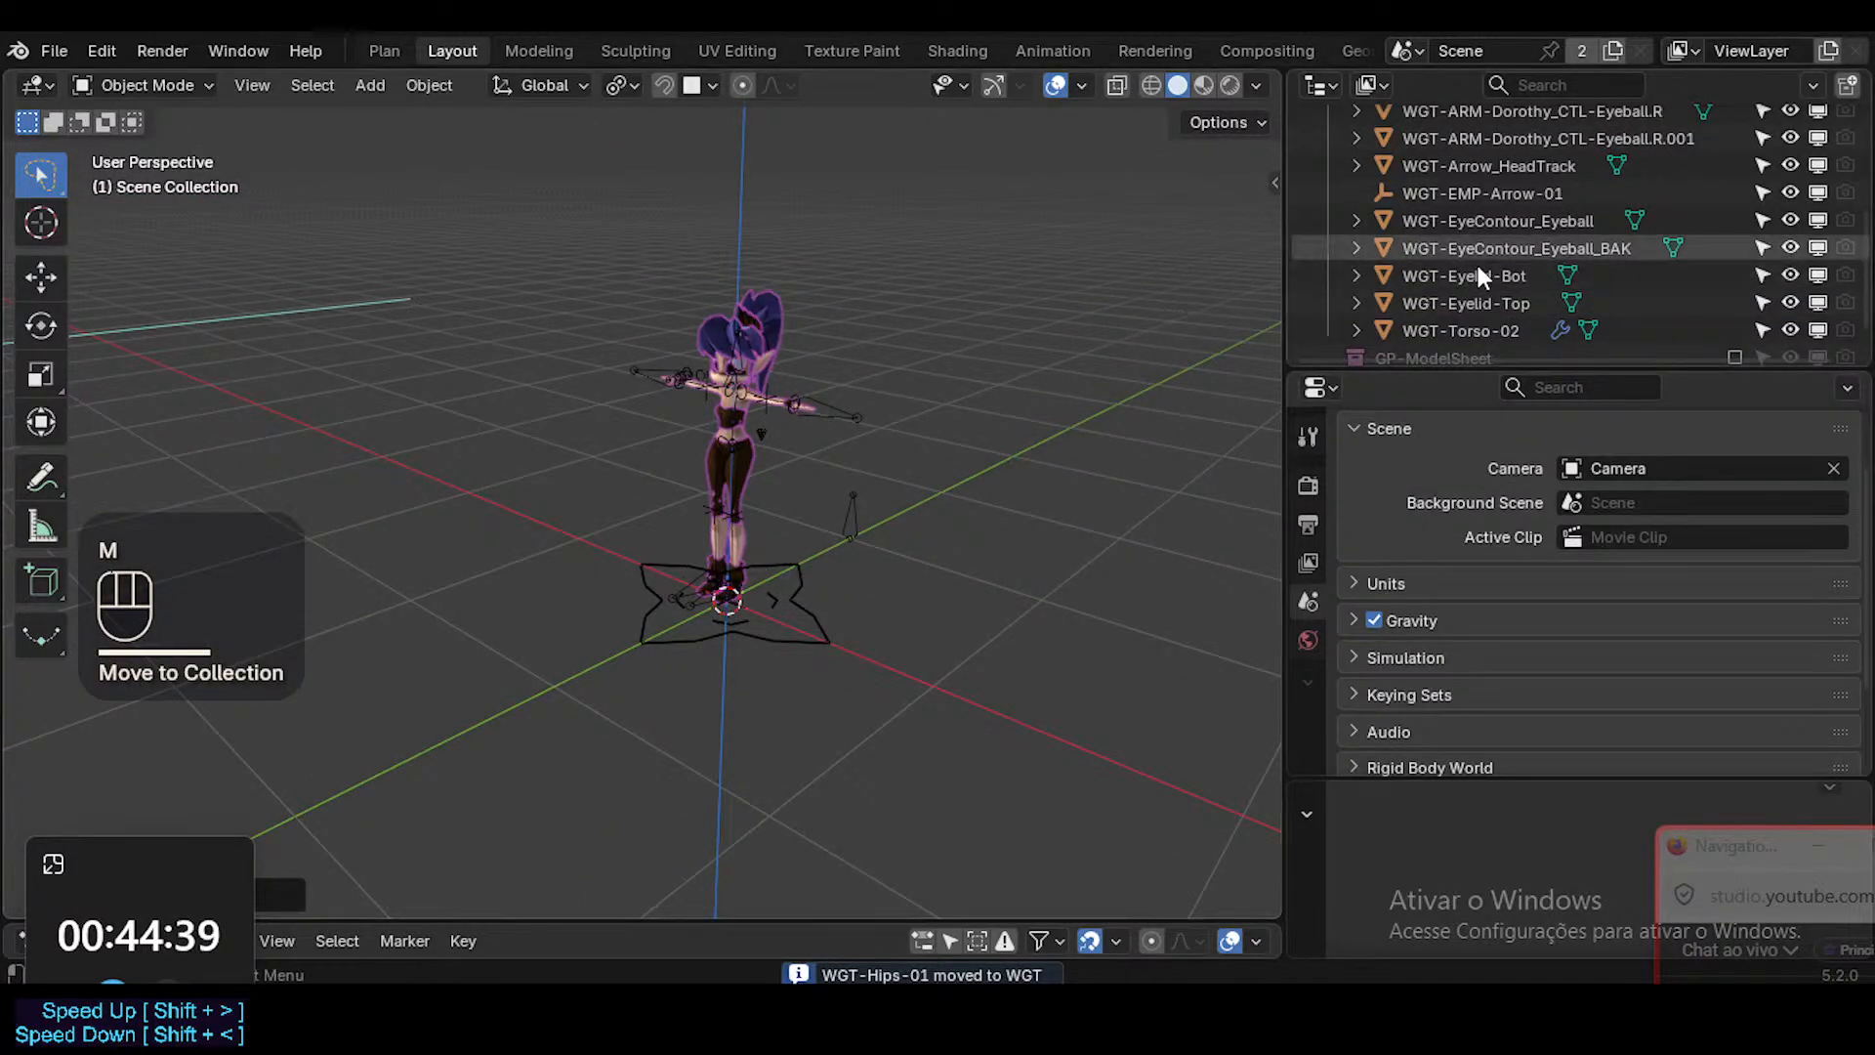
Select the large WGT-Arrow_HeadTrack shape beside the character.
scroll(1474, 261, "up", 1)
scroll(1475, 261, "down", 1)
scroll(646, 369, "down", 5)
middle_click_drag(619, 382, 661, 432, "shift")
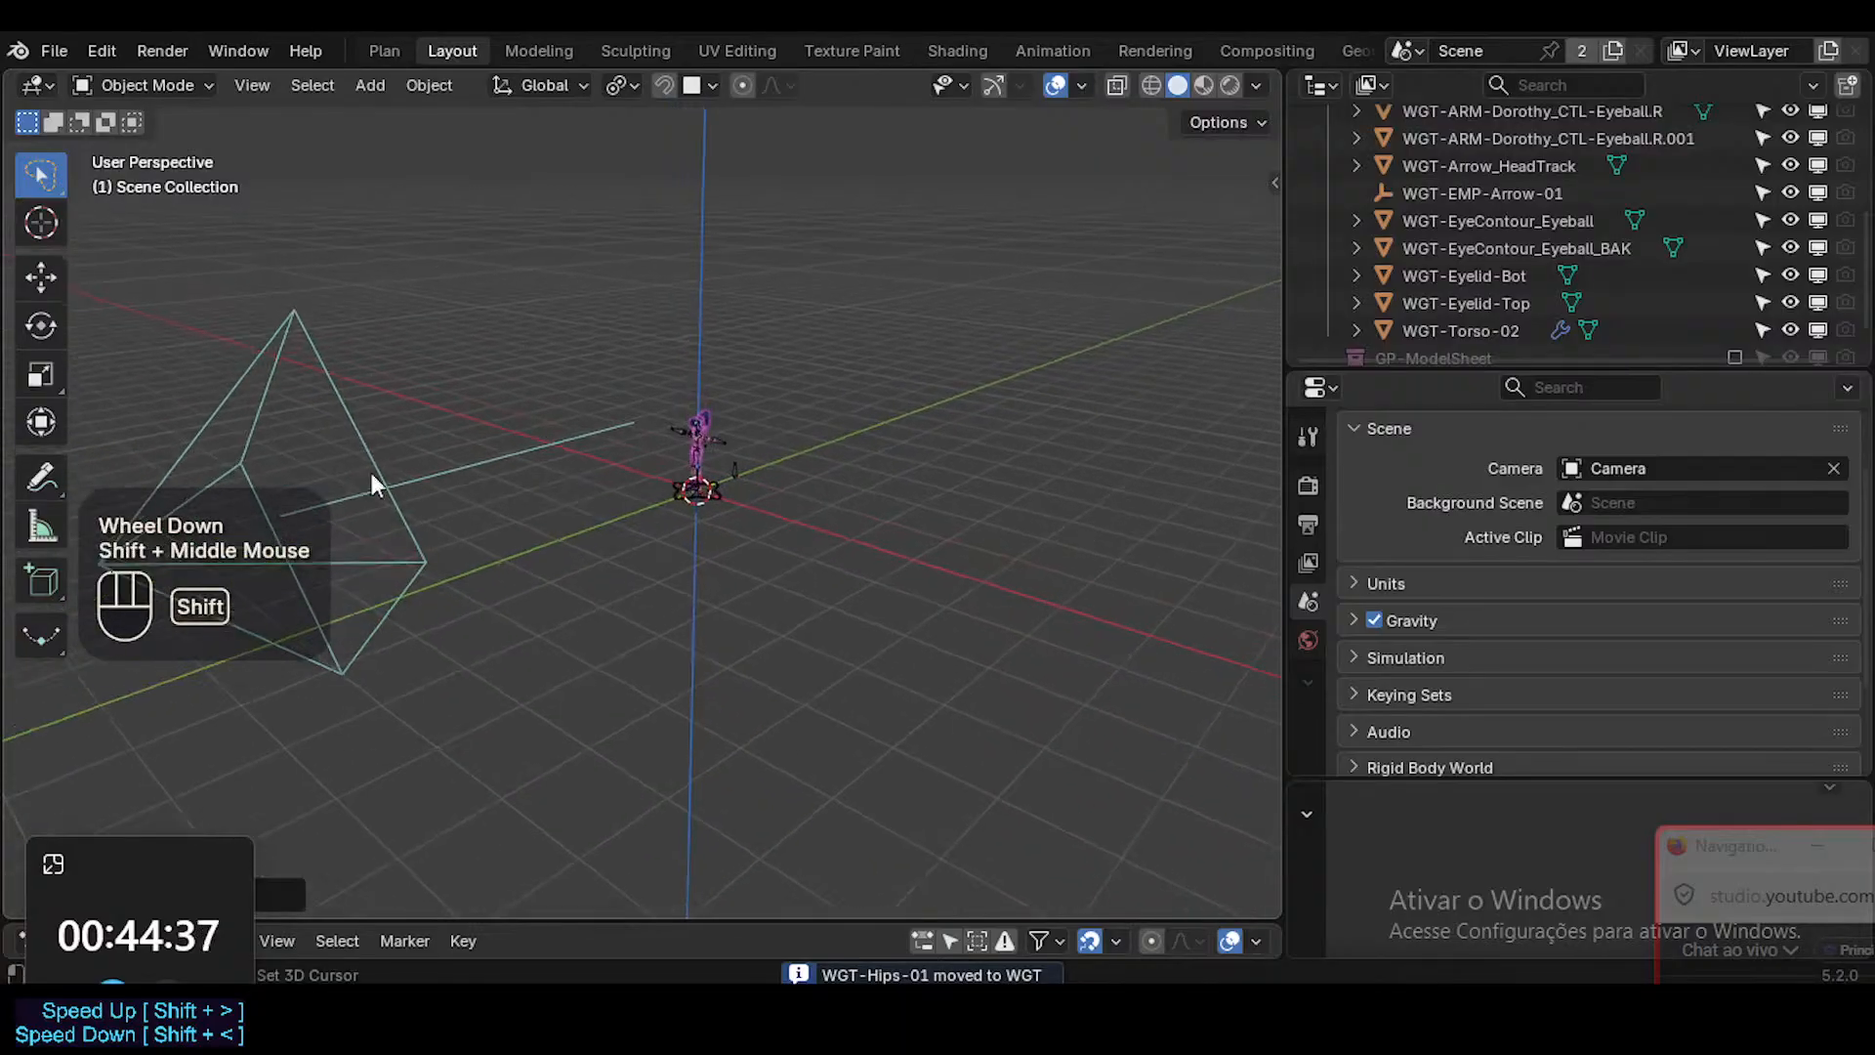
left_click(370, 457)
left_click(377, 455)
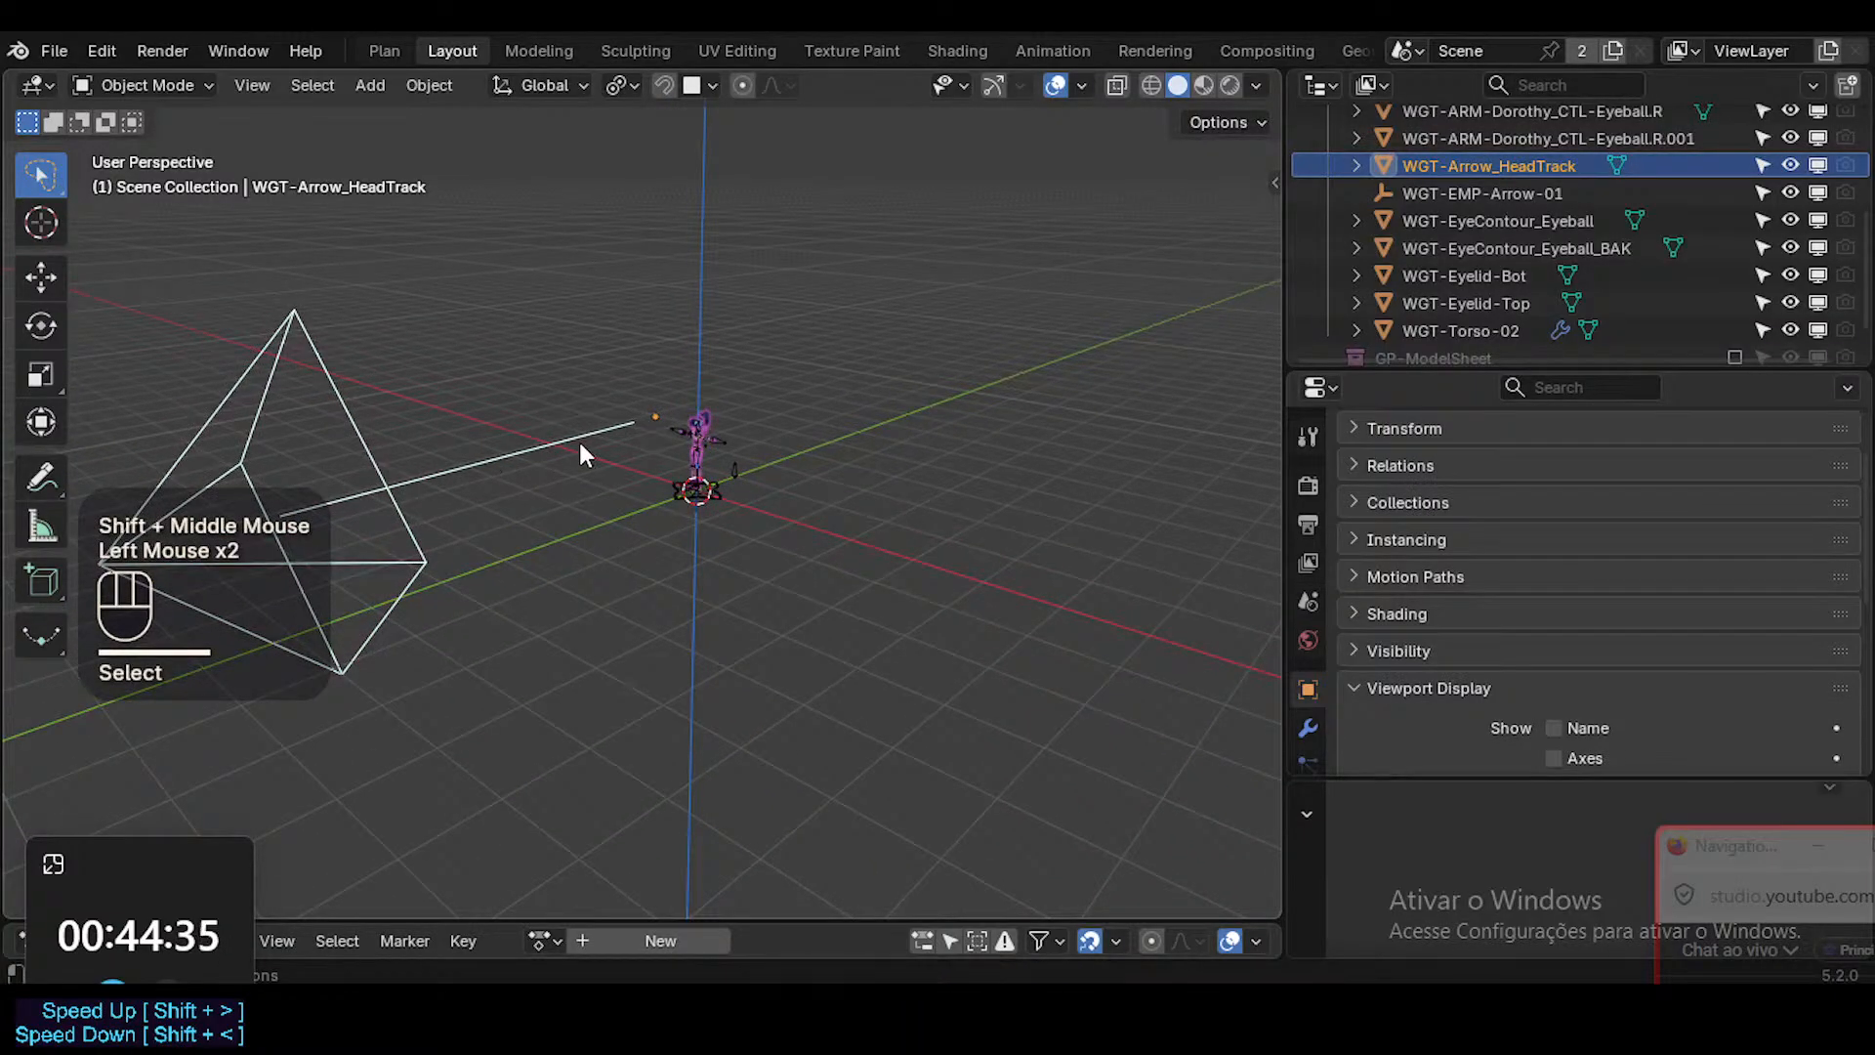
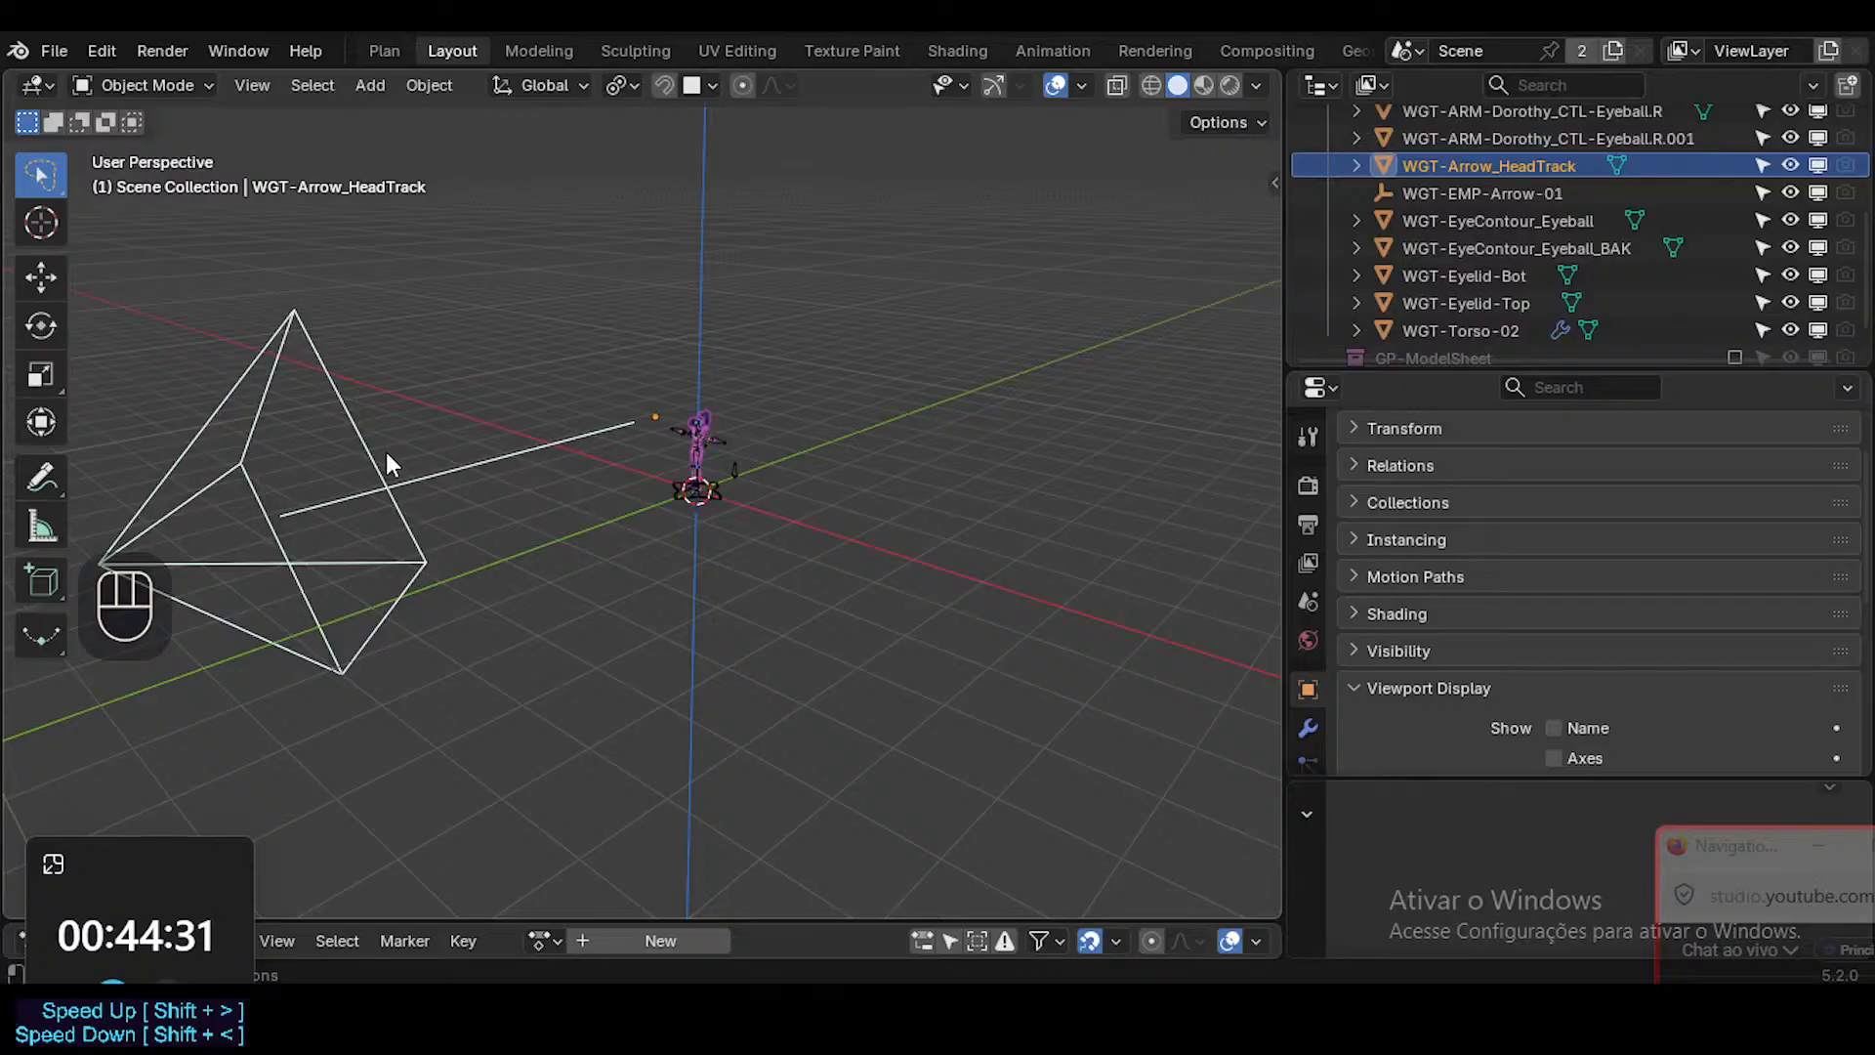
Delete the WGT-Arrow_HeadTrack shape and the WGT-EMP-Arrow-01 empty from the WGTSs collection.
key("x")
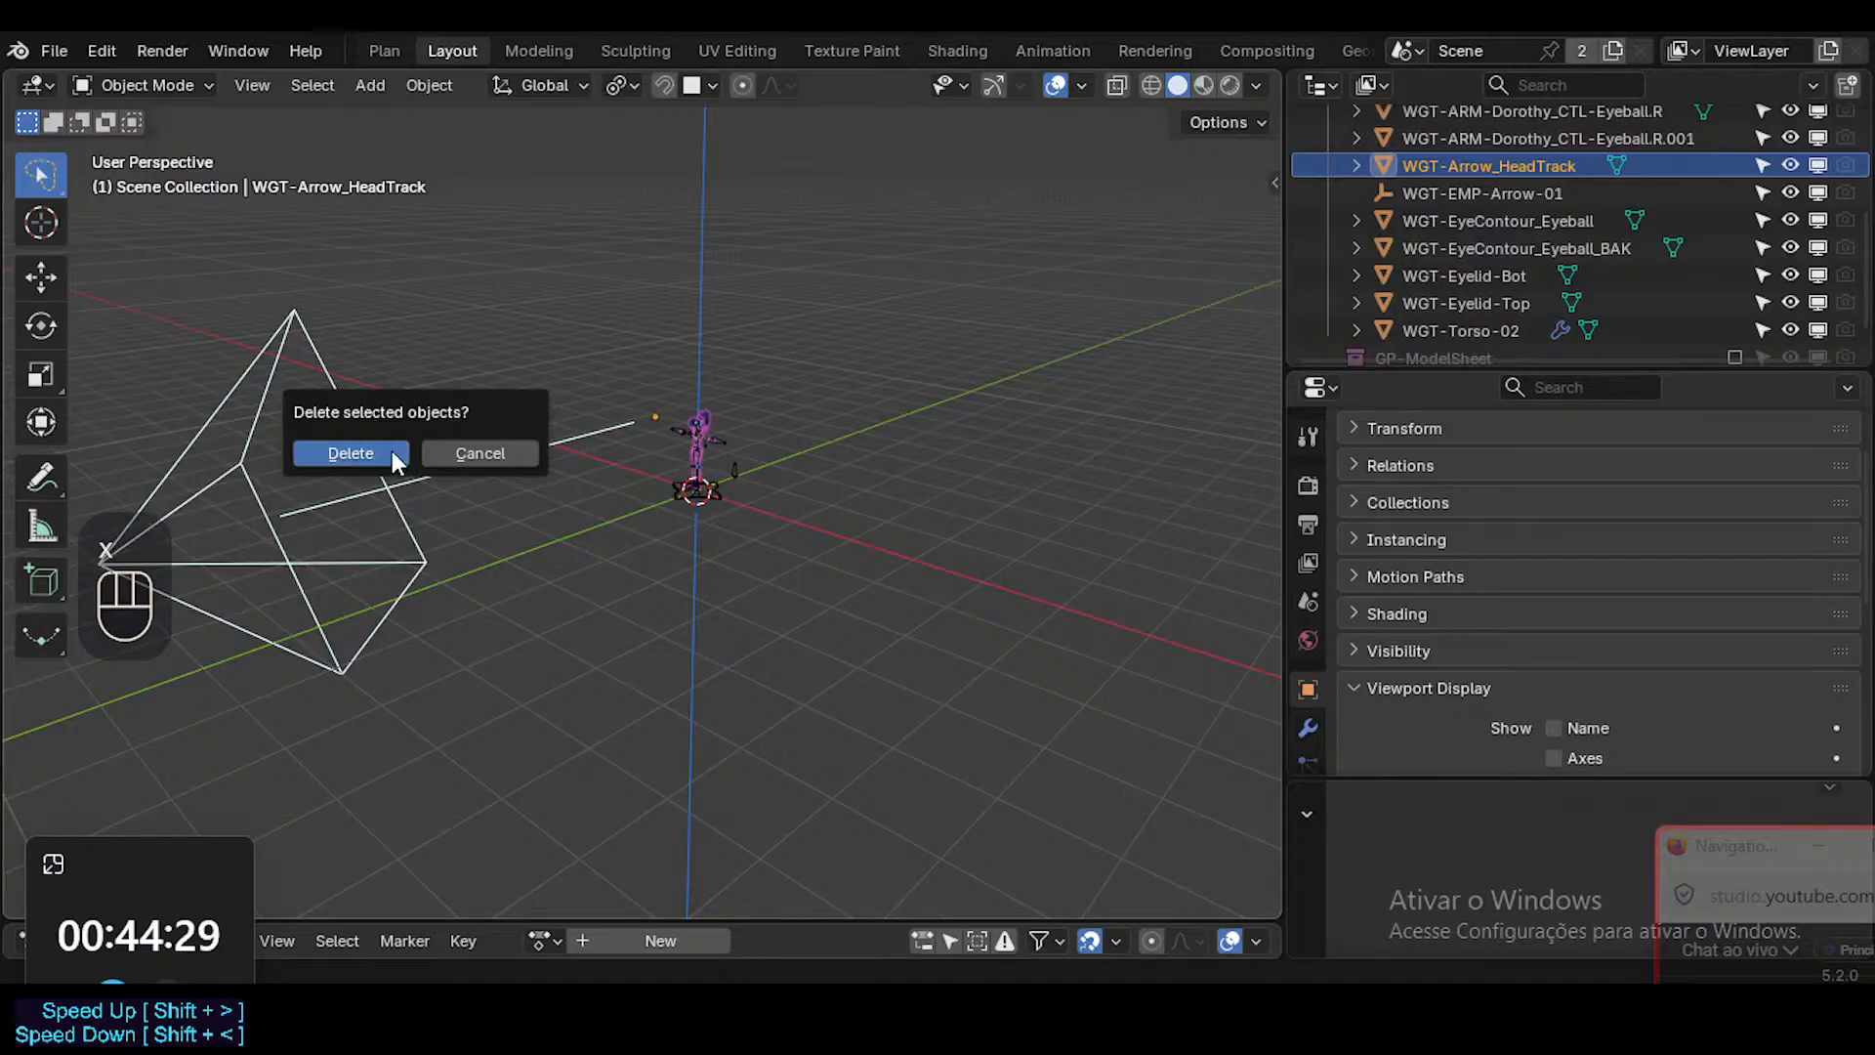
left_click(391, 449)
left_click(1483, 193)
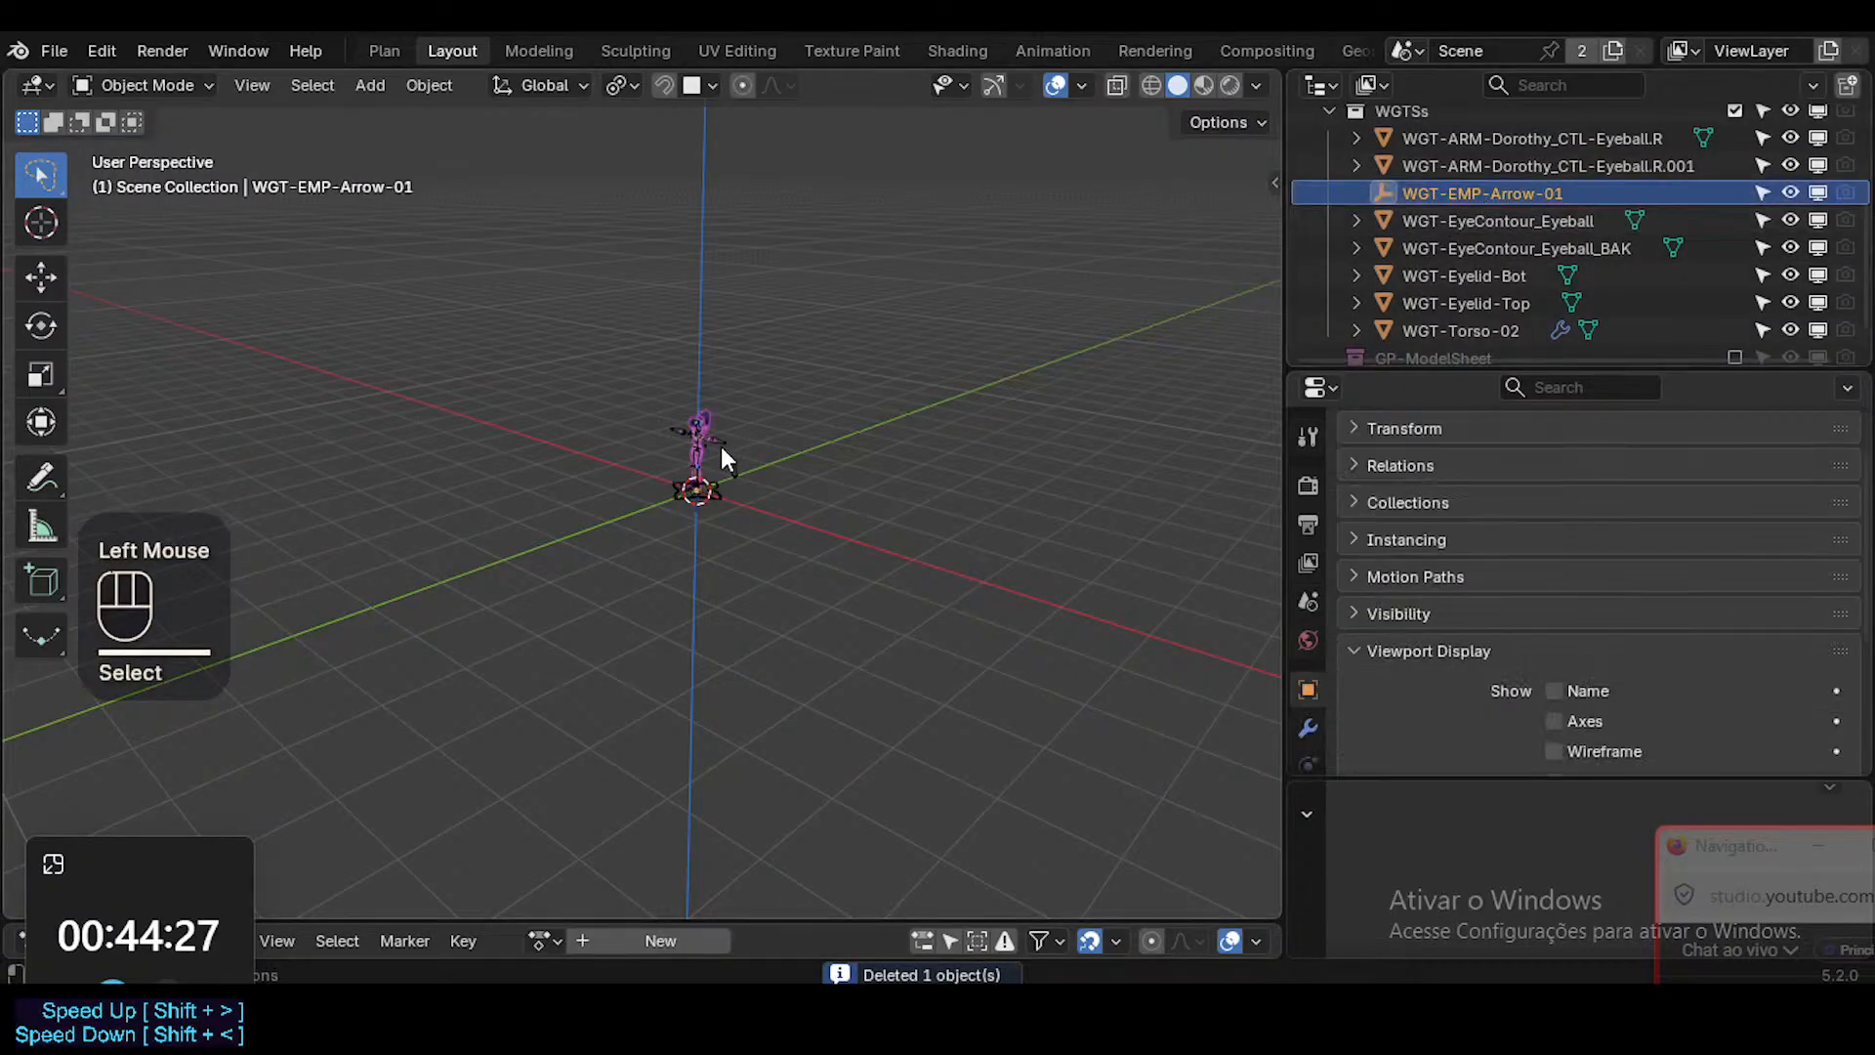
middle_click_drag(720, 460, 690, 459)
key("KP_Decimal")
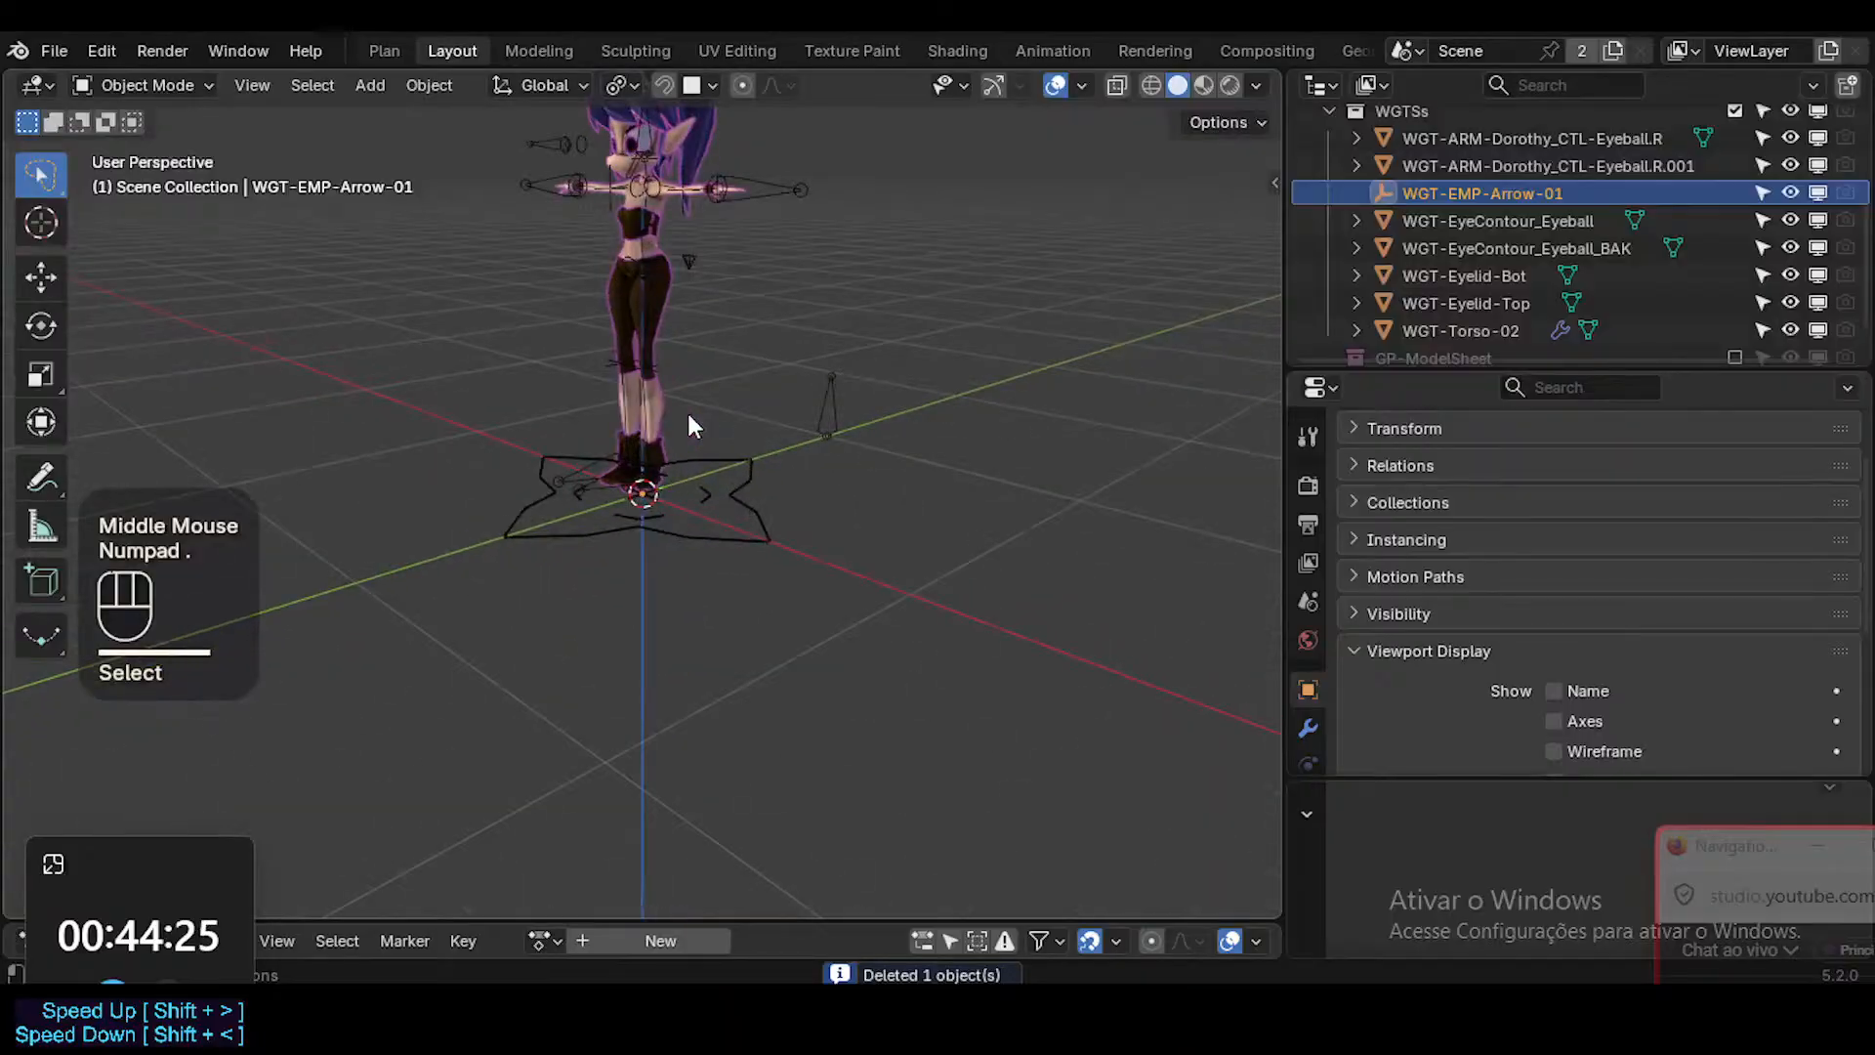
key("g")
key("Escape")
middle_click_drag(713, 274, 771, 506, "shift")
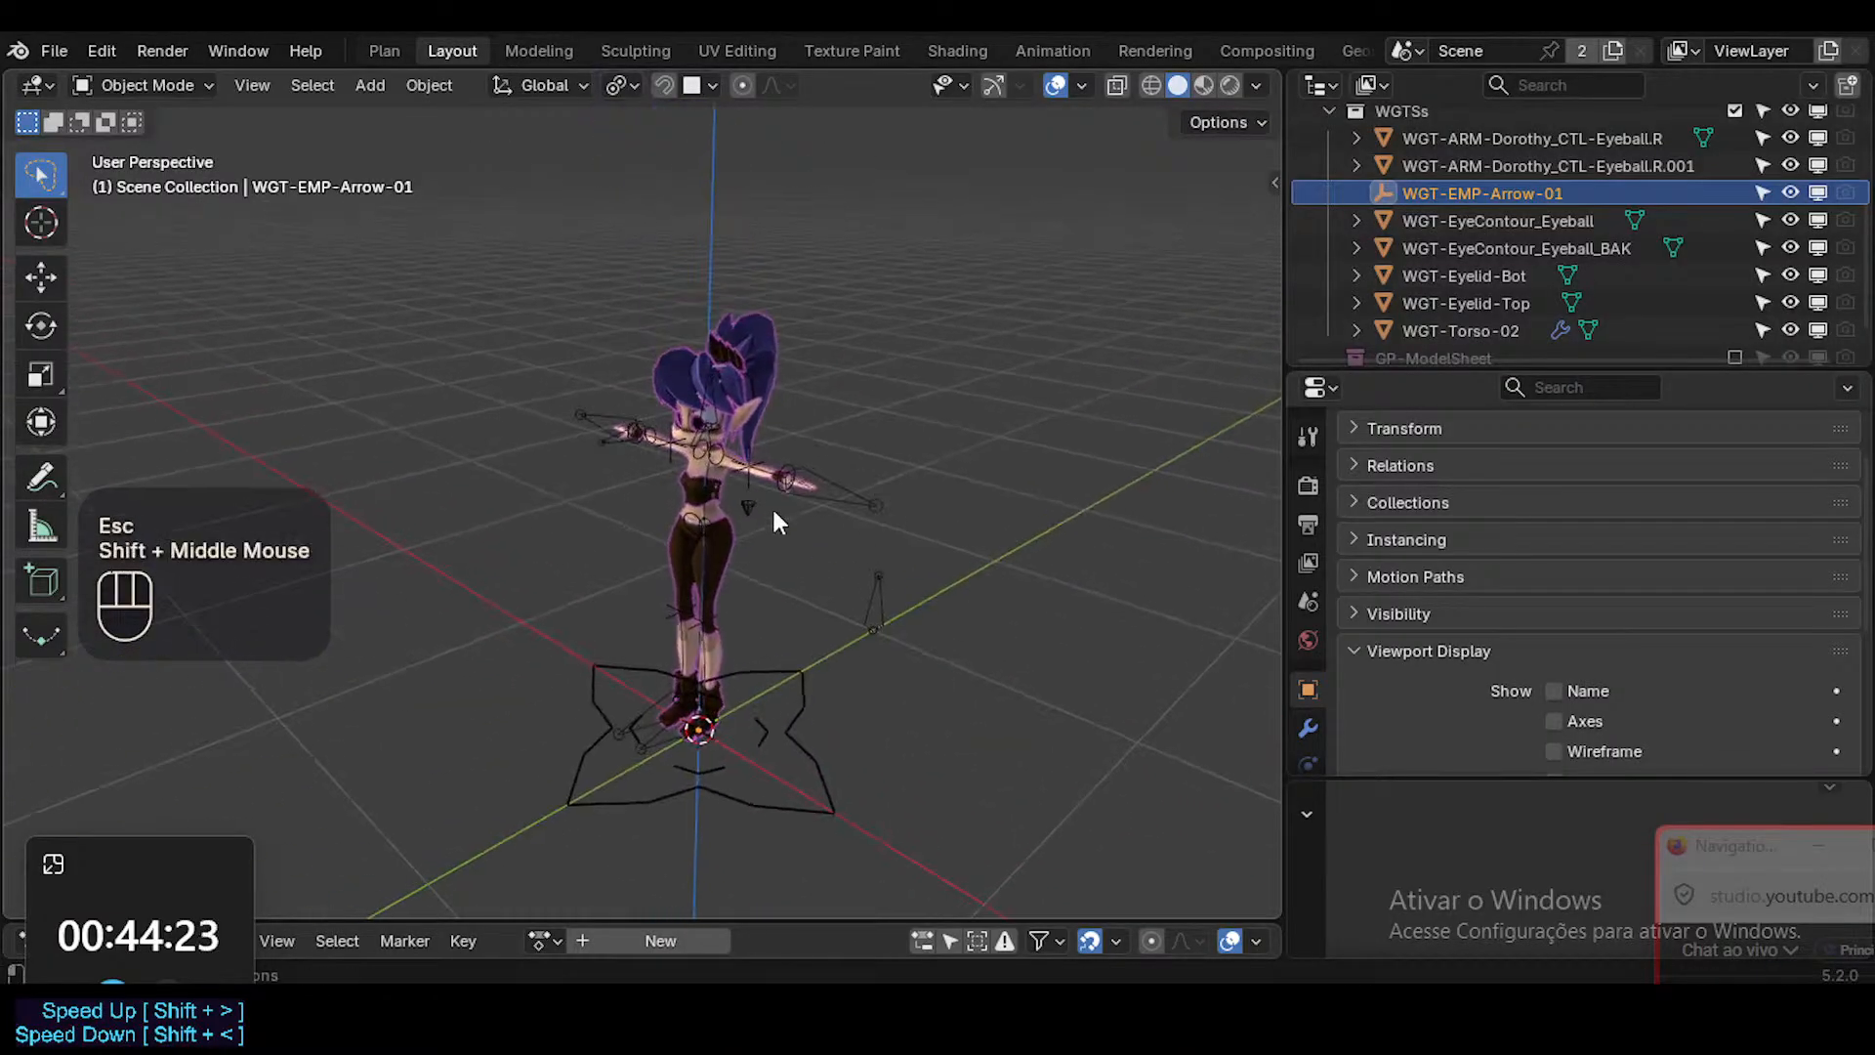
scroll(735, 621, "up", 2)
middle_click_drag(735, 623, 746, 521, "shift")
scroll(746, 521, "down", 2)
key("g")
key("Escape")
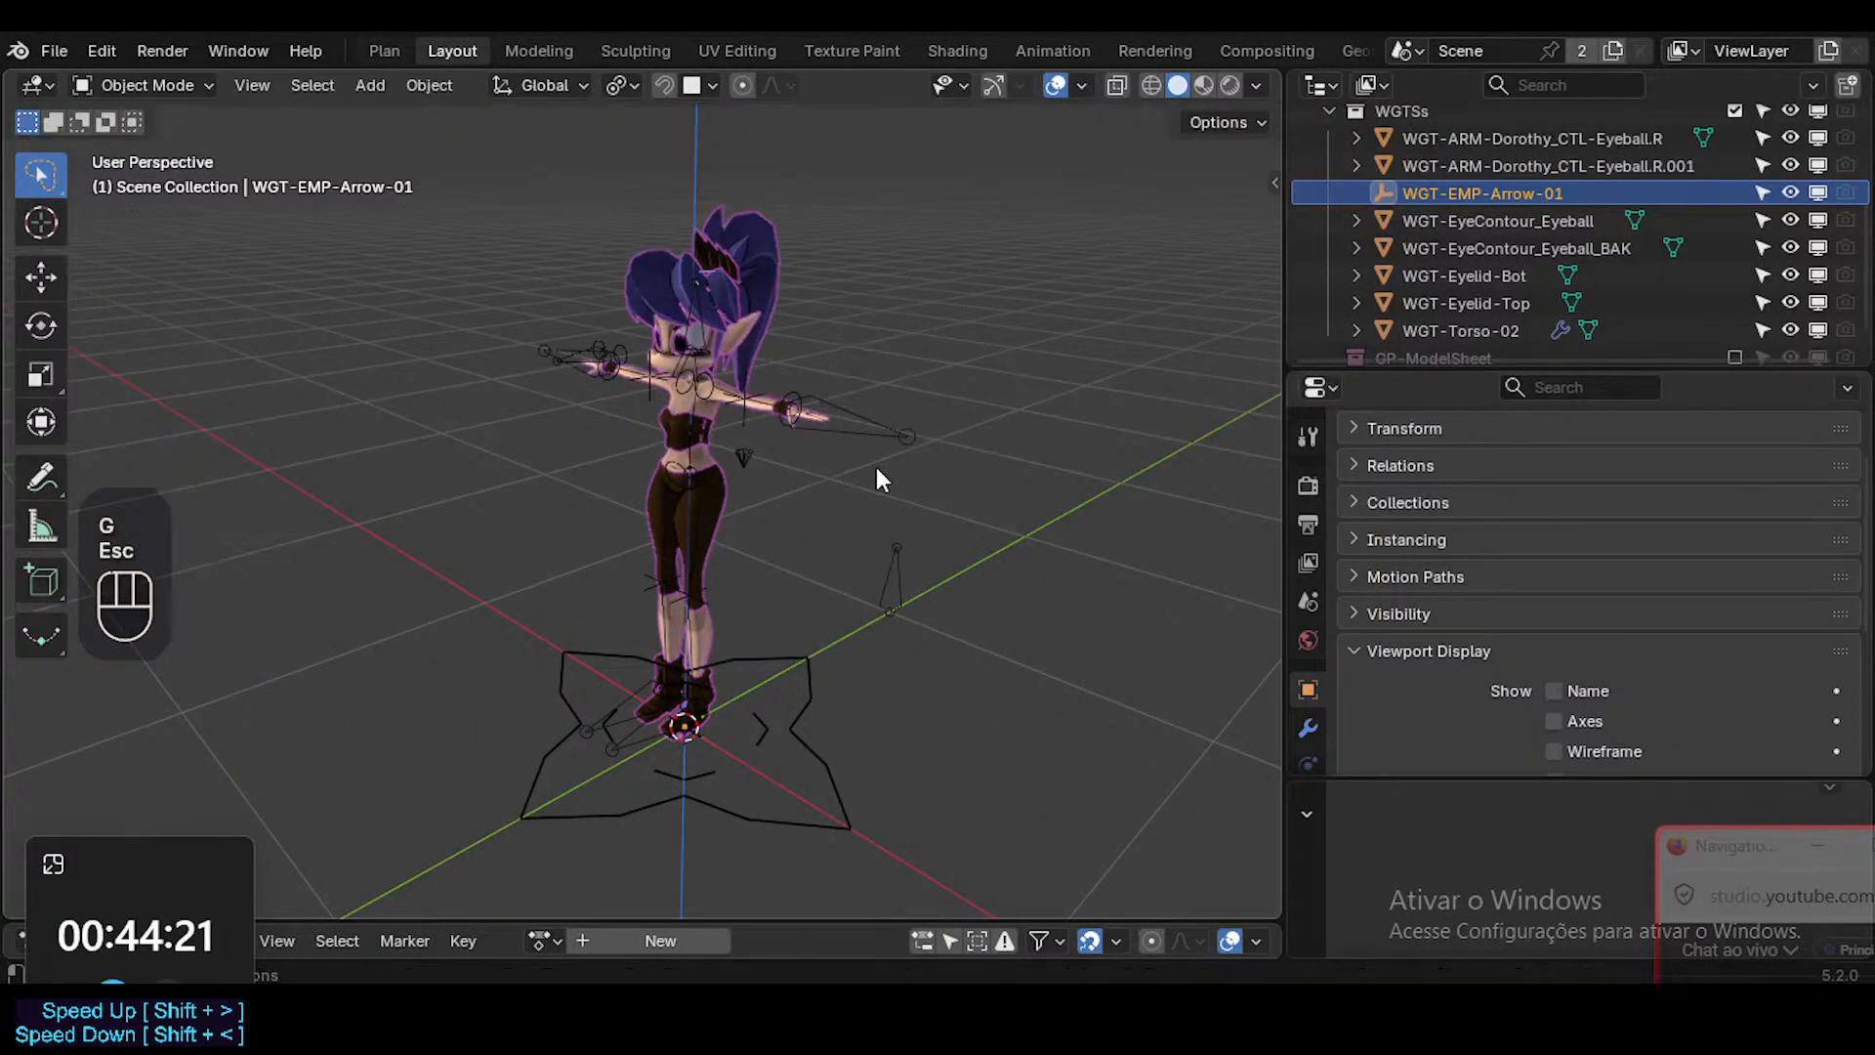
key("x")
left_click(879, 471)
Identify the WGT-EyeContour_Eyeball shape with a trial move and delete it.
left_click(1524, 194)
key("g")
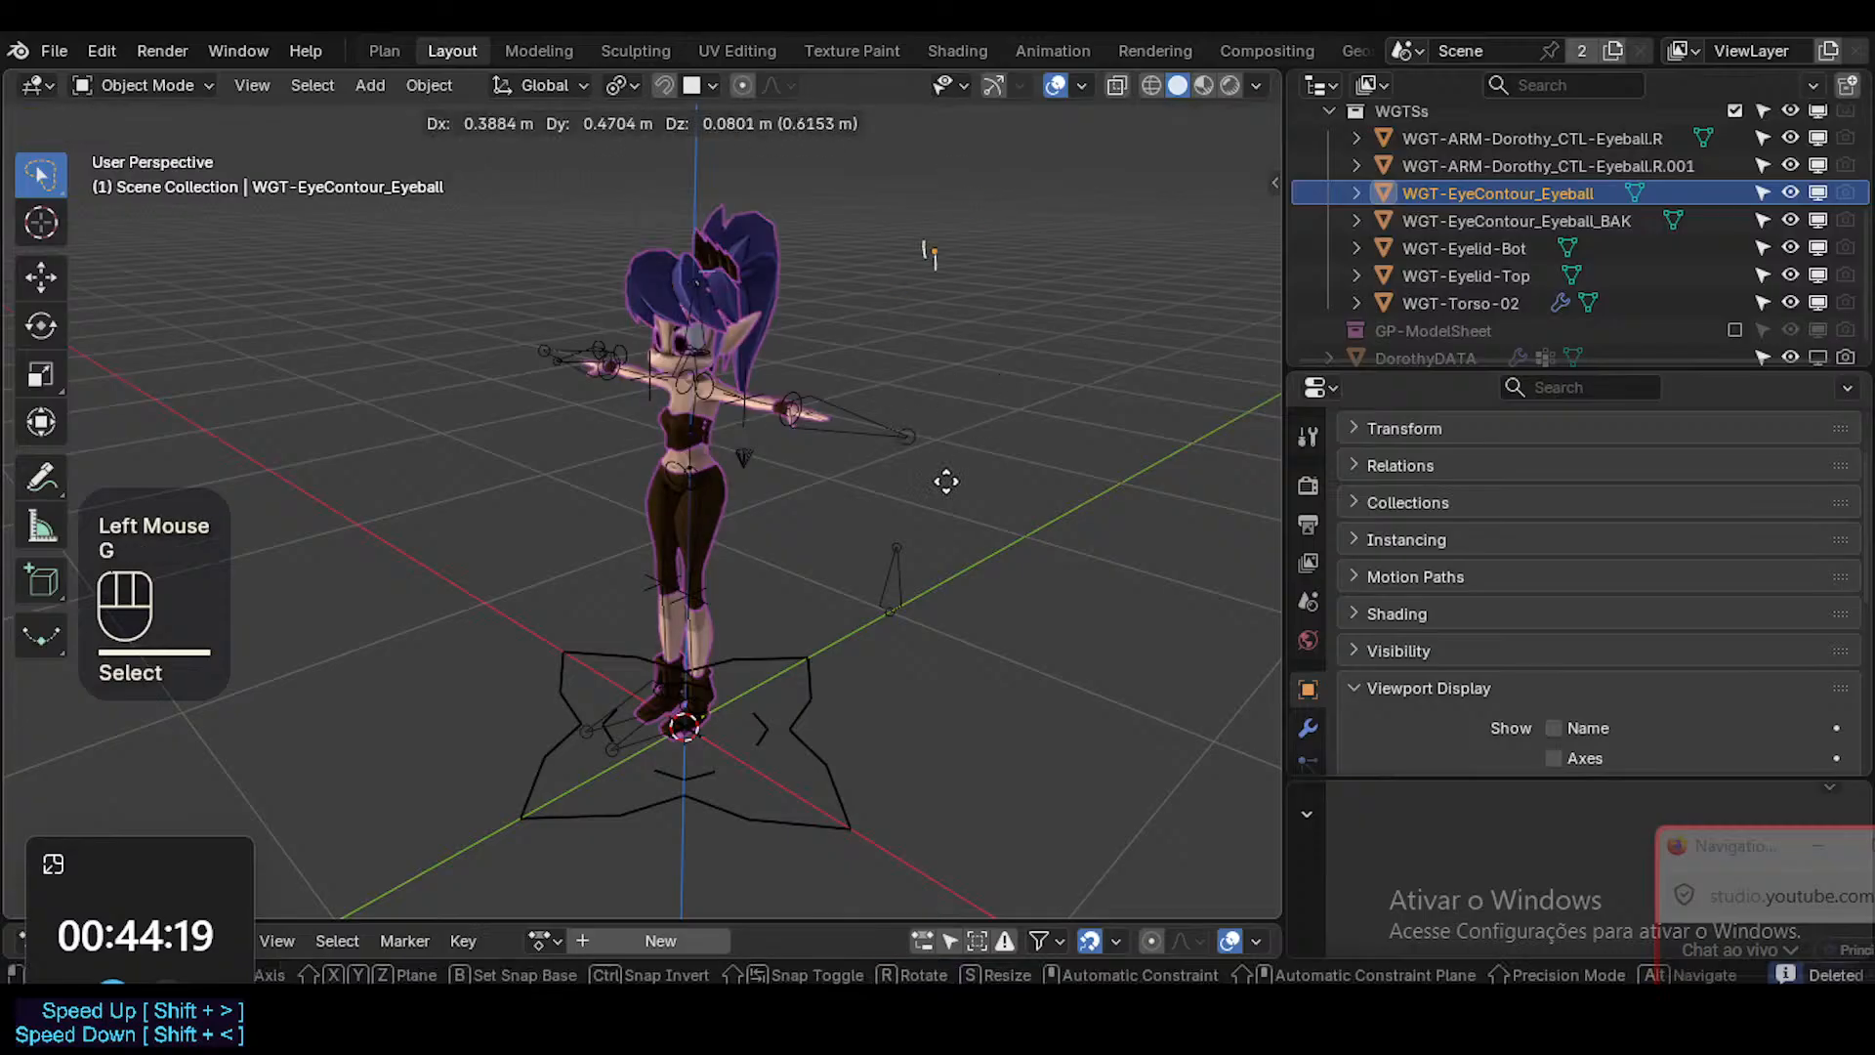
key("Escape")
key("x")
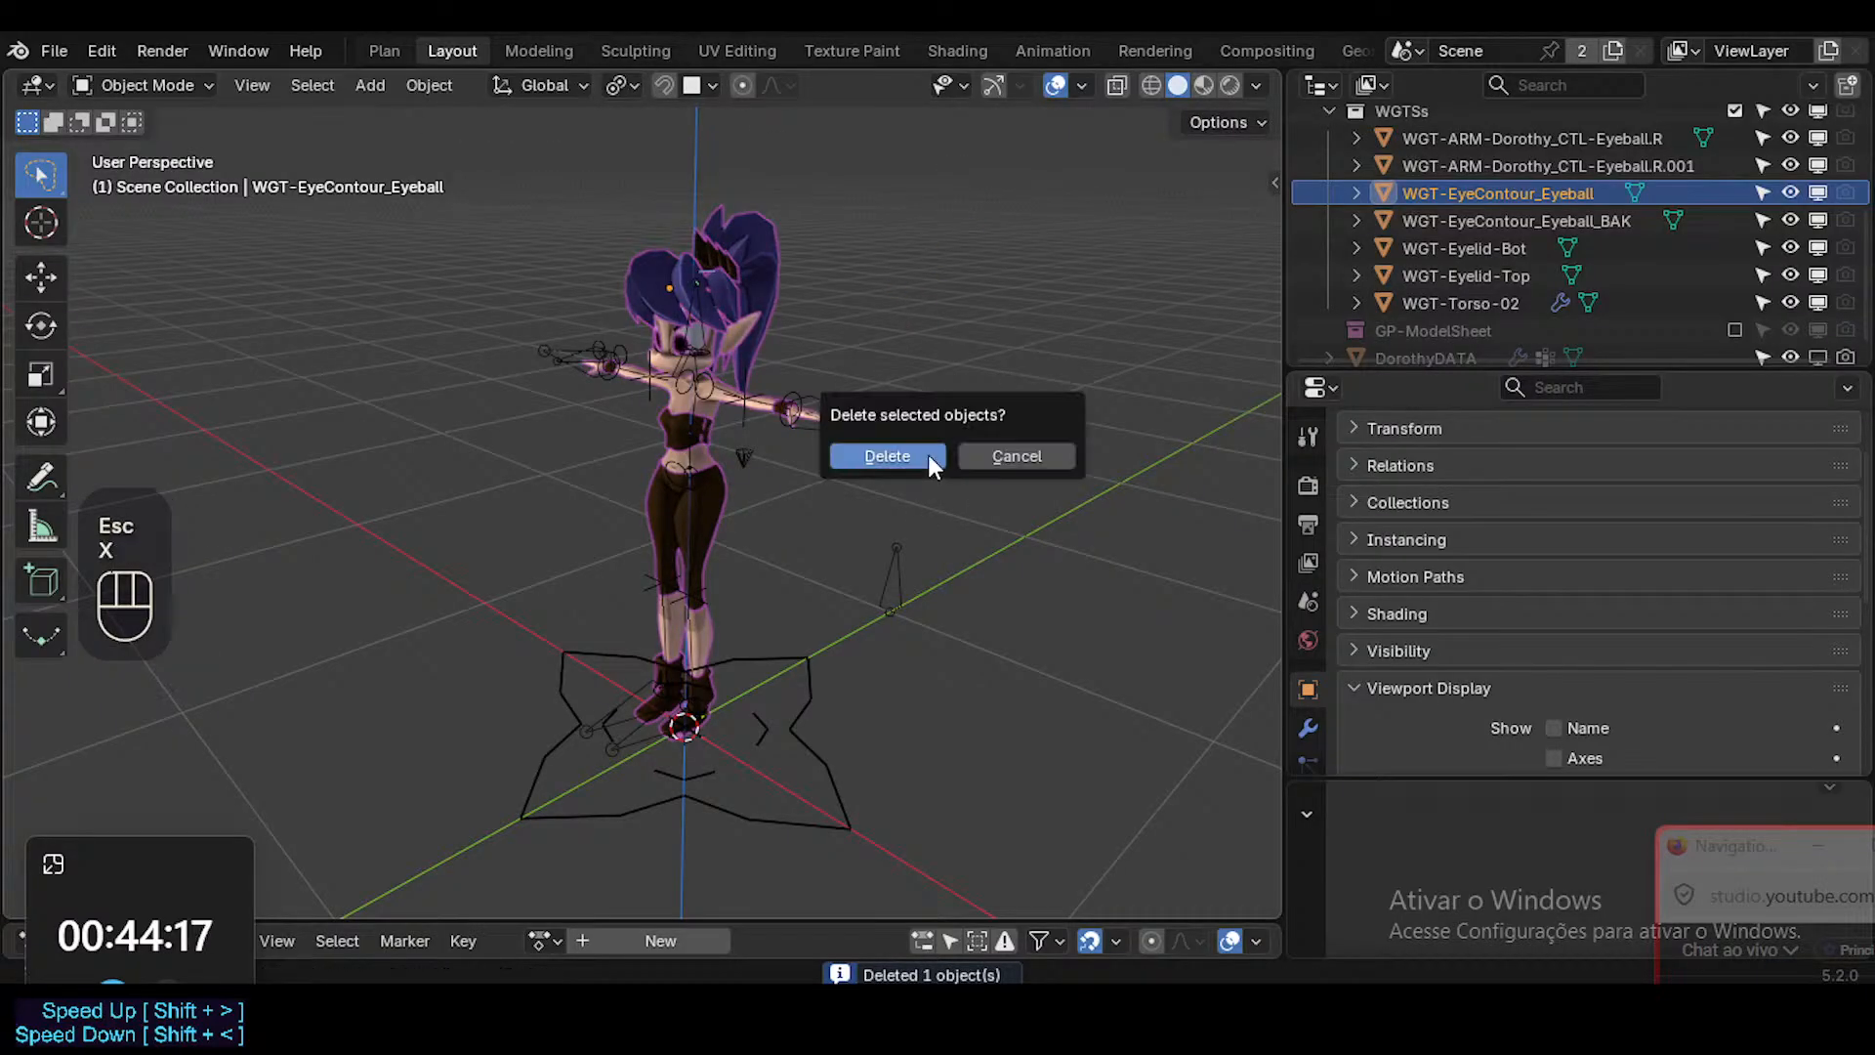
left_click(928, 454)
Check the WGT-EyeContour_Eyeball_BAK shape with a trial move and delete it.
left_click(1443, 203)
key("g")
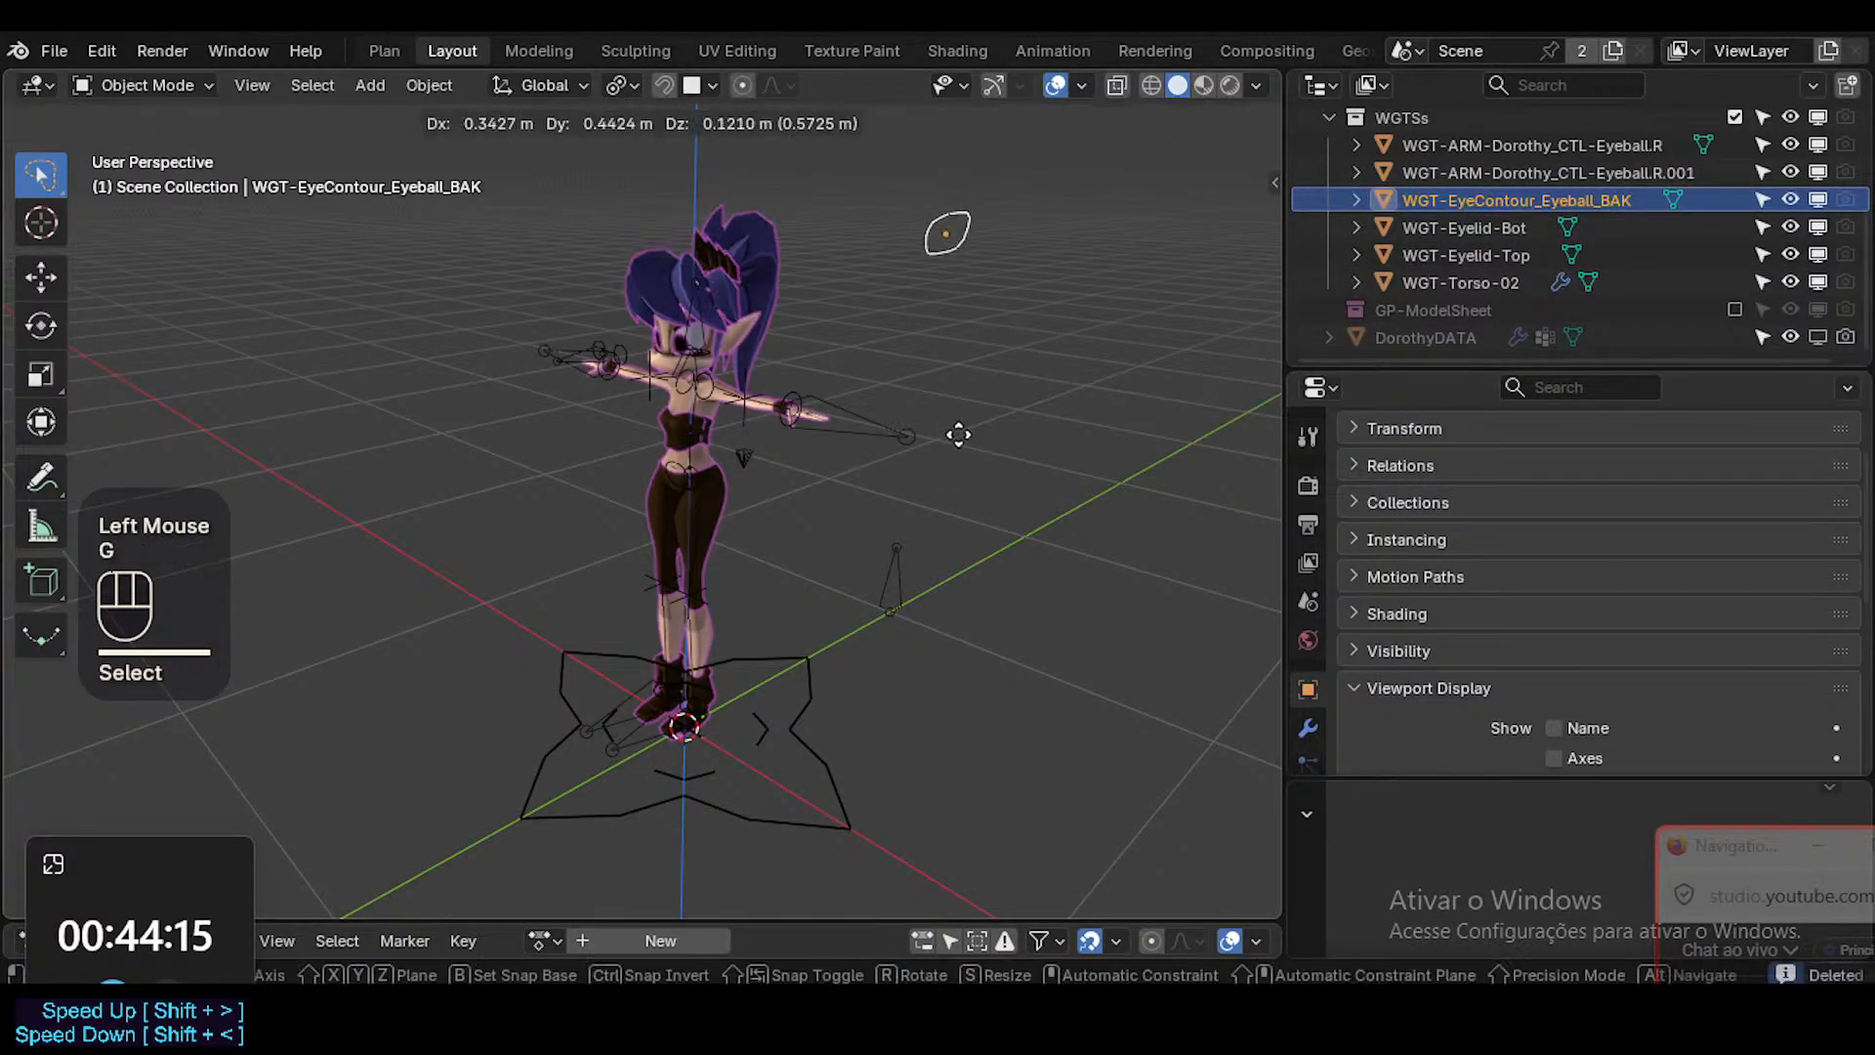
key("Escape")
key("x")
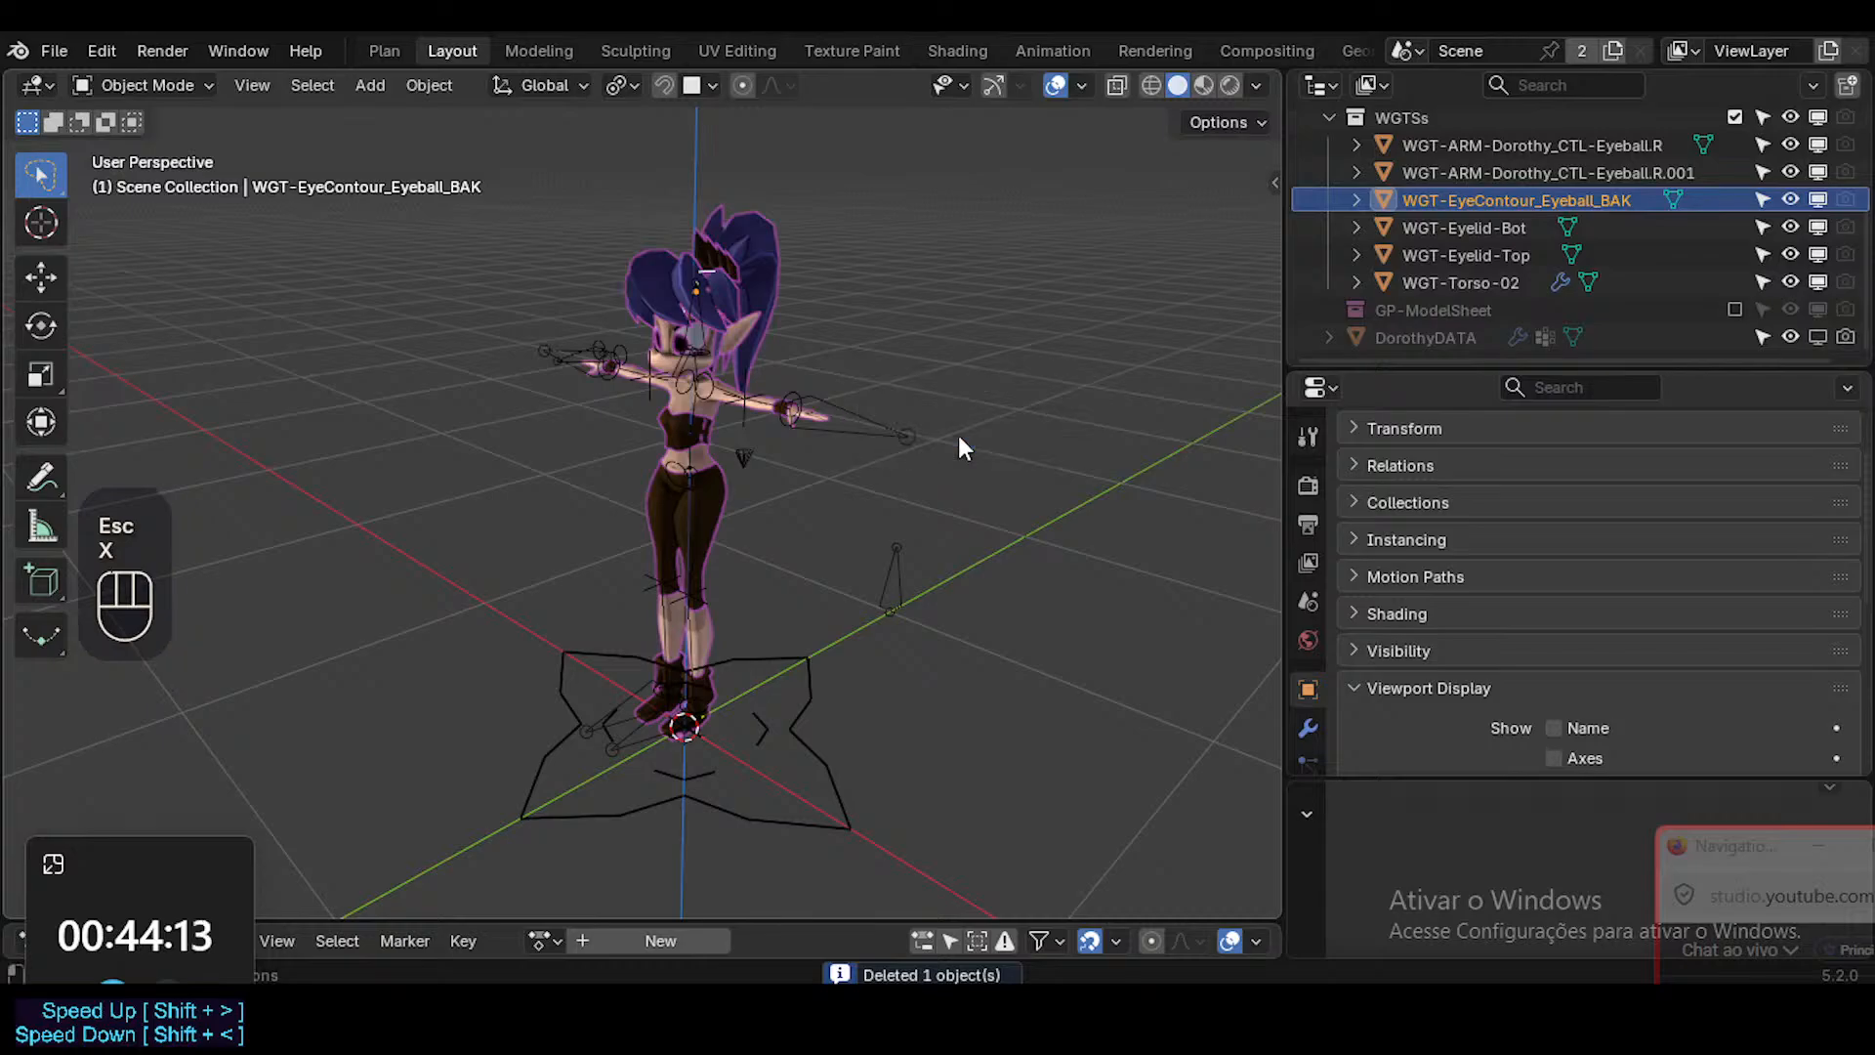
key("x")
left_click(957, 434)
Delete the two eyelid shapes, WGT-Eyelid-Bot and WGT-Eyelid-Top, from the WGTSs collection.
left_click(1500, 230)
key("g")
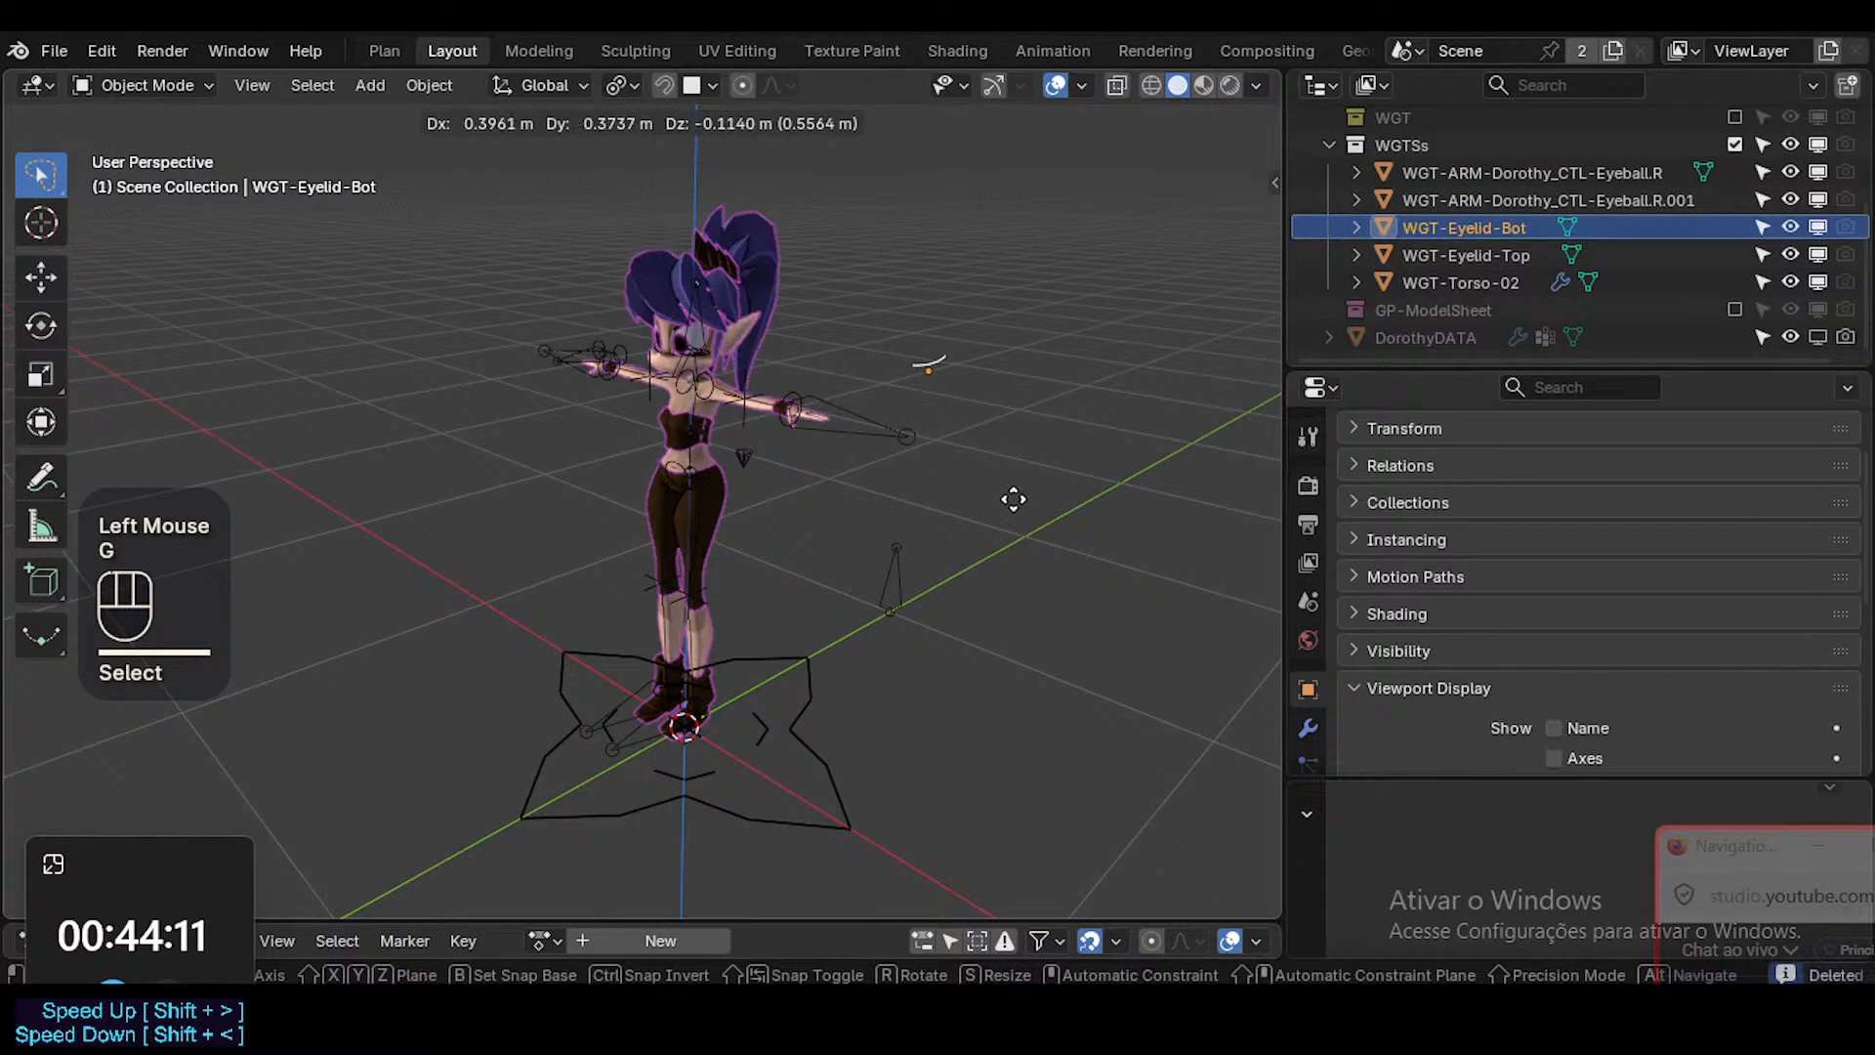
key("Escape")
left_click(1462, 254, "shift")
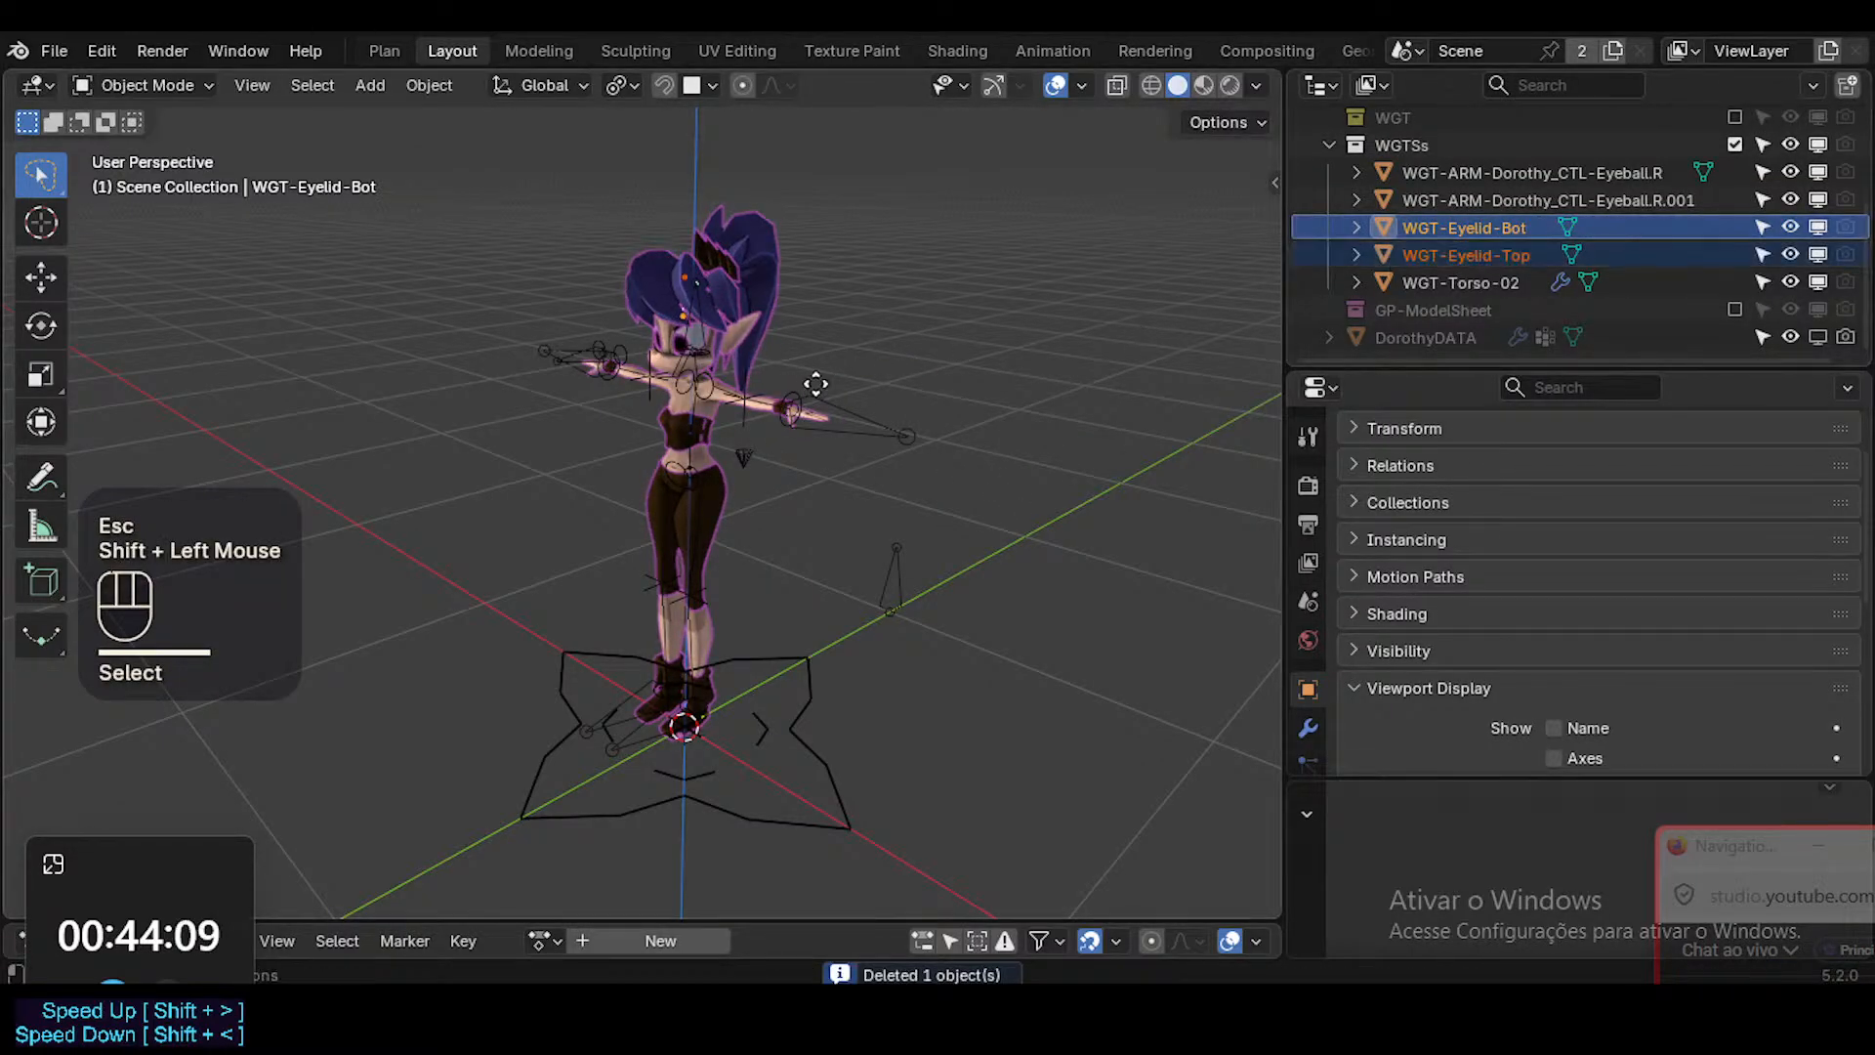
key("g")
key("Escape")
key("x")
left_click(1093, 384)
Locate the WGT-Torso-02 outline high above the character and delete it.
left_click(1321, 285)
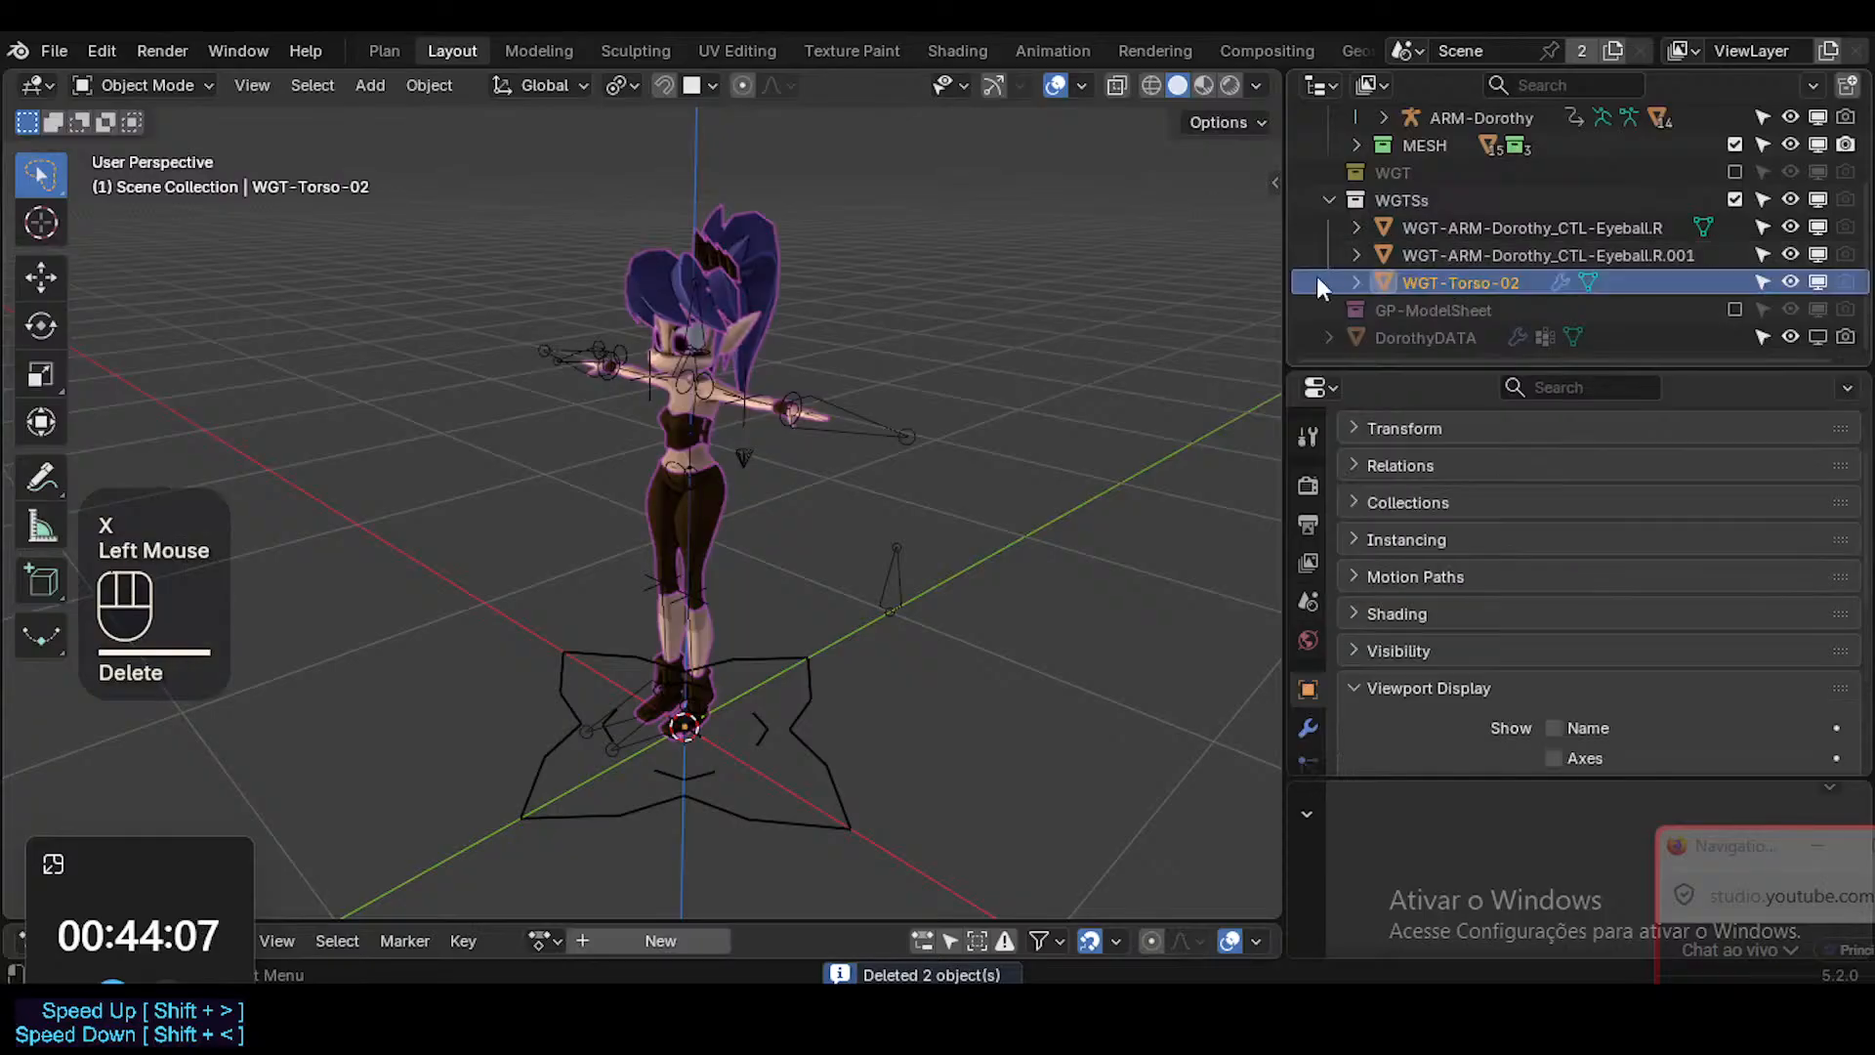
key("g")
key("Escape")
scroll(752, 471, "down", 2)
scroll(776, 274, "down", 1)
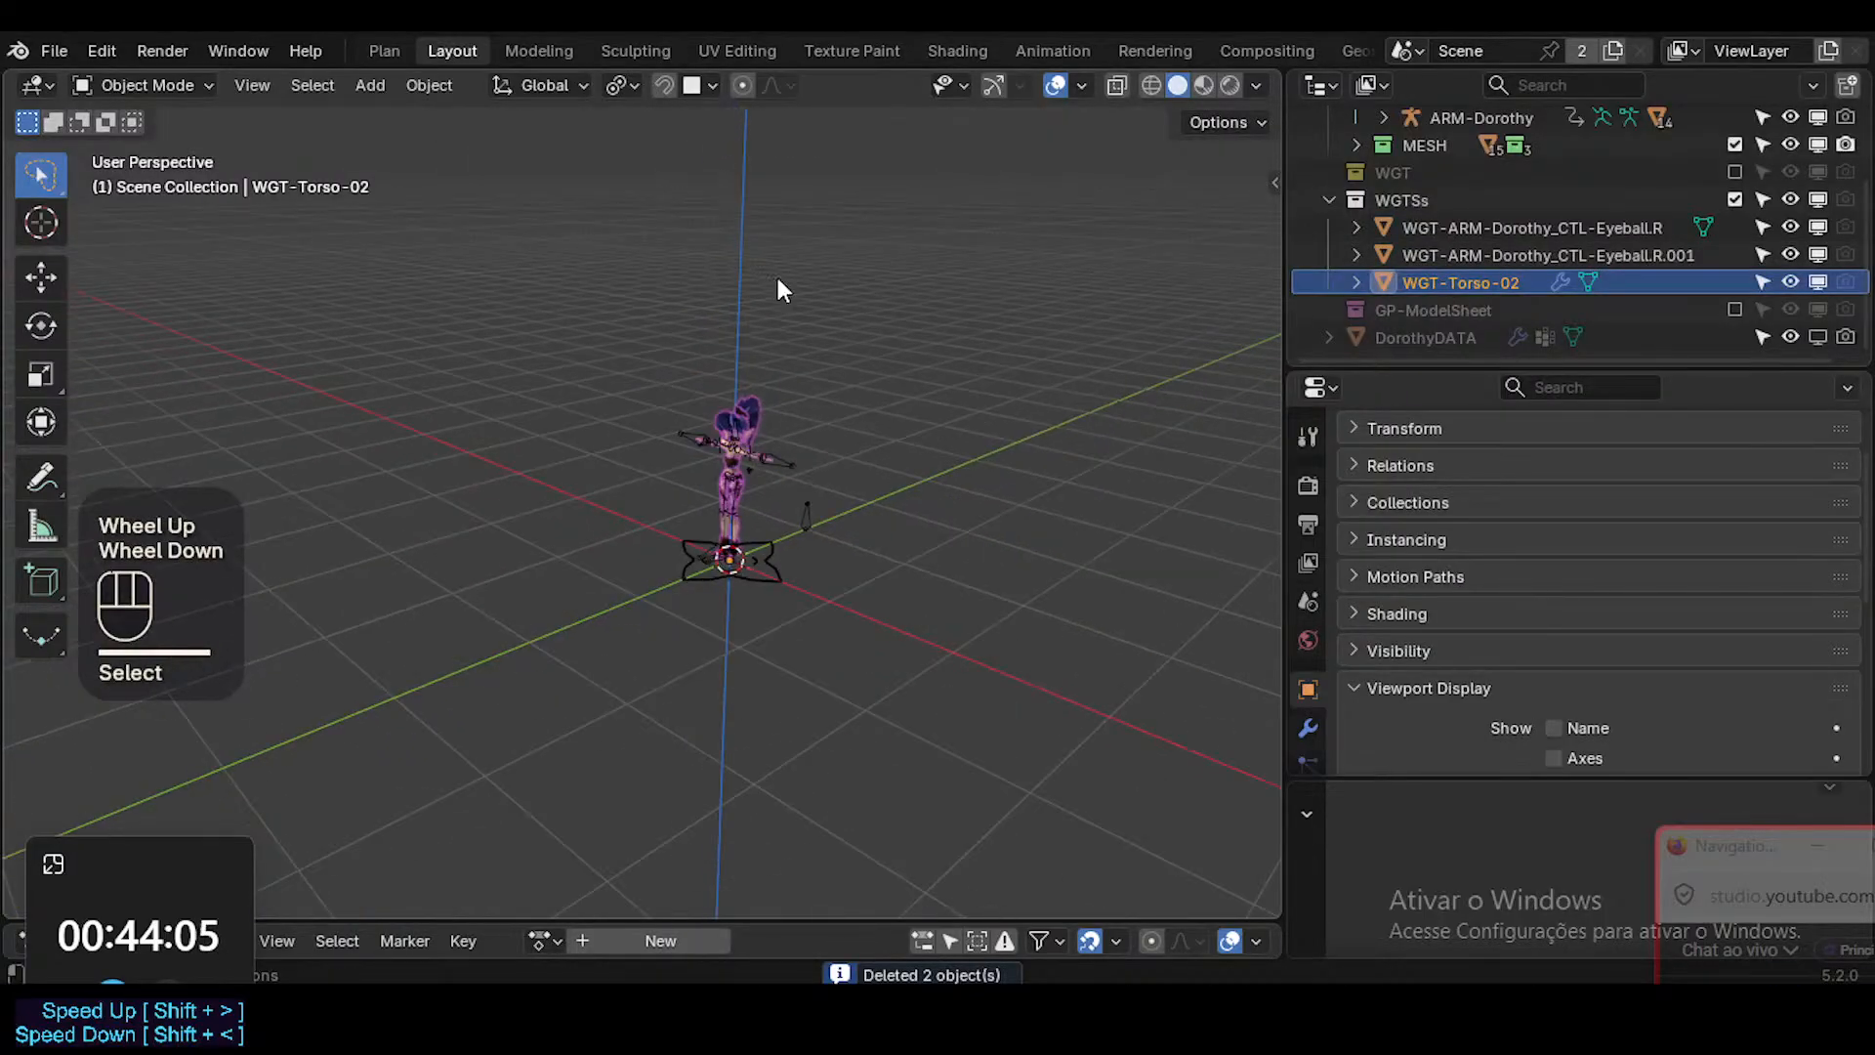
middle_click_drag(775, 274, 777, 537, "shift")
scroll(785, 513, "down", 1)
scroll(787, 528, "down", 2)
scroll(804, 372, "up", 4)
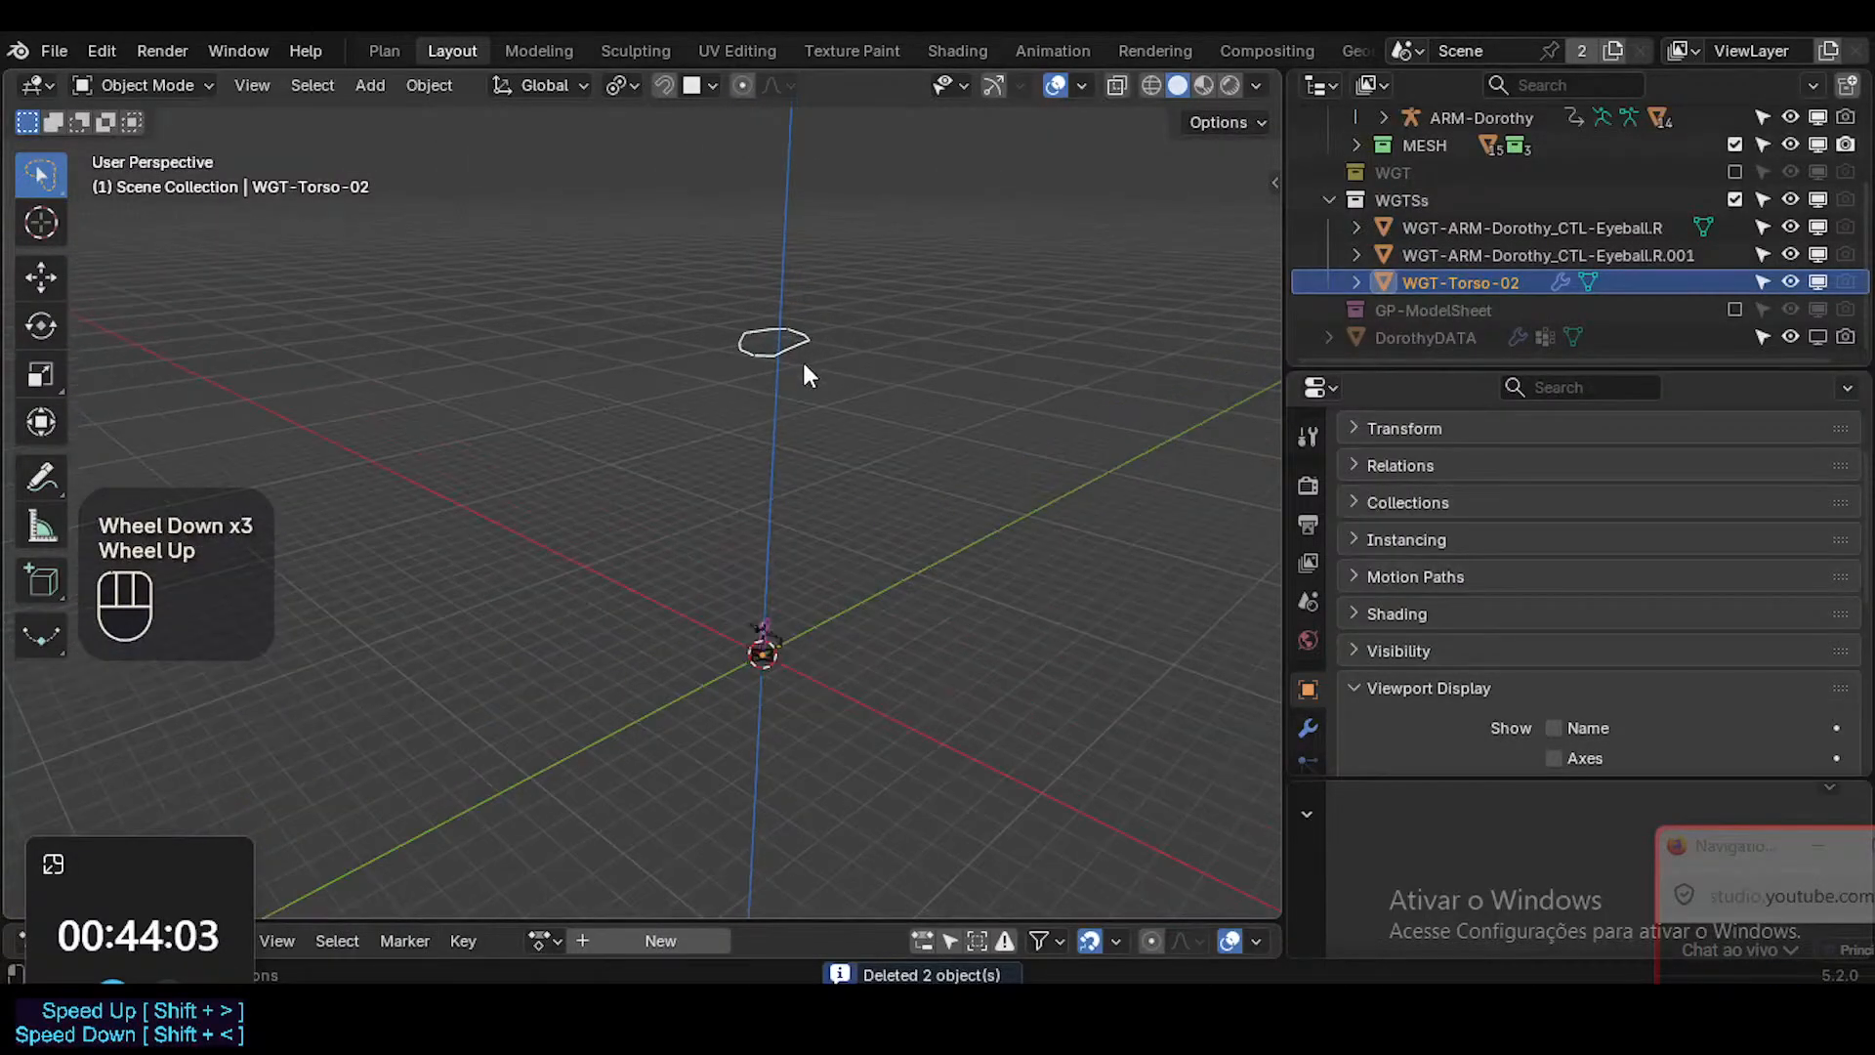
key("s")
key("Escape")
key("x")
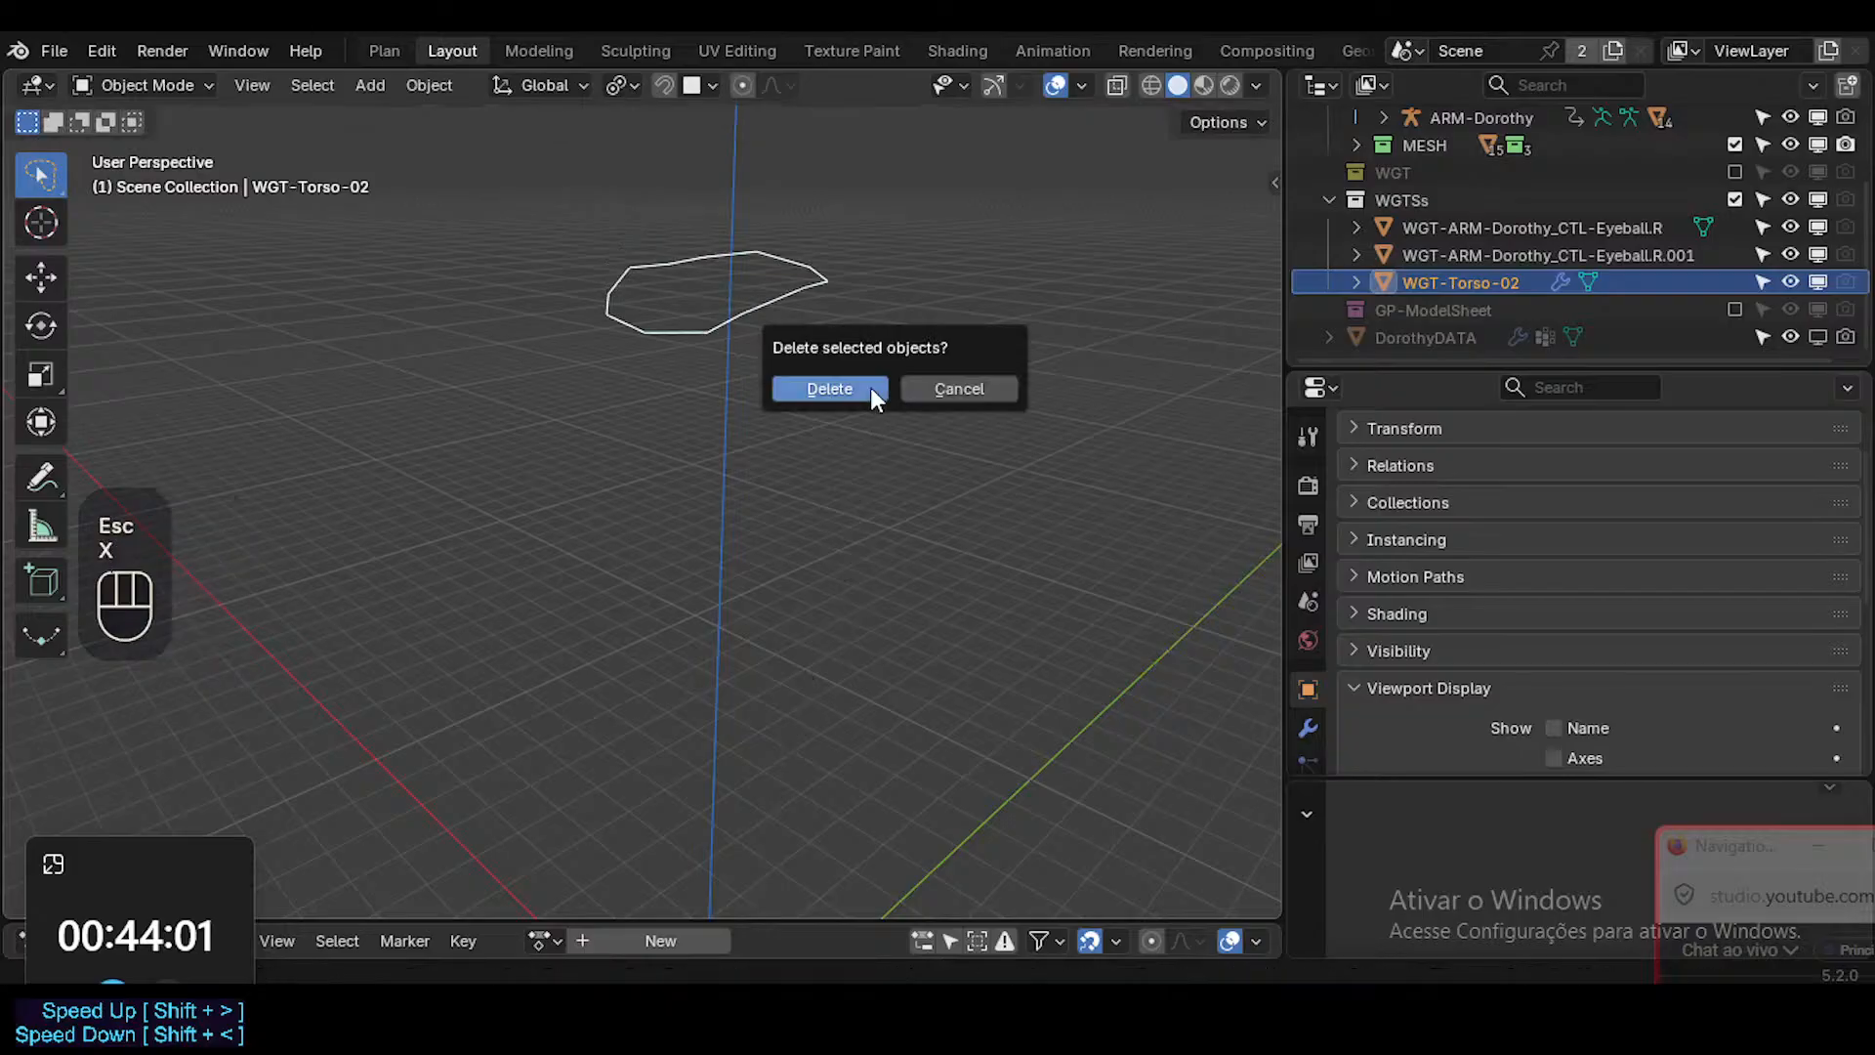
left_click(870, 388)
Move both WGT-ARM-Dorothy_CTL-Eyeball.R shapes out beside the character's head to see them clearly.
left_click(1357, 283)
middle_click_drag(976, 586, 946, 319, "shift")
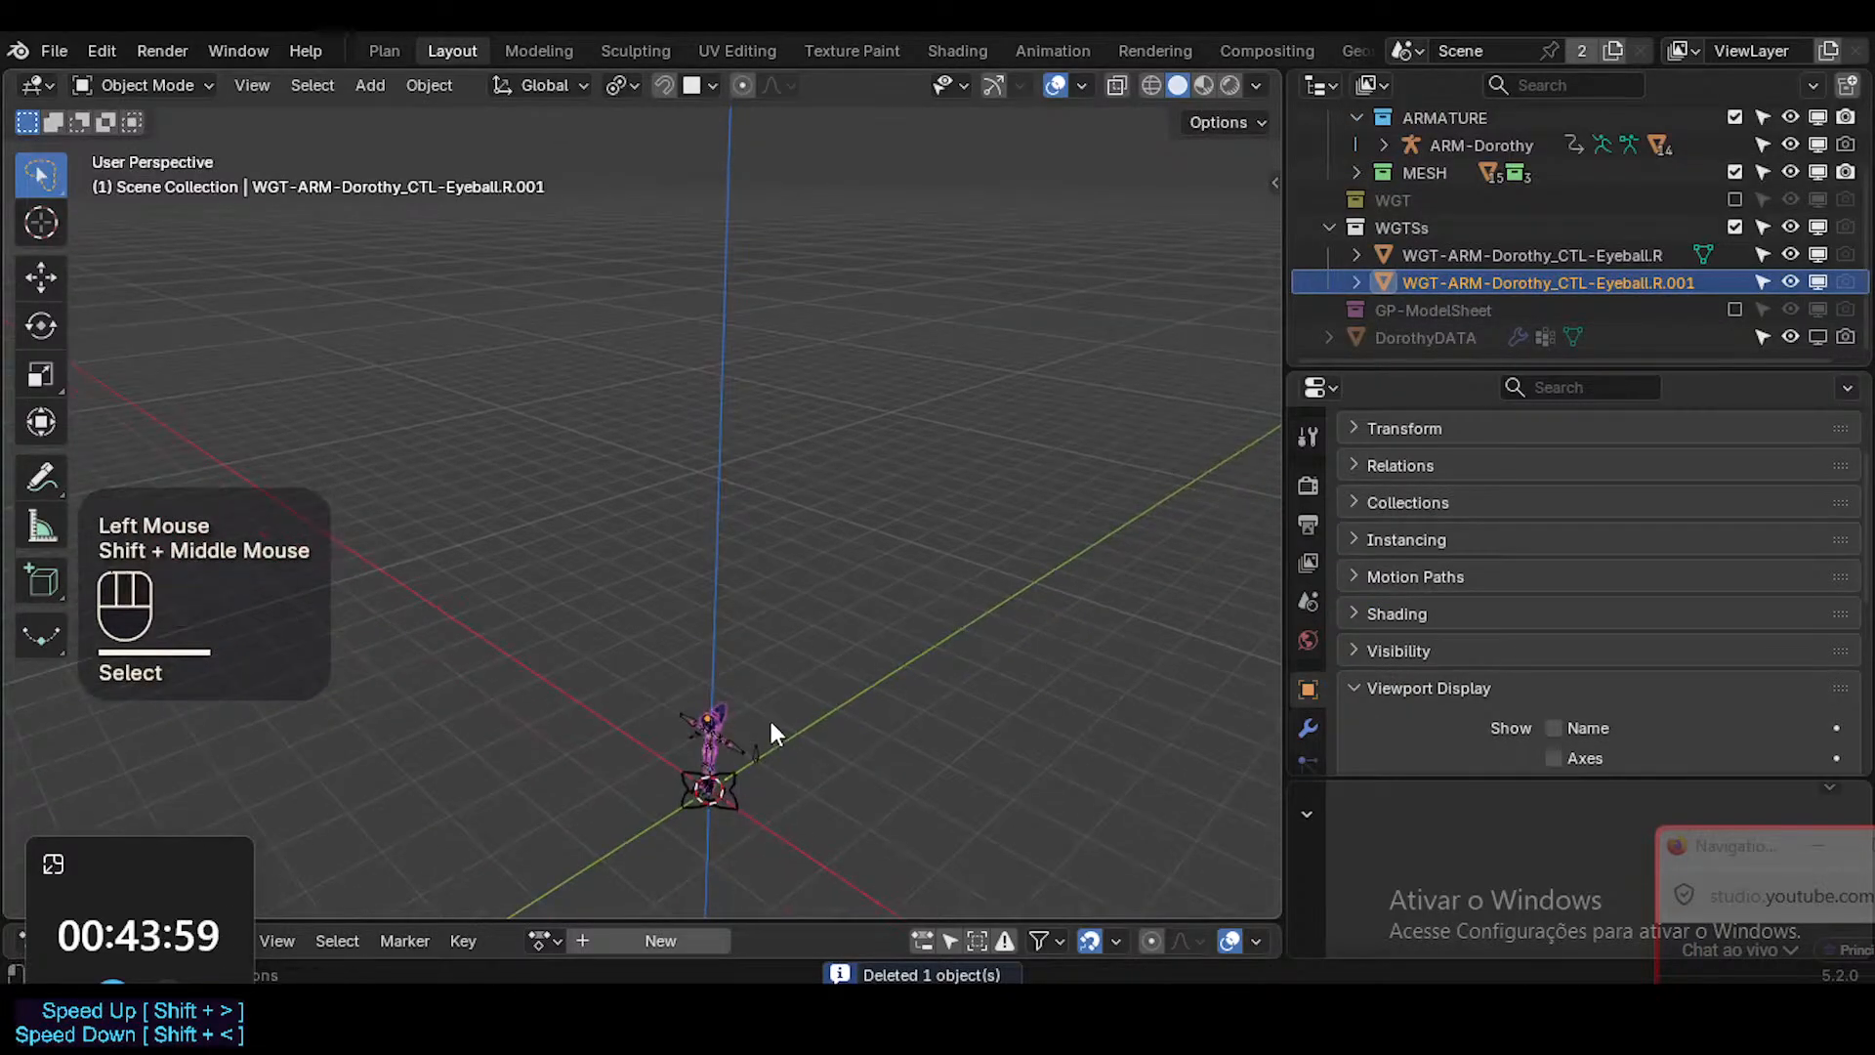
scroll(772, 732, "up", 1)
scroll(734, 752, "up", 2, "shift")
middle_click_drag(735, 752, 770, 540, "shift")
scroll(796, 524, "up", 3)
key("g")
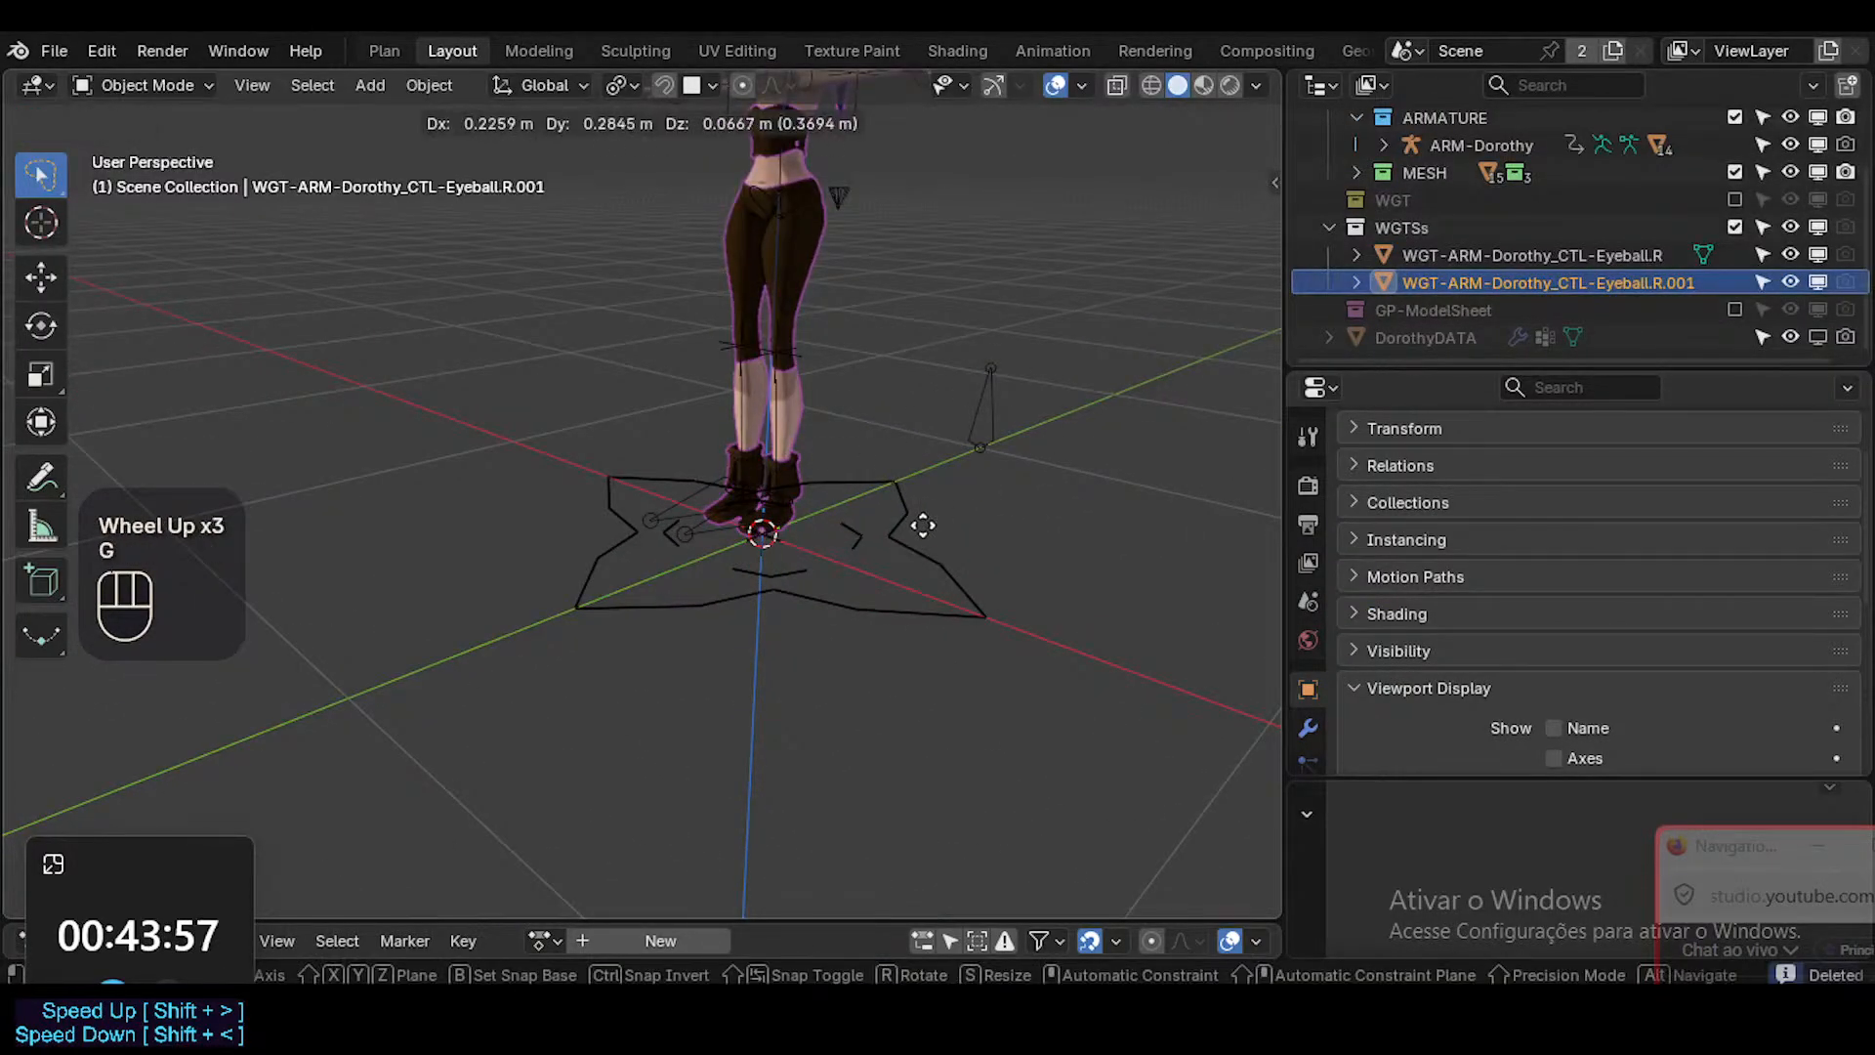
key("Escape")
scroll(972, 304, "down", 2)
middle_click_drag(972, 305, 1001, 372, "shift")
key("g")
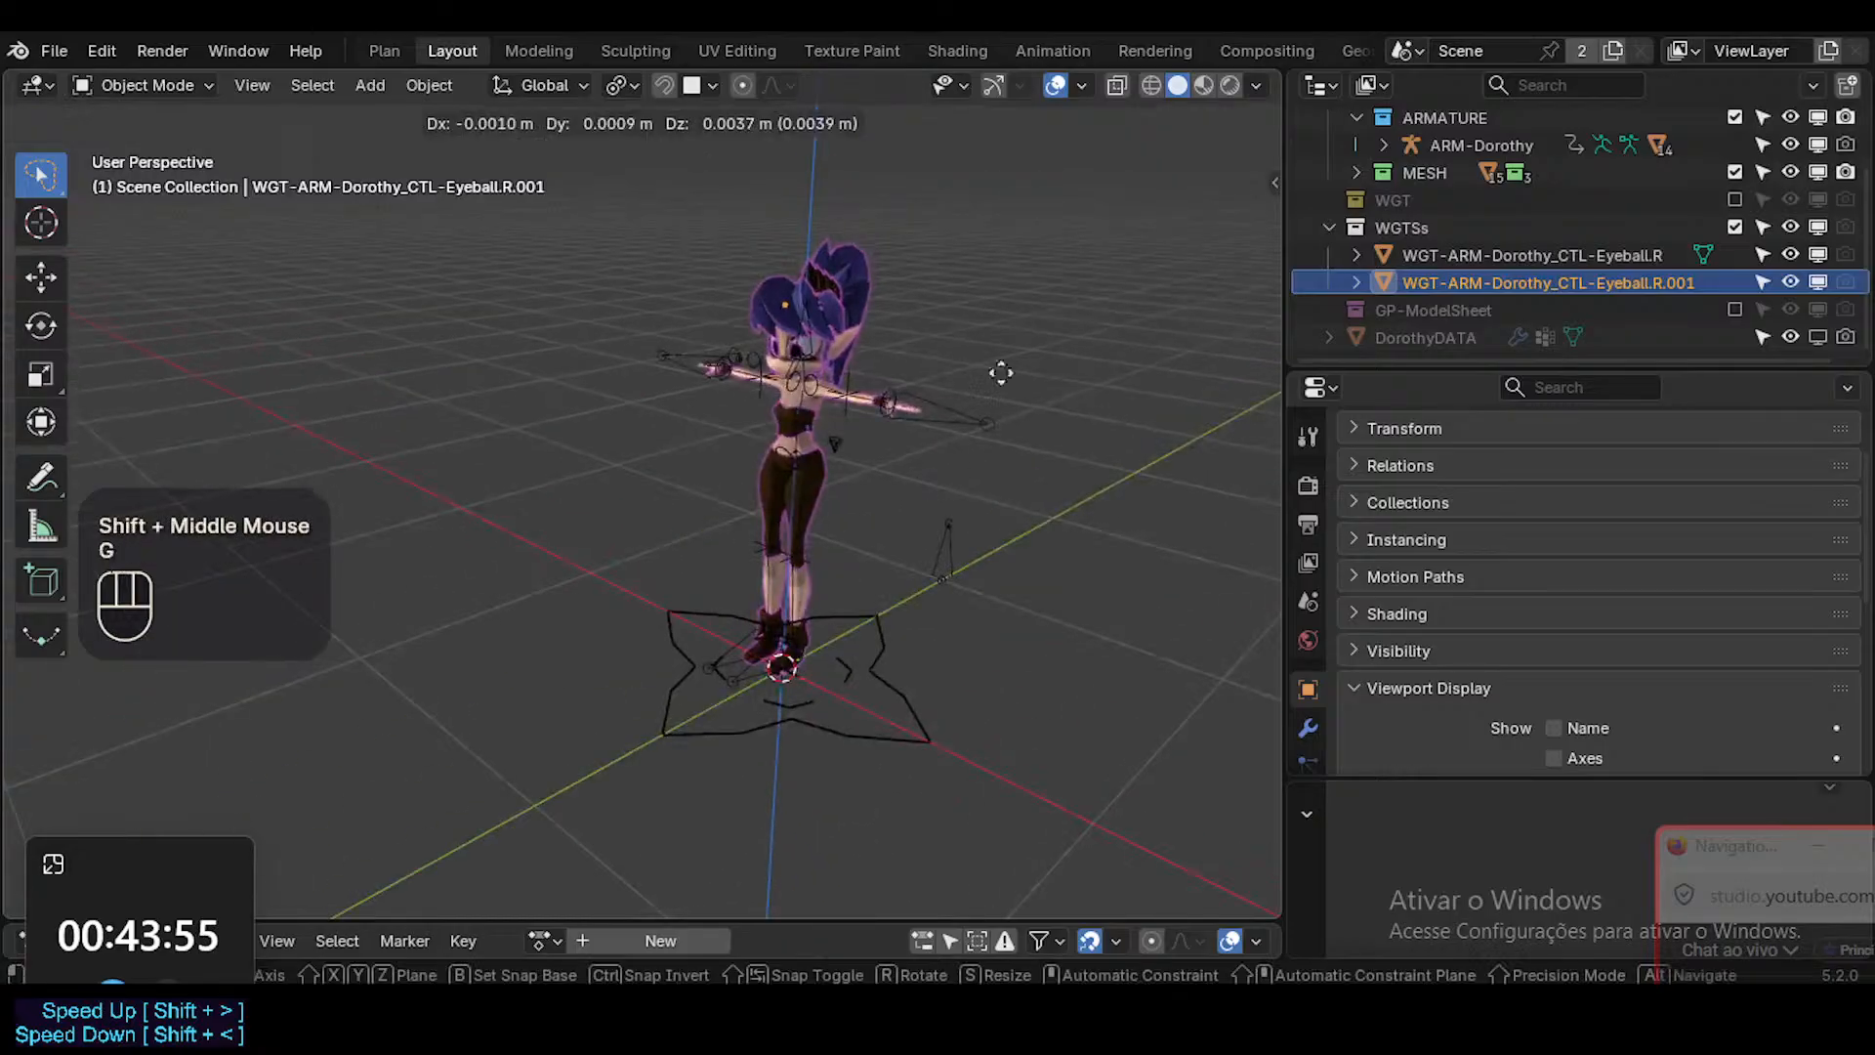
key("Escape")
left_click(1485, 257, "shift")
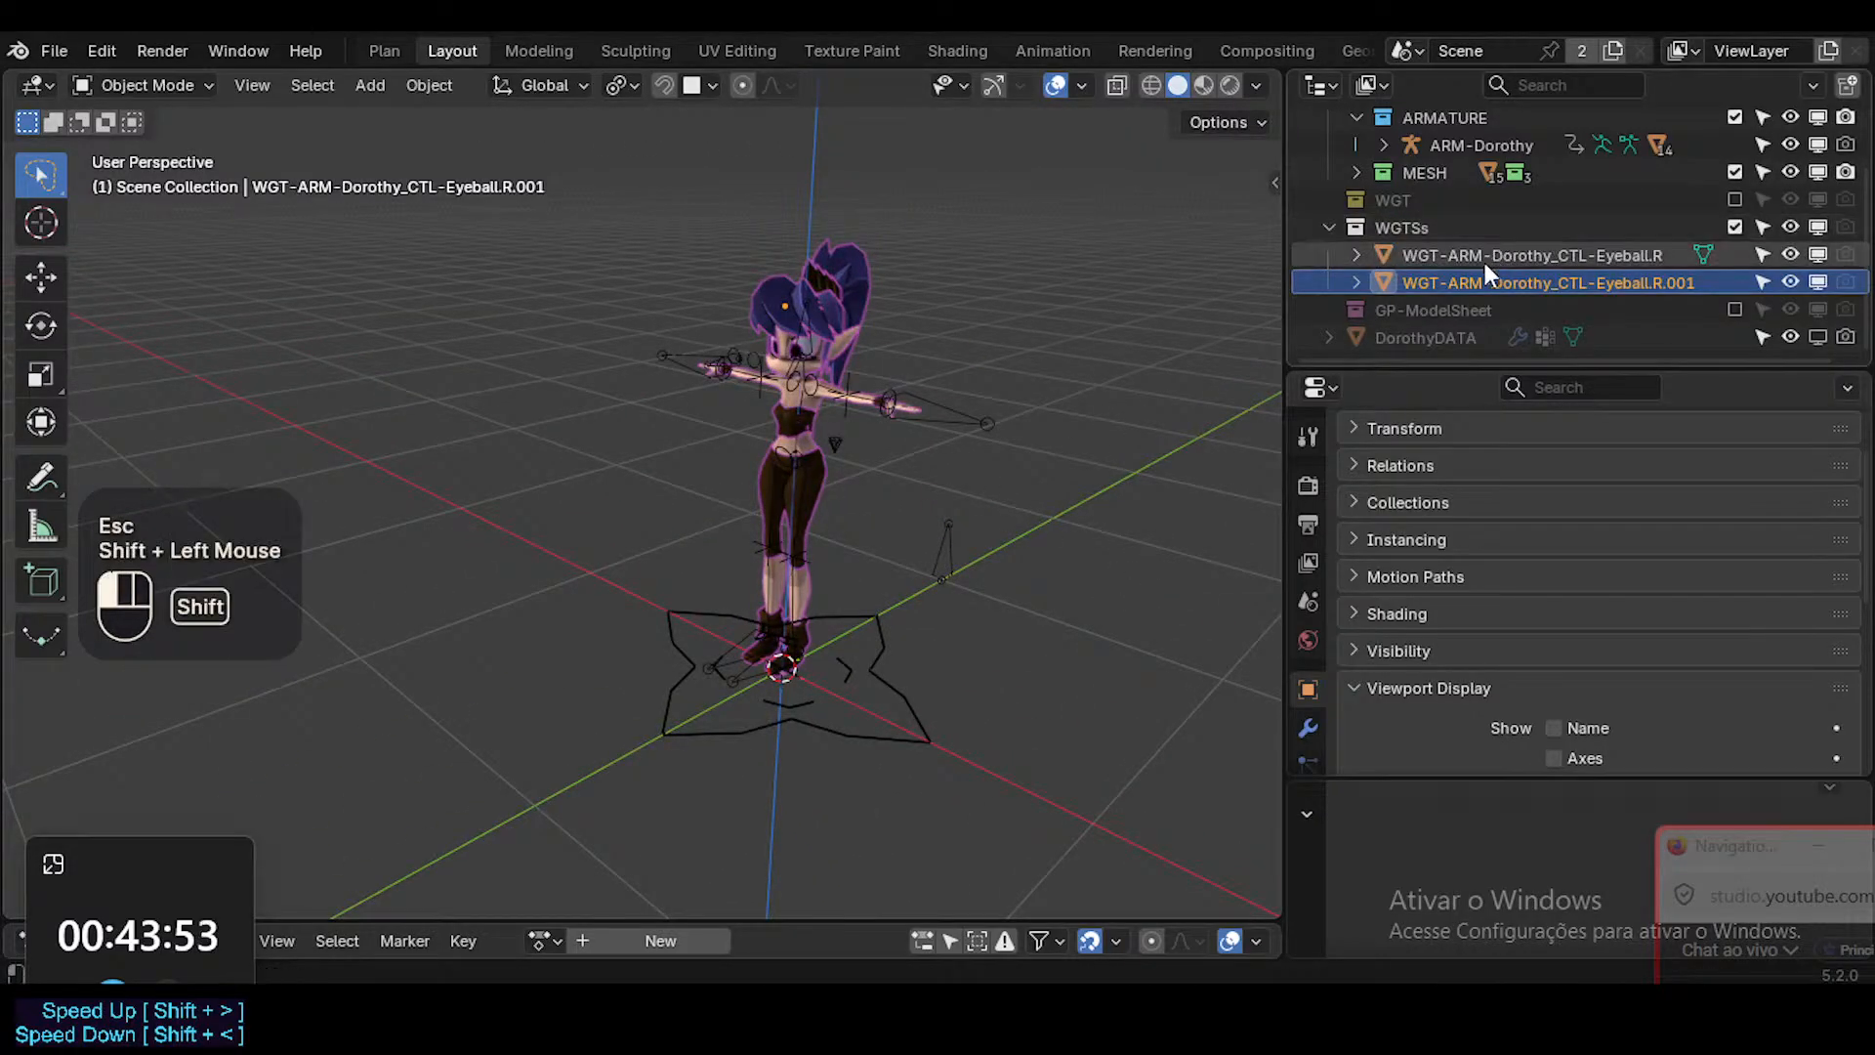
key("g")
left_click(1060, 479)
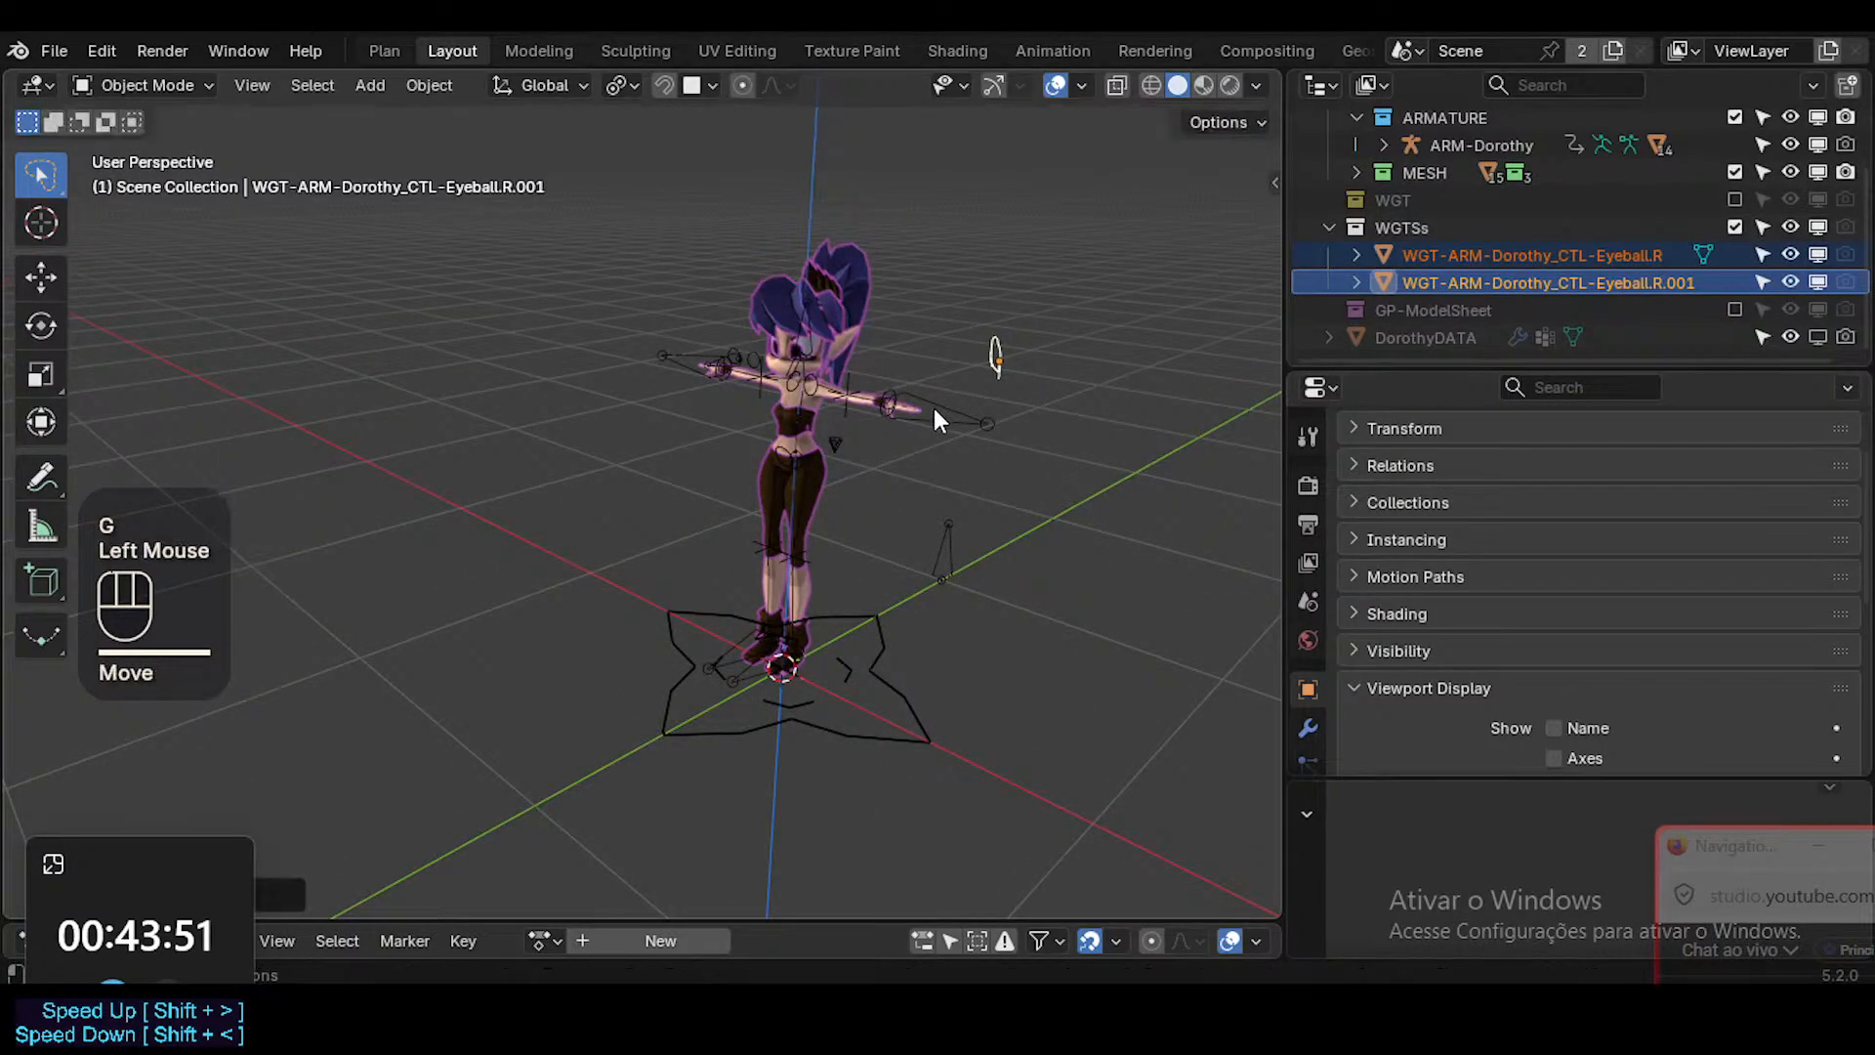
Separate the two eyeball shapes for comparison, and delete both along with the emptied WGTSs collection.
middle_click_drag(1000, 361, 1065, 348)
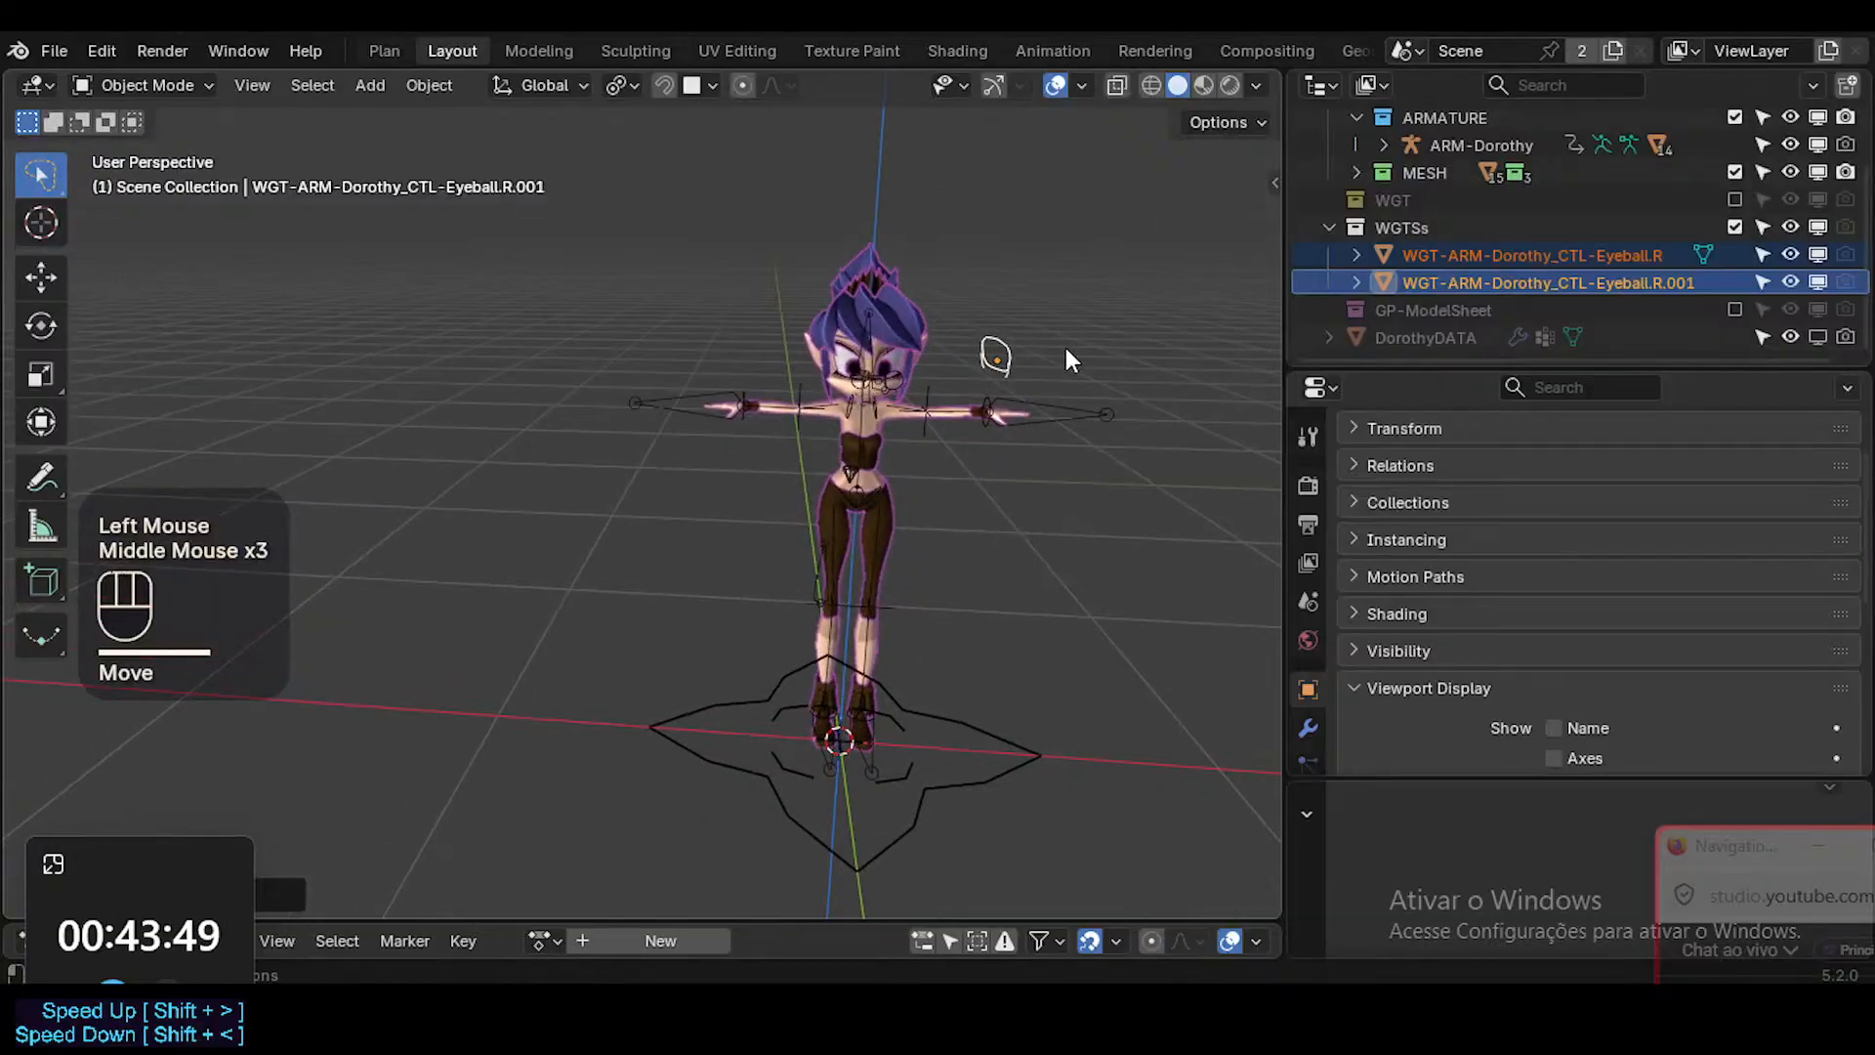
left_click_drag(1021, 329, 1015, 331)
left_click(1014, 331)
key("g")
left_click(1051, 269)
mouse_move(1058, 273)
middle_mouse_down()
mouse_move(1119, 309)
mouse_move(506, 332)
mouse_move(829, 419)
middle_mouse_up()
scroll(1037, 305, "up", 2)
scroll(1036, 301, "up", 1)
left_click(910, 424, "shift")
key("x")
left_click(911, 424)
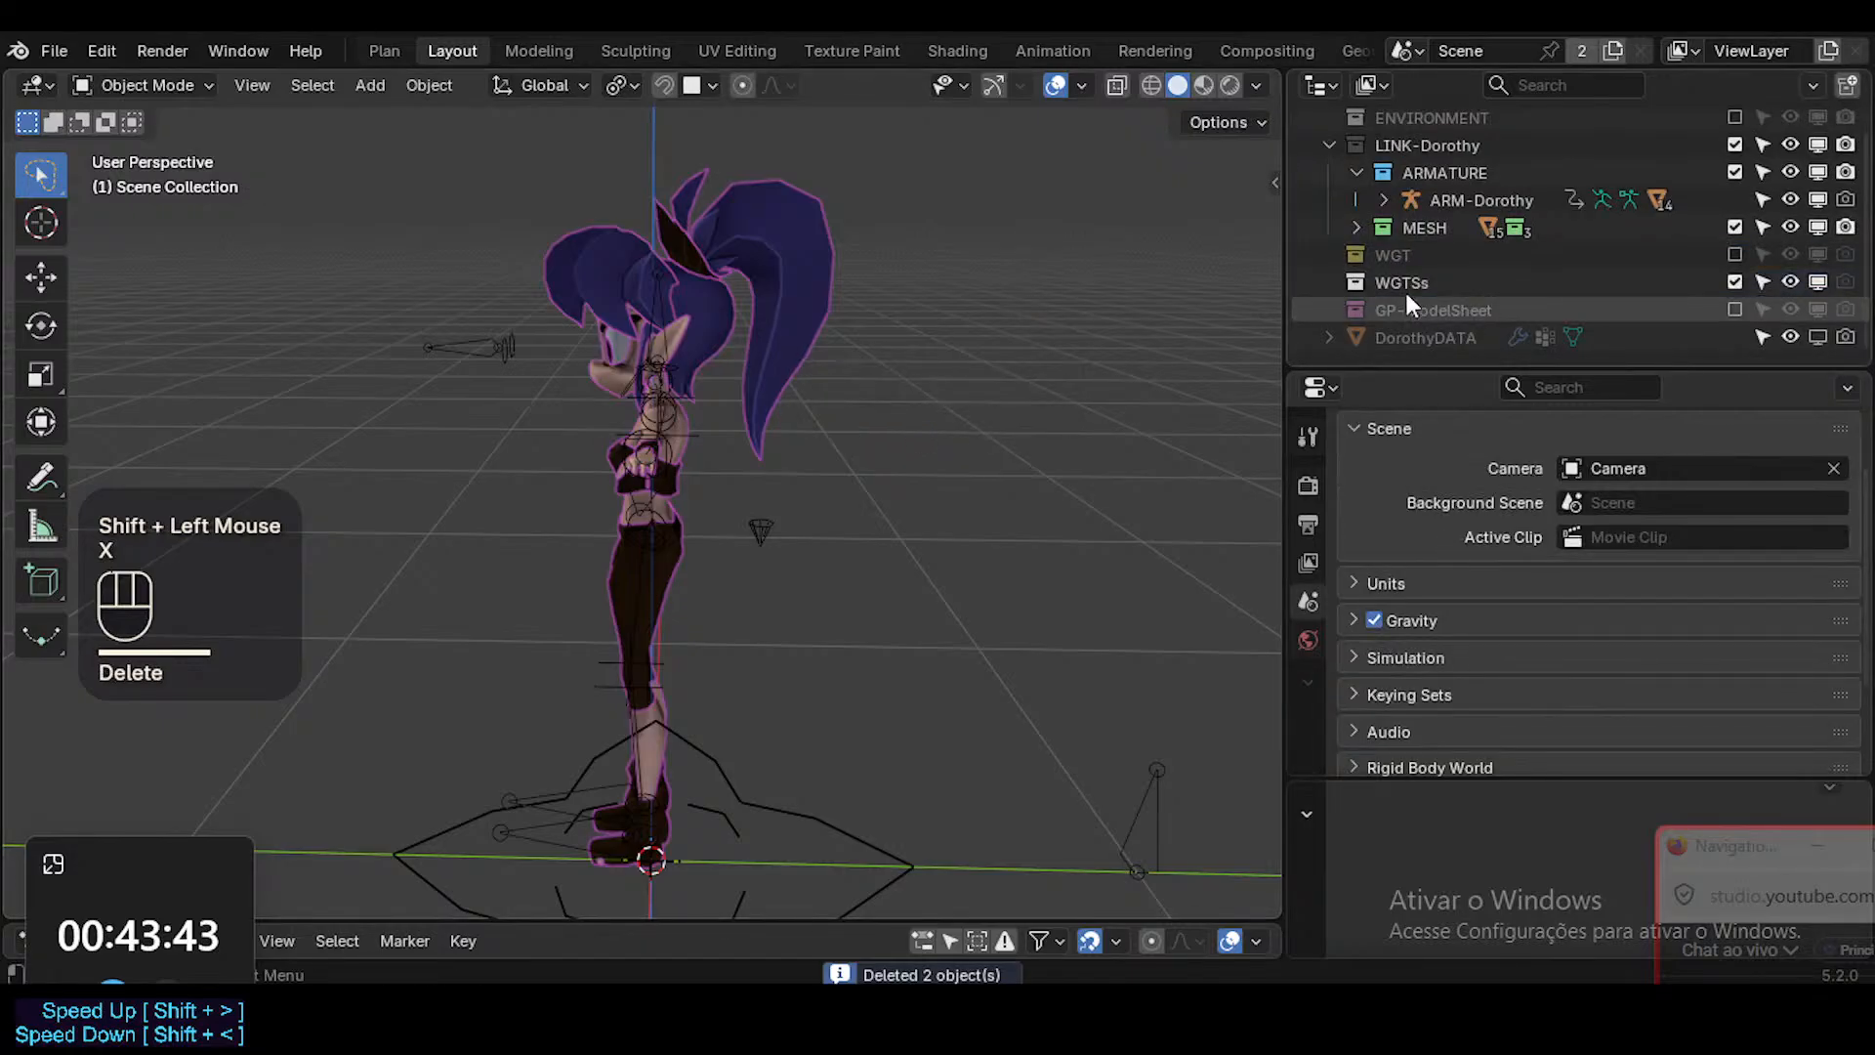
left_click(1387, 284)
key("x")
Enable the WGT collection to examine the gathered widget shapes around the character, and exclude it again.
left_click(1733, 282)
middle_click_drag(679, 513, 696, 569)
scroll(696, 569, "up", 1)
scroll(696, 570, "down", 1)
scroll(695, 573, "down", 2)
scroll(646, 676, "down", 1)
middle_click_drag(646, 677, 836, 564, "shift")
scroll(835, 563, "up", 1)
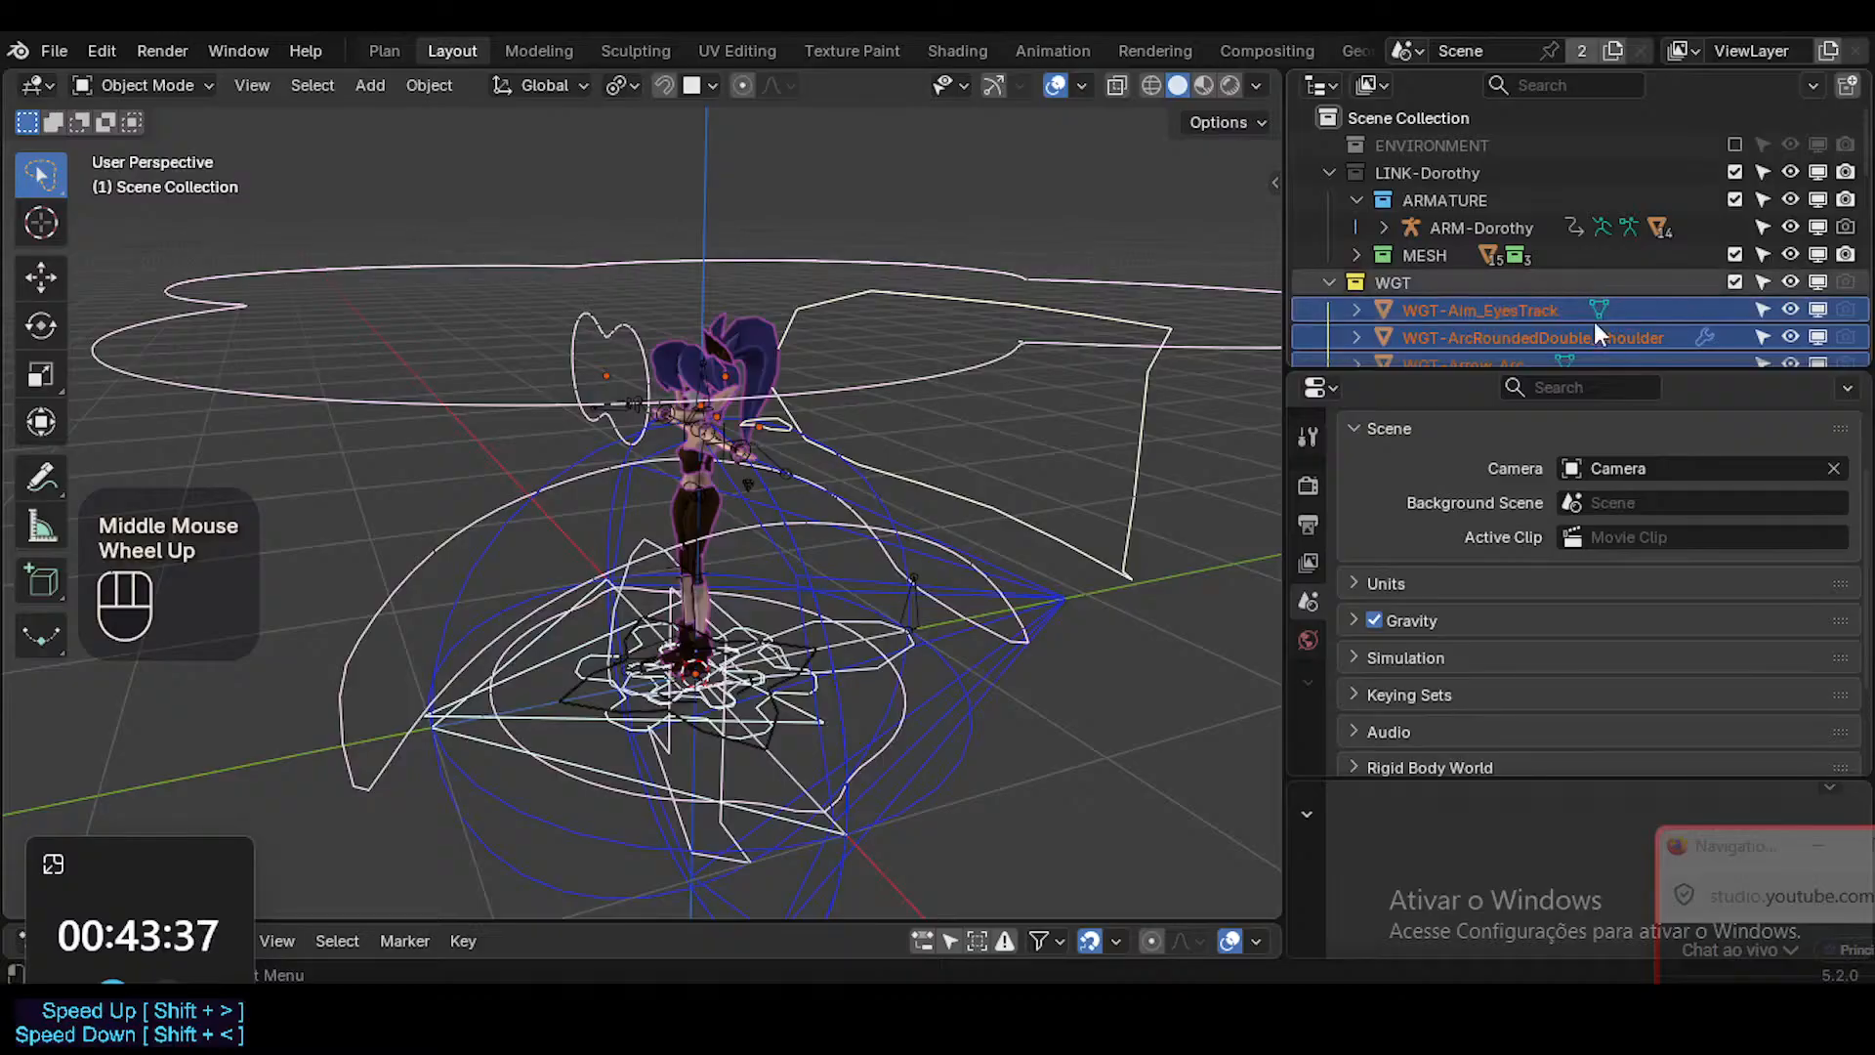
left_click(1735, 281)
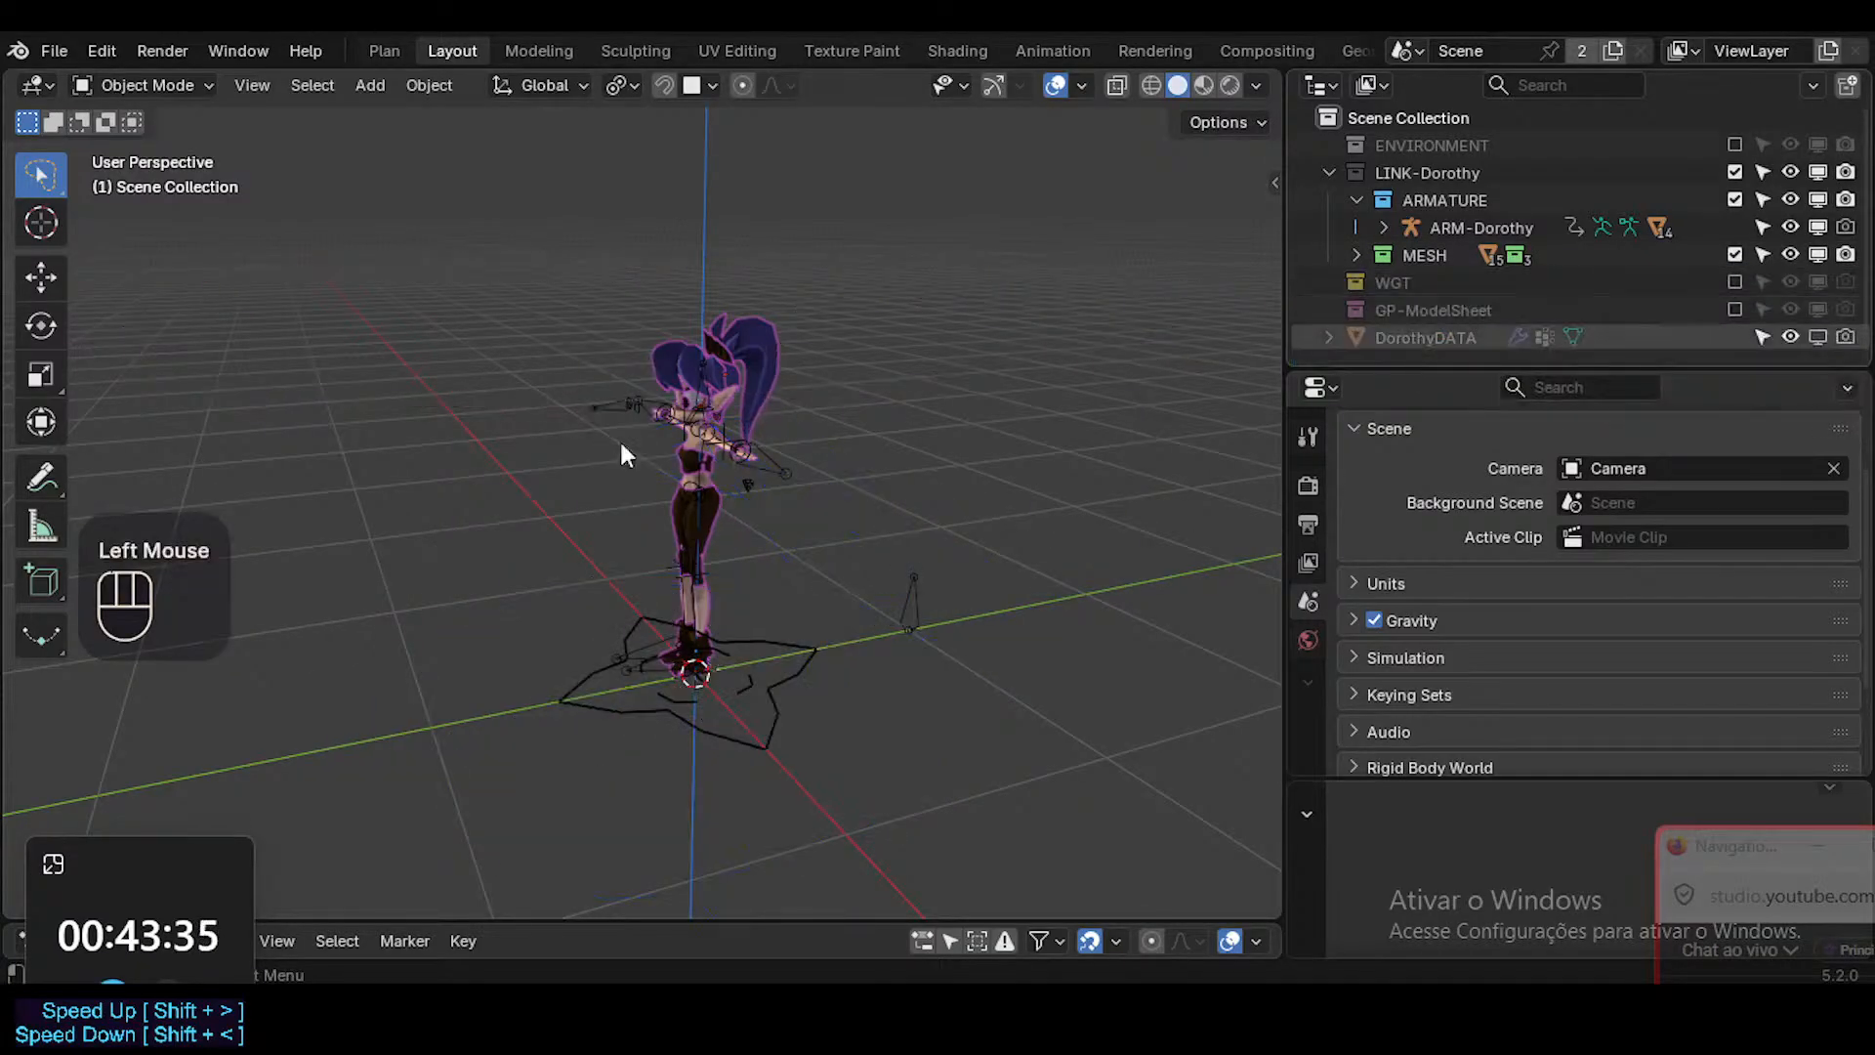
Put the ARM-Dorothy armature into Pose Mode and select the CTL-Hand.L bone.
middle_click_drag(620, 438, 785, 399)
scroll(873, 484, "up", 1, "ctrl")
left_click(785, 398)
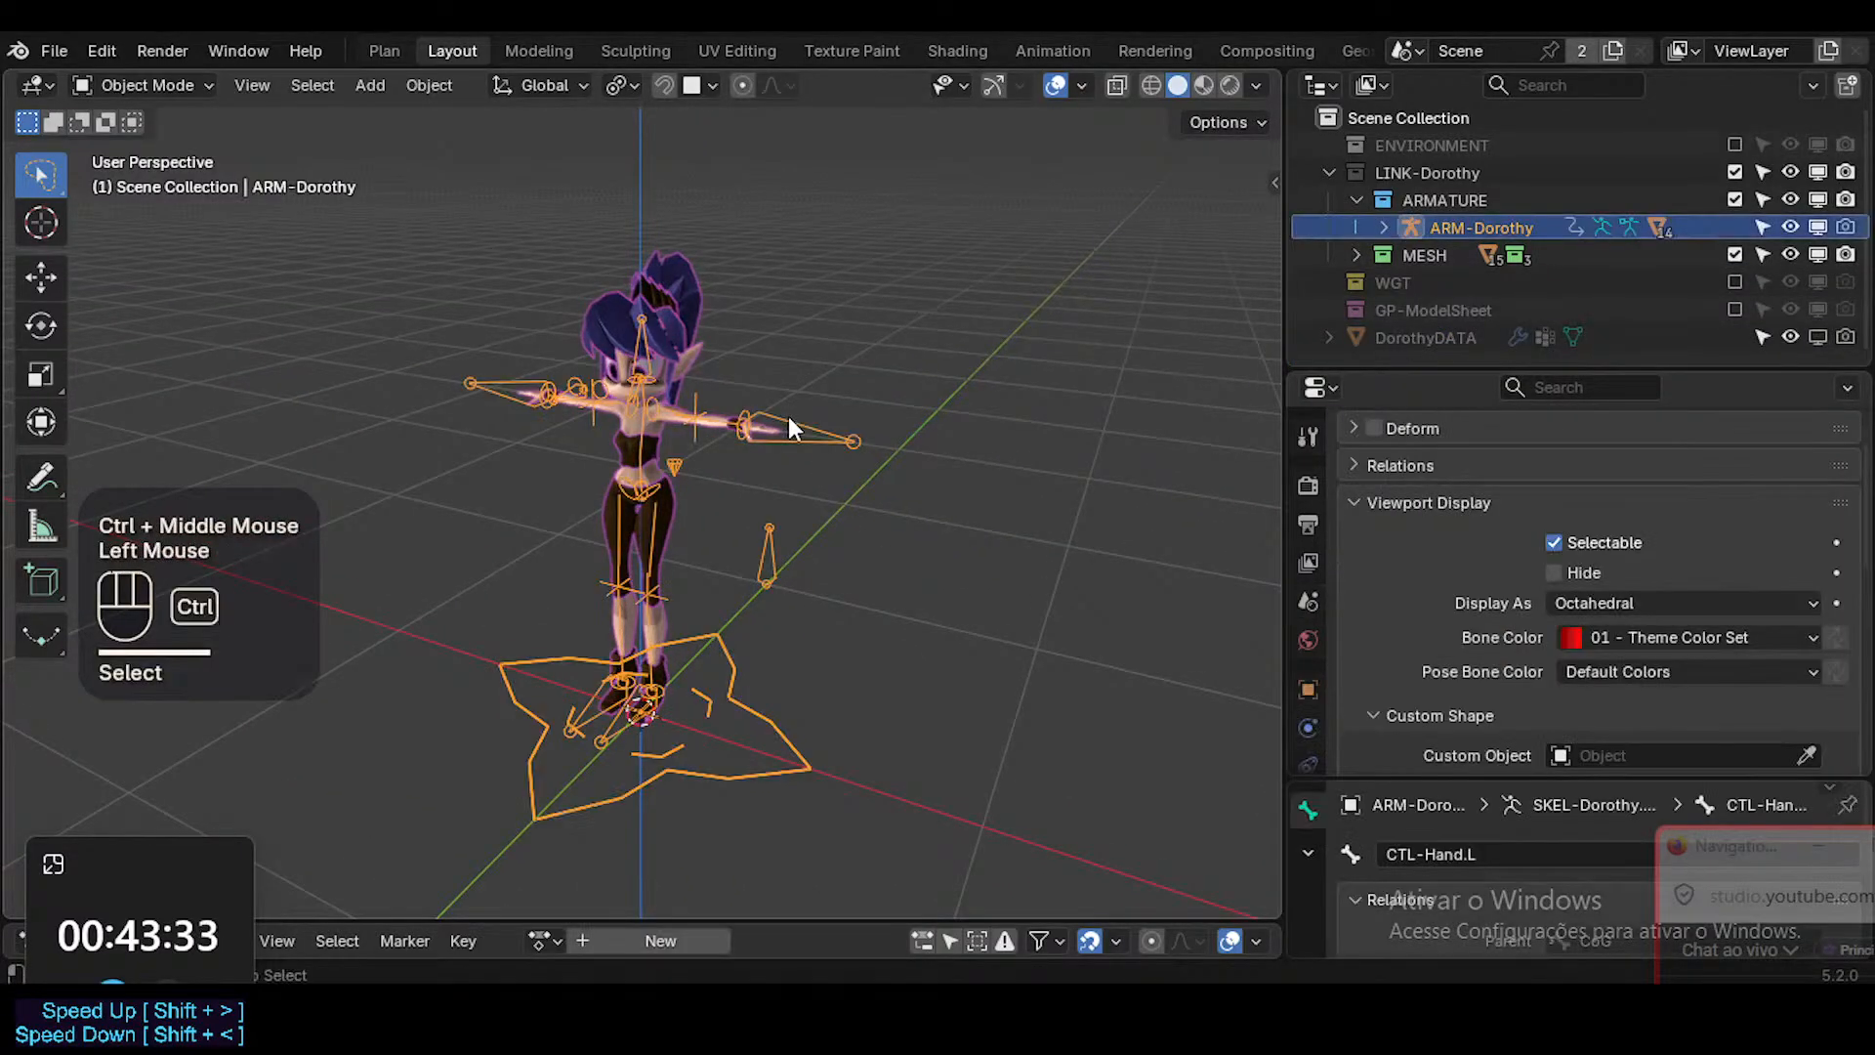
key("ctrl+Tab")
left_click(799, 418)
scroll(1683, 681, "down", 2)
scroll(1683, 681, "up", 2)
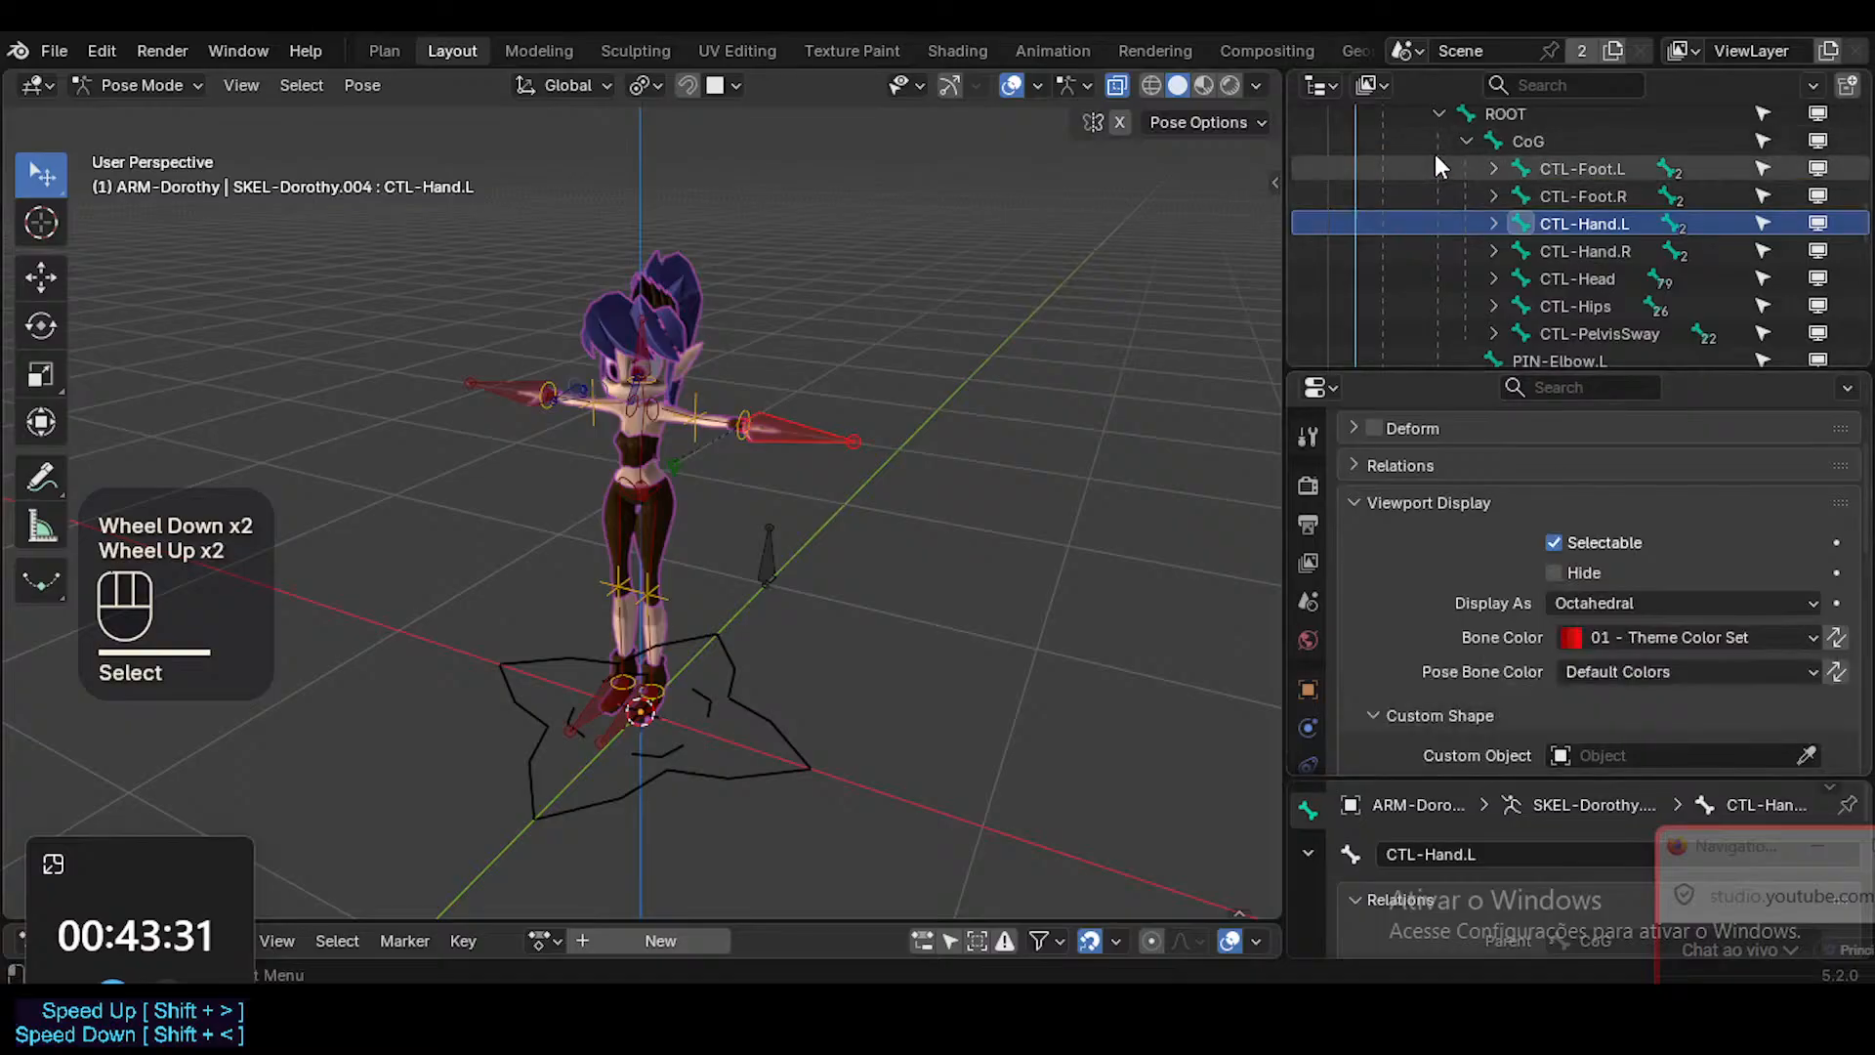
Collapse the ROOT bone hierarchy and assign WGT-Hand-01 as the custom shape of CTL-Hand.L.
left_click(1437, 105)
left_click(1435, 104)
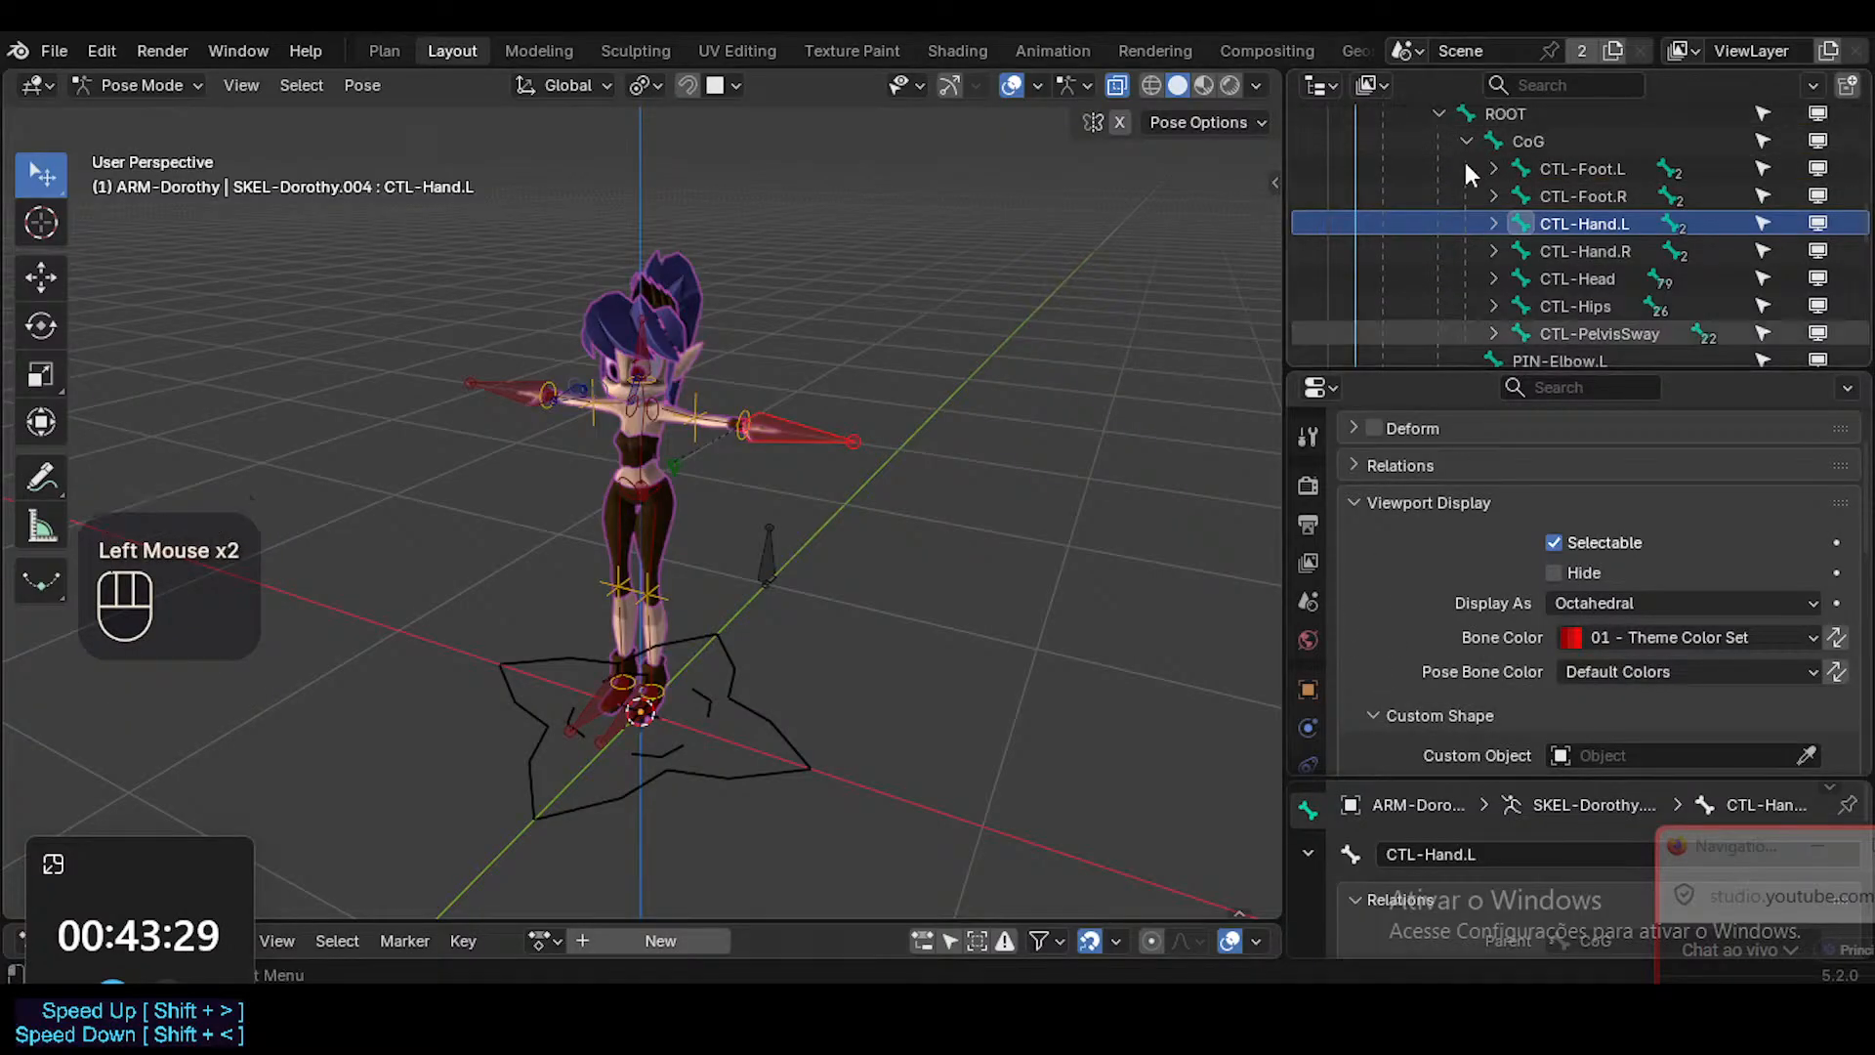
left_click(1439, 111)
scroll(1445, 727, "down", 3)
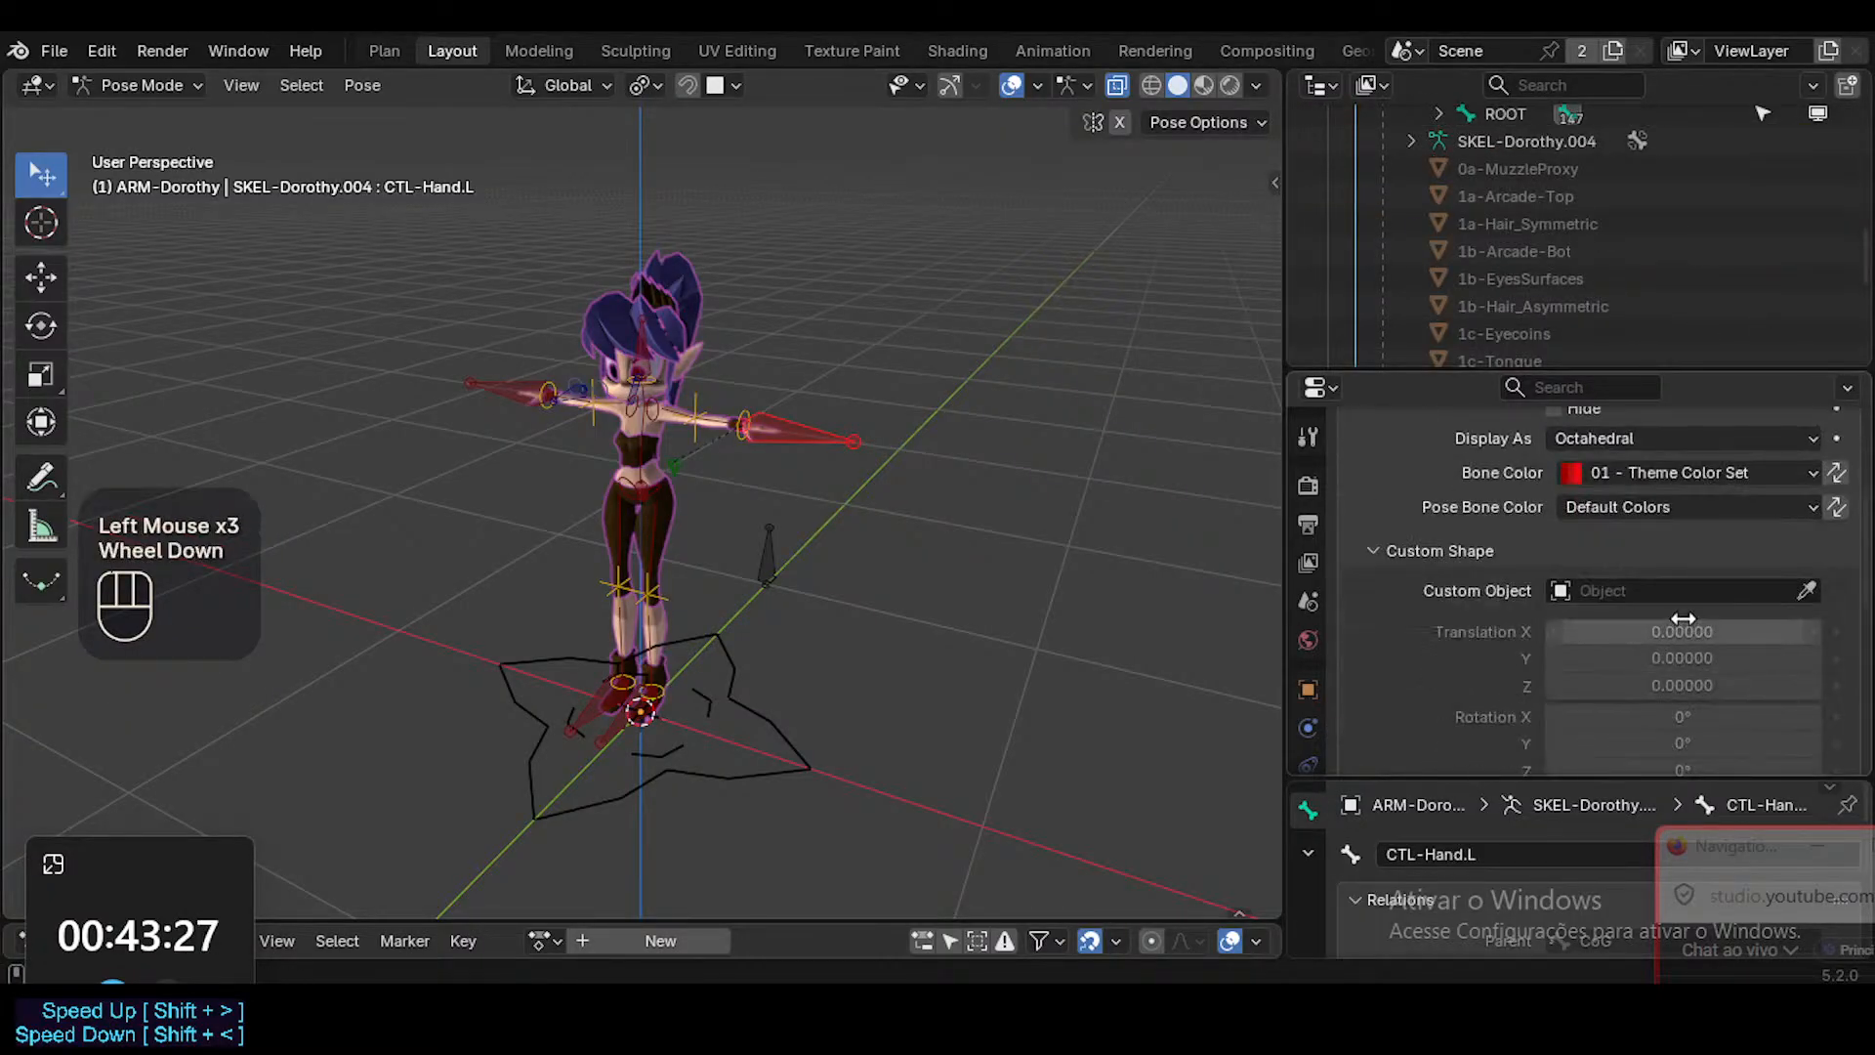
left_click(1684, 591)
type("Hand")
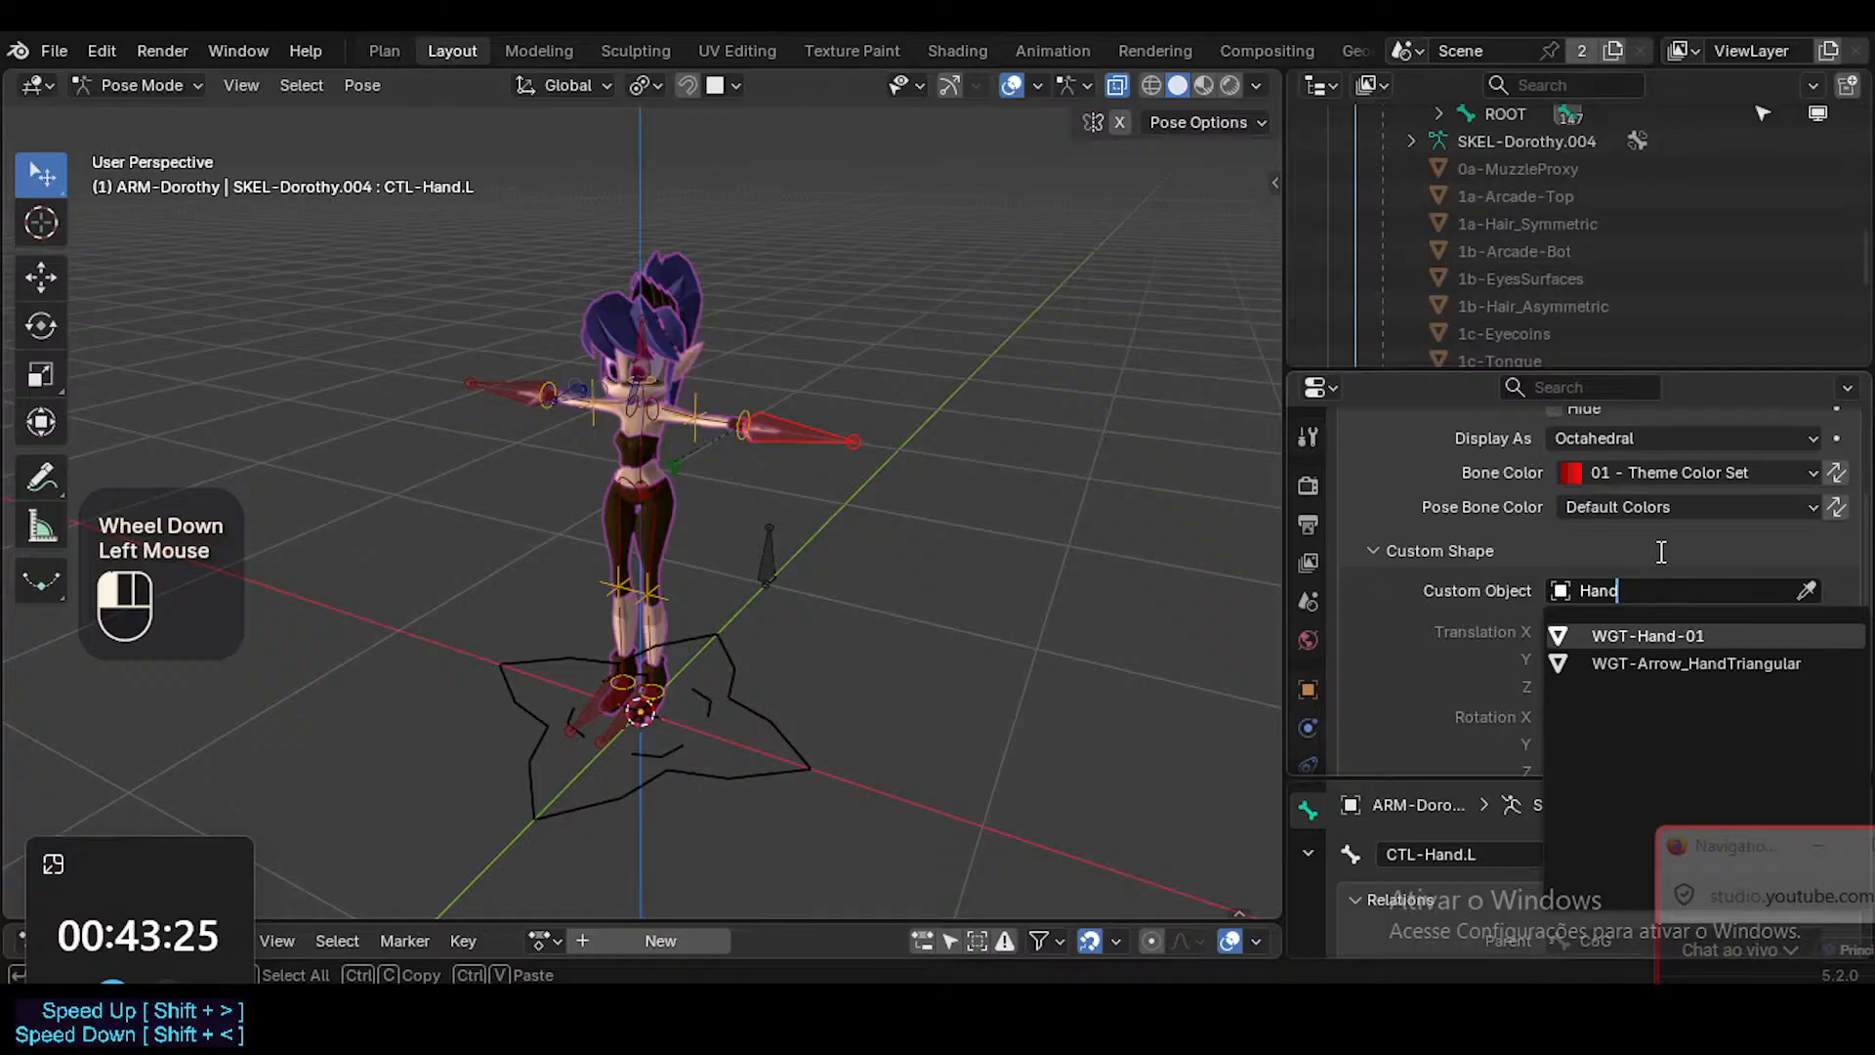
key("Return")
middle_click_drag(889, 612, 748, 653)
scroll(684, 555, "up", 3)
scroll(687, 555, "up", 1)
scroll(875, 441, "up", 2)
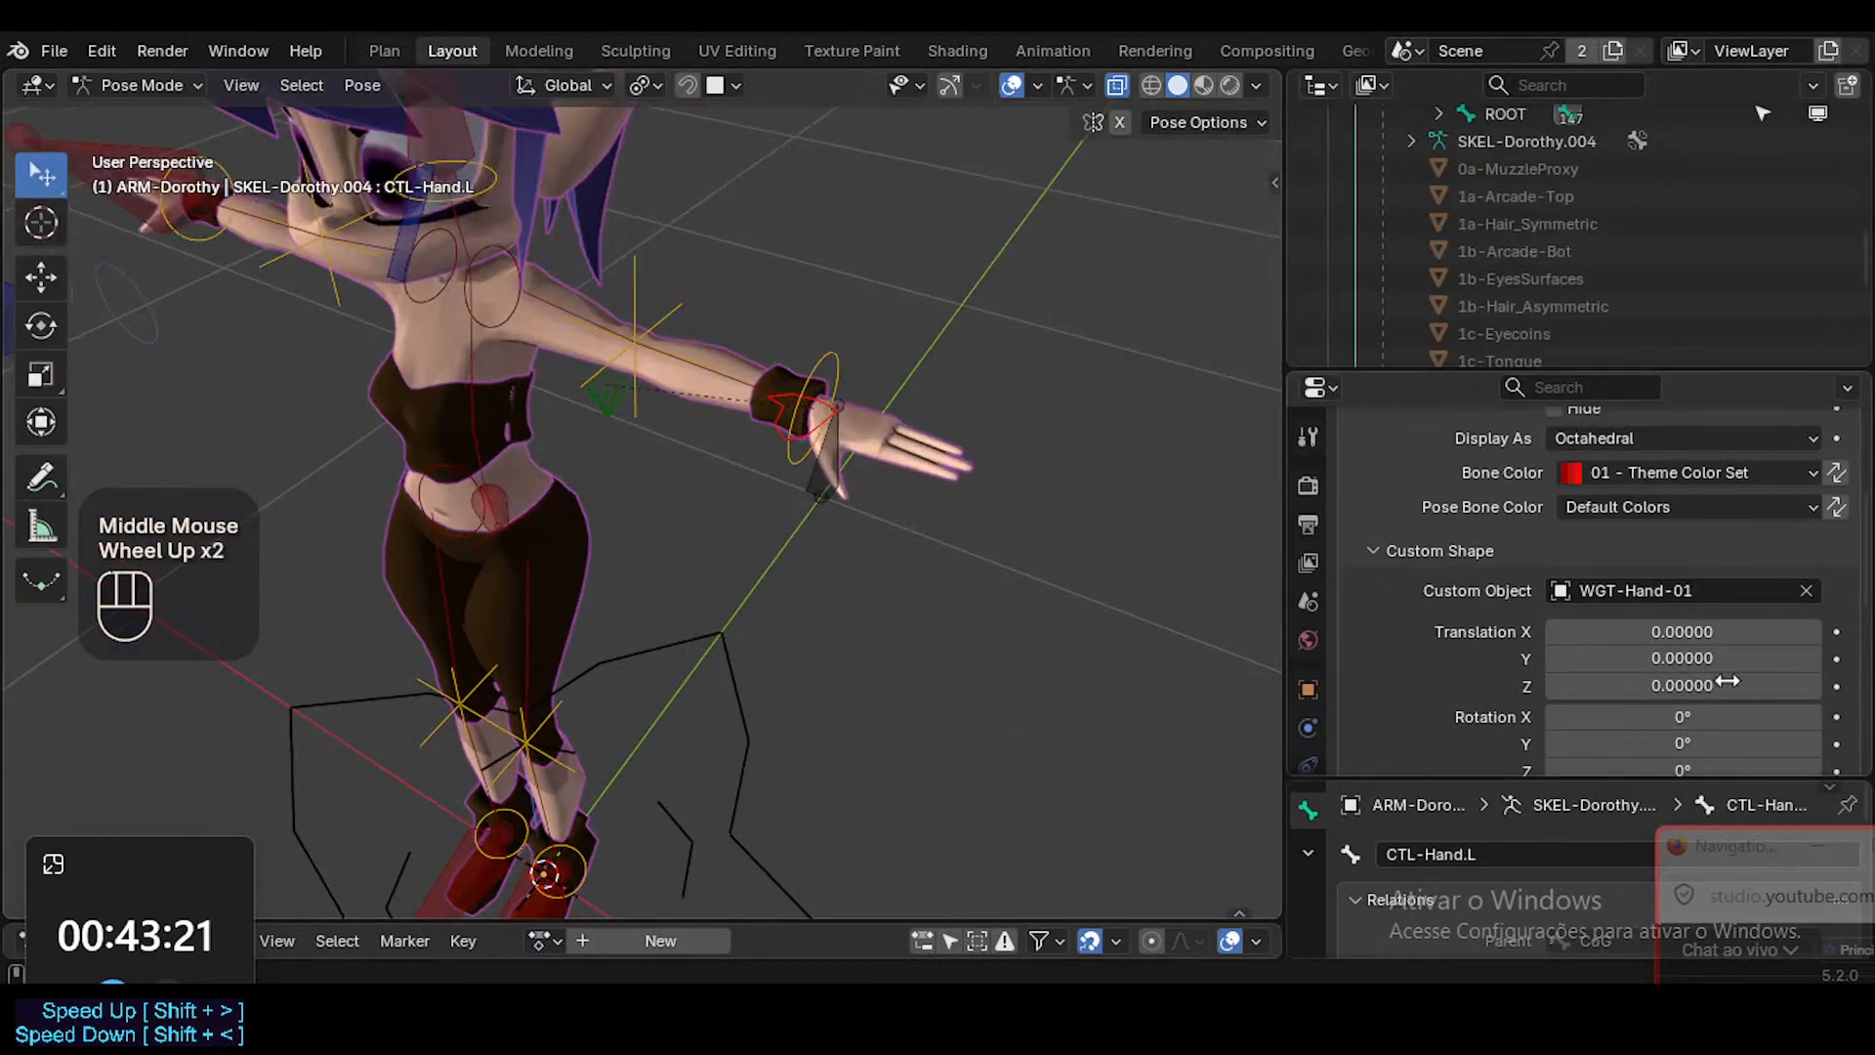
Try custom shape rotations of 90° and -90° on X and 90° on Y for CTL-Hand.L, undoing each one.
left_click(1702, 721)
key("Return")
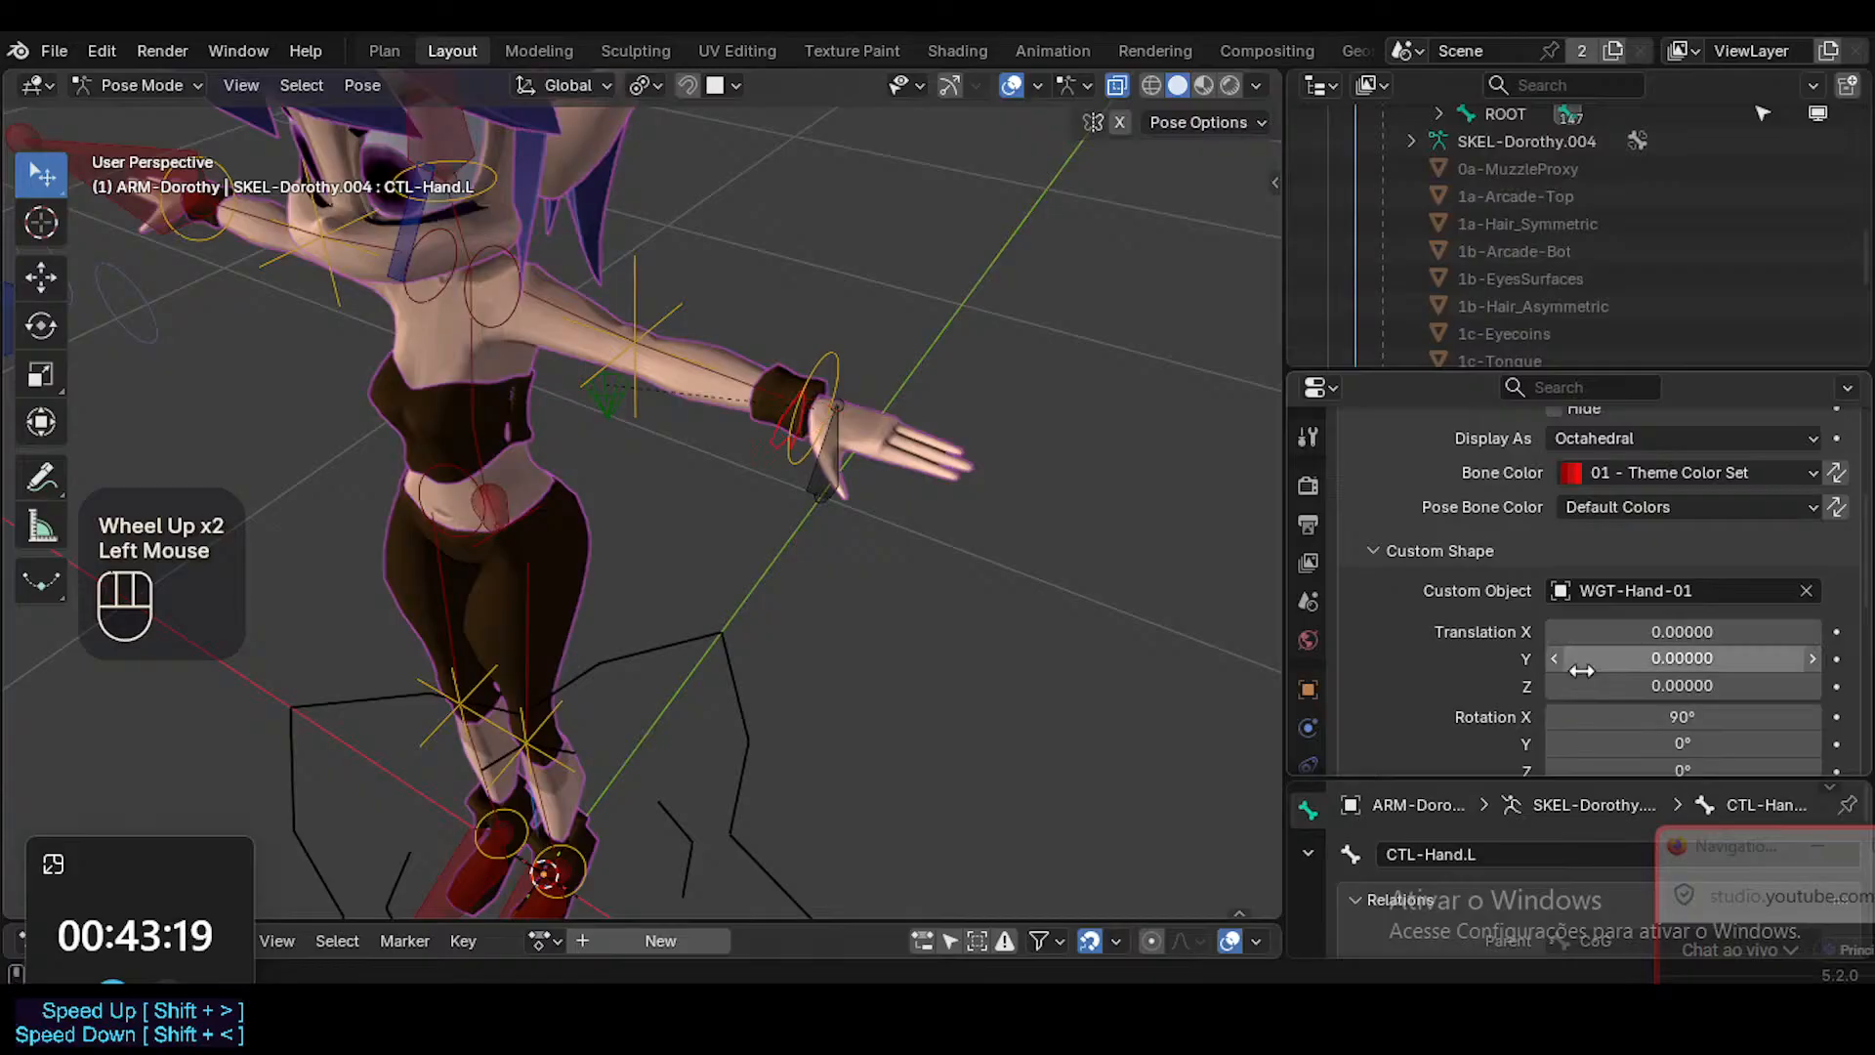
key("ctrl+z")
left_click(1630, 718)
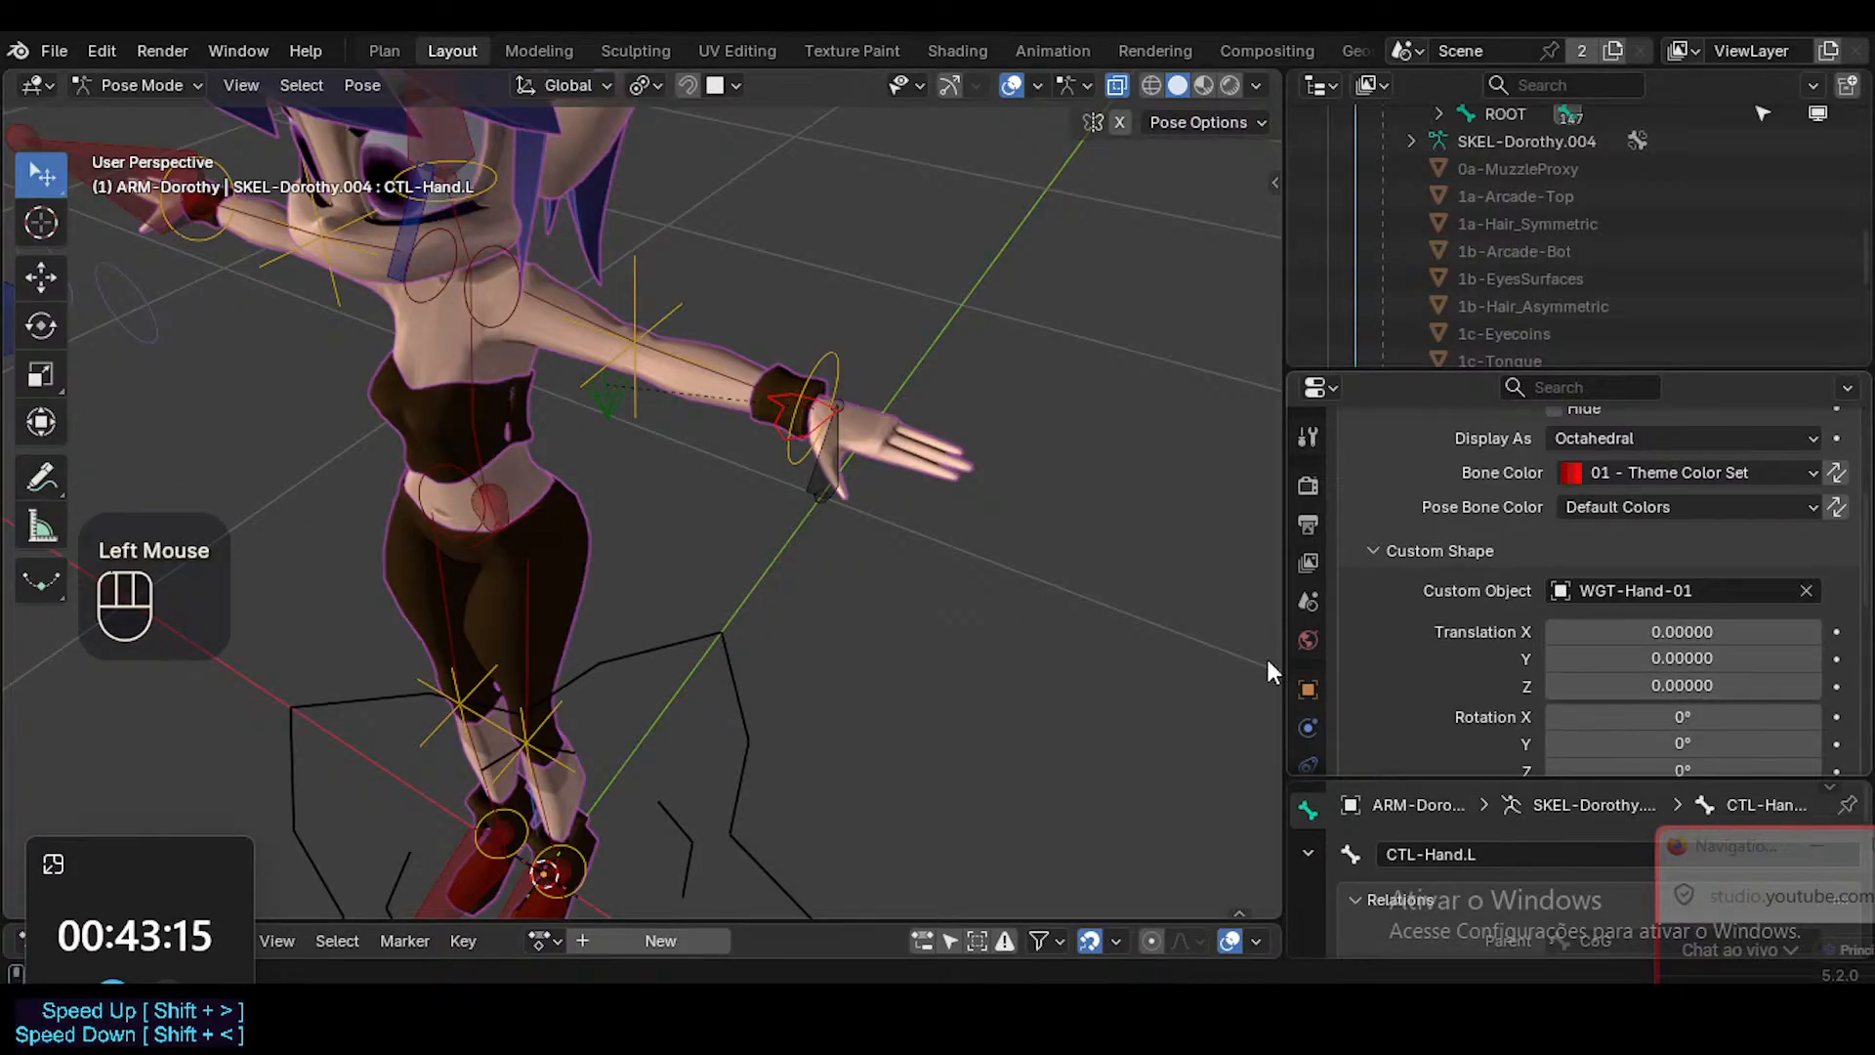
key("ctrl+Tab")
key("ctrl+Tab")
left_click(1605, 716)
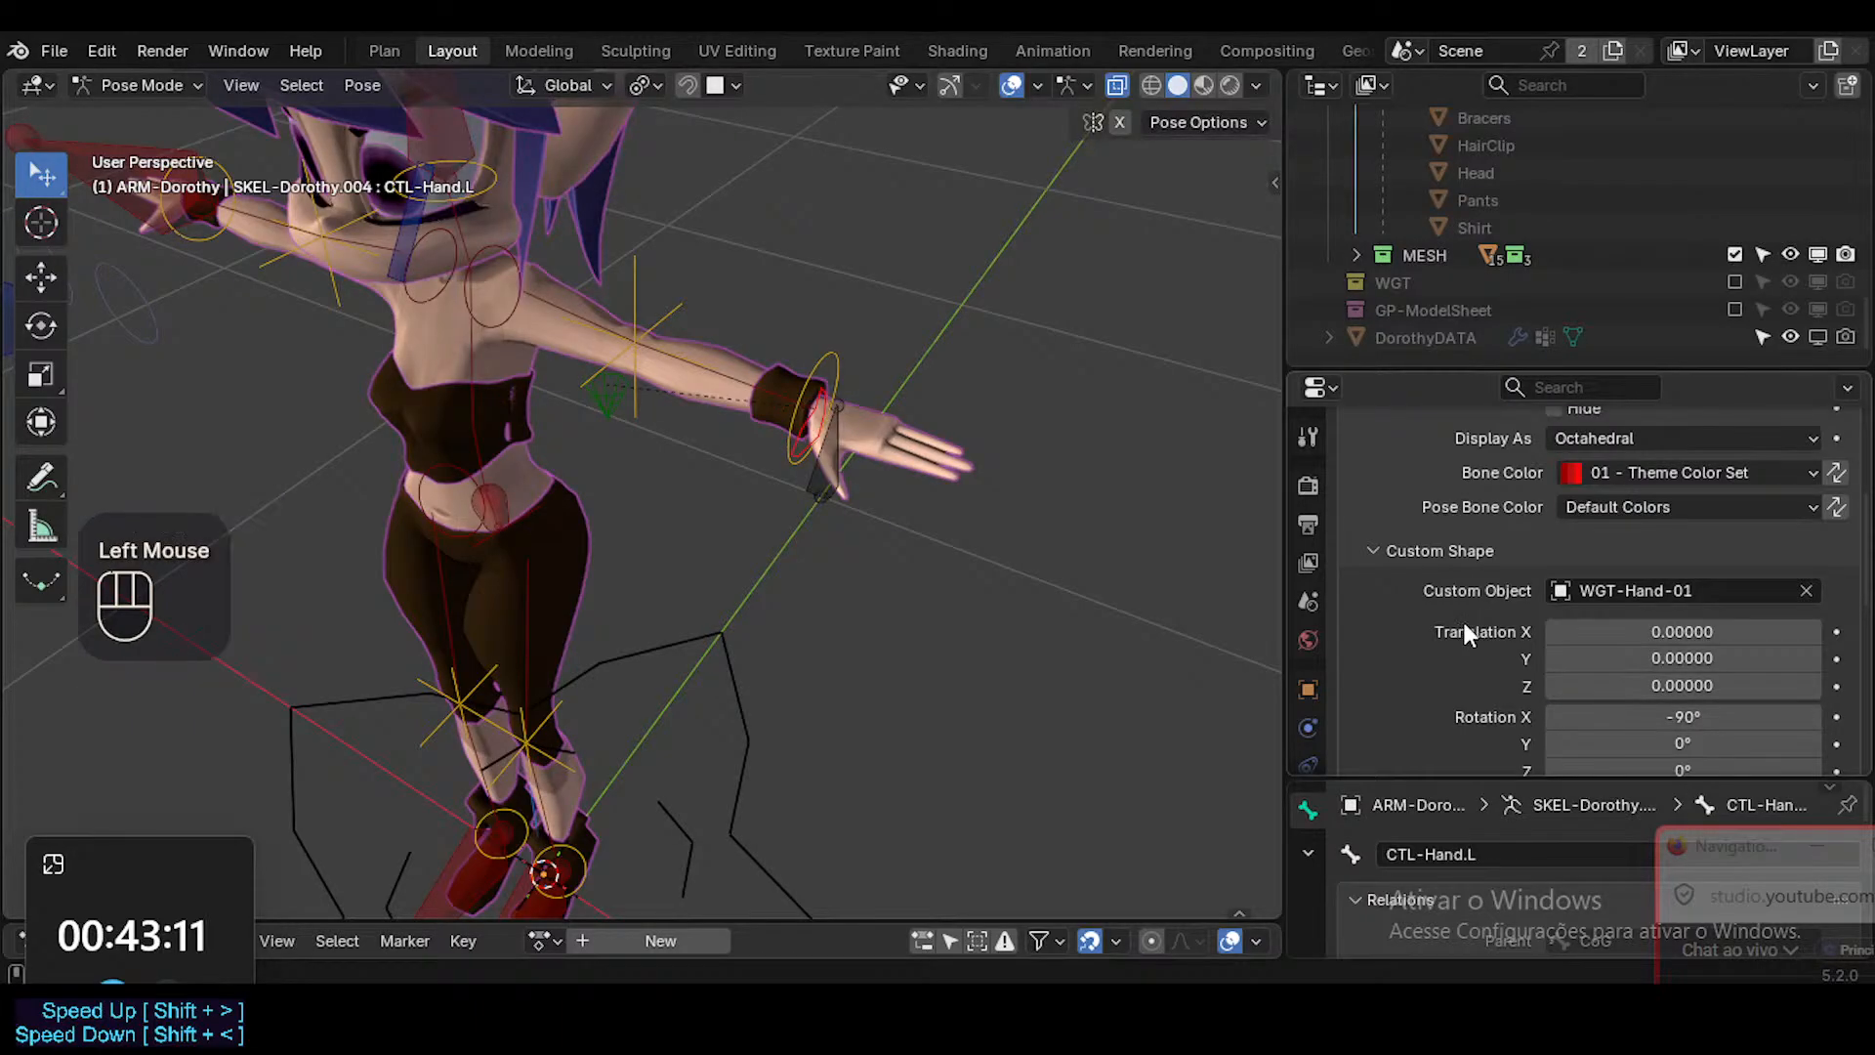
key("ctrl+z")
left_click(1602, 744)
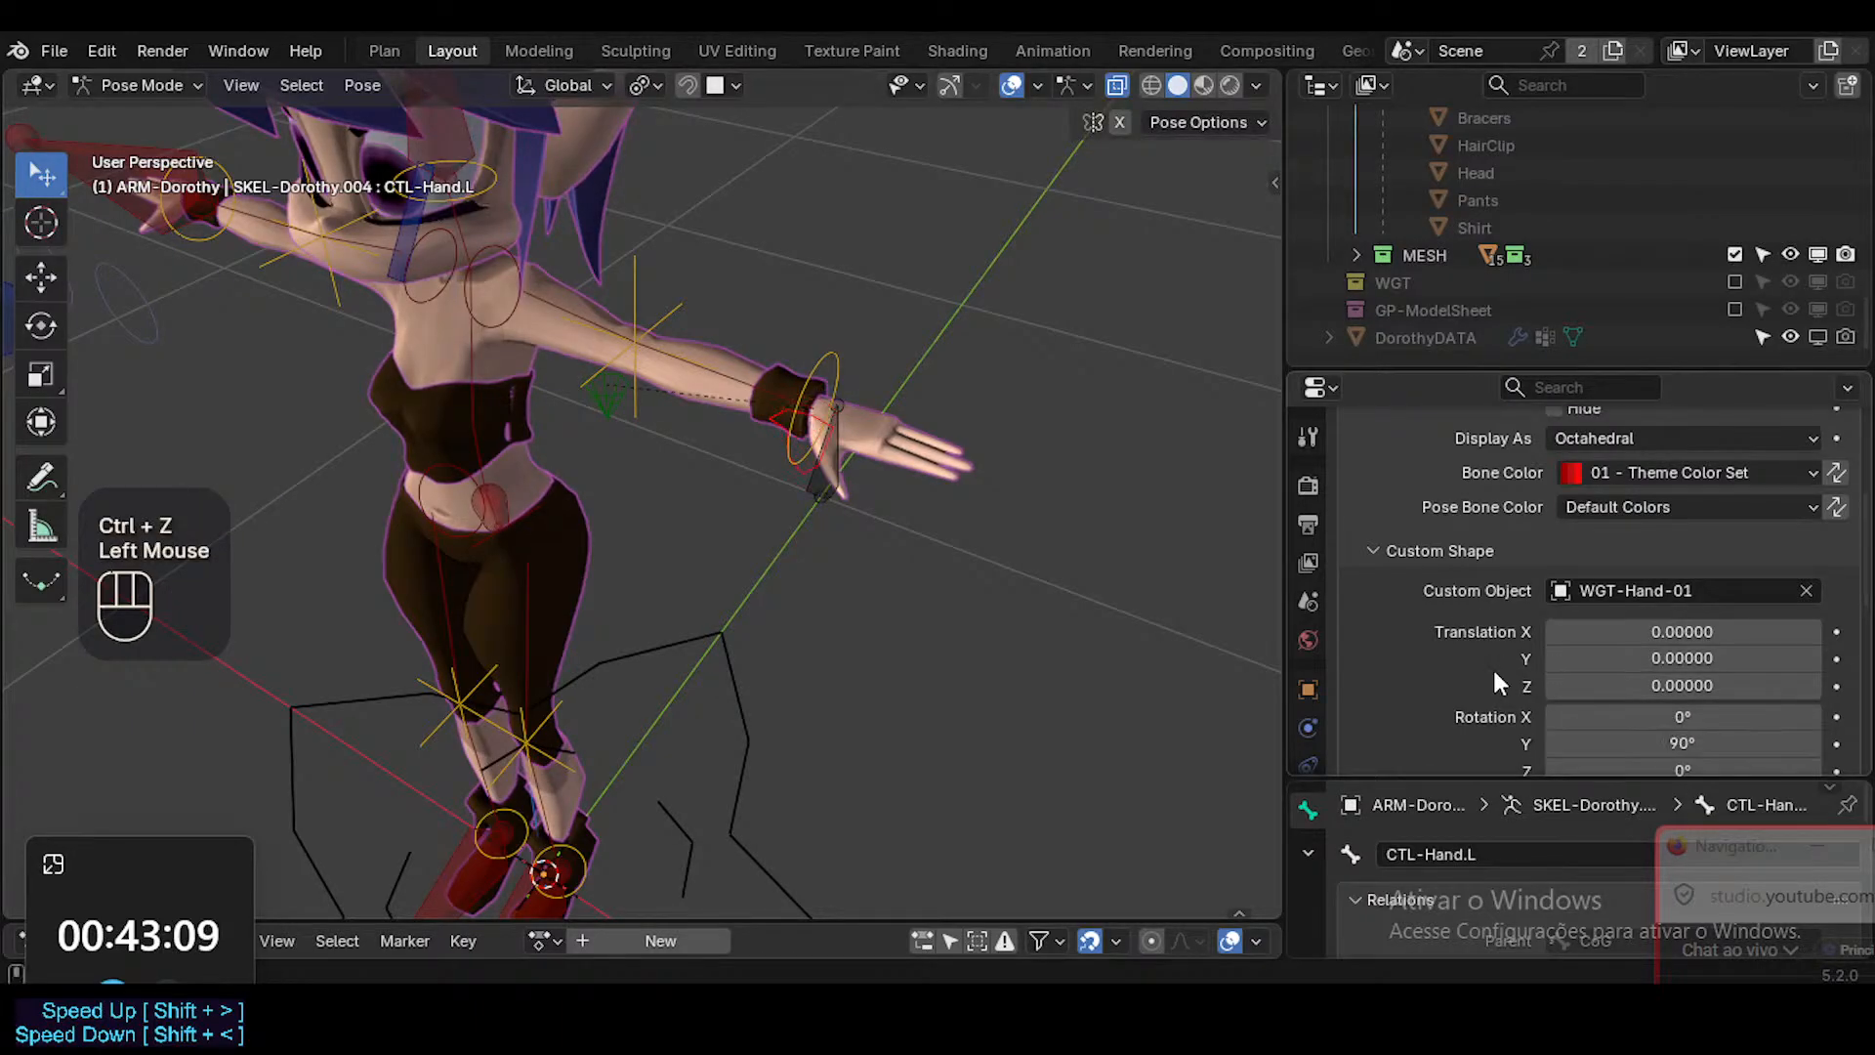
key("ctrl+z")
Set the custom shape rotation of CTL-Hand.L to 90° on Z.
scroll(1493, 676, "down", 1)
left_click(1574, 716)
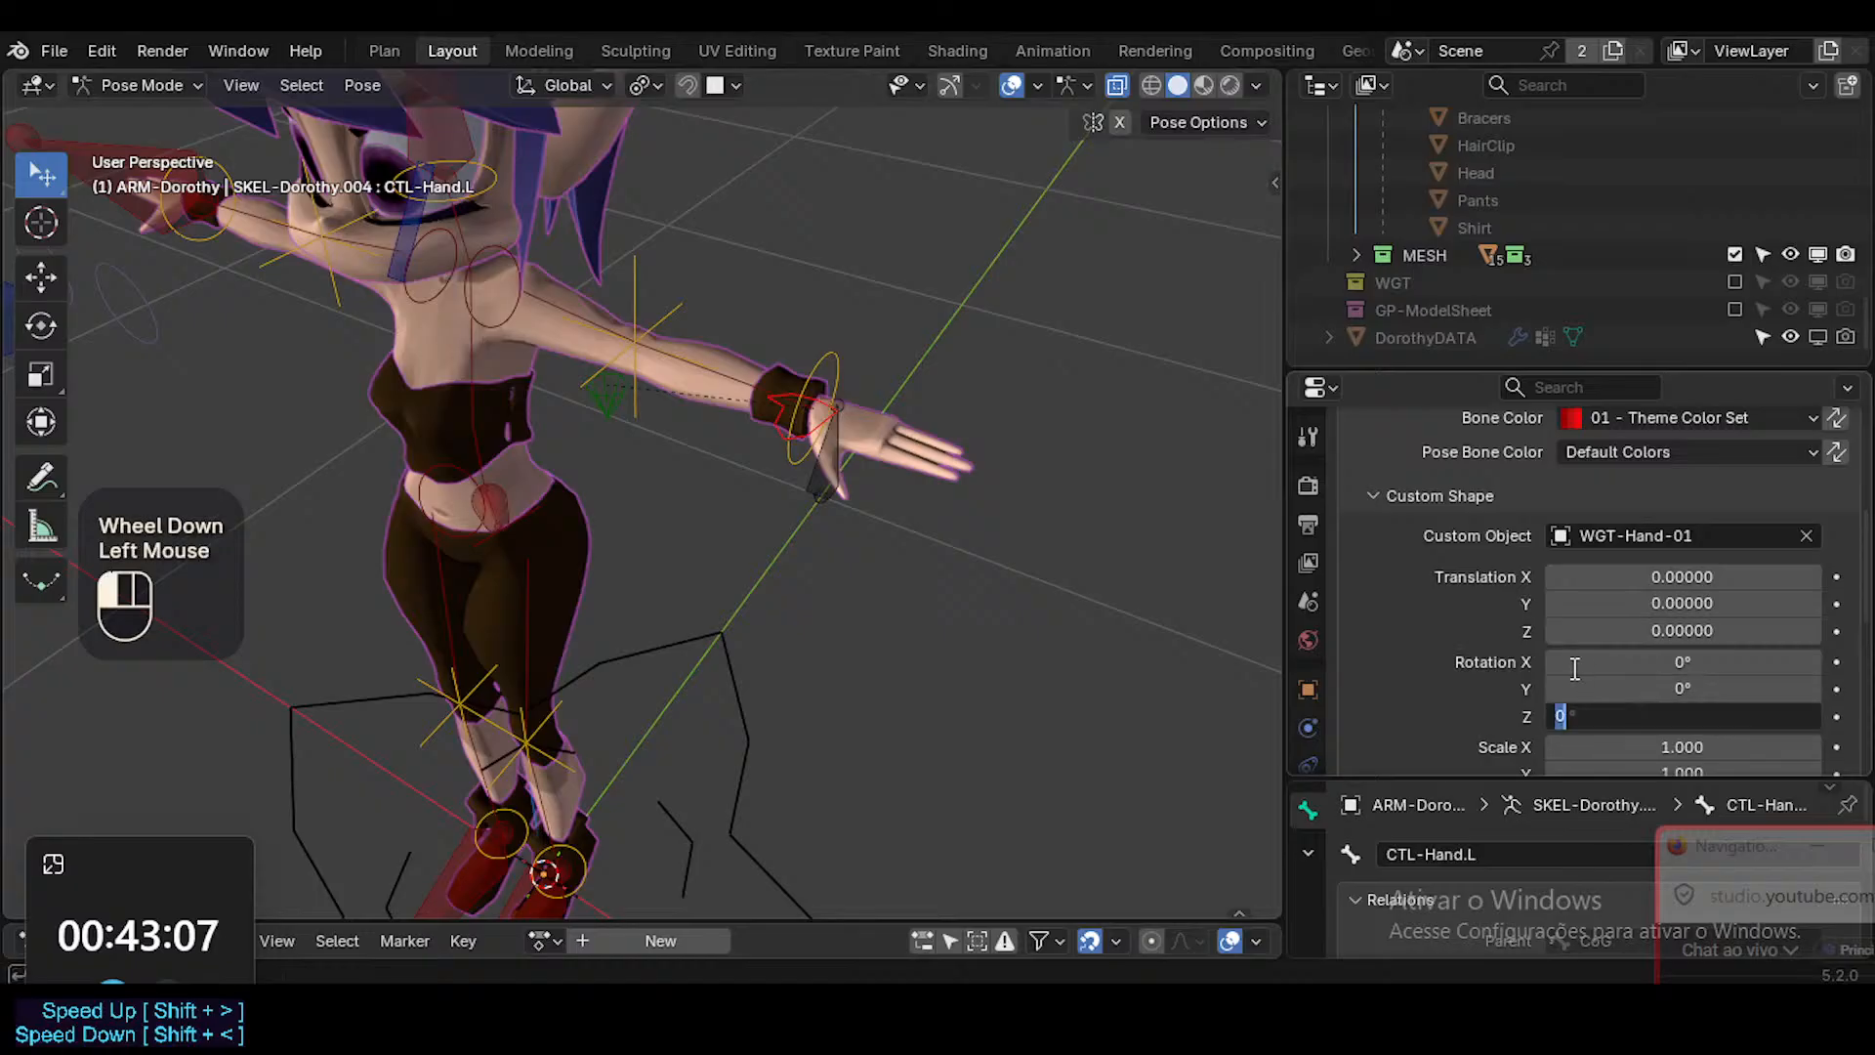
key("Return")
middle_click_drag(542, 324, 613, 214)
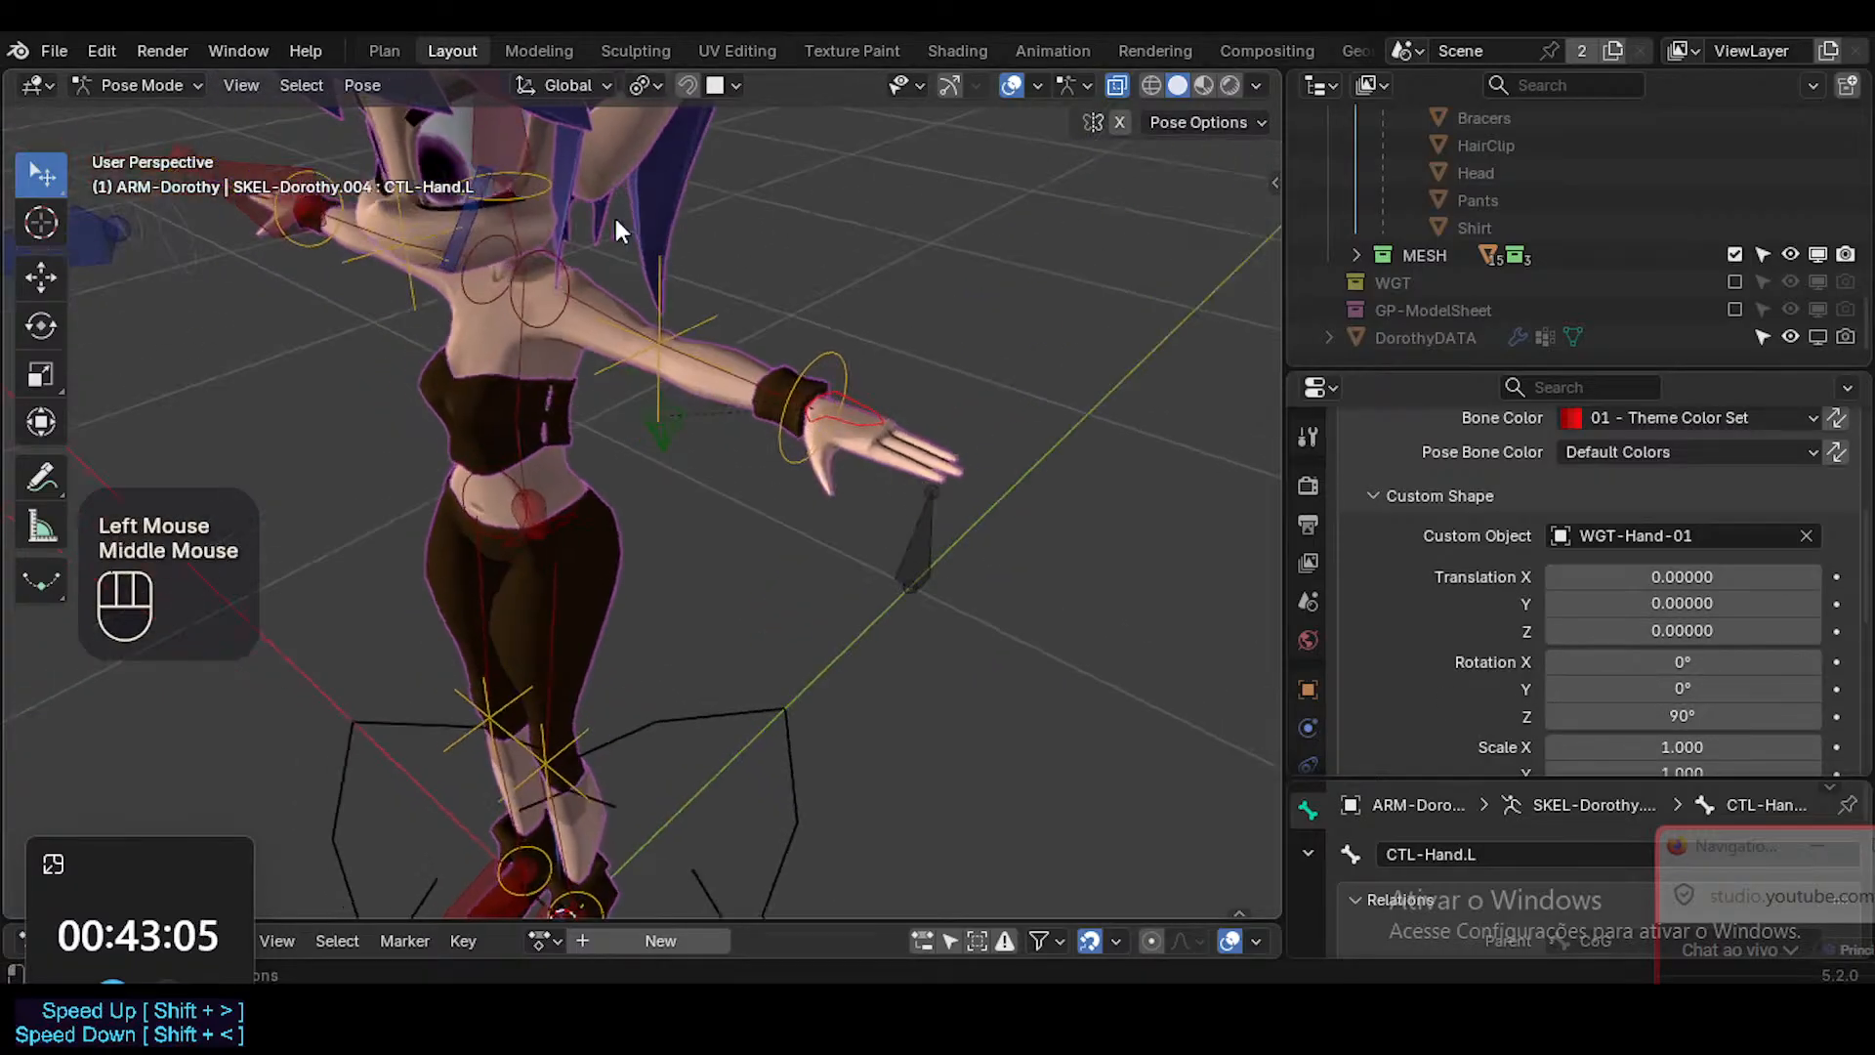
scroll(1718, 625, "down", 3)
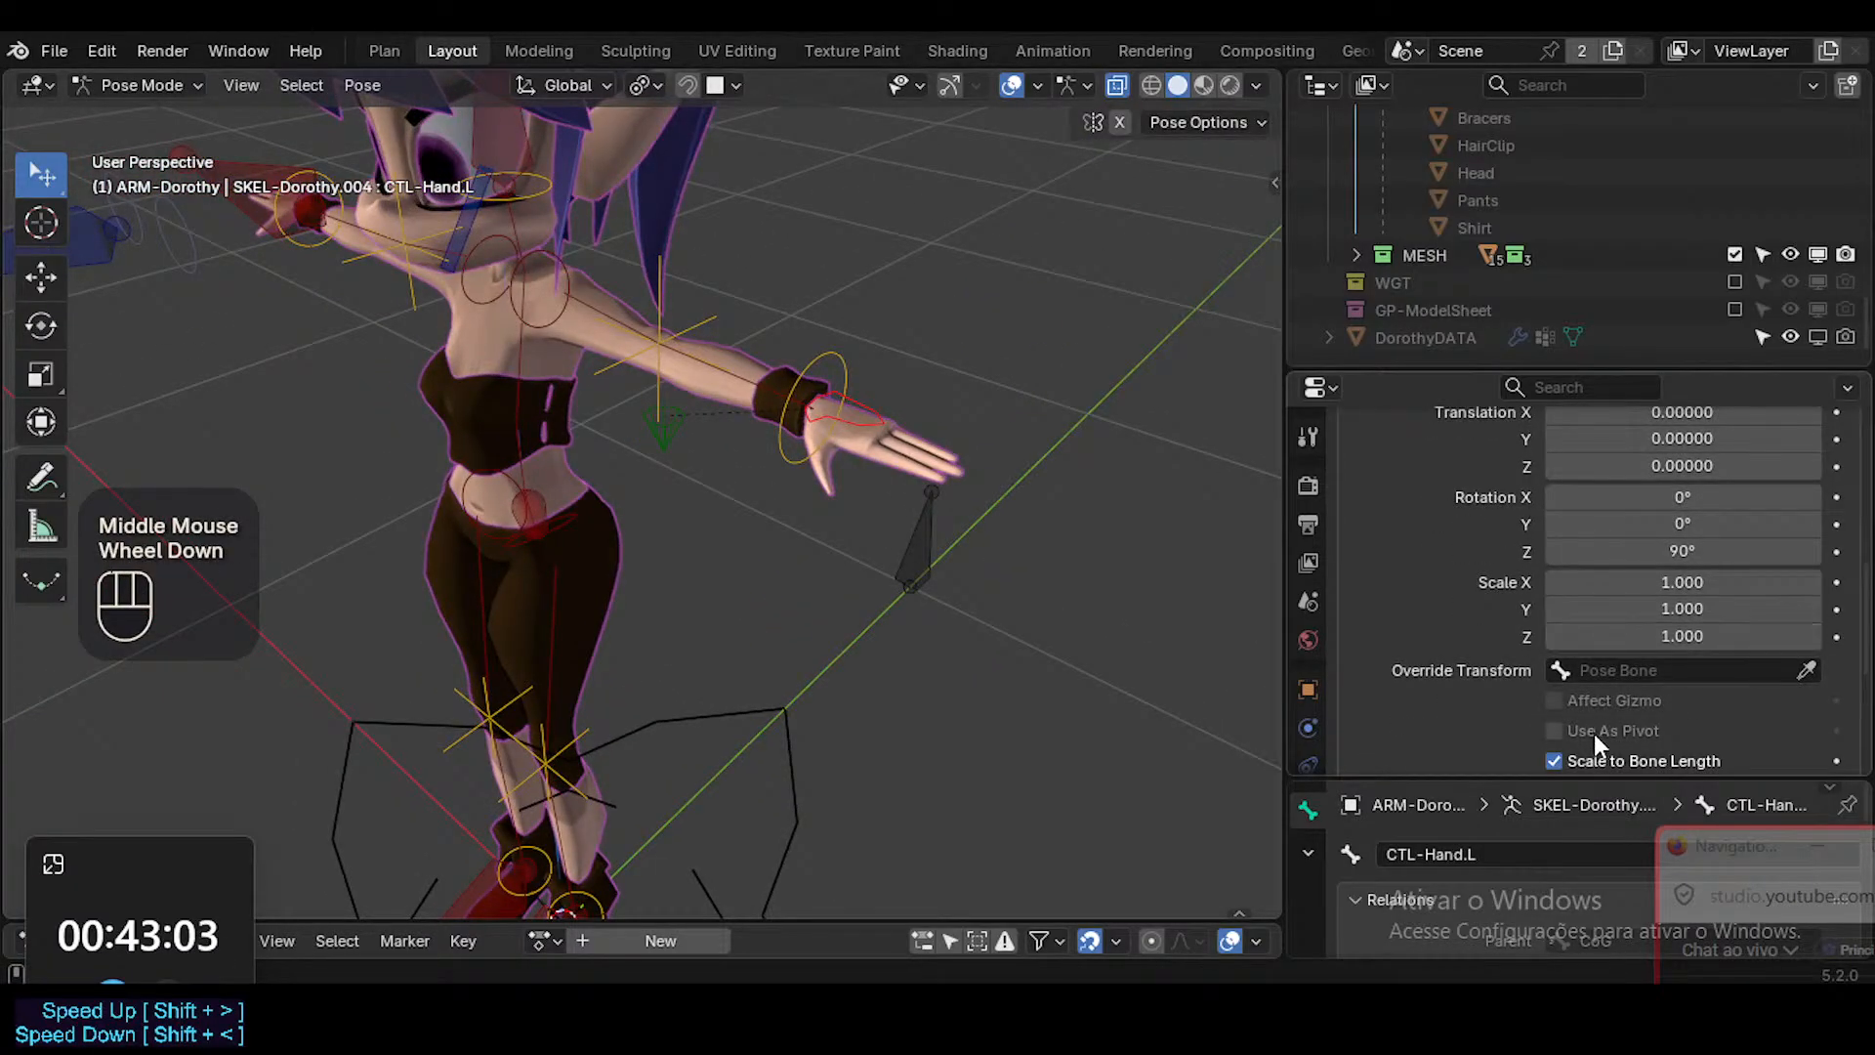
Set the custom shape scale of CTL-Hand.L to 3.200 on all axes, keeping Scale to Bone Length enabled.
left_click(1597, 763)
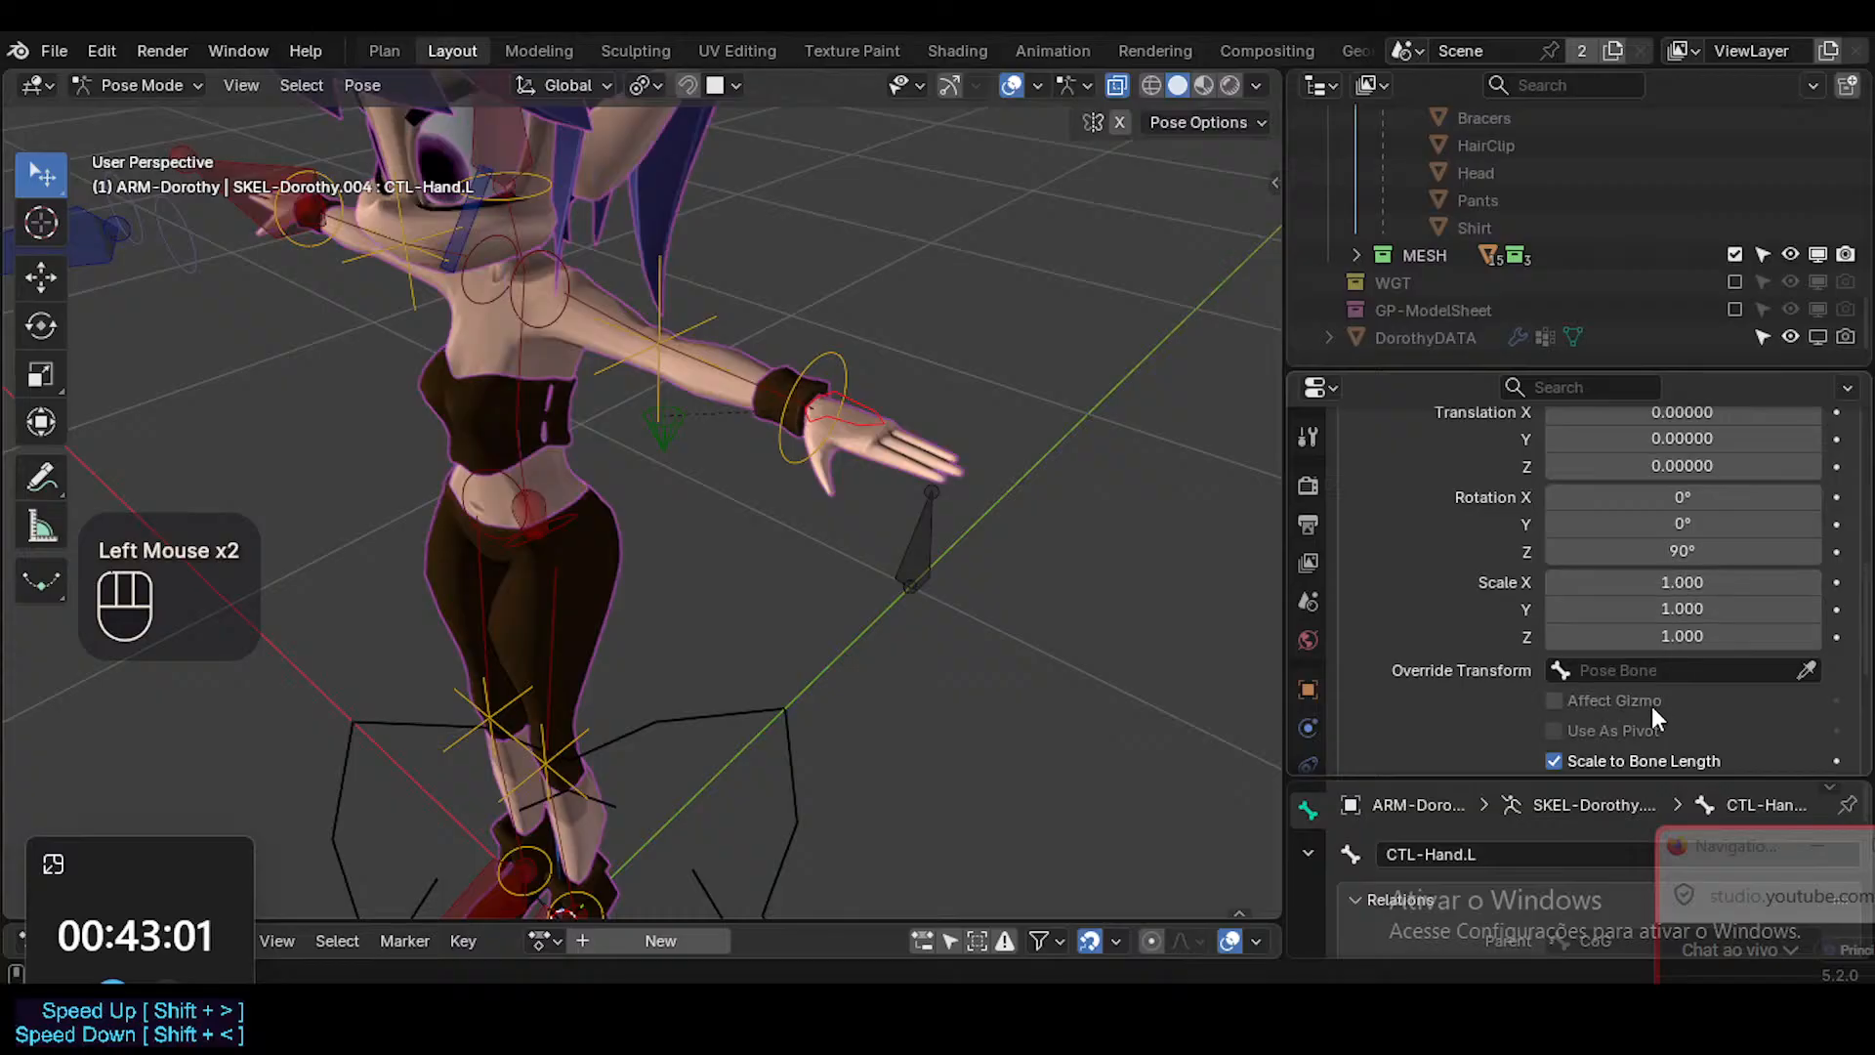
left_click(1631, 756)
left_click(1630, 756)
mouse_move(1704, 584)
left_mouse_down()
mouse_move(1704, 637)
mouse_move(1675, 584)
left_mouse_up()
middle_click_drag(1004, 295, 866, 384)
scroll(1804, 705, "down", 2)
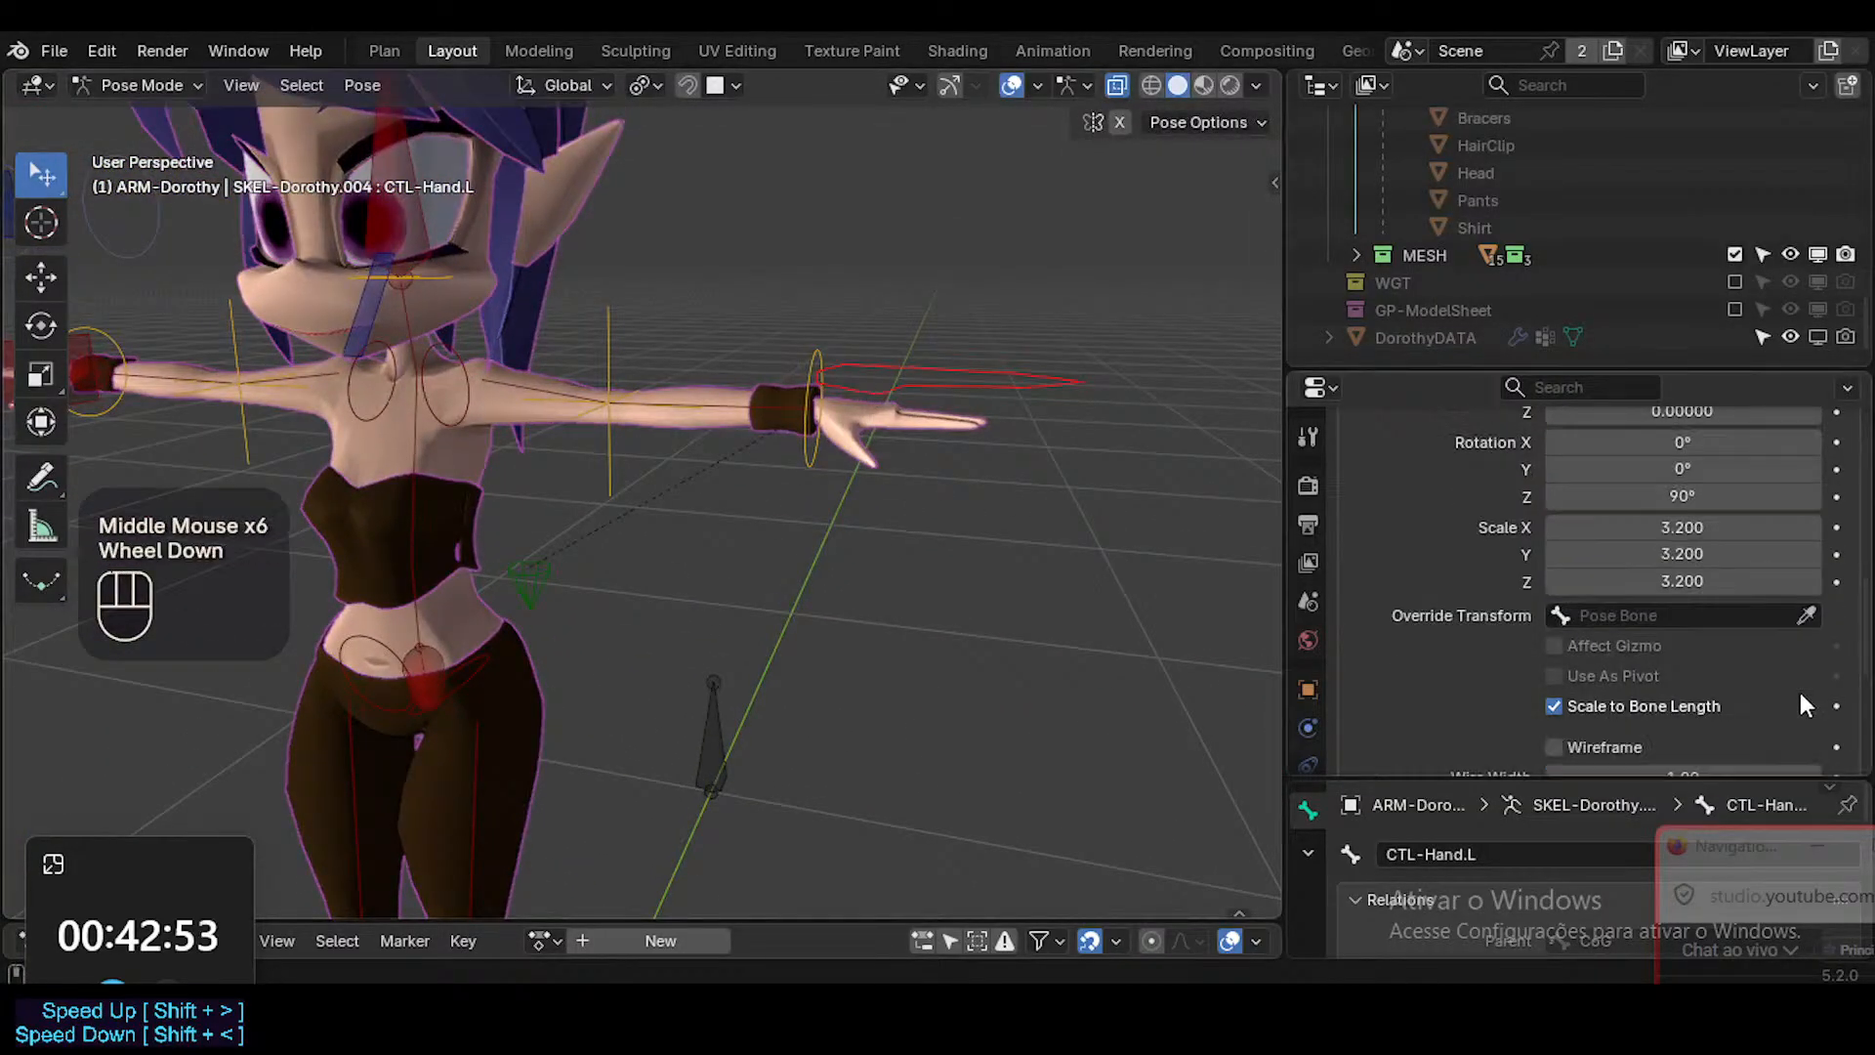
scroll(1797, 705, "down", 2)
scroll(1660, 674, "up", 1)
middle_click_drag(1176, 482, 1114, 527)
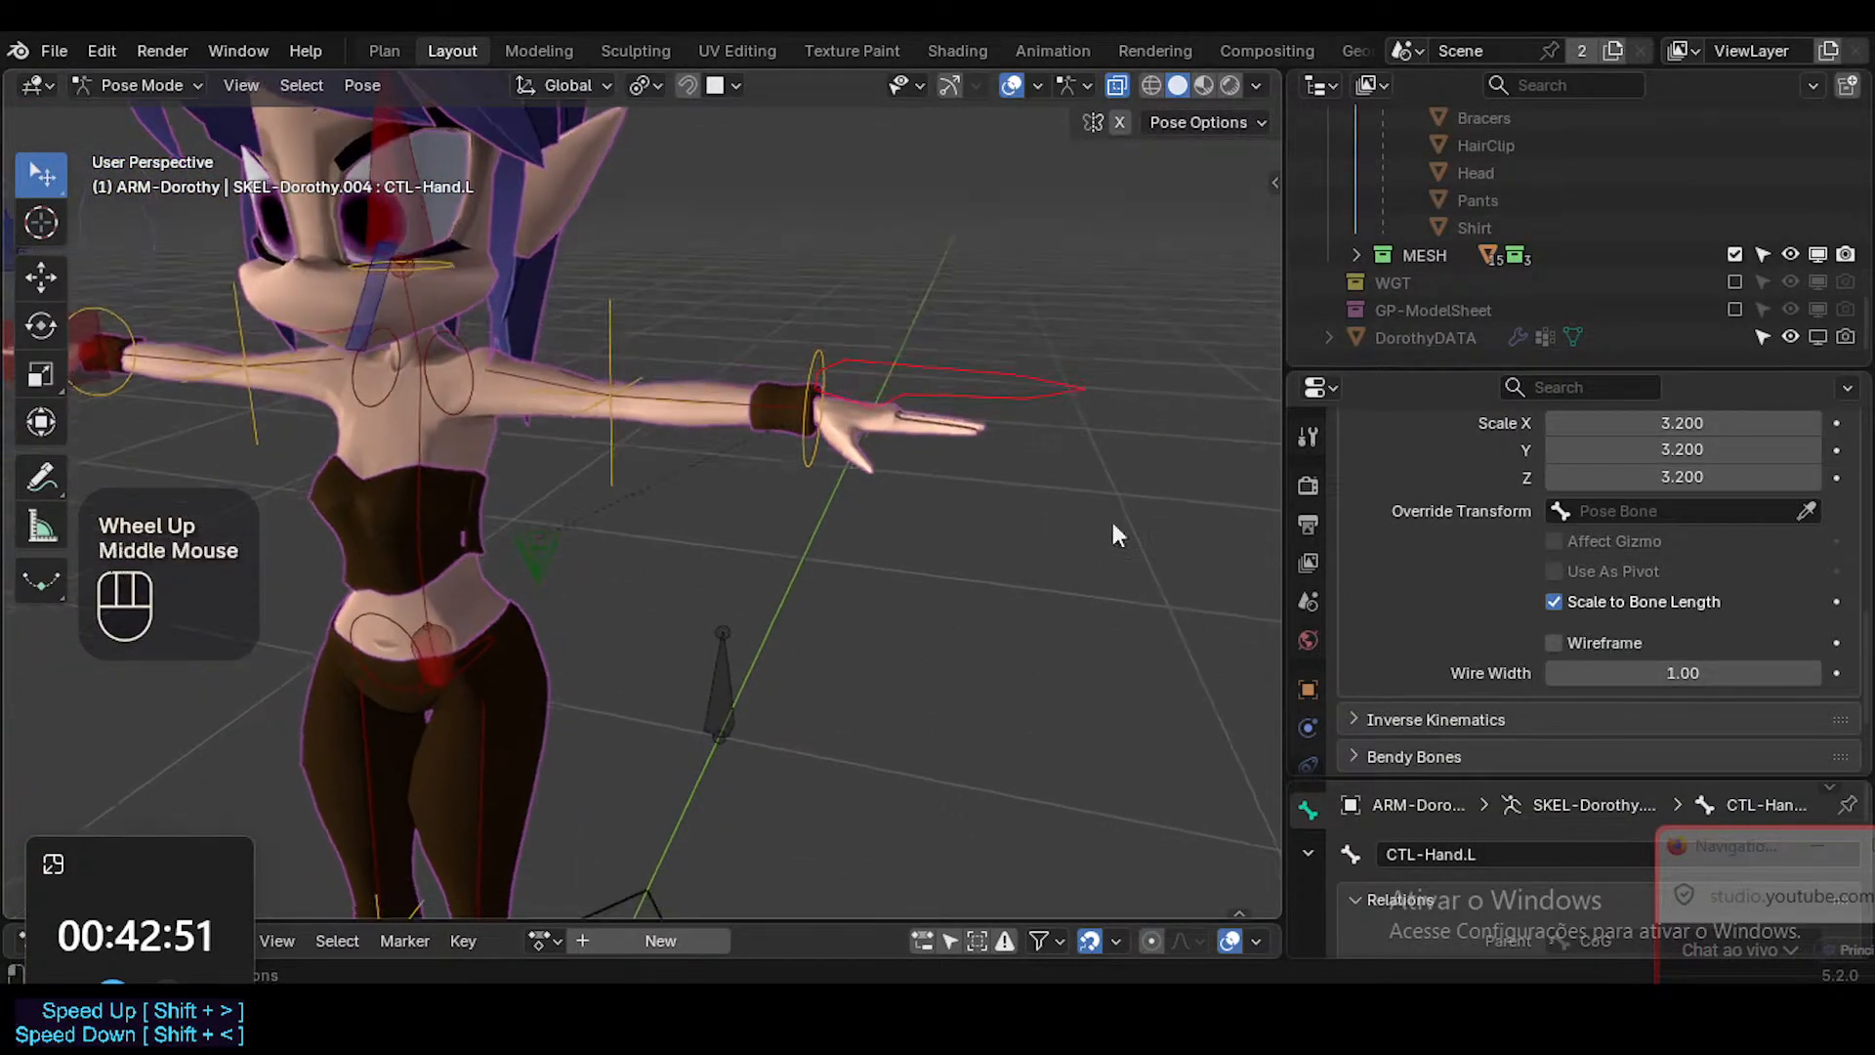
Symmetrize CTL-Hand.L in Edit Mode to transfer its hand widget to CTL-Hand.R, and return to Pose Mode.
middle_click_drag(917, 379, 961, 488, "shift")
key("Tab")
right_click(937, 460)
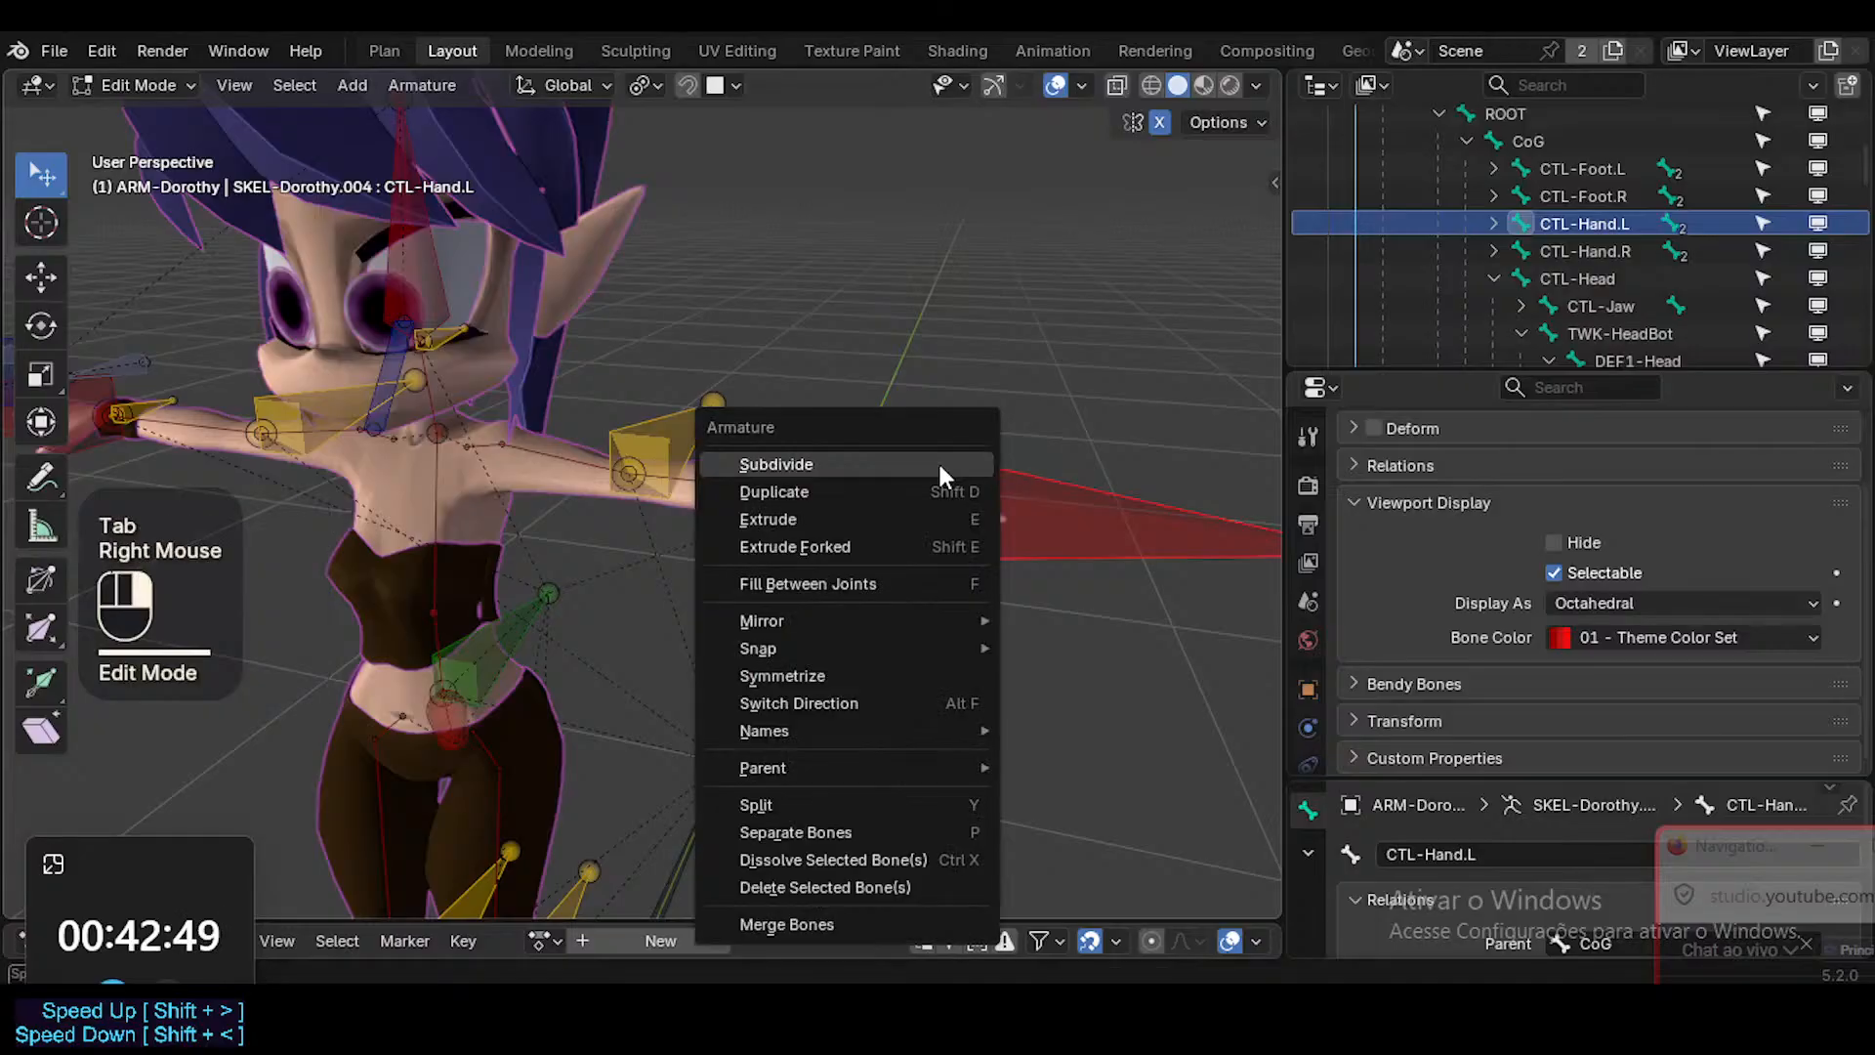
left_click(862, 680)
key("Tab")
Test moving CTL-Hand.L, cancel the move, and save the file.
middle_click_drag(574, 467, 531, 504)
key("shift+grave")
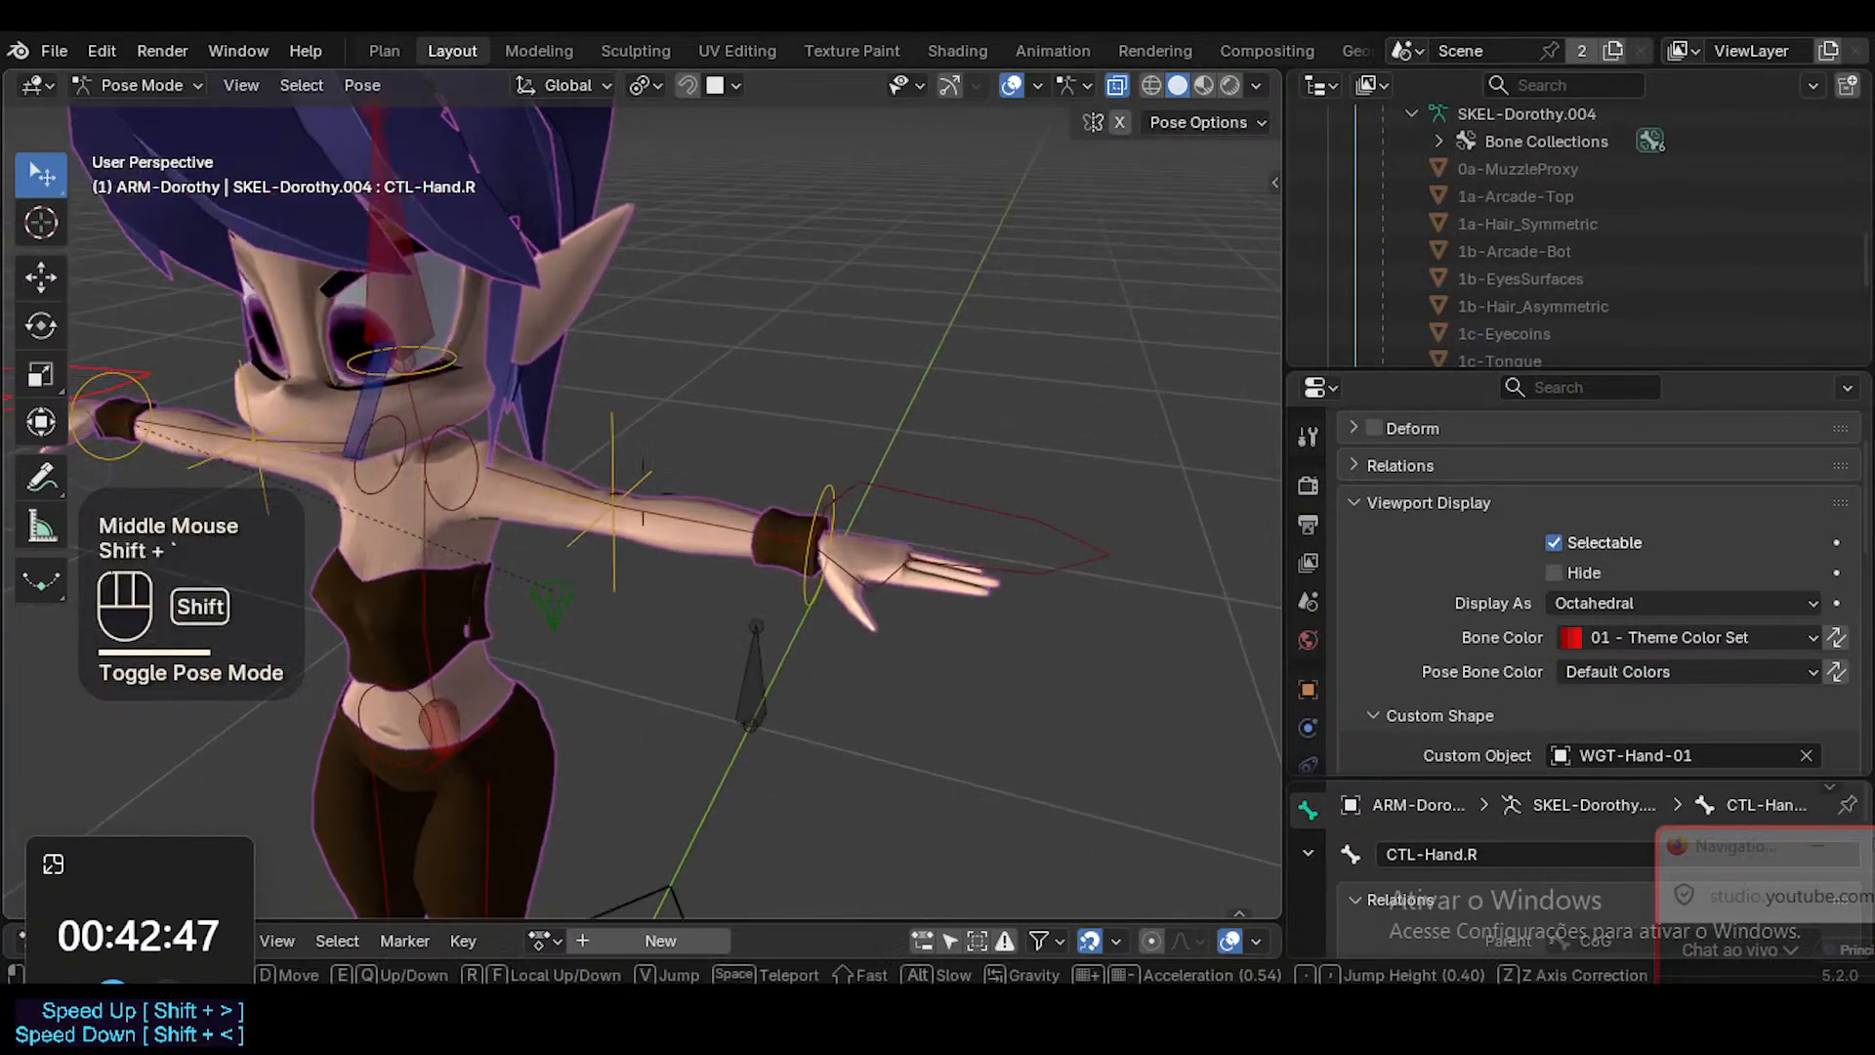
key("s")
left_click(1145, 520)
left_click(1049, 530)
key("g")
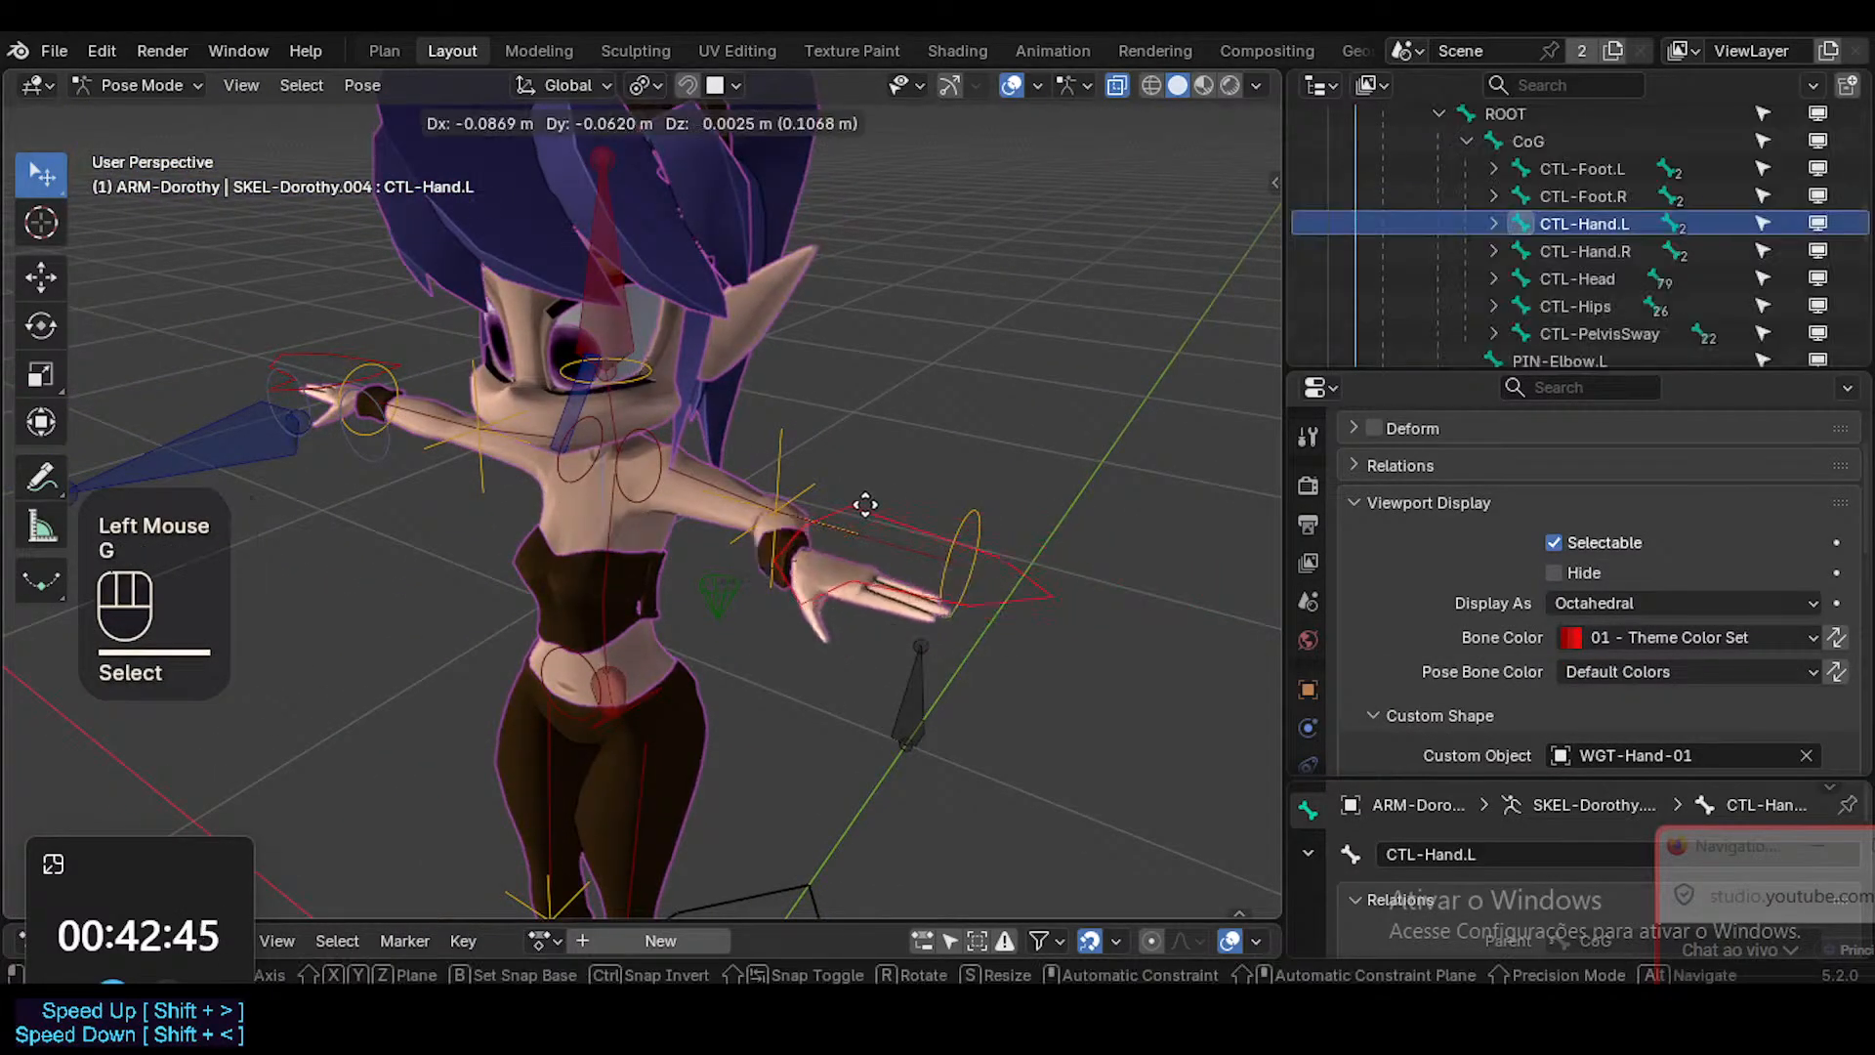
key("Escape")
key("ctrl+s")
Select the left forearm and upper arm control bones and mirror the selection to the other side with Extend enabled.
left_click(863, 544)
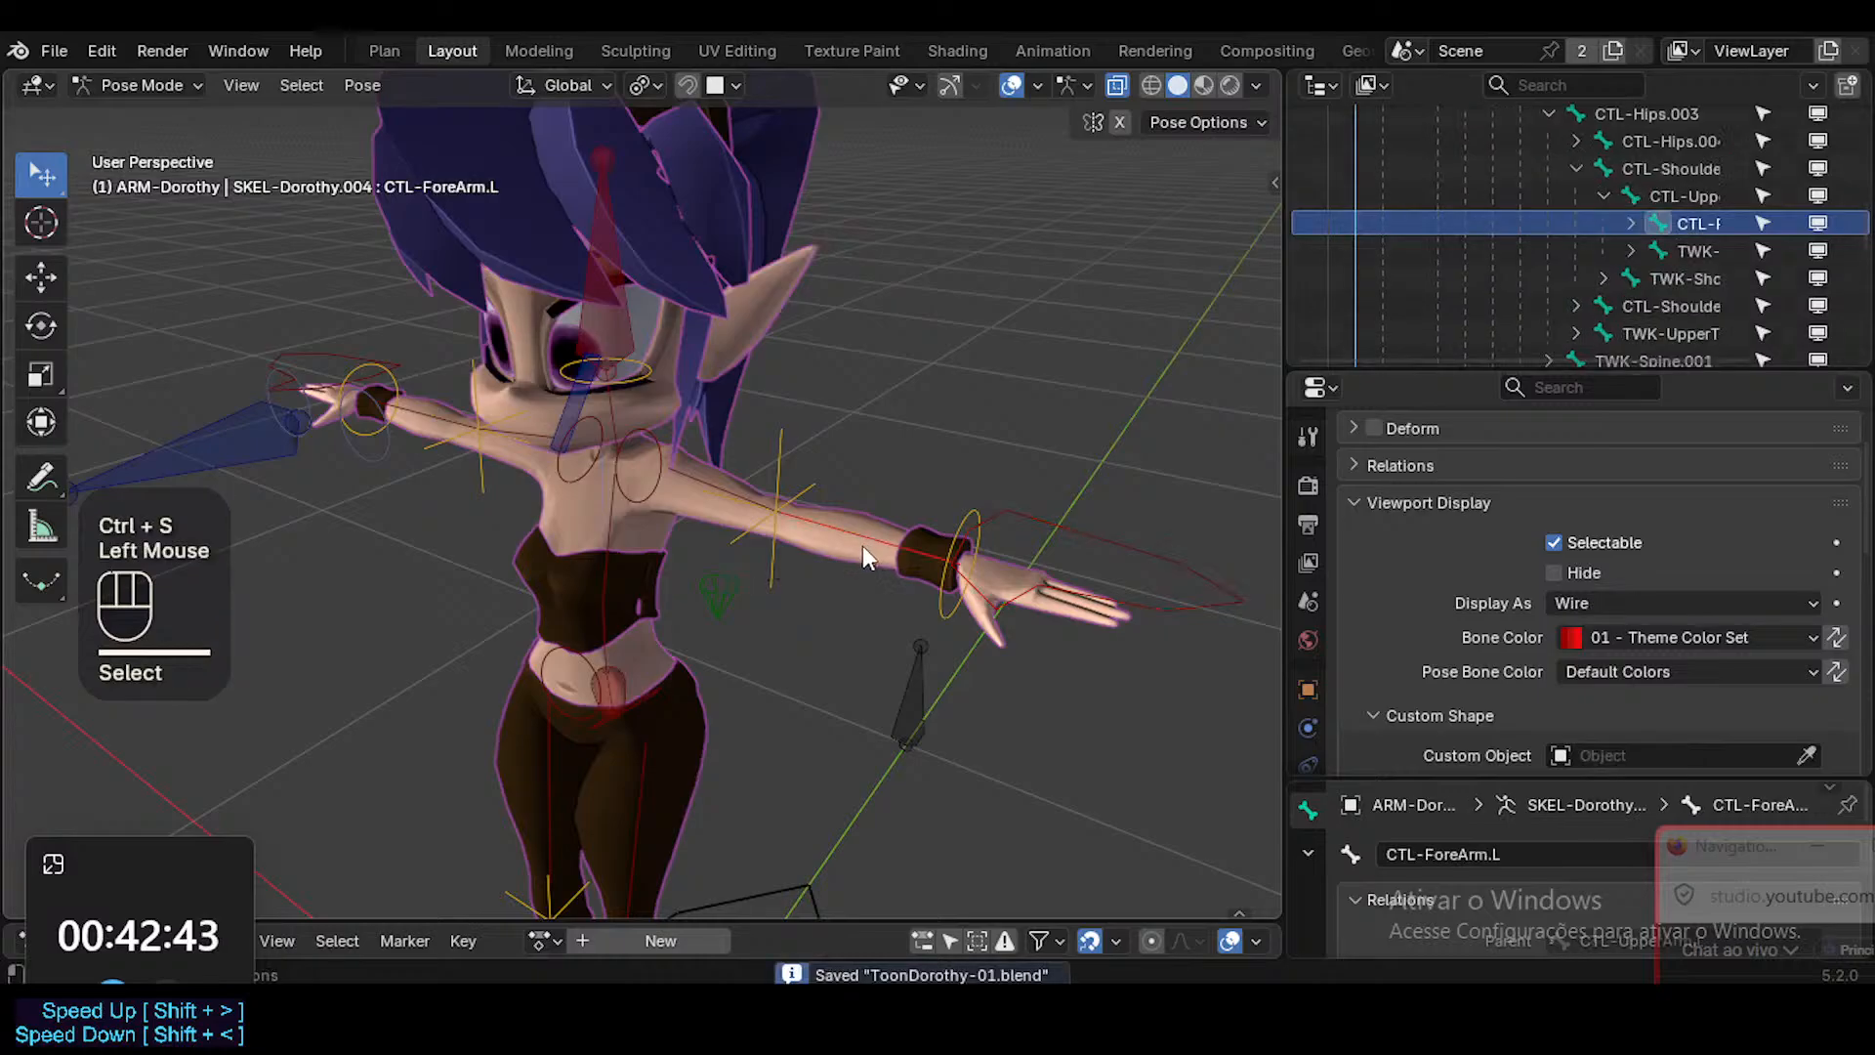
double_click(859, 535)
left_click(633, 491, "shift")
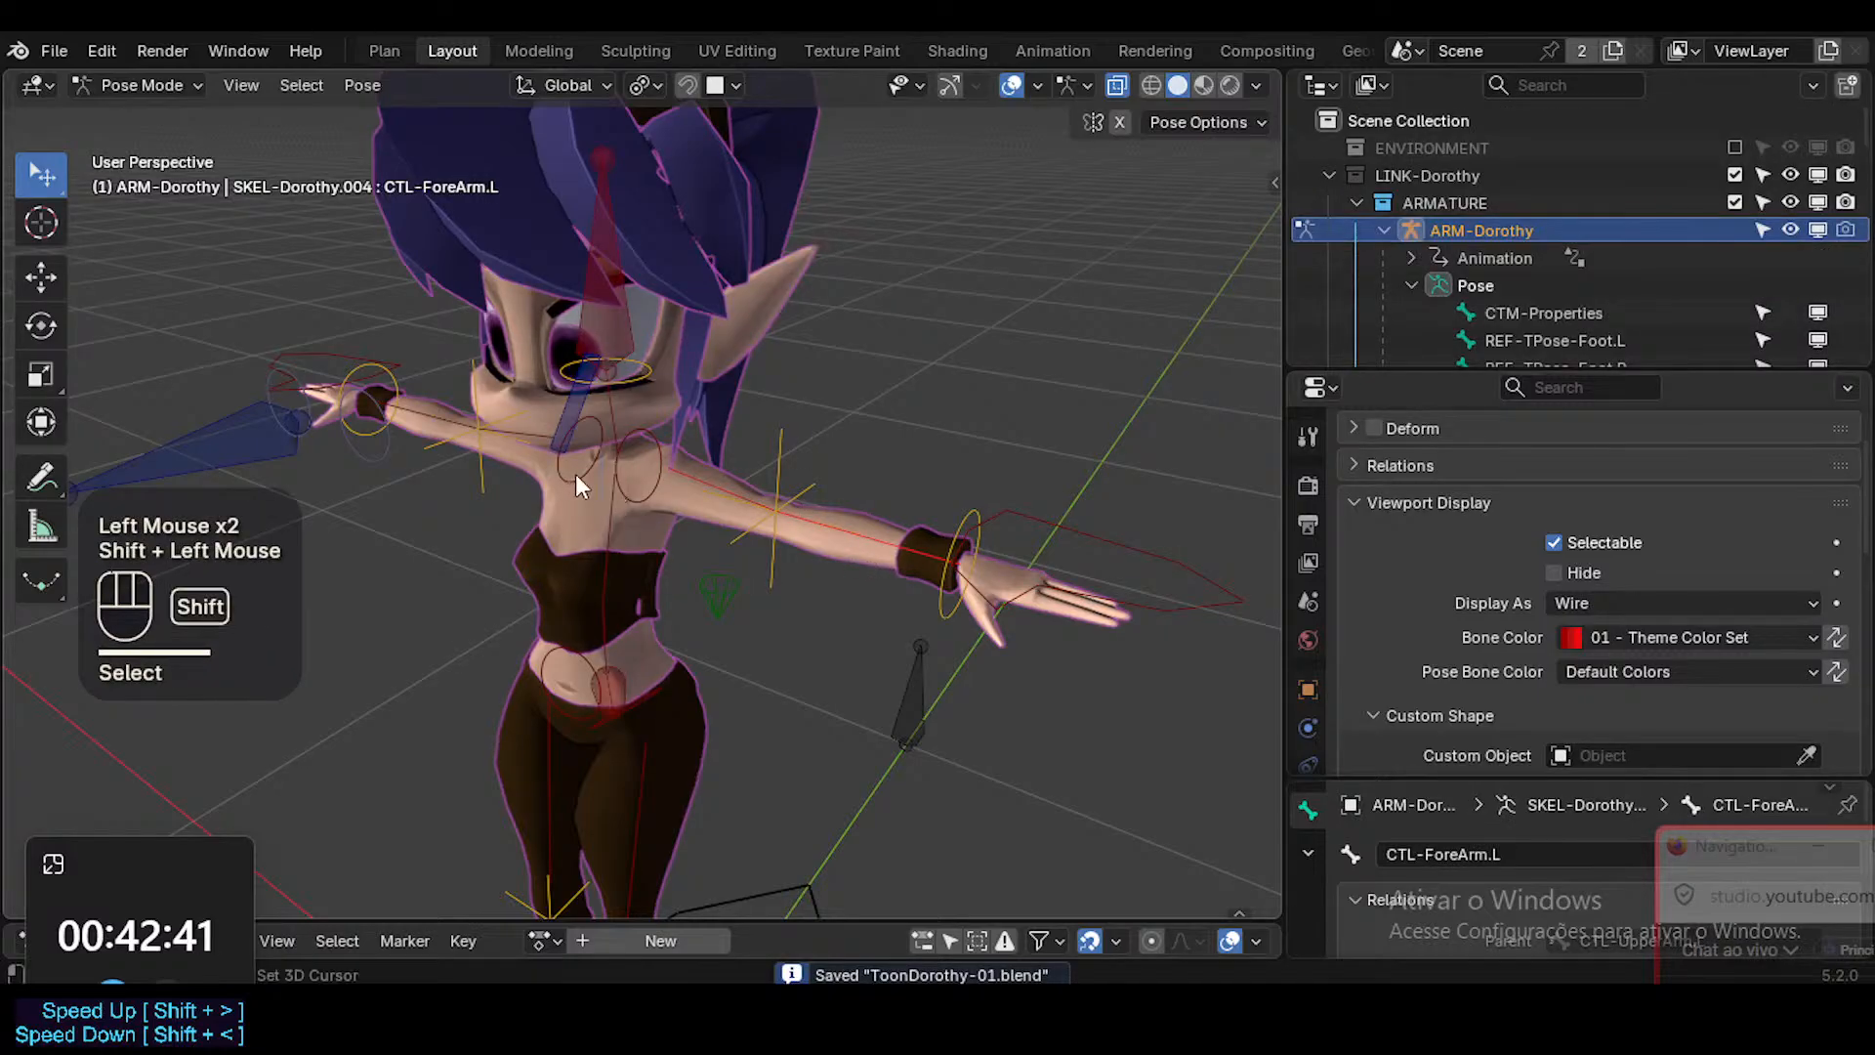
key("shift+alt+x")
left_click(166, 897)
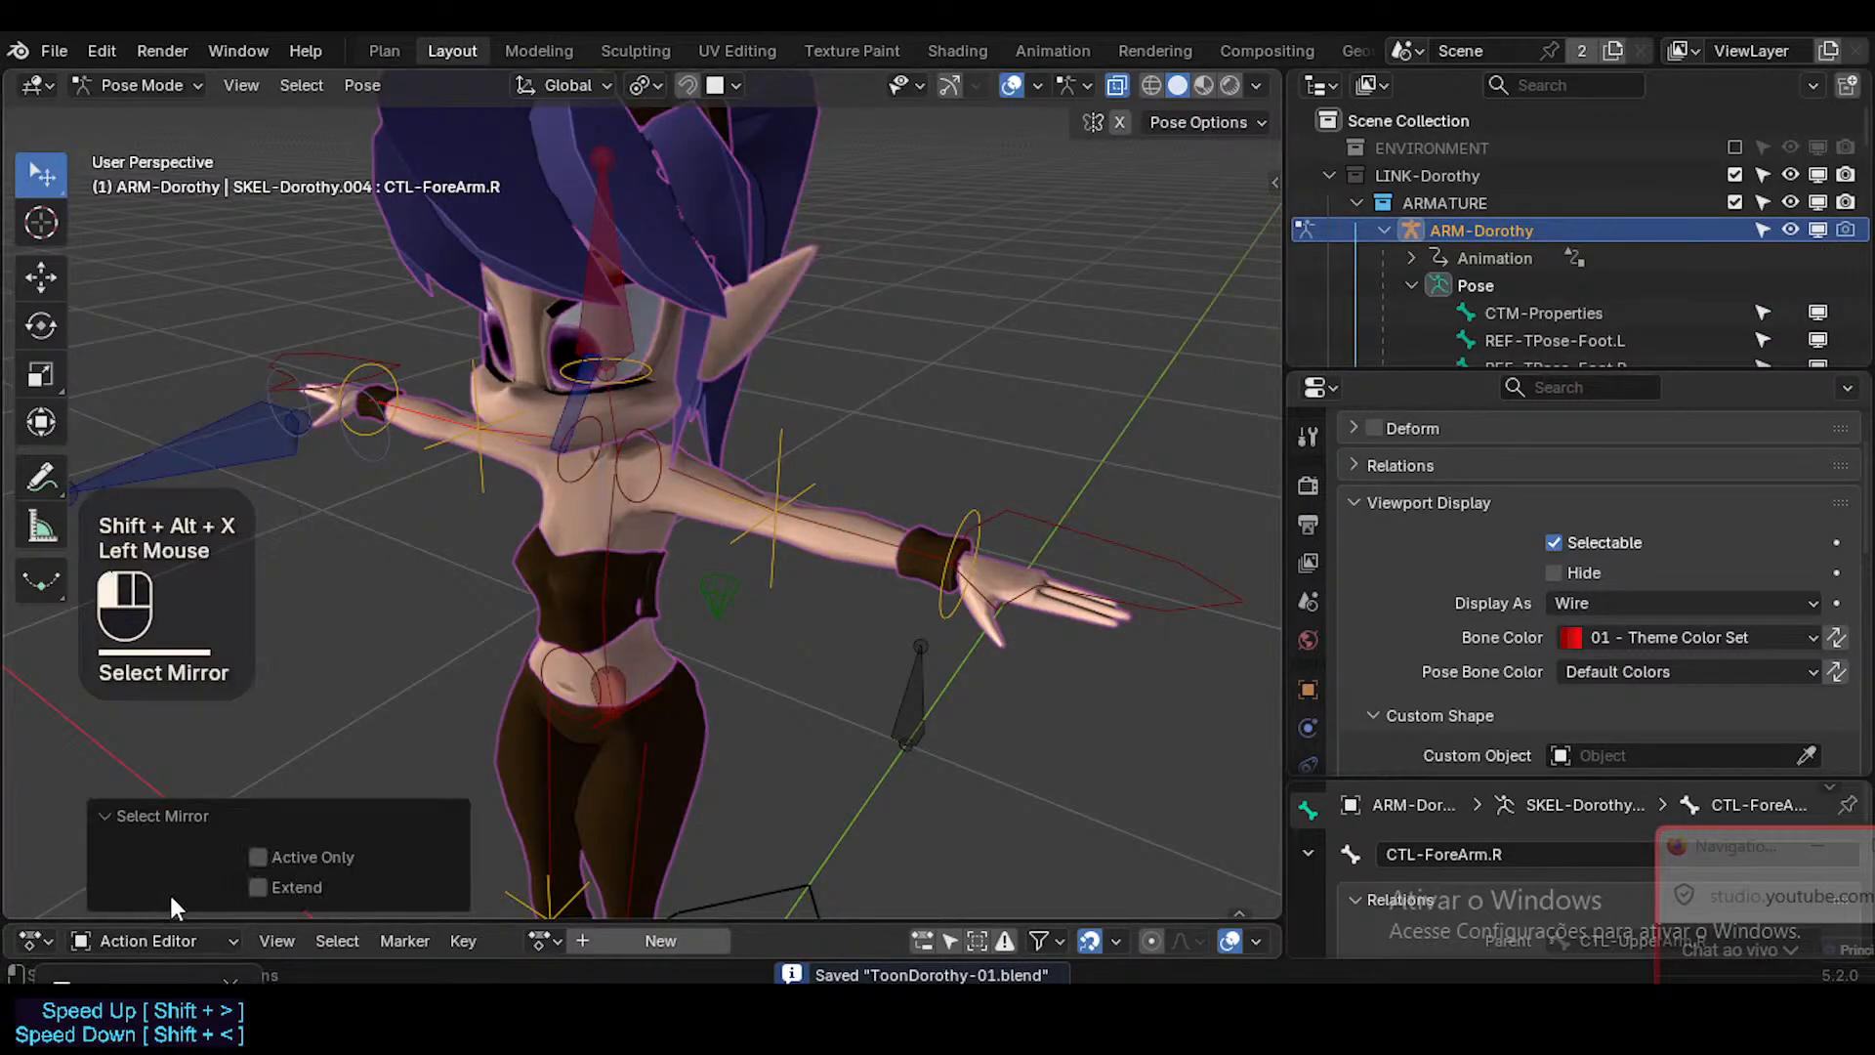
middle_click_drag(508, 772, 674, 682, "shift")
Add the left leg control bones, including CTL-Thigh.L and CTL-Hip.L, to the selection and extend it to their mirrored counterparts.
left_click(674, 685, "shift")
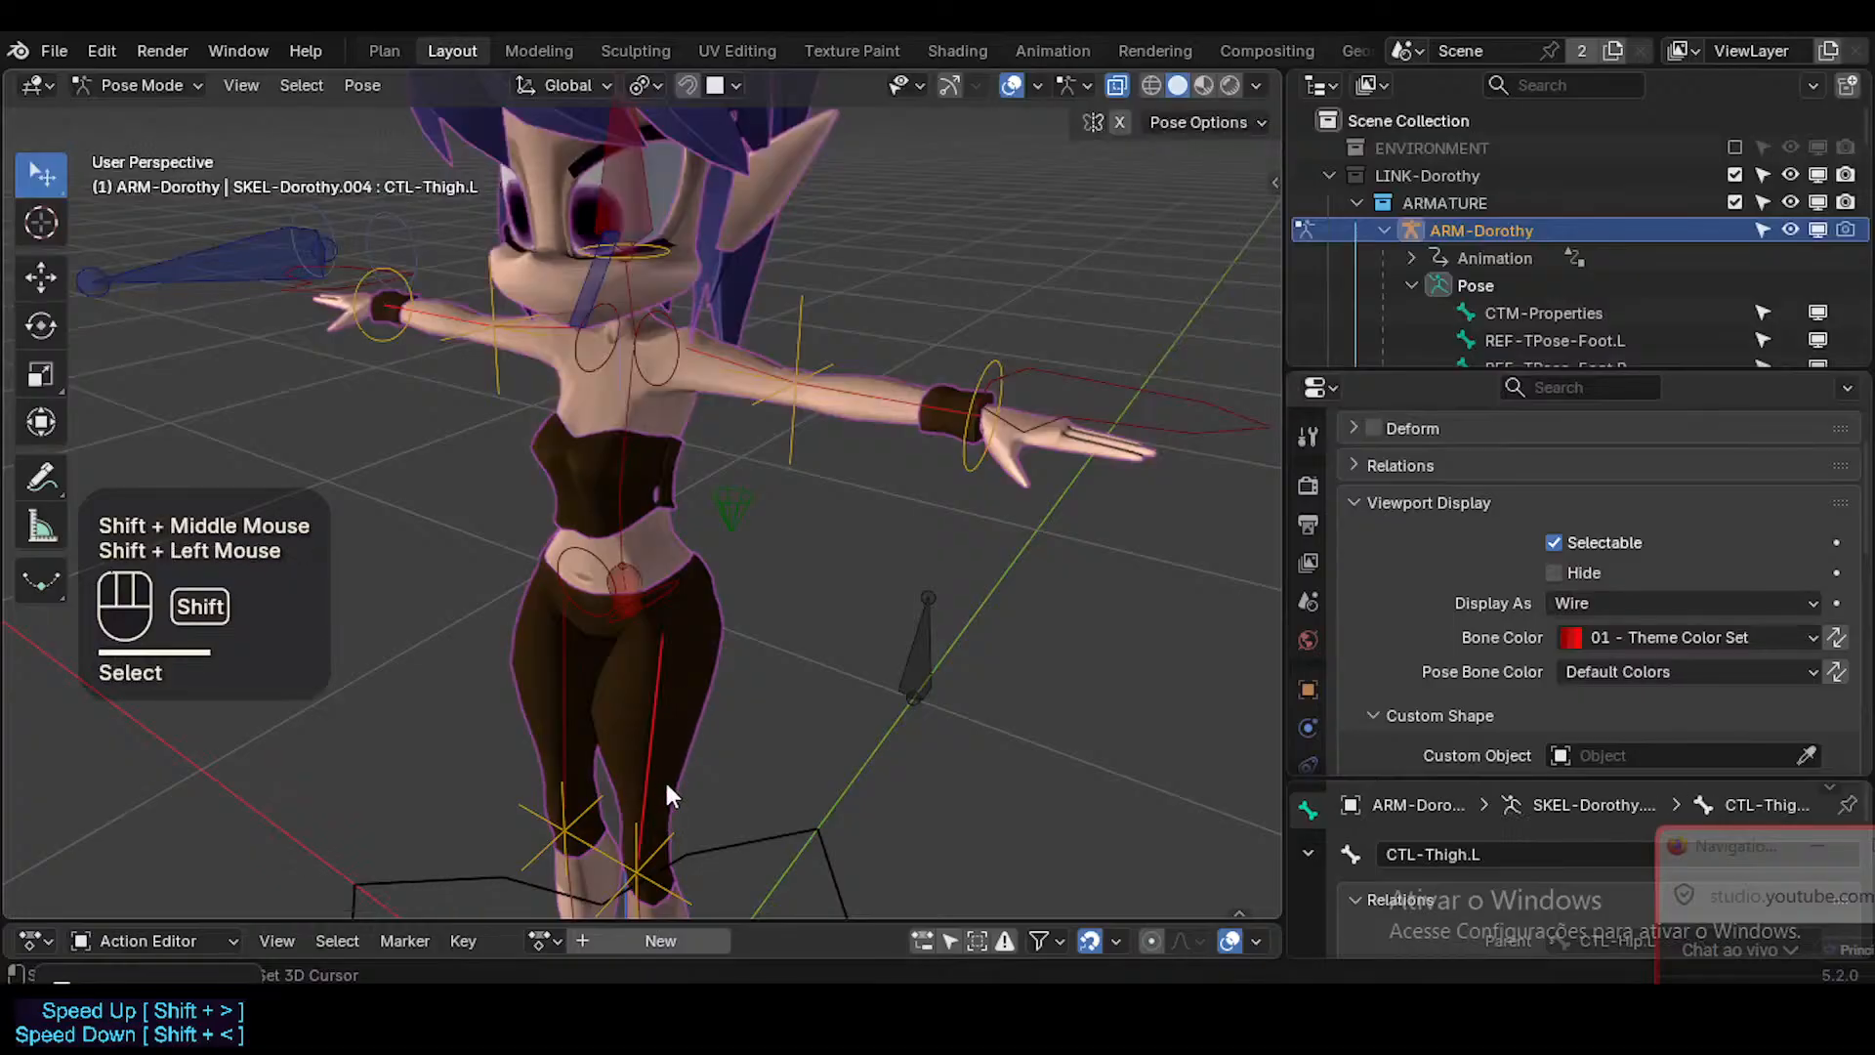
middle_click_drag(664, 777, 700, 828, "shift")
middle_click_drag(711, 545, 703, 588, "shift")
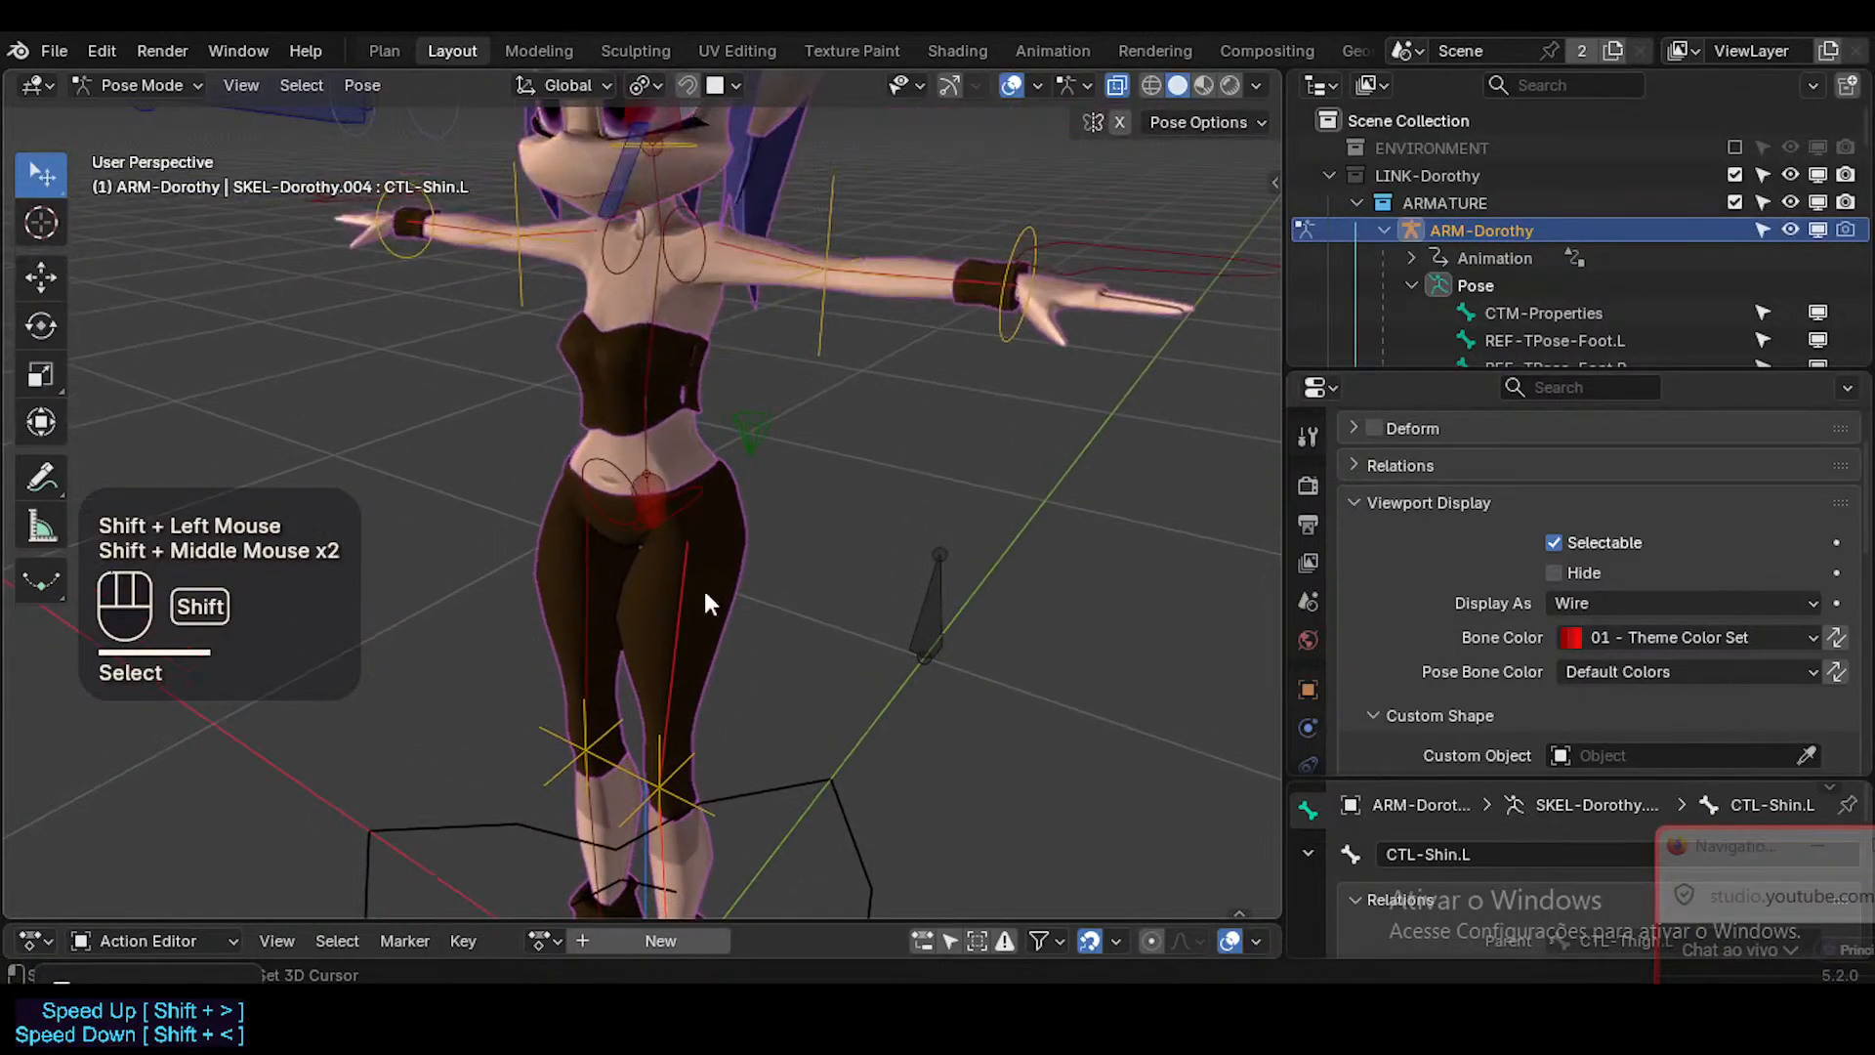
left_click(689, 496, "shift")
key("ctrl+z")
left_click(670, 553, "shift")
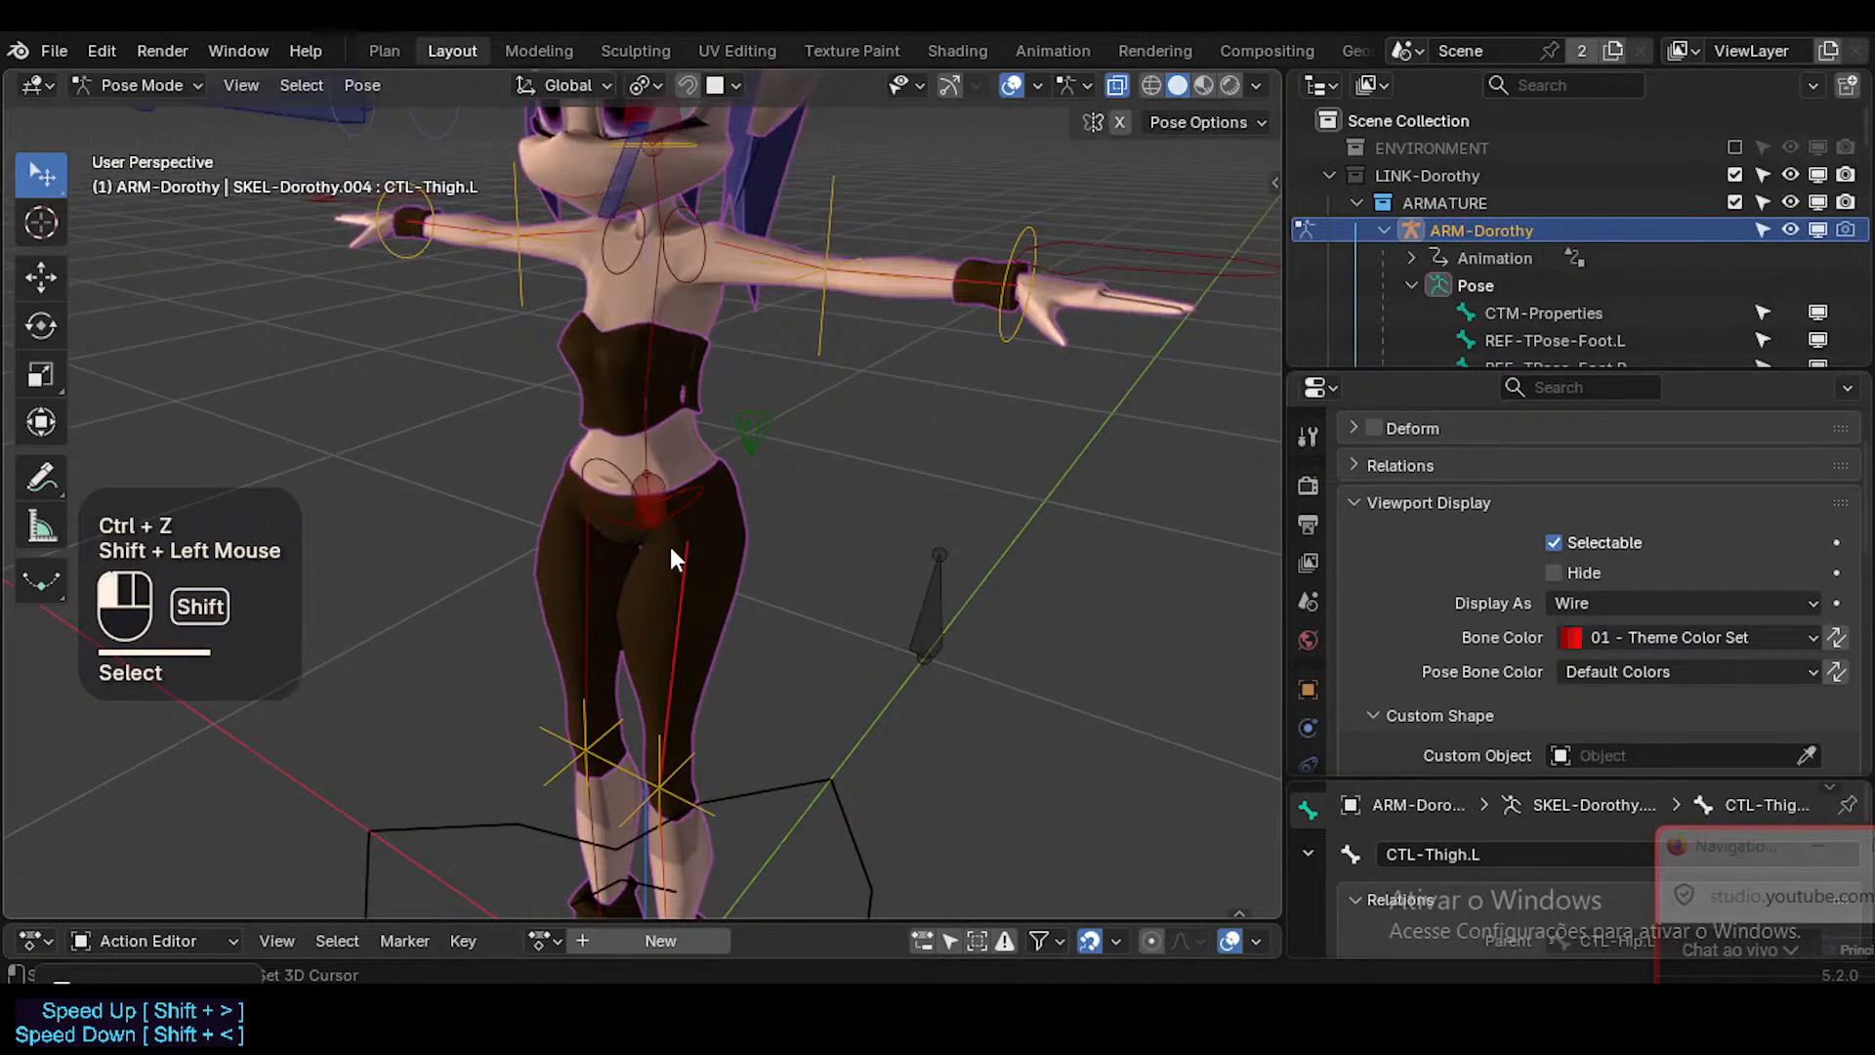
key("ctrl+z")
left_click(700, 494, "shift")
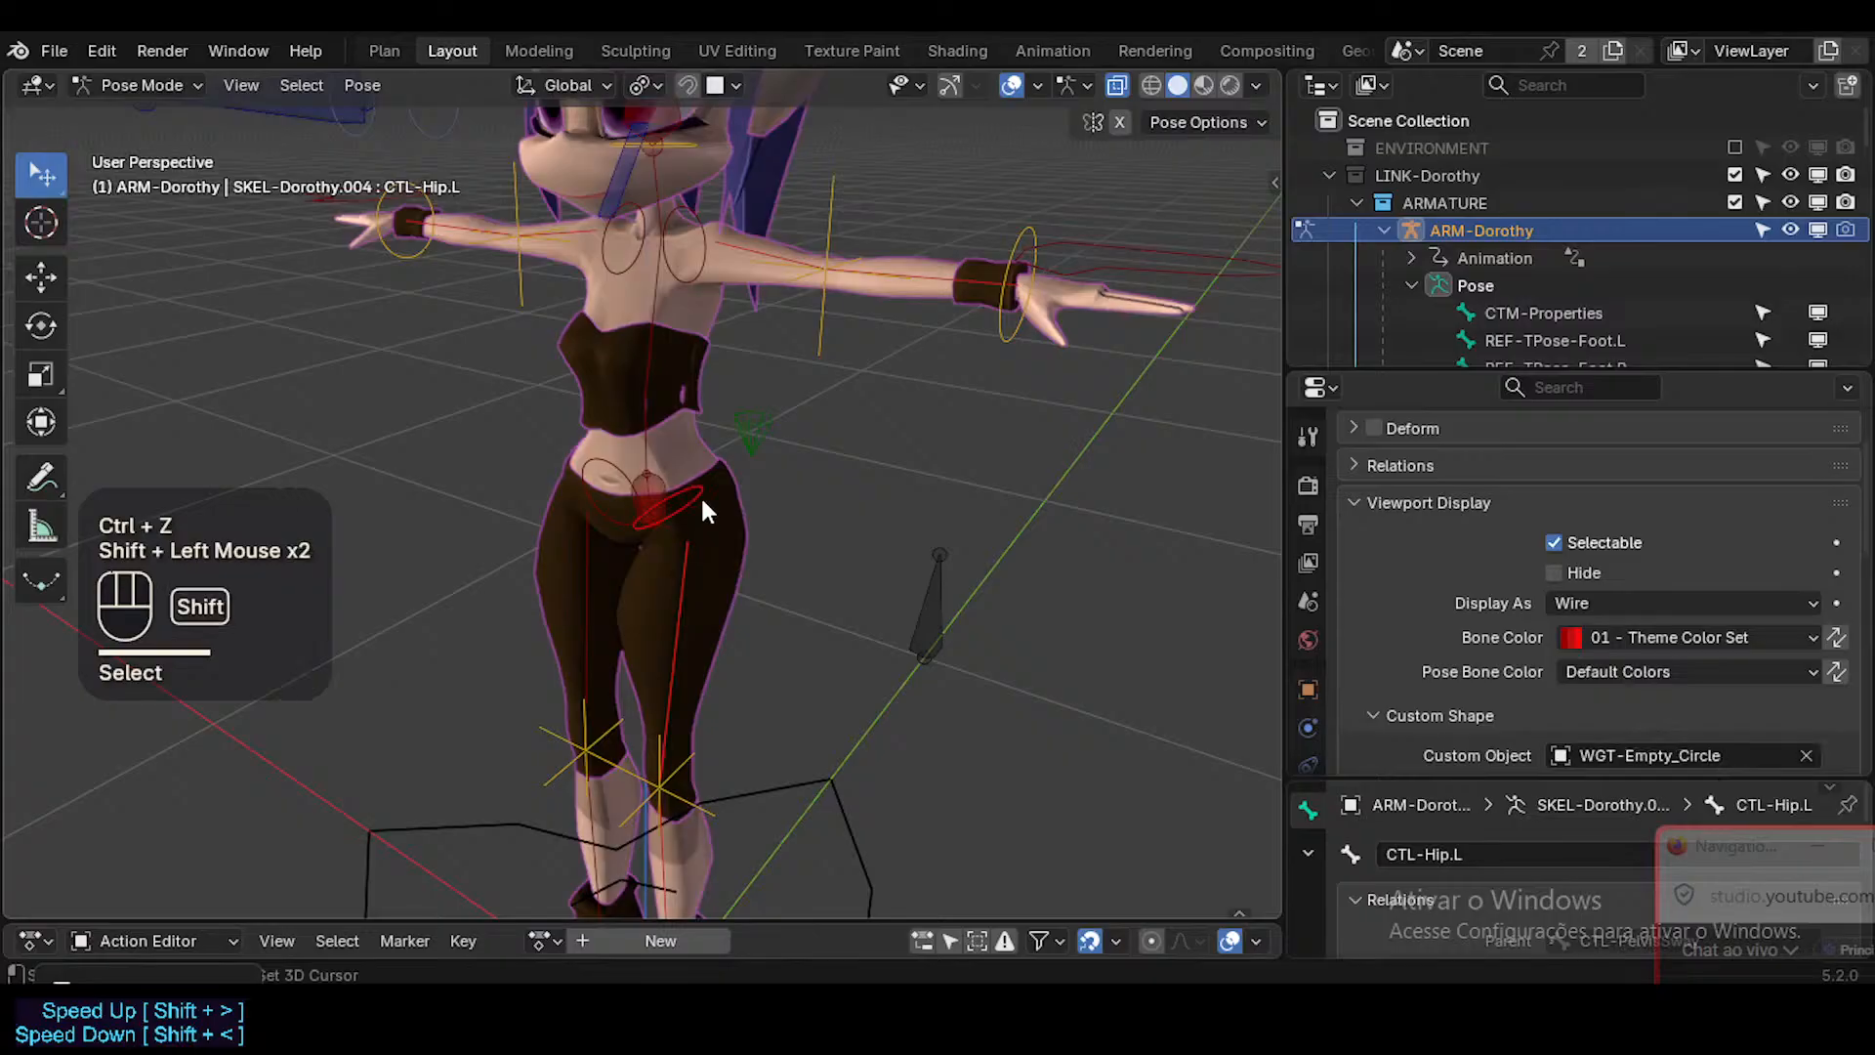
key("shift+alt+x")
Add CTL-Shoulder.L to the selection and extend the selection to the mirrored shoulder bone.
middle_click_drag(747, 244, 710, 359, "shift")
left_click(705, 356, "shift")
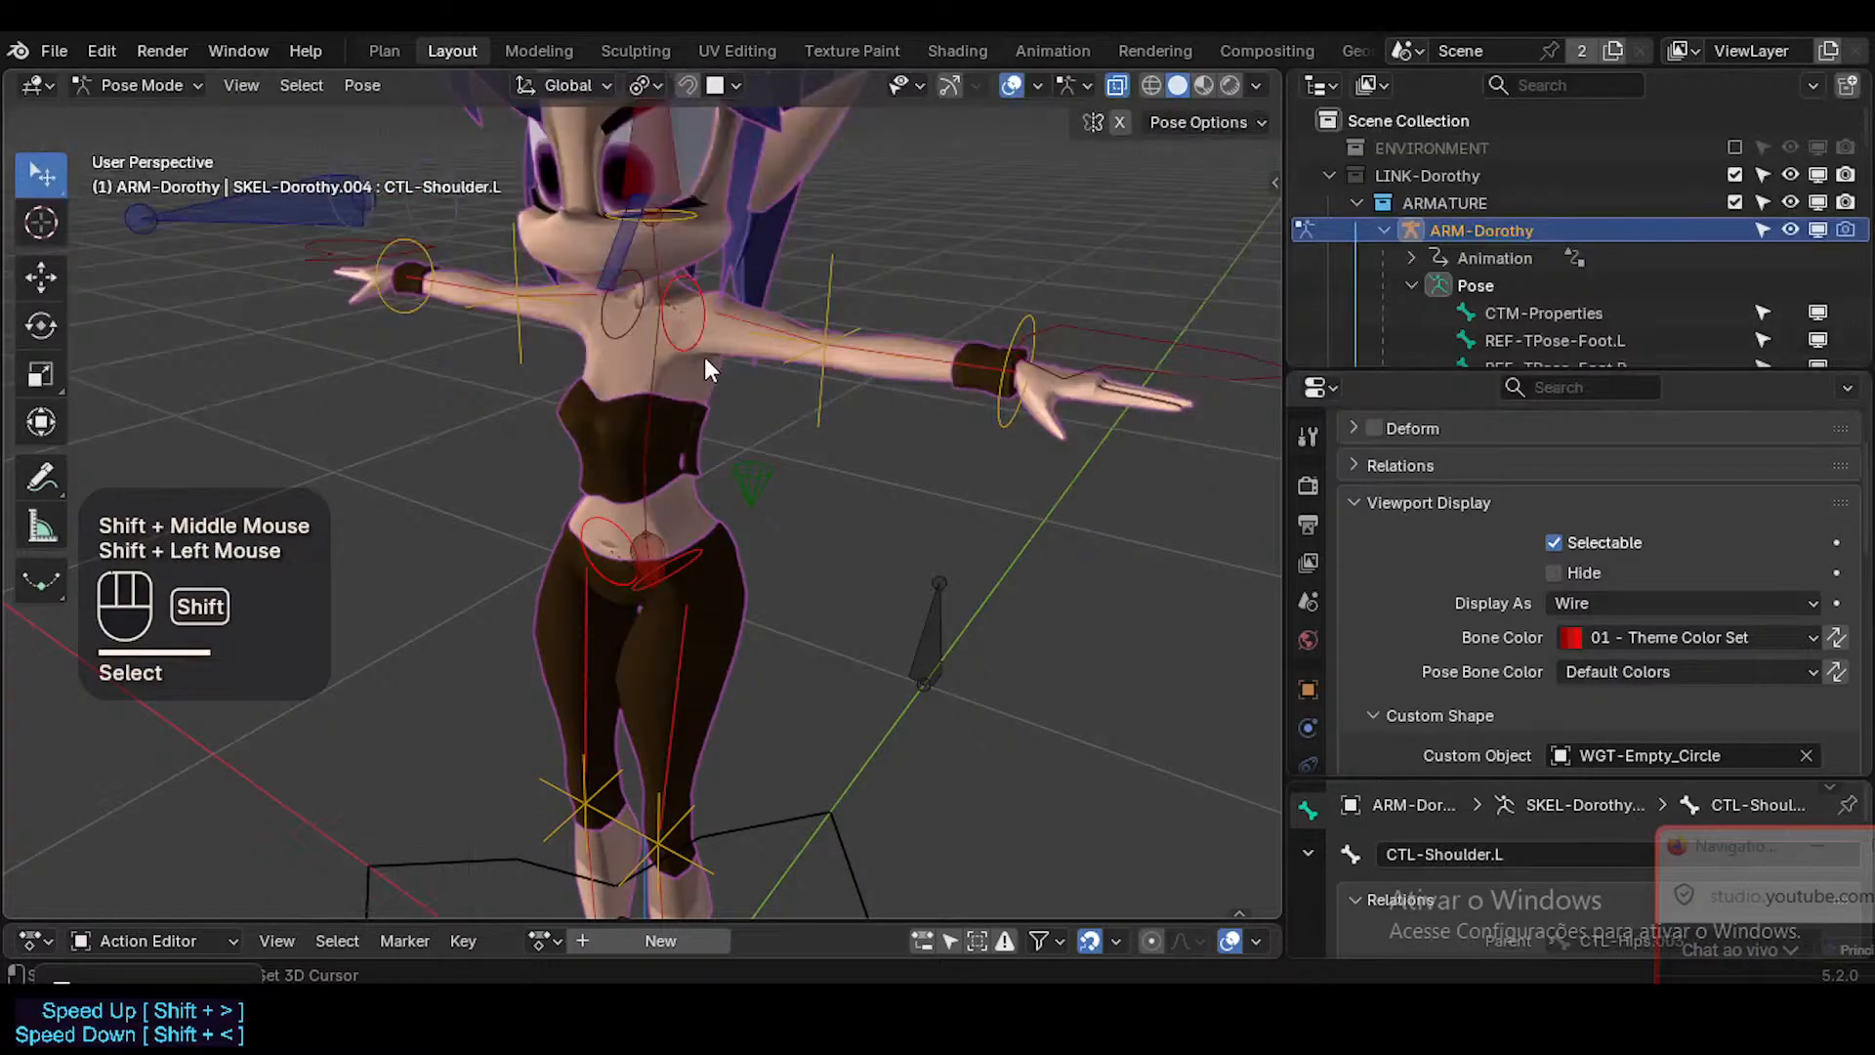
key("shift+alt+x")
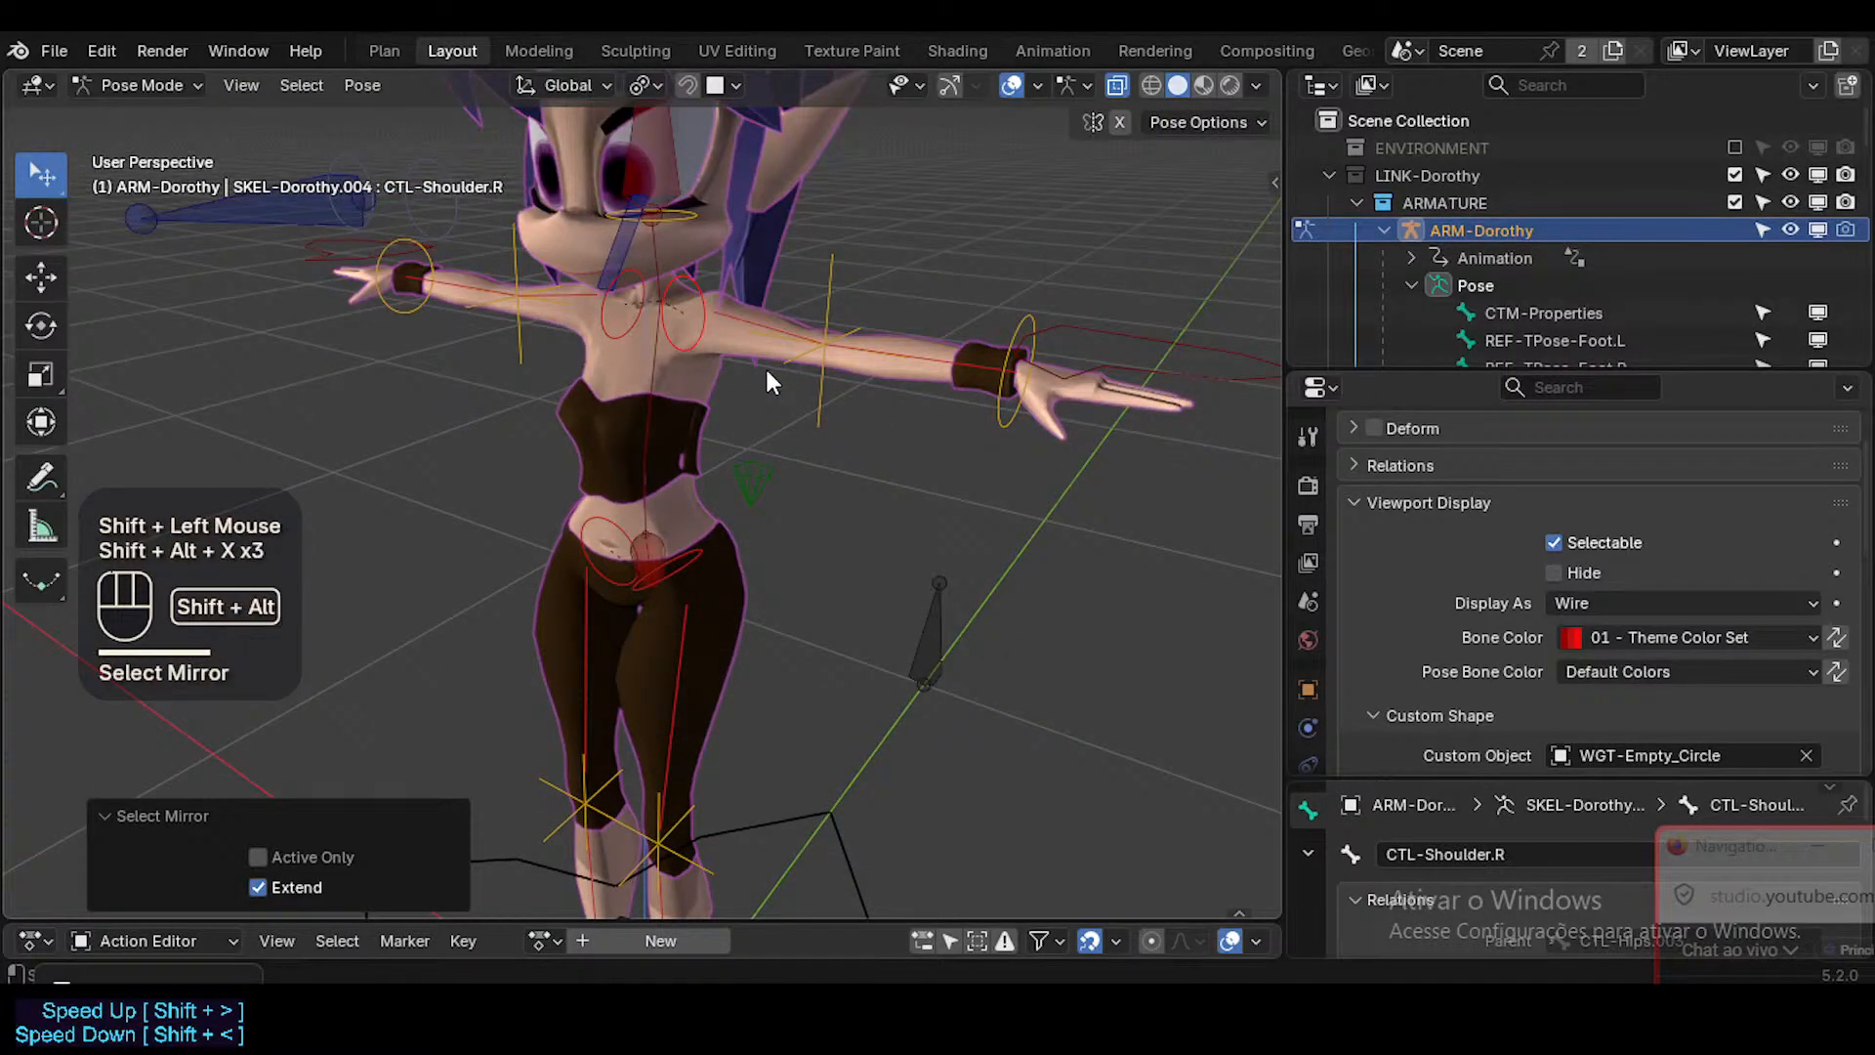
Assign WGT-Line_Limb-01 as the custom shape of CTL-Shoulder.R and copy it to all selected limb bones.
scroll(1648, 541, "up", 1)
scroll(1648, 541, "down", 2)
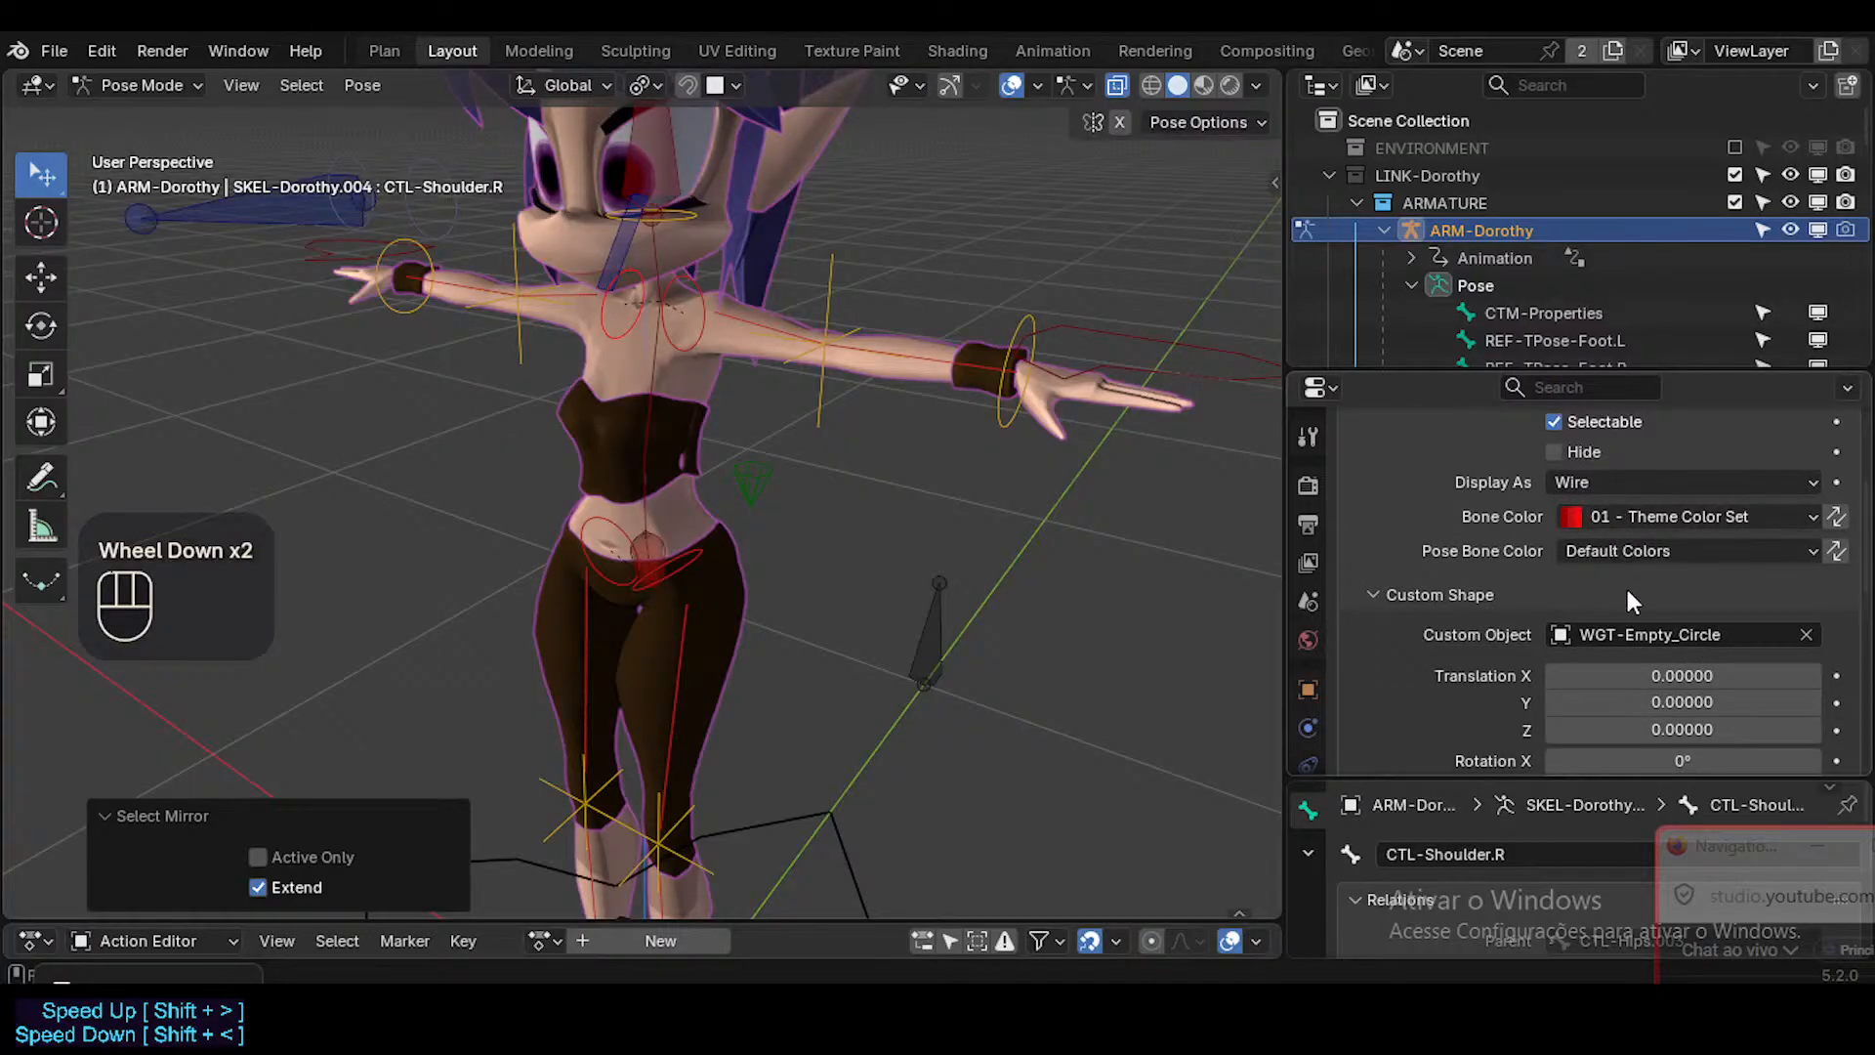
scroll(1625, 592, "up", 2)
scroll(1621, 605, "down", 2)
left_click(1672, 635)
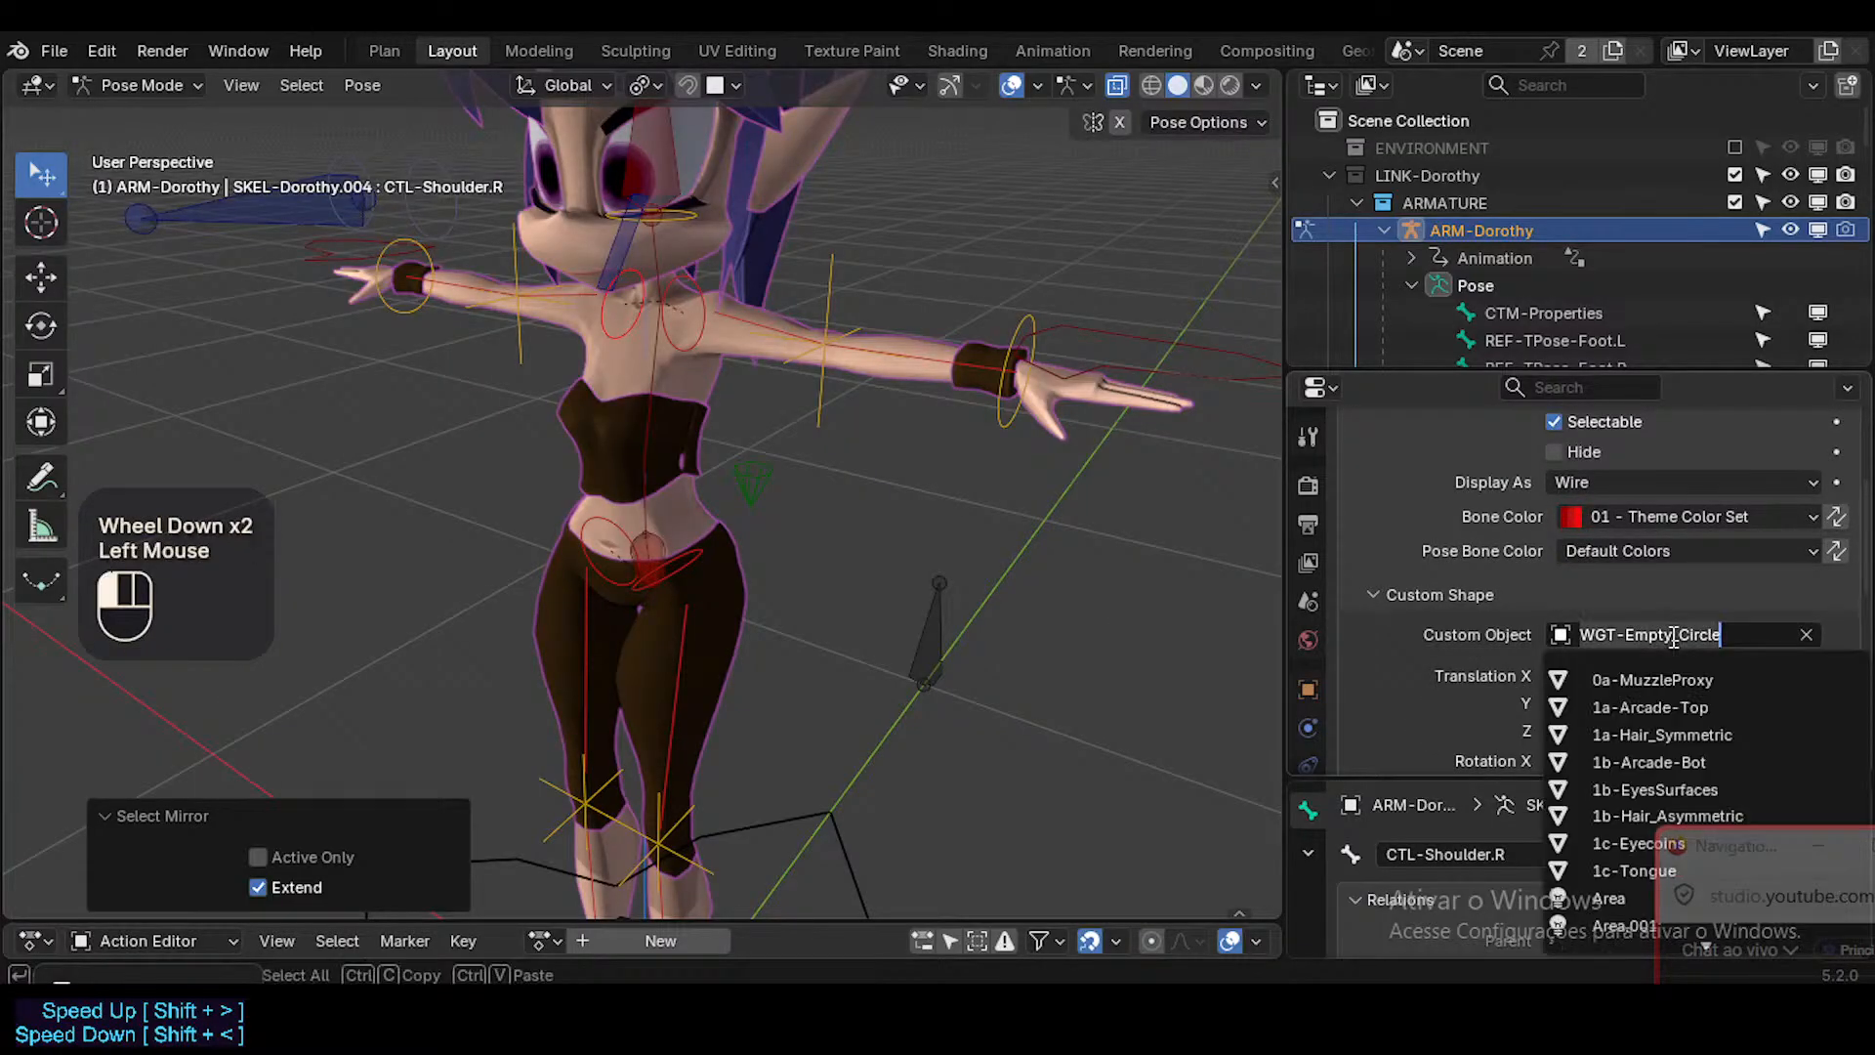
type("Line")
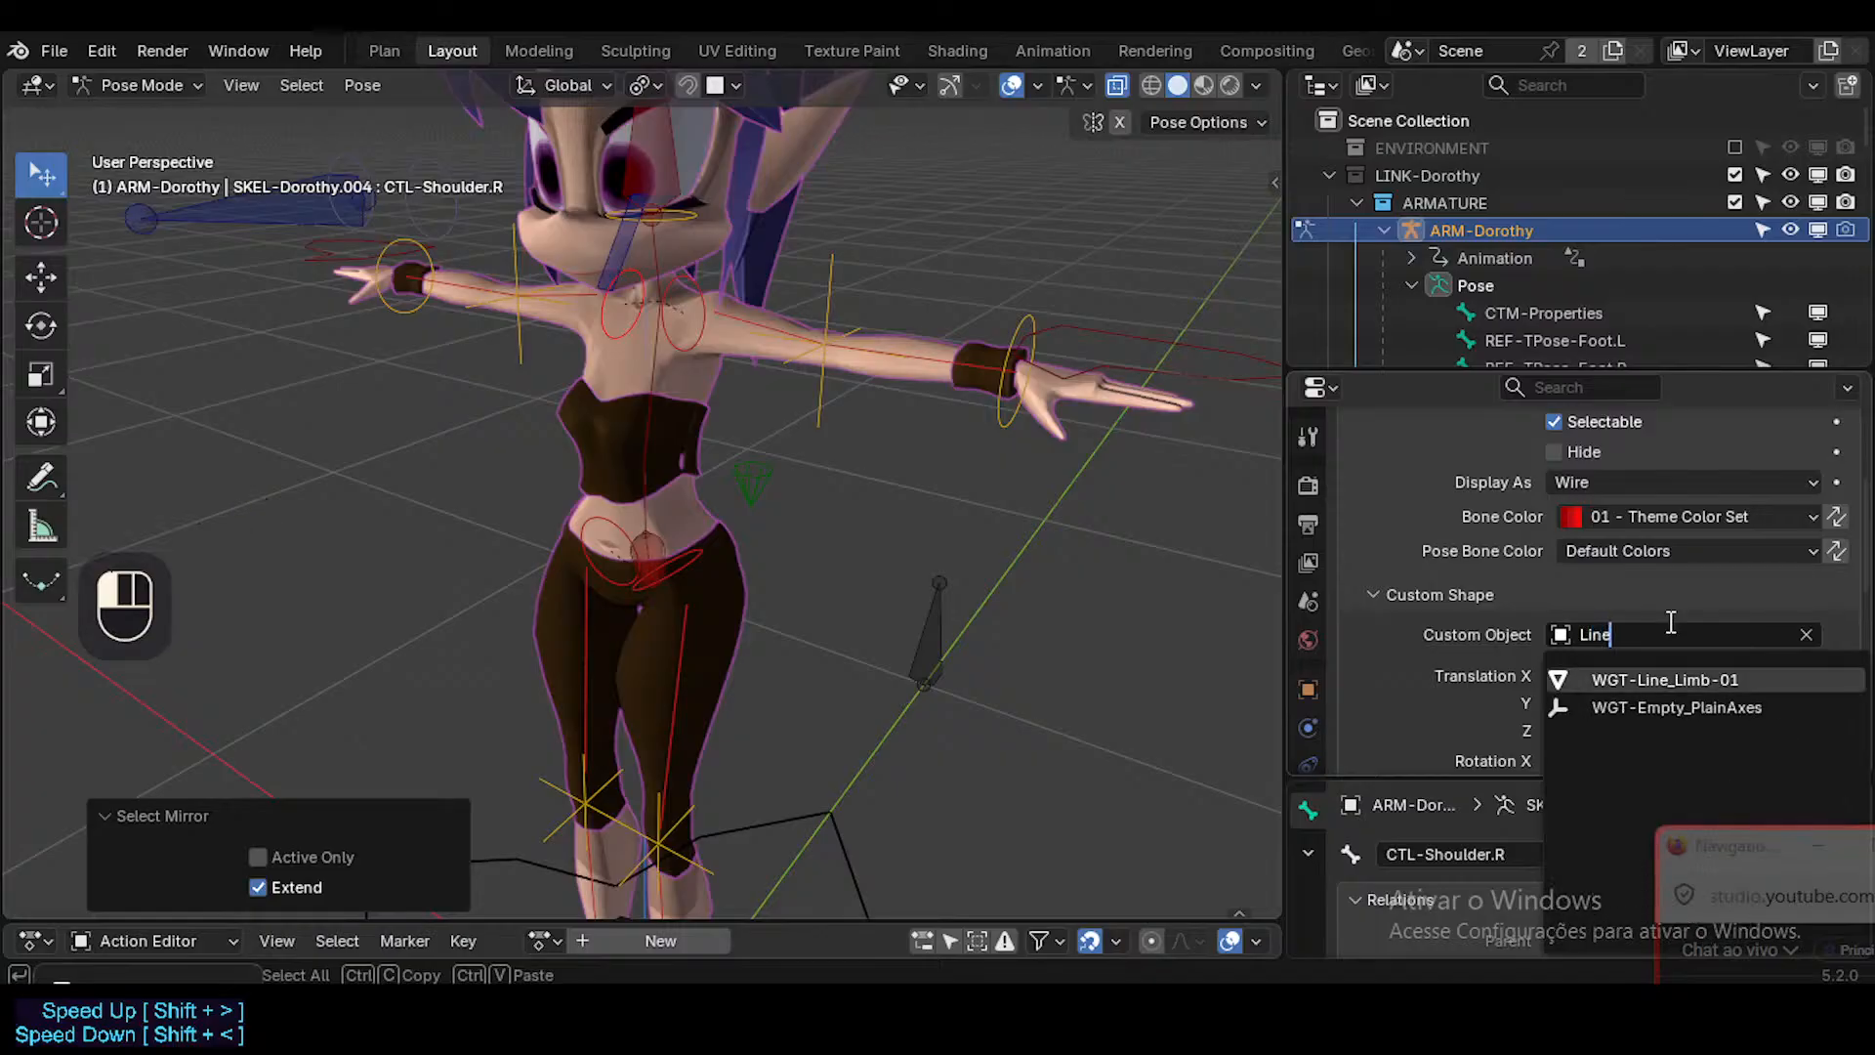
key("Return")
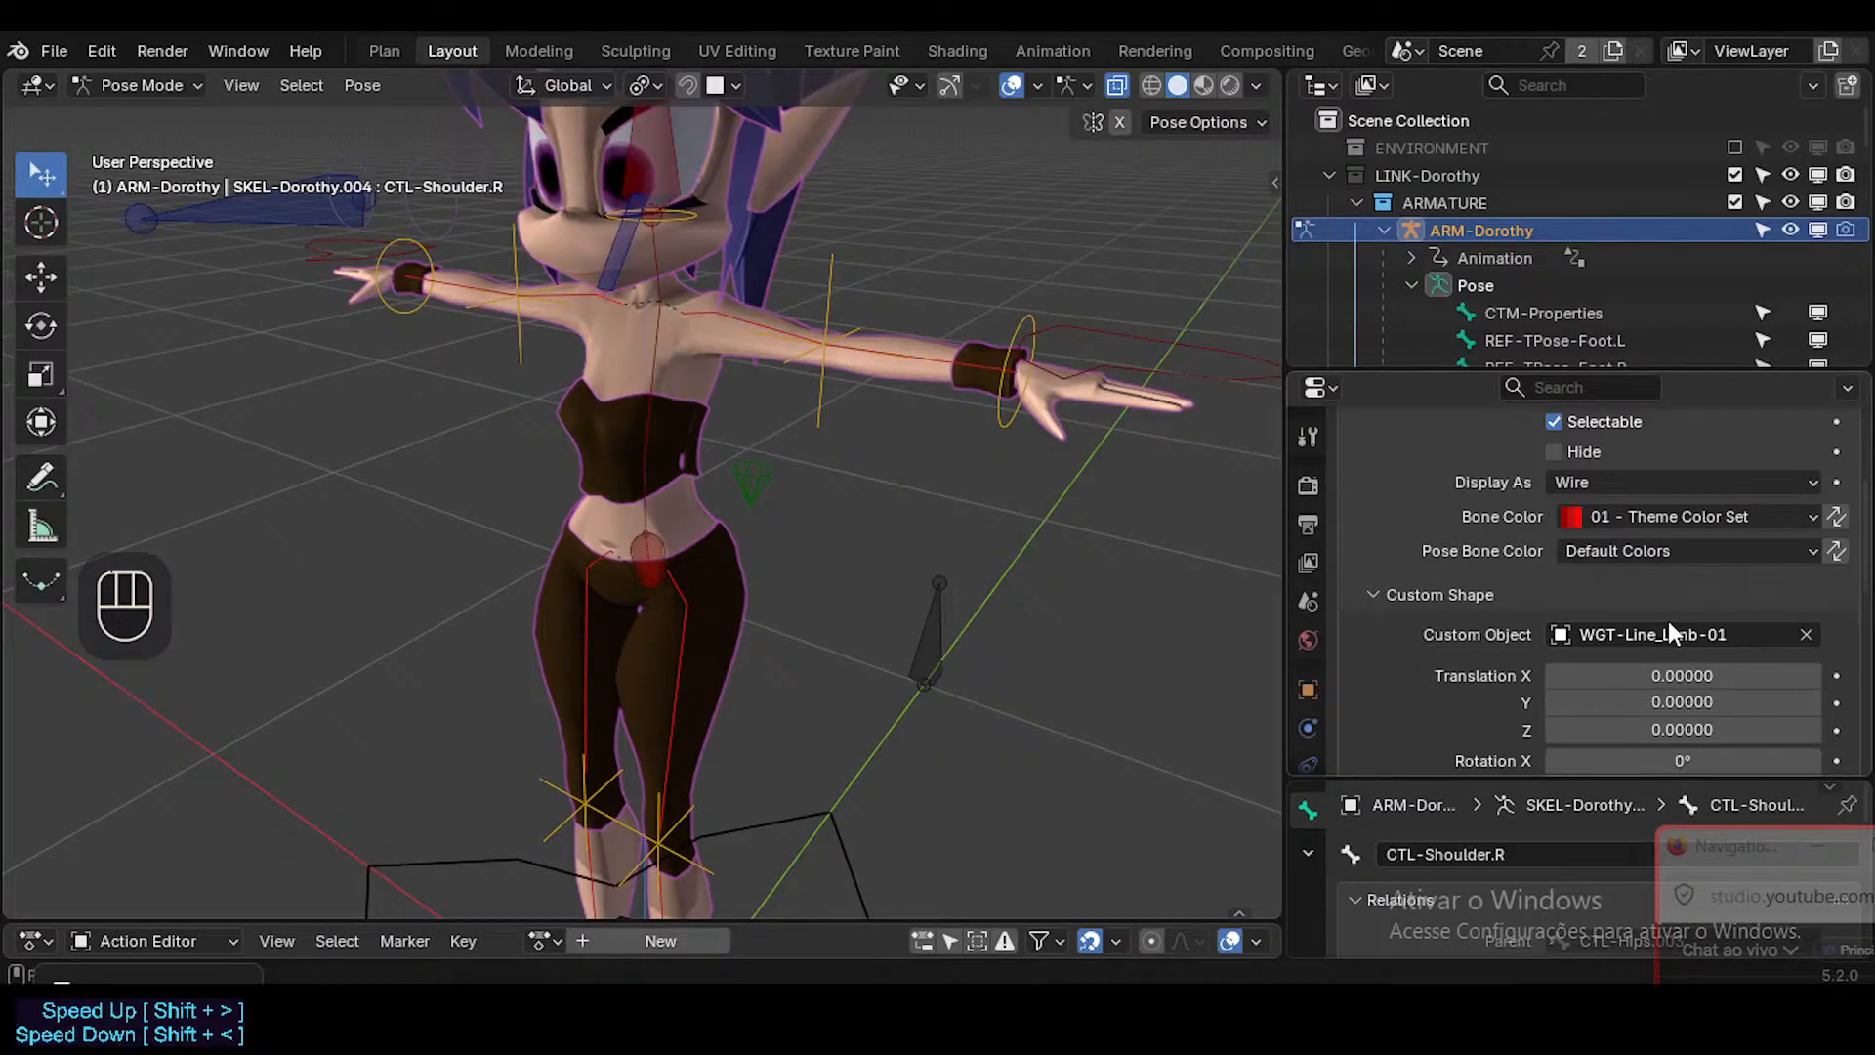
right_click(1563, 630)
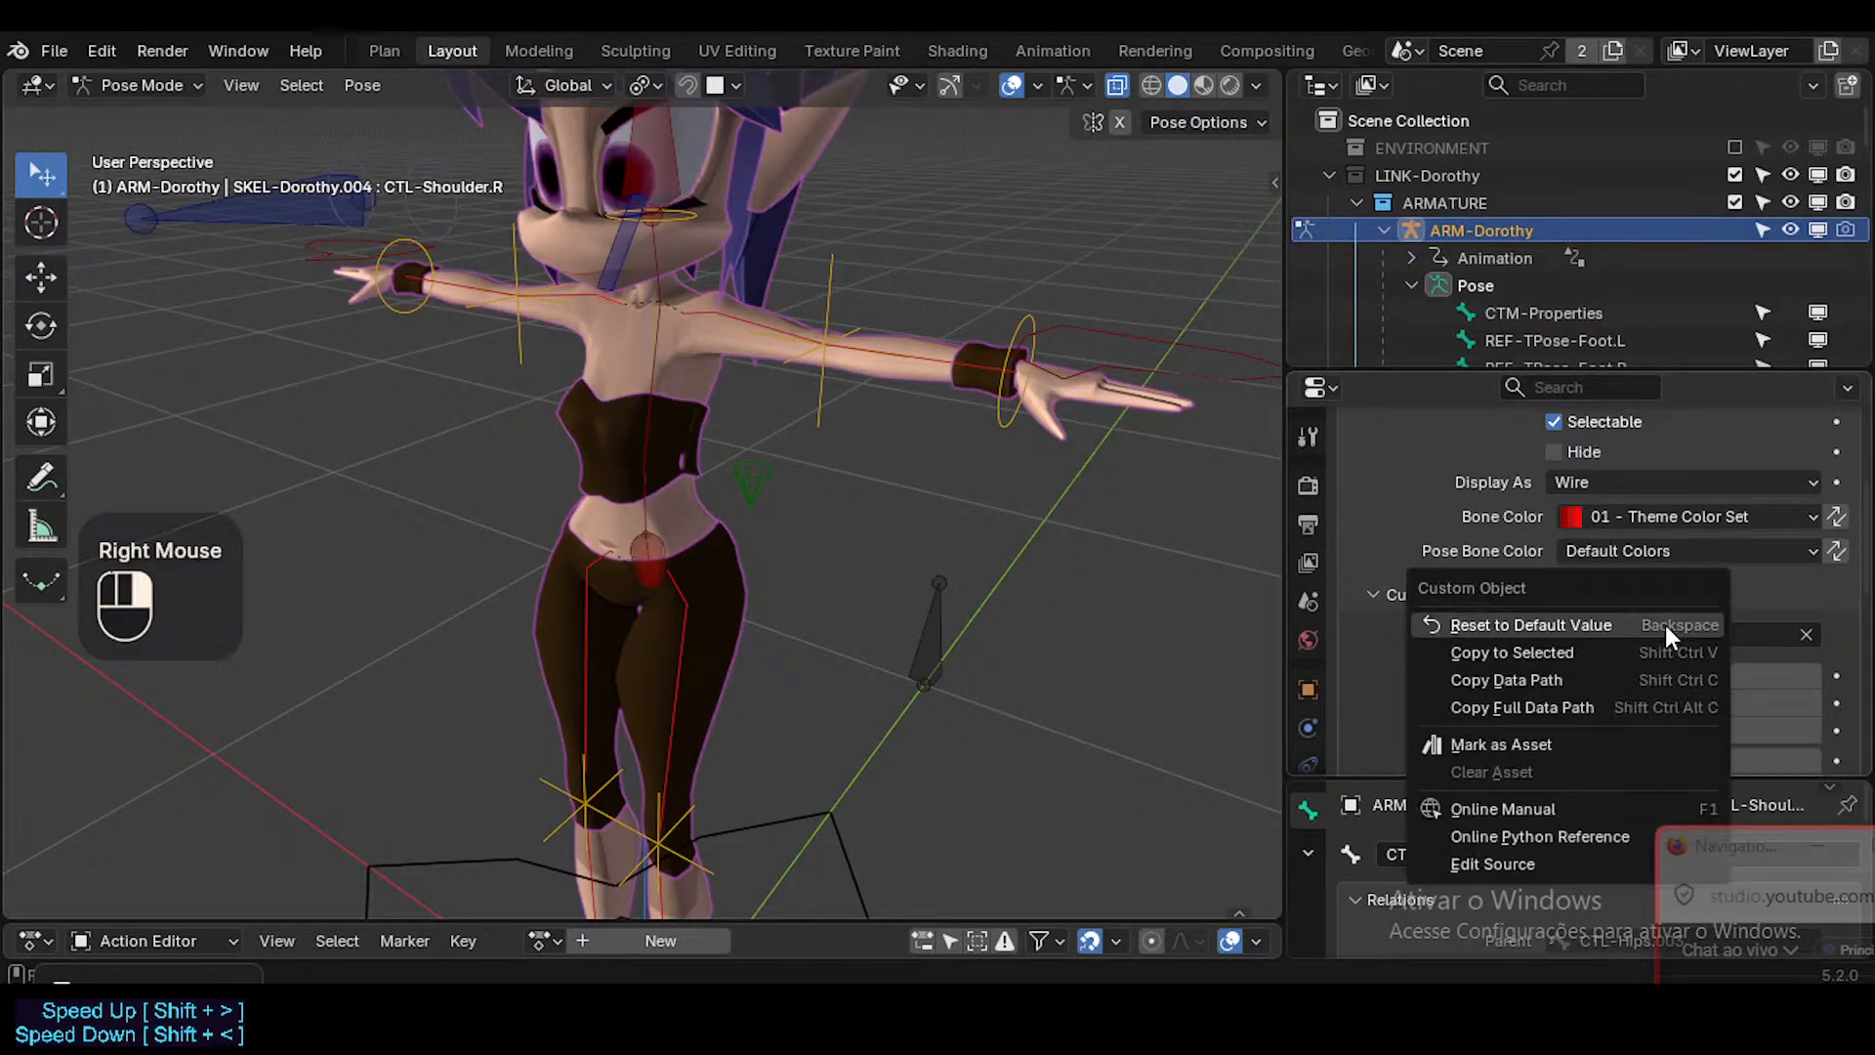
left_click(1574, 653)
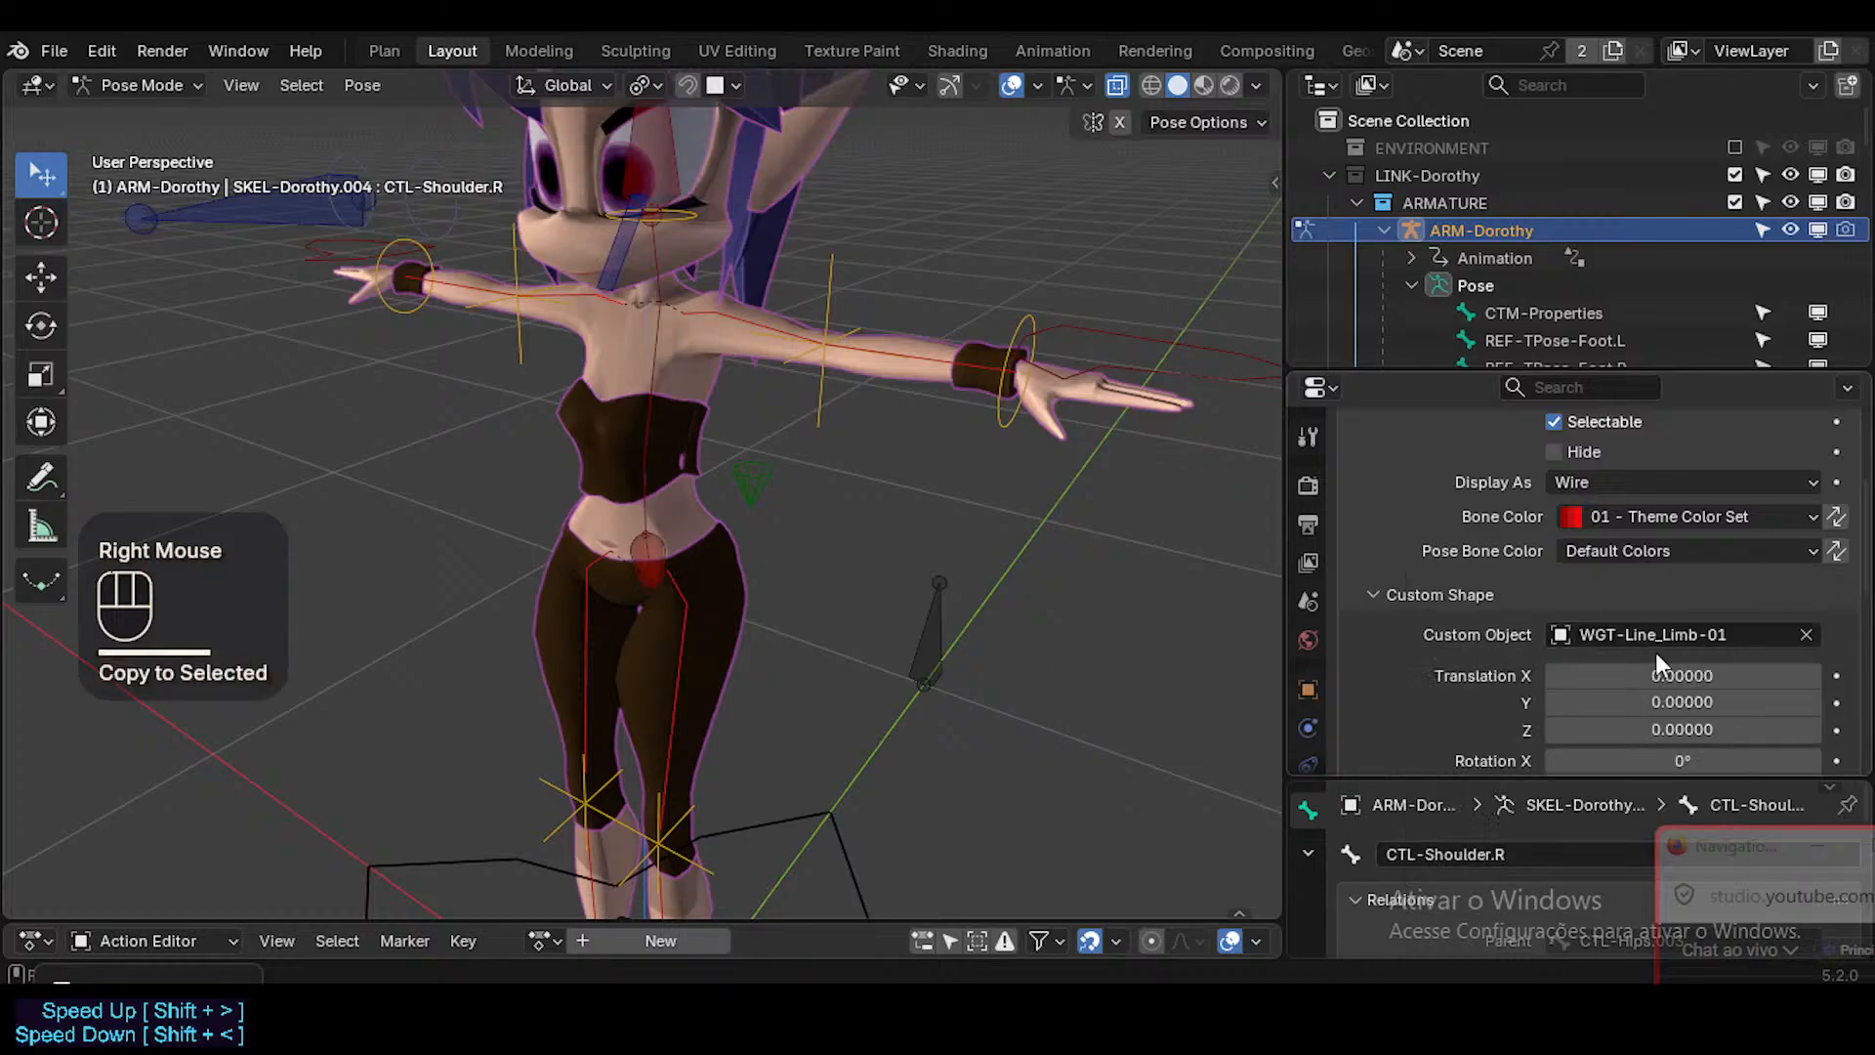
Reset the custom shape scale of CTL-Shoulder.R to the default and copy all scale values to the selected bones.
scroll(1709, 655, "down", 4)
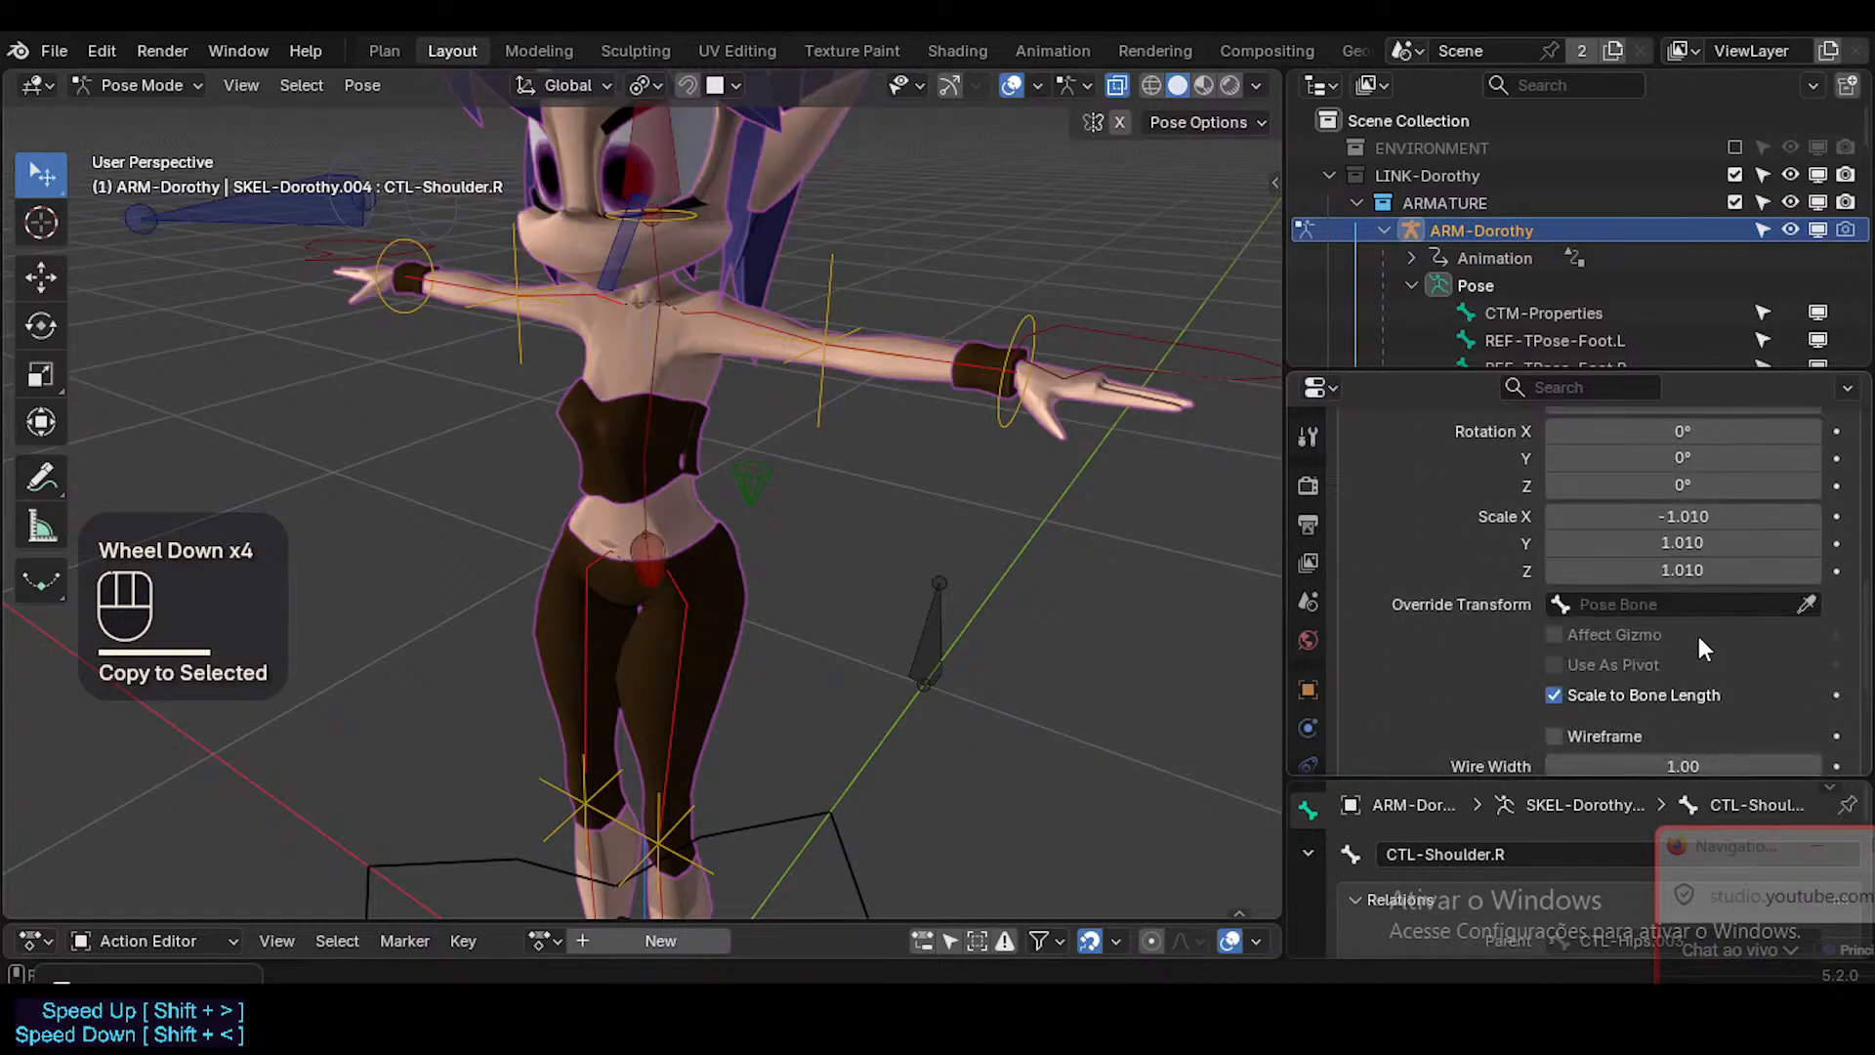
key("BackSpace")
key("BackSpace")
key("BackSpace")
right_click(1672, 517)
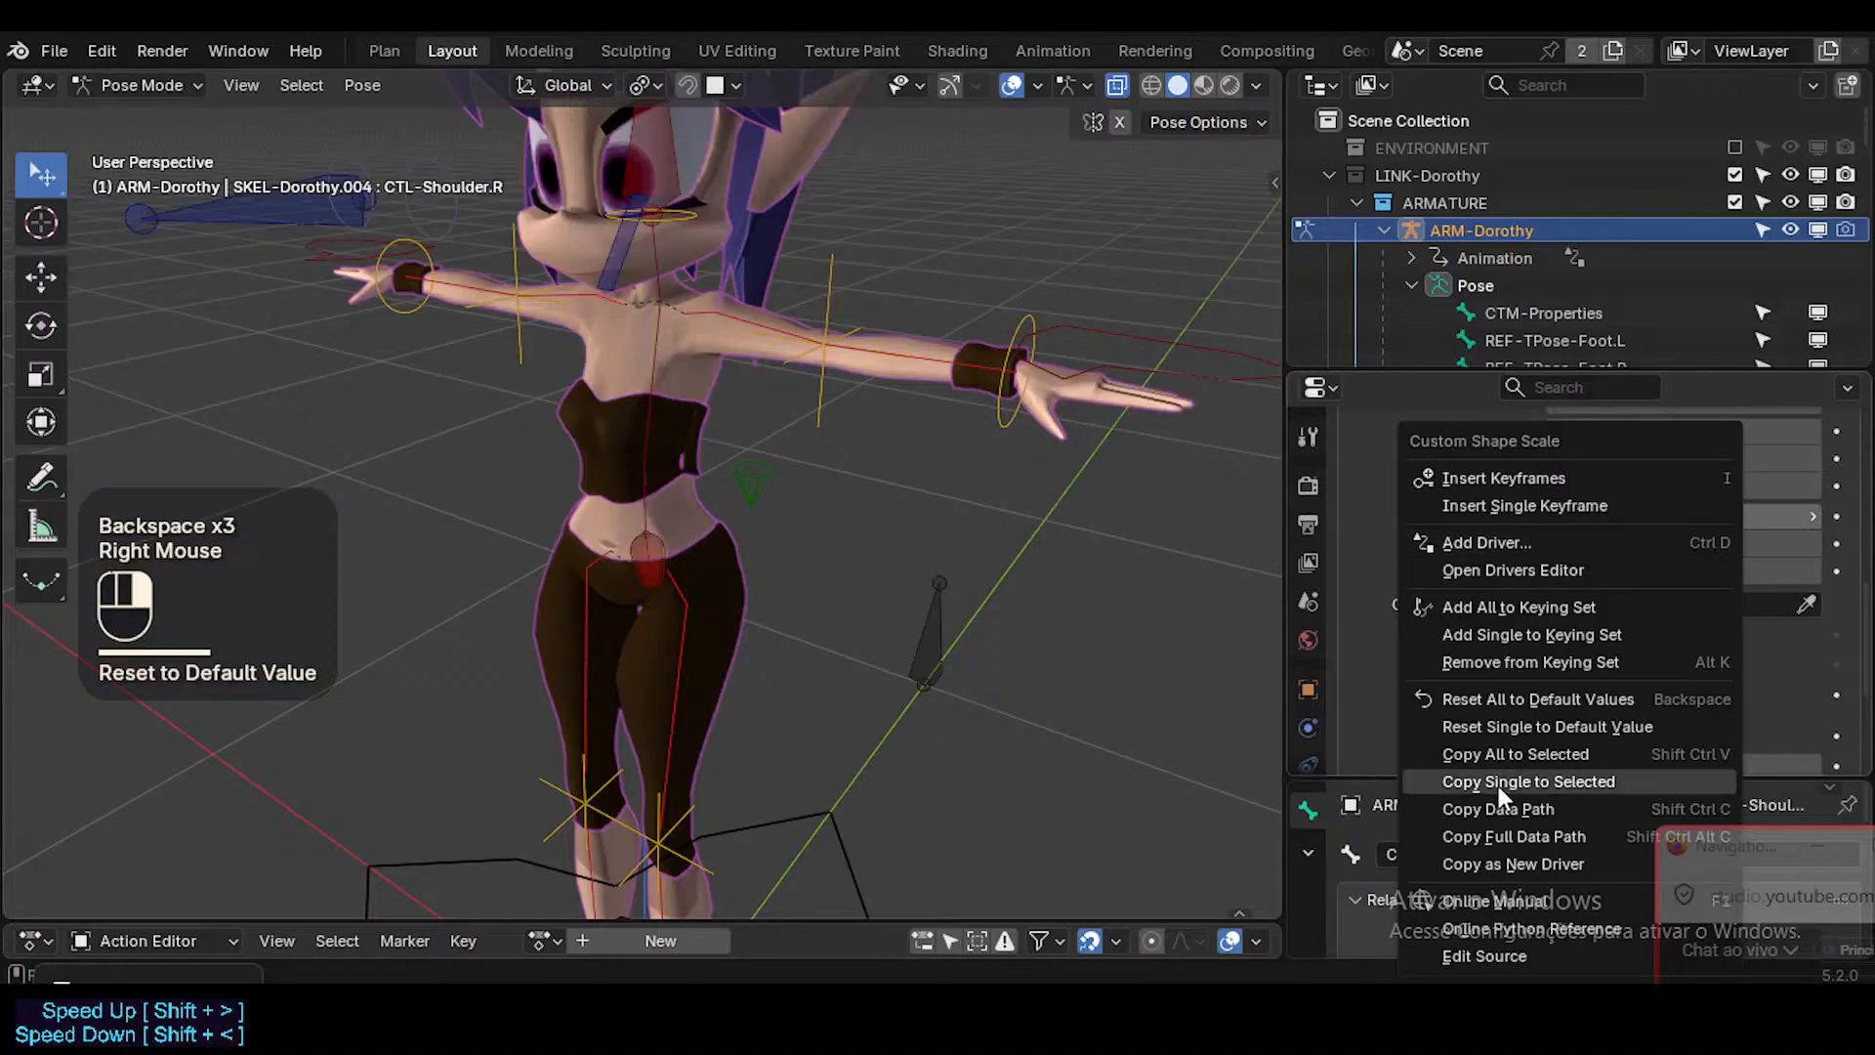
left_click(1515, 755)
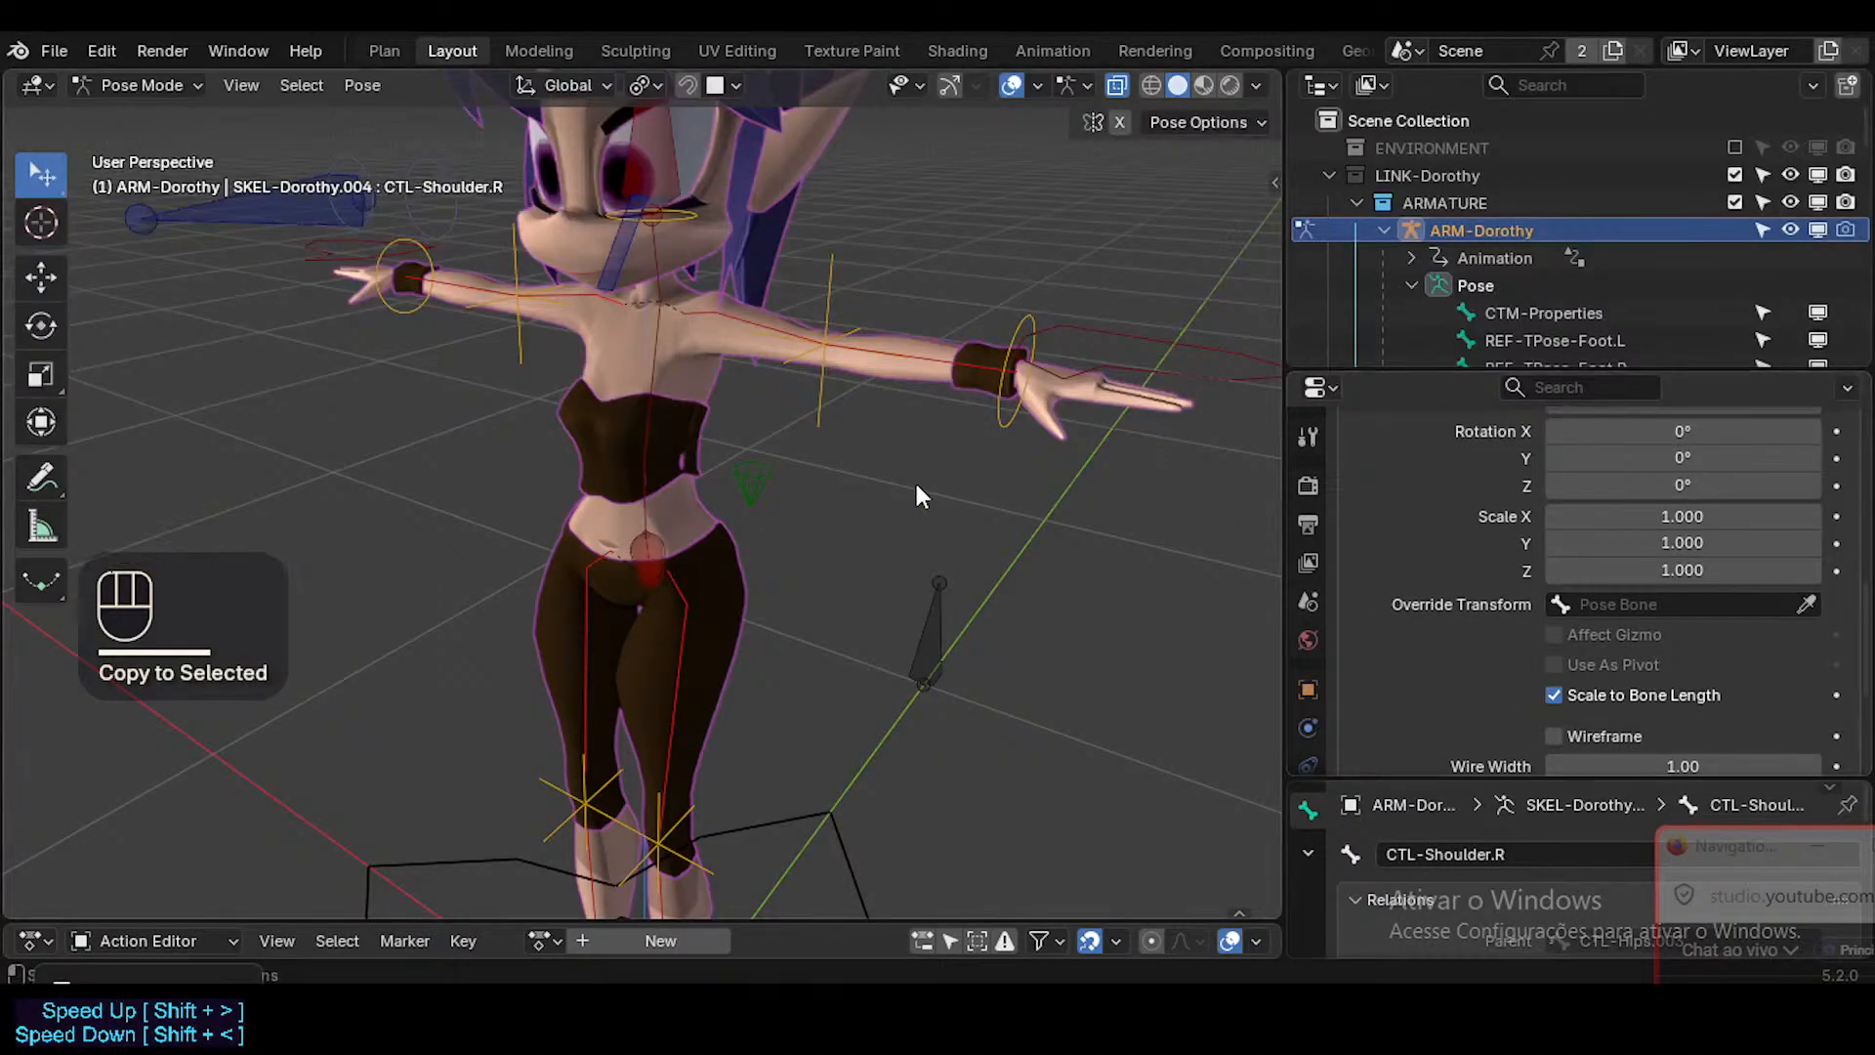
Select the shoulder and hip control bones on both sides and set their custom shape wire width to 4.
middle_click_drag(917, 496, 1009, 508)
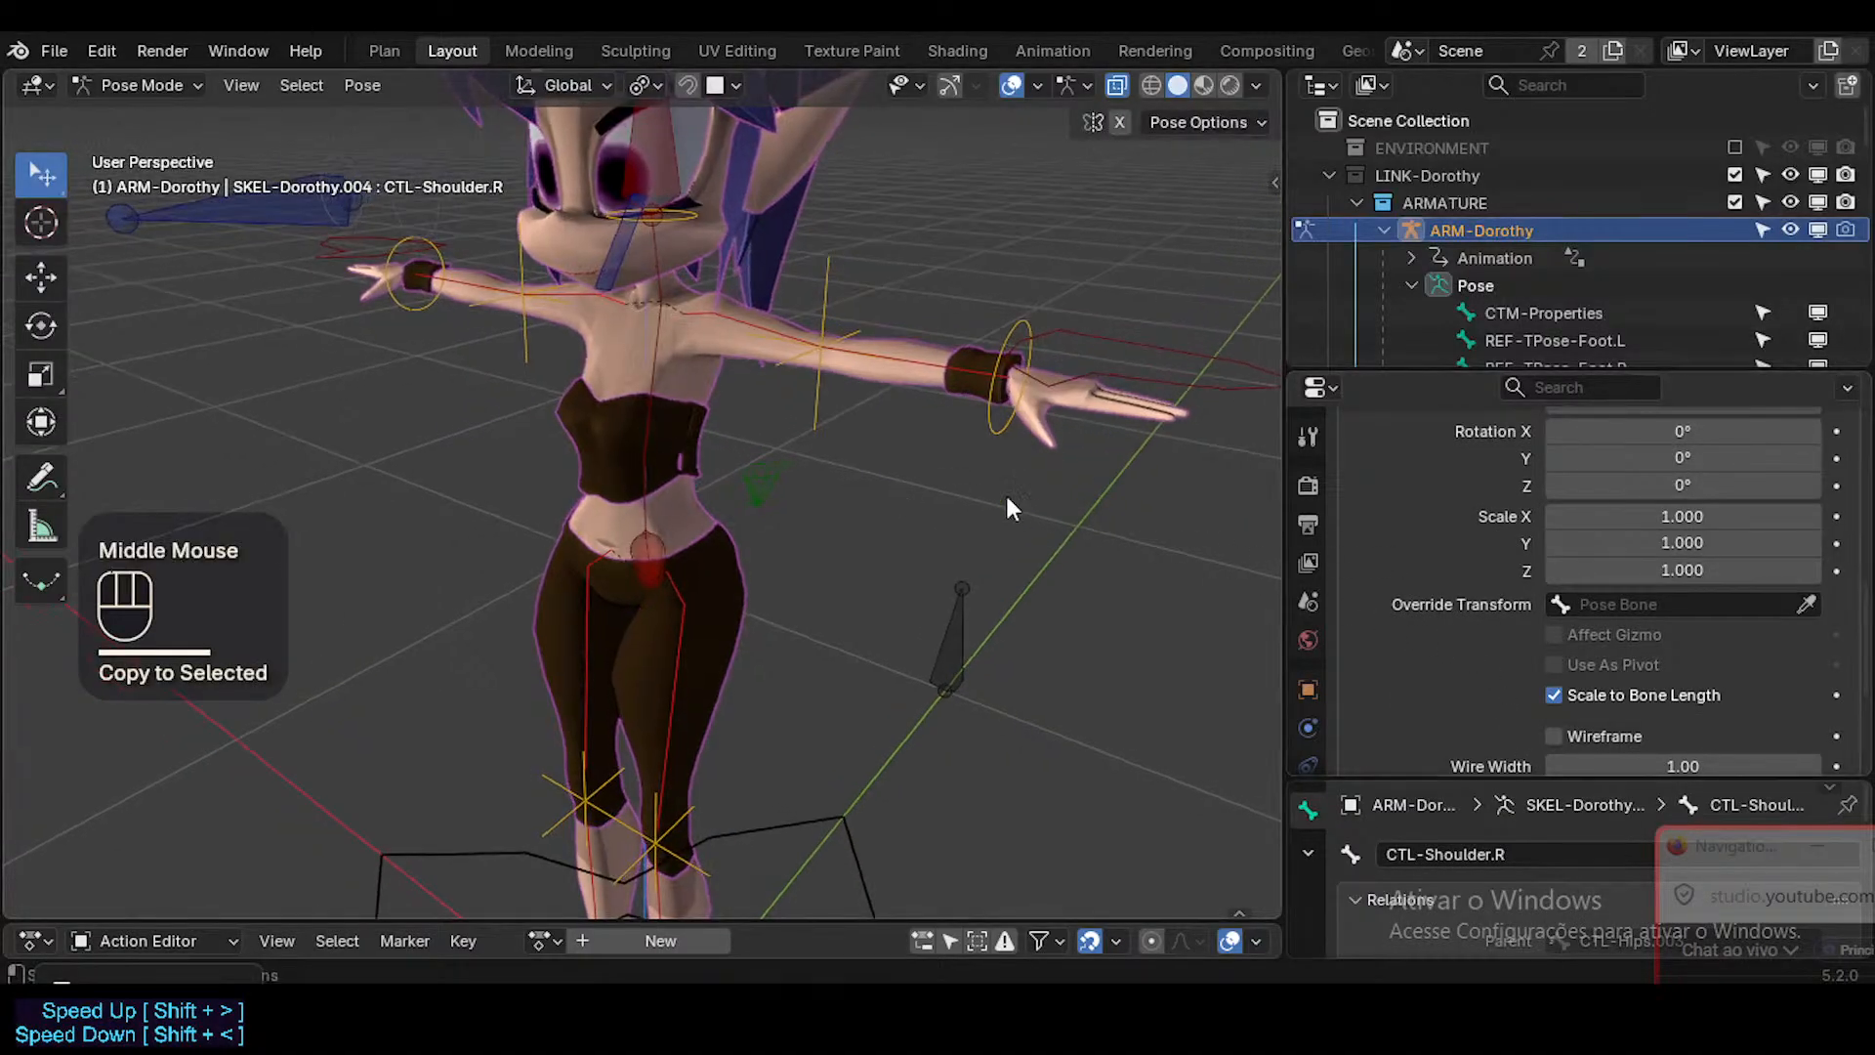
left_click(693, 334, "alt+shift")
left_click(680, 605, "shift")
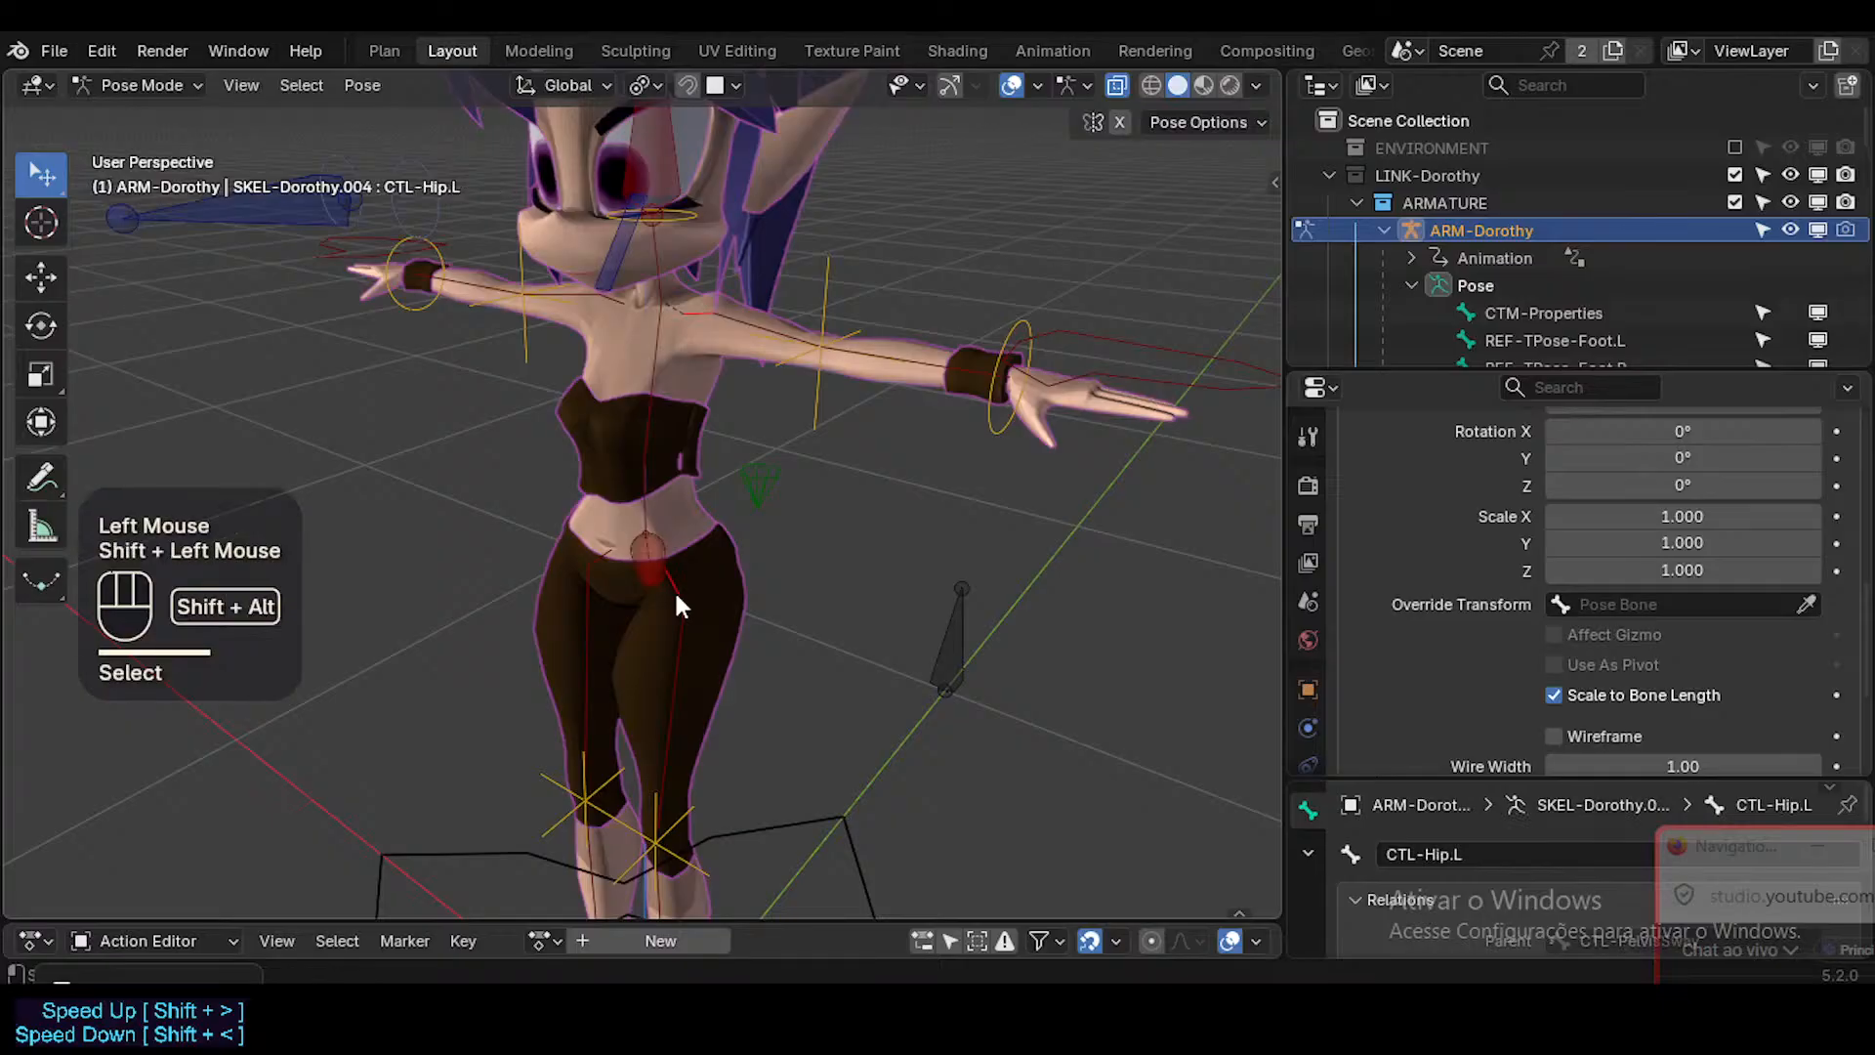
key("shift+alt+x")
scroll(1742, 704, "down", 2)
left_click(1661, 710)
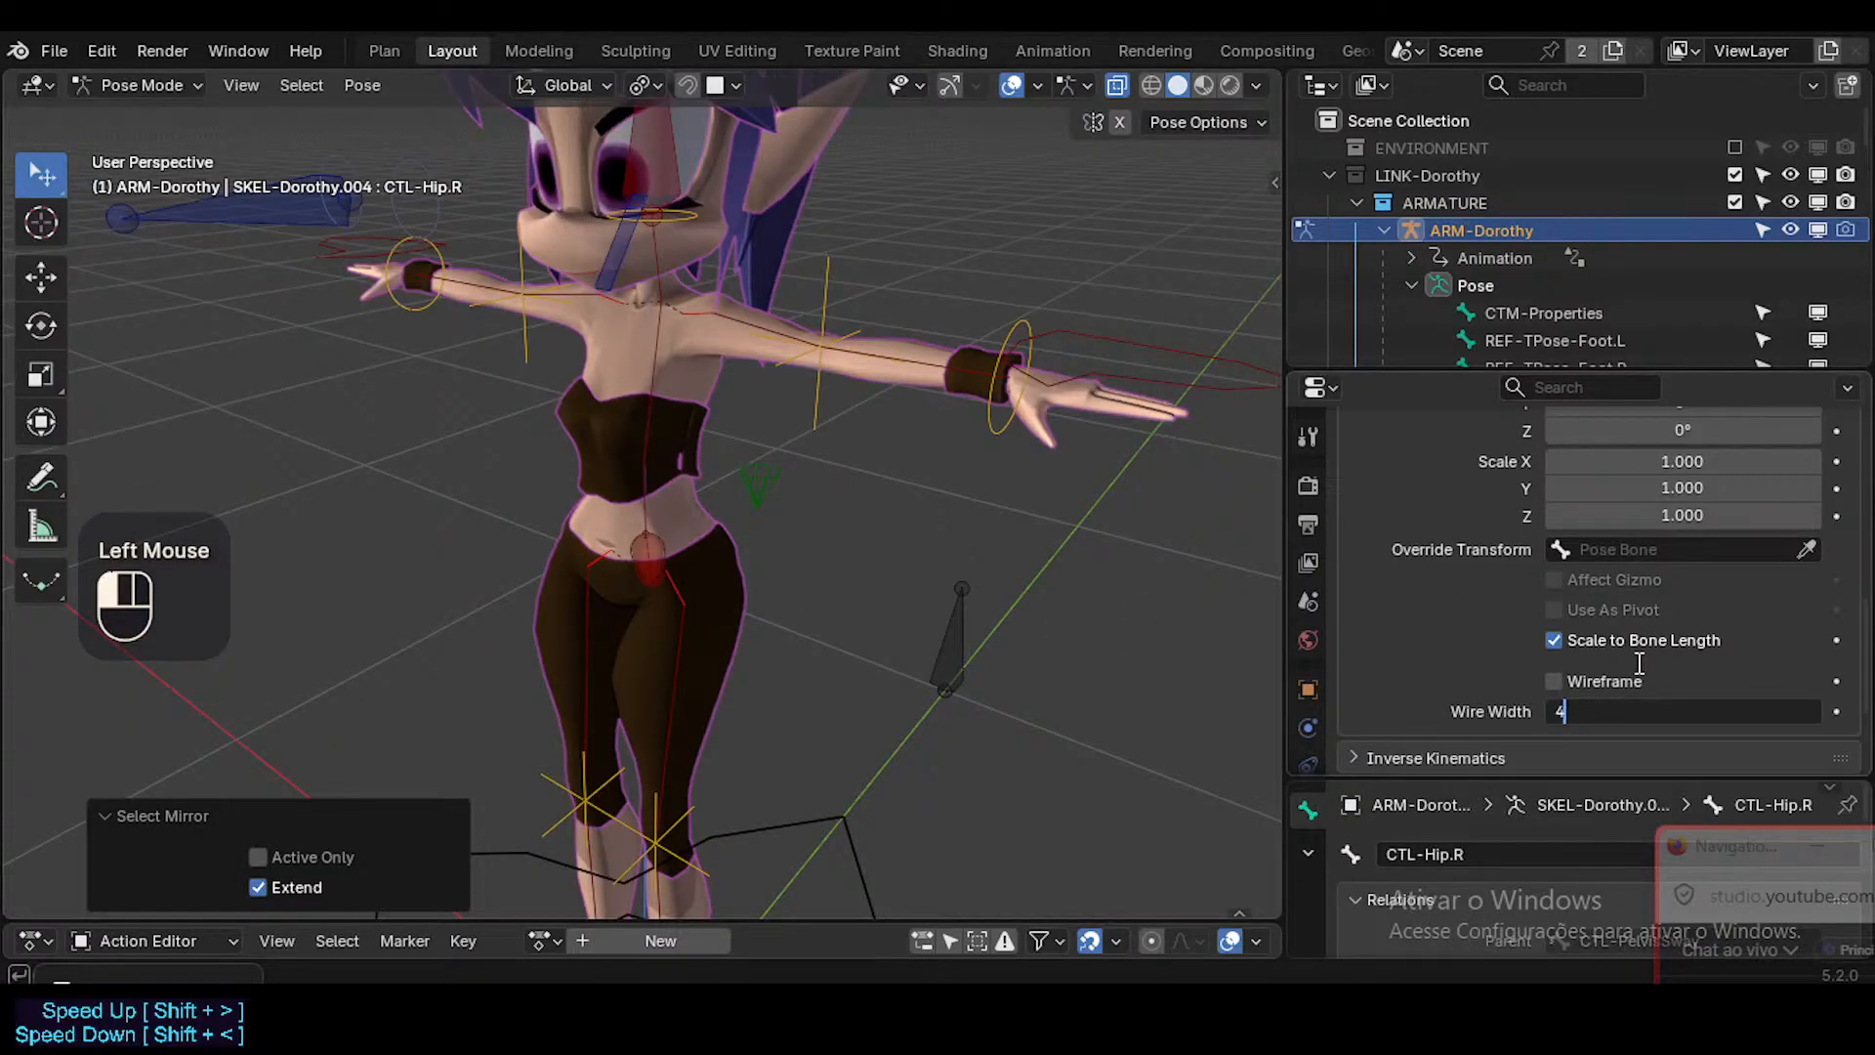
type("4")
key("Return")
Select the upper arm and thigh control bones on both sides, try a wire width of 2, and set it to 1.5.
key("alt+a")
left_click(758, 363)
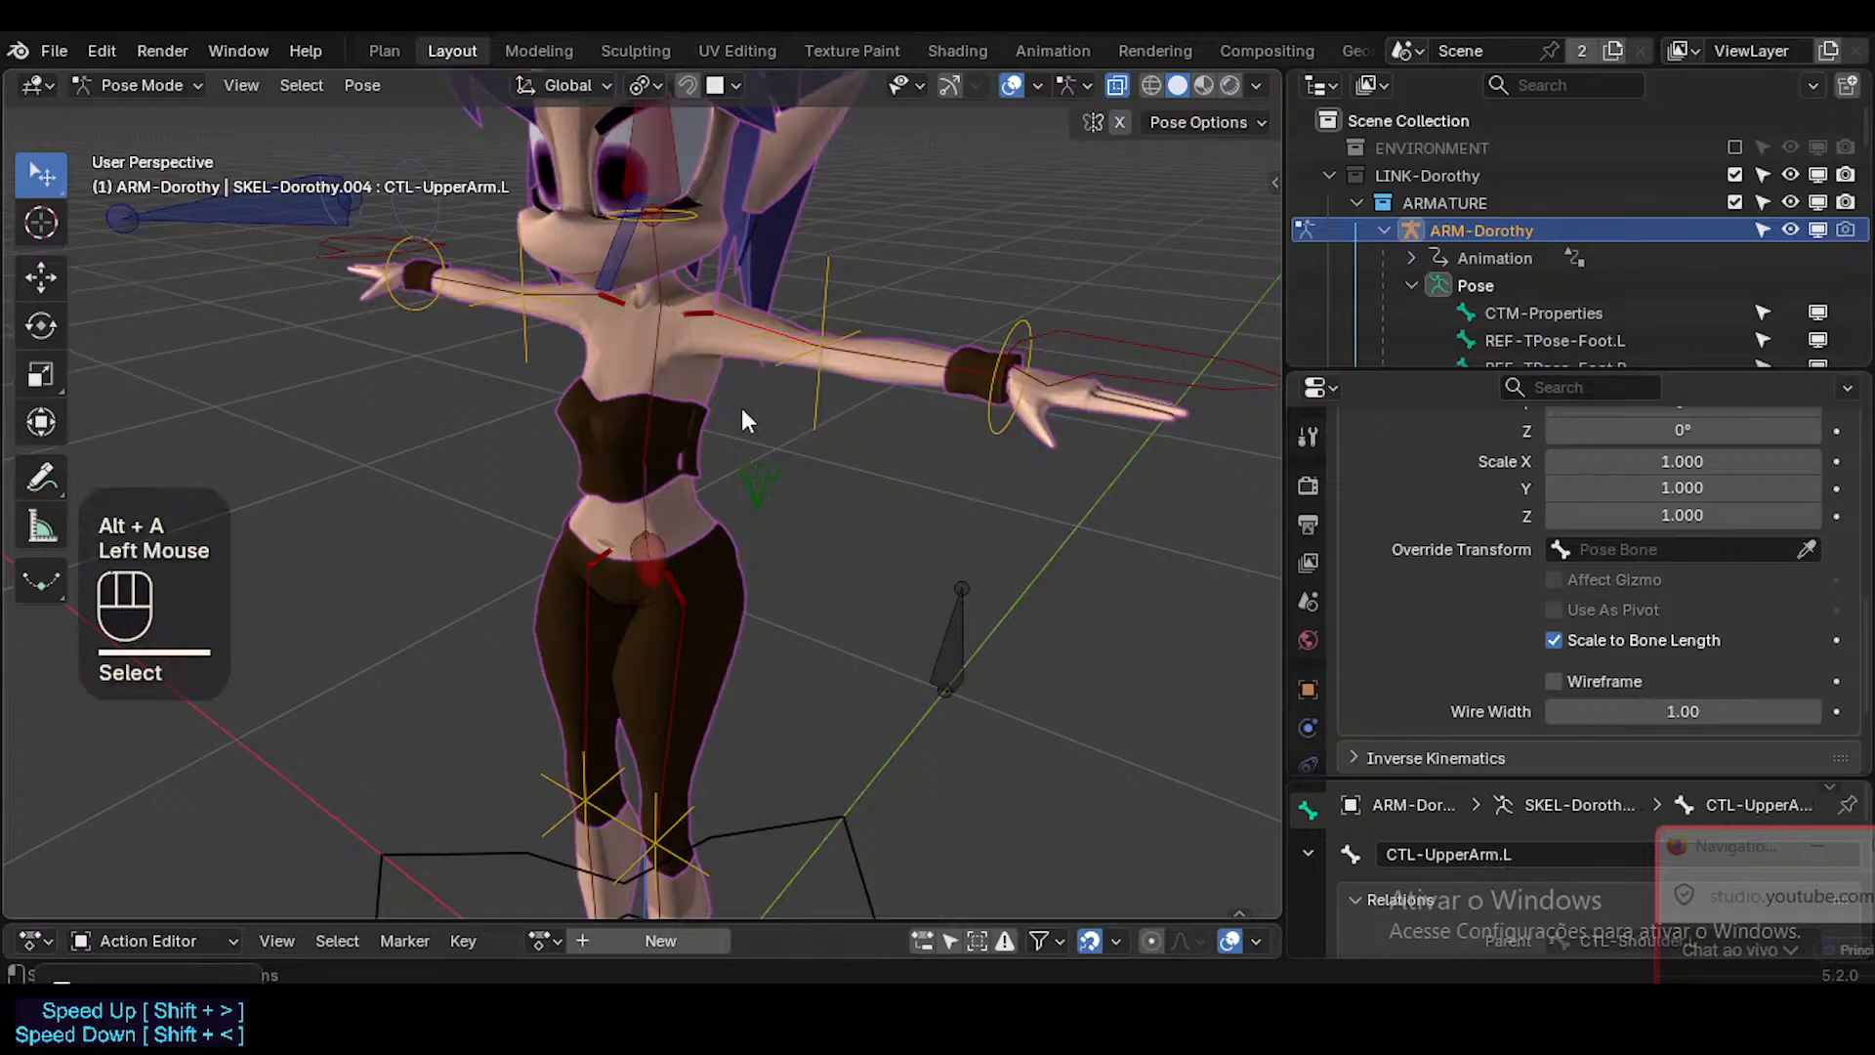
left_click(670, 647, "shift")
key("shift+alt+x")
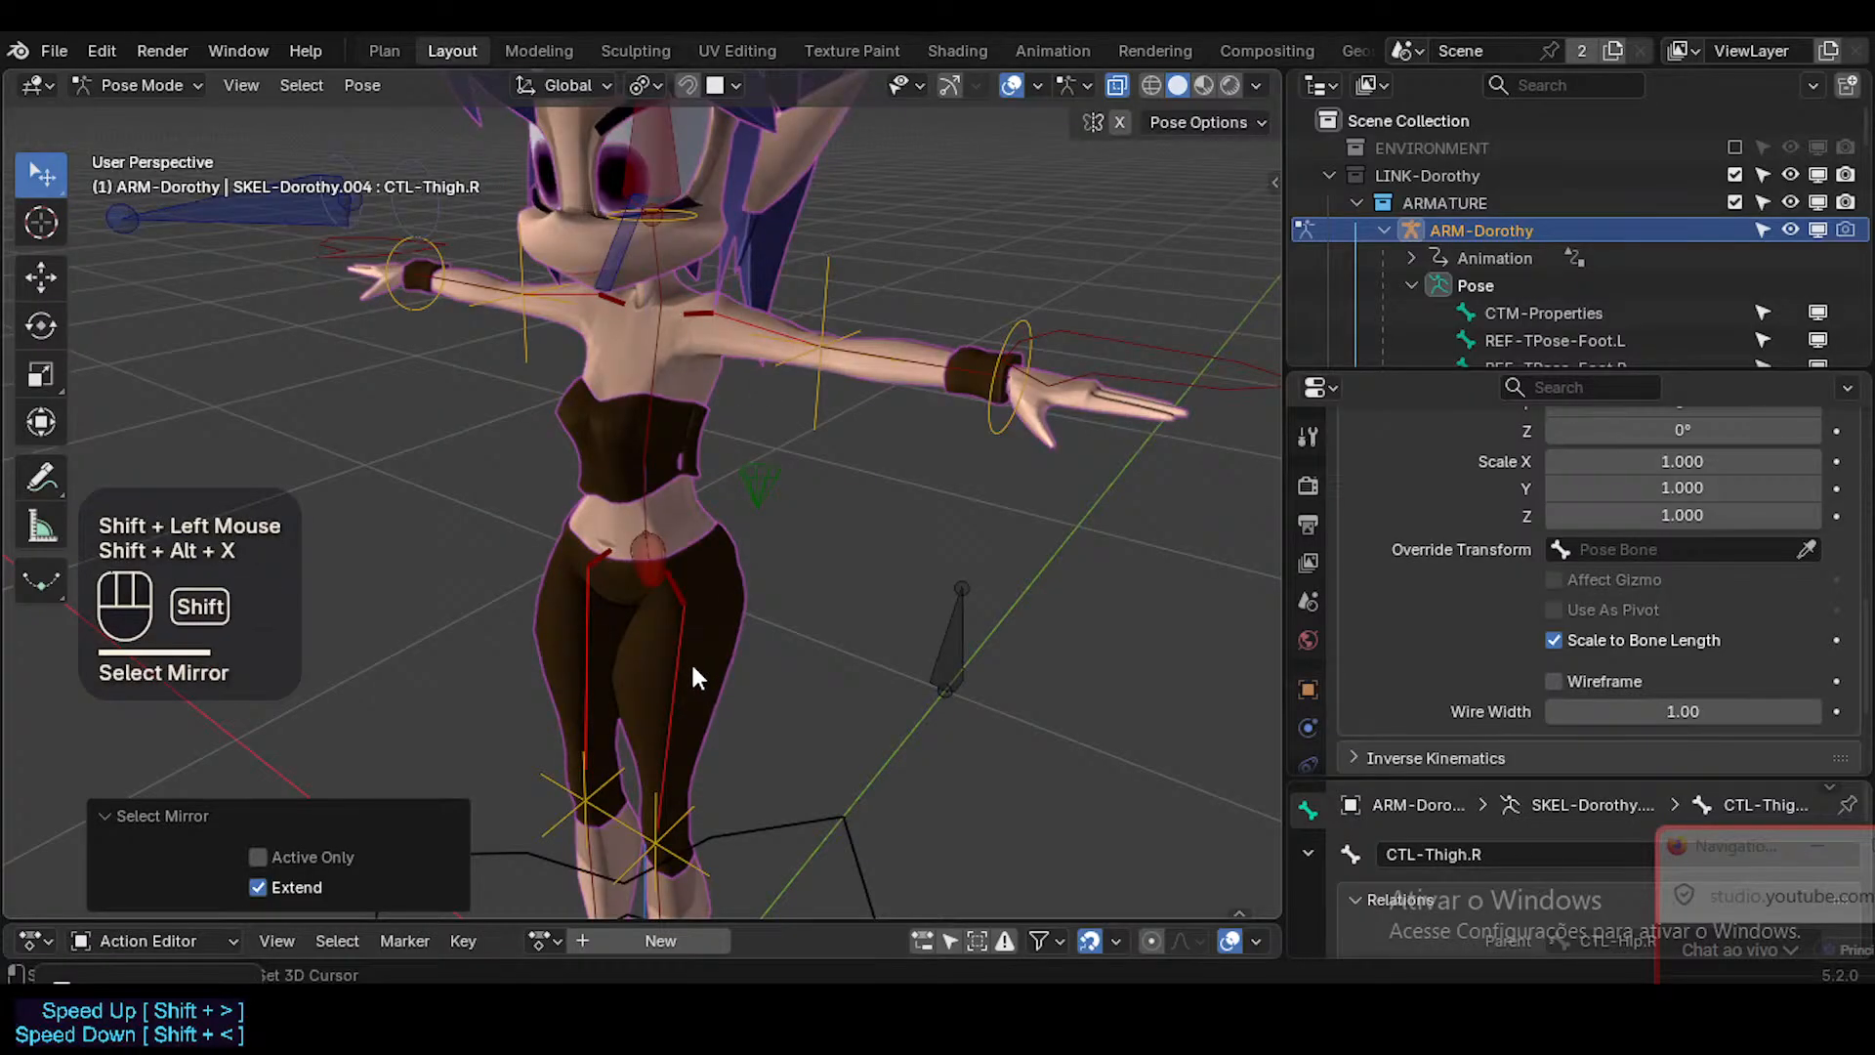
middle_click_drag(690, 670, 696, 648, "shift")
left_click(1682, 713)
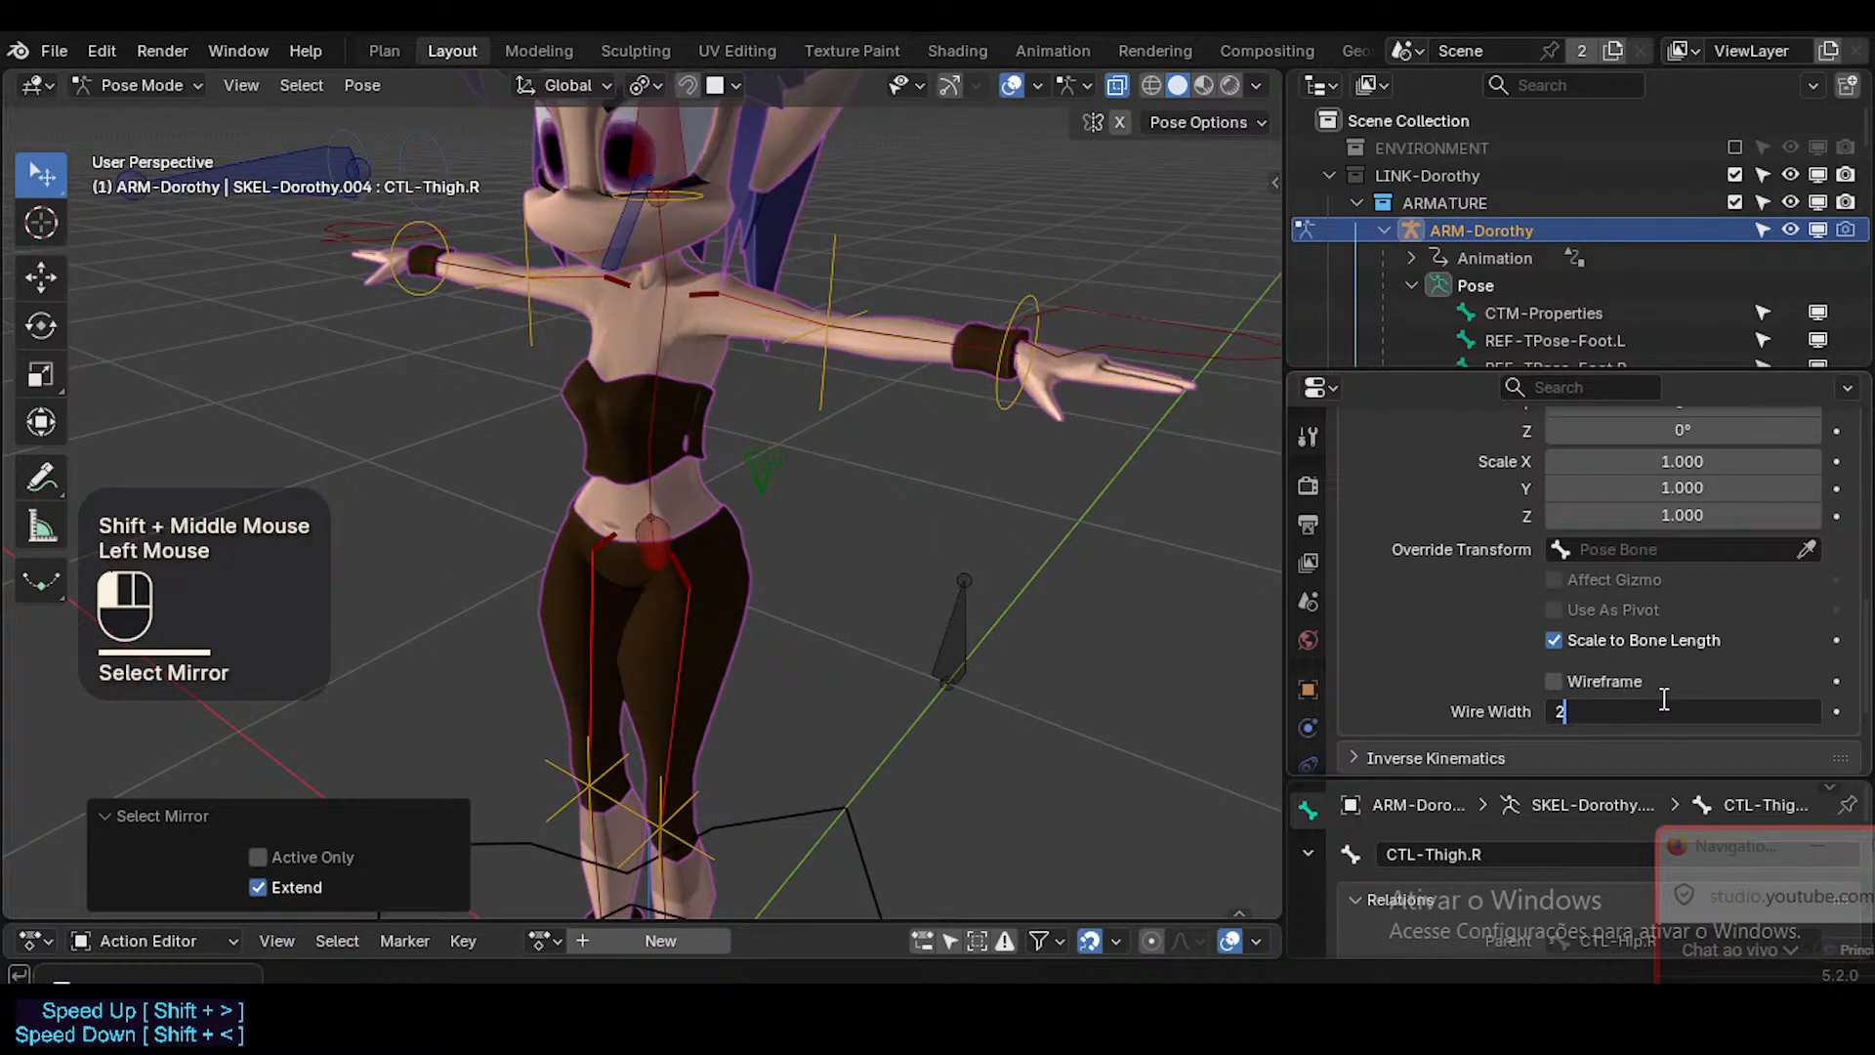
key("Return")
left_click(1681, 711)
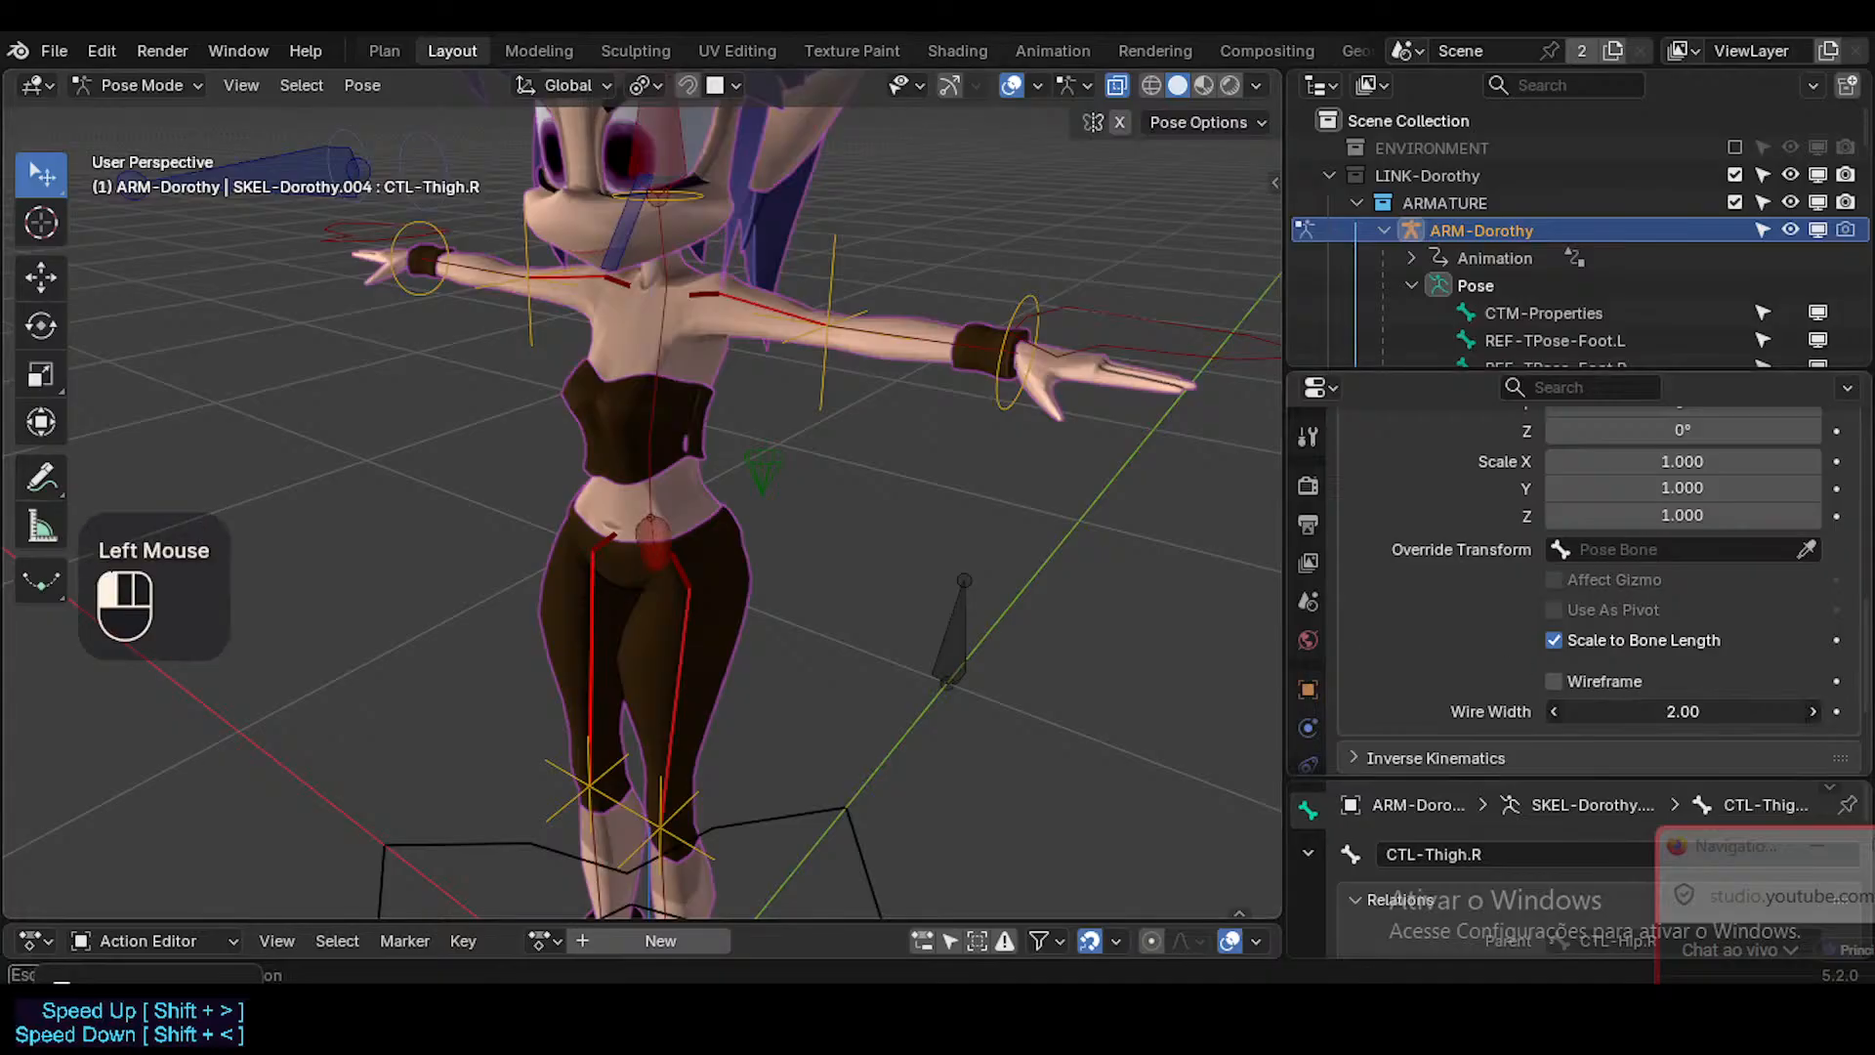
left_click(1666, 664)
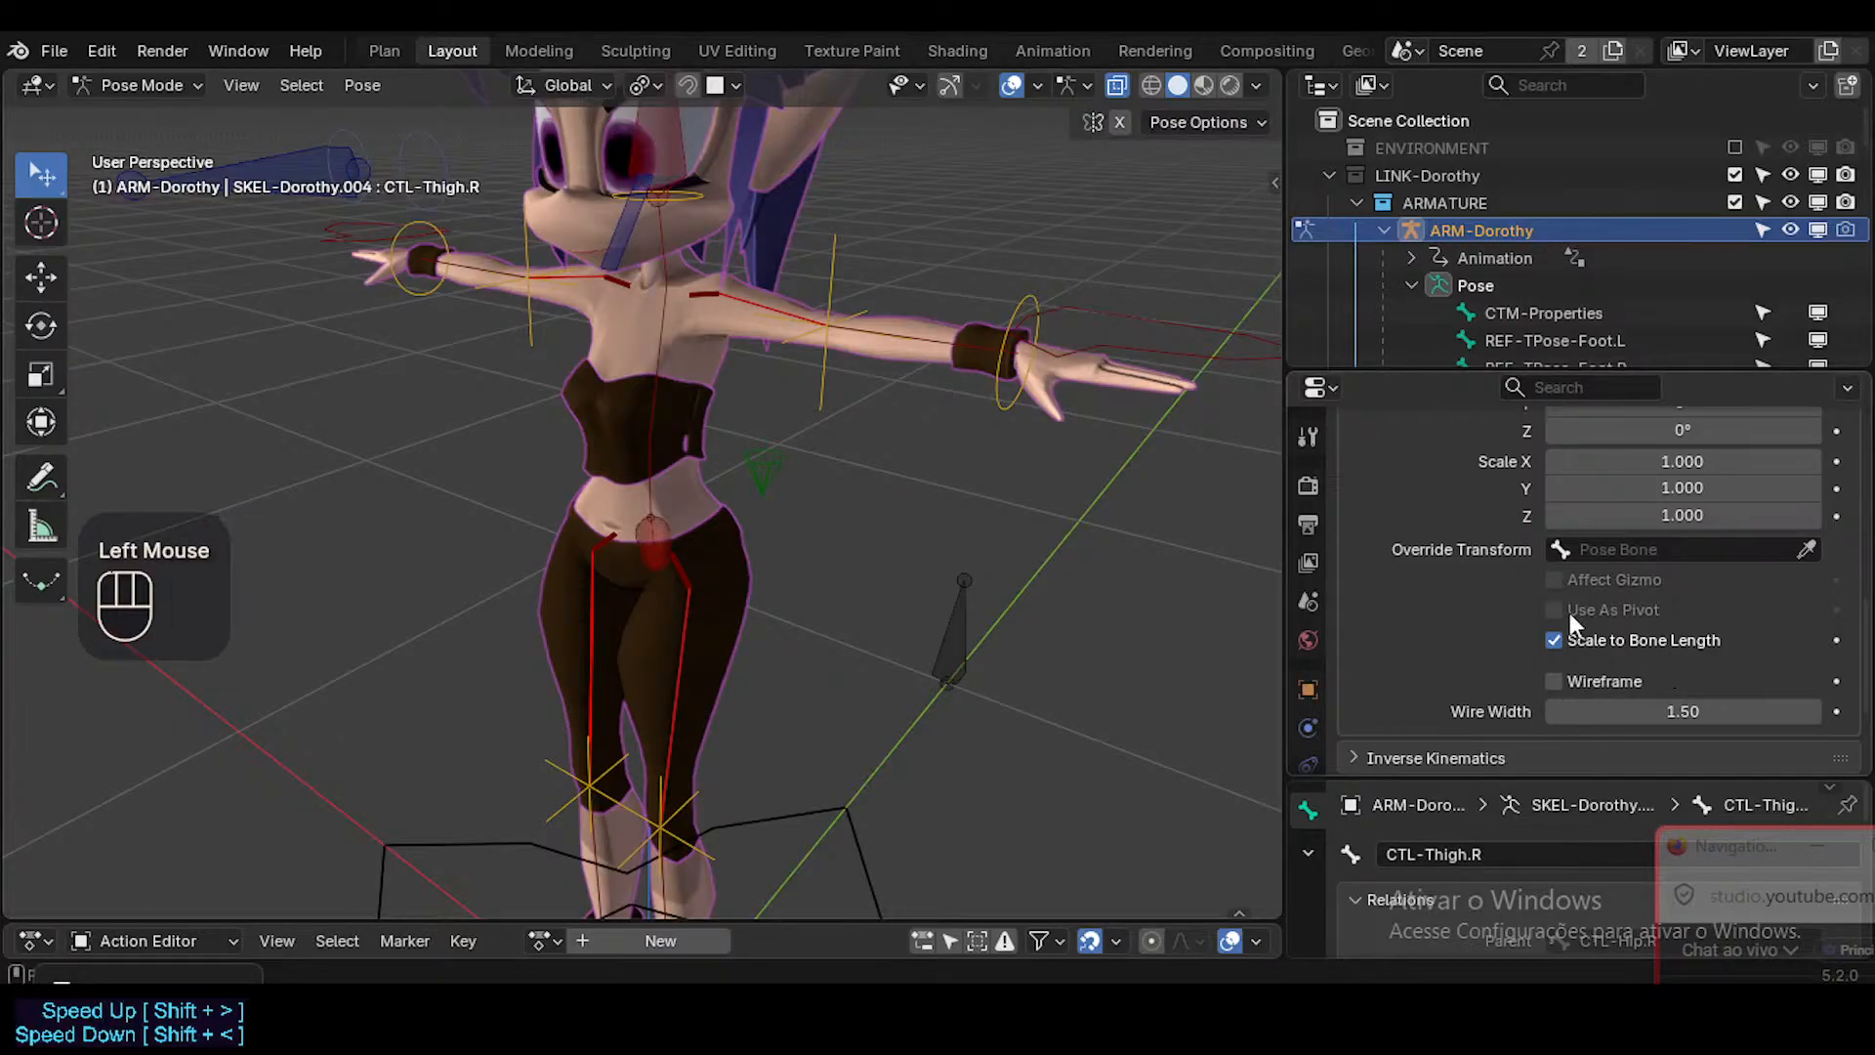
Deselect all bones of the rig and save the file.
key("alt+a")
left_click(899, 383)
key("alt+a")
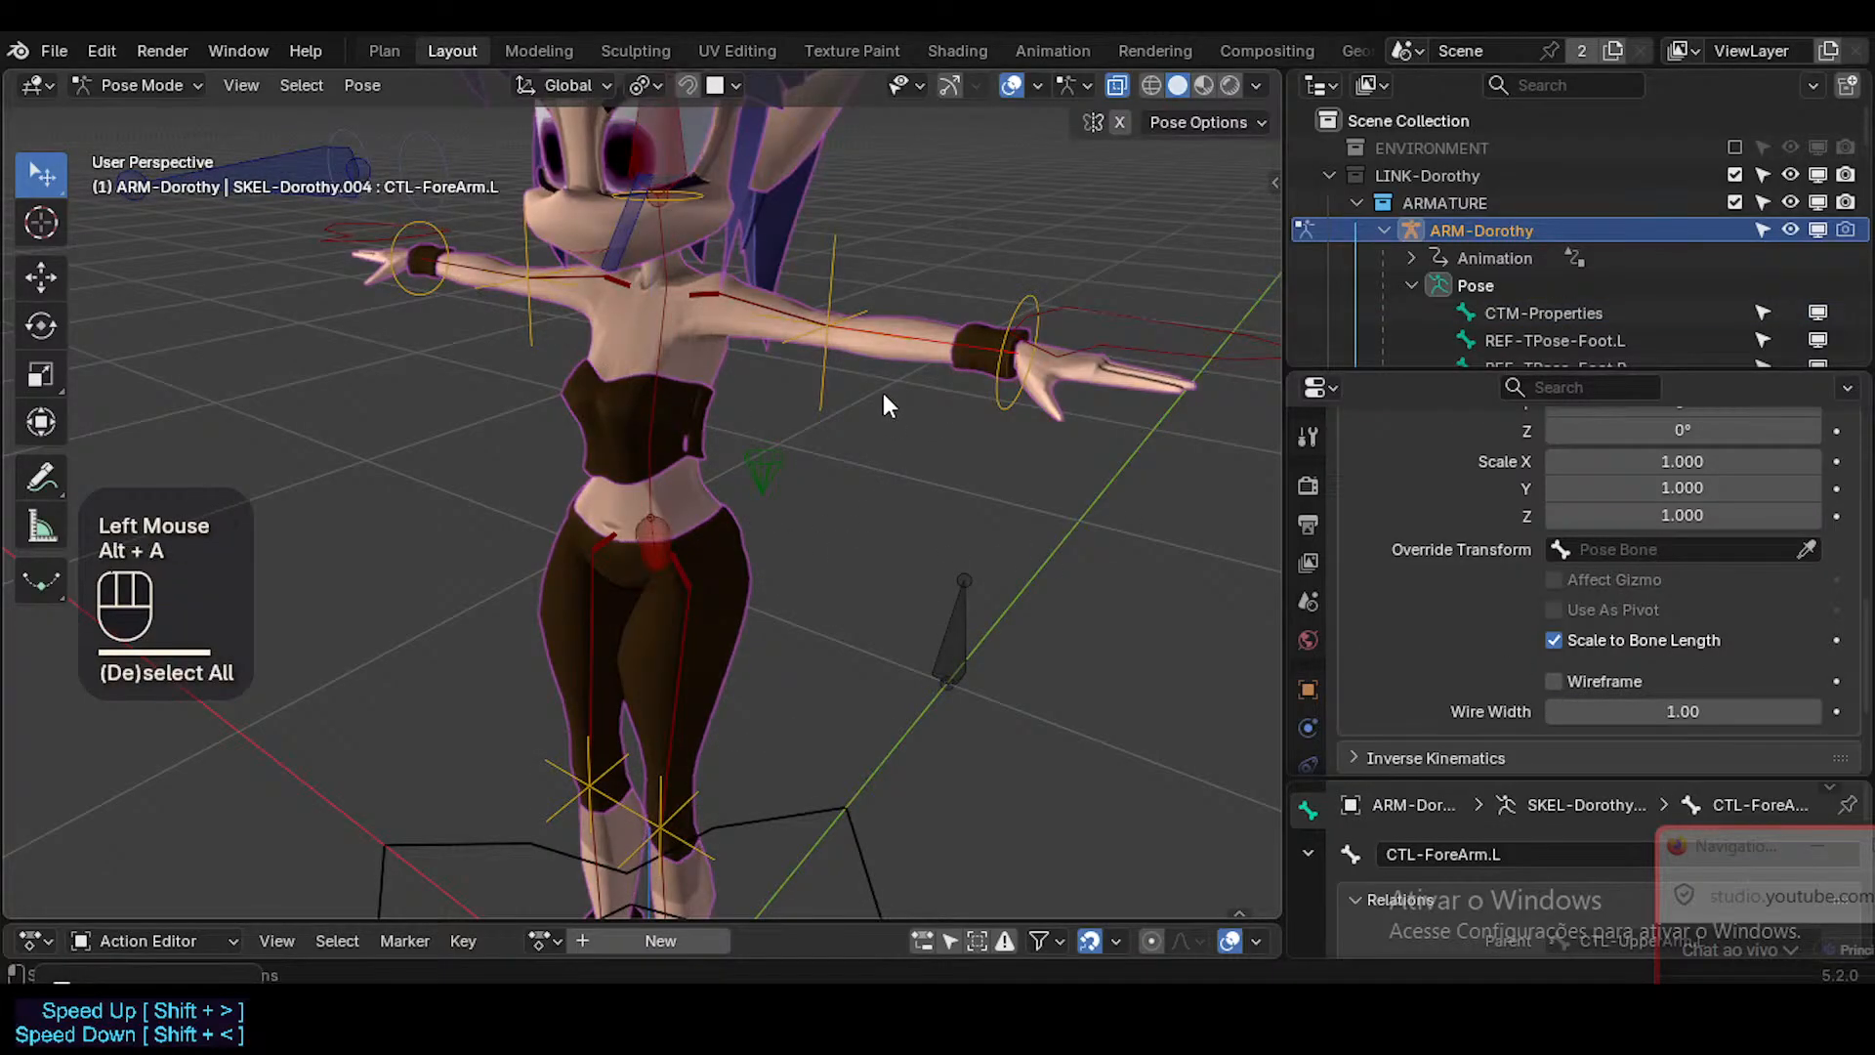
middle_click_drag(883, 393, 765, 369)
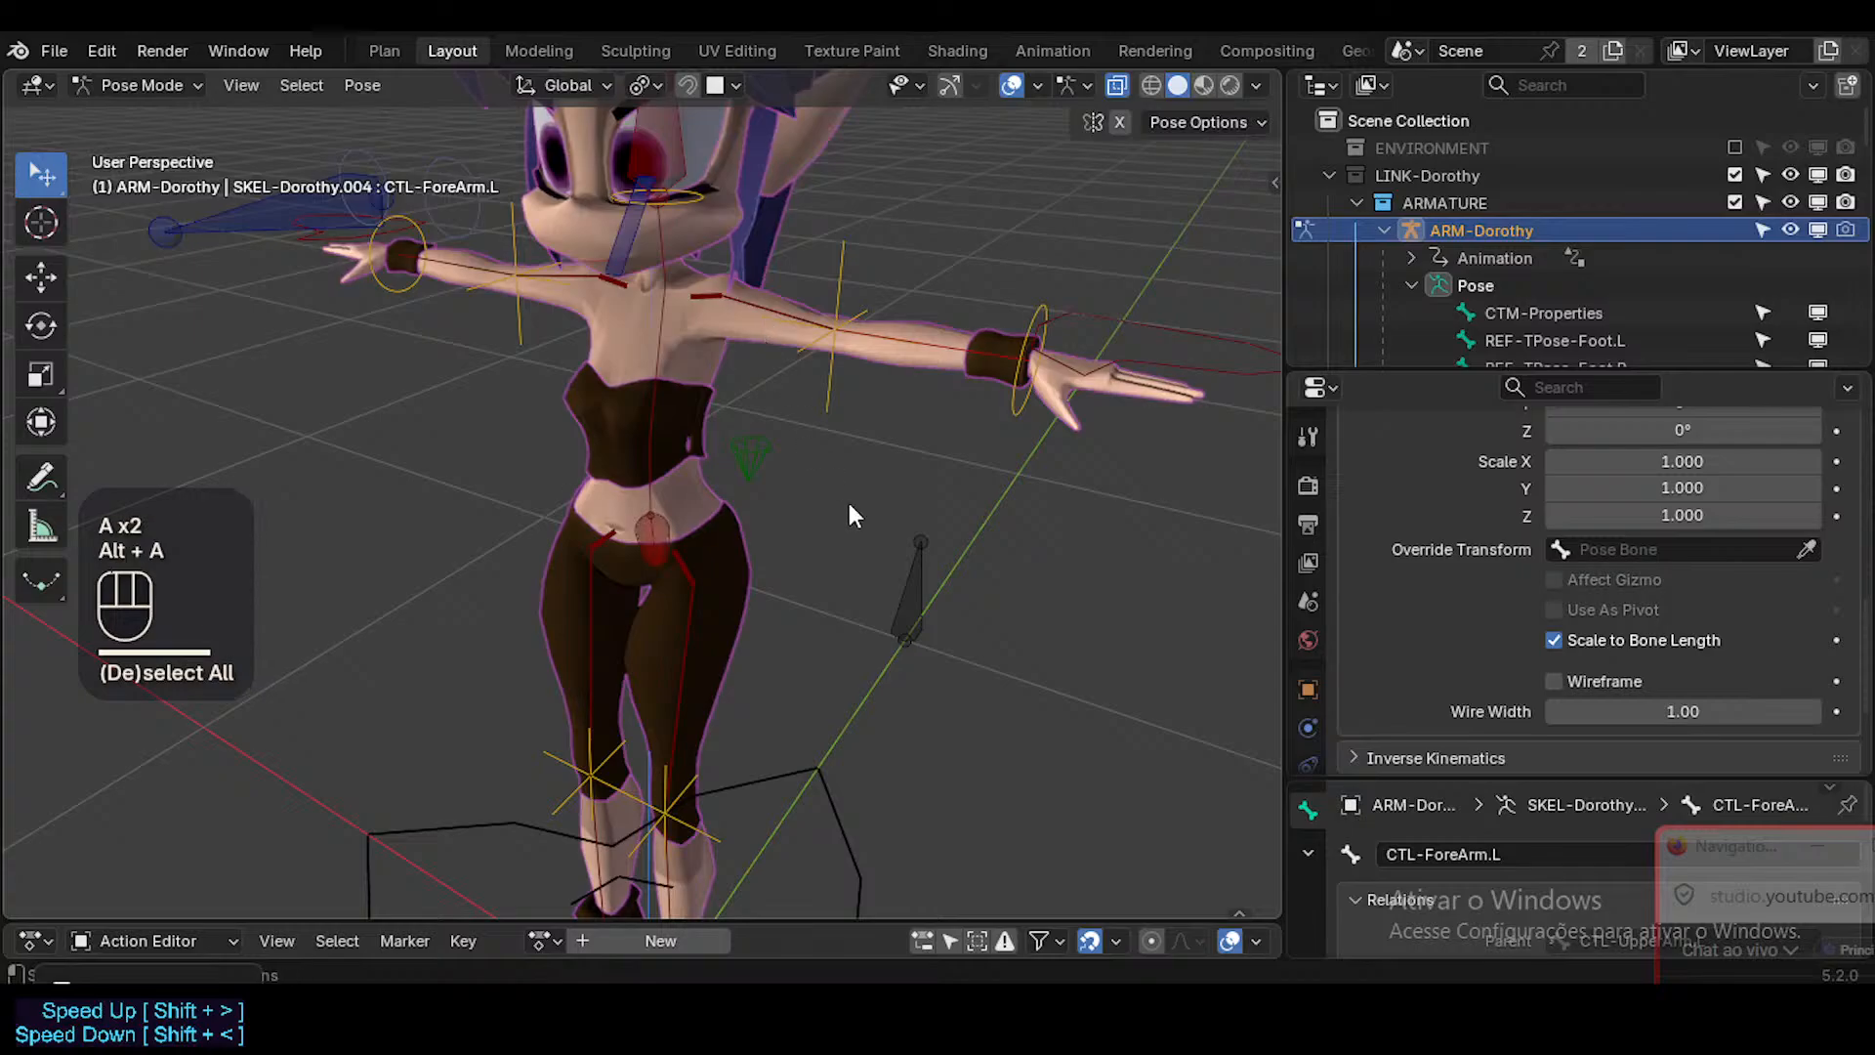
middle_click_drag(847, 502, 635, 523)
key("ctrl+s")
Try moving the spine bones CTL-Hips, CTL-Hips.003 and CTL-Hips.001 in turn, cancelling each move.
left_click(653, 539)
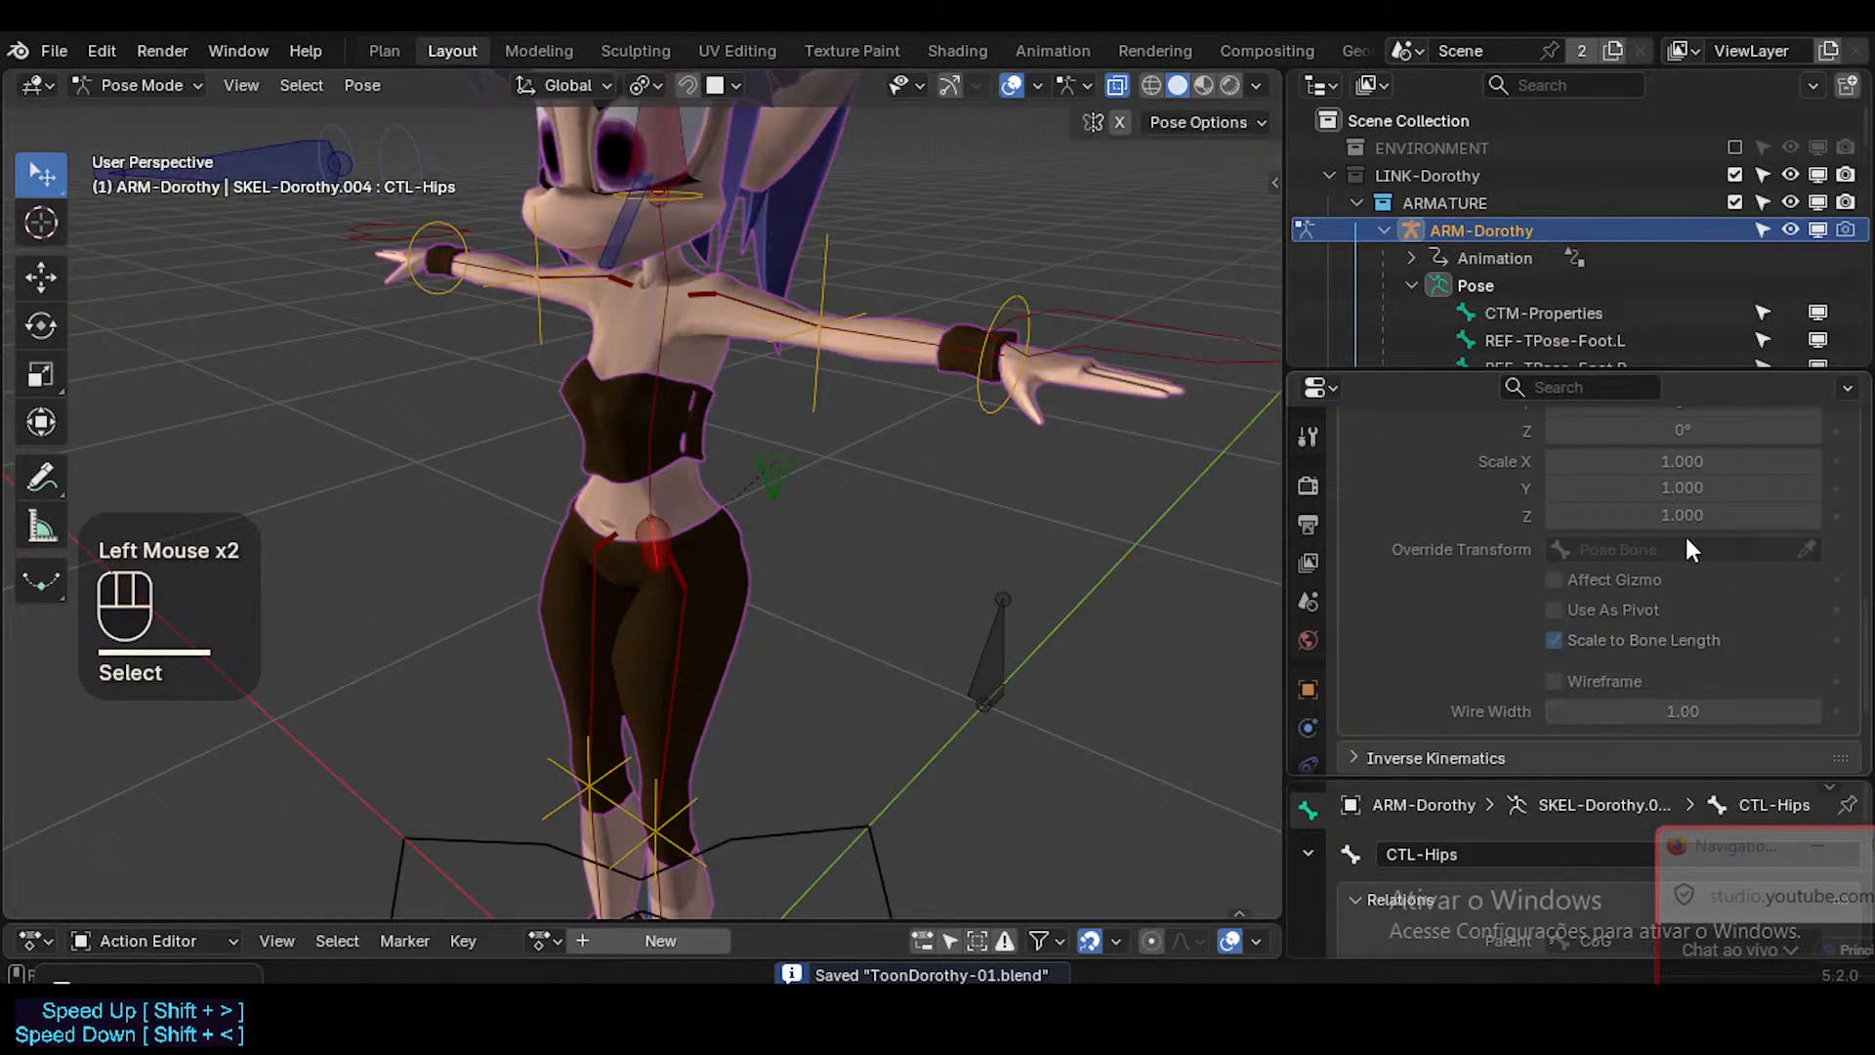
scroll(1691, 549, "up", 3)
left_click(656, 482)
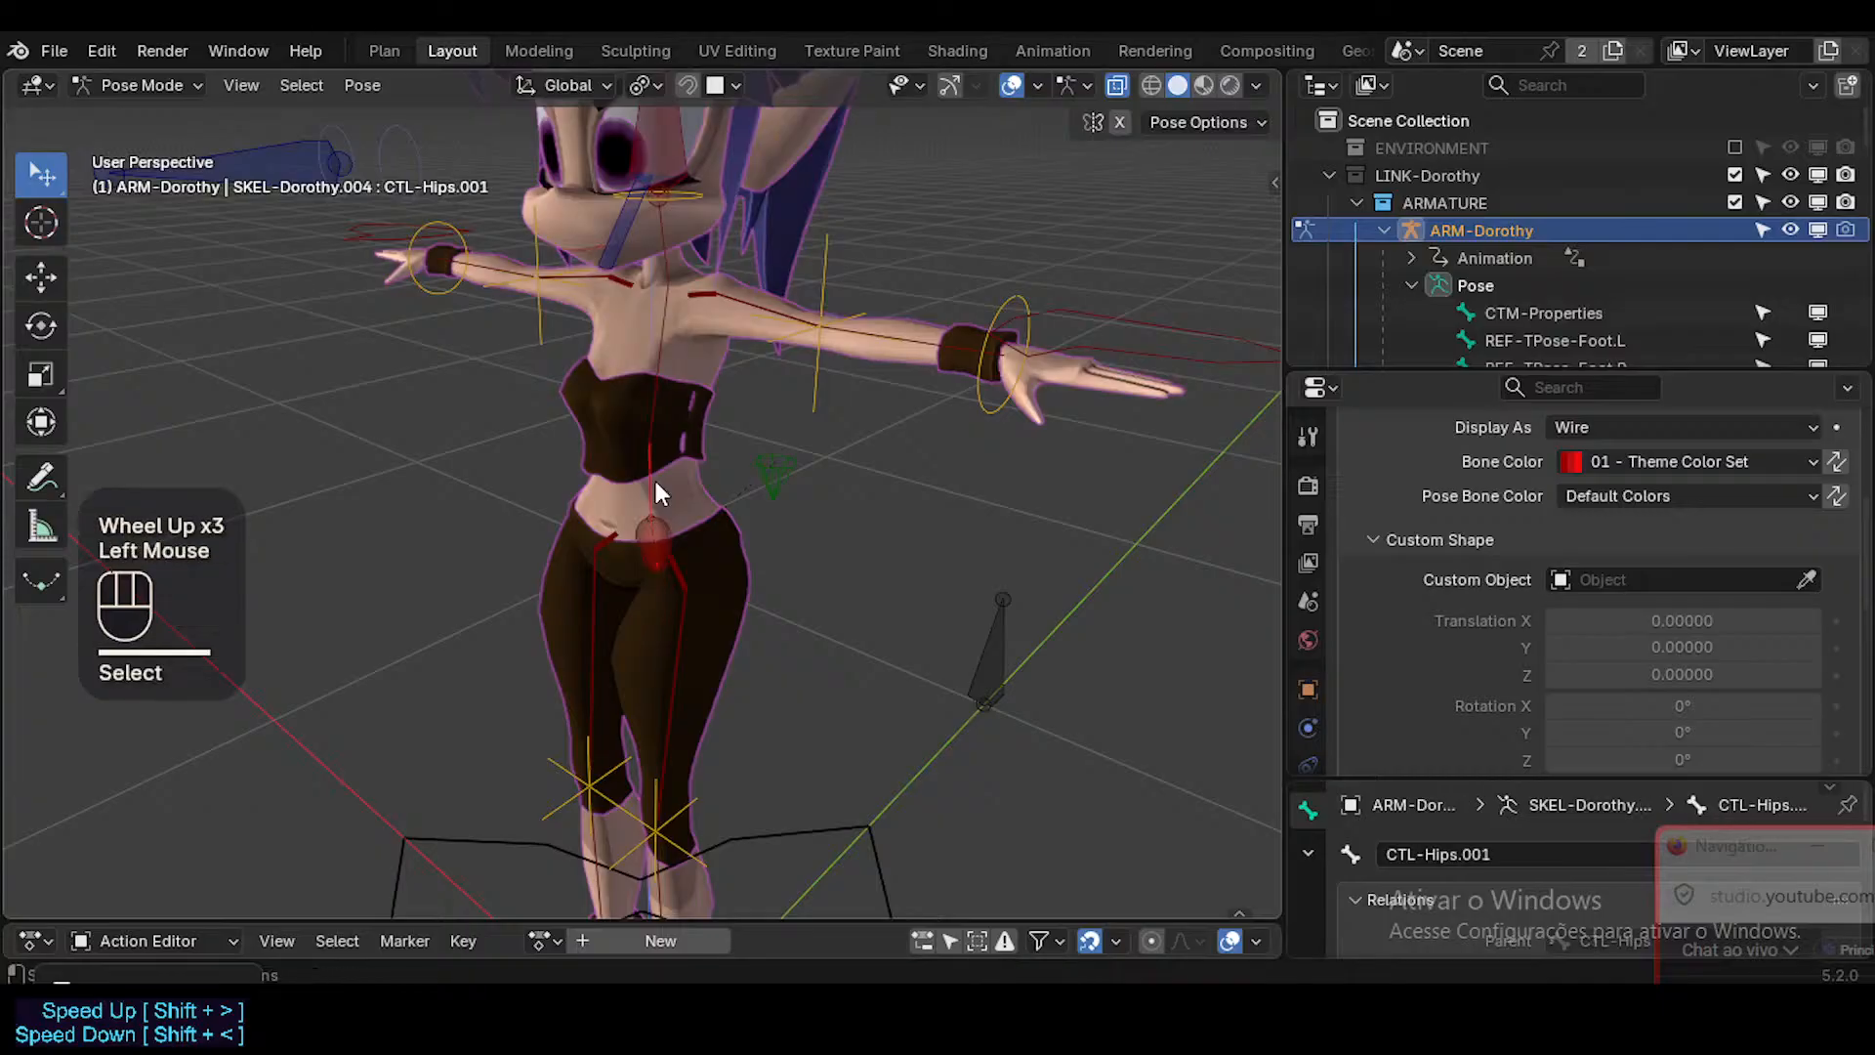
left_click(654, 537)
key("g")
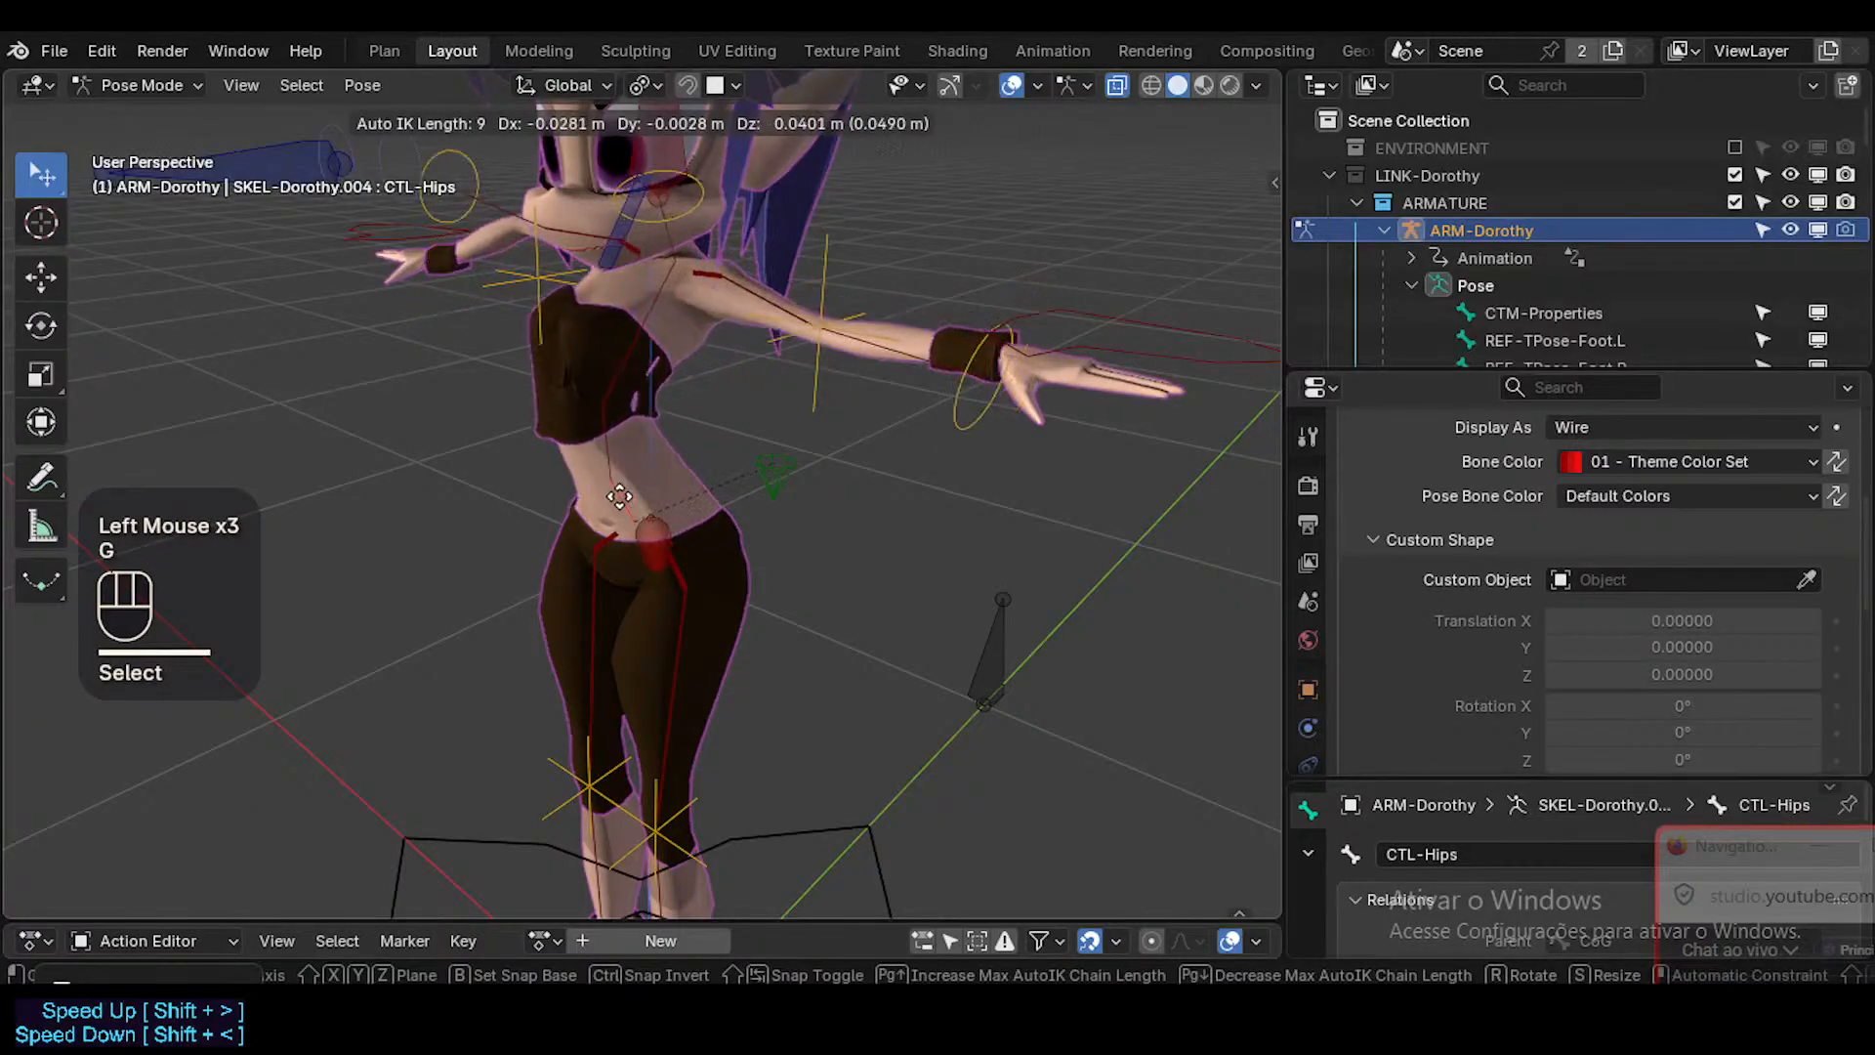
key("Escape")
left_click(645, 425)
key("g")
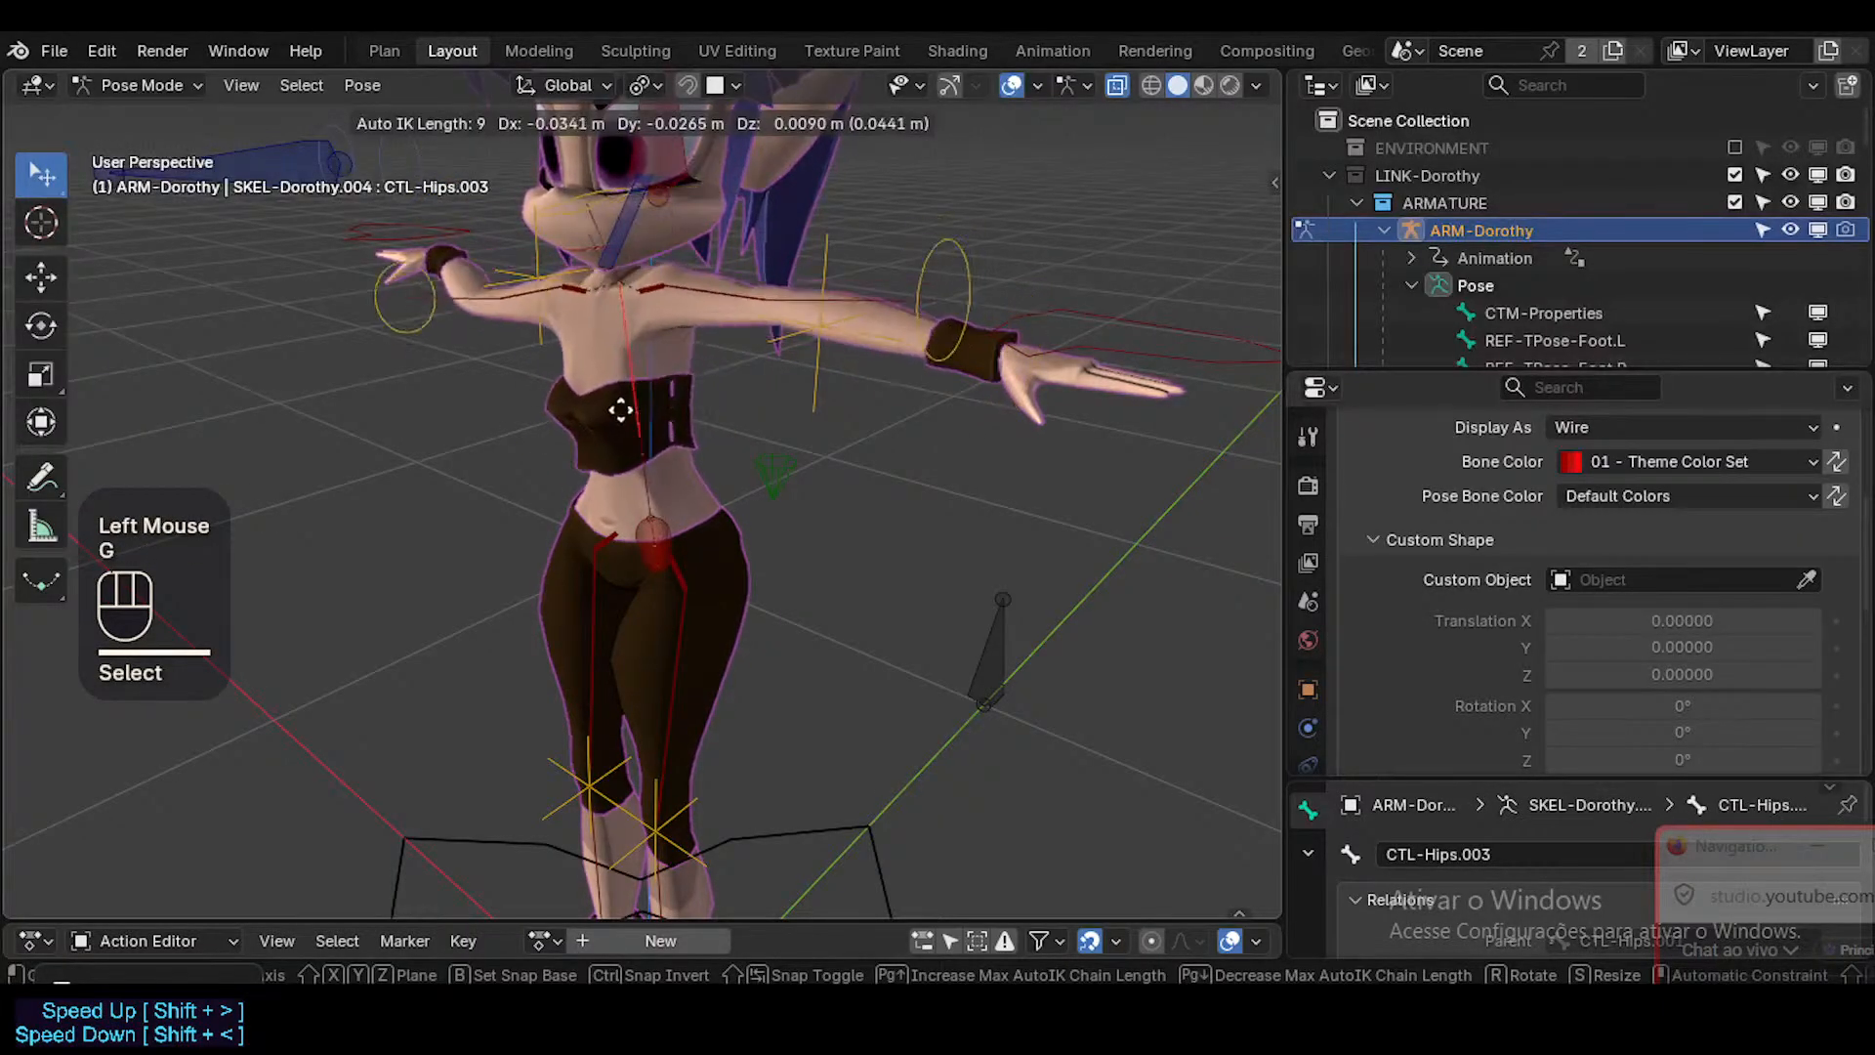
key("Escape")
left_click(635, 474)
key("g")
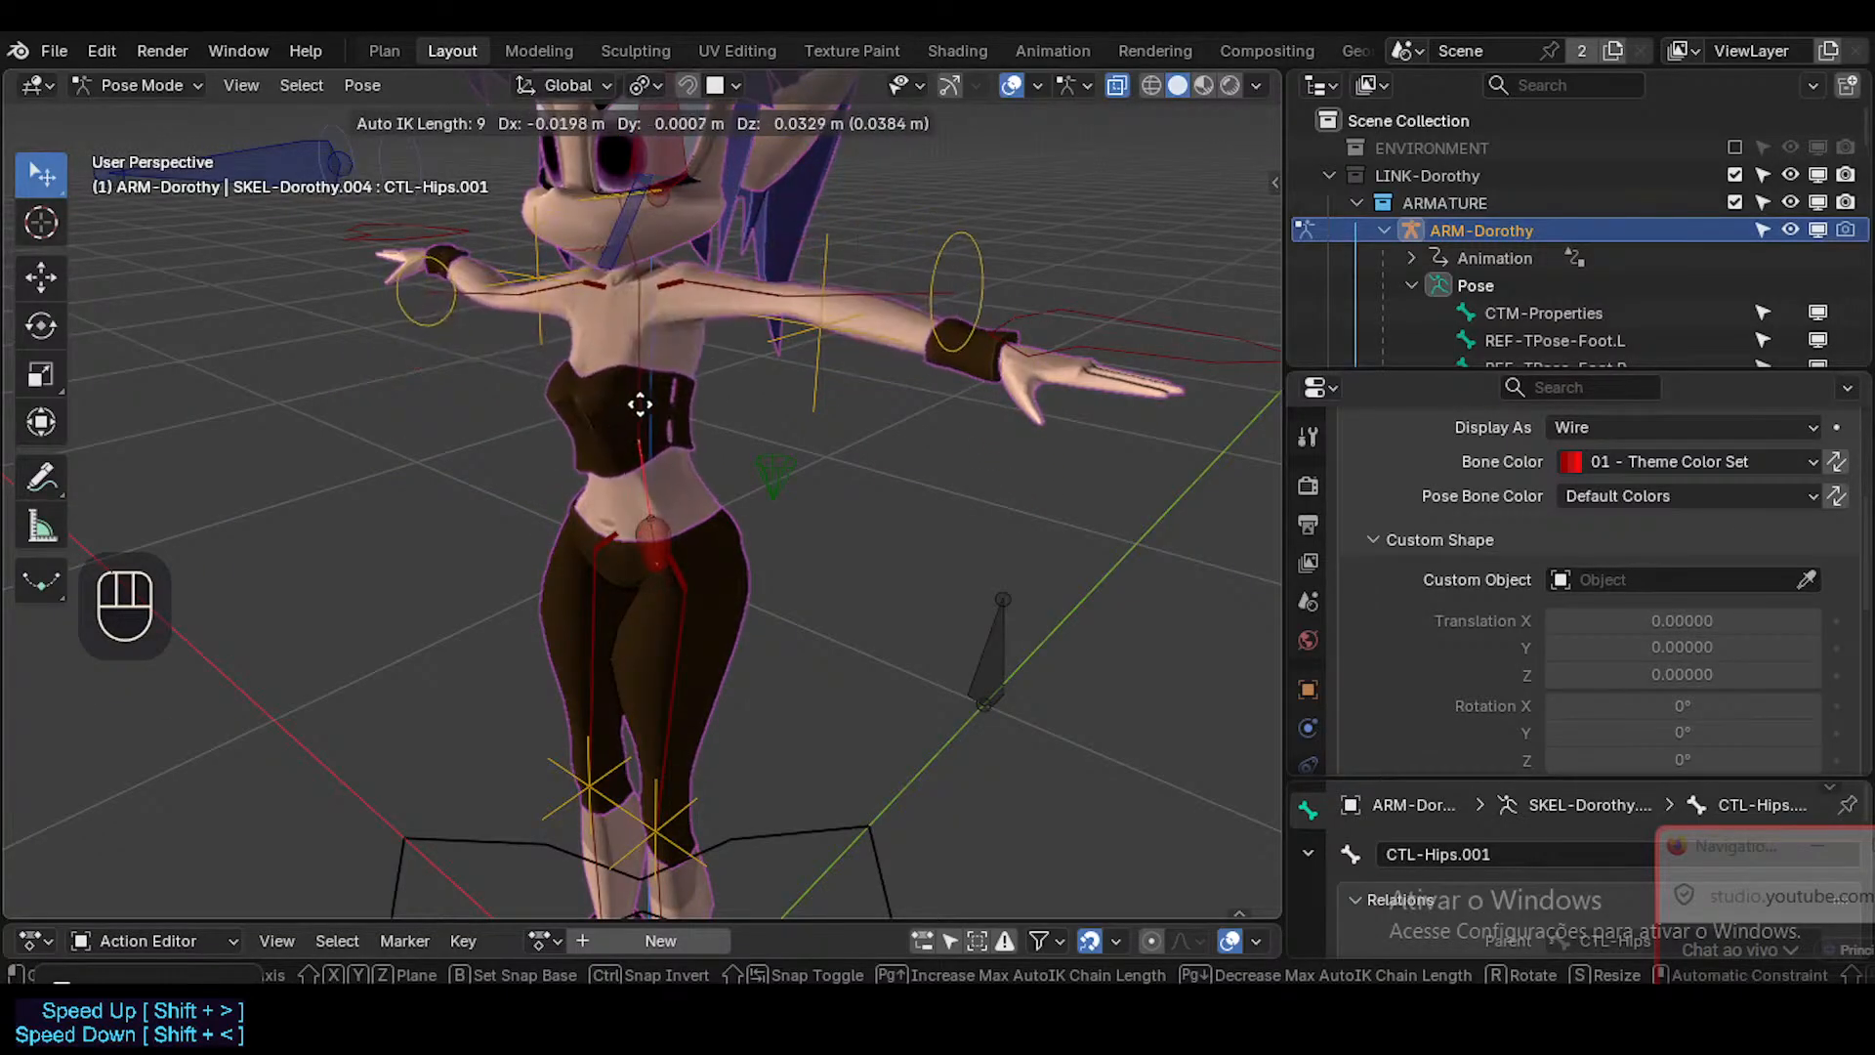
key("Escape")
Try moving CTL-PelvisSway, and try moving and rotating CTL-Hips, cancelling each transform.
left_click(666, 512)
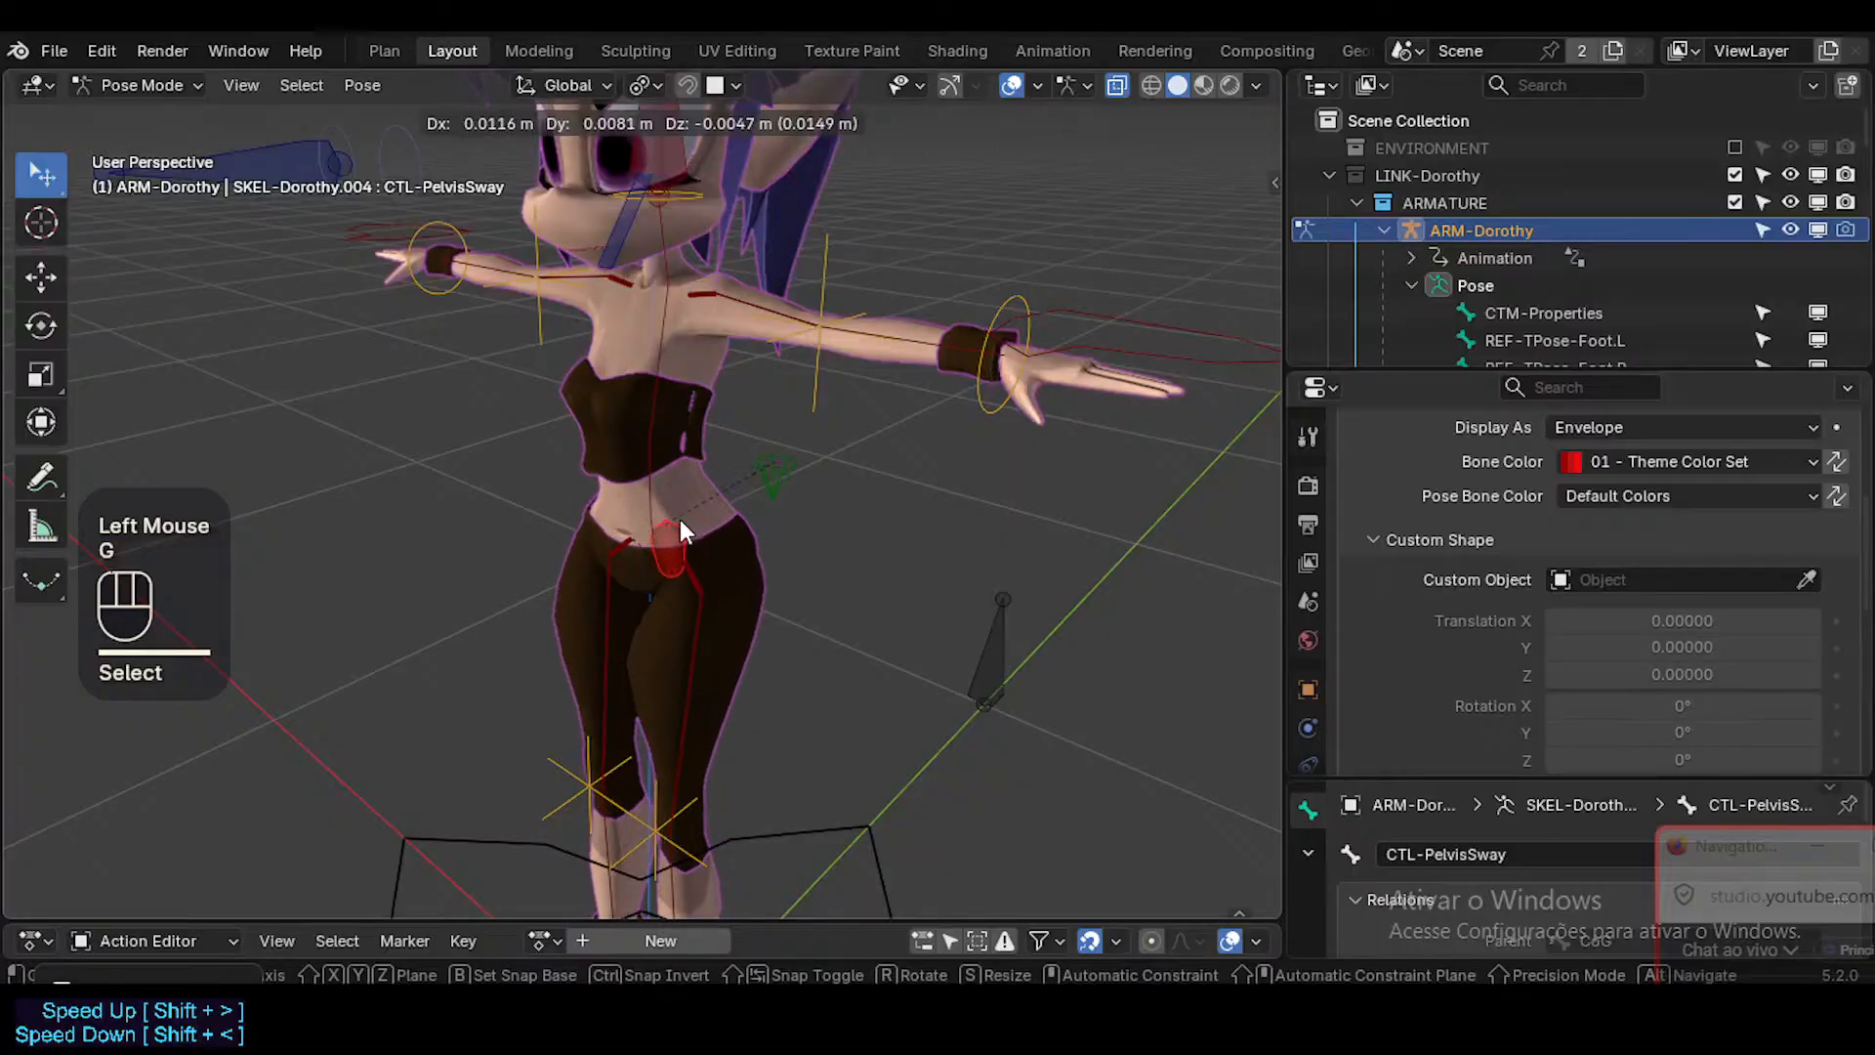
left_click(653, 541)
key("g")
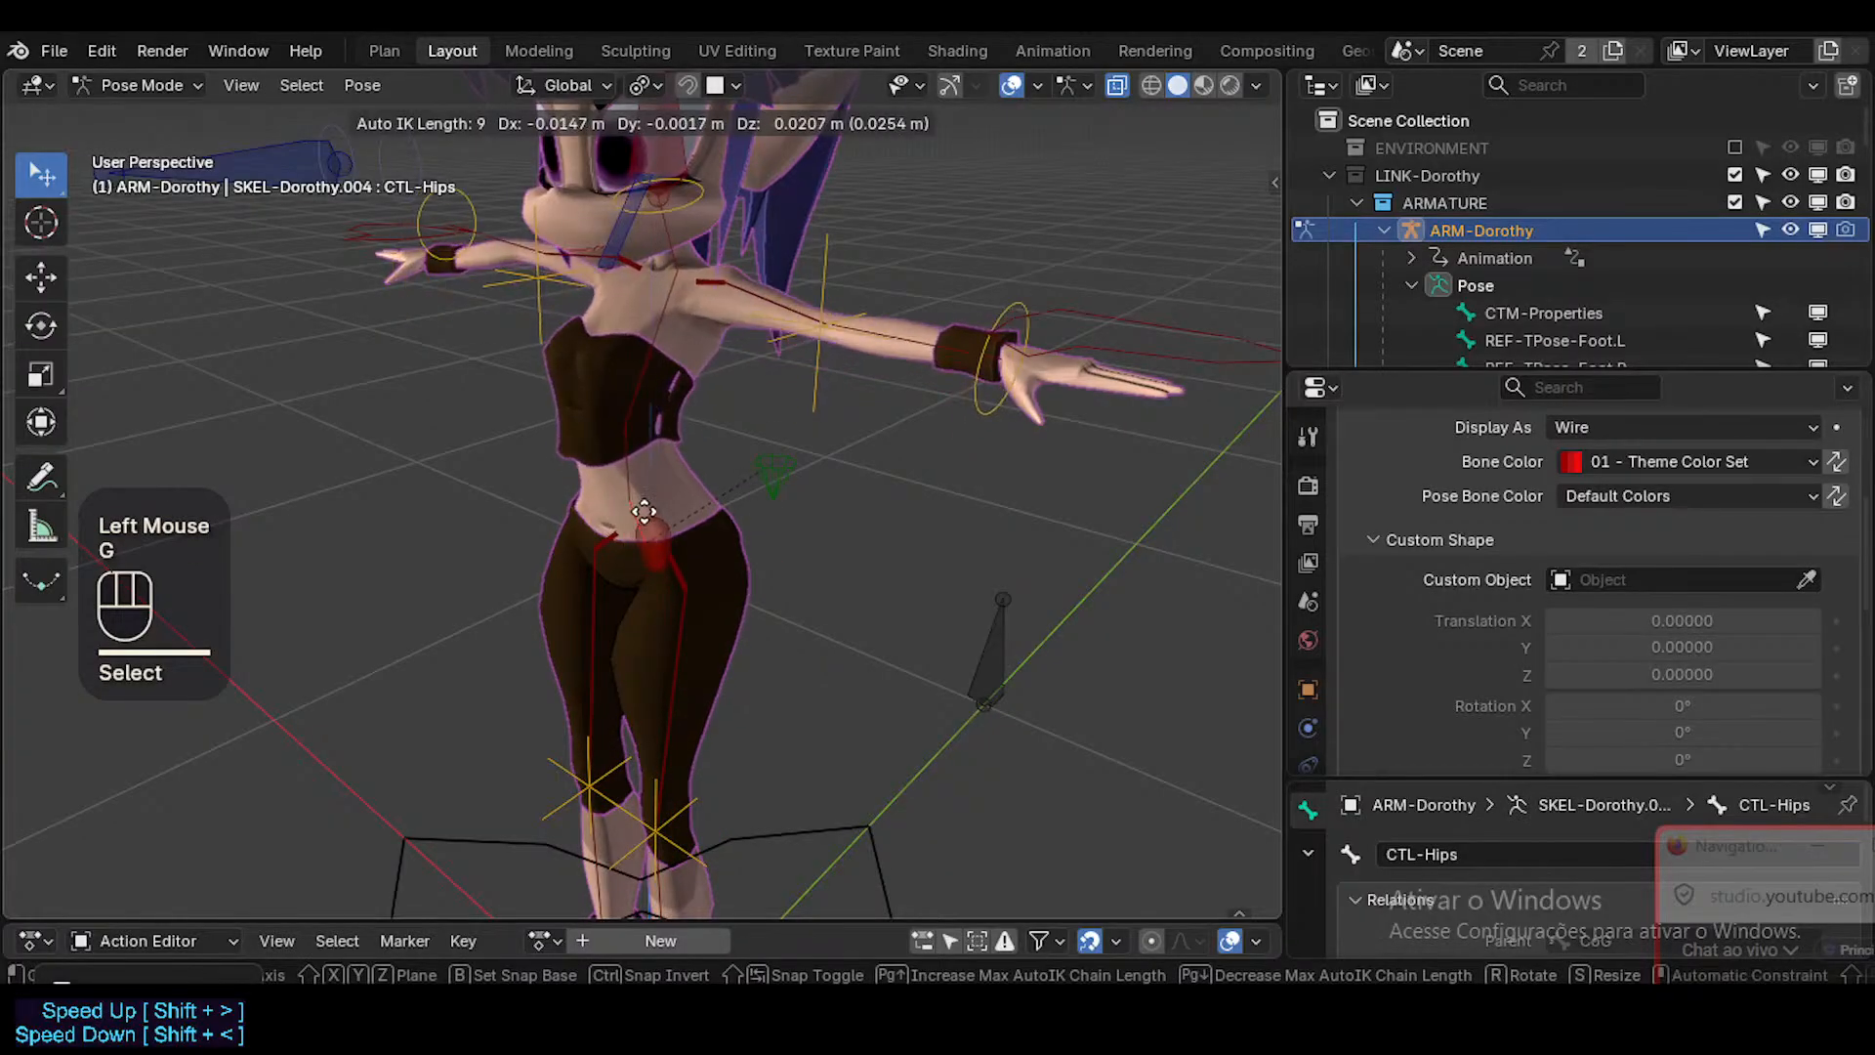
key("Escape")
left_click(693, 565)
left_click(659, 541)
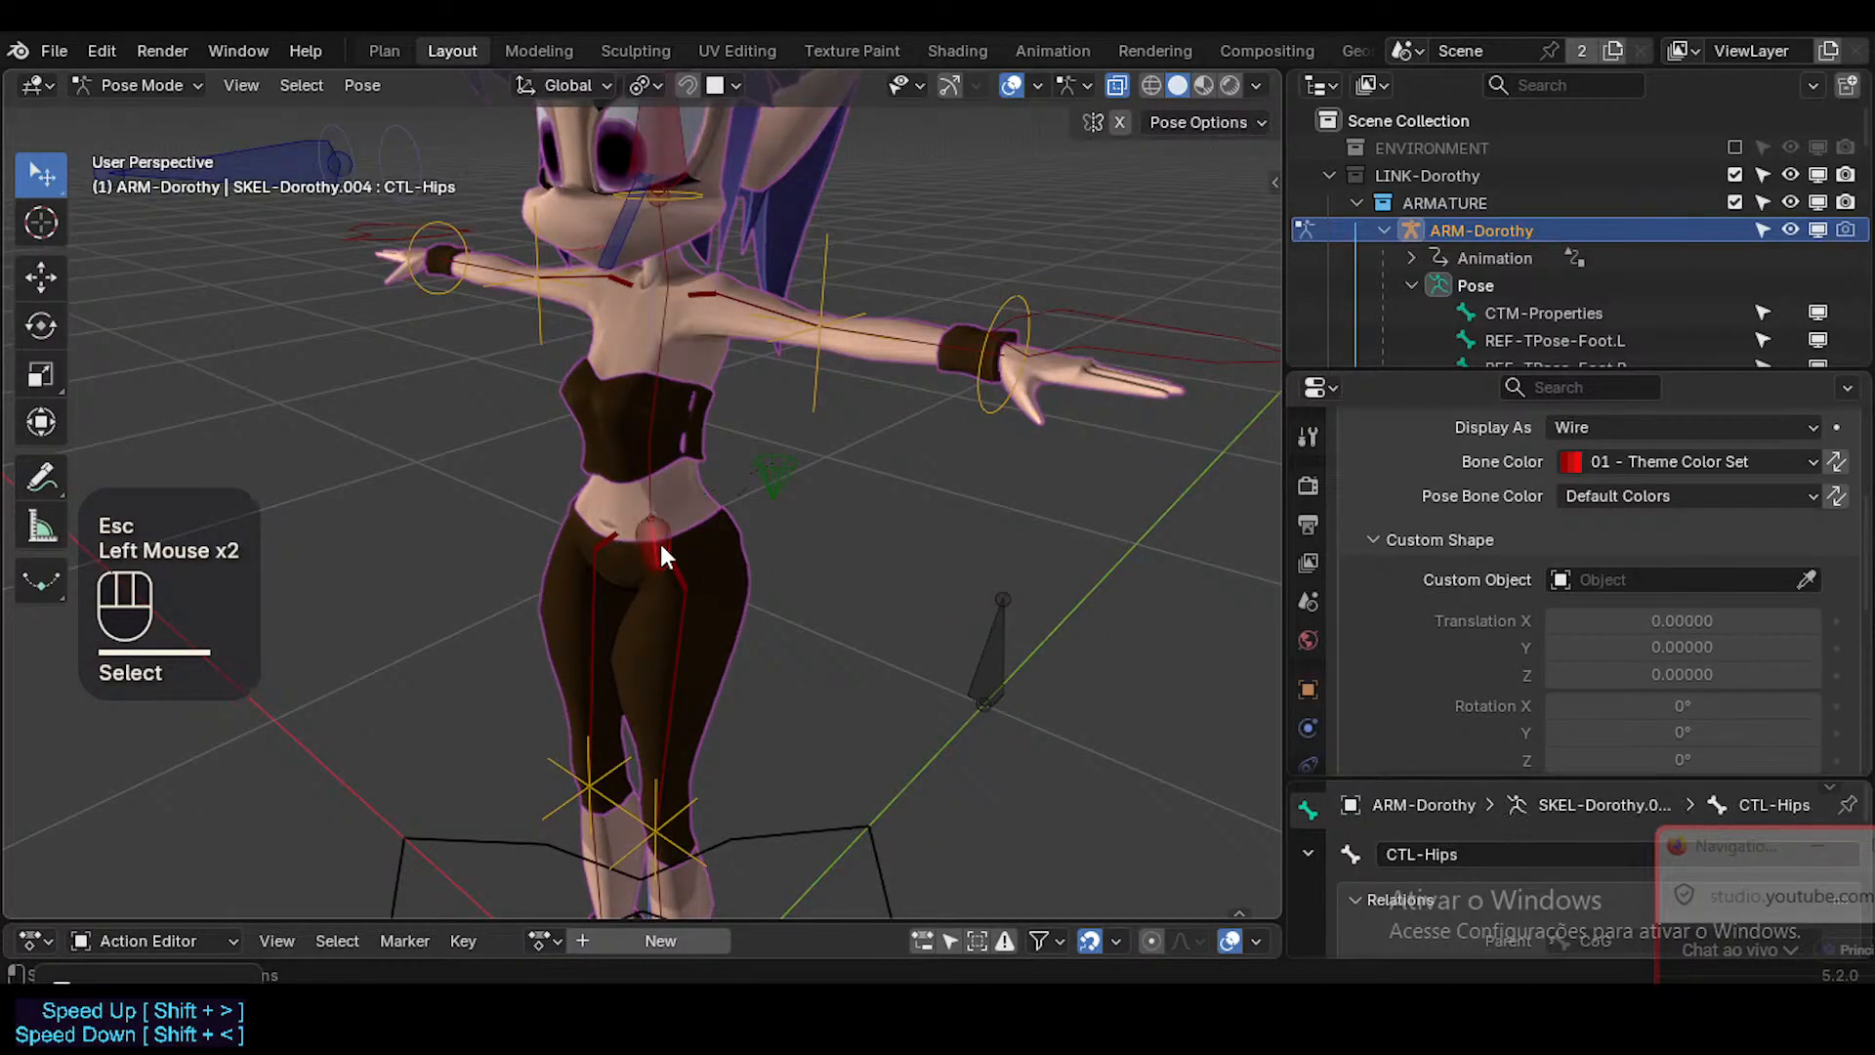
key("g")
key("Escape")
key("g")
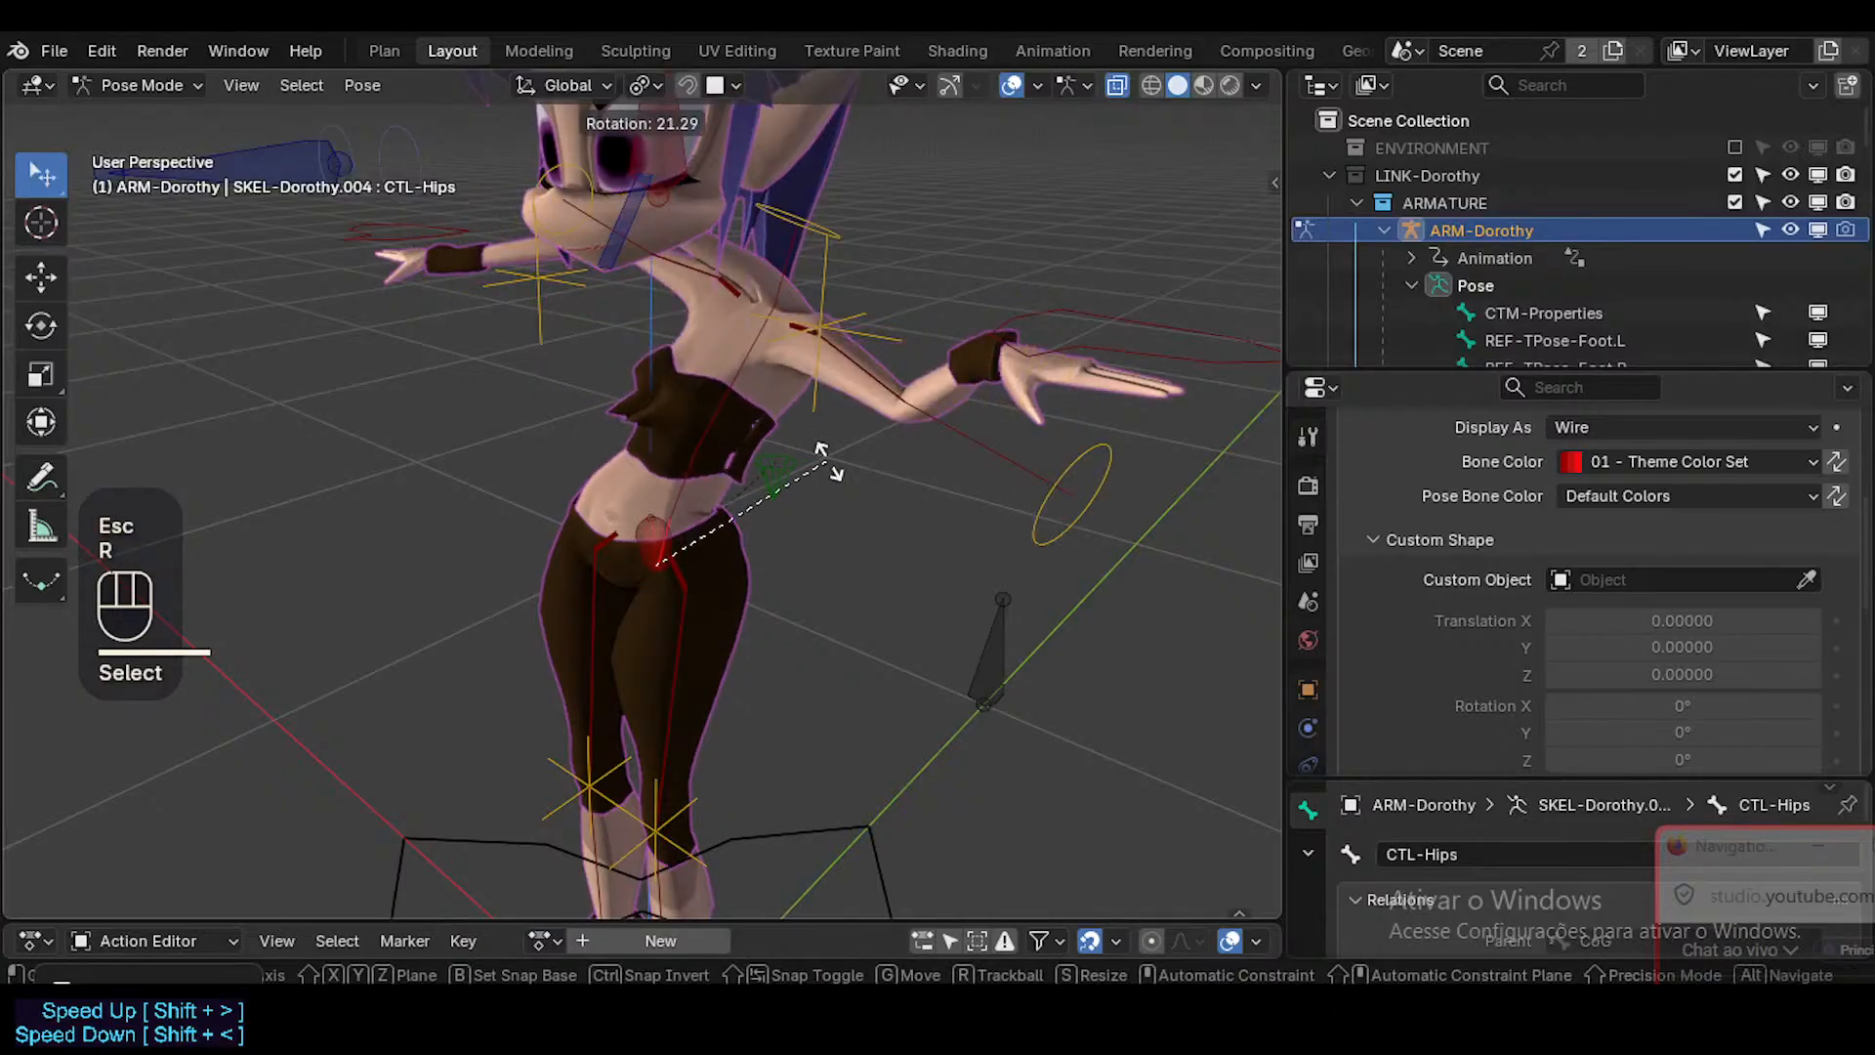
key("Escape")
key("g")
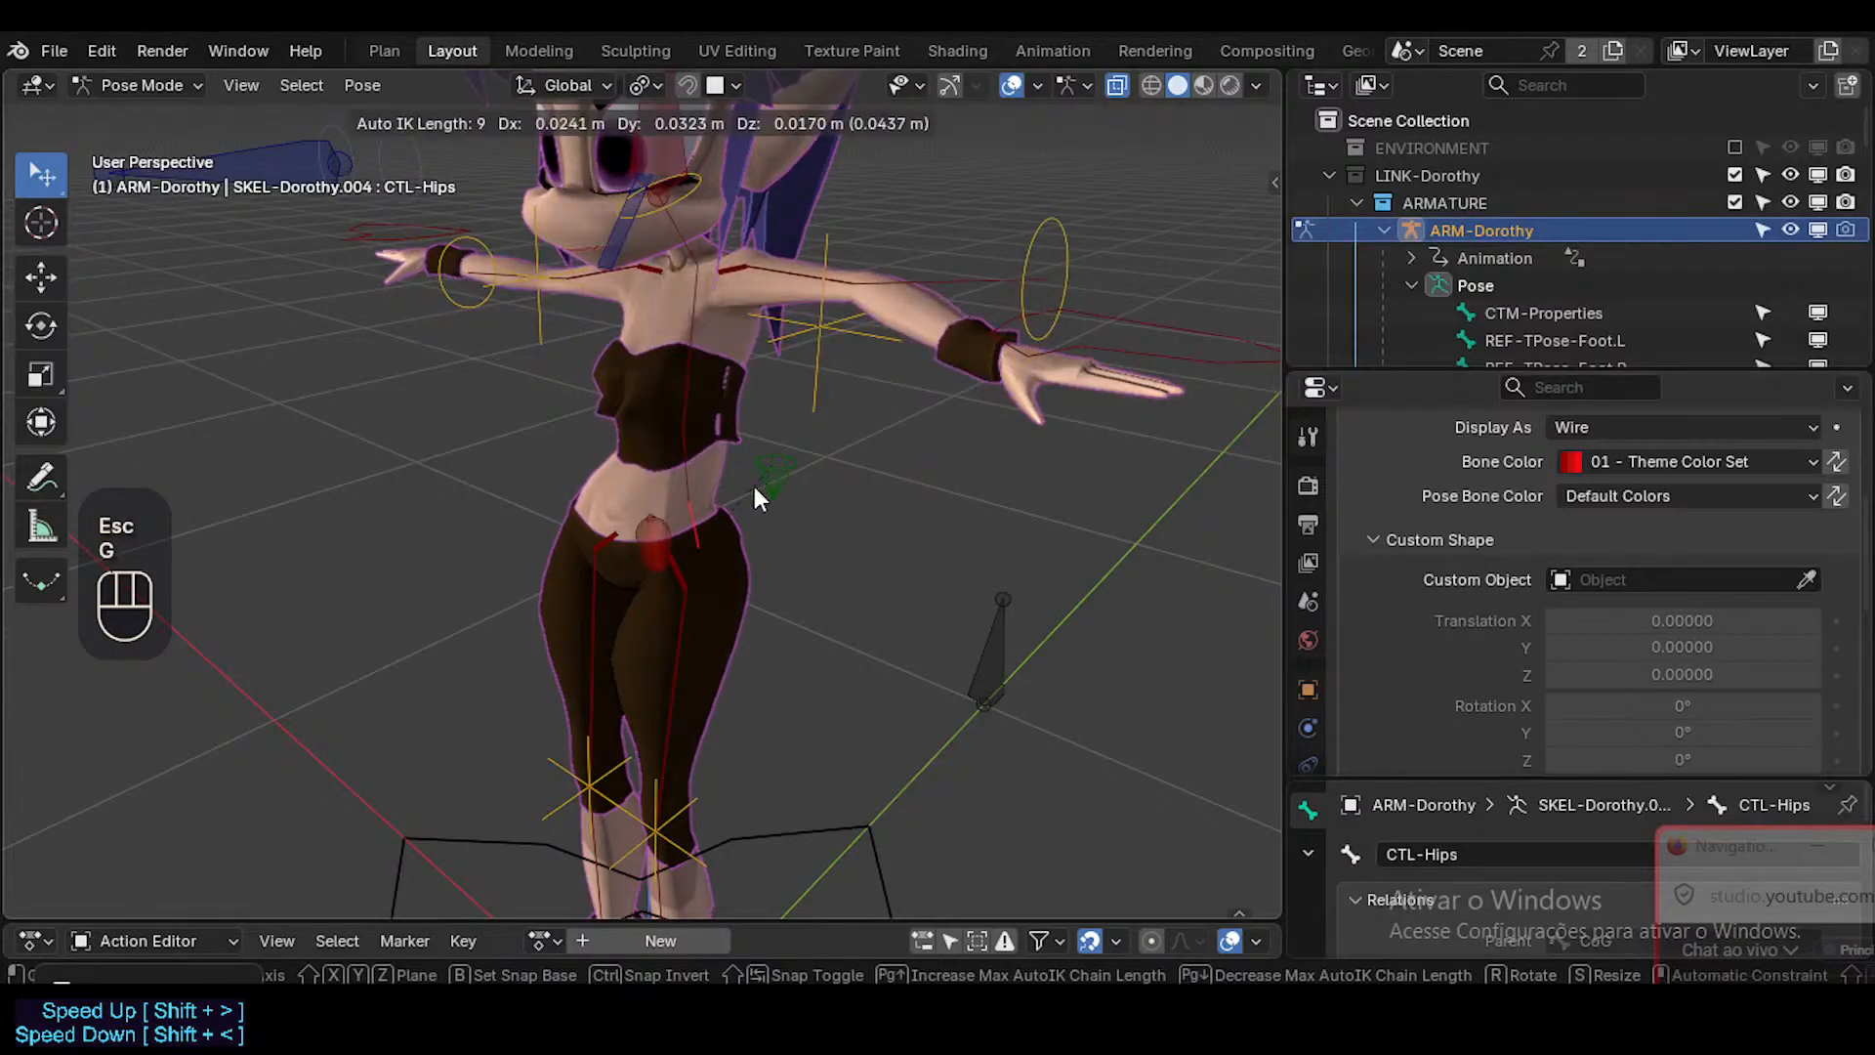
key("Escape")
Test rotating CTL-Hips.003 by about 16° and moving CTL-Hips.001, and clear the pose transforms of all bones.
left_click(646, 425)
key("r")
left_click(733, 371)
key("g")
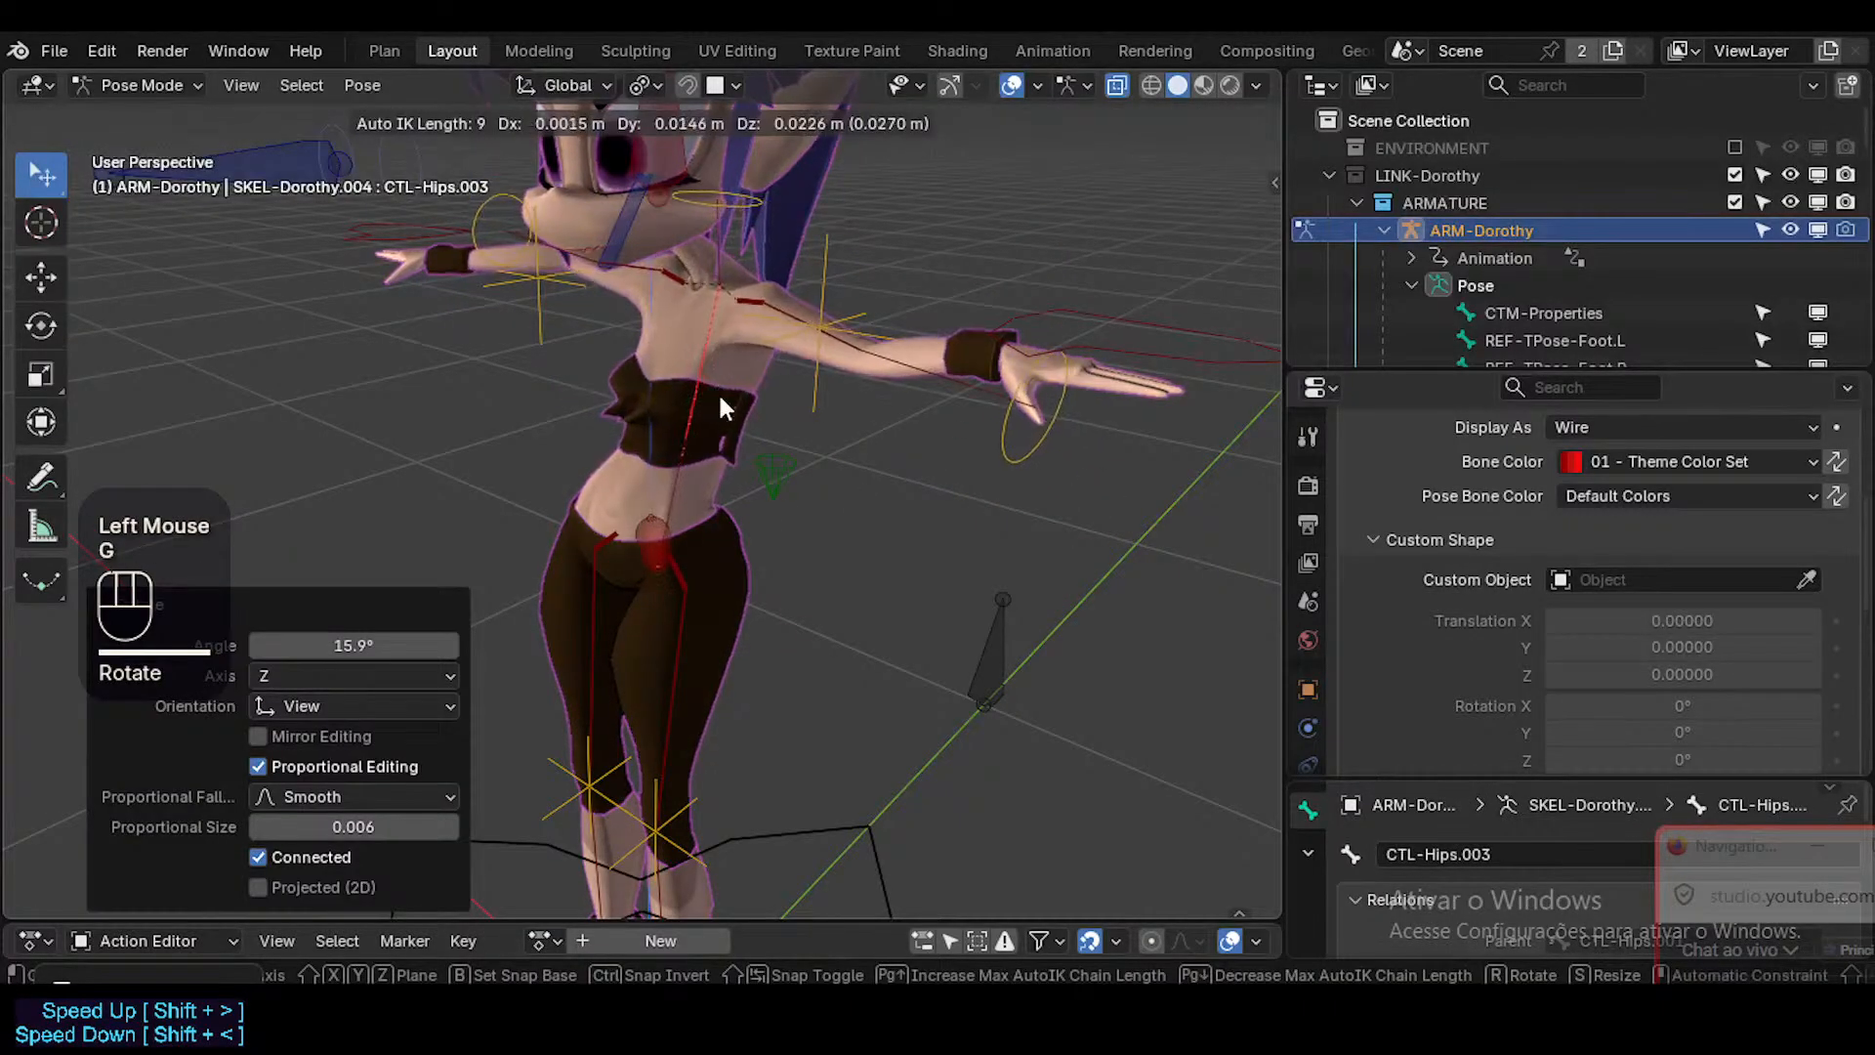
key("Escape")
left_click(652, 468)
key("g")
key("Escape")
left_click(649, 475)
key("g")
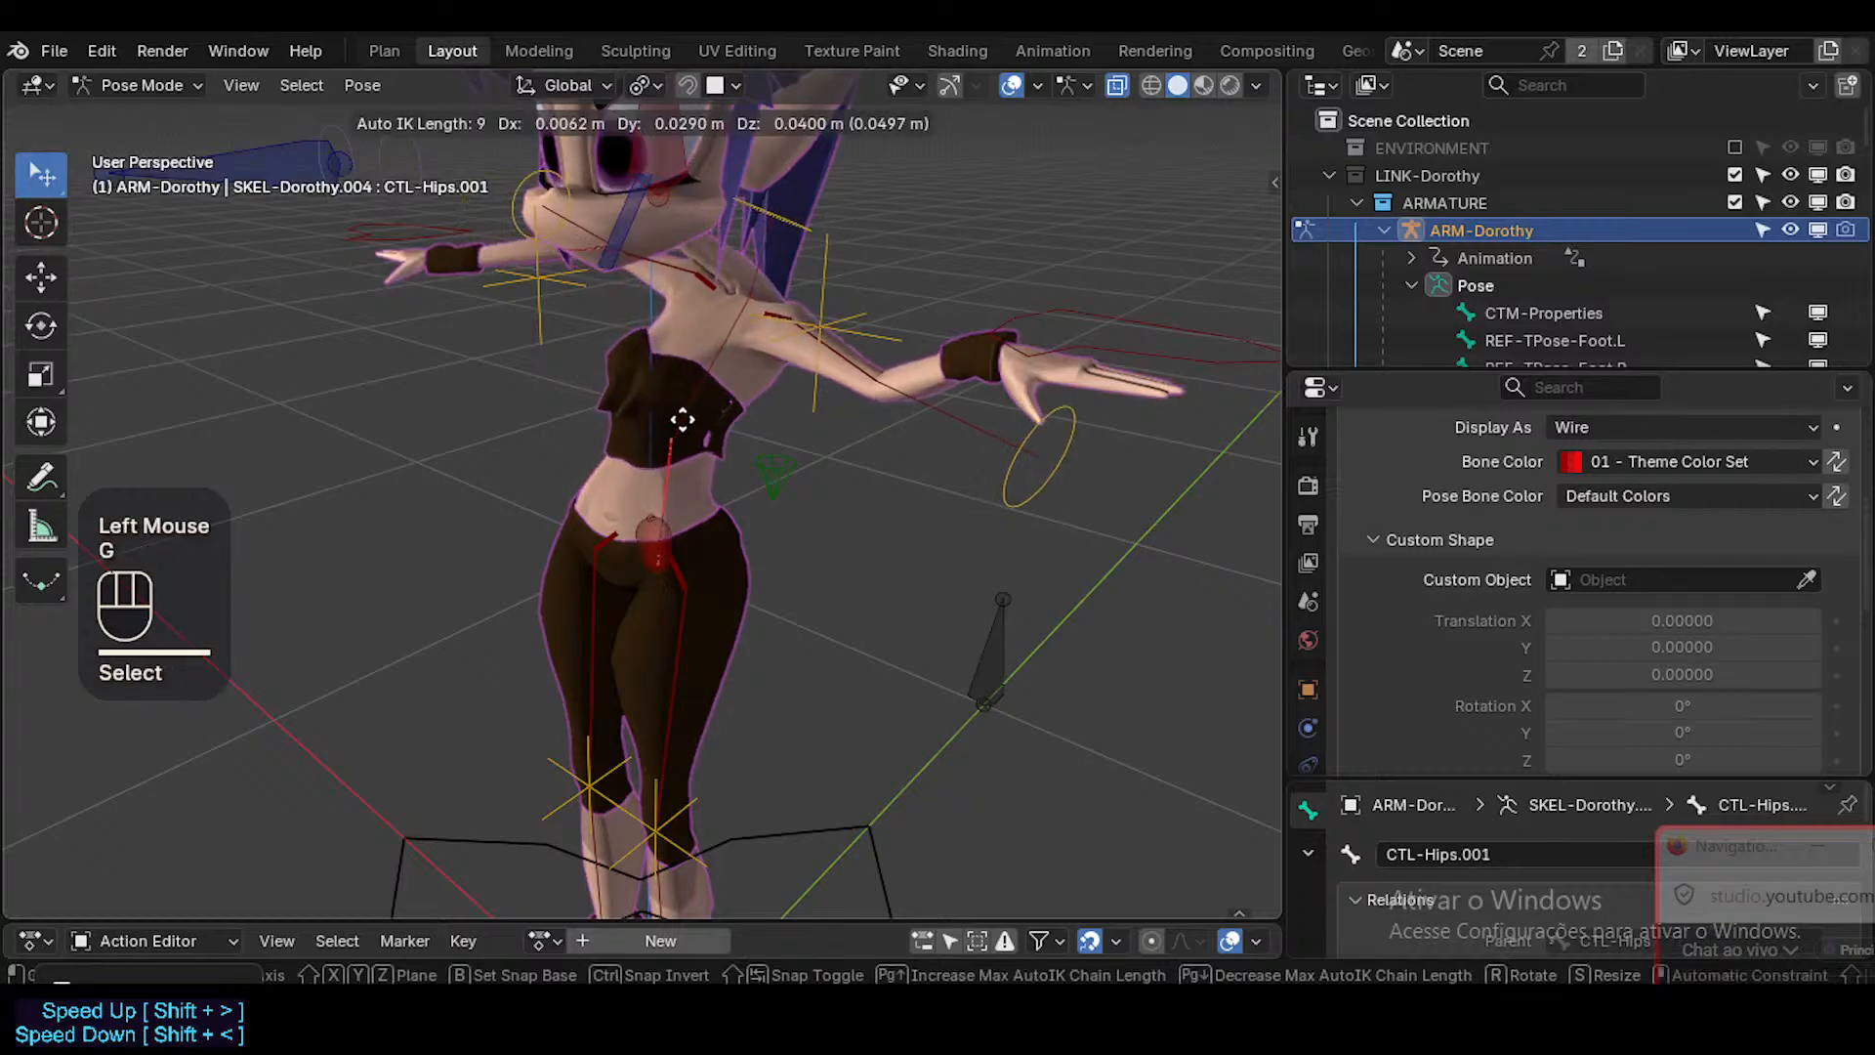
key("Escape")
left_click(649, 488)
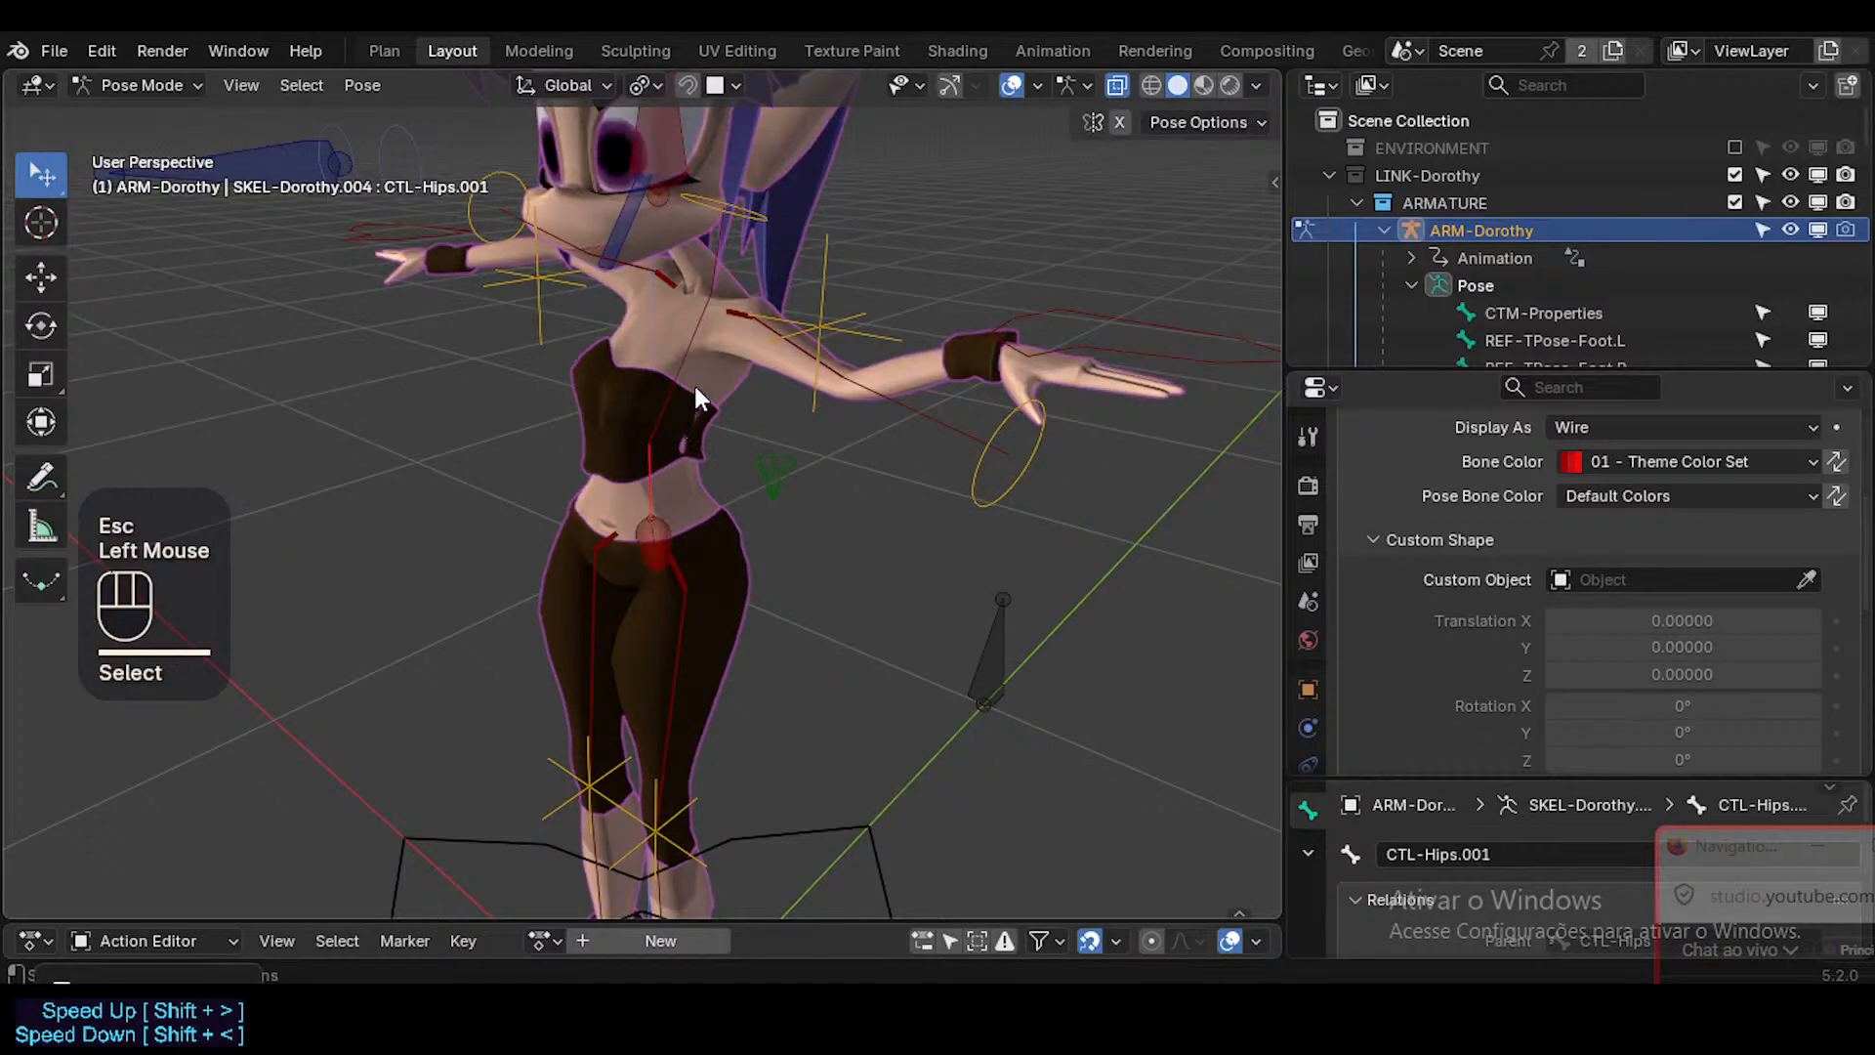
key("a")
key("alt+q")
key("alt+q")
Test moving and trackball-rotating the chest bone CTL-Hips.004, and clear the pose transforms of all bones.
left_click(721, 253)
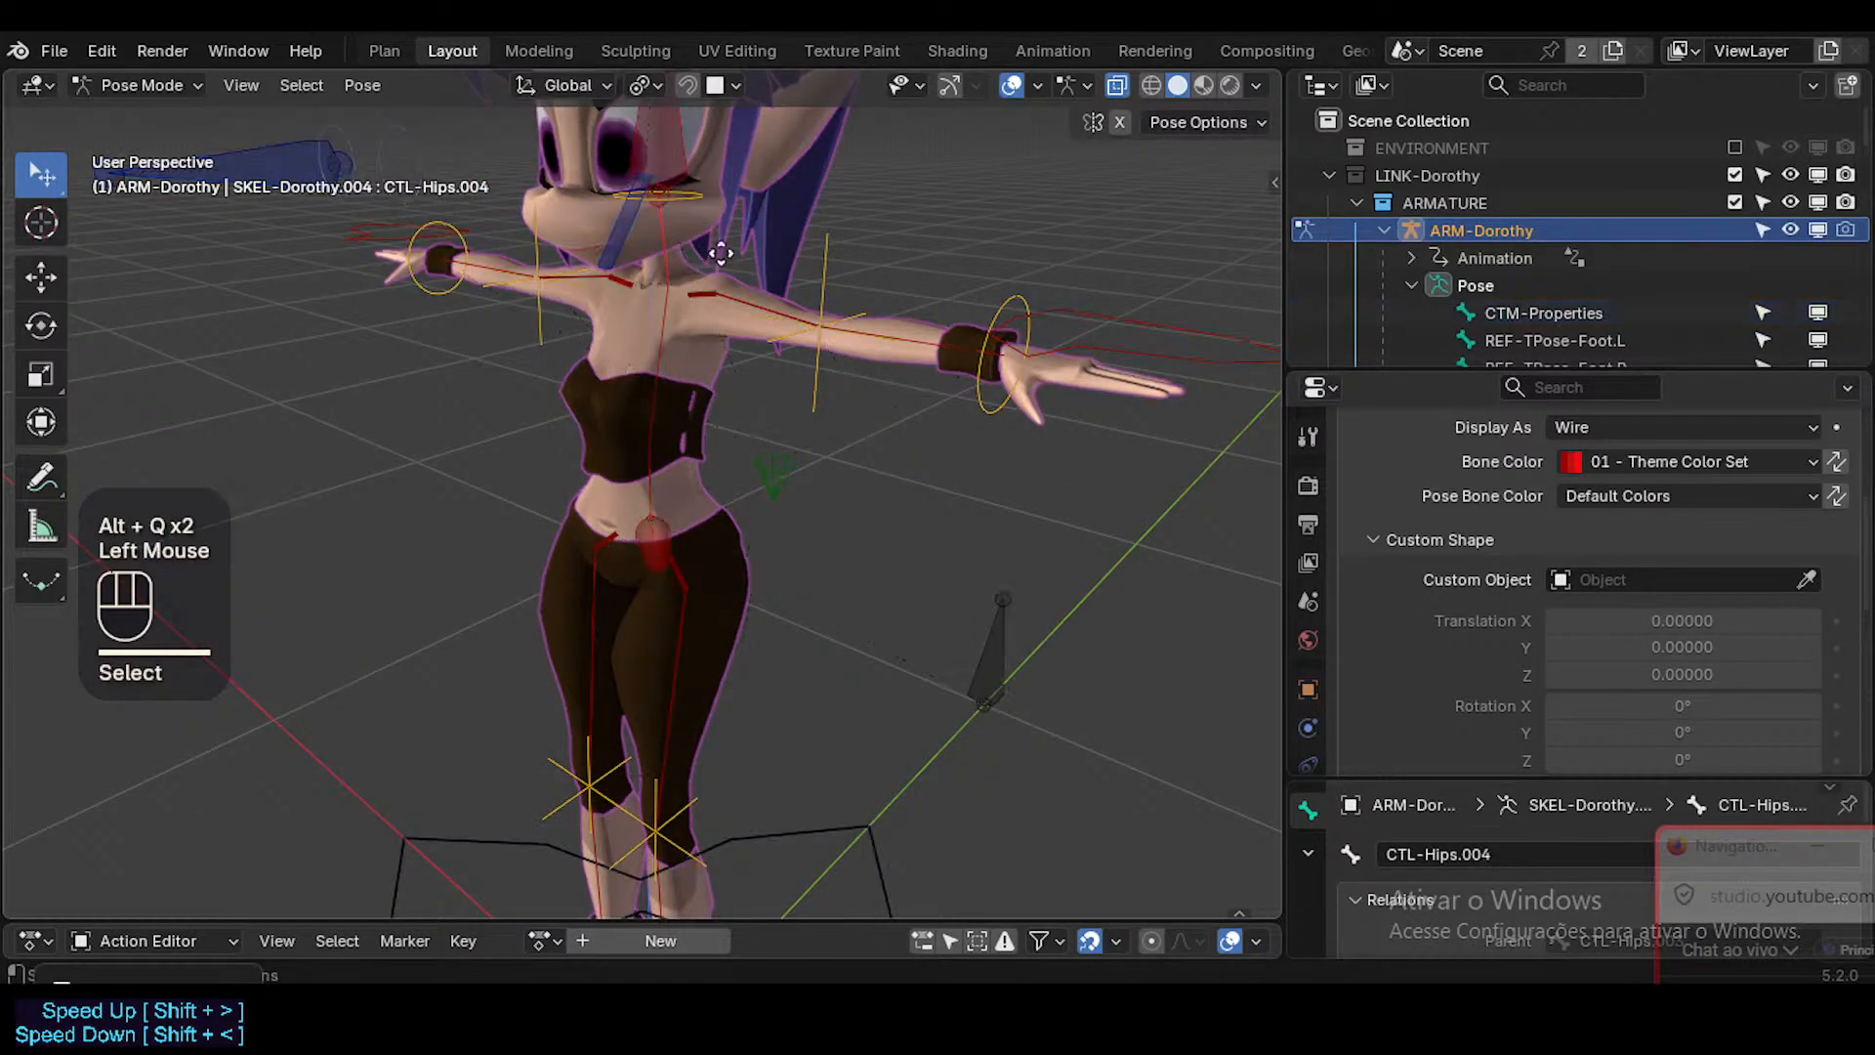
key("g")
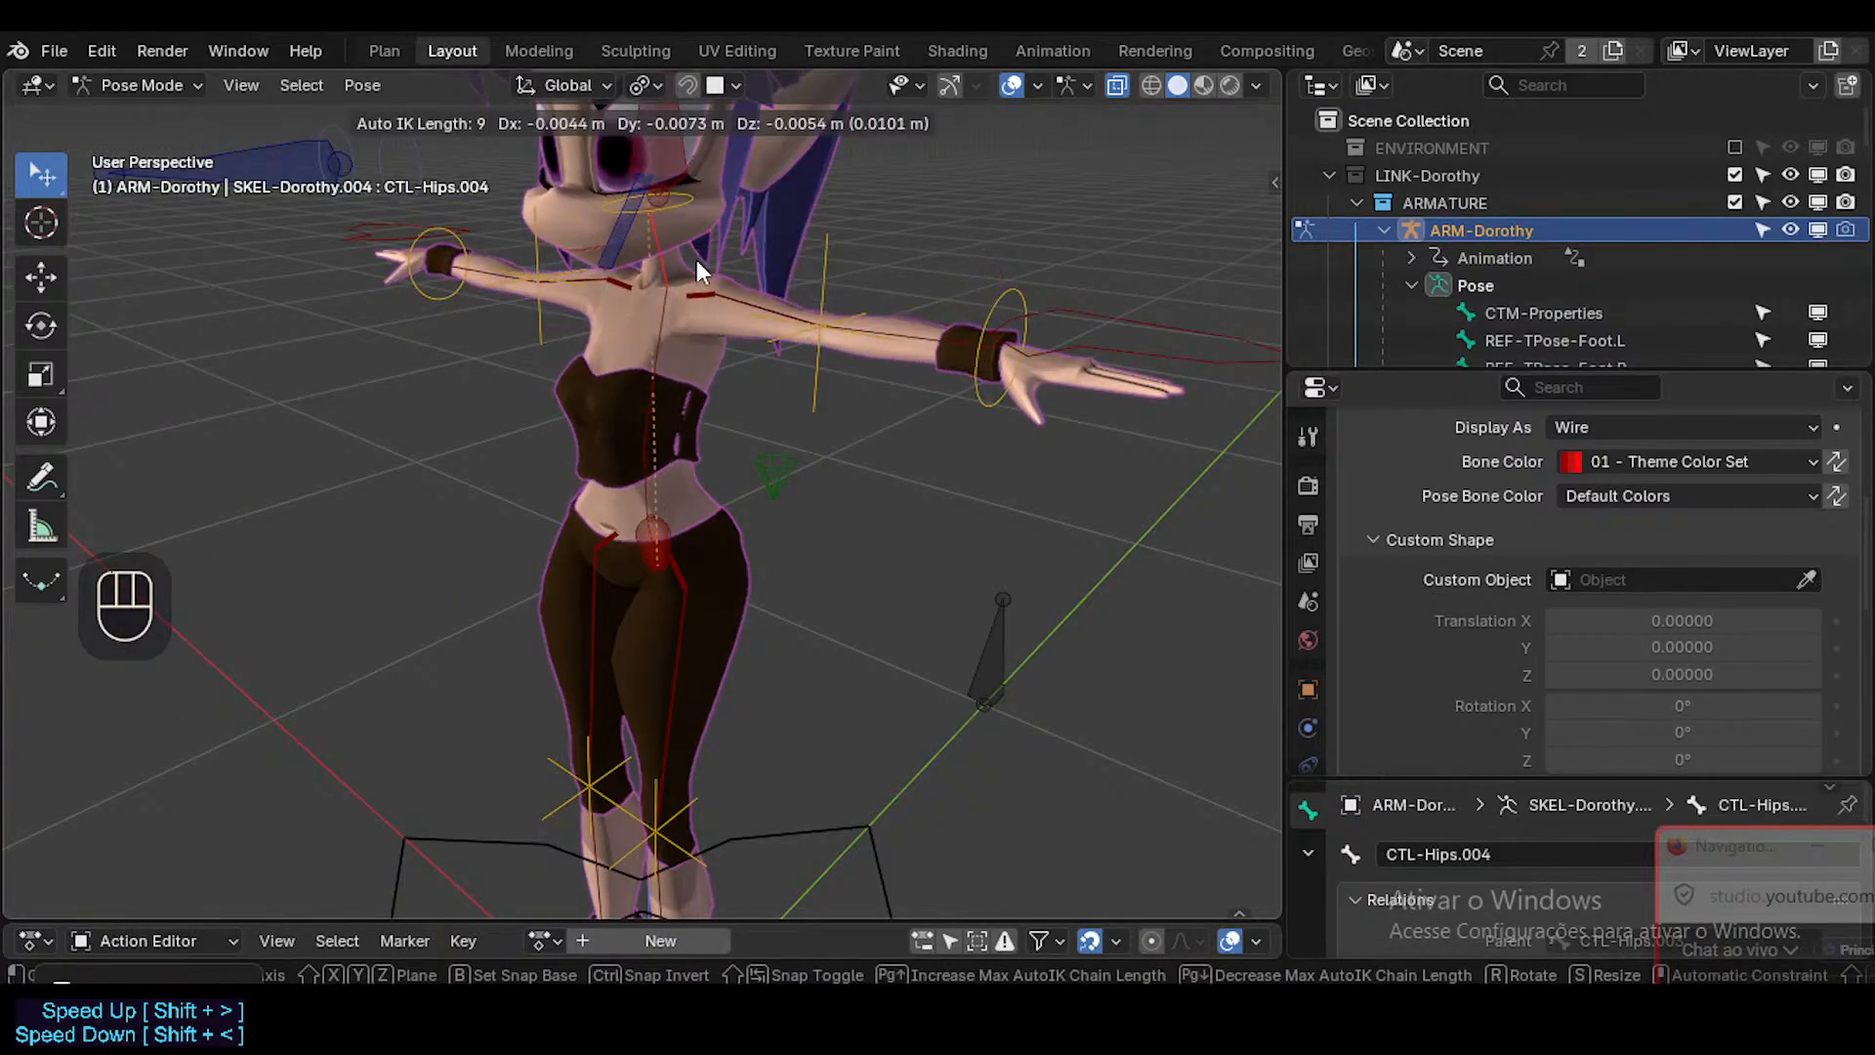
key("Escape")
key("r")
key("r")
middle_click_drag(787, 337, 666, 314, "shift")
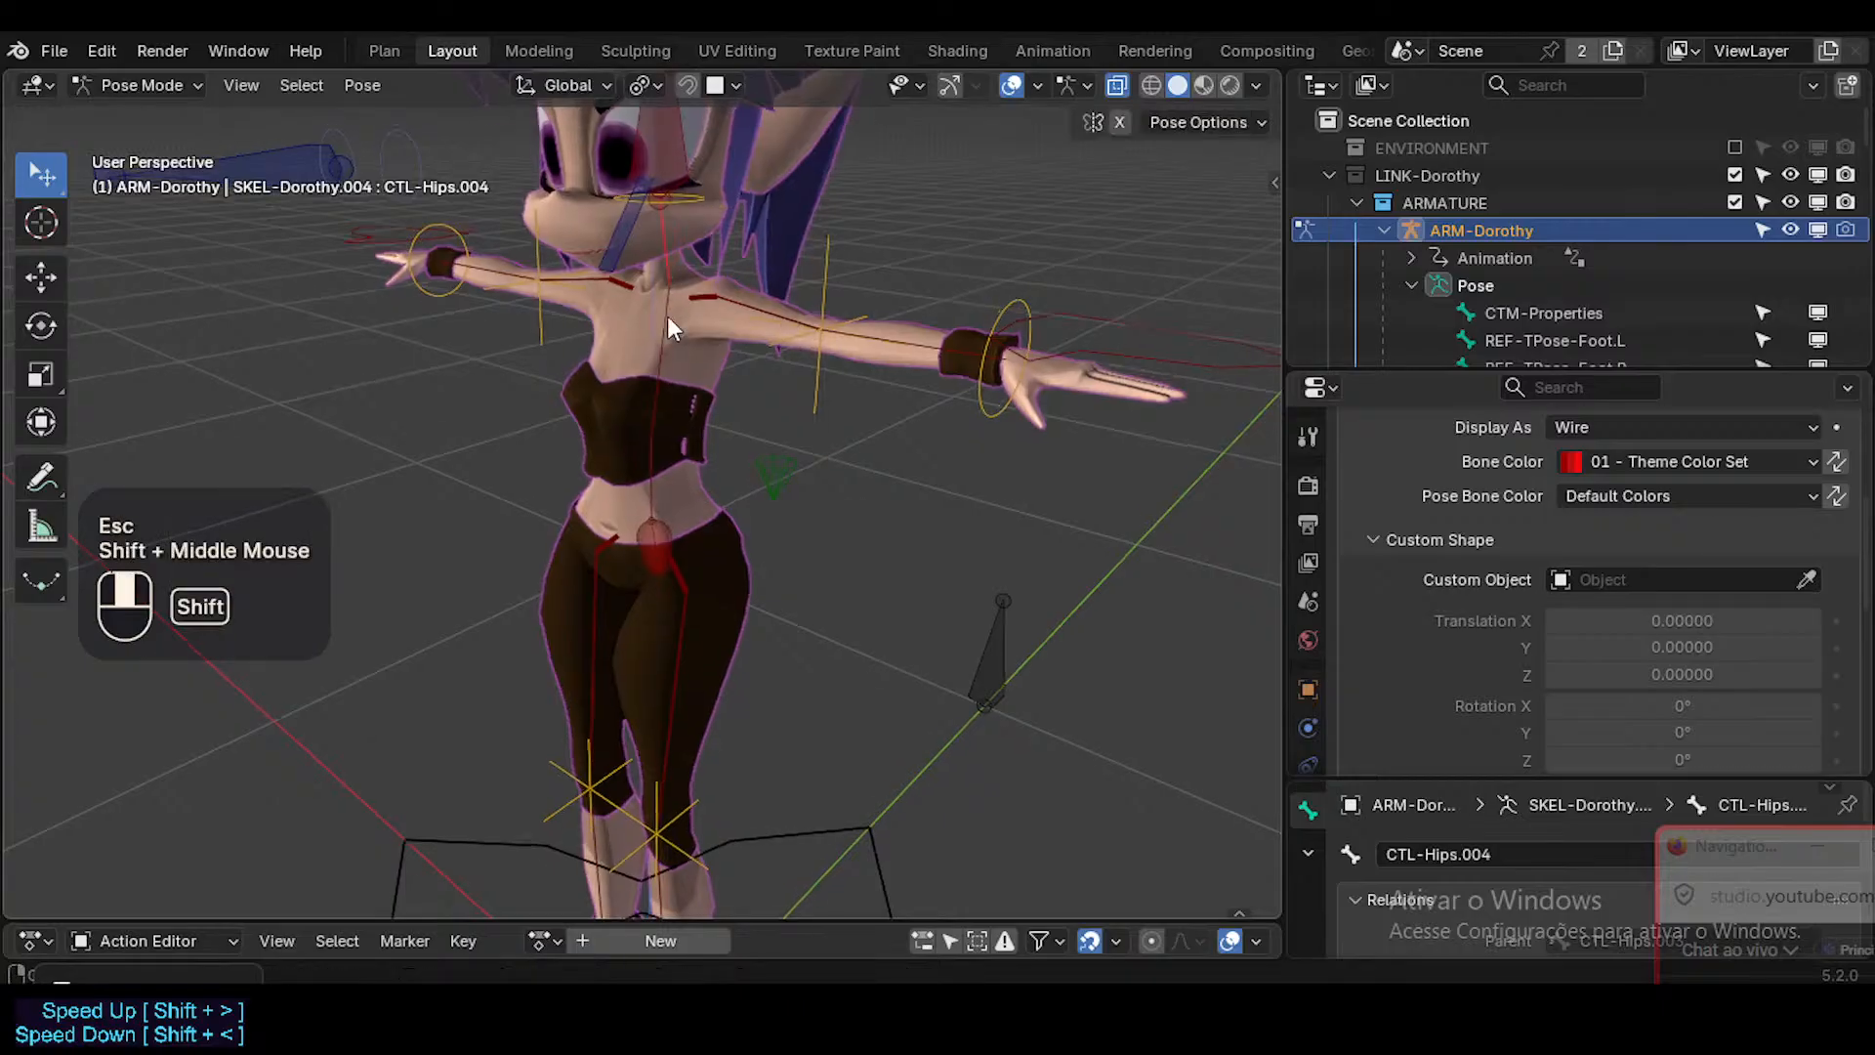
left_click(705, 209)
left_click(707, 314, "shift")
key("r")
key("r")
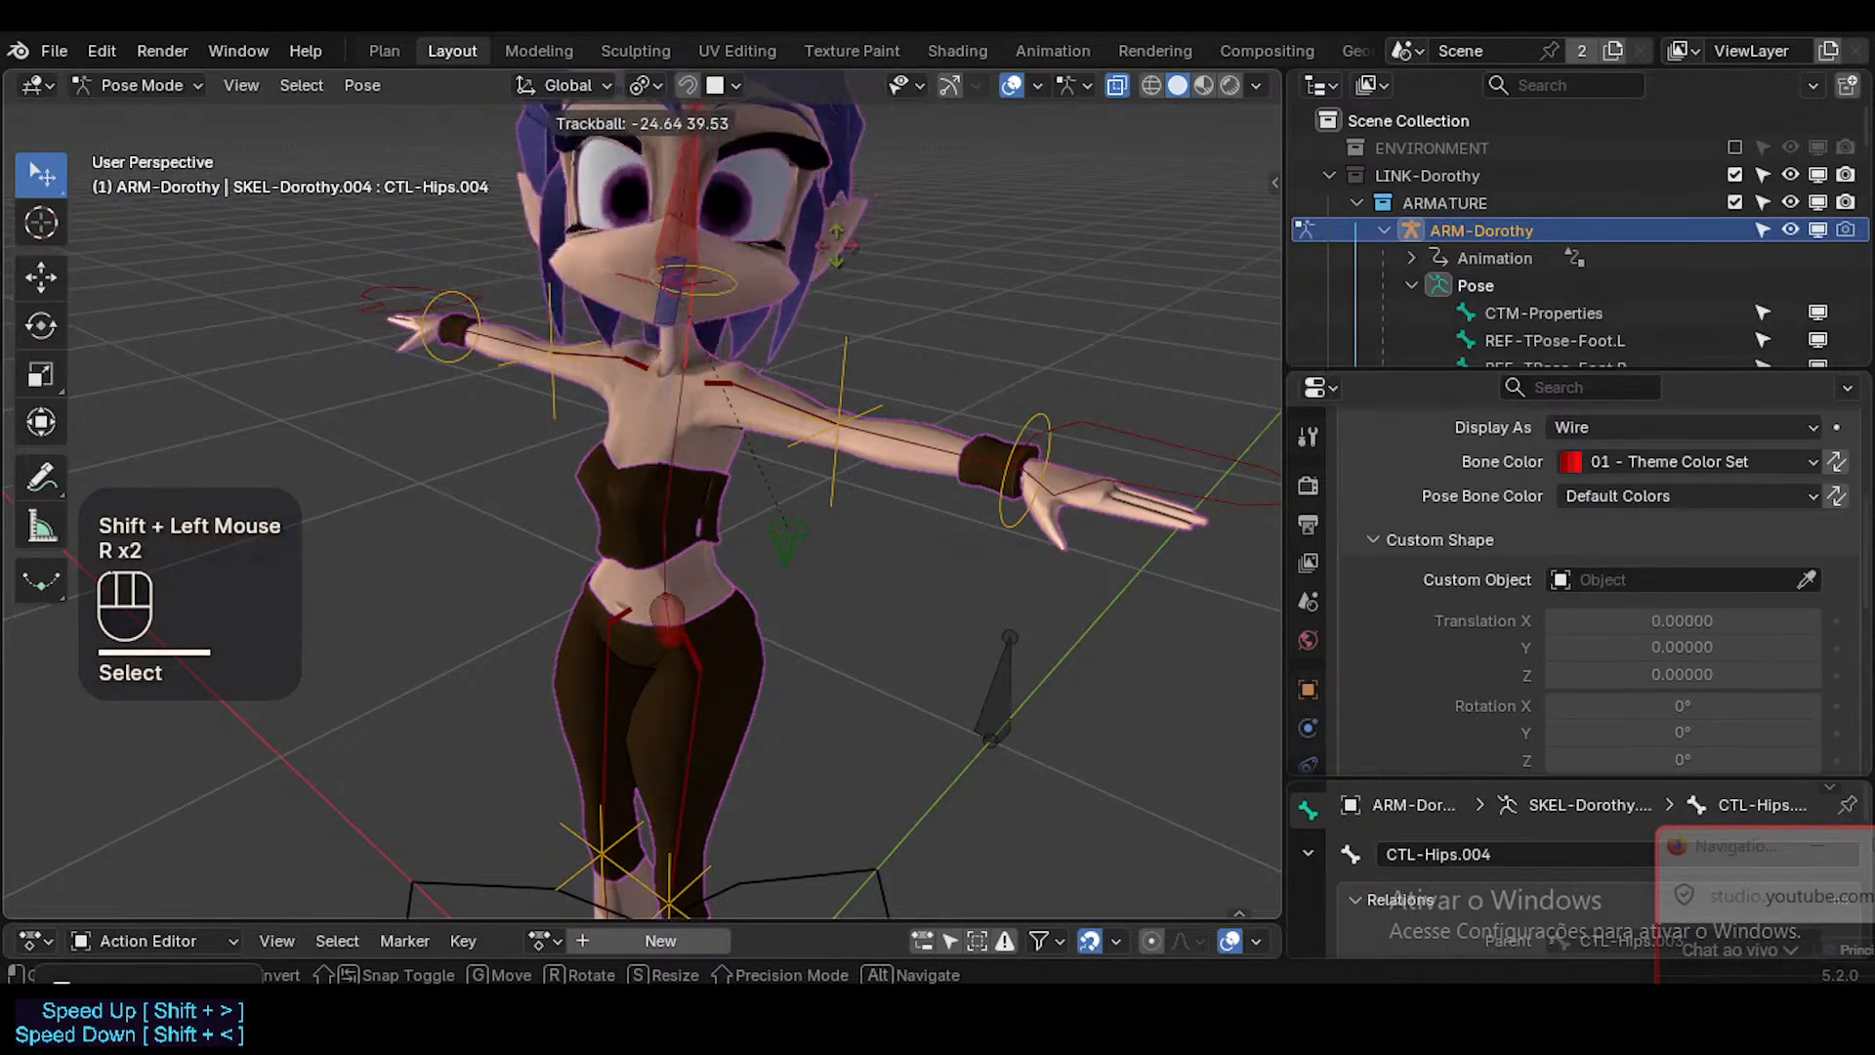
left_click(615, 328)
key("g")
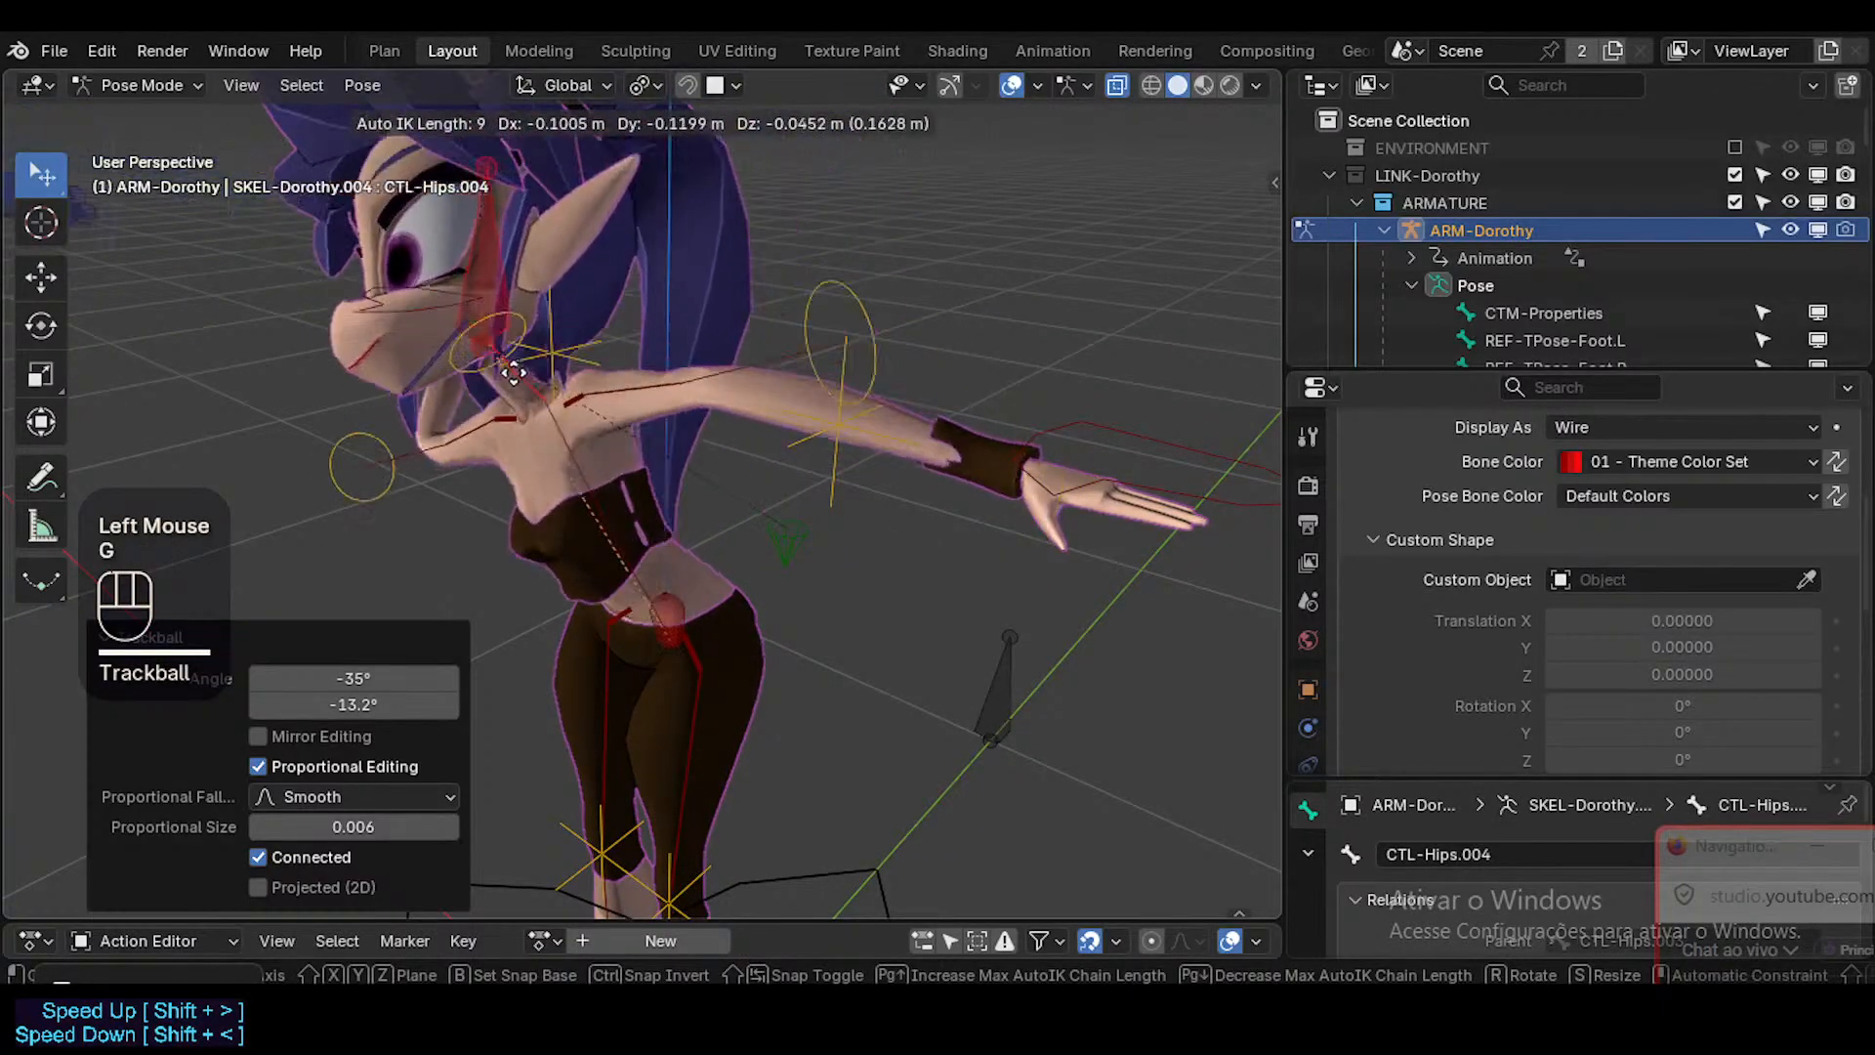
left_click(648, 407)
key("a")
key("alt+q")
key("alt+q")
Try rotating CTL-PelvisSway, cancel the rotation, and save the file.
middle_click_drag(694, 605, 688, 506)
key("ctrl+s")
left_click(649, 591)
key("r")
key("Escape")
key("ctrl+s")
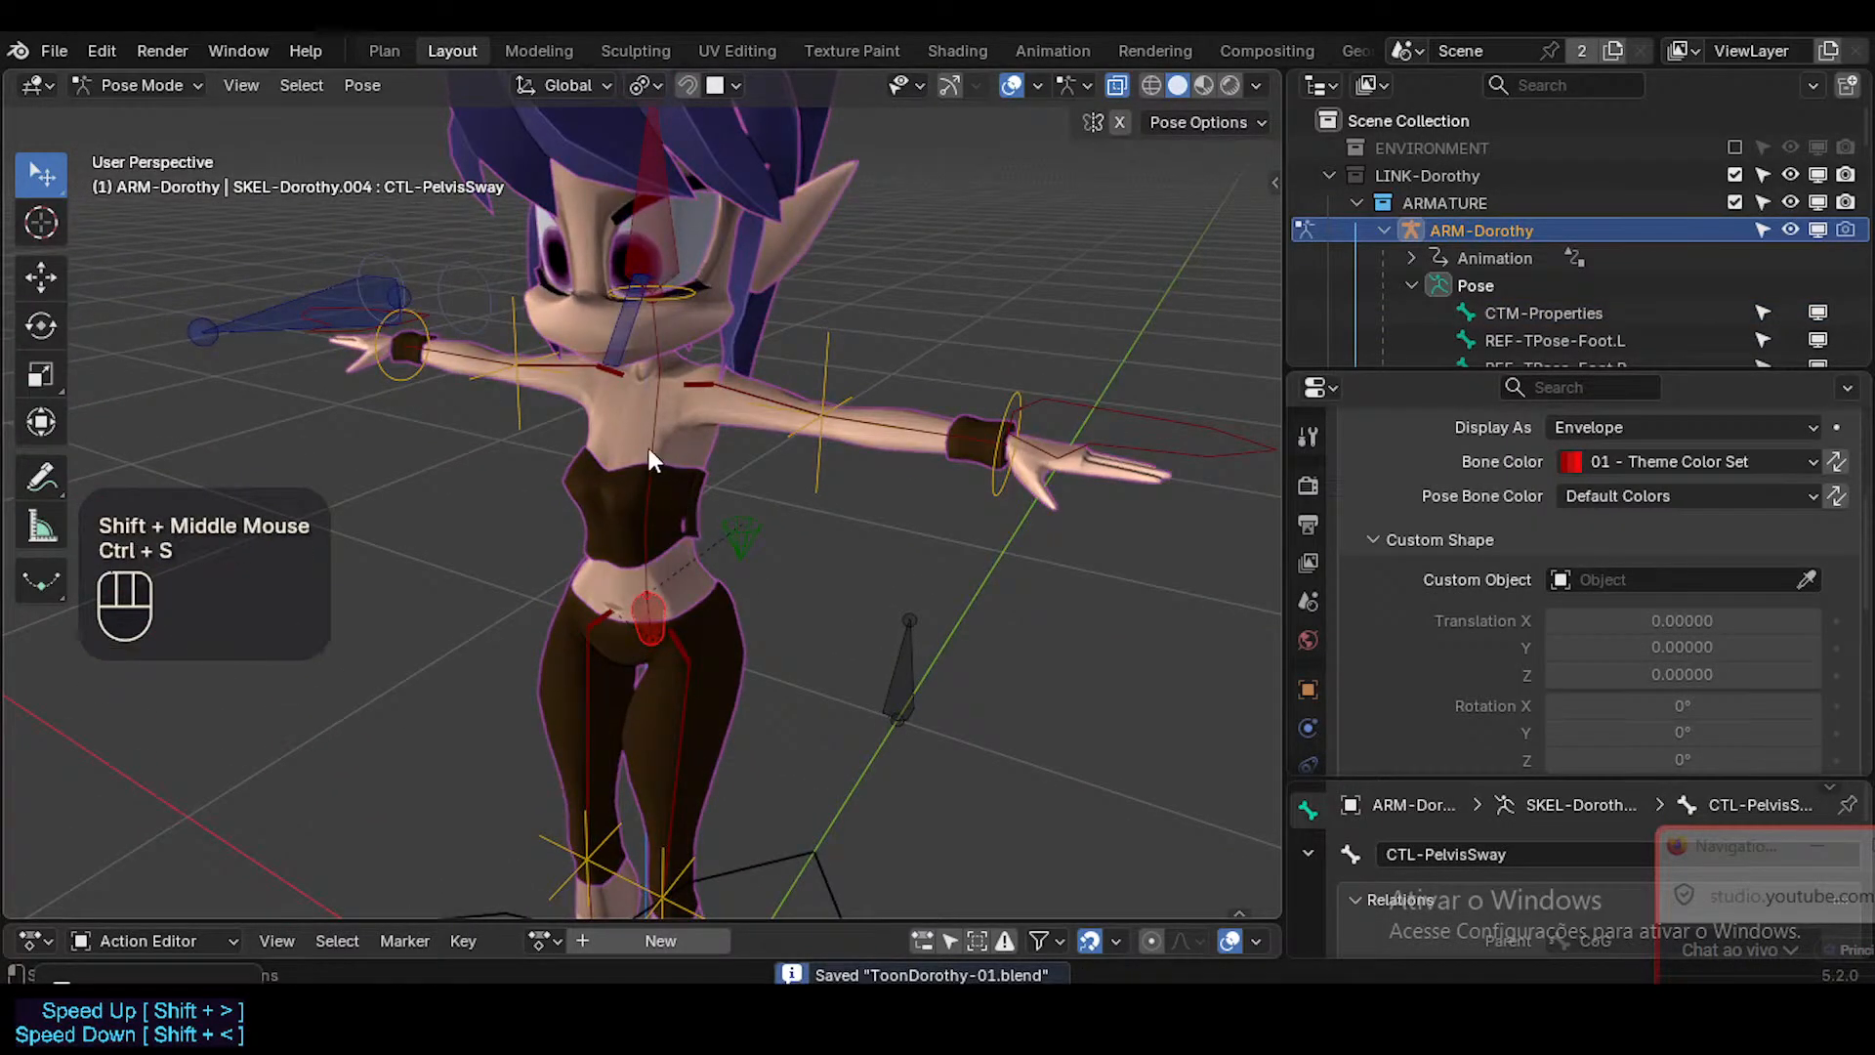
Select the spine control bones from CTL-Hips to CTL-Hips.004 and assign WGT-Empty_Circle as the custom shape of all of them.
left_click(653, 527)
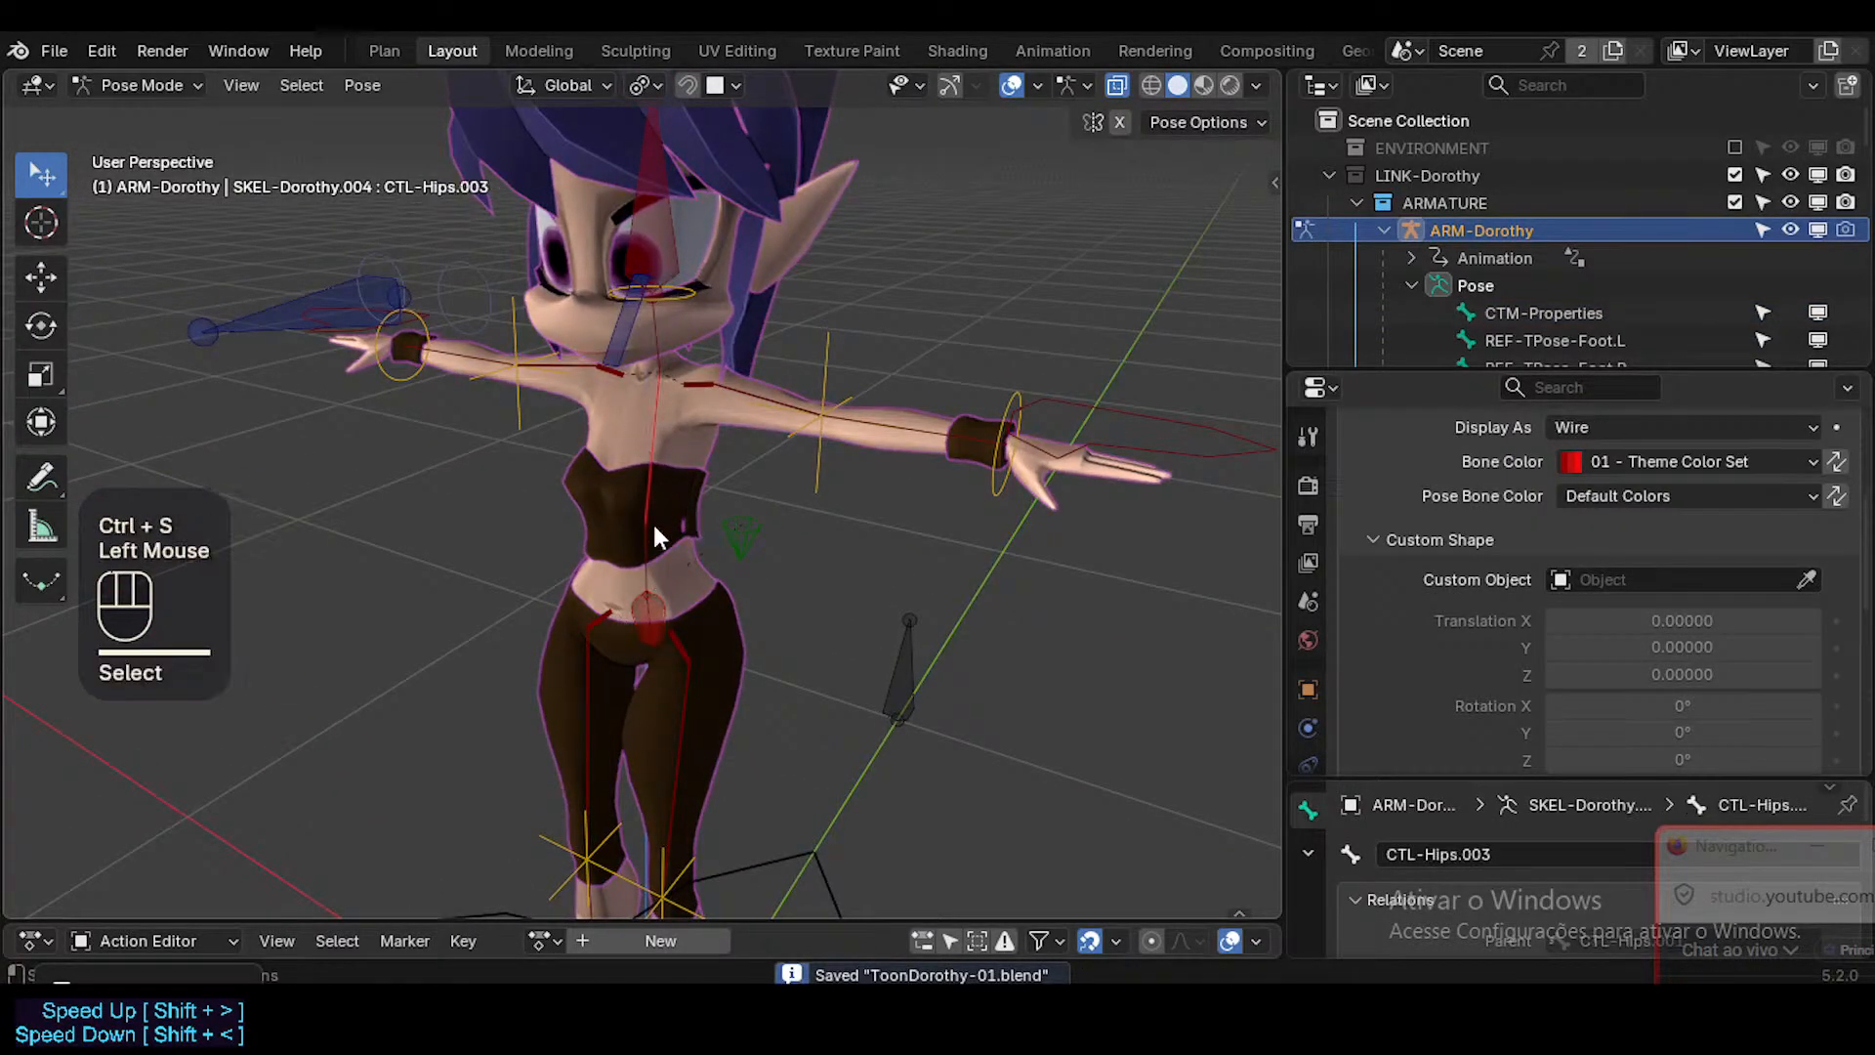
left_click(652, 609, "shift")
left_click(664, 354, "shift")
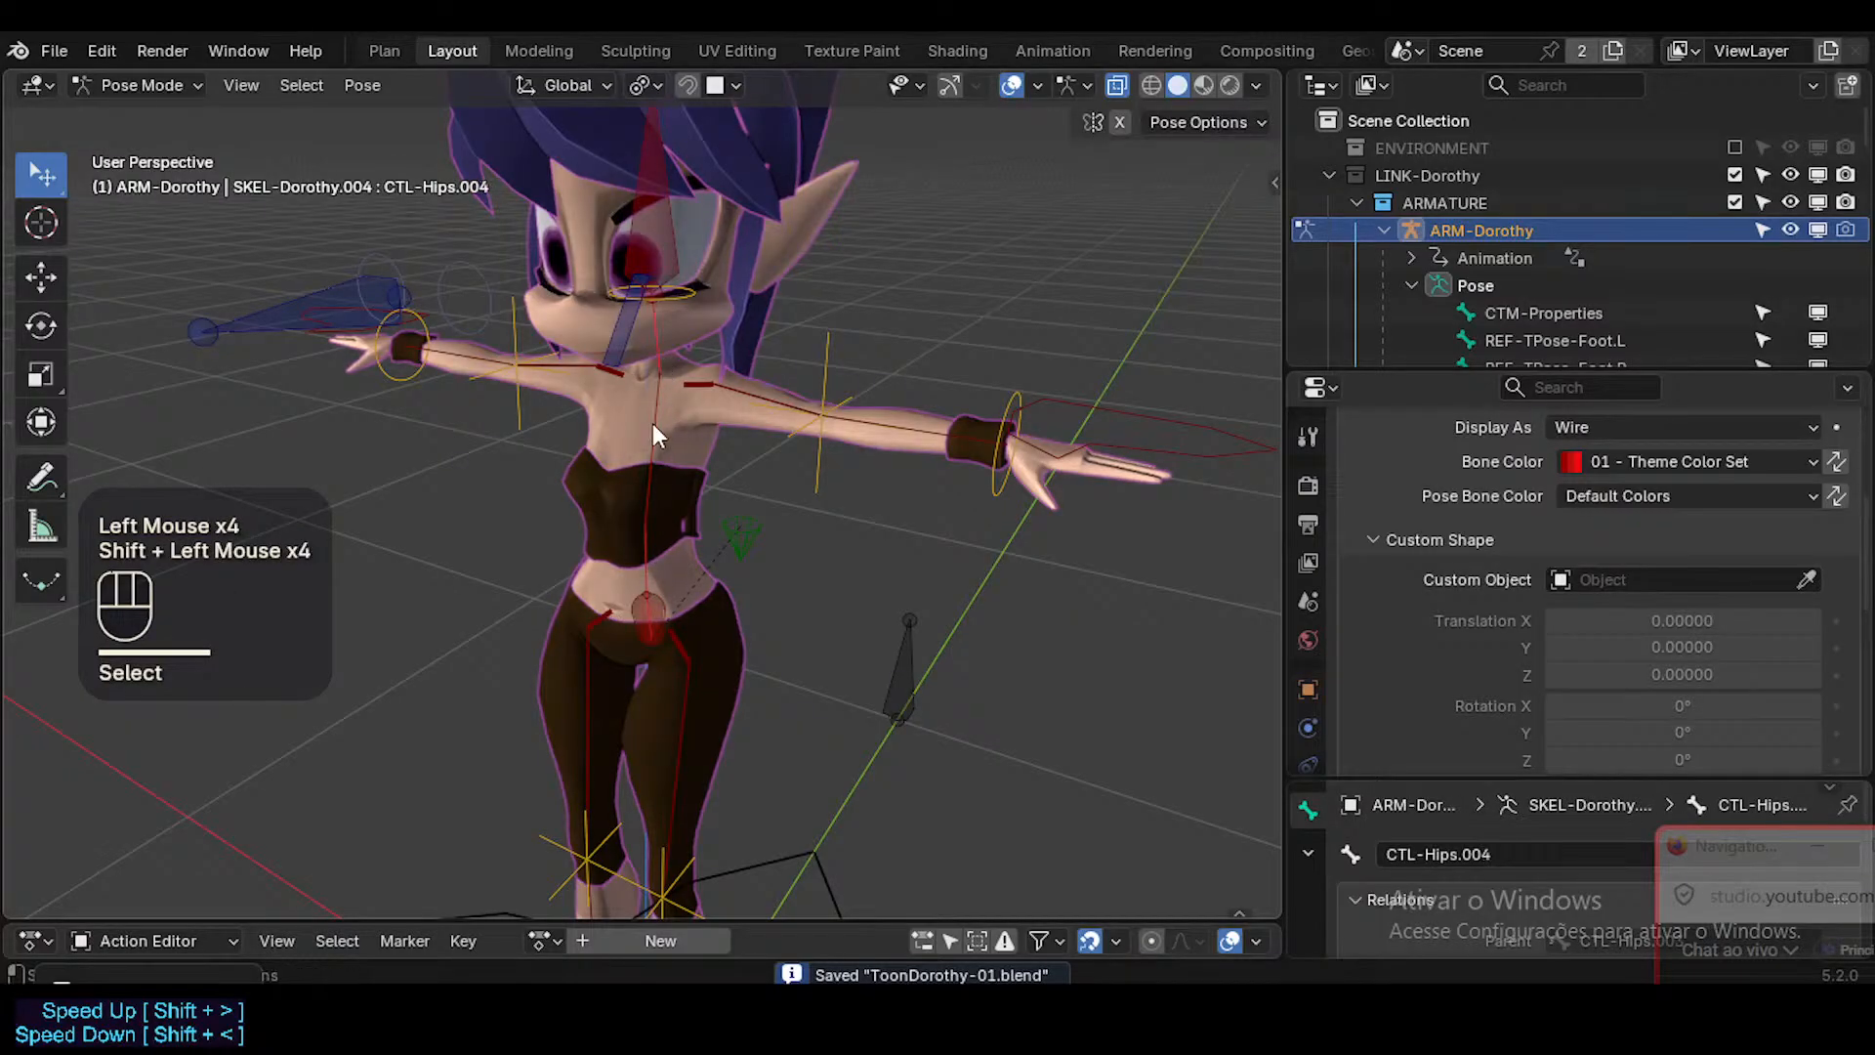
left_click(652, 423)
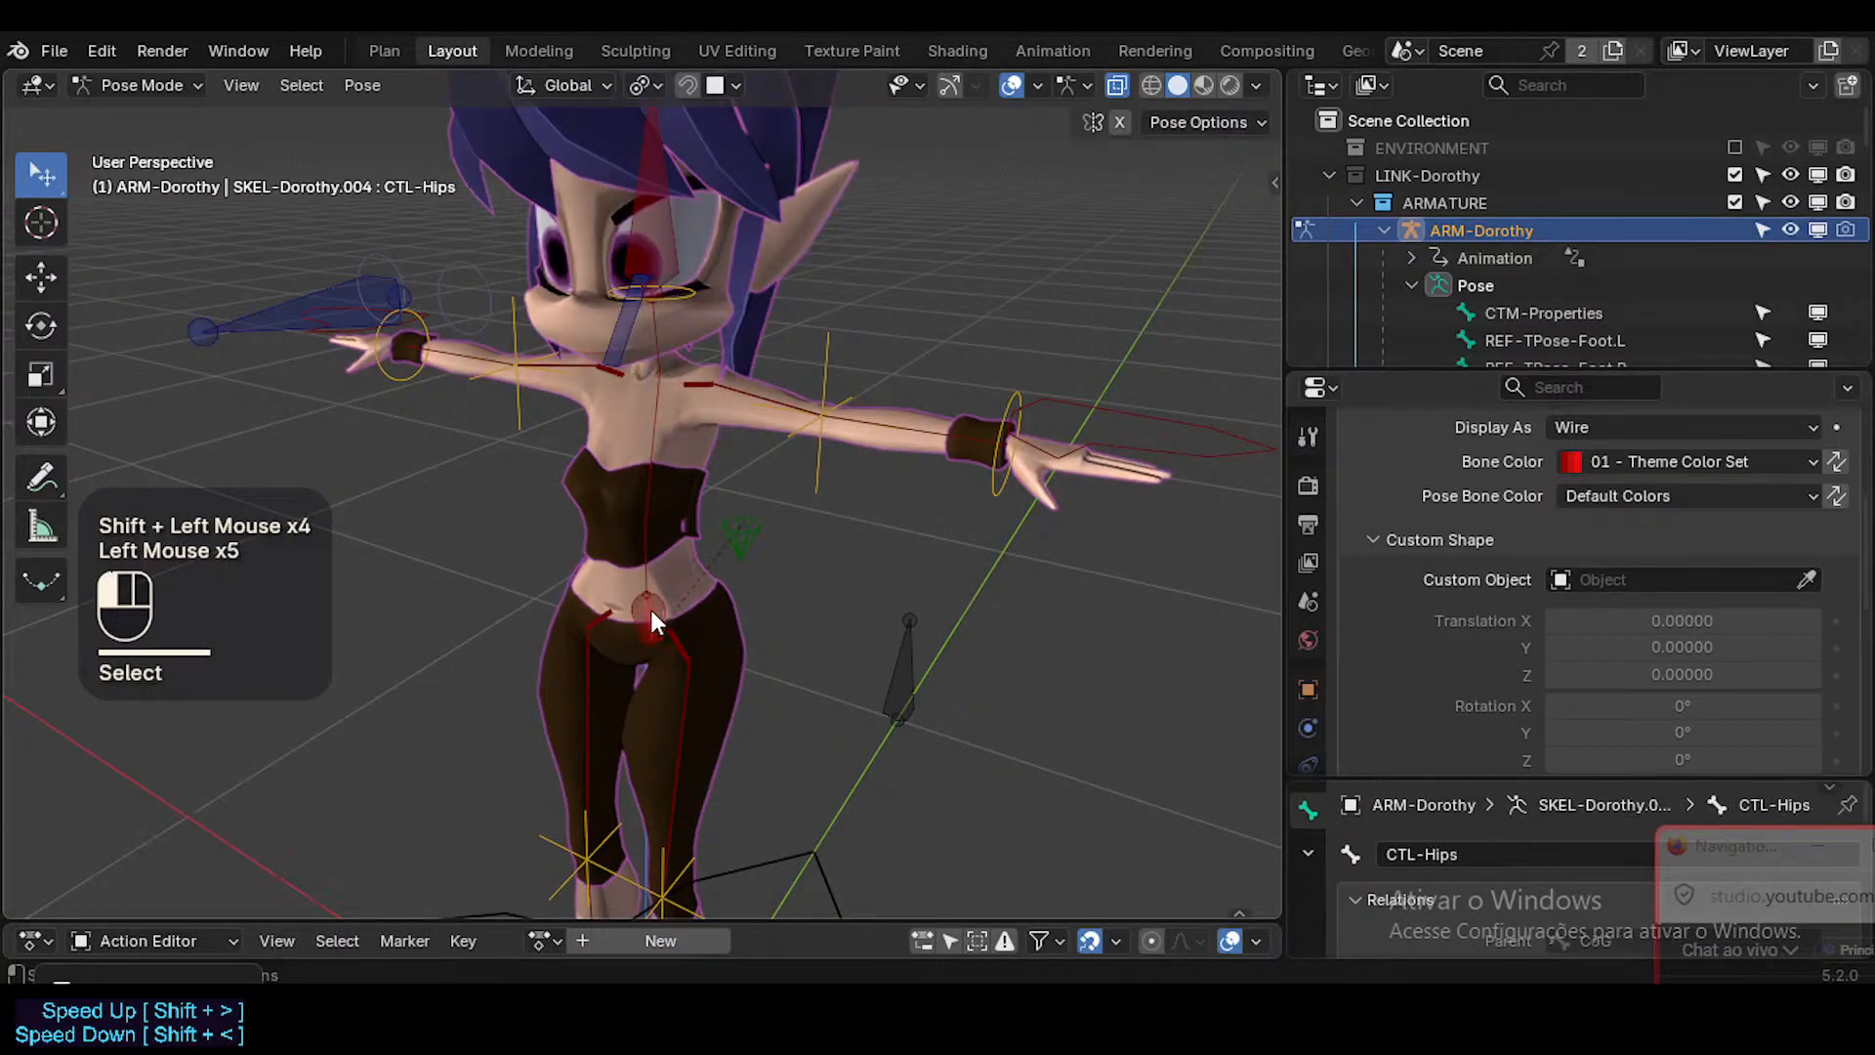
left_click(650, 609, "shift")
left_click(662, 355, "shift")
middle_click_drag(663, 355, 701, 416)
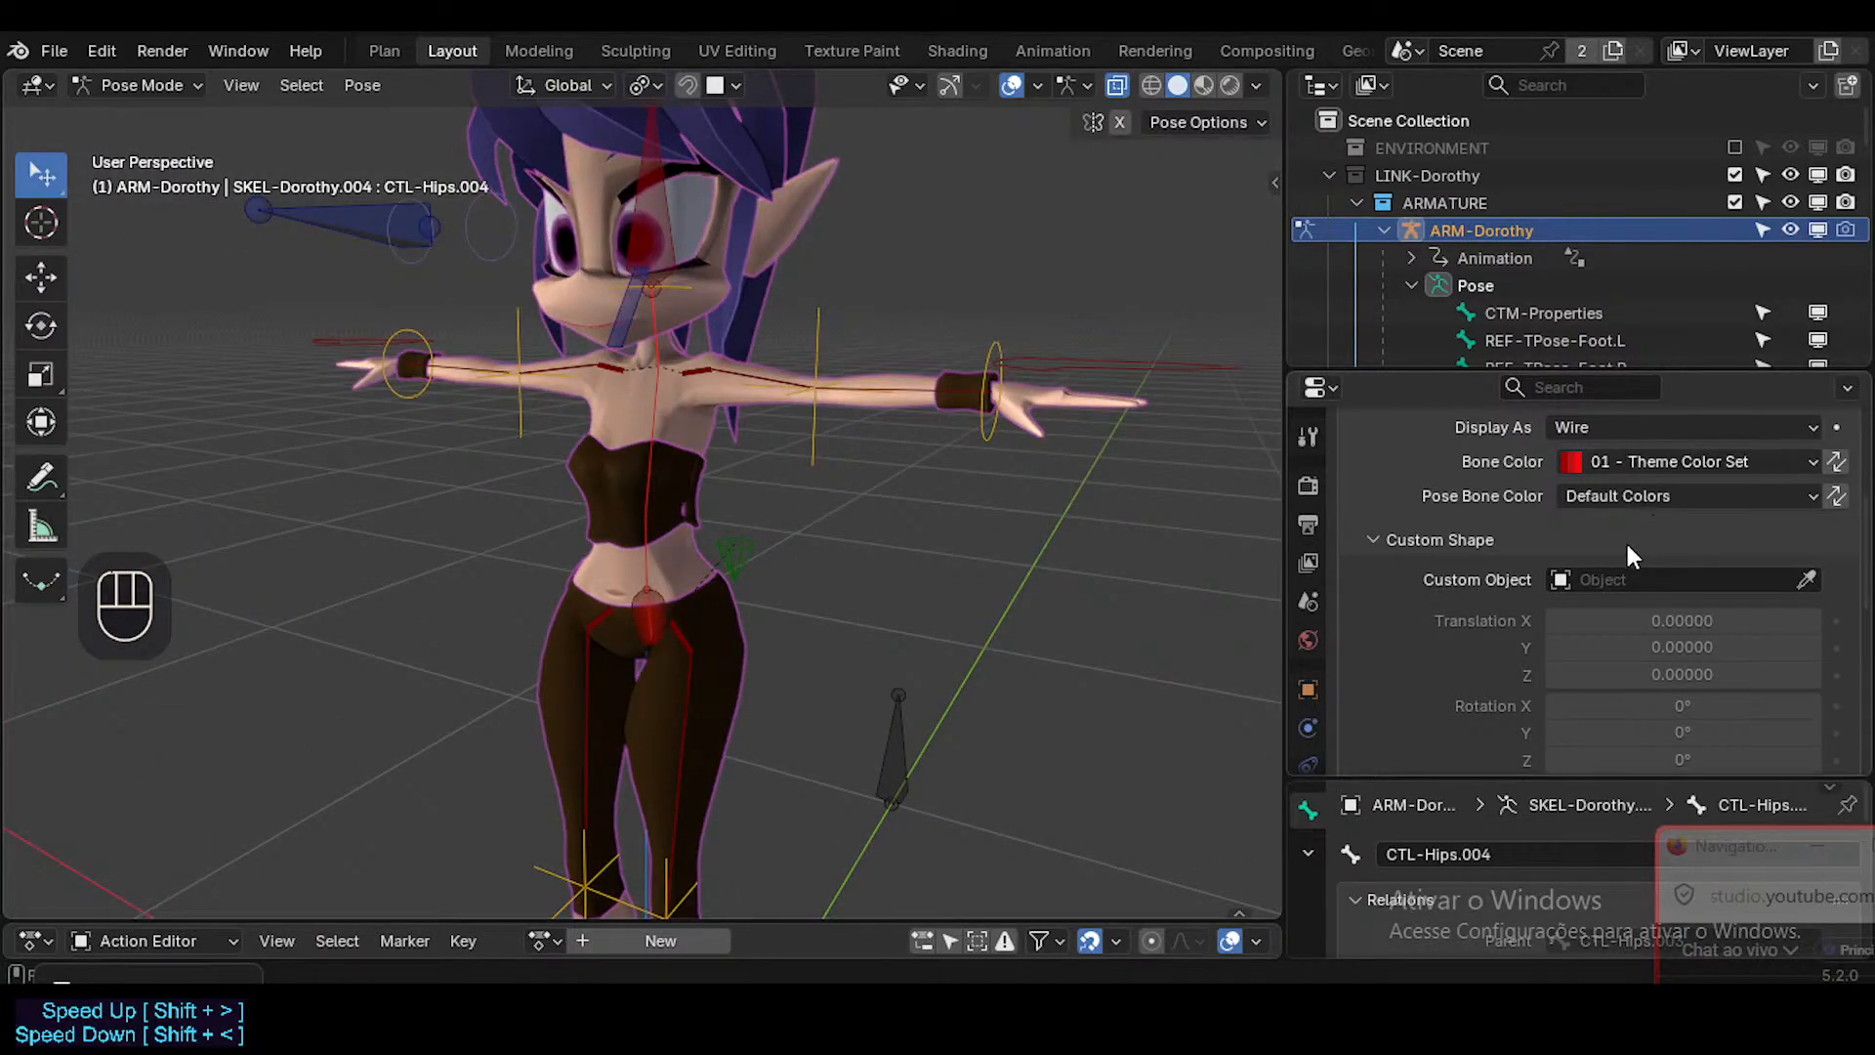
left_click(1633, 578, "alt")
type("circ")
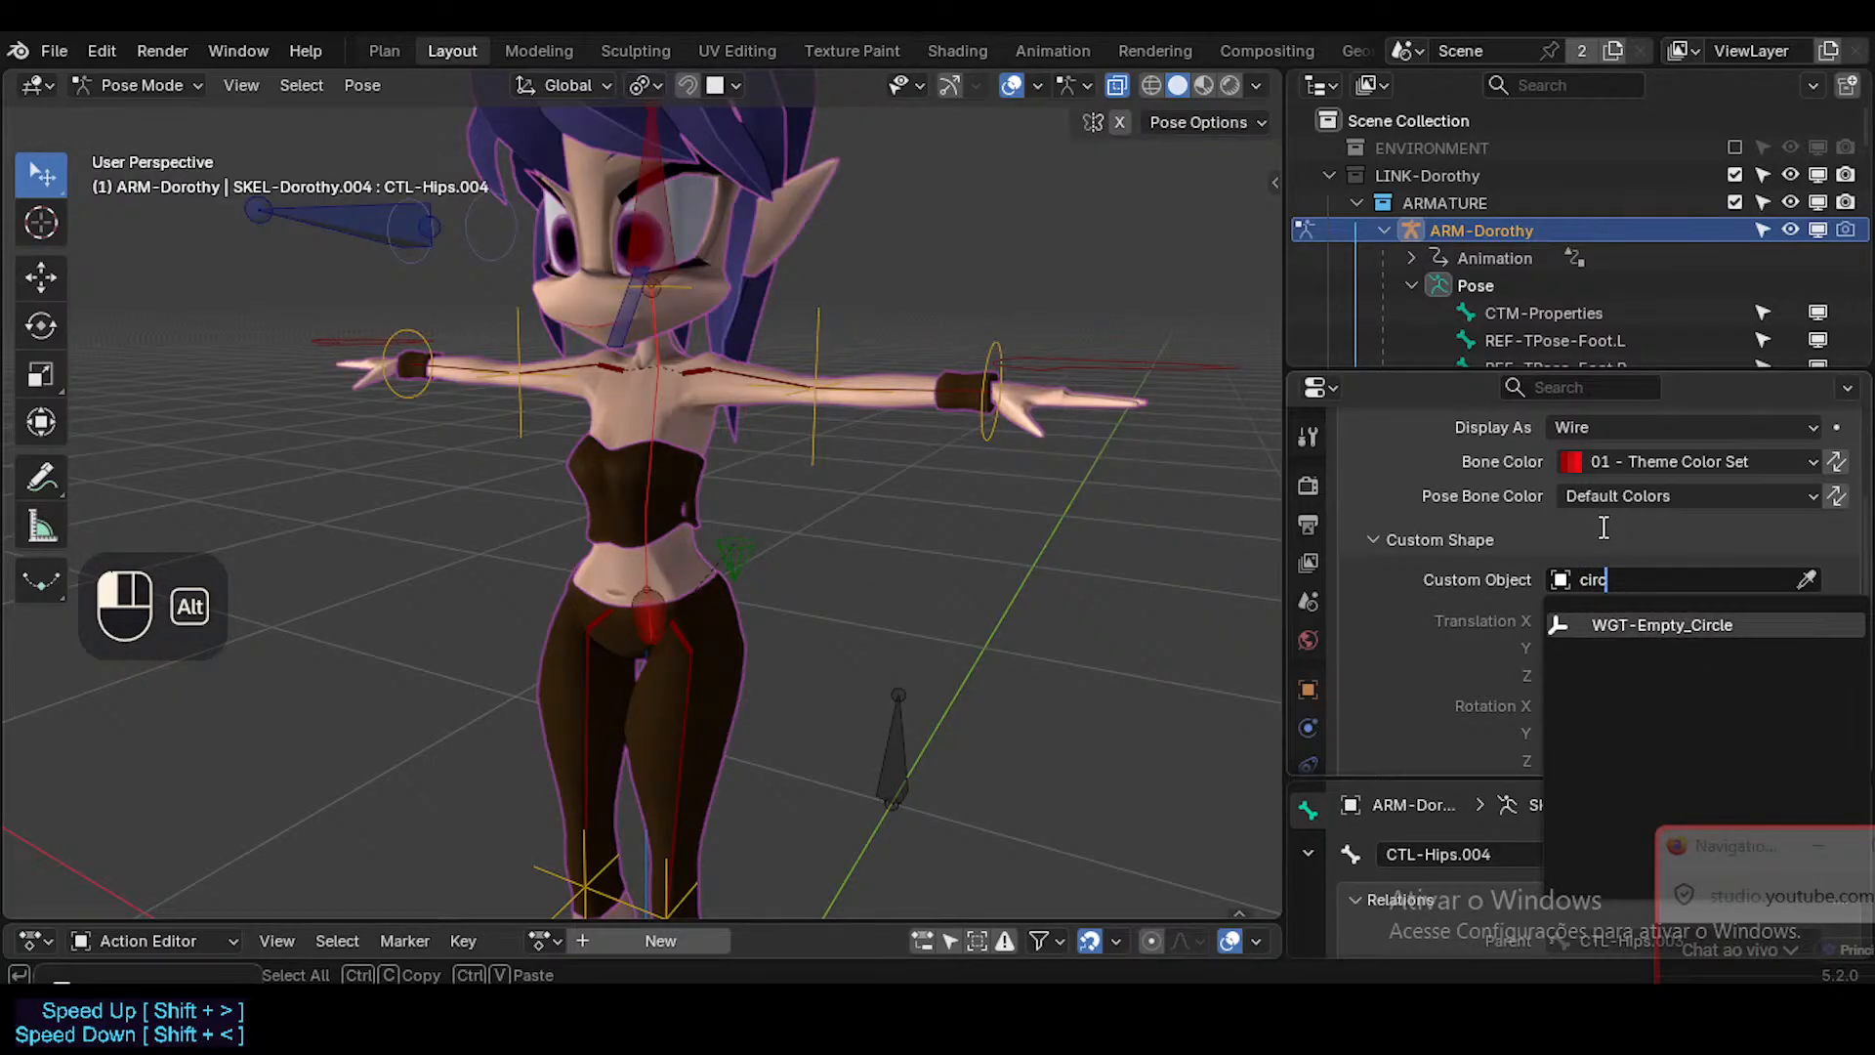
key("Return")
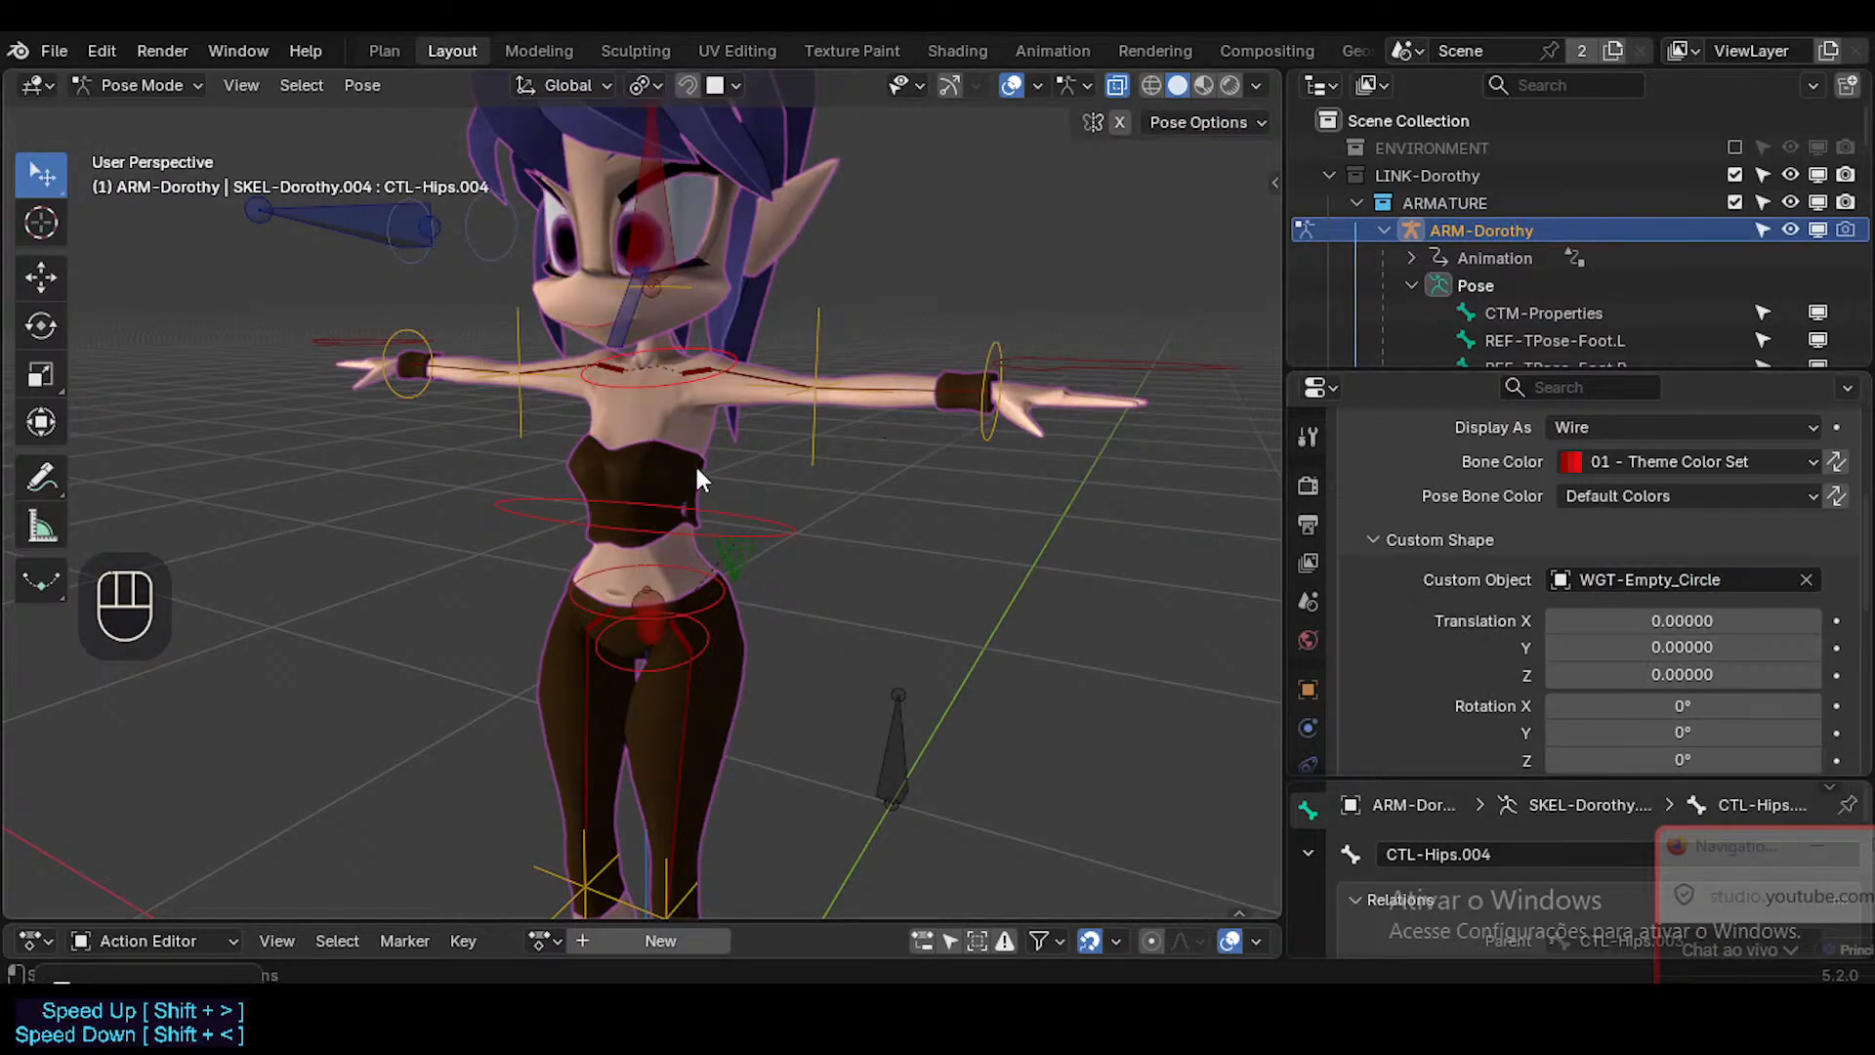
Test the circle controls by moving CTL-Hips.003 and moving and rotating CTL-Hips.004, and clear all pose transforms.
left_click(675, 381)
left_click(708, 496)
left_click(678, 389)
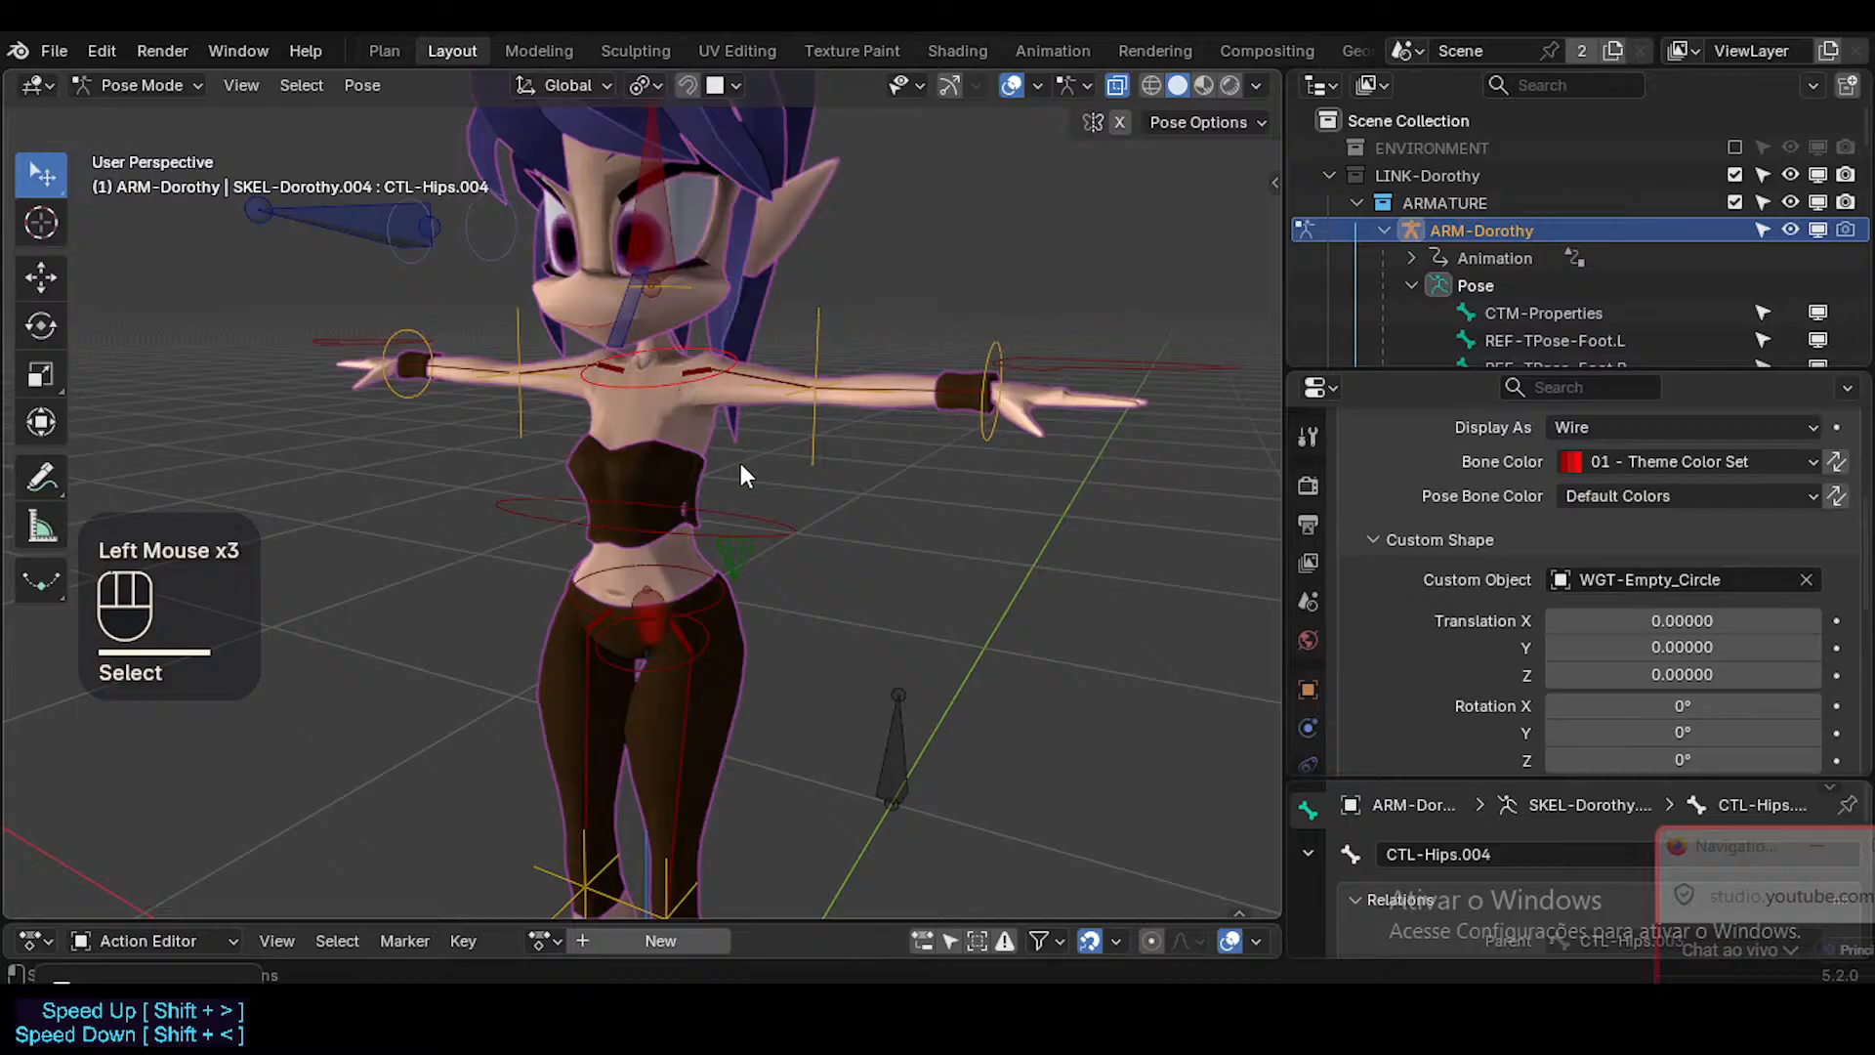
left_click(739, 461)
left_click(754, 498)
key("g")
left_click(653, 382)
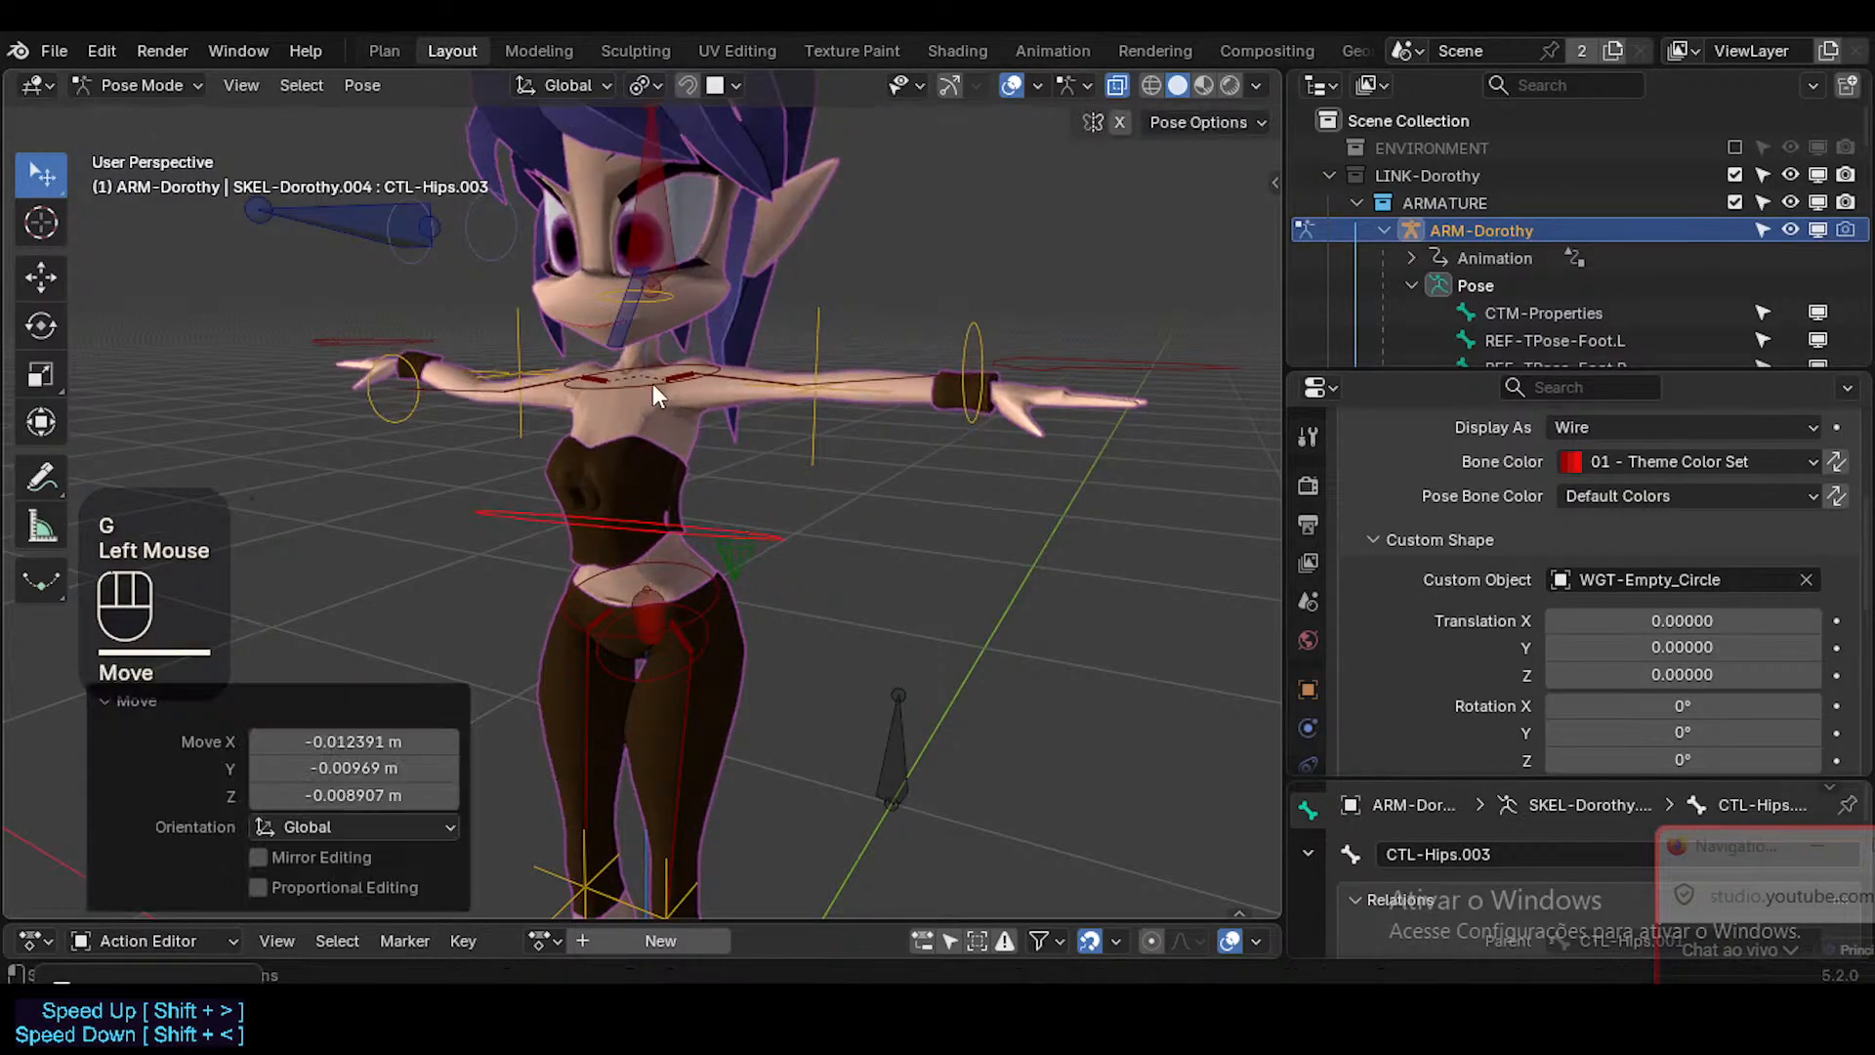
left_click(653, 383)
left_click(652, 383)
key("g")
left_click(678, 420)
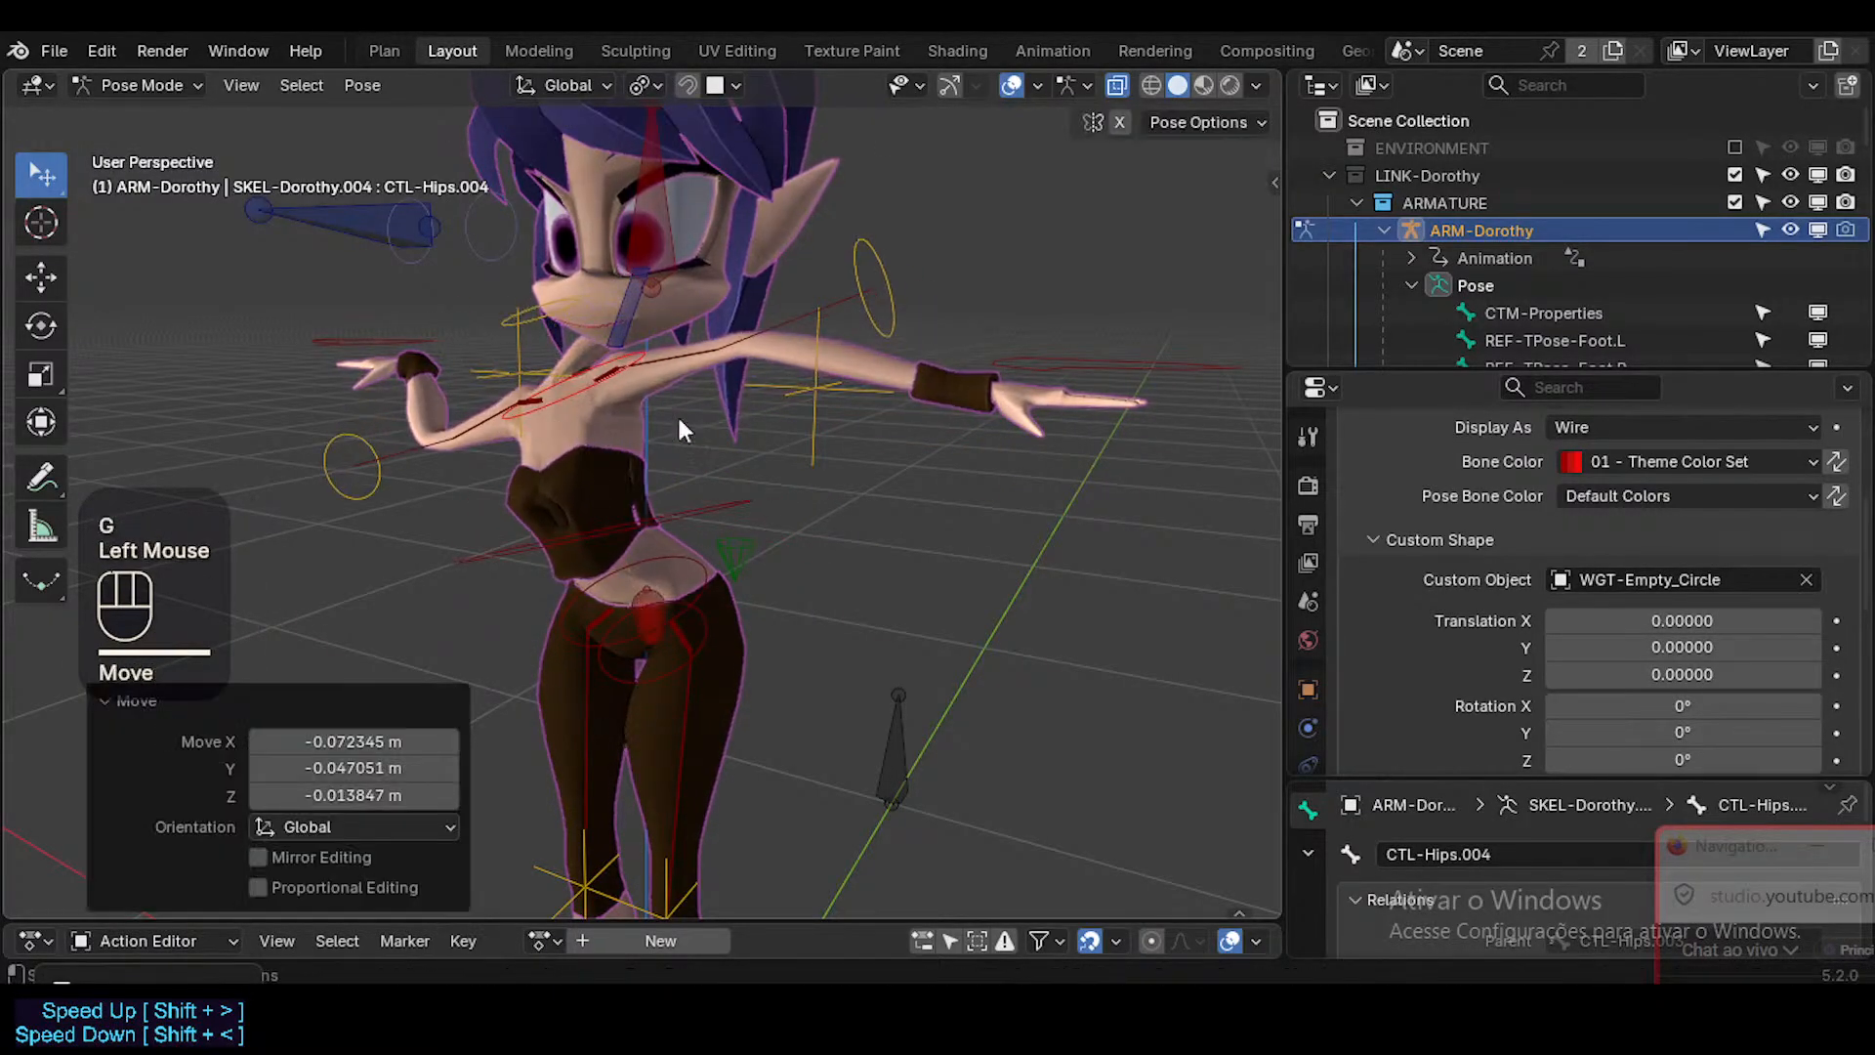
key("r")
left_click(695, 343)
middle_click_drag(694, 343, 694, 430)
key("a")
key("alt+q")
key("alt+q")
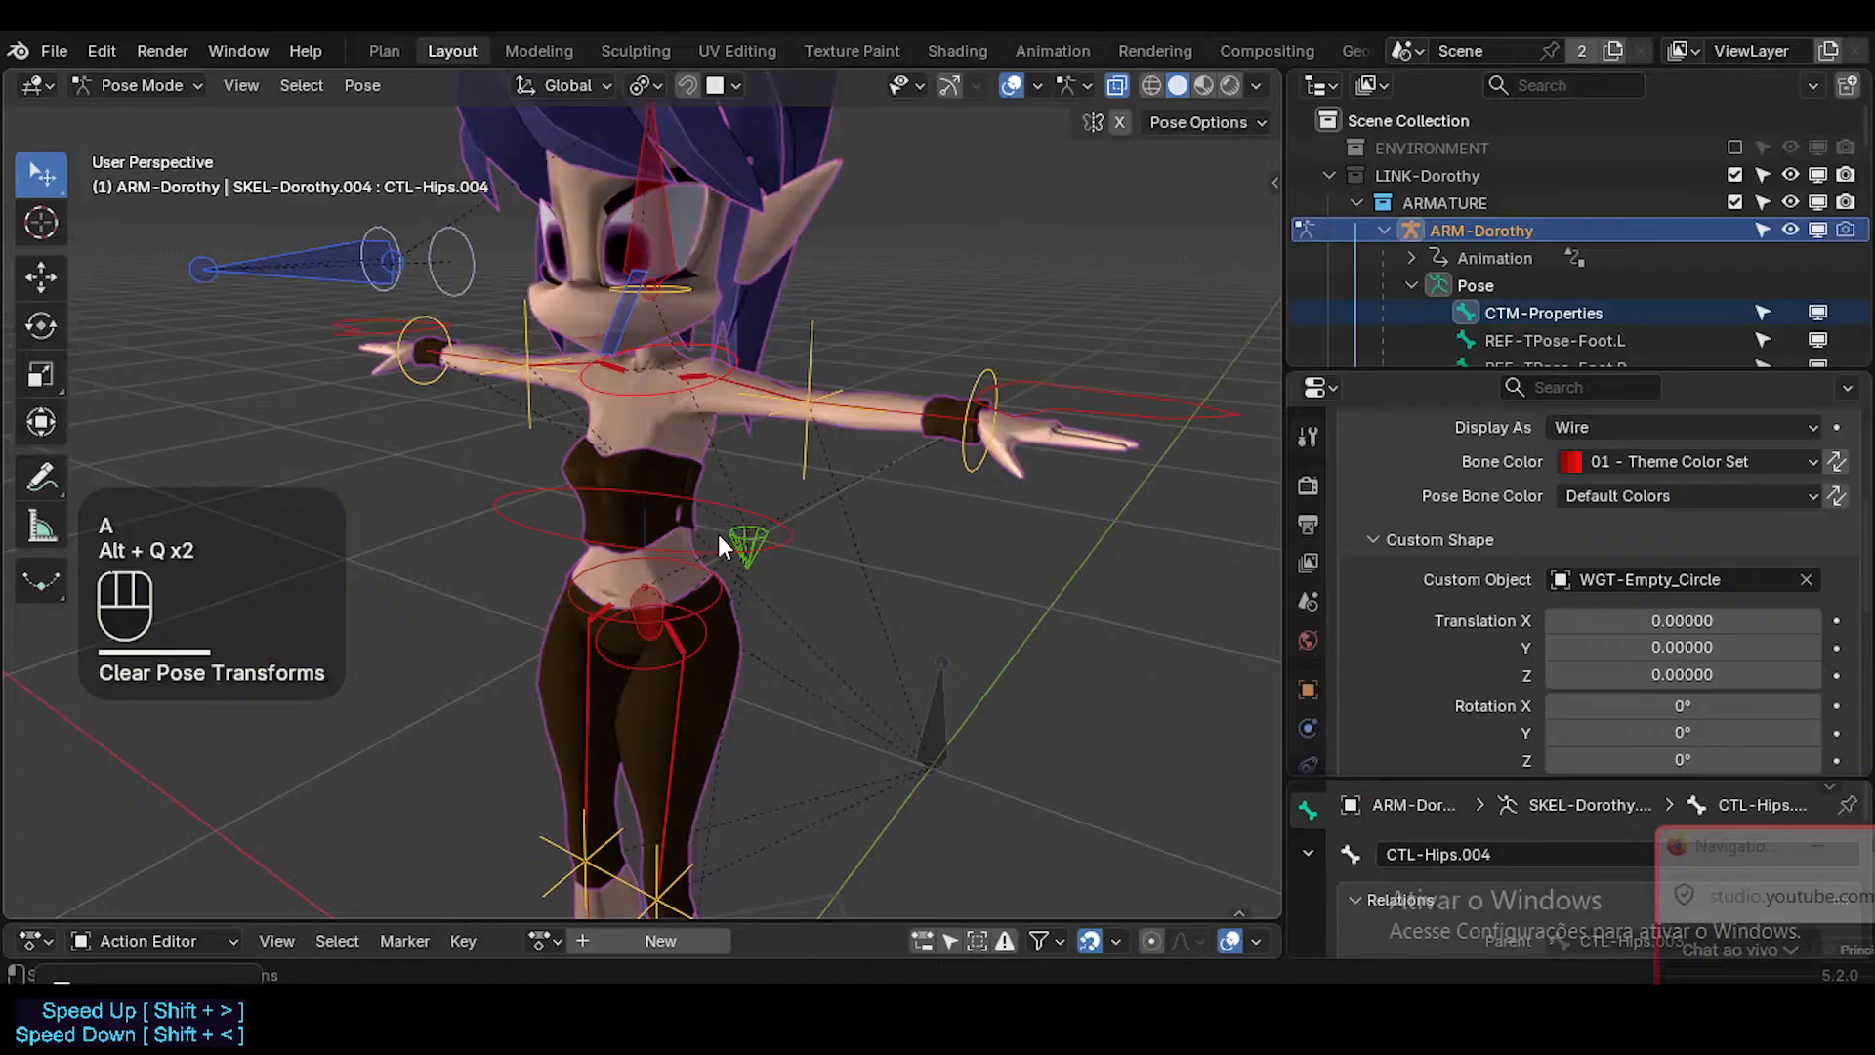
Pose the torso by moving CTL-Hips.001 once and CTL-Hips.003 twice with their circle controls.
left_click(730, 615)
left_click(728, 602)
key("g")
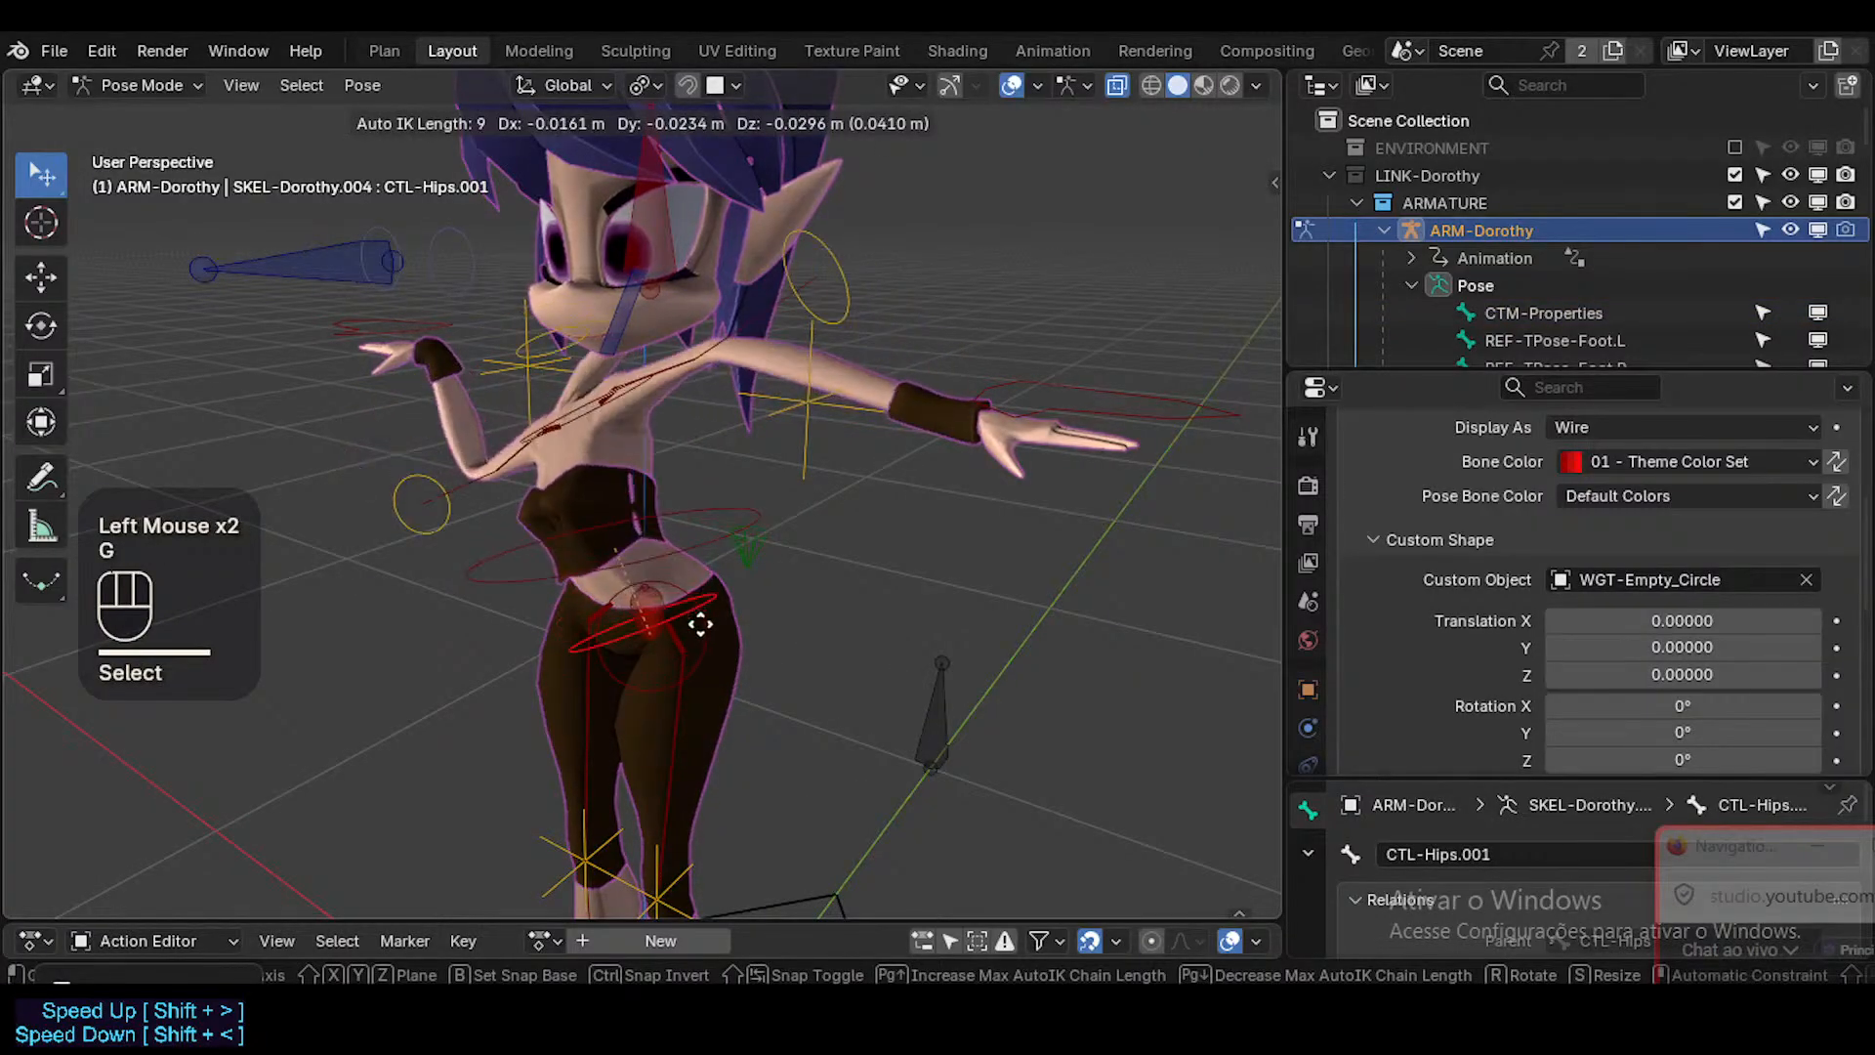
left_click(693, 483)
left_click(693, 483)
key("g")
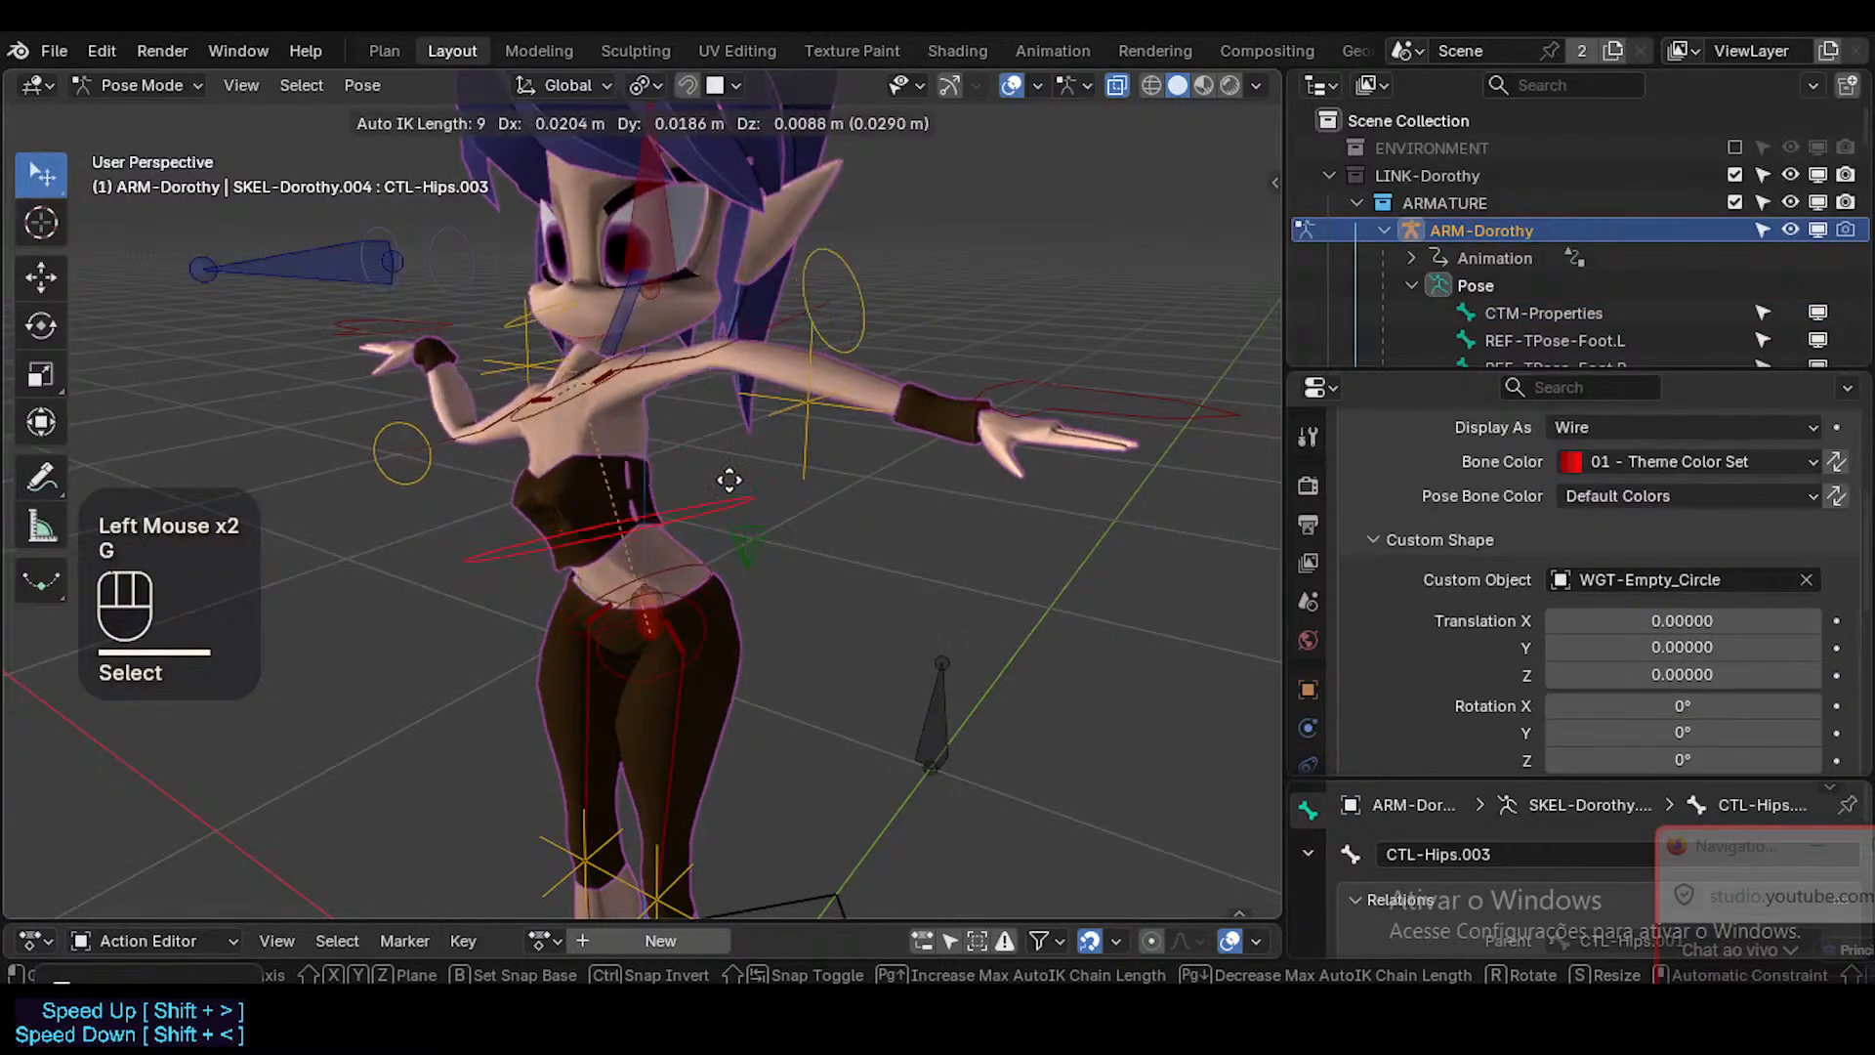
left_click(735, 476)
middle_click_drag(735, 476, 752, 449)
key("g")
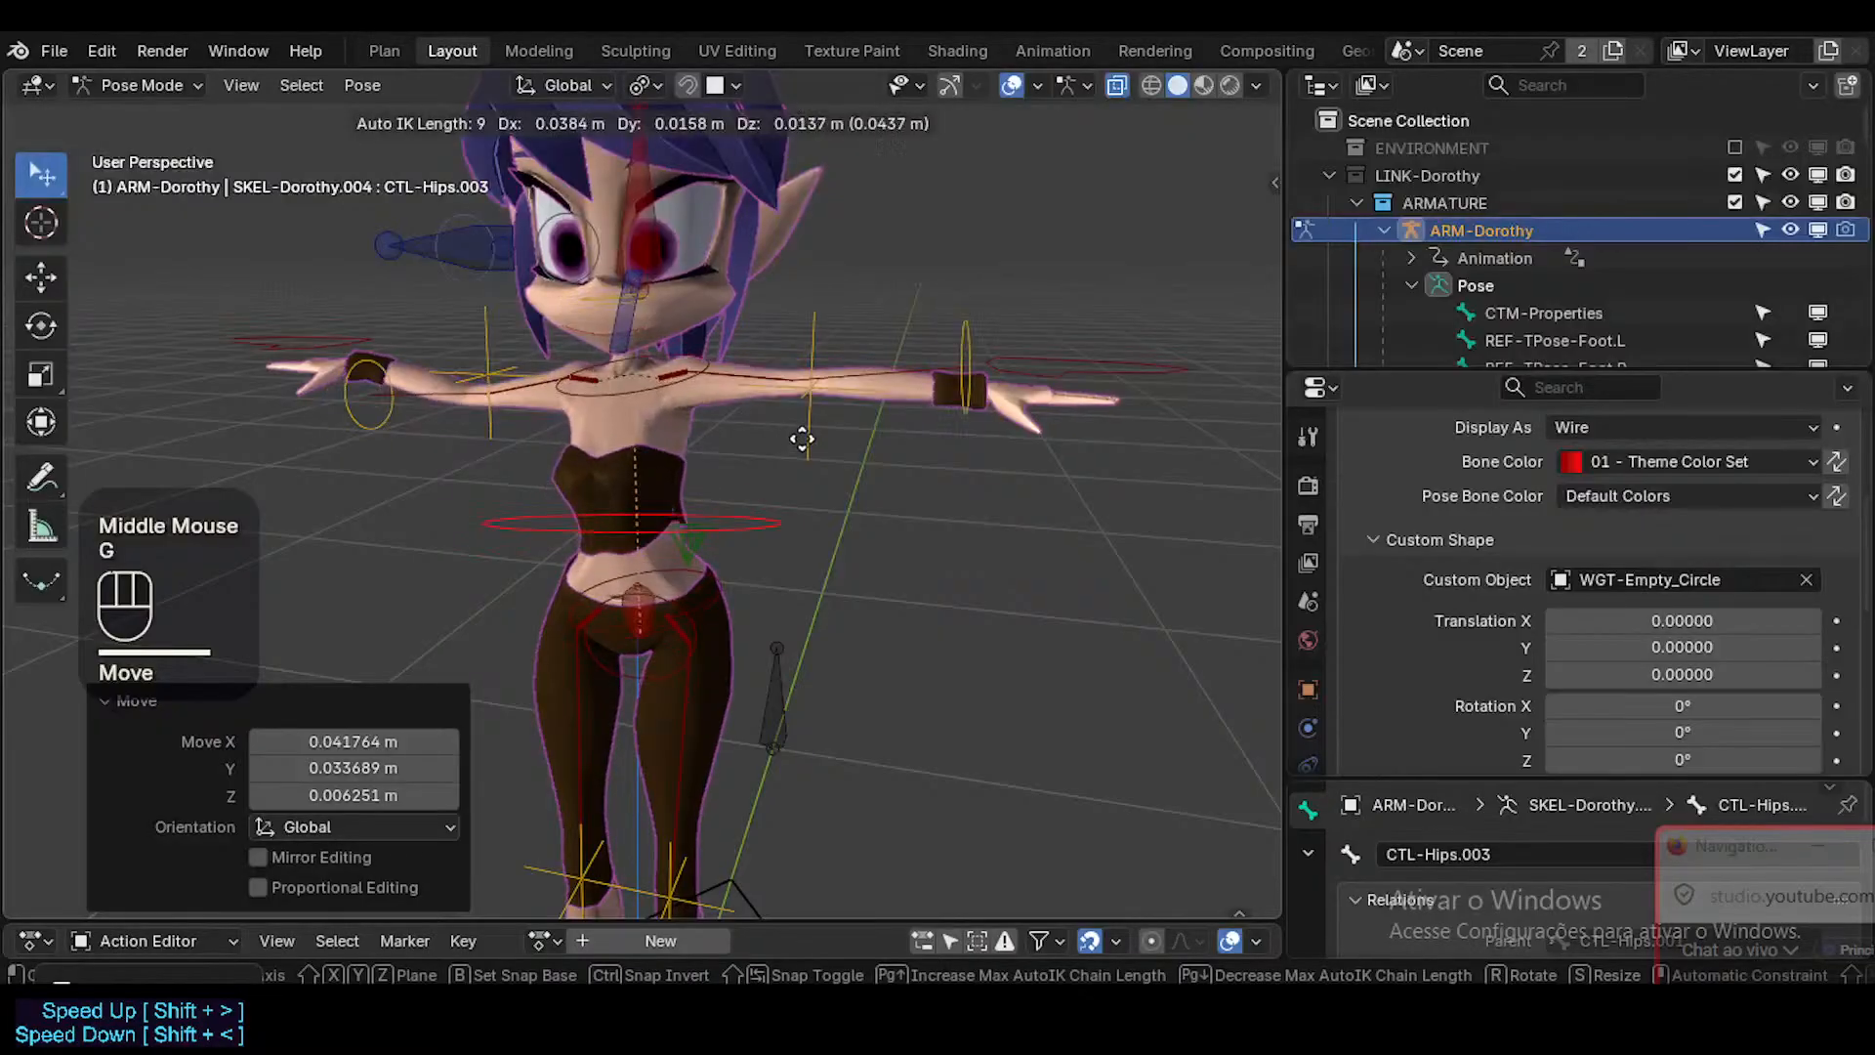
left_click(802, 439)
Clear all pose transforms on every control bone of the rig.
scroll(1704, 623, "up", 1)
scroll(1704, 622, "down", 2)
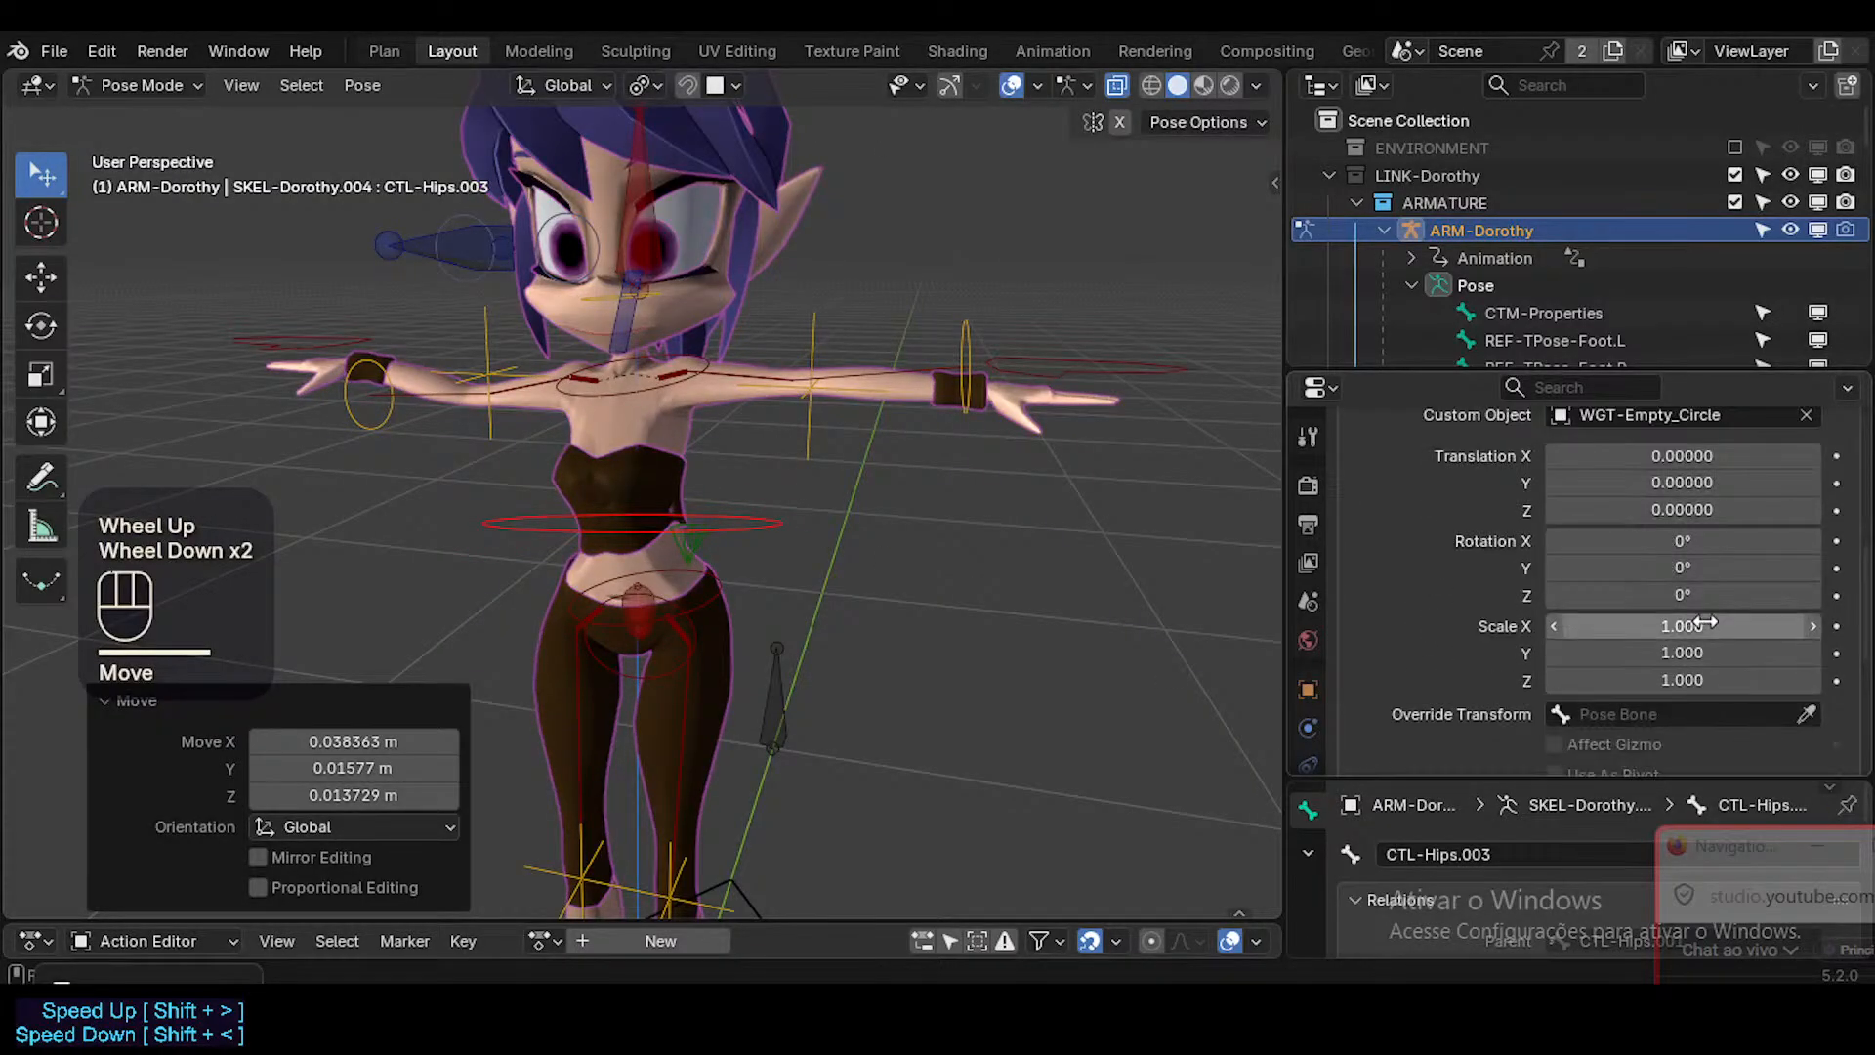
key("a")
key("alt+q")
key("alt+q")
Set the custom shape scale to 0.59 on all axes for CTL-Hips.003 and to 1.47 for CTL-Hips.001.
left_click(759, 531)
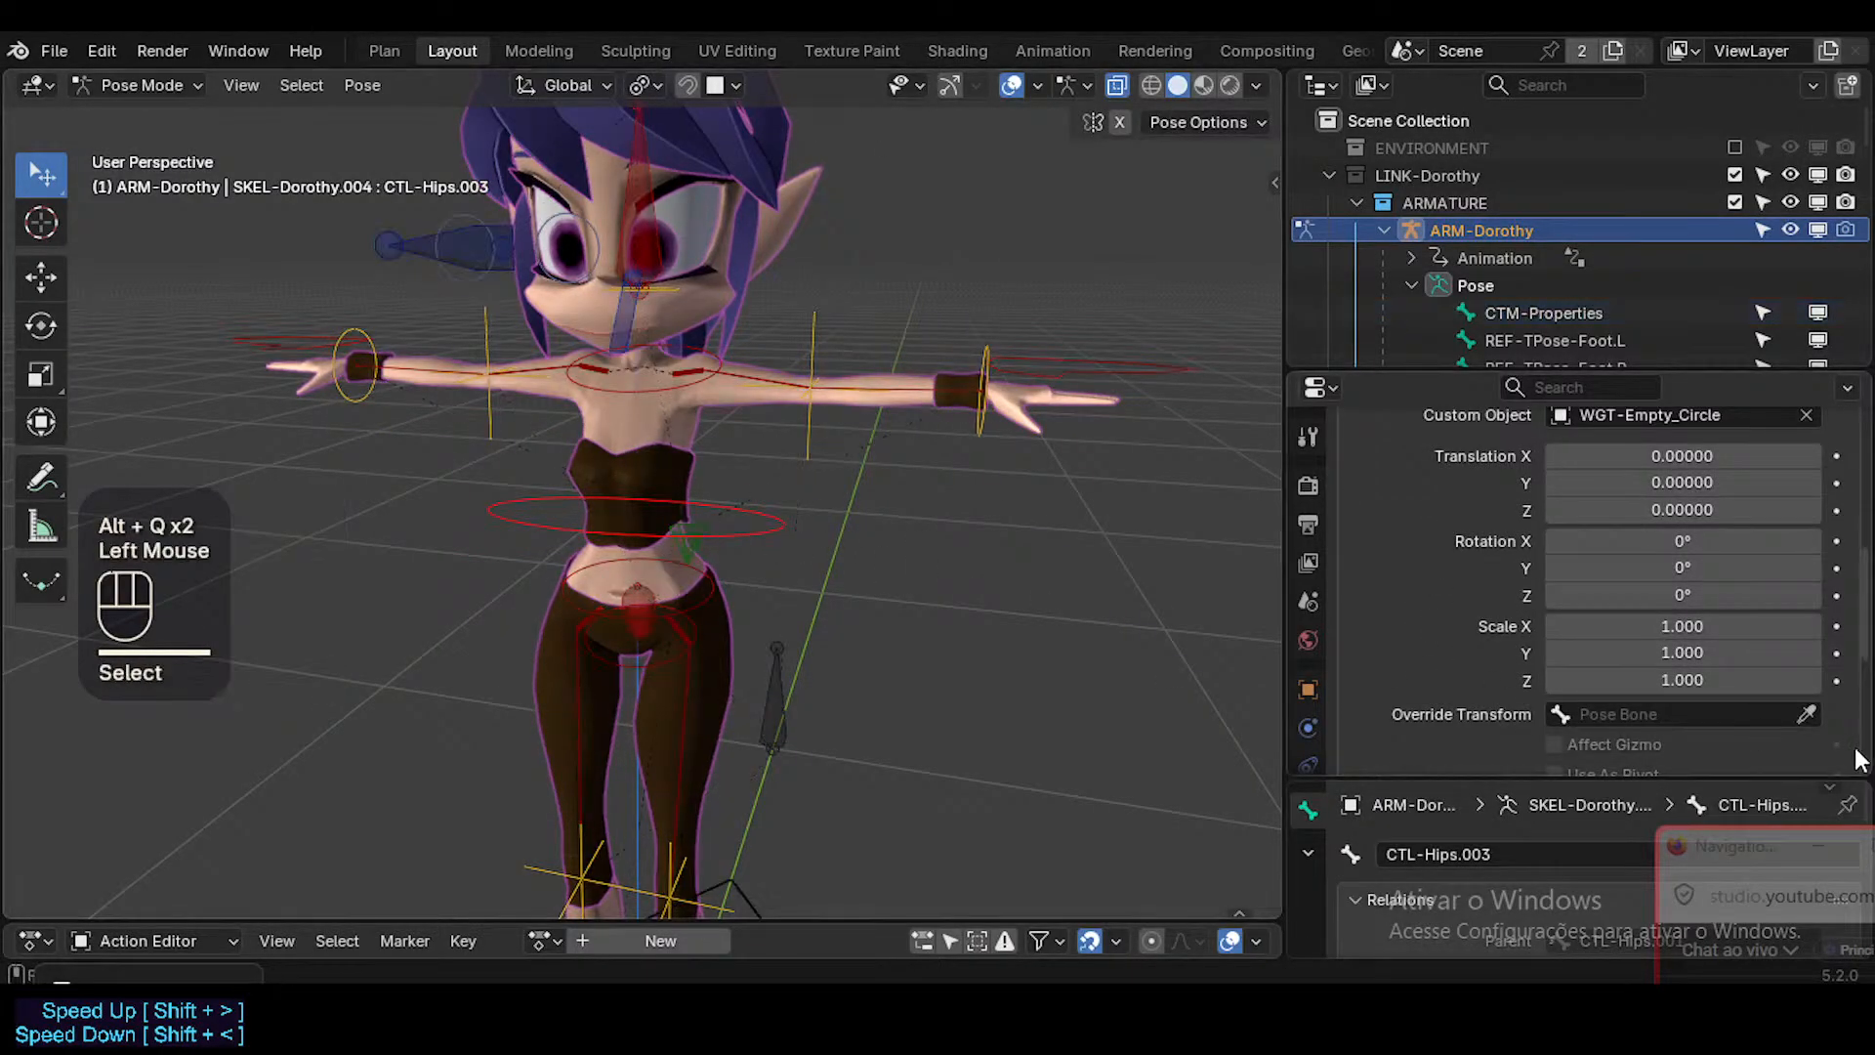
left_click(1724, 645)
left_click(1668, 625)
left_click_drag(1666, 626, 1629, 681)
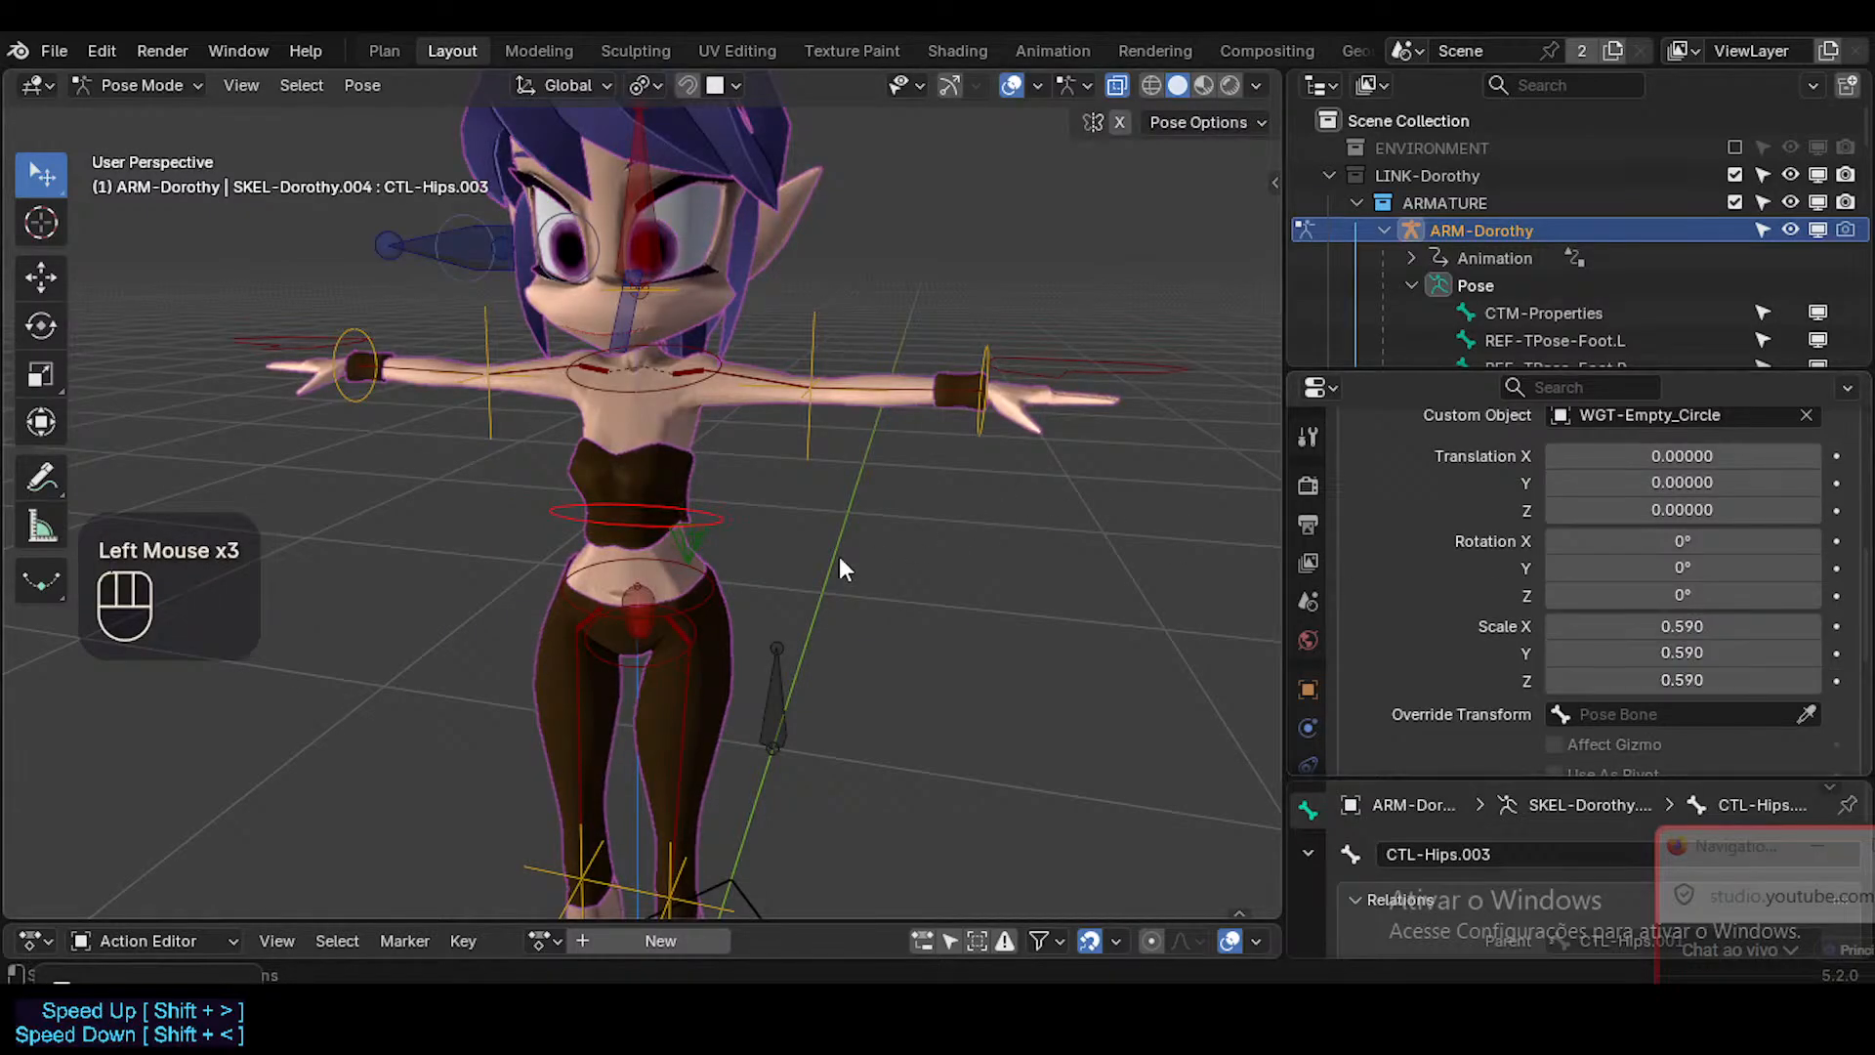
left_click(713, 594)
middle_click_drag(713, 594, 776, 505)
left_click_drag(1669, 656, 1660, 680)
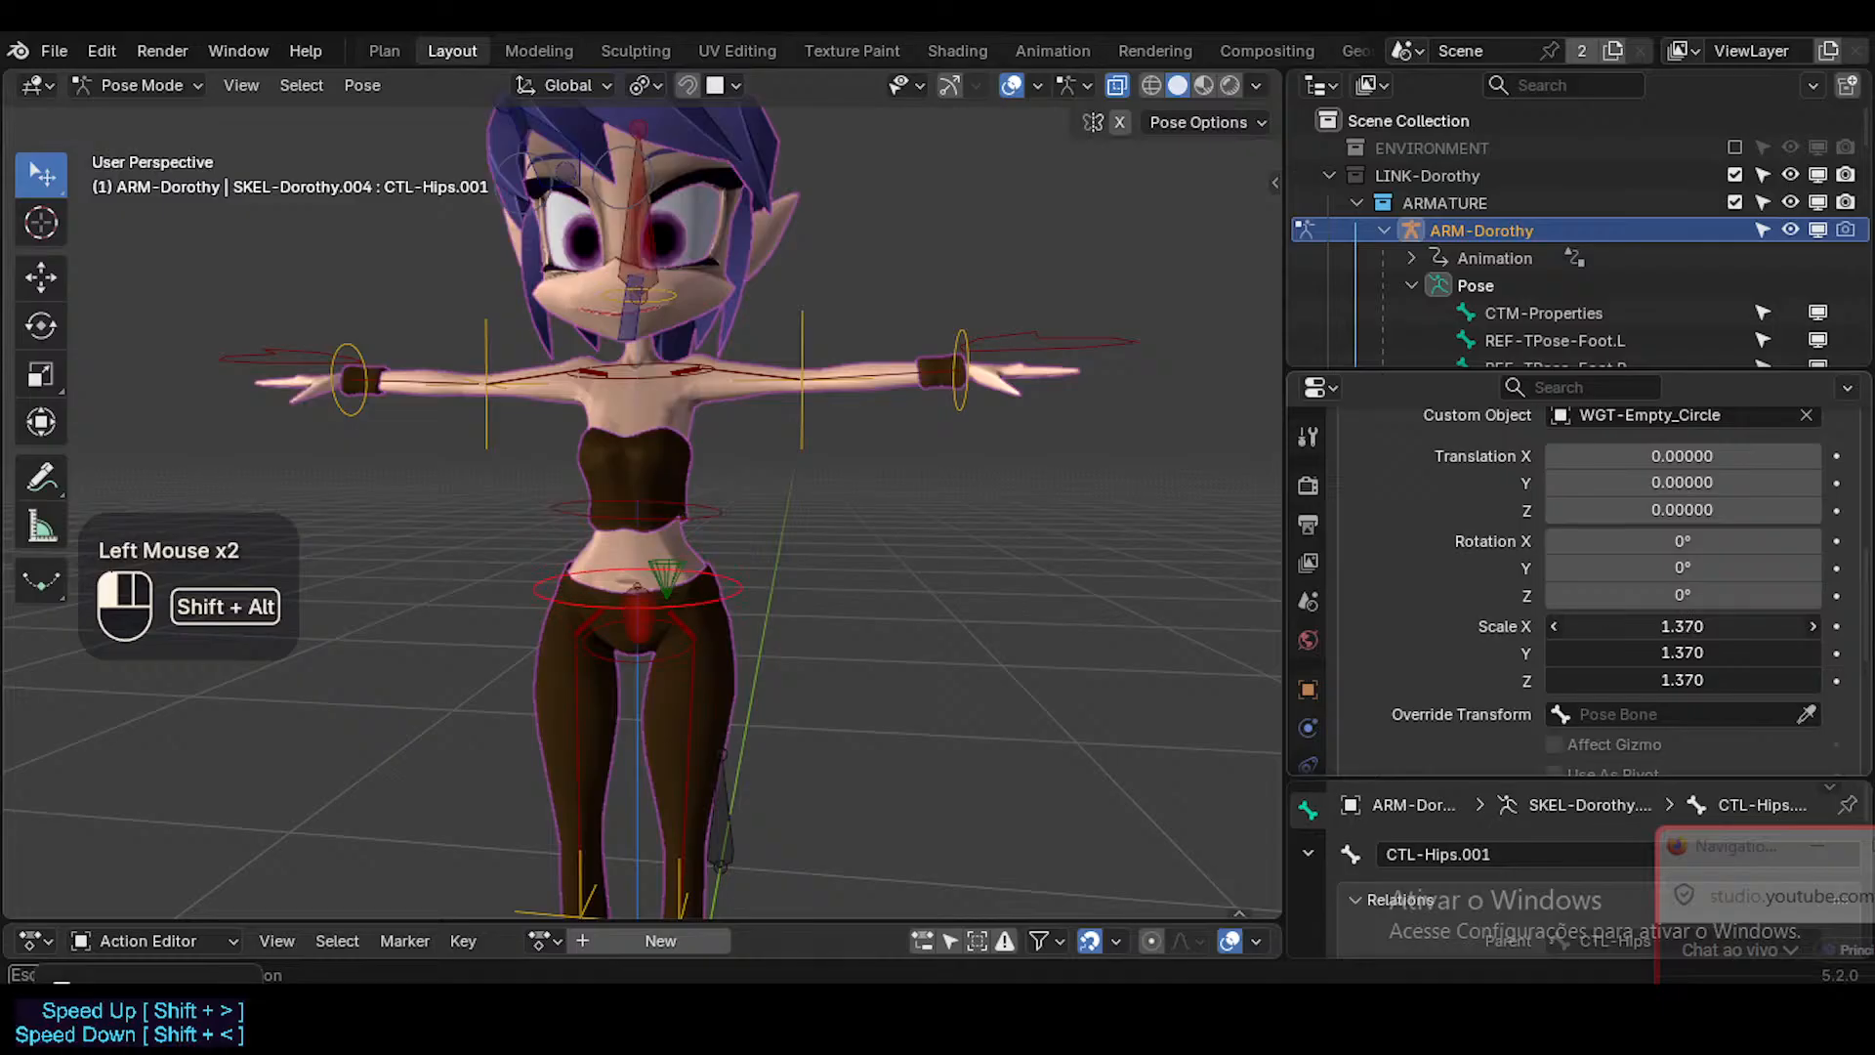
Test the lower spine controls by rotating CTL-Hips and CTL-Hips.001 and moving CTL-Hips, cancelling each transform.
left_click(653, 668)
key("r")
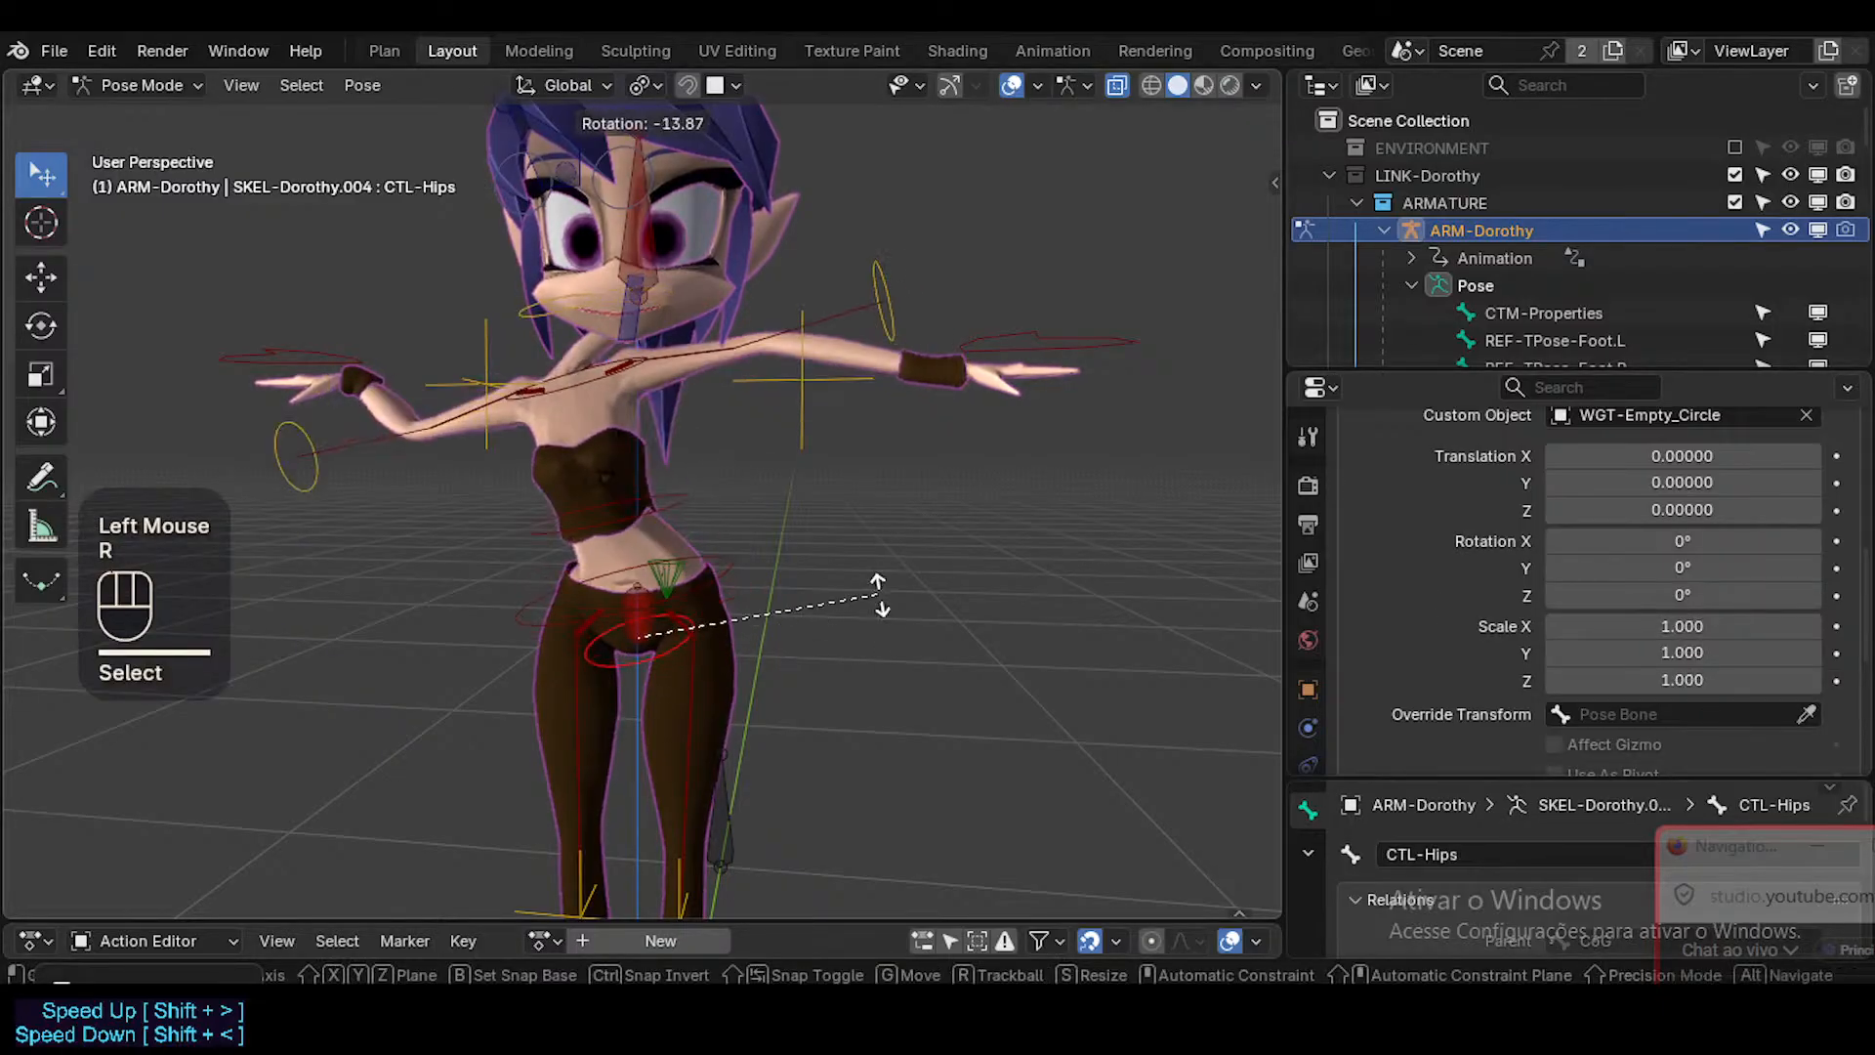
key("Escape")
left_click(744, 578)
key("r")
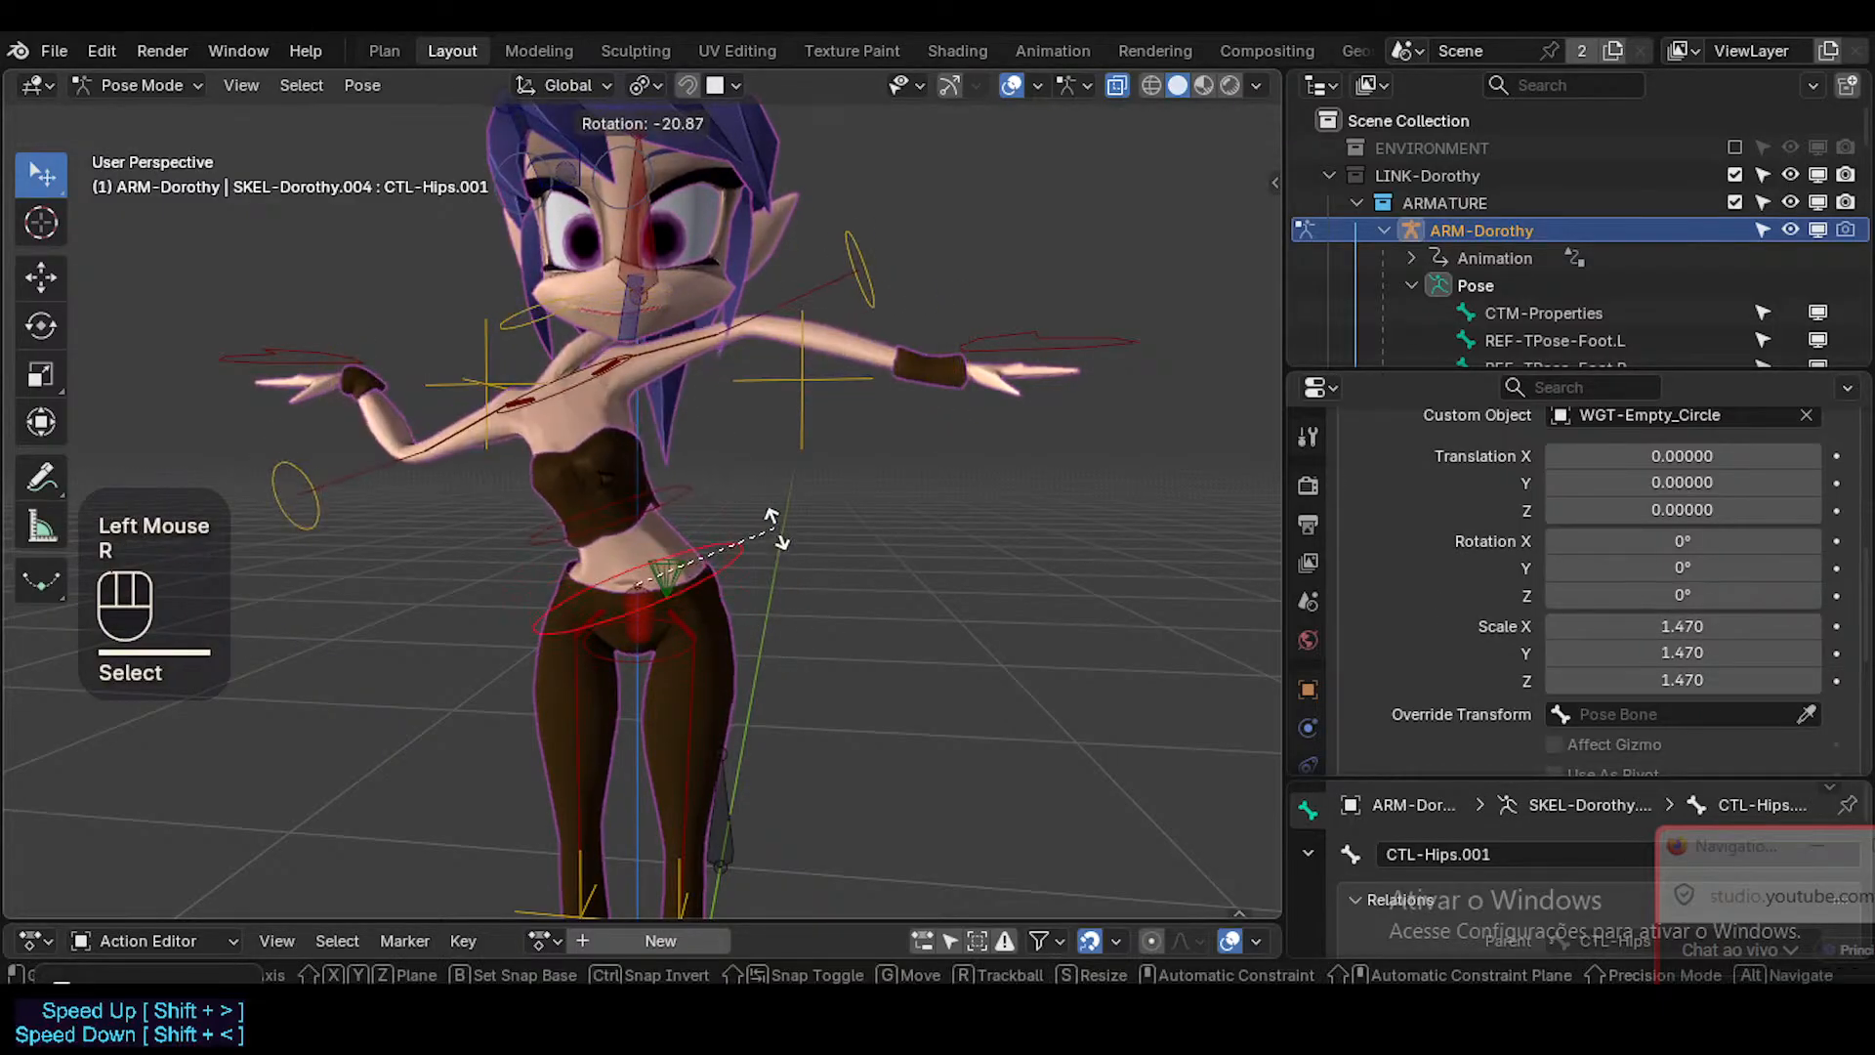
key("Escape")
left_click(666, 654)
key("r")
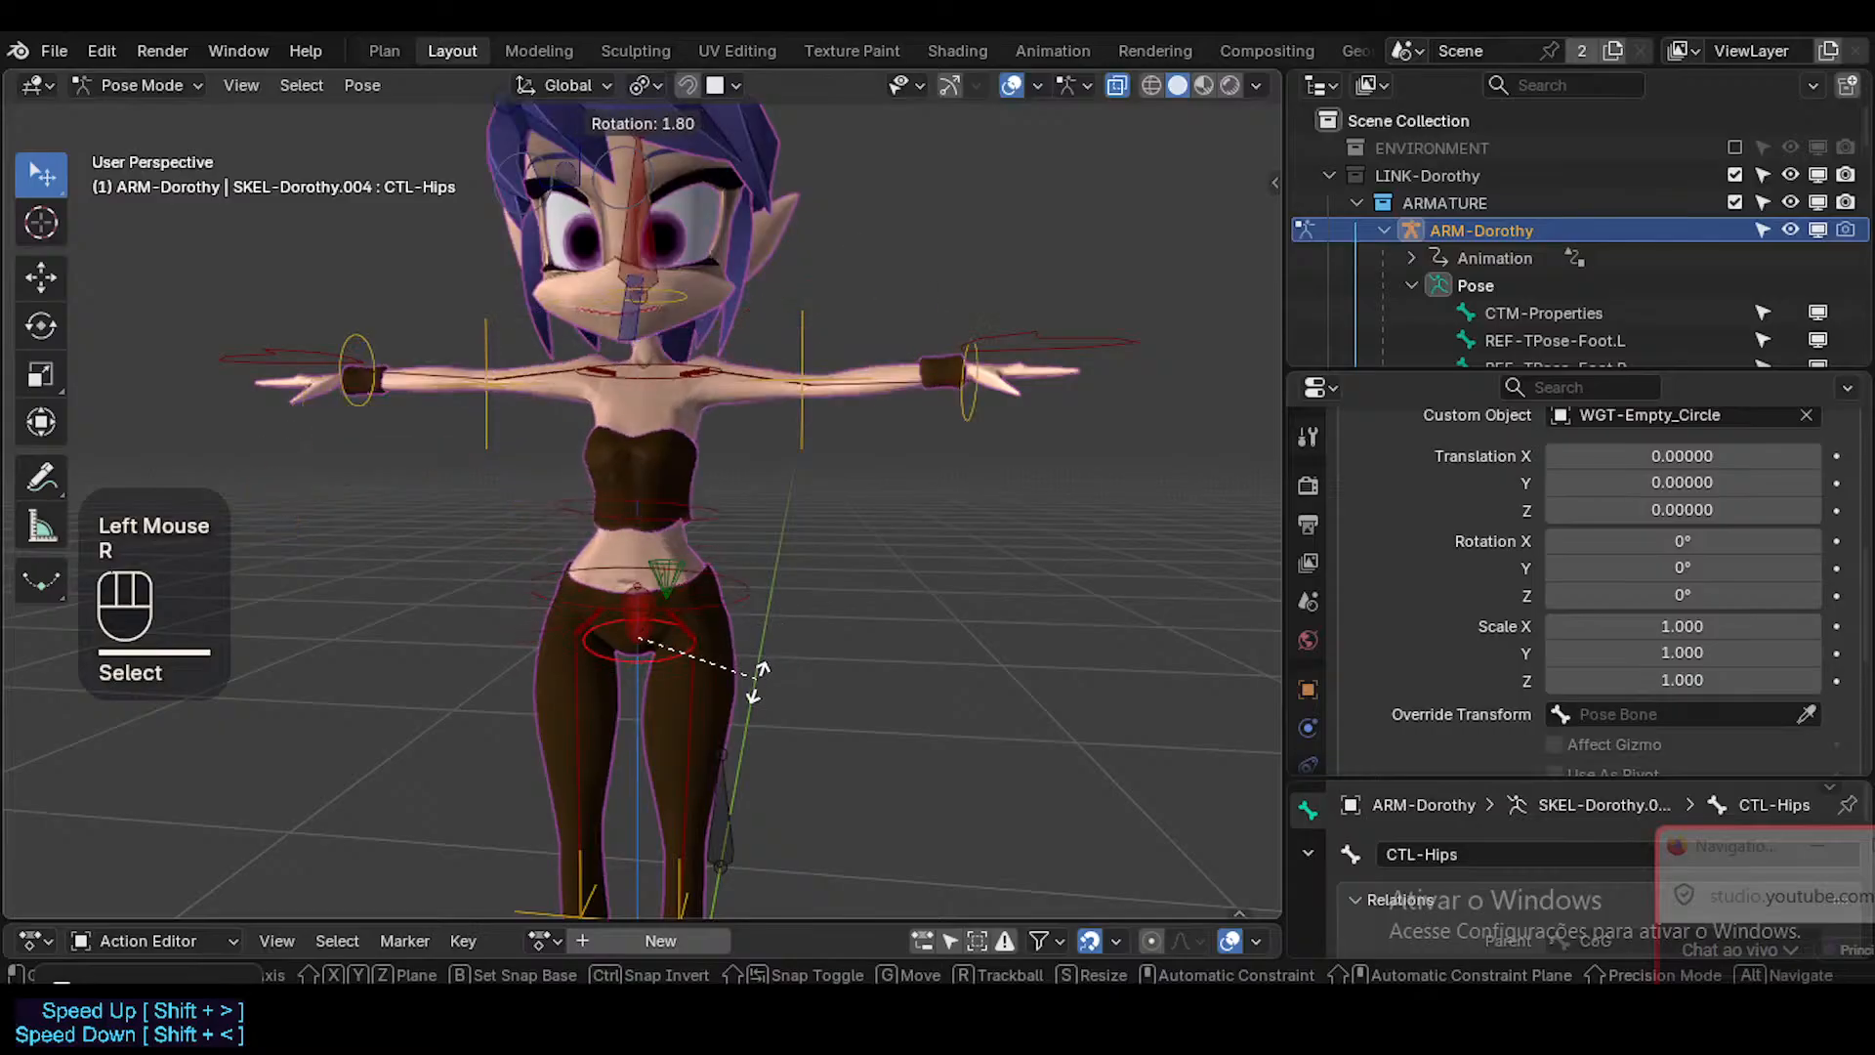
key("Escape")
key("g")
key("Escape")
Try moving CTL-Hips.001 and CTL-Hips.003 with their circle controls, and cancel both moves.
left_click(741, 567)
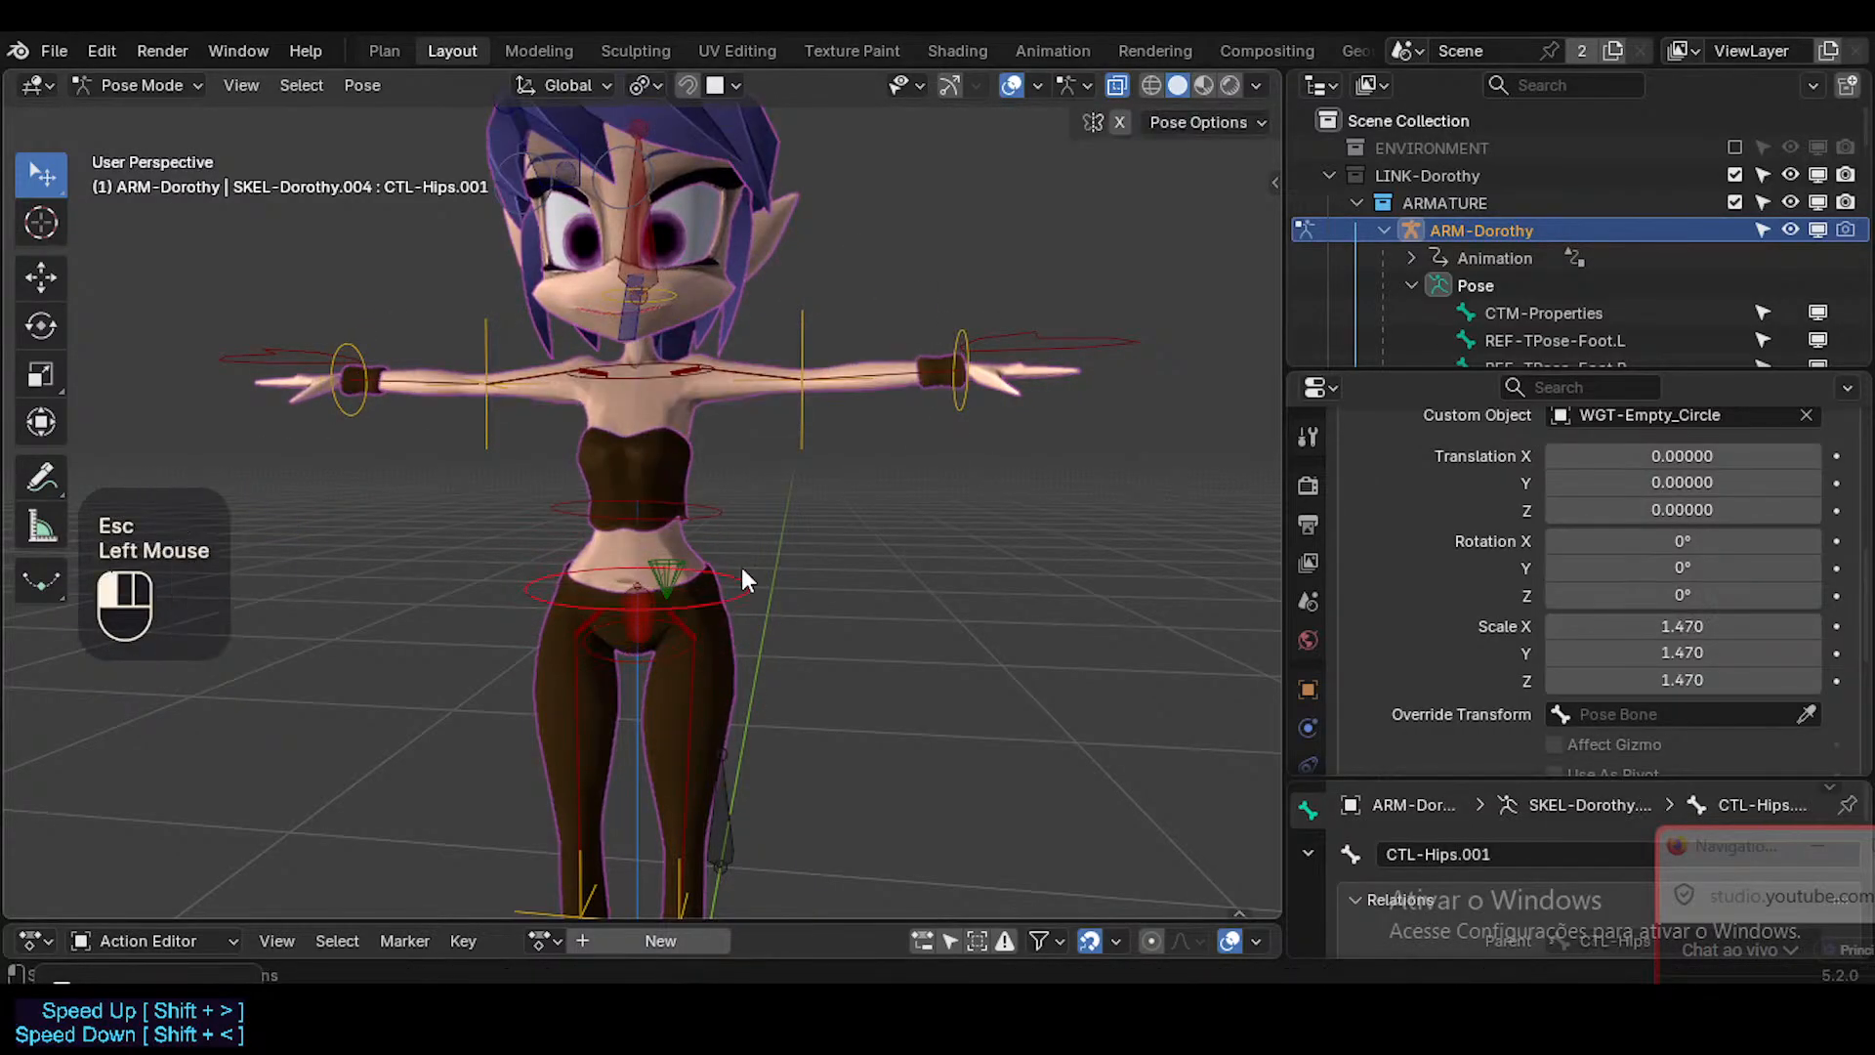
key("g")
key("Escape")
left_click(714, 508)
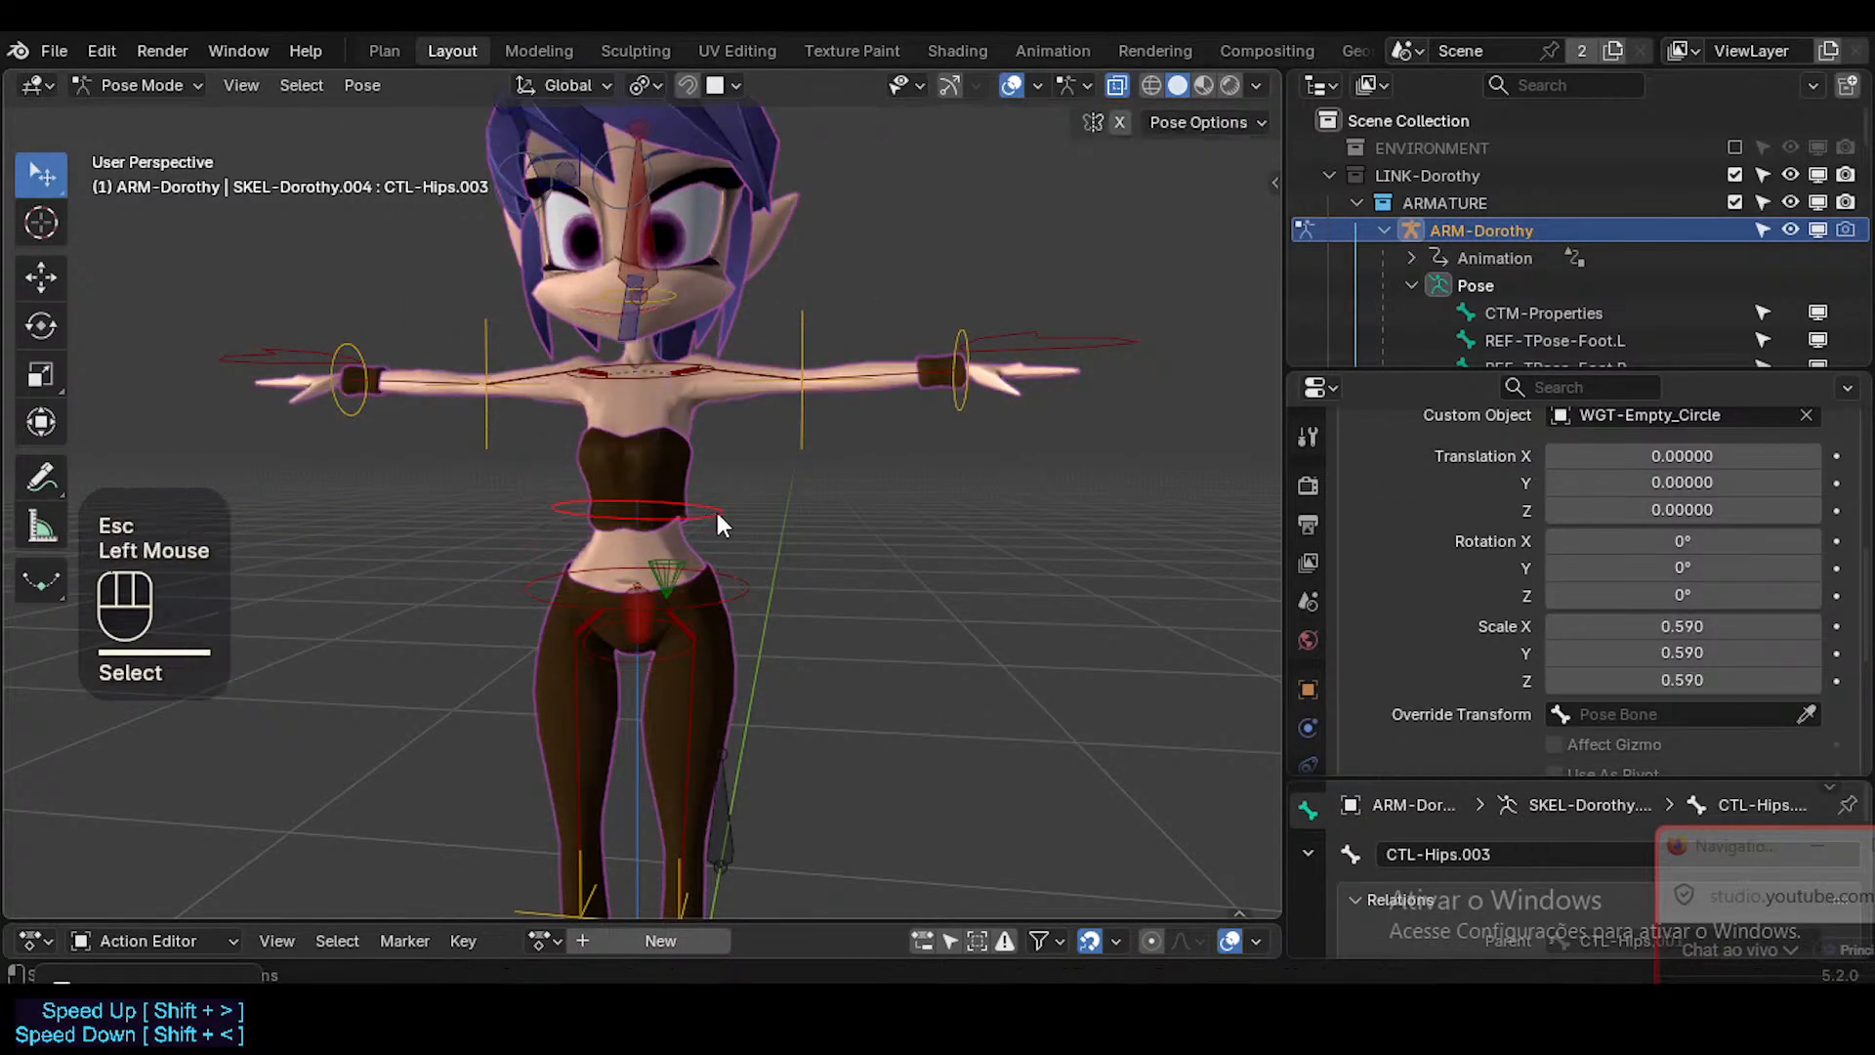
key("g")
key("Escape")
Enlarge the circle of CTL-Hips by setting its custom shape scale to 2.28 on all axes.
left_click(636, 678)
left_click(639, 656)
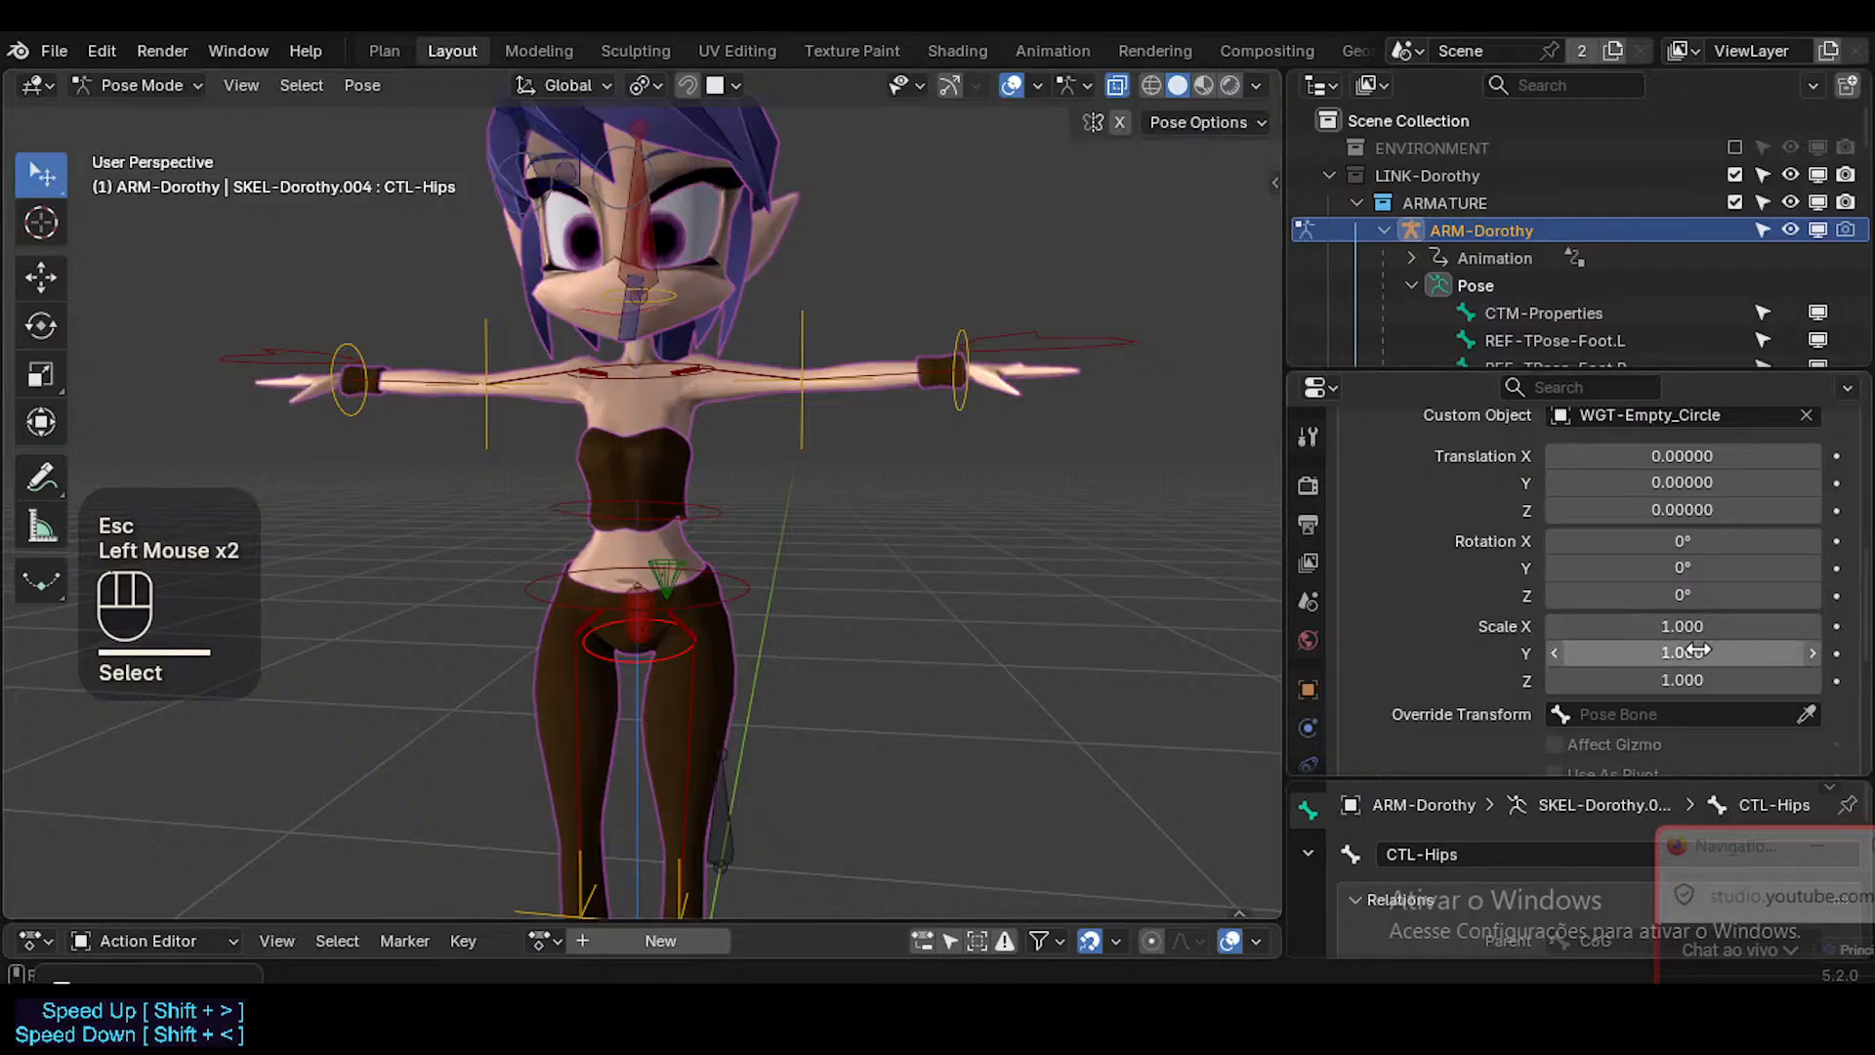
left_click_drag(1682, 626, 1651, 681)
left_click(1266, 610)
Set the custom shape scale on all axes to 1.33 for CTL-Hips.001, 0.46 for CTL-Hips.003 and 0.31 for CTL-Hips.004.
left_click(748, 579)
left_click(748, 581)
left_click(711, 506)
left_click(648, 389)
left_click(655, 389)
key("ctrl+z")
left_click(639, 372)
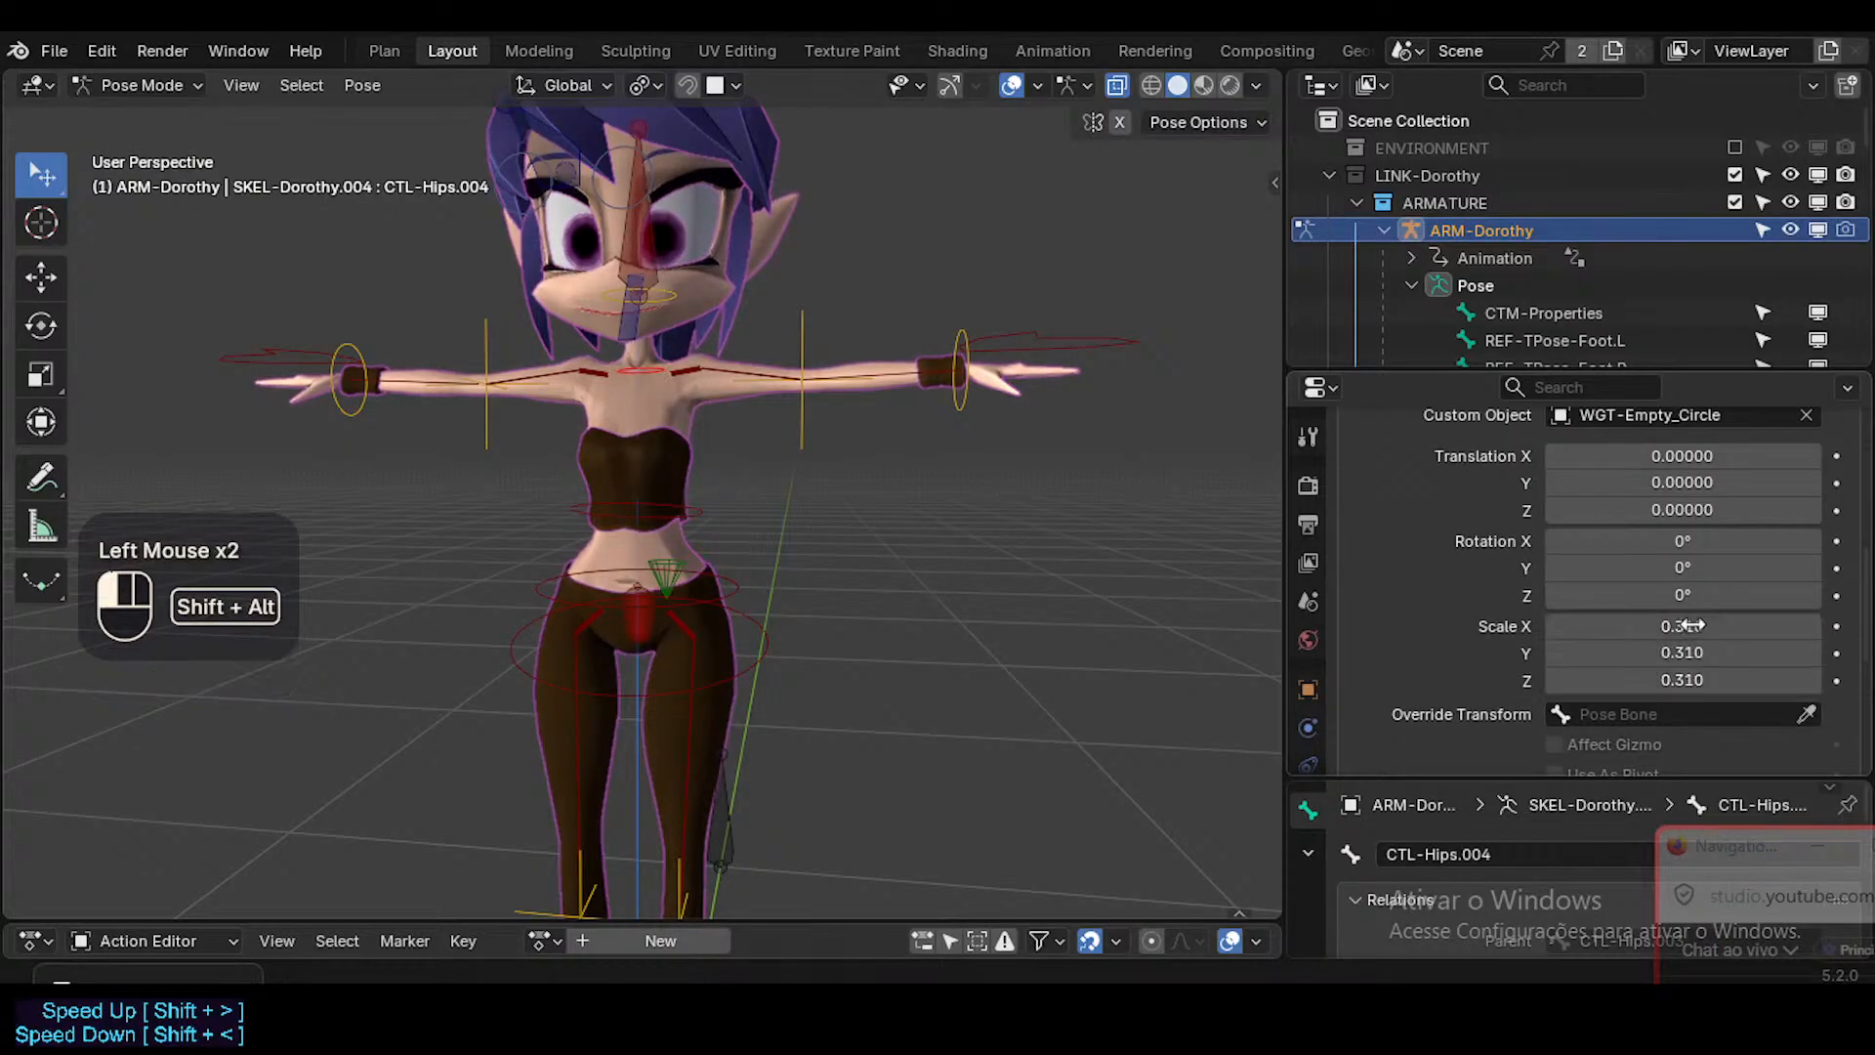
Try rotating the resized chest control CTL-Hips.004, and cancel the rotation.
middle_click_drag(732, 426, 721, 422)
key("alt+a")
left_click(652, 382)
key("r")
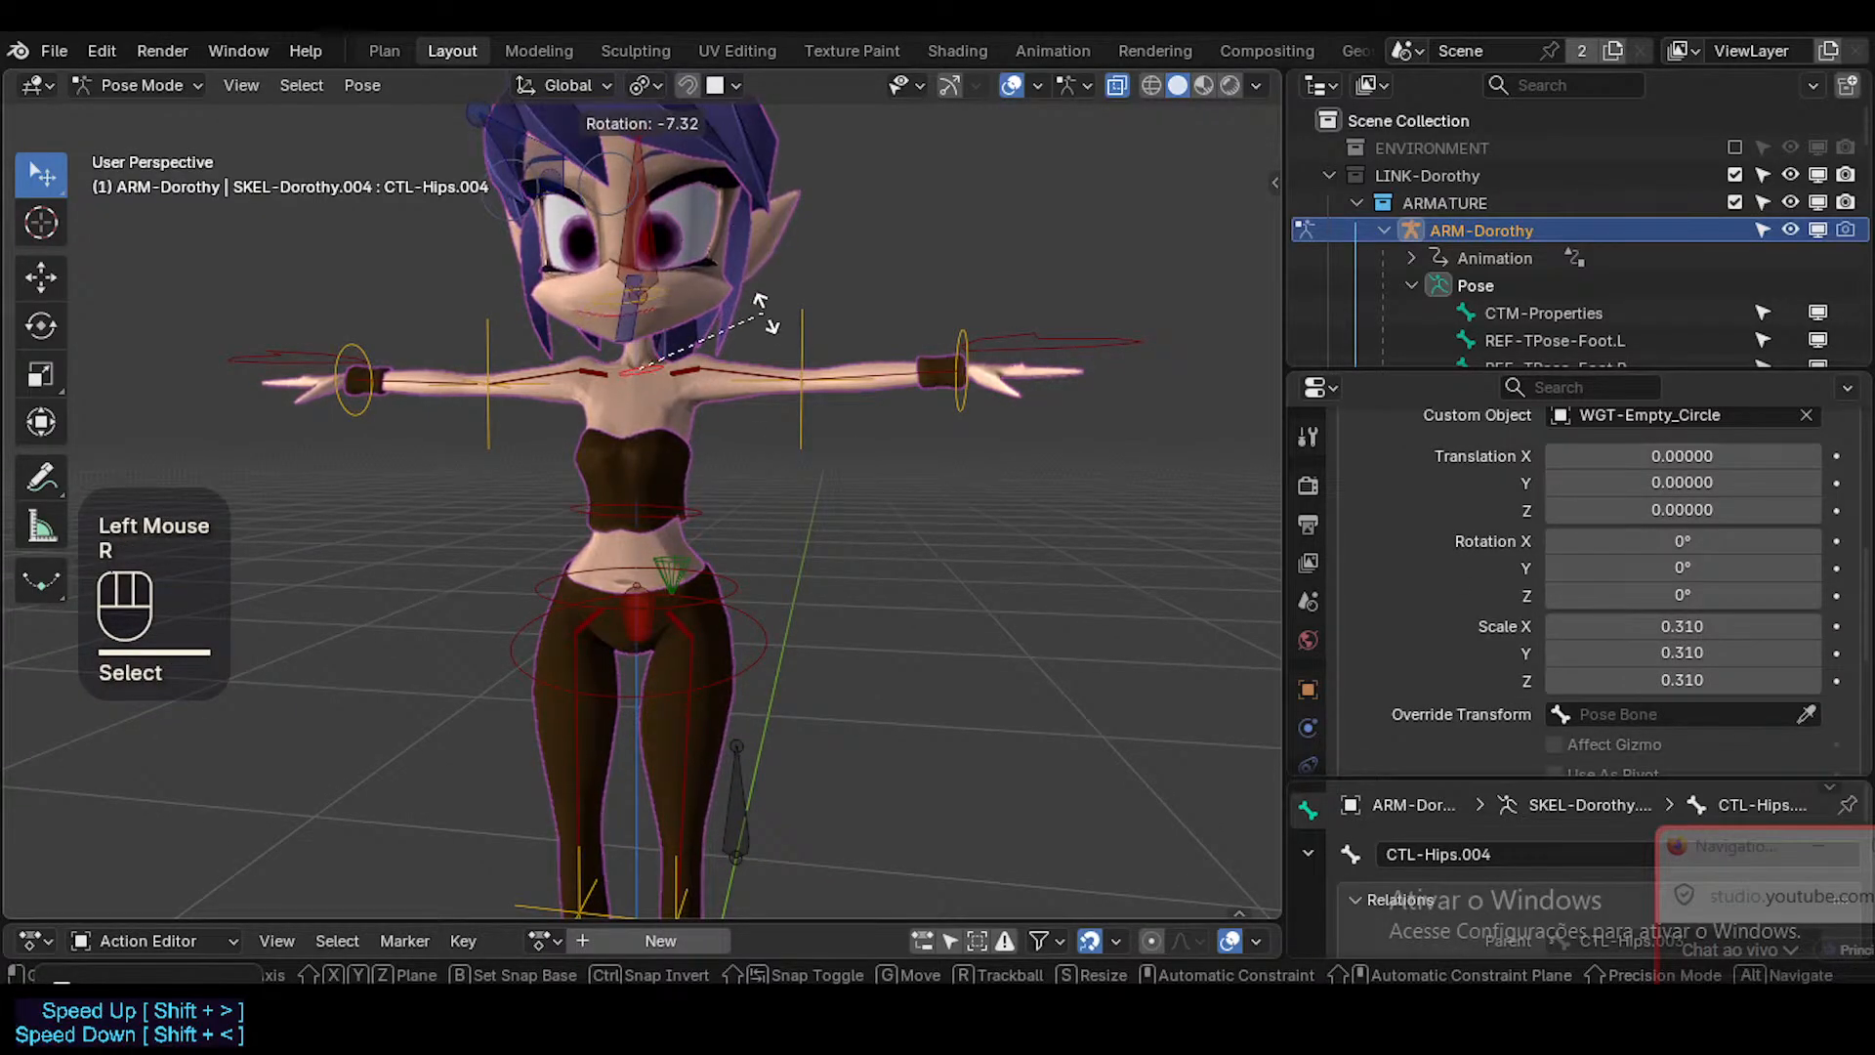
key("Escape")
left_click(652, 361)
left_click(652, 367)
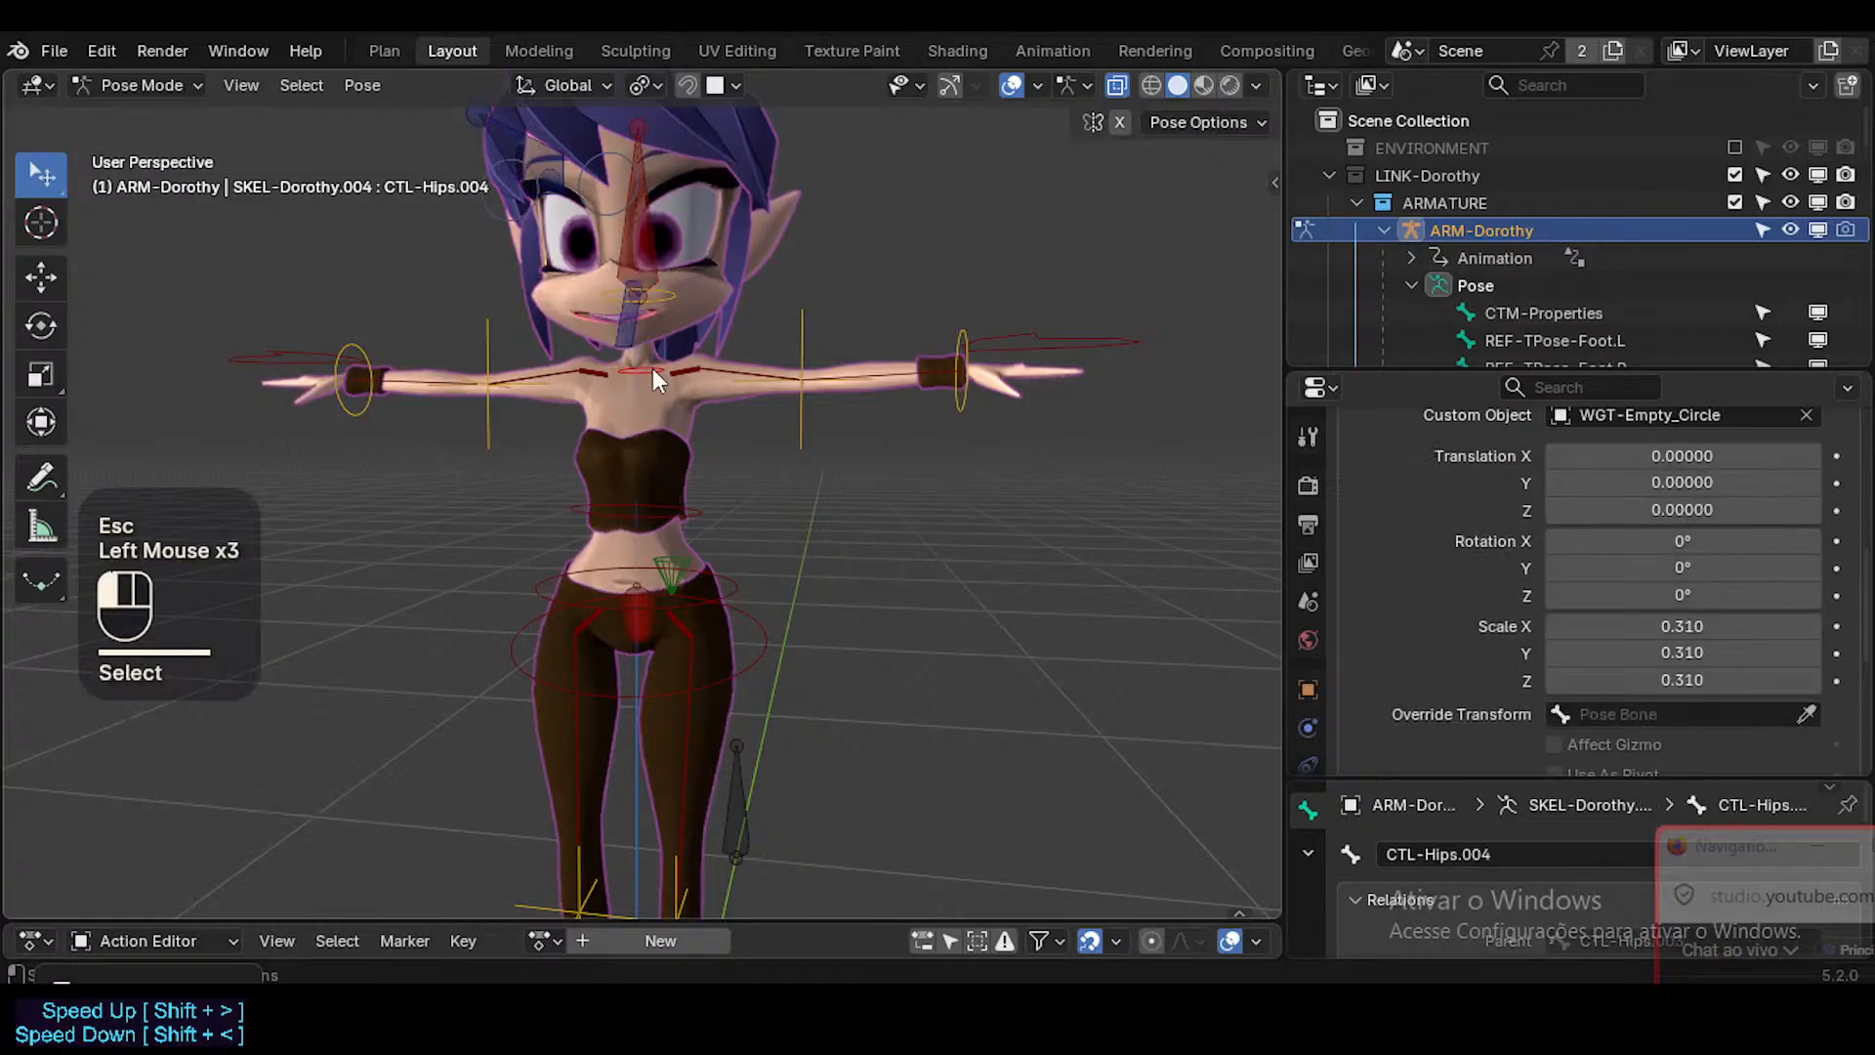
Reset the pose, and test CTL-Hips.004 by moving and rotating it with its circle control.
key("a")
key("alt+q")
key("alt+q")
left_click(662, 373)
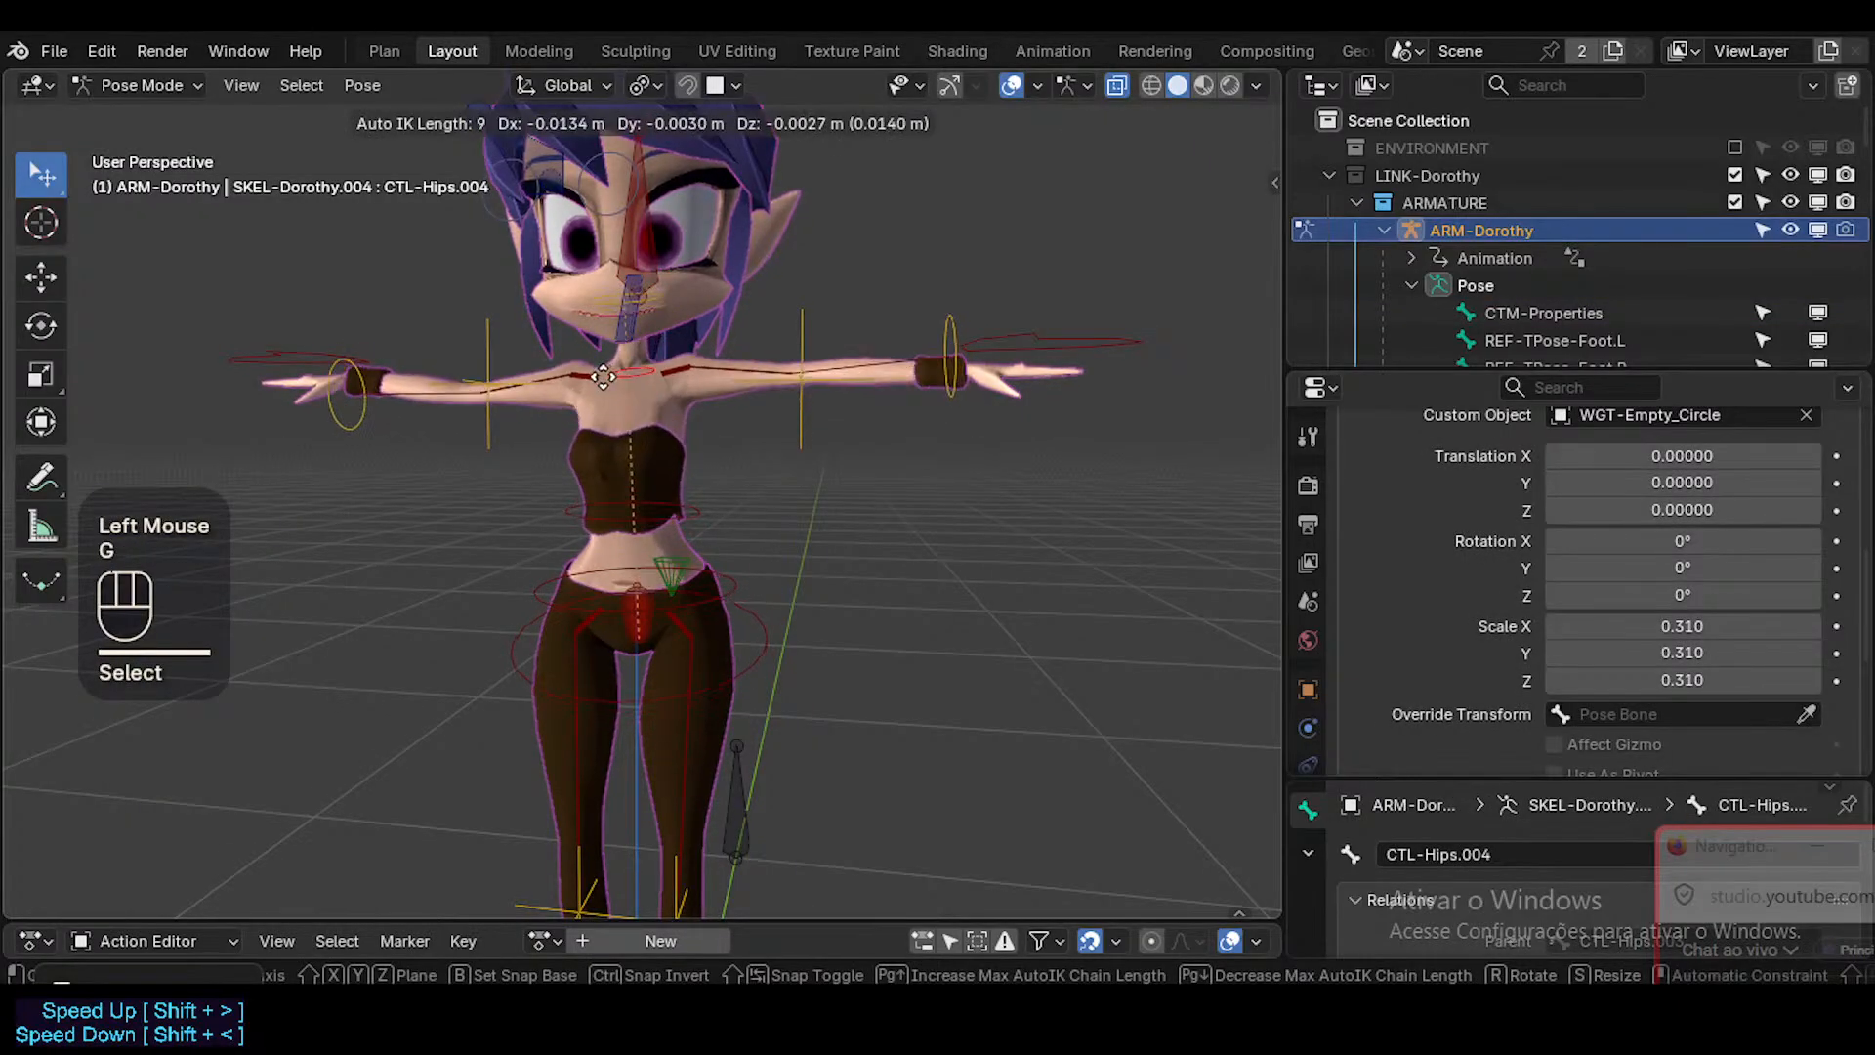
key("g")
left_click(773, 377)
key("r")
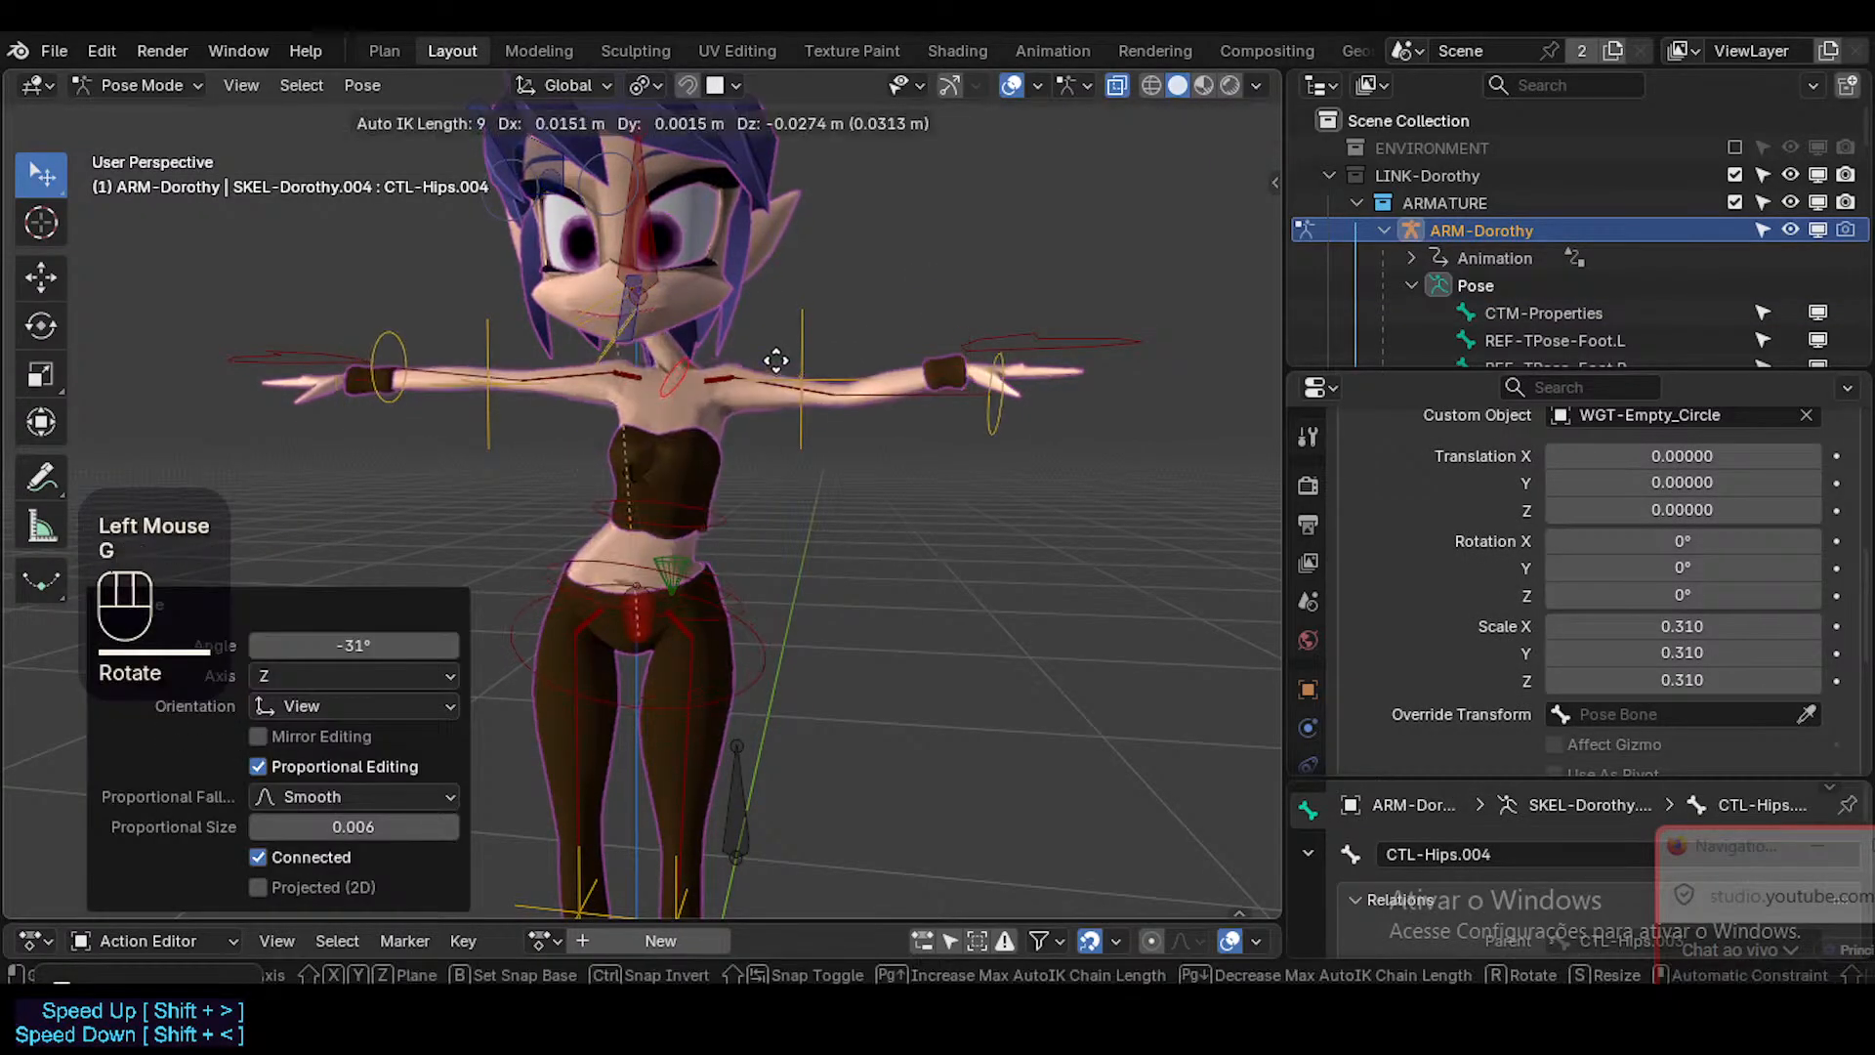
left_click(792, 399)
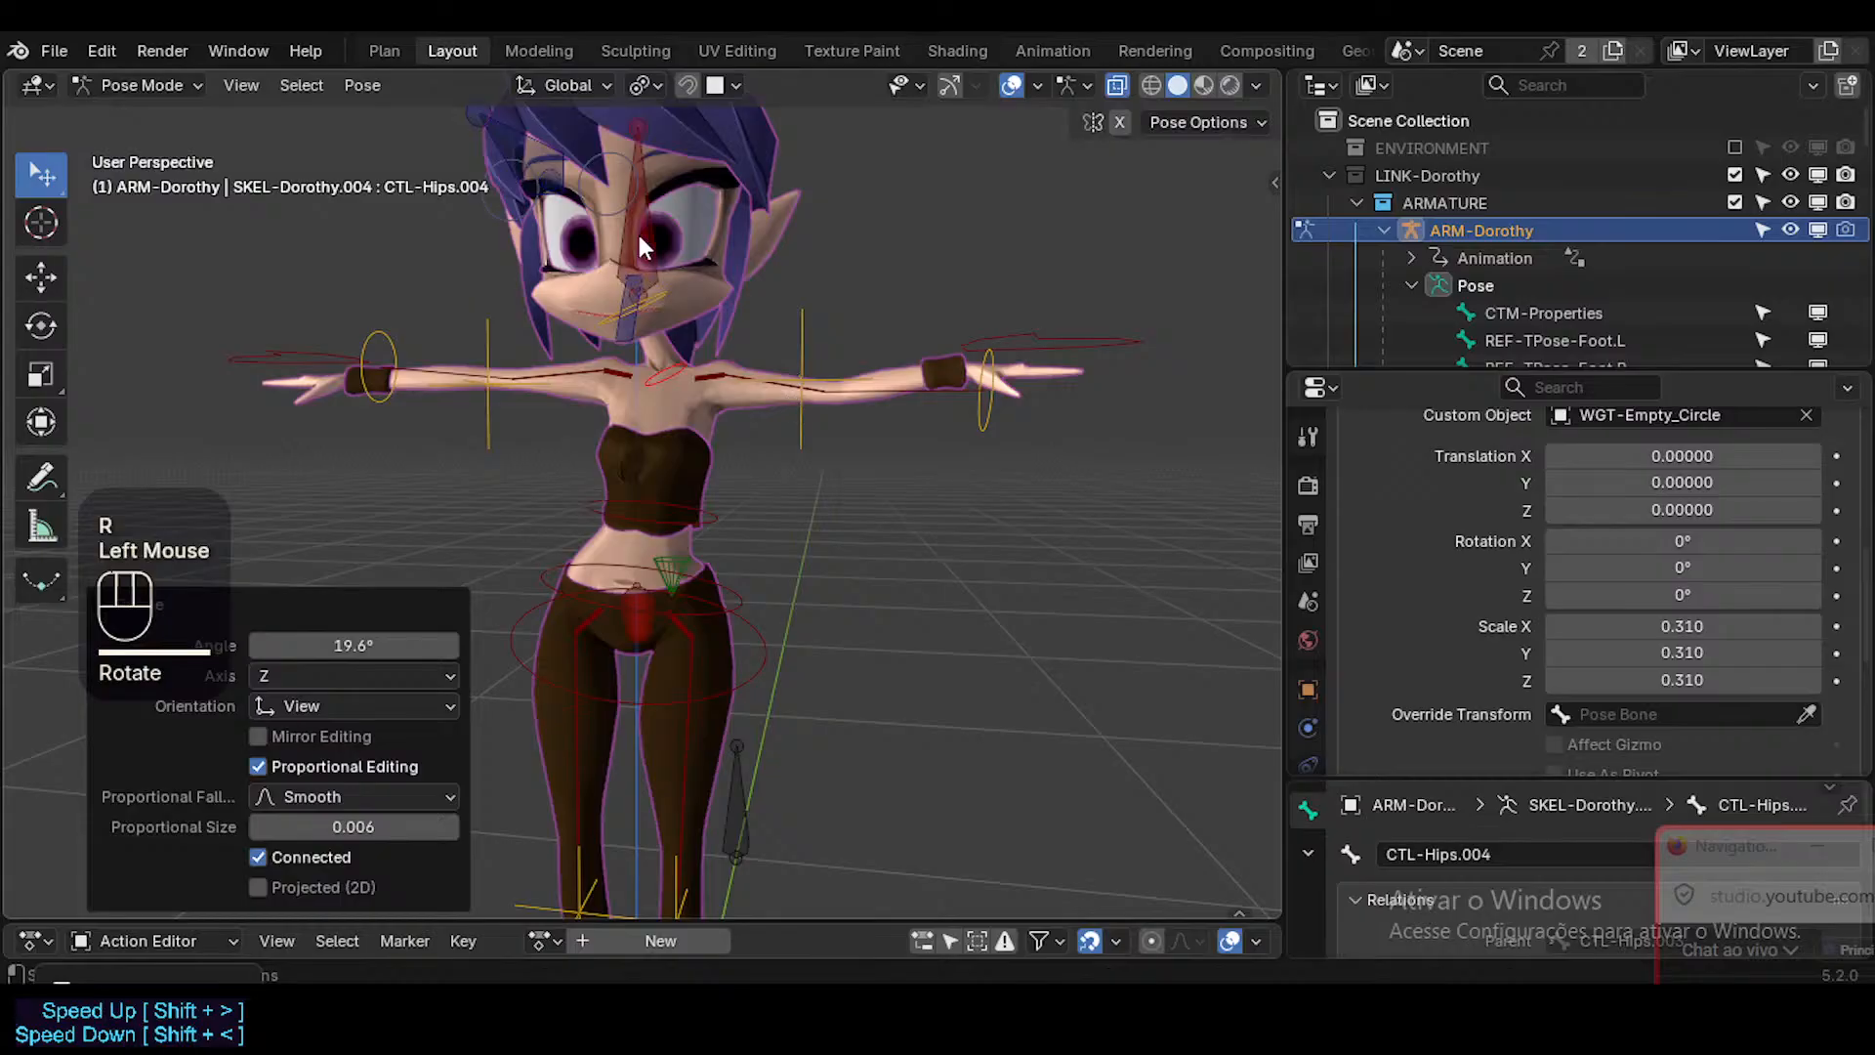
Try rotating CTL-Hips.004 and CTL-Head, separately and selected together, and cancel the rotations.
left_click(665, 361)
left_click(665, 362, "shift")
key("r")
key("Escape")
left_click(723, 259, "shift")
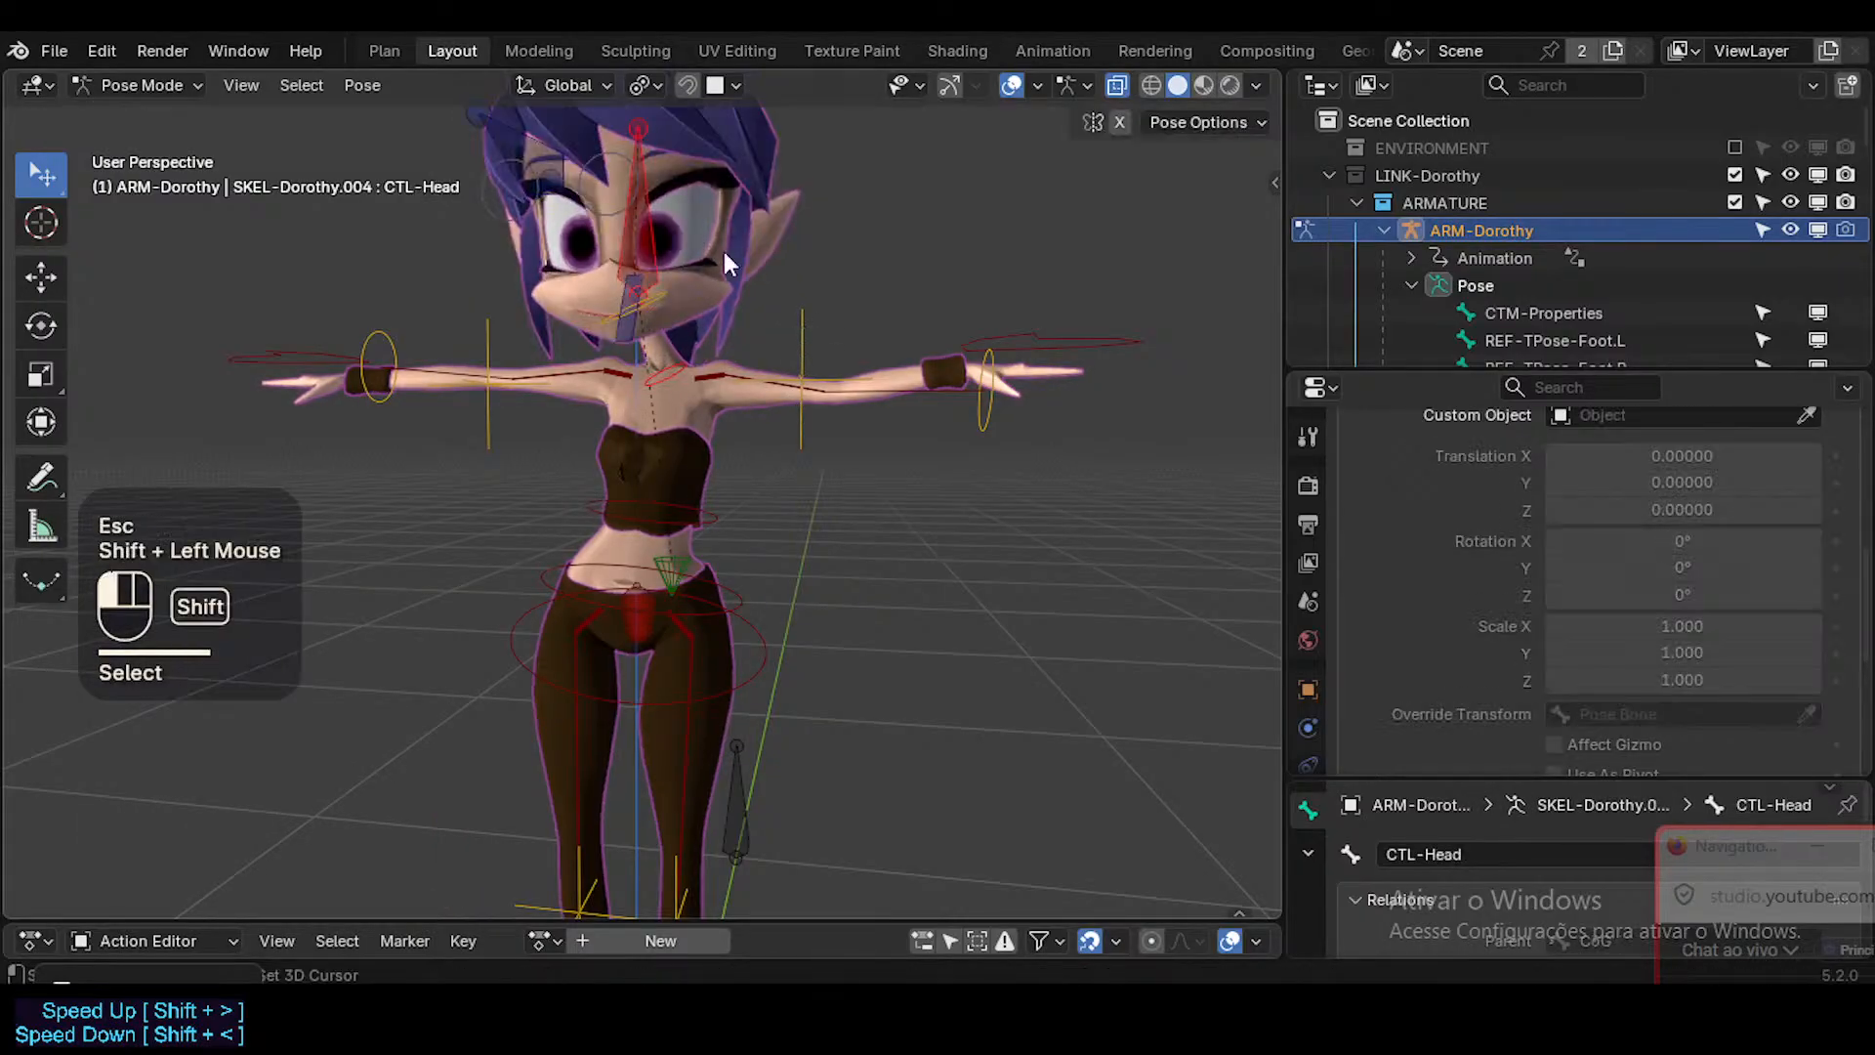
key("r")
key("Escape")
left_click(801, 332, "shift")
key("r")
key("Escape")
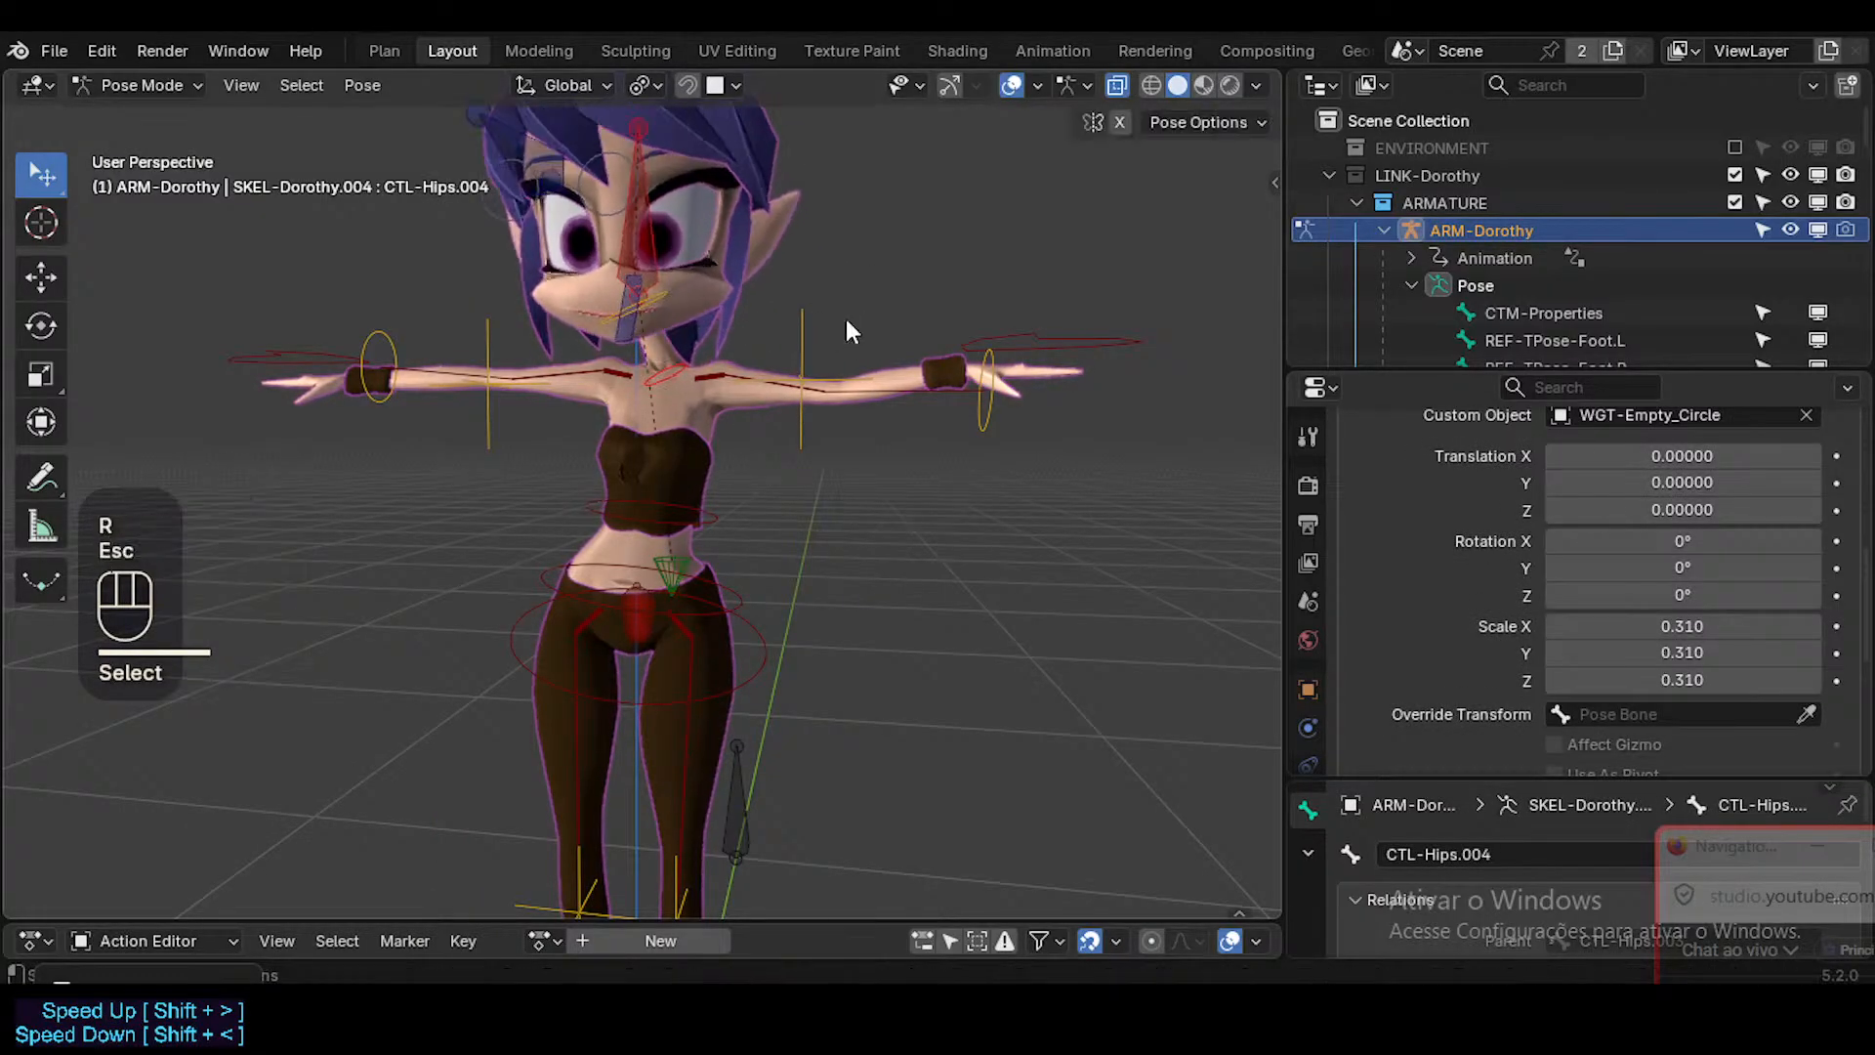
Change the transform pivot point, and rotate CTL-Head and CTL-Hips.004 together to tilt the head.
key("period")
key("r")
left_click(744, 312)
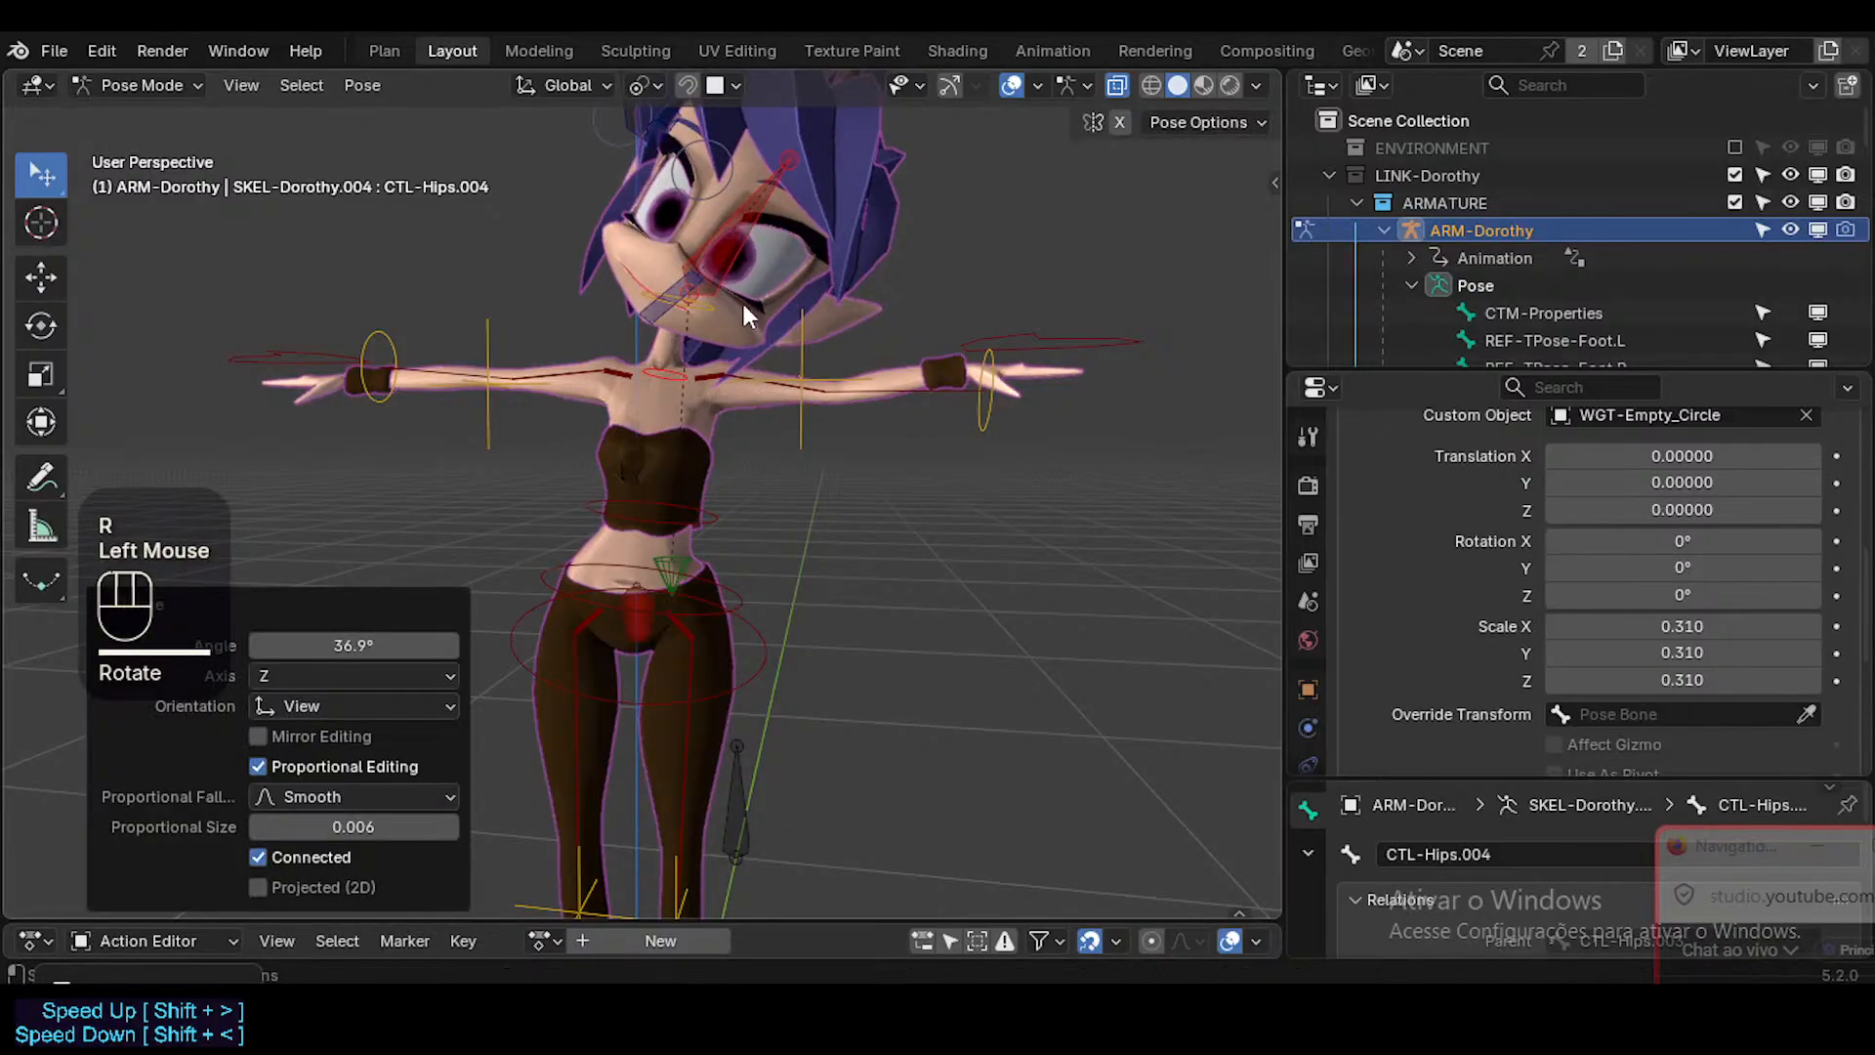
left_click(744, 313)
key("r")
left_click(670, 471)
Rotate CTL-Hips.003 alone, and rotate it twice more together with CTL-Head to tilt and twist the upper body.
left_click(753, 524)
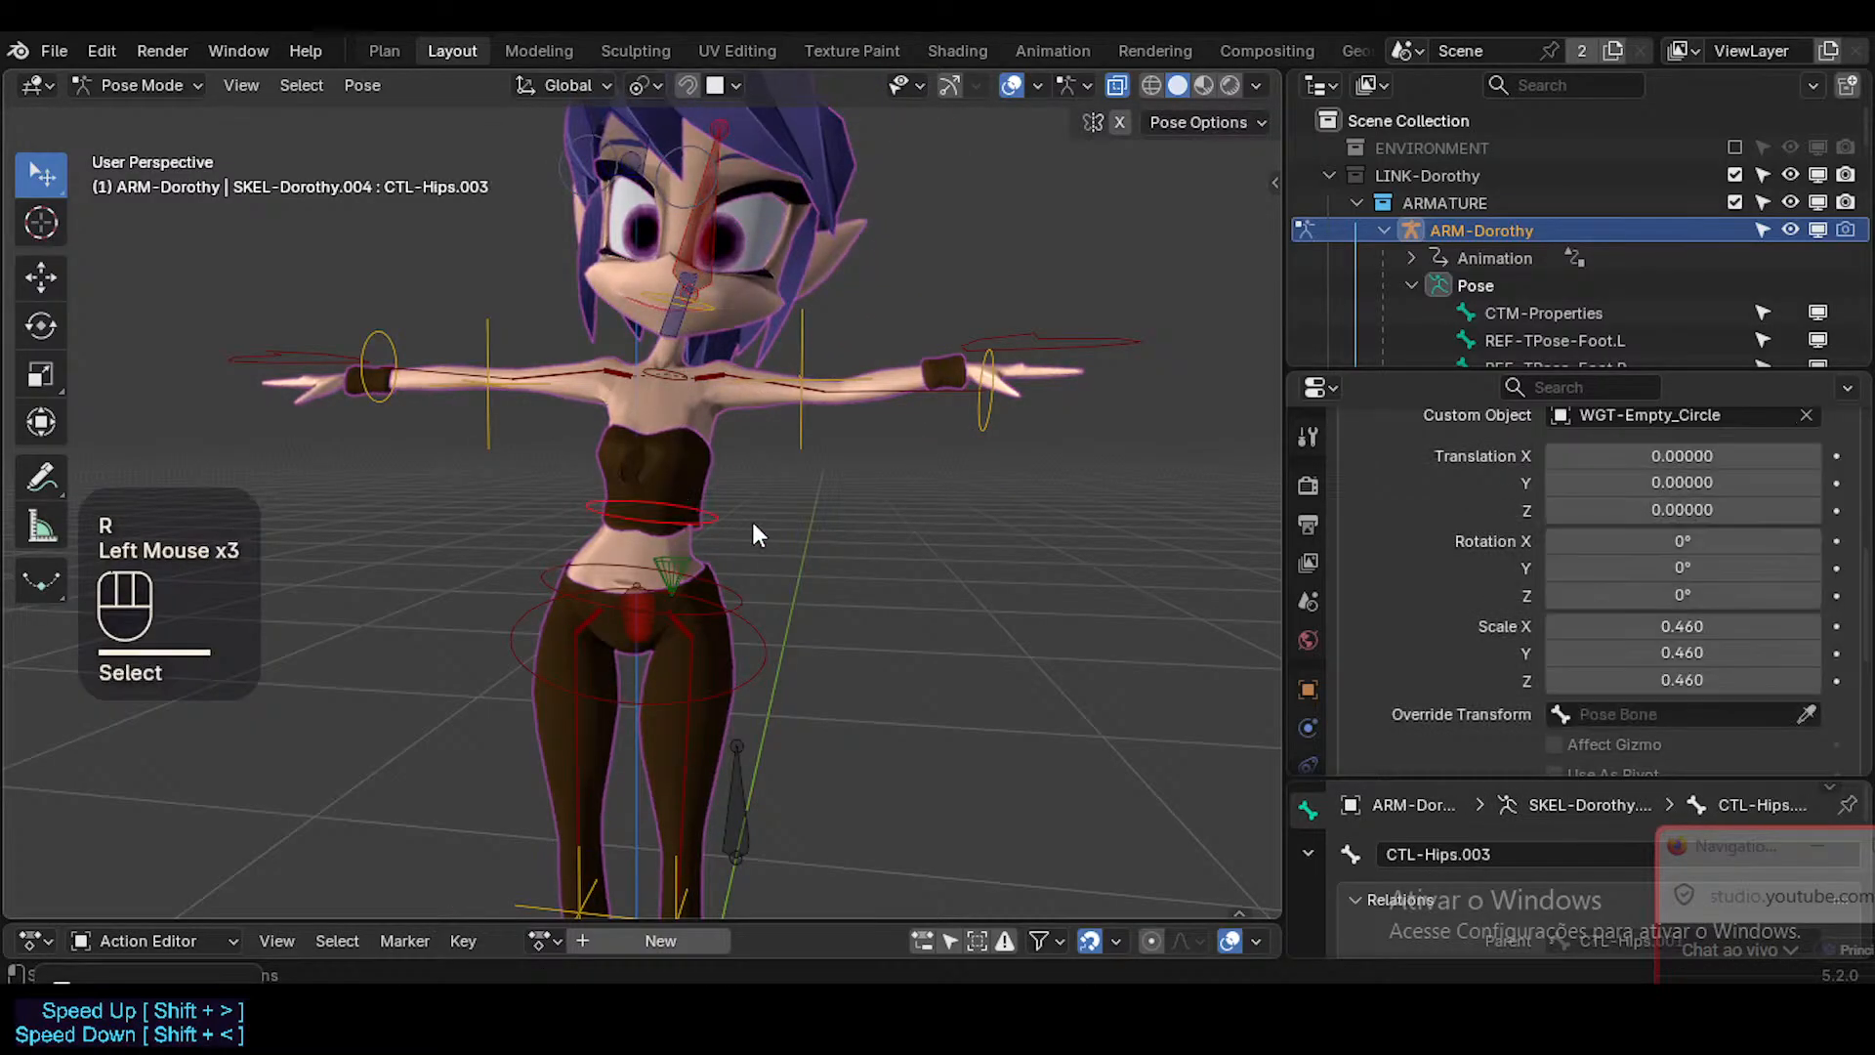
key("r")
left_click(757, 449)
left_click(713, 230)
left_click(698, 510, "shift")
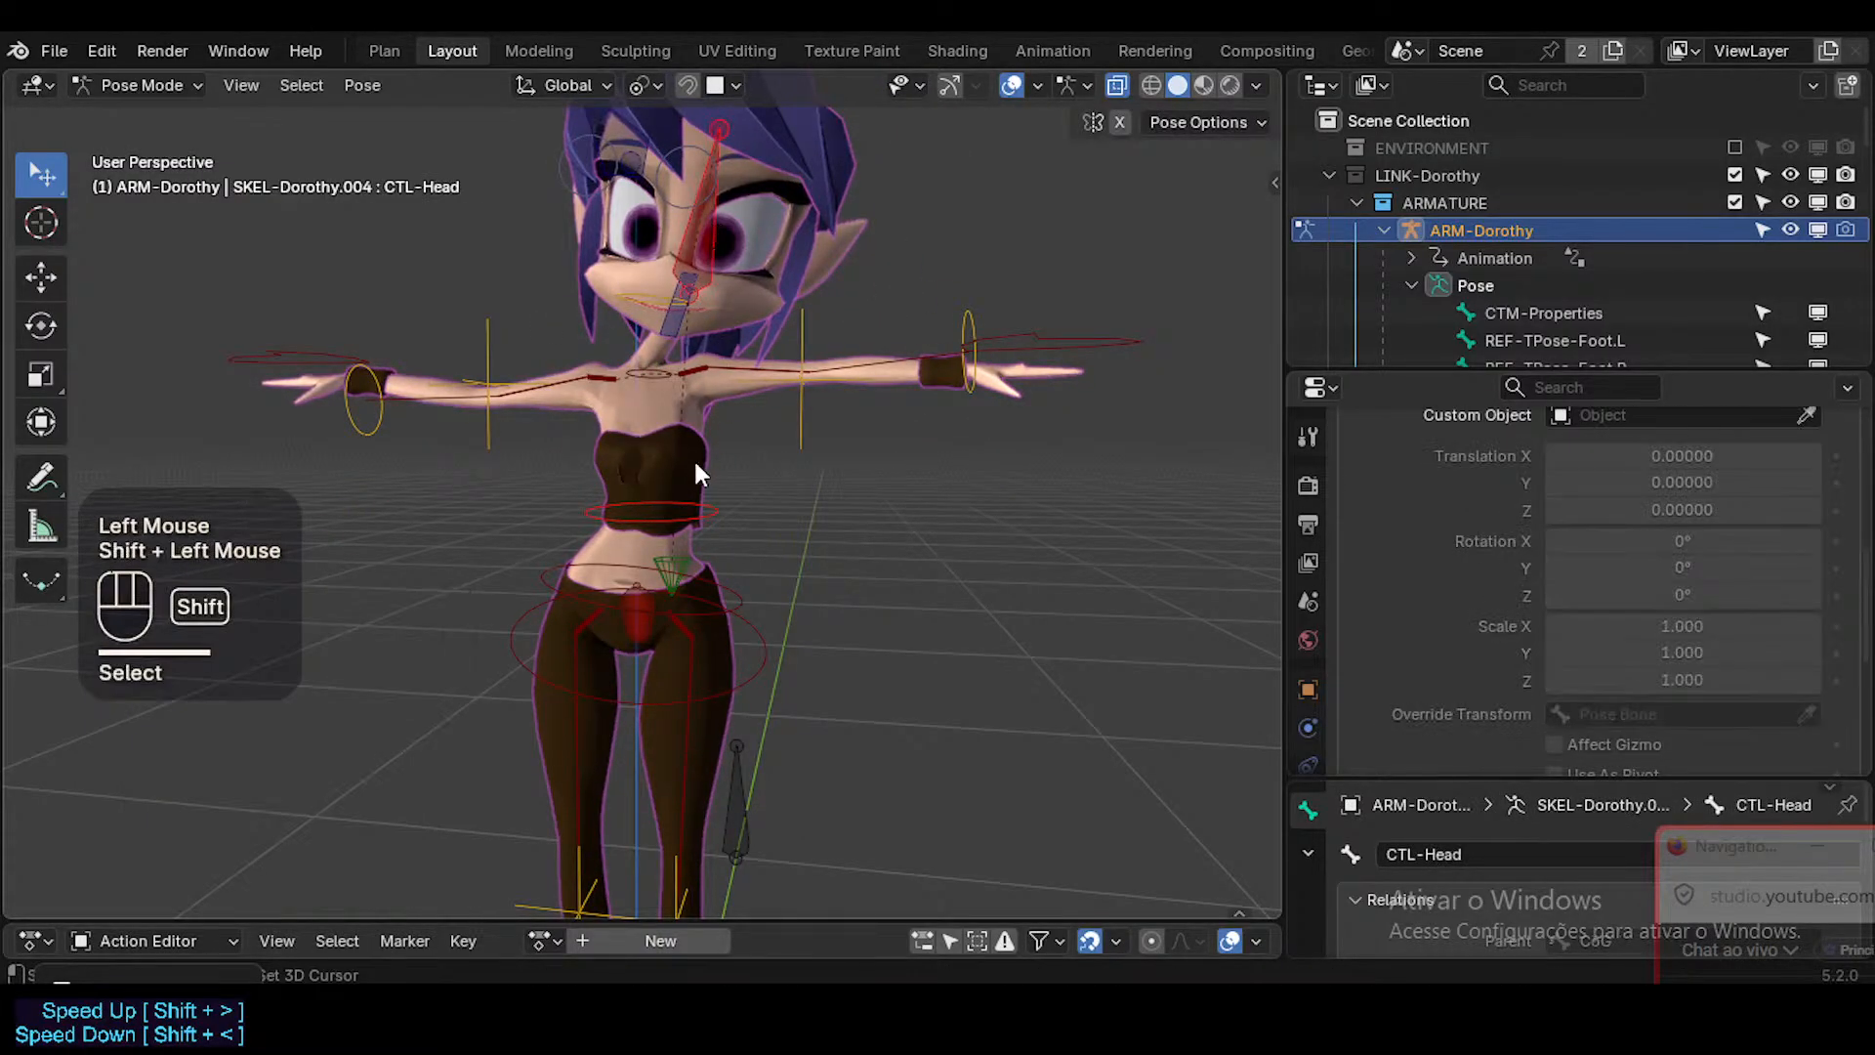
left_click(698, 510, "shift")
key("r")
left_click(716, 481)
key("r")
key("r")
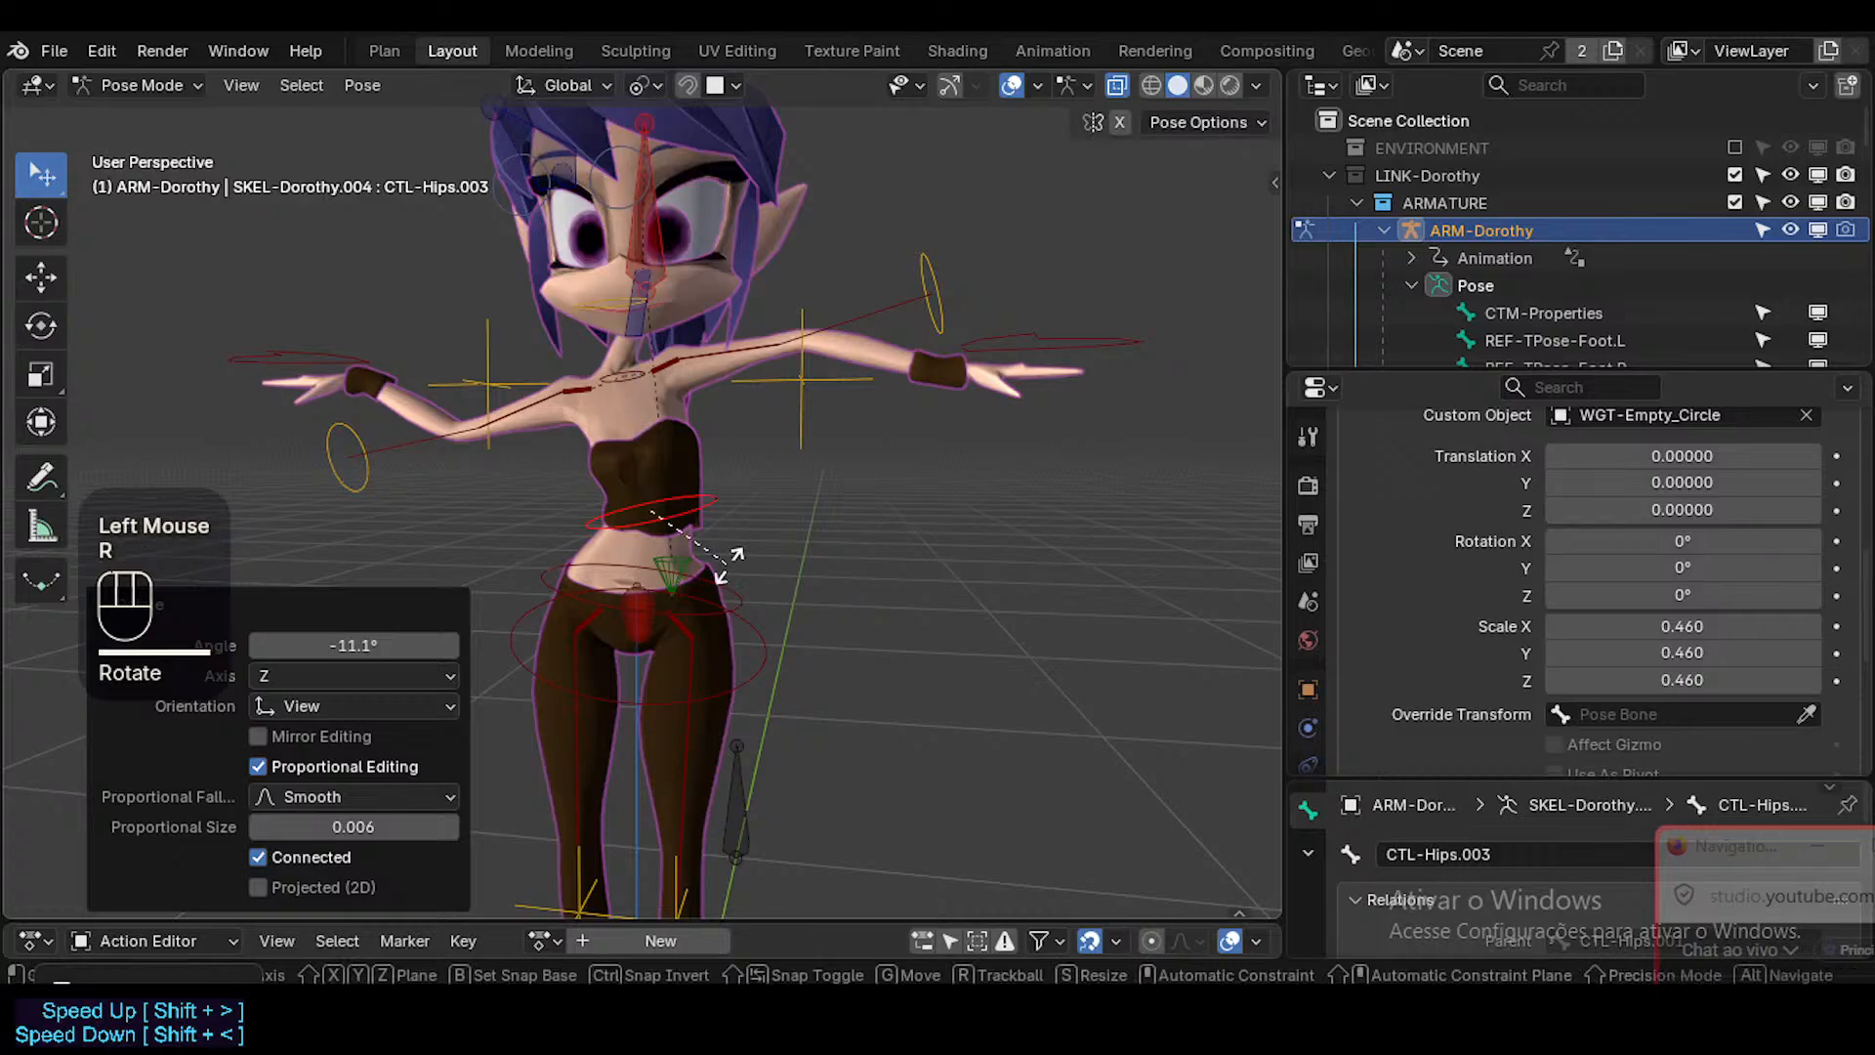
left_click(711, 449)
Pose the waist by rotating and moving CTL-Hips.001 and rotating CTL-Hips.
left_click(719, 576)
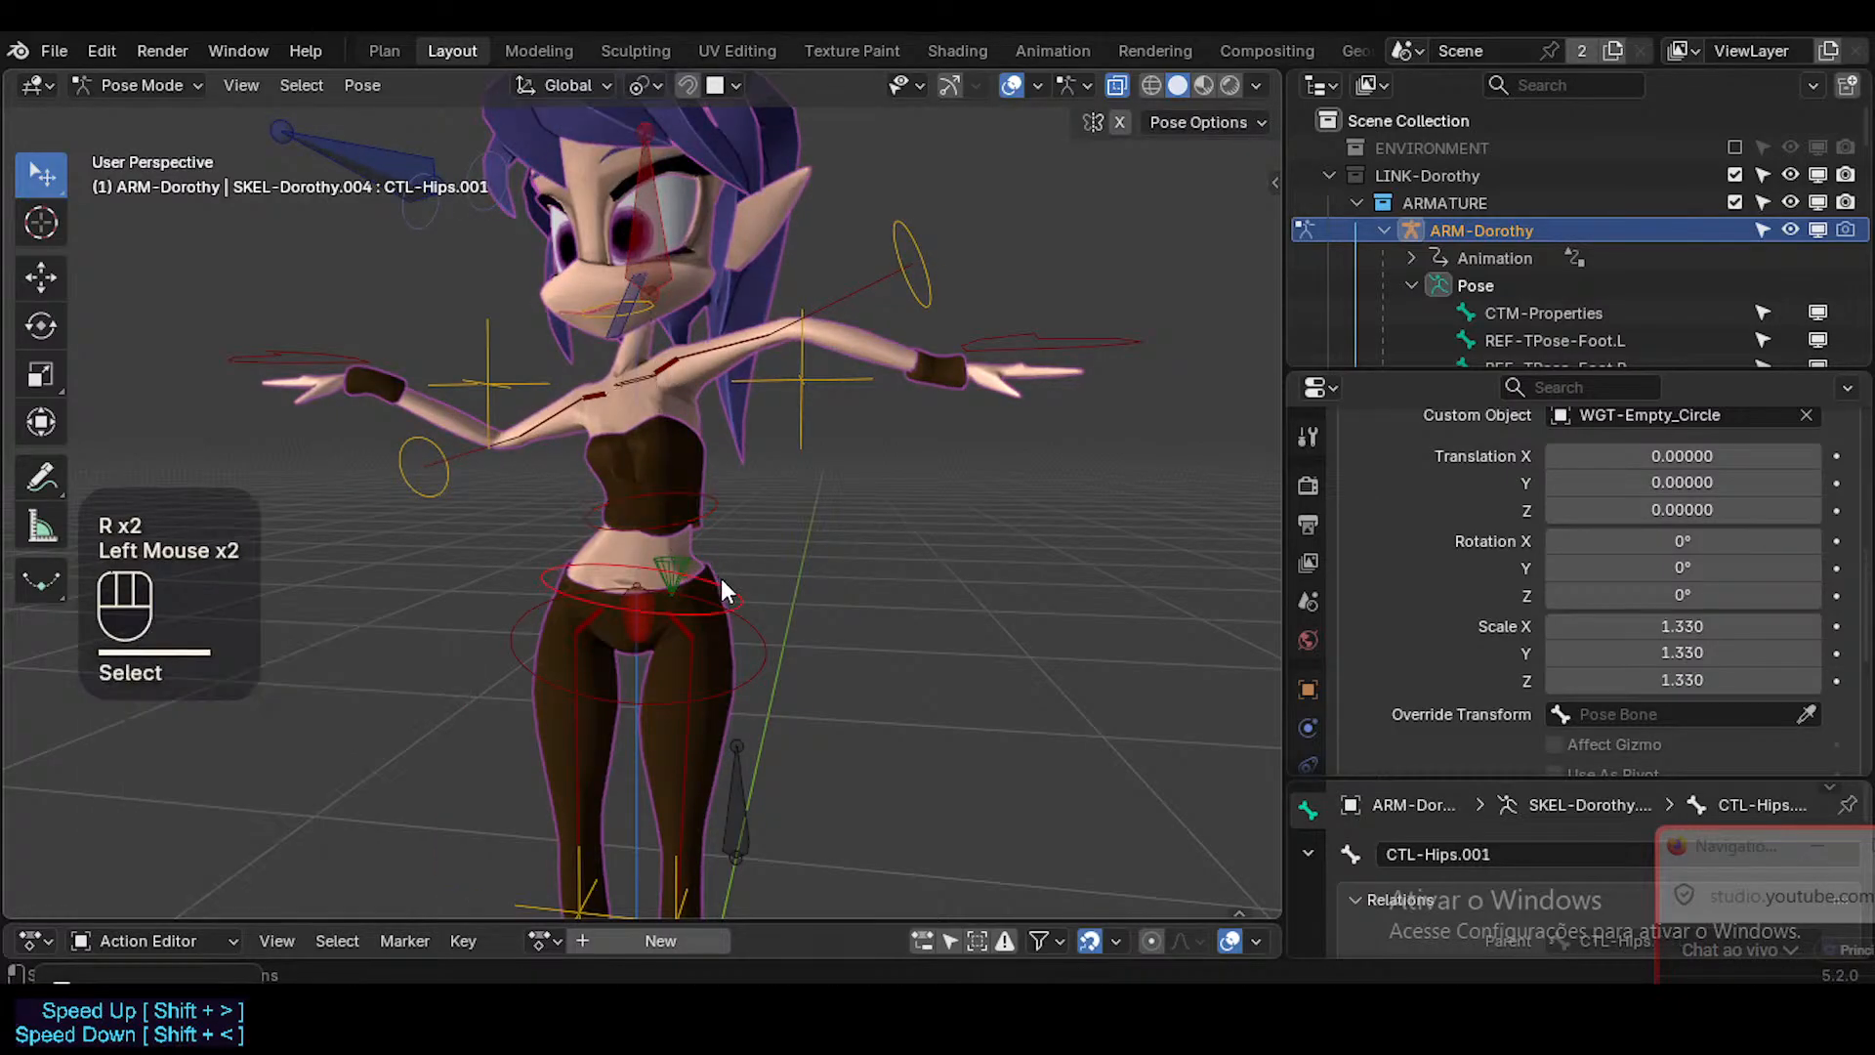
key("r")
left_click(741, 550)
key("g")
left_click(742, 651)
left_click(741, 646)
key("r")
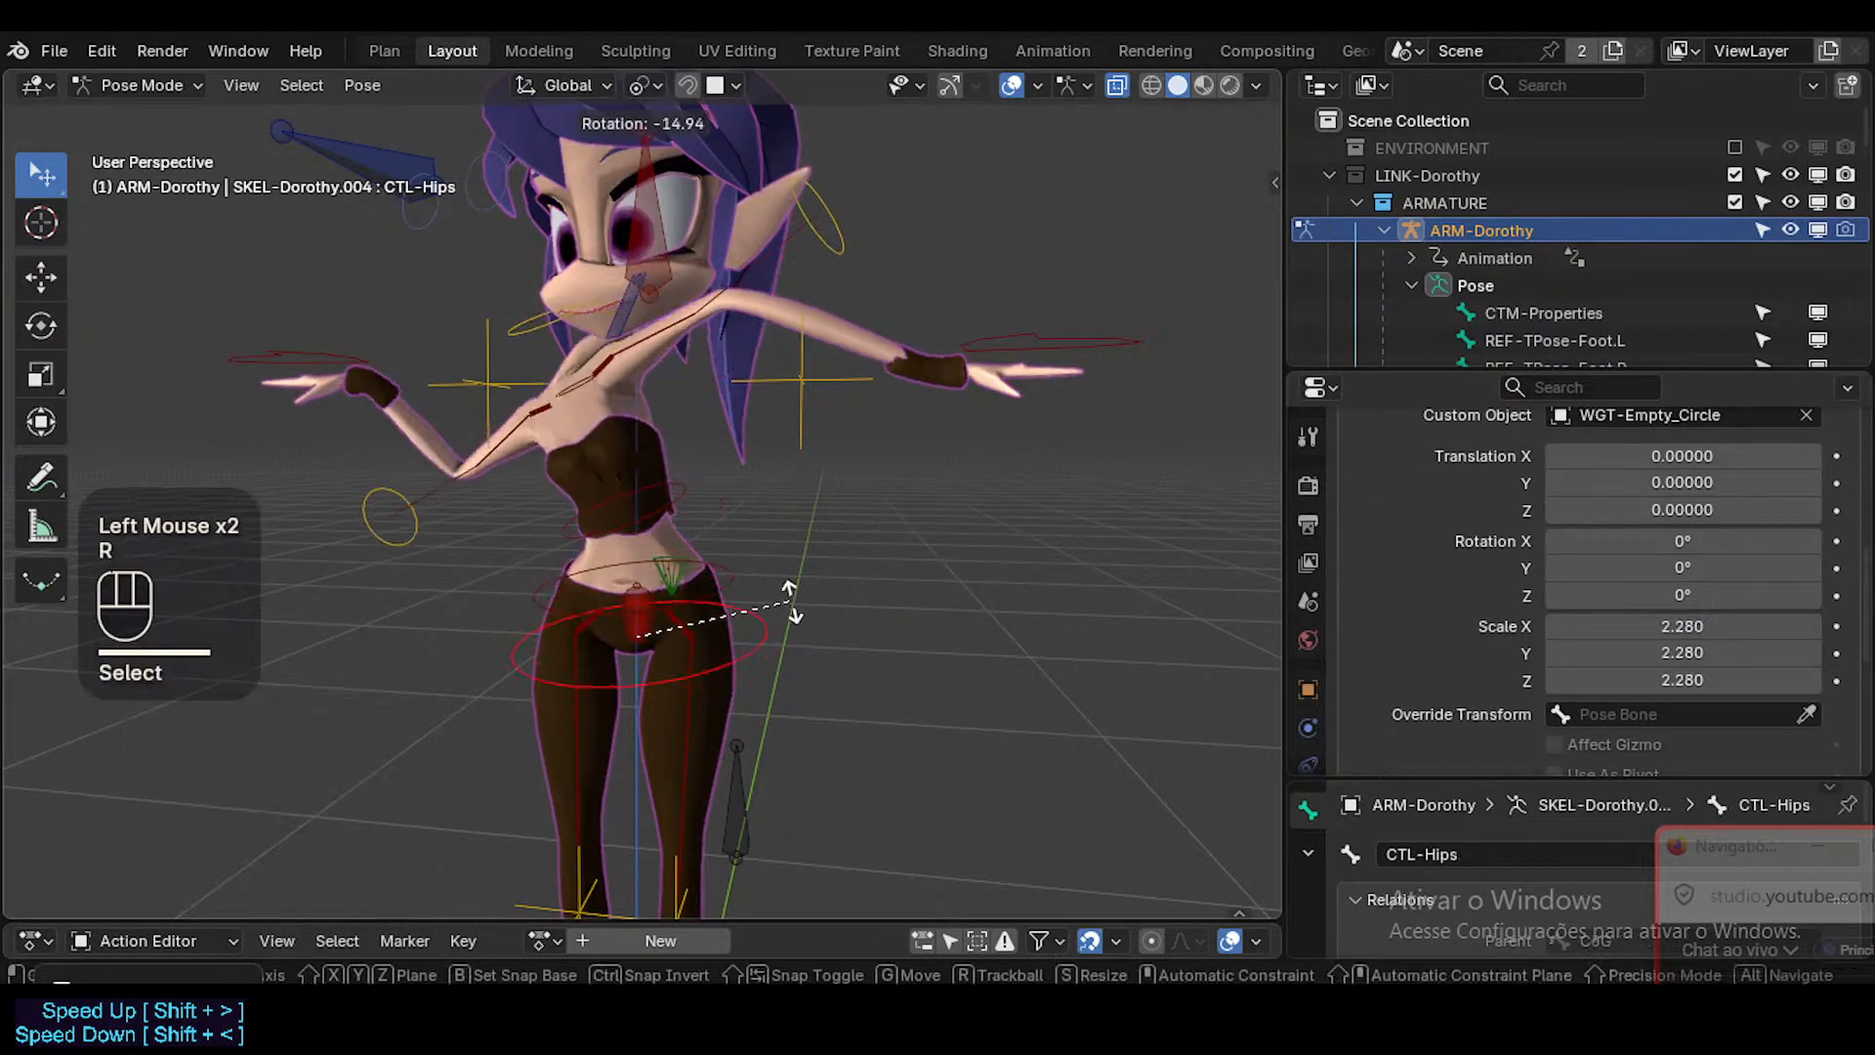
left_click(787, 615)
Bend the torso with repeated moves of CTL-Hips.001, and clear all pose transforms.
left_click(728, 567)
key("g")
right_click(744, 556)
left_click(740, 594)
key("g")
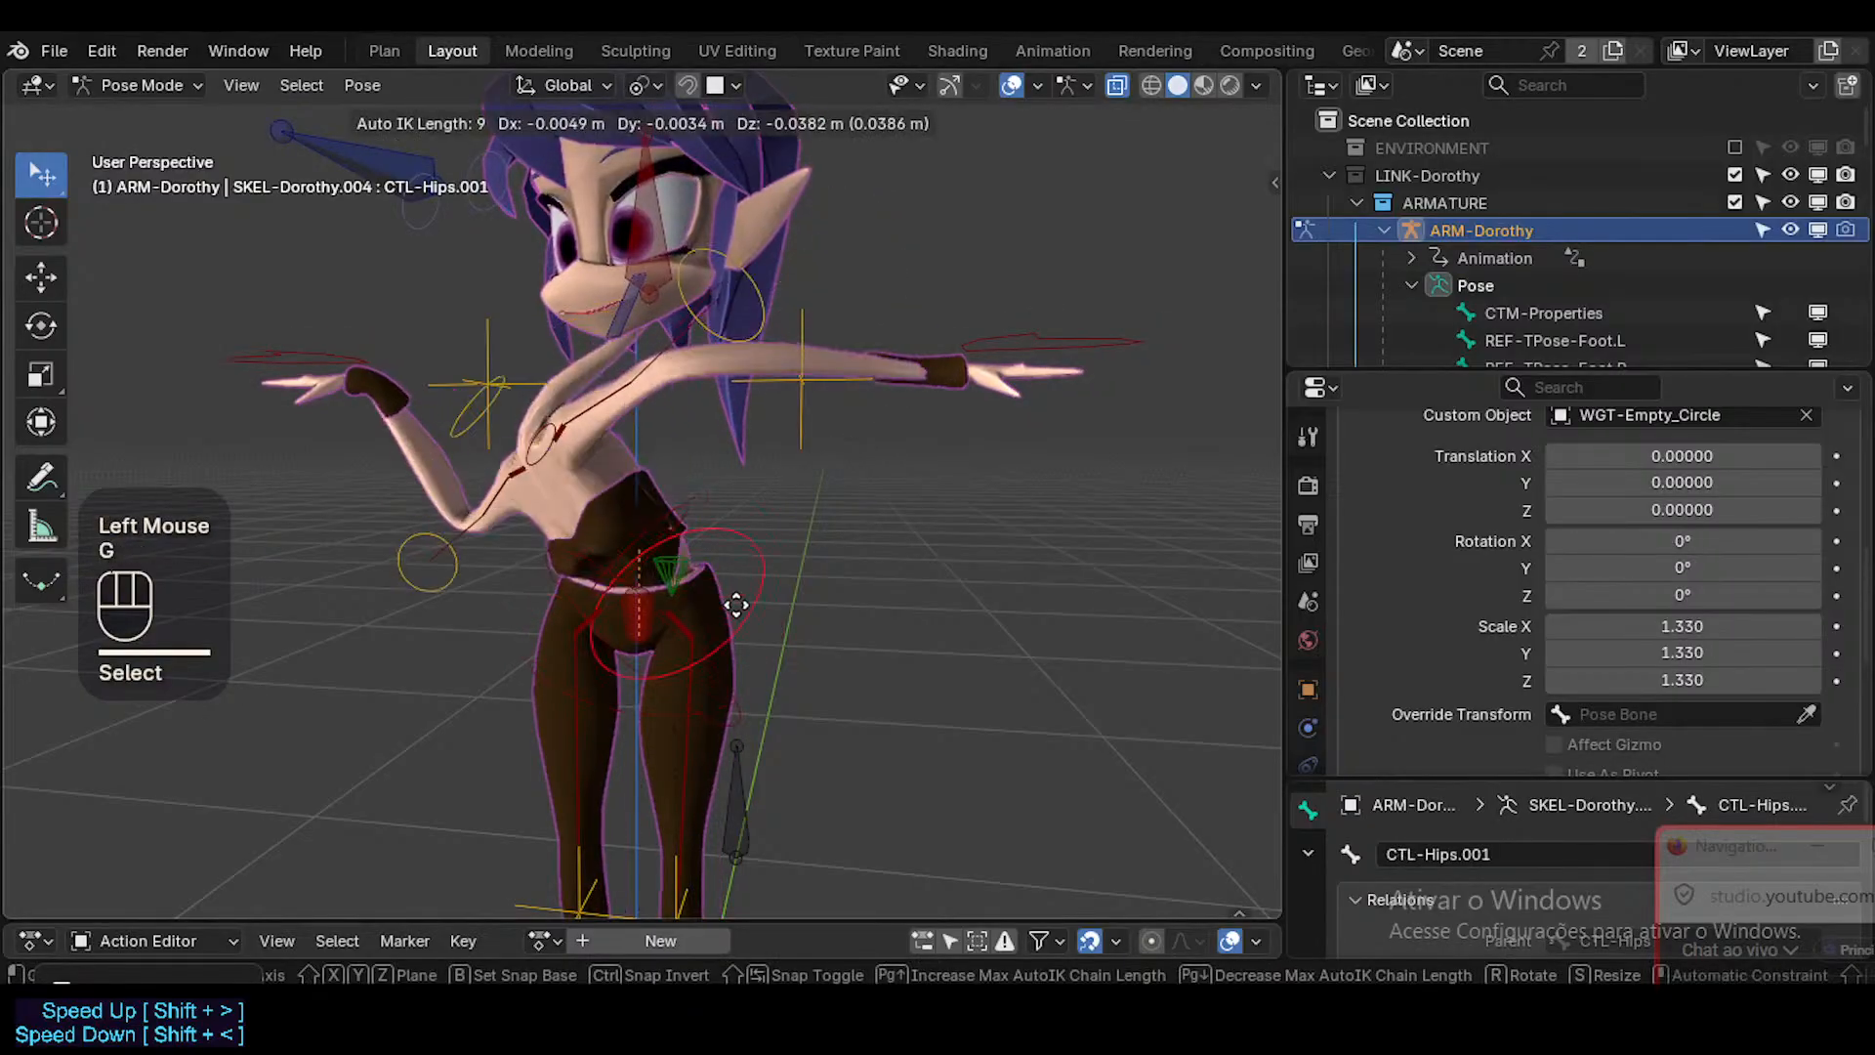
left_click(765, 588)
key("g")
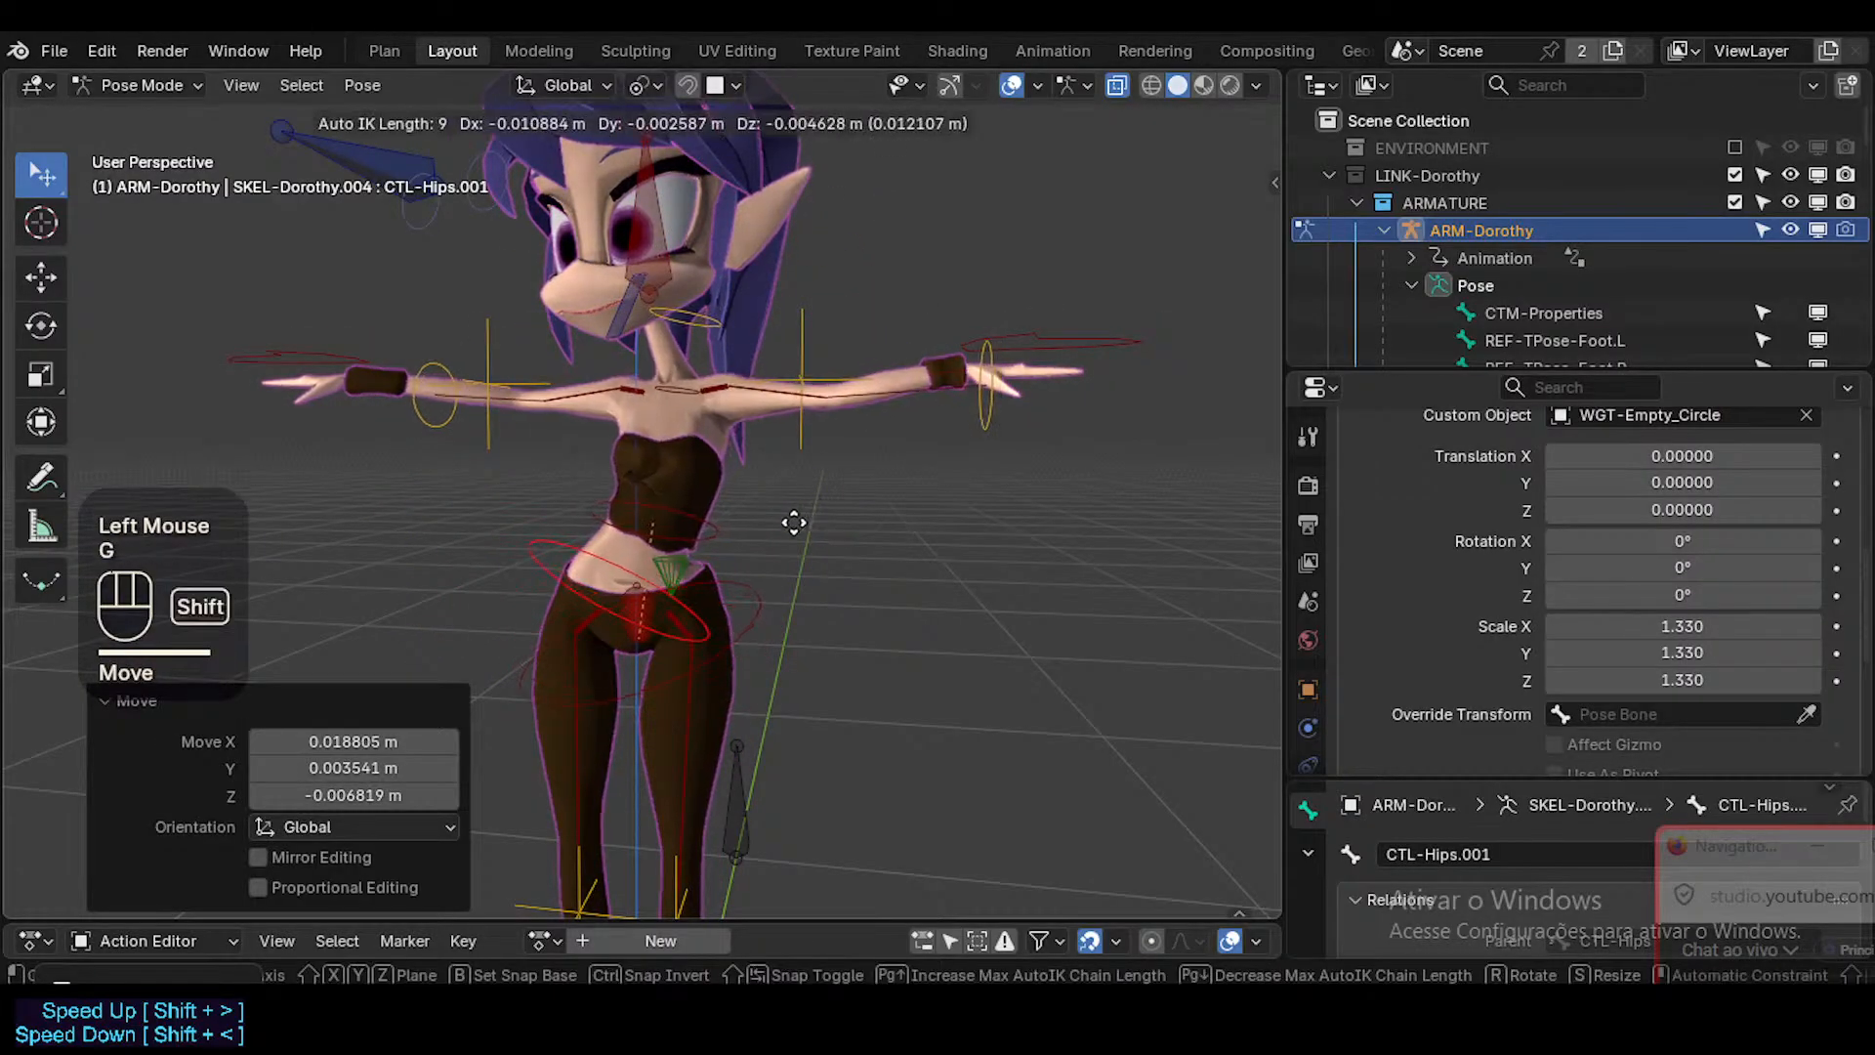
left_click(722, 500, "shift")
key("a")
key("alt+q")
Select CTL-Head together with CTL-Hips.004, and move and rotate them as one to test the upper body.
left_click(646, 197)
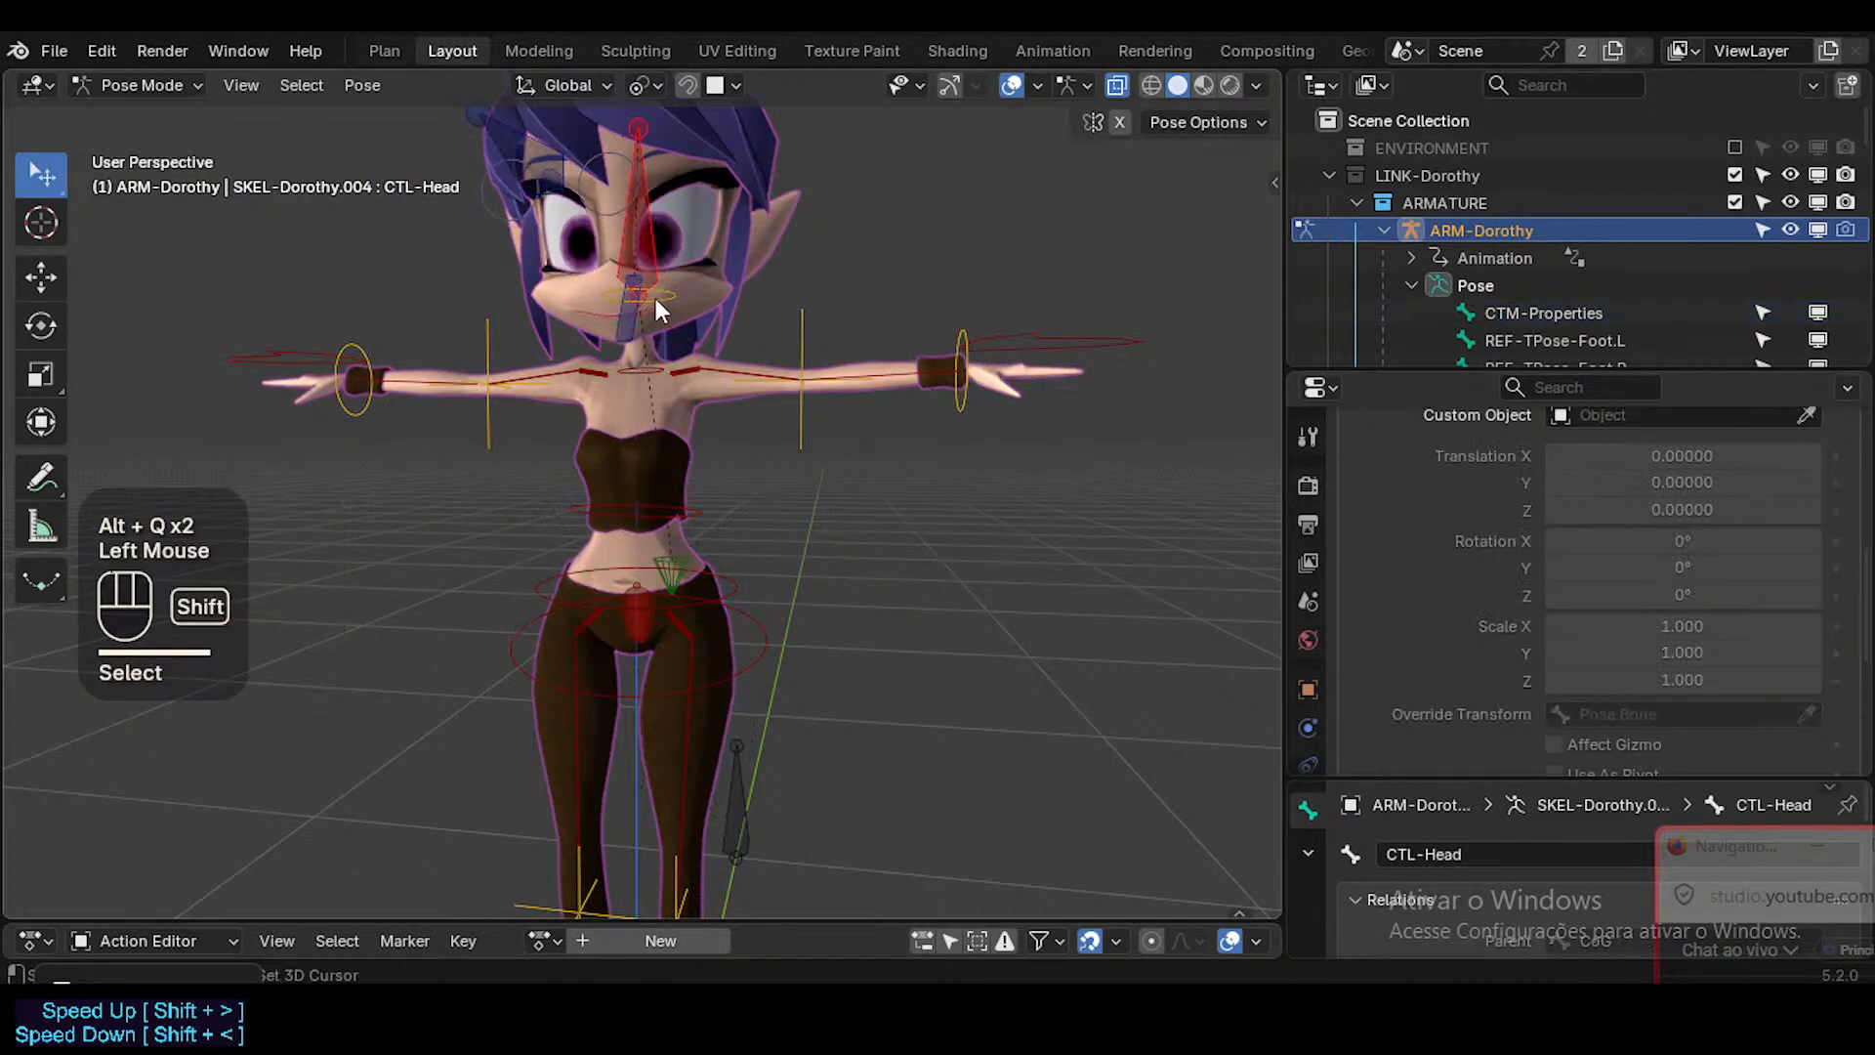
left_click(656, 331, "shift")
left_click(662, 221)
left_click(660, 365, "shift")
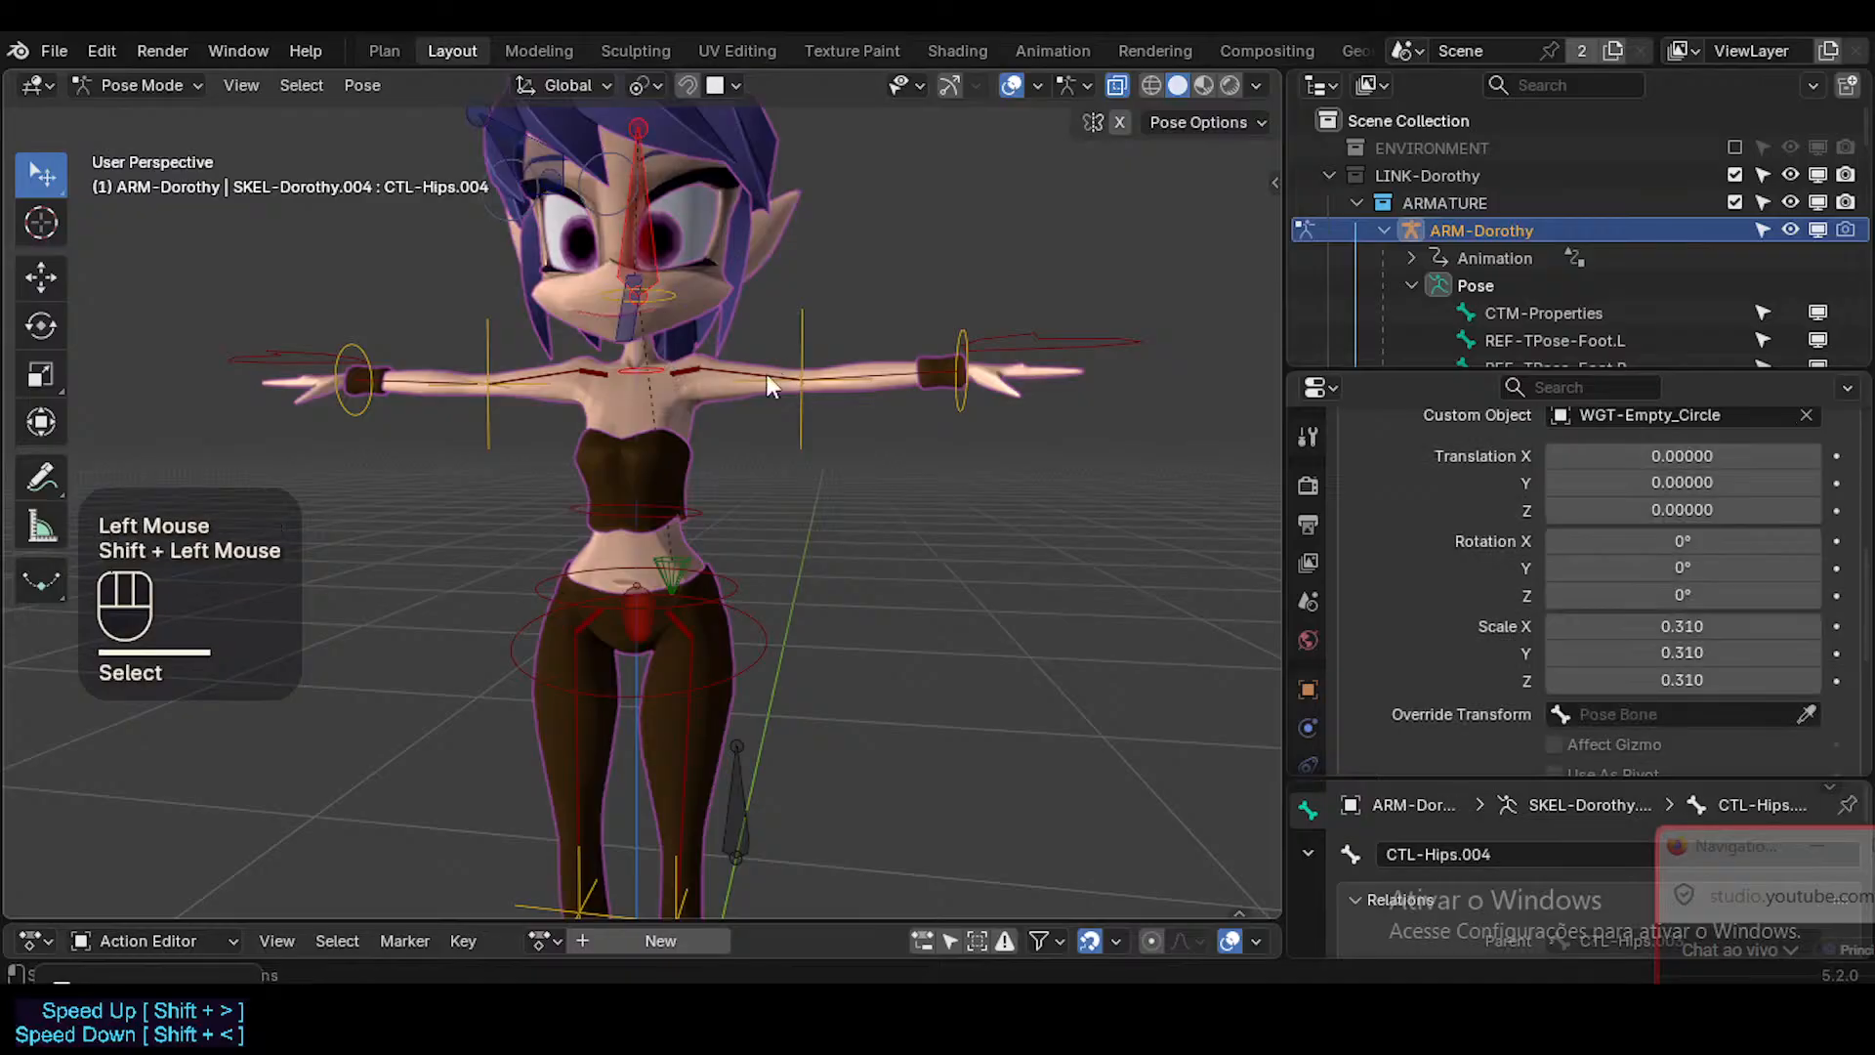
middle_click_drag(801, 363, 760, 377)
key("g")
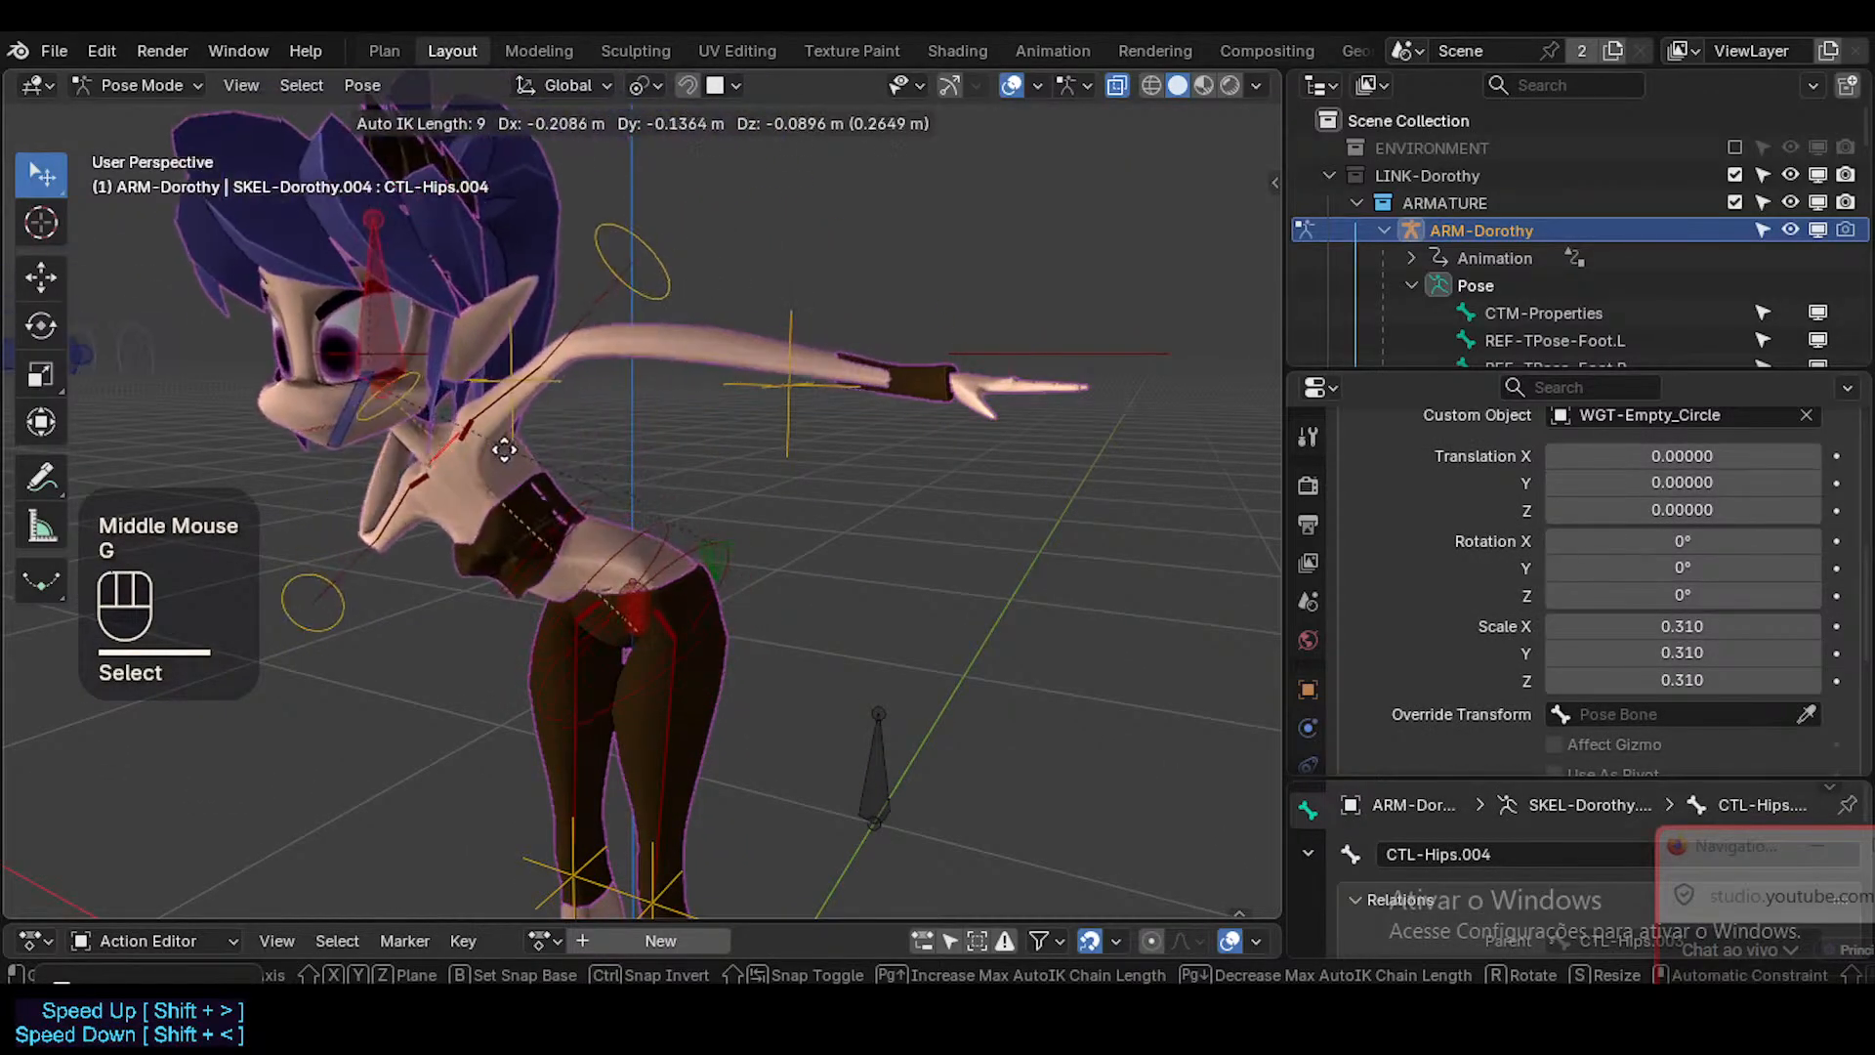
left_click(767, 275)
key("g")
key("r")
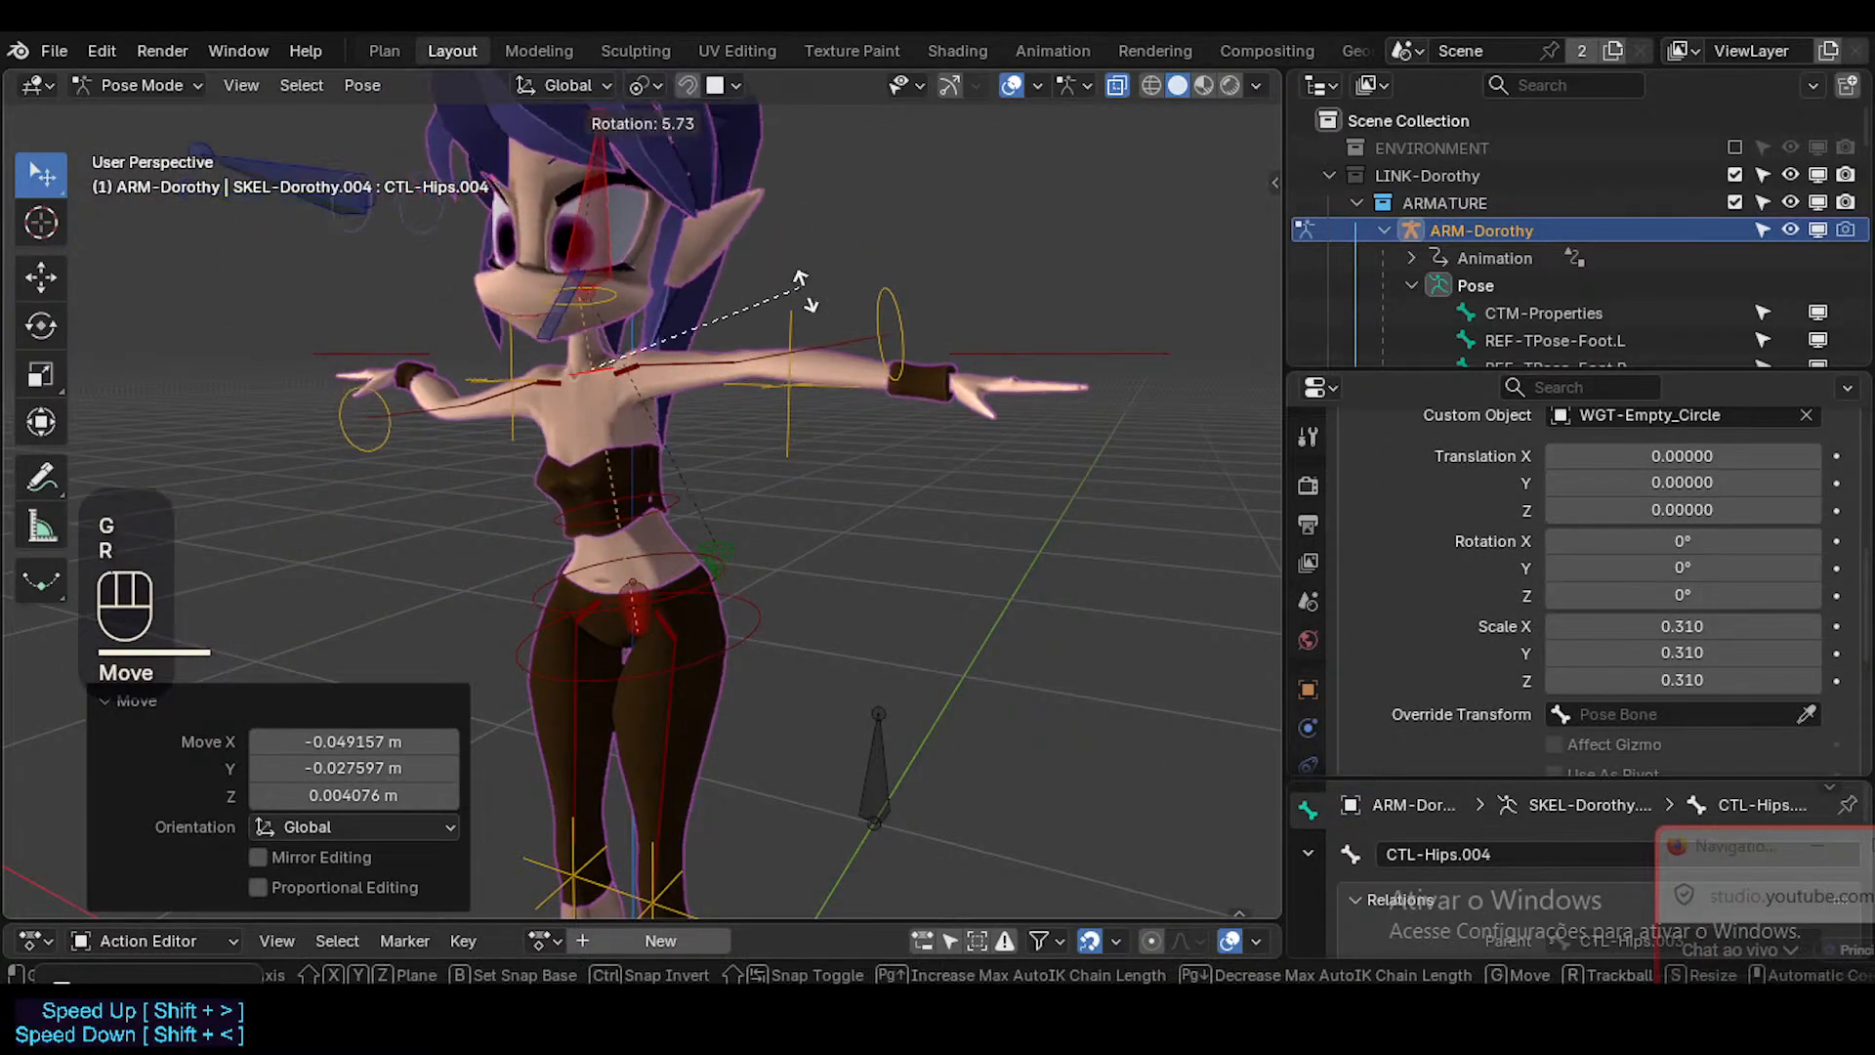
left_click(846, 350)
Clear all pose transforms and save the file.
middle_click_drag(699, 440, 783, 402)
key("a")
key("alt+q")
key("alt+q")
key("ctrl+s")
Select the jaw control CTL-Jaw and assign WGT-Hips as its custom shape.
left_click(803, 407)
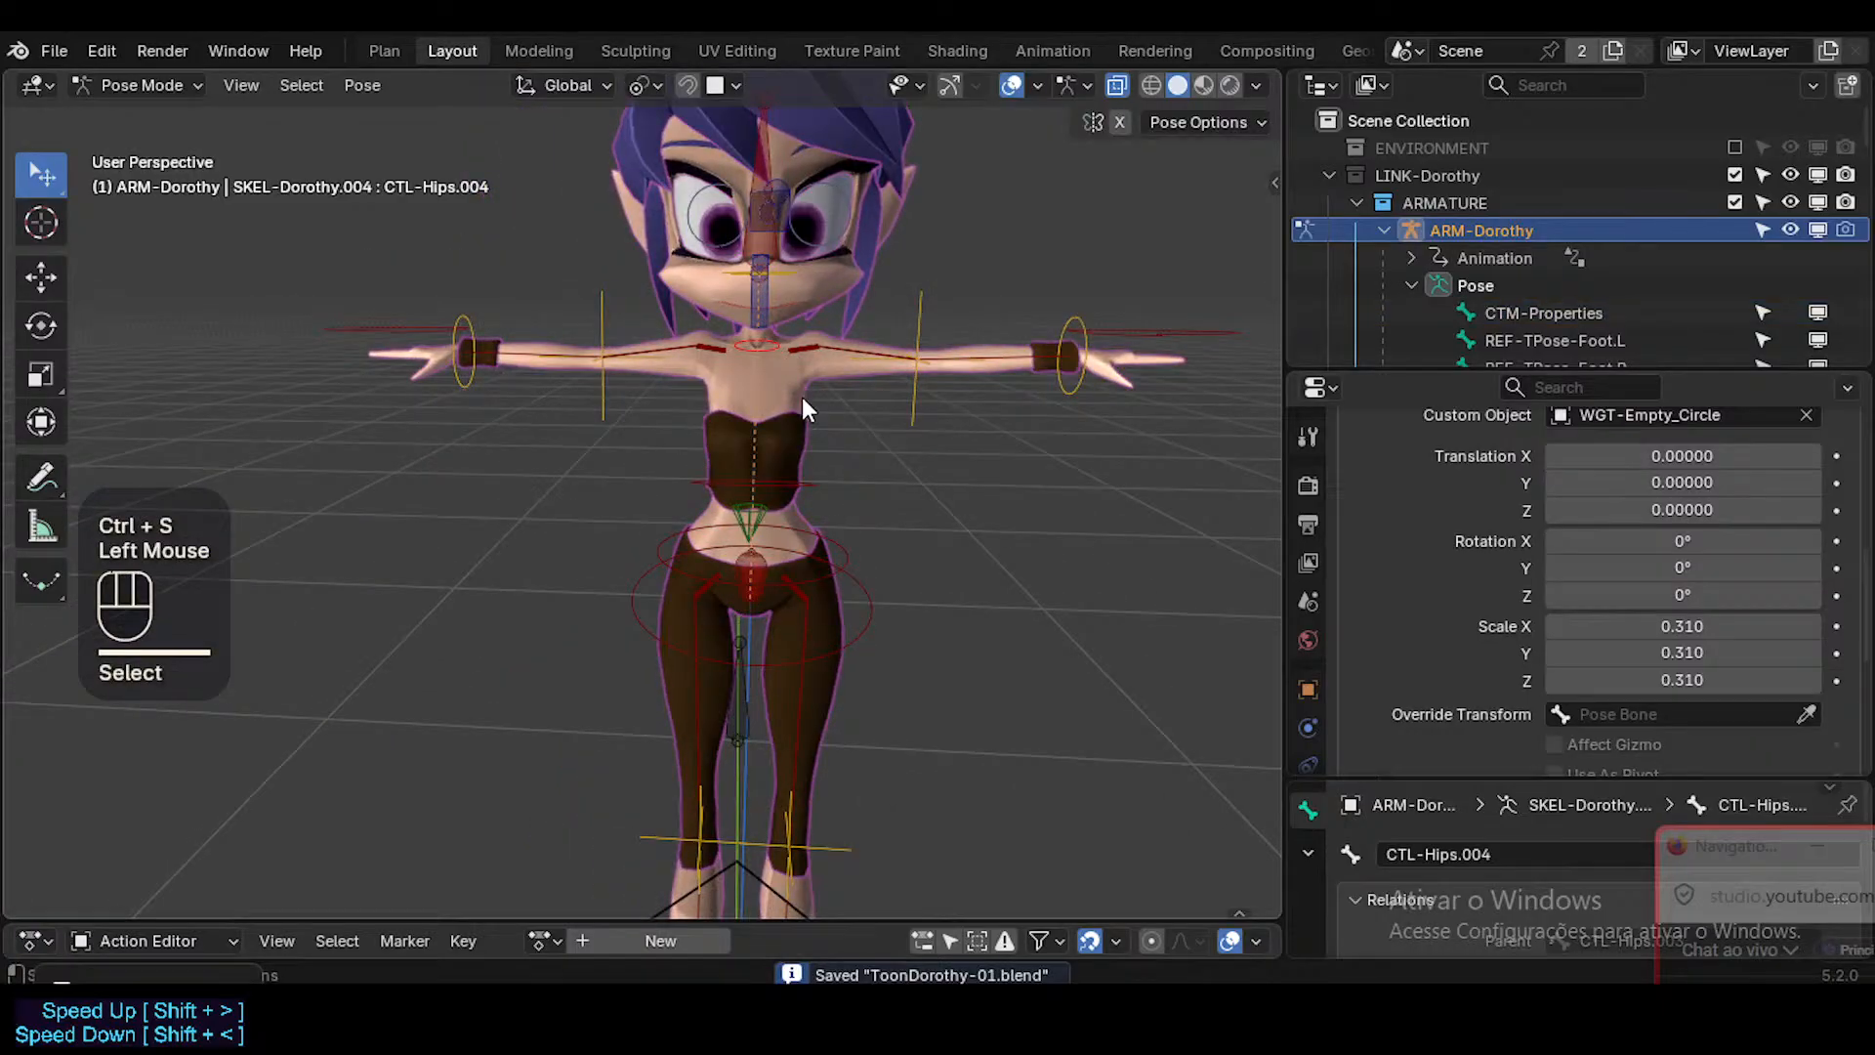
left_click(787, 305)
middle_click_drag(841, 331, 563, 346)
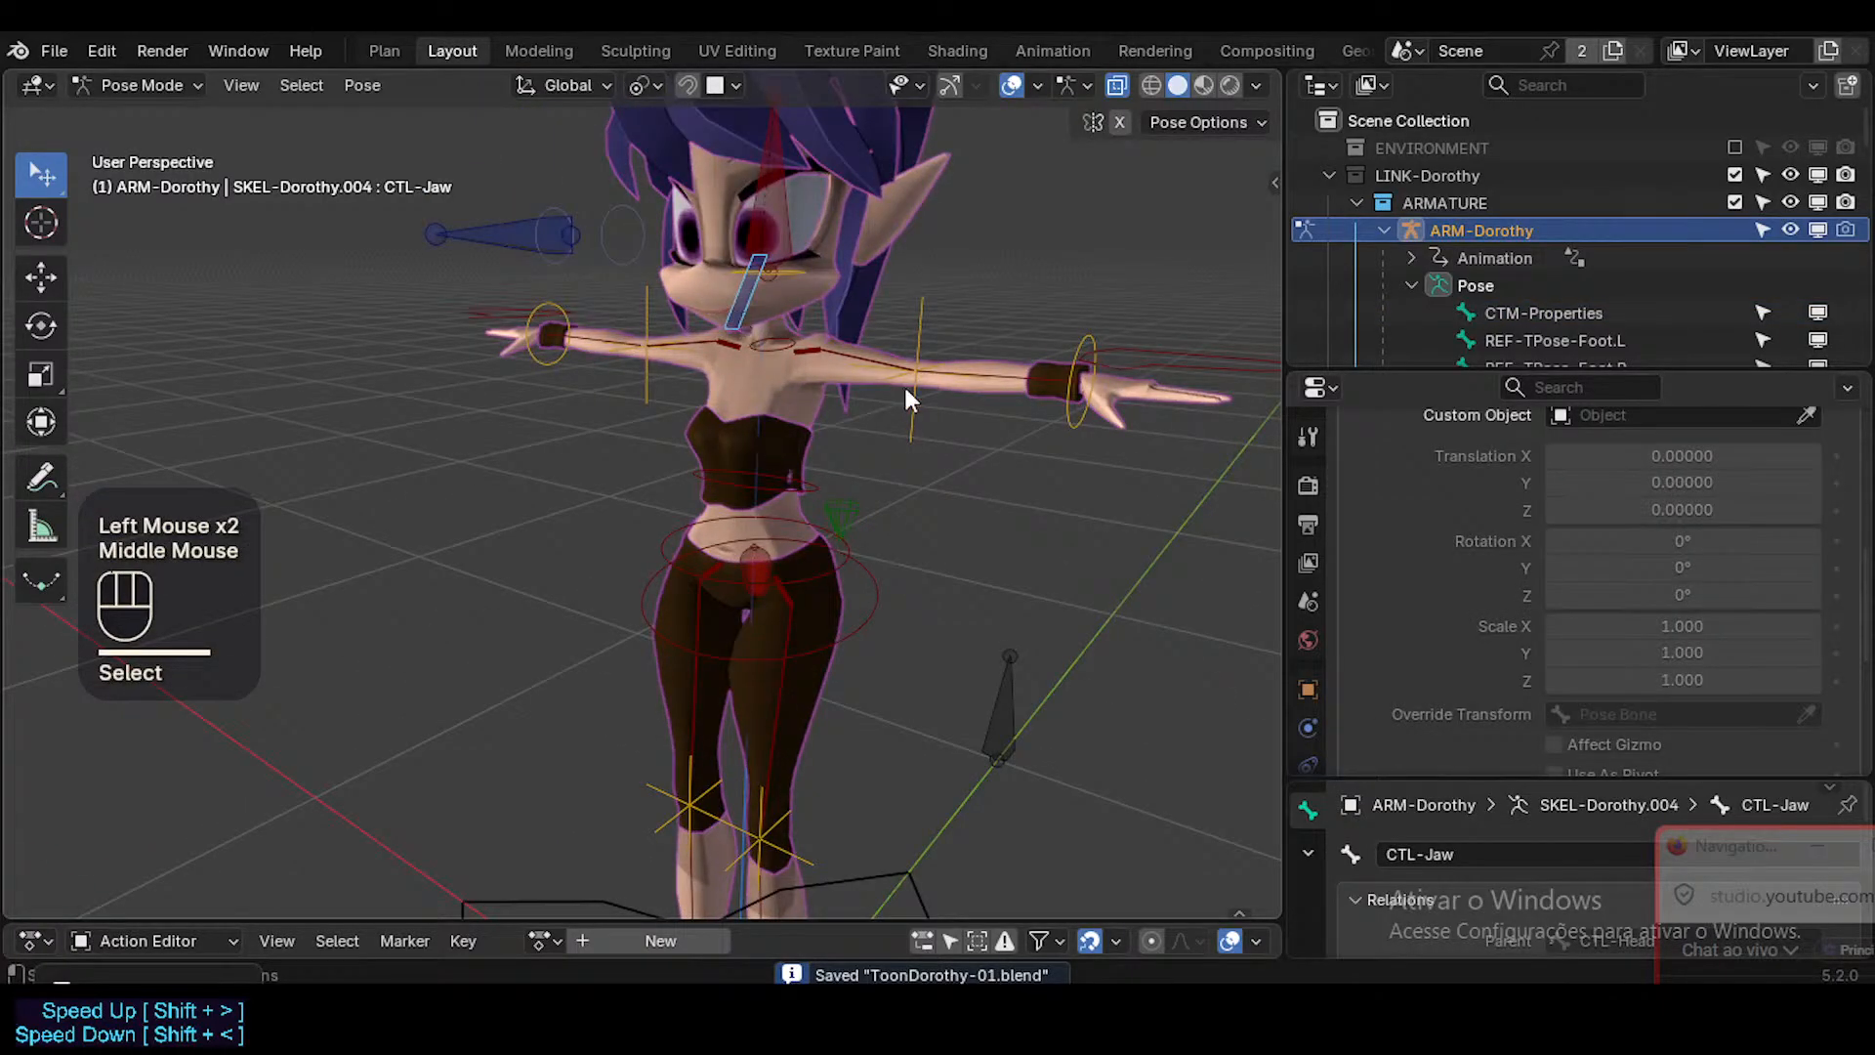
left_click(1683, 418)
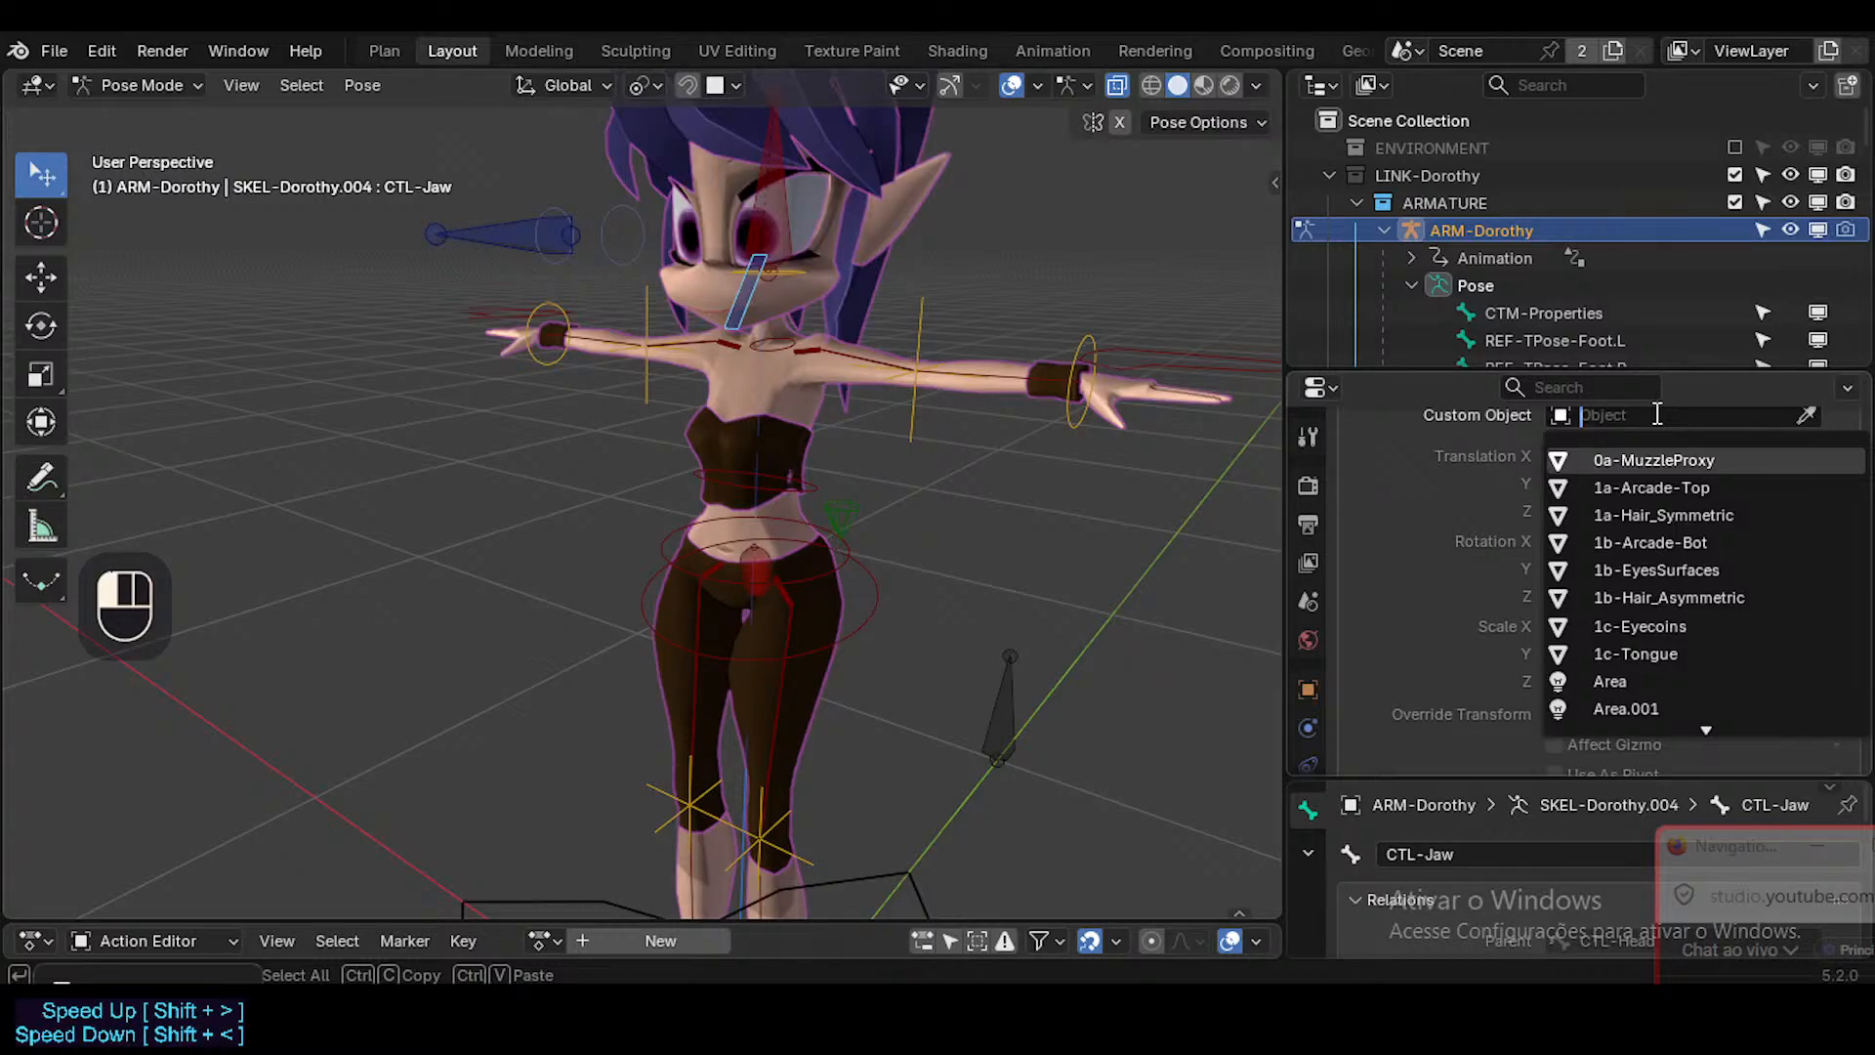
type("H")
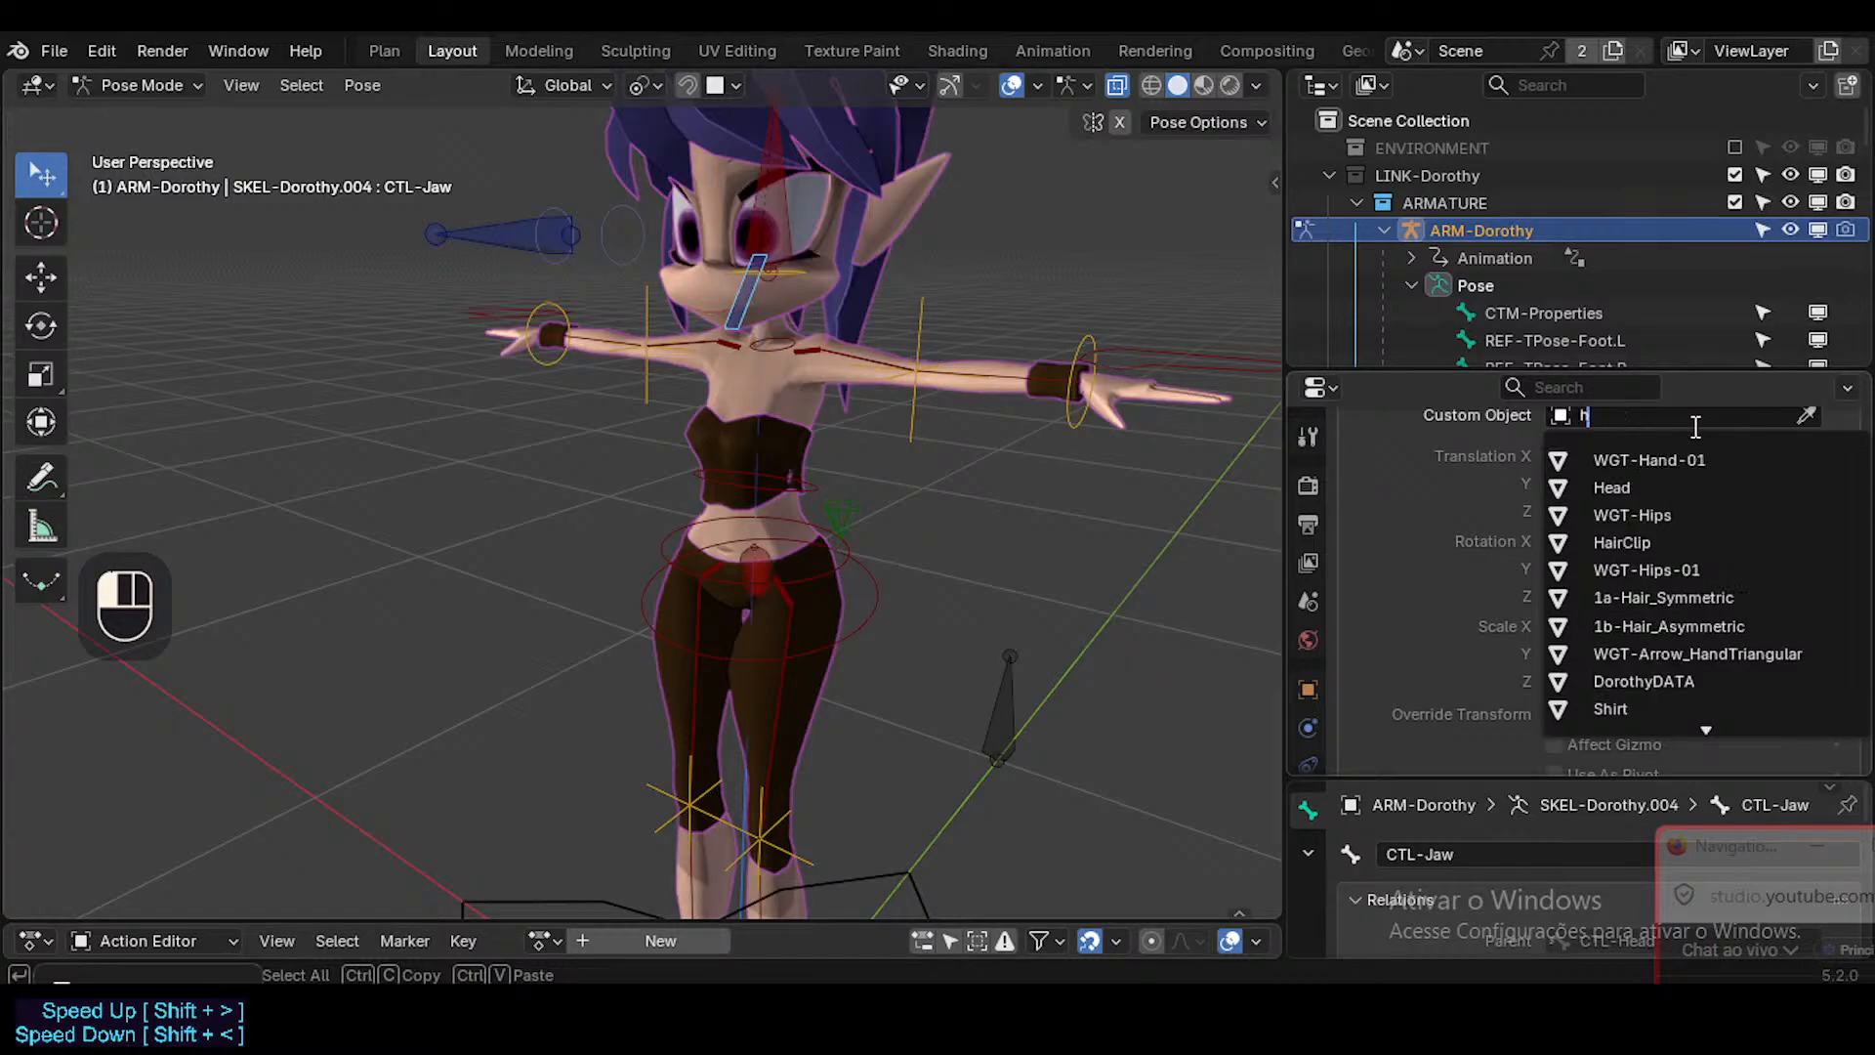
type("ip")
key("Return")
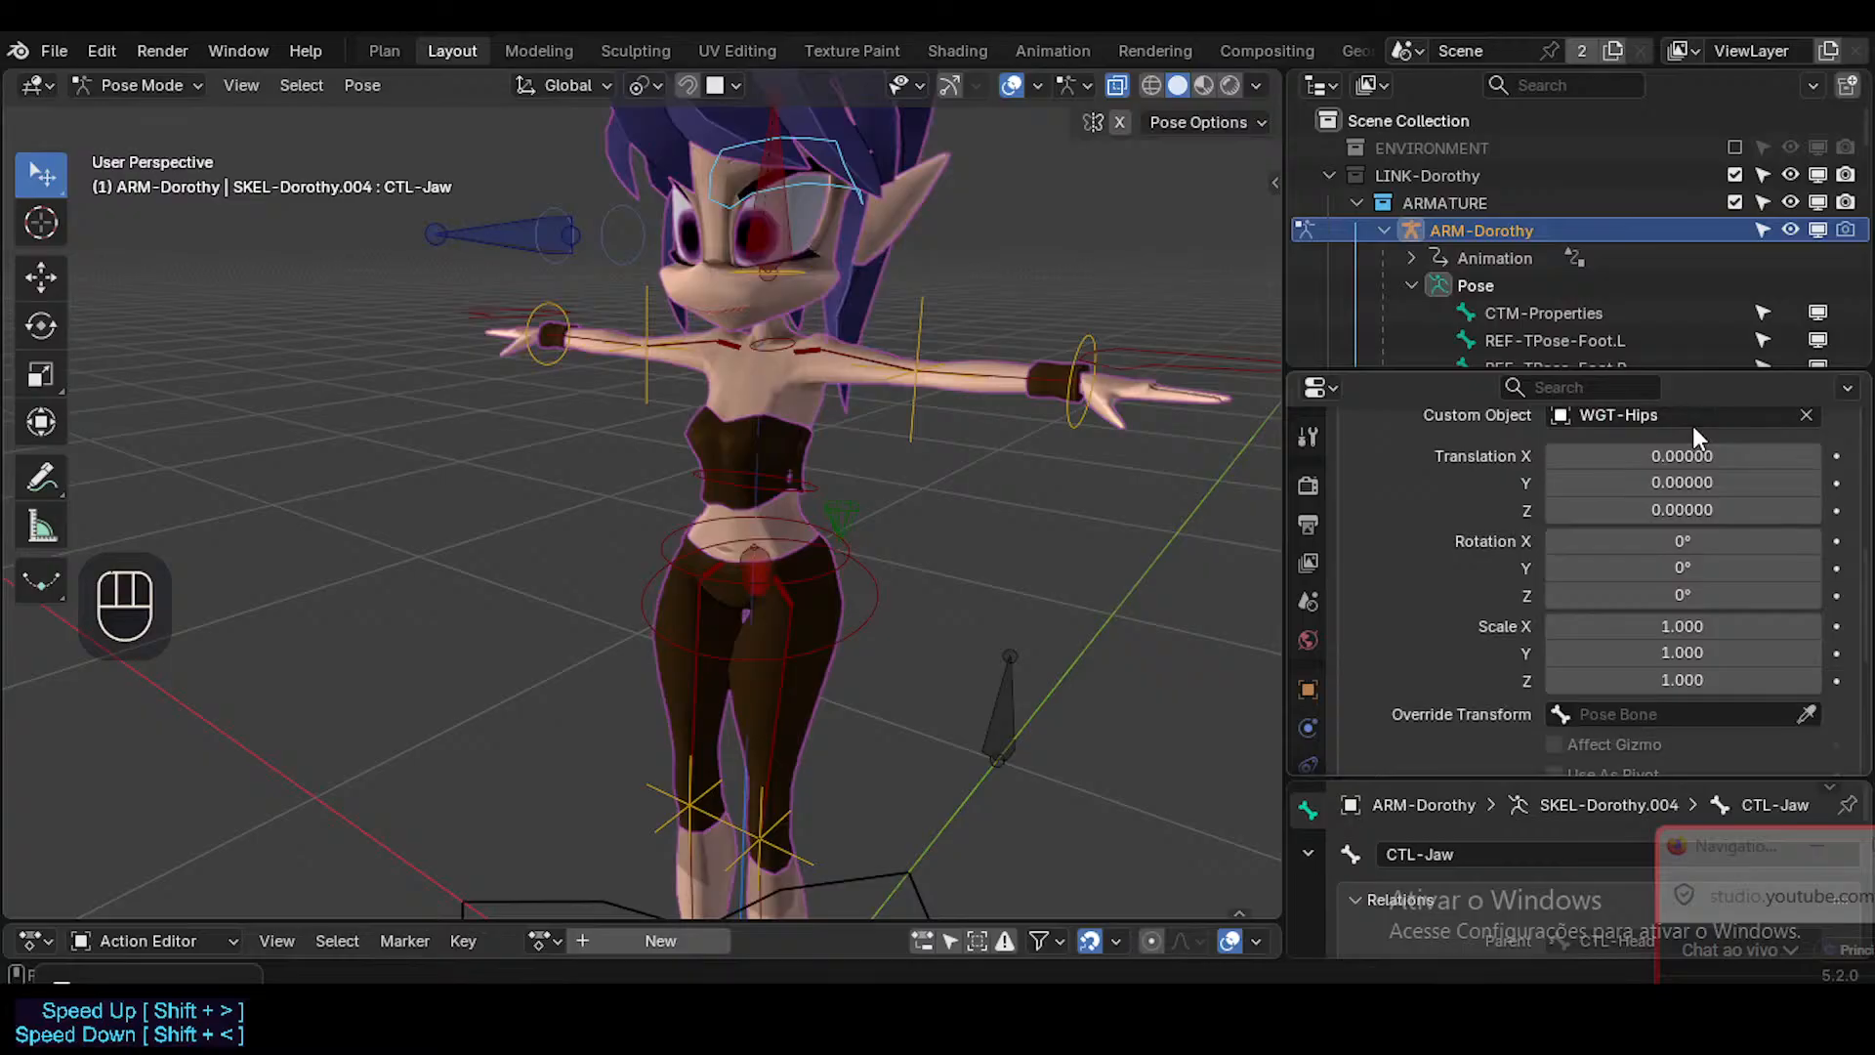
Try 90° X and Y rotations on the jaw control's custom shape, and undo the Y rotation.
middle_click_drag(813, 234, 734, 287)
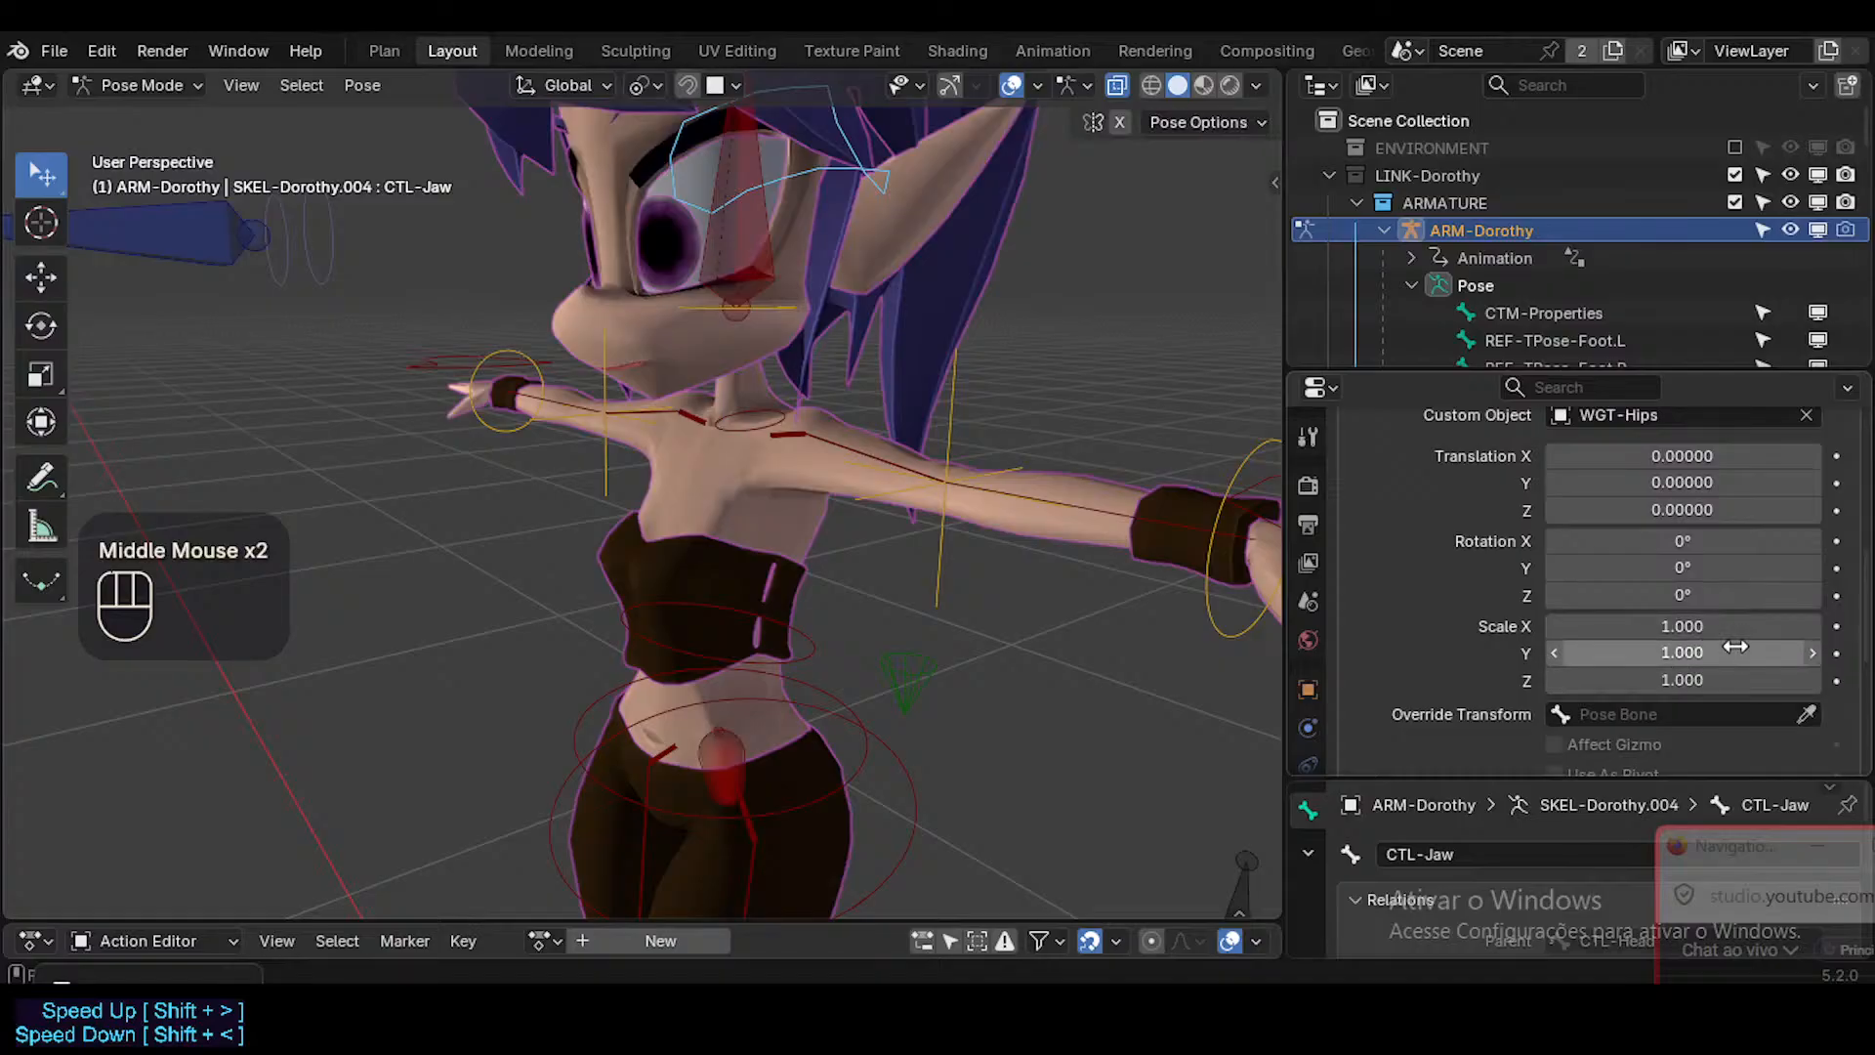
left_click(1709, 537)
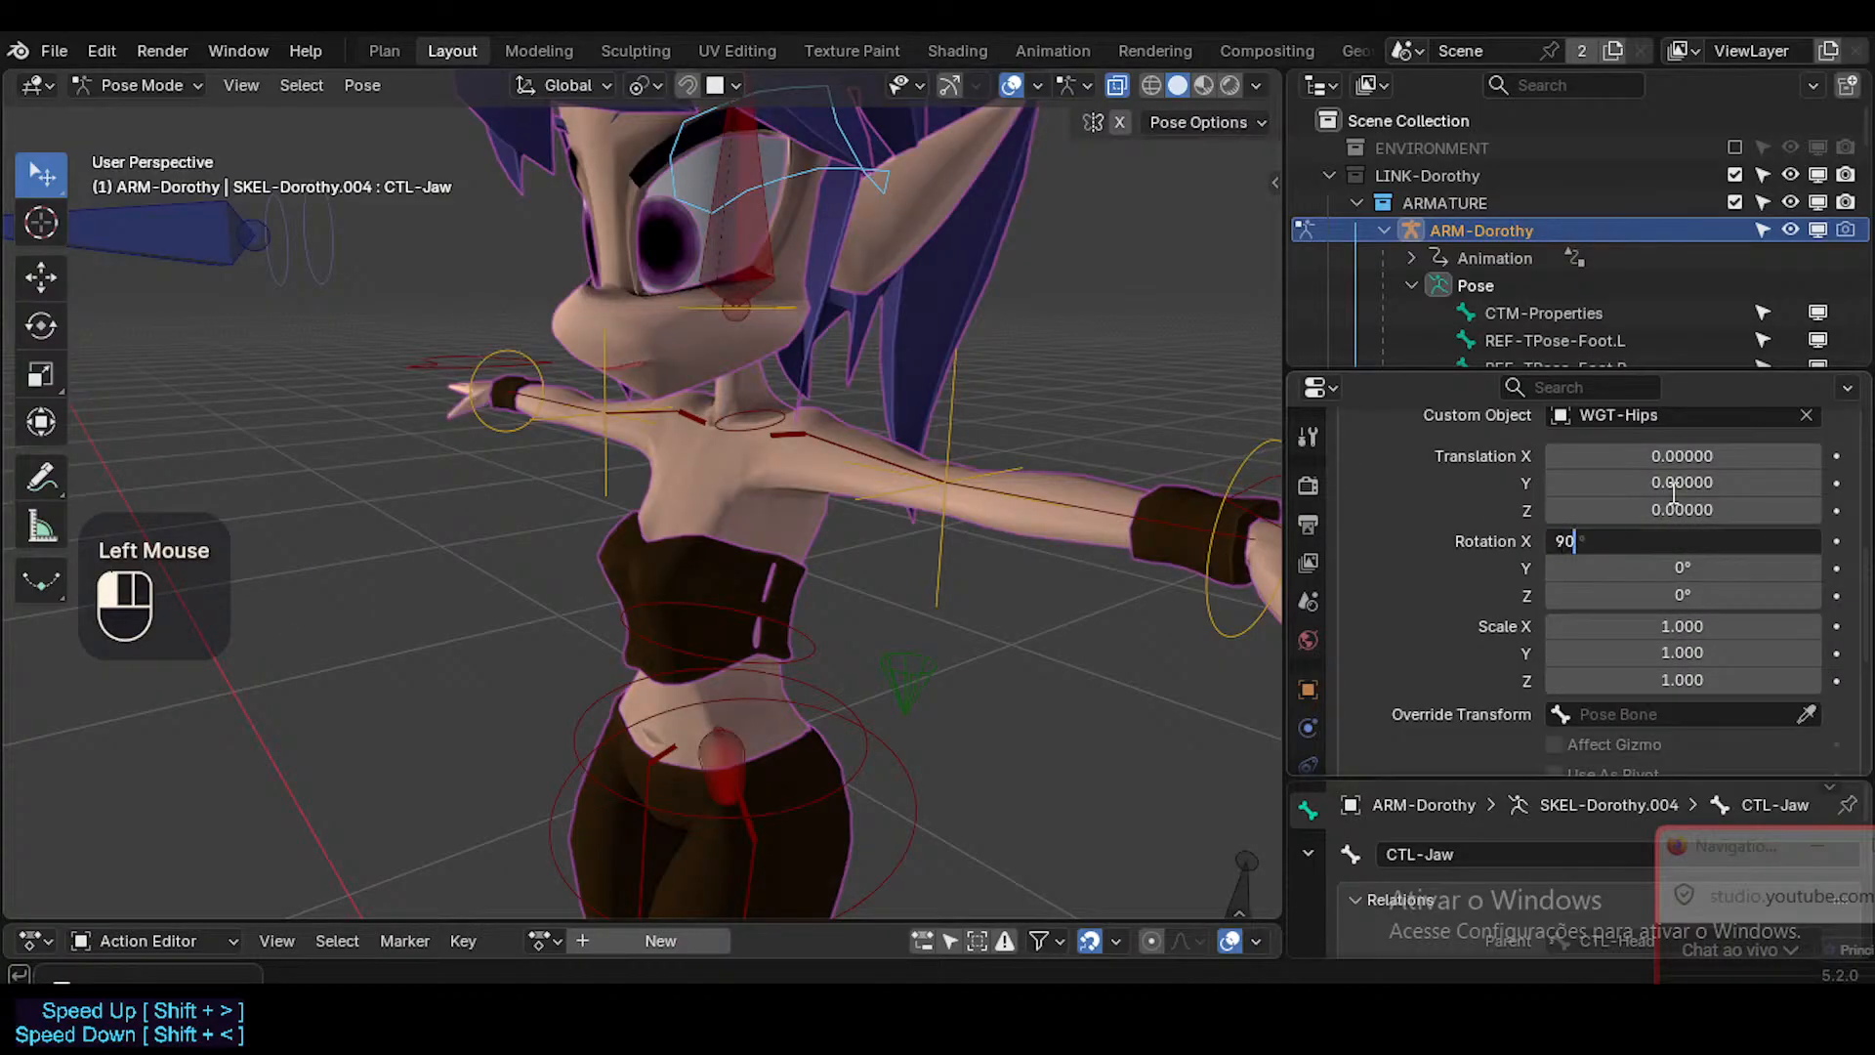
key("Return")
middle_click_drag(584, 393, 519, 400)
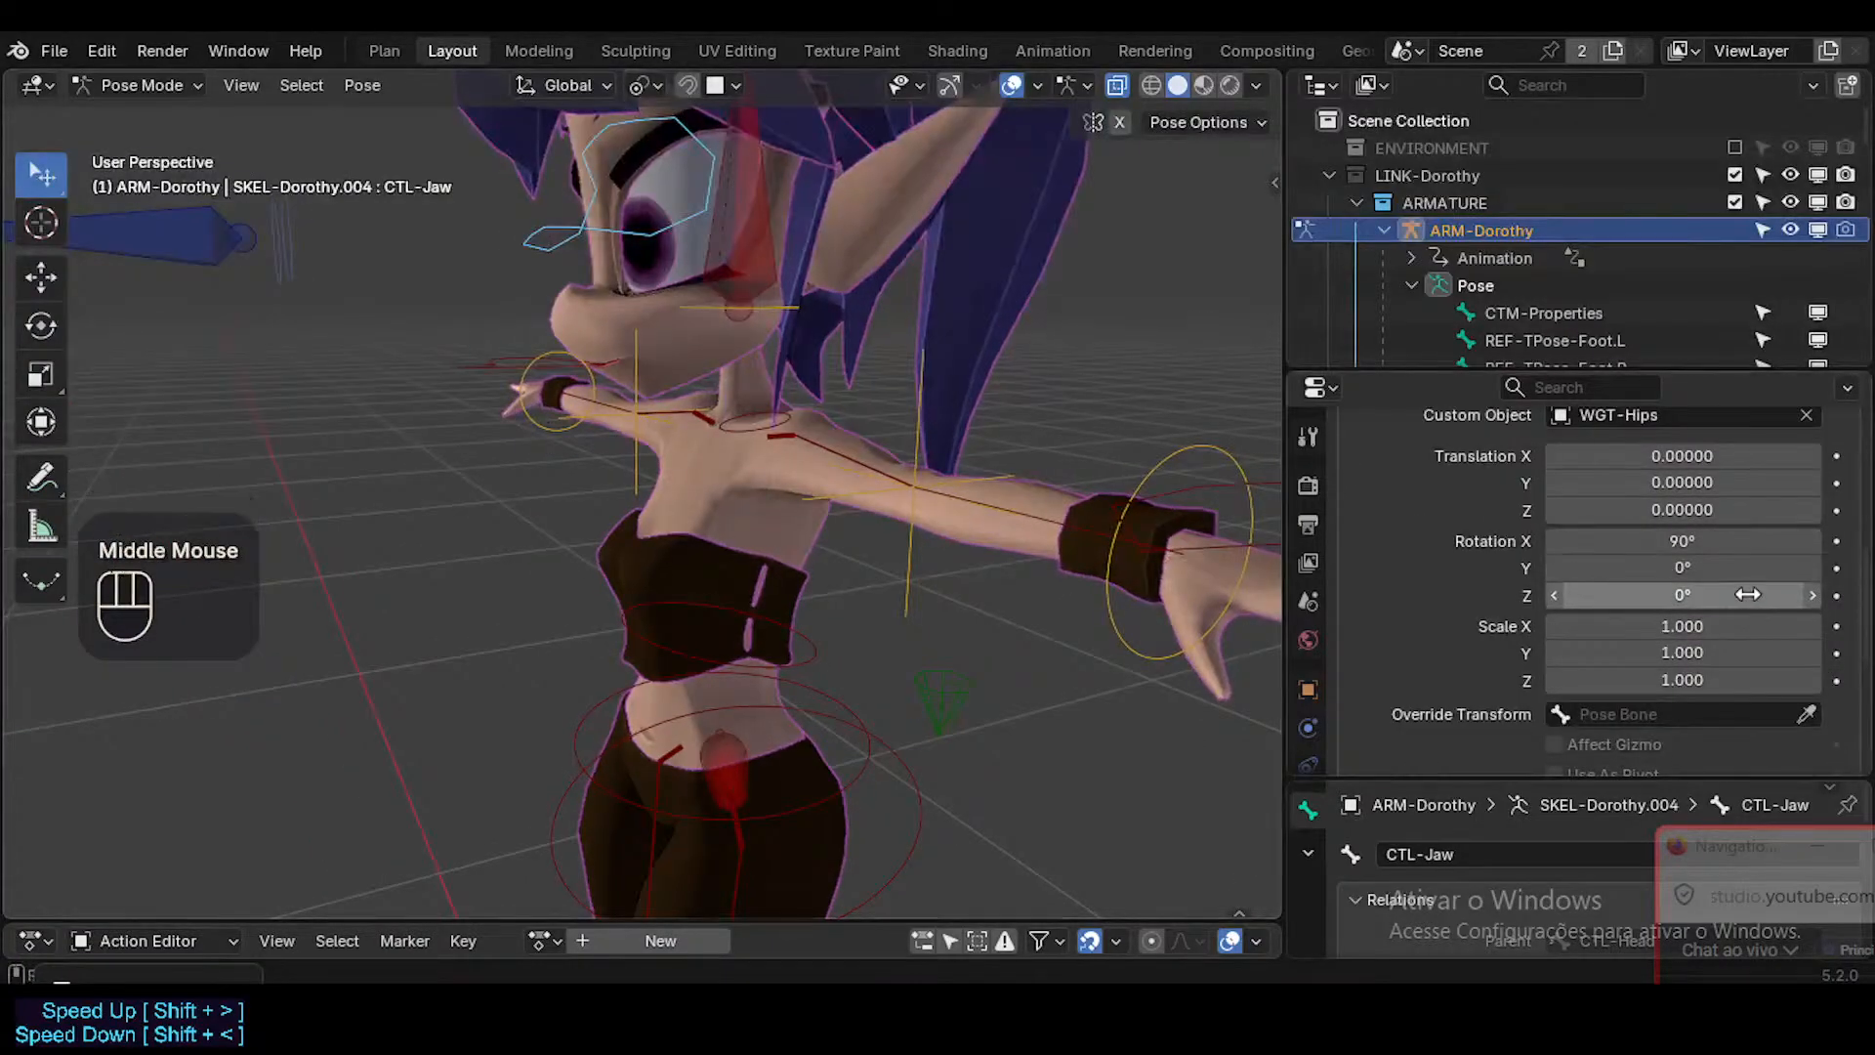
left_click(1716, 589)
key("ctrl+z")
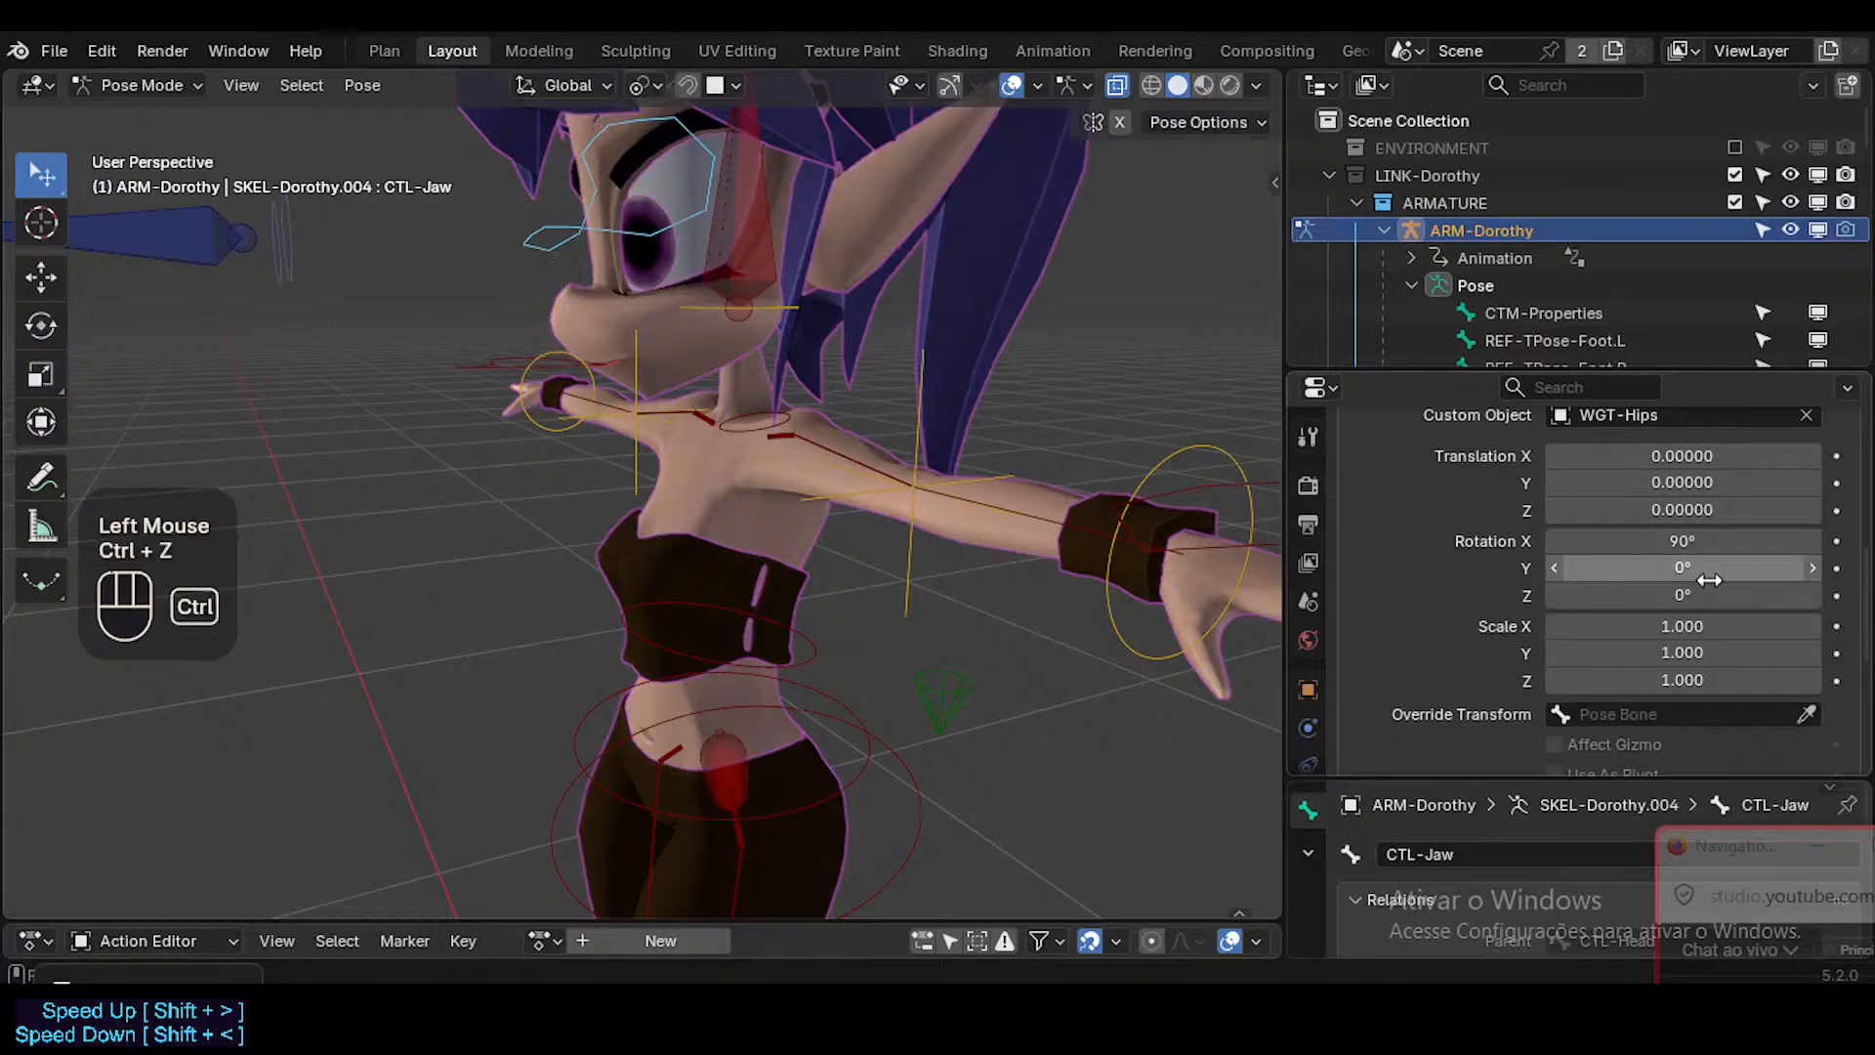
left_click(1705, 572)
key("Return")
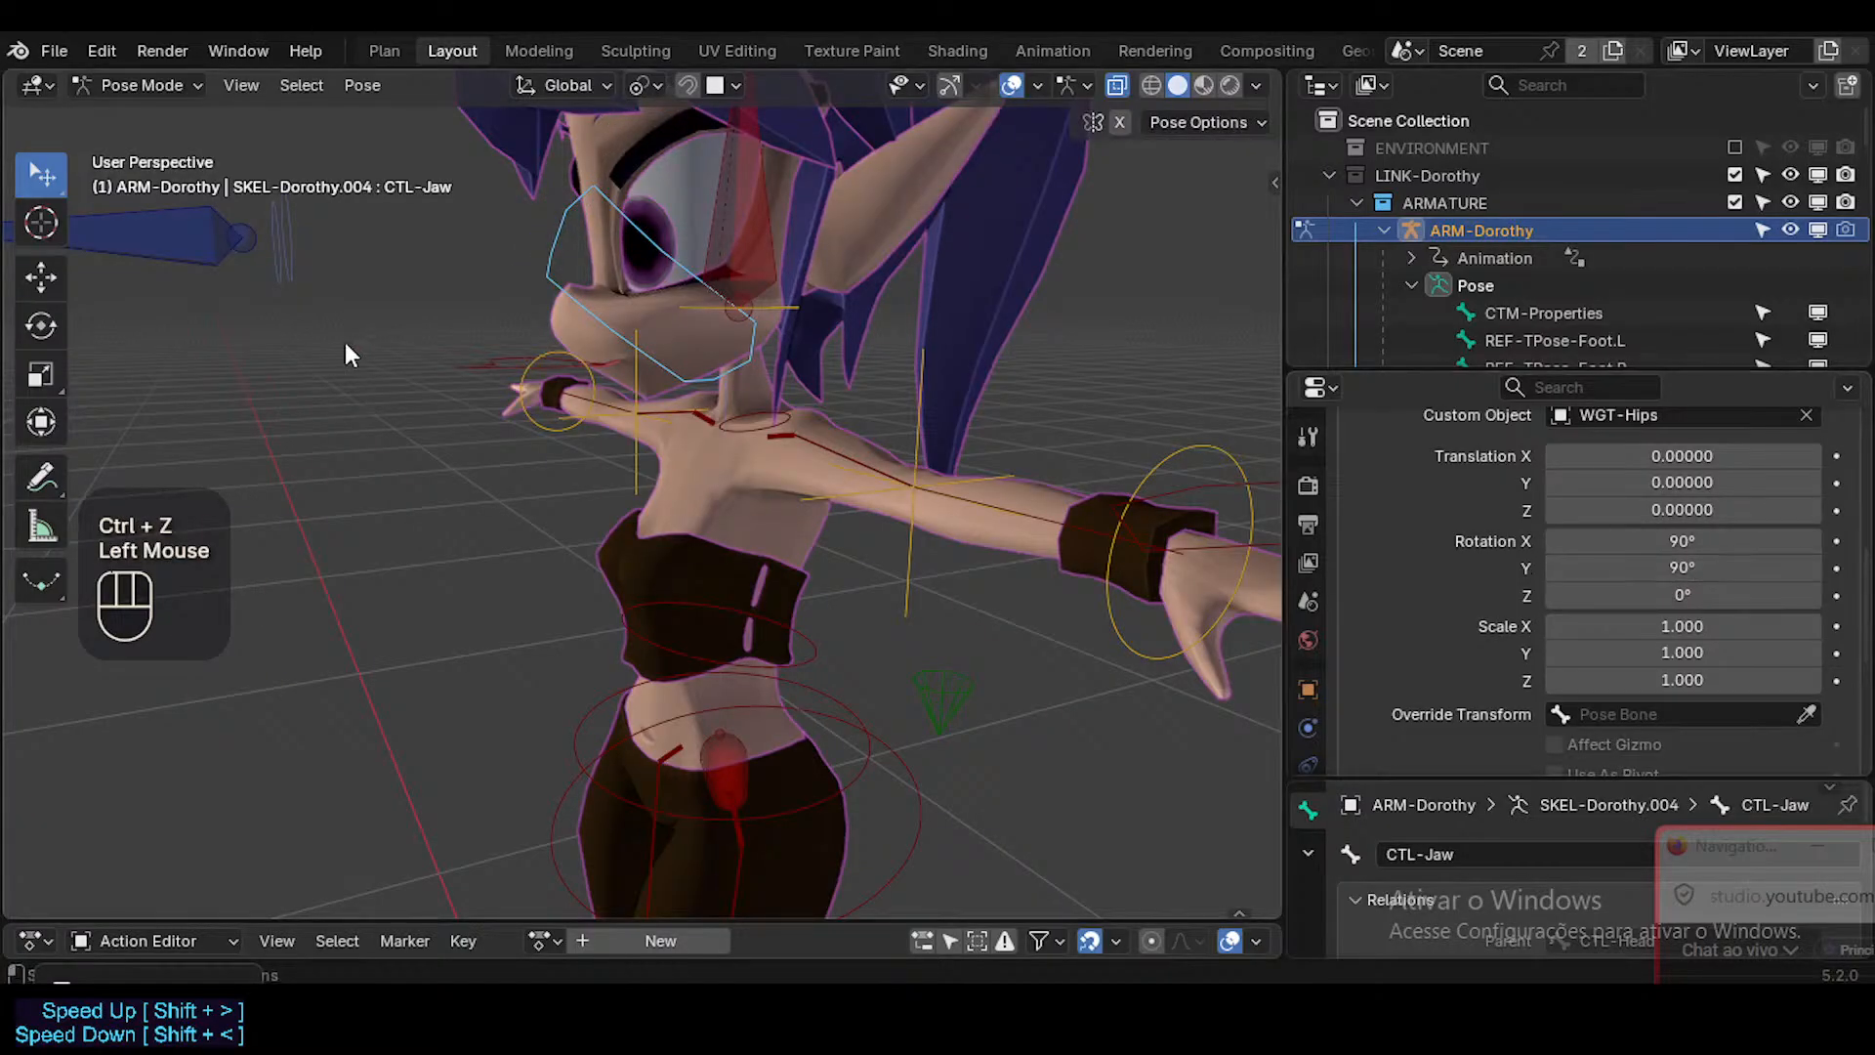
middle_click_drag(344, 342, 651, 360)
key("ctrl+z")
Try an X rotation of -90° on the jaw control's custom shape, and set it to -180°.
left_click(1628, 539)
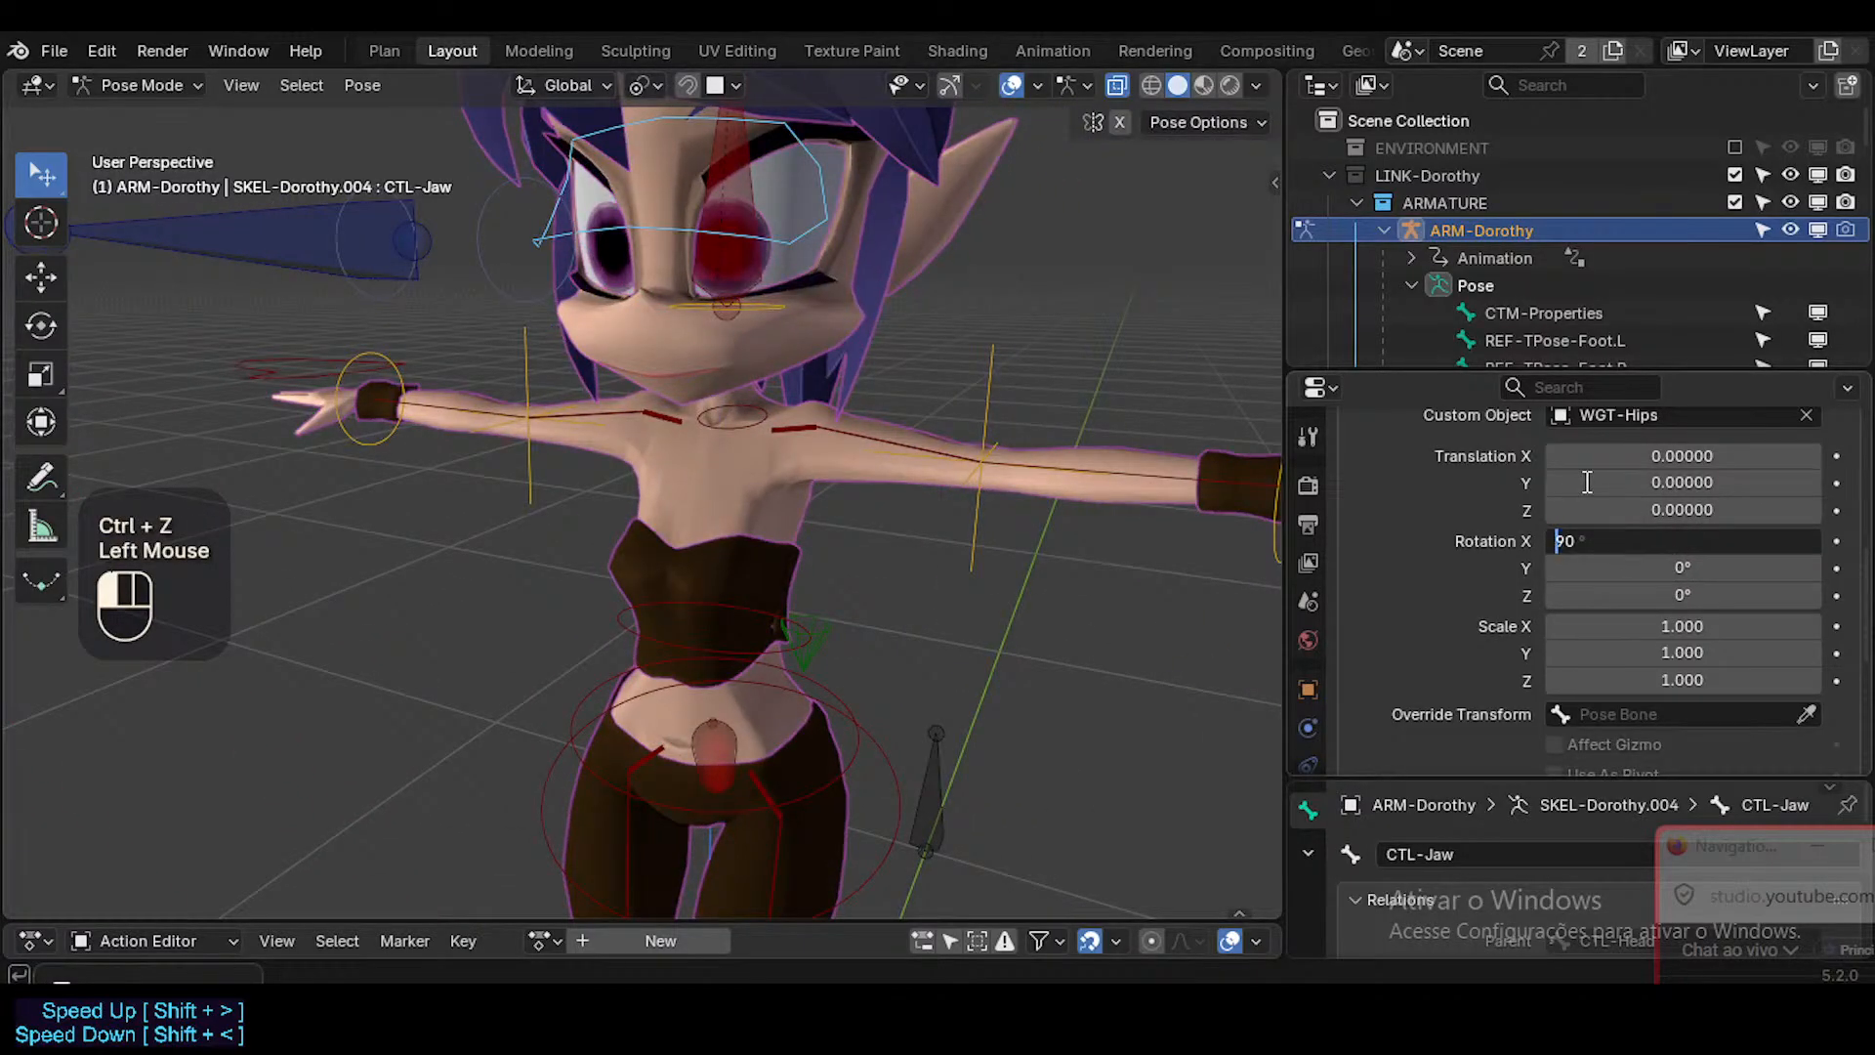
key("Return")
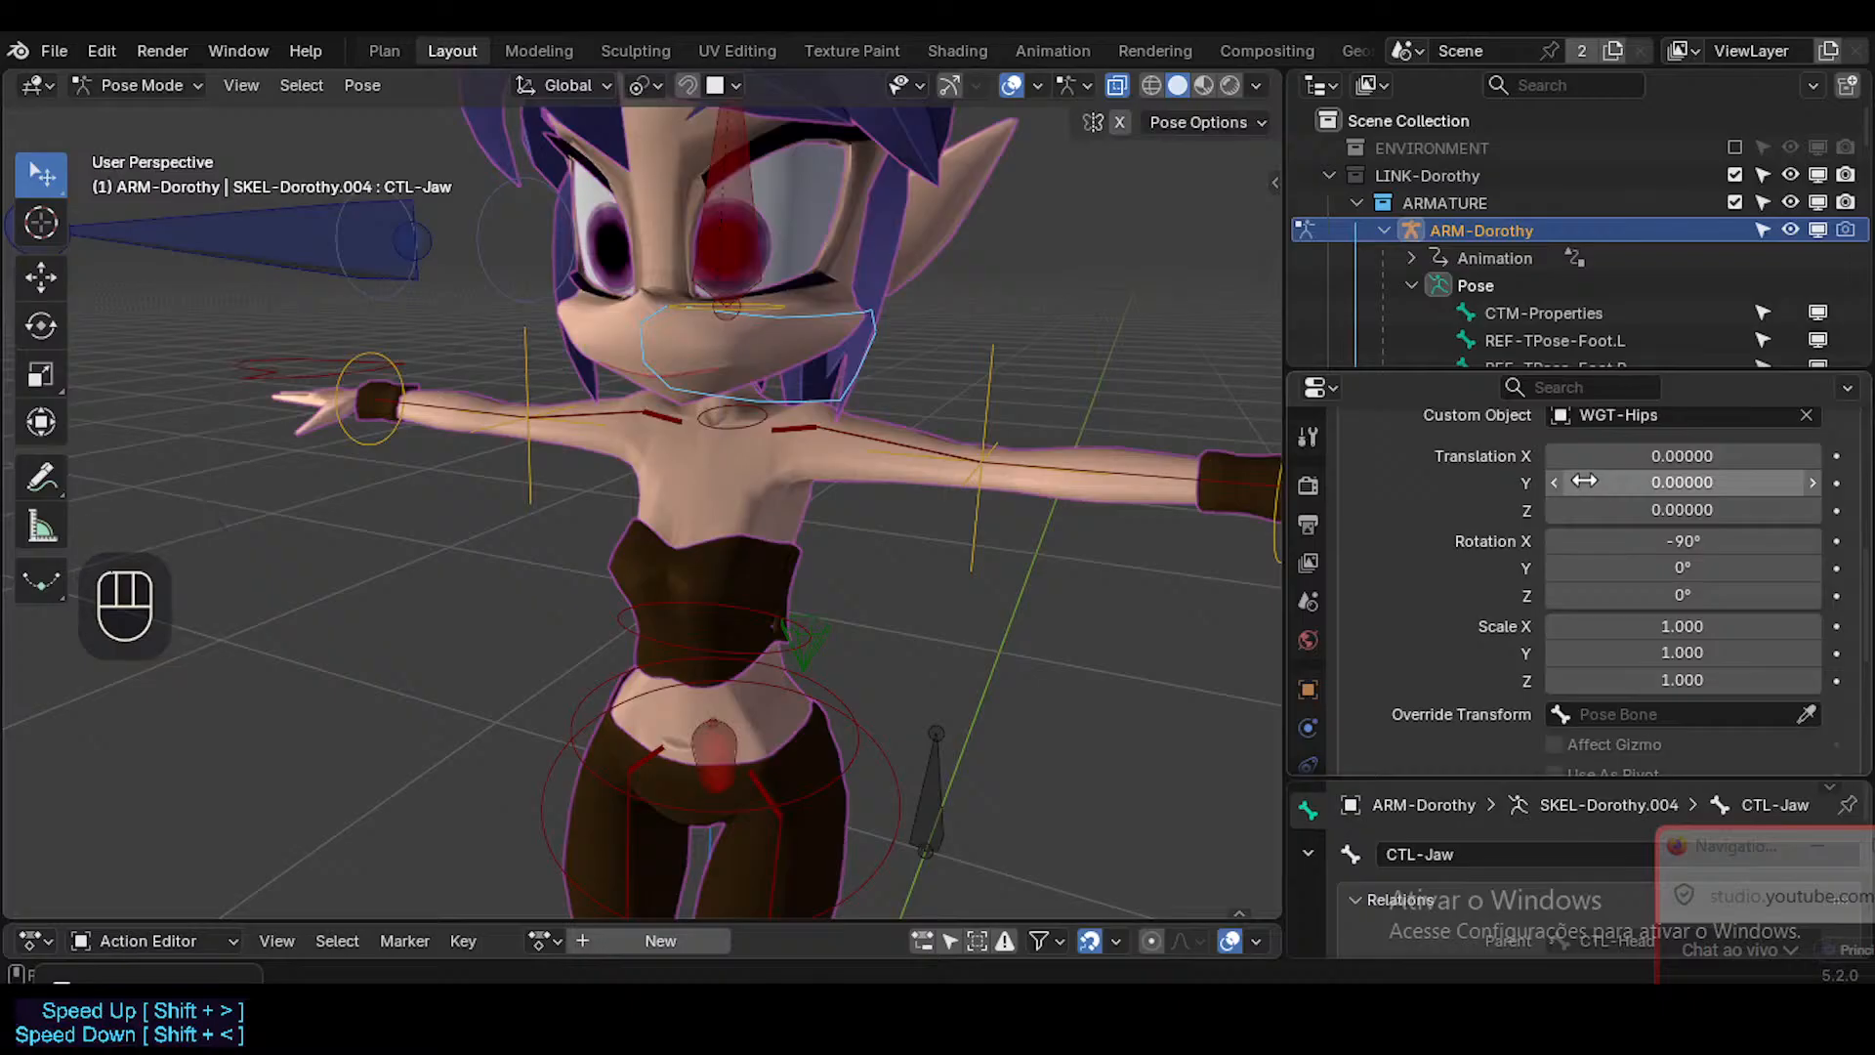
left_click(1602, 540)
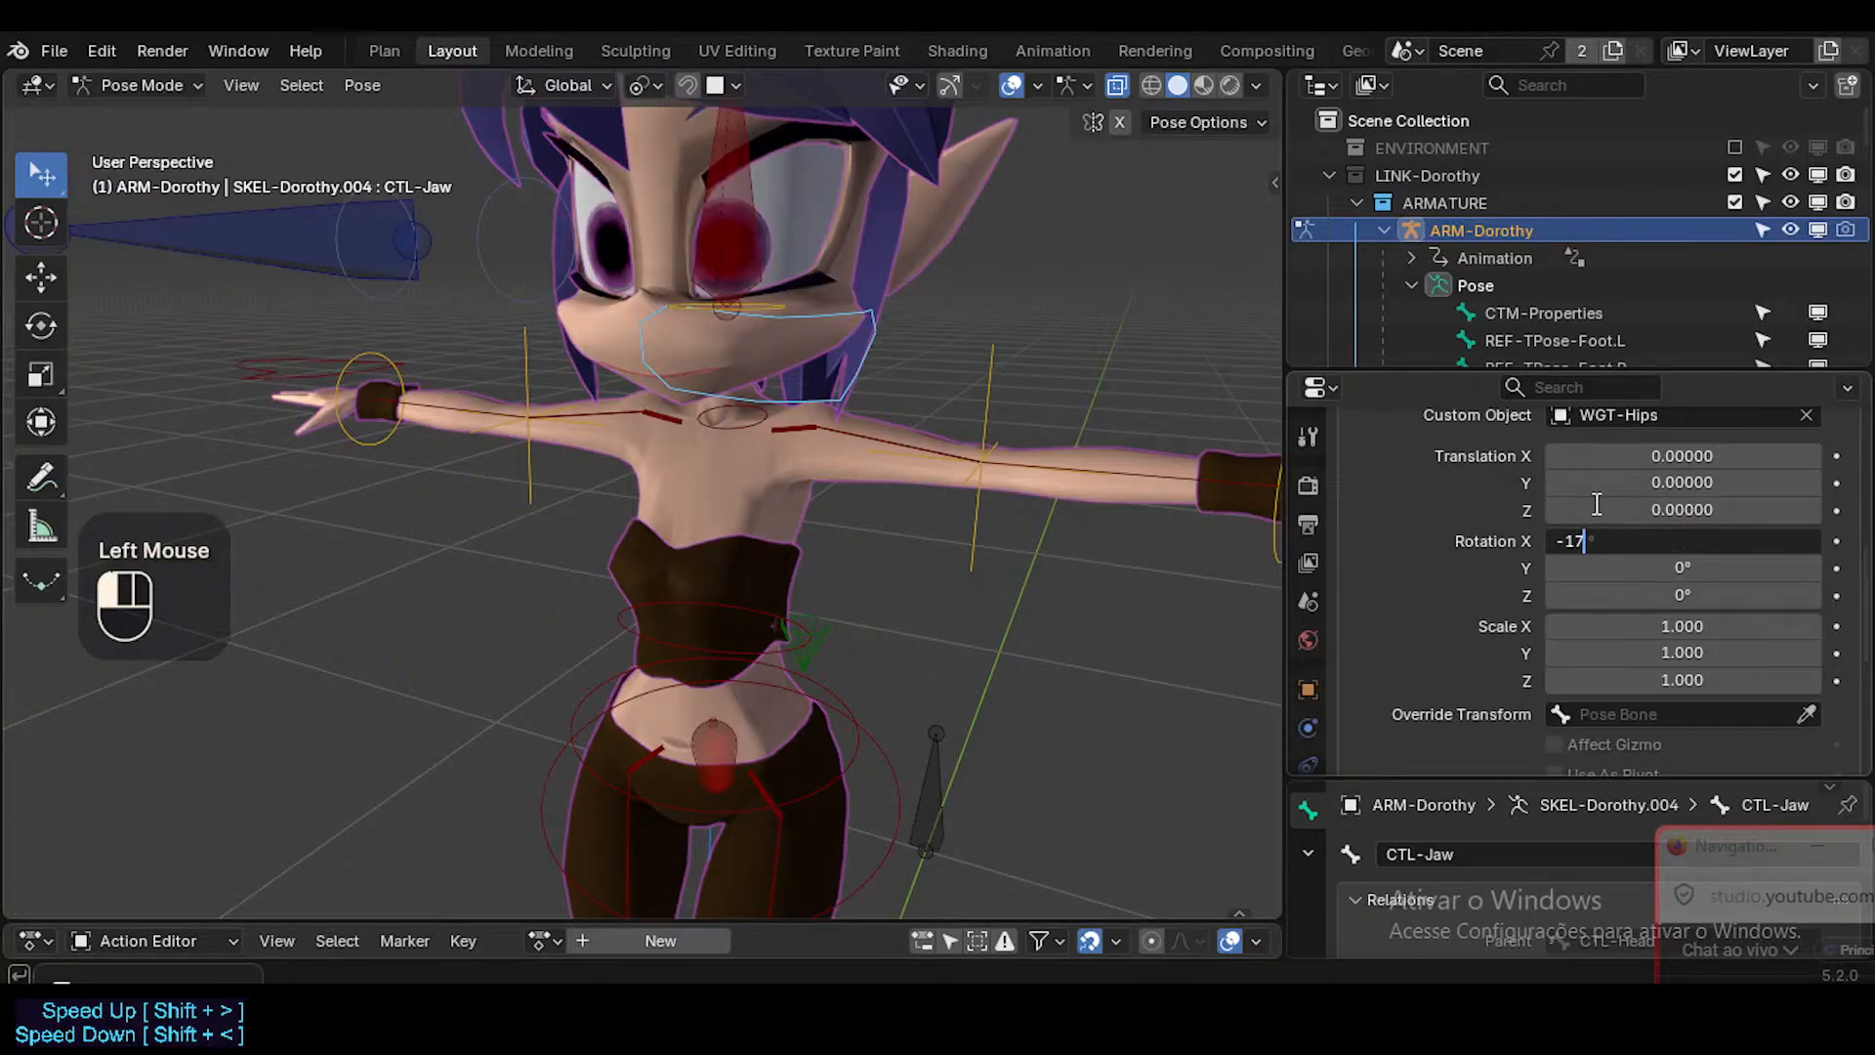
key("BackSpace")
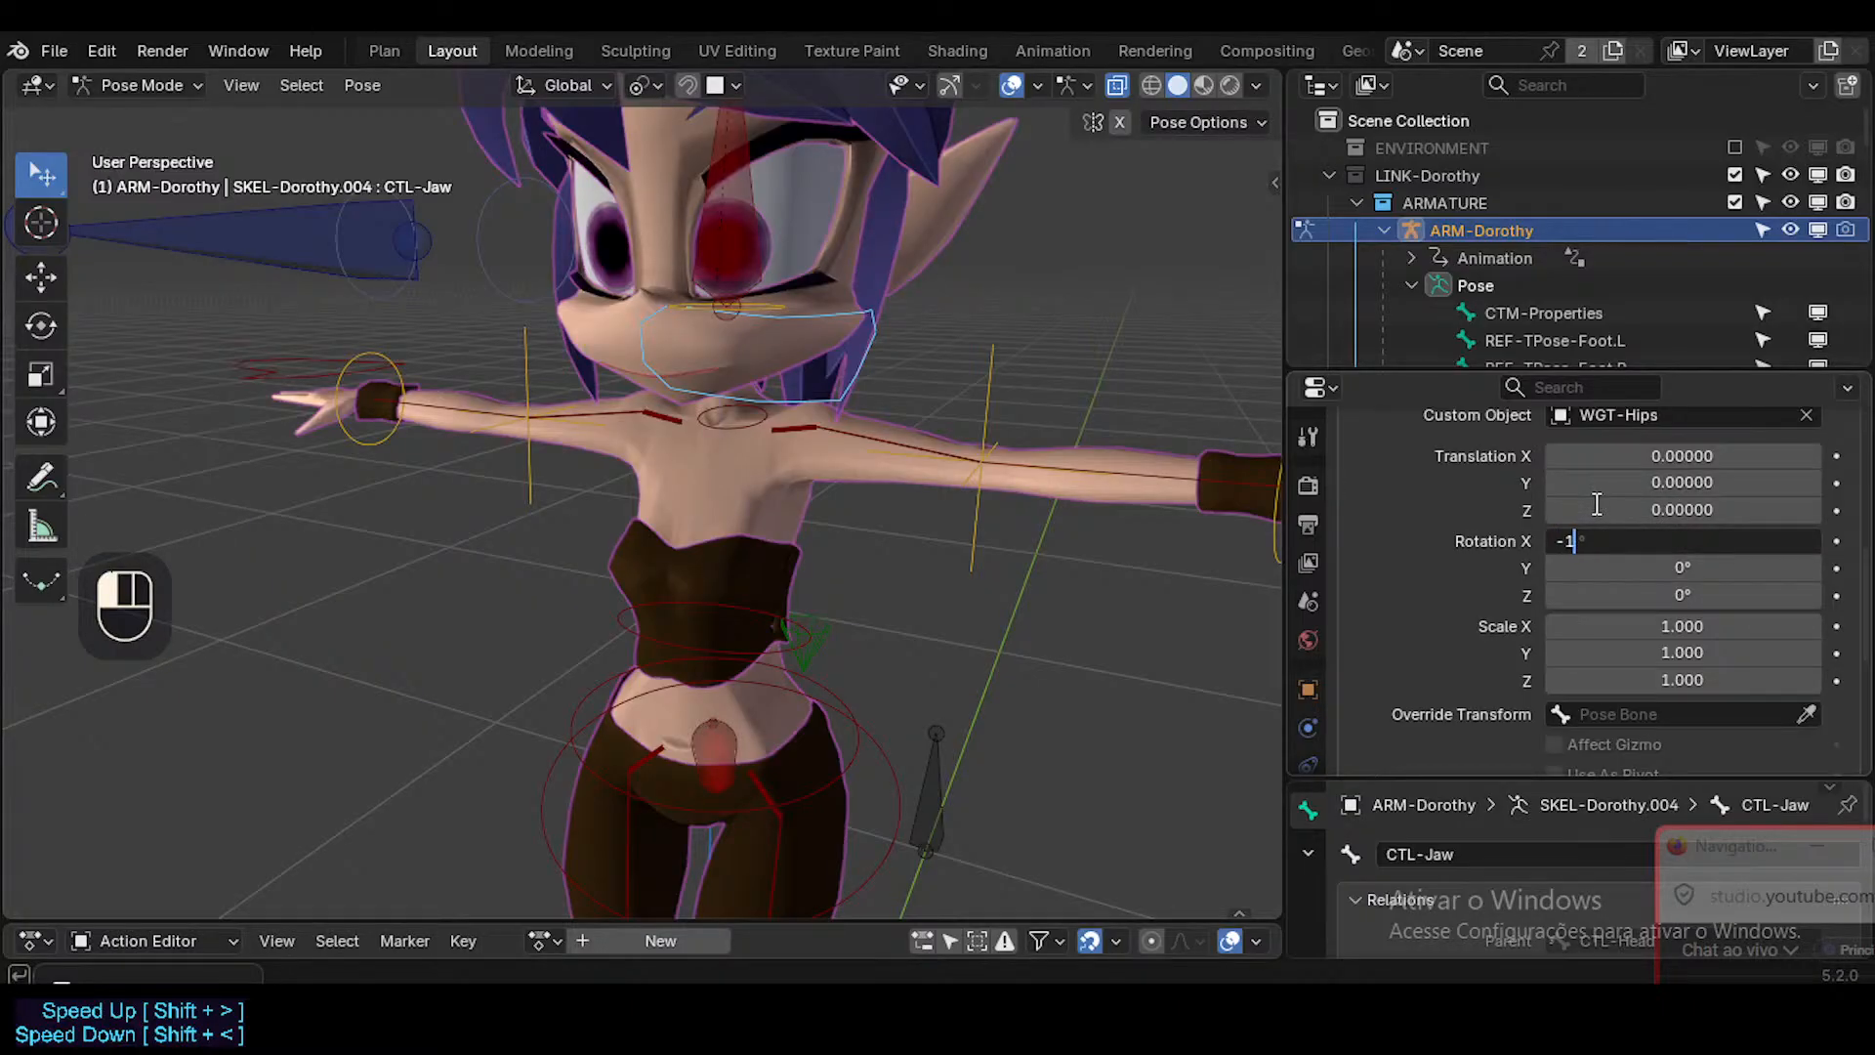
key("Return")
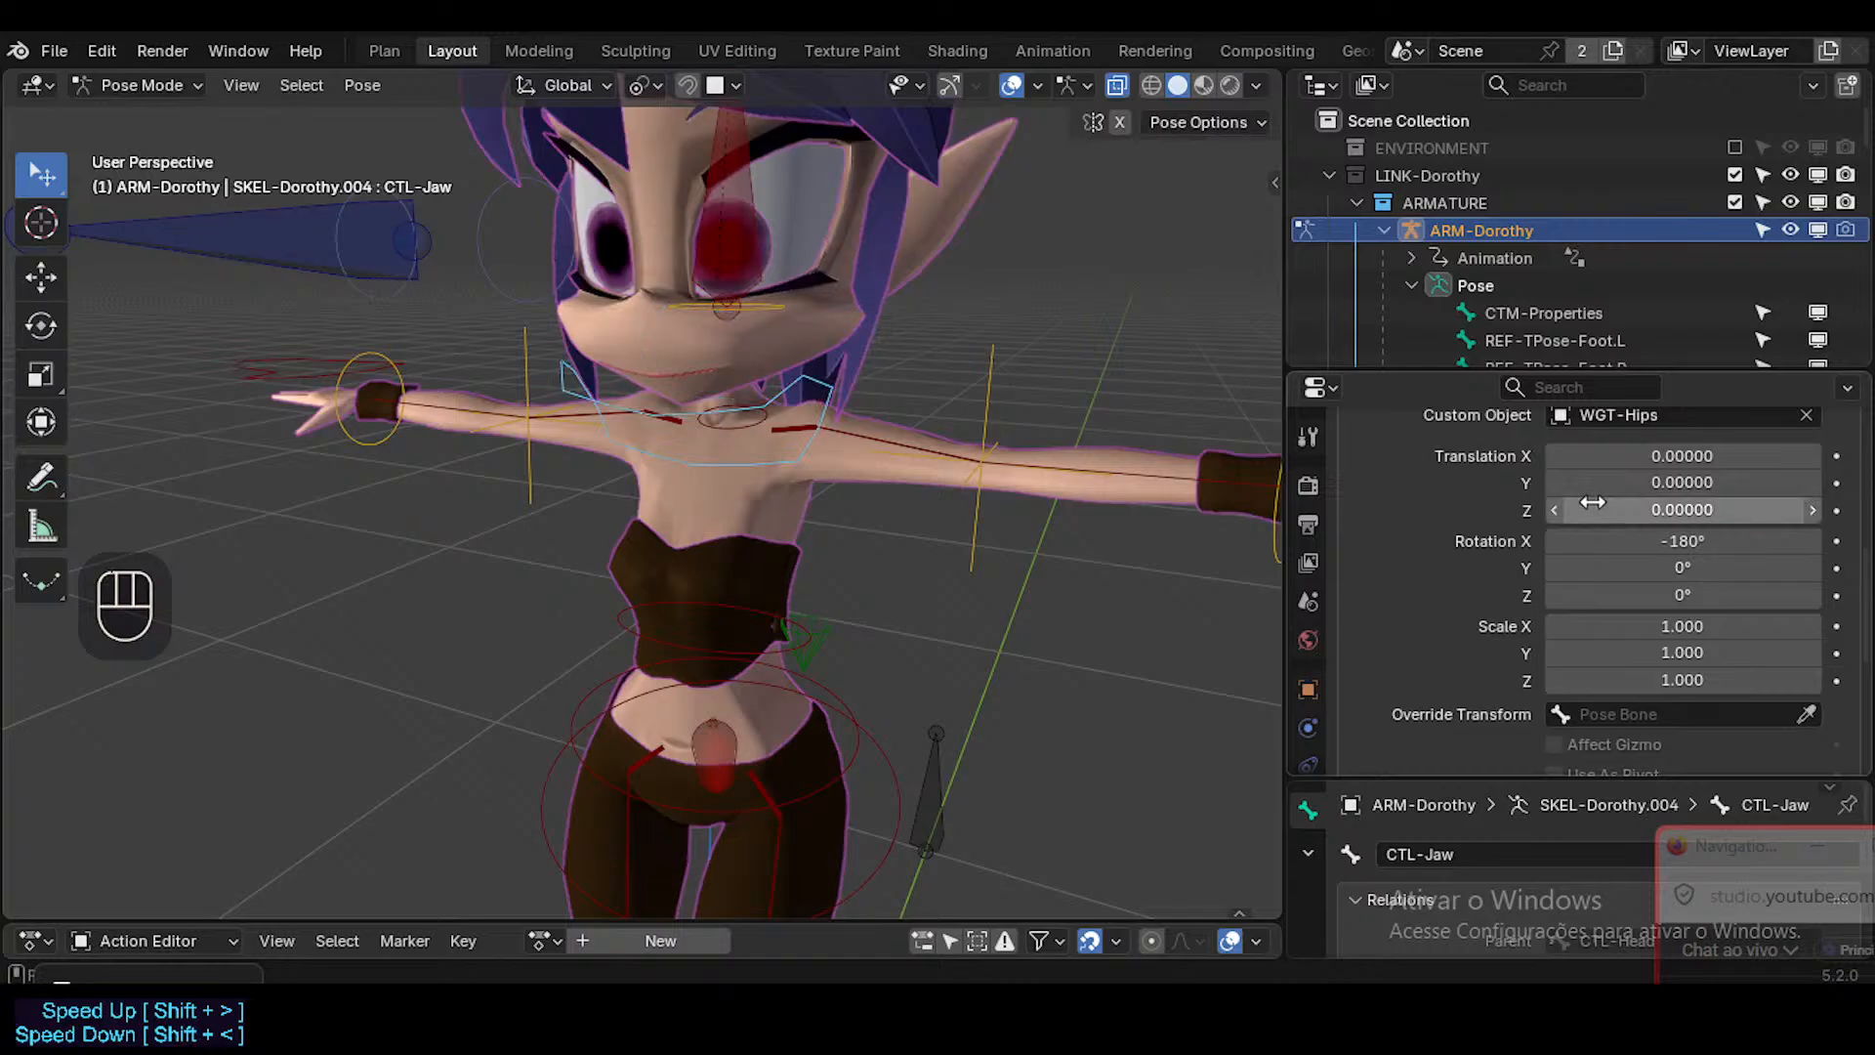
Scale the jaw control's custom shape uniformly to 0.430 and set its Y translation to 0.052.
middle_click_drag(722, 434, 772, 391)
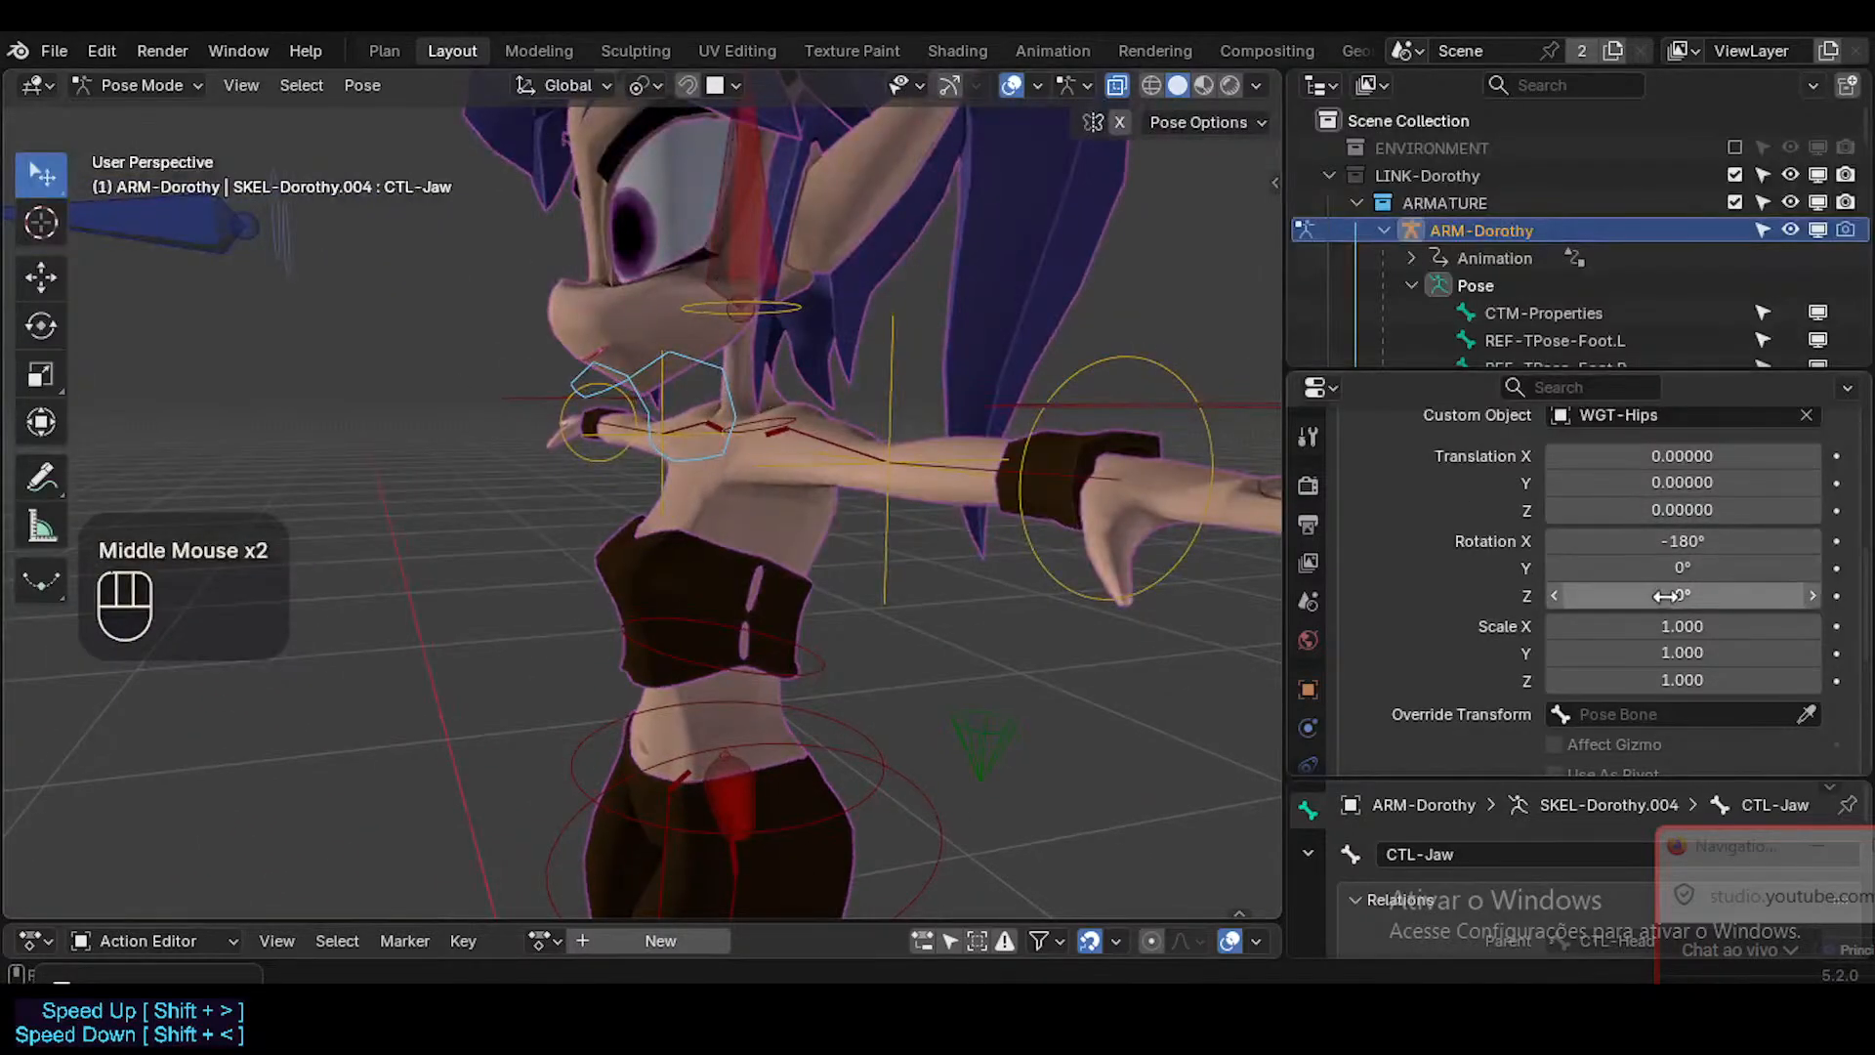
left_click_drag(1674, 627, 1621, 681)
left_click_drag(1682, 482, 1689, 483, "shift")
Test opening the mouth by rotating CTL-Jaw about the global X axis, and cancel the rotation.
middle_click_drag(601, 465, 781, 402)
key("r")
key("x")
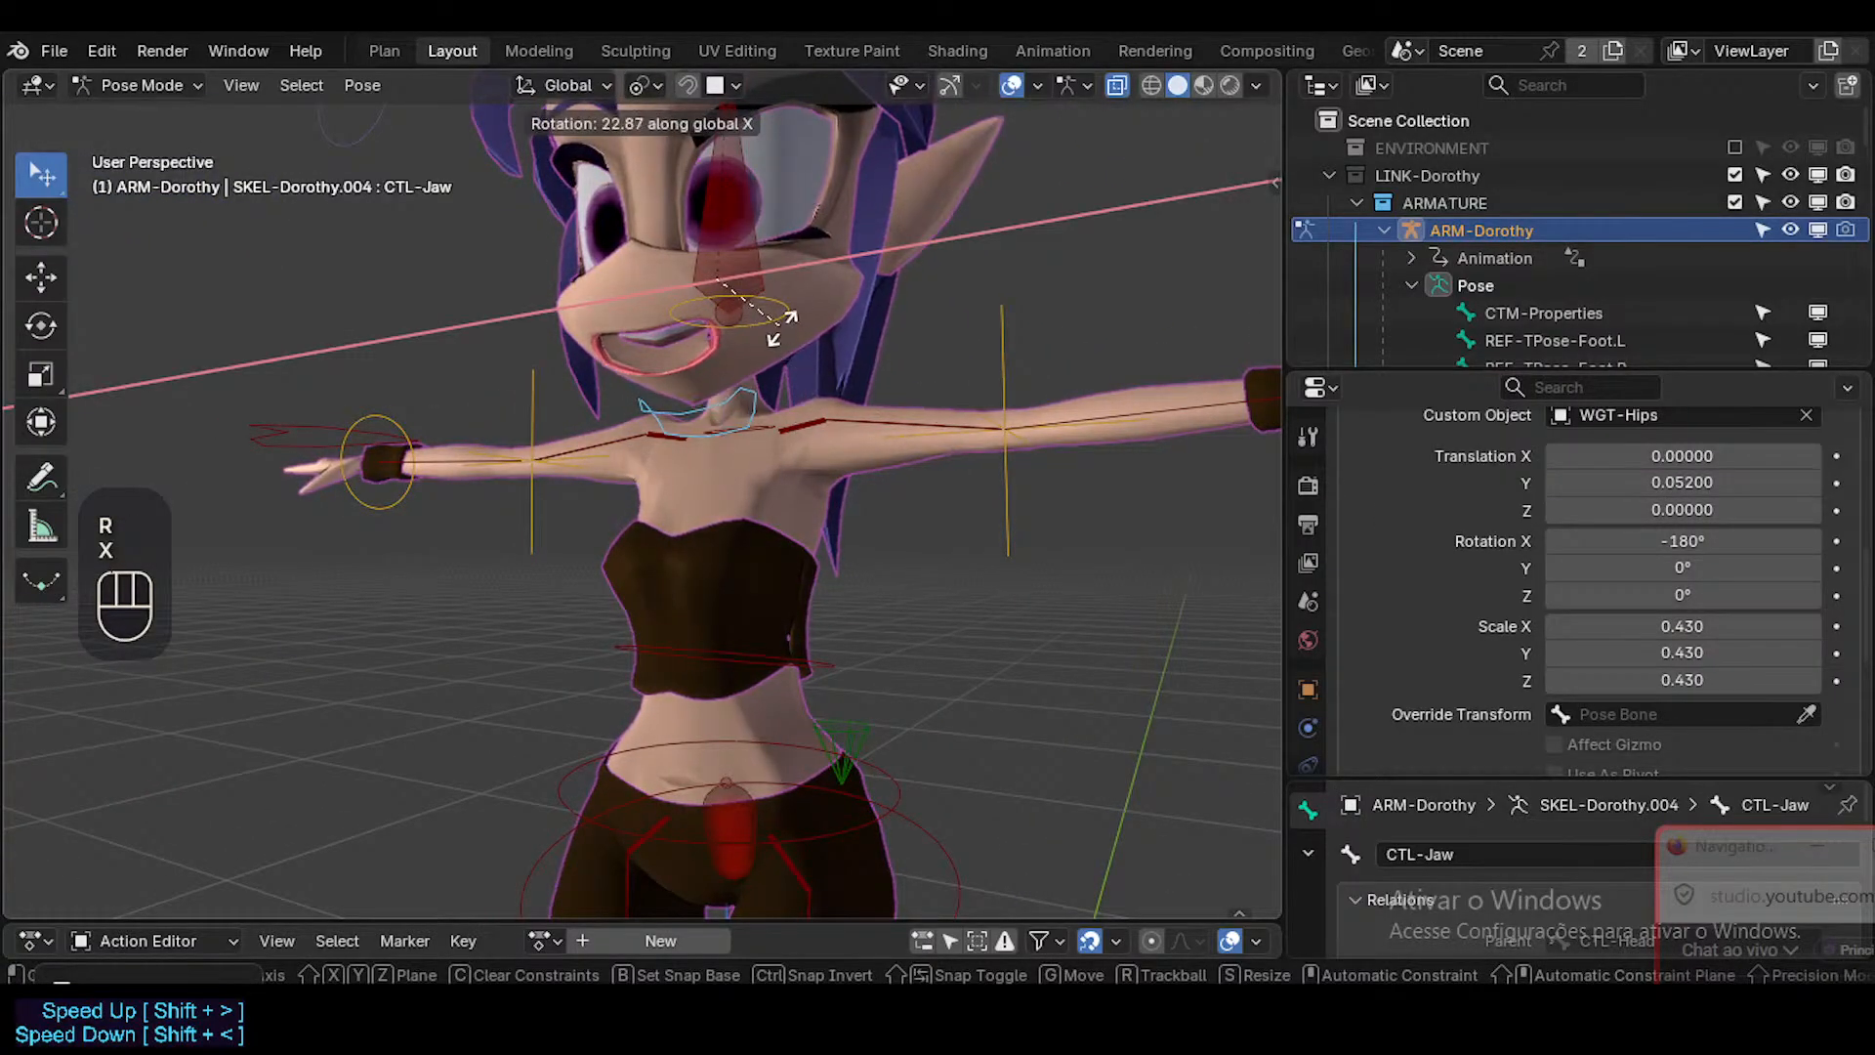
key("Escape")
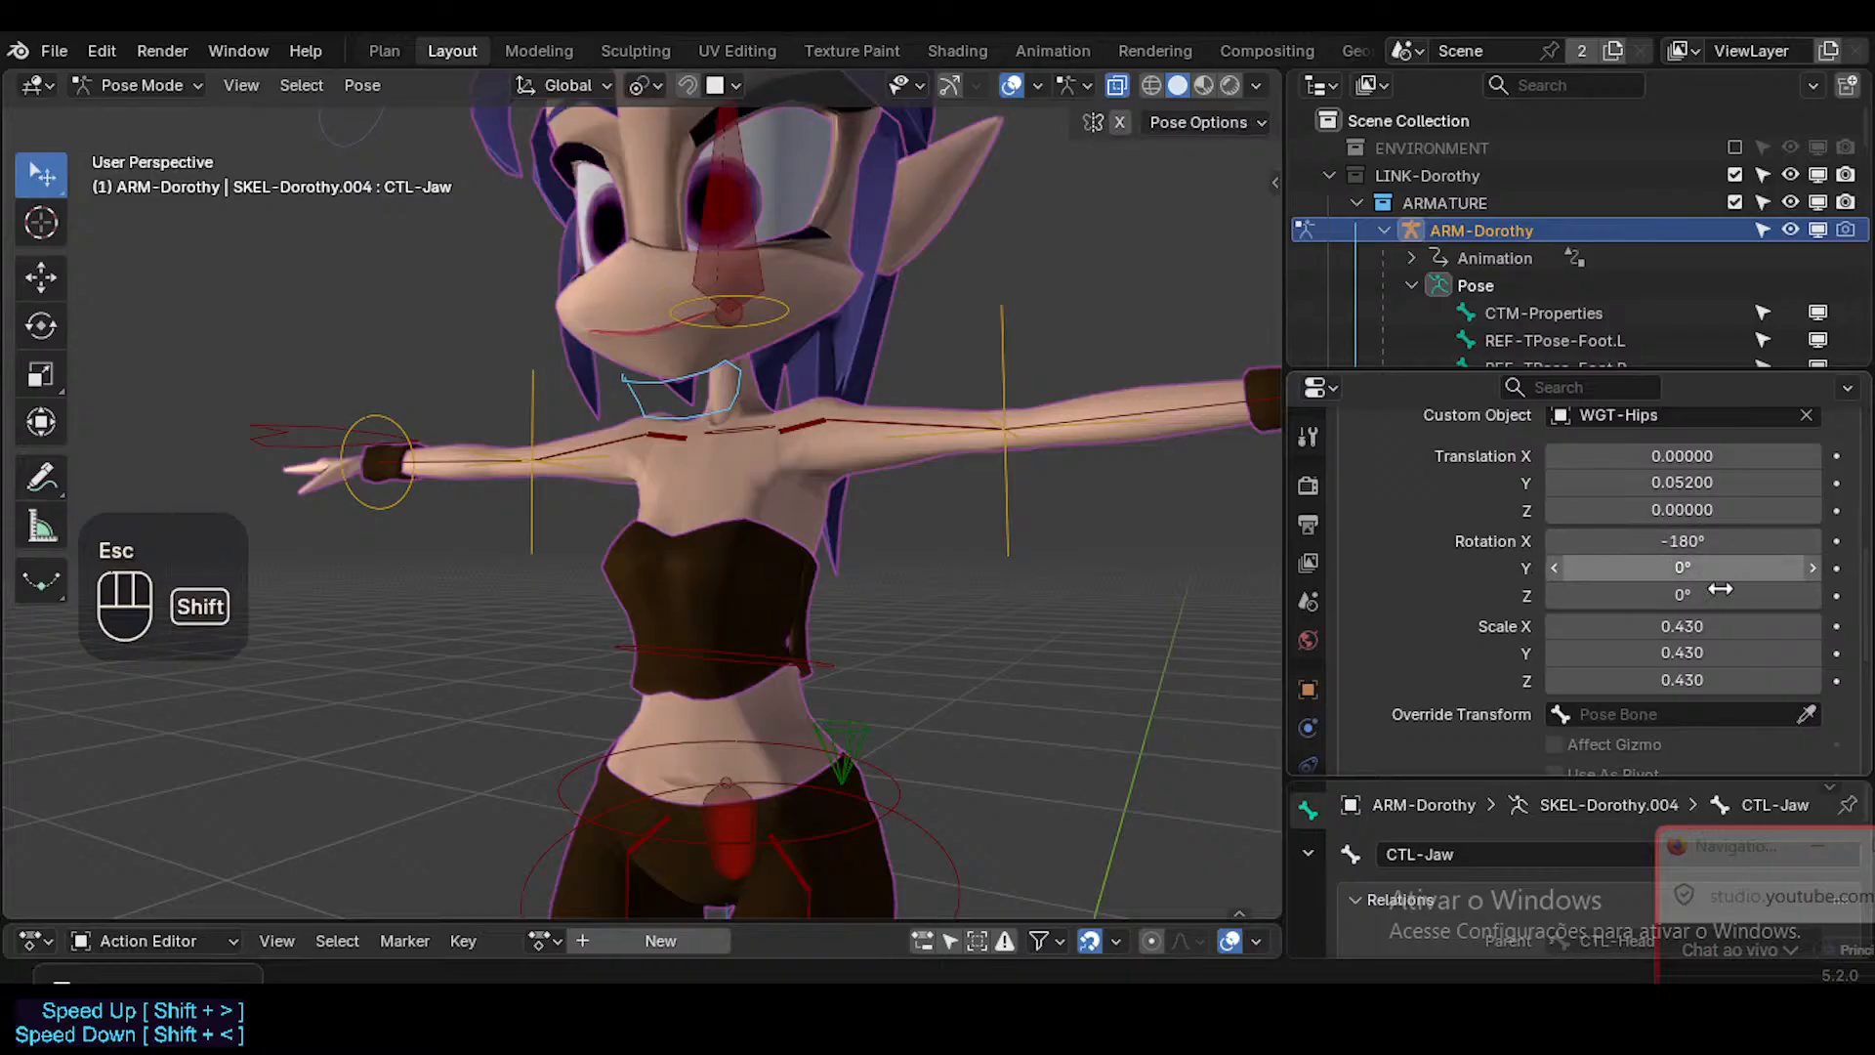
Set the jaw control's custom shape scale to X 0.340, Y 0.230 and Z 0.390.
left_click_drag(1721, 627, 1757, 680, "shift")
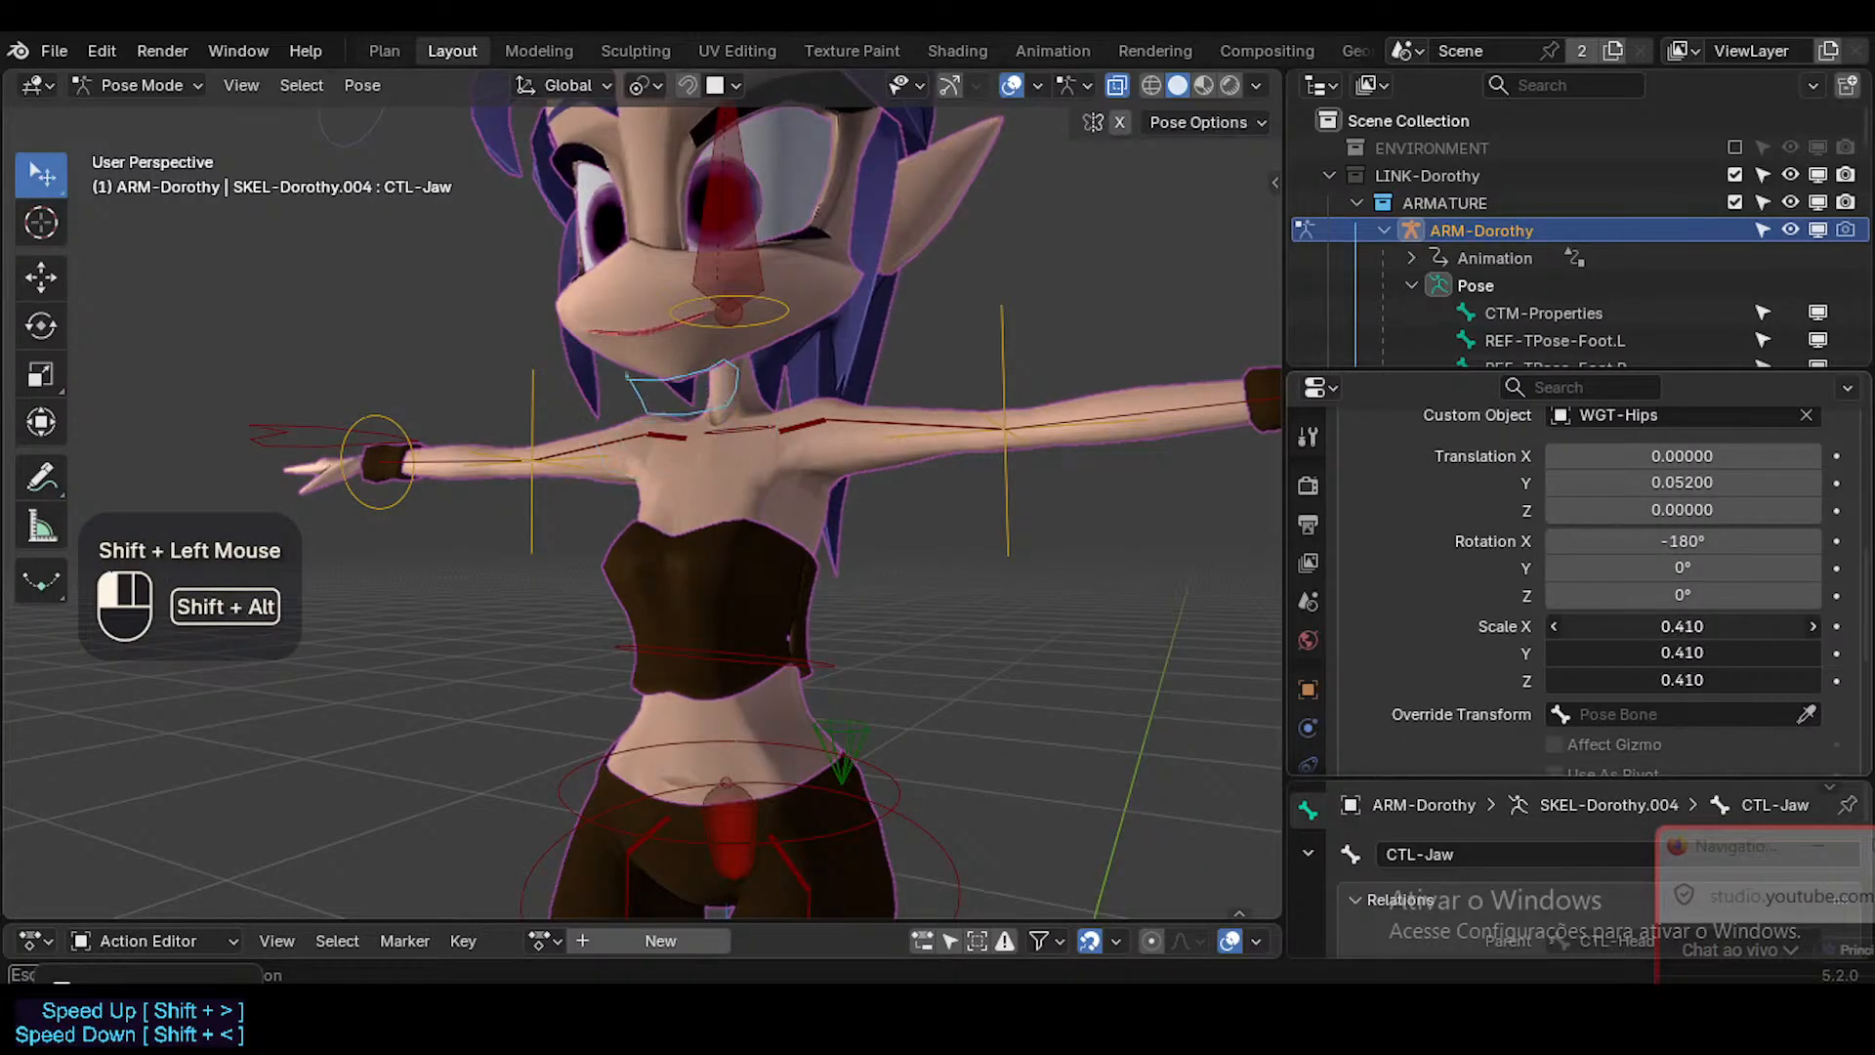
left_click_drag(1682, 626, 1758, 626, "alt+shift")
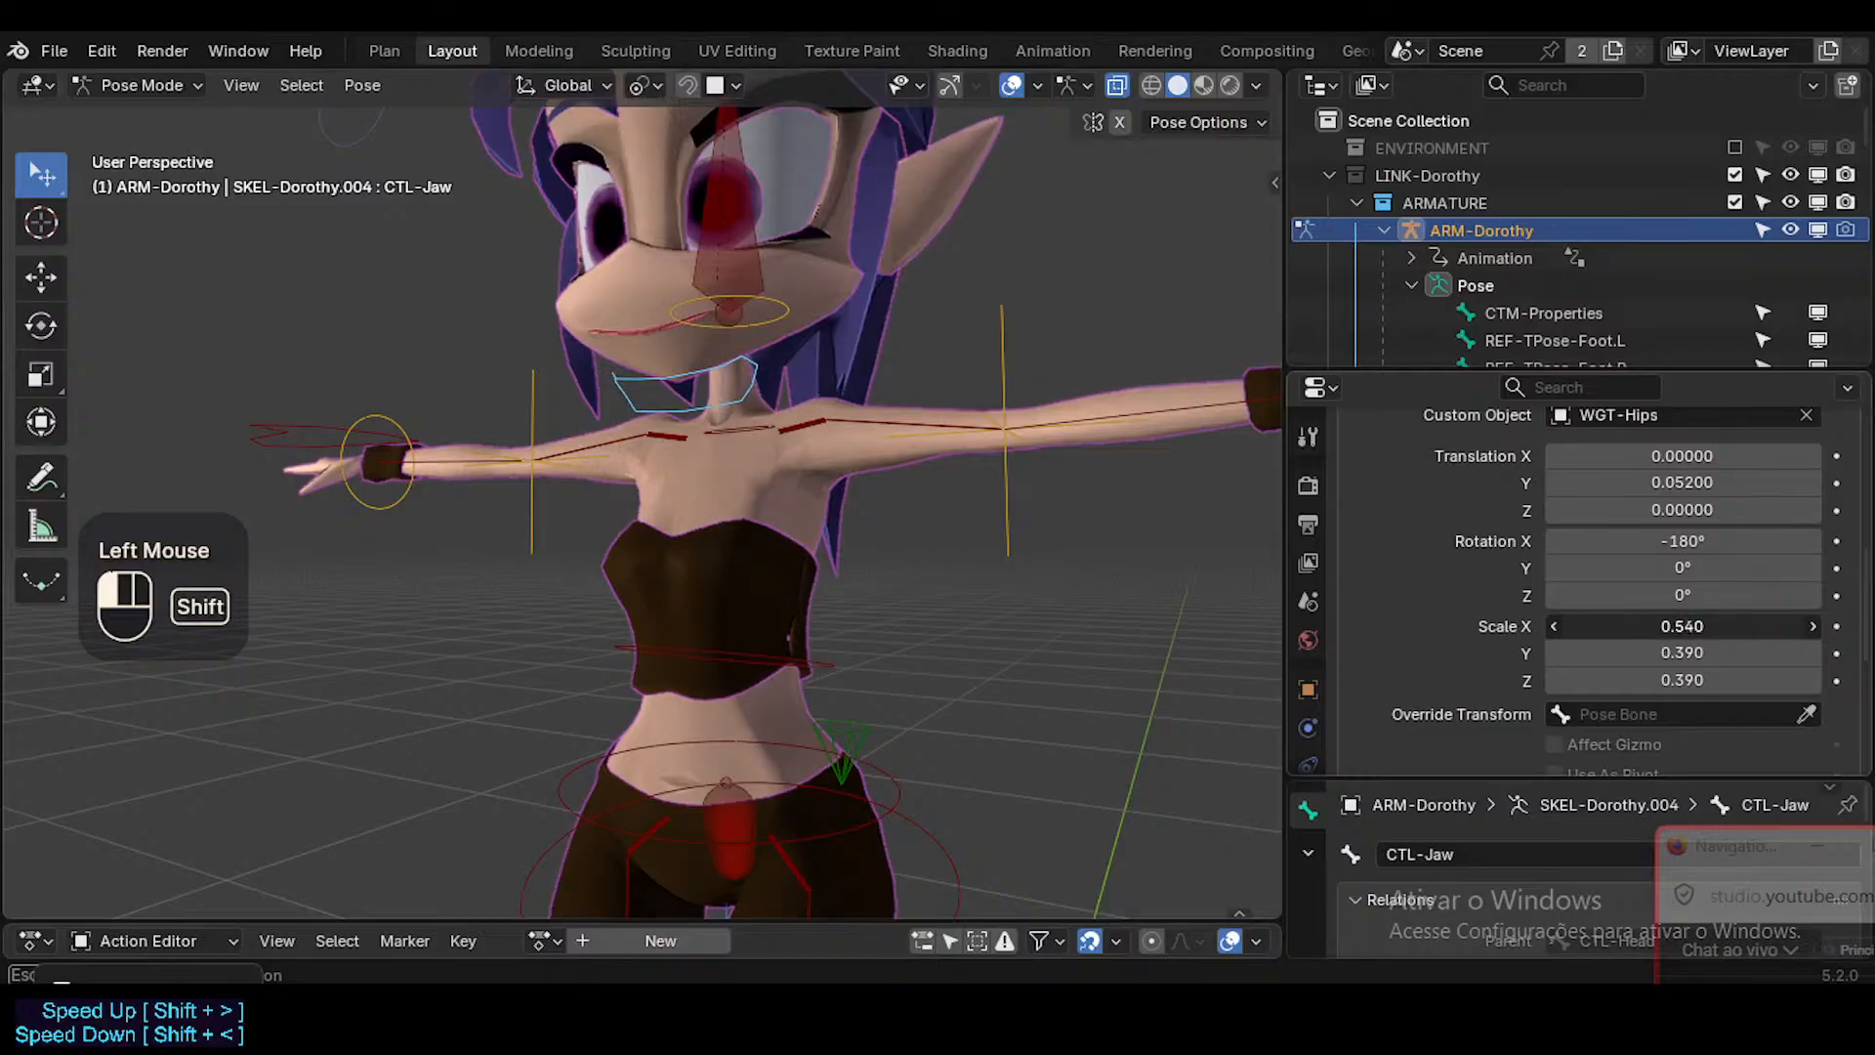
left_click_drag(1699, 653, 1700, 653, "shift")
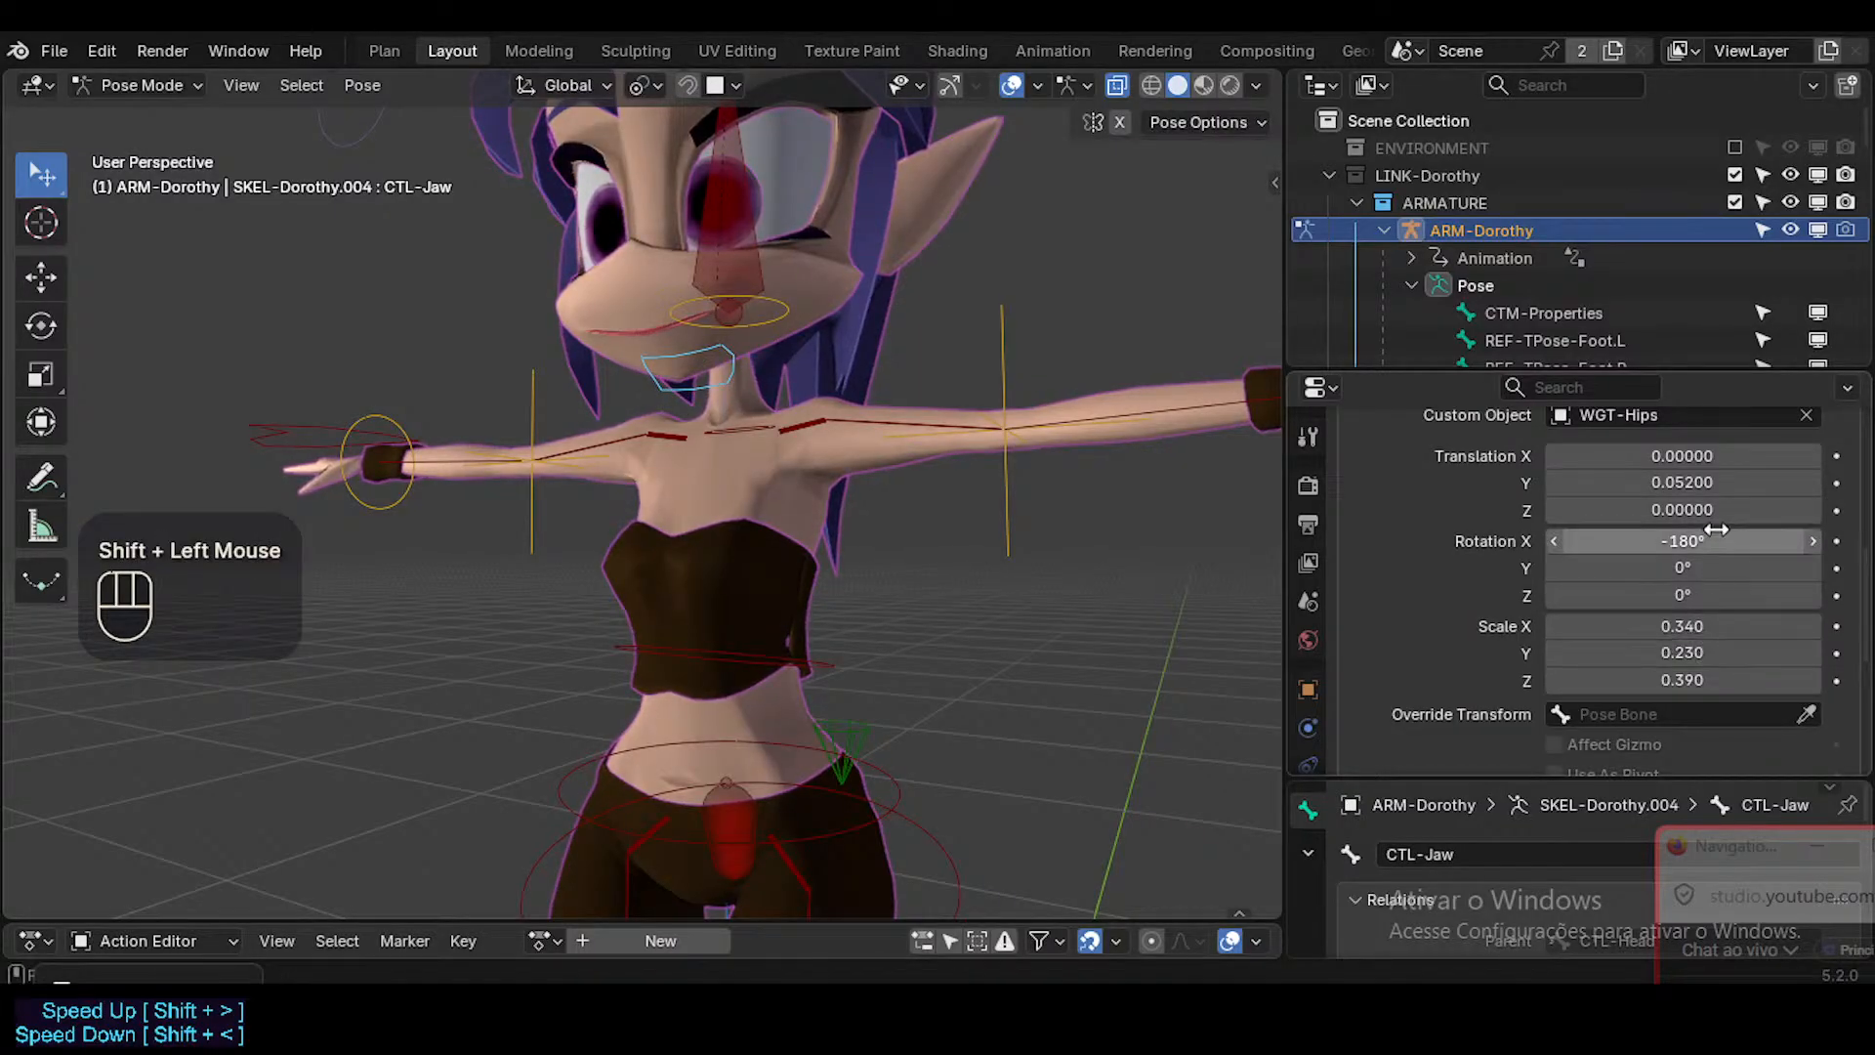
Offset the jaw control's custom shape below the chin with translation Y 0.070 and Z -0.009.
left_click_drag(1682, 482, 1651, 483, "shift")
middle_click_drag(738, 413, 692, 418)
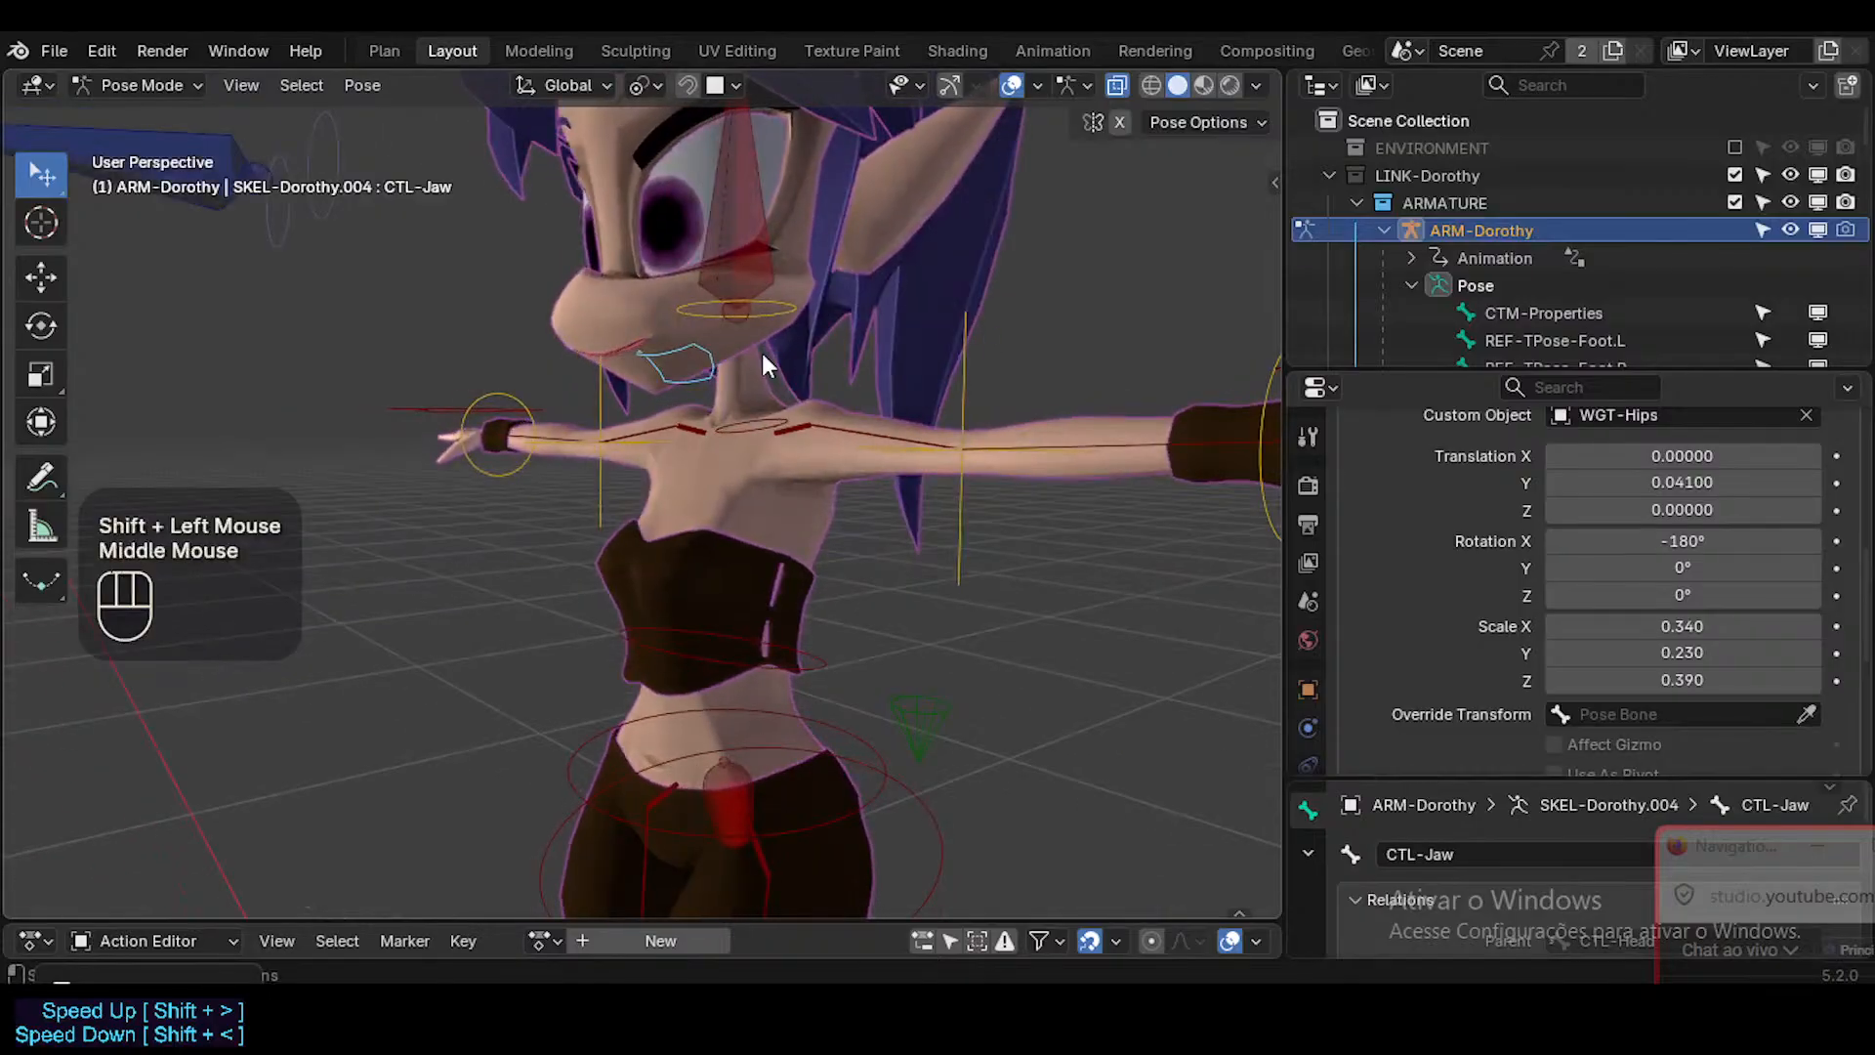
middle_click_drag(933, 386, 870, 401)
left_click_drag(1618, 482, 1629, 483, "shift")
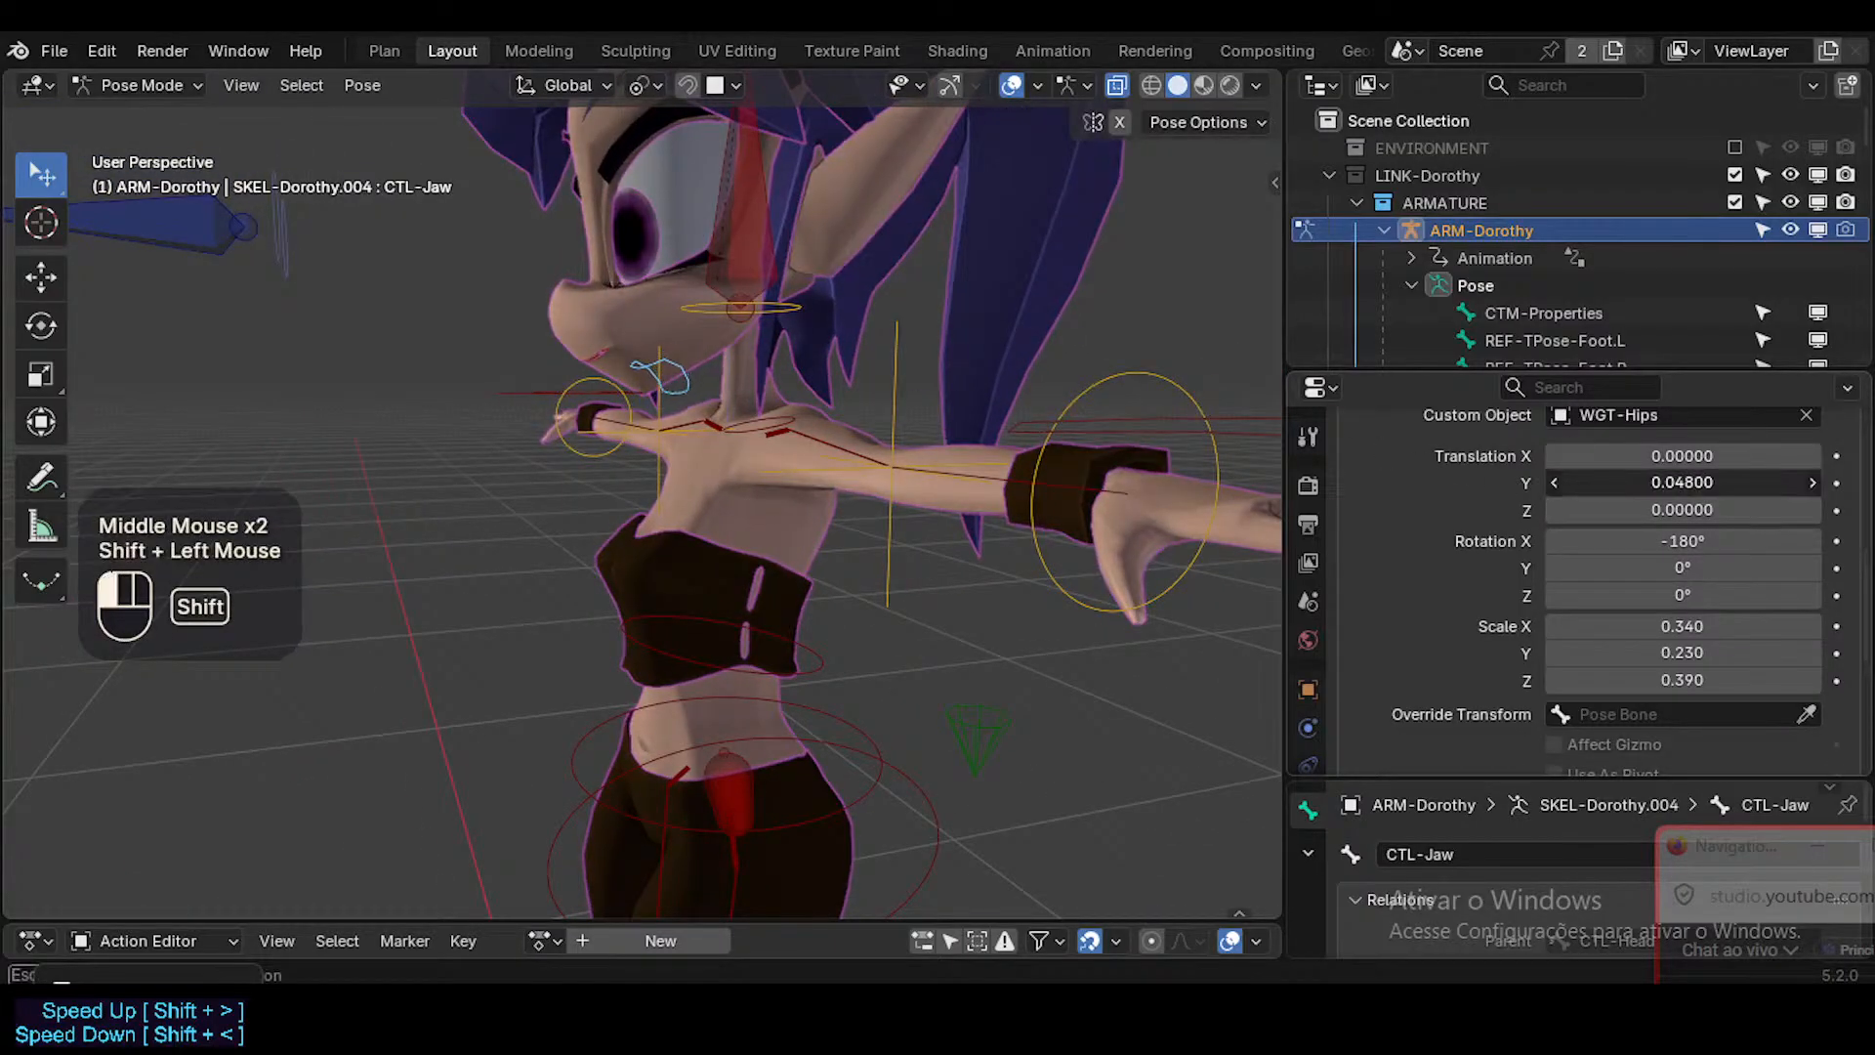
middle_click_drag(719, 489, 440, 465)
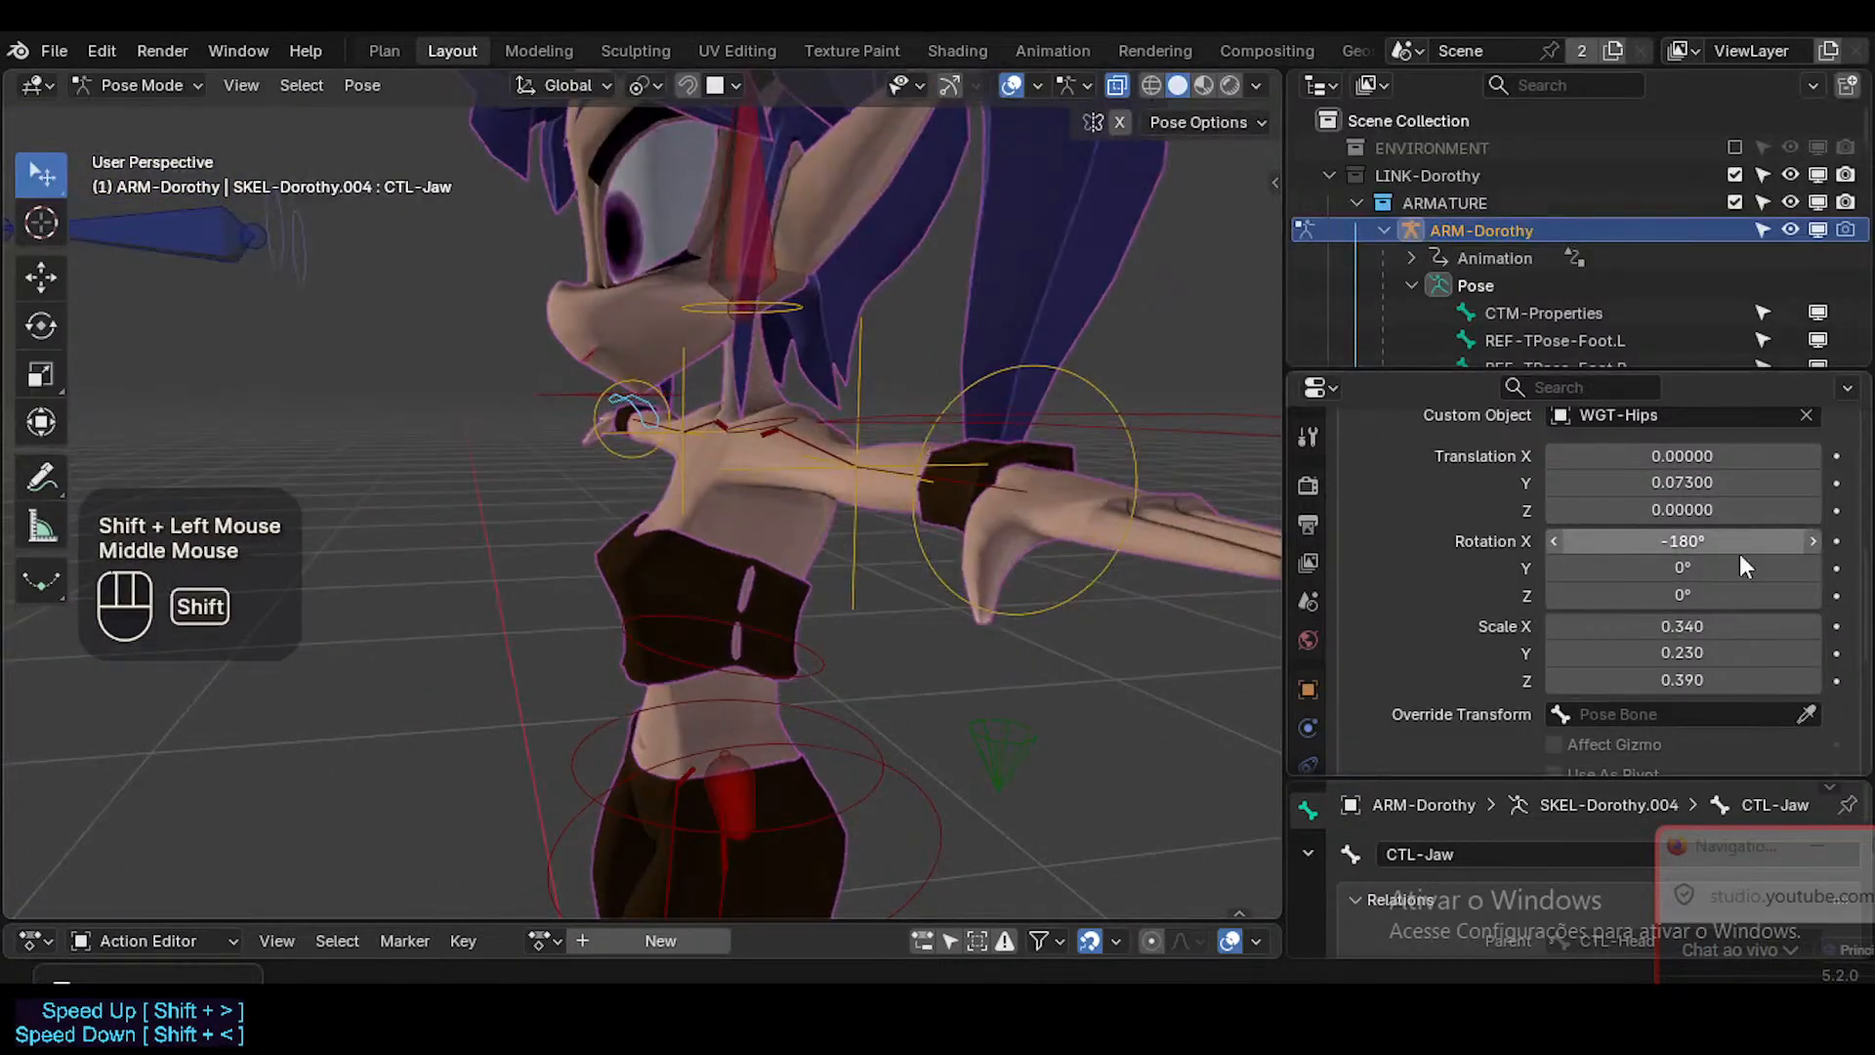
mouse_move(1711, 491)
left_mouse_down("shift")
mouse_move(1704, 512)
mouse_move(1715, 482)
left_mouse_up("shift")
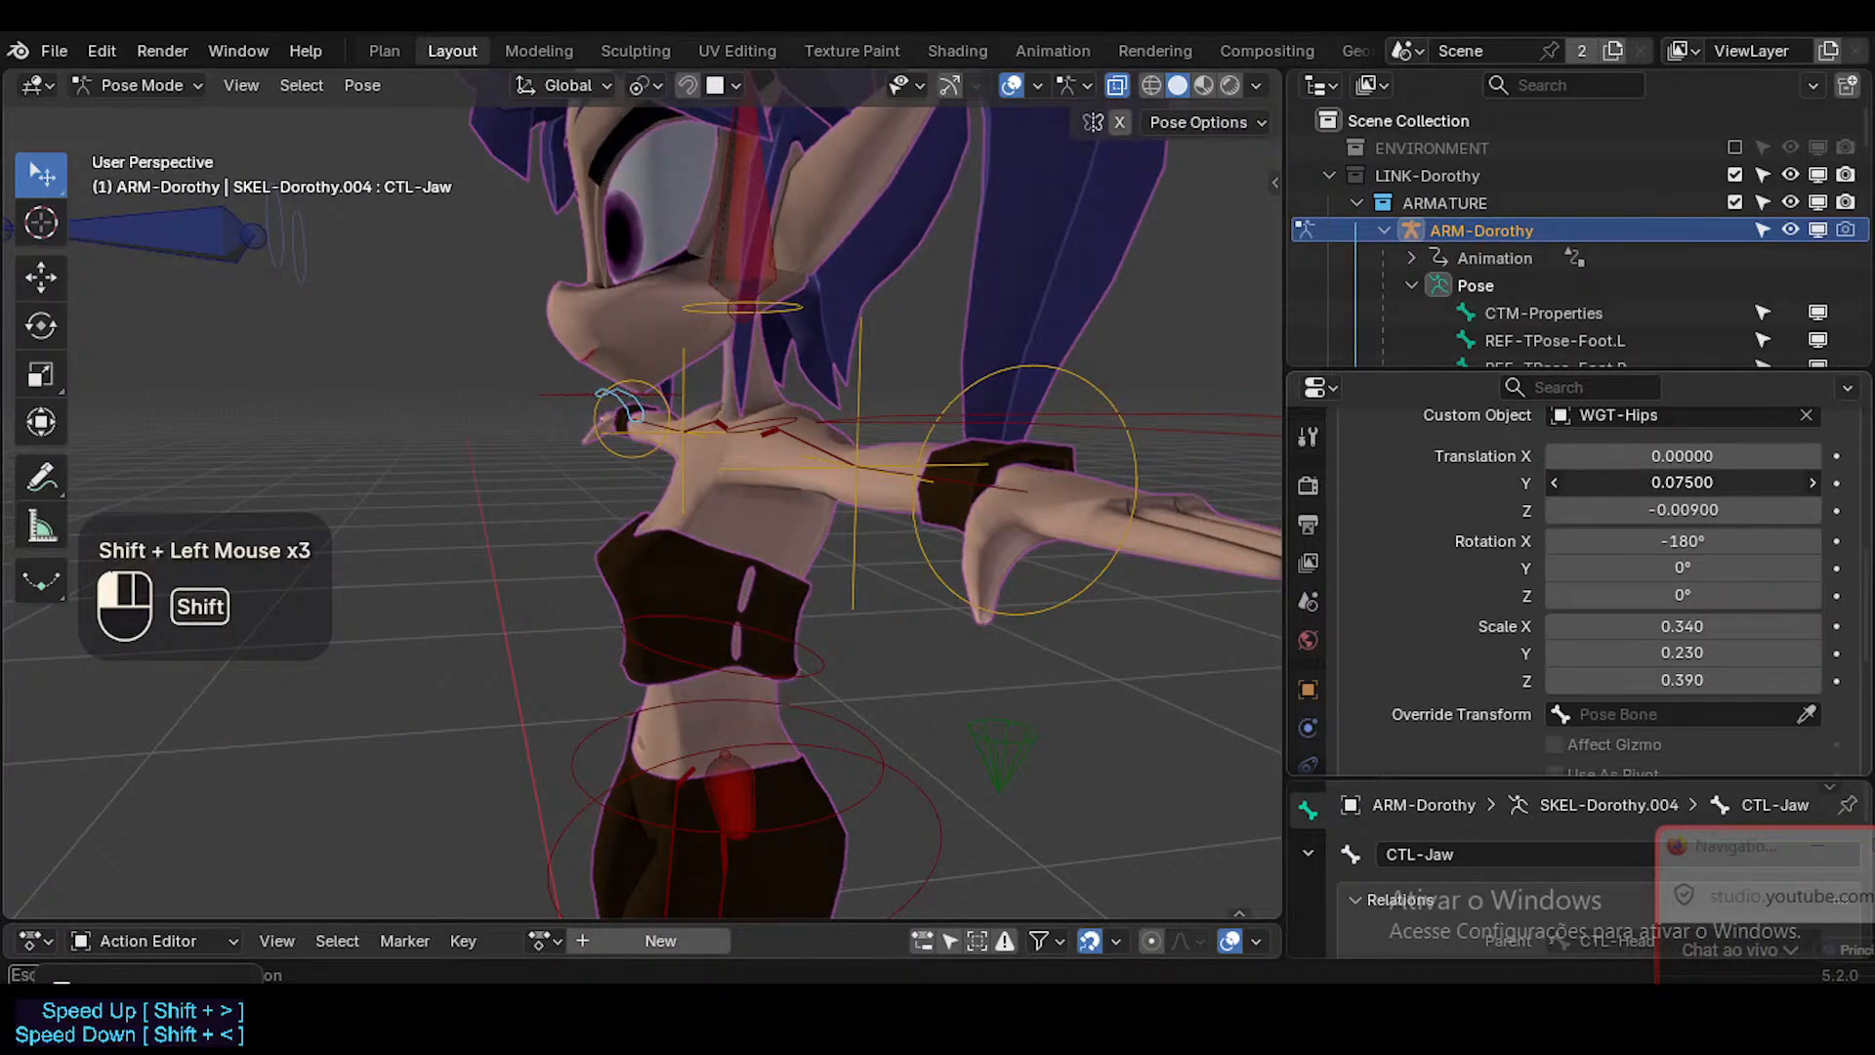
Set the jaw control's custom shape scale to 0.250 in Y and 0.180 in Z.
left_click_drag(1681, 653, 1678, 652, "shift")
middle_click_drag(693, 442, 859, 361)
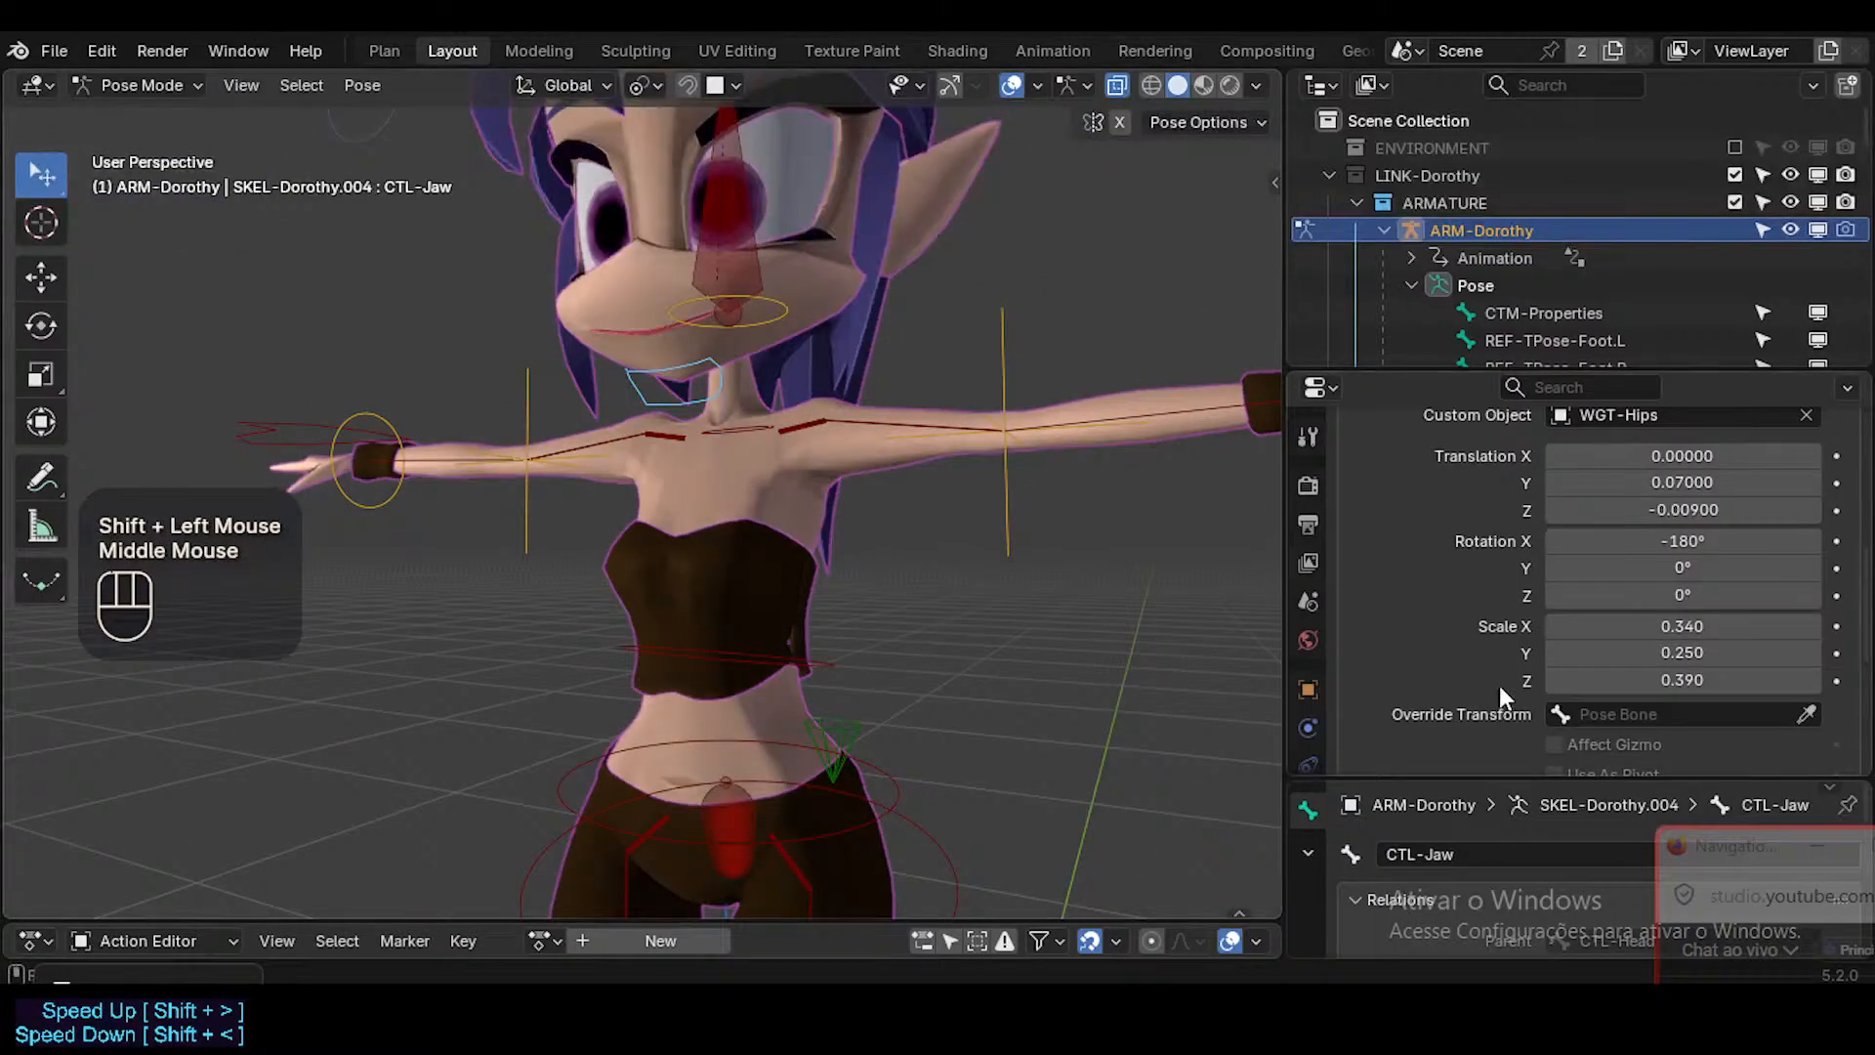
left_click_drag(1682, 679, 1731, 690, "shift")
middle_click_drag(694, 422, 752, 415)
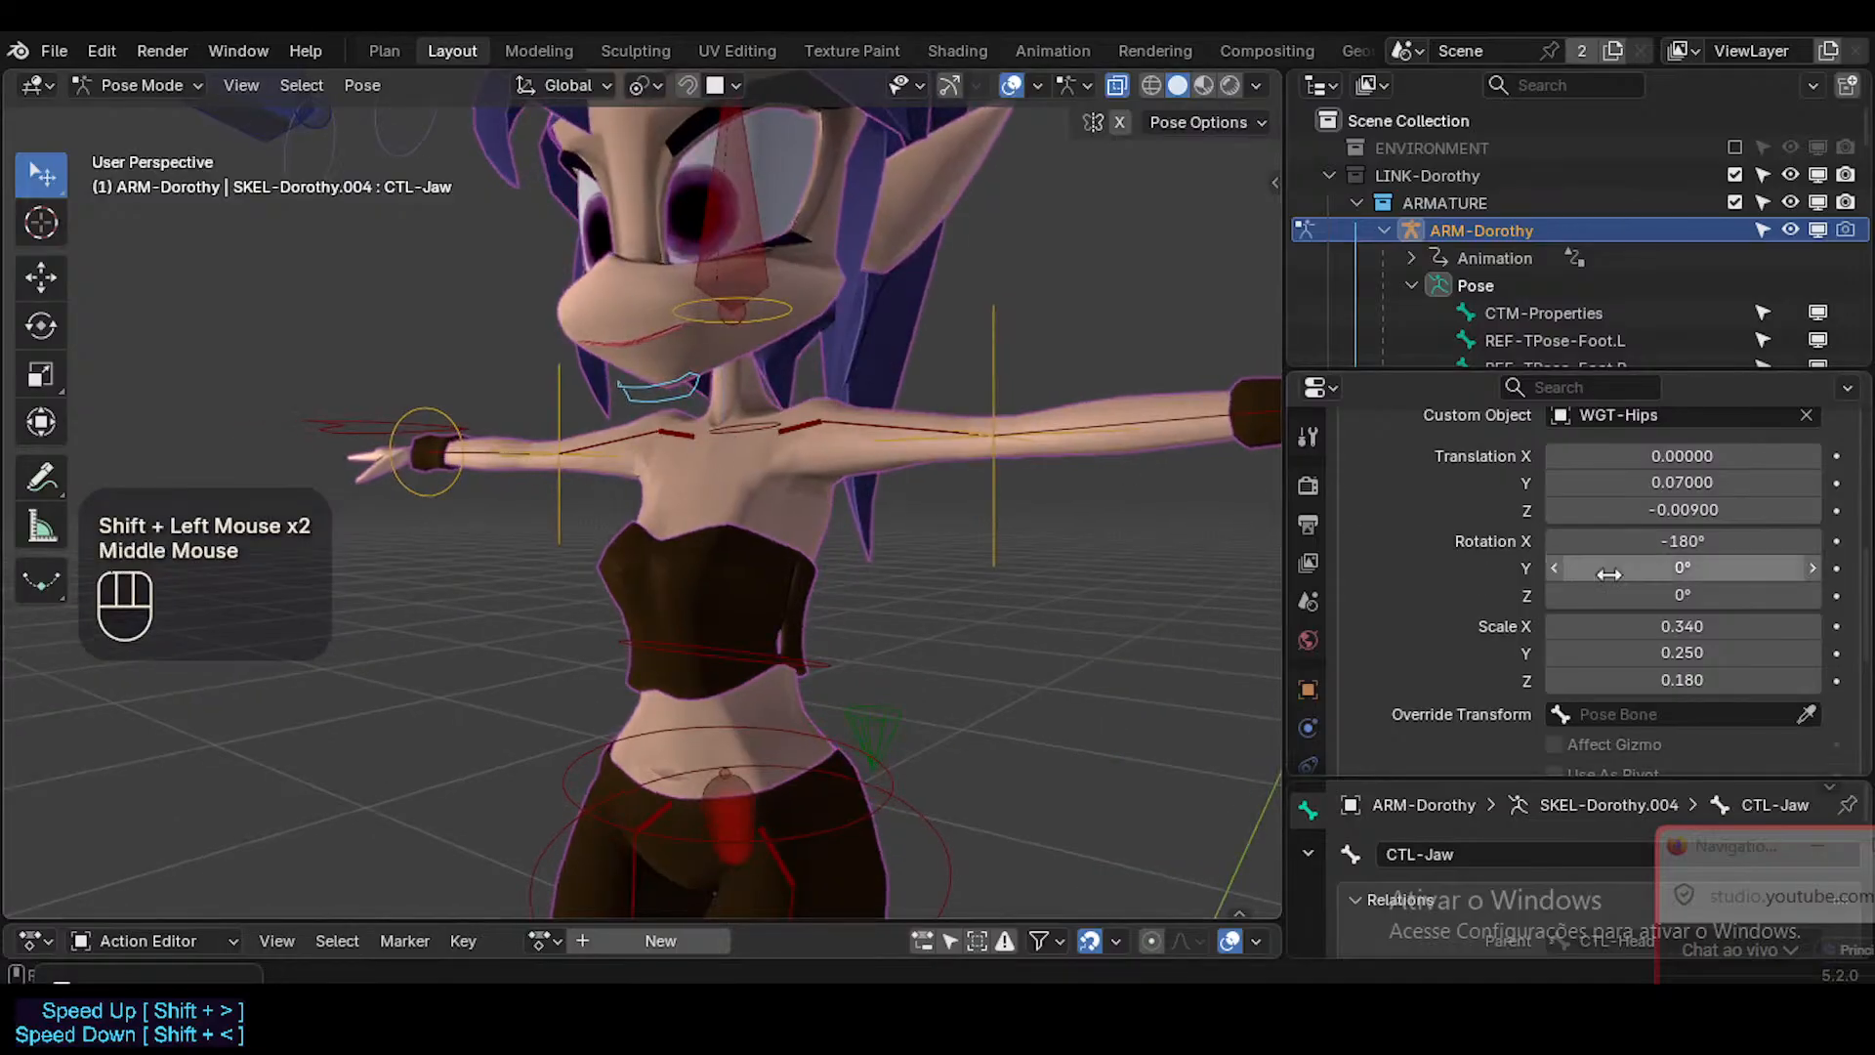
Try 01 - Theme Color Set as CTL-Jaw's bone color, and test a rotation about X before cancelling it.
scroll(1651, 700, "up", 2)
scroll(1651, 700, "up", 1)
left_click(1614, 625)
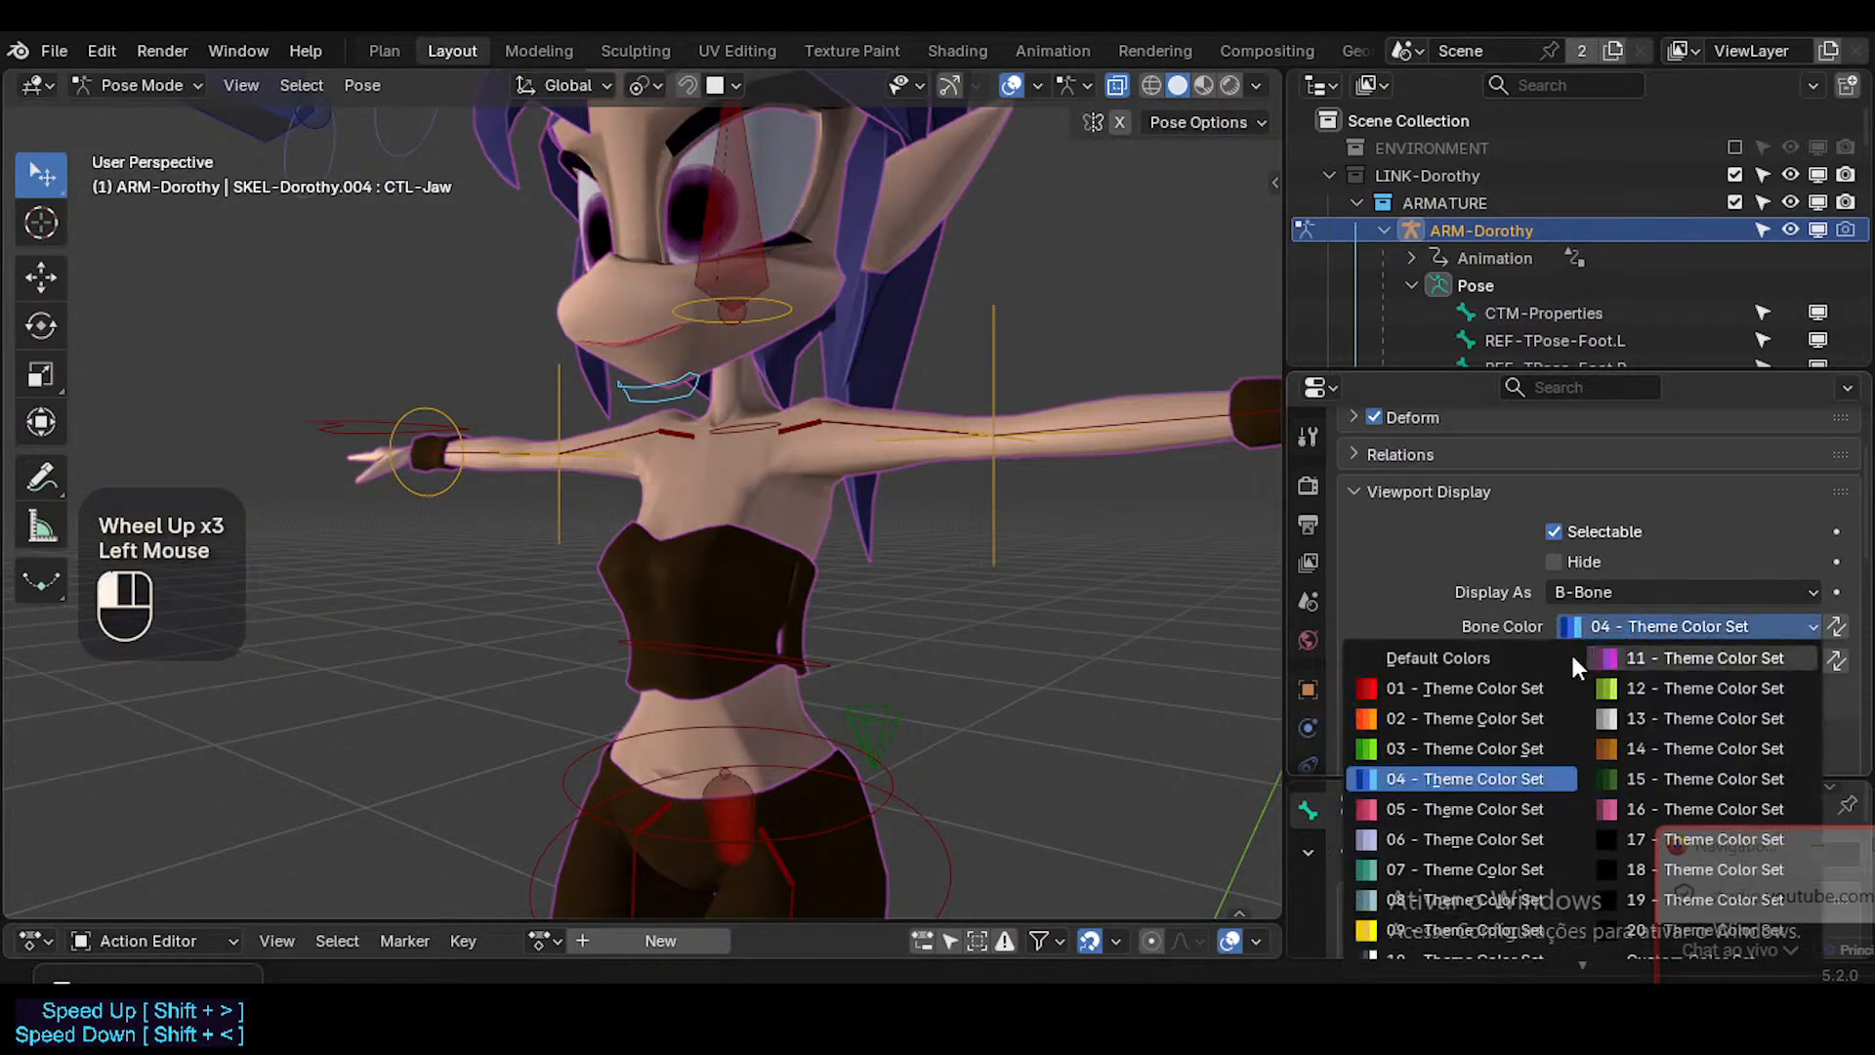
left_click(1480, 694, "alt")
key("alt+a")
key("a")
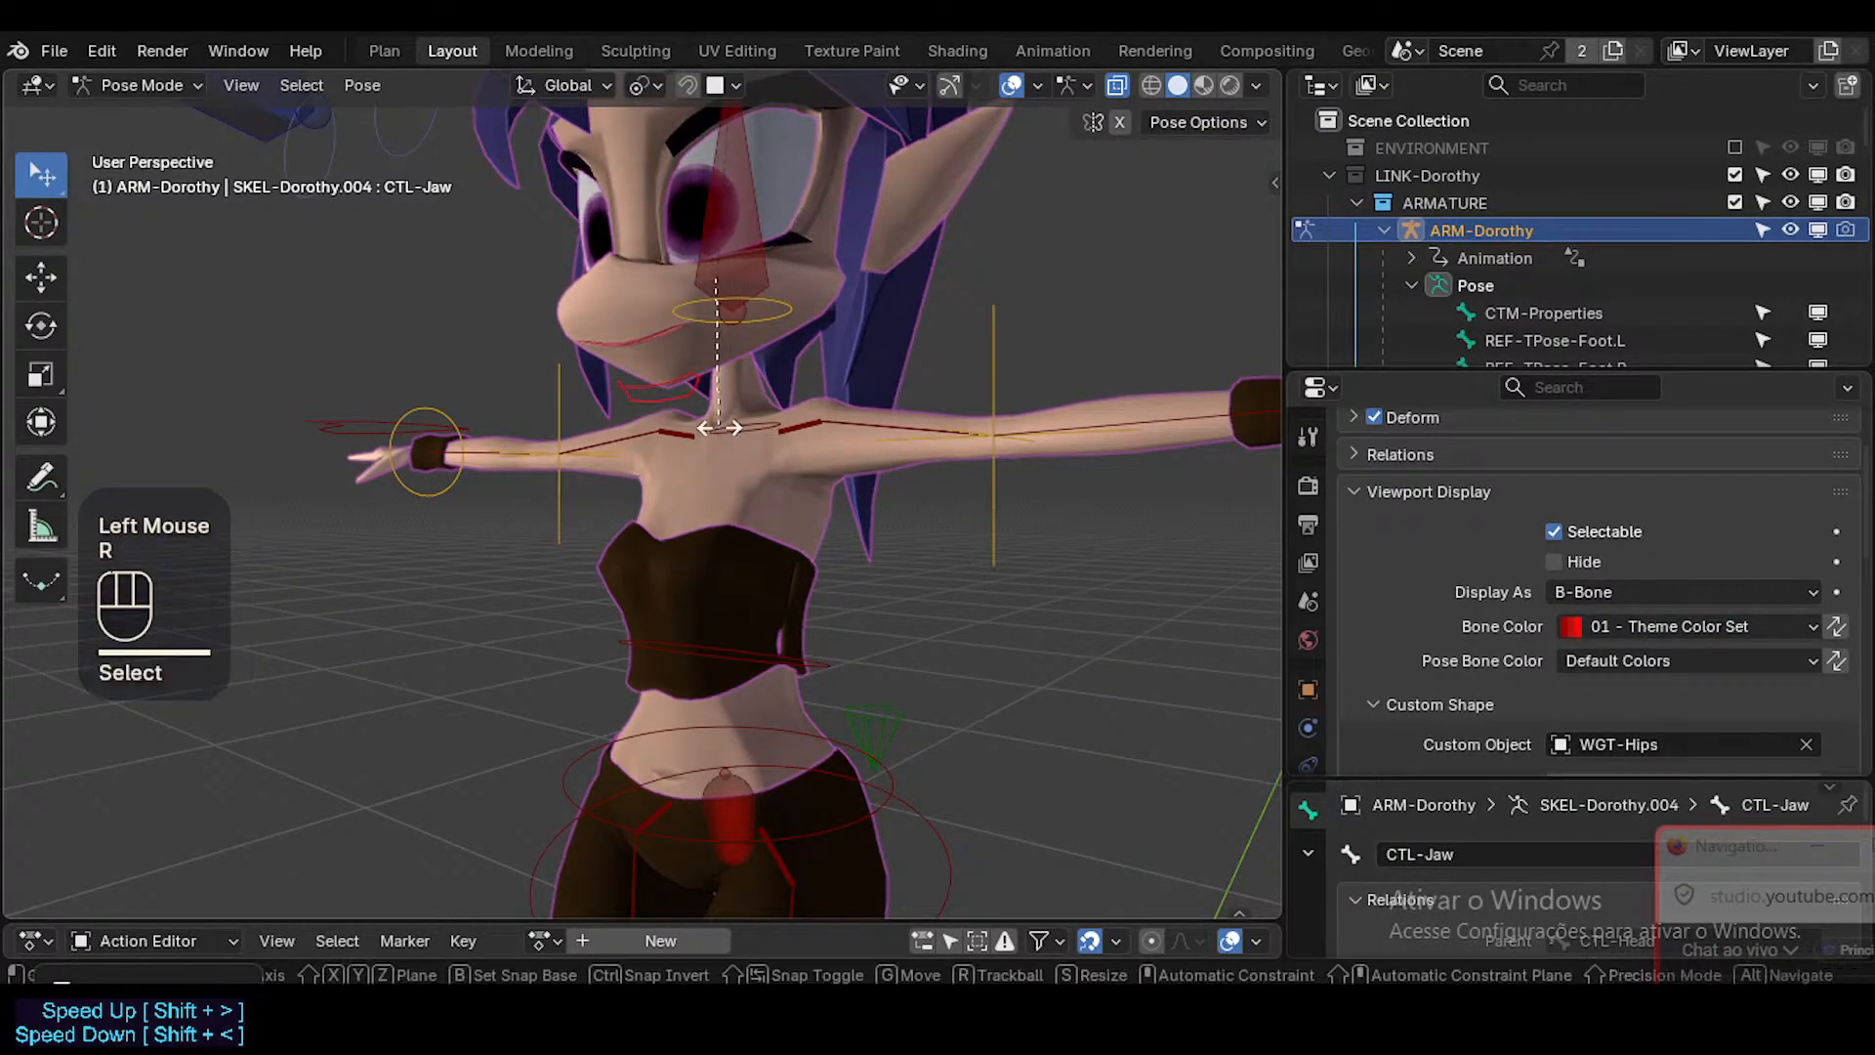
key("r")
key("x")
key("Escape")
Set CTL-Jaw's bone color to 03 - Theme Color Set, clear the selection and save the file.
left_click(1616, 625)
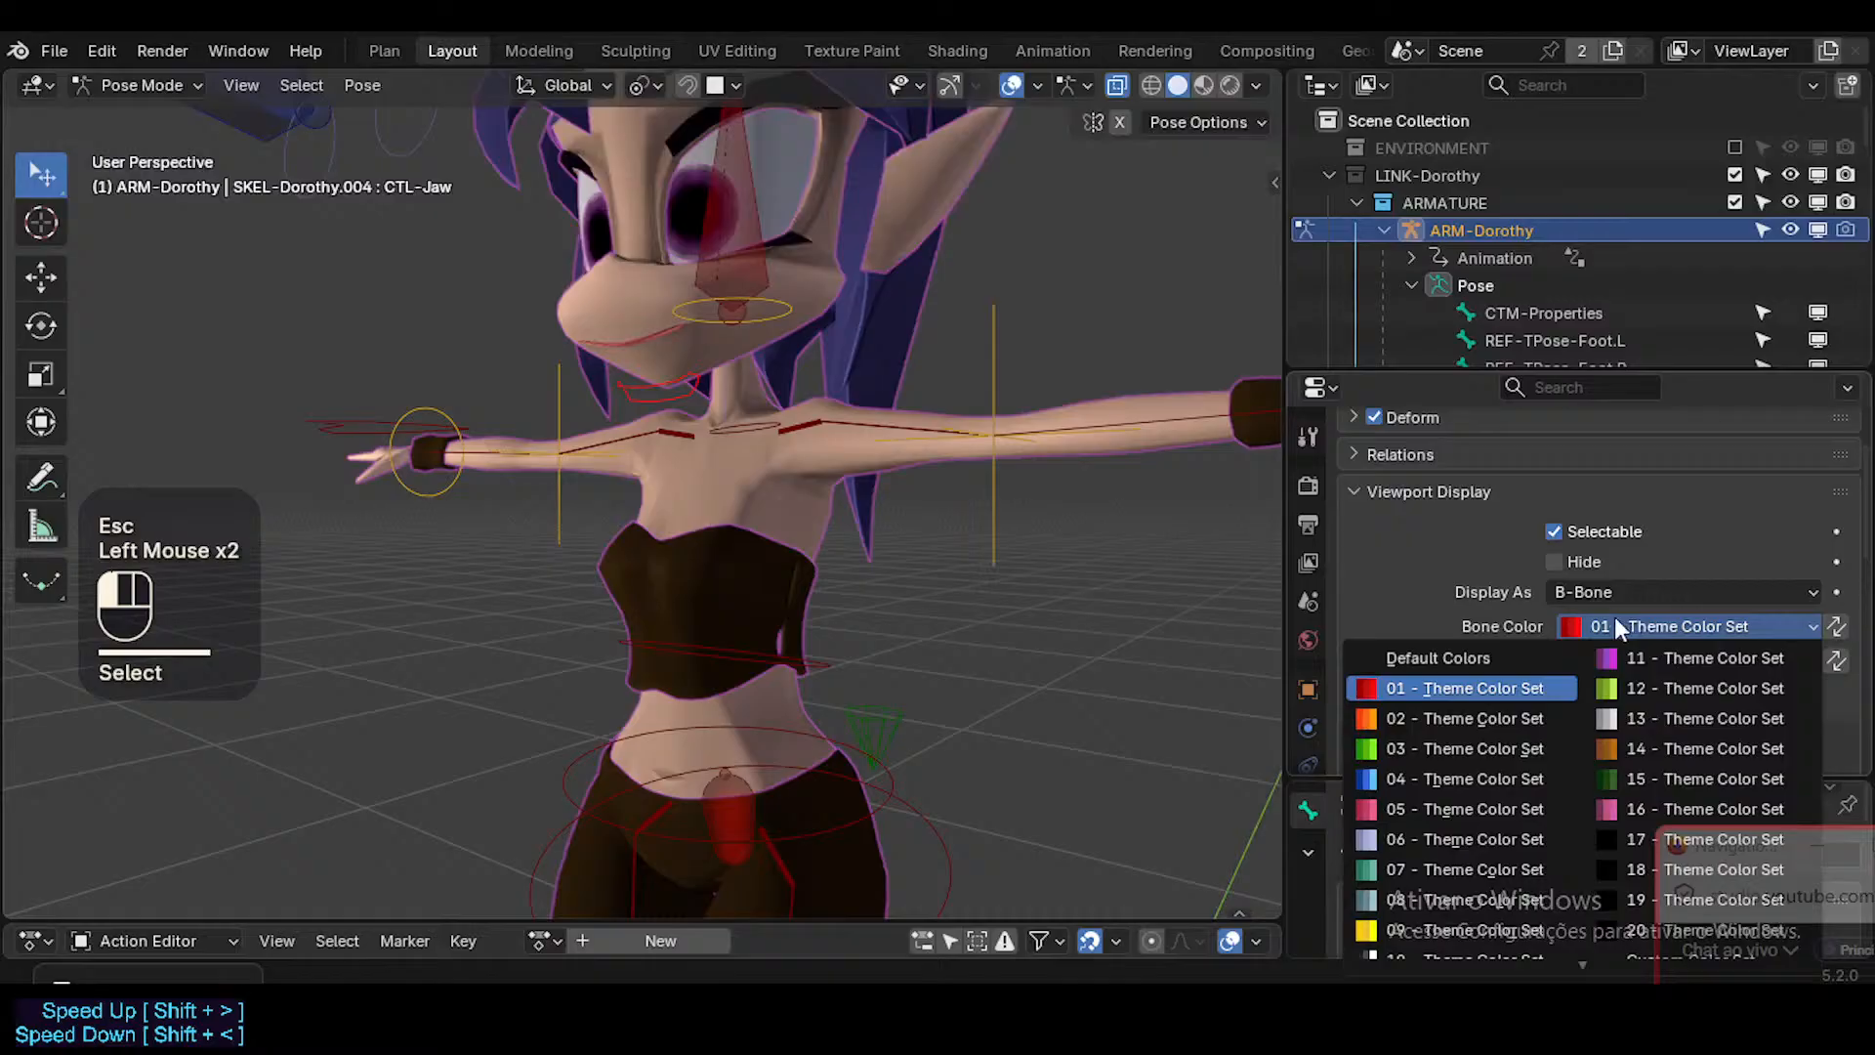
left_click(1434, 748)
middle_click_drag(664, 315, 615, 296)
key("alt+a")
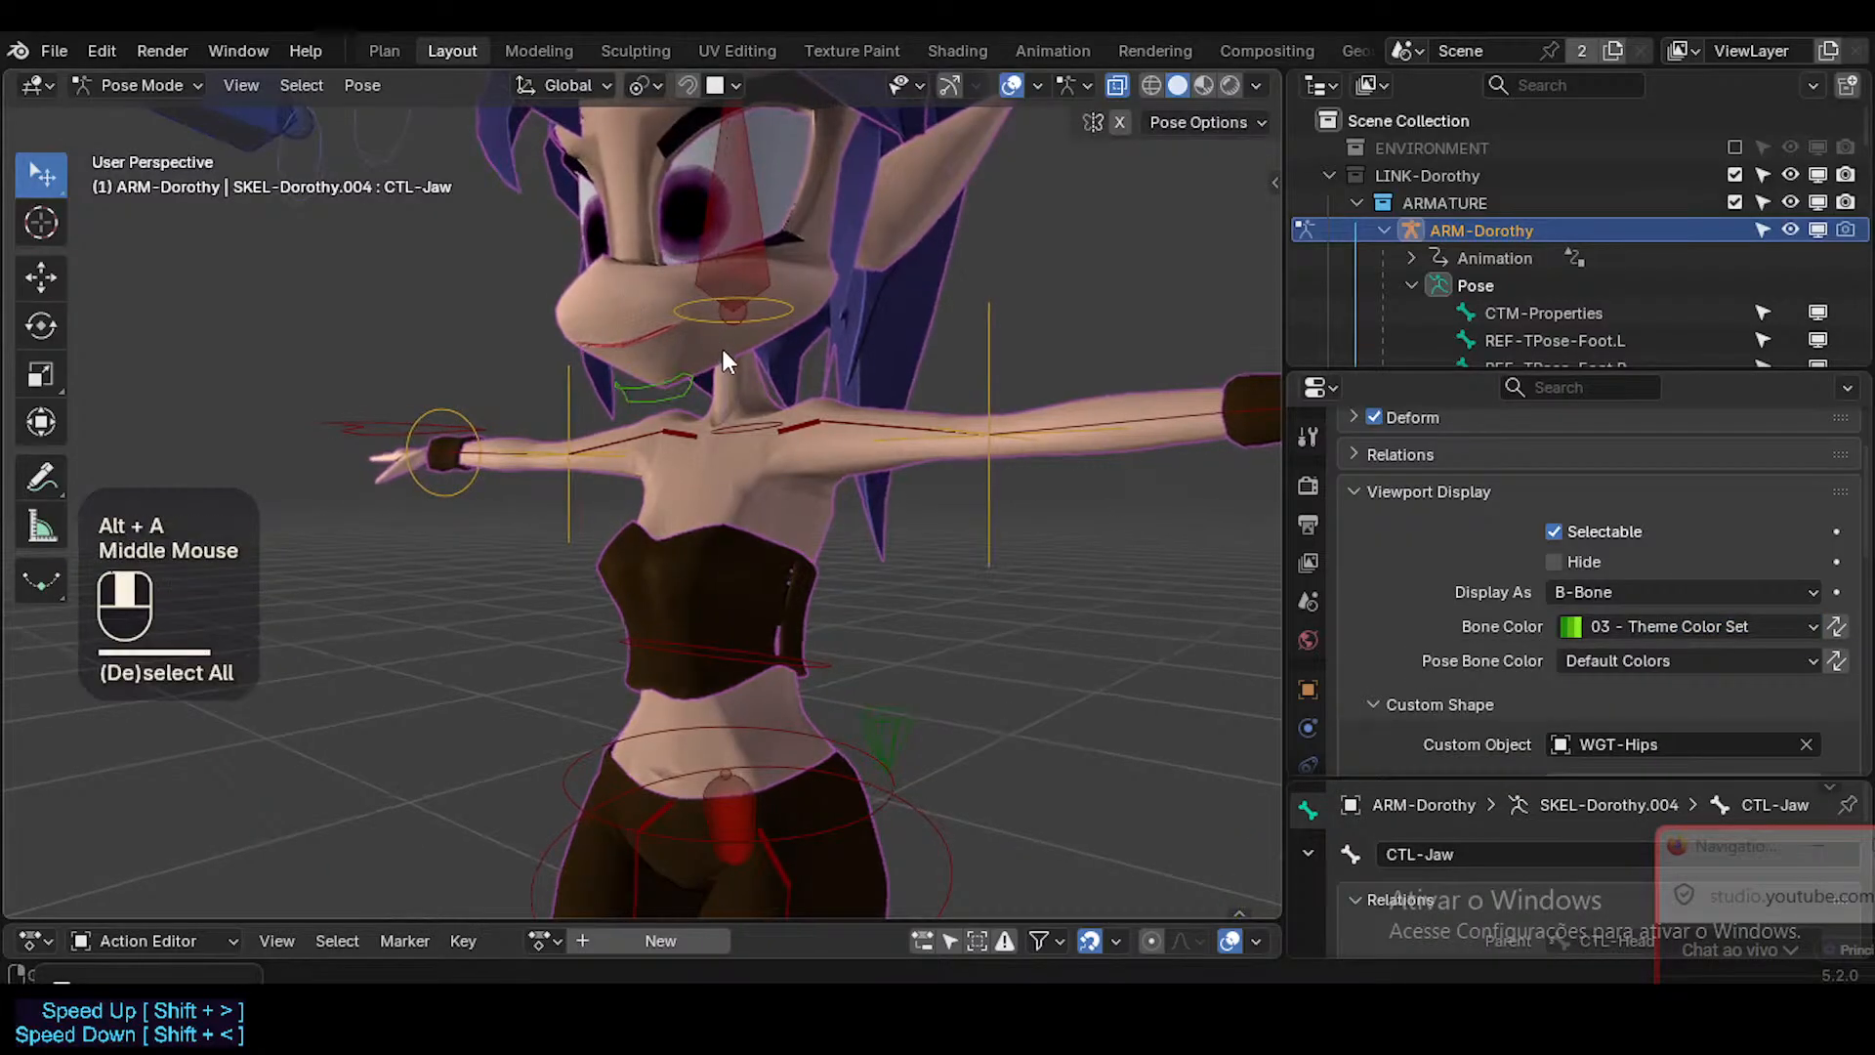
middle_click_drag(723, 348, 763, 426)
key("ctrl+s")
Select CTL-Jaw, set its custom shape scale to X 0.221 and Y 0.170, and deselect all bones.
left_click(771, 434)
scroll(1658, 768, "down", 4)
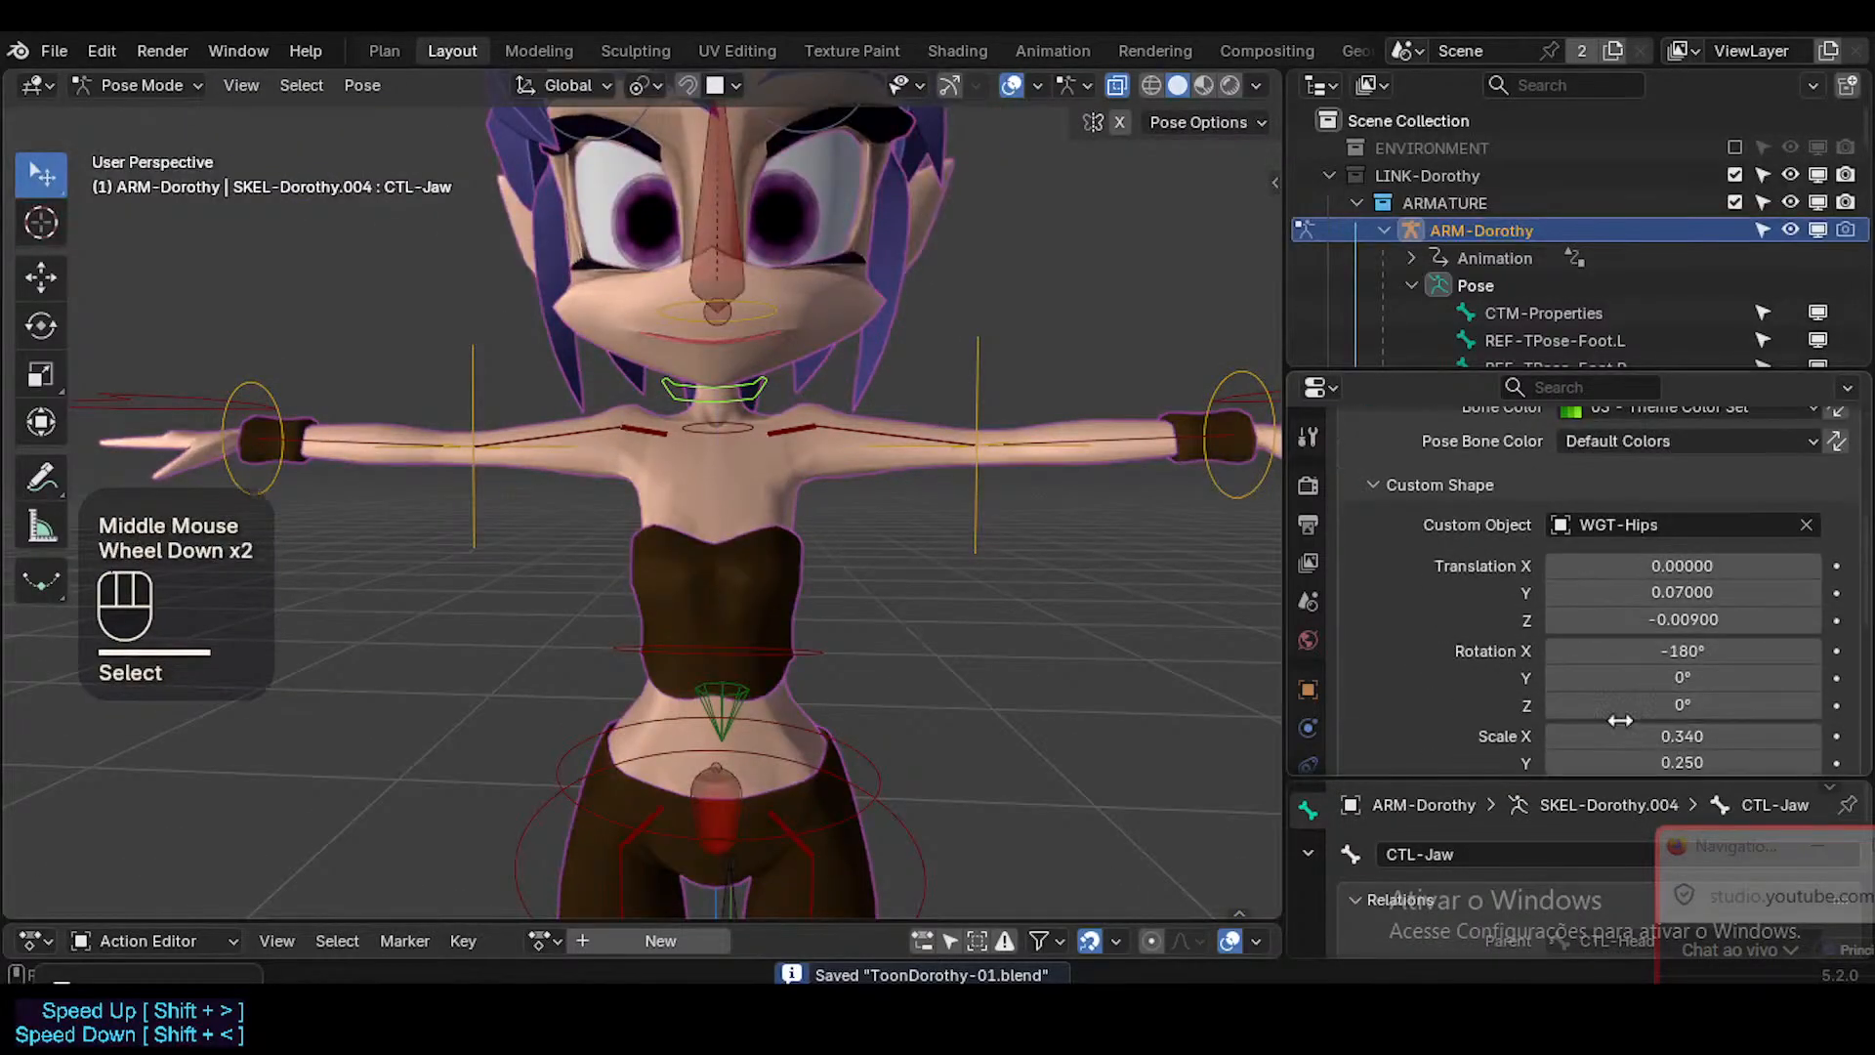
left_click_drag(1712, 590, 1562, 577, "shift")
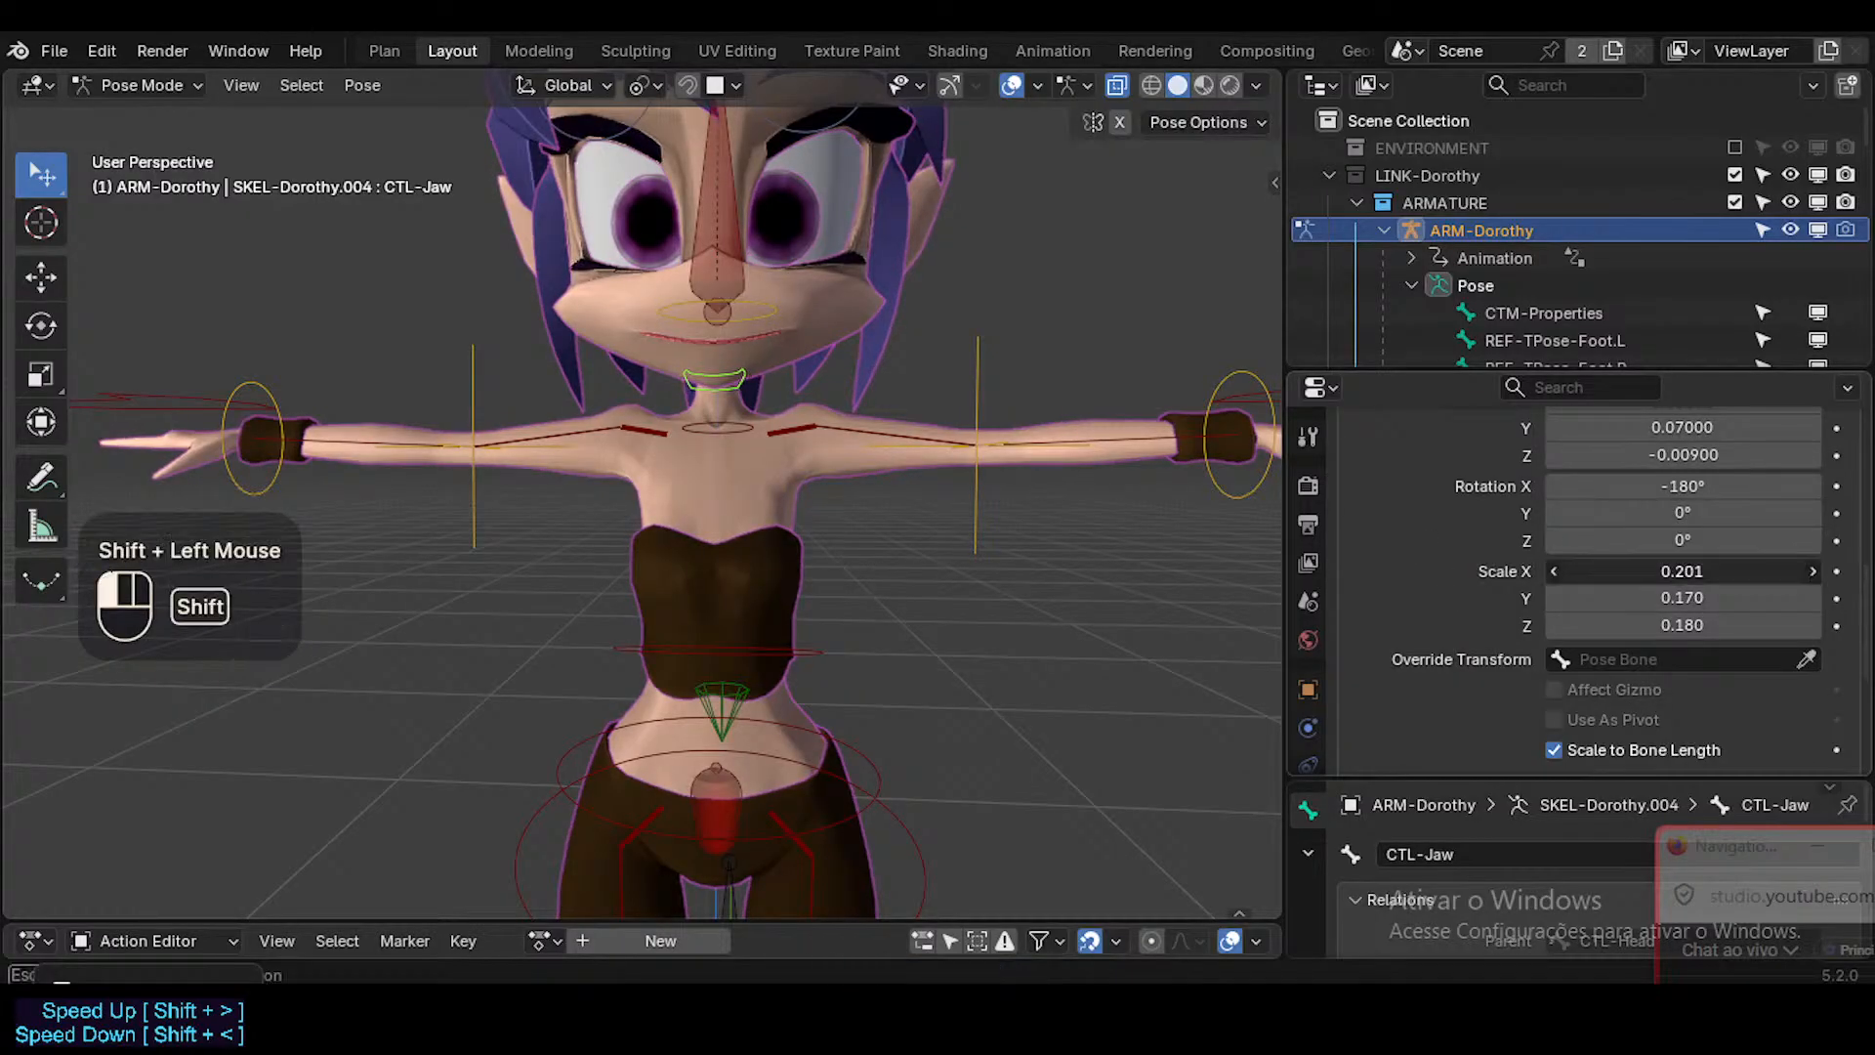
middle_click_drag(581, 319, 401, 327)
key("alt+a")
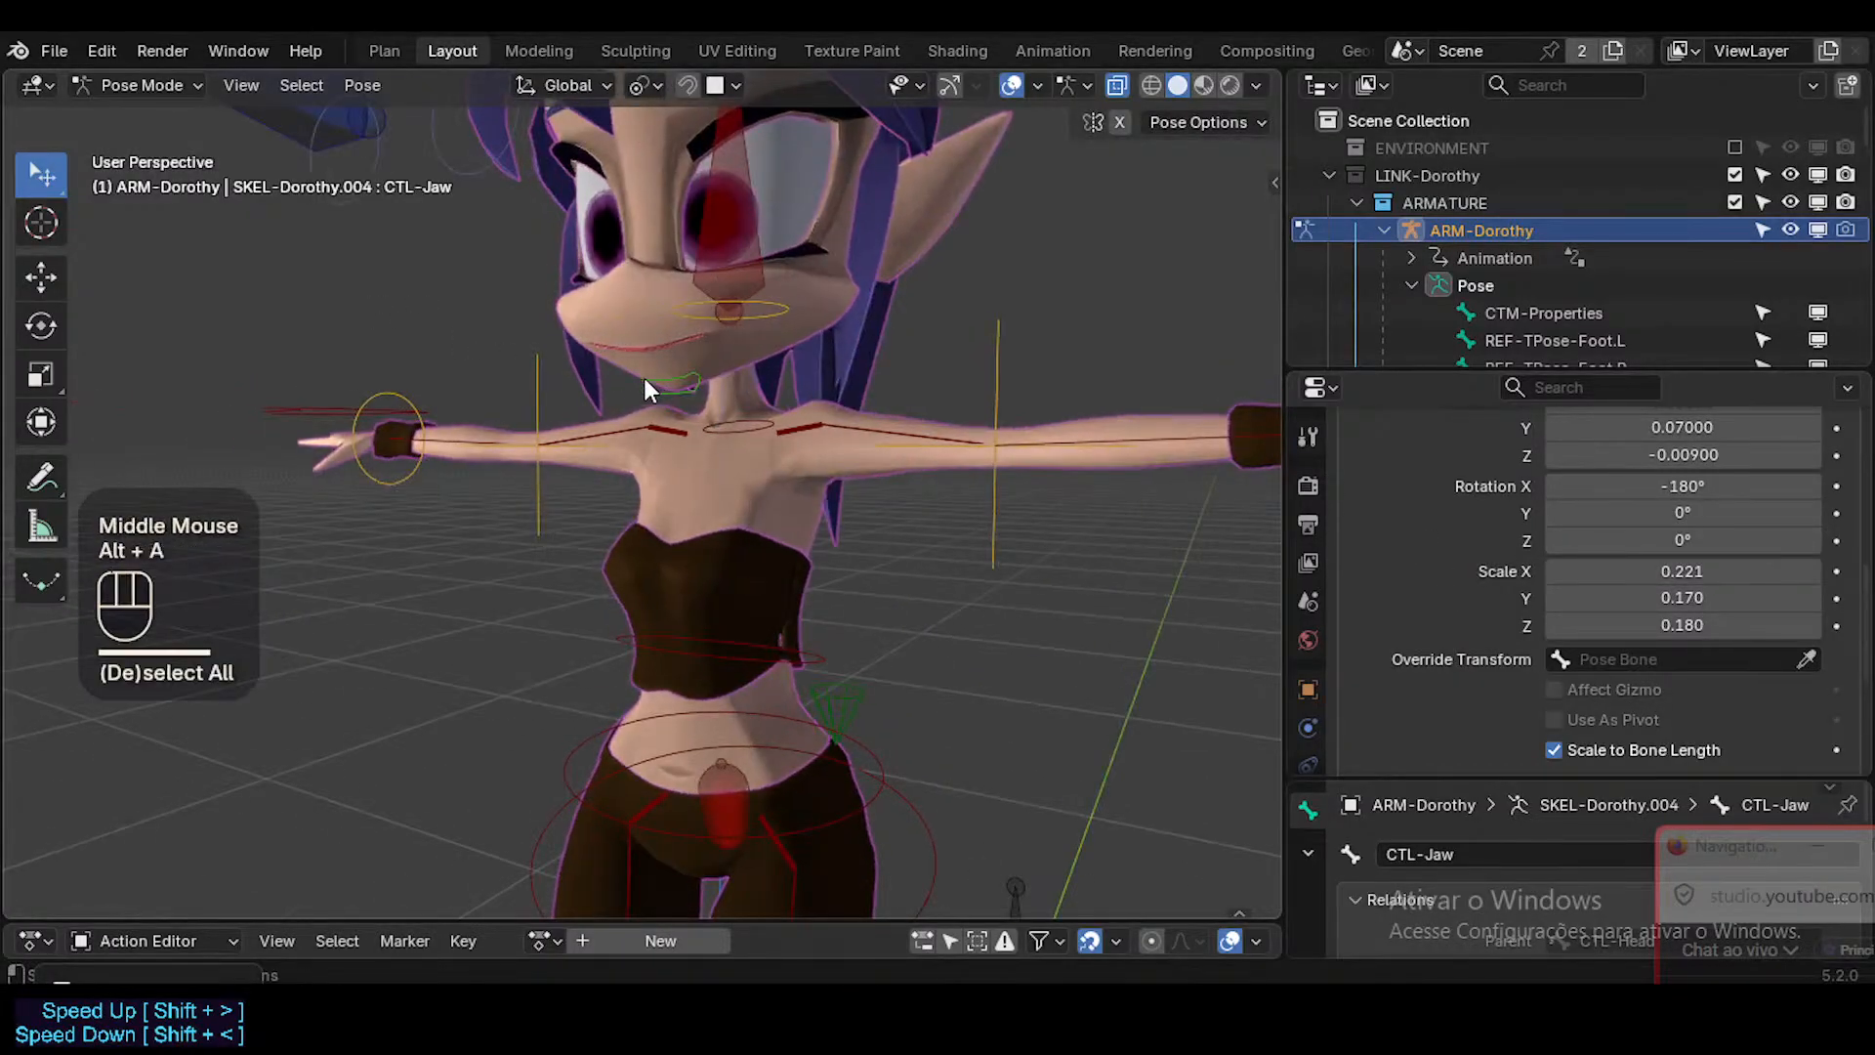
Select CTL-Jaw and rotate it about the global X axis and with a trackball rotation to test opening the mouth.
middle_click_drag(645, 378, 412, 377)
left_click(650, 380)
scroll(660, 402, "up", 1)
key("r")
key("x")
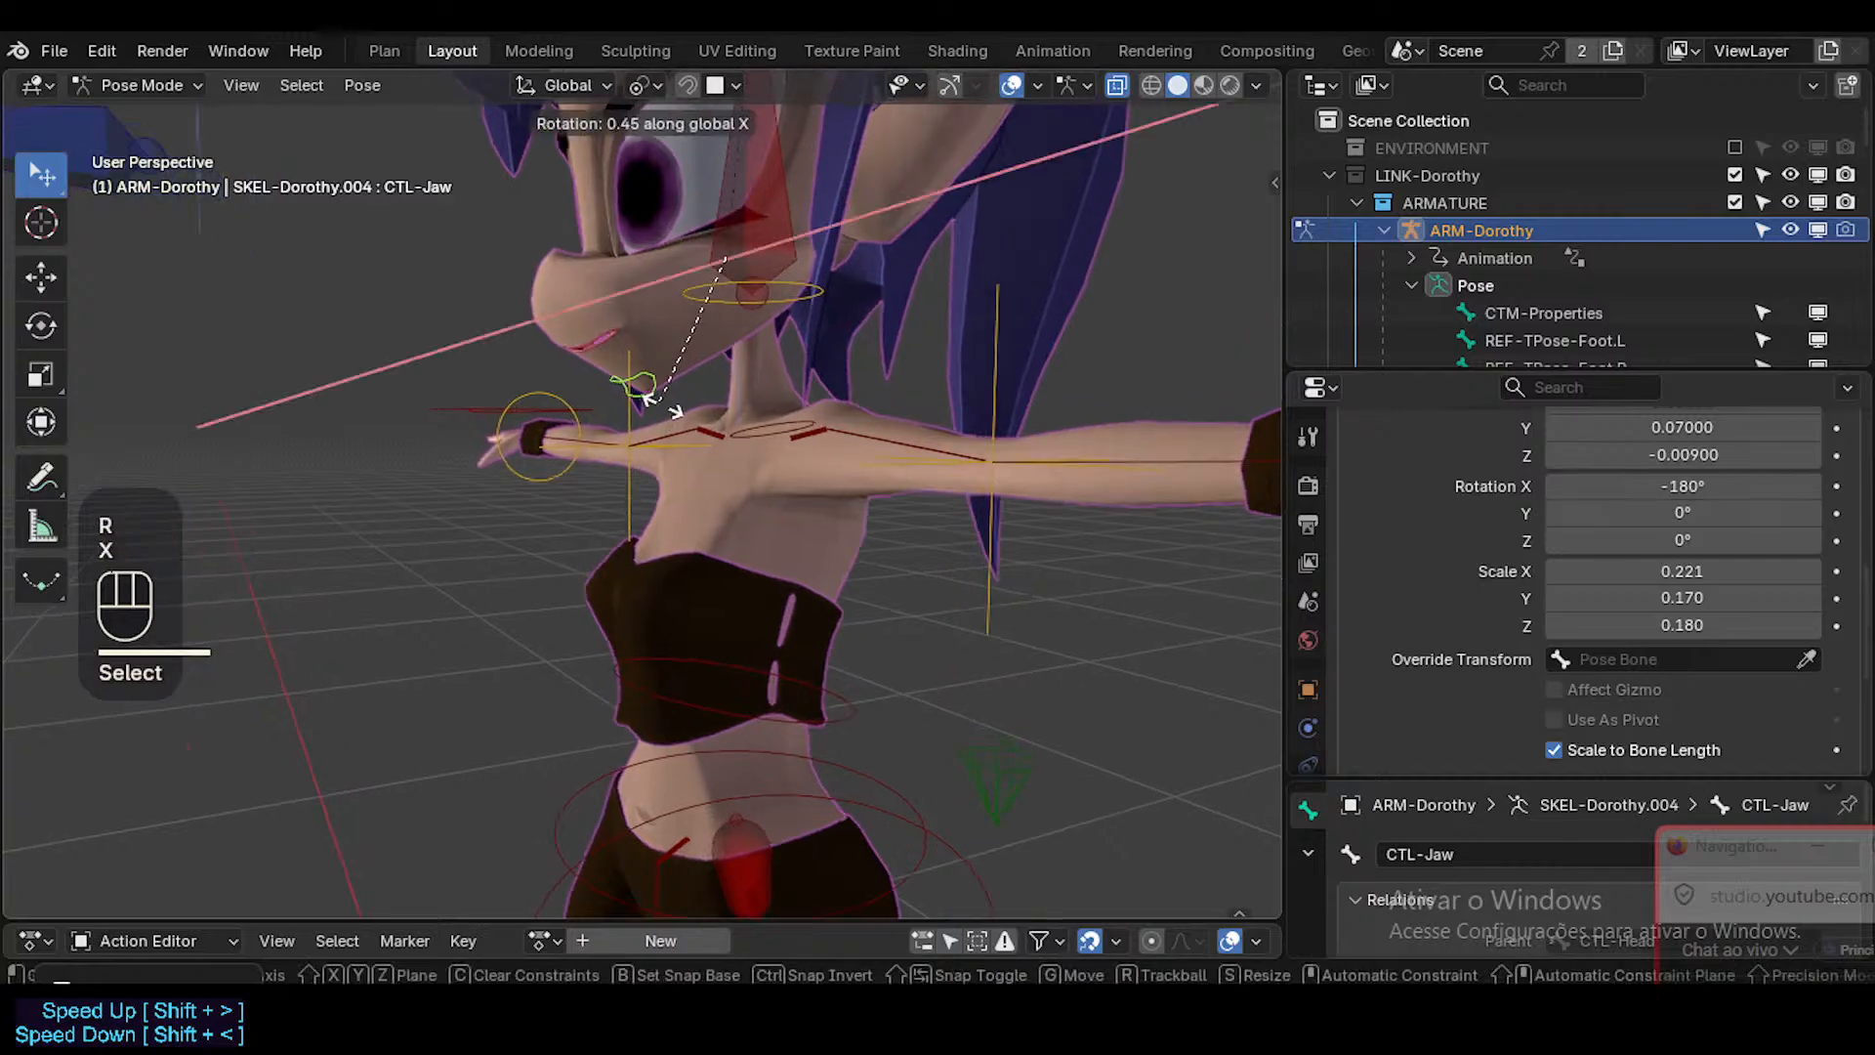
left_click(688, 408)
middle_click_drag(688, 408, 842, 363, "shift")
key("r")
key("r")
left_click(660, 436)
Rotate CTL-Jaw sideways several times and move it to test how the jaw and mouth deform.
key("r")
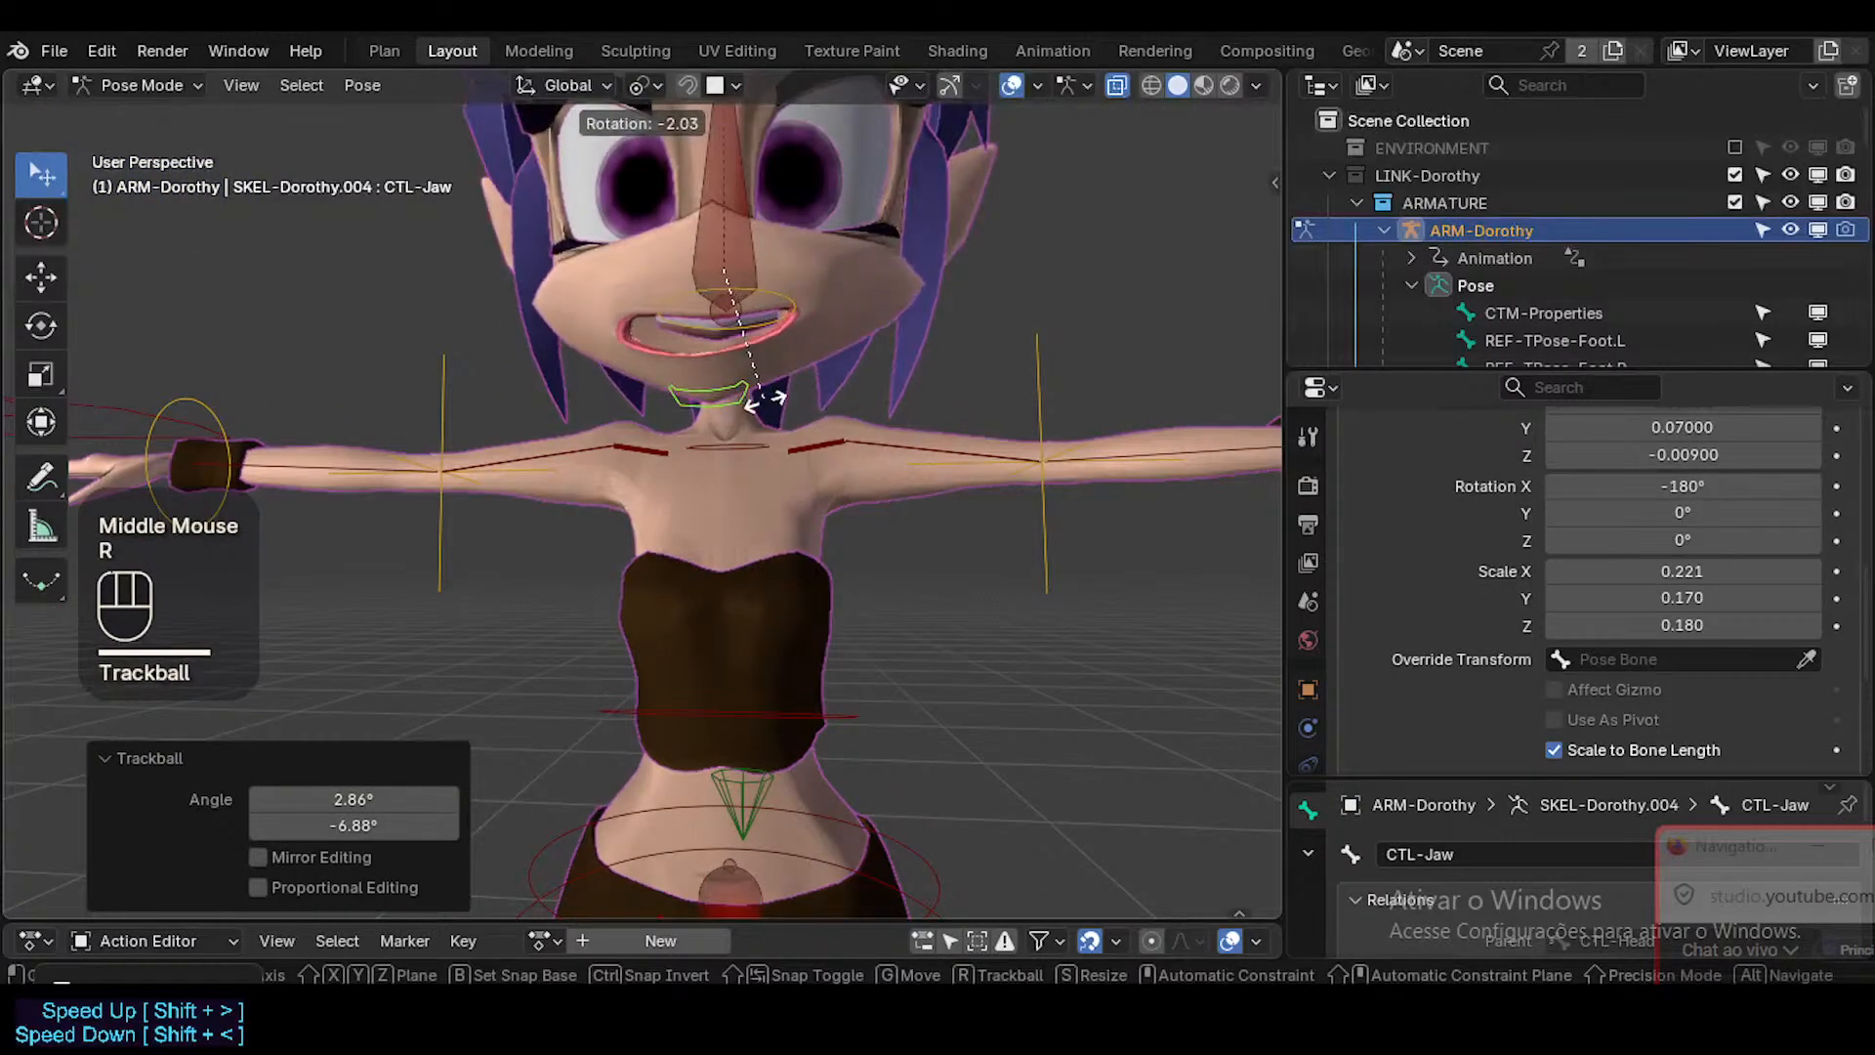
left_click(773, 393)
key("r")
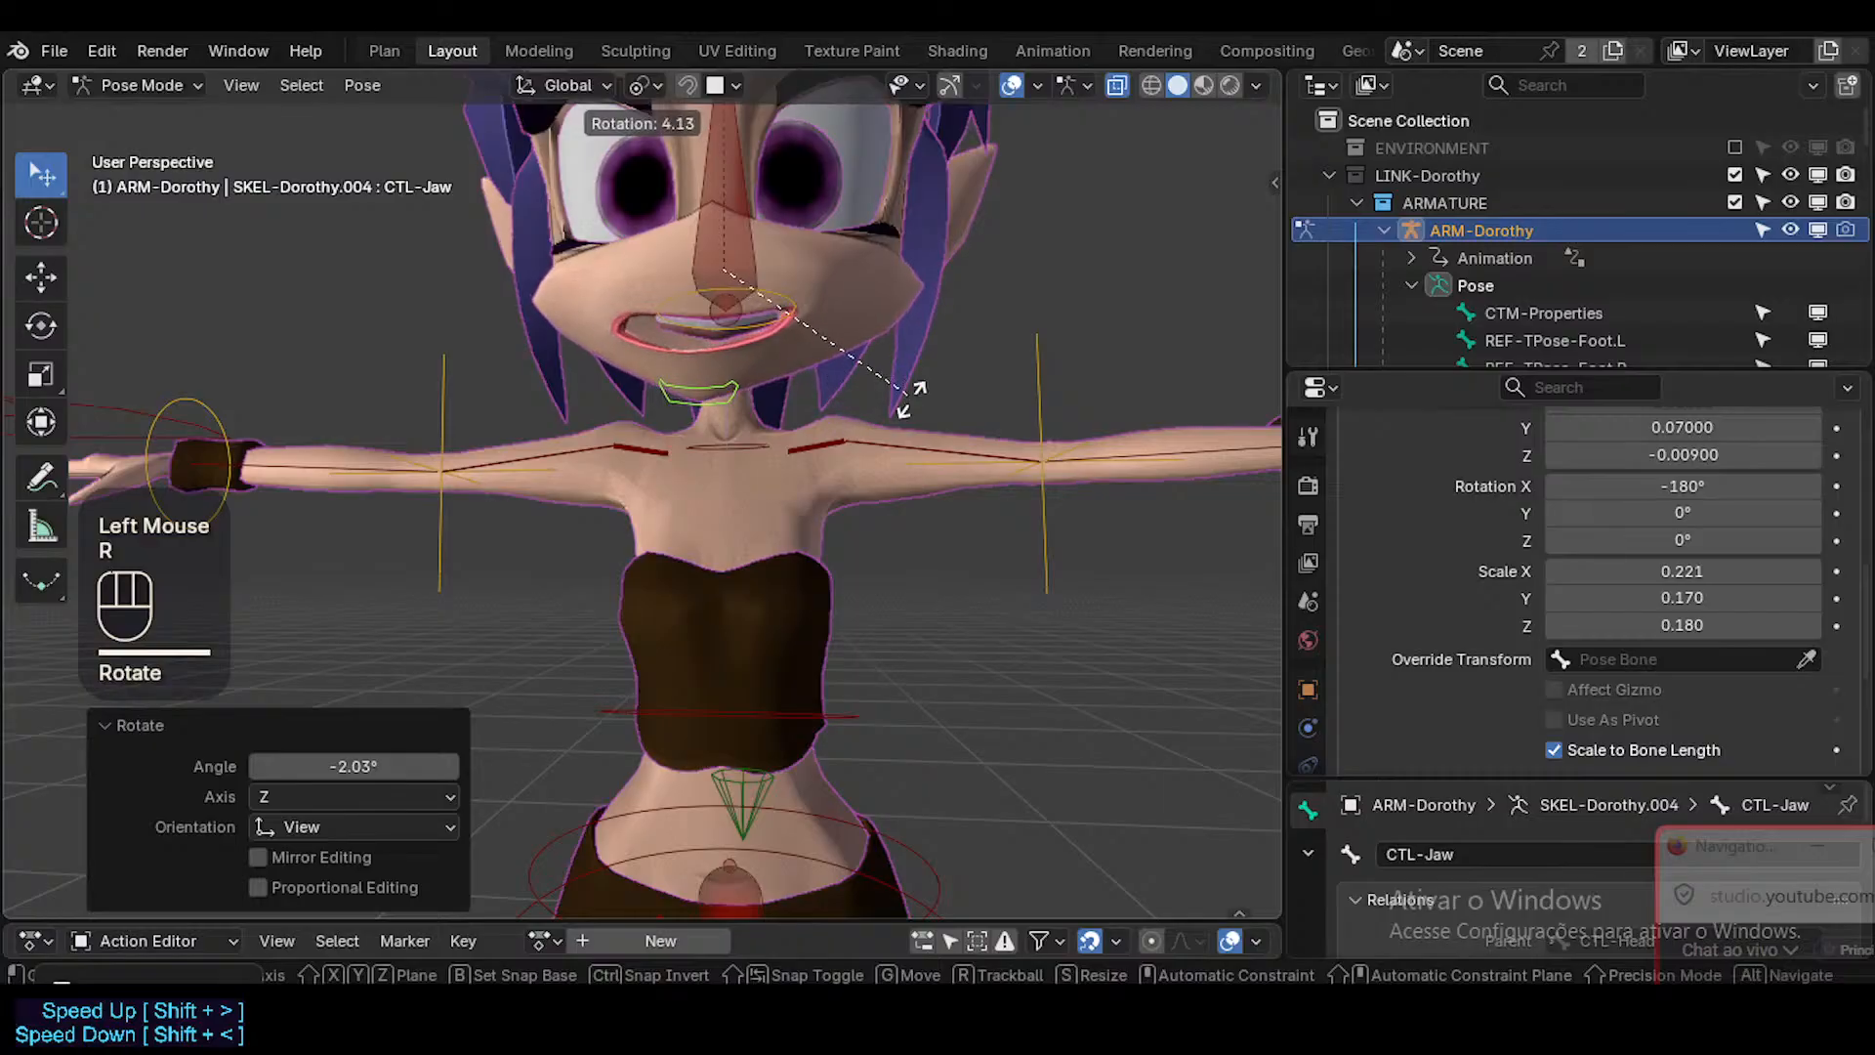
left_click(912, 392)
key("g")
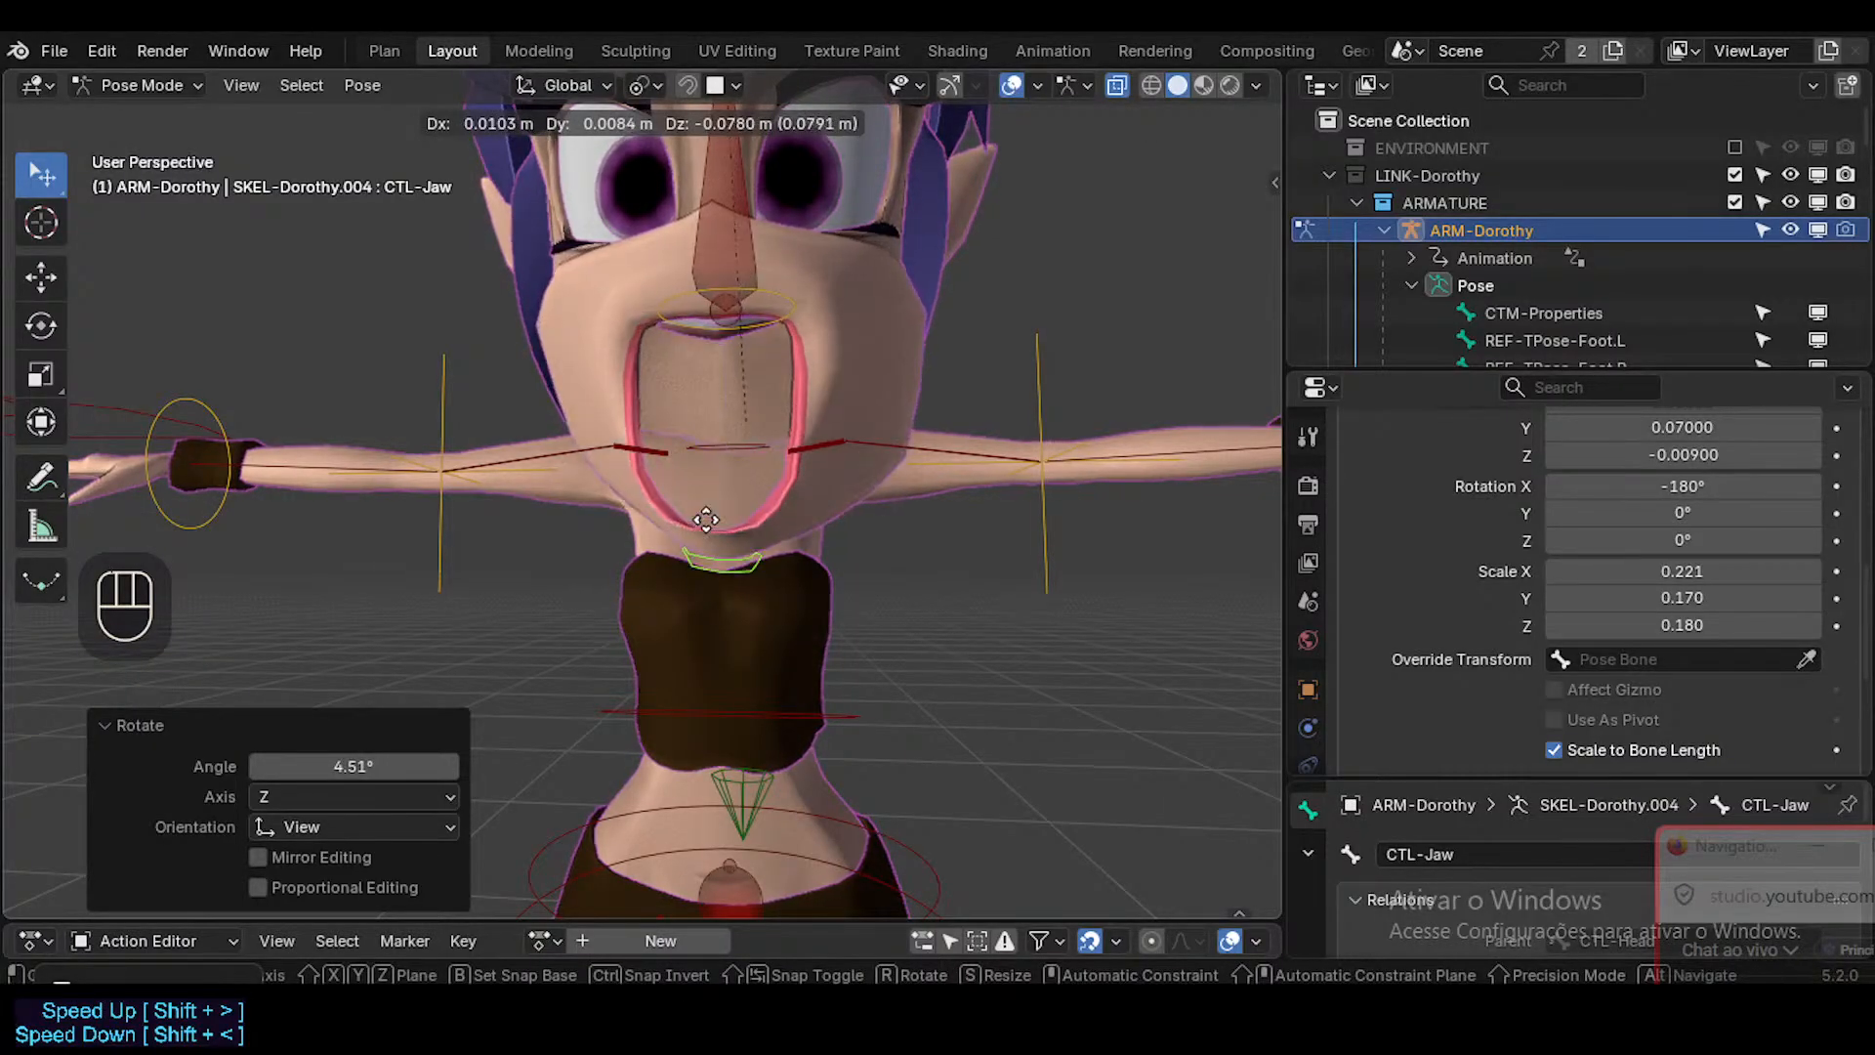
left_click(816, 354)
key("r")
left_click(822, 347)
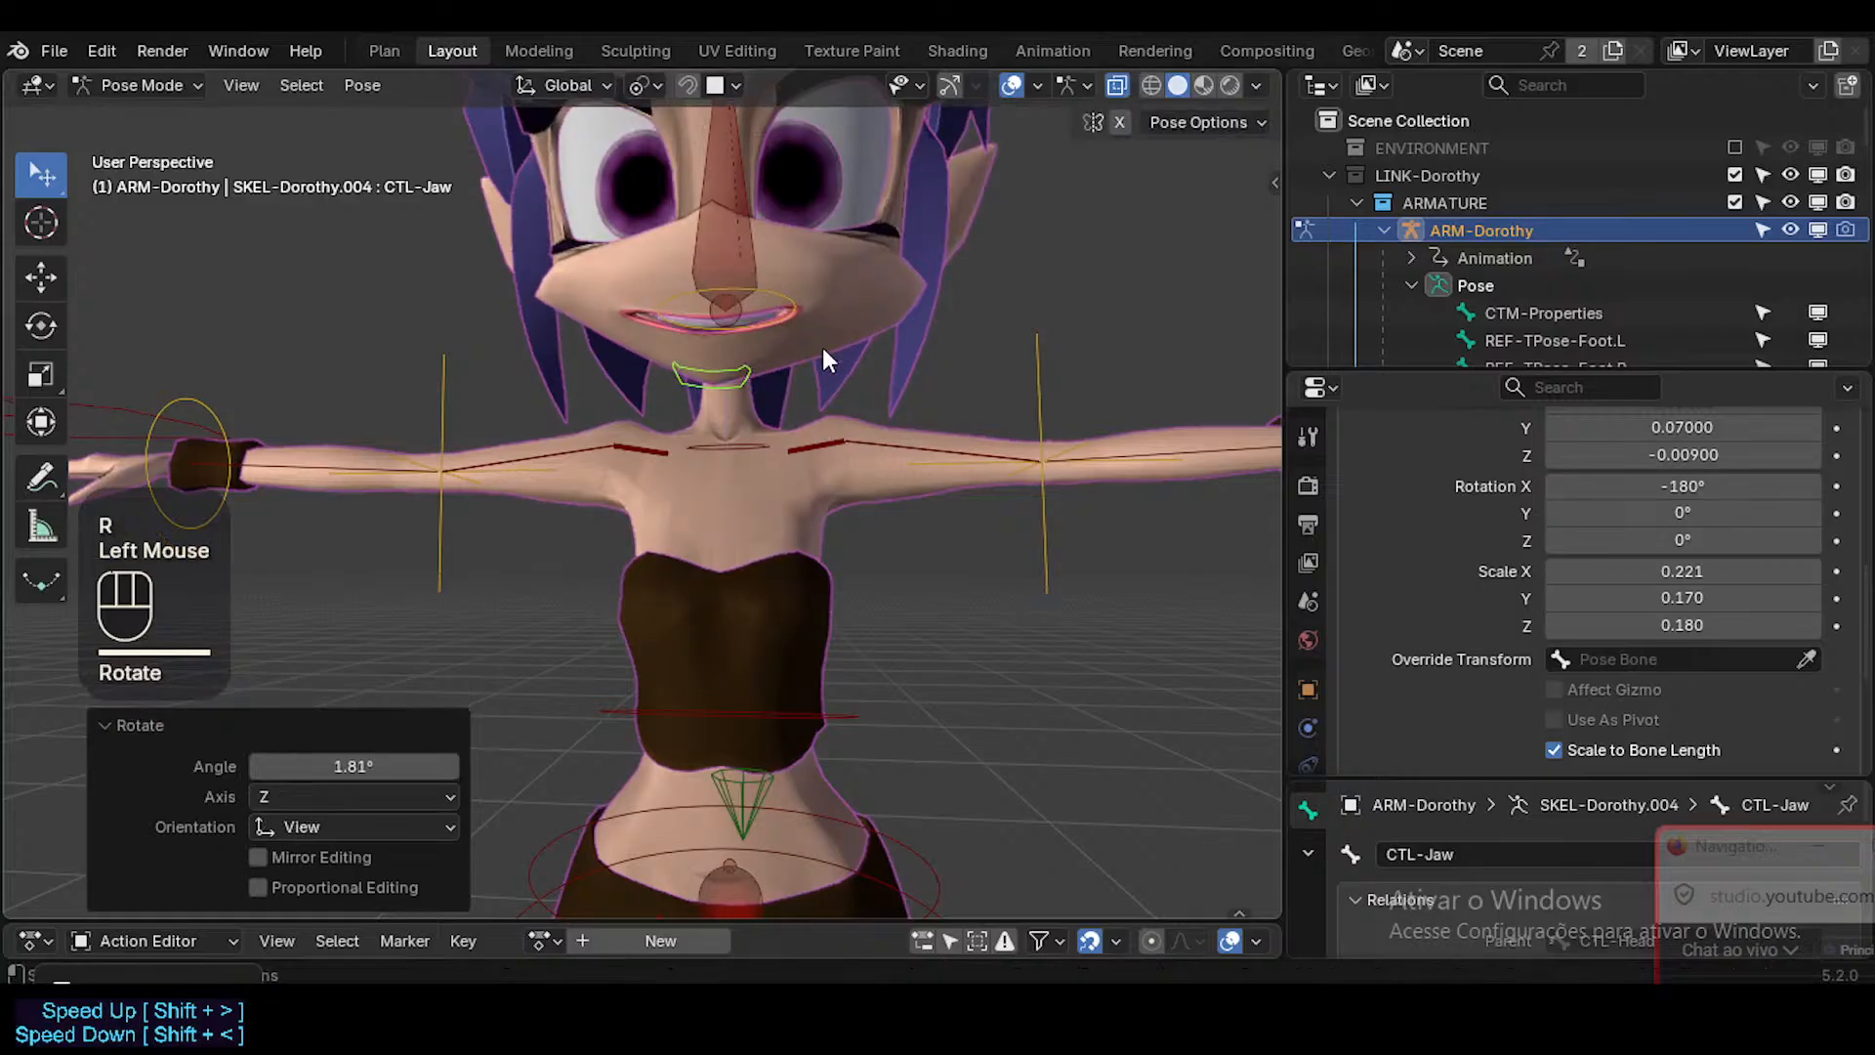
key("r")
left_click(825, 369)
key("g")
left_click(838, 373)
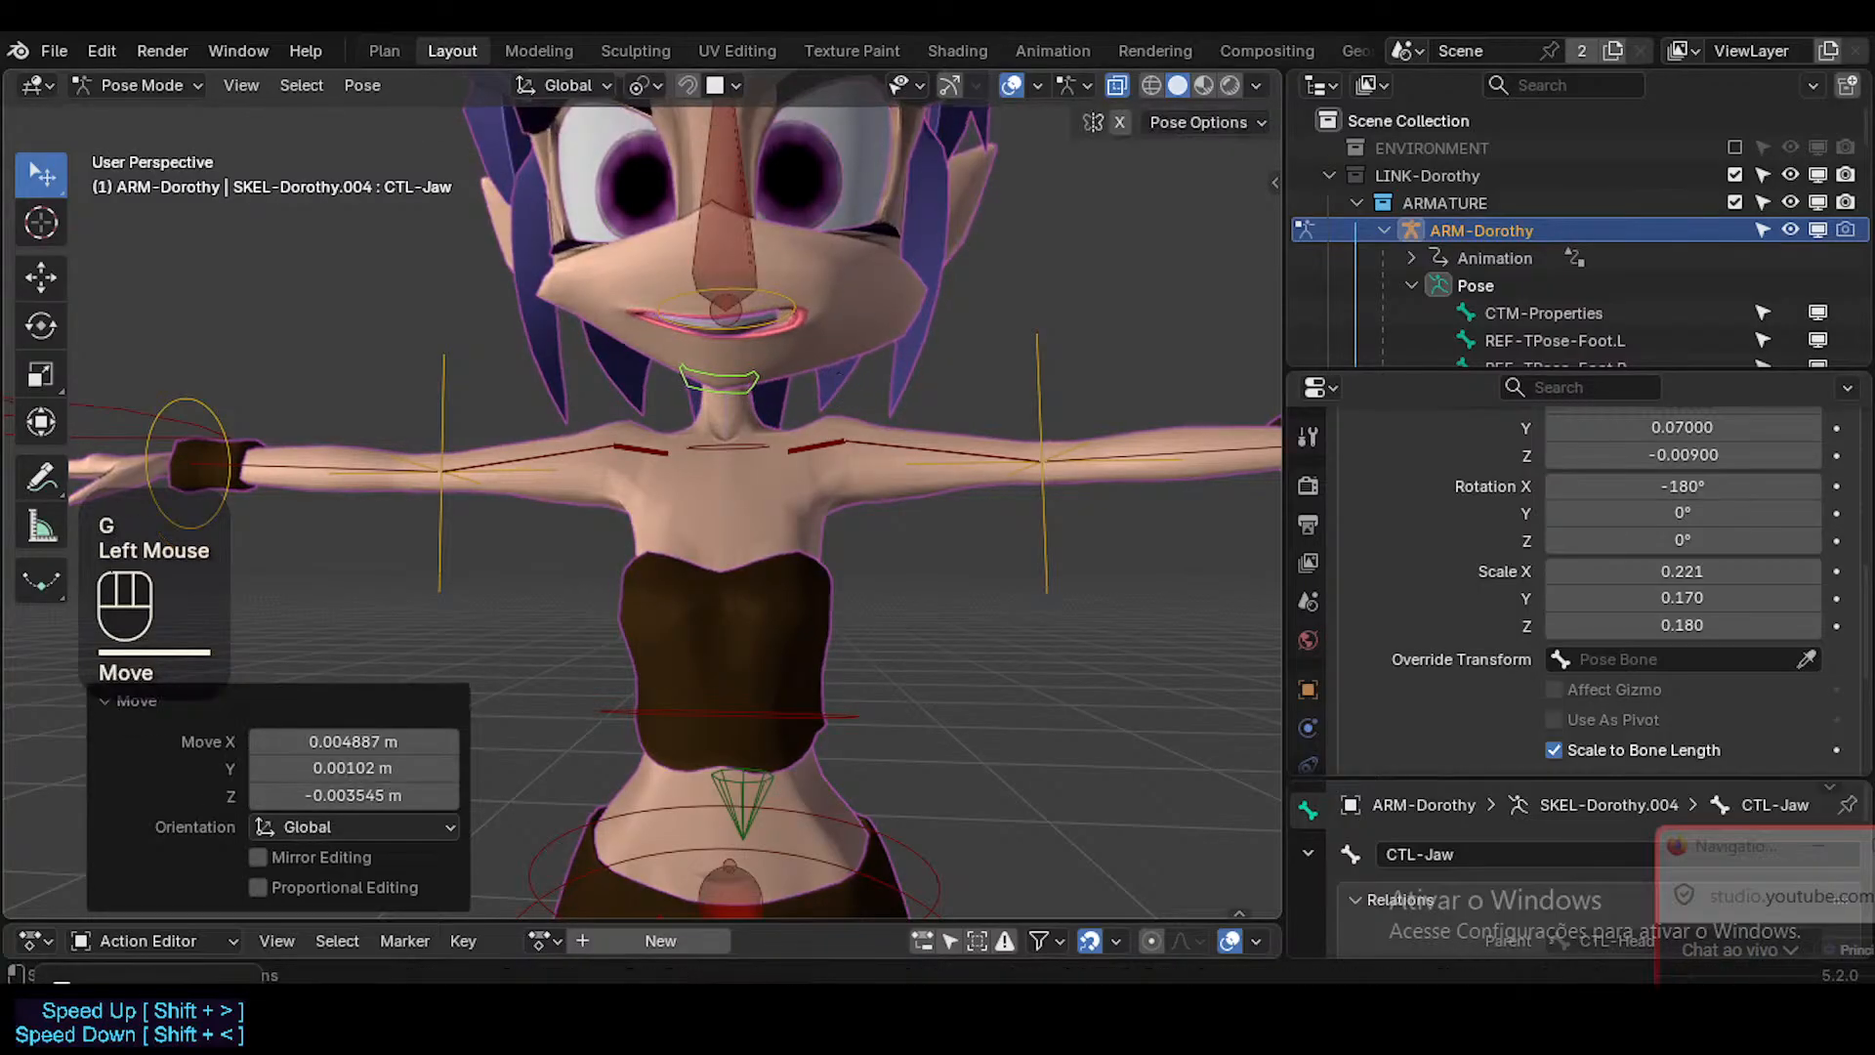
Alternate rotating and moving CTL-Jaw to keep testing how the mouth deforms.
key("r")
left_click(826, 342)
key("g")
left_click(830, 330)
key("r")
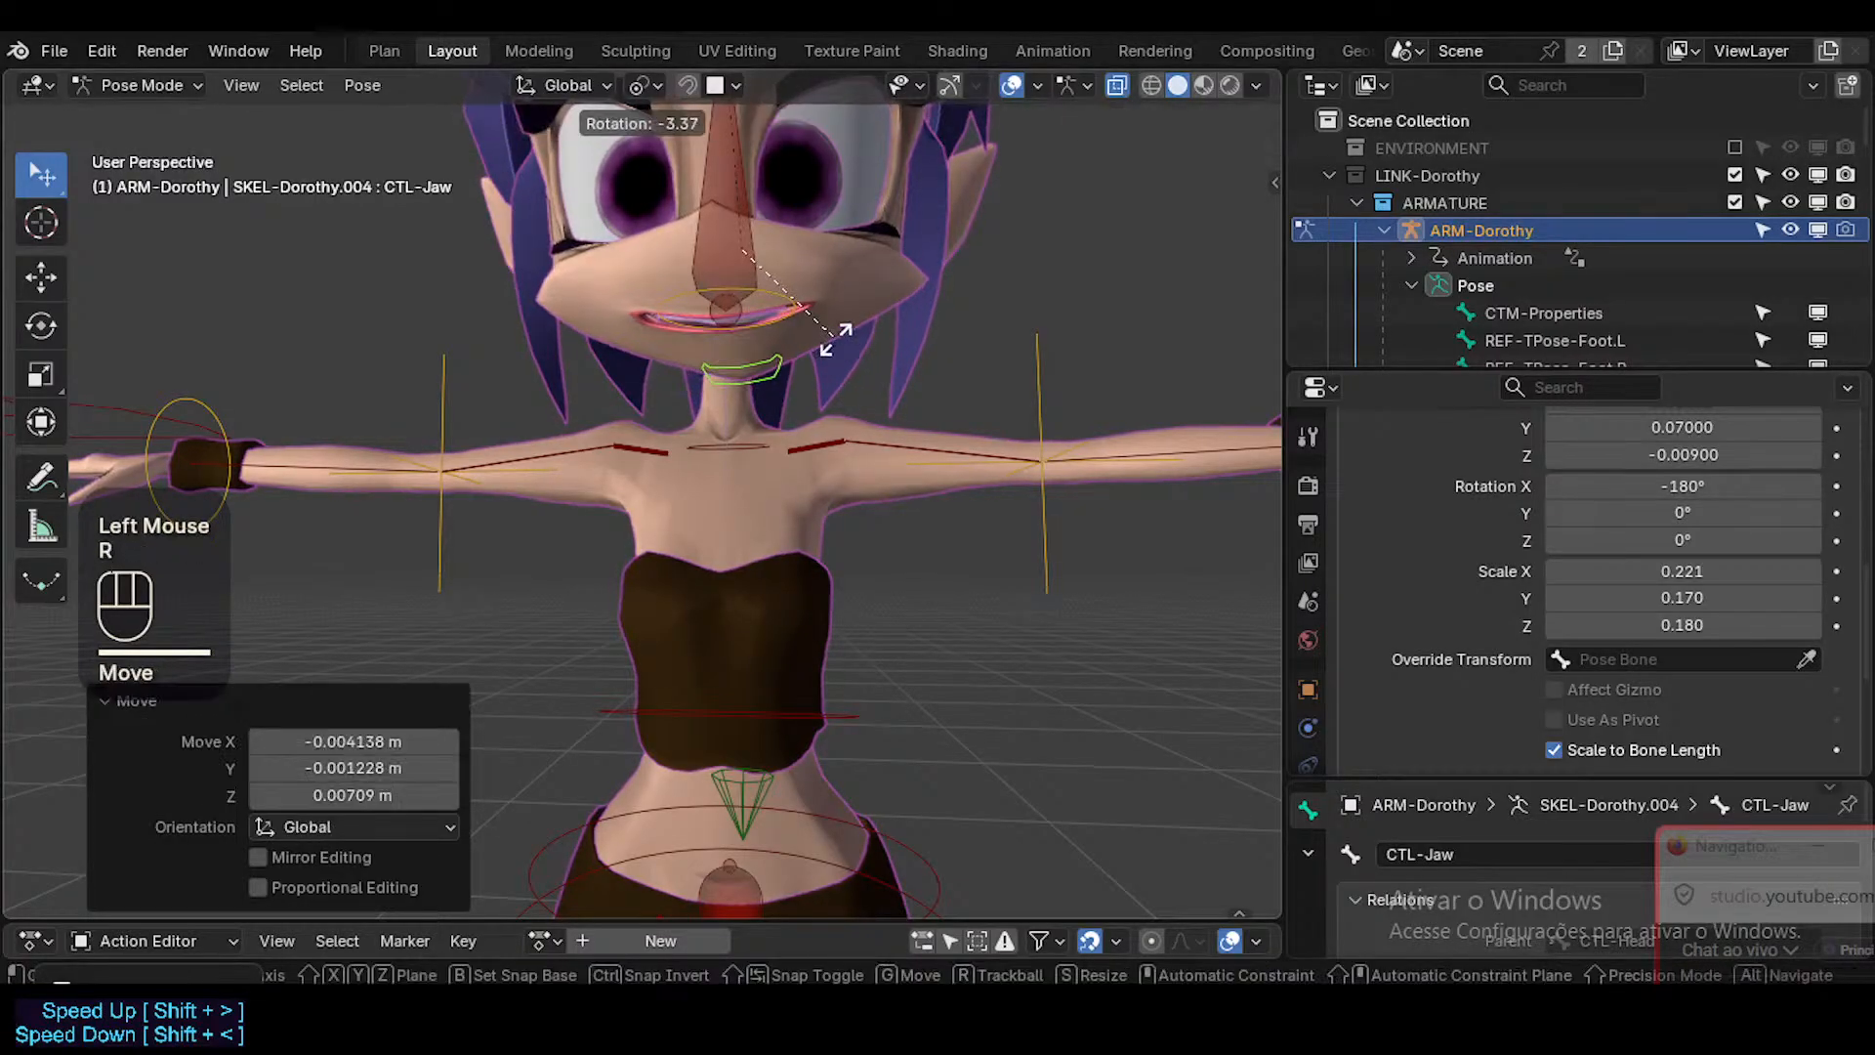
left_click(835, 338)
Clear CTL-Jaw's pose transforms, save the file, and briefly try moving the jaw before cancelling.
key("alt+g")
key("ctrl+s")
middle_click(795, 344, "shift")
key("g")
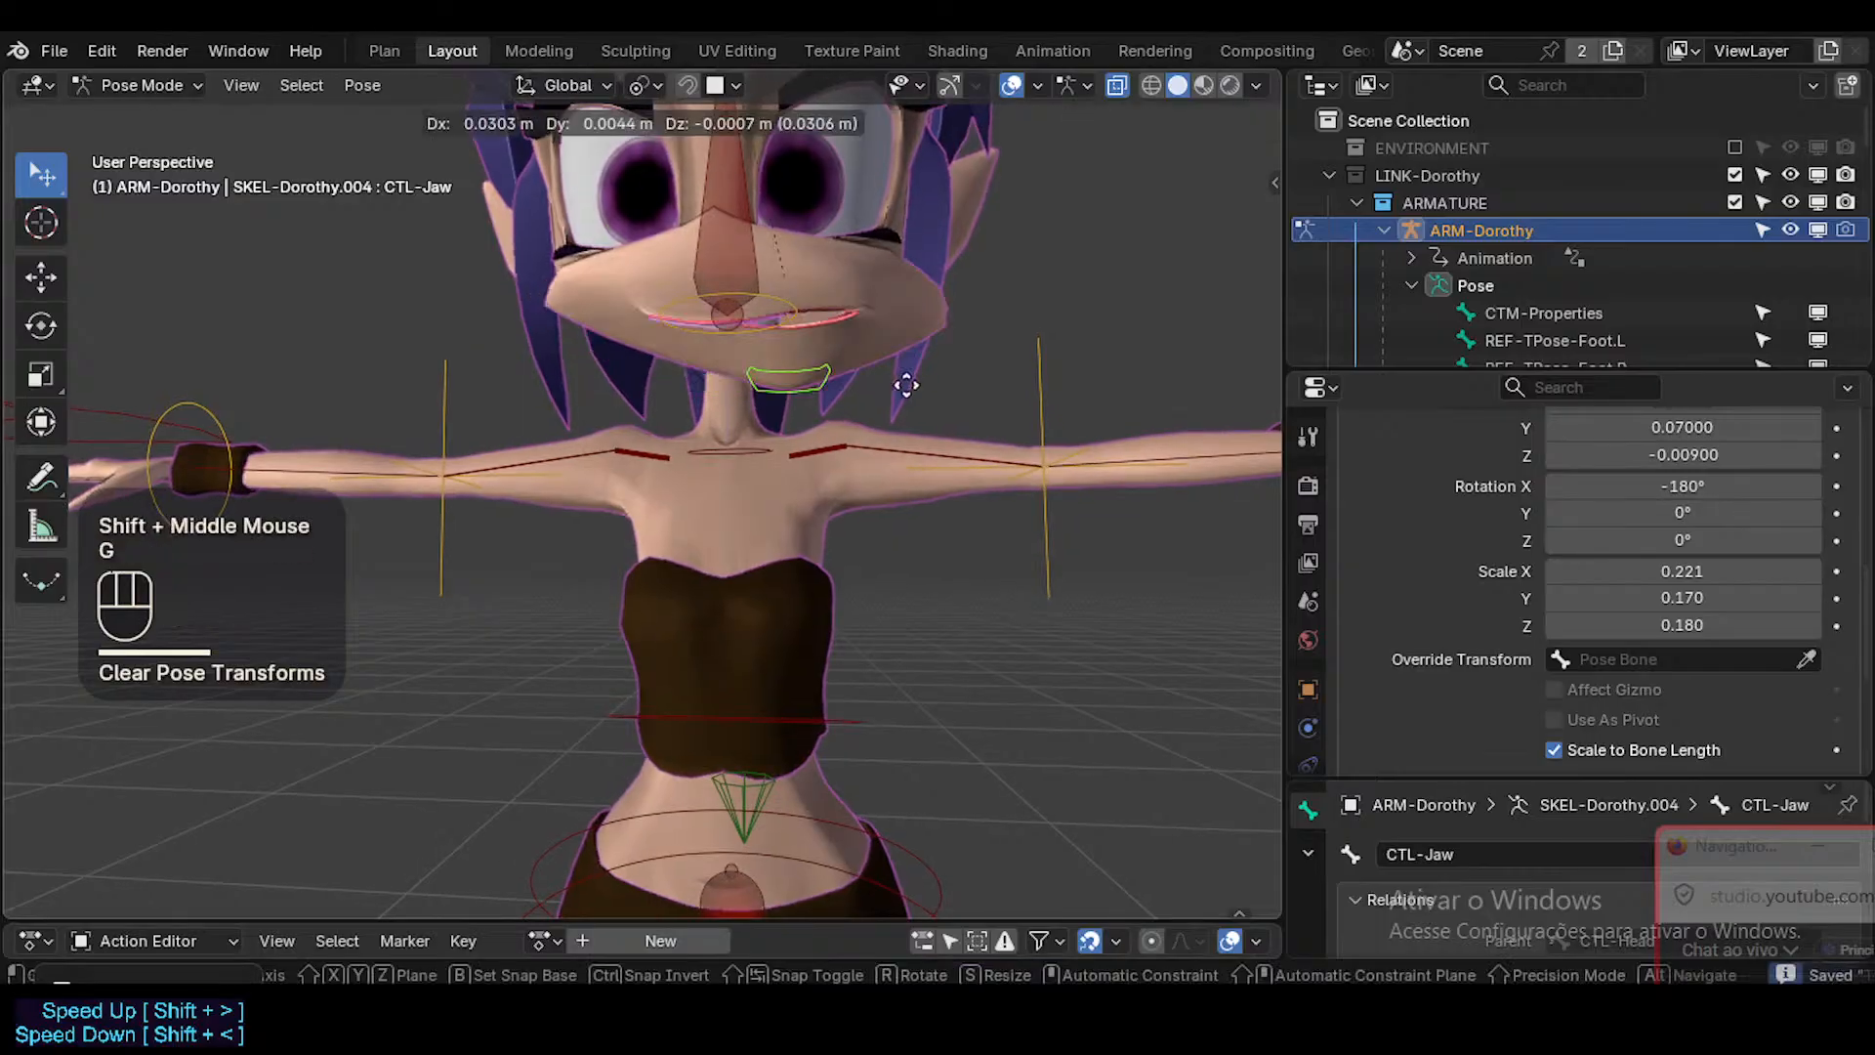
key("Escape")
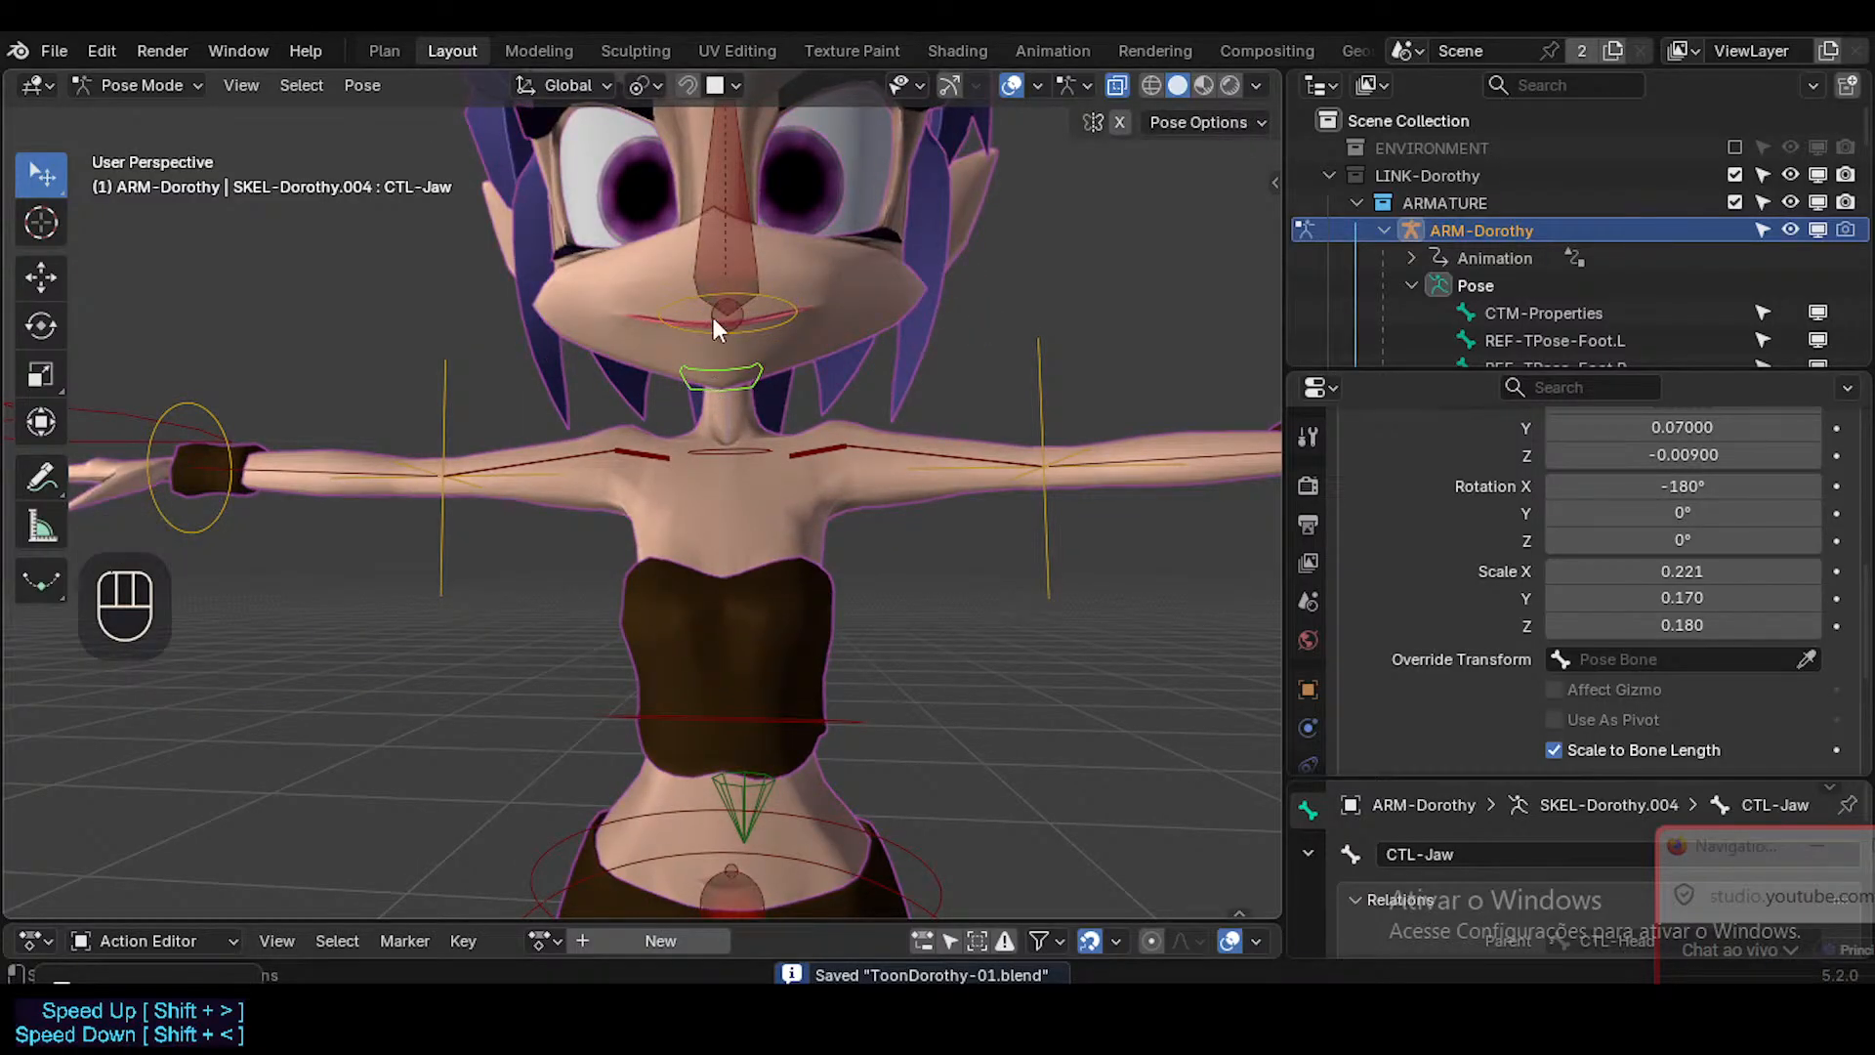
Select CTL-Head and assign WGT-Empty_Circle as its custom shape object.
middle_click_drag(696, 272, 791, 418, "shift")
double_click(737, 250)
scroll(791, 440, "down", 3)
scroll(1709, 479, "up", 1)
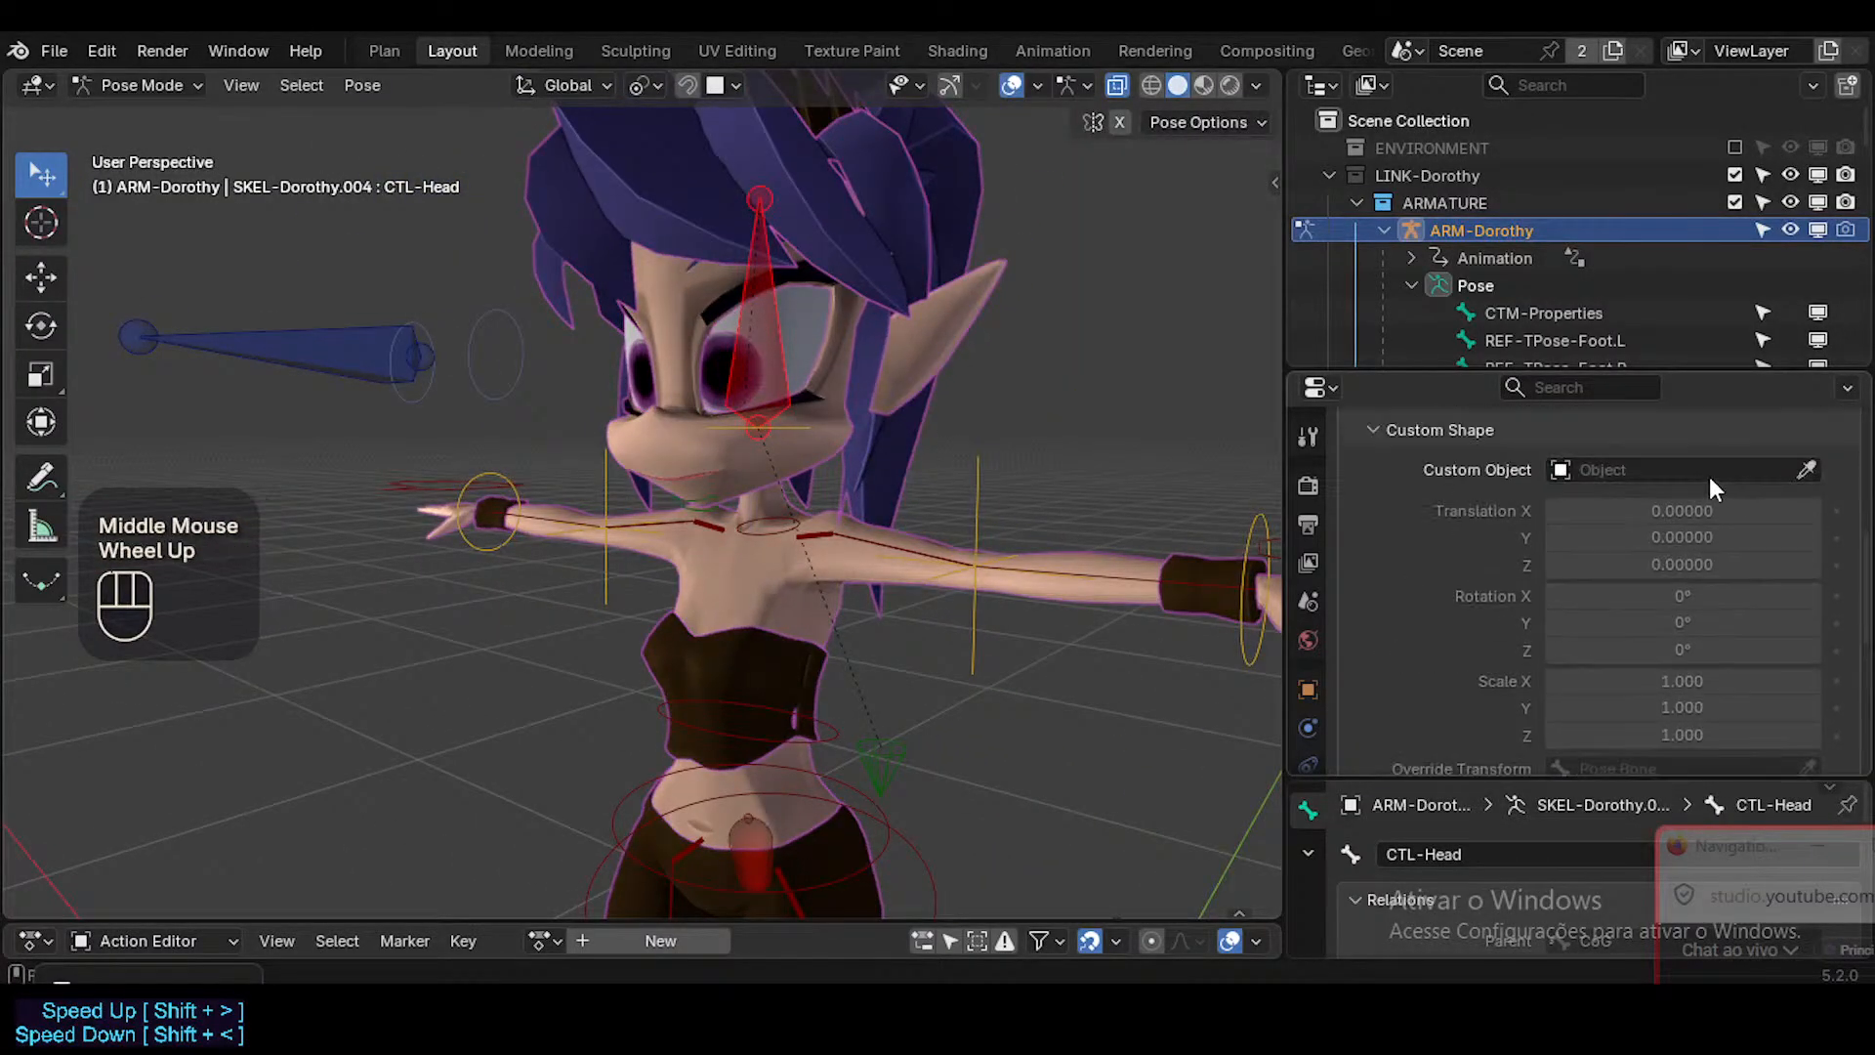
left_click(1710, 472)
type("Cir")
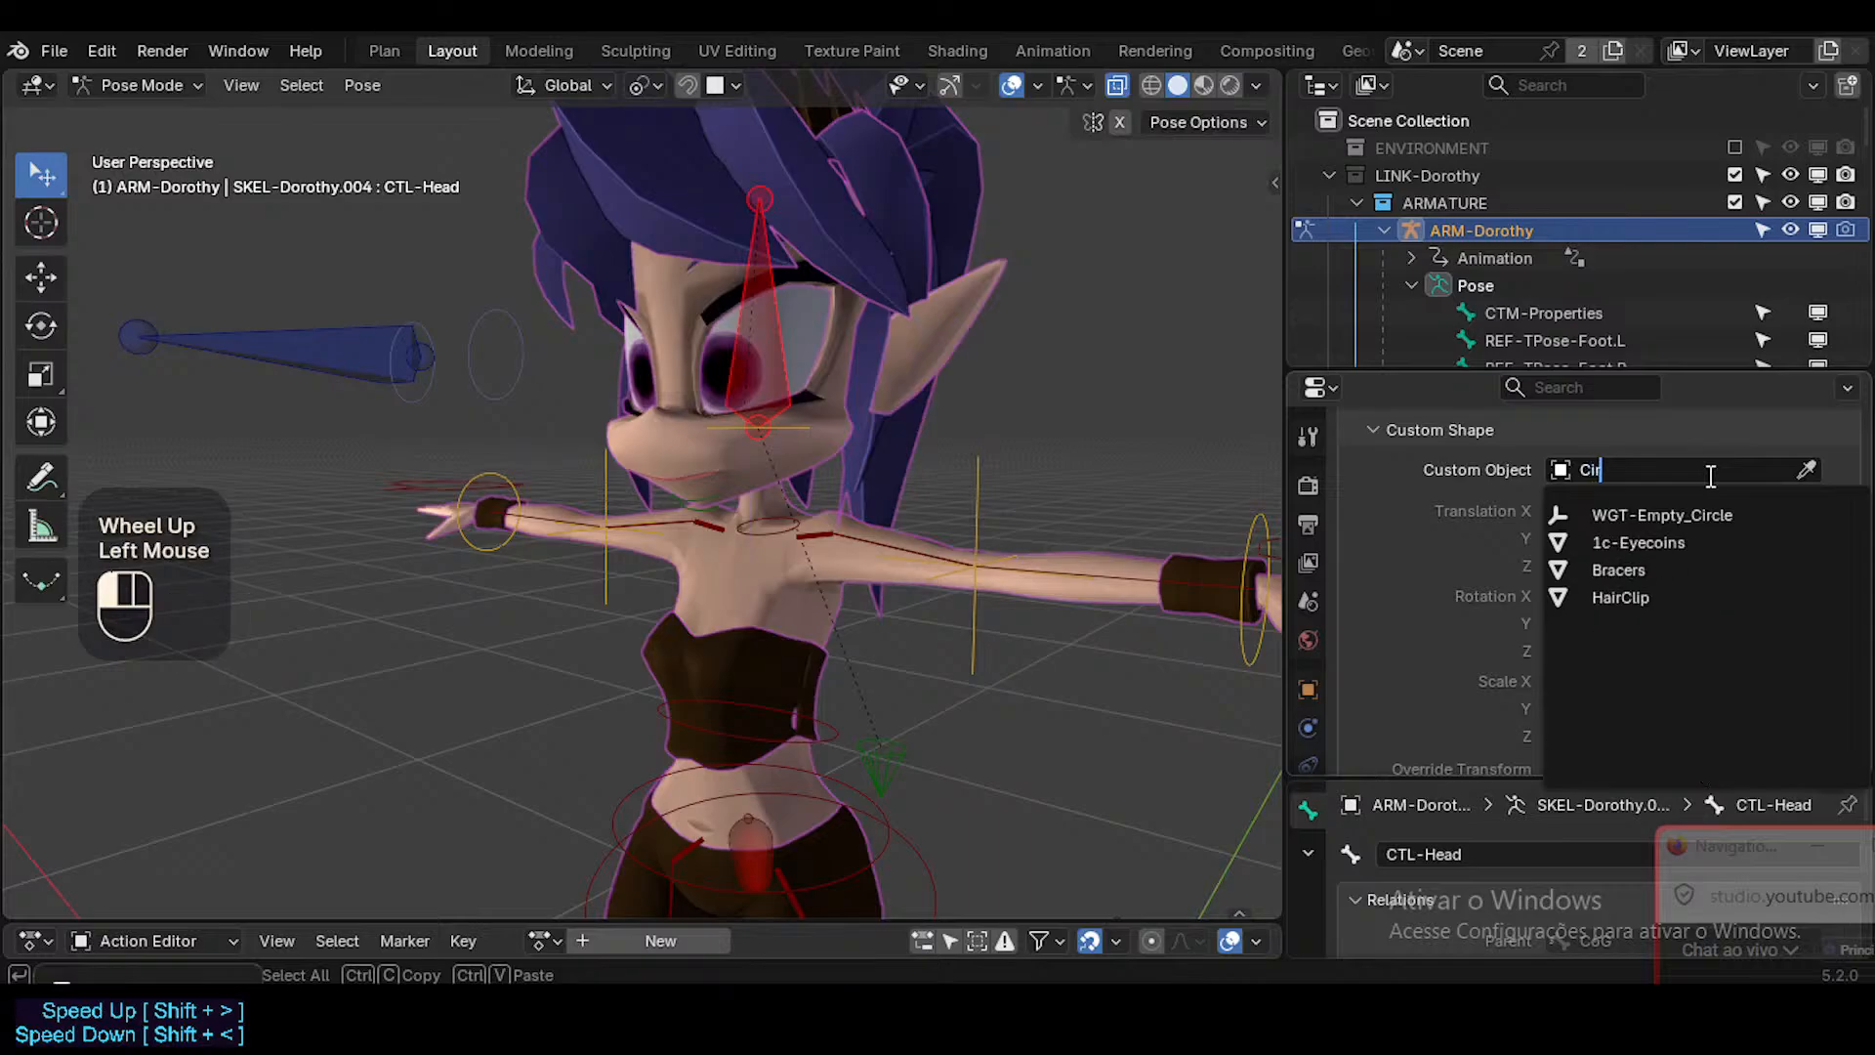
type("c")
key("Return")
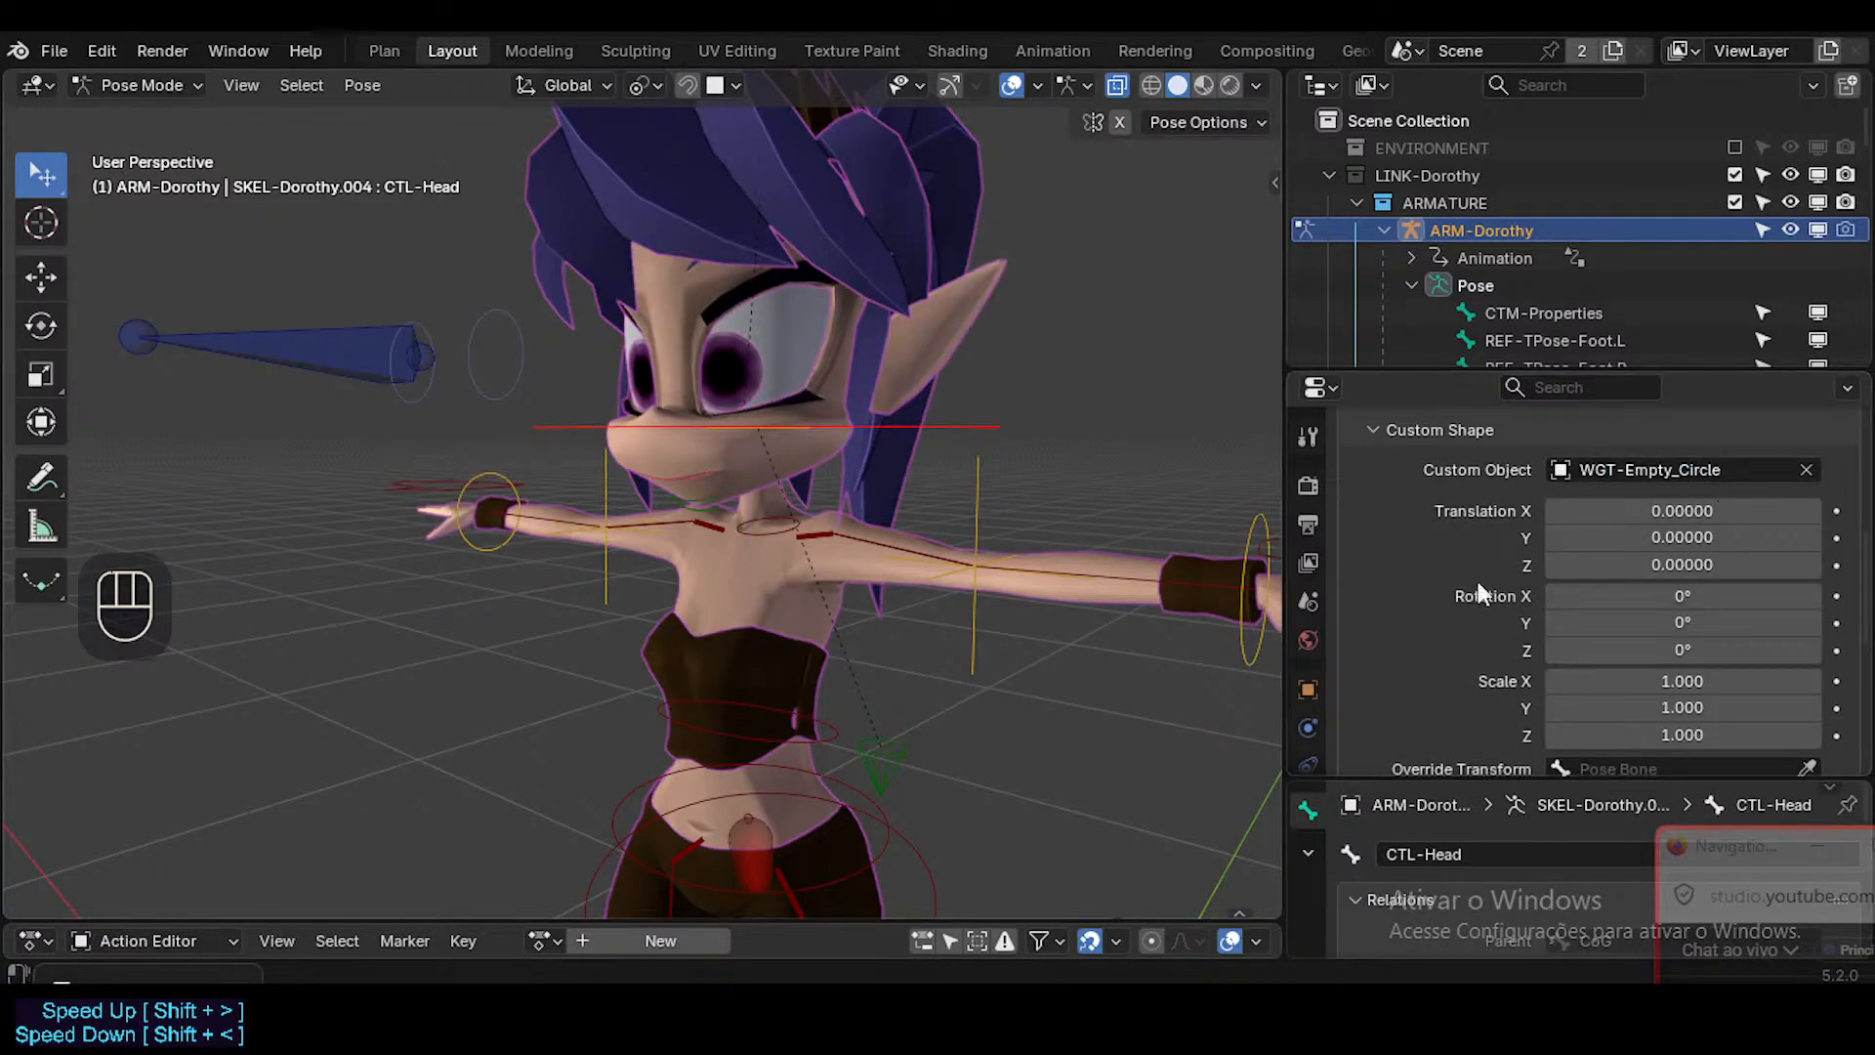
Copy CTL-Head's bone length in Edit Mode and return to Pose Mode.
key("Tab")
left_click(774, 330)
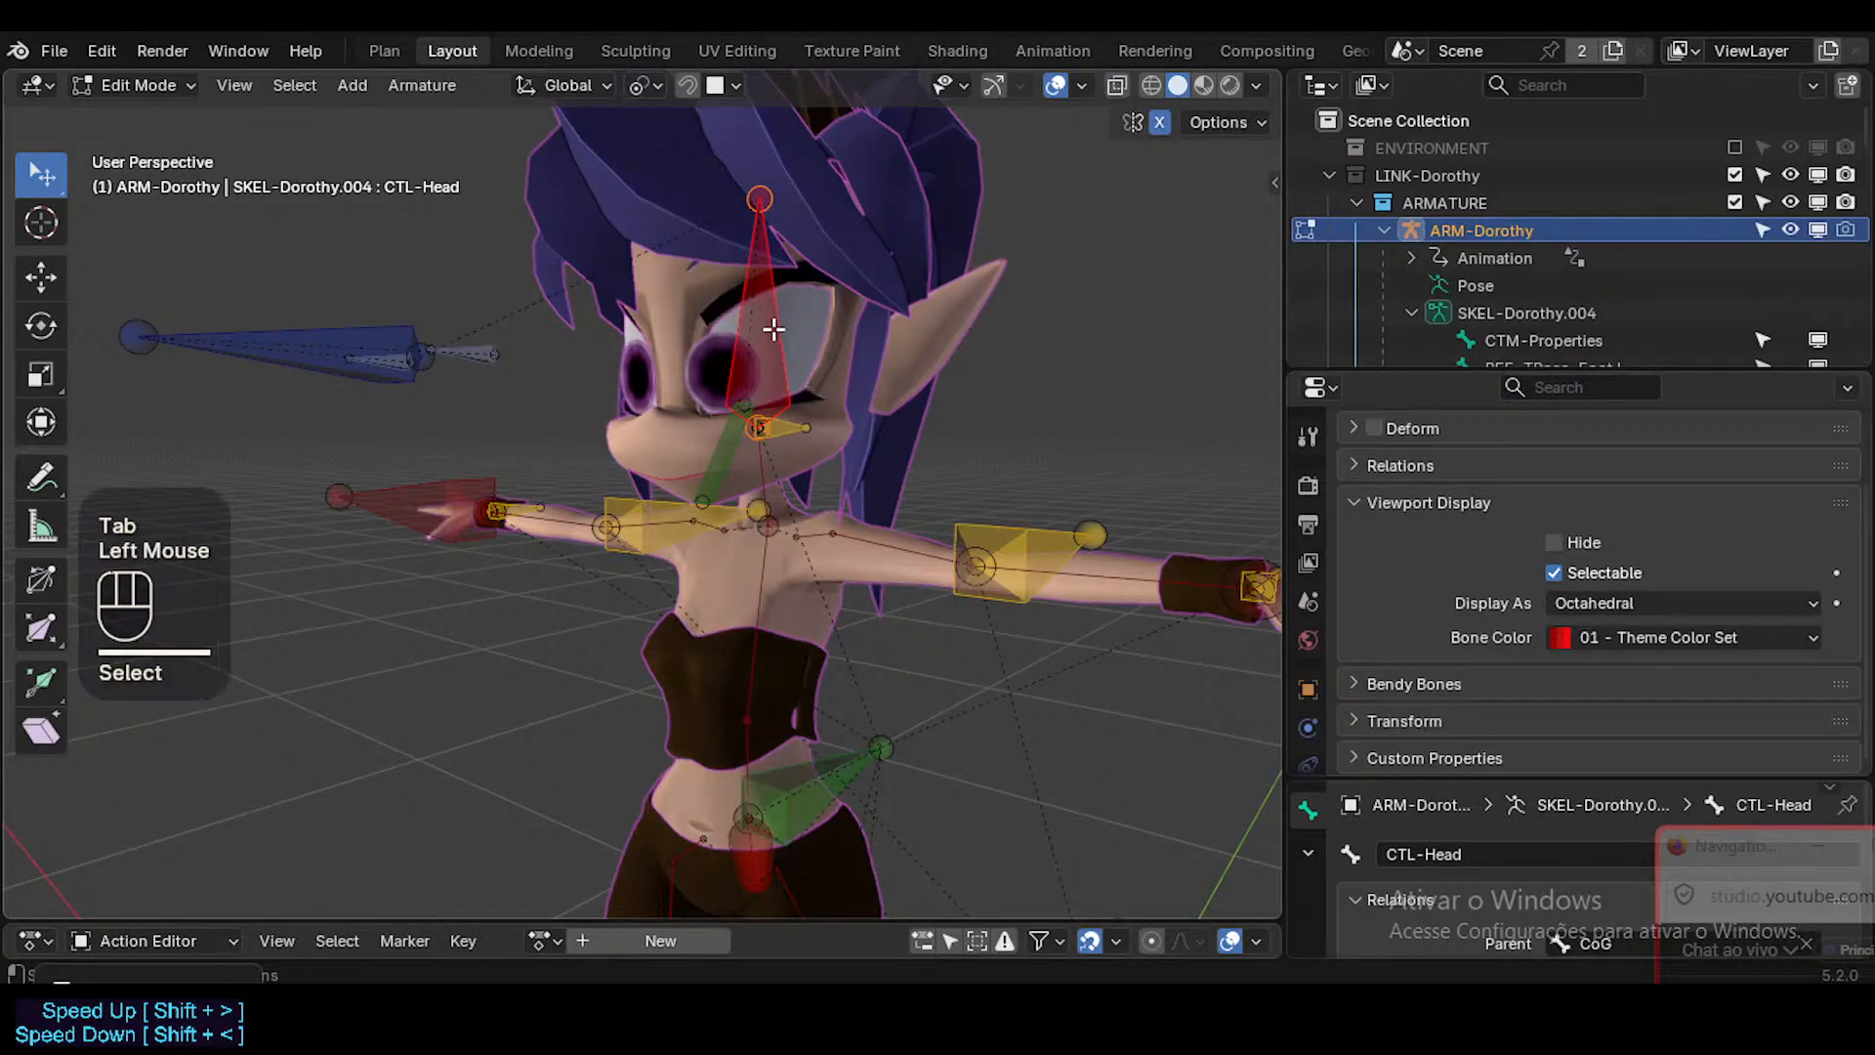
key("n")
left_click(937, 163)
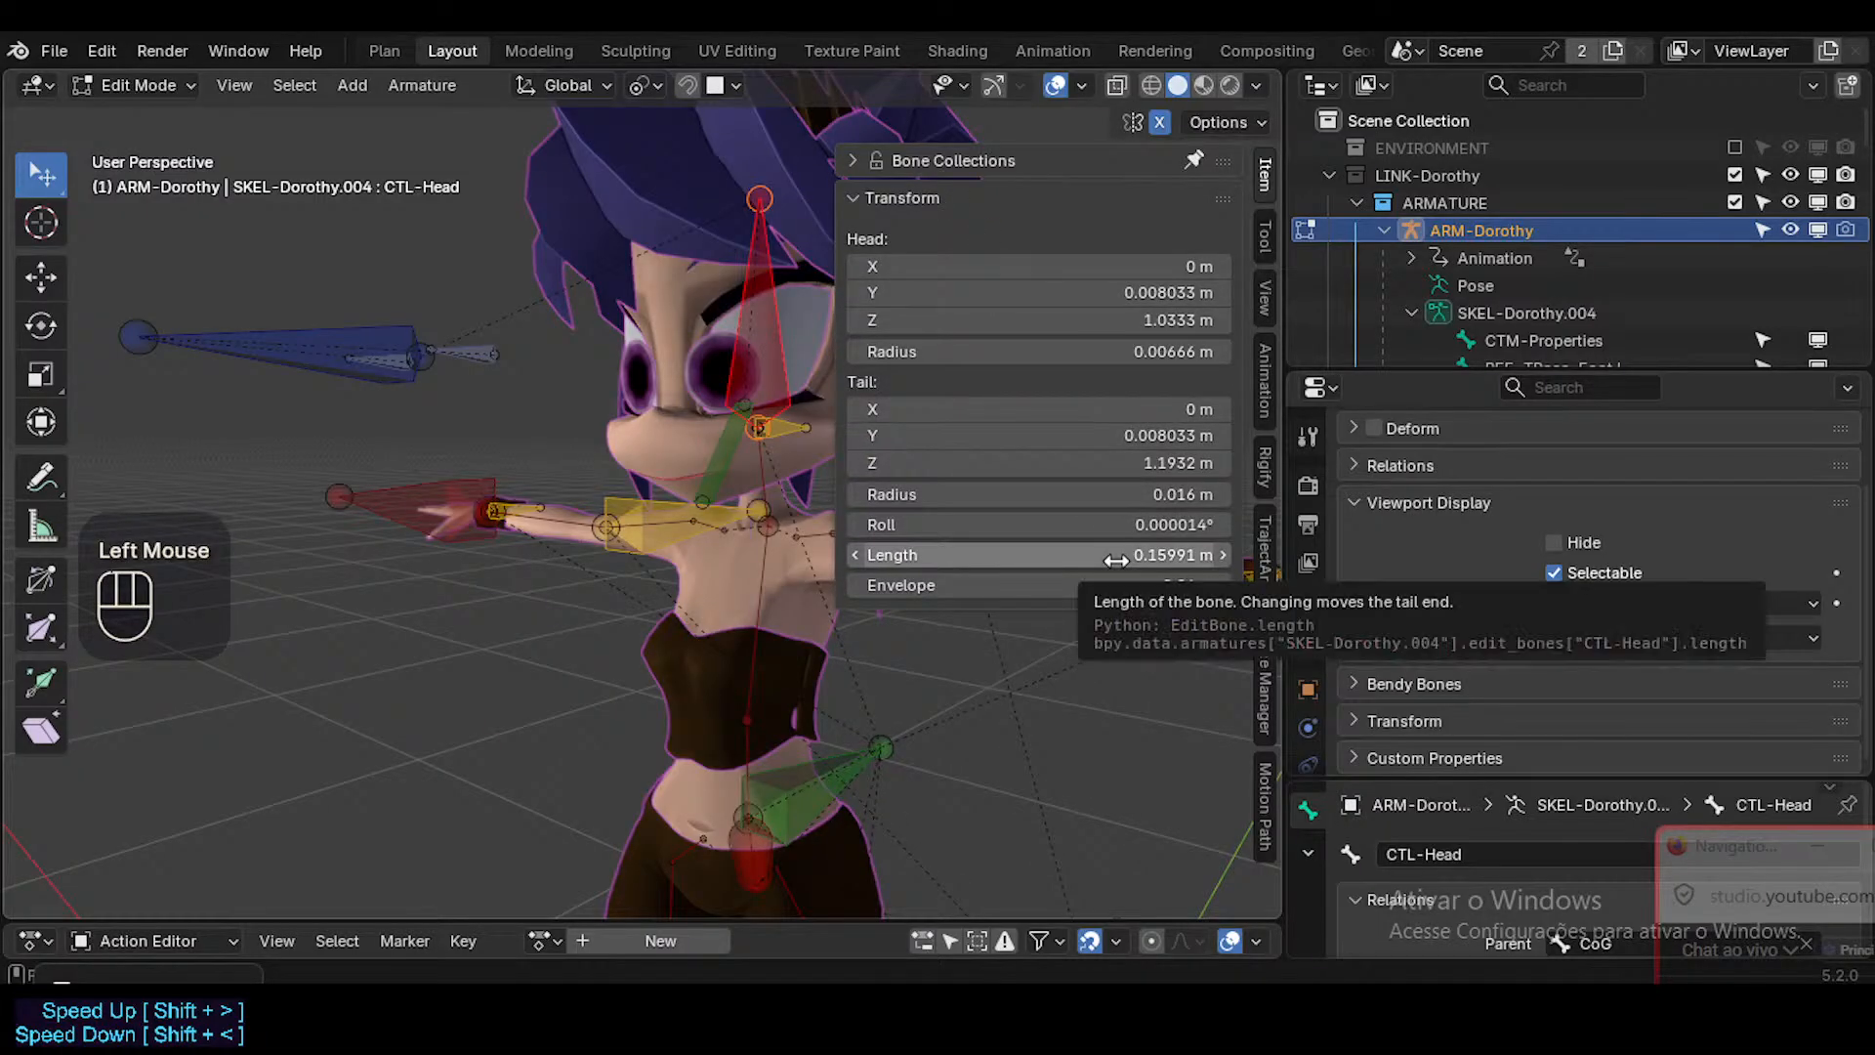
left_click(1116, 559)
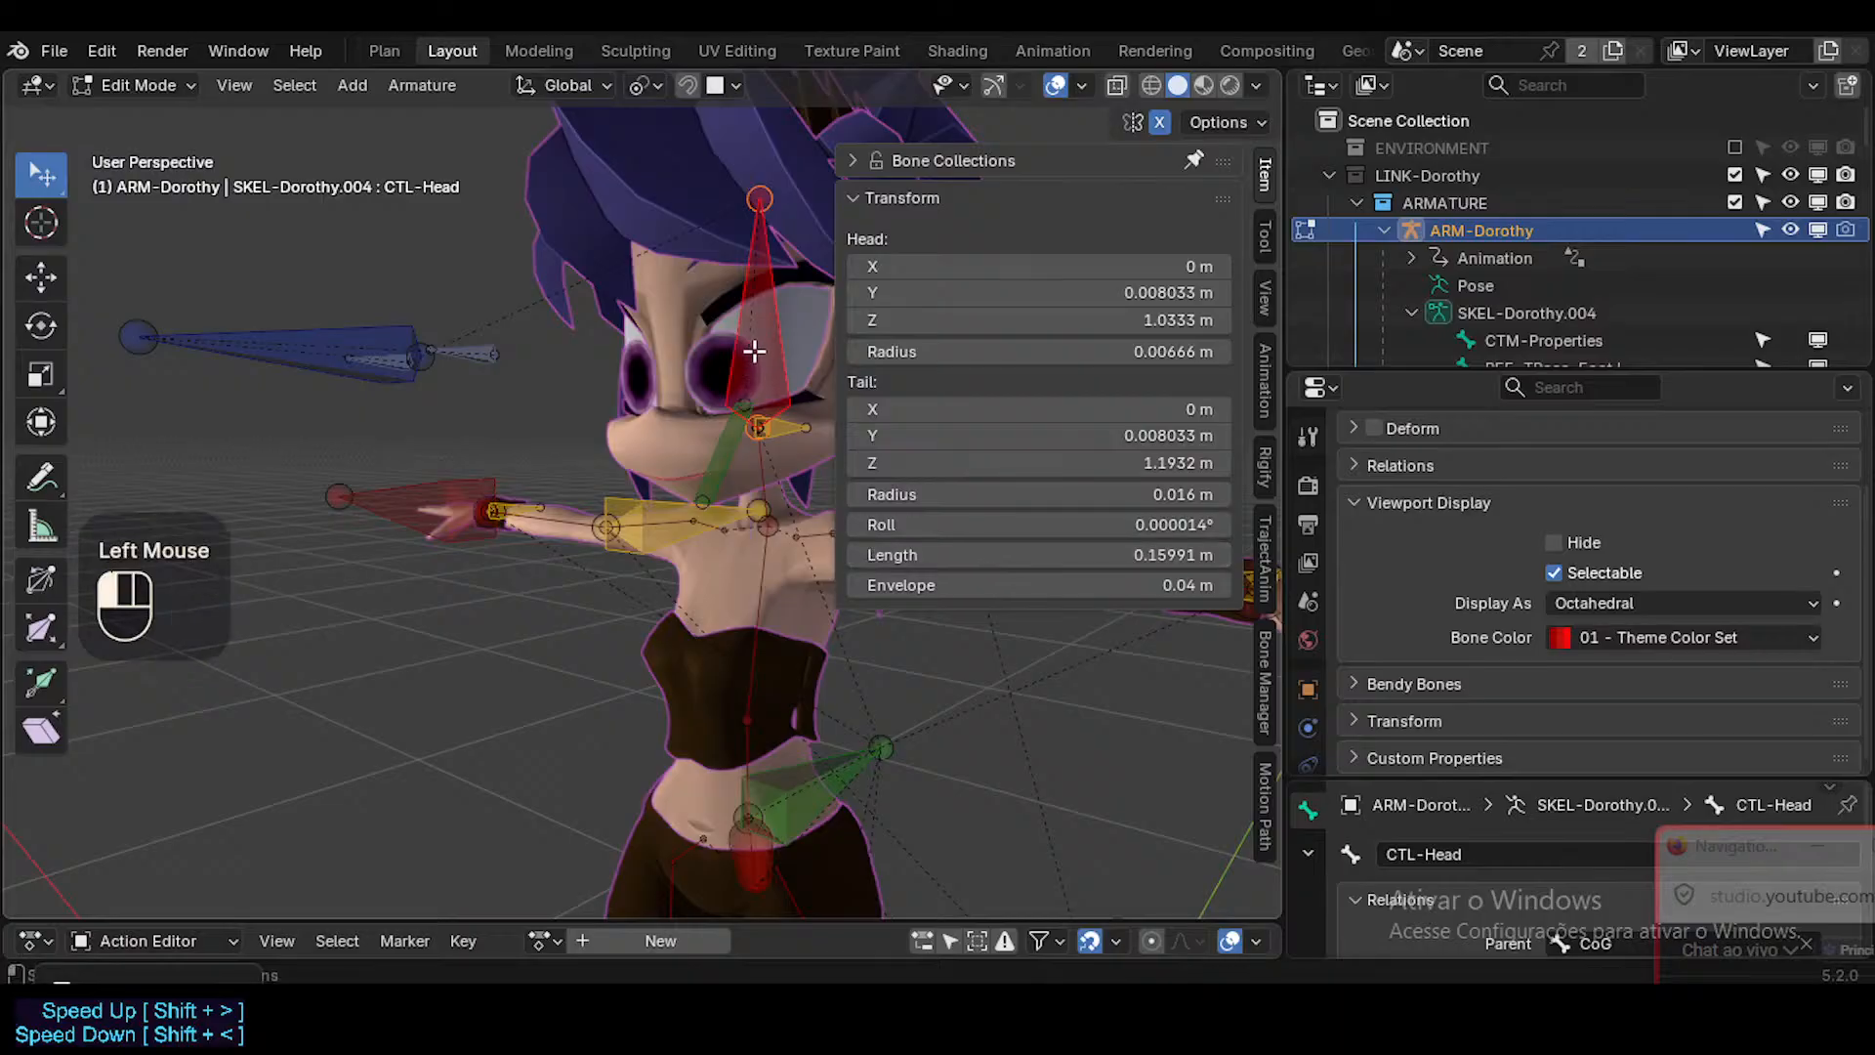
key("n")
key("ctrl+Tab")
left_click(872, 552)
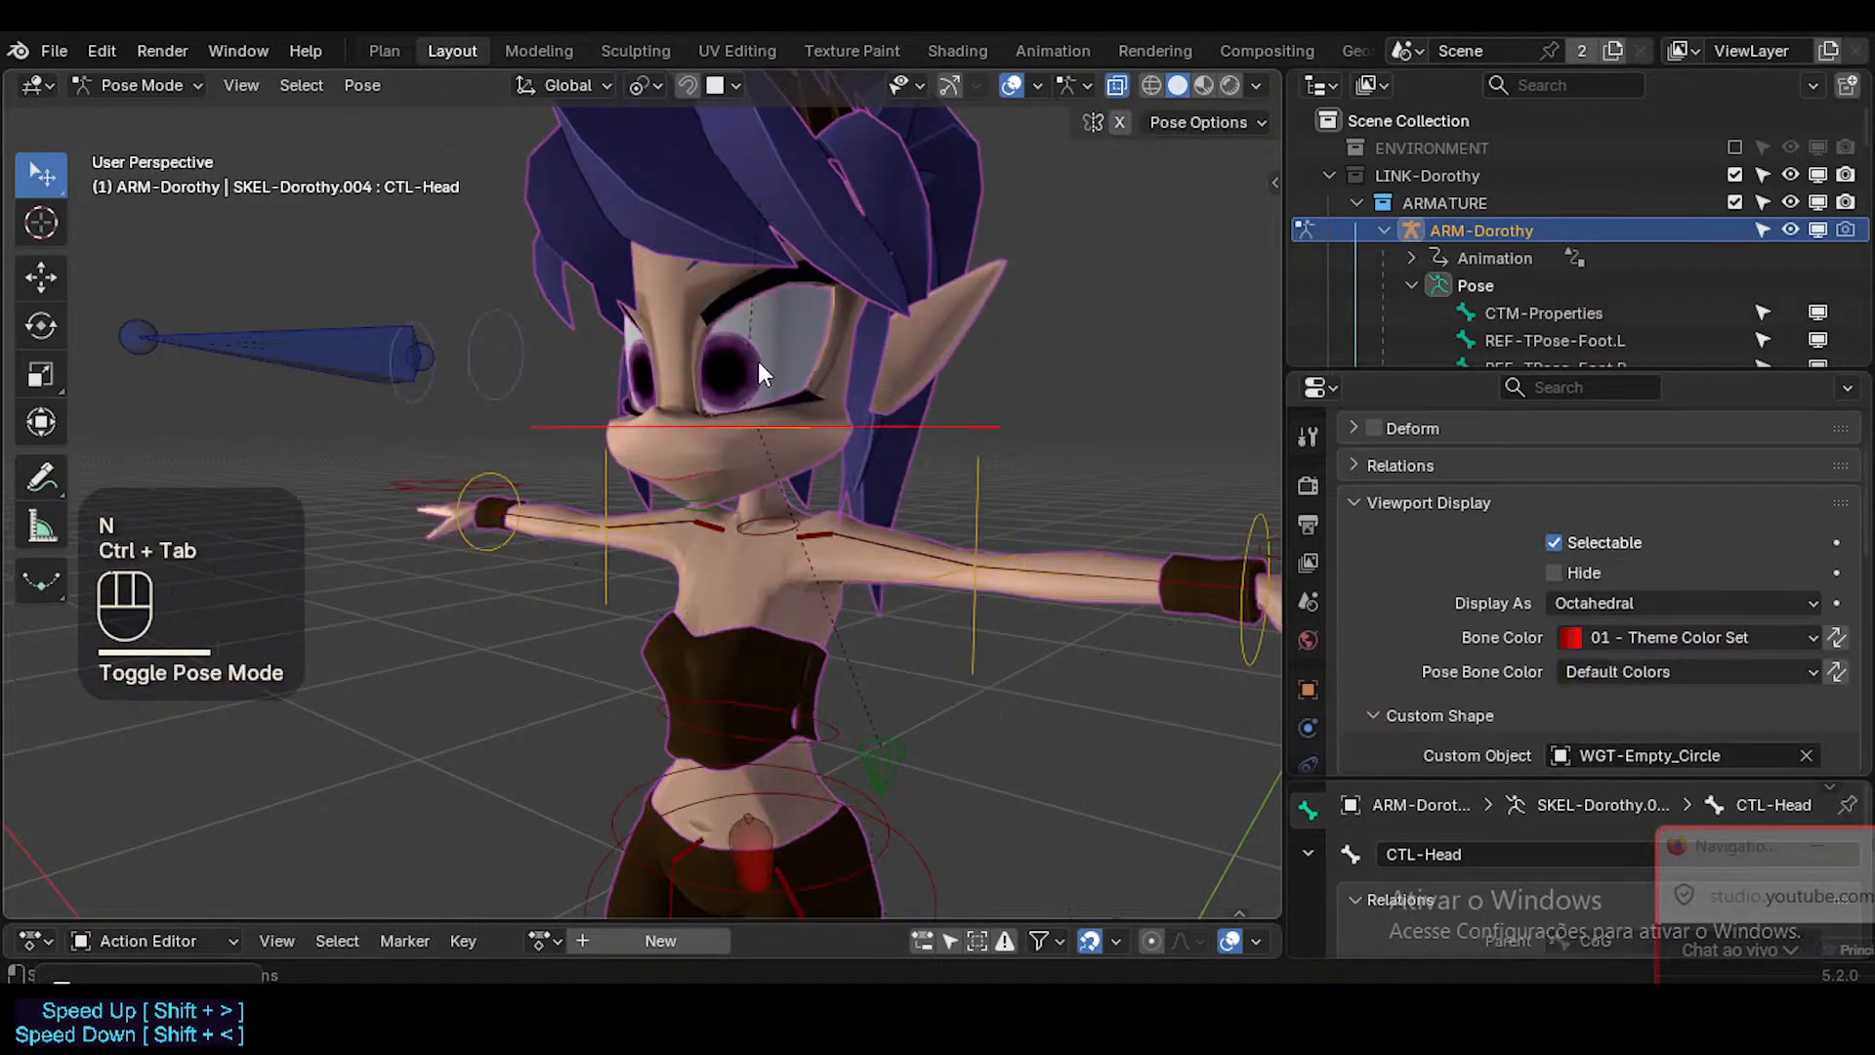
Set CTL-Head's custom shape Y translation to the copied bone length, 0.15991.
scroll(1653, 669, "down", 4)
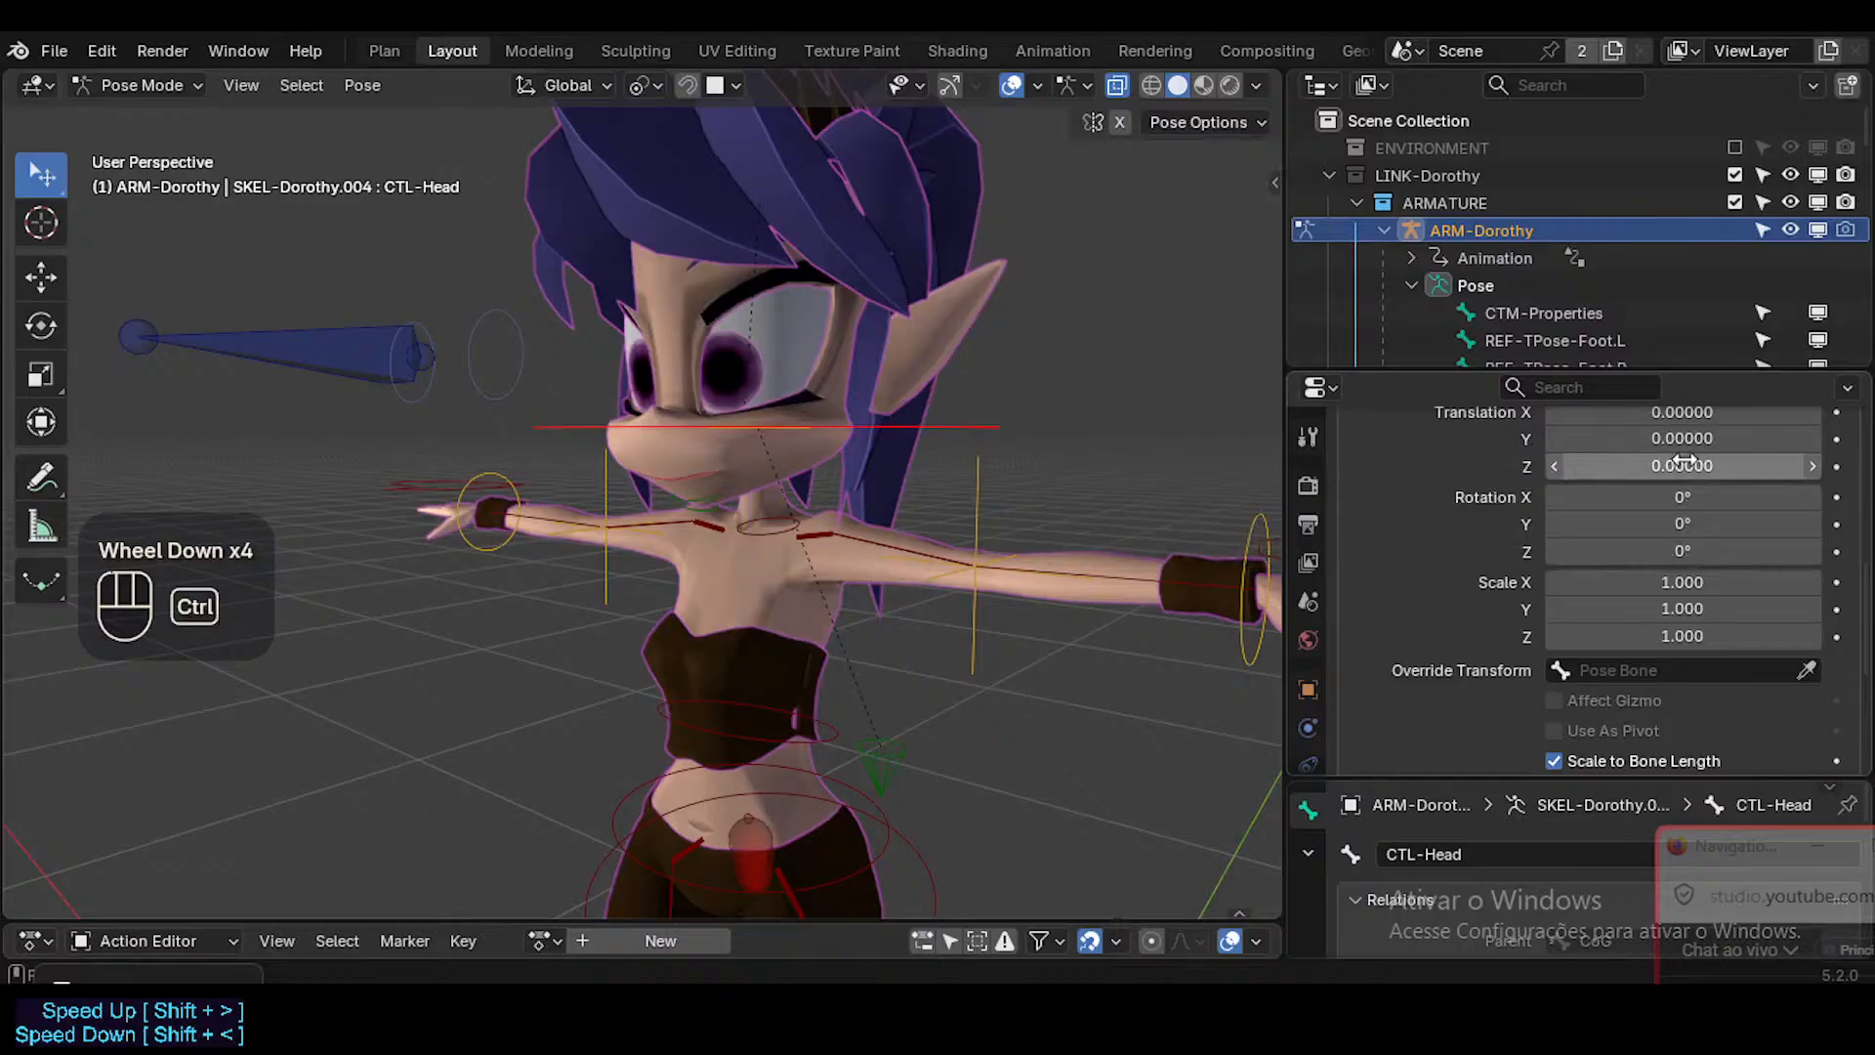
key("ctrl+z")
type("0.15991")
middle_click_drag(810, 293, 817, 328, "shift")
middle_click_drag(816, 327, 943, 264)
Scale CTL-Head's custom shape to 0.650 on all three axes and deselect all bones.
left_click_drag(1692, 603, 1641, 602)
middle_click_drag(848, 310, 888, 295)
mouse_move(1661, 572)
left_mouse_down()
mouse_move(1661, 636)
mouse_move(1651, 582)
left_mouse_up()
middle_click_drag(688, 308, 768, 228)
key("alt+a")
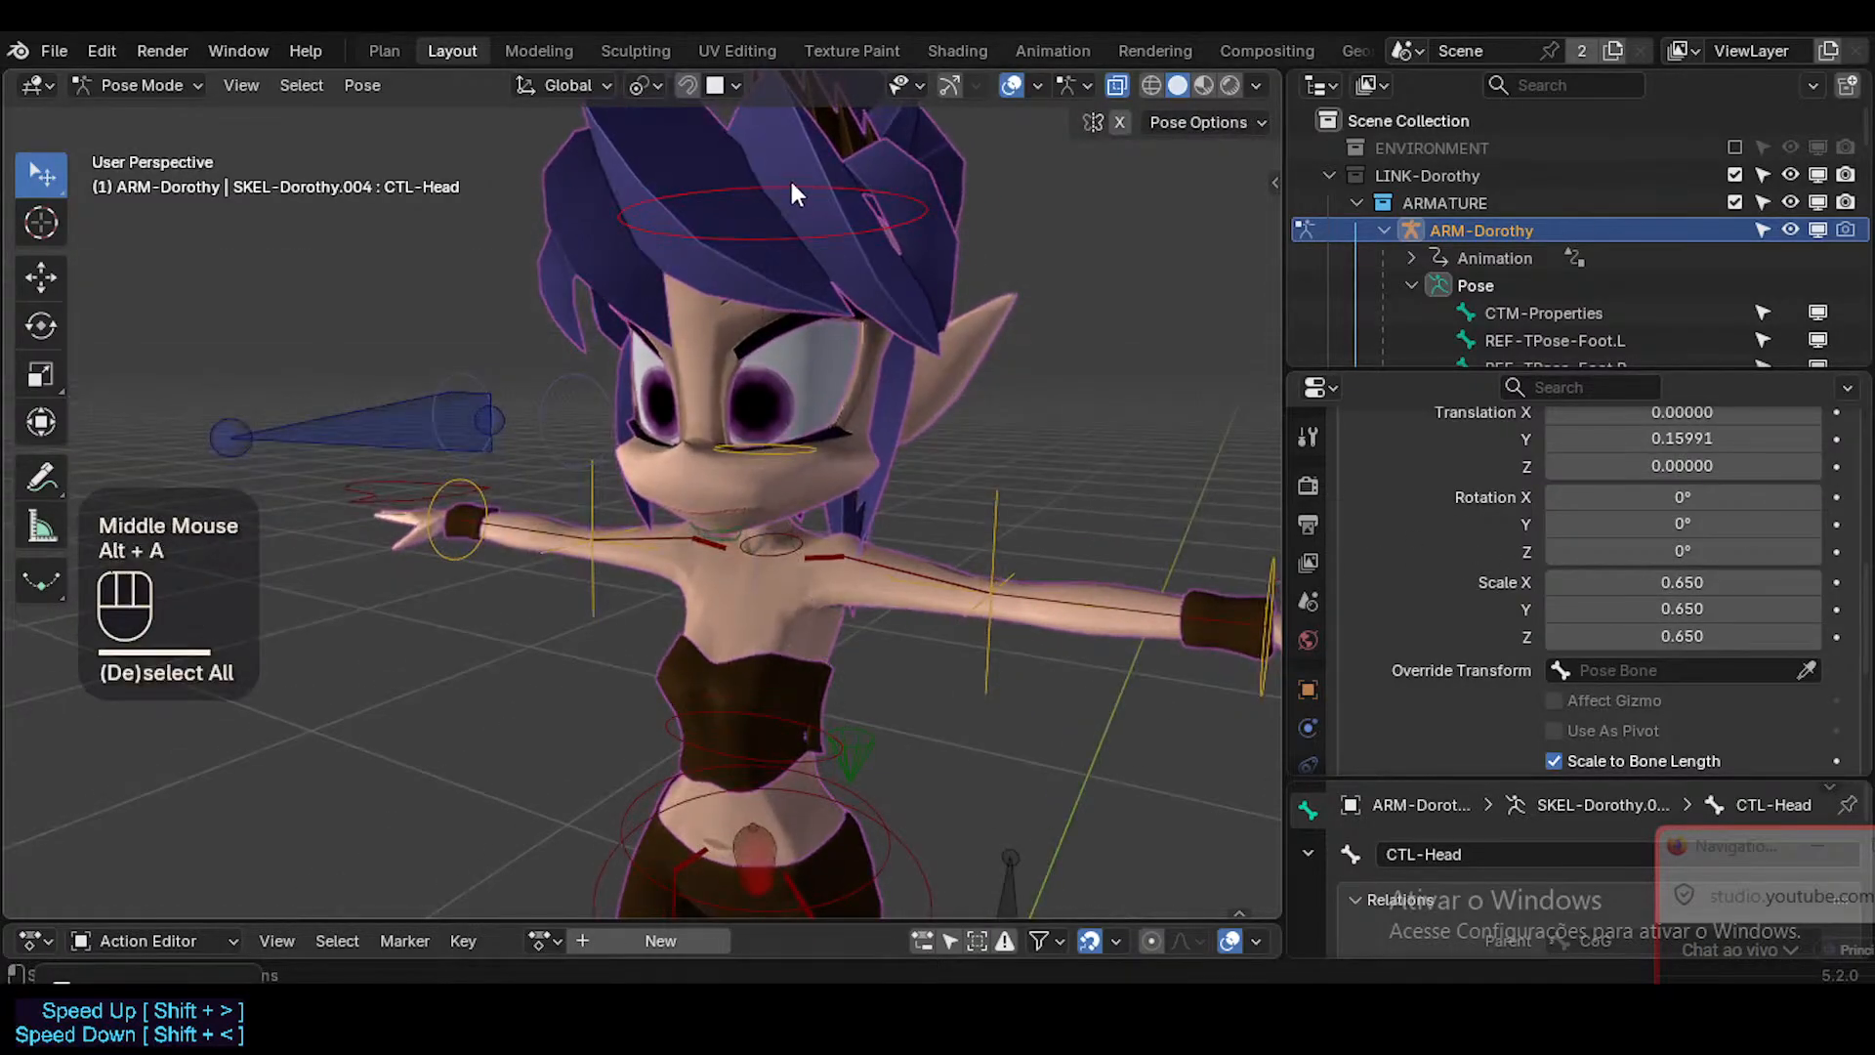
Select CTL-Head and apply several trackball rotations to test how the head poses, saving the file in between.
left_click(799, 177)
key("r")
key("r")
left_click(757, 138)
middle_click_drag(822, 357, 799, 367)
key("r")
key("r")
left_click(957, 287)
key("ctrl+s")
middle_click_drag(957, 287, 893, 429)
key("r")
key("r")
left_click(863, 293)
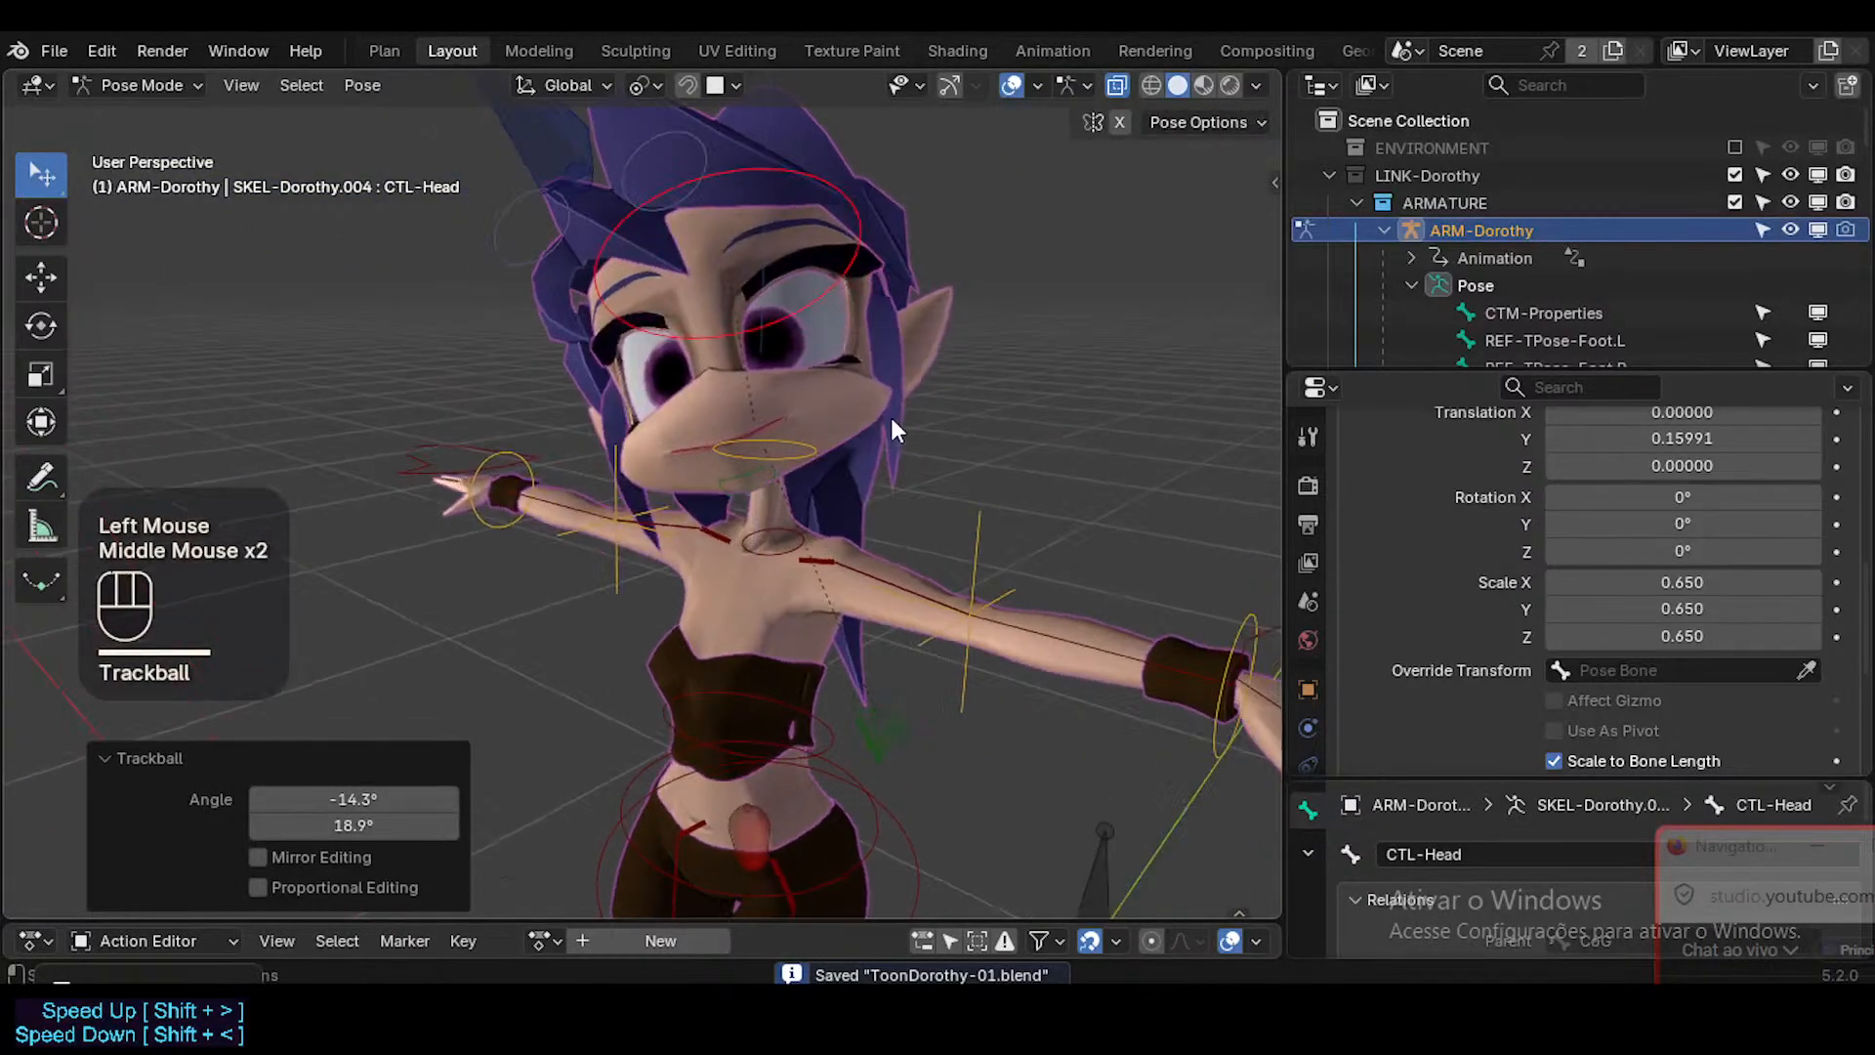
Select all bones and clear their pose transforms.
scroll(806, 419, "up", 2)
key("a")
key("alt+g")
key("alt+g")
Select MAP-Head together with both MAP-Wrist bones, leaving everything else deselected.
middle_click_drag(748, 490, 764, 572)
left_click(893, 385)
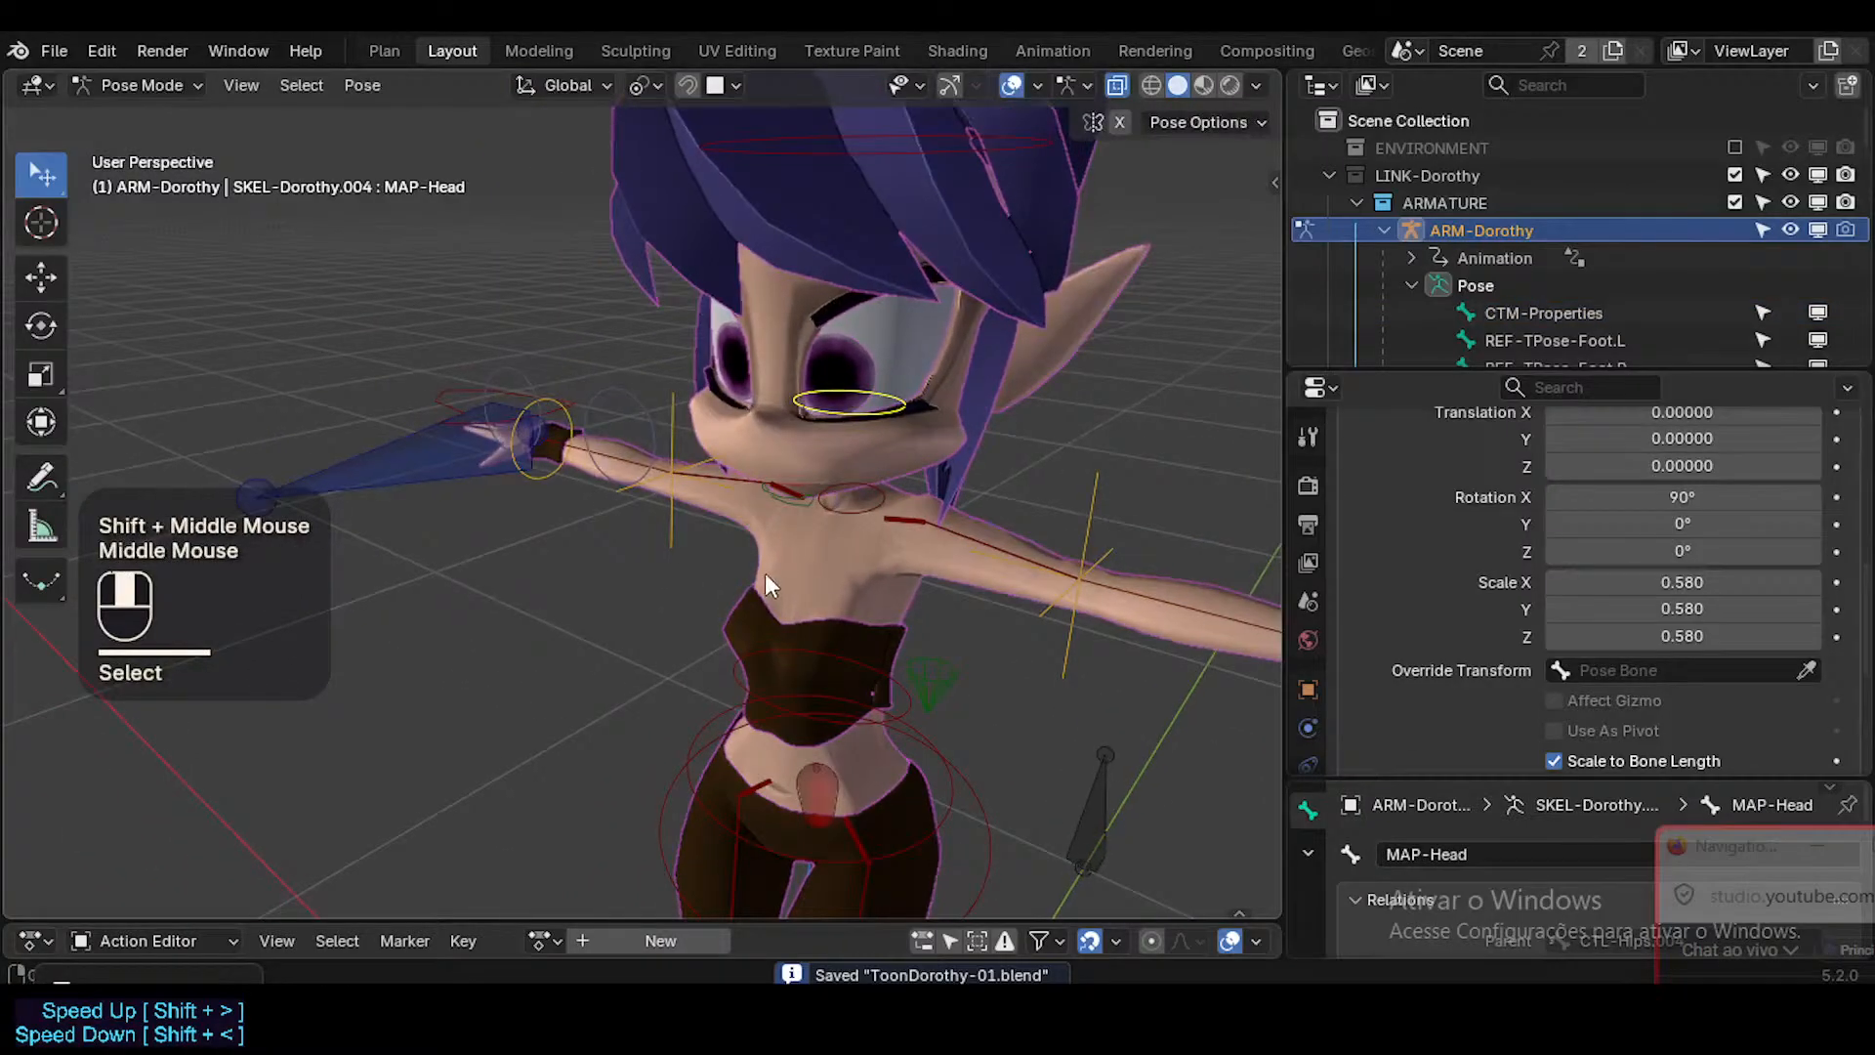
left_click(533, 414, "shift")
key("alt+a")
left_click(549, 395)
left_click(848, 416, "shift")
middle_click_drag(730, 468, 688, 443, "shift")
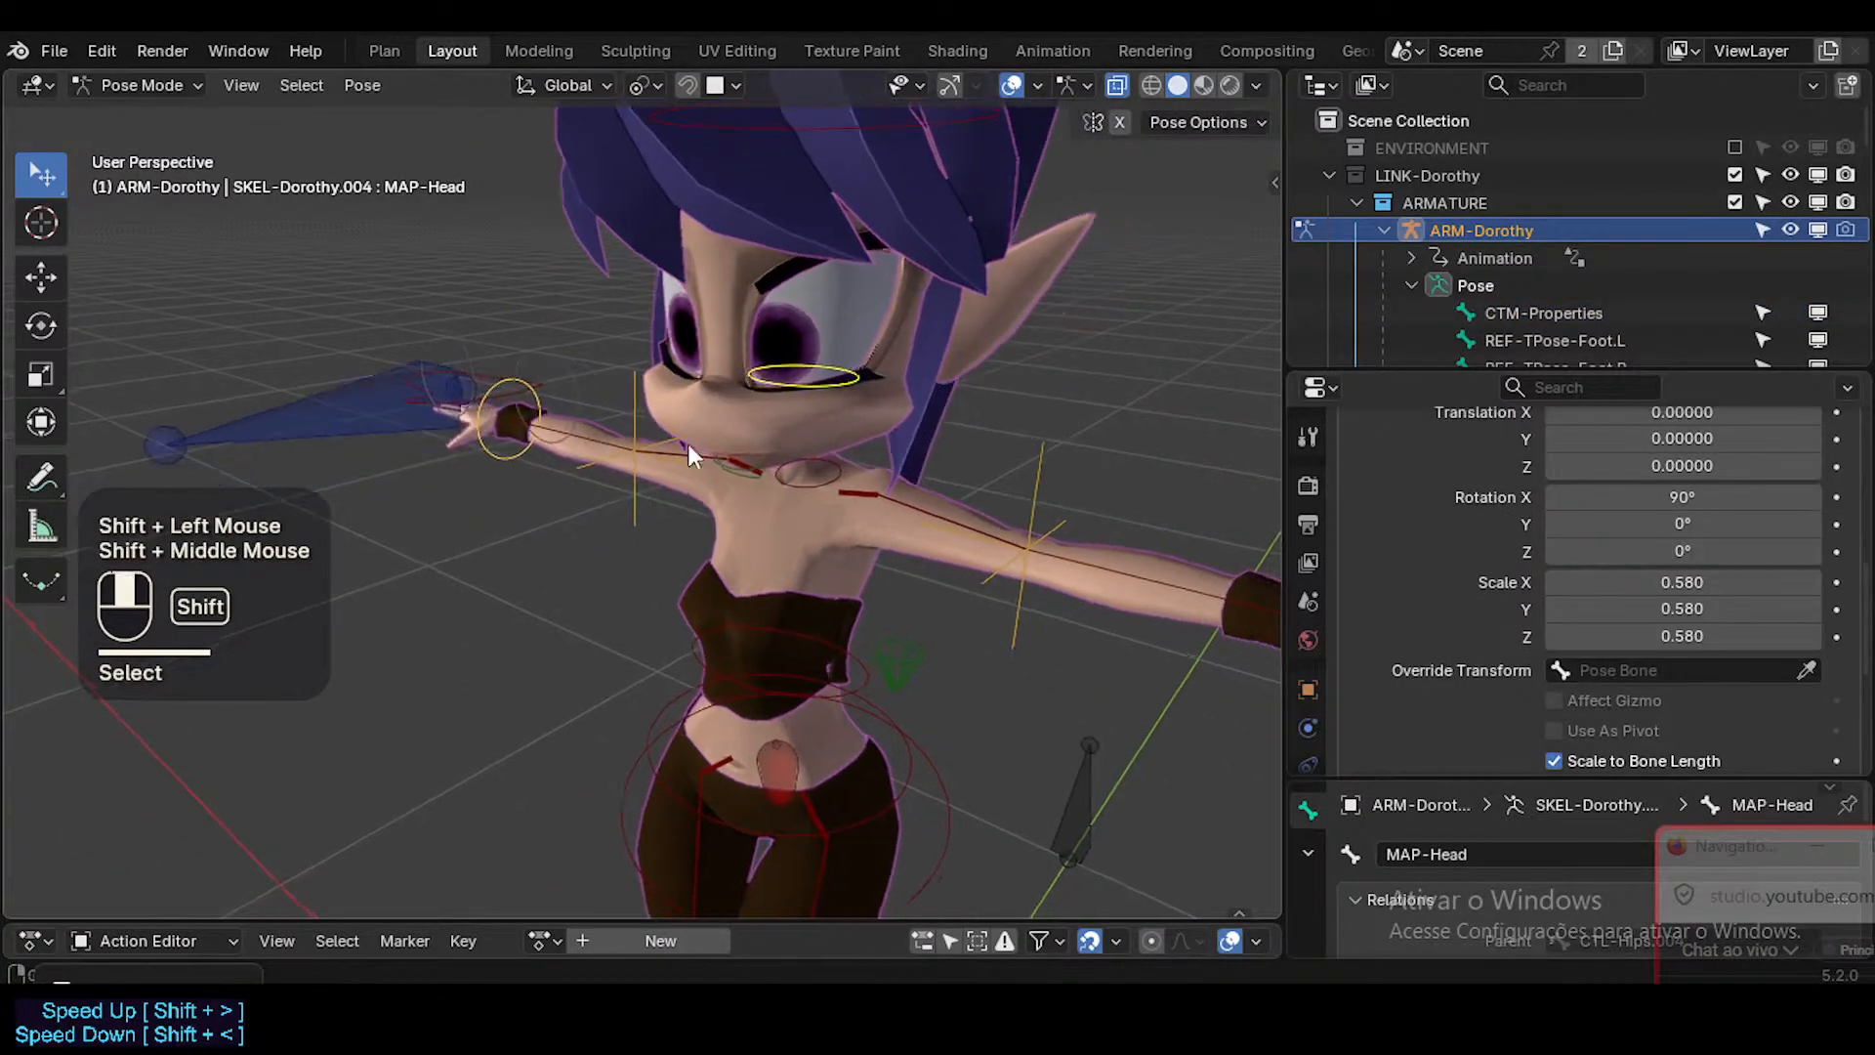
scroll(993, 608, "up", 1)
scroll(992, 608, "down", 3)
middle_click_drag(985, 656, 896, 598, "shift")
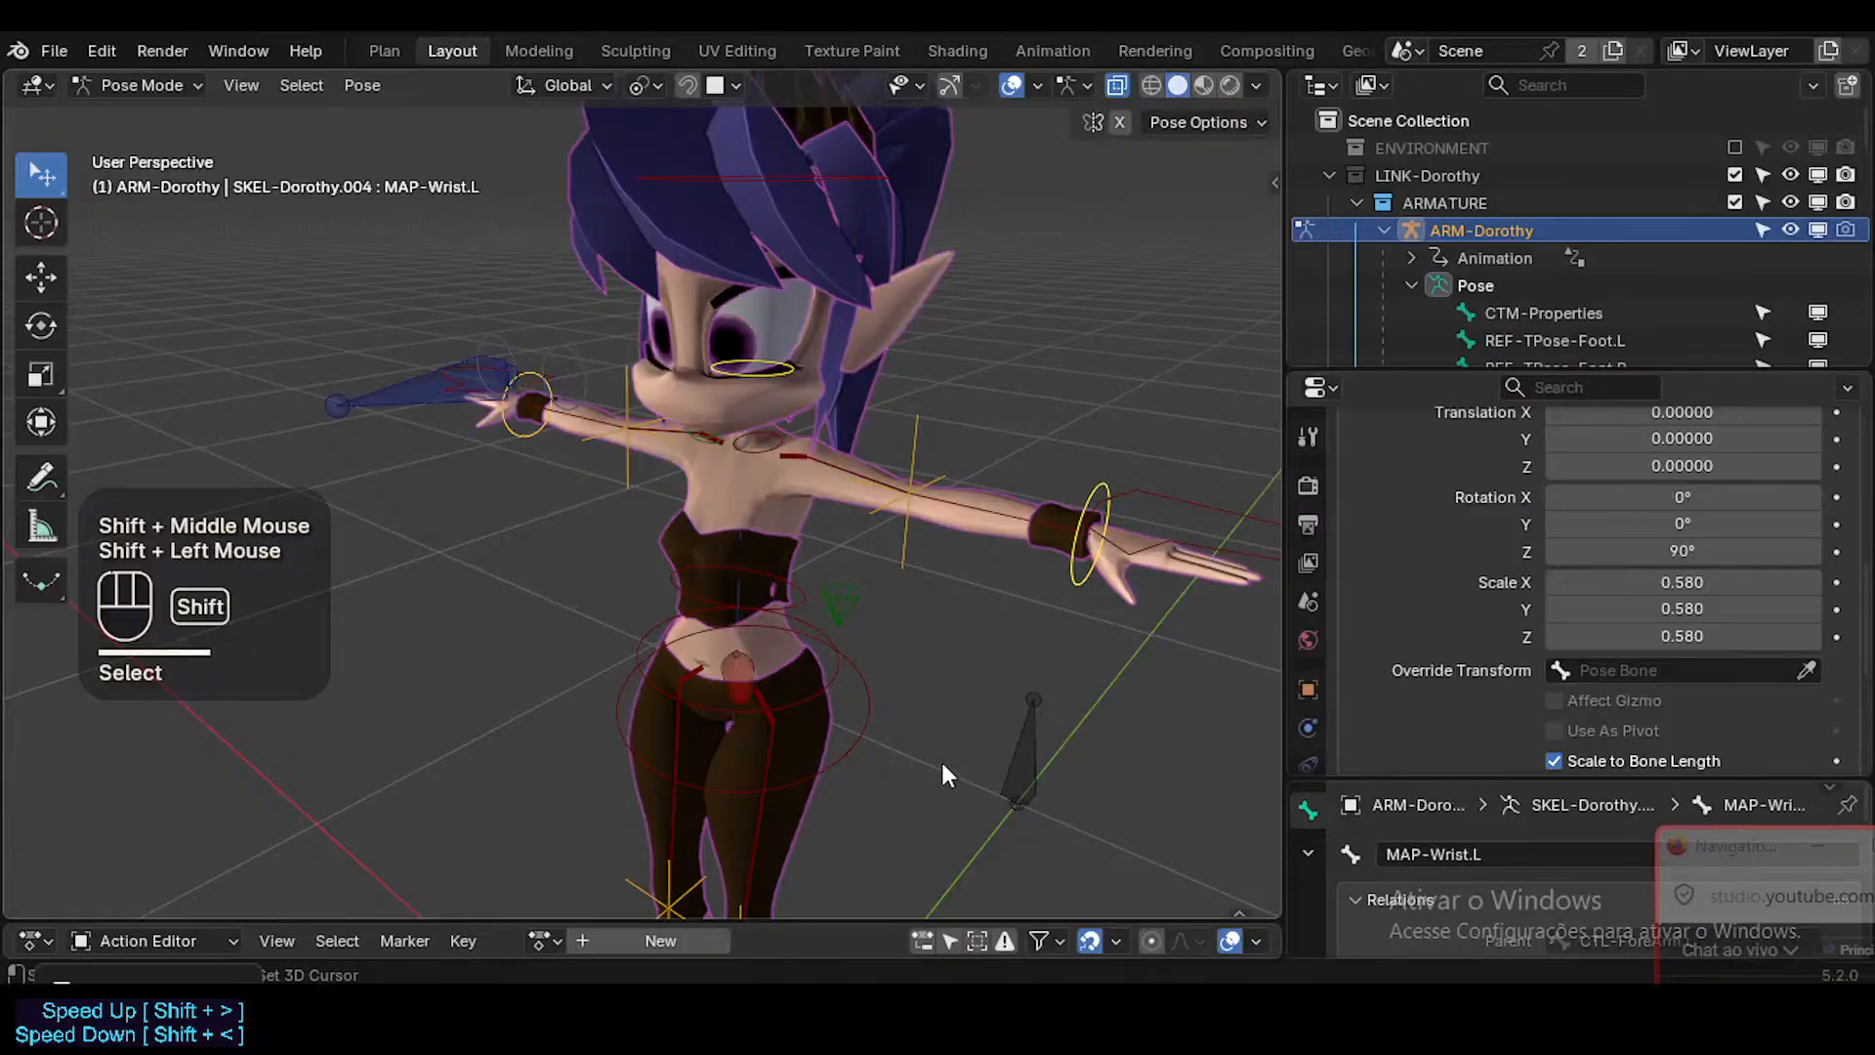
Add both MAP-Ankle bones to the selection, without the foot controls, and save the file.
middle_click_drag(874, 824, 870, 659, "shift")
middle_click_drag(811, 776, 740, 554, "shift")
left_click(654, 817, "shift")
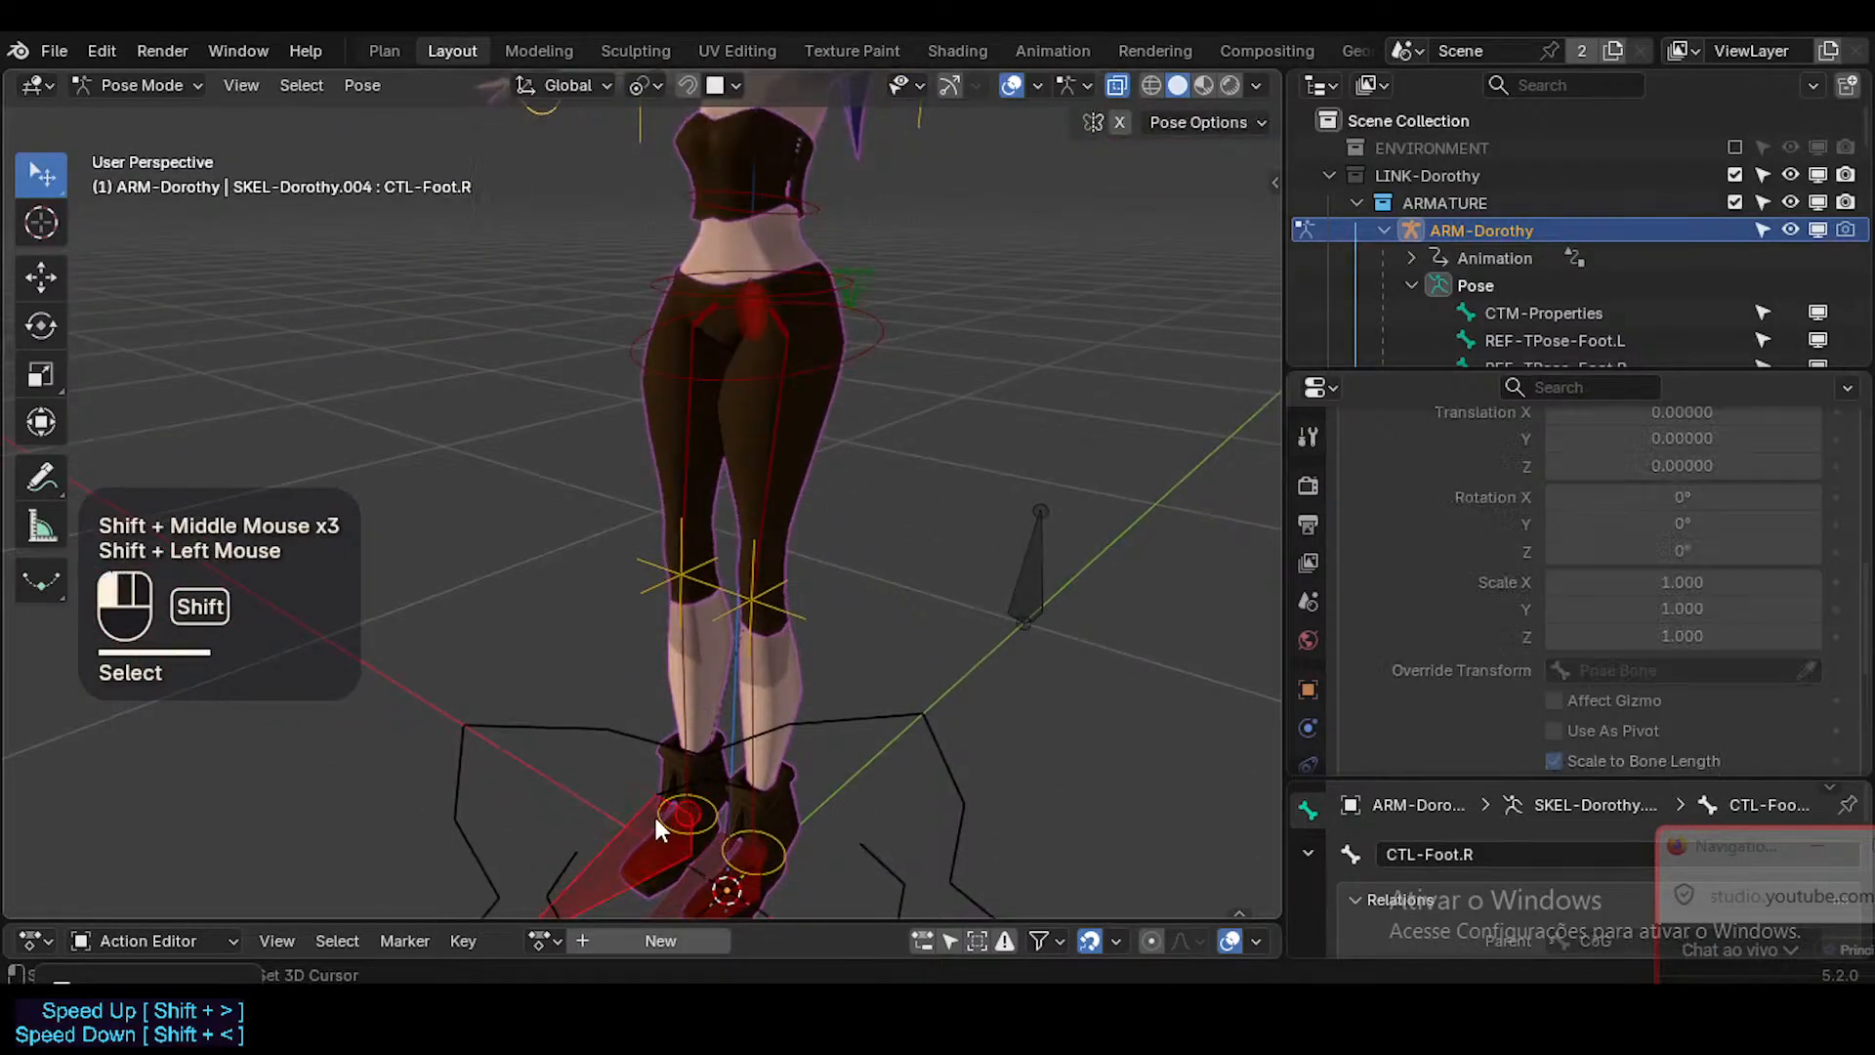
key("ctrl+z")
left_click(730, 812, "shift")
left_click(729, 812, "shift")
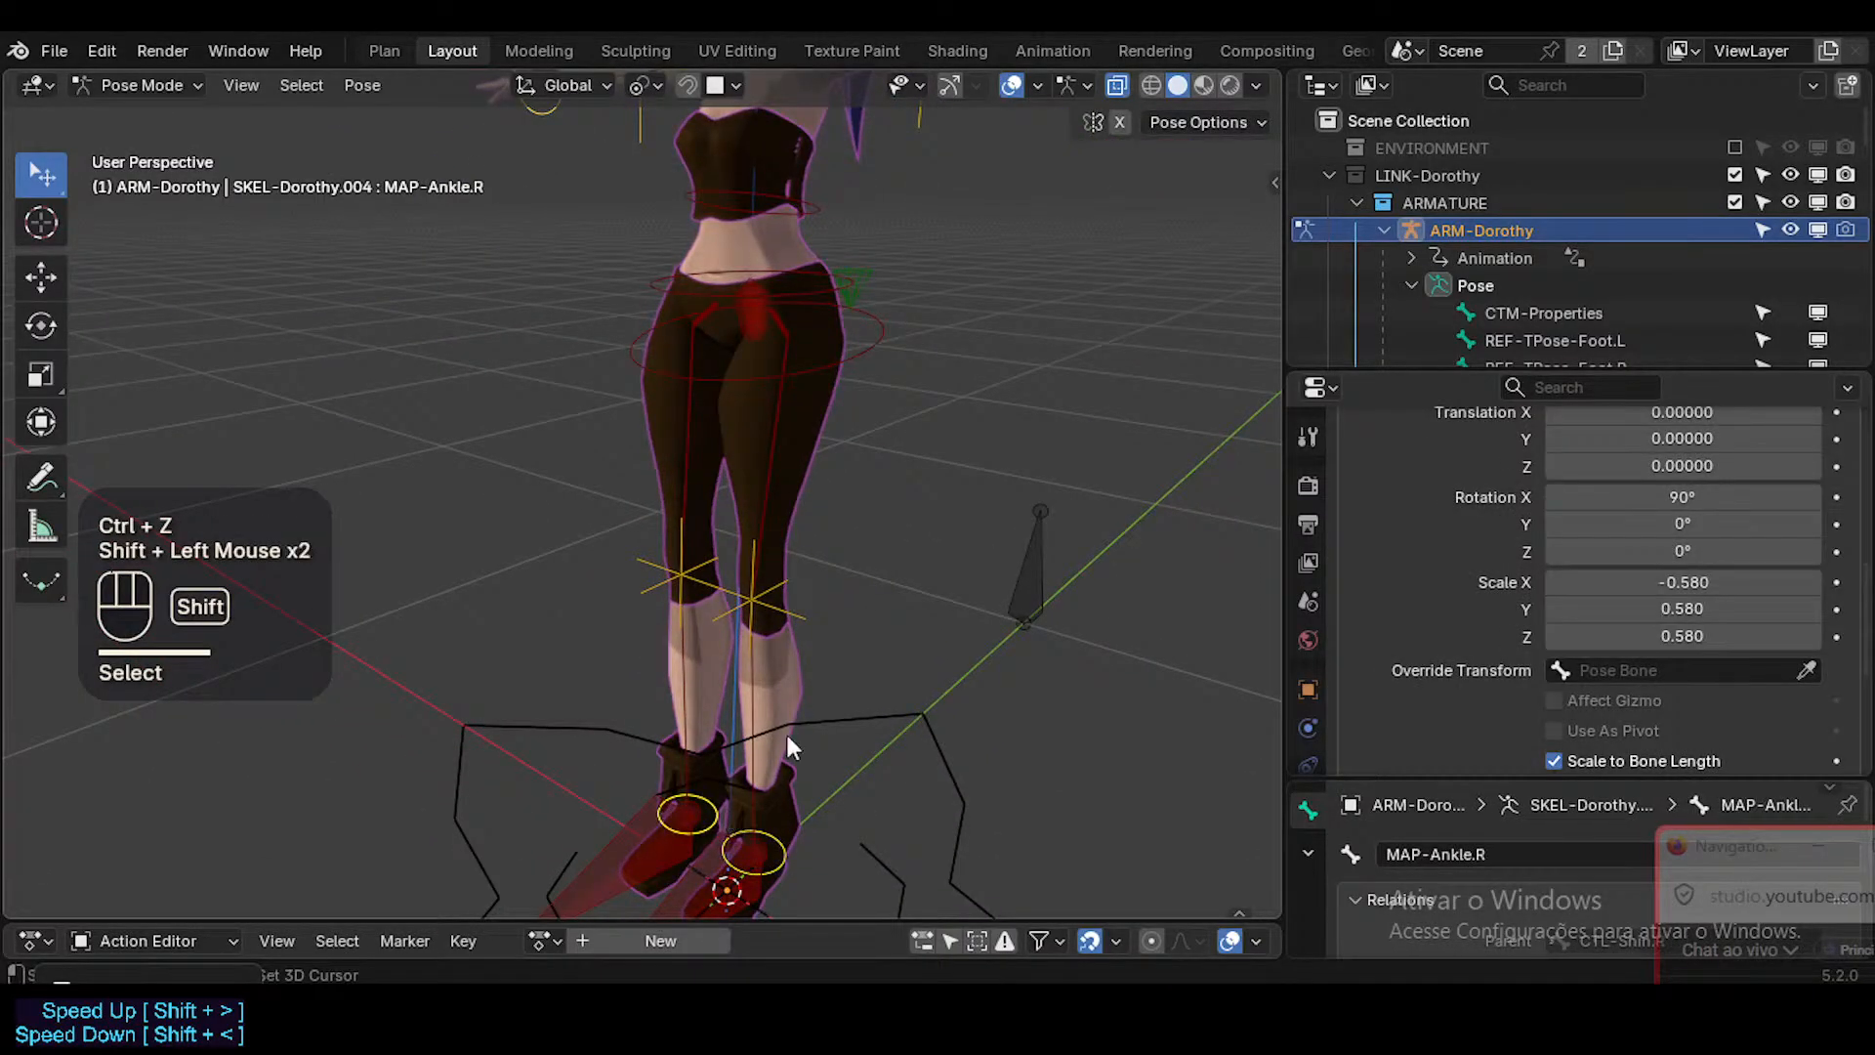
middle_click_drag(893, 391, 900, 532, "shift")
middle_click_drag(771, 566, 769, 660, "shift")
key("ctrl+s")
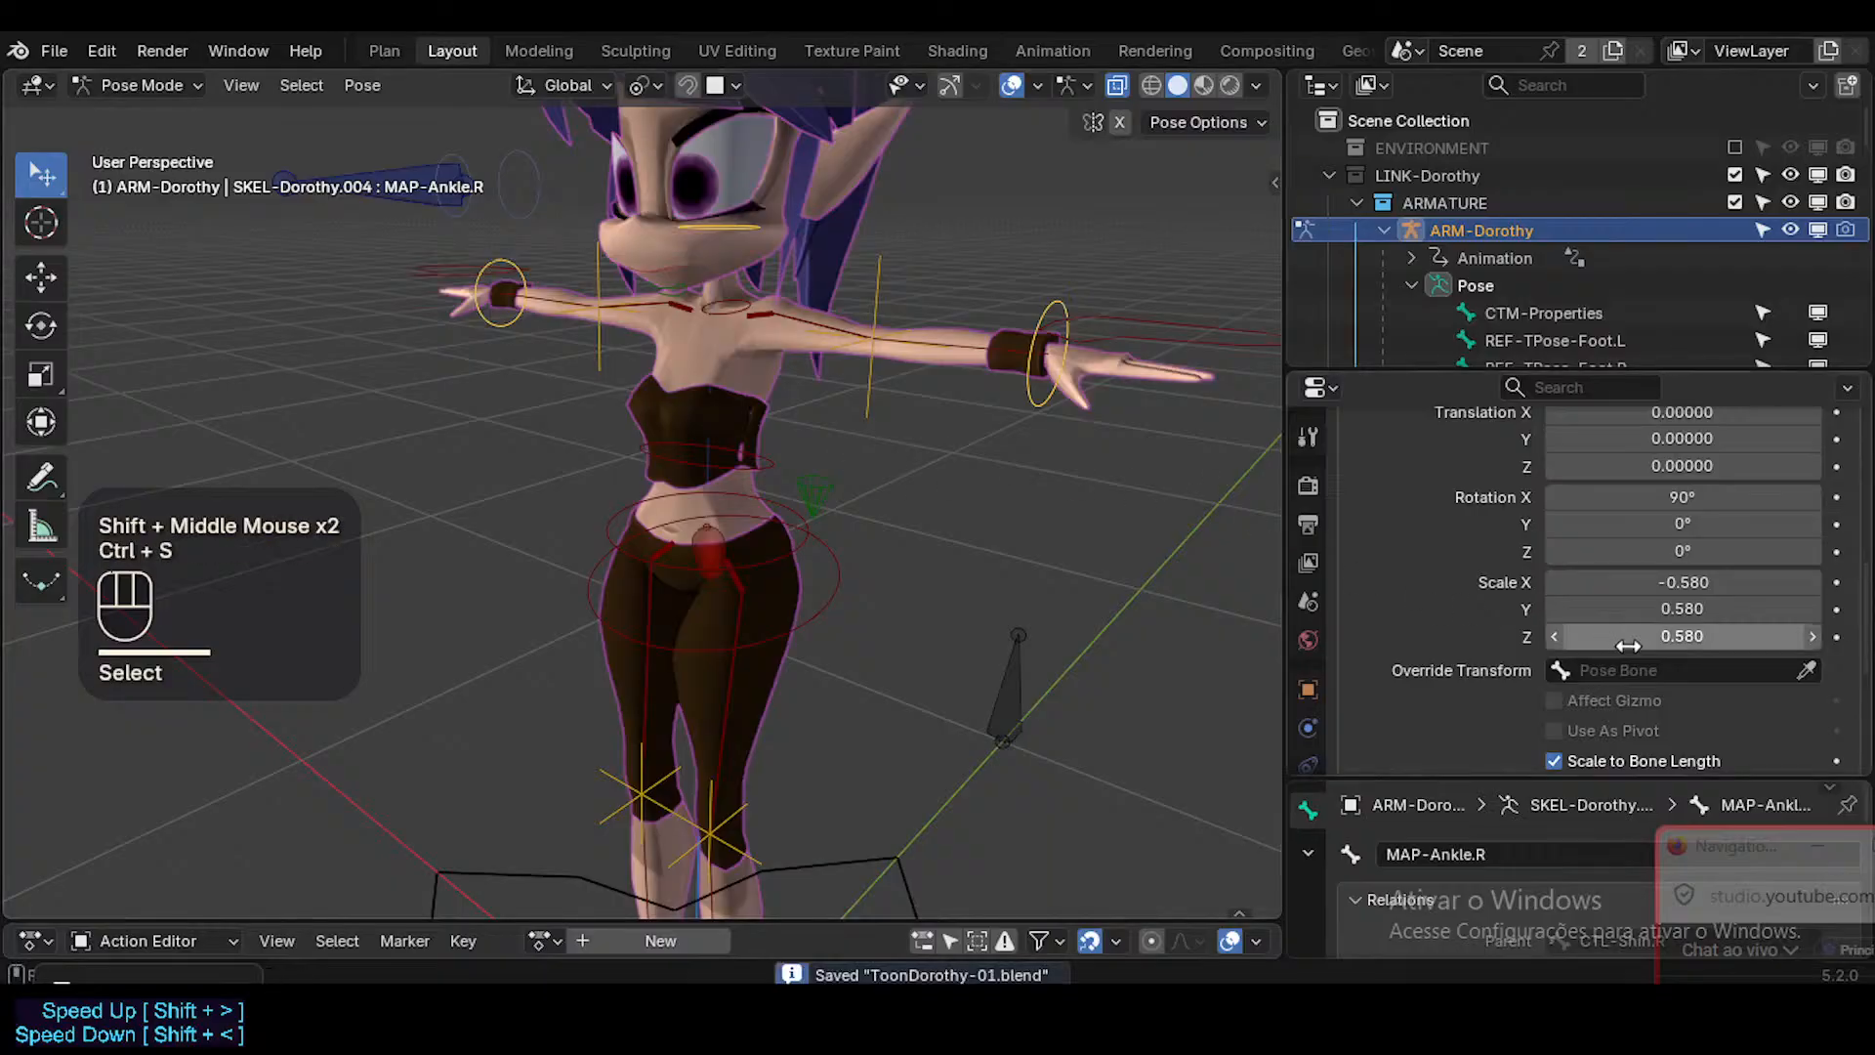
Replace the custom shape of all selected MAP bones with WGT-Gear-01.
scroll(1647, 656, "up", 3)
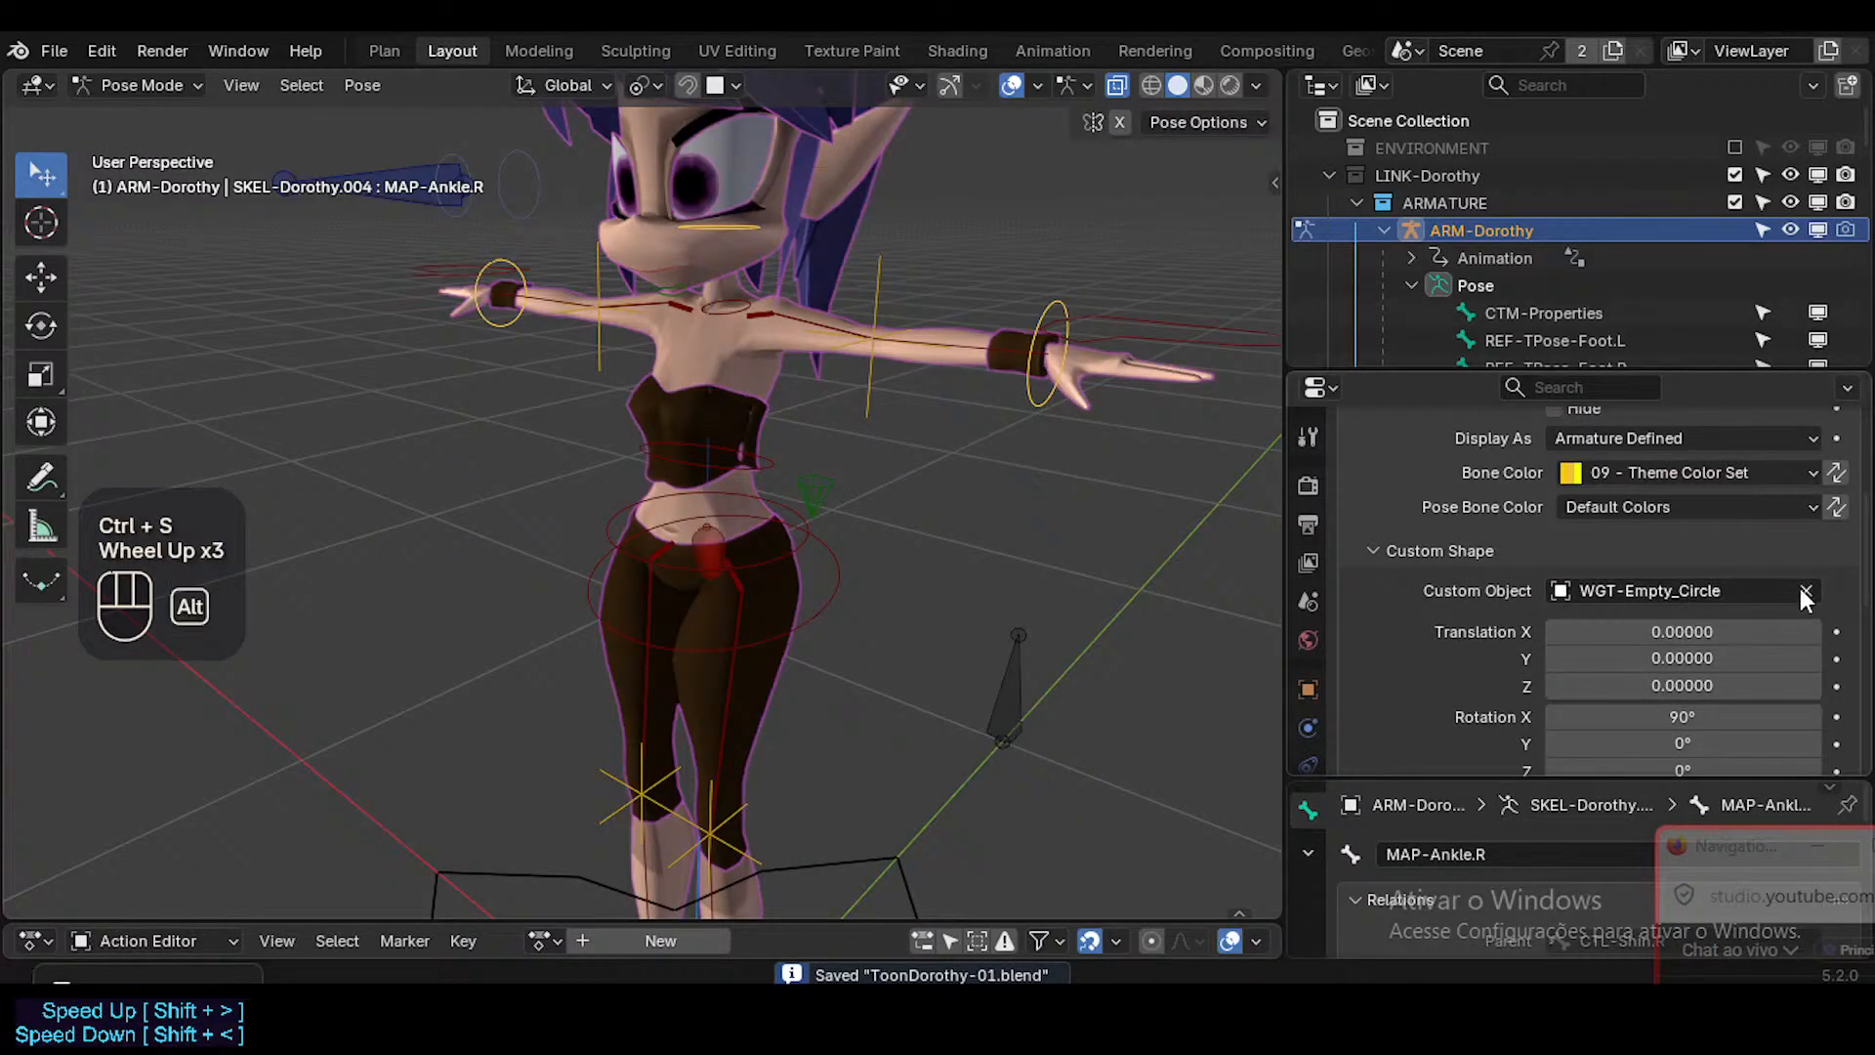
left_click(1805, 592, "alt")
left_click(1654, 595, "alt")
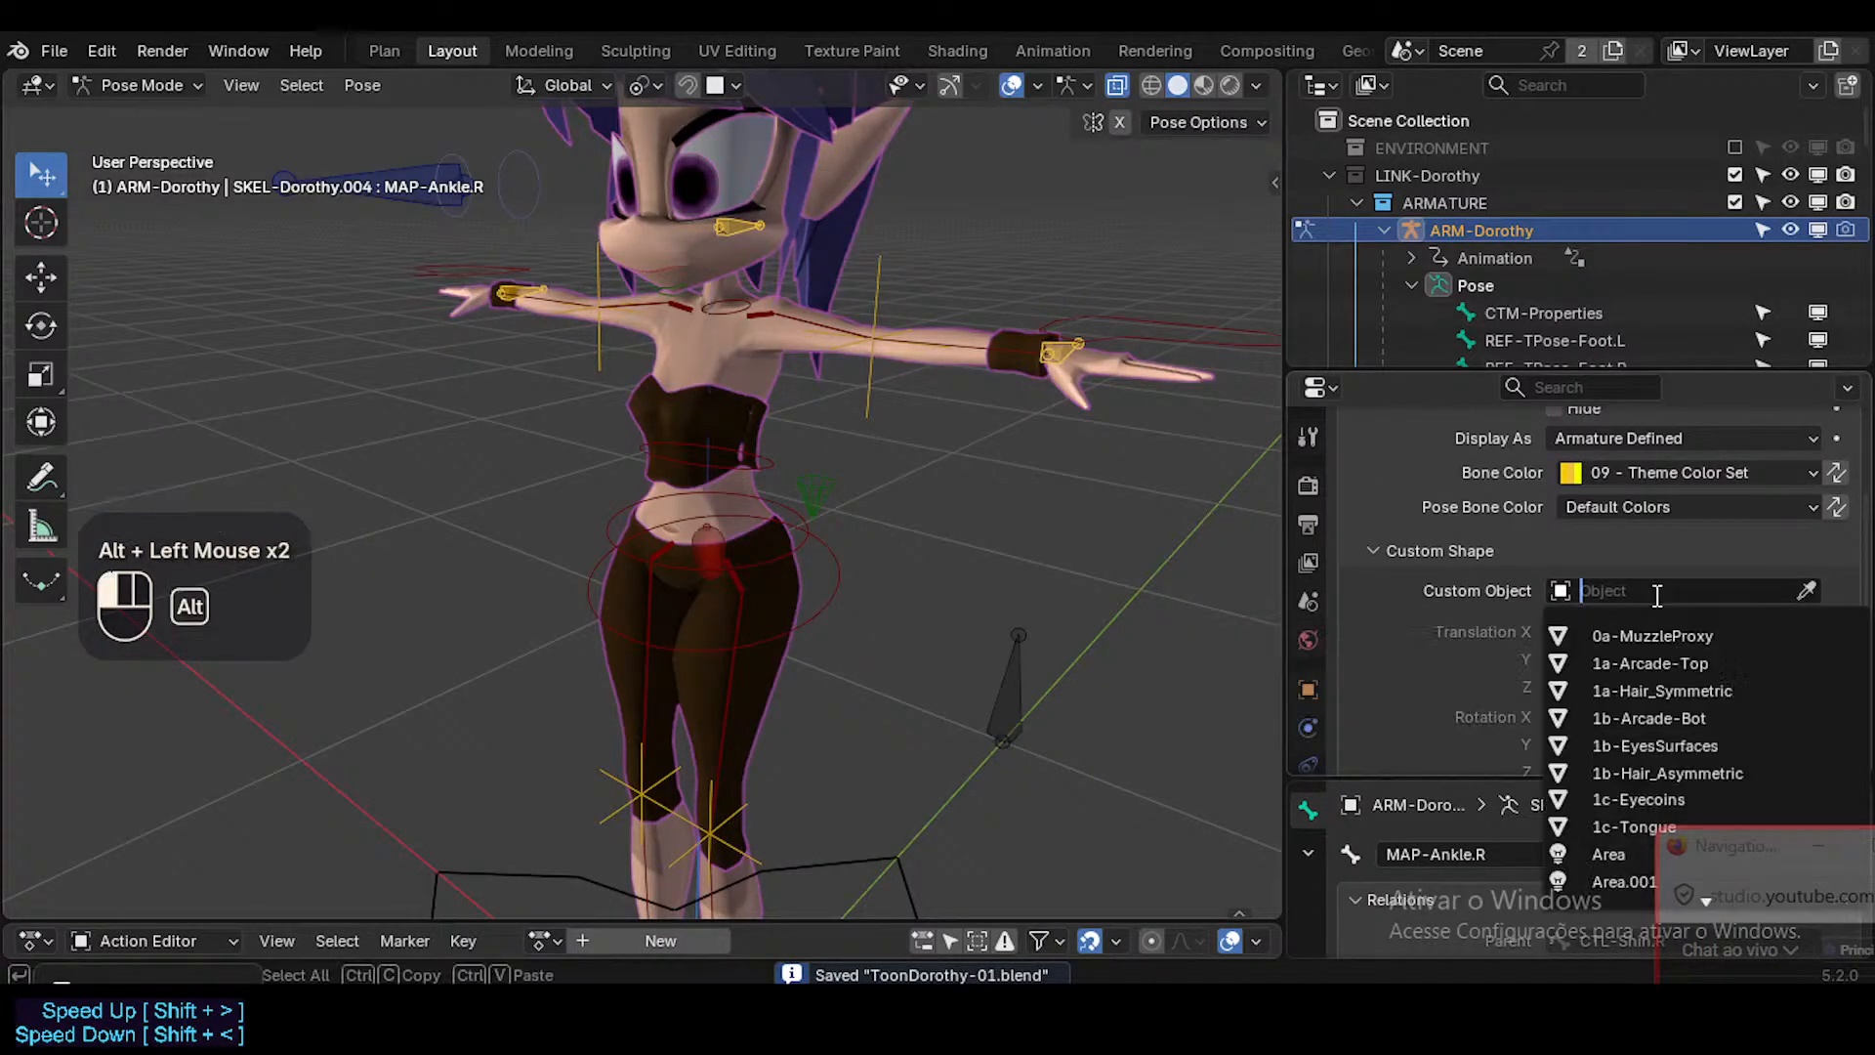
type("WDG")
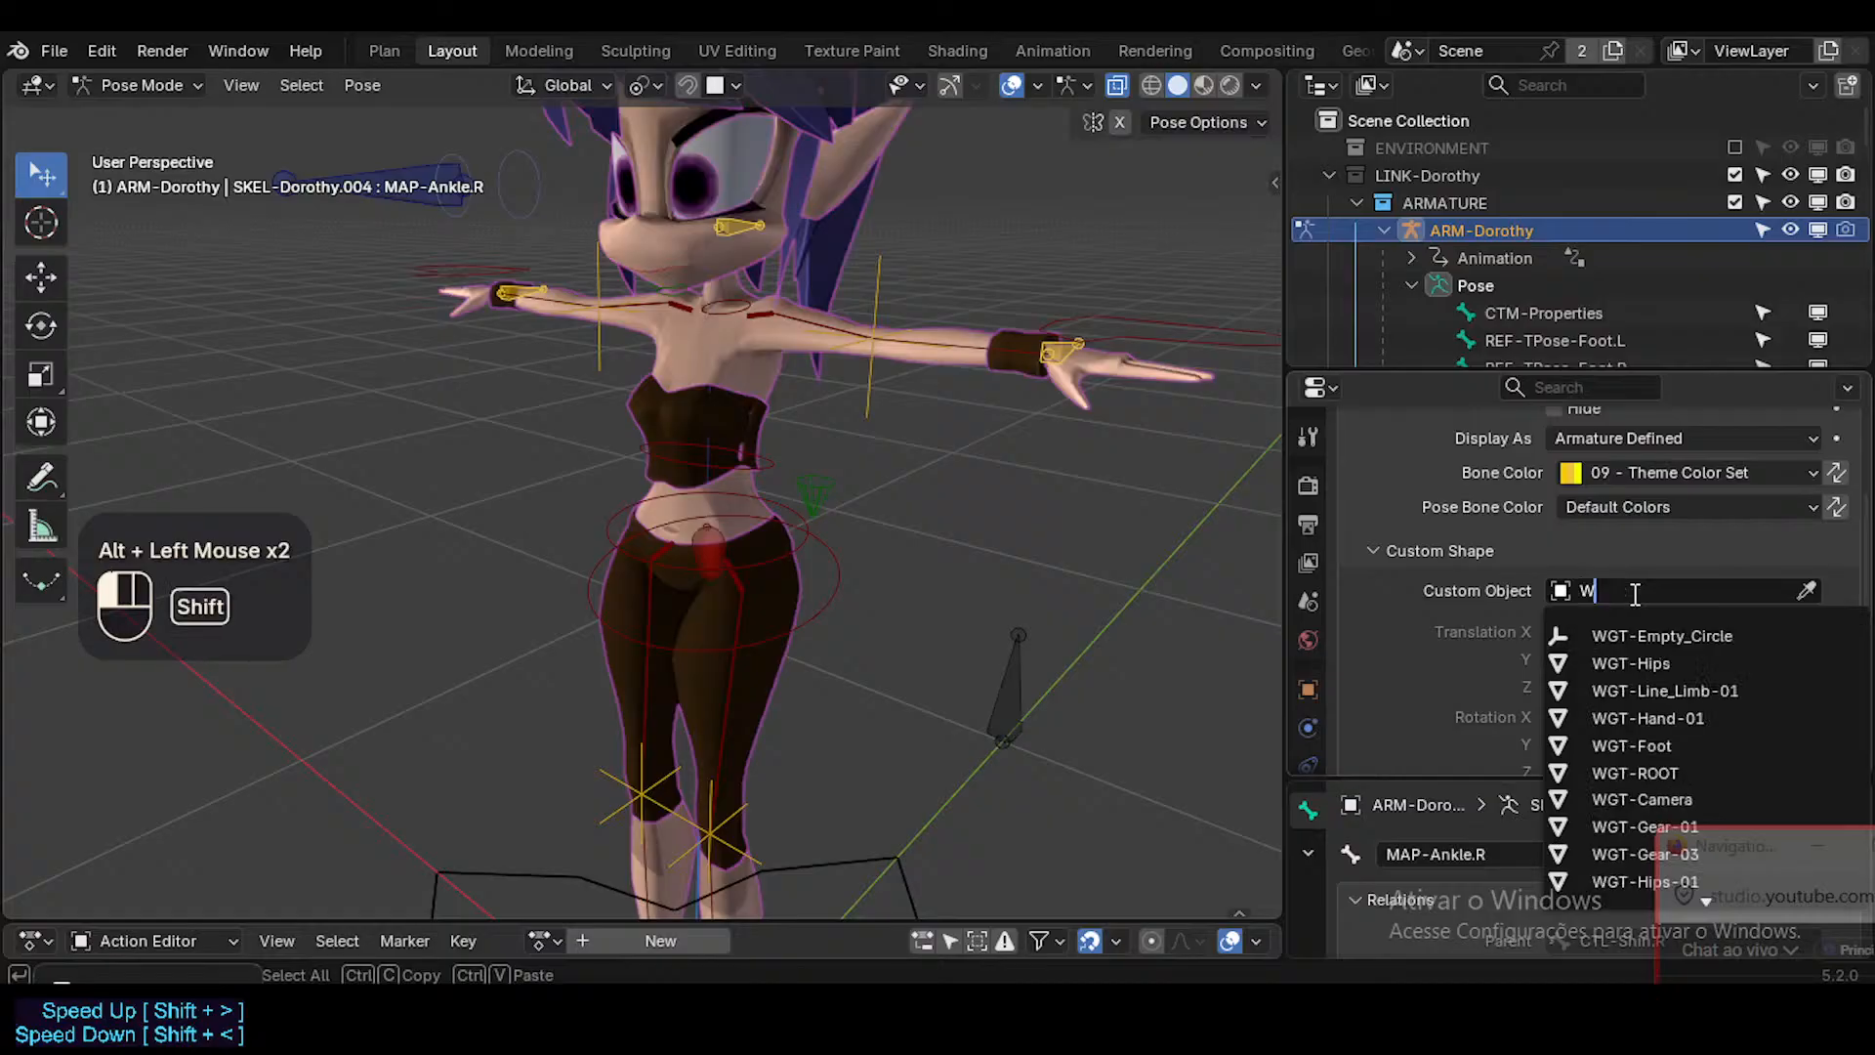
key("shift+BackSpace")
key("shift+BackSpace")
type("GT")
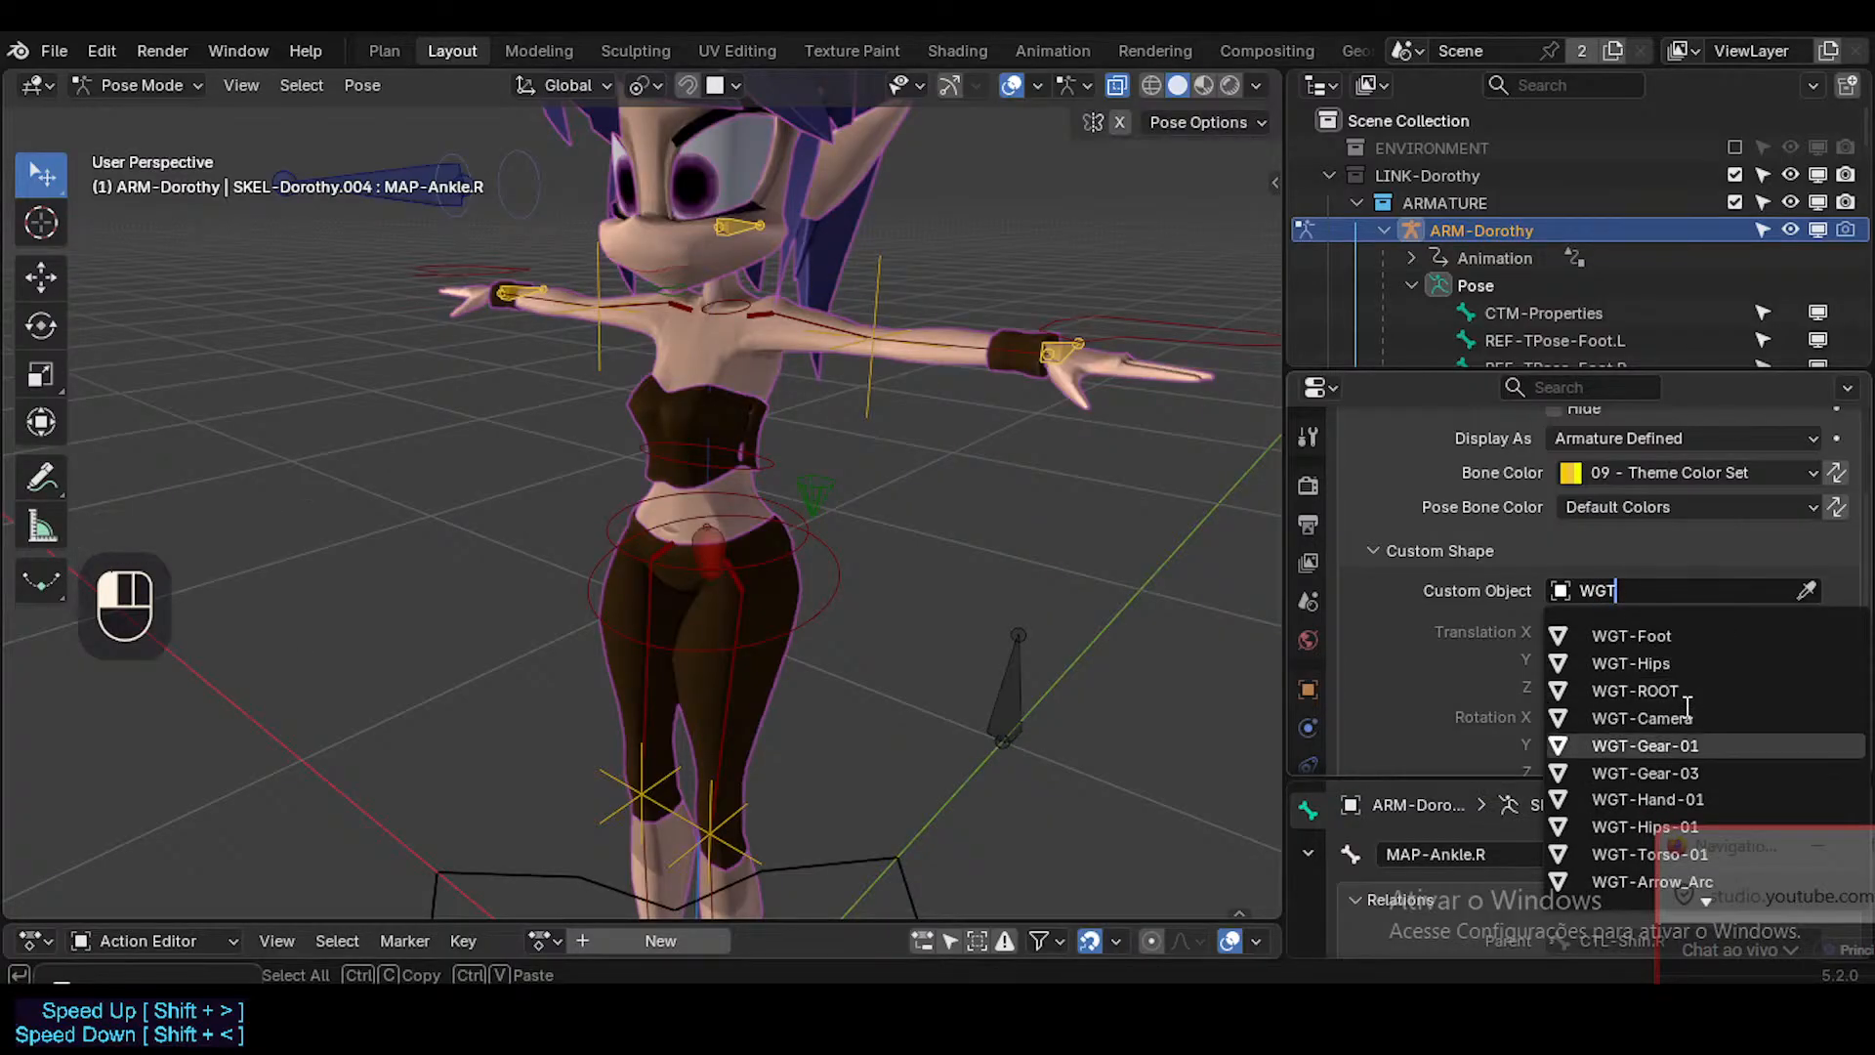
left_click_drag(1733, 852, 1046, 679)
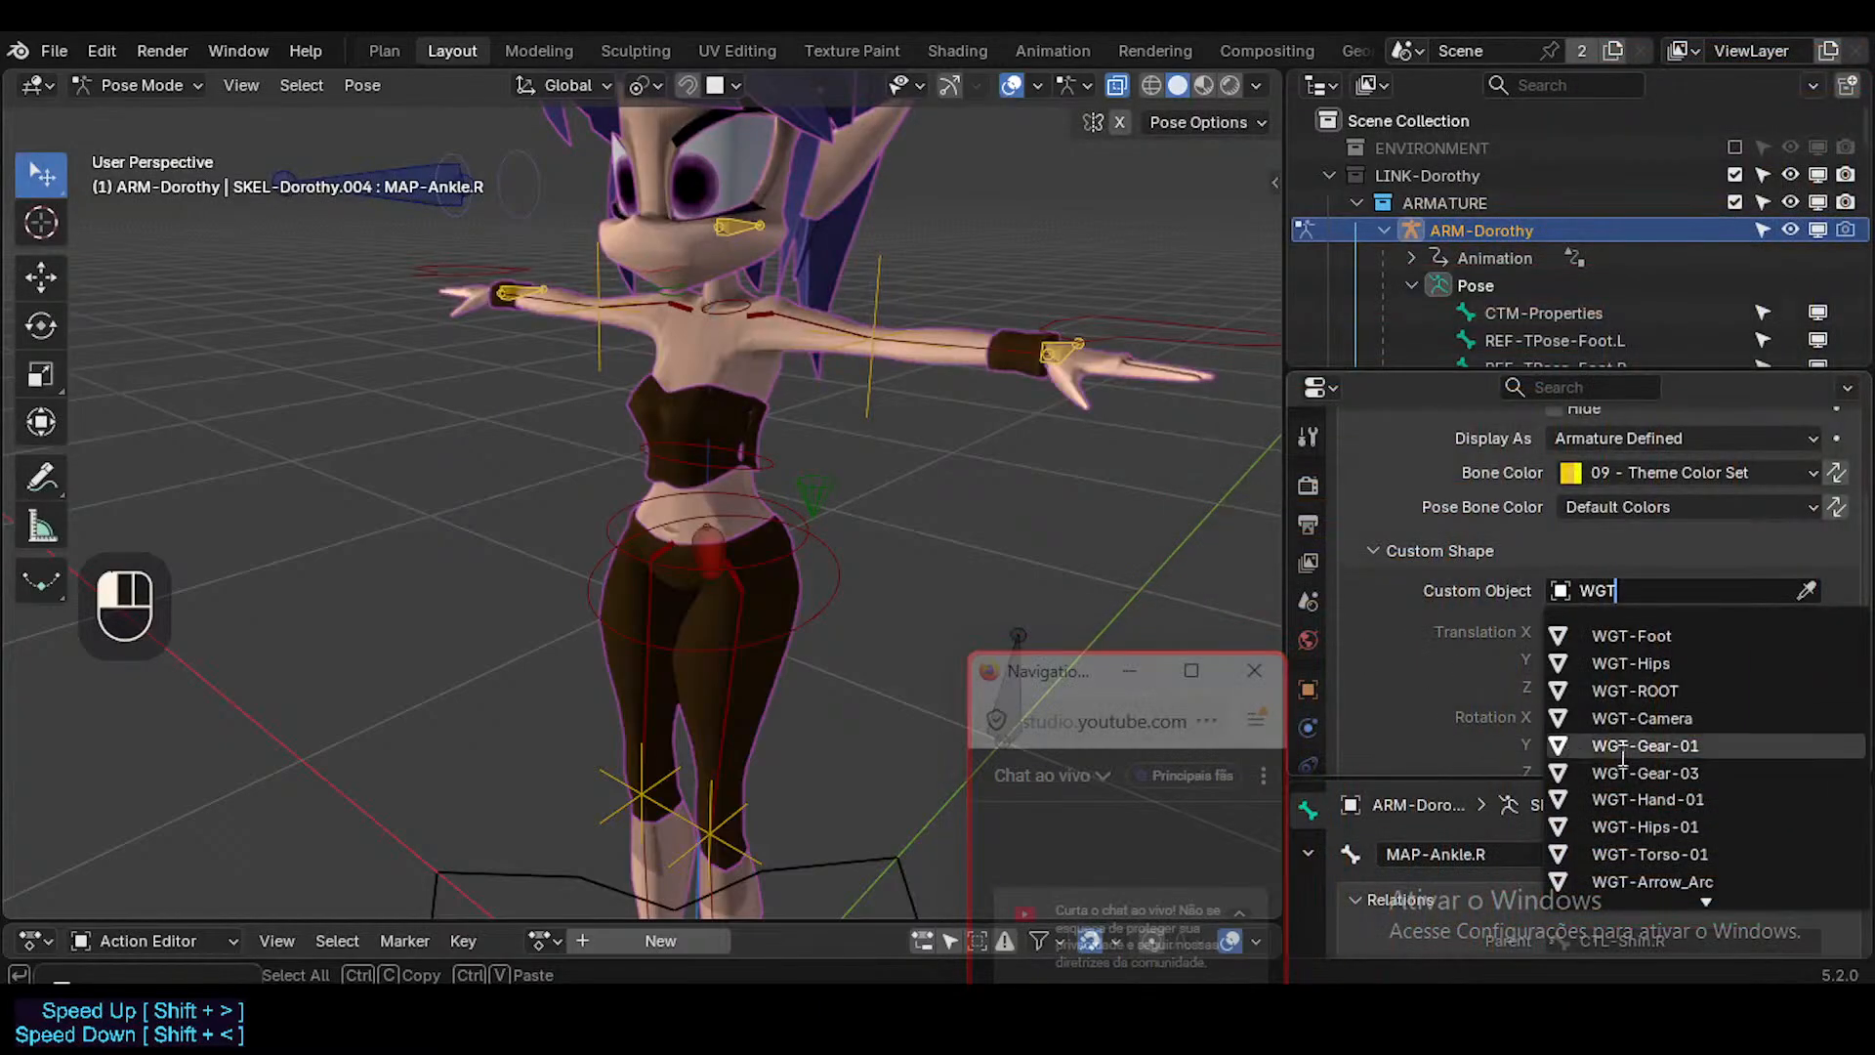
left_click(1758, 742, "alt")
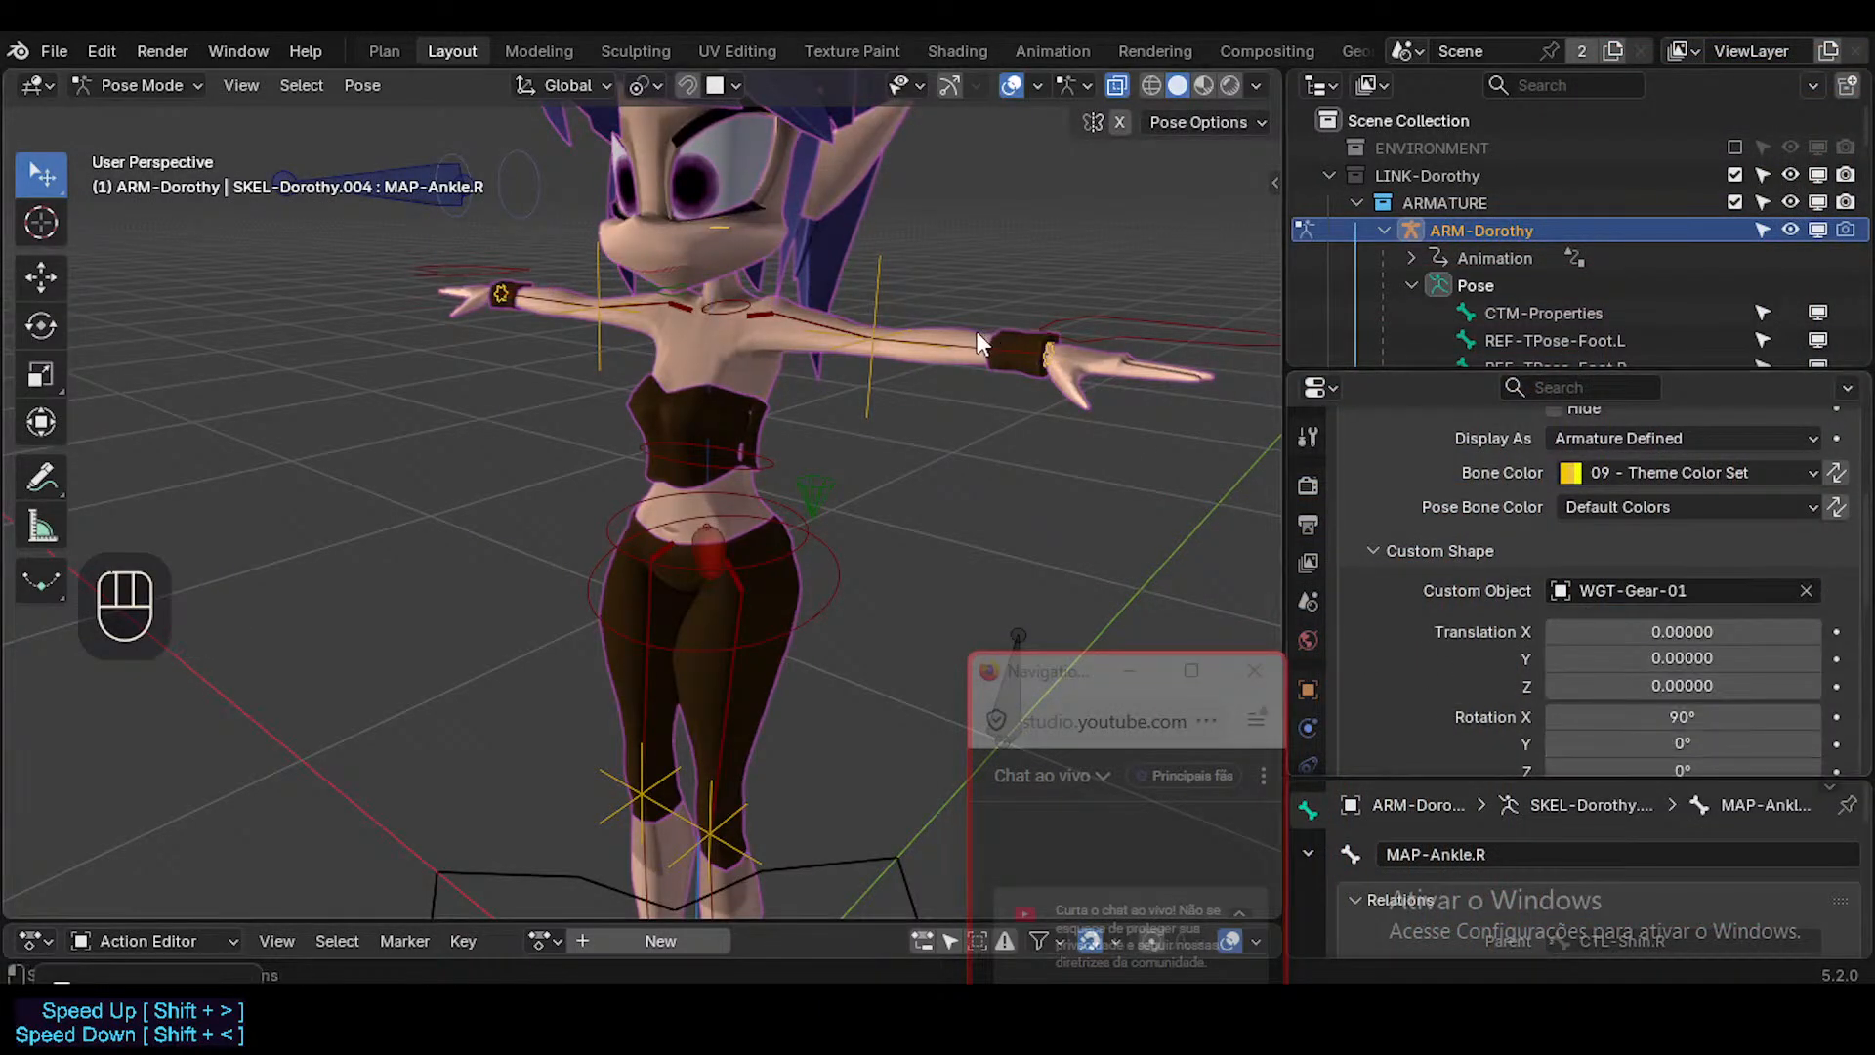
Examine the size and placement of the gear shapes on the wrists and ankles from several angles.
middle_click_drag(977, 331, 713, 563)
scroll(721, 674, "down", 2)
scroll(719, 683, "up", 1)
scroll(717, 683, "down", 2)
scroll(713, 562, "up", 1)
scroll(713, 562, "down", 1)
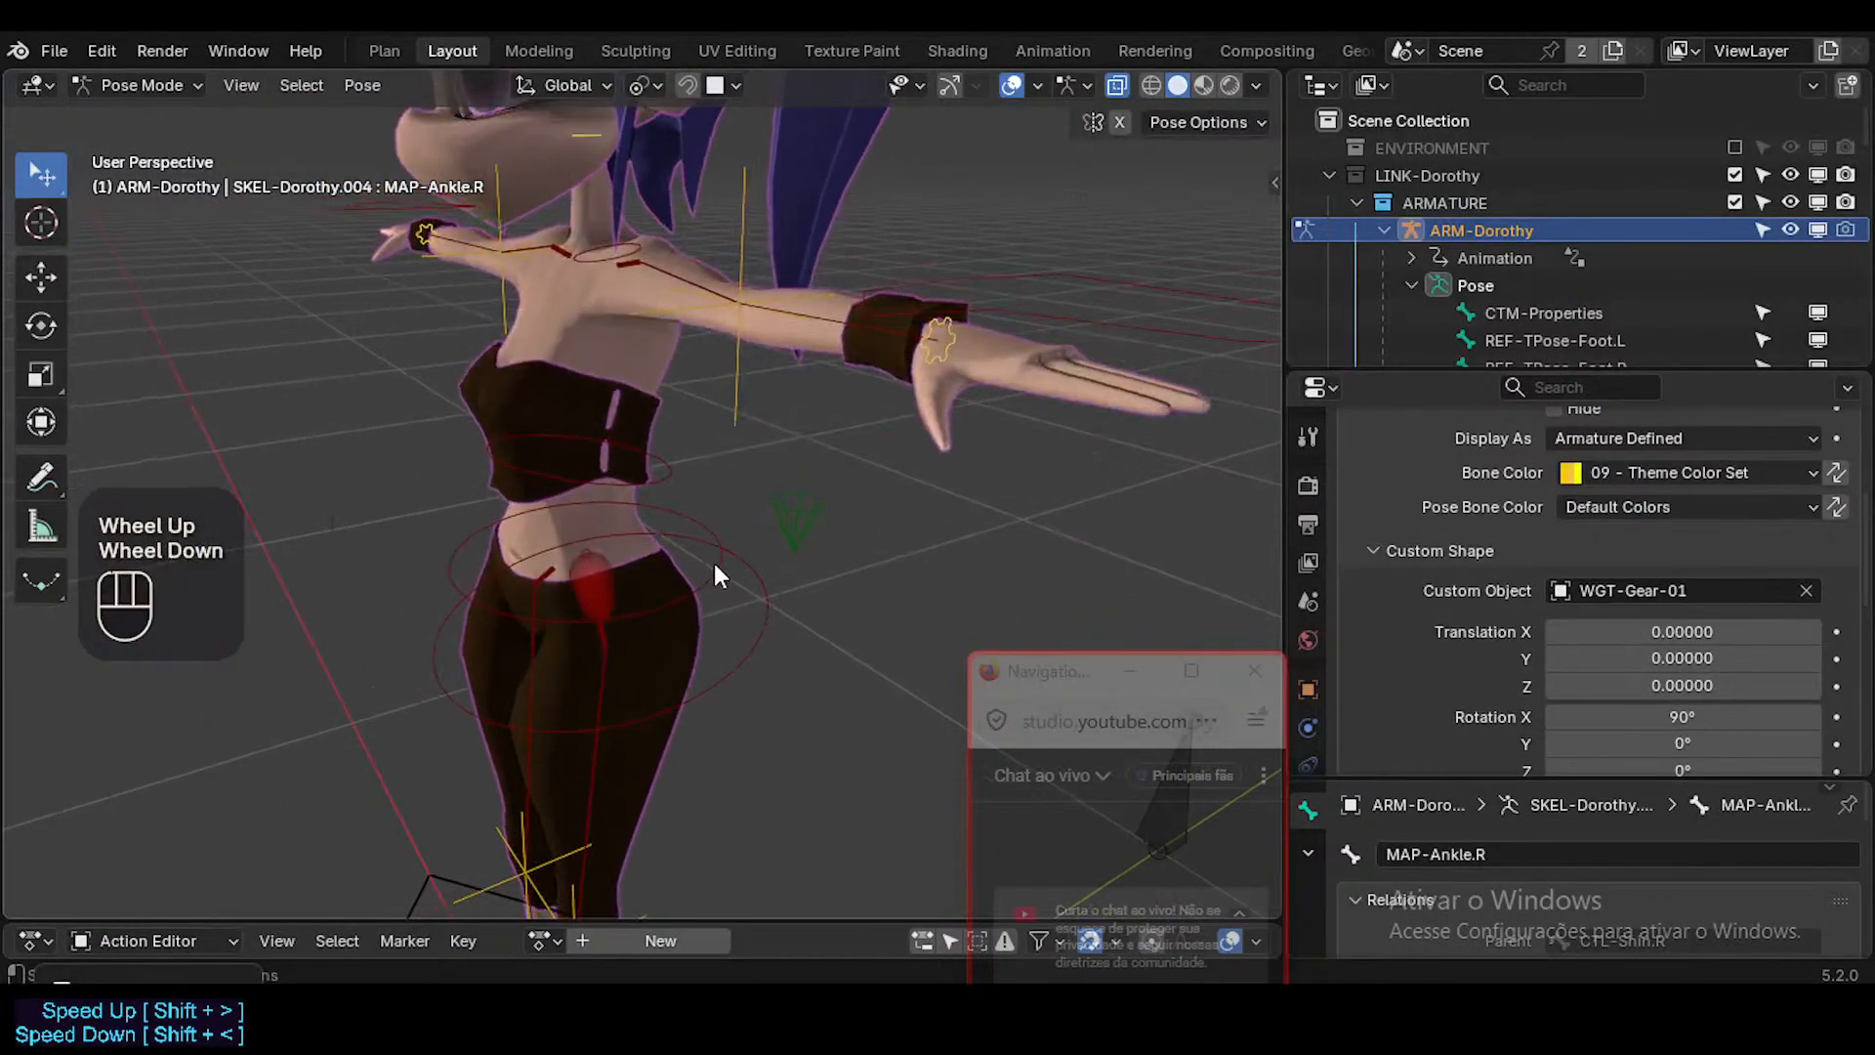
scroll(710, 605, "down", 2)
middle_click_drag(707, 644, 771, 414, "shift")
scroll(727, 566, "down", 1)
middle_click_drag(726, 567, 773, 391)
Make MAP-Wrist.L active and scale the gear shapes of all selected MAP bones to 1.100 on every axis.
scroll(774, 391, "down", 2)
scroll(1758, 606, "down", 4)
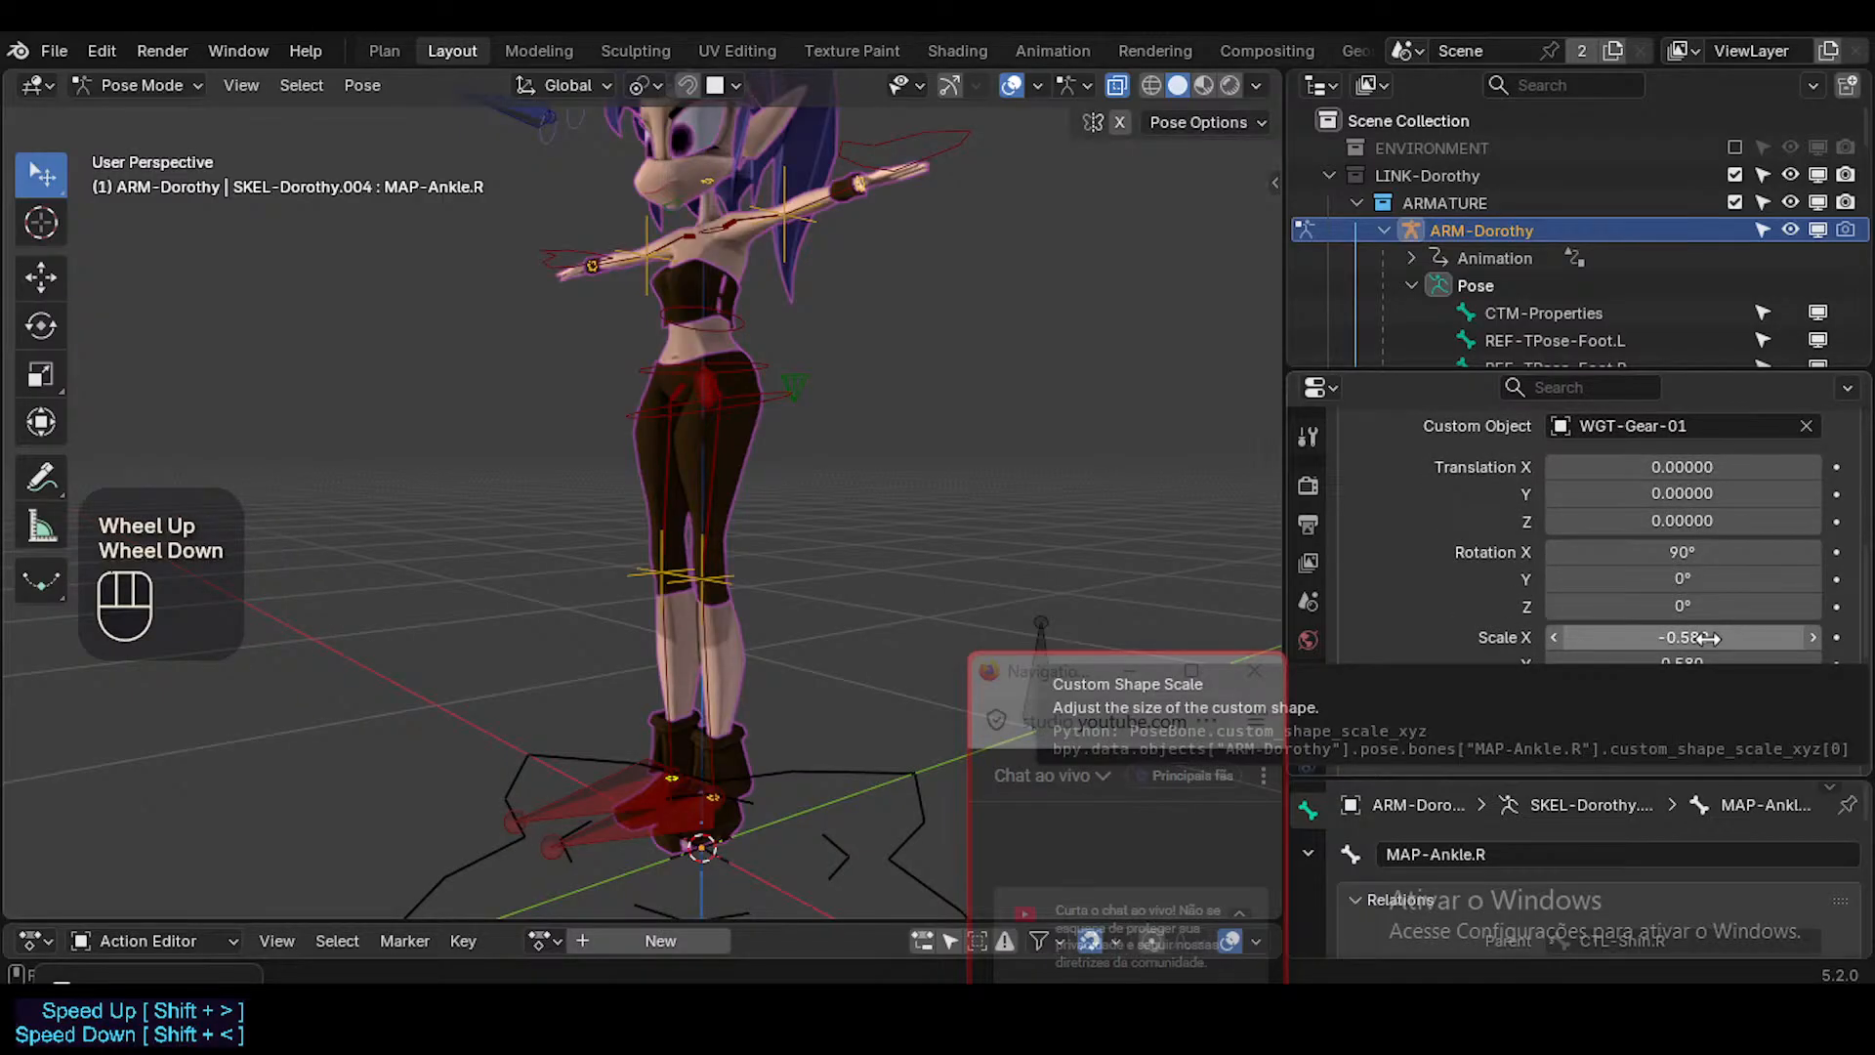
middle_click_drag(695, 108, 924, 318)
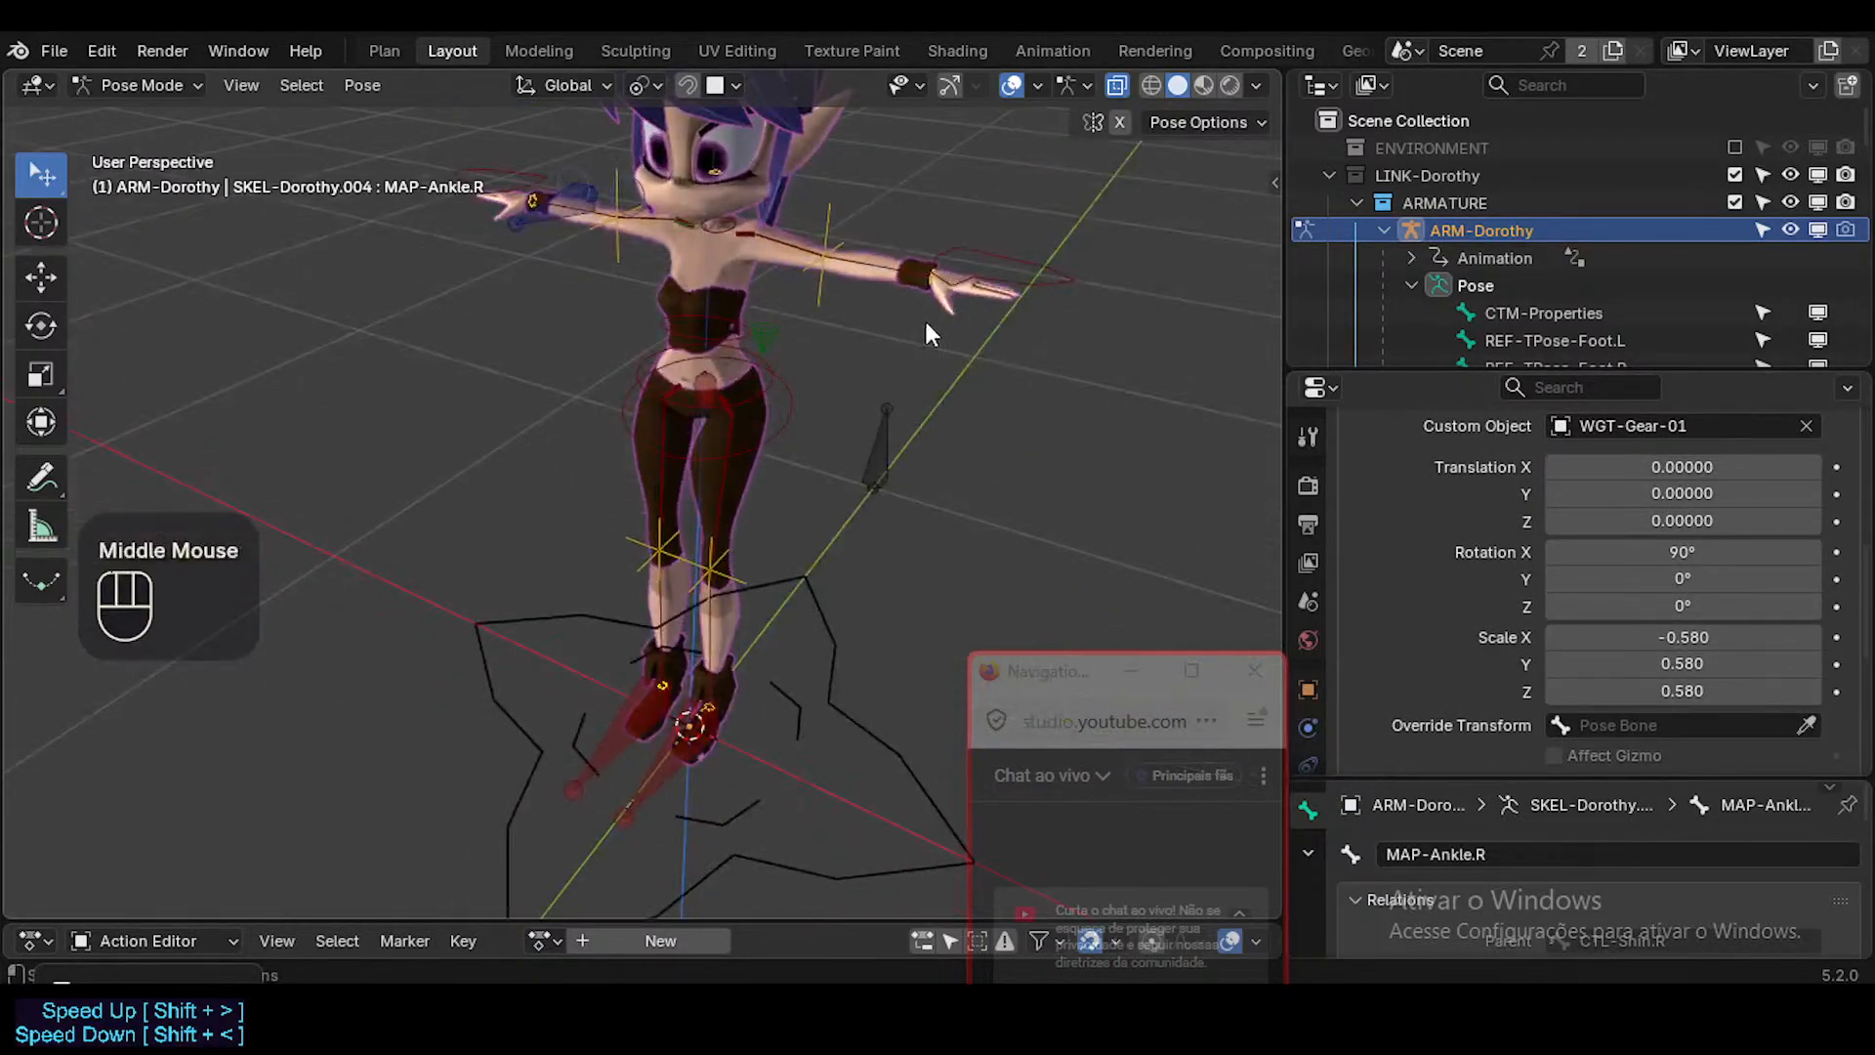
scroll(928, 314, "up", 2)
left_click(935, 270, "shift")
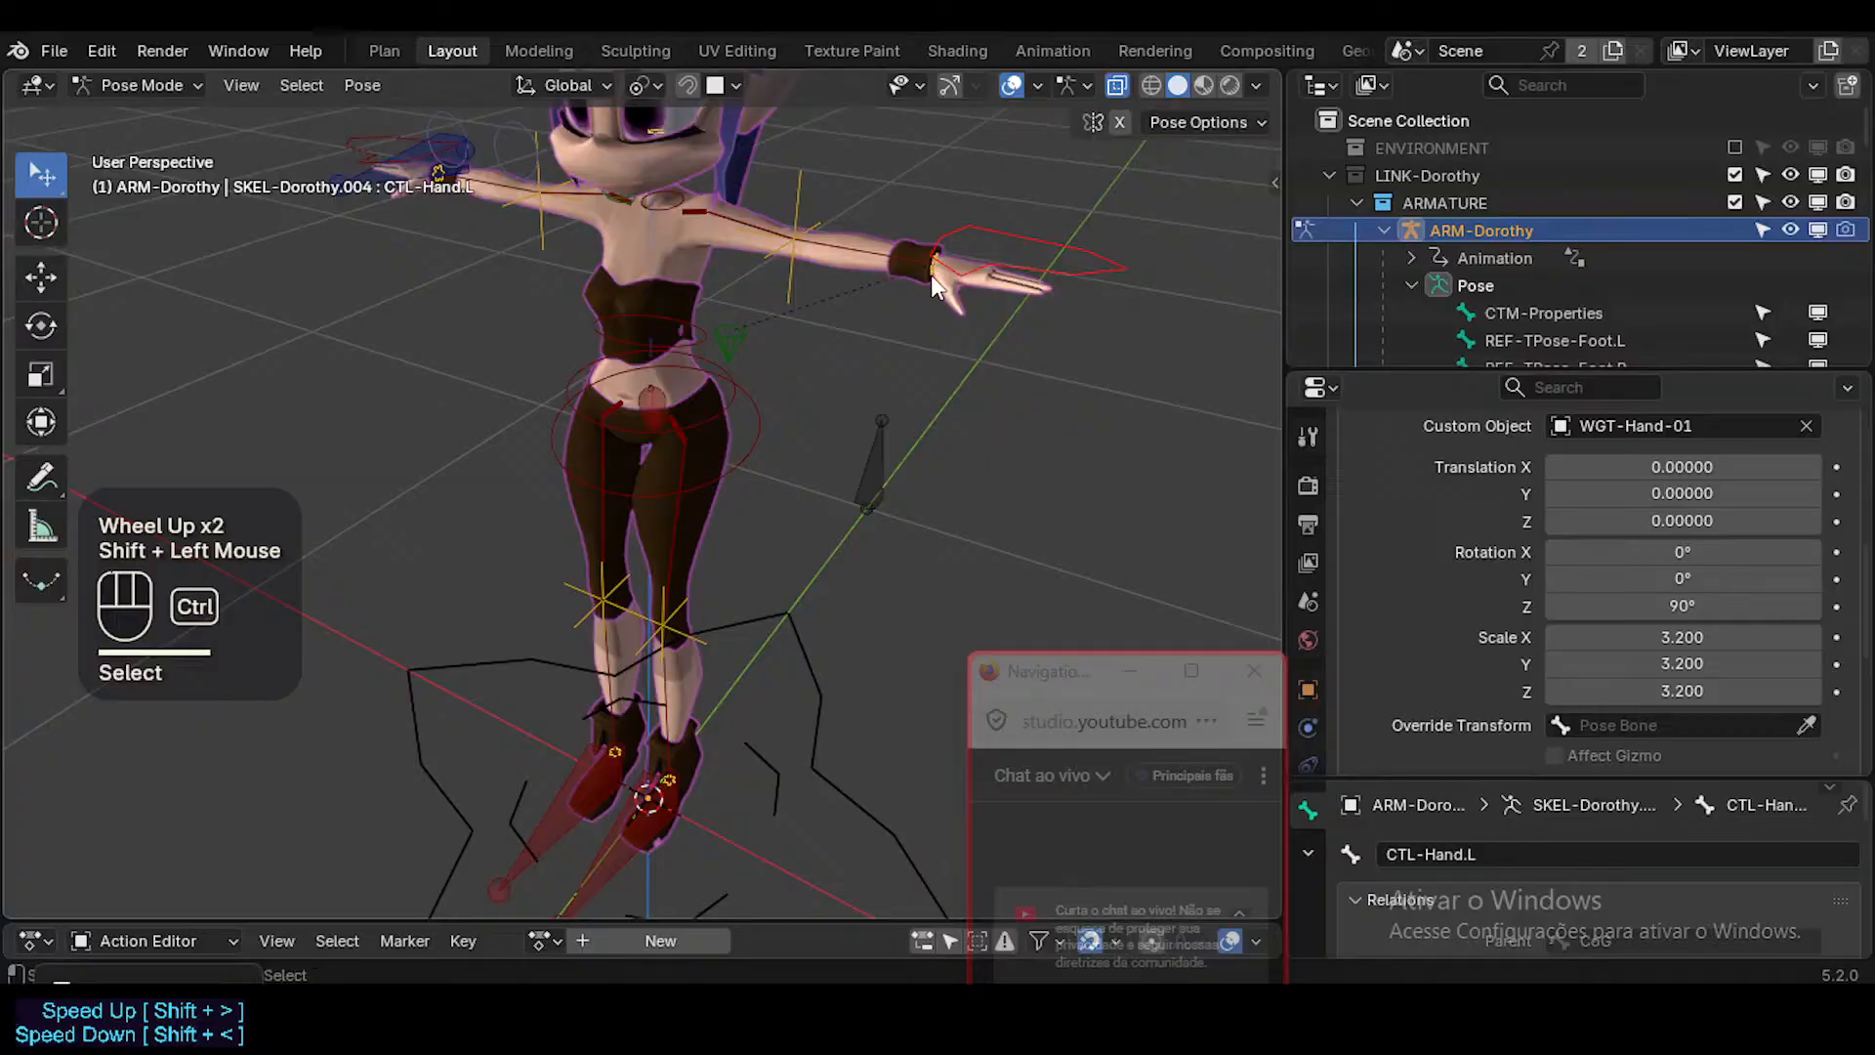
key("ctrl+z")
left_click(930, 274, "shift")
left_click_drag(1682, 638, 1738, 690, "shift")
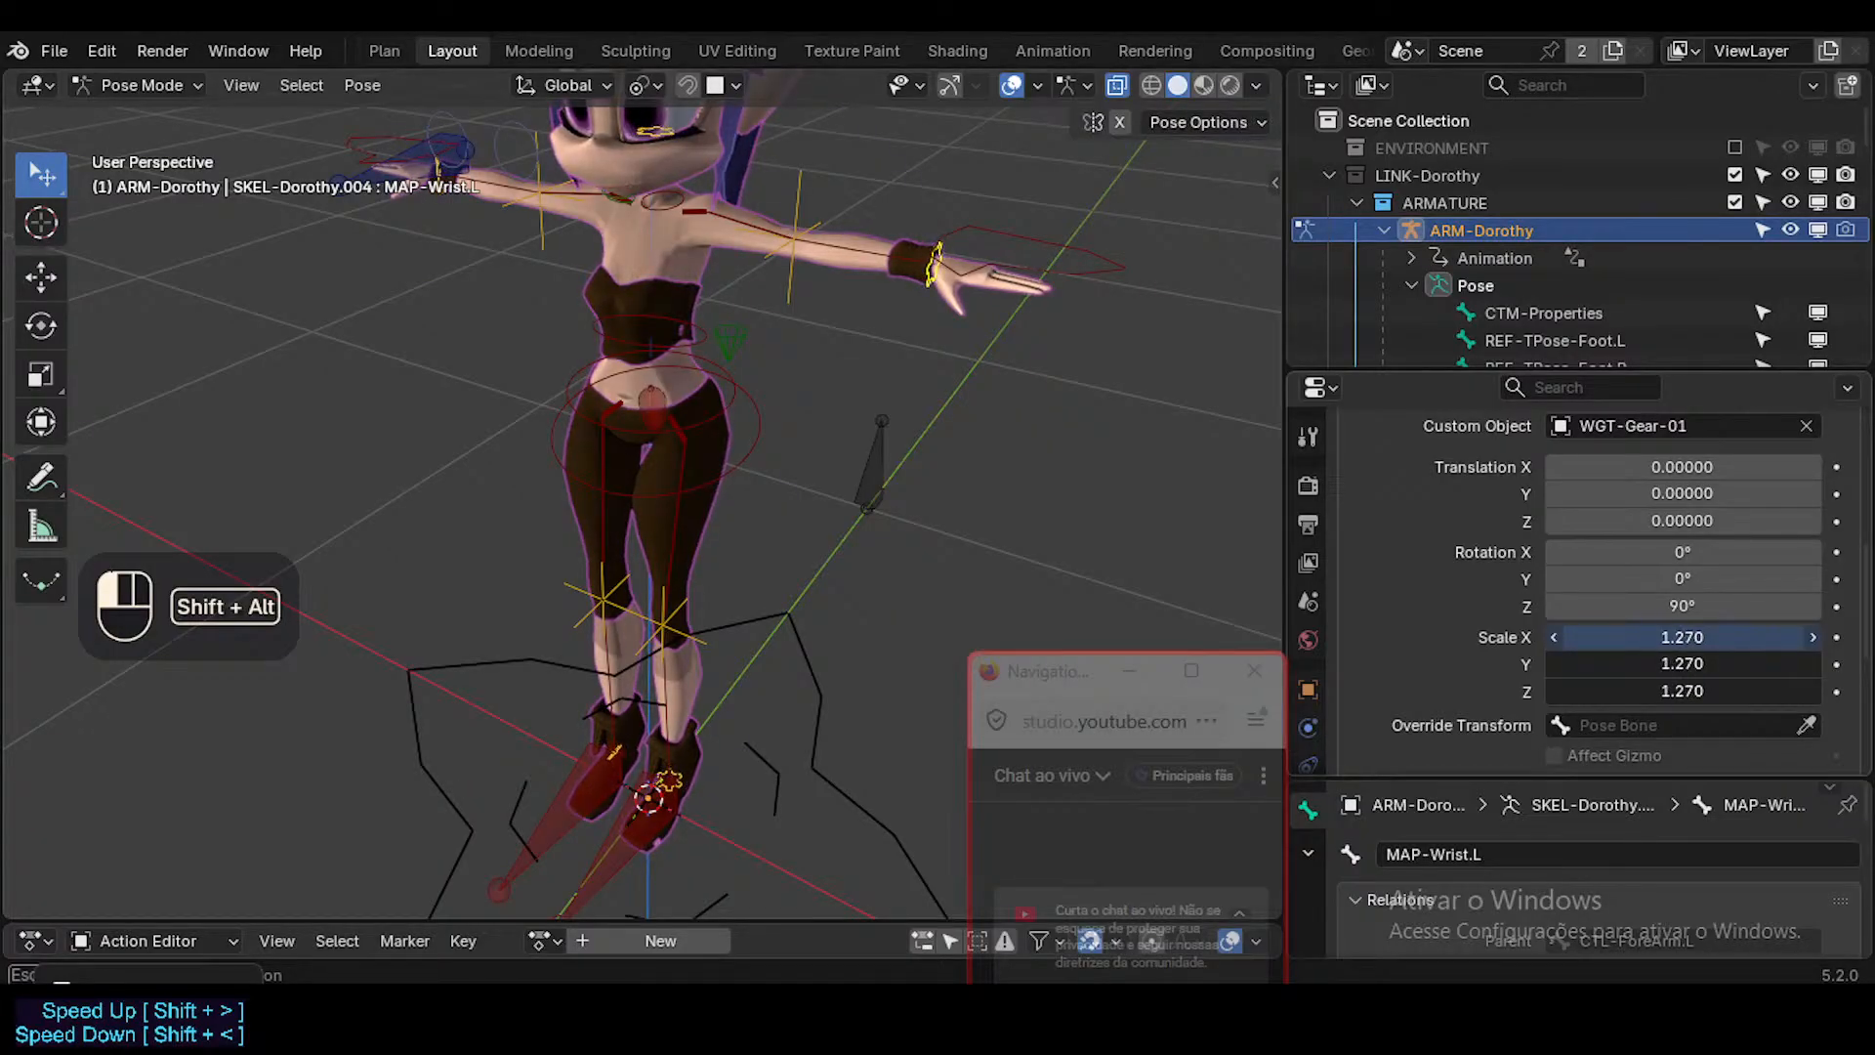
left_click_drag(1738, 690, 1758, 691, "alt+shift")
middle_click_drag(977, 192, 882, 225)
left_click(882, 226)
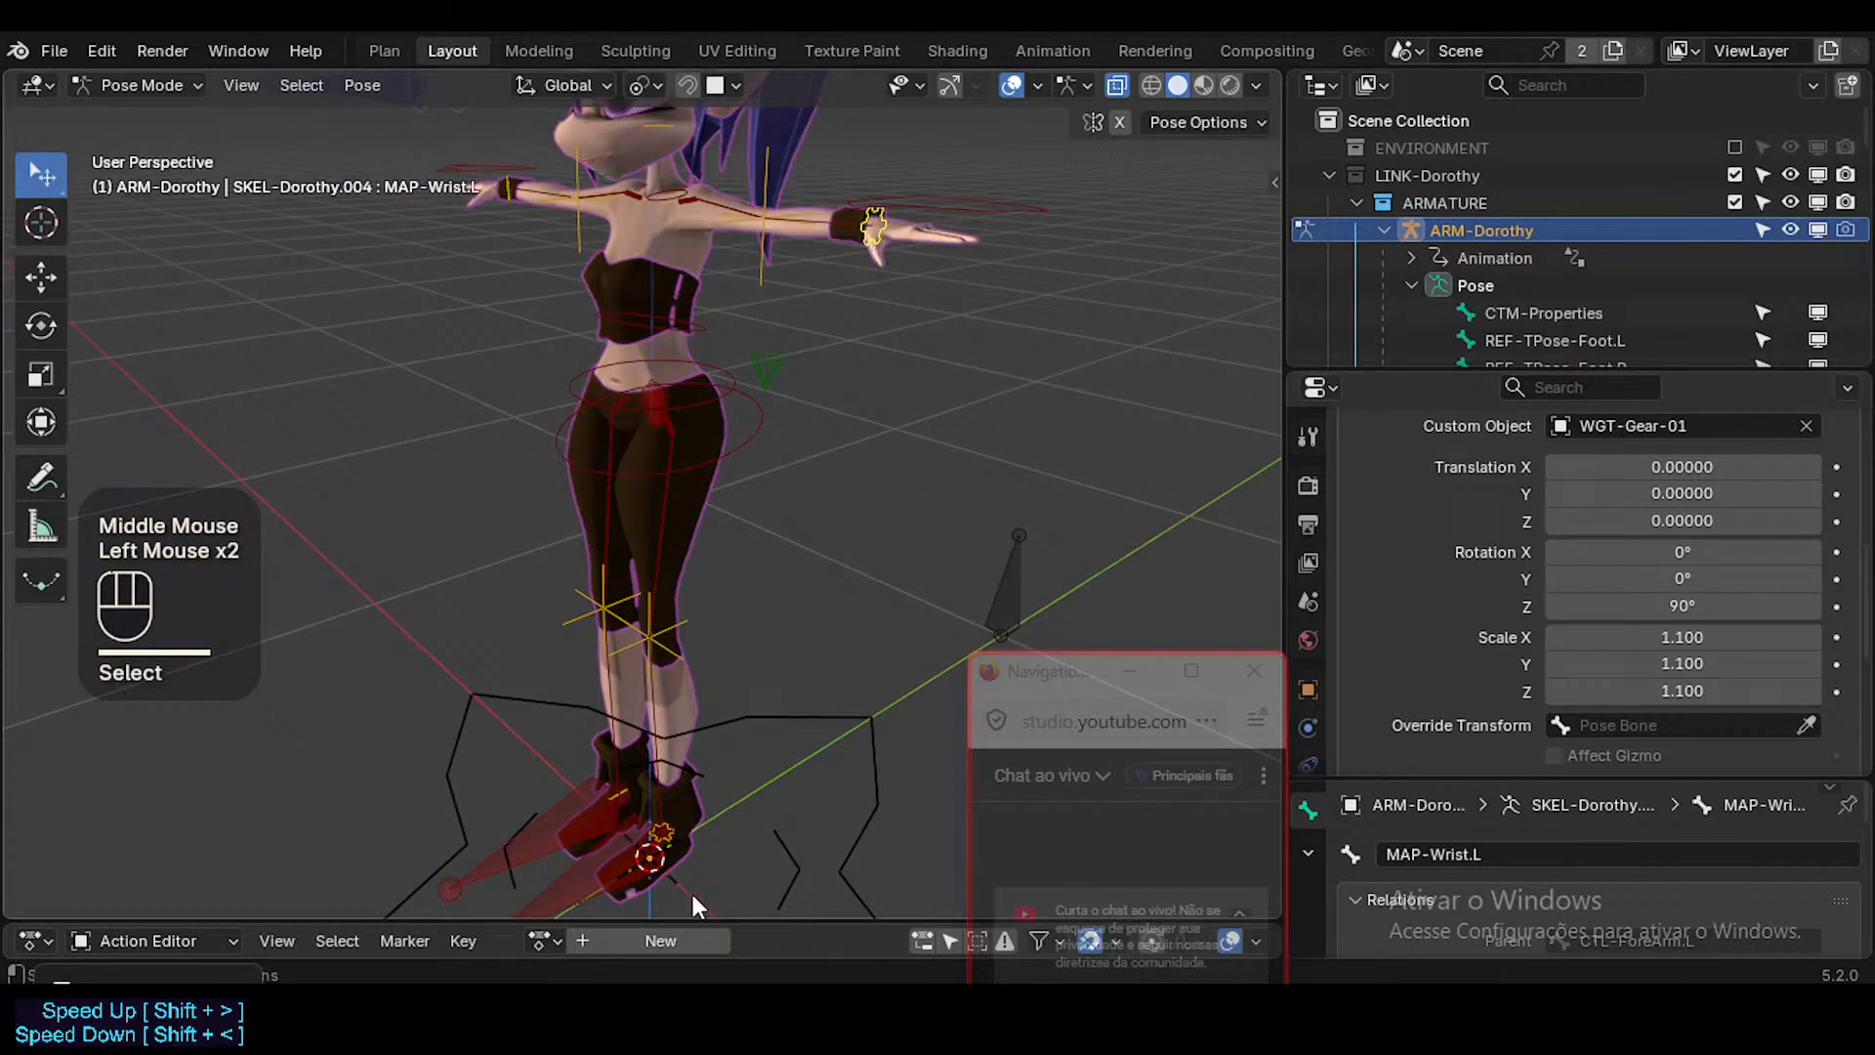
Select MAP-Ankle.L and enlarge its gear custom shape to about 1.950 on every axis.
left_click(682, 816)
left_click(677, 812)
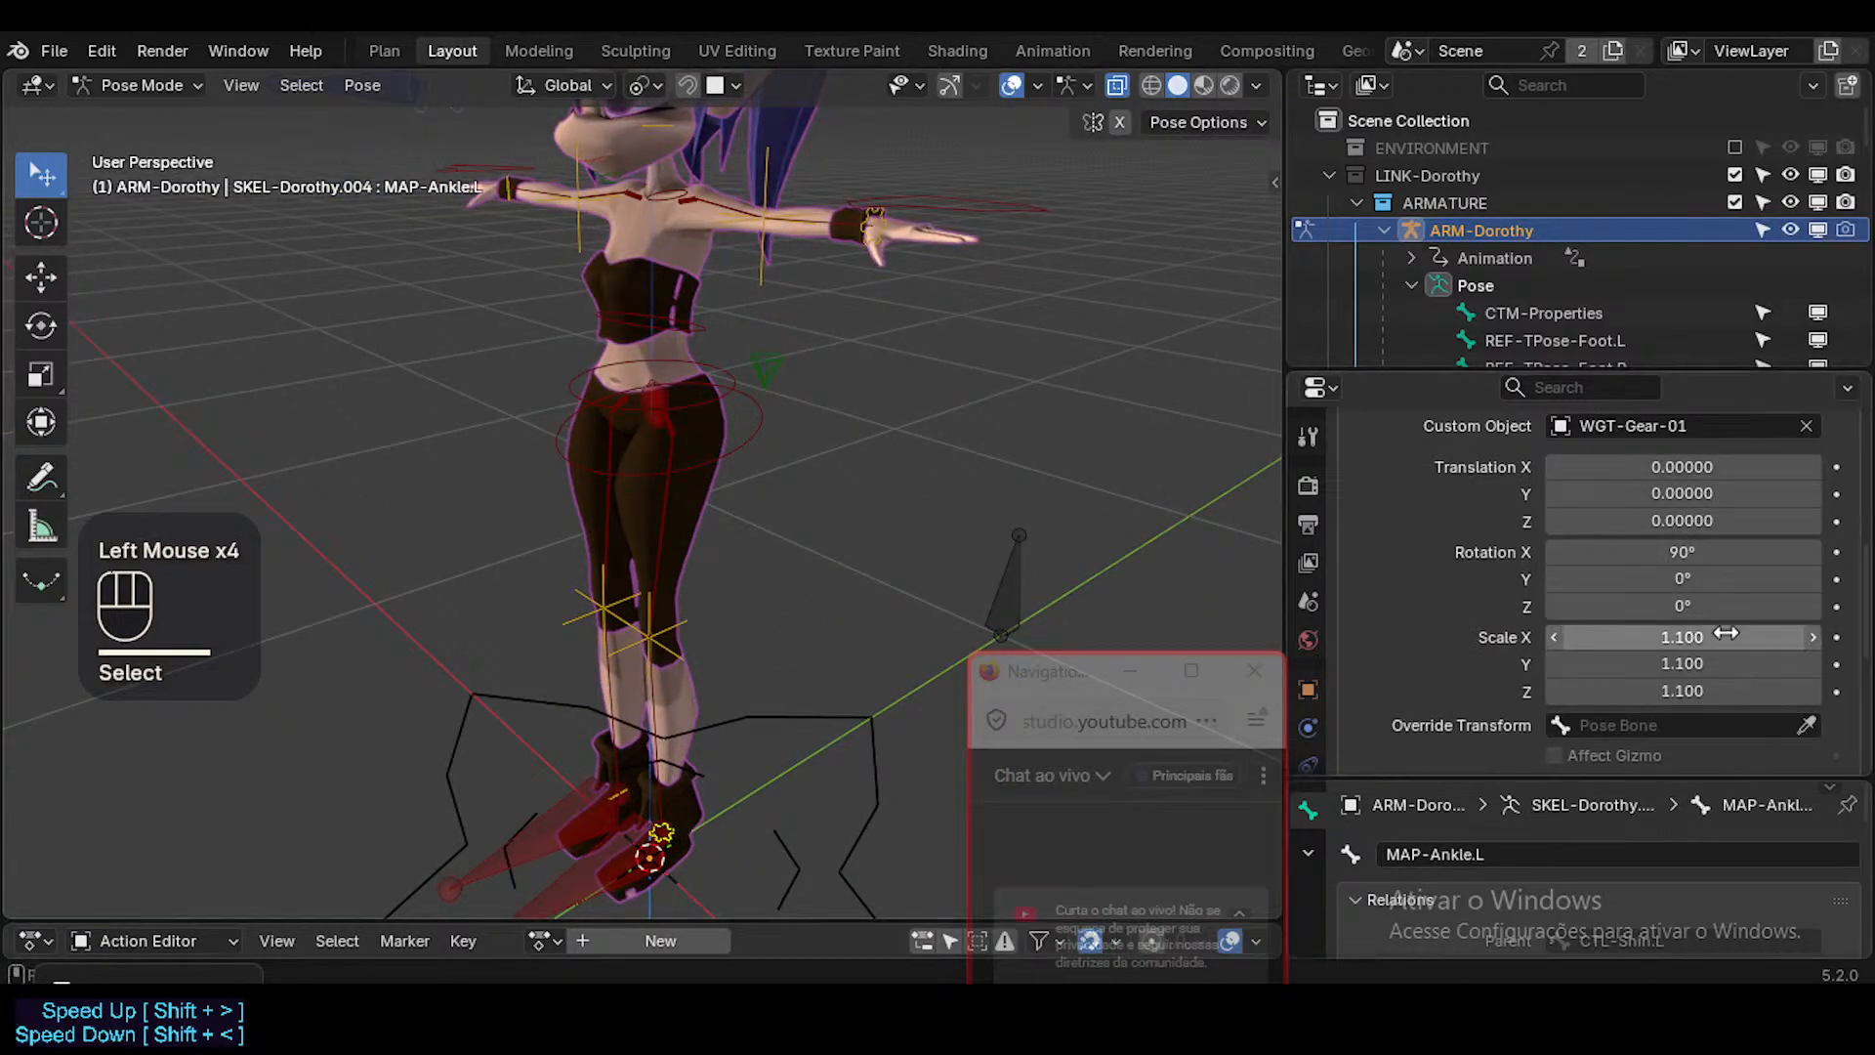
left_click_drag(1725, 636, 1726, 636)
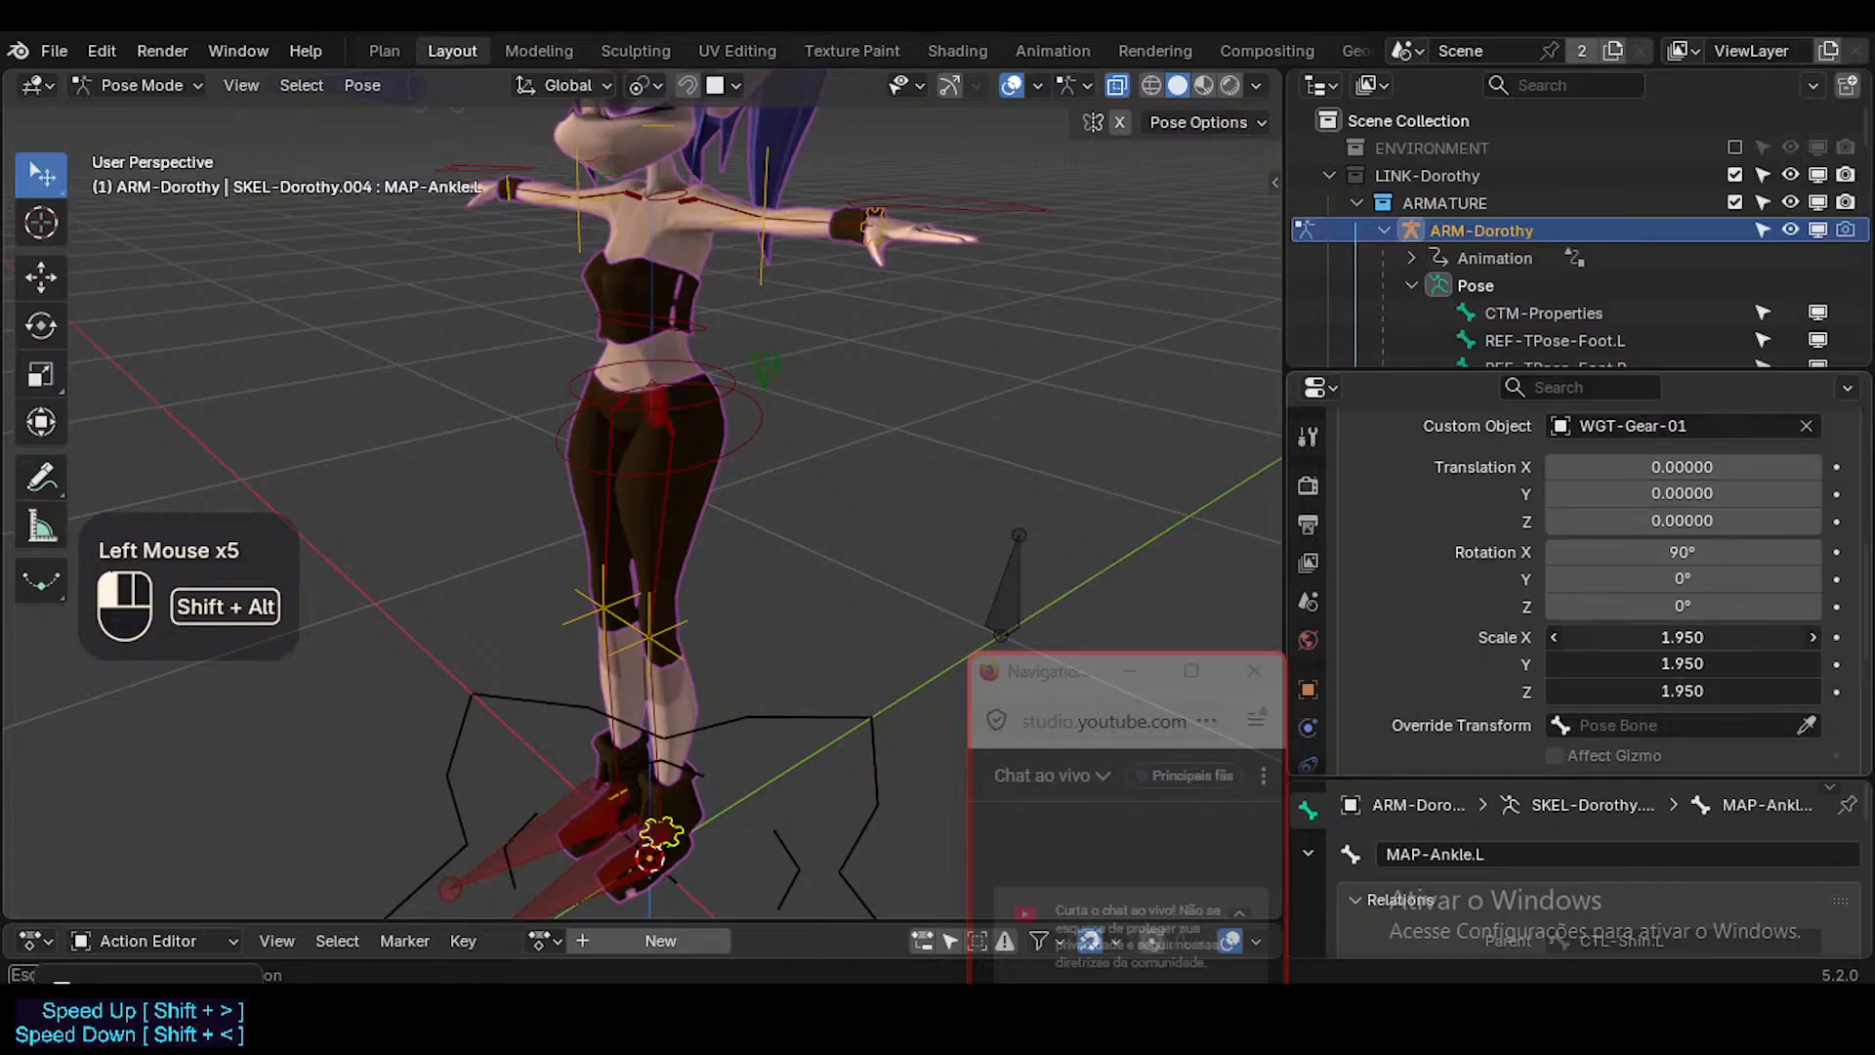
Select MAP-Head, scale its gear custom shape to 1.720 on every axis, and check it from several angles.
middle_click_drag(776, 156, 952, 430)
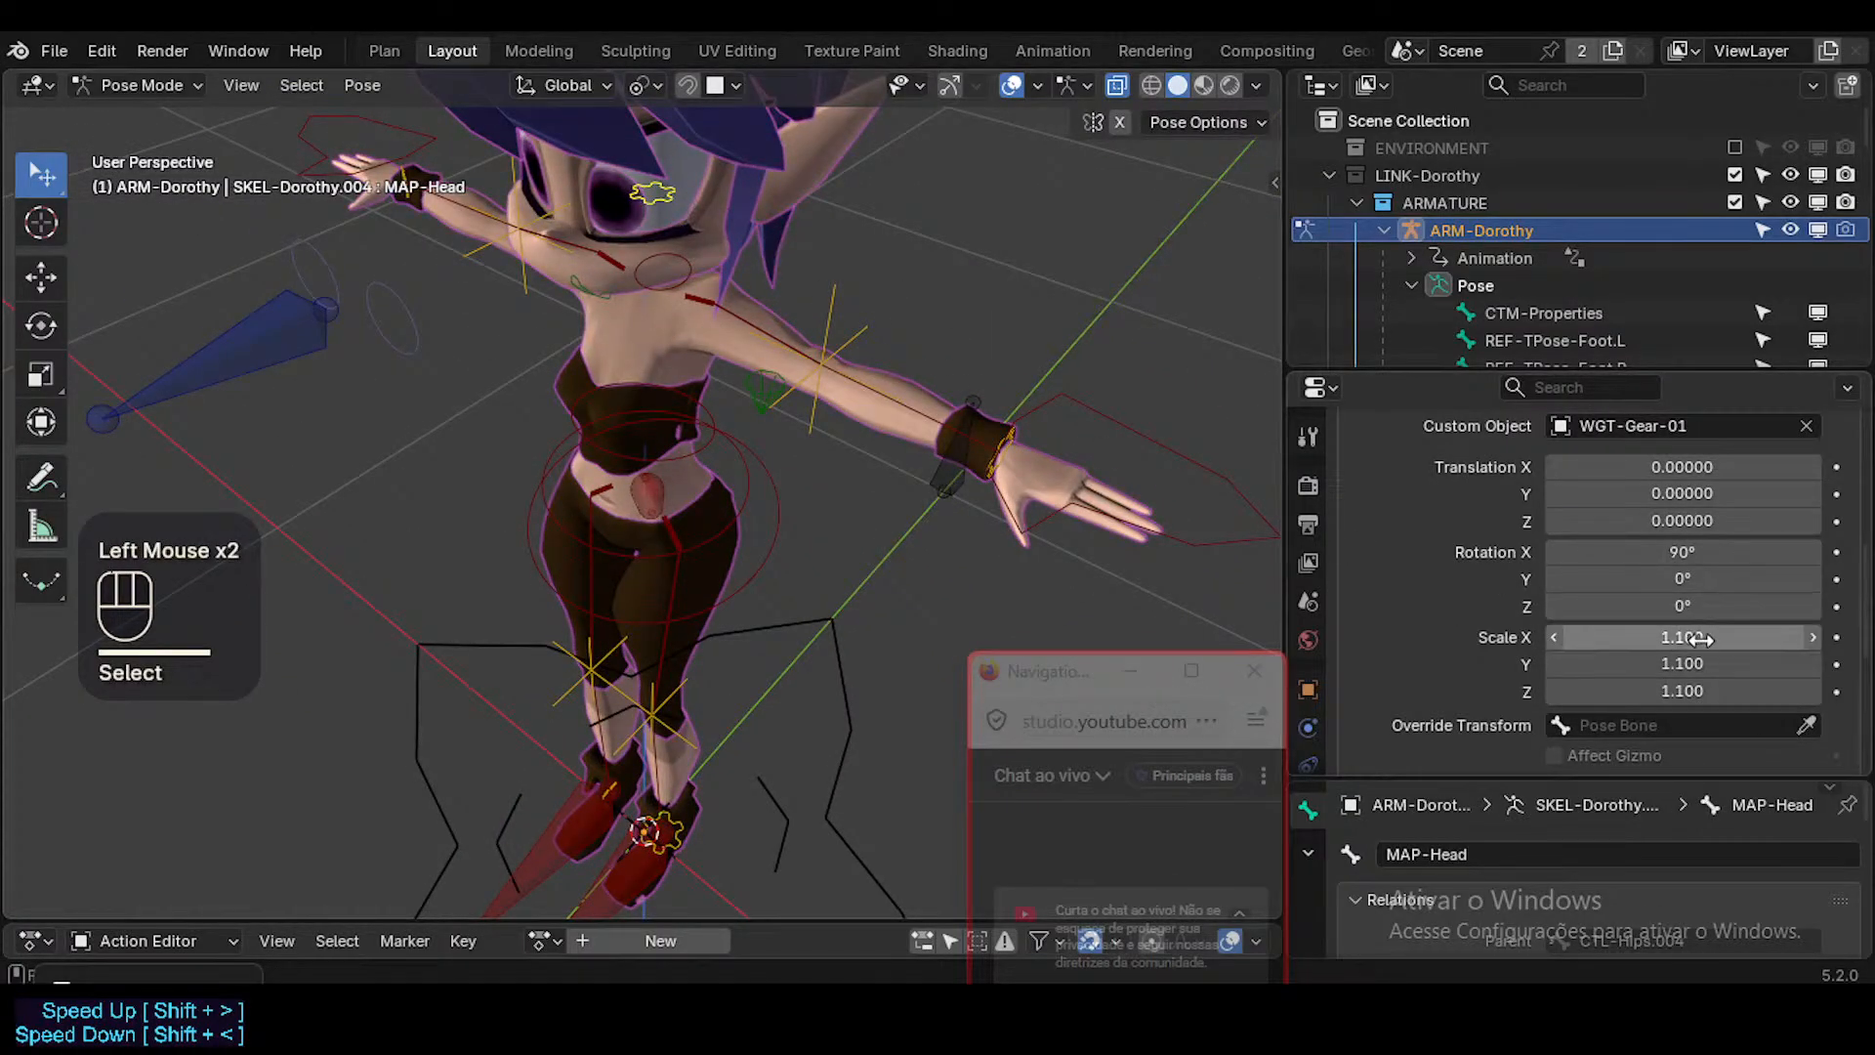
left_click_drag(1682, 636, 1680, 637, "alt+shift")
middle_click_drag(608, 225, 652, 132)
middle_click_drag(653, 131, 701, 342, "ctrl")
middle_click_drag(702, 342, 709, 478, "shift")
middle_click_drag(709, 479, 749, 352)
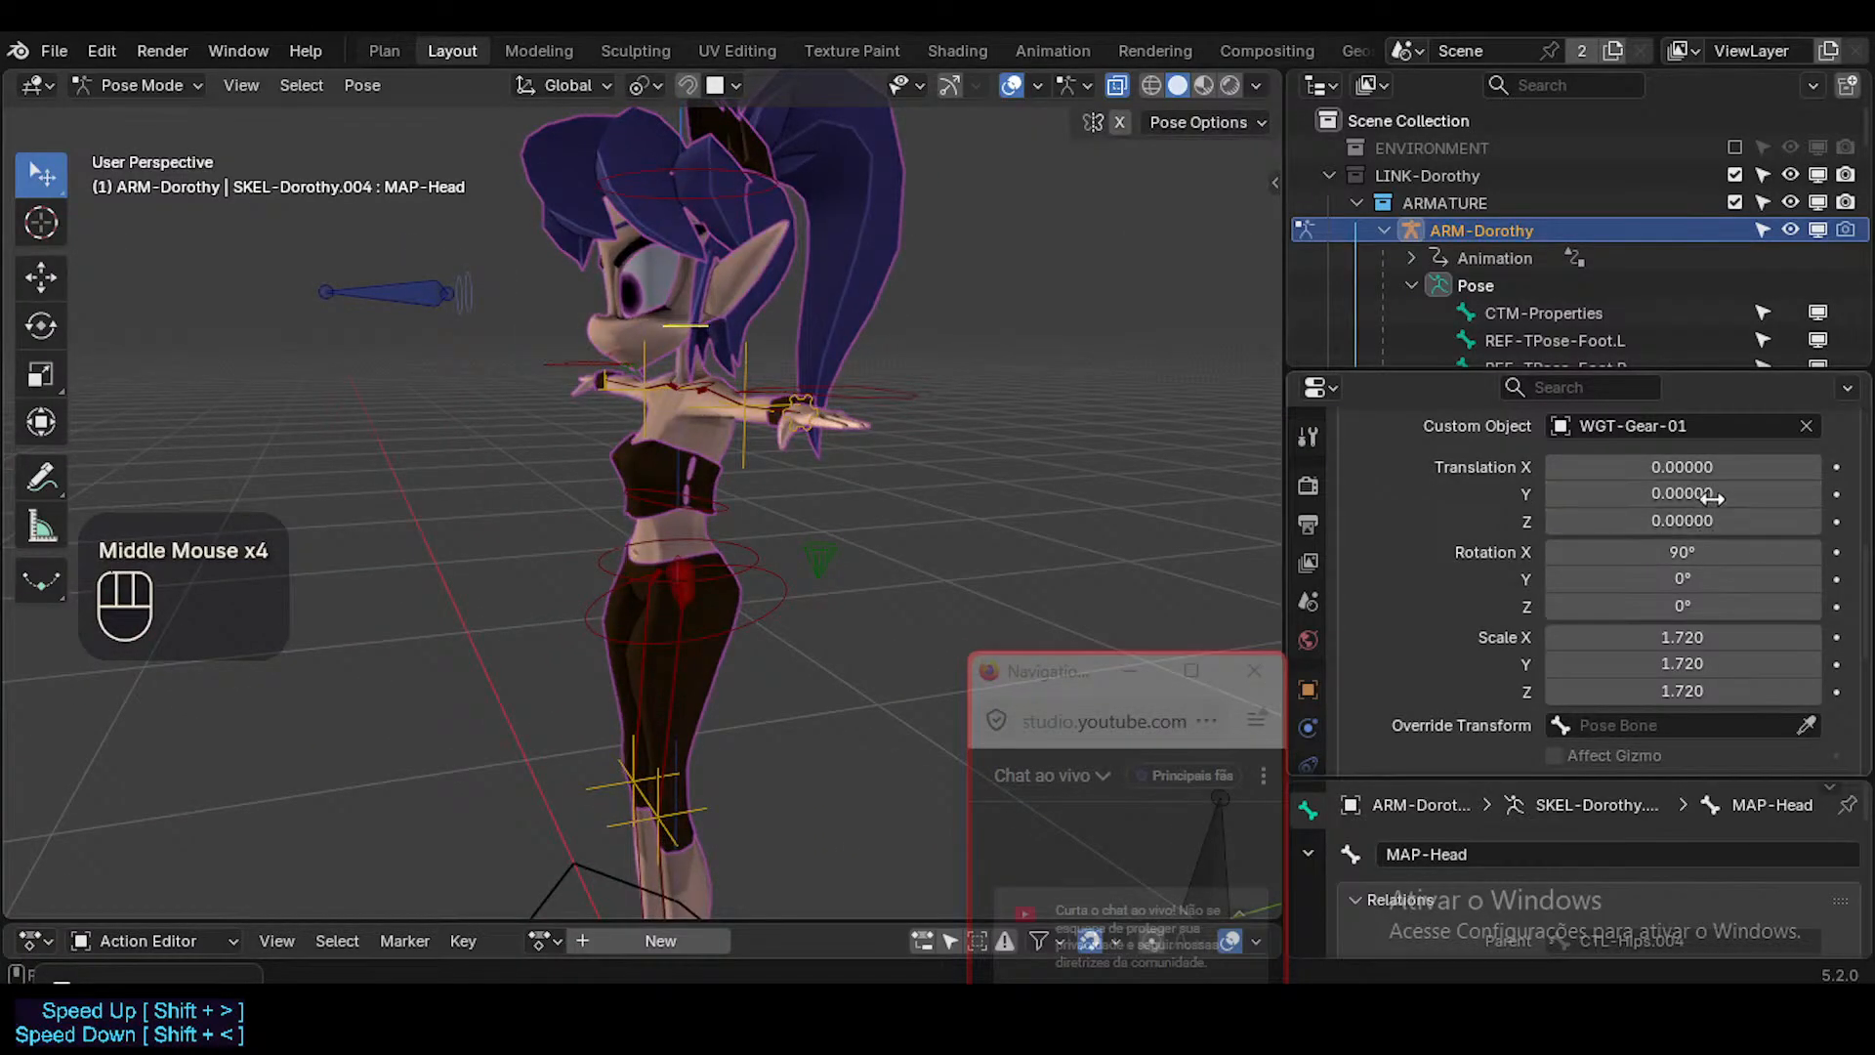
Reduce MAP-Head's gear custom shape to 0.560 on every axis.
mouse_move(962, 358)
middle_mouse_down()
mouse_move(920, 349)
mouse_move(945, 338)
middle_mouse_up()
left_click_drag(1682, 637, 1701, 691, "alt+shift")
middle_click_drag(821, 413, 966, 390)
scroll(835, 378, "up", 3)
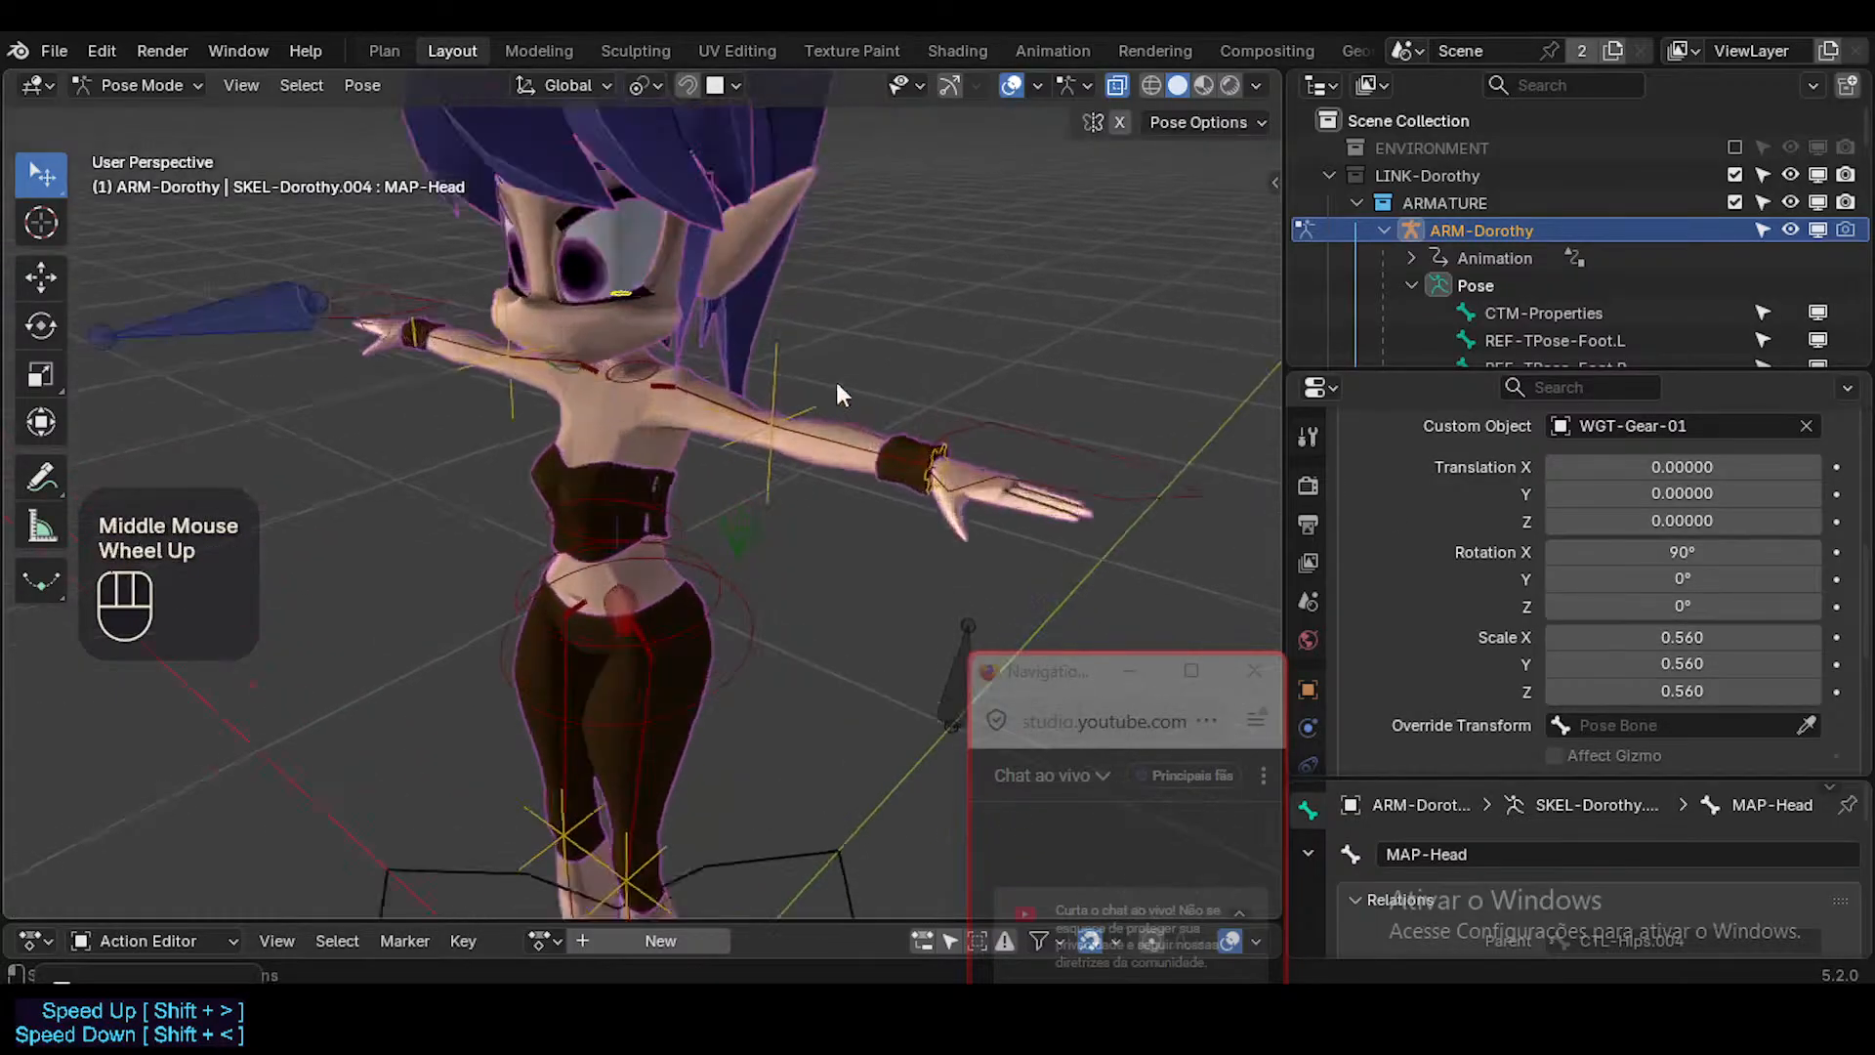
Set the Z translation of MAP-Head's custom shape to 0.15991, undoing the same value pasted on Y.
middle_click_drag(554, 354, 818, 422)
middle_click_drag(818, 422, 586, 361)
scroll(578, 291, "down", 2)
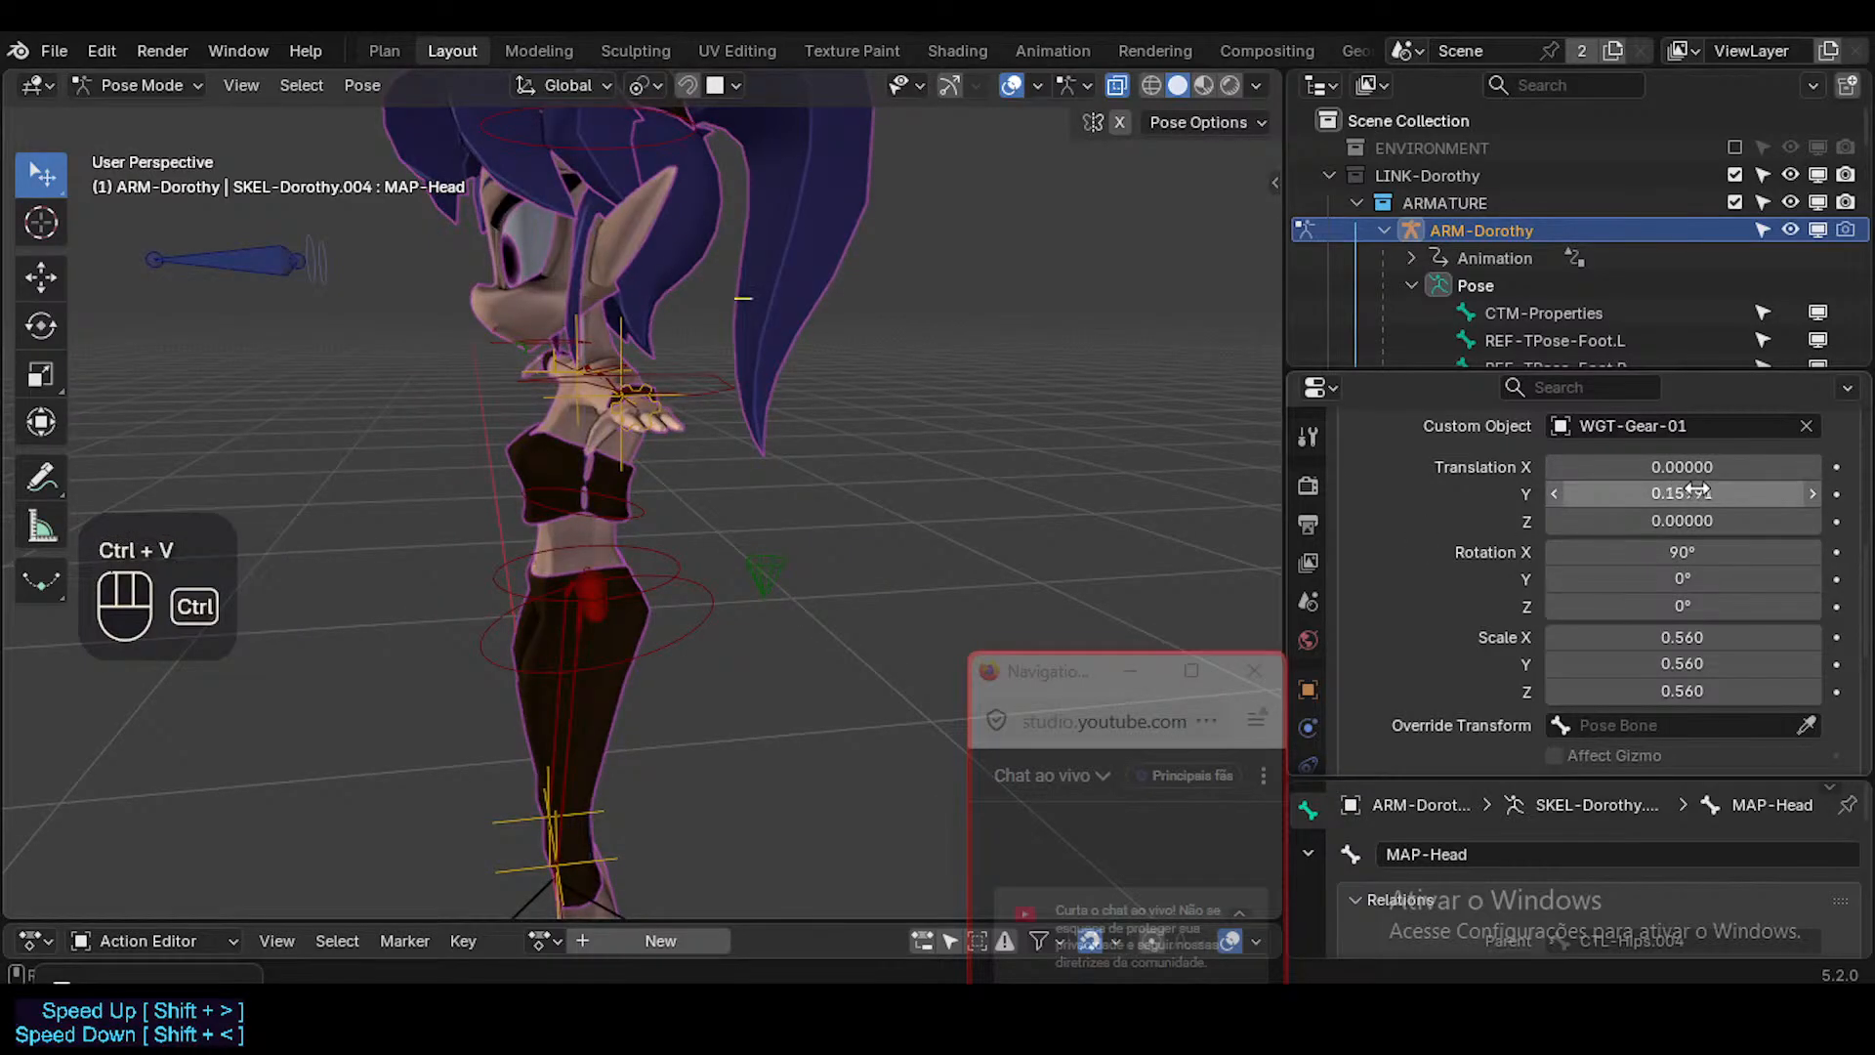
key("ctrl+z")
type("0.15991")
middle_click_drag(725, 318, 637, 257)
Try free trackball rotations on CTL-Head and on the neck control, cancelling each one.
key("shift+s")
key("alt+a")
left_click(723, 282)
key("r")
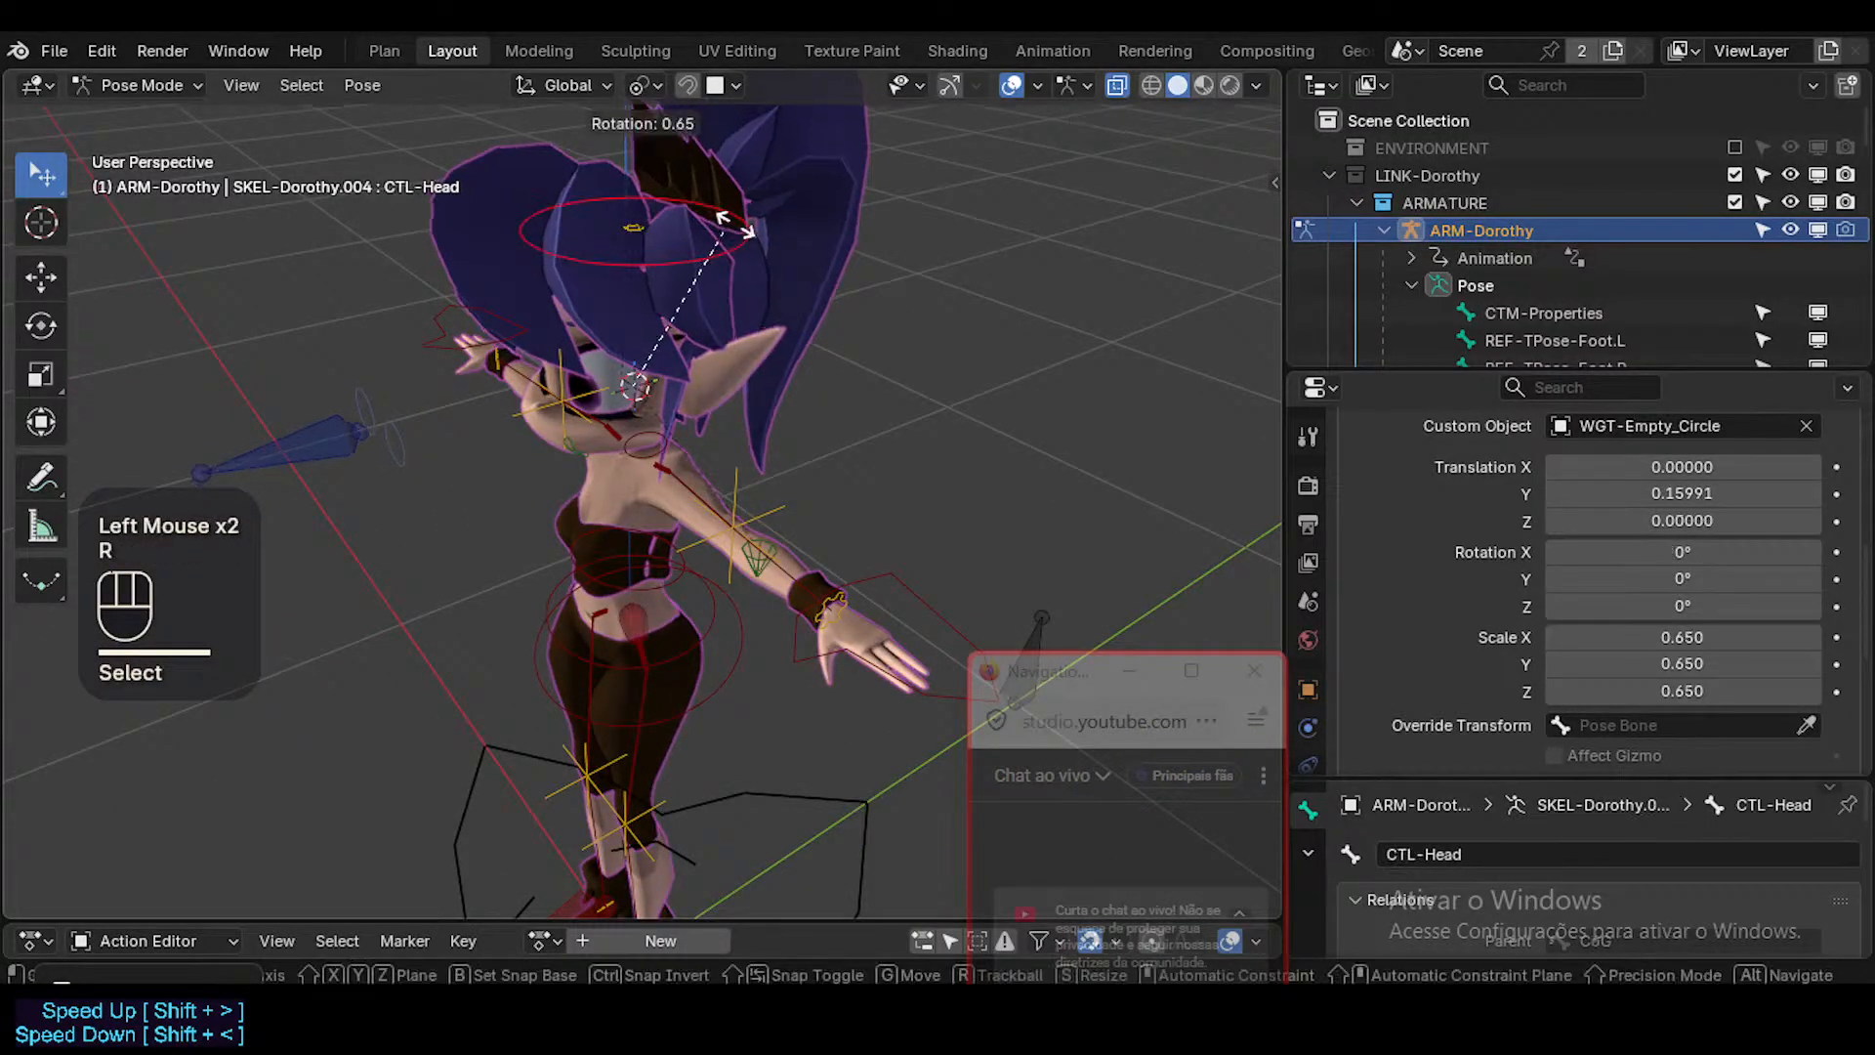
key("r")
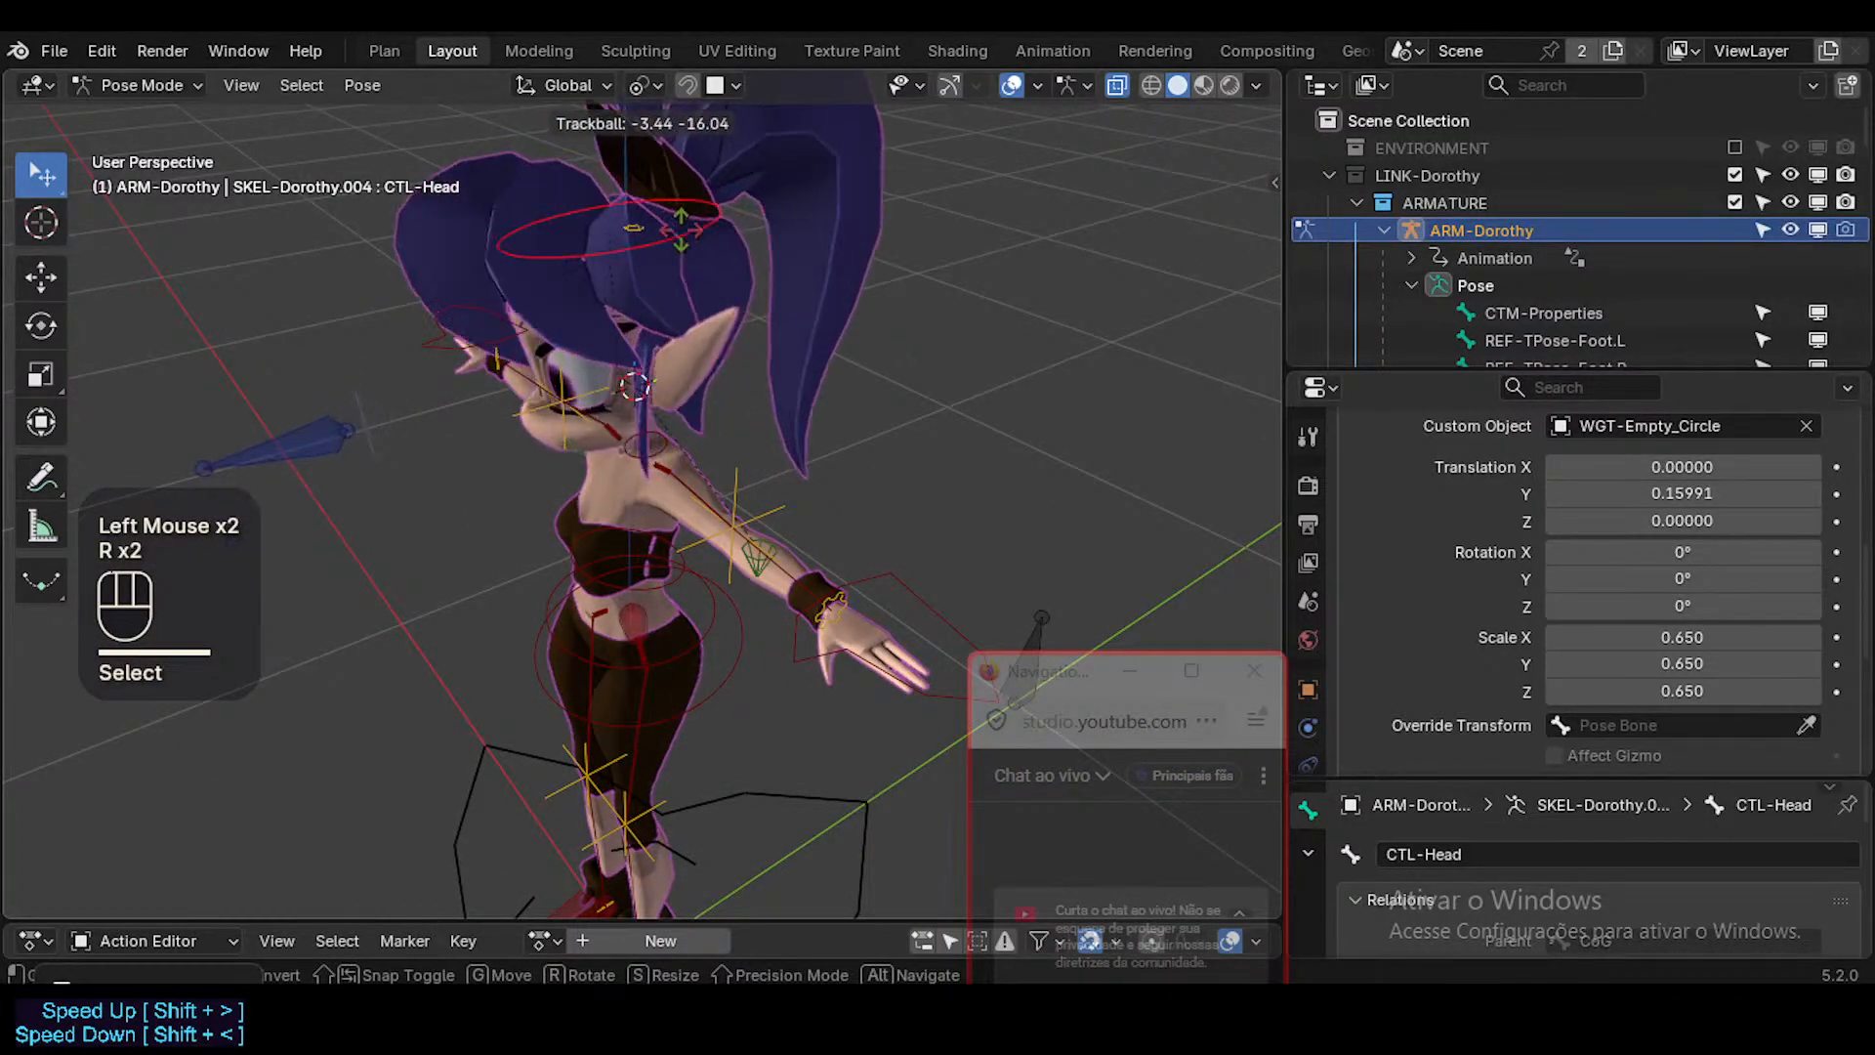
key("Escape")
left_click(666, 451)
key("r")
key("r")
key("Escape")
Rotate CTL-Head freely with Trackball by about 26.4° and 7.45°.
middle_click_drag(680, 412, 648, 365)
left_click(637, 223)
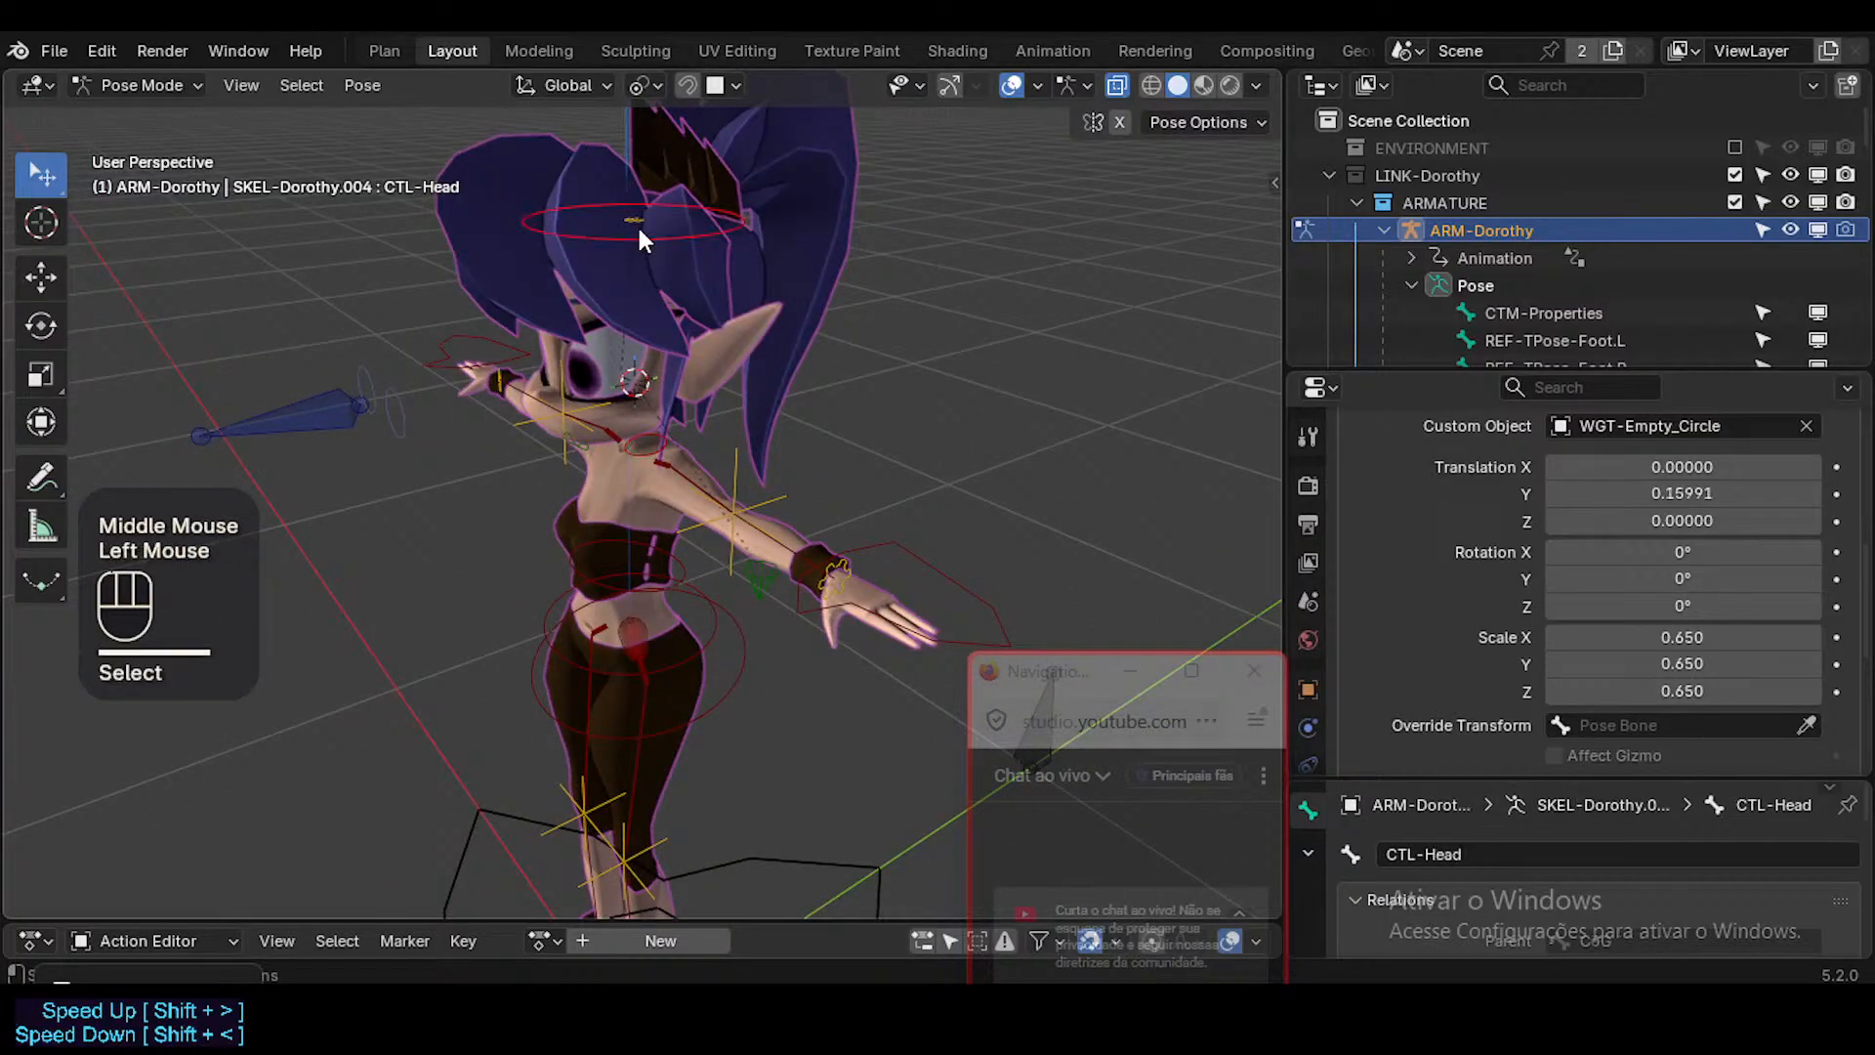
left_click(638, 223)
middle_click_drag(656, 277, 711, 225)
left_click(711, 223)
key("r")
key("r")
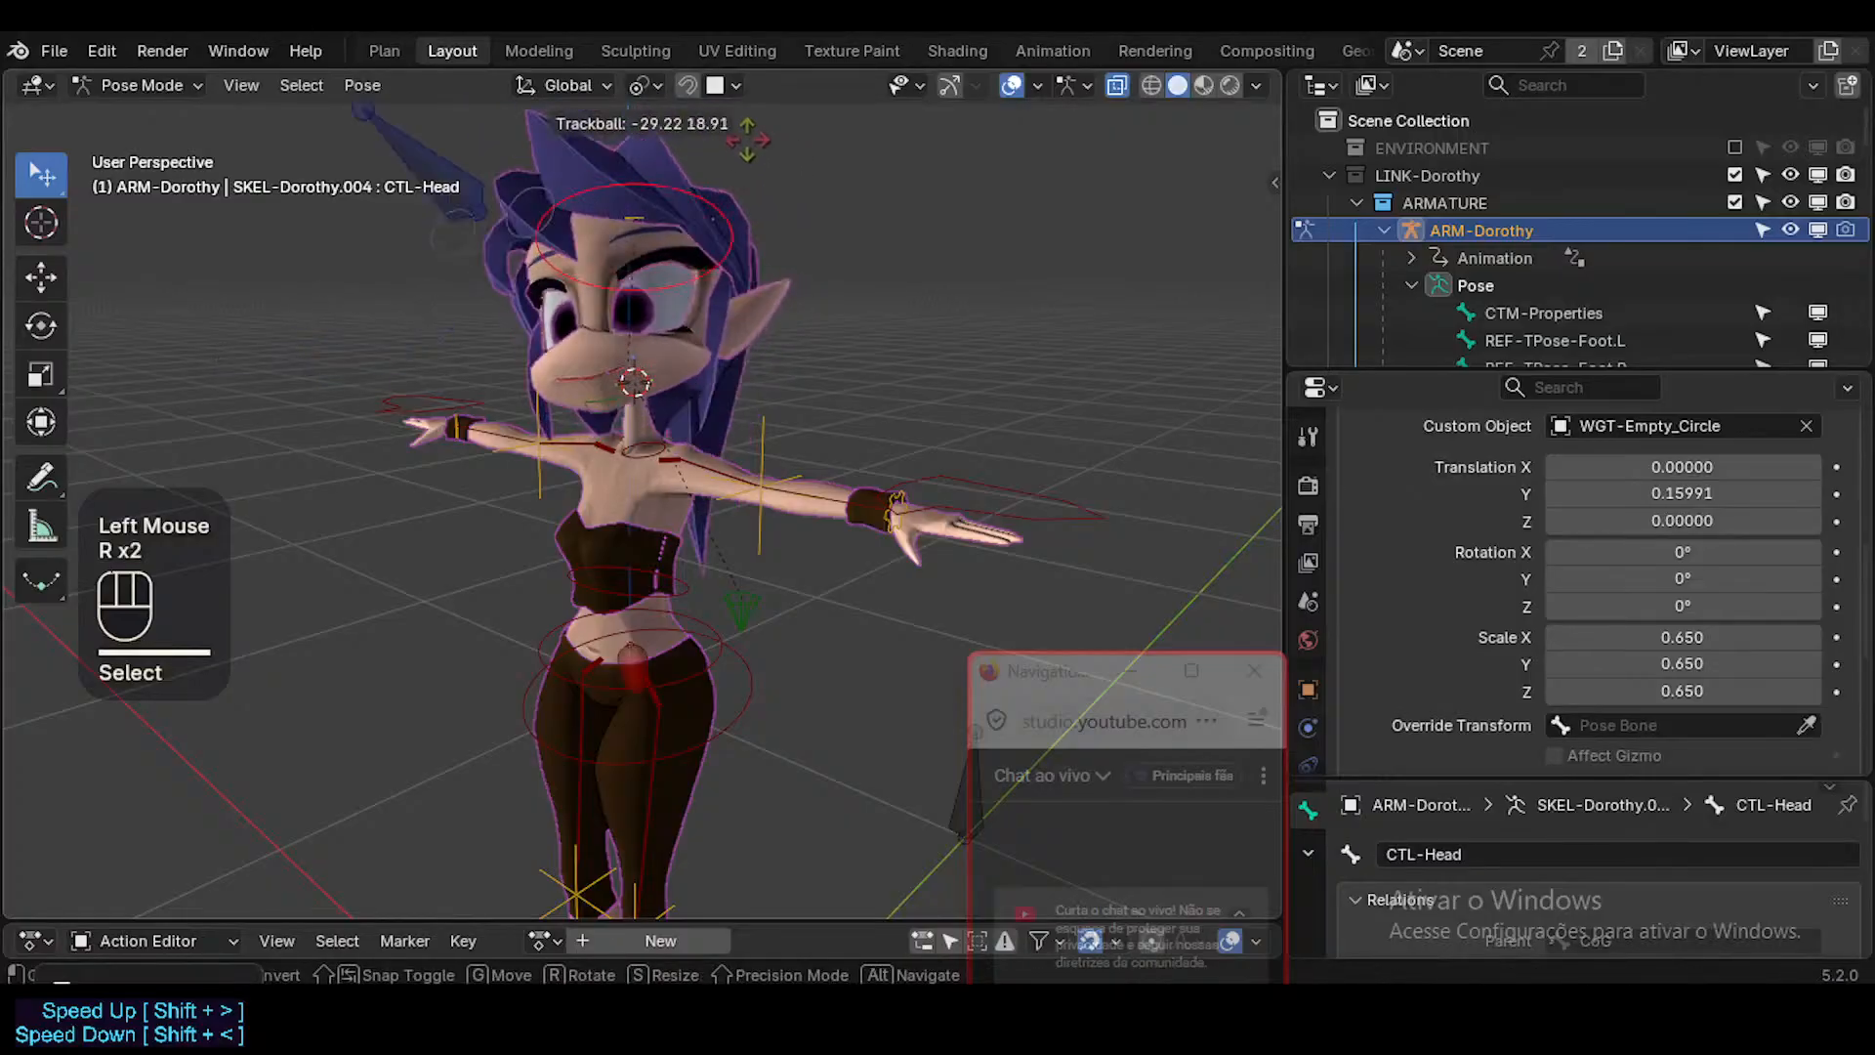
left_click(721, 269)
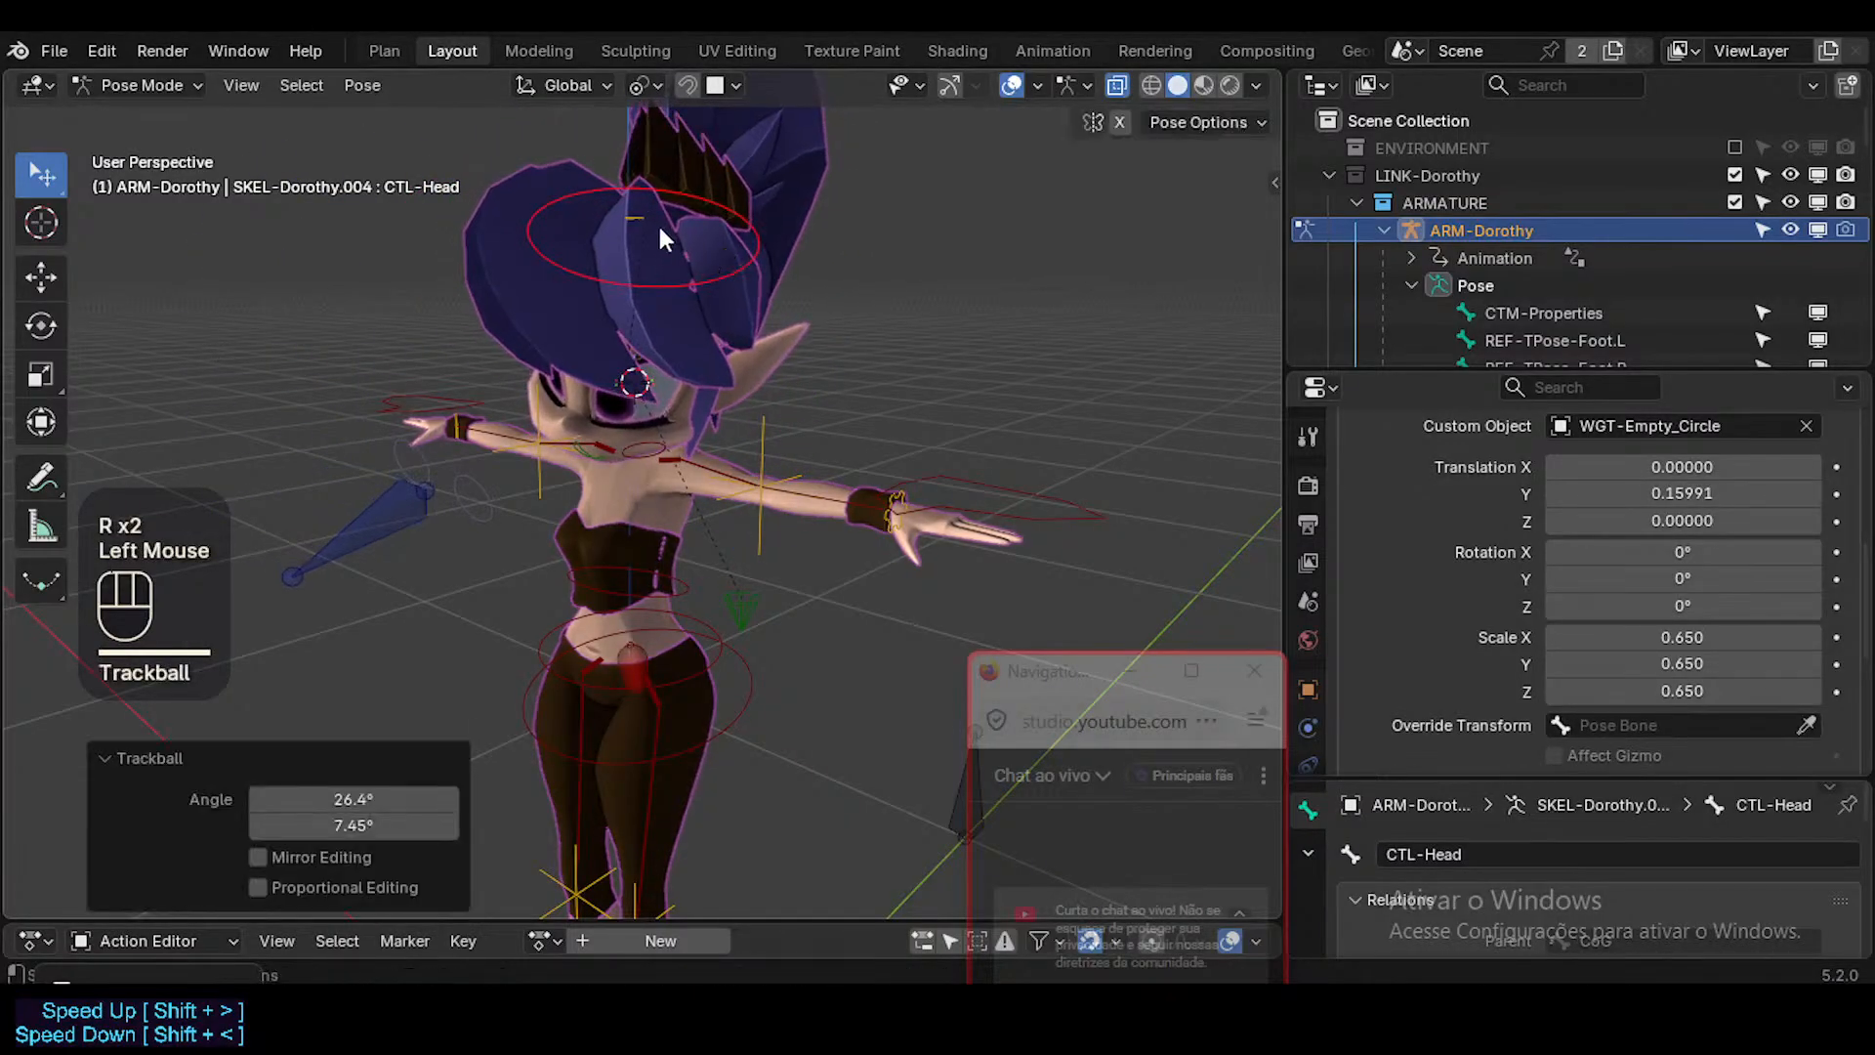
Snap the 3D cursor to MAP-Head and snap CTL-Head to the cursor.
left_click(636, 221)
key("shift+s")
left_click(640, 300)
left_click(632, 213)
left_click(634, 215)
key("shift+s")
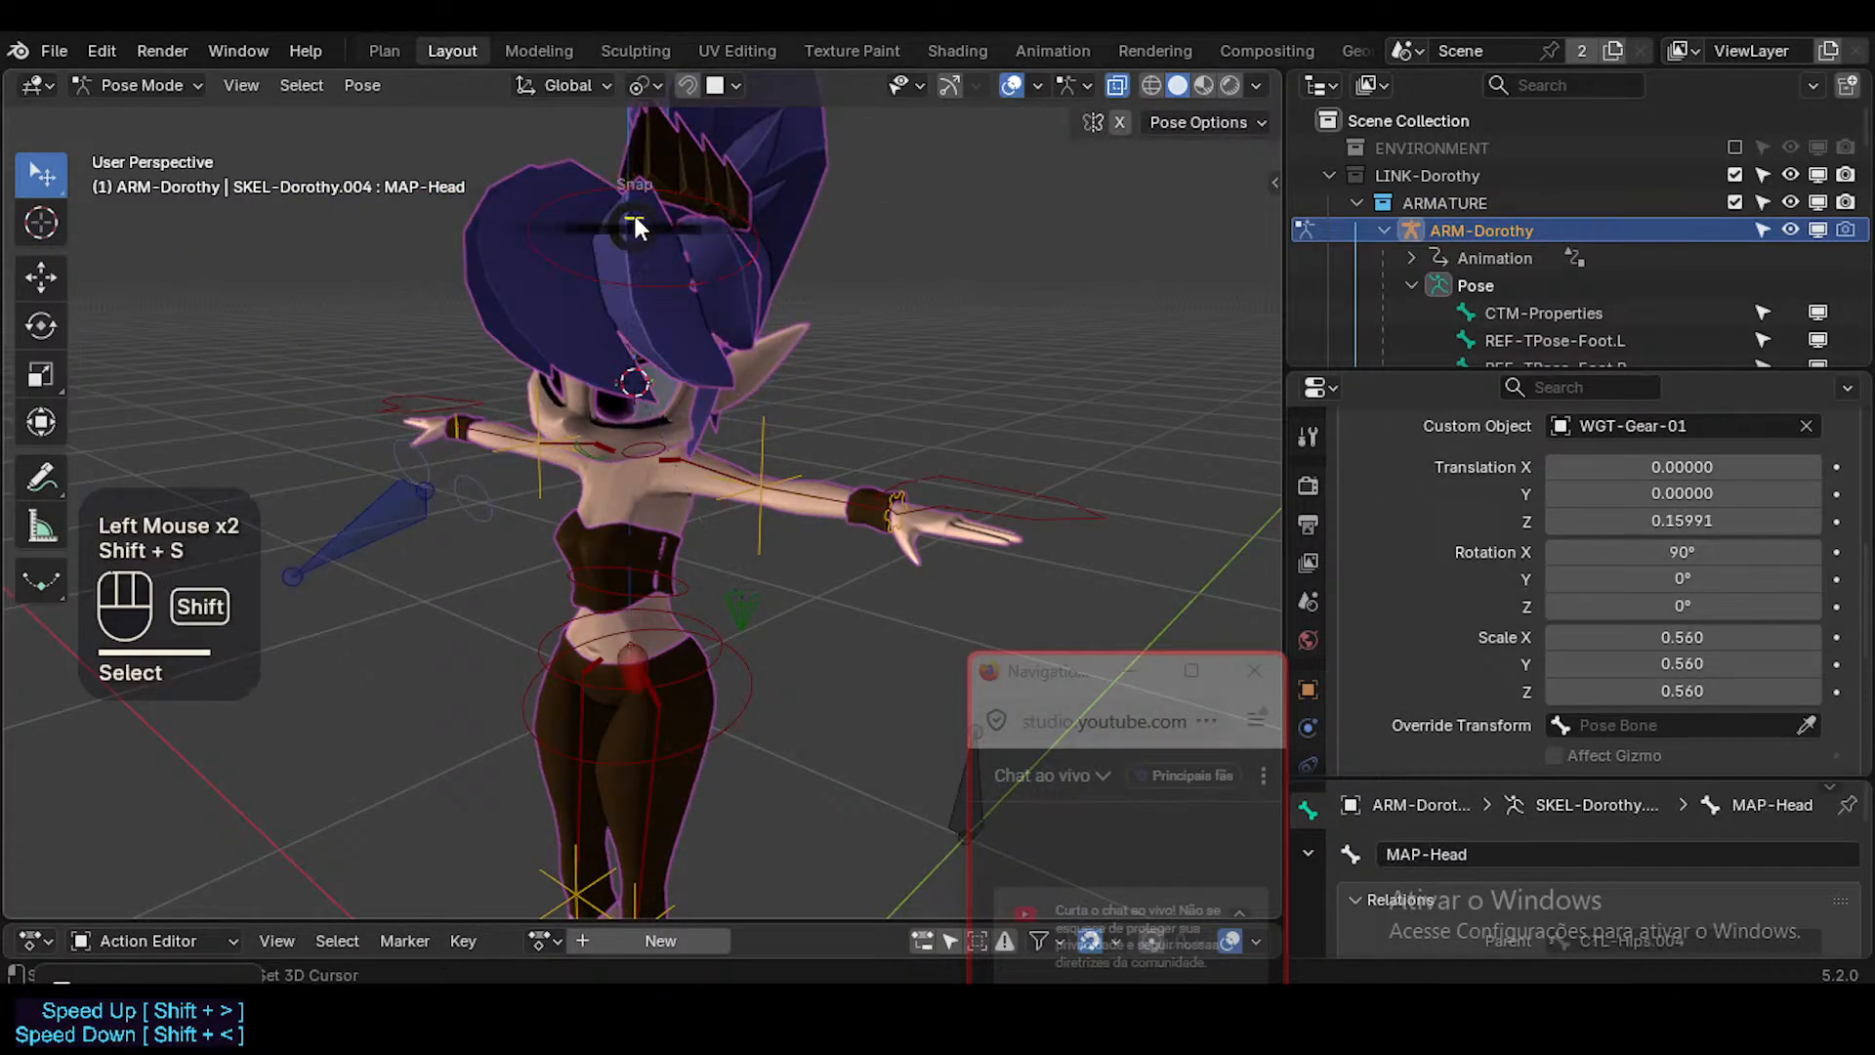
left_click(719, 256)
left_click(731, 271)
key("shift+s")
left_click(731, 271)
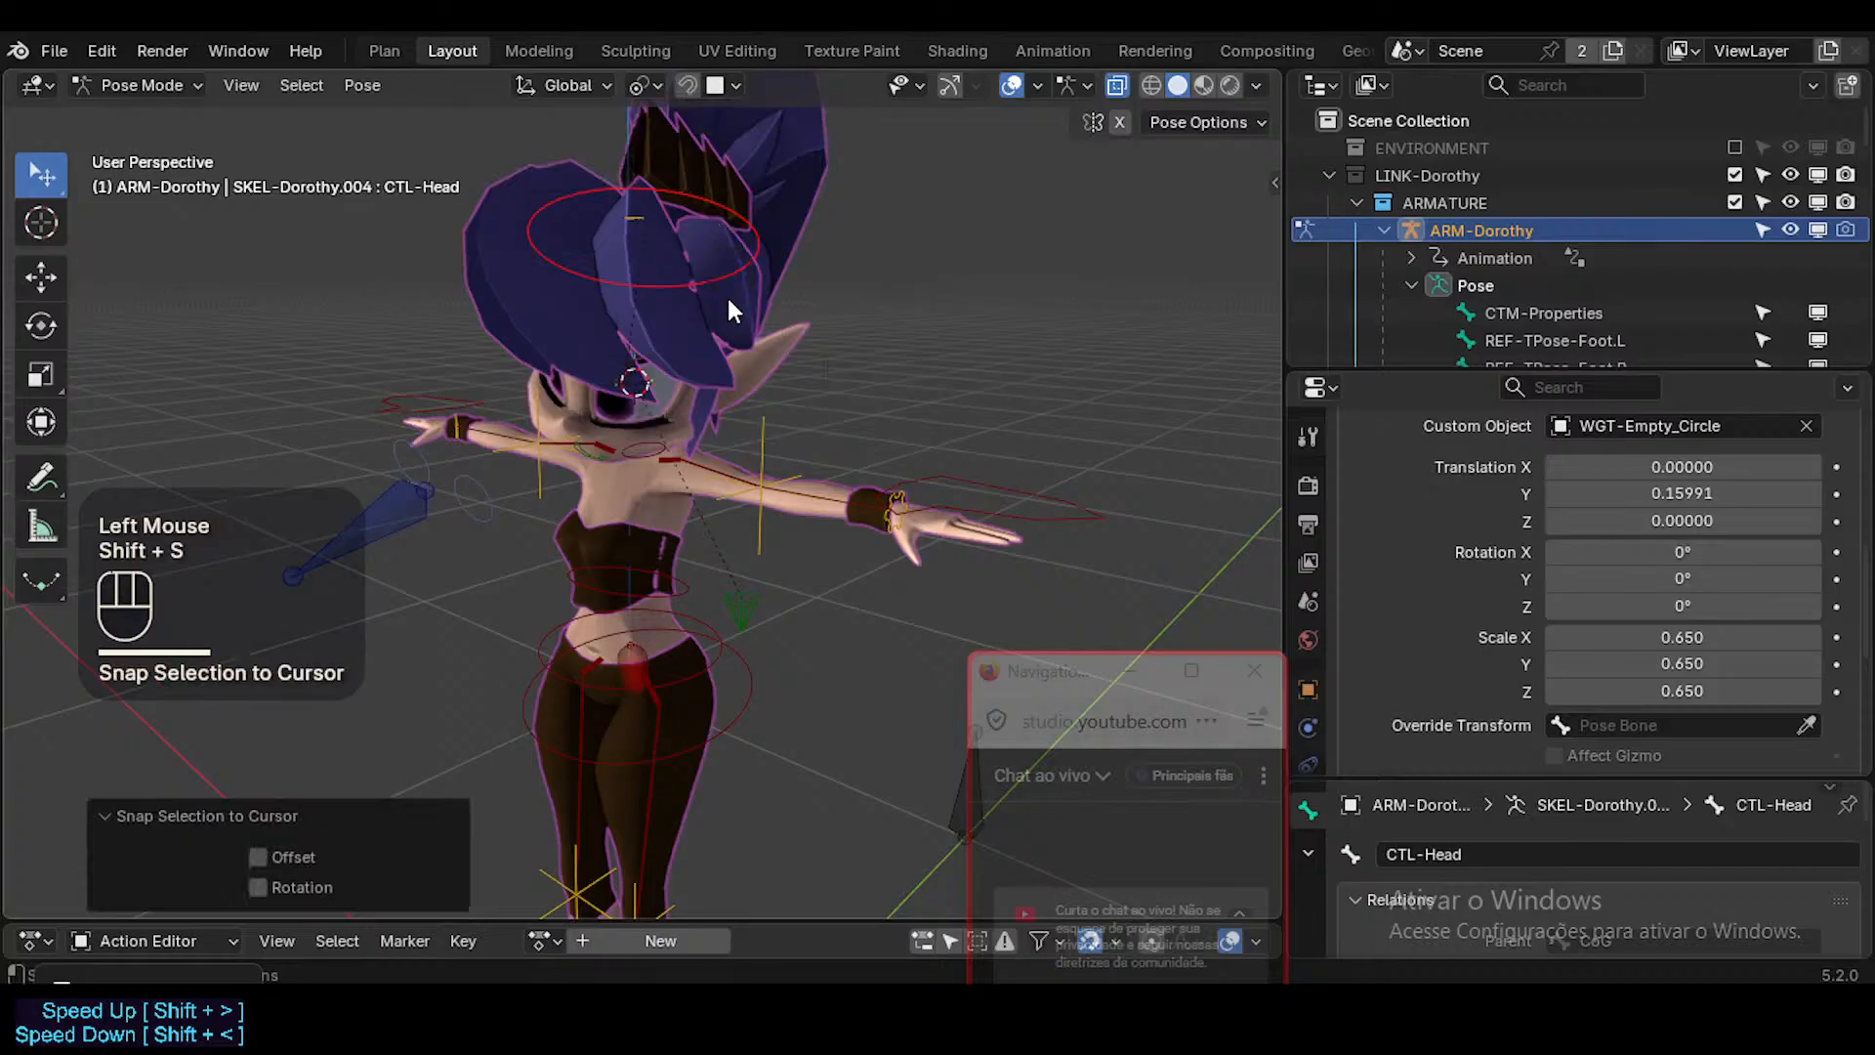
Reselect CTL-Head and snap it to the 3D cursor once more.
middle_click_drag(726, 294, 674, 291)
left_click(642, 226)
left_click(705, 273)
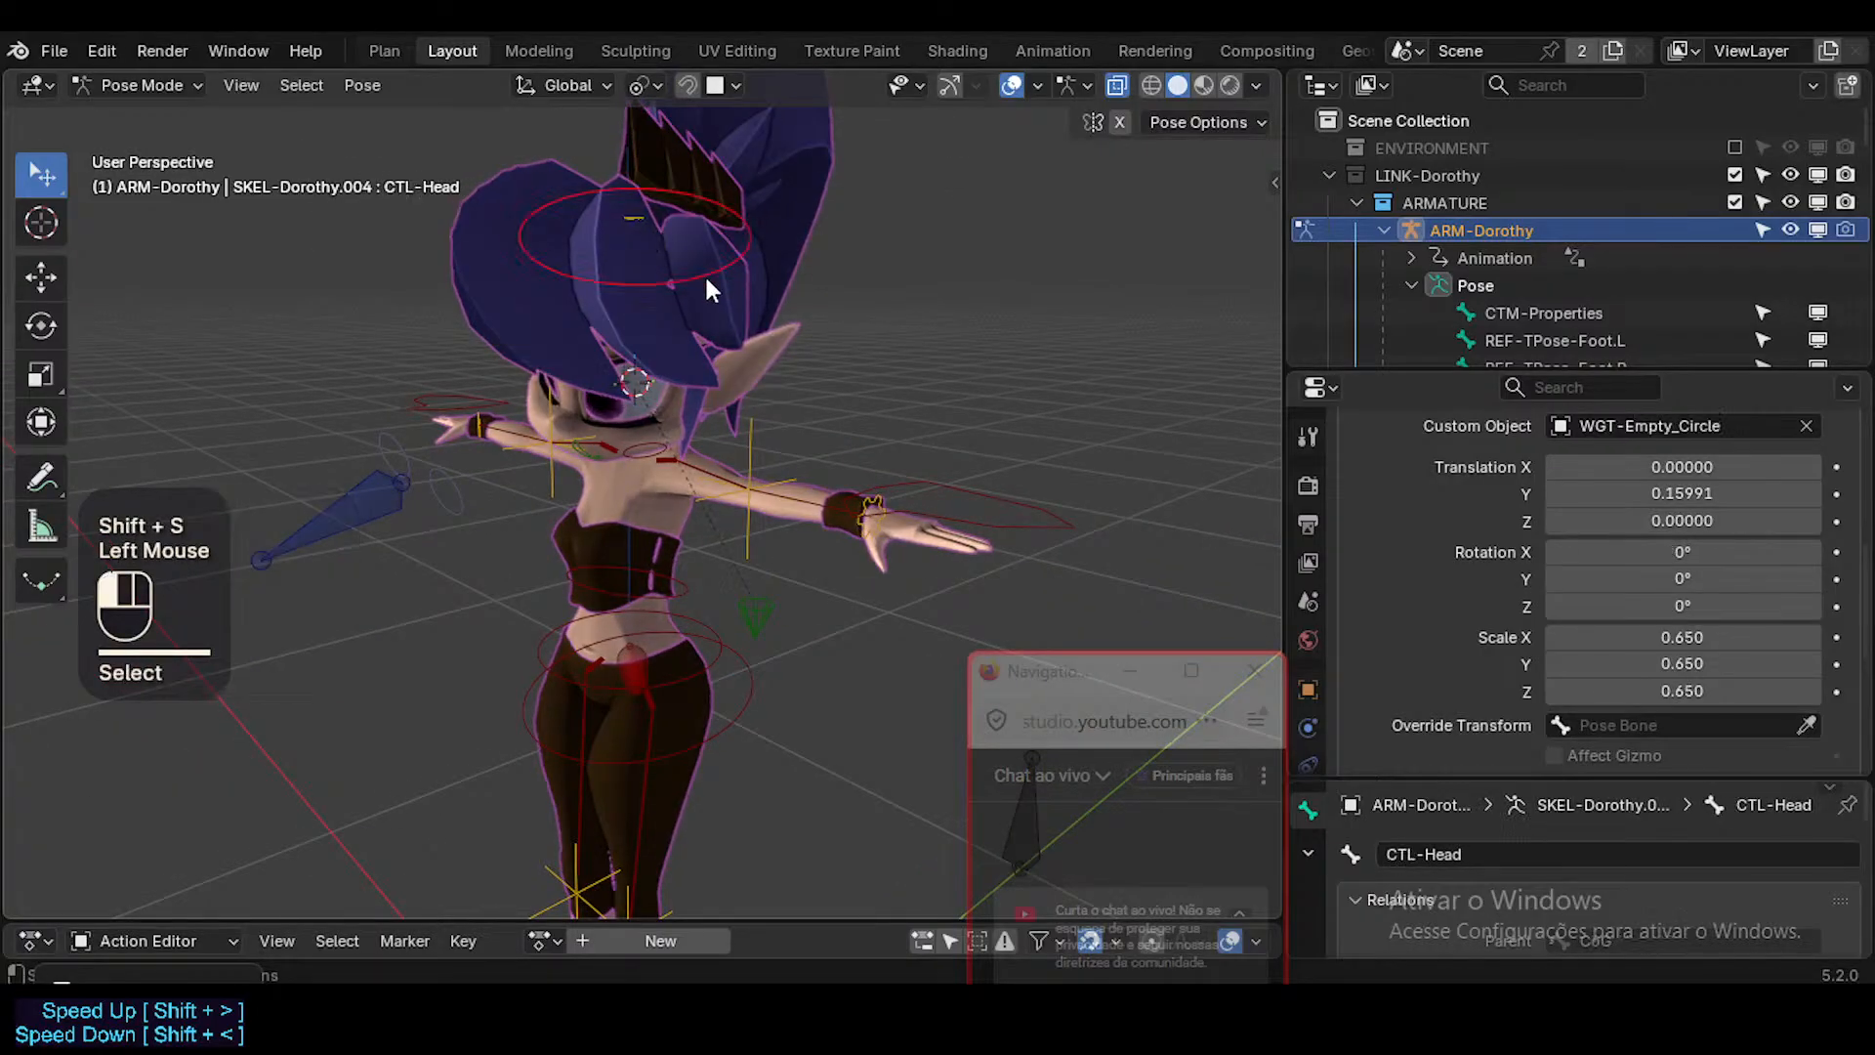
key("shift+s")
left_click(720, 117)
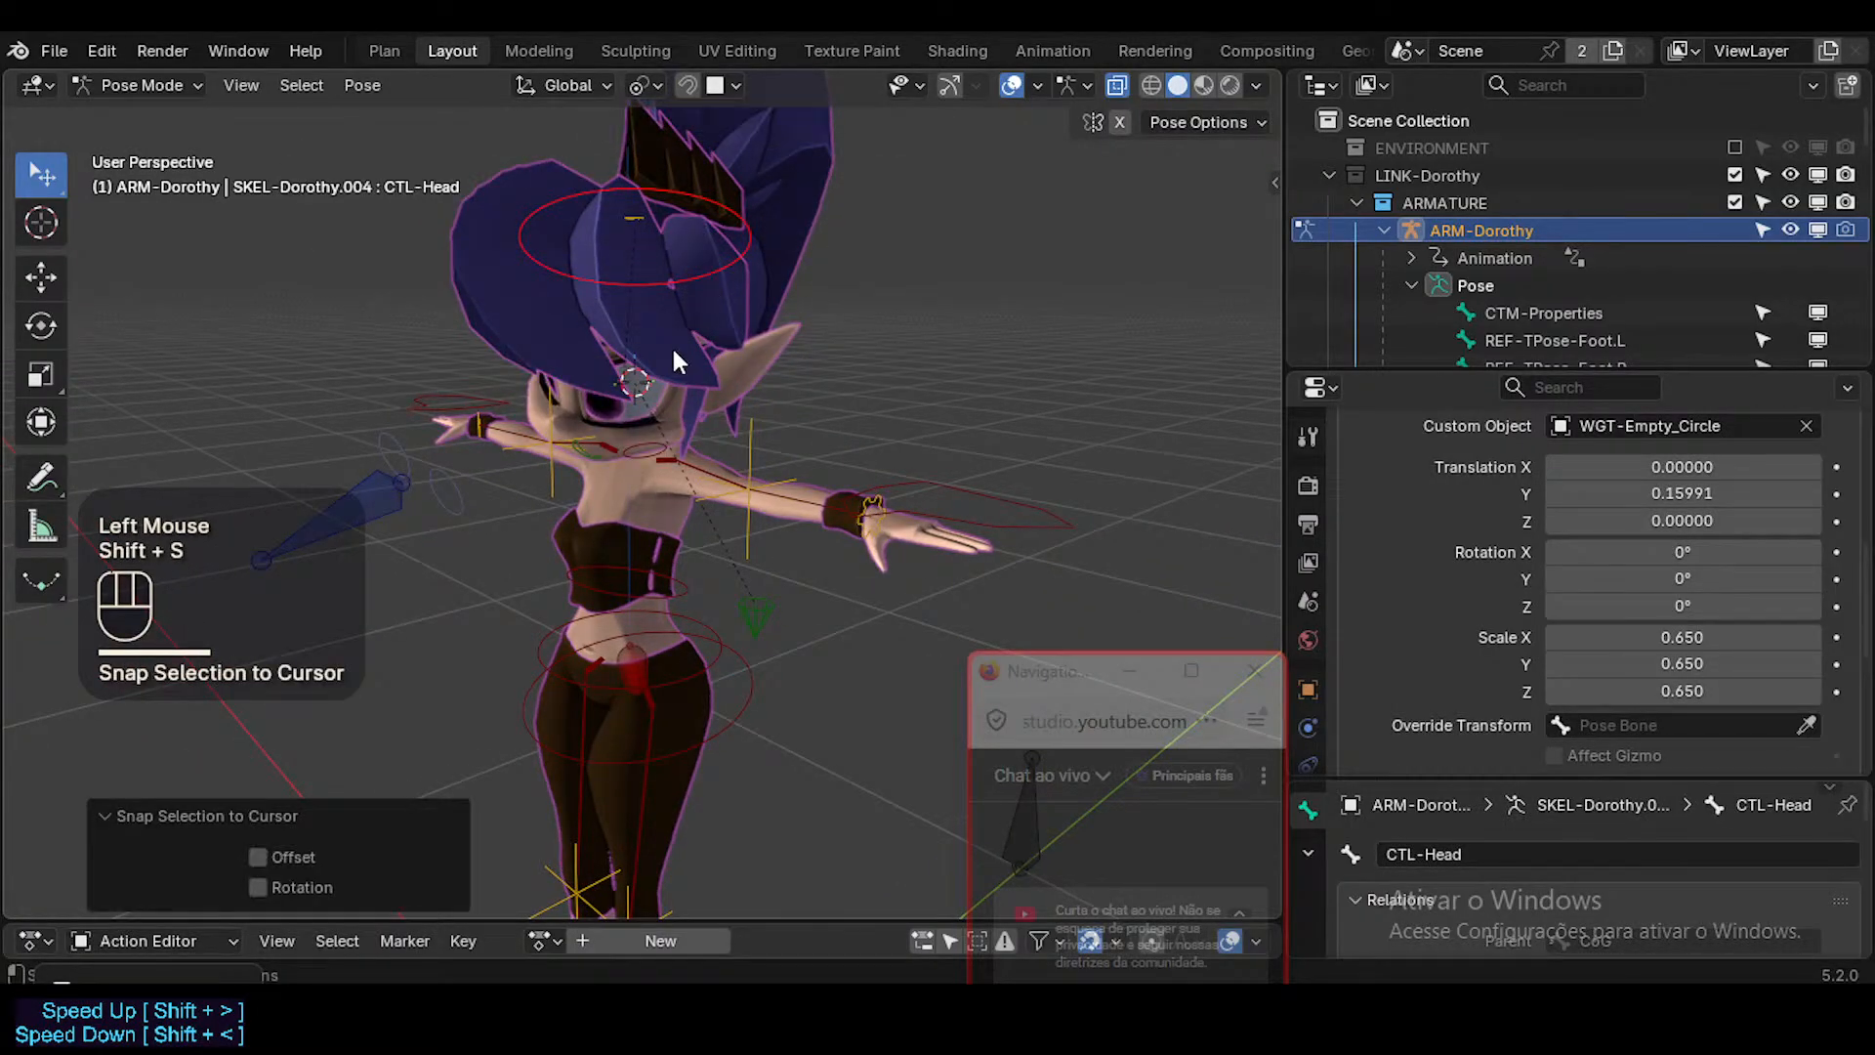
Rotate the neck control to test how the head and MAP-Head follow it.
left_click(670, 424)
middle_click_drag(670, 424, 713, 426)
key("r")
left_click(732, 455)
key("r")
left_click(712, 304)
Move CTL-Head freely away from the neck and snap it back to the 3D cursor.
left_click(684, 244)
key("g")
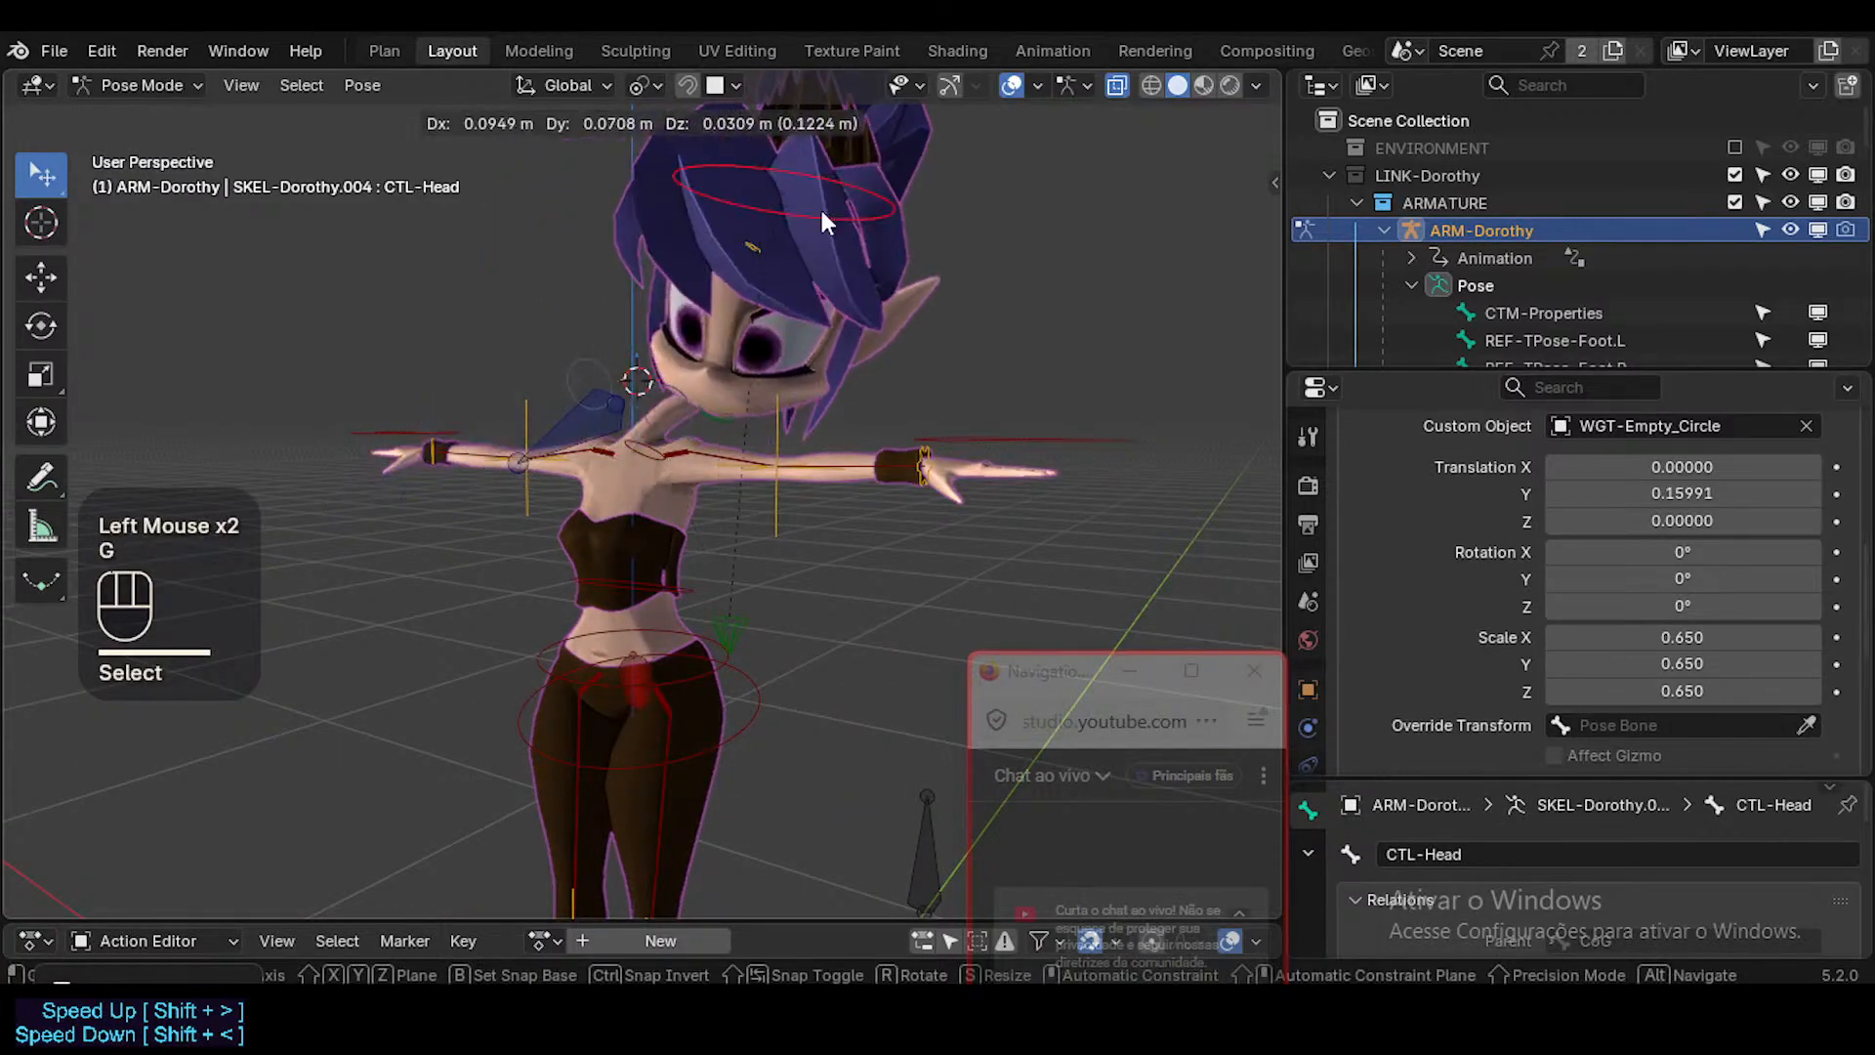
left_click(711, 375)
key("shift+s")
left_click(840, 347)
middle_click_drag(840, 349, 767, 249)
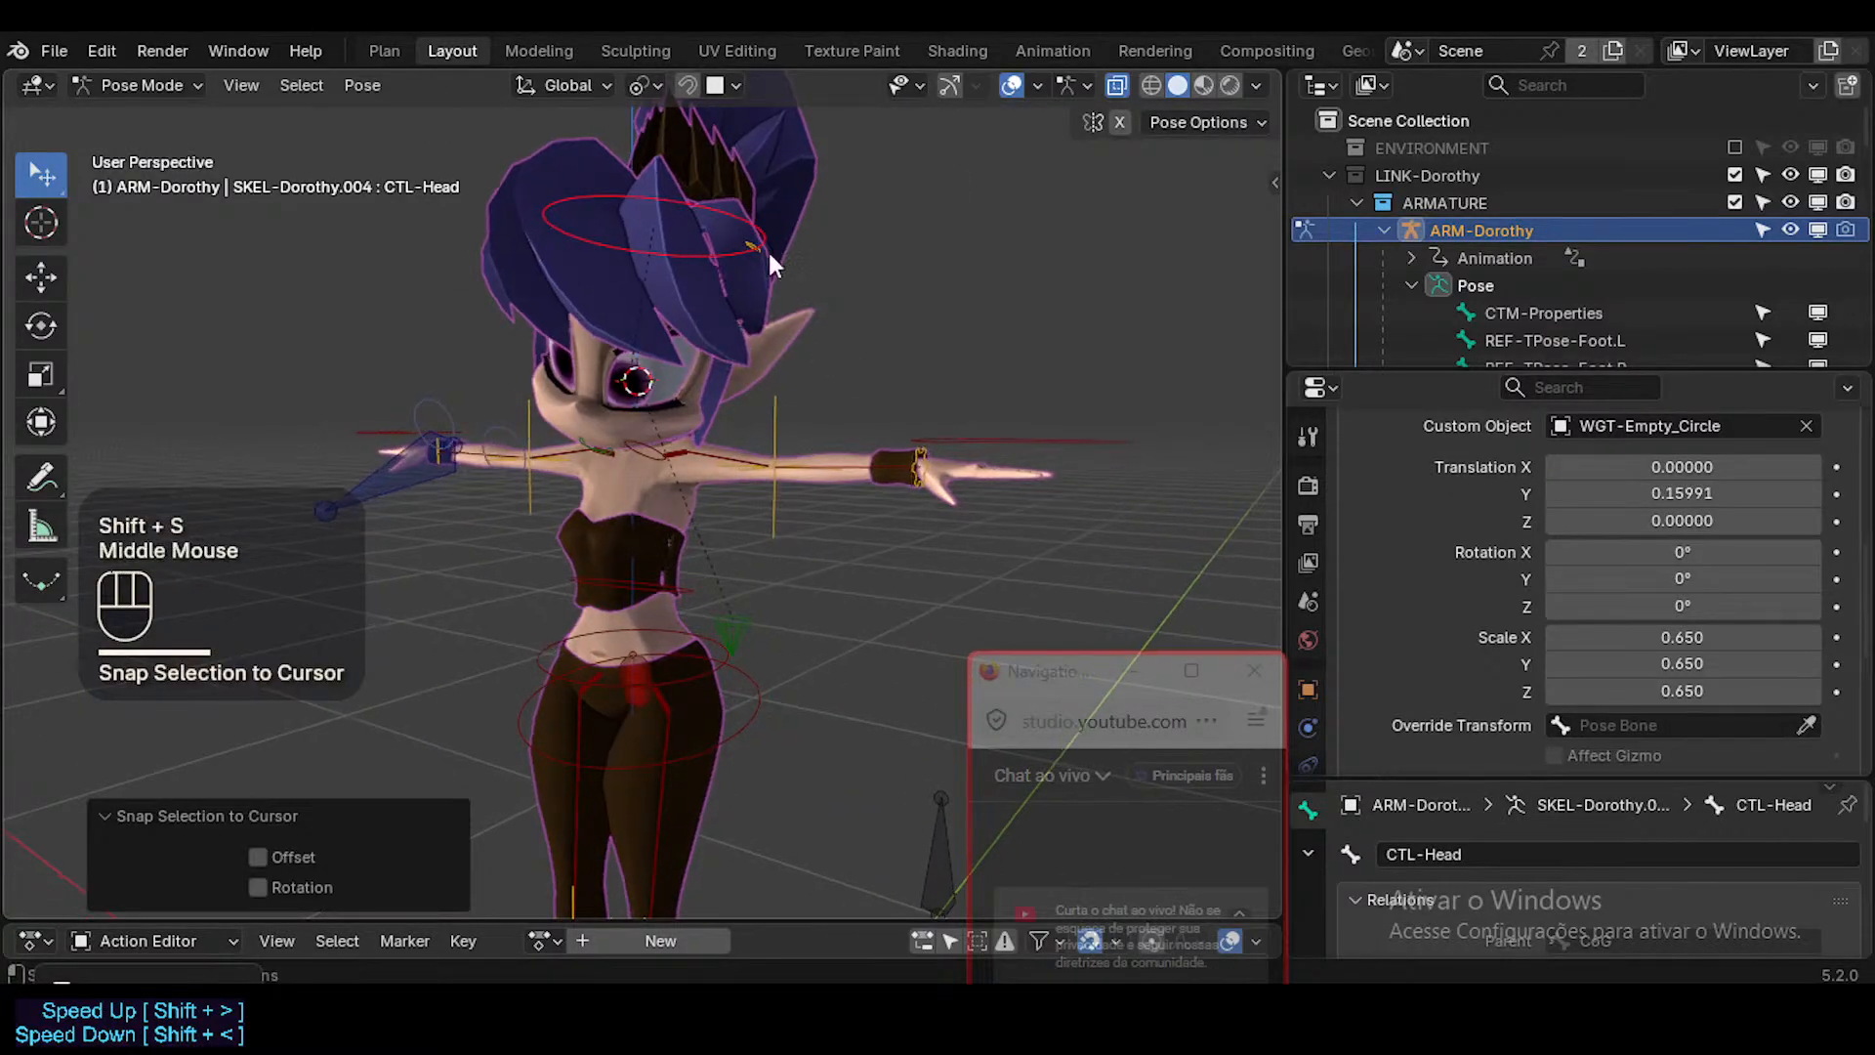
Reset the Z translation of MAP-Head's custom shape to 0 and clear the pose transforms.
left_click(752, 239)
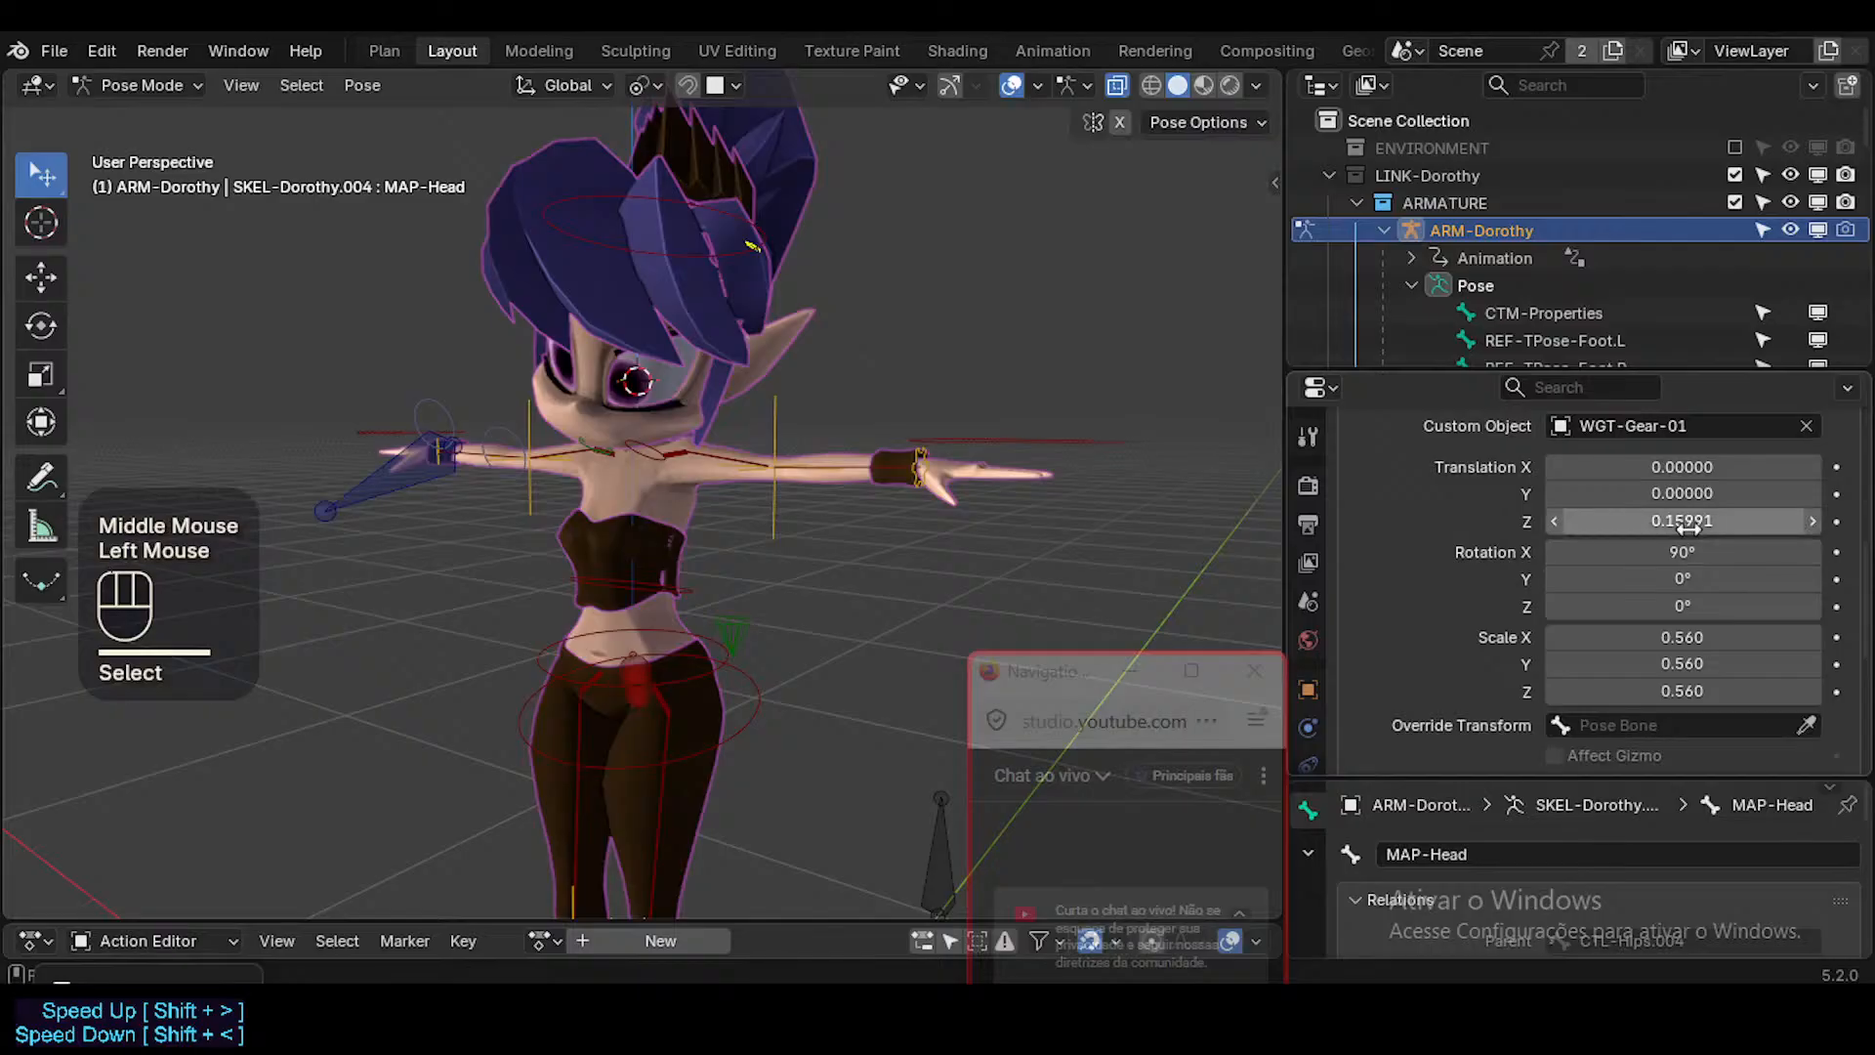
key("BackSpace")
middle_click_drag(942, 431, 771, 445)
key("alt+q")
key("alt+q")
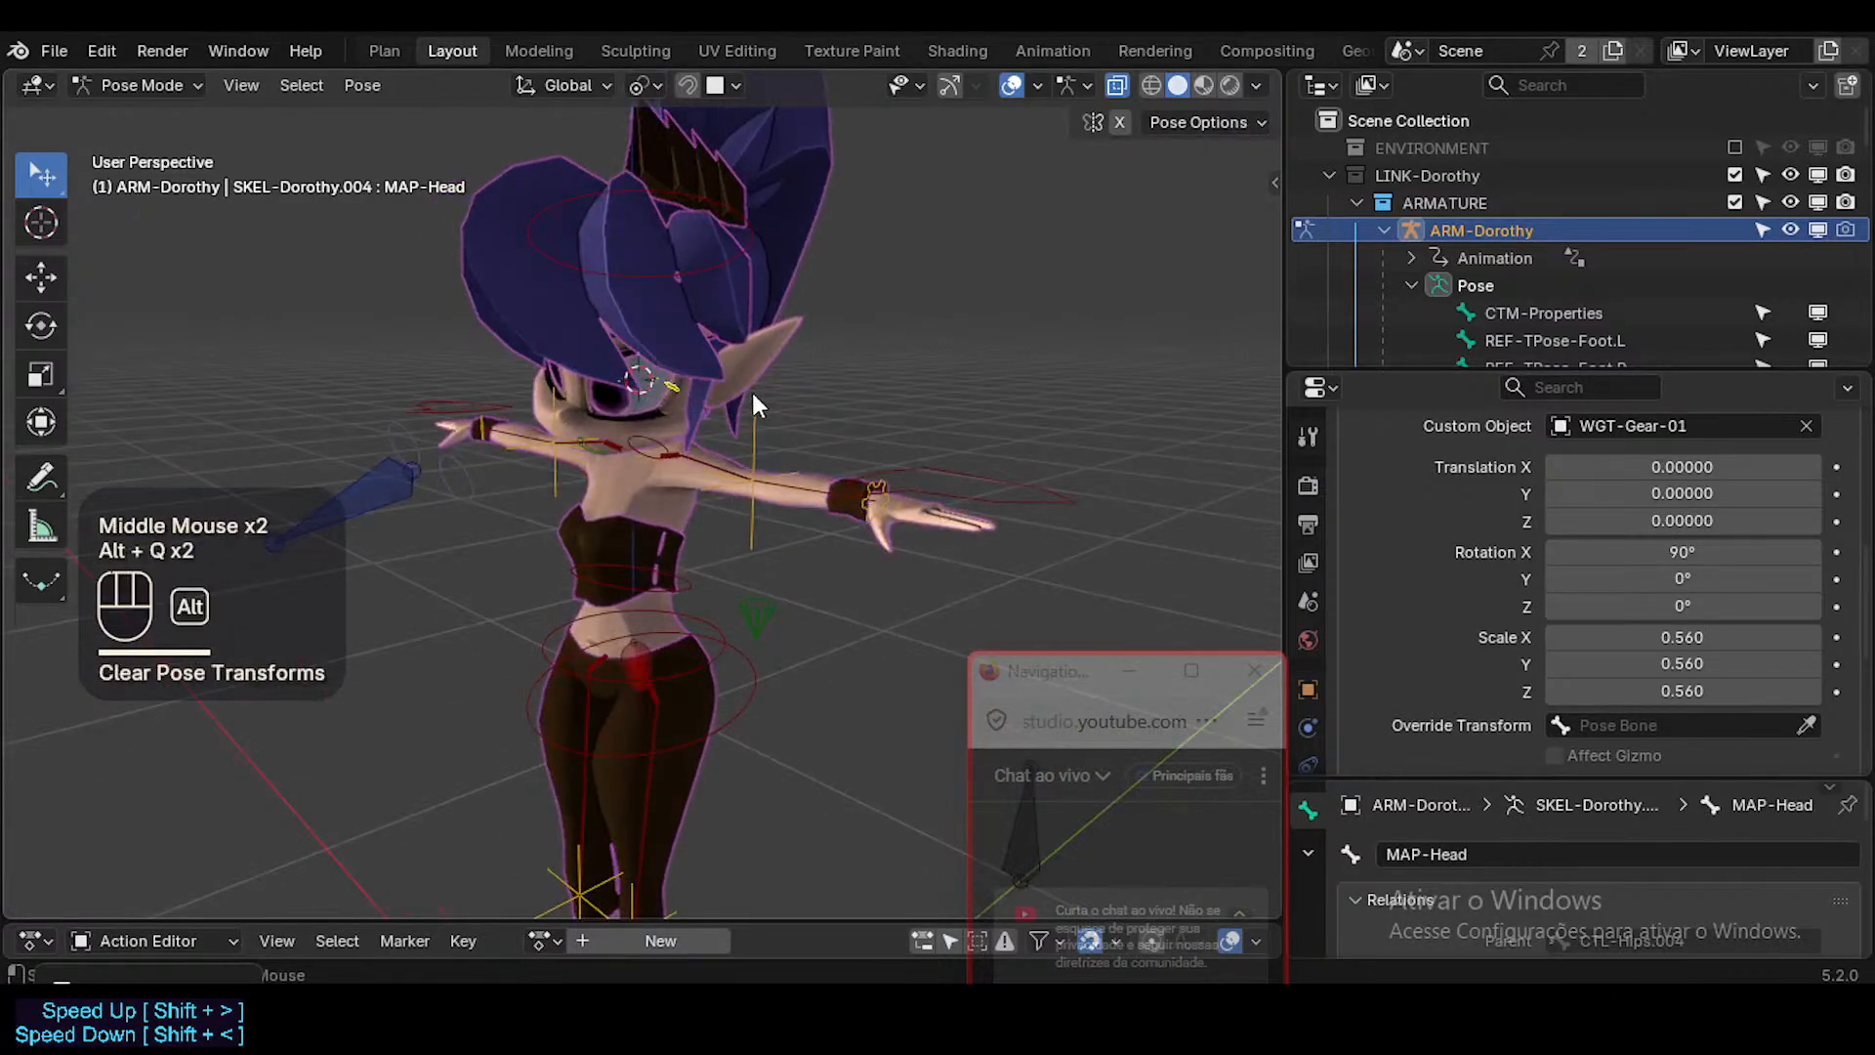
Tilt CTL-Head with a Trackball rotation of about -20.1° and 5.73°.
left_click(677, 222)
left_click(690, 270)
key("r")
key("r")
left_click(711, 399)
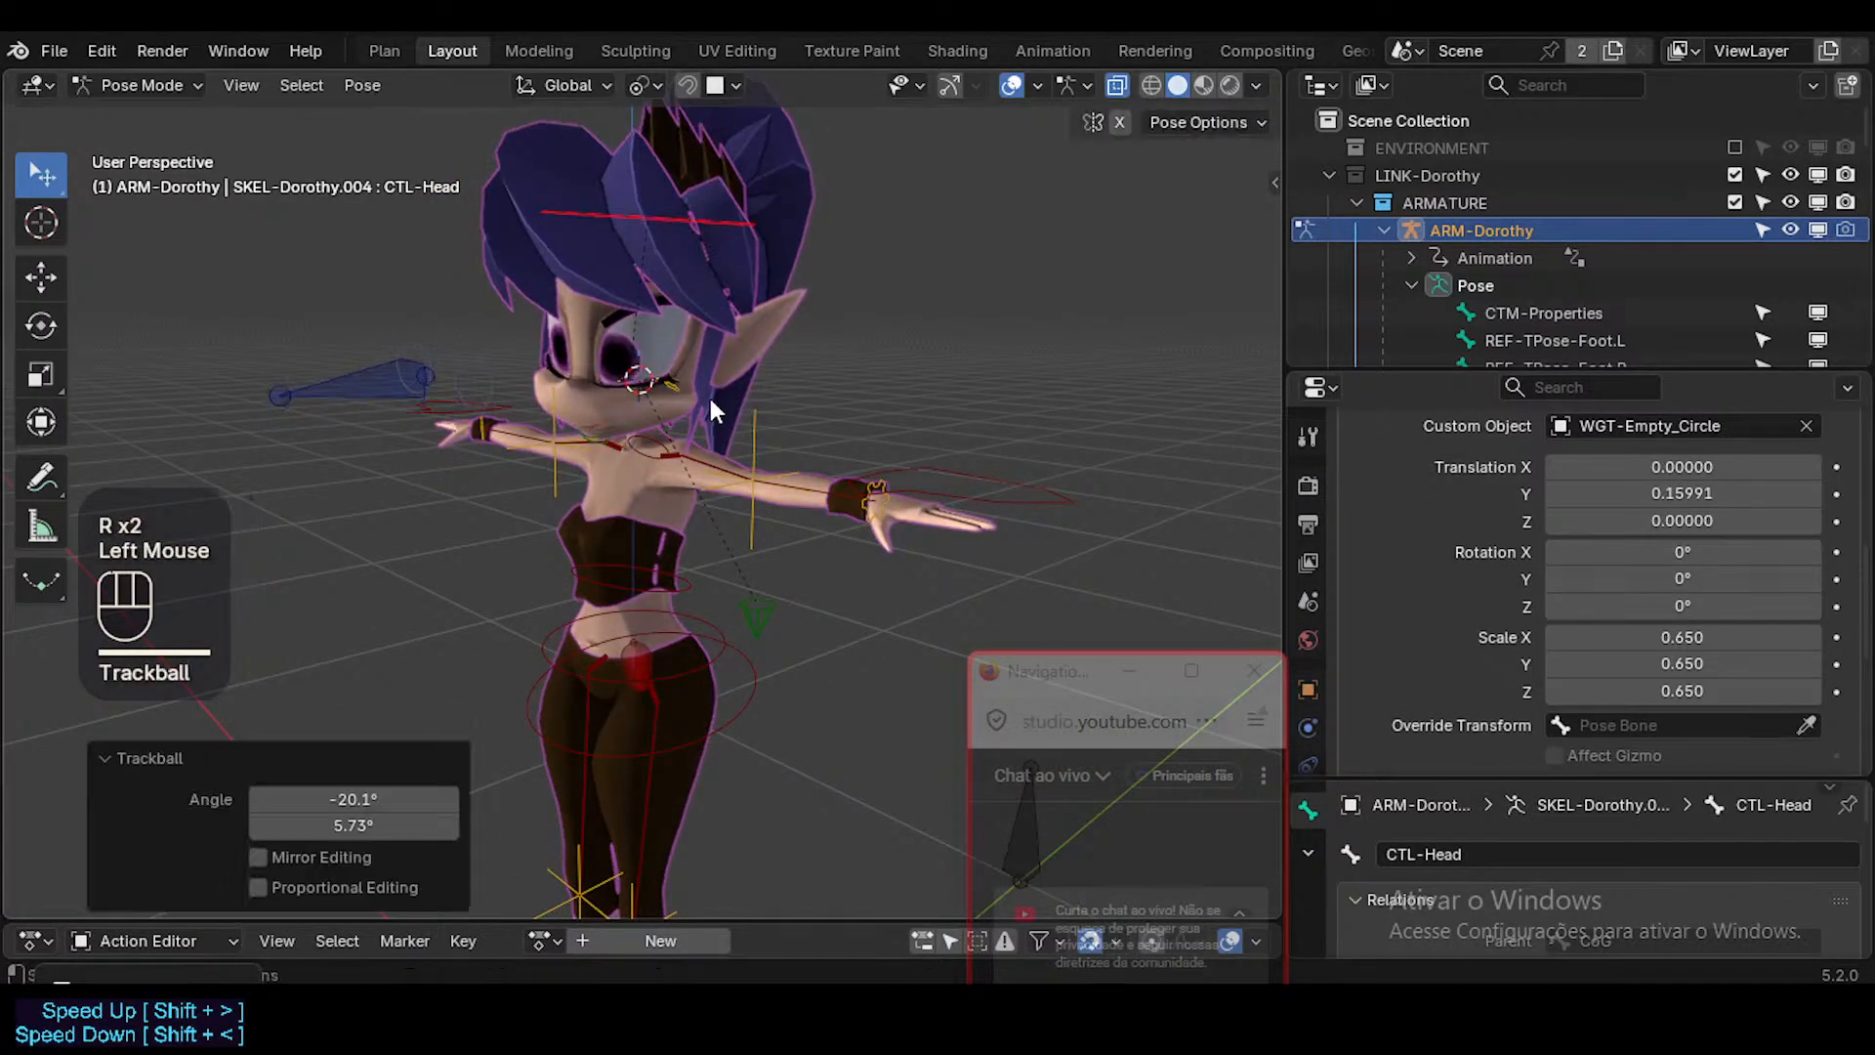
Snap the 3D cursor to MAP-Head, move CTL-Head away and snap it onto the cursor.
left_click(678, 393)
left_click(677, 392)
key("shift+s")
left_click(659, 213)
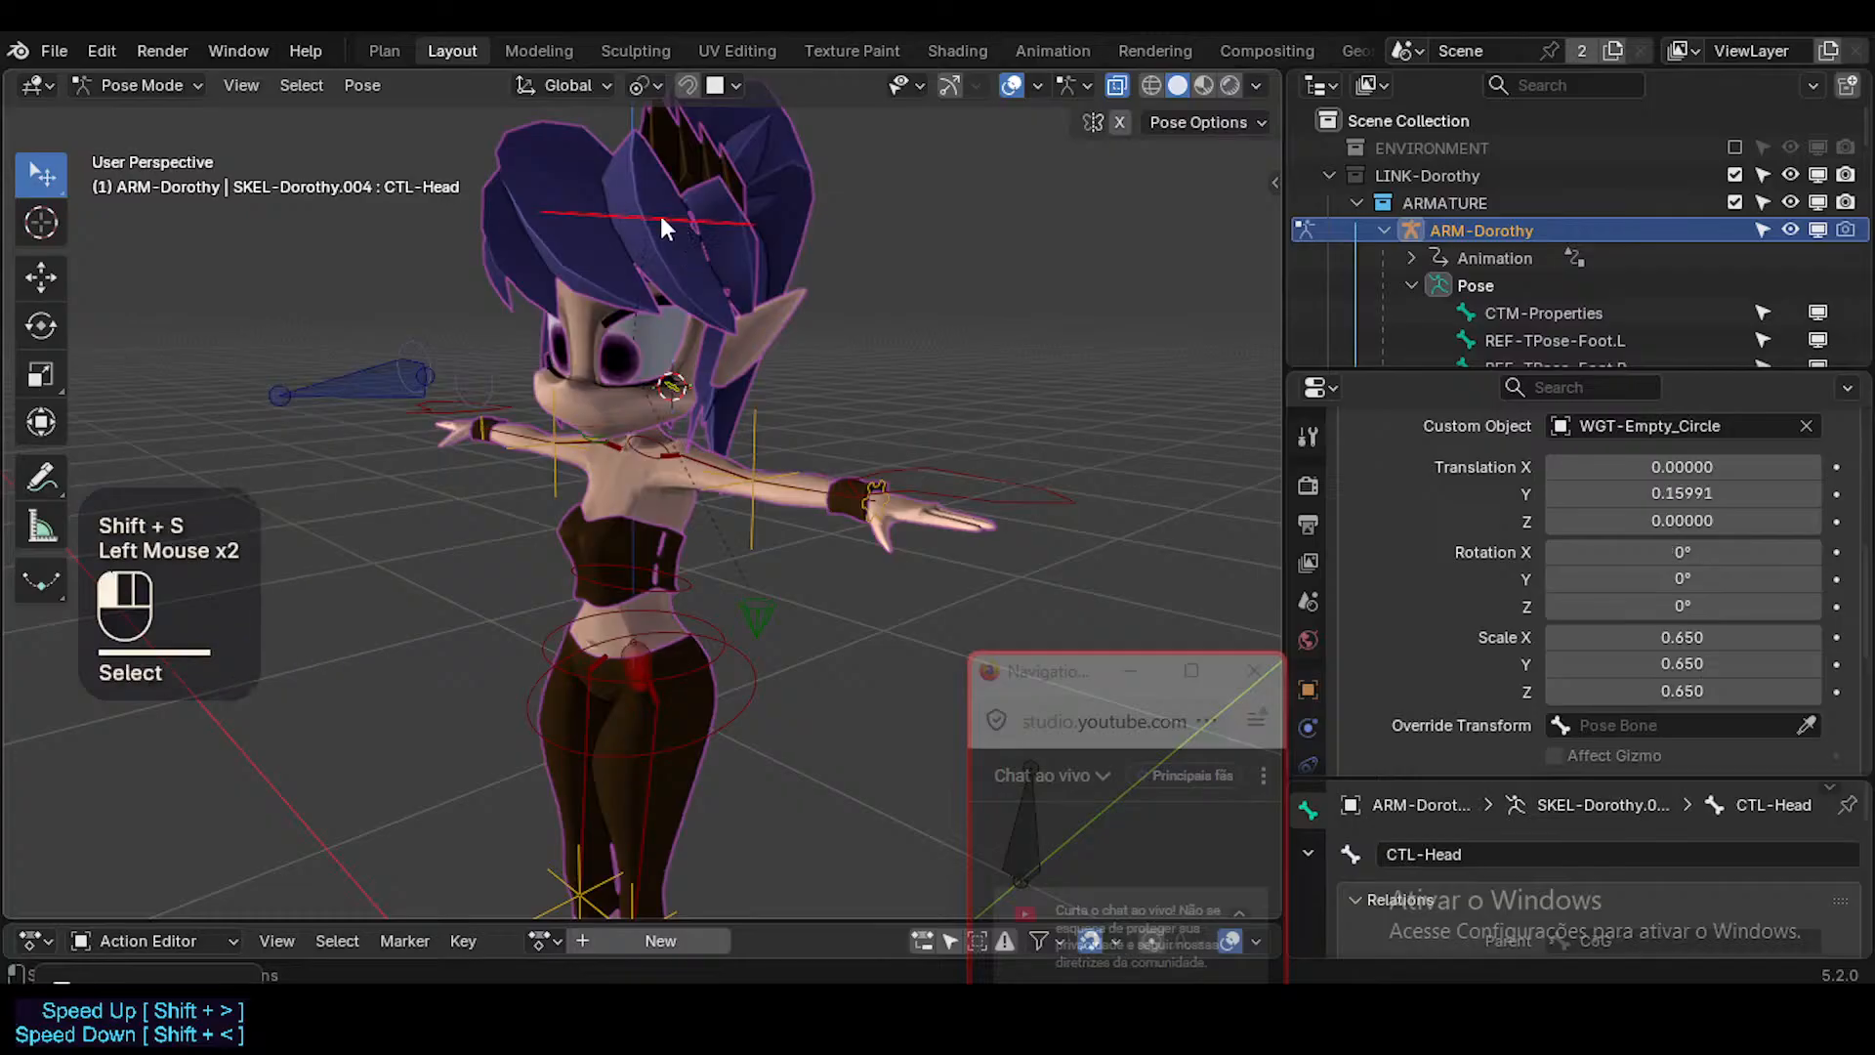
key("g")
left_click(687, 297)
key("shift+s")
left_click(691, 31)
middle_click_drag(688, 326, 728, 361)
Select all bones, clear their pose transforms and deselect everything.
key("a")
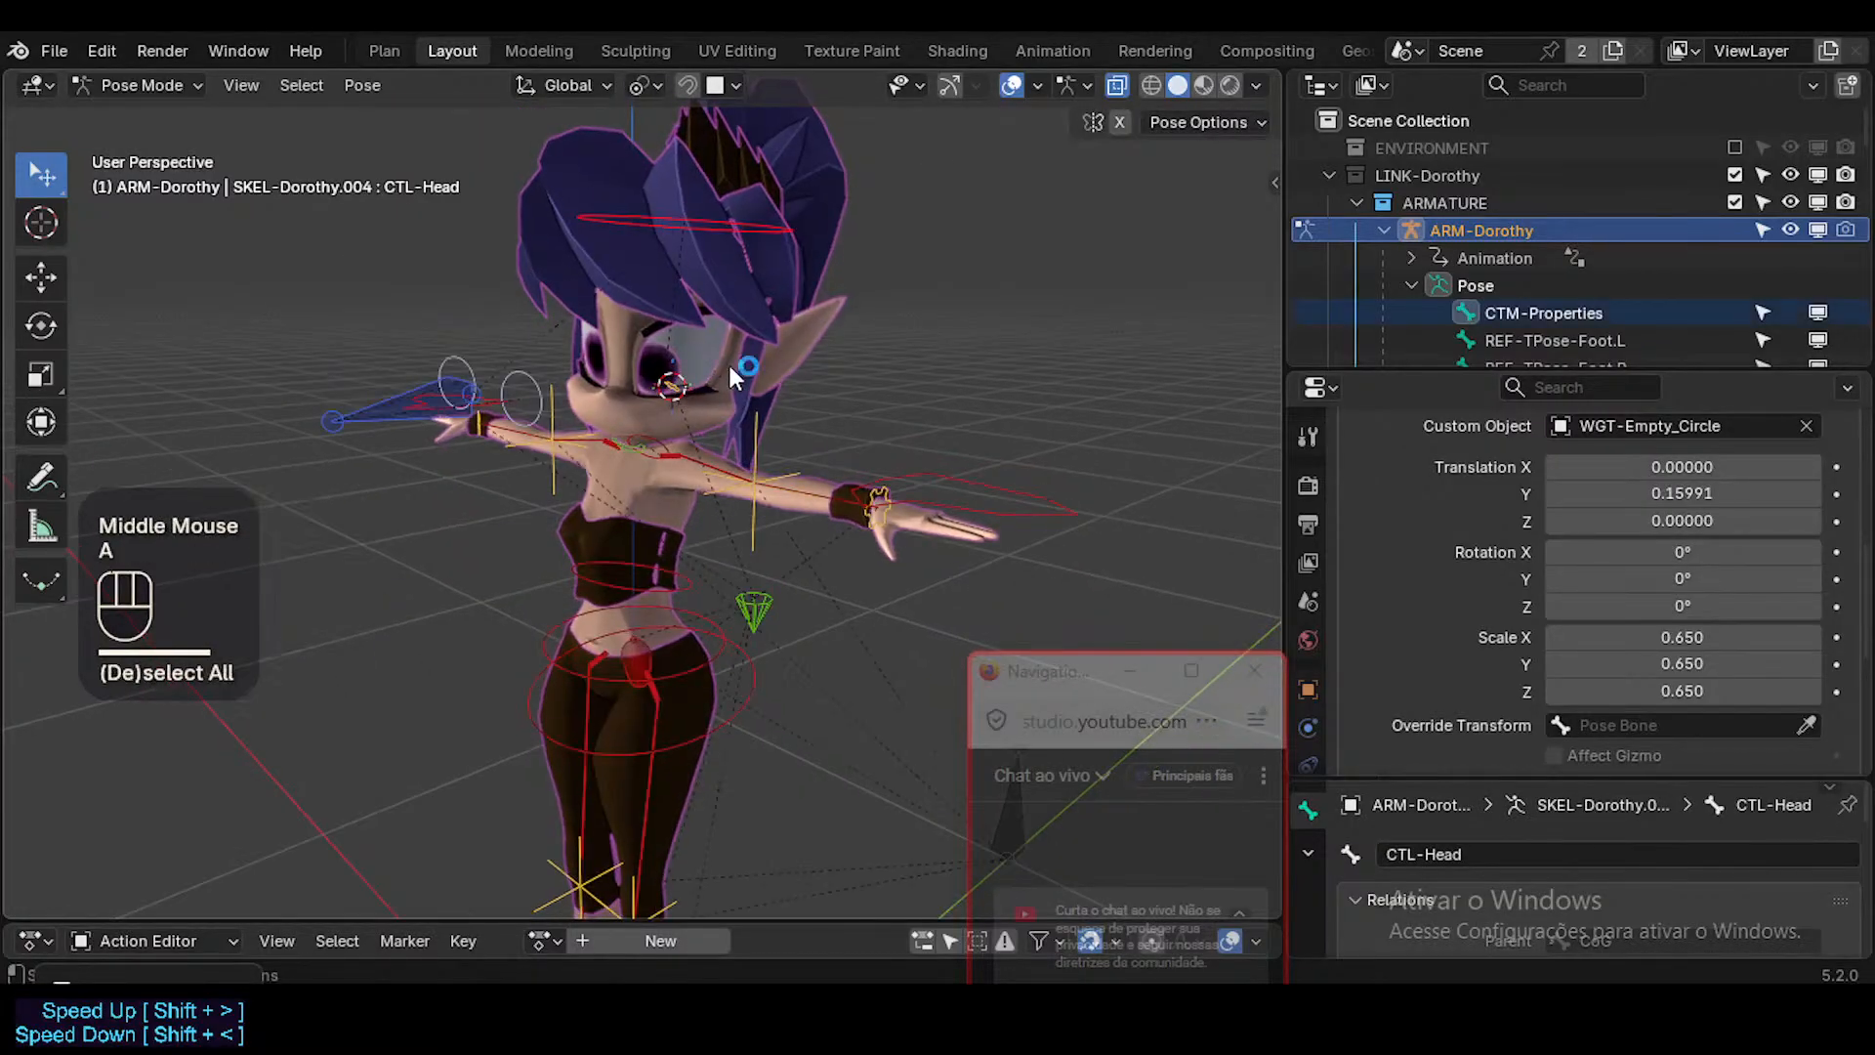
key("alt+g")
key("alt+g")
middle_click_drag(697, 451, 757, 552)
key("alt+a")
Select MAP-Head and scale its gear custom shape to about 0.310 on every axis.
left_click(637, 399)
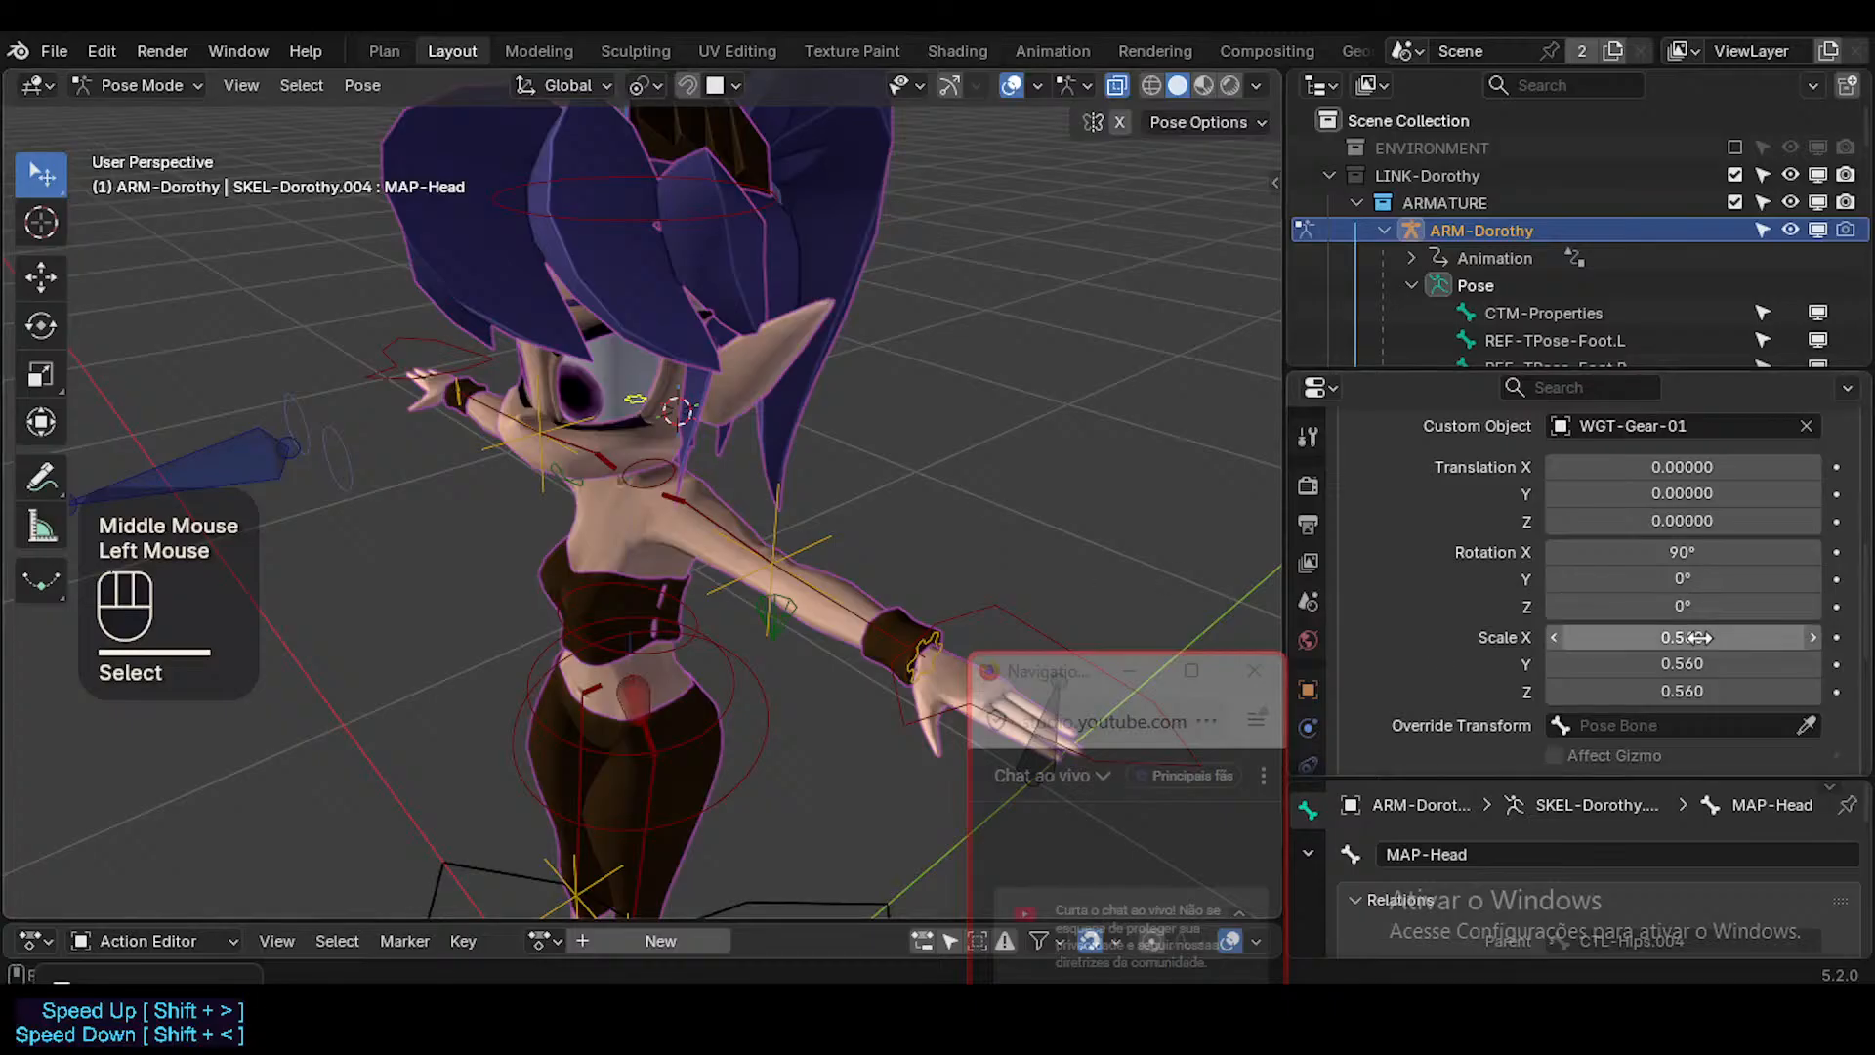
left_click_drag(1686, 637, 1687, 690, "alt+shift")
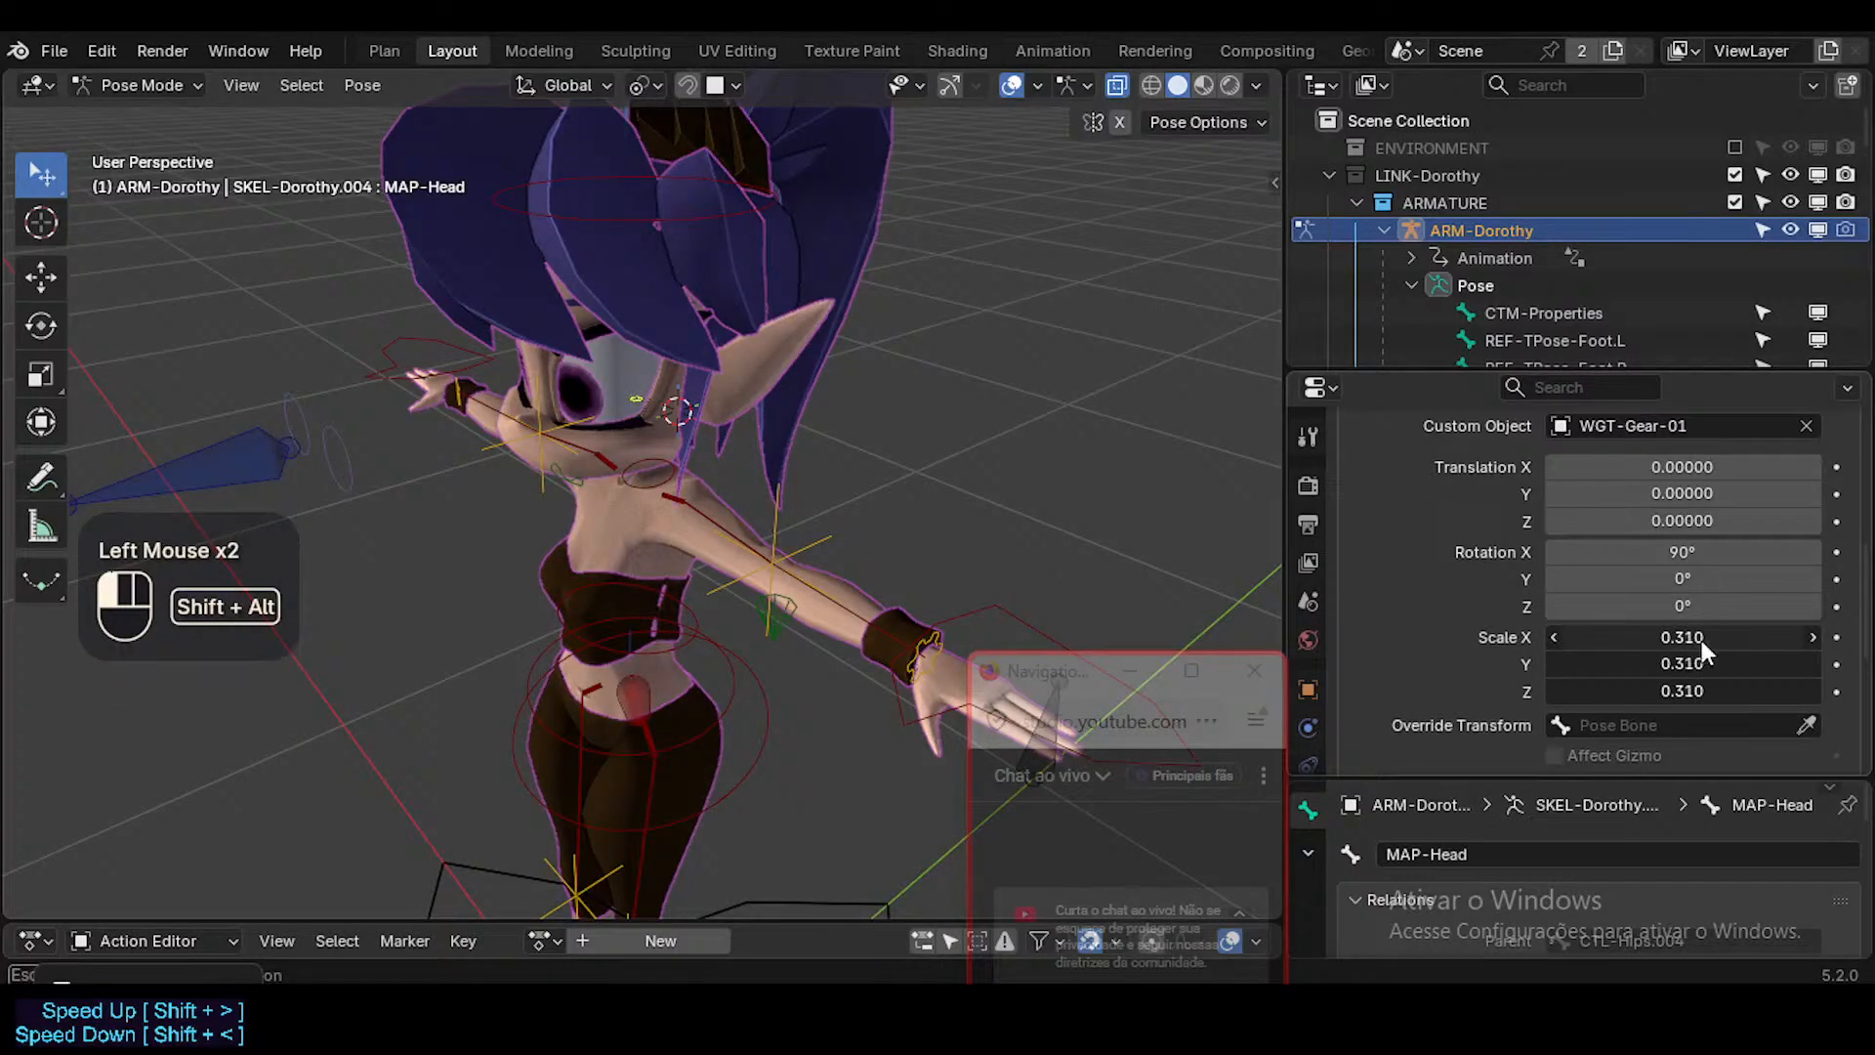
left_click(1022, 459)
middle_click_drag(1021, 459, 643, 781, "shift")
Make MAP-Ankle.L the active bone and save ToonDorothy-01.blend.
key("alt+a")
left_click(951, 589)
left_click(951, 589)
scroll(677, 664, "down", 3)
key("ctrl+s")
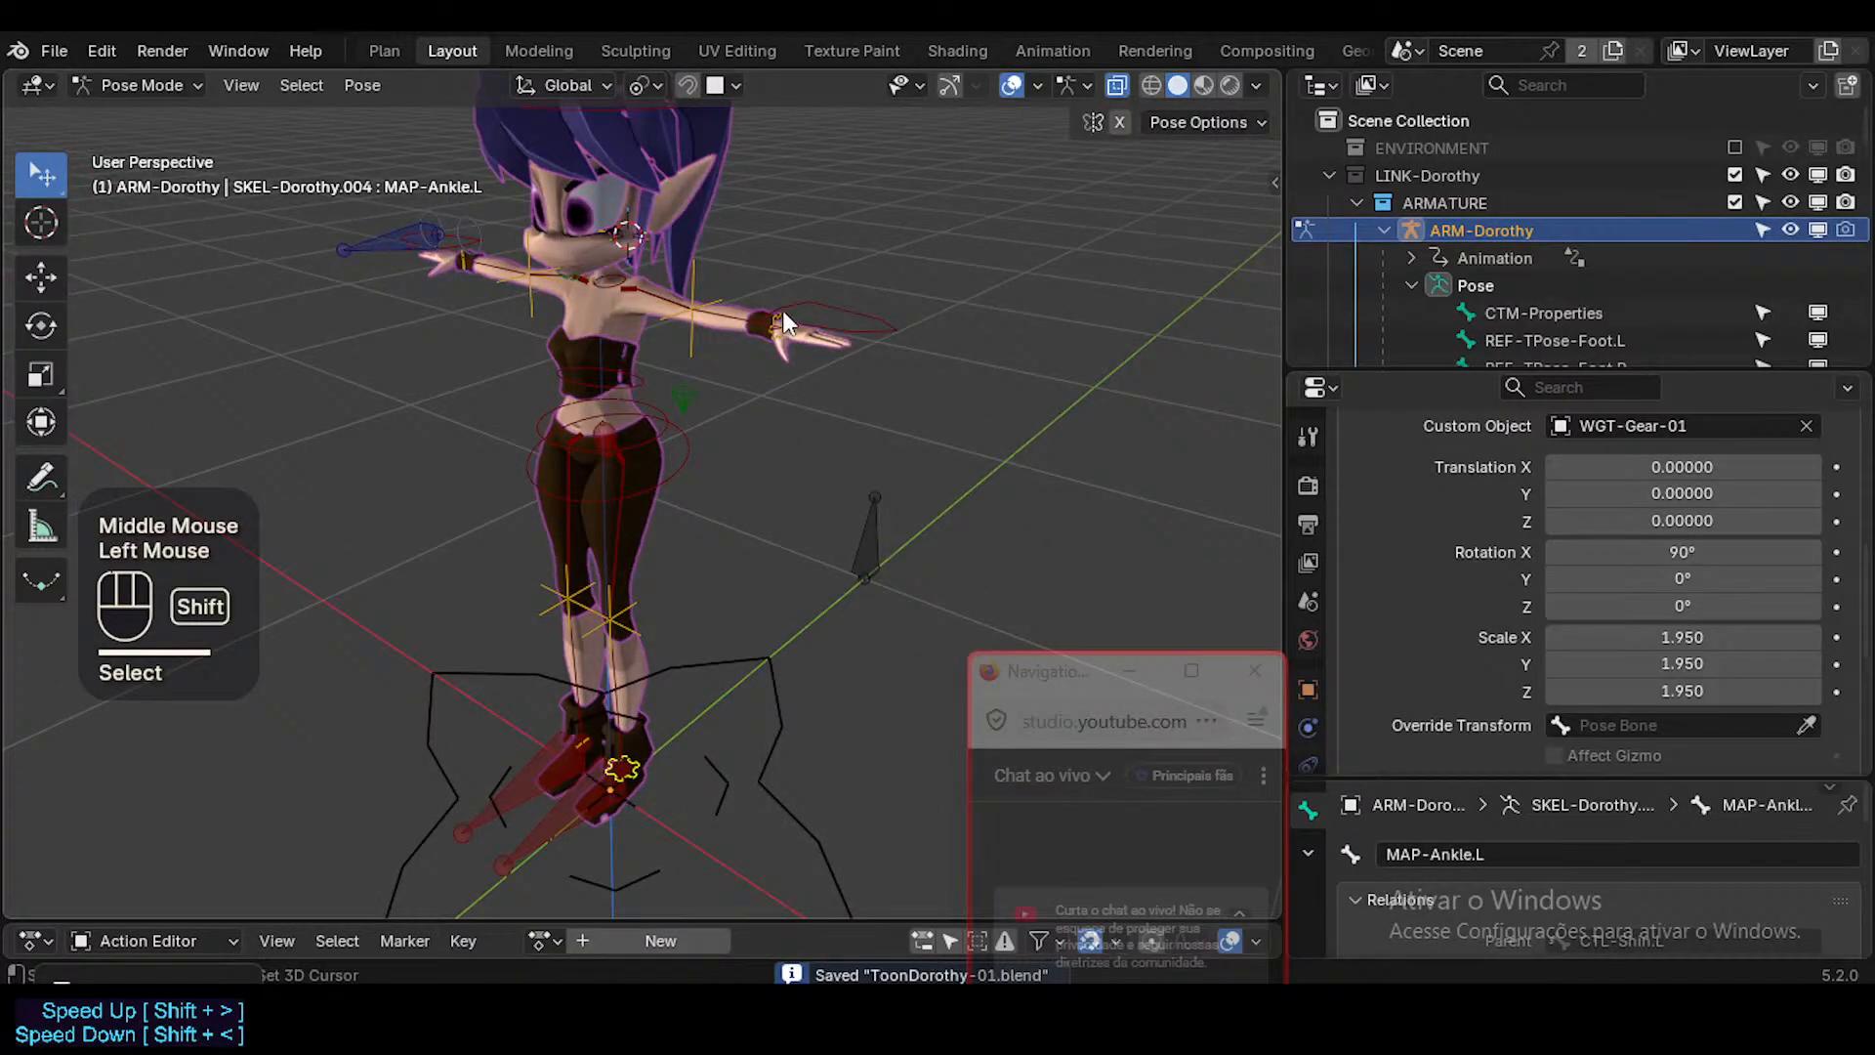
Symmetrize MAP-Wrist.L and MAP-Ankle.L to the opposite side in Edit Mode, return to Pose Mode and save the file.
left_click(781, 321, "shift")
left_click(781, 322)
left_click(782, 321, "shift")
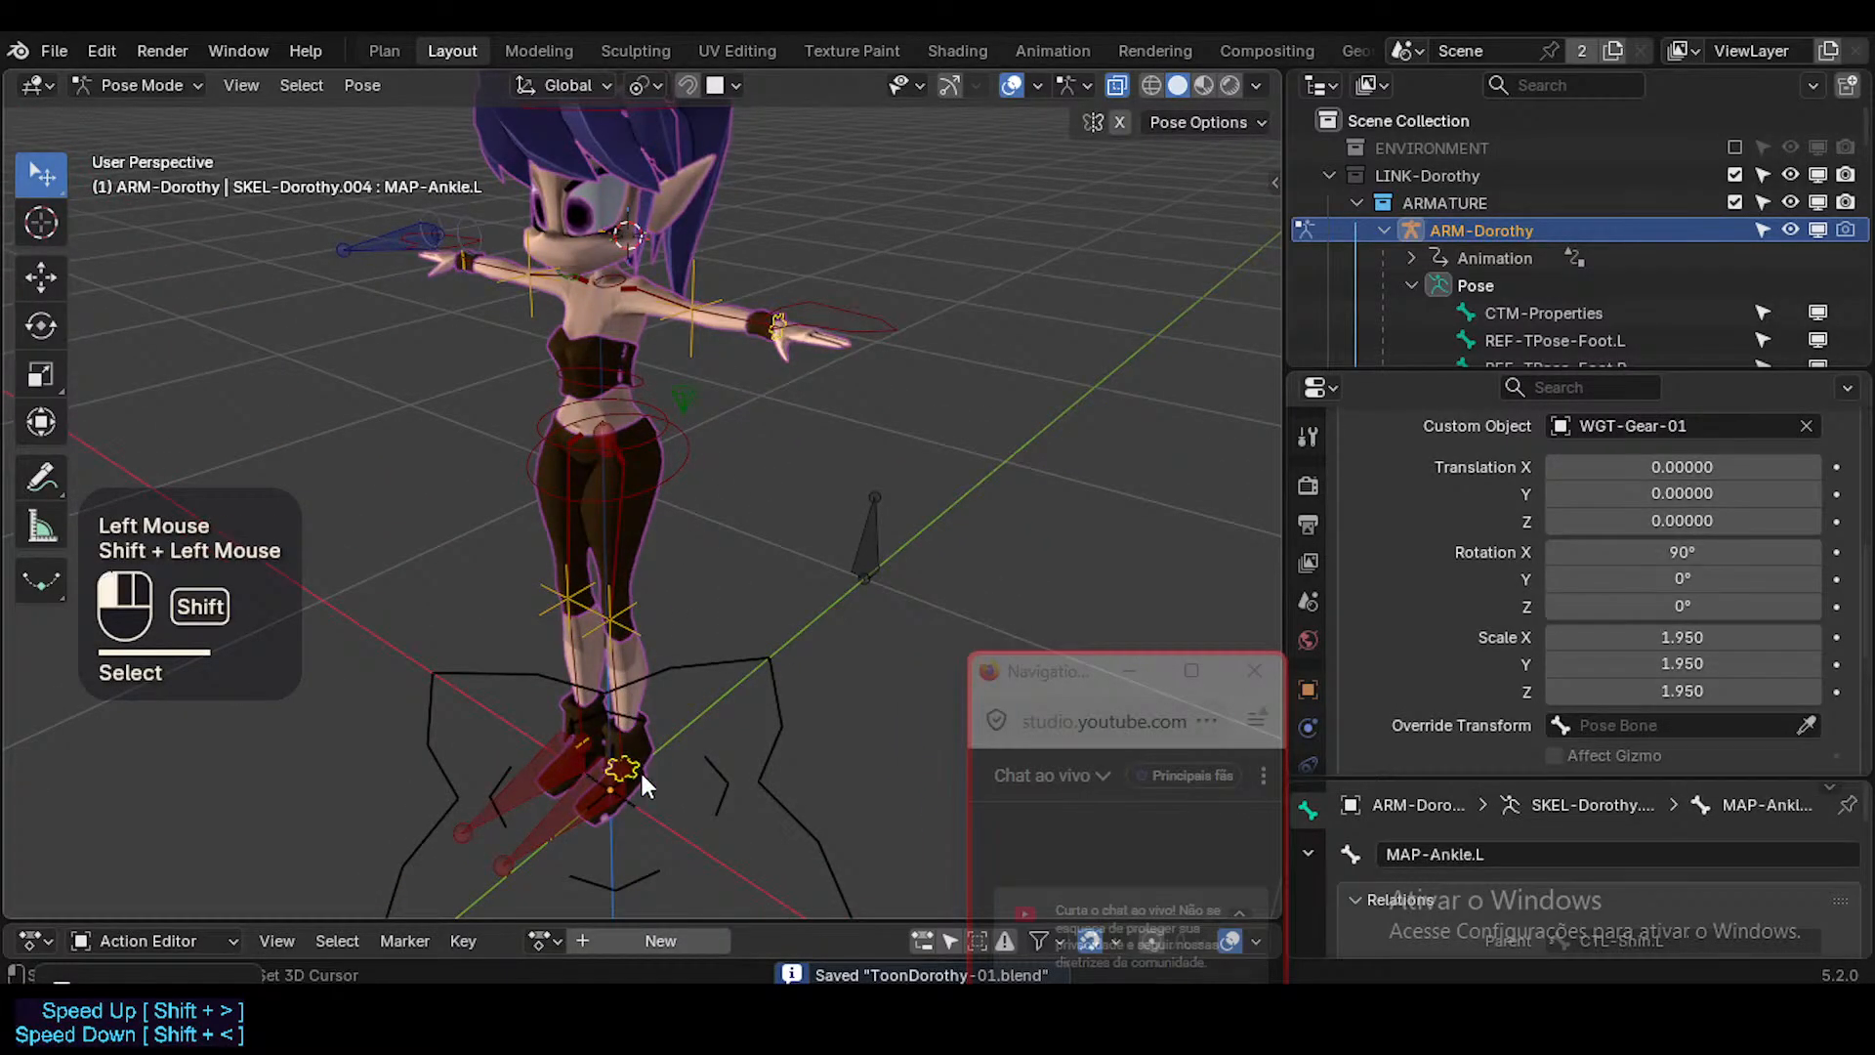
key("Tab")
right_click(642, 702)
left_click(639, 703)
key("Tab")
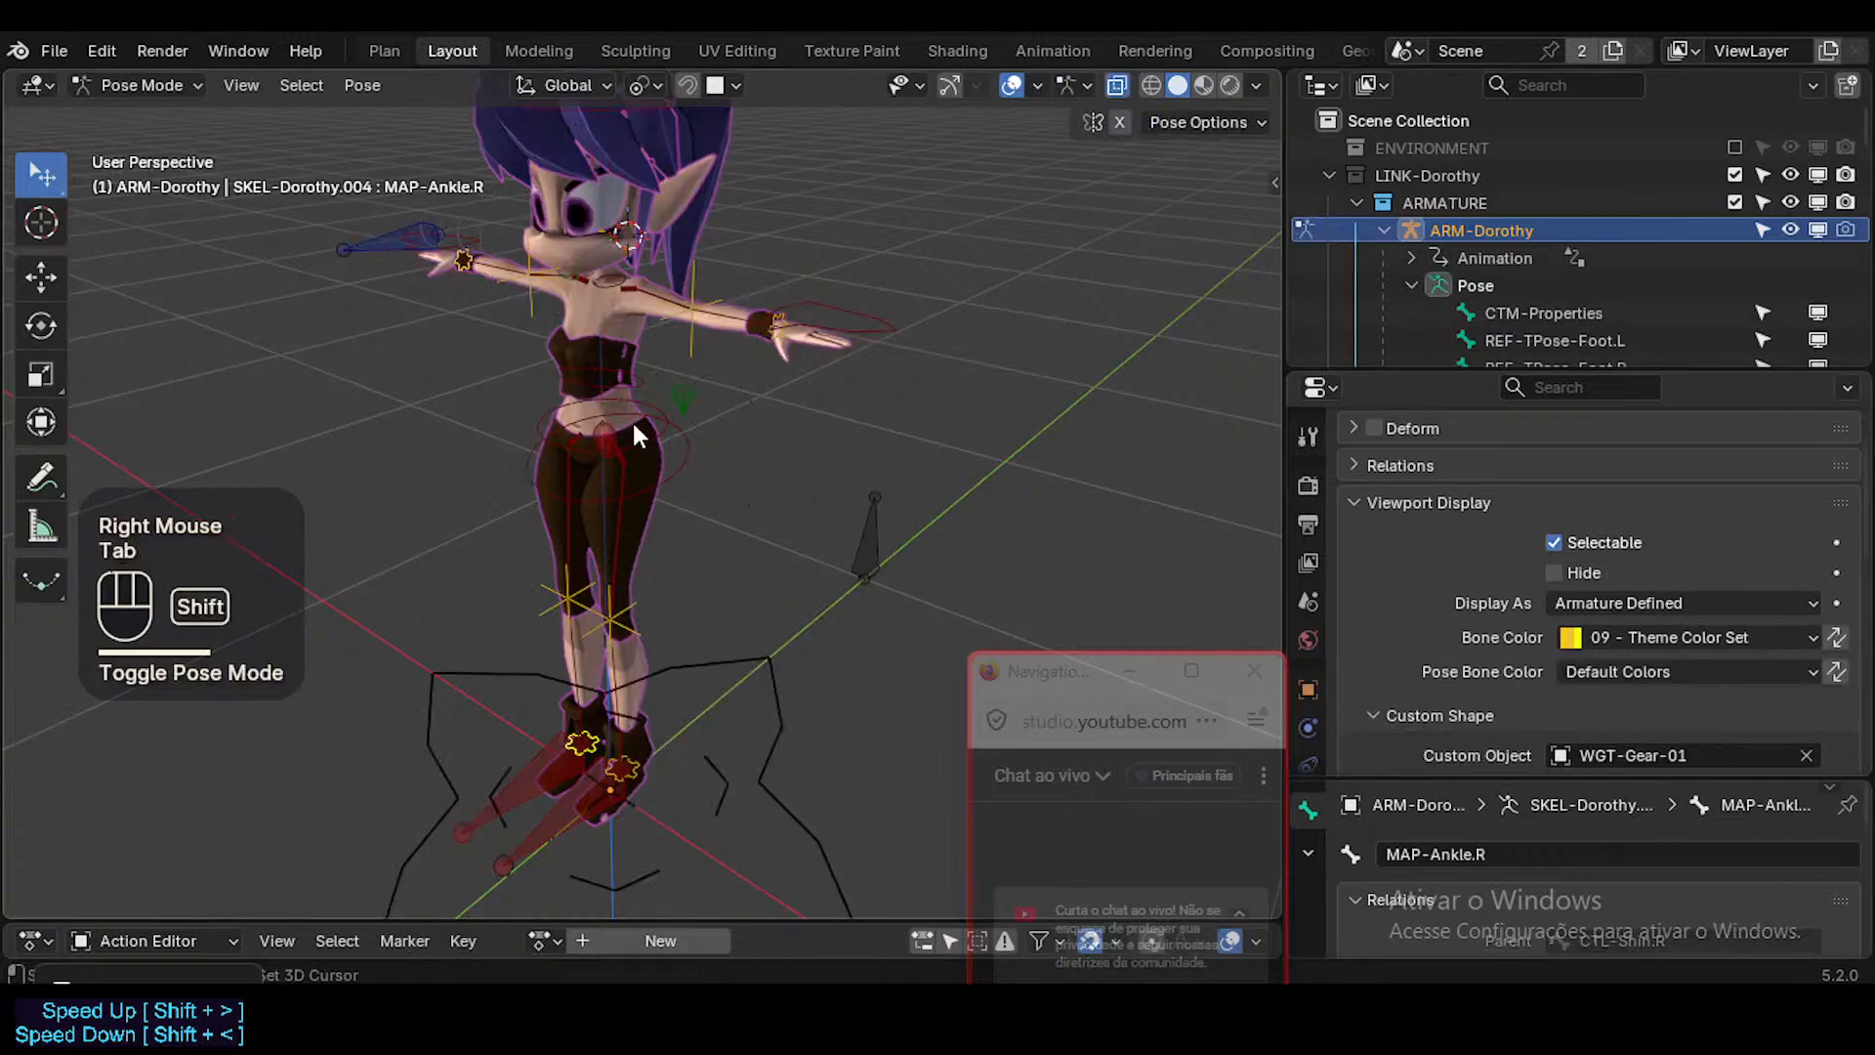
middle_click_drag(633, 424, 649, 547, "shift")
middle_click_drag(649, 547, 925, 500)
key("ctrl+s")
scroll(723, 557, "up", 3)
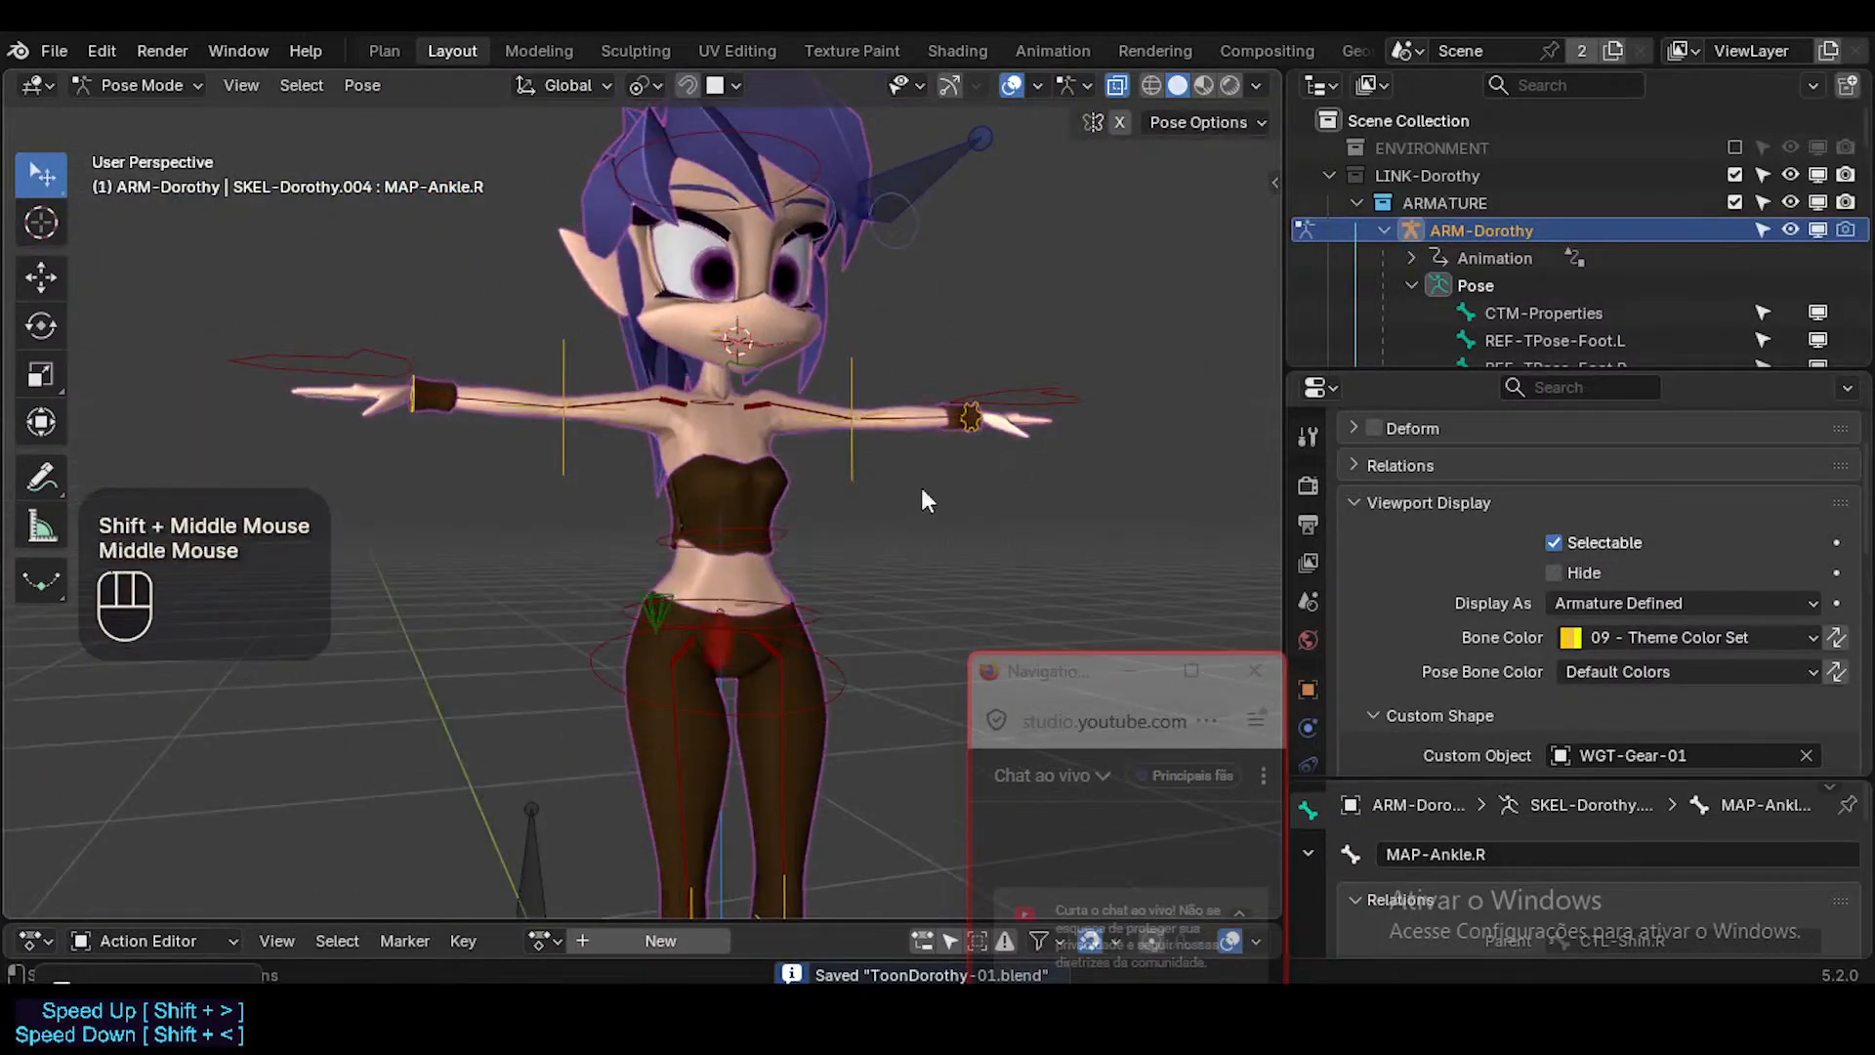
Select the CoG bone and replace its custom shape with WGT-Pyramid_CoG.
left_click(658, 584)
middle_click_drag(711, 574, 760, 598)
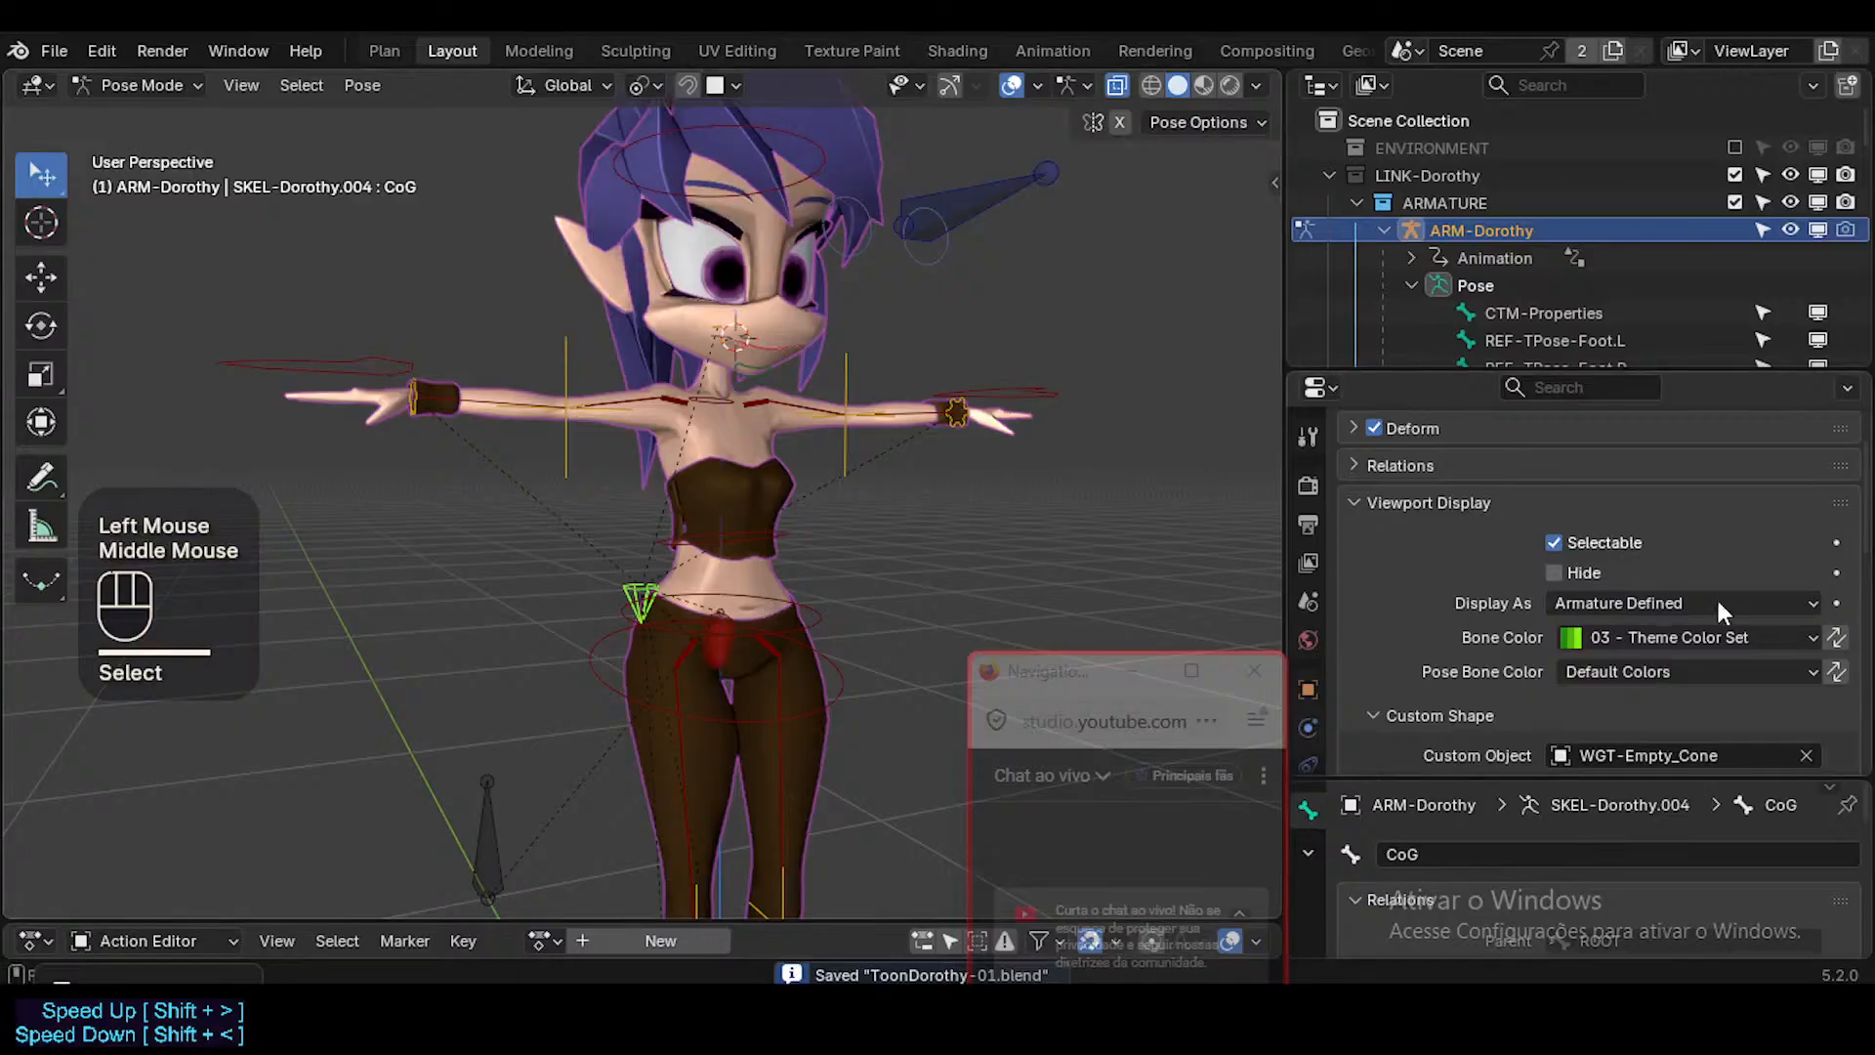
scroll(1739, 634, "down", 2)
left_click(1805, 642)
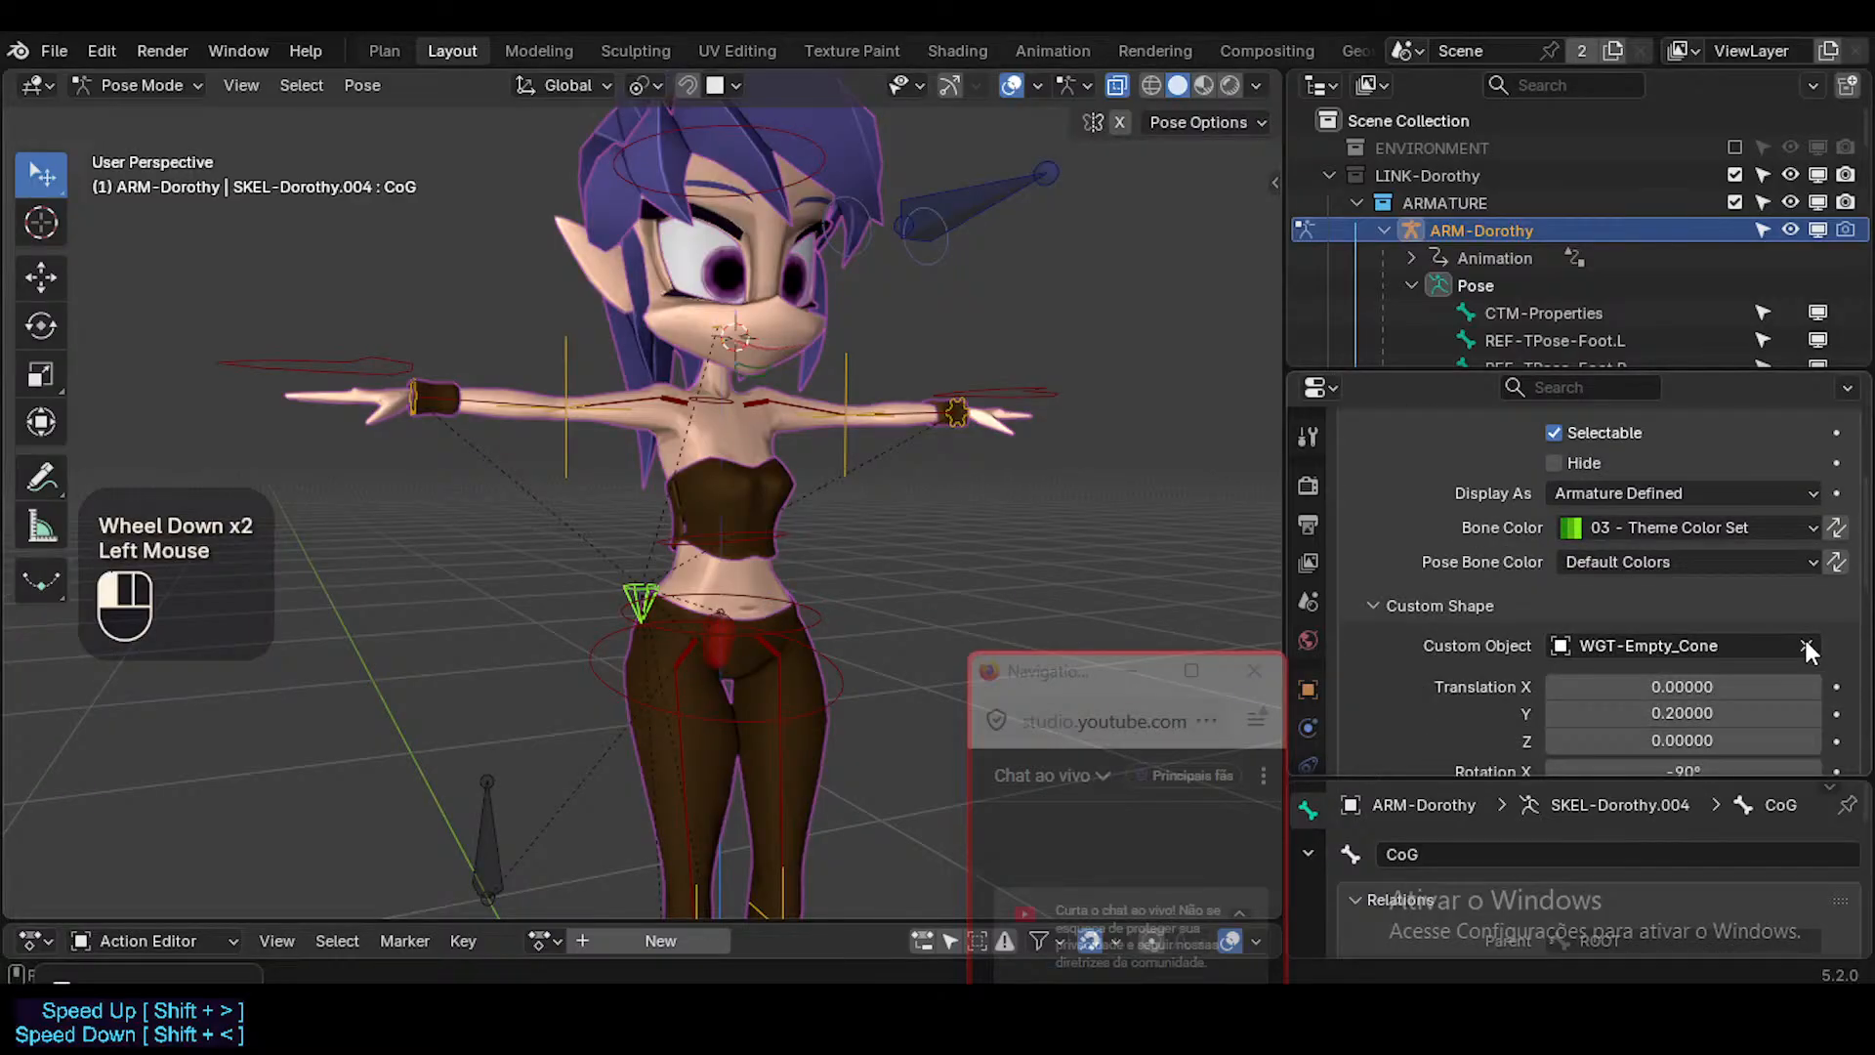
left_click(1685, 632)
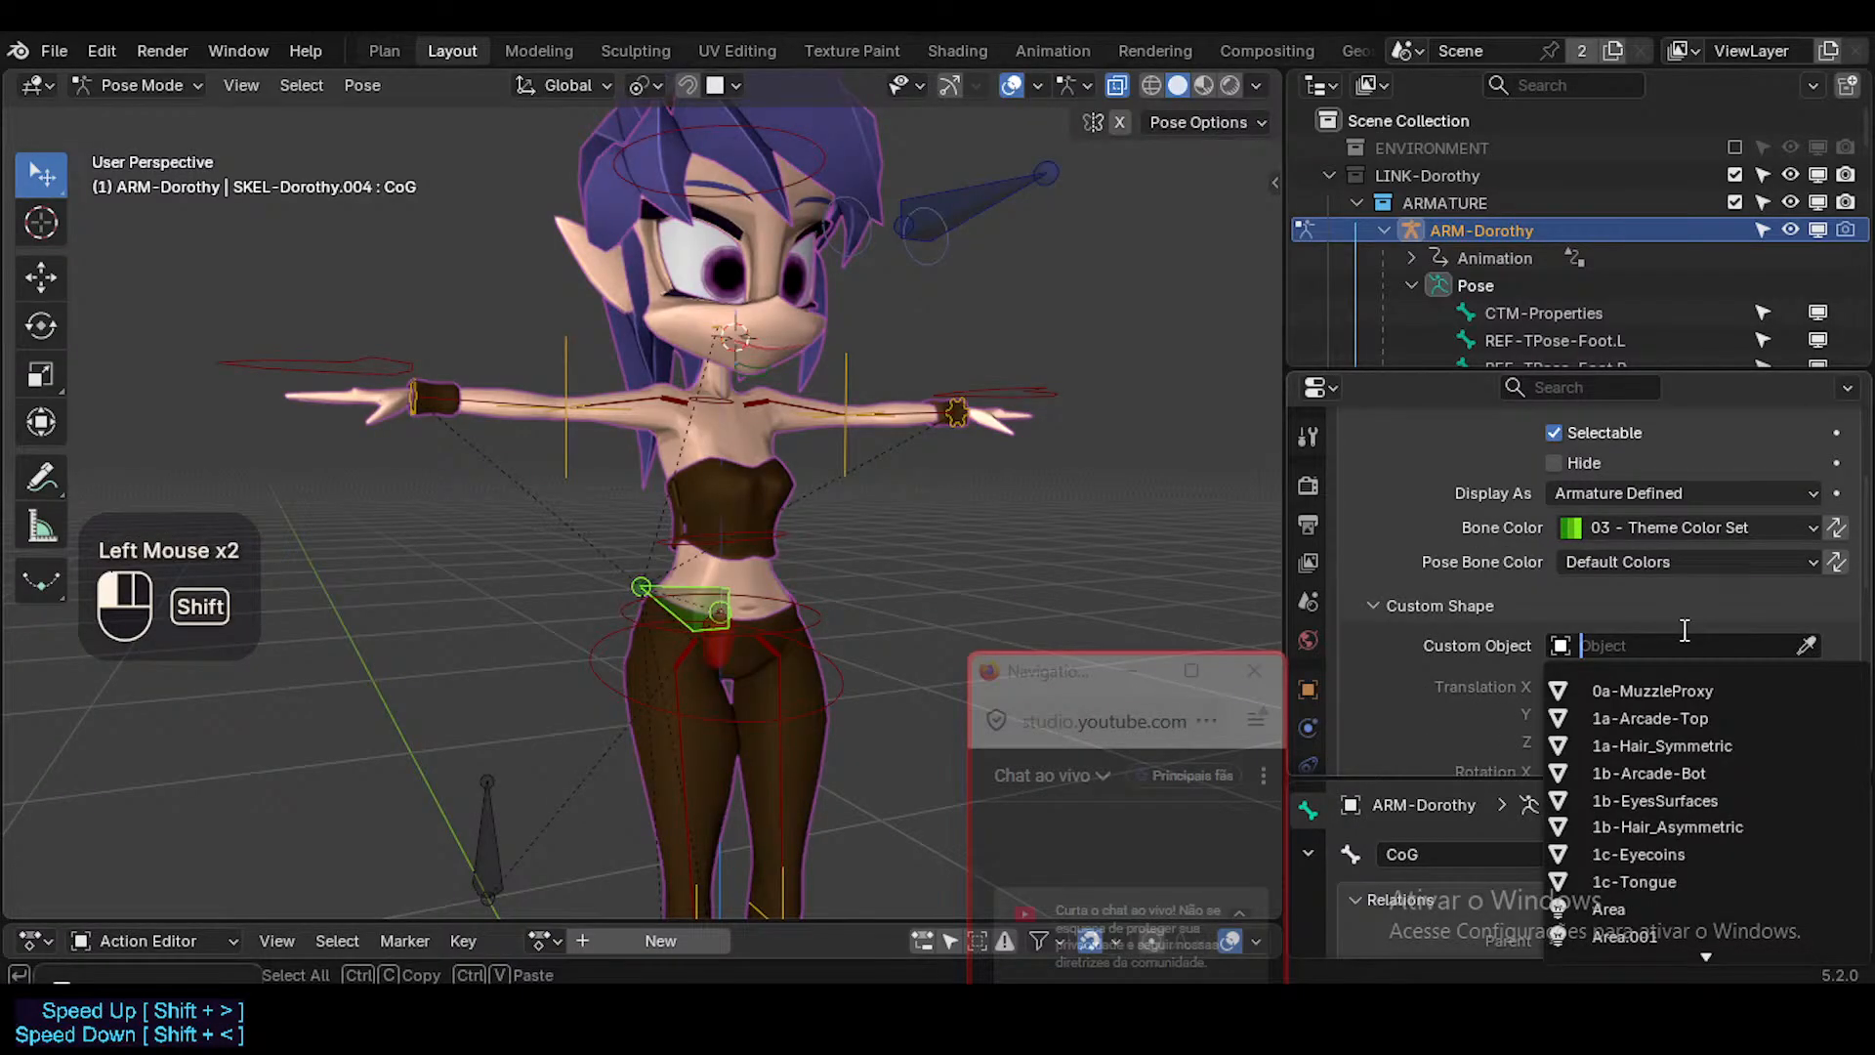
type("CoG")
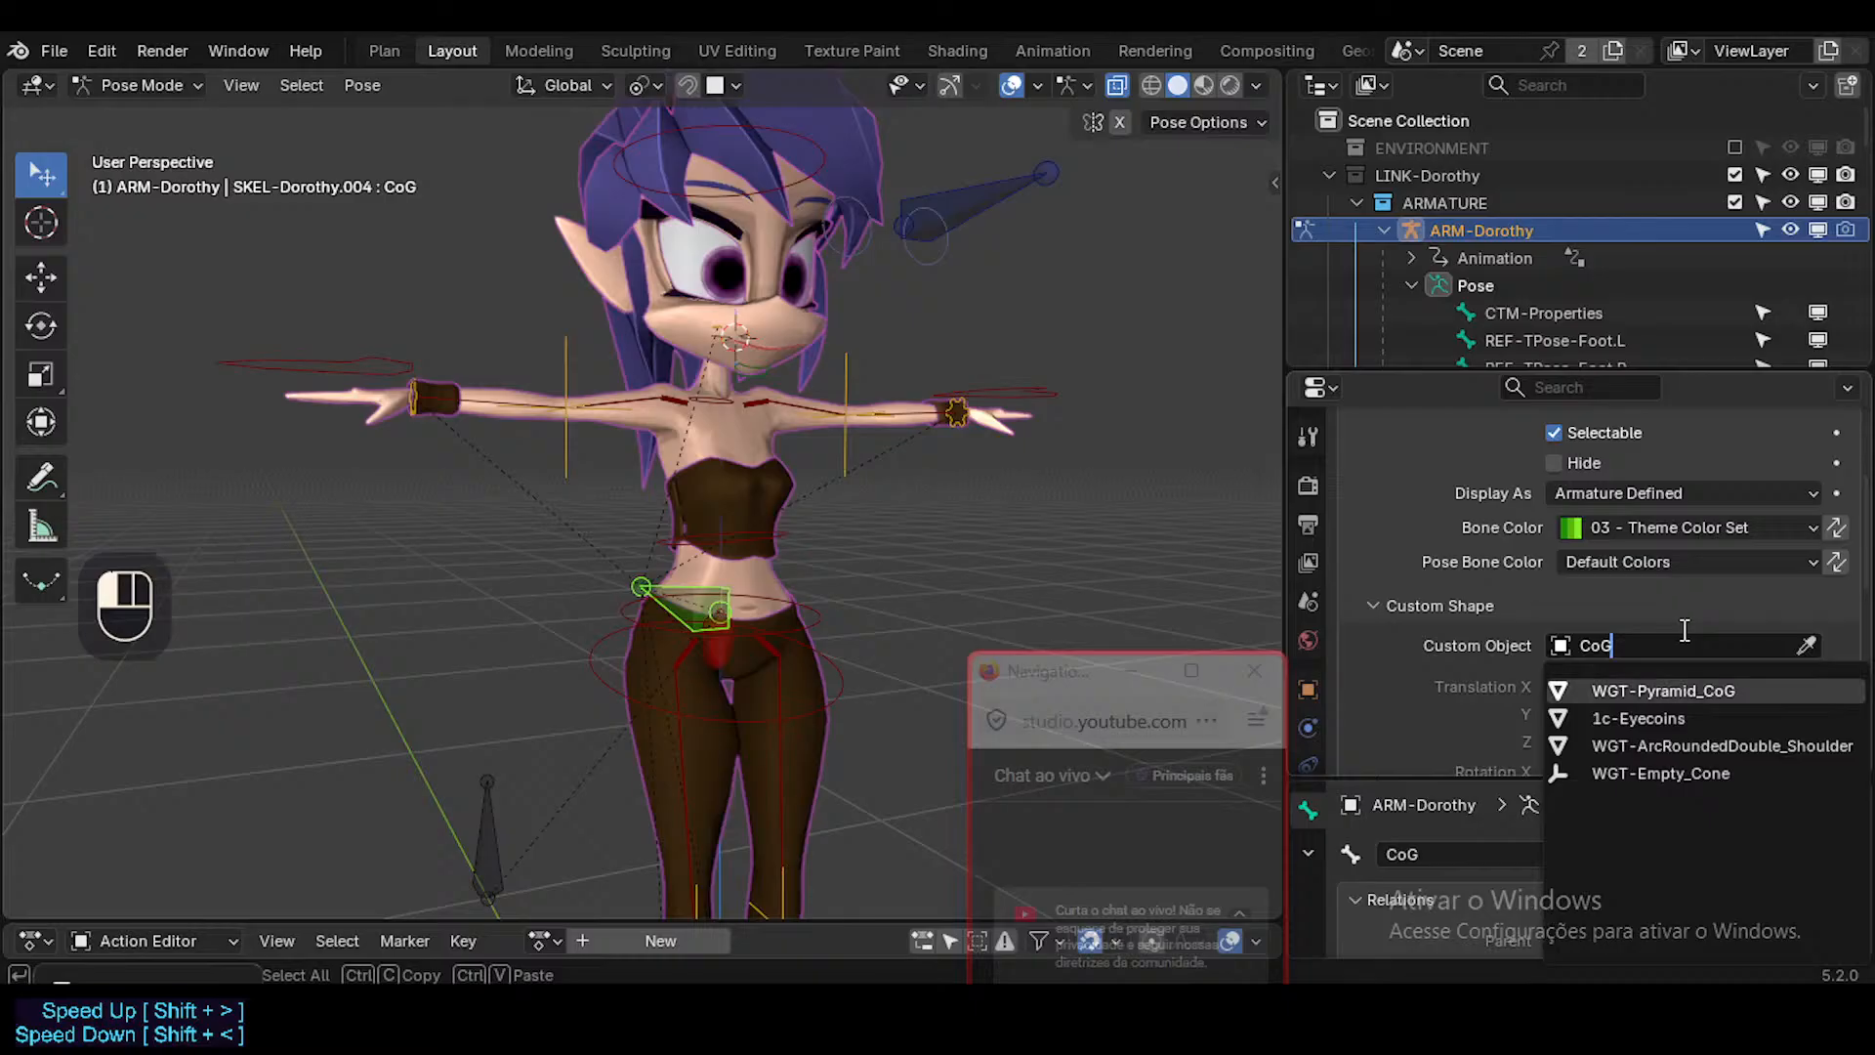
key("Return")
Reset the CoG custom shape's translation and rotation to 0 and its scale to 1.000.
scroll(1023, 420, "down", 2)
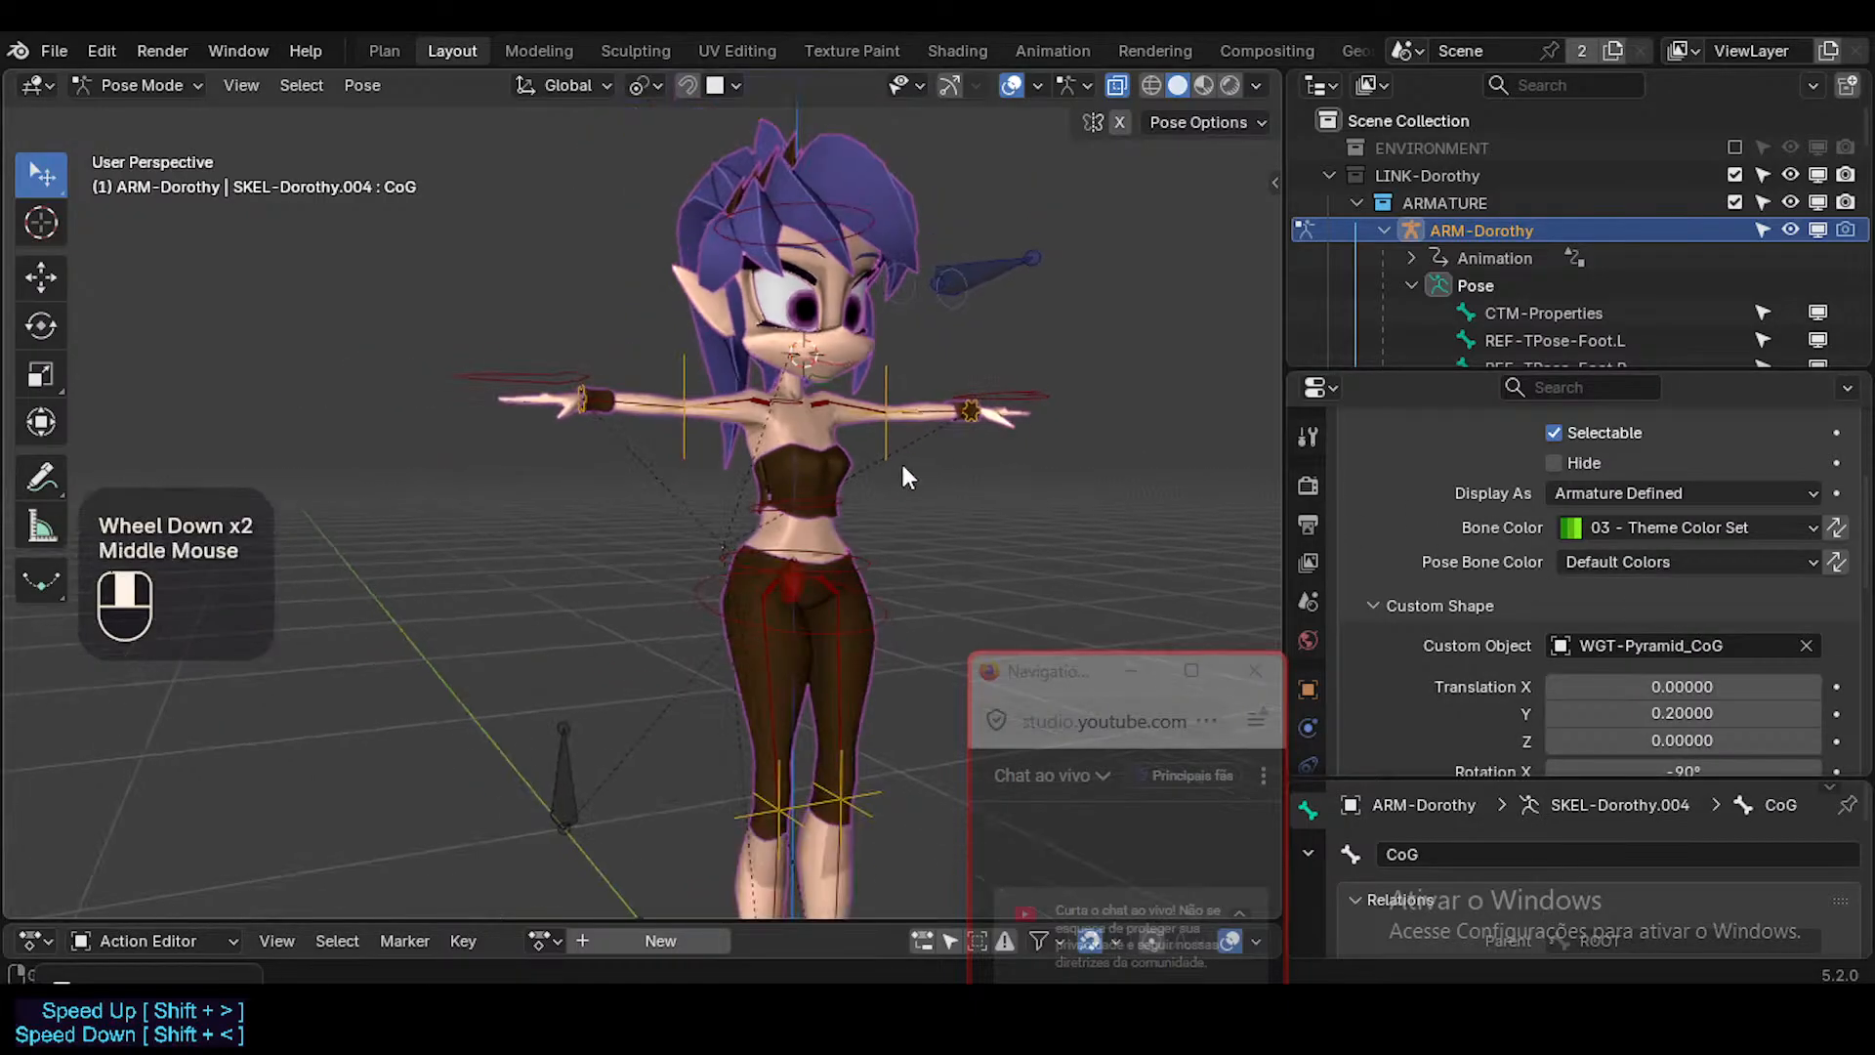
middle_click_drag(900, 460, 725, 430)
scroll(725, 429, "down", 2)
key("BackSpace")
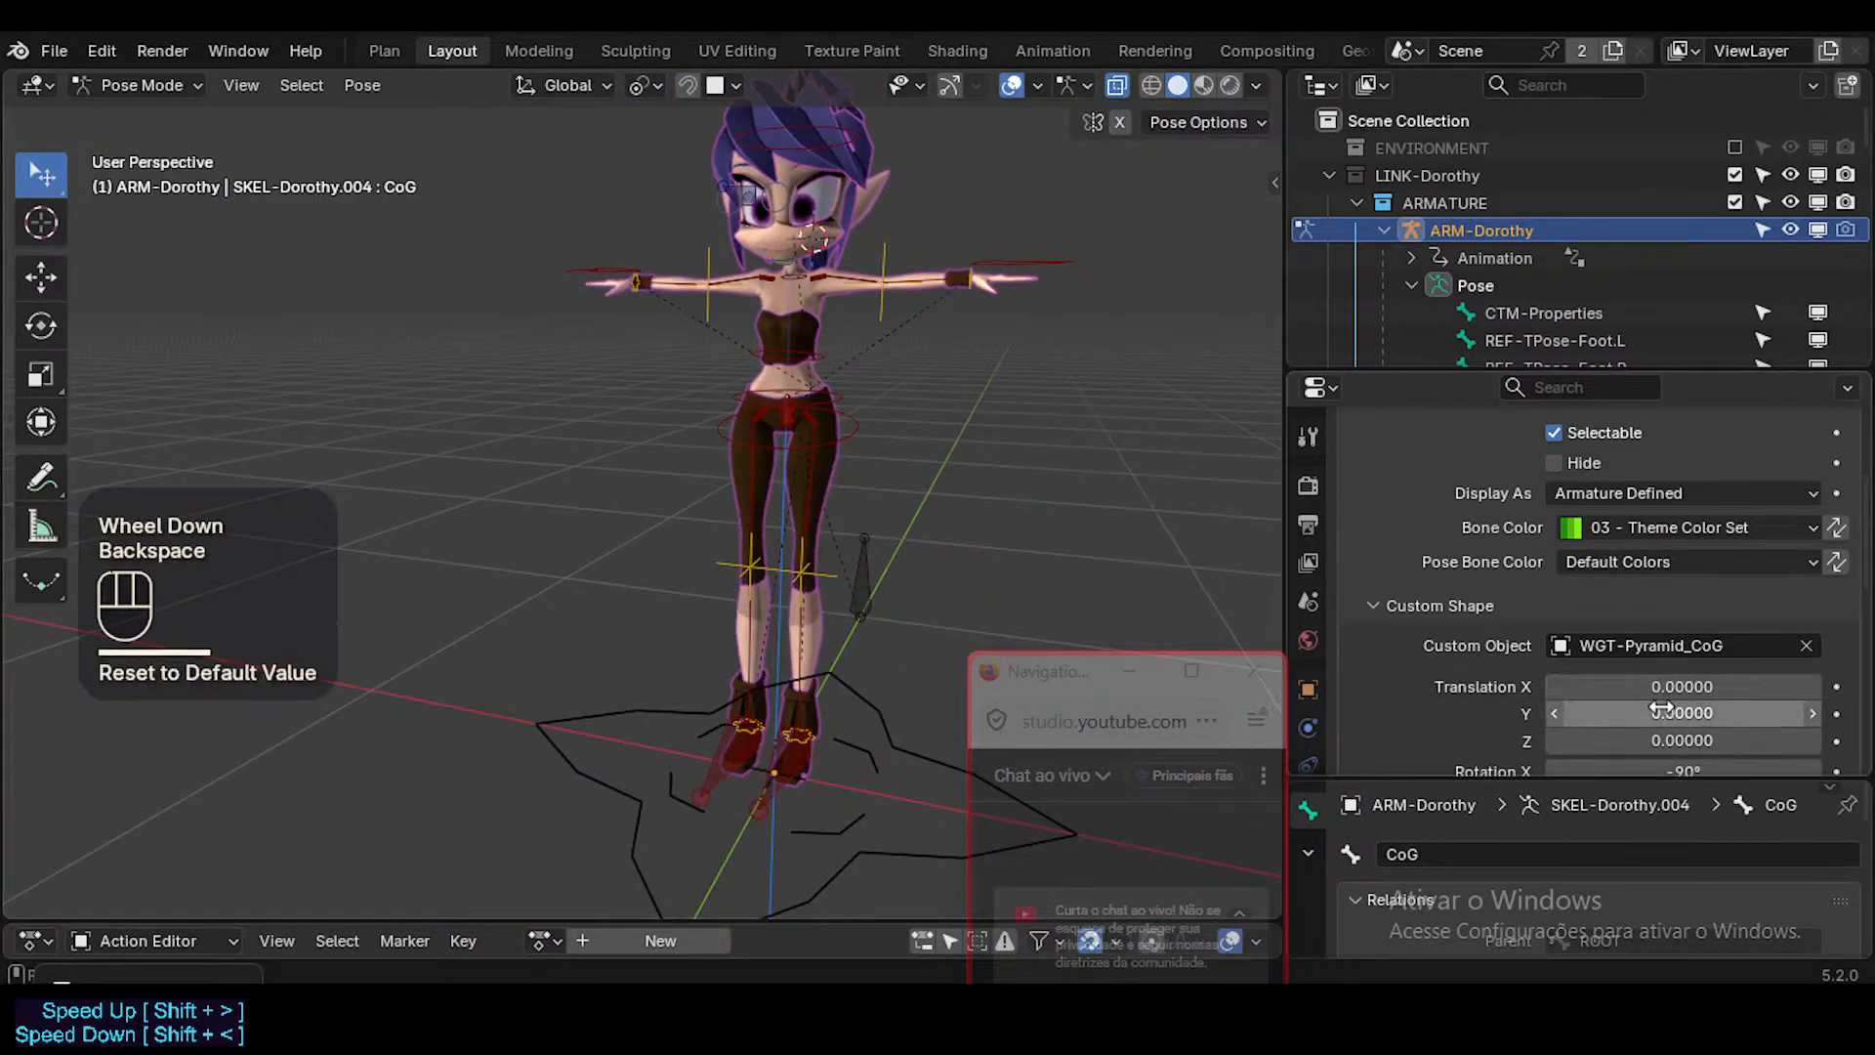
scroll(1661, 704, "down", 2)
key("BackSpace")
key("BackSpace")
key("BackSpace")
key("BackSpace")
middle_click_drag(1021, 364, 886, 456)
Check the CoG control with a cancelled move and a brief look at its bone in Edit Mode.
key("g")
key("Escape")
scroll(819, 378, "down", 1)
scroll(776, 391, "down", 2, "shift")
key("Tab")
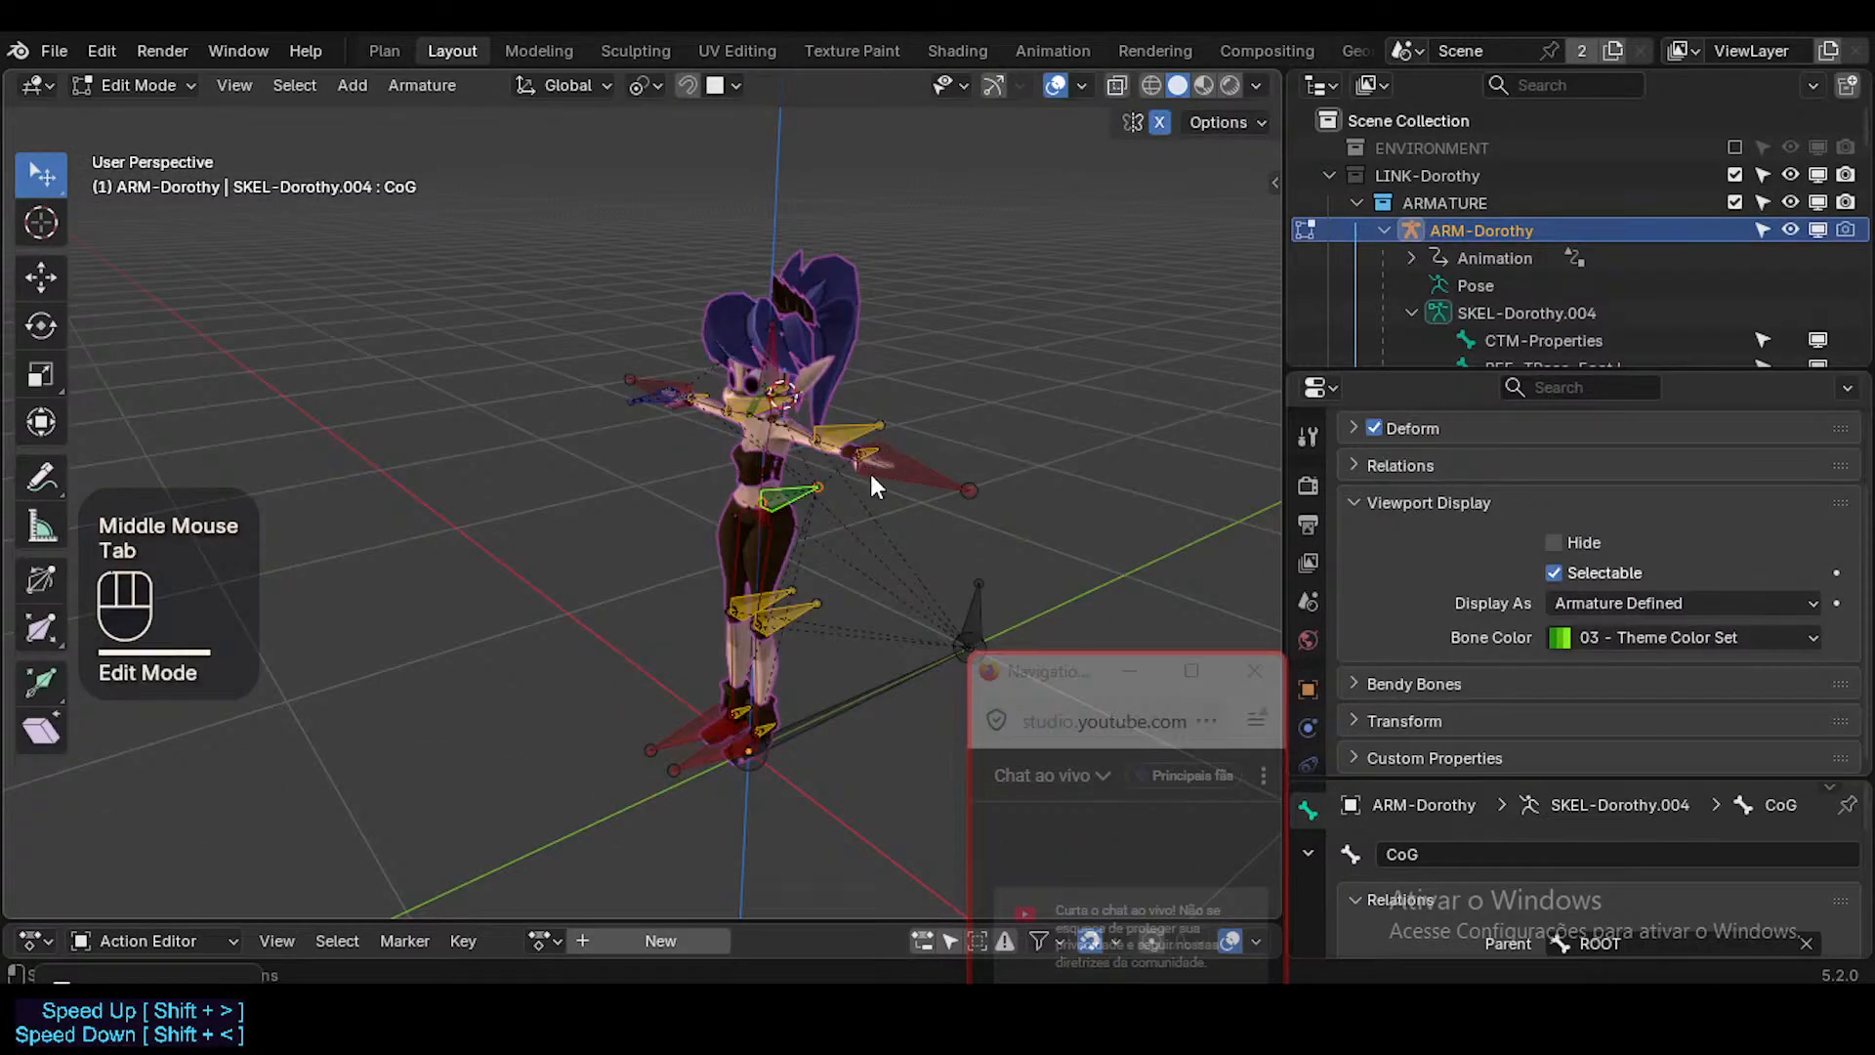
key("Tab")
Frame the CoG bone and examine the pyramid shape's size and placement at the hips from several distances.
scroll(1660, 657, "down", 2)
middle_click_drag(1029, 377, 645, 695)
scroll(836, 469, "up", 2)
scroll(585, 434, "up", 1)
scroll(586, 434, "down", 3)
scroll(588, 439, "down", 8)
scroll(592, 448, "down", 1, "shift")
middle_click_drag(647, 689, 642, 593)
key("KP_Decimal")
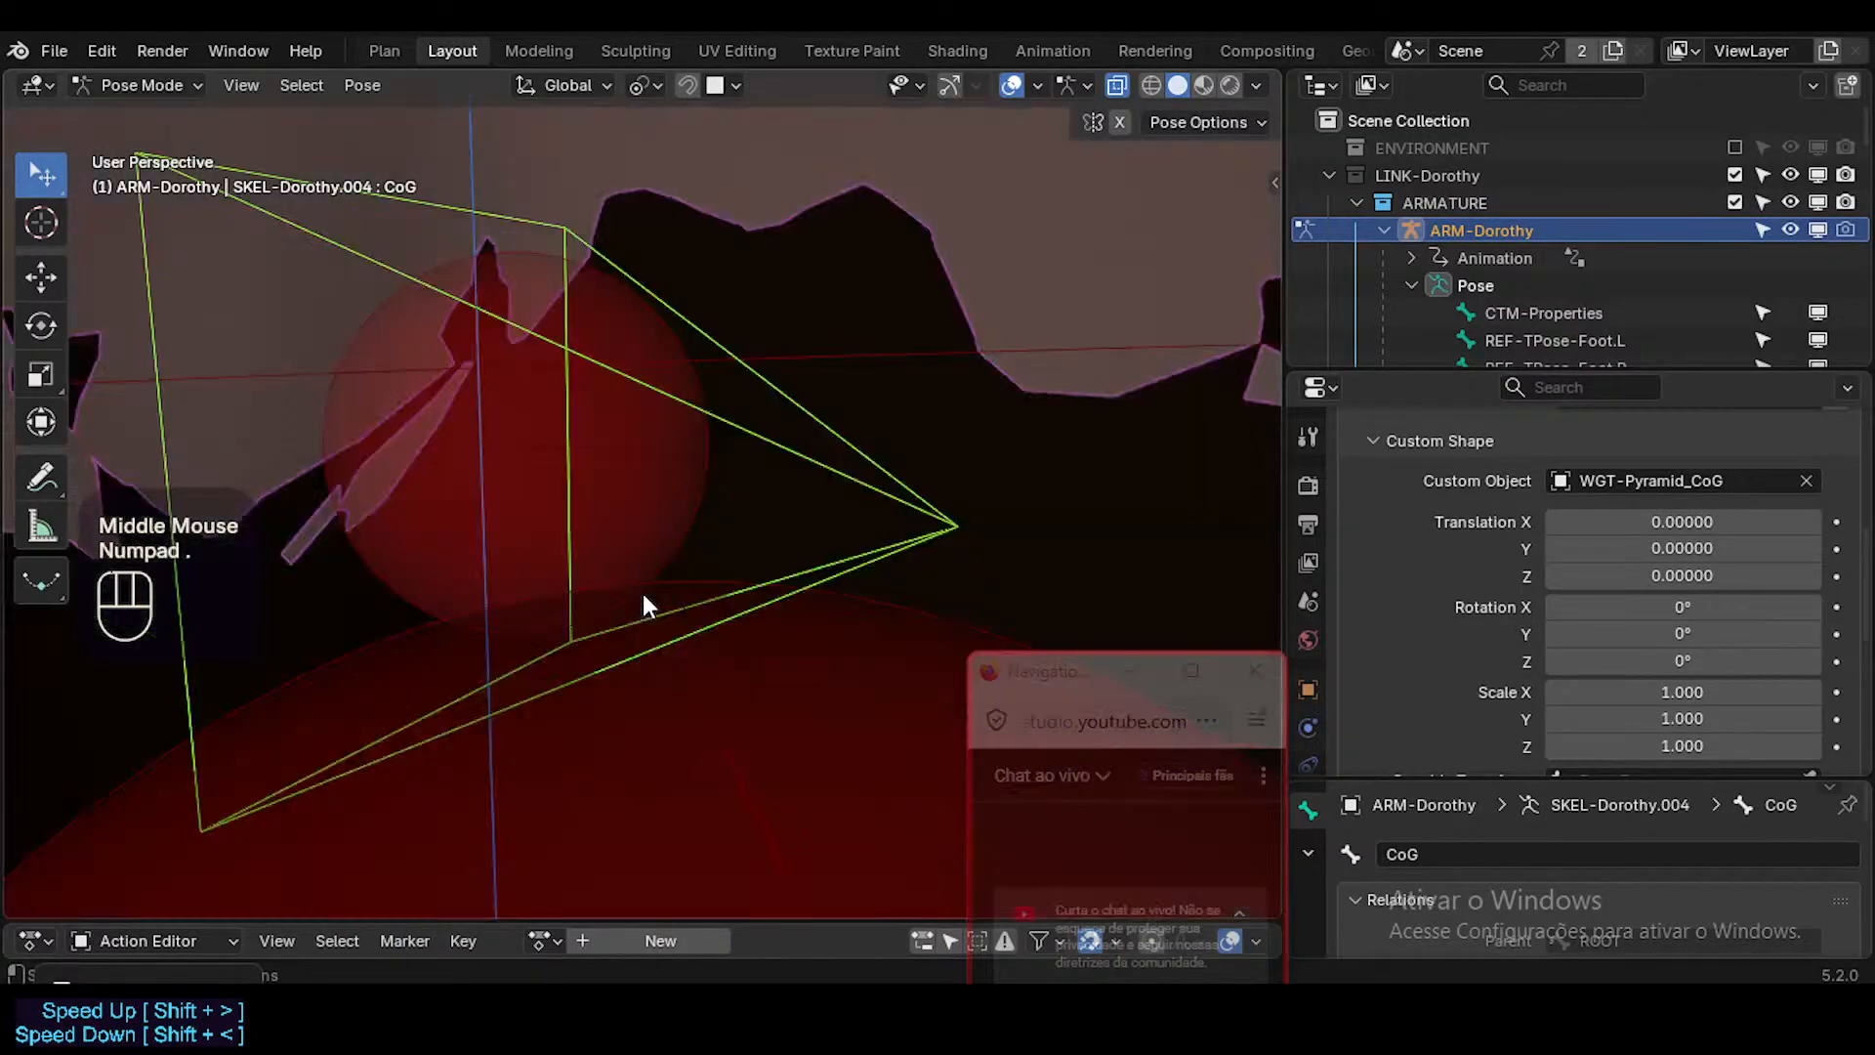
scroll(639, 583, "down", 3)
scroll(621, 570, "up", 1)
scroll(617, 565, "down", 2)
scroll(617, 565, "down", 6)
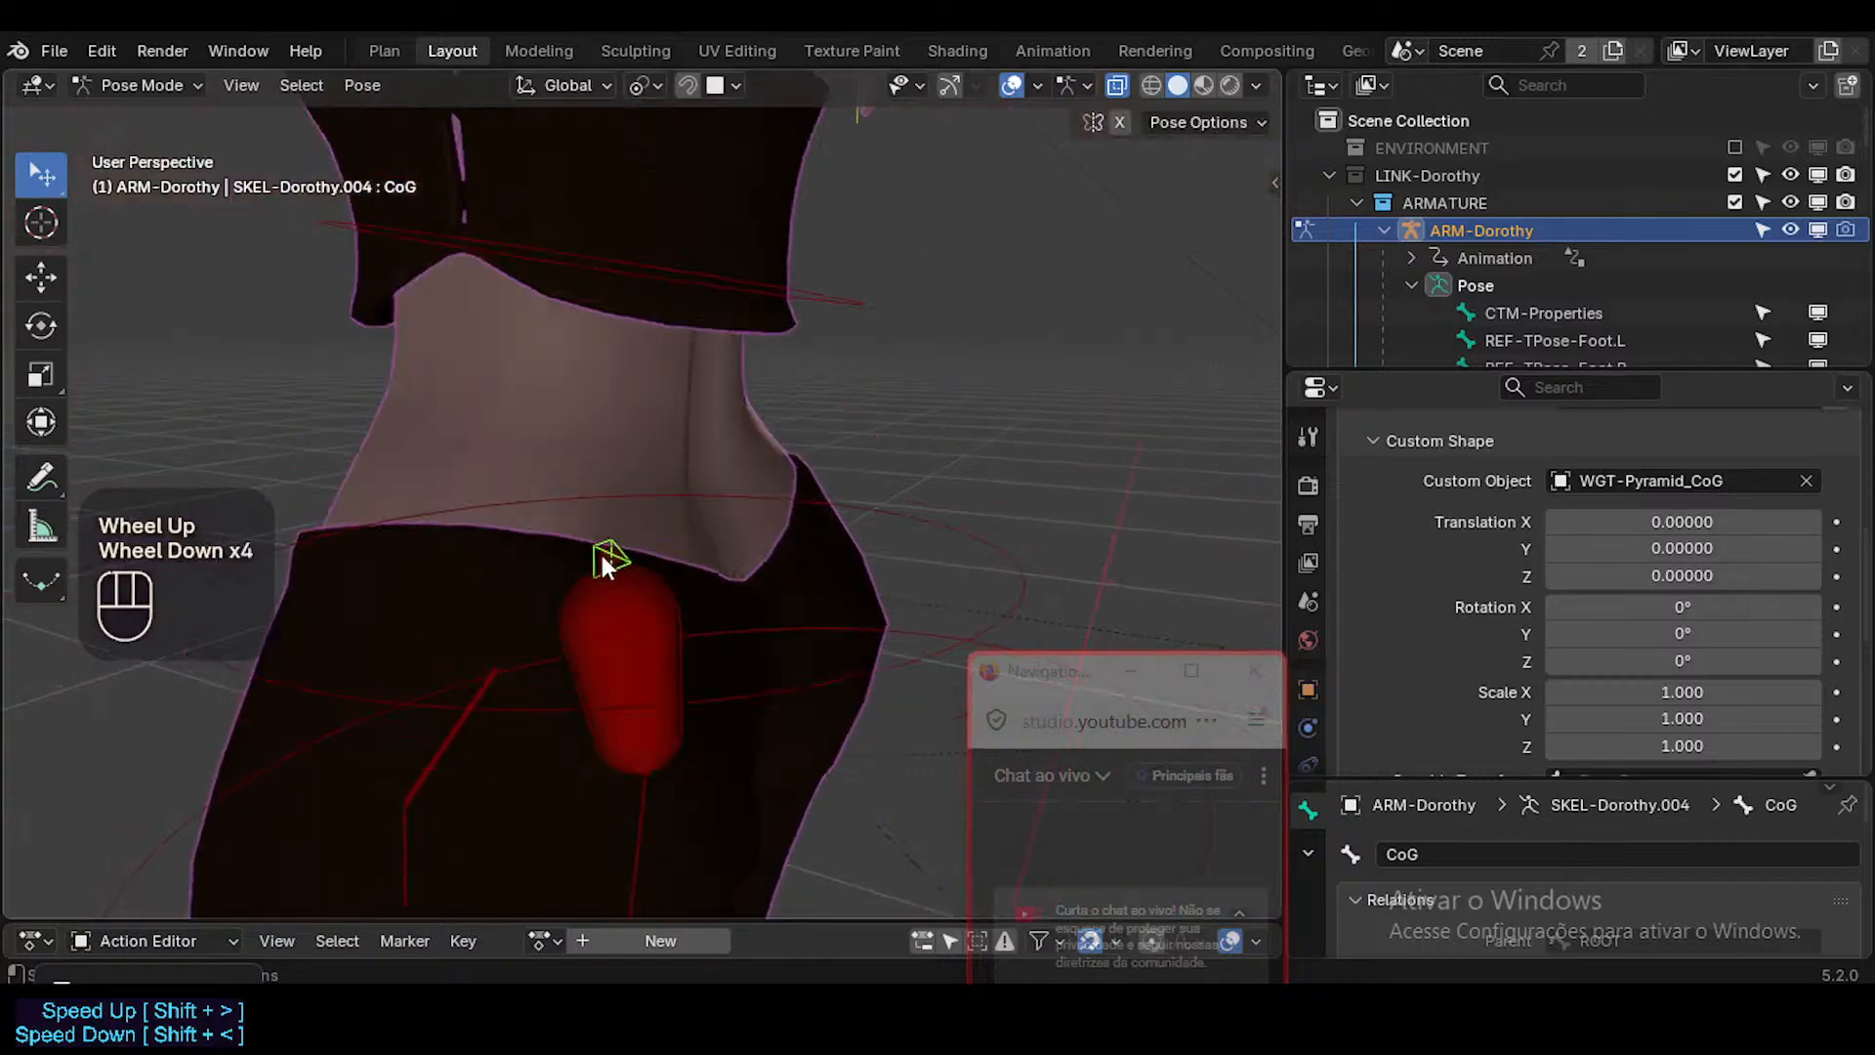
middle_click_drag(343, 561, 629, 501)
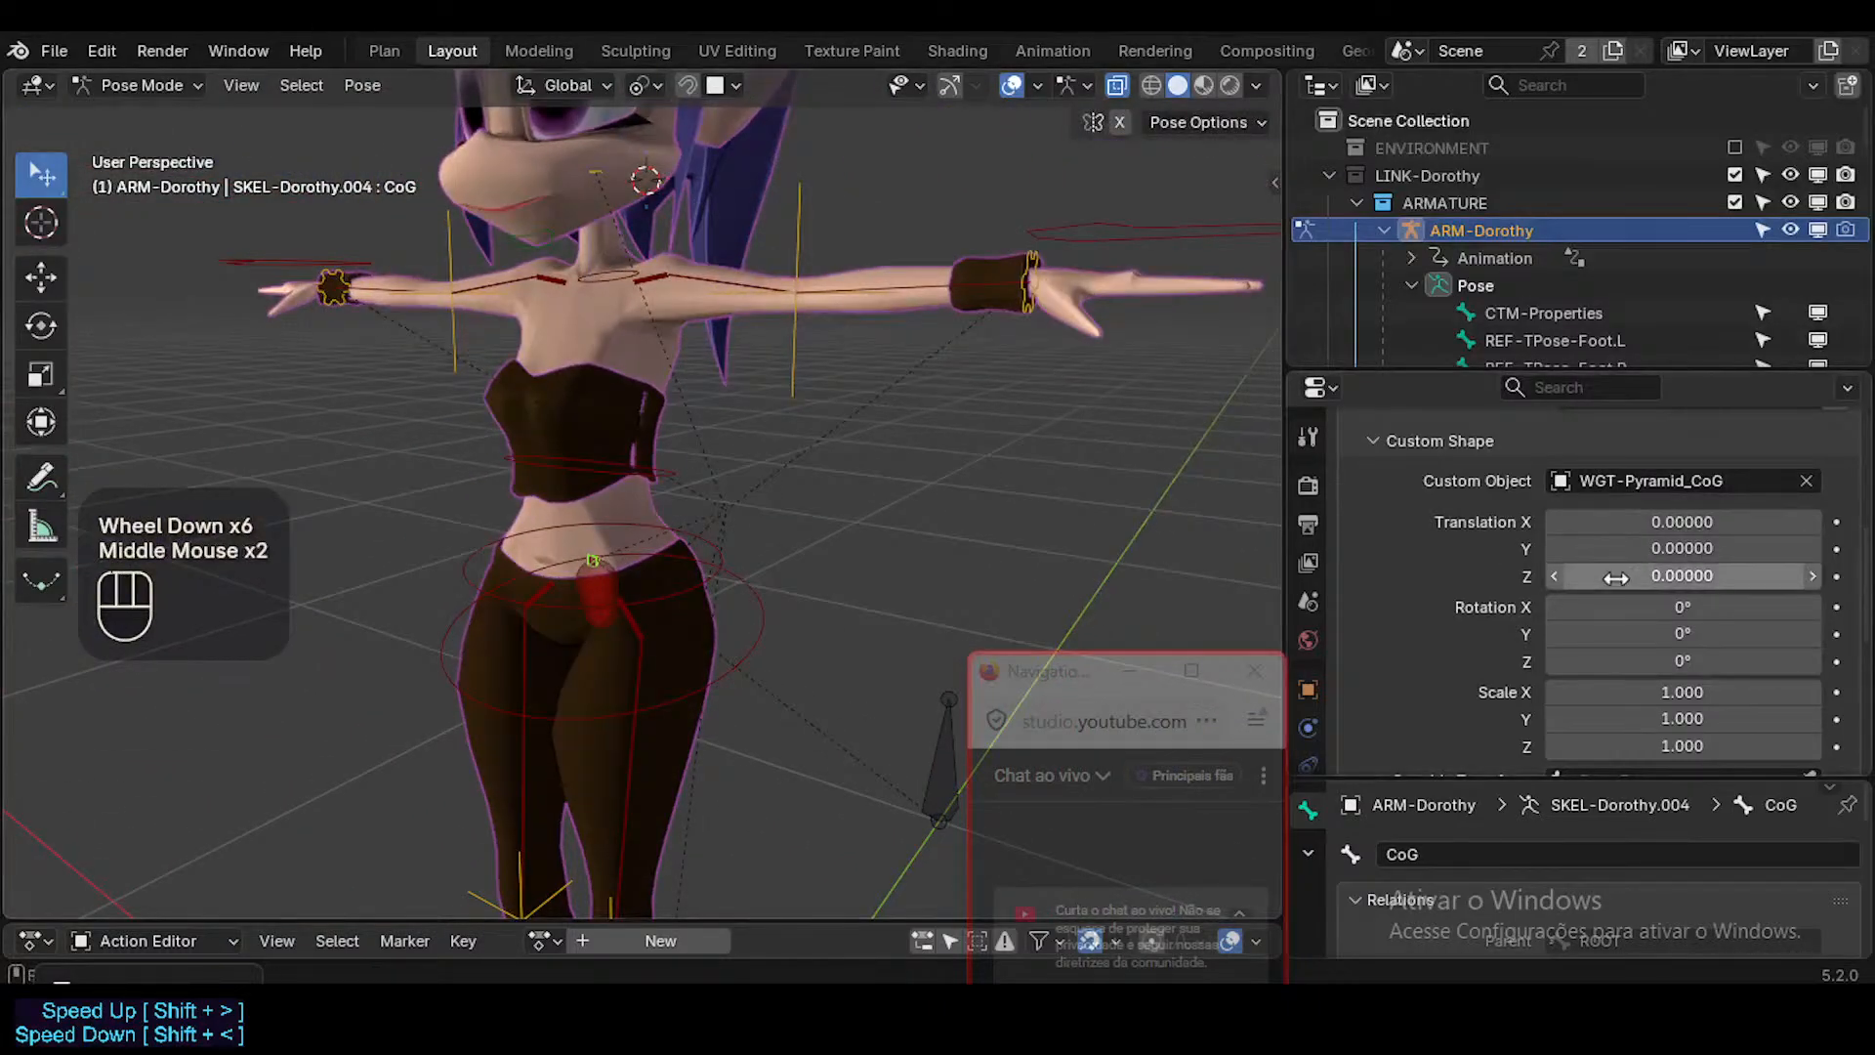
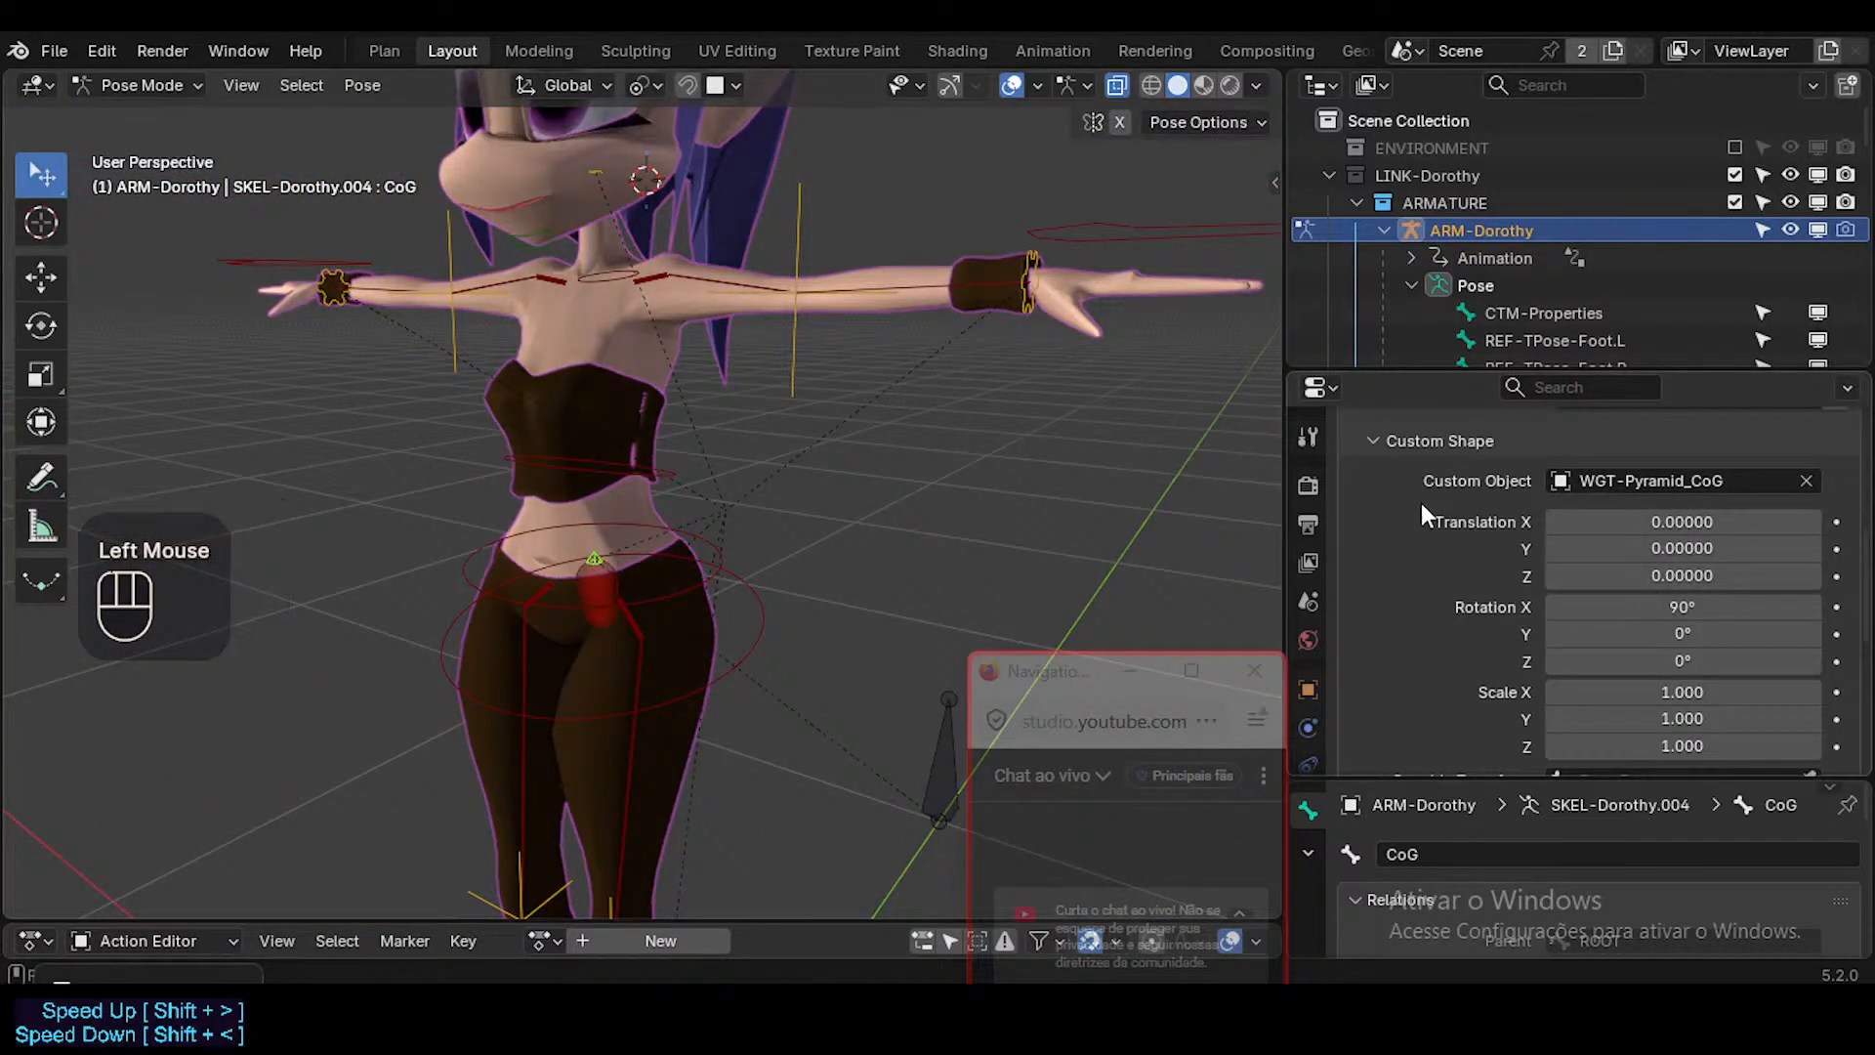
Set the CoG custom shape's X rotation to -90° and its Y translation to 0.2.
left_click(1684, 606)
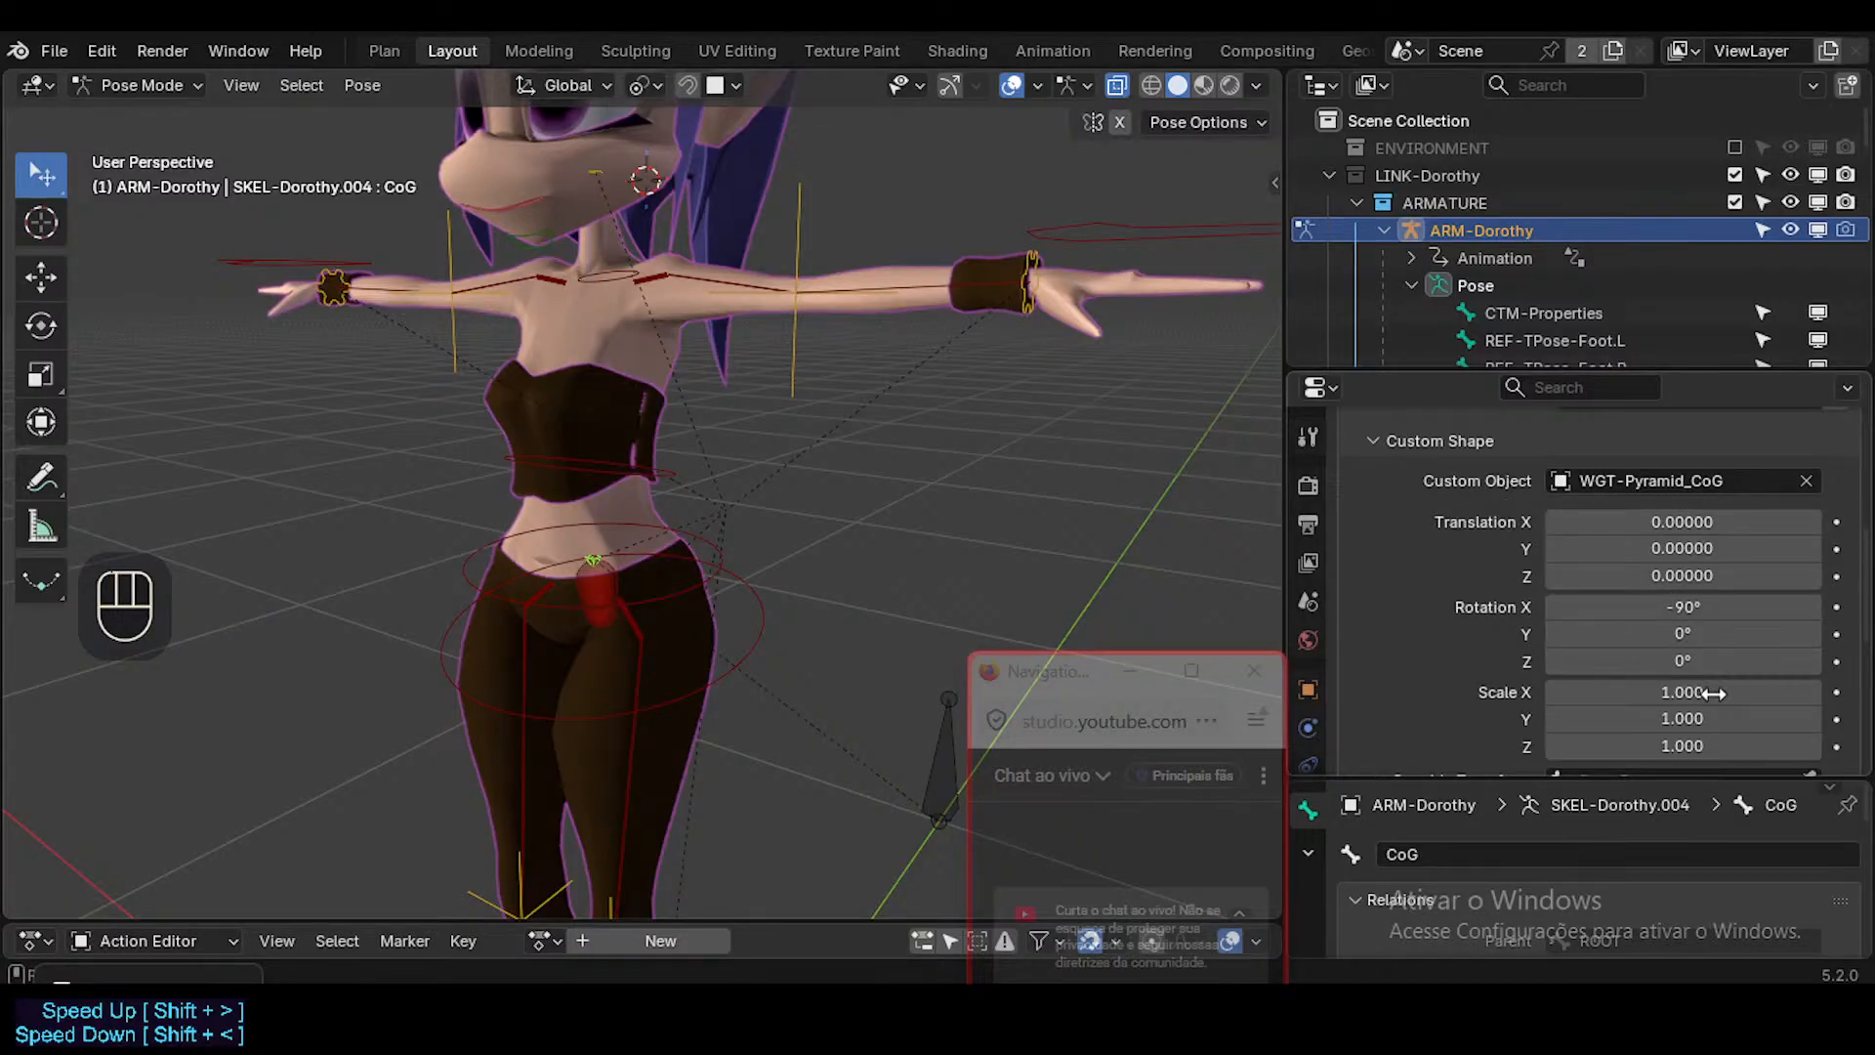
scroll(1700, 684, "down", 2)
left_click_drag(1685, 493, 1705, 493, "shift")
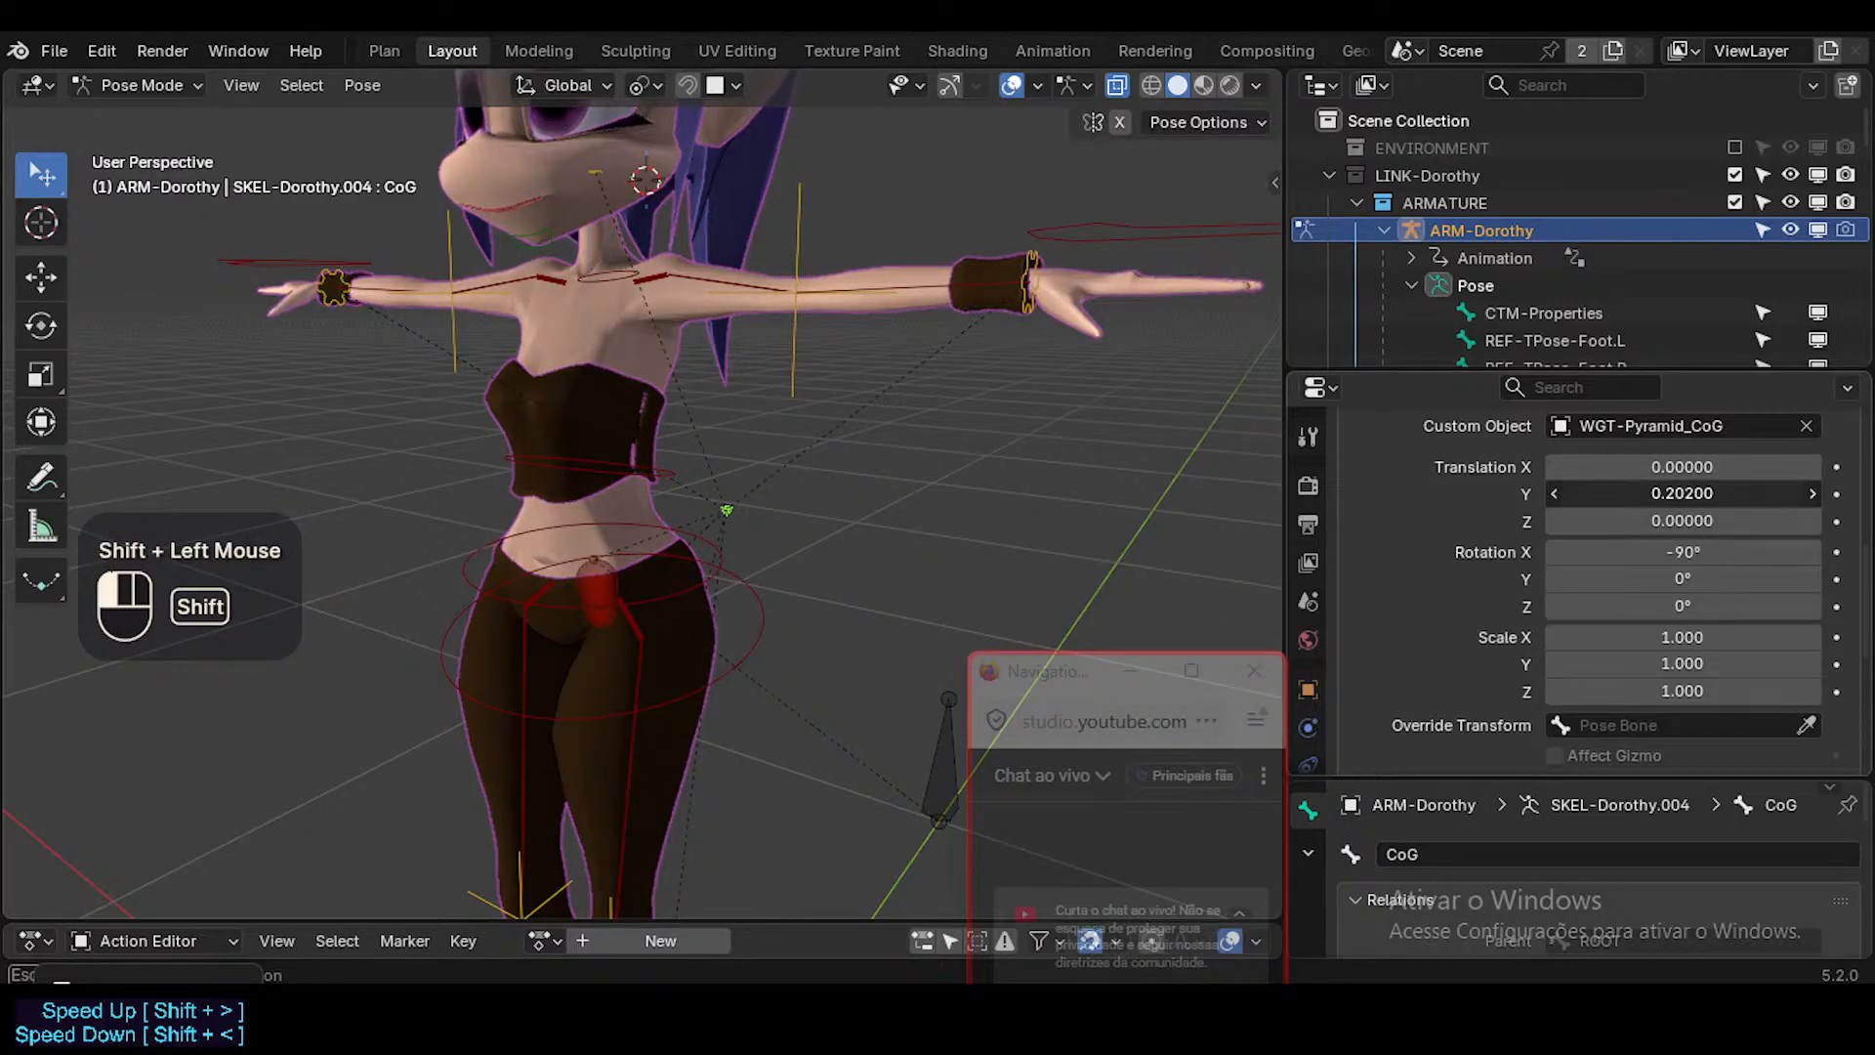
left_click(1681, 493)
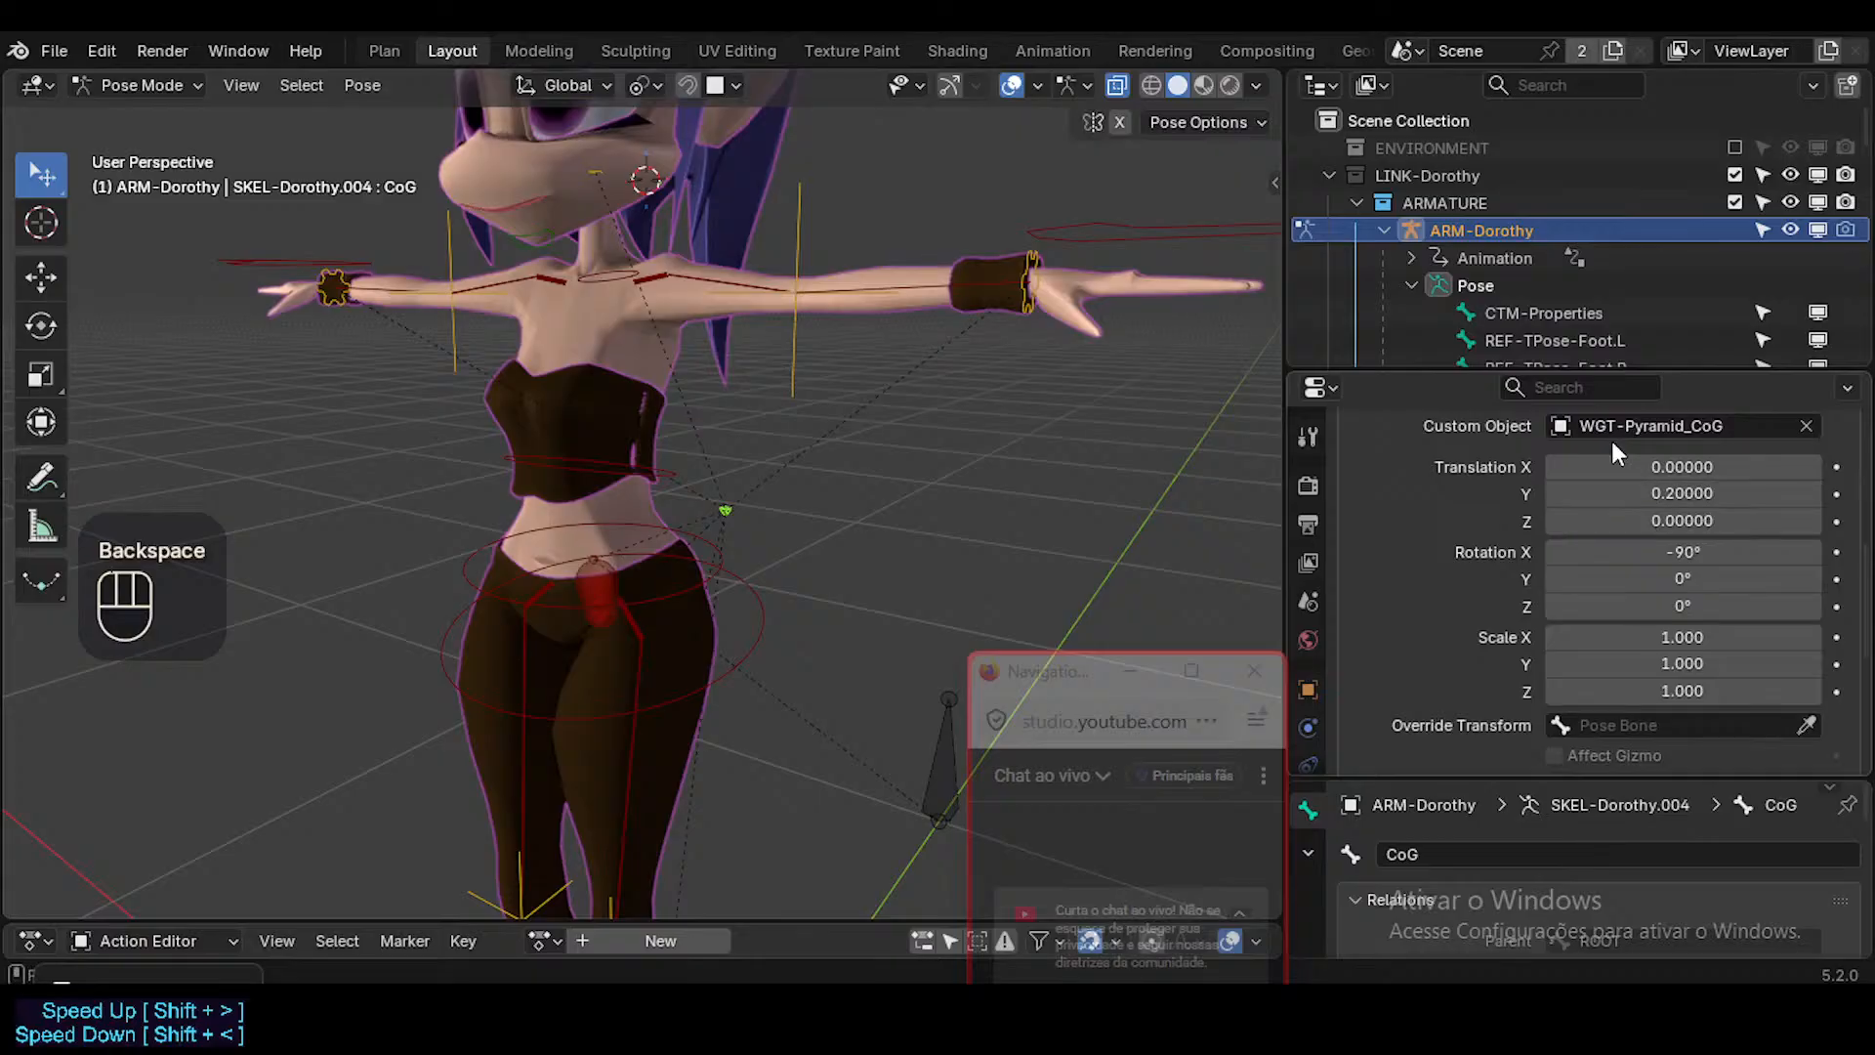
Test the CoG control with cancelled trackball rotations and snap the 3D cursor to the selected CoG bone.
middle_click_drag(1123, 444, 808, 518)
key("alt+a")
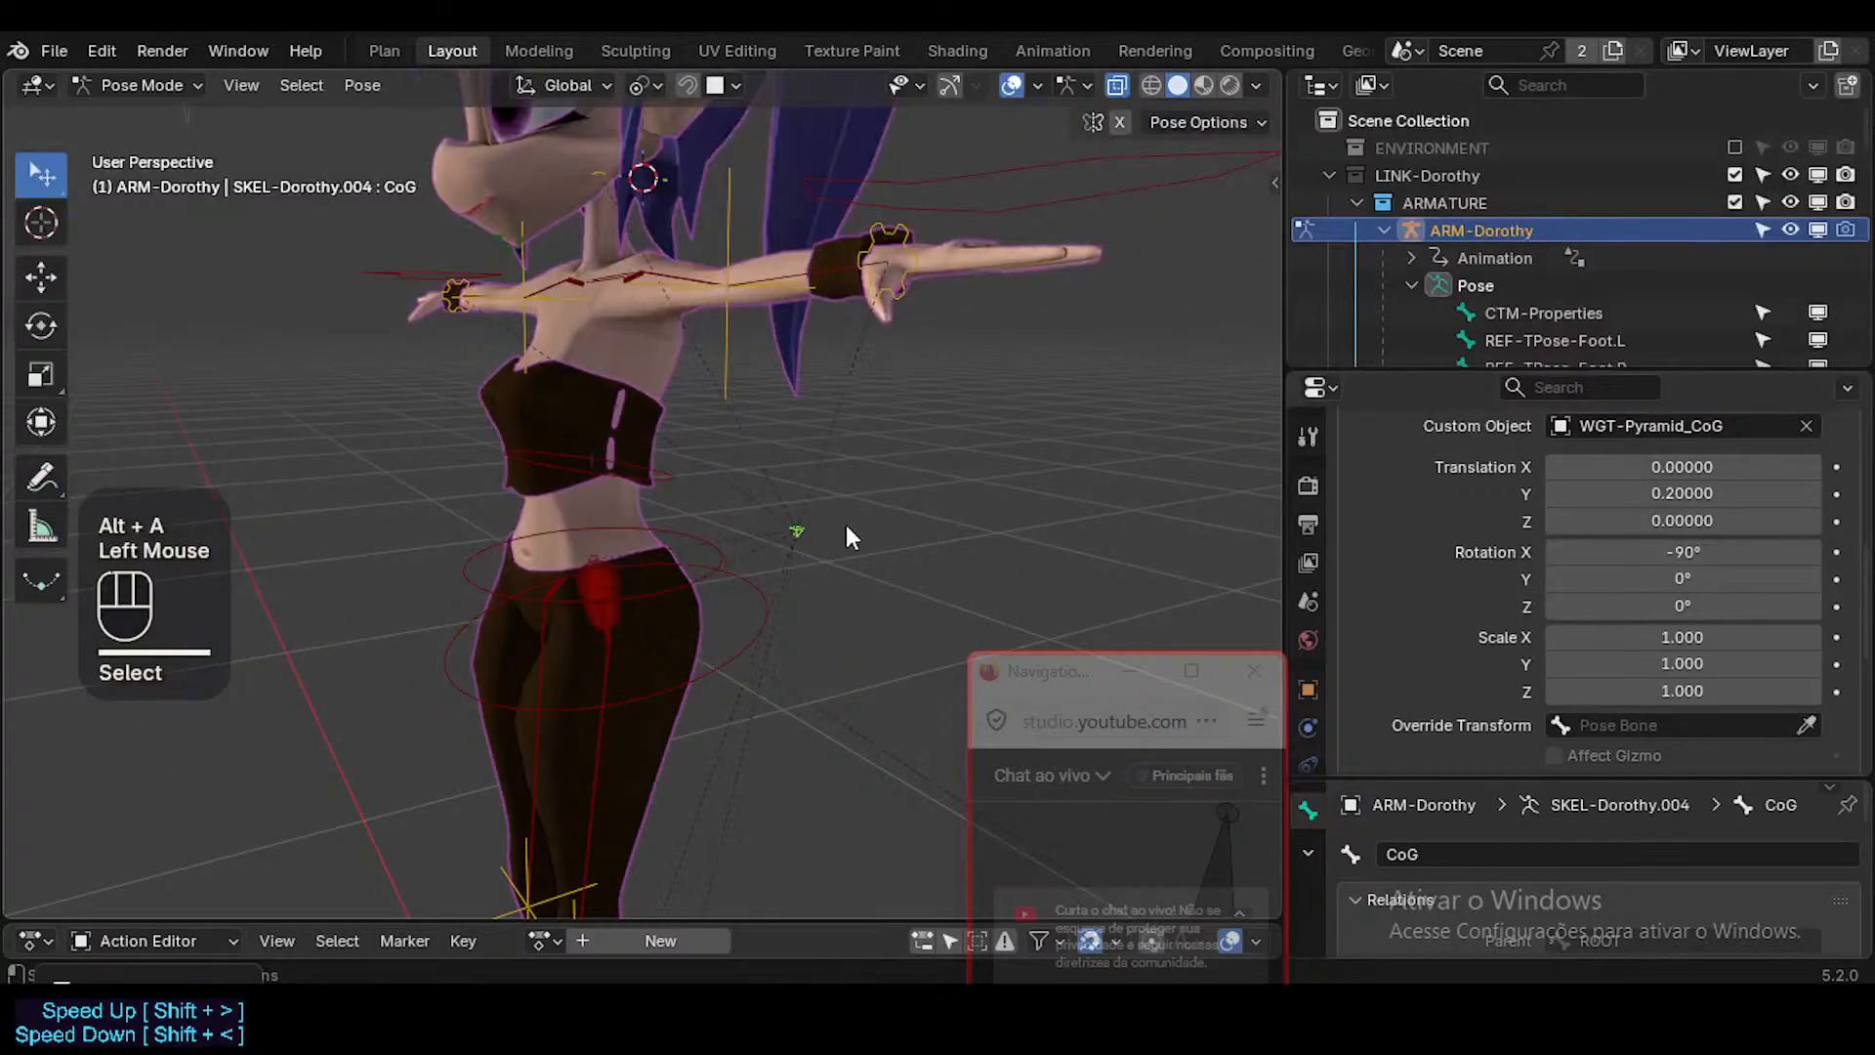
key("r")
key("r")
key("Escape")
key("shift+s")
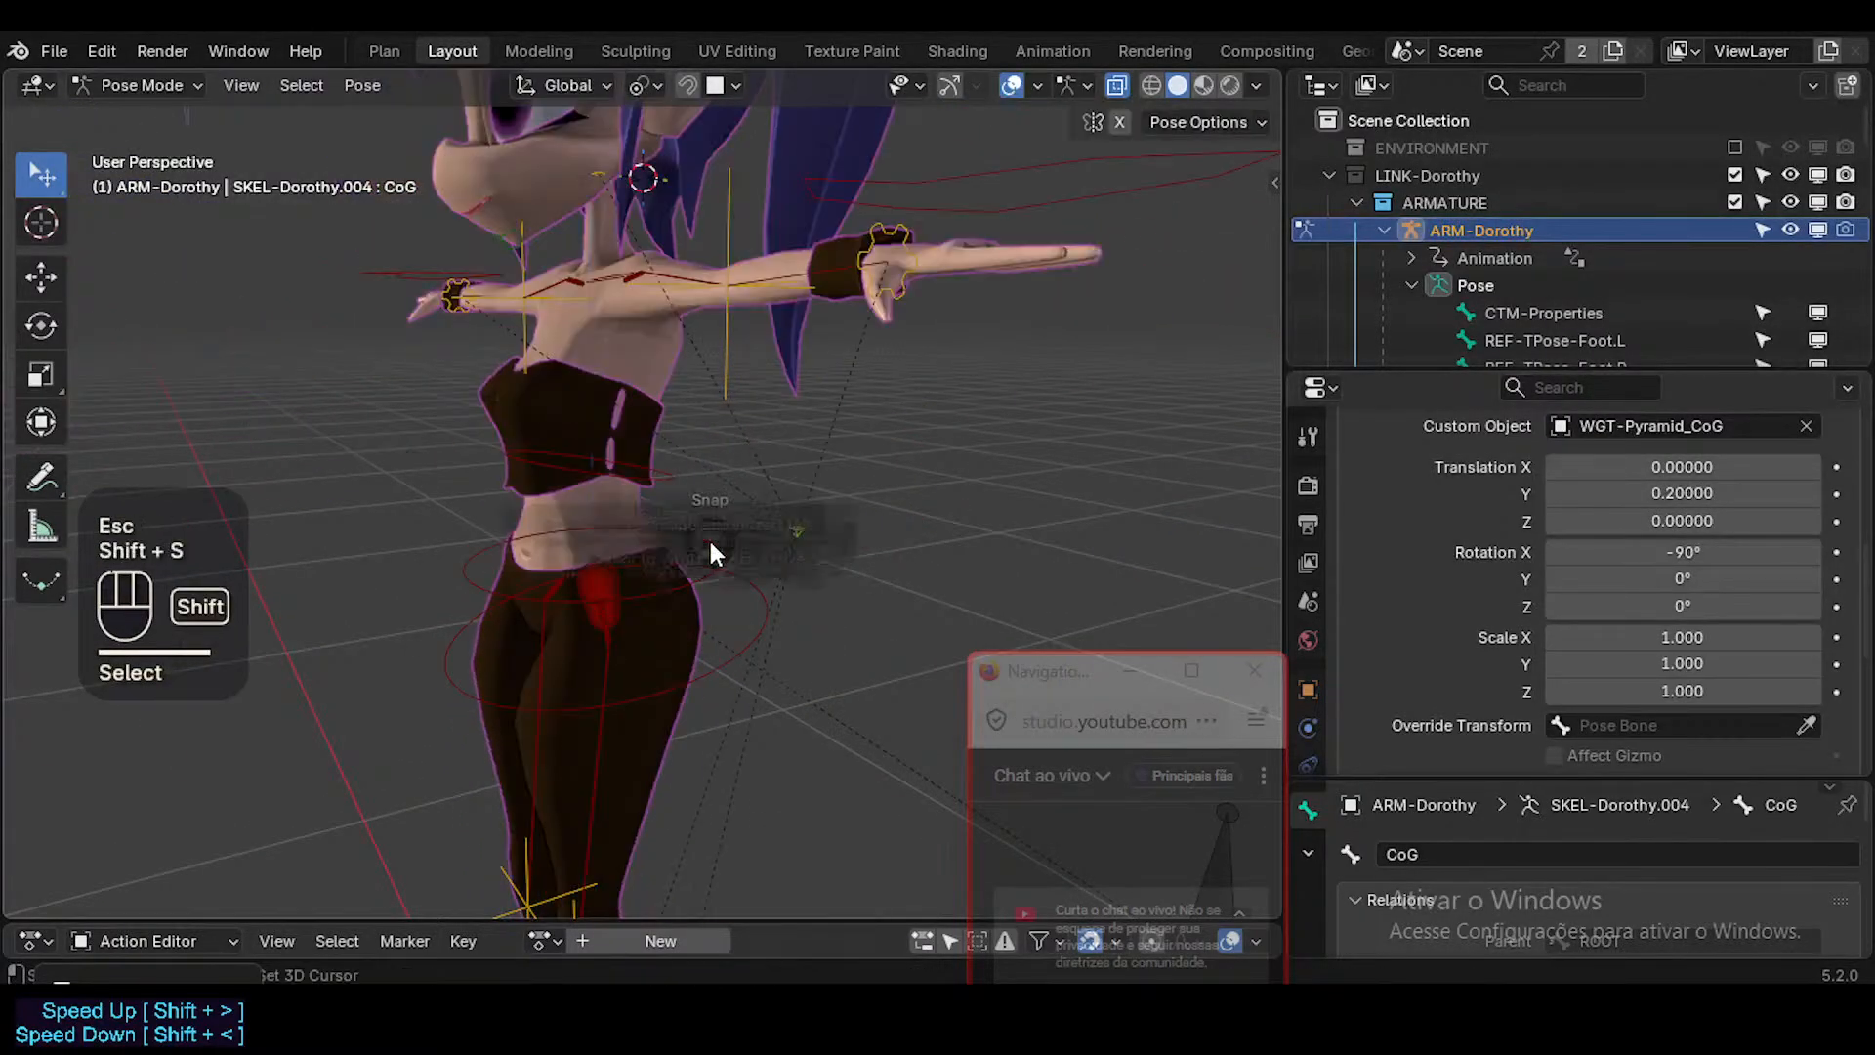
left_click(711, 550)
scroll(717, 537, "down", 2)
middle_click_drag(717, 537, 782, 549)
key("r")
key("r")
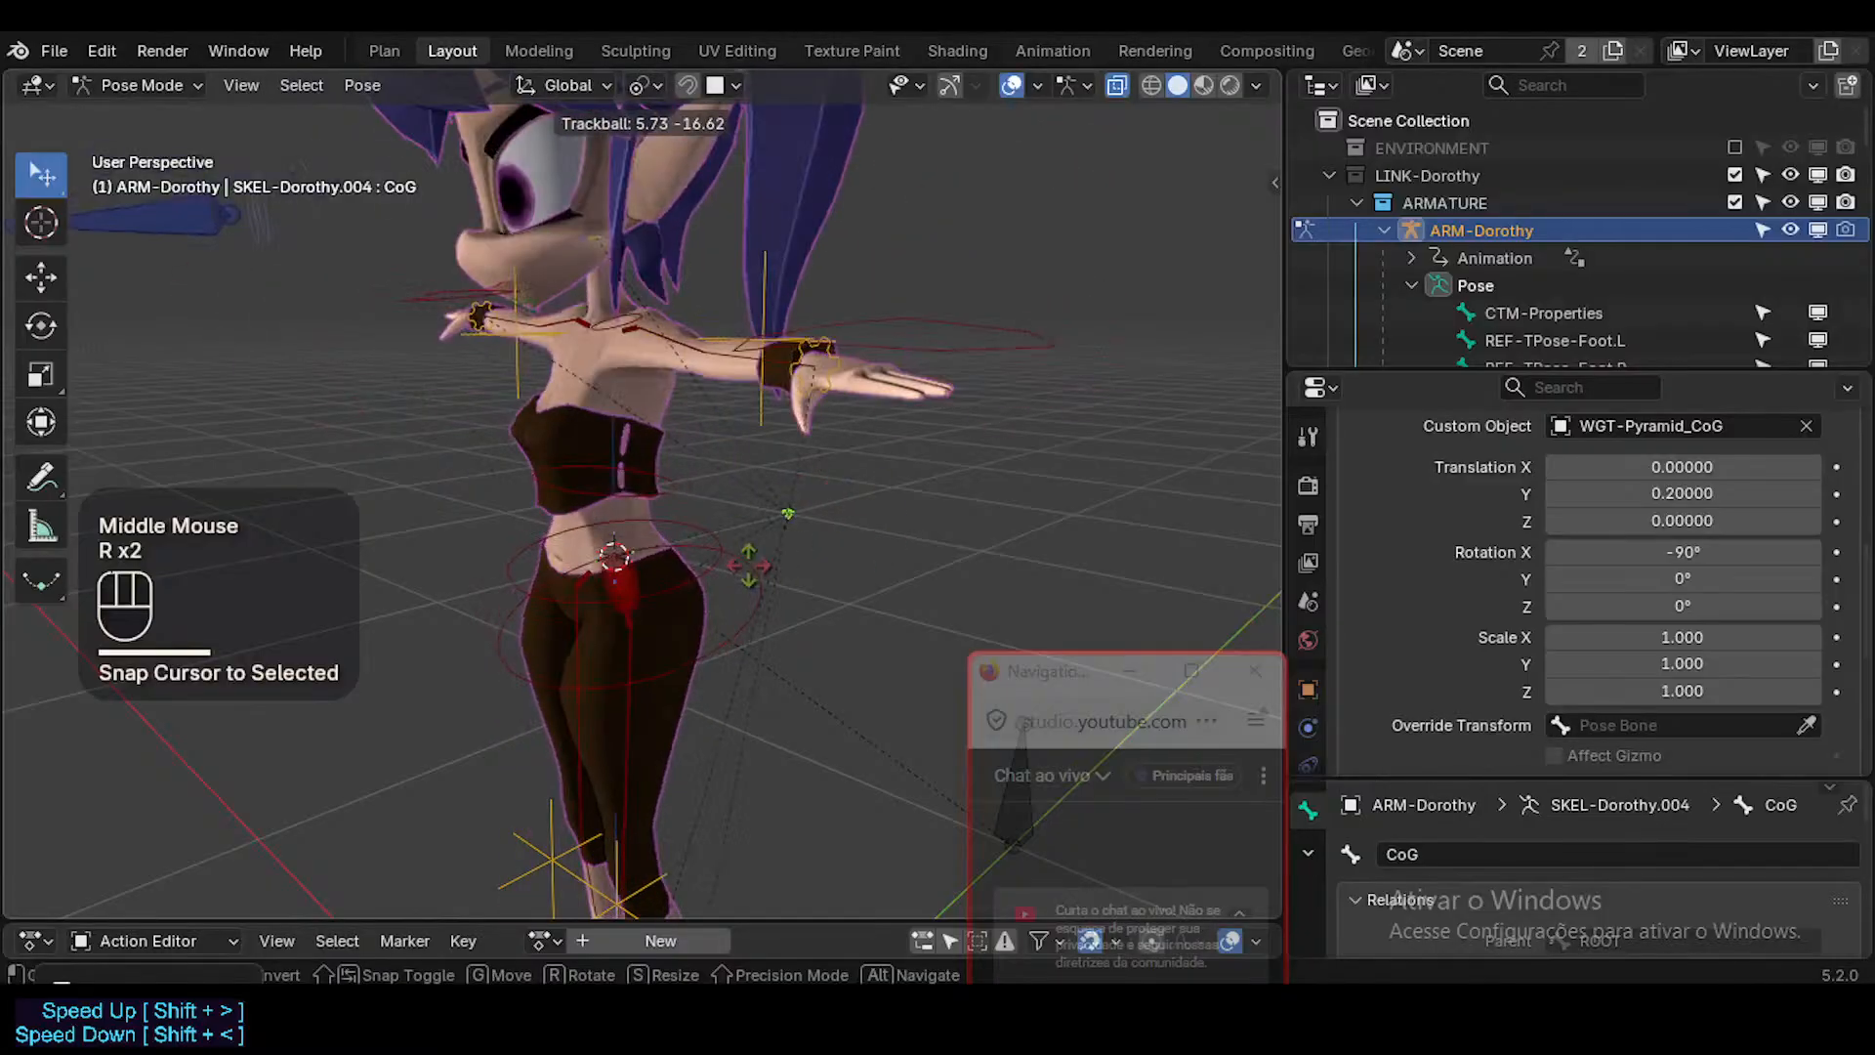
key("Escape")
Save the file and enlarge the CoG pyramid shape to a scale of 6.510 on all axes.
middle_click_drag(902, 528, 508, 483)
key("ctrl+s")
left_click_drag(1704, 624, 1797, 691, "alt+shift")
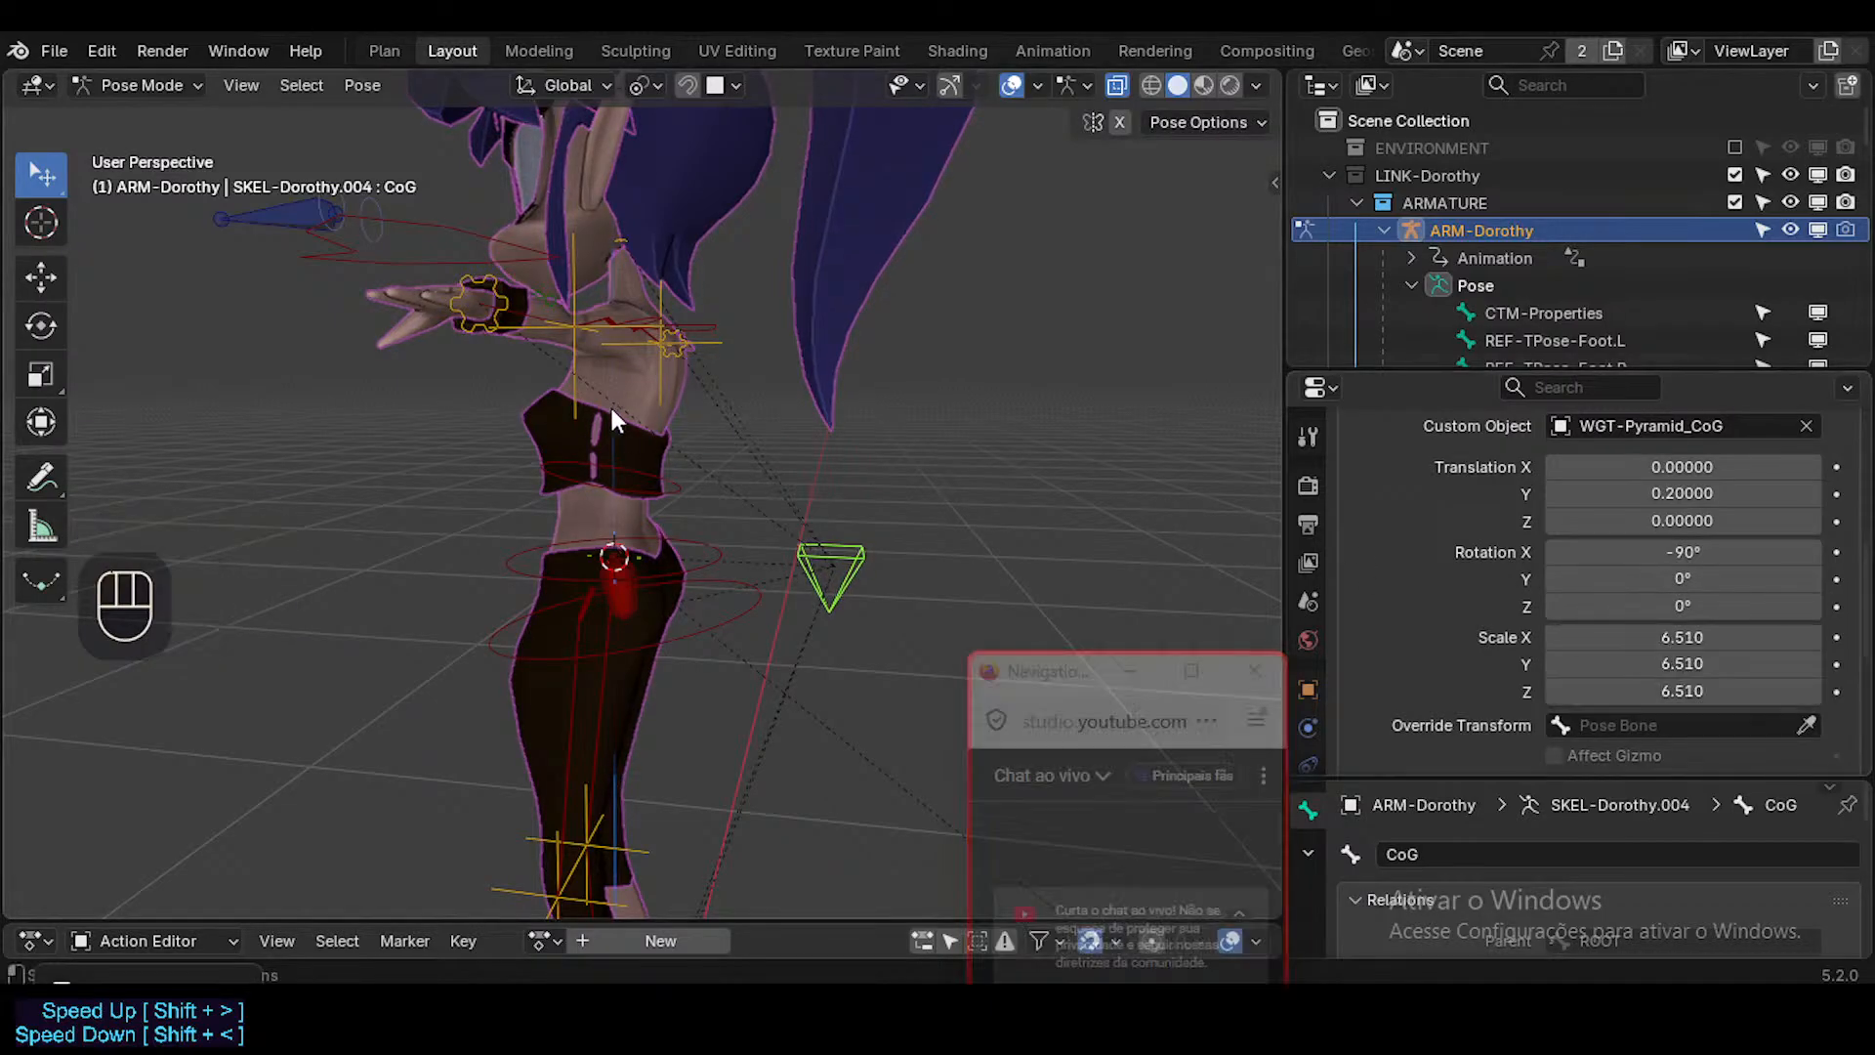
middle_click_drag(611, 408, 816, 426)
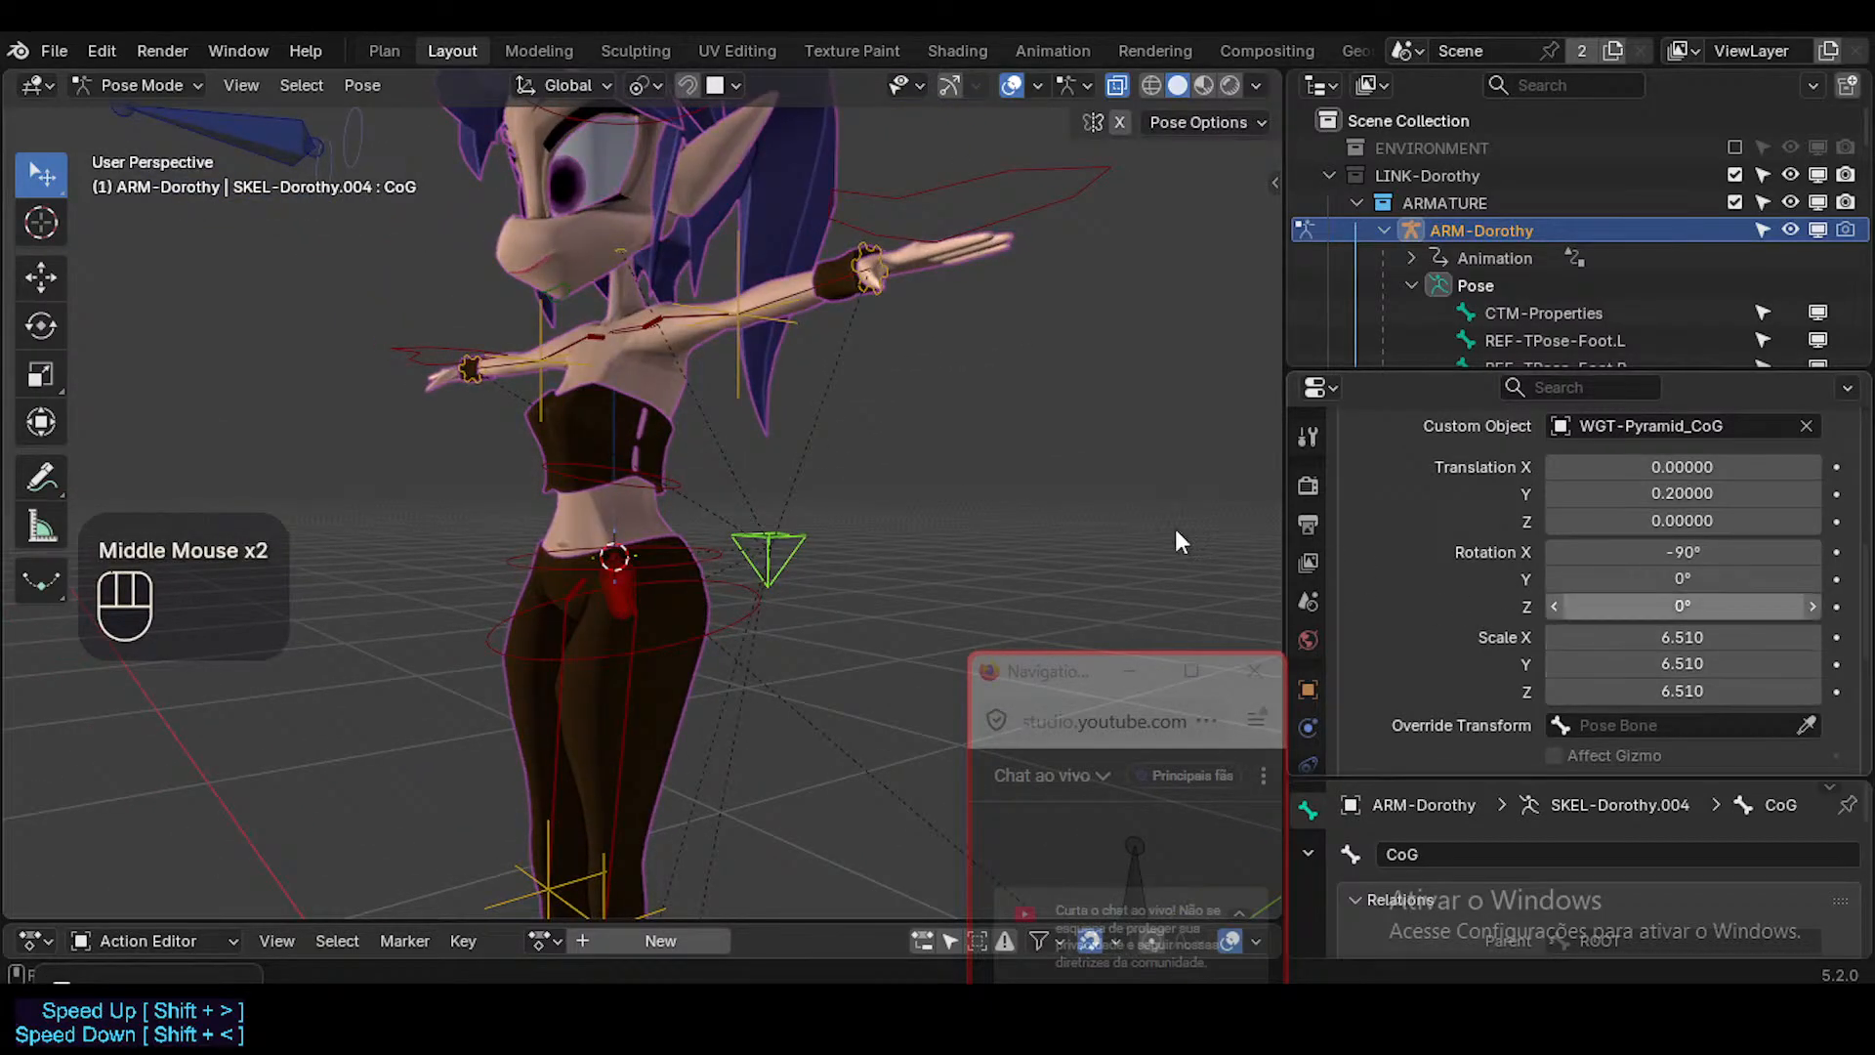
Save the rig file again and move the chat window away from the character.
middle_click_drag(1176, 536, 785, 512)
key("ctrl+s")
scroll(754, 473, "down", 1)
key("alt+a")
key("ctrl+s")
left_click_drag(1089, 690, 1502, 695)
middle_click_drag(781, 559, 833, 559)
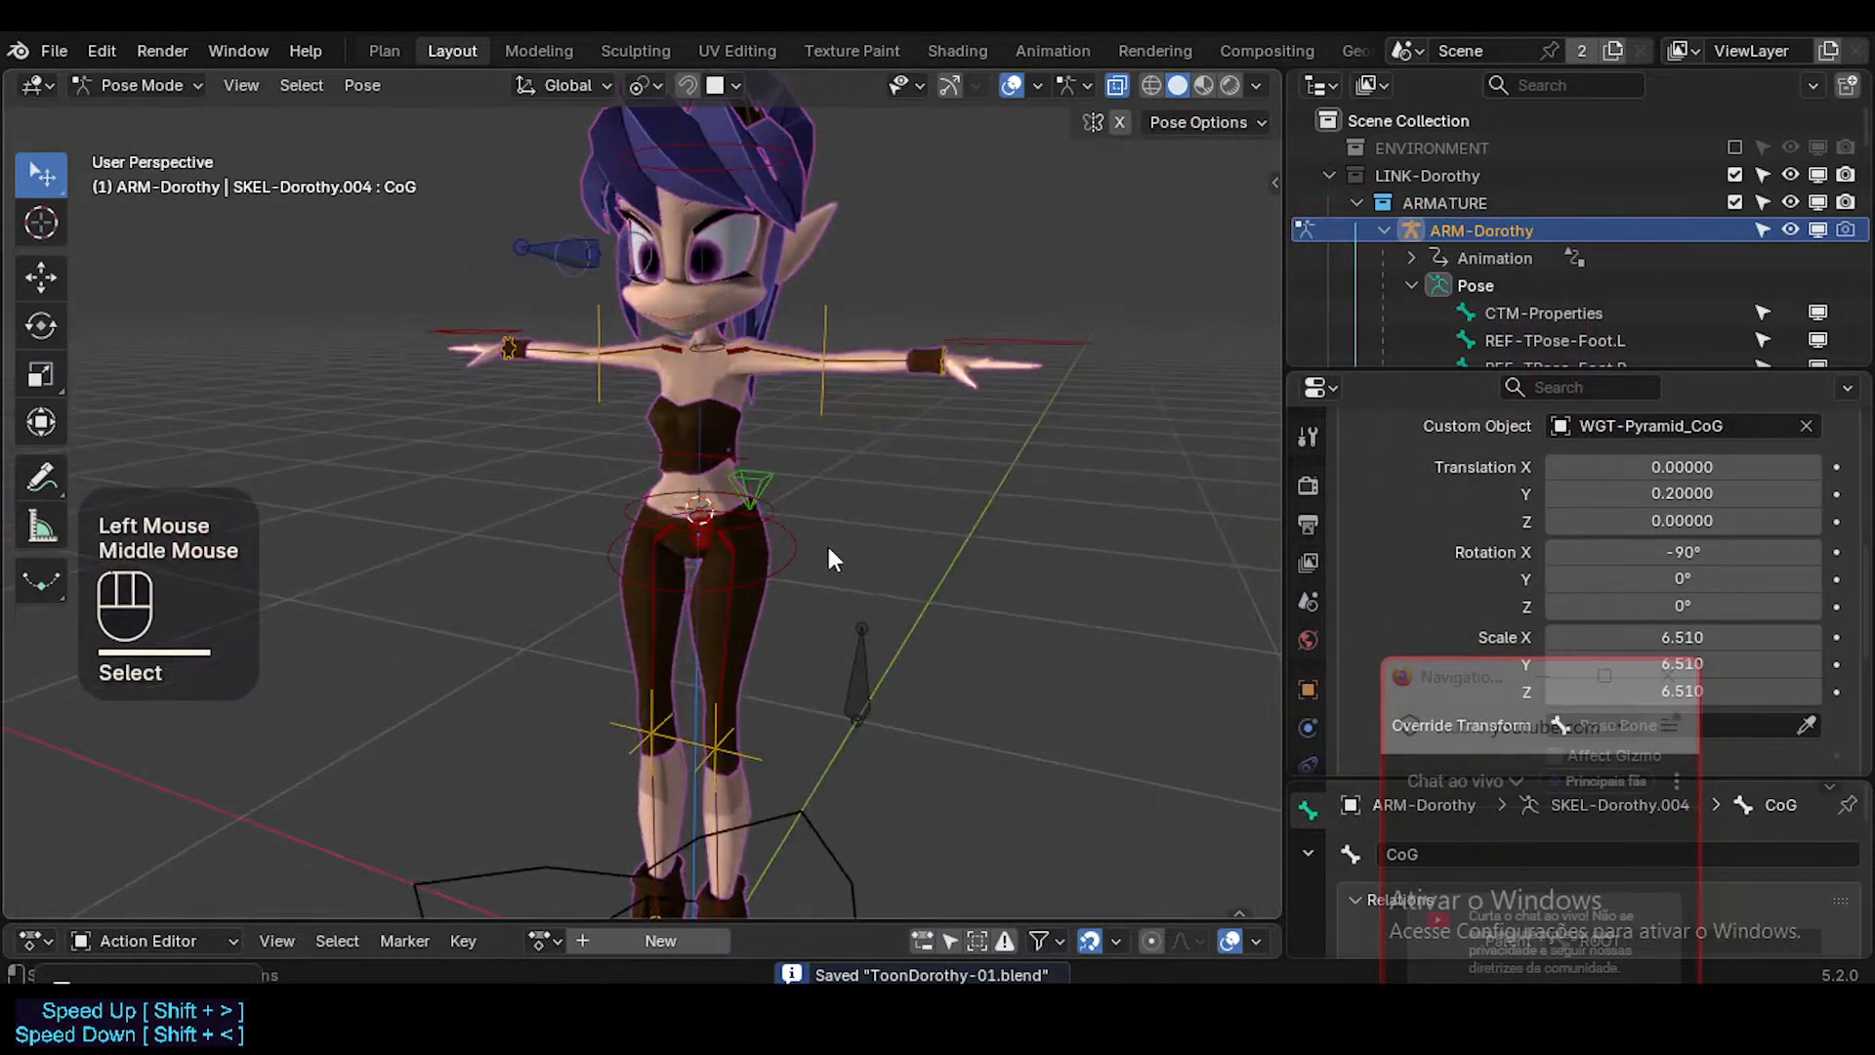
Test the CTL-Hips and CTL-PelvisSway controls with cancelled rotations.
left_click(777, 516)
key("r")
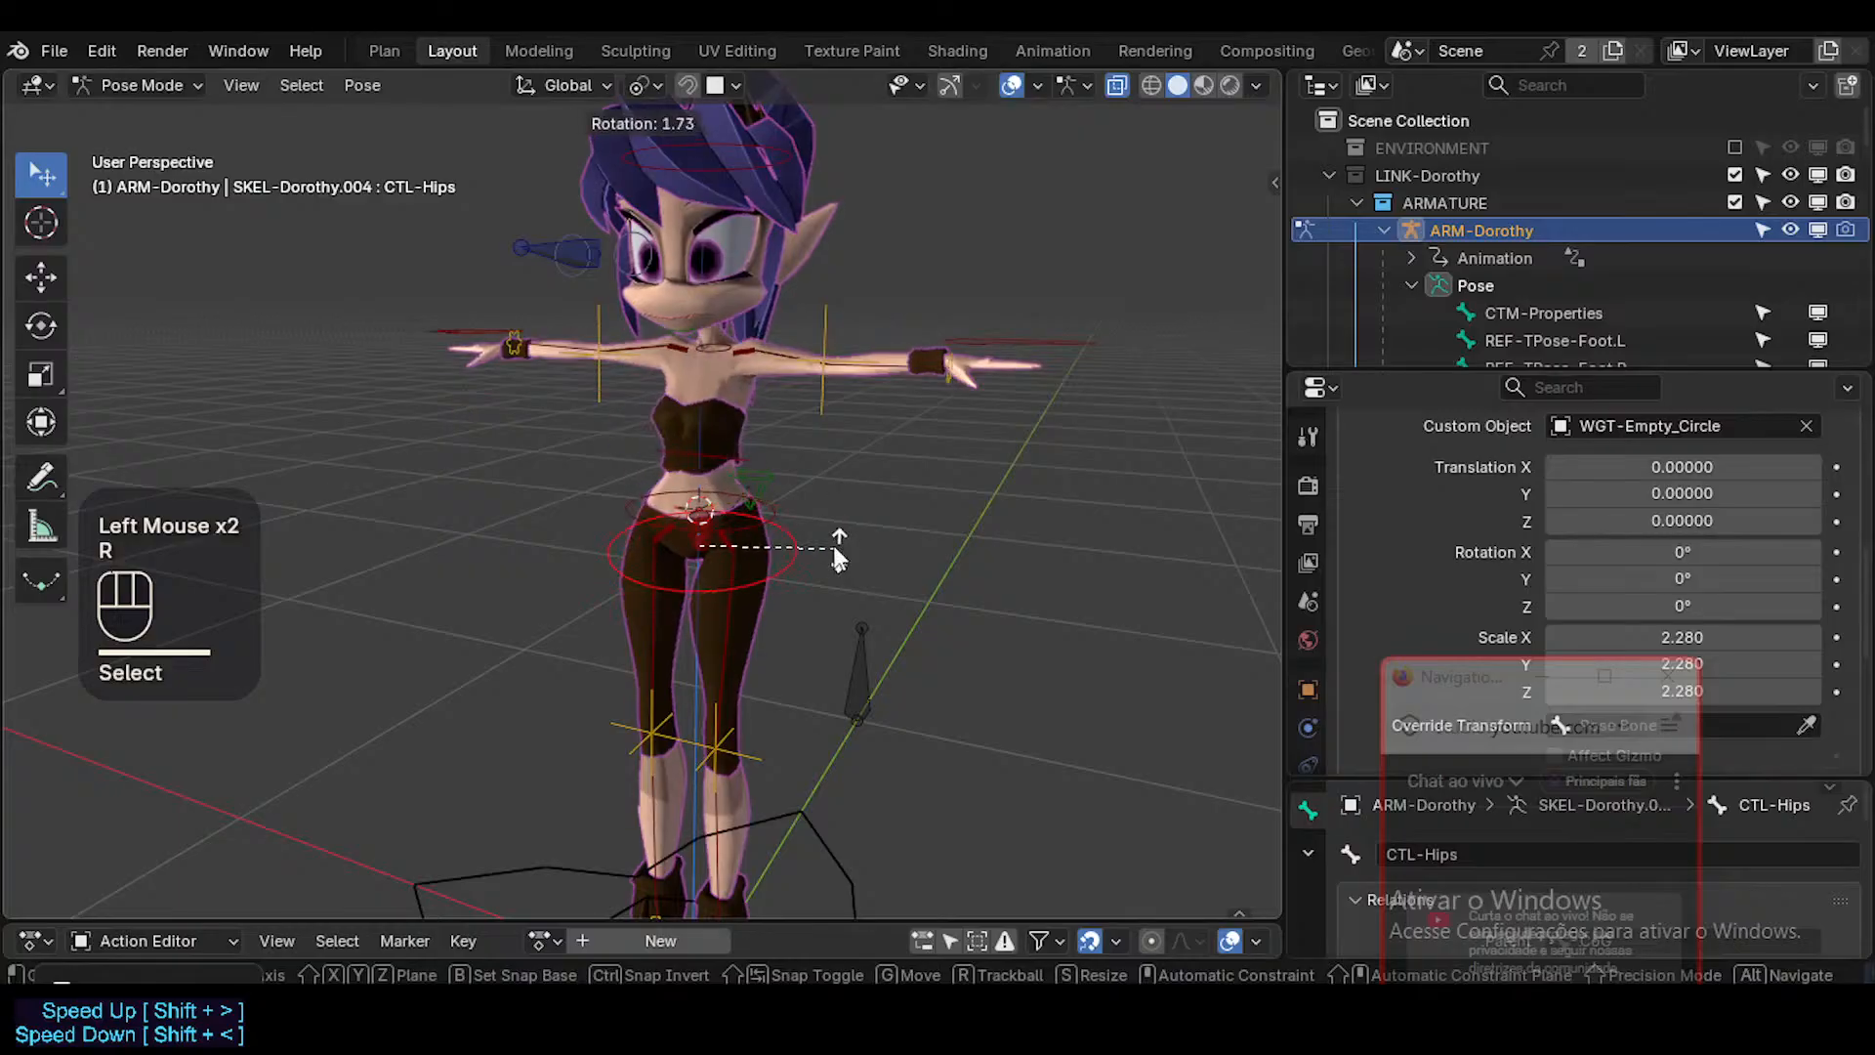
key("Escape")
left_click(705, 553)
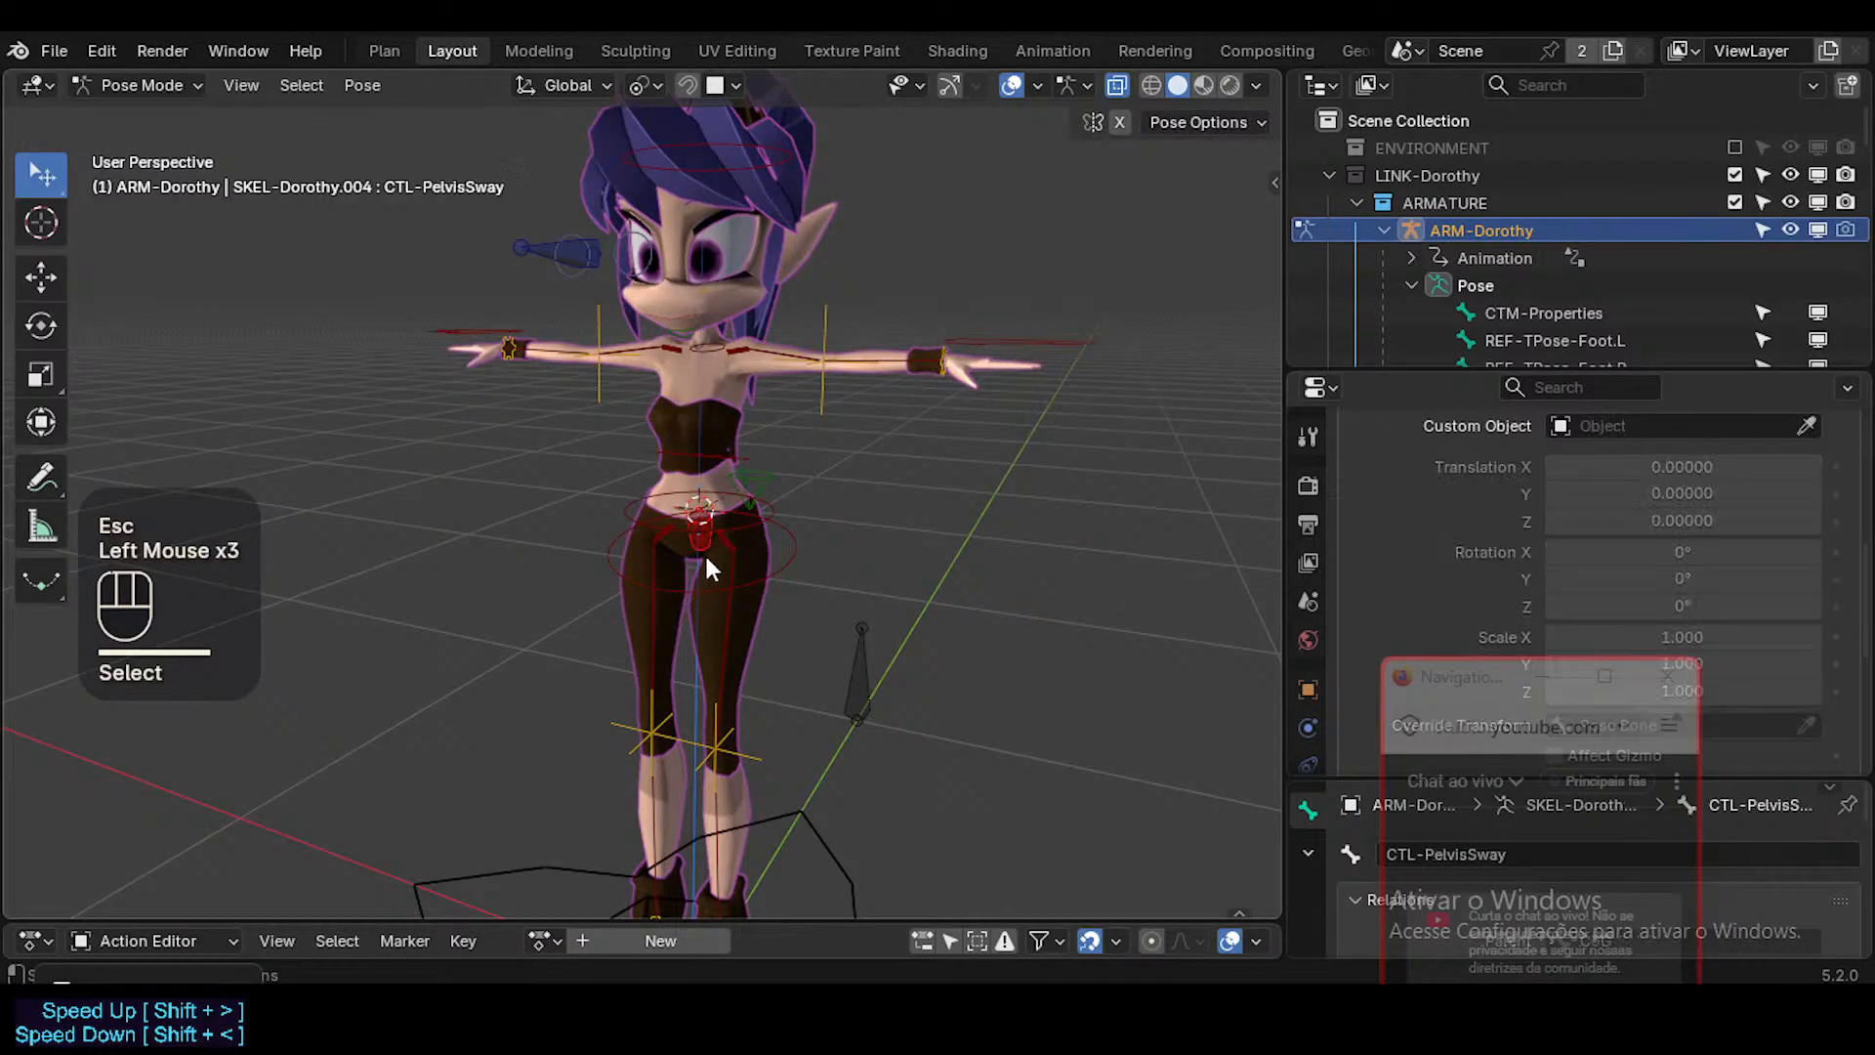
scroll(705, 553, "up", 2)
key("r")
key("Escape")
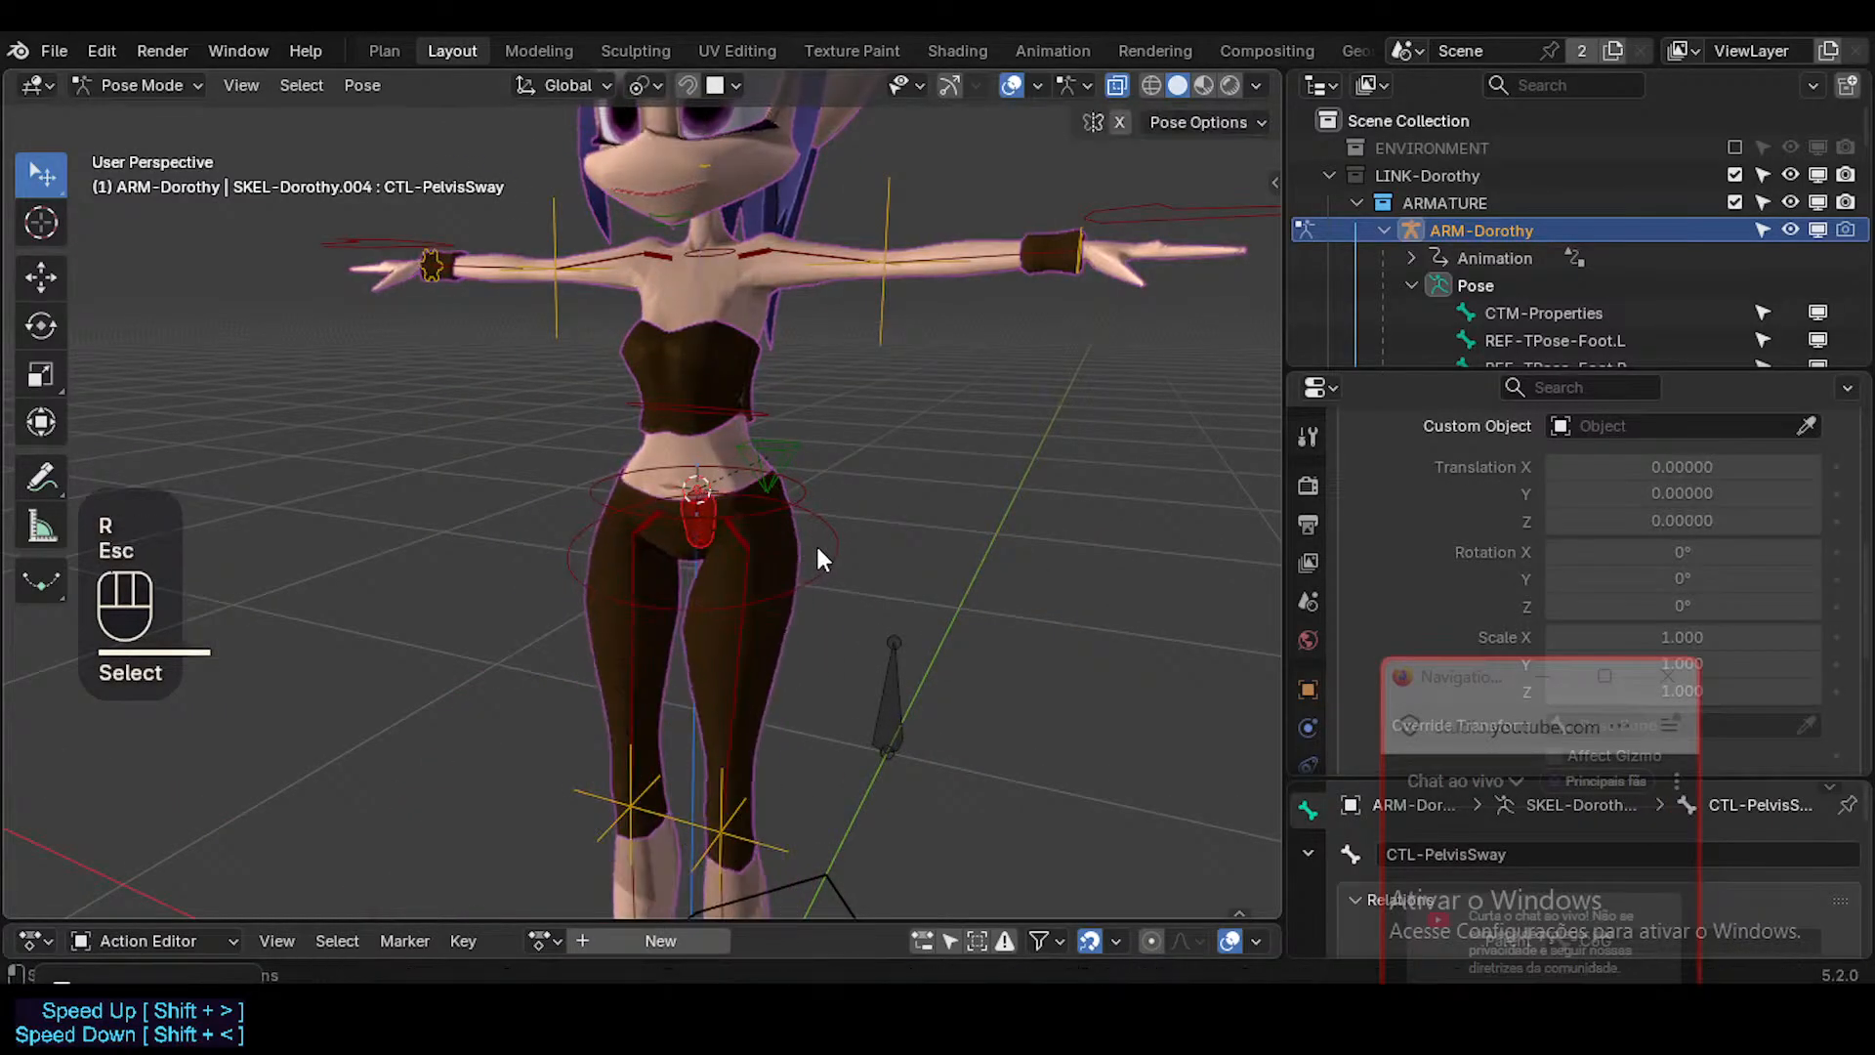
Try WGT-Hips-01 as the custom shape of the CTL-PelvisSway bone and inspect it at the hips.
scroll(816, 542, "down", 2)
middle_click_drag(779, 547, 688, 494)
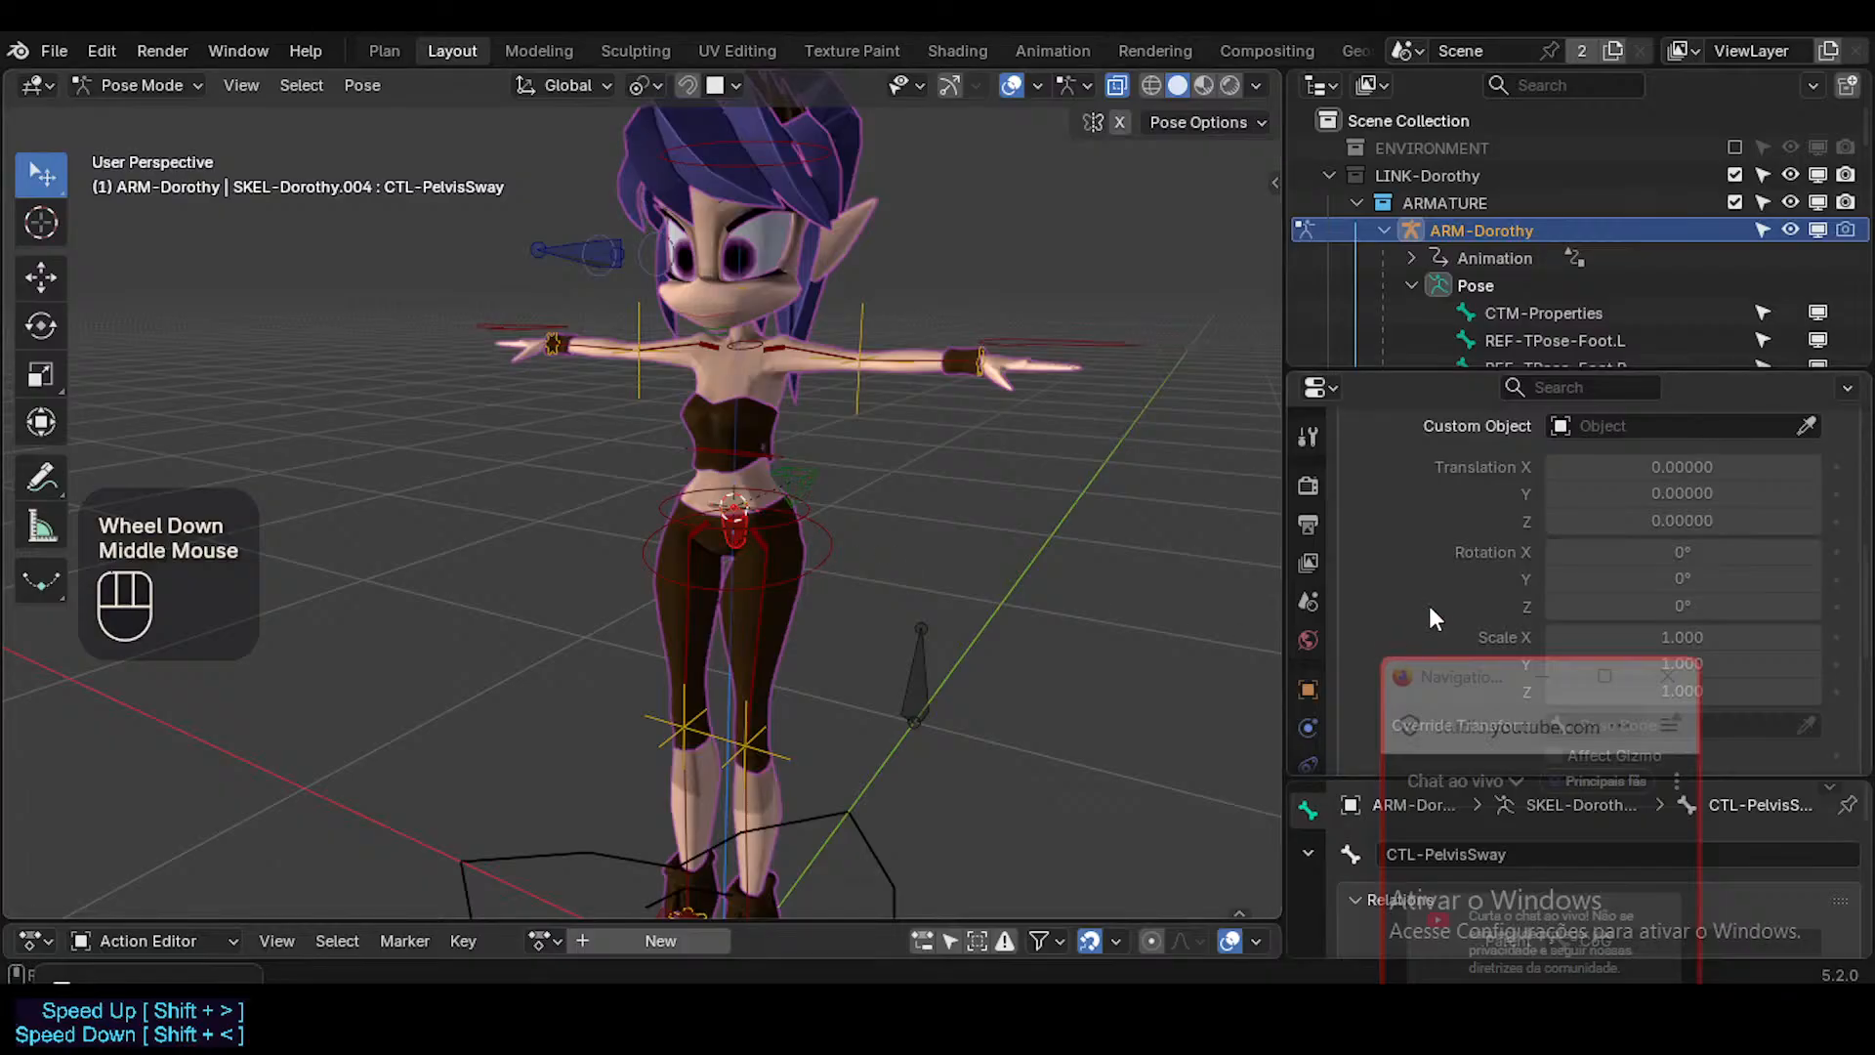
left_click(1663, 426)
type("Hip")
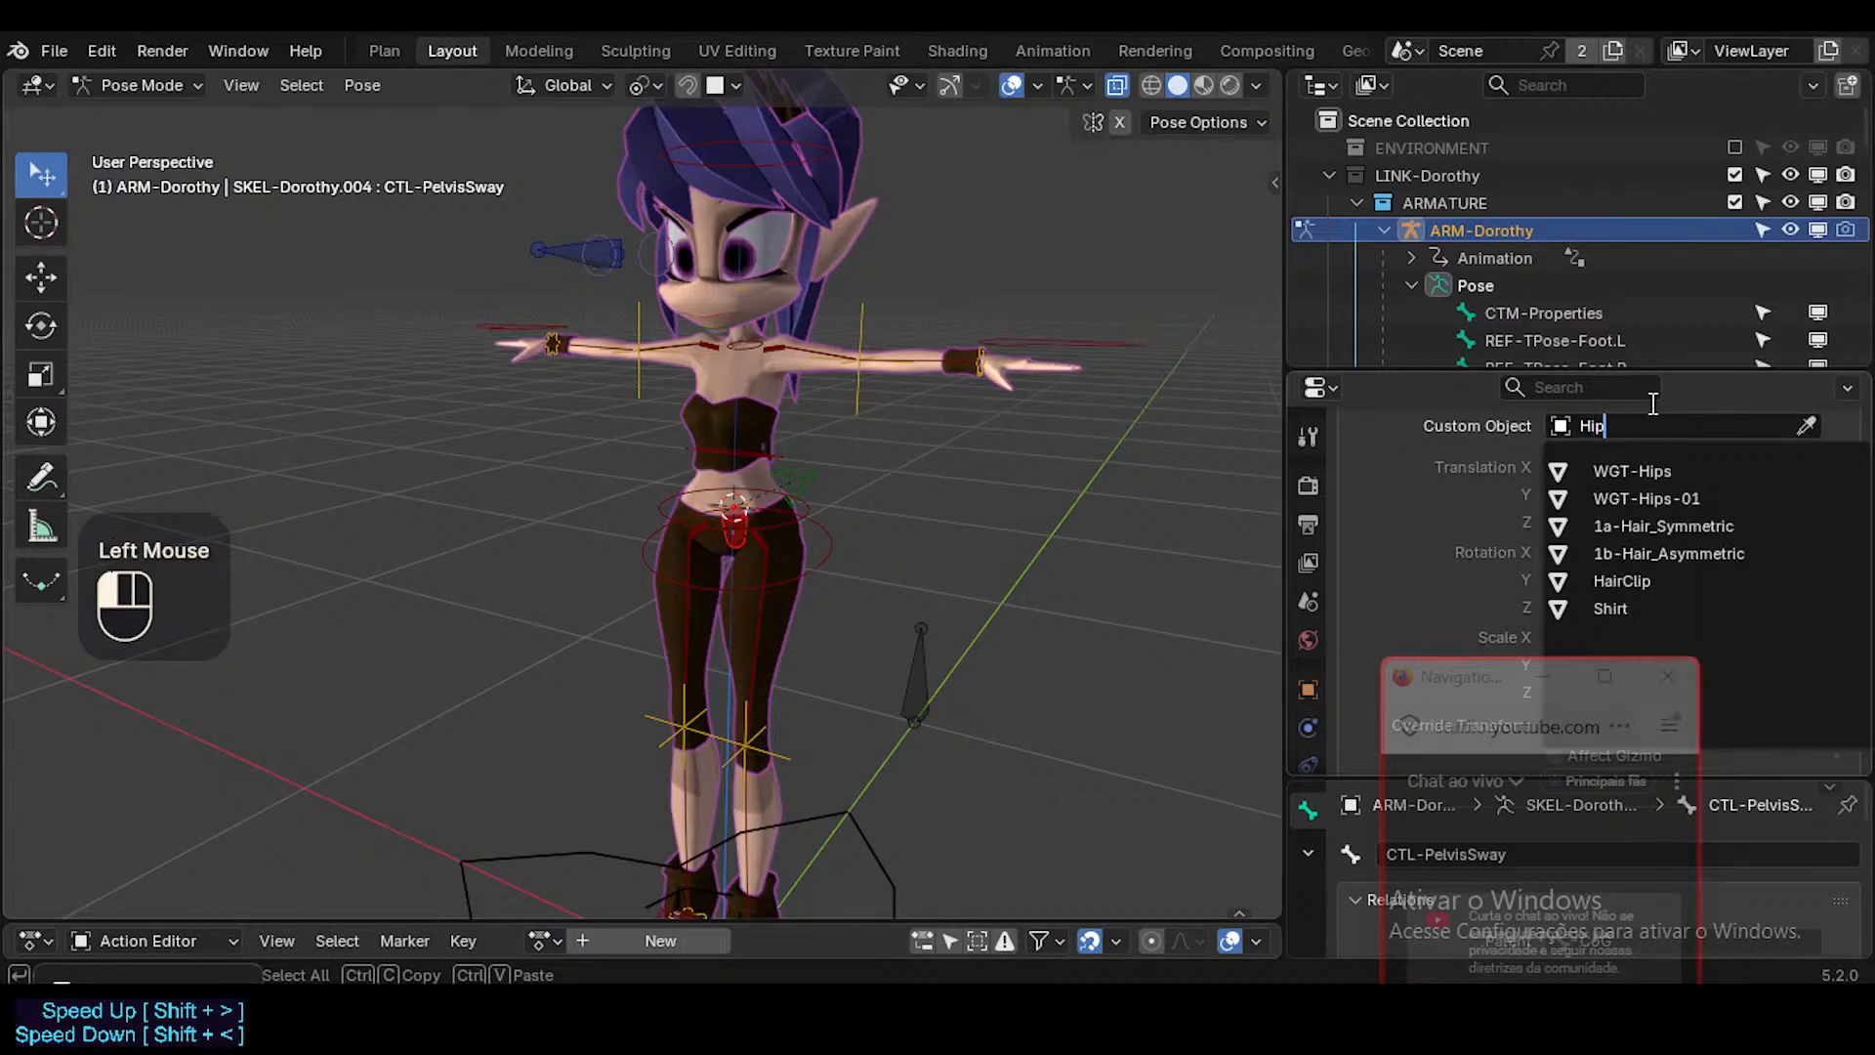
key("Down")
key("Return")
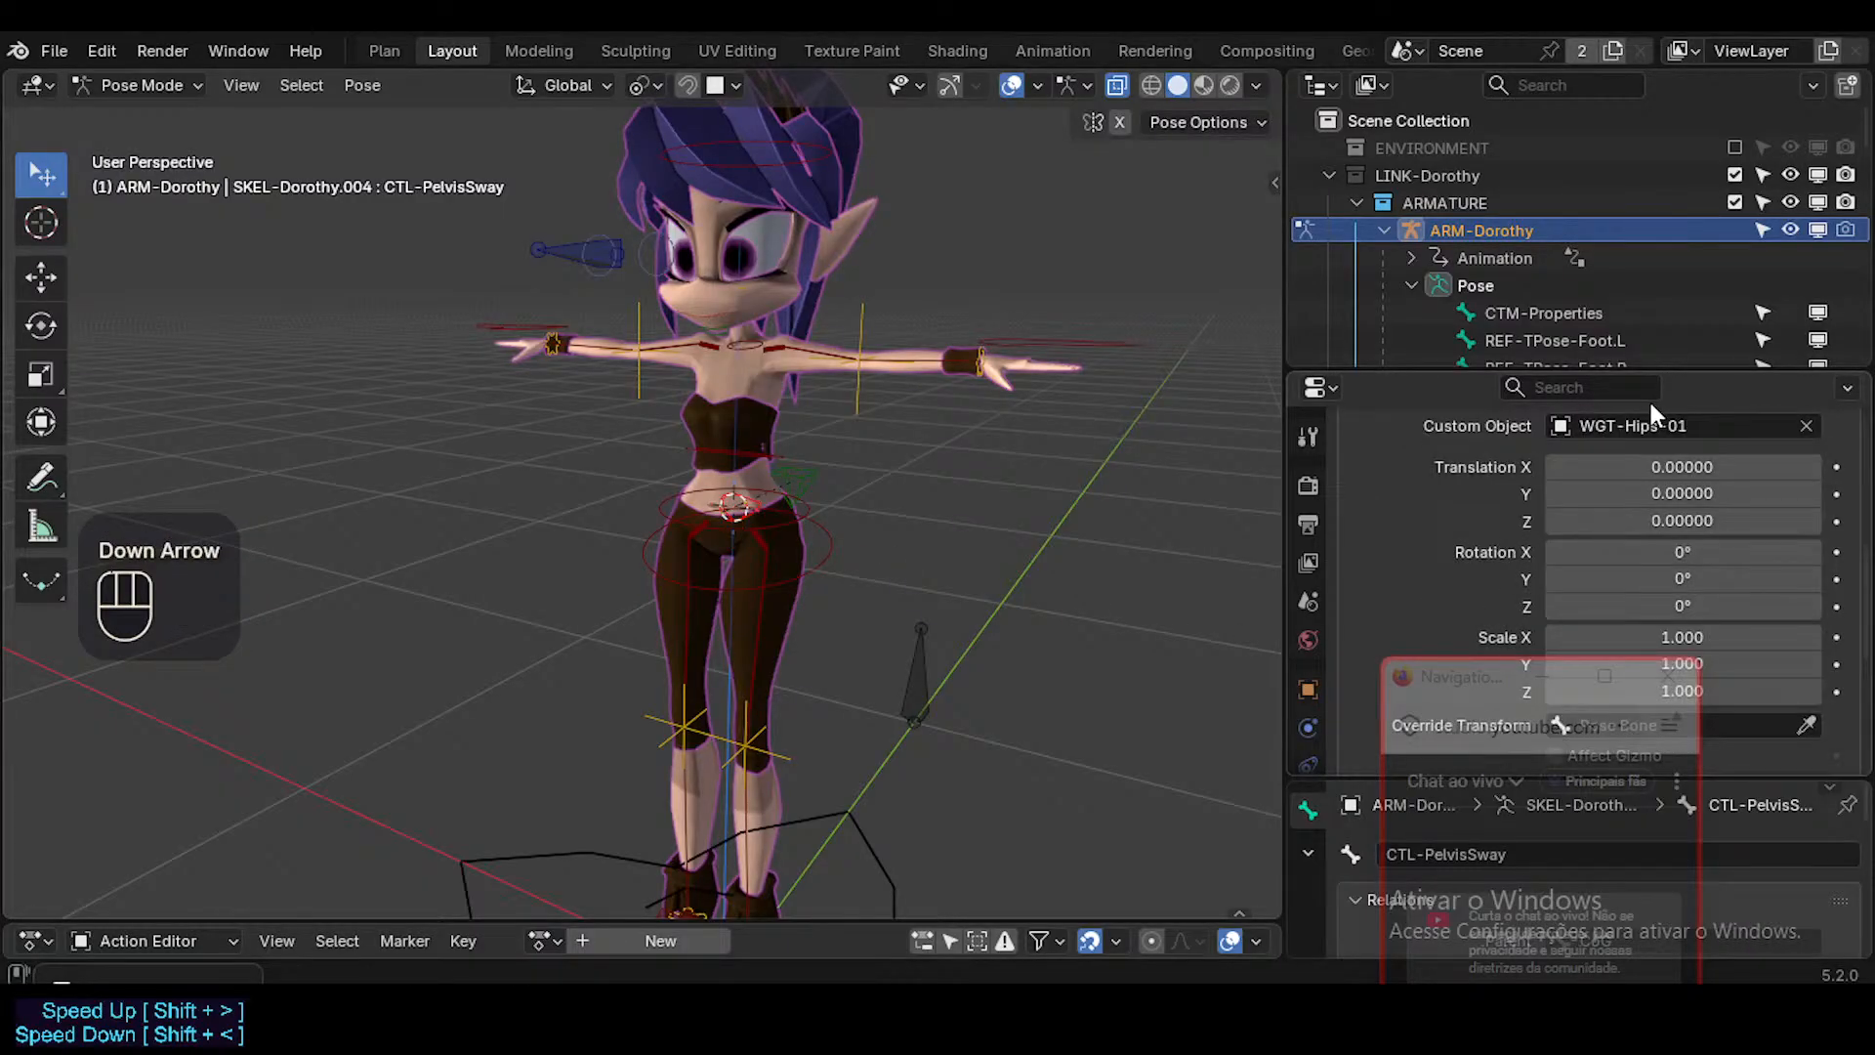
scroll(753, 586, "up", 3)
middle_click_drag(804, 297, 742, 454, "shift")
Replace the CTL-PelvisSway custom shape with WGT-Hips.
left_click(1572, 437)
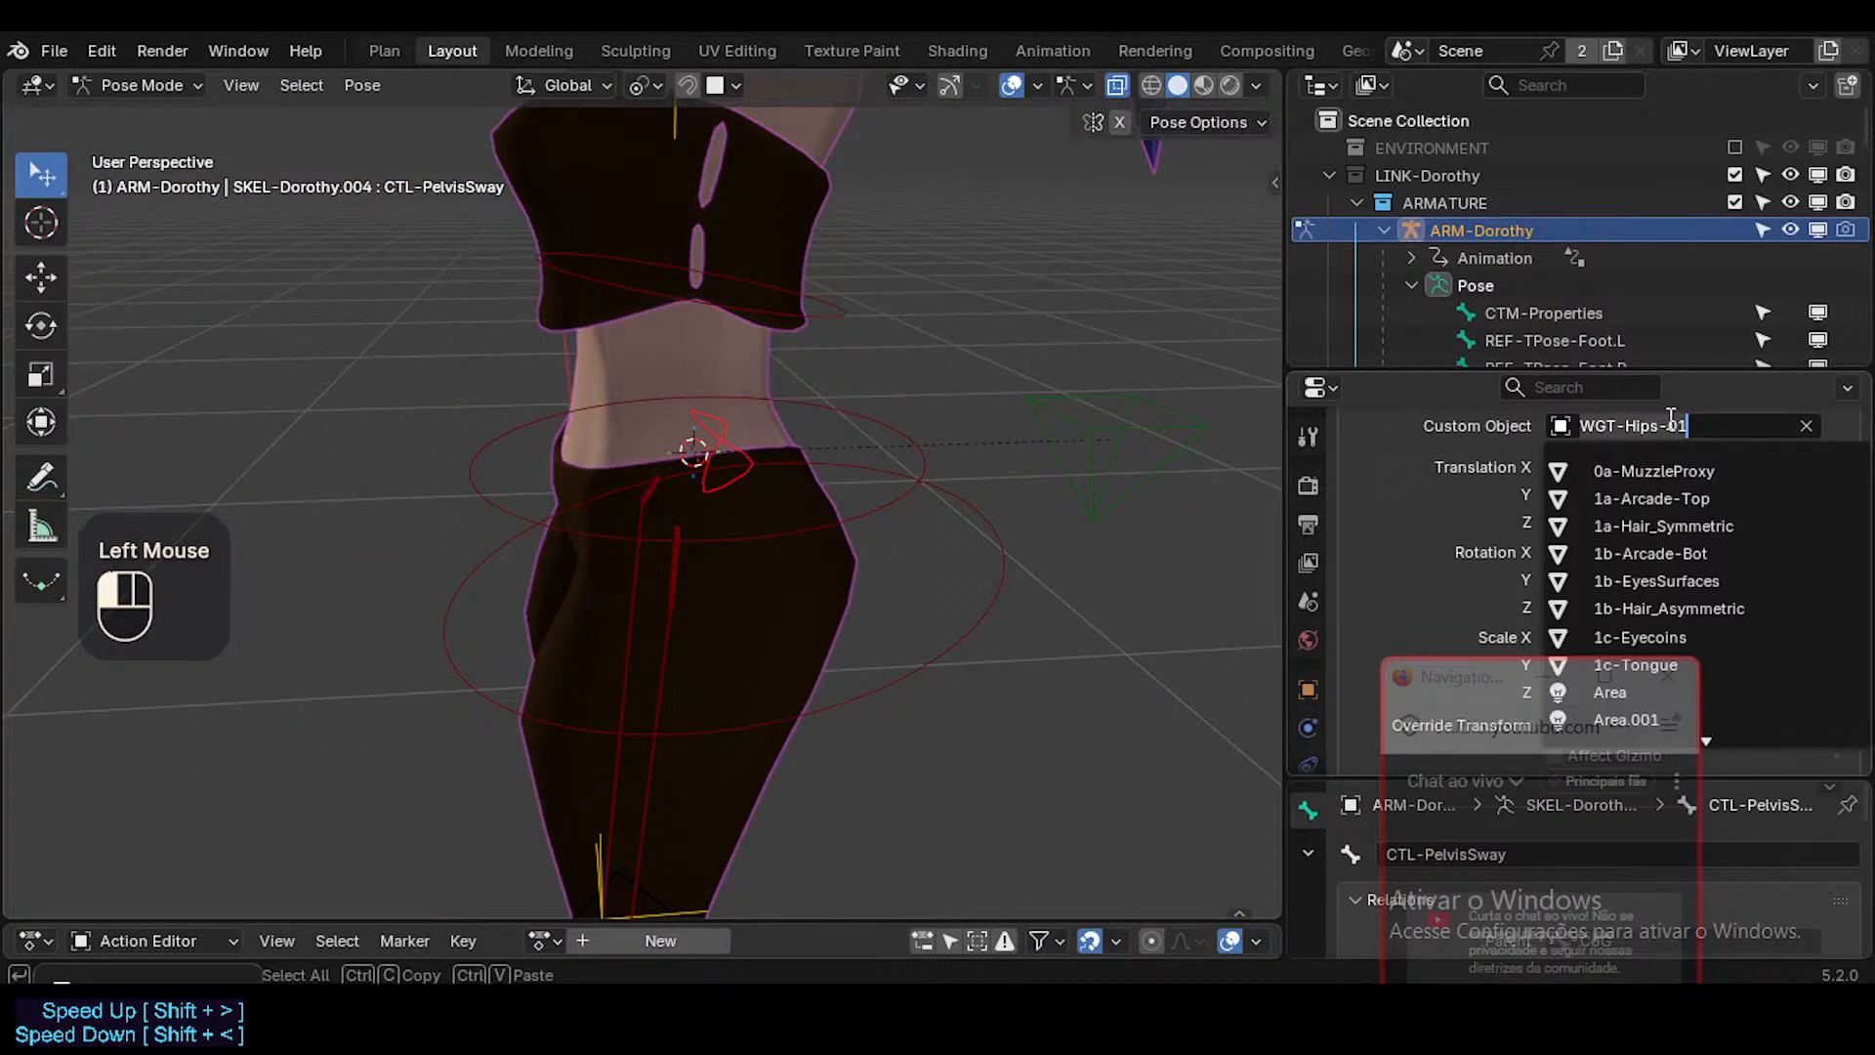
key("BackSpace")
key("BackSpace")
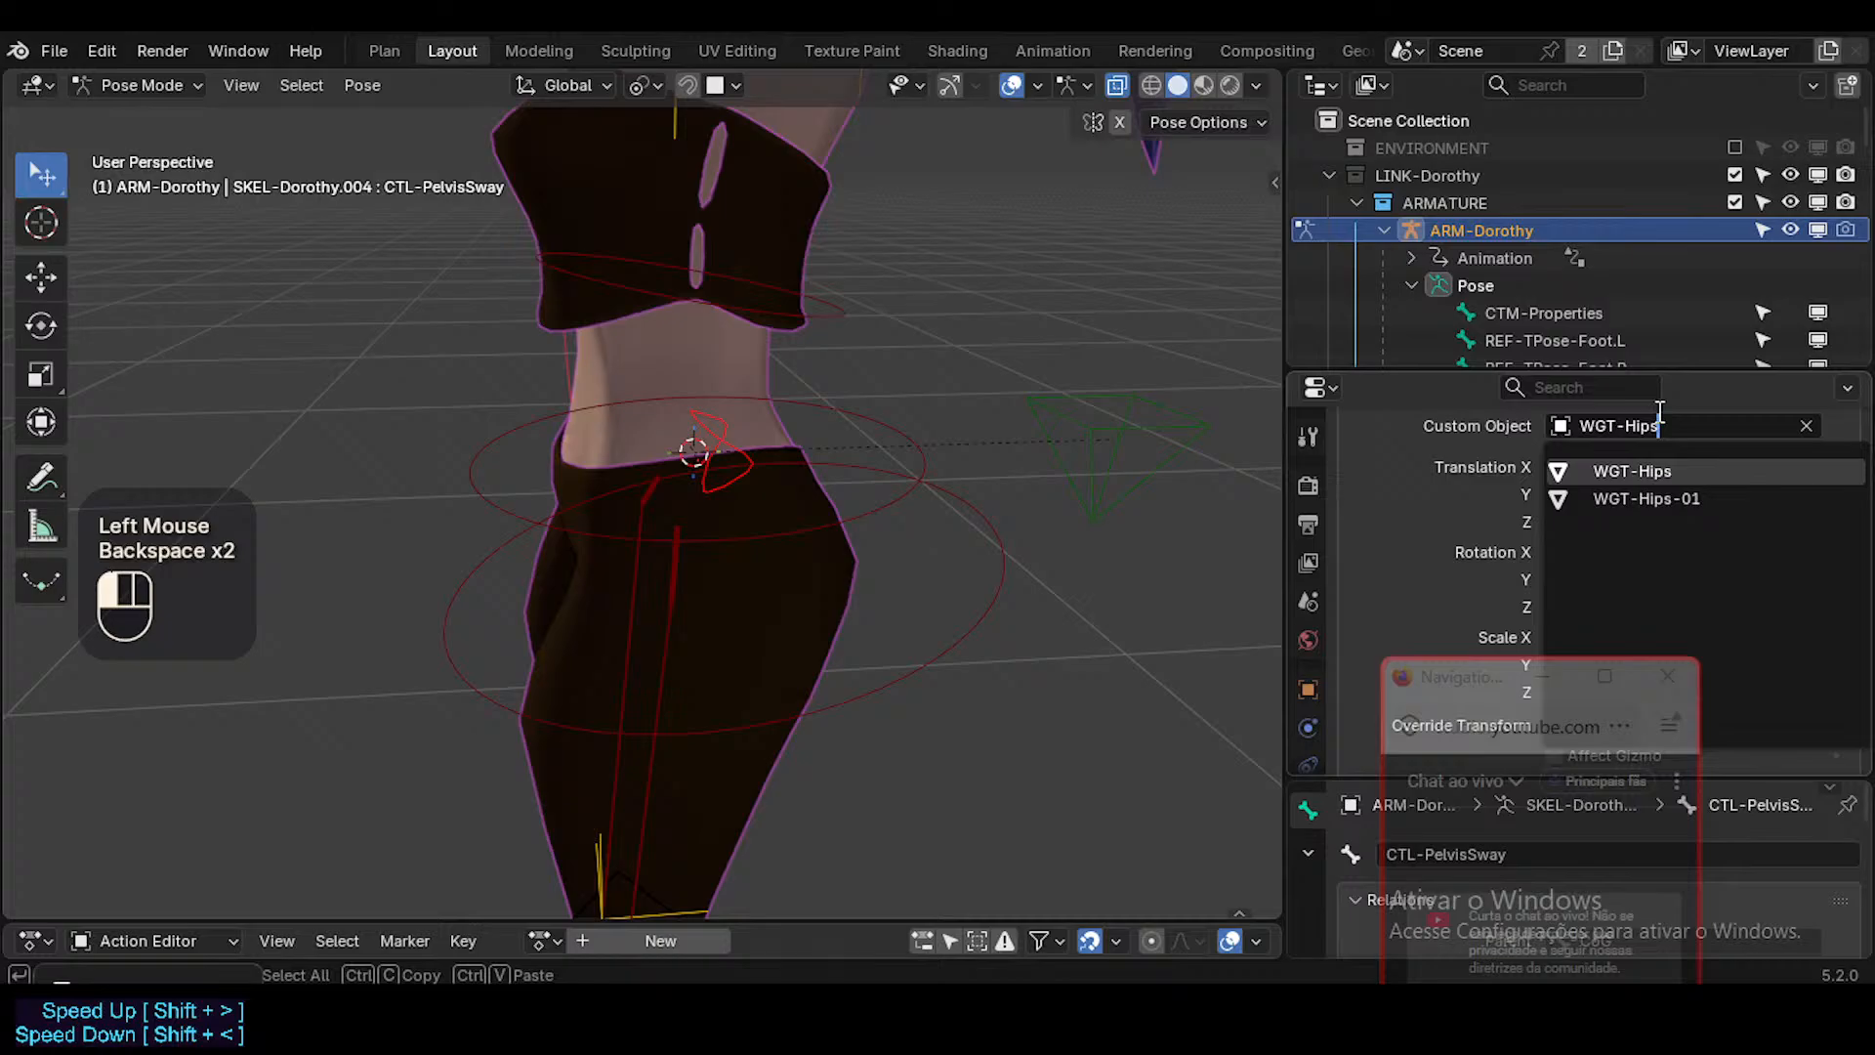
key("Return")
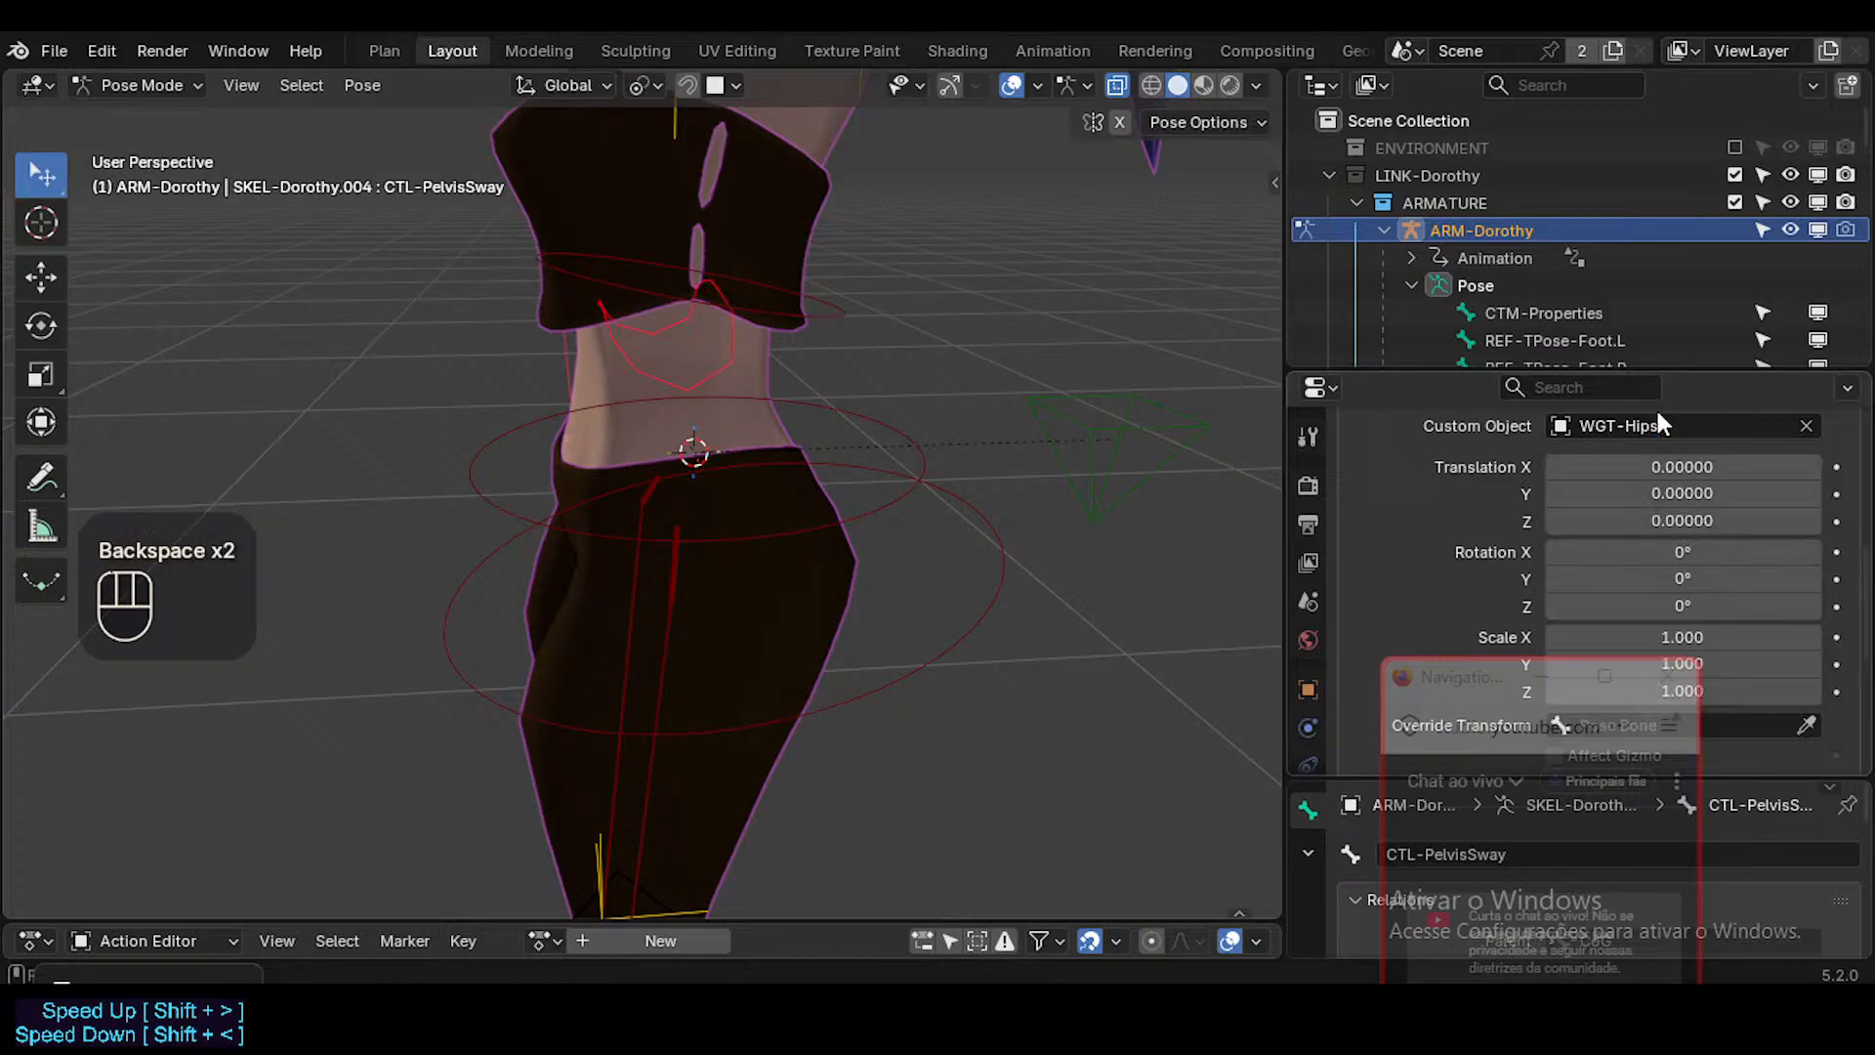
Set the X rotation of the CTL-PelvisSway custom shape to -90° and check its orientation behind the hips.
left_click(1686, 550)
key("Return")
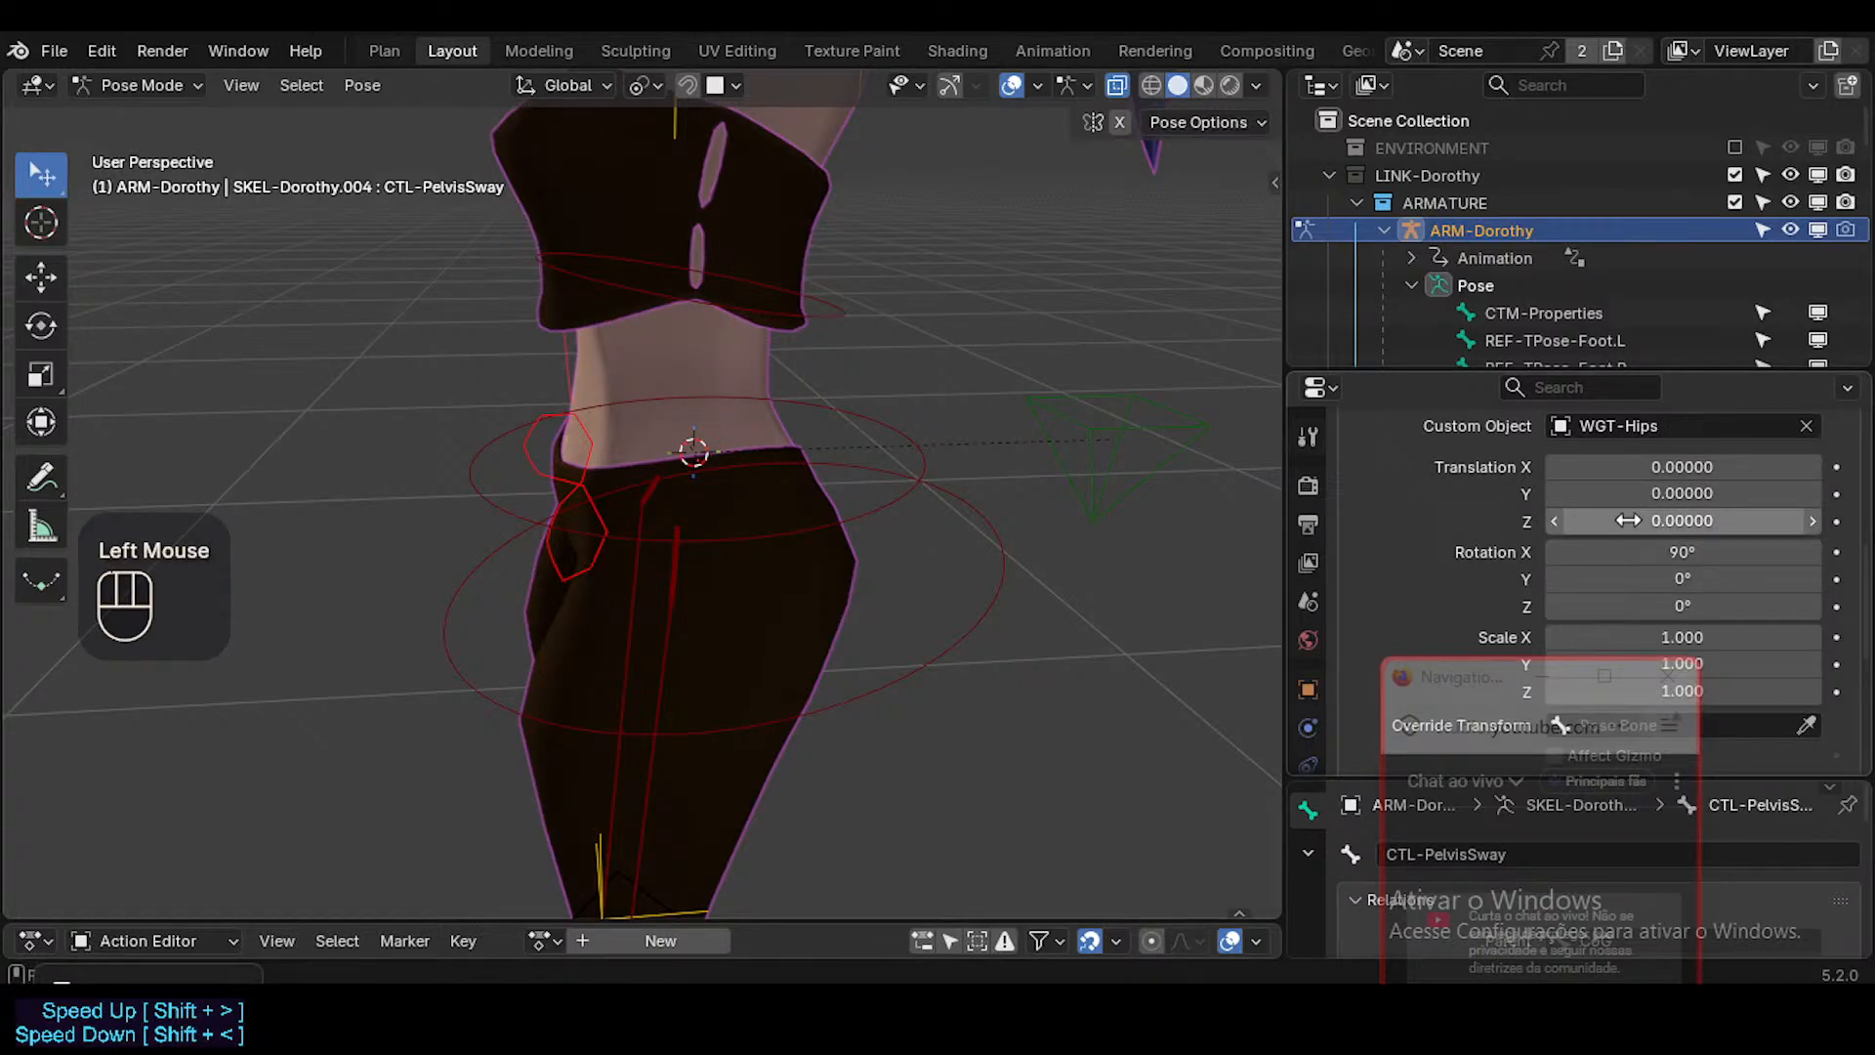
double_click(1681, 552)
type("-")
key("Return")
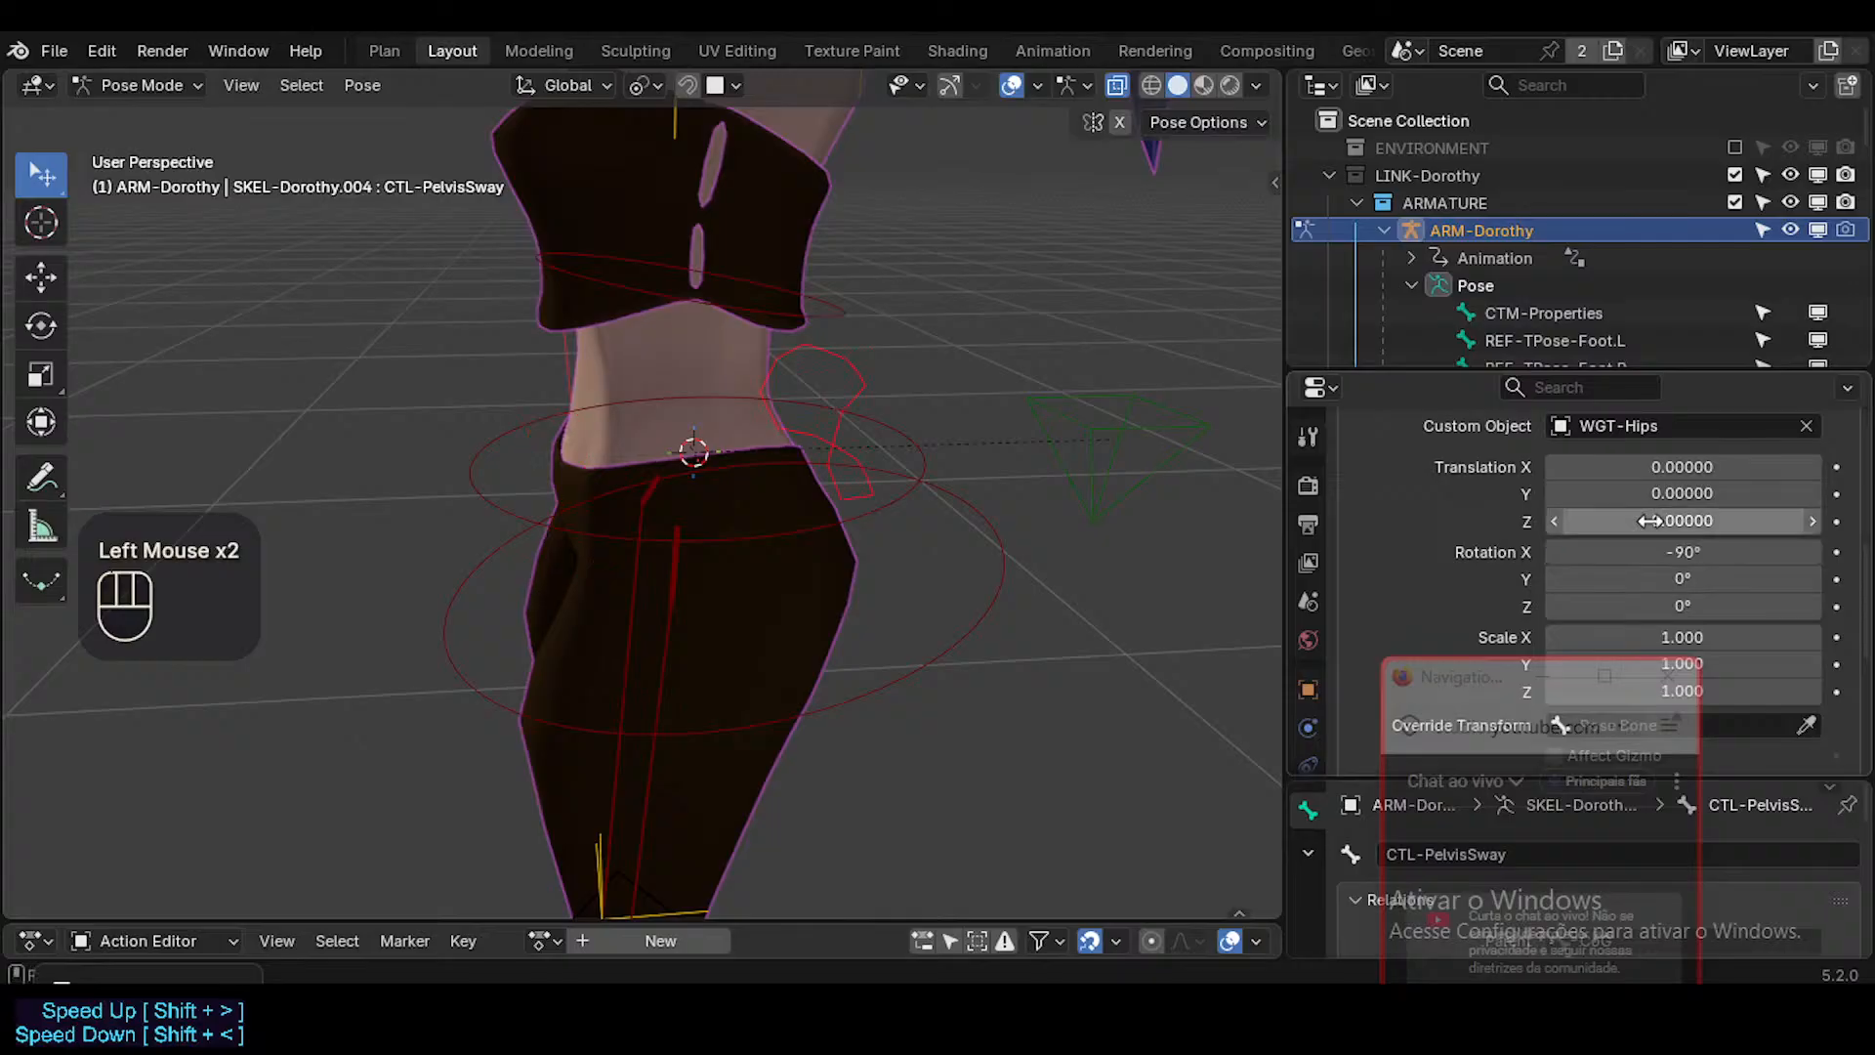
middle_click_drag(928, 486, 961, 476)
scroll(961, 476, "up", 1)
scroll(960, 476, "down", 1)
middle_click_drag(791, 517, 842, 662)
Set the WGT-Hips shape's scale to 1.750 on all axes and undo a trial change of its Z translation.
left_click_drag(1483, 687, 1239, 635)
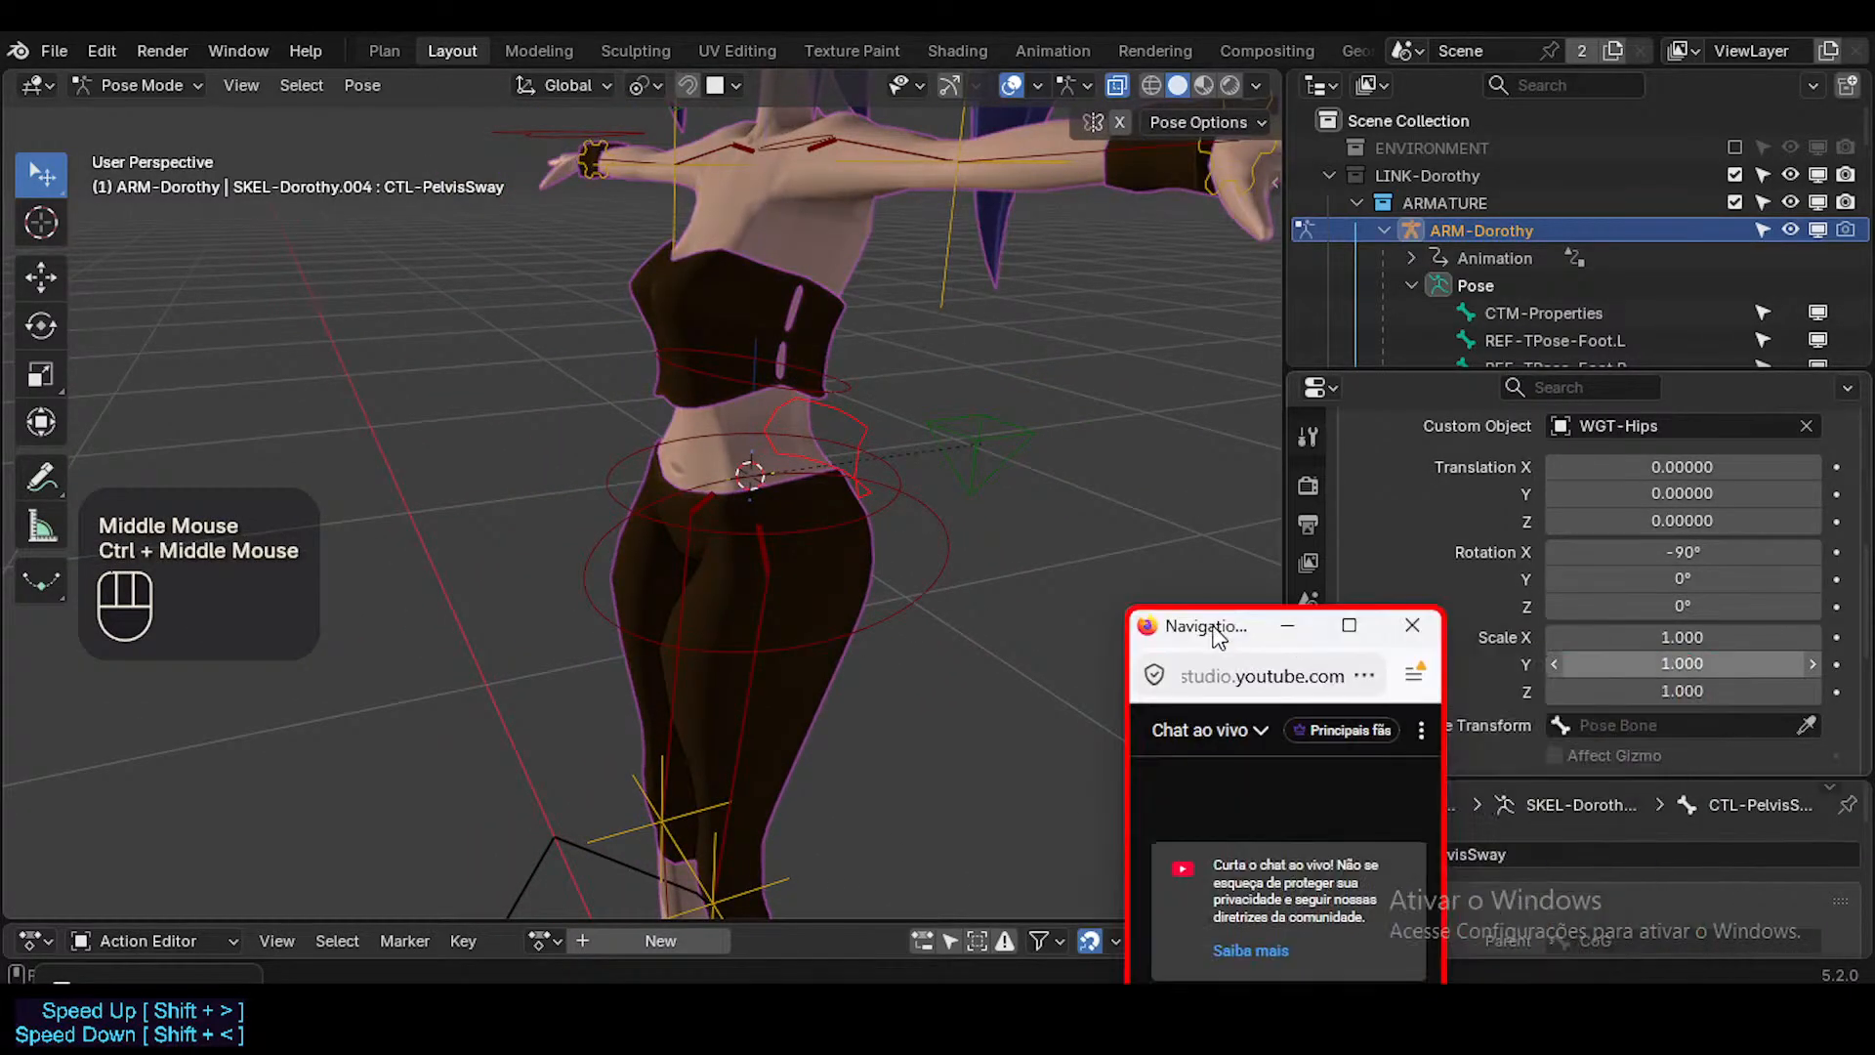
mouse_move(1686, 639)
left_mouse_down()
mouse_move(1685, 690)
mouse_move(1668, 637)
left_mouse_up()
middle_click_drag(791, 400, 640, 352)
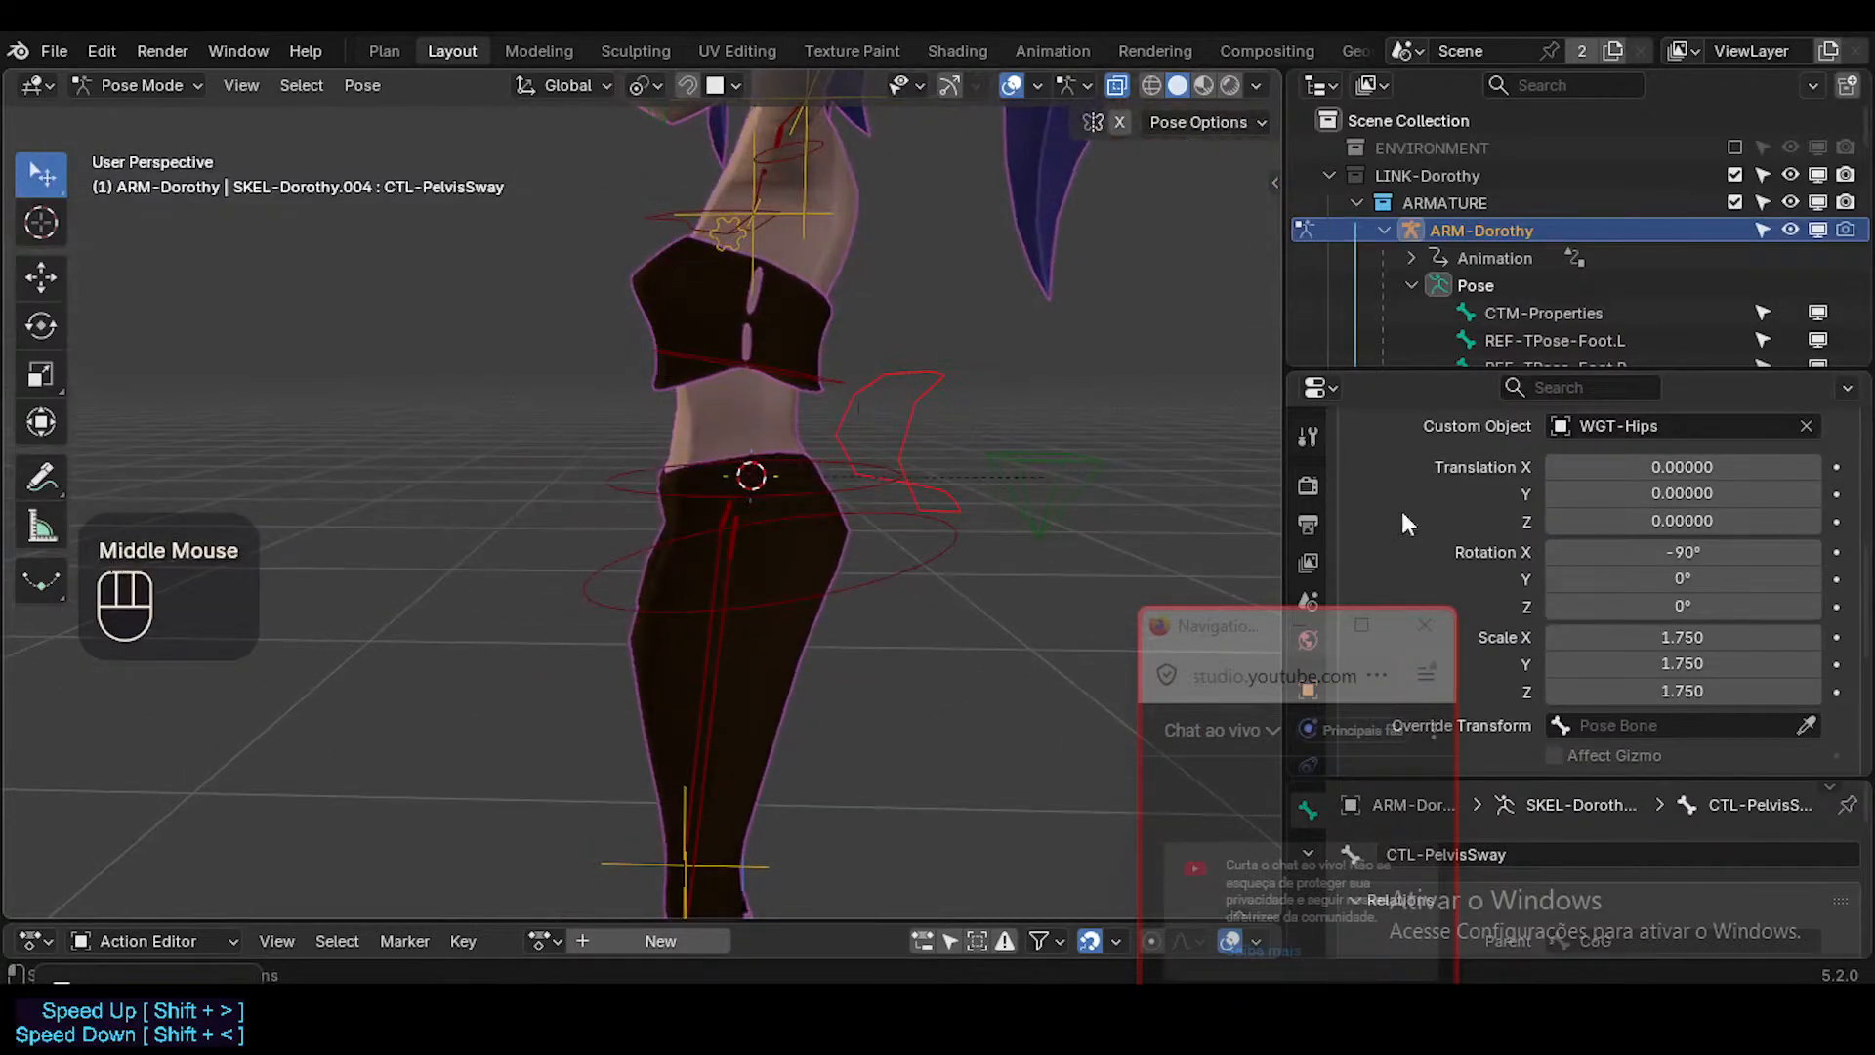
mouse_move(1716, 520)
left_mouse_down("shift")
mouse_move(1690, 520)
mouse_move(1721, 519)
left_mouse_up("shift")
key("ctrl+z")
Test the CTL-PelvisSway control with a cancelled rotation and save the file.
left_click(817, 471)
middle_click_drag(816, 471, 10, 420)
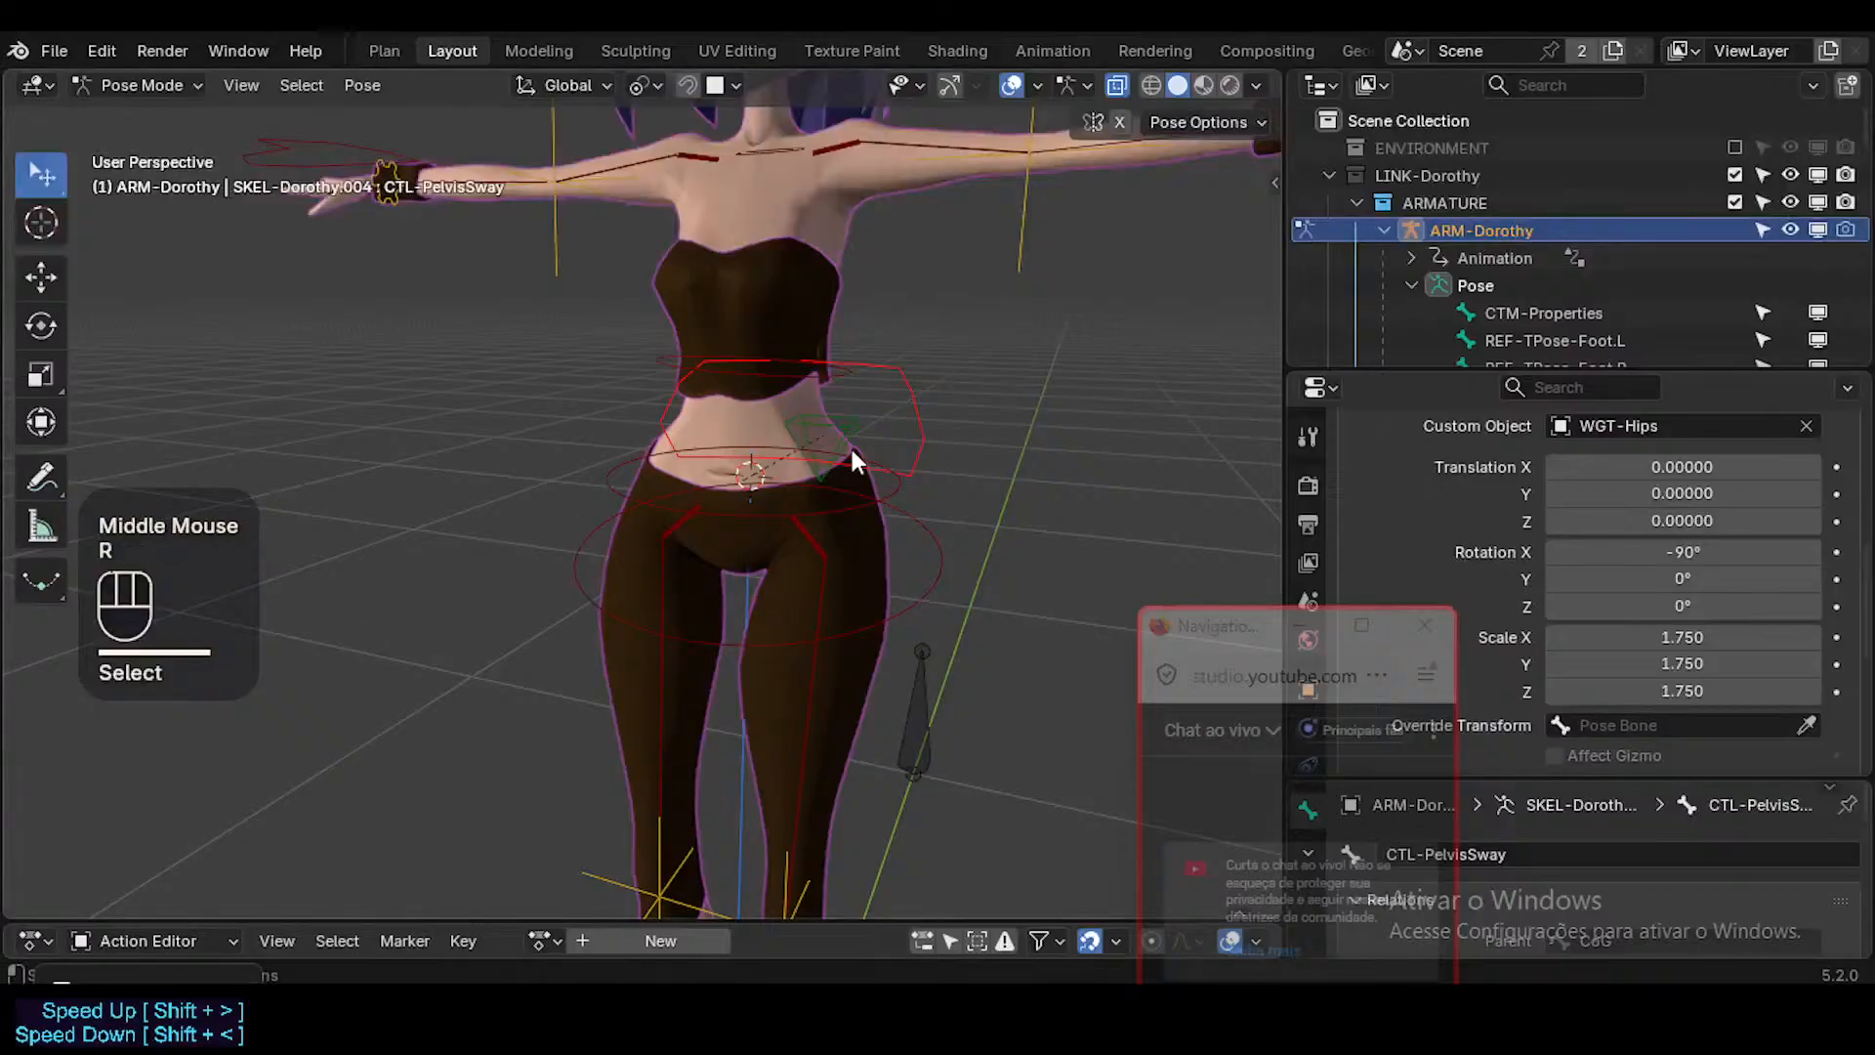
key("r")
key("Escape")
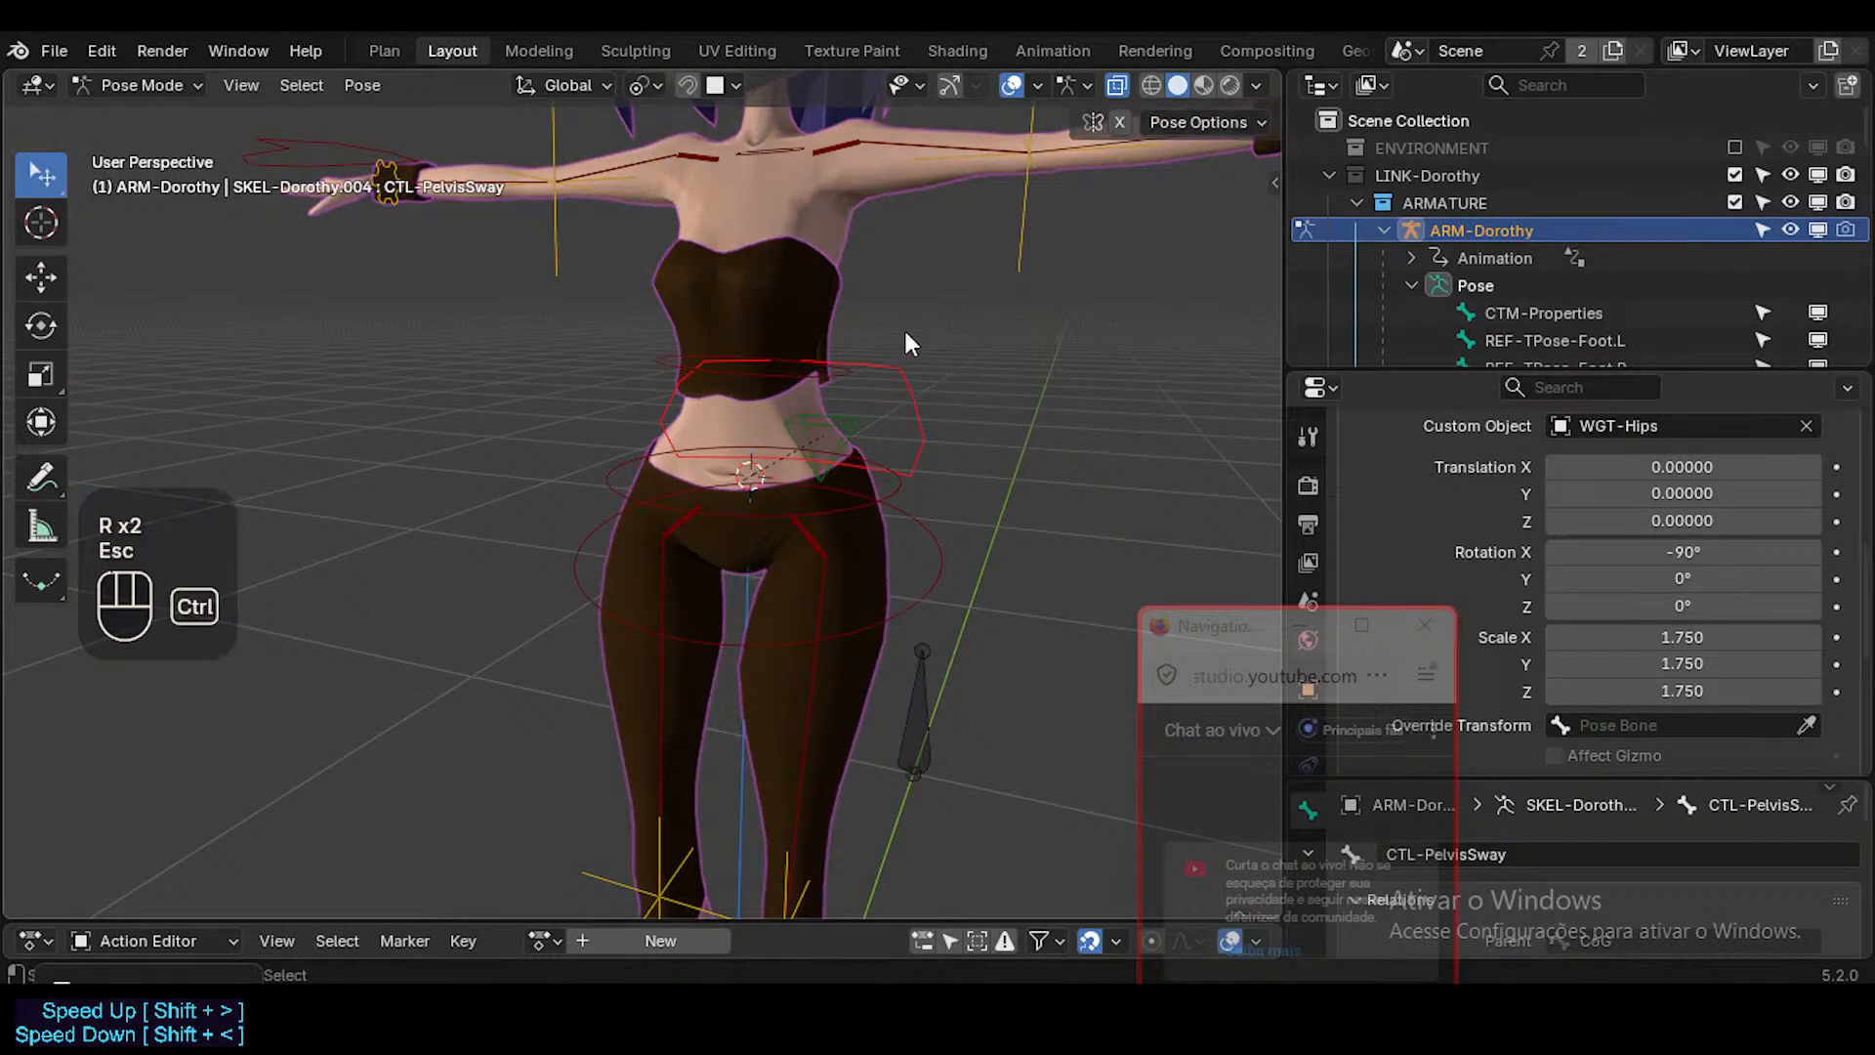
key("ctrl+s")
Select the CTL-Hip.L bone and test it with a cancelled trackball rotation.
middle_click_drag(873, 441, 795, 527)
left_click(795, 530)
left_click(896, 437)
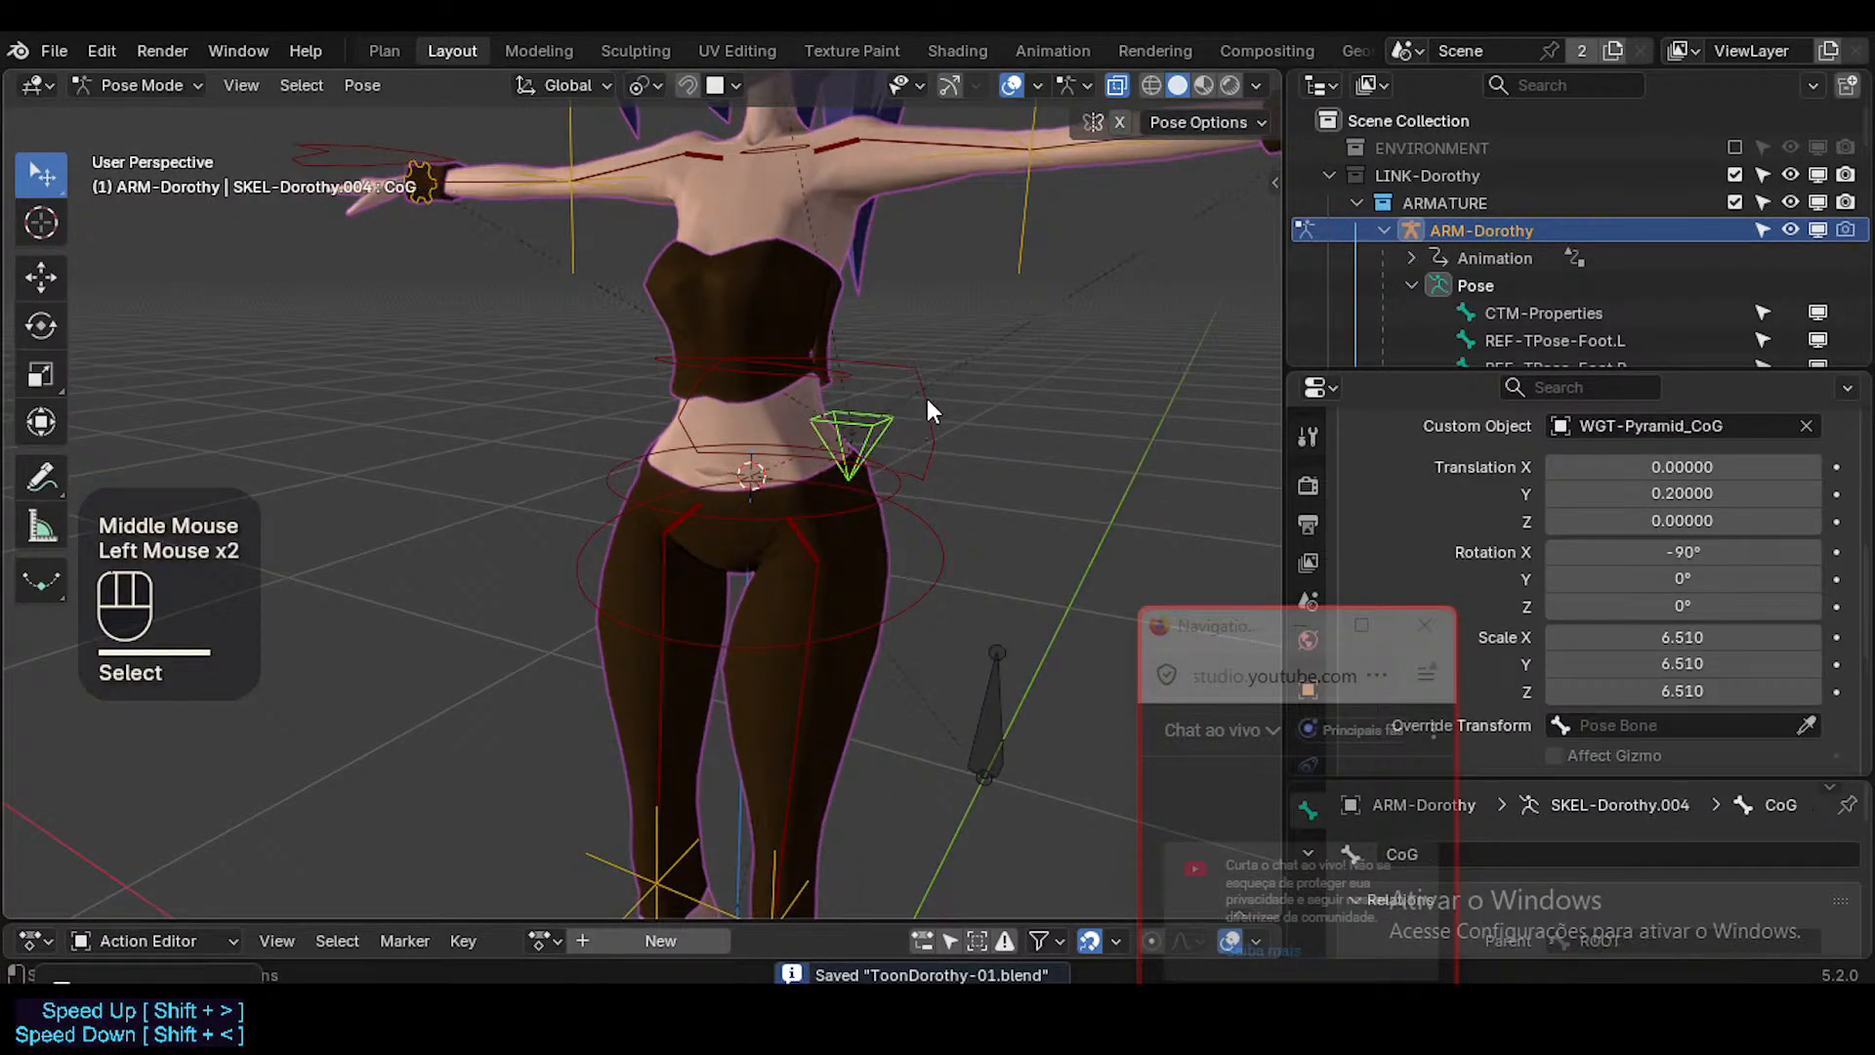
left_click(793, 545, "shift")
scroll(754, 628, "down", 2)
middle_click_drag(754, 628, 952, 553, "shift")
key("g")
key("r")
key("r")
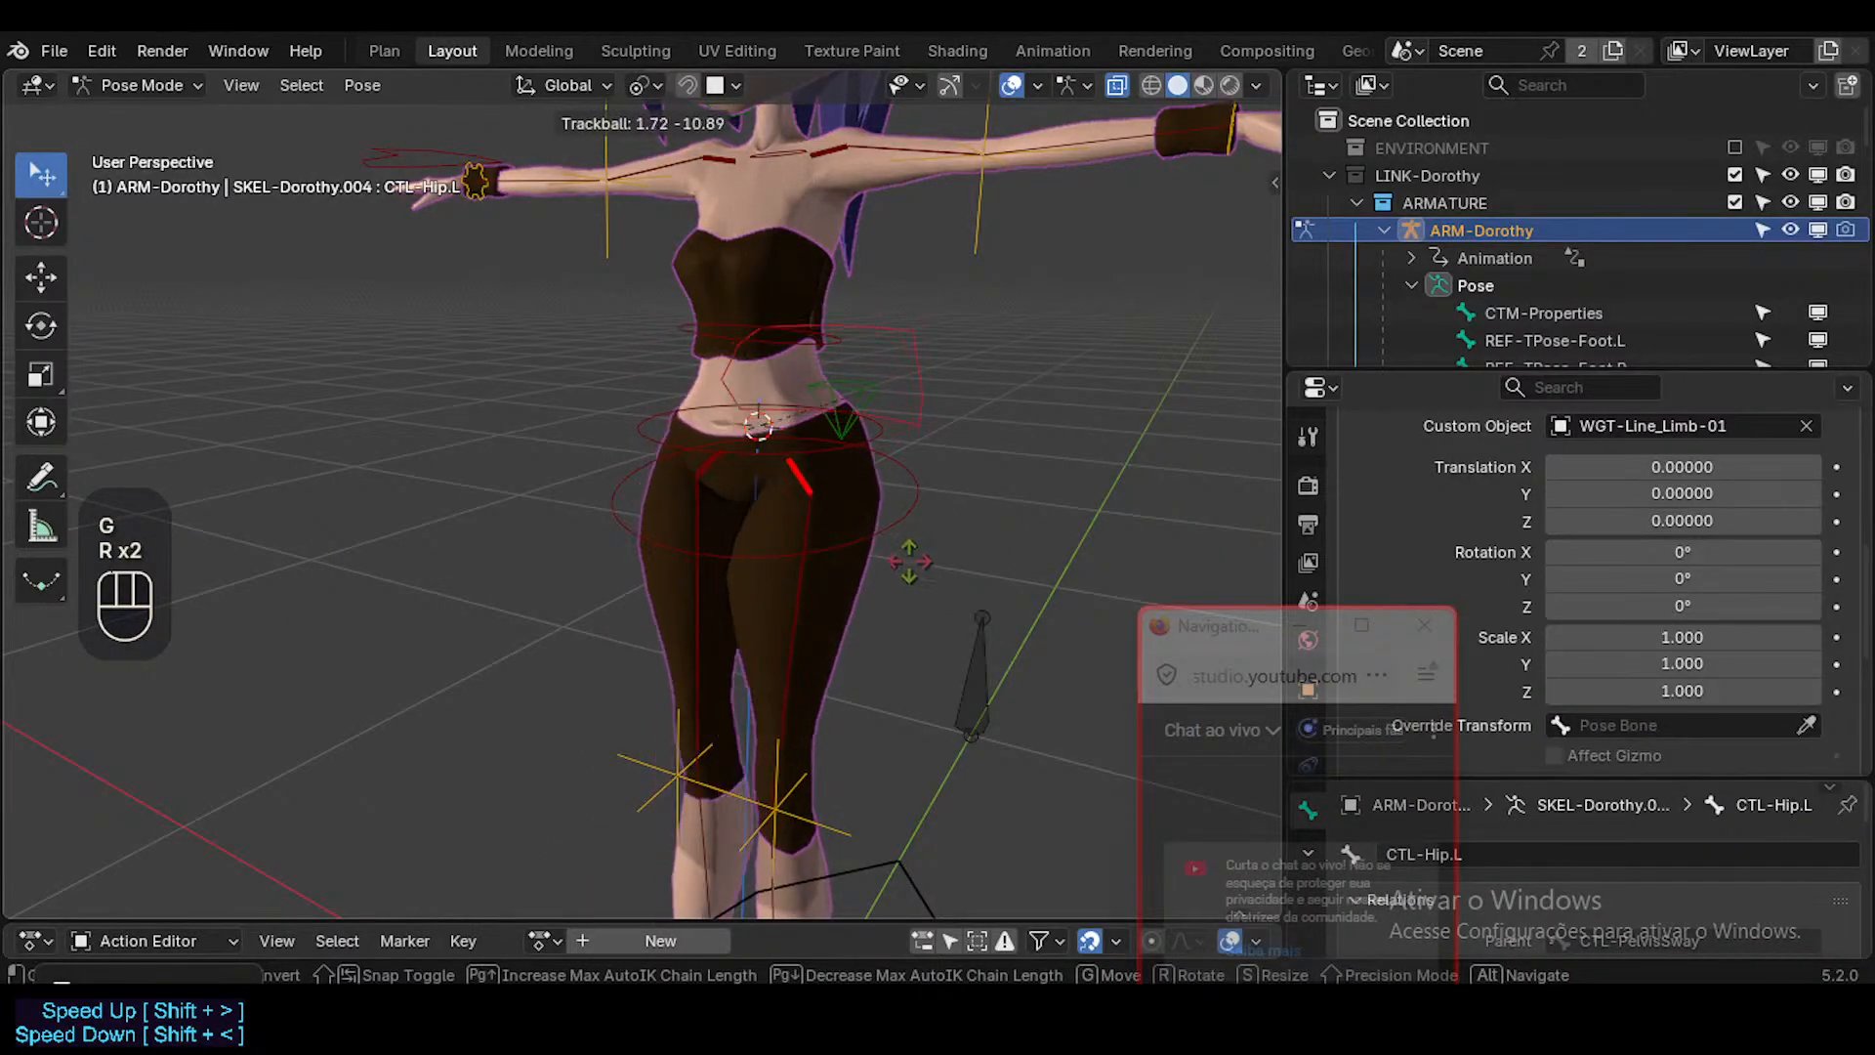
key("Escape")
Add CTL-Hip.R to the selection and test both hip controls with cancelled moves and rotations.
left_click(729, 484, "shift")
scroll(904, 496, "down", 2)
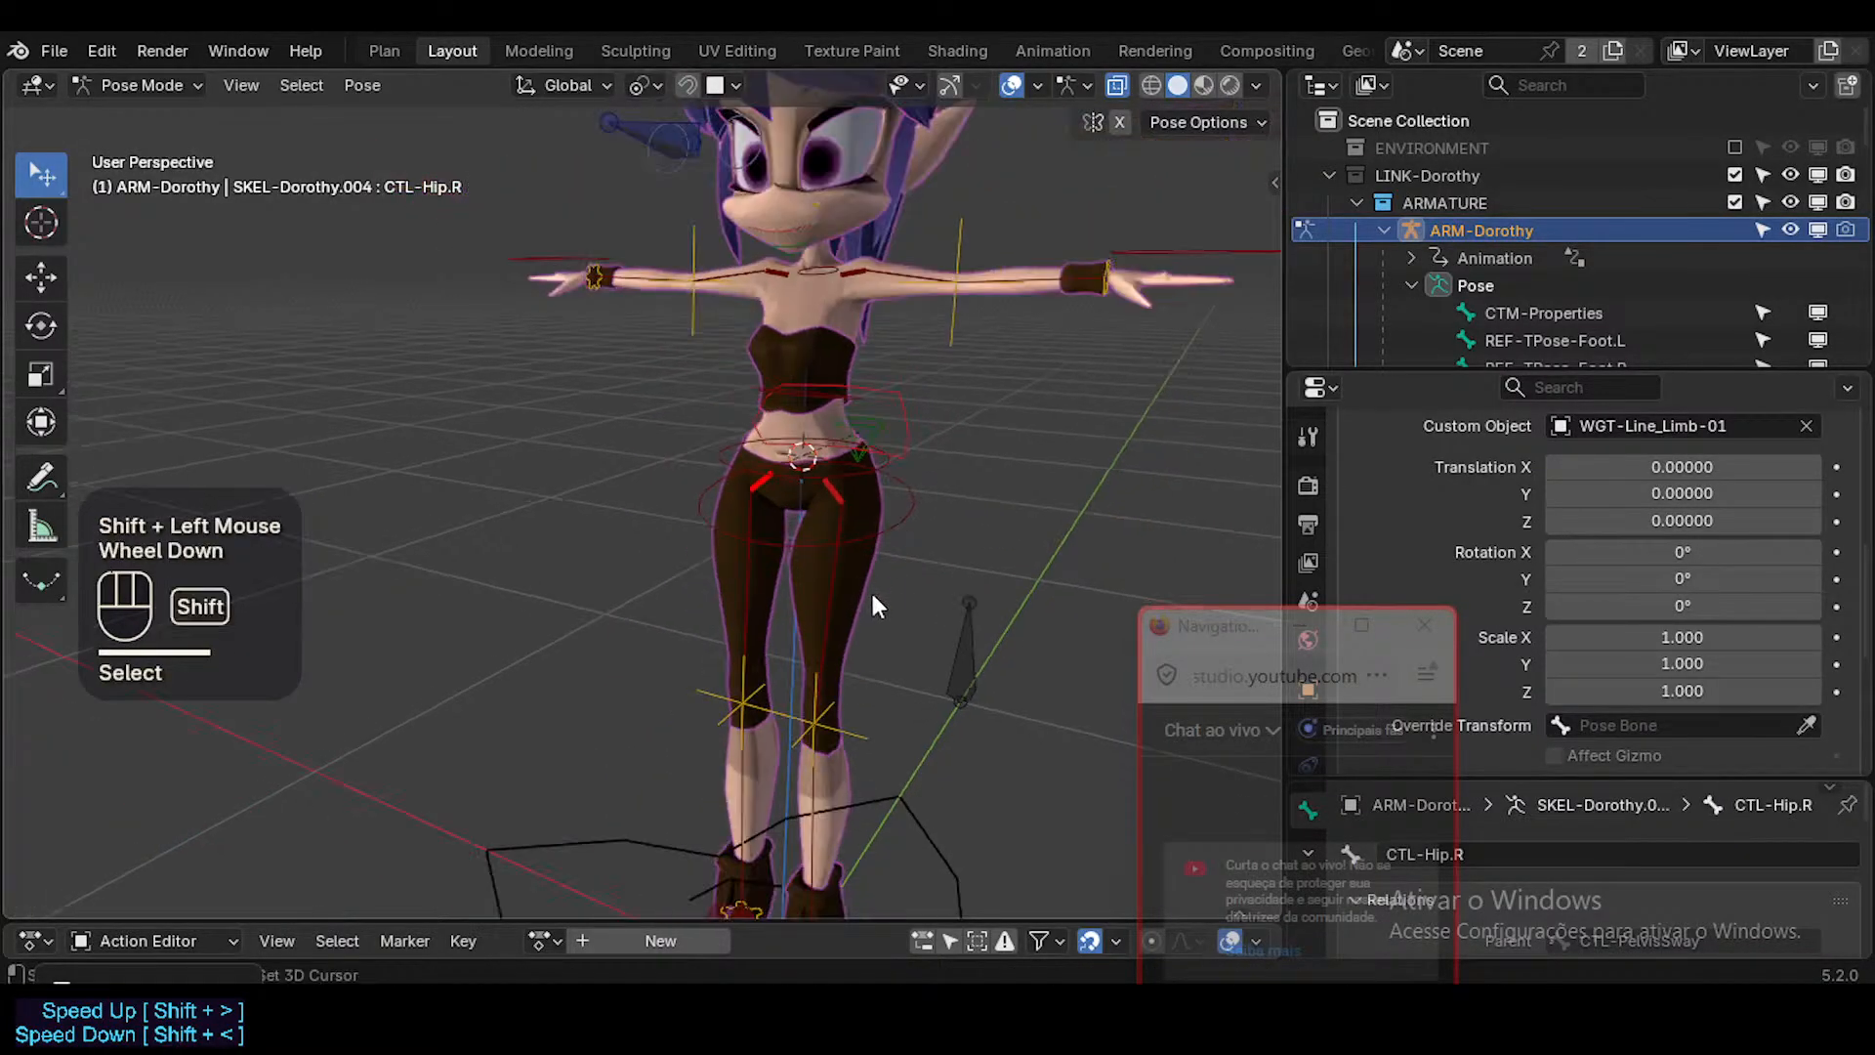
middle_click_drag(904, 496, 900, 513, "shift")
key("g")
key("r")
key("r")
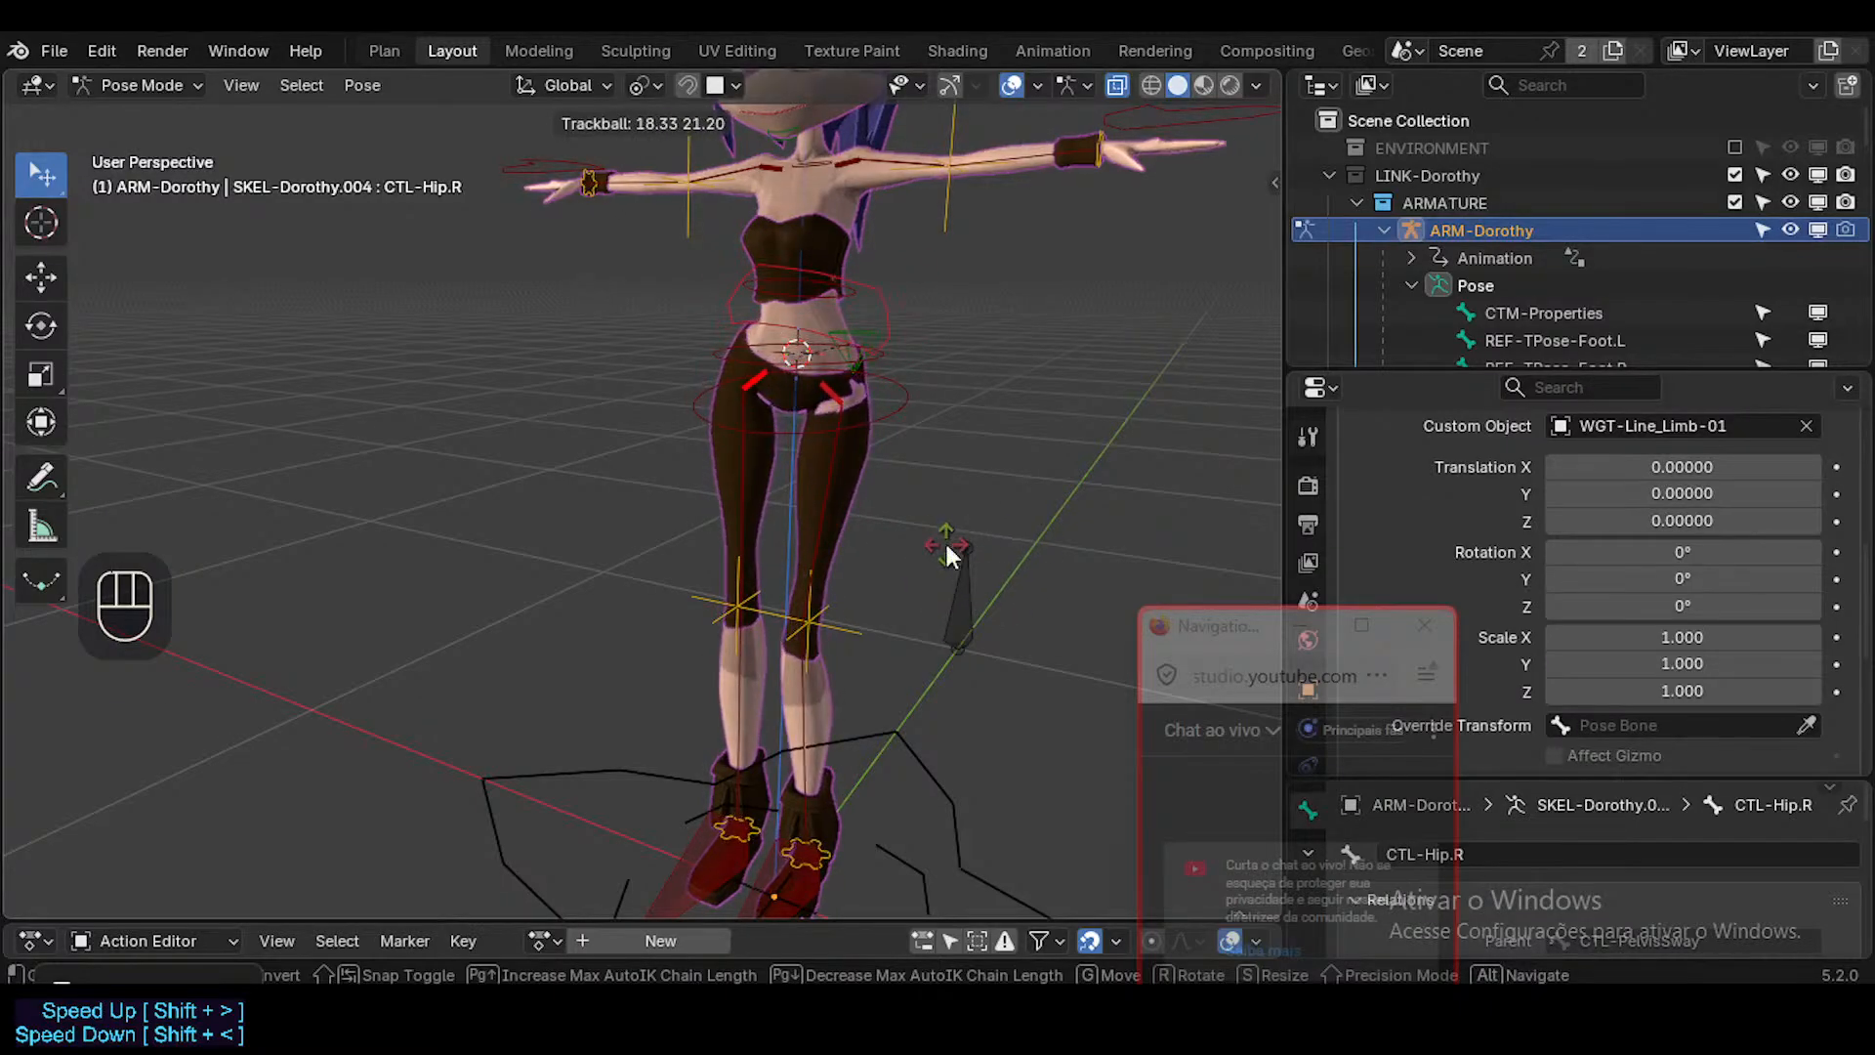
key("Escape")
key("g")
key("r")
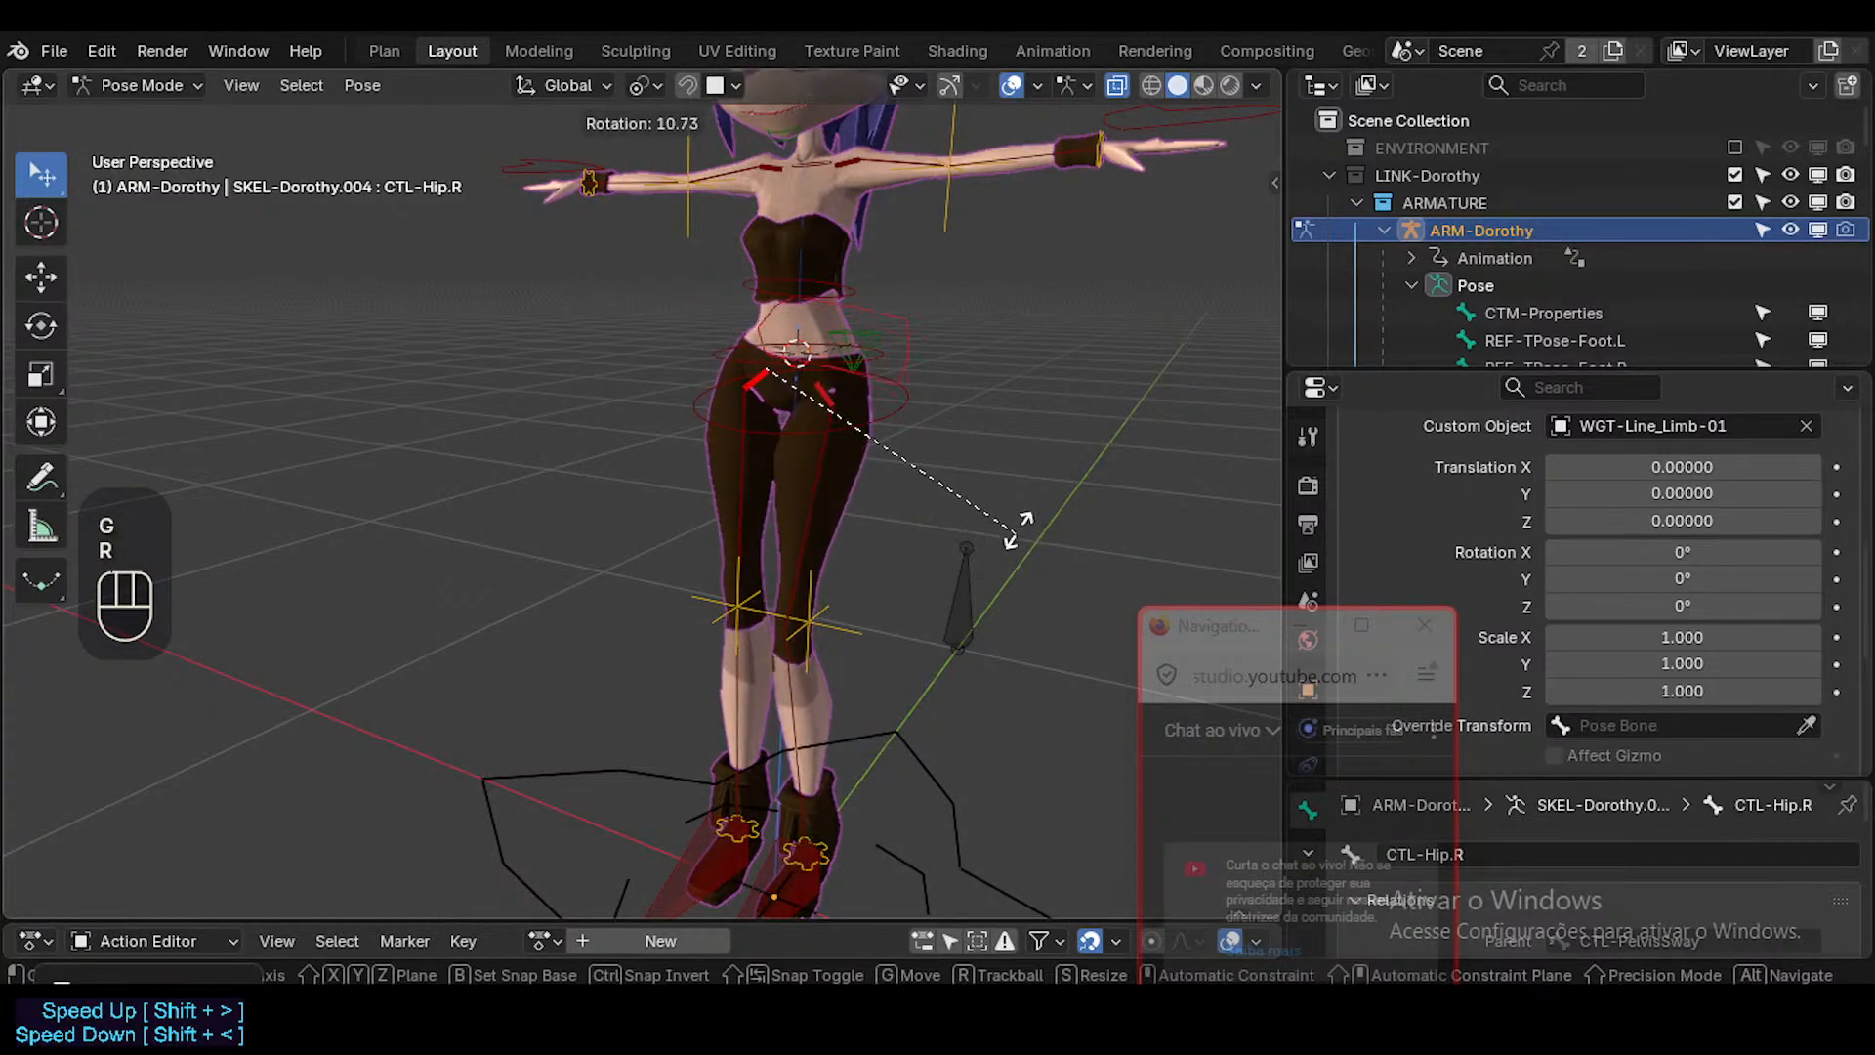
key("Escape")
Add CTL-PelvisSway to the selected hip controls and test how rotating and moving them poses the pelvis.
left_click(897, 291, "shift")
key("g")
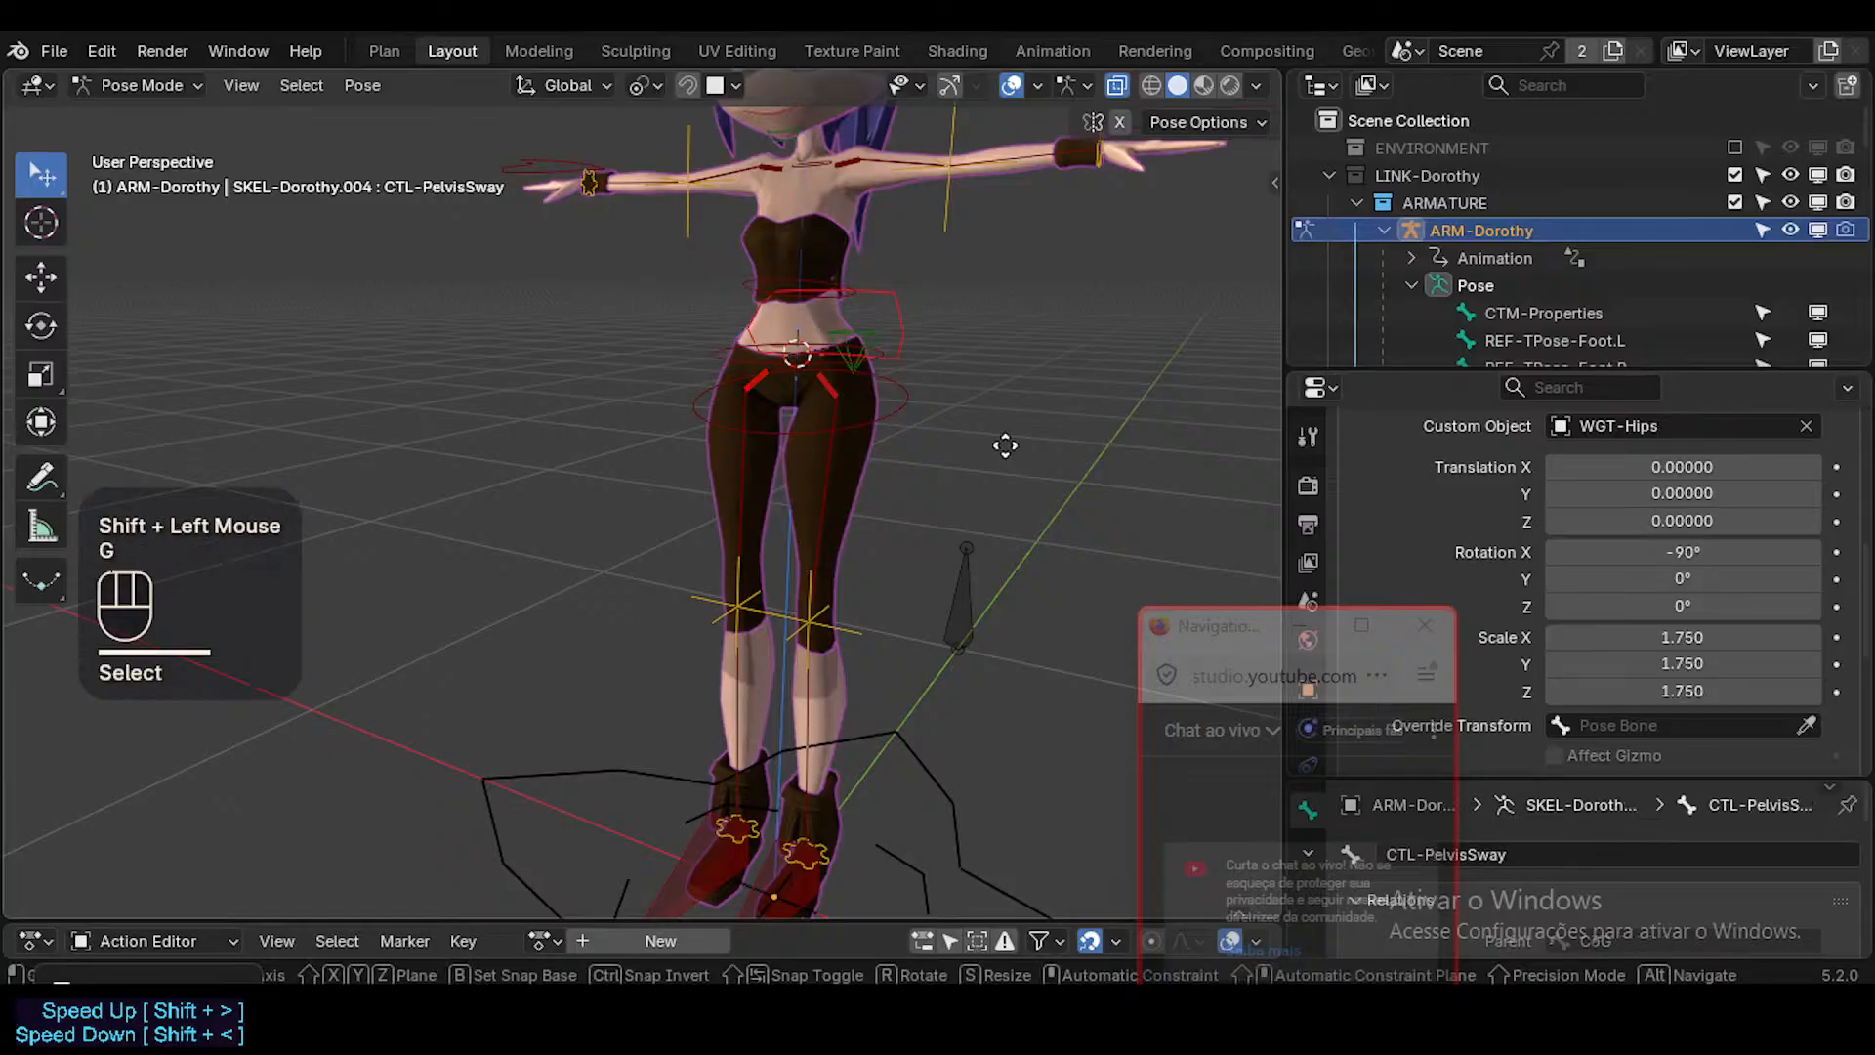
key("r")
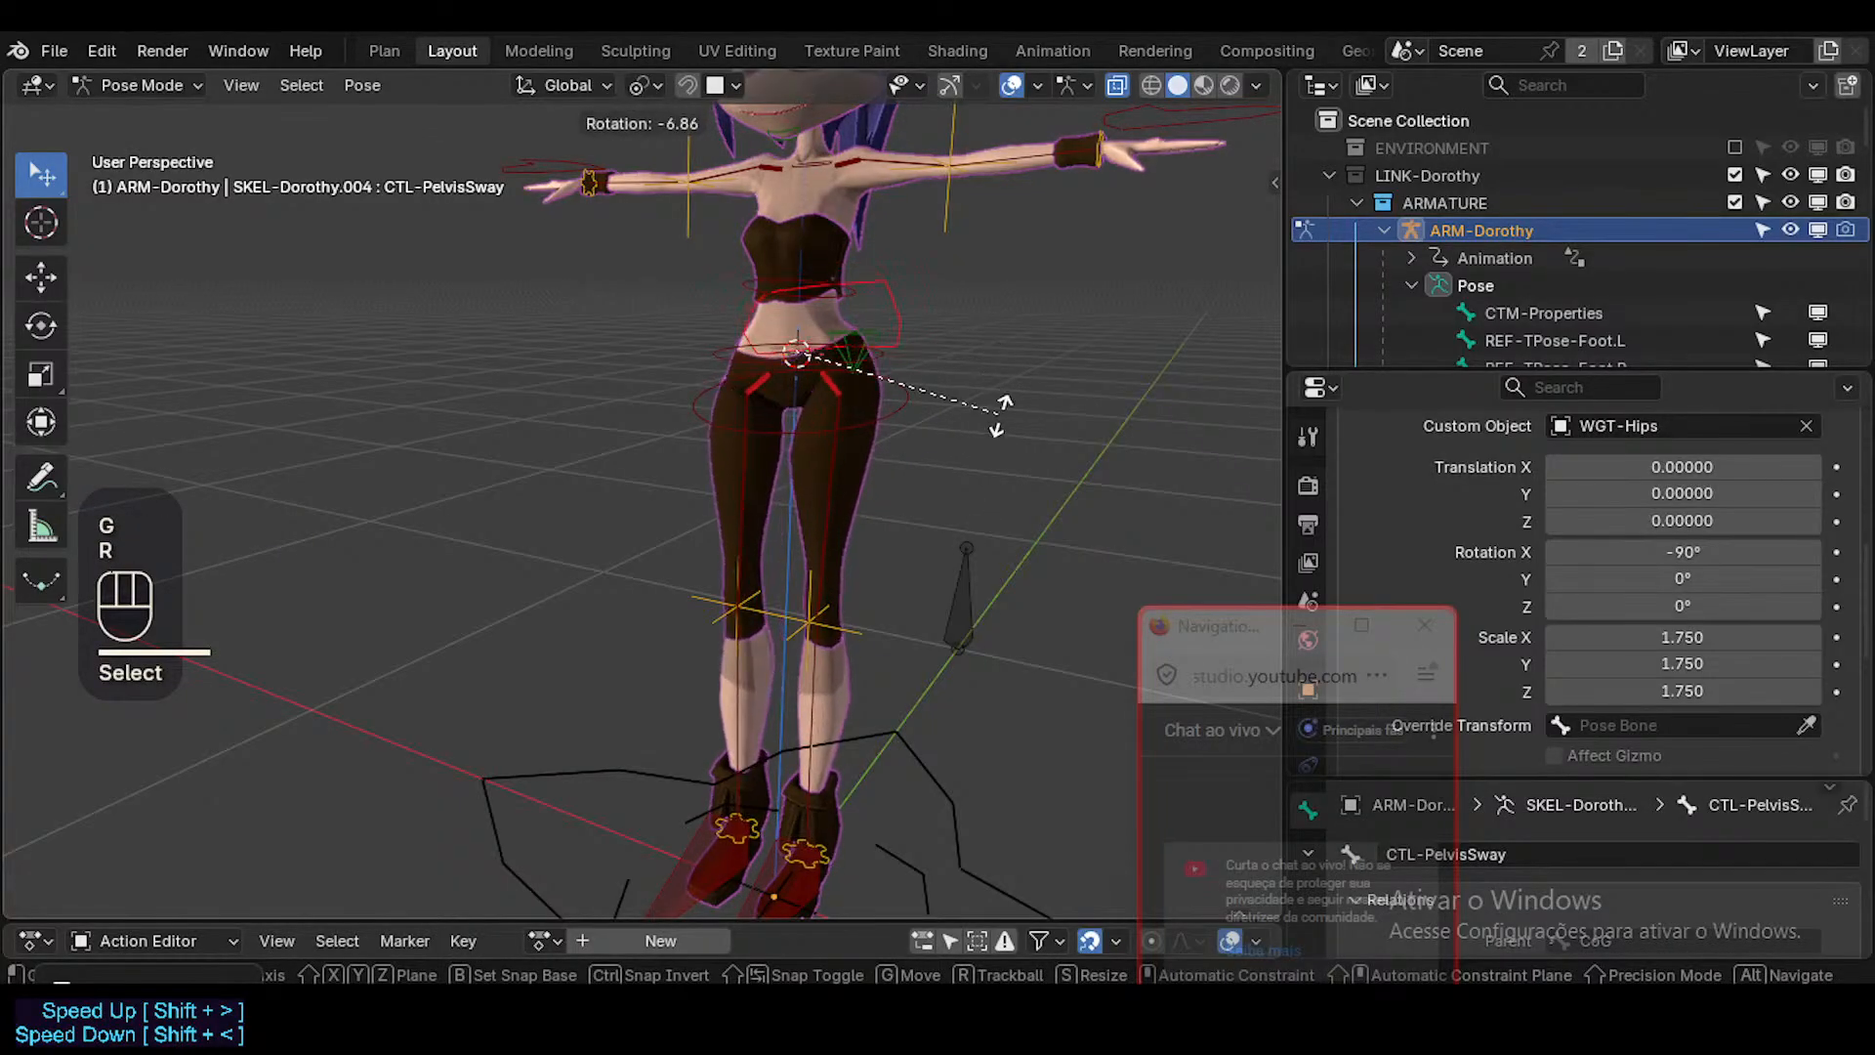
left_click(1006, 367)
key("g")
left_click(1006, 367)
Select all bones, clear their pose transforms and save the file.
middle_click_drag(1006, 367, 740, 431)
key("a")
key("alt+q")
key("alt+q")
scroll(778, 484, "up", 3)
key("ctrl+s")
Select the CTL-Jaw bone and set its custom shape to WGT-Hips-01.
left_click(746, 330)
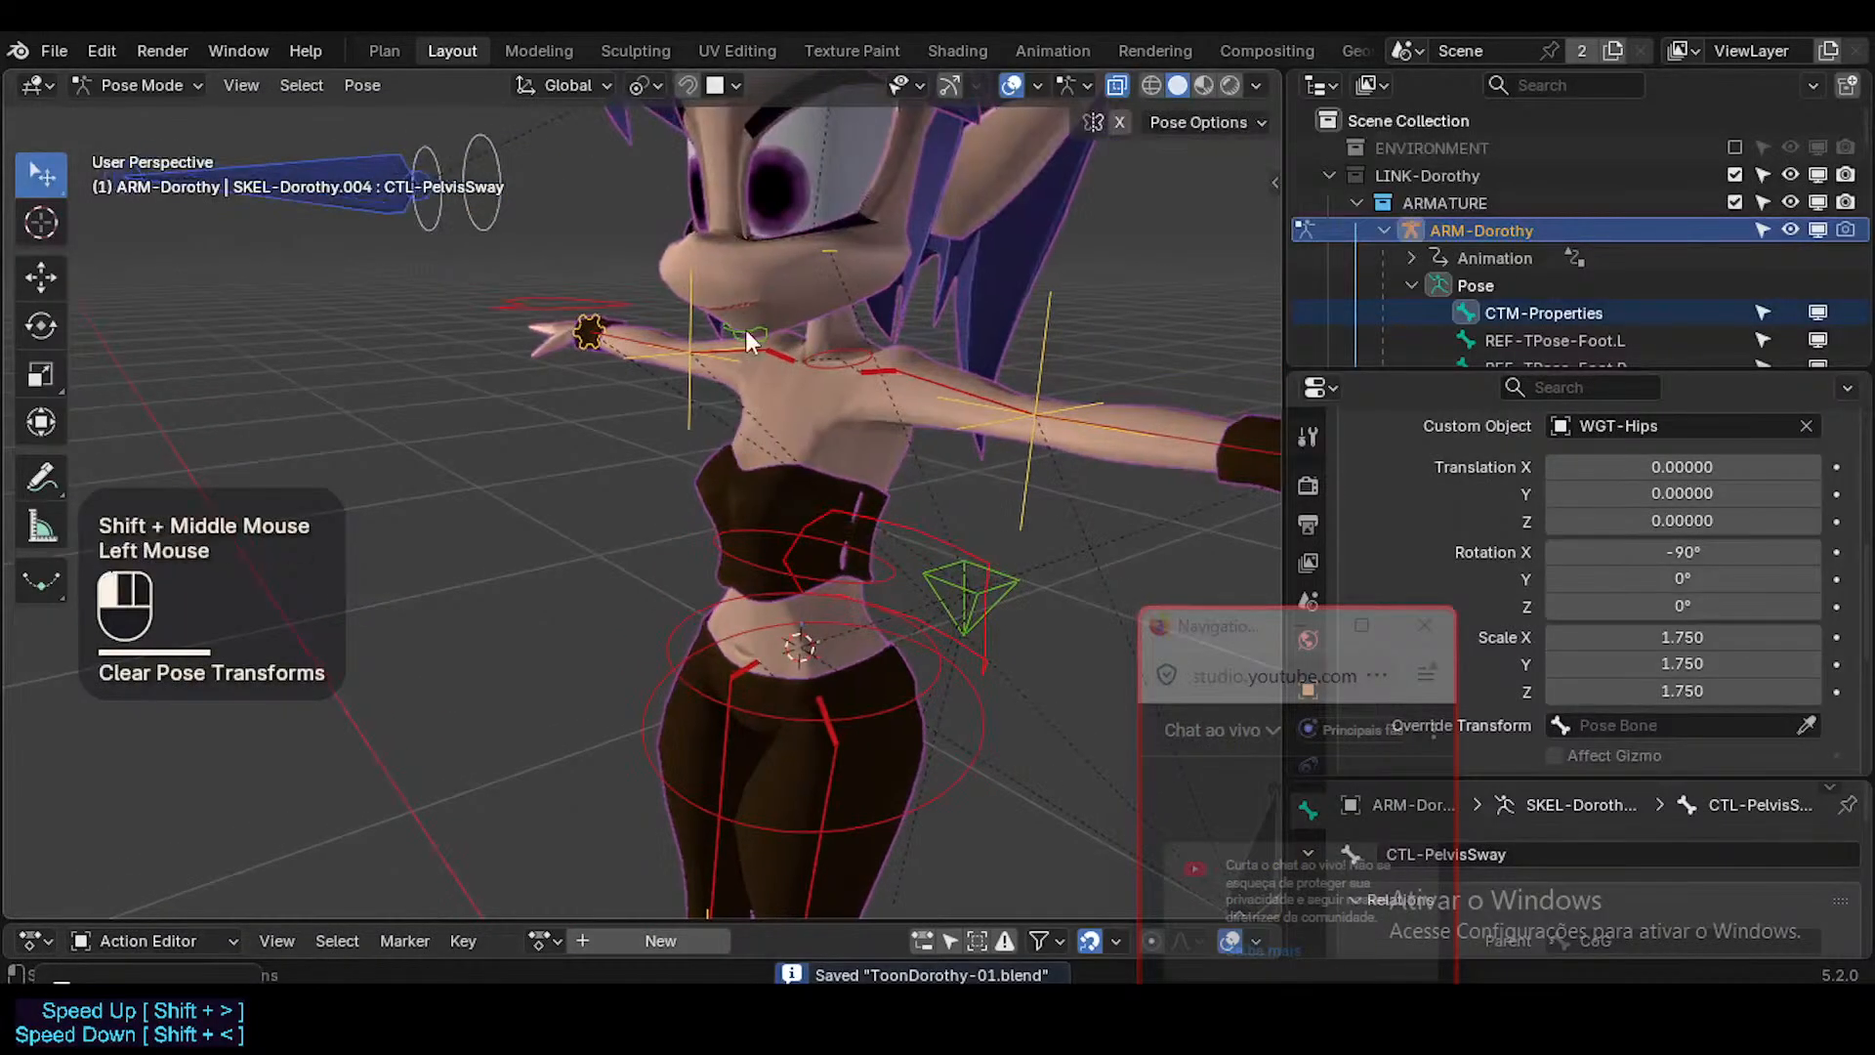
double_click(1662, 426)
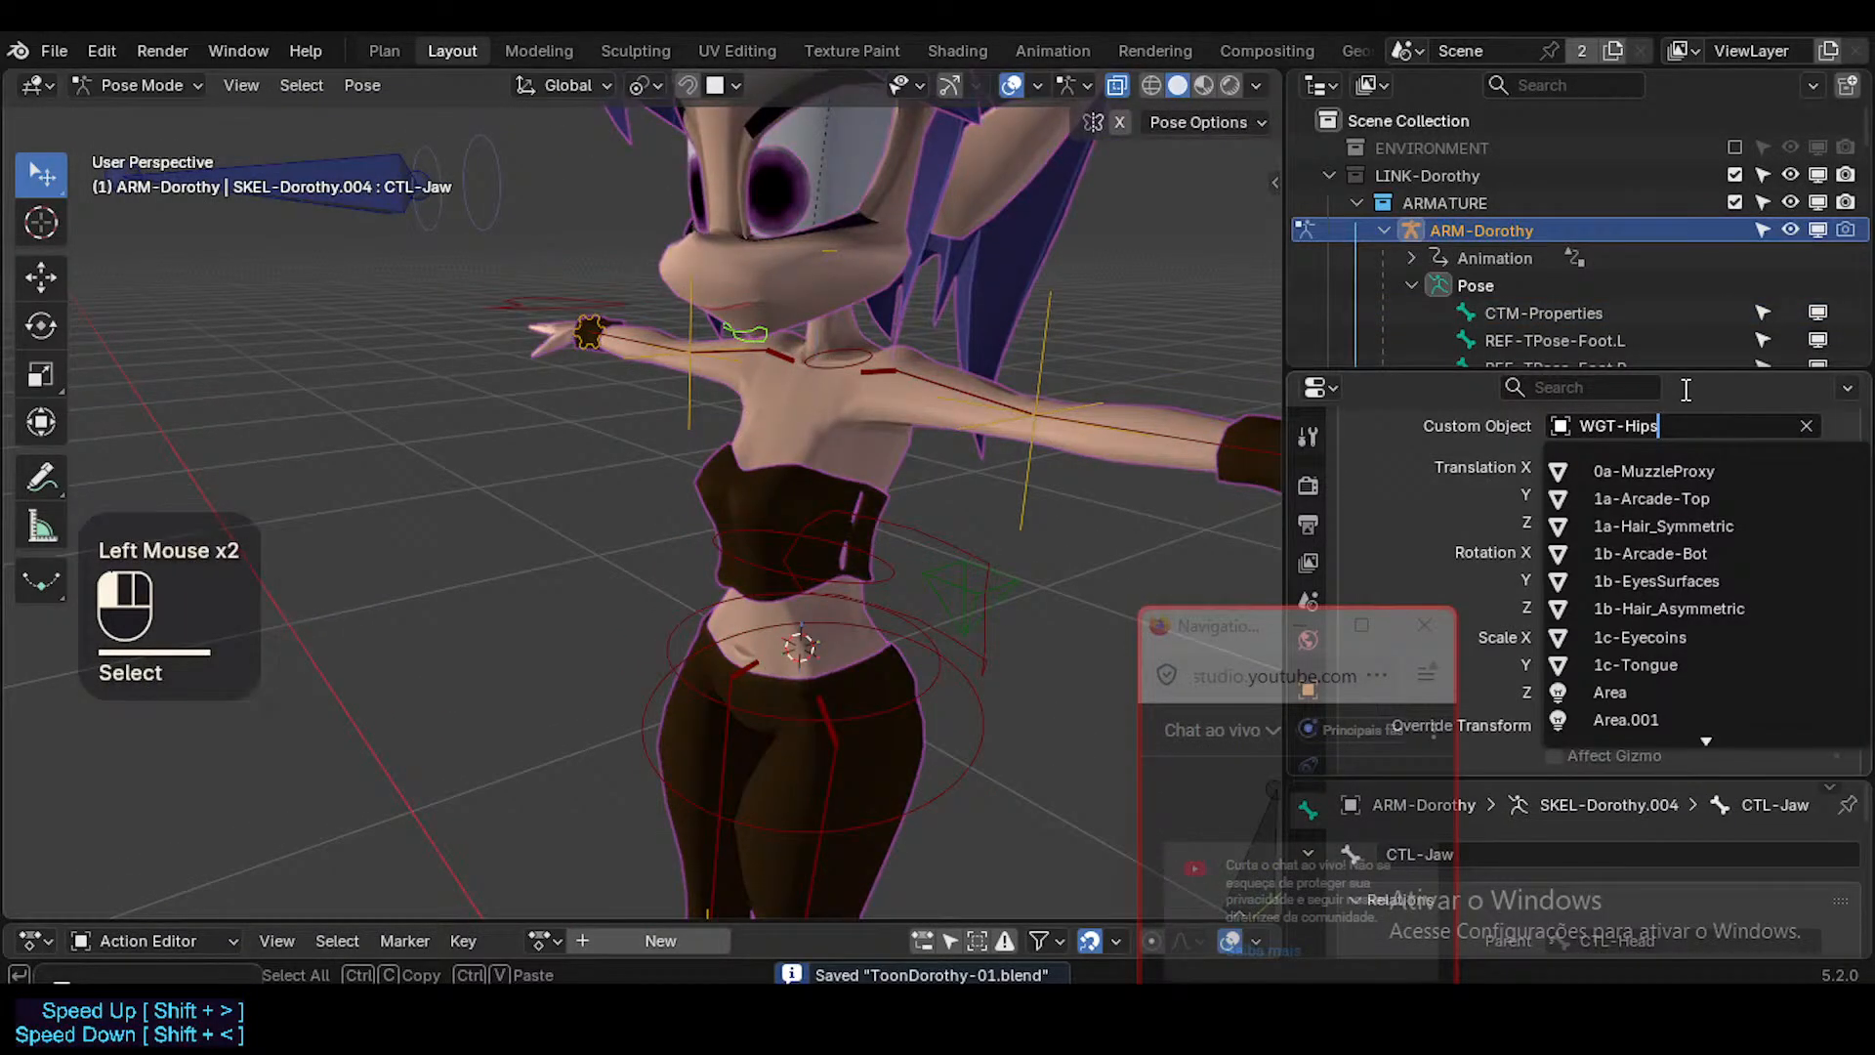
type("-")
key("Down")
key("Return")
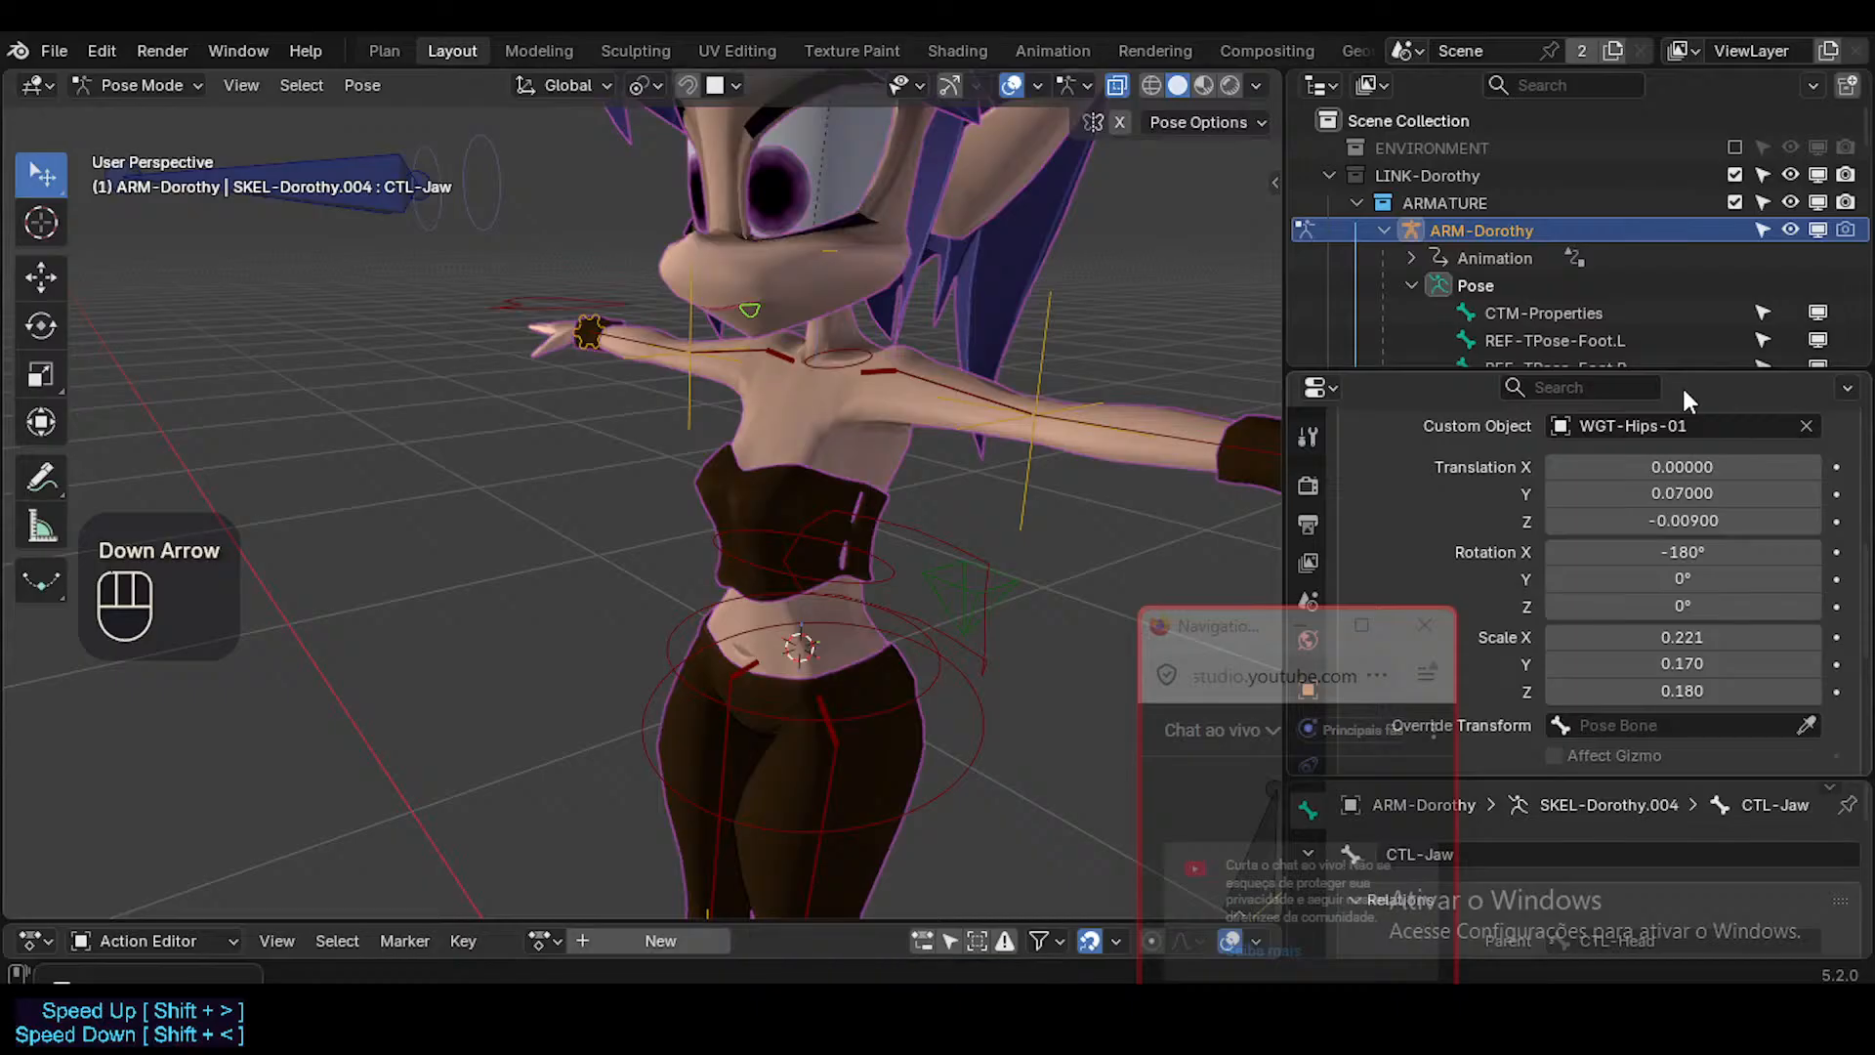
Reset the CTL-Jaw custom shape's translation and rotation to 0 and its scale to 1.000.
key("BackSpace")
key("BackSpace")
Set the CTL-Jaw custom shape's X rotation to 90°.
key("BackSpace")
key("BackSpace")
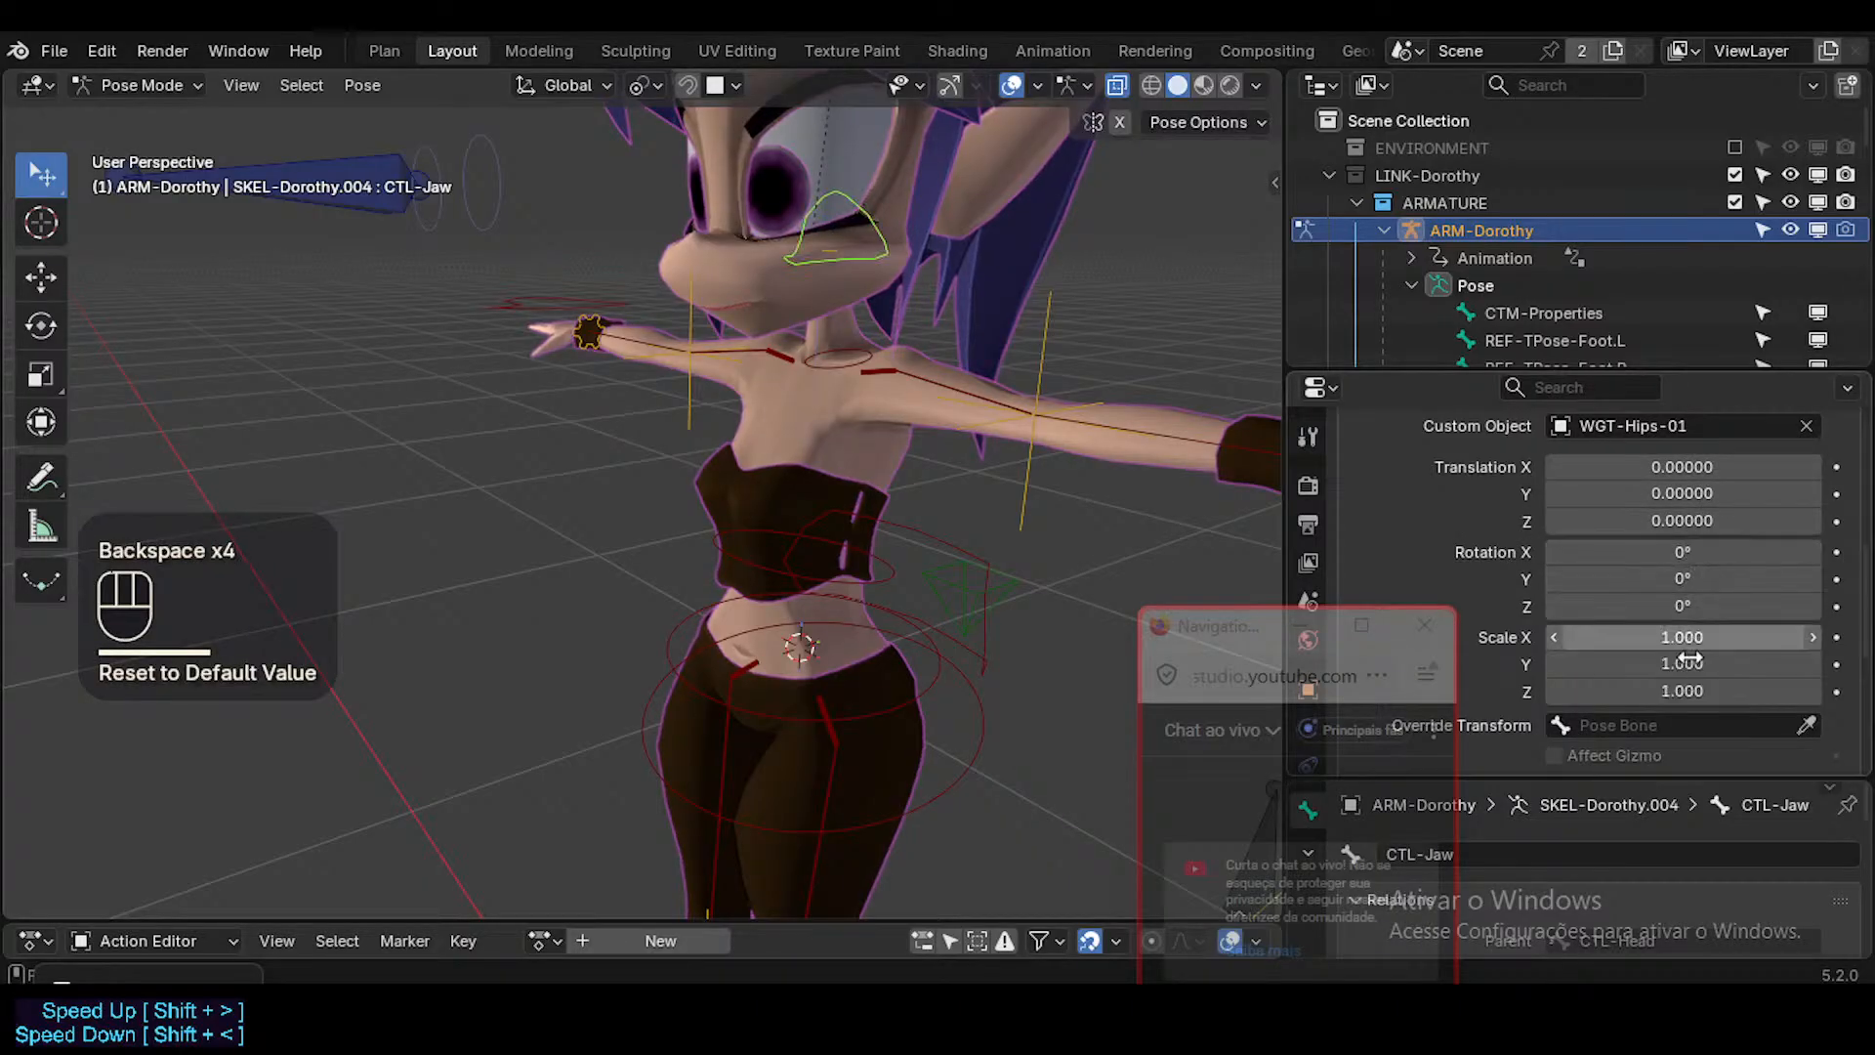
key("BackSpace")
key("BackSpace")
key("BackSpace")
left_click(1705, 548)
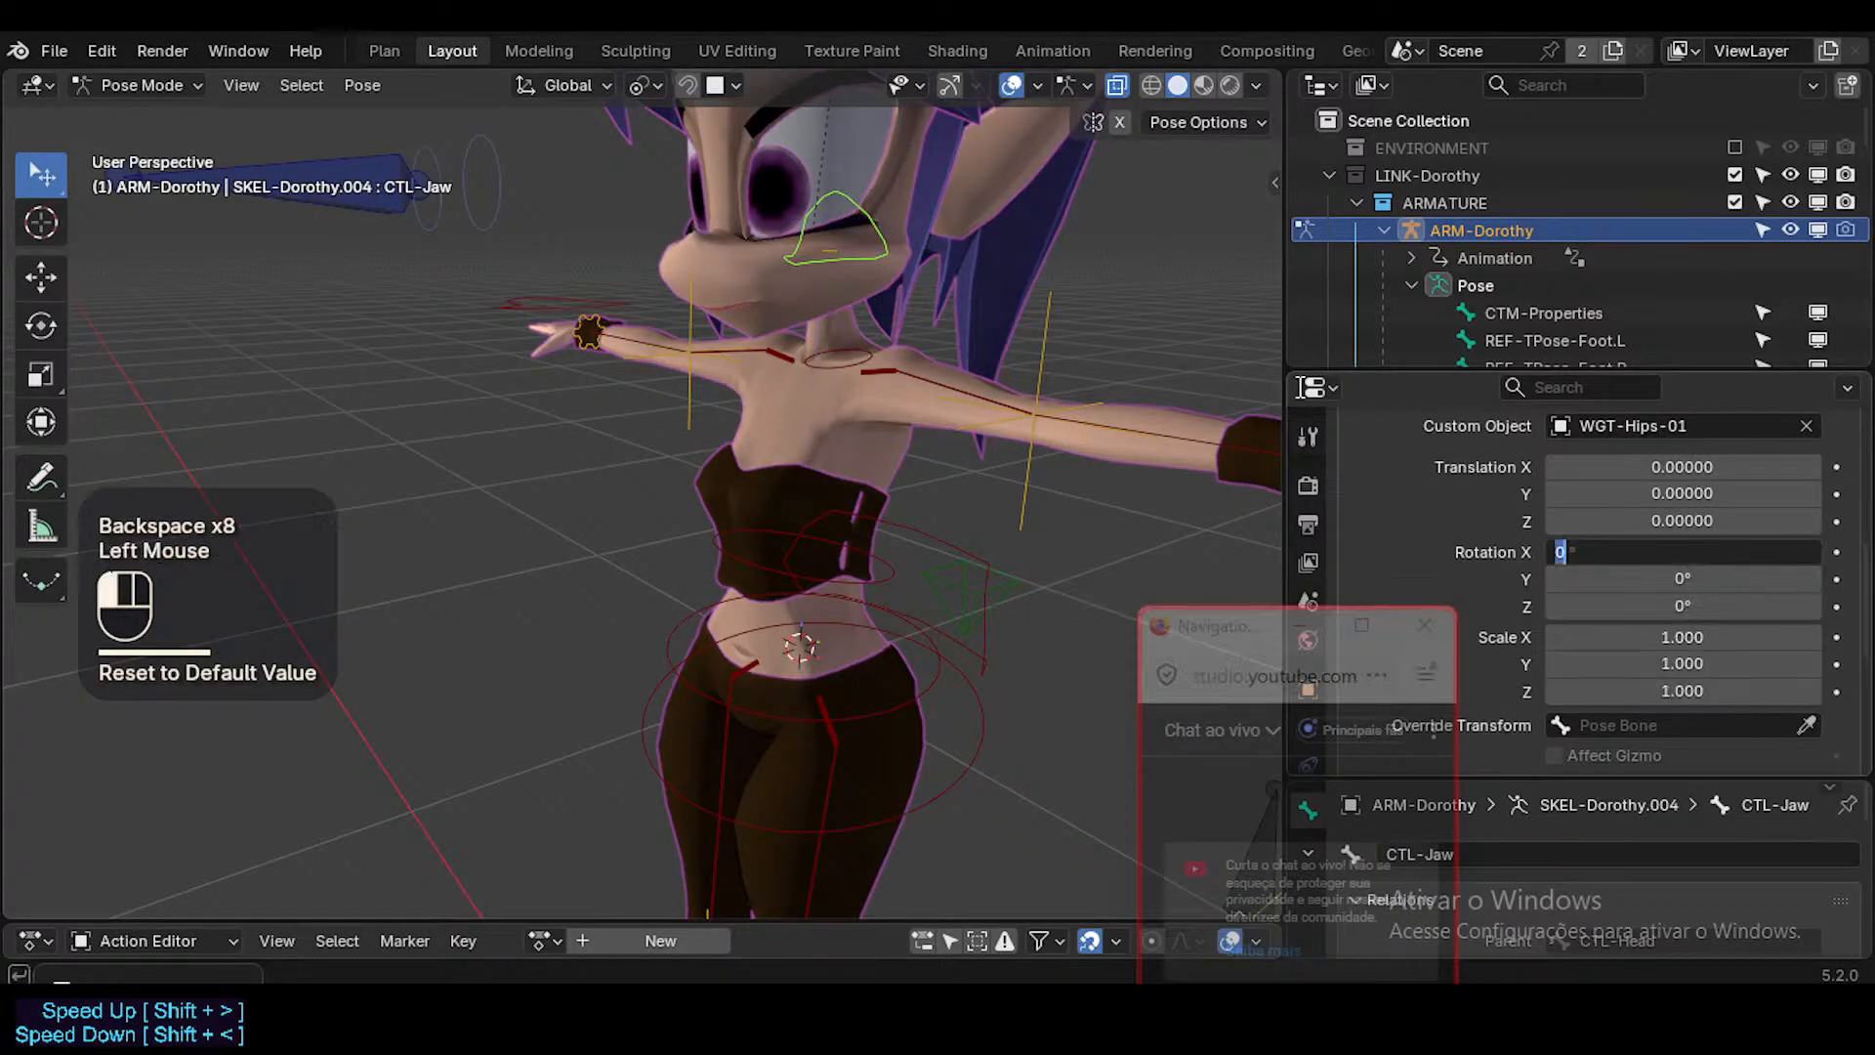
middle_click_drag(494, 302, 822, 262)
Copy the CTL-Jaw bone's length from Edit Mode and paste it into its custom shape's Y translation in Pose Mode.
key("Tab")
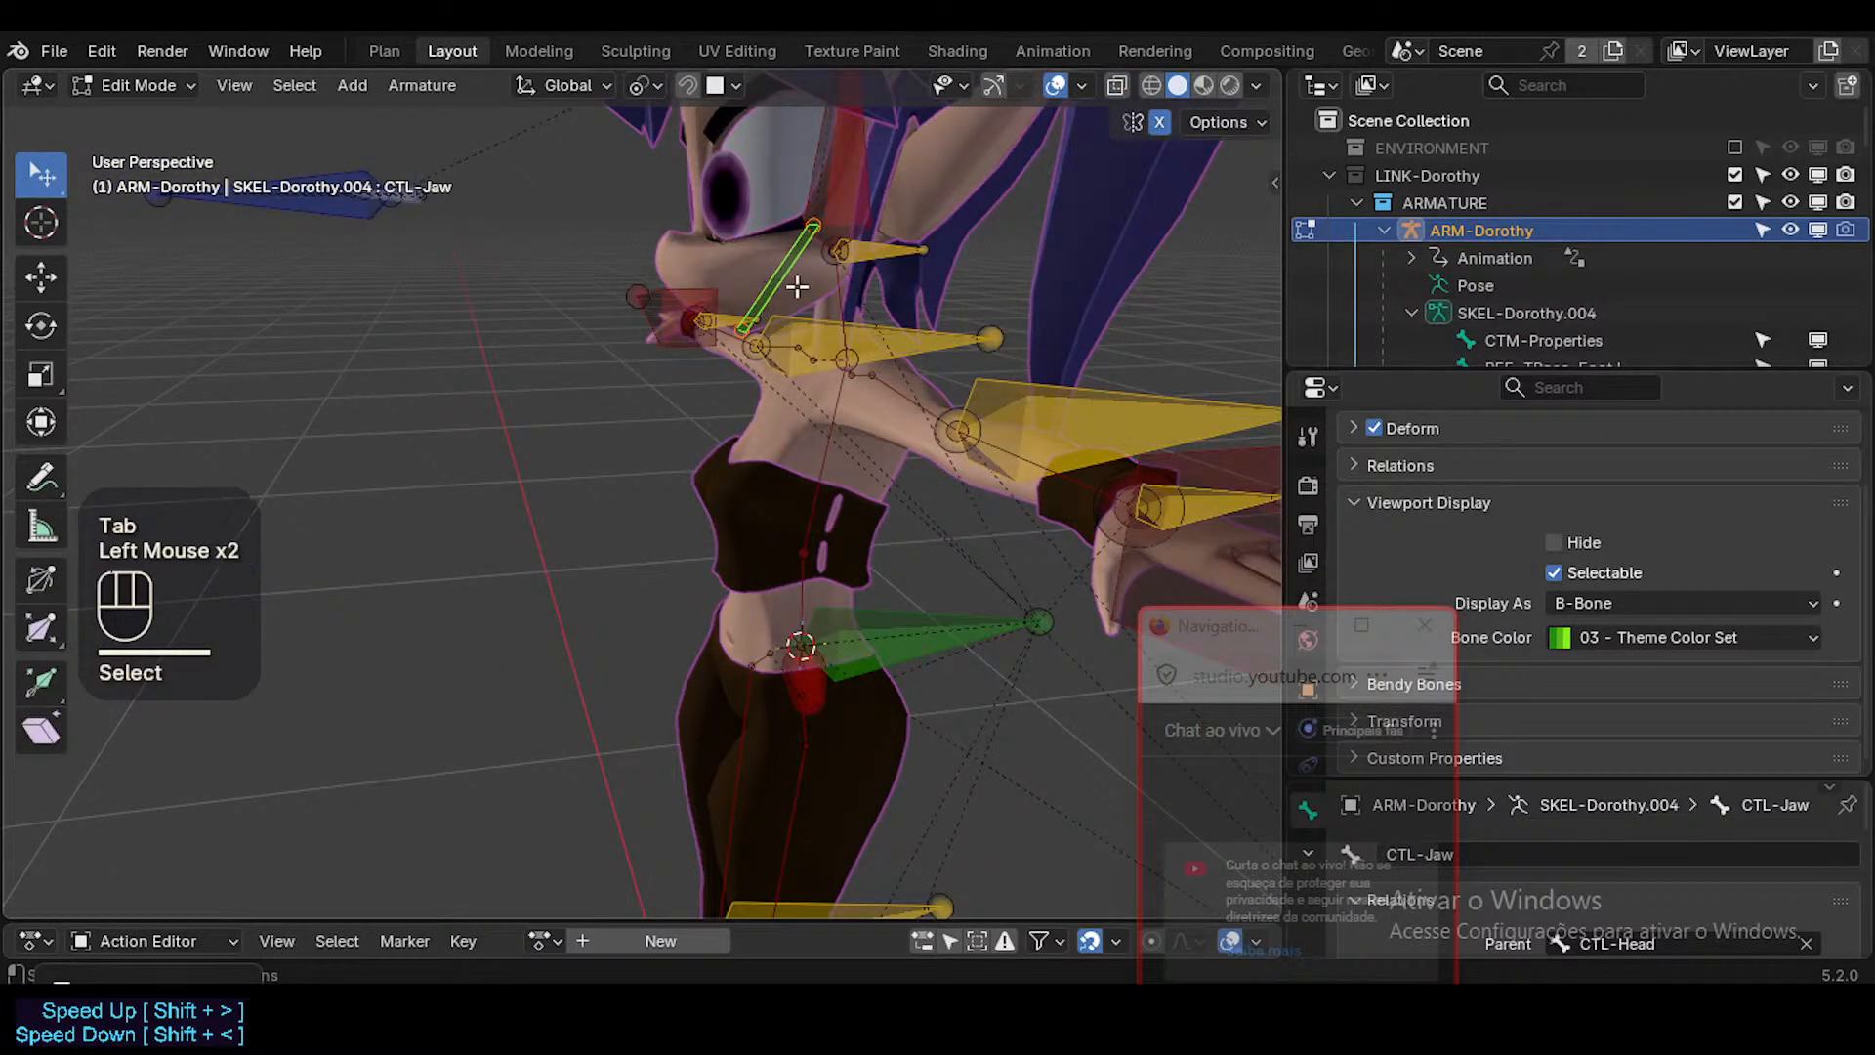
key("alt+a")
left_click(778, 281)
key("n")
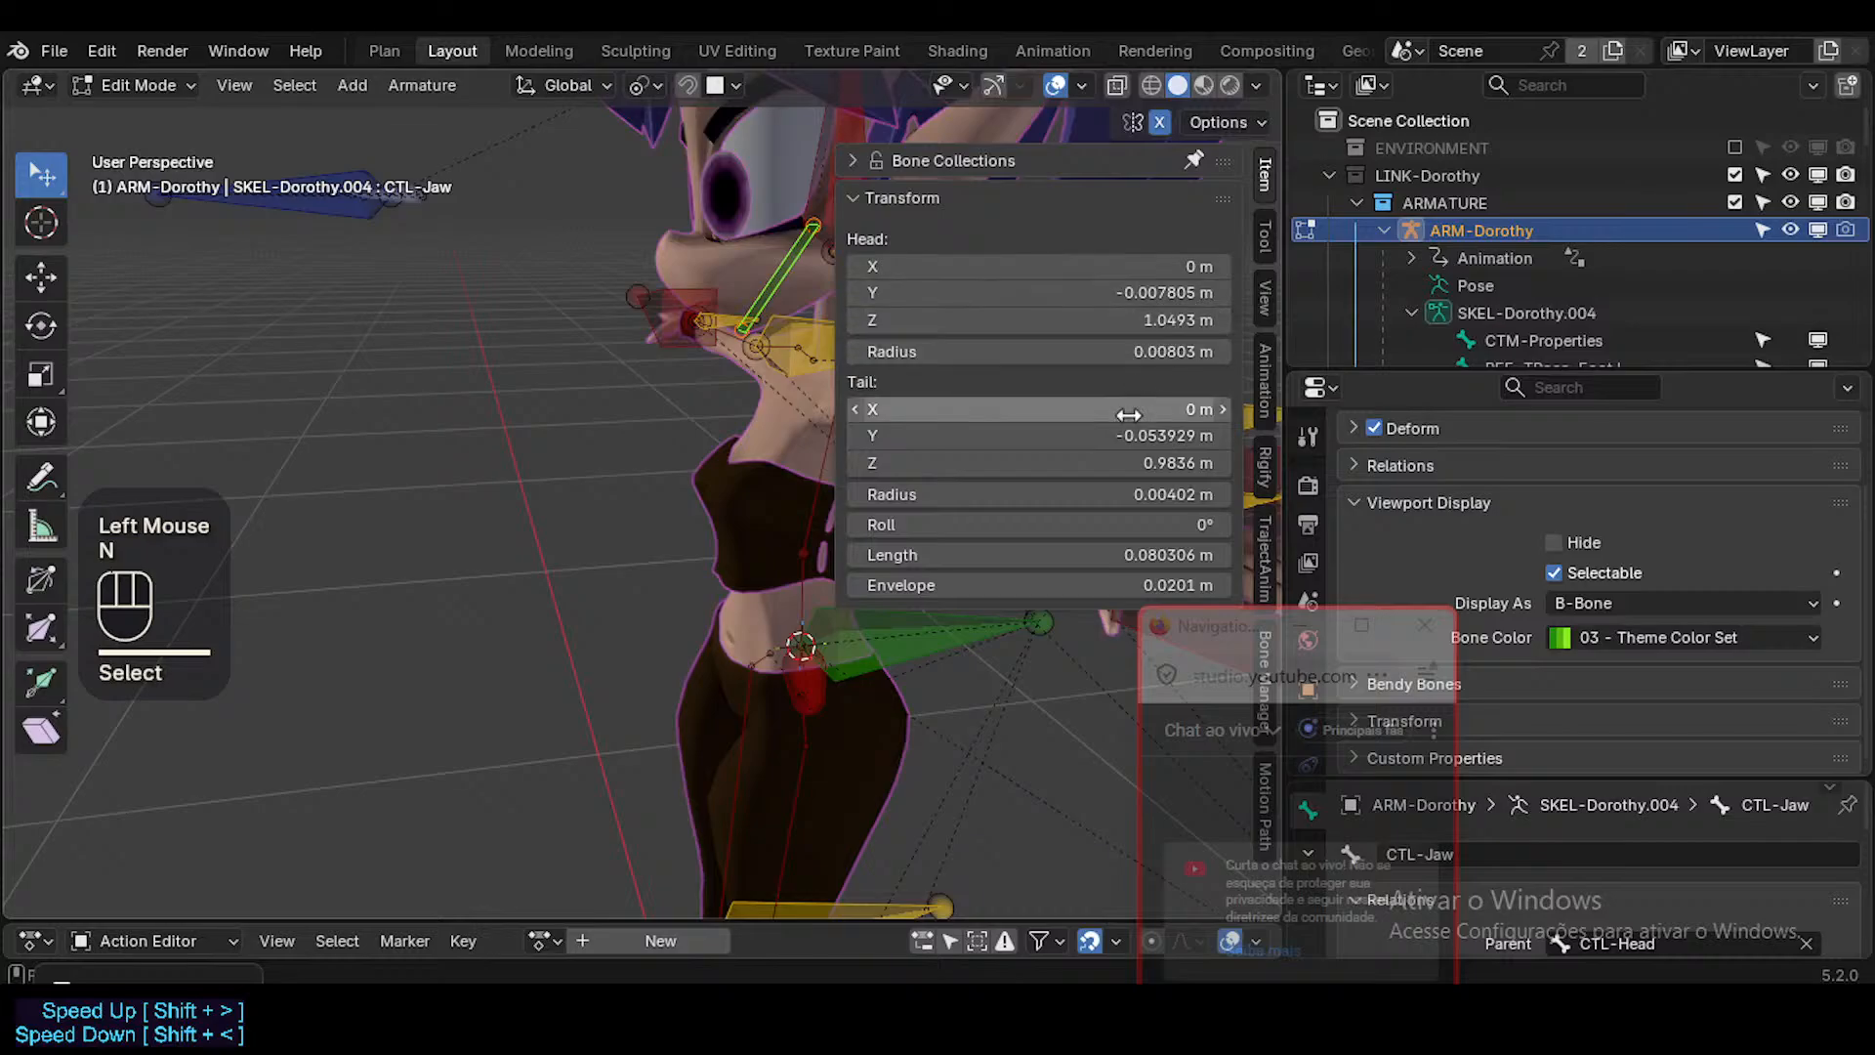
key("ctrl+c")
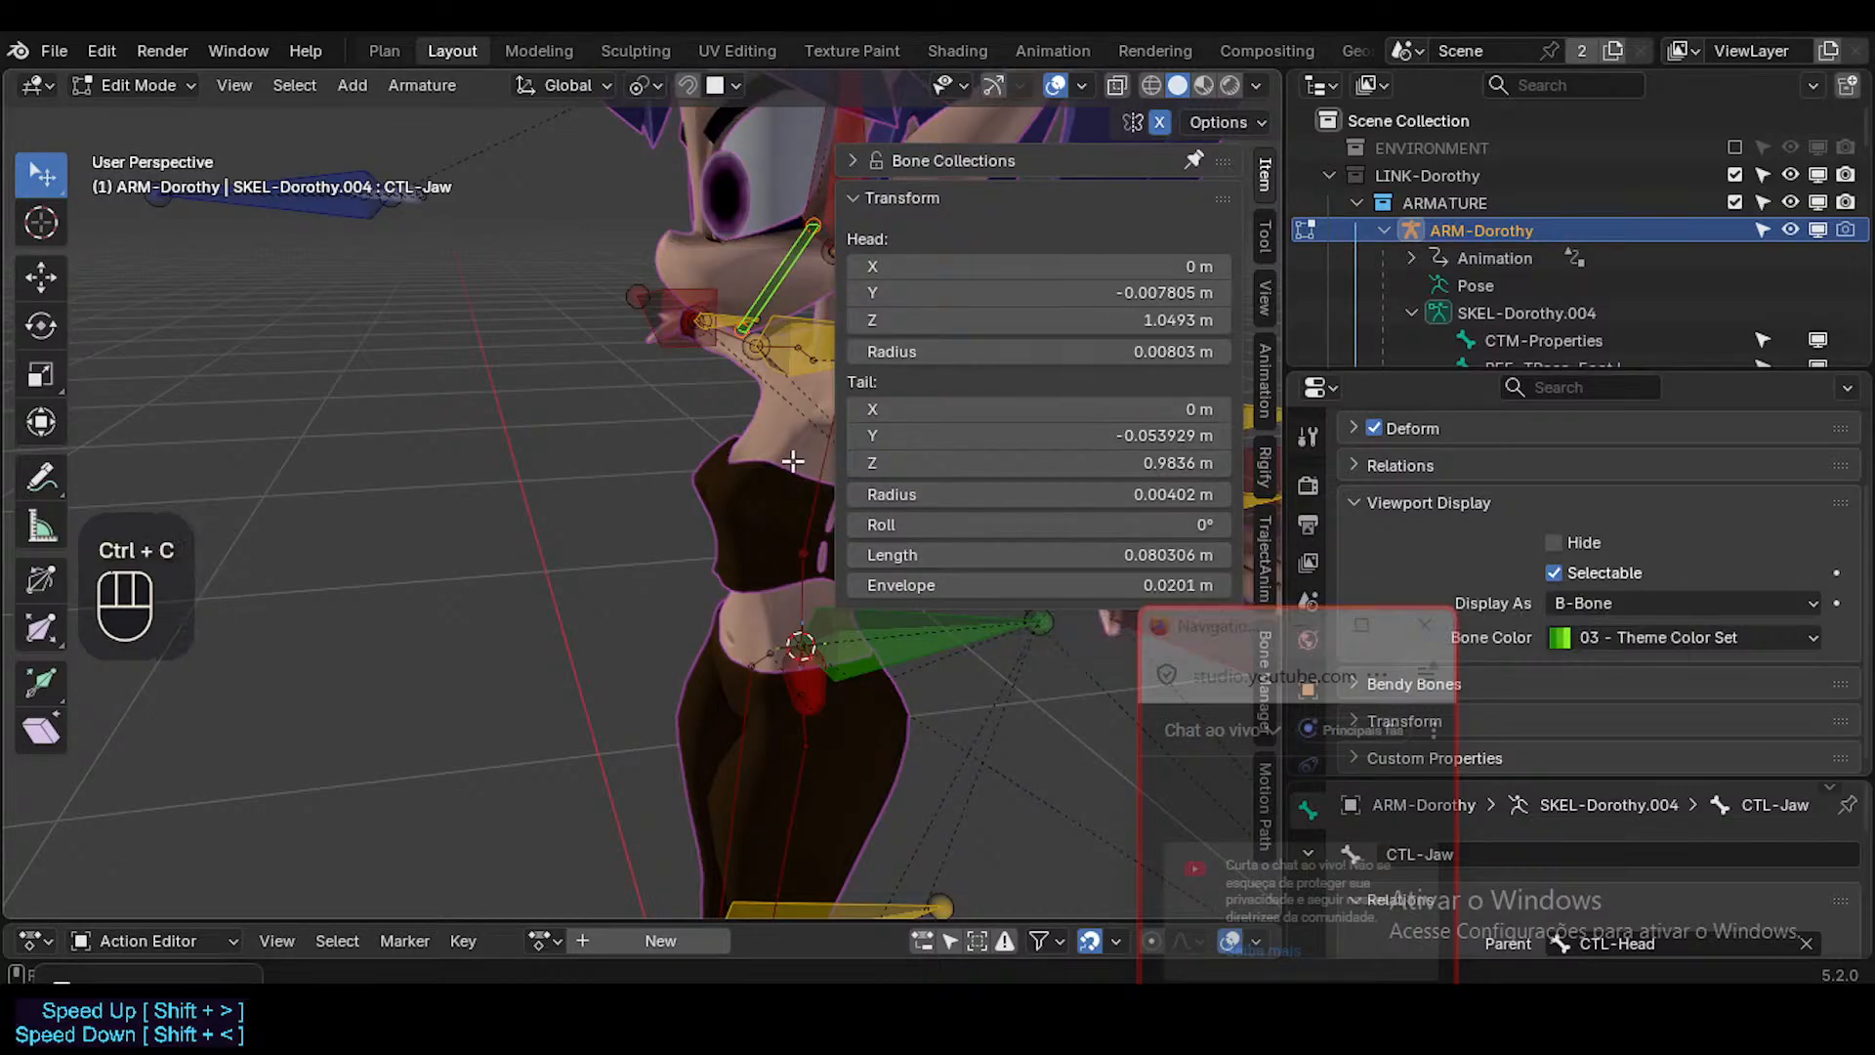
key("n")
key("ctrl+Tab")
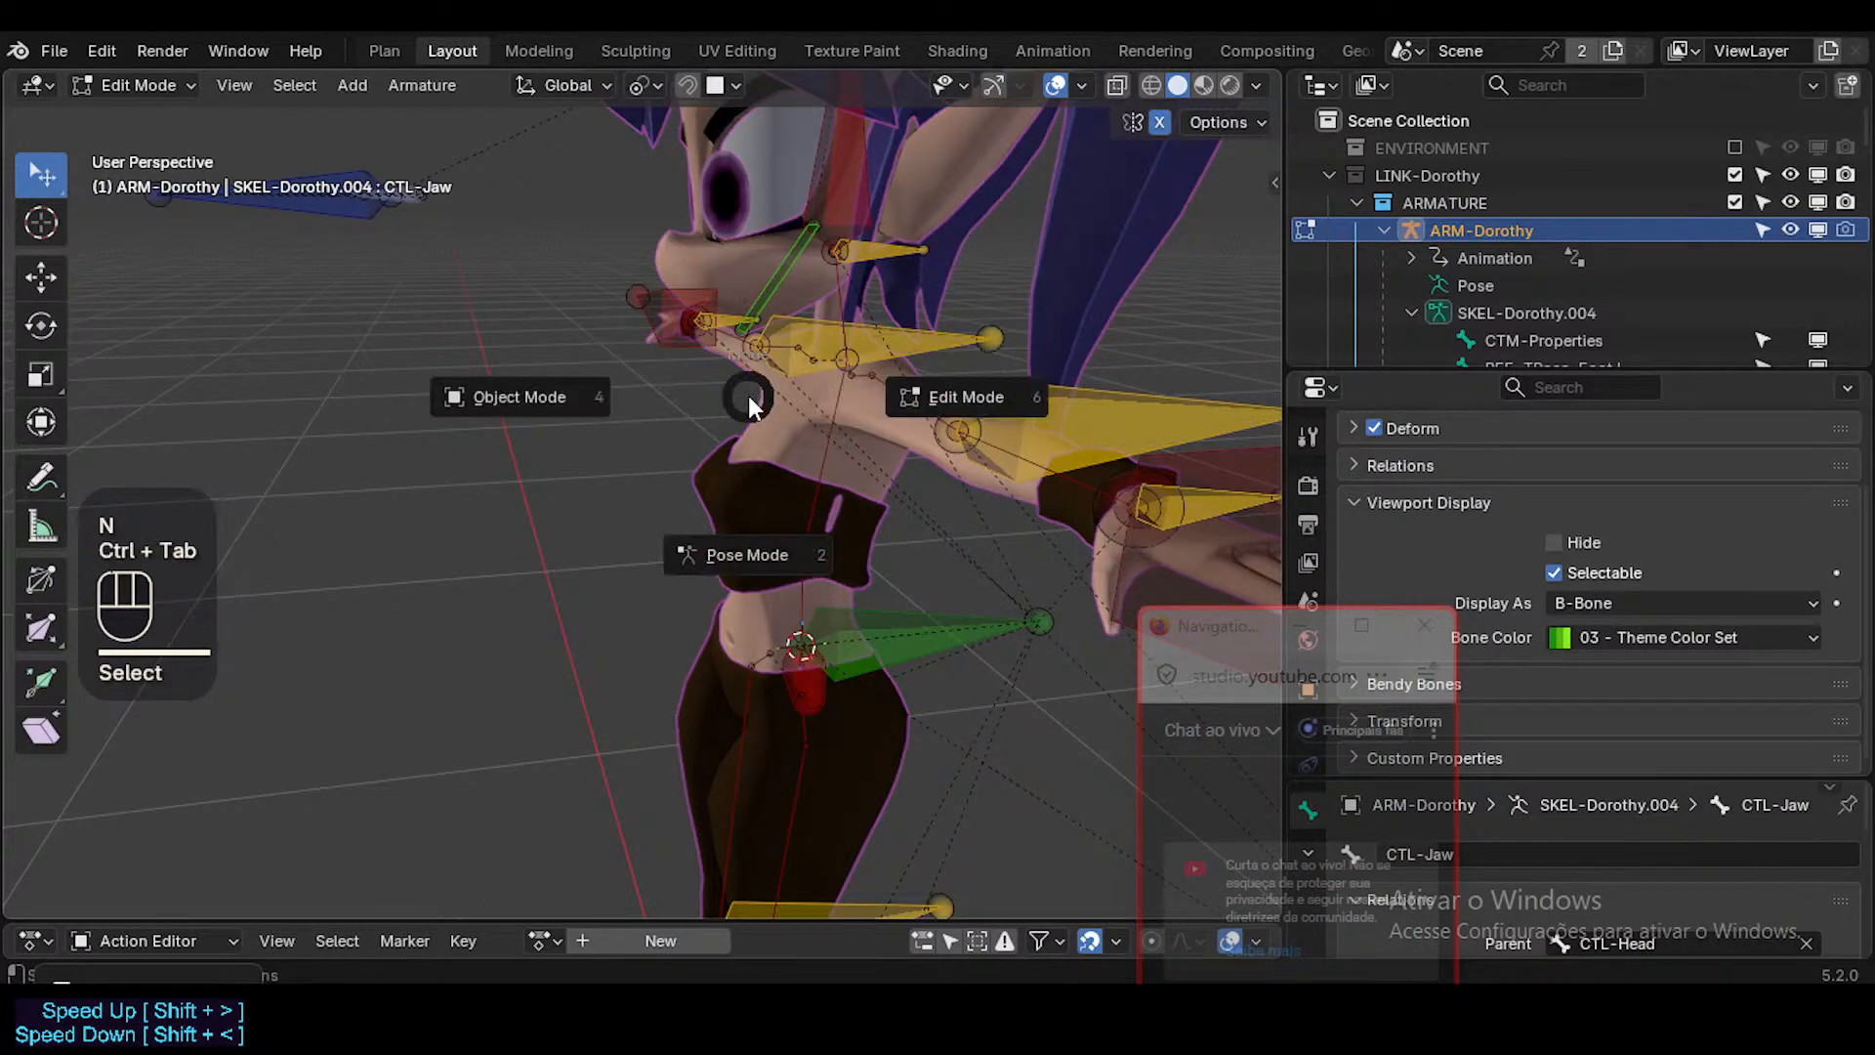
left_click(832, 203)
scroll(1680, 606, "down", 2)
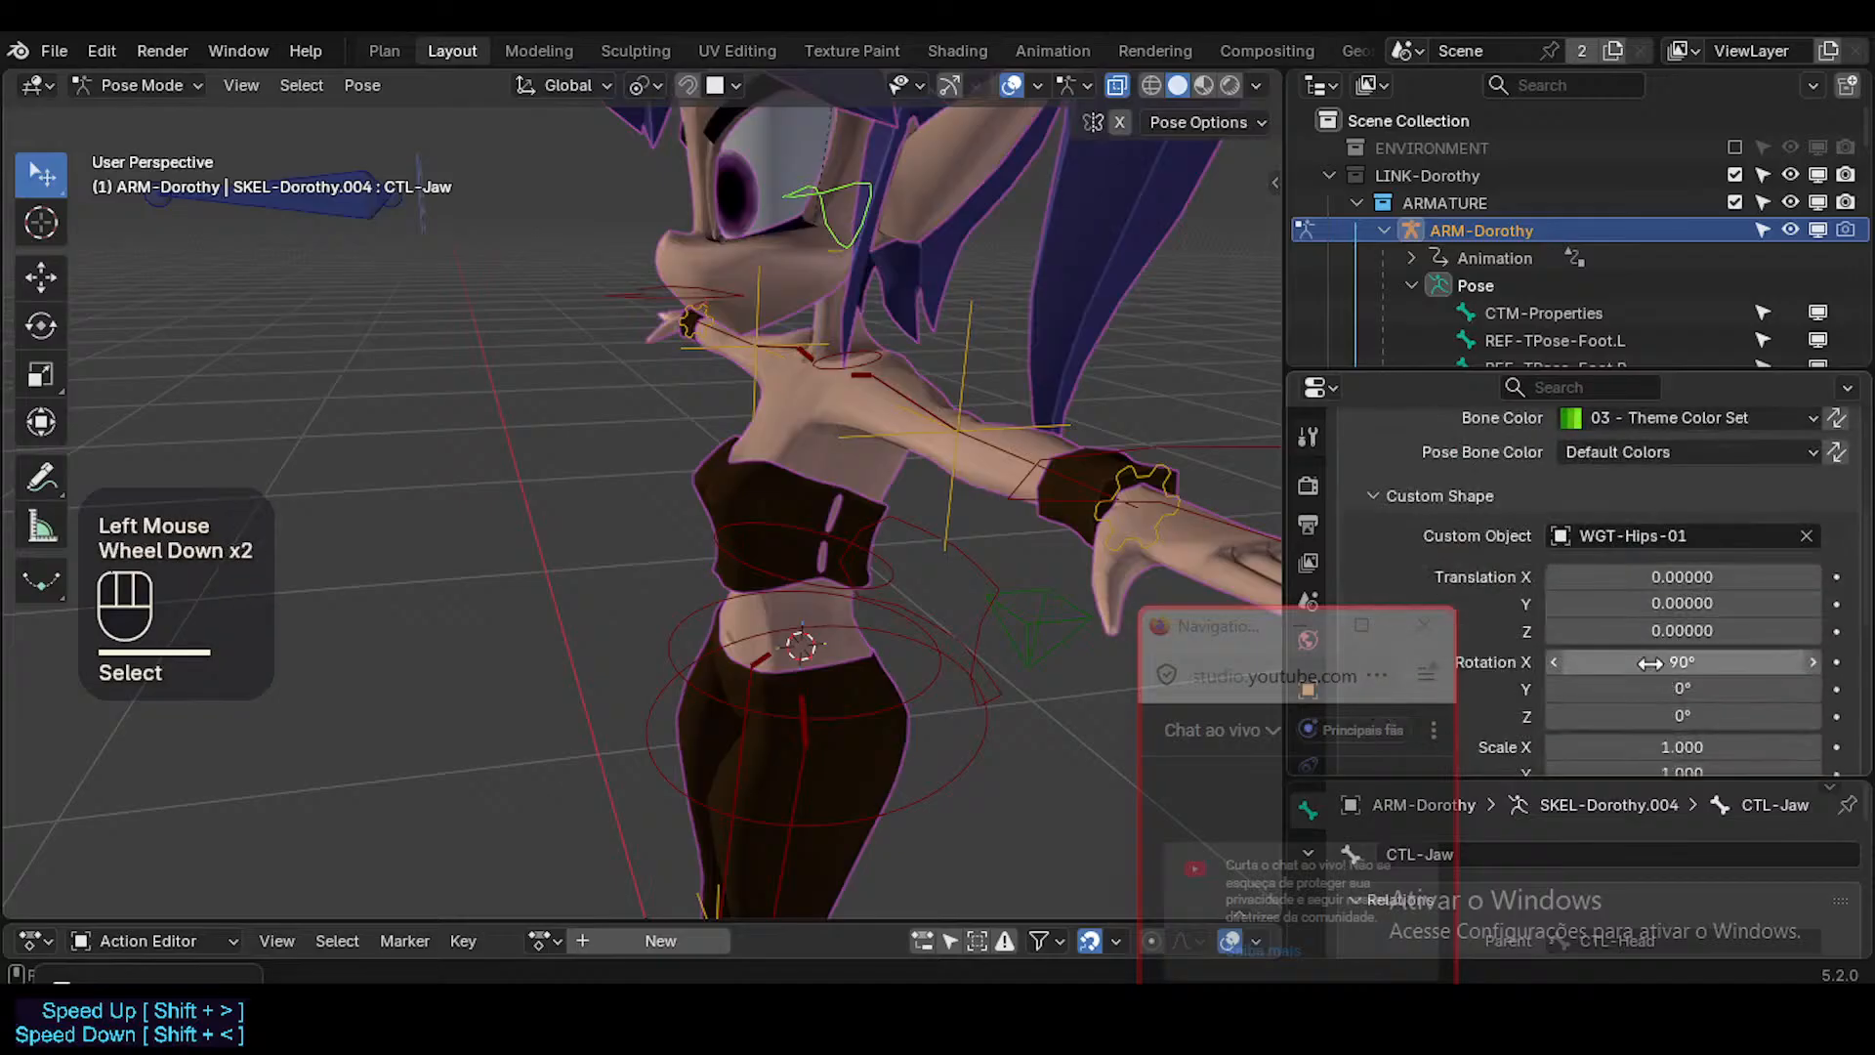
middle_click_drag(788, 366, 910, 334)
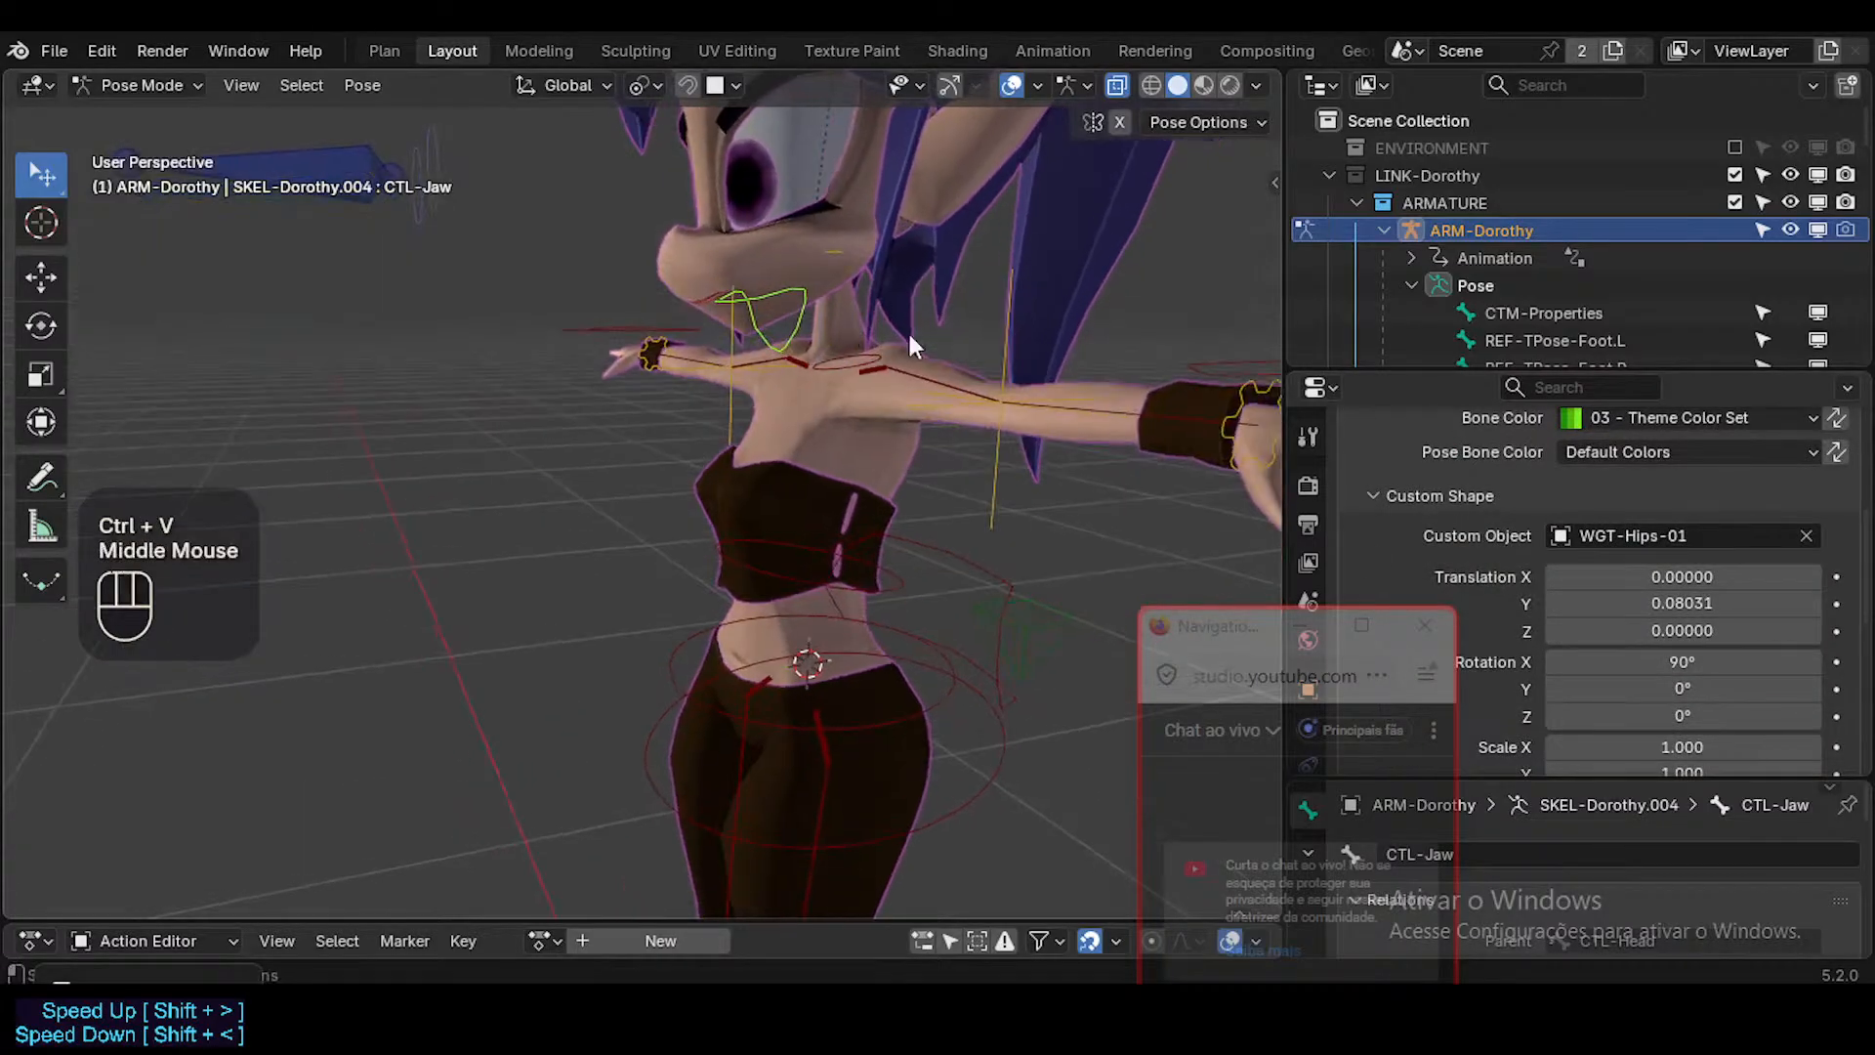
Scale the jaw custom shape uniformly to 0.540 and set its Y translation to 0.09731, just below the chin.
scroll(1730, 728, "down", 1)
left_click_drag(1684, 689, 1693, 747)
middle_click_drag(934, 357, 857, 367)
middle_click_drag(857, 367, 1153, 257, "ctrl")
middle_click_drag(884, 293, 899, 344, "shift")
left_click_drag(1682, 548, 1681, 547)
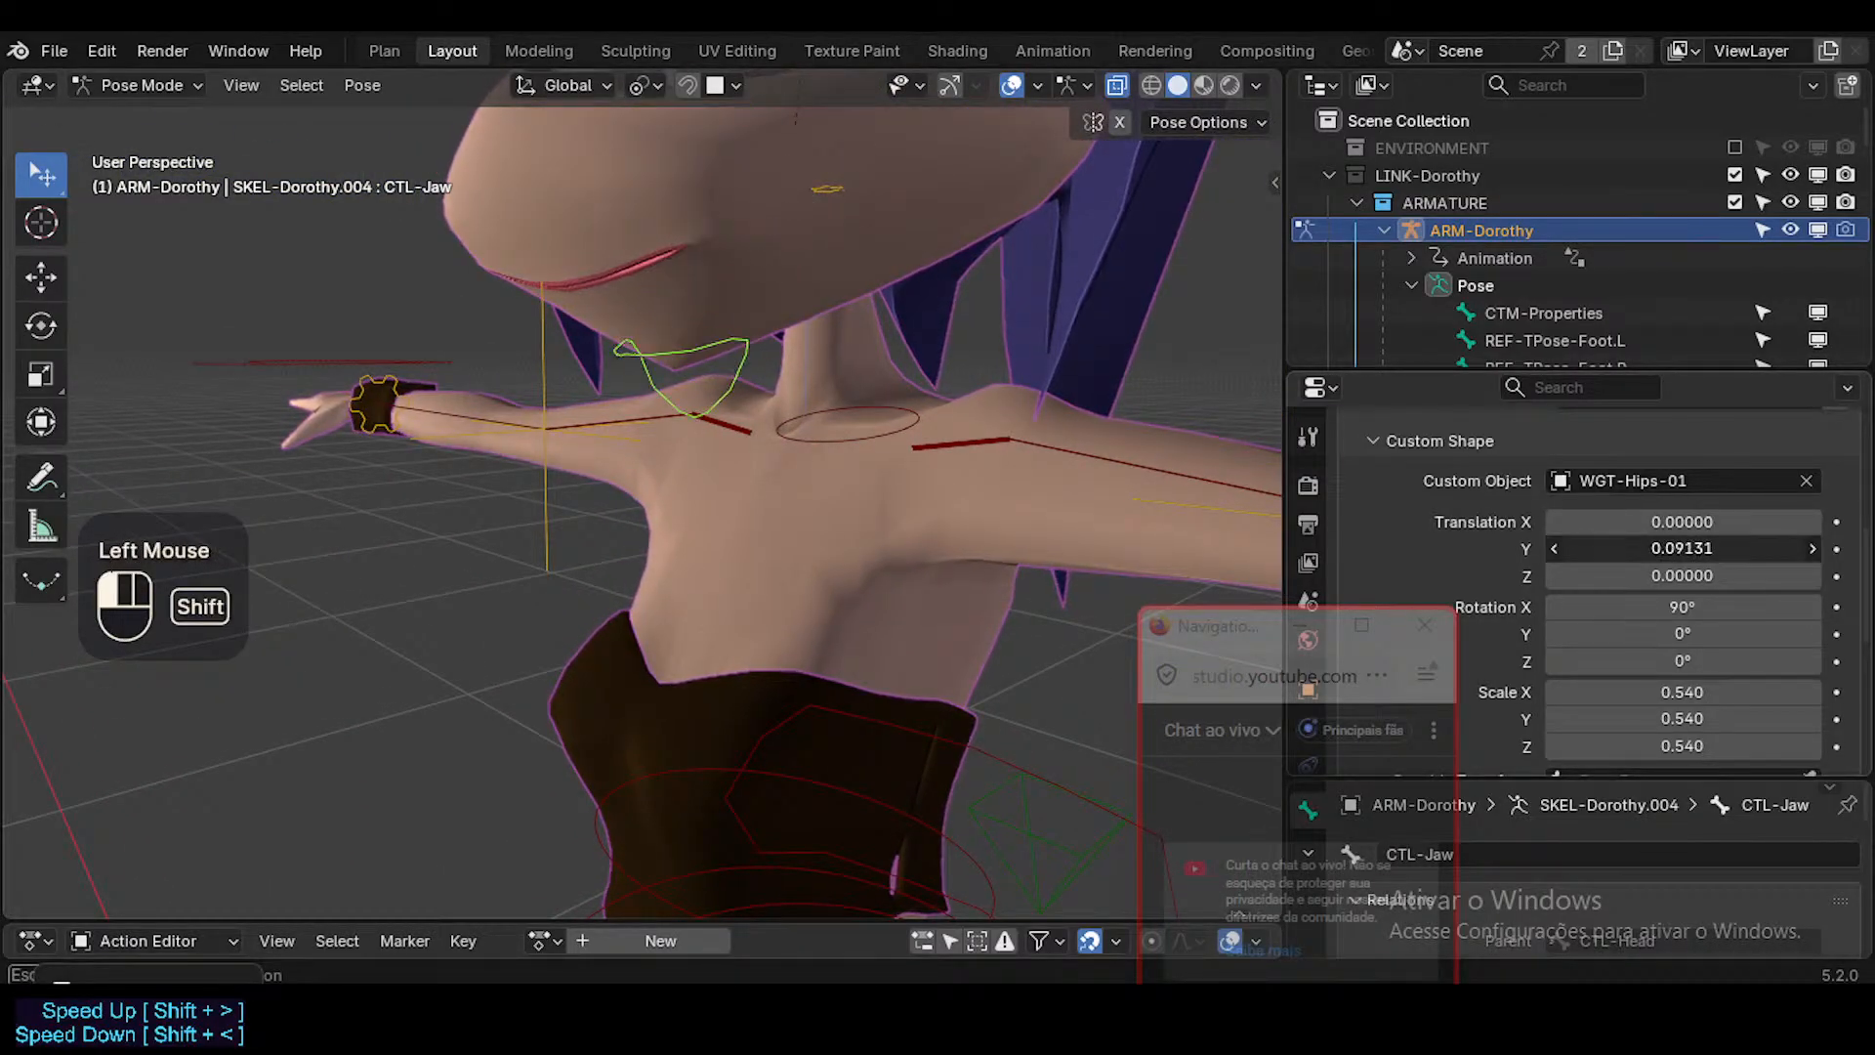
middle_click_drag(811, 448, 709, 445)
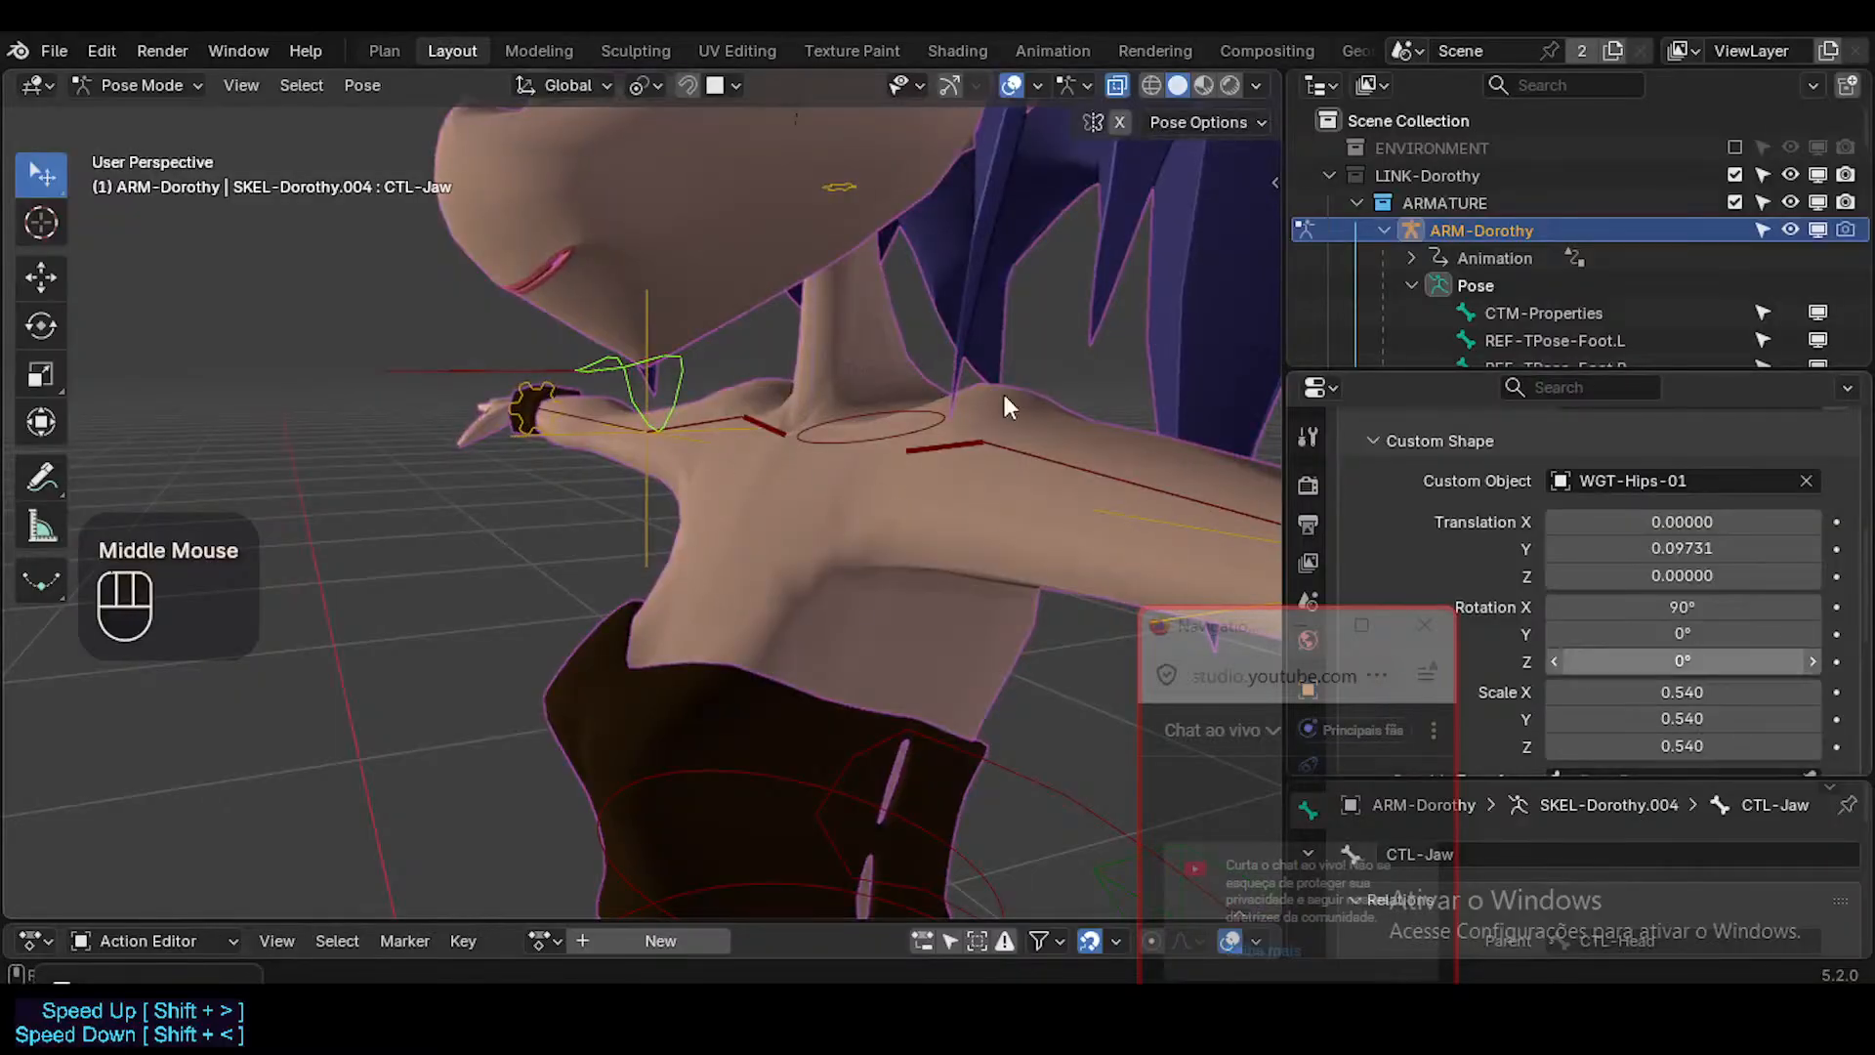
Flatten and widen the jaw custom shape by setting its scale to X 0.620, Y 0.230 and Z 0.530.
middle_click_drag(1004, 394, 1024, 451)
left_click_drag(1673, 695, 1711, 734, "shift")
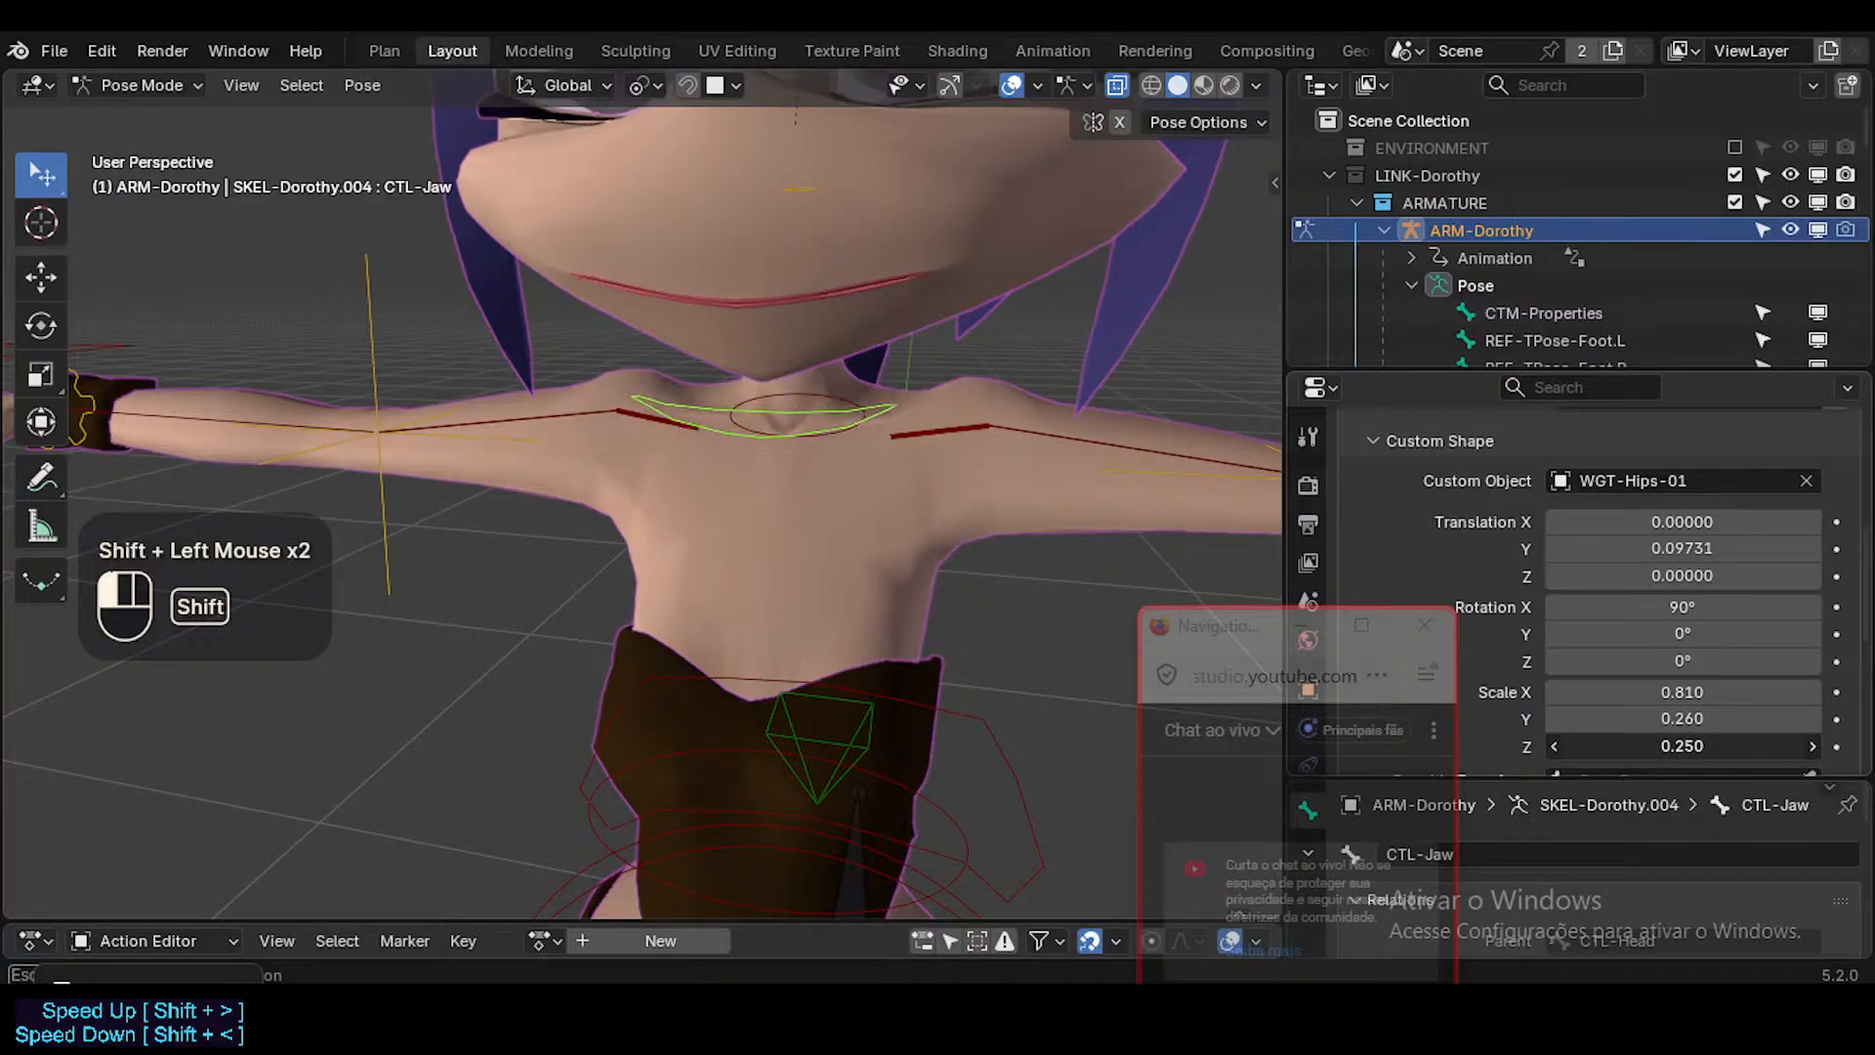
left_click_drag(1682, 745, 1660, 745, "shift")
middle_click_drag(818, 400, 649, 418)
left_click_drag(1748, 744, 1746, 692, "shift")
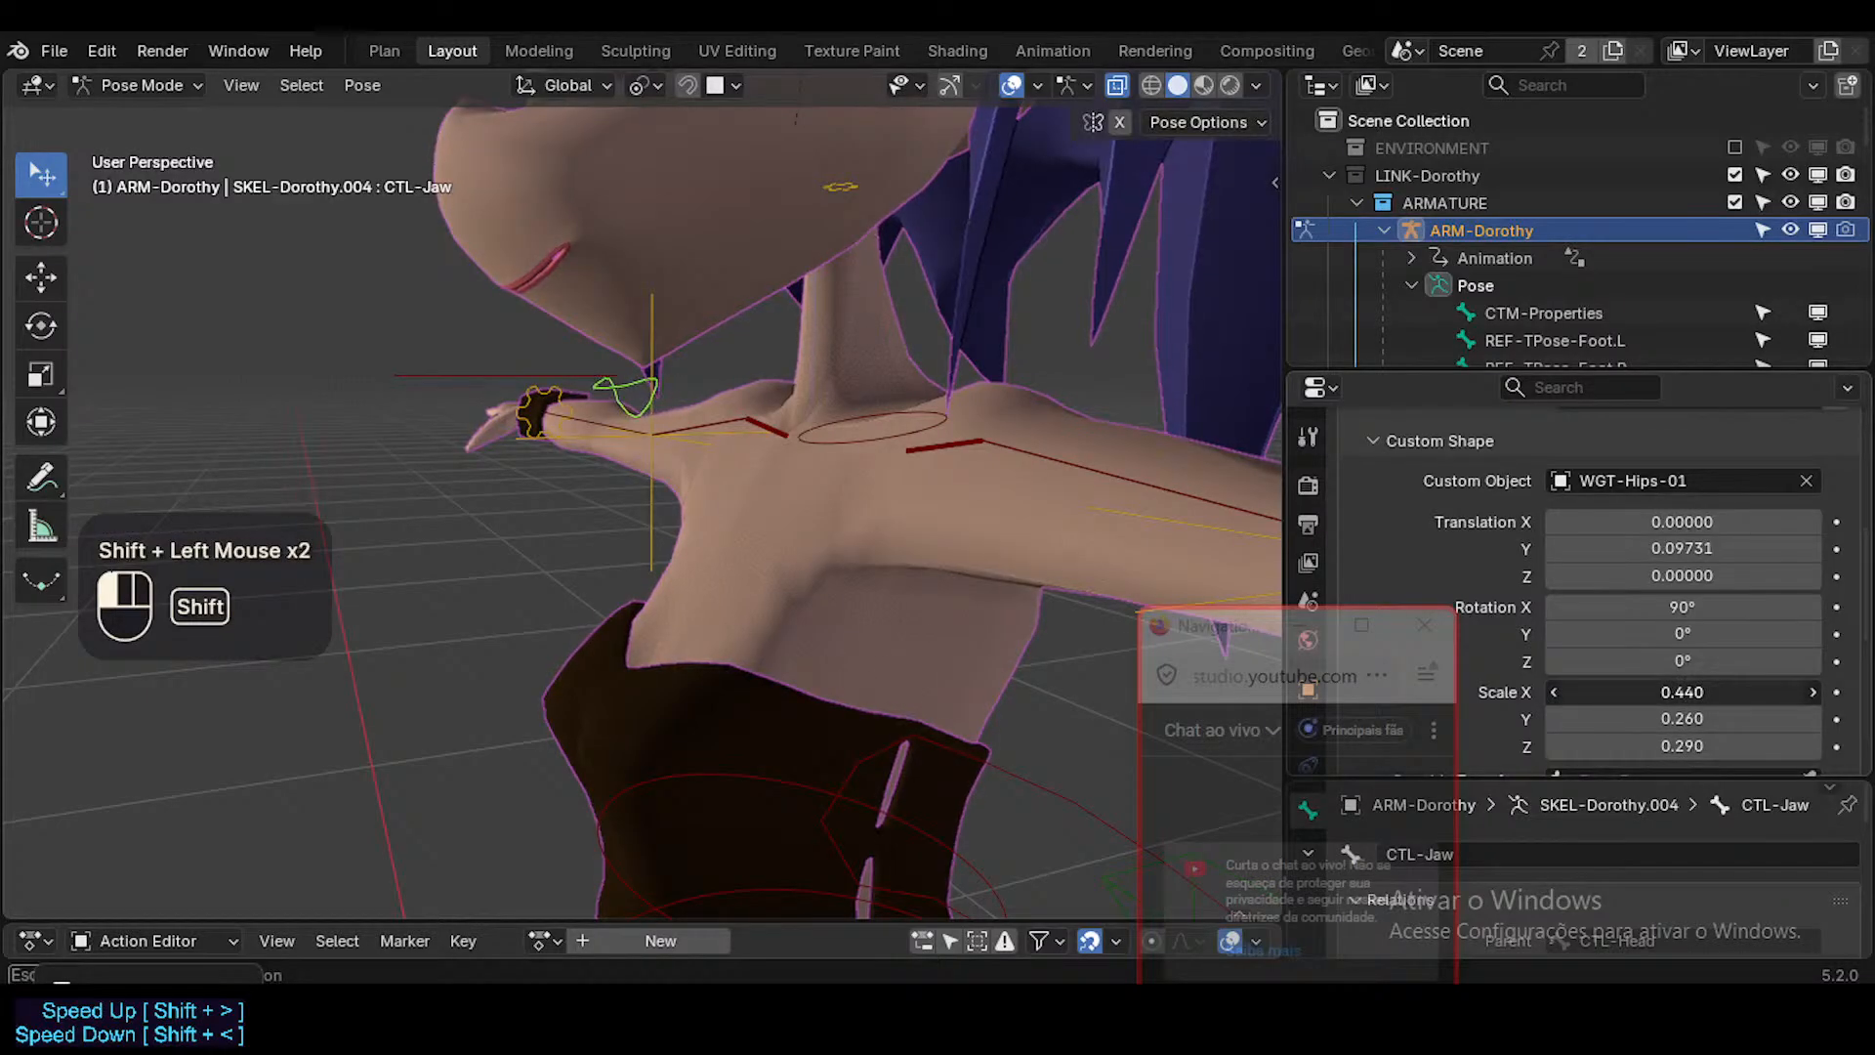
mouse_move(1682, 691)
left_mouse_down("shift")
mouse_move(1748, 691)
mouse_move(1660, 719)
left_mouse_up("shift")
mouse_move(815, 413)
middle_mouse_down()
mouse_move(734, 430)
mouse_move(881, 332)
mouse_move(820, 411)
middle_mouse_up()
scroll(881, 332, "down", 2)
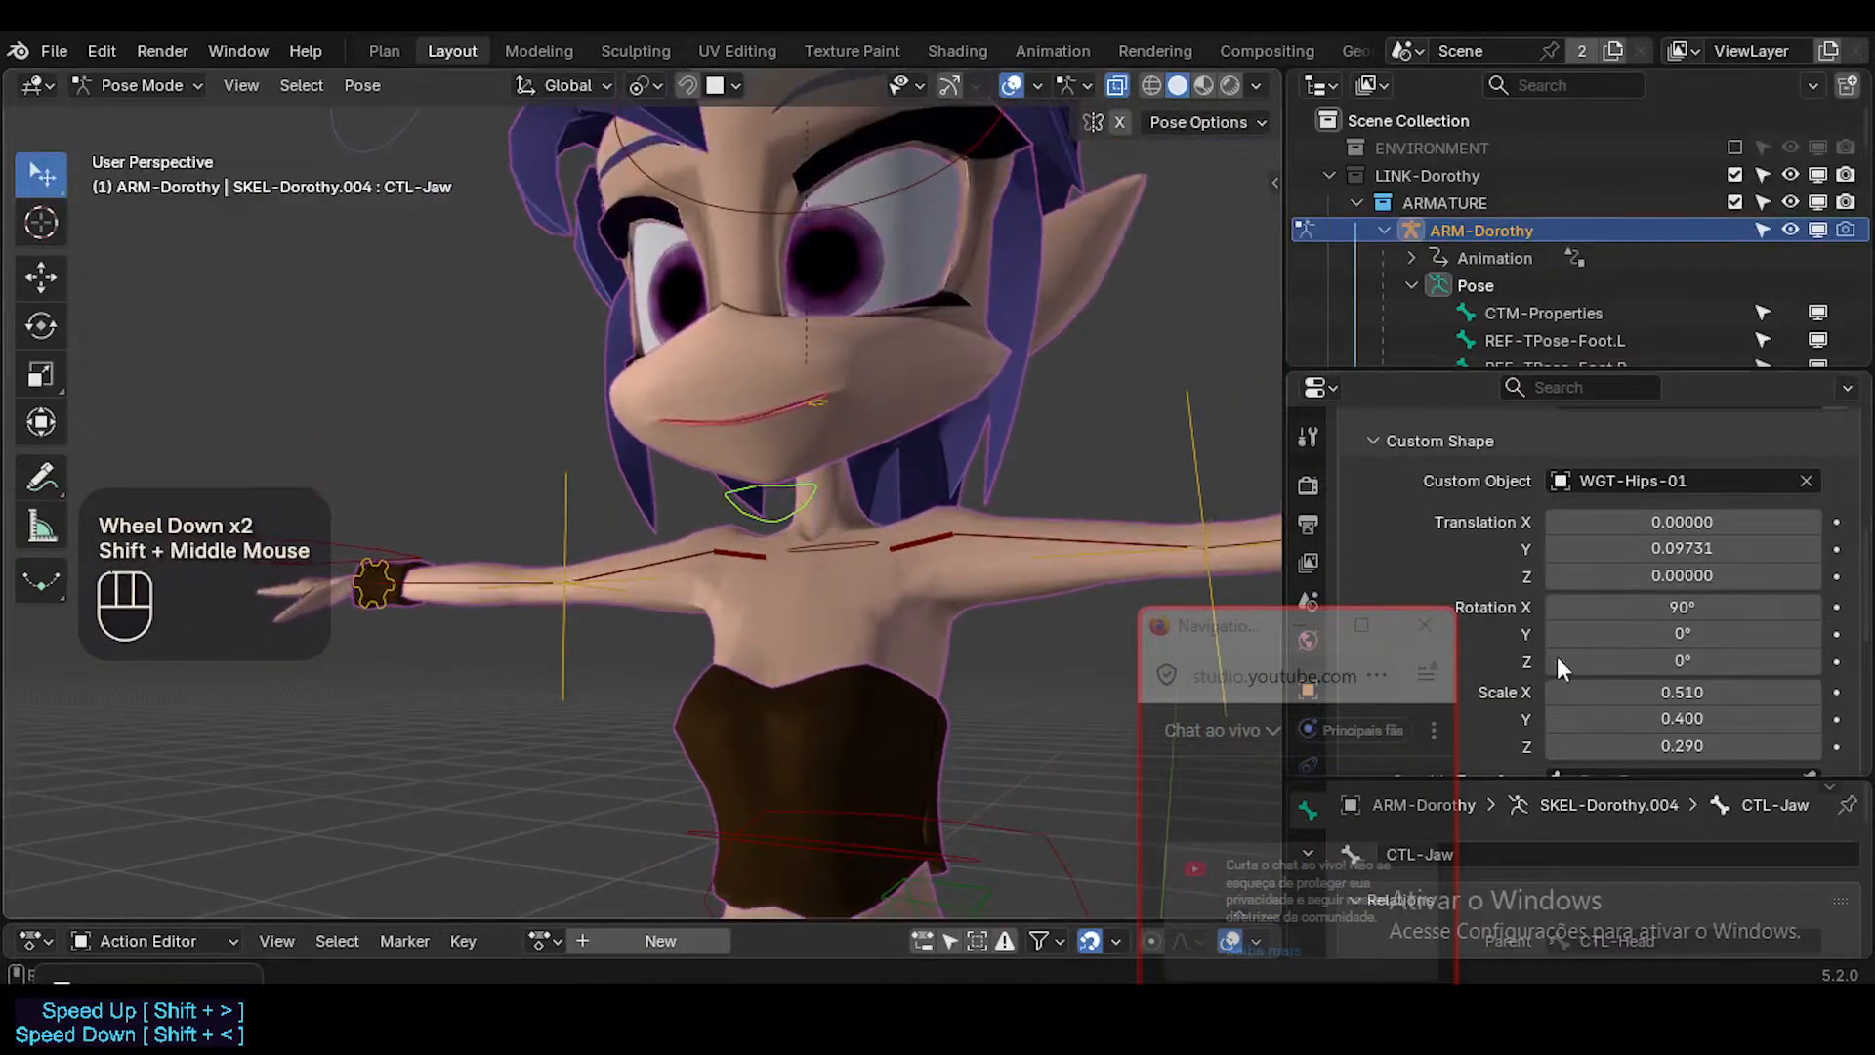
left_click_drag(1568, 692, 1499, 692, "shift")
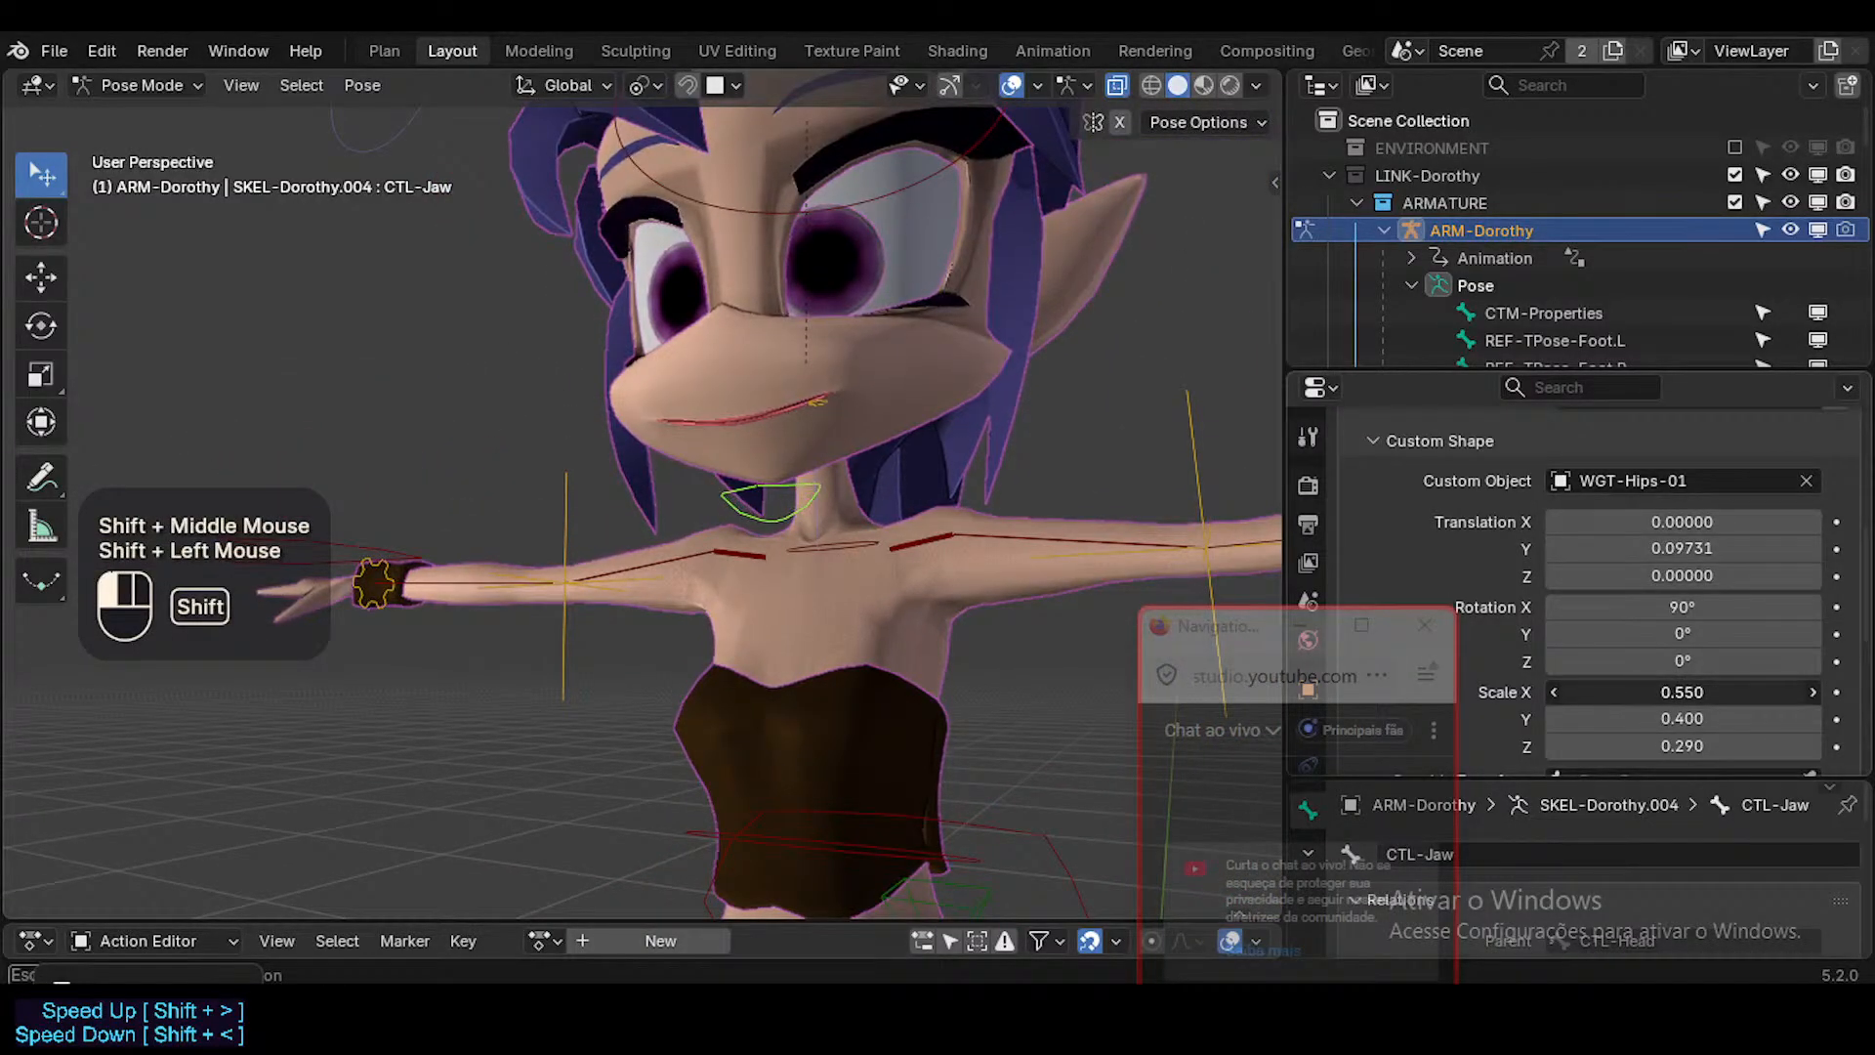
left_click_drag(1682, 691, 1719, 692, "shift")
left_click_drag(1682, 719, 1709, 746, "shift")
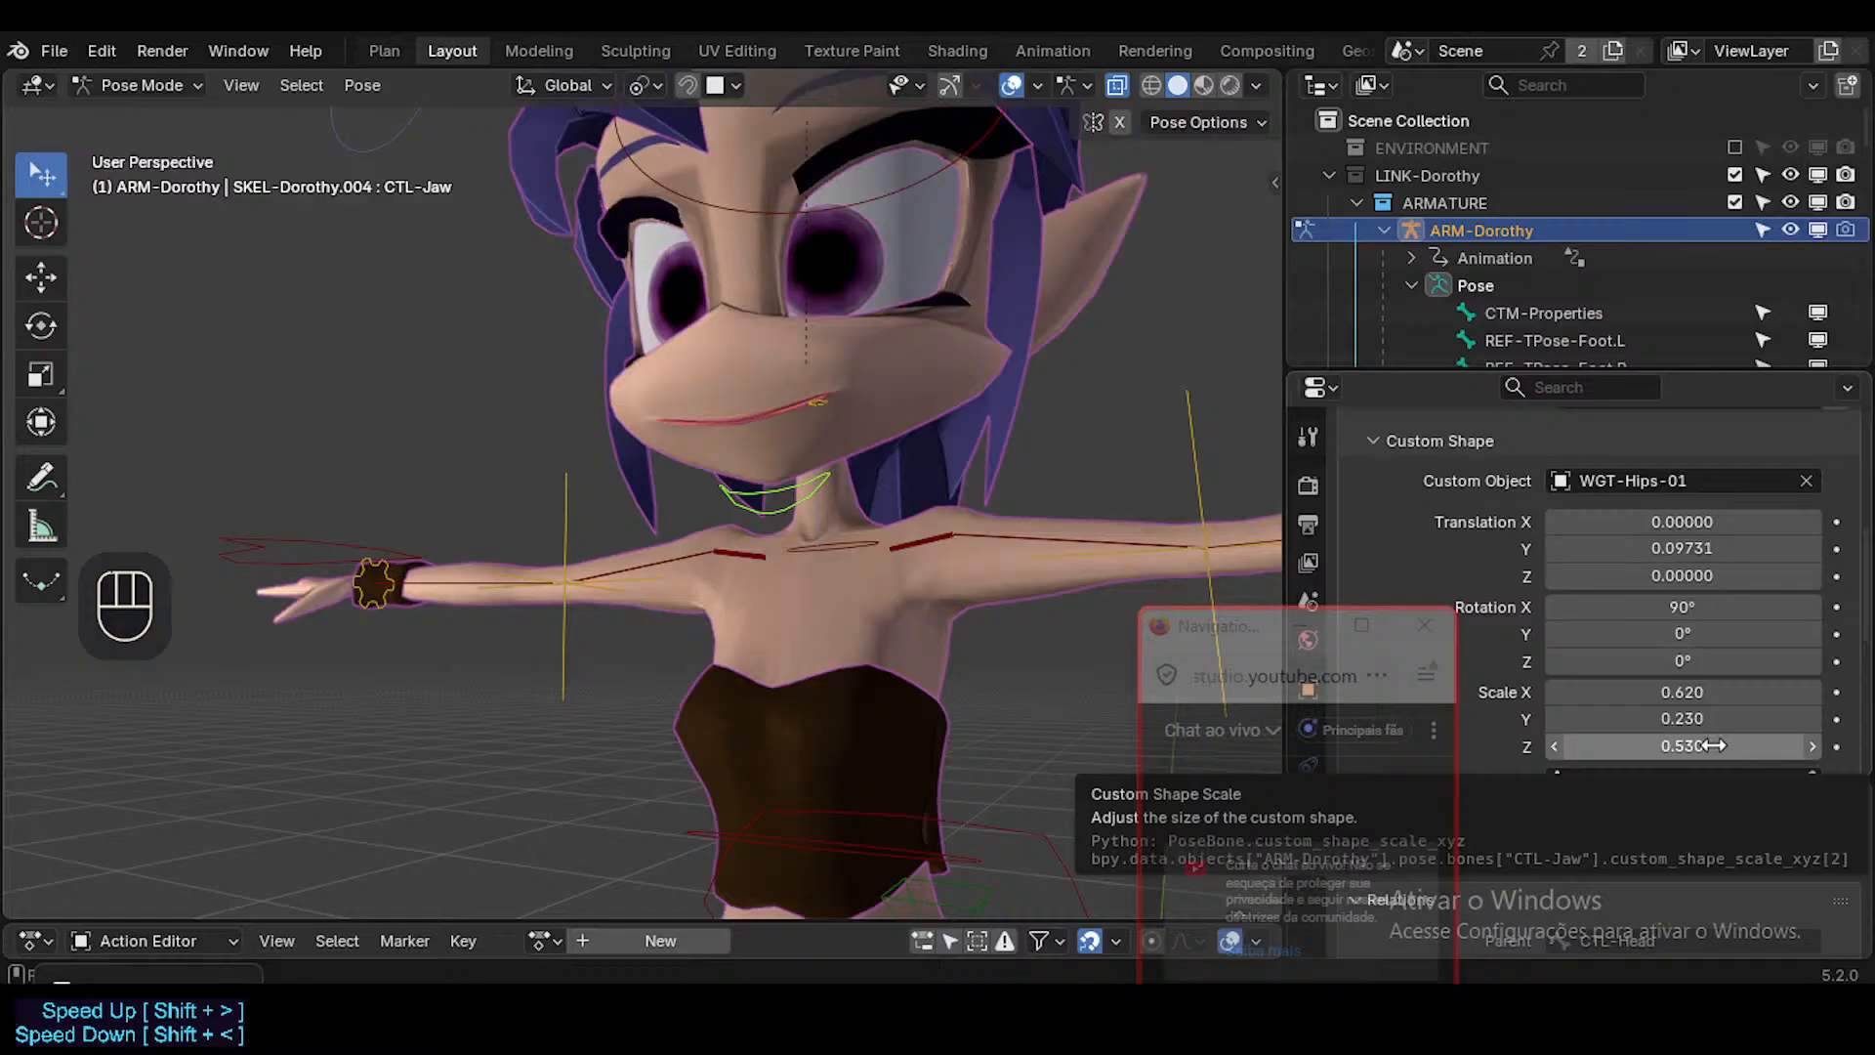
Test moving the CTL-Jaw control from the side and cancel the move.
middle_click_drag(645, 391, 742, 459)
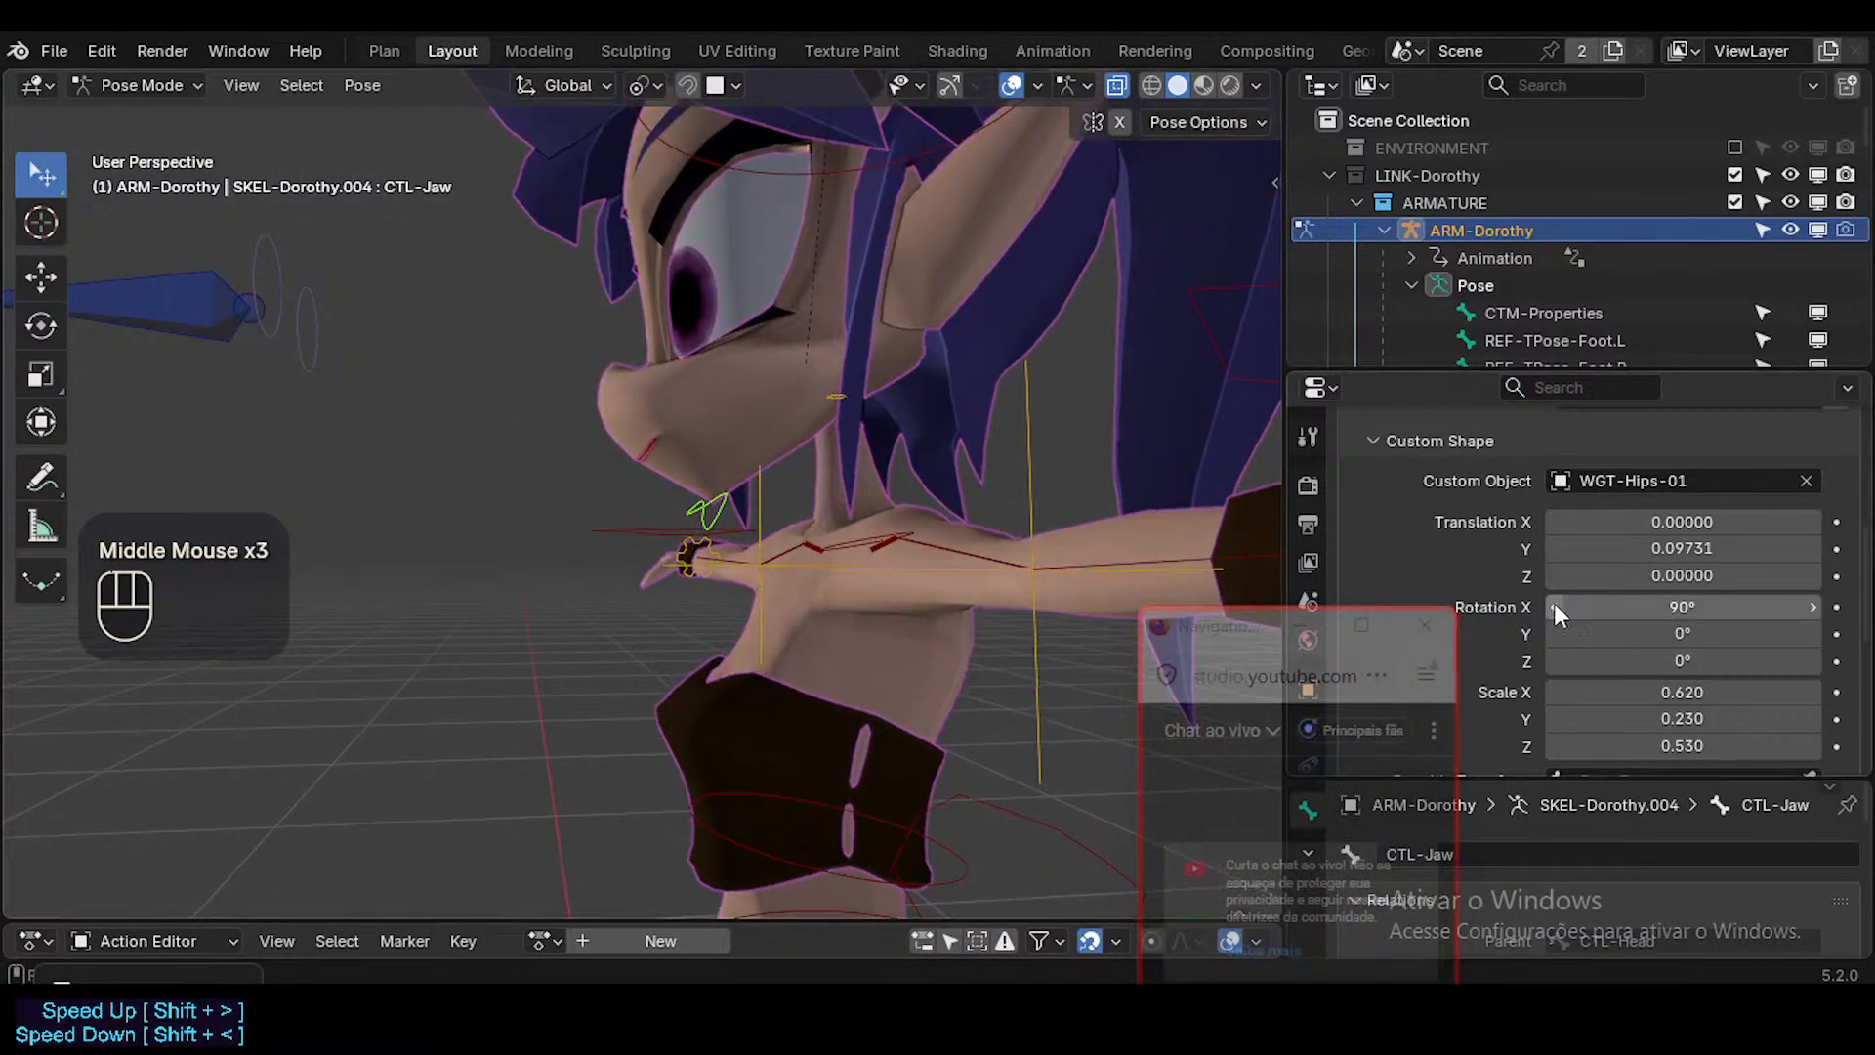
middle_click_drag(916, 543, 801, 535)
key("g")
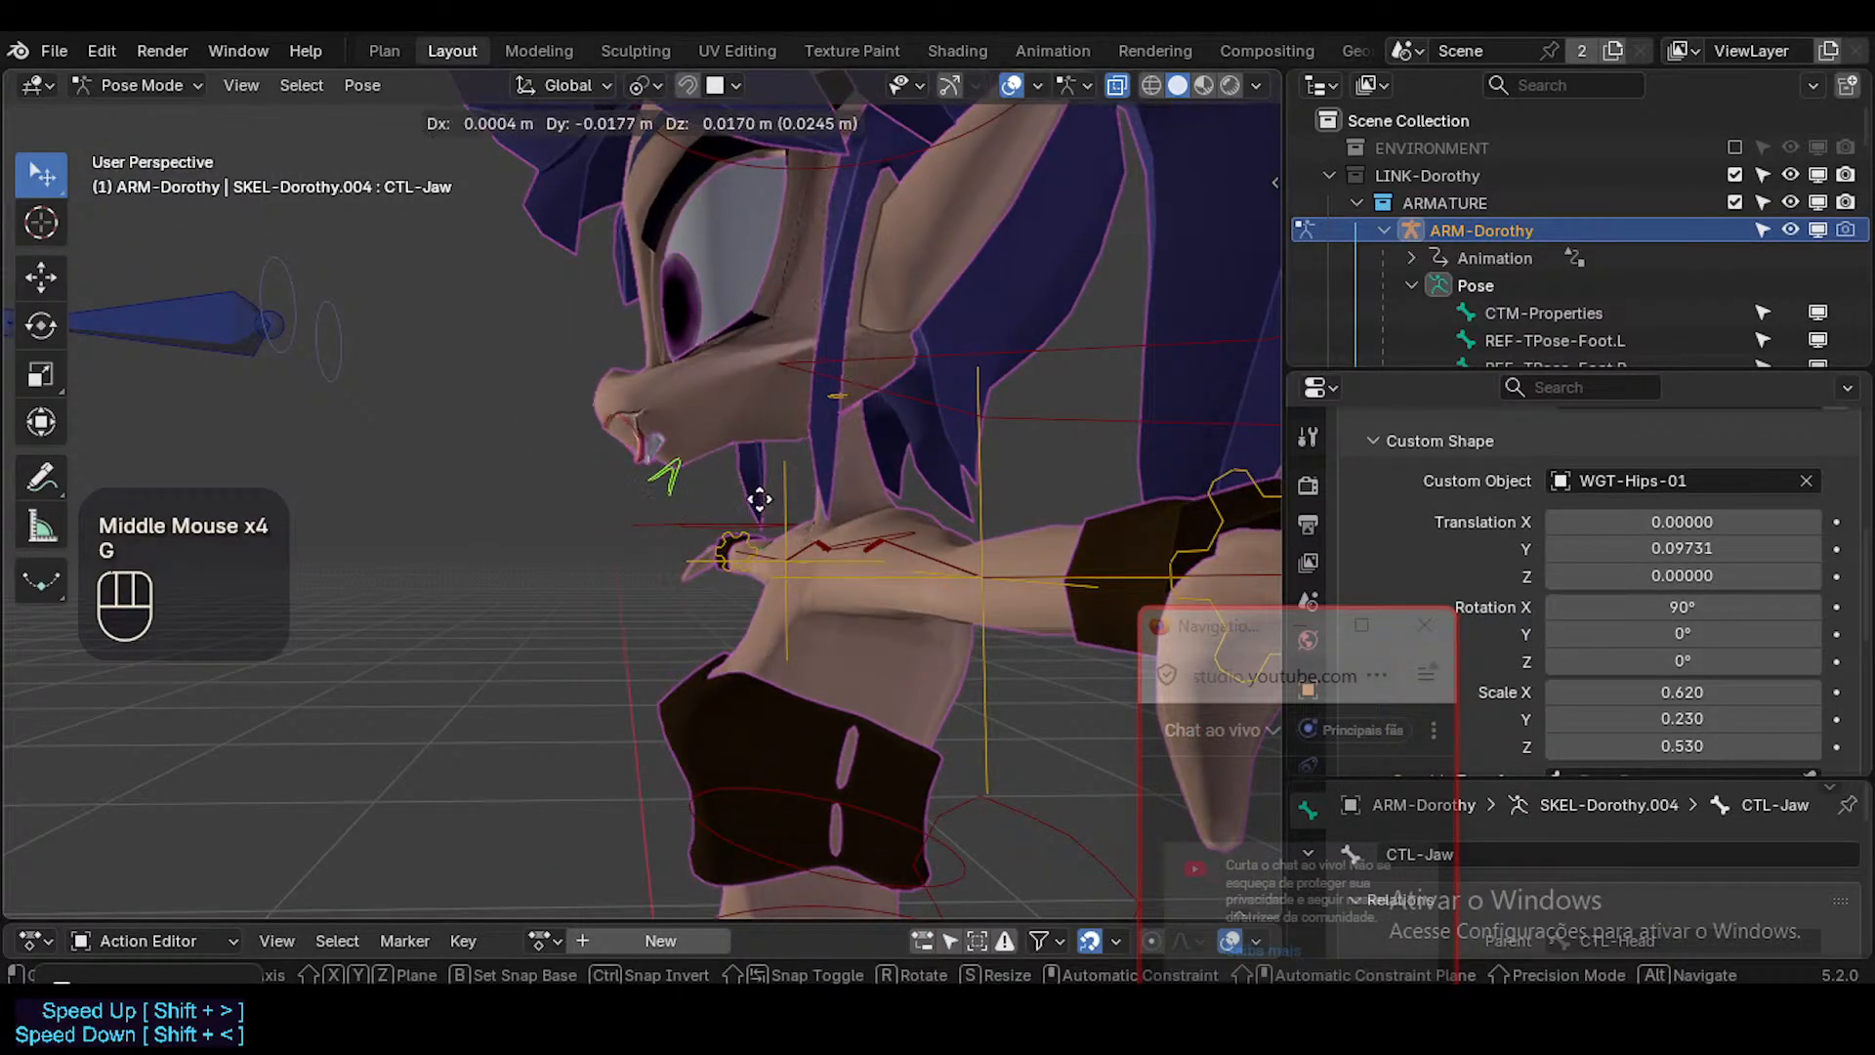
key("Escape")
middle_click_drag(682, 500, 713, 524)
Open the mouth by rotating CTL-Jaw 8.09° and a further -0.43° about the global X axis, and save the file.
key("r")
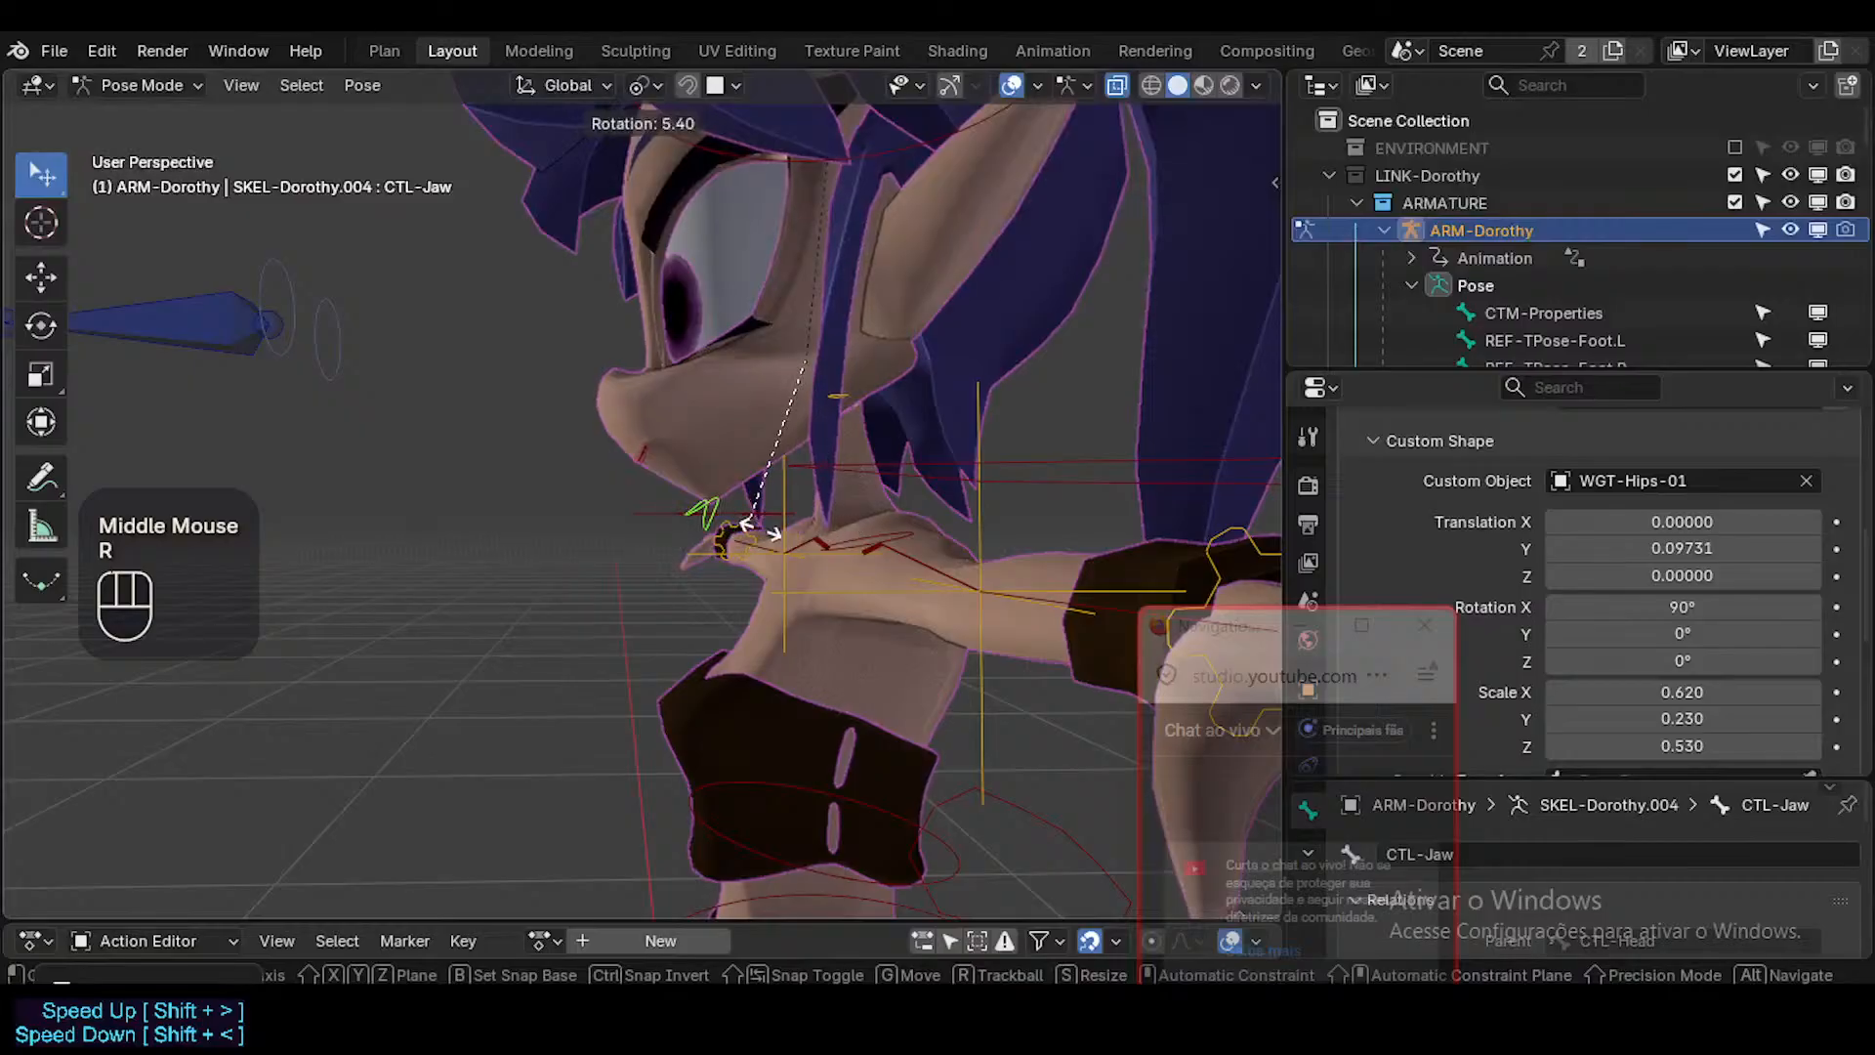
key("x")
left_click(718, 523)
middle_click_drag(718, 523, 995, 483)
key("r")
key("x")
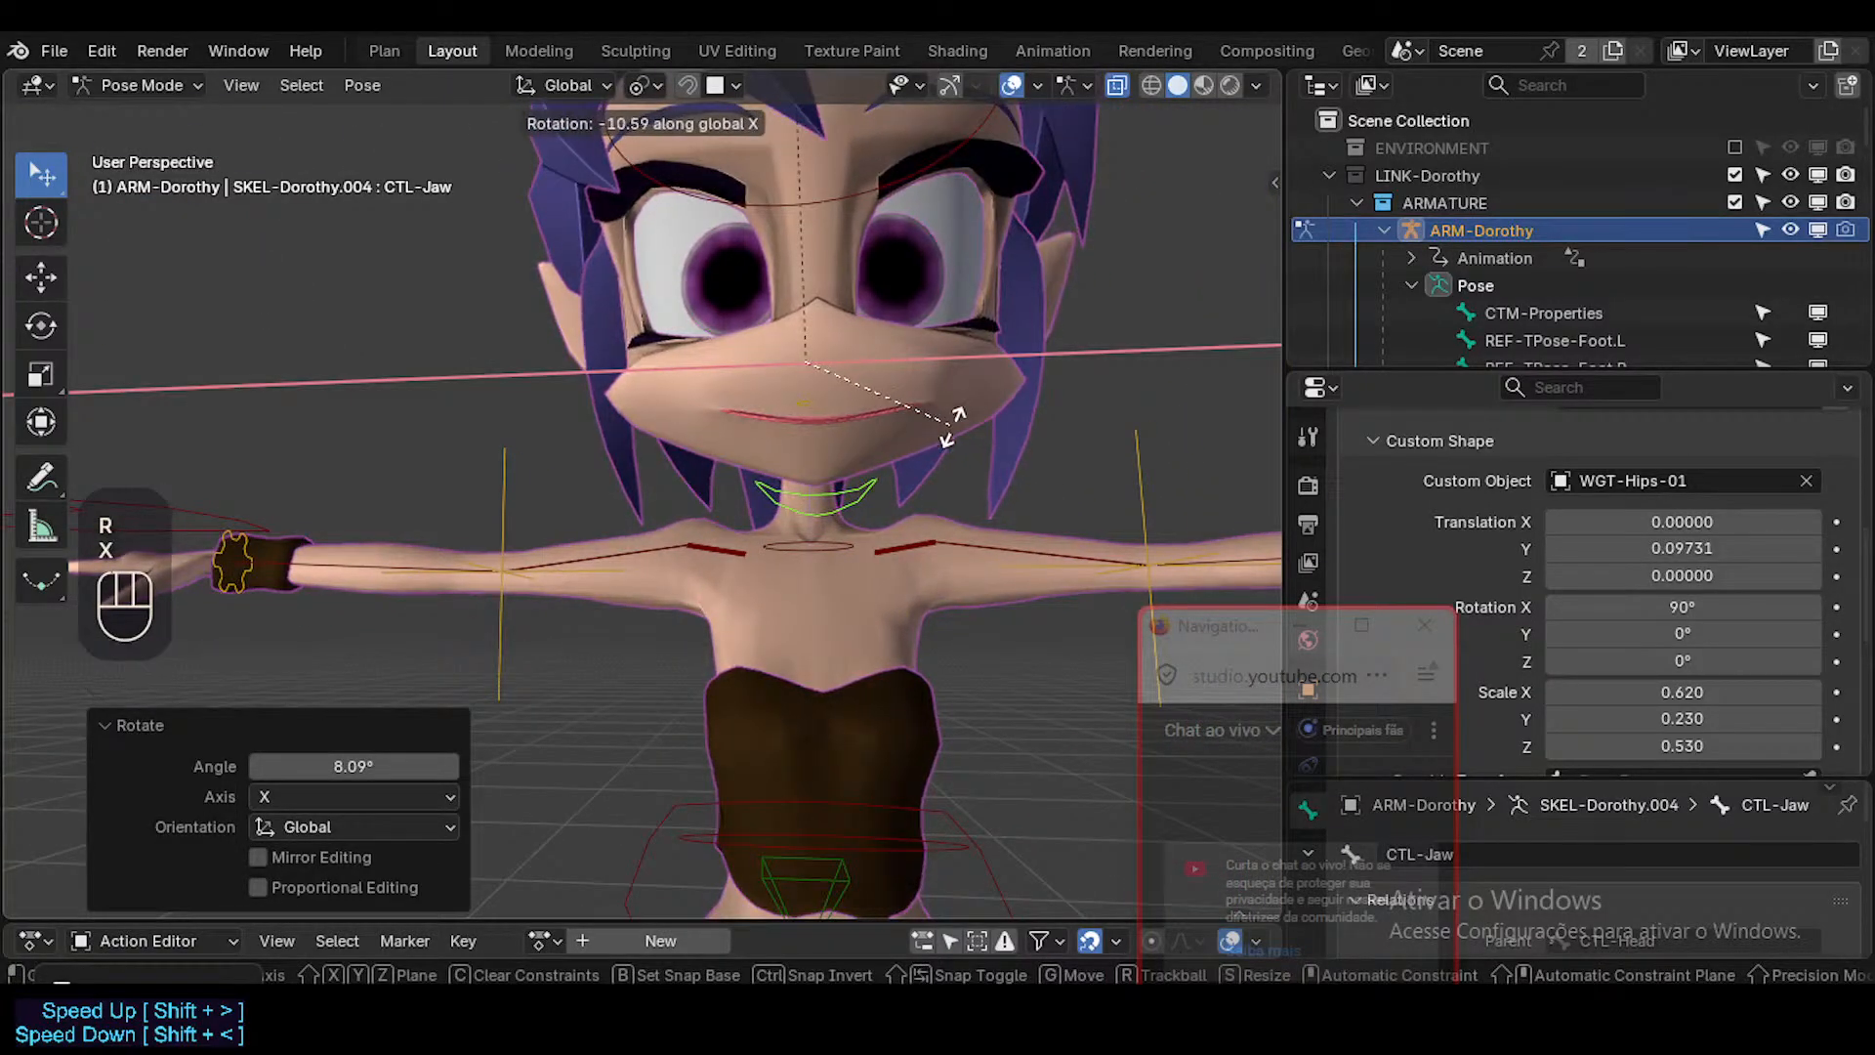
left_click(951, 415)
key("ctrl+s")
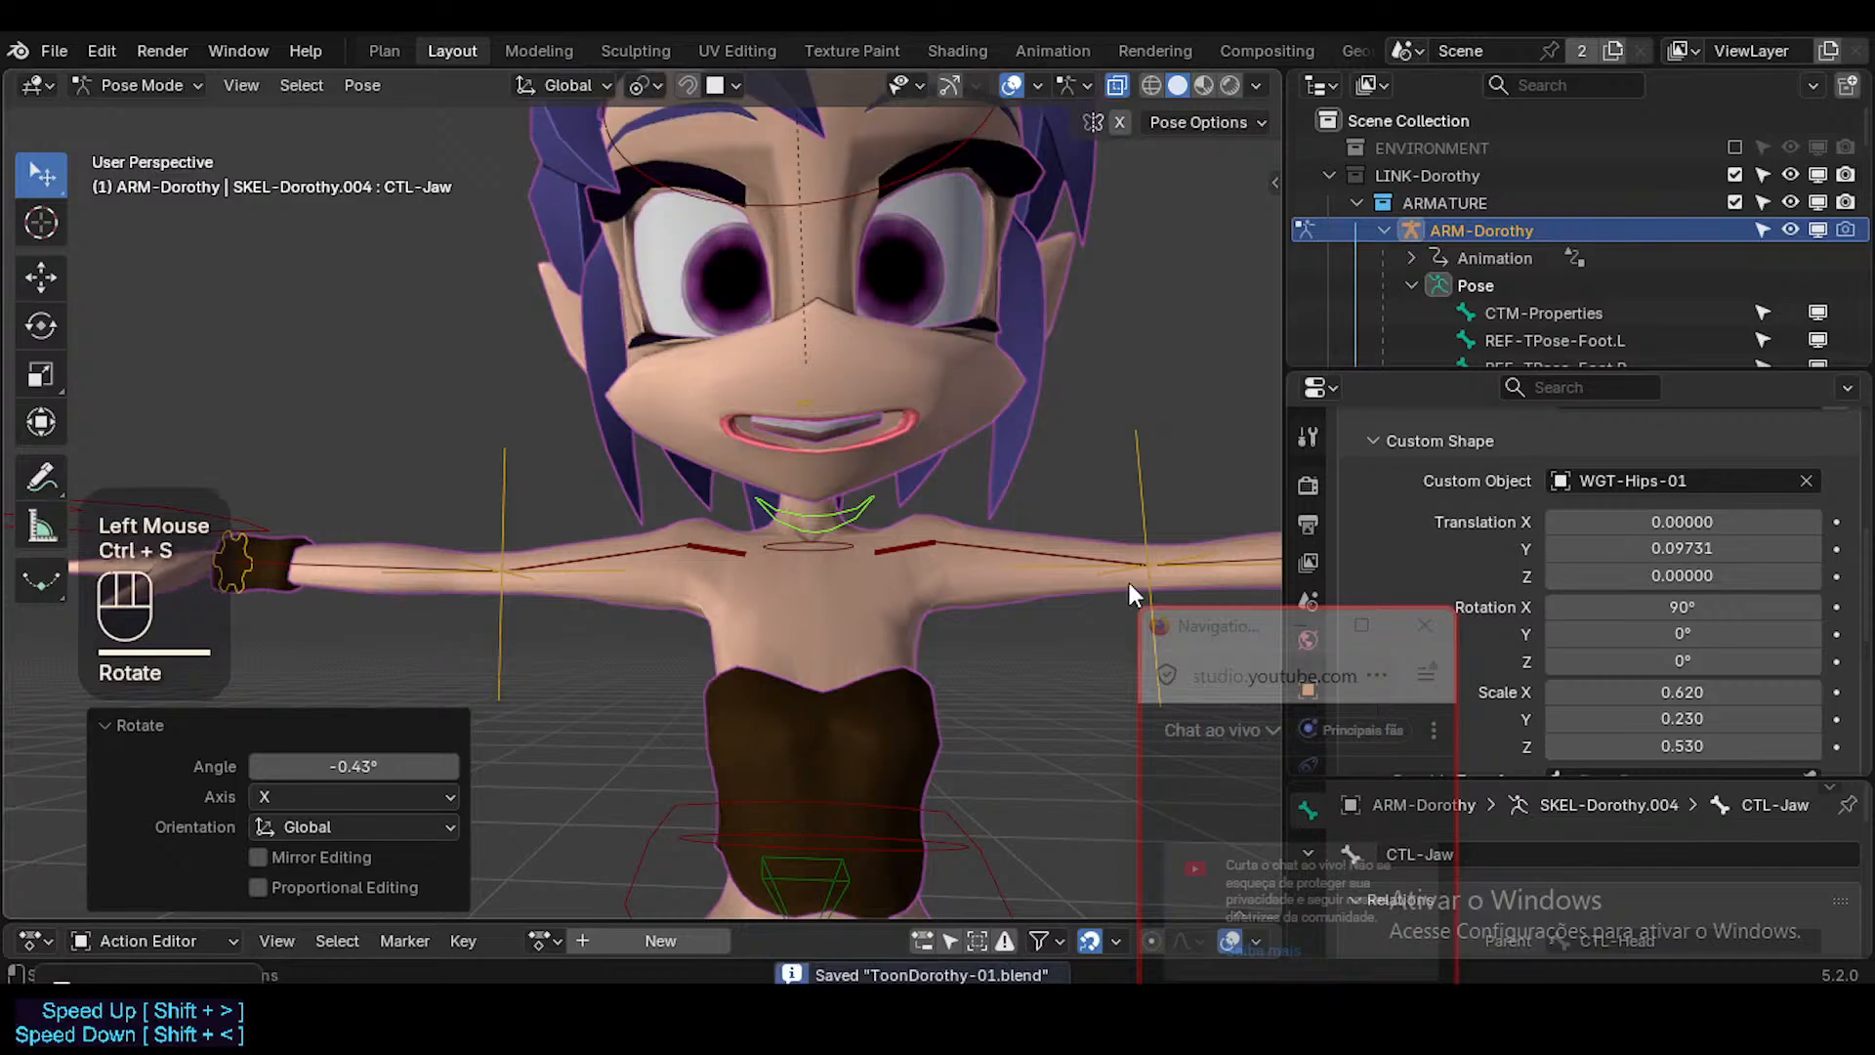
Display the character in Material Preview shading with X-ray turned off.
middle_click_drag(923, 404, 916, 420)
key("shift+alt+z")
left_click(1203, 87)
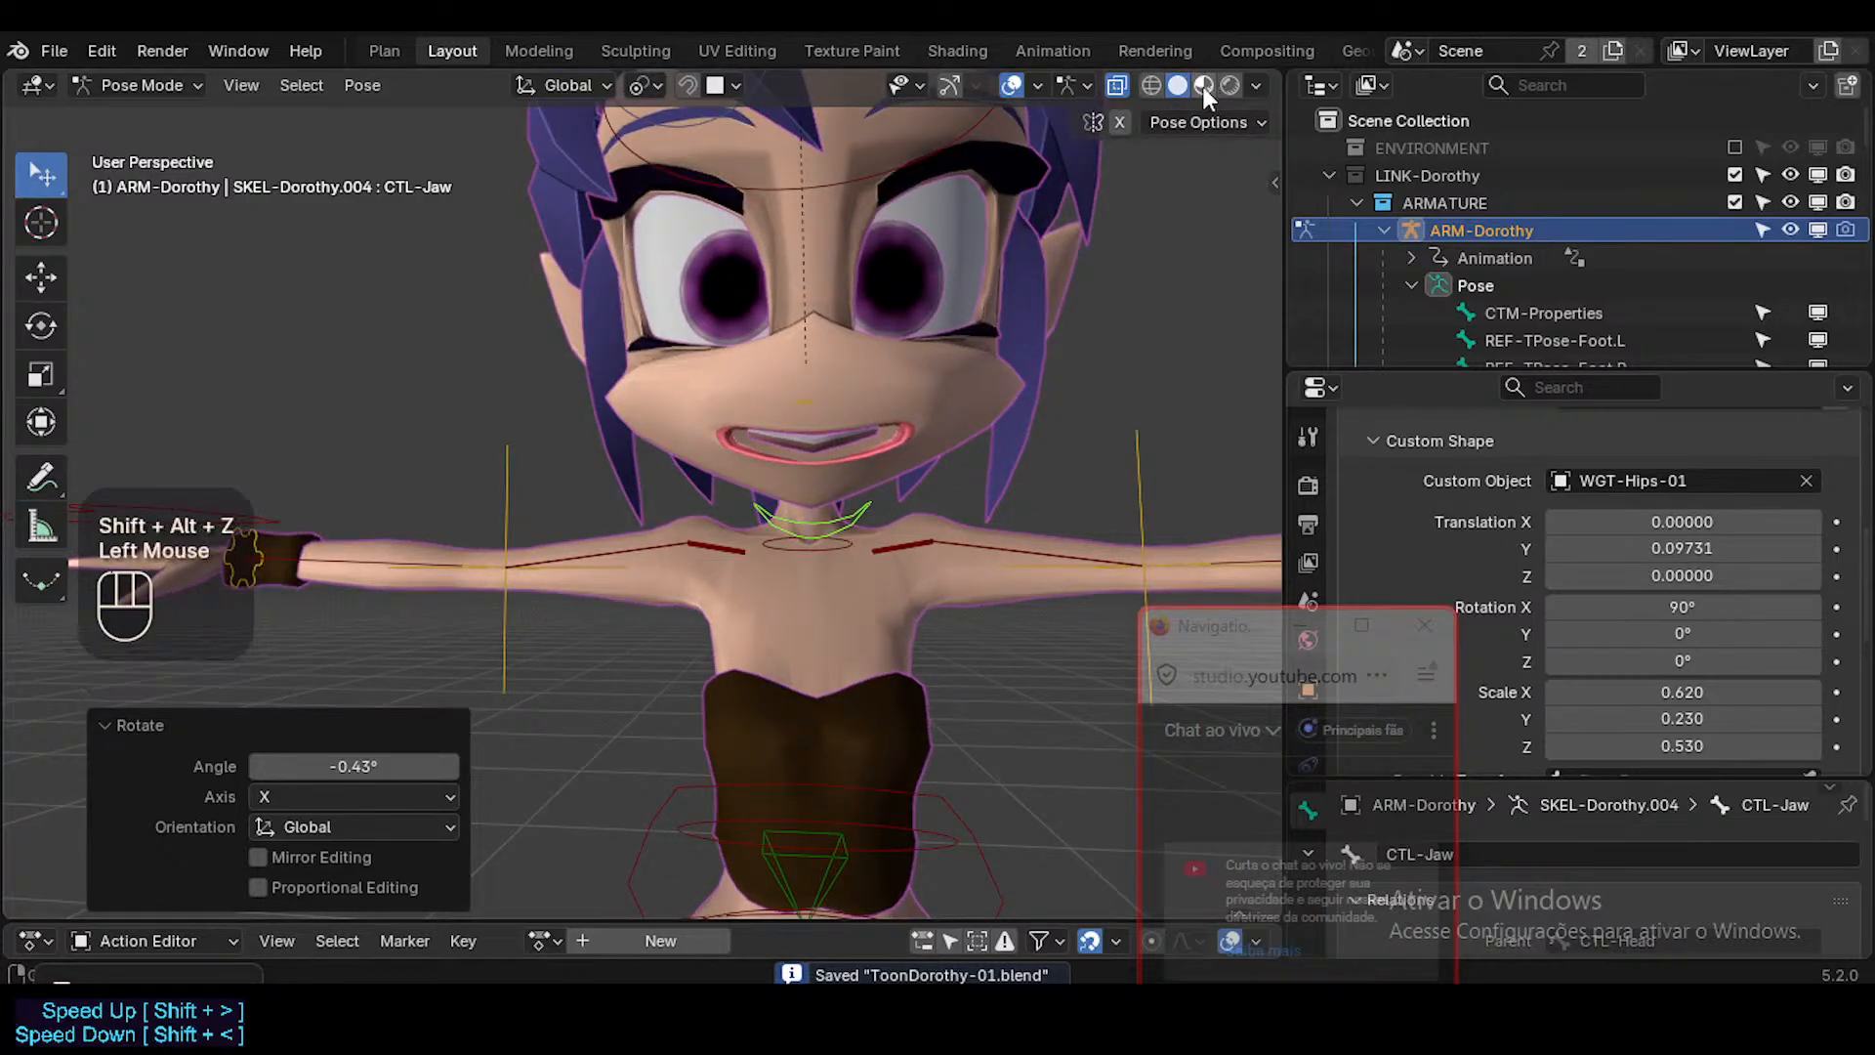
left_click(1201, 86)
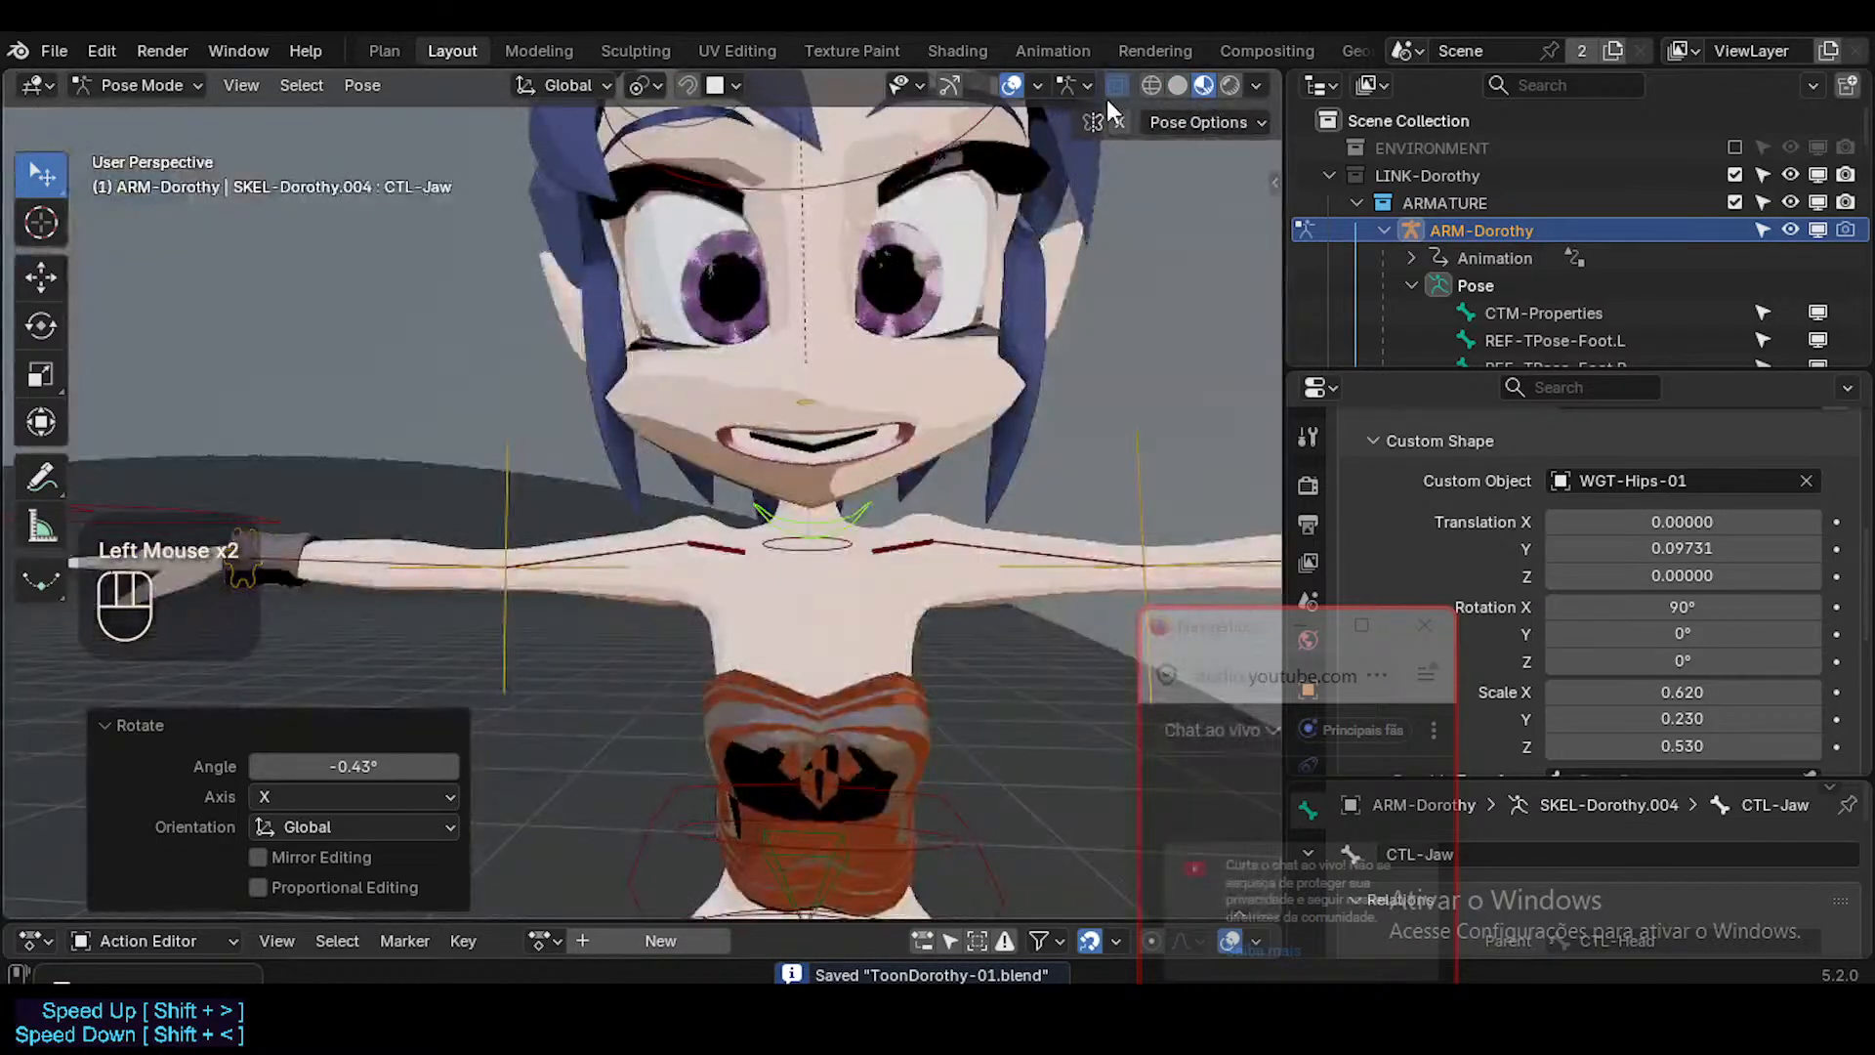
key("alt+z")
mouse_move(1025, 318)
middle_mouse_down()
mouse_move(826, 383)
mouse_move(694, 465)
mouse_move(578, 502)
mouse_move(840, 485)
mouse_move(793, 424)
mouse_move(742, 466)
mouse_move(882, 463)
mouse_move(764, 514)
middle_mouse_up()
Examine the open mouth's shading up close with the viewport overlays hidden.
key("shift+alt+z")
scroll(840, 484, "down", 2)
scroll(758, 393, "down", 1)
scroll(758, 397, "down", 1)
scroll(777, 441, "up", 2)
scroll(778, 441, "down", 1)
scroll(742, 467, "up", 2)
scroll(809, 494, "up", 3)
scroll(809, 494, "down", 2)
key("shift+alt+z")
Switch from Pose Mode to Object Mode, show the overlays and try to select the face mesh.
key("shift+alt+z")
key("ctrl+Tab")
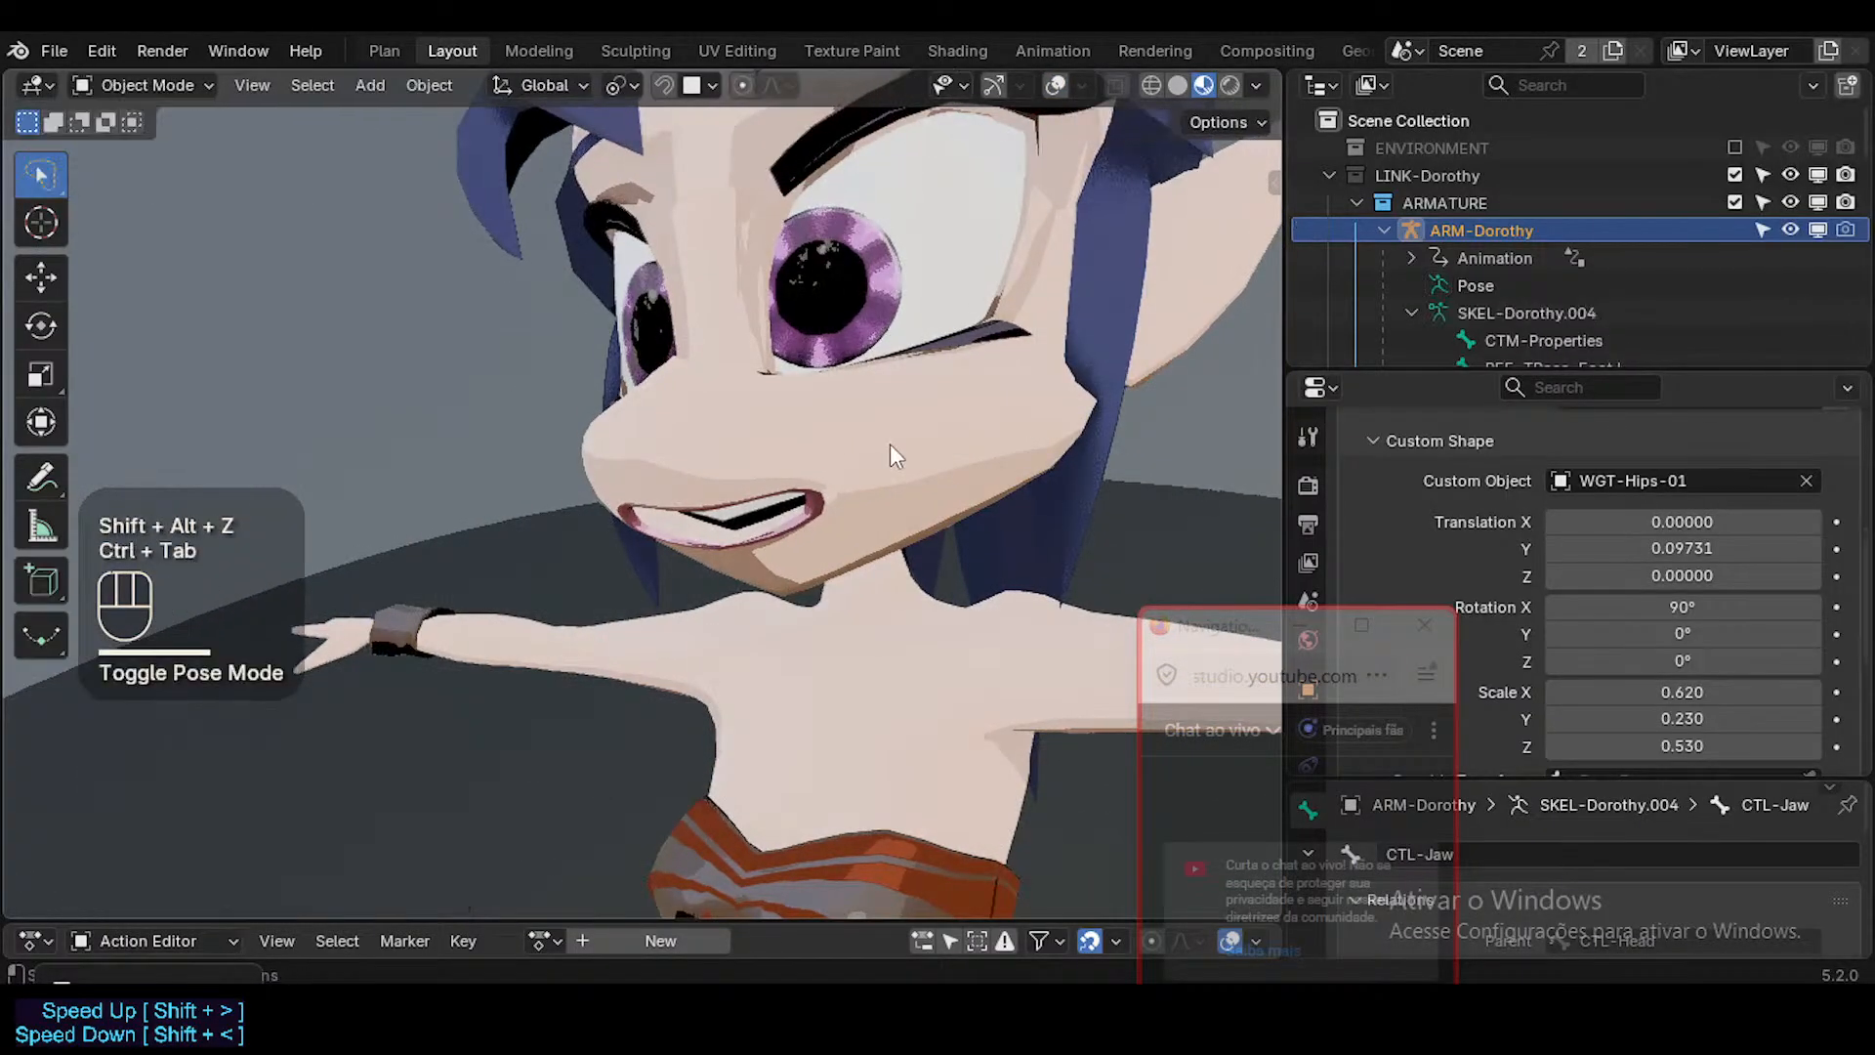
left_click(851, 494)
scroll(851, 495, "up", 2)
key("shift+alt+z")
left_click(883, 443)
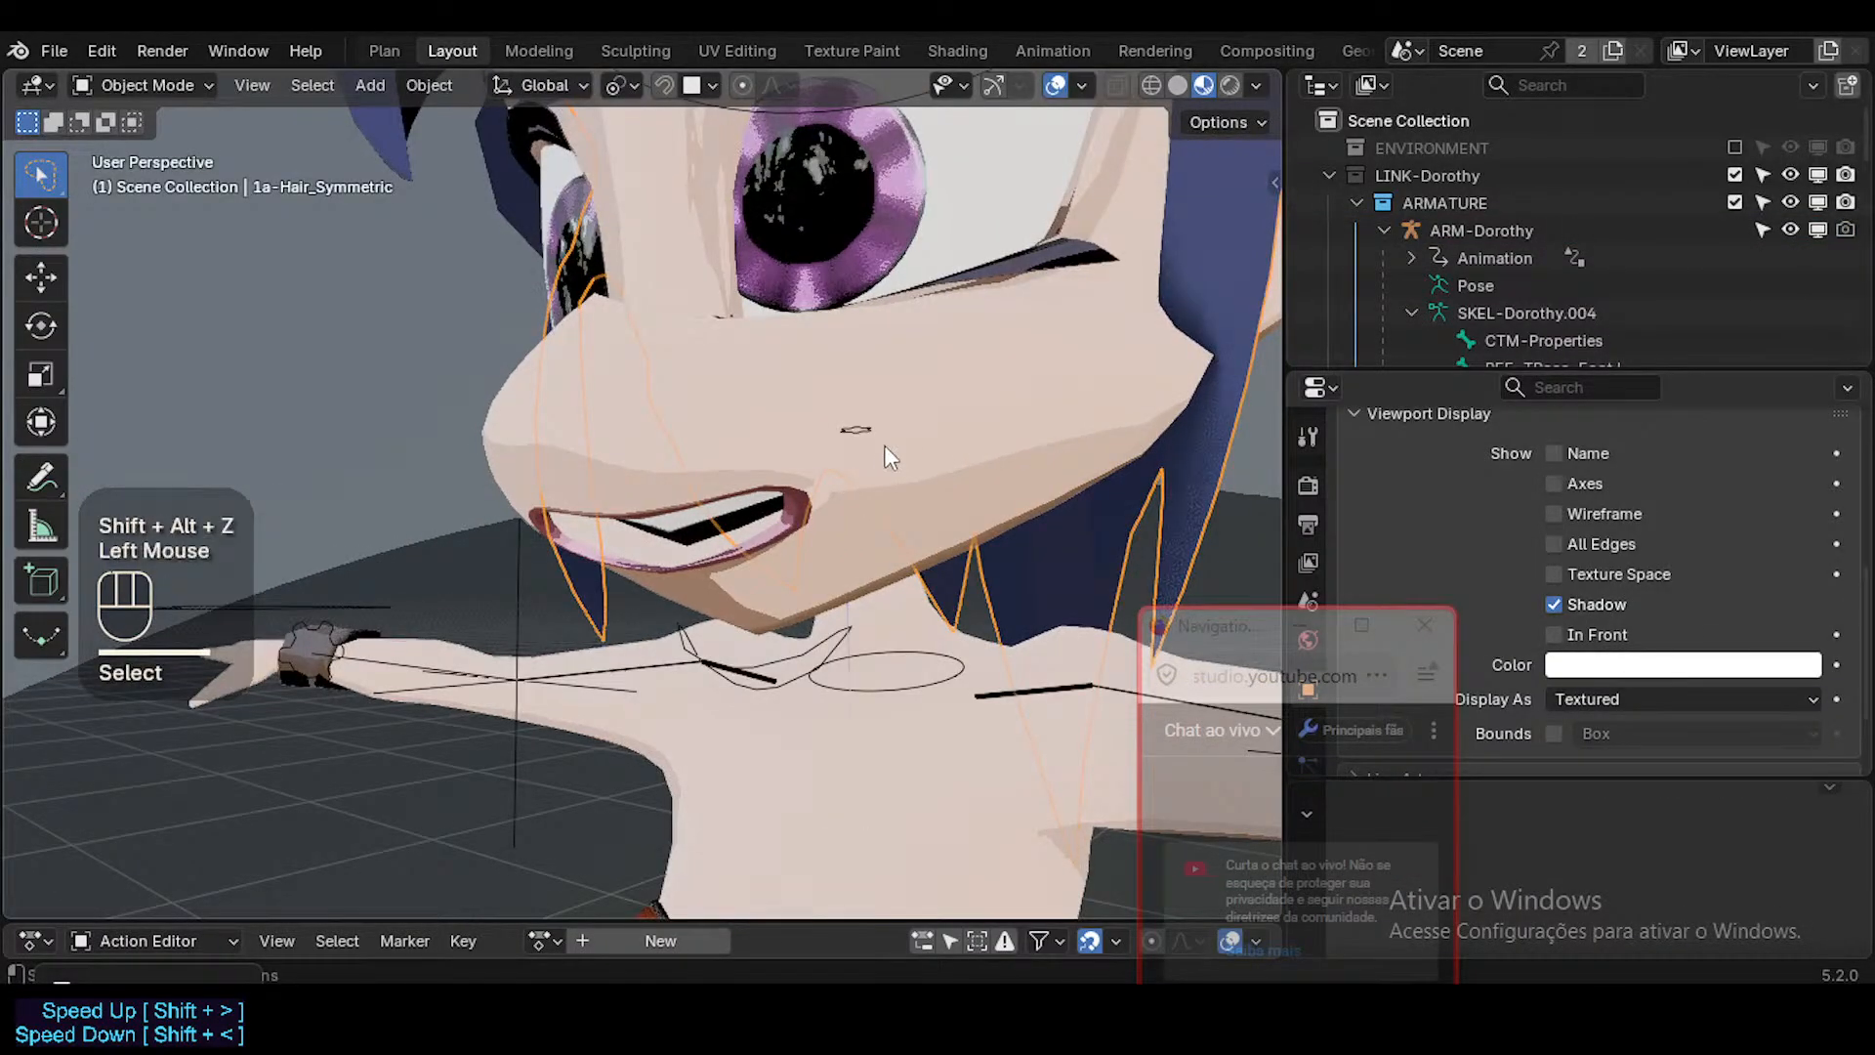
key("shift+alt+z")
left_click(906, 449)
Compare the mouth area with overlays hidden and shown, and retry selecting the face mesh.
key("shift+alt+z")
middle_click_drag(906, 449, 840, 461)
key("ctrl+Tab")
key("Escape")
key("shift+alt+z")
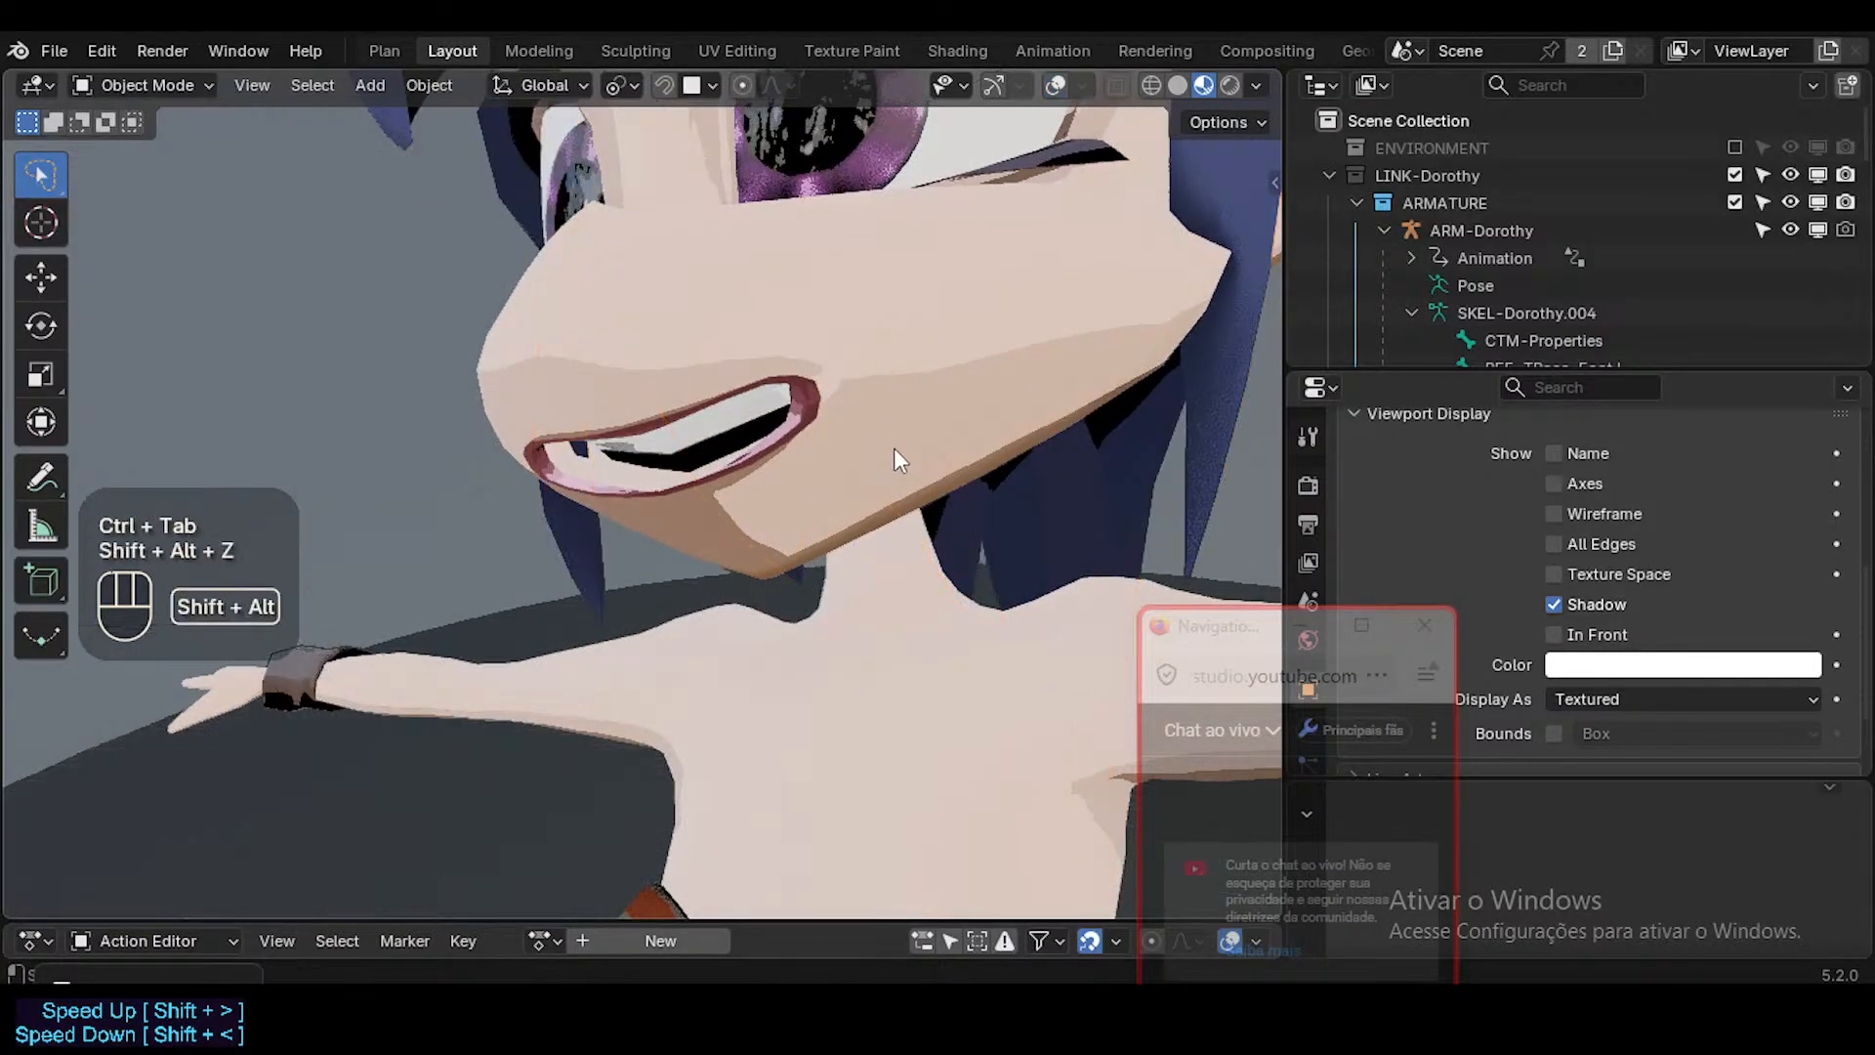
key("shift+alt+z")
key("ctrl+Tab")
left_click(935, 454)
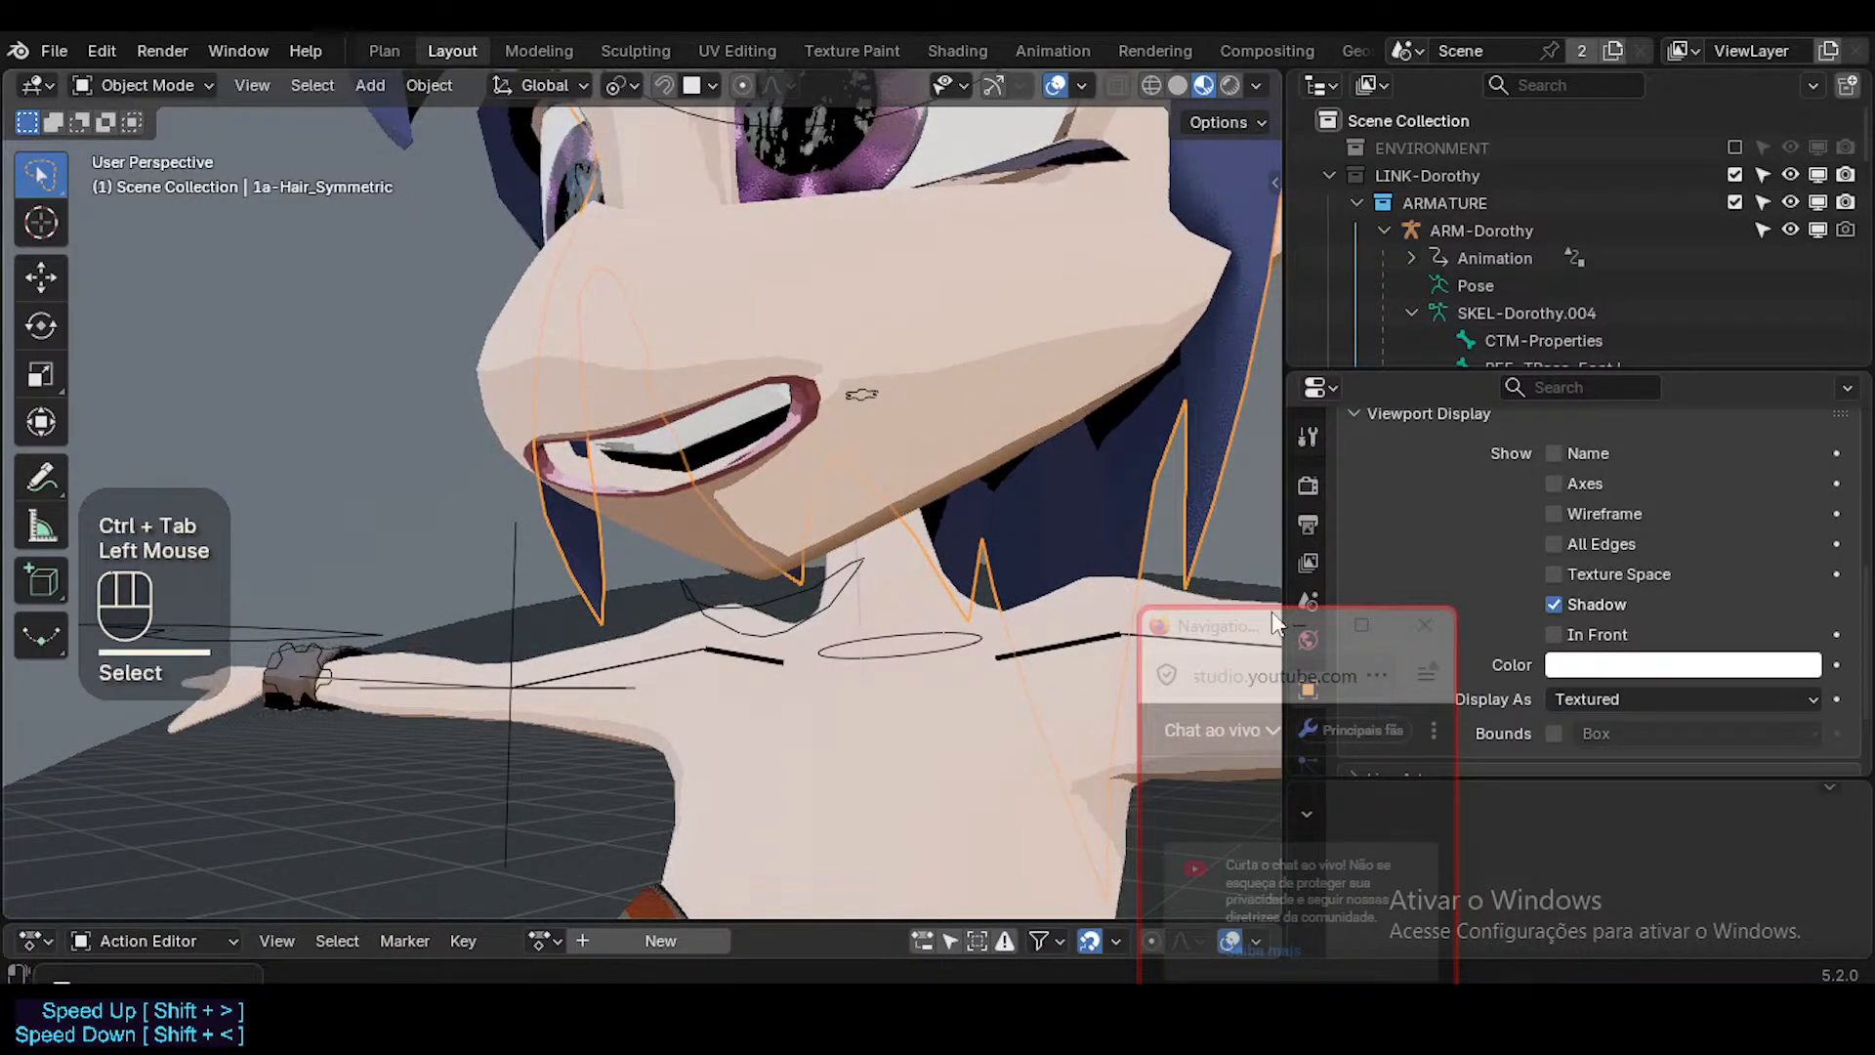
Show the selected hair mesh's material settings, save the file and switch to the Shading workspace.
scroll(1310, 676, "down", 2)
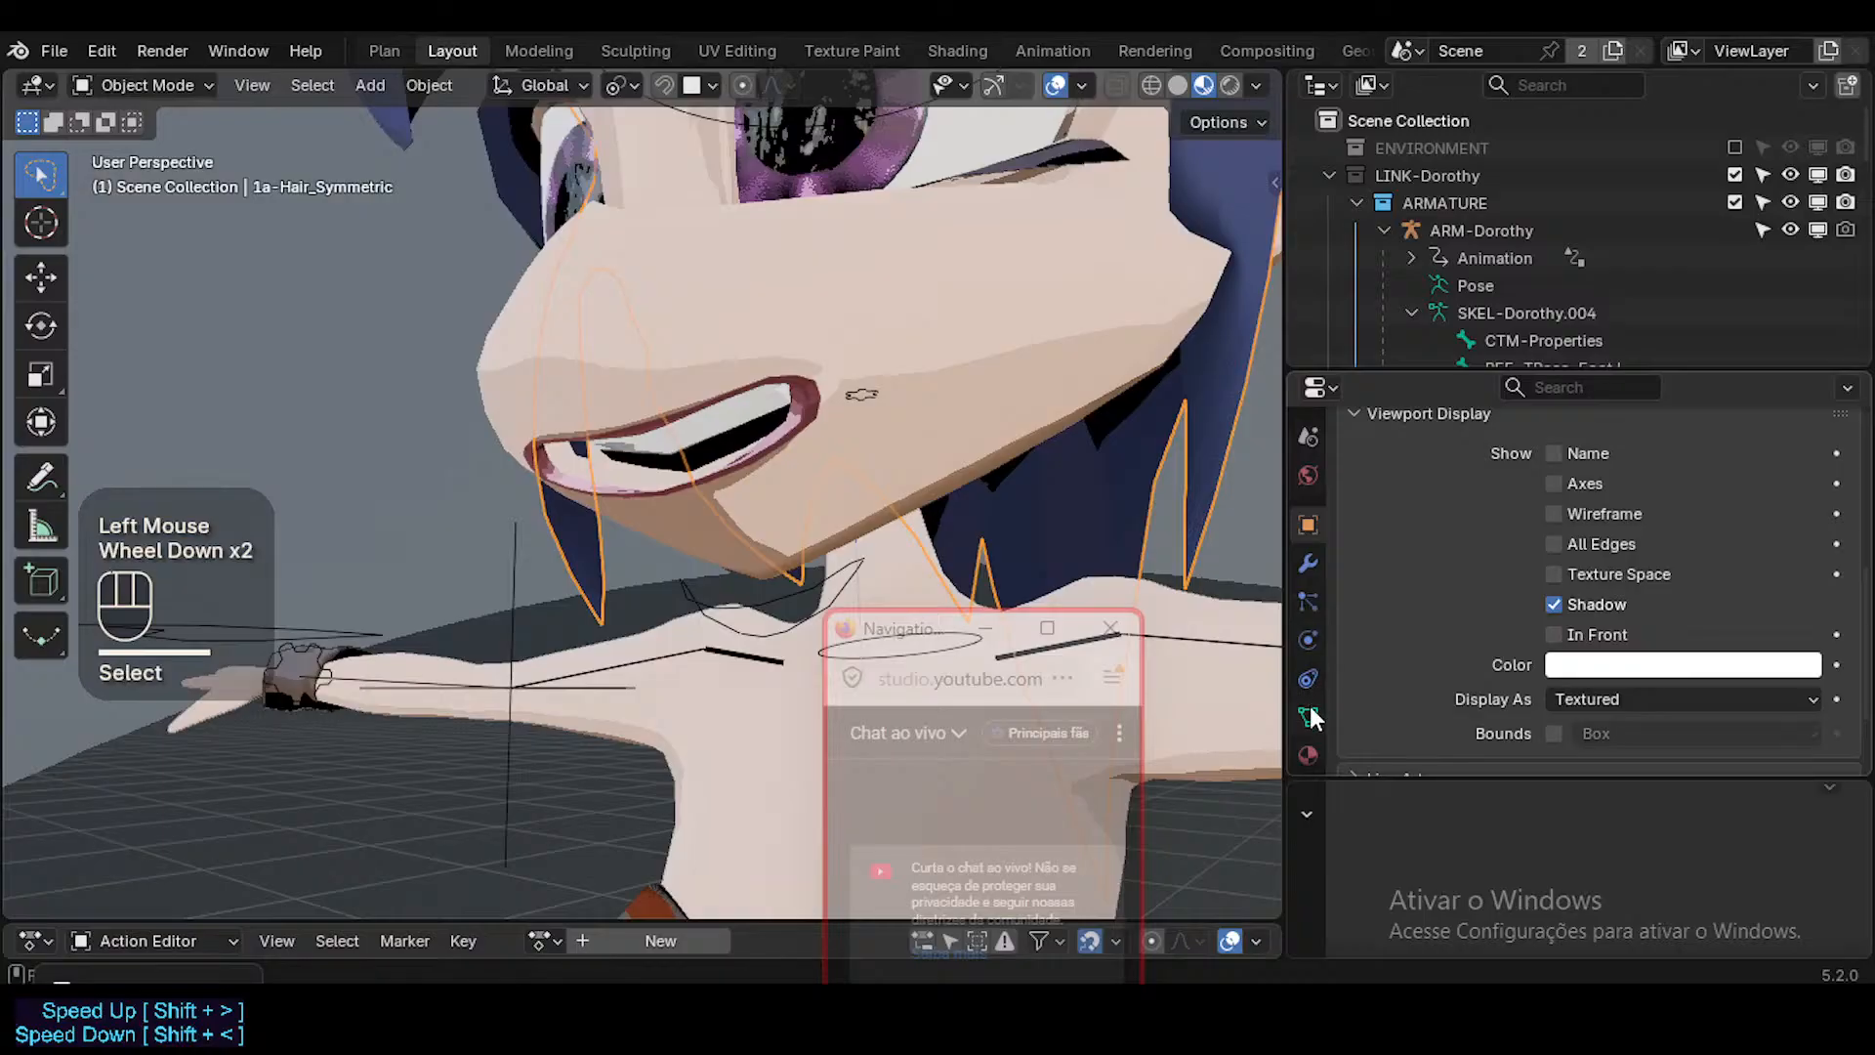
left_click(1310, 713)
left_click(1309, 753)
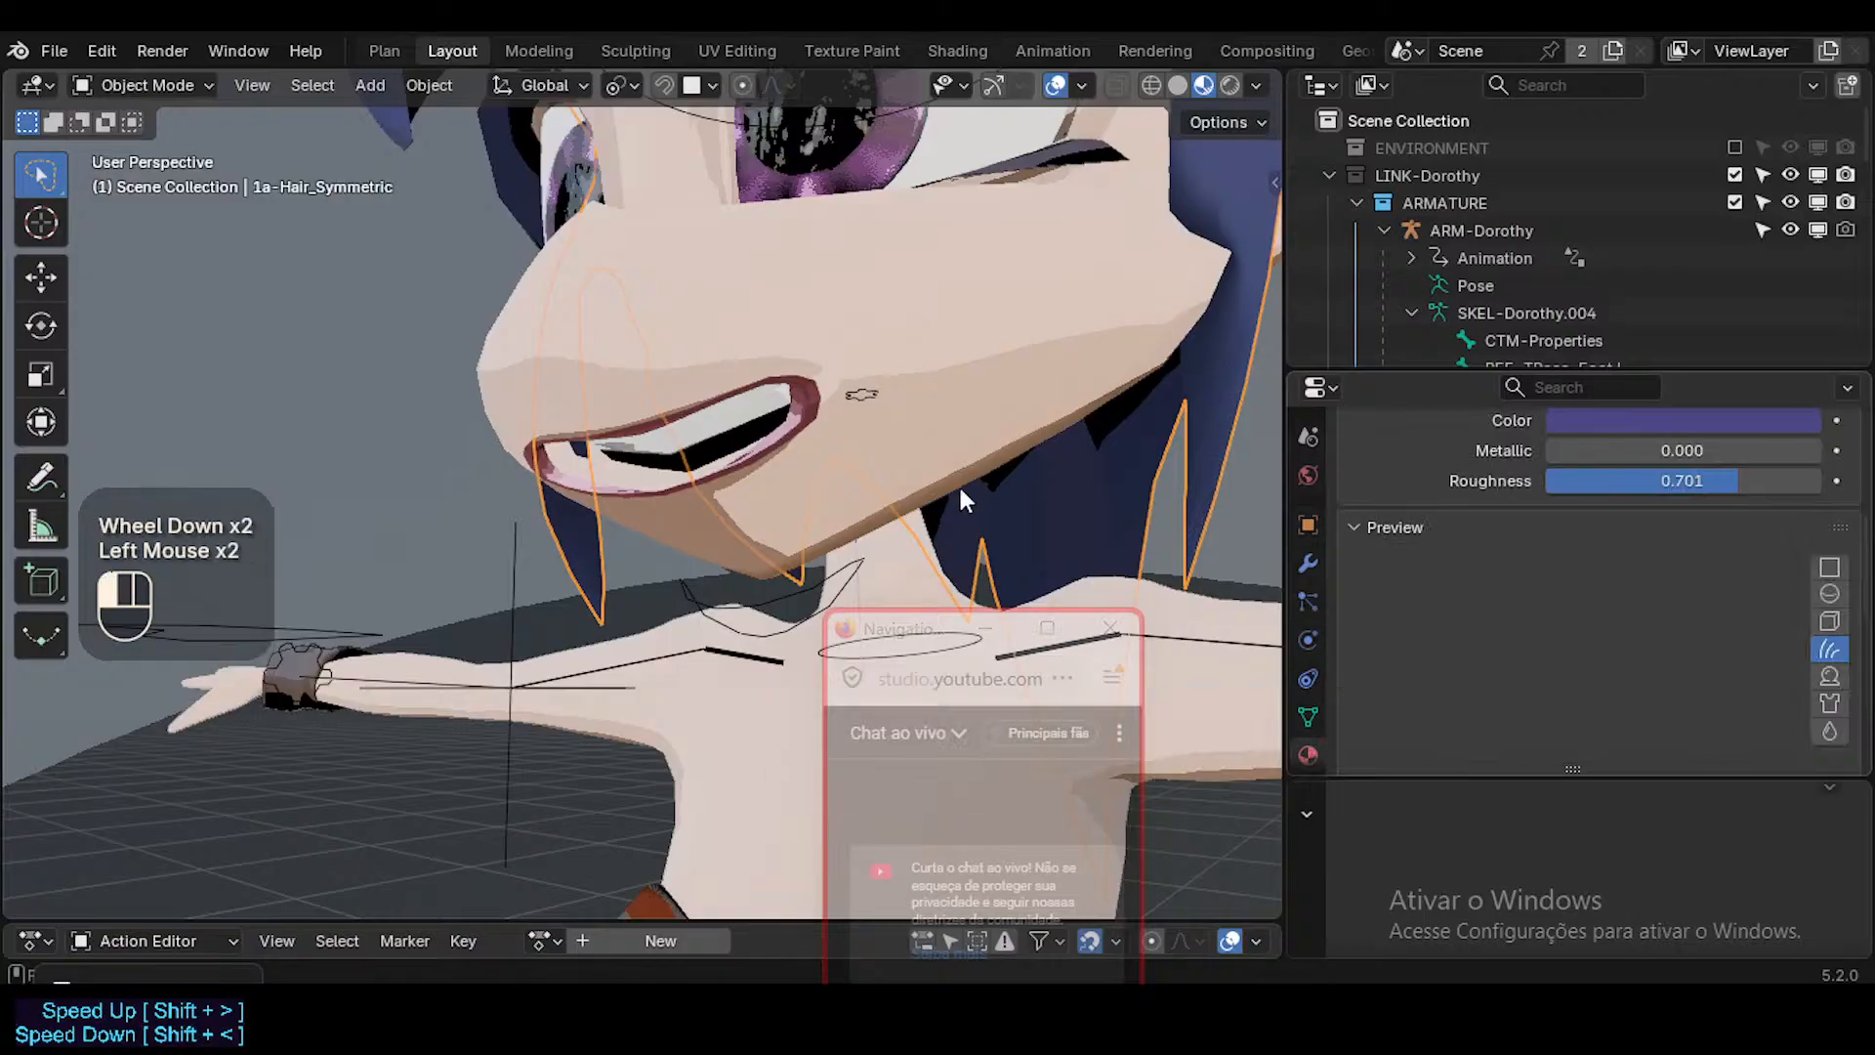
key("ctrl+s")
left_click(958, 50)
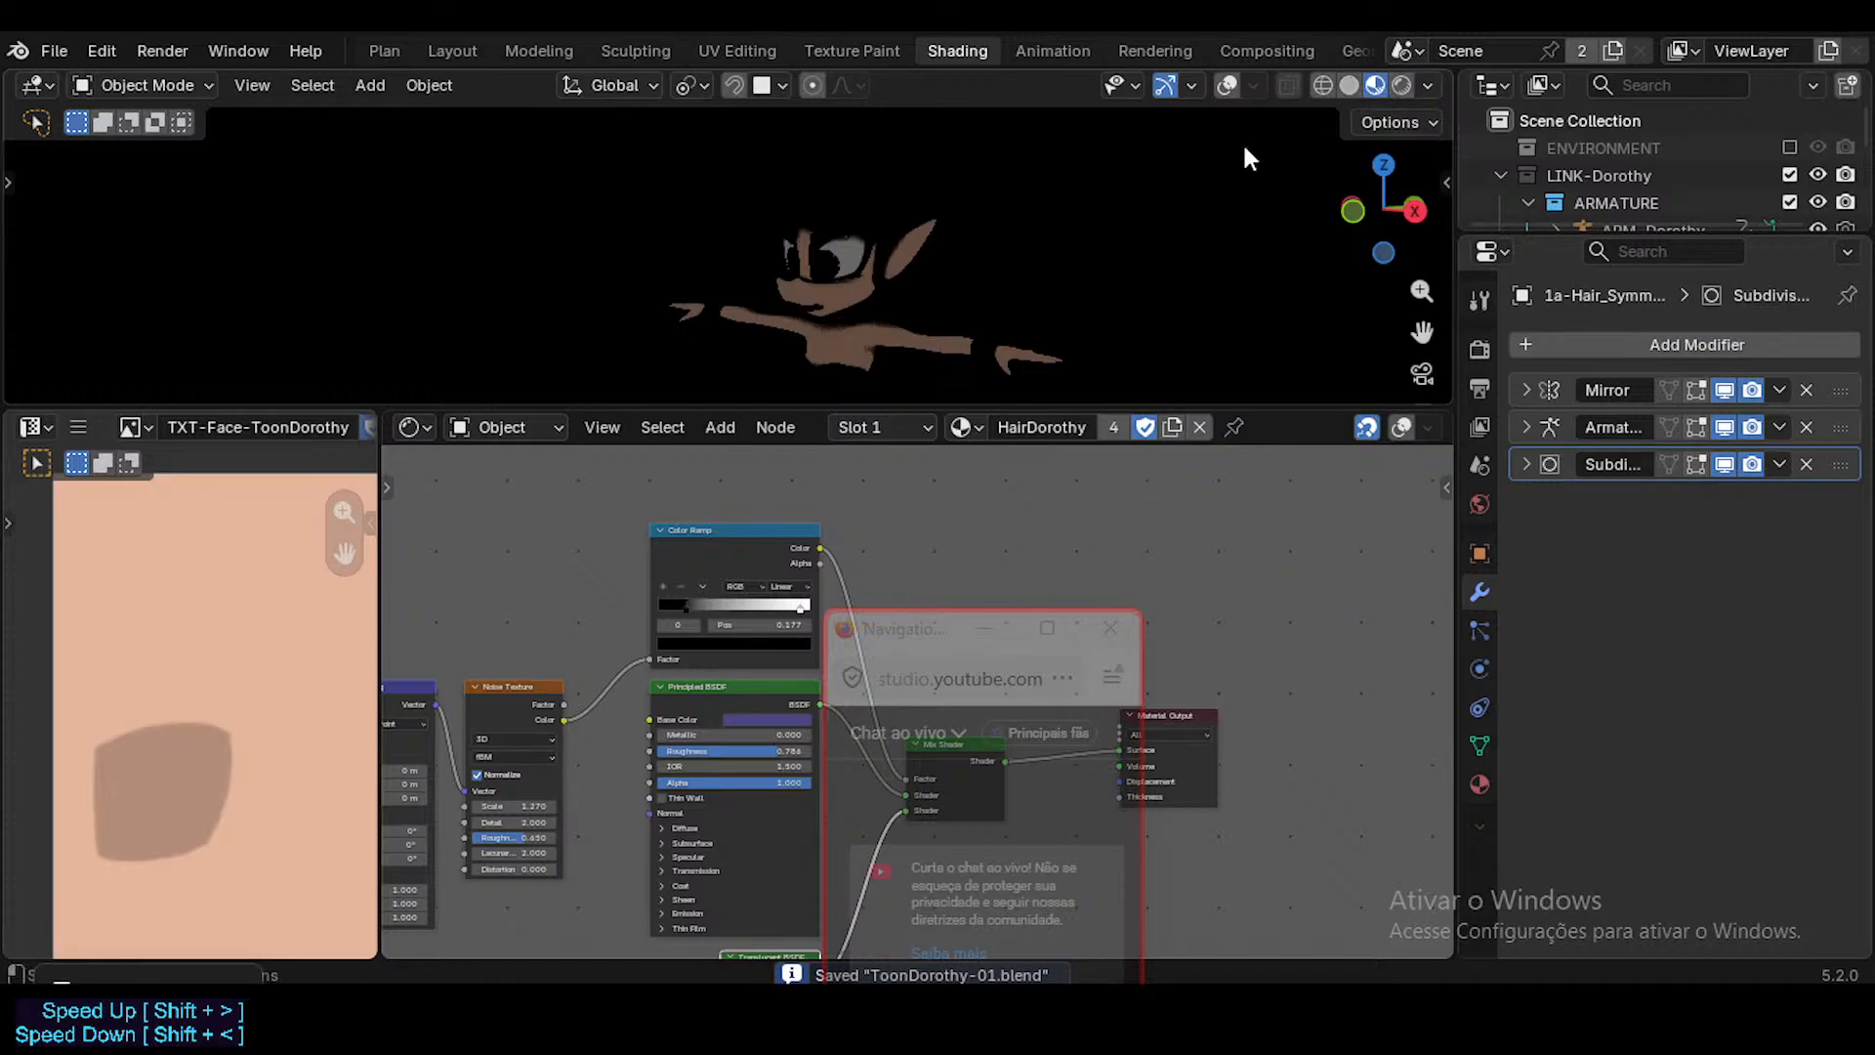
Turn off Scene World lighting in the Shading workspace's viewport while framing the mouth.
scroll(894, 308, "up", 10)
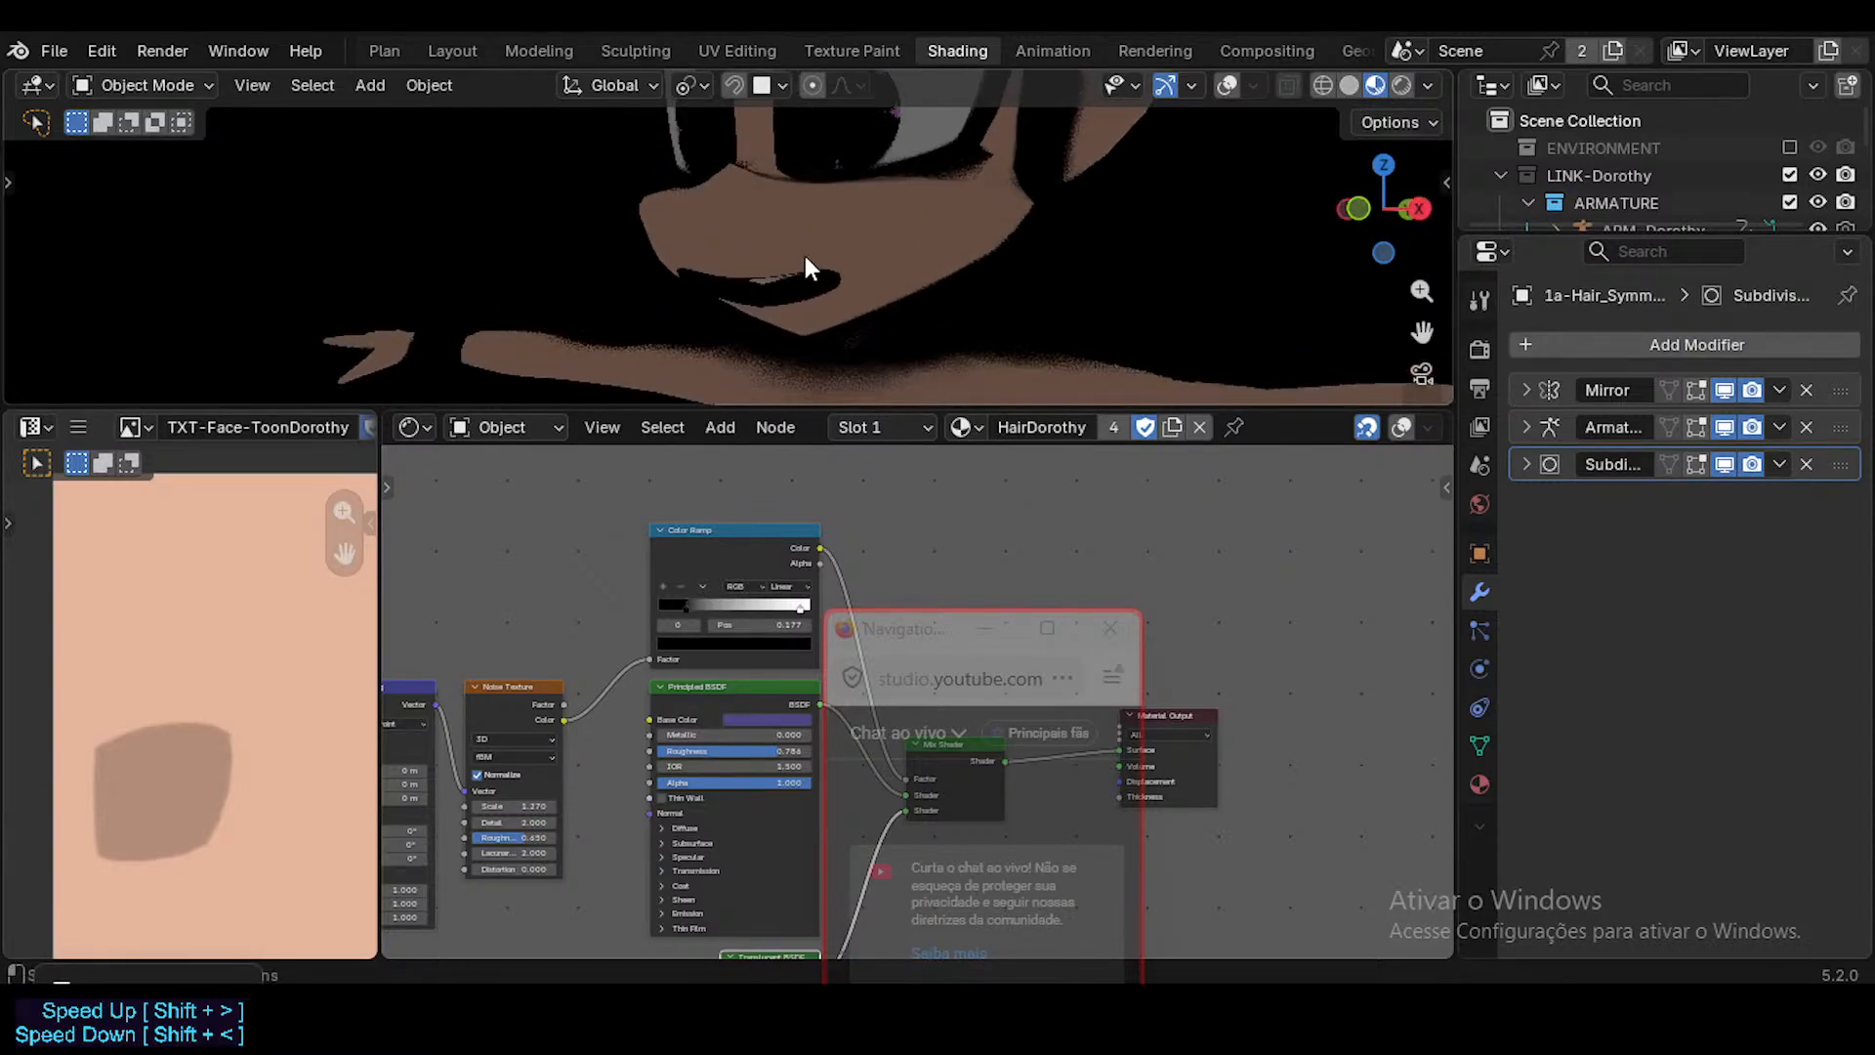
scroll(805, 256, "up", 2)
left_click(1428, 85)
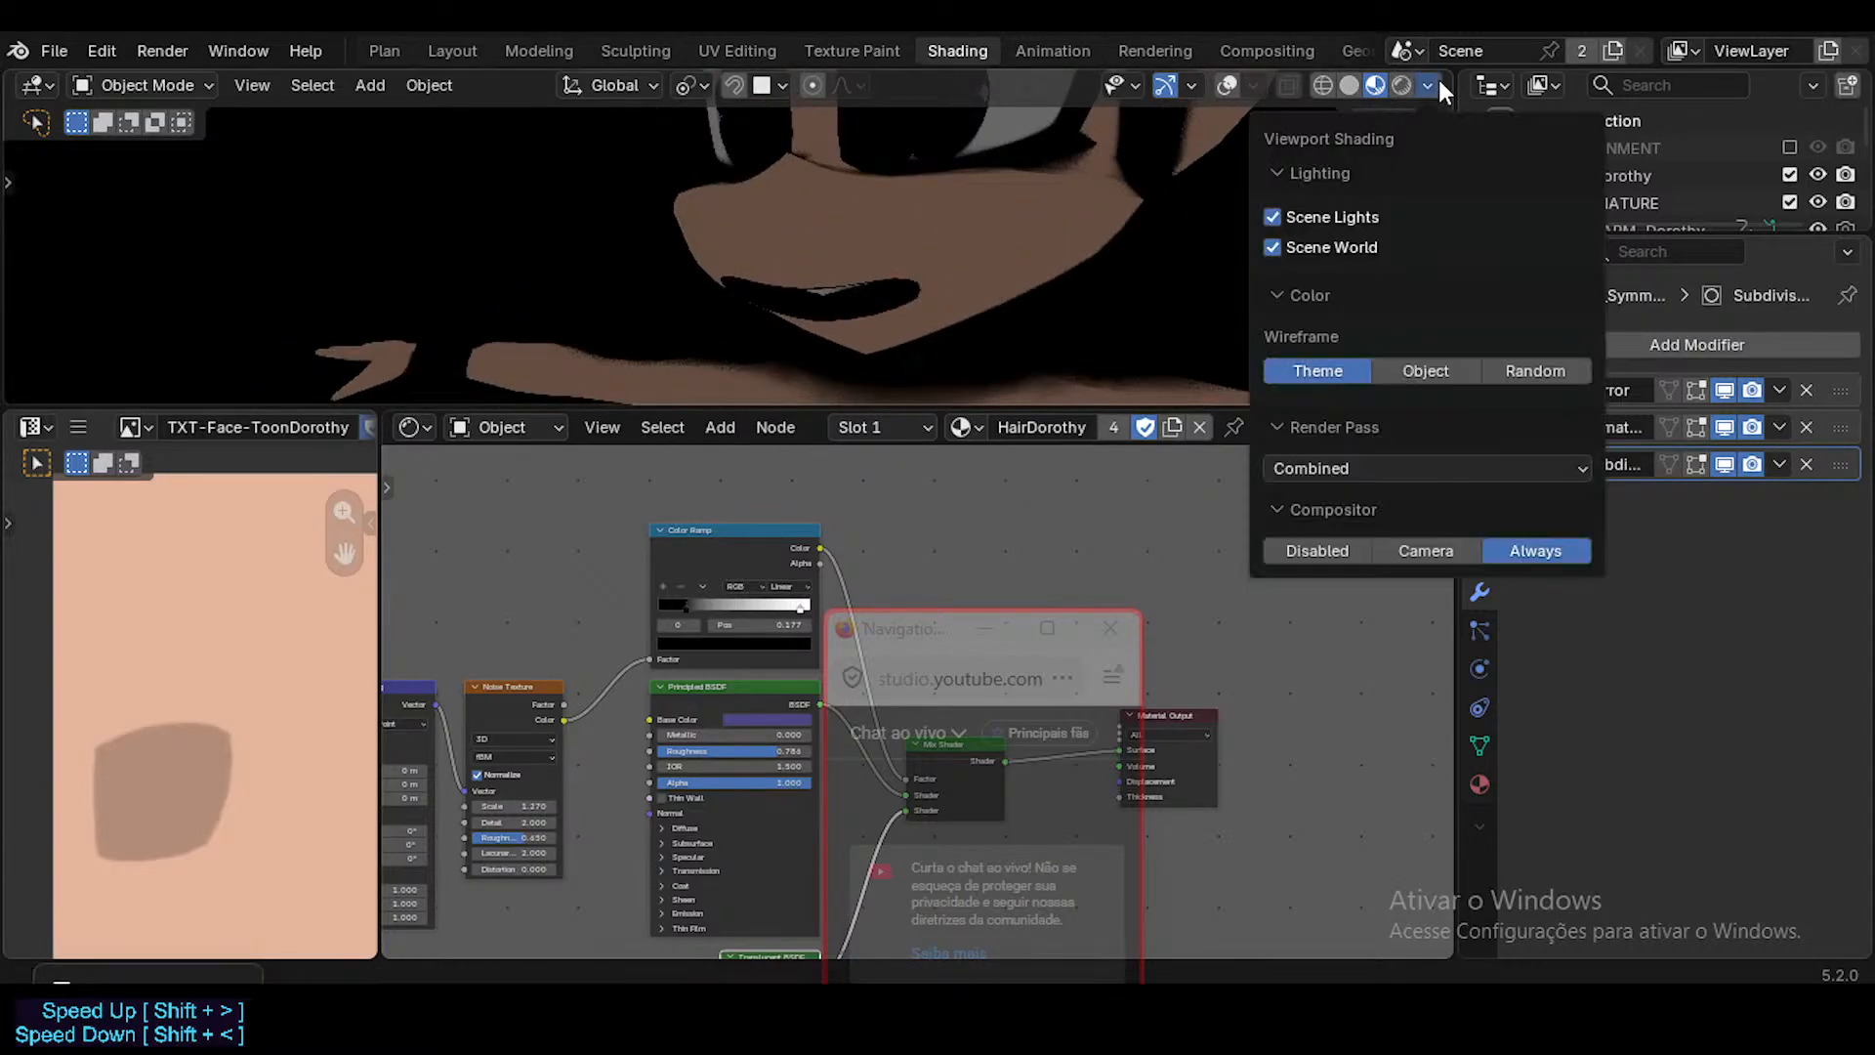
left_click(1328, 248)
scroll(790, 301, "up", 4)
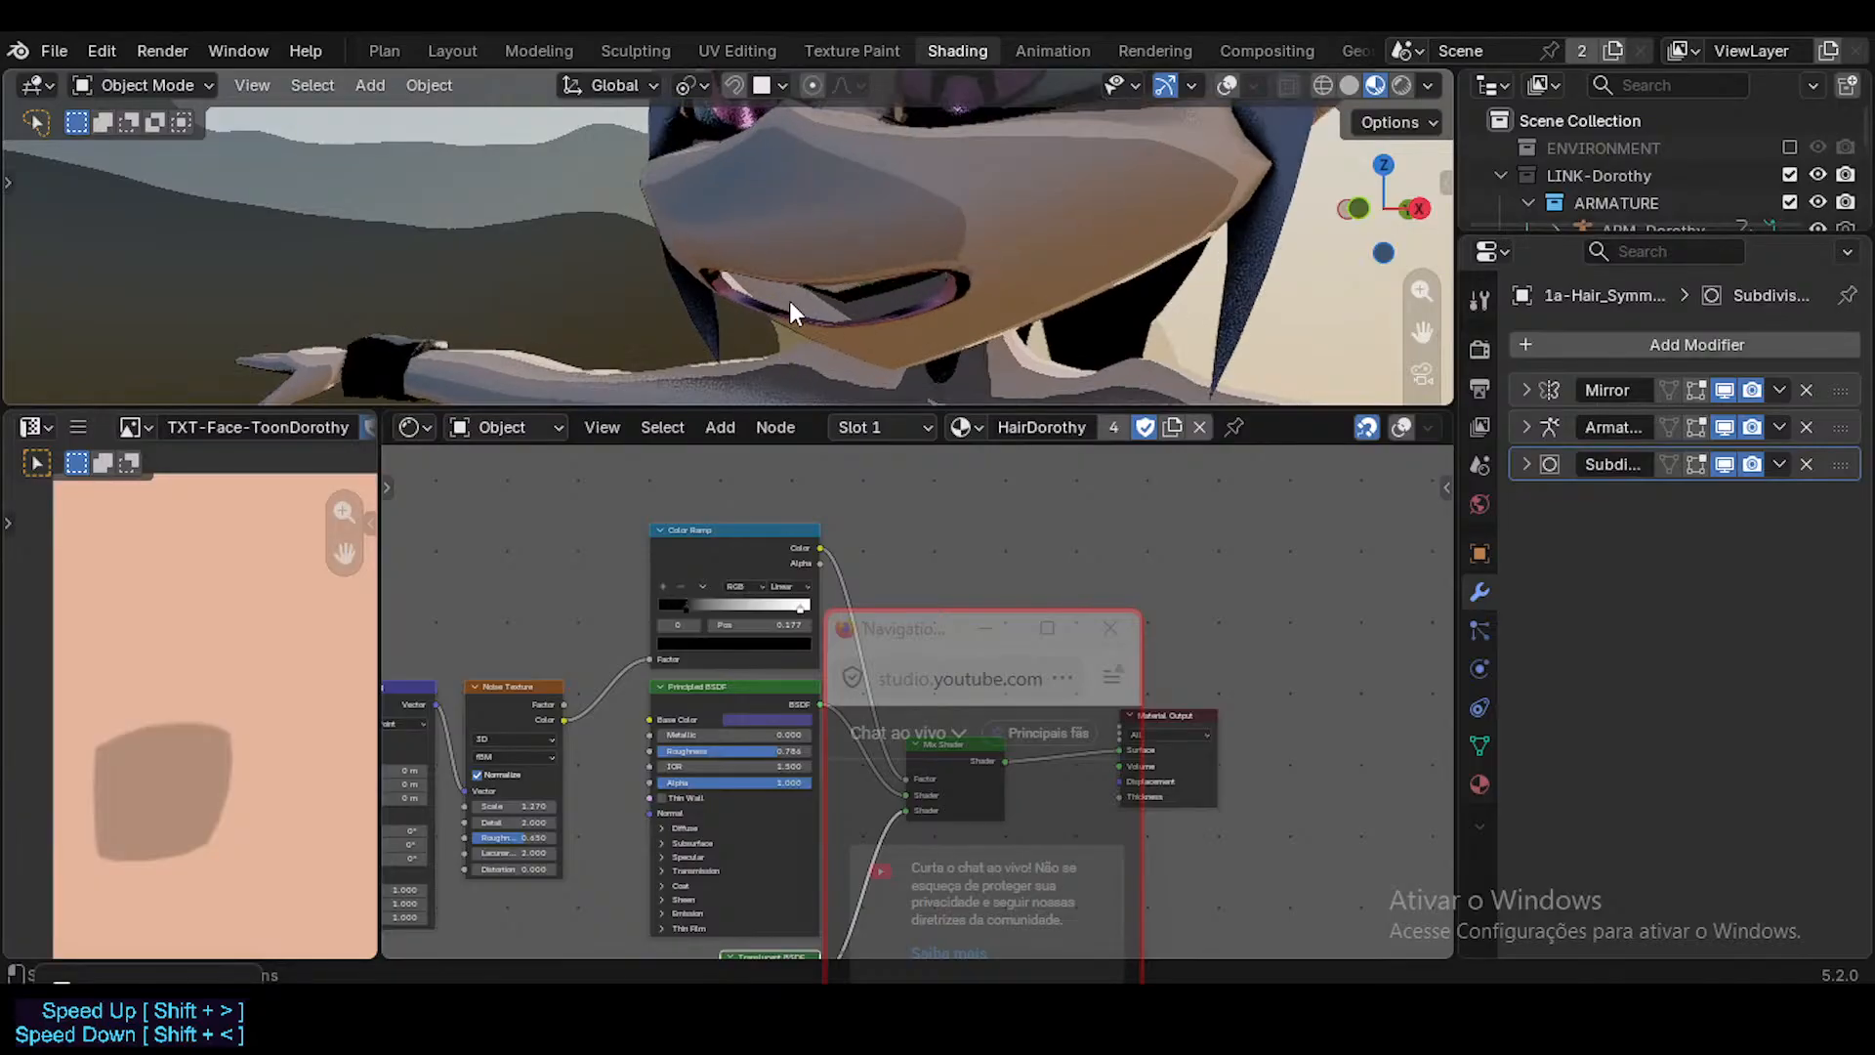
Show the viewport overlays over the mouth and try to select the face mesh.
middle_click_drag(818, 190, 964, 272)
key("alt+shift+z")
left_click(1105, 184)
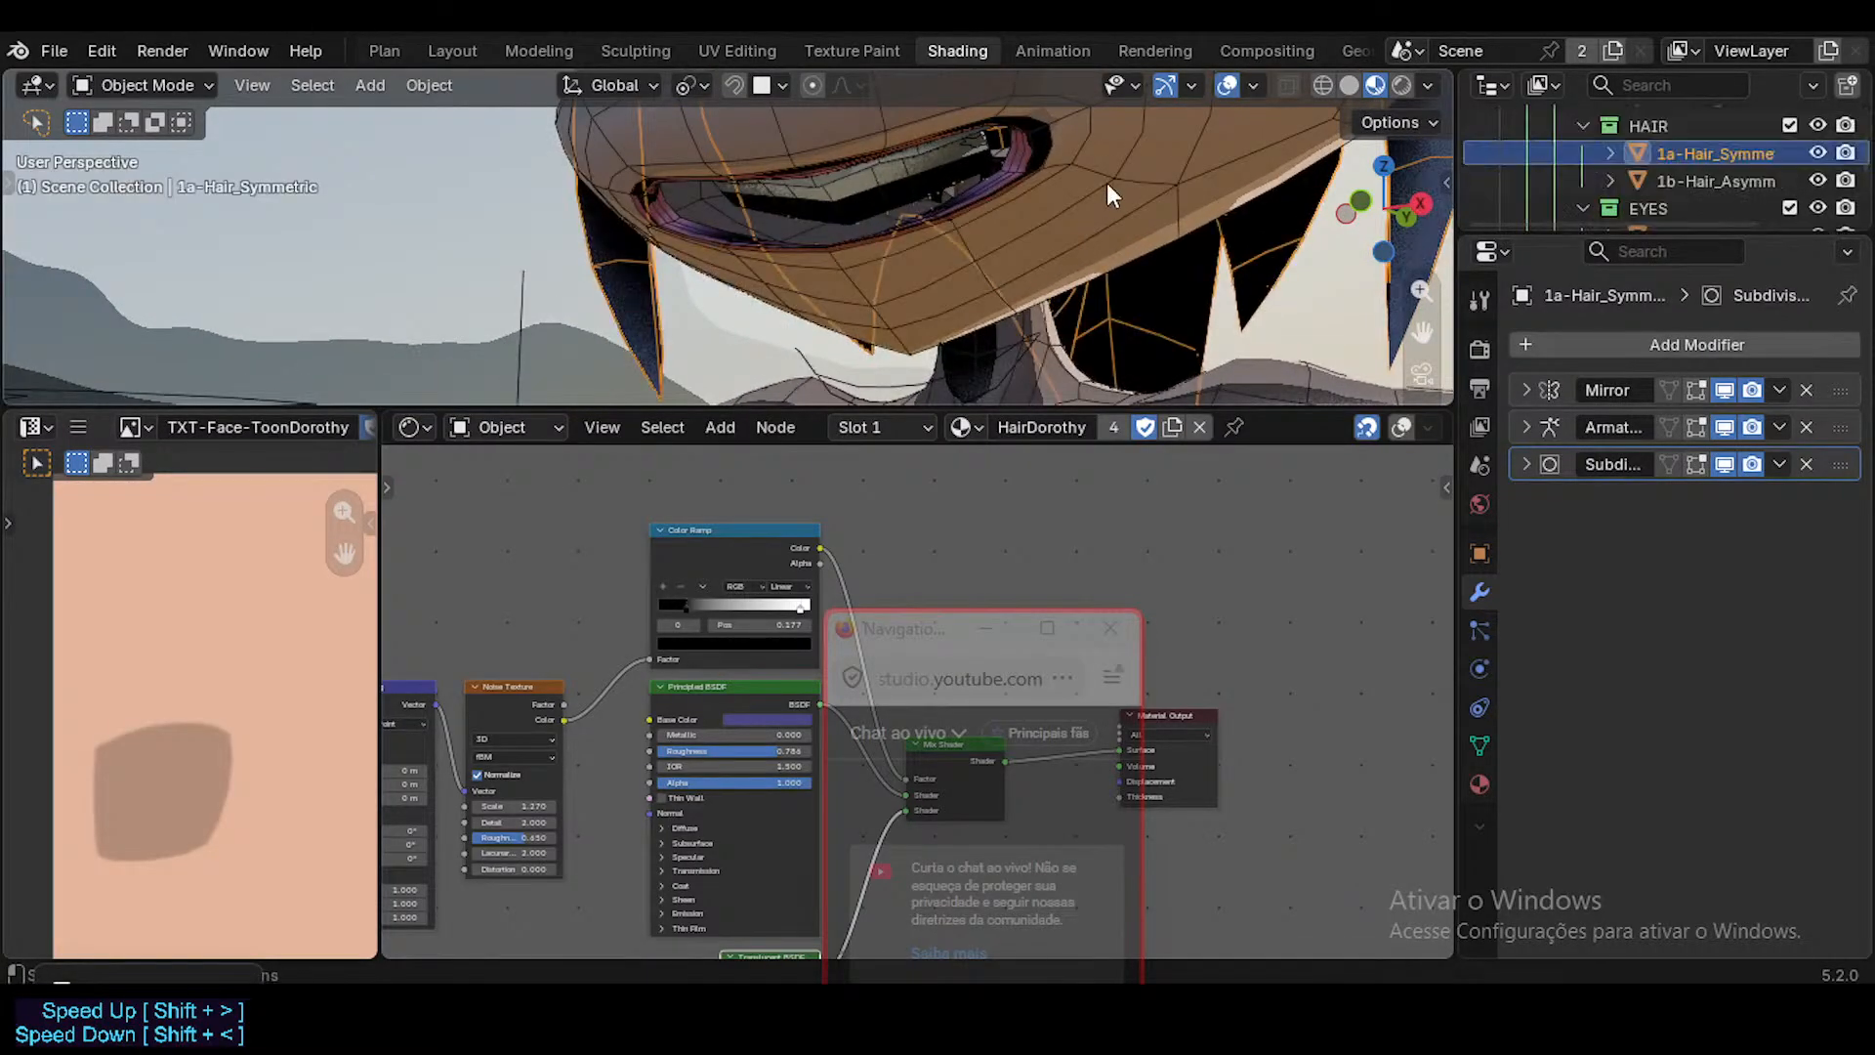
key("ctrl+Tab")
key("Escape")
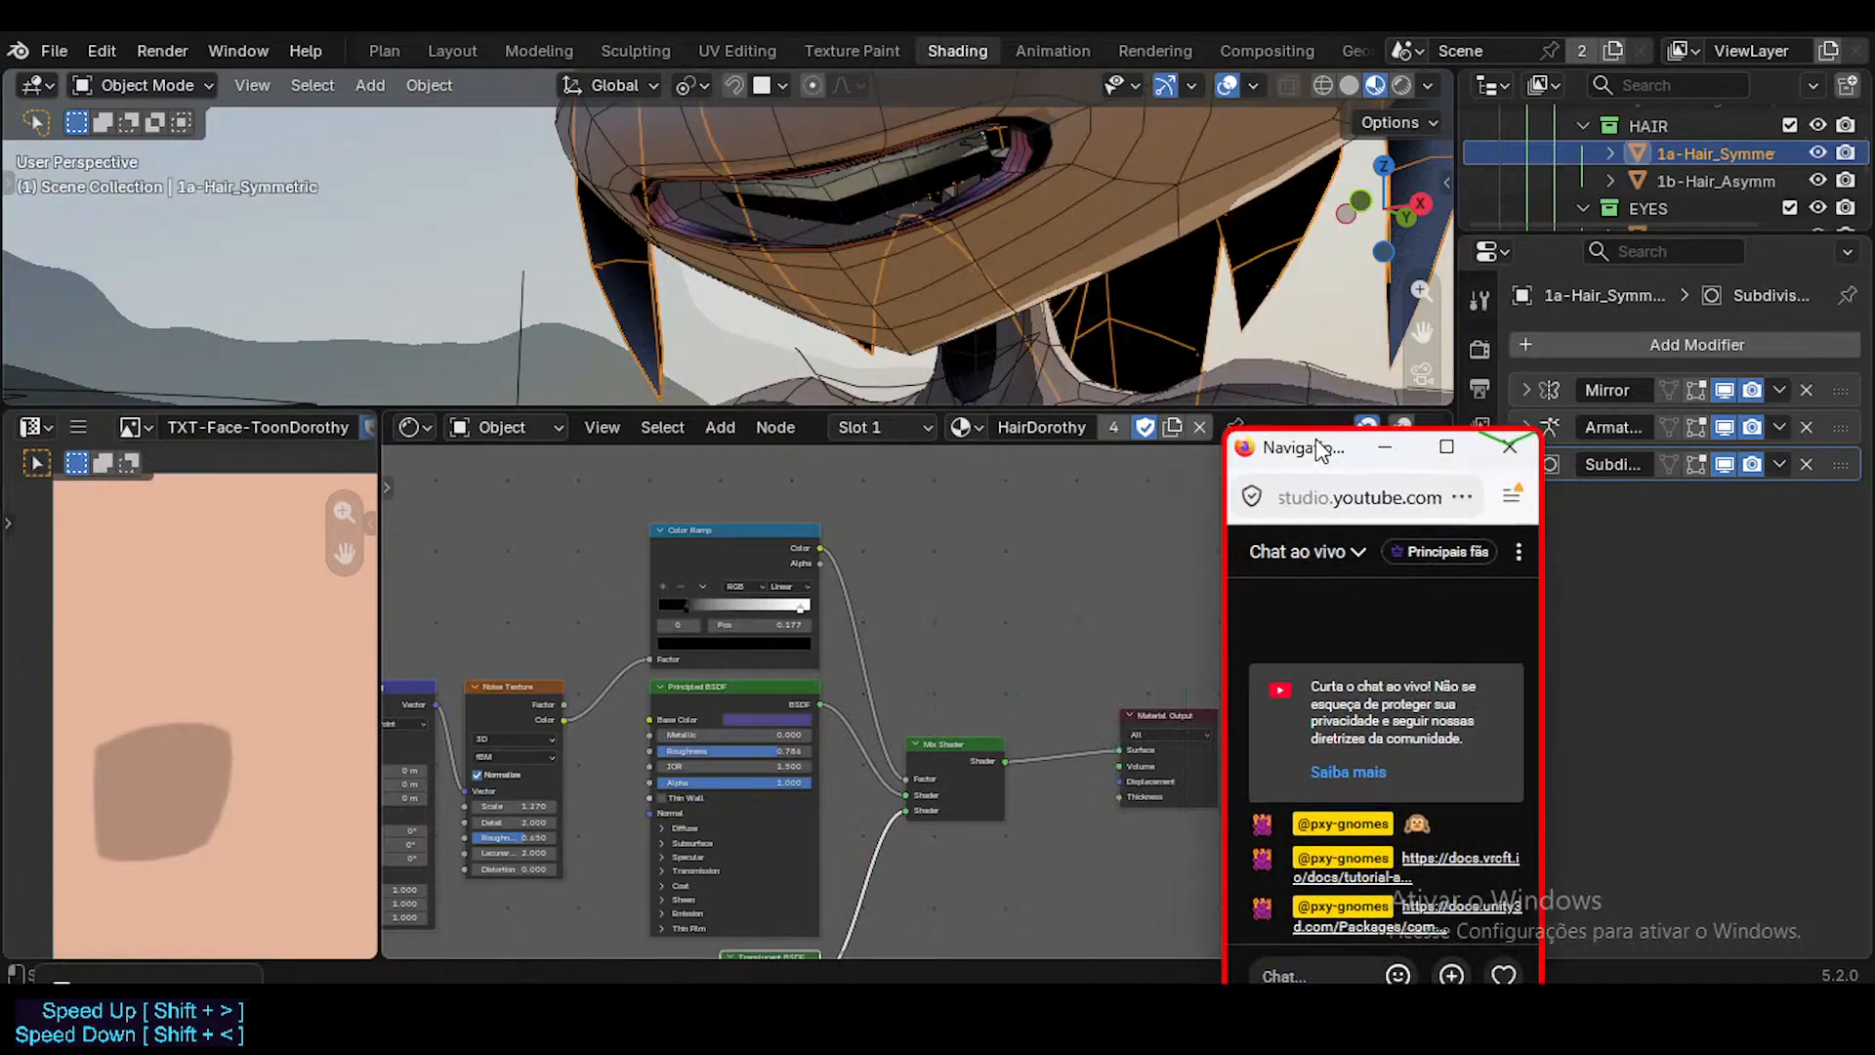
Move the Material Output node farther from the Mix Shader in the HairDorothy node tree.
middle_click_drag(944, 615, 753, 649)
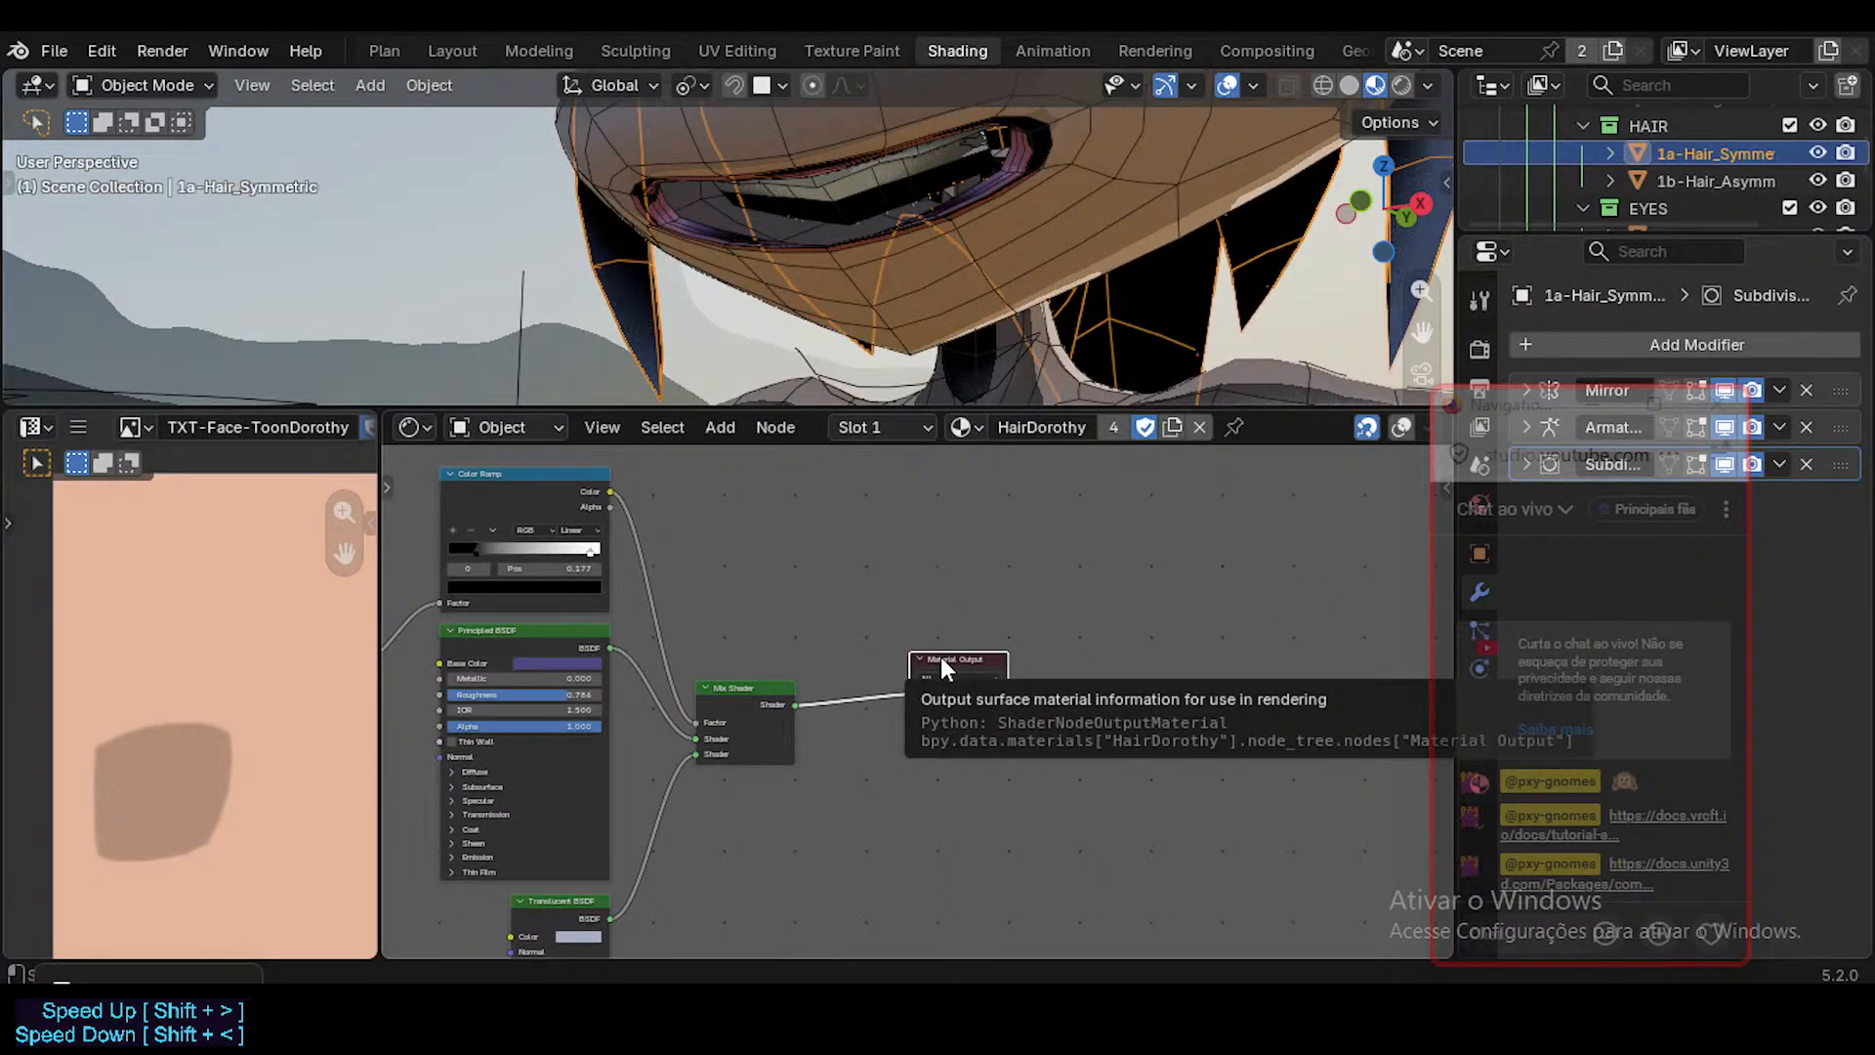
scroll(832, 598, "up", 3)
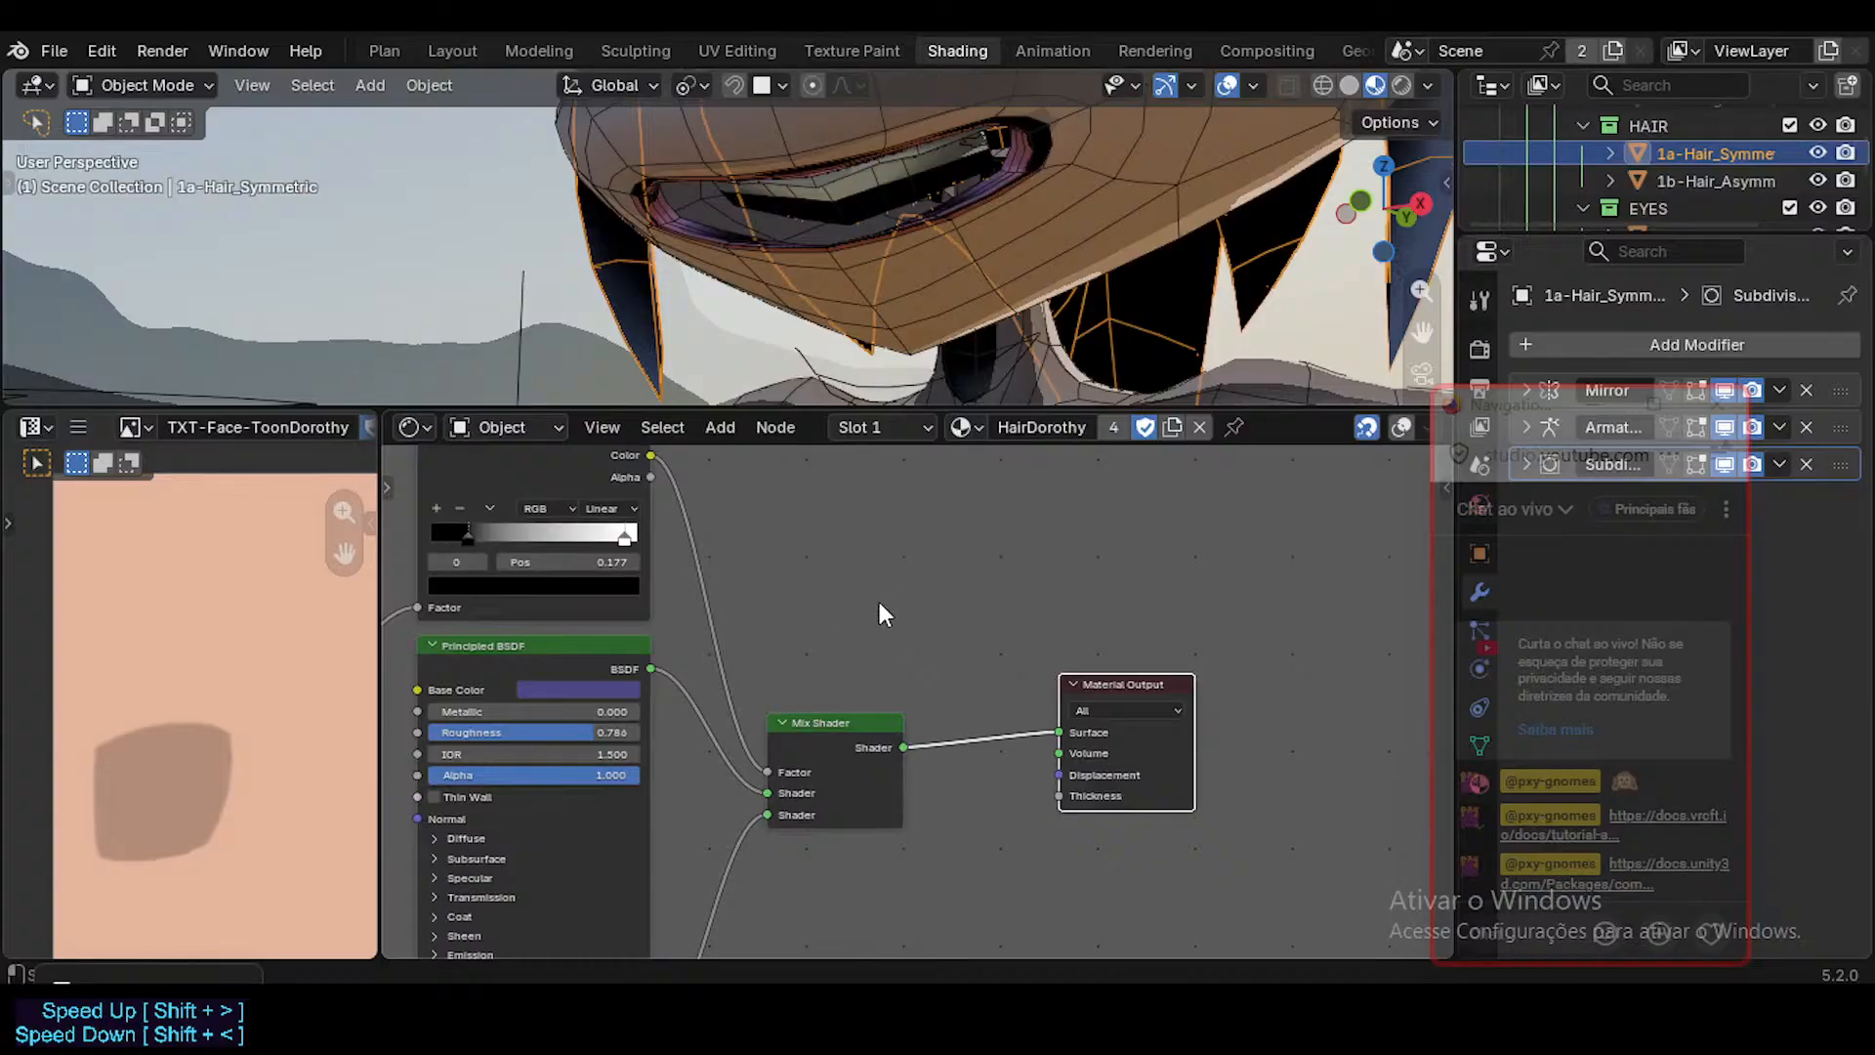
middle_click_drag(879, 602, 626, 643)
left_click_drag(863, 723, 1038, 743)
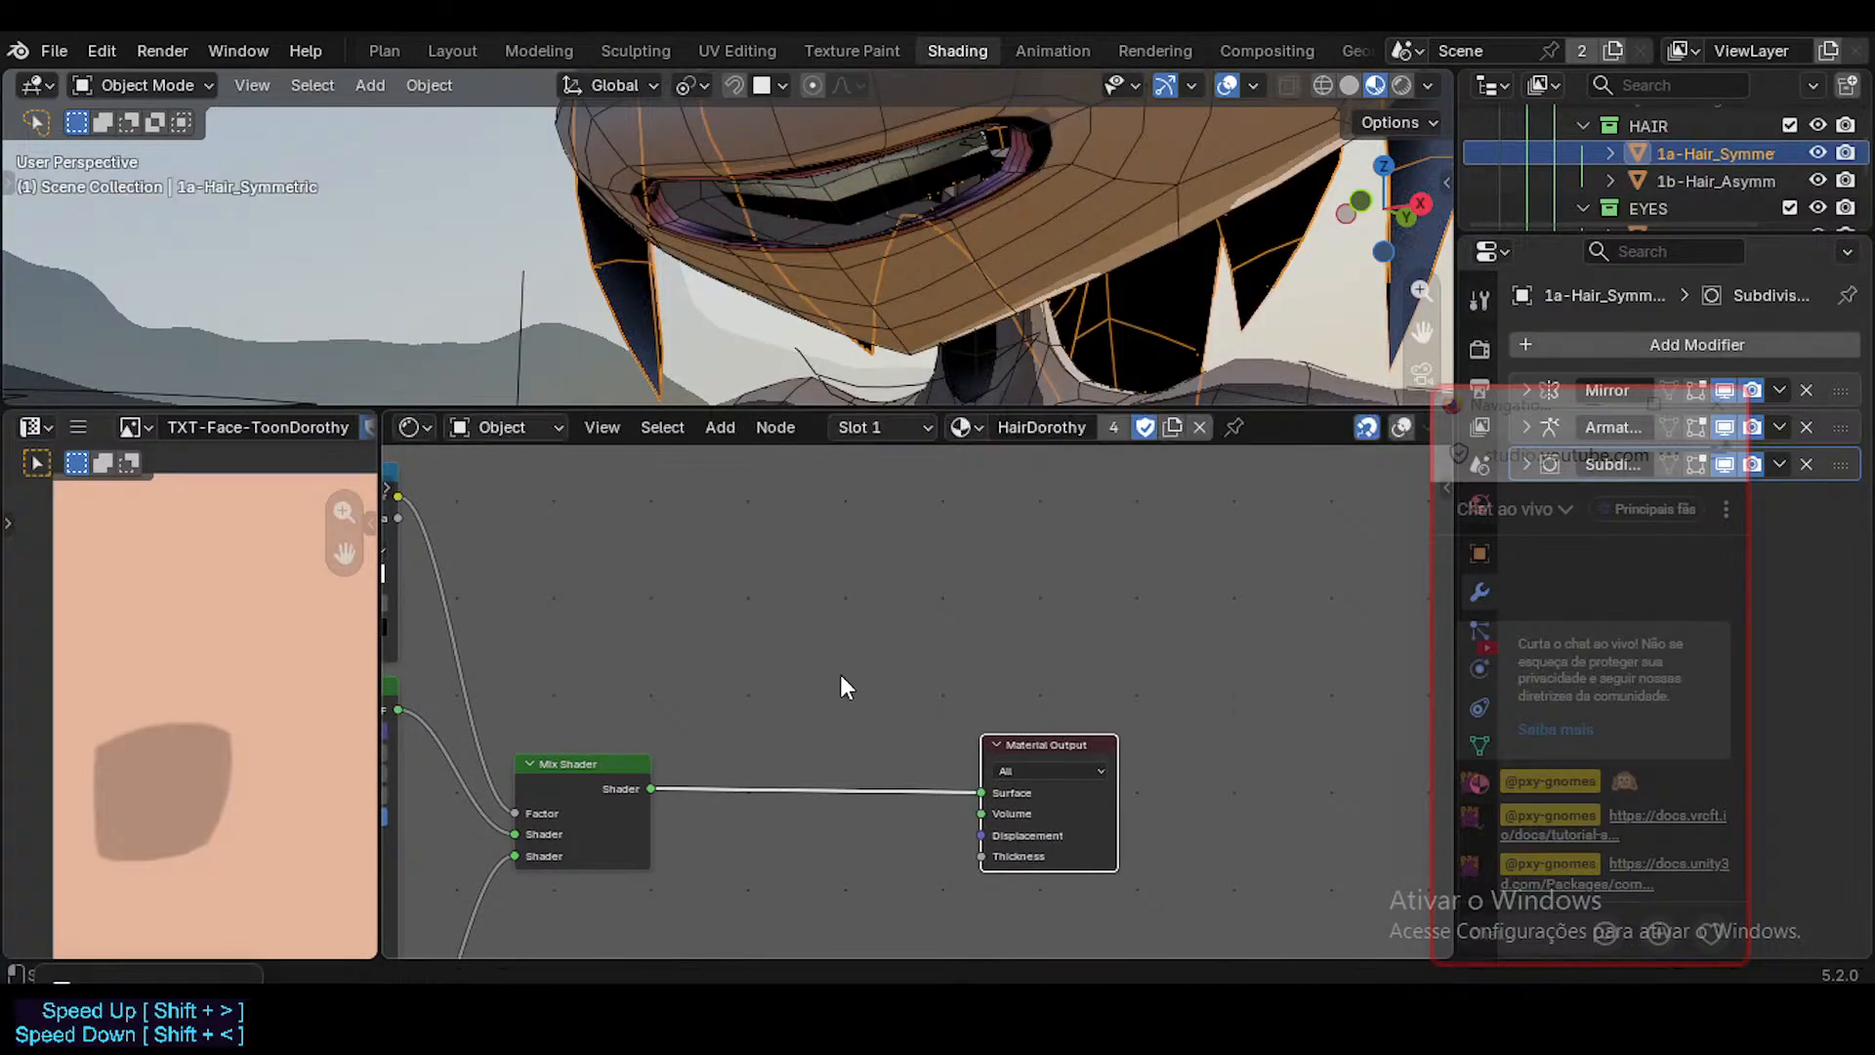
scroll(850, 679, "down", 1)
middle_click_drag(966, 695, 1230, 731)
scroll(1225, 723, "down", 2)
Add a Geometry input node directly above the Mix Shader in the HairDorothy material.
left_click(1049, 510)
key("shift+a")
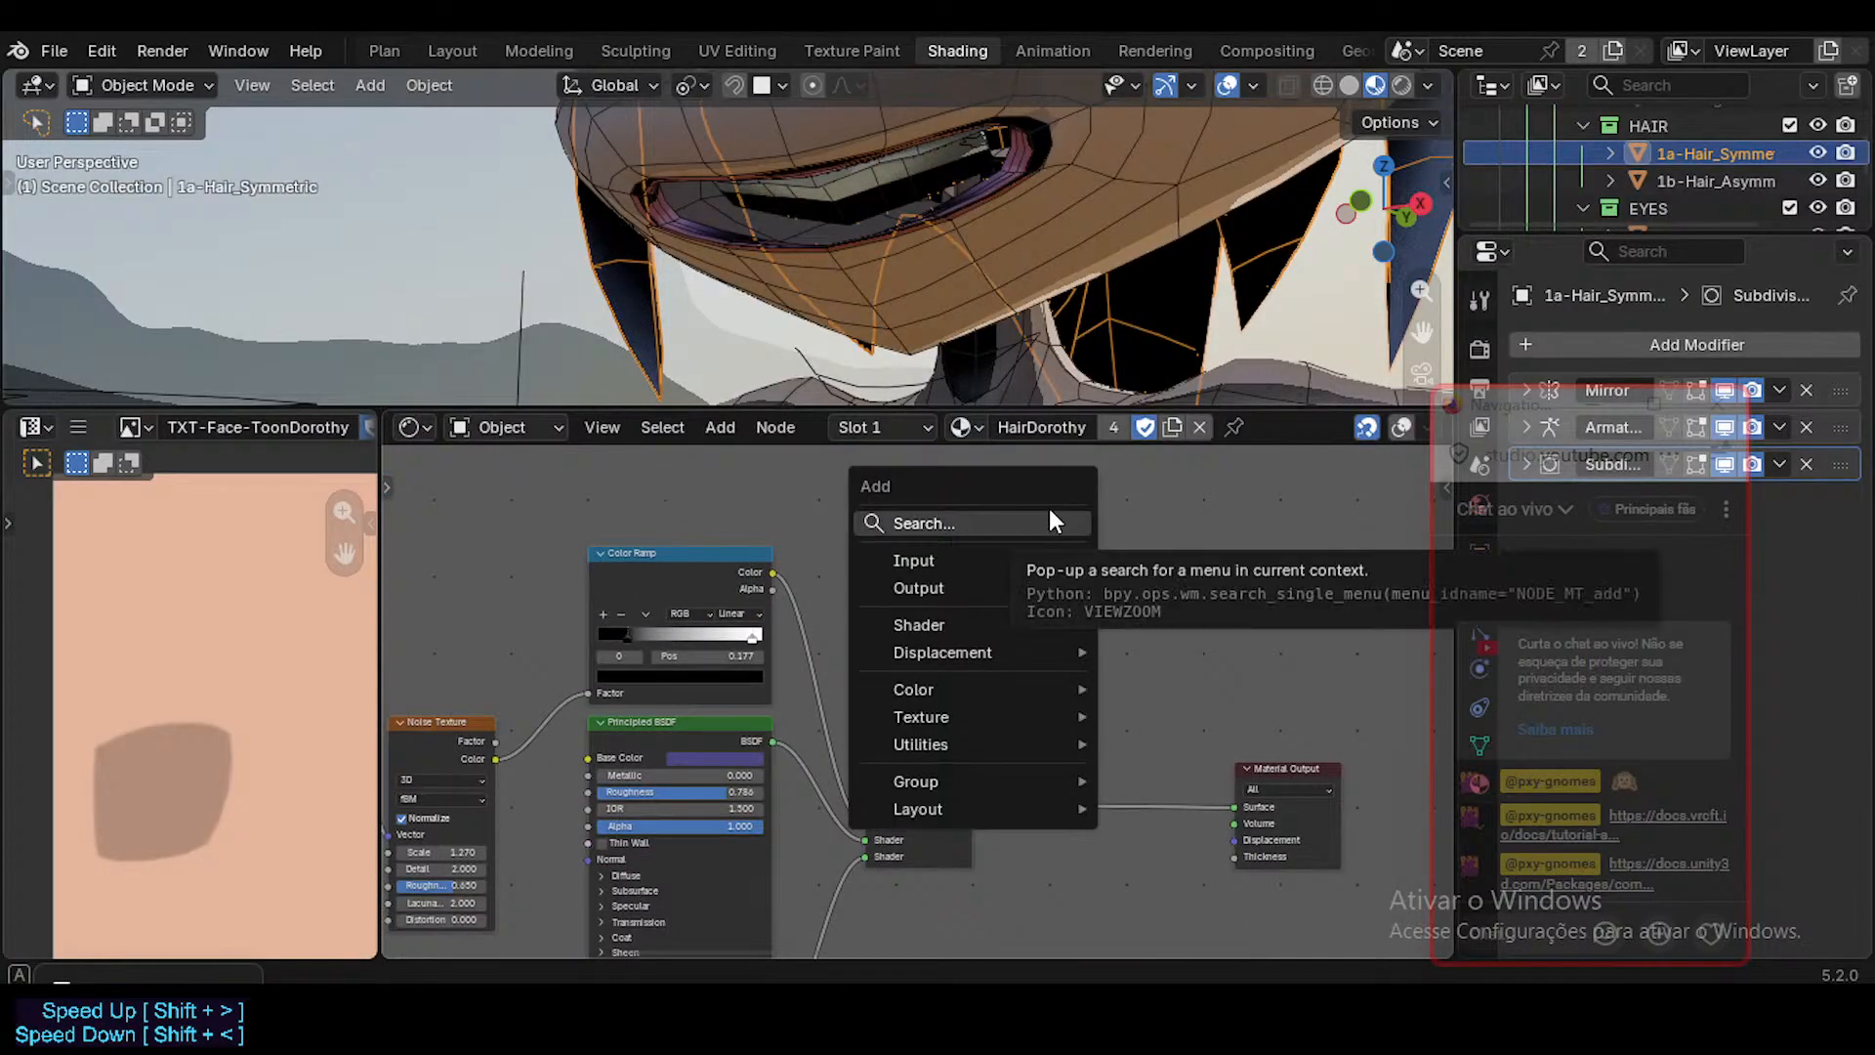
mouse_move(1034, 553)
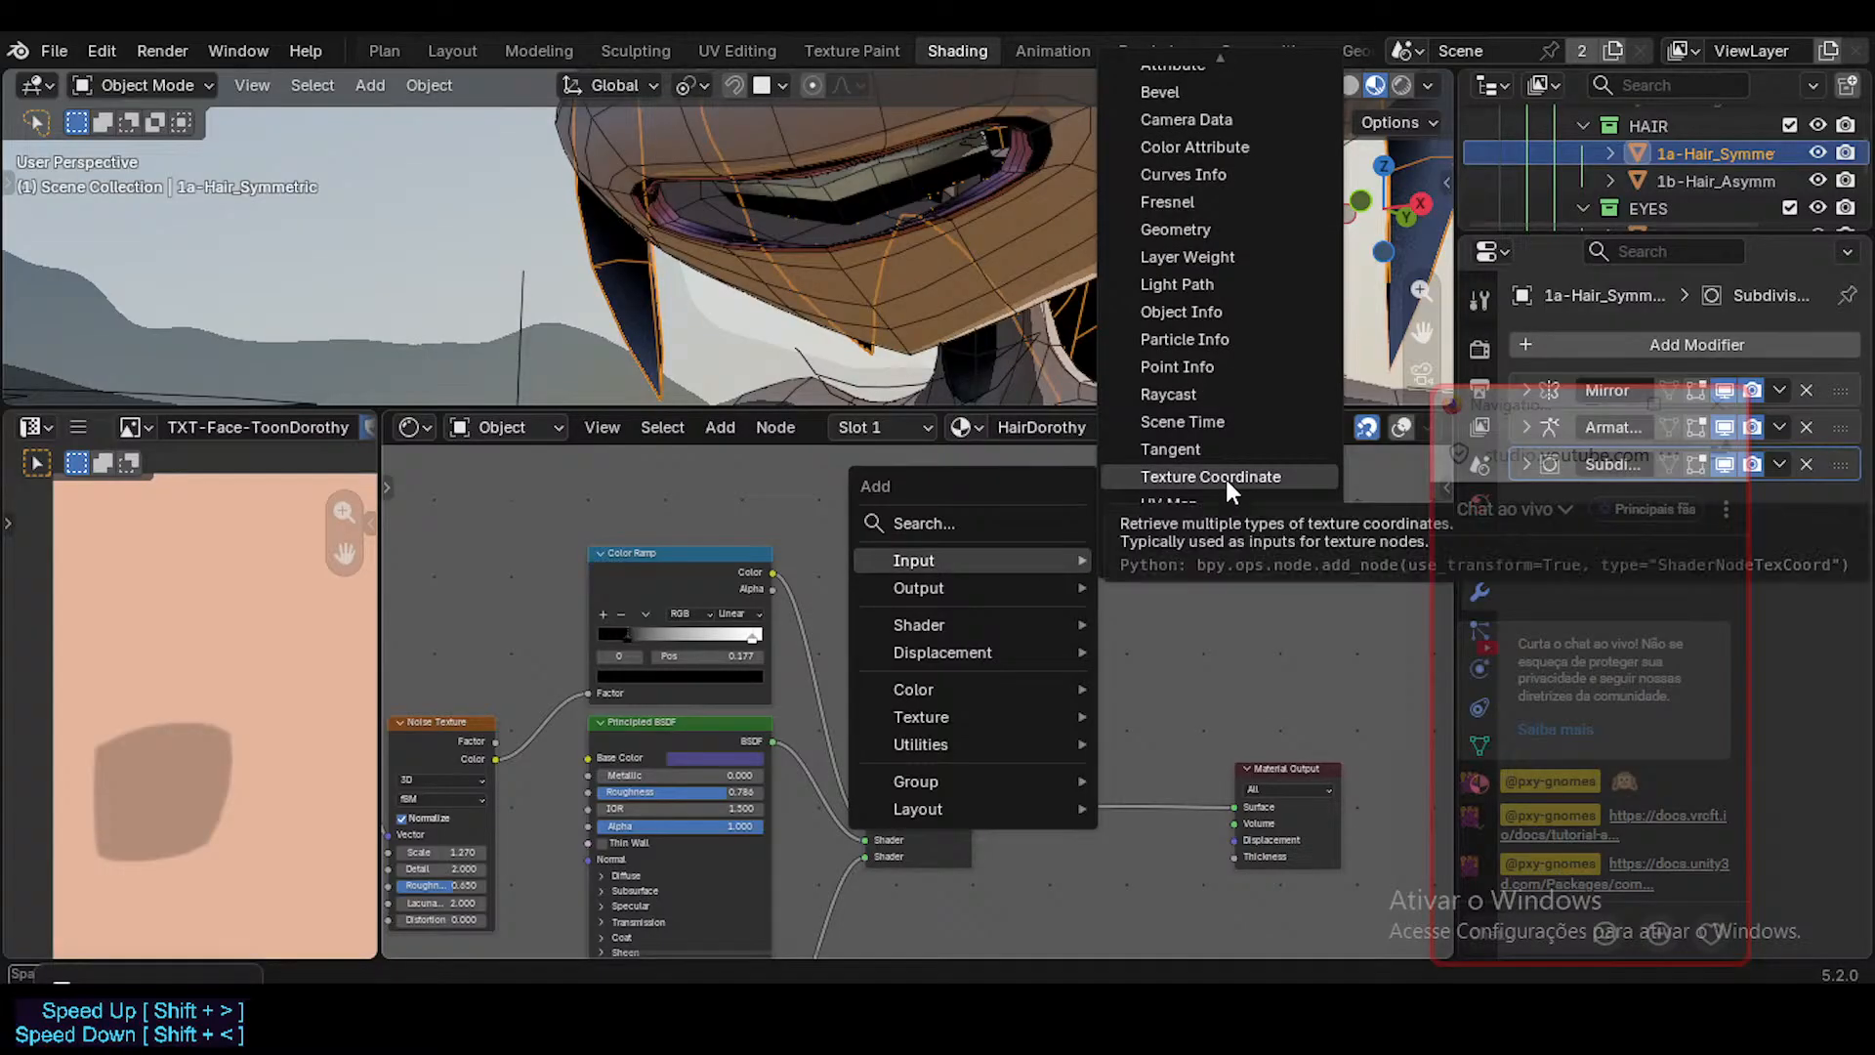
left_click(1219, 232)
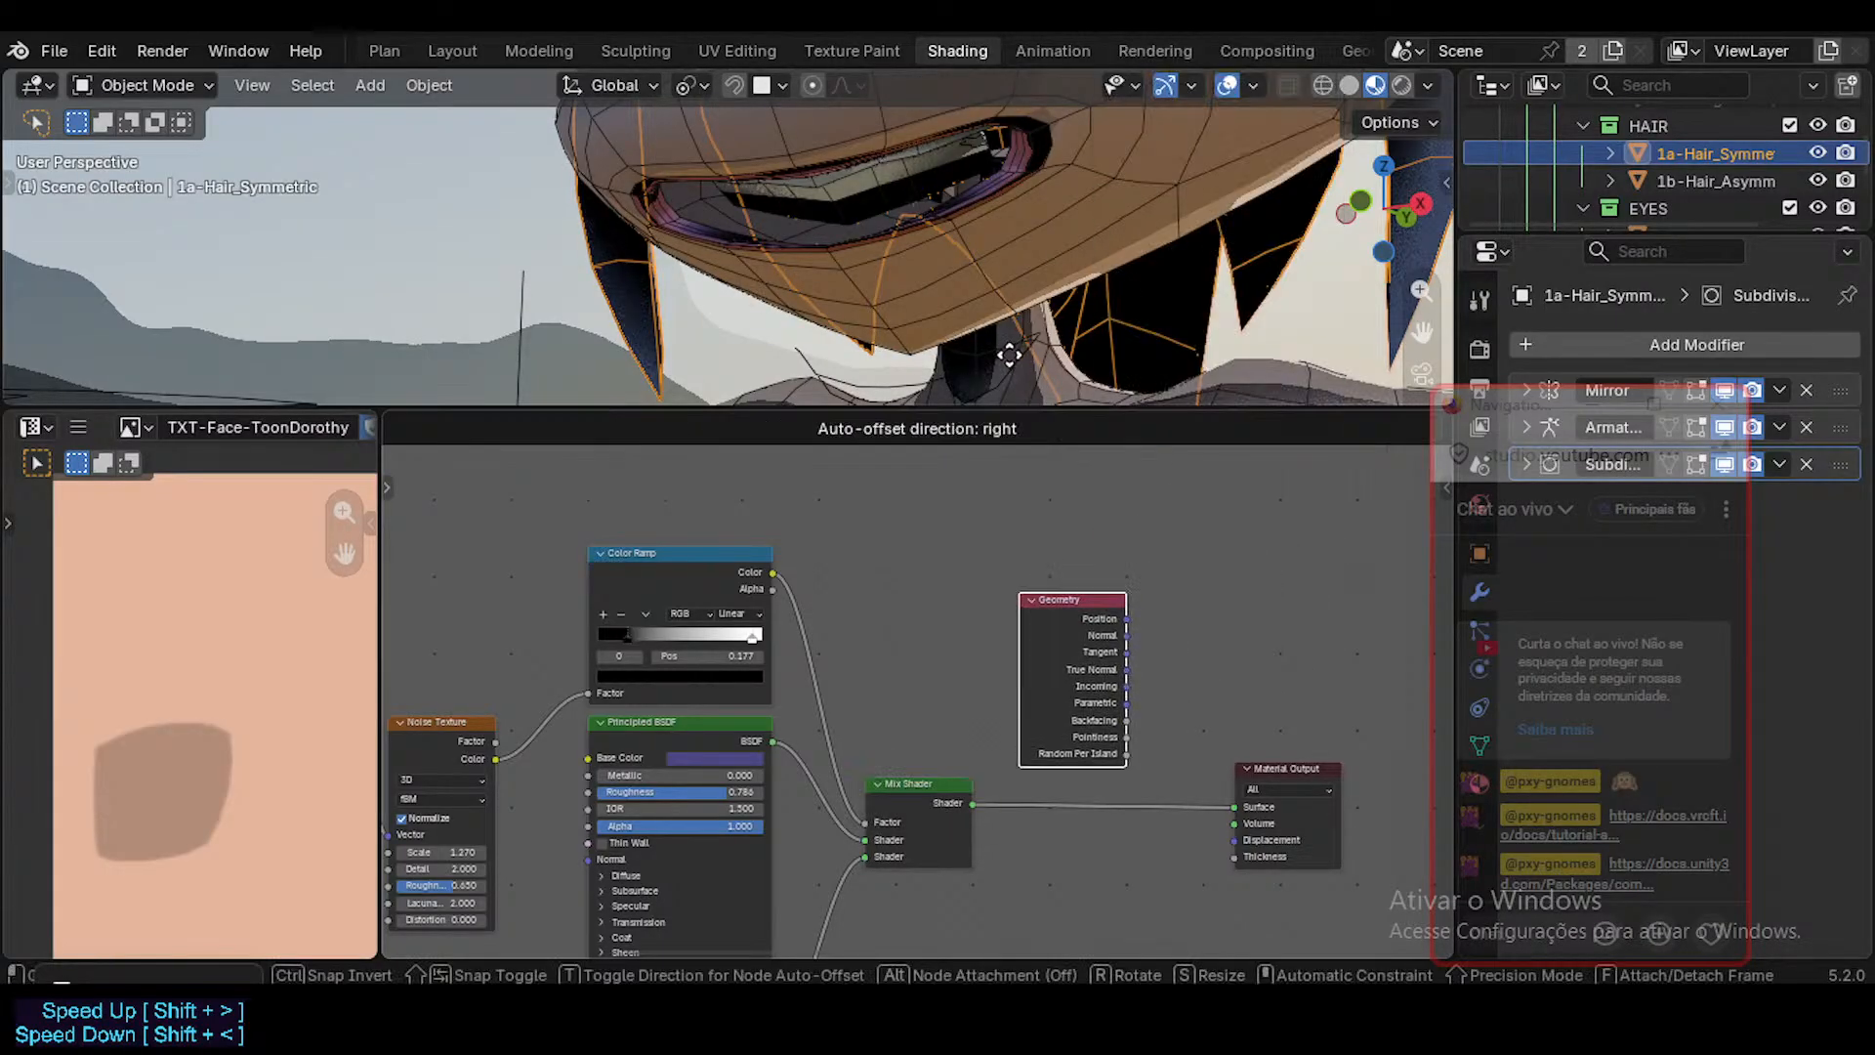
left_click(865, 356)
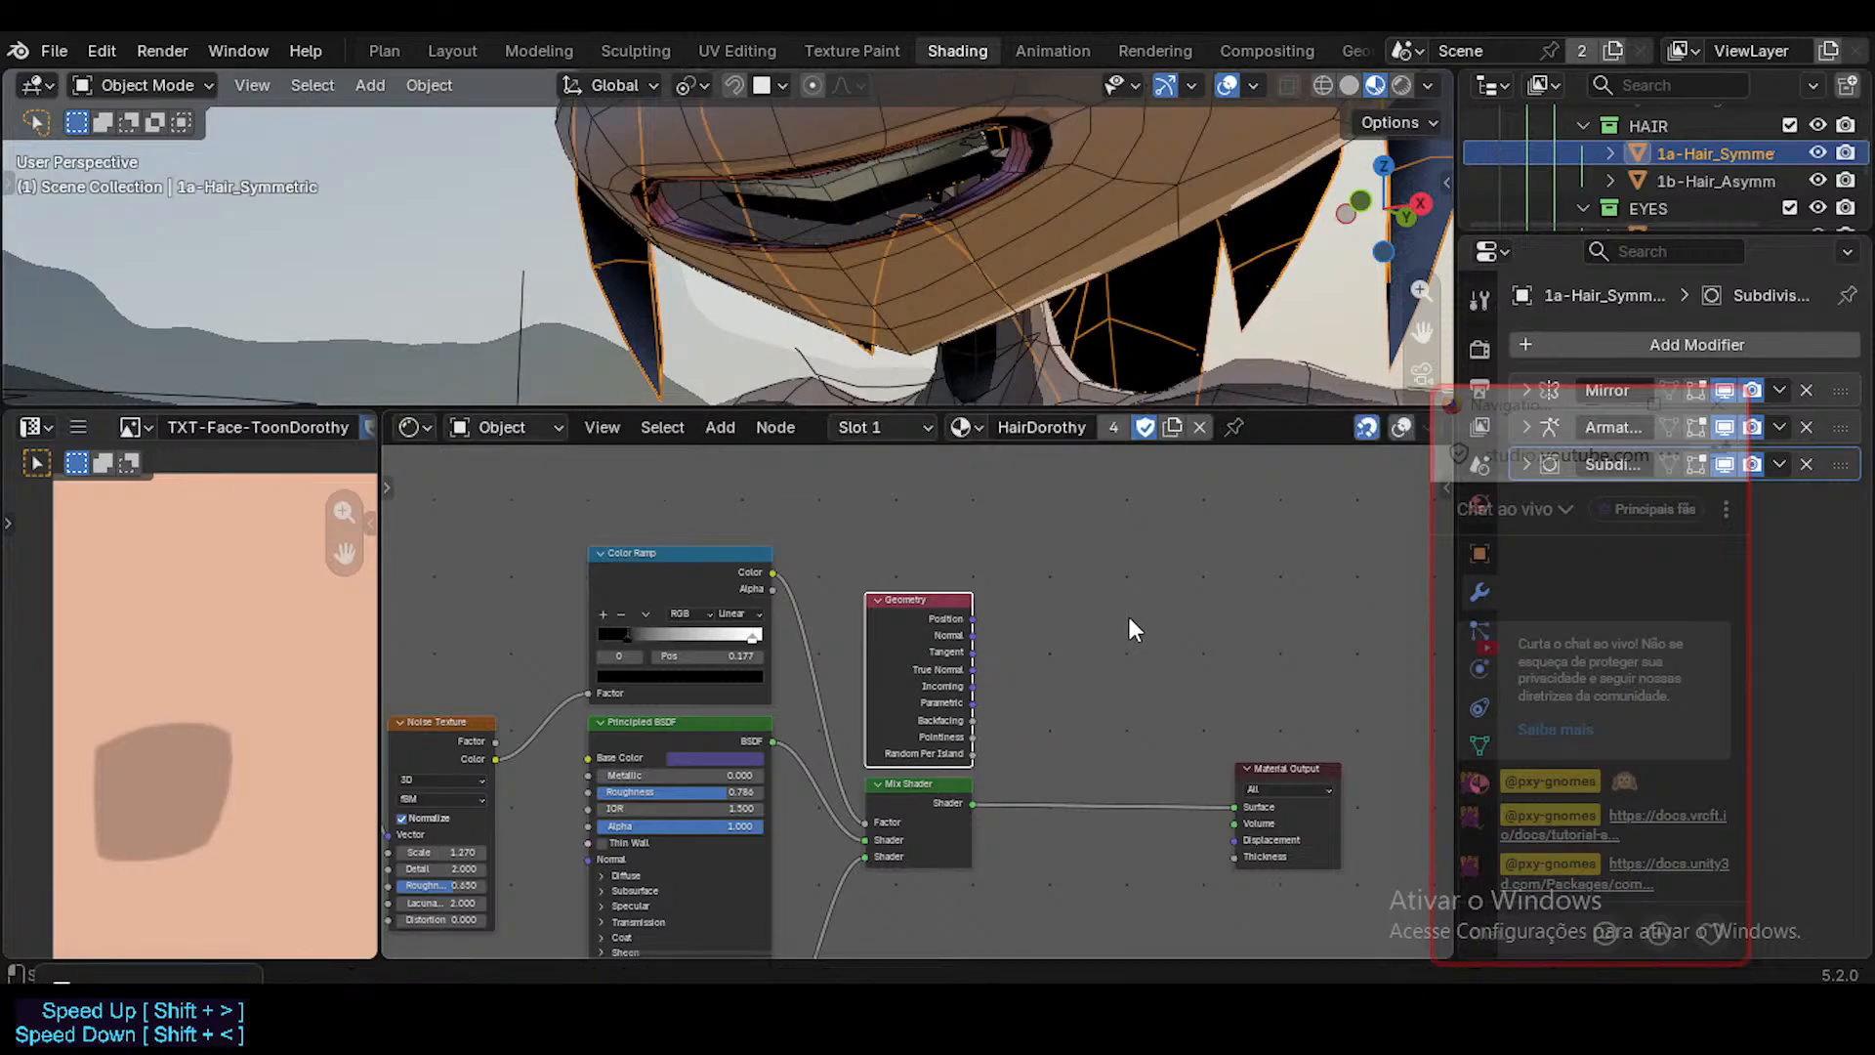
middle_click_drag(999, 635, 928, 605)
scroll(927, 608, "up", 3)
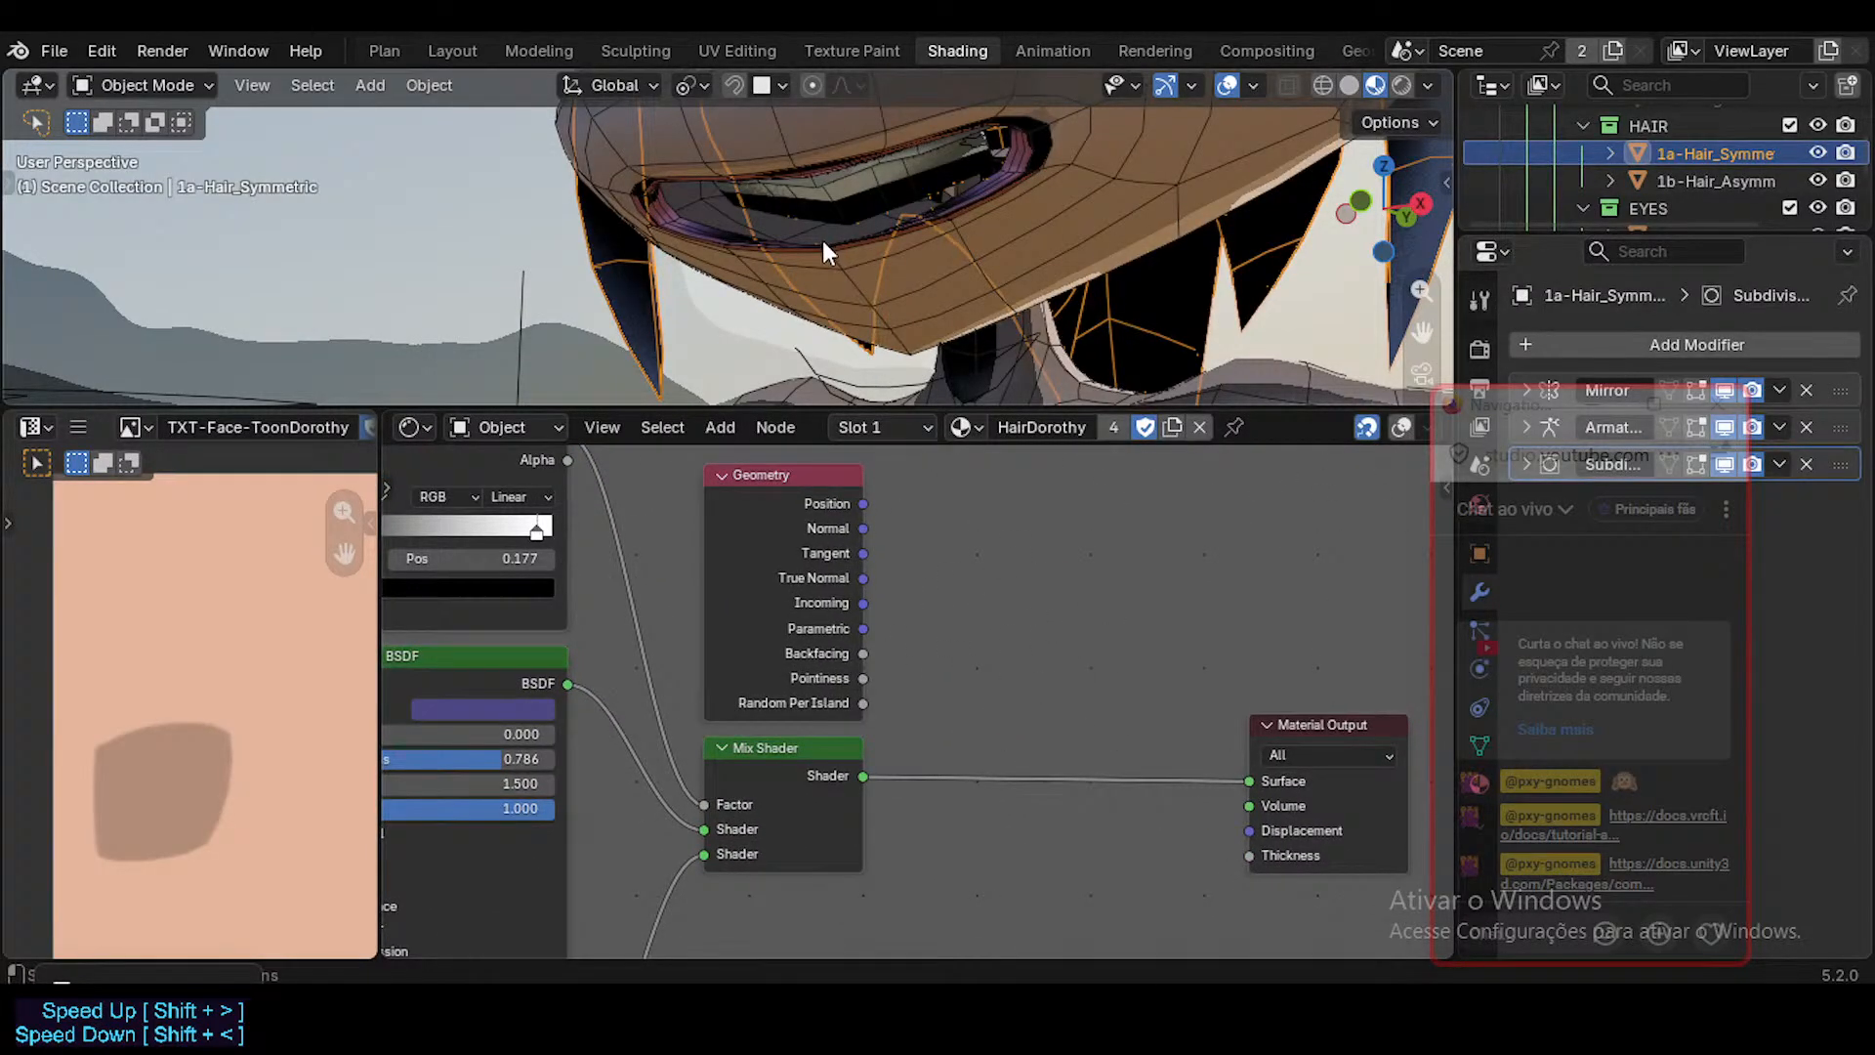
Hide the viewport overlays and add a Diffuse BSDF node below the link to the Material Output.
key("shift+alt+z")
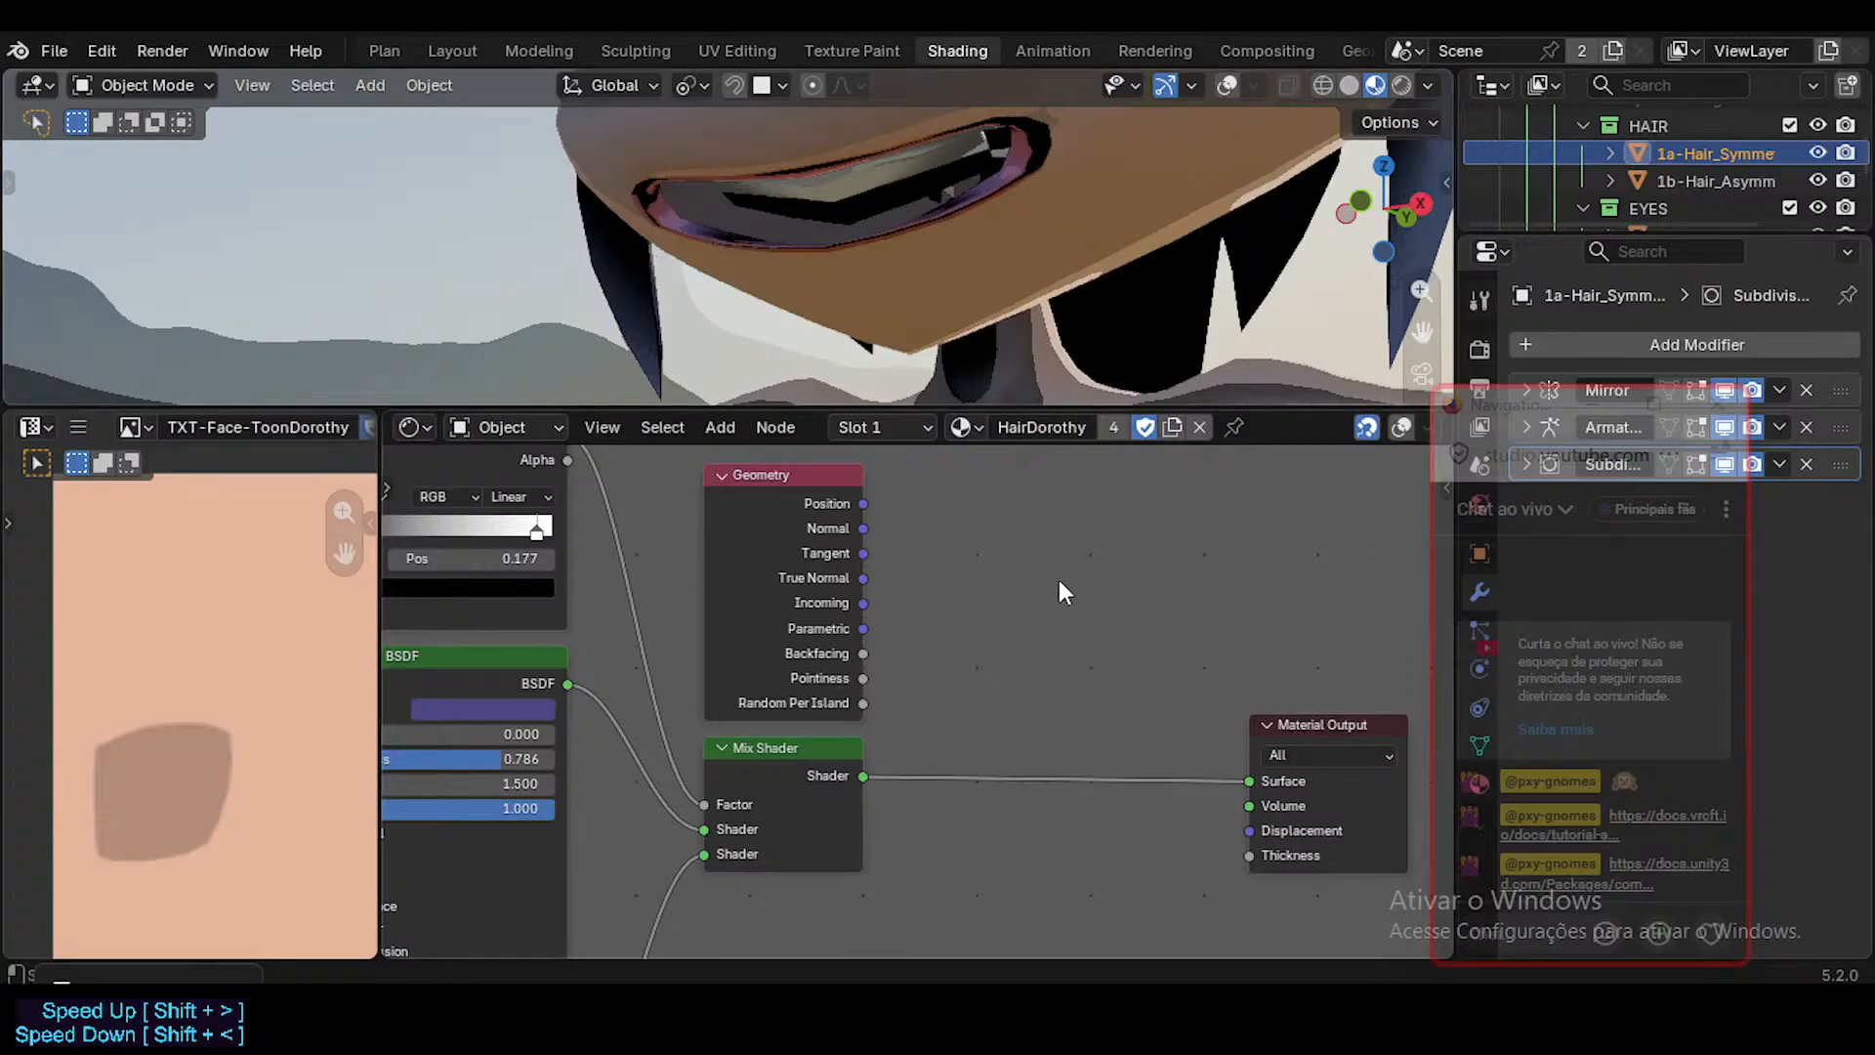
key("shift+a")
mouse_move(1015, 557)
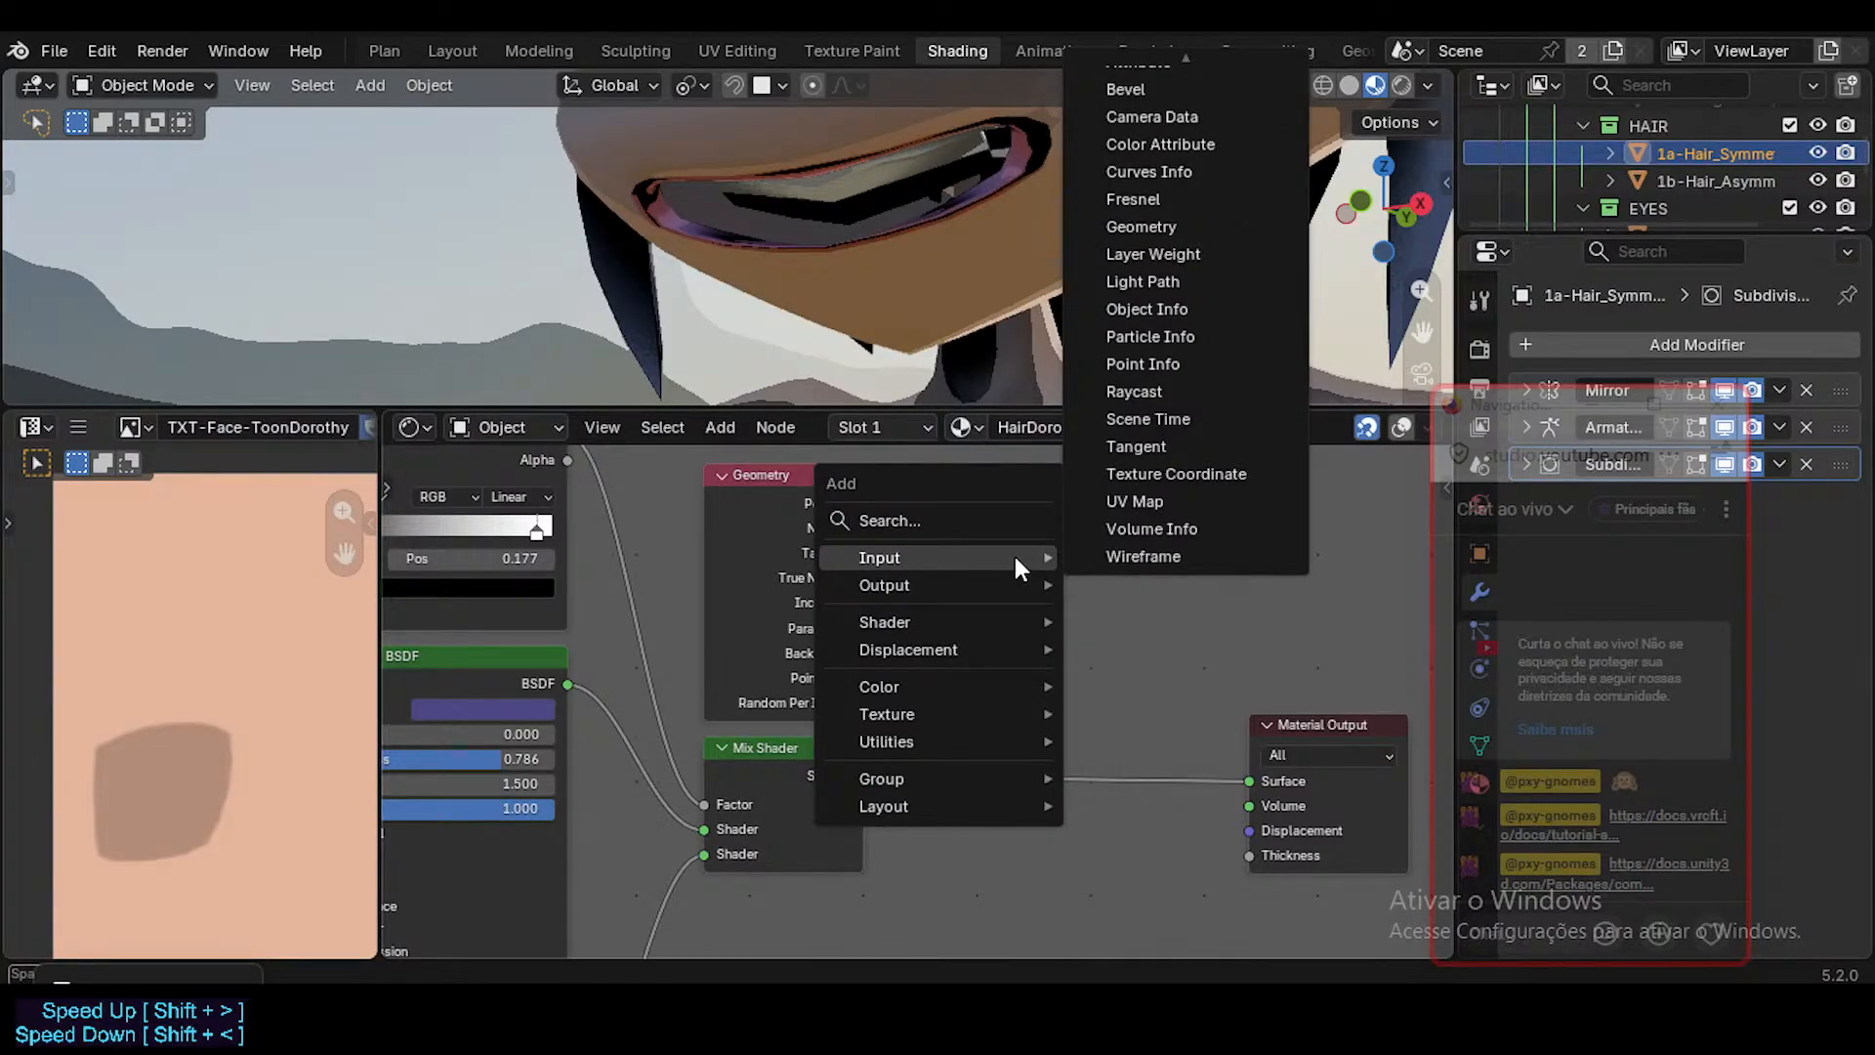
type("diffu")
key("Return")
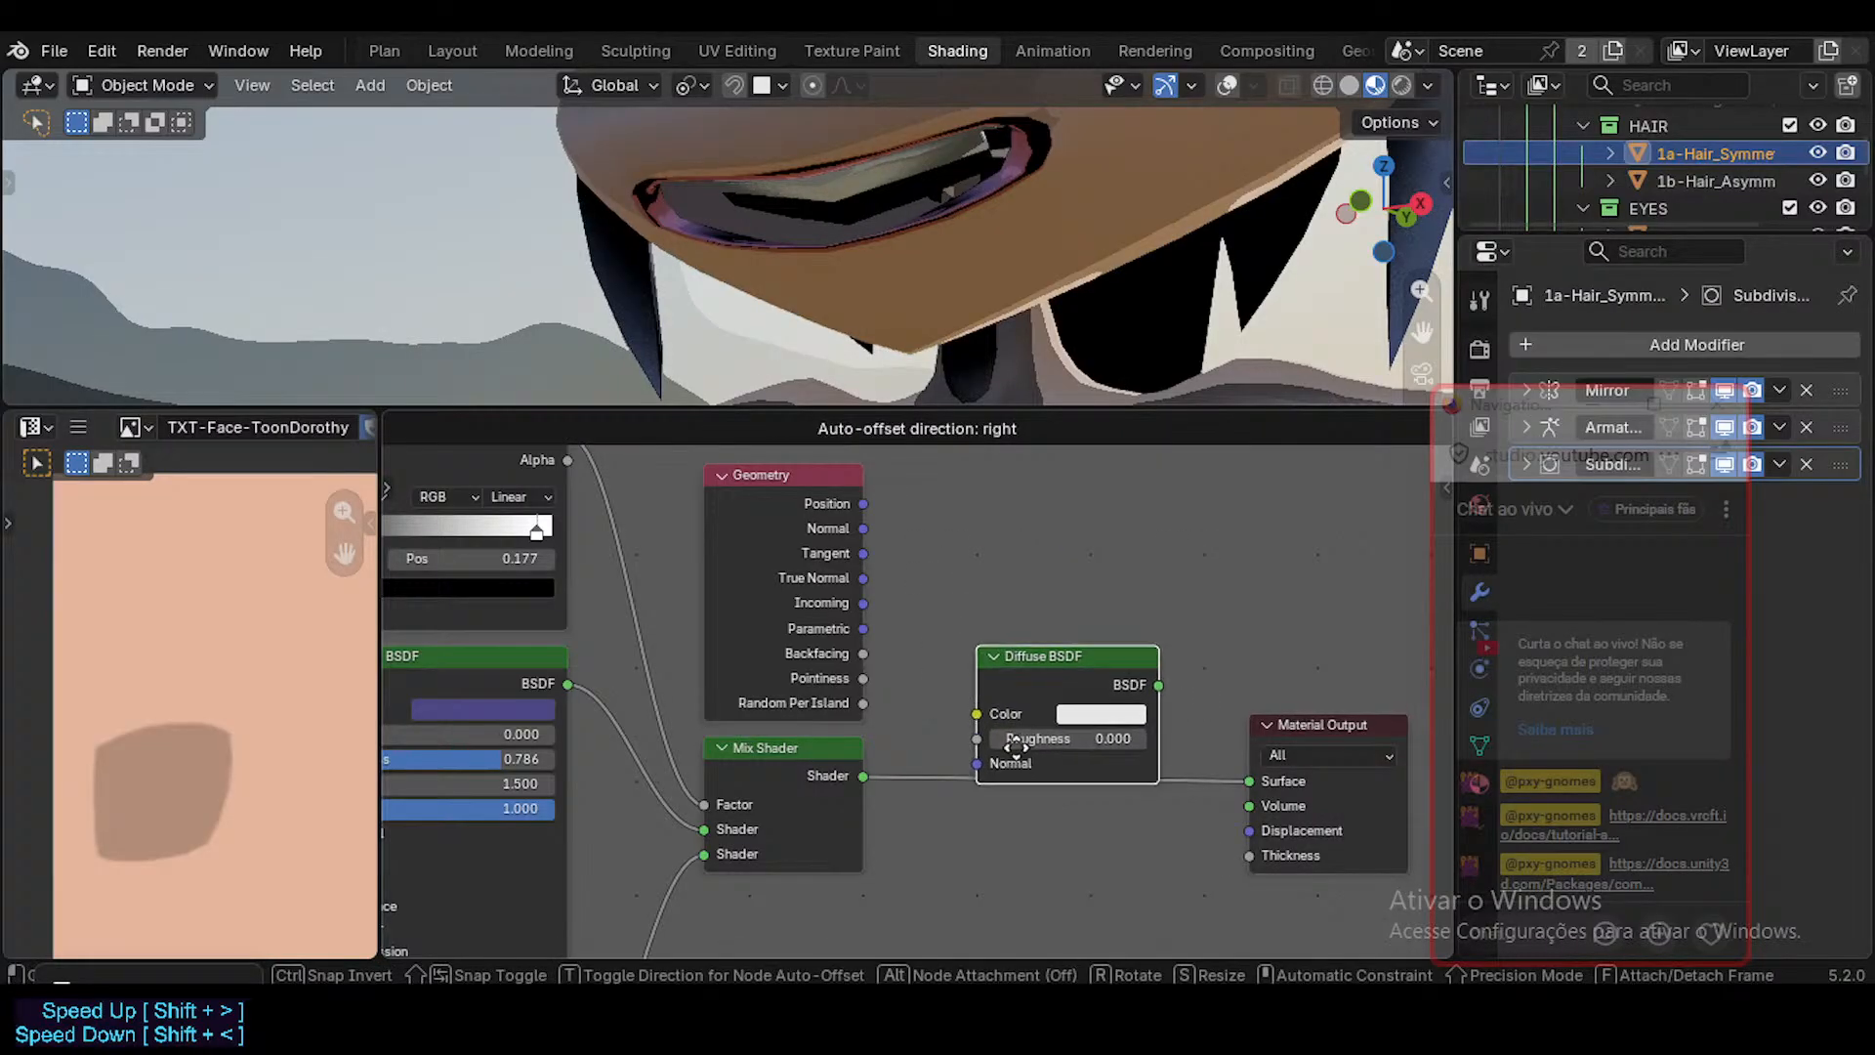
left_click(989, 812)
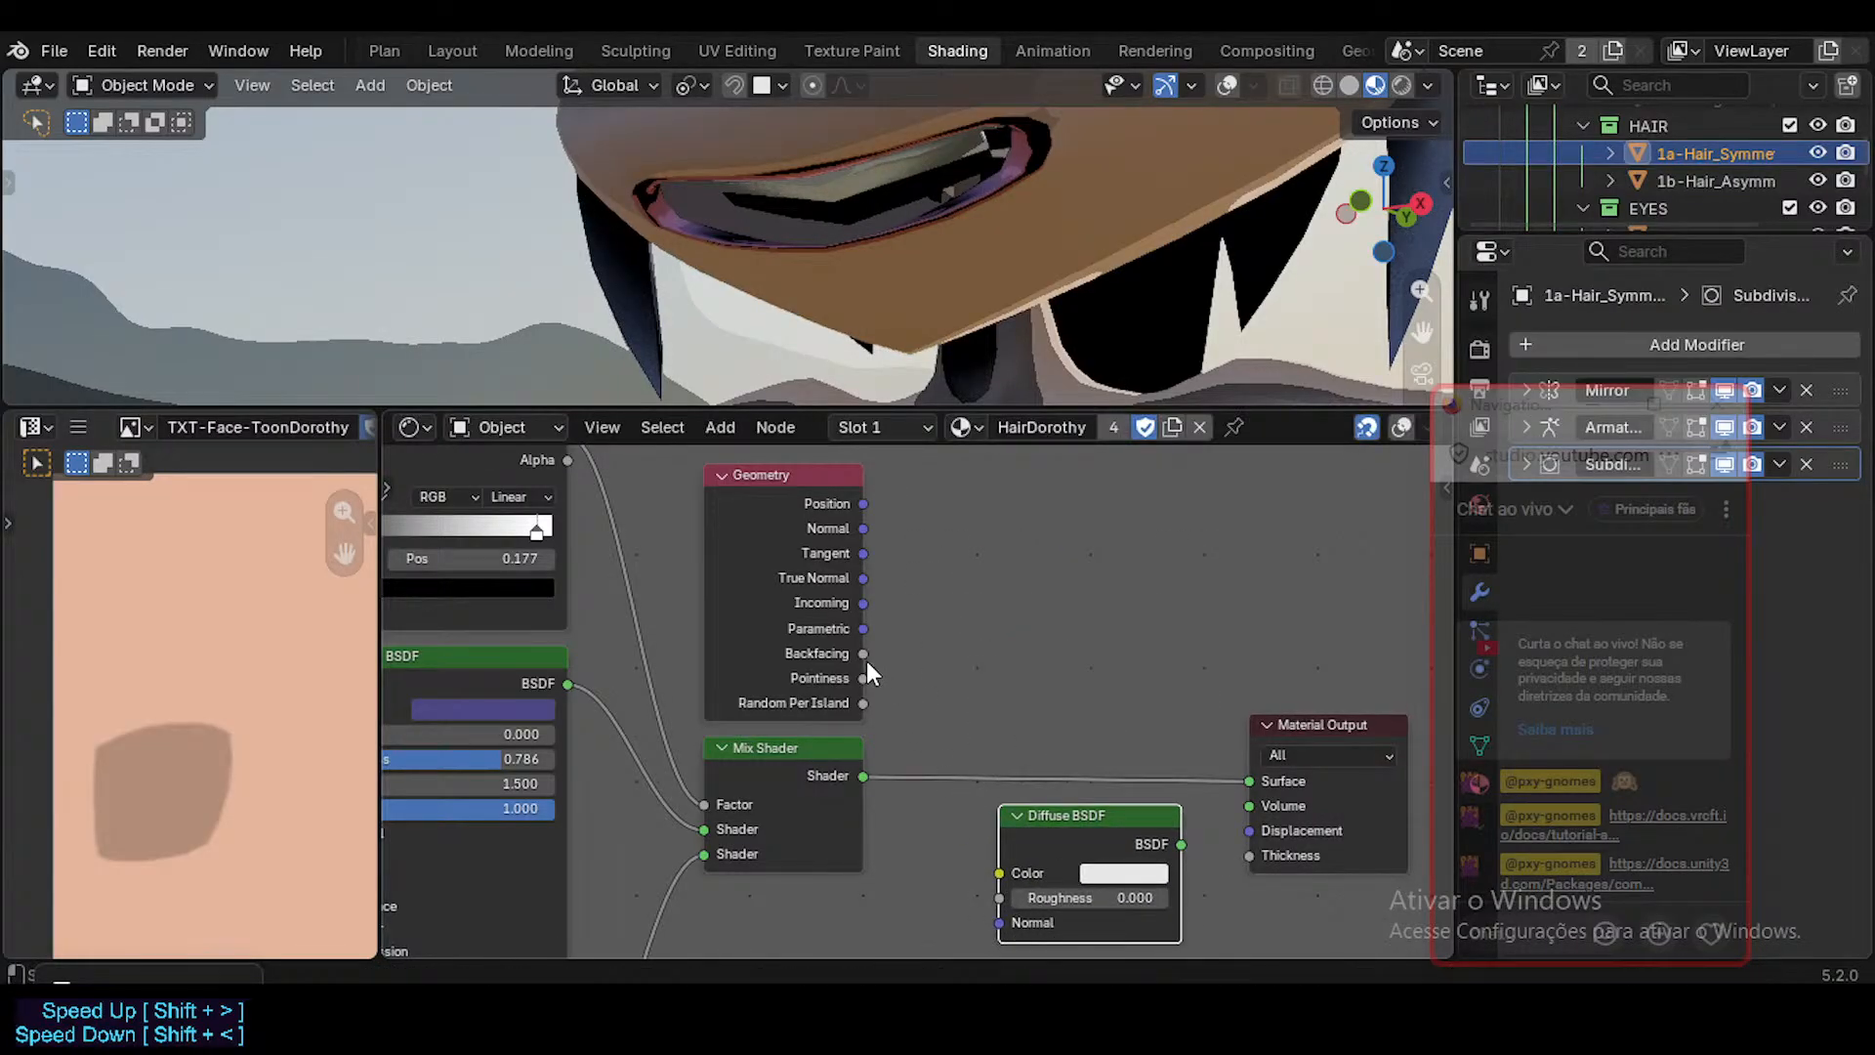
middle_click_drag(912, 681, 909, 619)
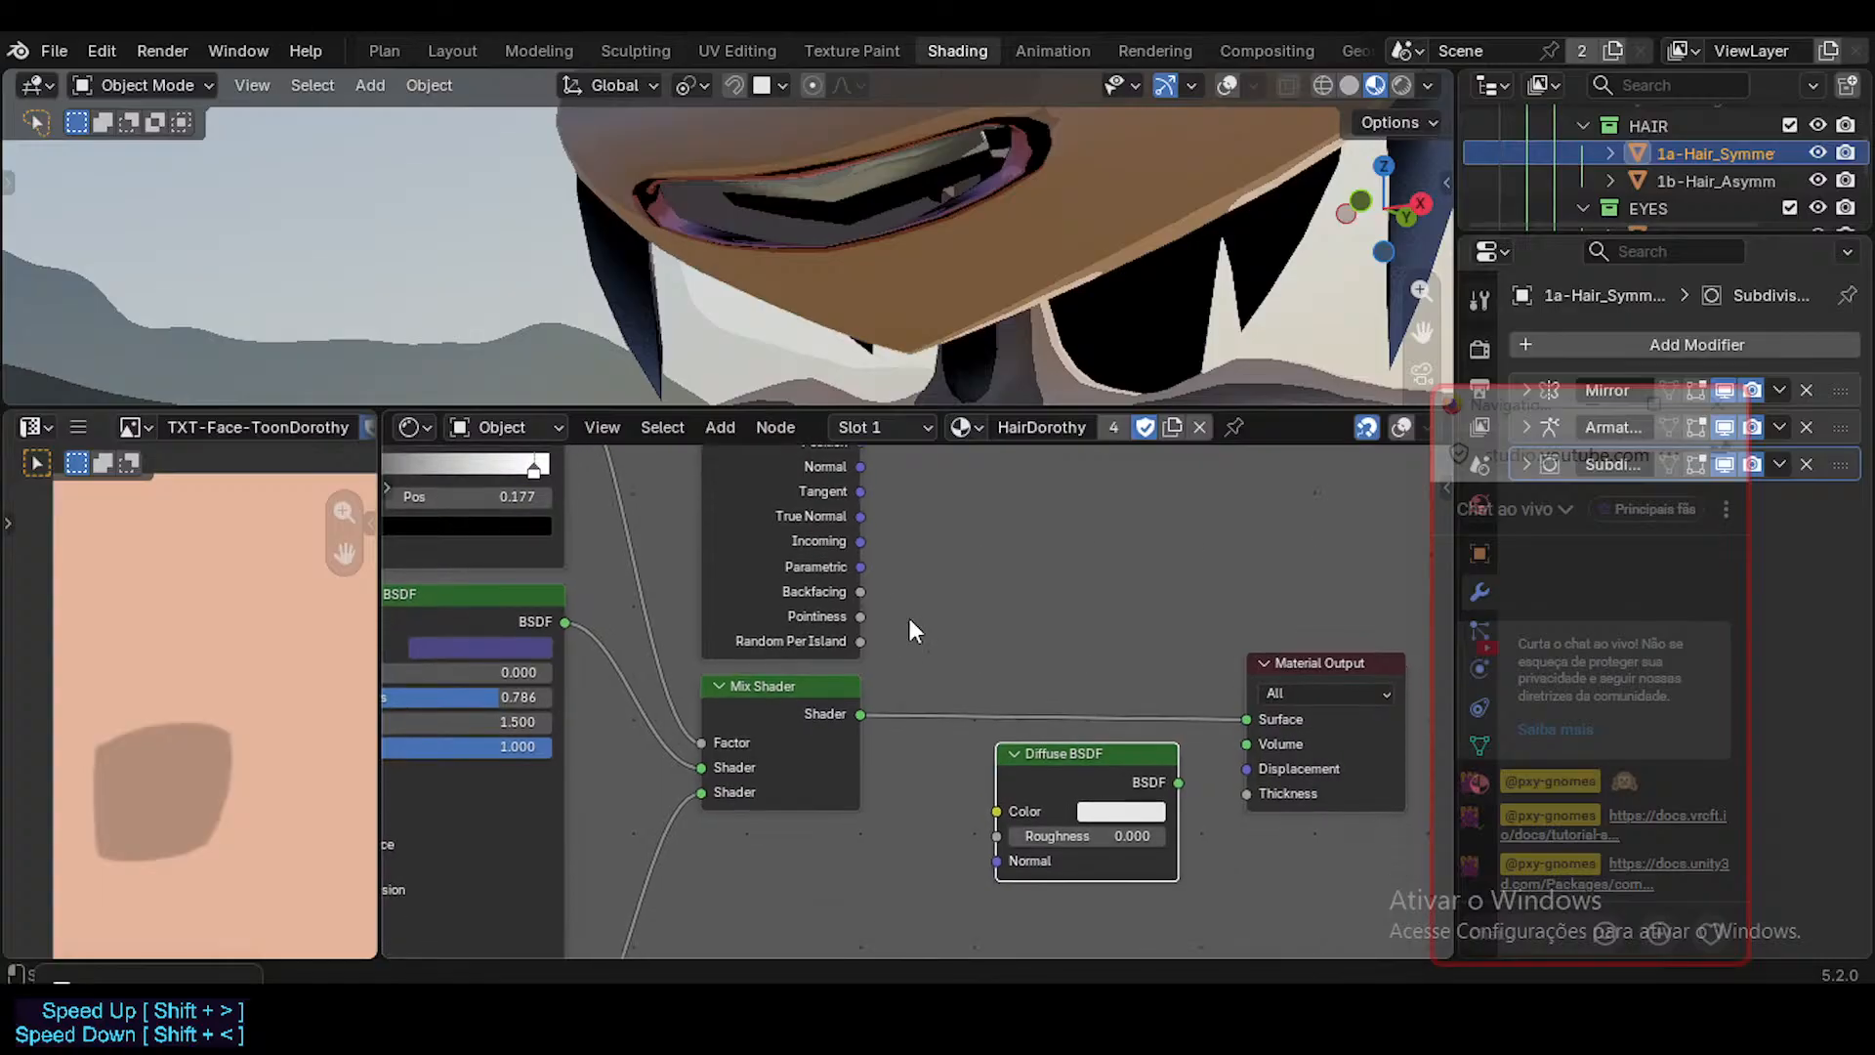
left_click_drag(1046, 752, 967, 797)
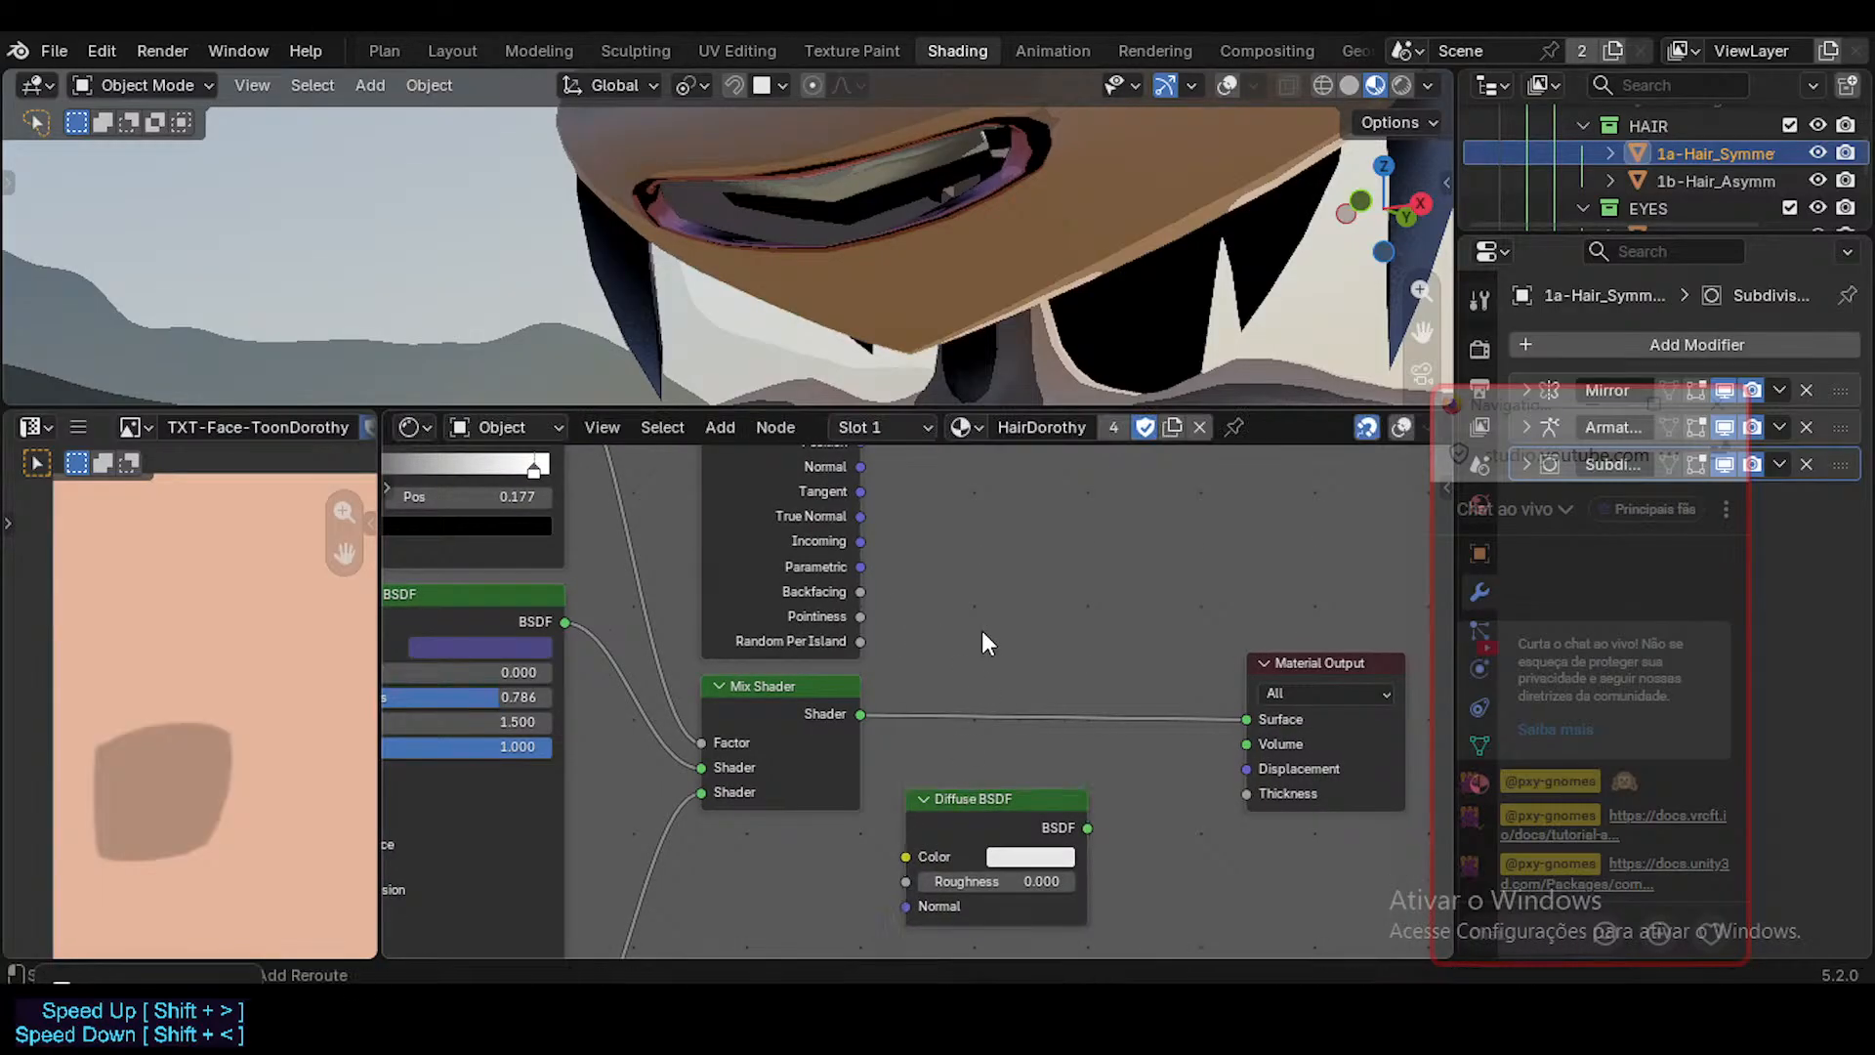
key("shift+a")
type("mix")
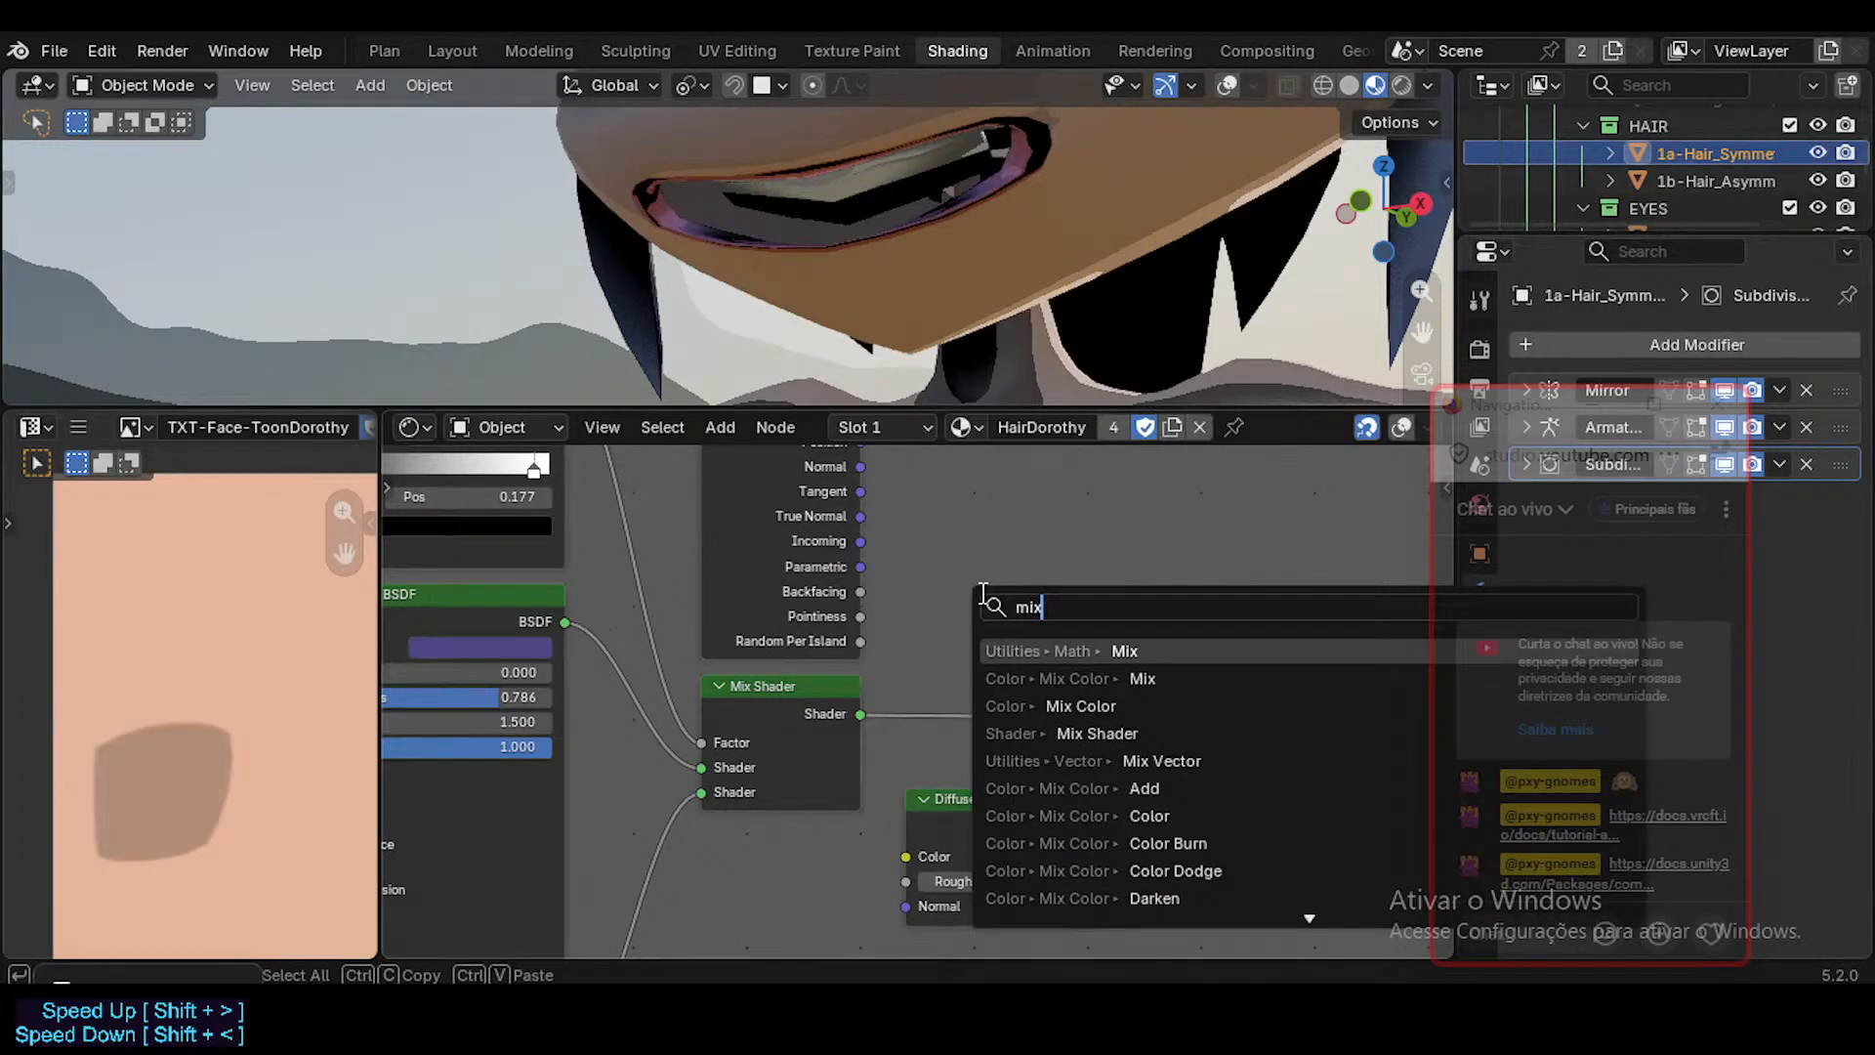
key("Return")
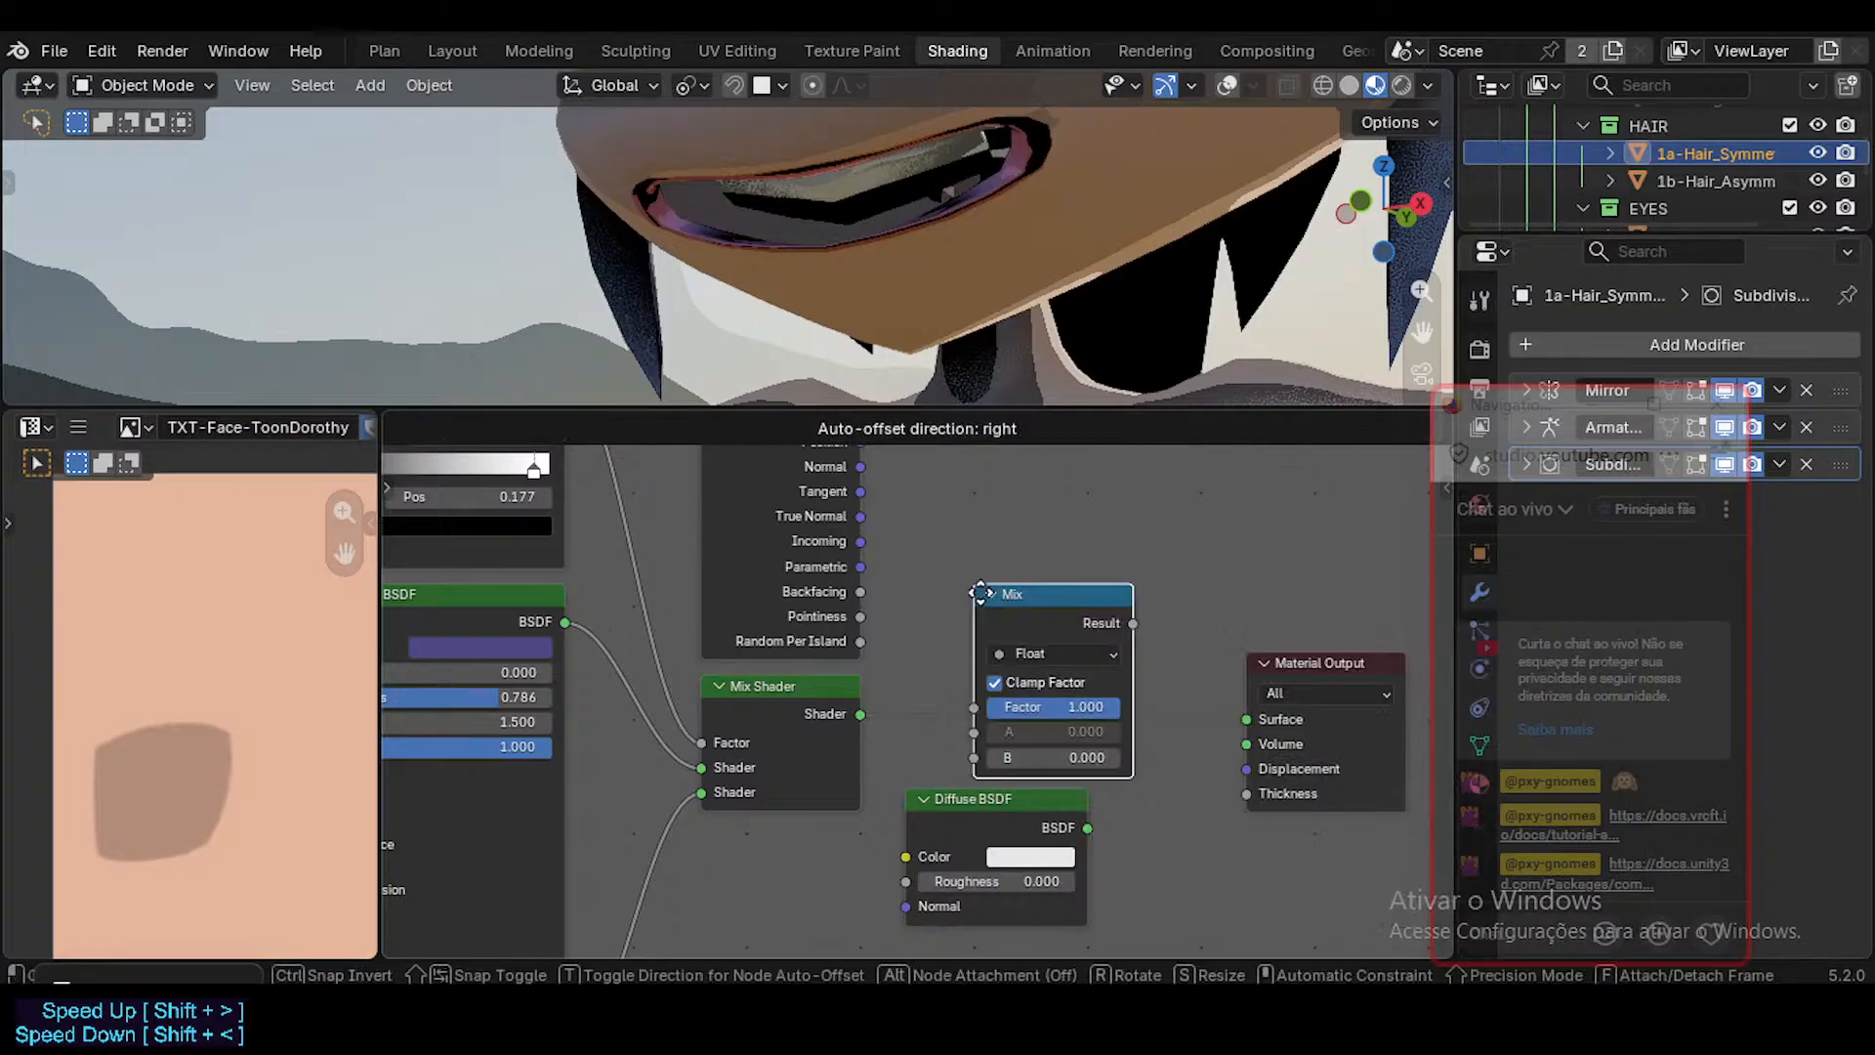
left_click(1031, 515)
key("x")
Insert a second Mix Shader into the link between the existing Mix Shader and the Material Output.
key("shift+a")
type("m")
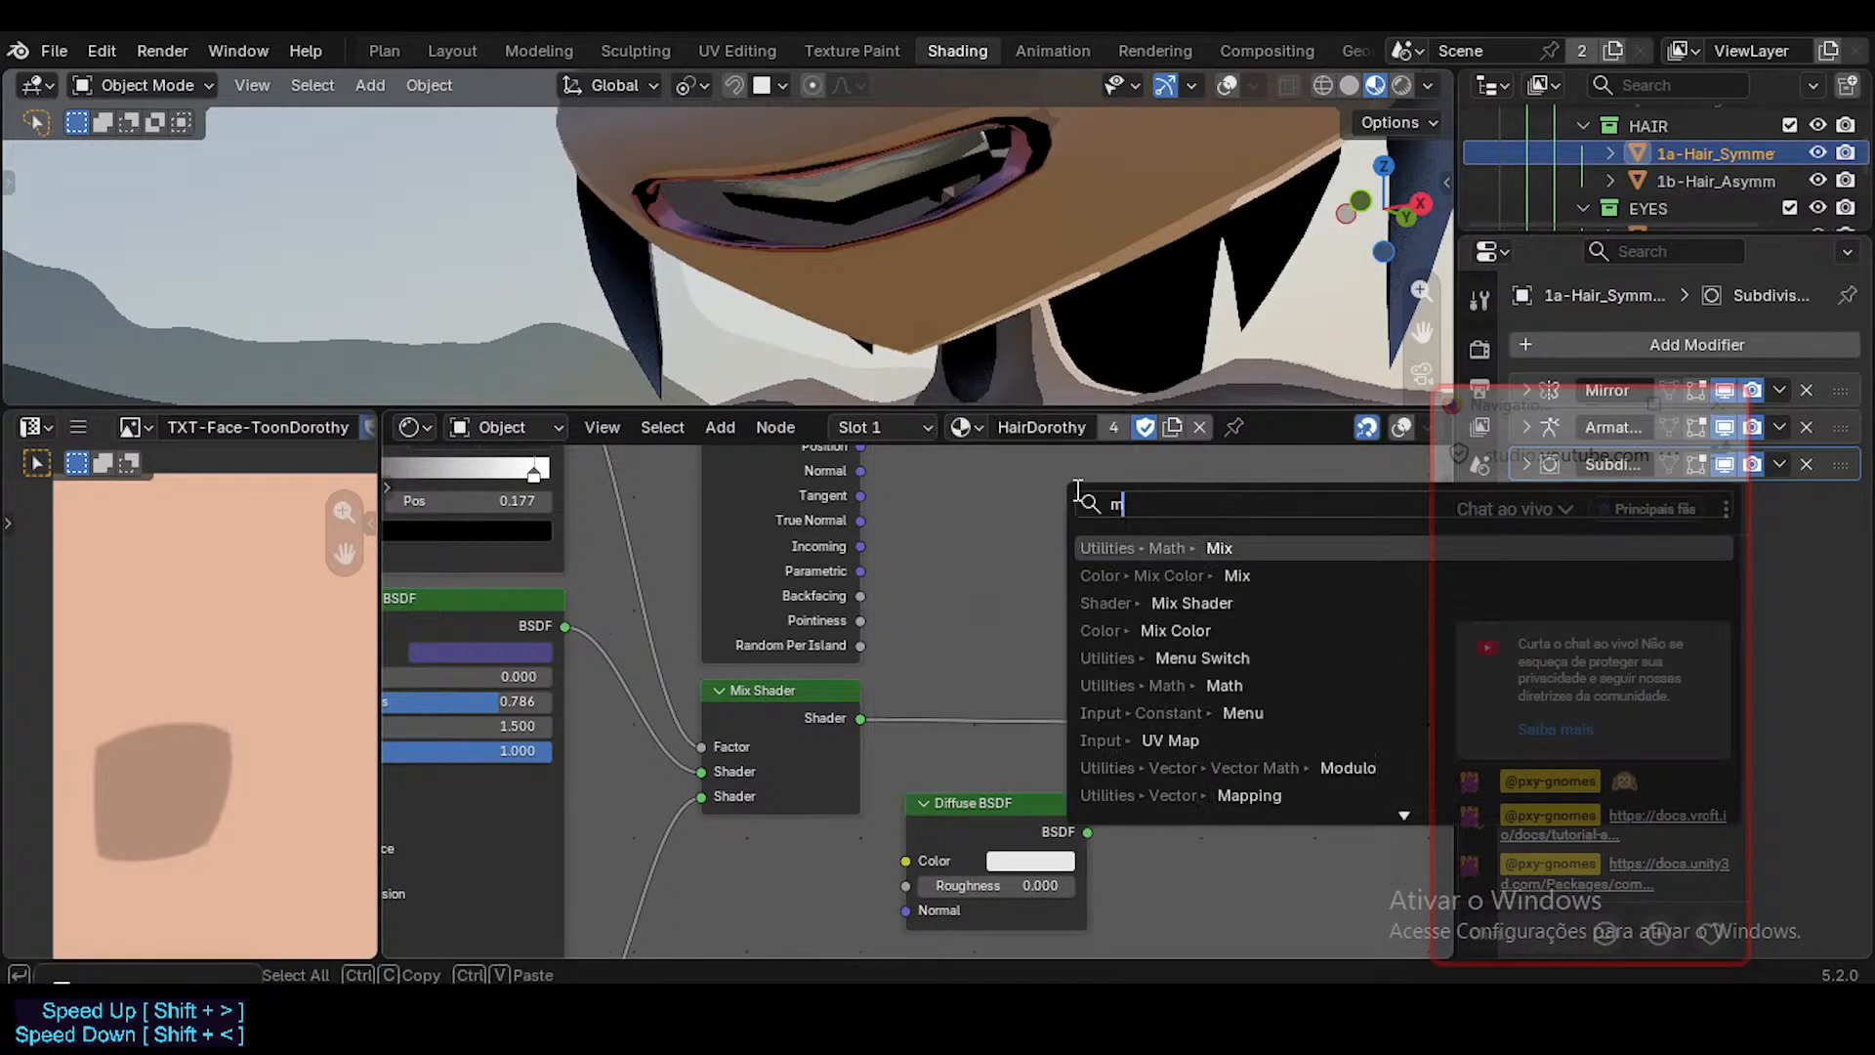
type("ix shader")
key("Return")
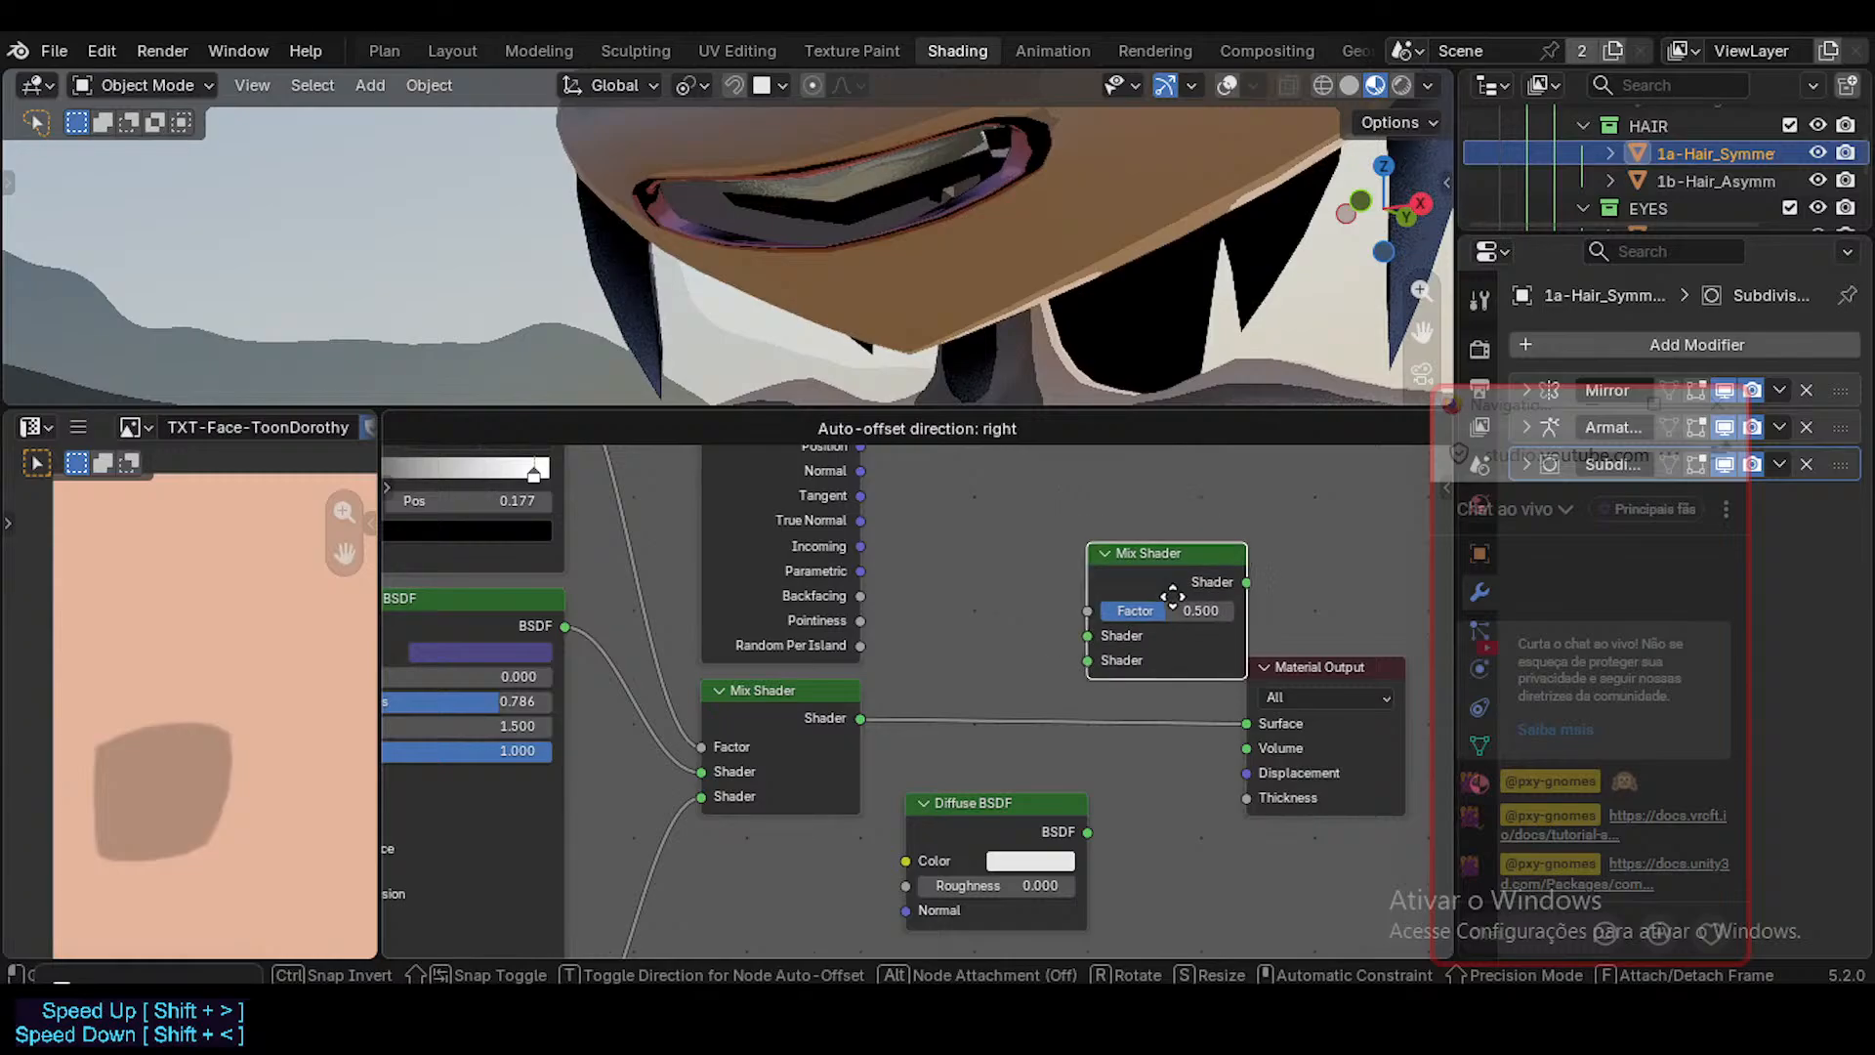
left_click(1045, 635)
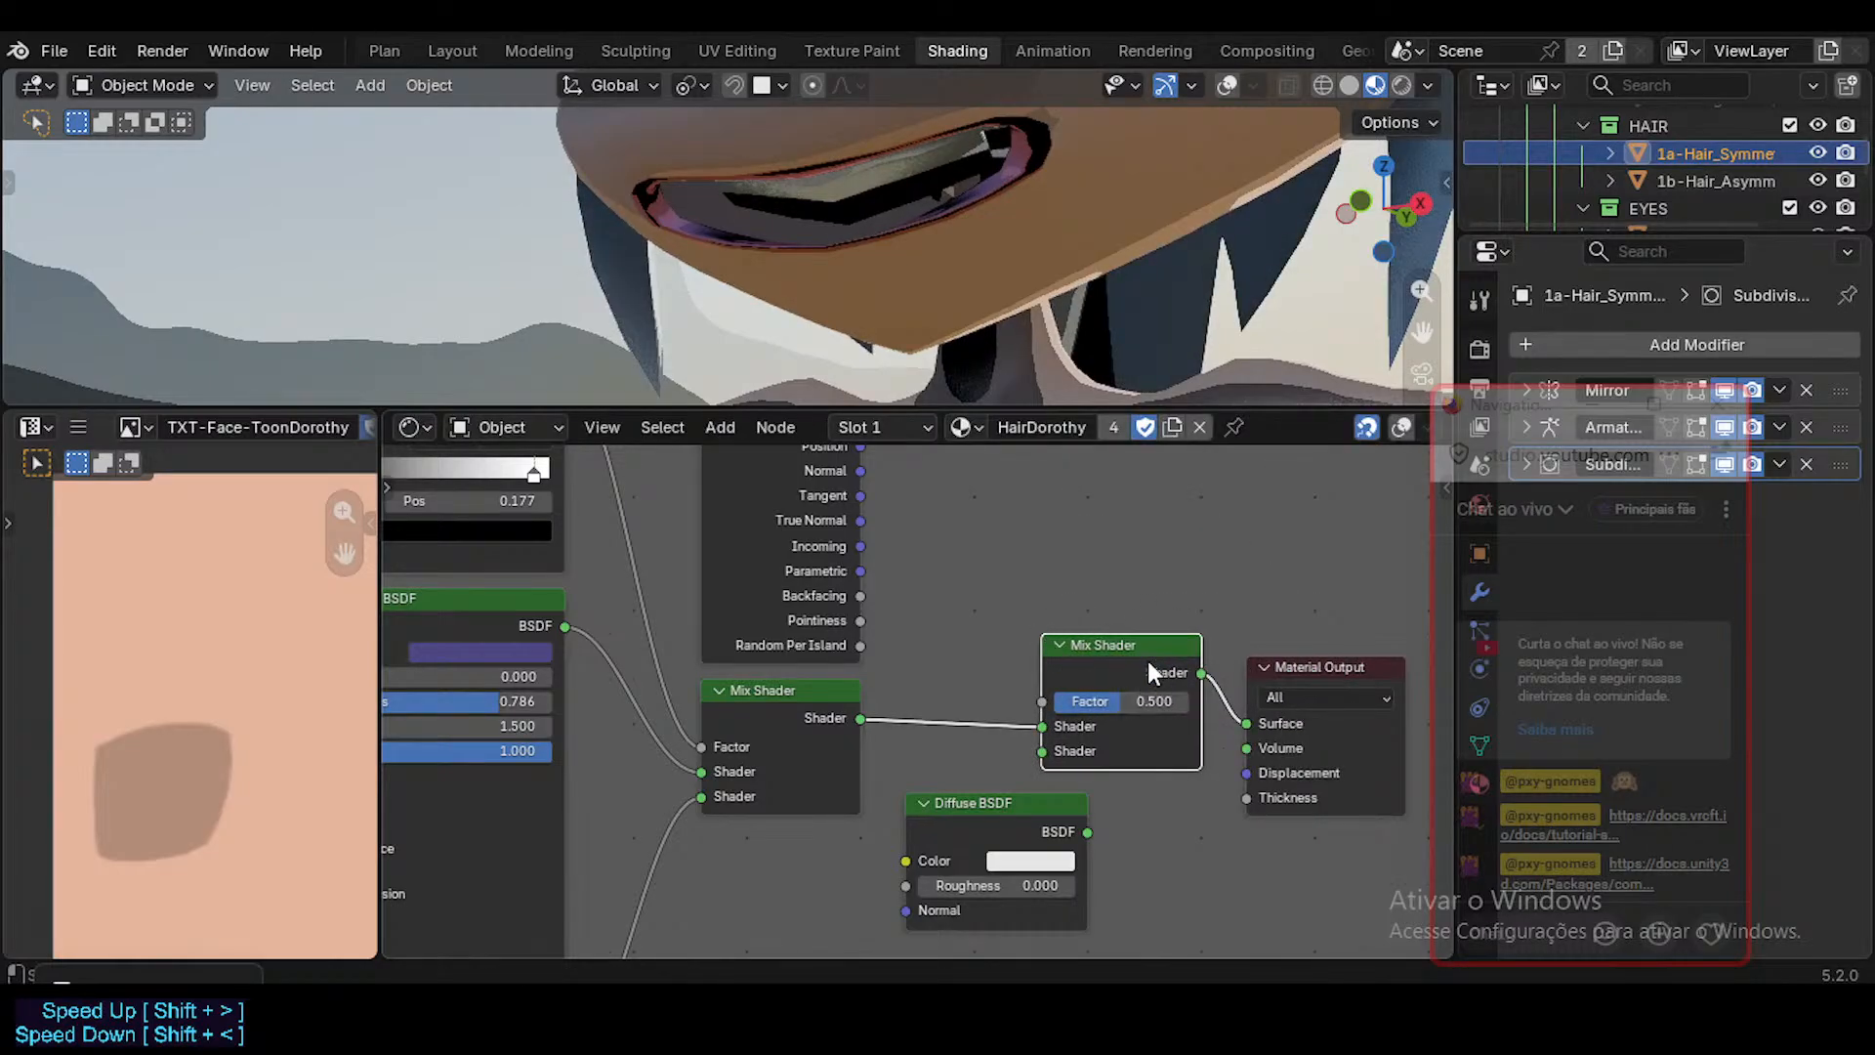
Connect the Diffuse BSDF to the new Mix Shader's second Shader input and place it beneath the first Mix Shader.
left_click(1074, 823)
mouse_move(1088, 832)
left_mouse_down()
mouse_move(1024, 746)
mouse_move(943, 852)
left_mouse_up()
key("g")
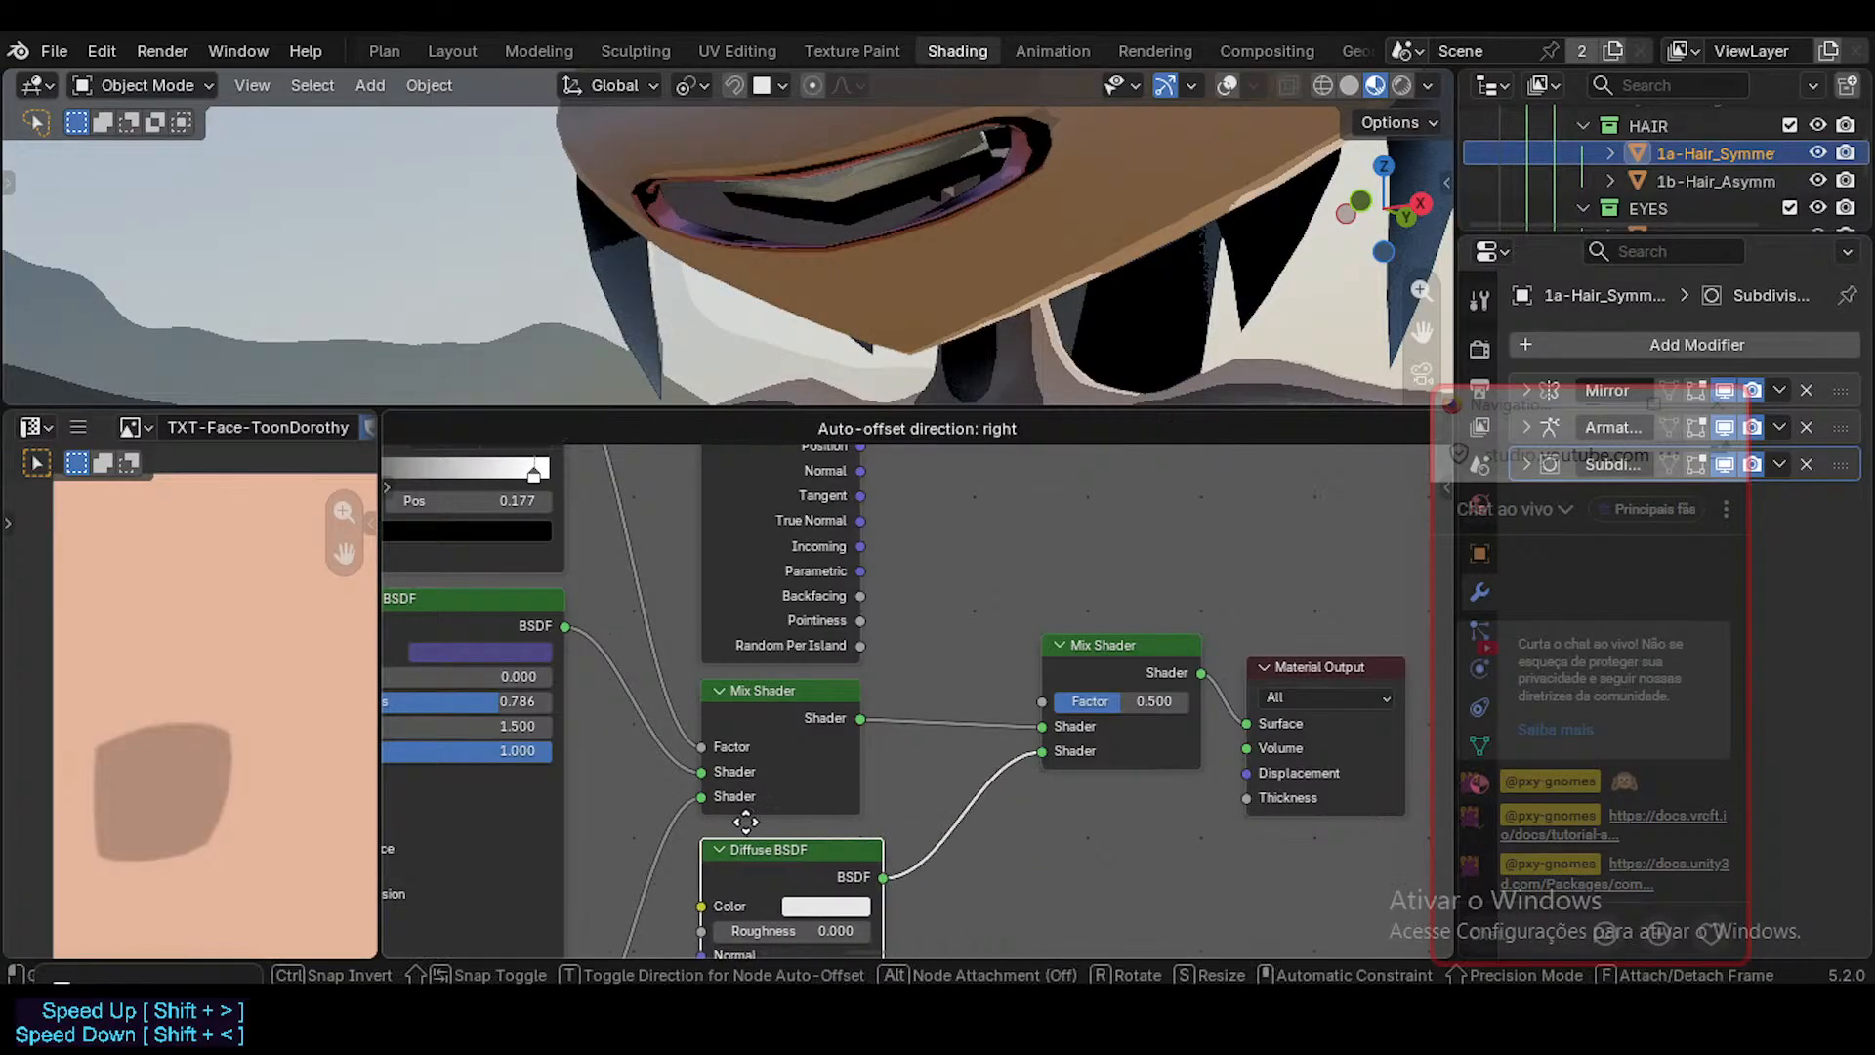
left_click(744, 823)
middle_click_drag(884, 775, 882, 725)
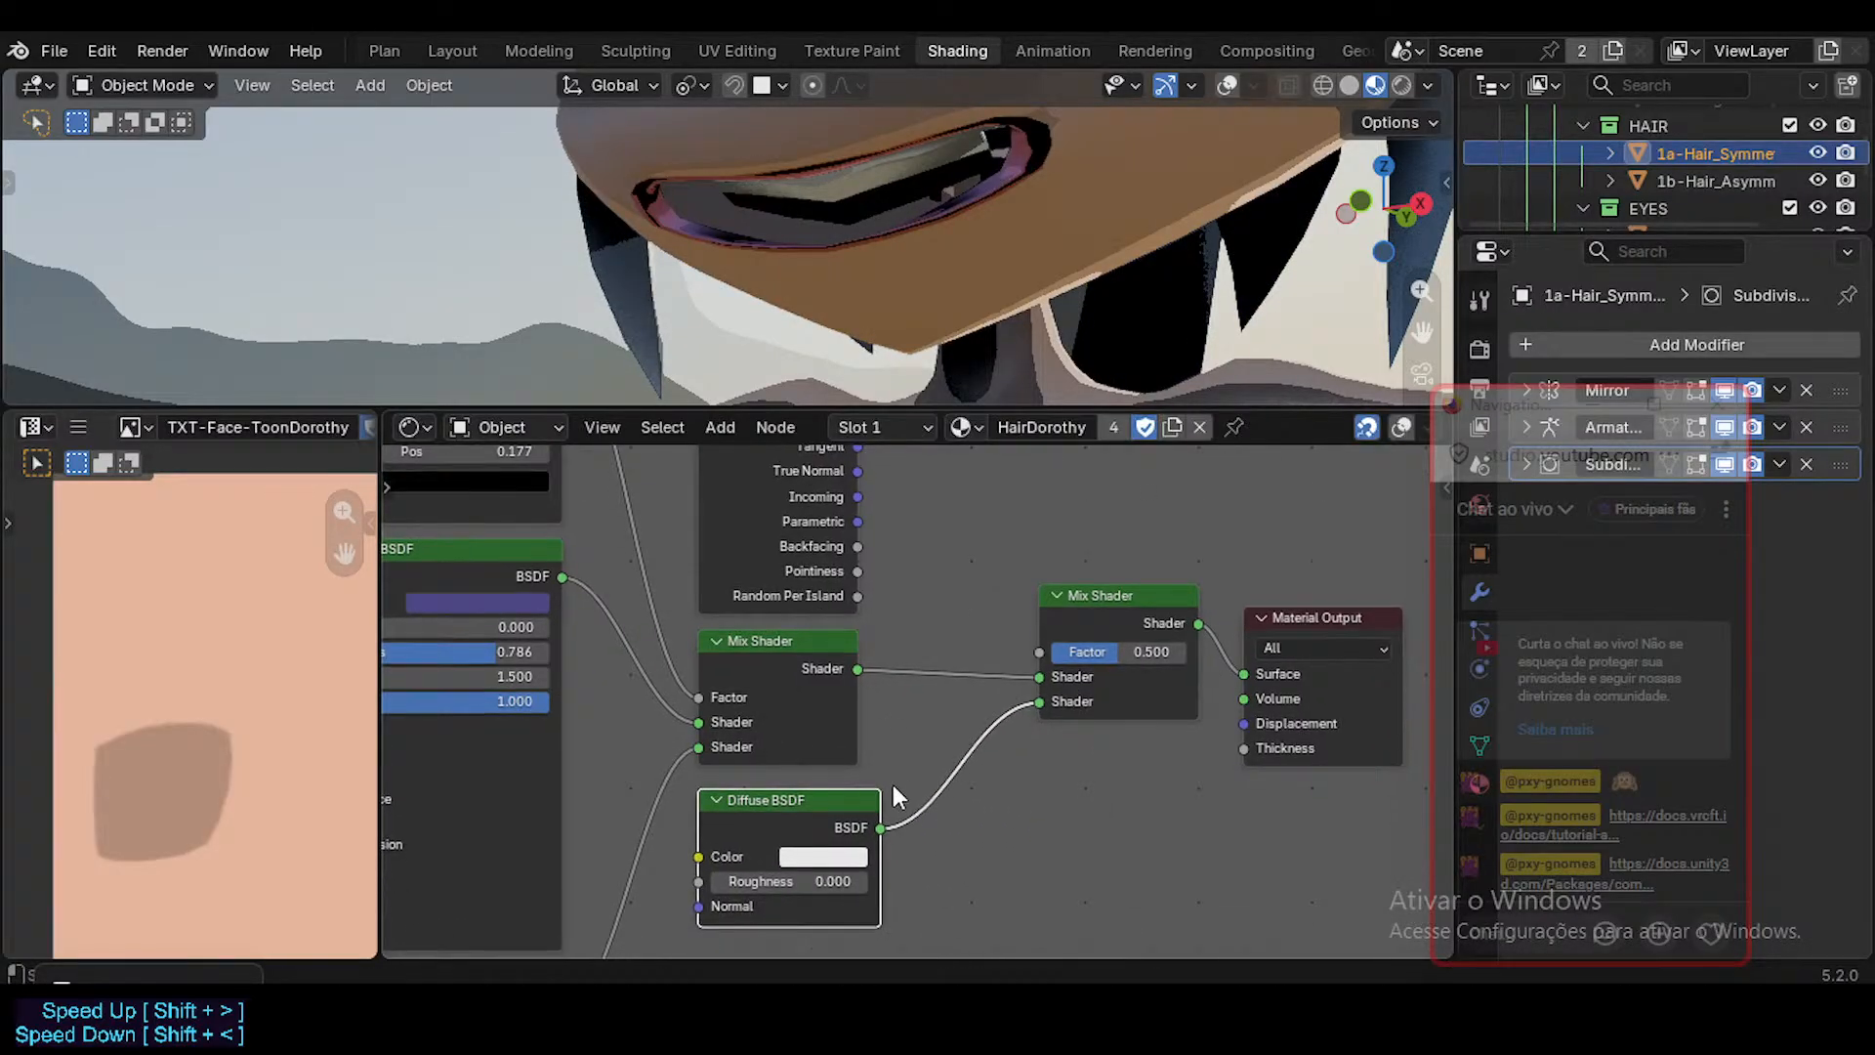
Set the Diffuse BSDF color to black, hex #000000FF, and check the hair around the face.
left_click(847, 857)
left_click_drag(986, 568, 987, 639)
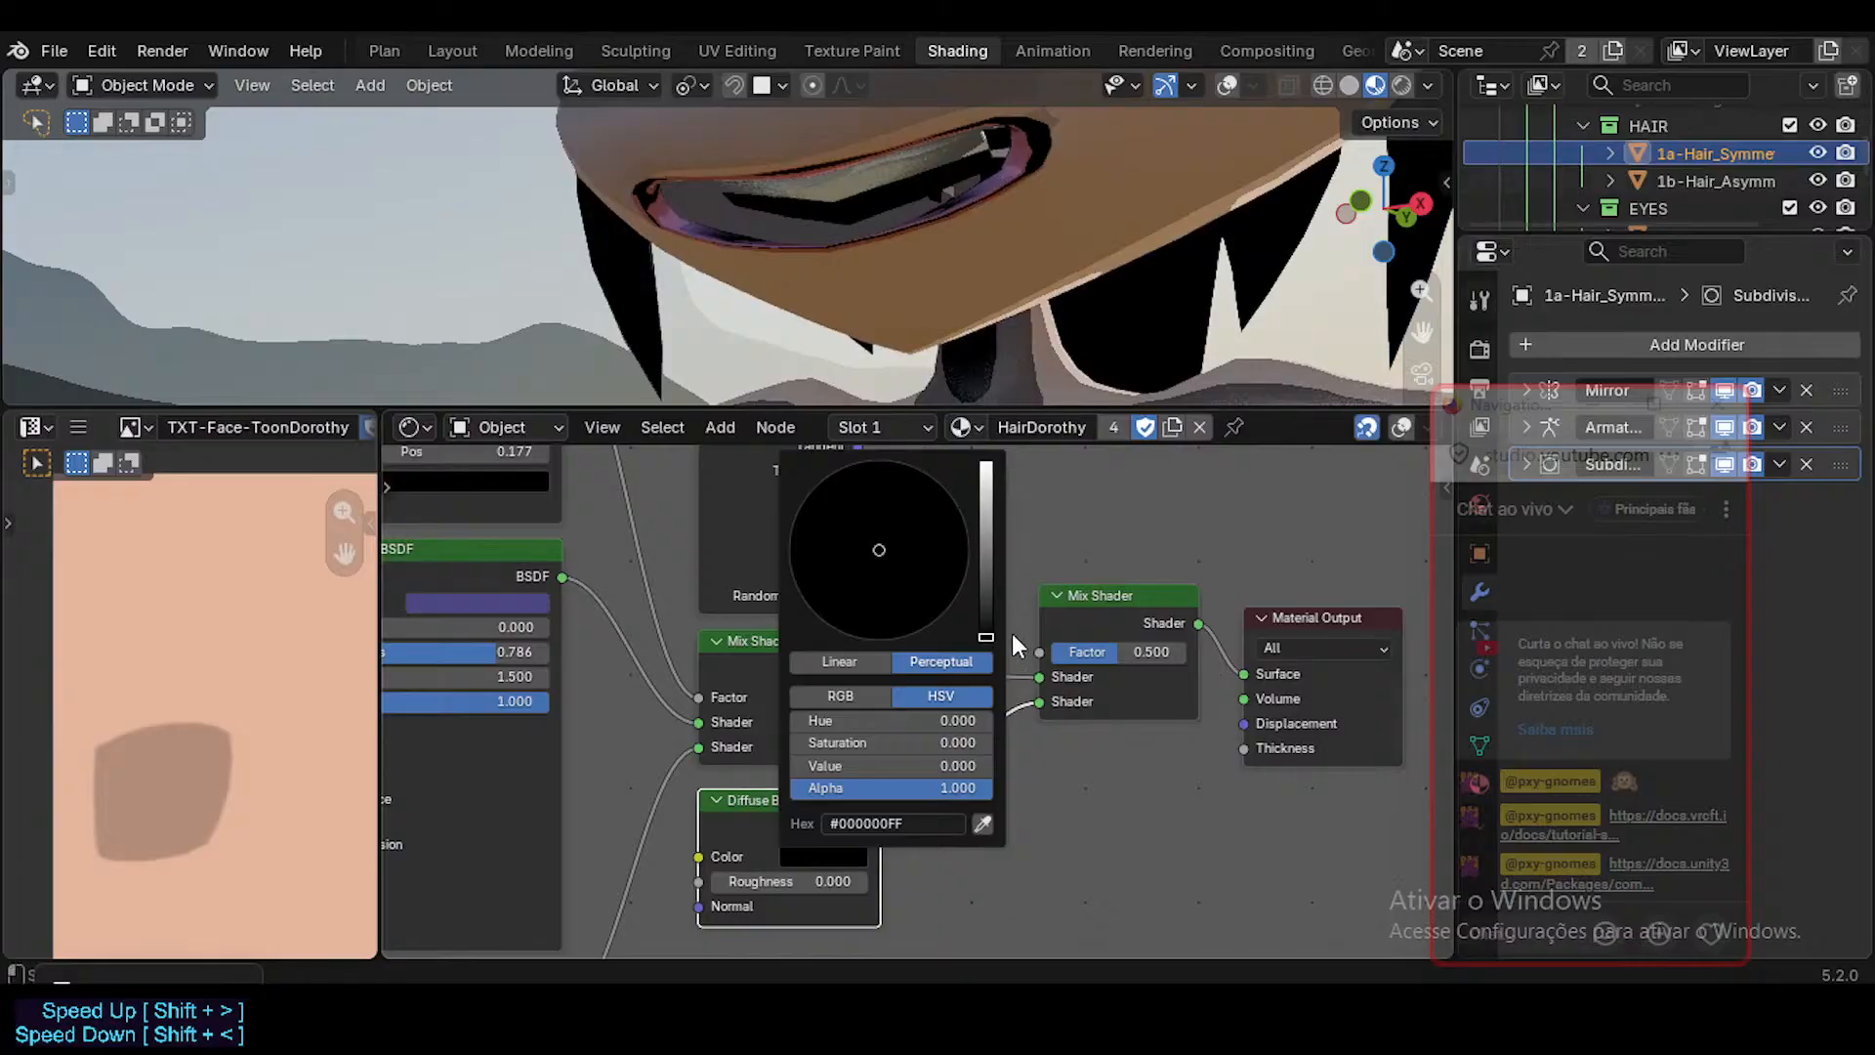
middle_click_drag(1133, 744, 1106, 815)
scroll(1238, 279, "down", 3)
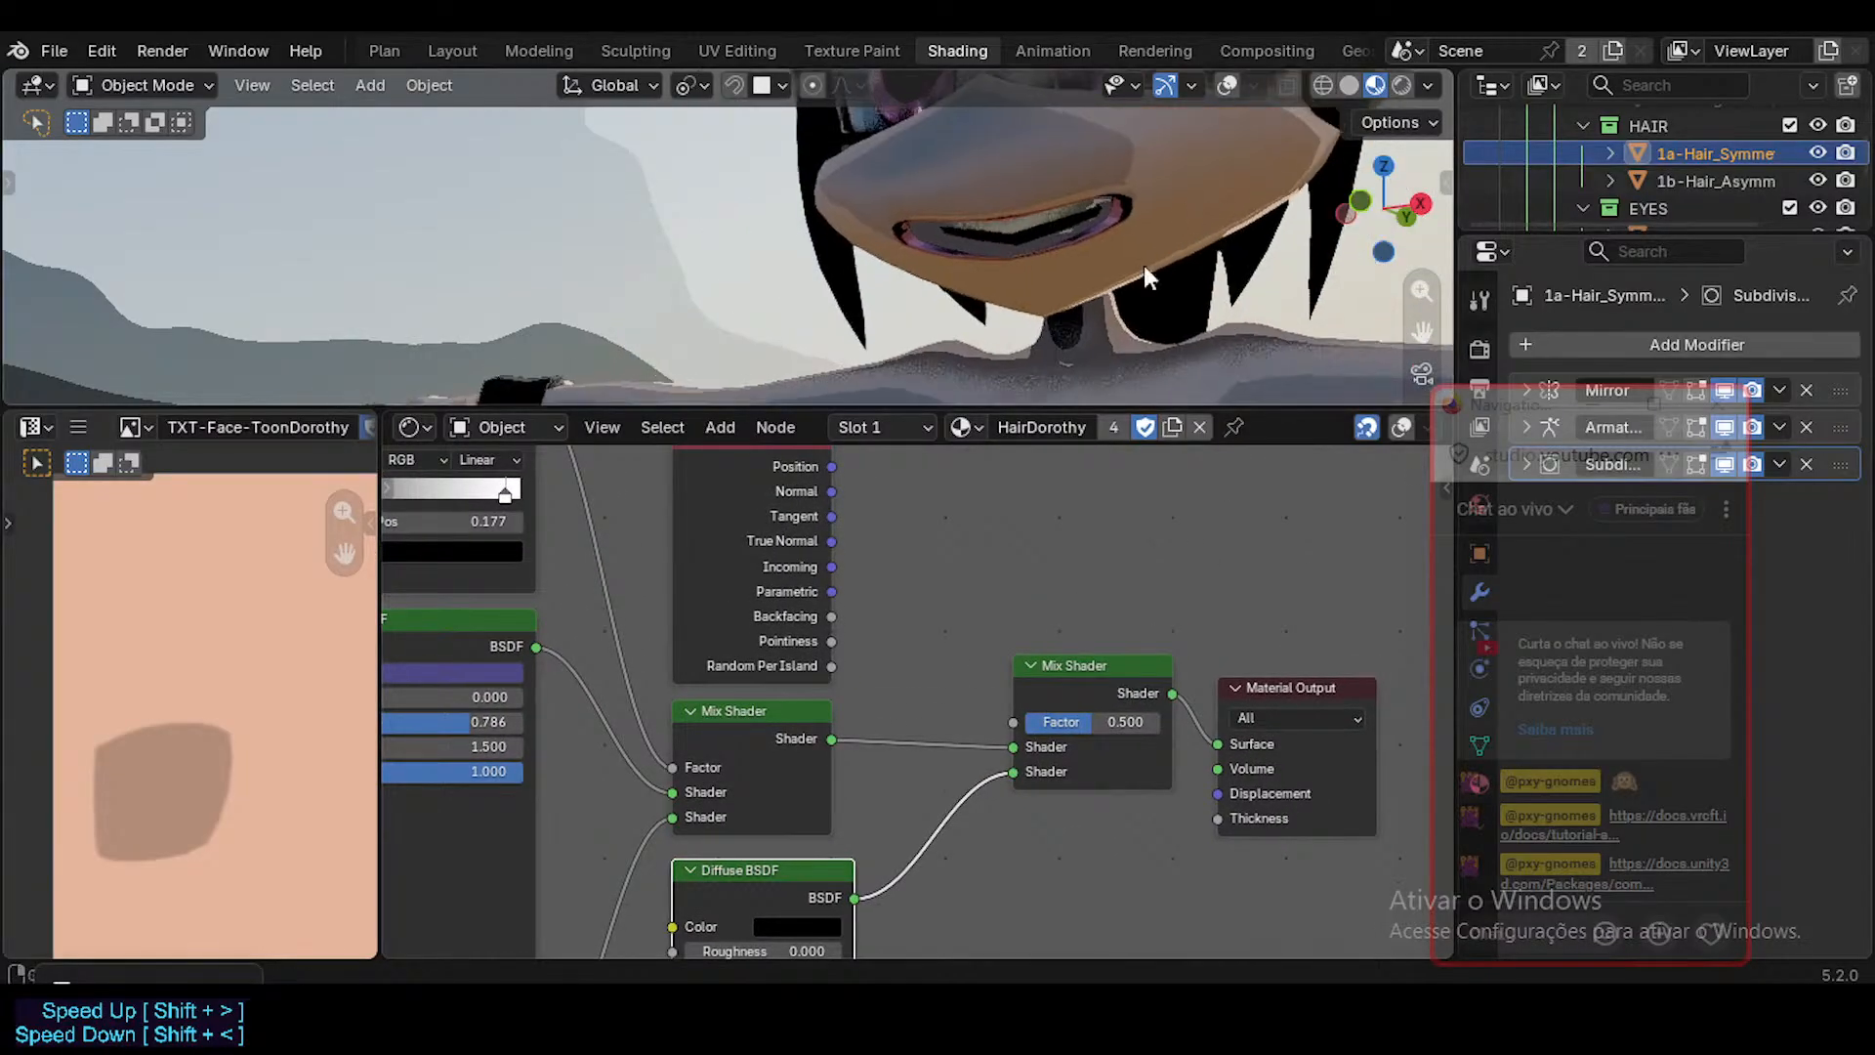
middle_click_drag(1150, 137, 1060, 300, "shift")
Set the second Mix Shader's Factor to 0.317, drive it with the Geometry node's Backfacing output and check the face.
middle_click_drag(1119, 607, 1100, 626)
mouse_move(1110, 739)
left_mouse_down()
mouse_move(1182, 739)
mouse_move(1037, 739)
mouse_move(1179, 738)
mouse_move(1042, 738)
mouse_move(1176, 738)
mouse_move(1083, 738)
left_mouse_up()
left_click_drag(812, 632, 991, 730)
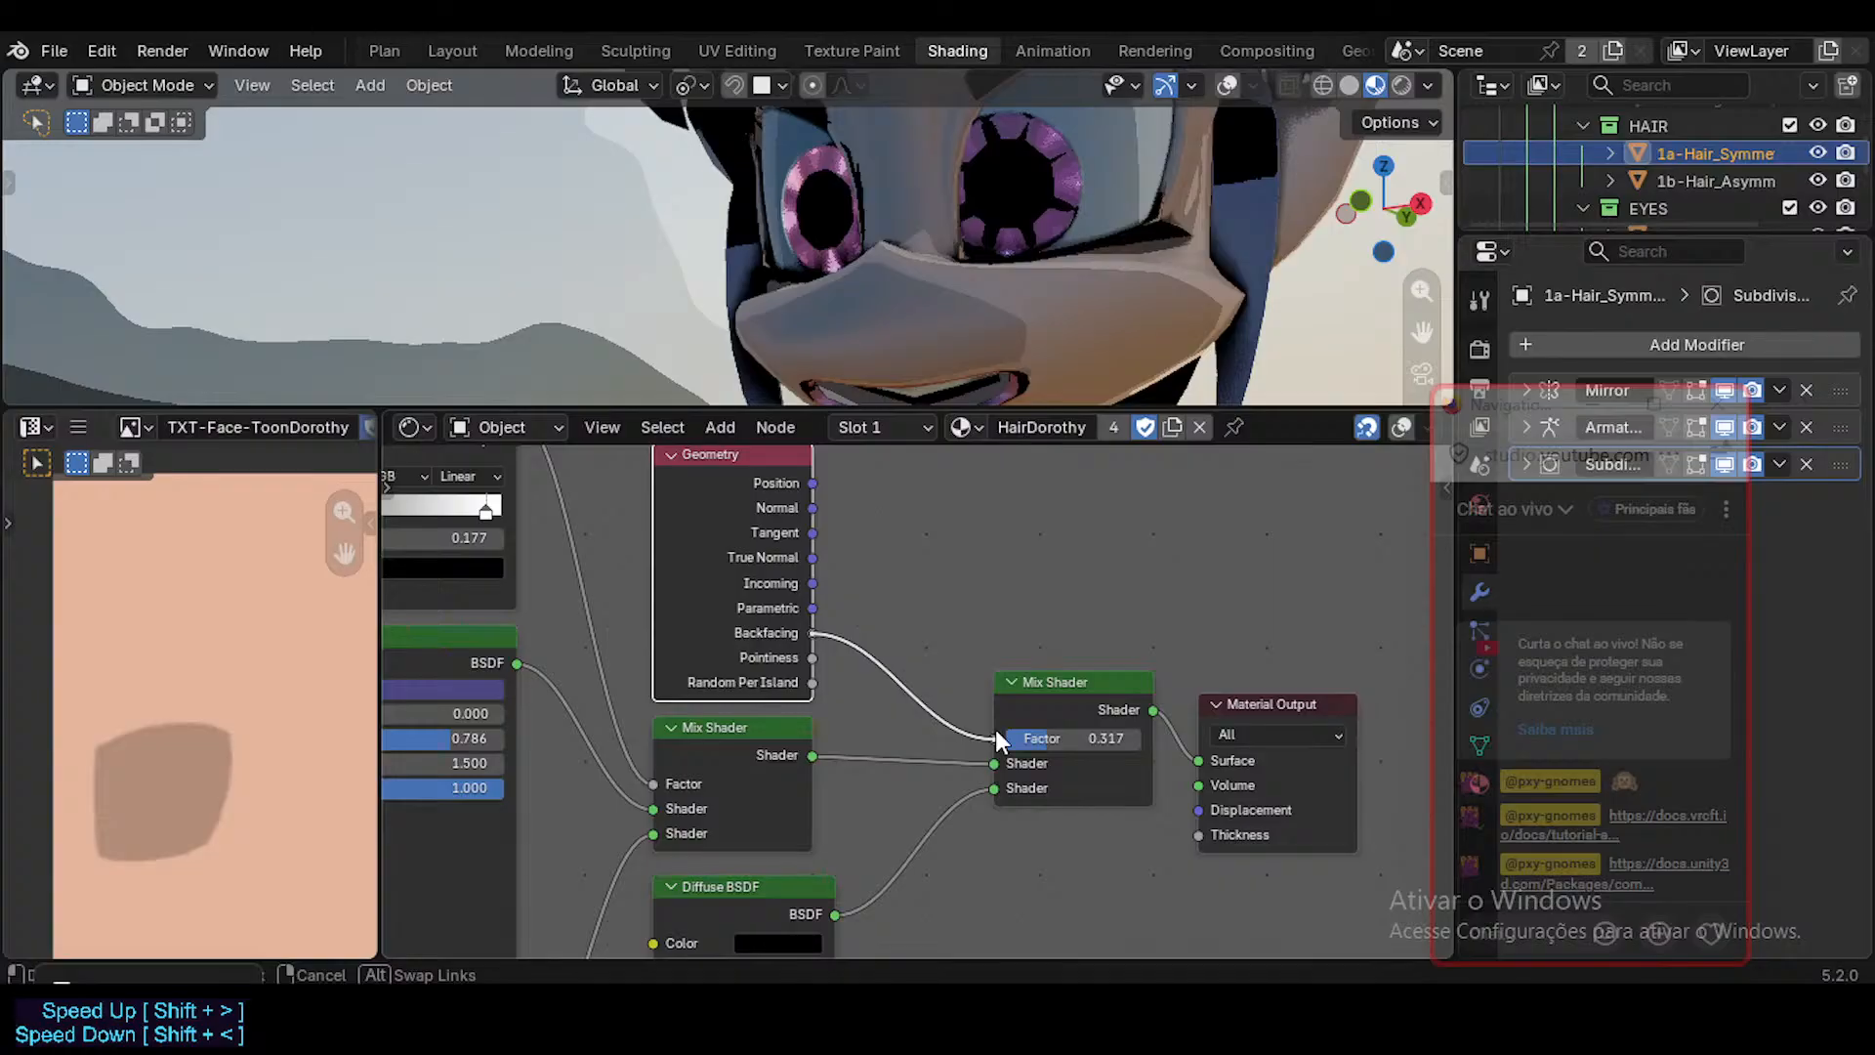
left_click_drag(996, 733, 996, 733)
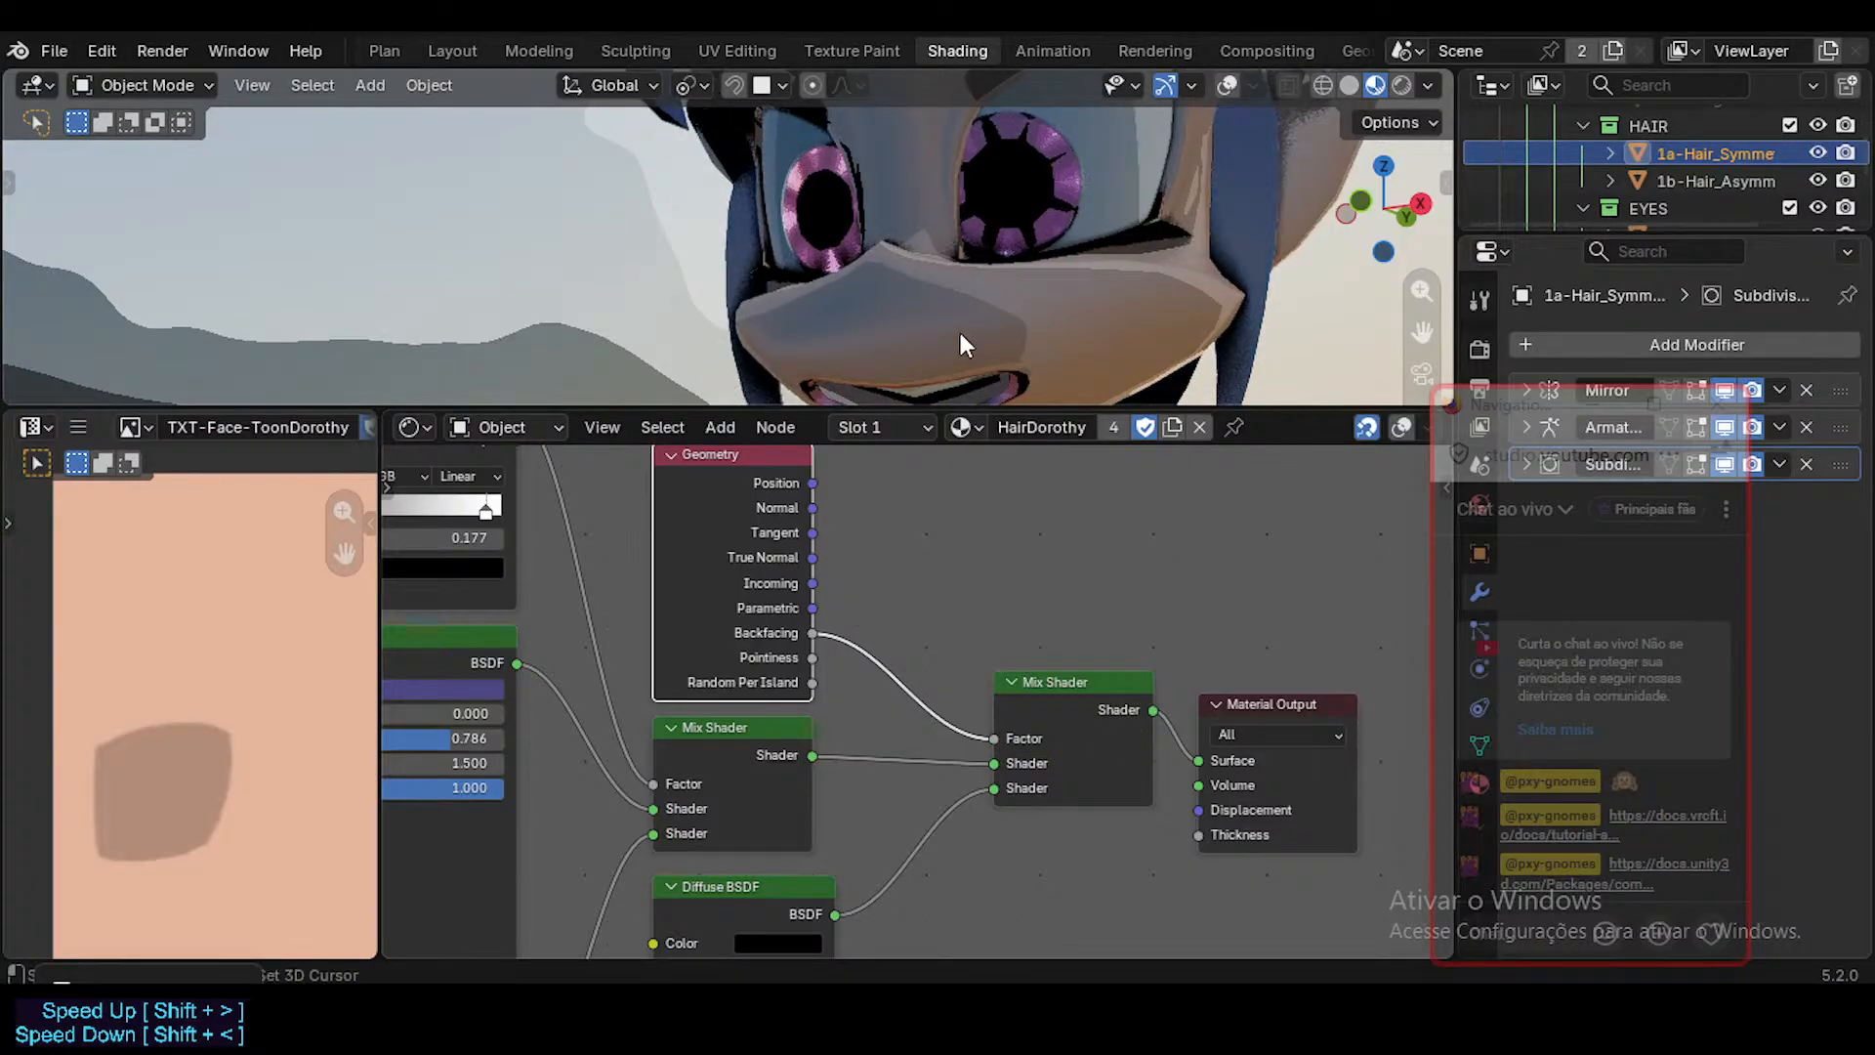
middle_click_drag(958, 402, 951, 366, "shift")
scroll(951, 367, "up", 1)
middle_click_drag(1001, 740, 1007, 711, "shift")
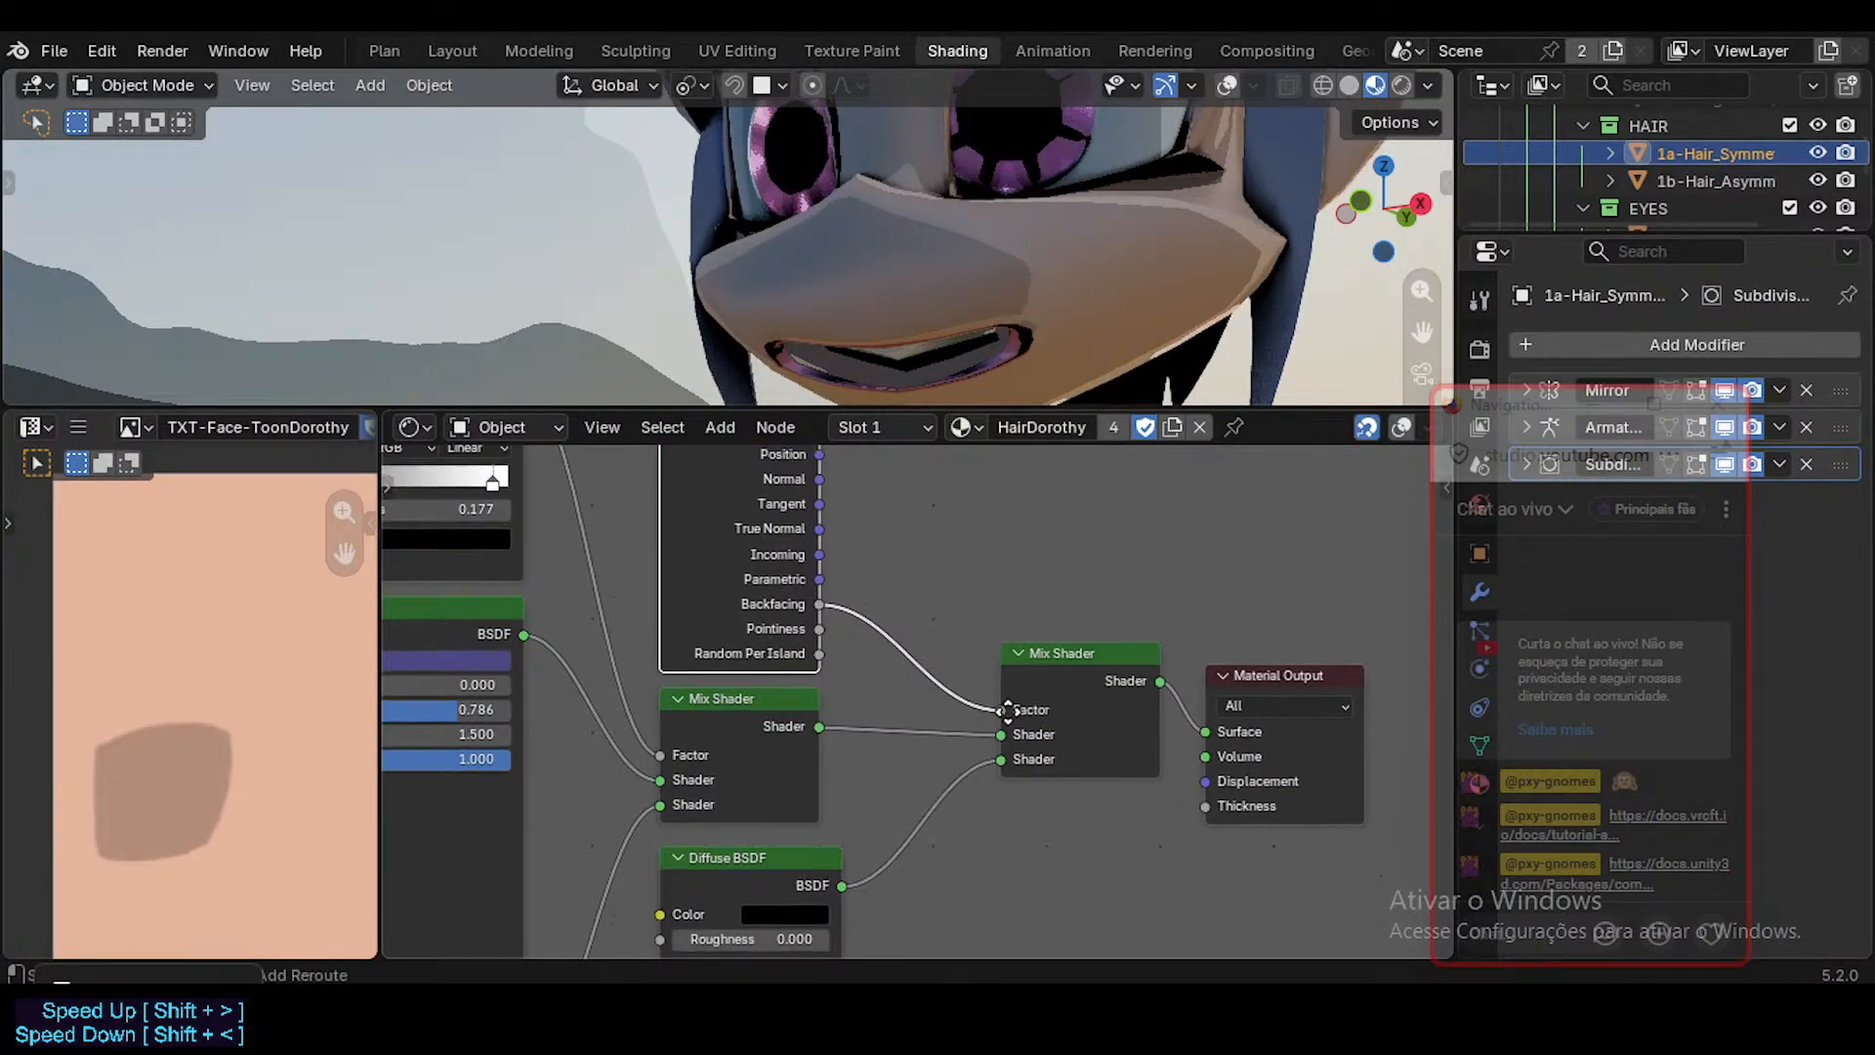
Preview the Geometry node's Backfacing output directly on the material surface and review the node tree.
left_click(818, 606, "ctrl+shift")
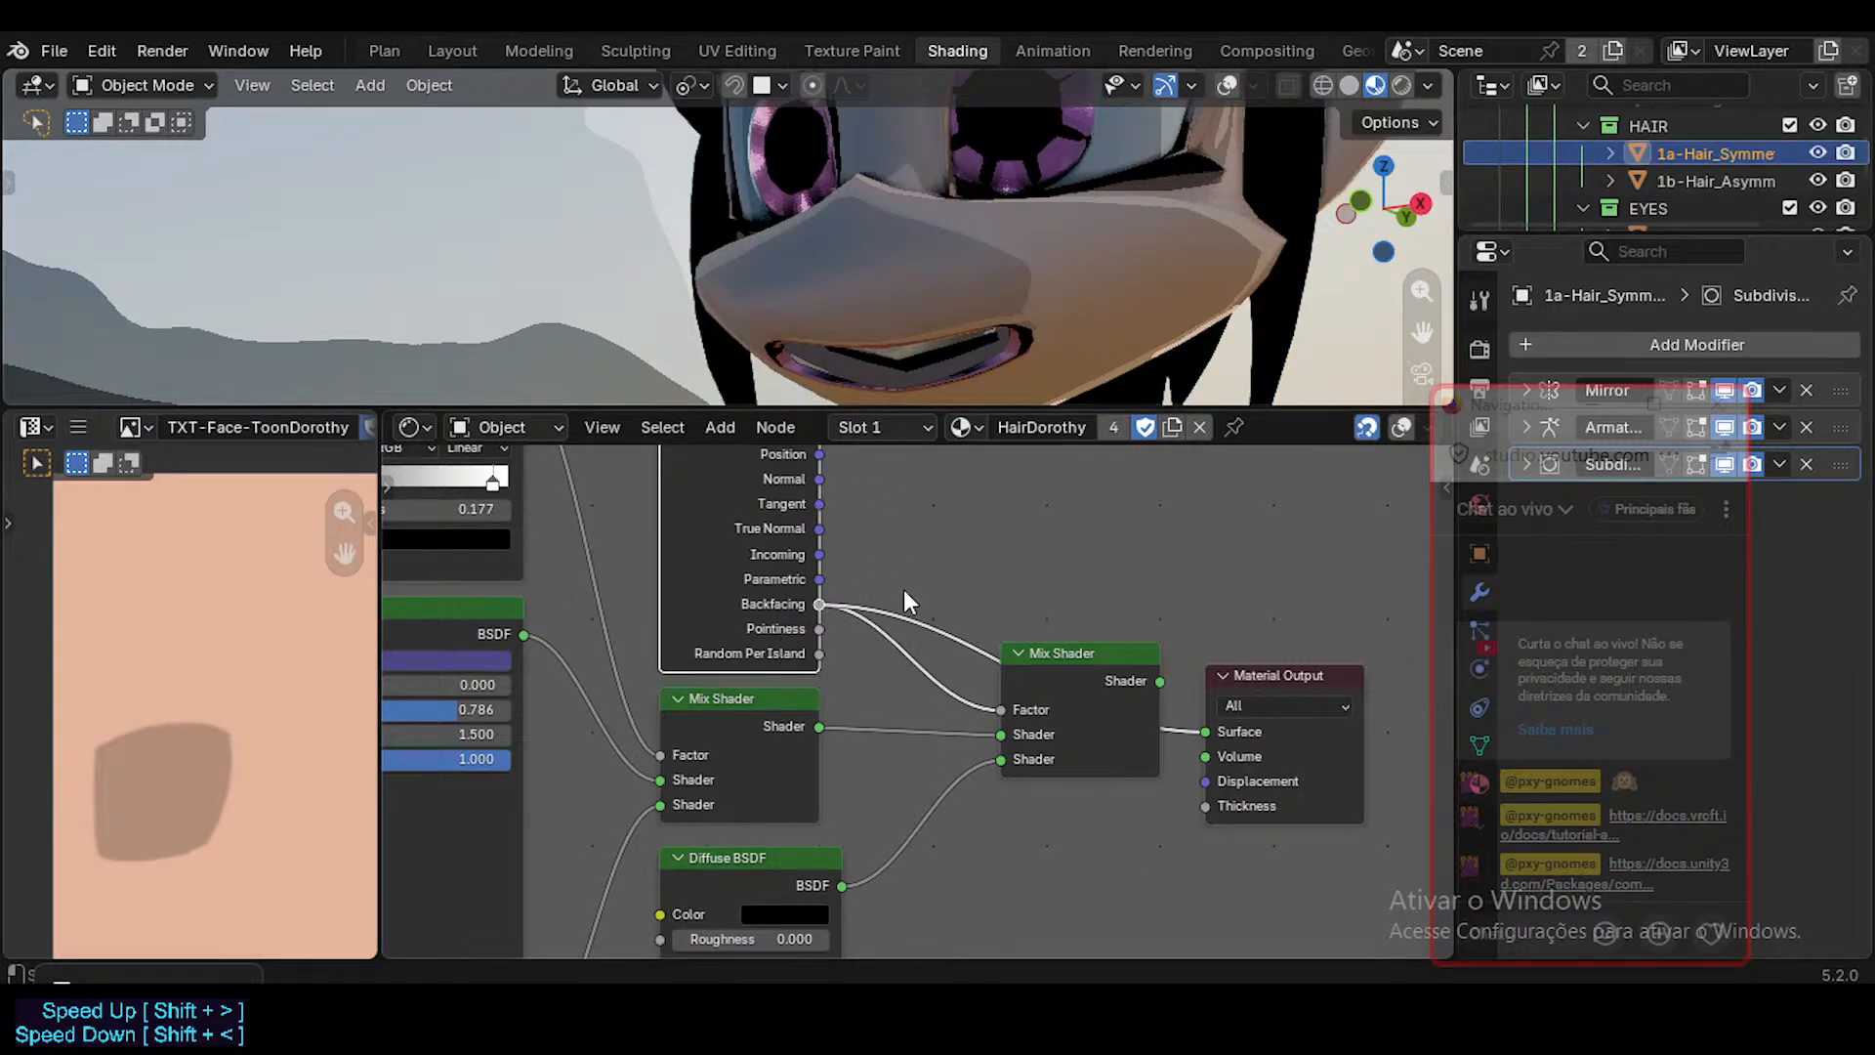
scroll(905, 604, "down", 1)
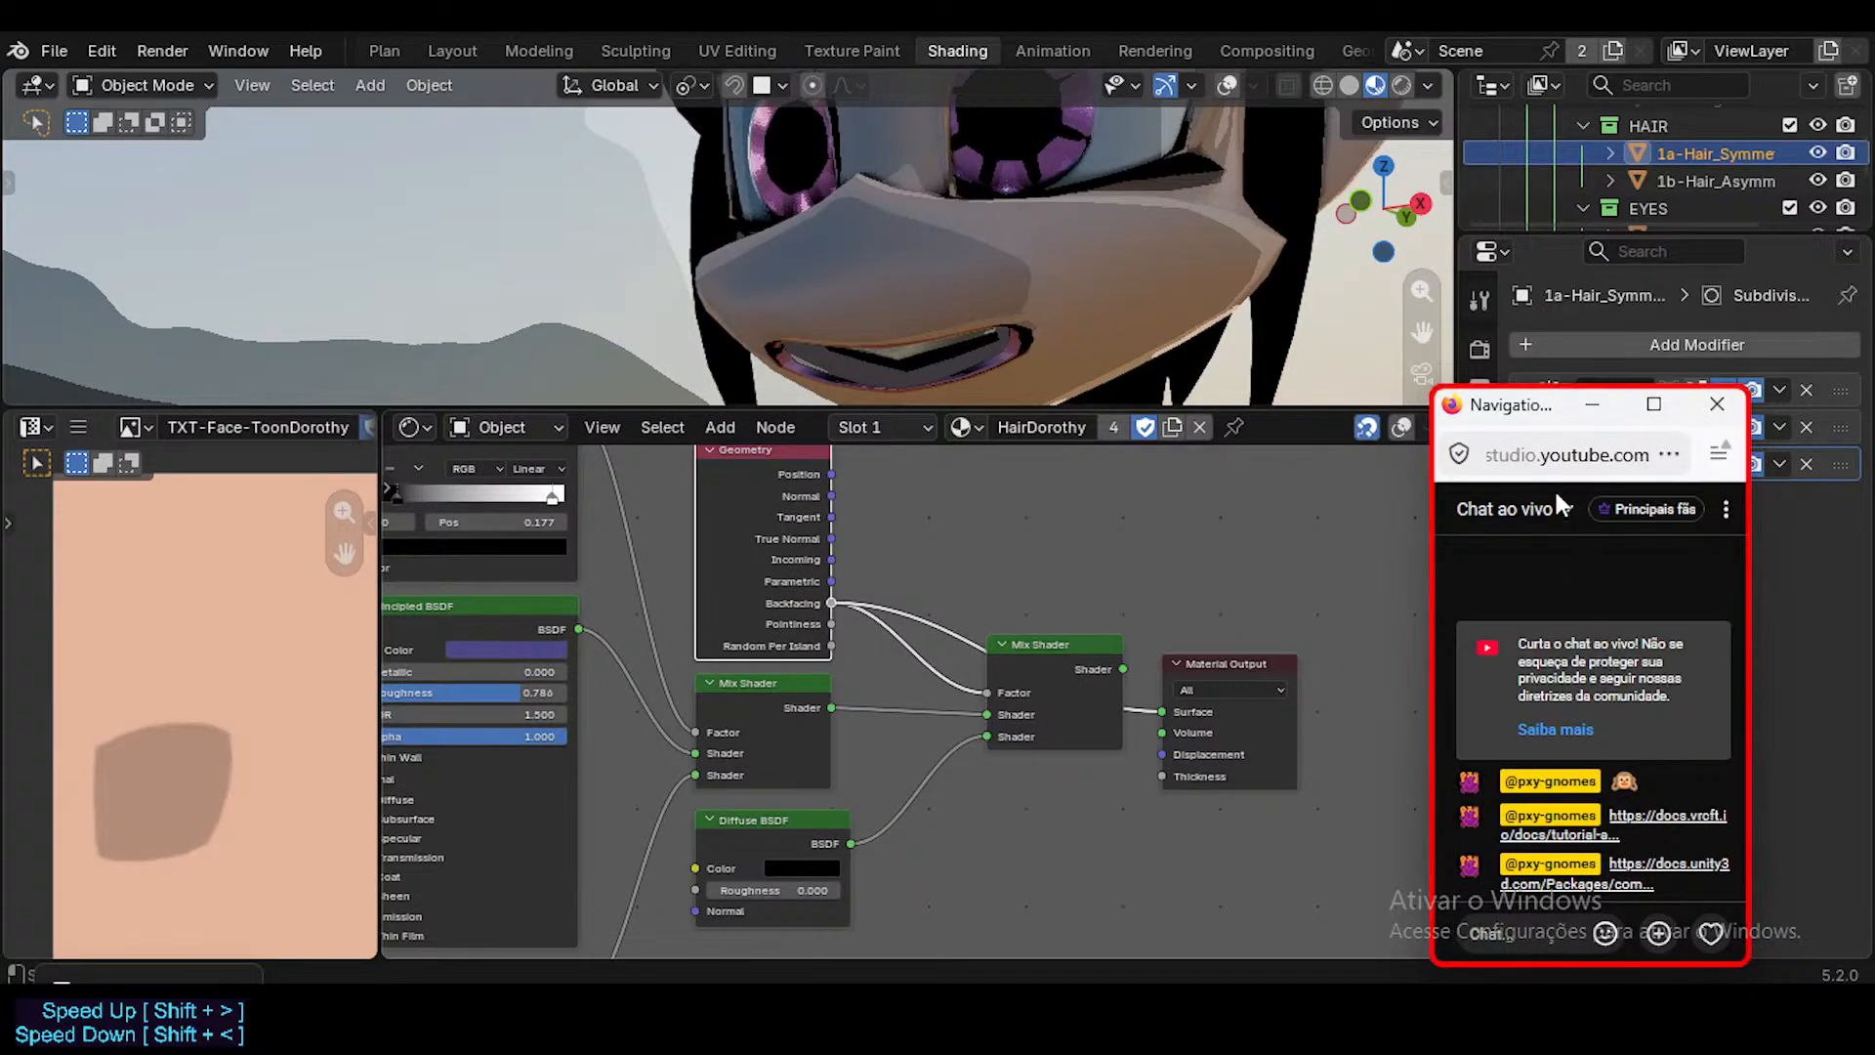
left_click_drag(1526, 420, 1555, 568)
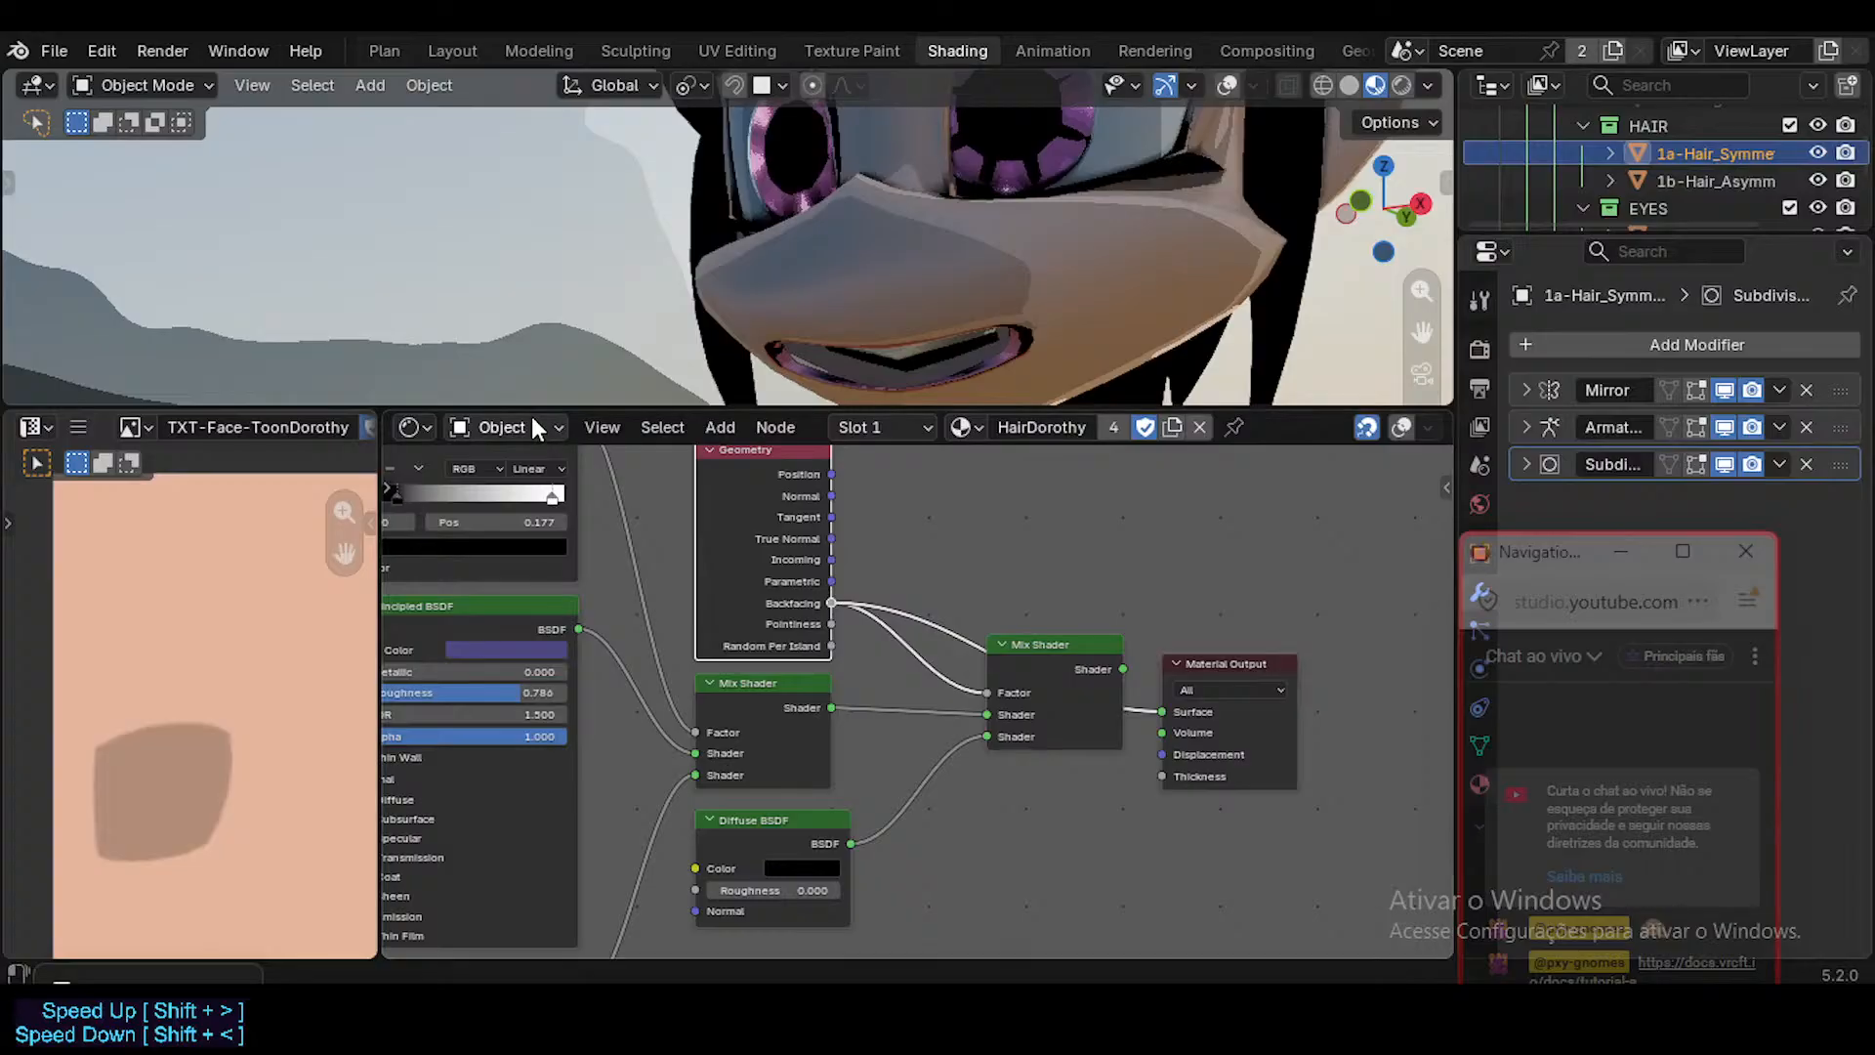
middle_click_drag(646, 537, 992, 623)
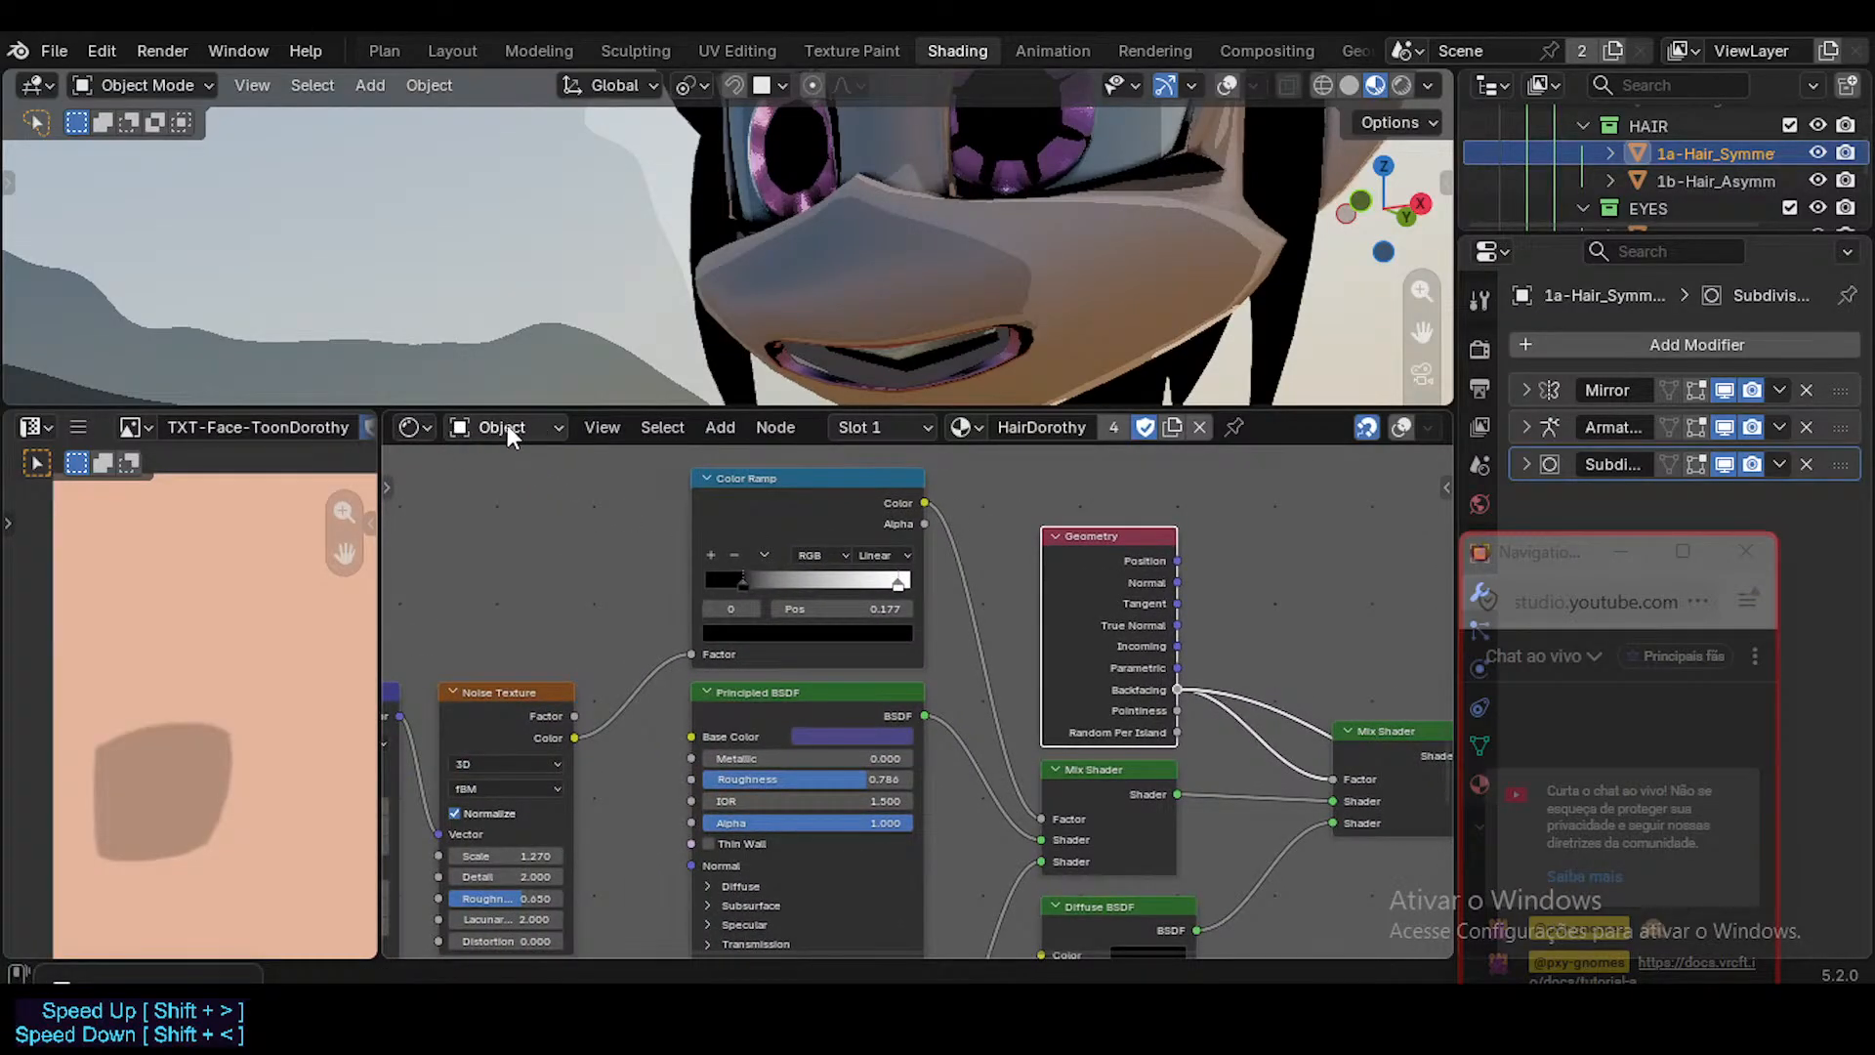
middle_click_drag(1220, 528, 900, 485)
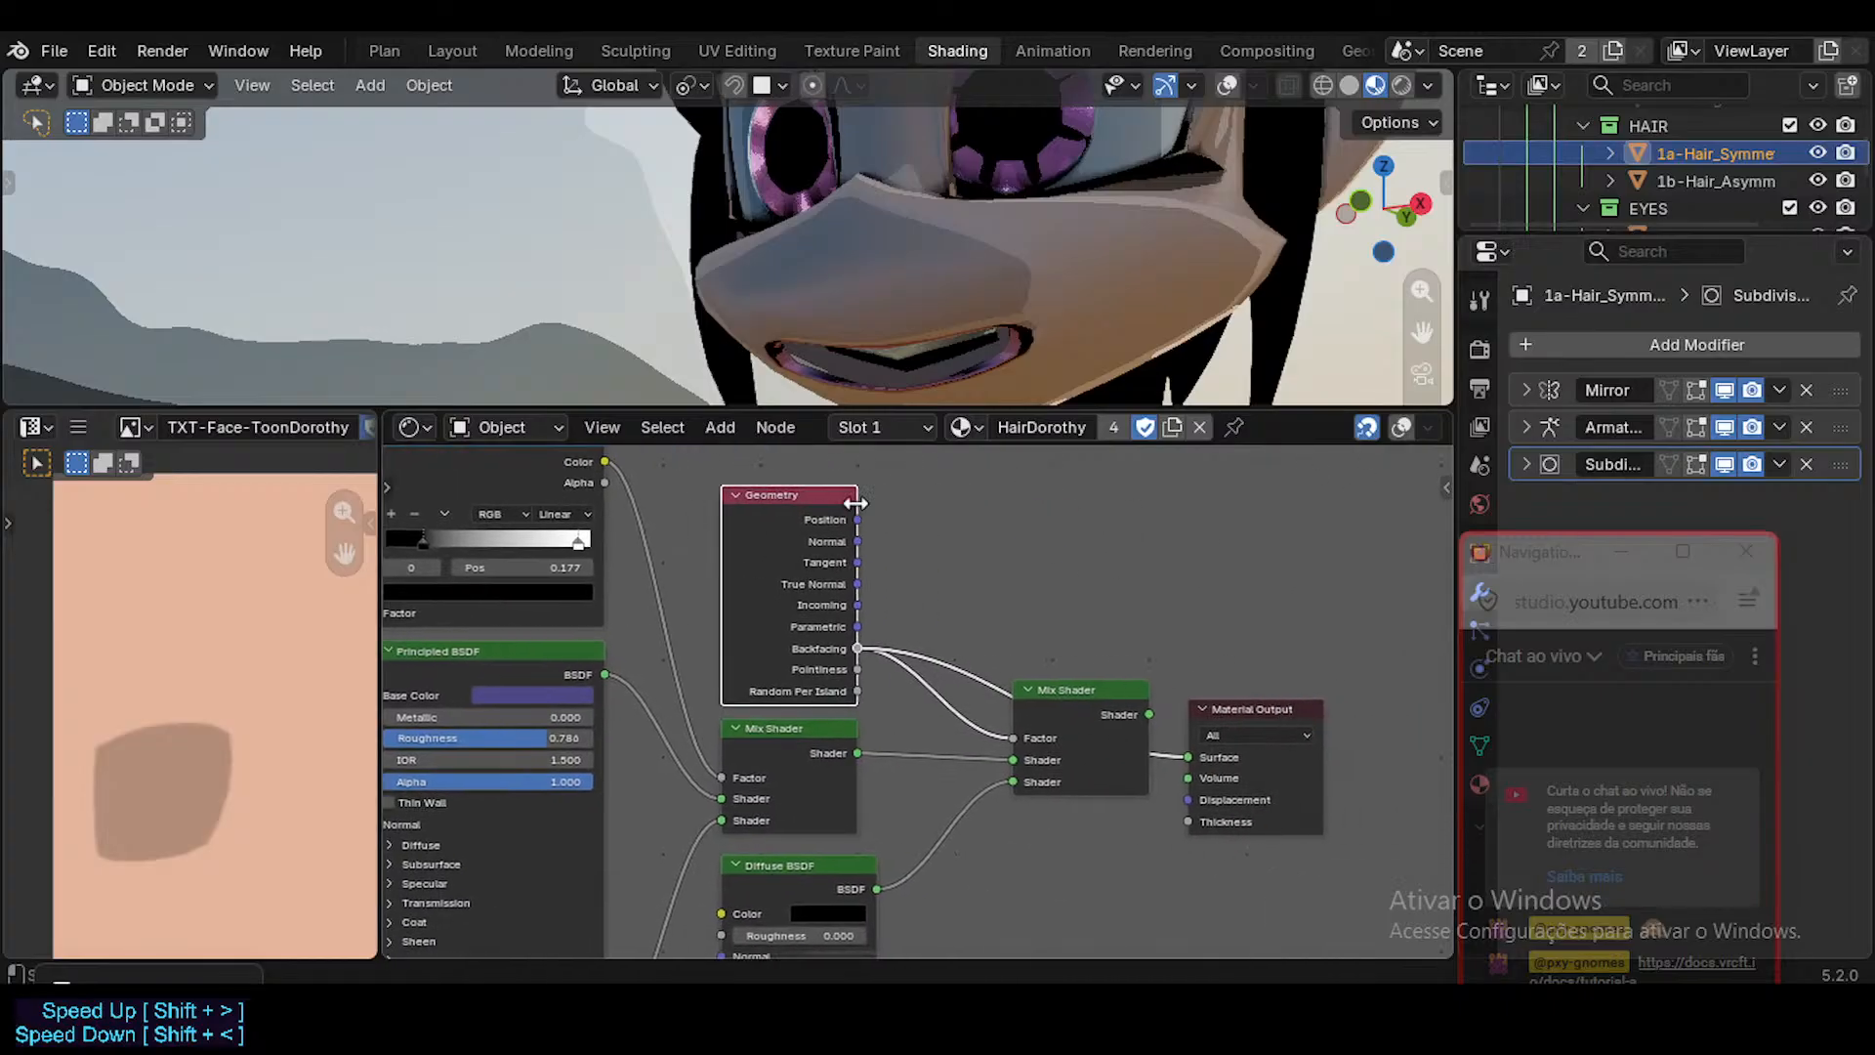
scroll(897, 638, "down", 1)
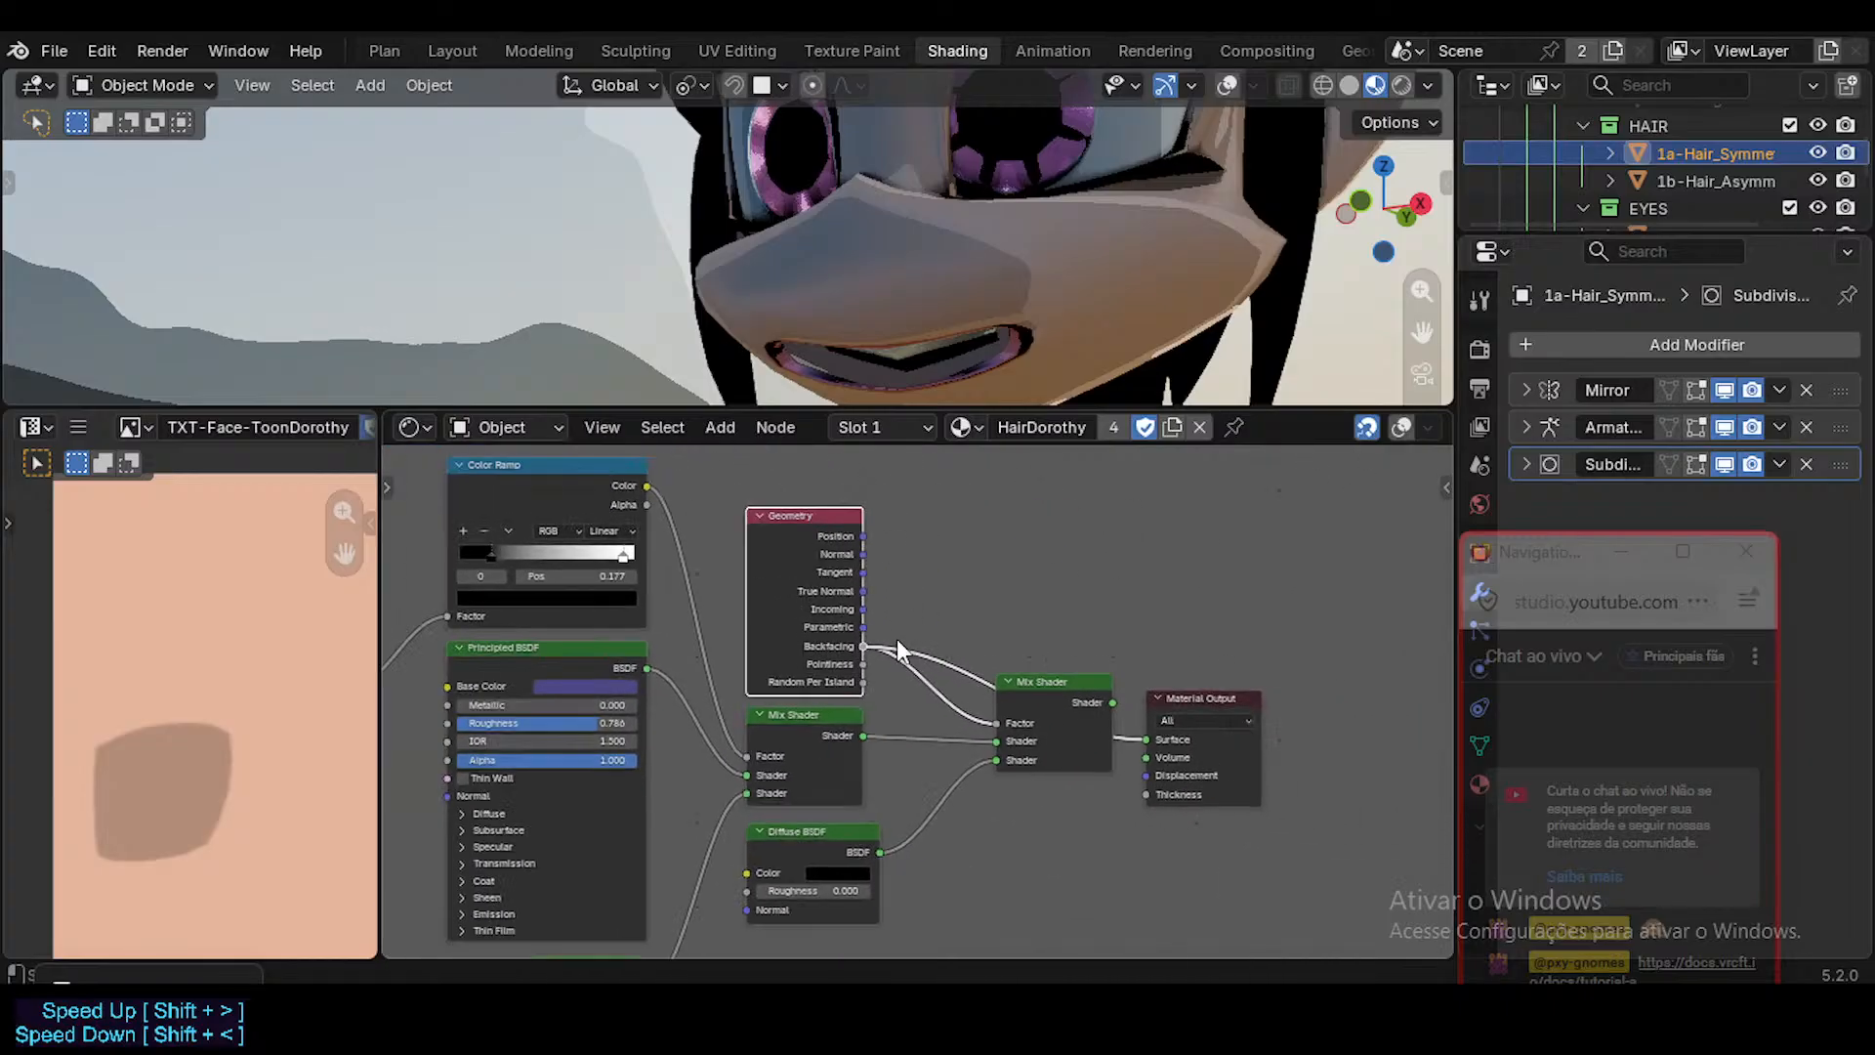
Delete the Geometry, Diffuse BSDF and second Mix Shader nodes and reconnect the original Mix Shader to the Material Output's Surface.
left_click(1062, 682, "shift")
left_click(840, 829, "shift")
key("x")
left_click_drag(866, 737, 1148, 739)
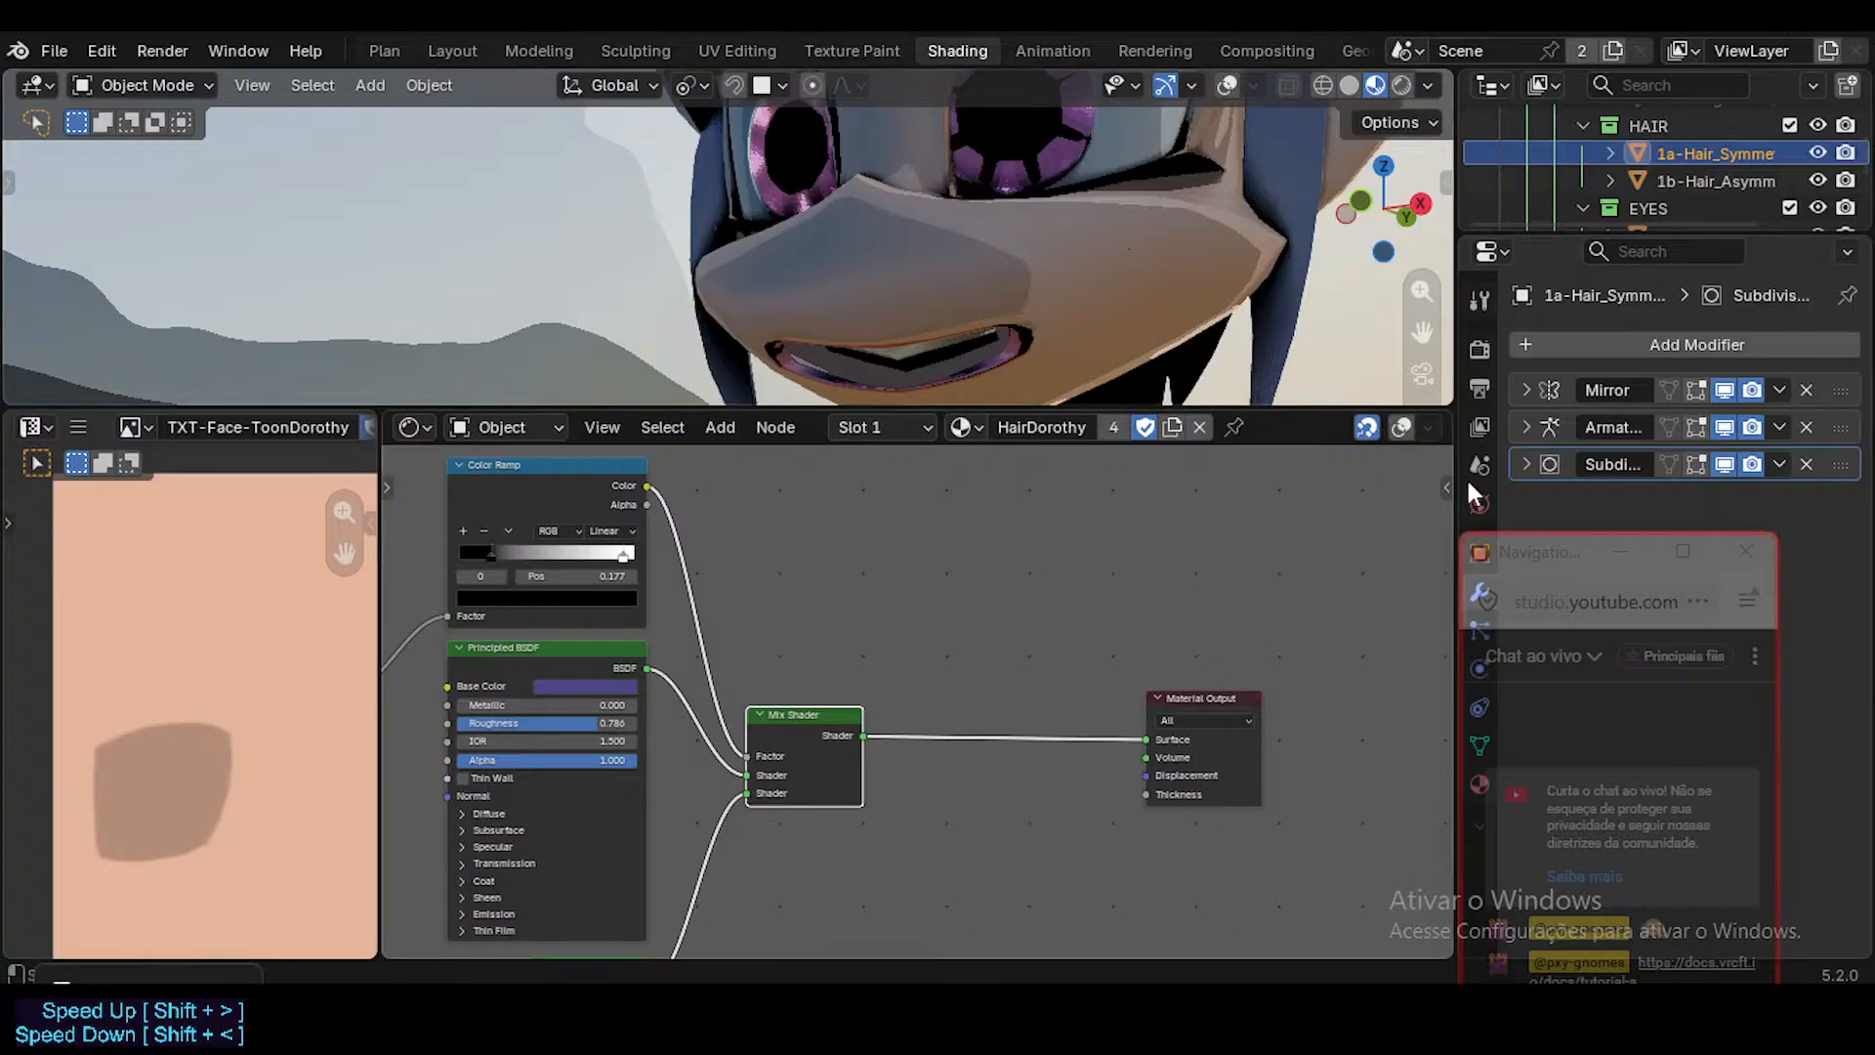
Show the viewport overlays and assign the Skin material to the 1a-Hair_Symmetric object's Slot 1.
key("shift+alt+z")
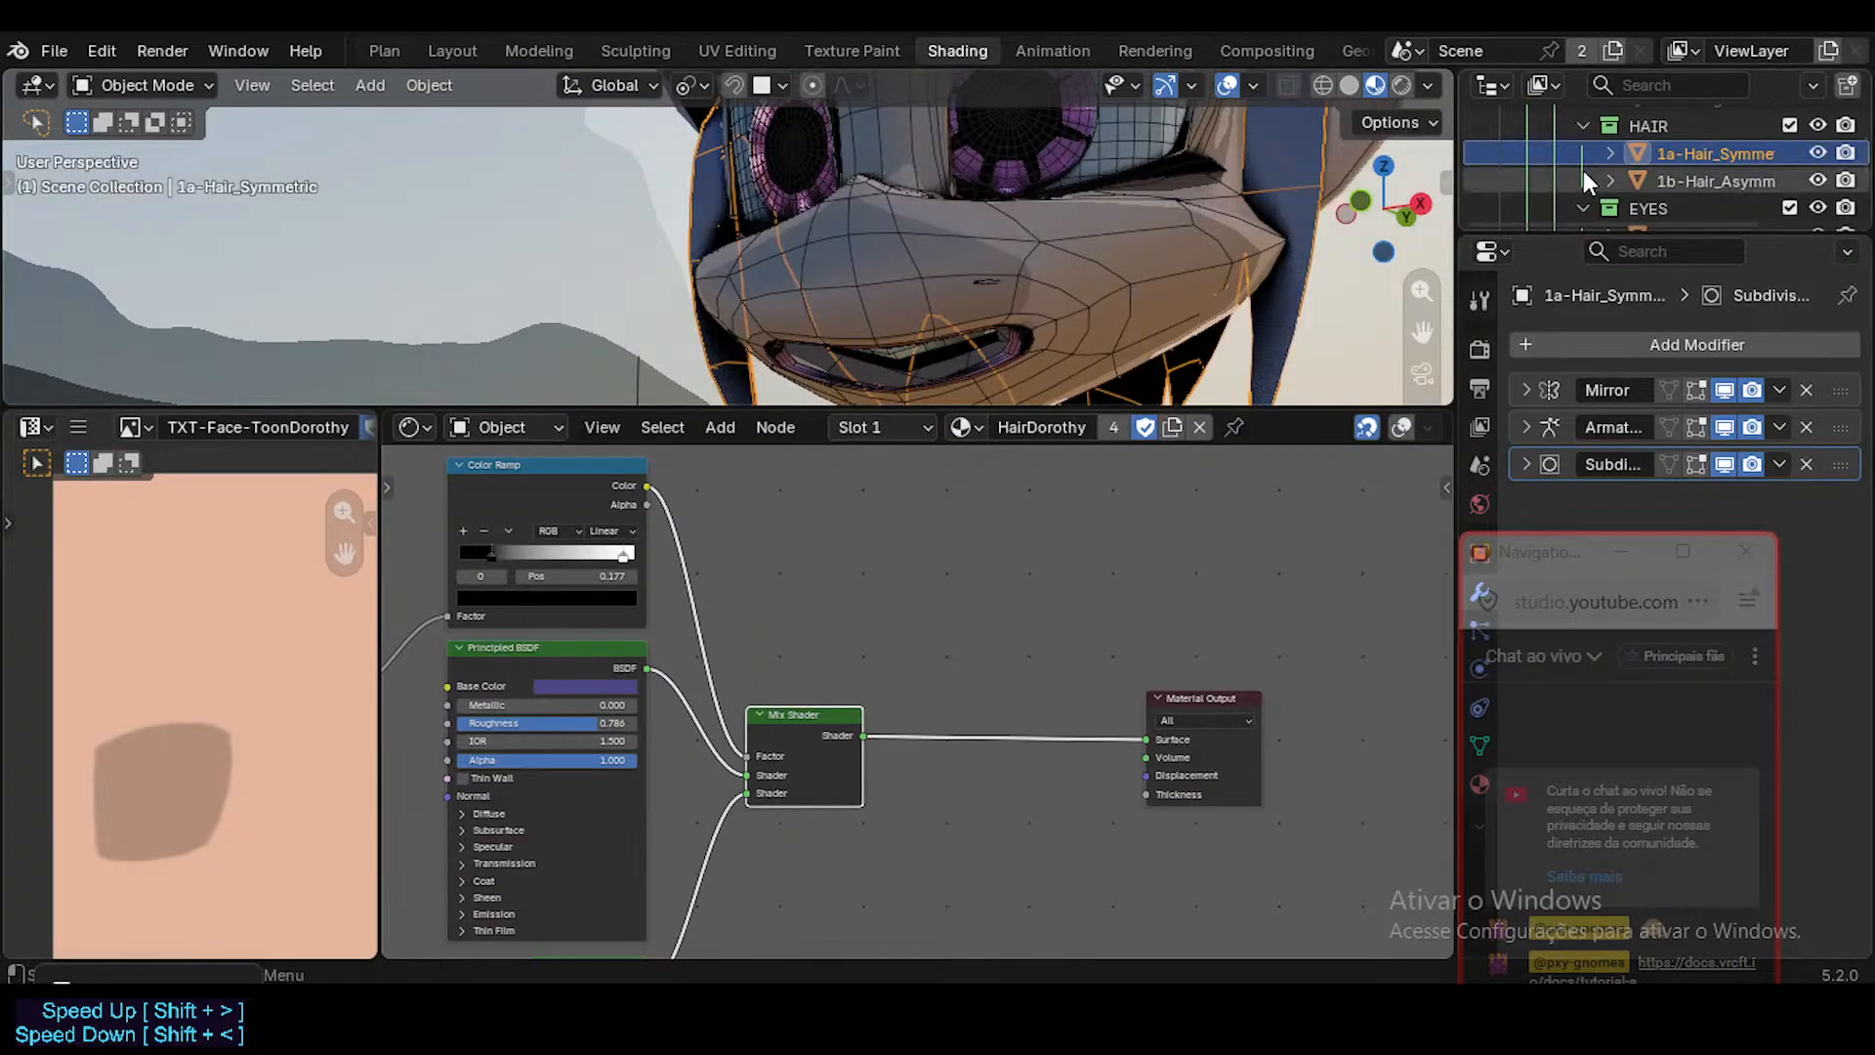
left_click(965, 427)
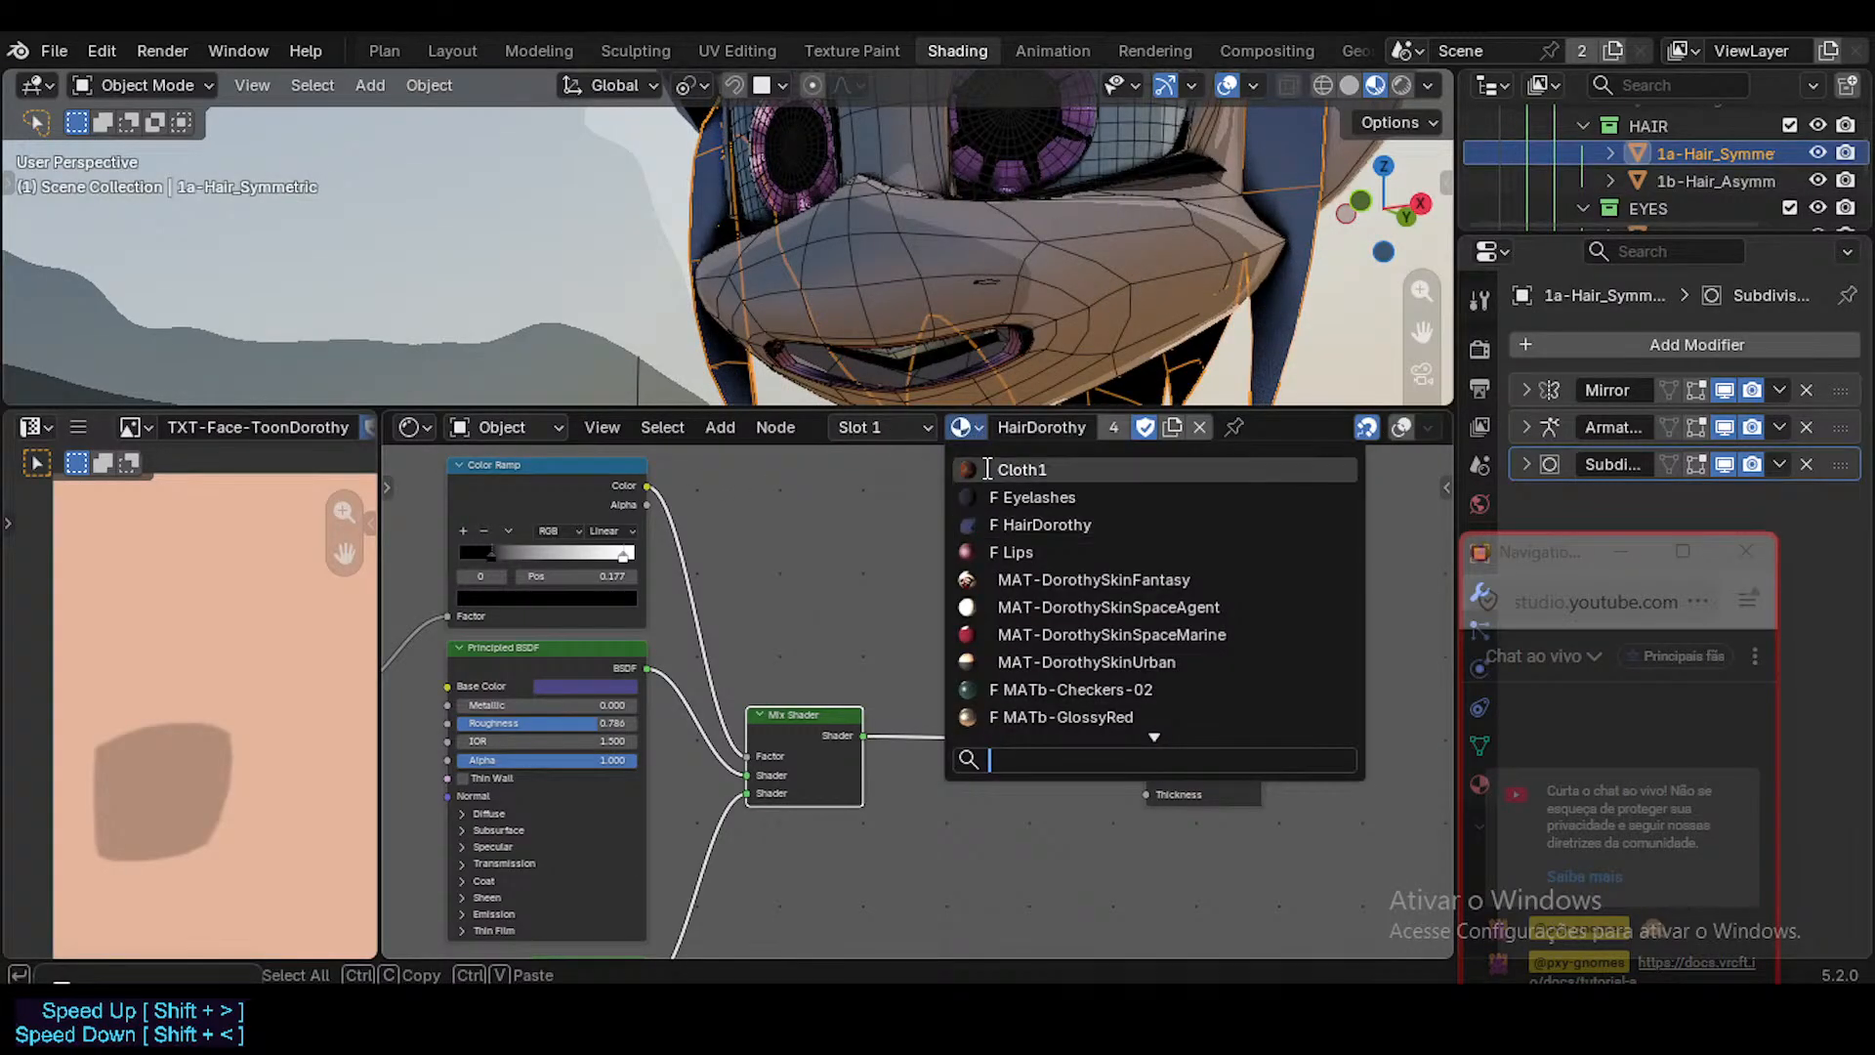
scroll(1070, 657, "down", 10)
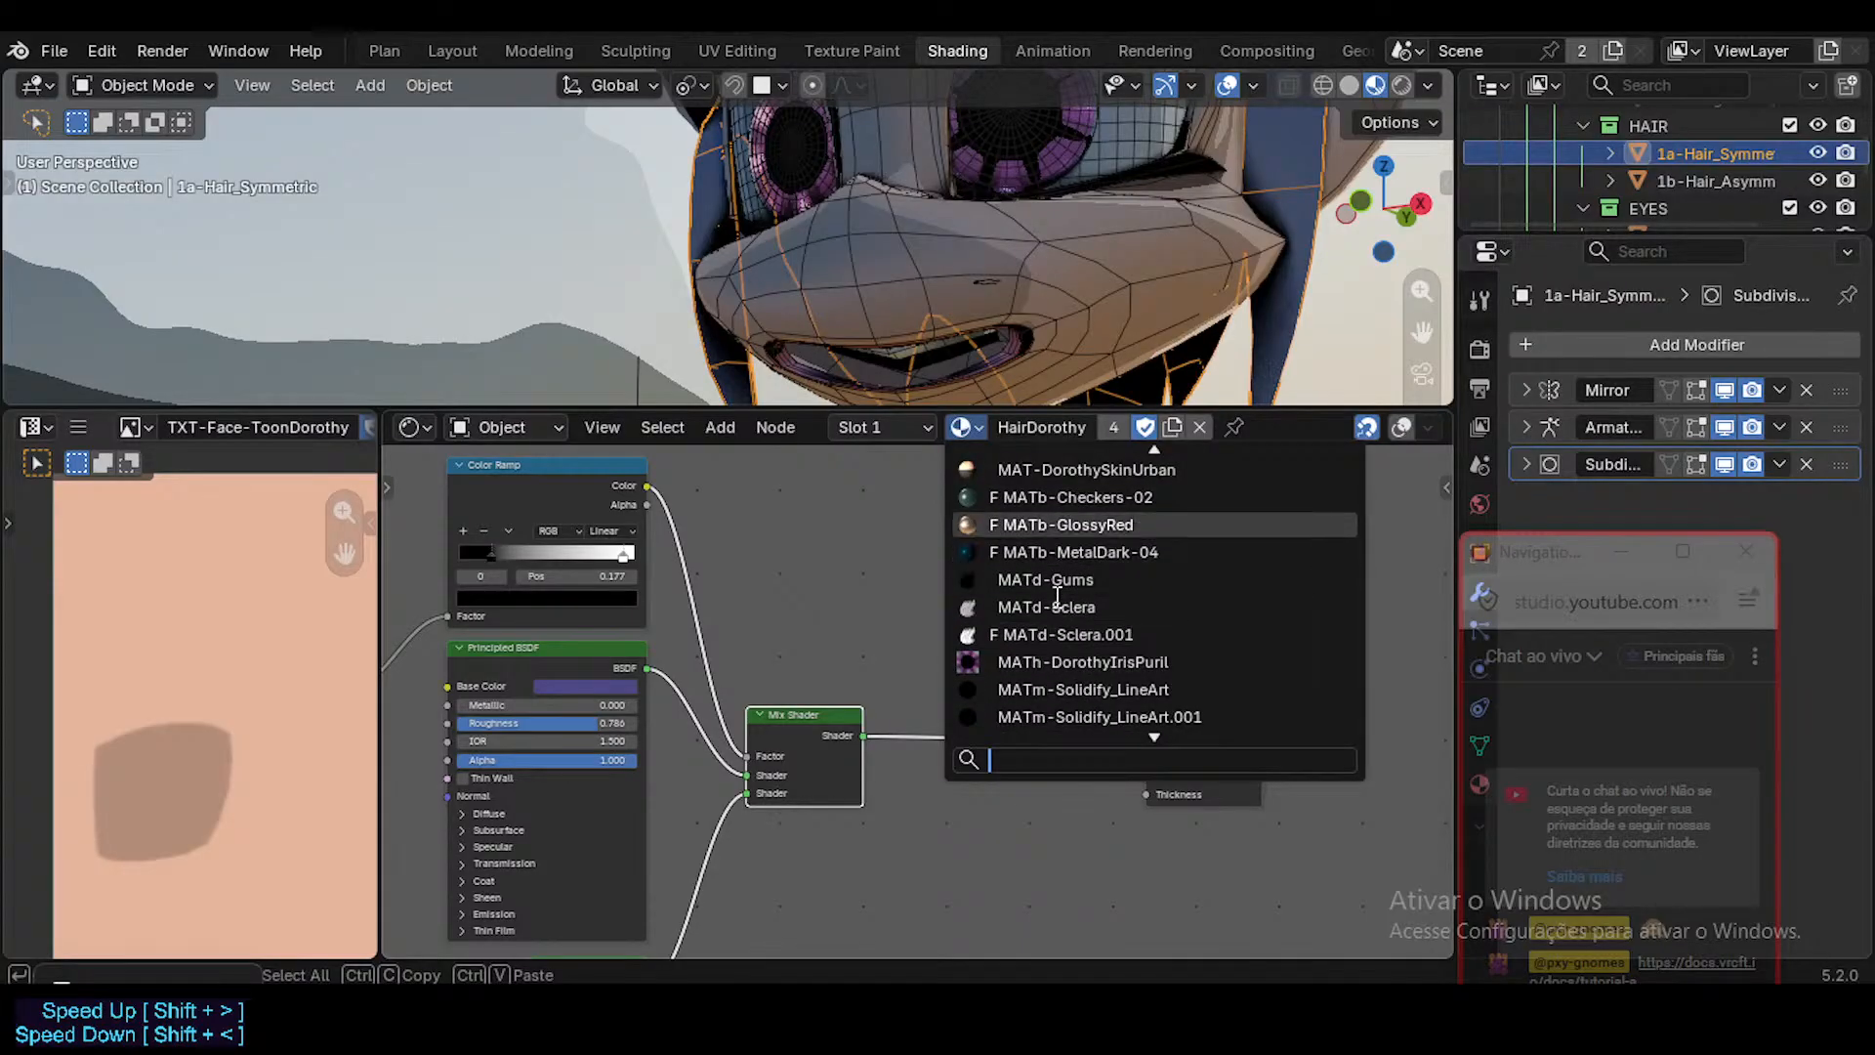
scroll(1079, 507, "up", 5)
scroll(1079, 484, "up", 2)
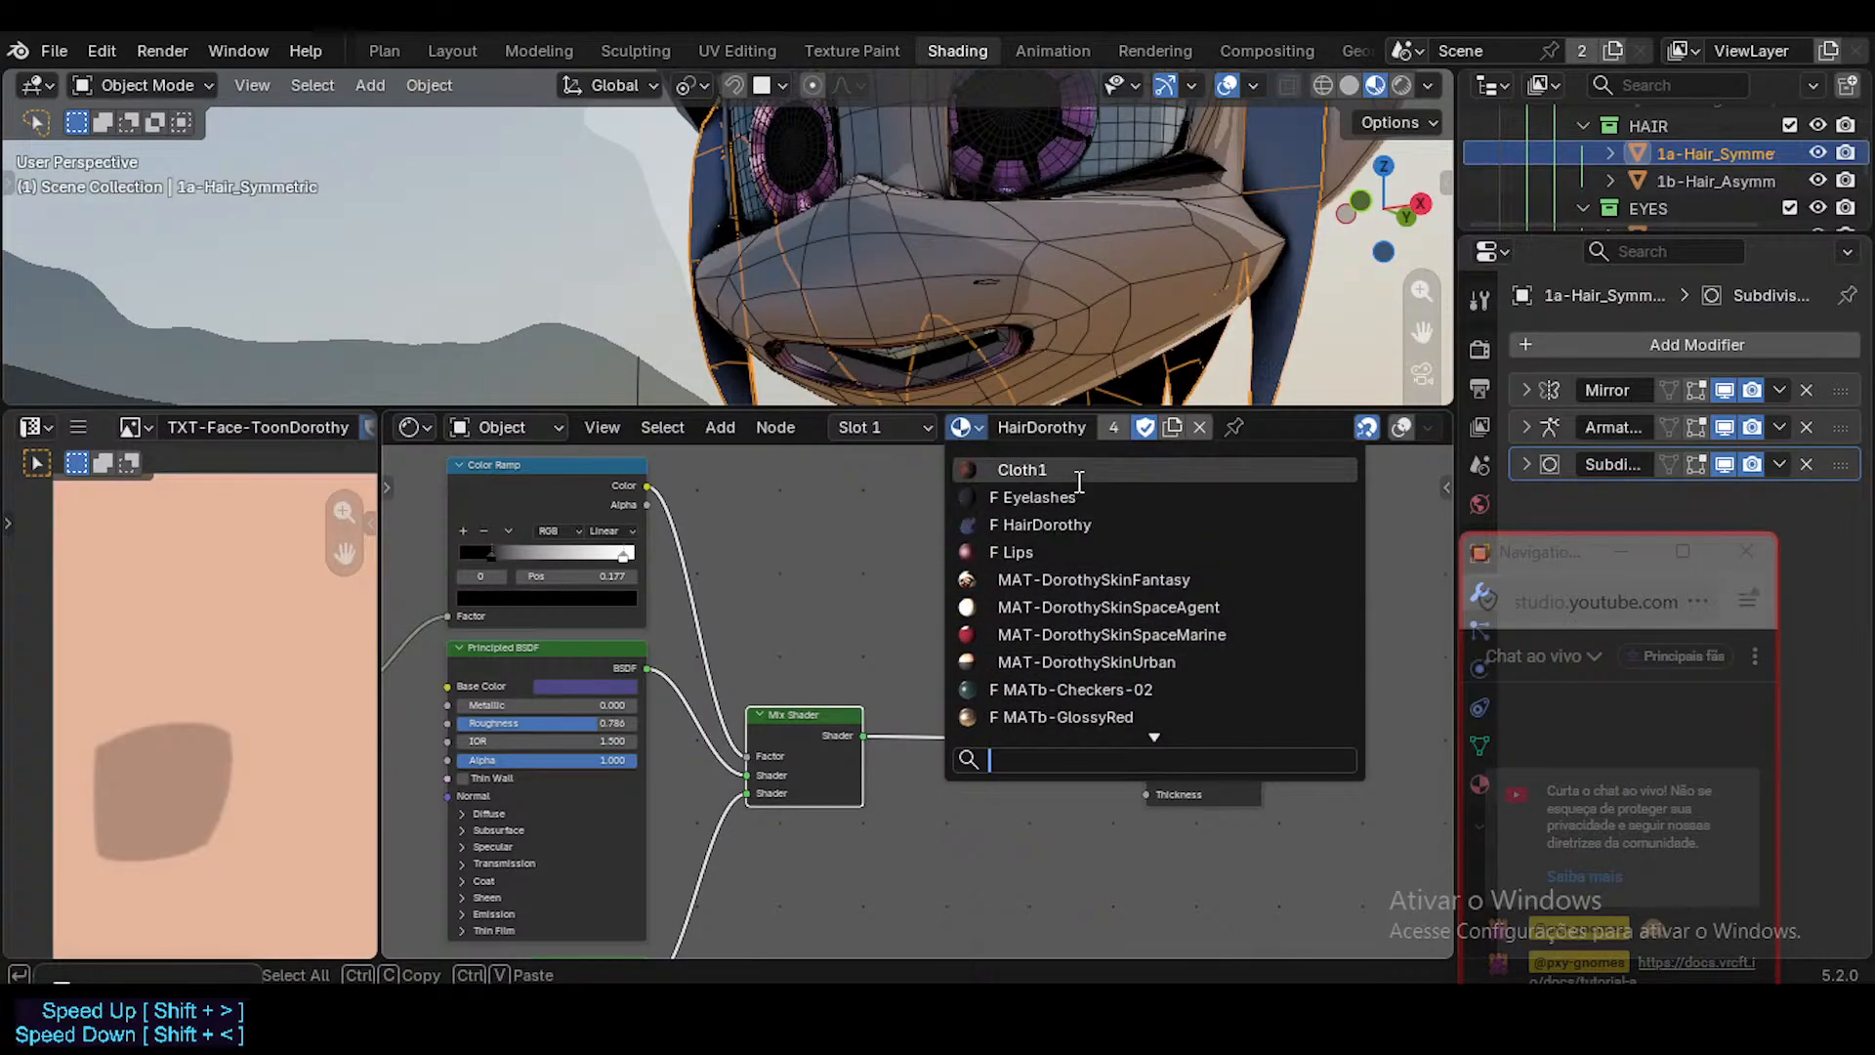
scroll(1074, 645, "down", 8)
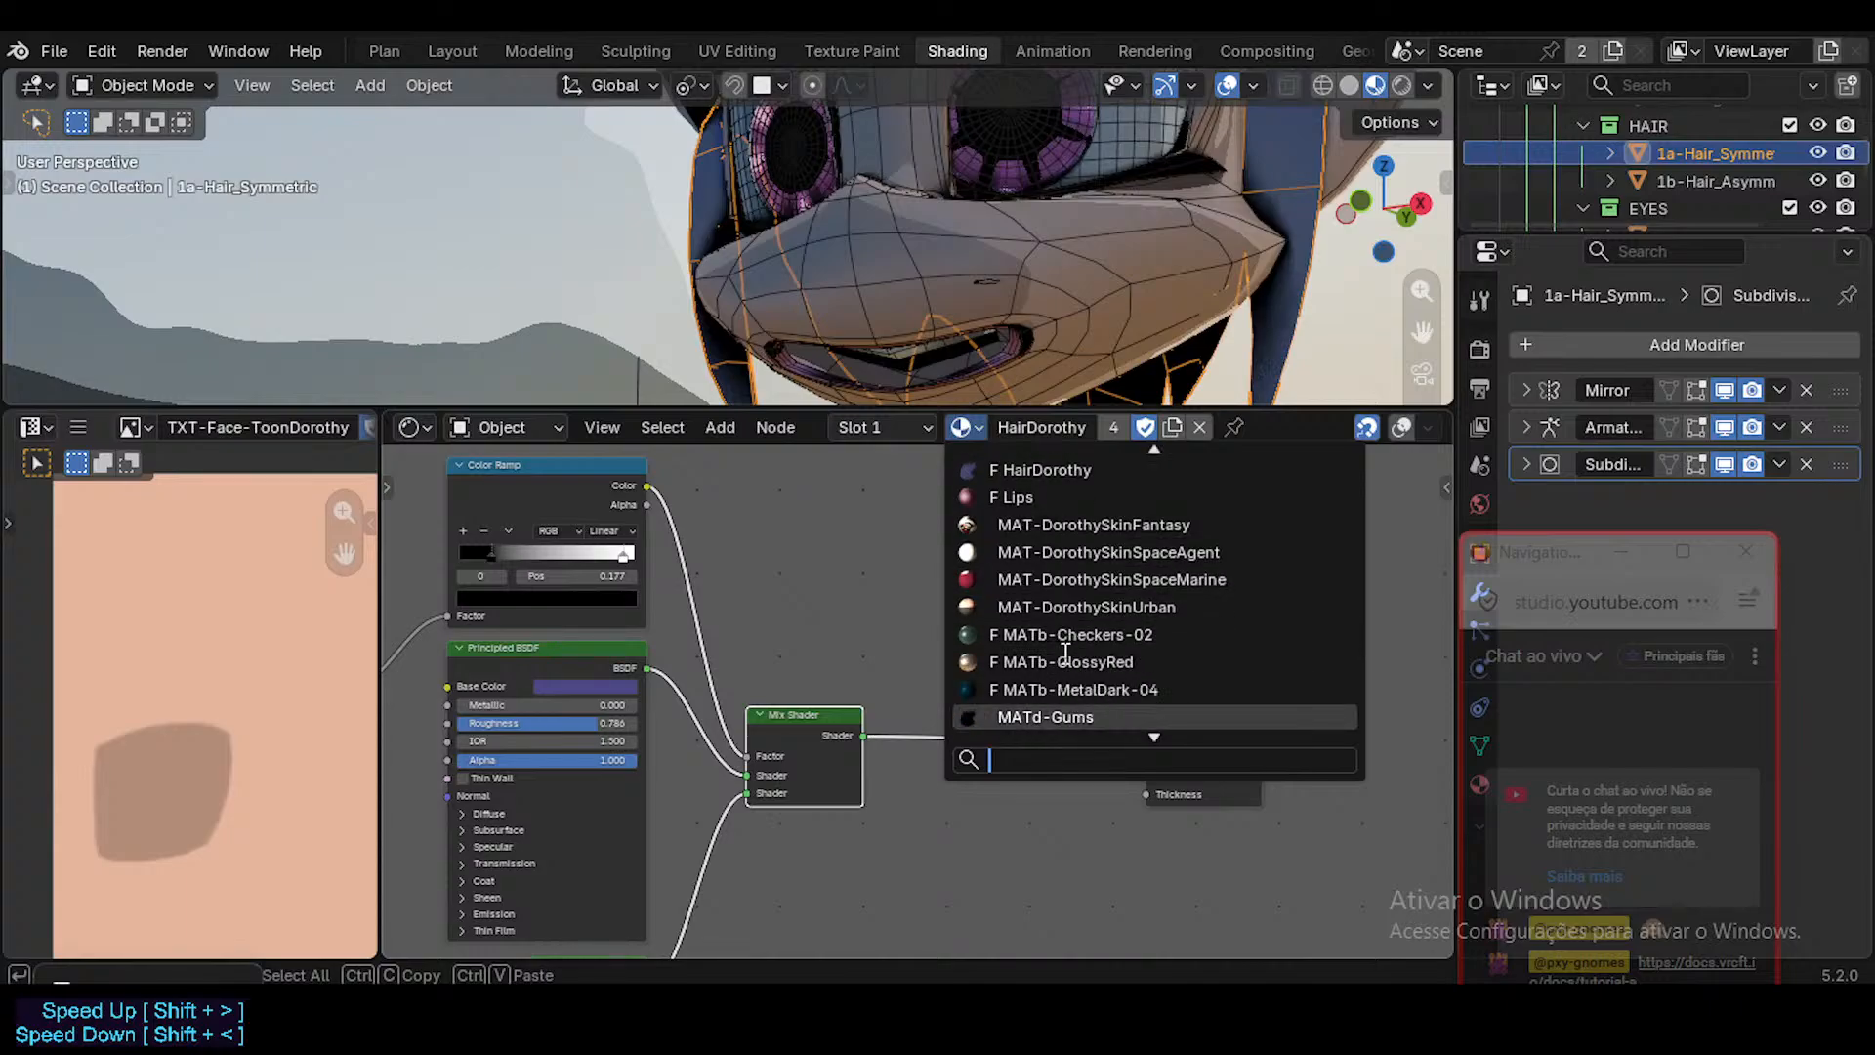
scroll(1065, 674, "down", 1)
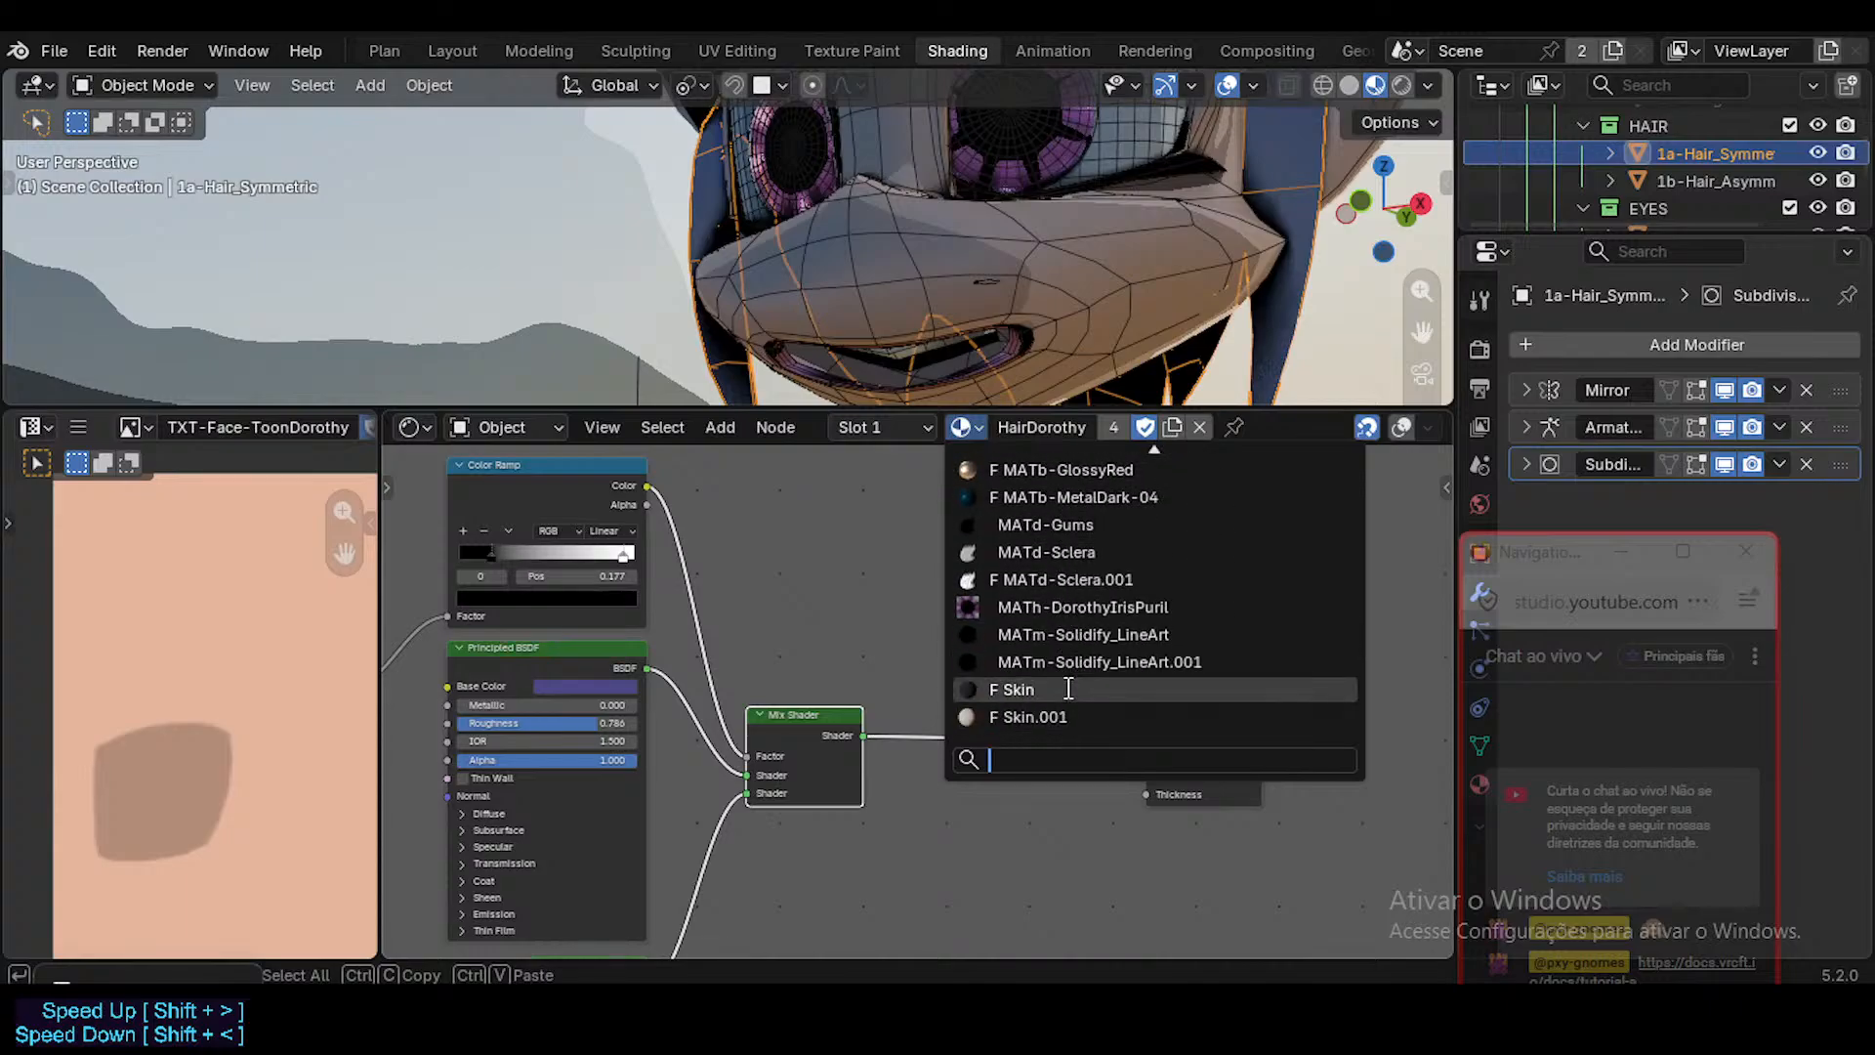
left_click(1016, 689)
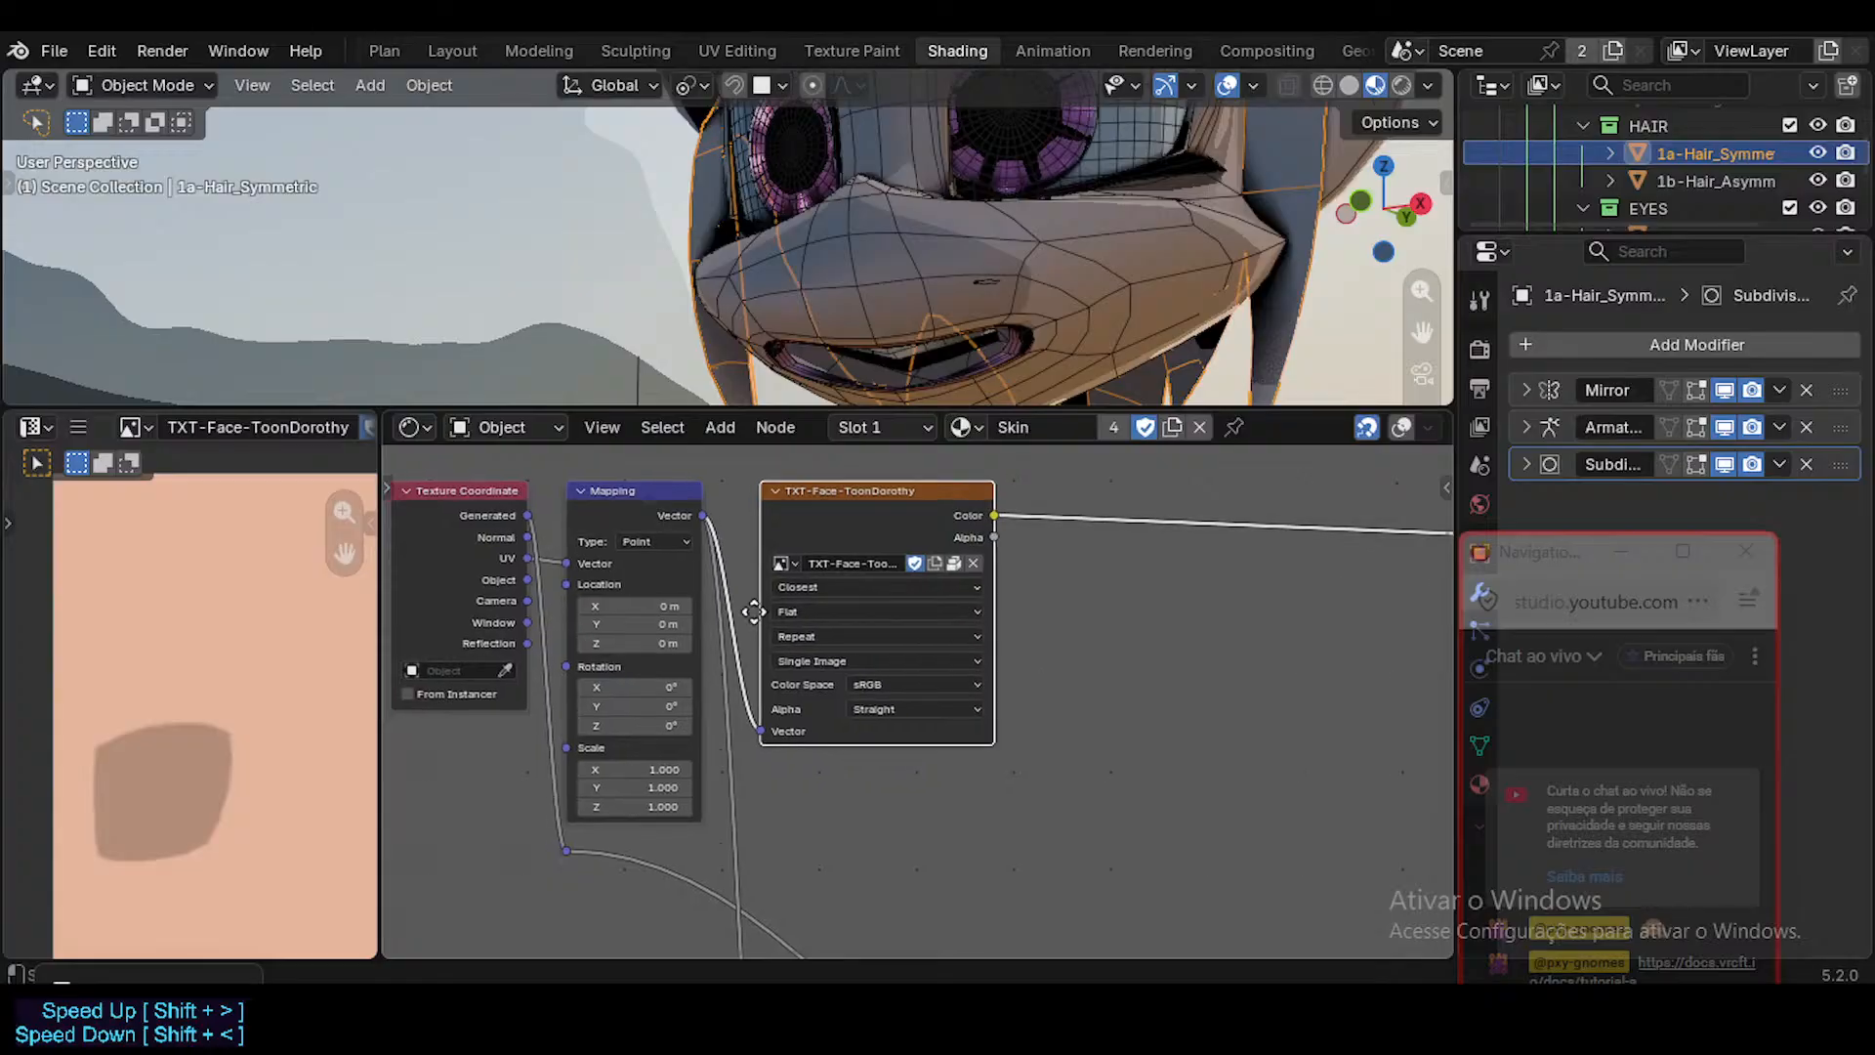
Examine the Skin material's node tree around the face texture, the SUIT MASK frame and the Principled BSDF.
scroll(1016, 630, "down", 6)
middle_click_drag(650, 623, 801, 408)
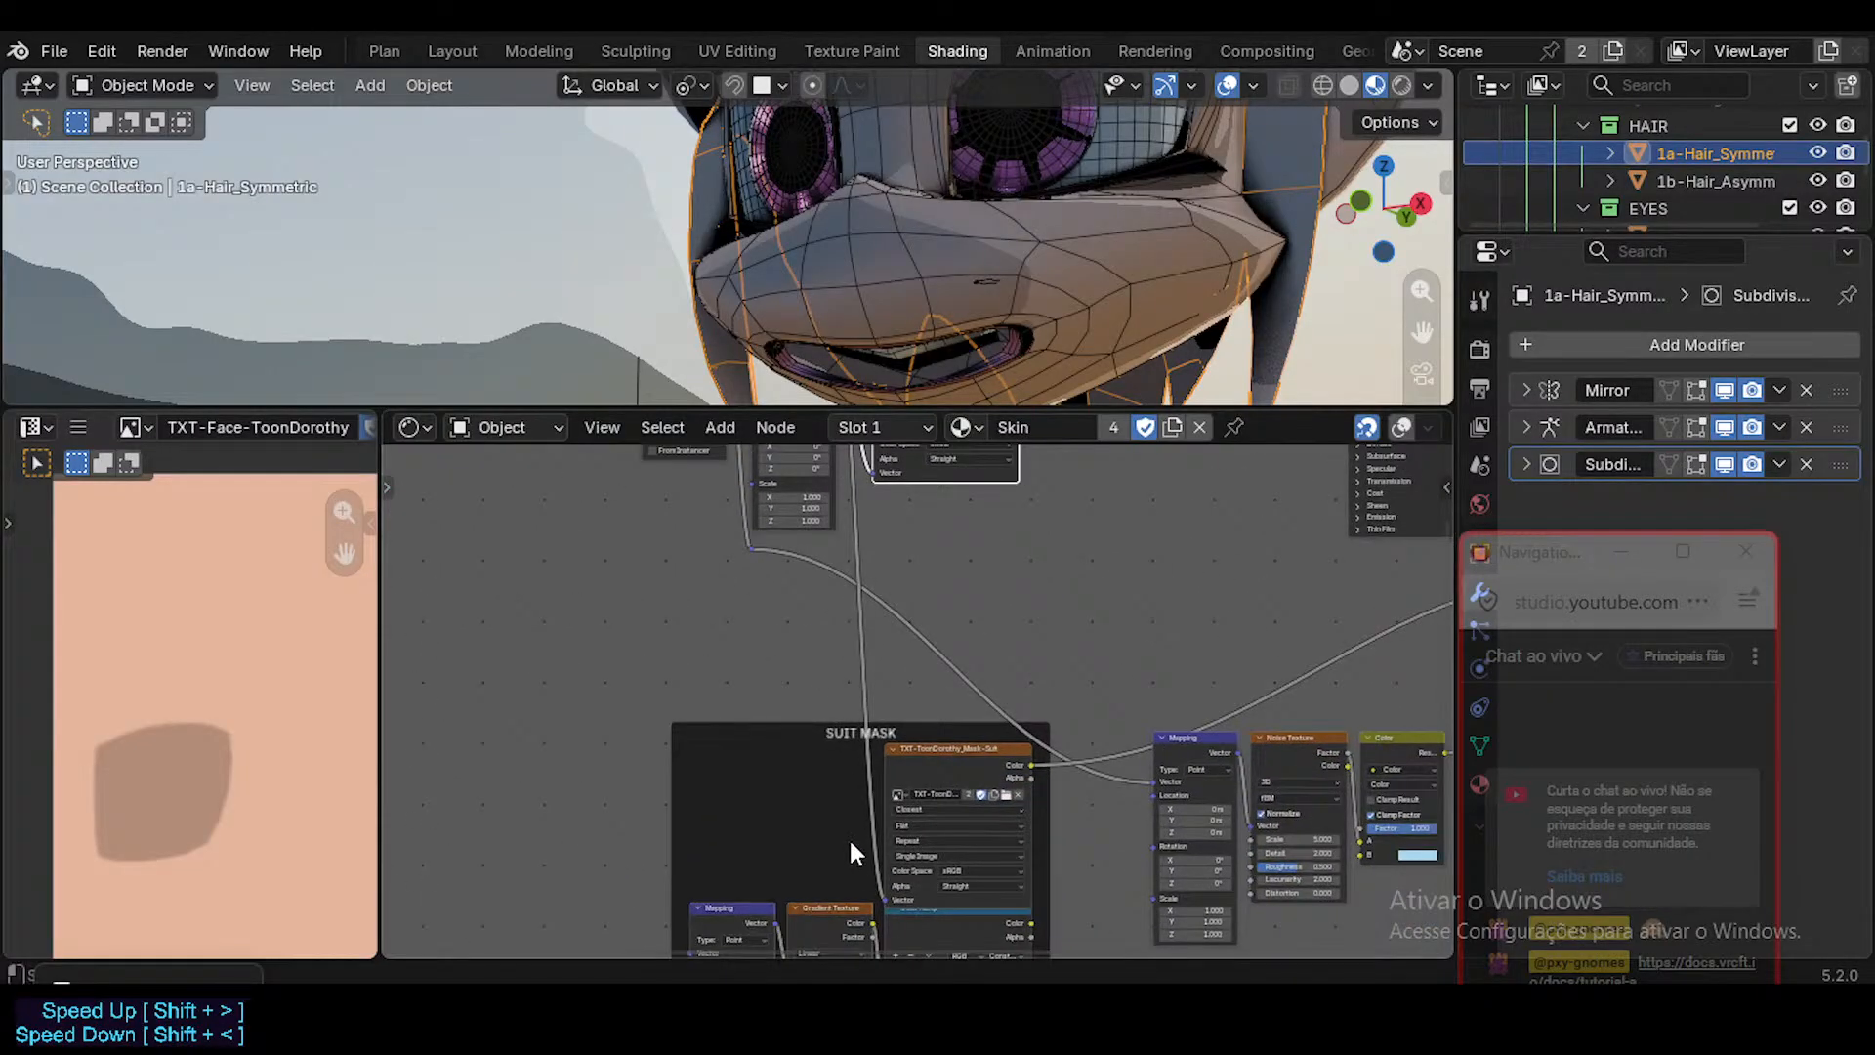
middle_click_drag(1116, 635, 850, 876)
scroll(812, 627, "up", 6)
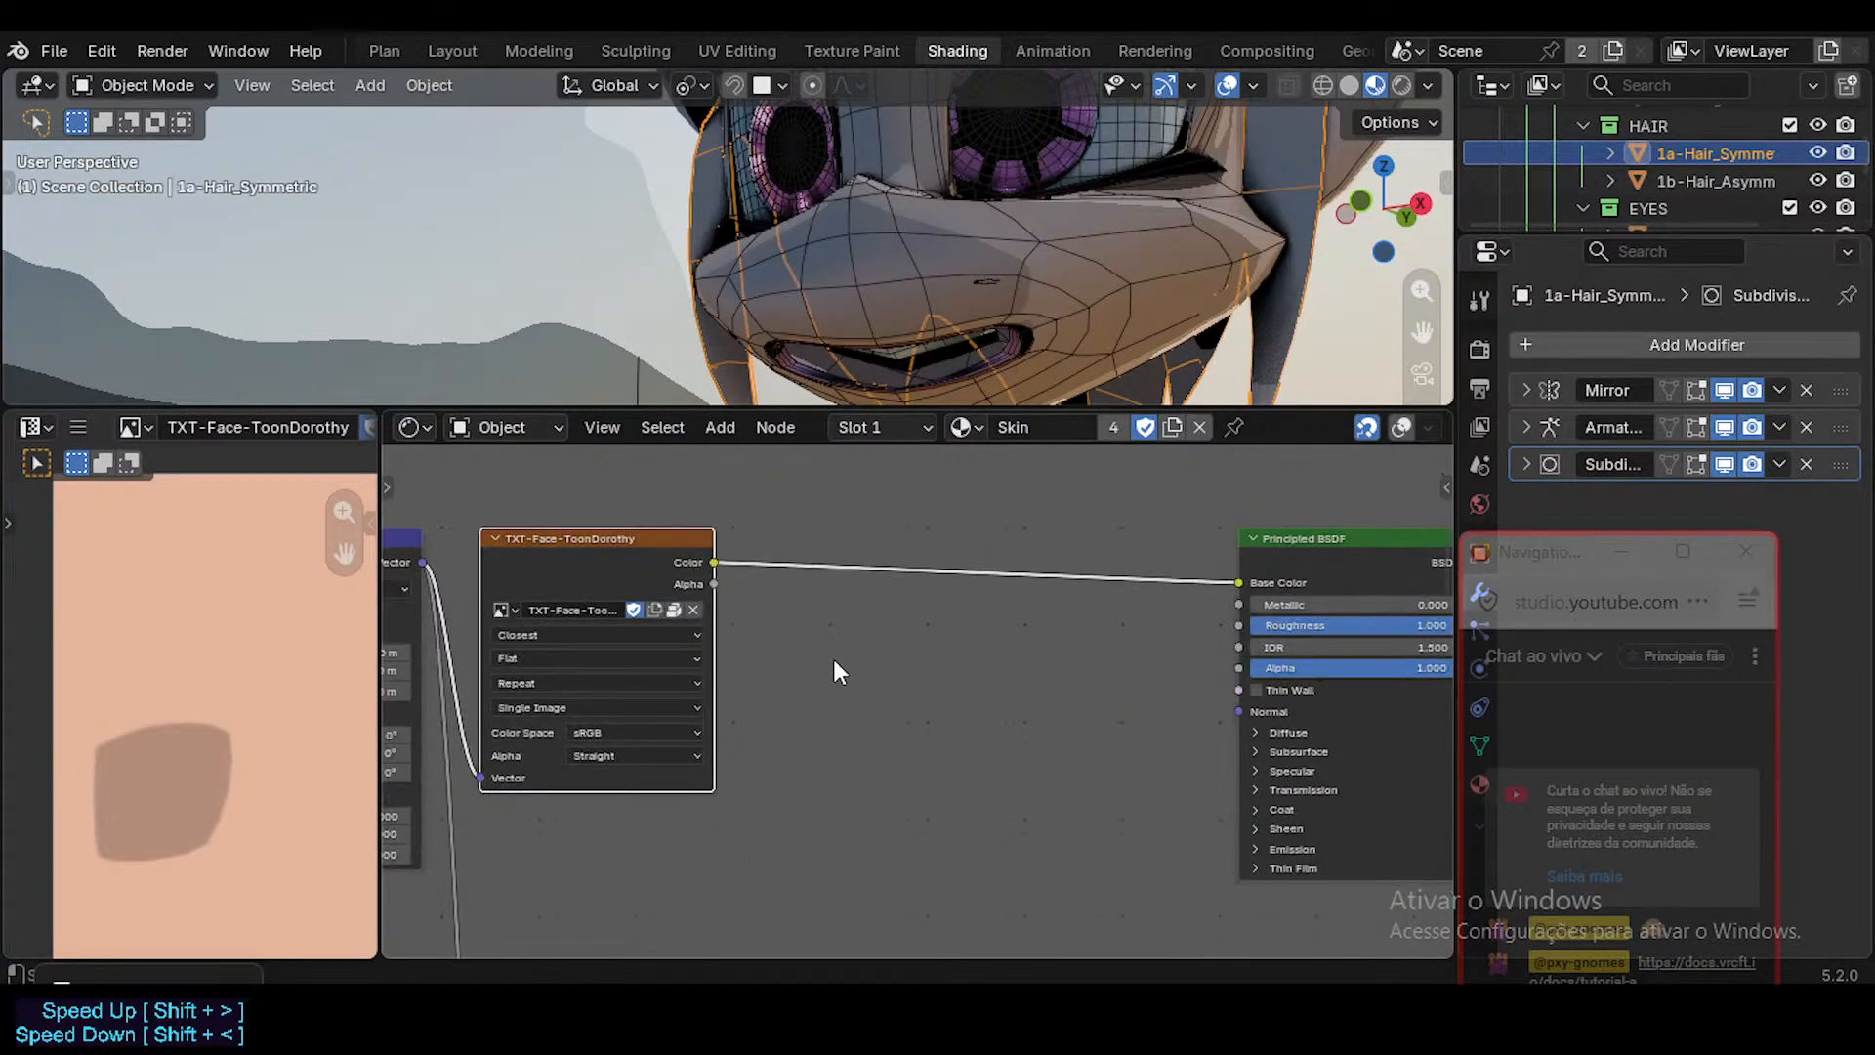
middle_click_drag(1074, 659, 812, 652)
scroll(824, 536, "down", 3)
middle_click_drag(703, 625, 880, 630)
scroll(898, 629, "down", 1)
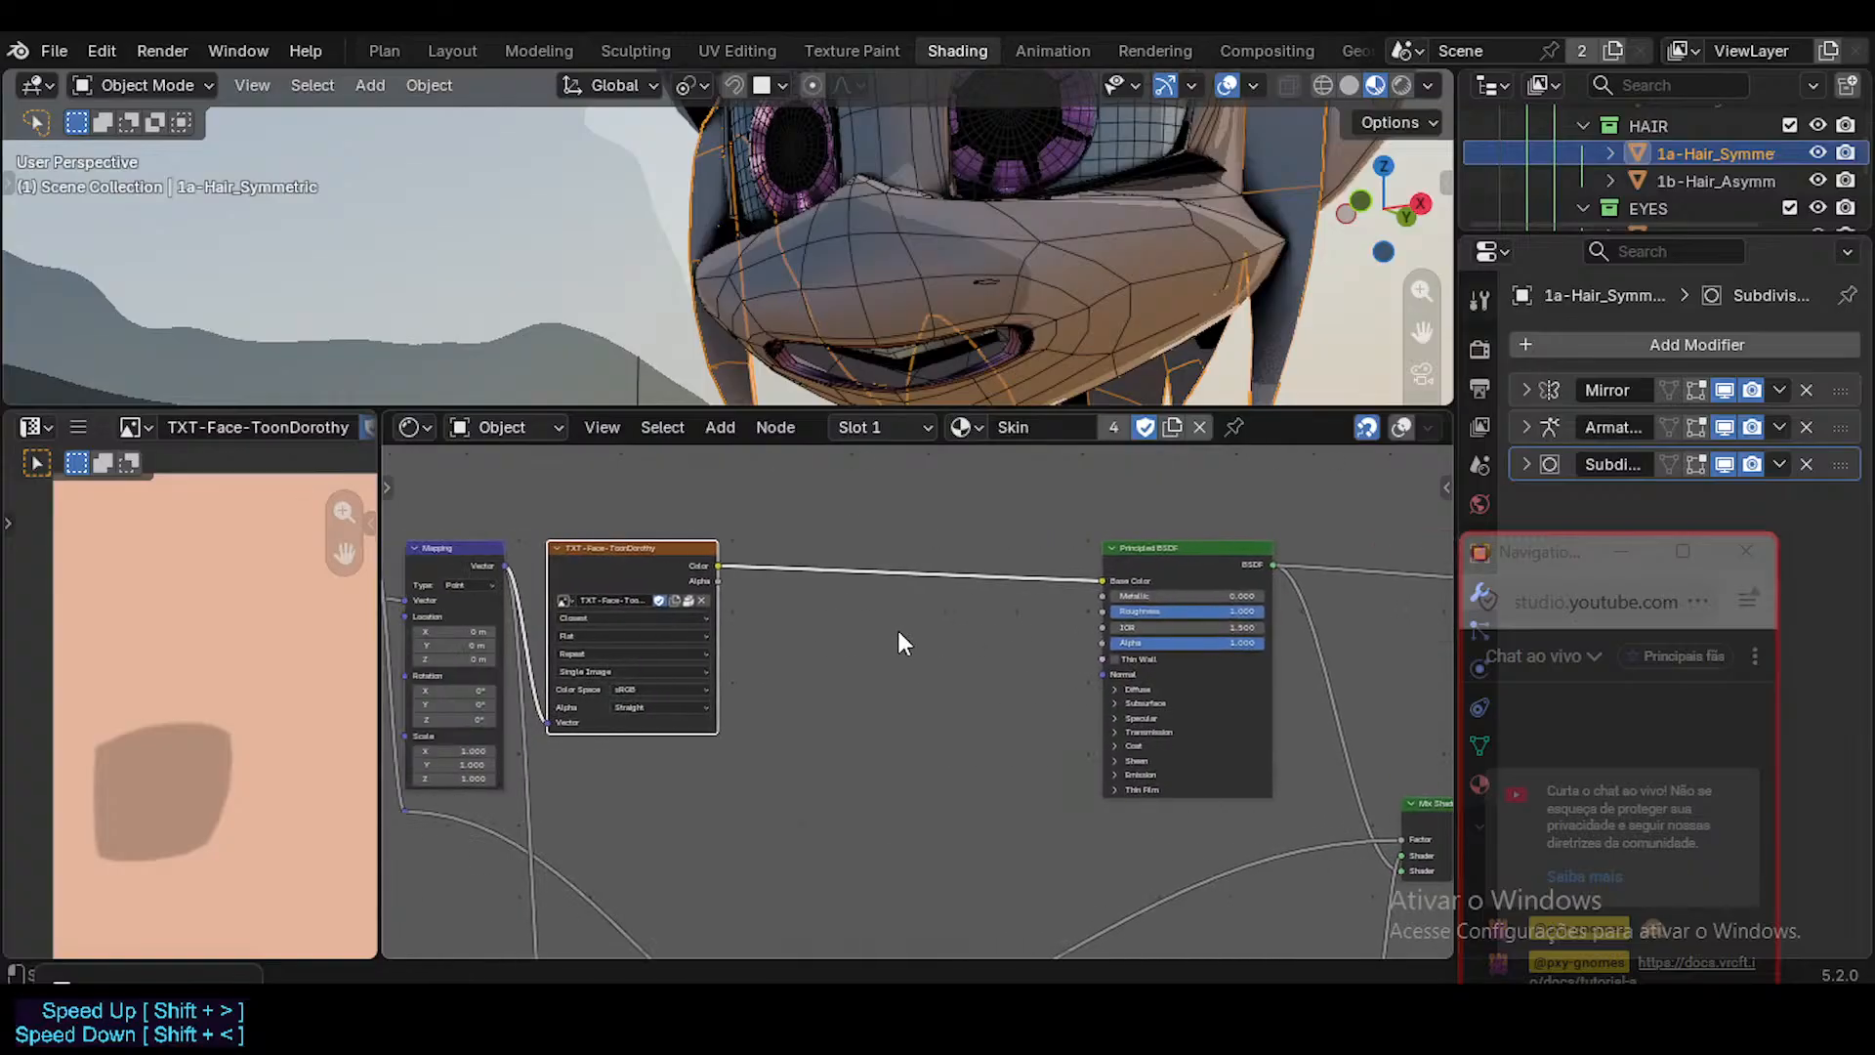
Check the Skin.001 material's node tree and switch the slot back to the Skin material.
left_click(964, 427)
left_click(1016, 716)
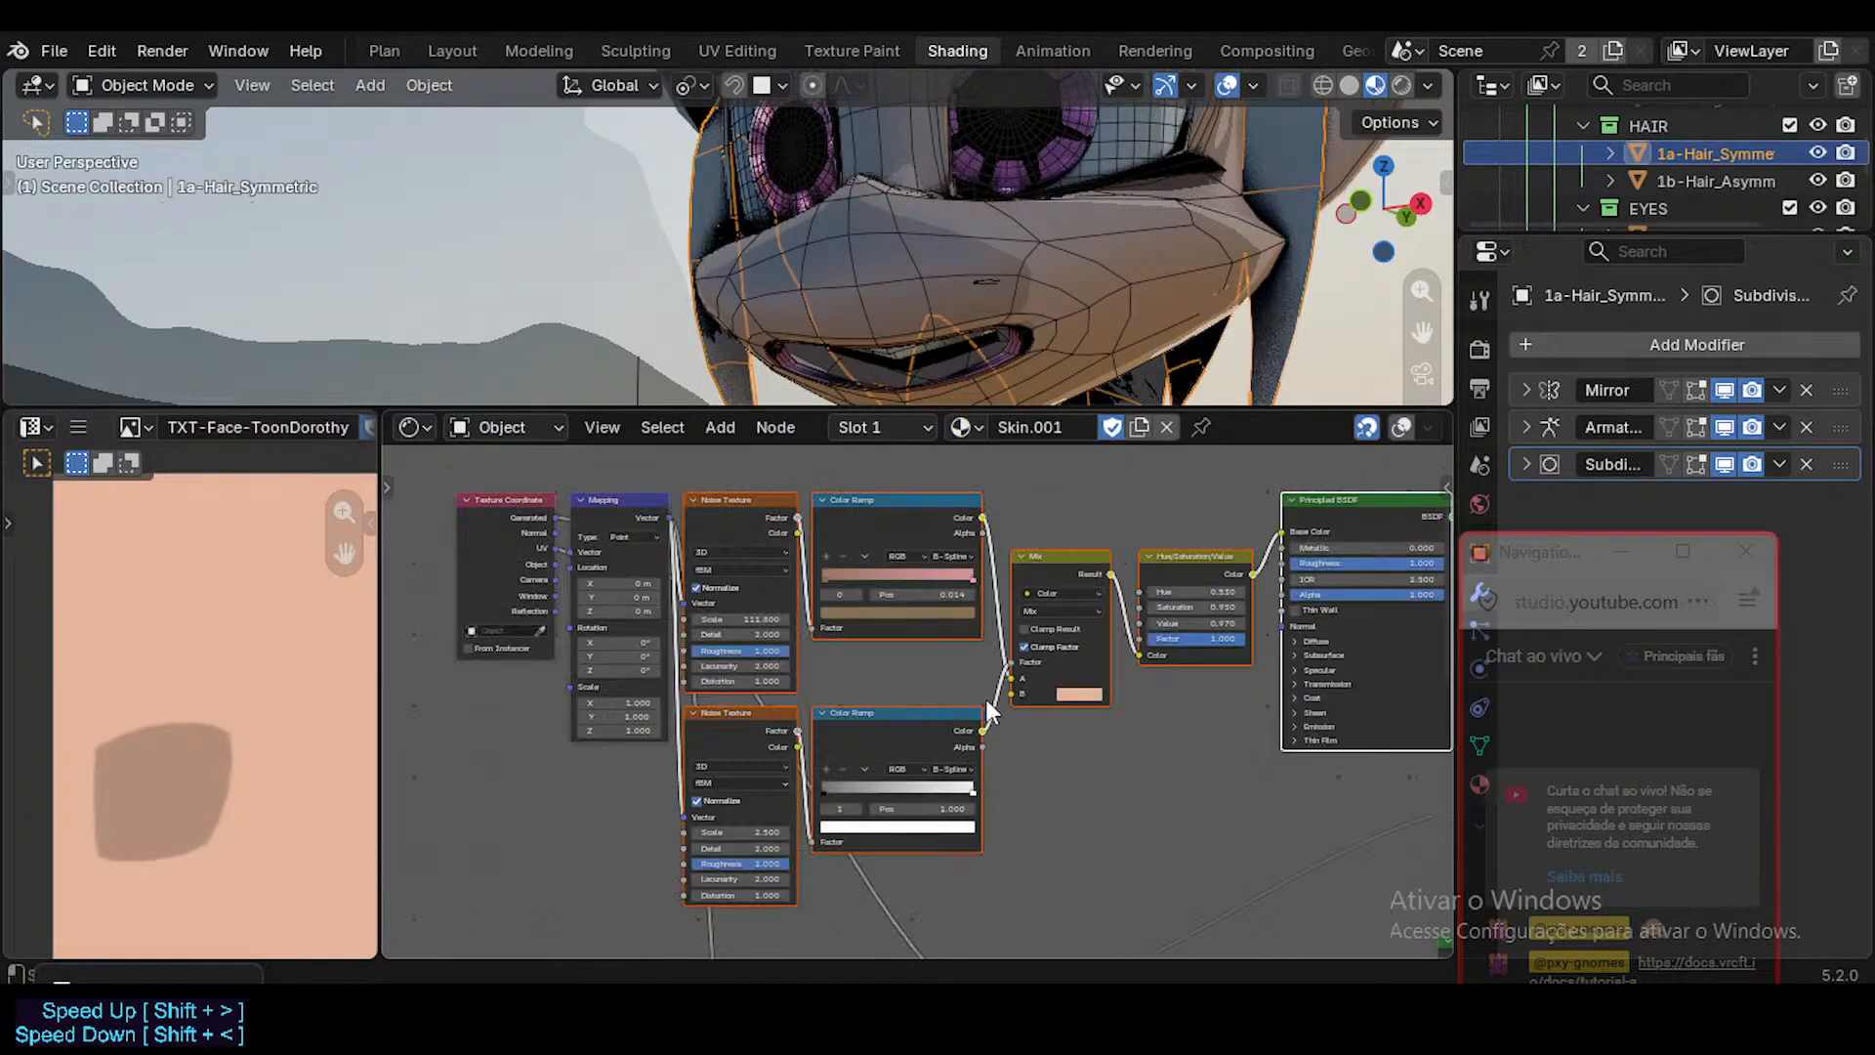
left_click(965, 427)
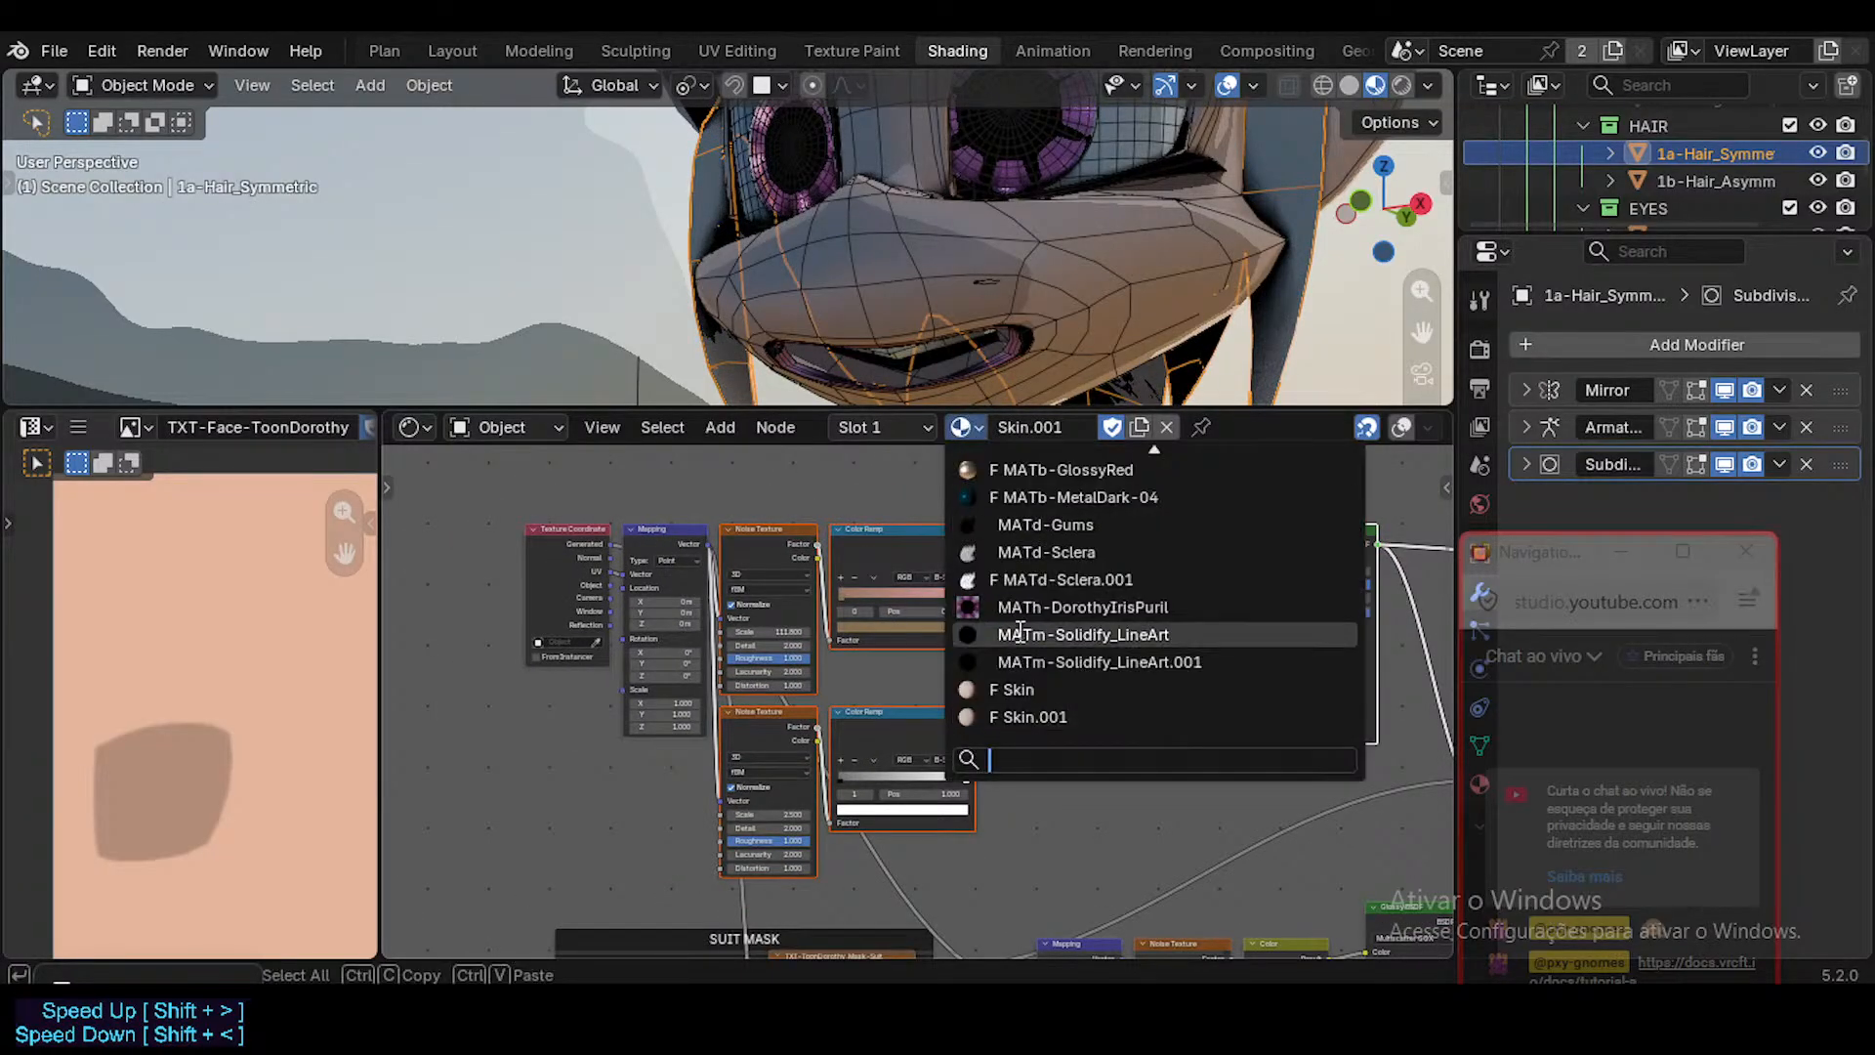
left_click(1006, 691)
middle_click_drag(1269, 625, 802, 566)
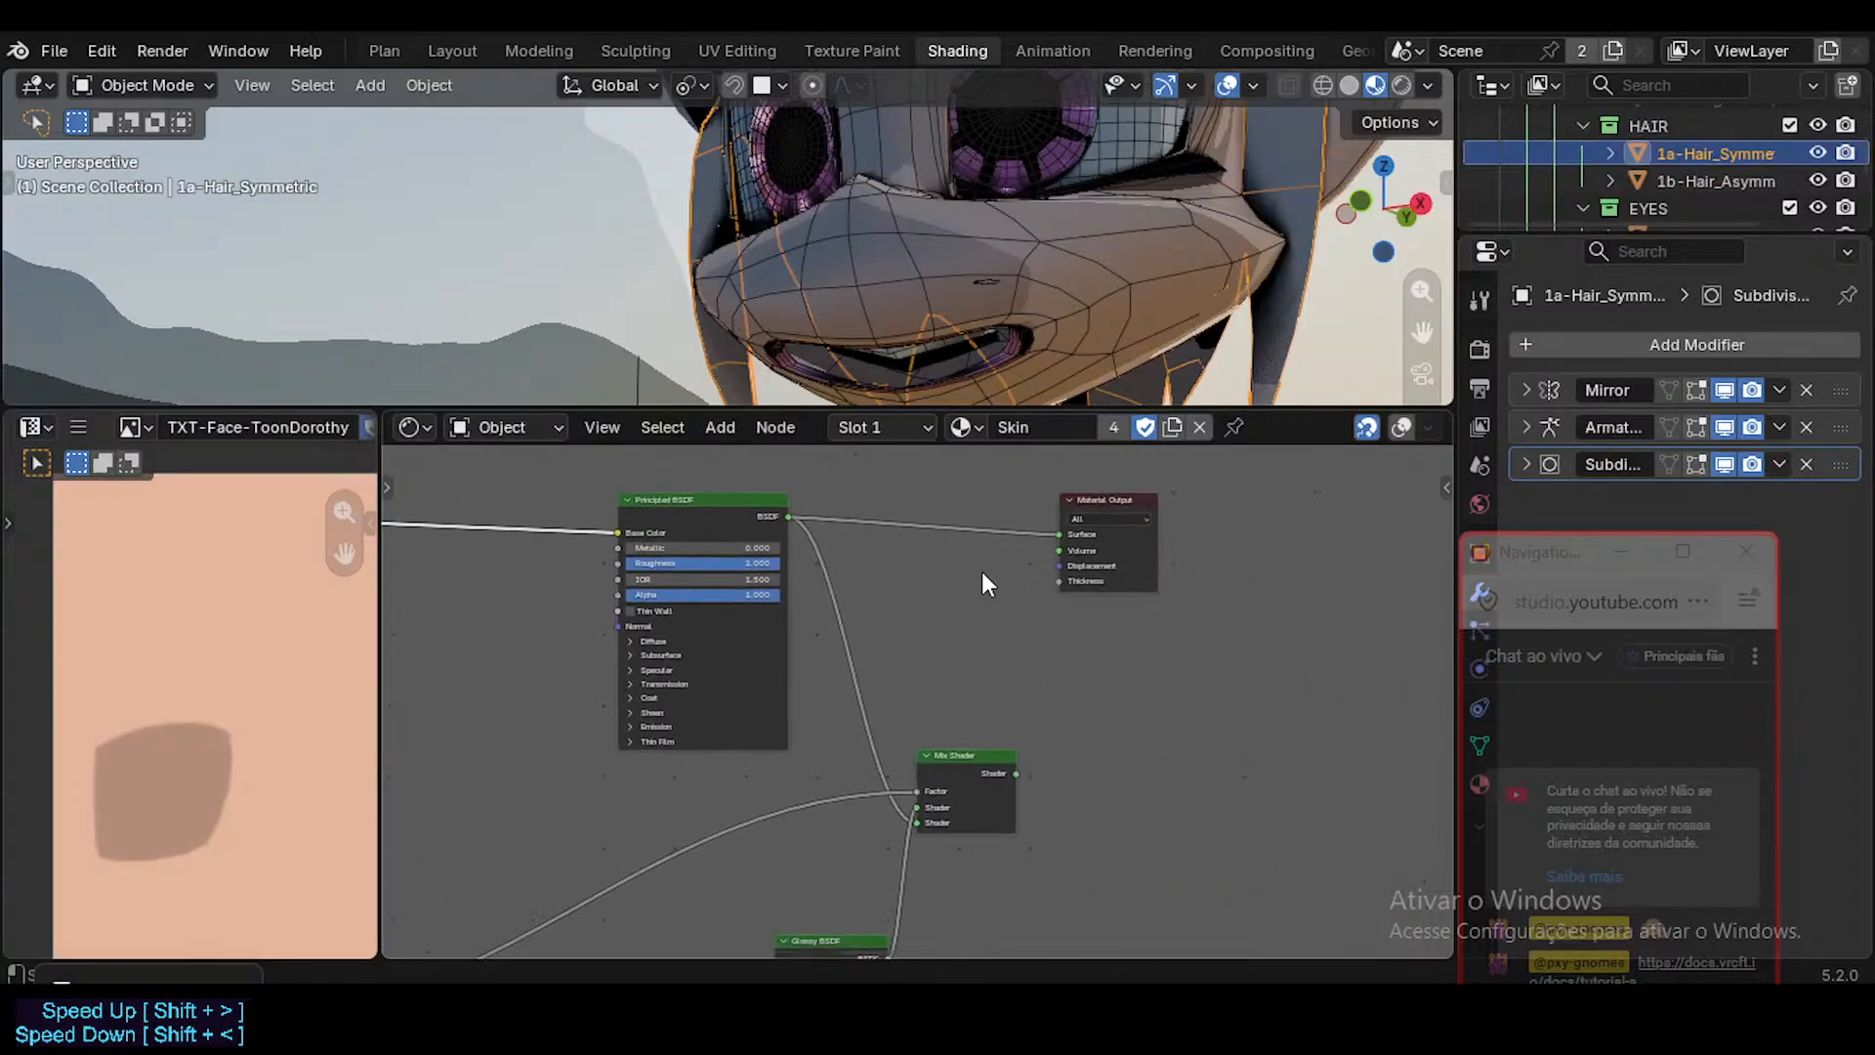
middle_click_drag(1212, 503, 999, 579)
scroll(996, 579, "up", 1)
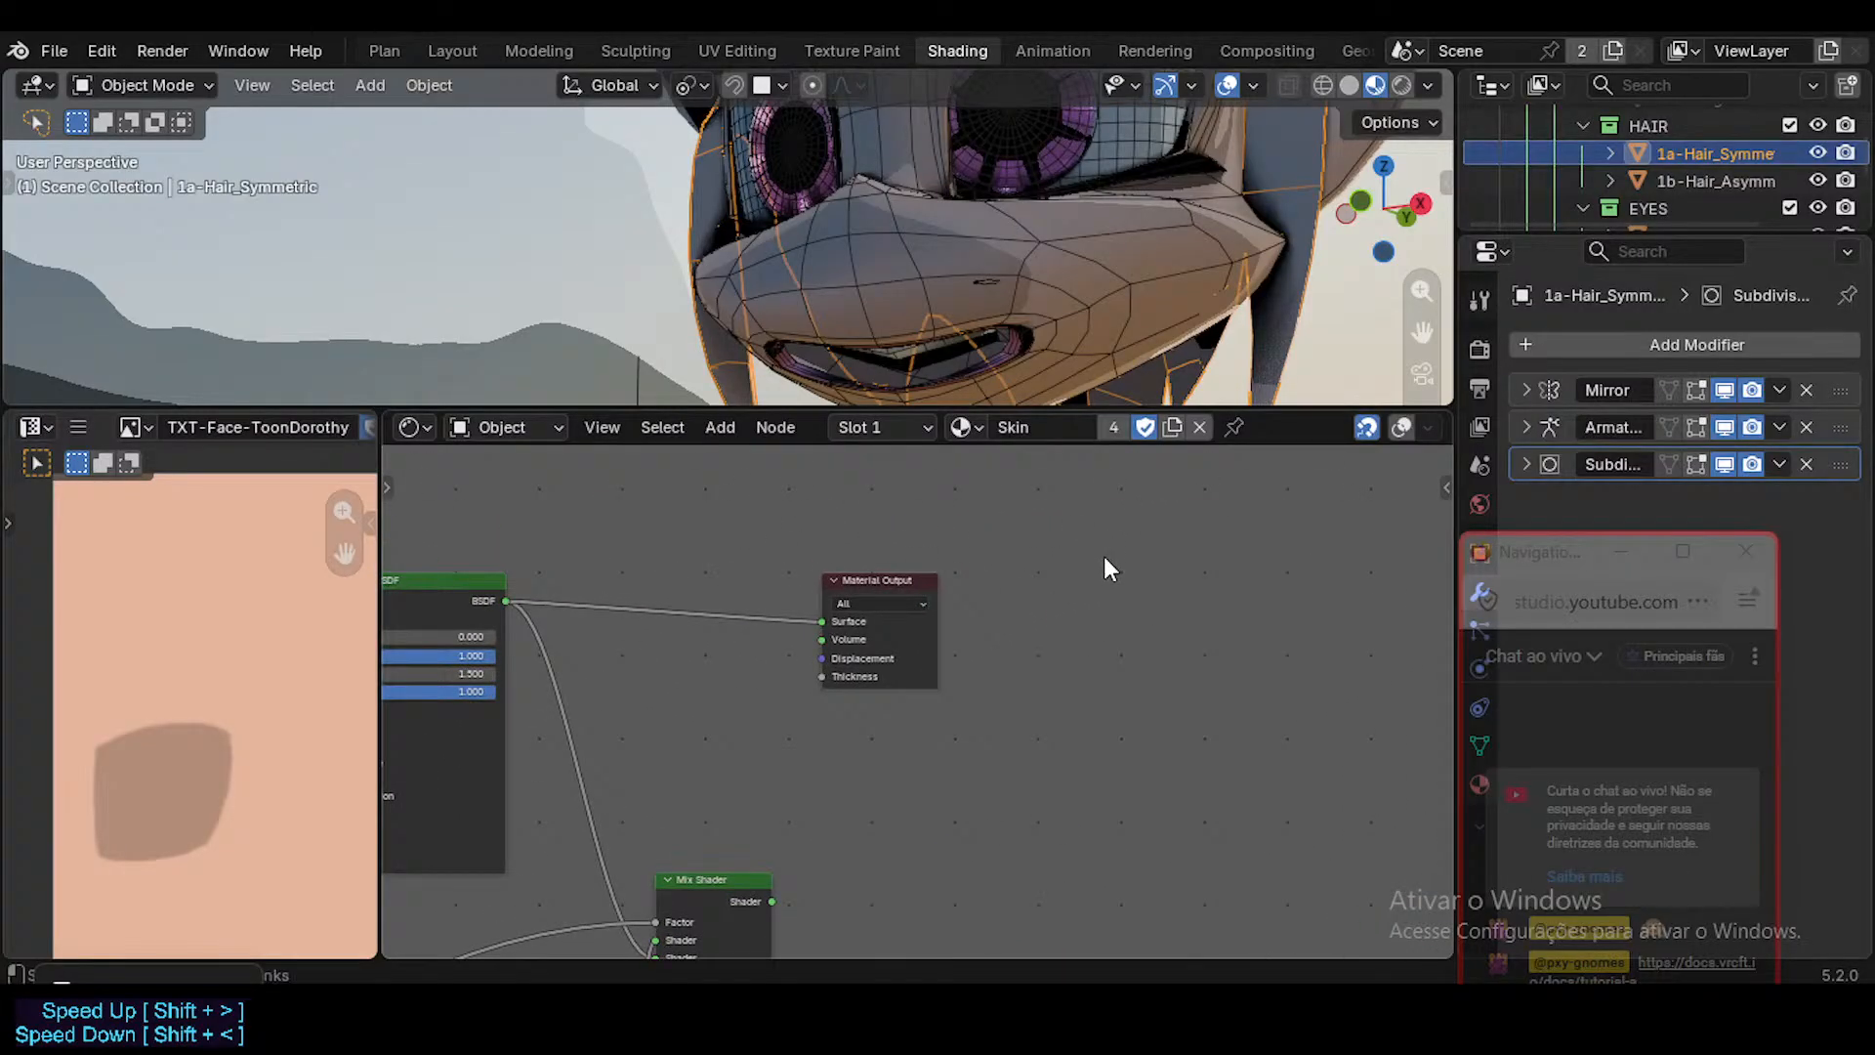
key("ctrl+v")
scroll(1010, 705, "down", 5)
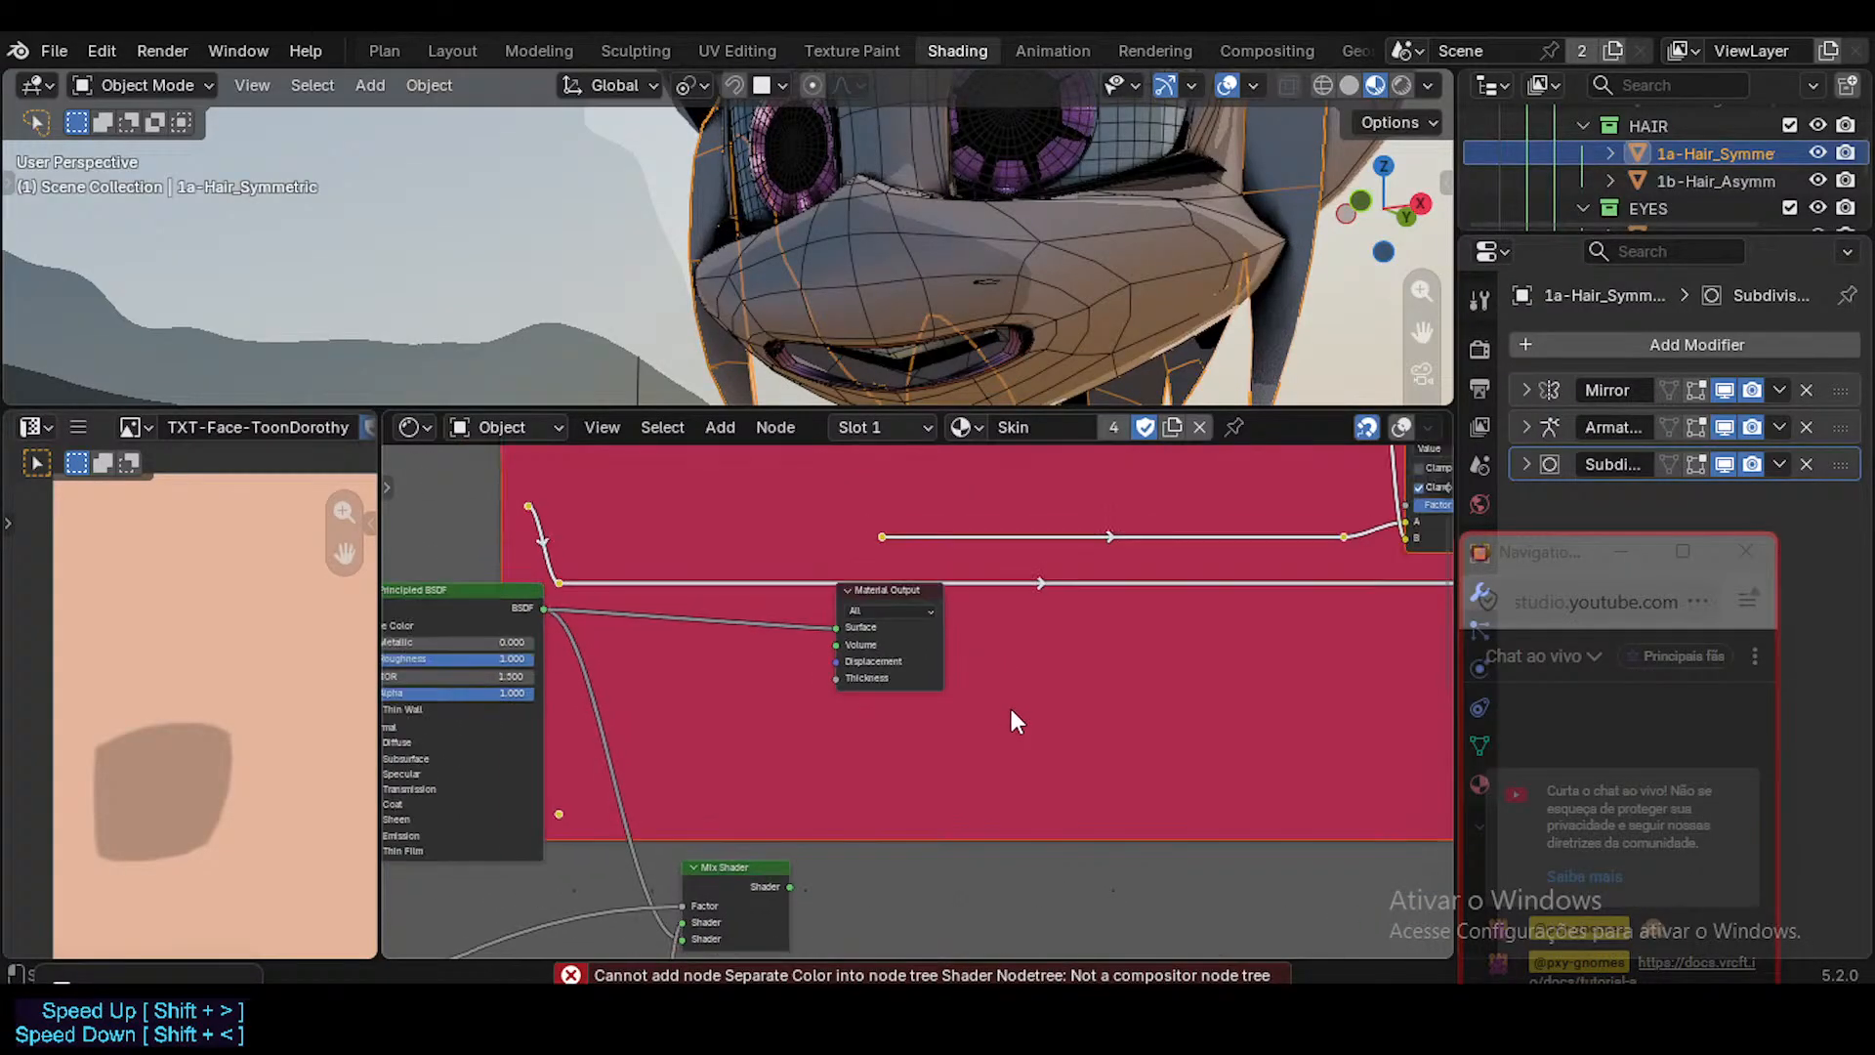
key("Delete")
Insert a new Mix Shader node on the link between the Principled BSDF and the Material Output's Surface.
middle_click_drag(762, 766, 943, 695)
scroll(943, 696, "up", 9)
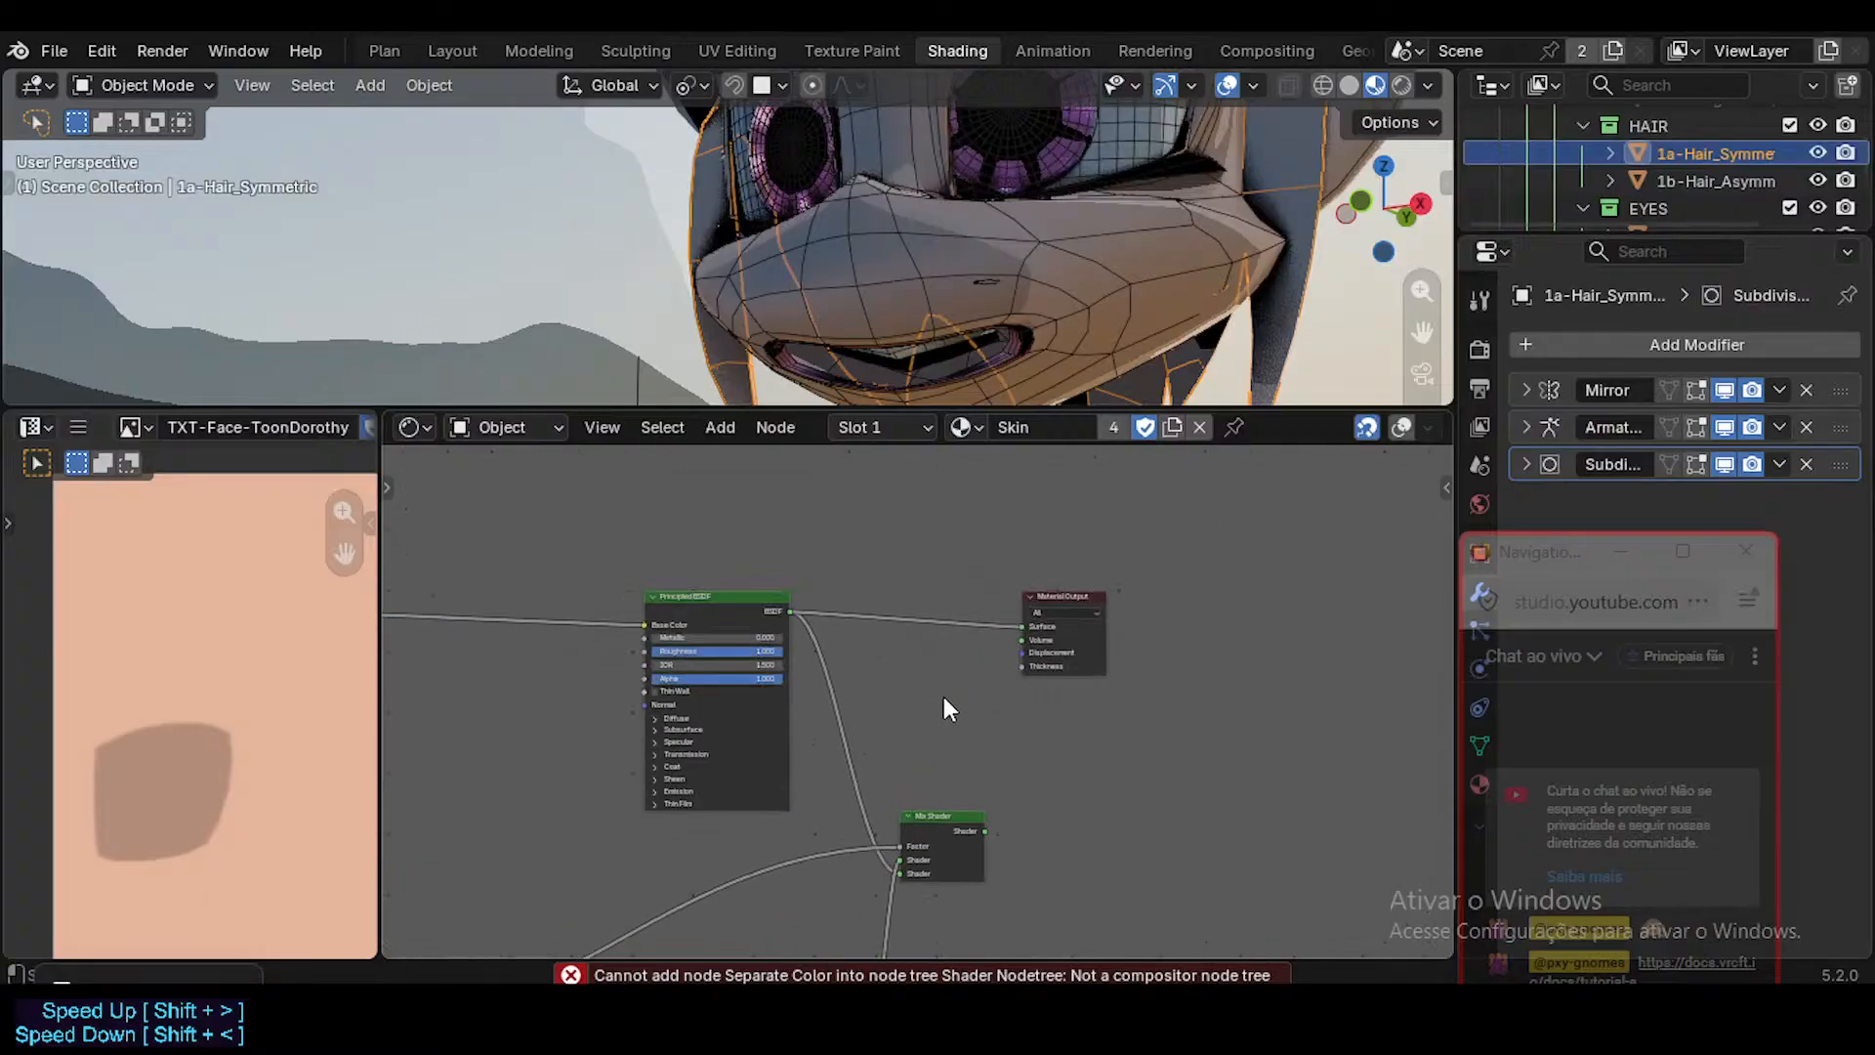
left_click_drag(1080, 542, 1242, 533)
key("shift+a")
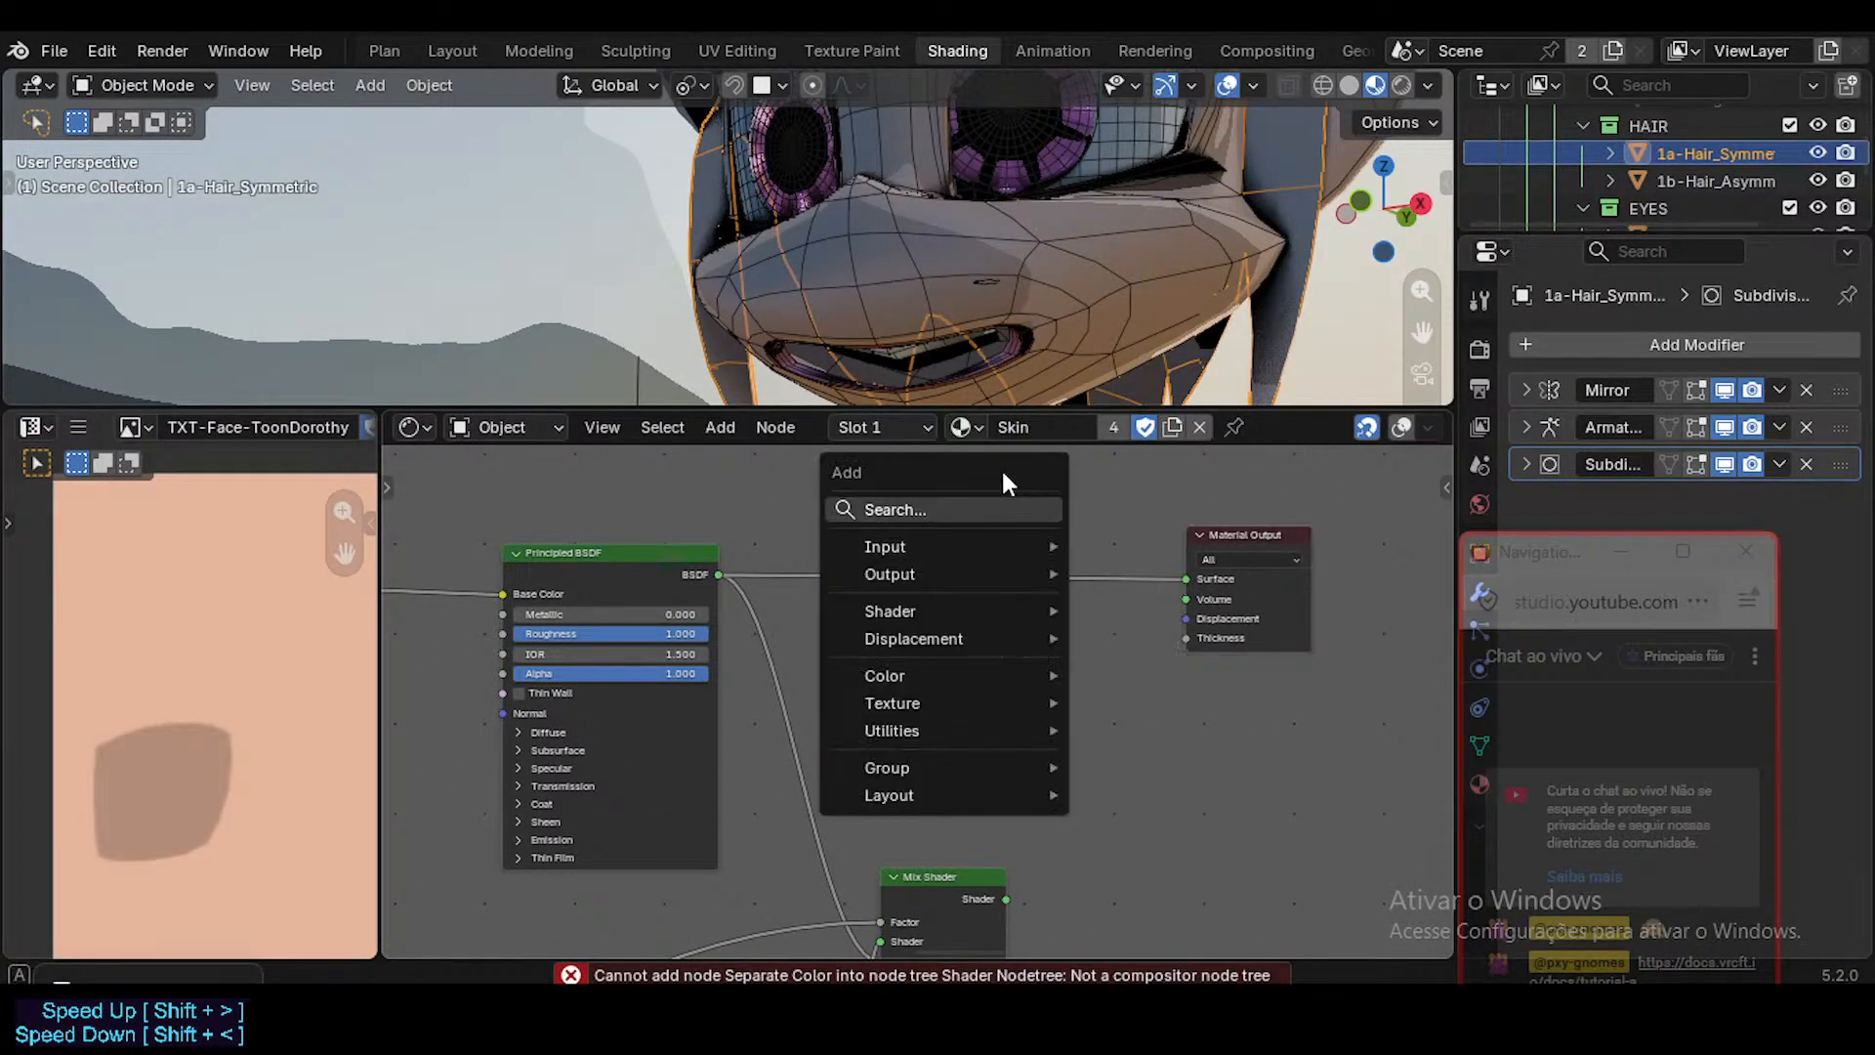
type("mix sha")
key("Return")
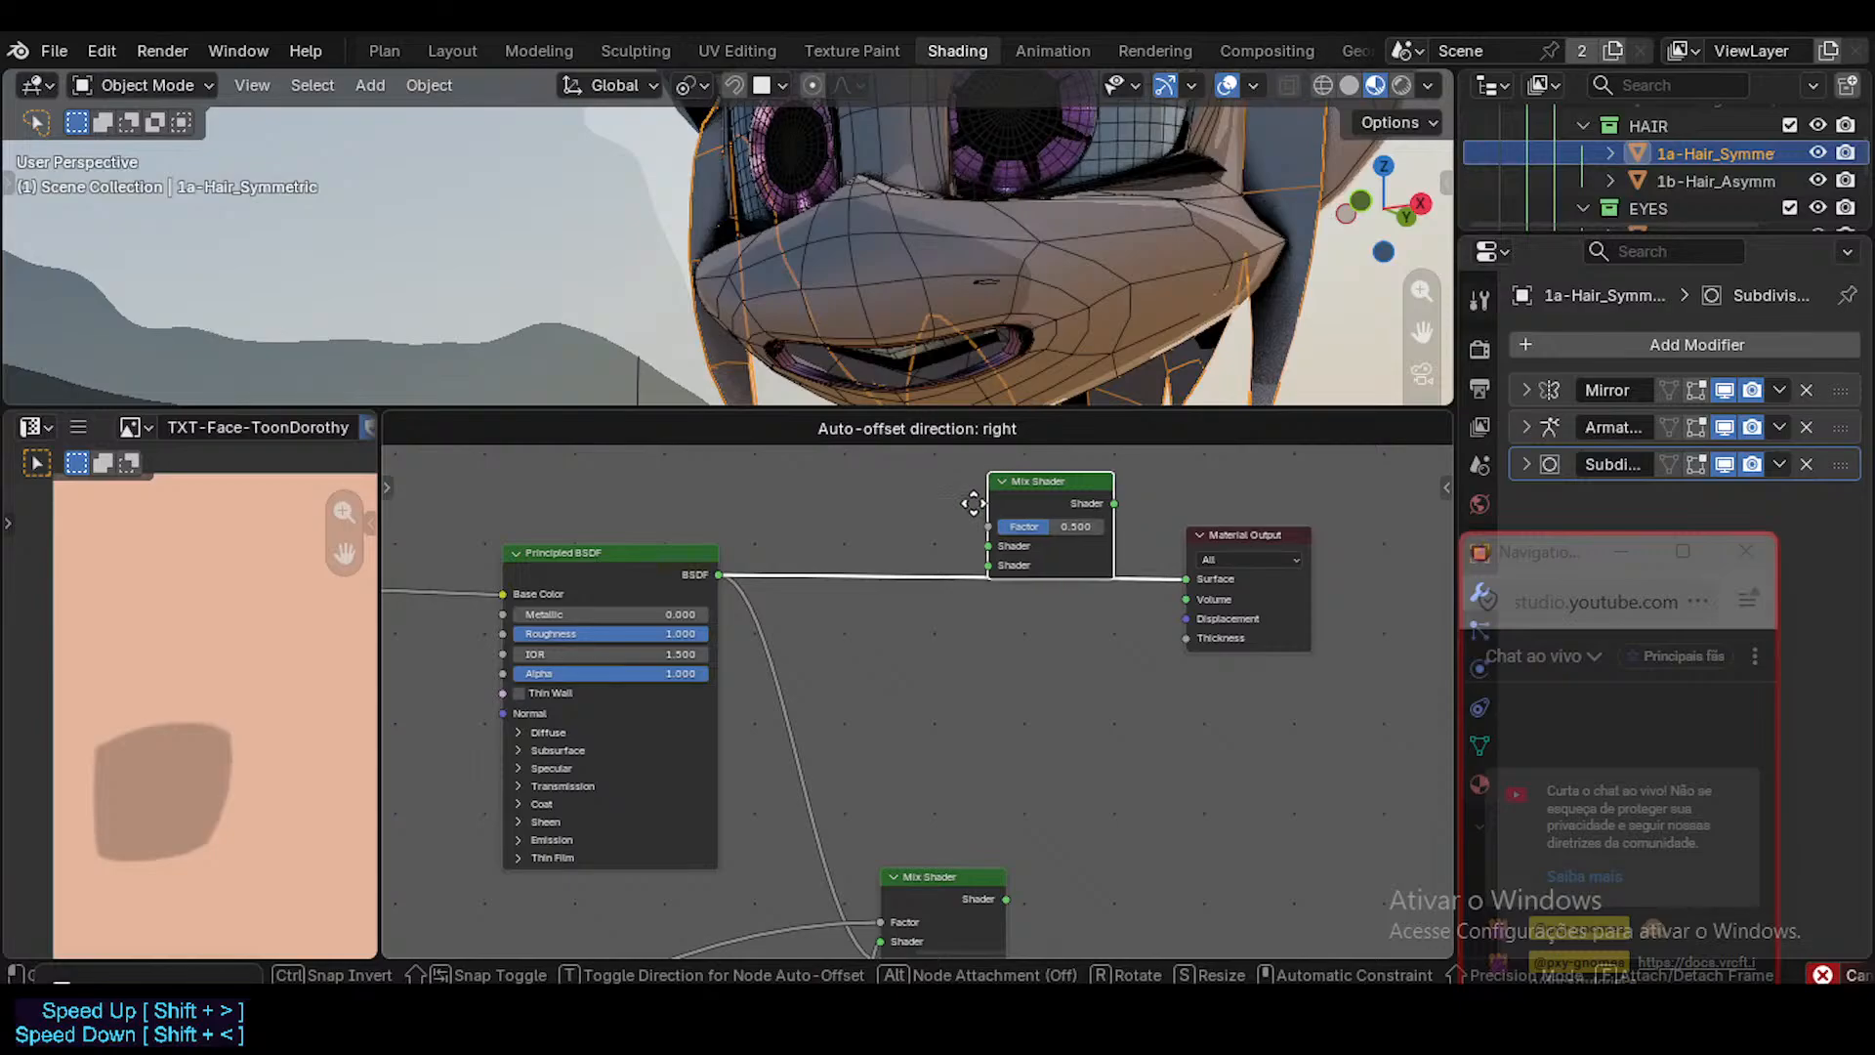
left_click(984, 545)
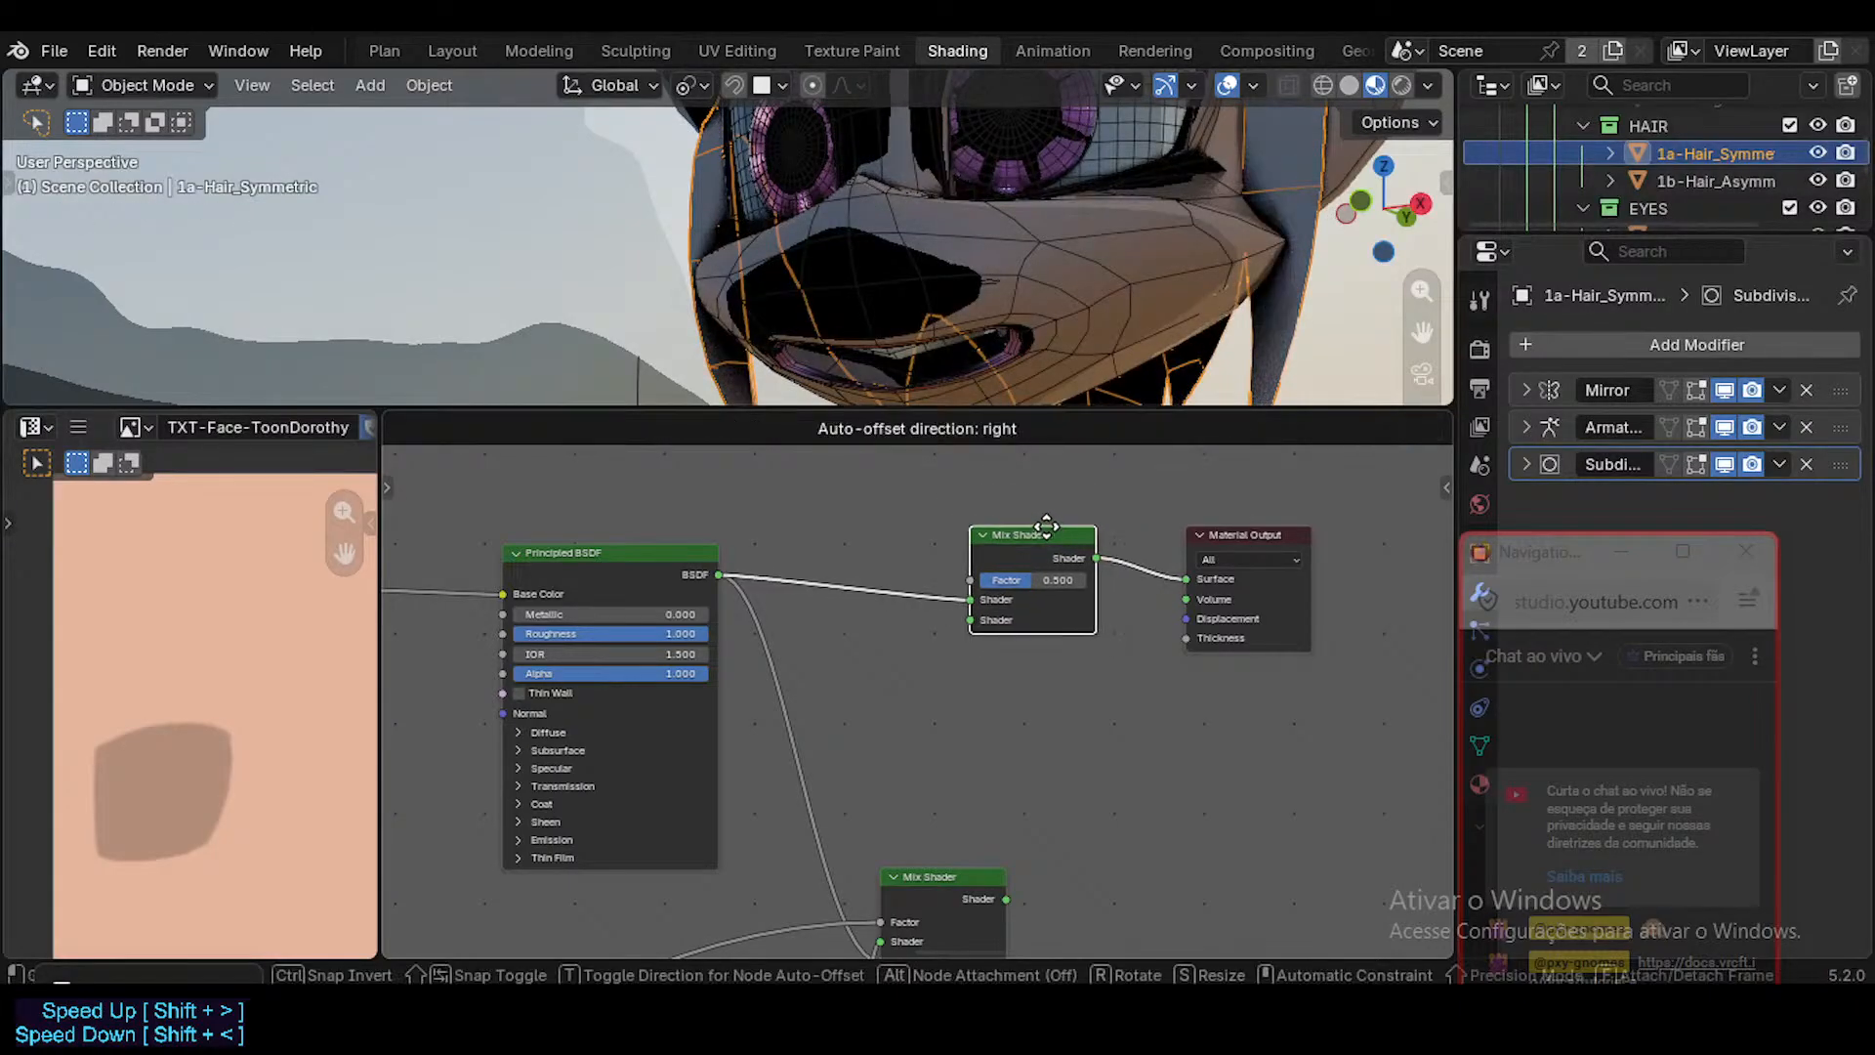
Add a Geometry node above the Principled BSDF in the Skin material.
scroll(879, 599, "up", 5, "shift")
key("shift+a")
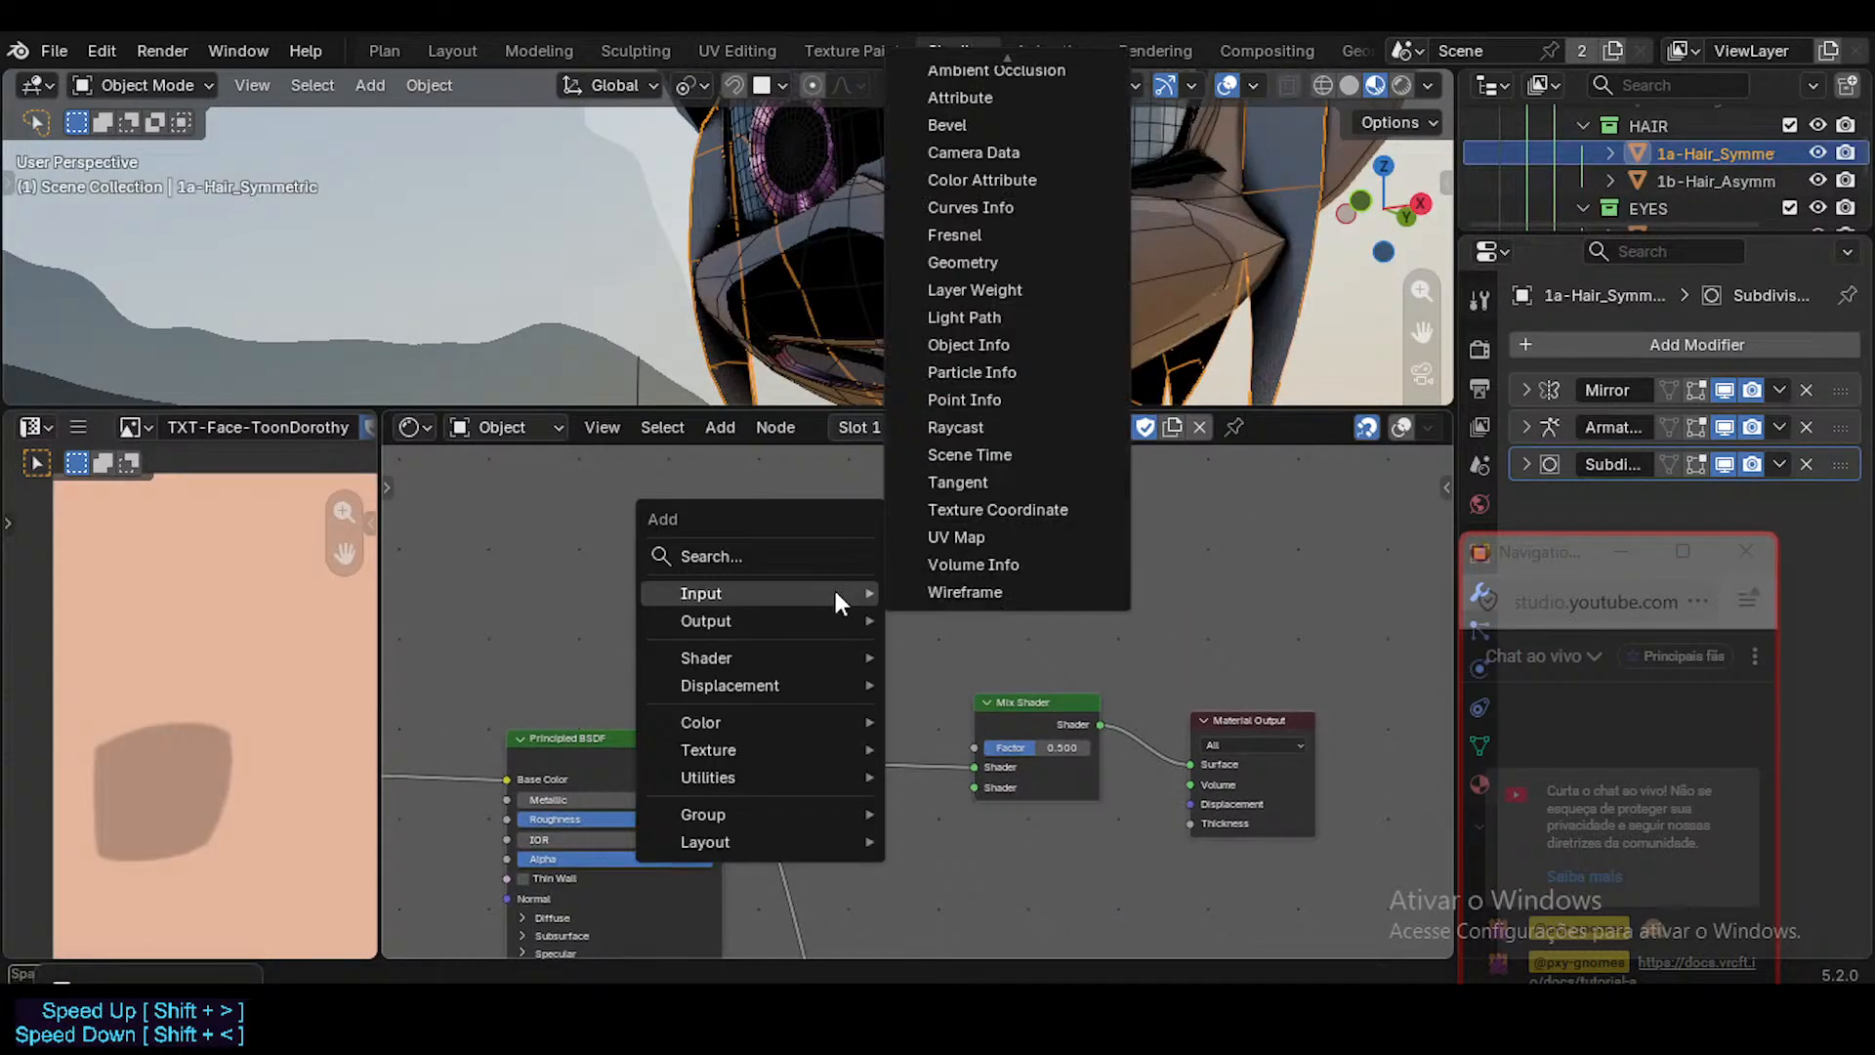
type("geom")
key("Return")
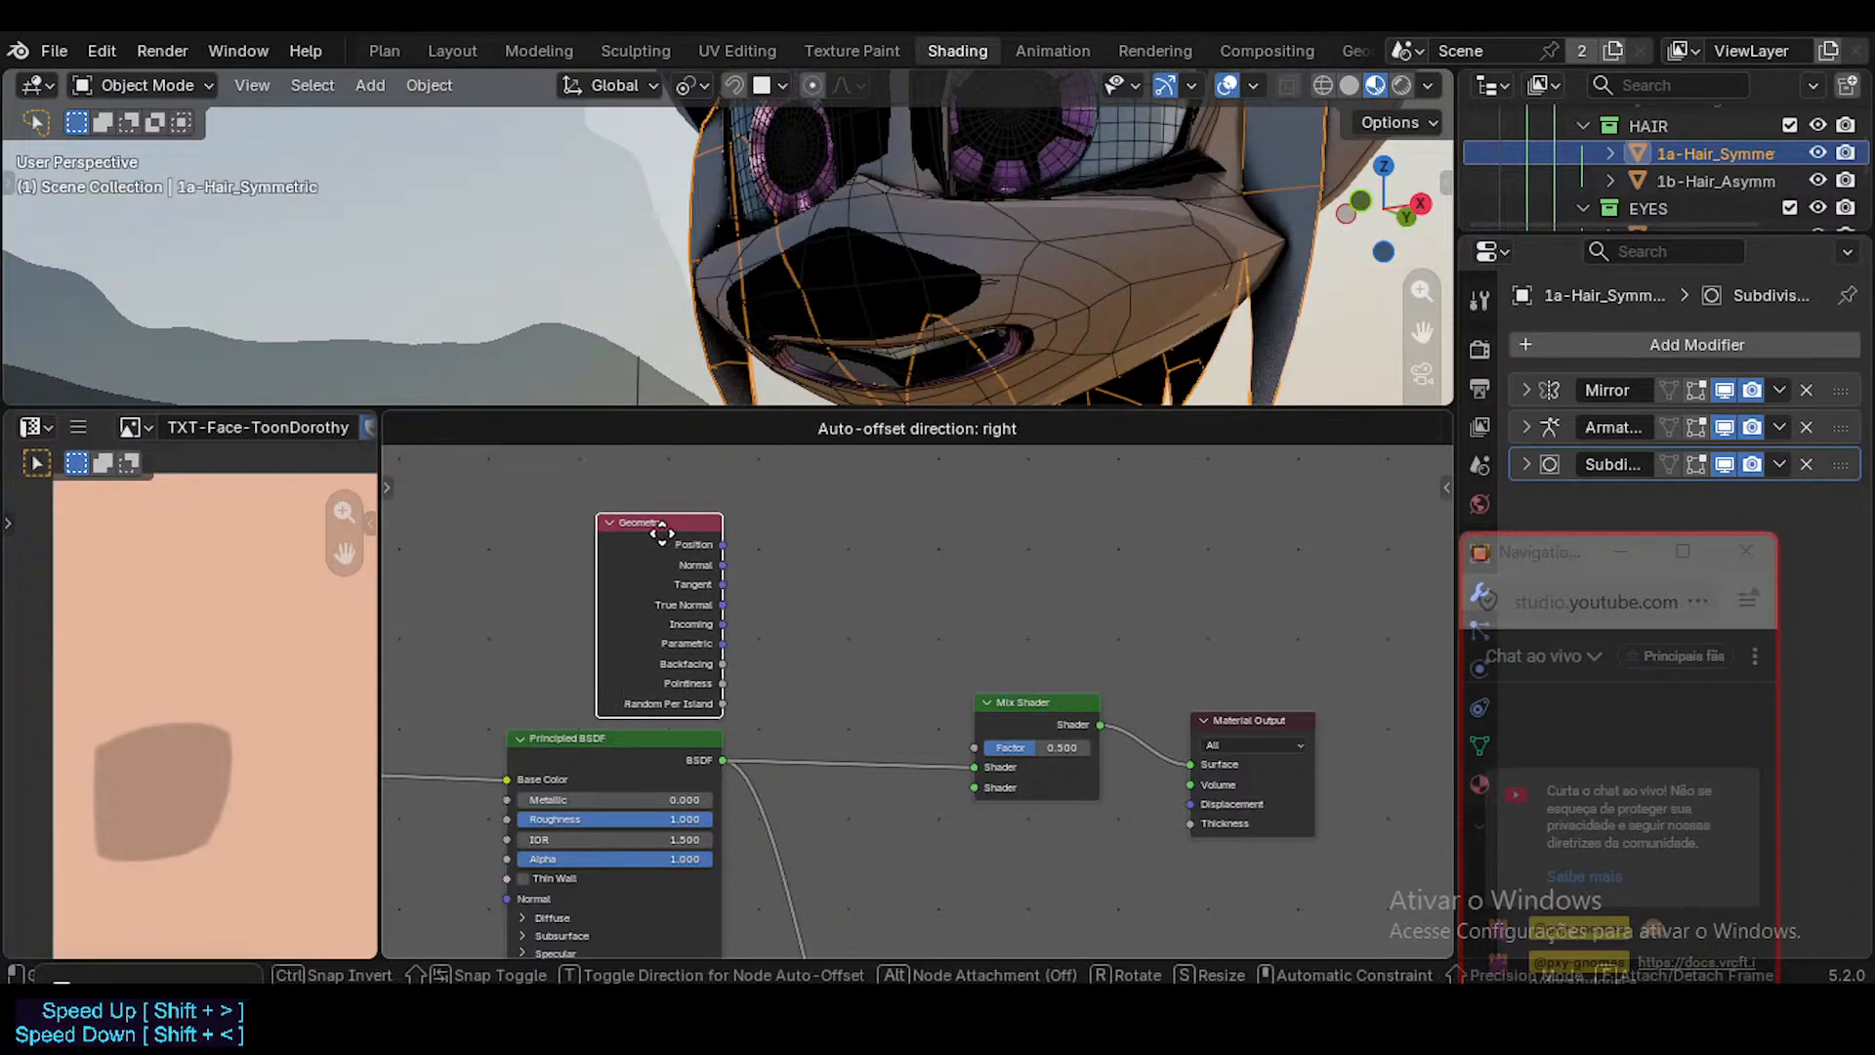
left_click(662, 532)
middle_click_drag(707, 701, 677, 662)
left_click(785, 687)
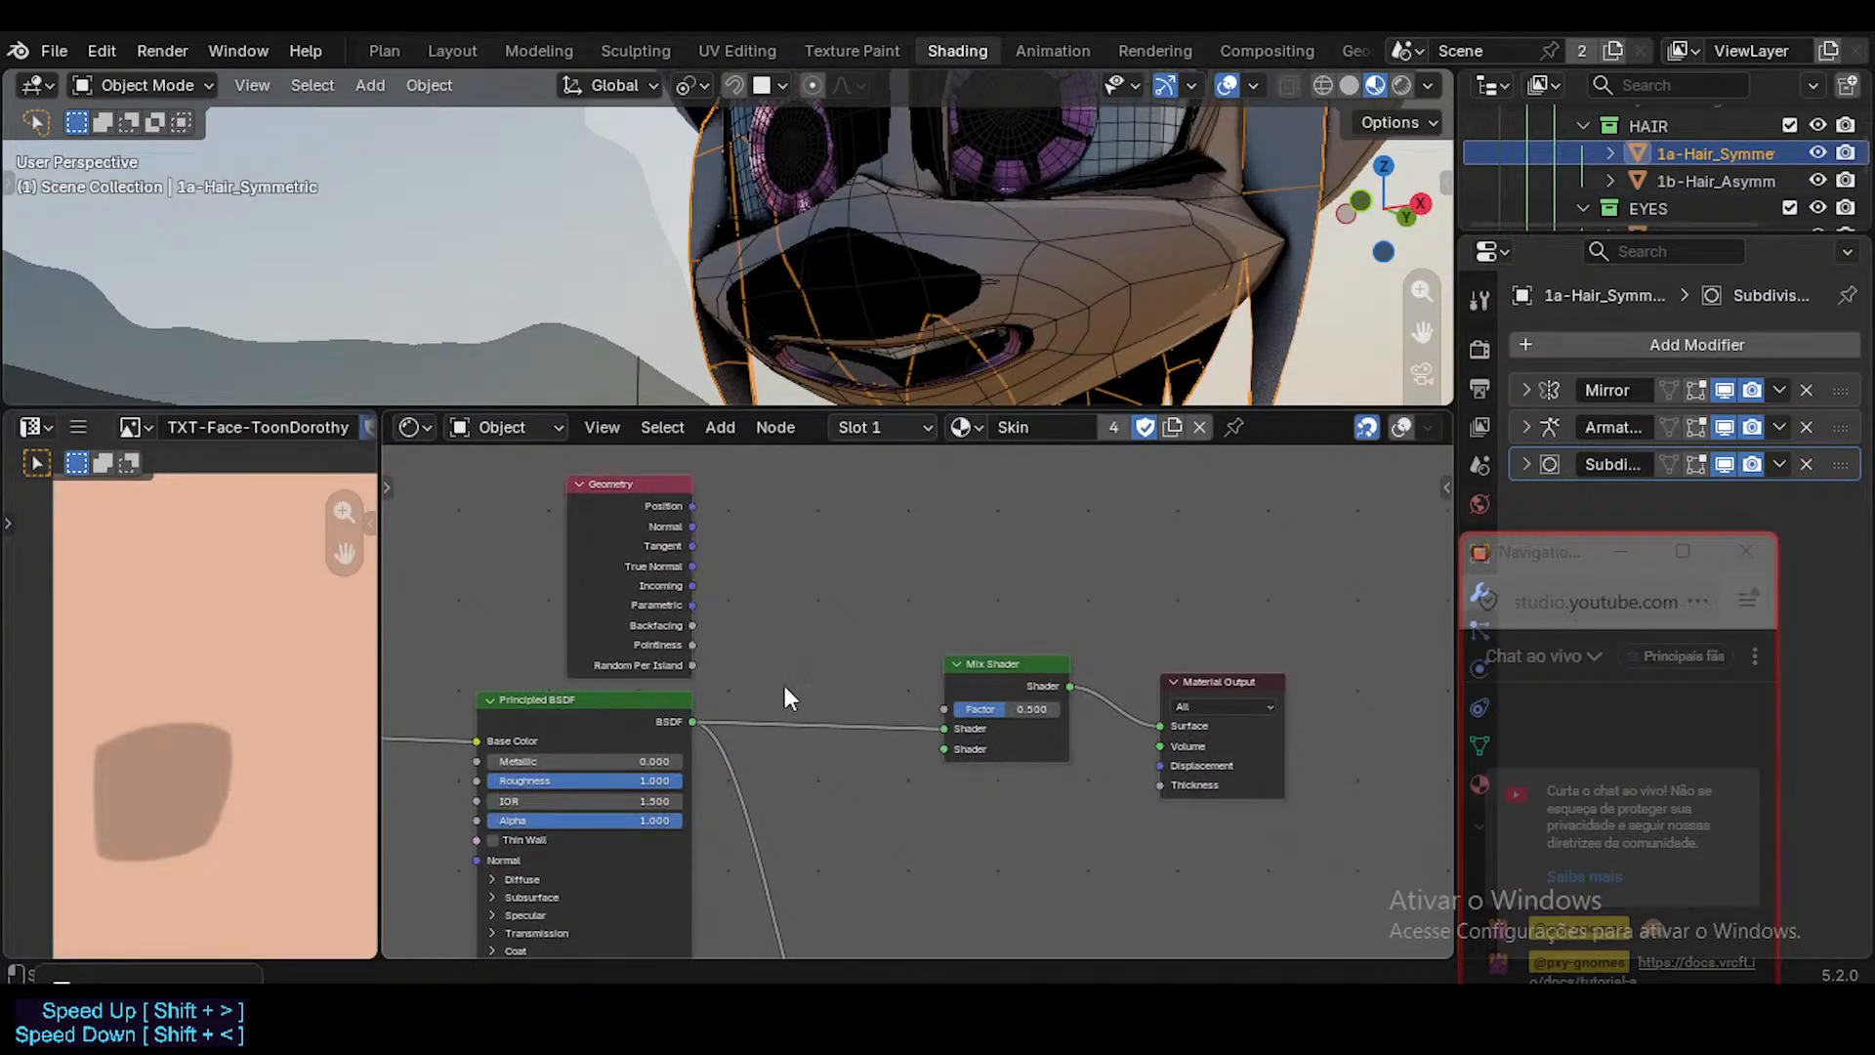
Add a Diffuse BSDF node below the link between the Principled BSDF and the new Mix Shader.
key("shift+a")
mouse_move(772, 693)
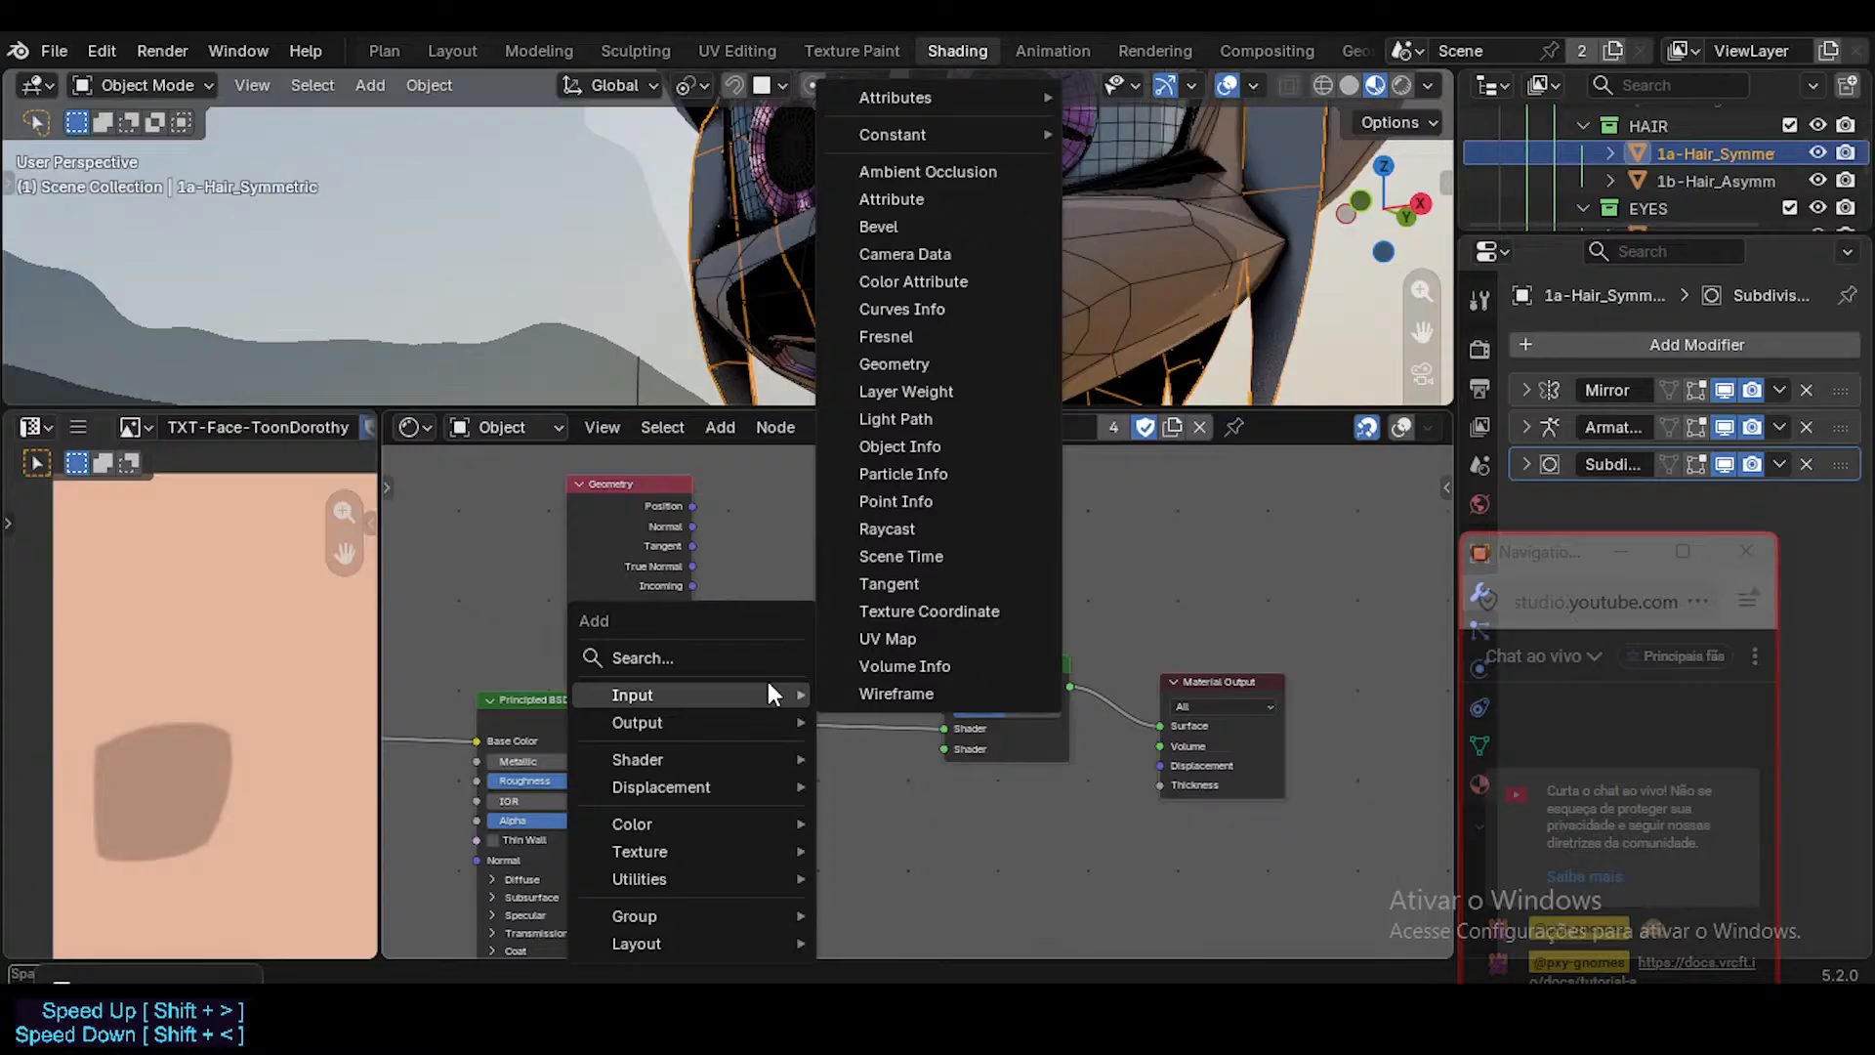
type("diff")
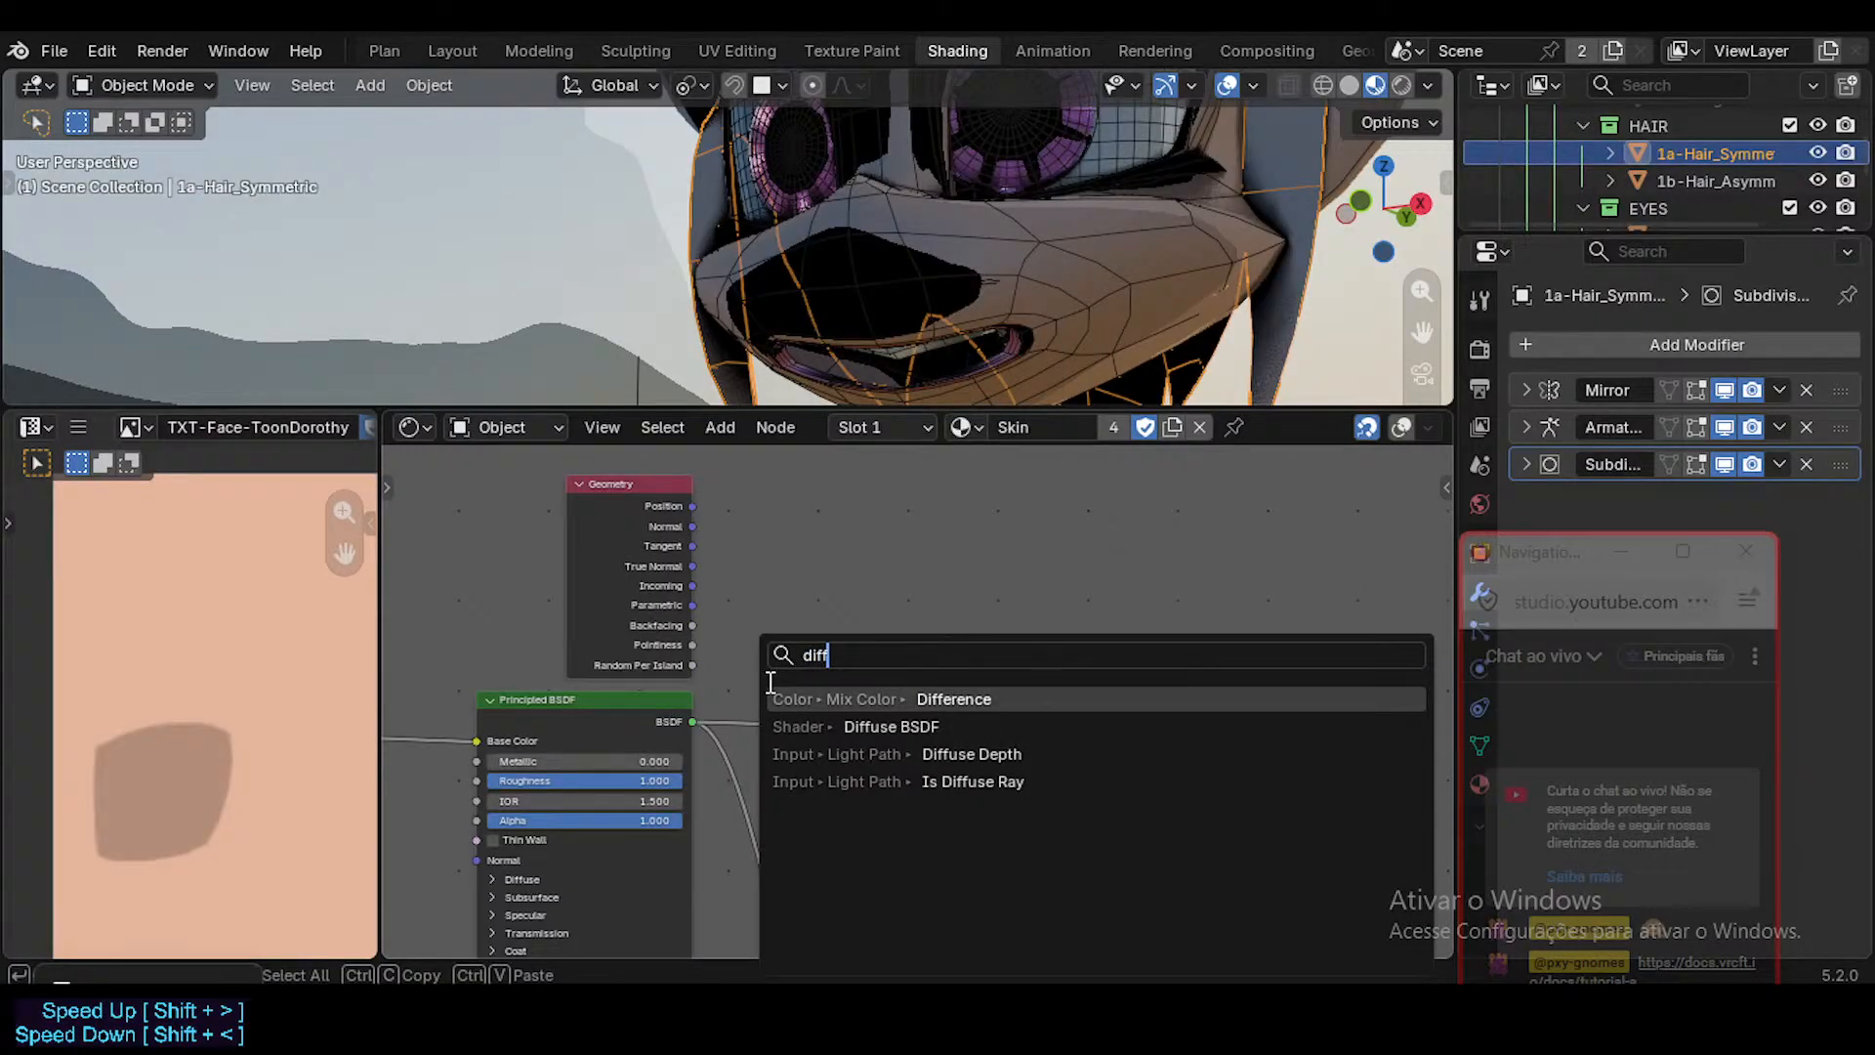
key("Down")
key("Return")
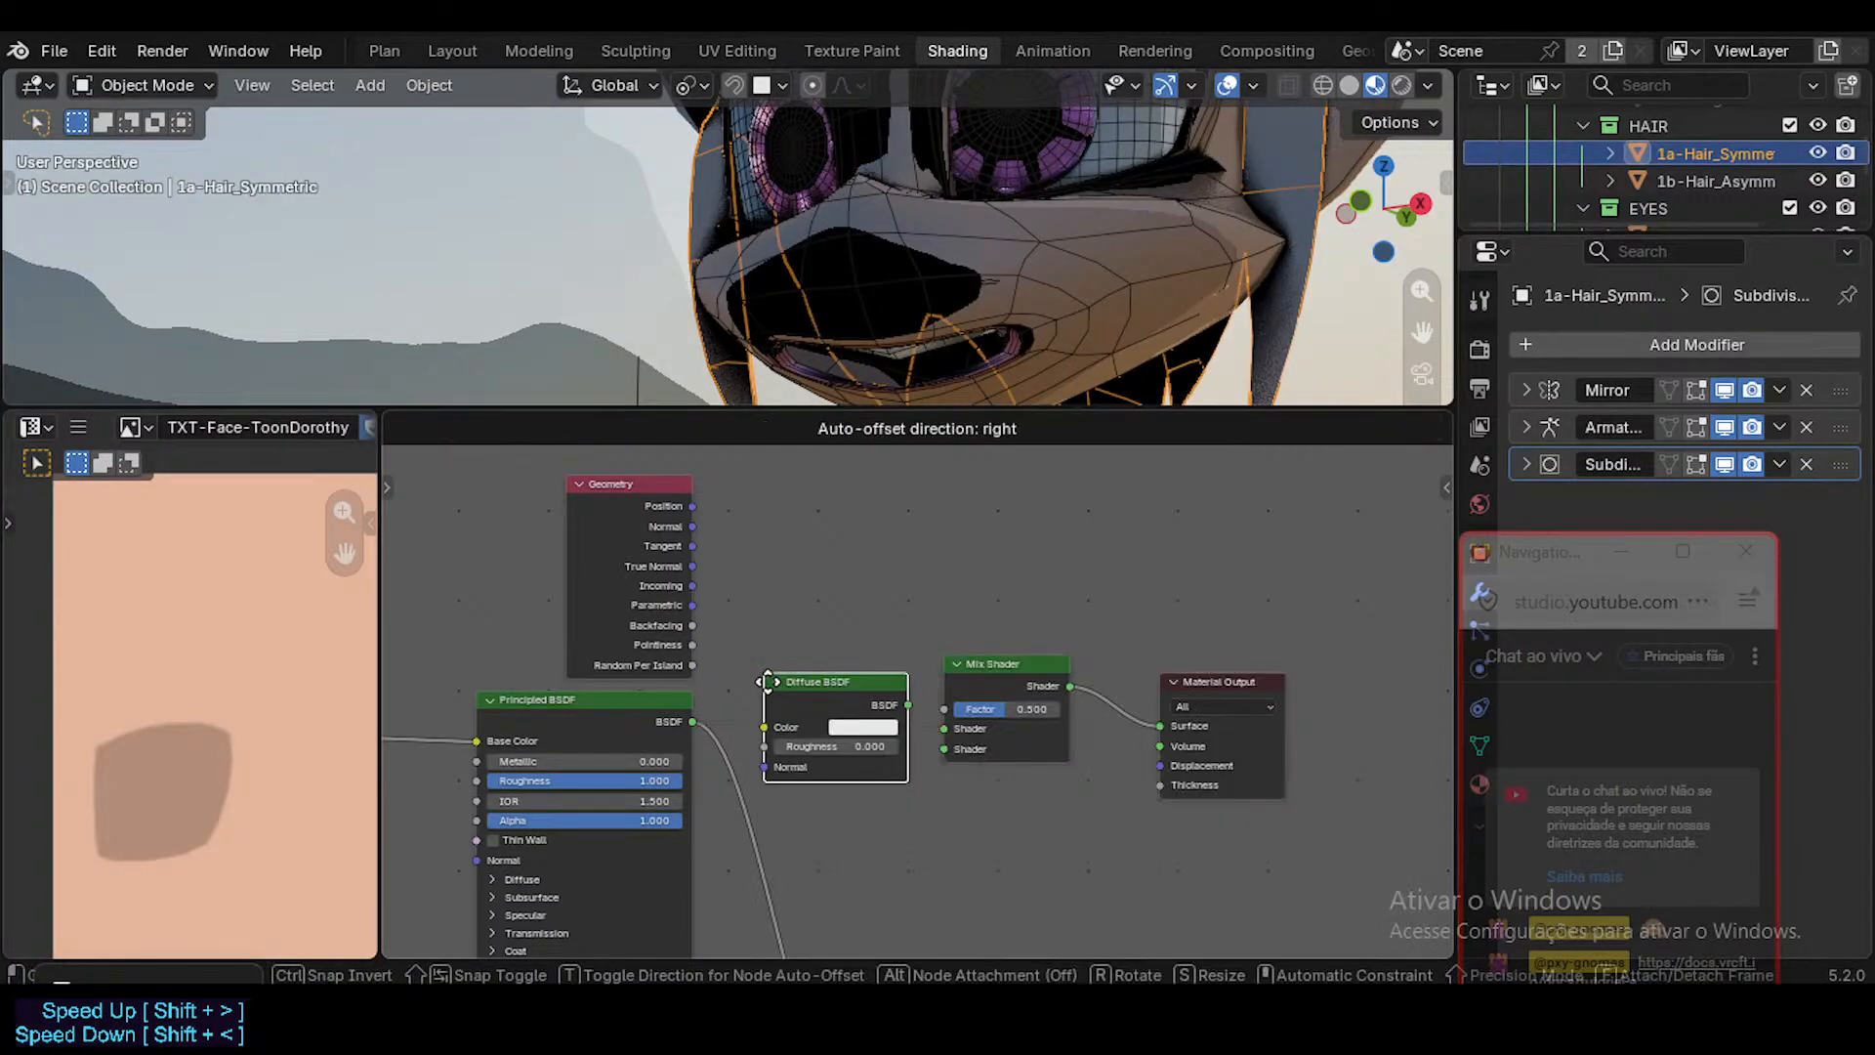
left_click(801, 793)
middle_click_drag(882, 718, 971, 477)
middle_click_drag(912, 701, 886, 836)
left_click_drag(936, 685, 915, 695)
left_click(947, 731)
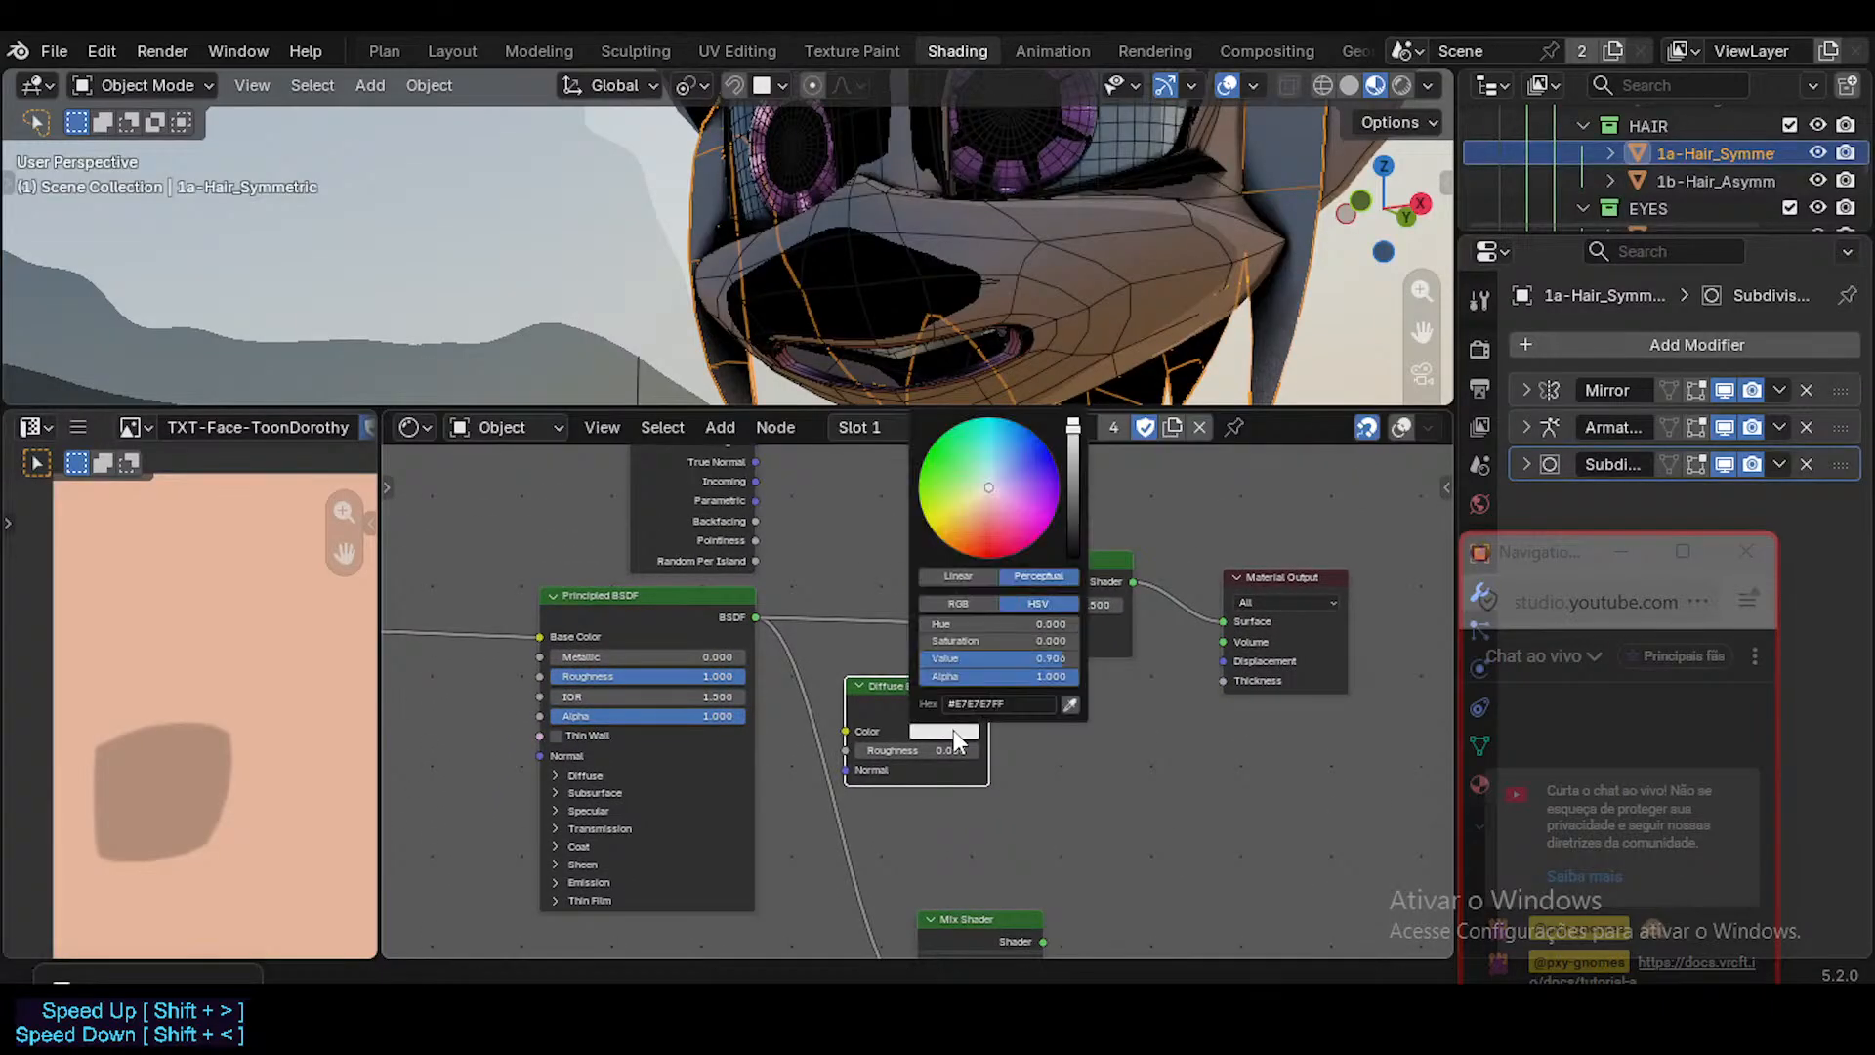
left_click_drag(1028, 508, 1074, 555)
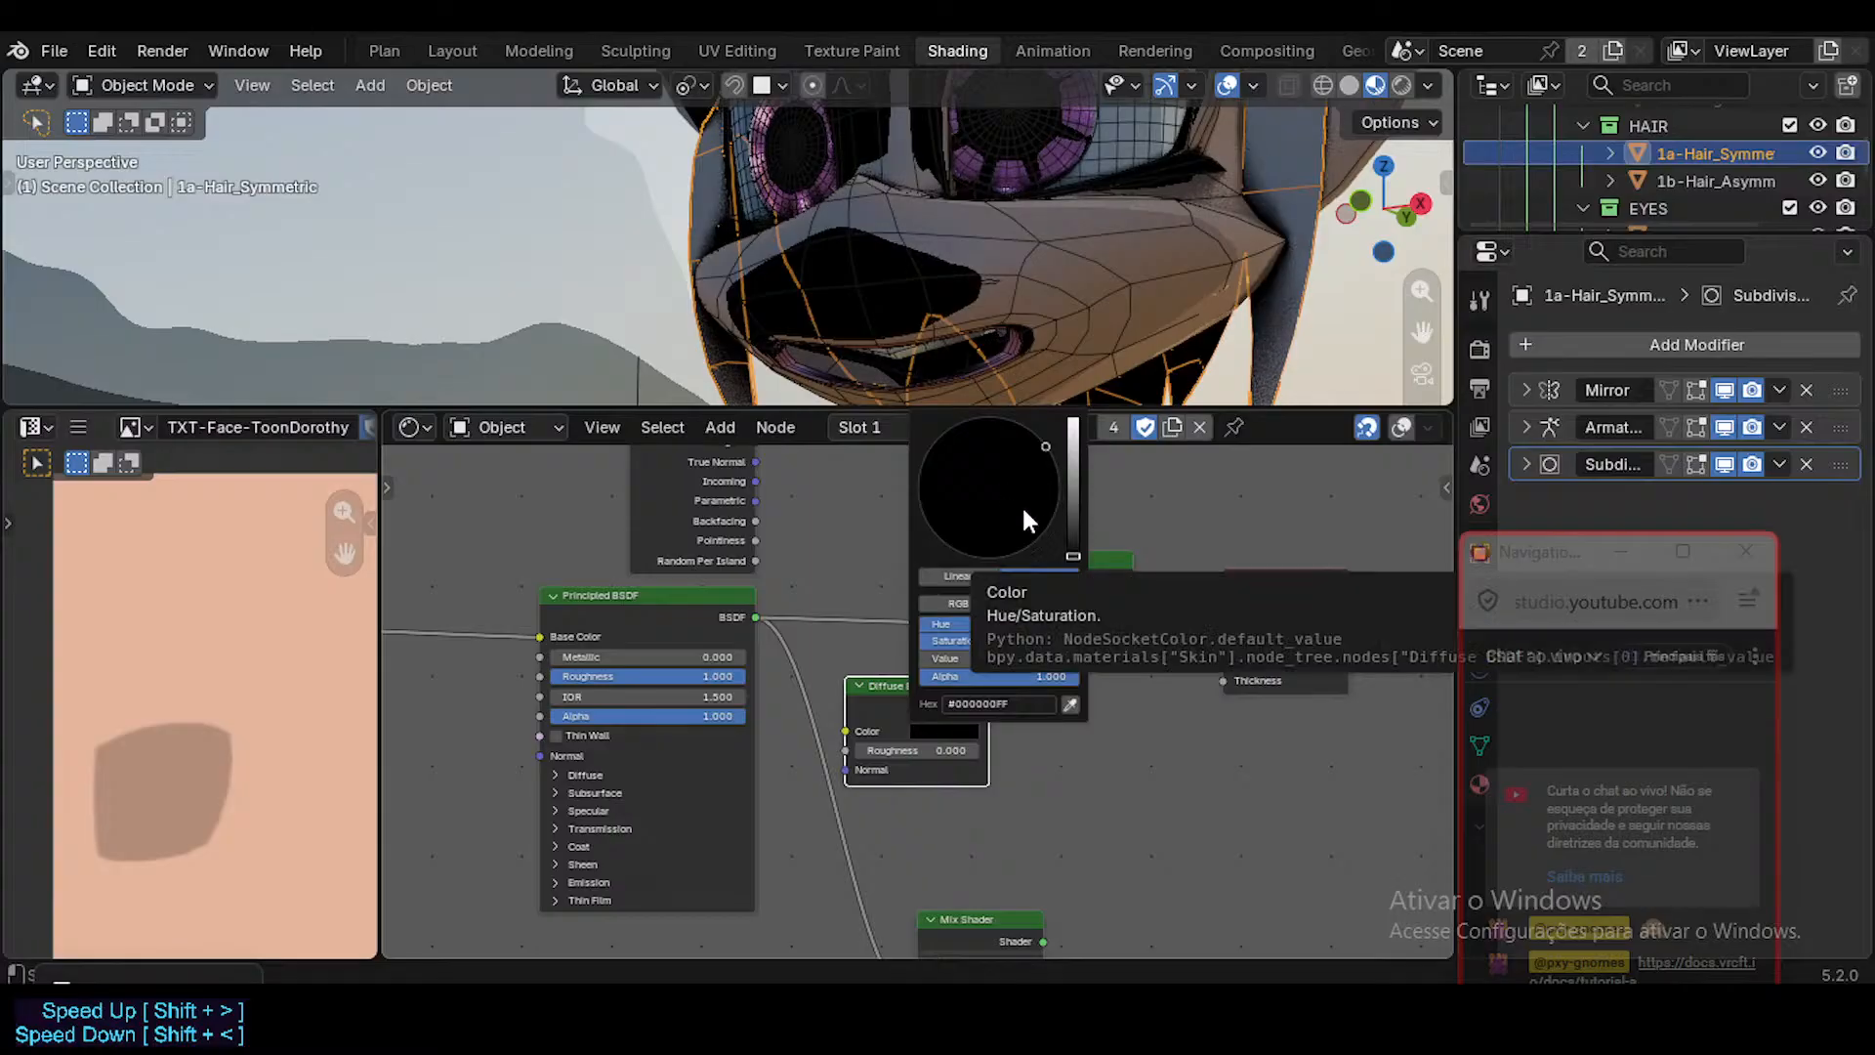
key("Escape")
Make the Diffuse BSDF color black and connect it to the new Mix Shader's second Shader input, with the Factor at 0.000.
left_click(966, 735)
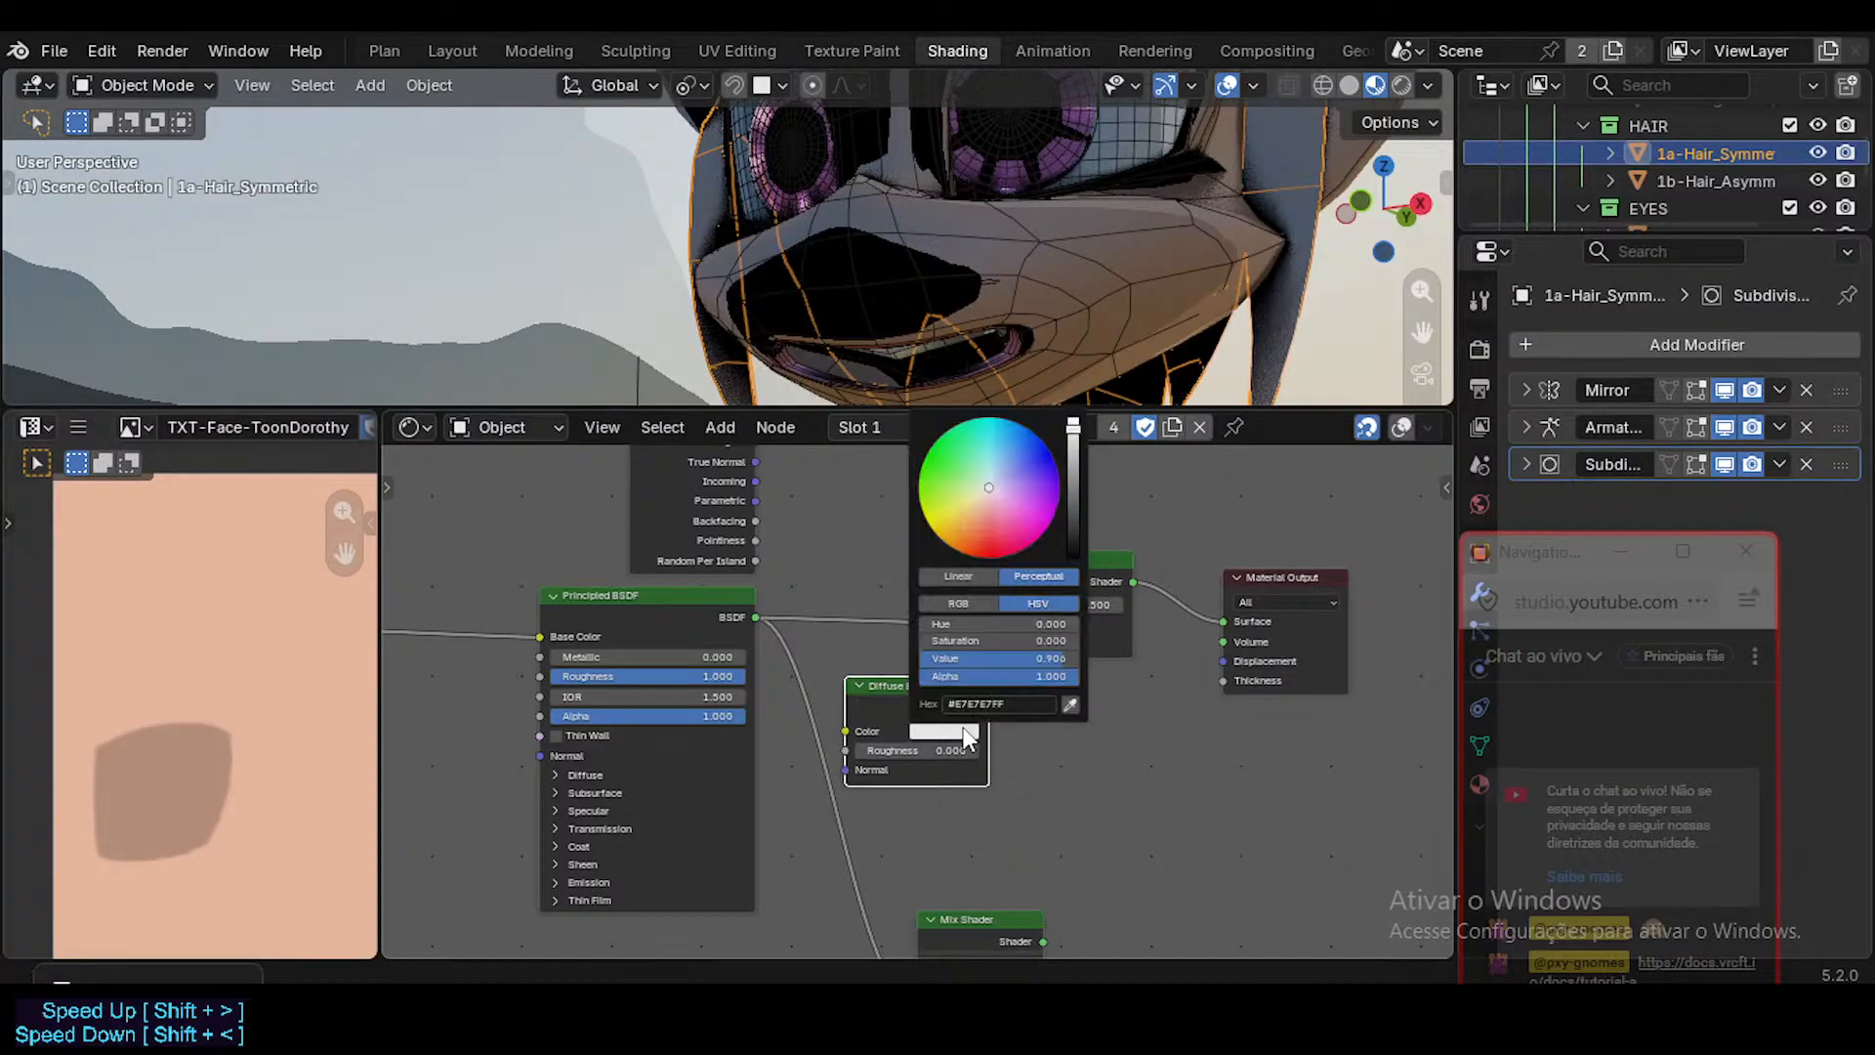
left_click_drag(1074, 507, 1067, 558)
middle_click_drag(1043, 634, 1029, 707)
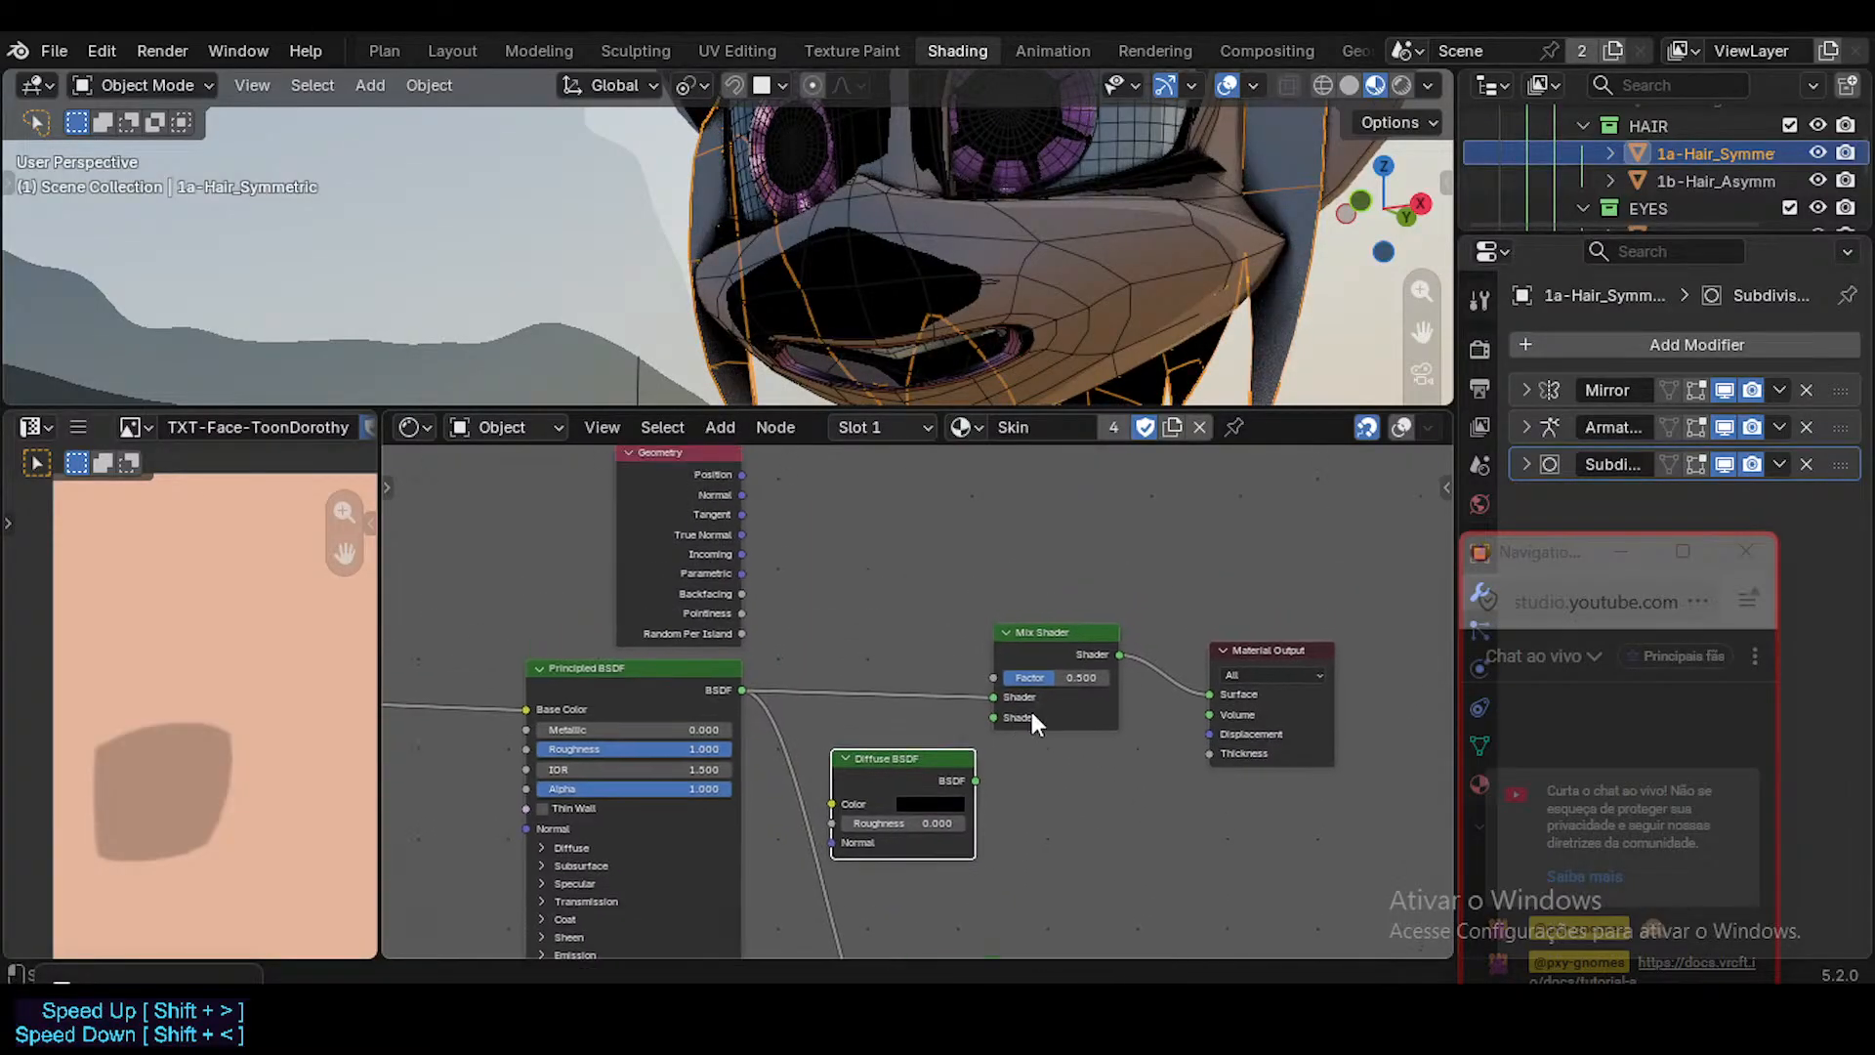
mouse_move(977, 782)
left_mouse_down()
mouse_move(994, 717)
mouse_move(1094, 675)
mouse_move(1006, 677)
left_mouse_up()
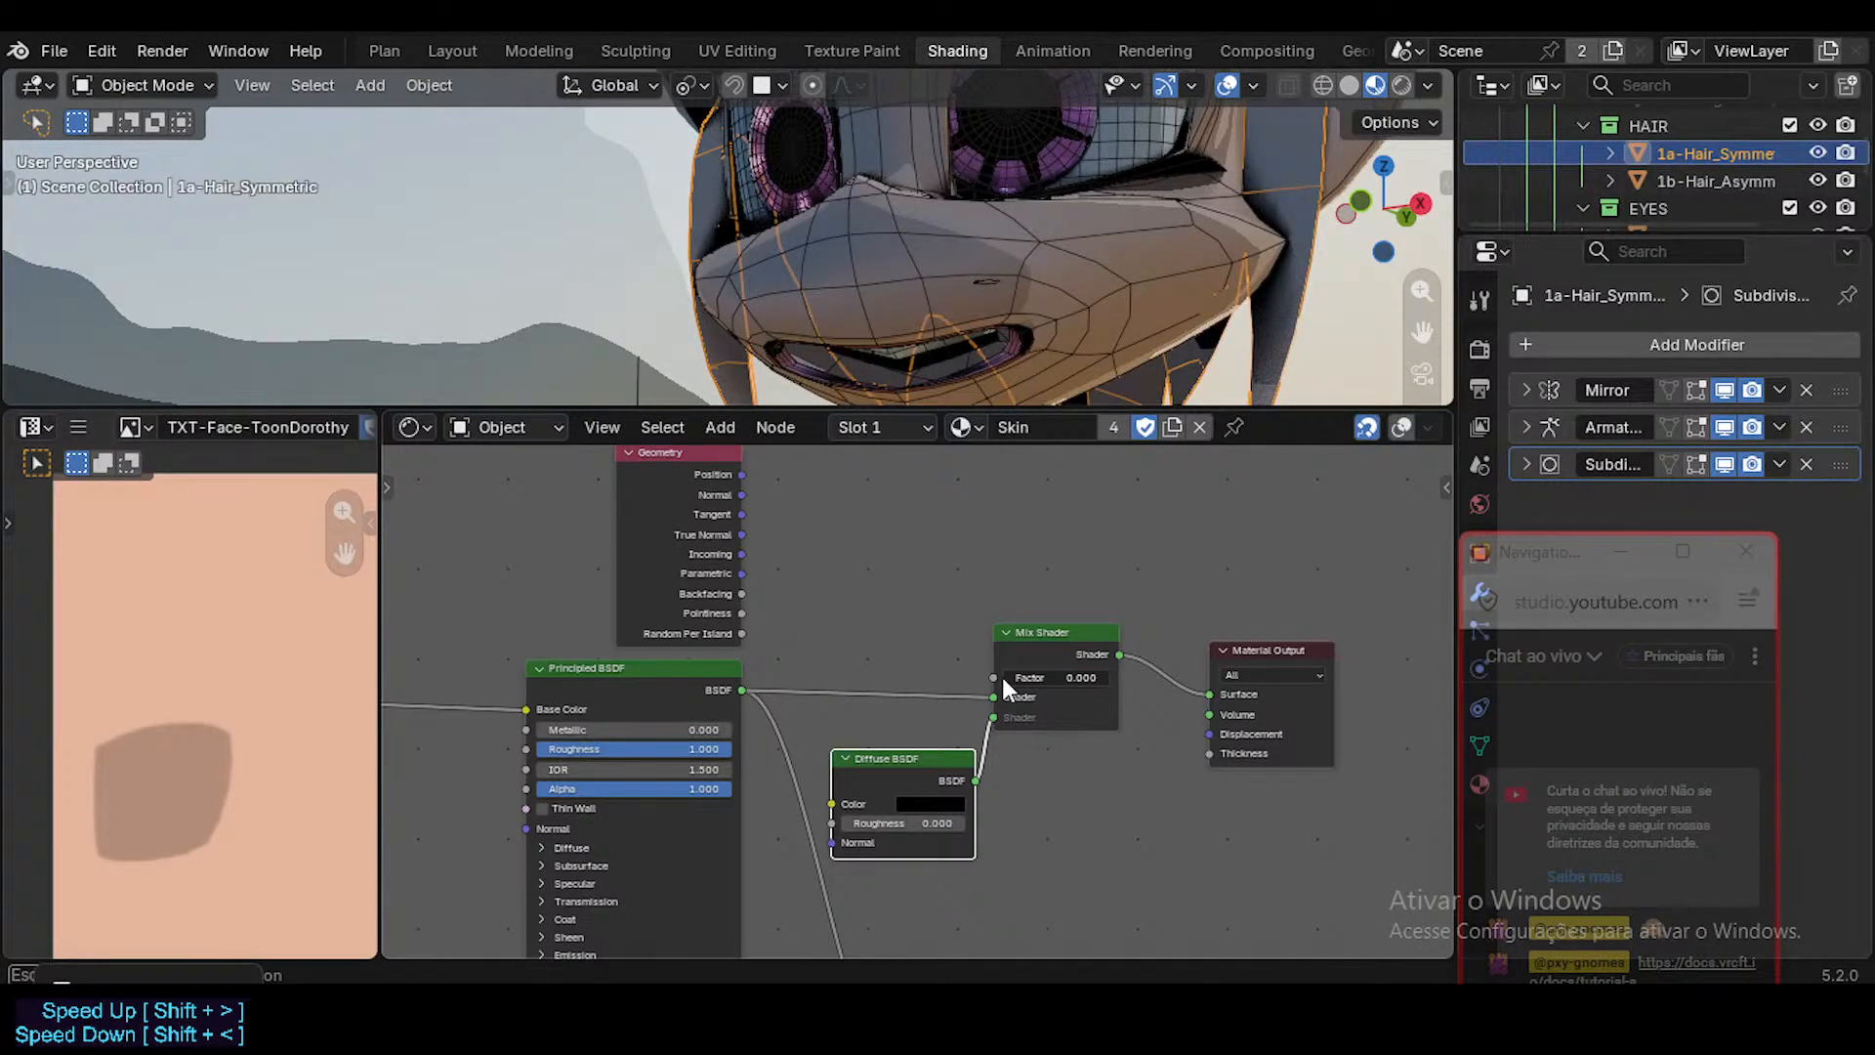
Preview the Geometry node's Backfacing output on the Skin material's surface and inspect the mouth up close.
middle_click_drag(849, 357, 848, 300, "shift")
scroll(848, 300, "up", 3)
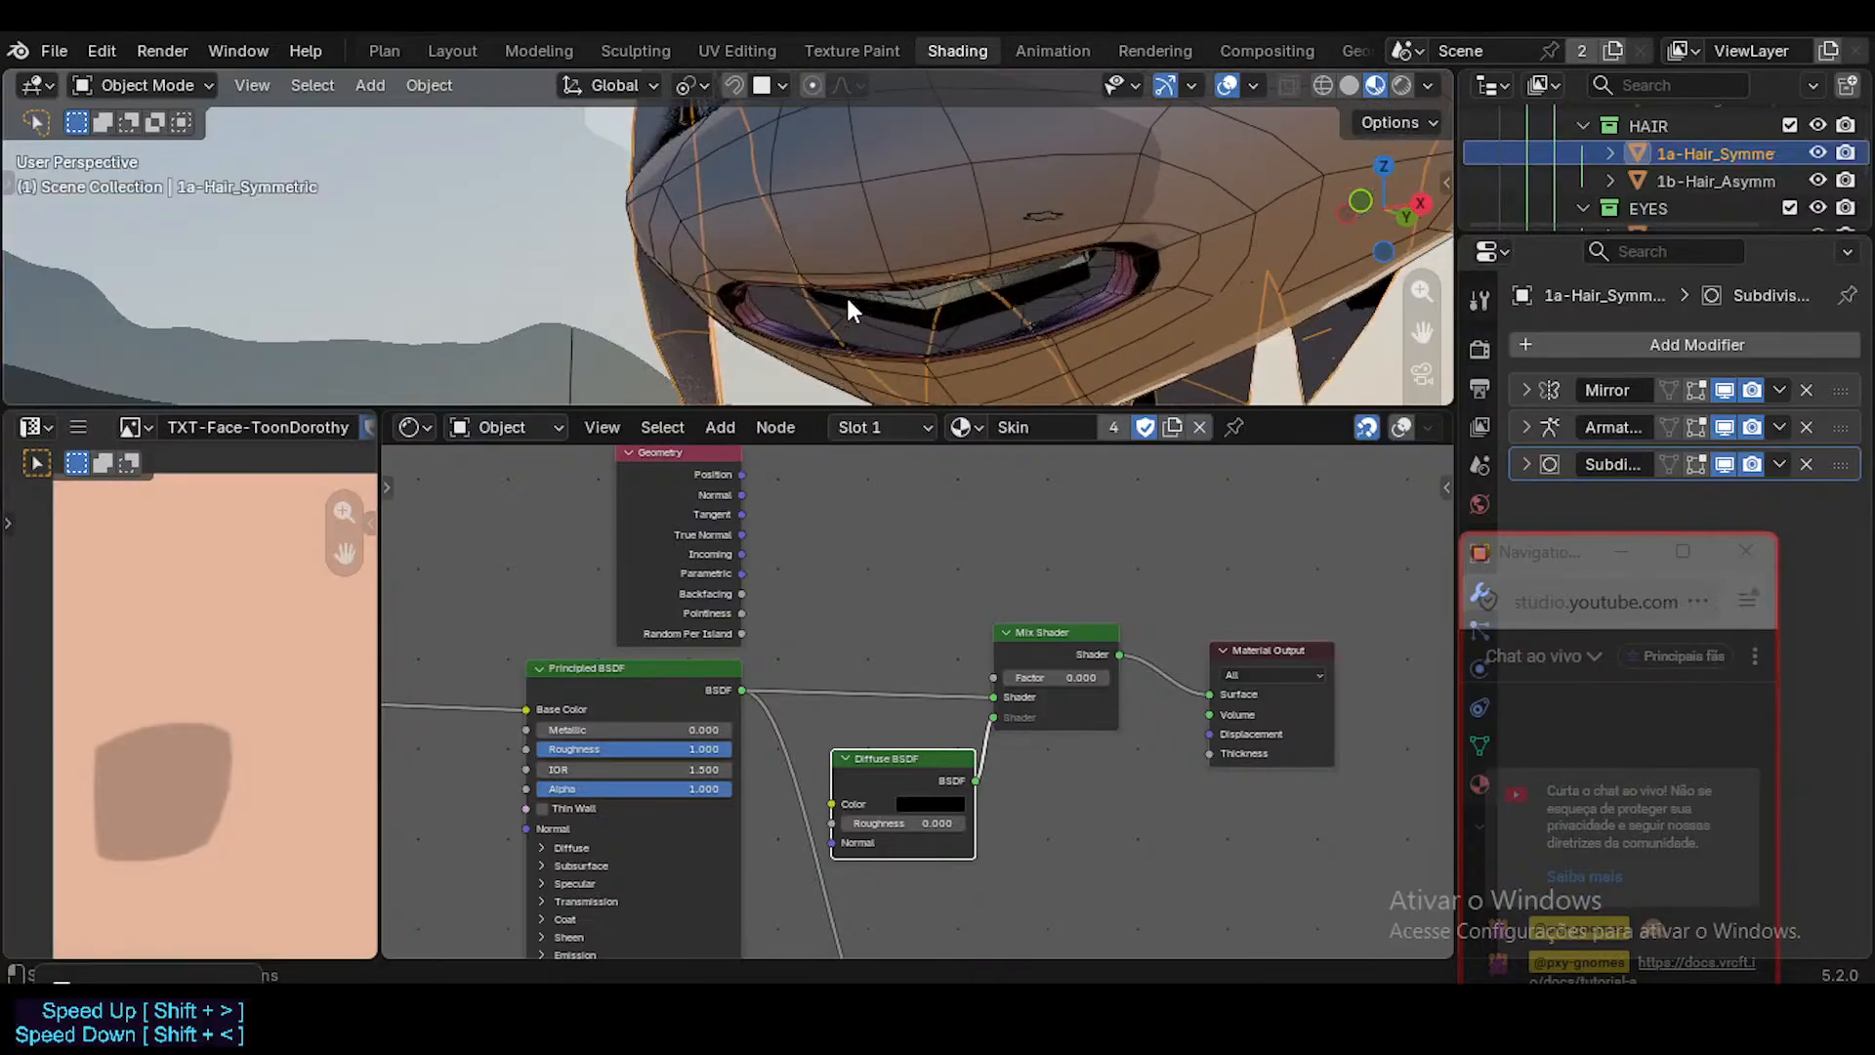
scroll(847, 310, "up", 2)
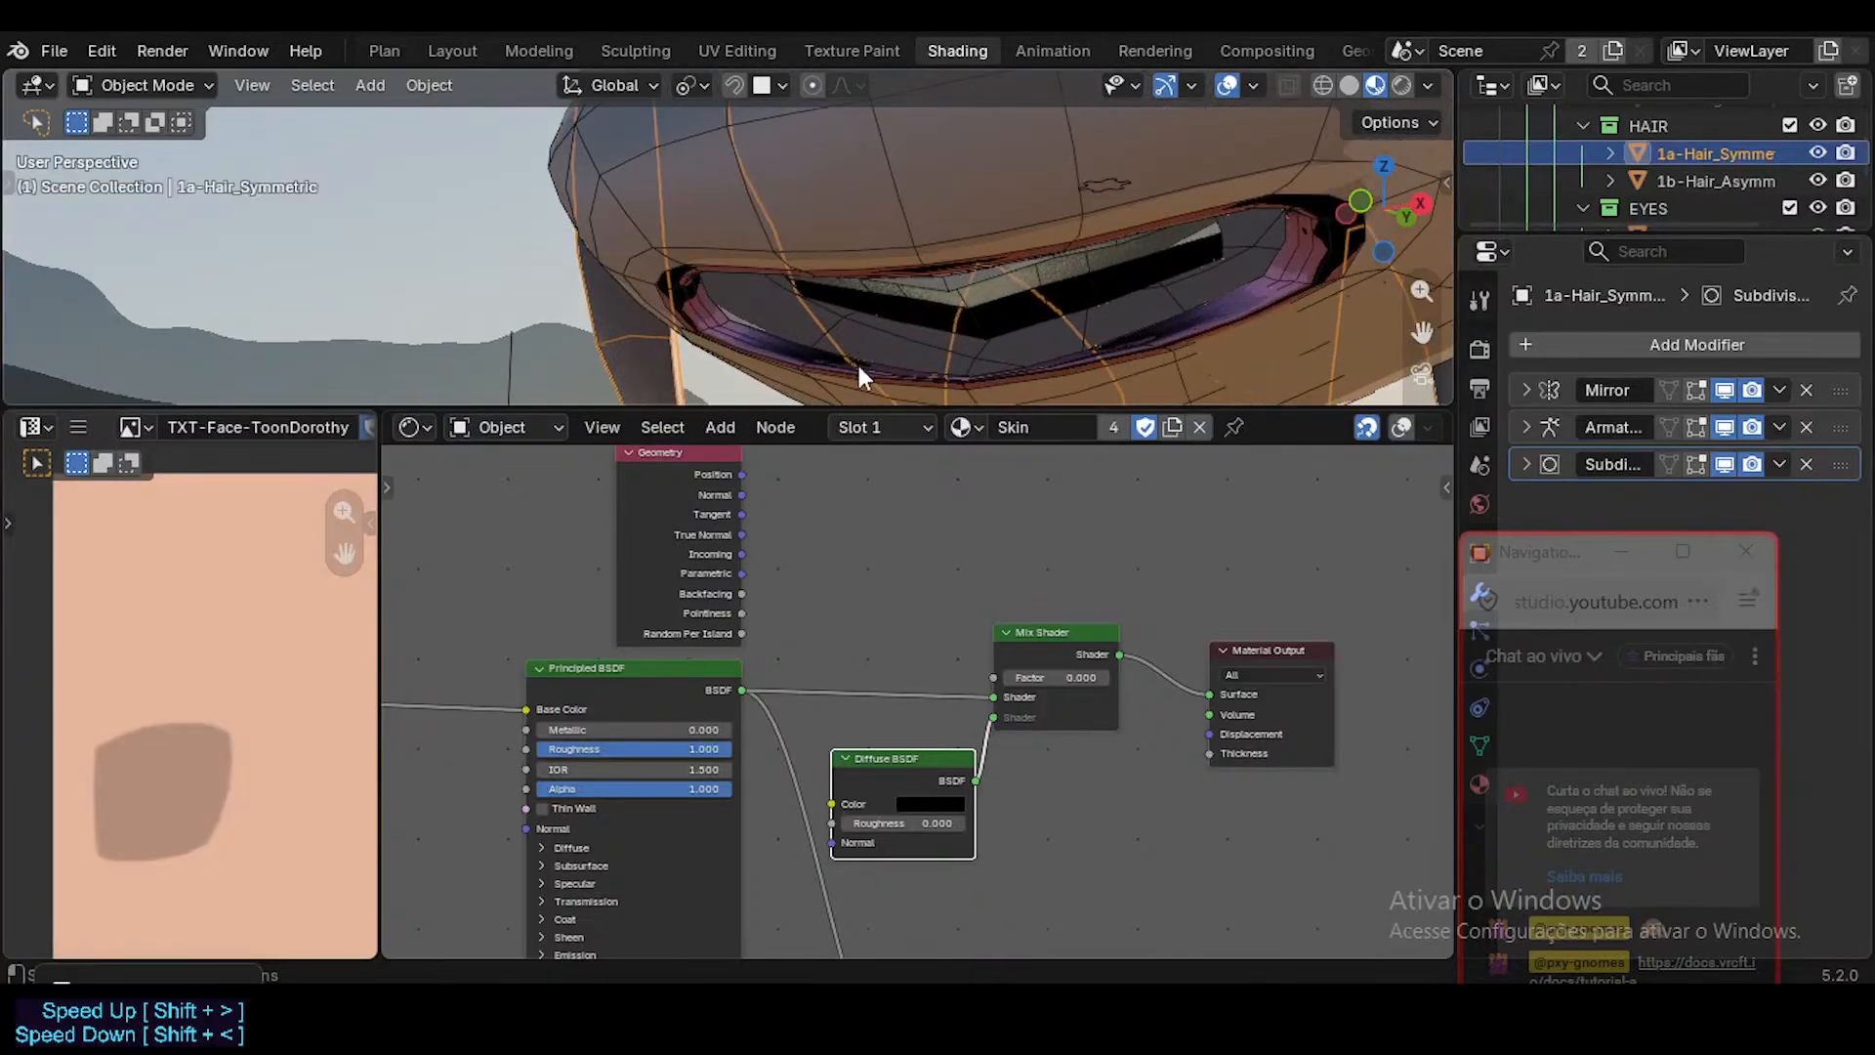
left_click(746, 589, "ctrl+shift")
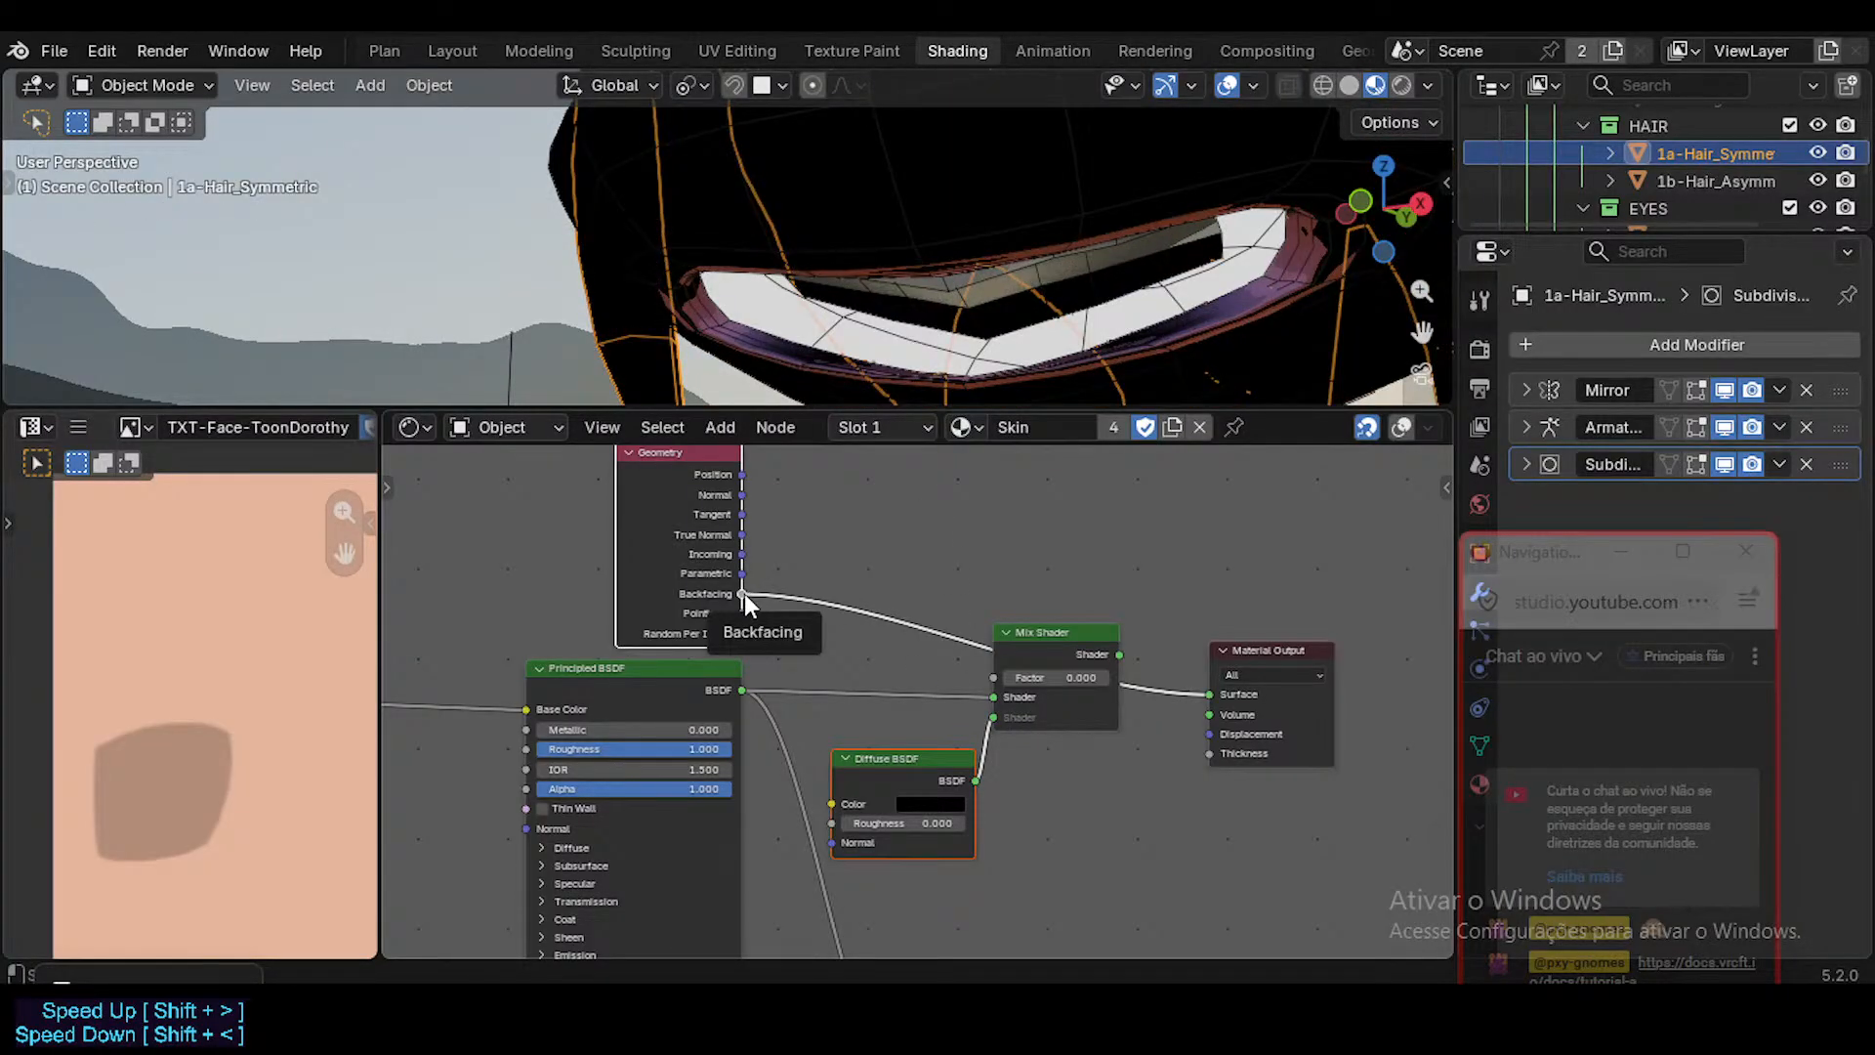
scroll(868, 324, "down", 1)
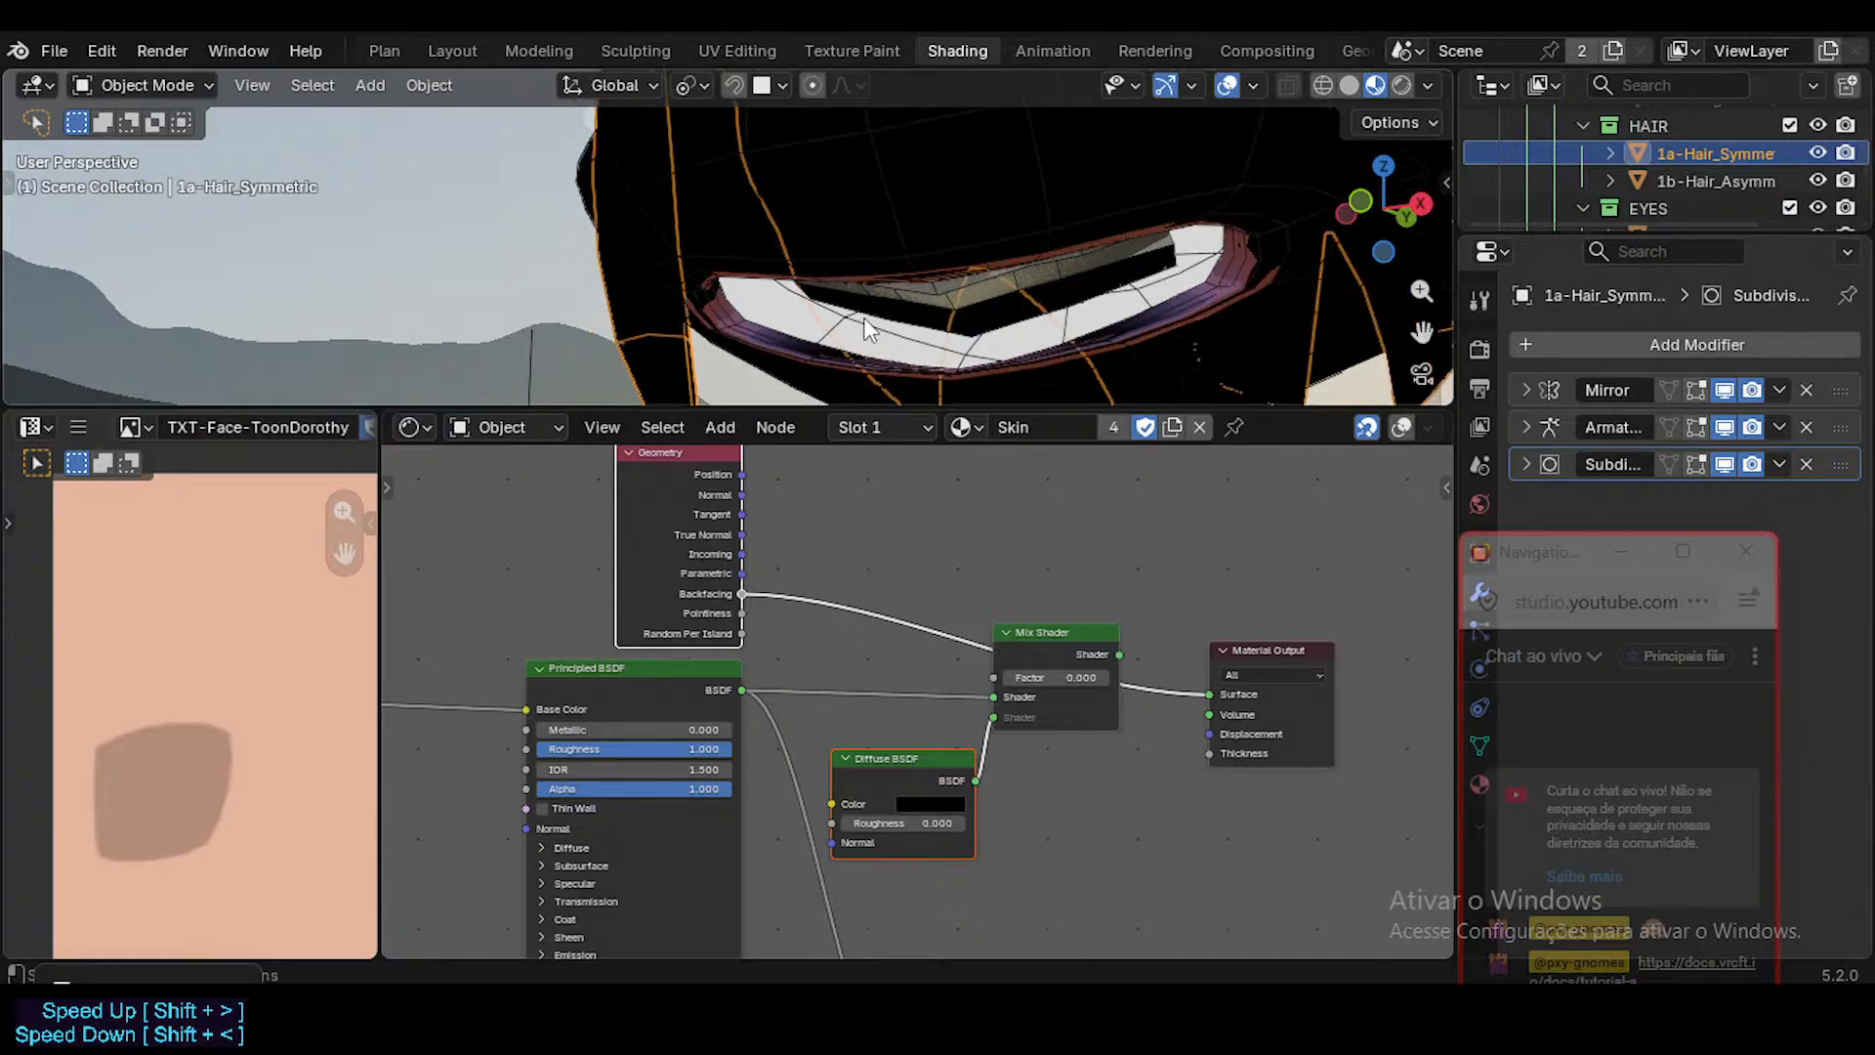
middle_click_drag(885, 301, 891, 260)
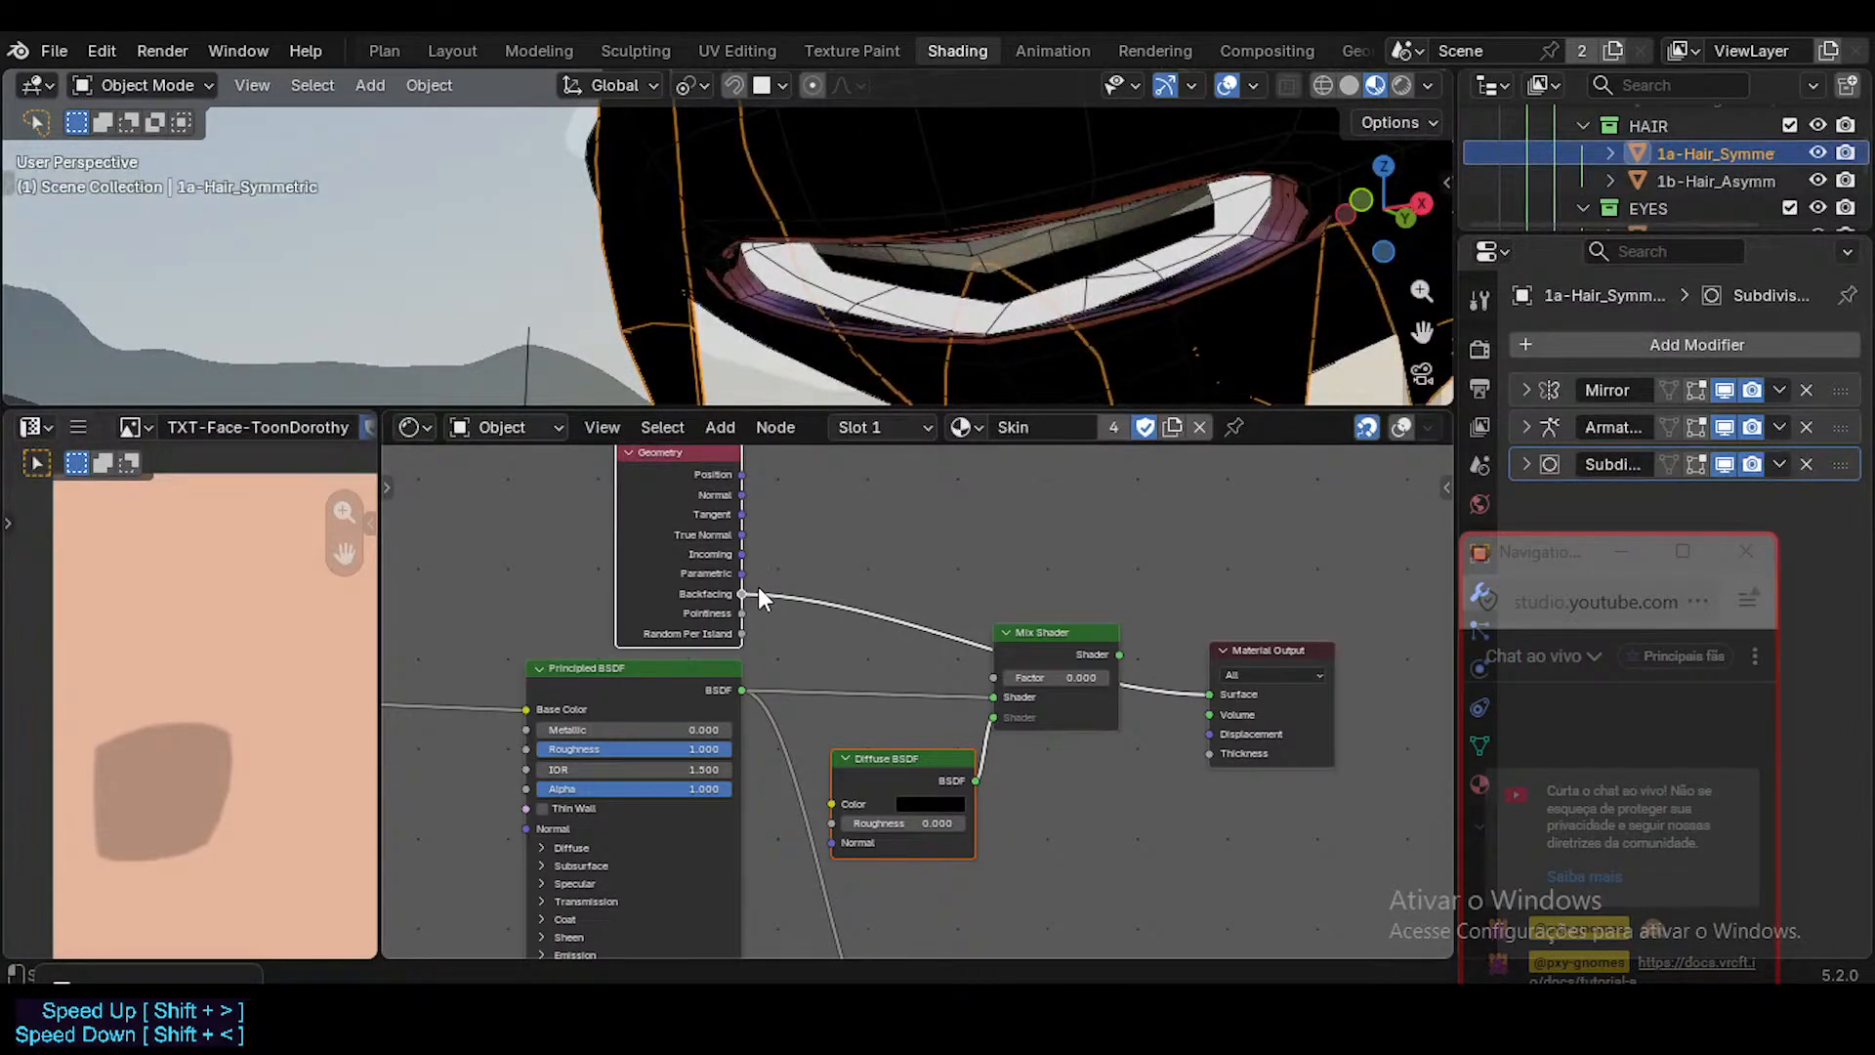
Connect the Geometry node's Backfacing output to the new Mix Shader's Factor and feed that Mix Shader into the material's Surface.
left_click_drag(742, 594, 994, 677)
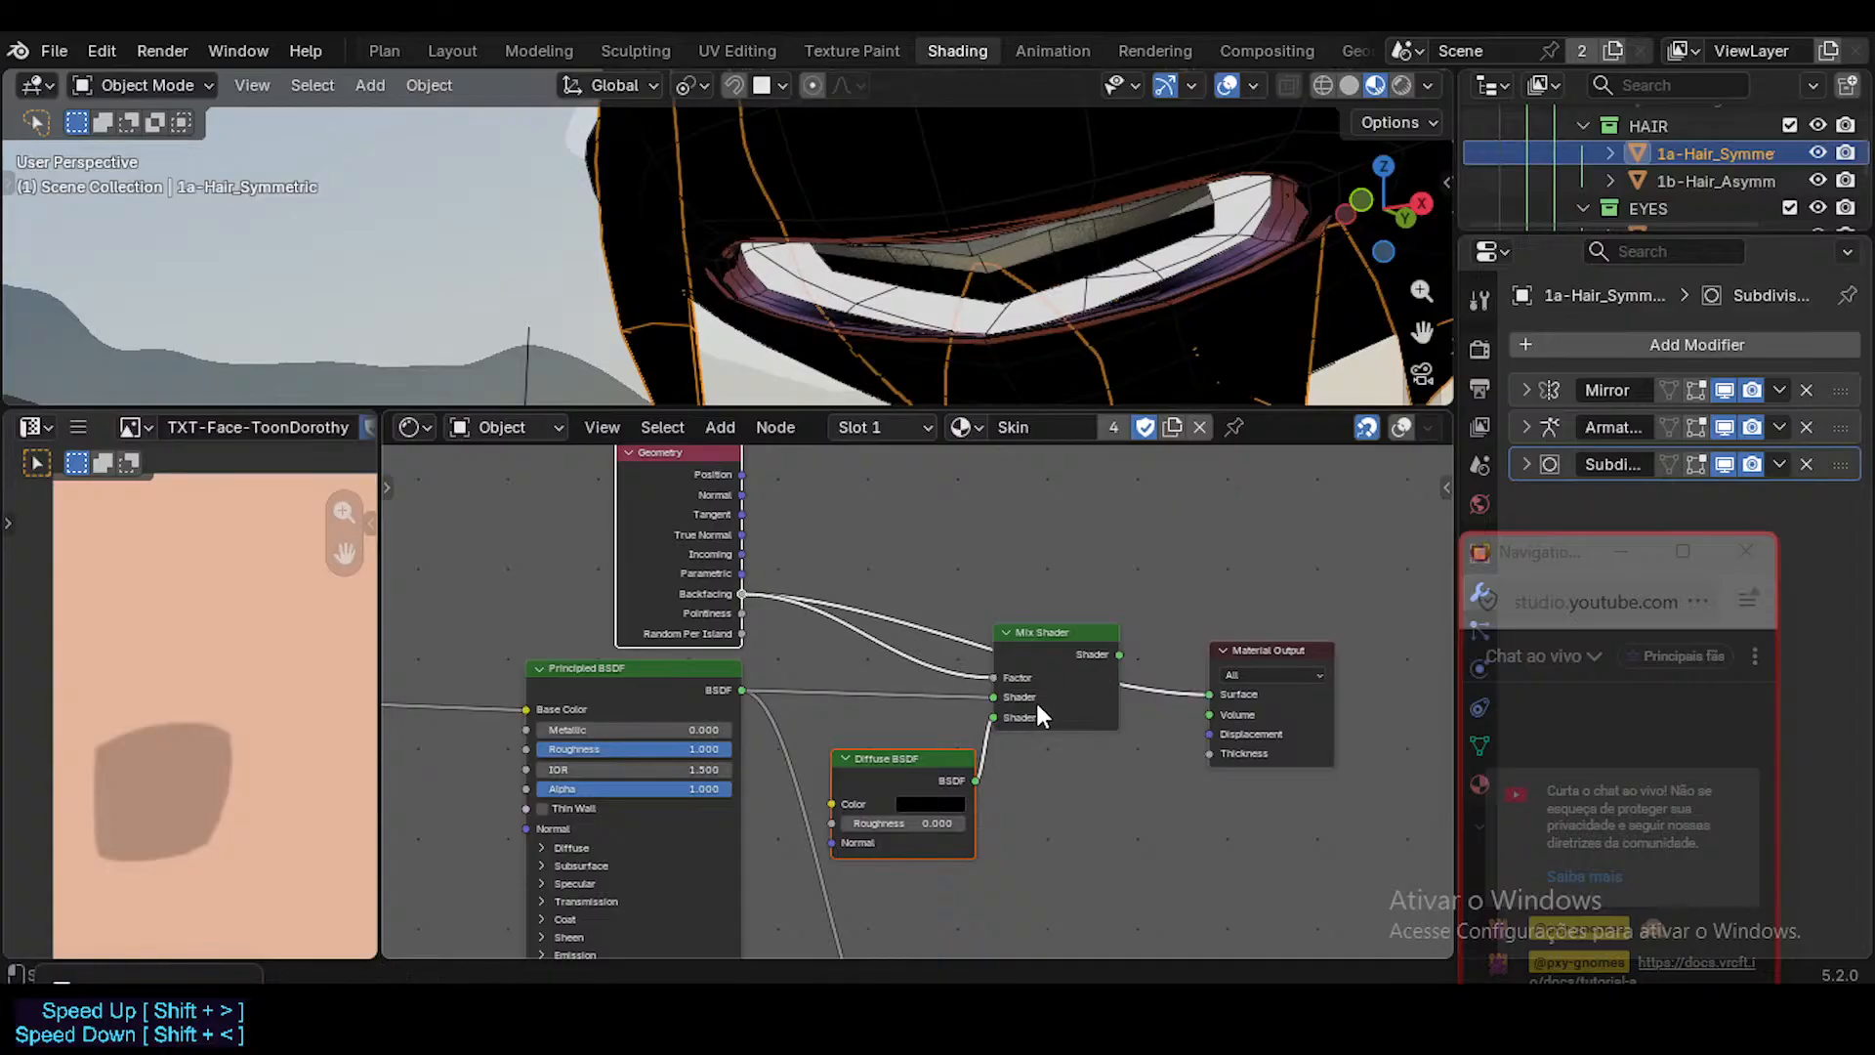
left_click(1117, 654, "ctrl+shift")
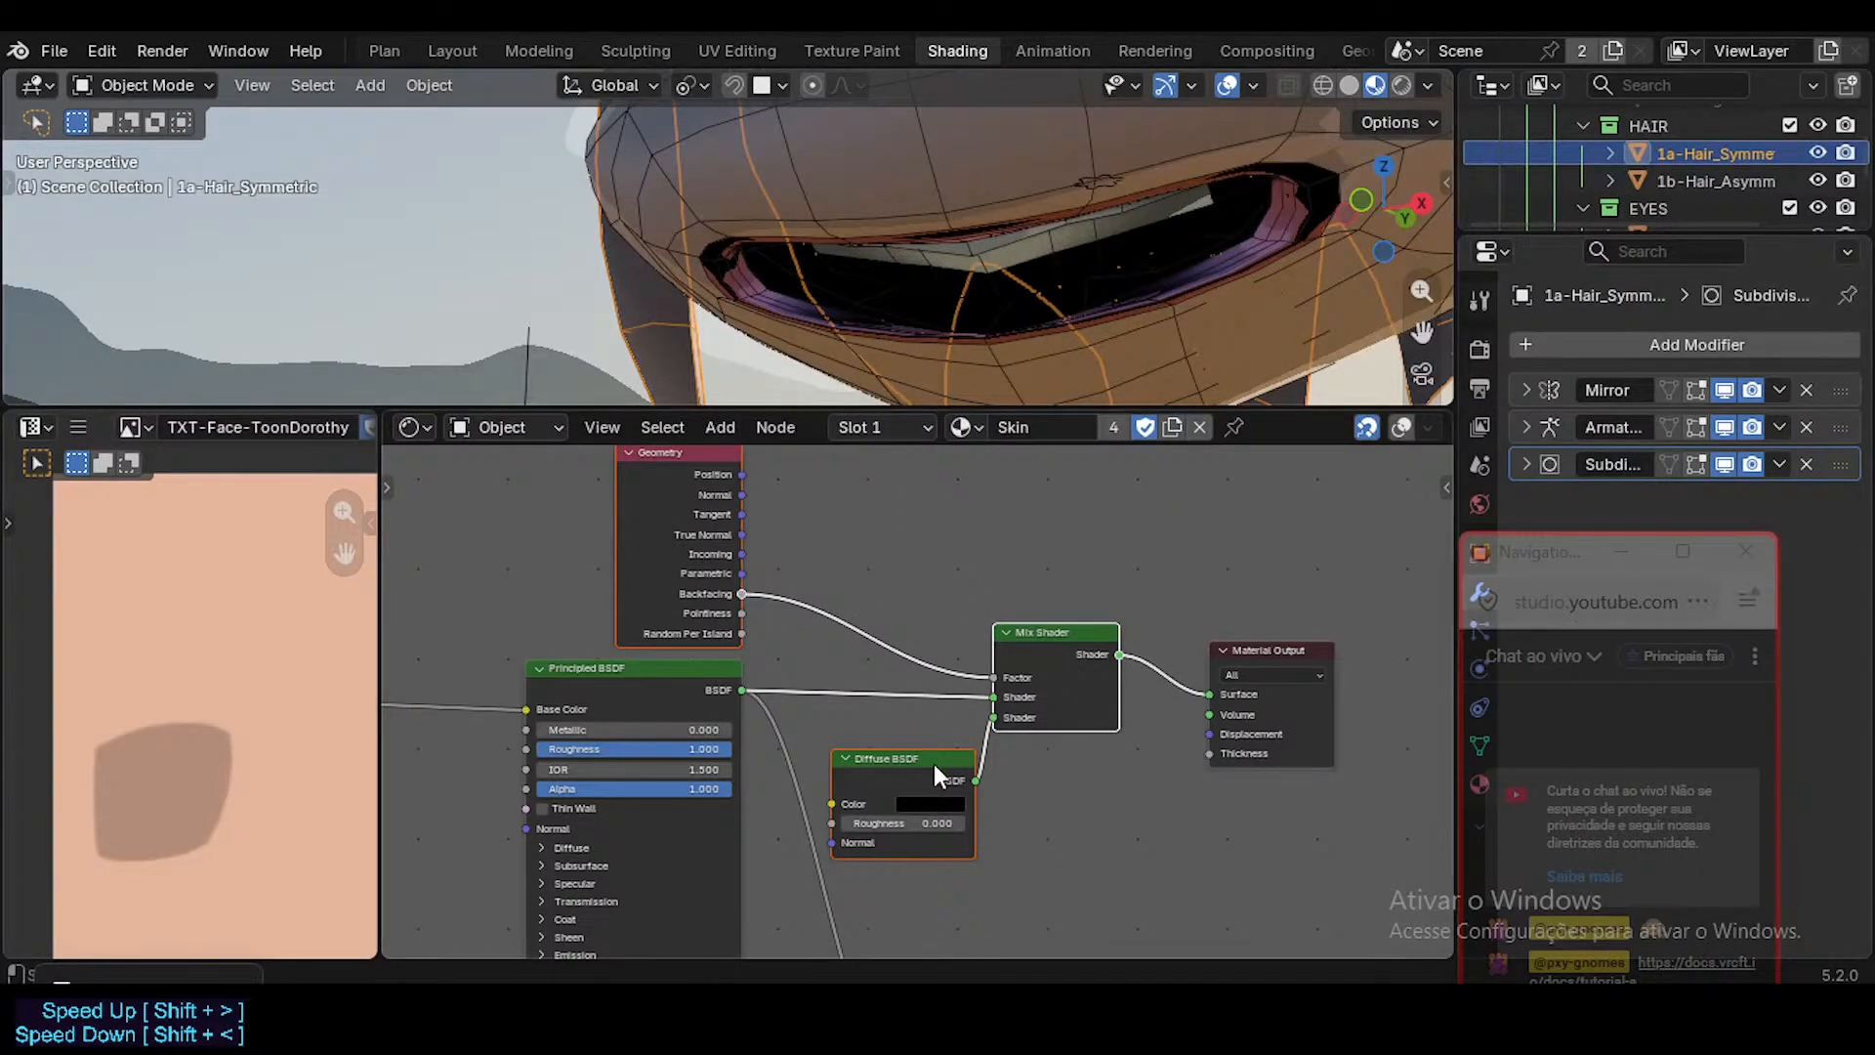
Set the Diffuse BSDF's Roughness to 1.000.
left_click_drag(922, 822, 912, 716)
scroll(884, 684, "down", 1)
scroll(846, 695, "down", 2)
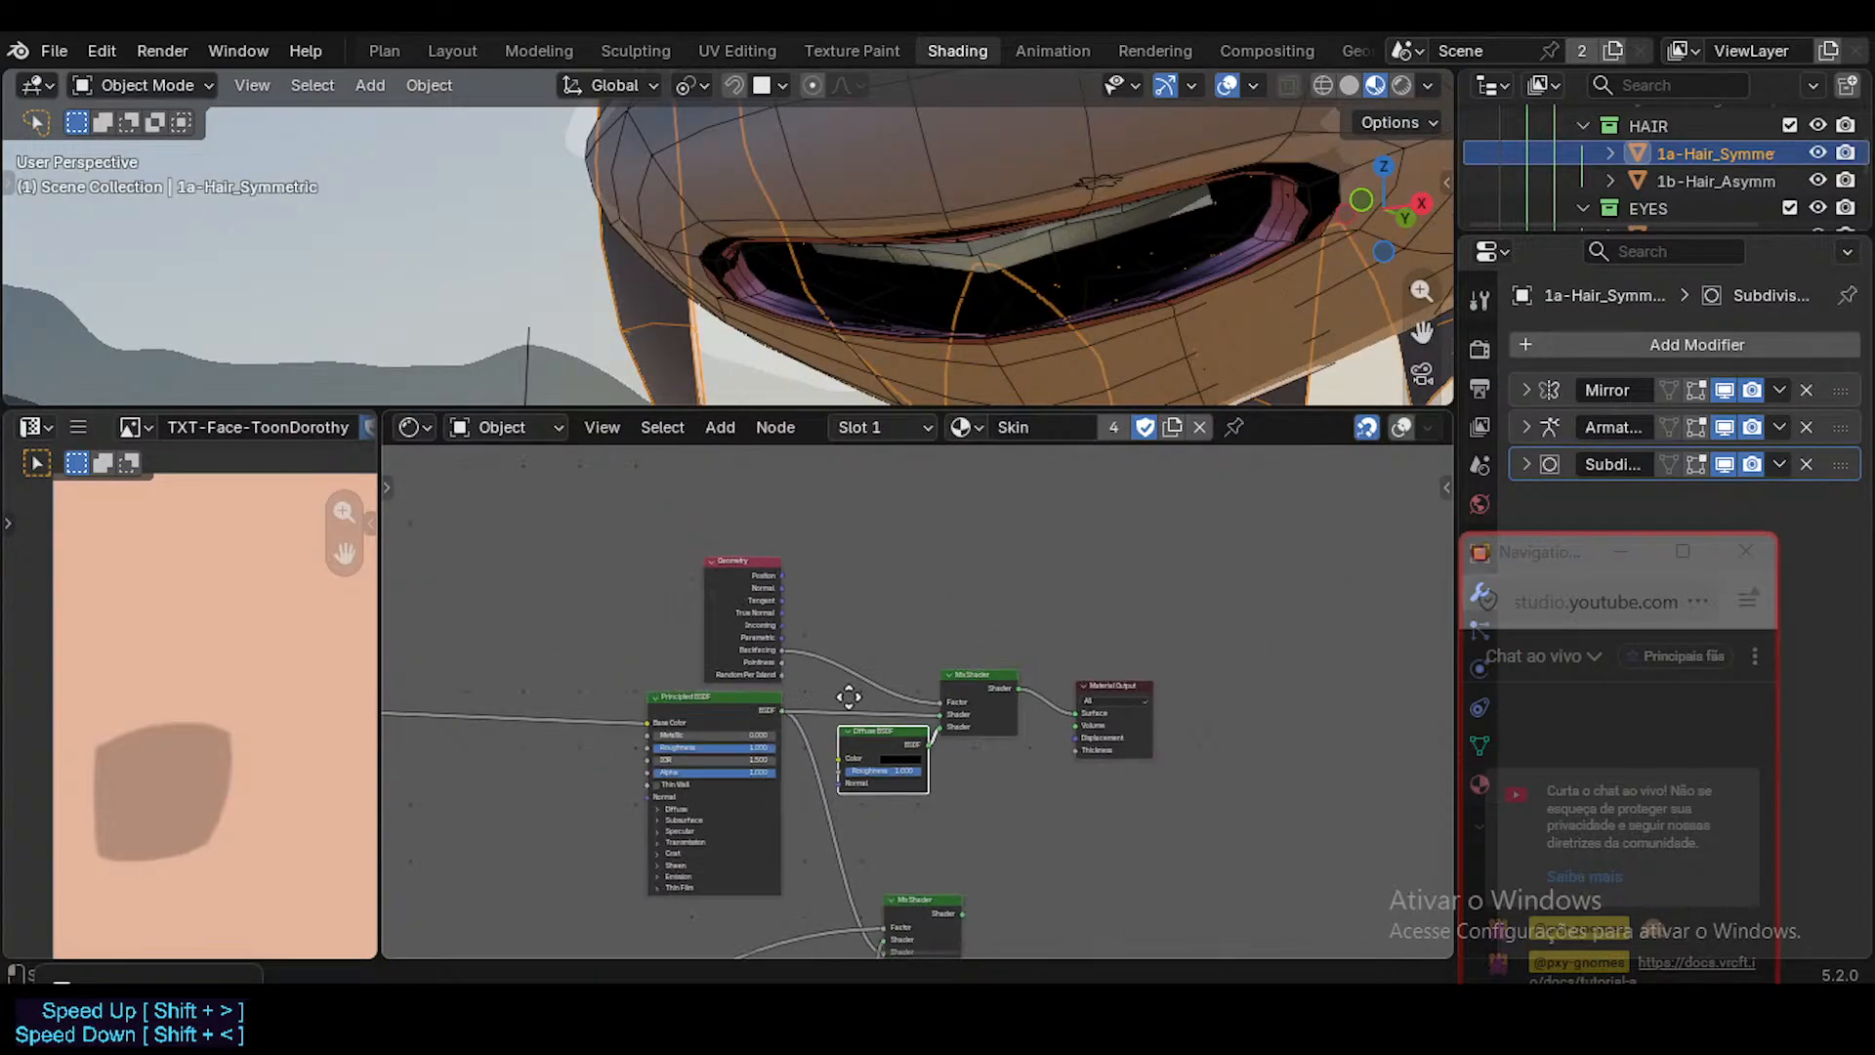
Move the Geometry, Principled BSDF, Diffuse BSDF, upper Mix Shader and Material Output nodes farther above the lower Mix Shader, then nudge the lower one.
middle_click_drag(771, 665, 773, 696)
key("b")
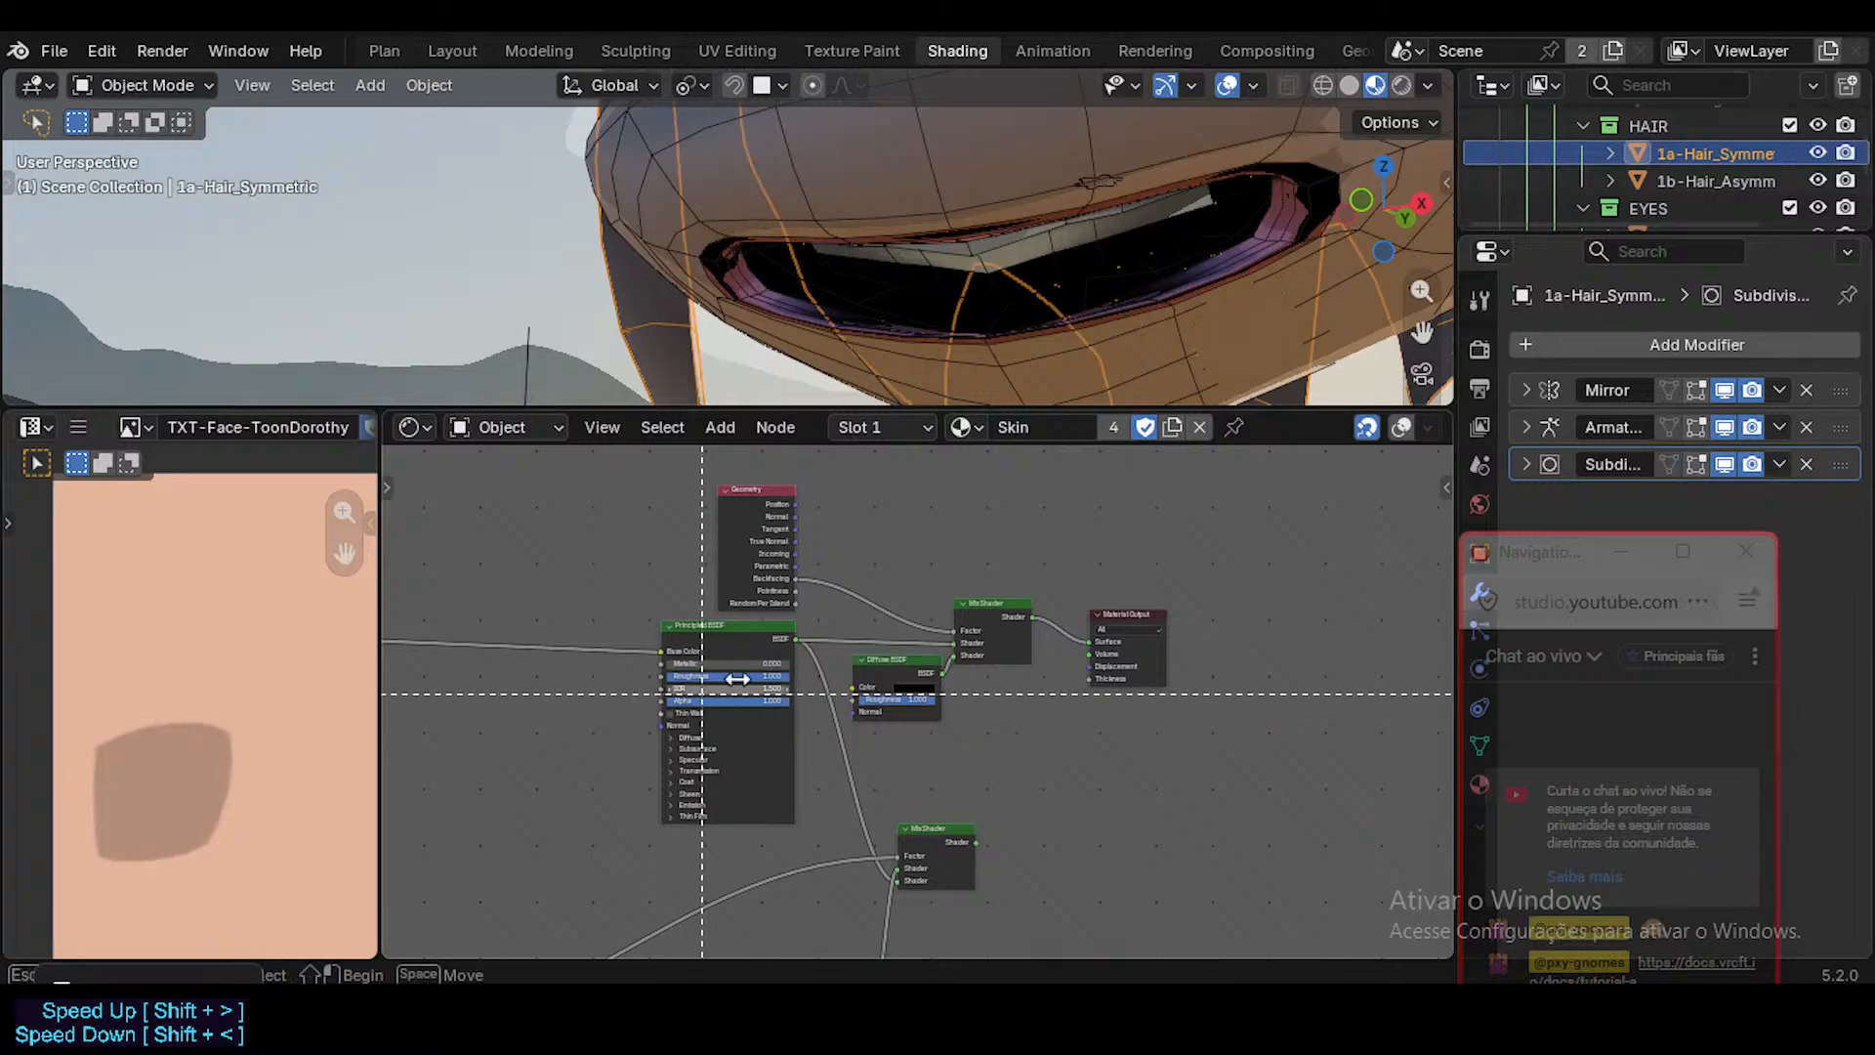
left_click_drag(700, 690, 1095, 549)
key("g")
left_click(1001, 577)
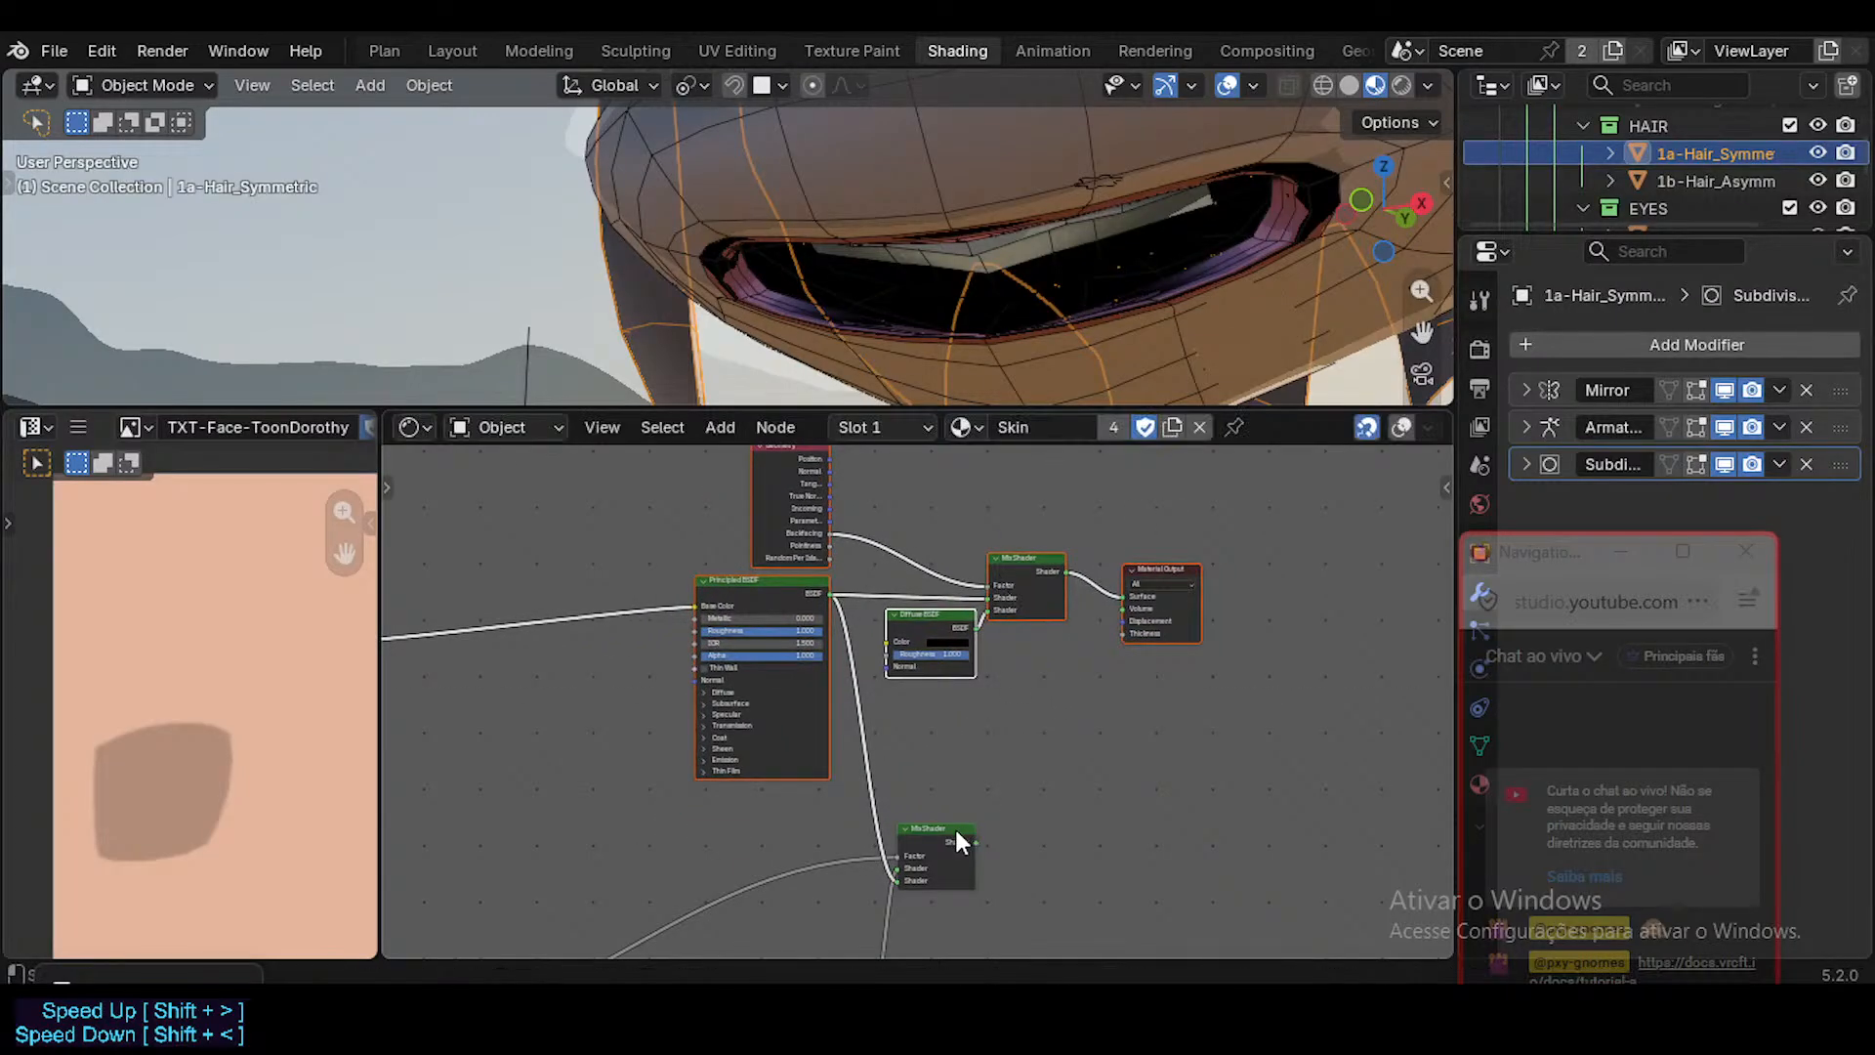
left_click_drag(953, 824, 965, 825)
Trace the lower Mix Shader's inputs back through the Glossy BSDF, Color, Noise Texture and Mapping nodes.
scroll(960, 825, "up", 2)
middle_click_drag(789, 923, 977, 703)
scroll(976, 702, "down", 5)
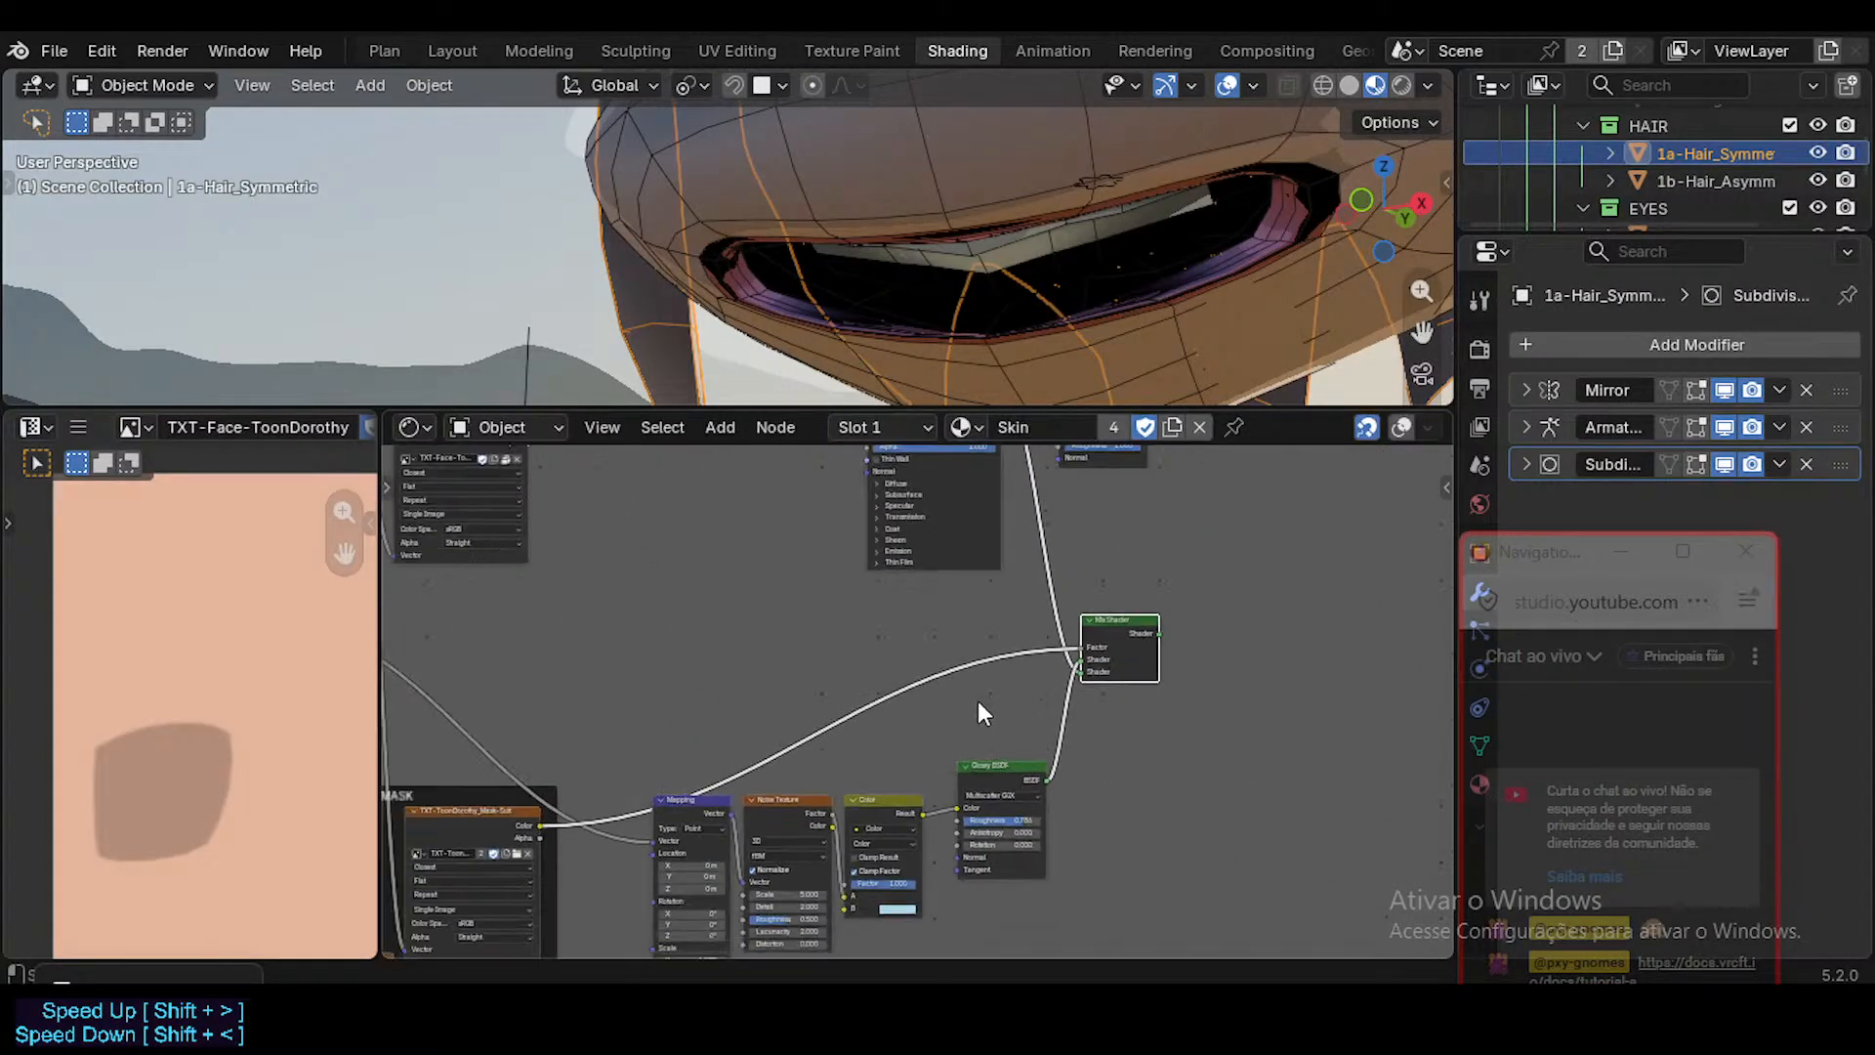
middle_click_drag(848, 733, 1125, 702)
middle_click_drag(1127, 597, 734, 694)
scroll(920, 694, "up", 9)
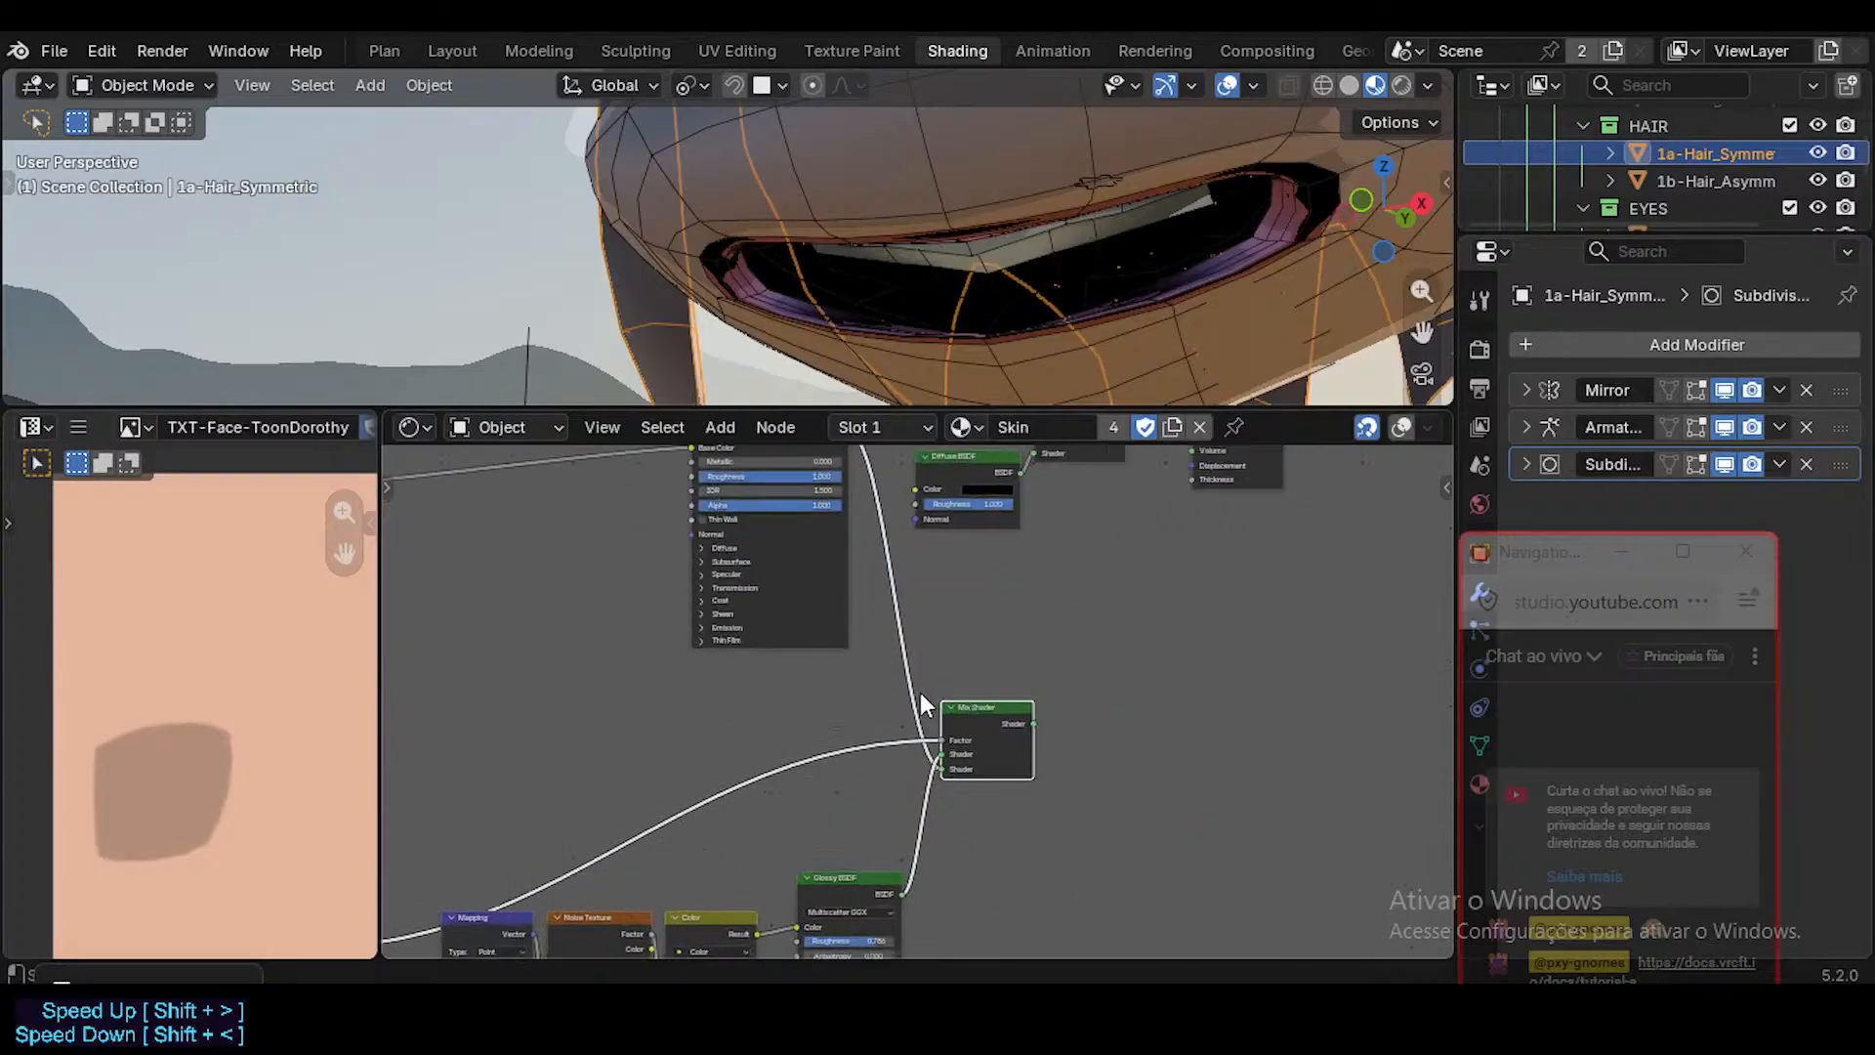
scroll(723, 768, "down", 3)
middle_click_drag(439, 822, 647, 692)
scroll(775, 729, "down", 3)
scroll(869, 699, "up", 5)
scroll(754, 666, "down", 2)
scroll(754, 668, "down", 3)
middle_click_drag(933, 681, 766, 693)
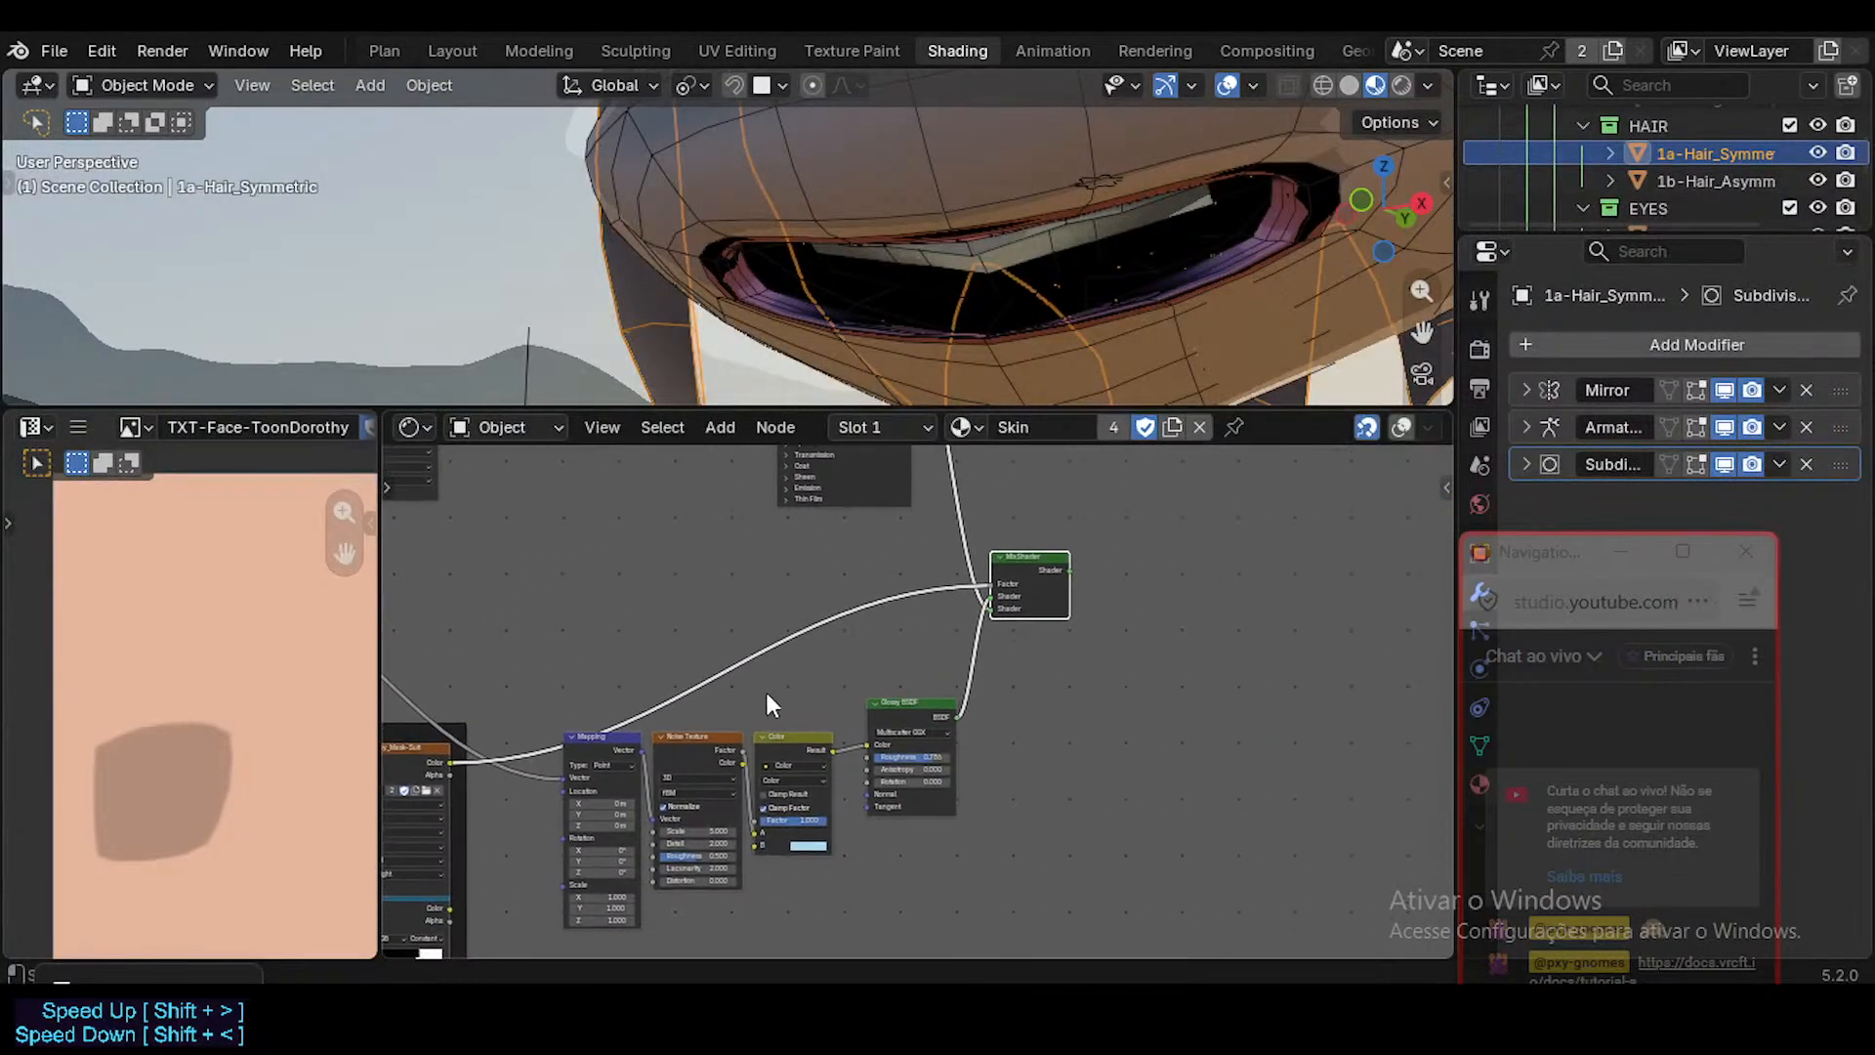
scroll(765, 737, "up", 6)
middle_click_drag(994, 588, 1014, 666)
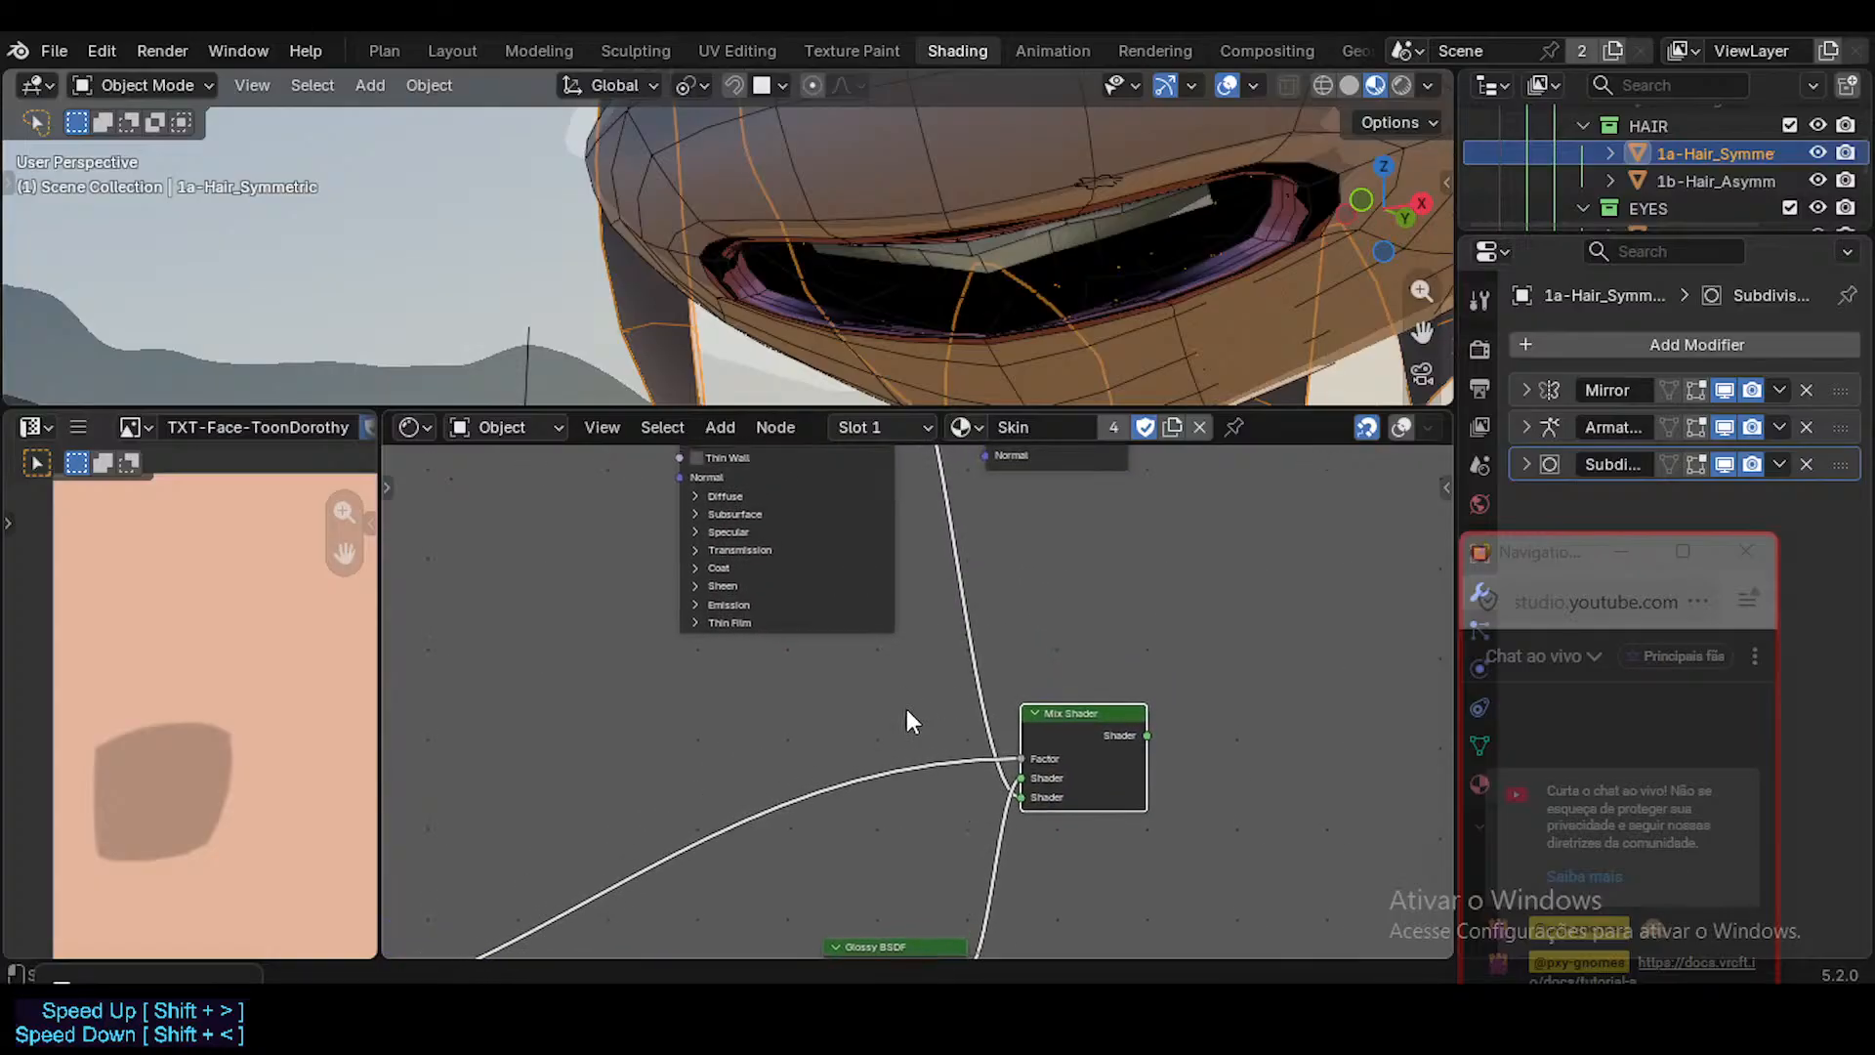
Examine how the SUIT MASK frame's texture relates to the lower Mix Shader and the Material Output chain.
scroll(825, 735, "down", 5)
middle_click_drag(640, 792, 1130, 617)
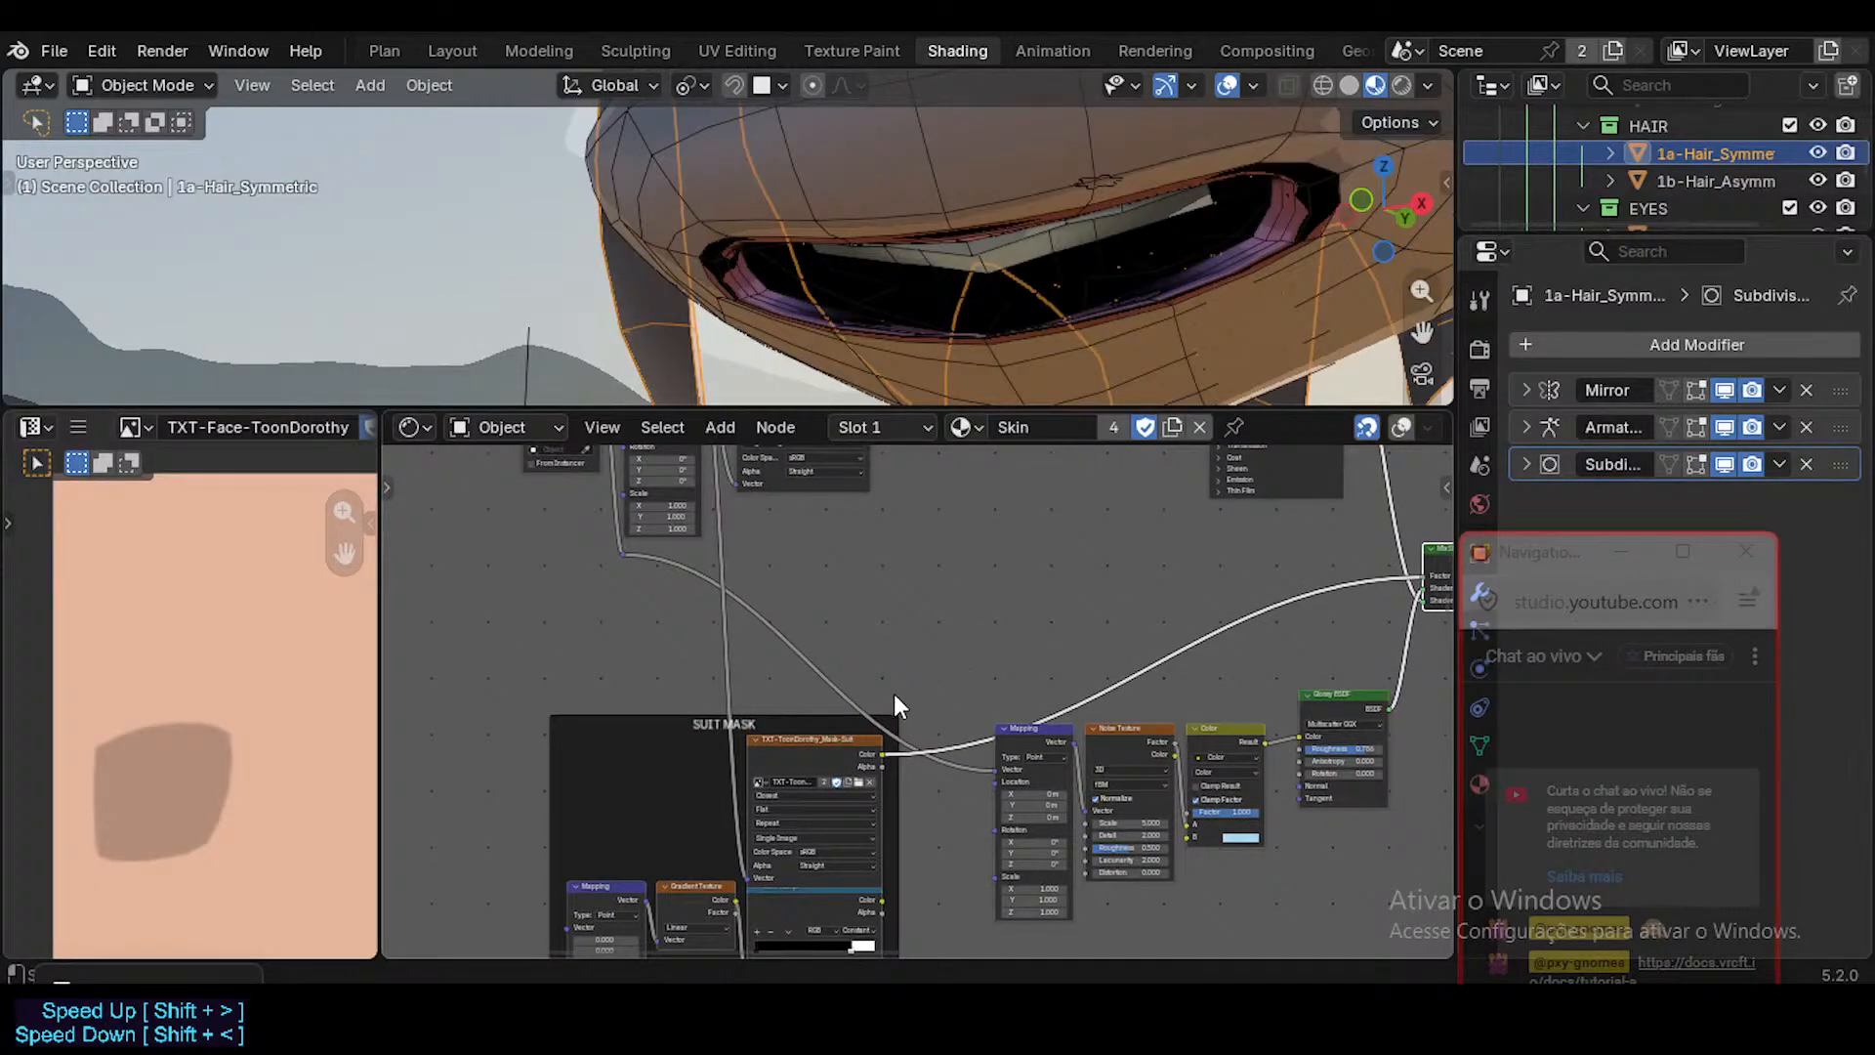
middle_click_drag(913, 557, 892, 634)
middle_click_drag(885, 776, 835, 743)
middle_click_drag(1045, 534, 932, 635)
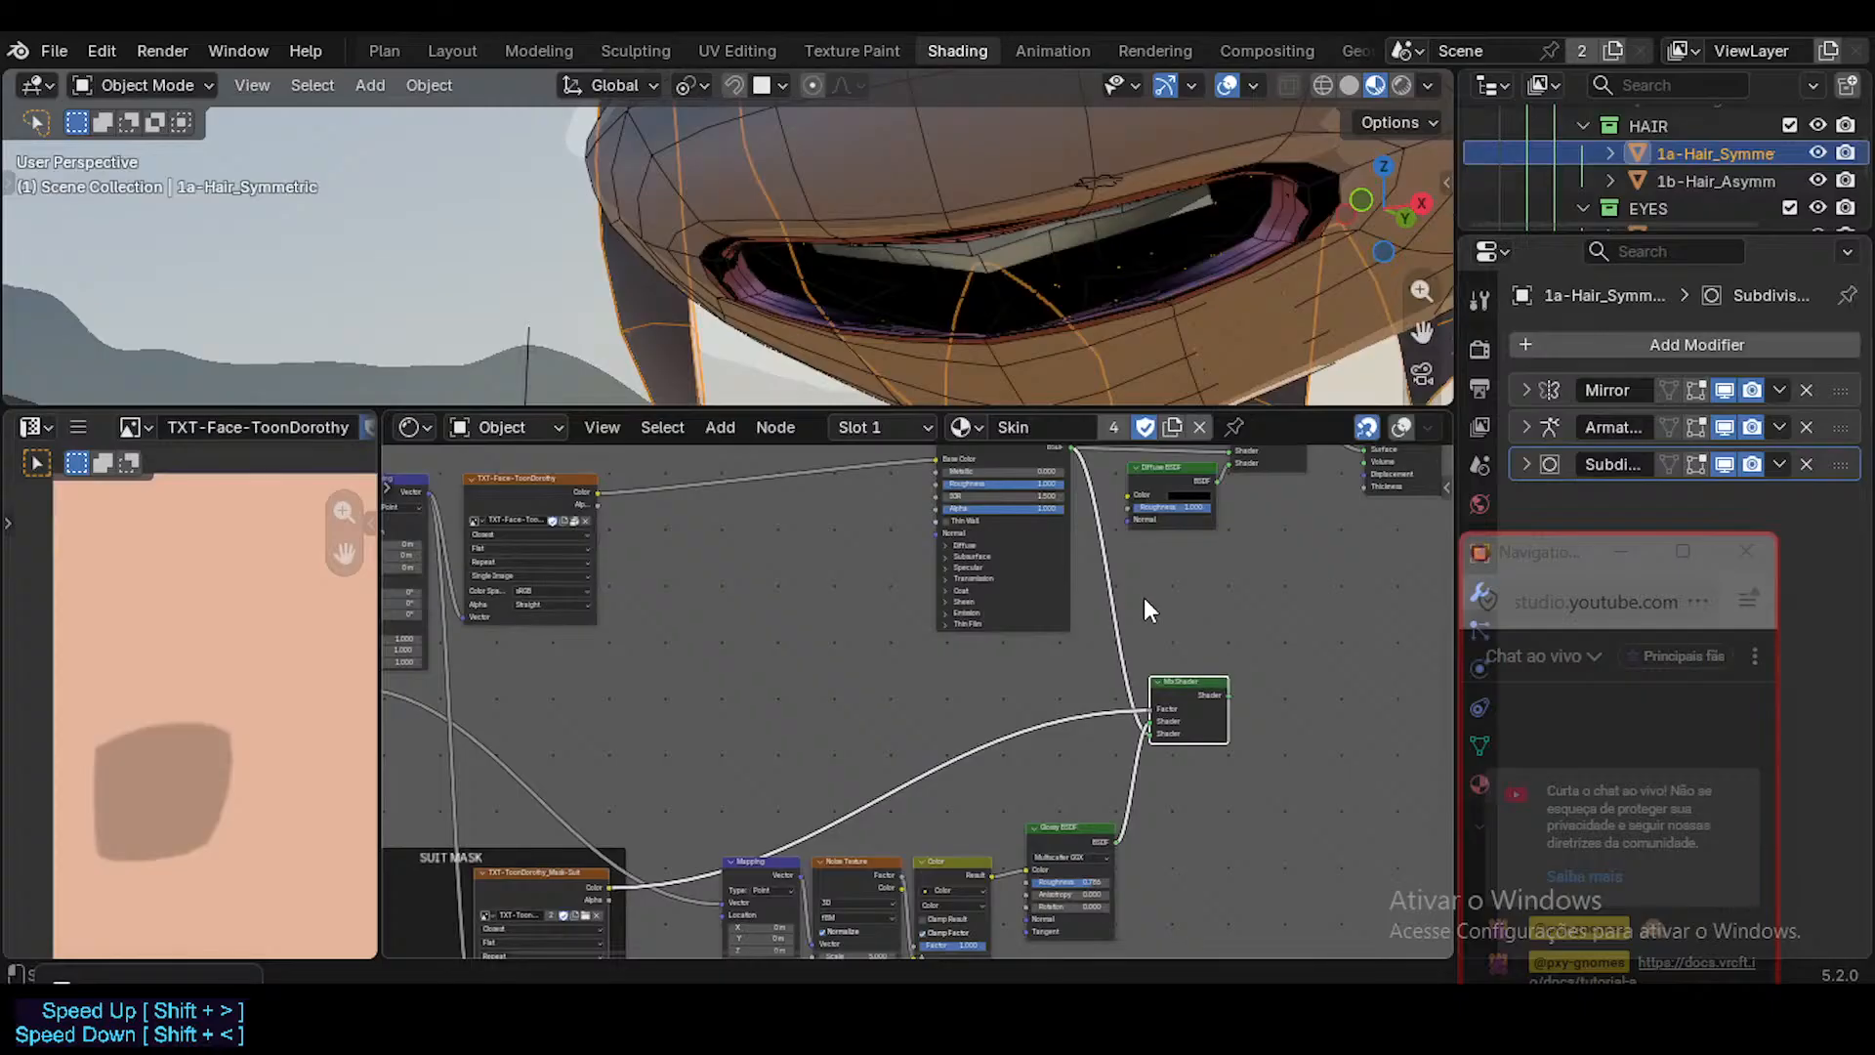
middle_click_drag(1144, 597, 977, 666)
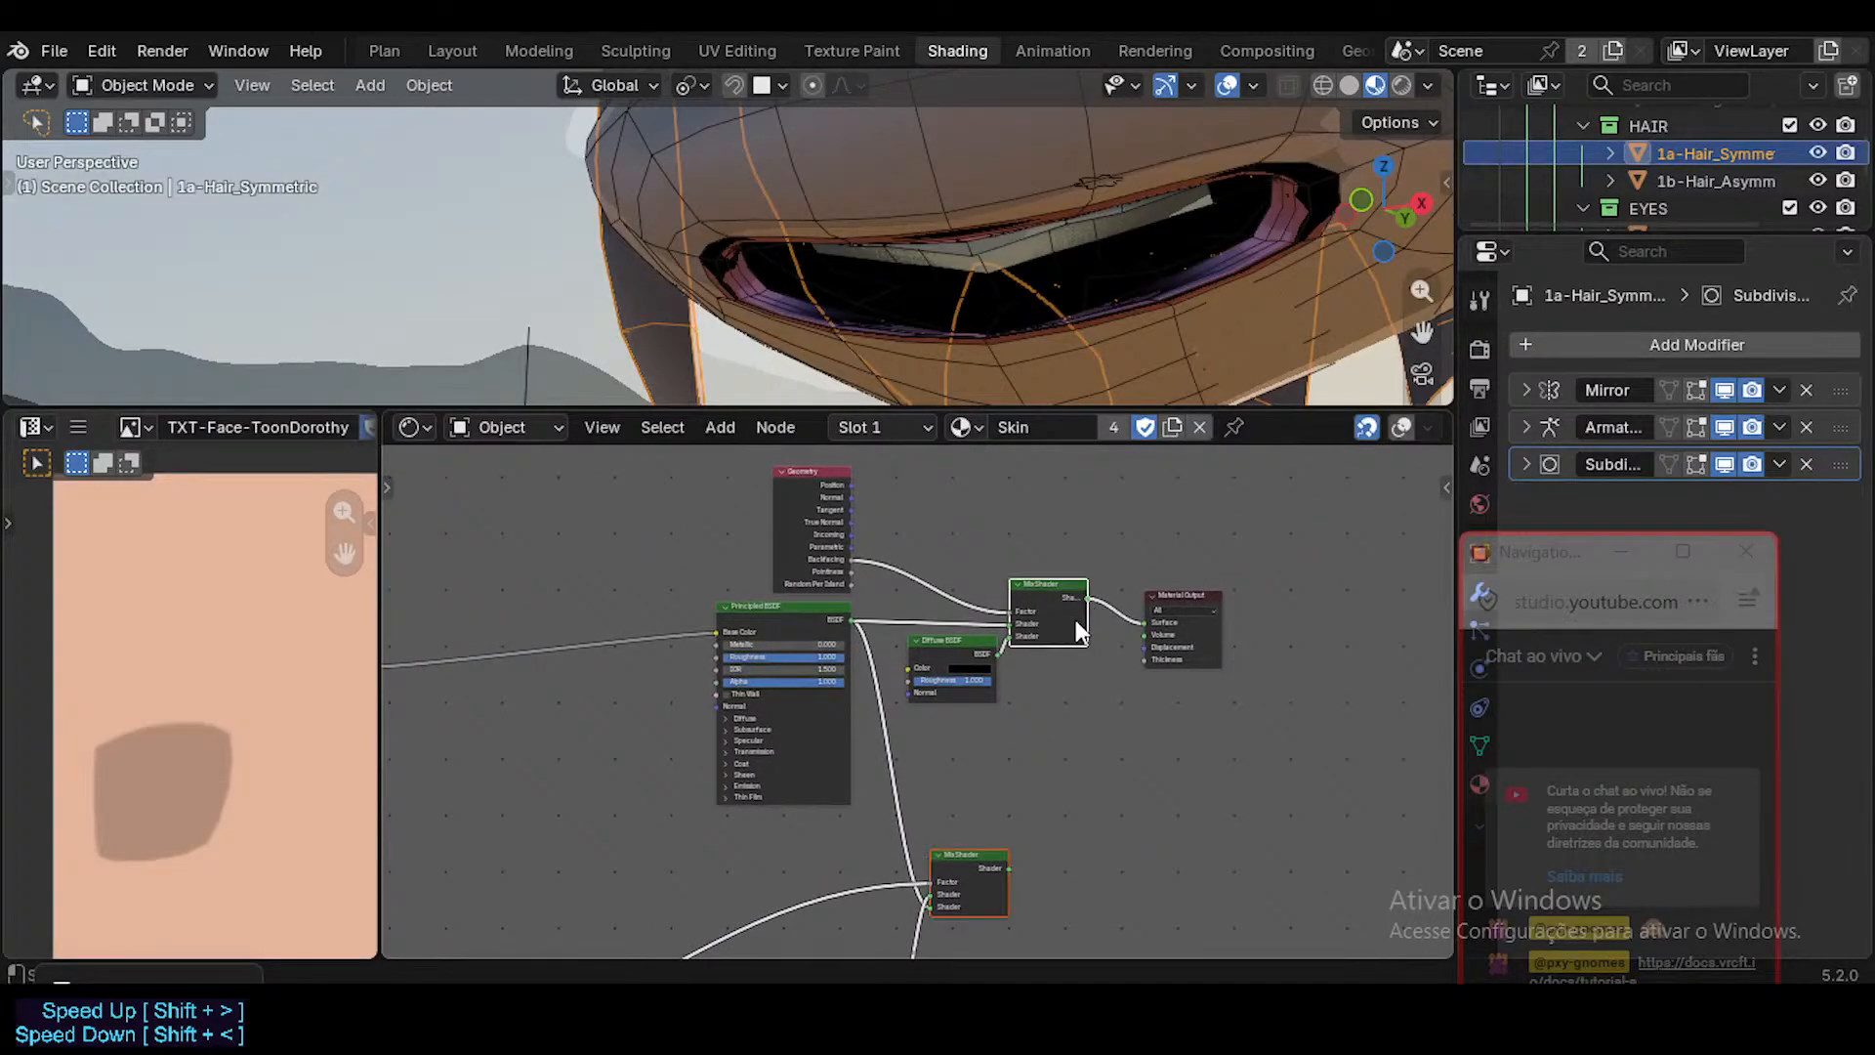
scroll(1057, 631, "down", 3)
middle_click_drag(1063, 612, 1397, 469)
scroll(1017, 666, "up", 5)
middle_click_drag(1016, 666, 1051, 686)
scroll(1021, 677, "up", 4)
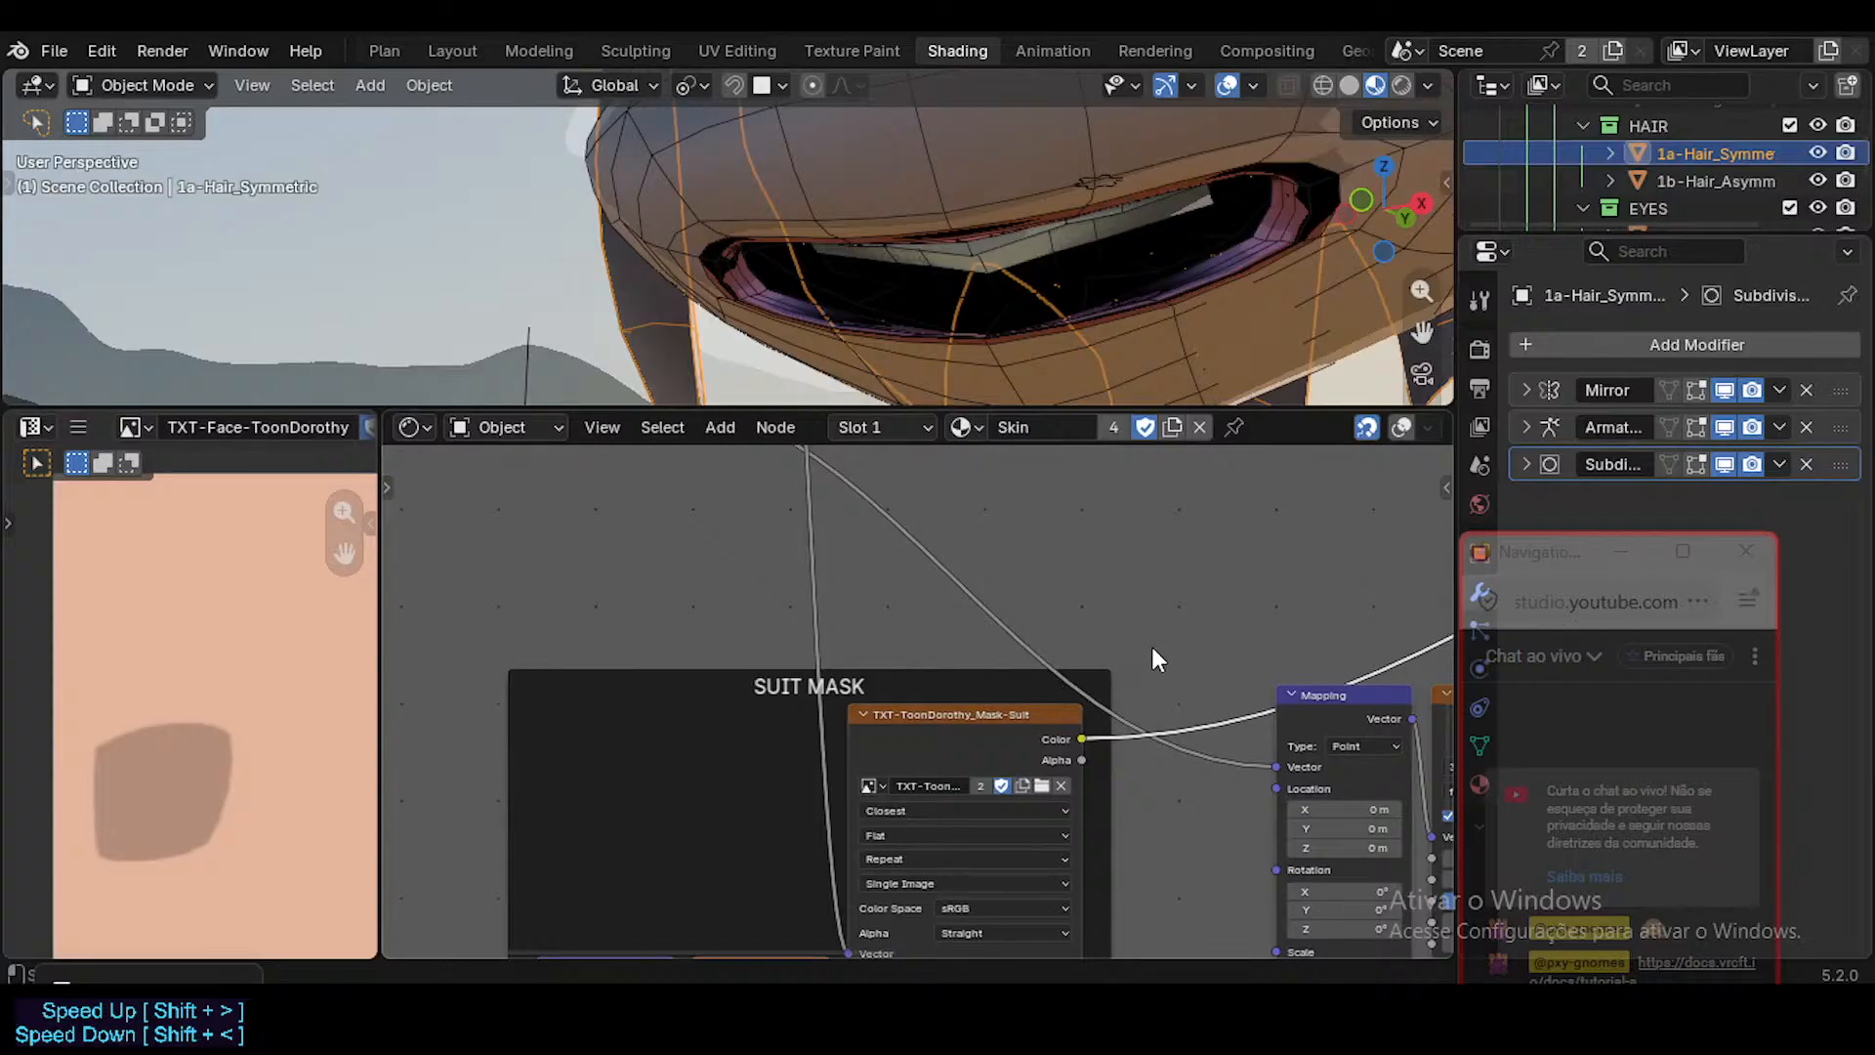
middle_click_drag(1184, 645, 673, 793)
scroll(1076, 605, "down", 4)
middle_click_drag(1375, 511, 1113, 536)
middle_click_drag(849, 664, 1053, 621)
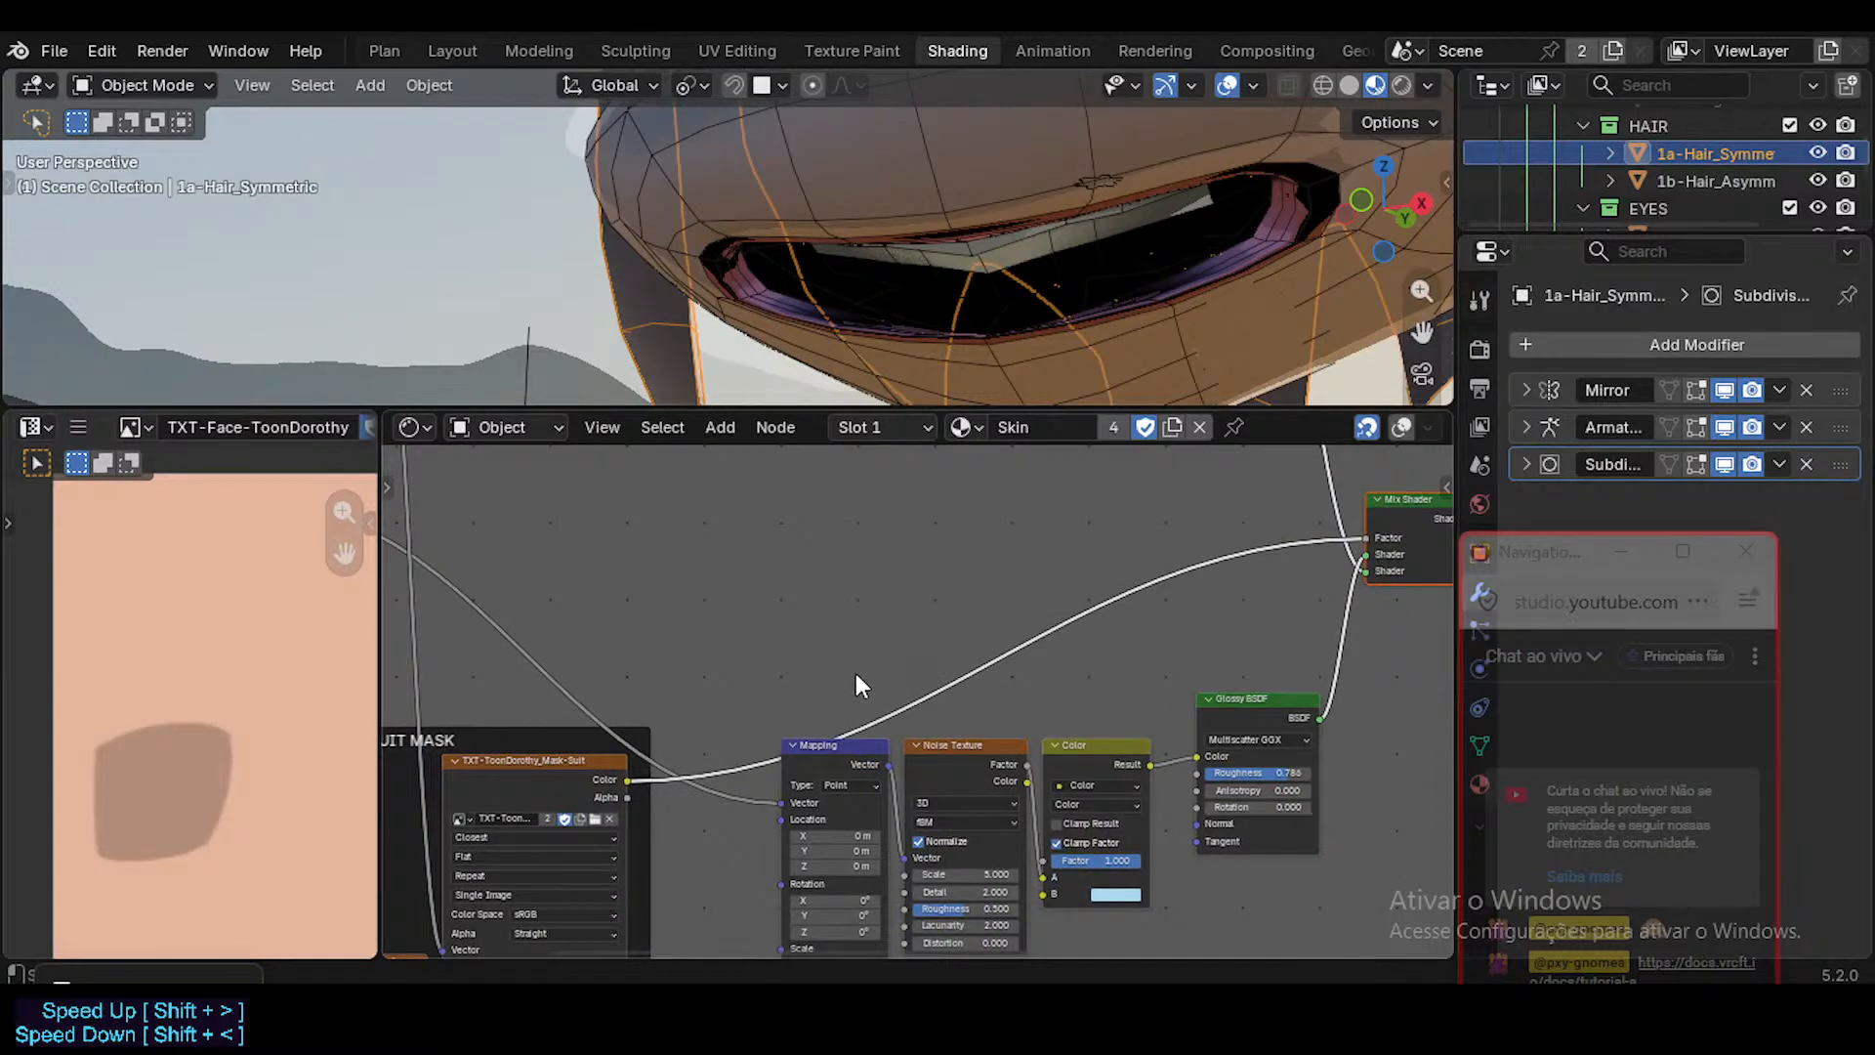
middle_click_drag(855, 672, 906, 637)
middle_click_drag(764, 764, 795, 707)
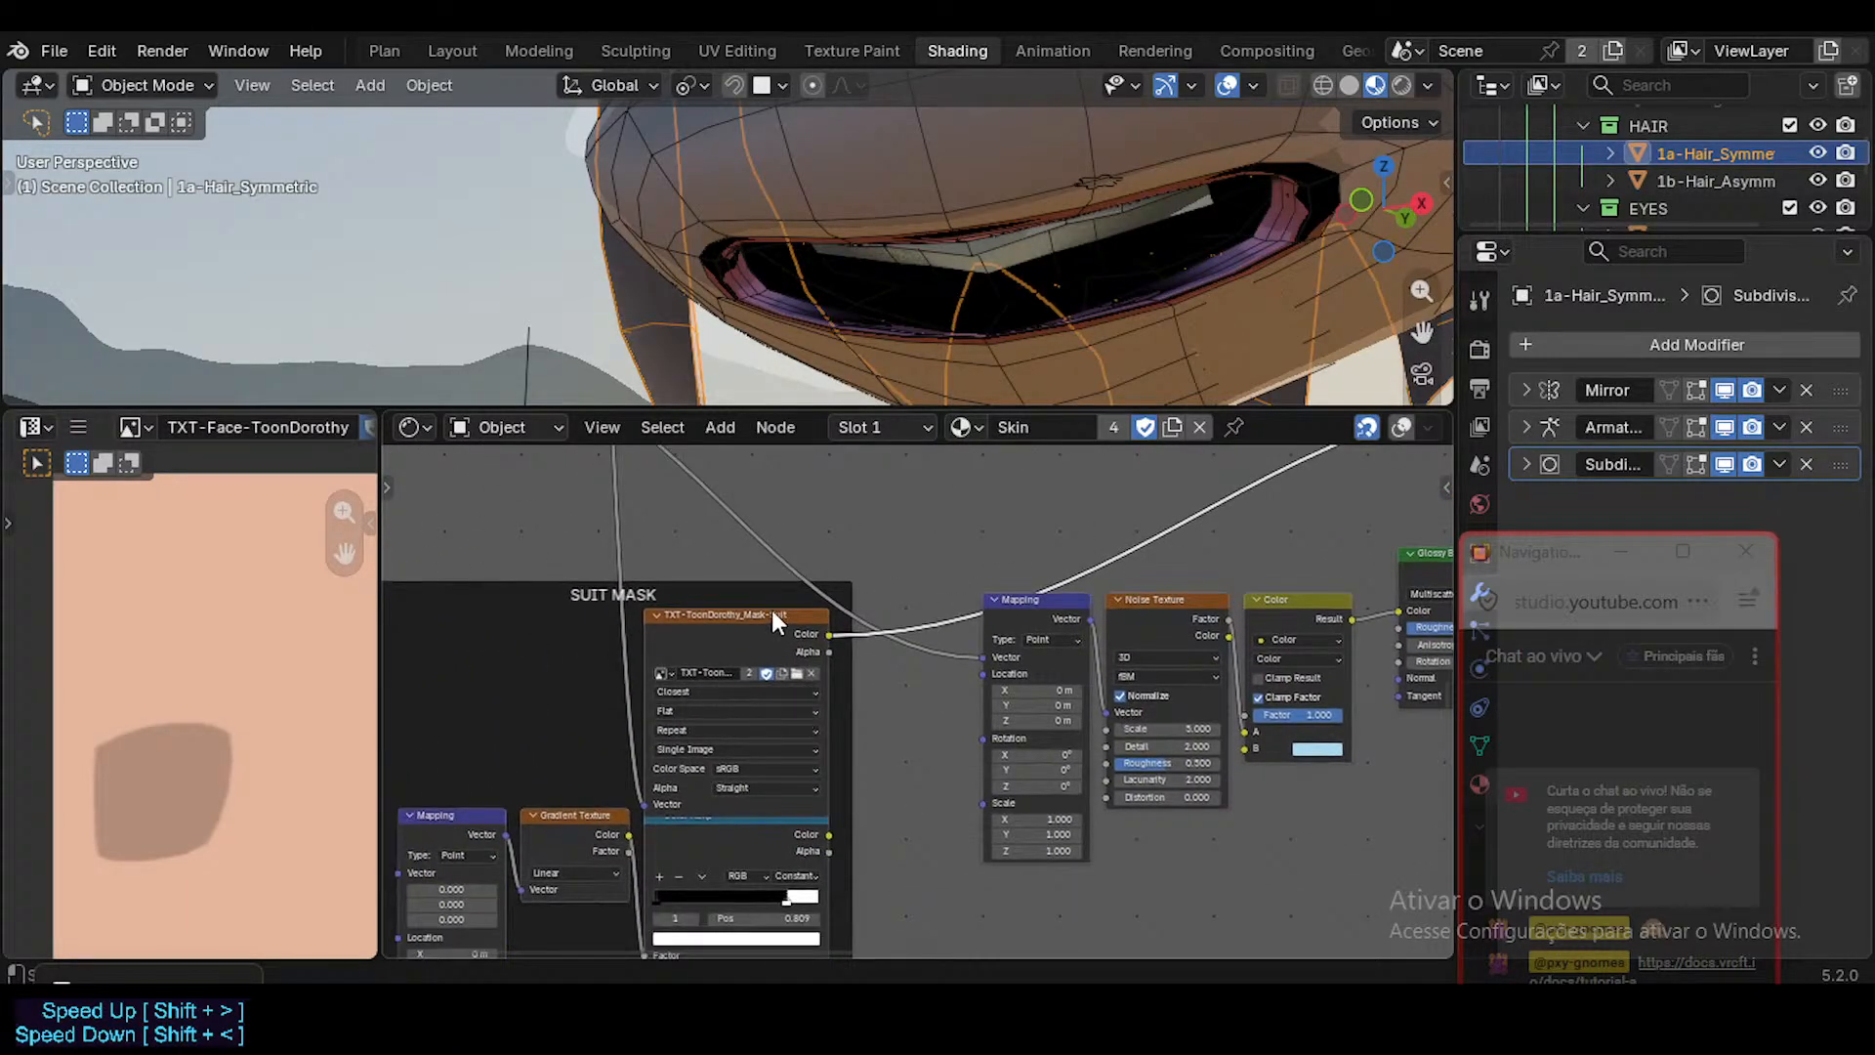
Select the TXT-ToonDorothy_Mask-Suit texture node to show its image, and return to the Material Output chain.
left_click_drag(768, 611, 771, 579)
middle_click_drag(930, 565, 824, 758)
scroll(871, 607, "down", 4)
middle_click_drag(873, 598, 698, 824)
middle_click_drag(987, 615, 810, 658)
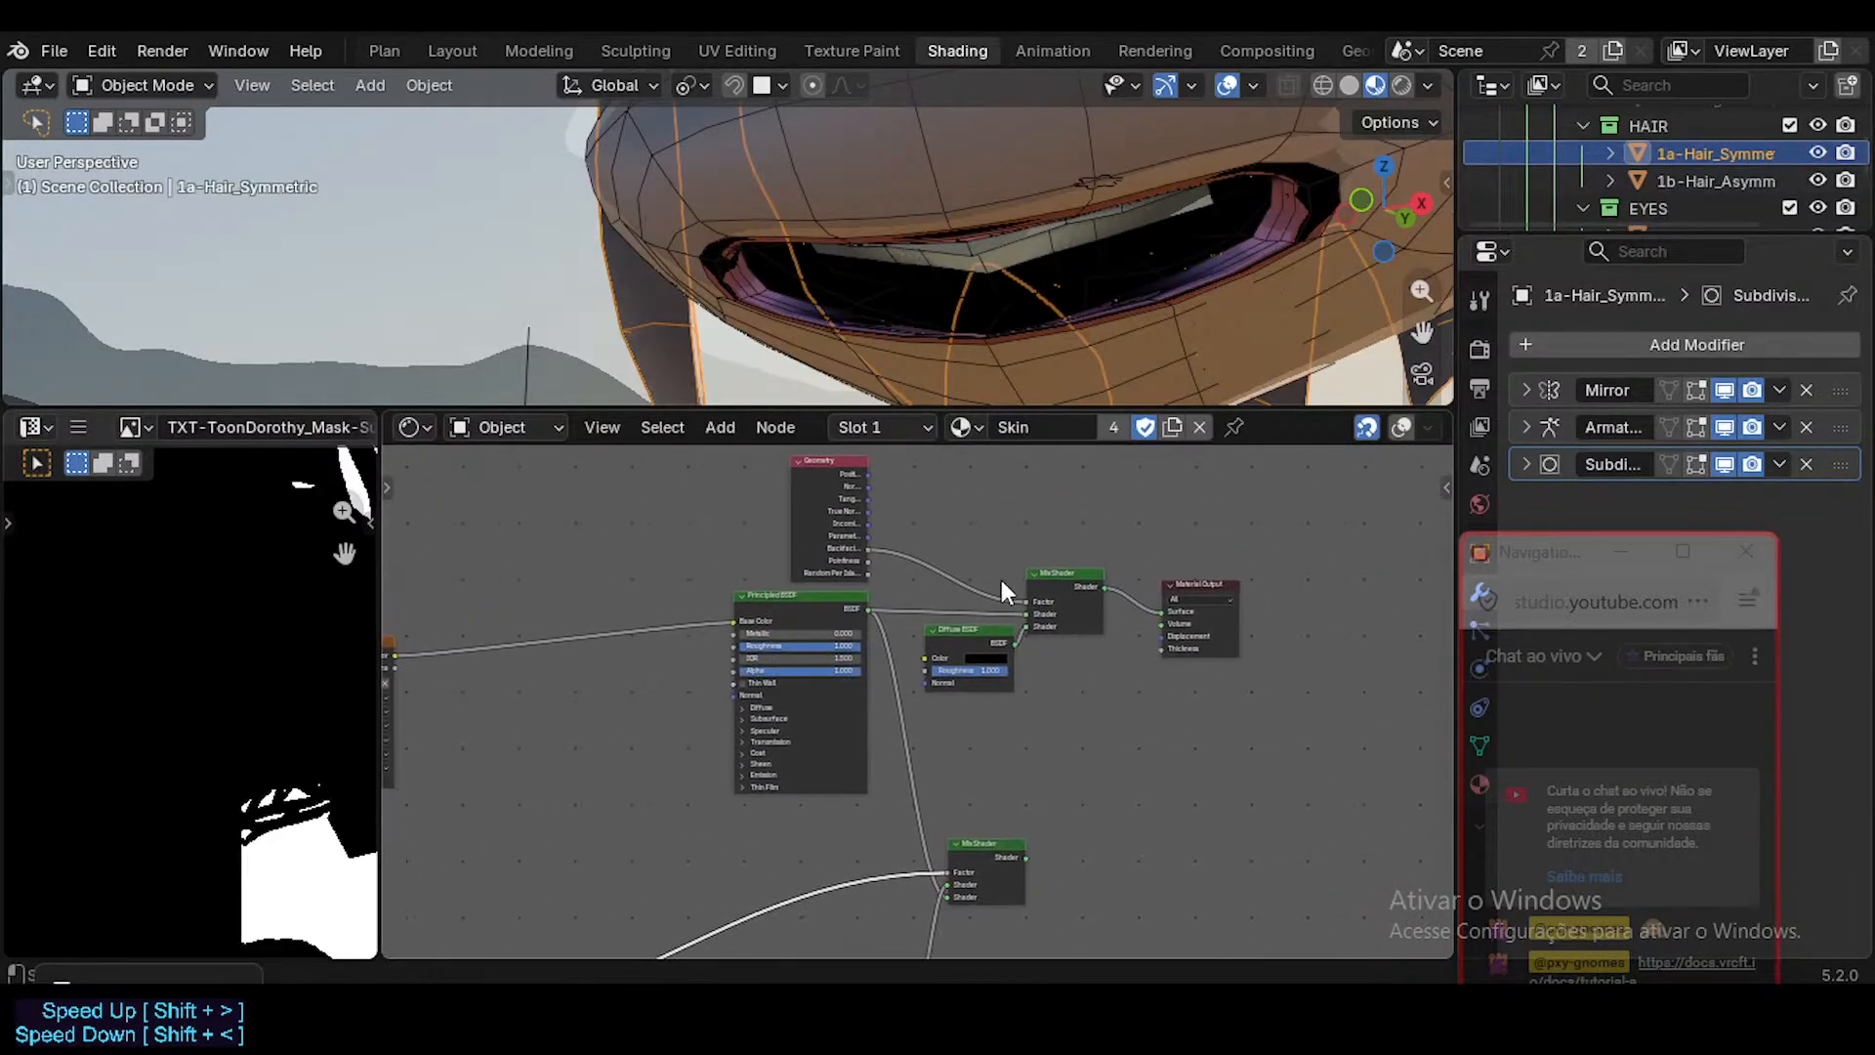
Select the upper Mix Shader, view the mouth with the viewport overlays hidden, and save the file.
scroll(1006, 586, "up", 1)
left_click(1112, 590)
key("shift+alt+z")
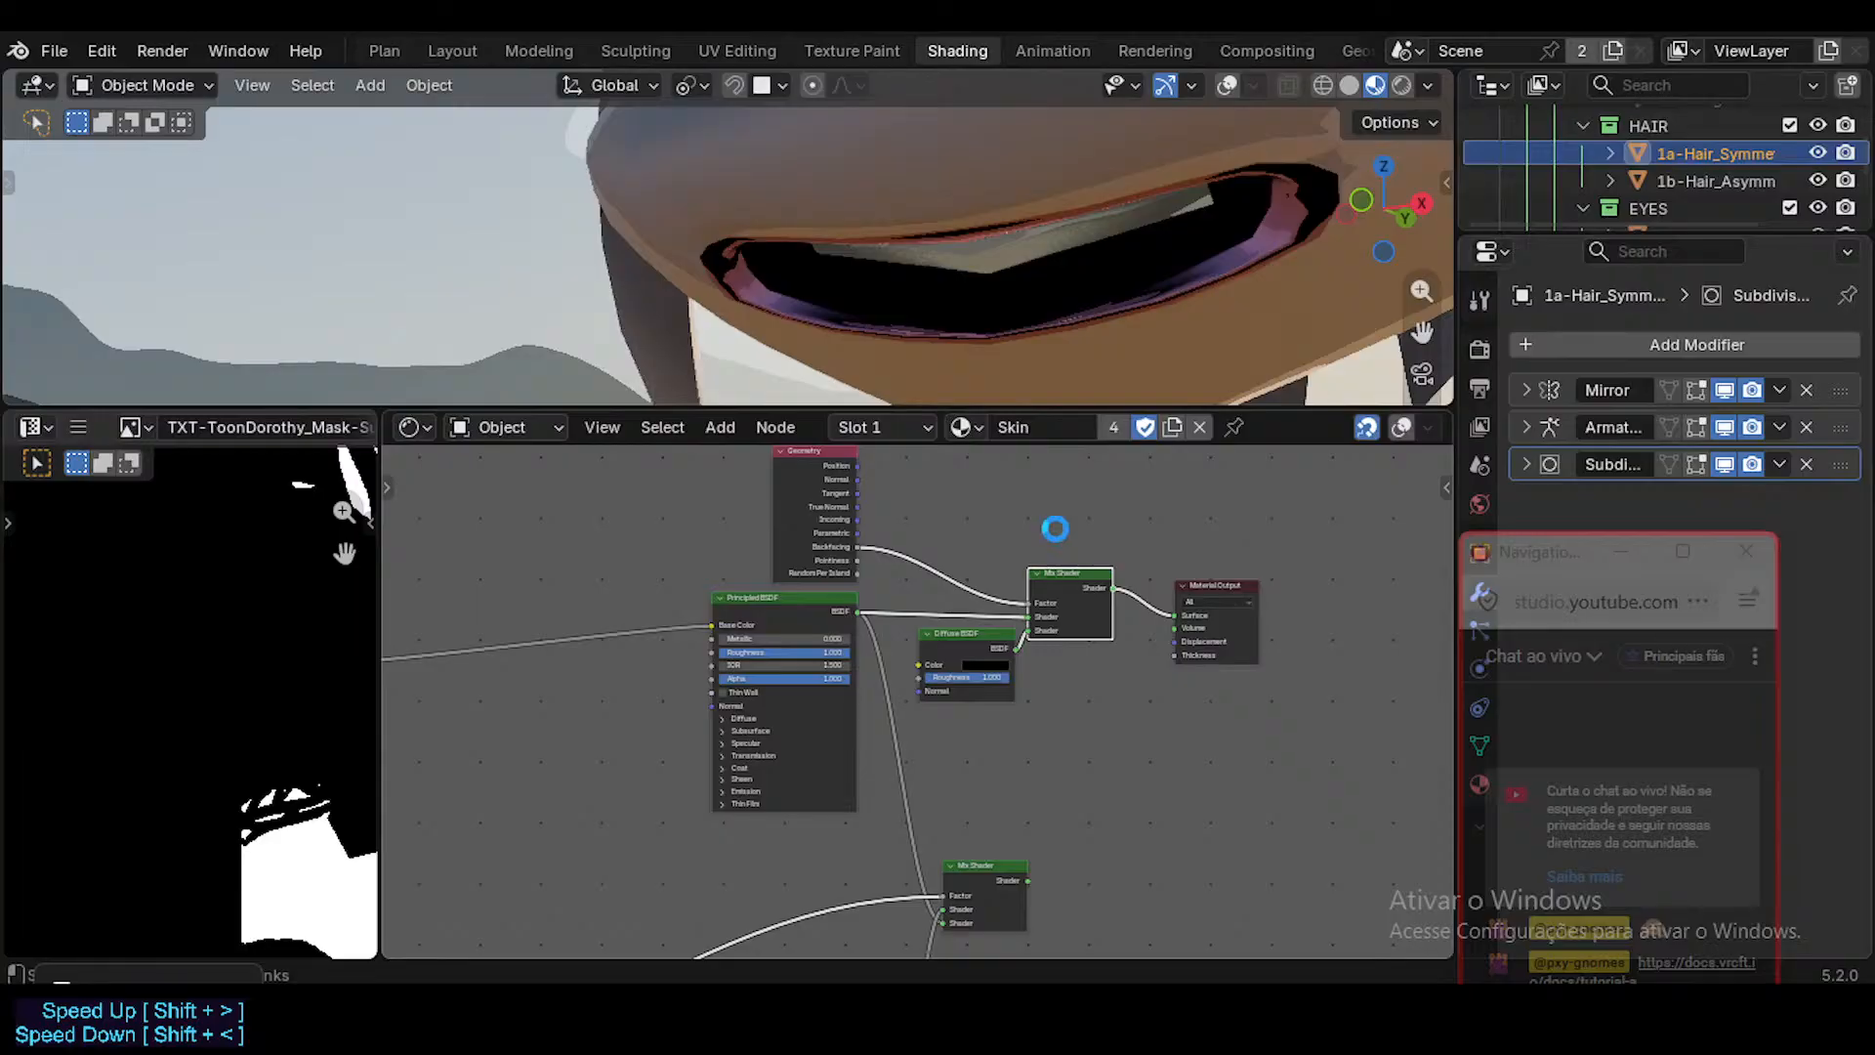
key("ctrl+s")
Assign the Skin.001 material to the symmetric hair object and show the viewport overlays again.
left_click(965, 427)
left_click(1039, 717)
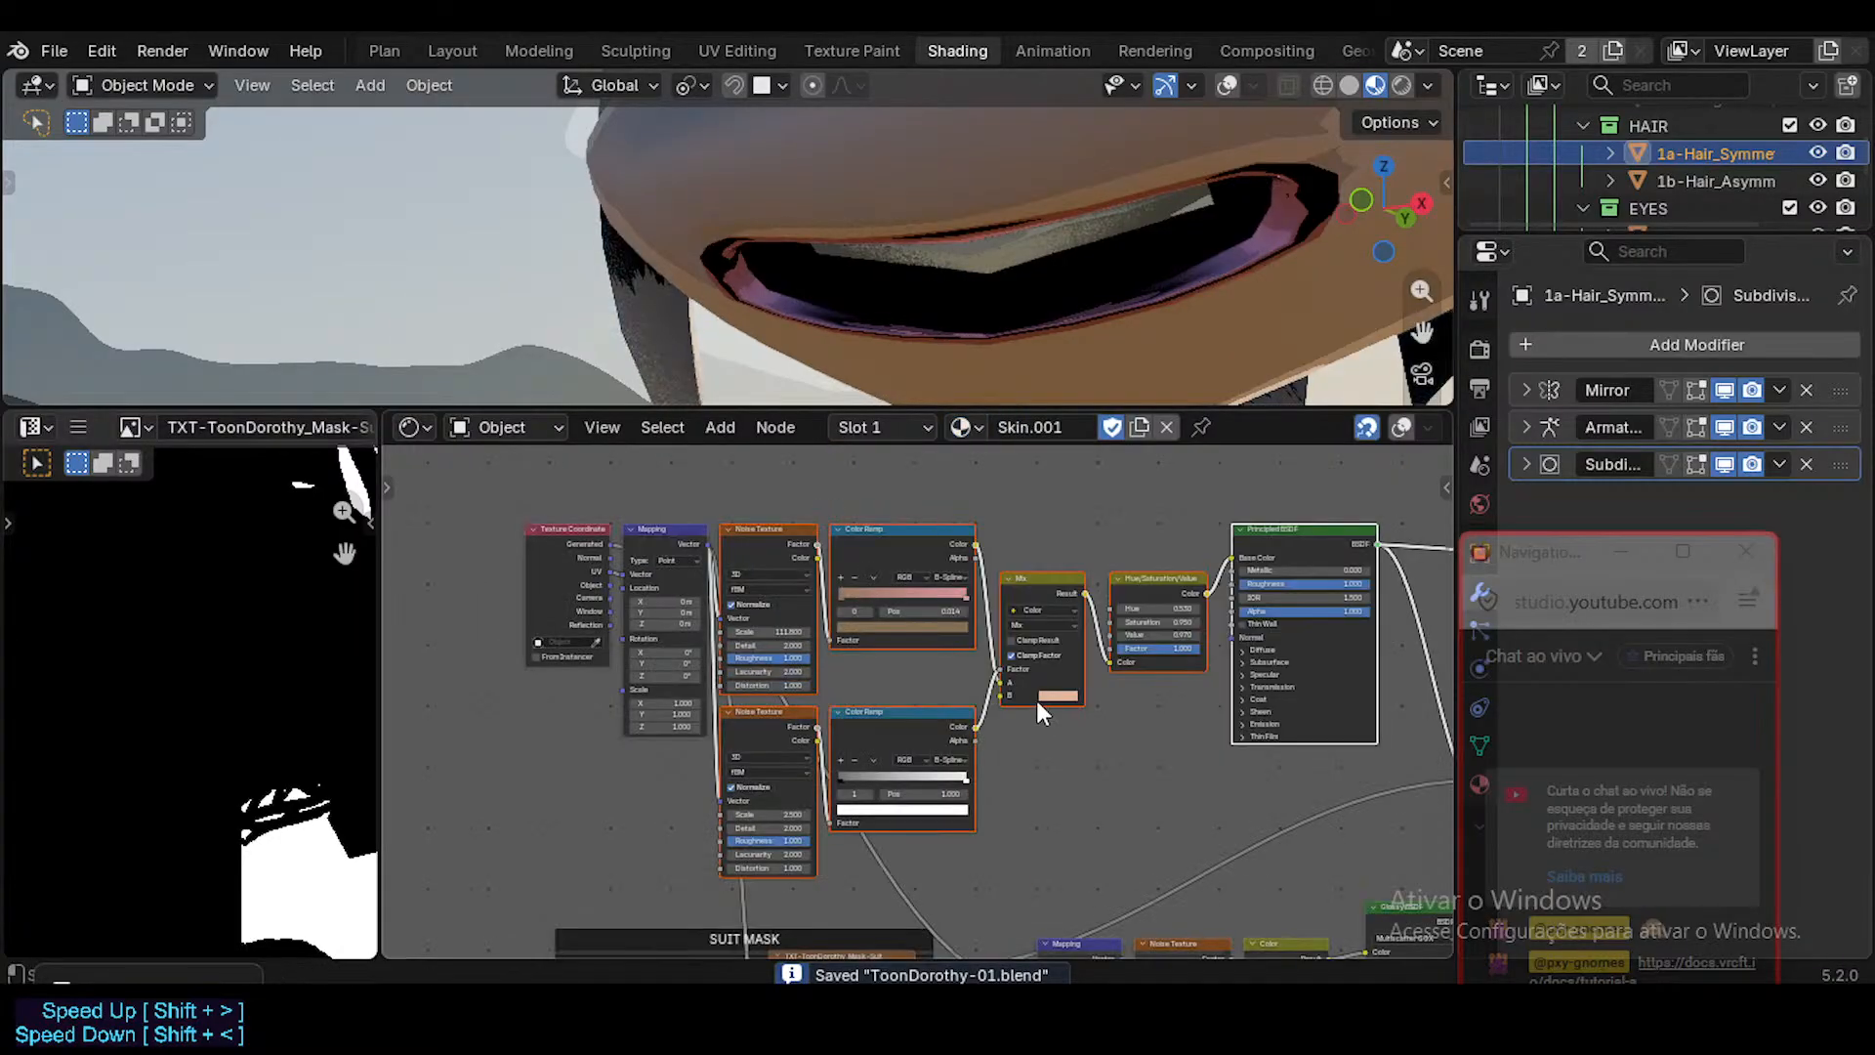
key("shift+alt+z")
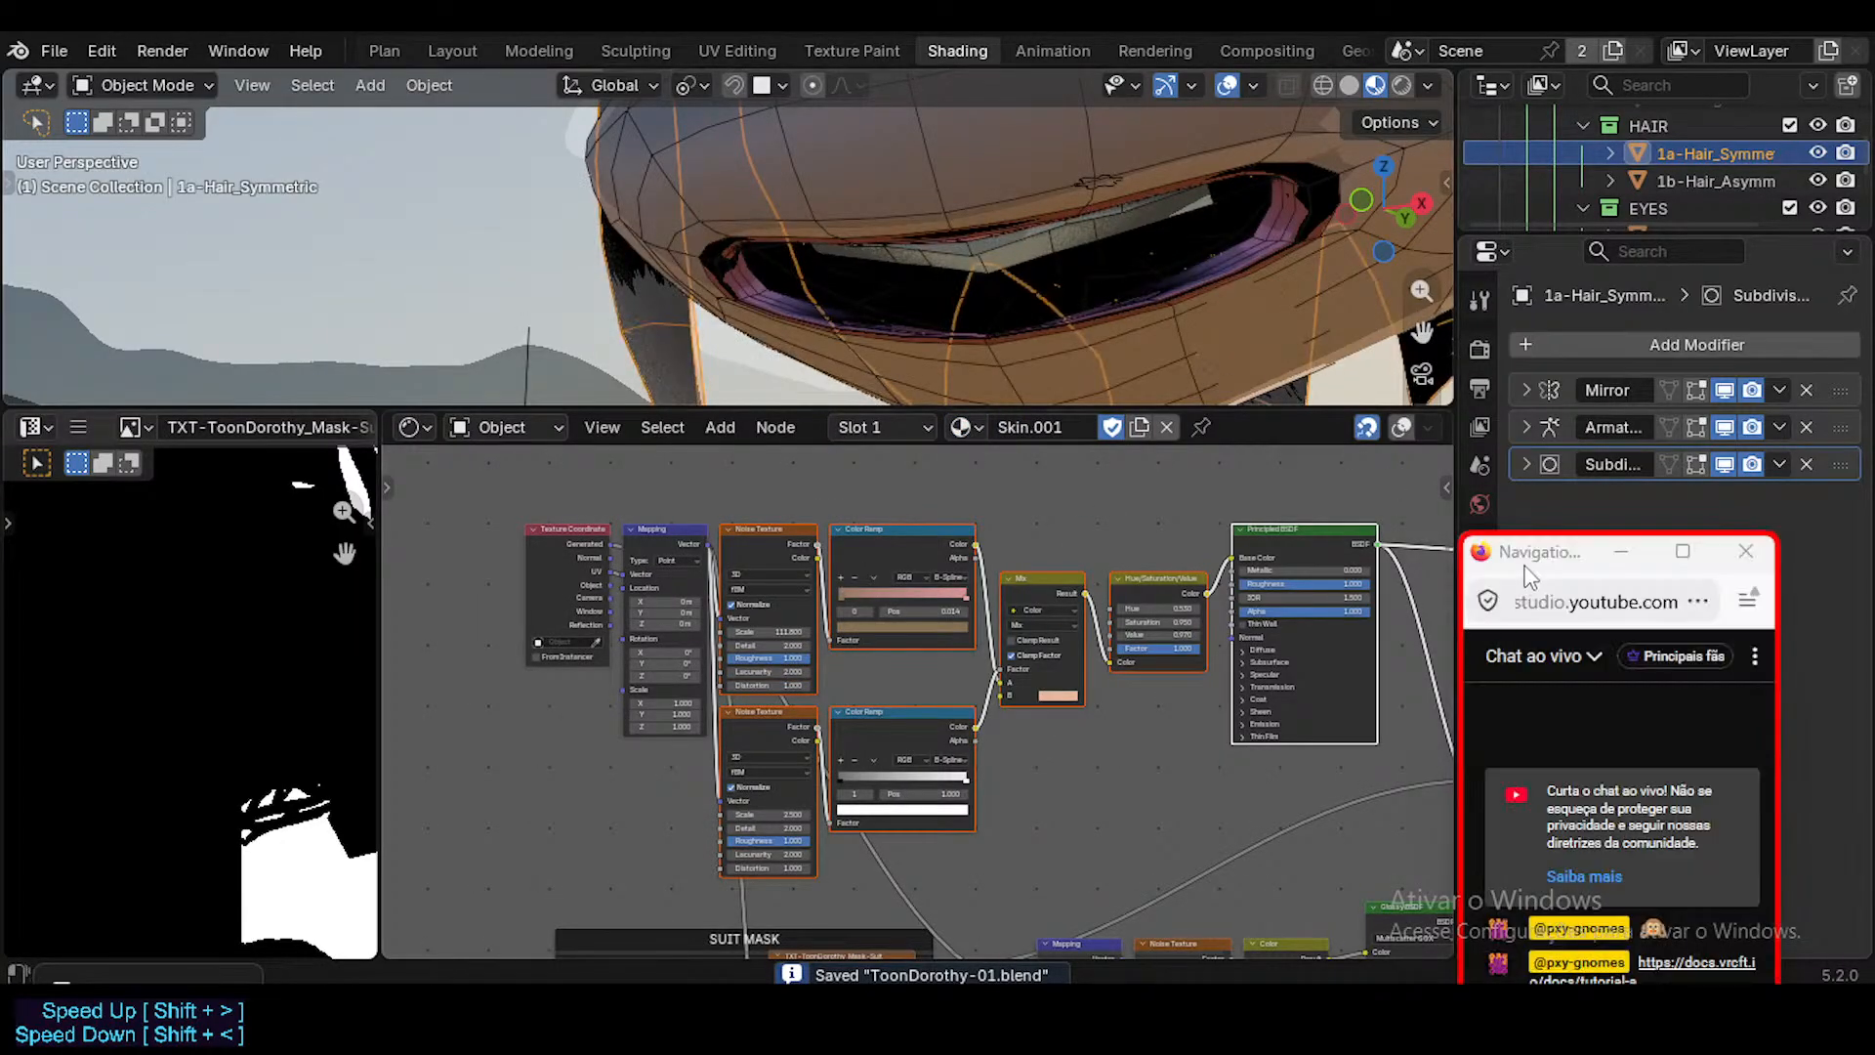
Show the hair object's material properties and rename the Skin.001 material as Skin_BAK.
left_click(1479, 784)
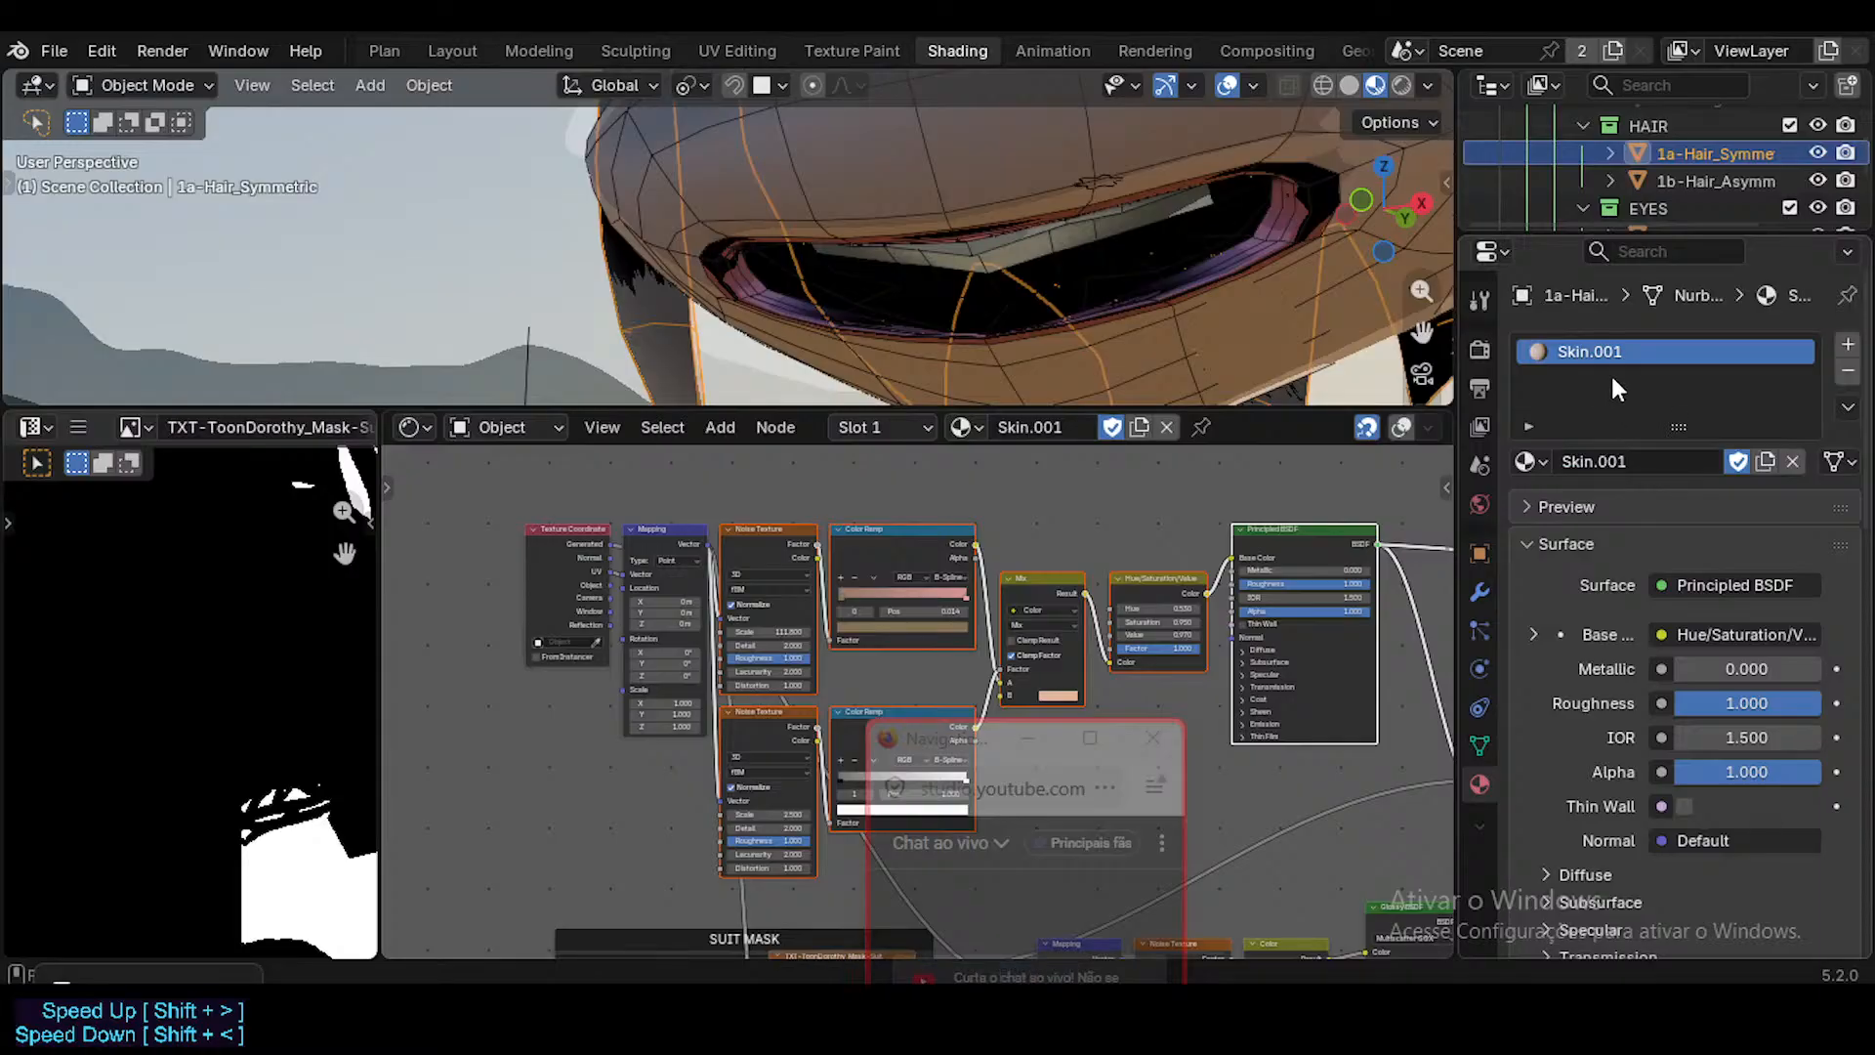
left_click_drag(974, 751, 1567, 634)
left_click_drag(1208, 593, 1136, 787)
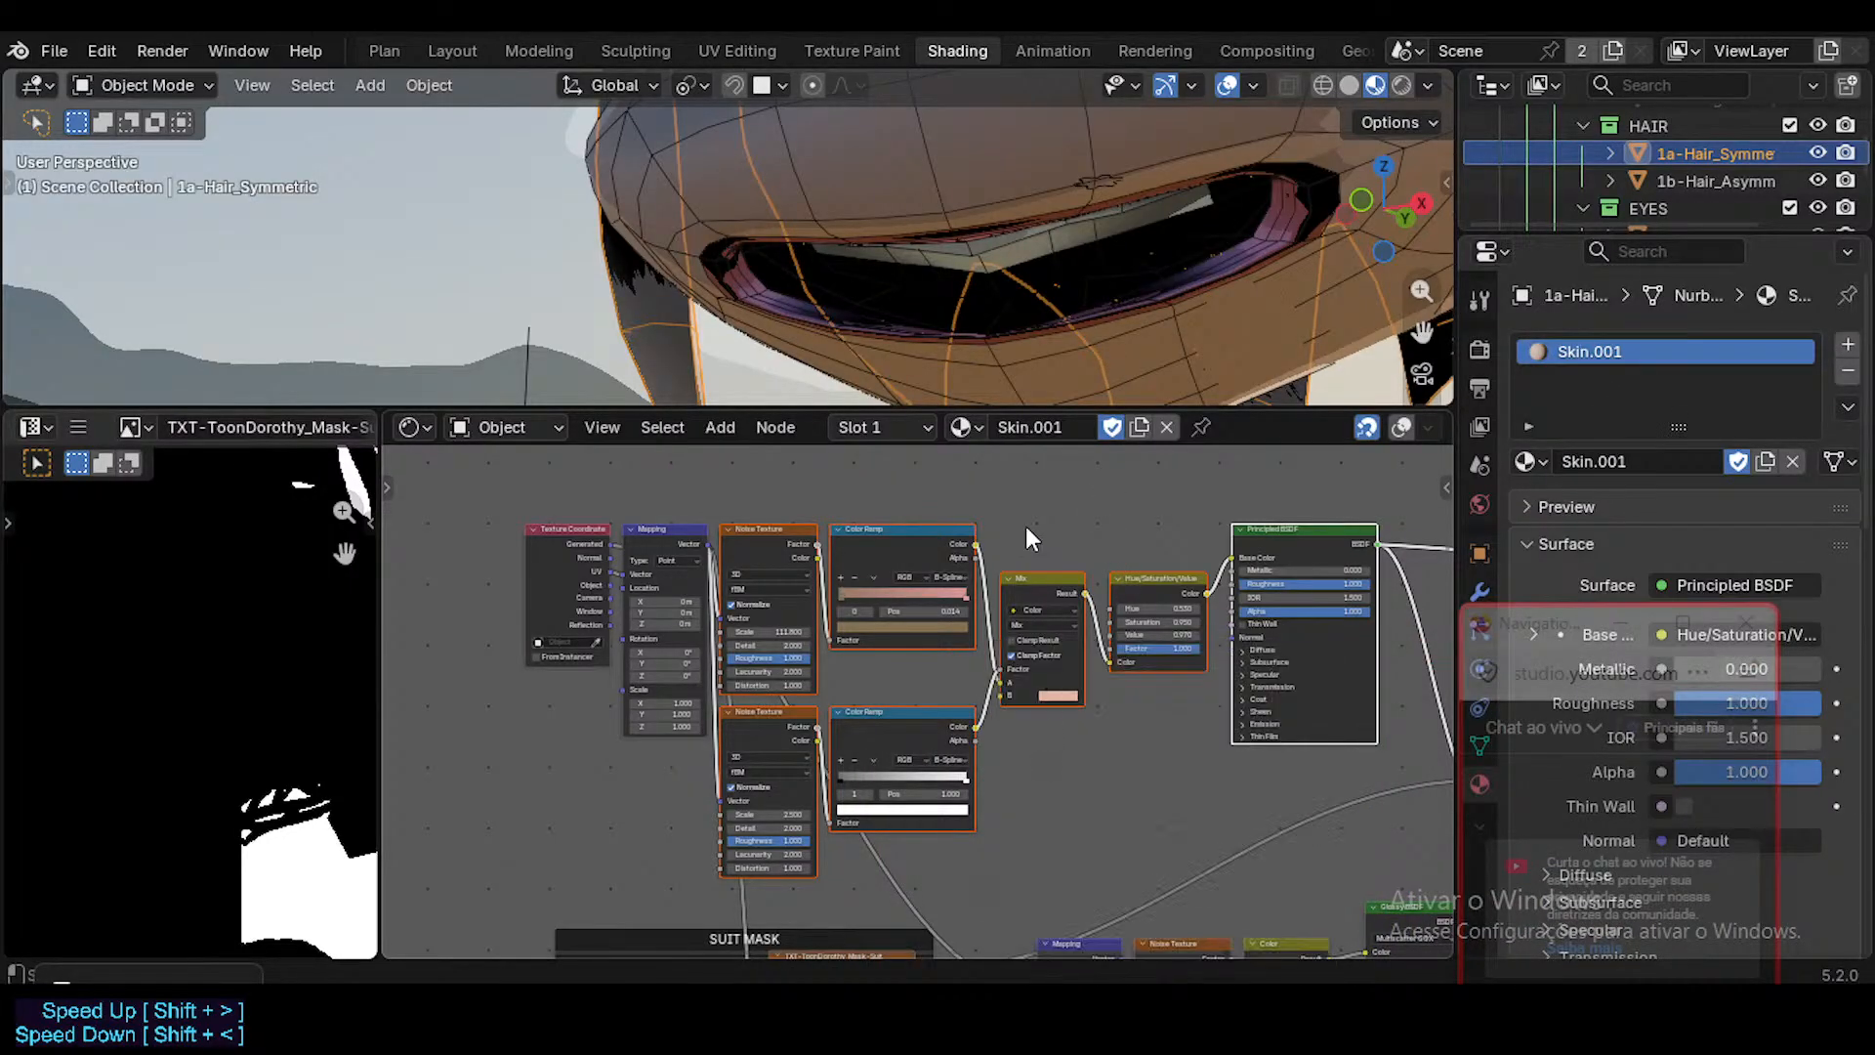
middle_click_drag(920, 504, 759, 473)
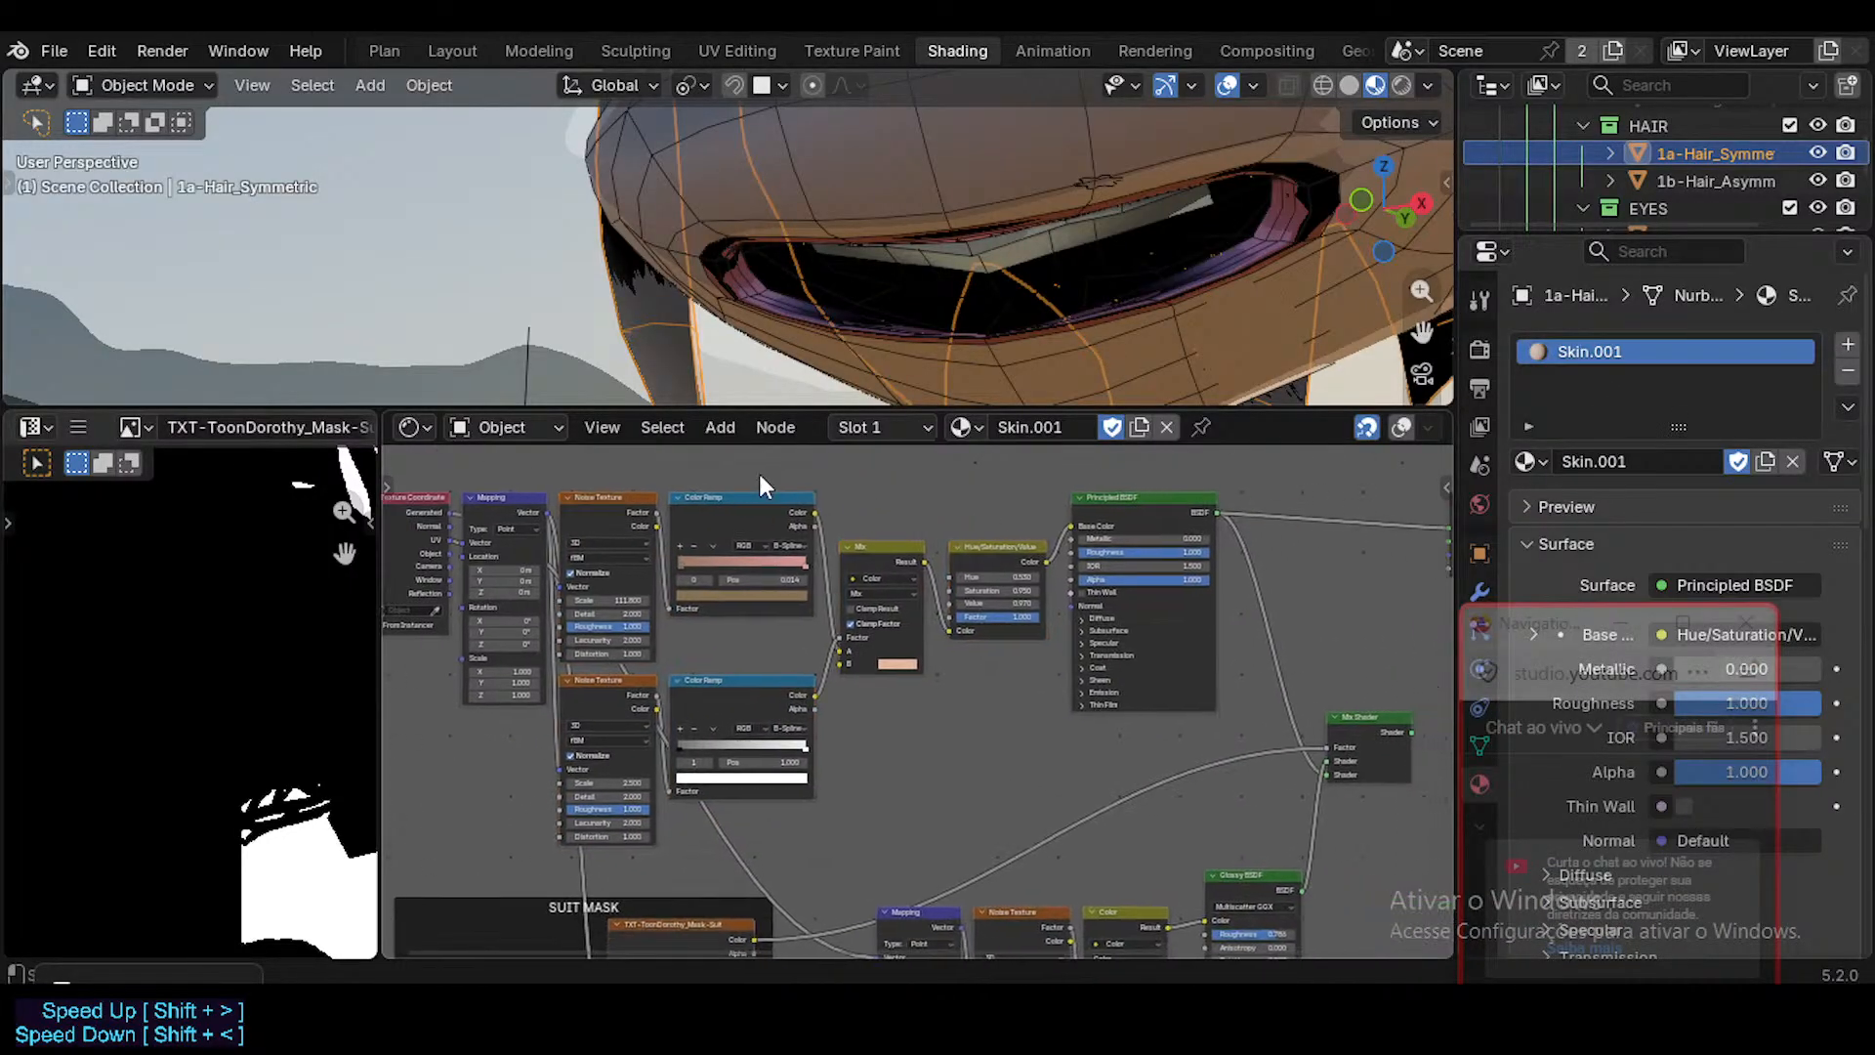
left_click(1035, 426)
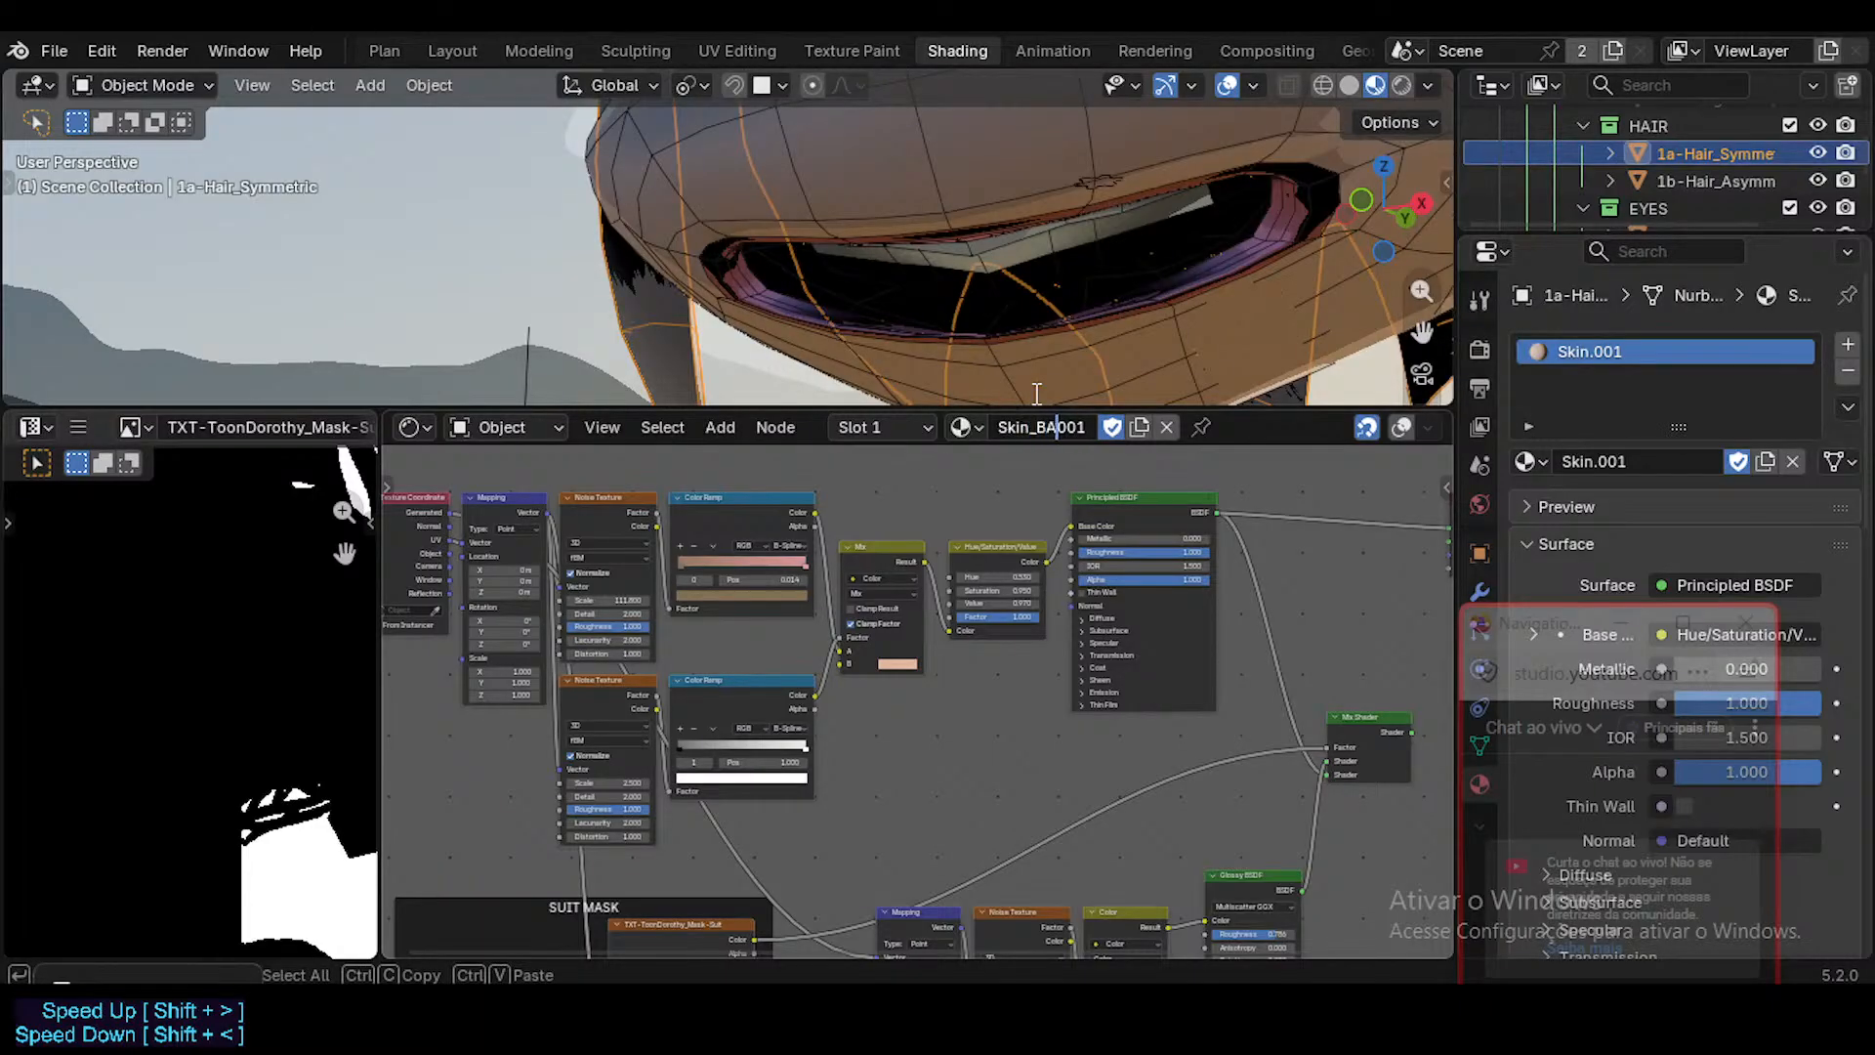
type("_BAK")
key("Delete")
key("Delete")
key("Delete")
key("Return")
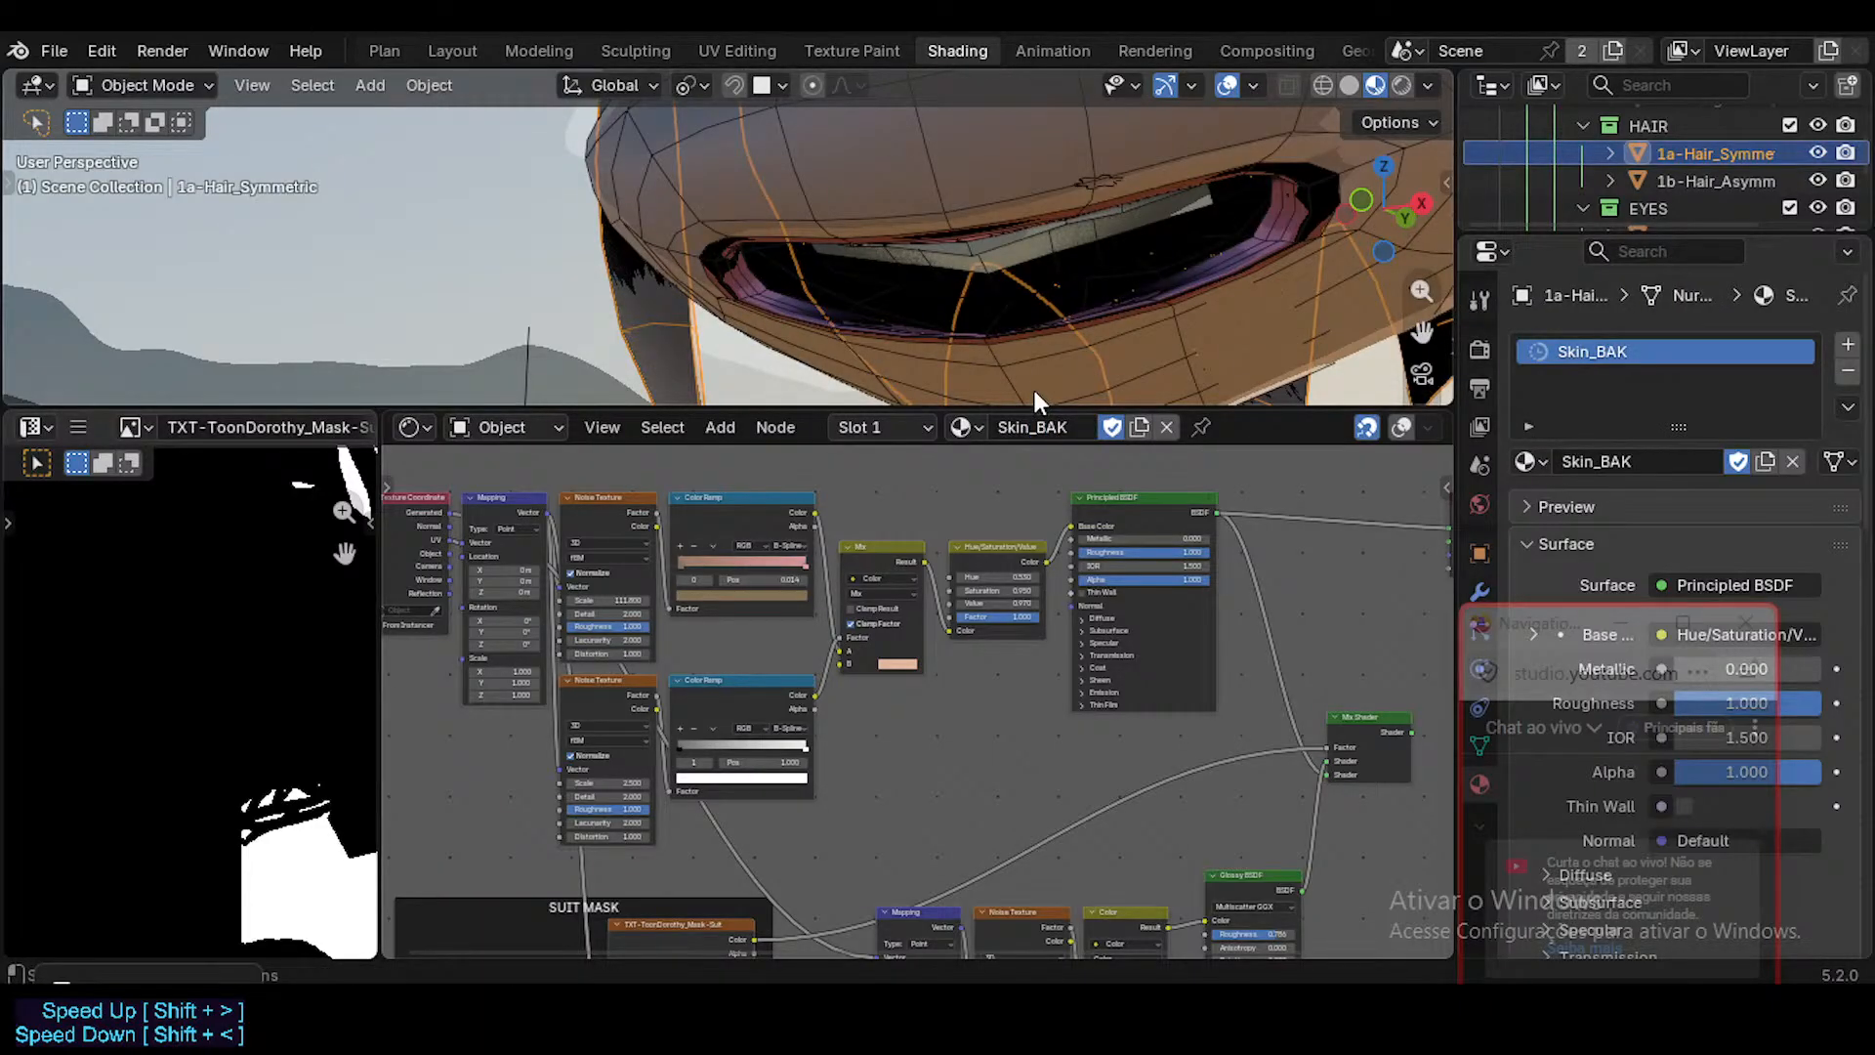
Assign the Skin material back to the symmetric hair object.
left_click(985, 430)
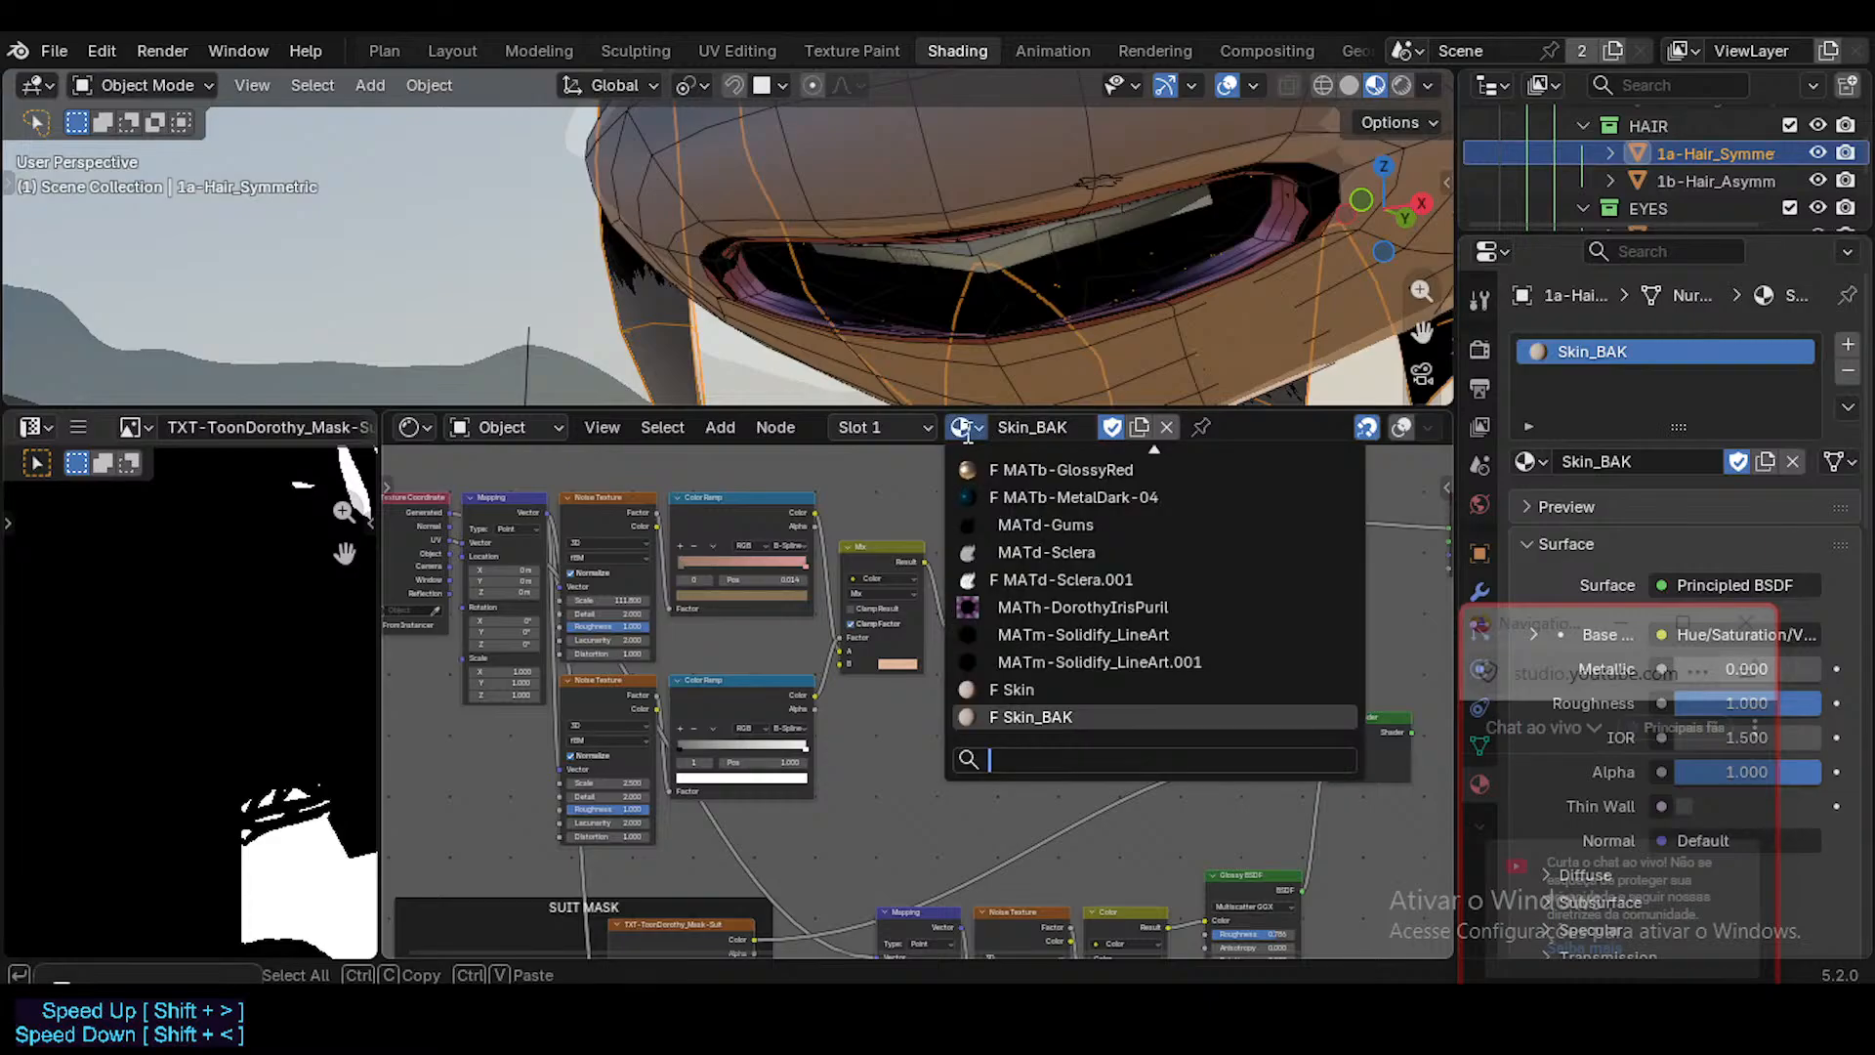
key("Up")
key("Return")
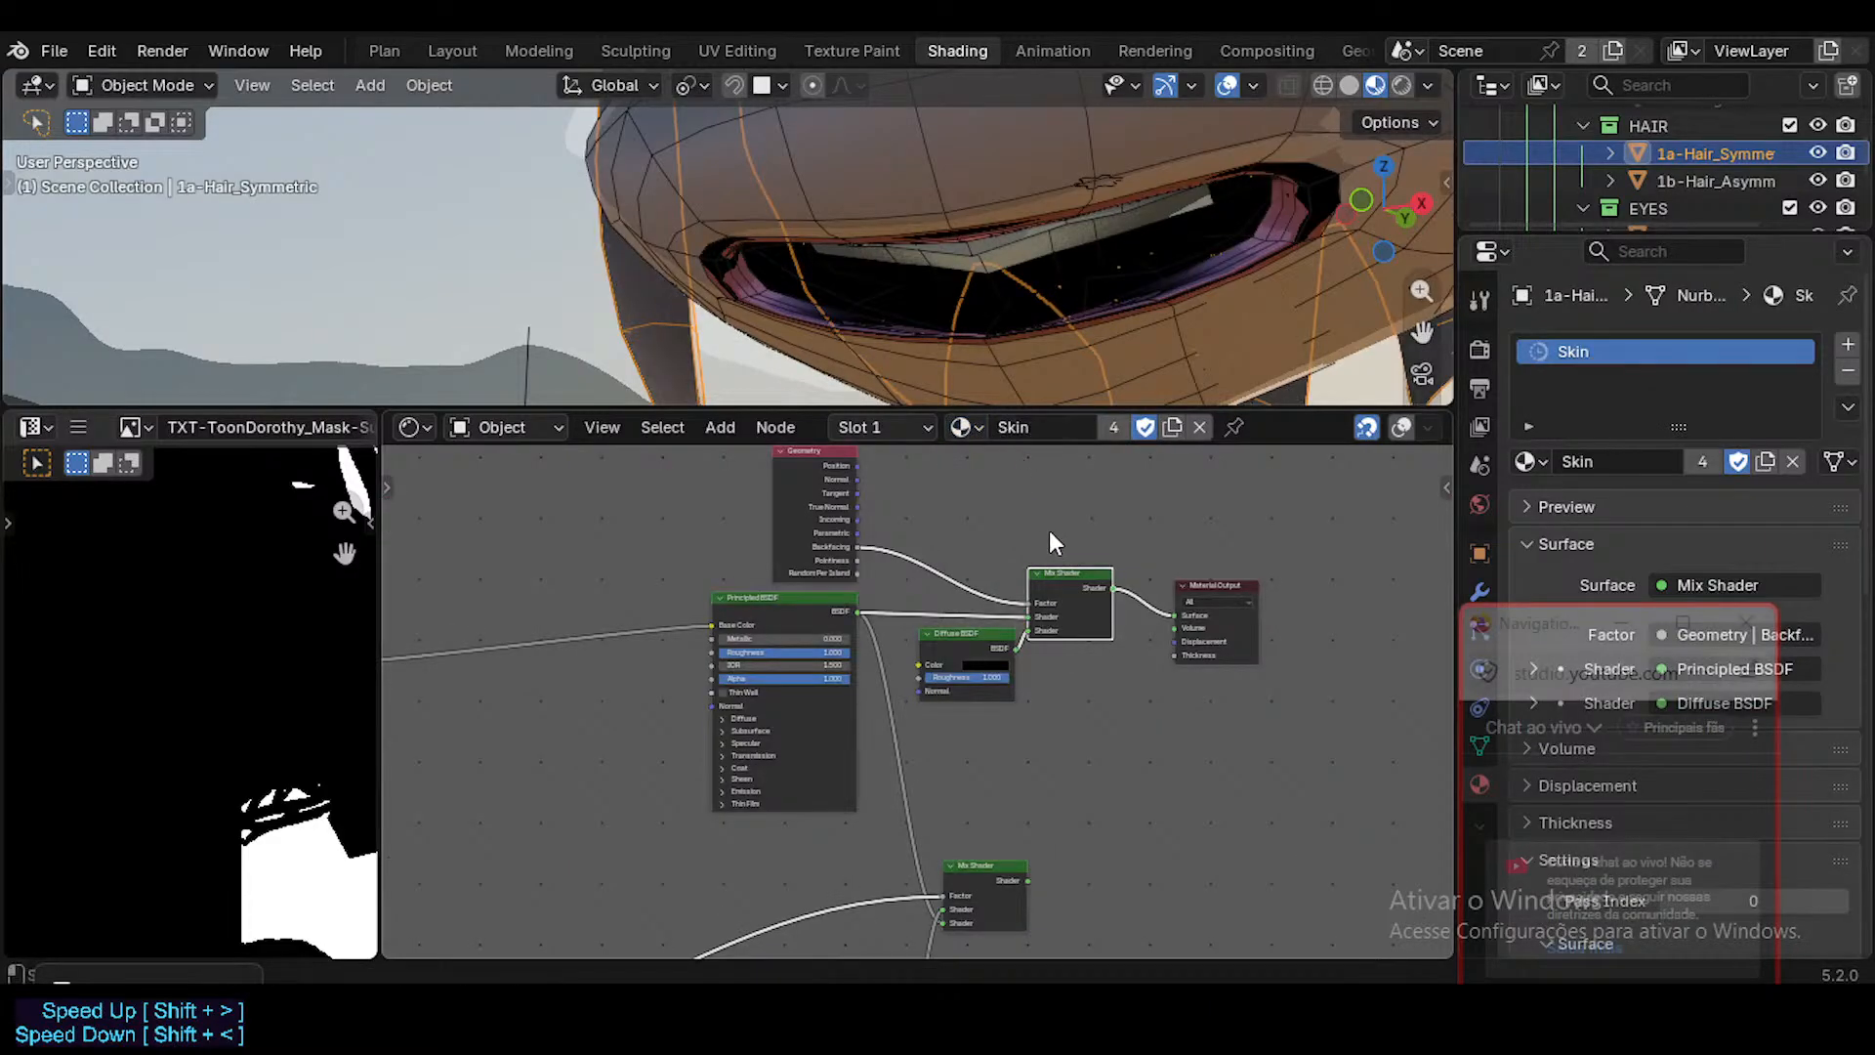
left_click_drag(1522, 616, 1582, 566)
Examine the Skin material's suit mask texture and the noise-driven Glossy BSDF branch leading to the lower Mix Shader.
scroll(1109, 648, "down", 2)
middle_click_drag(889, 757, 1068, 569)
scroll(1068, 568, "down", 3)
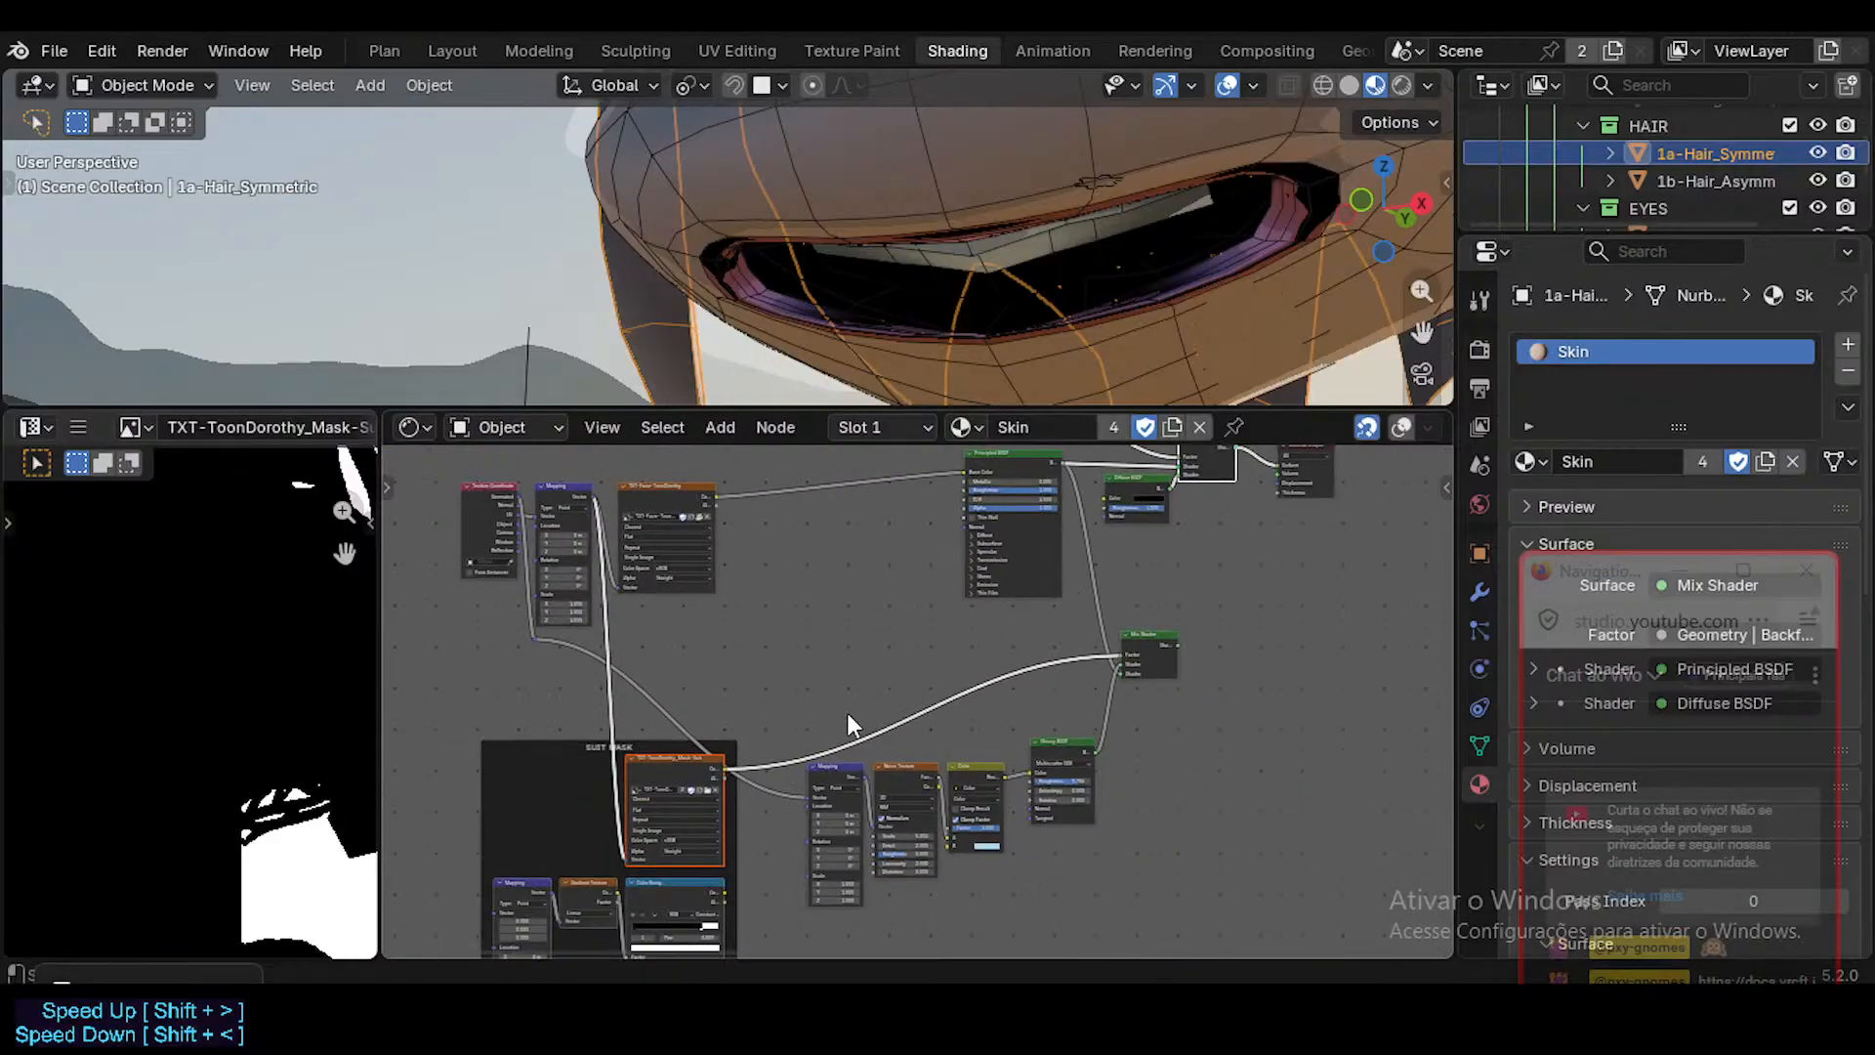
scroll(953, 603, "up", 7)
middle_click_drag(781, 752, 837, 701)
middle_click_drag(1277, 512, 1059, 540)
scroll(1017, 637, "down", 4)
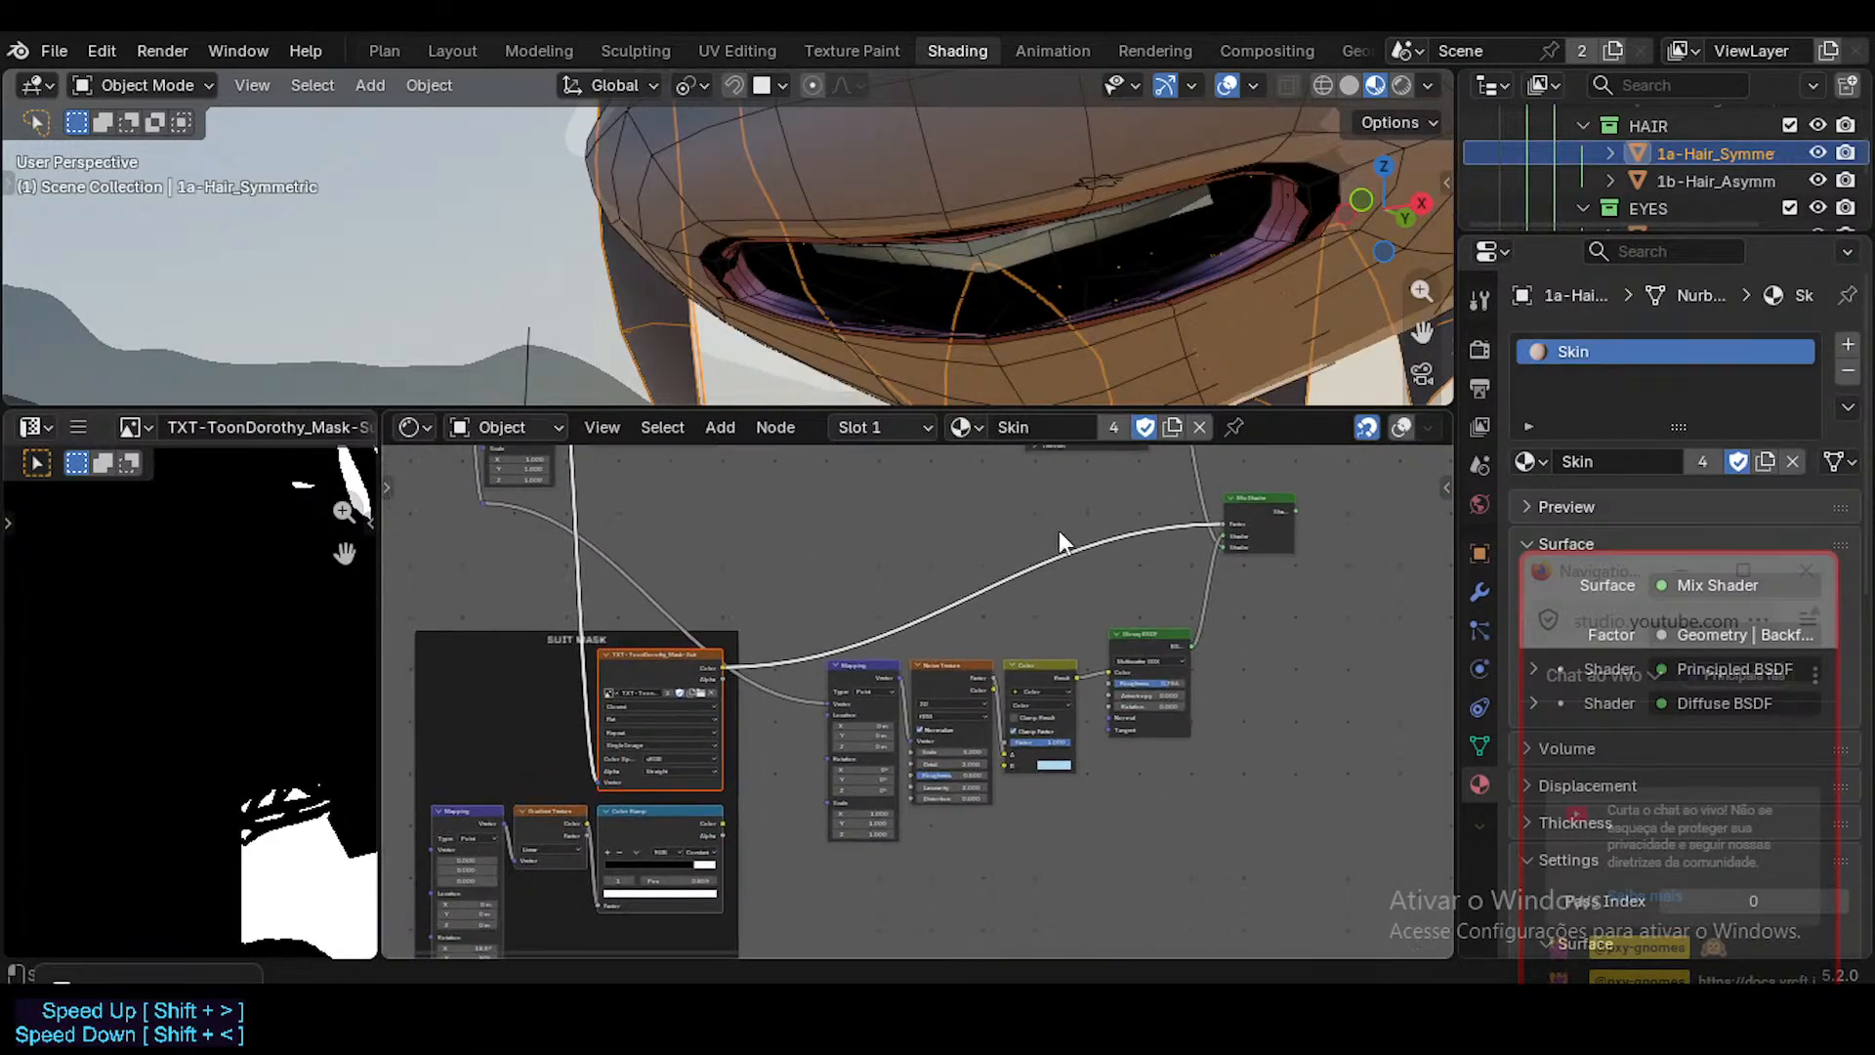
middle_click_drag(1152, 482, 1123, 511)
scroll(1154, 744, "up", 3)
scroll(858, 676, "up", 4)
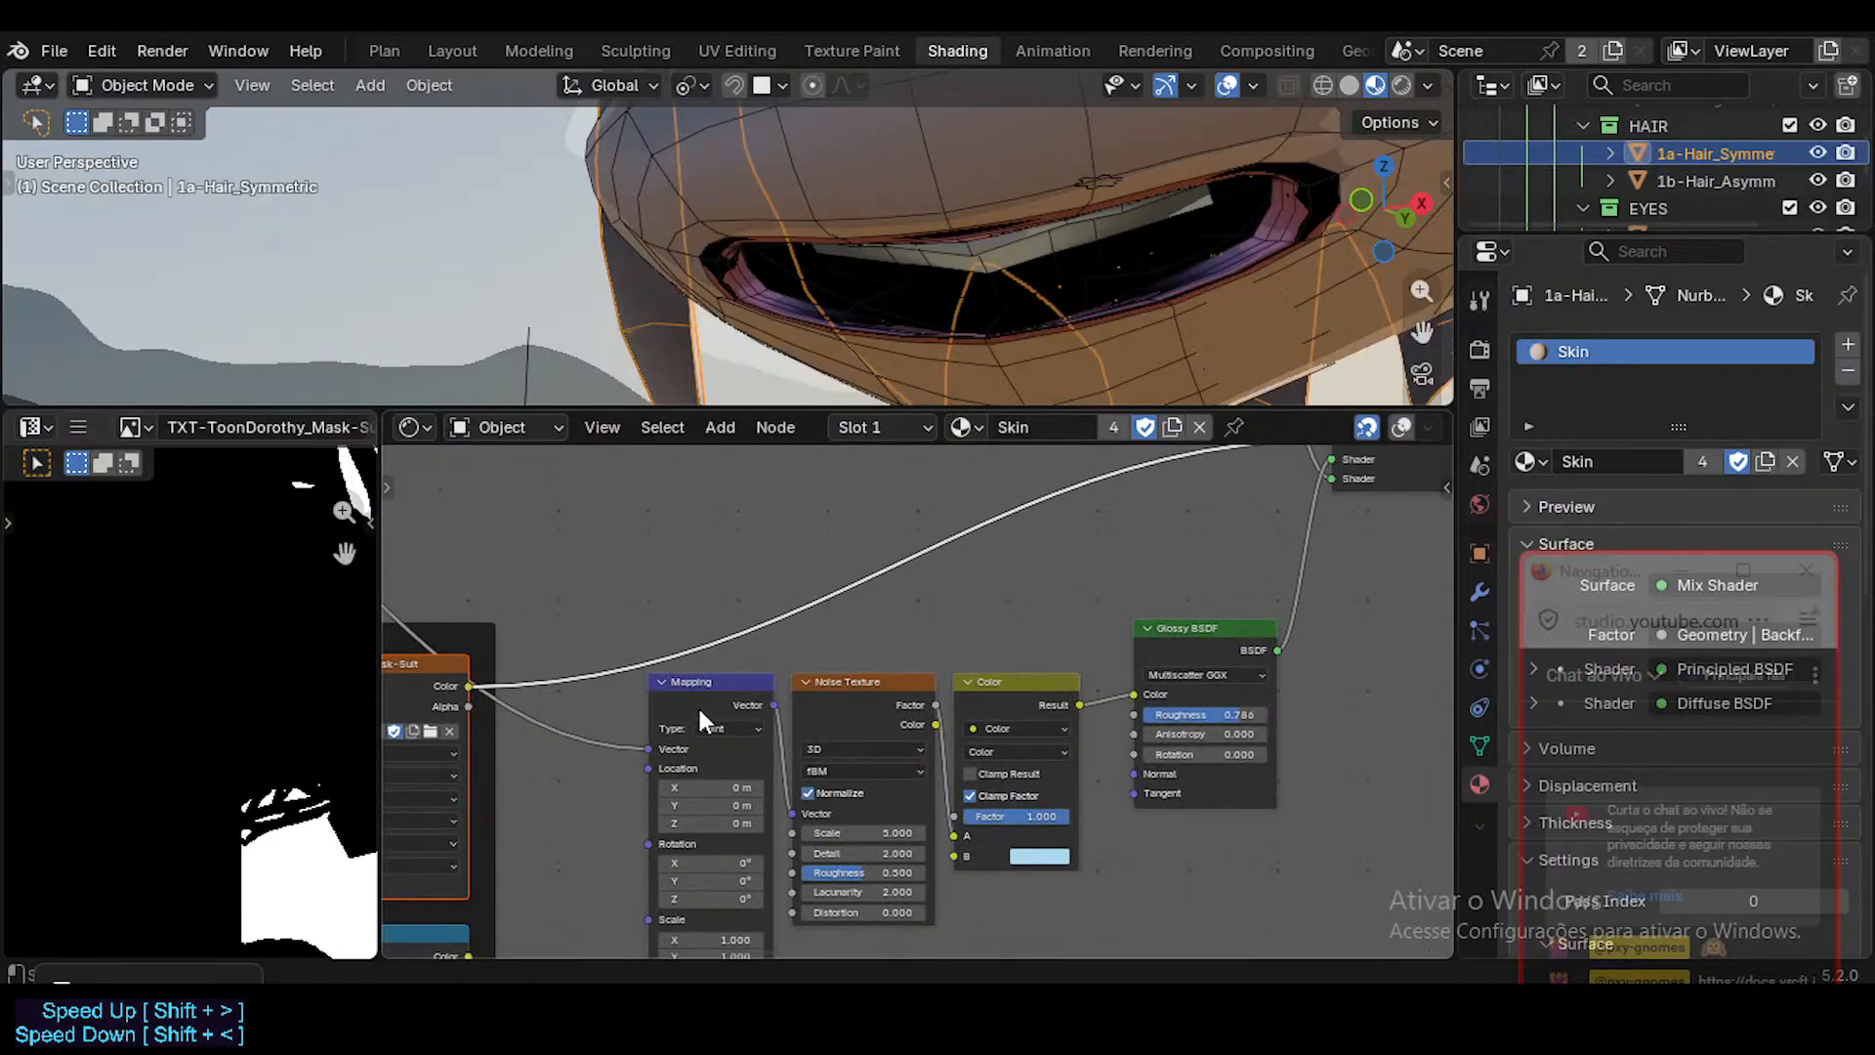
Examine the Skin material's Principled BSDF, Diffuse BSDF and Mix Shader chain up to the Material Output.
middle_click_drag(734, 703, 982, 705)
middle_click_drag(720, 644, 647, 703)
middle_click_drag(967, 586, 627, 749)
mouse_move(891, 700)
middle_mouse_down()
mouse_move(791, 732)
mouse_move(762, 886)
middle_mouse_up()
middle_click_drag(1109, 704, 1018, 779)
scroll(1080, 642, "down", 5)
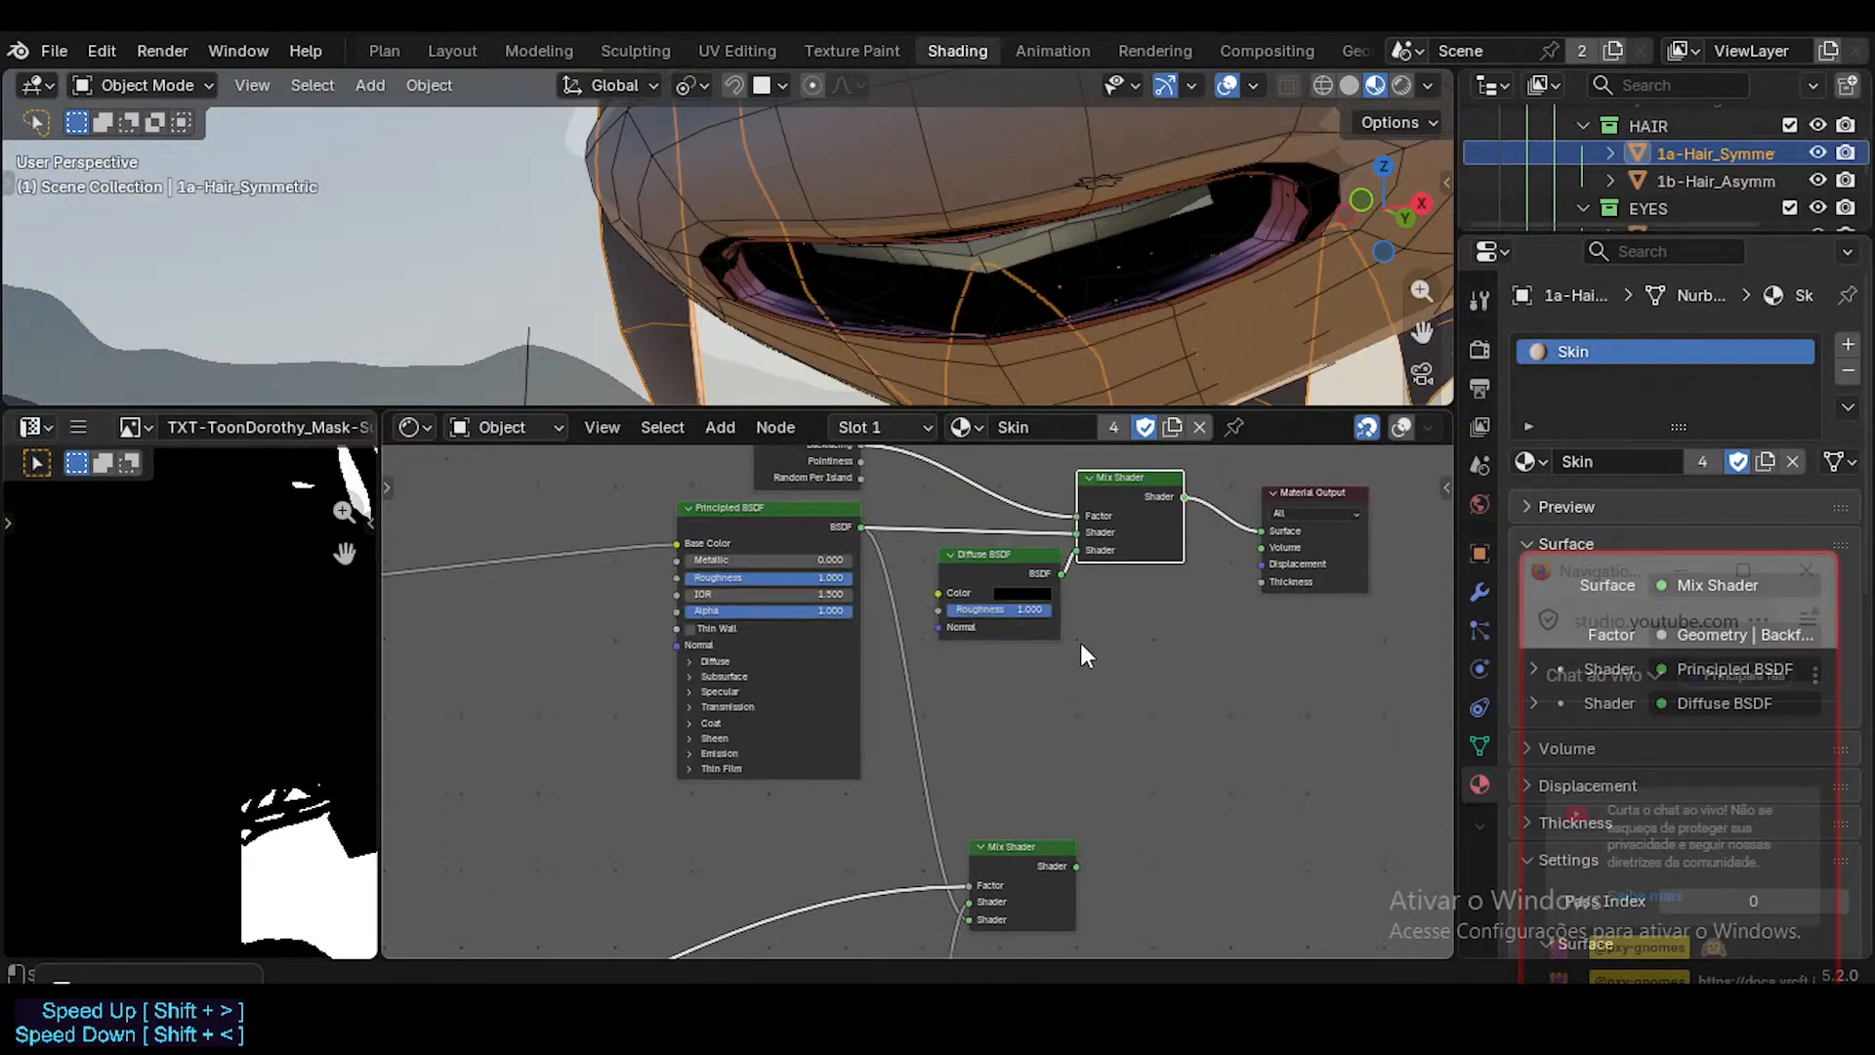
middle_click_drag(1080, 642, 1069, 681)
scroll(1063, 618, "up", 4)
scroll(1061, 619, "up", 1)
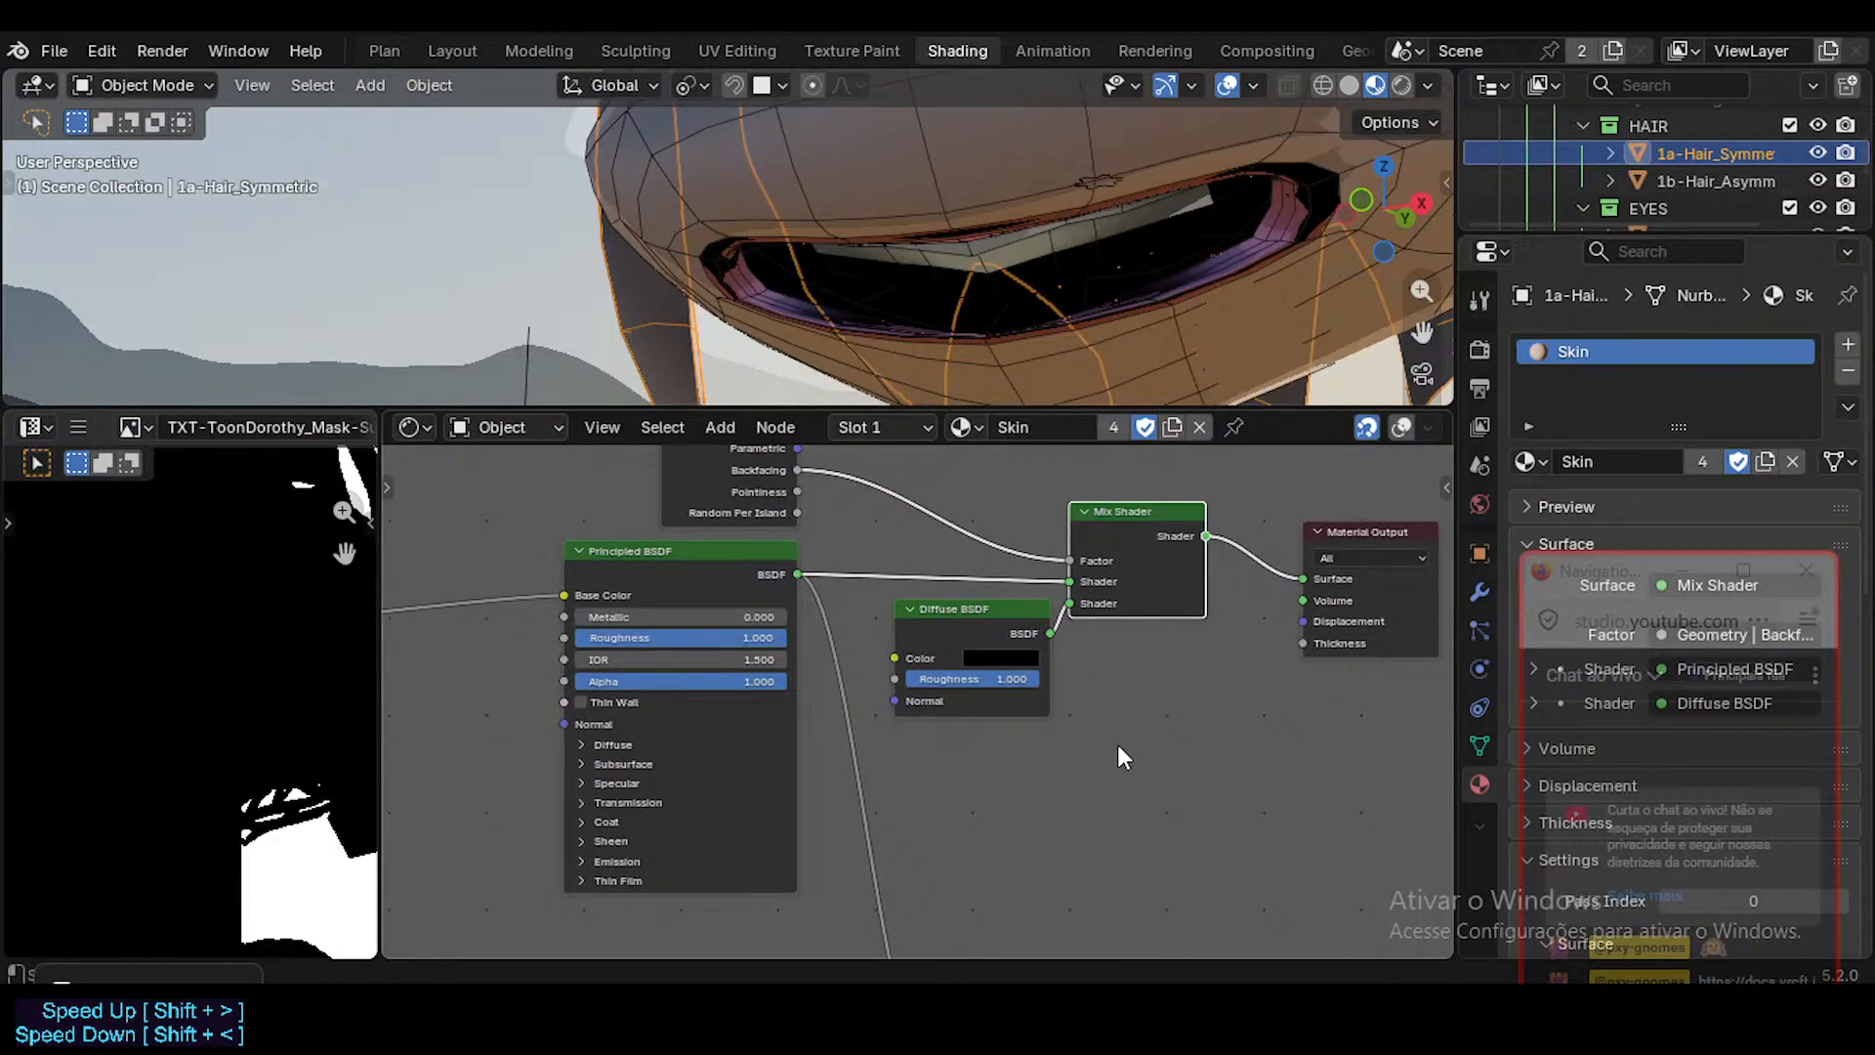
Assign the Skin_BAK material to the symmetric hair object and bring its SUIT MASK nodes into view.
left_click(957, 432)
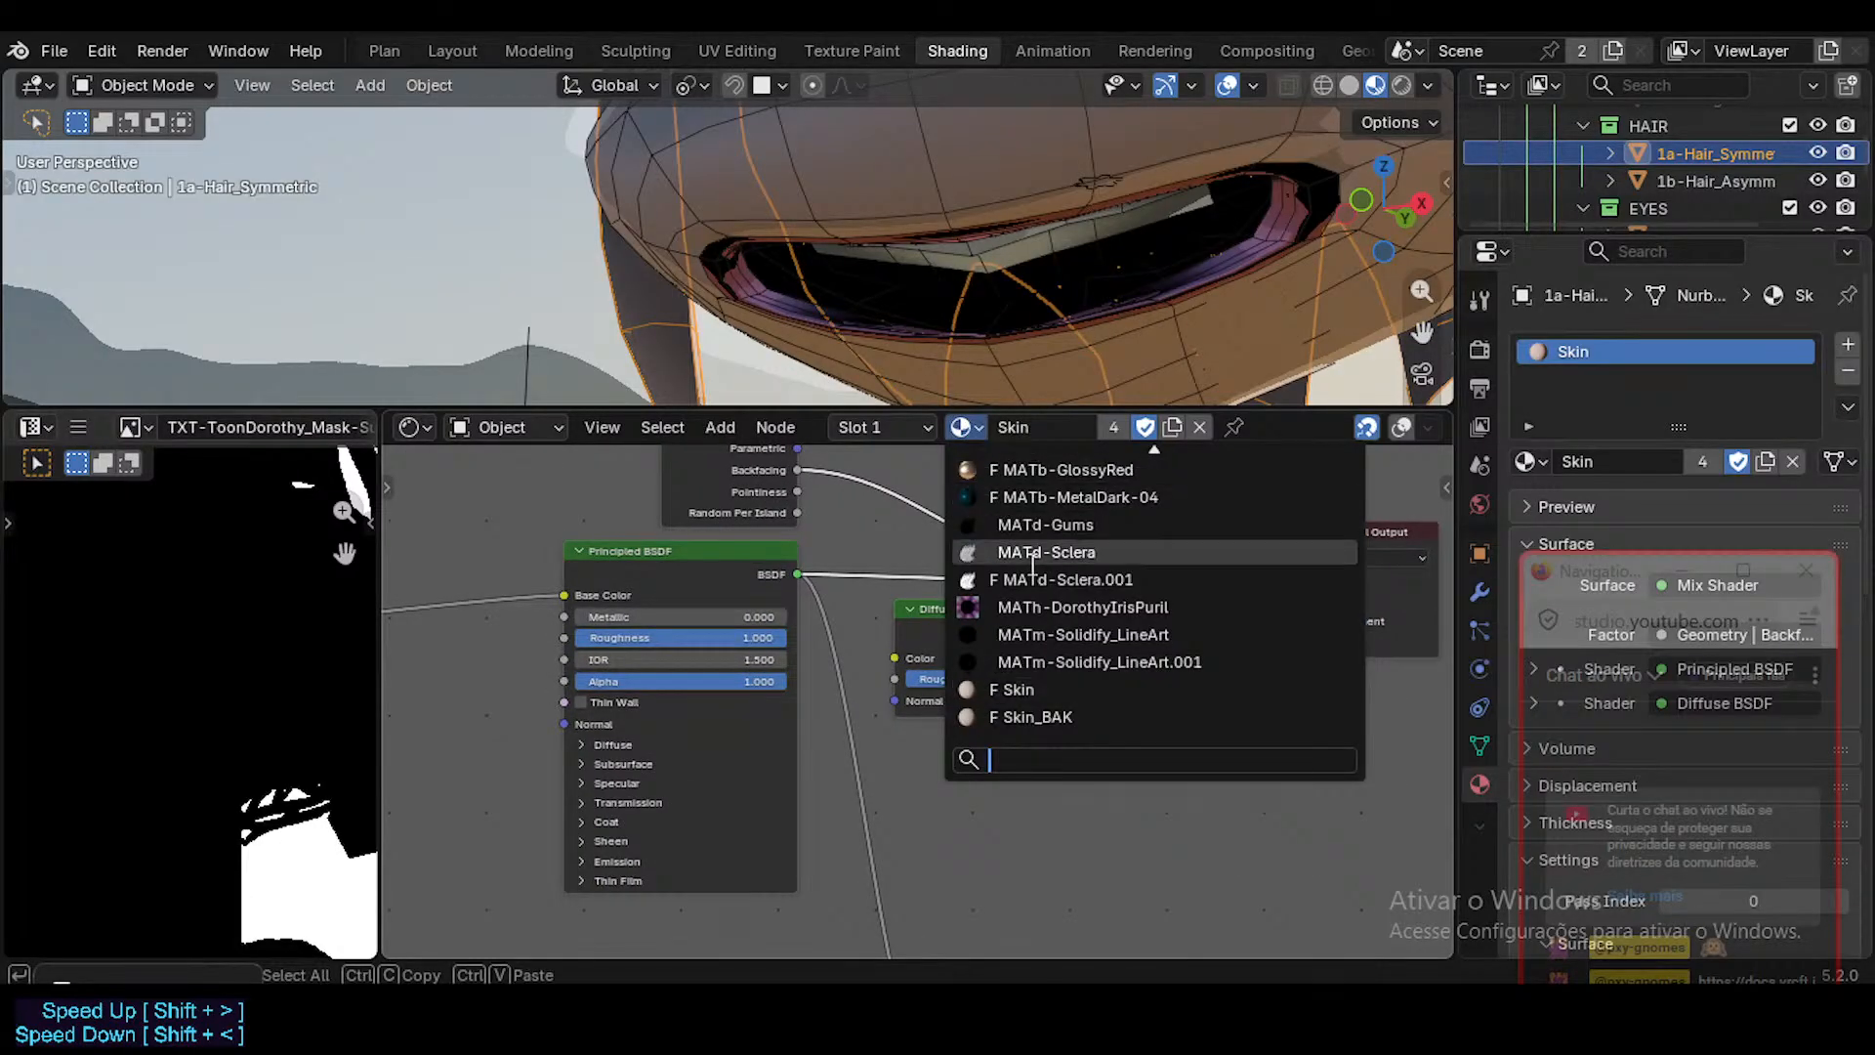
left_click(1037, 716)
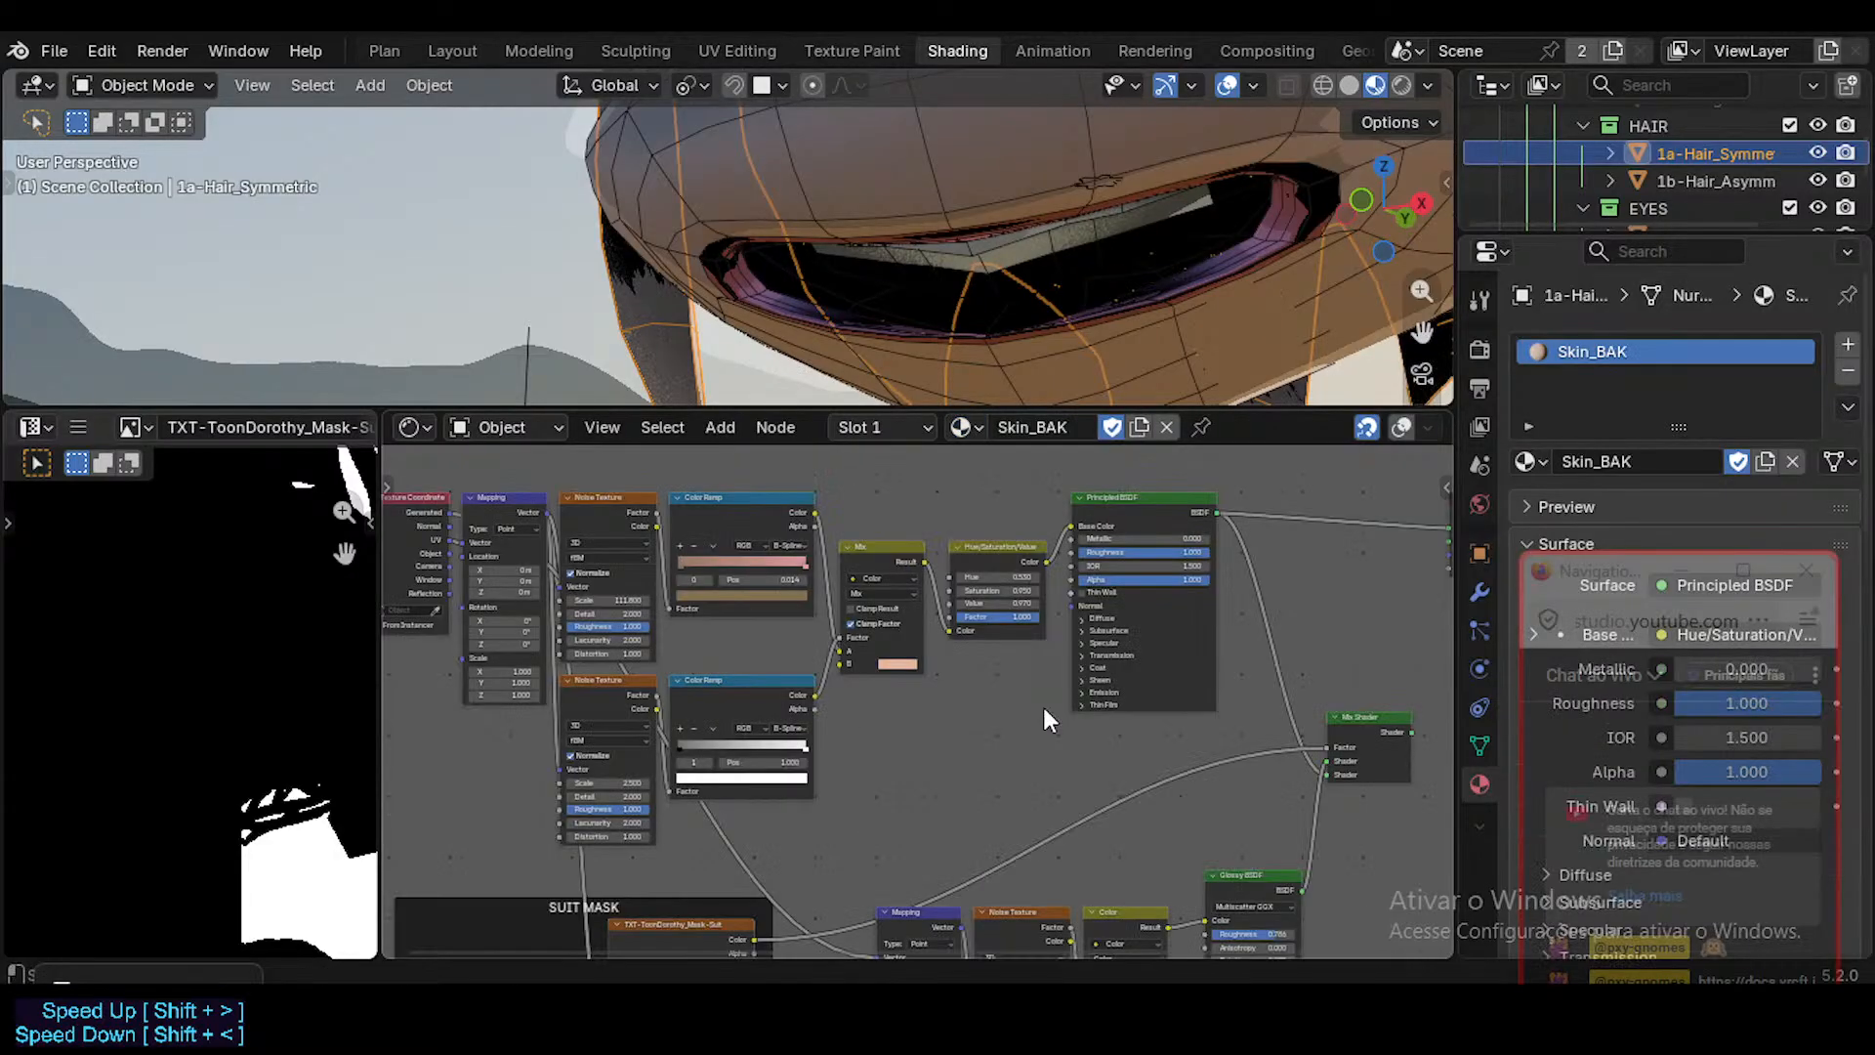
middle_click_drag(1195, 814, 1043, 625)
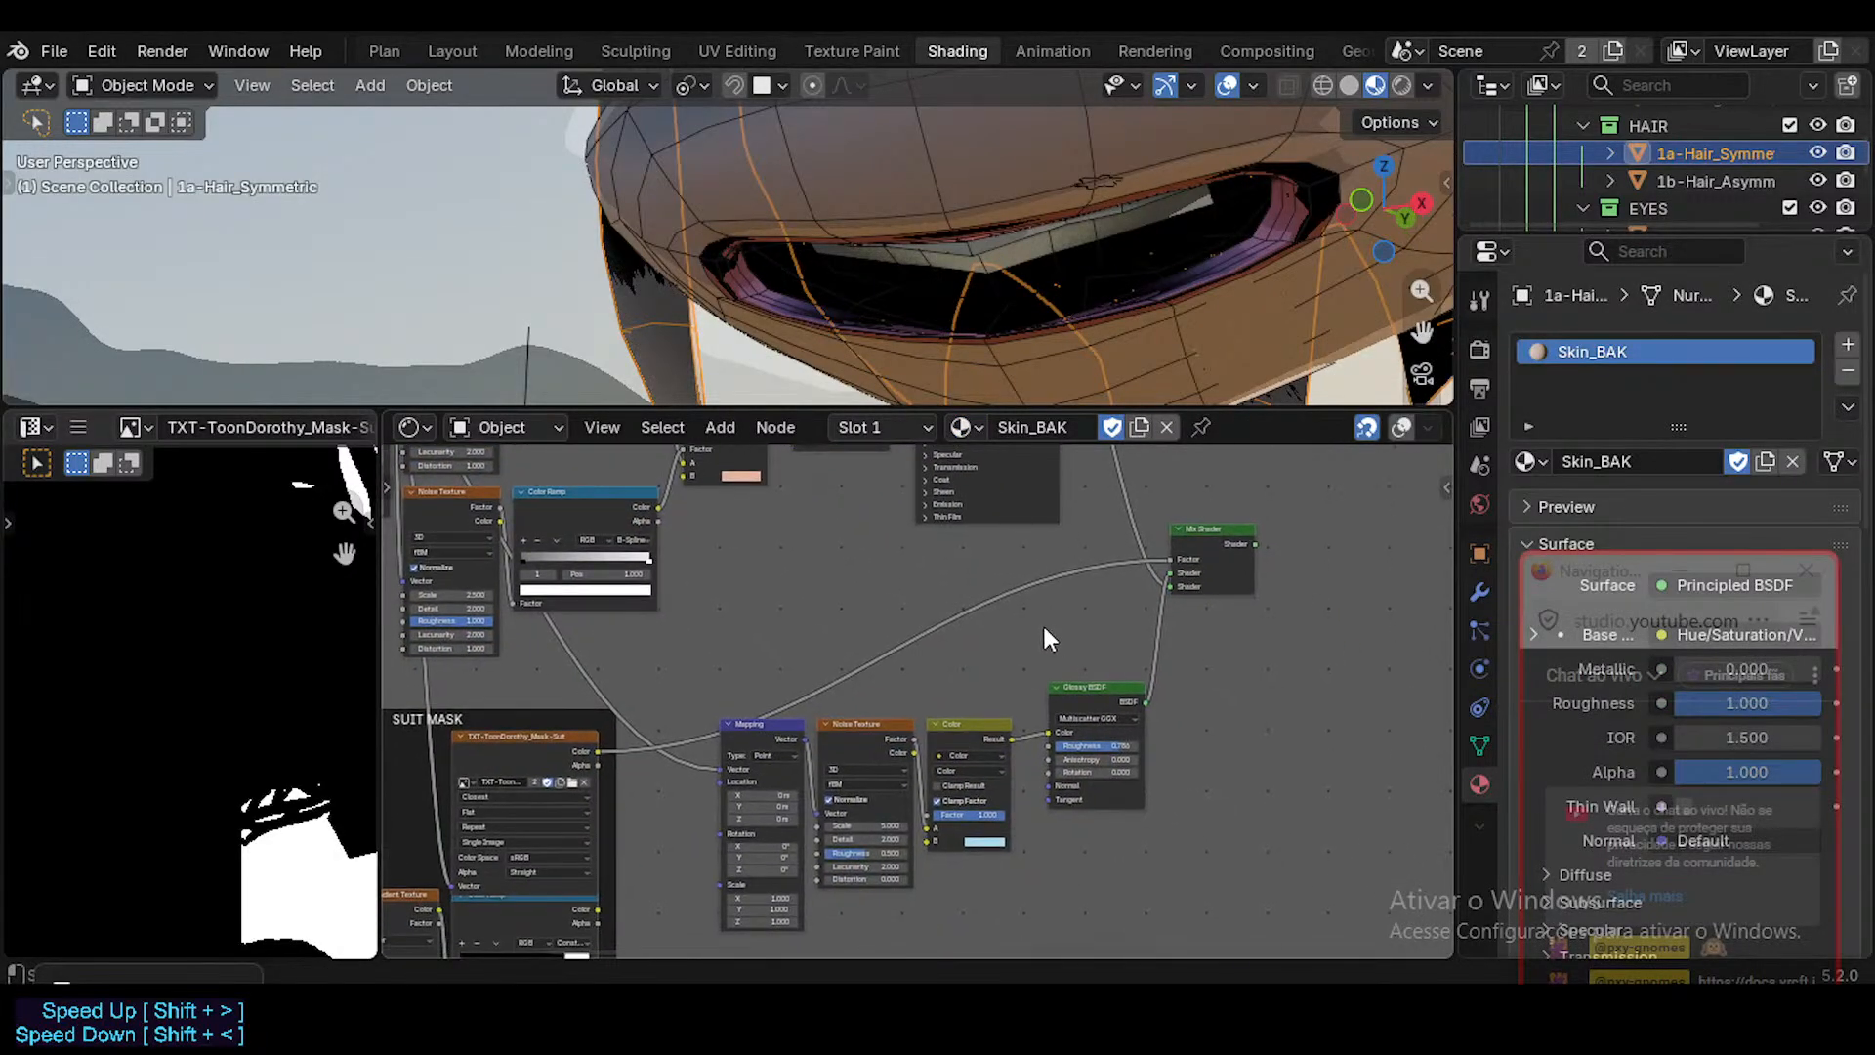
middle_click_drag(886, 555, 842, 740)
middle_click_drag(716, 792, 806, 687)
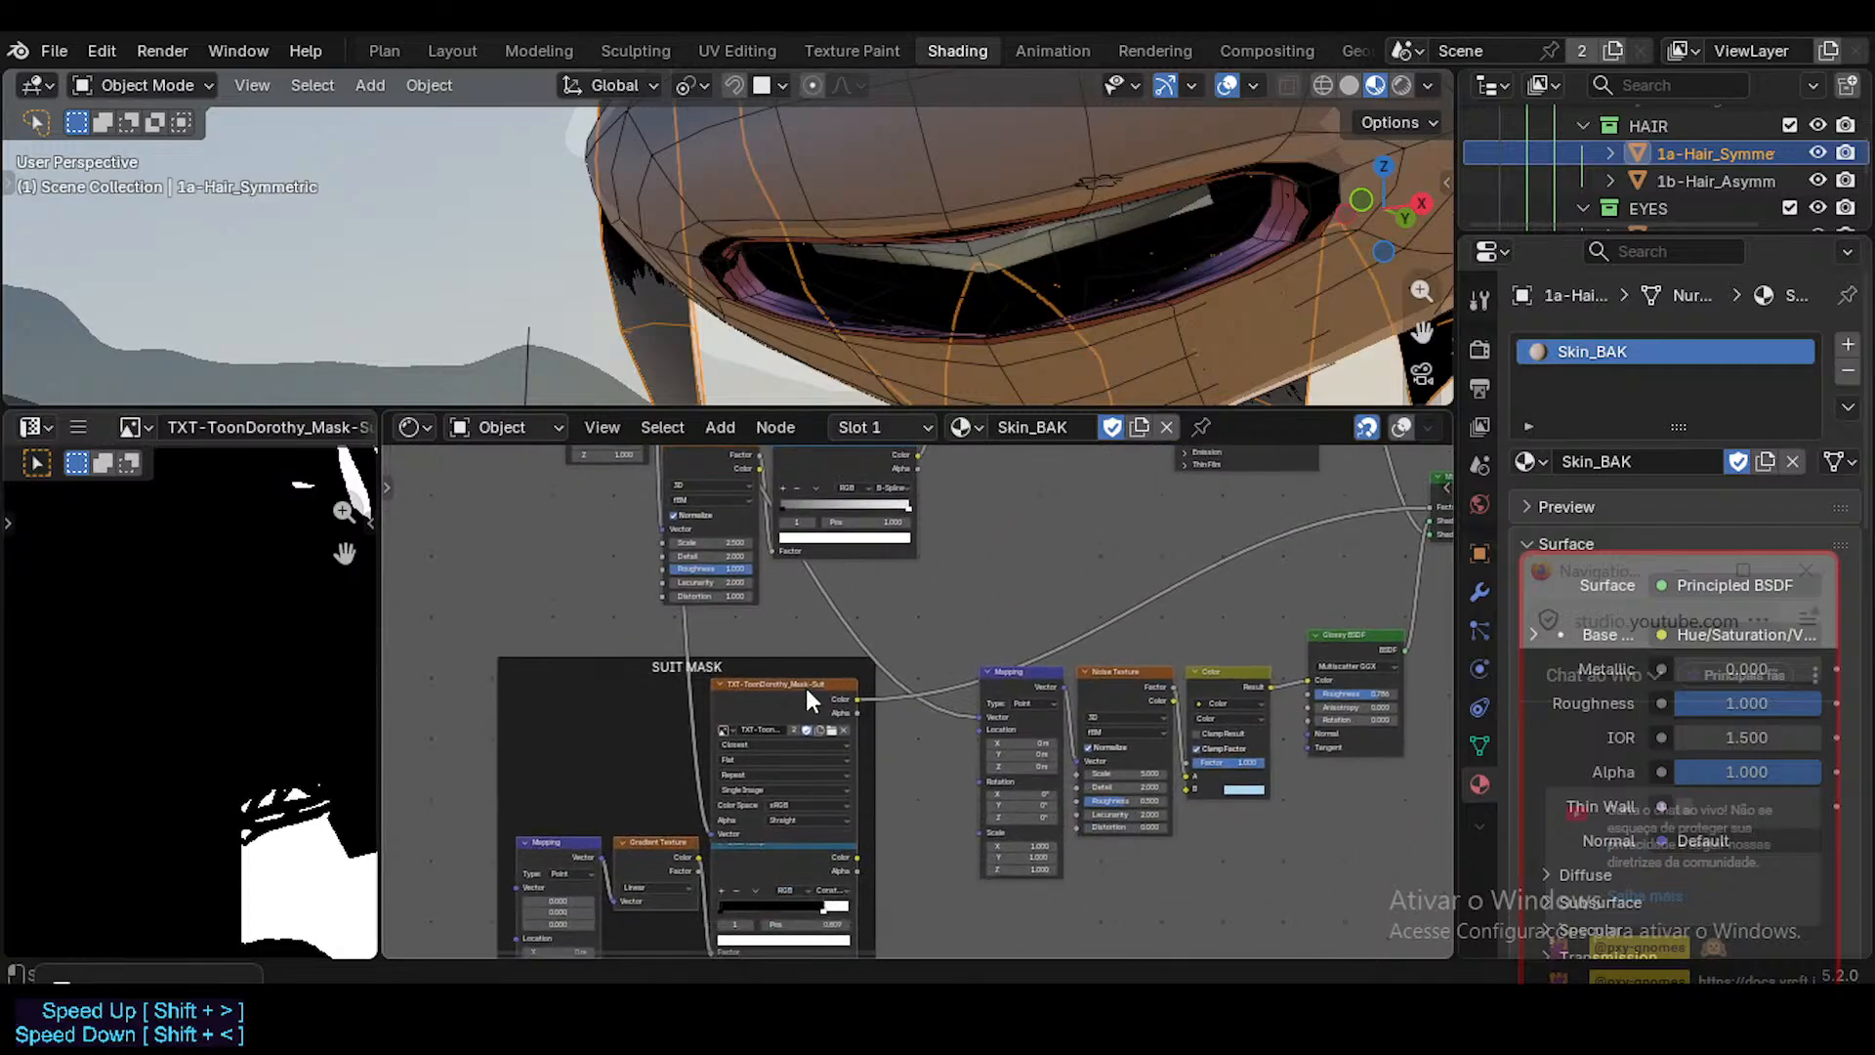
Examine how the suit mask texture, the noise-driven Glossy BSDF and the Principled BSDF feed the Mix Shader in Skin_BAK.
scroll(809, 701, "up", 2)
left_click_drag(827, 673, 827, 644)
middle_click_drag(847, 478, 767, 686)
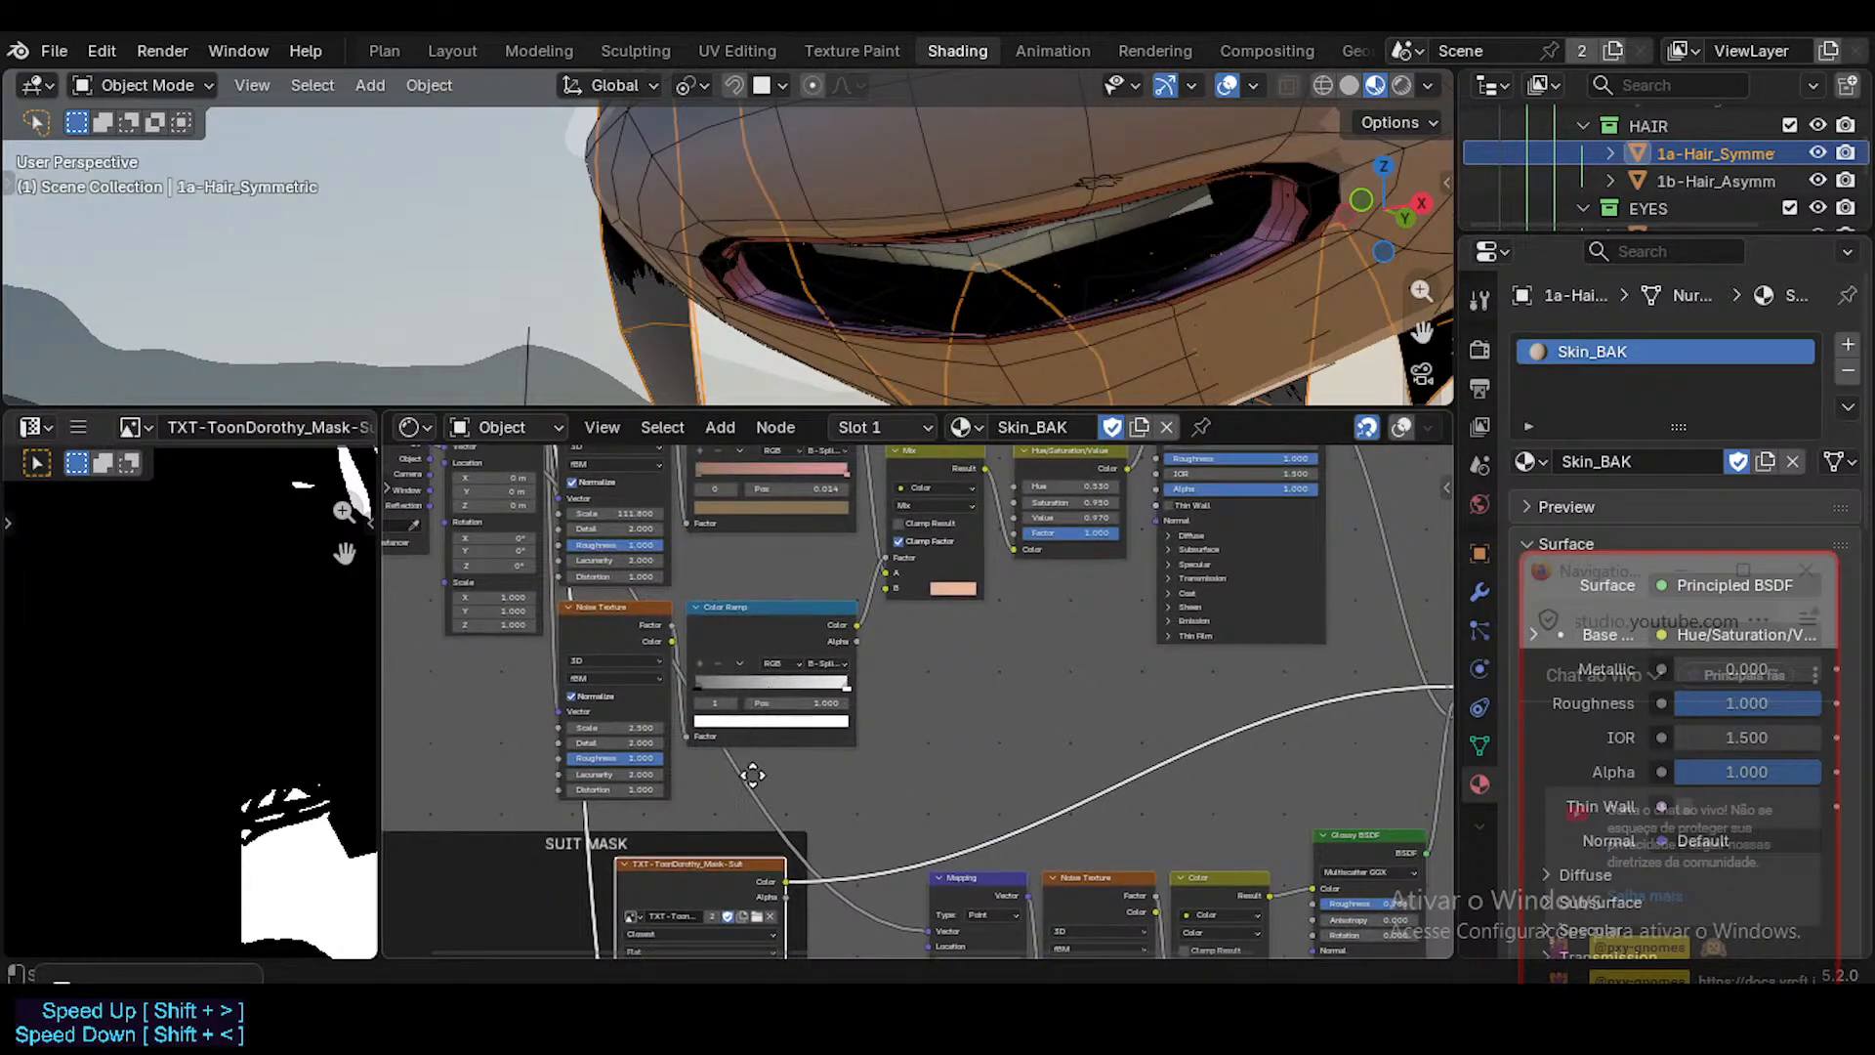
middle_click_drag(753, 776, 753, 806)
middle_click_drag(1091, 694, 842, 676)
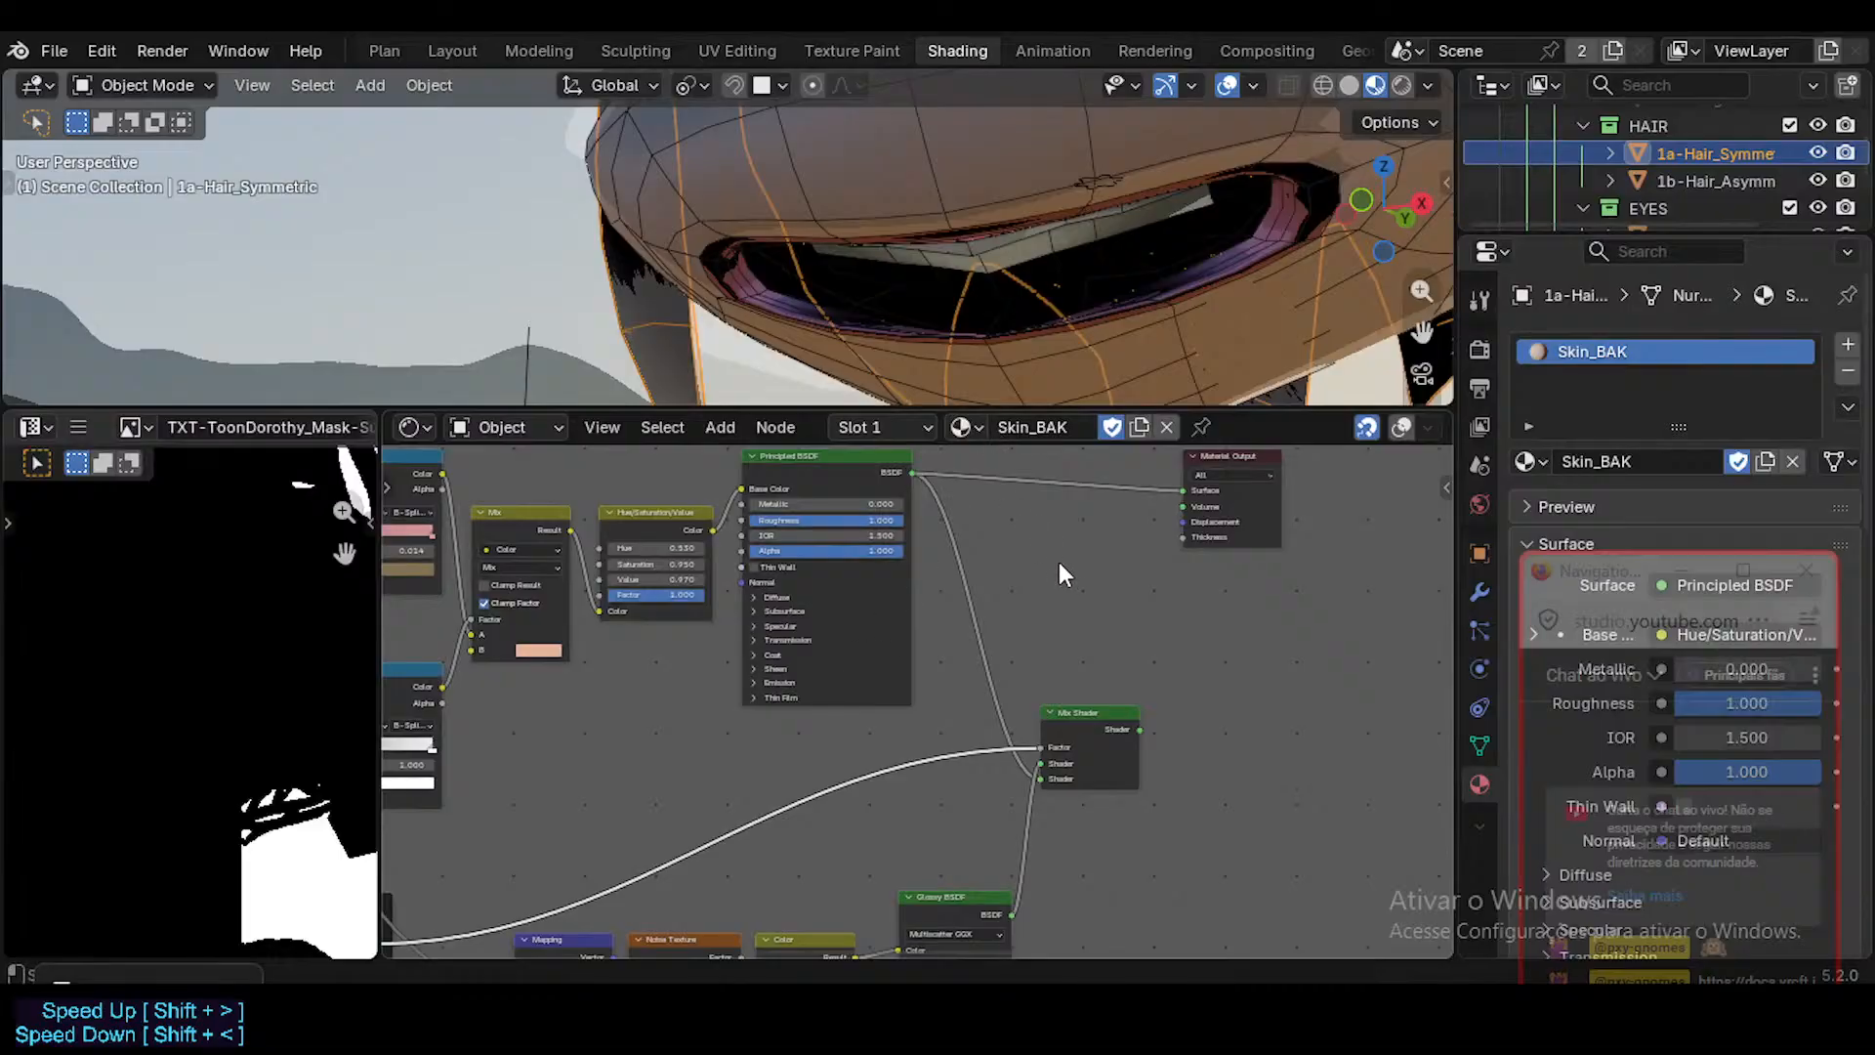
middle_click_drag(1084, 567, 1160, 643)
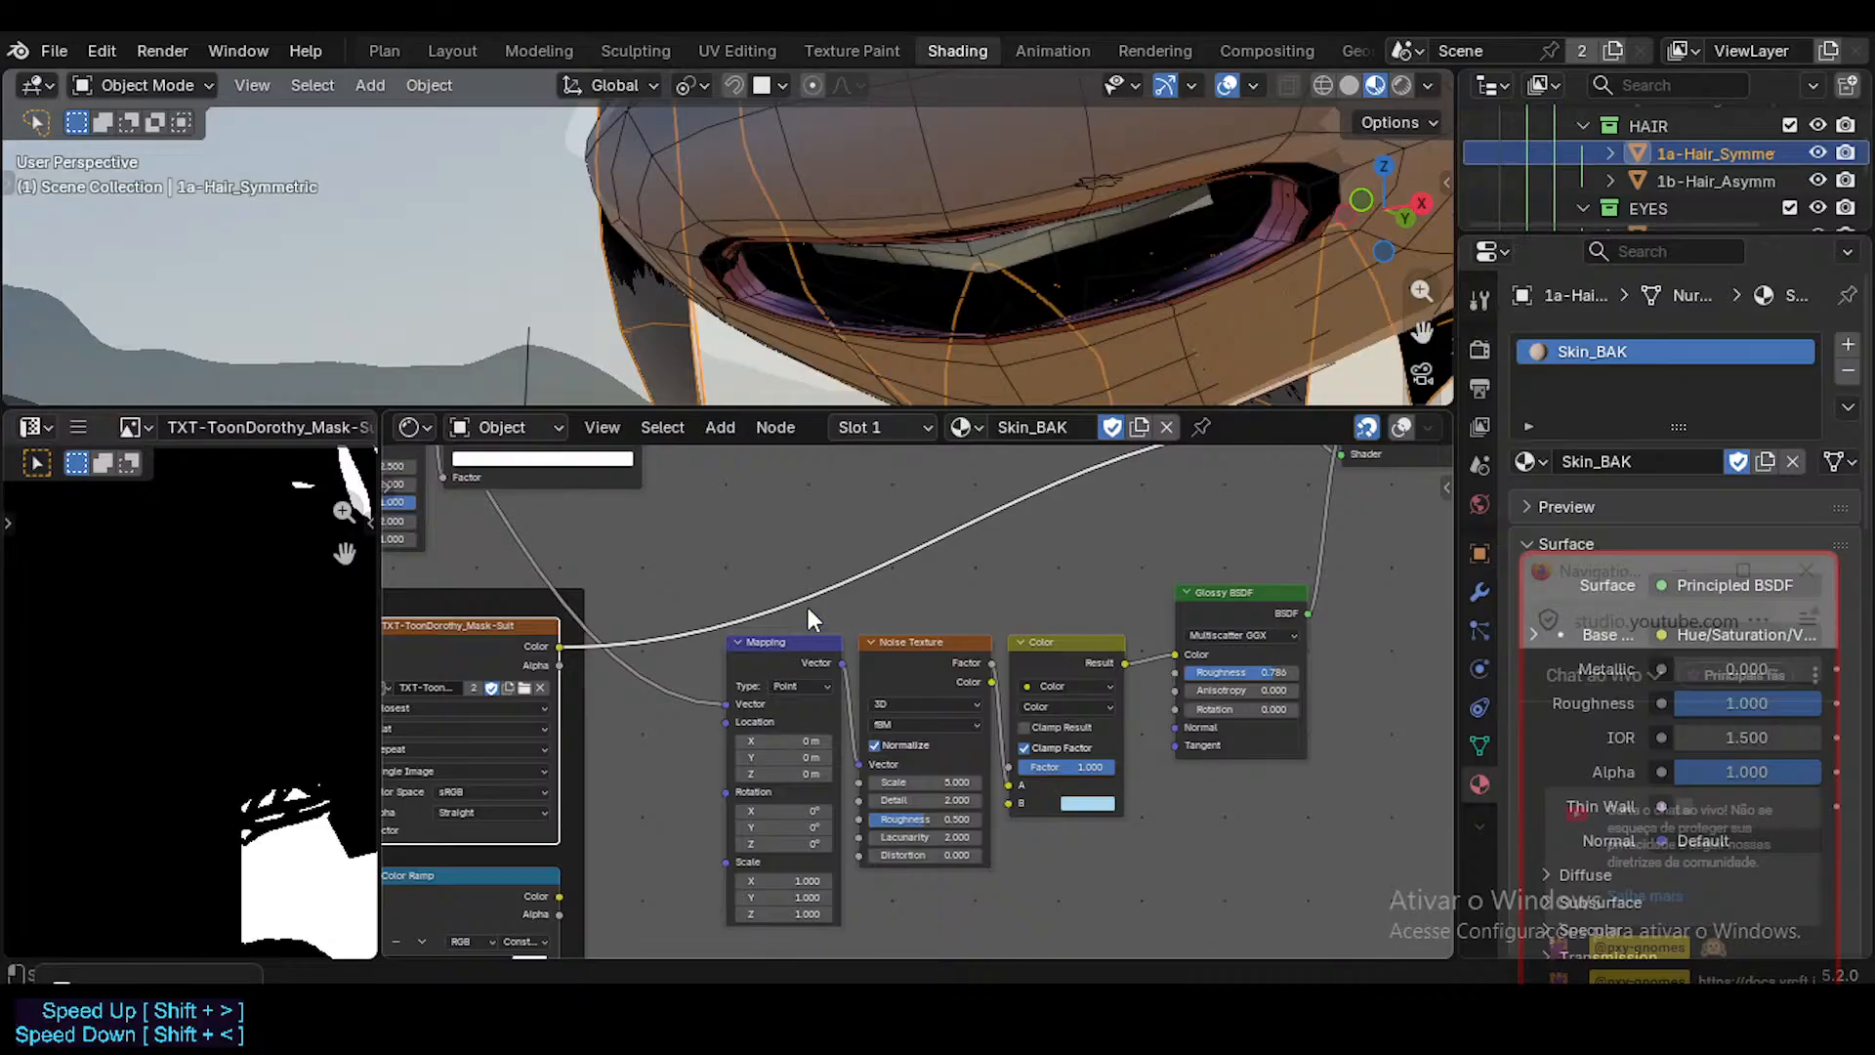
middle_click_drag(805, 601, 818, 642)
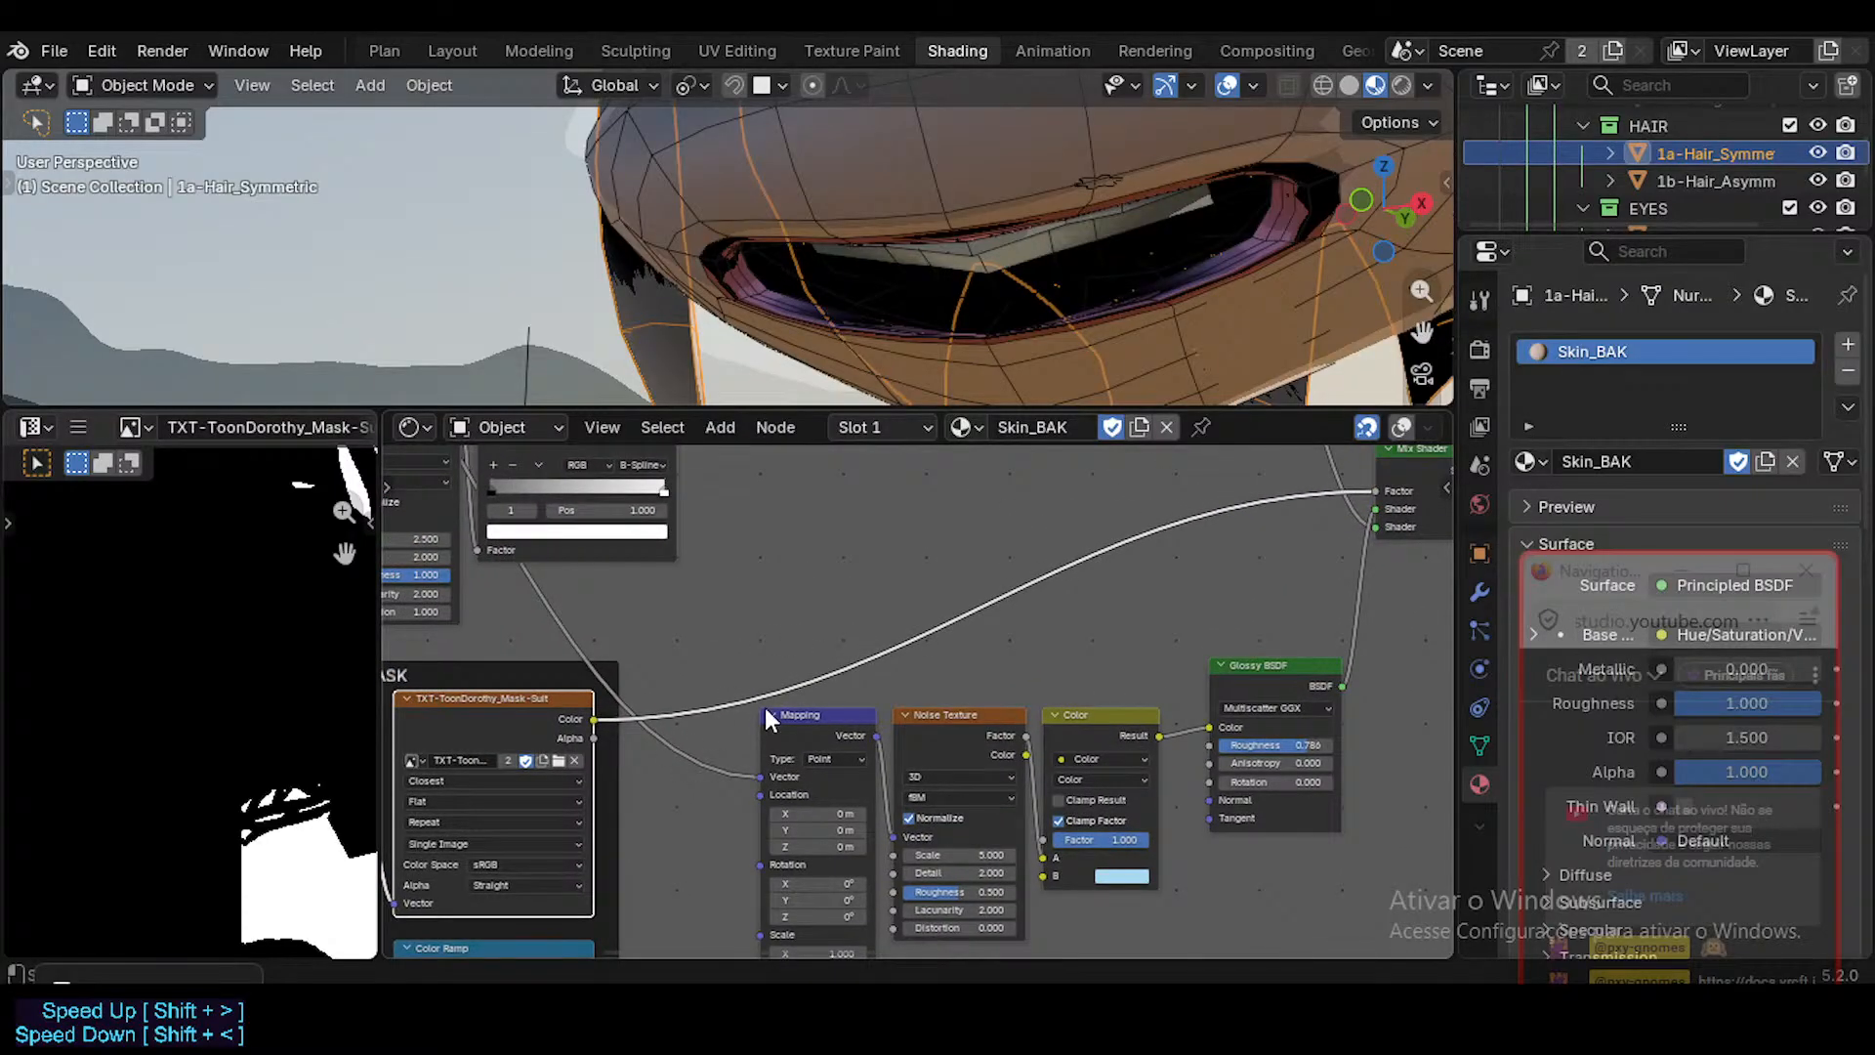
middle_click_drag(1363, 514, 1068, 782)
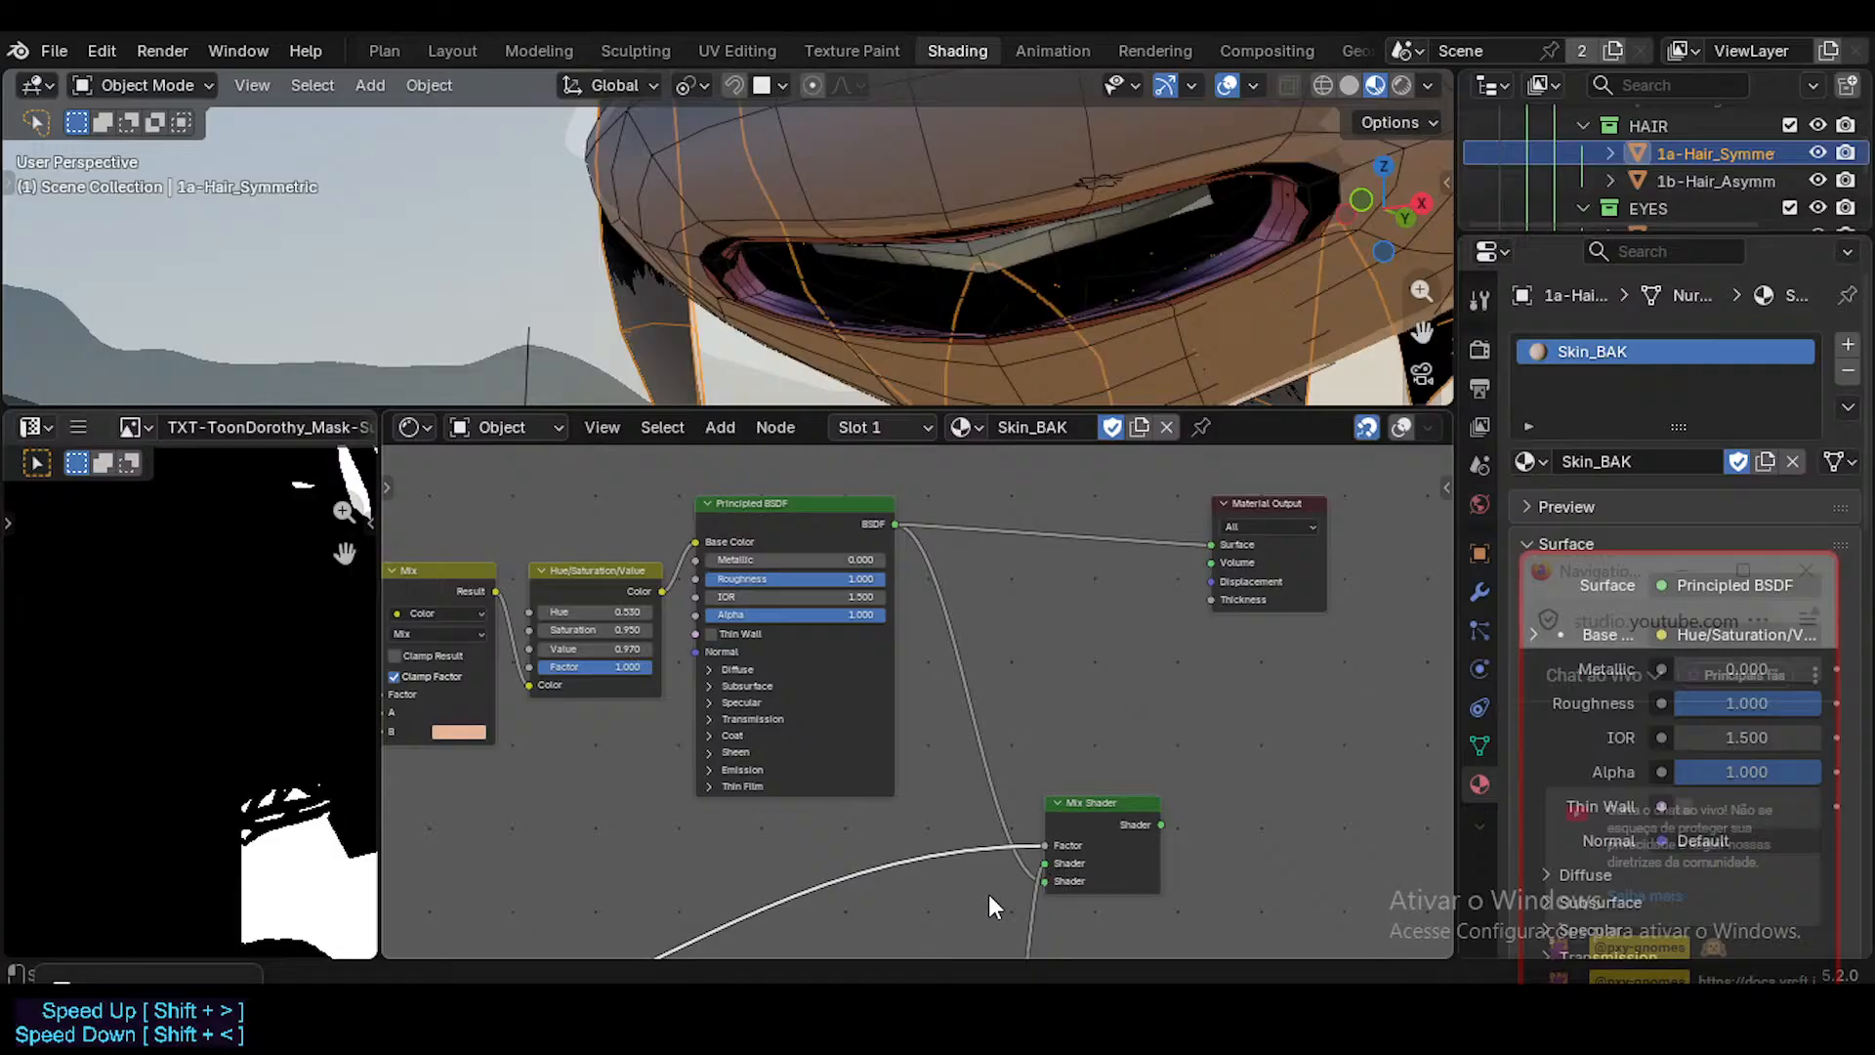
middle_click_drag(988, 893, 1063, 766)
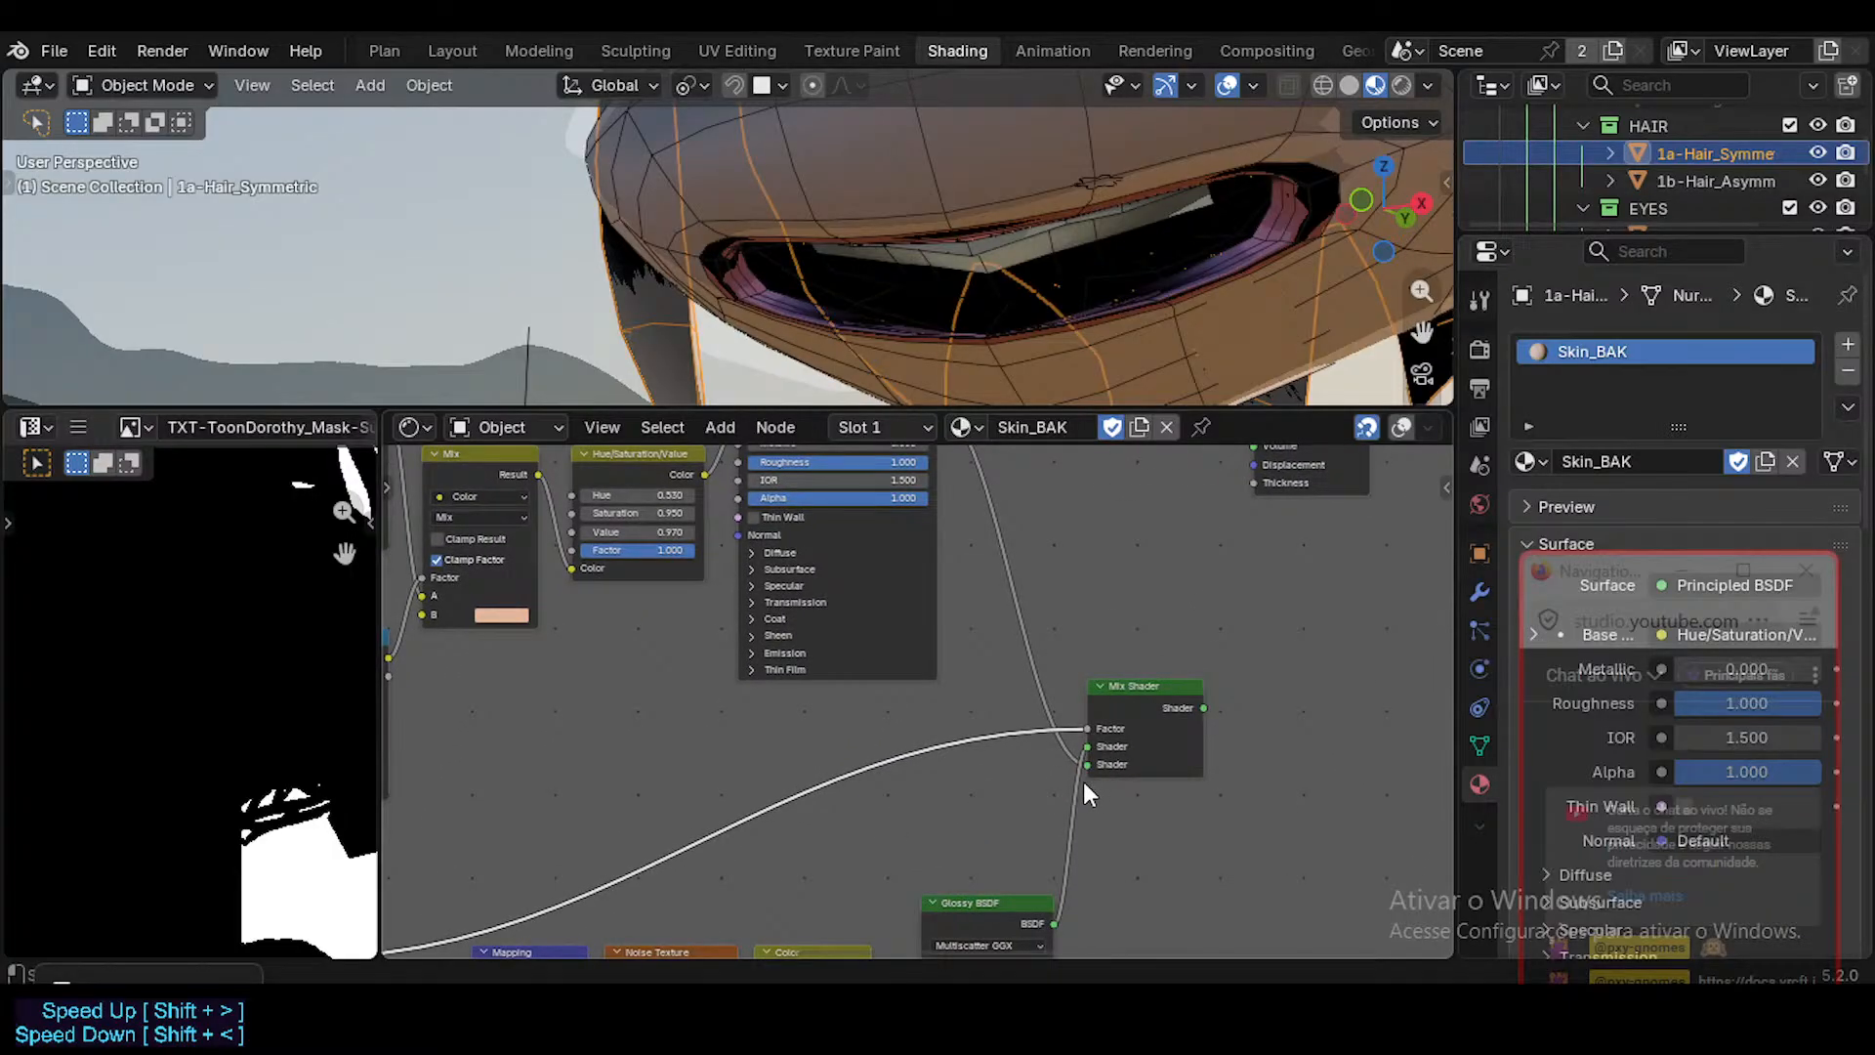
middle_click_drag(1020, 905, 1151, 801)
middle_click_drag(831, 785, 897, 703)
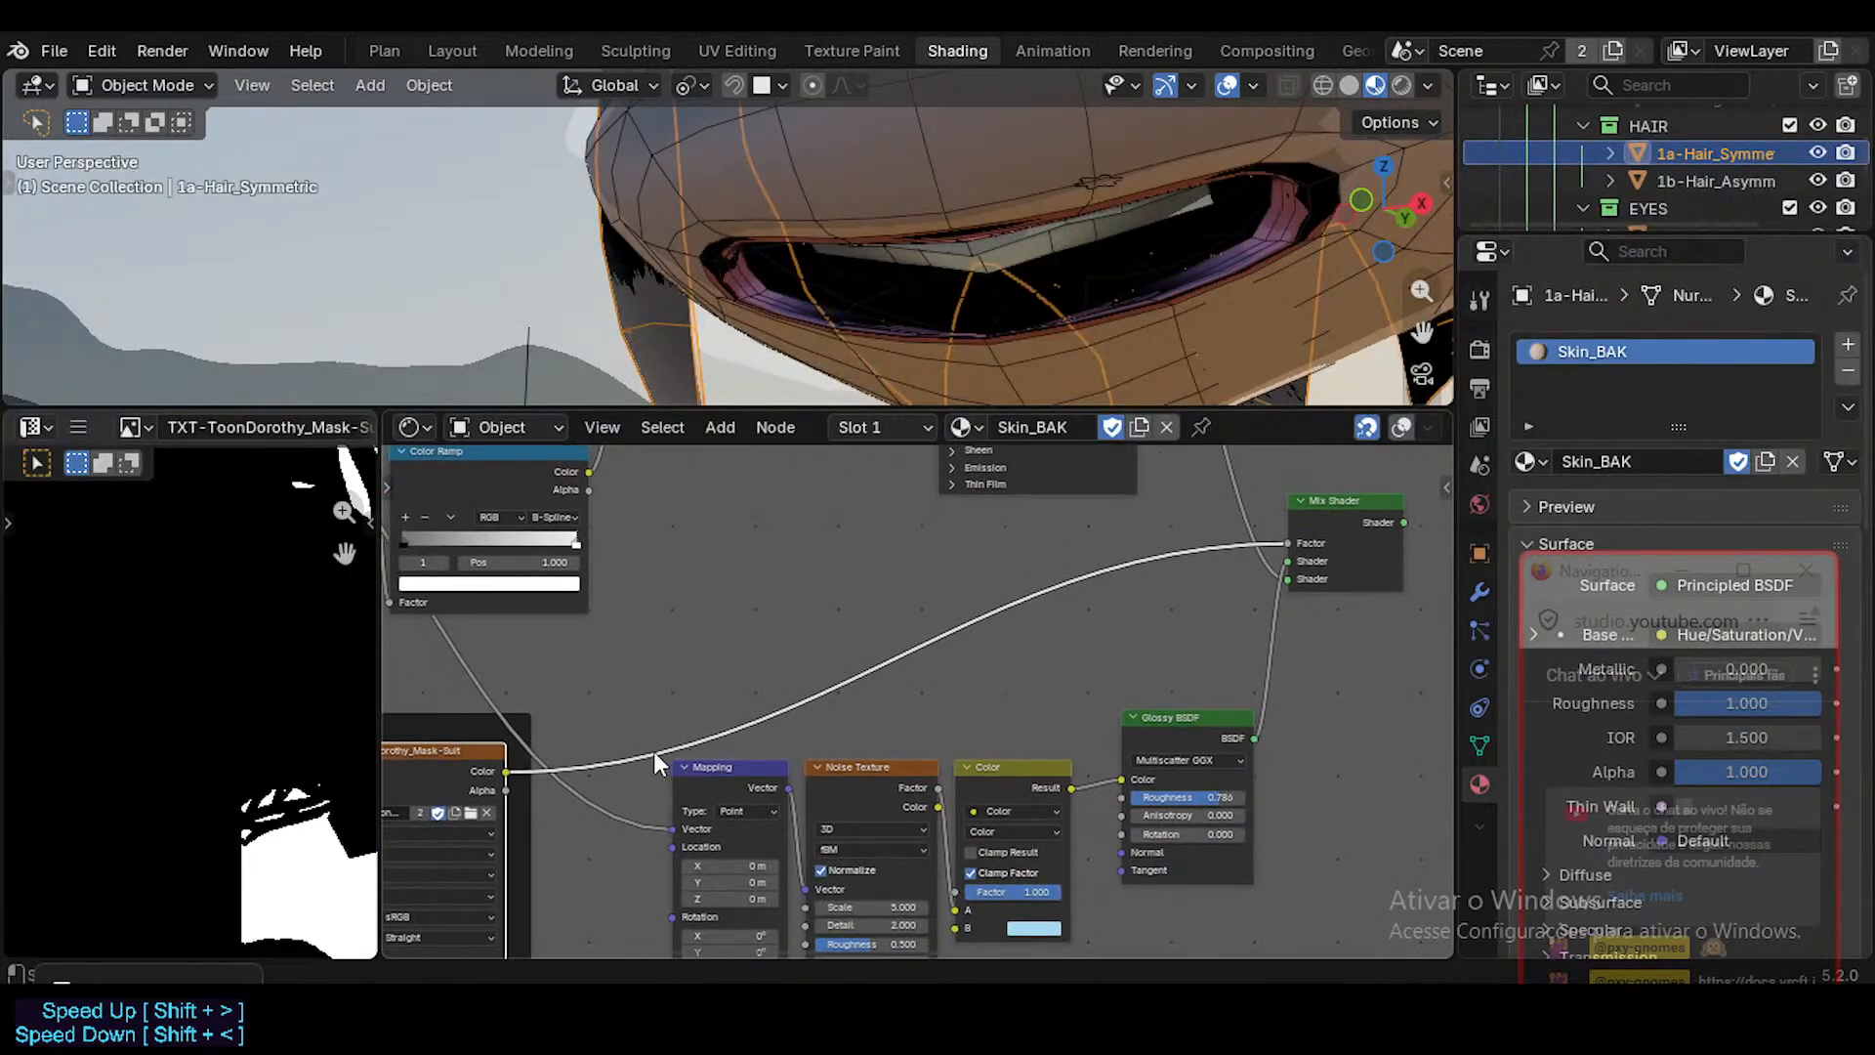
middle_click_drag(539, 753, 655, 730)
left_click_drag(619, 748, 1259, 609)
key("ctrl+z")
key("ctrl+z")
key("ctrl+z")
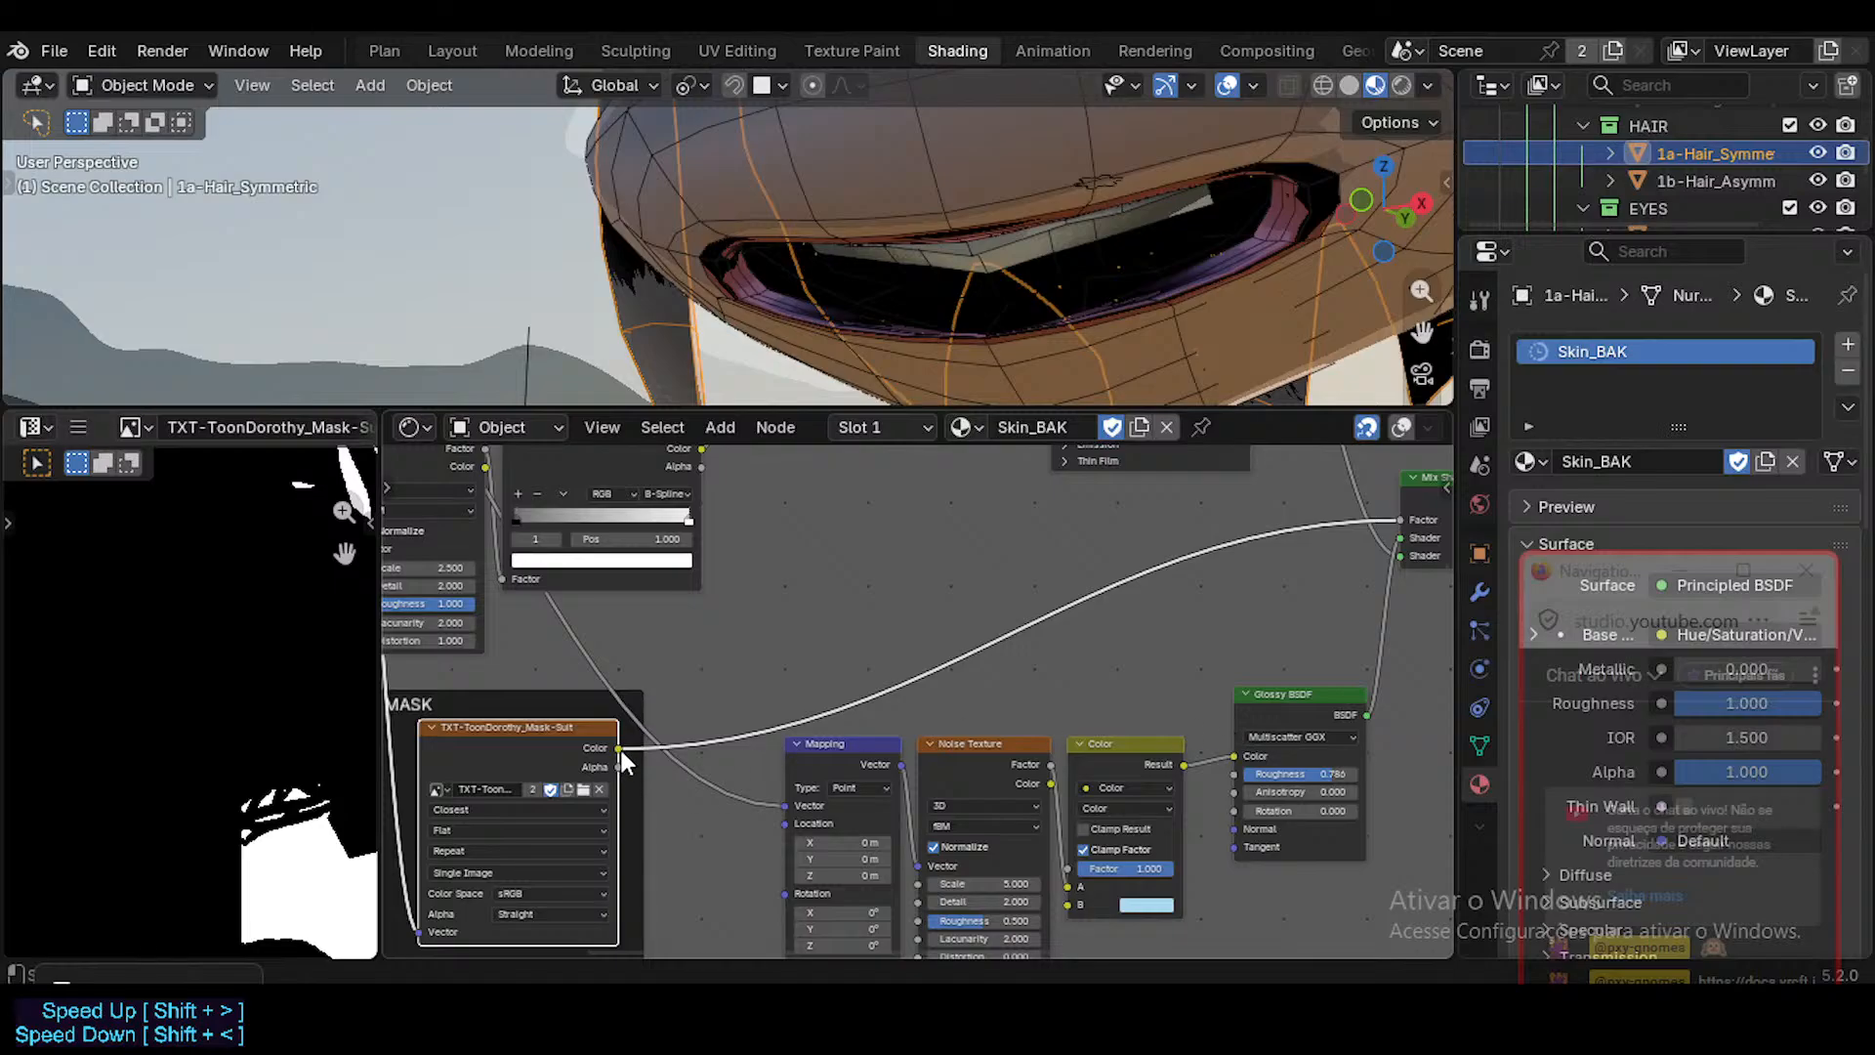
Connect the suit mask texture's Color to the Glossy BSDF's Color and route the Mix Shader into the Material Output's Surface.
left_click_drag(646, 744, 1267, 614)
middle_click_drag(1143, 608, 787, 740)
middle_click_drag(1078, 812, 1055, 954)
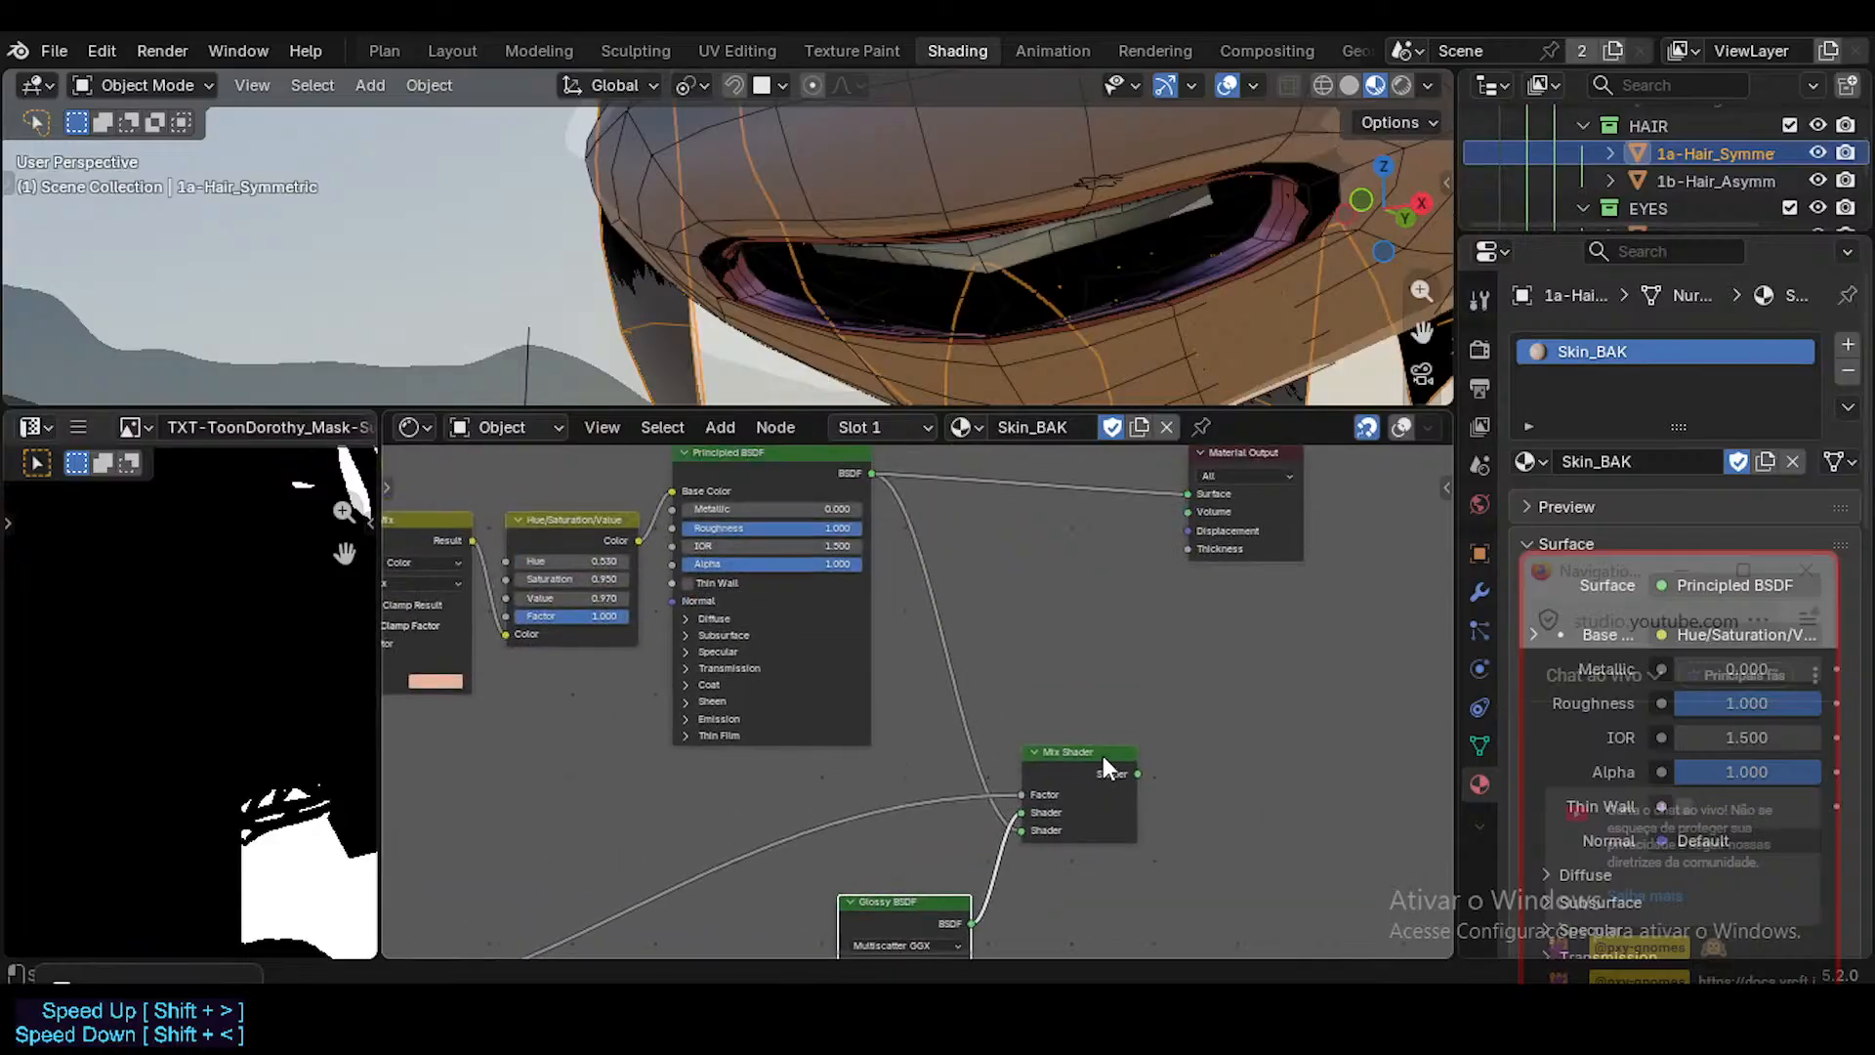
left_click_drag(1118, 754, 1104, 644)
scroll(1131, 681, "down", 1)
middle_click_drag(901, 735, 1191, 500)
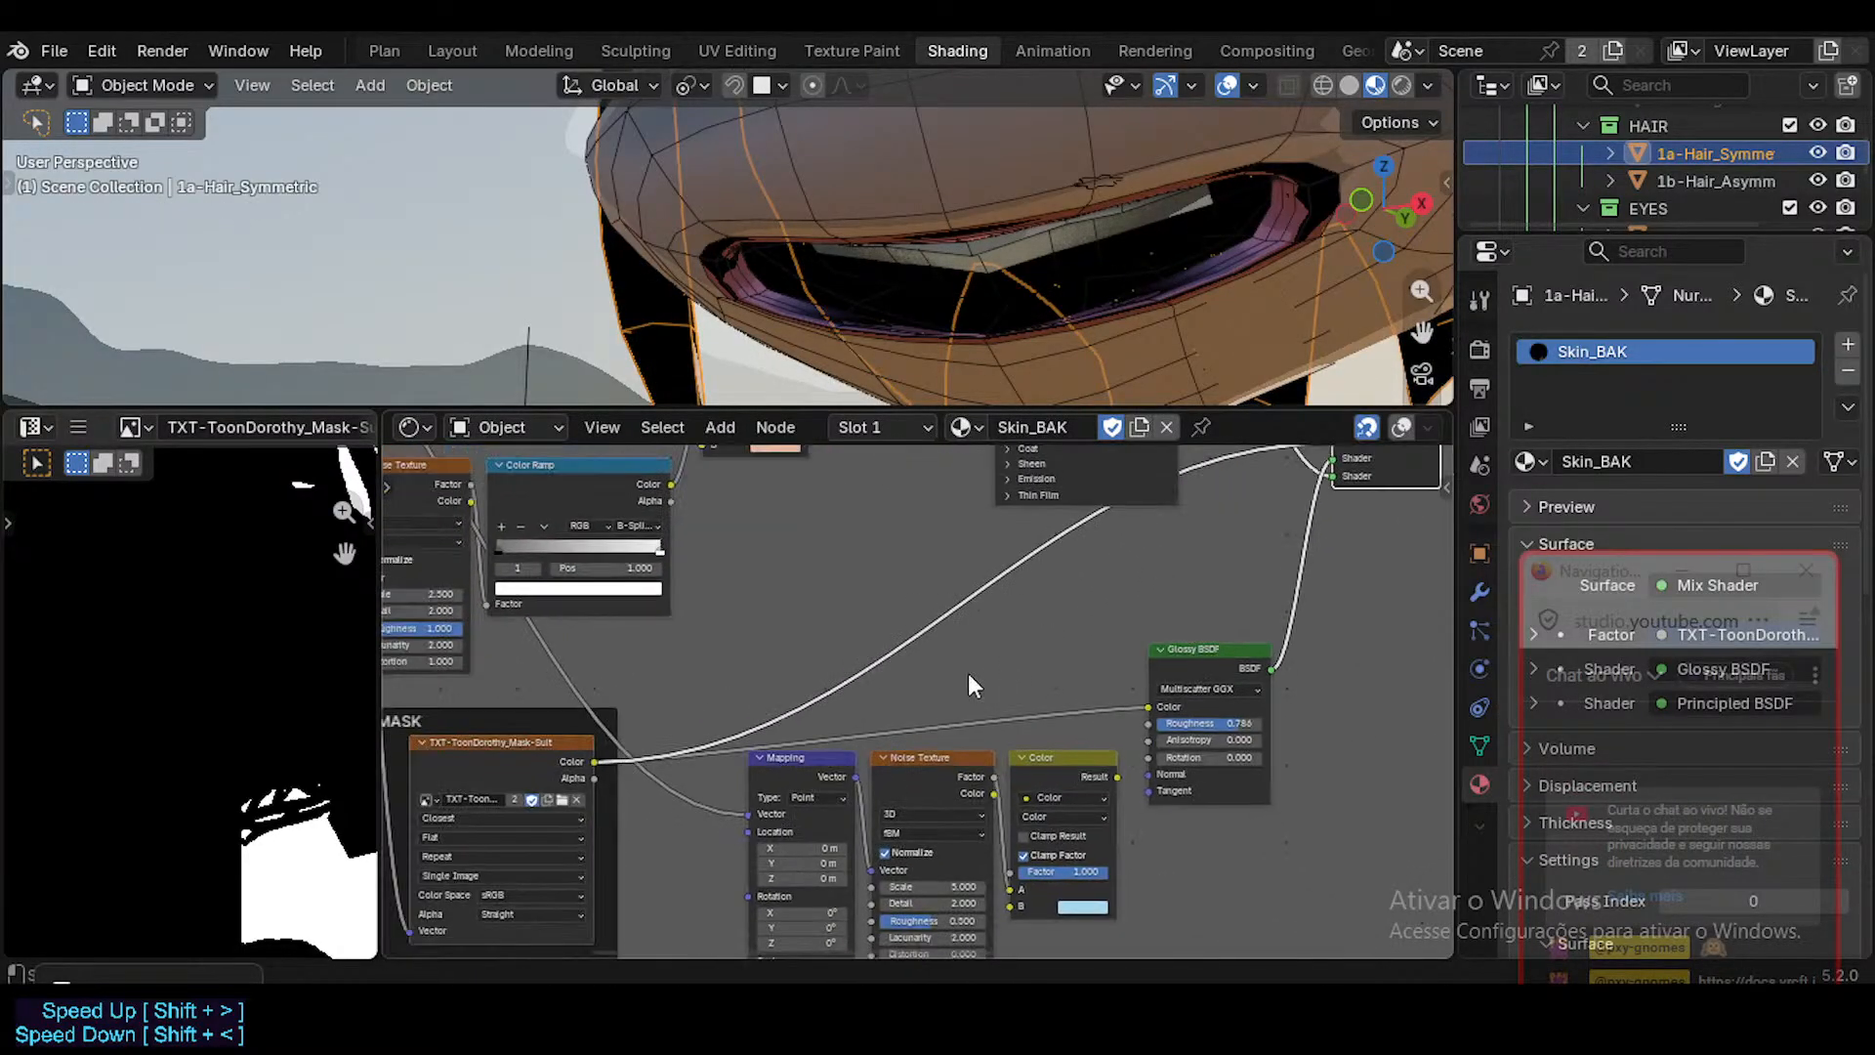
Shift the disconnected Mapping, Noise Texture and Color nodes down below the Glossy BSDF and join them in a frame.
middle_click_drag(969, 672, 1079, 566)
middle_click_drag(917, 633, 927, 633)
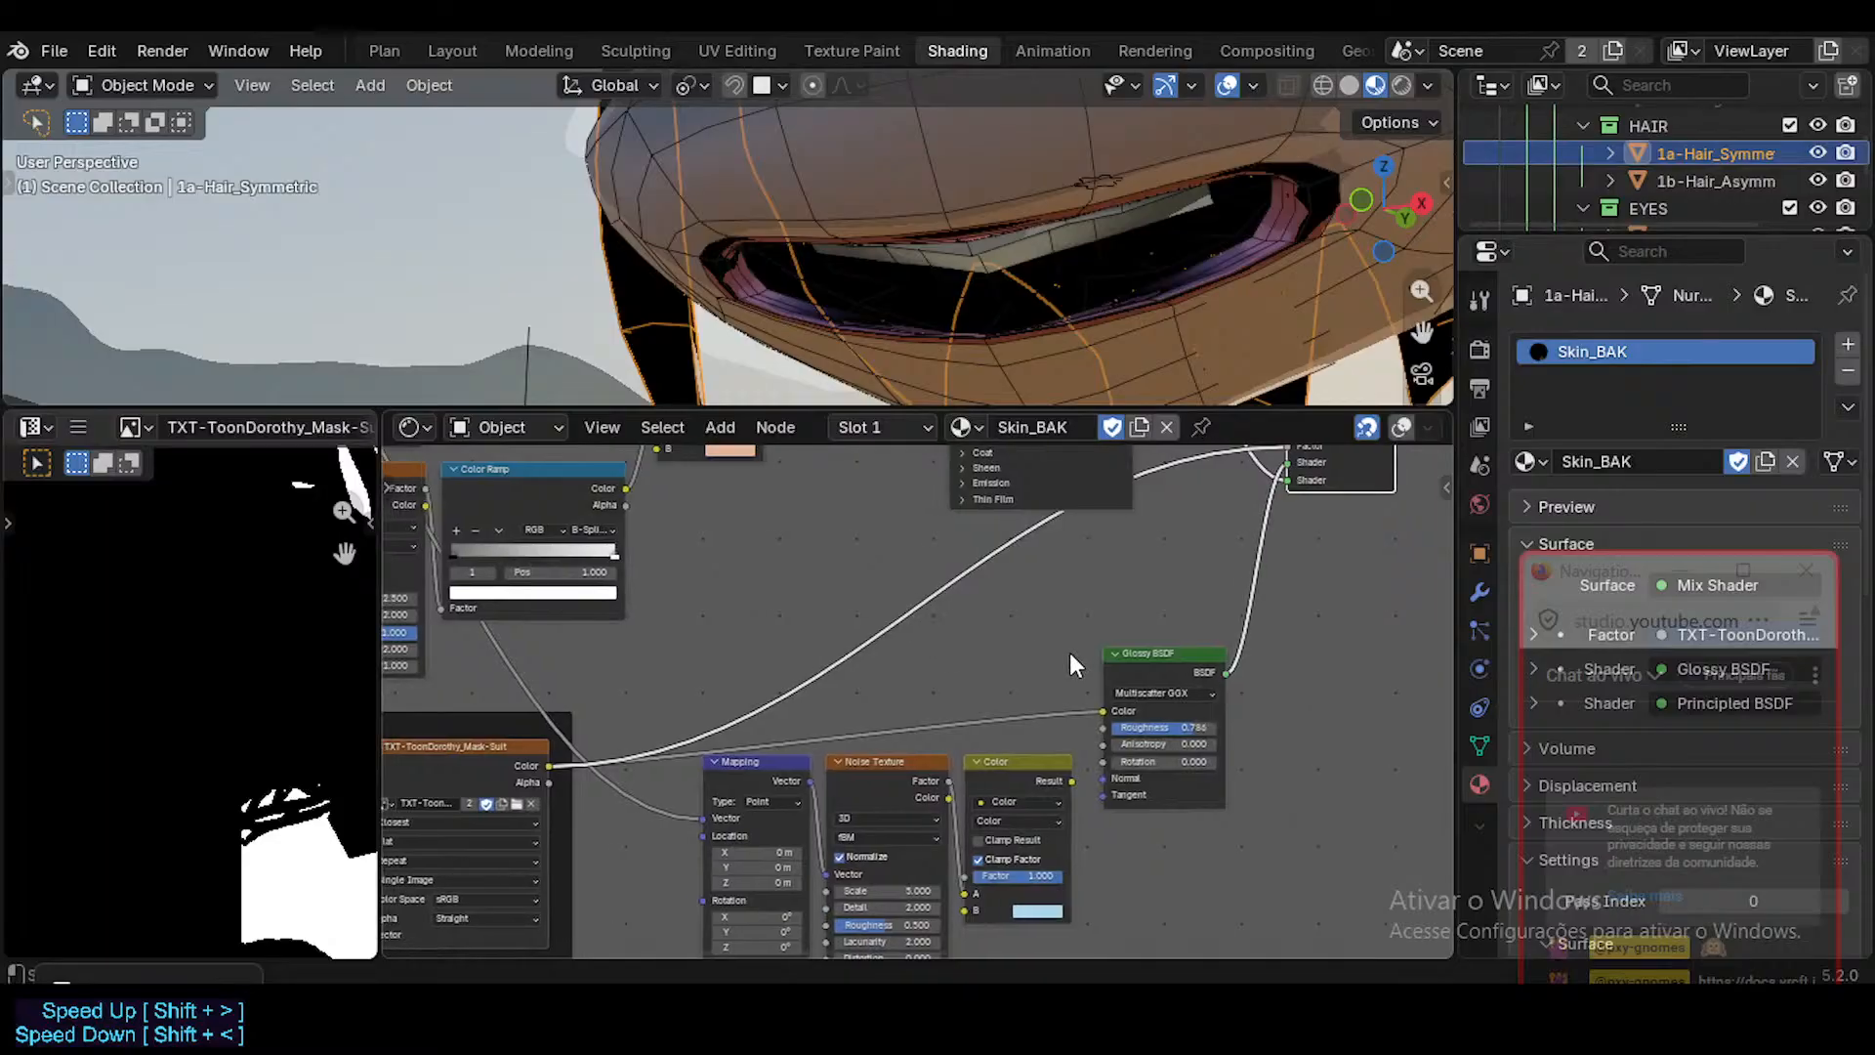
middle_click_drag(771, 776, 864, 659)
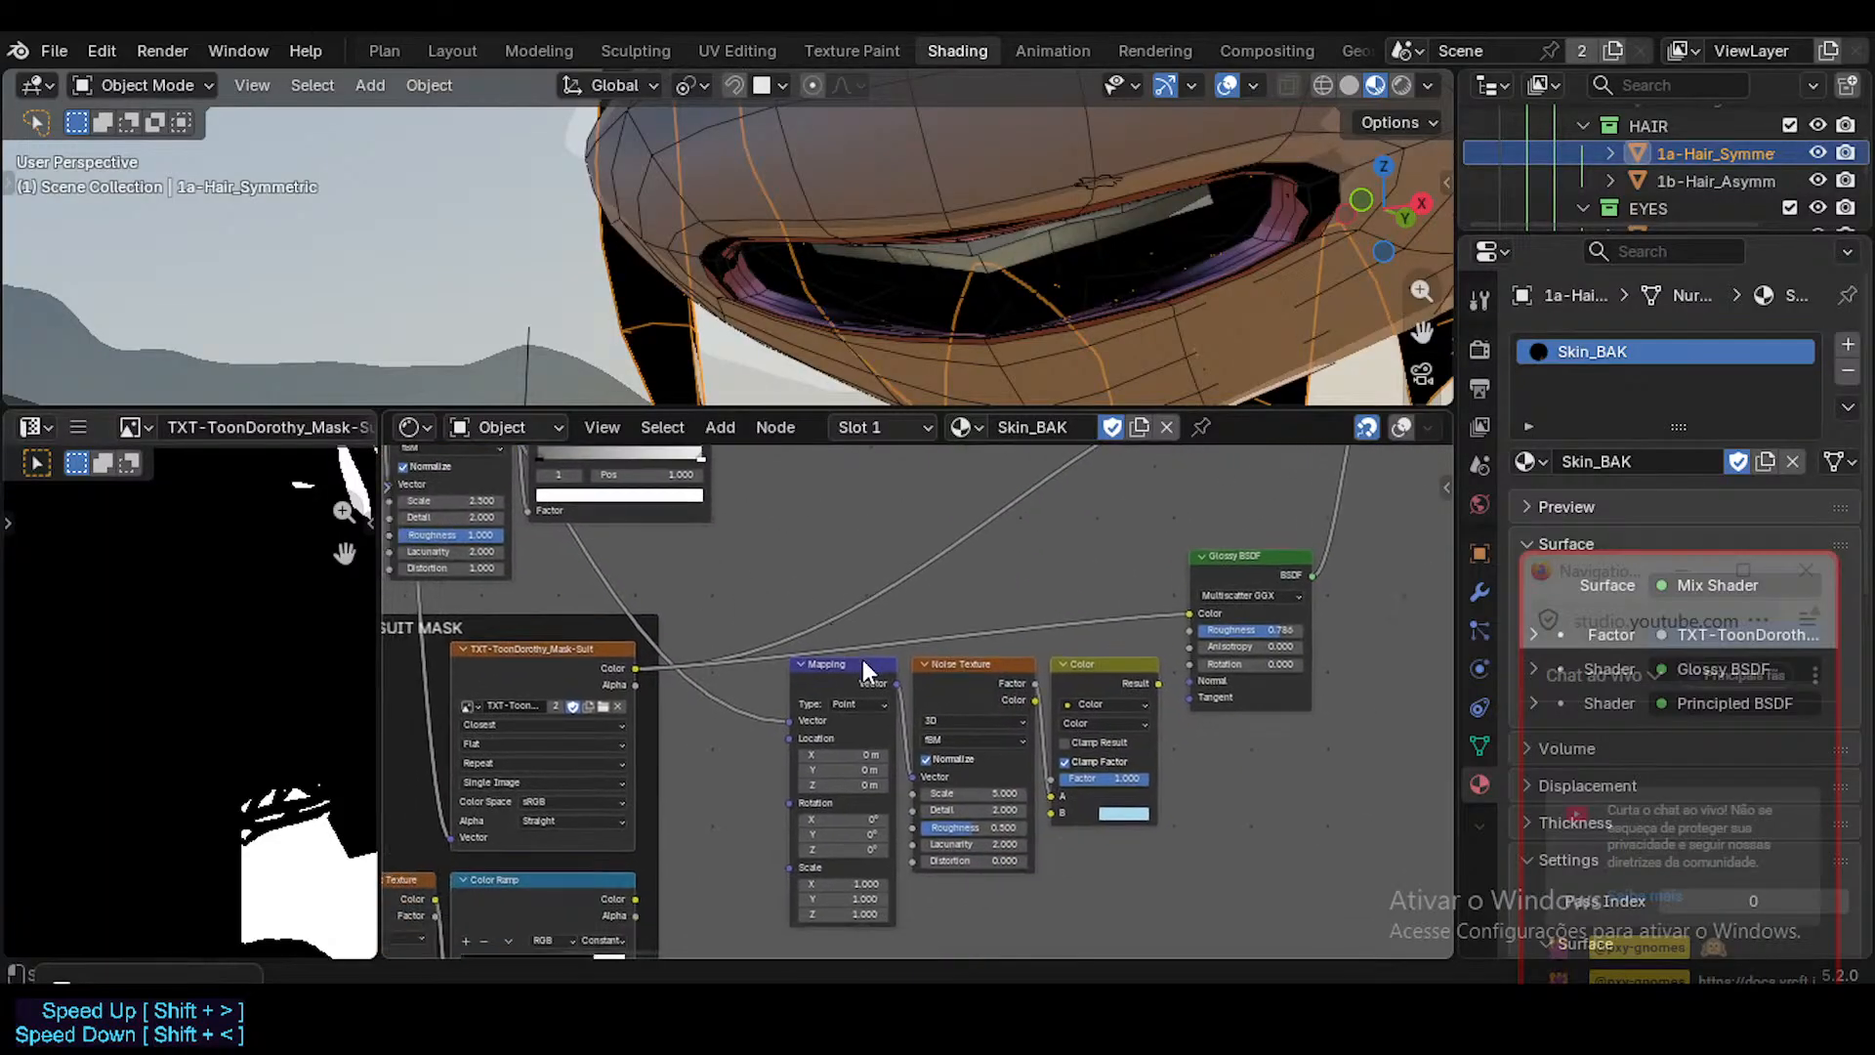
left_click(969, 664, "shift")
left_click(1111, 674, "shift")
key("g")
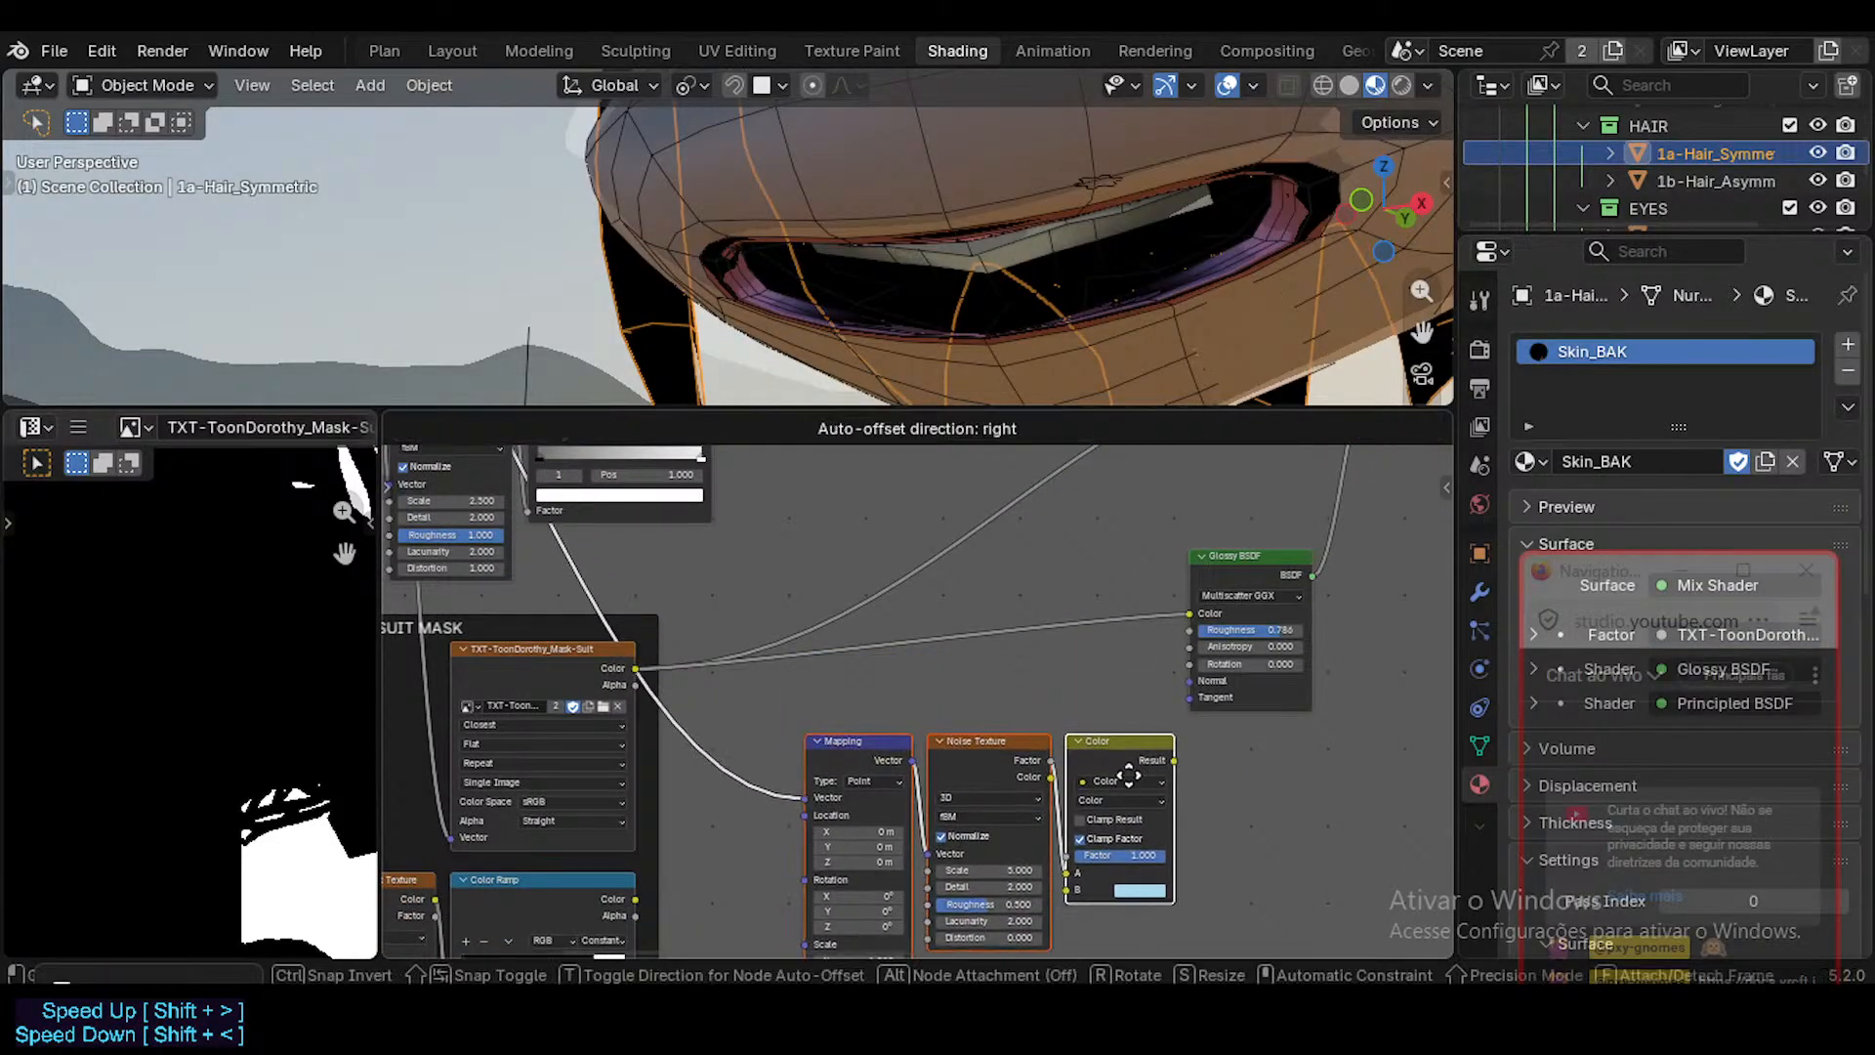
left_click(1123, 782)
key("ctrl+j")
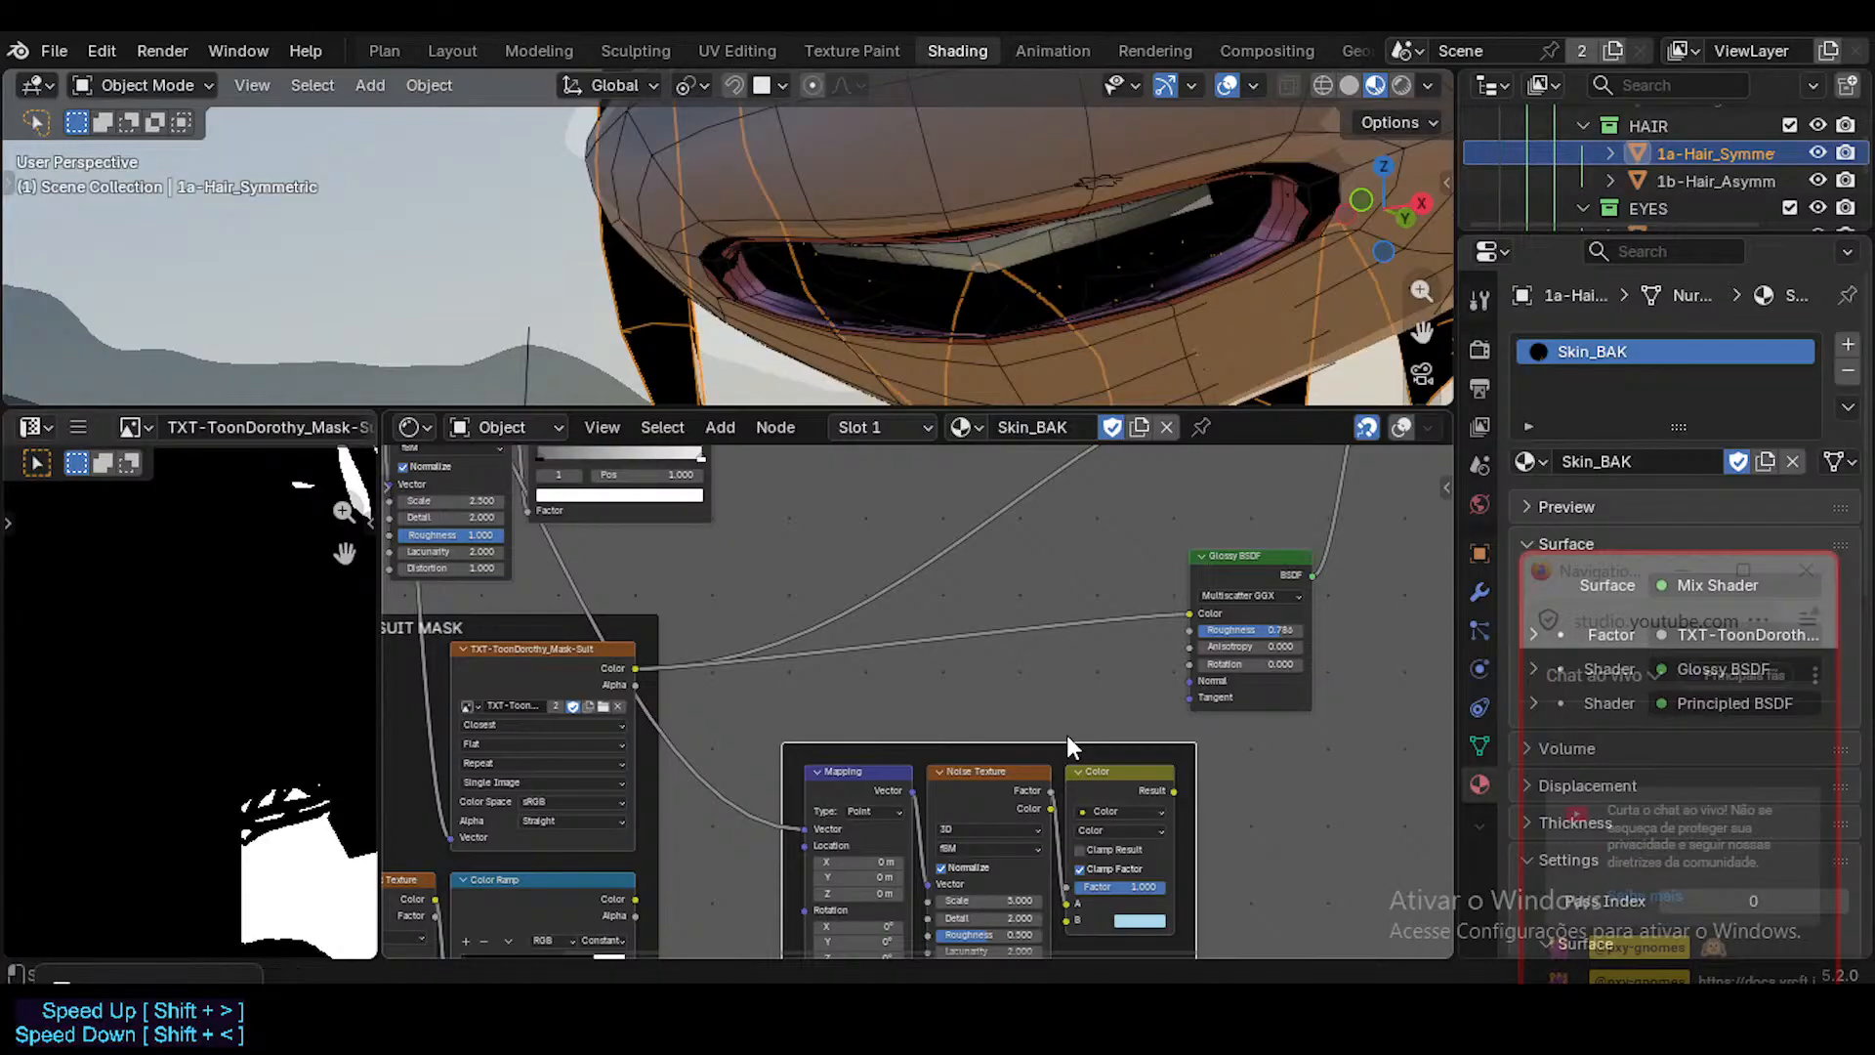
Label the frame around the disconnected noise nodes "old procedural texture suit Mask (glitch!)".
key("F2")
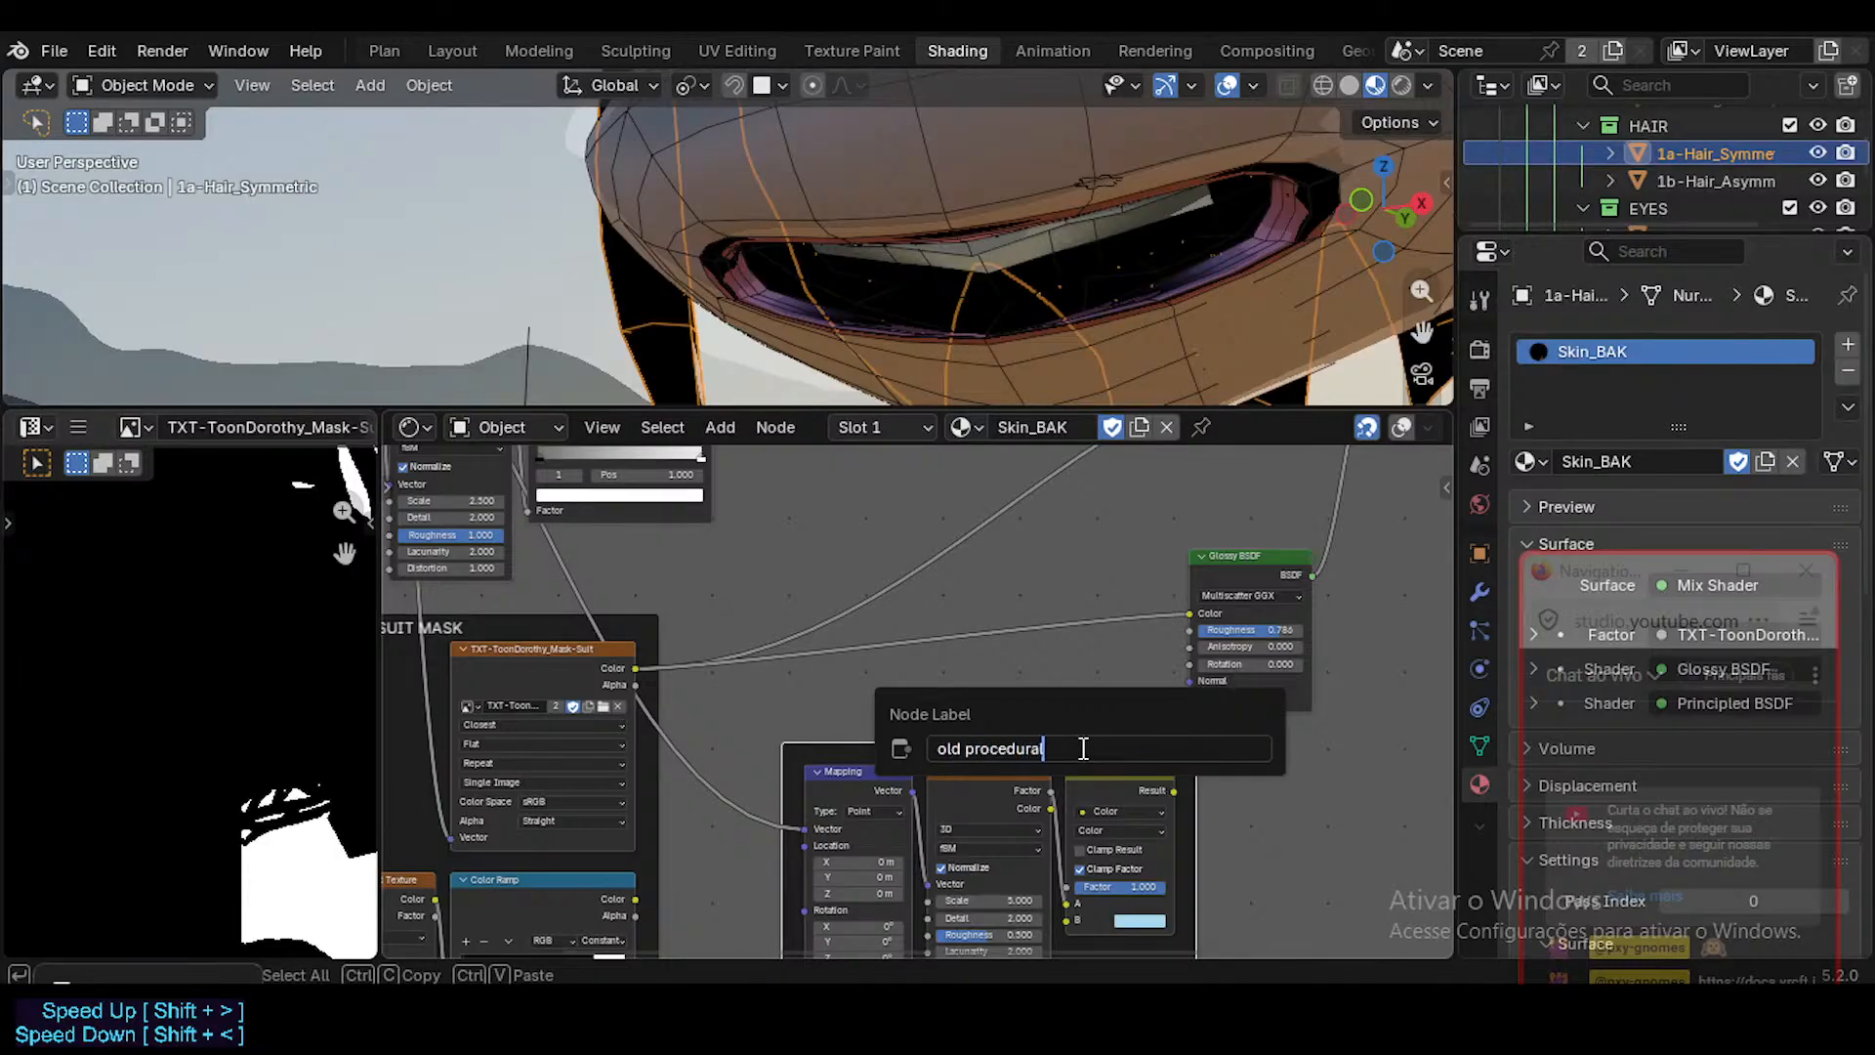
type("old procedural texture ")
type("Mask")
type("suit")
key("Return")
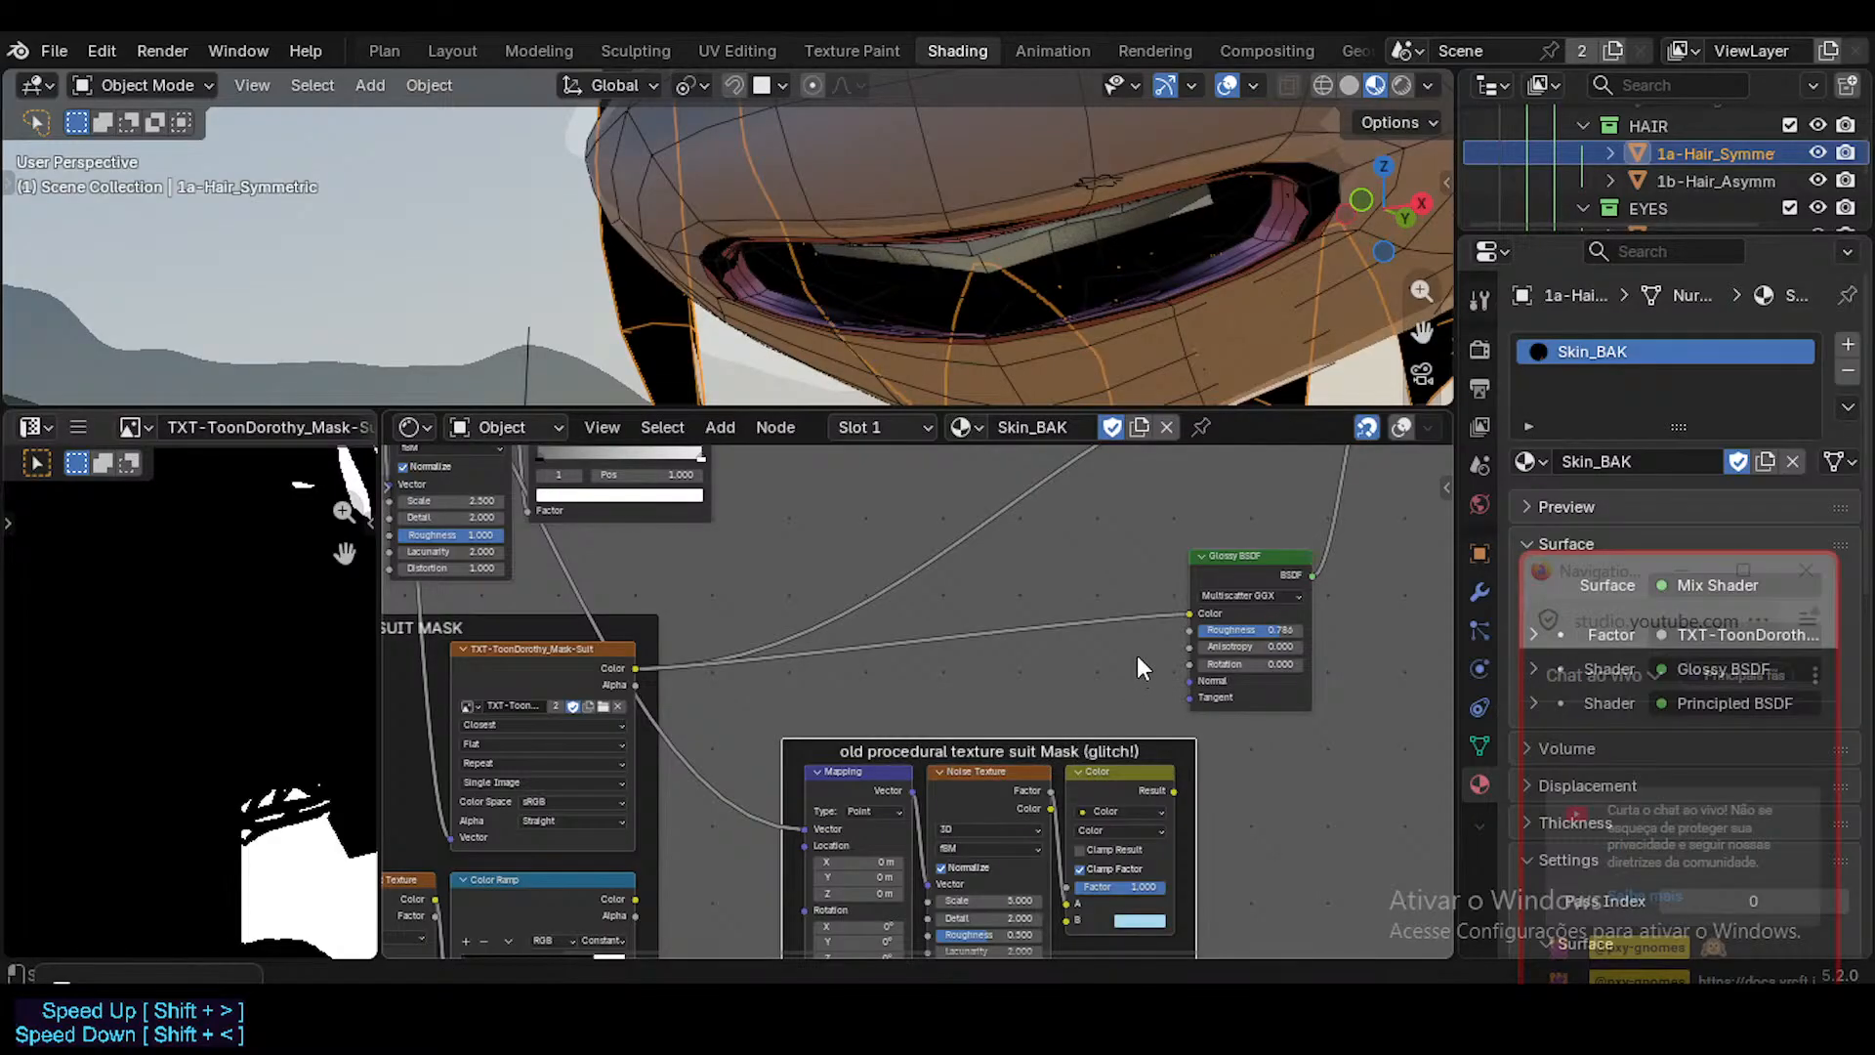
Move the old procedural texture frame directly underneath the SUIT MASK frame.
scroll(1080, 639, "down", 2, "shift")
middle_click_drag(1045, 668, 1084, 750)
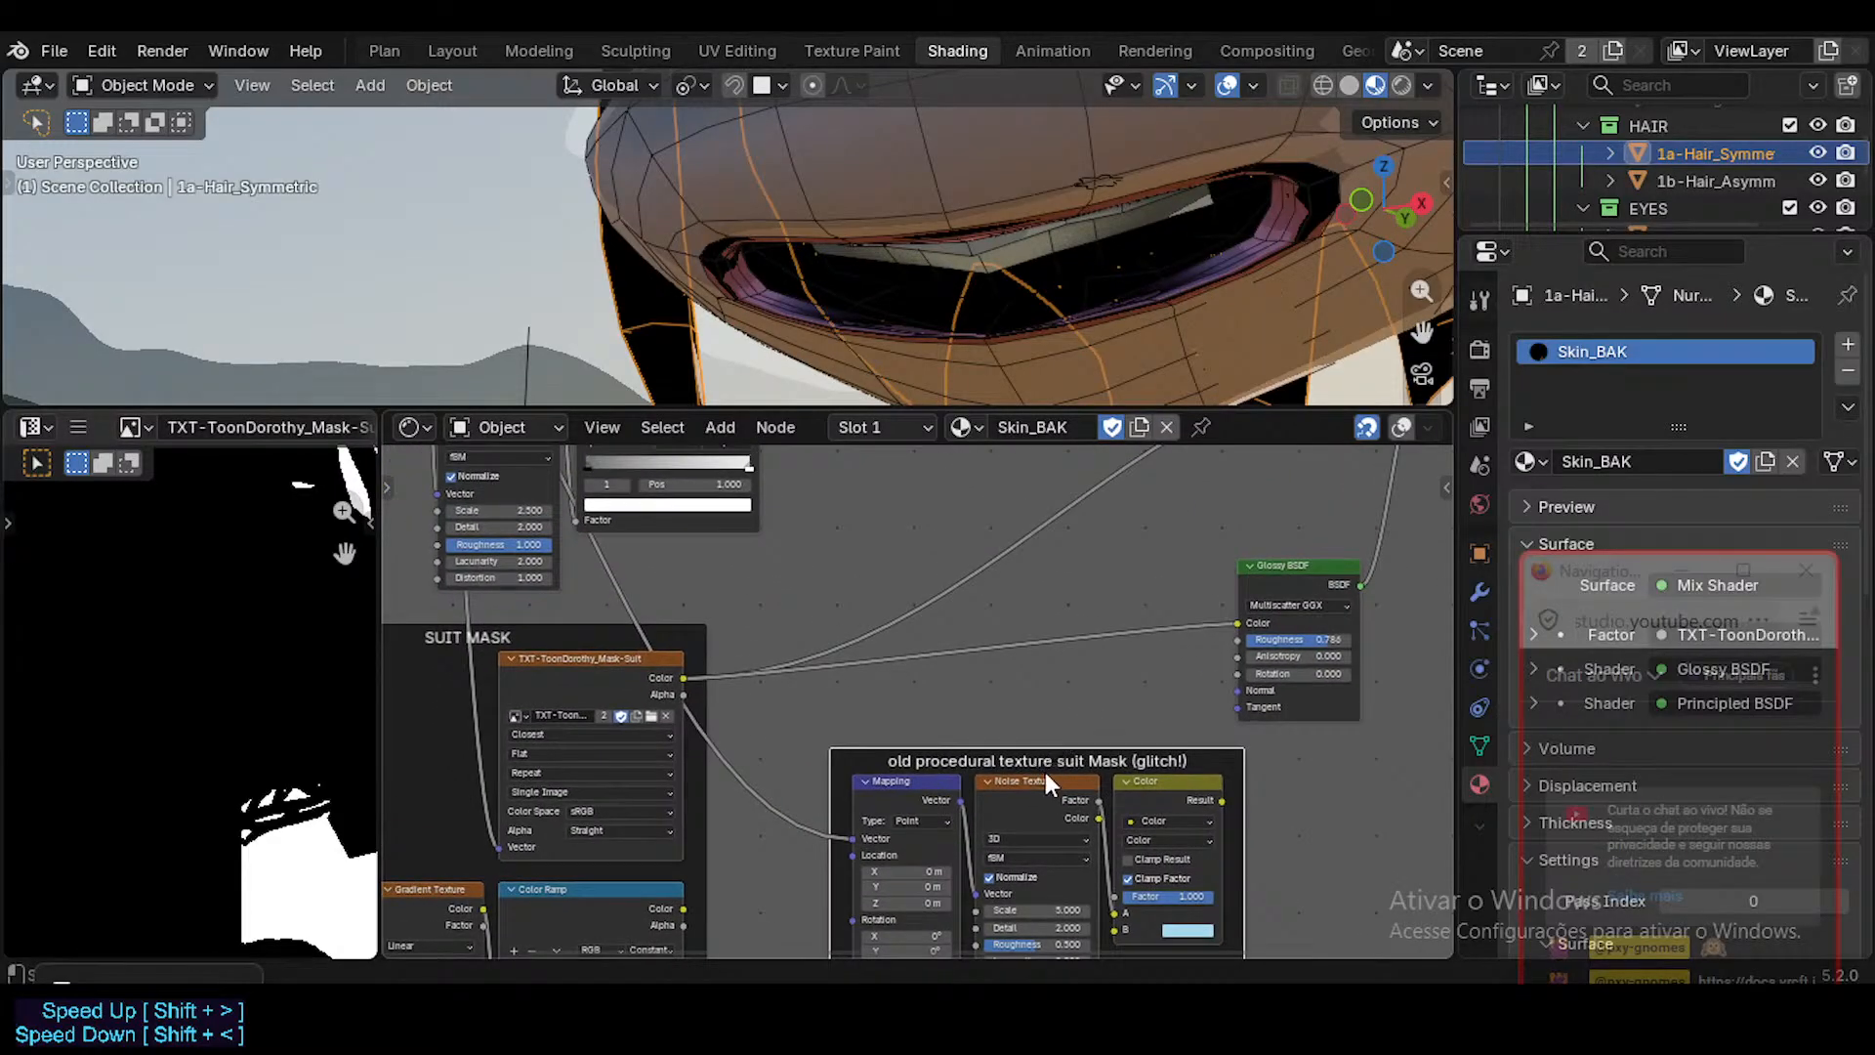
left_click(1045, 770)
left_click(1037, 754)
scroll(1029, 760, "down", 4)
scroll(906, 761, "down", 2)
middle_click_drag(905, 761, 1008, 586)
mouse_move(1031, 590)
left_mouse_down()
mouse_move(958, 716)
mouse_move(655, 882)
mouse_move(712, 900)
mouse_move(694, 862)
mouse_move(652, 879)
mouse_move(734, 869)
mouse_move(699, 878)
left_mouse_up()
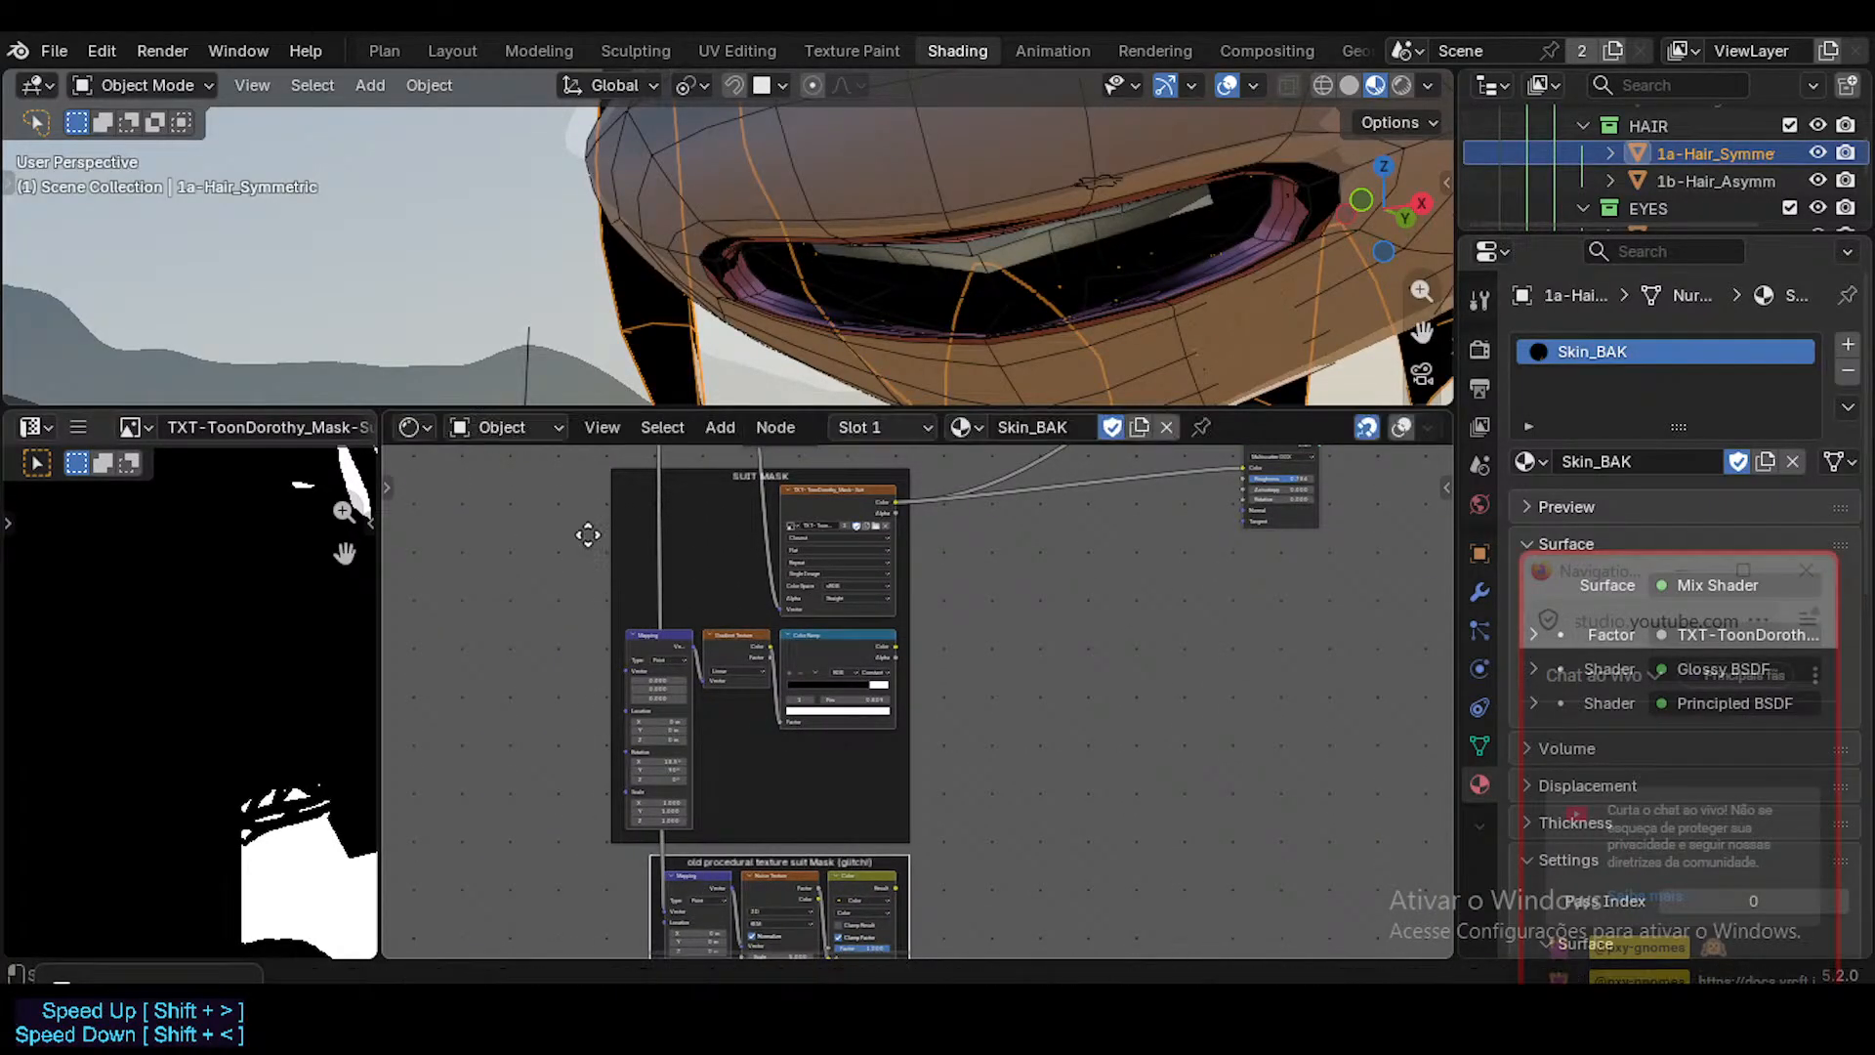
Add a reroute to the link running from the Texture Coordinate node to the old procedural frame's Mapping node.
middle_click_drag(588, 535, 635, 740)
mouse_move(731, 616)
right_mouse_down("shift")
mouse_move(598, 627)
mouse_move(635, 626)
right_mouse_up("shift")
middle_click_drag(691, 541, 701, 326)
left_click_drag(806, 850, 727, 850)
middle_click_drag(644, 606, 693, 894)
scroll(726, 758, "up", 4)
scroll(746, 762, "up", 1)
scroll(713, 674, "up", 5)
scroll(693, 664, "down", 6)
left_click_drag(670, 465, 628, 465)
scroll(688, 873, "down", 3)
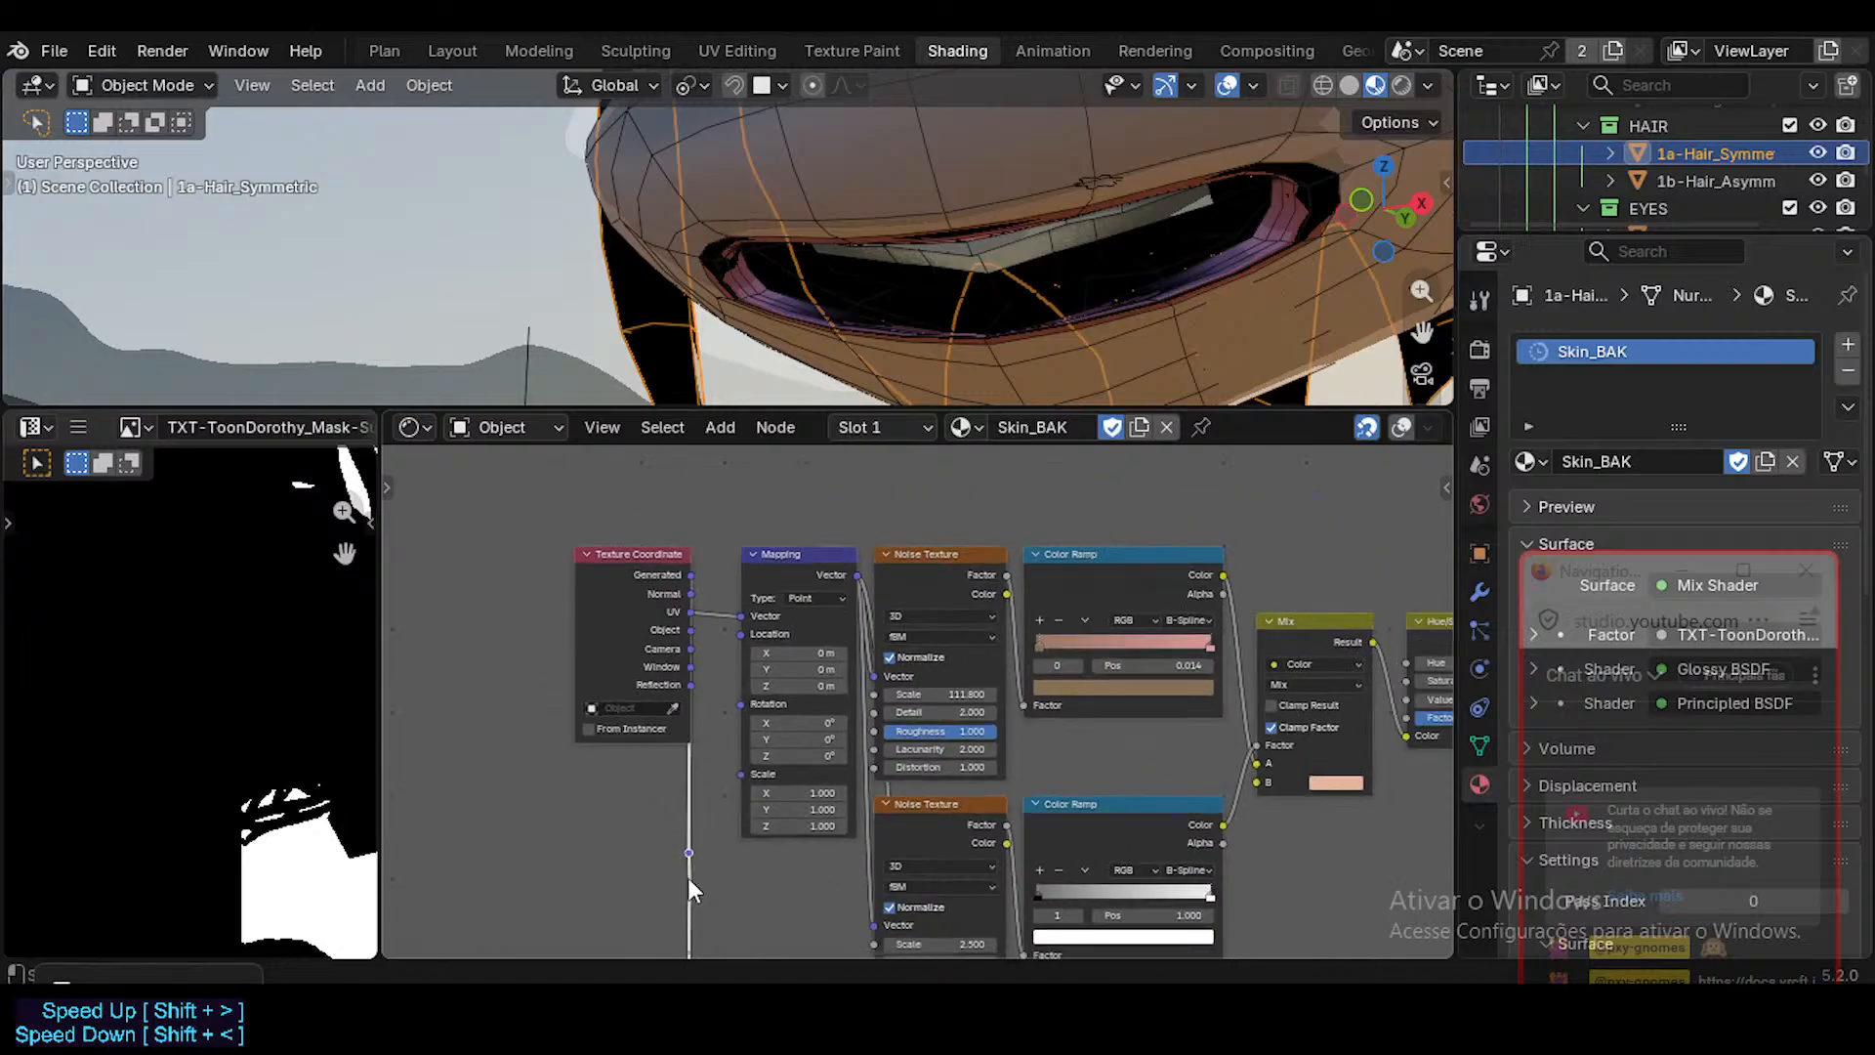
Position the reroute just above the SUIT MASK frame, beneath the Texture Coordinate node.
middle_click_drag(687, 877, 721, 525)
scroll(701, 688, "down", 2)
left_click_drag(720, 512, 669, 770)
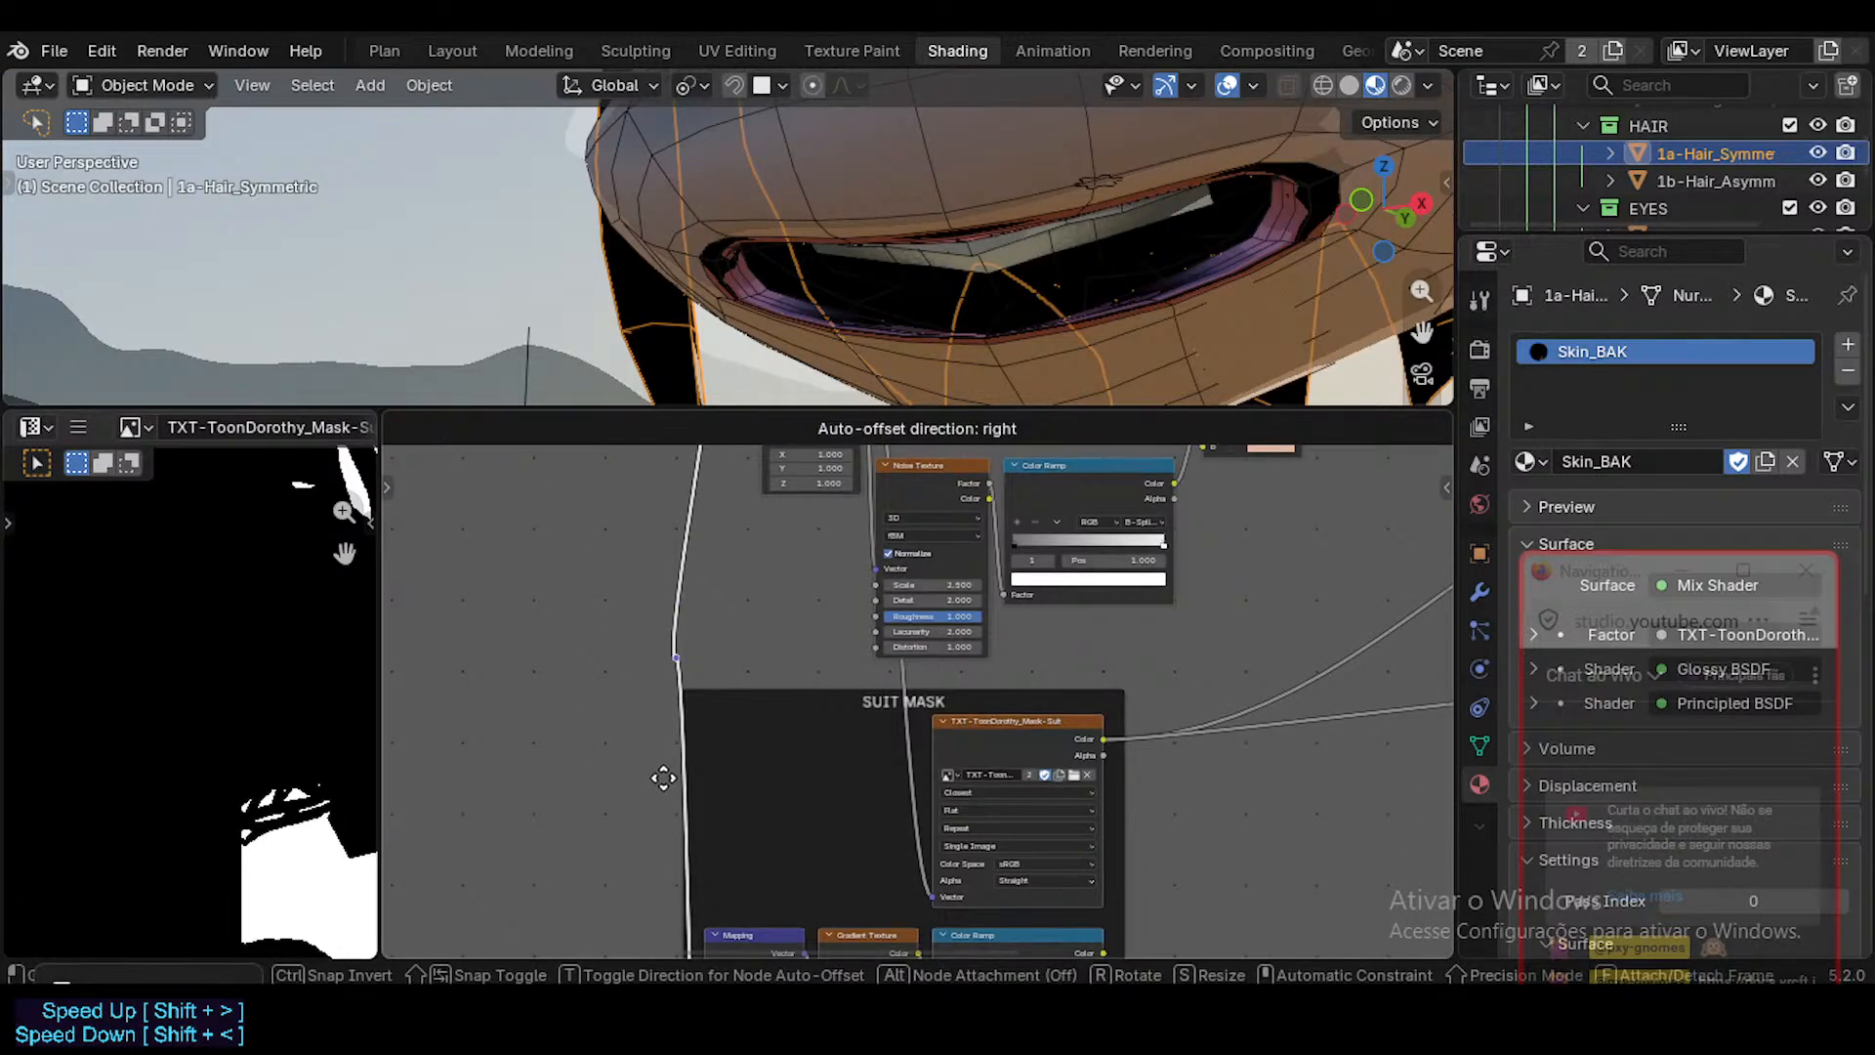
left_click(662, 769)
middle_click_drag(693, 609, 666, 842)
key("g")
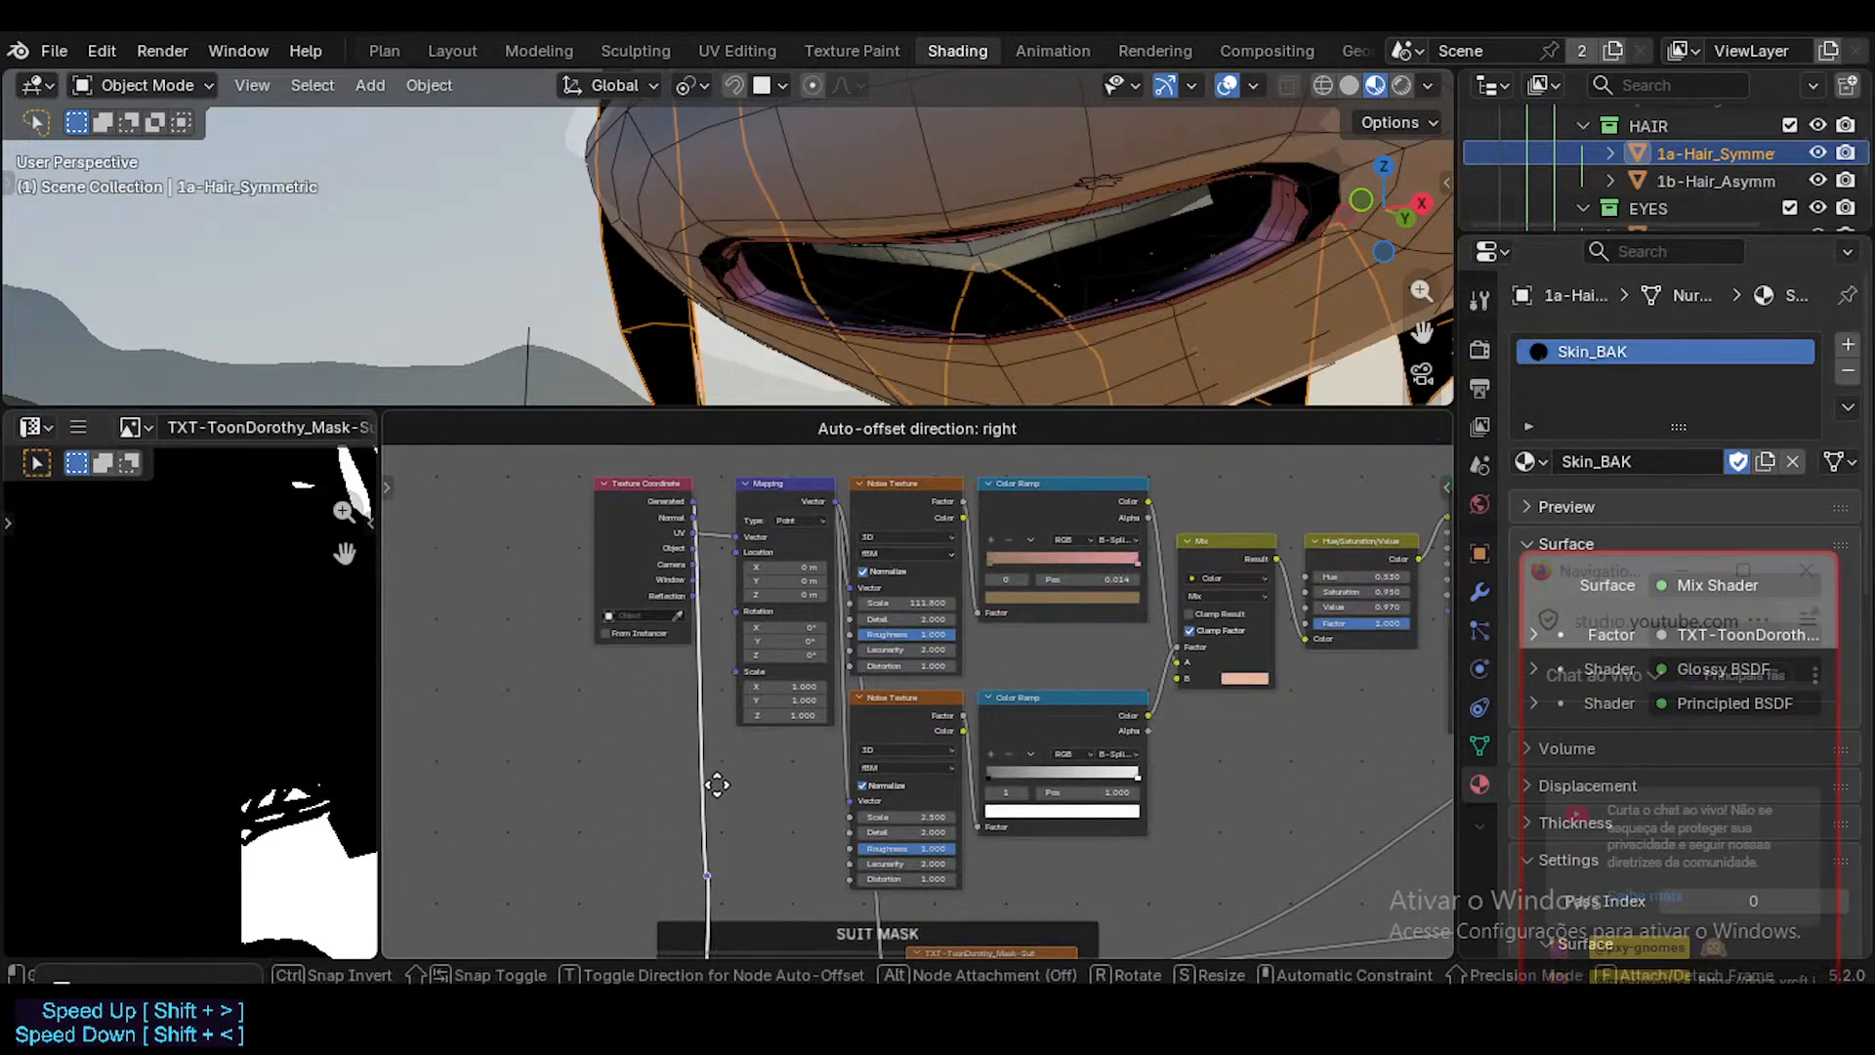
left_click(710, 777)
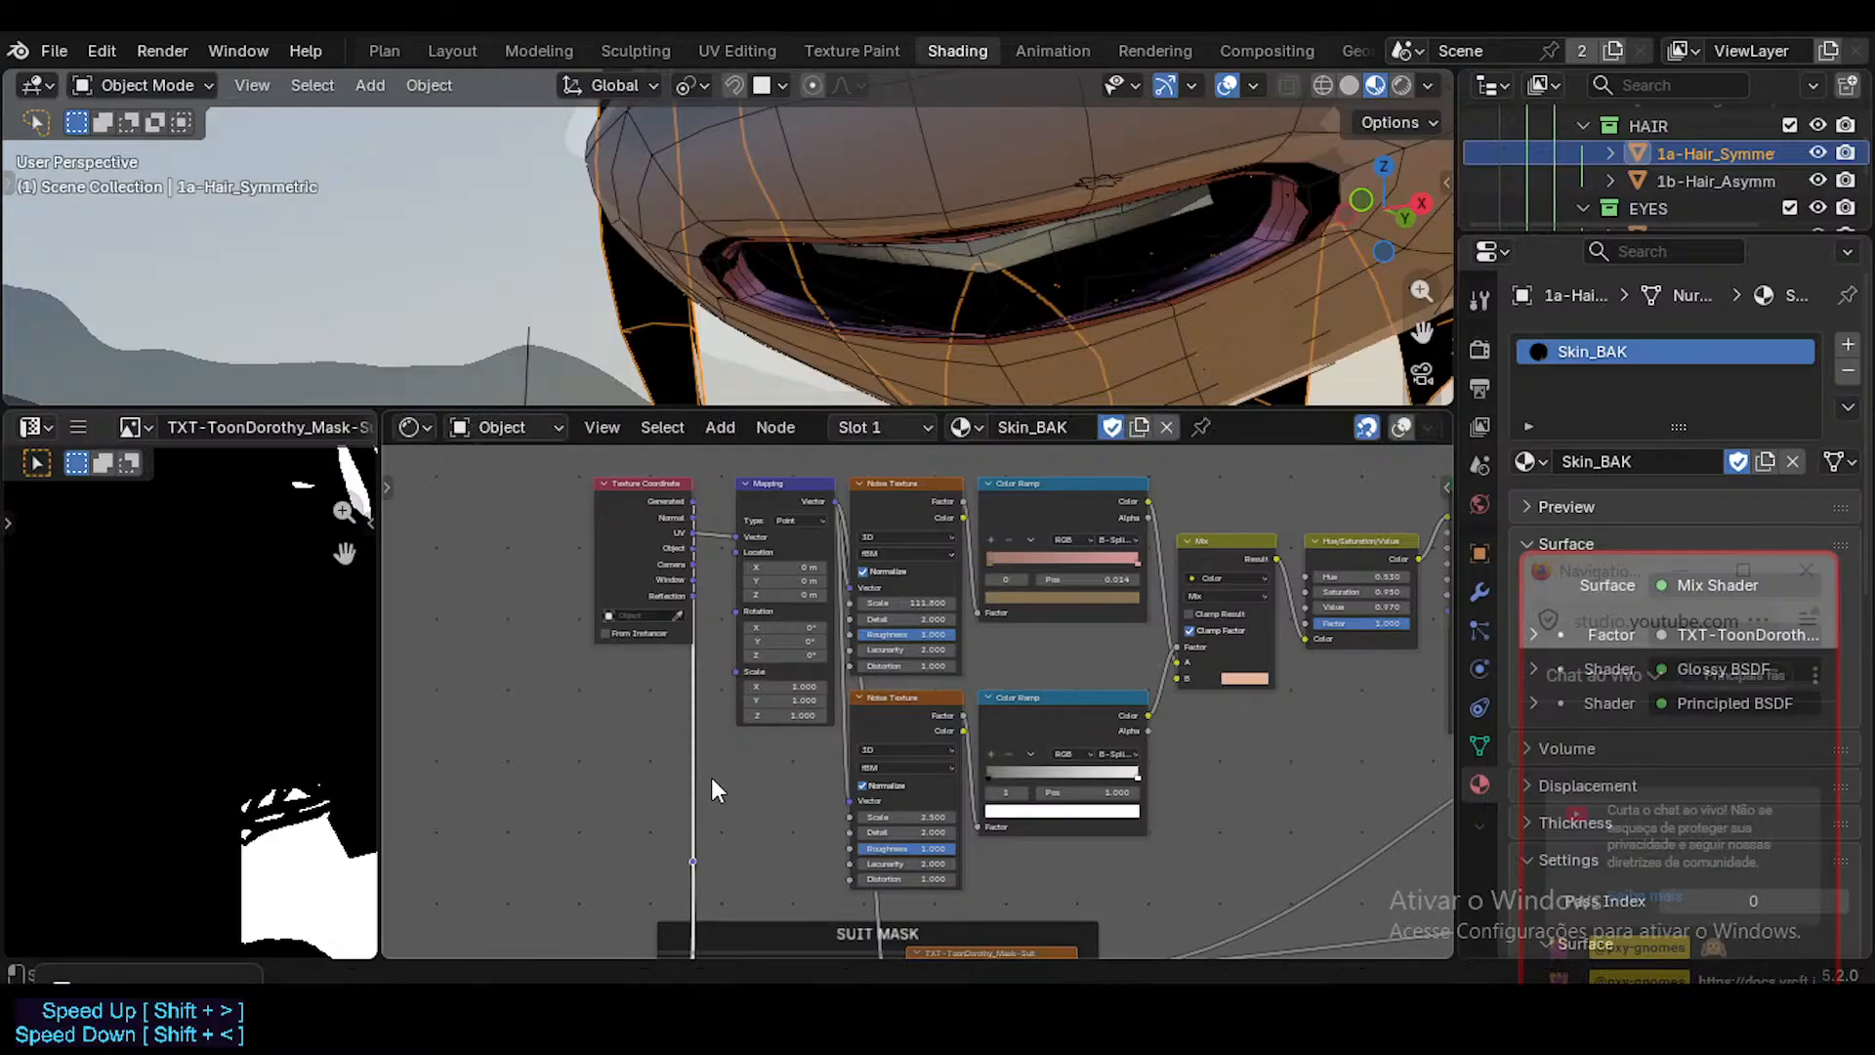
middle_click_drag(712, 921, 730, 543)
scroll(735, 584, "down", 1)
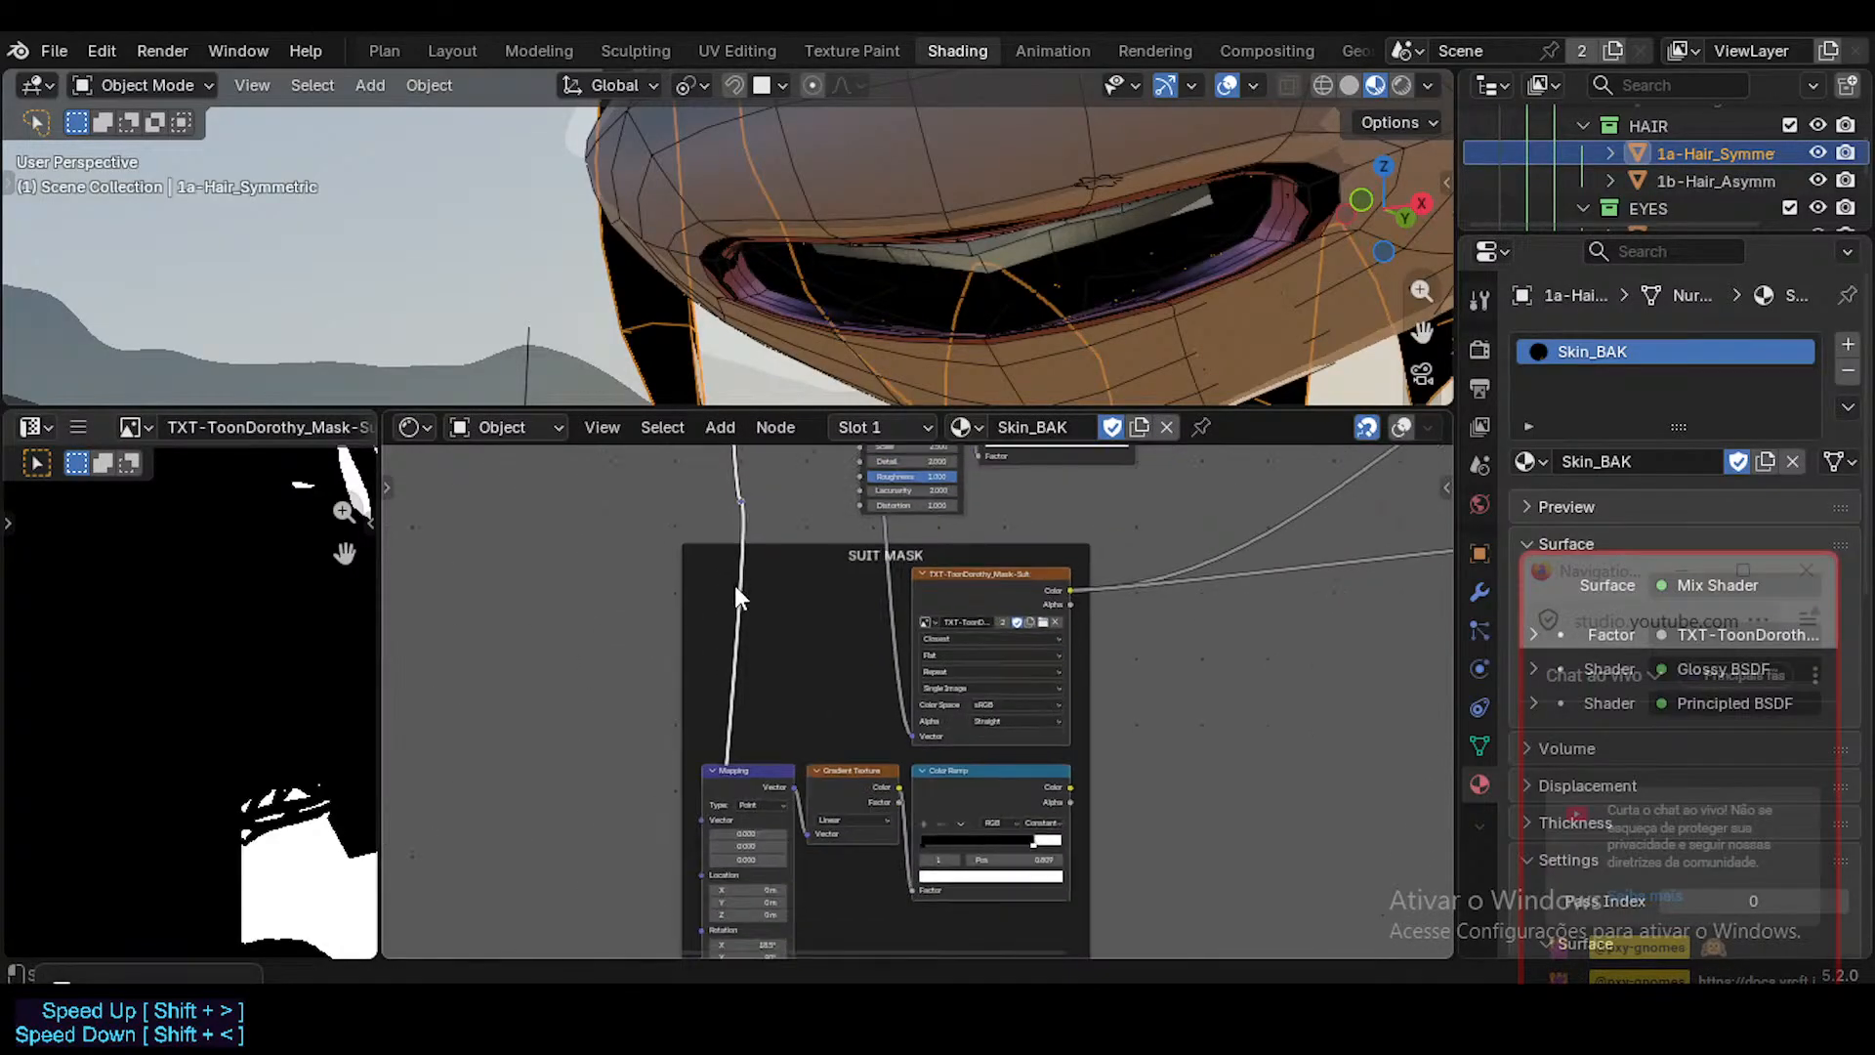
Add a second reroute to the Texture Coordinate link and move both reroutes outside the SUIT MASK frame, to its left.
right_click_drag(751, 513, 666, 533, "shift")
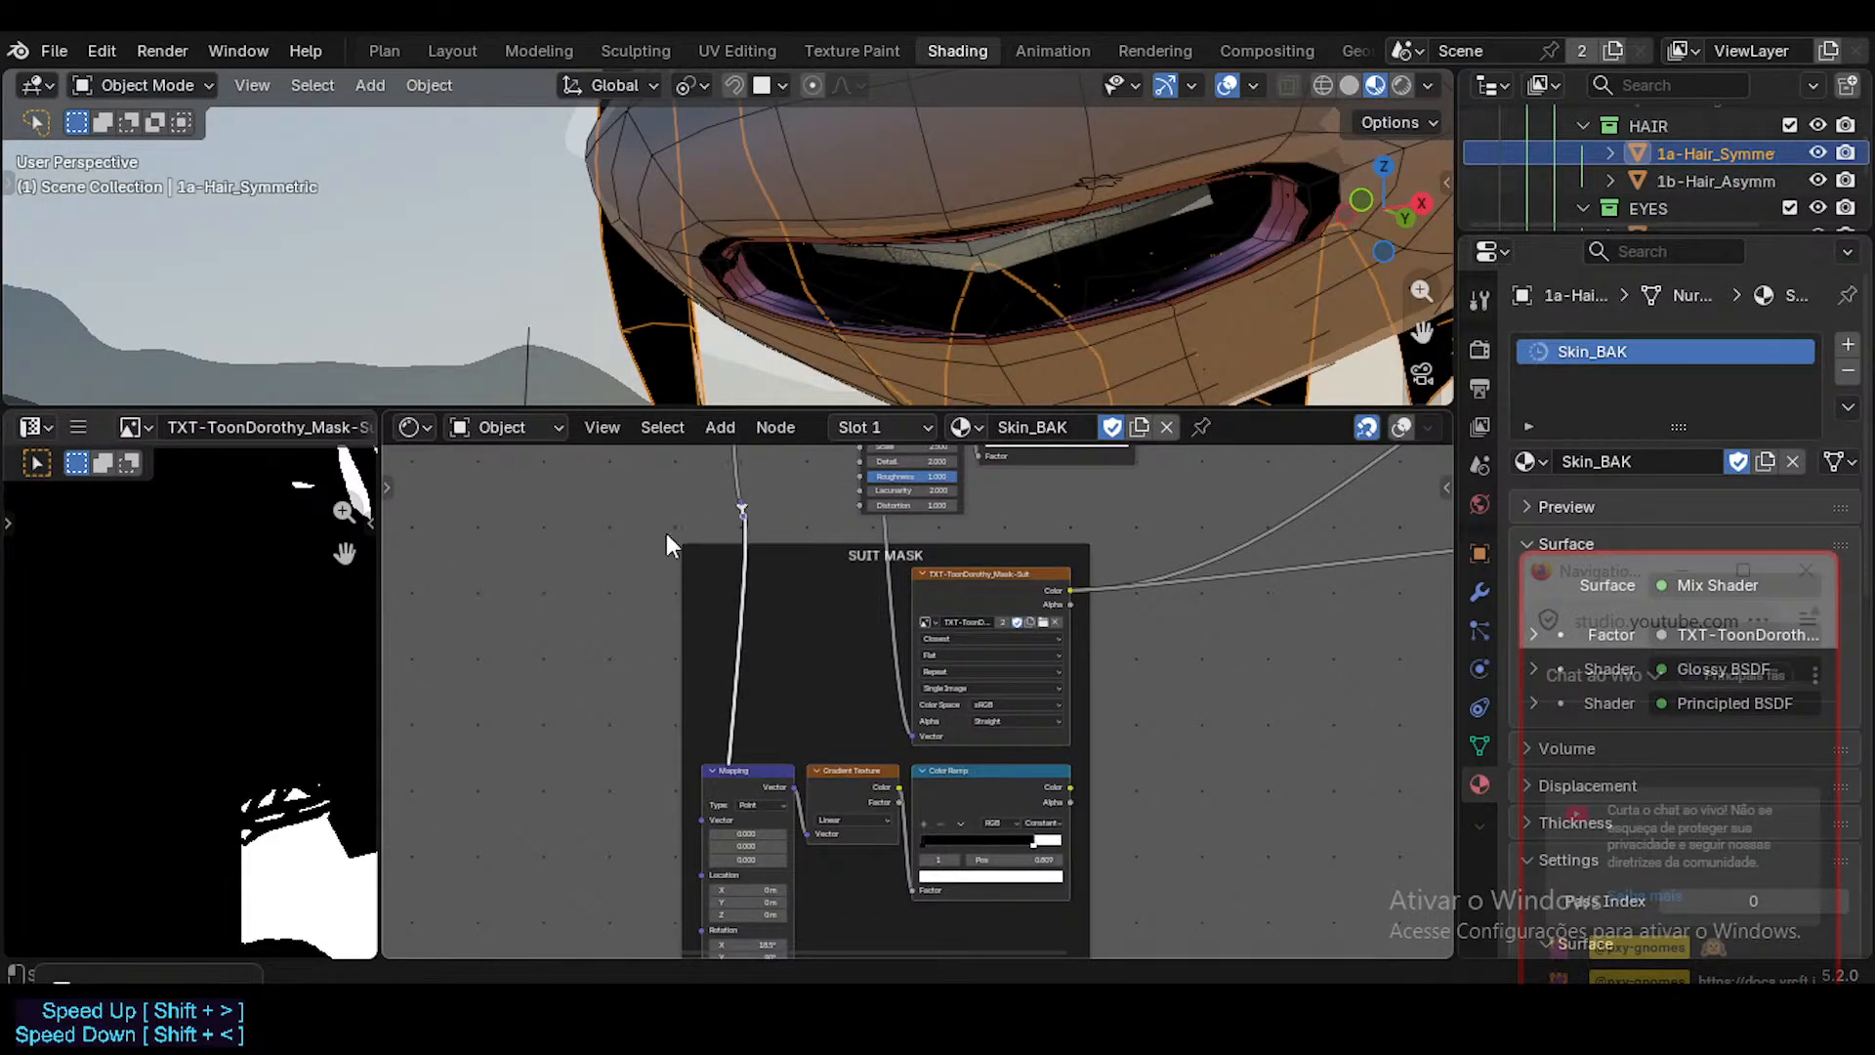
key("g")
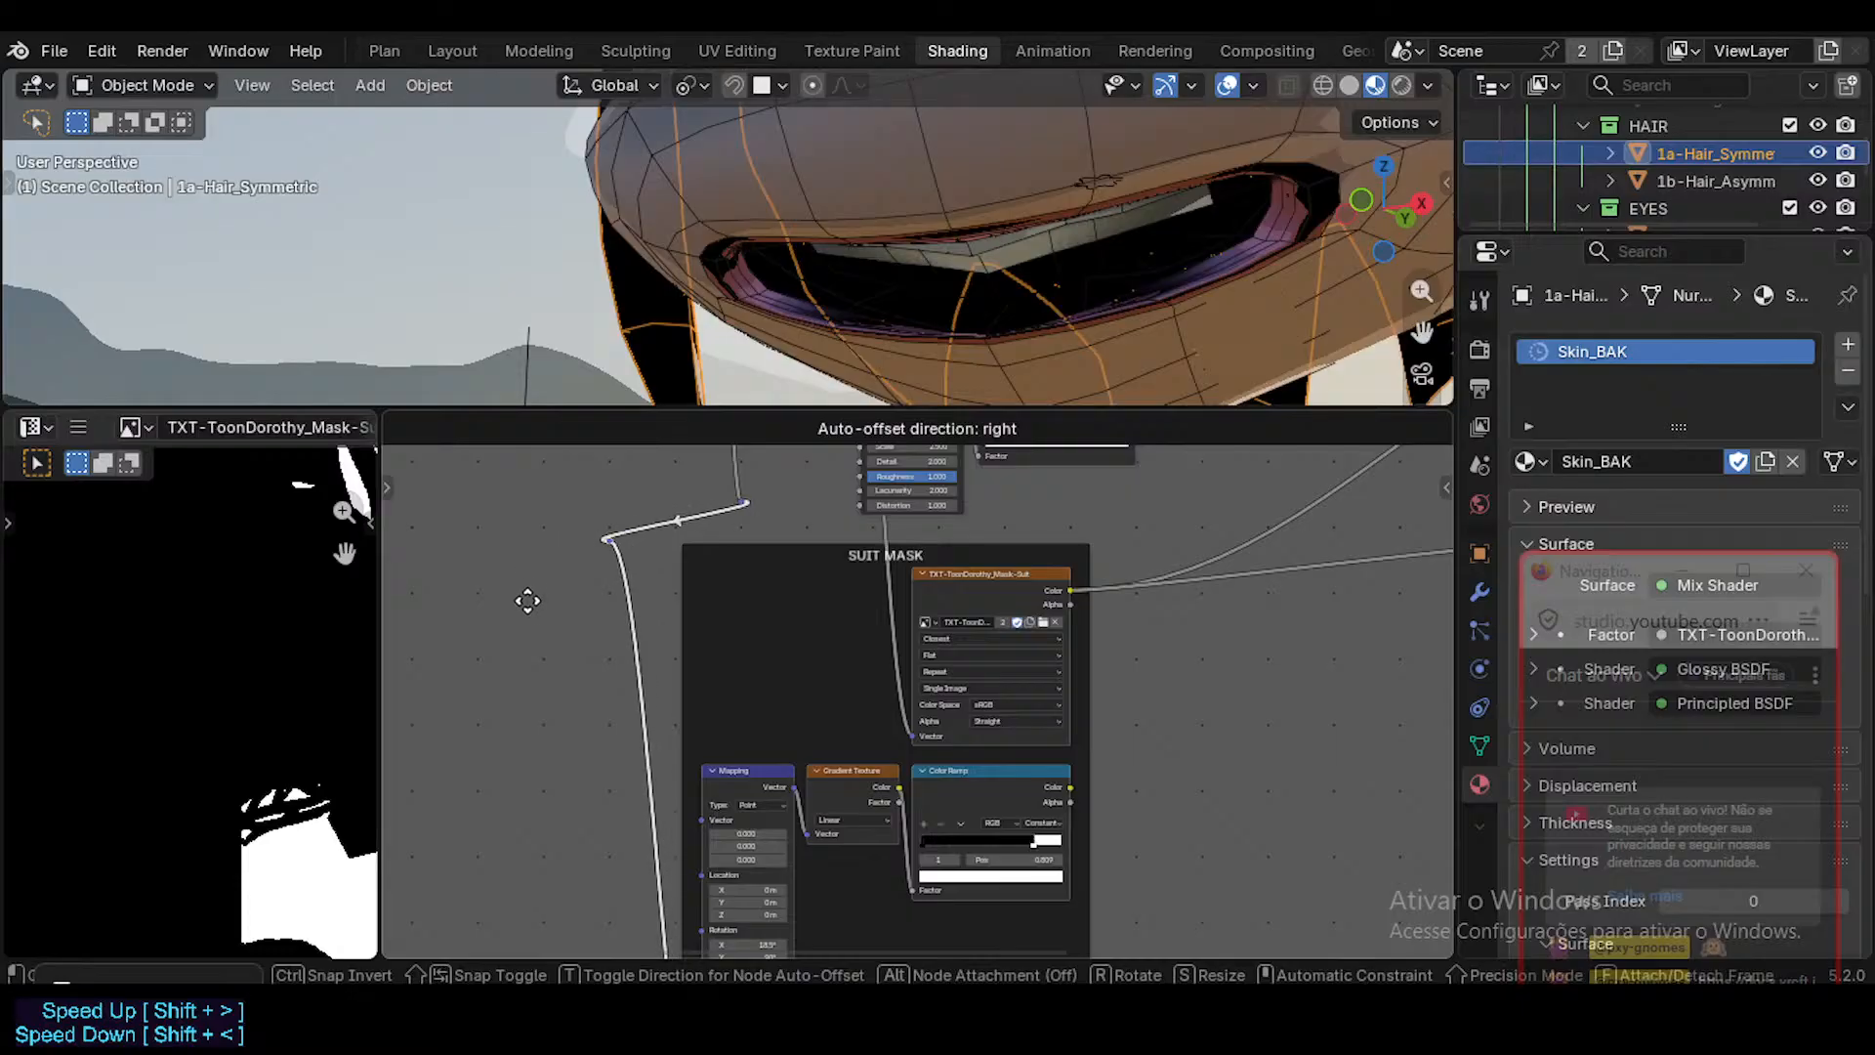
left_click(563, 651)
left_click(740, 501)
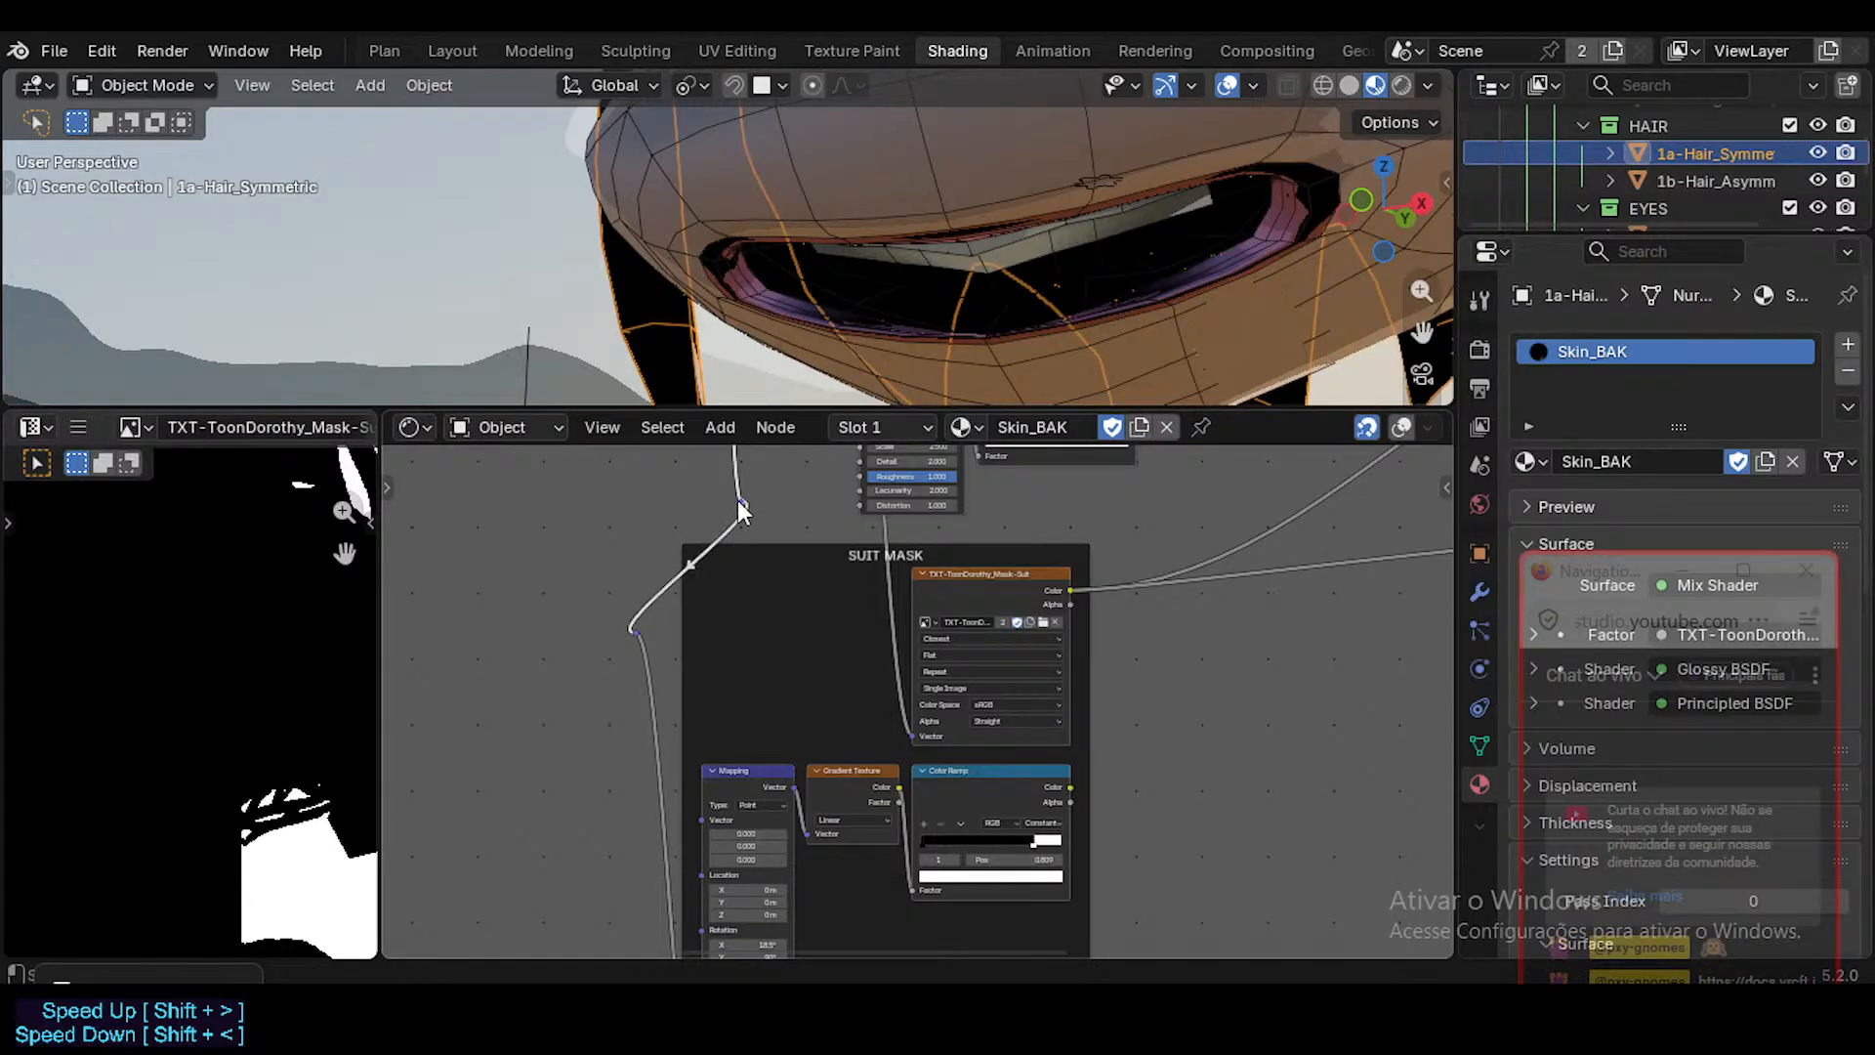
key("g")
left_click(653, 648)
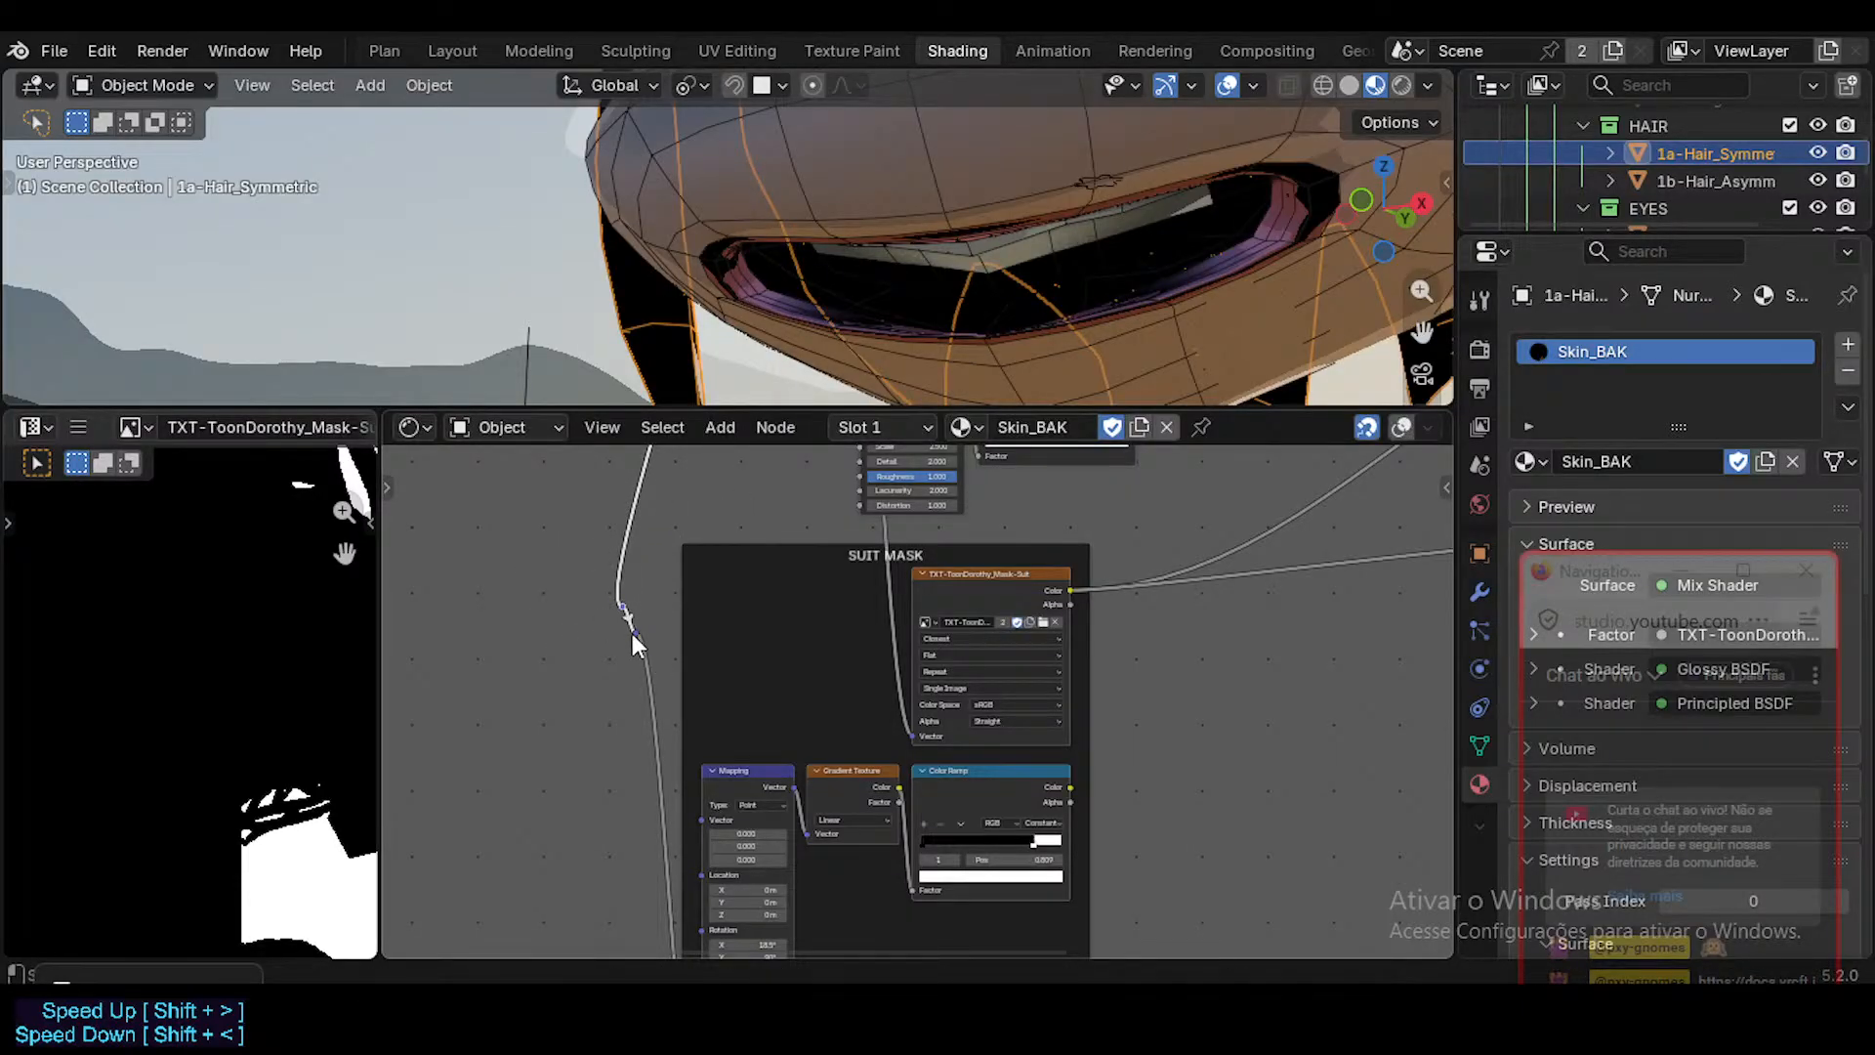
Delete the redundant second reroute while keeping the link to the old procedural frame connected.
left_click(627, 648)
left_click(631, 631)
key("ctrl+x")
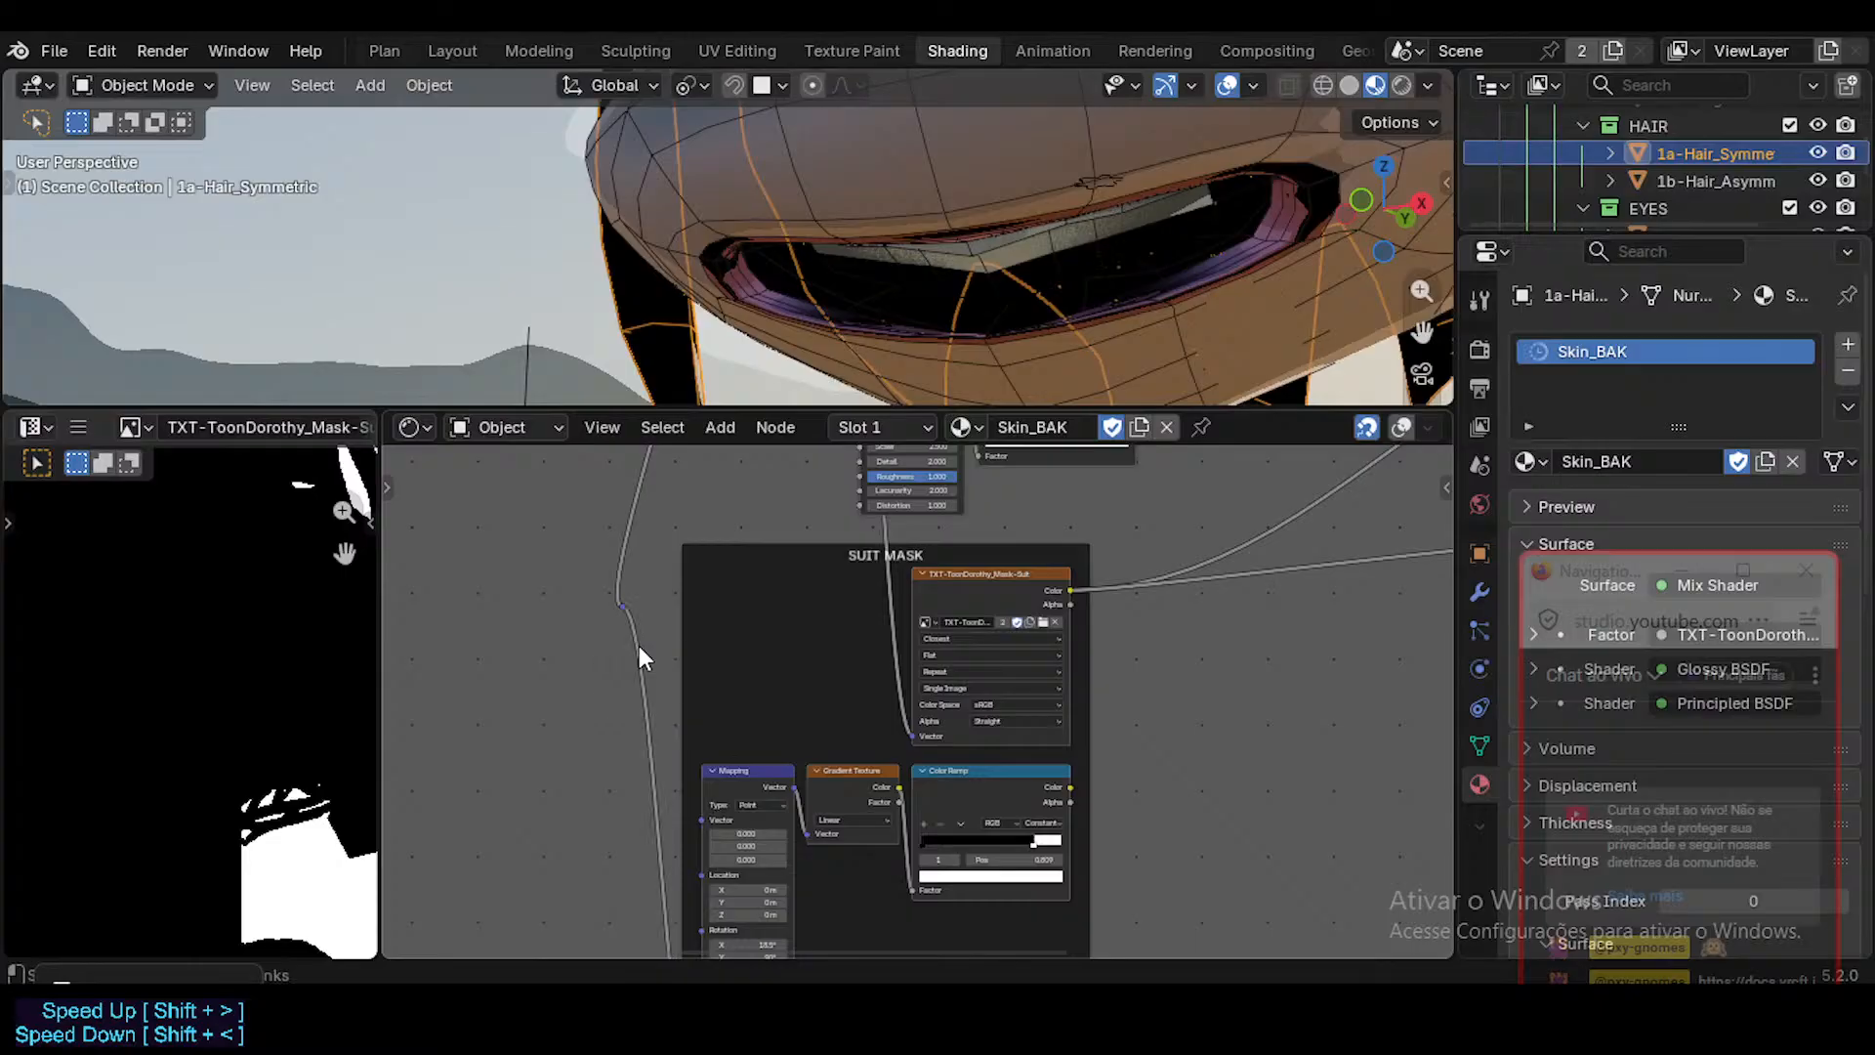
scroll(638, 645, "down", 1)
middle_click_drag(633, 637, 617, 503)
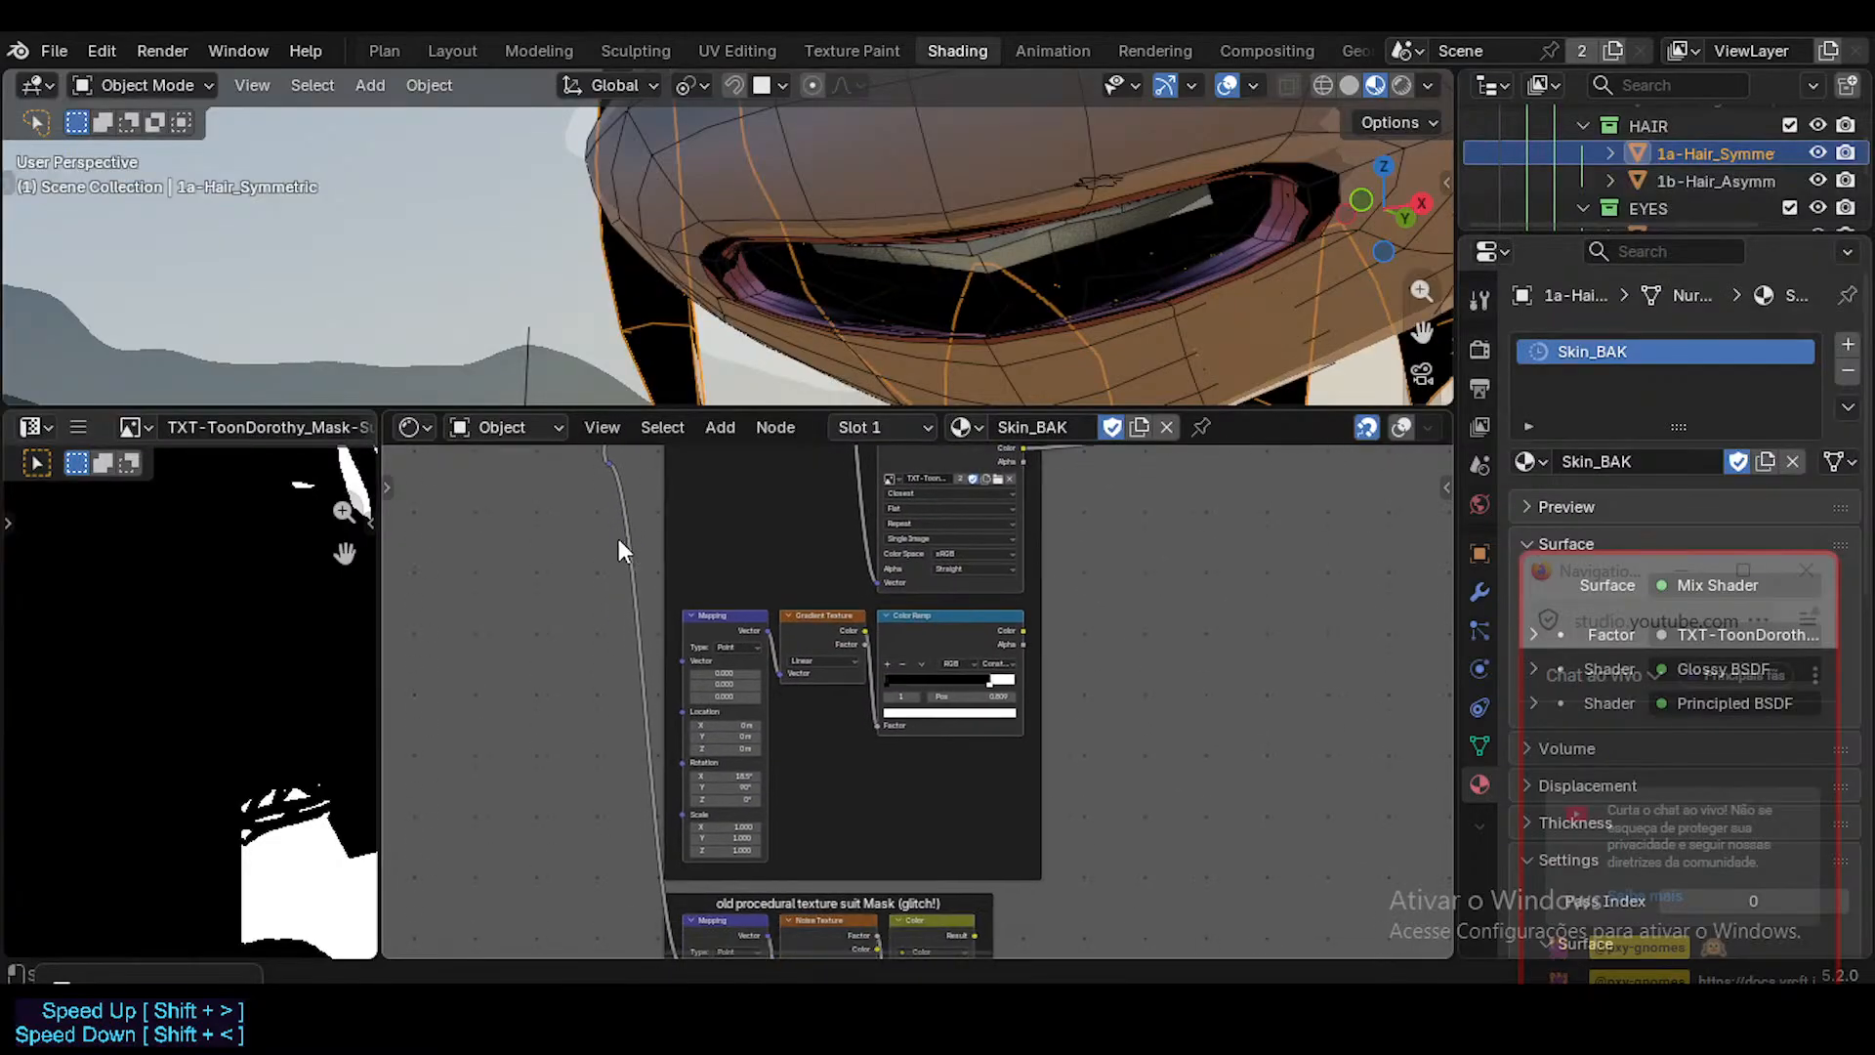
scroll(619, 543, "down", 1)
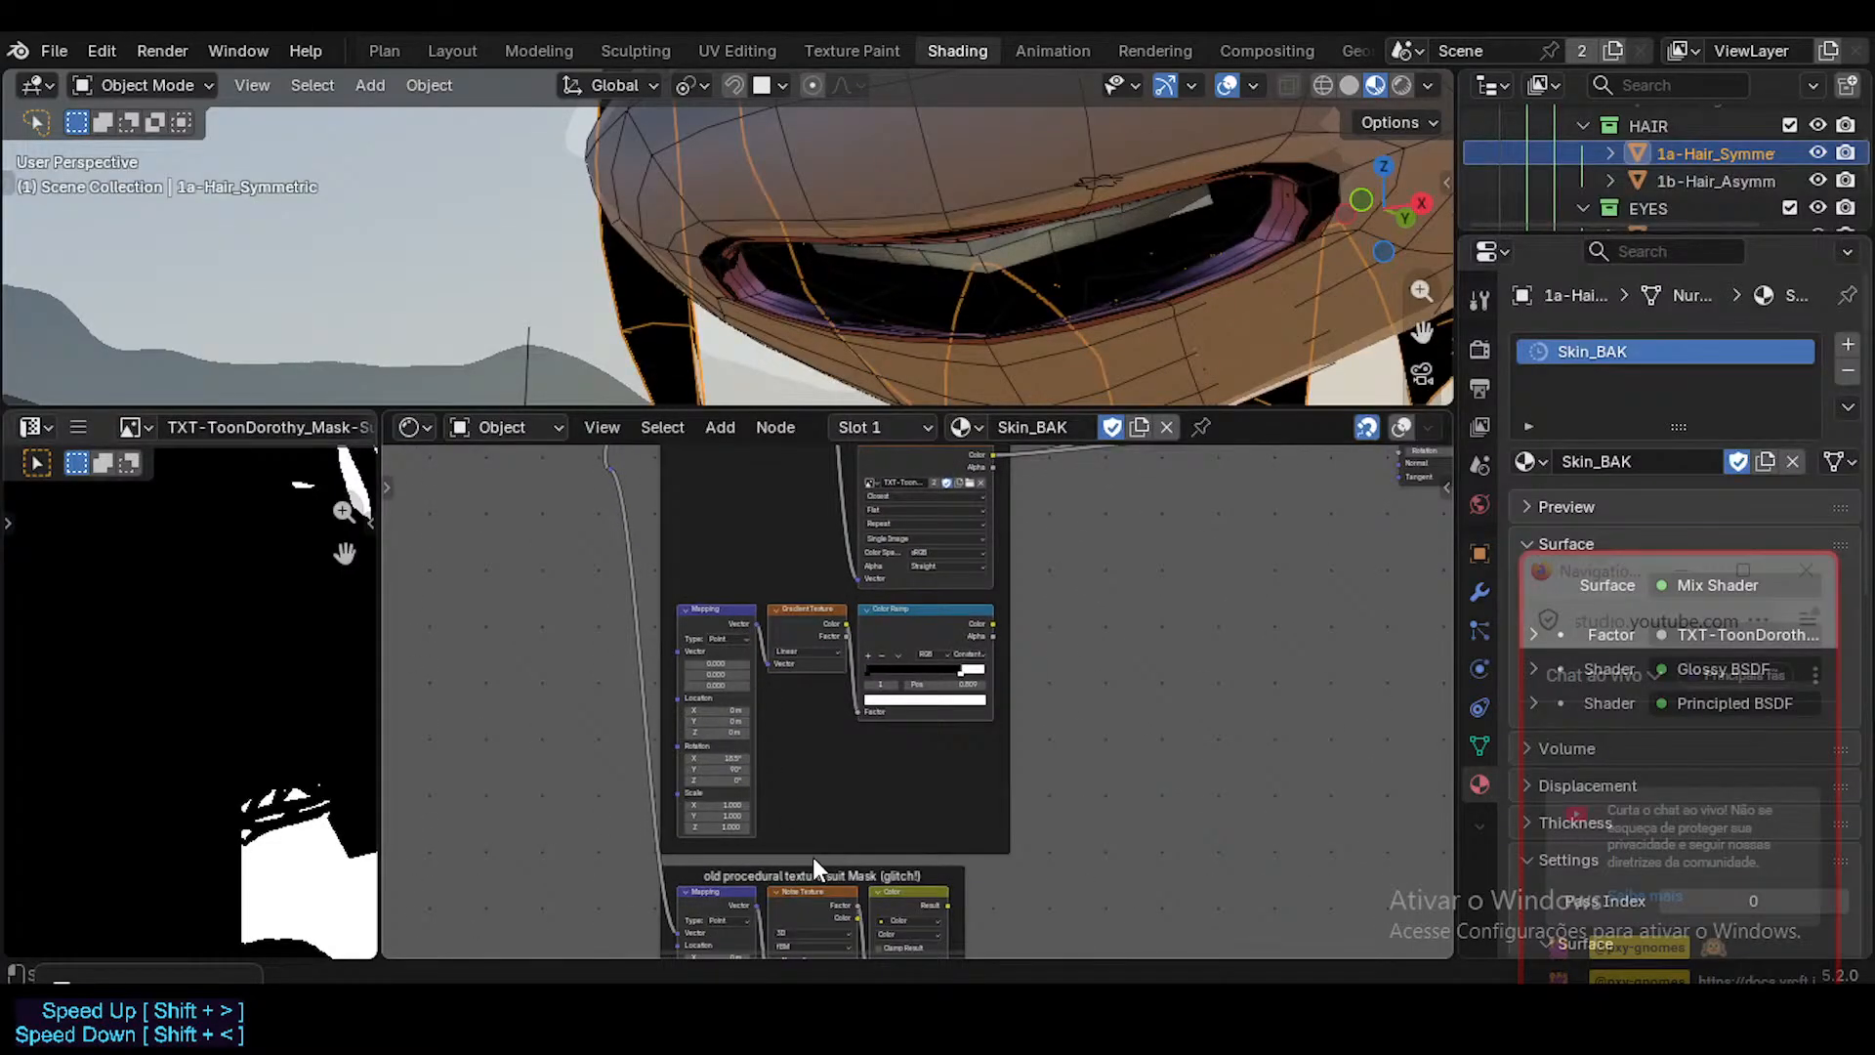
Move the Glossy BSDF node closer to the suit mask texture.
middle_click_drag(1025, 635, 1075, 757)
left_click(1095, 747)
left_click_drag(1095, 746, 980, 758)
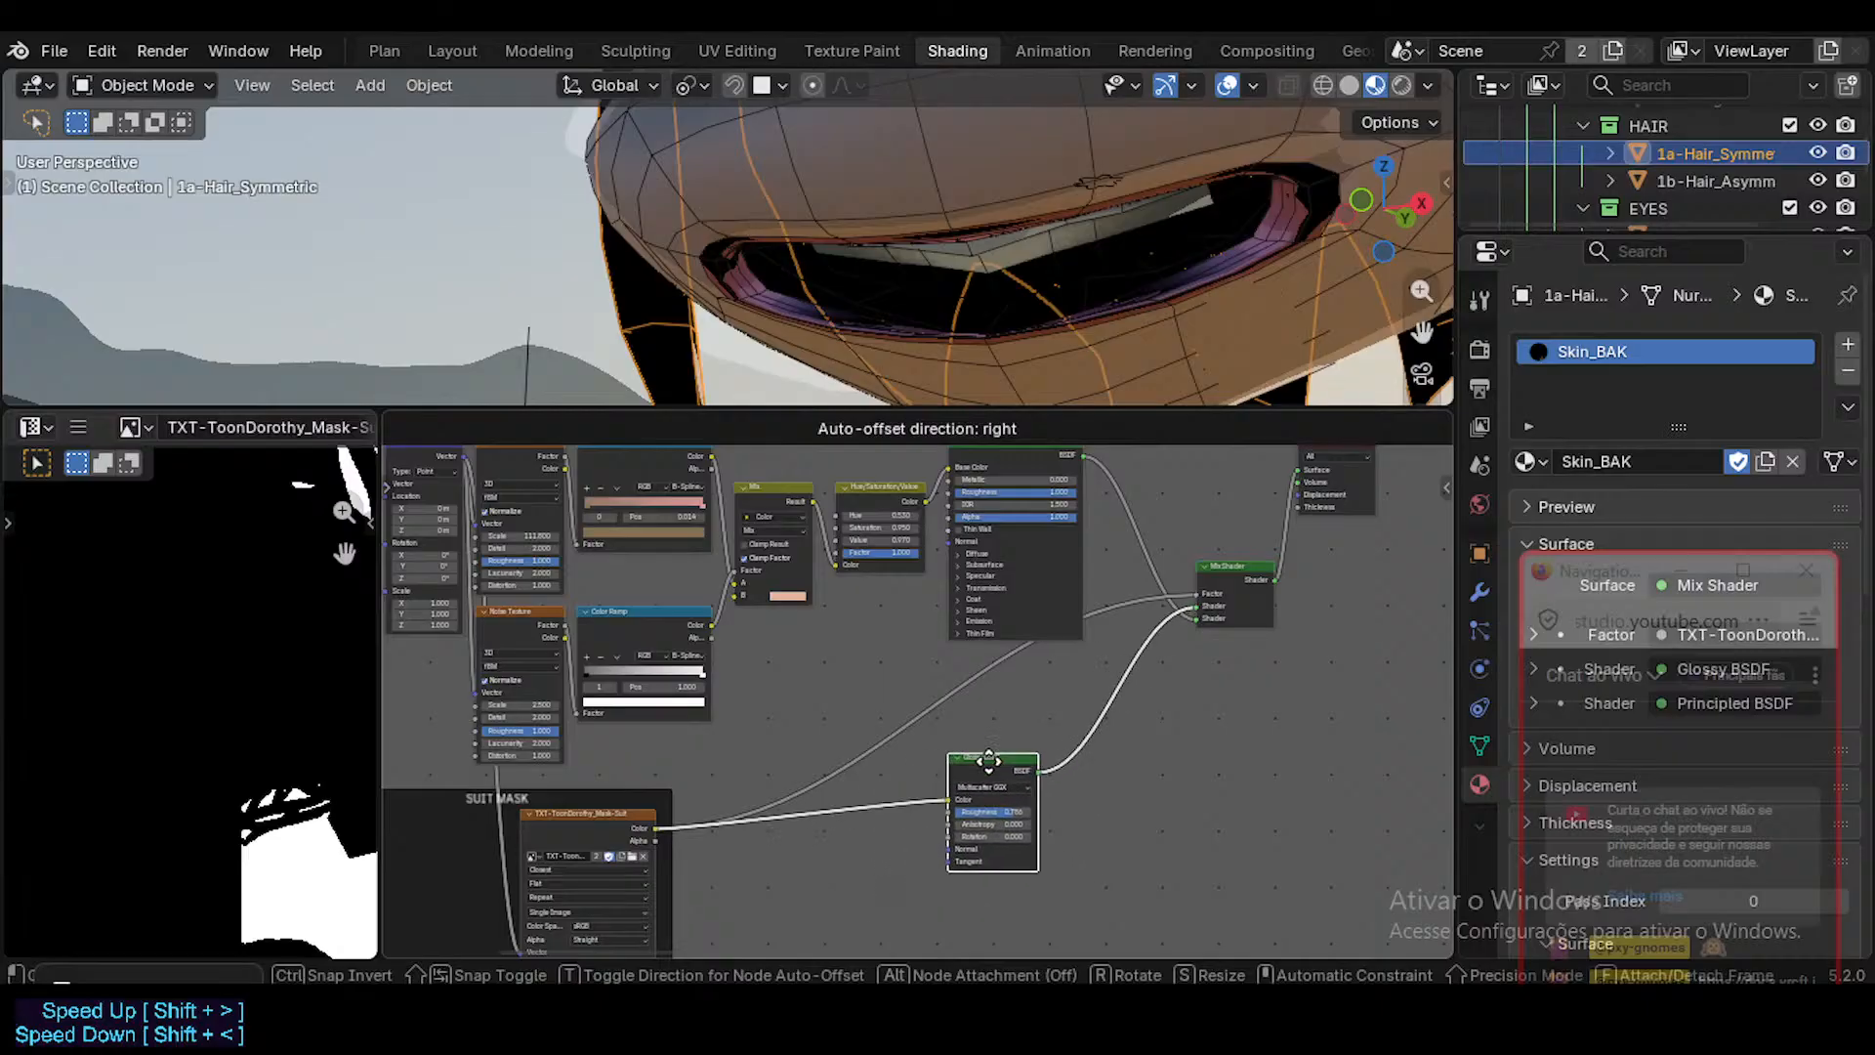
middle_click_drag(608, 780, 794, 669)
left_click(795, 669)
Delete the unused Mapping, Gradient Texture and Color Ramp nodes from the SUIT MASK frame, plus the old procedural texture frame and its nodes.
middle_click_drag(815, 748, 849, 562)
left_click(615, 666)
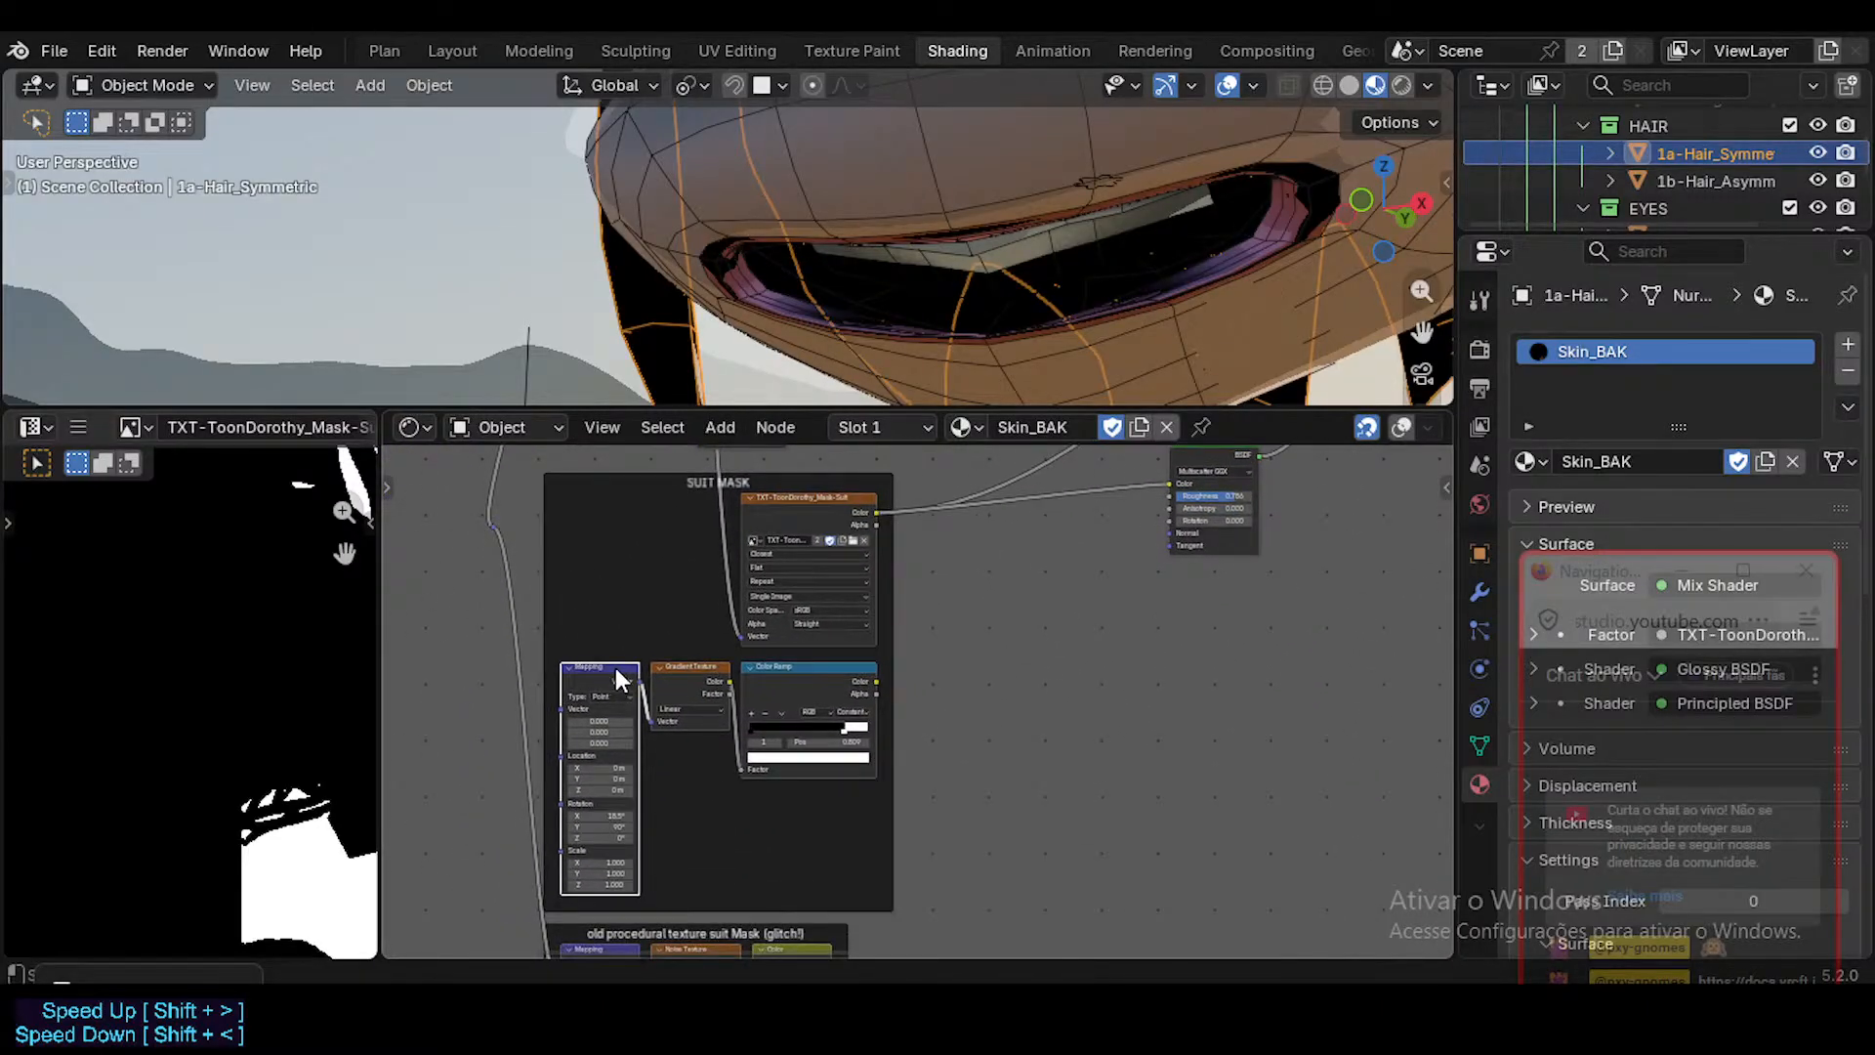
left_click(754, 672, "shift")
left_click(693, 668, "shift")
scroll(707, 770, "down", 1)
middle_click_drag(707, 771, 716, 580)
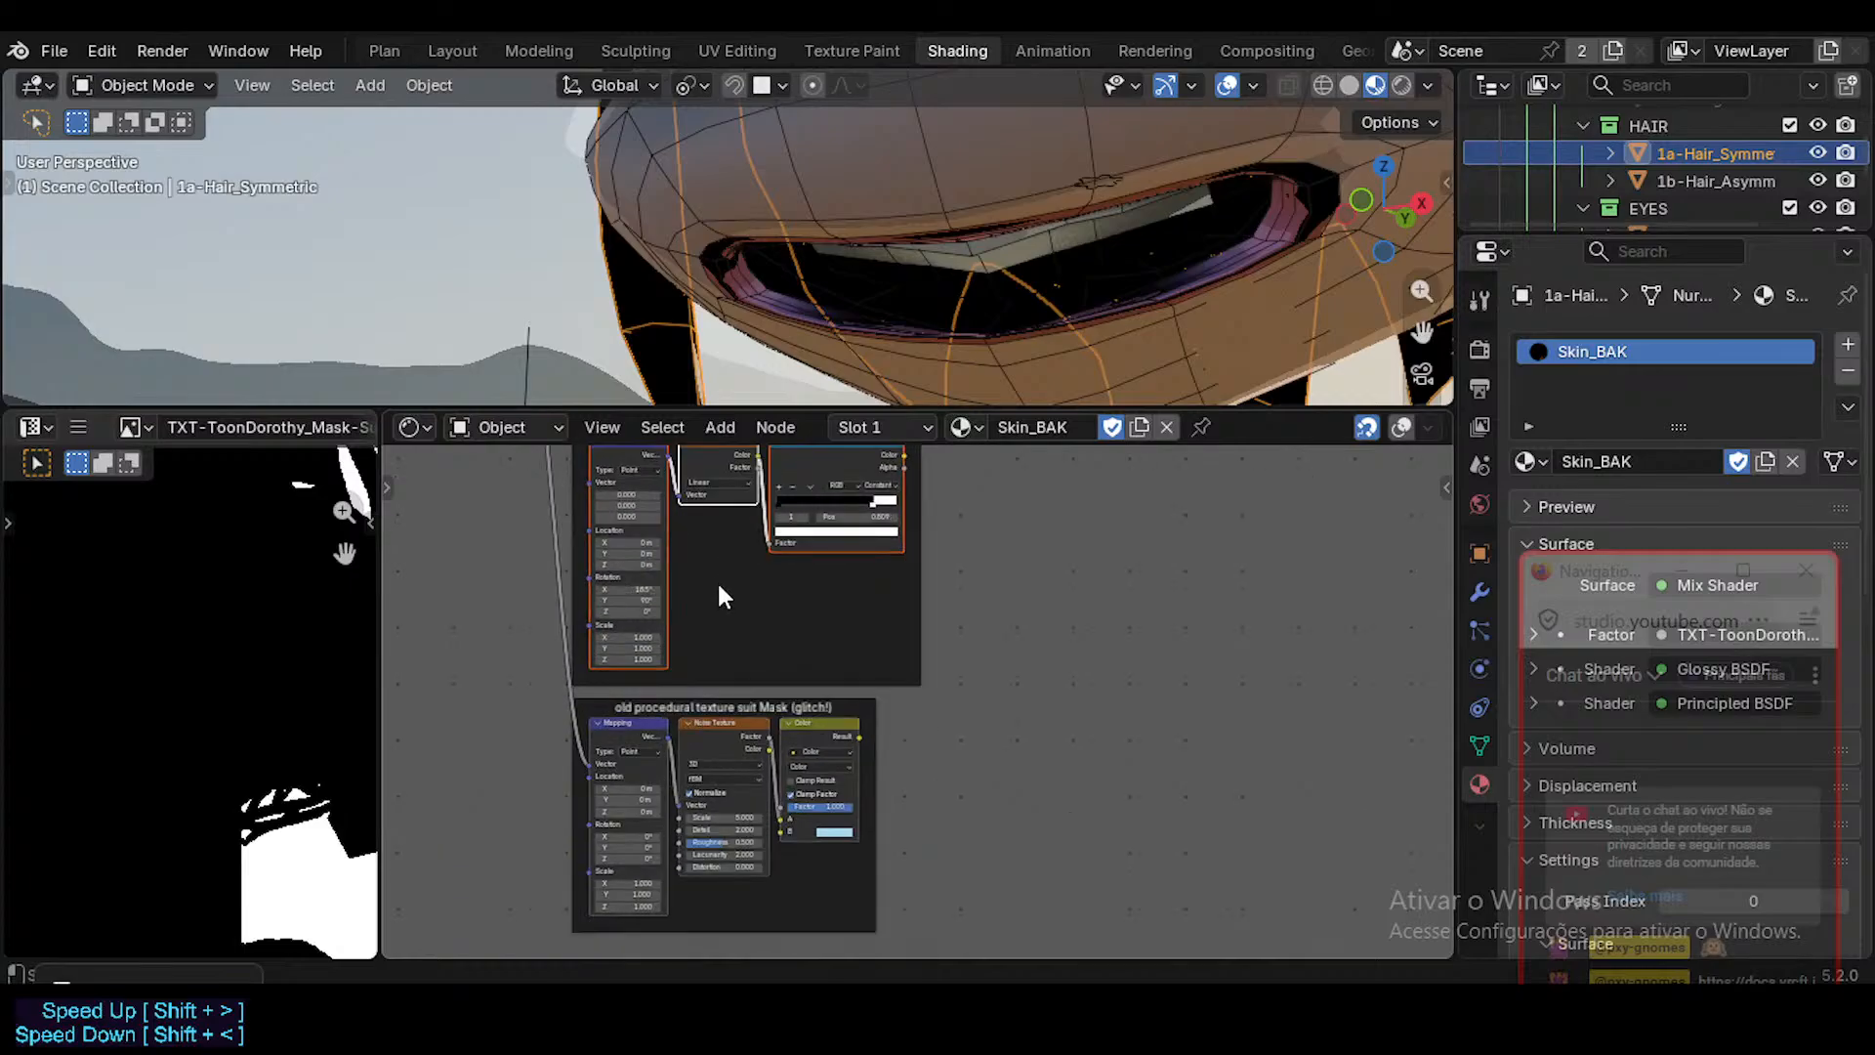
scroll(744, 723, "up", 2)
scroll(755, 688, "up", 1)
scroll(747, 648, "down", 2)
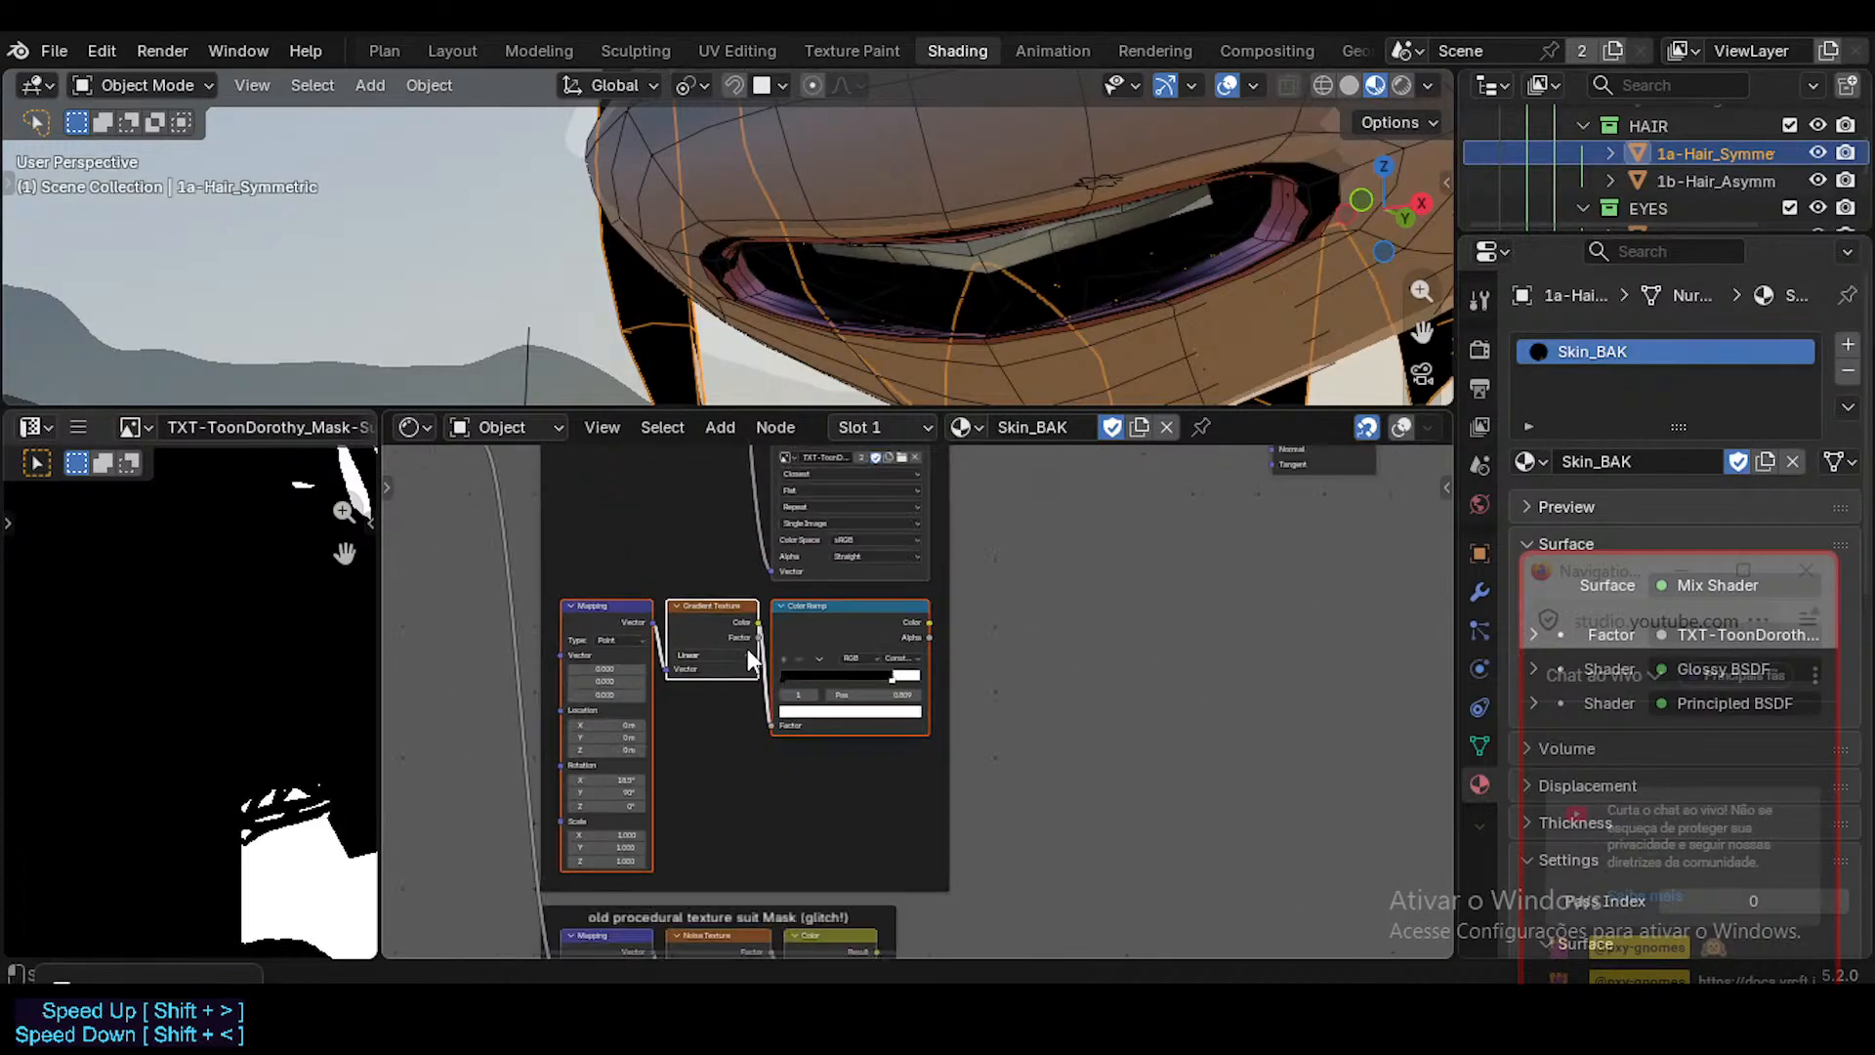
middle_click_drag(753, 645, 786, 465)
middle_click_drag(763, 702, 764, 671)
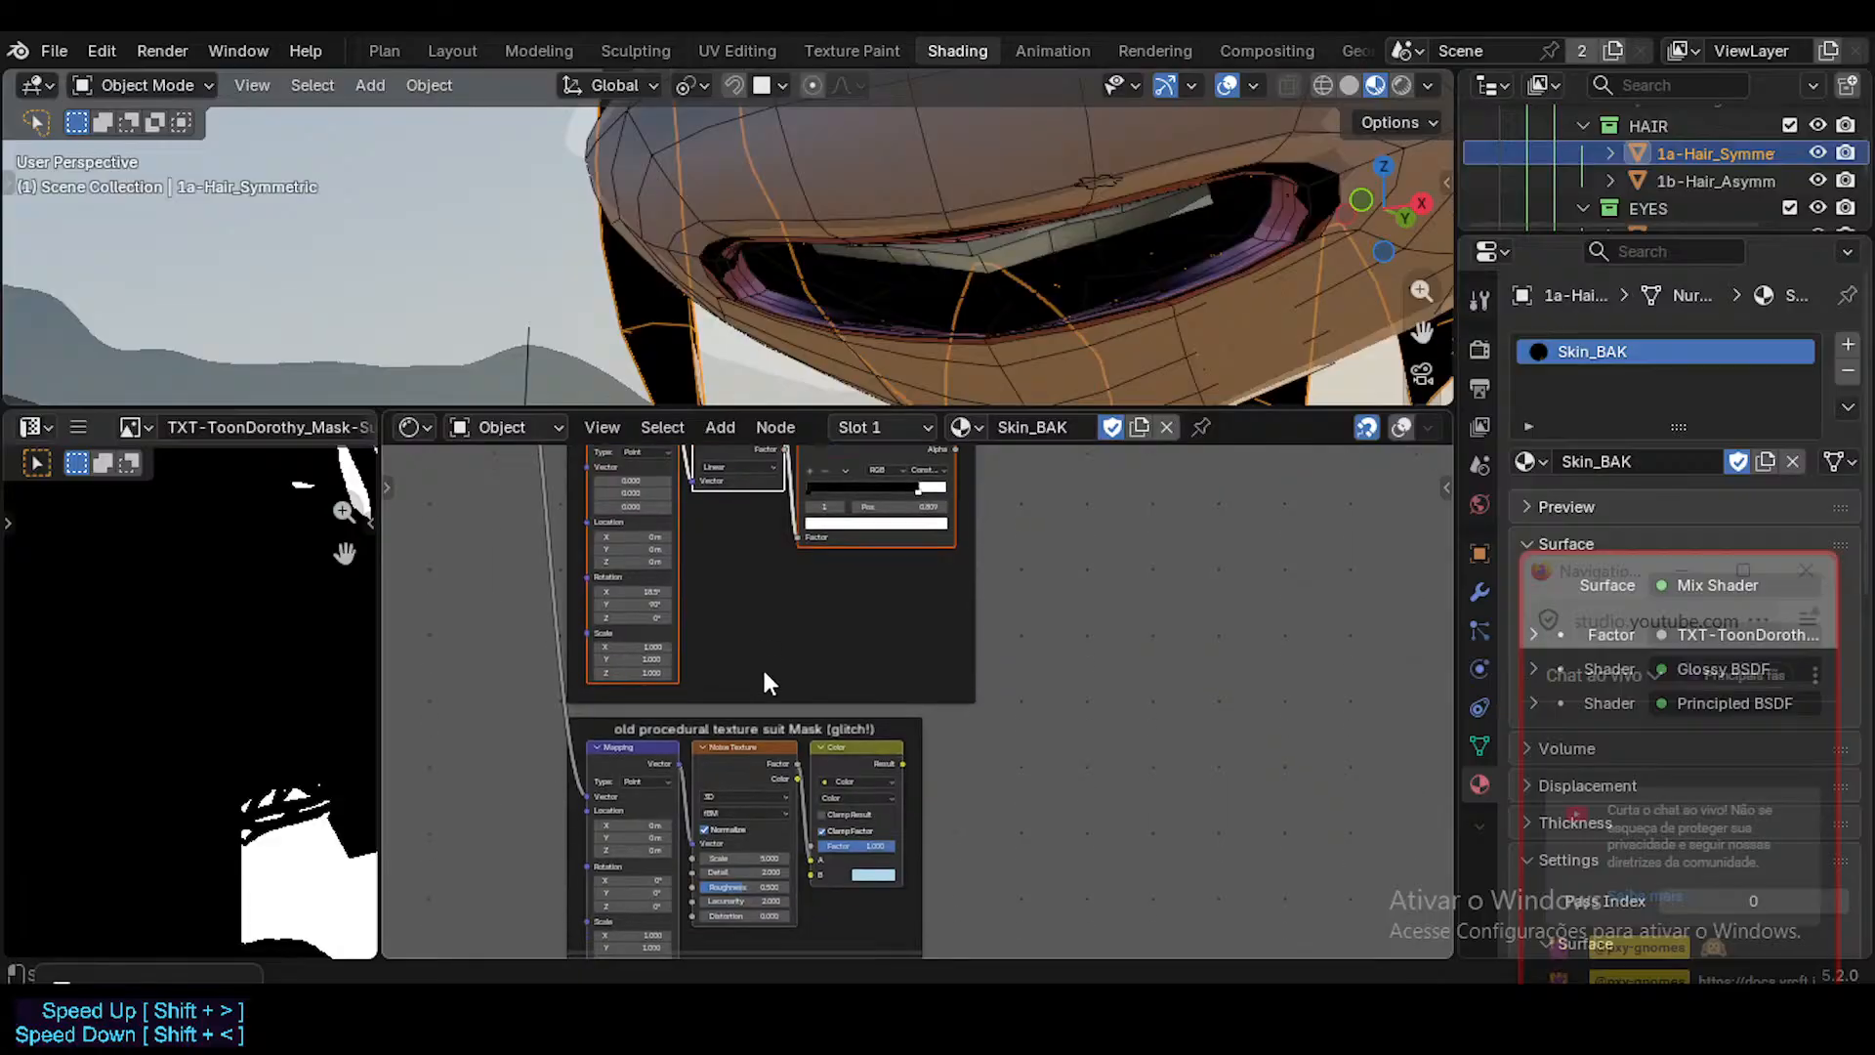
middle_click_drag(781, 594, 778, 633)
middle_click_drag(765, 732, 768, 567)
scroll(764, 649, "up", 6)
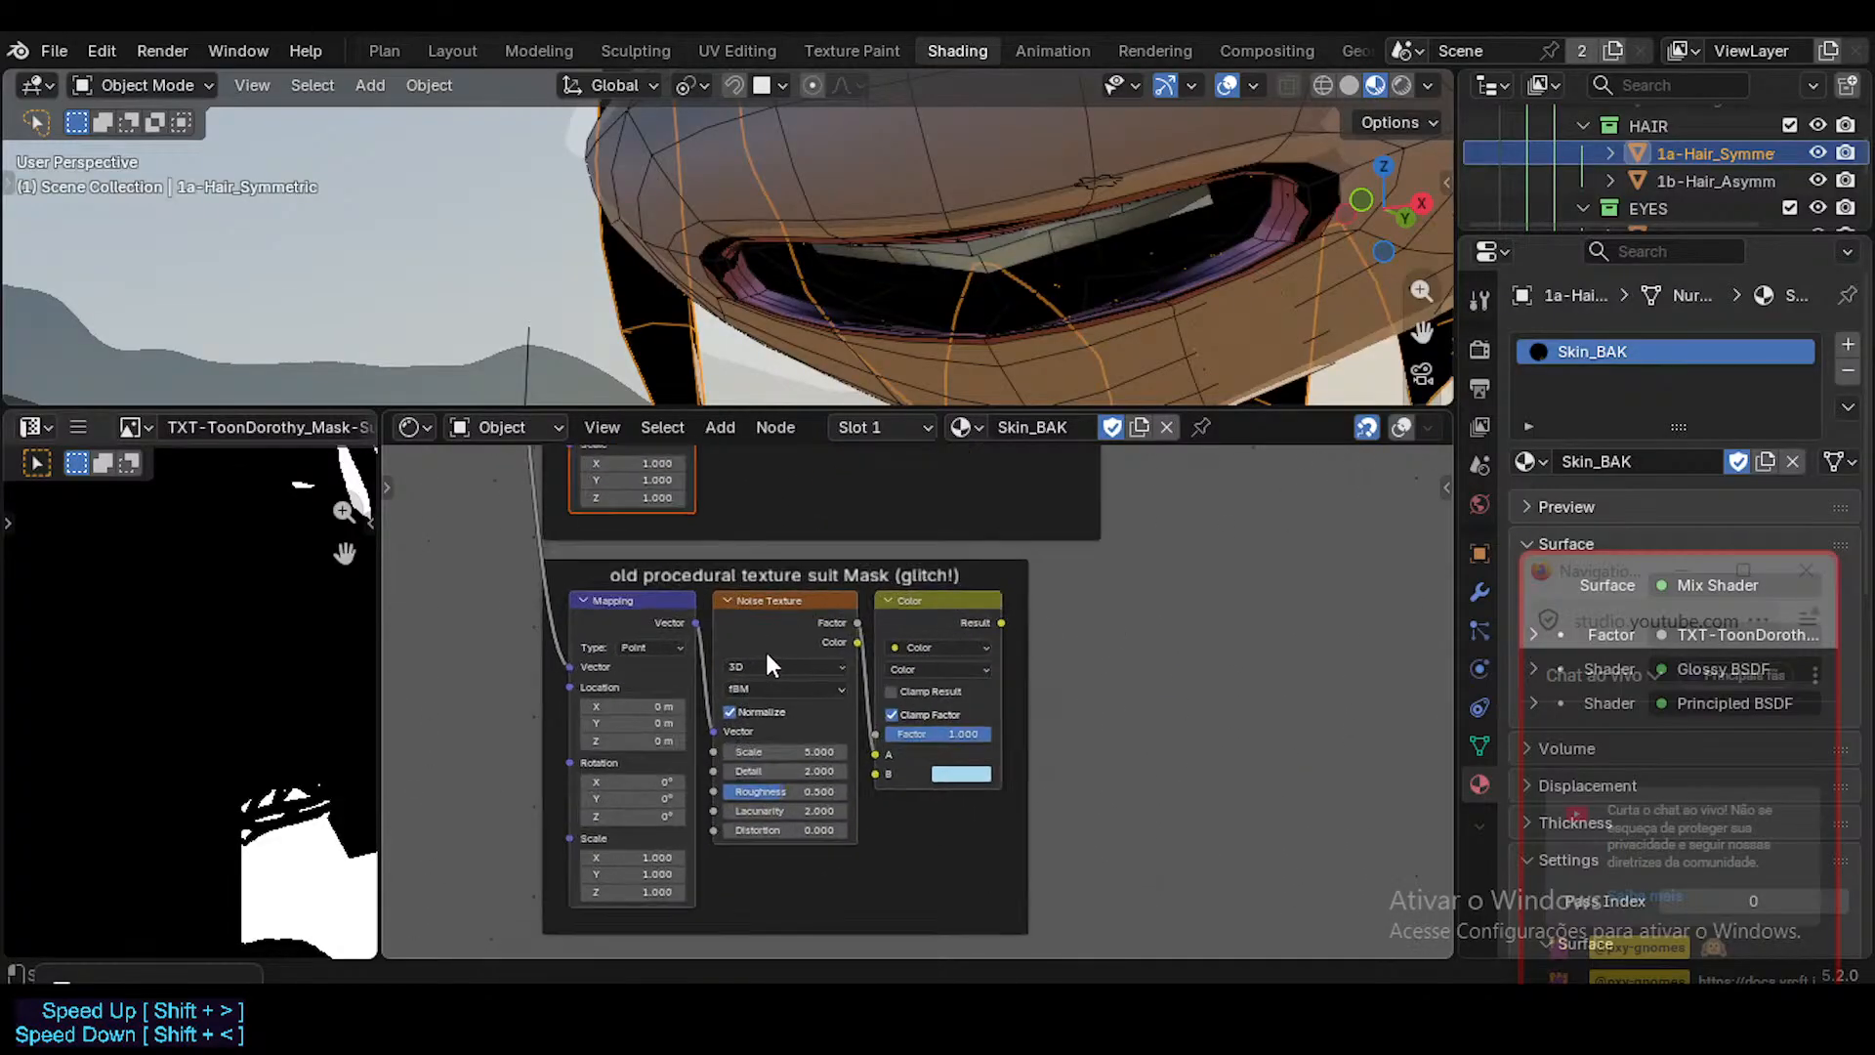
scroll(690, 673, "up", 2)
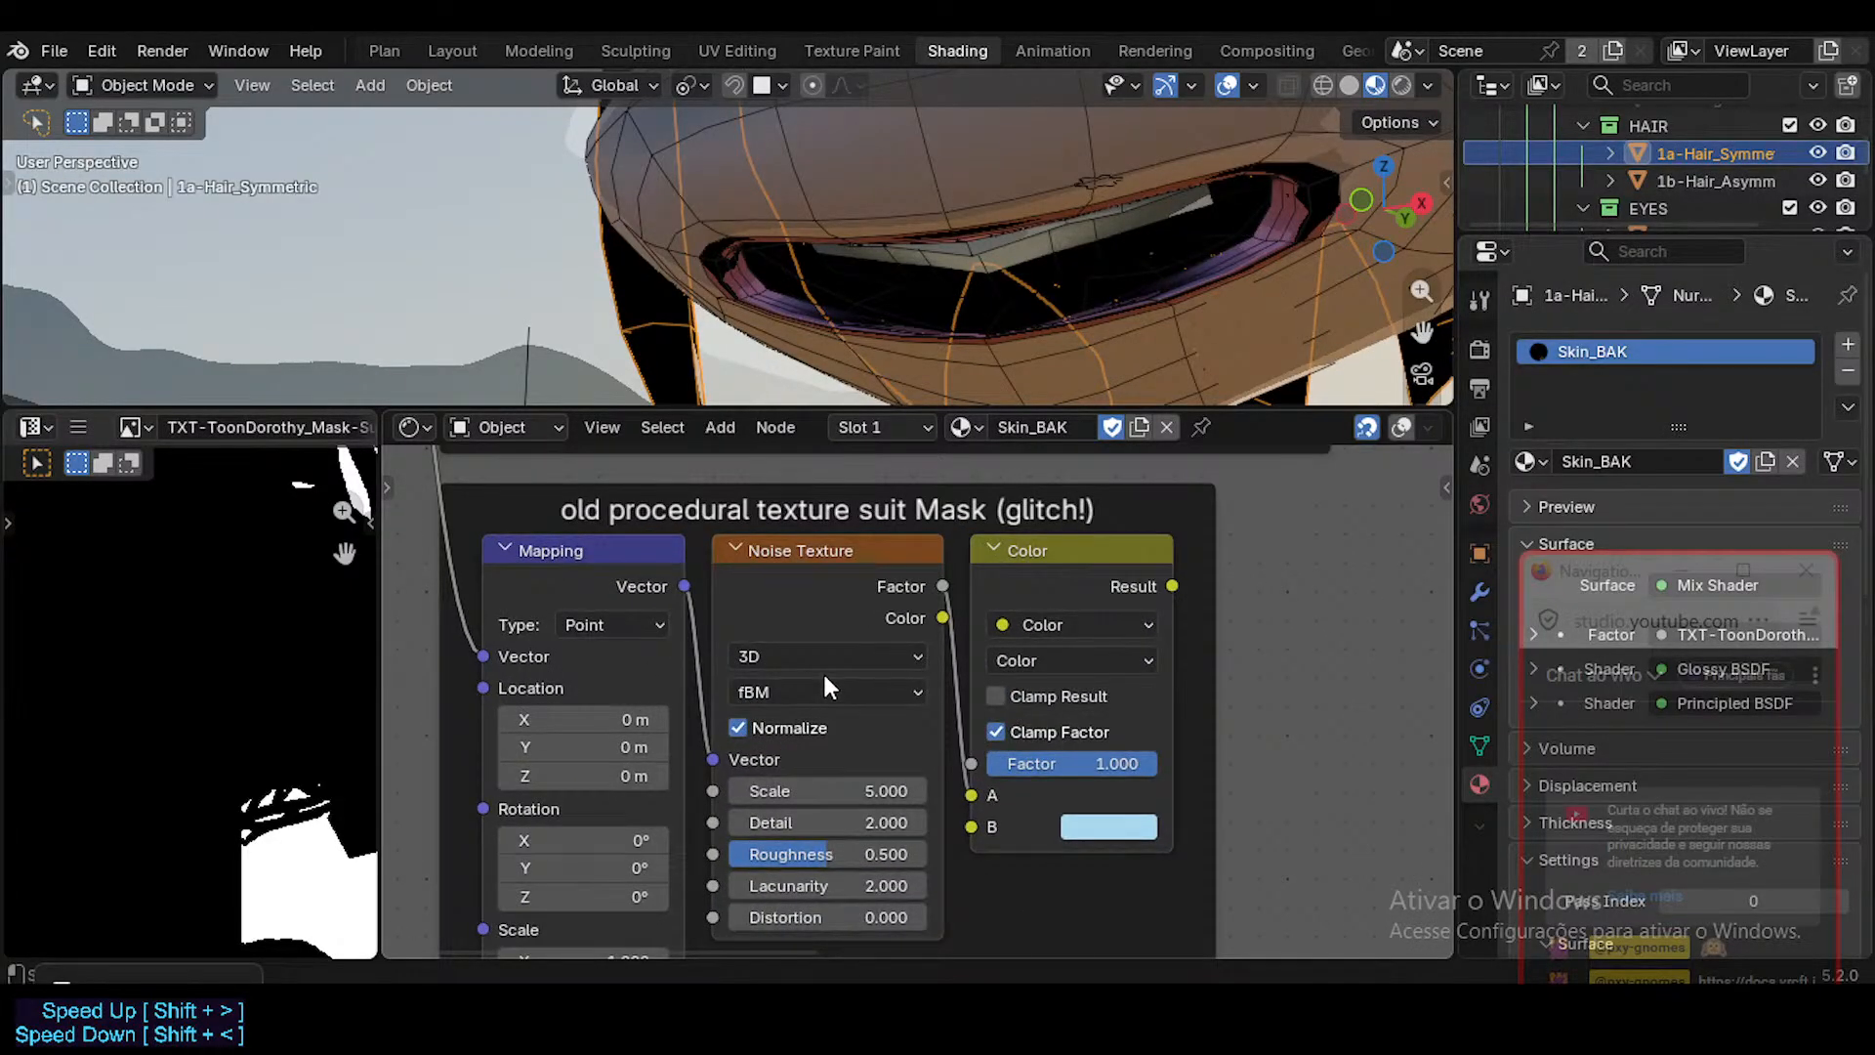
scroll(810, 654, "down", 3)
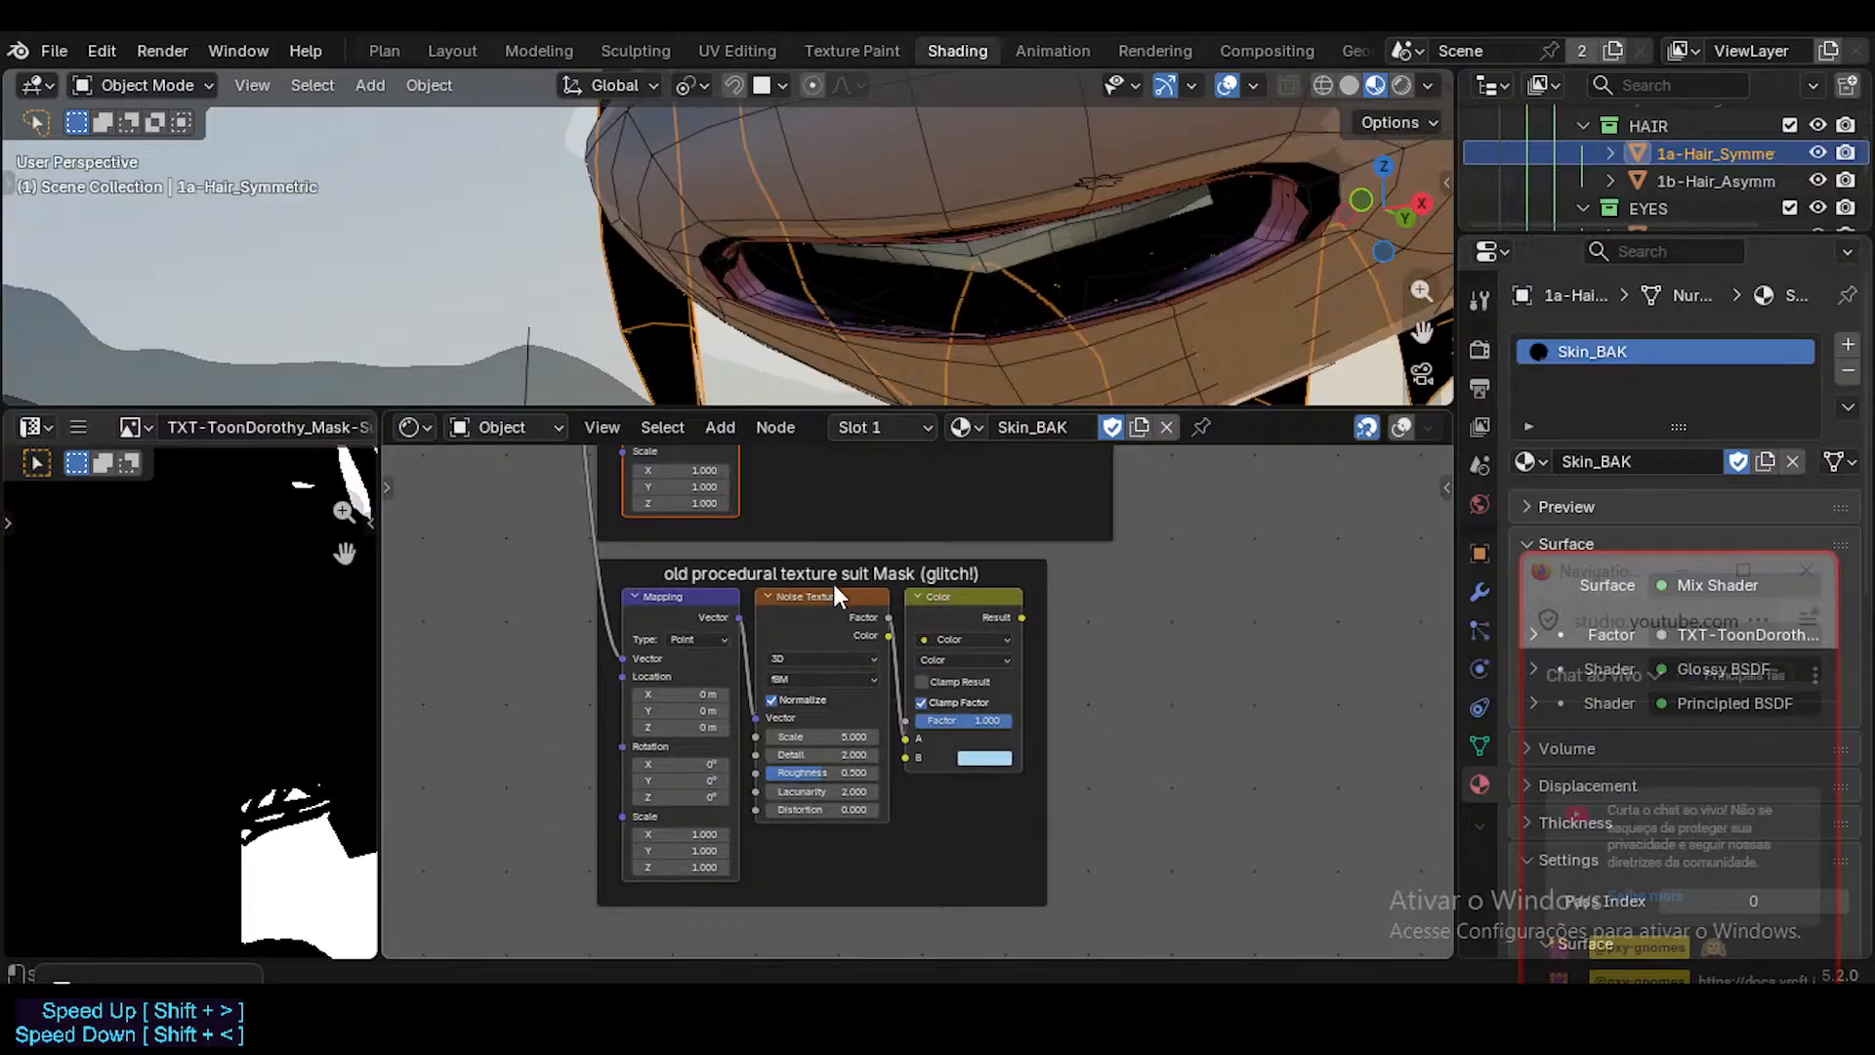
middle_click_drag(834, 583, 796, 681)
scroll(797, 683, "down", 2)
left_click(781, 680, "shift")
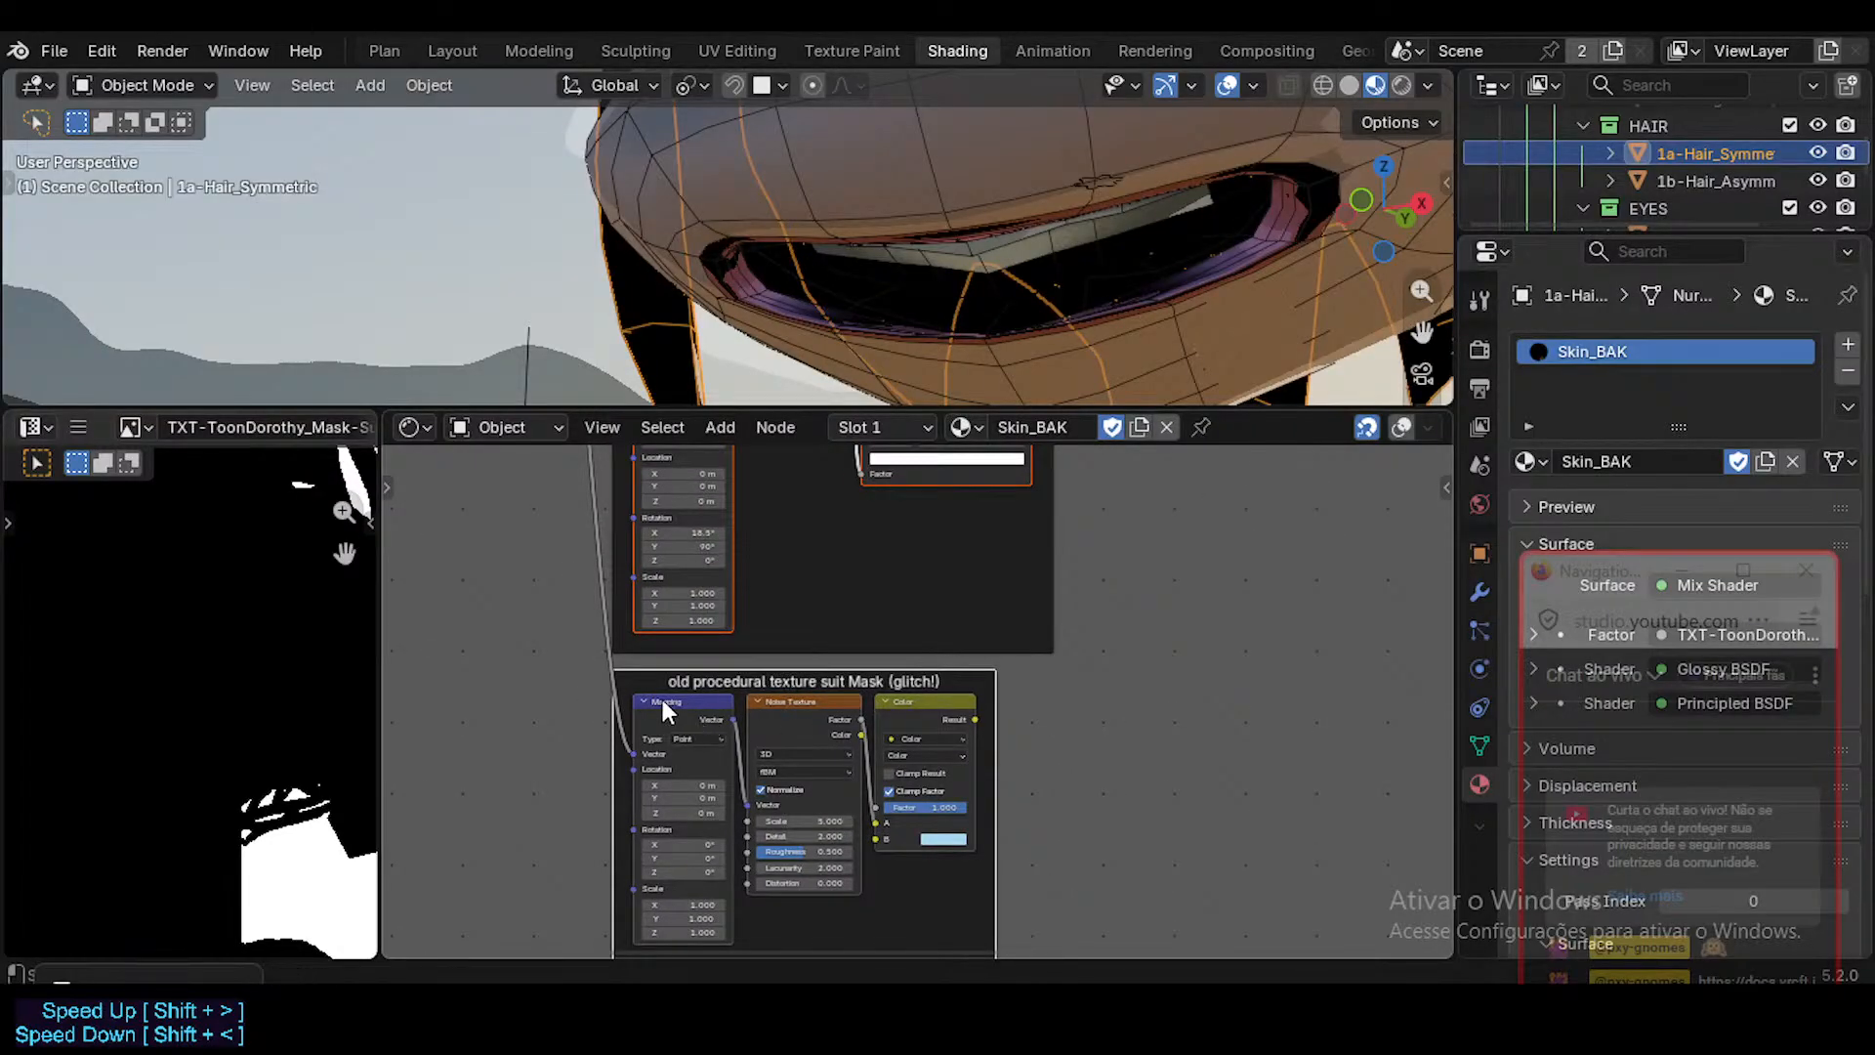
left_click_drag(662, 699, 884, 742, "shift")
middle_click_drag(841, 523, 863, 784)
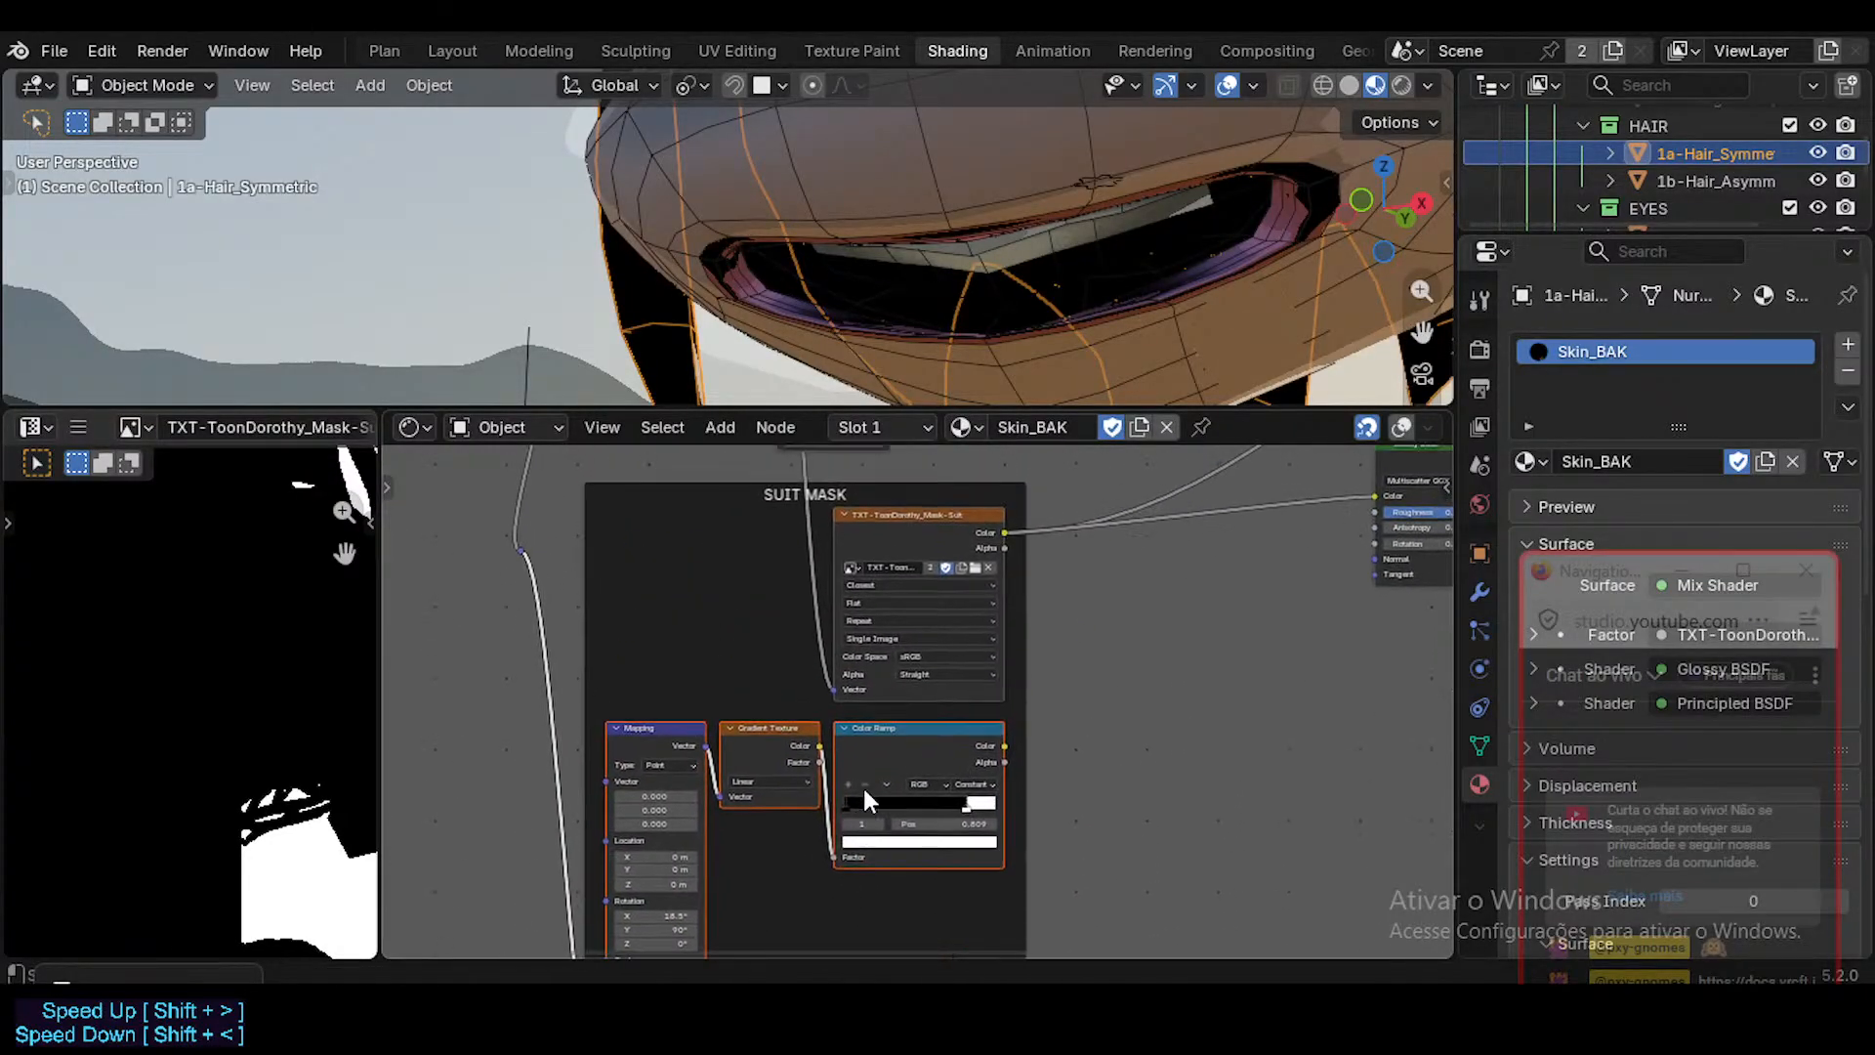
key("x")
key("ctrl+z")
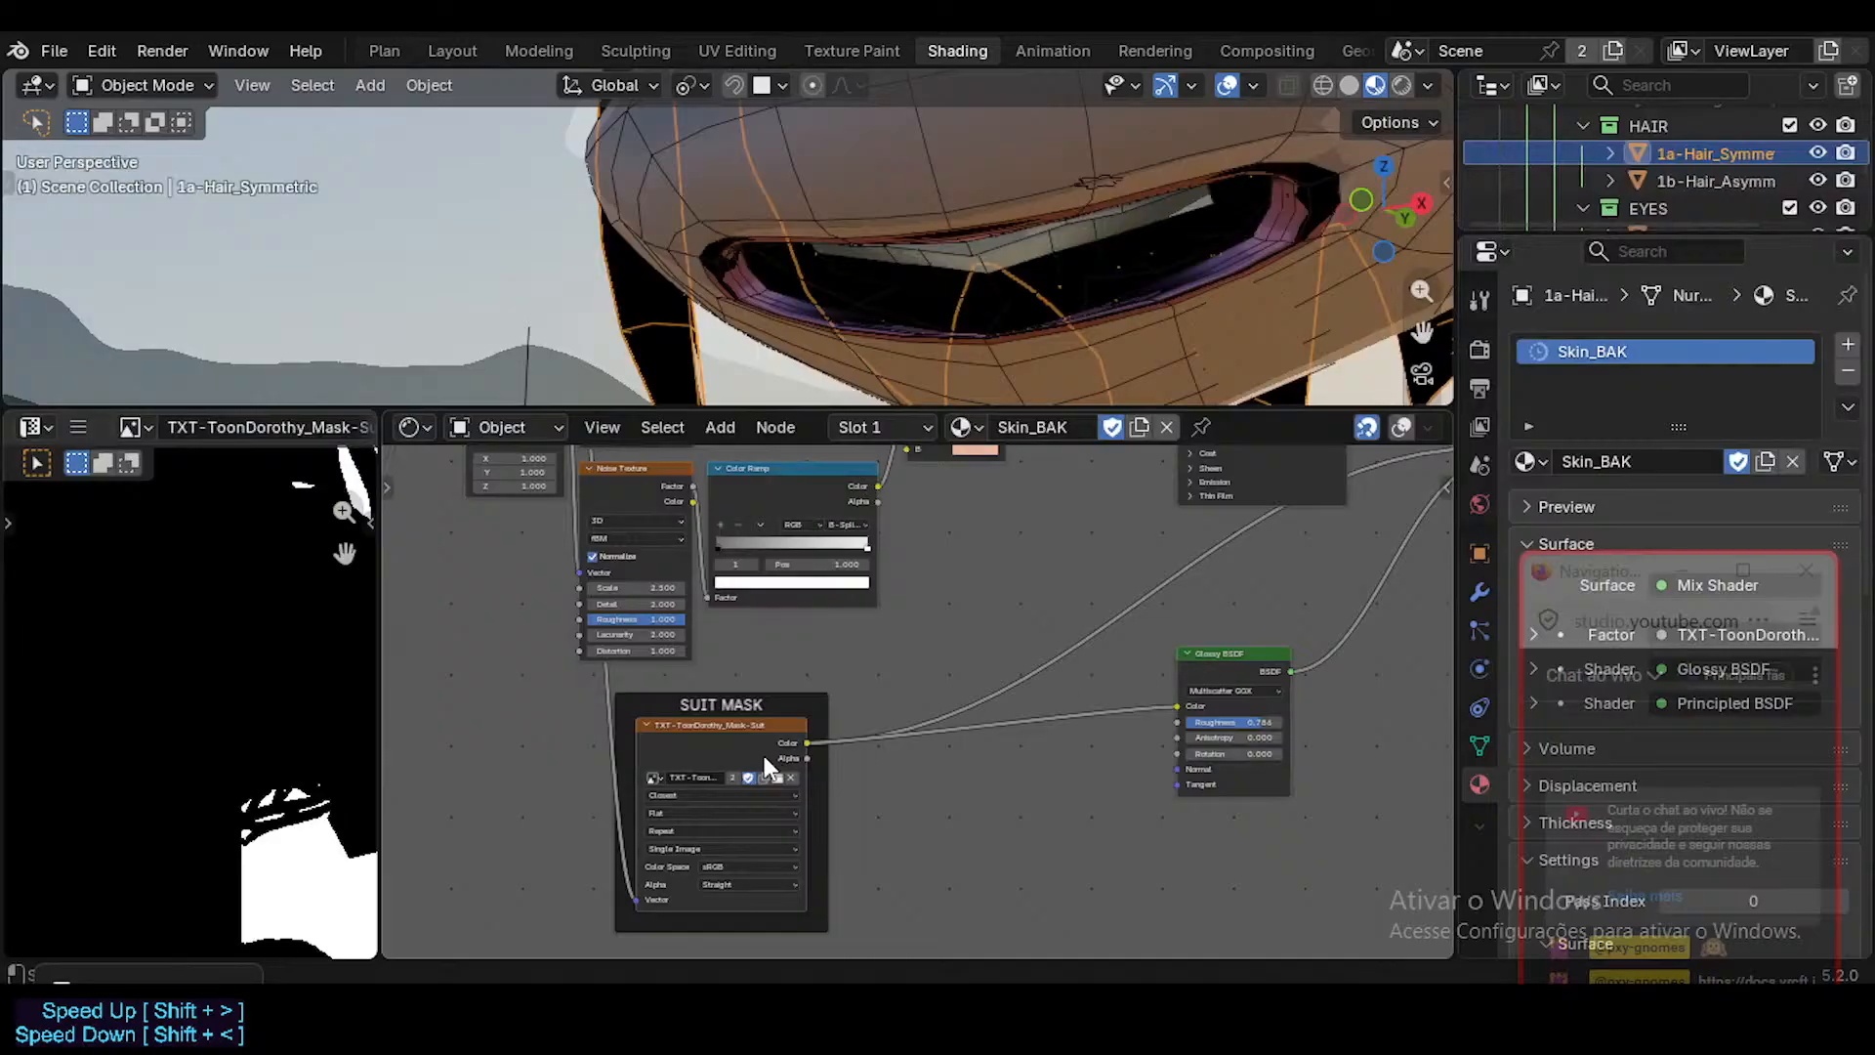
Place the Glossy BSDF inside the SUIT MASK frame beside the texture and relabel the frame SUIT MASK & SHADER.
left_click_drag(1226, 649, 839, 734)
left_click(827, 705)
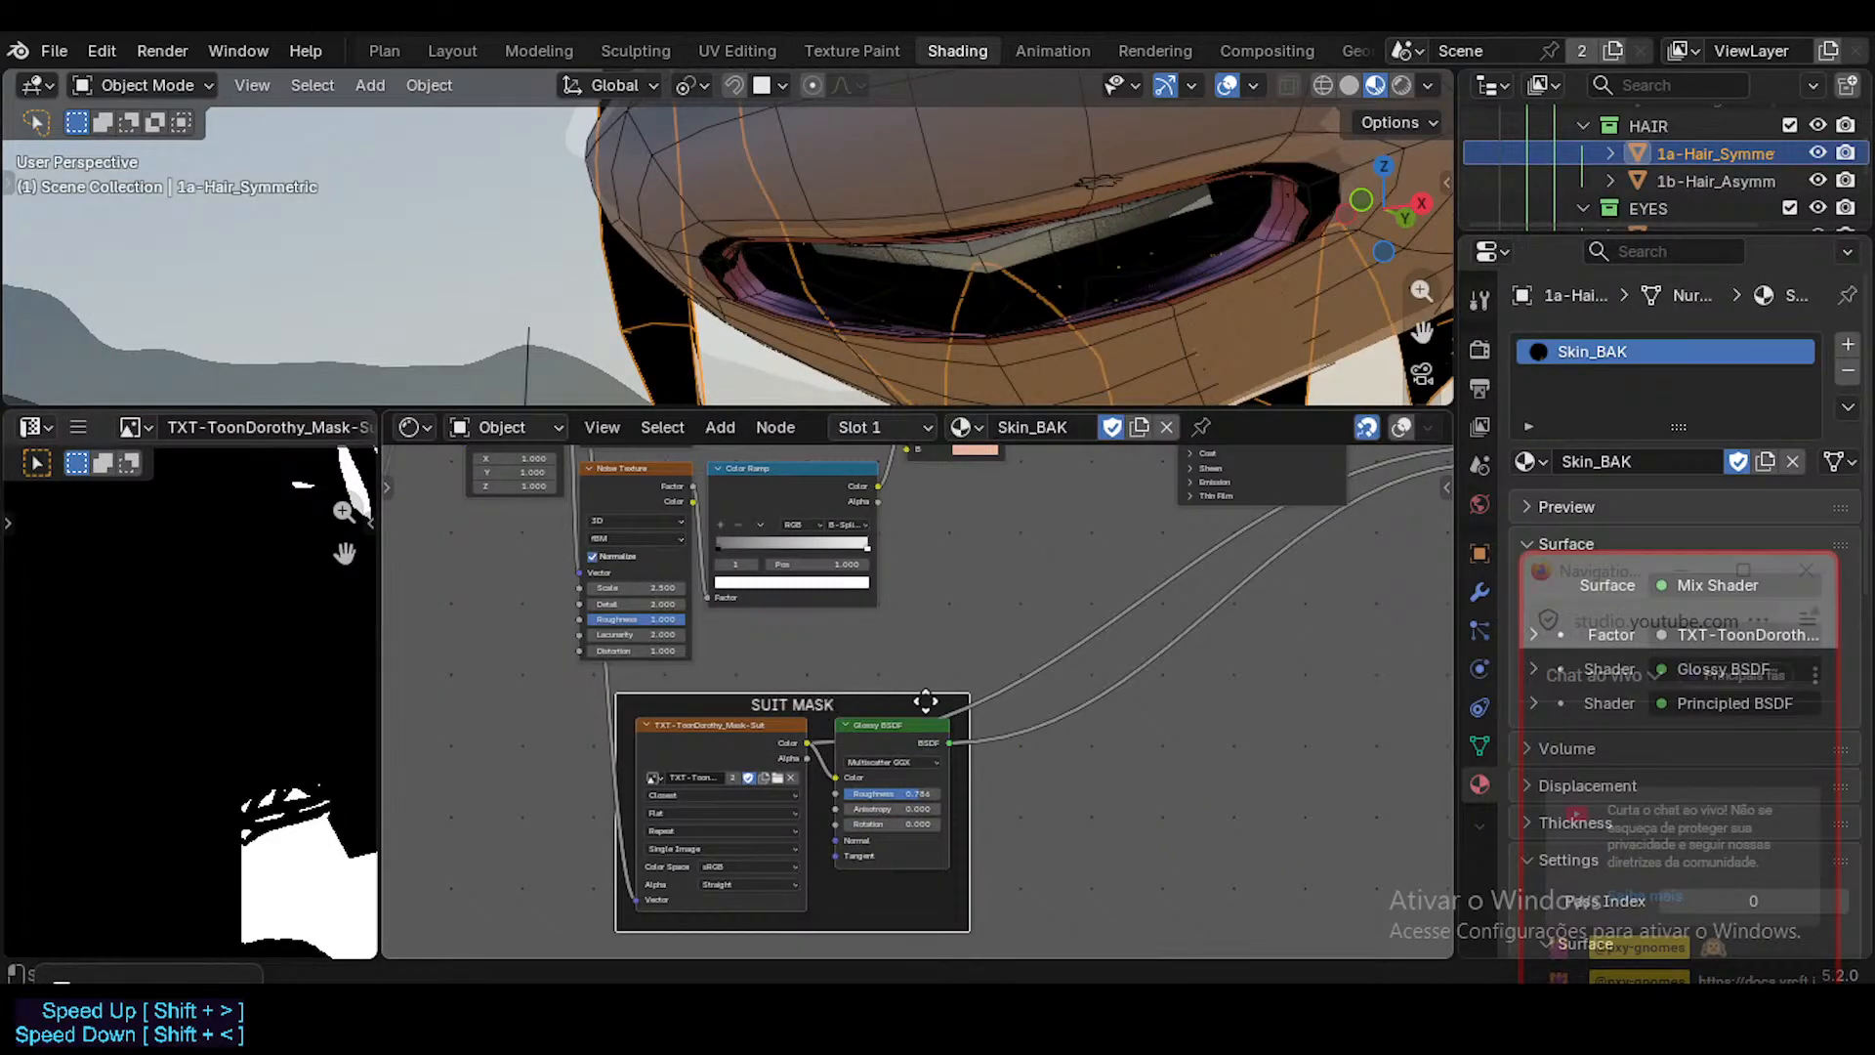
key("F2")
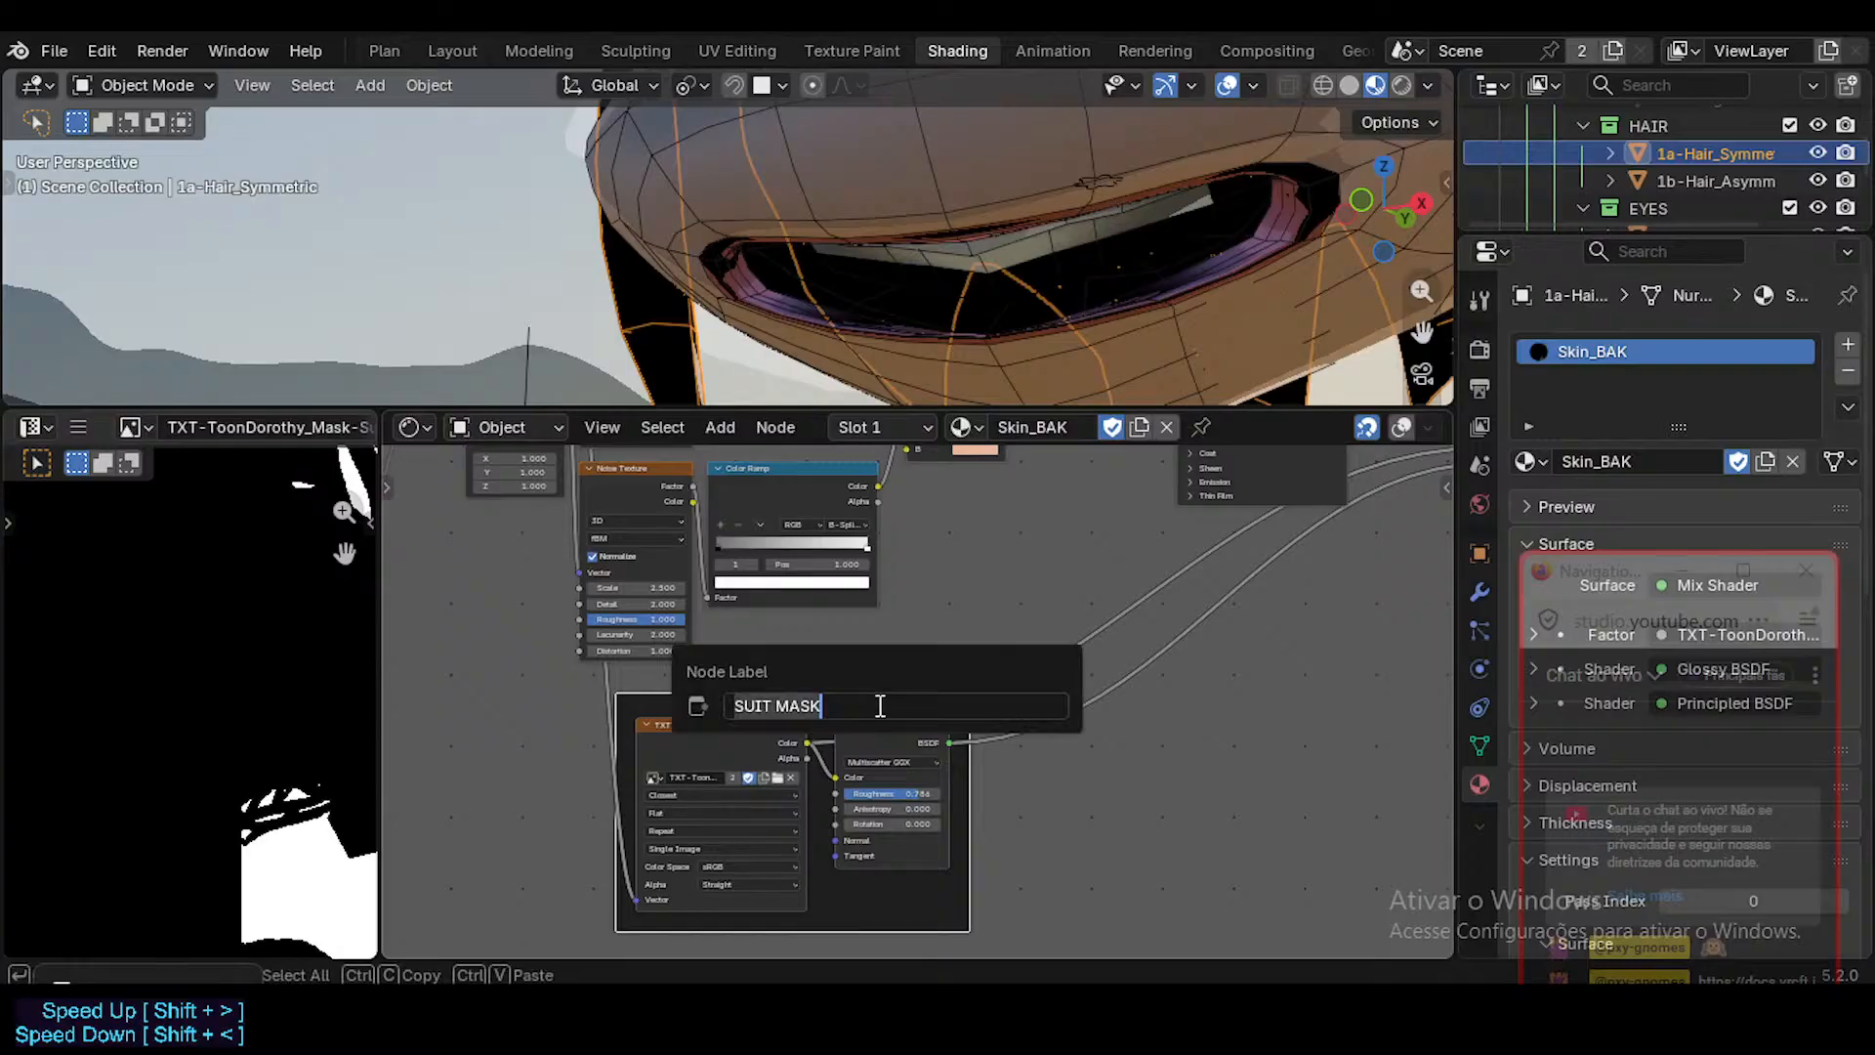
left_click(880, 703)
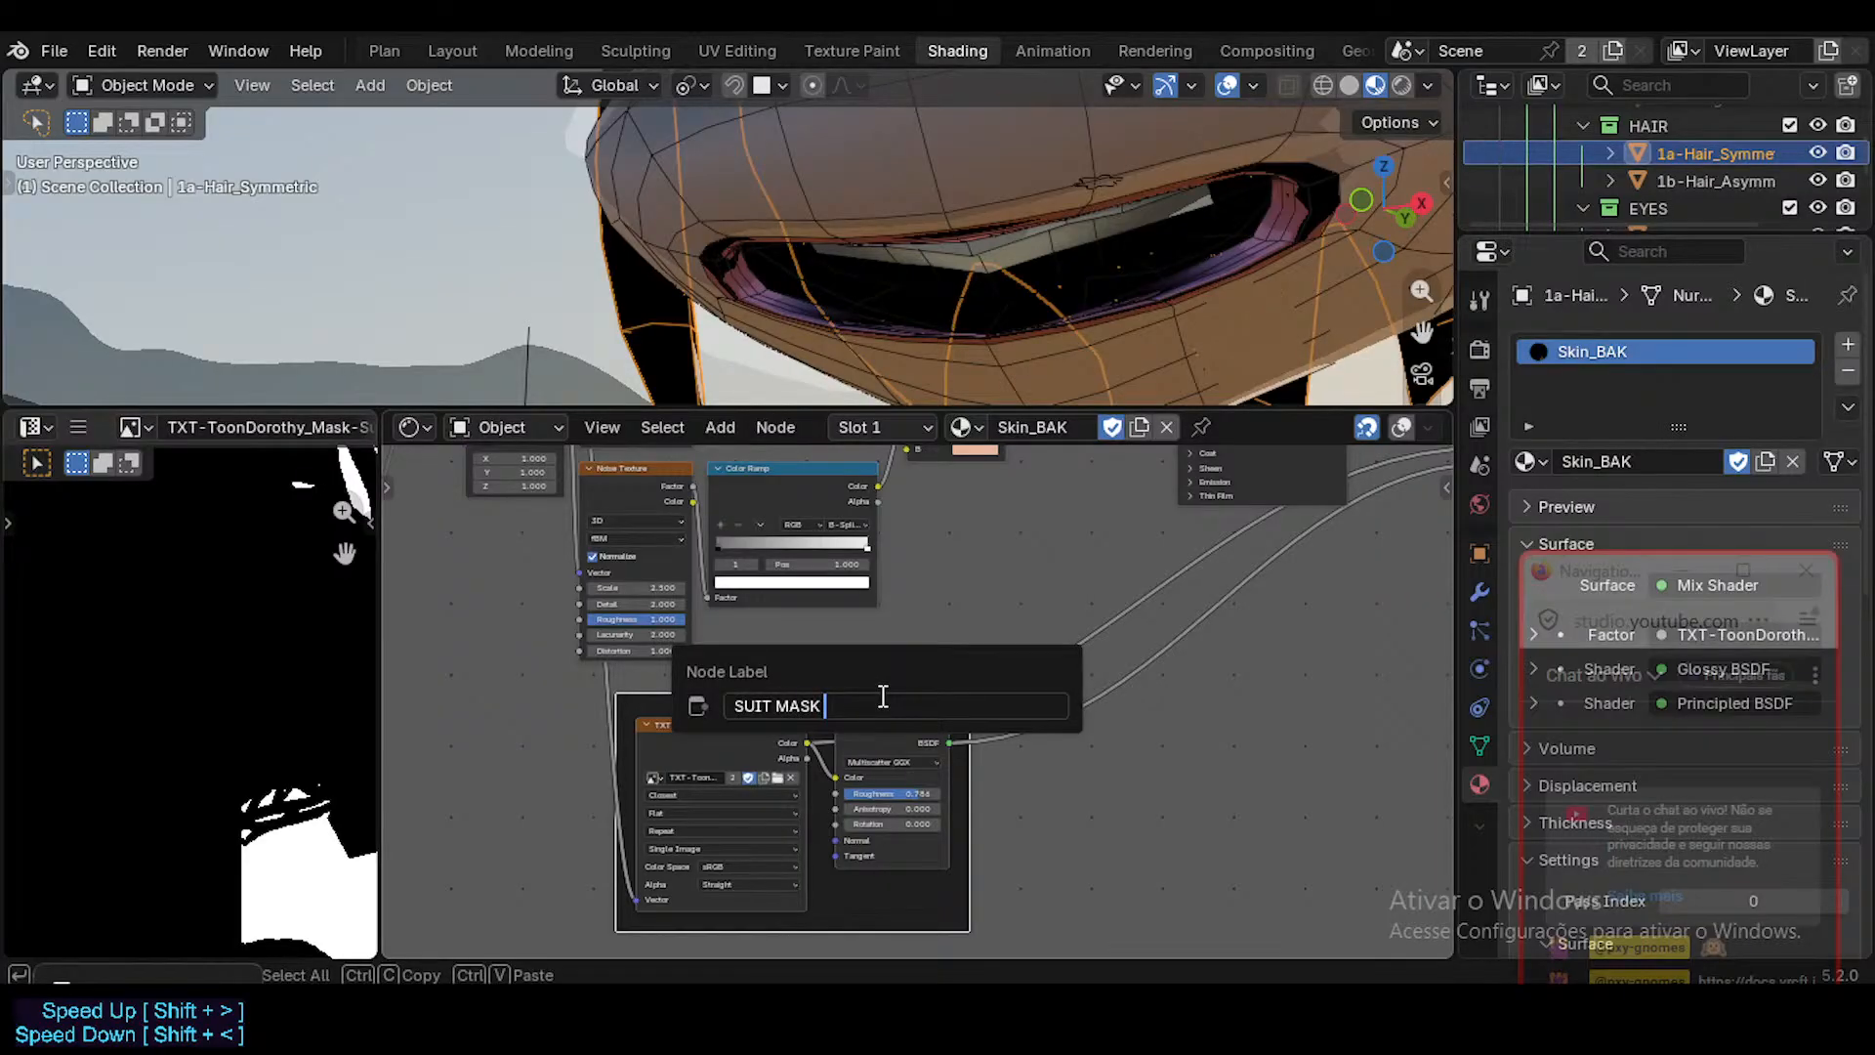
type("& SHADER")
key("Return")
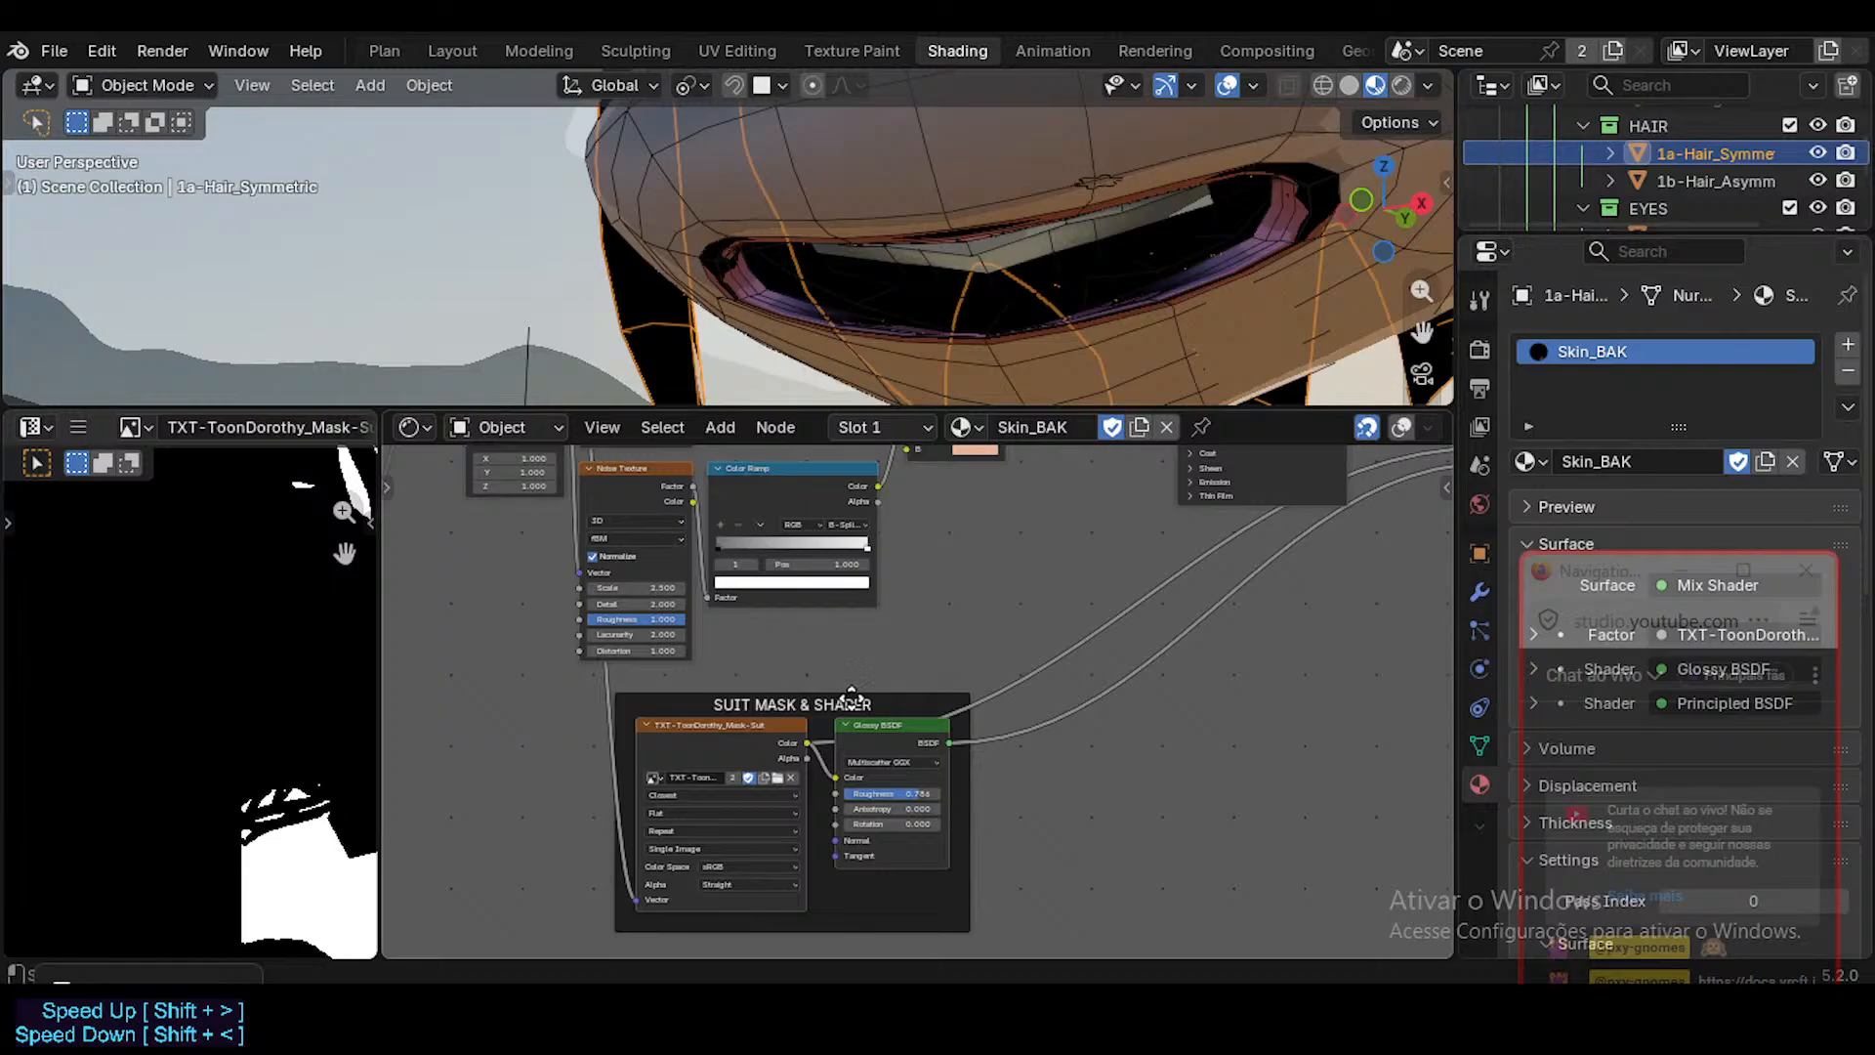
Move the SUIT MASK & SHADER frame to just beneath the Principled BSDF node.
left_click_drag(883, 685, 1188, 592)
middle_click_drag(1188, 592, 963, 771)
left_click_drag(936, 797, 958, 703)
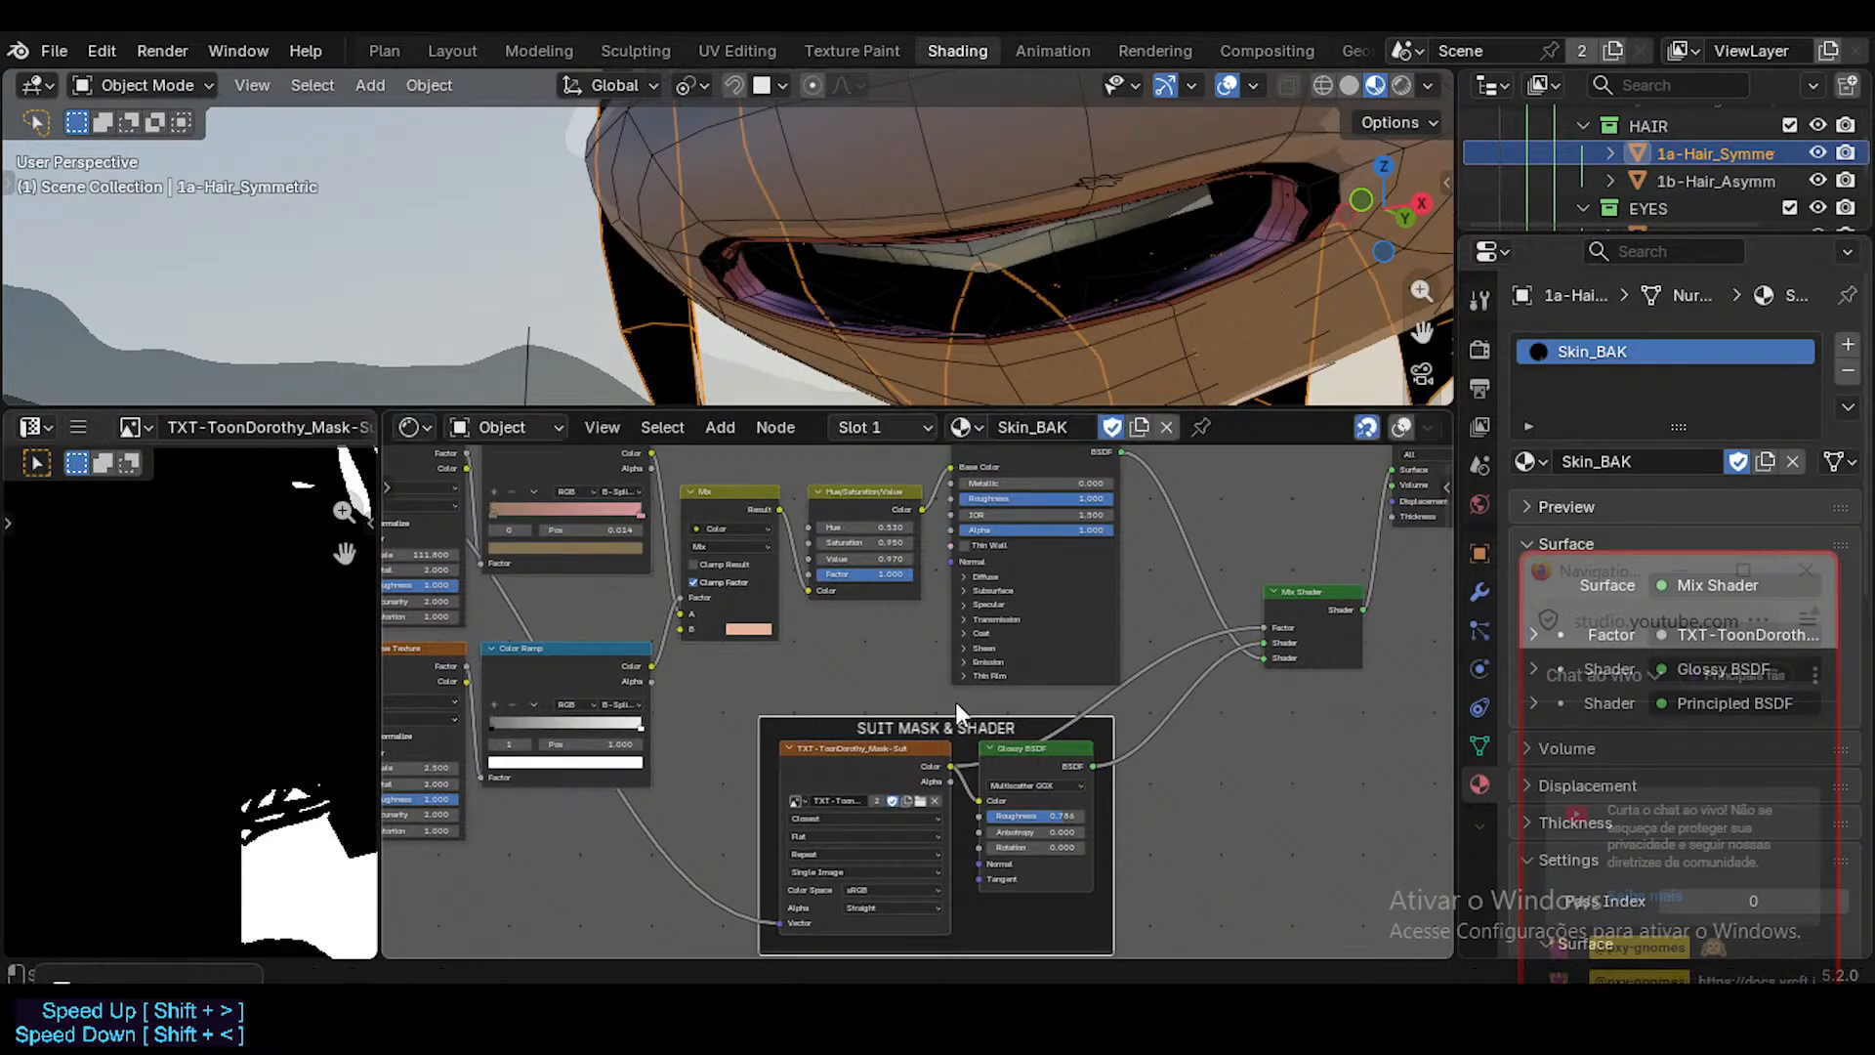
middle_click_drag(873, 716, 873, 754)
Delete the leftover reroute hanging from the Texture Coordinate node.
middle_click_drag(734, 772, 857, 776)
middle_click_drag(391, 512, 592, 512)
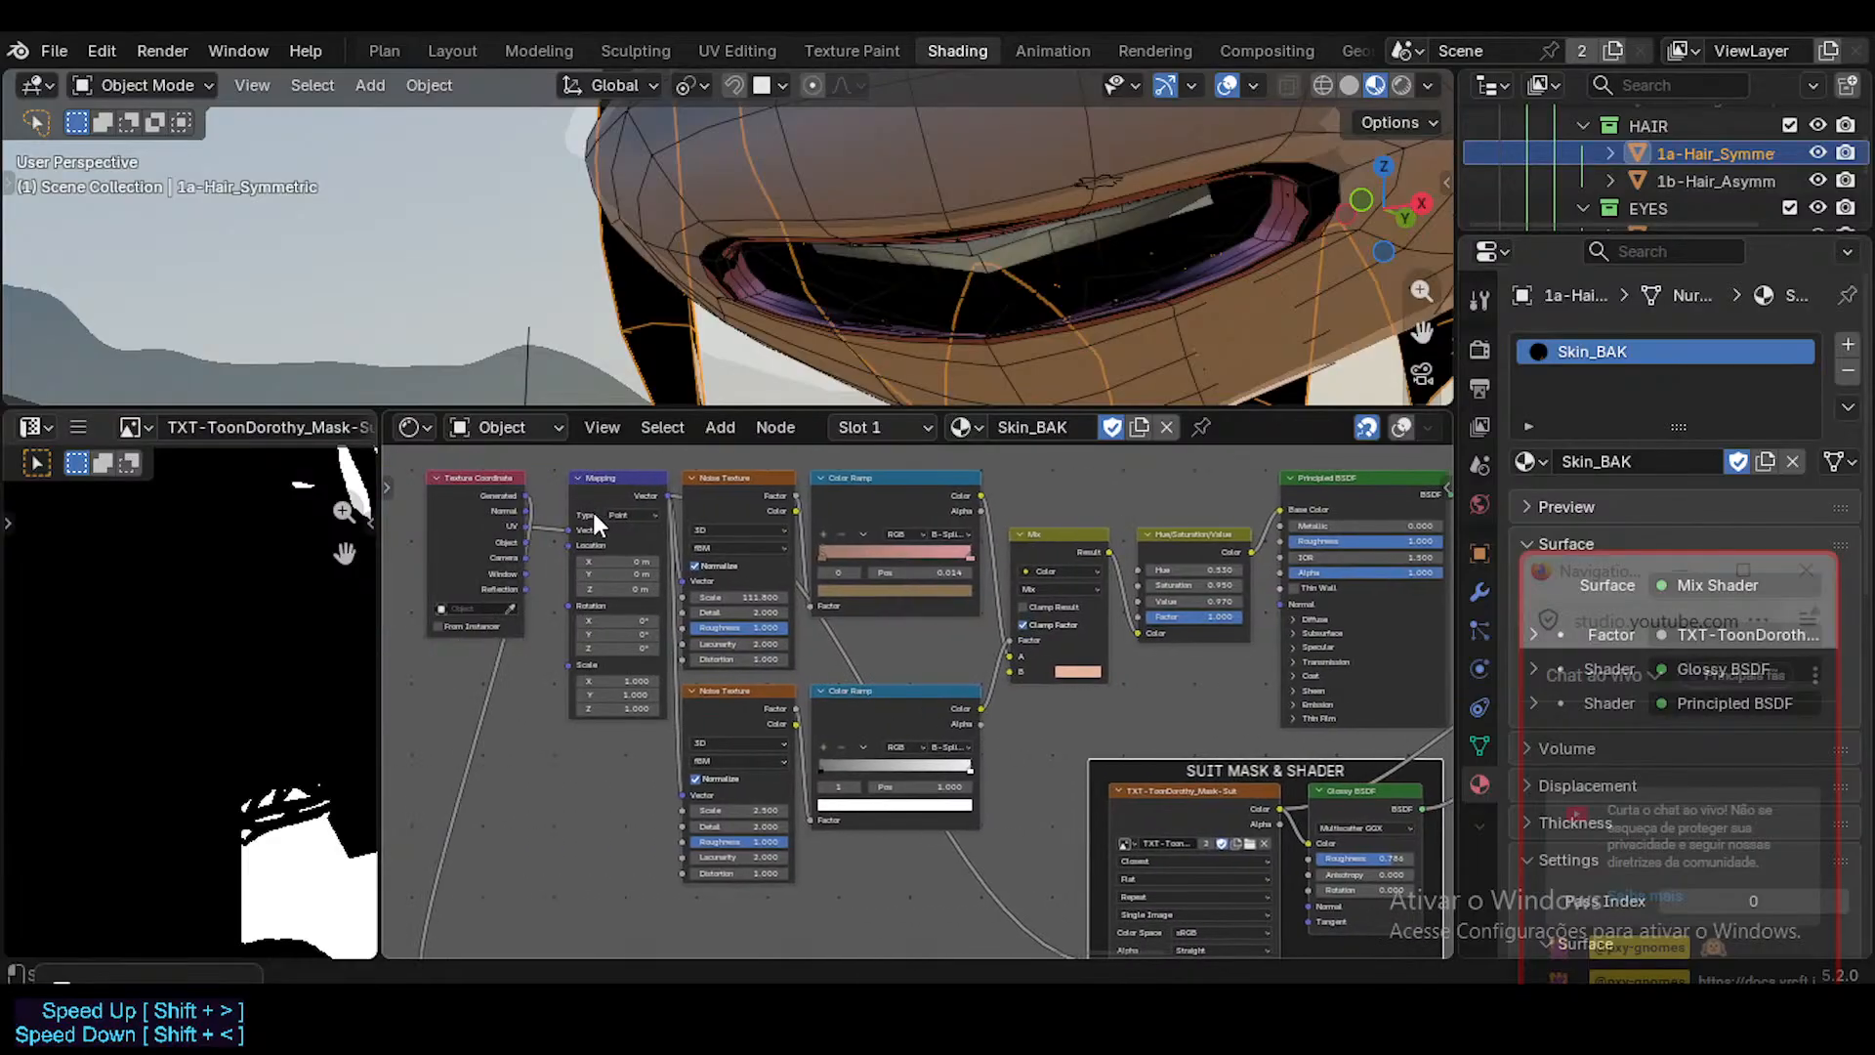
left_click_drag(512, 490, 519, 754)
key("x")
middle_click_drag(966, 607, 718, 842)
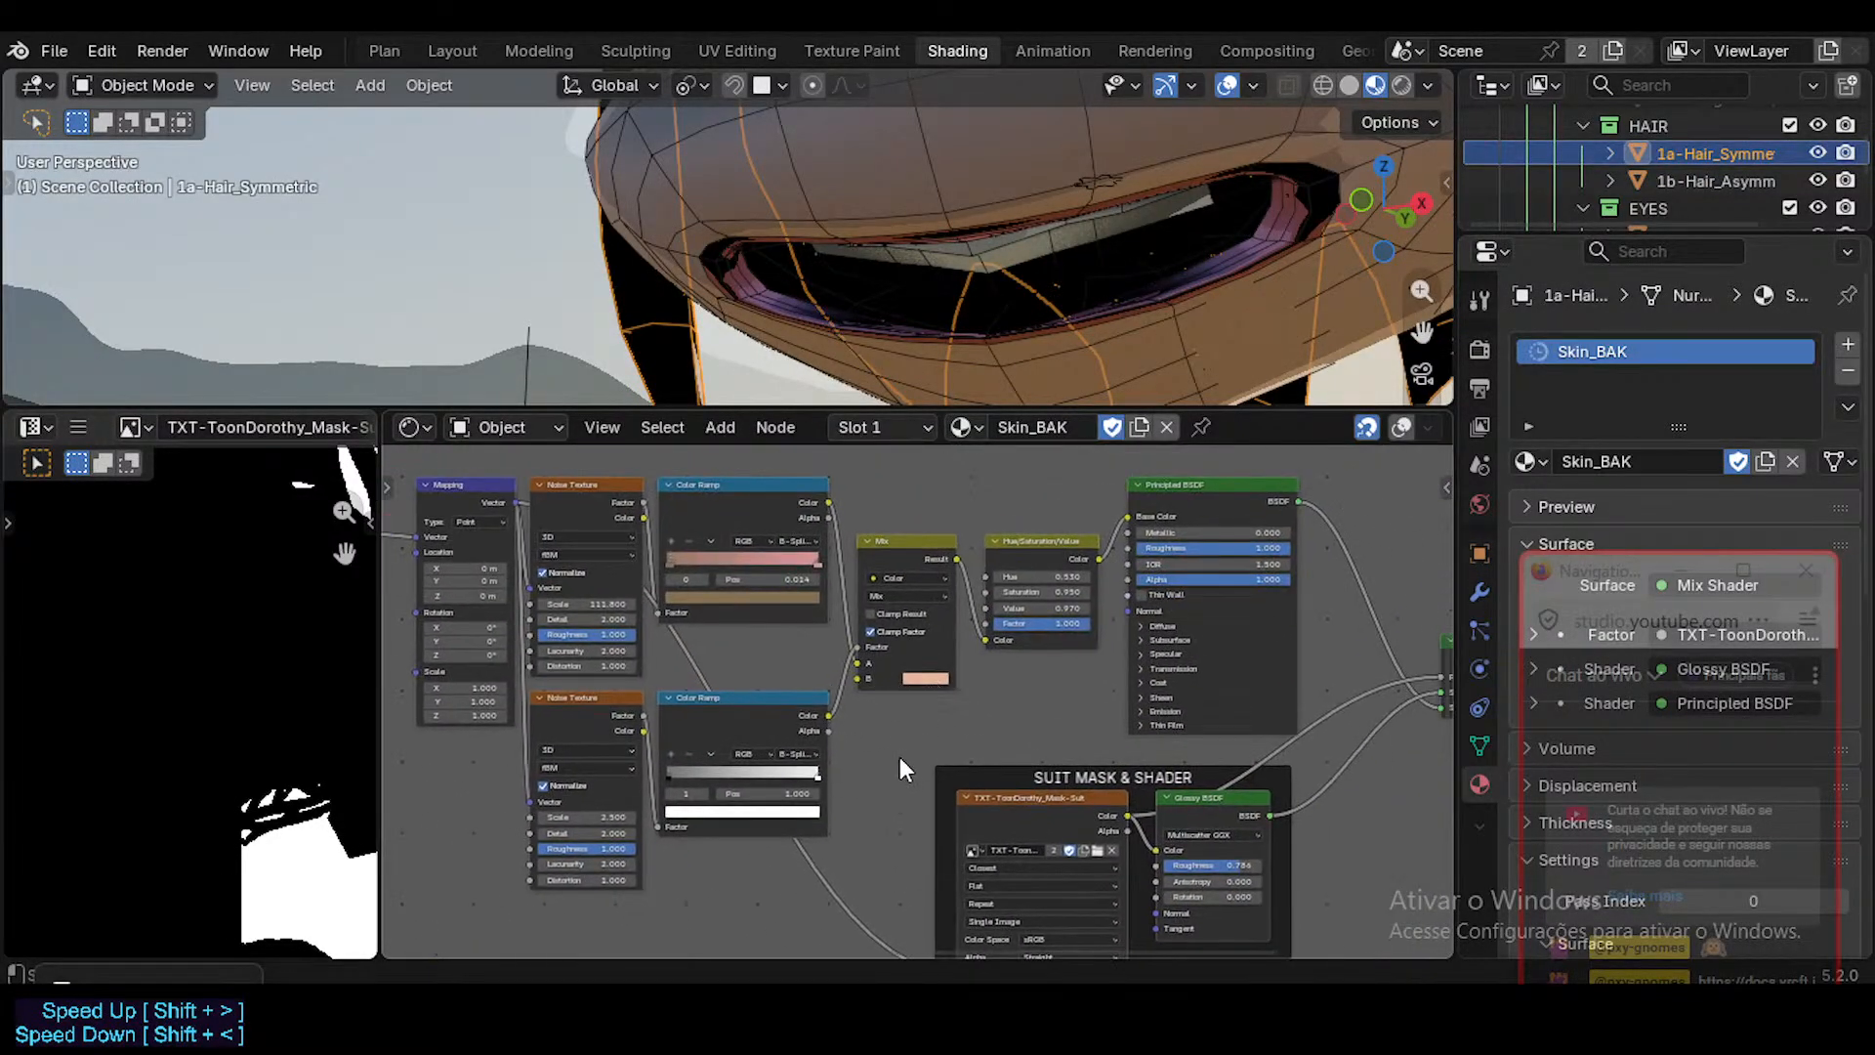
Try to rename the cleaned-up Skin_BAK material as Skin.
left_click(1015, 426)
left_click(1019, 428)
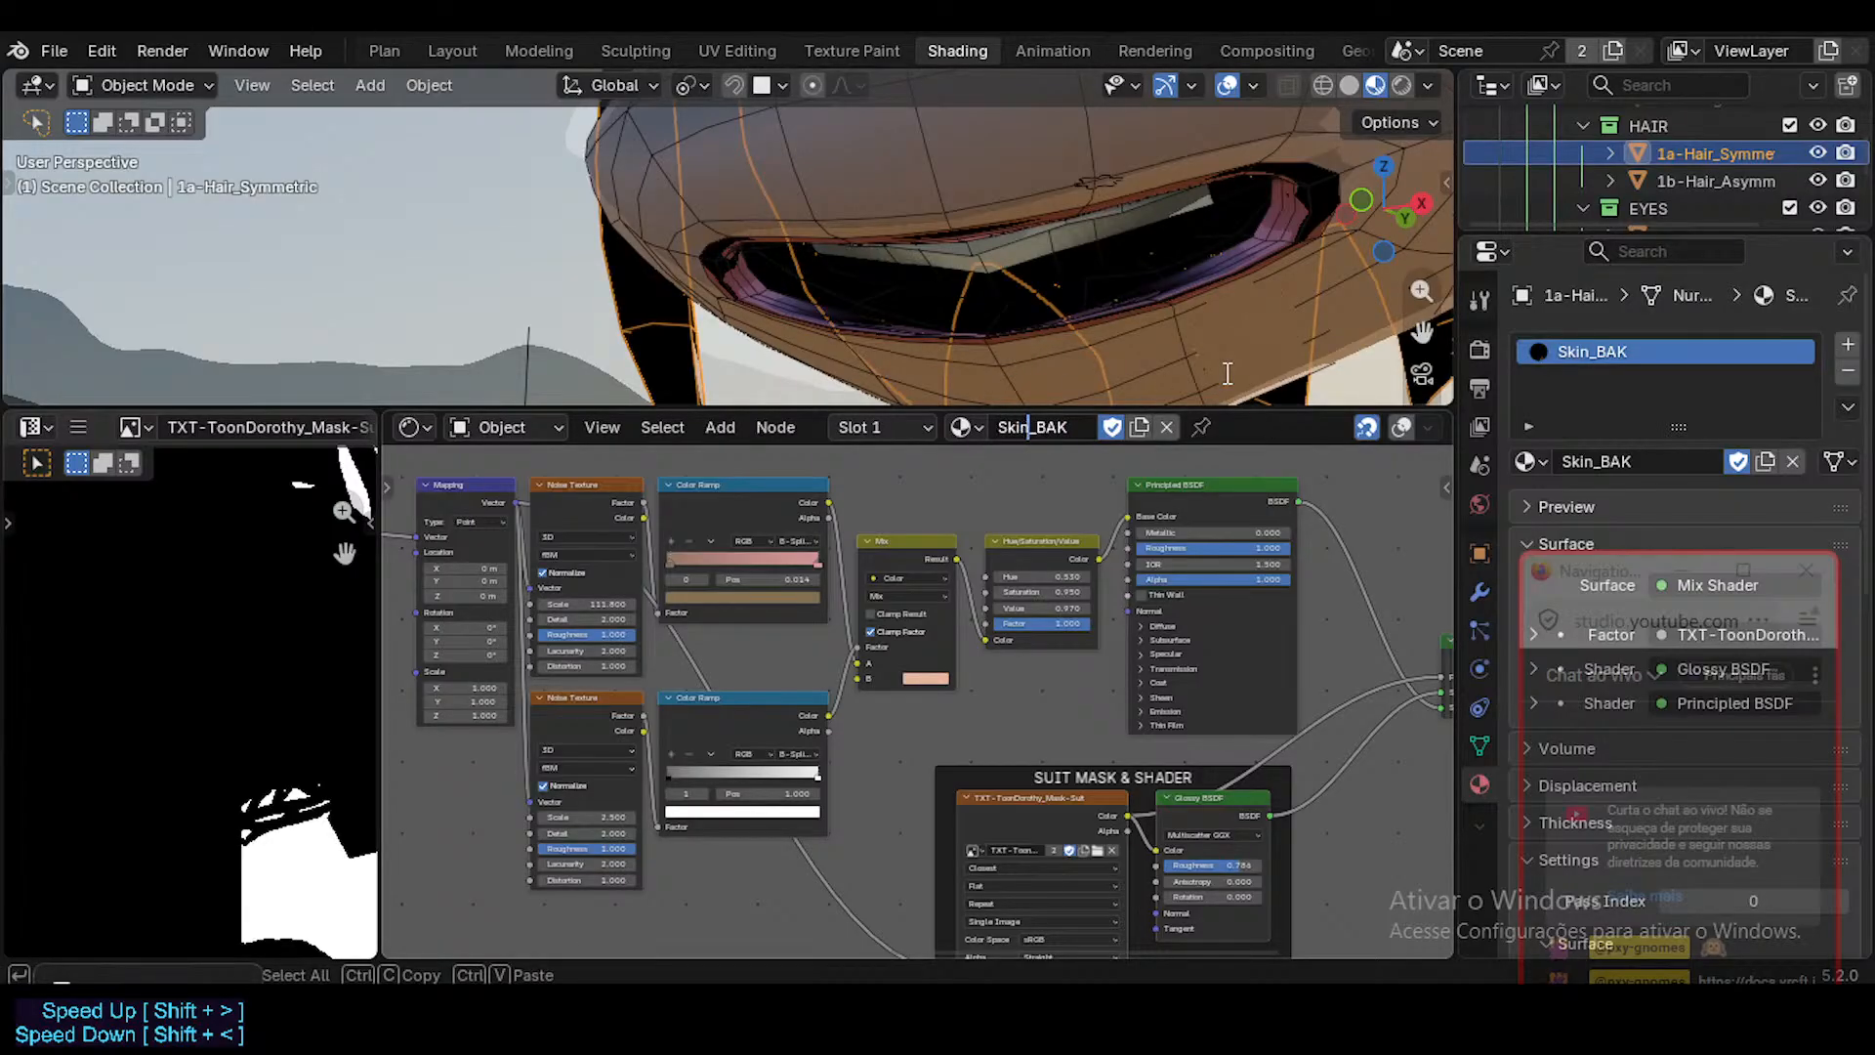
key("Delete")
key("Delete")
key("Delete")
key("Delete")
key("Return")
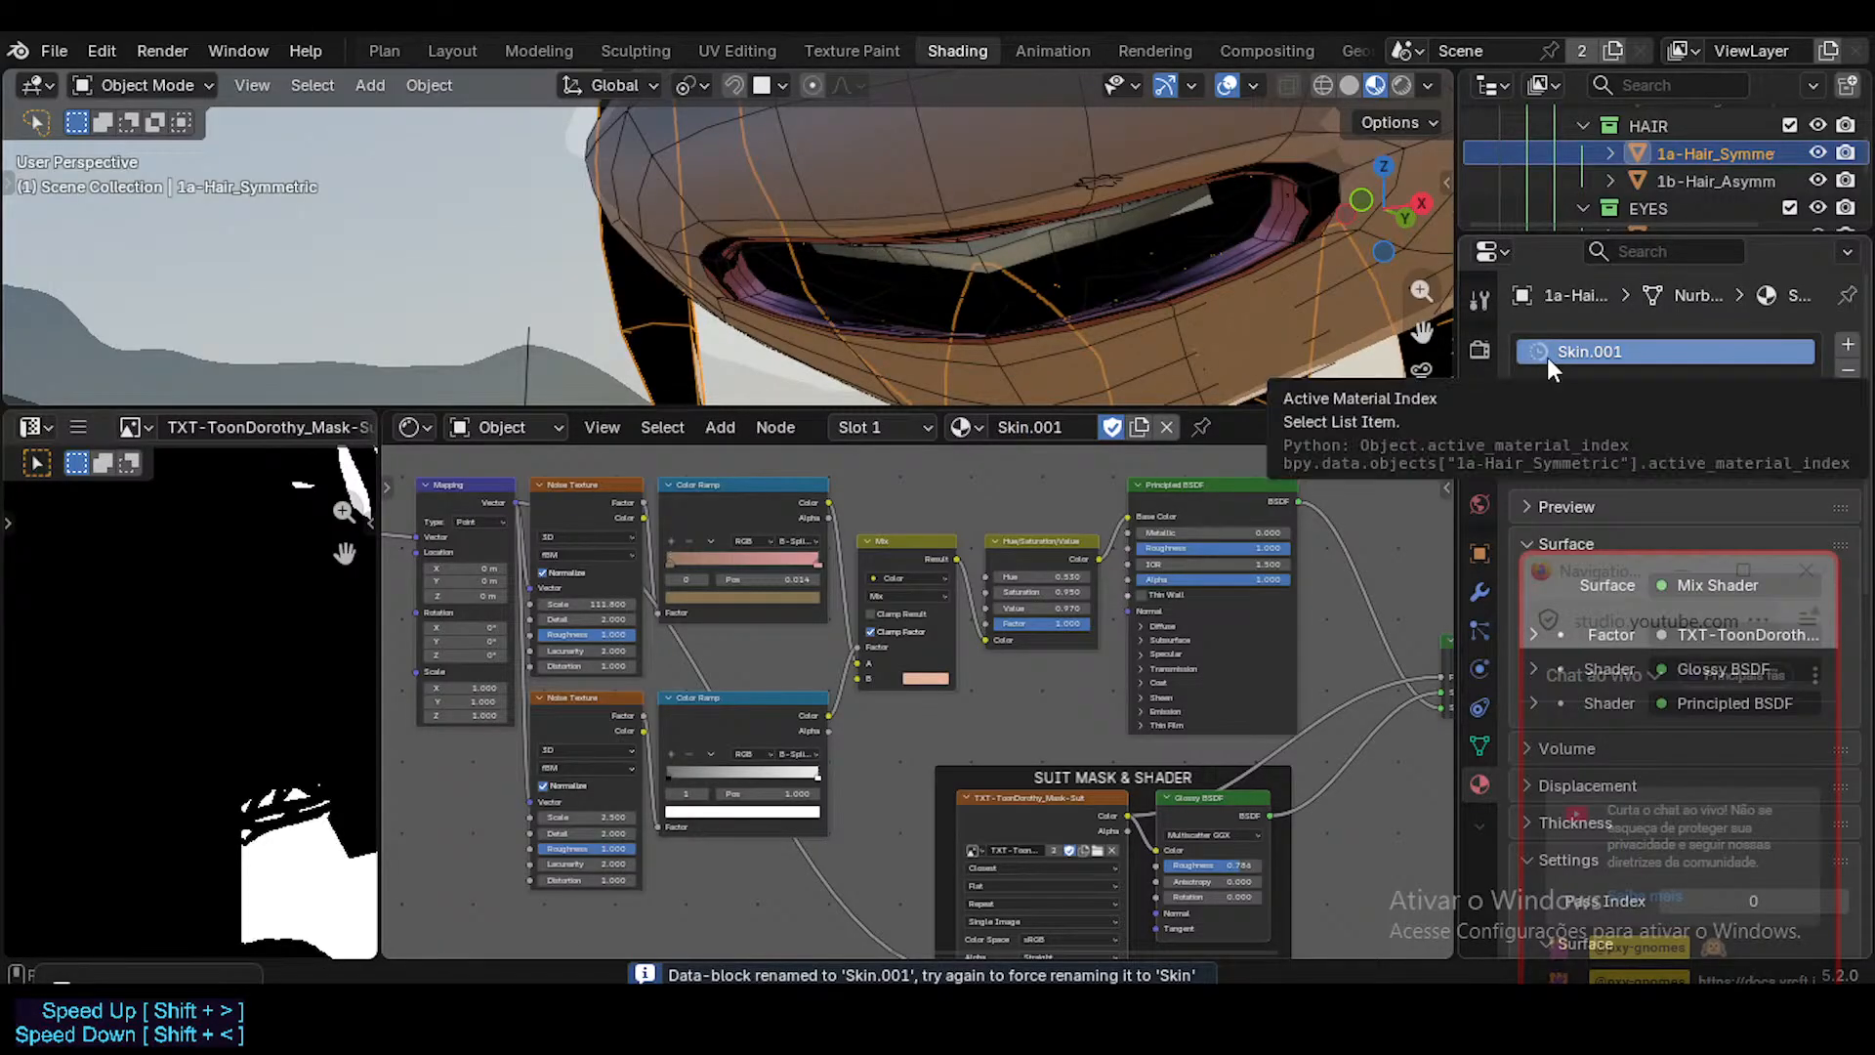
Assign the existing Skin material to the hair object's slot and rename it Skin_BAK.
left_click(1529, 462)
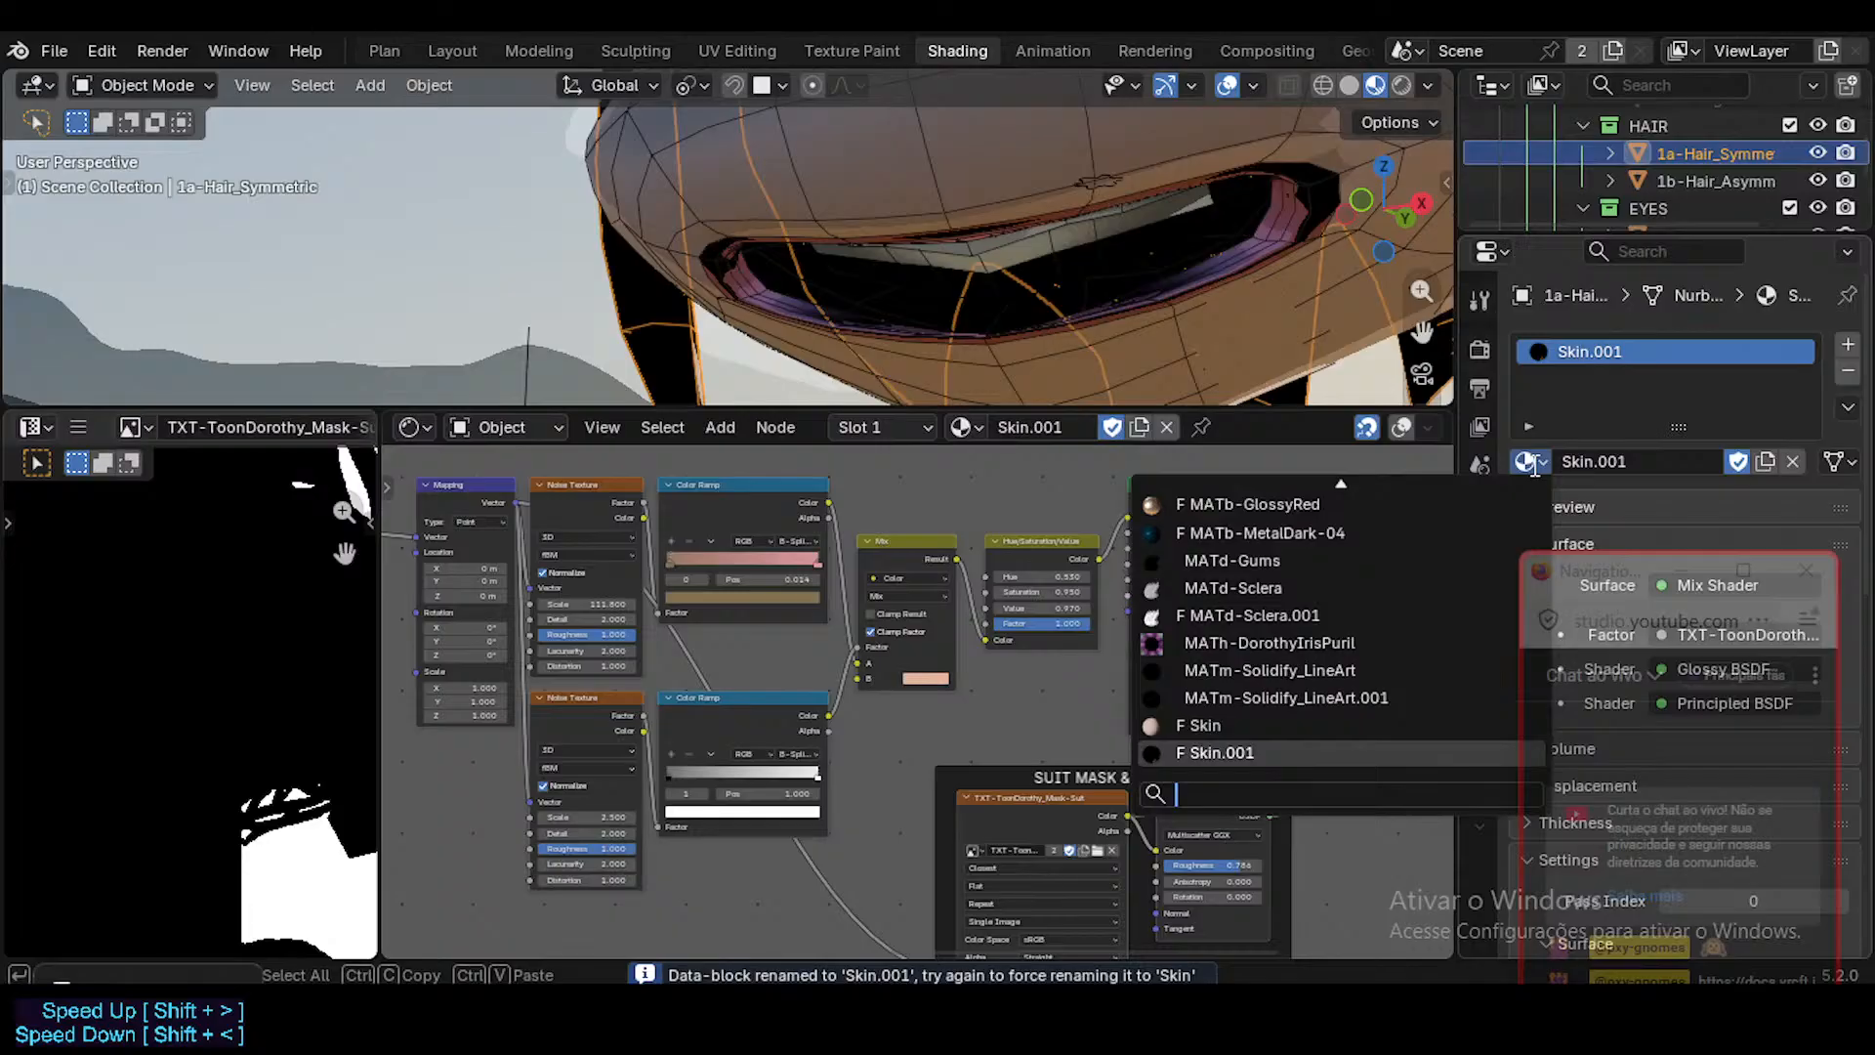
left_click(1270, 725)
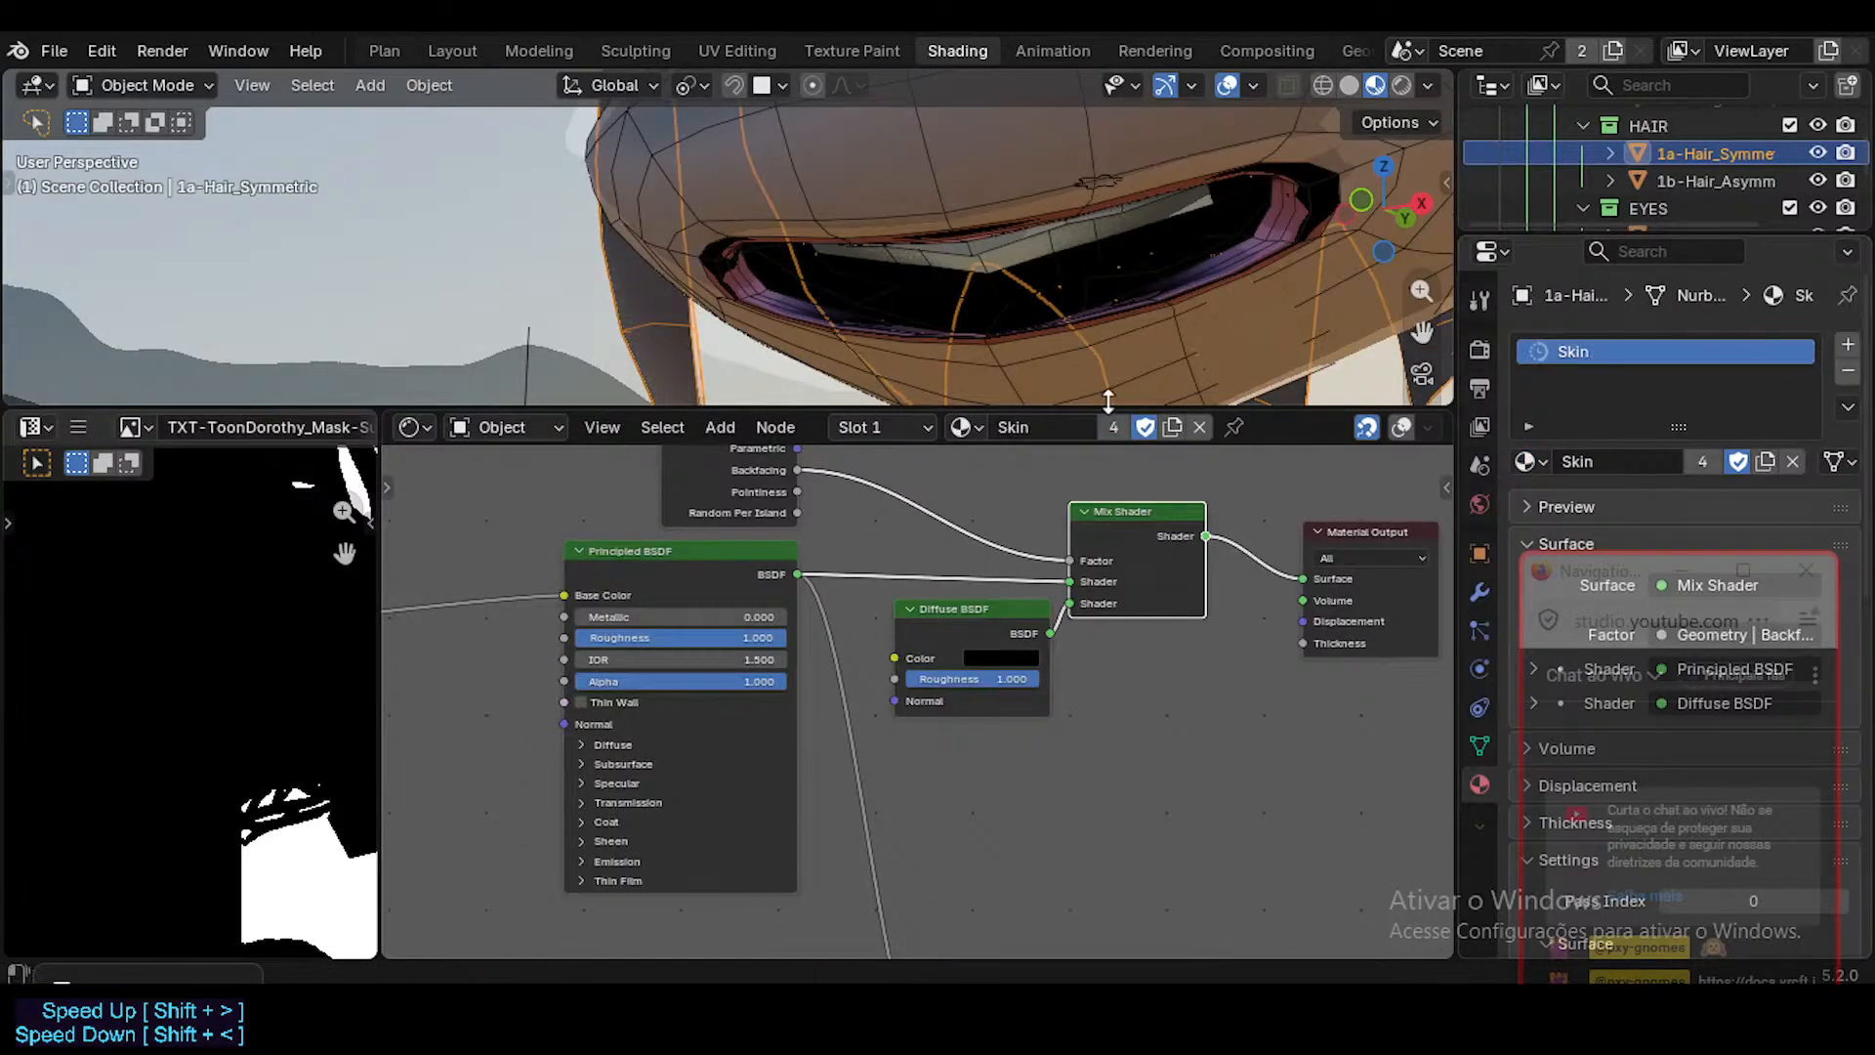
double_click(1065, 427)
type("_")
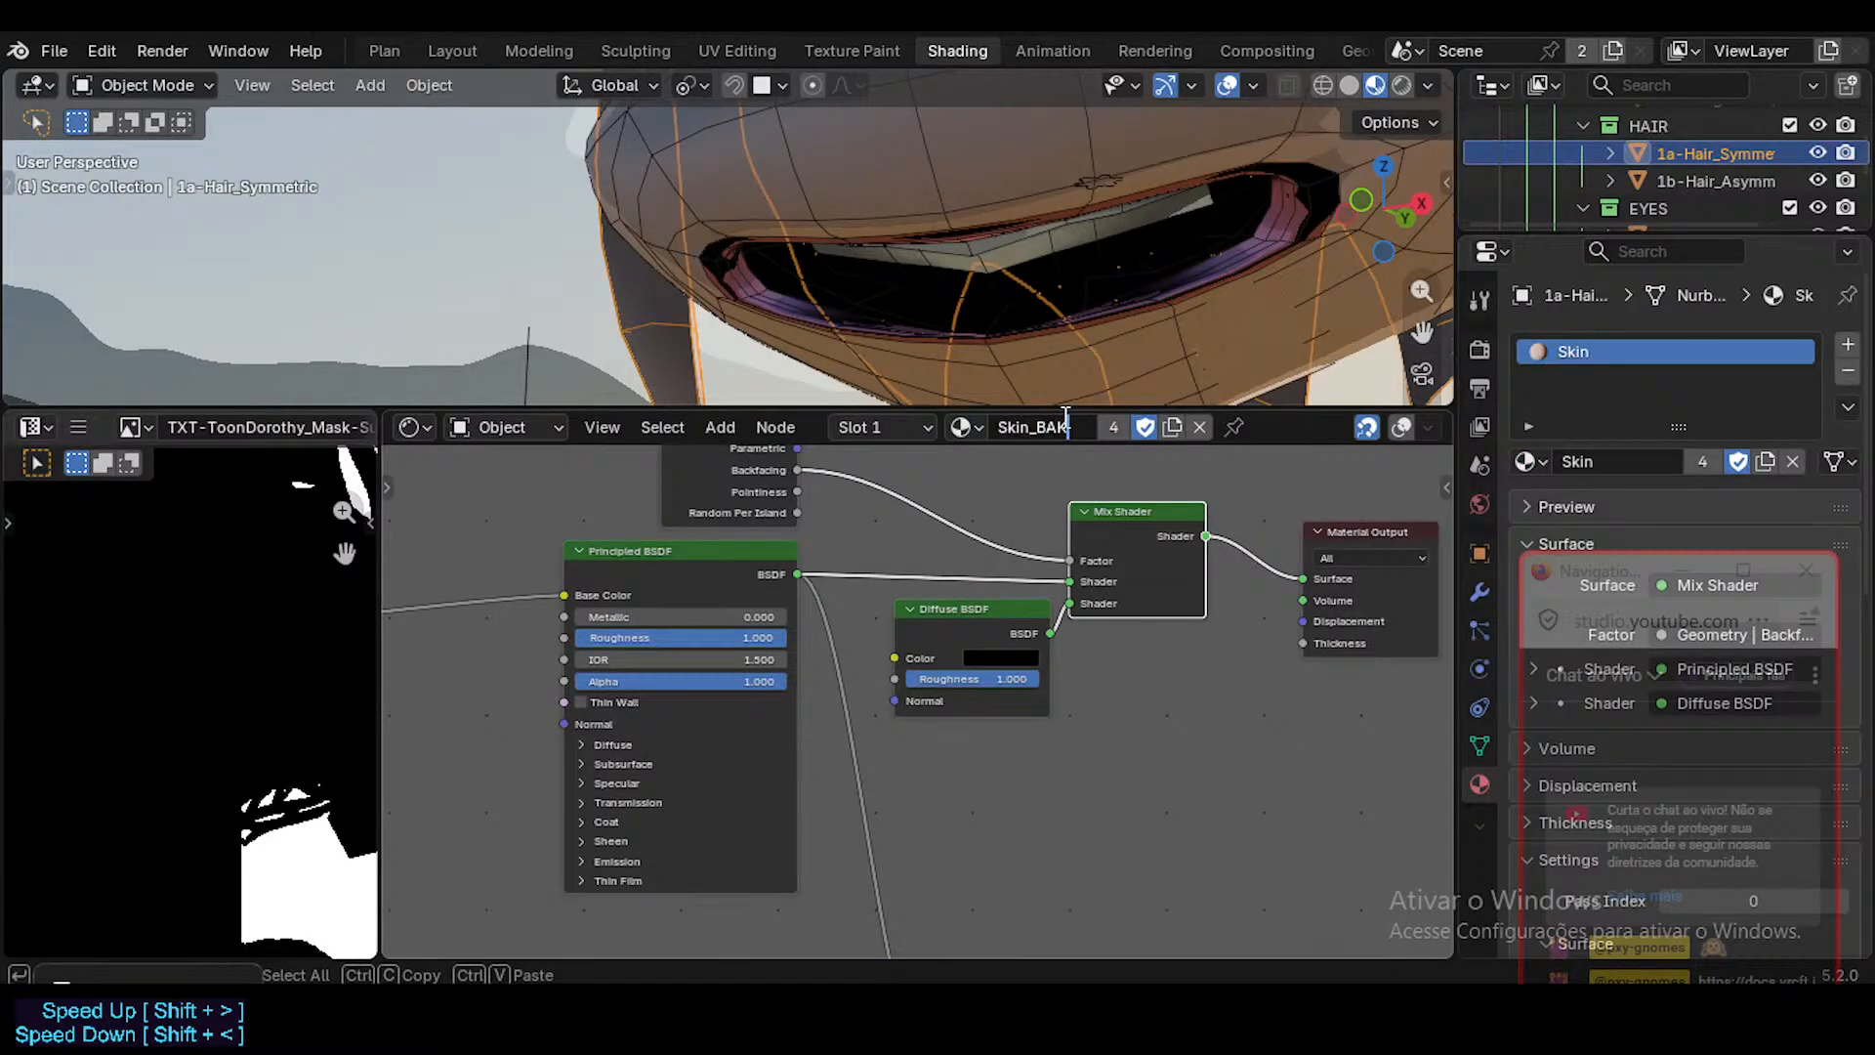
type("BAK")
key("Return")
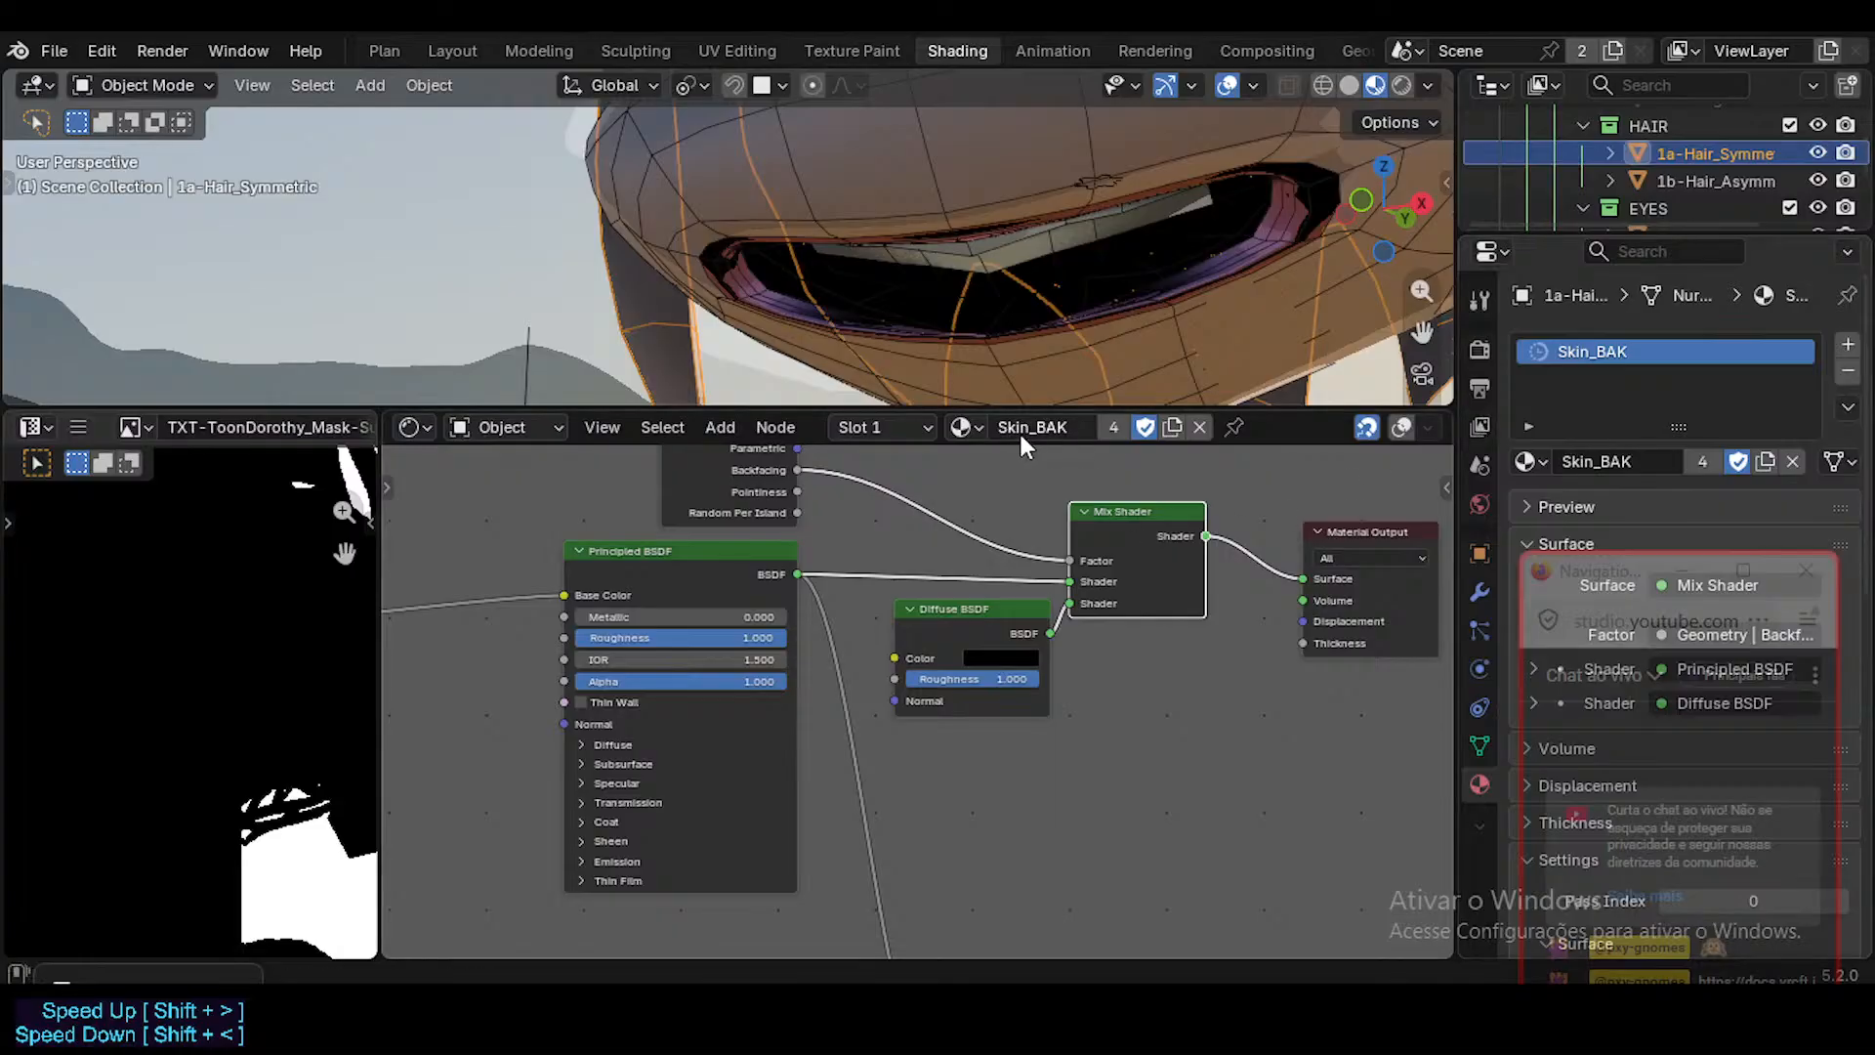
Reassign the Skin.001 material to the slot and rename it Skin.
left_click(965, 427)
left_click(1016, 687)
double_click(1042, 430)
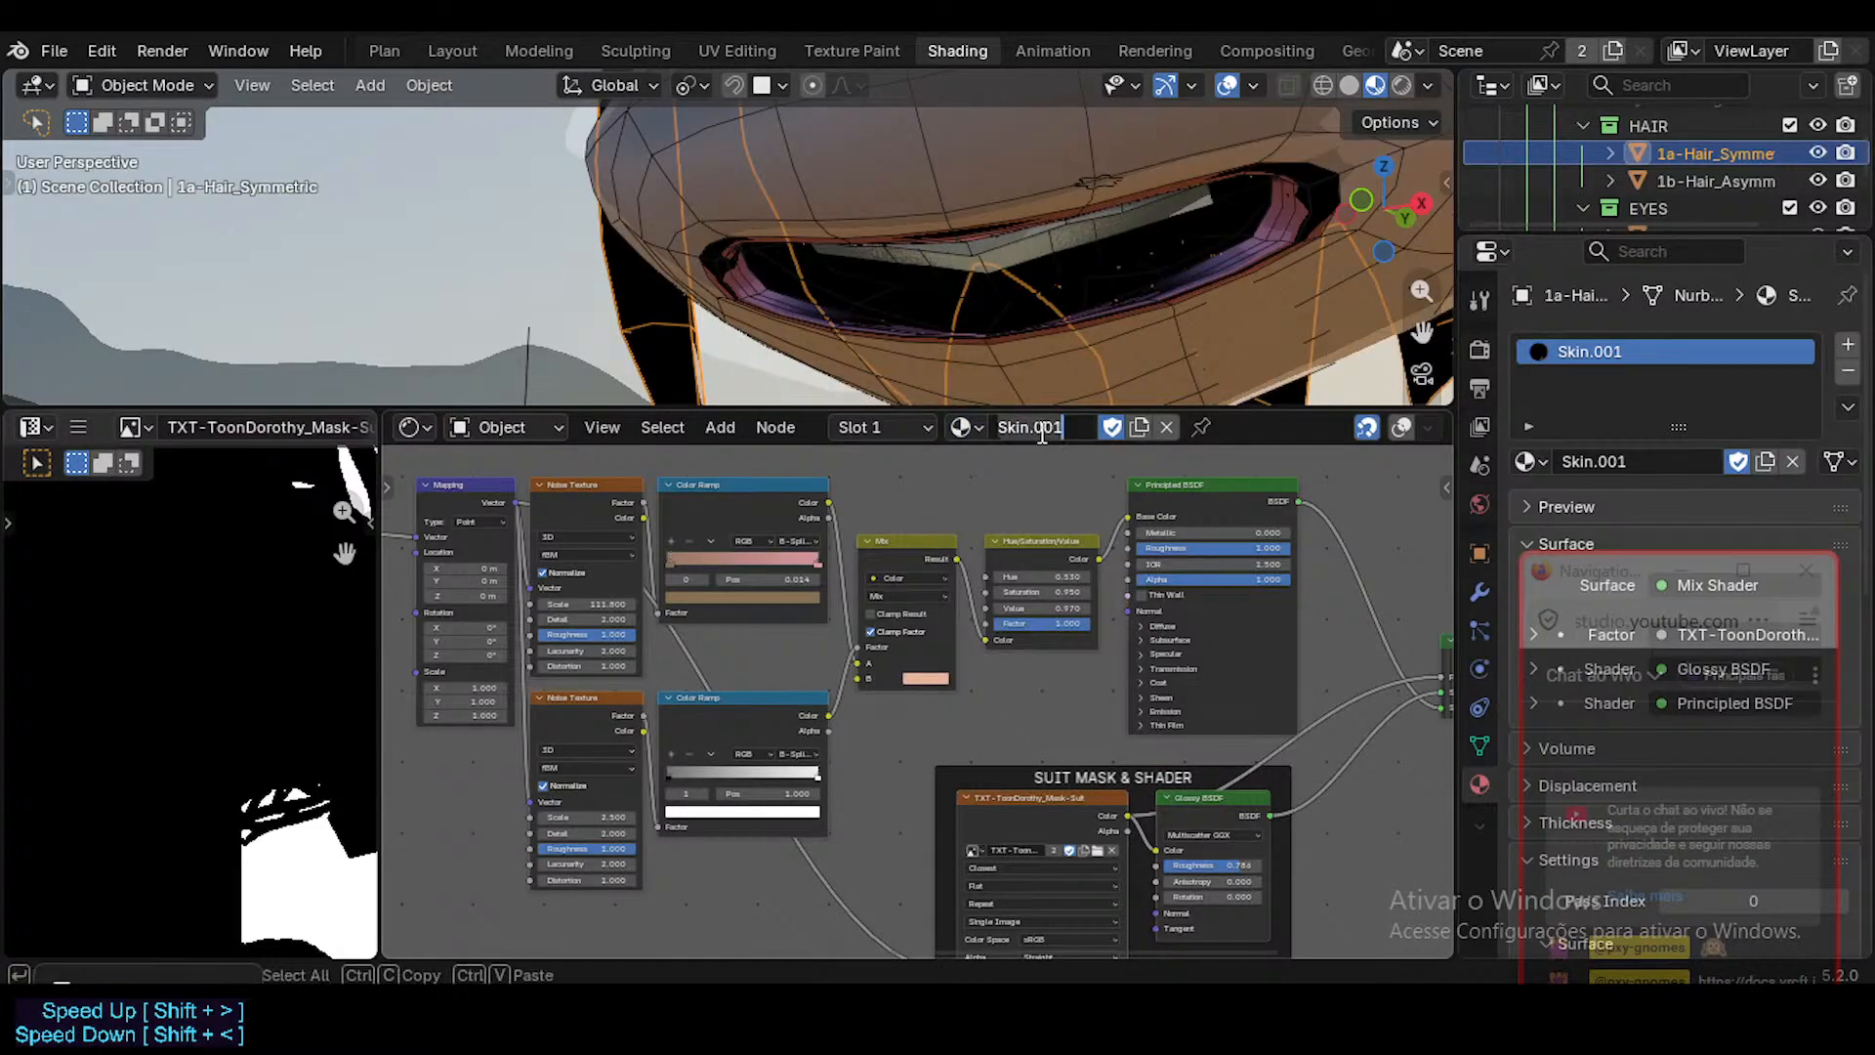
left_click(1040, 431)
key("BackSpace")
key("Return")
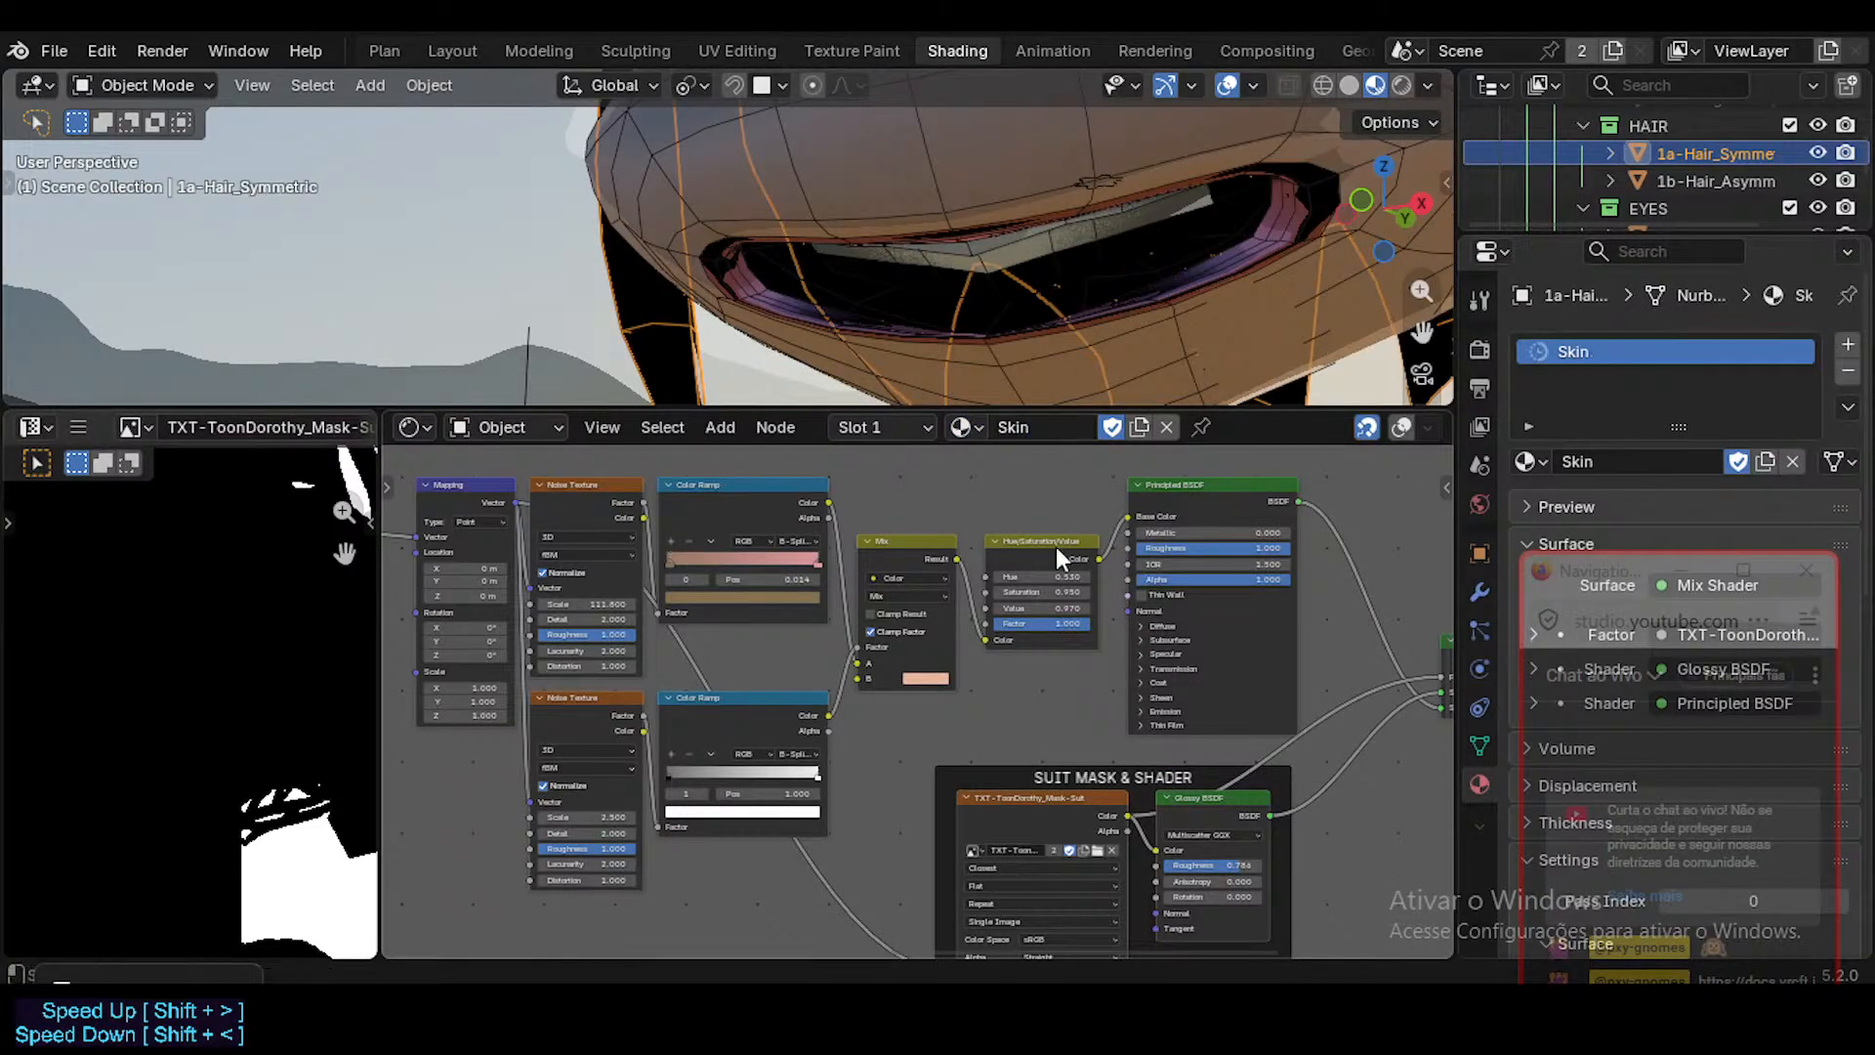
Move the SUIT MASK & SHADER frame below the lower Noise Texture node, lining up their left edges.
scroll(1056, 547, "down", 2)
scroll(951, 670, "up", 2)
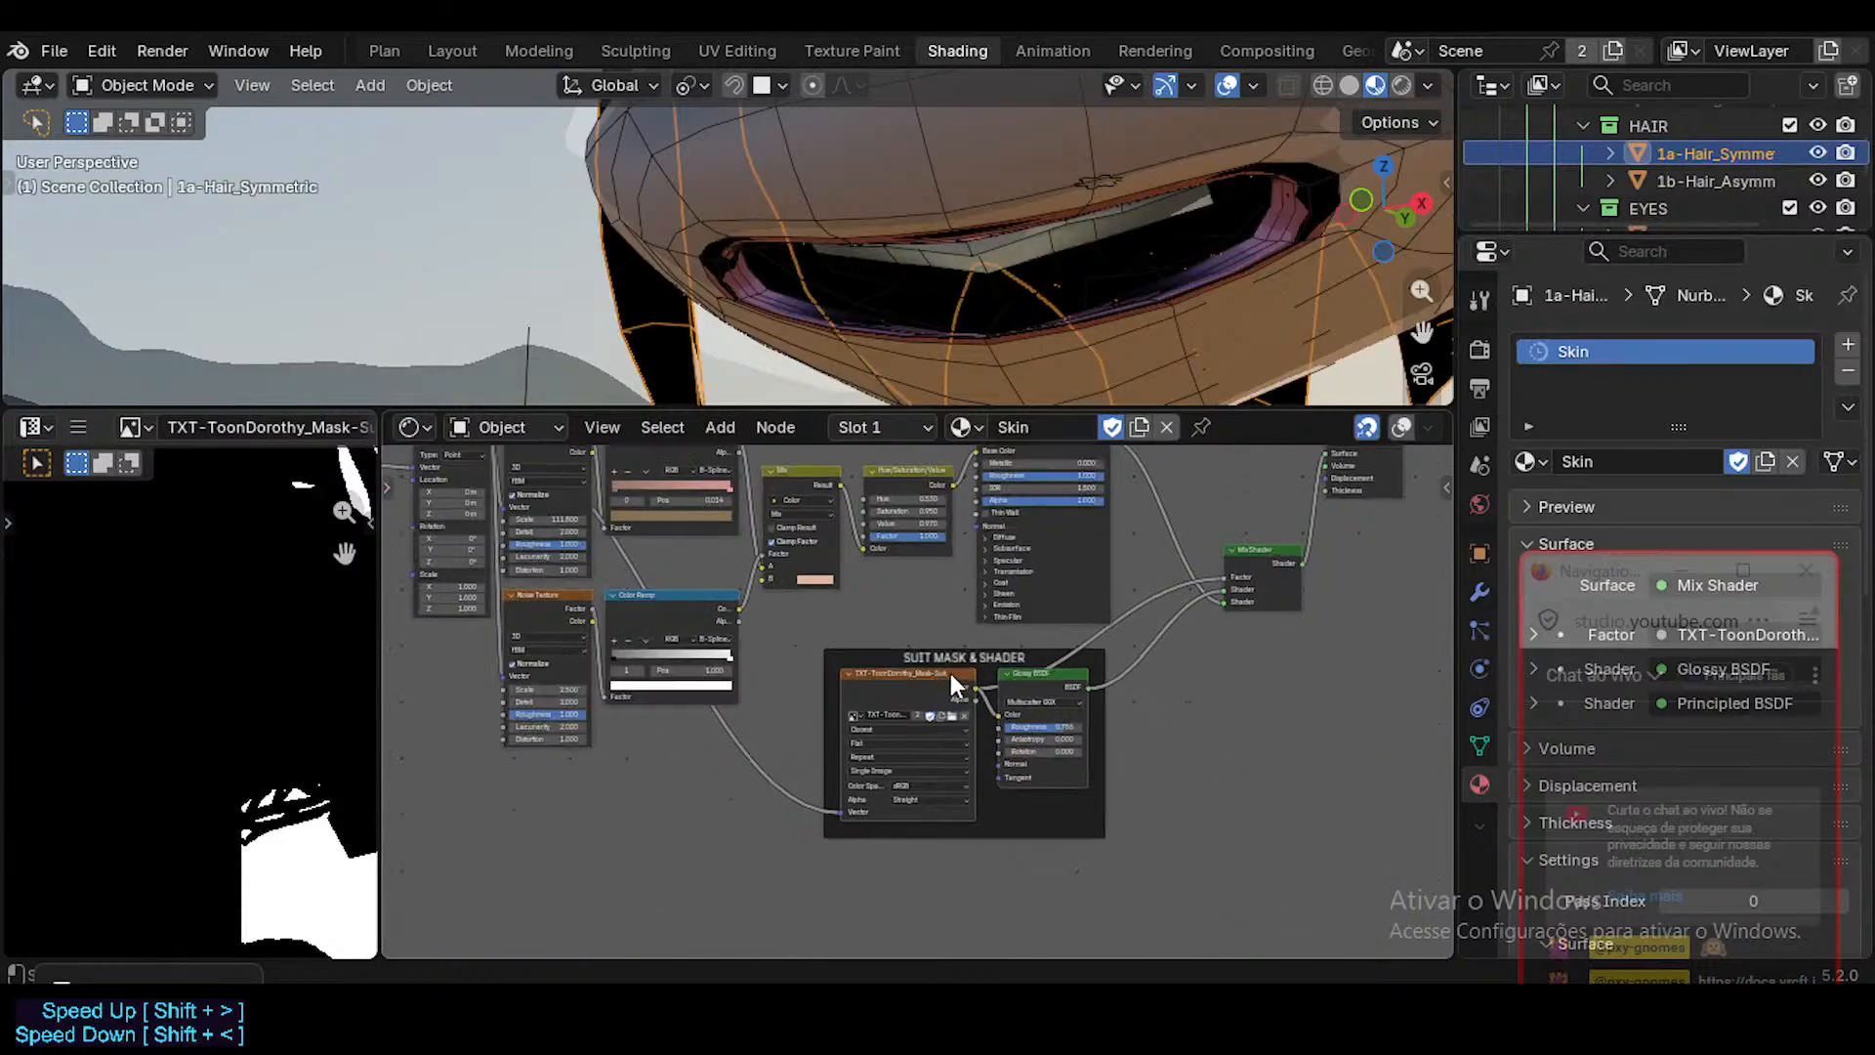
middle_click_drag(684, 738, 906, 735)
left_click(1081, 737)
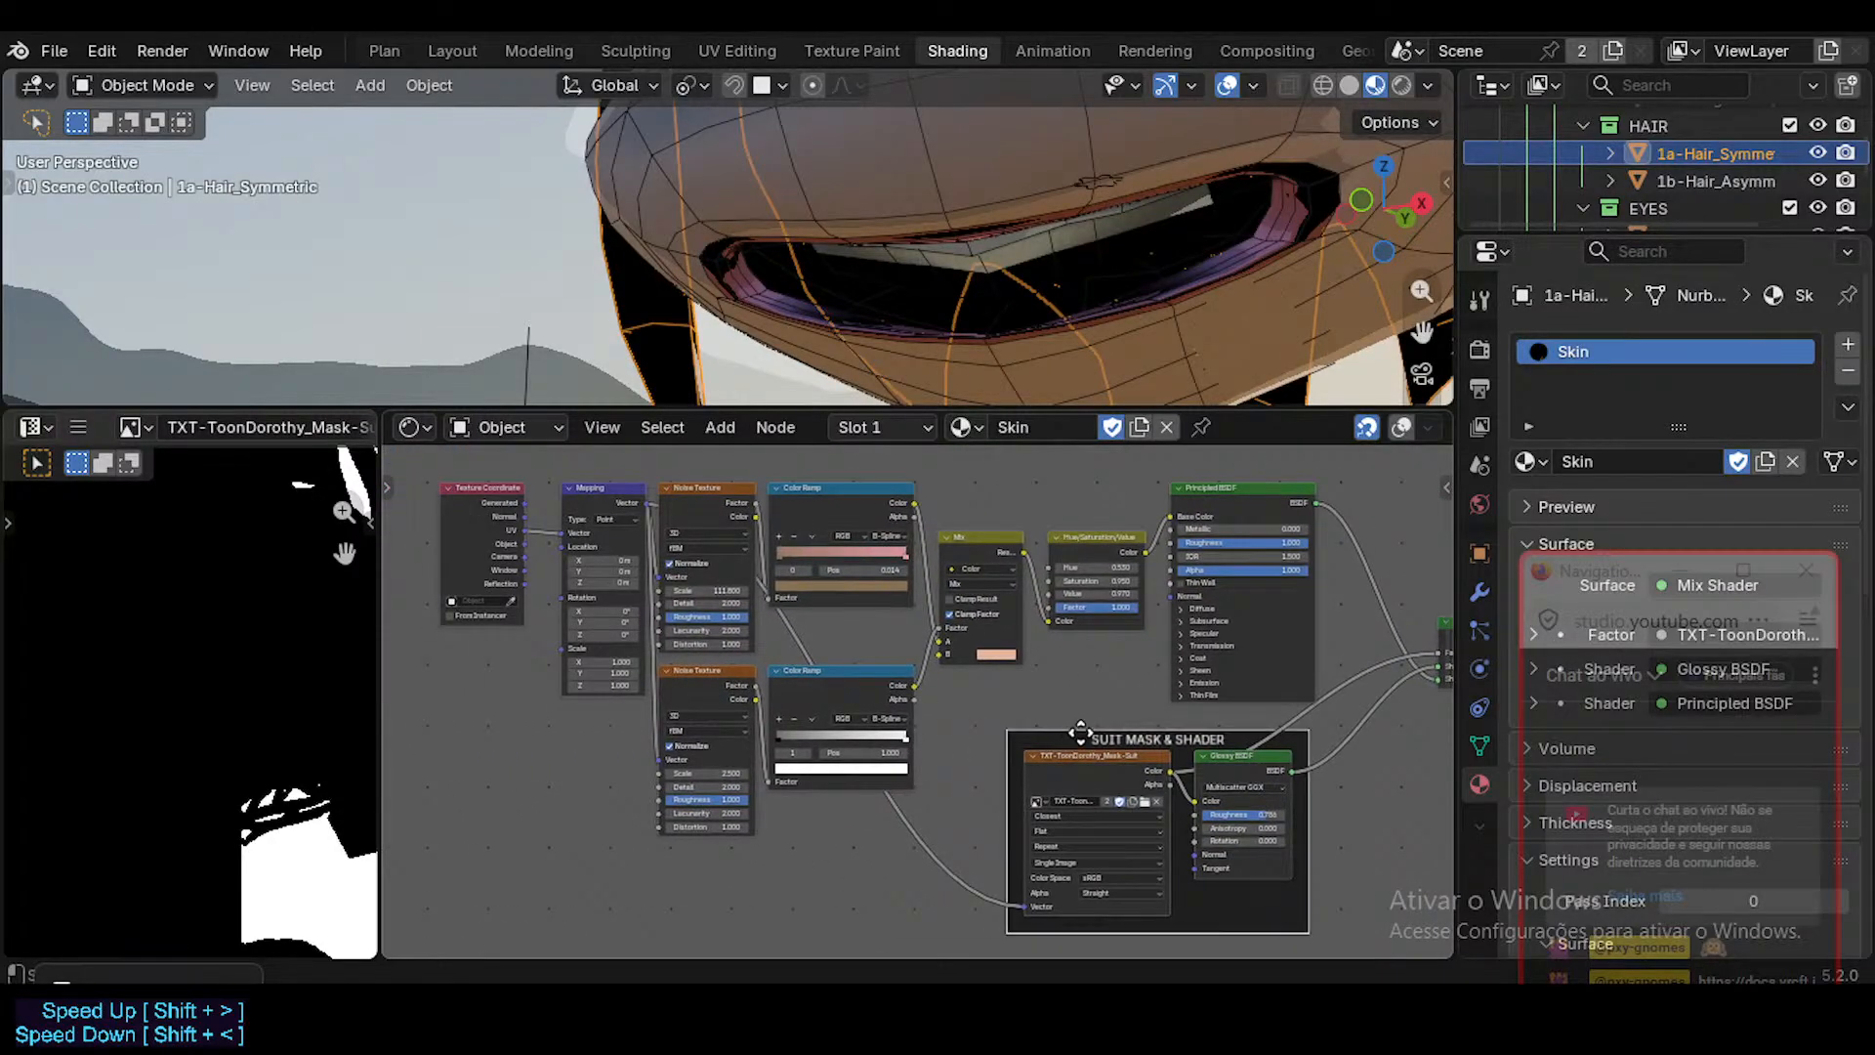
middle_click_drag(1081, 738, 1029, 634)
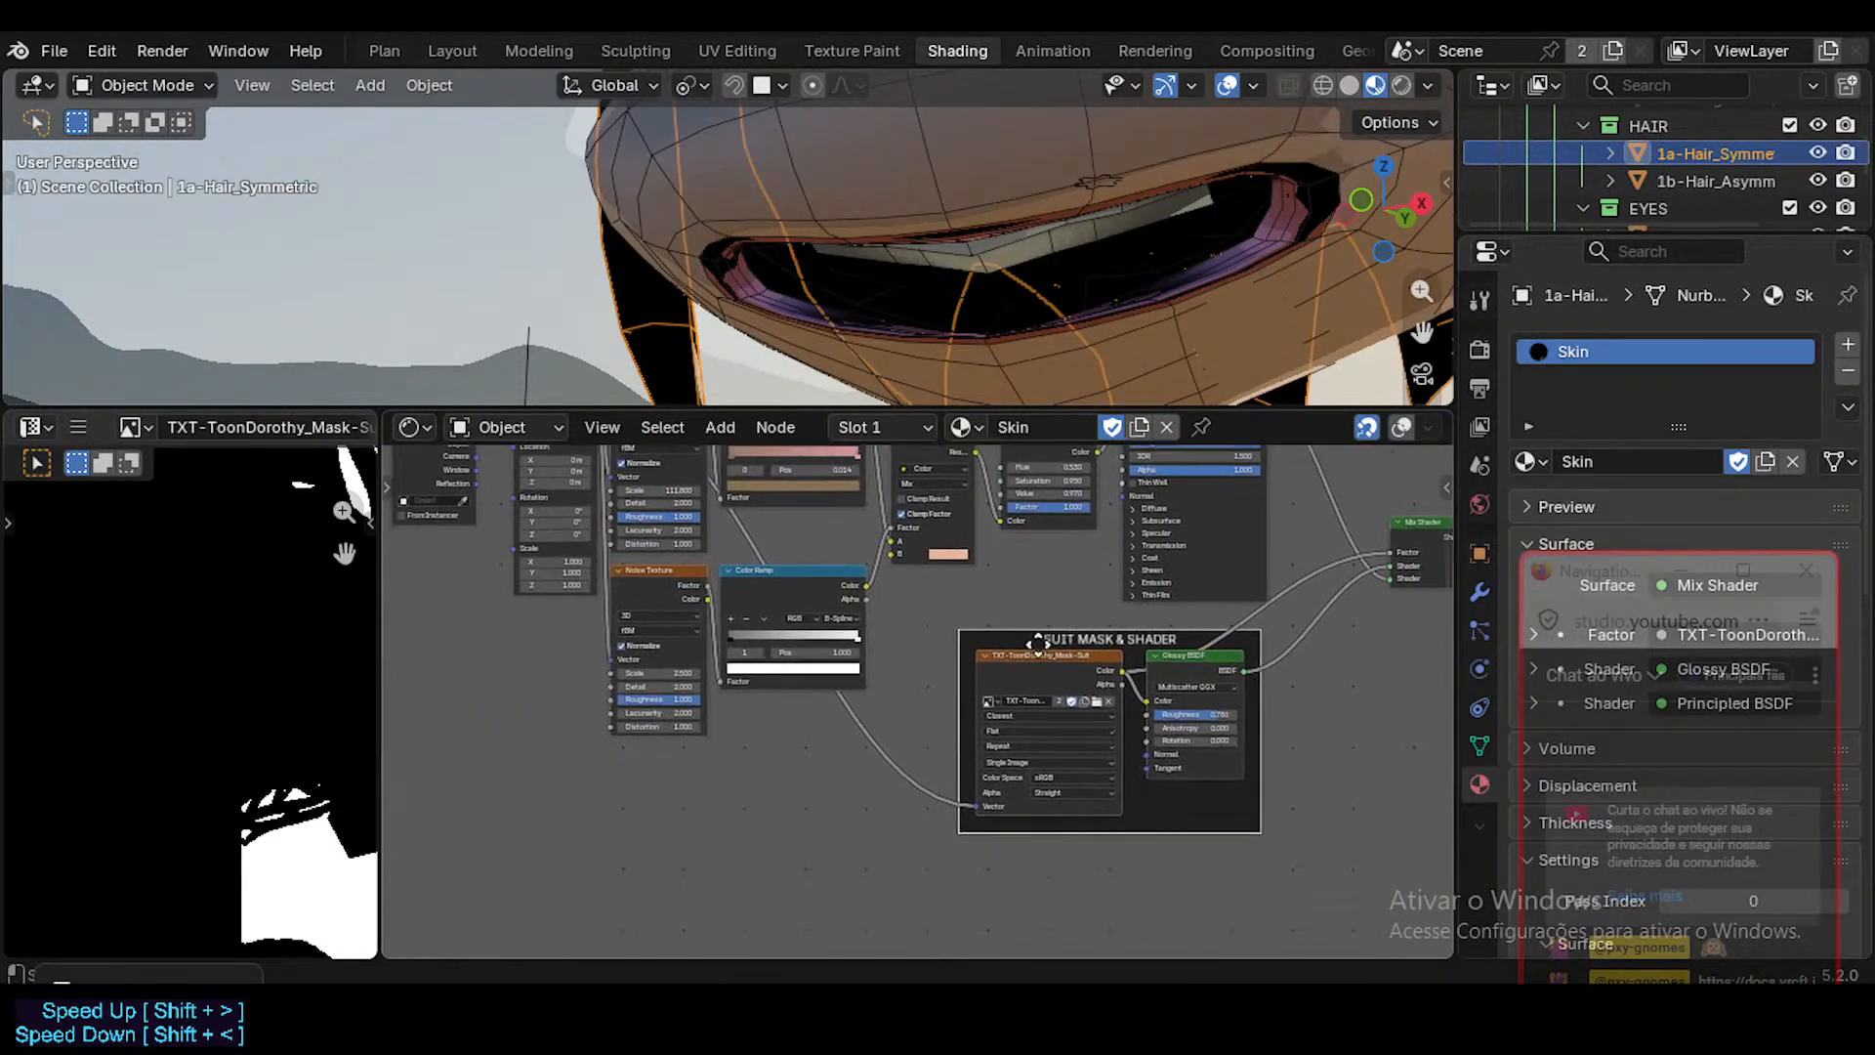
left_click_drag(1025, 642, 534, 813)
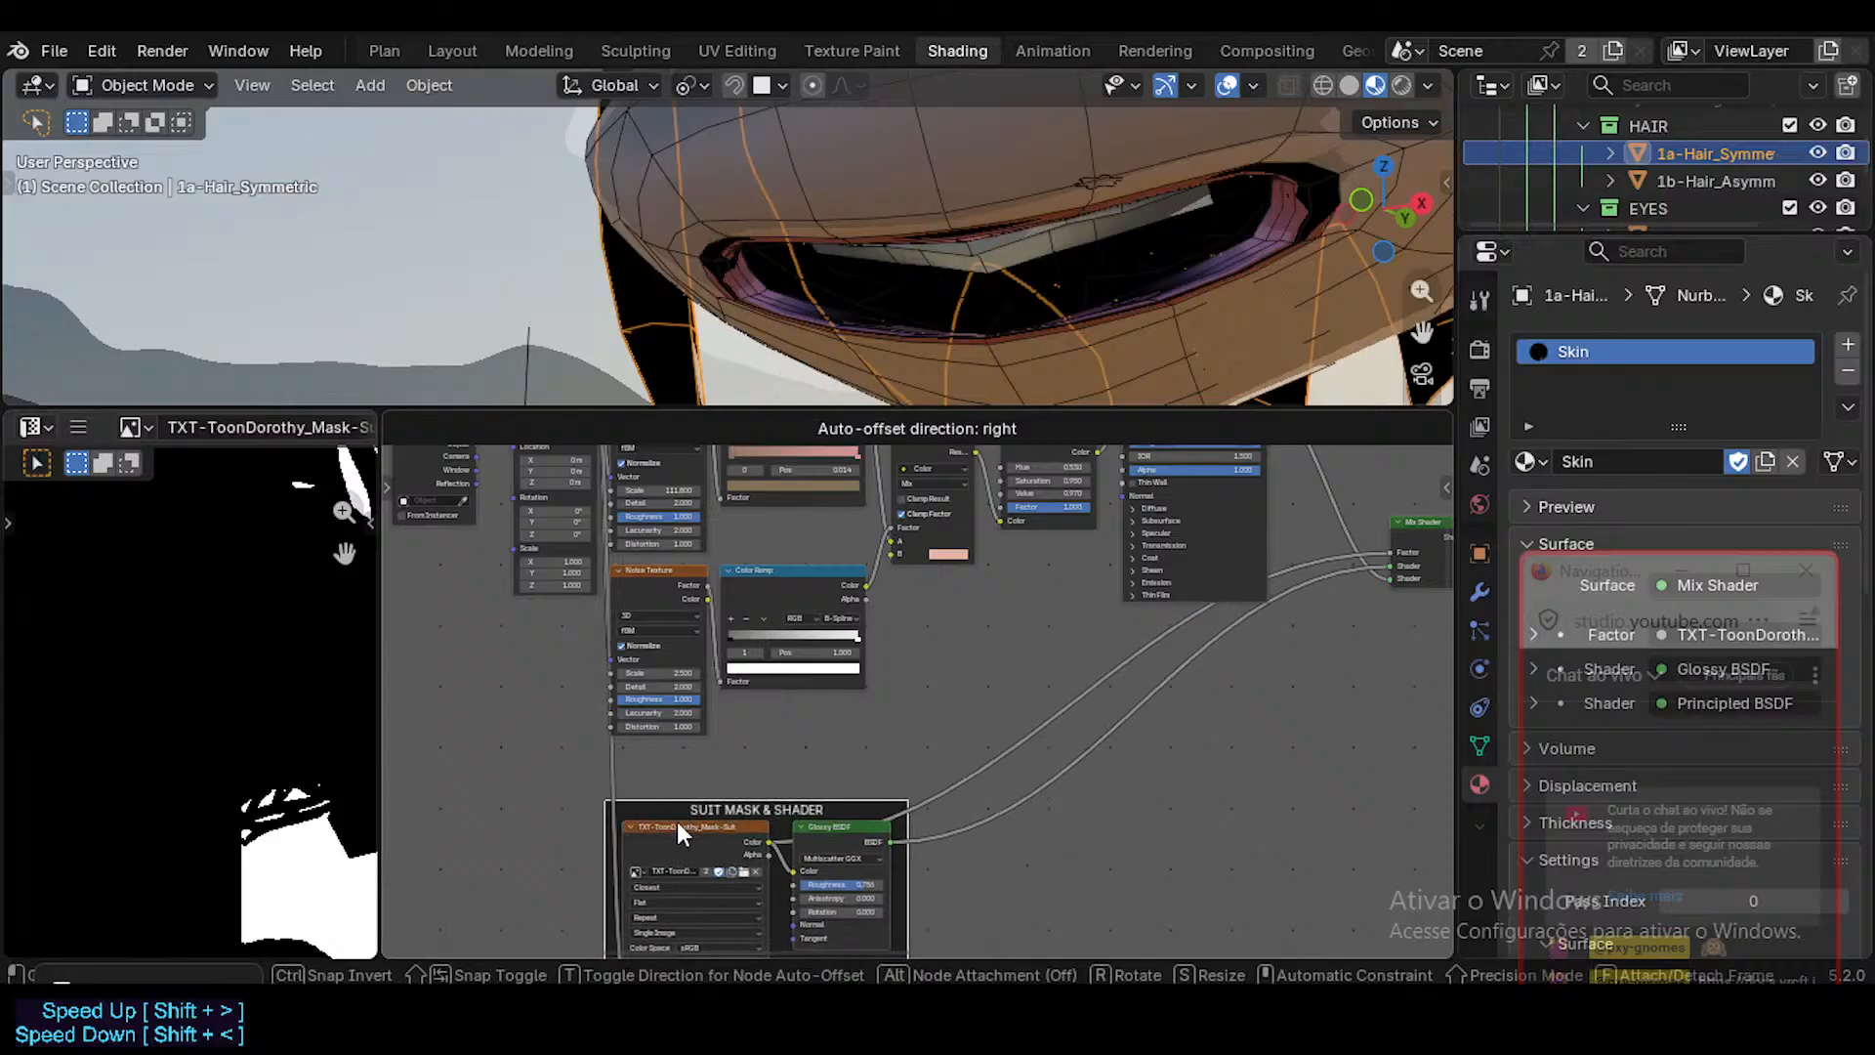
left_click(679, 825)
middle_click_drag(642, 682, 642, 774)
key("g")
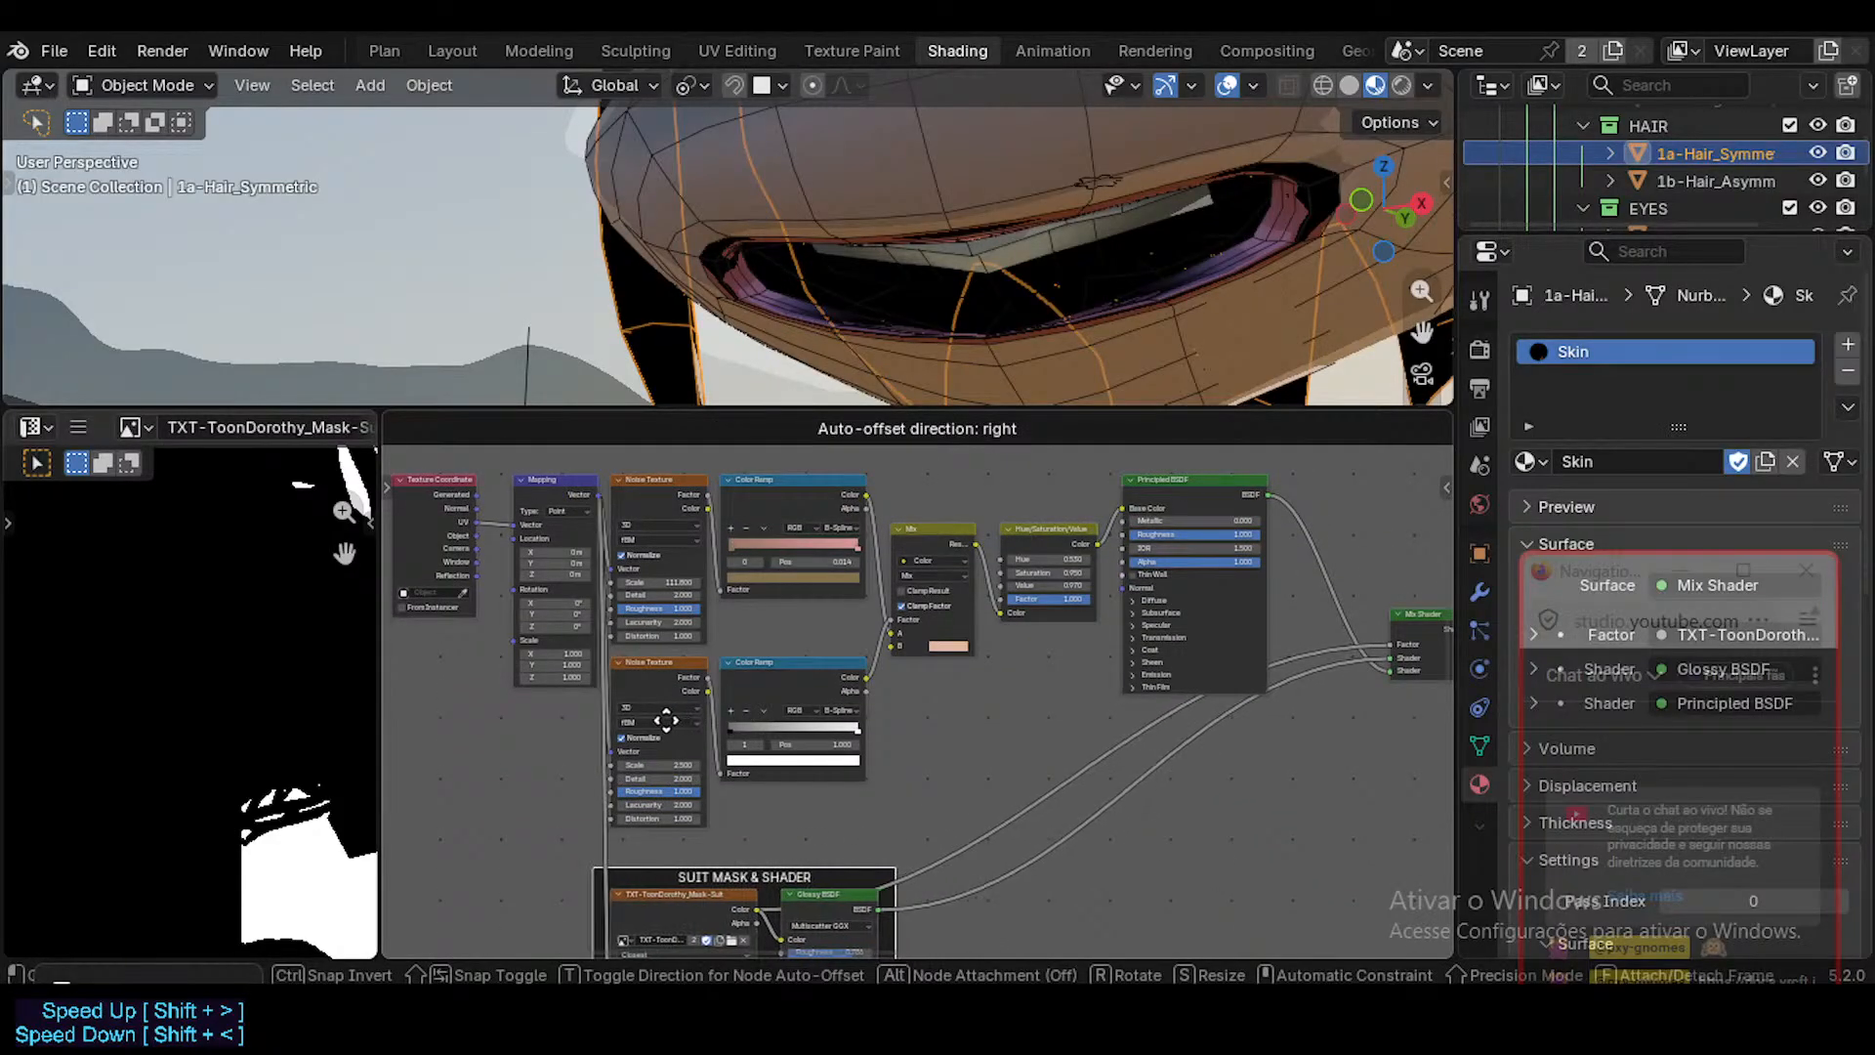
left_click(663, 739)
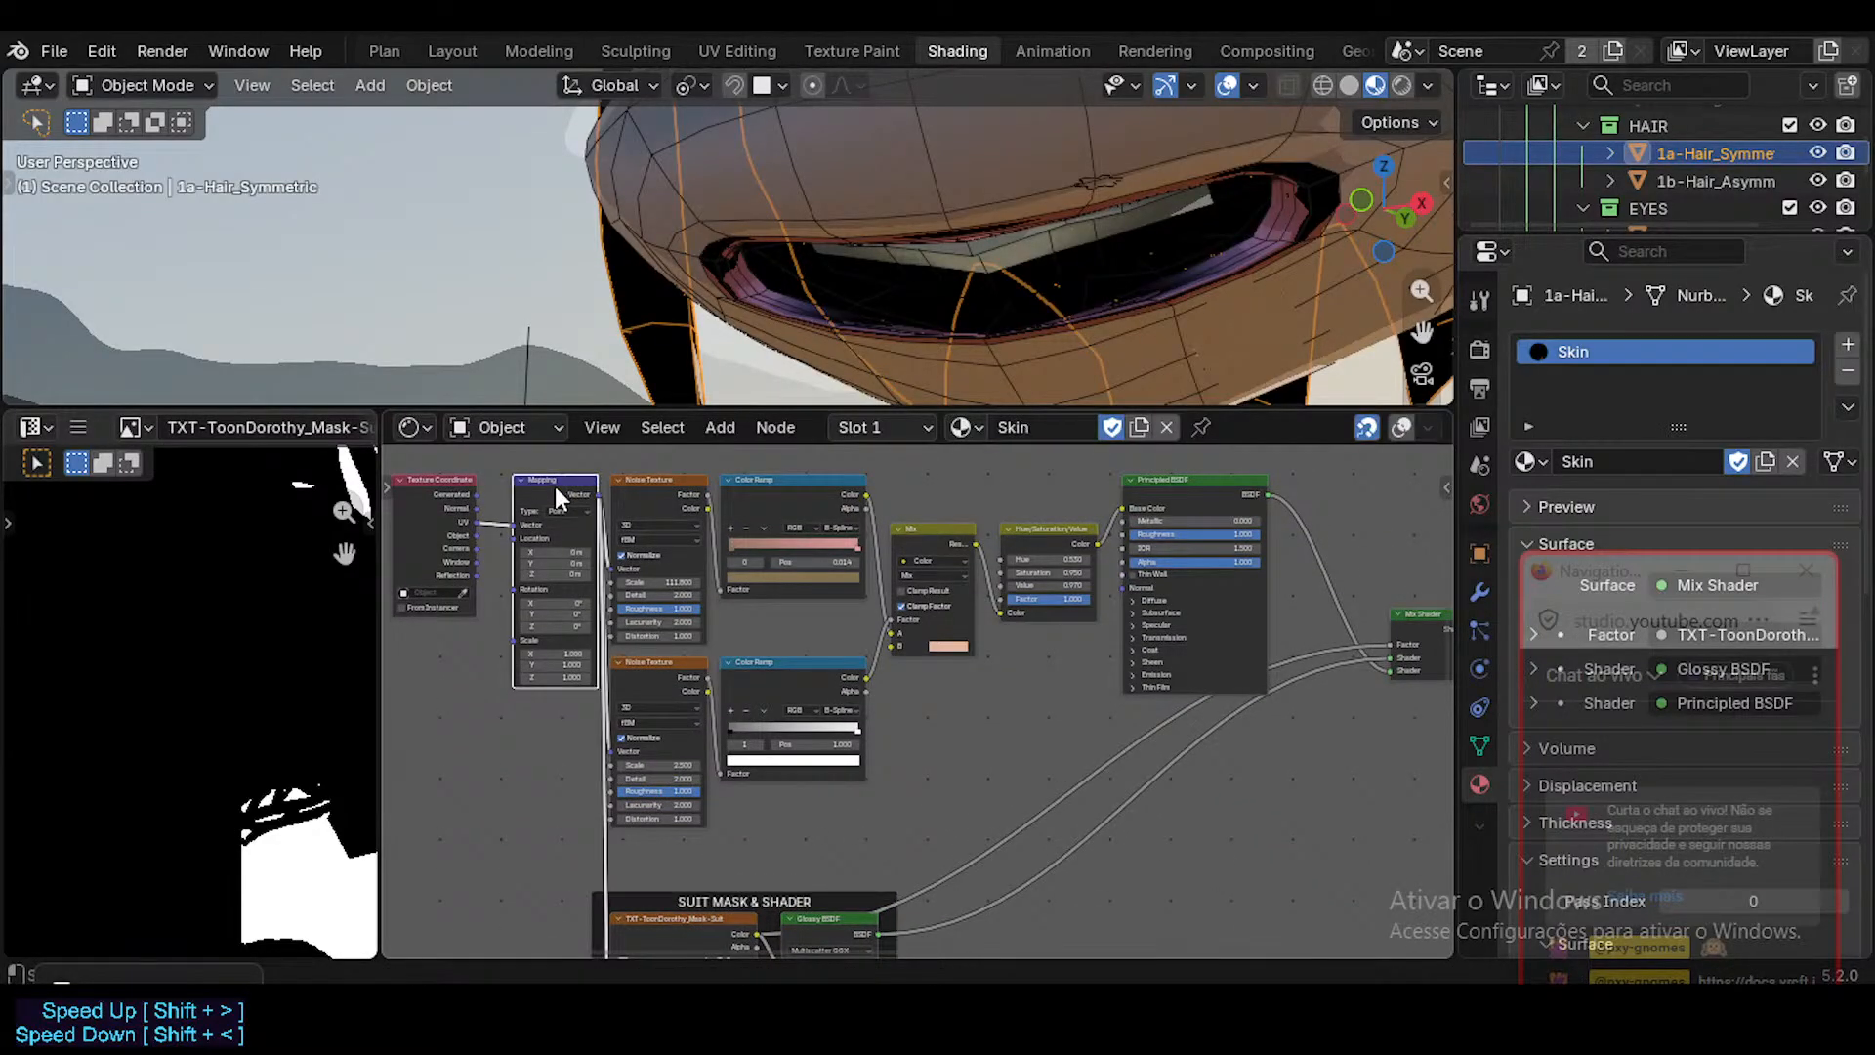
Move the Mapping node closer to the Texture Coordinate node and raise the SUIT MASK & SHADER frame to just under the lower Noise Texture.
left_click_drag(554, 486, 527, 486)
middle_click_drag(739, 784, 761, 651)
left_click_drag(748, 765, 748, 705)
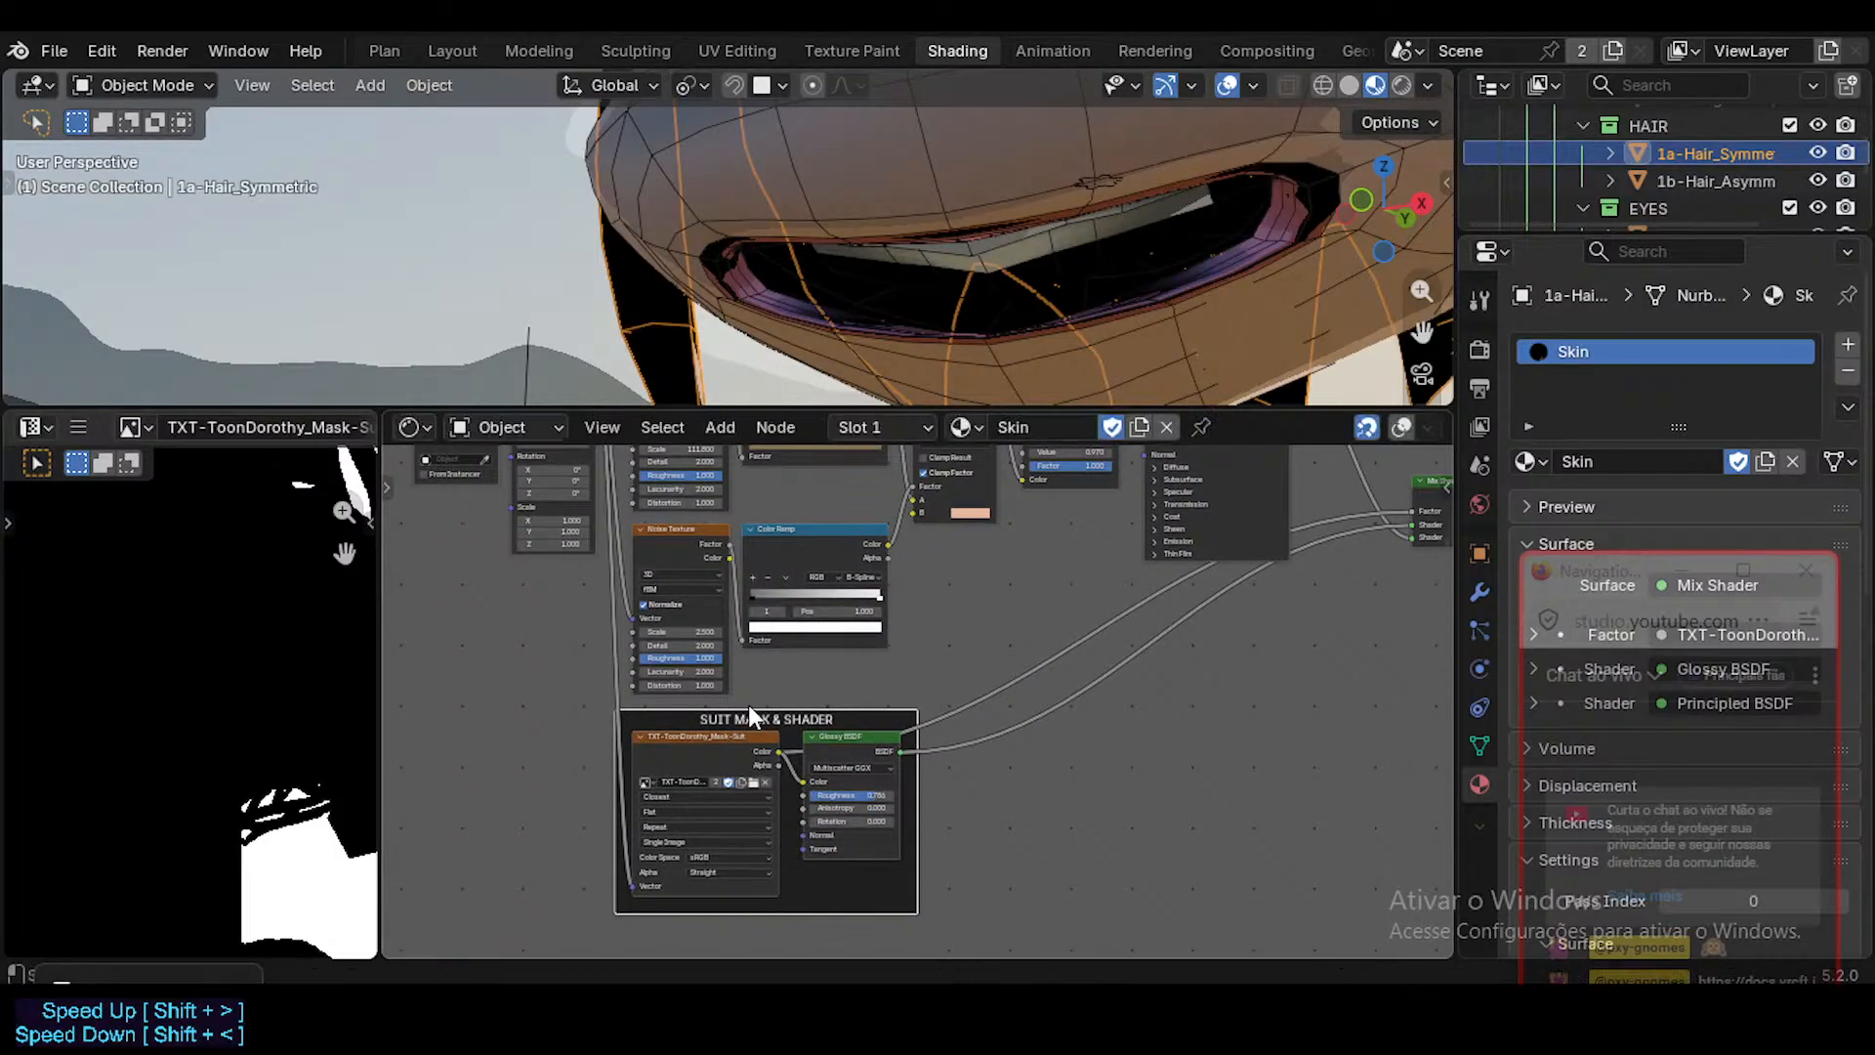
middle_click_drag(782, 665, 785, 772)
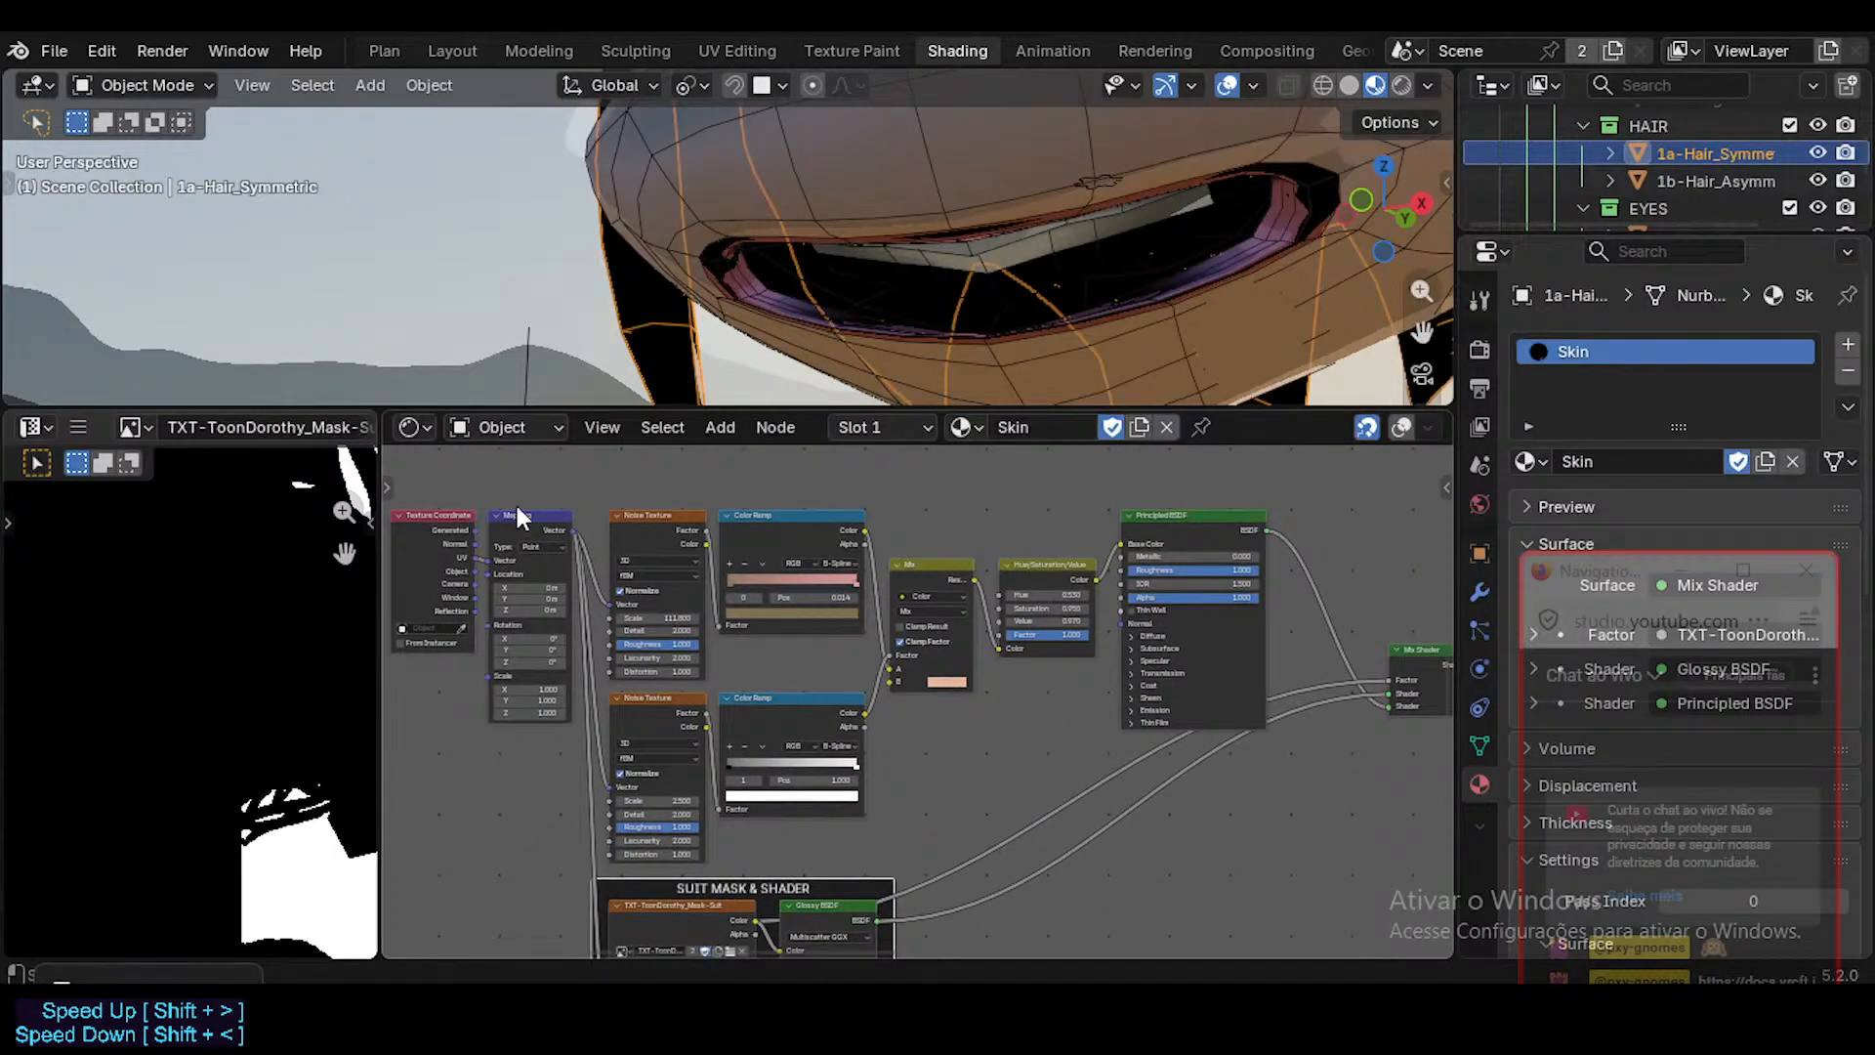
Save the Blender file and select the Mix Shader node.
scroll(1099, 590, "down", 5, "ctrl")
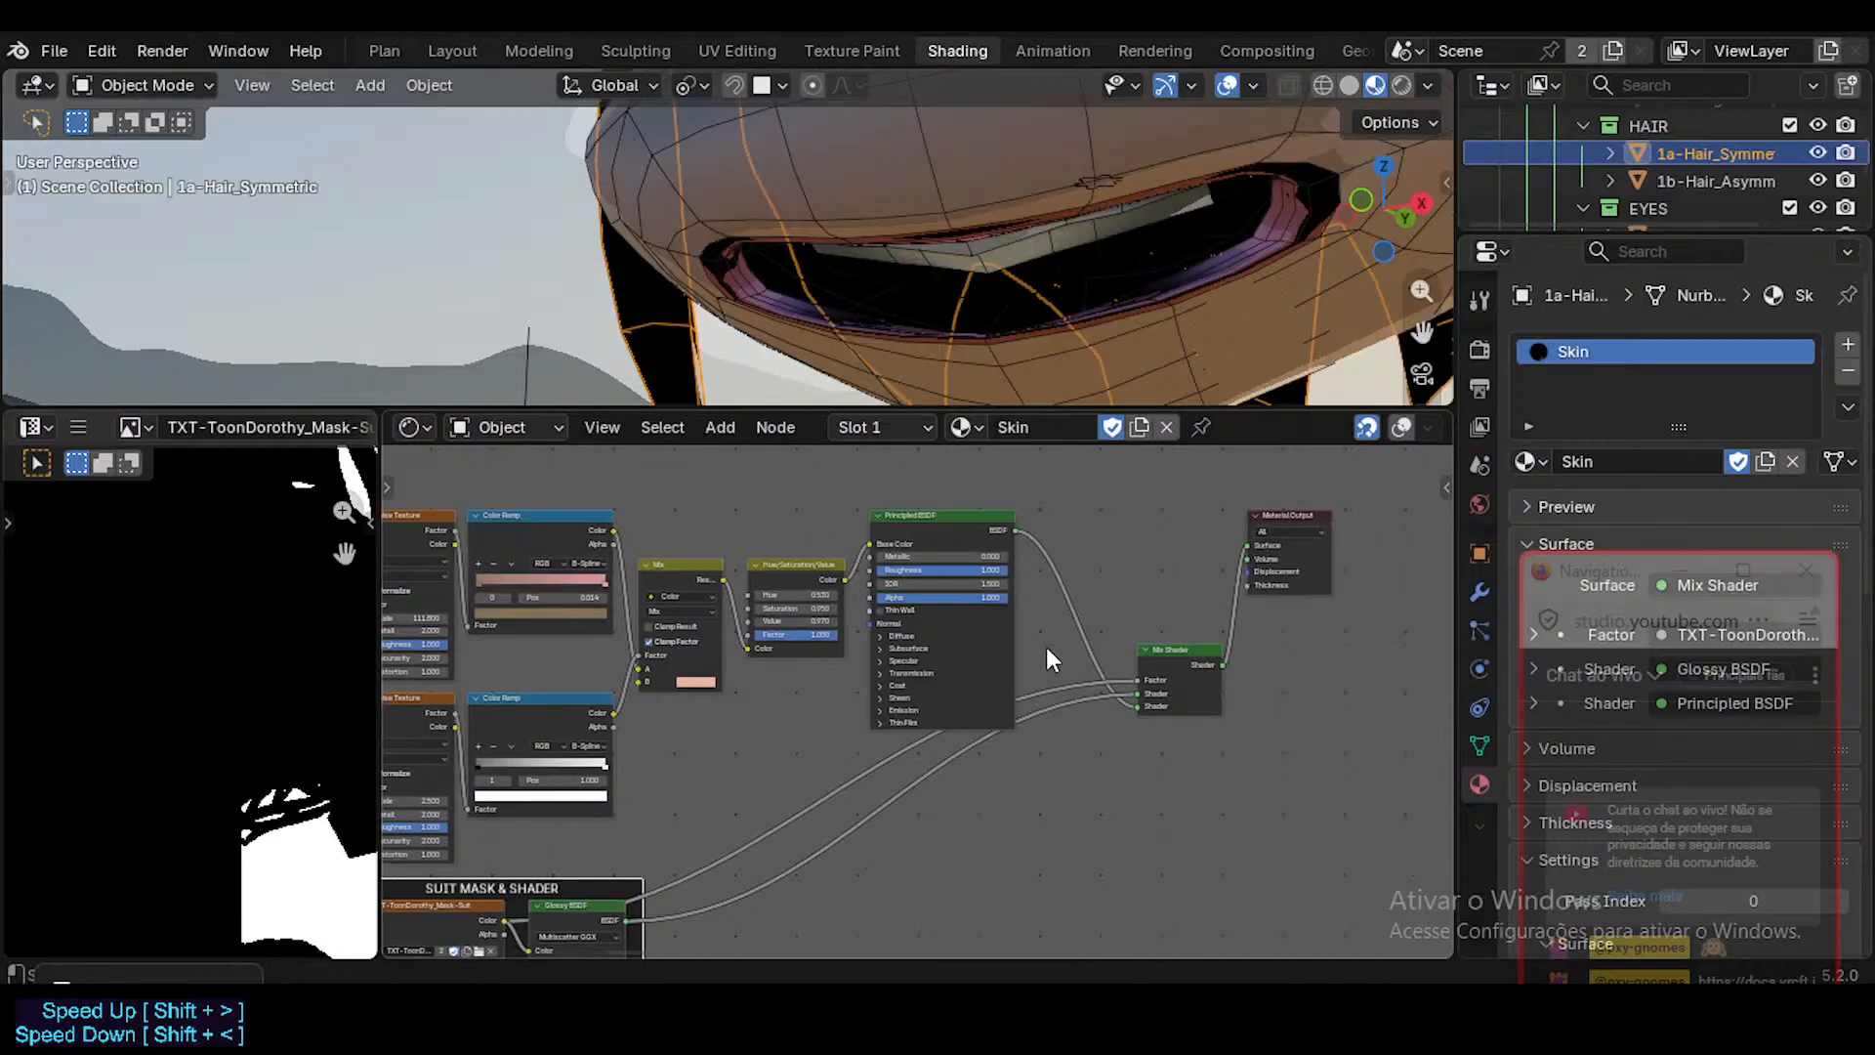
key("ctrl+s")
left_click(1159, 649)
middle_click_drag(973, 793, 920, 803)
scroll(1071, 271, "down", 5)
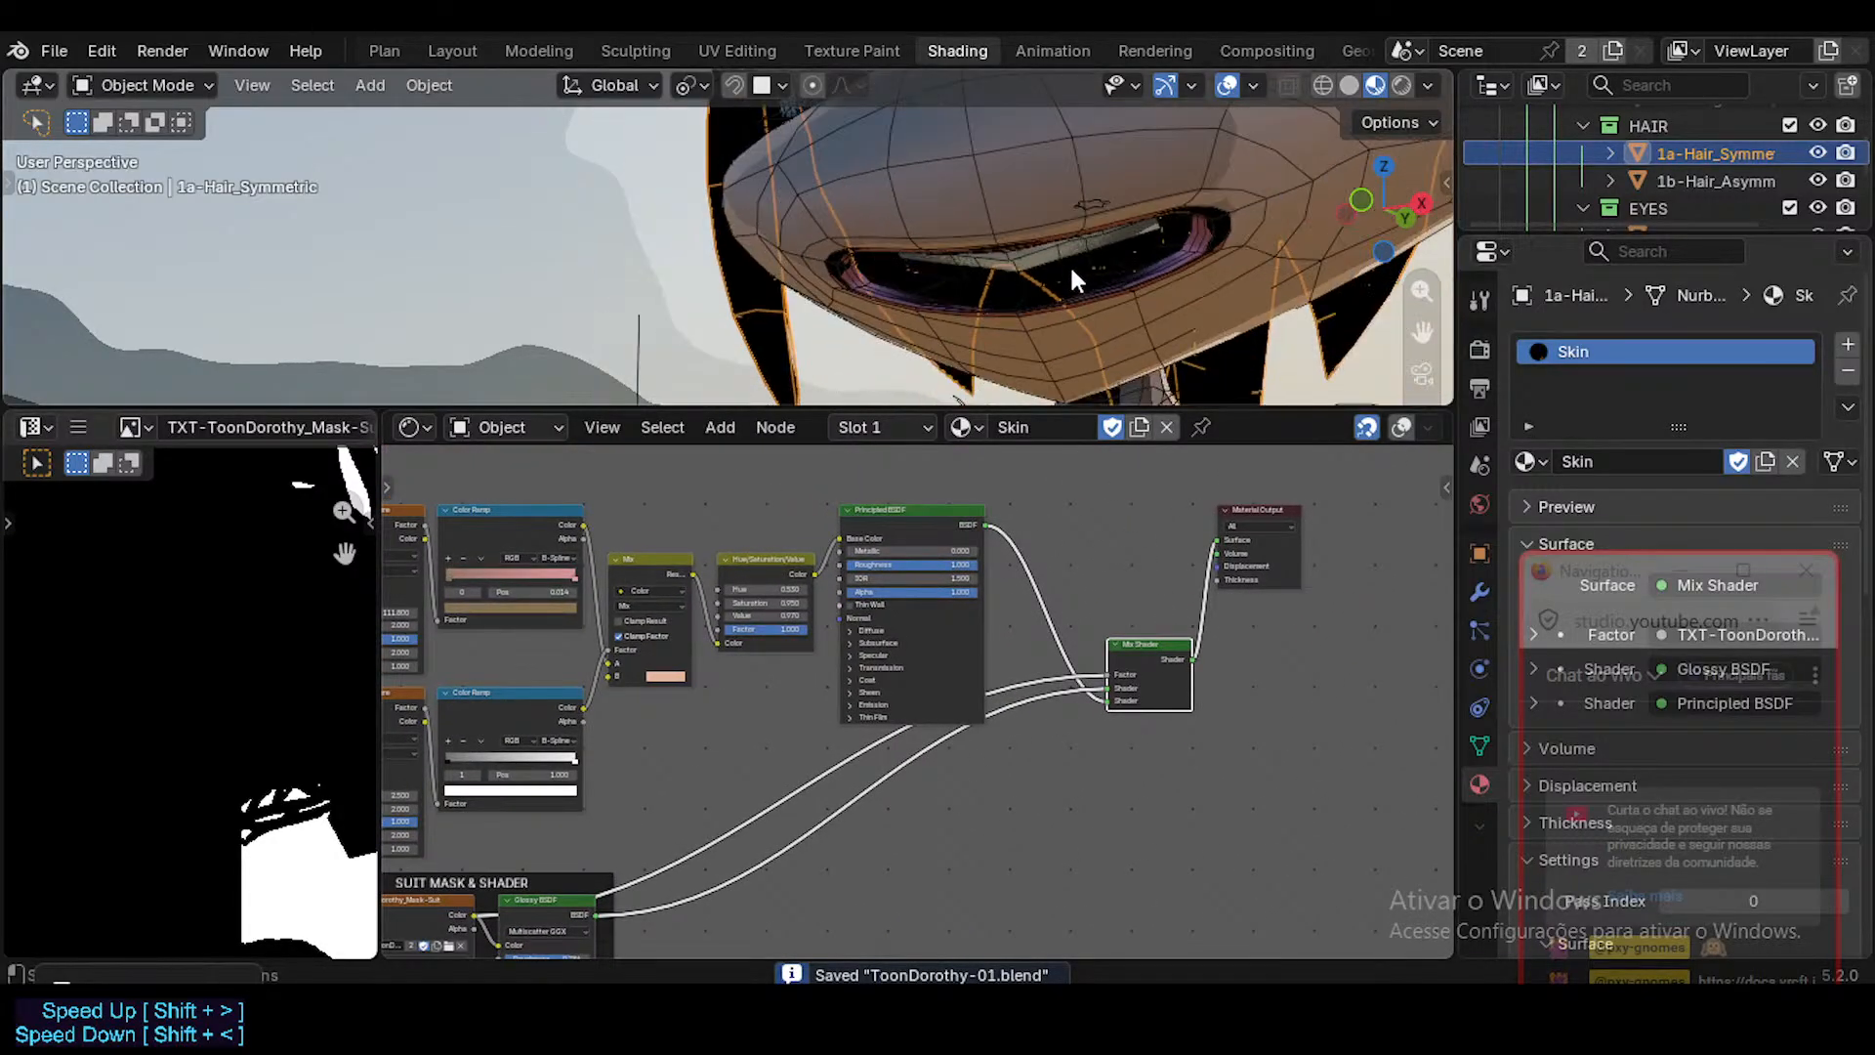
Hide the viewport overlays and examine the shaded character from the head down to the torso and costume.
middle_click_drag(1070, 272, 977, 117, "shift")
scroll(924, 338, "down", 2)
middle_click_drag(971, 195, 925, 263)
scroll(879, 227, "down", 2)
scroll(879, 240, "down", 3)
middle_click_drag(982, 336, 881, 332)
middle_click_drag(894, 171, 899, 272, "shift")
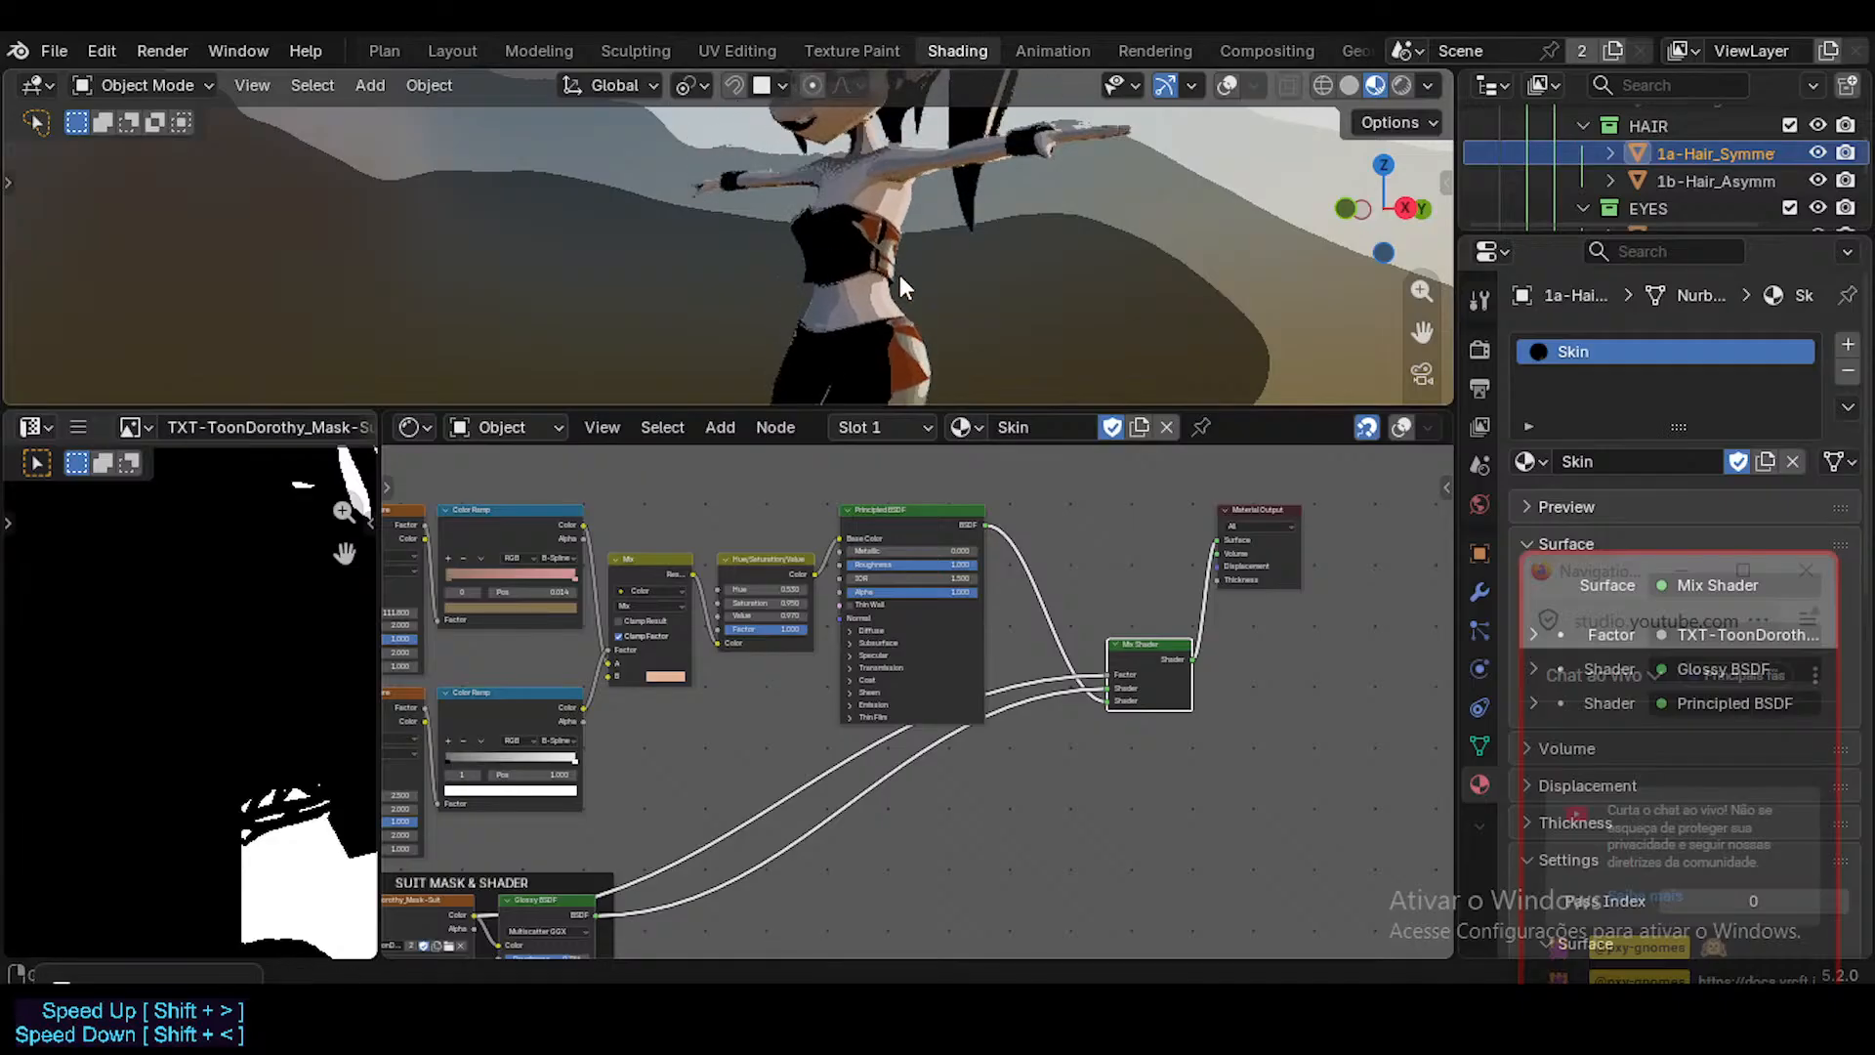
key("shift+alt+z")
key("shift+alt+z")
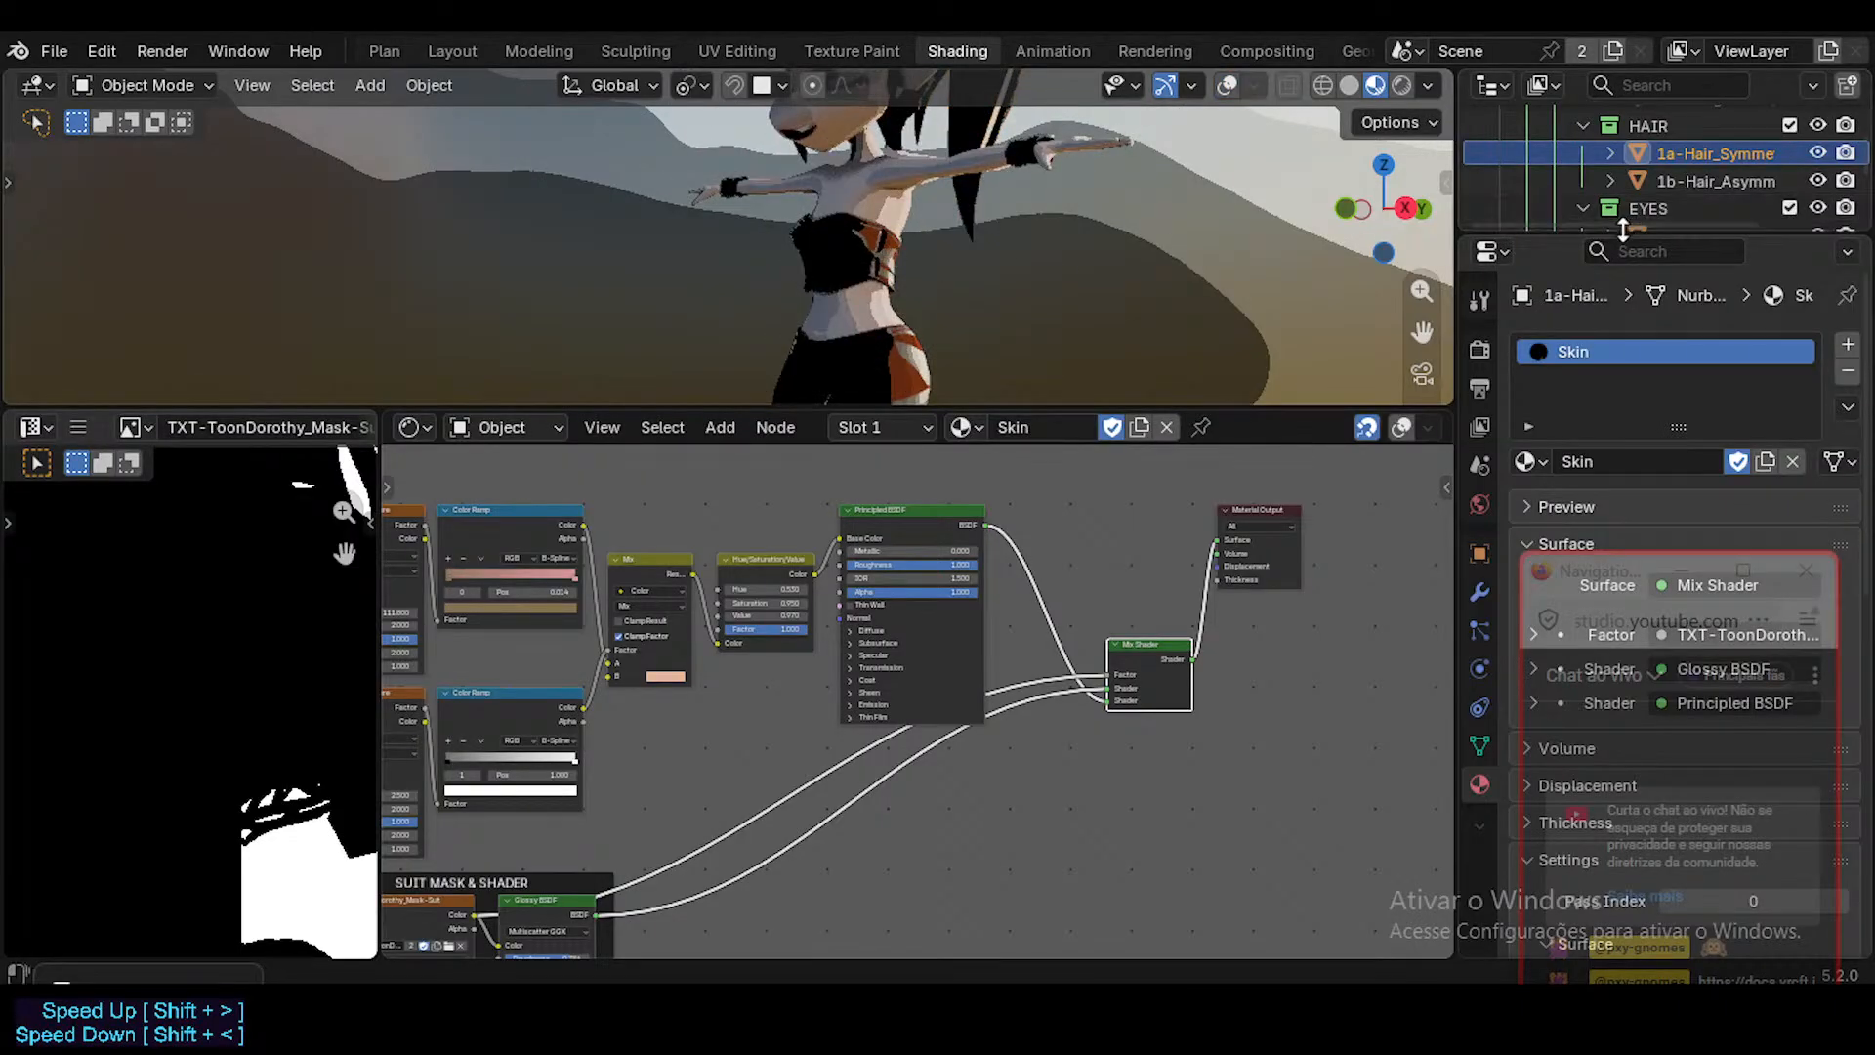
Enlarge the Outliner, then exclude and re-enable the COSTUME collection to check the body underneath.
left_click_drag(1651, 236, 1695, 435)
scroll(1695, 354, "down", 2)
left_click(1795, 327)
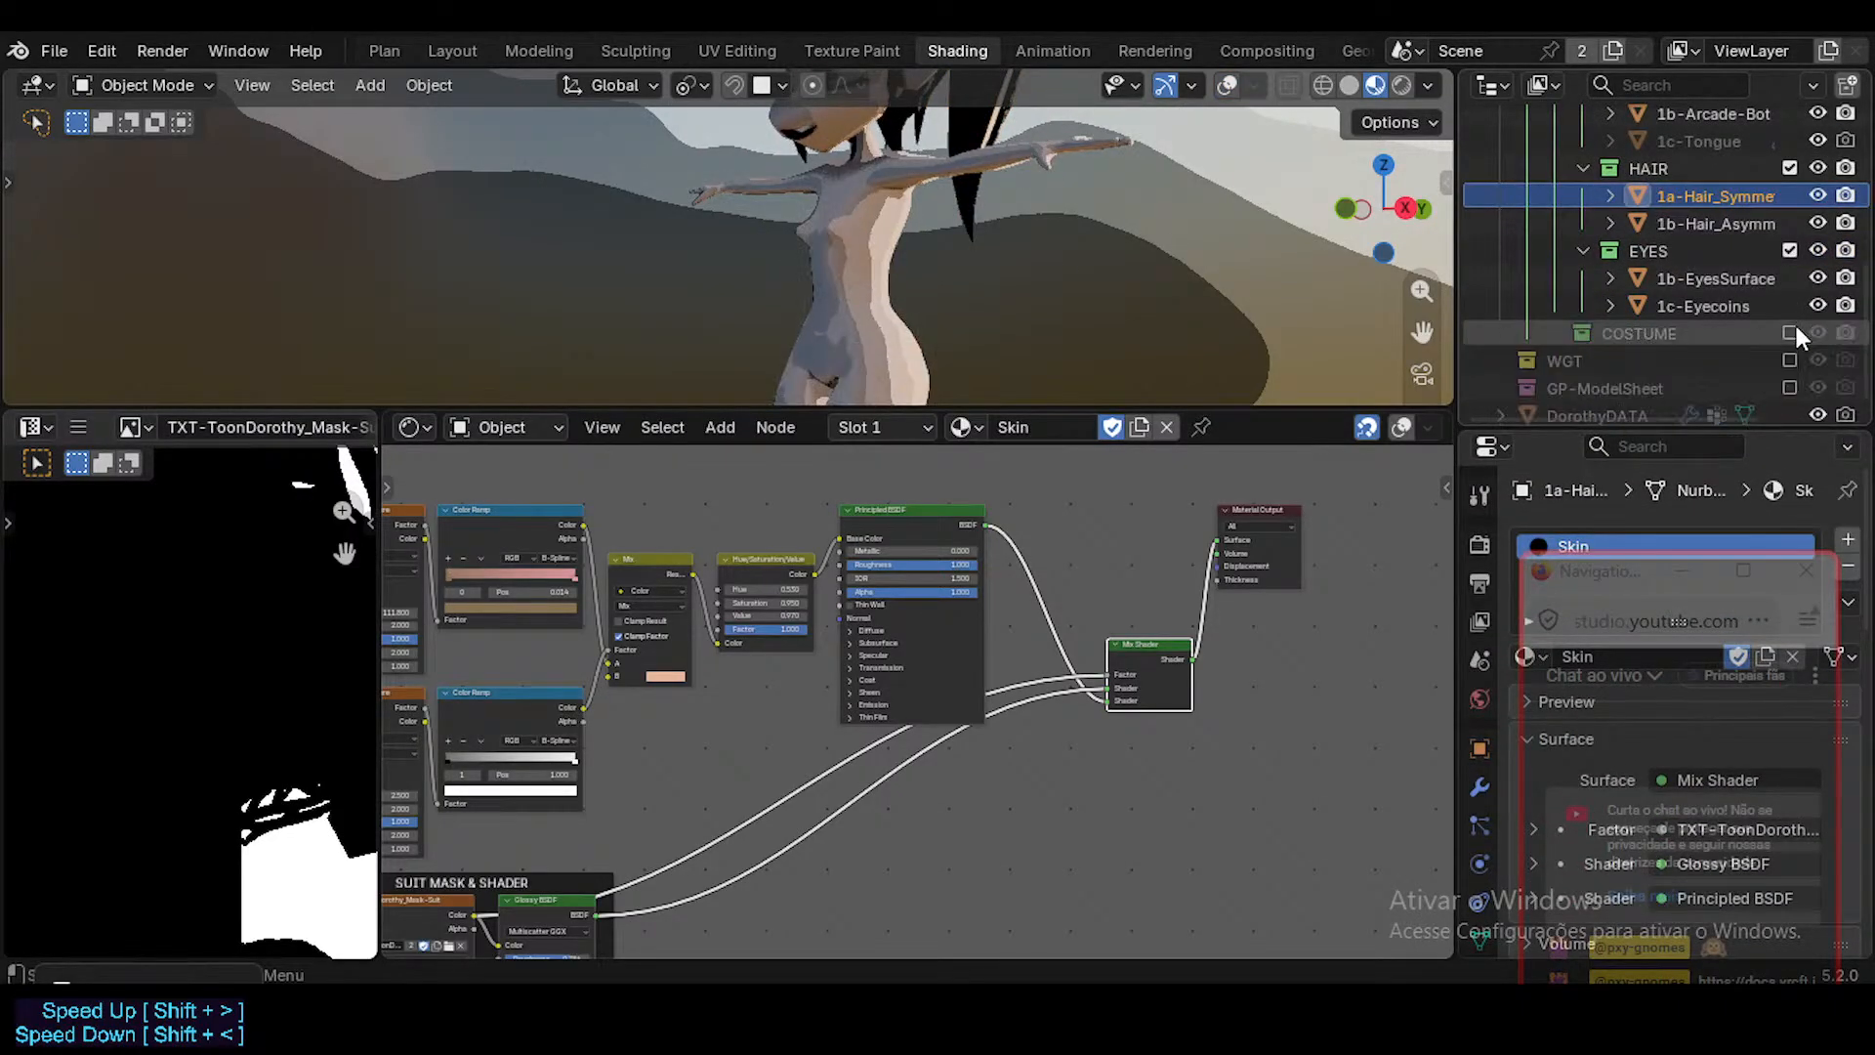
left_click(1795, 328)
Preview the TXT-ToonDorothy_Mask-Suit image texture directly through the Material Output and check the mask on the head and hair.
middle_click_drag(712, 751, 976, 562)
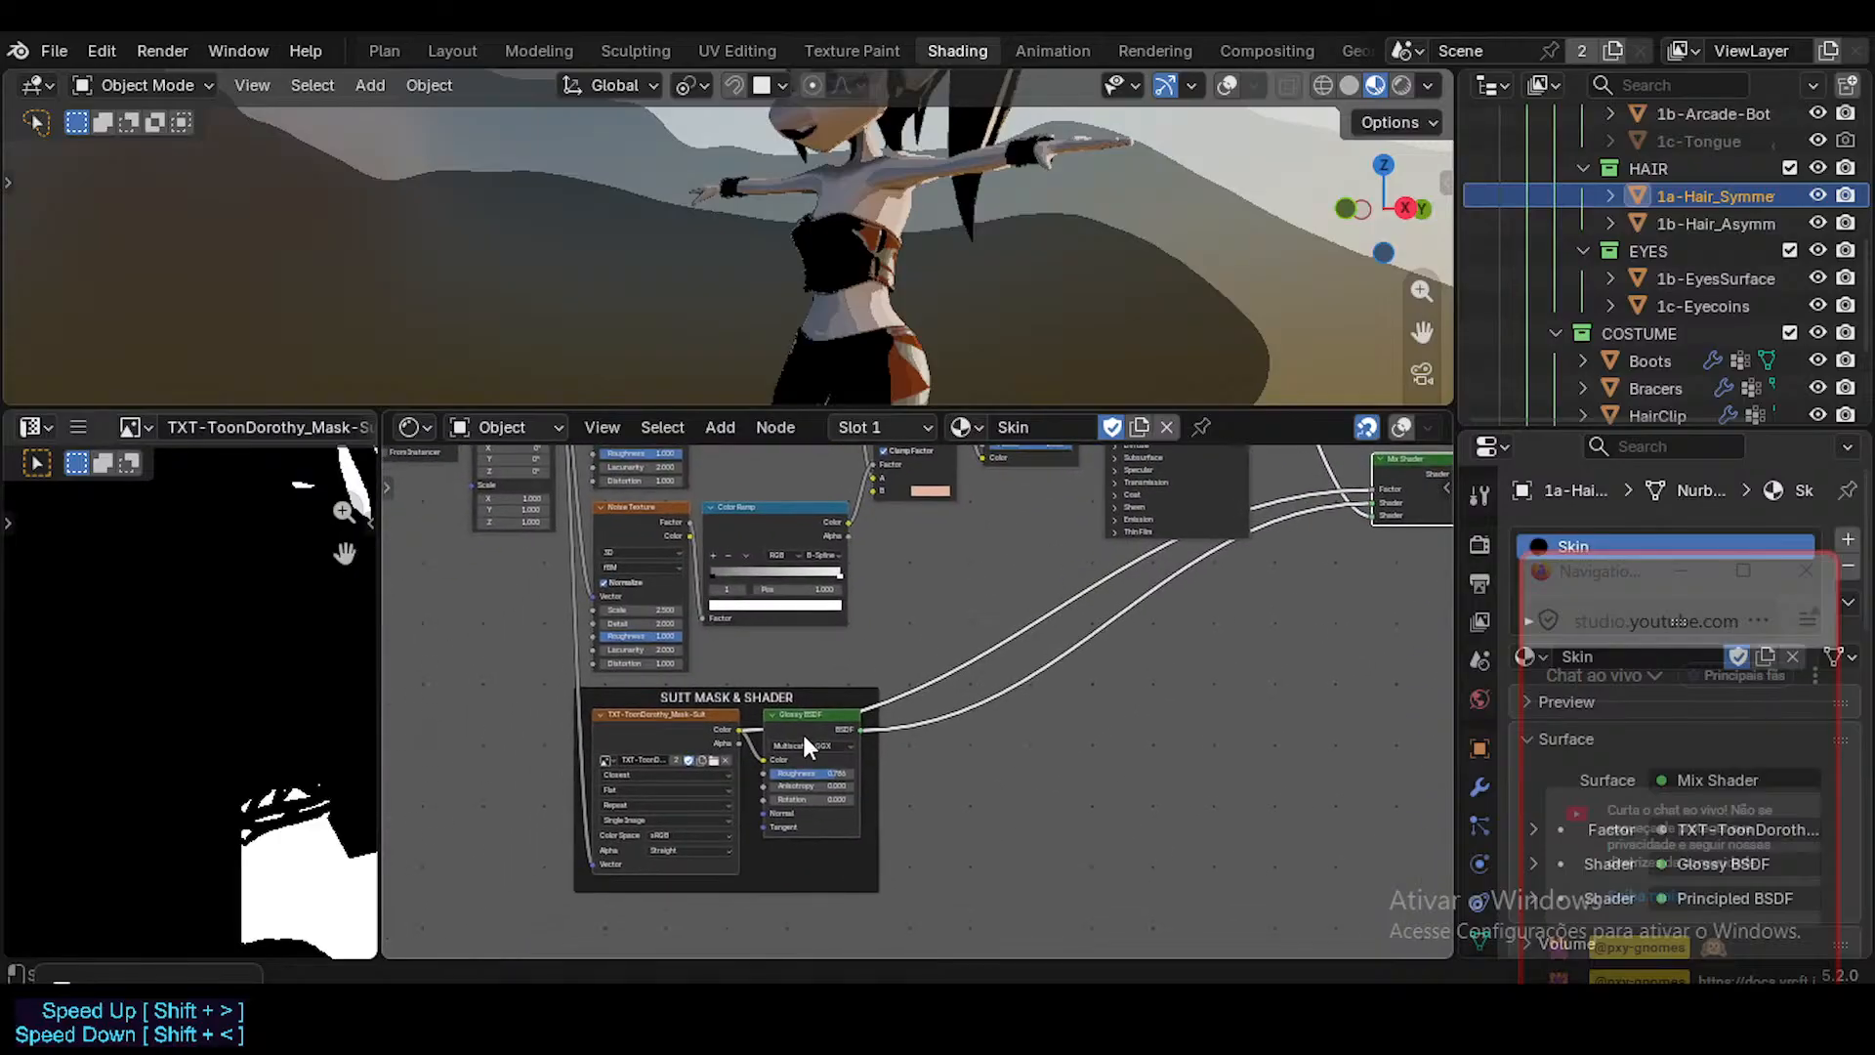
scroll(797, 729, "up", 1)
left_click(730, 723, "ctrl+shift")
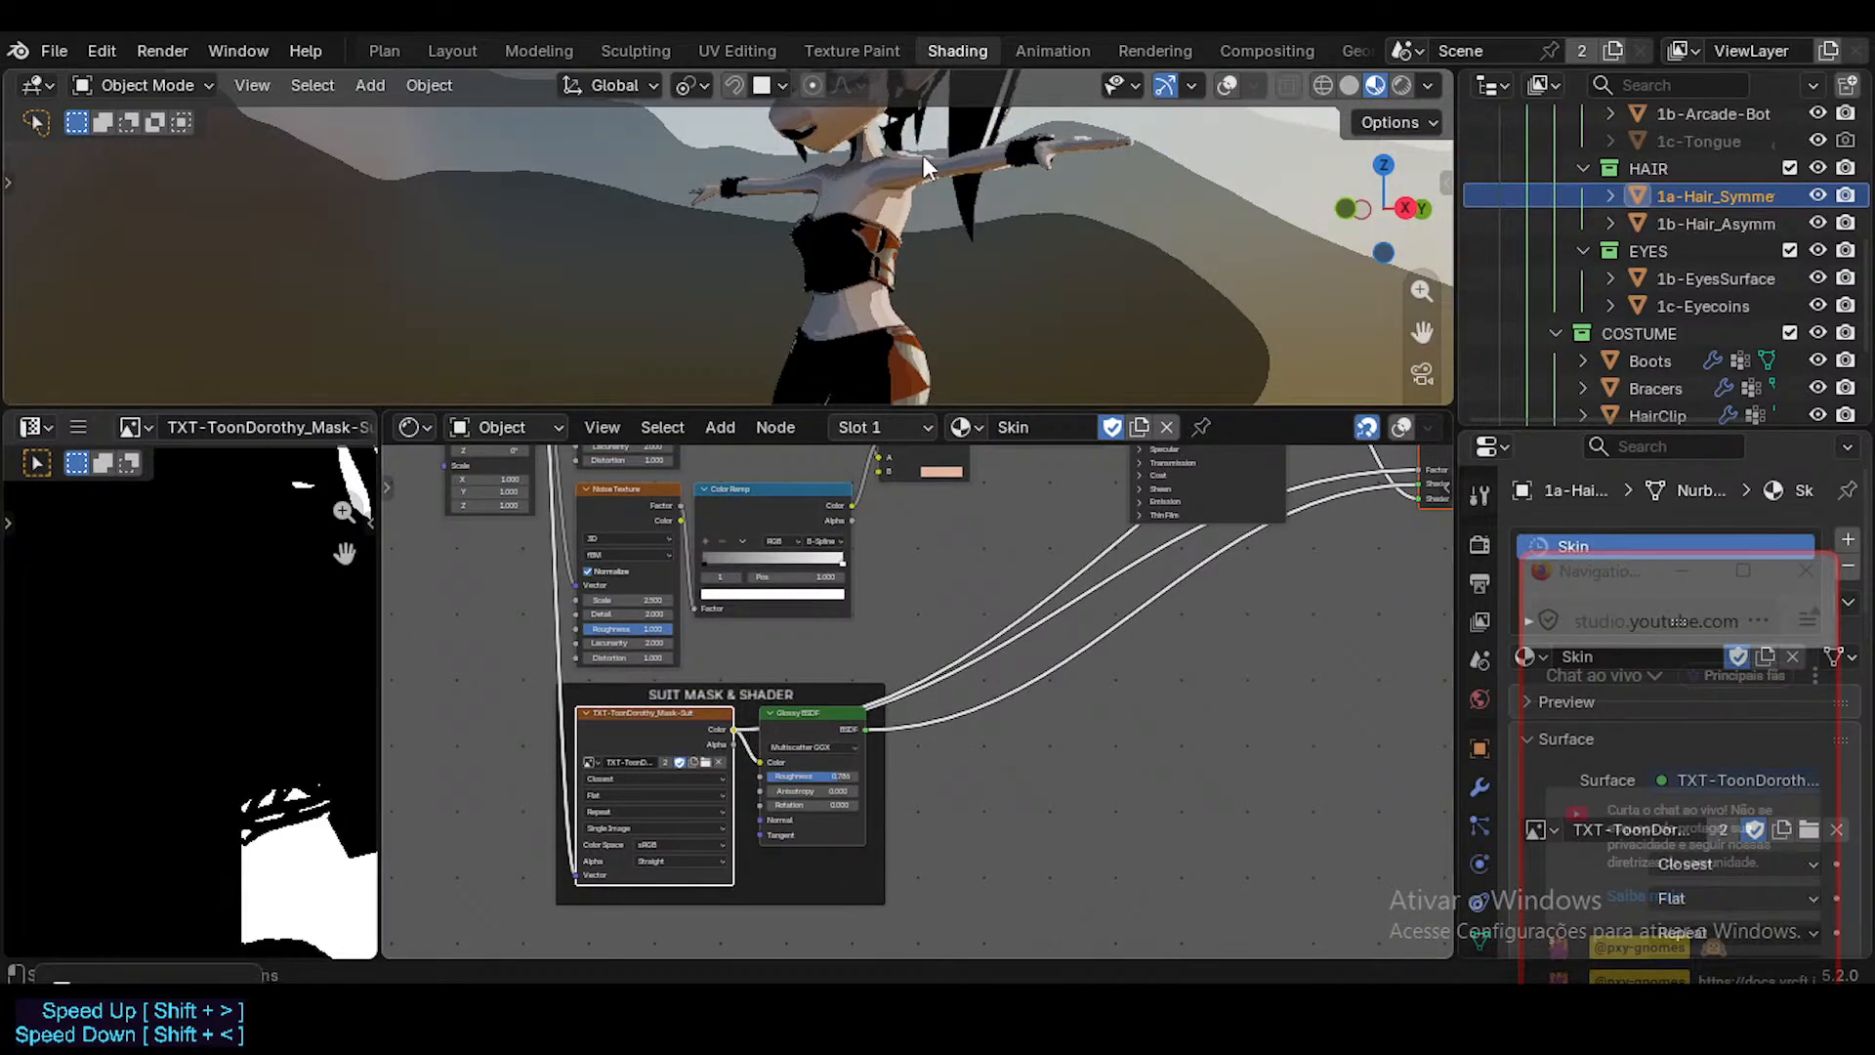
middle_click_drag(923, 155, 918, 313, "shift")
middle_click_drag(953, 117, 870, 199, "shift")
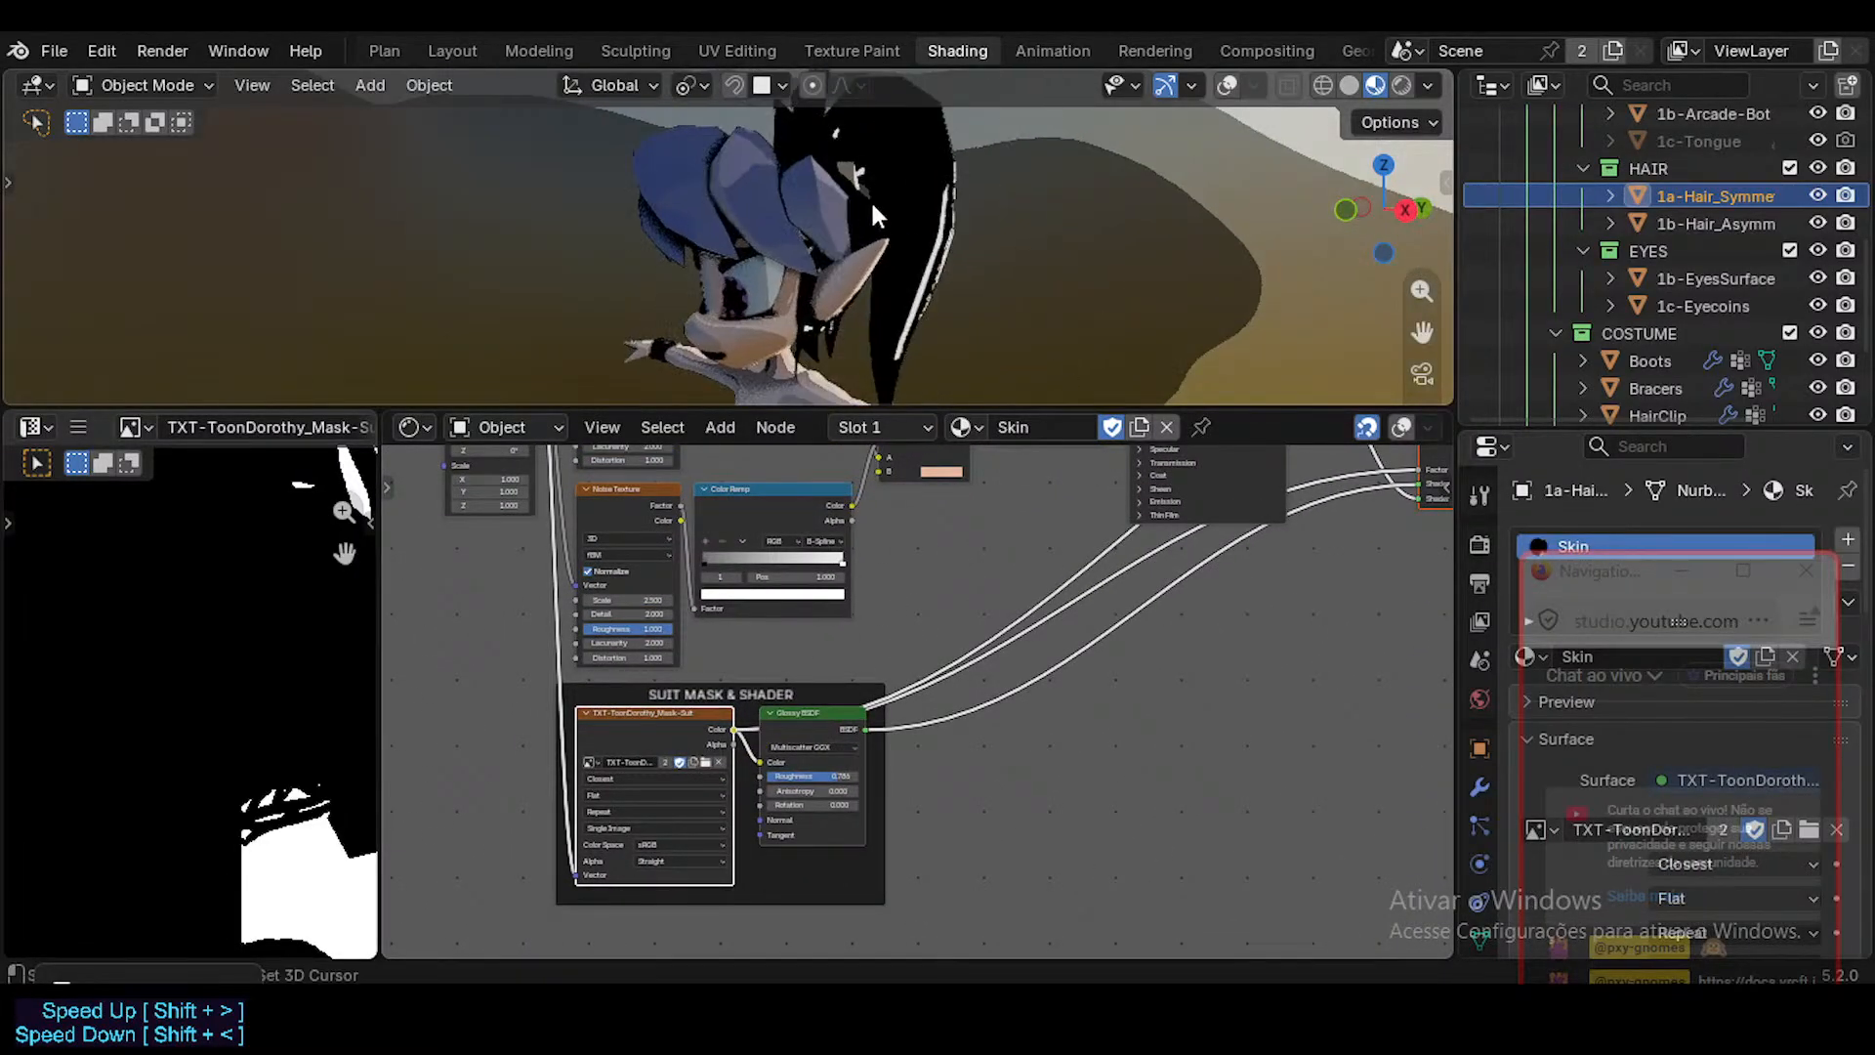
Connect the Skin material's Principled BSDF directly to the Material Output surface and check the hair and face.
scroll(816, 536, "up", 1)
middle_click_drag(836, 594, 852, 692)
middle_click_drag(970, 474, 888, 654)
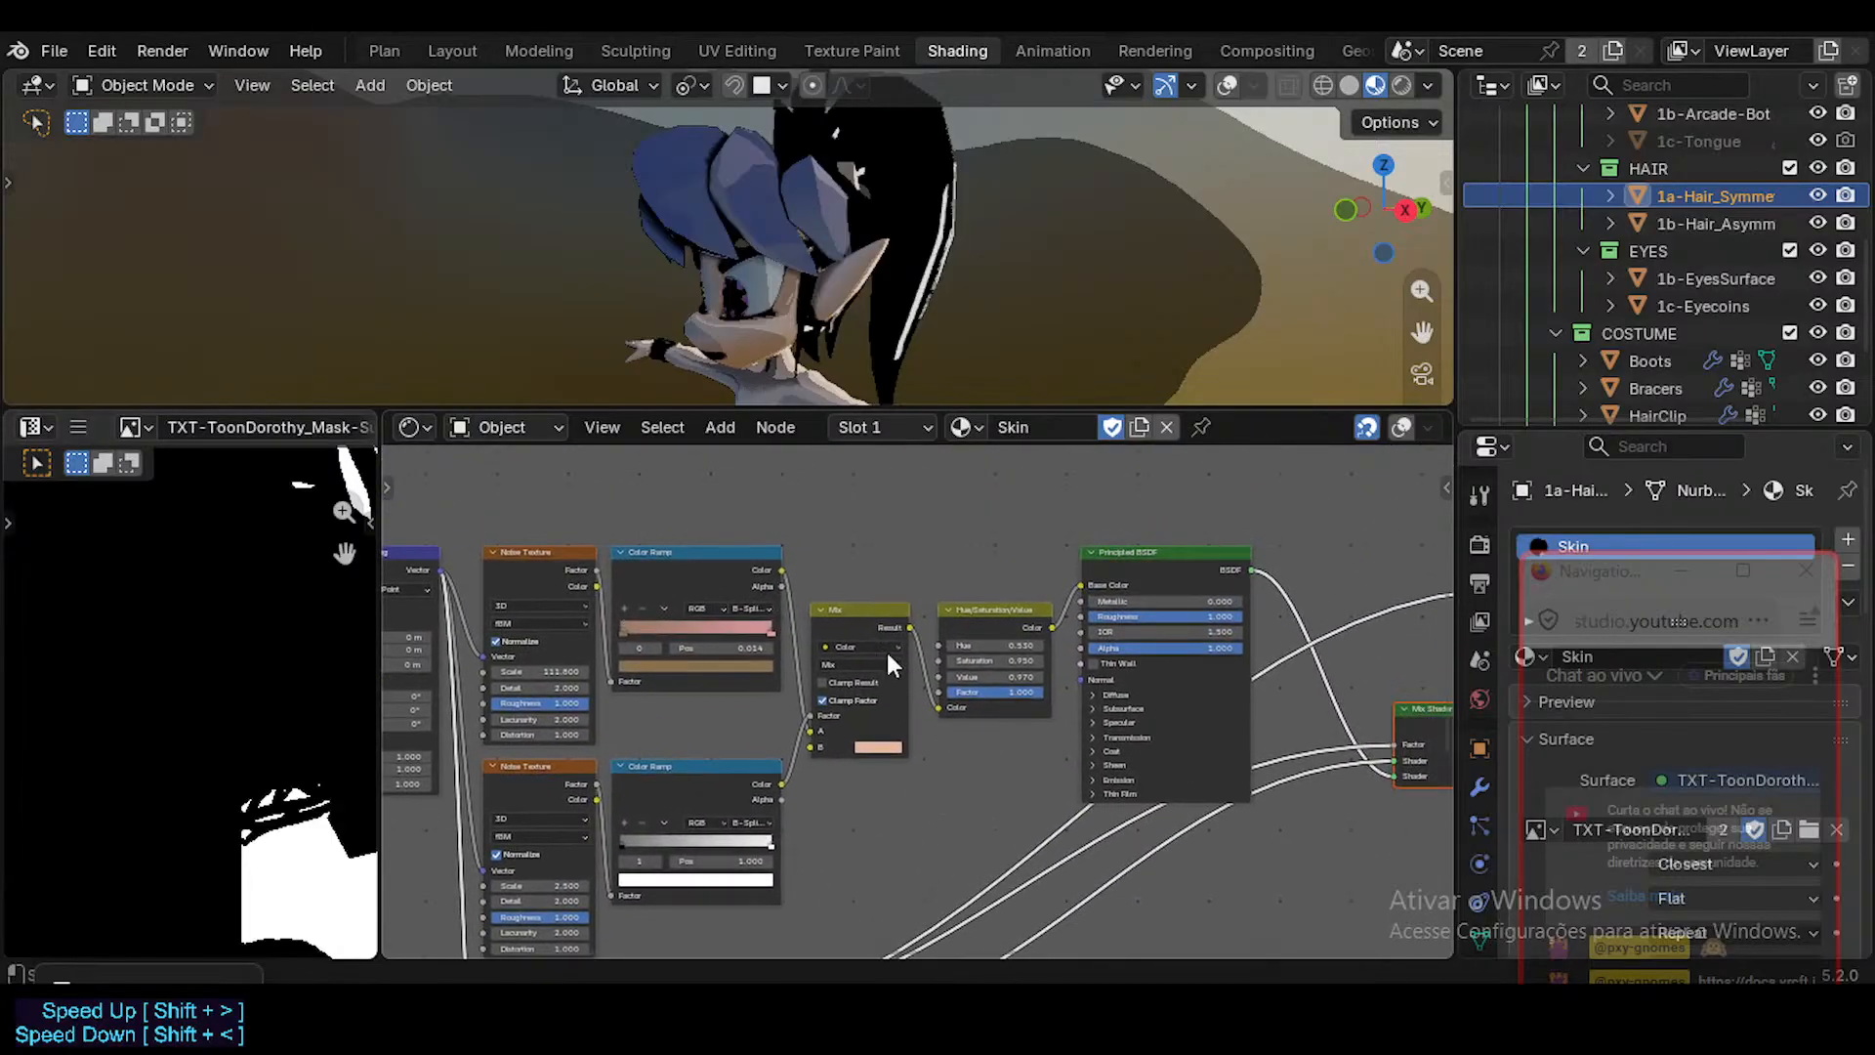
middle_click_drag(1209, 712, 857, 711)
left_click(899, 568, "ctrl+shift")
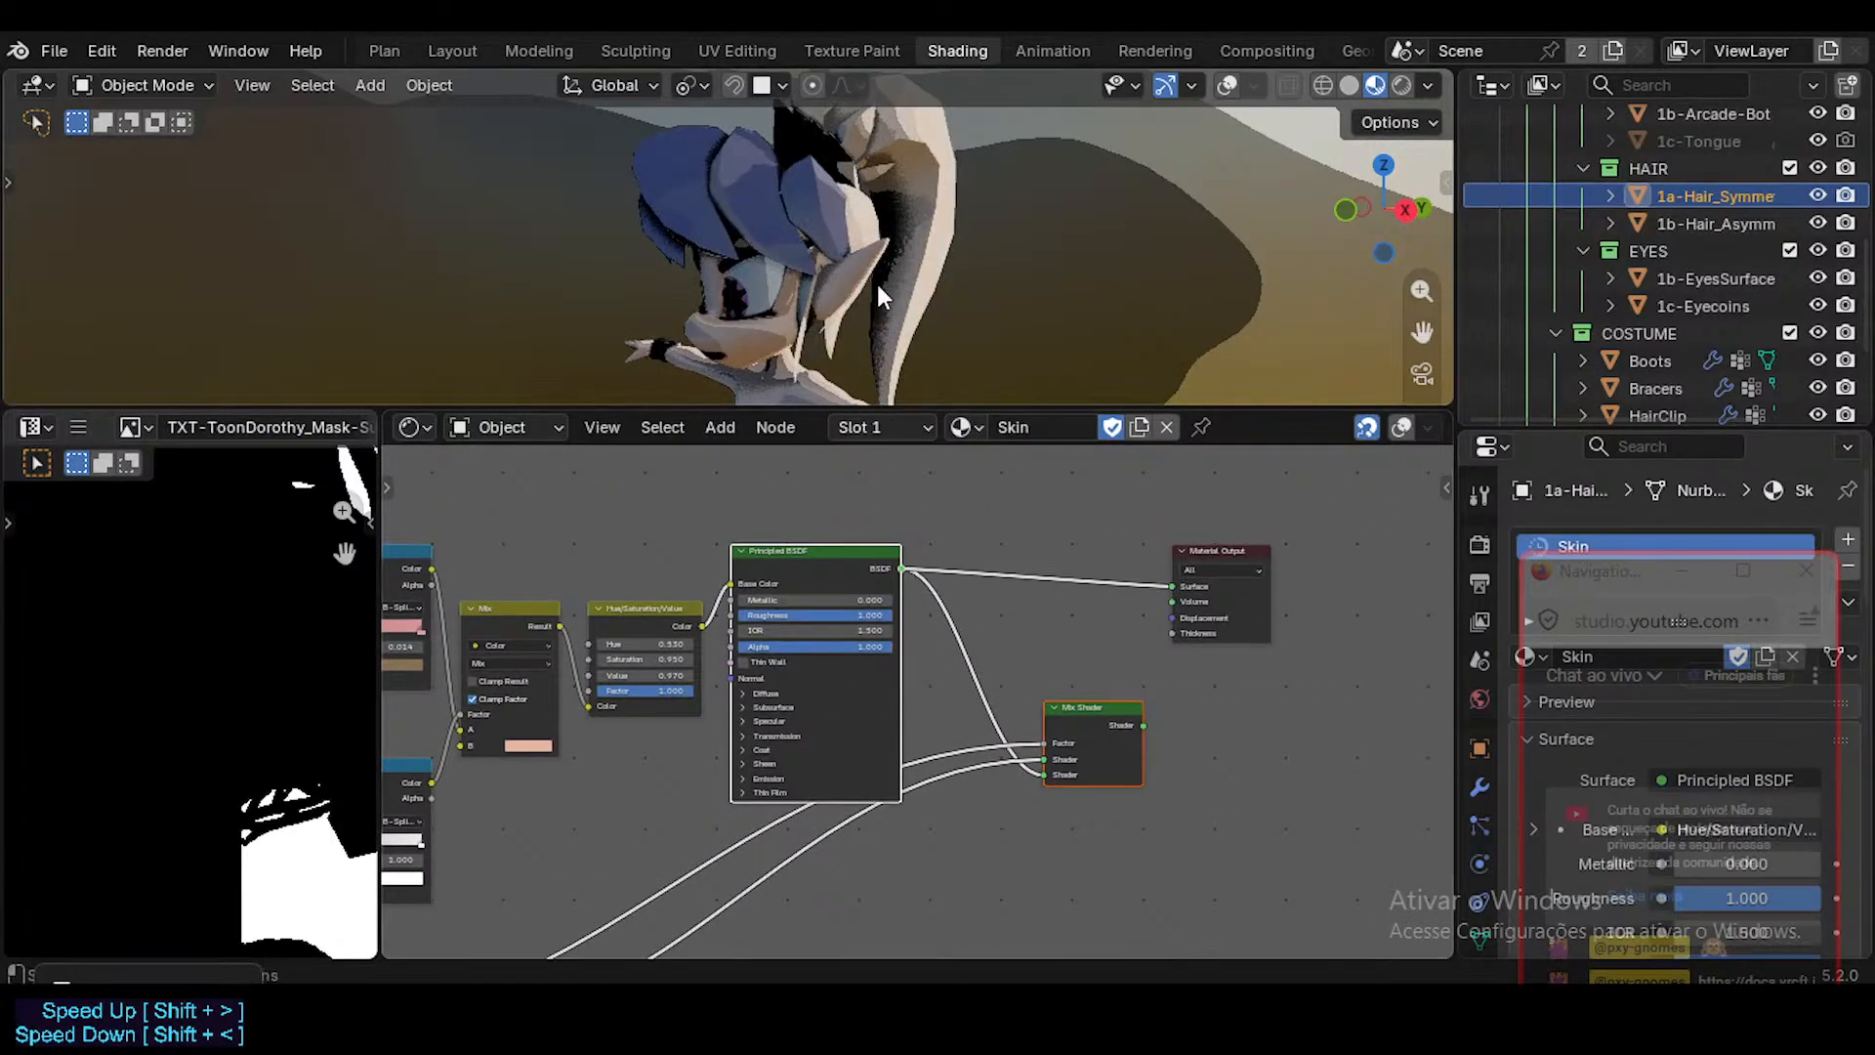
middle_click_drag(877, 283, 918, 290)
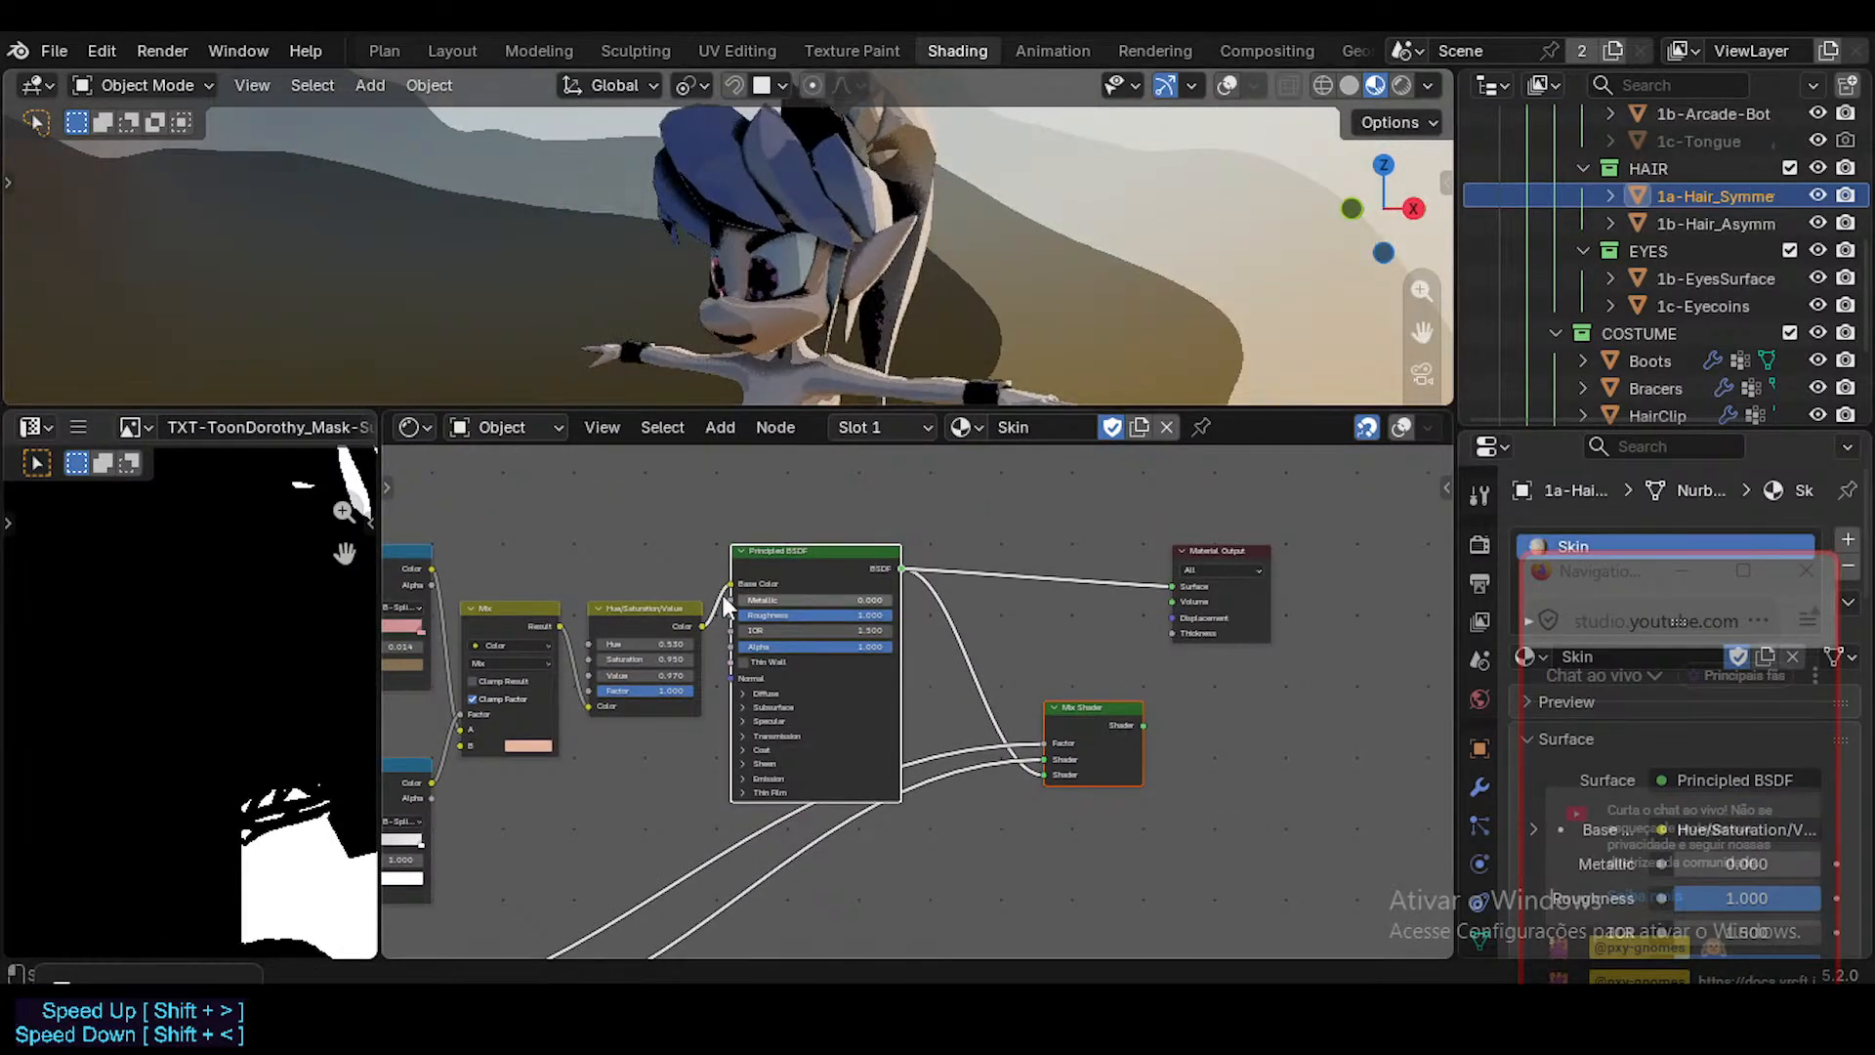
left_click(894, 561)
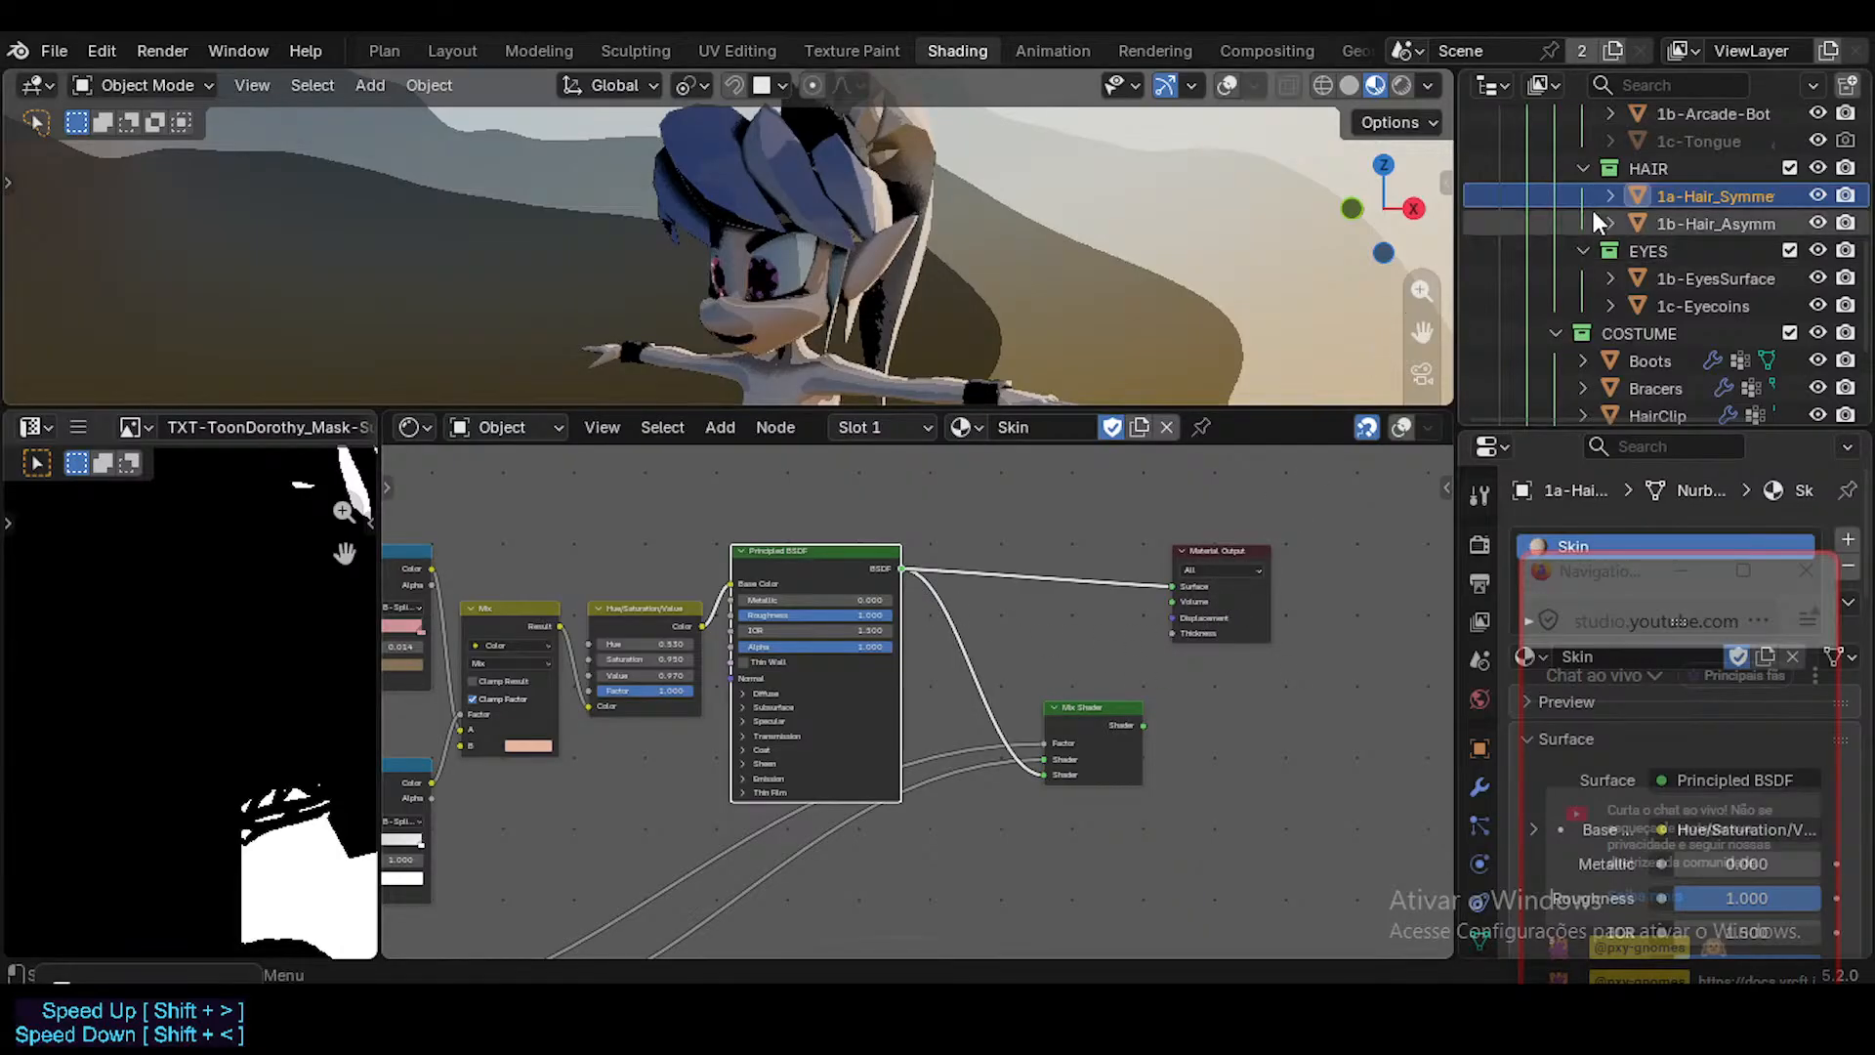
Assign the HairDorothy material to the symmetric hair object in place of Skin.
left_click(965, 430)
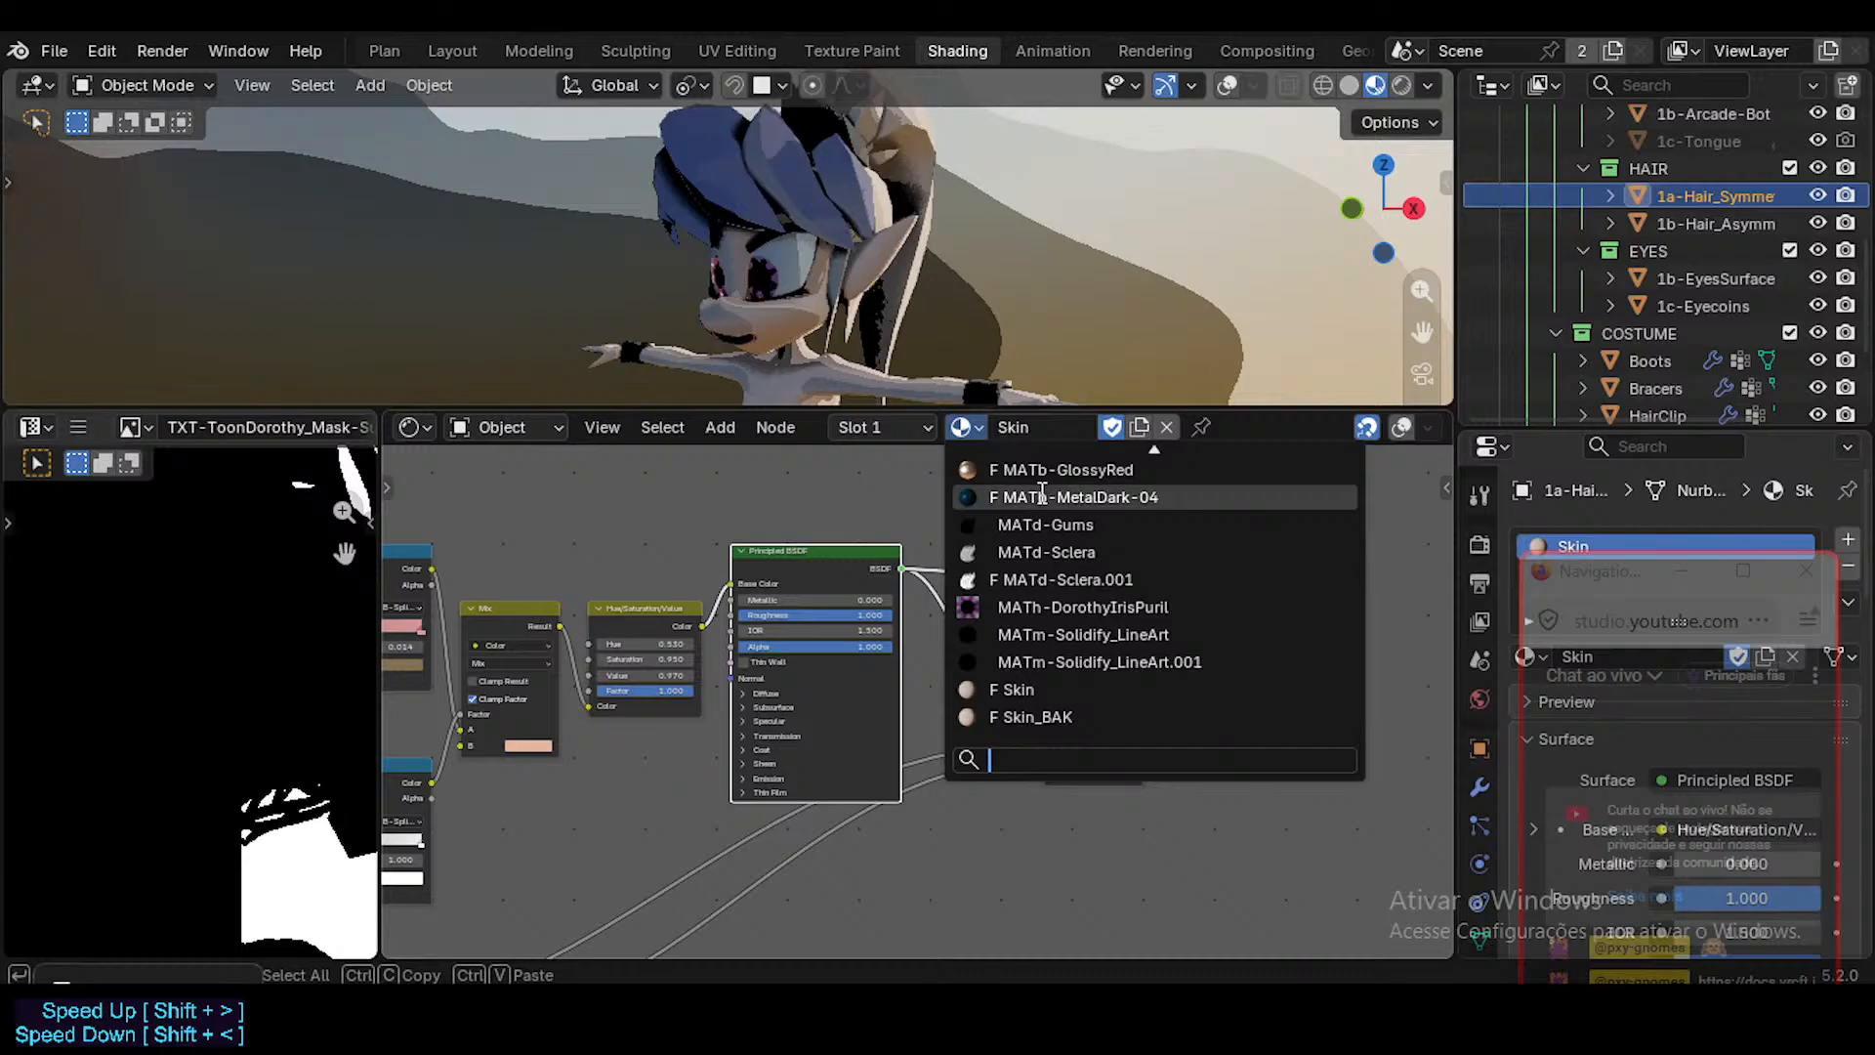
left_click(977, 428)
left_click(977, 428)
type("h")
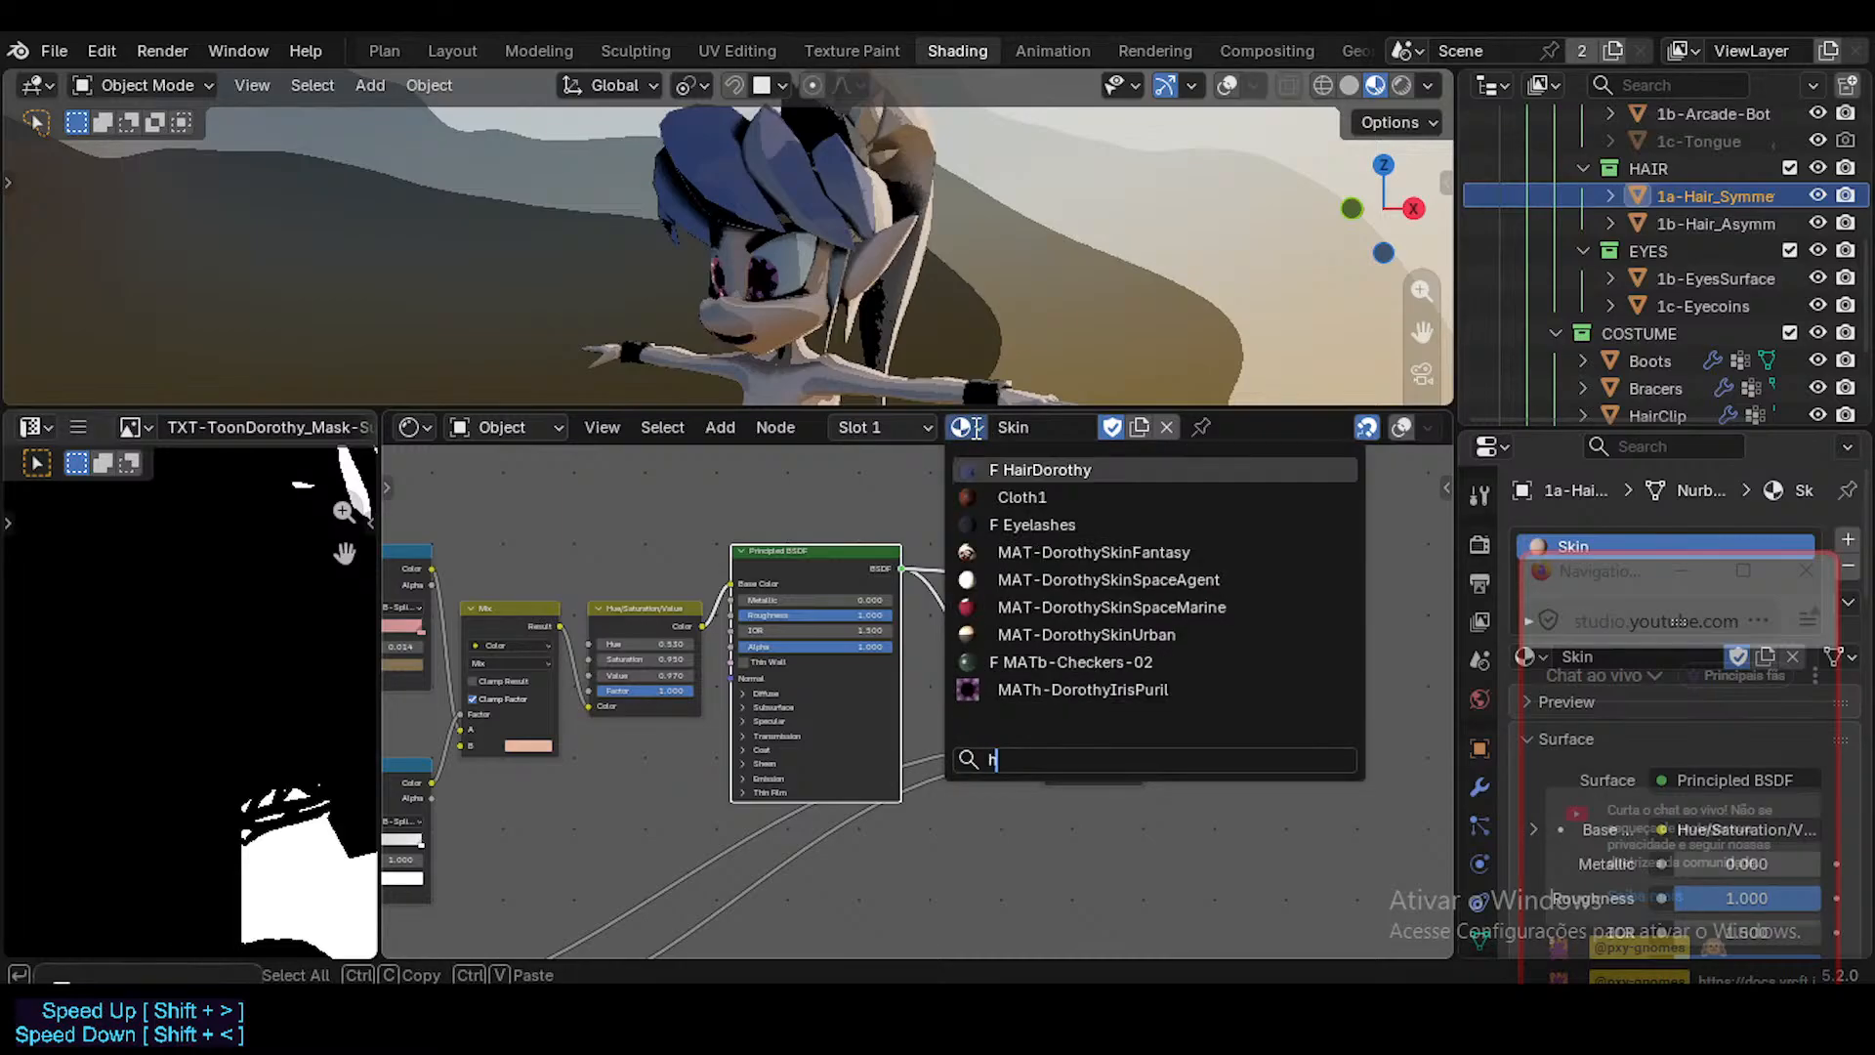
left_click(1009, 471)
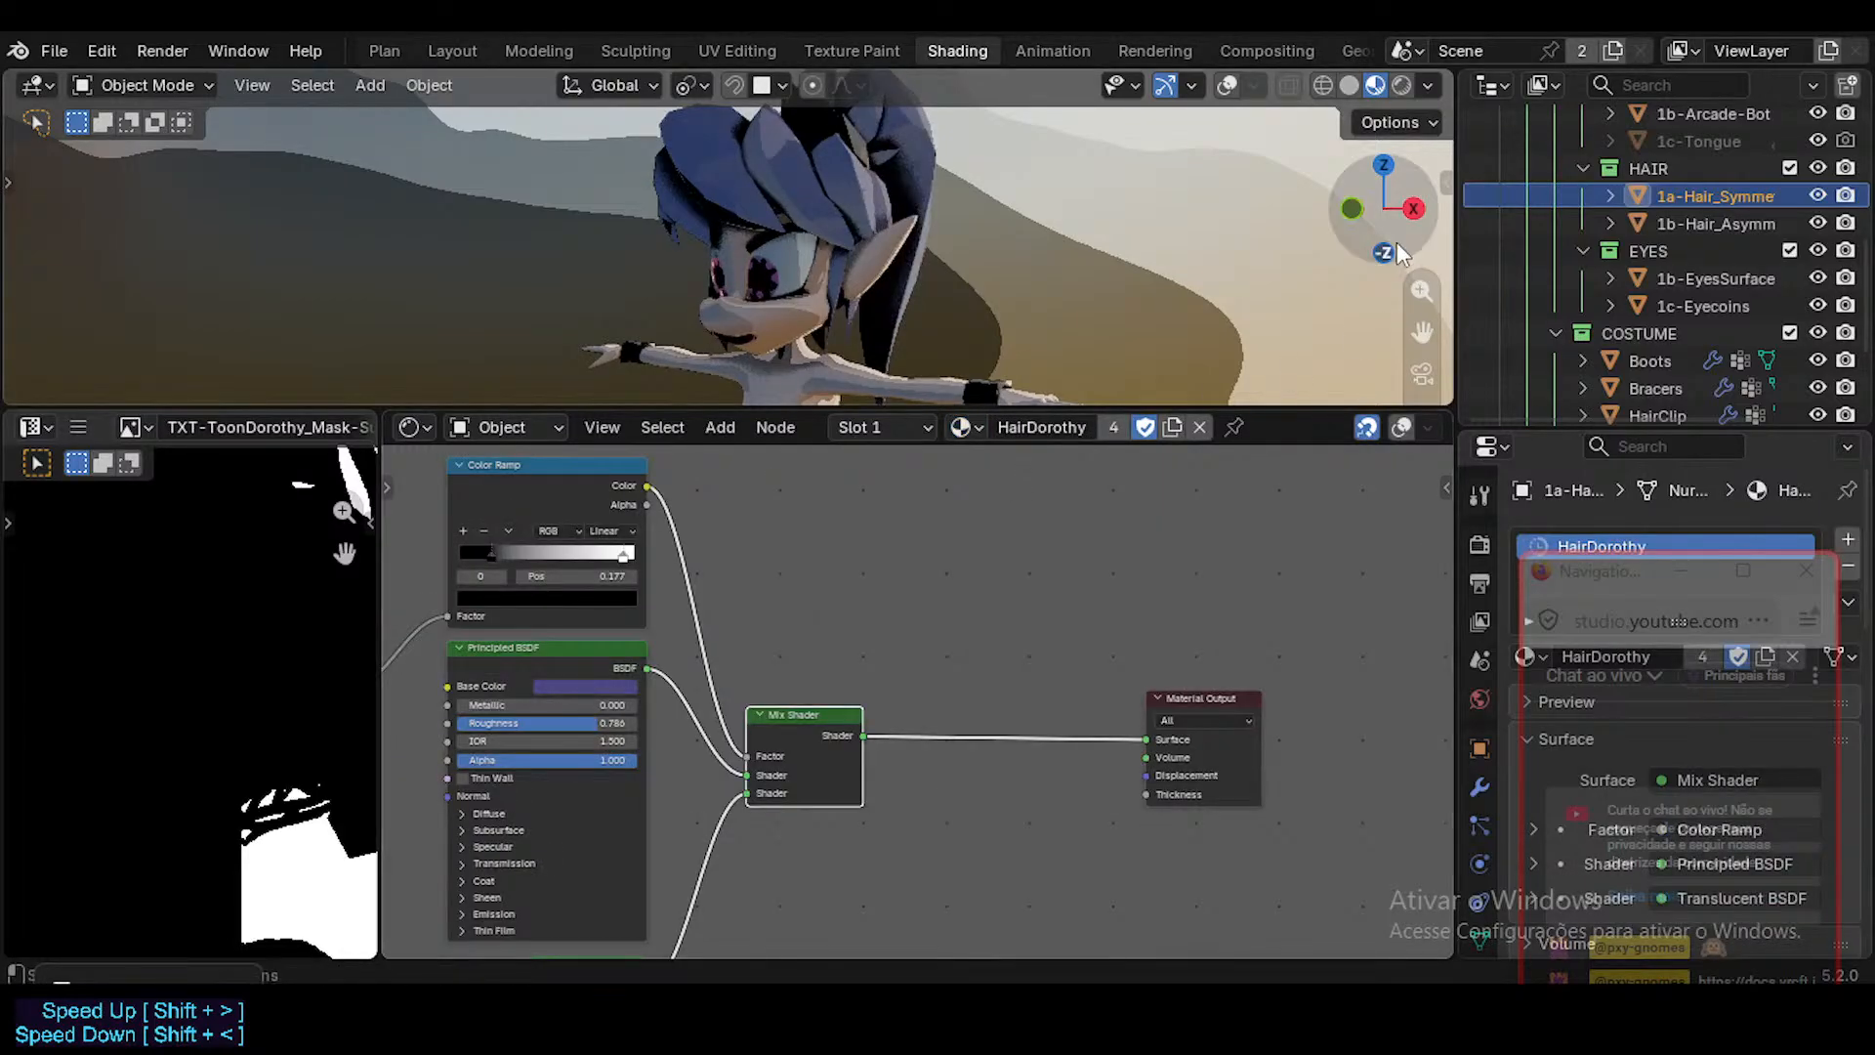
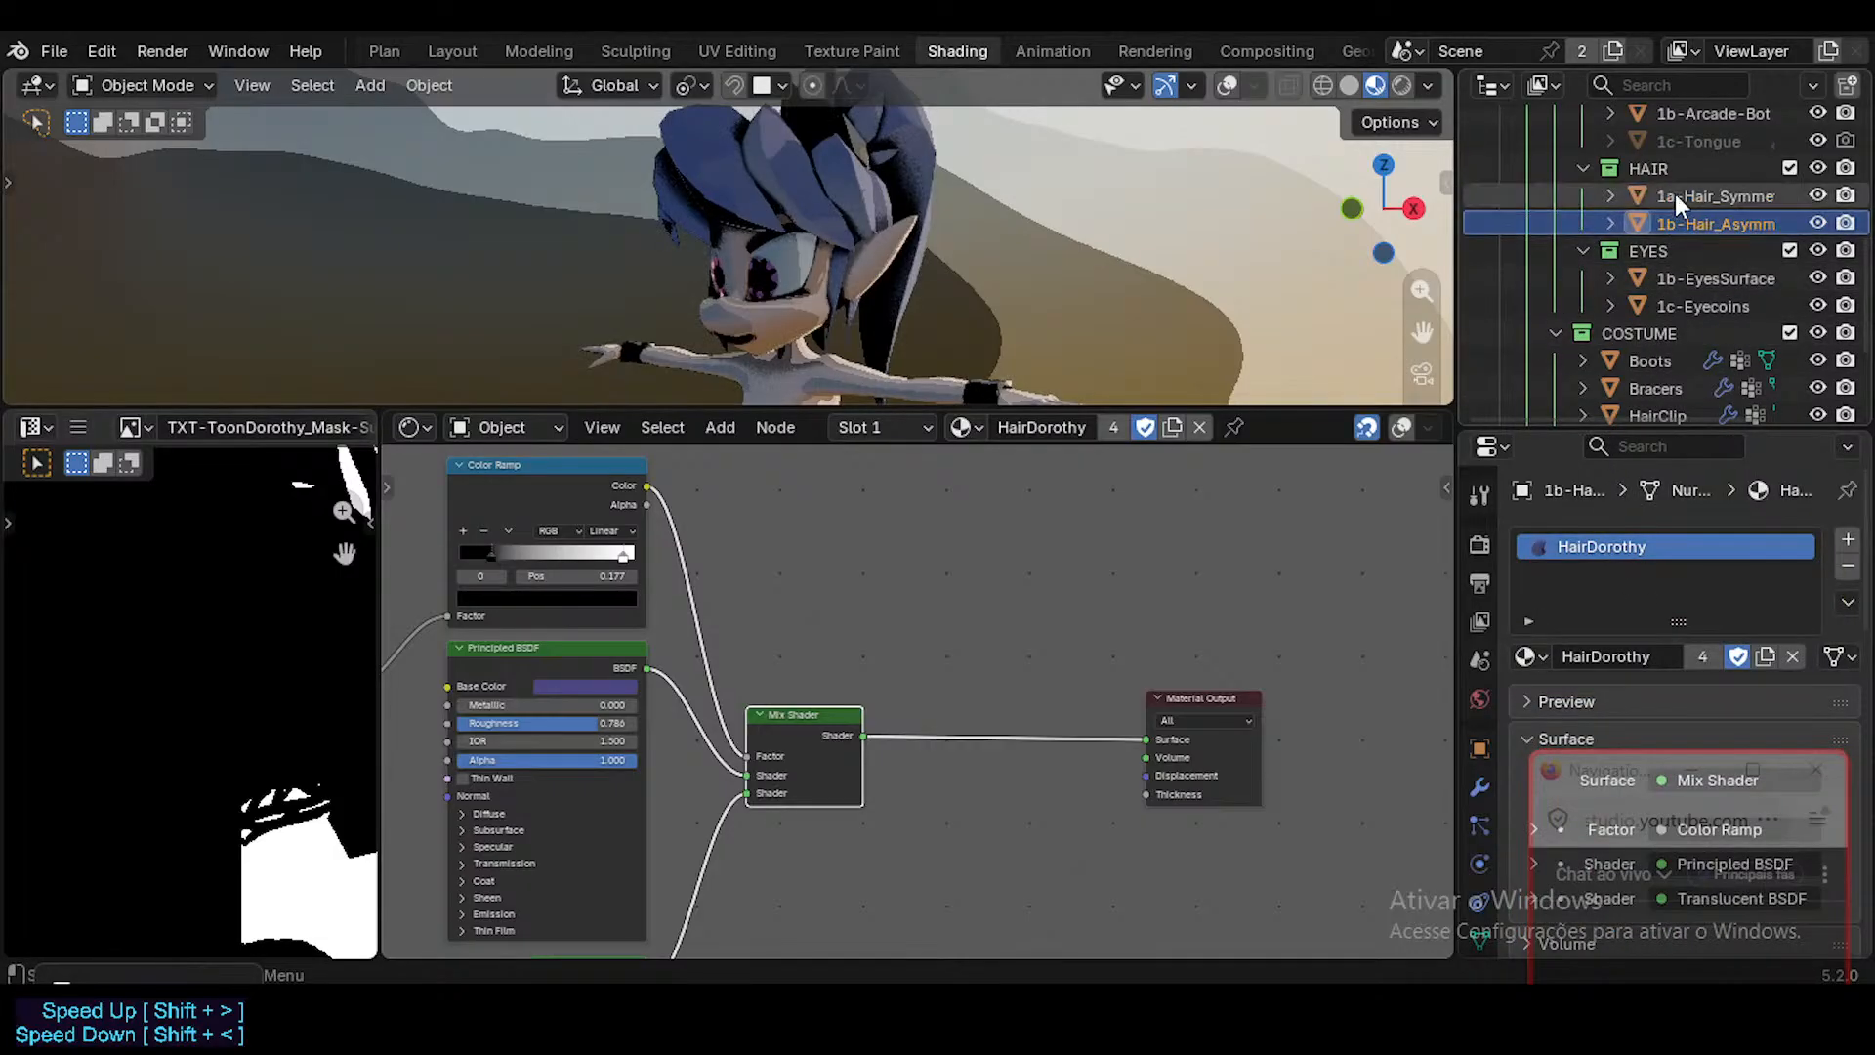
Replace the Skin_BAK material with Skin on both the Body and Head meshes.
scroll(1666, 224, "up", 5)
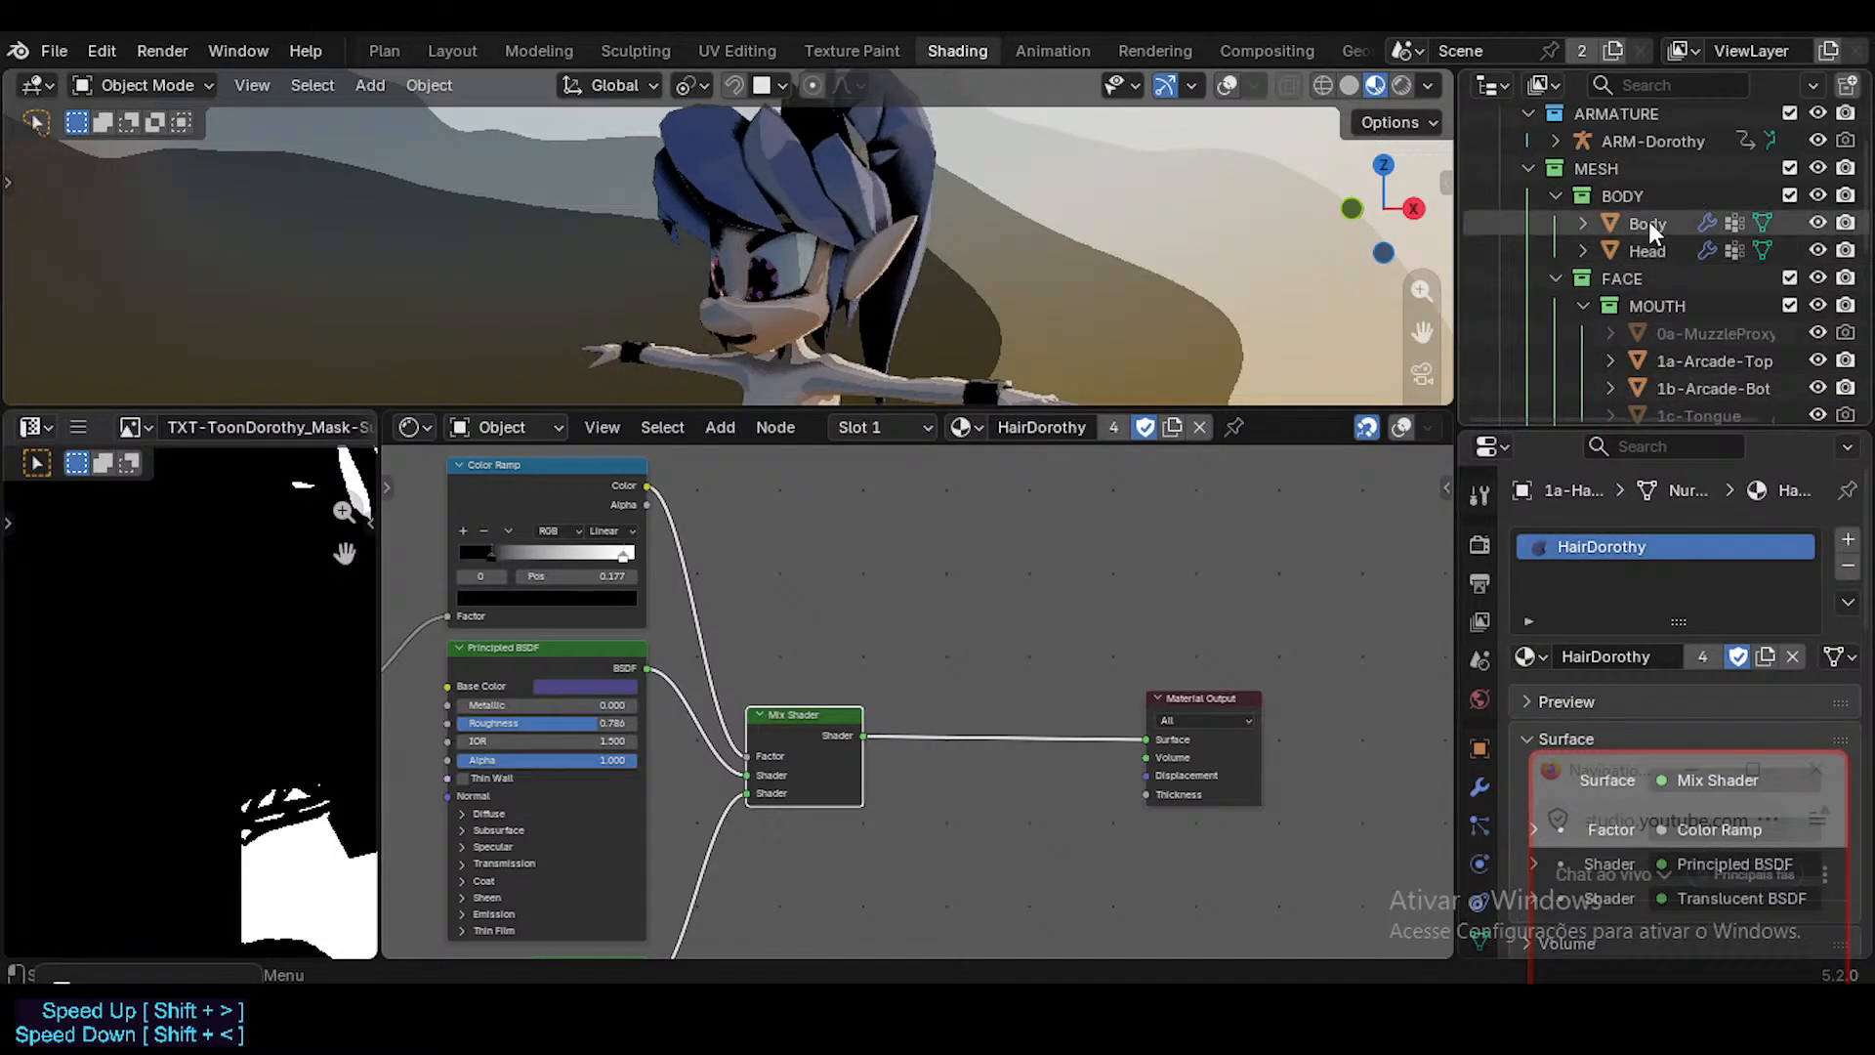
left_click(1648, 223)
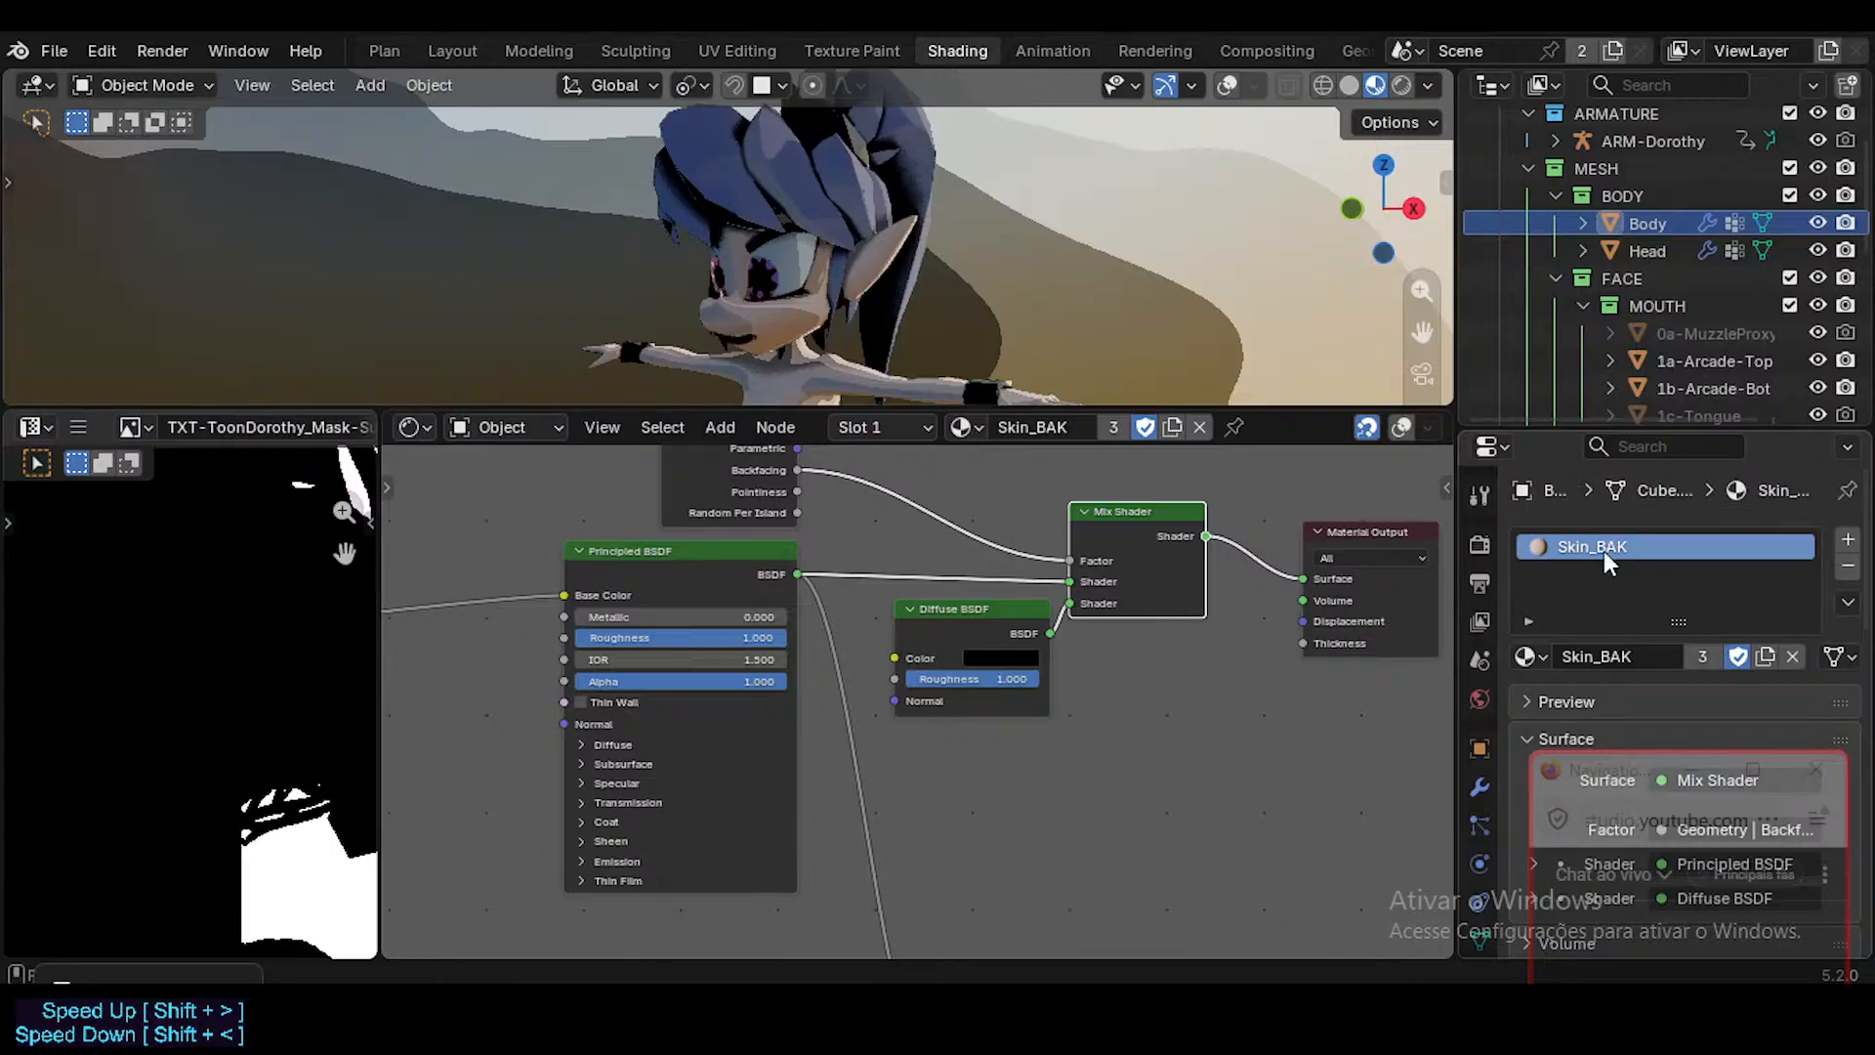
left_click(1529, 657)
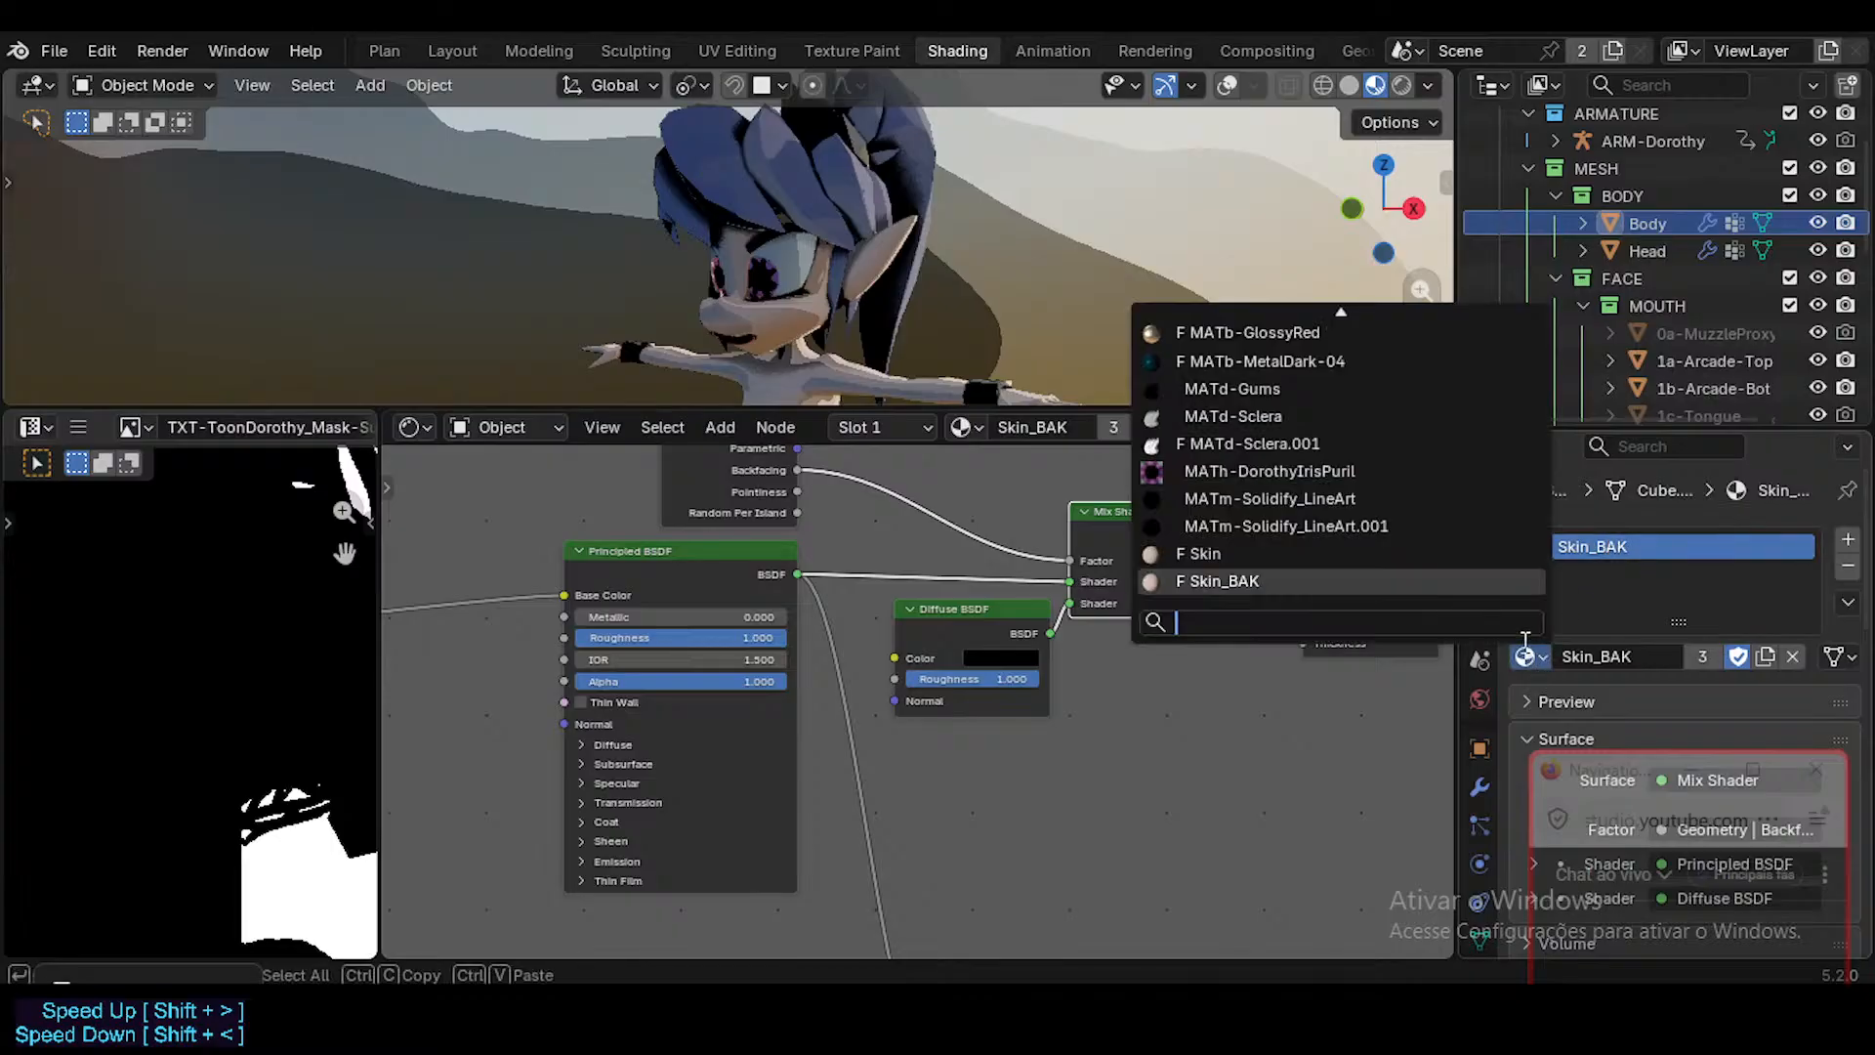
left_click(1270, 553)
left_click(1646, 251)
left_click(1574, 546)
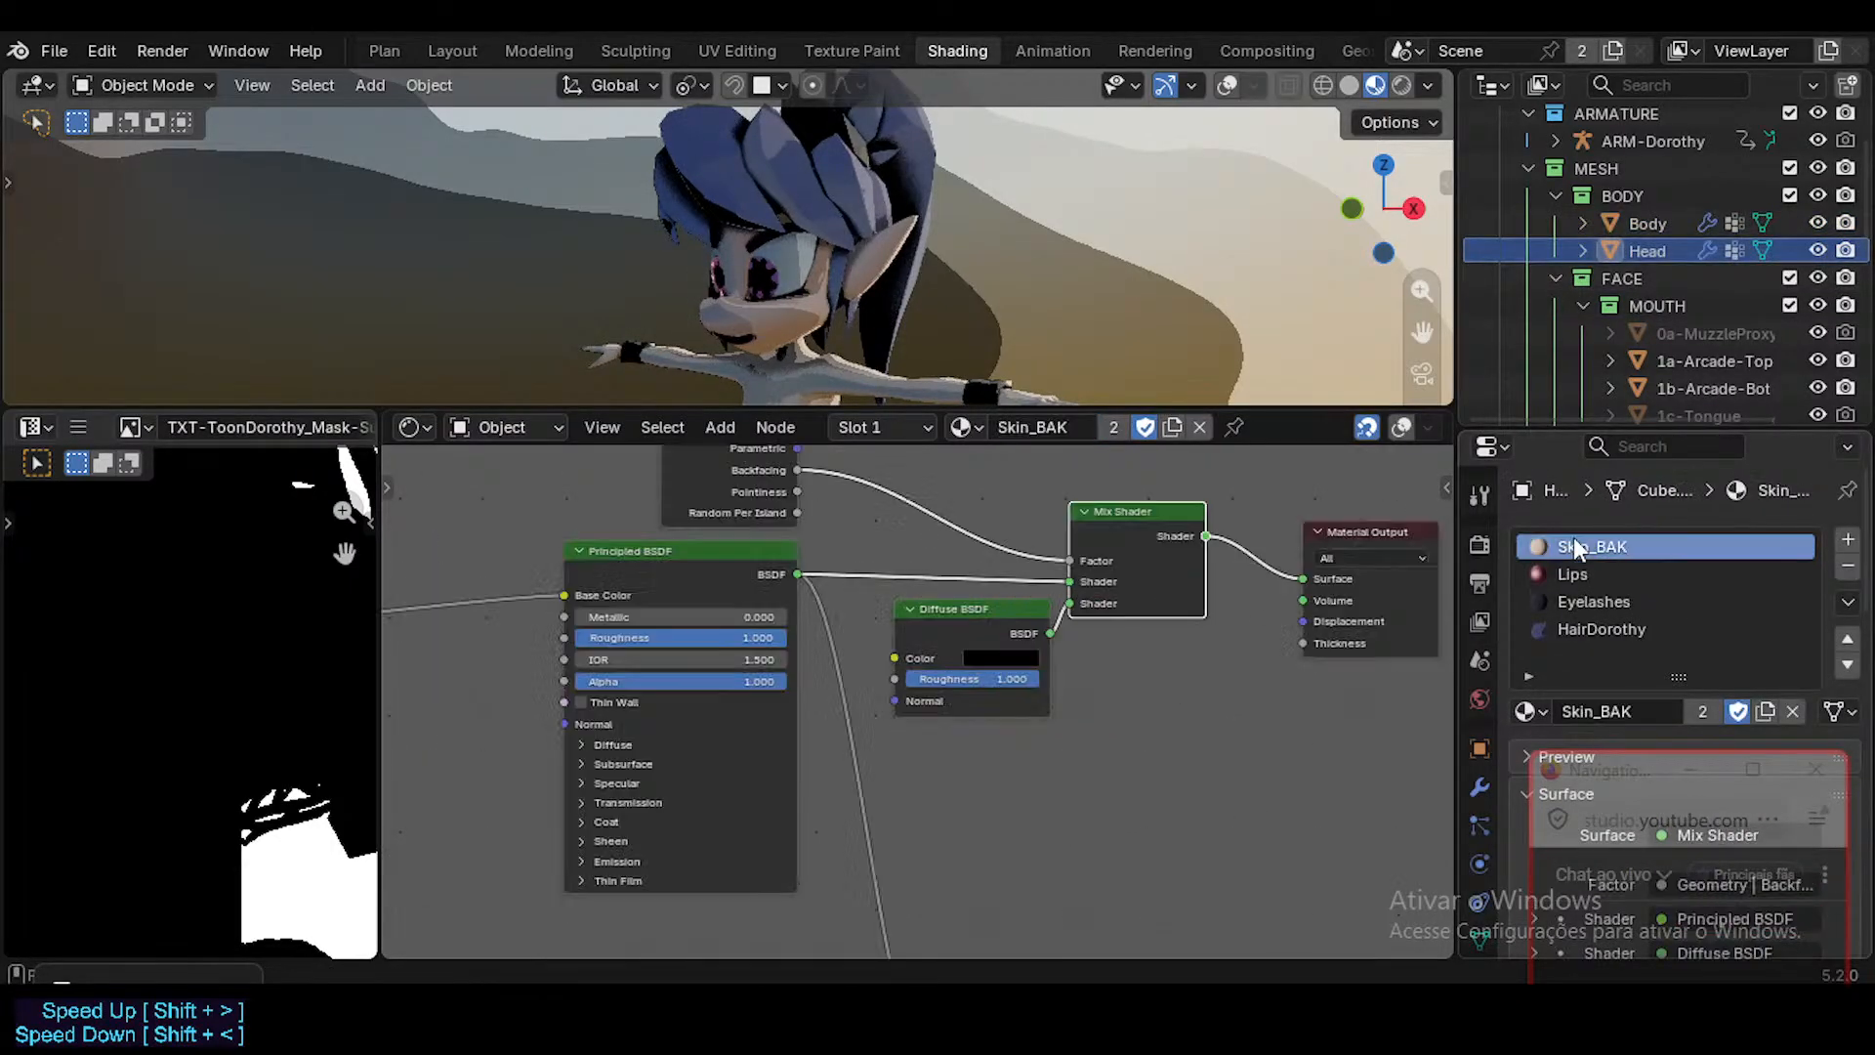
left_click(1529, 711)
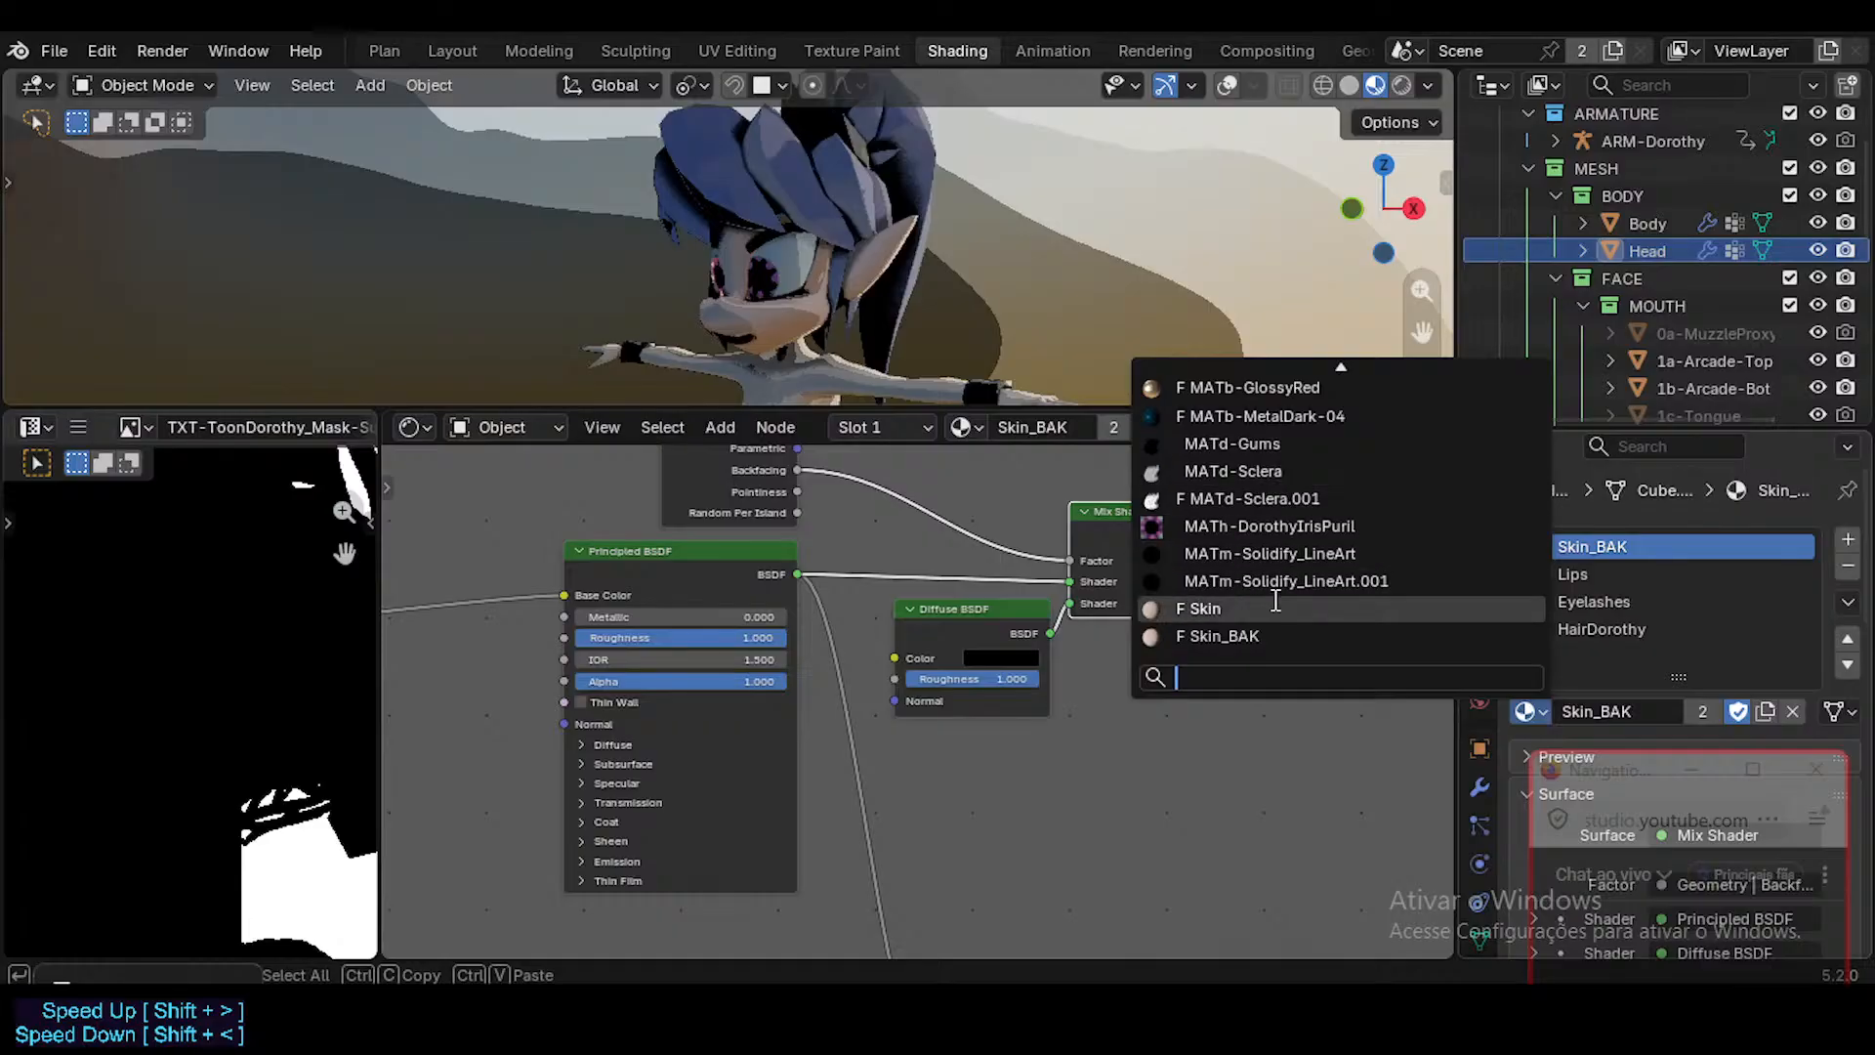
left_click(1211, 609)
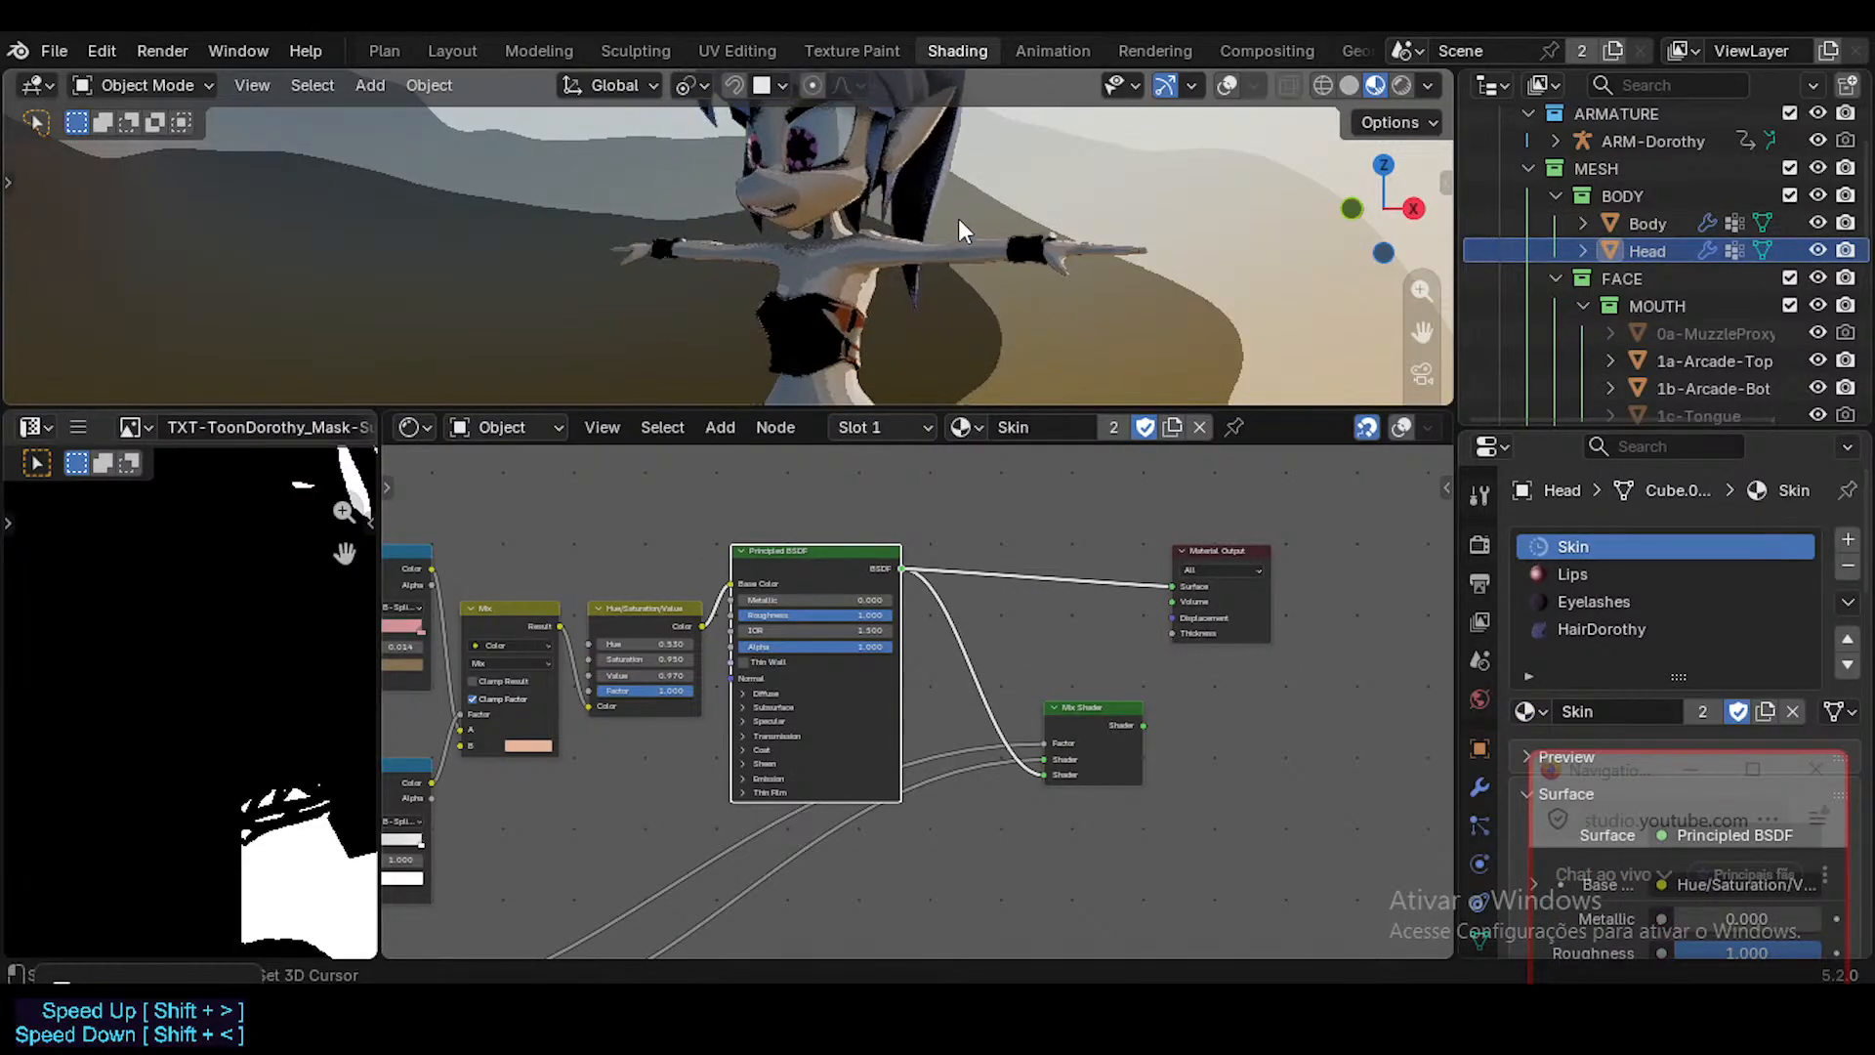
Connect the Skin material's Mix Shader to the Material Output's Surface and reposition the Mix Shader node between it and the Principled BSDF.
scroll(1707, 287, "down", 3)
scroll(1707, 287, "down", 3)
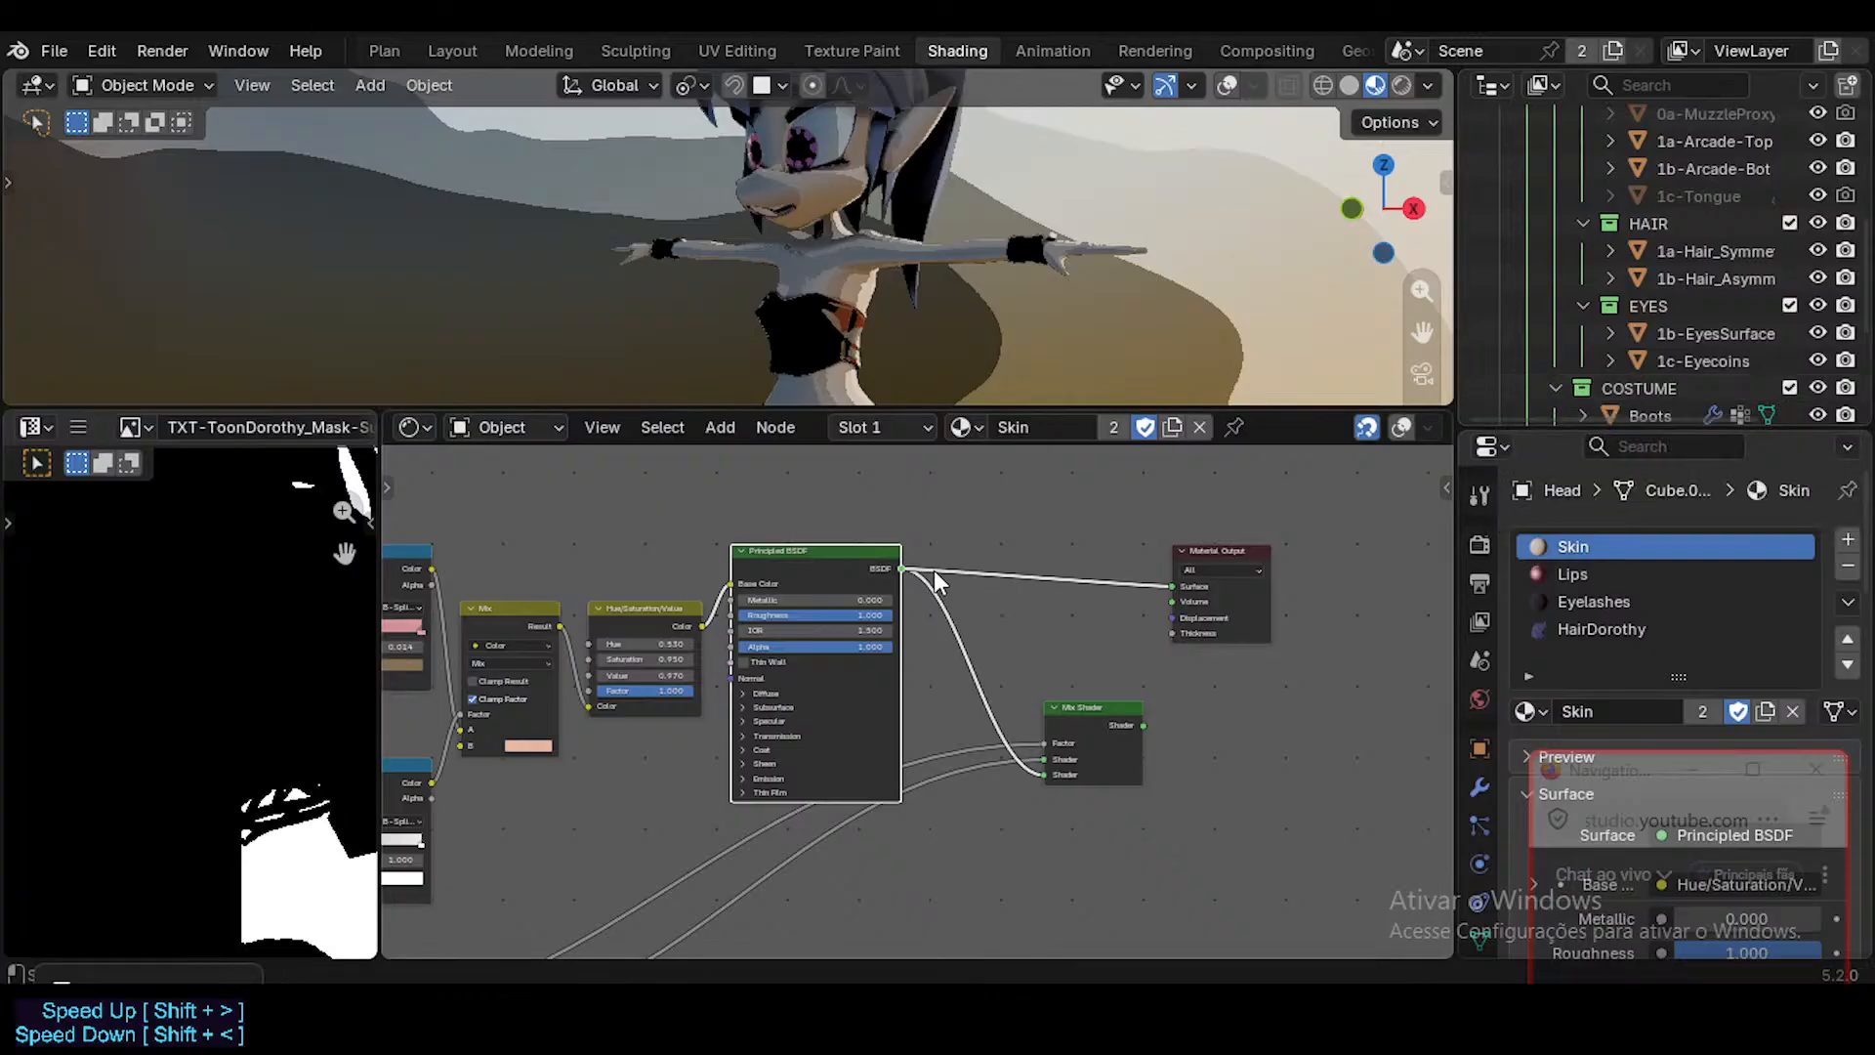
left_click(1131, 729, "ctrl+shift")
left_click_drag(1086, 709, 1047, 709)
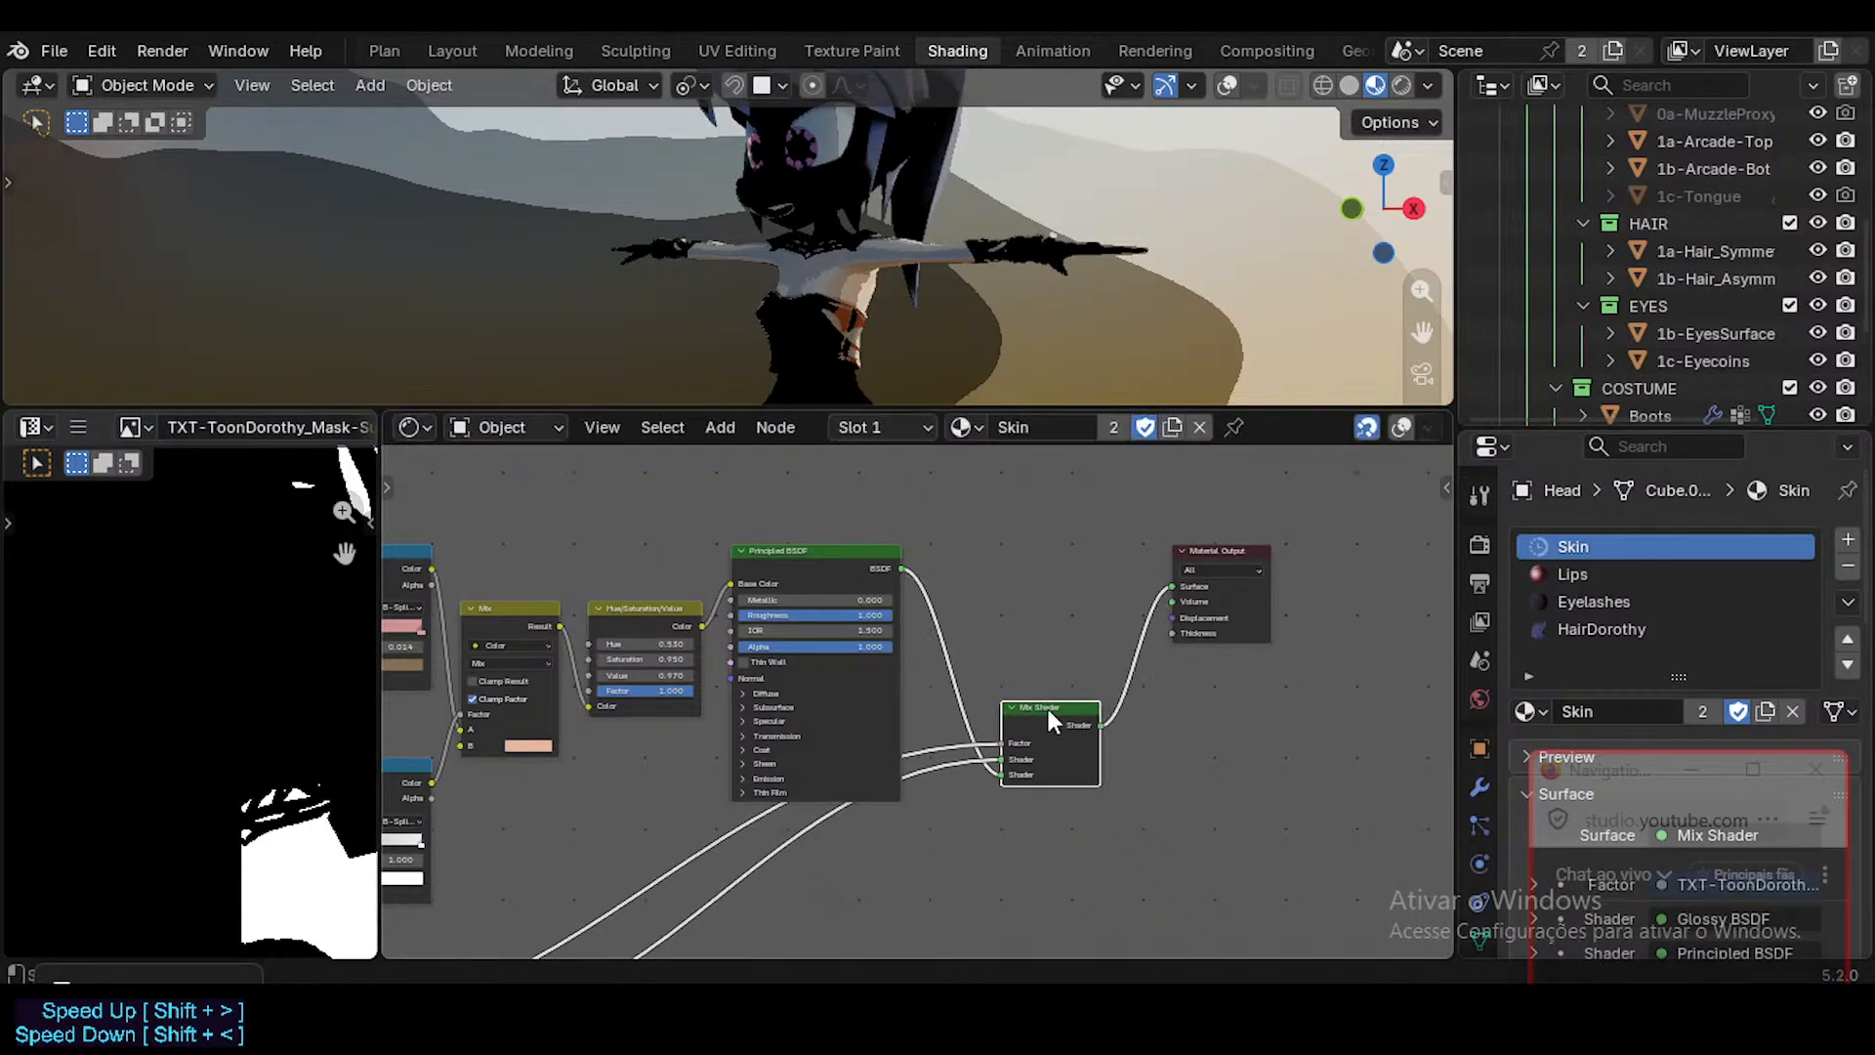
middle_click_drag(962, 750, 1011, 645)
key("g")
left_click(1004, 690)
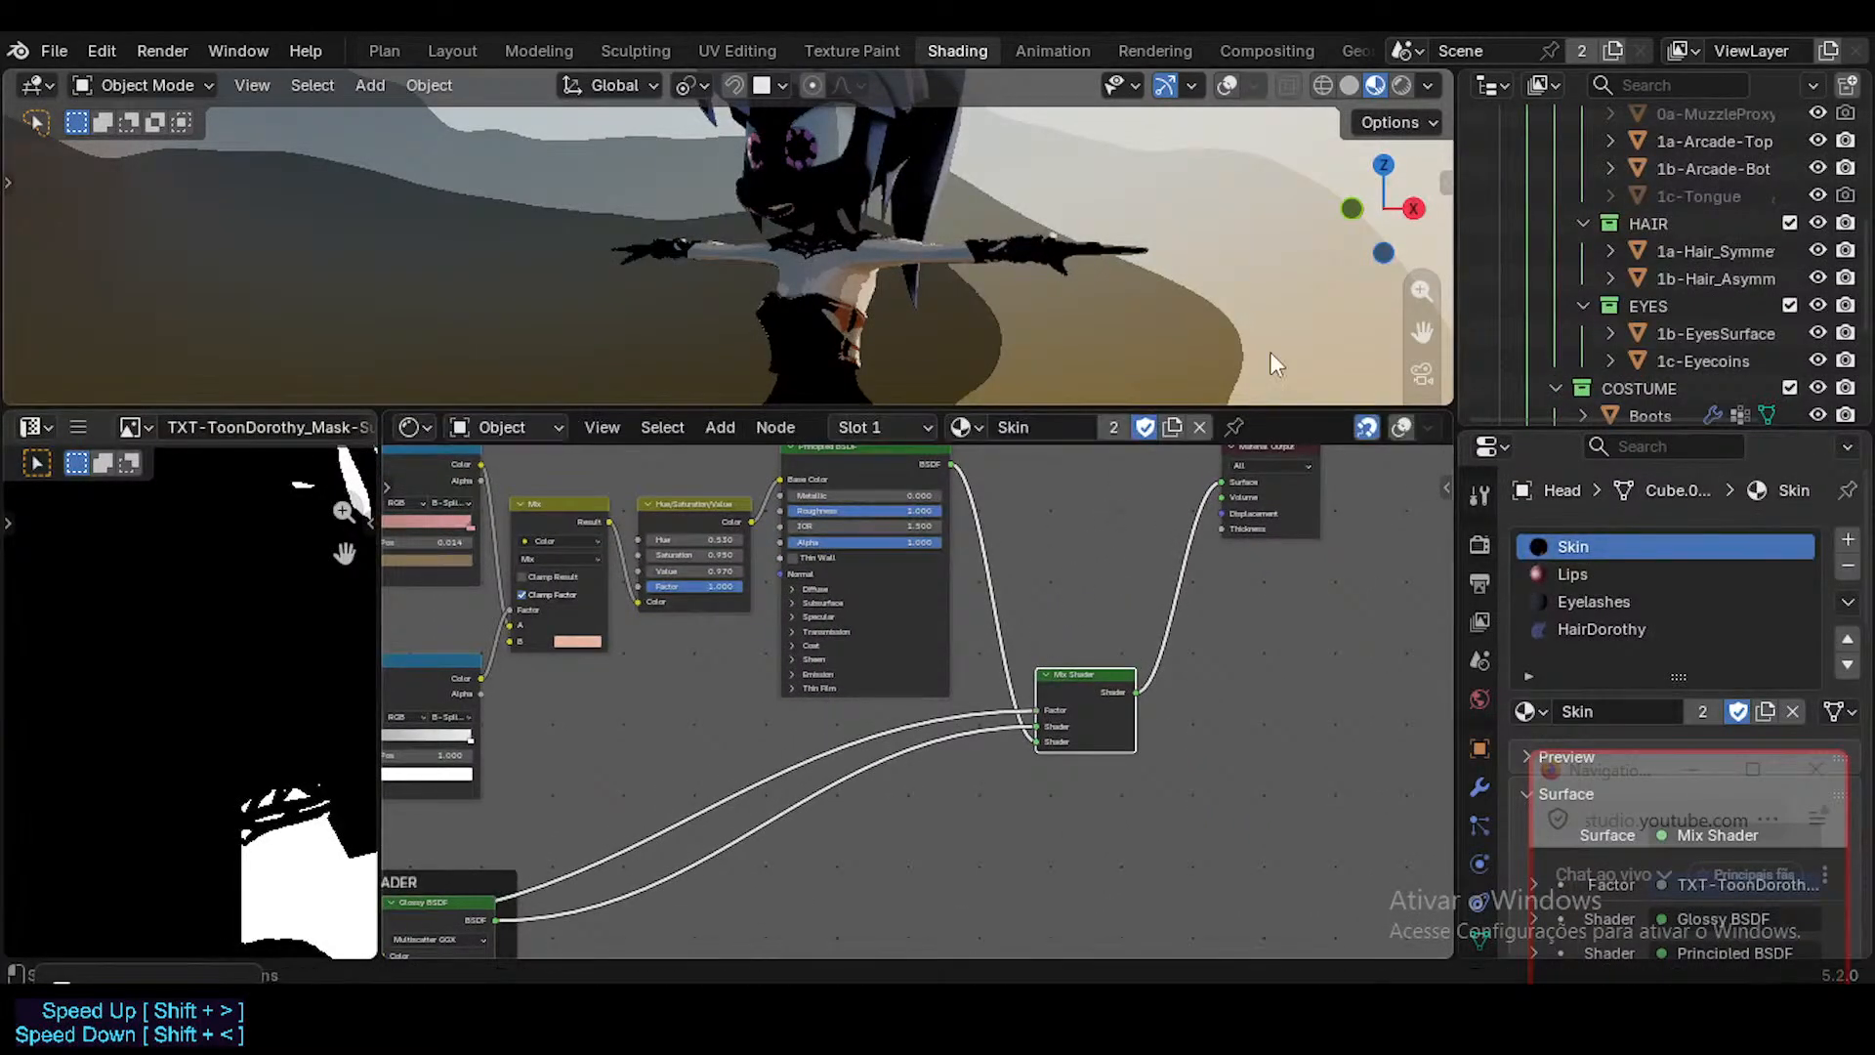
Enter Edit Mode on the Head and select its entire mesh to display its UV layout.
middle_click_drag(1070, 207, 869, 219)
middle_click_drag(645, 649, 708, 648)
middle_click_drag(317, 560, 184, 624)
scroll(184, 624, "down", 1)
key("Tab")
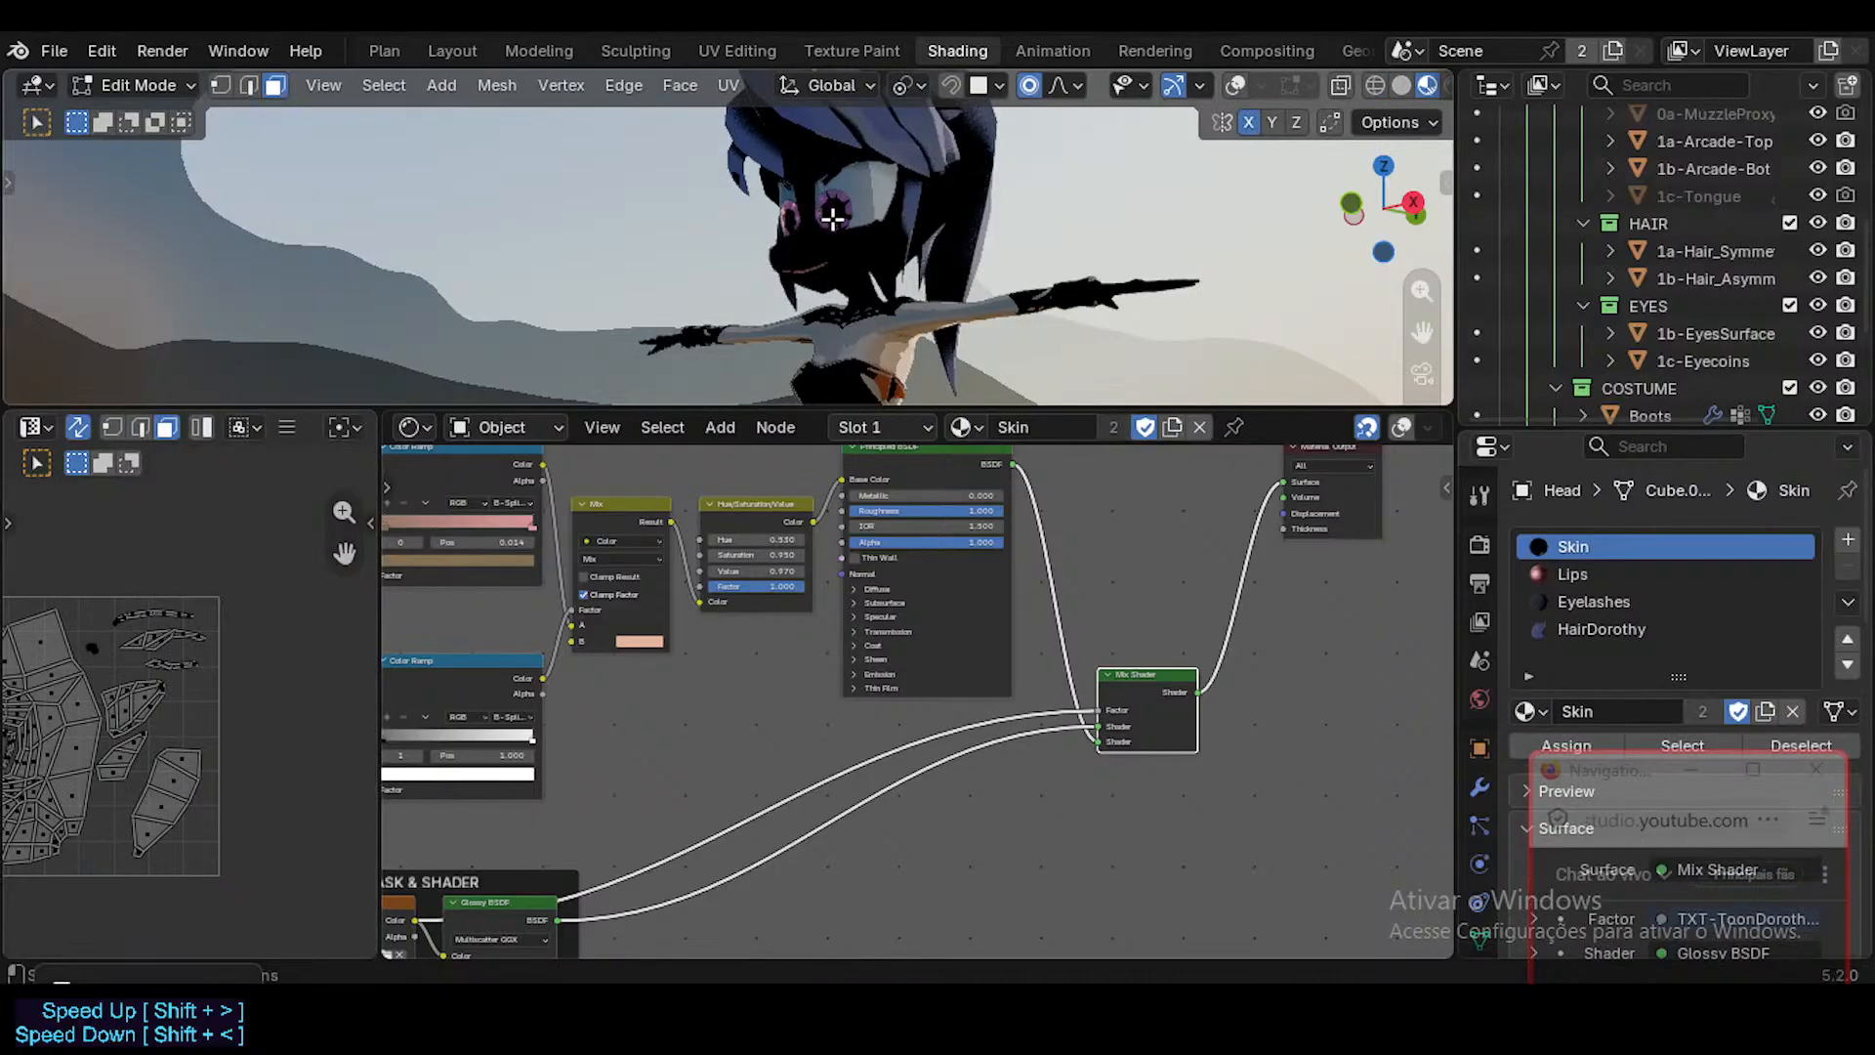
key("a")
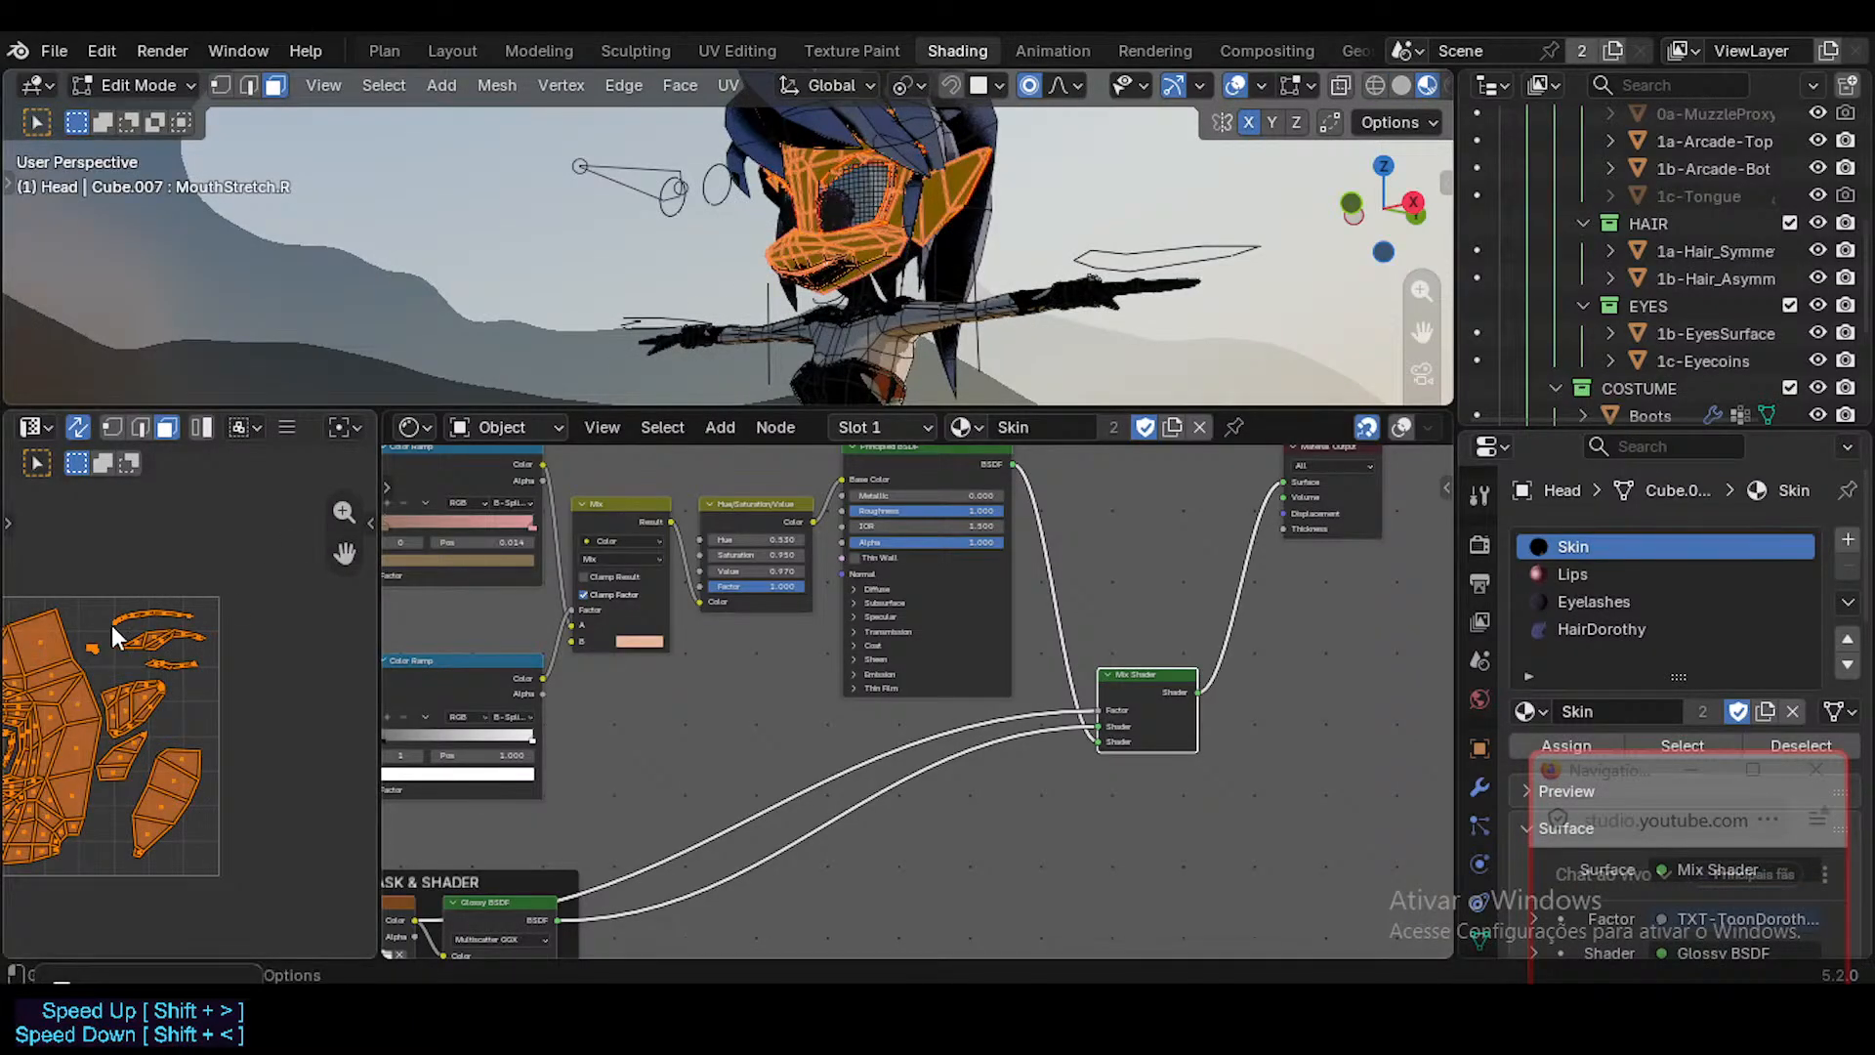
scroll(113, 635, "down", 3)
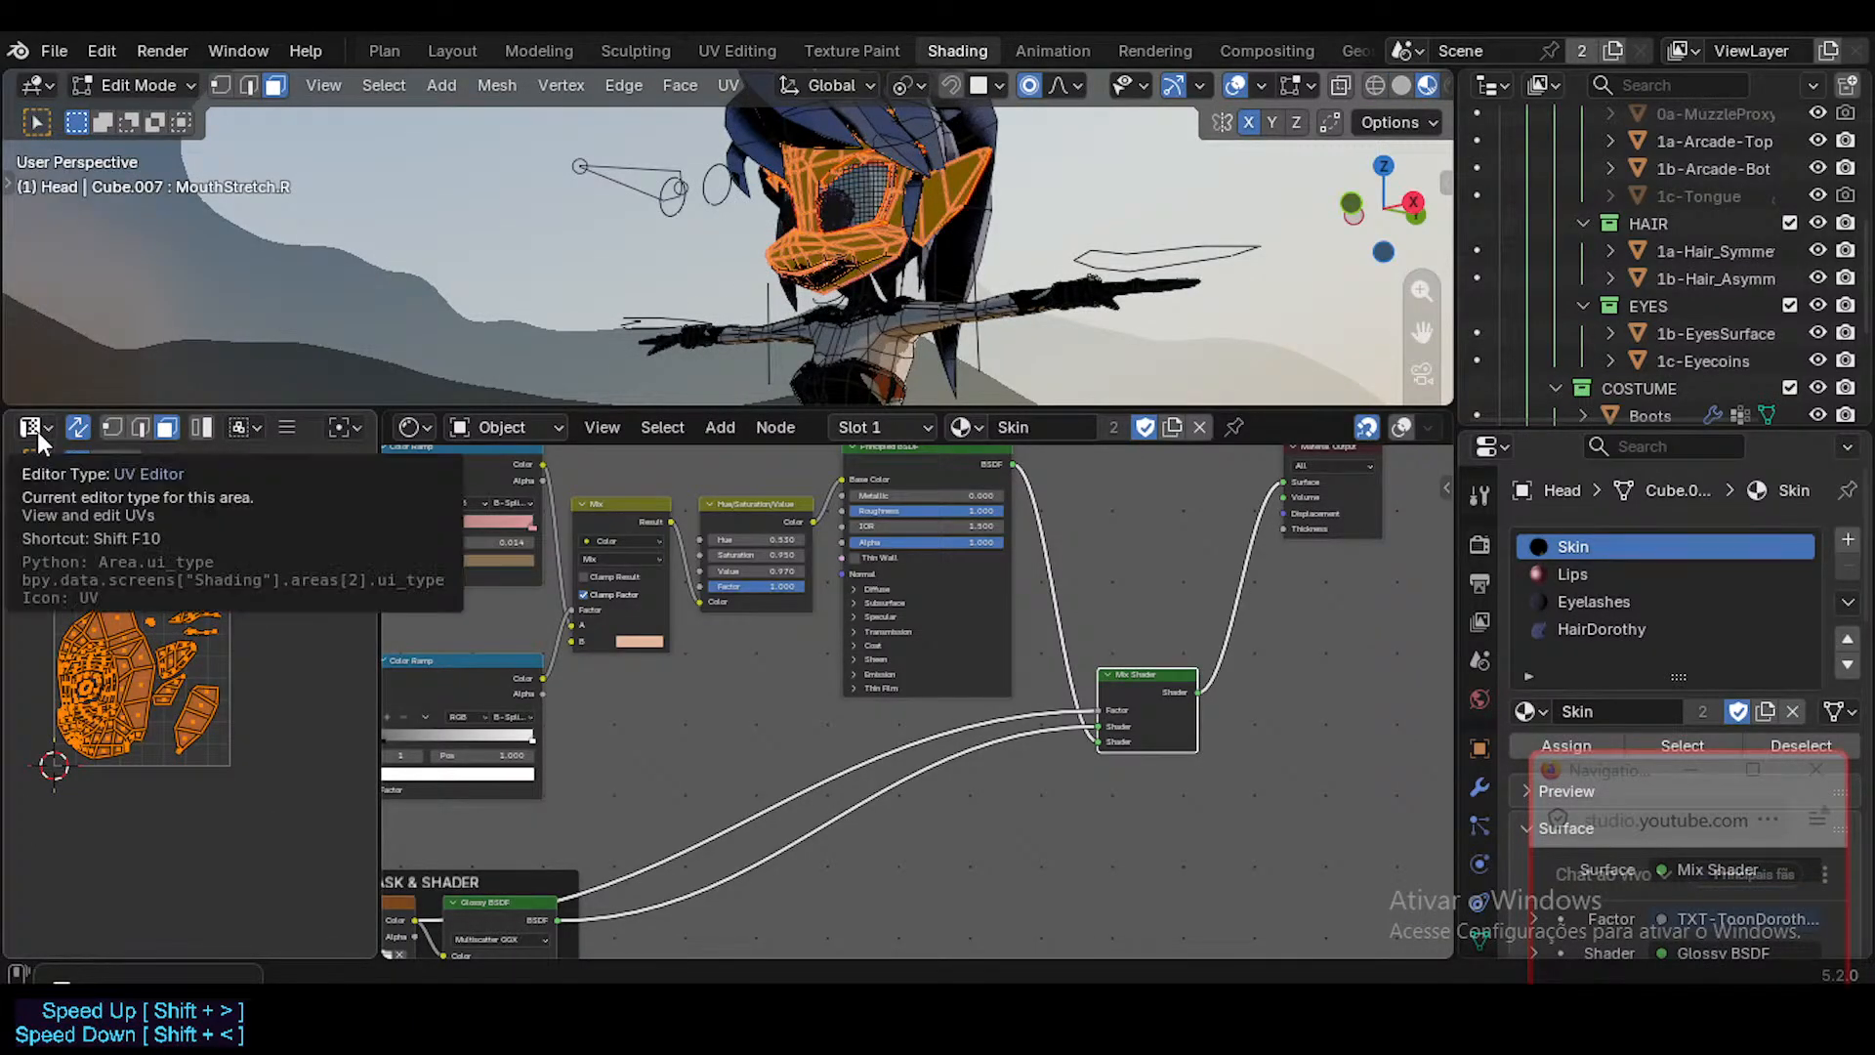
Switch to the Texture Paint workspace and display the TXT-BK-DorothyMaskSuit image in the image editor.
left_click(824, 44)
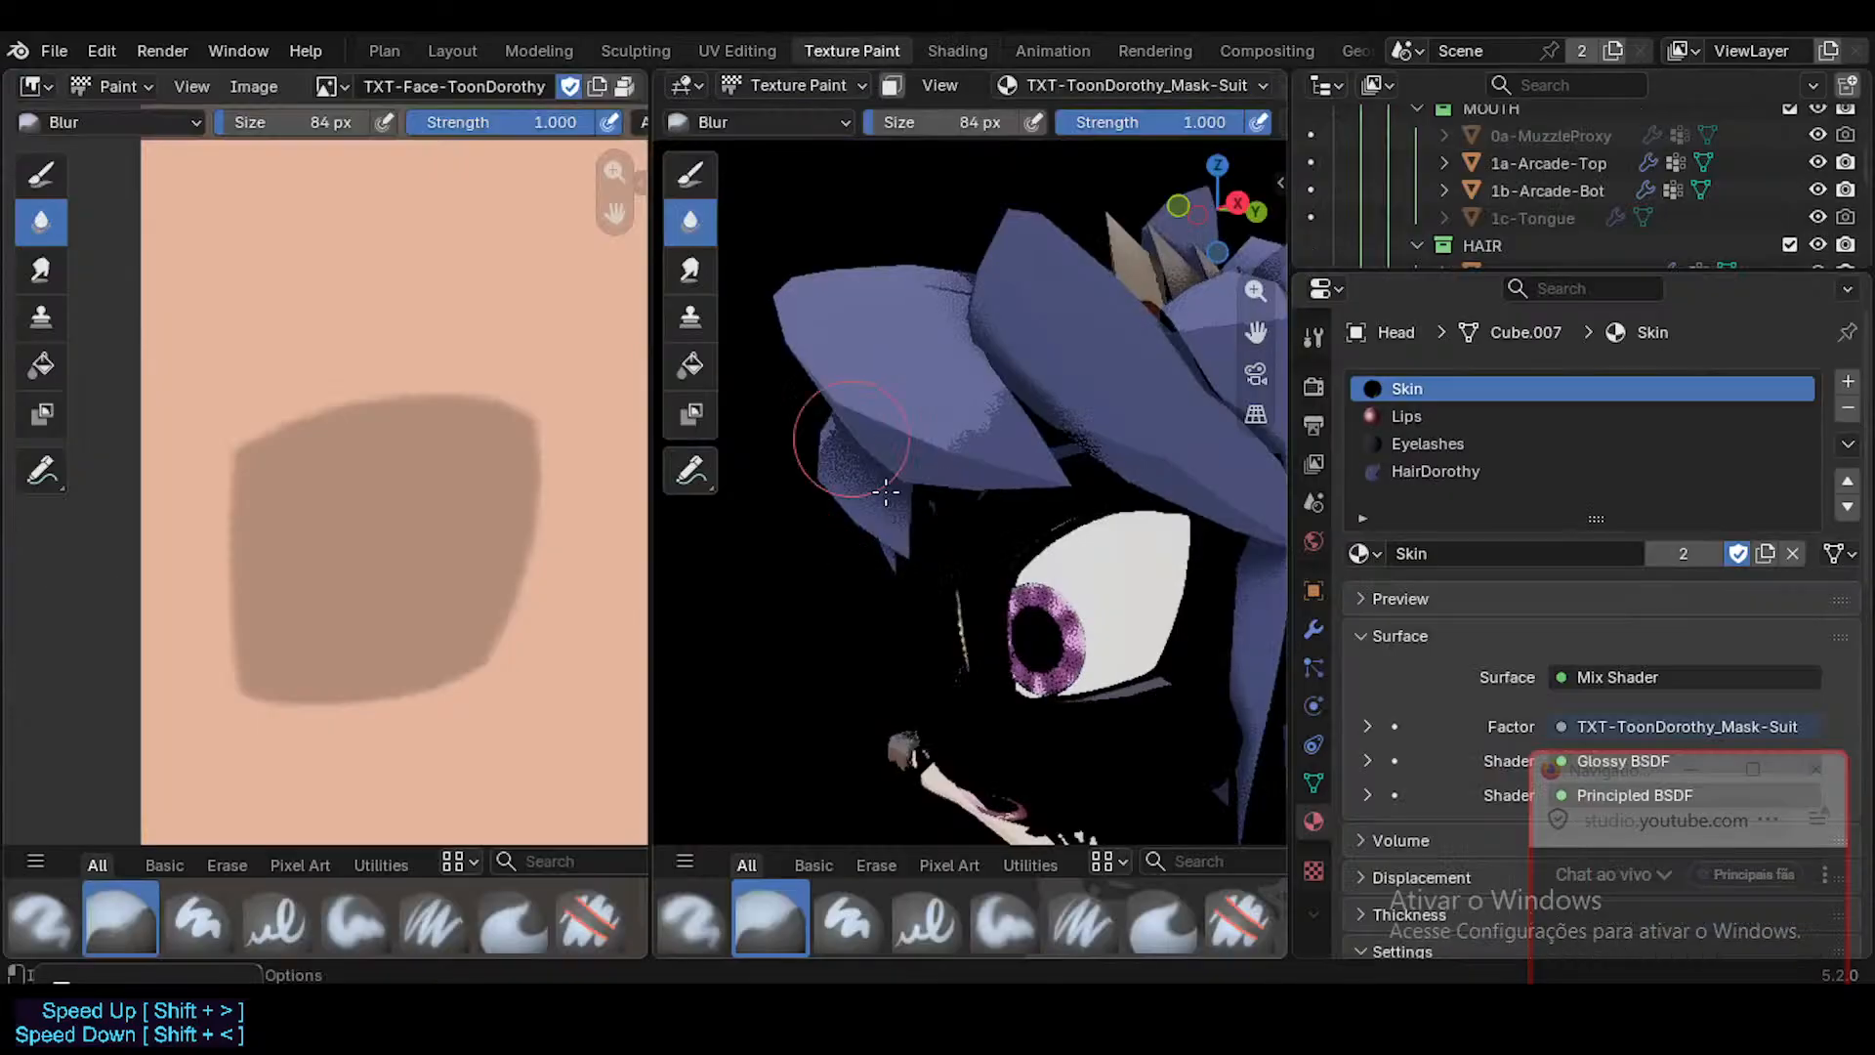
scroll(959, 549, "down", 10)
scroll(986, 564, "up", 2)
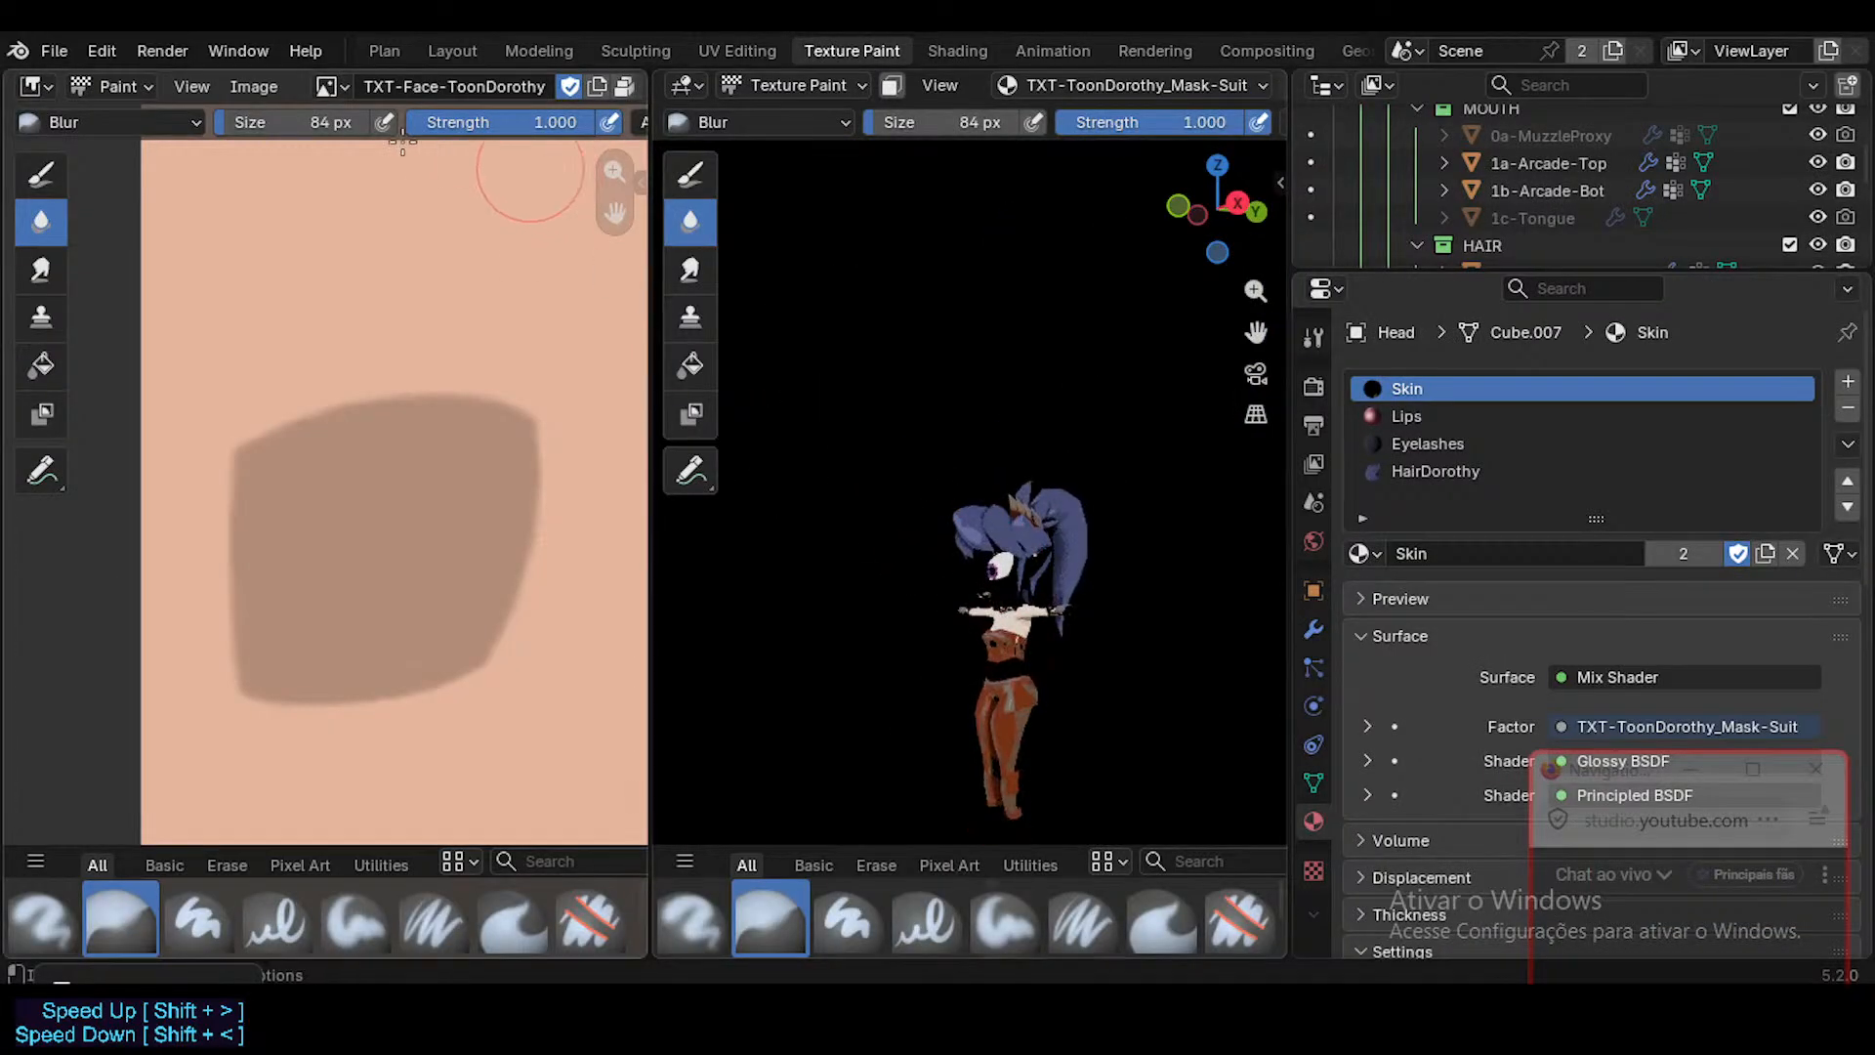
left_click(330, 86)
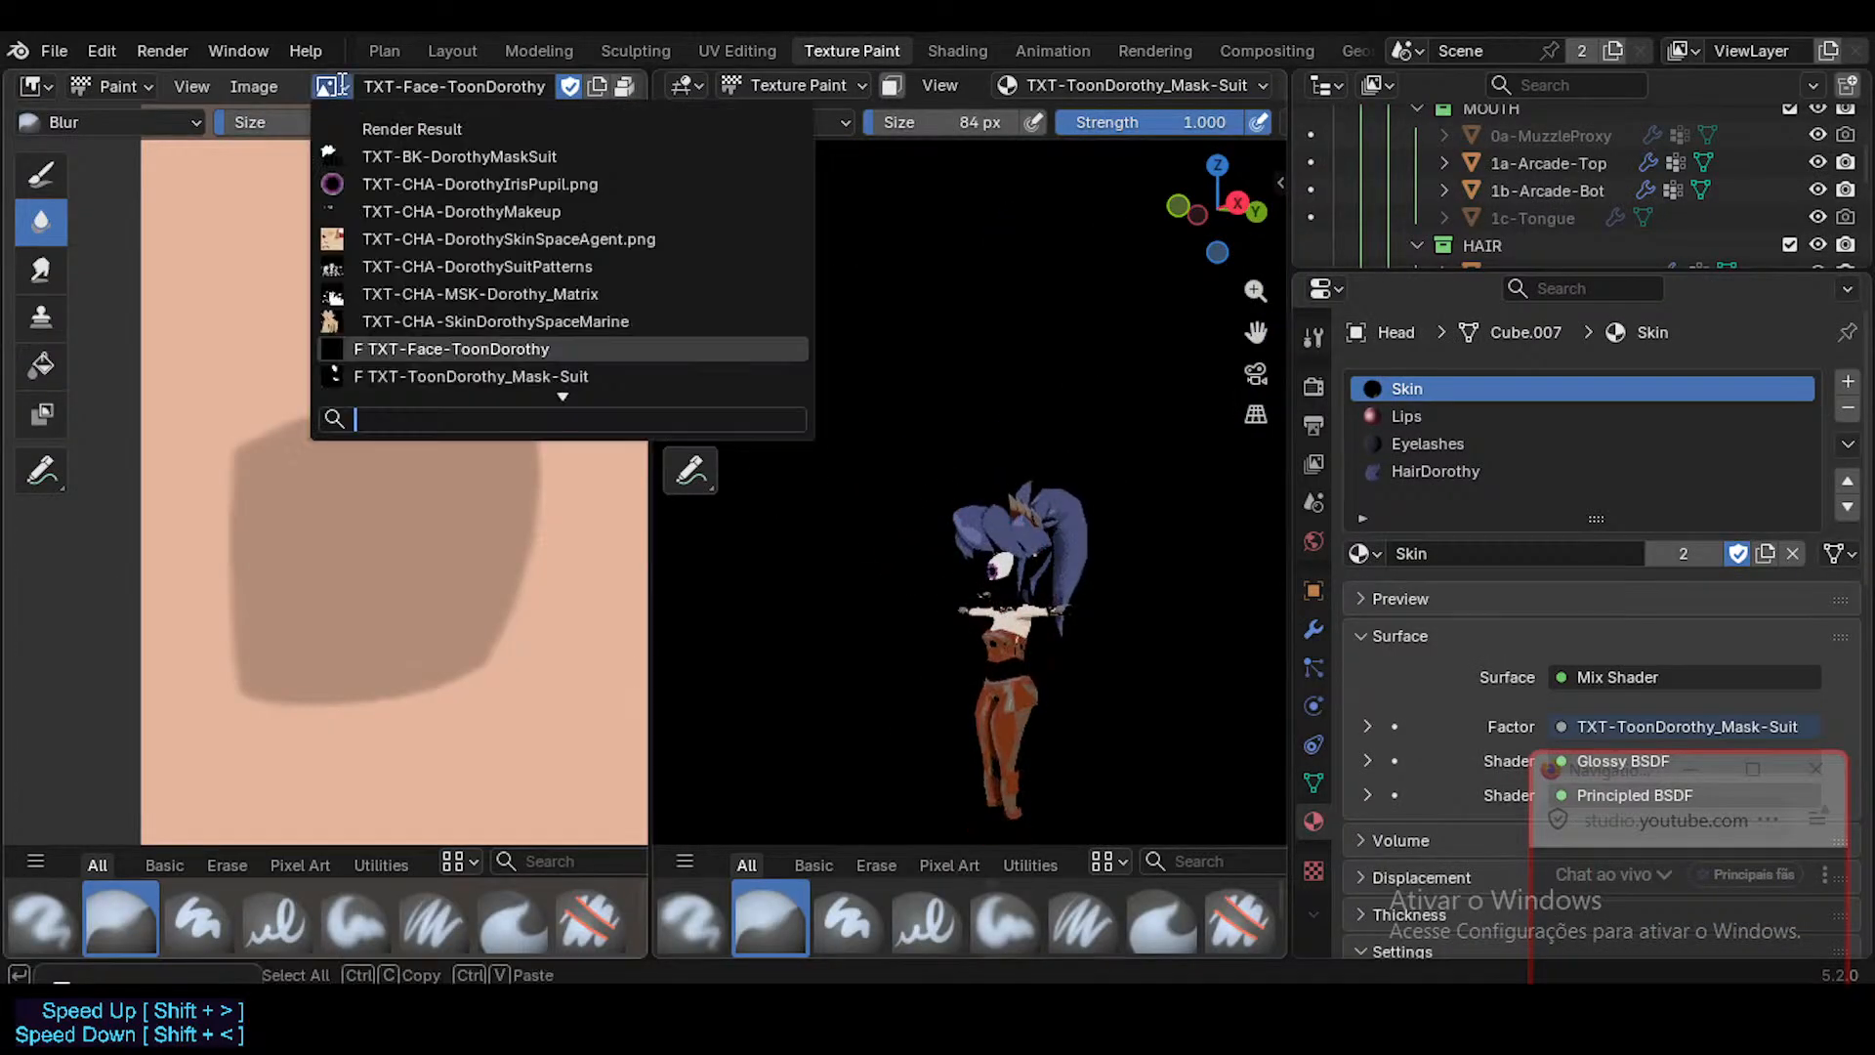
left_click(410, 156)
scroll(515, 536, "down", 4)
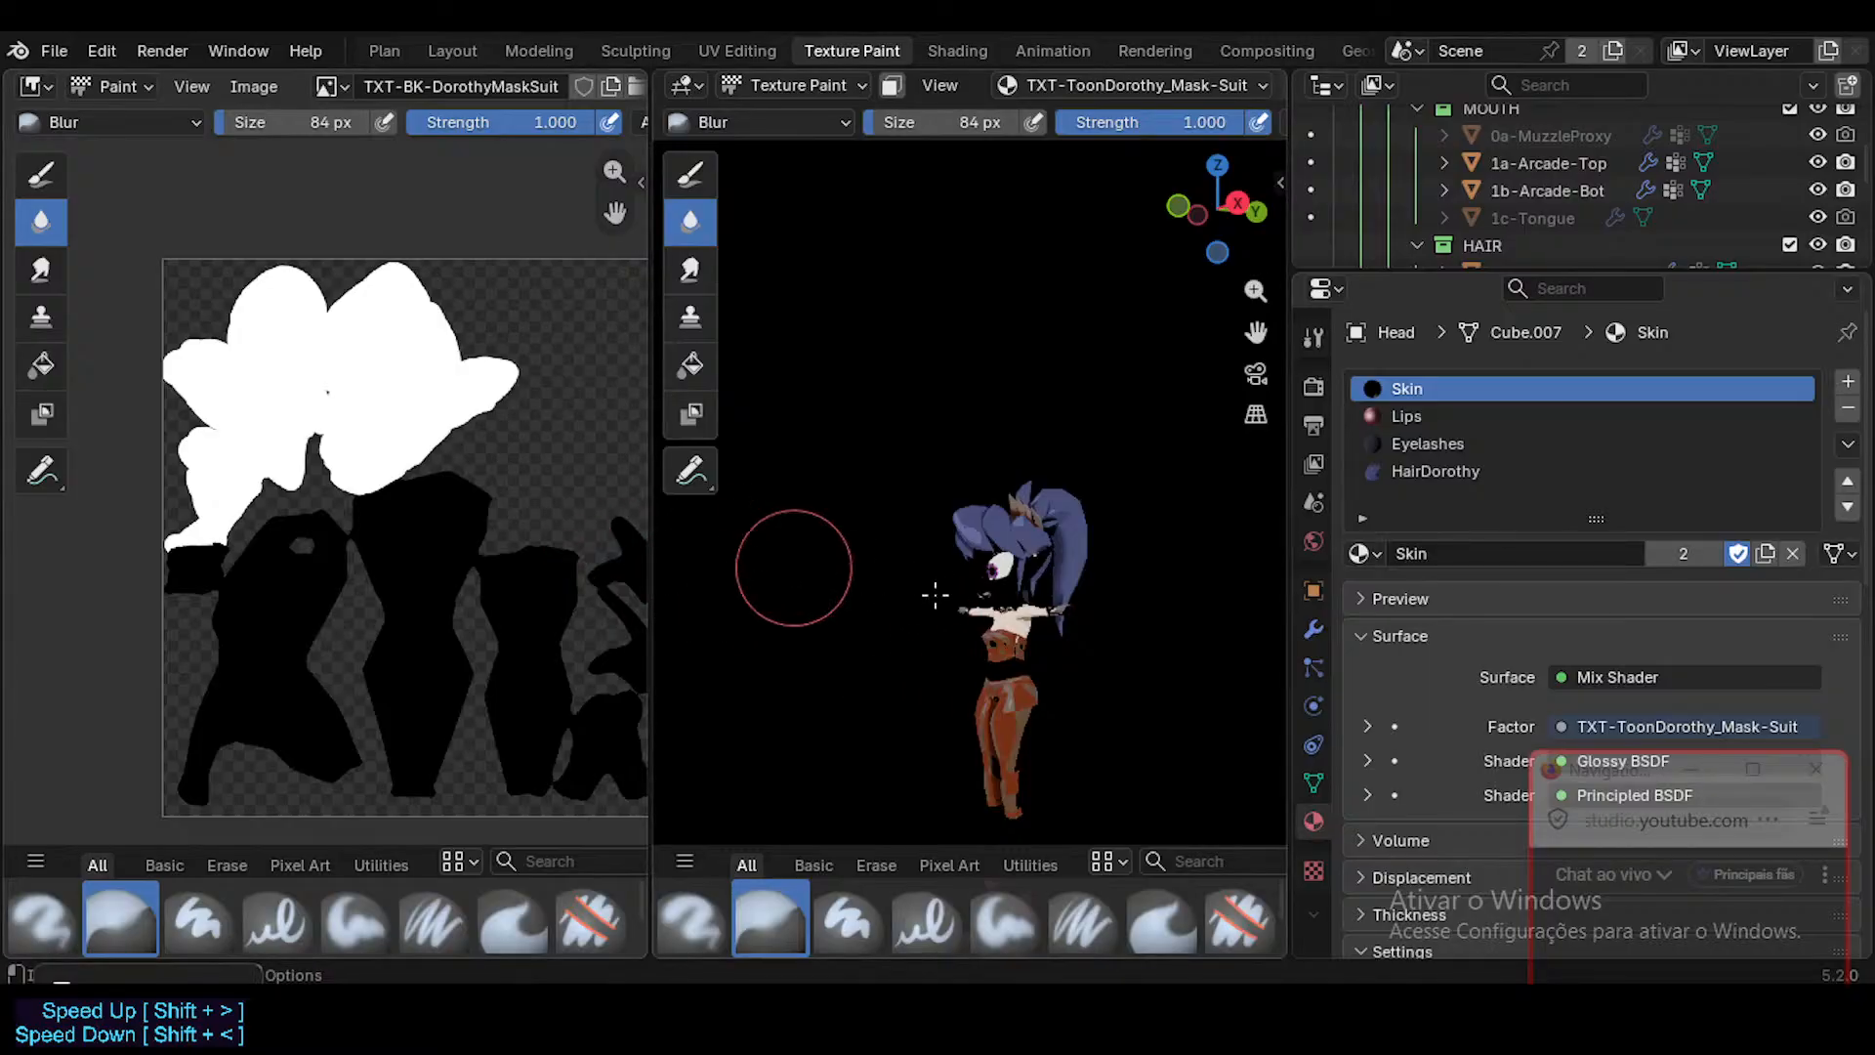
Make UVMap-Mask-Suit the Head's active UV map, moving the overlapping chat window out of the way.
left_click_drag(1660, 772, 1094, 583)
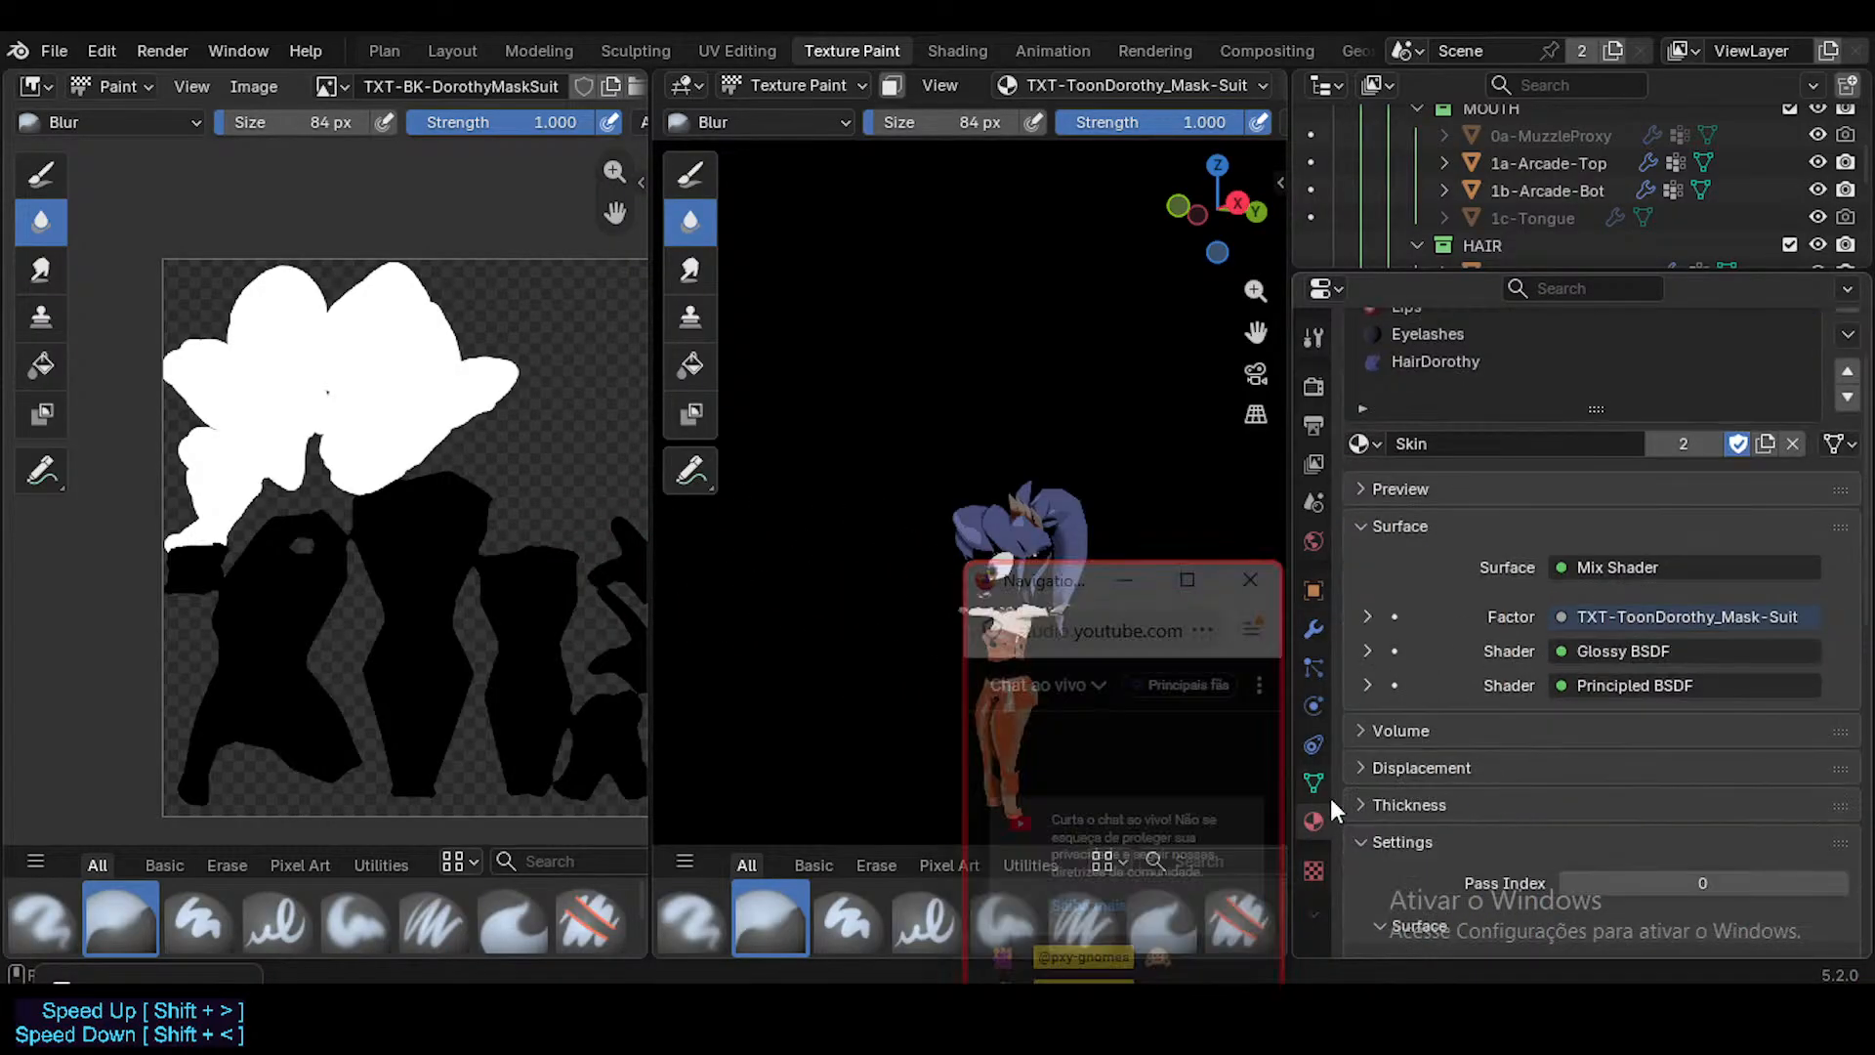
left_click(1314, 782)
scroll(1504, 737, "down", 5)
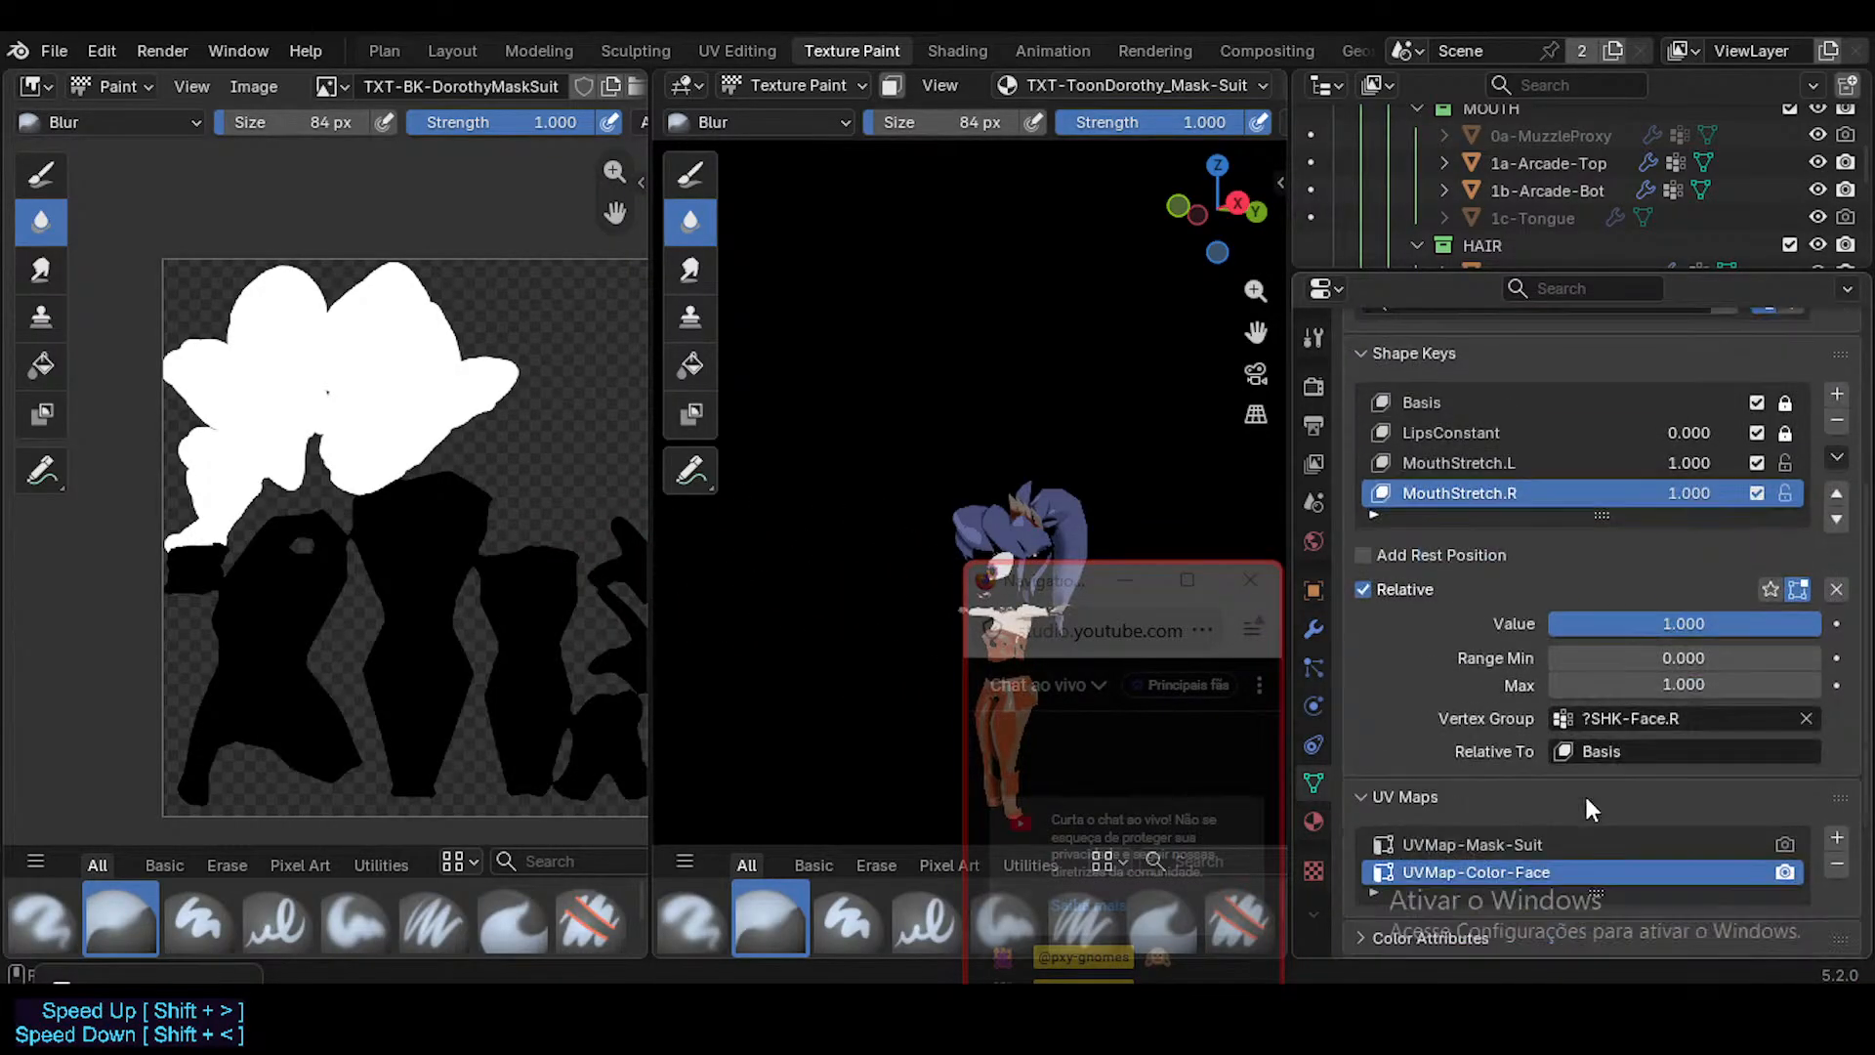
left_click(1504, 846)
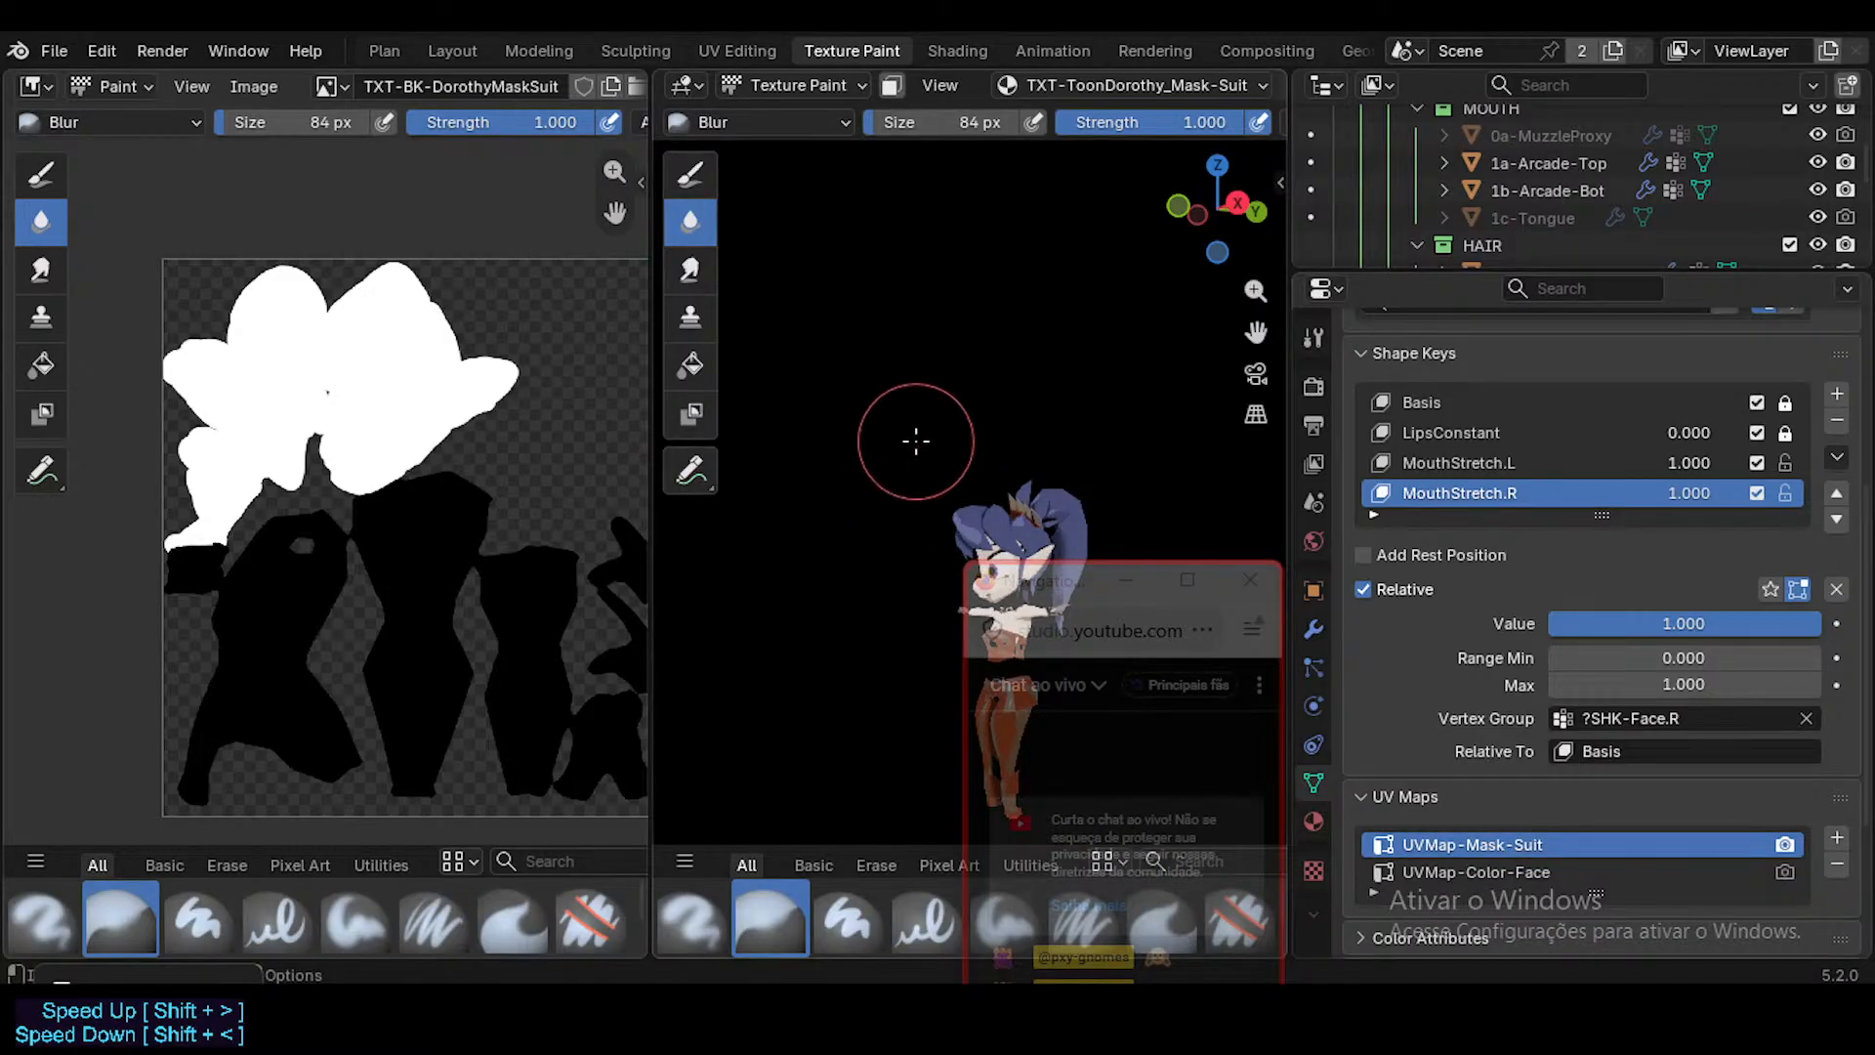
Show the viewport overlays, put the Head in Edit Mode, and turn the image editor into a UV Editor.
key("shift+alt+z")
scroll(939, 477, "up", 5)
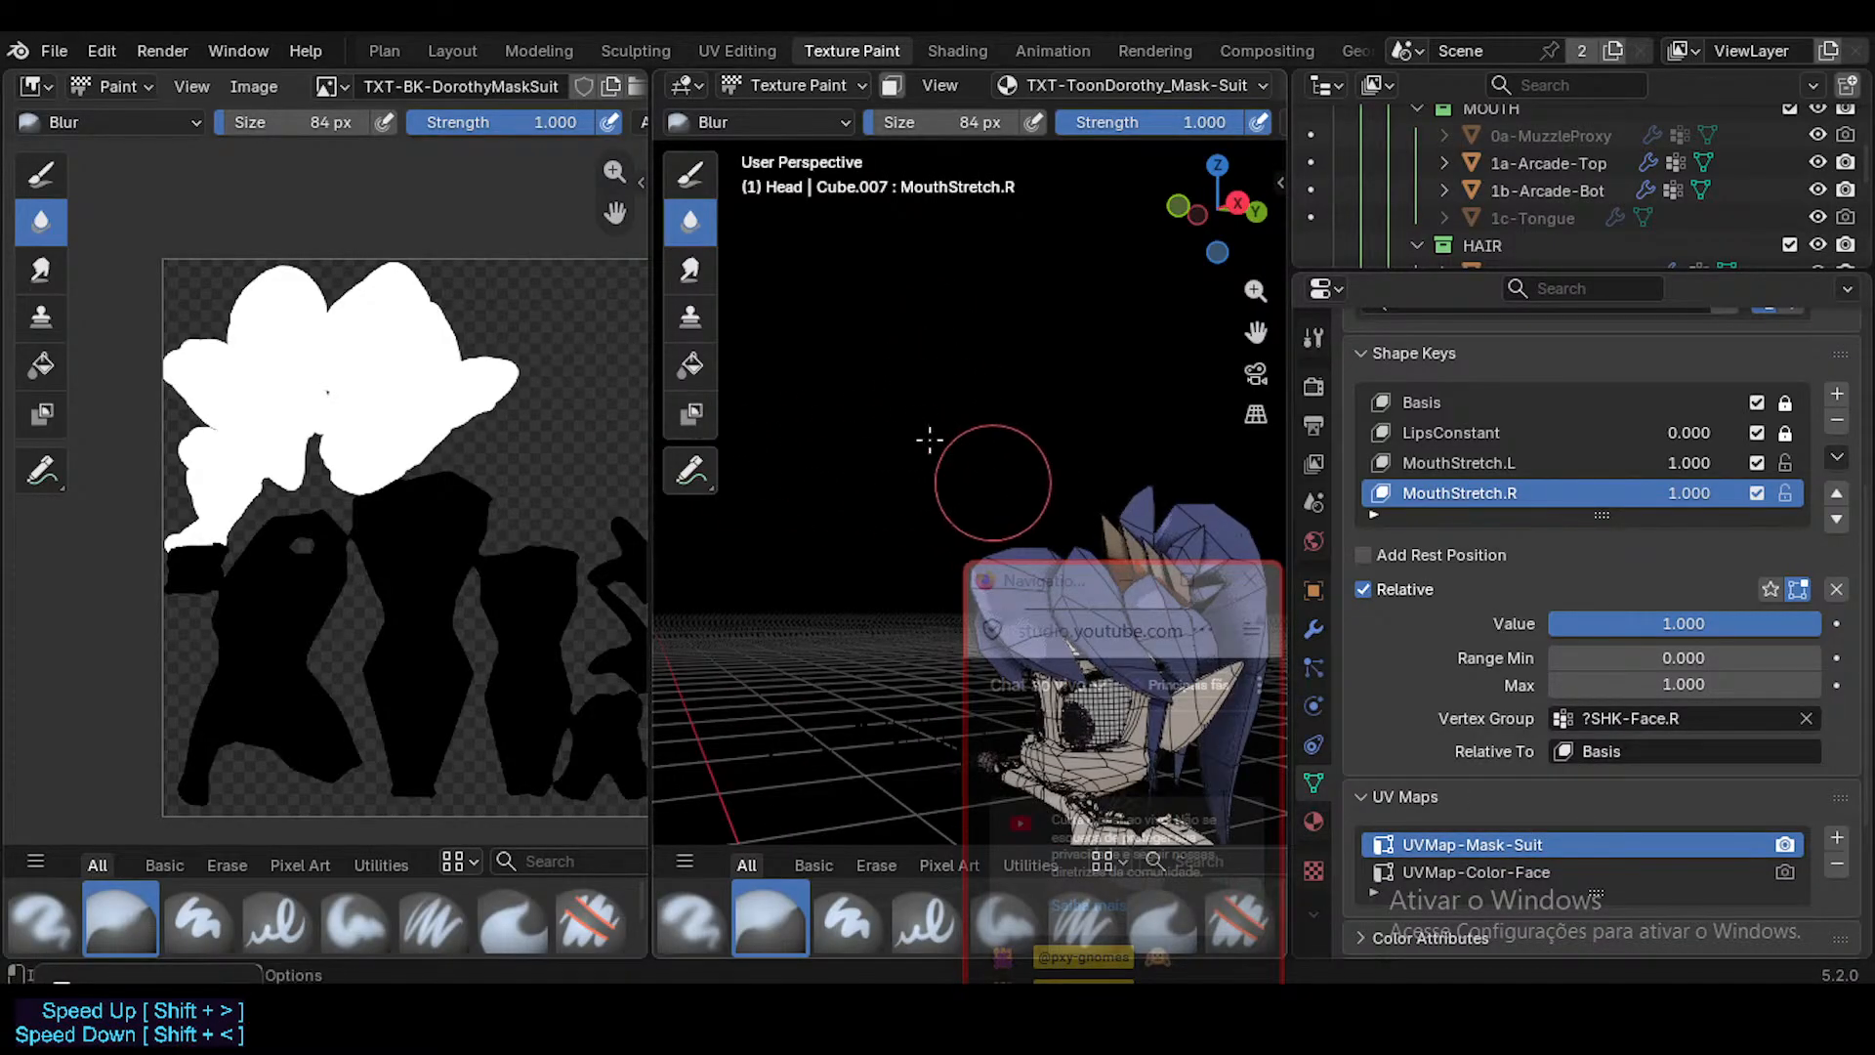
scroll(888, 473, "down", 3)
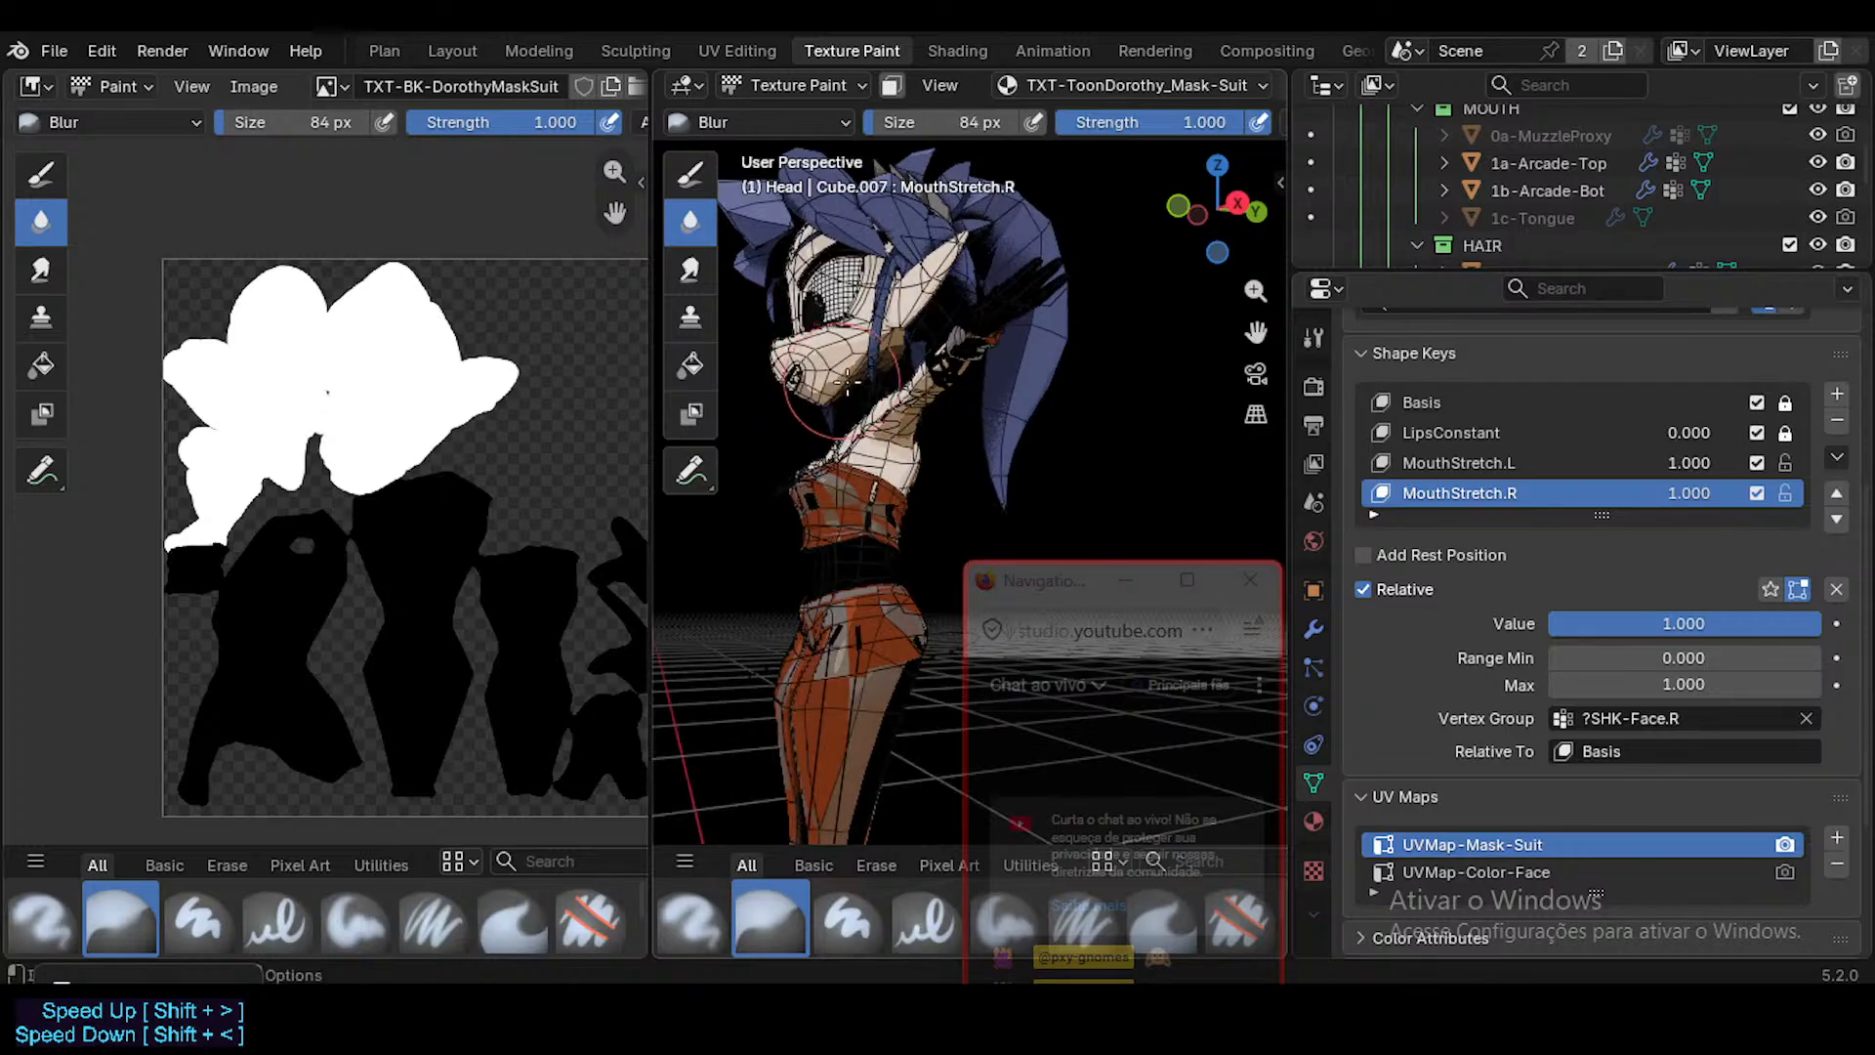
key("Tab")
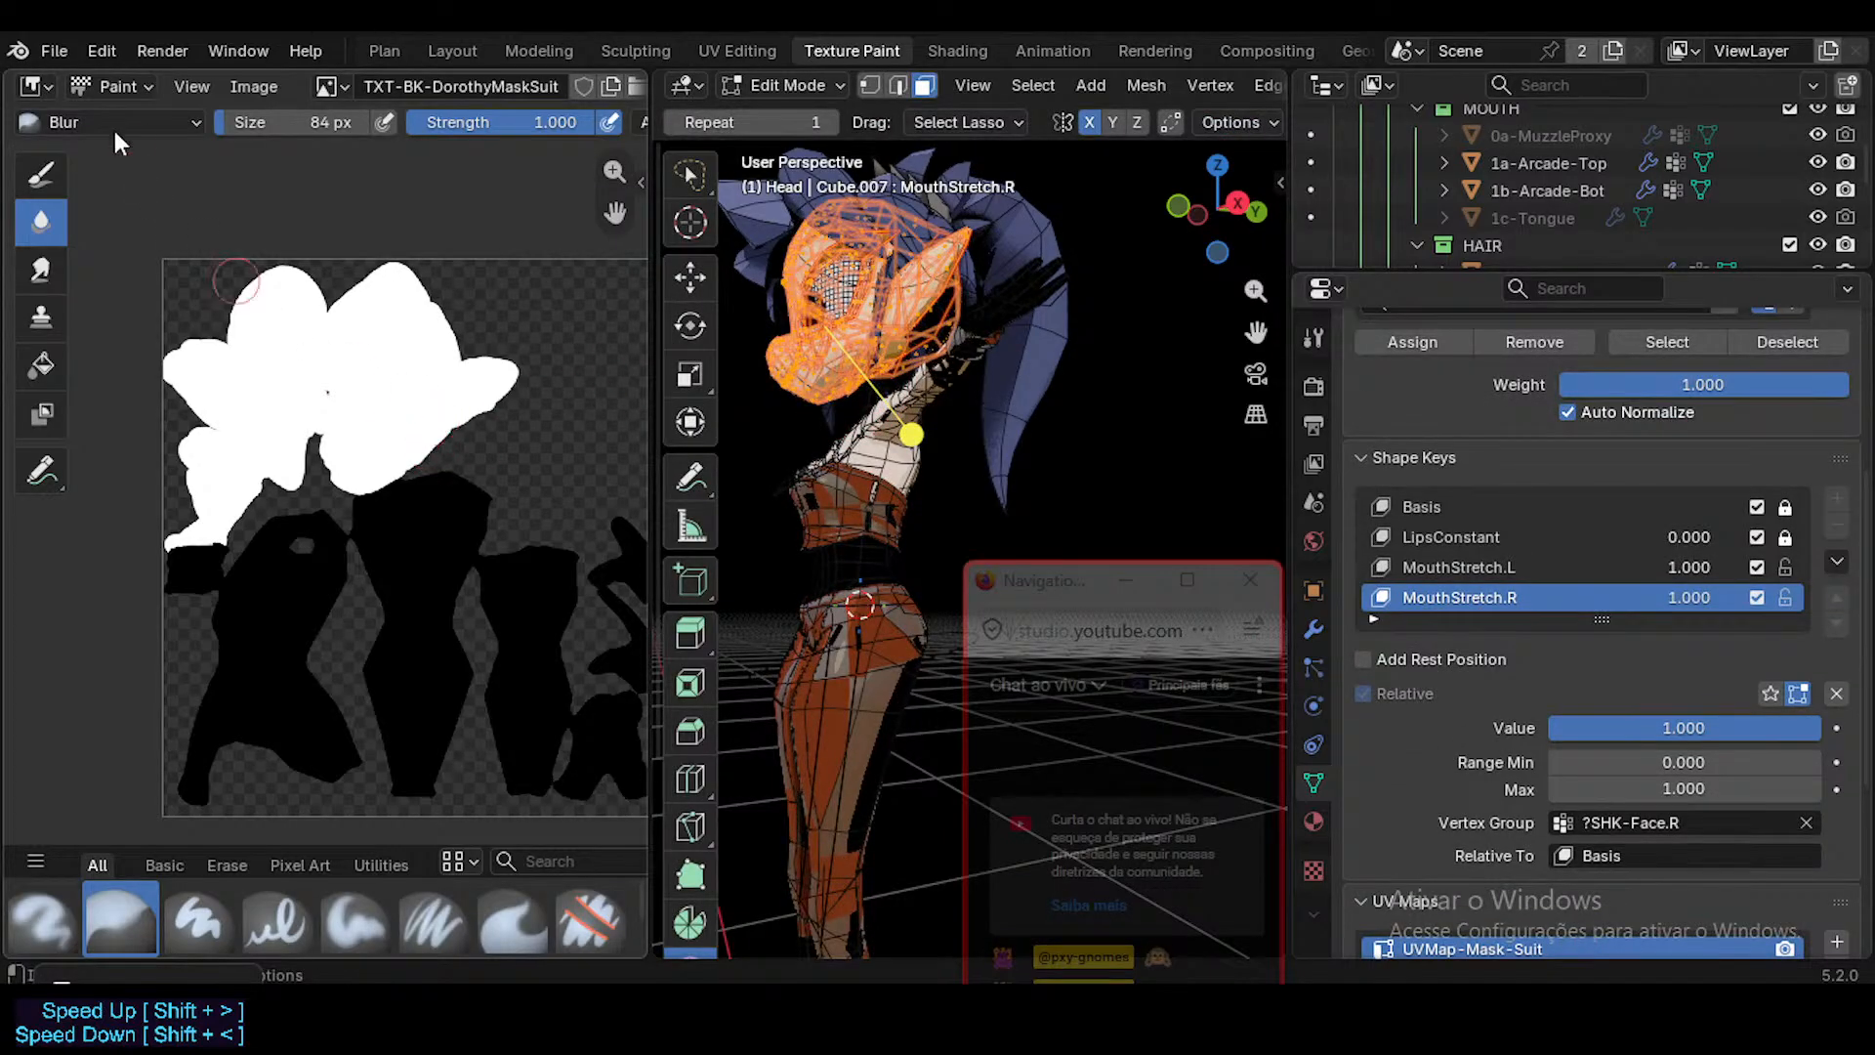
key("shift+F10")
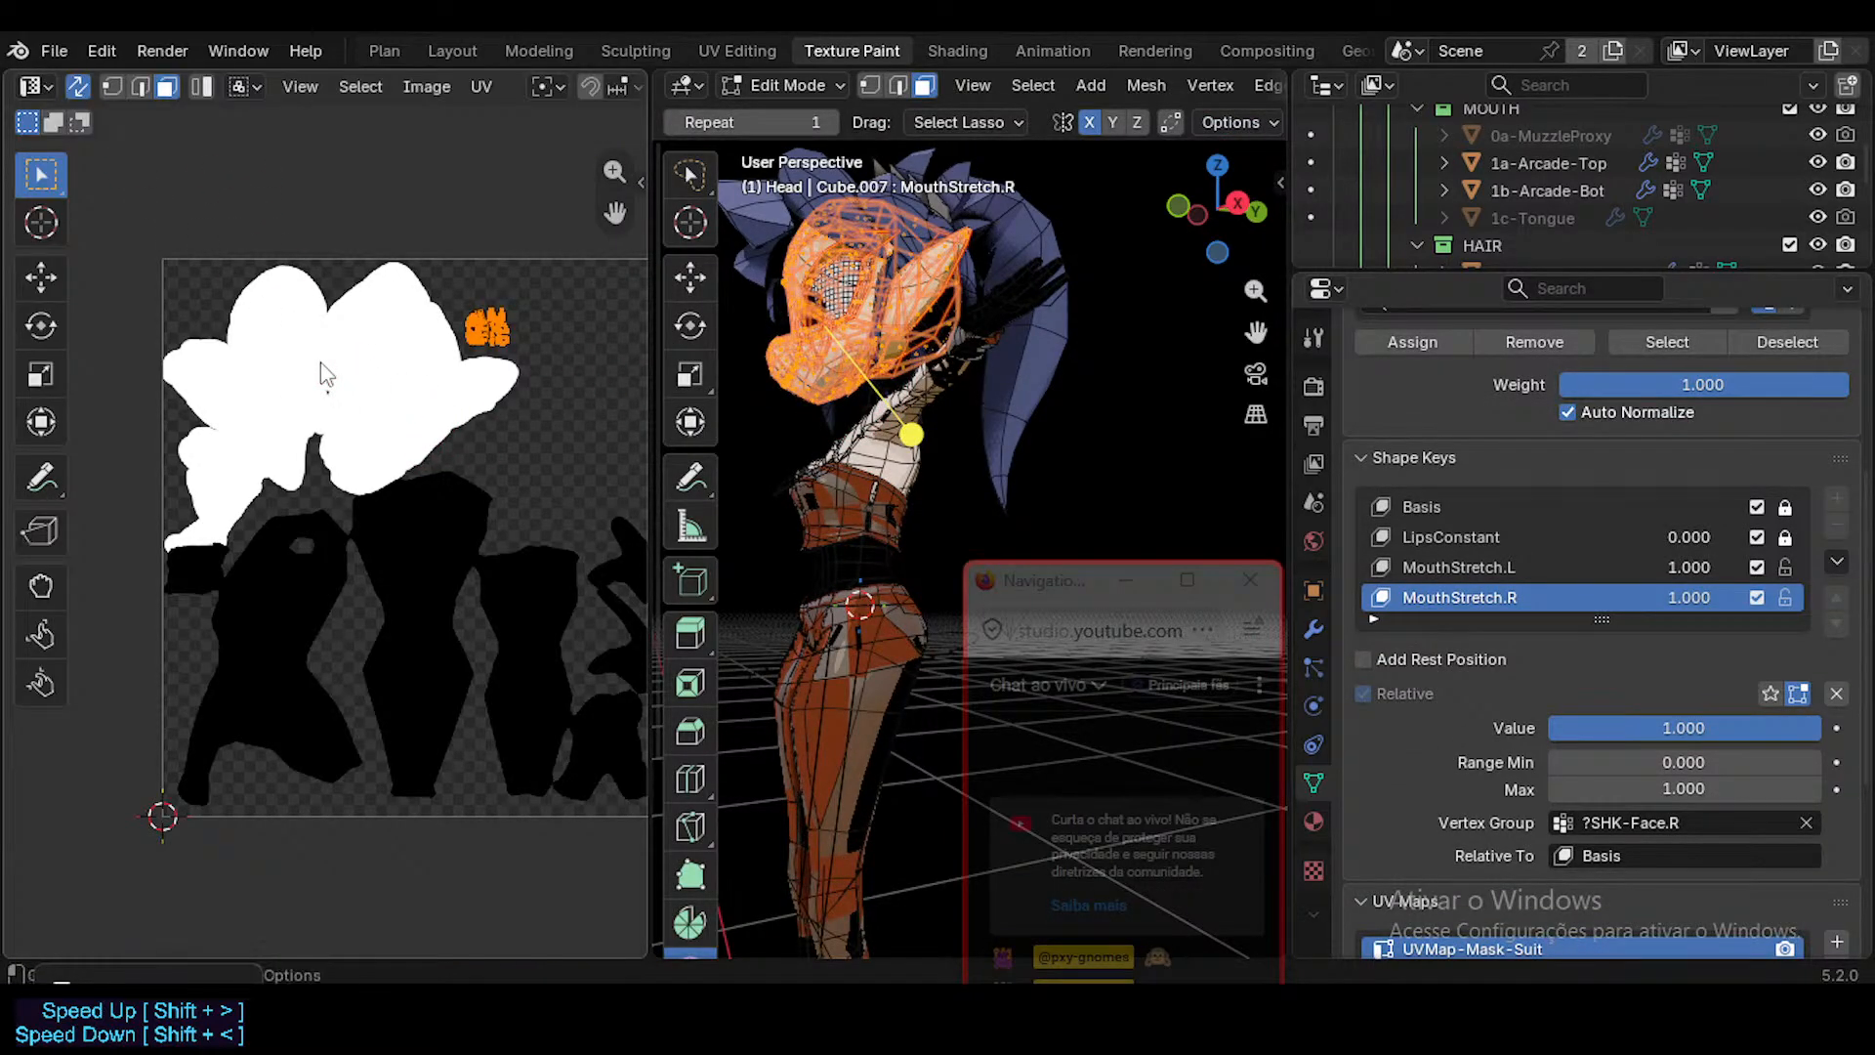
Try the Head's UVs on the white mask area and at the upper edge of the black suit area, inspecting the model.
key("g")
left_click(457, 355)
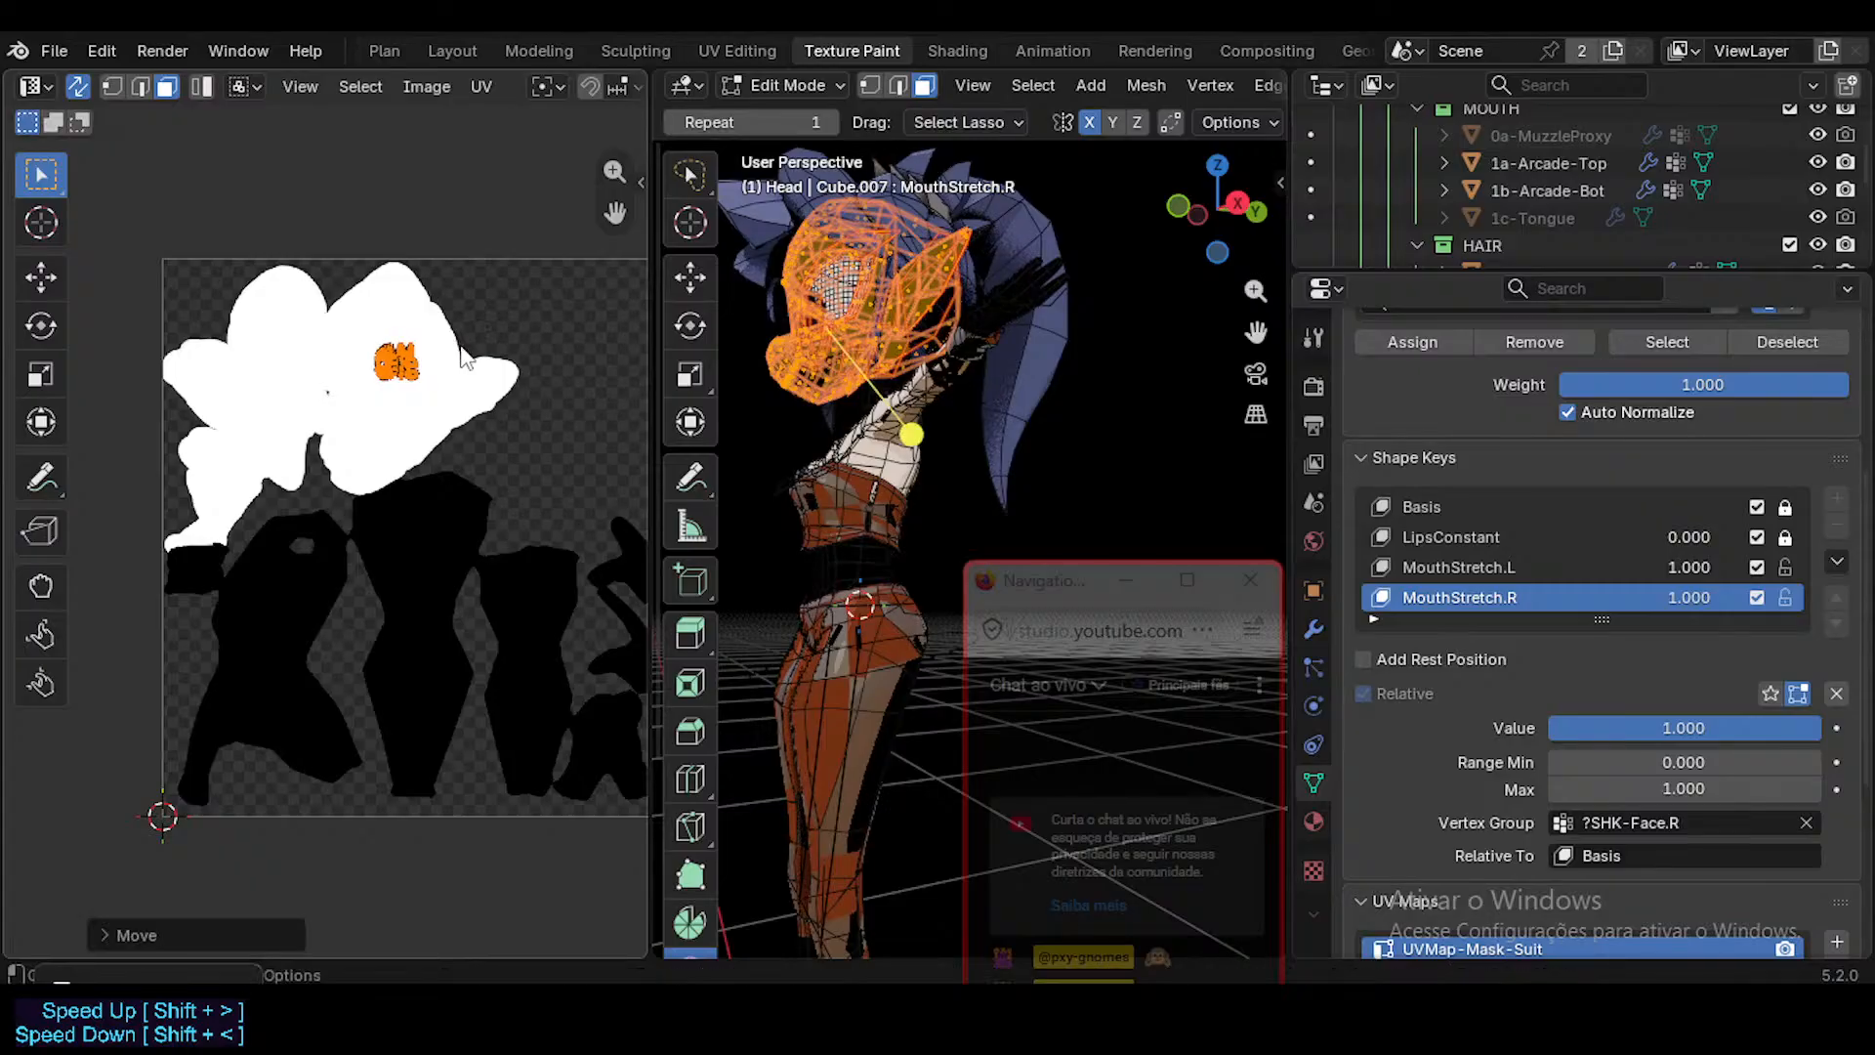
key("g")
left_click(496, 483)
middle_click_drag(909, 431, 896, 431)
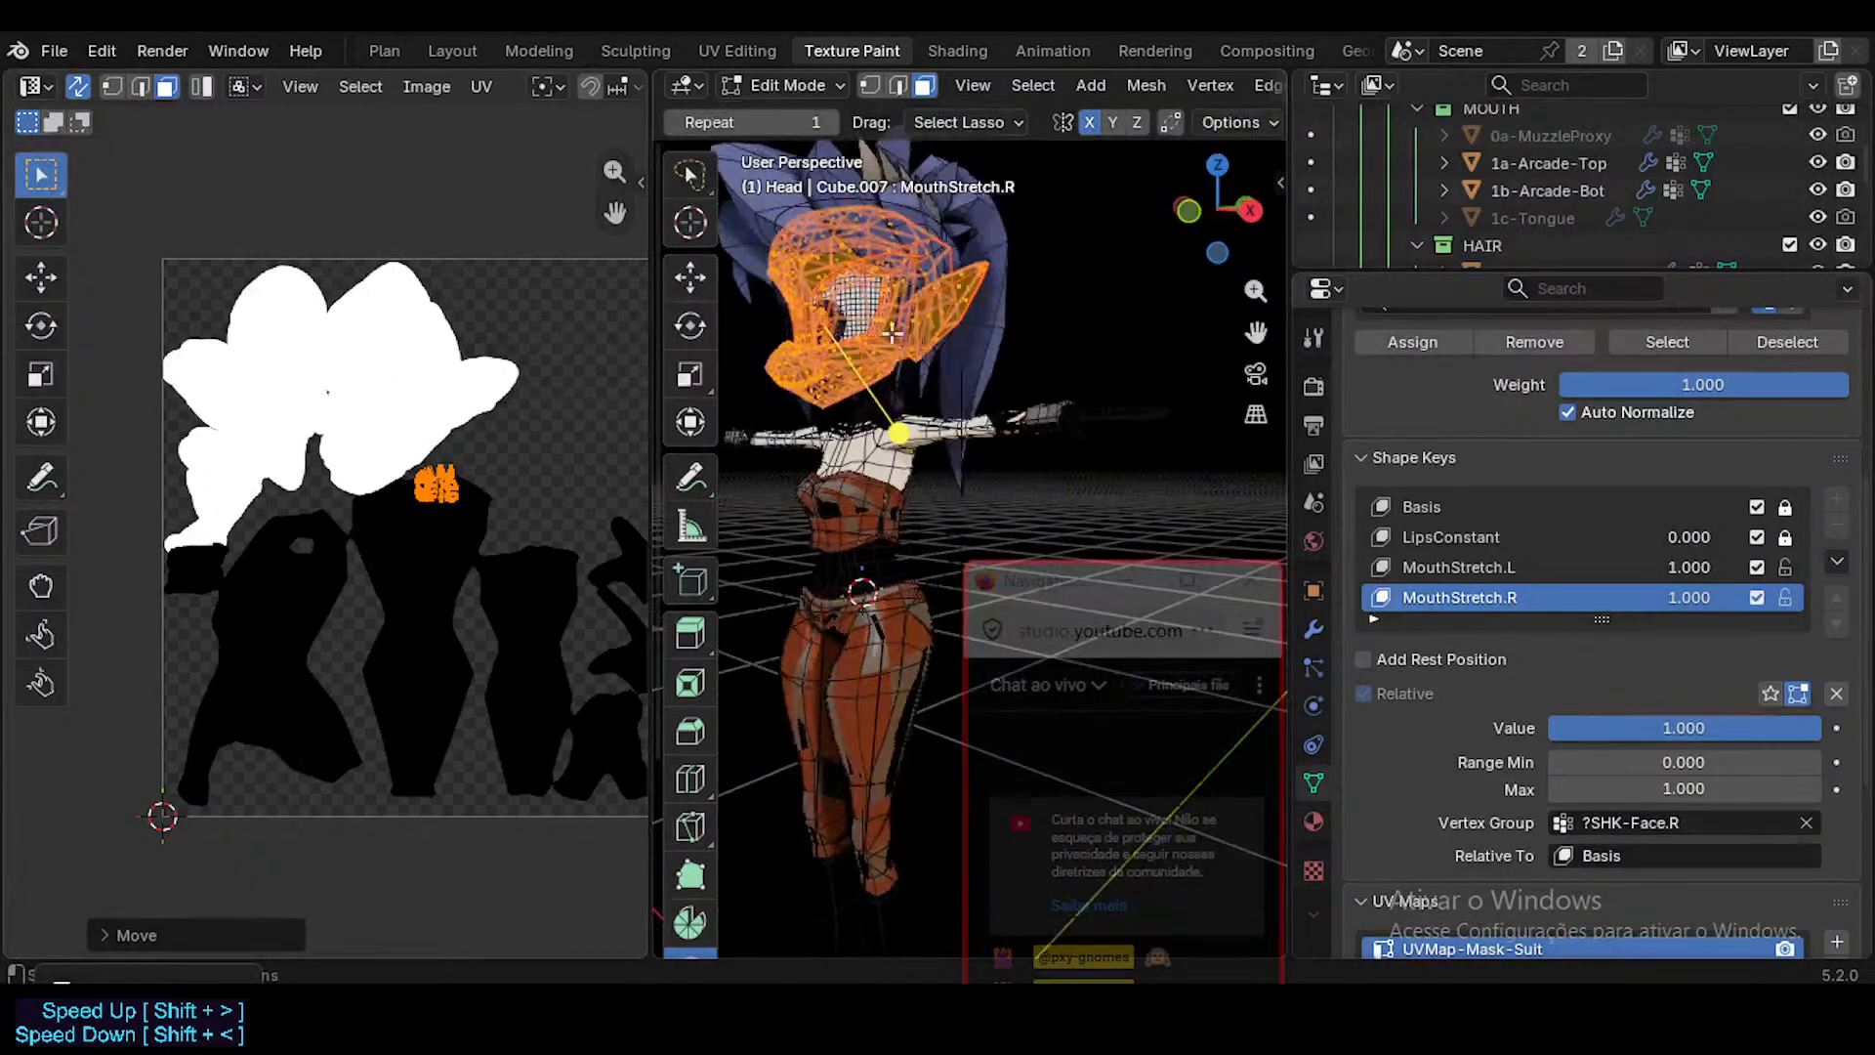
scroll(881, 327, "up", 8)
scroll(881, 327, "down", 10)
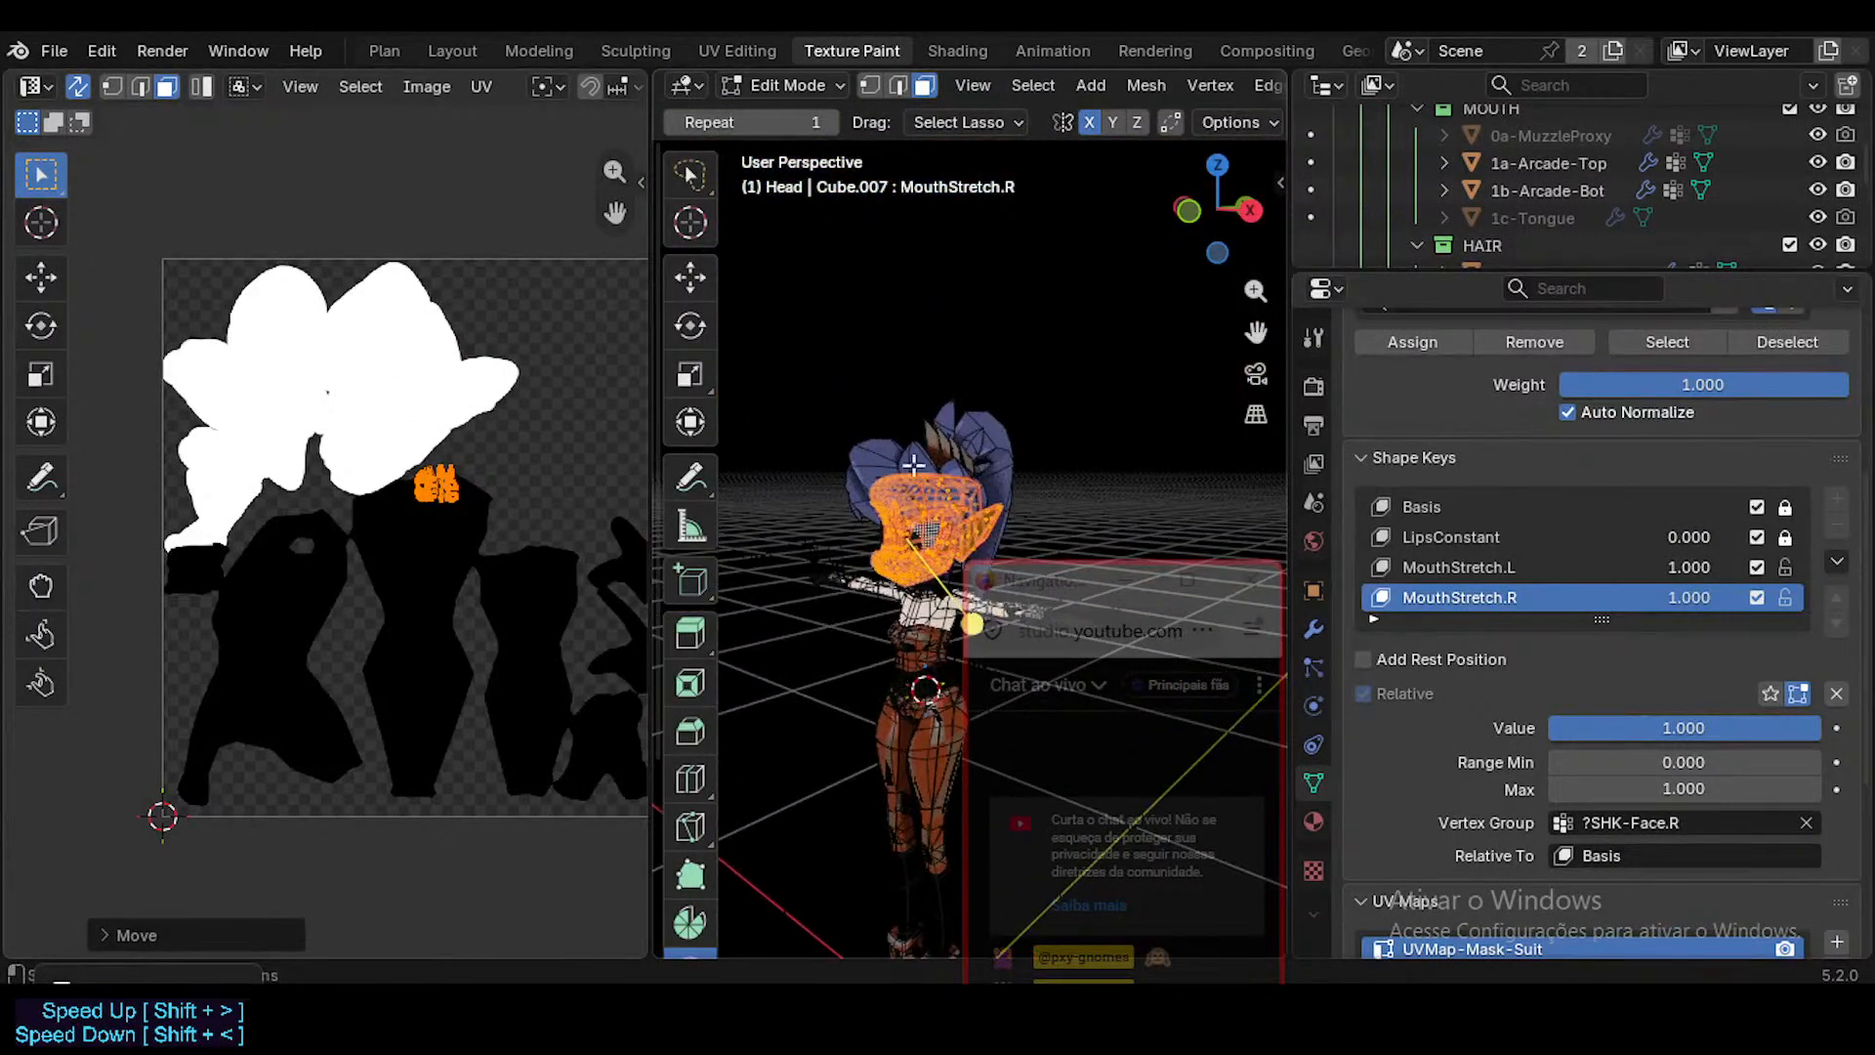
scroll(926, 496, "up", 3)
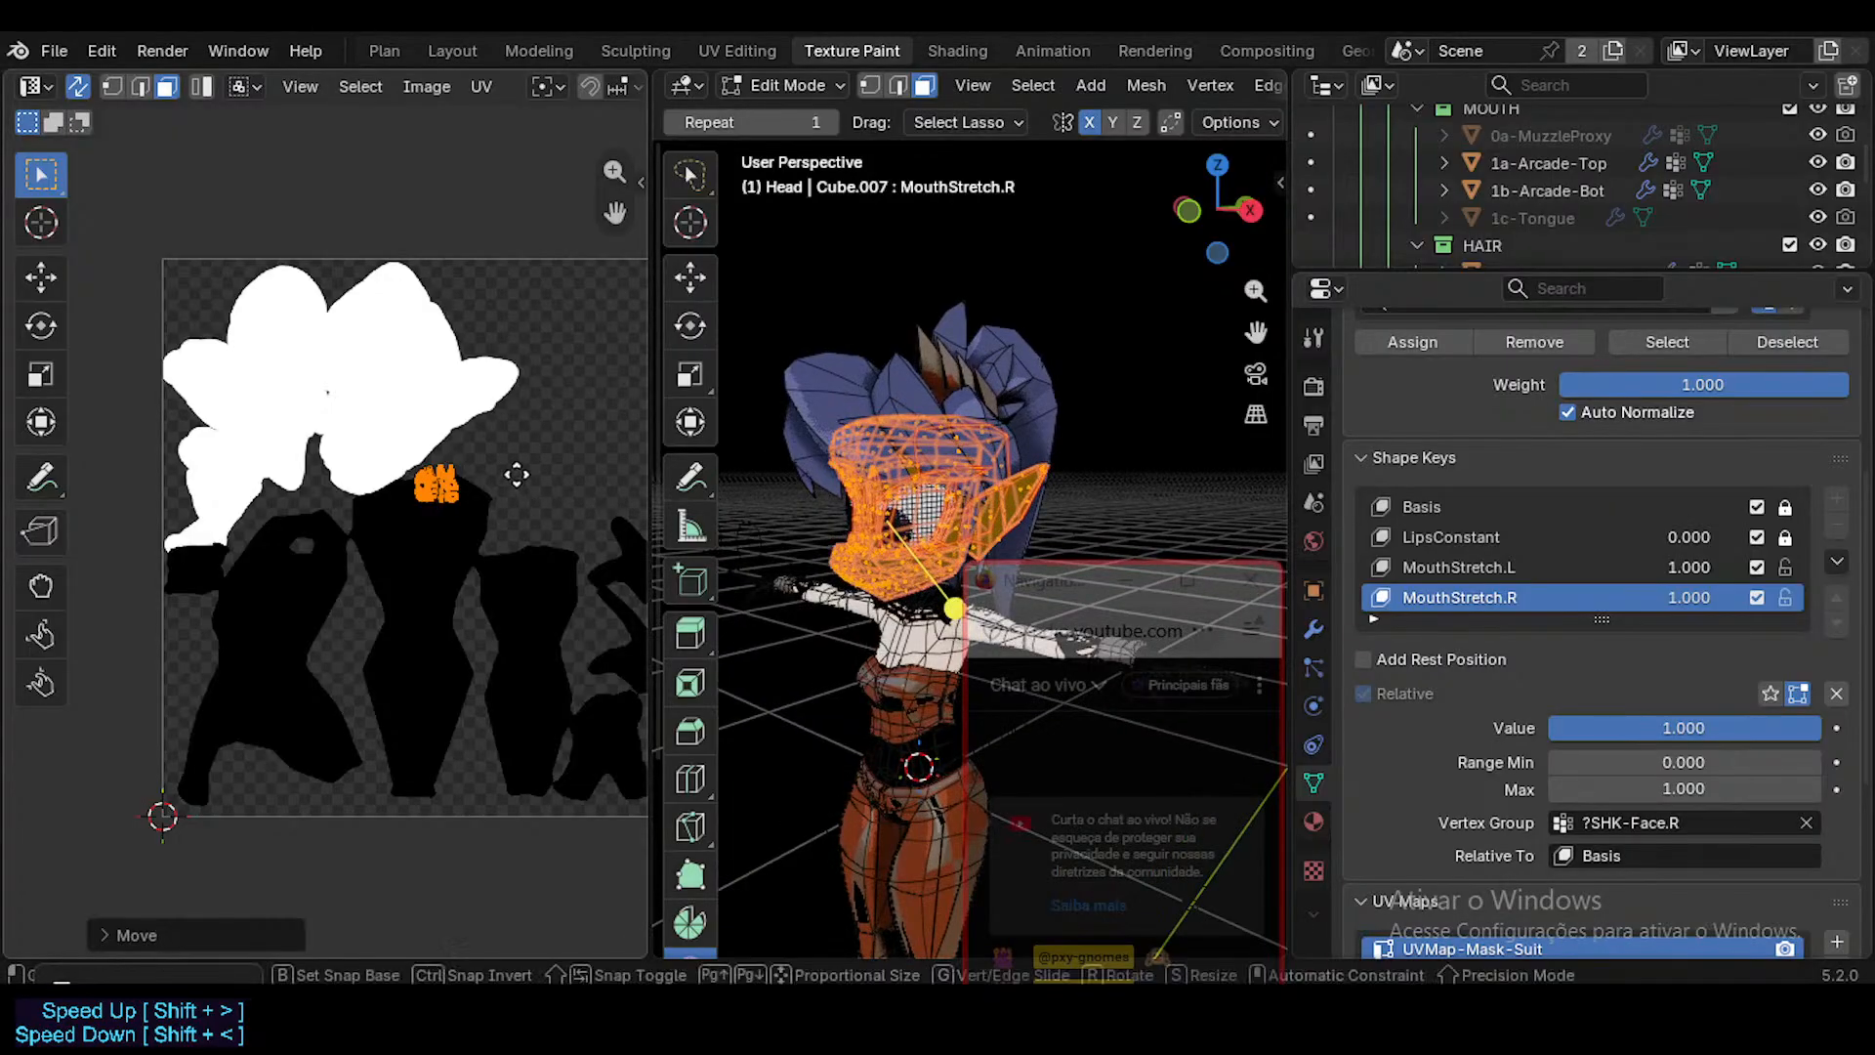
Compare the Head's shading without overlays with its UVs on the white mask area and inside the central black shape.
key("g")
left_click(500, 430)
key("shift+alt+z")
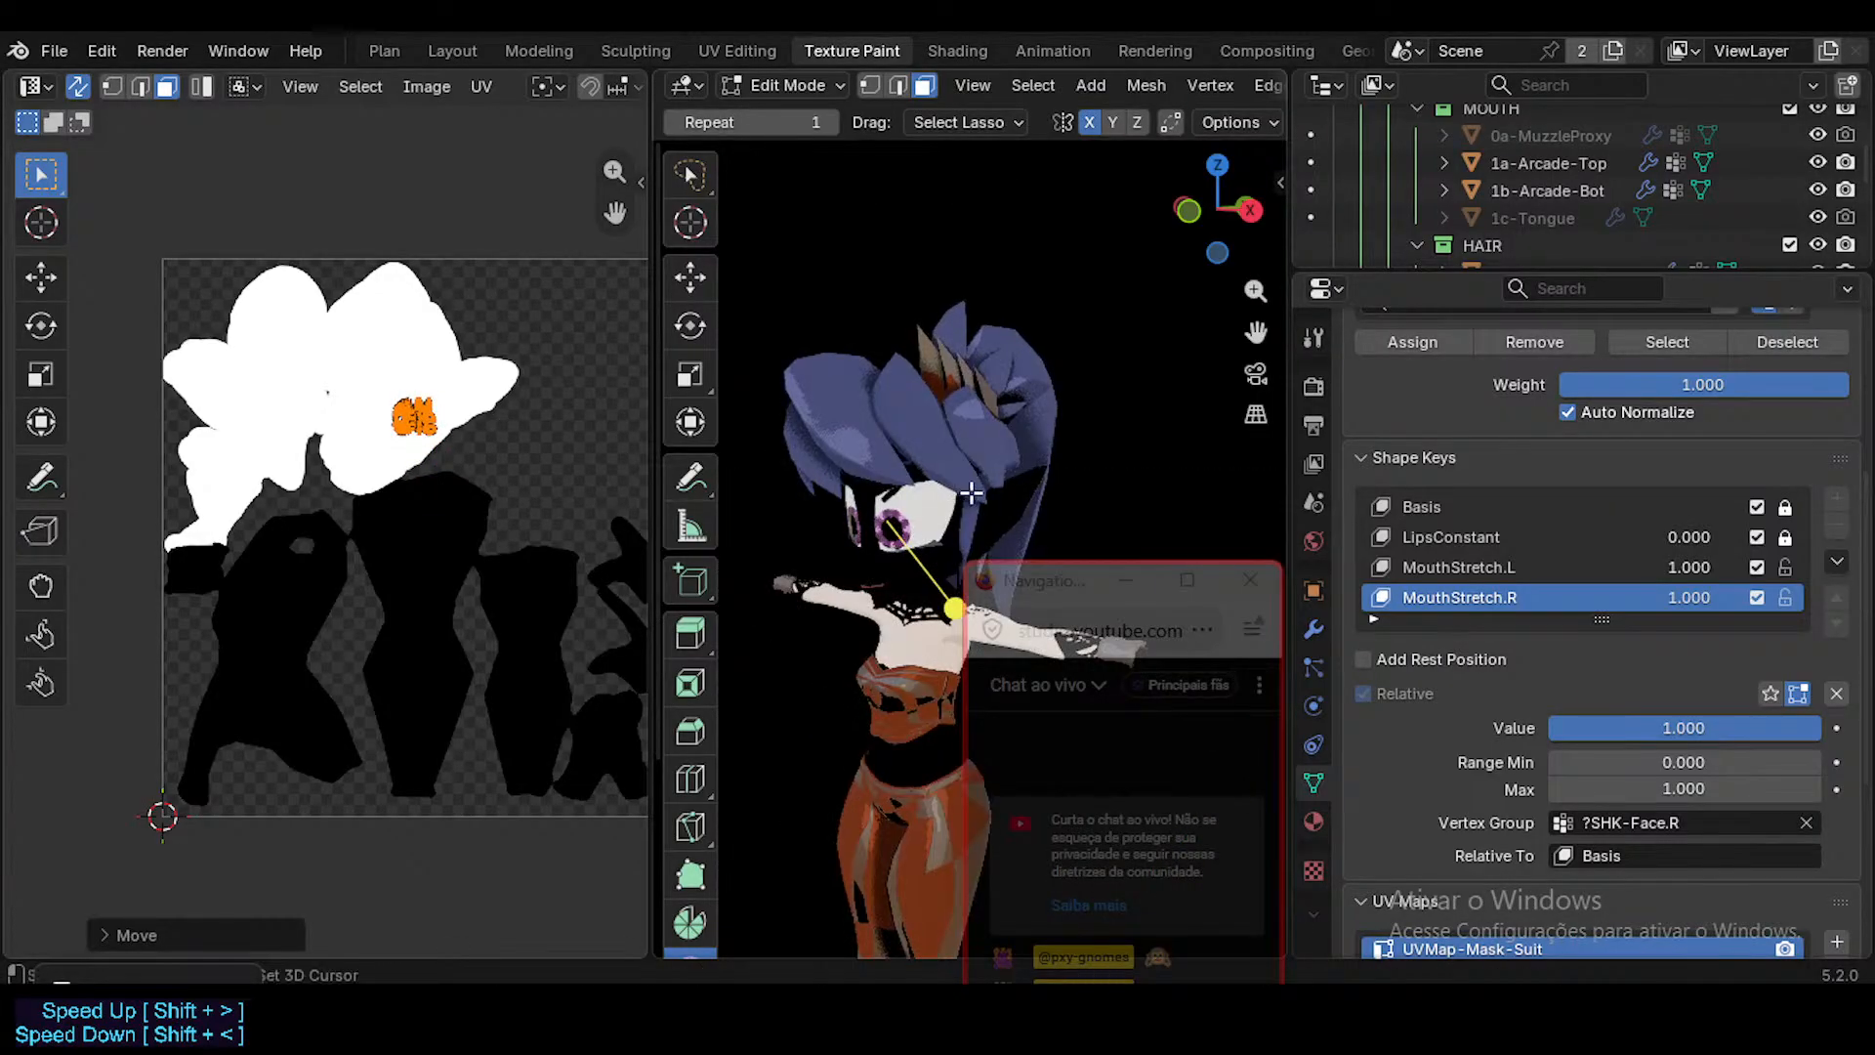
key("shift+alt+z")
key("g")
left_click(459, 605)
key("shift+alt+z")
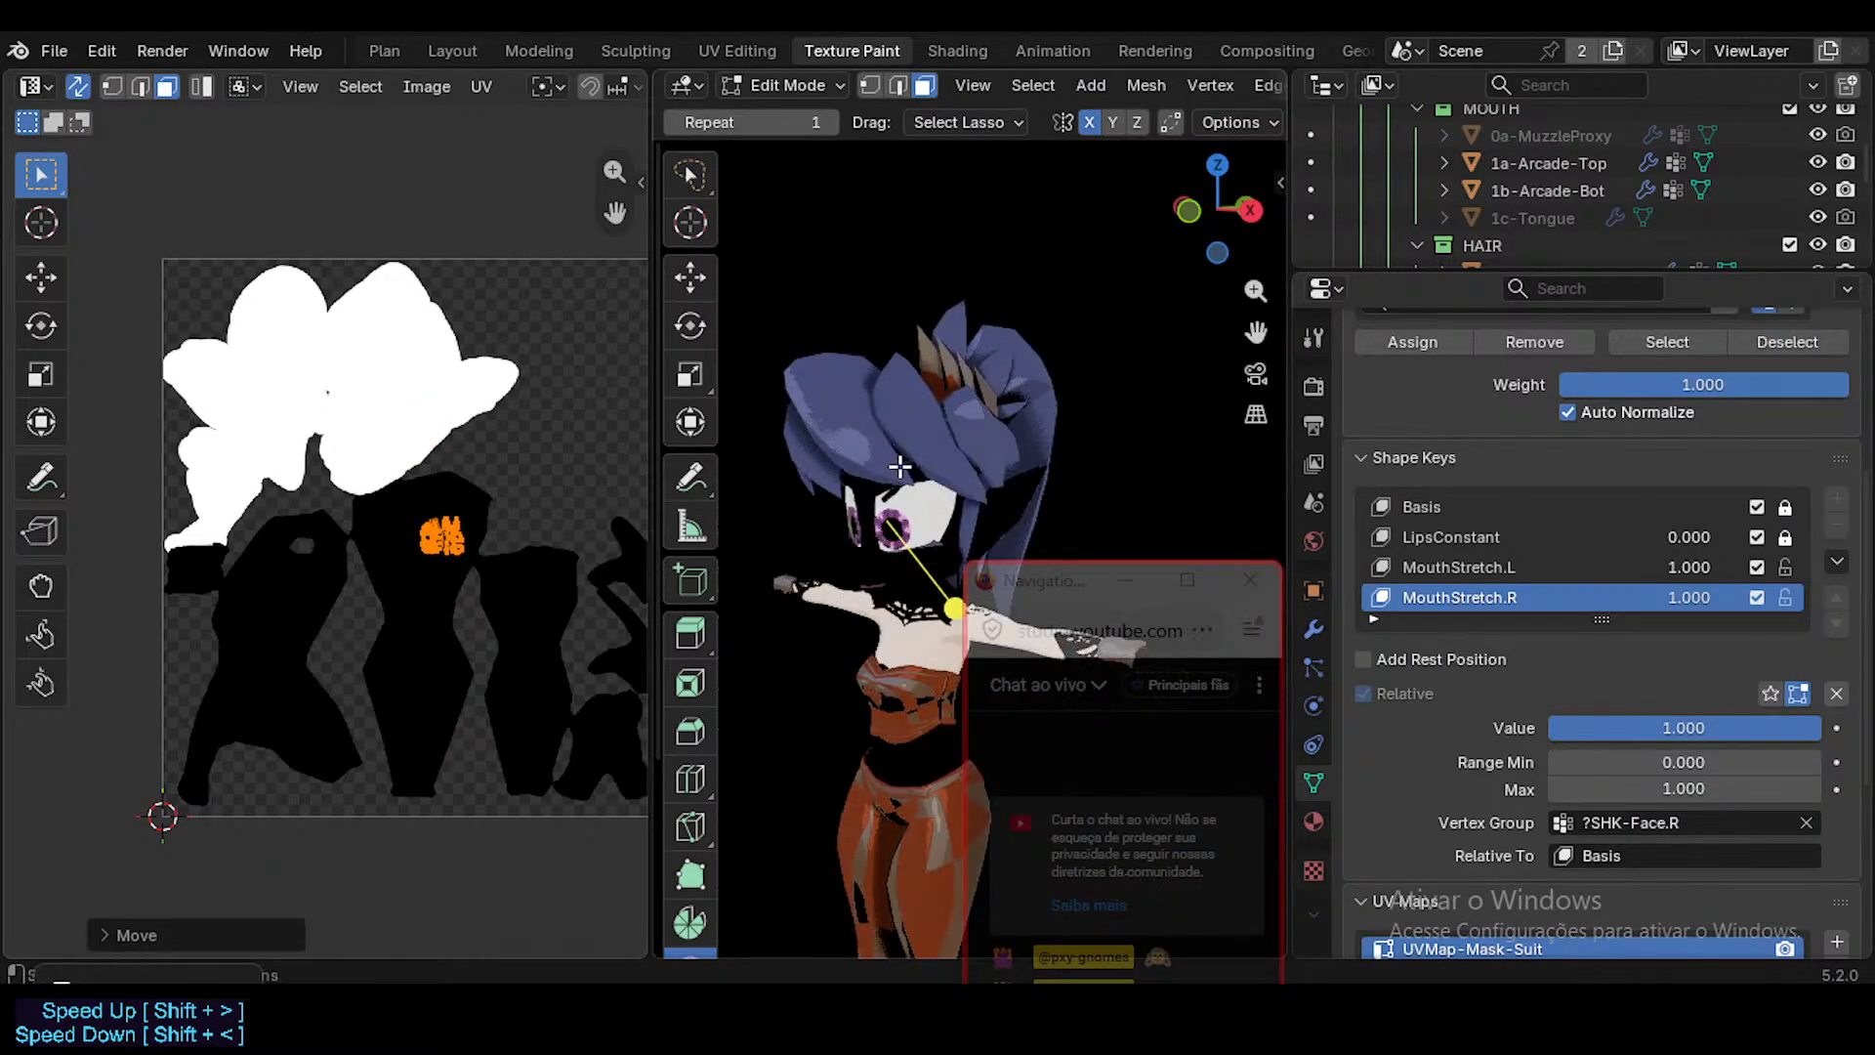
key("shift+alt+z")
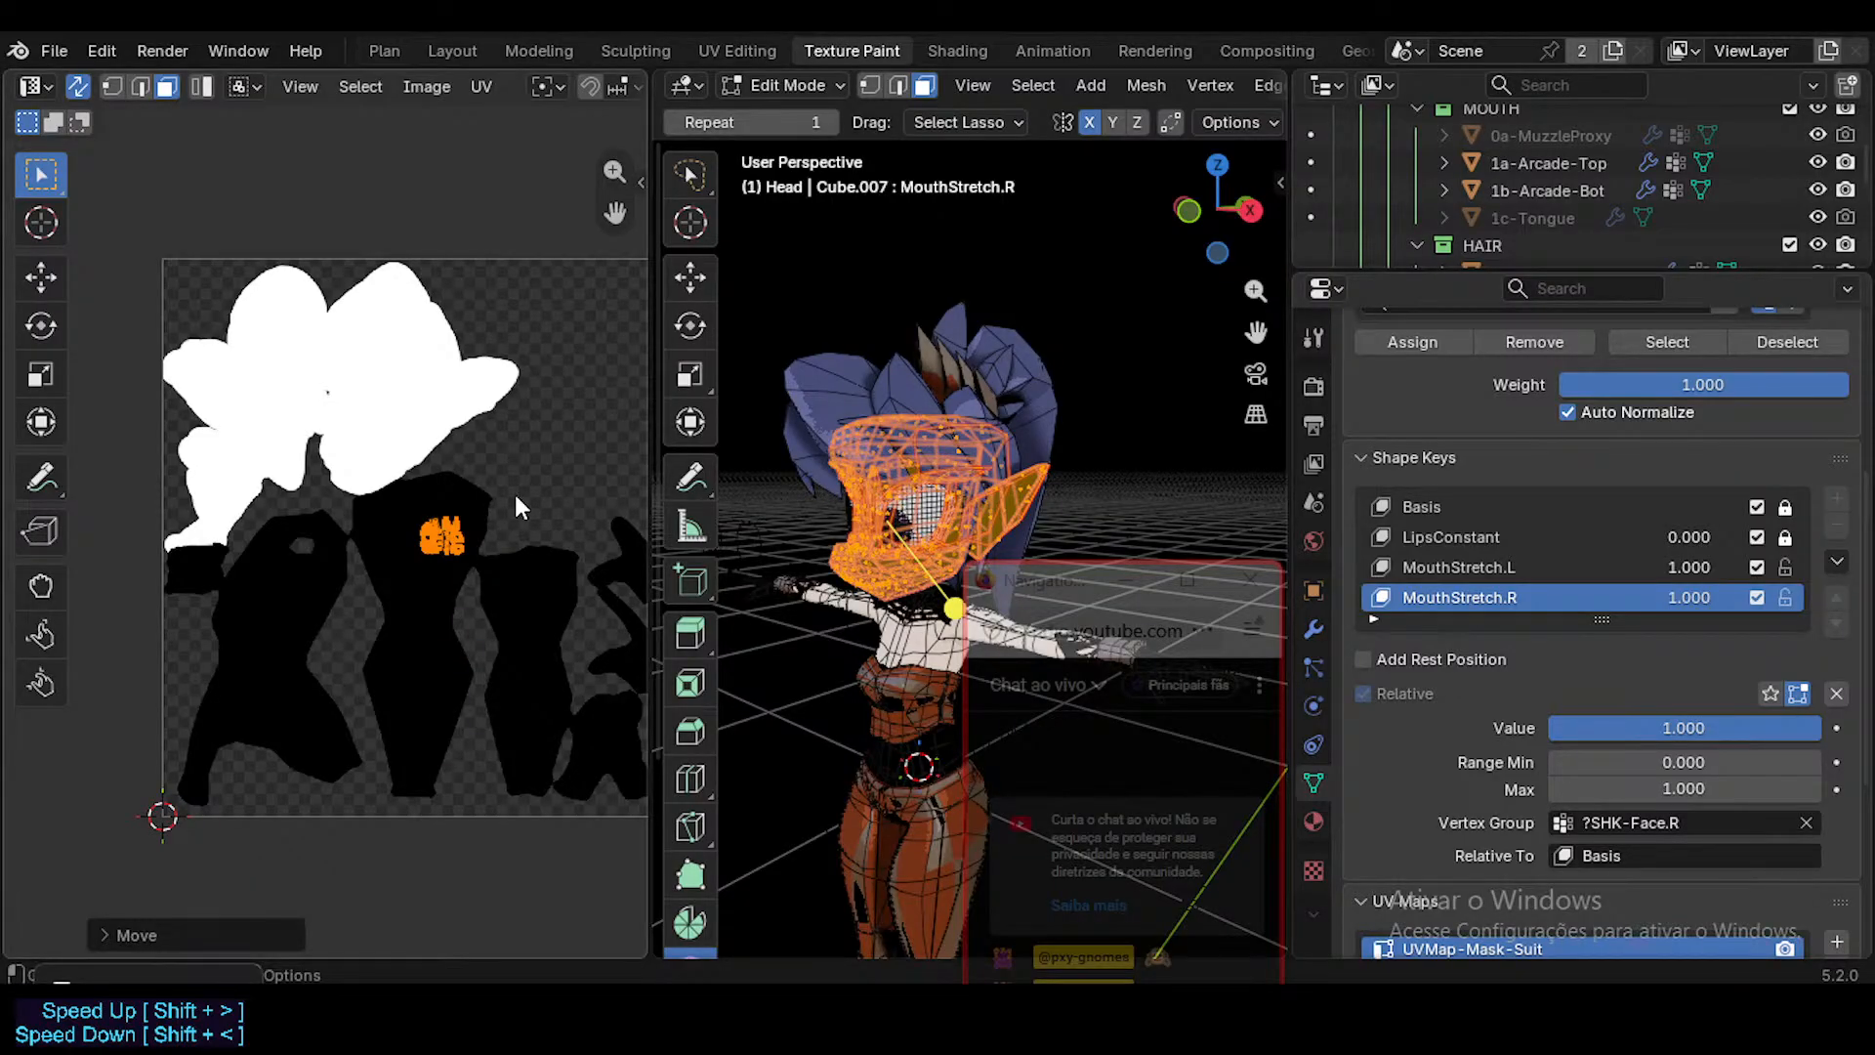
Move the Head's UVs back into the large white area of the mask and hide the viewport overlays.
key("g")
left_click(468, 357)
key("shift+alt+z")
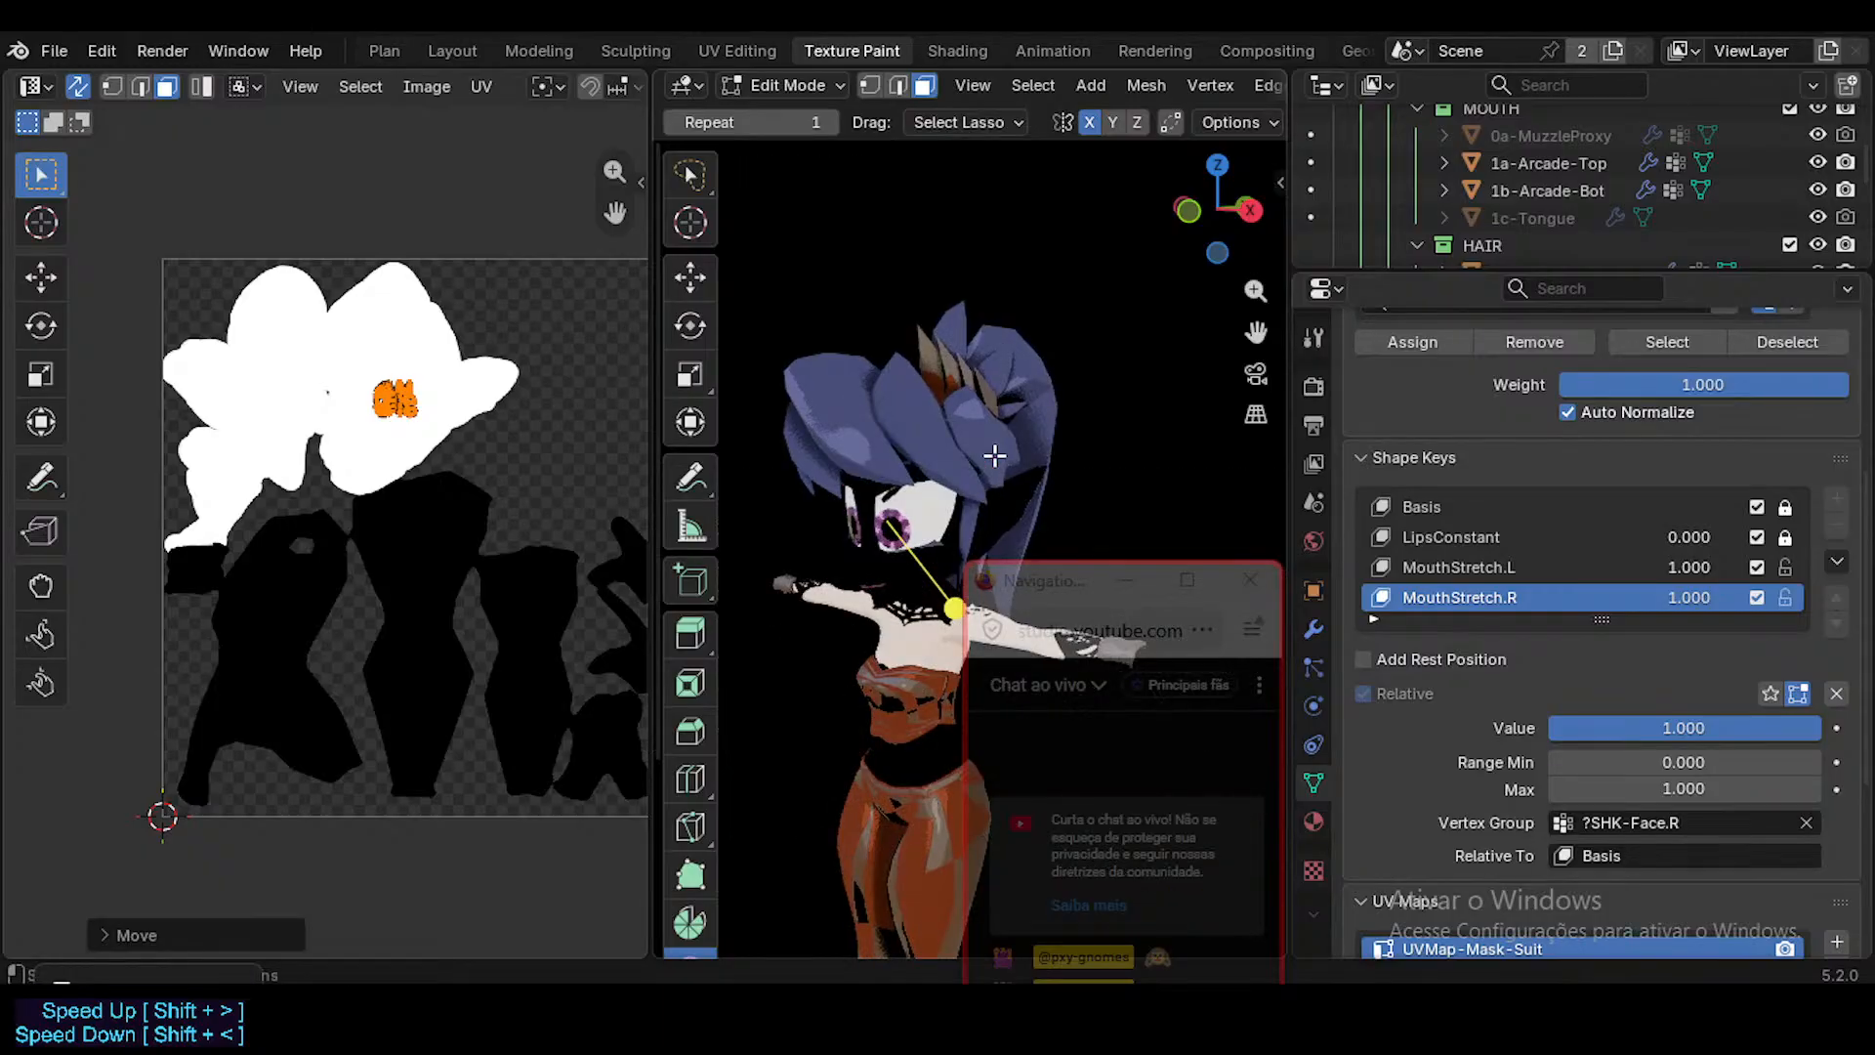
Return to Object Mode and select the Body mesh in the BODY collection.
key("Tab")
key("ctrl+Tab")
left_click(921, 662)
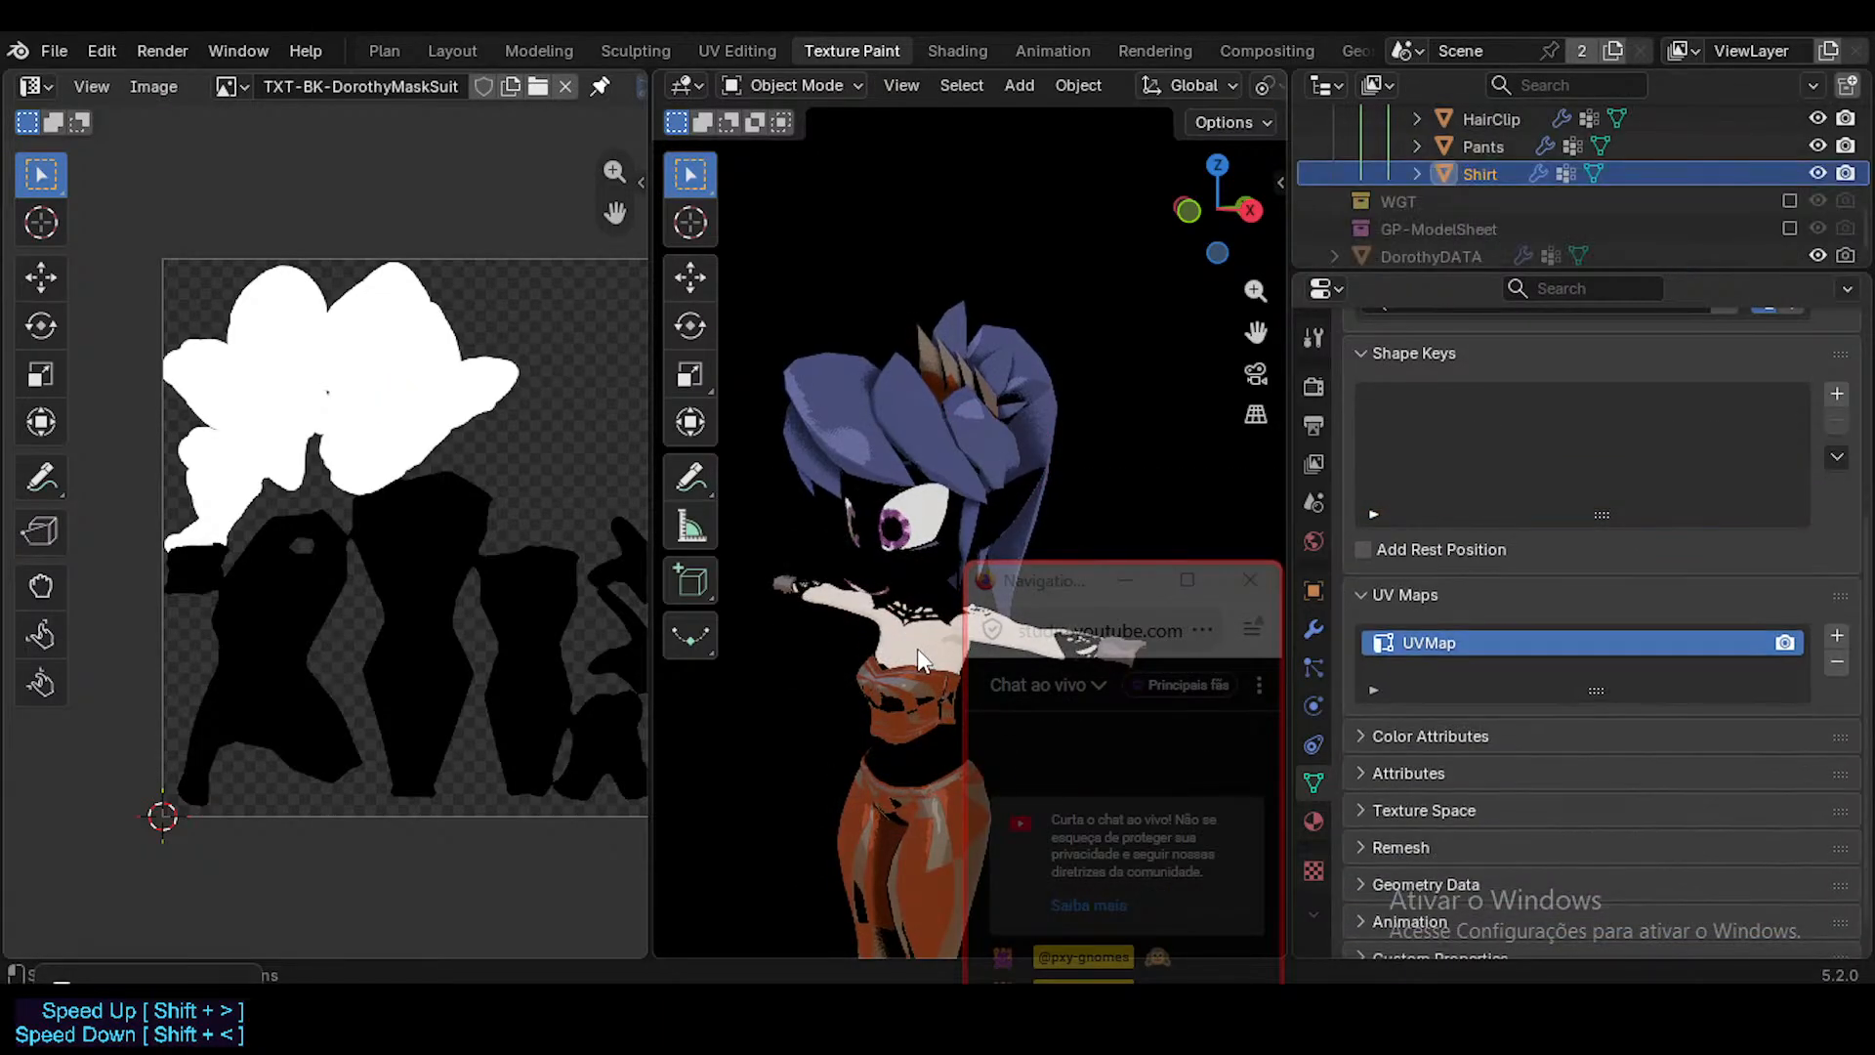
scroll(1503, 180, "up", 5)
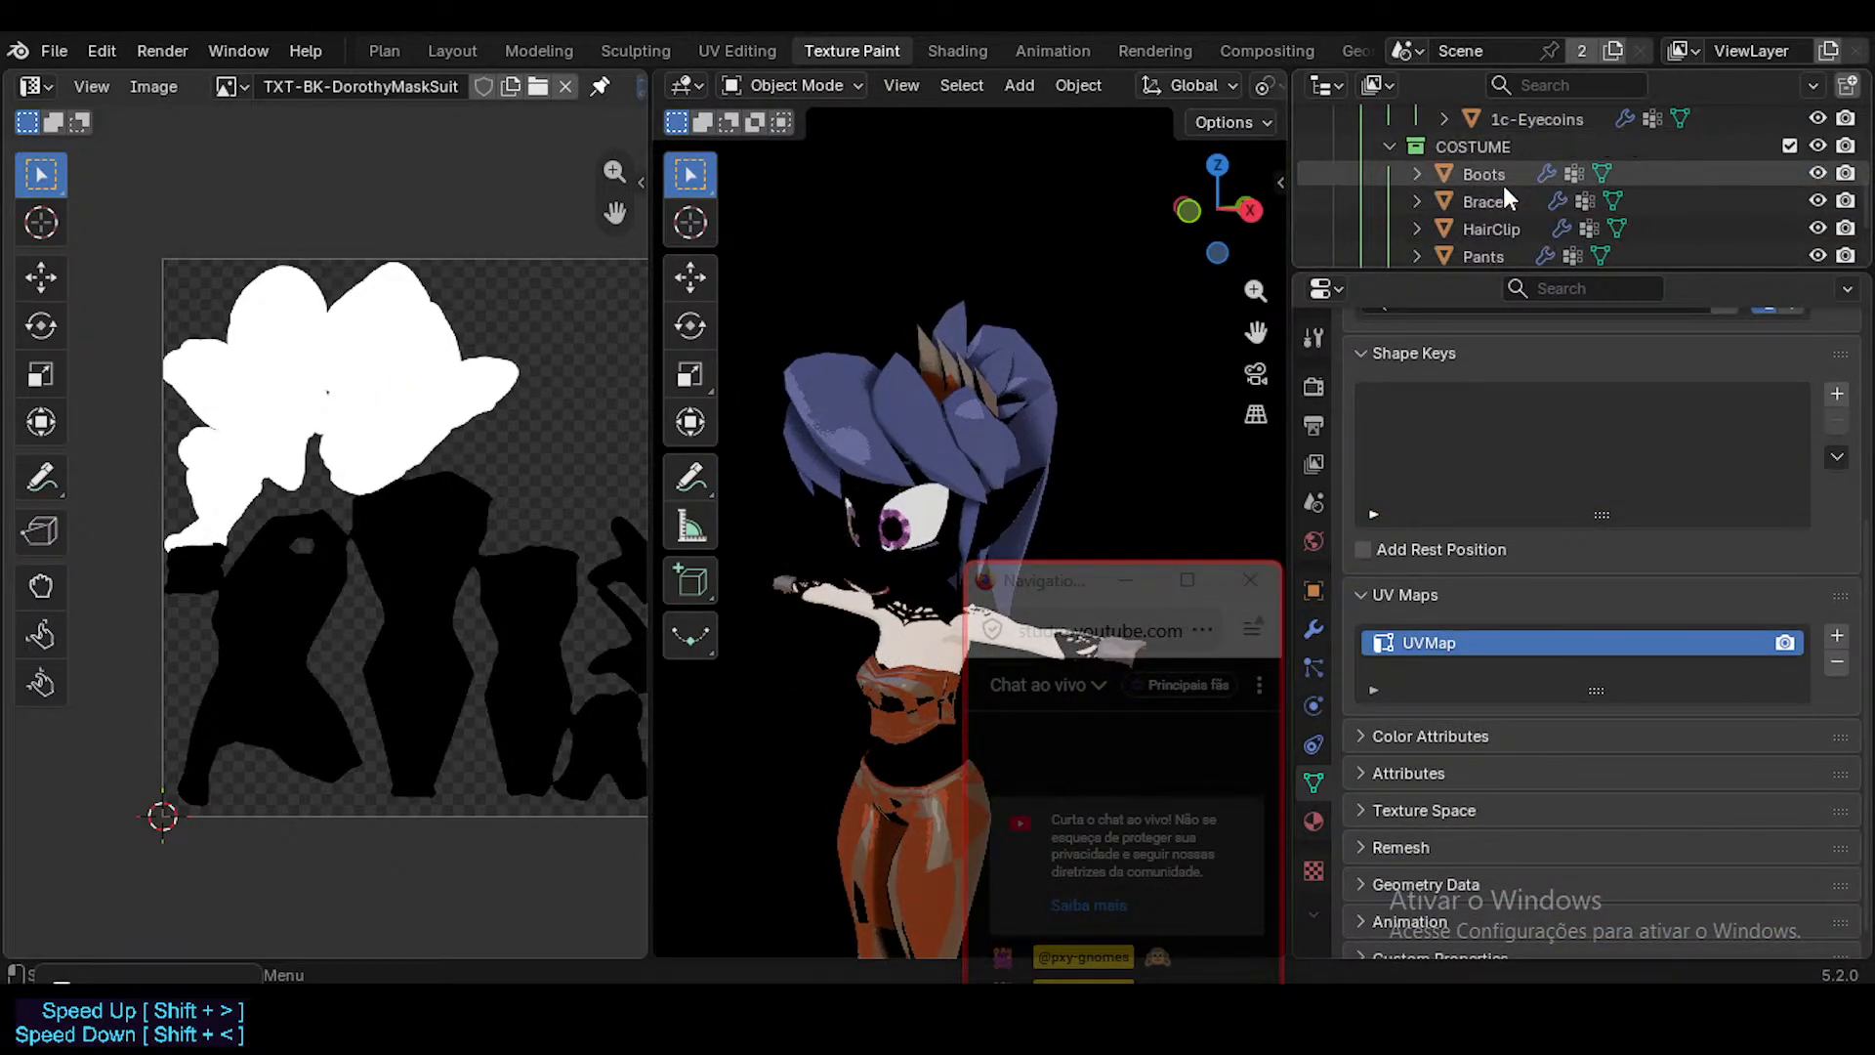
scroll(1504, 186, "up", 8)
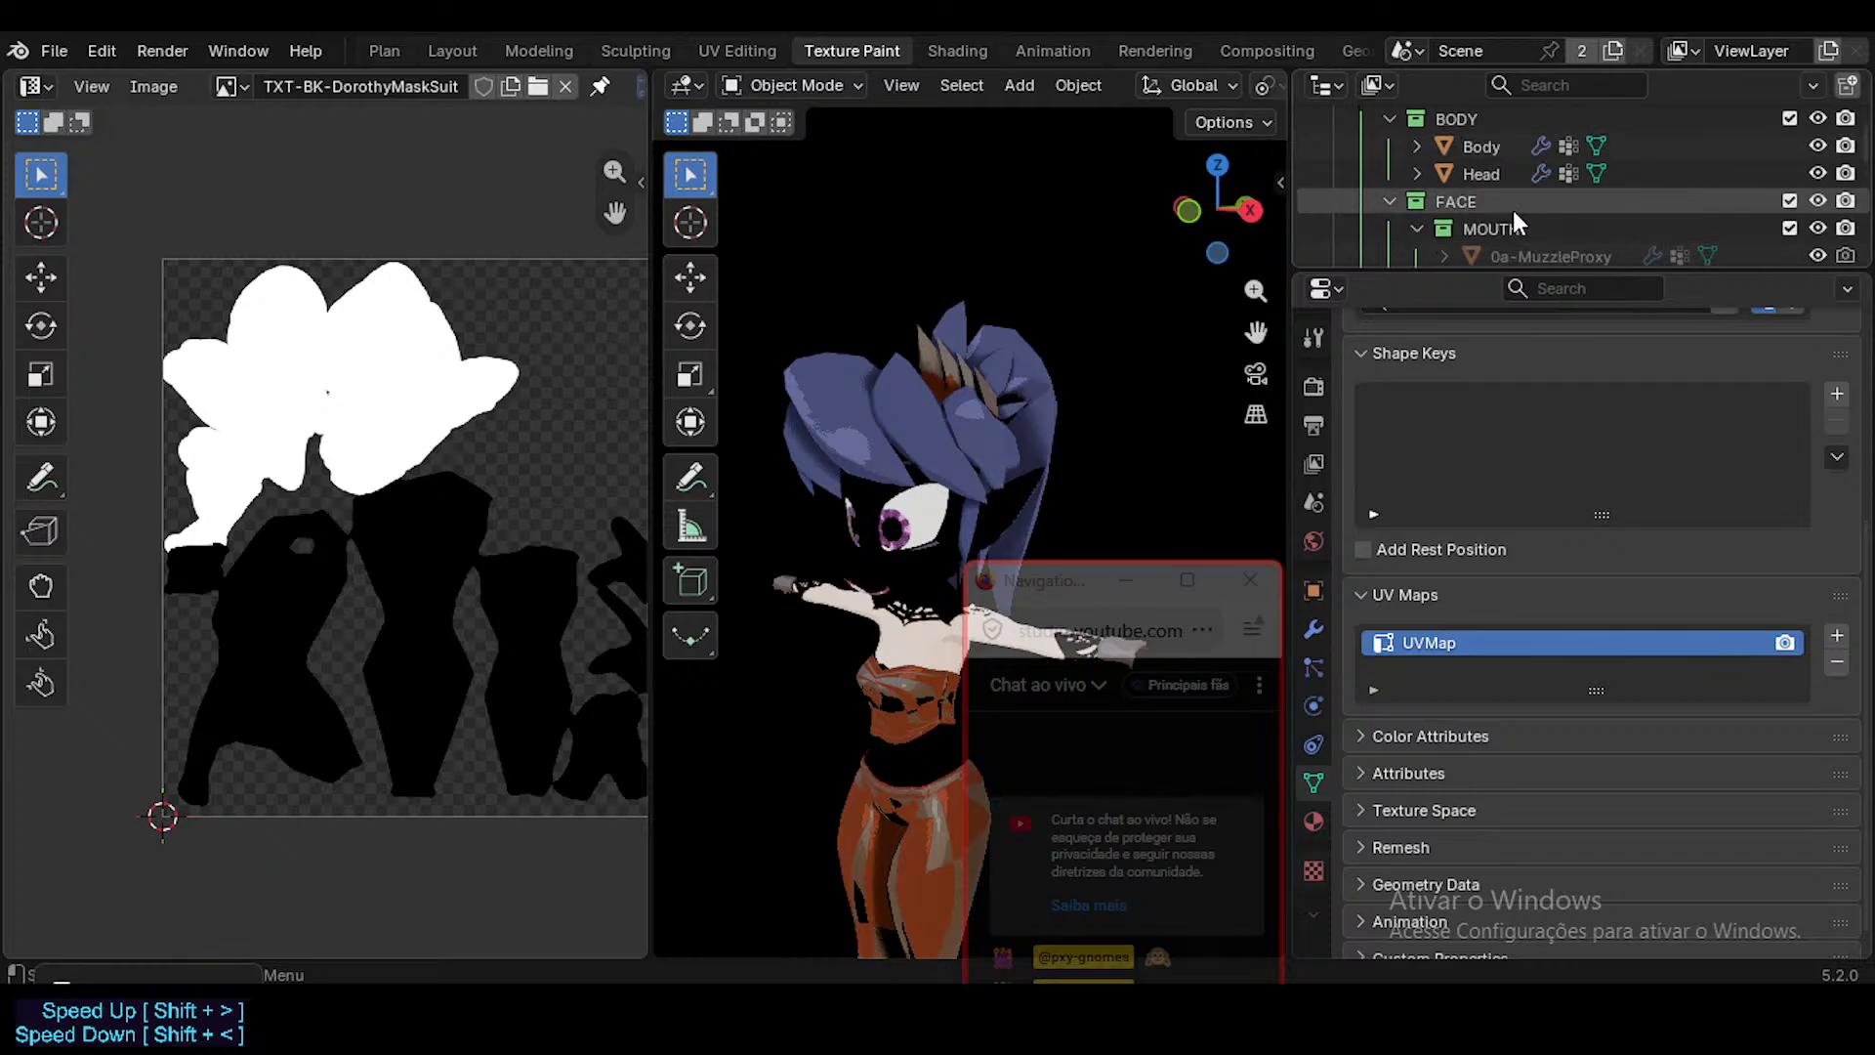
scroll(1750, 149, "up", 2)
left_click(1654, 195)
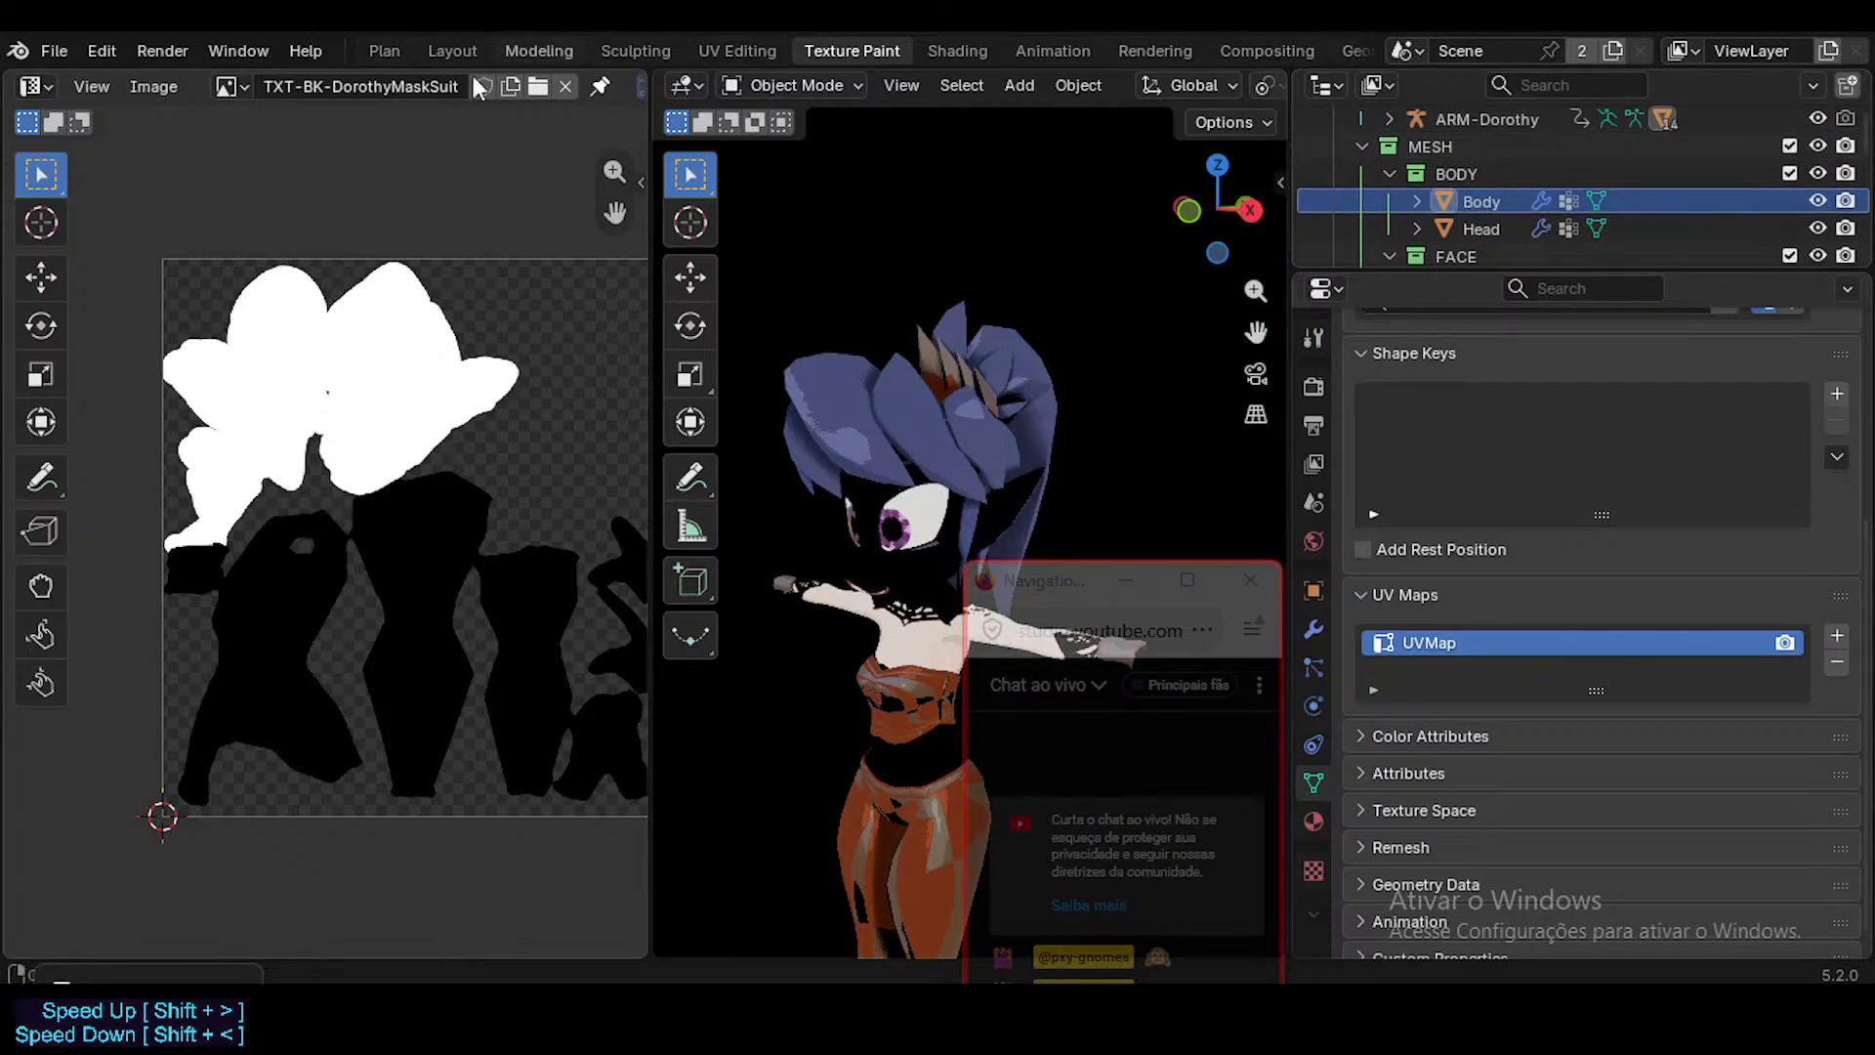
Show the selectability and viewport-disable toggles in the Outliner, and make the BODY collection selectable with viewport overlays displayed.
left_click(1811, 86)
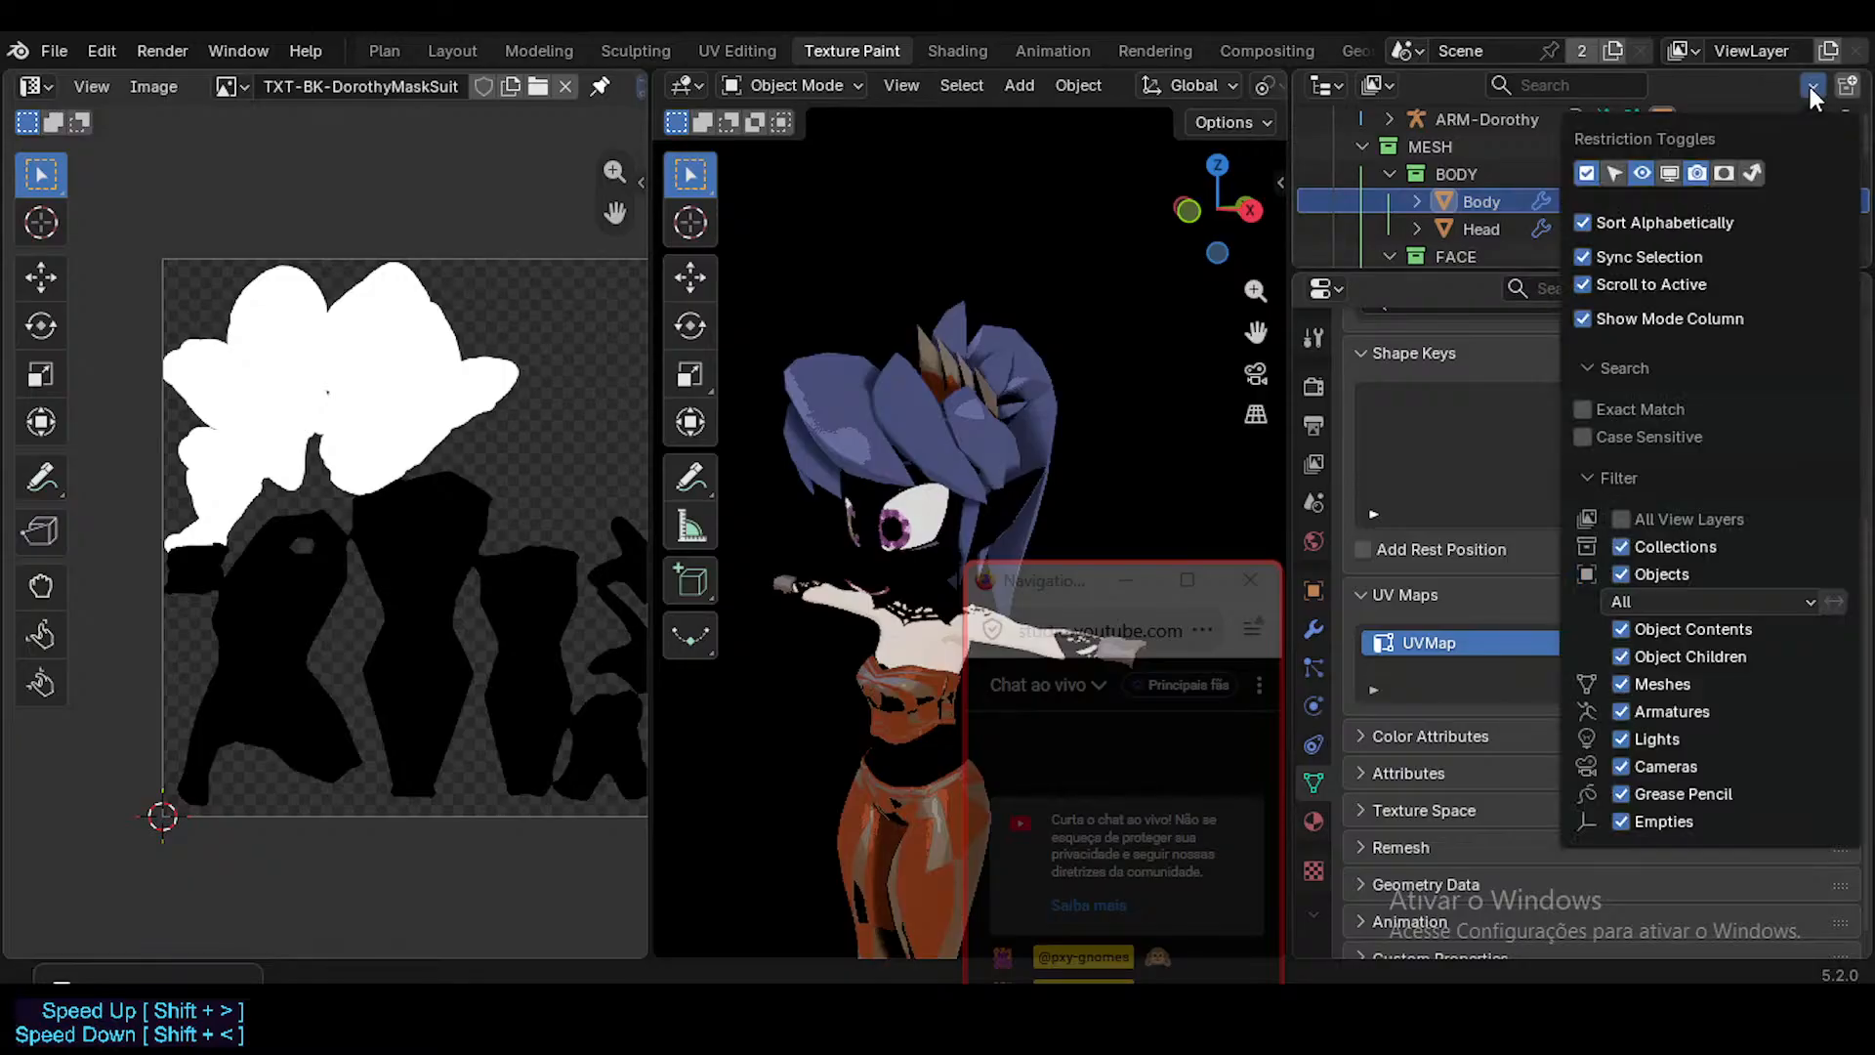
left_click(1668, 174)
left_click(1613, 171)
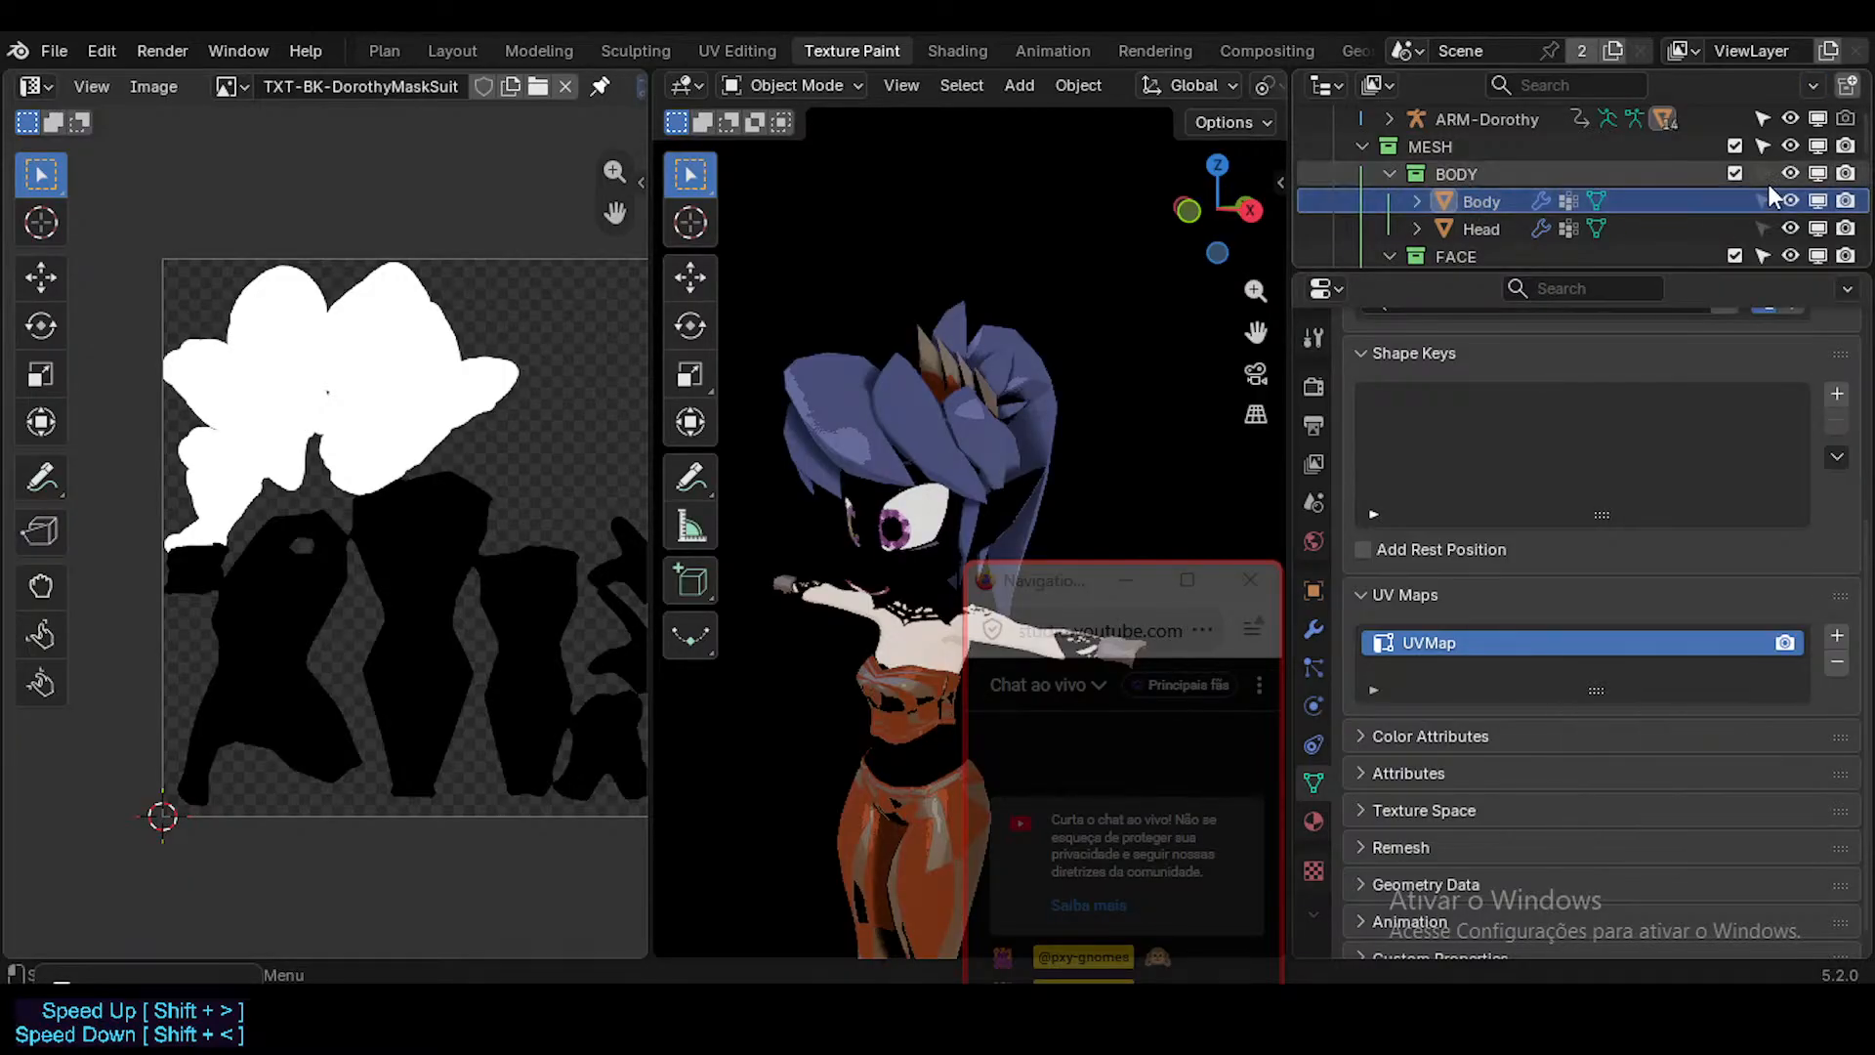
key("shift+alt+z")
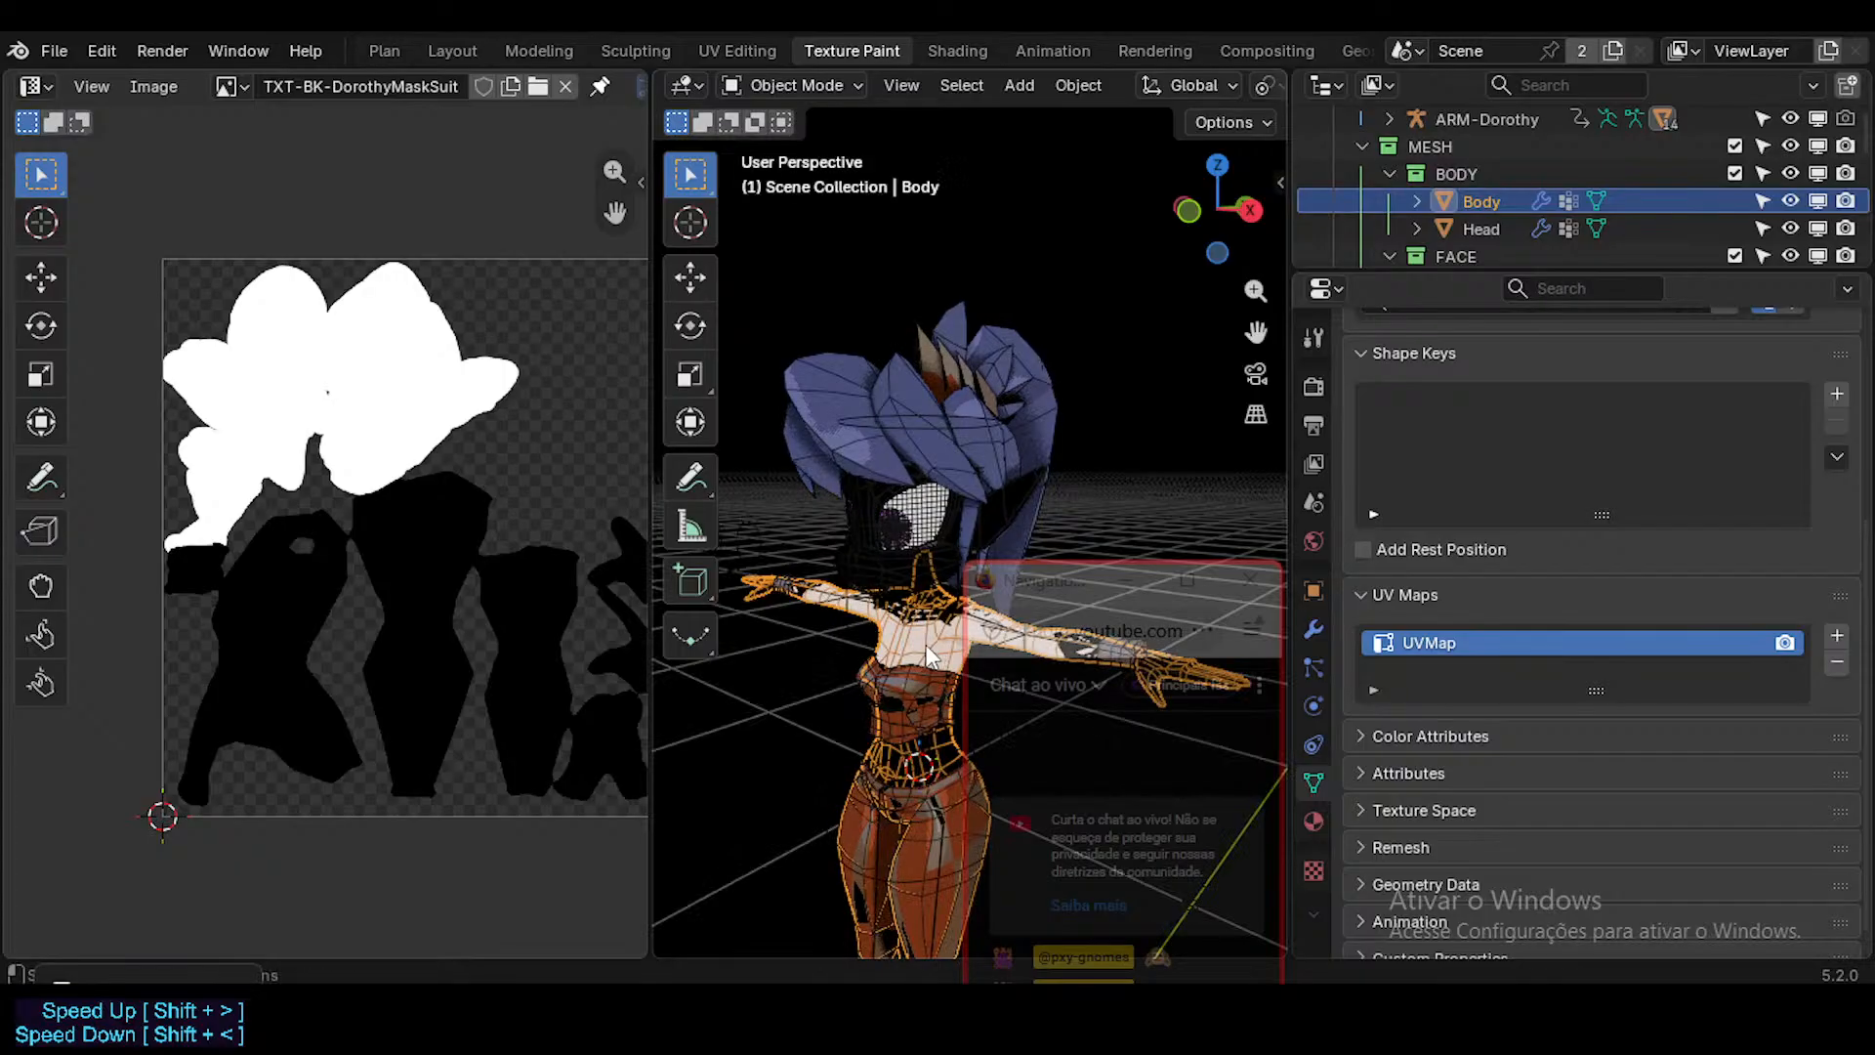
Compare the Body's full UV layout with the mask image in Edit Mode and check the model's shading in Object Mode.
key("Tab")
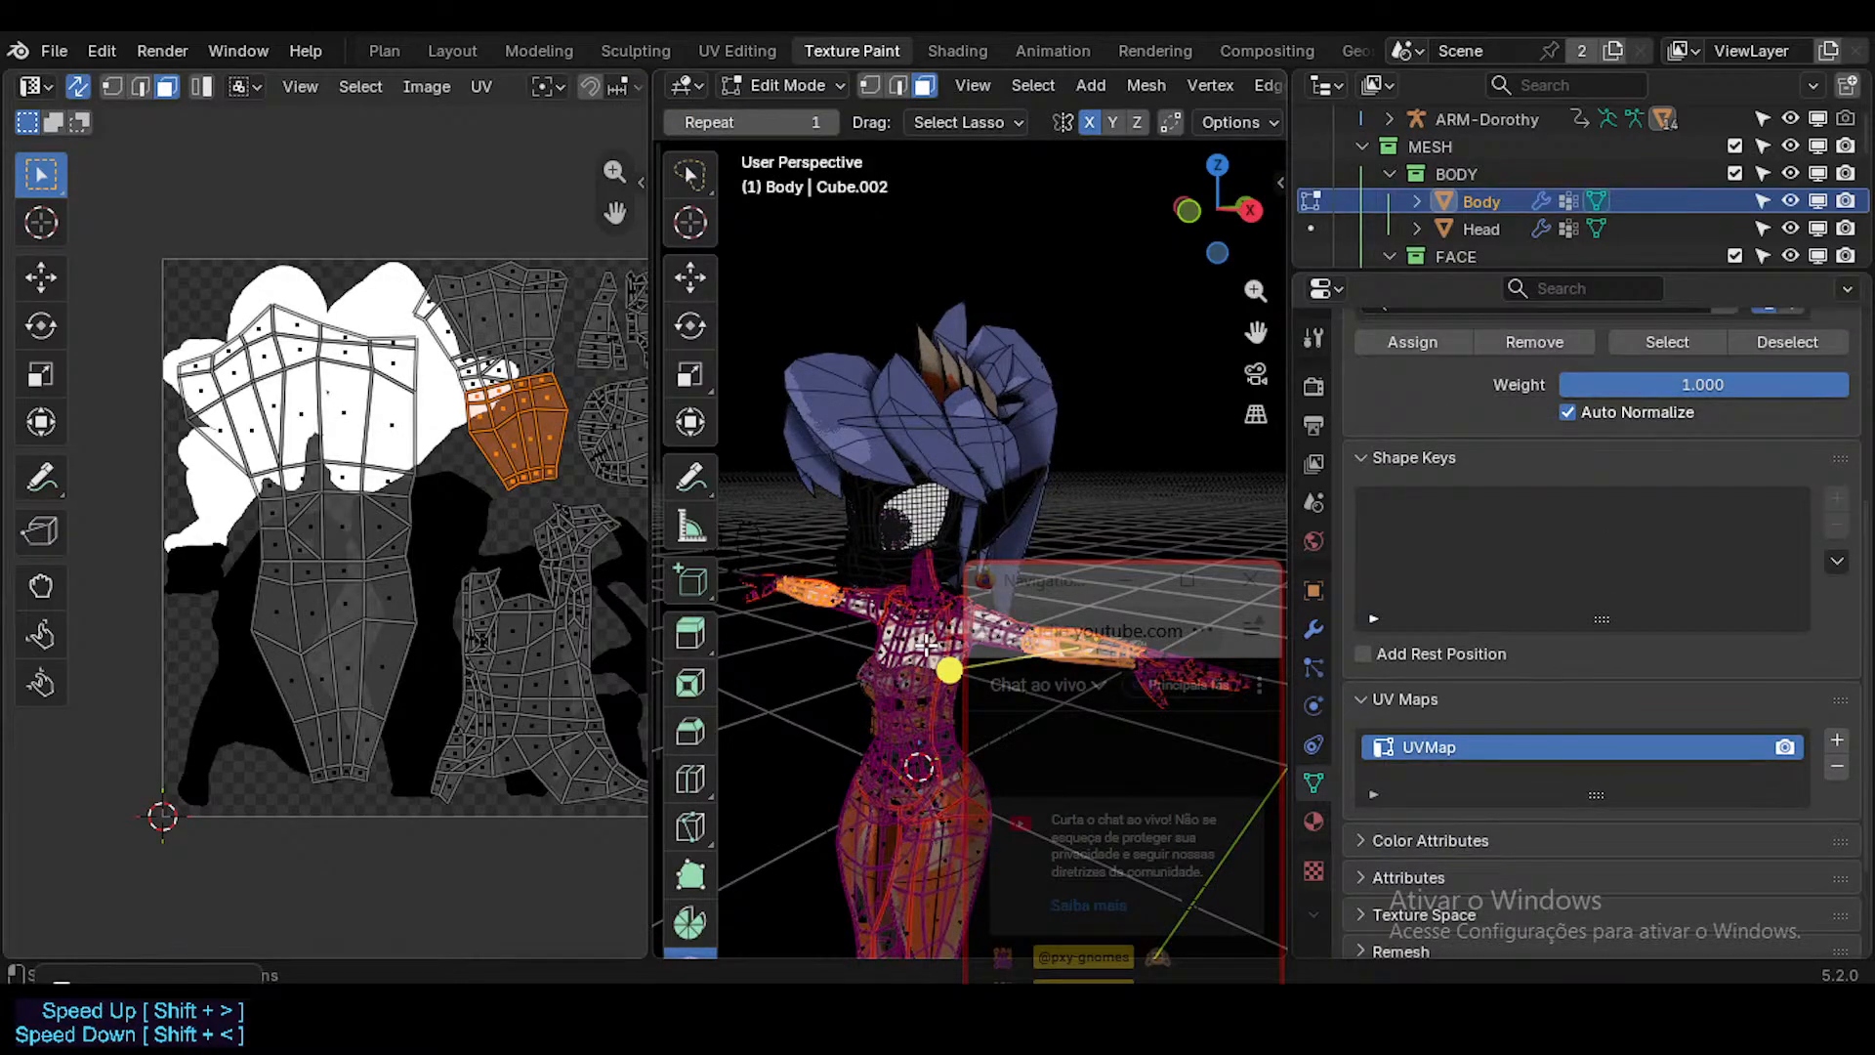
key("Tab")
key("Tab")
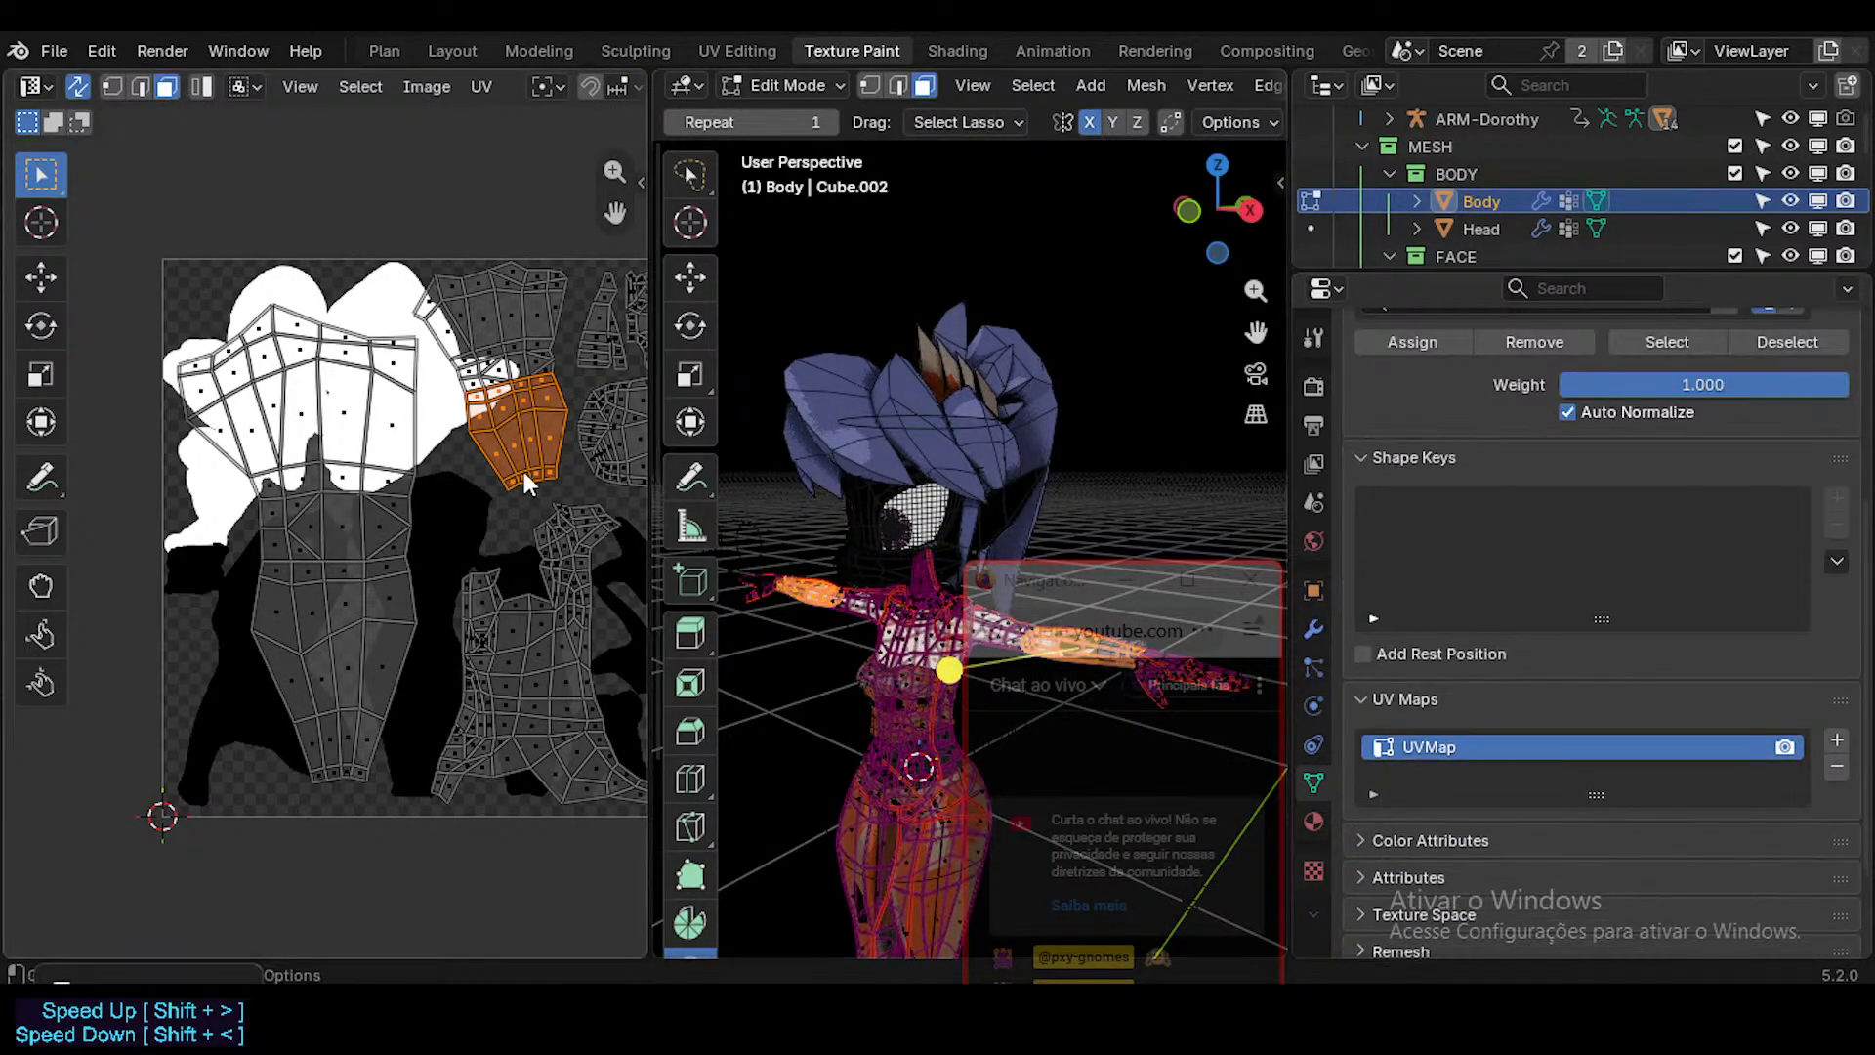
scroll(525, 454, "up", 2)
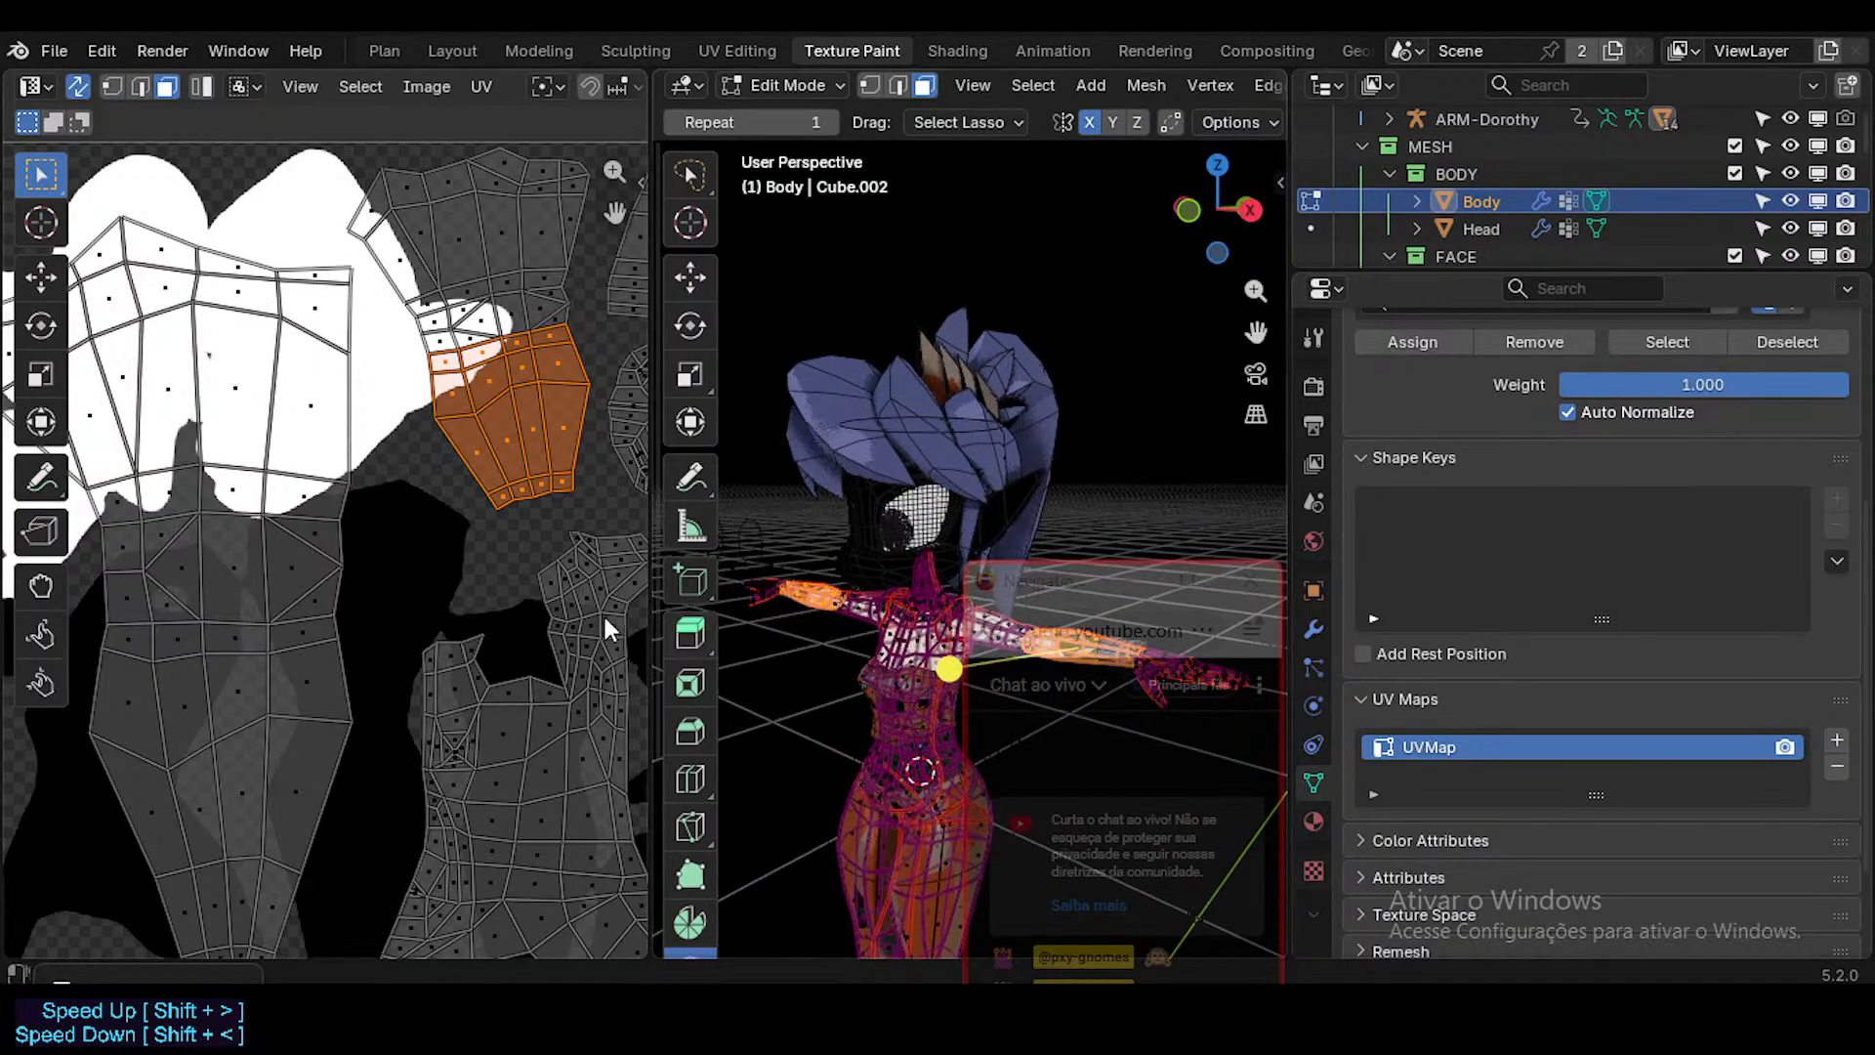
middle_click_drag(598, 621, 567, 616)
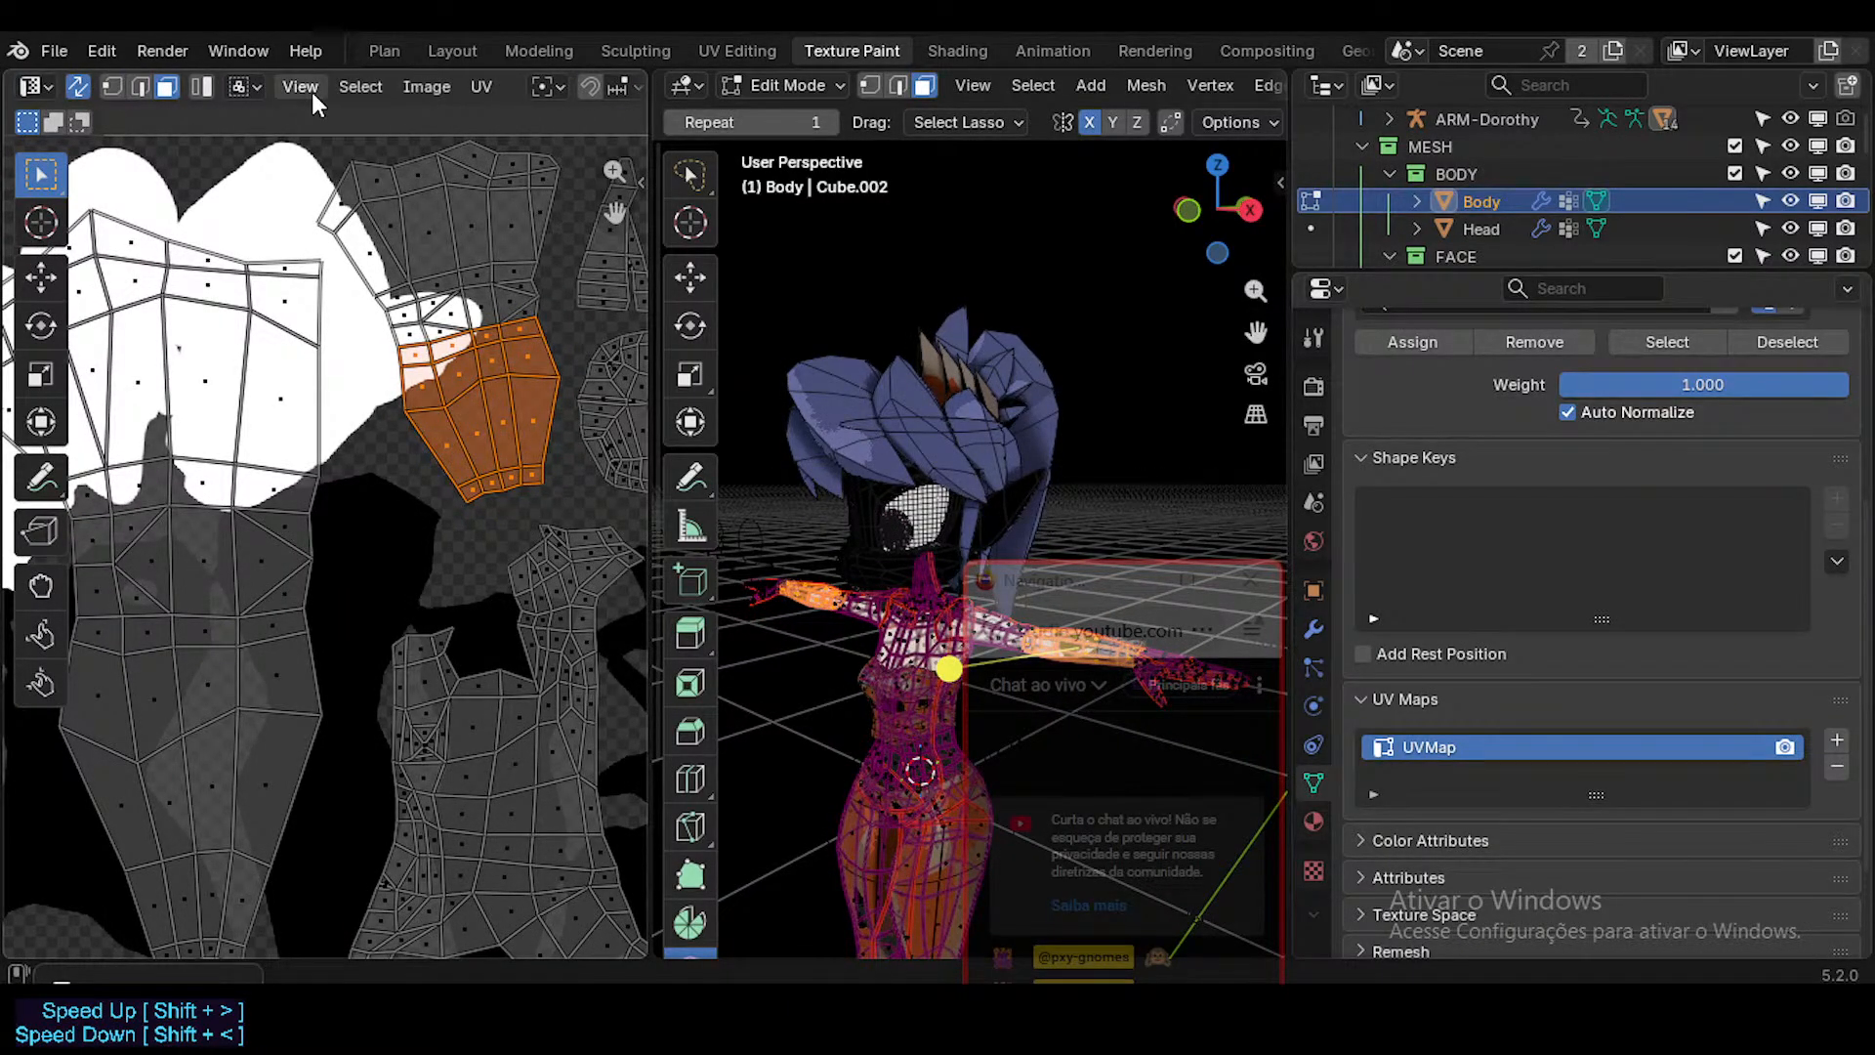
scroll(391, 420, "down", 4)
scroll(395, 459, "up", 3)
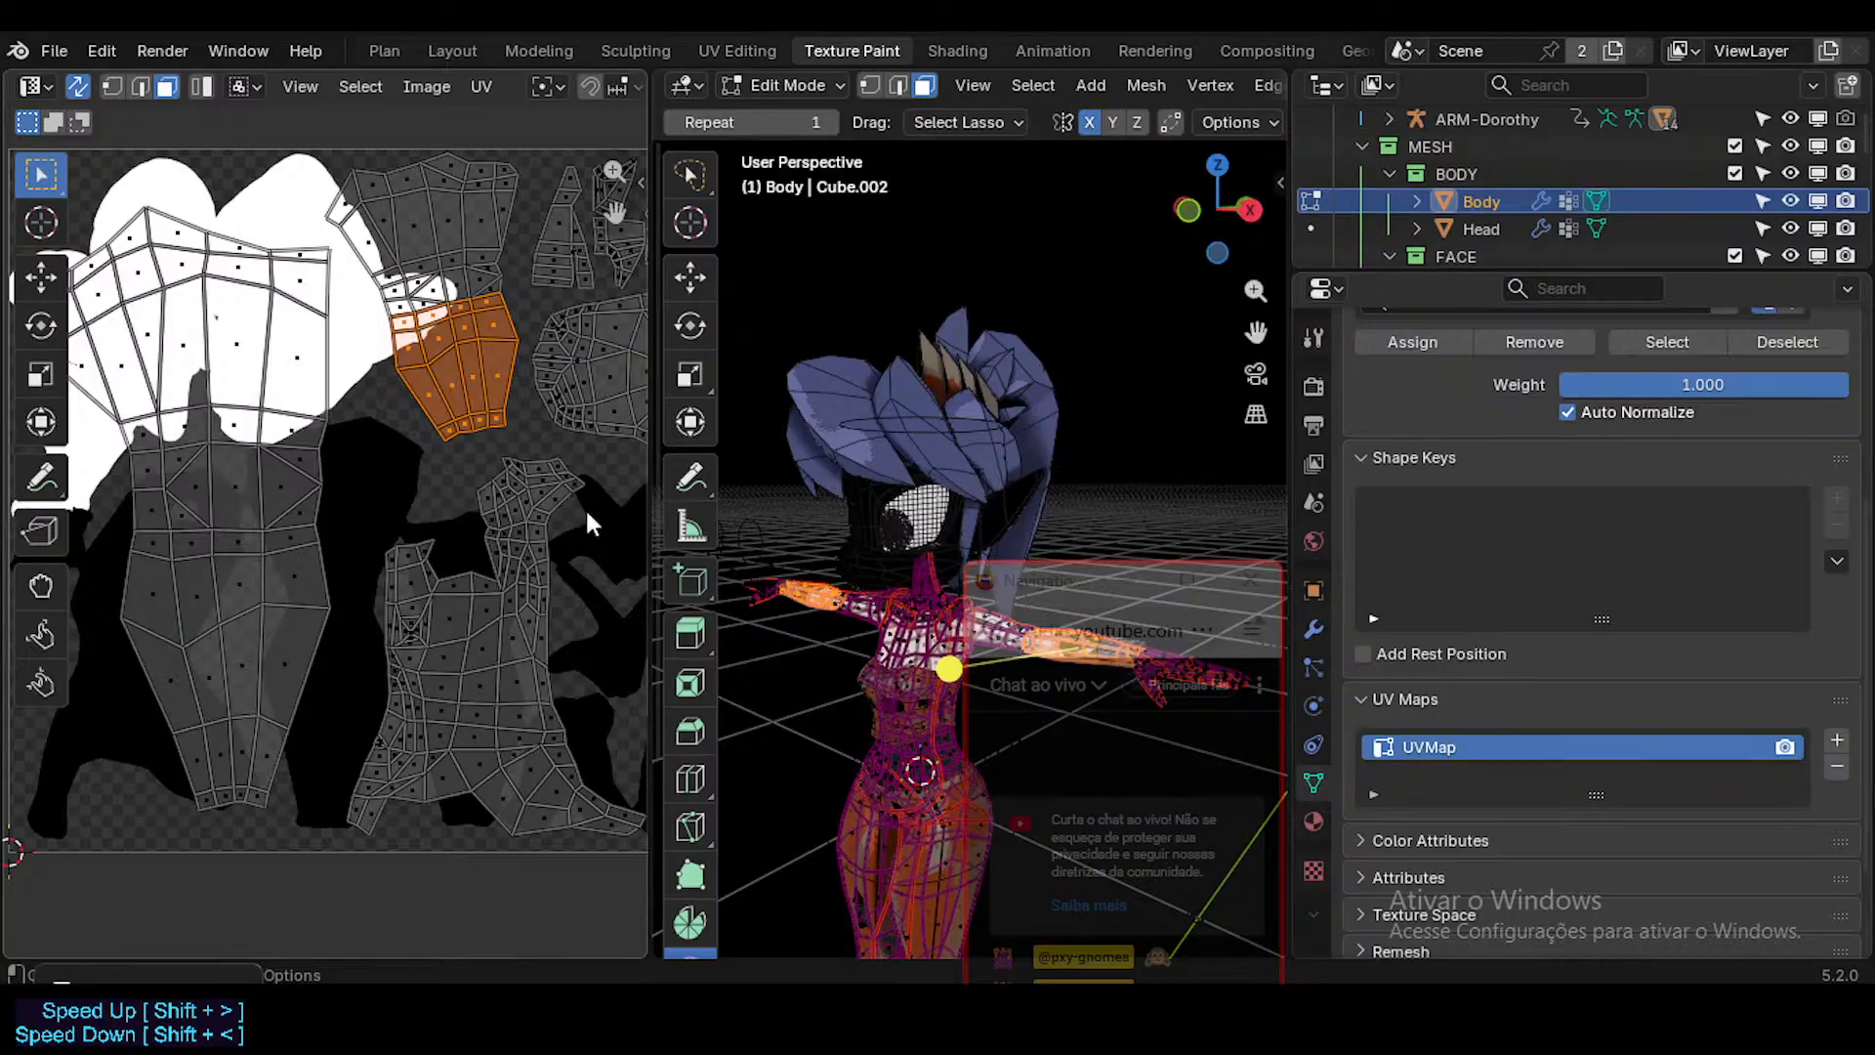
key("a")
scroll(884, 625, "up", 5)
scroll(899, 650, "down", 5)
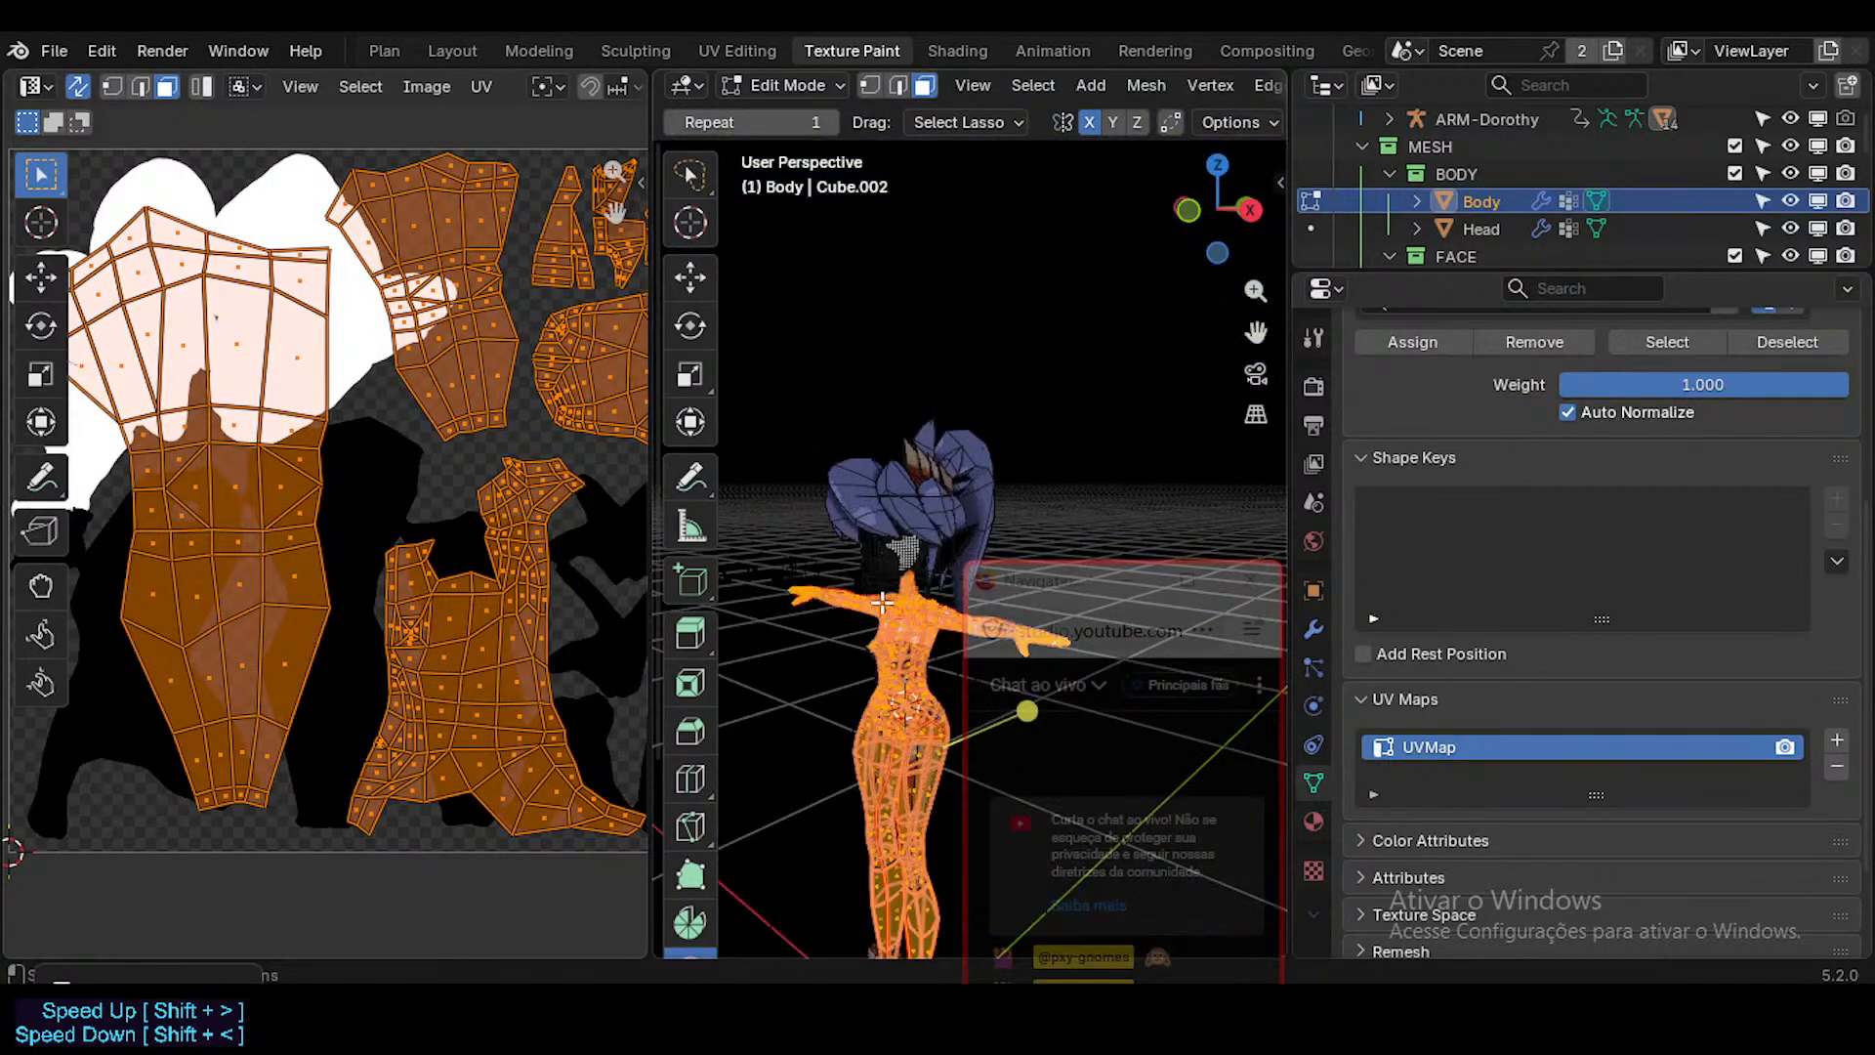
key("Tab")
scroll(905, 656, "up", 6)
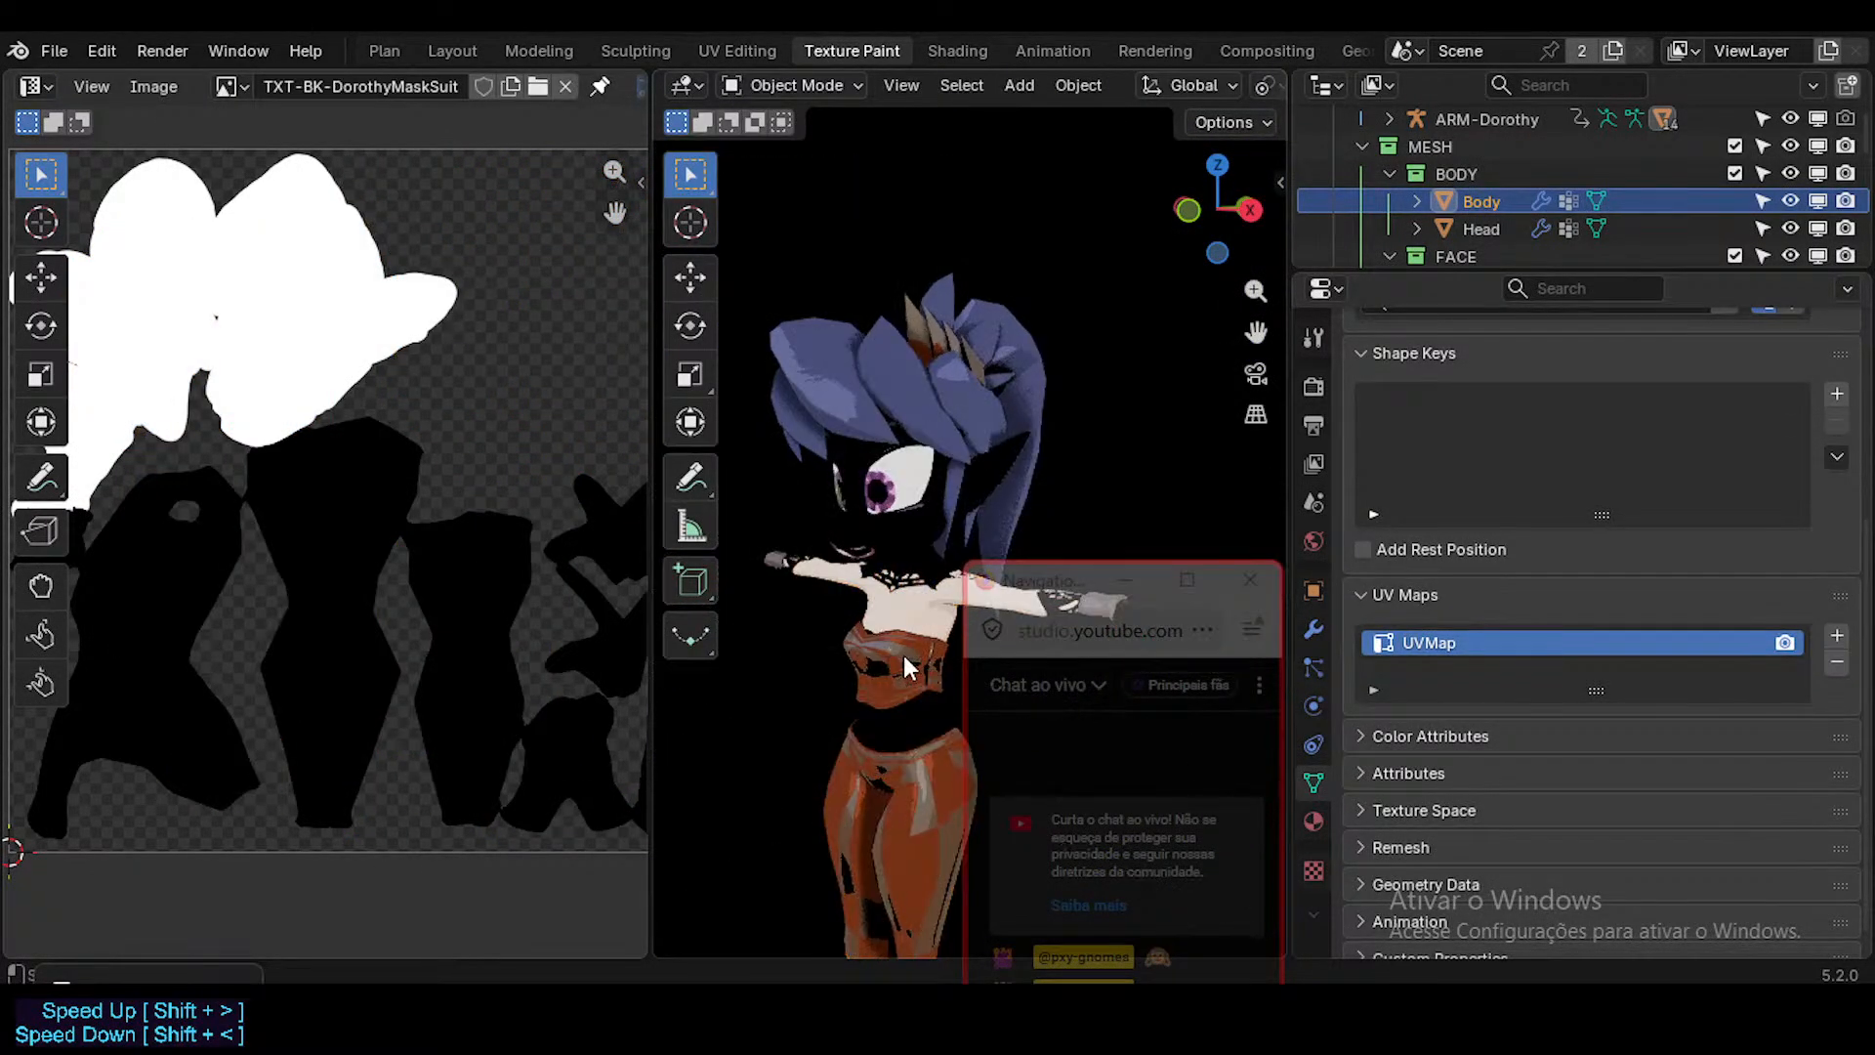
scroll(902, 652, "down", 6)
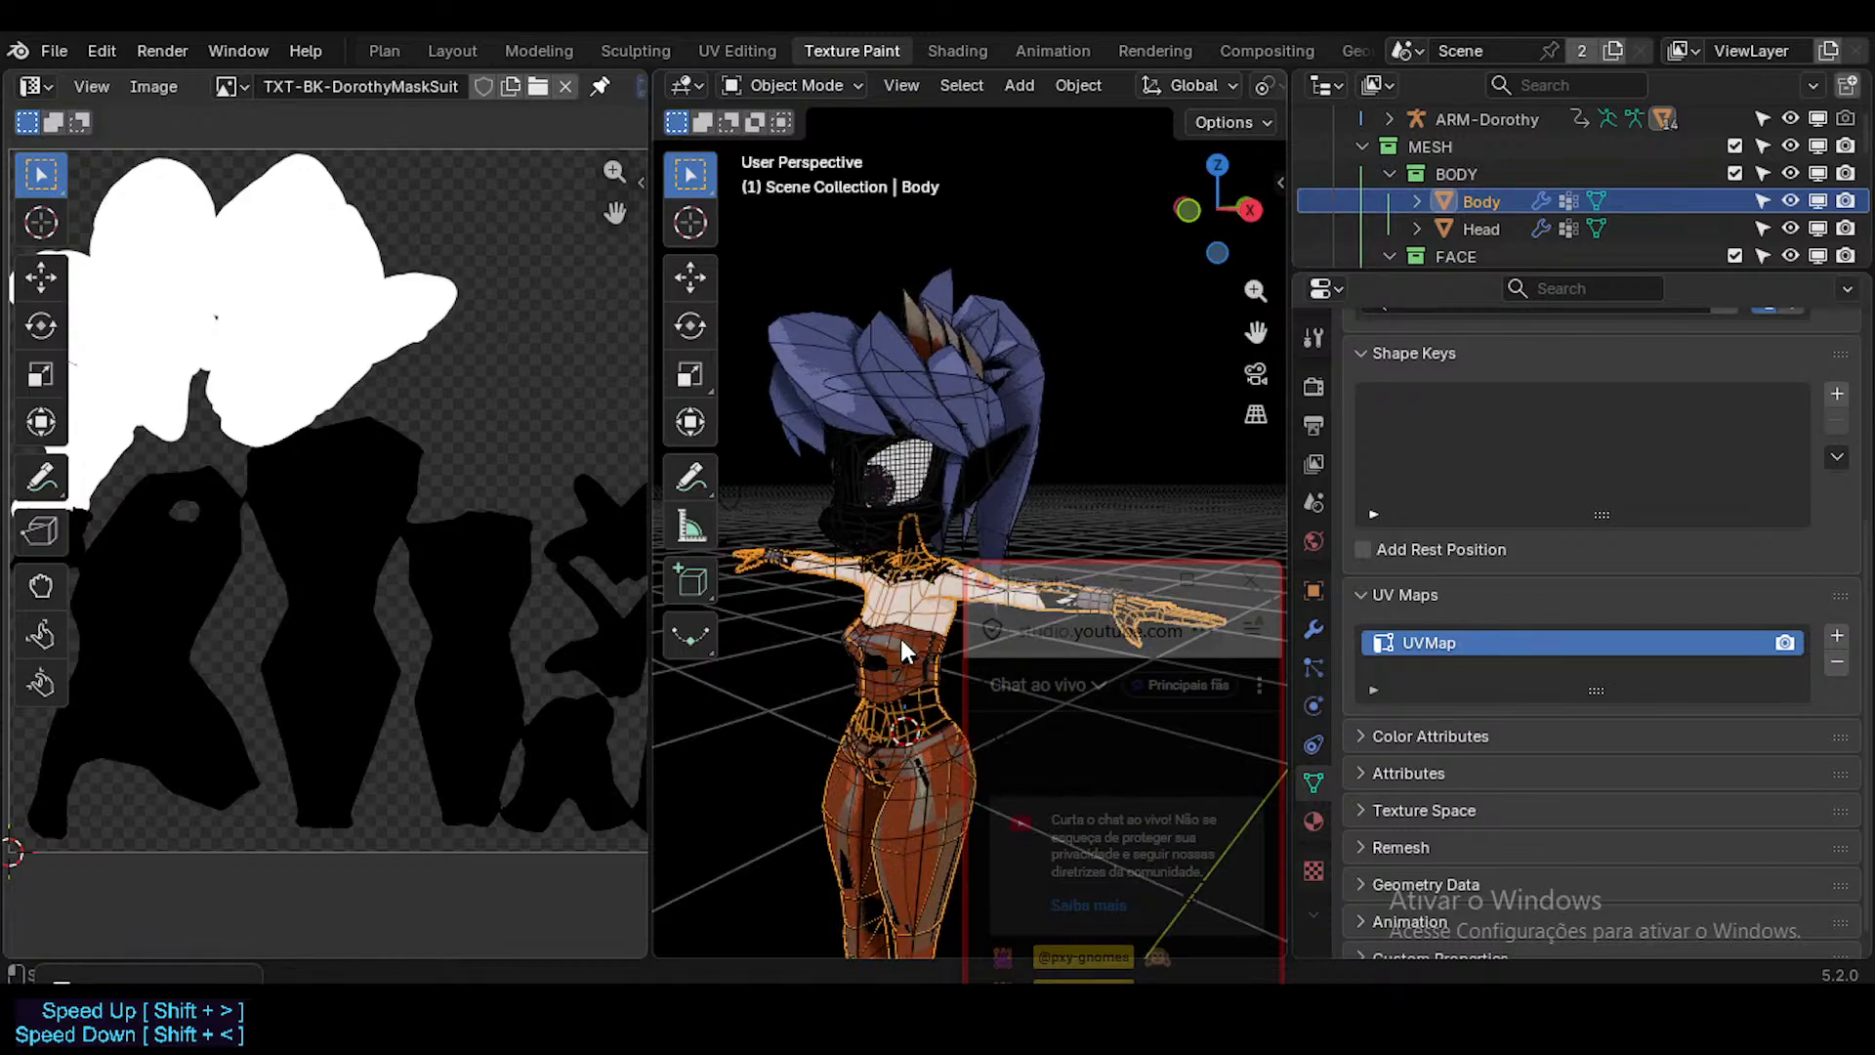
Select the Head mesh and enter Edit Mode on it.
left_click(877, 531)
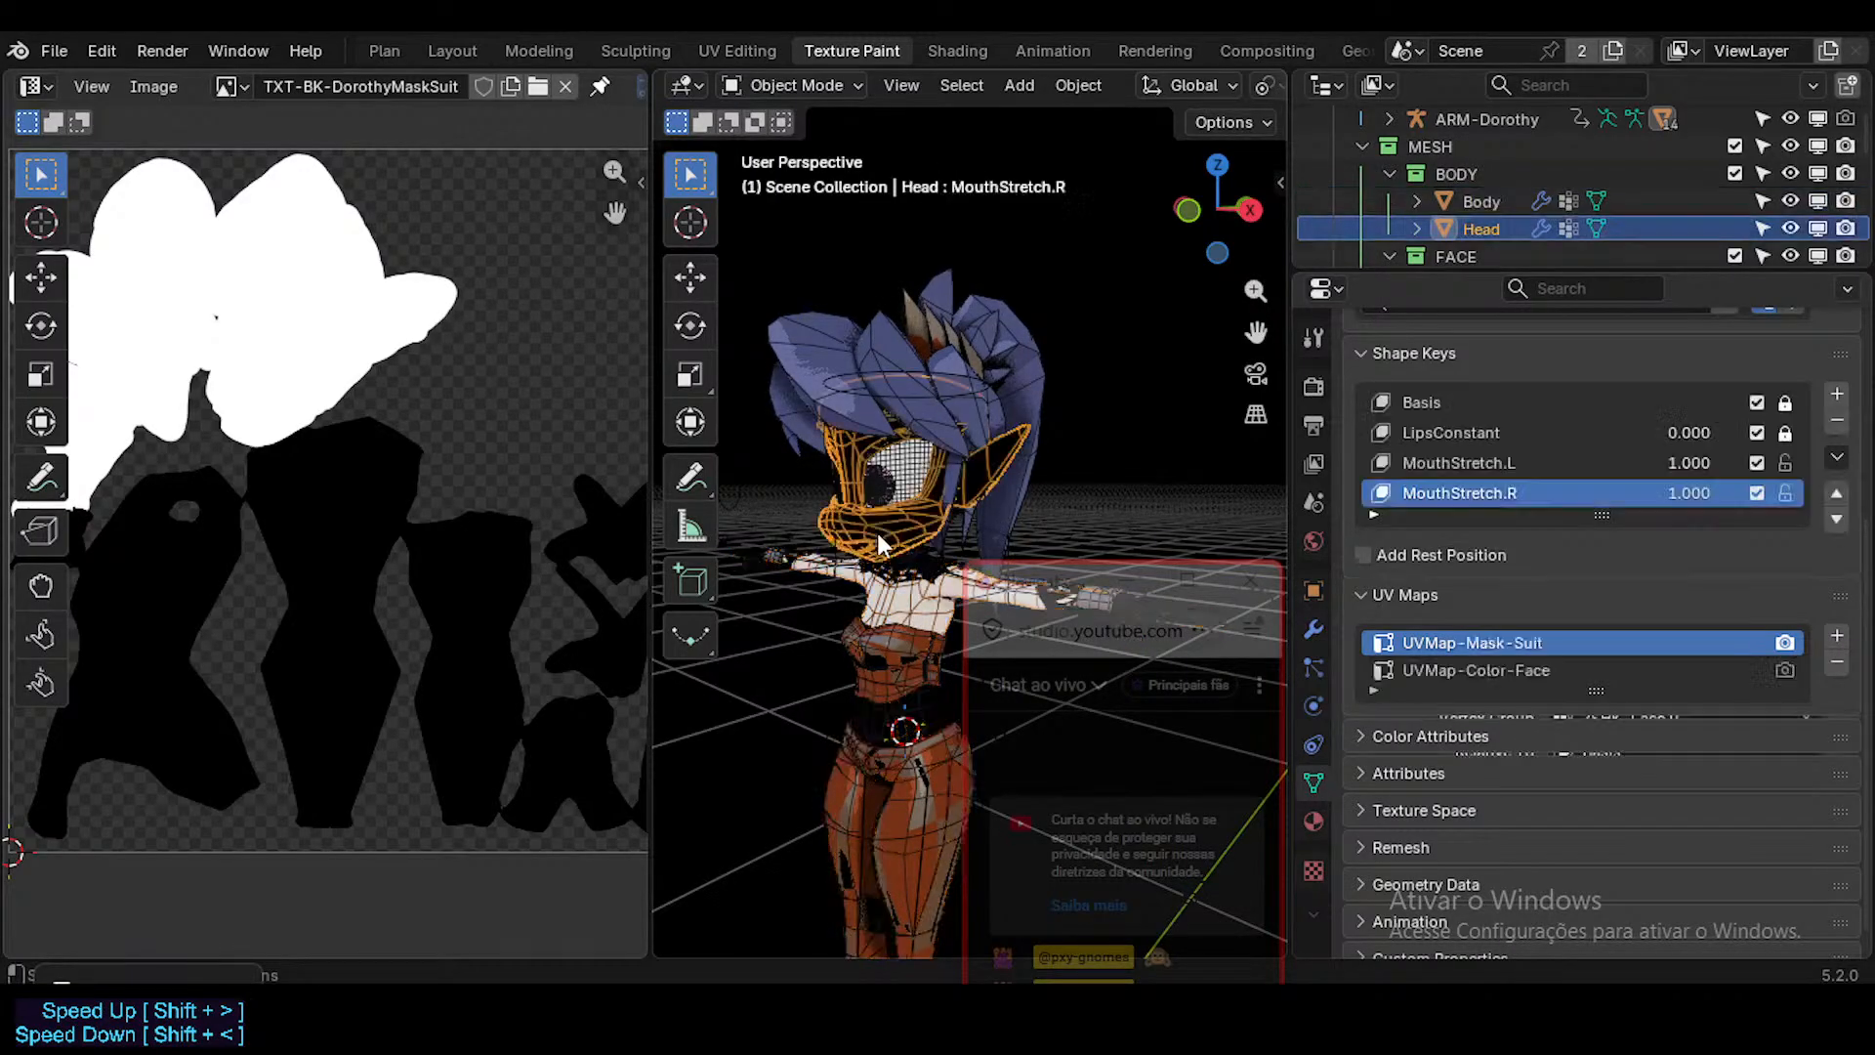
key("Tab")
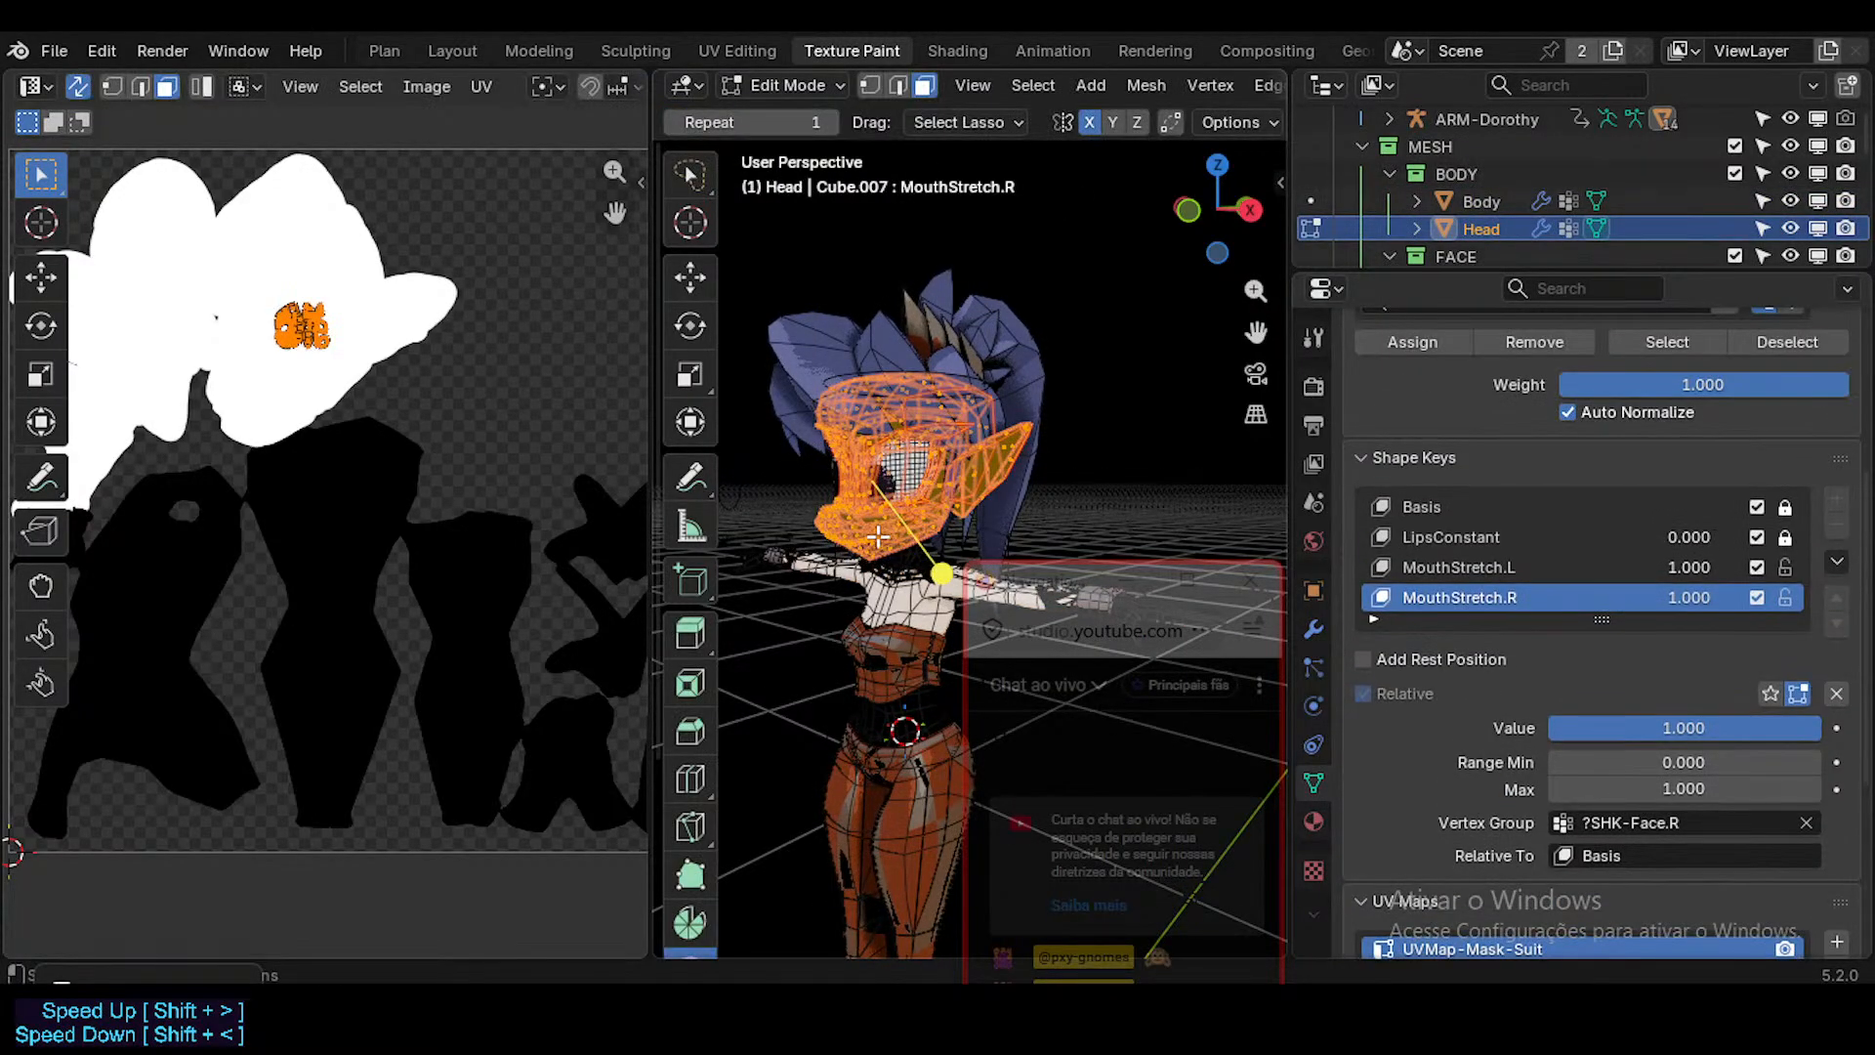
key("s")
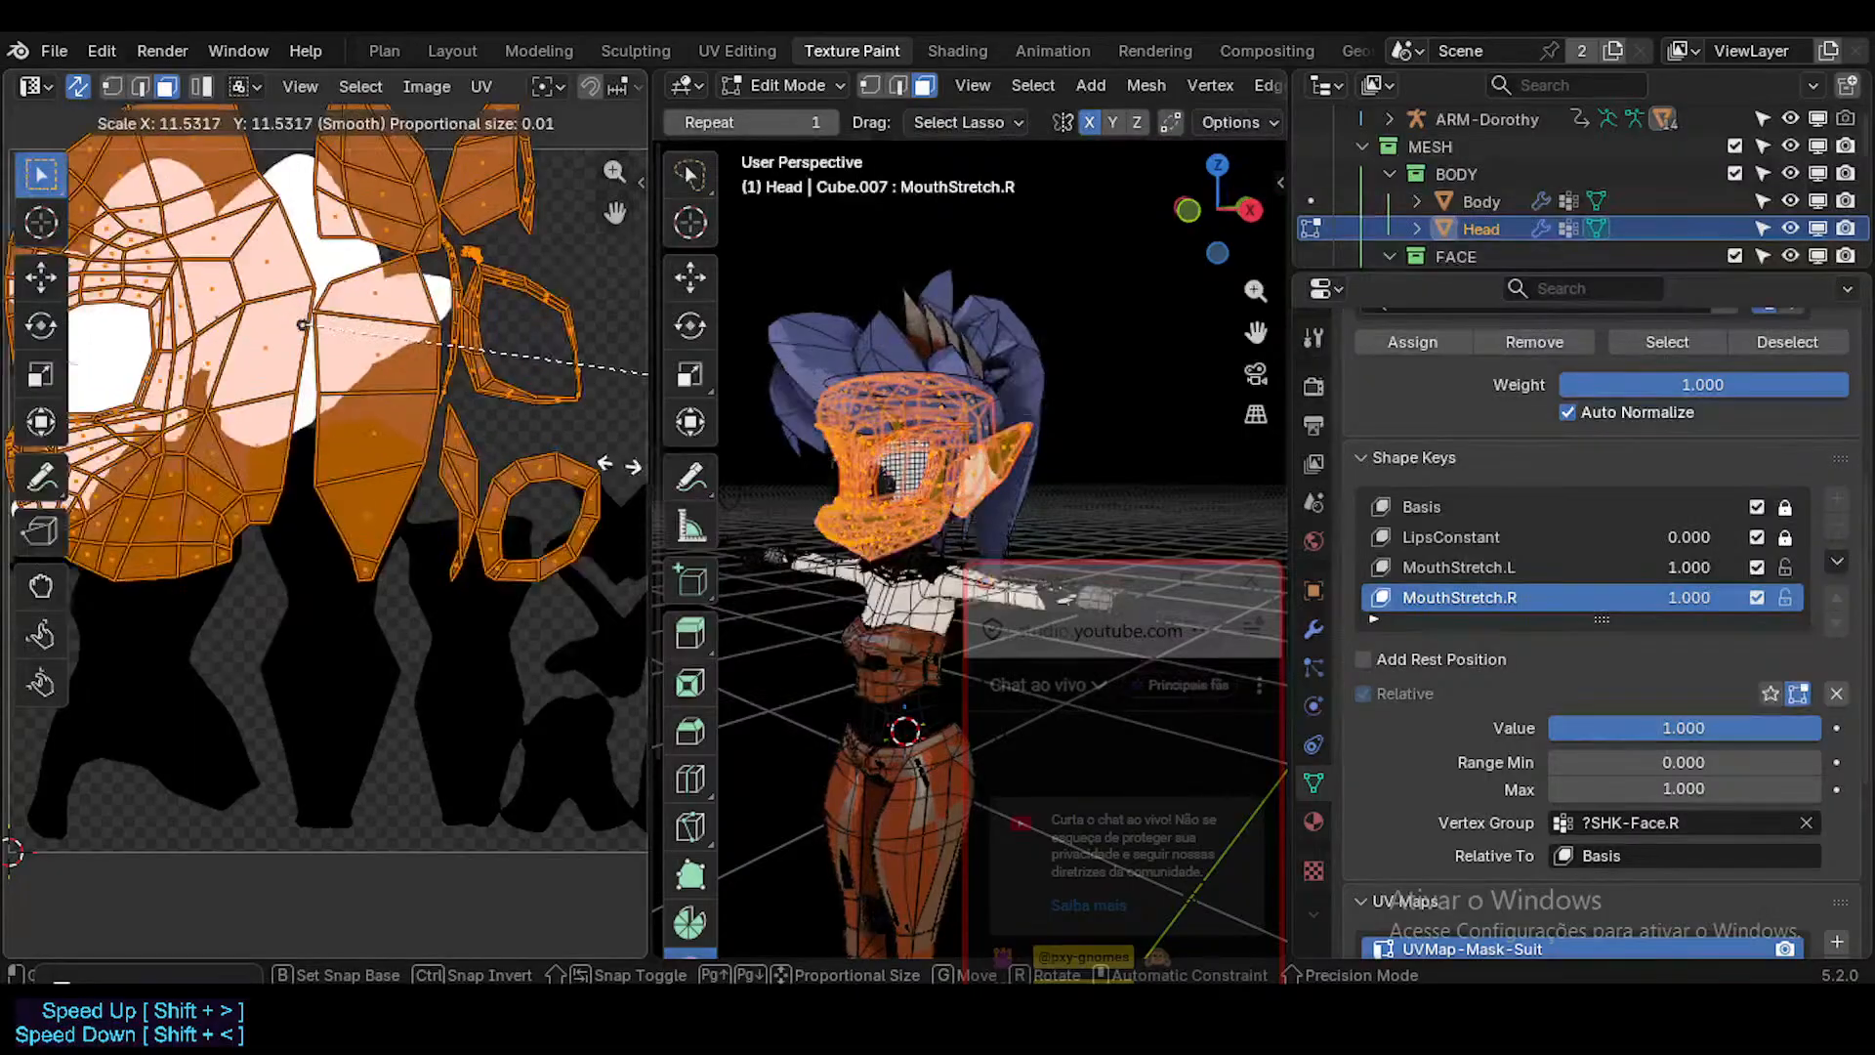
key("Escape")
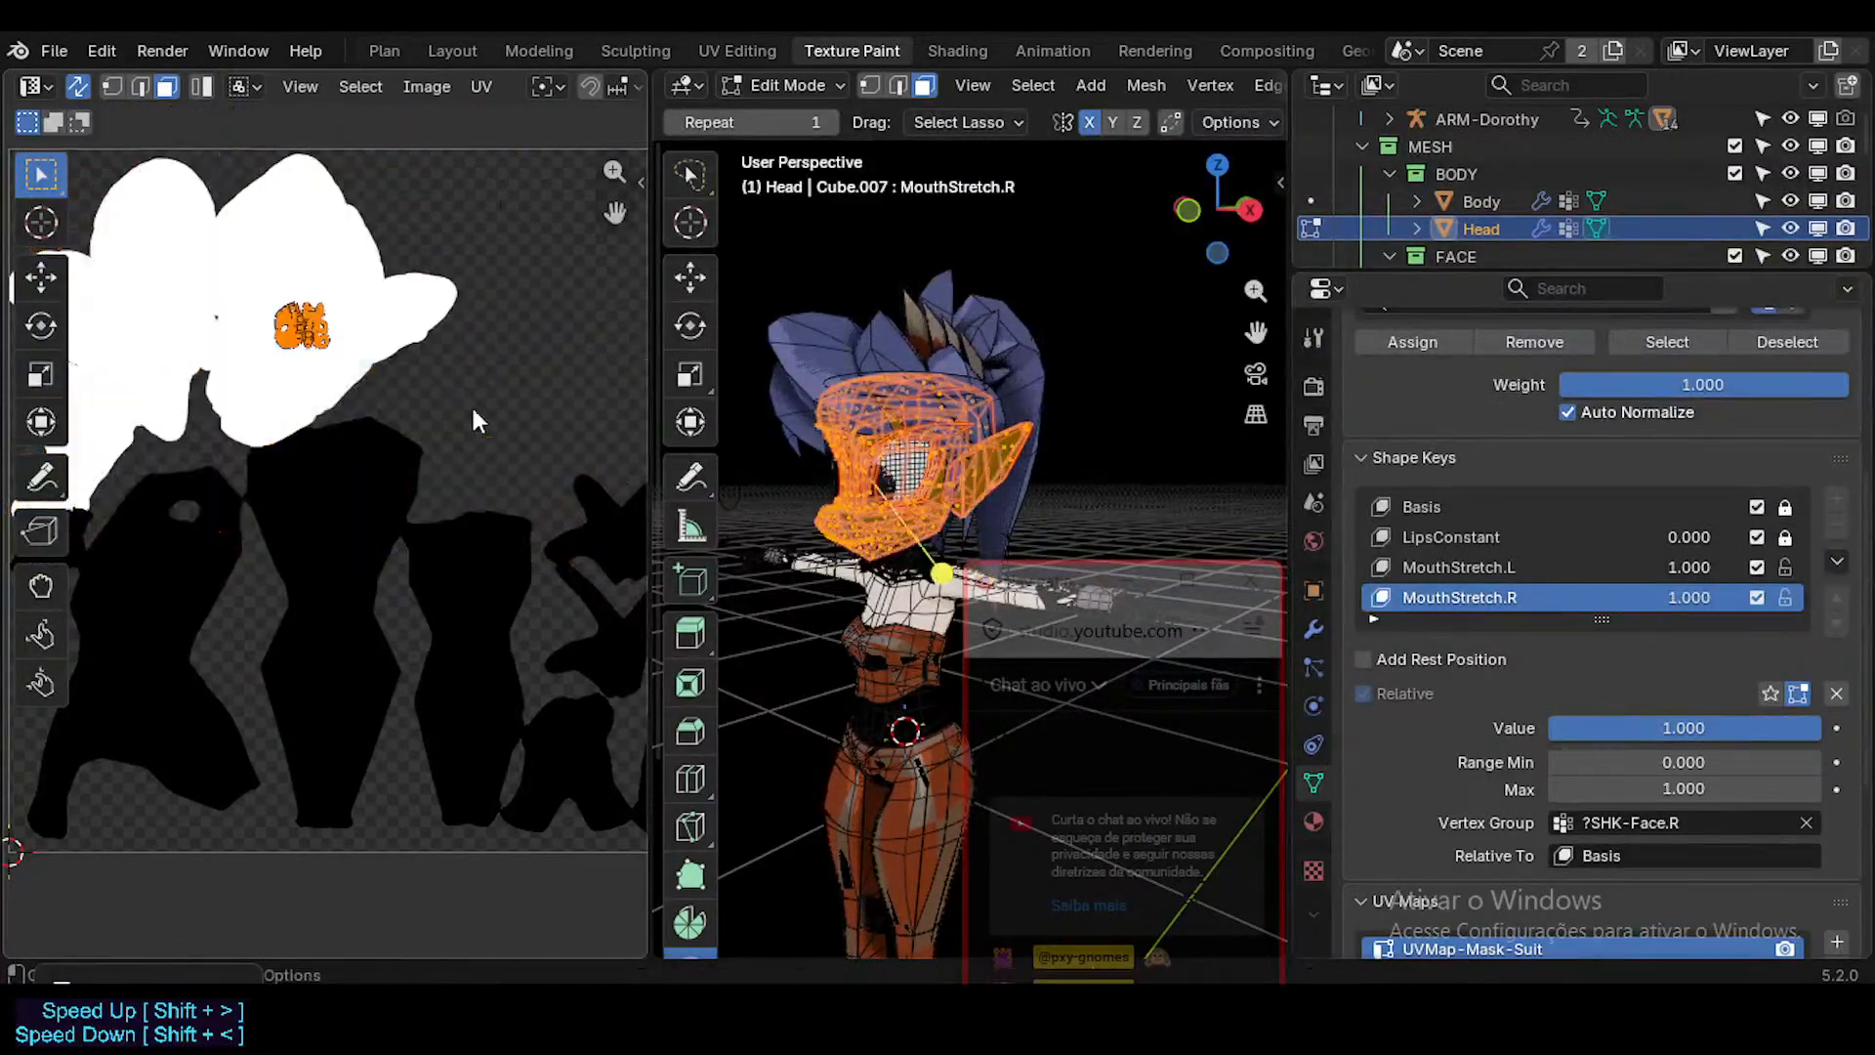
key("s")
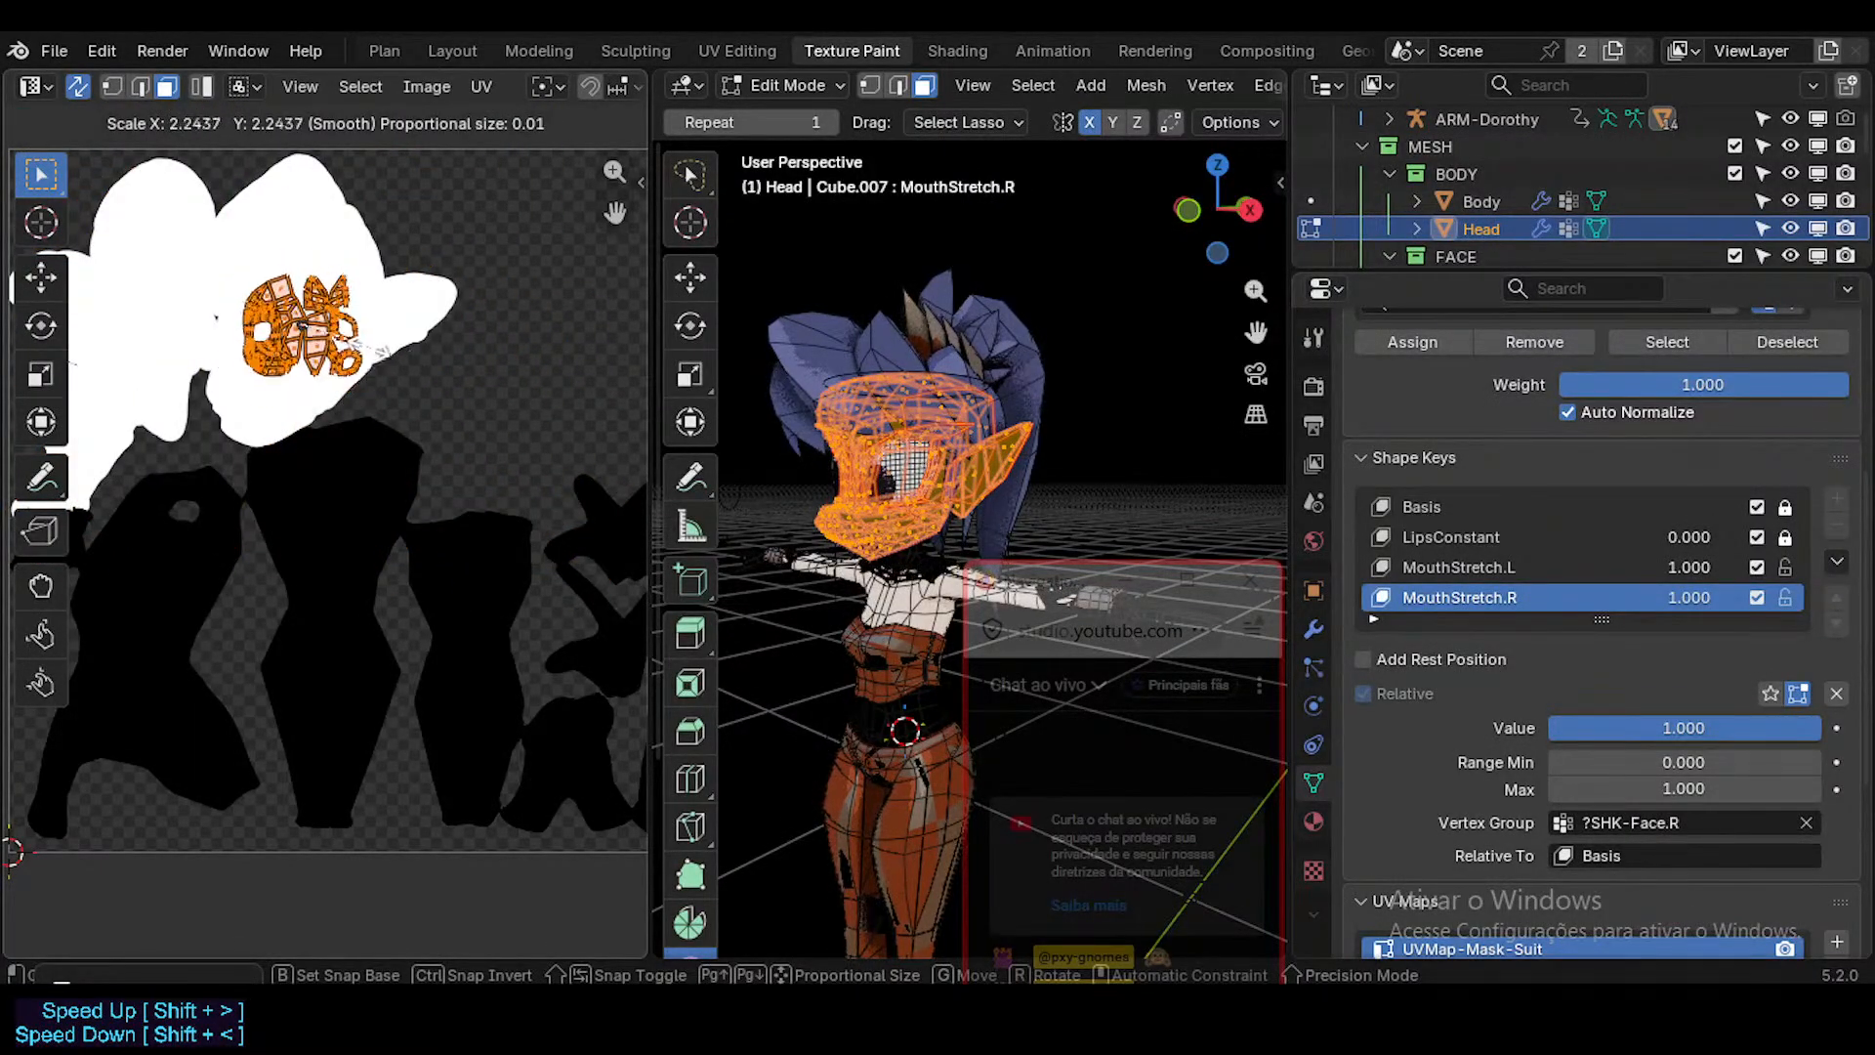
left_click(282, 337)
key("g")
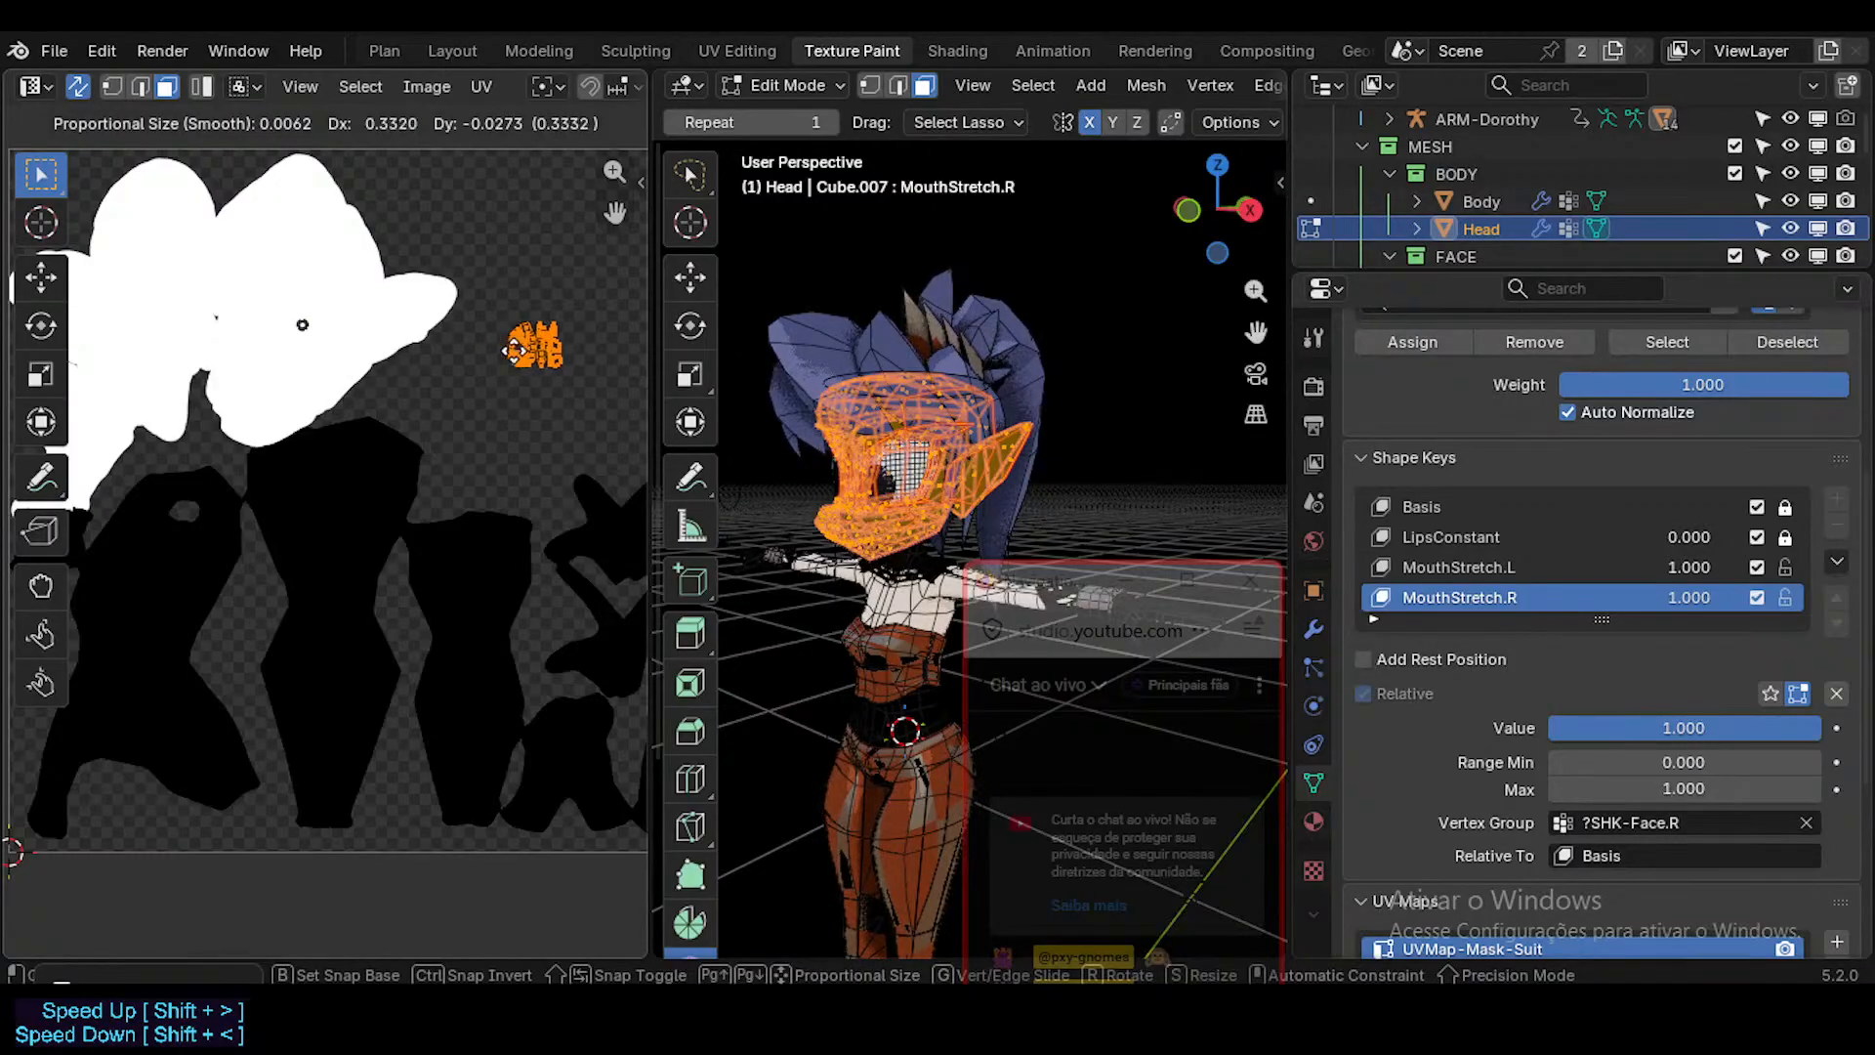
right_click(436, 343)
Display the TXT-ToonDorothy_Mask-Suit image behind the Head's UVs in the UV editor.
scroll(360, 72, "down", 4)
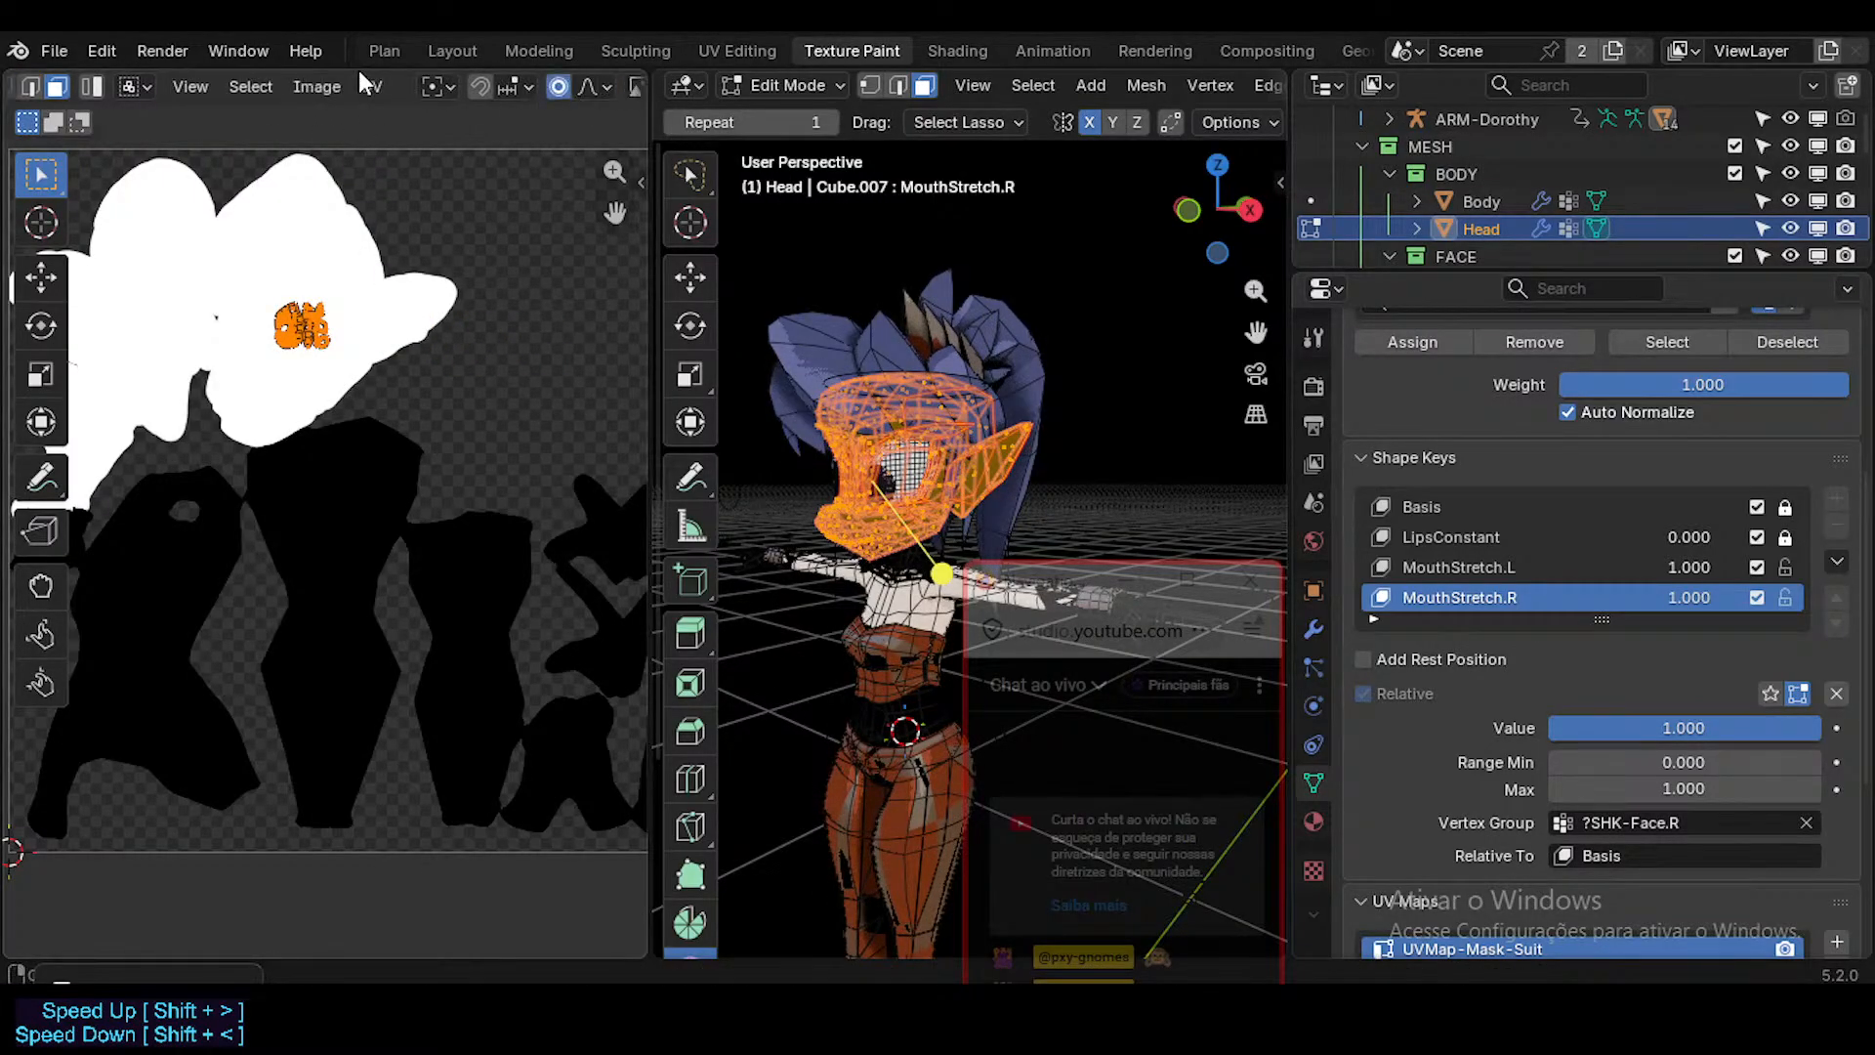
scroll(329, 71, "down", 8)
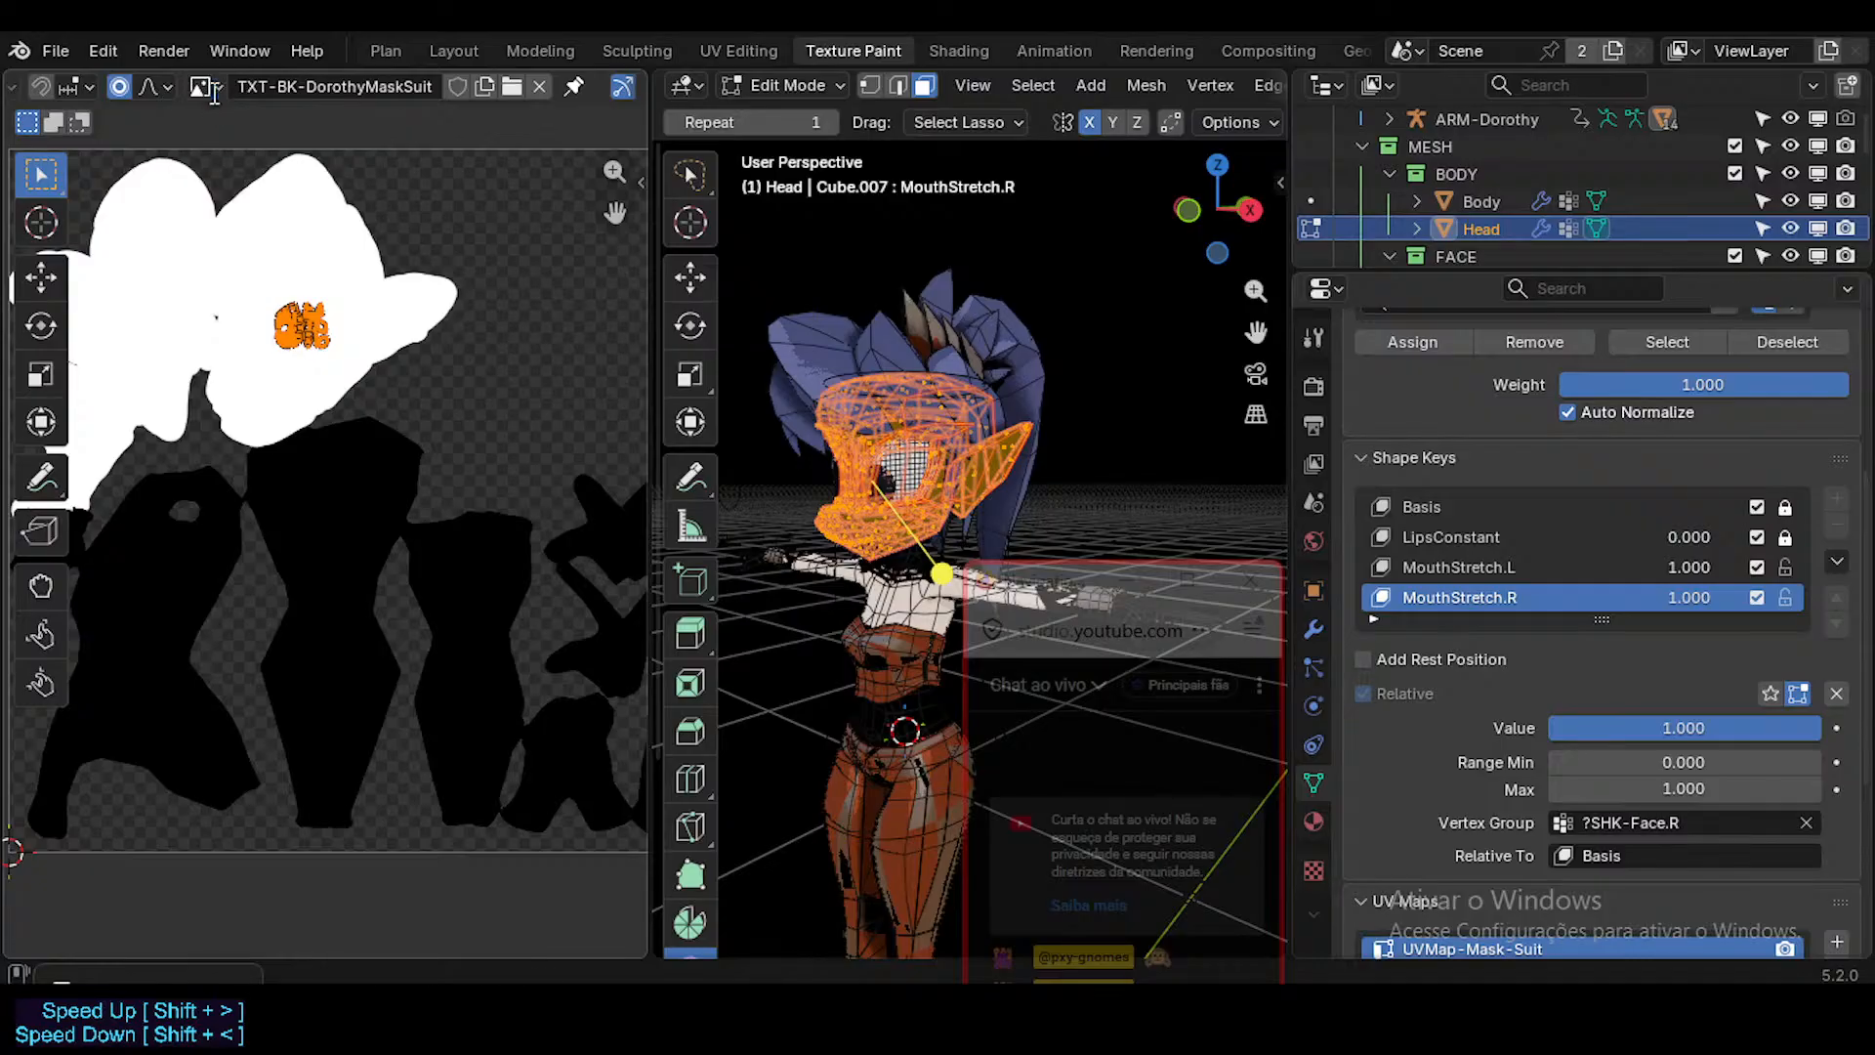
left_click(209, 88)
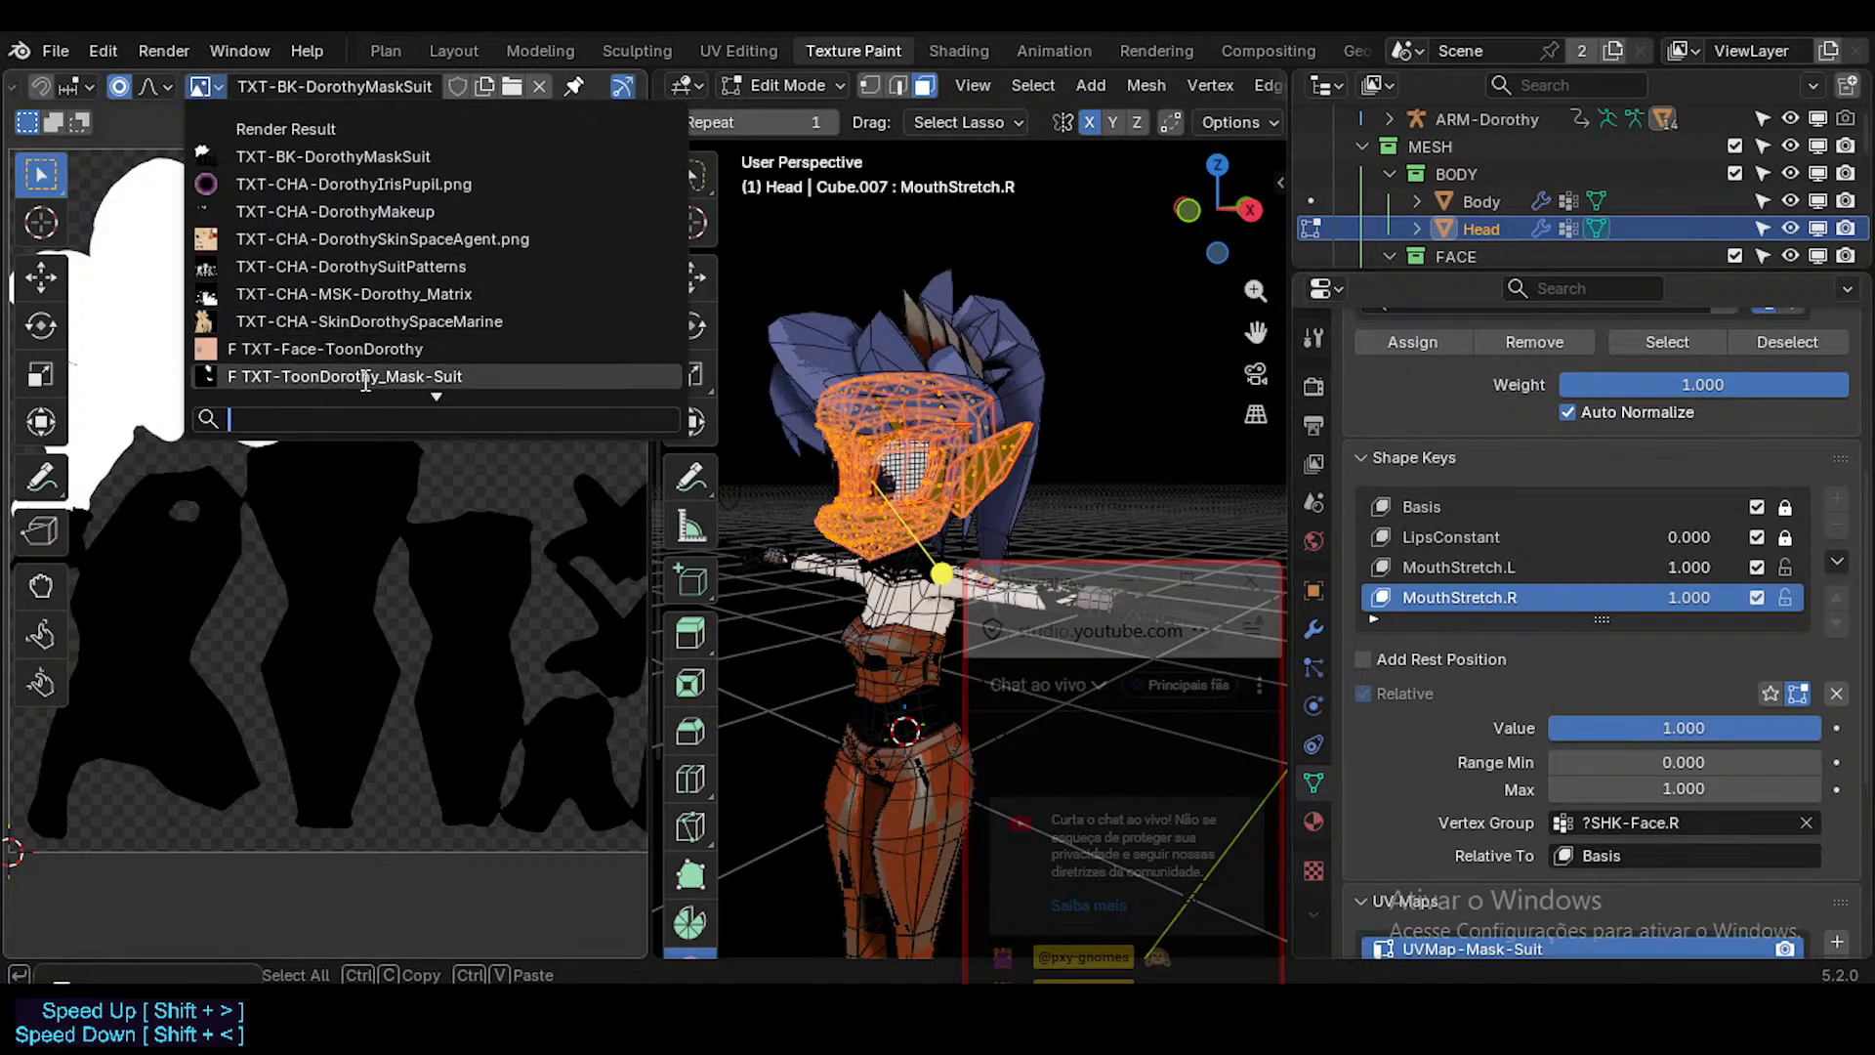
mouse_move(366, 376)
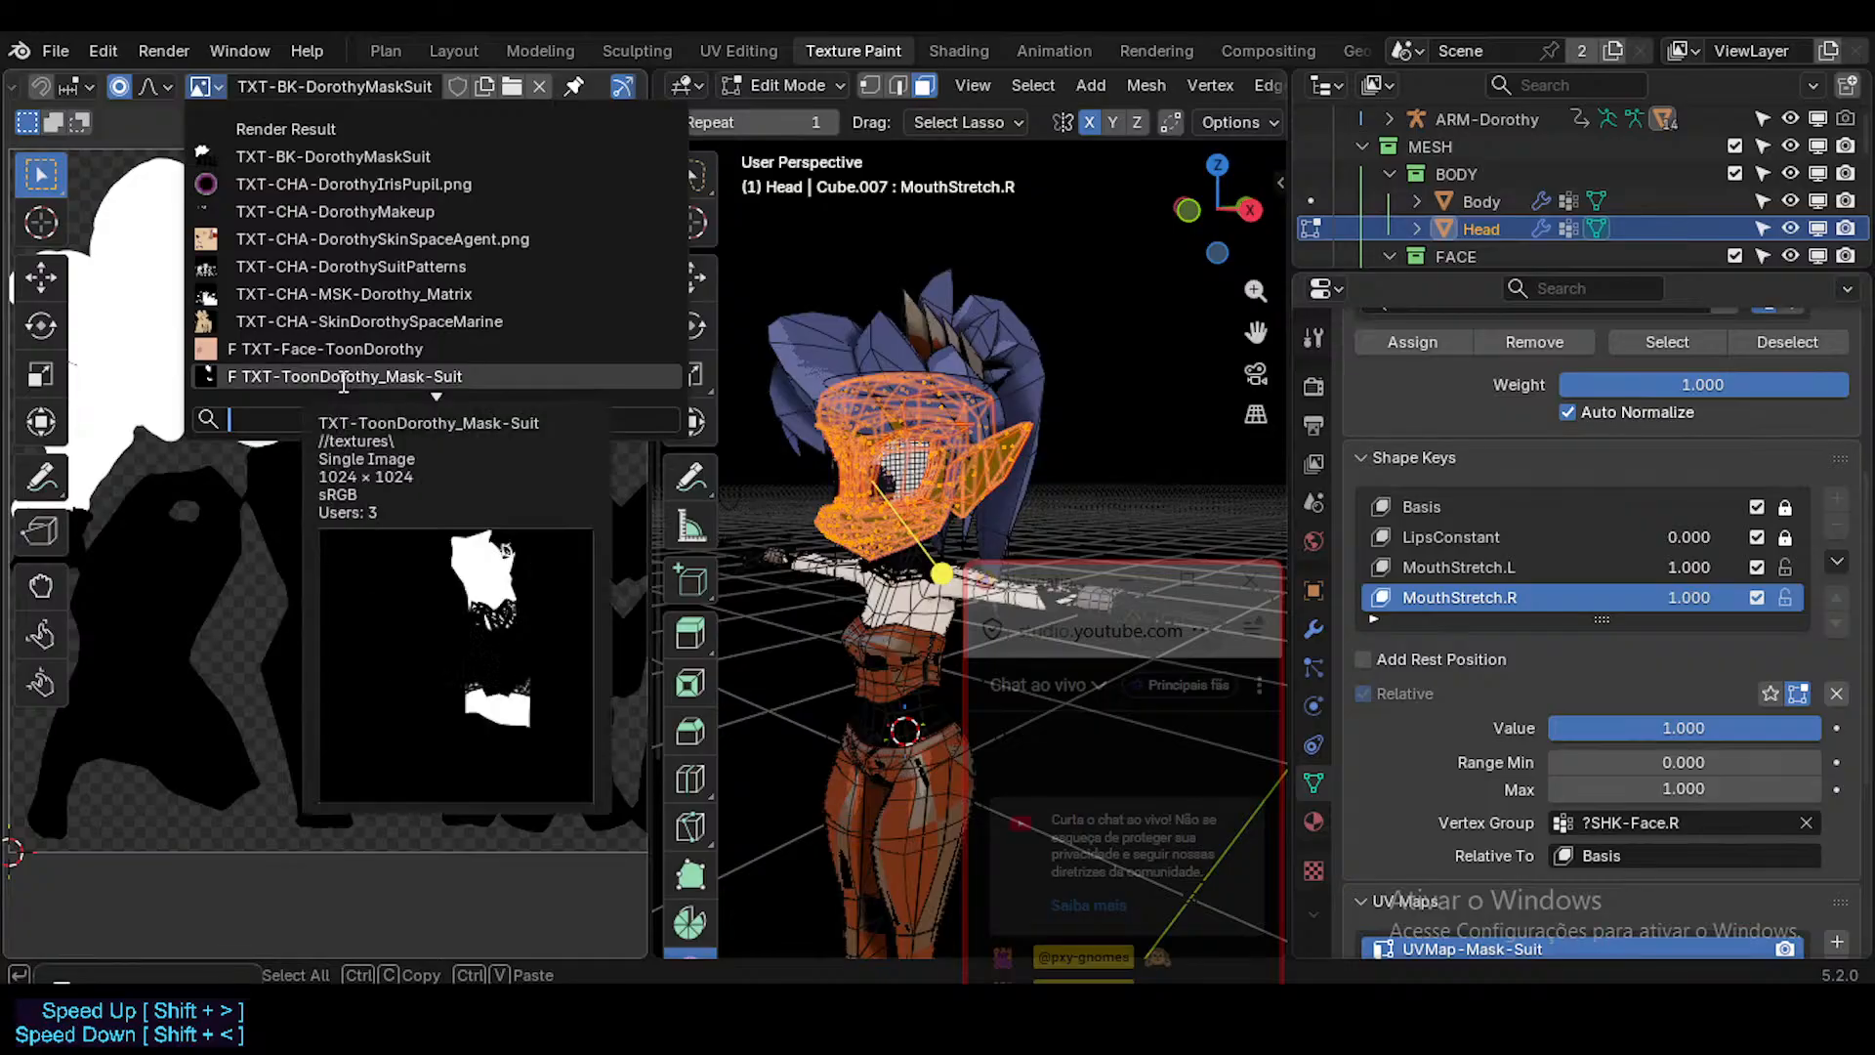
left_click(343, 377)
Move the Head's UVs into the upper white area of the mask, enlarge them there, and return to Object Mode.
key("g")
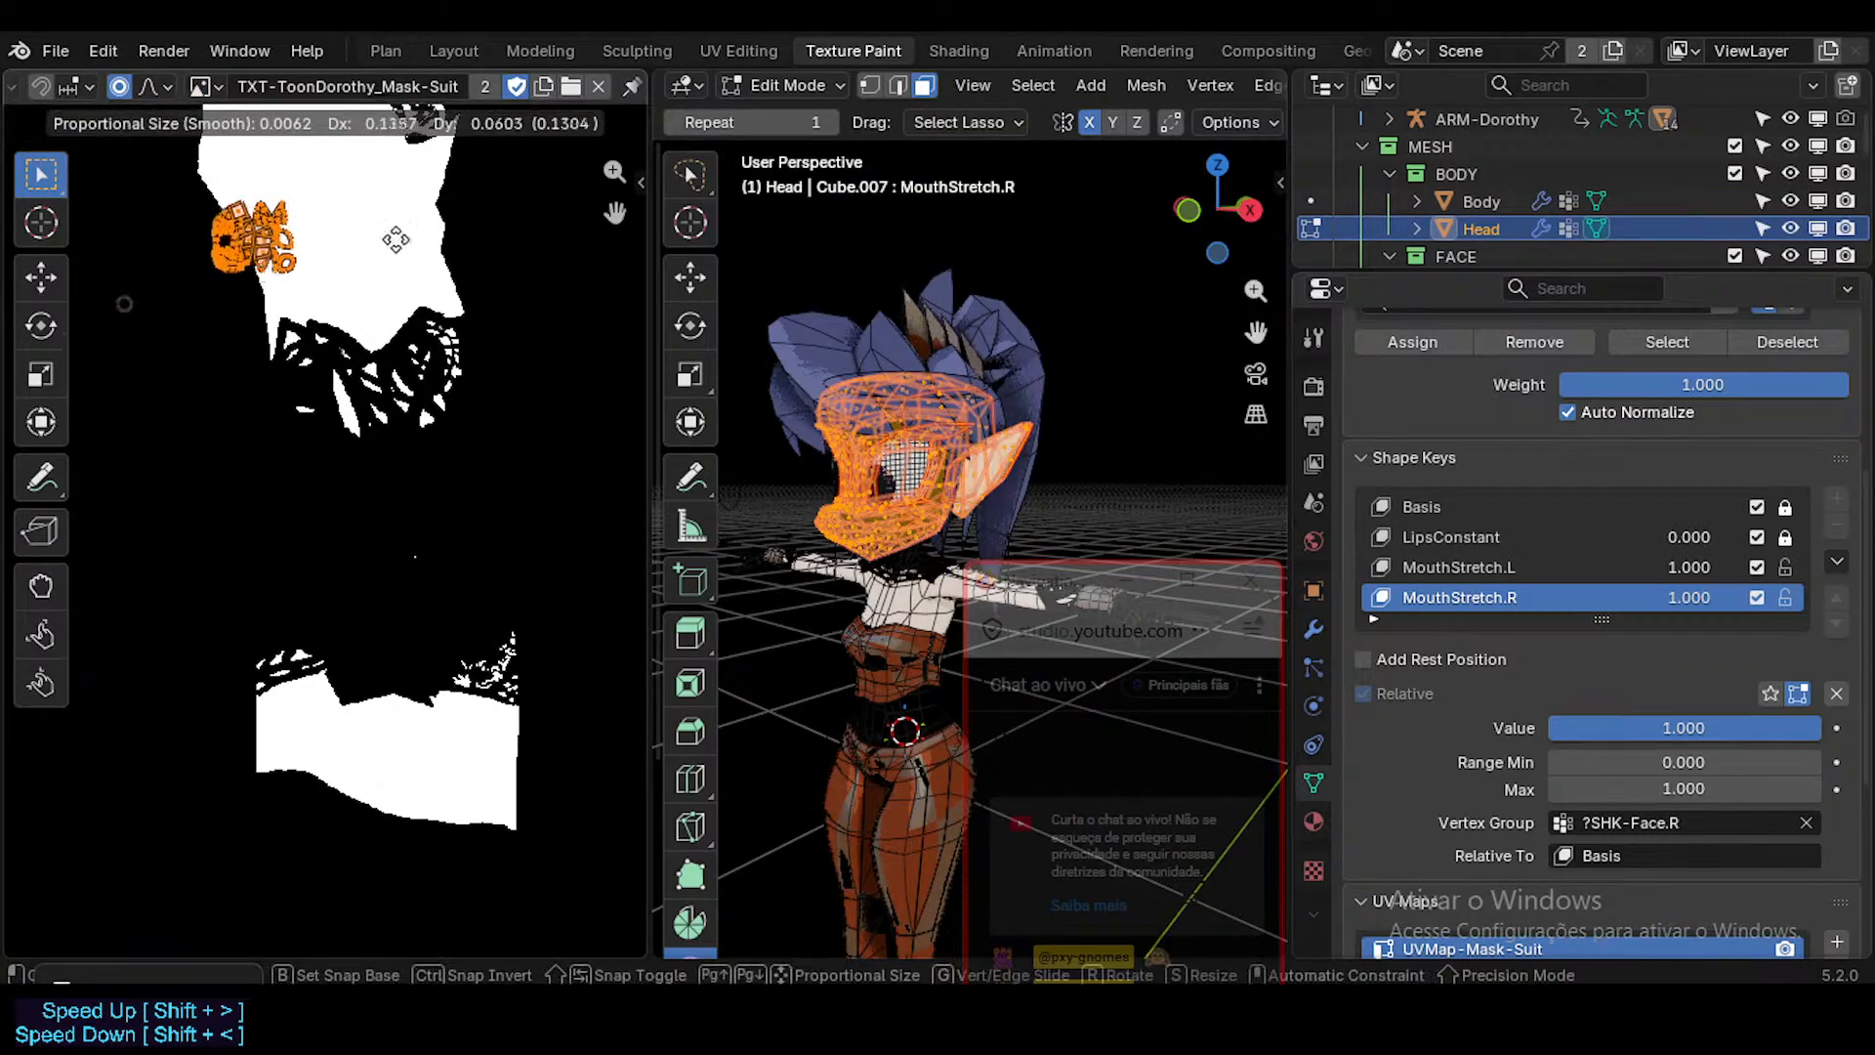
left_click(471, 199)
middle_click_drag(402, 230, 413, 304)
key("s")
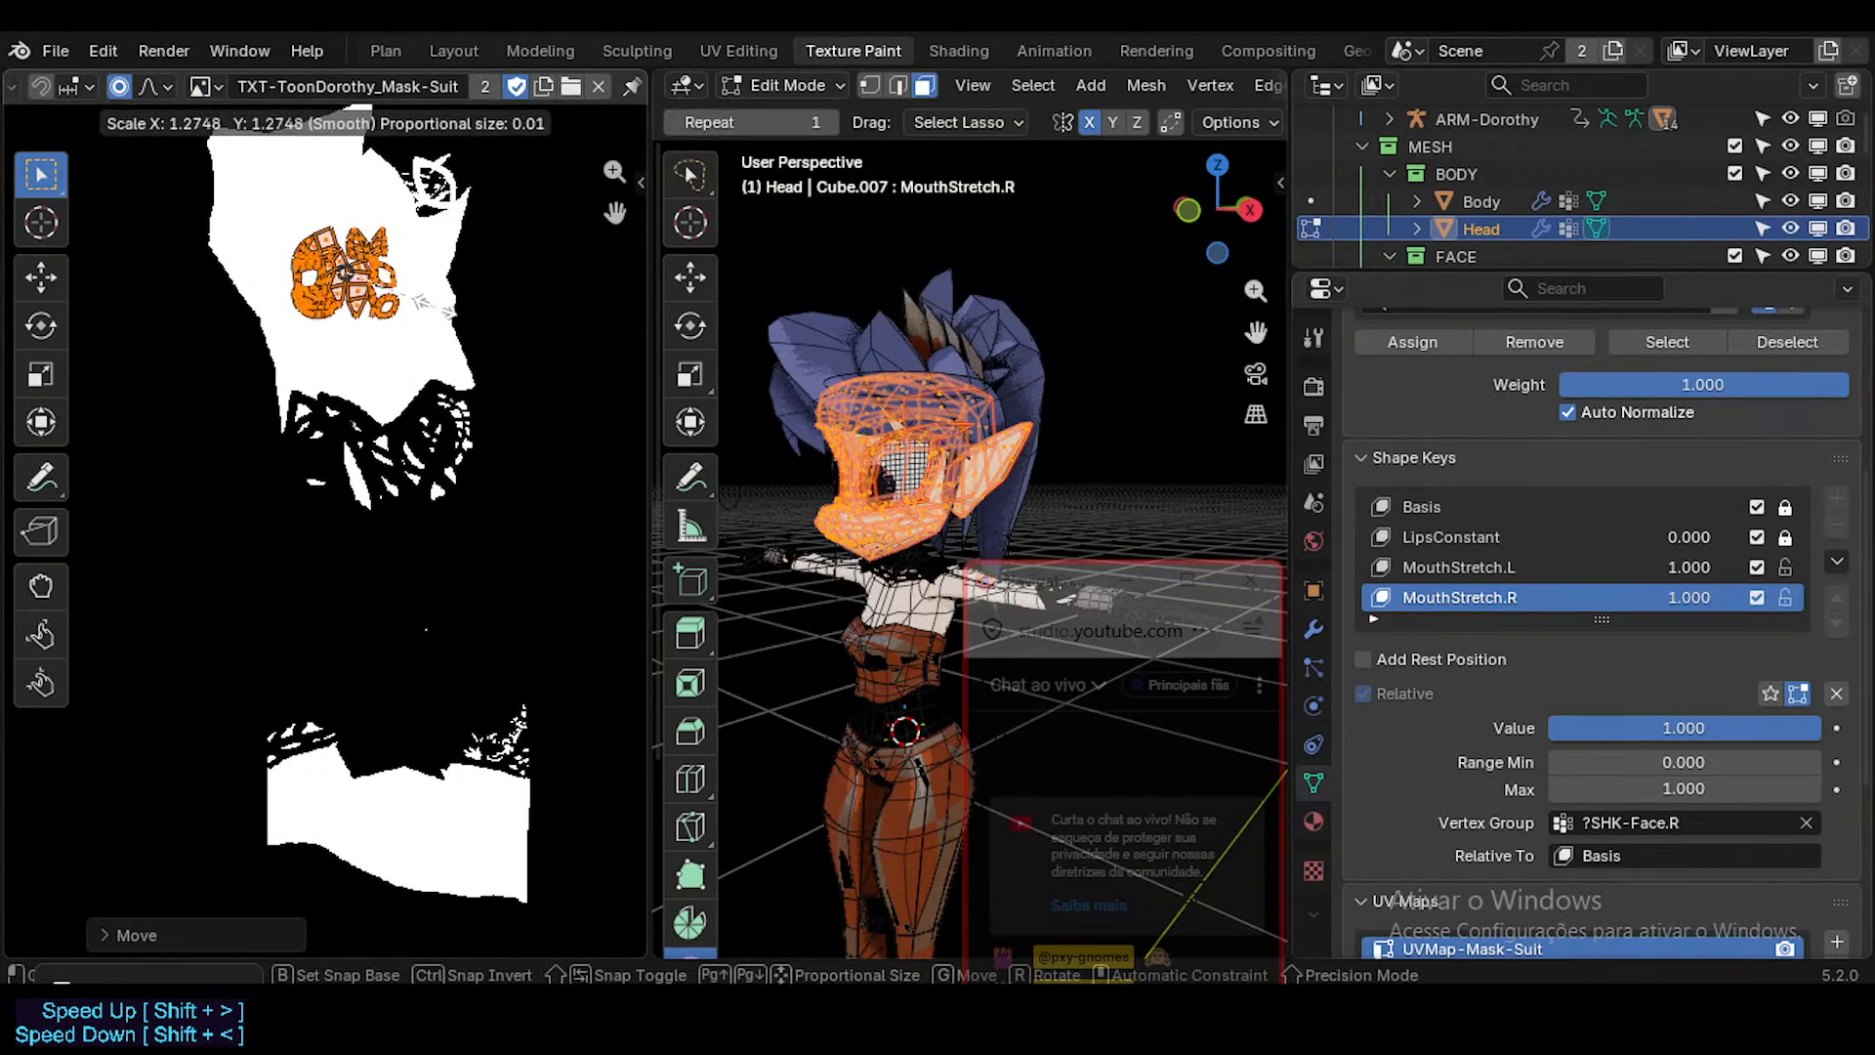
left_click(445, 328)
key("g")
left_click(345, 273)
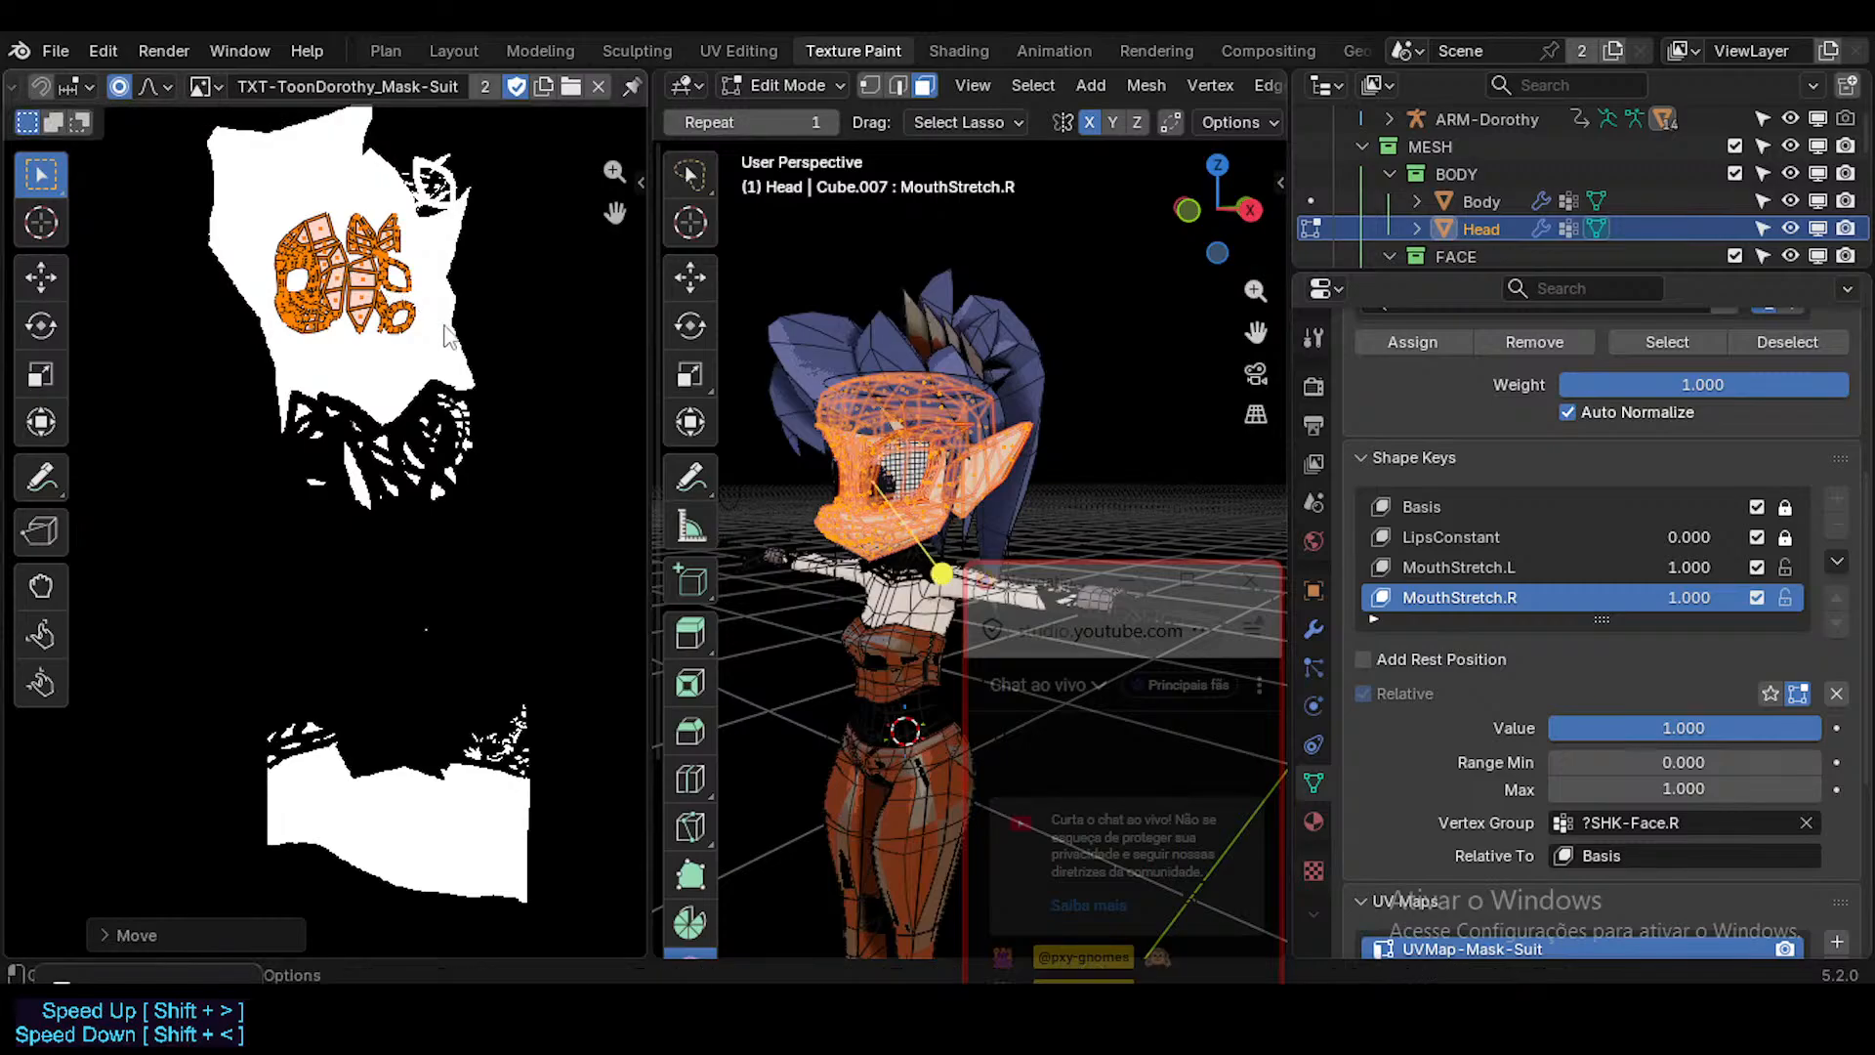
key("ctrl+Tab")
left_click(594, 359)
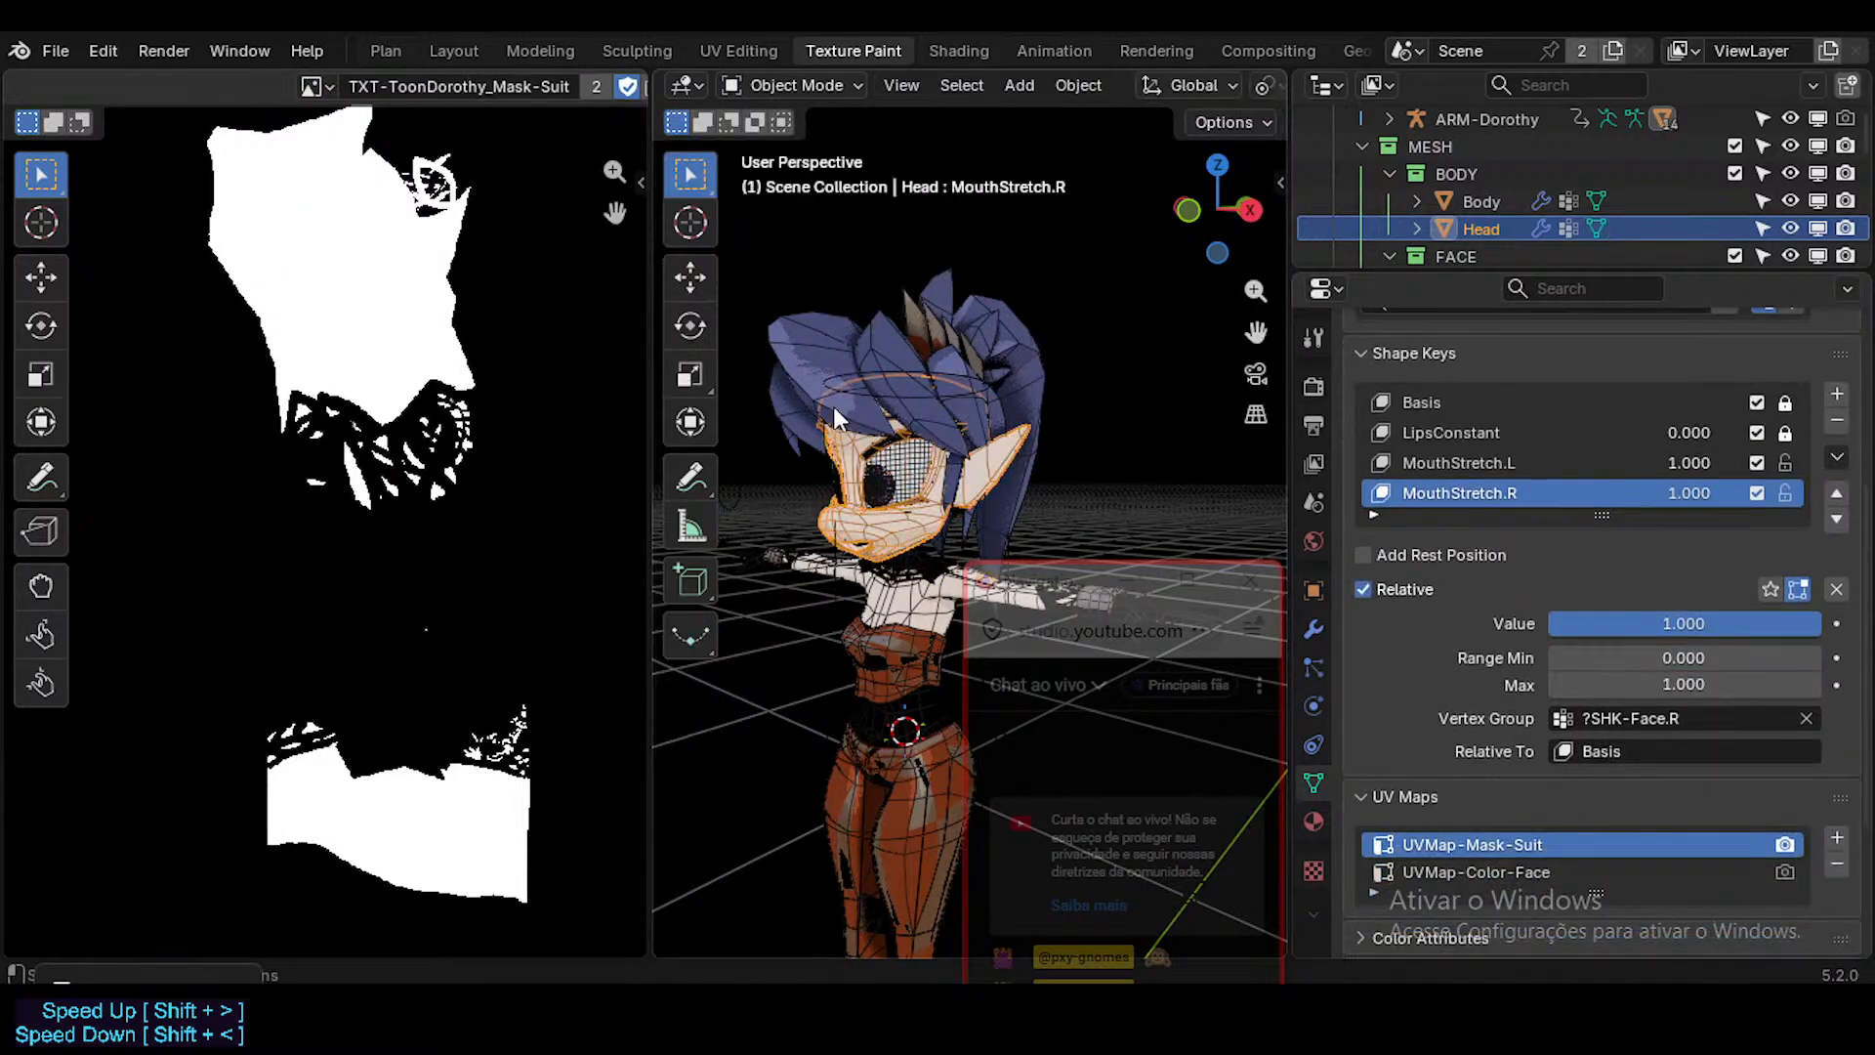
Inspect the character's face and body shading without overlays, continuing in the Layout workspace with overlays on and off.
key("shift+alt+z")
scroll(858, 508, "up", 4)
middle_click_drag(842, 519, 893, 440)
scroll(871, 501, "up", 5)
scroll(873, 493, "down", 10)
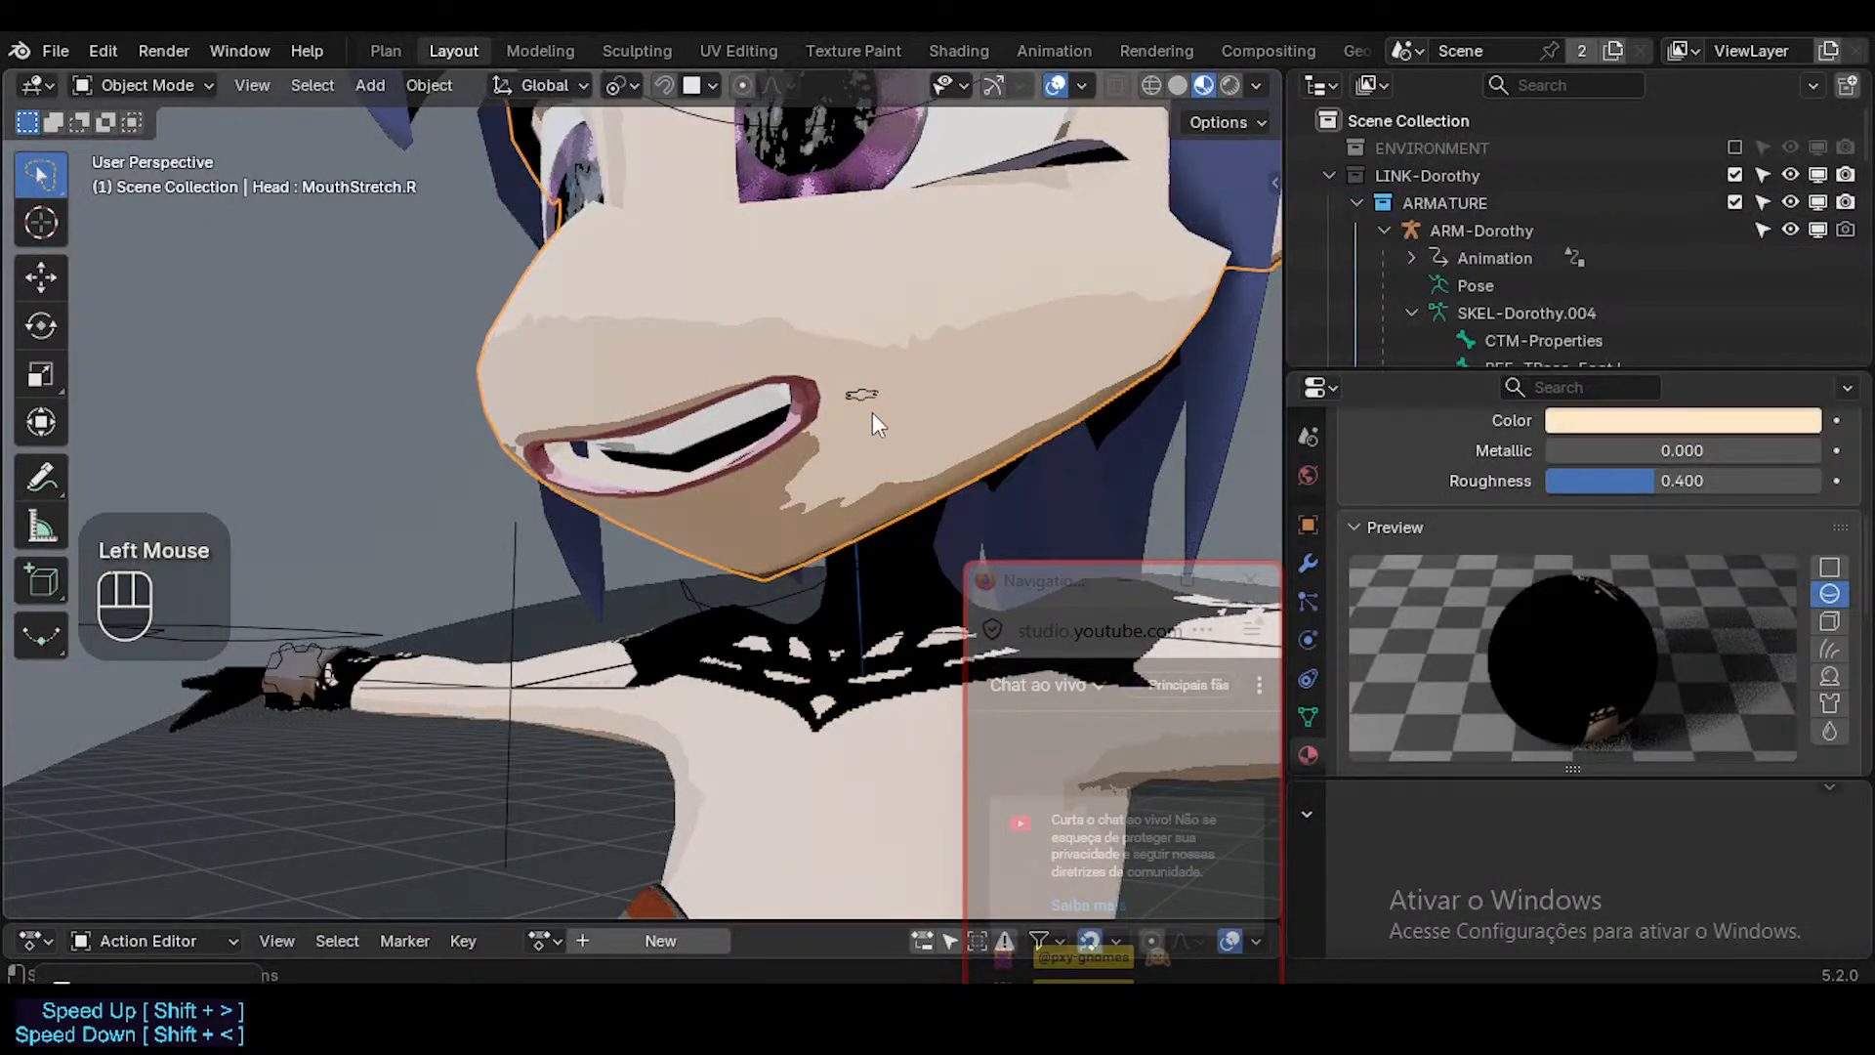
middle_click_drag(871, 412, 957, 254)
key("shift+alt+z")
key("shift+alt+z")
key("shift+alt+z")
key("shift+alt+z")
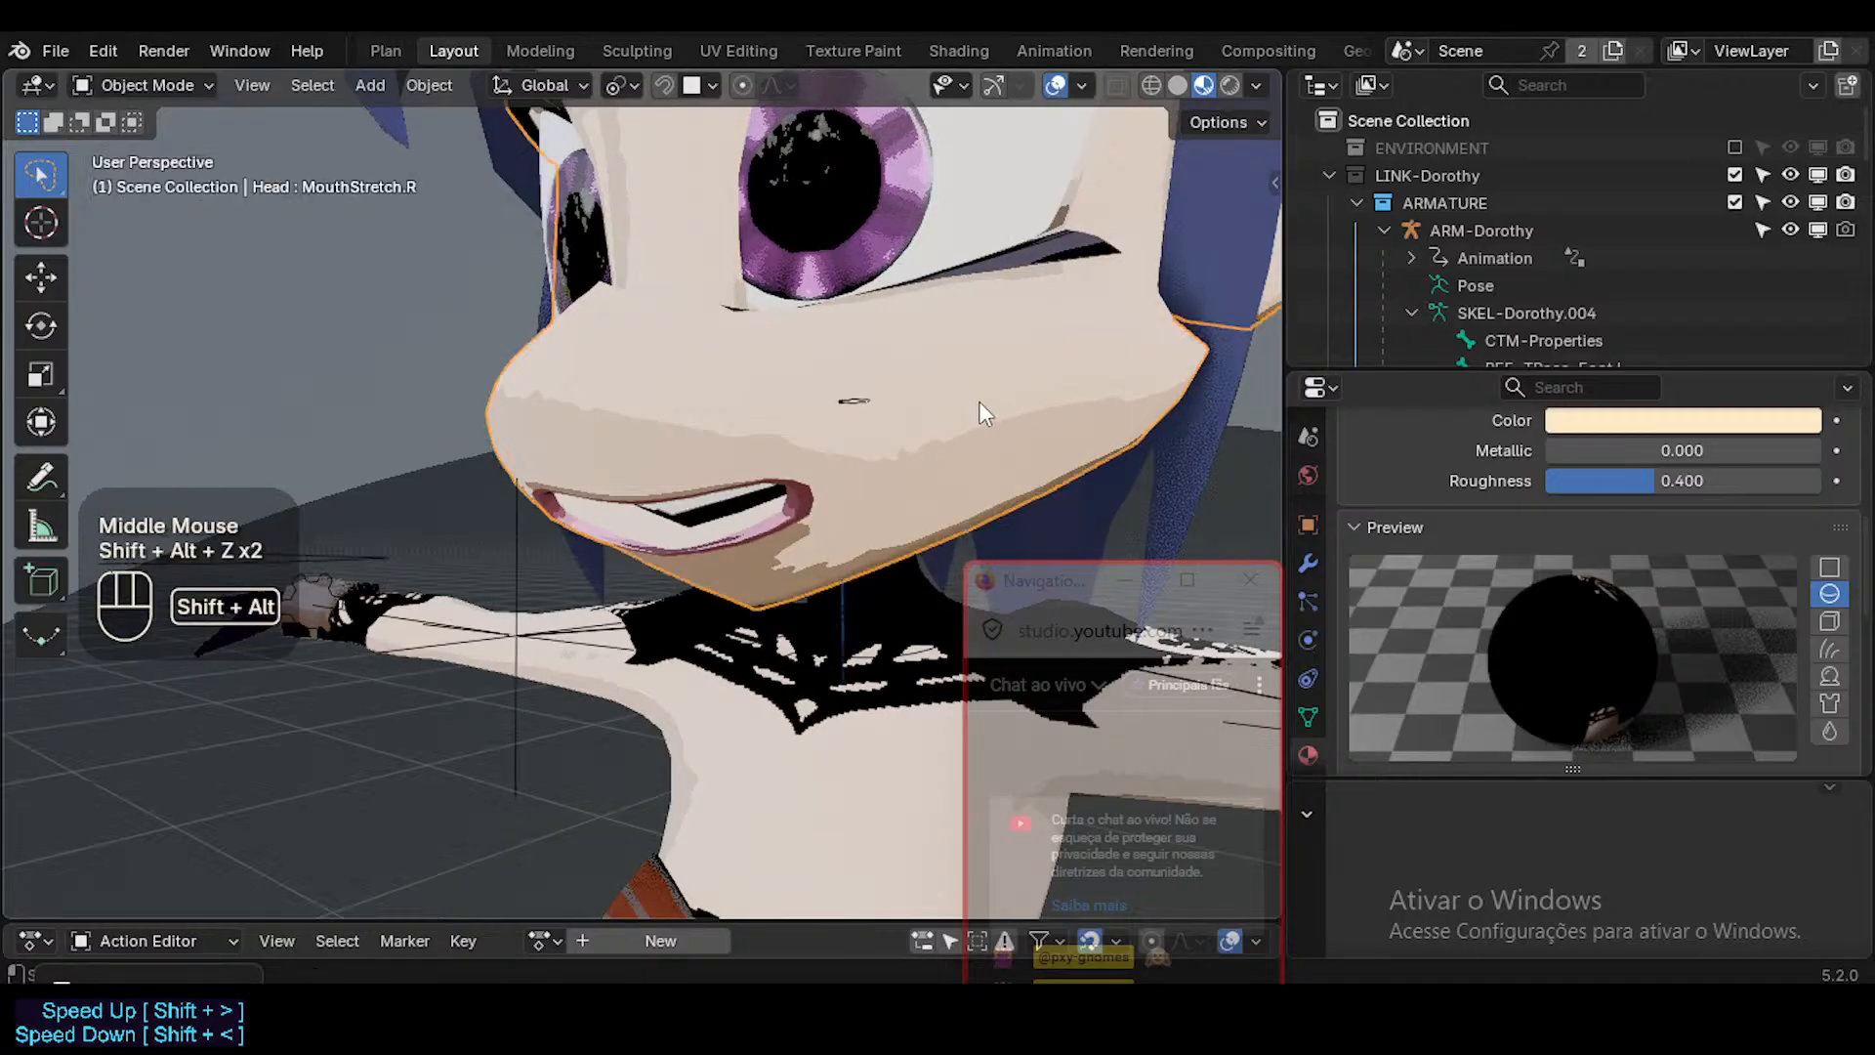
Save the file and switch the Layout viewport to Solid shading.
left_click(970, 402)
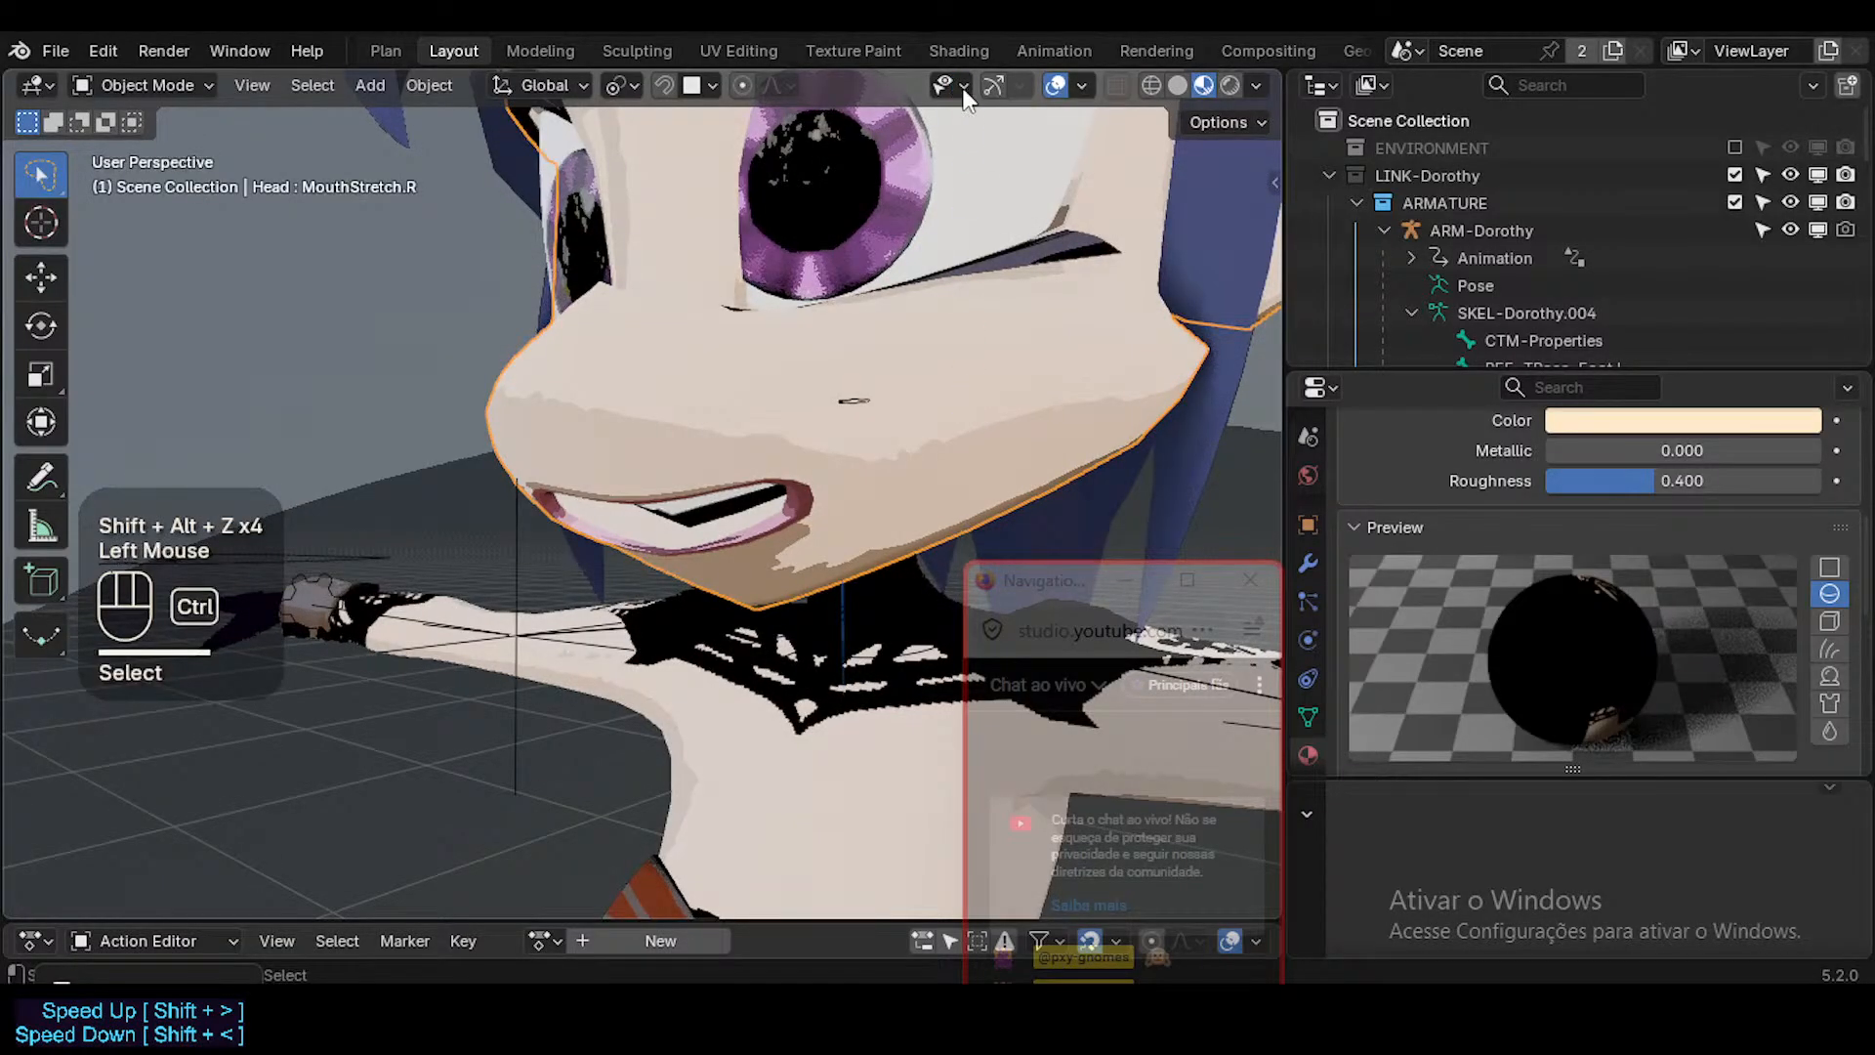
key("ctrl+s")
left_click(1175, 85)
Open the Shading workspace and examine the Skin material's Principled BSDF, Mix Shader and Material Output nodes.
left_click(945, 50)
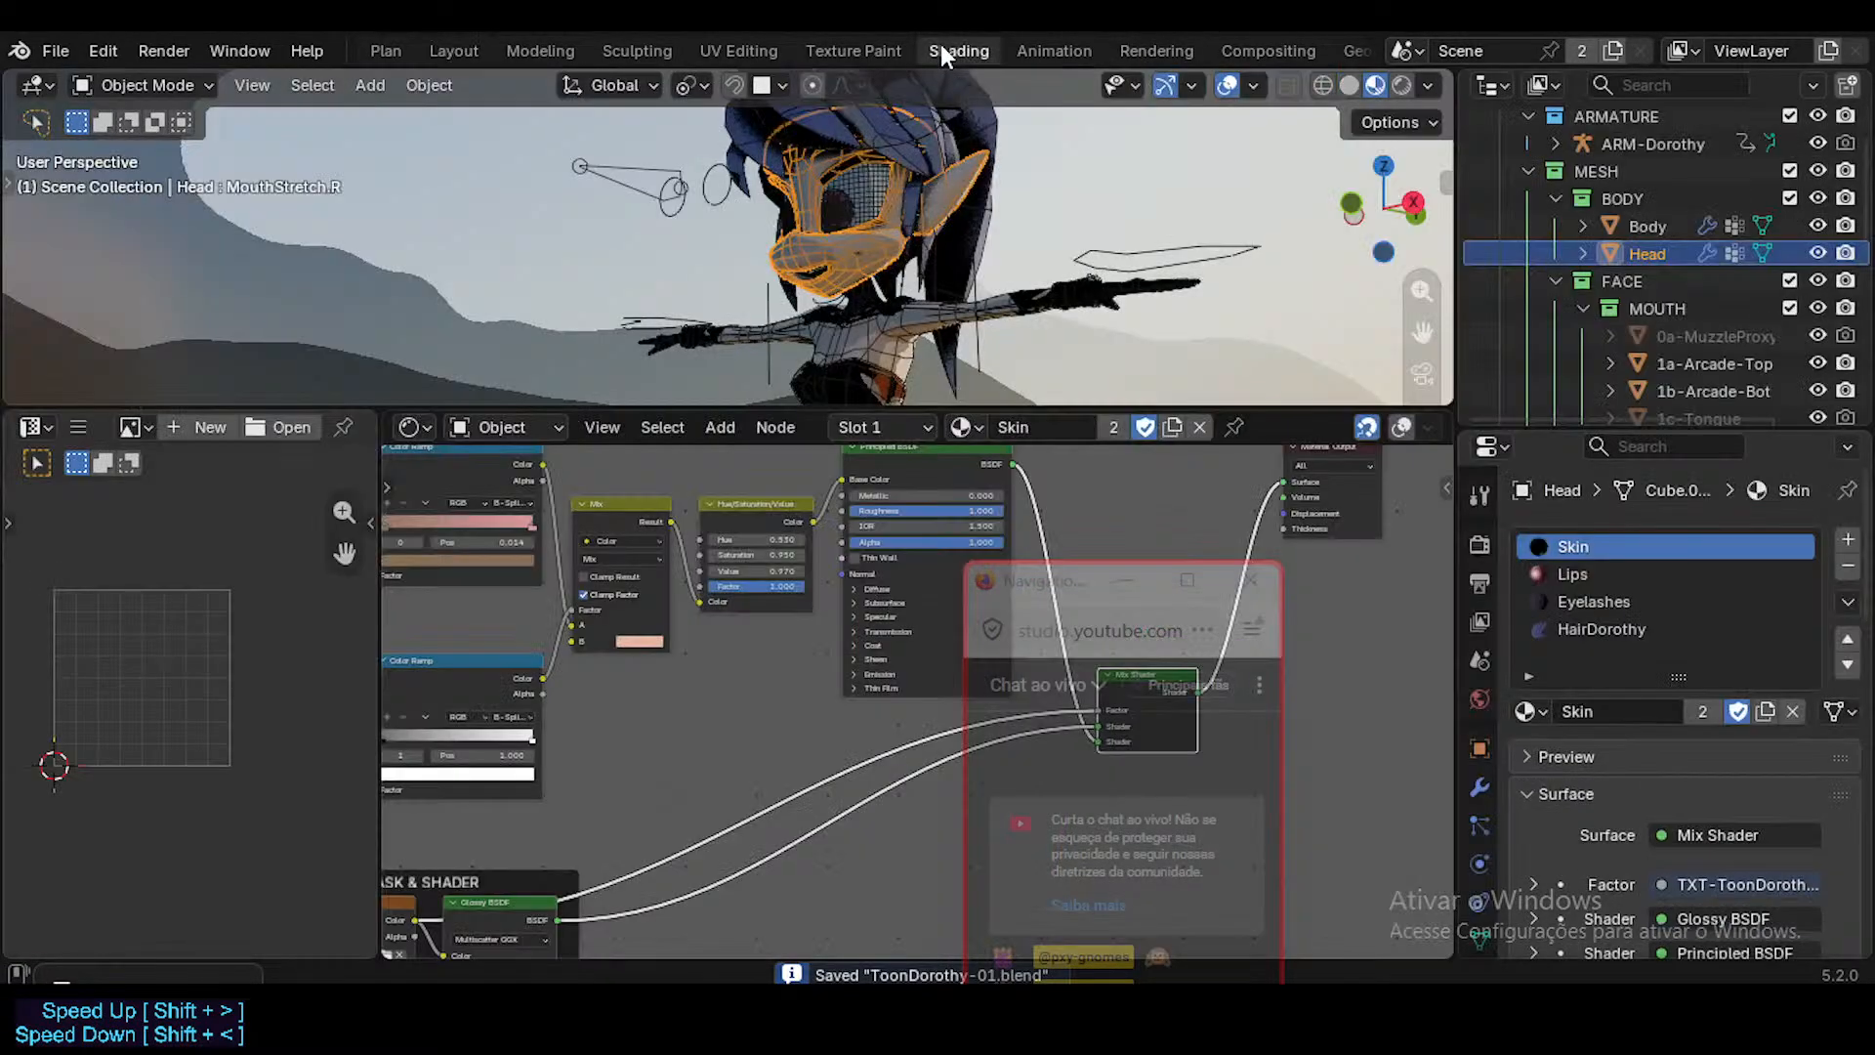
left_click_drag(1023, 584, 1356, 746)
middle_click_drag(1057, 666, 897, 851)
scroll(952, 701, "up", 5)
middle_click_drag(923, 674, 850, 620)
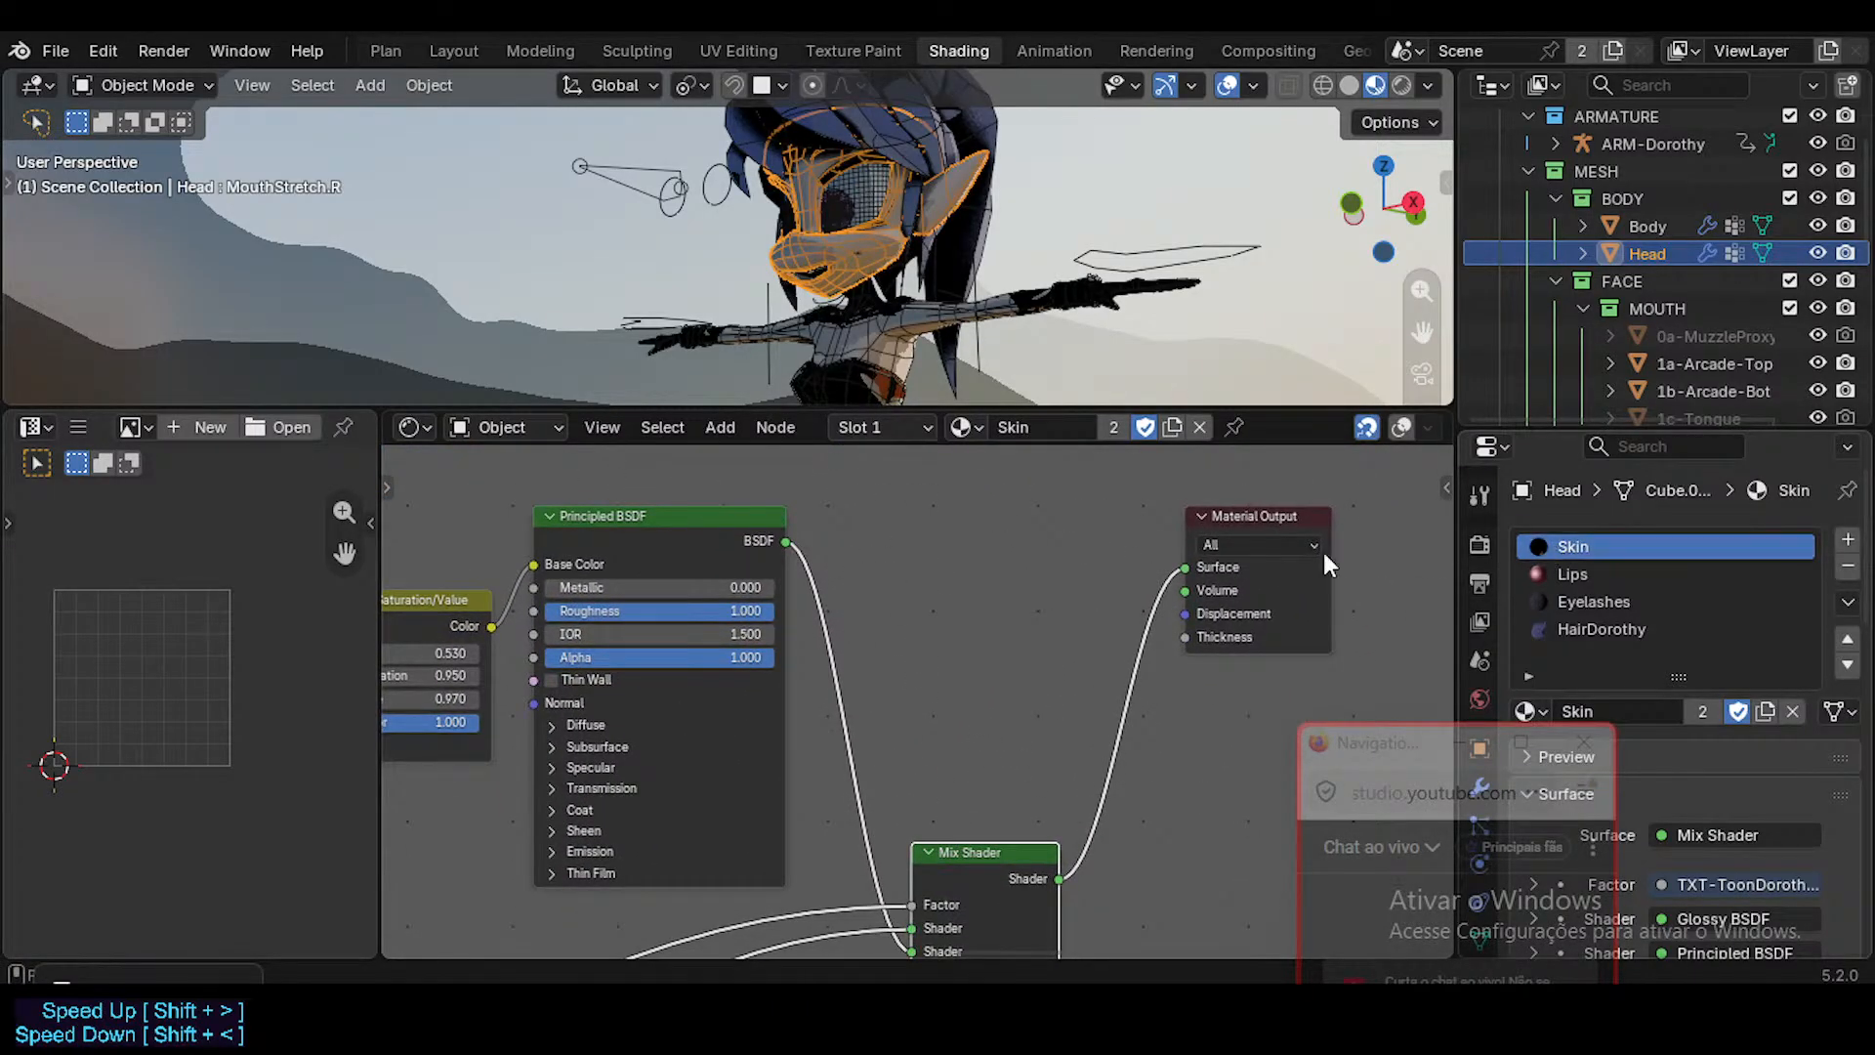
middle_click_drag(918, 749, 918, 706)
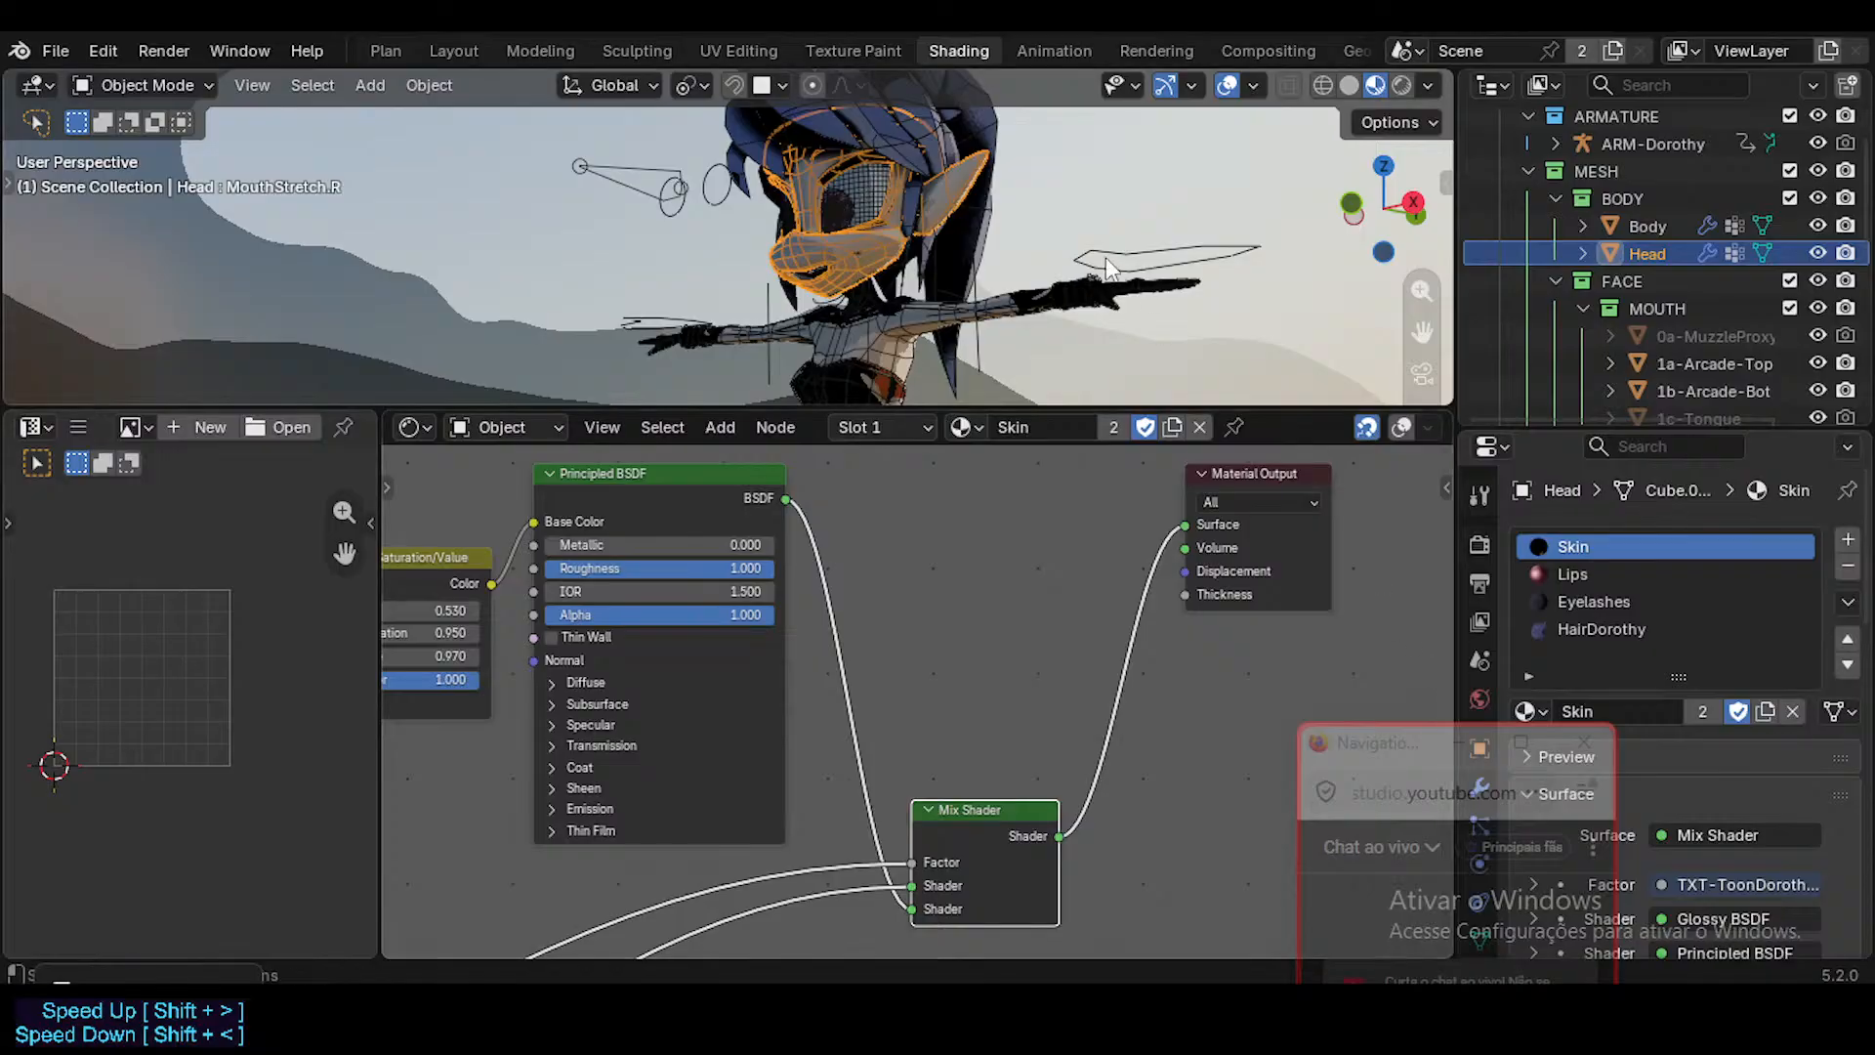
Put the Head in Edit Mode and expand the UV Maps list in its mesh data properties.
key("Tab")
scroll(1604, 865, "down", 5)
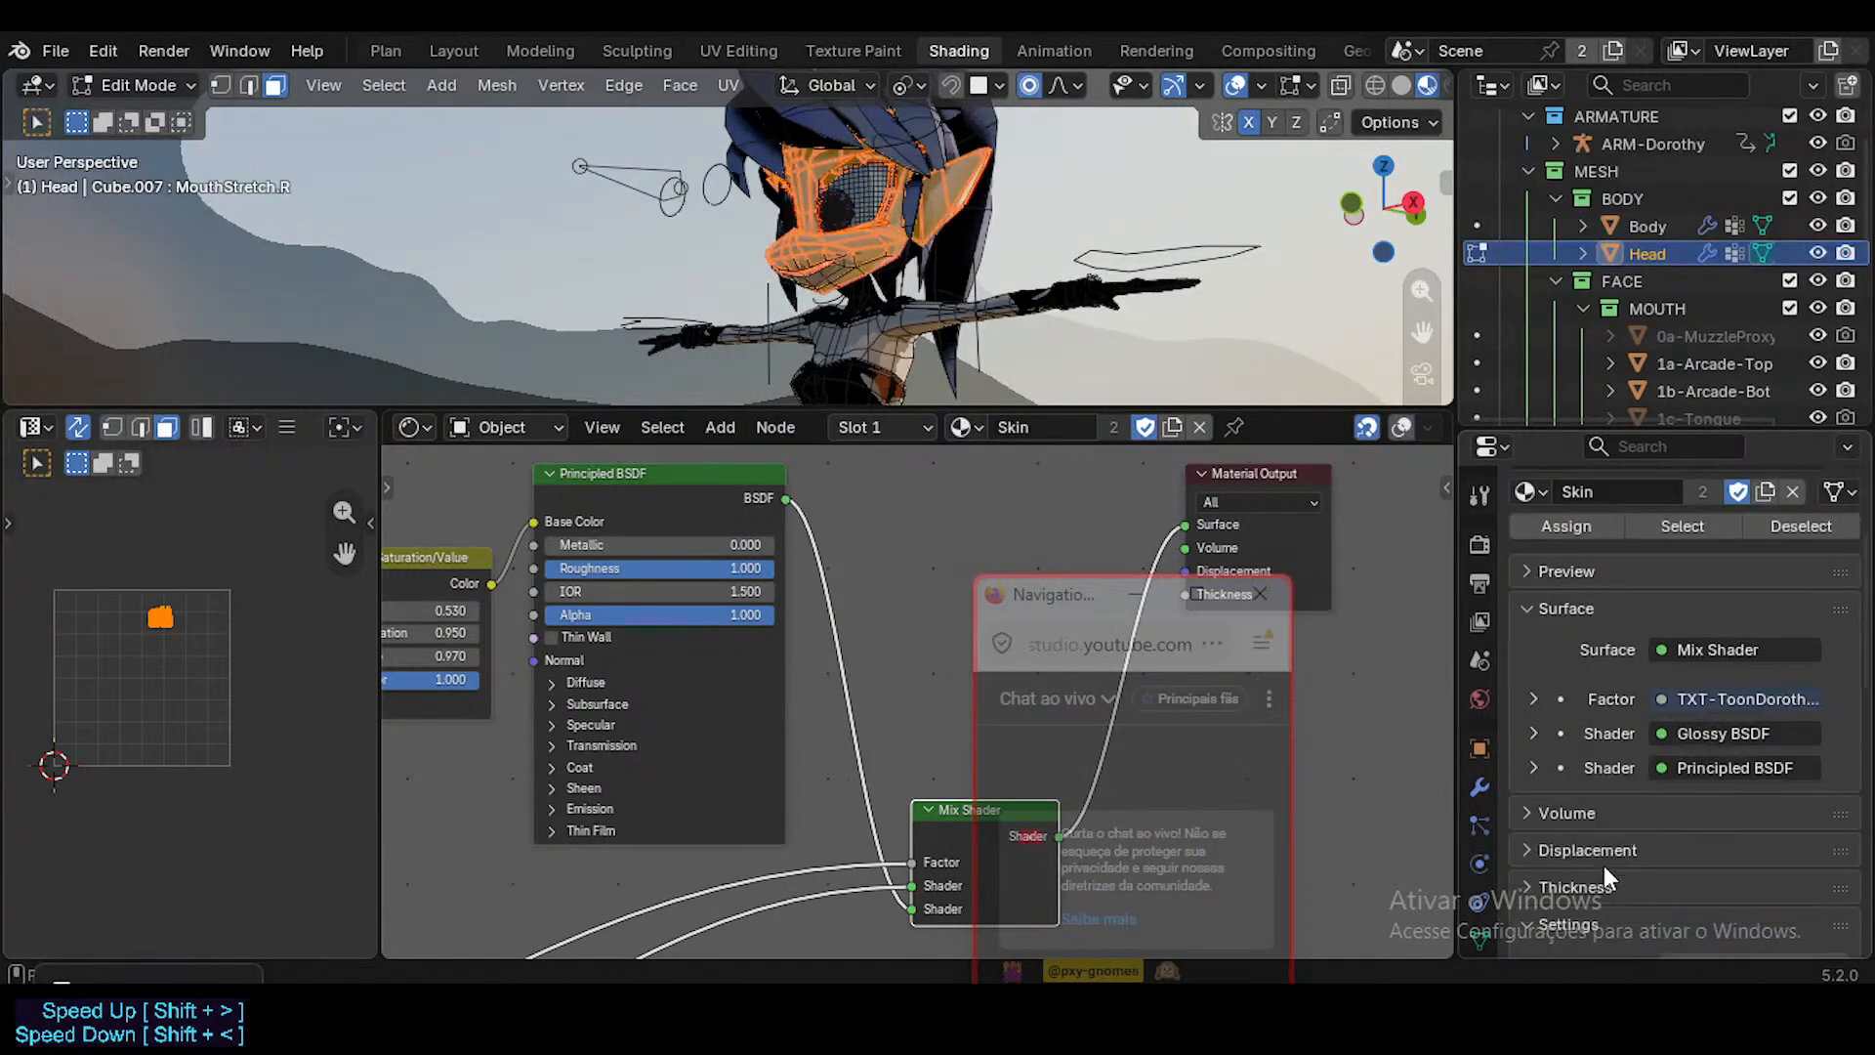
left_click(1480, 937)
scroll(1643, 846, "down", 5)
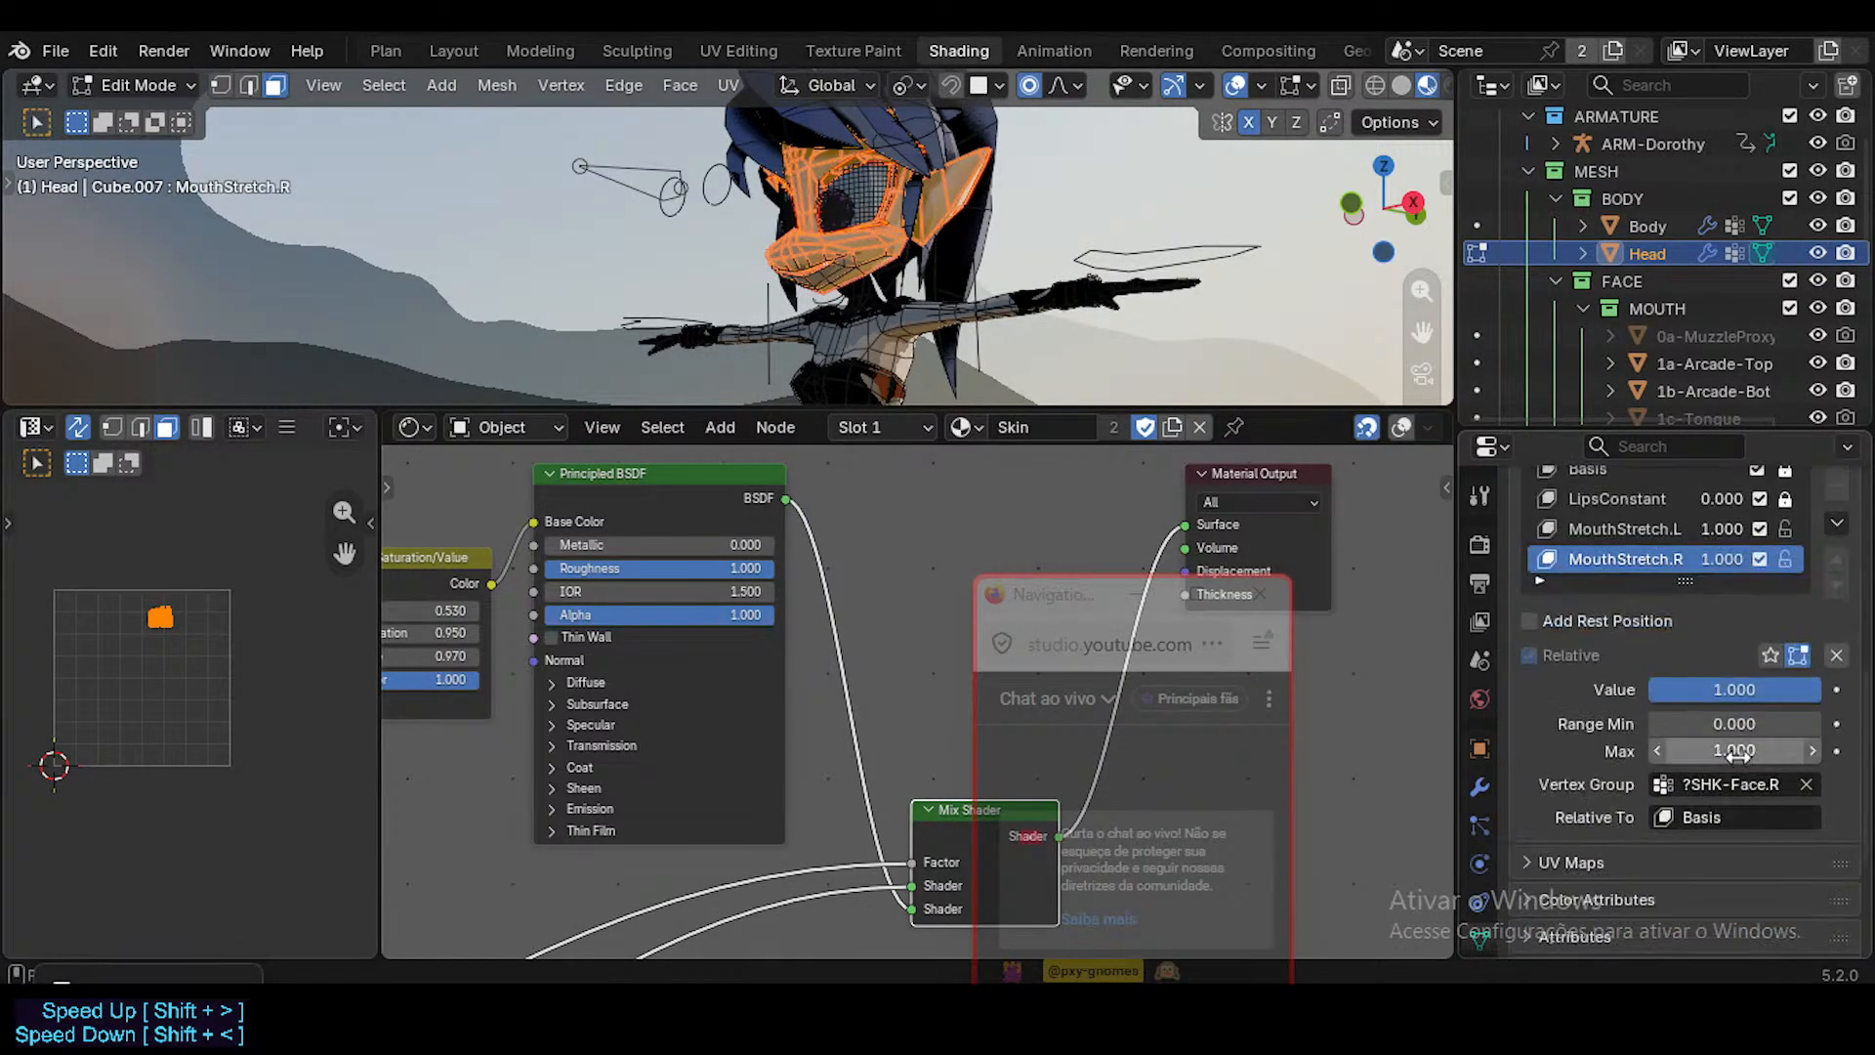
scroll(1694, 767, "down", 1)
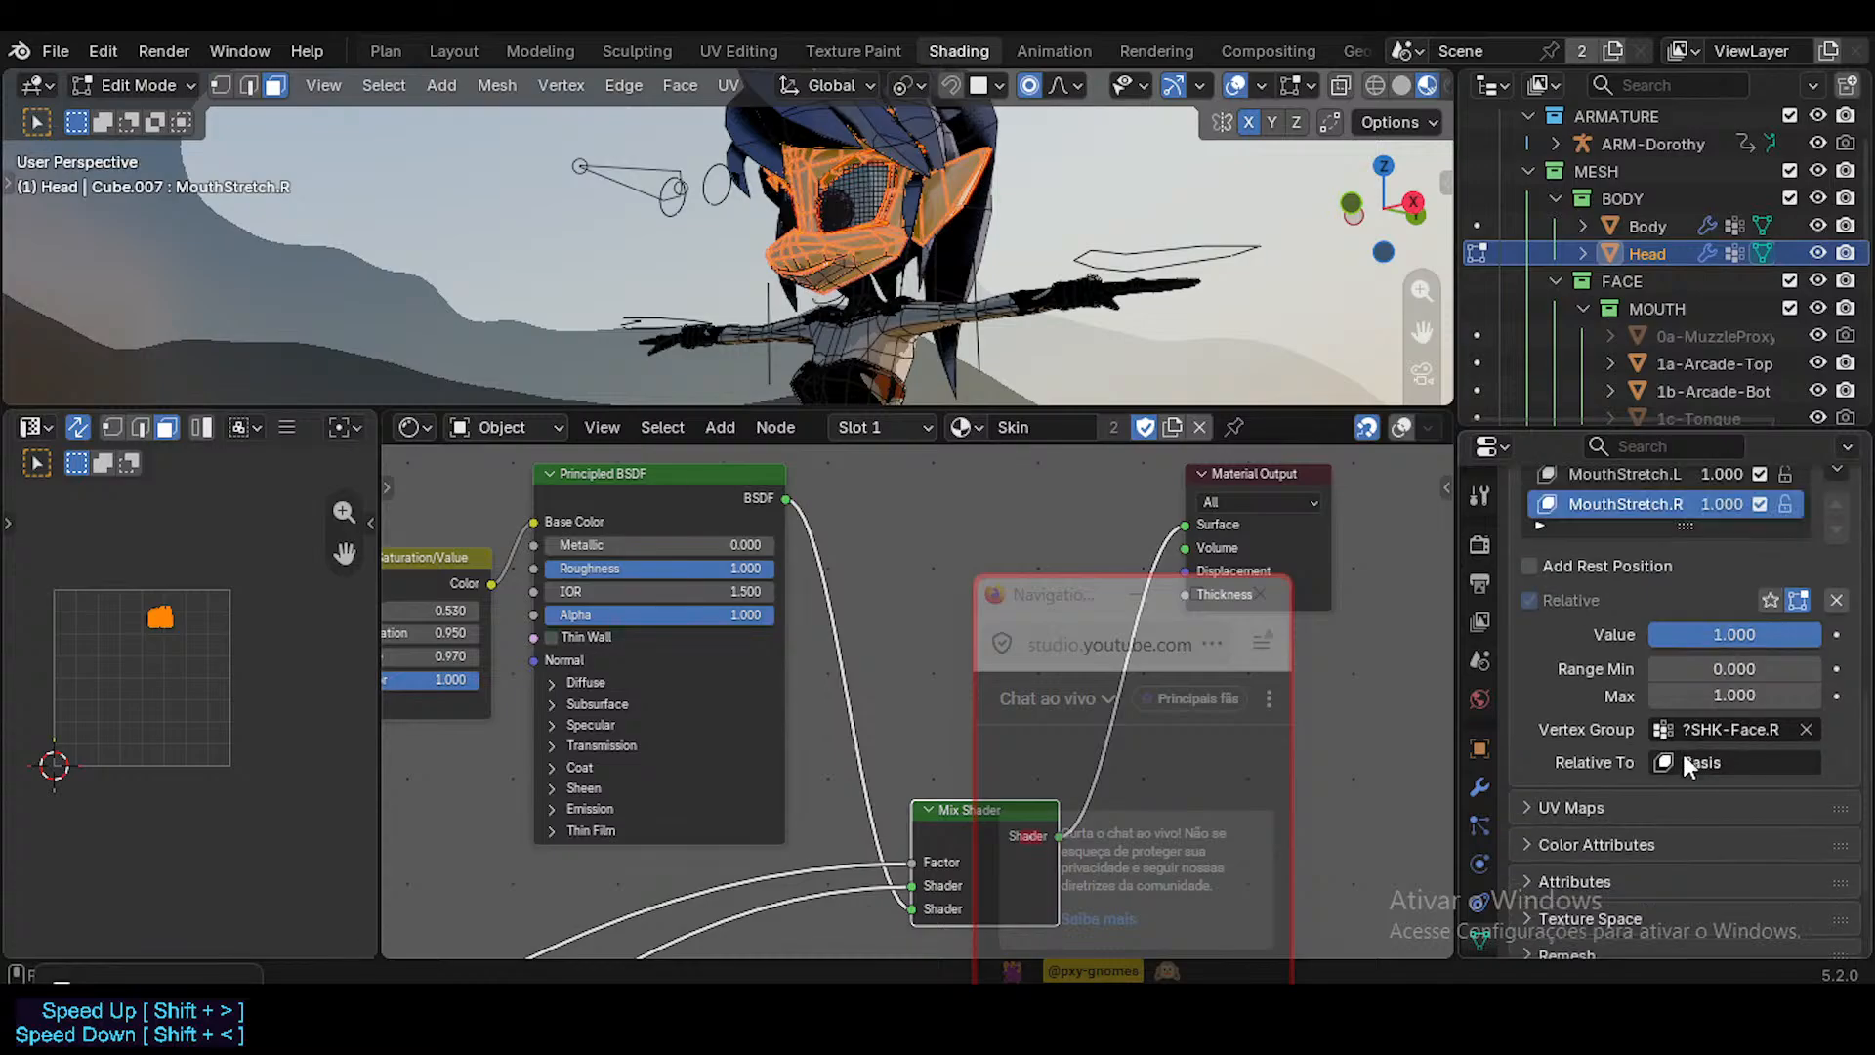
scroll(1686, 767, "up", 2)
scroll(1486, 909, "down", 3)
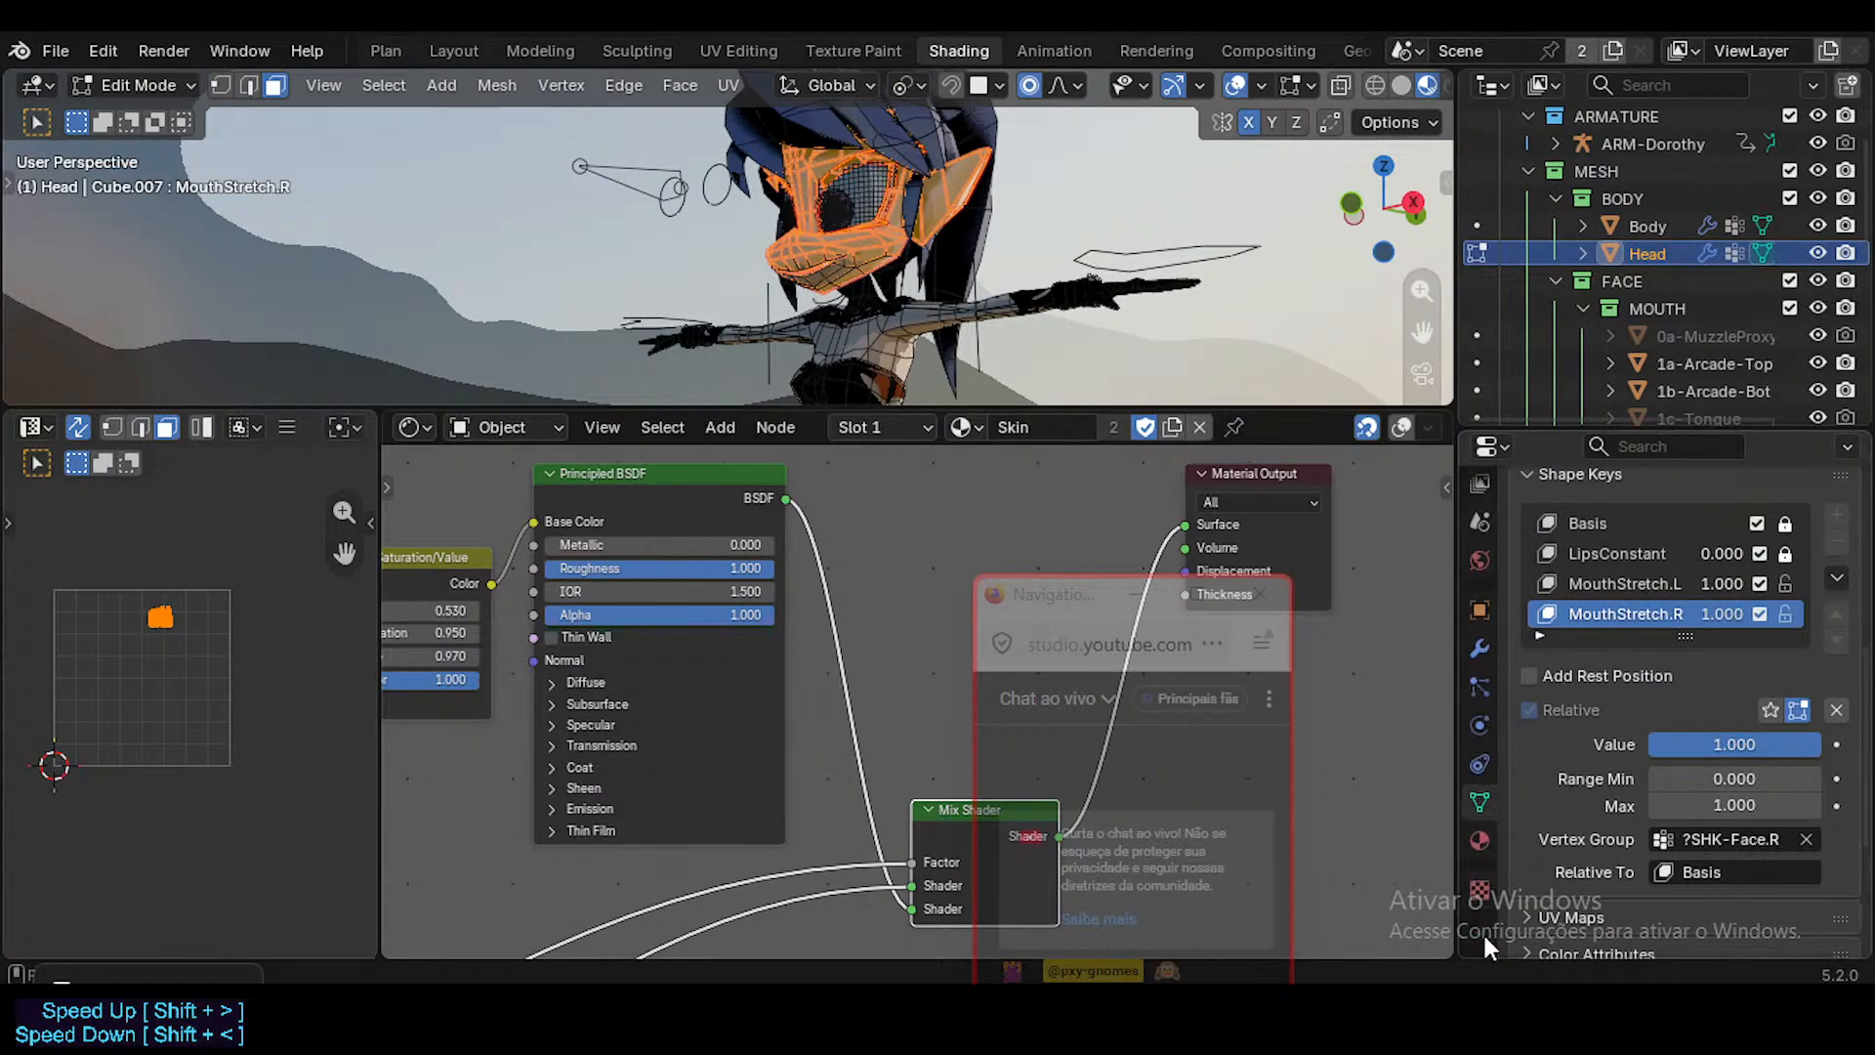
scroll(1563, 643, "up", 5)
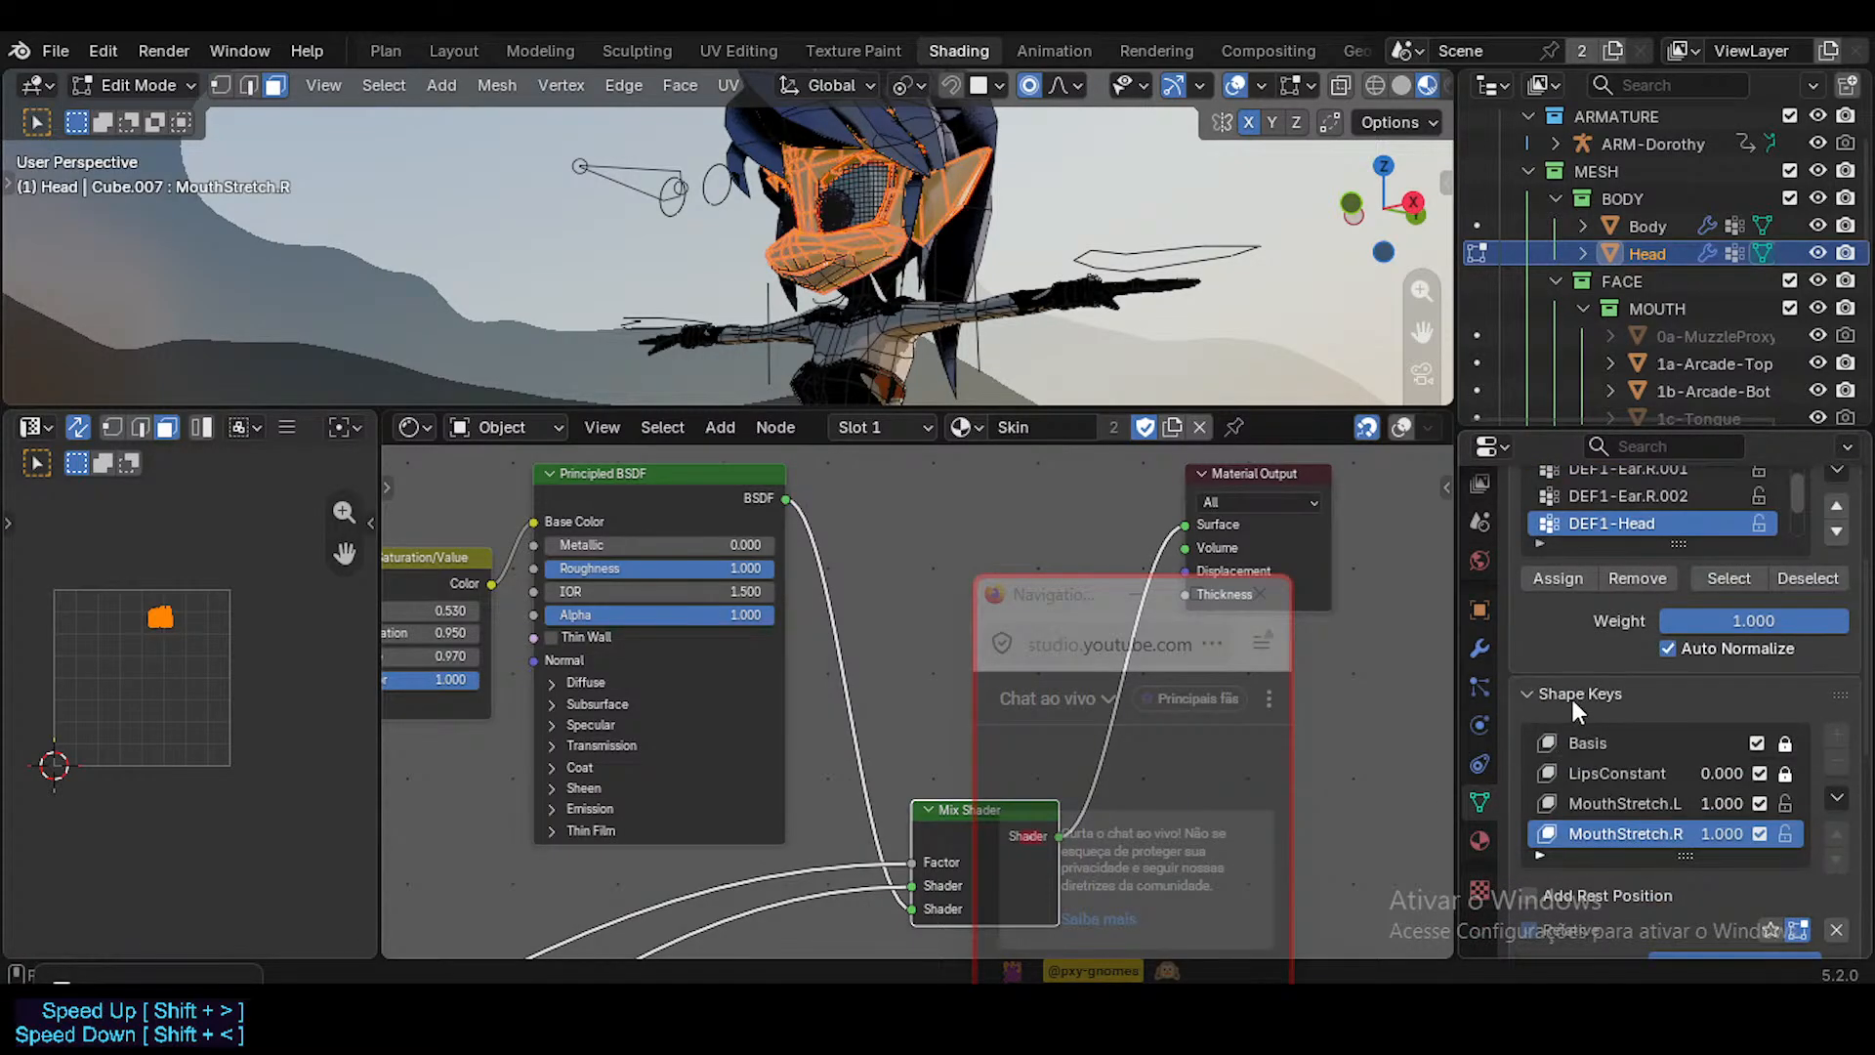
scroll(1573, 699, "down", 9)
scroll(1660, 869, "down", 1)
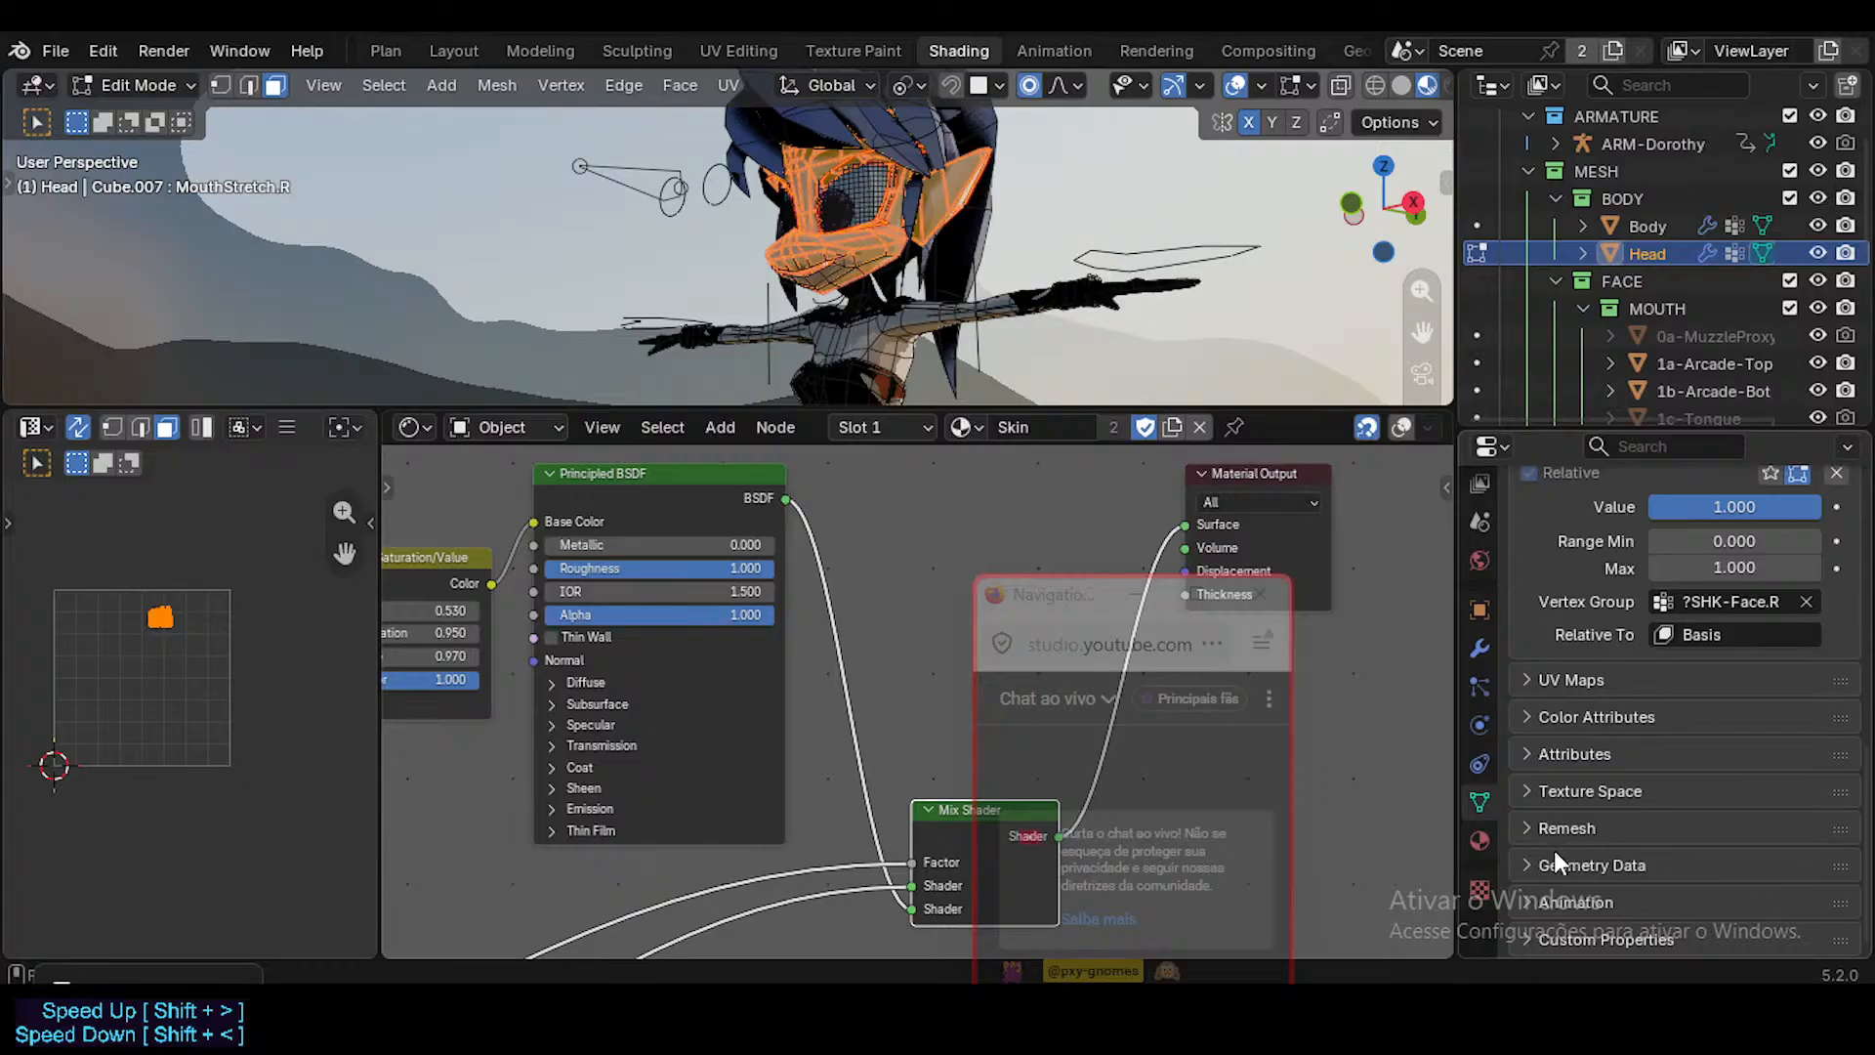
left_click(1539, 680)
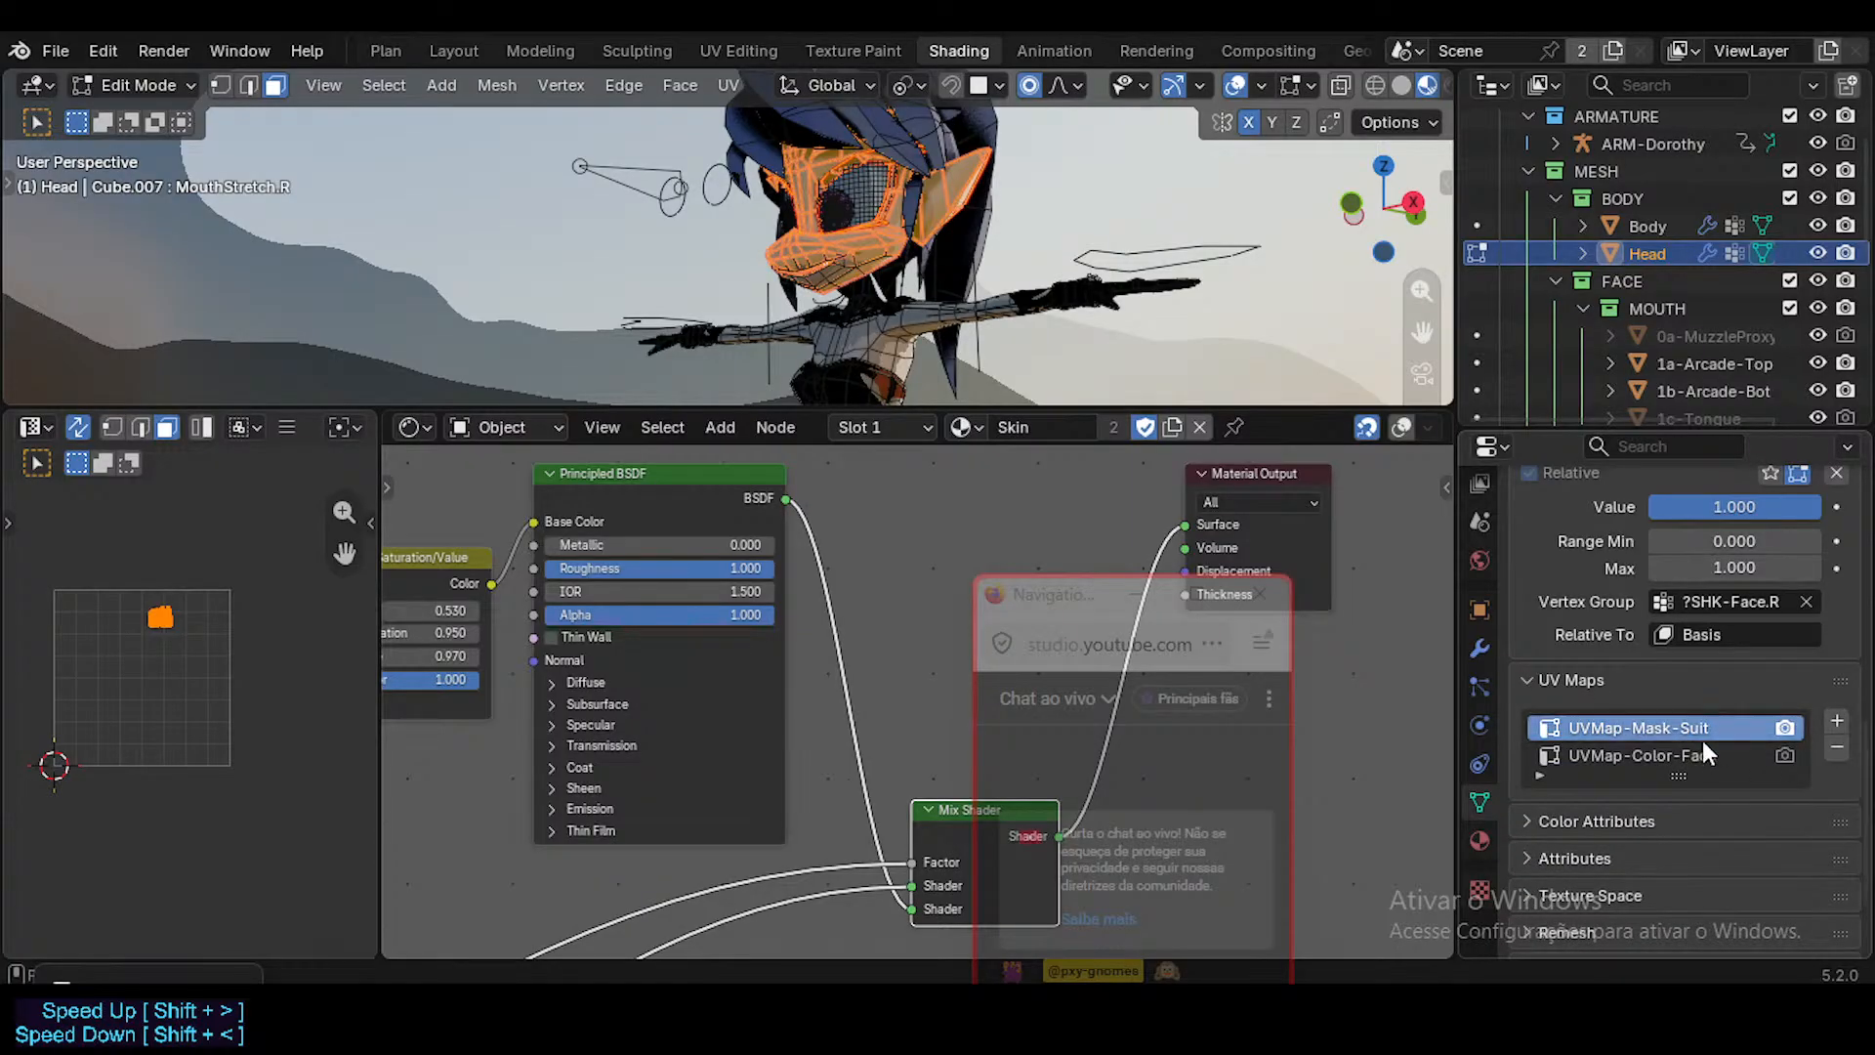
Make UVMap-Color-Face the Head's active and render UV map, then return to Object Mode with overlays hidden.
left_click(1783, 755)
left_click(1684, 754)
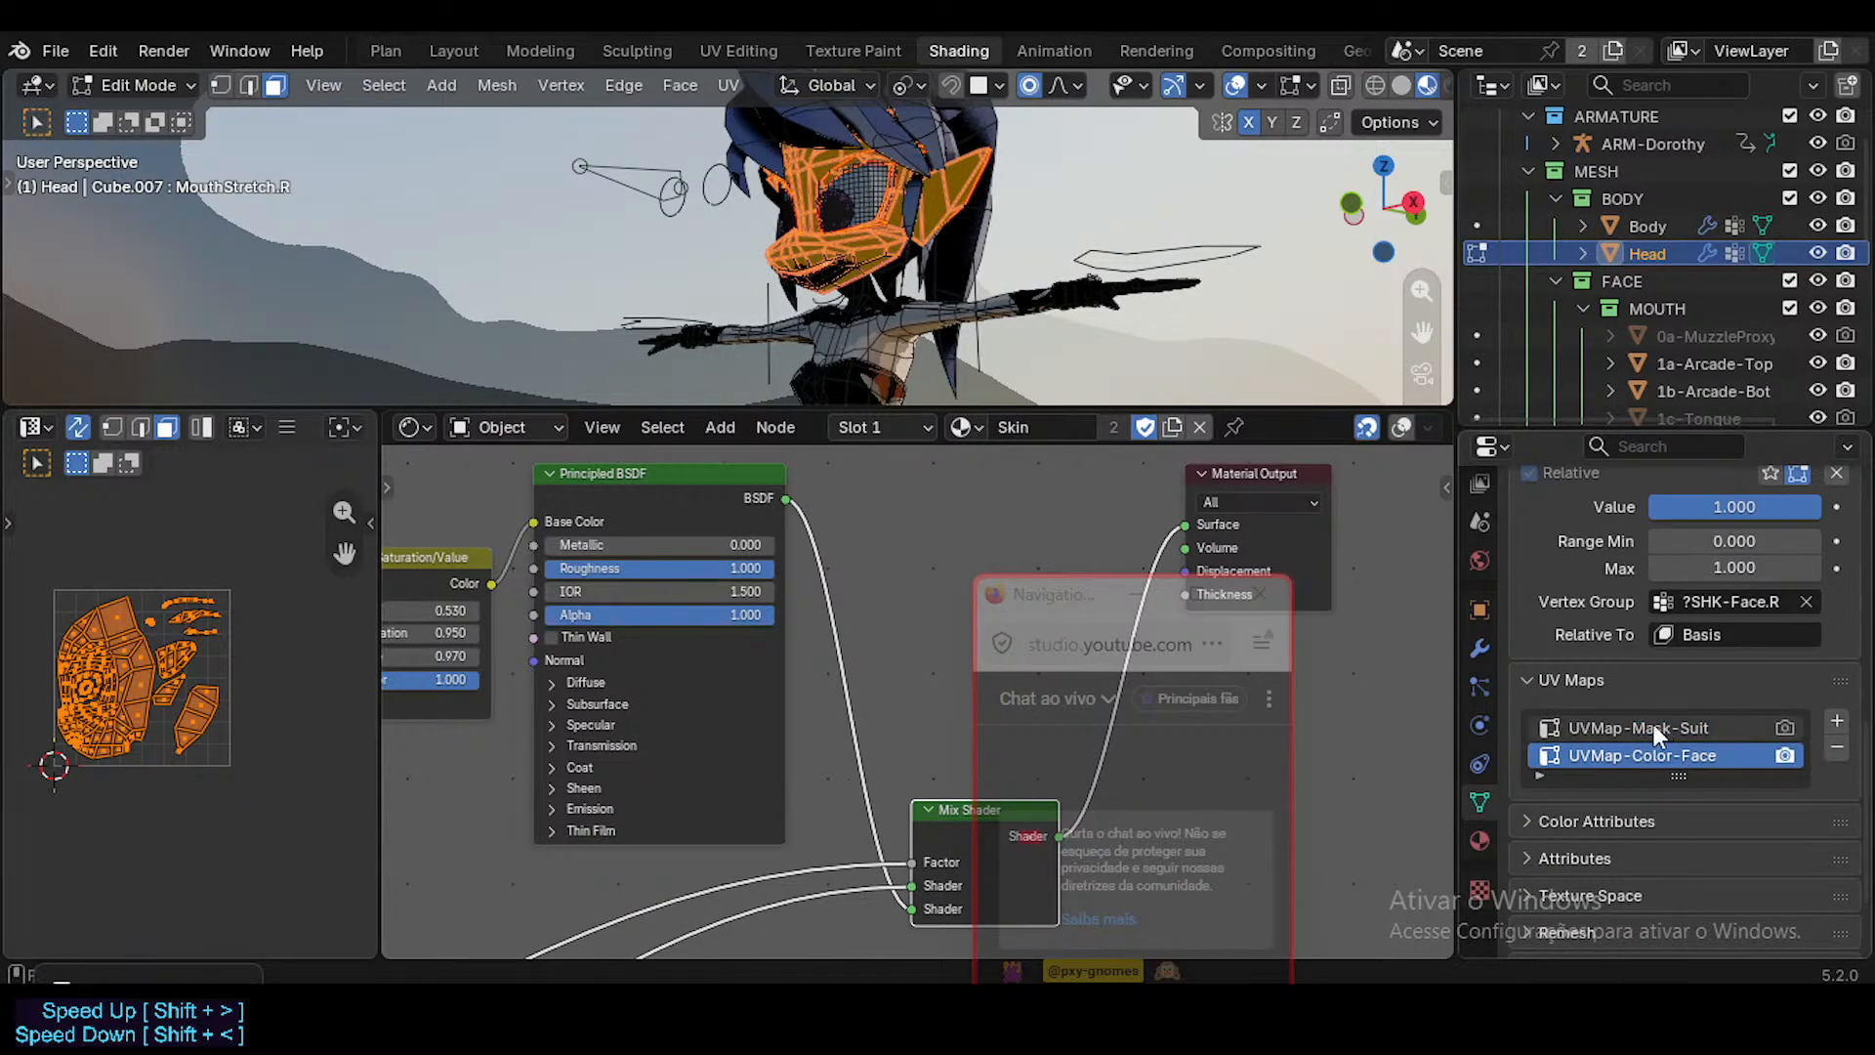
left_click(1539, 776)
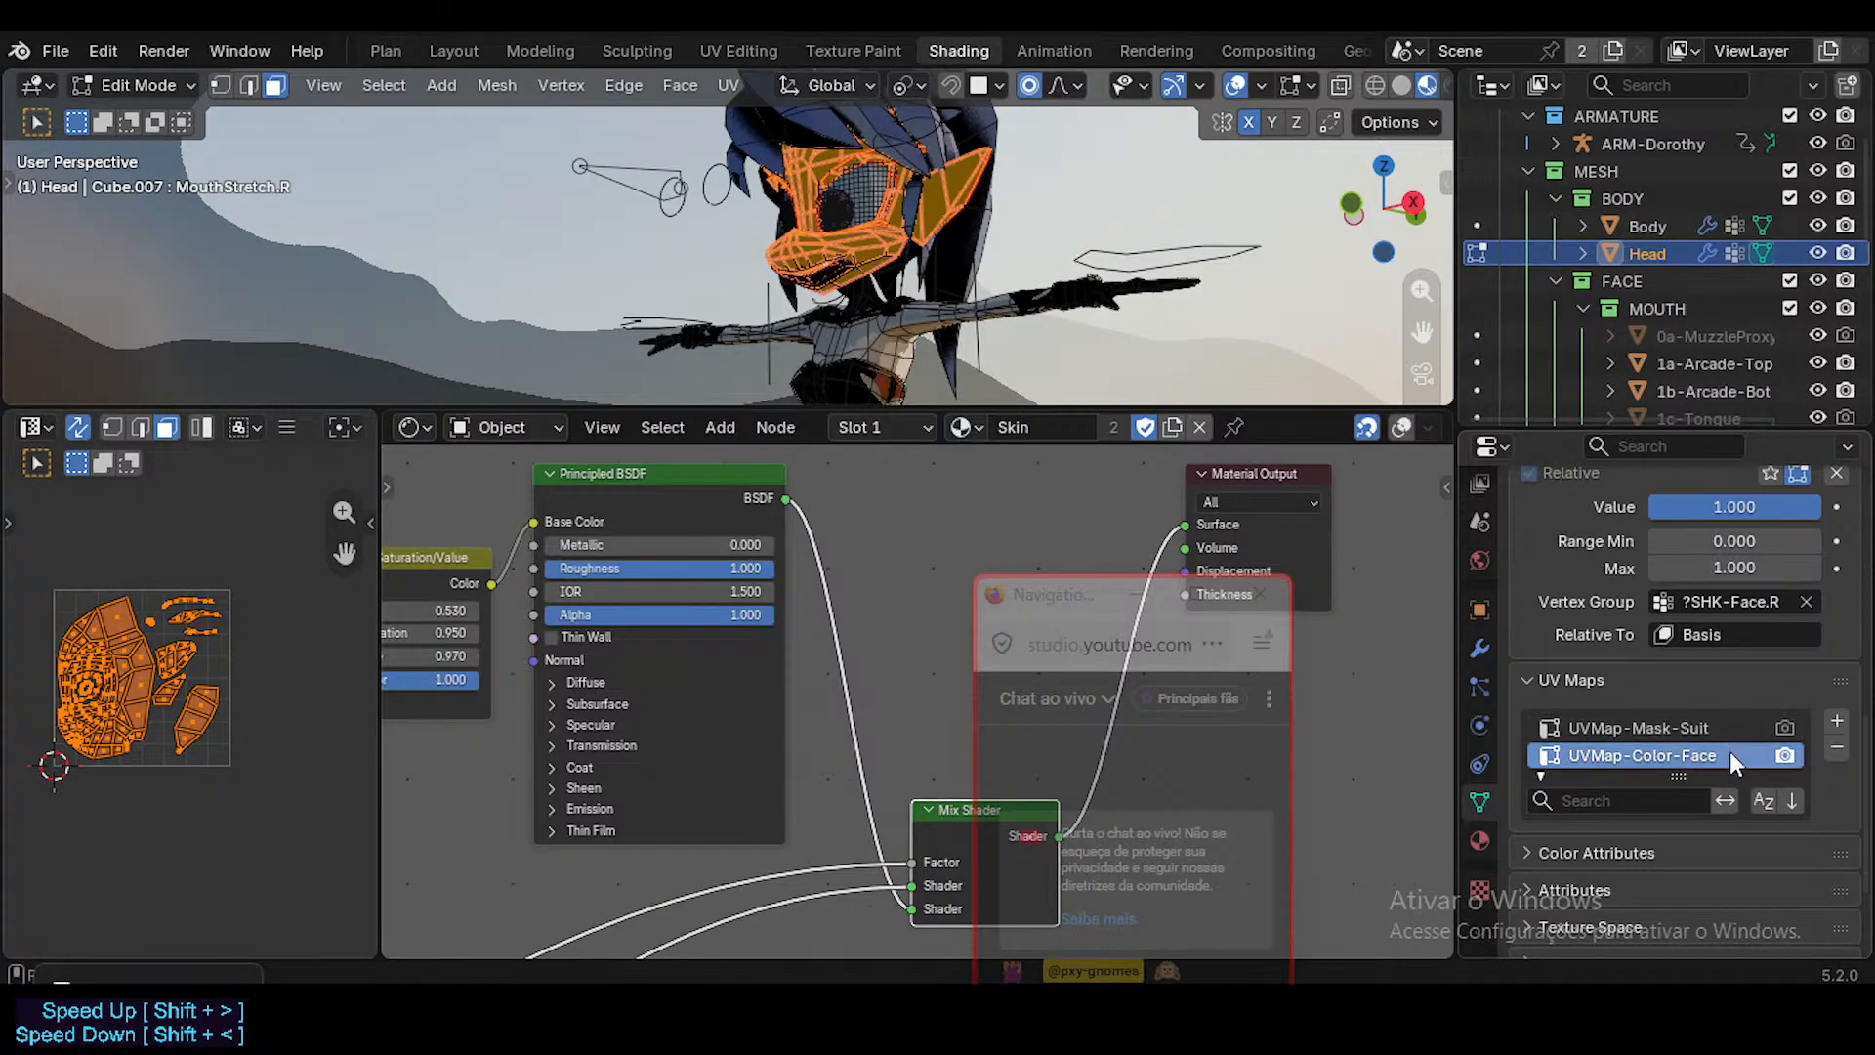
key("Tab")
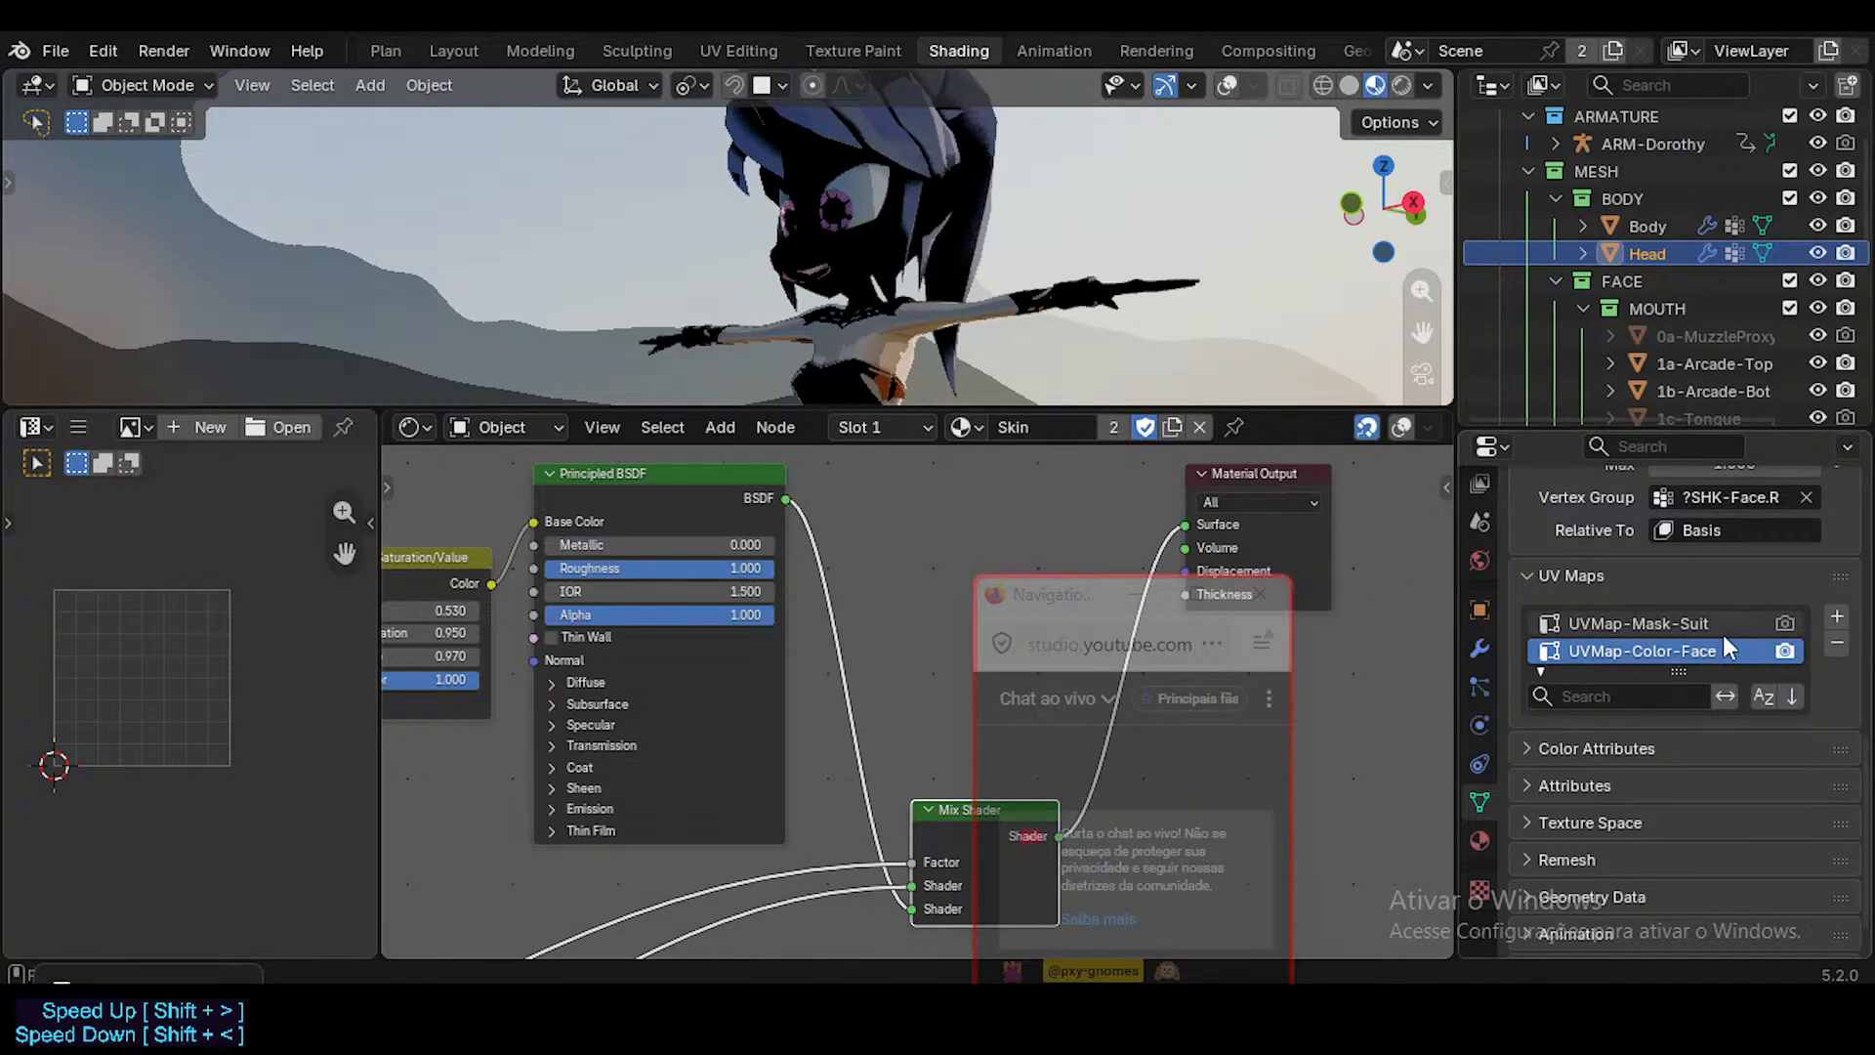
Compare the Head's shading with UVMap-Mask-Suit and UVMap-Color-Face as render map, check it in the Layout workspace, and return to Shading.
left_click(1786, 623)
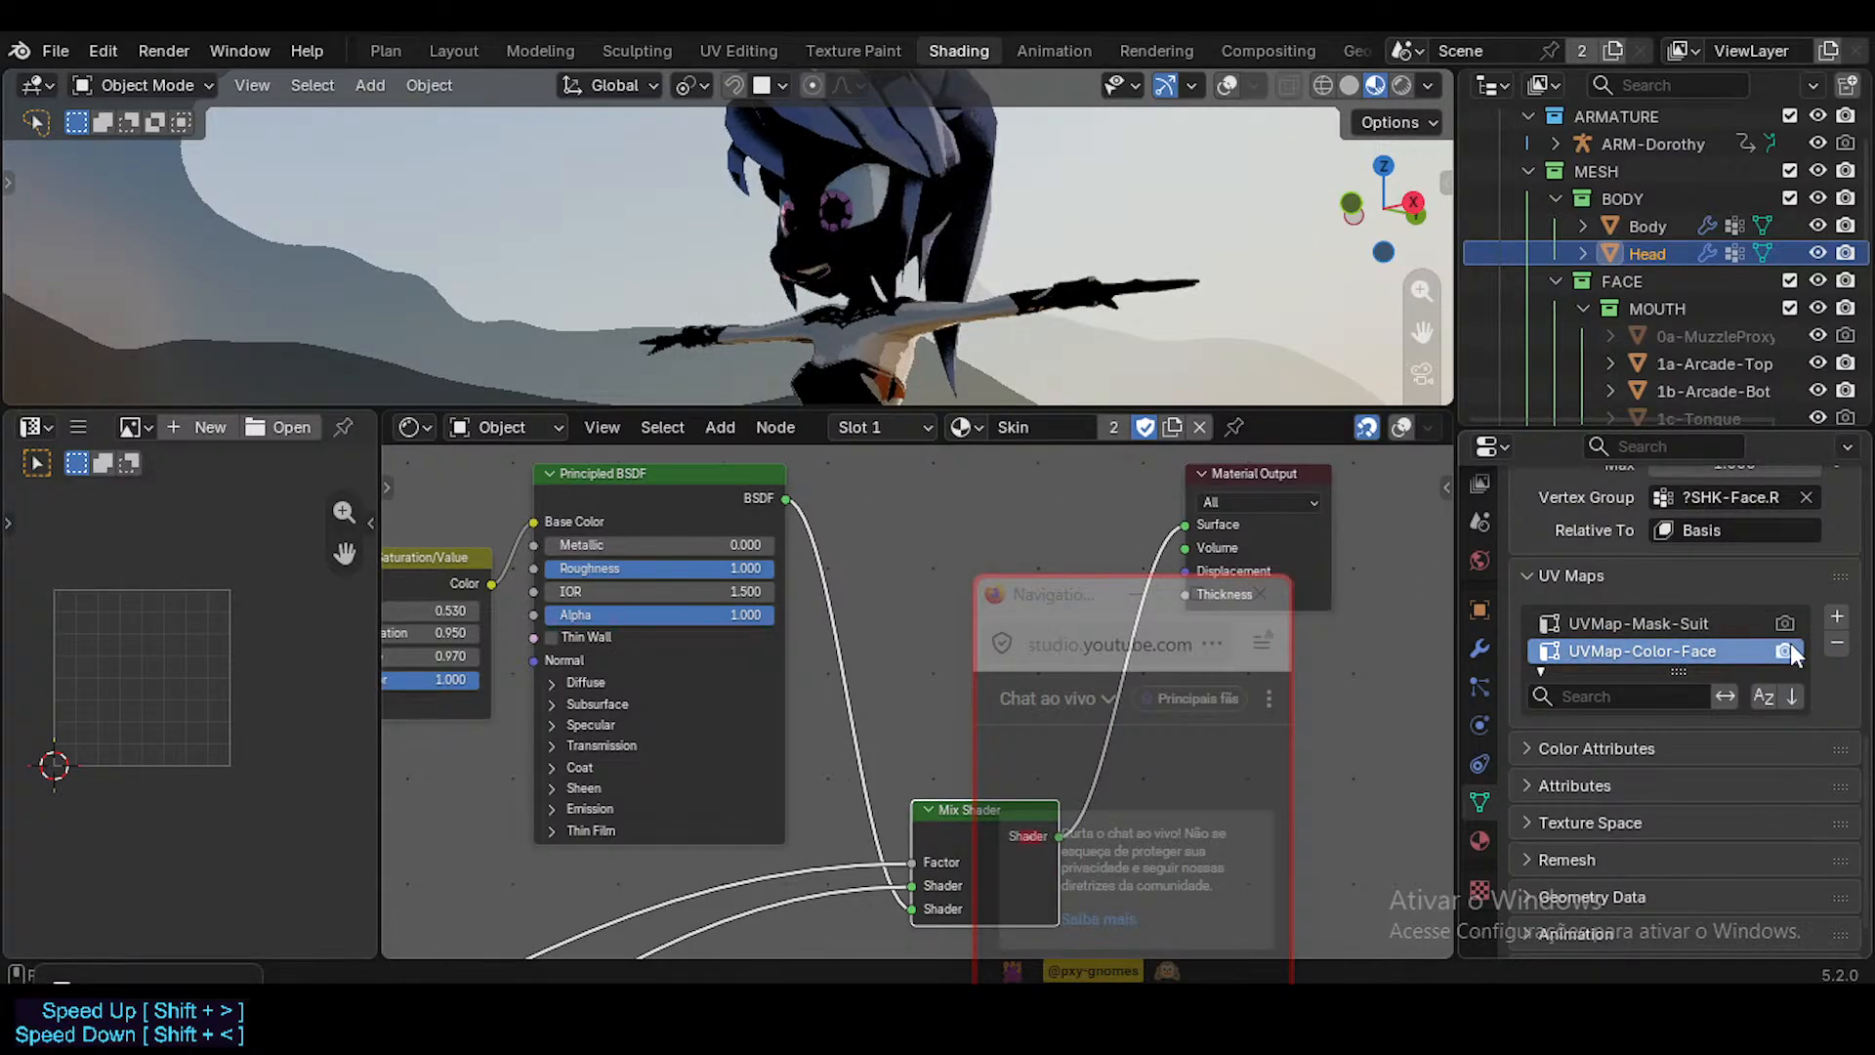
left_click(1787, 651)
left_click(1135, 594)
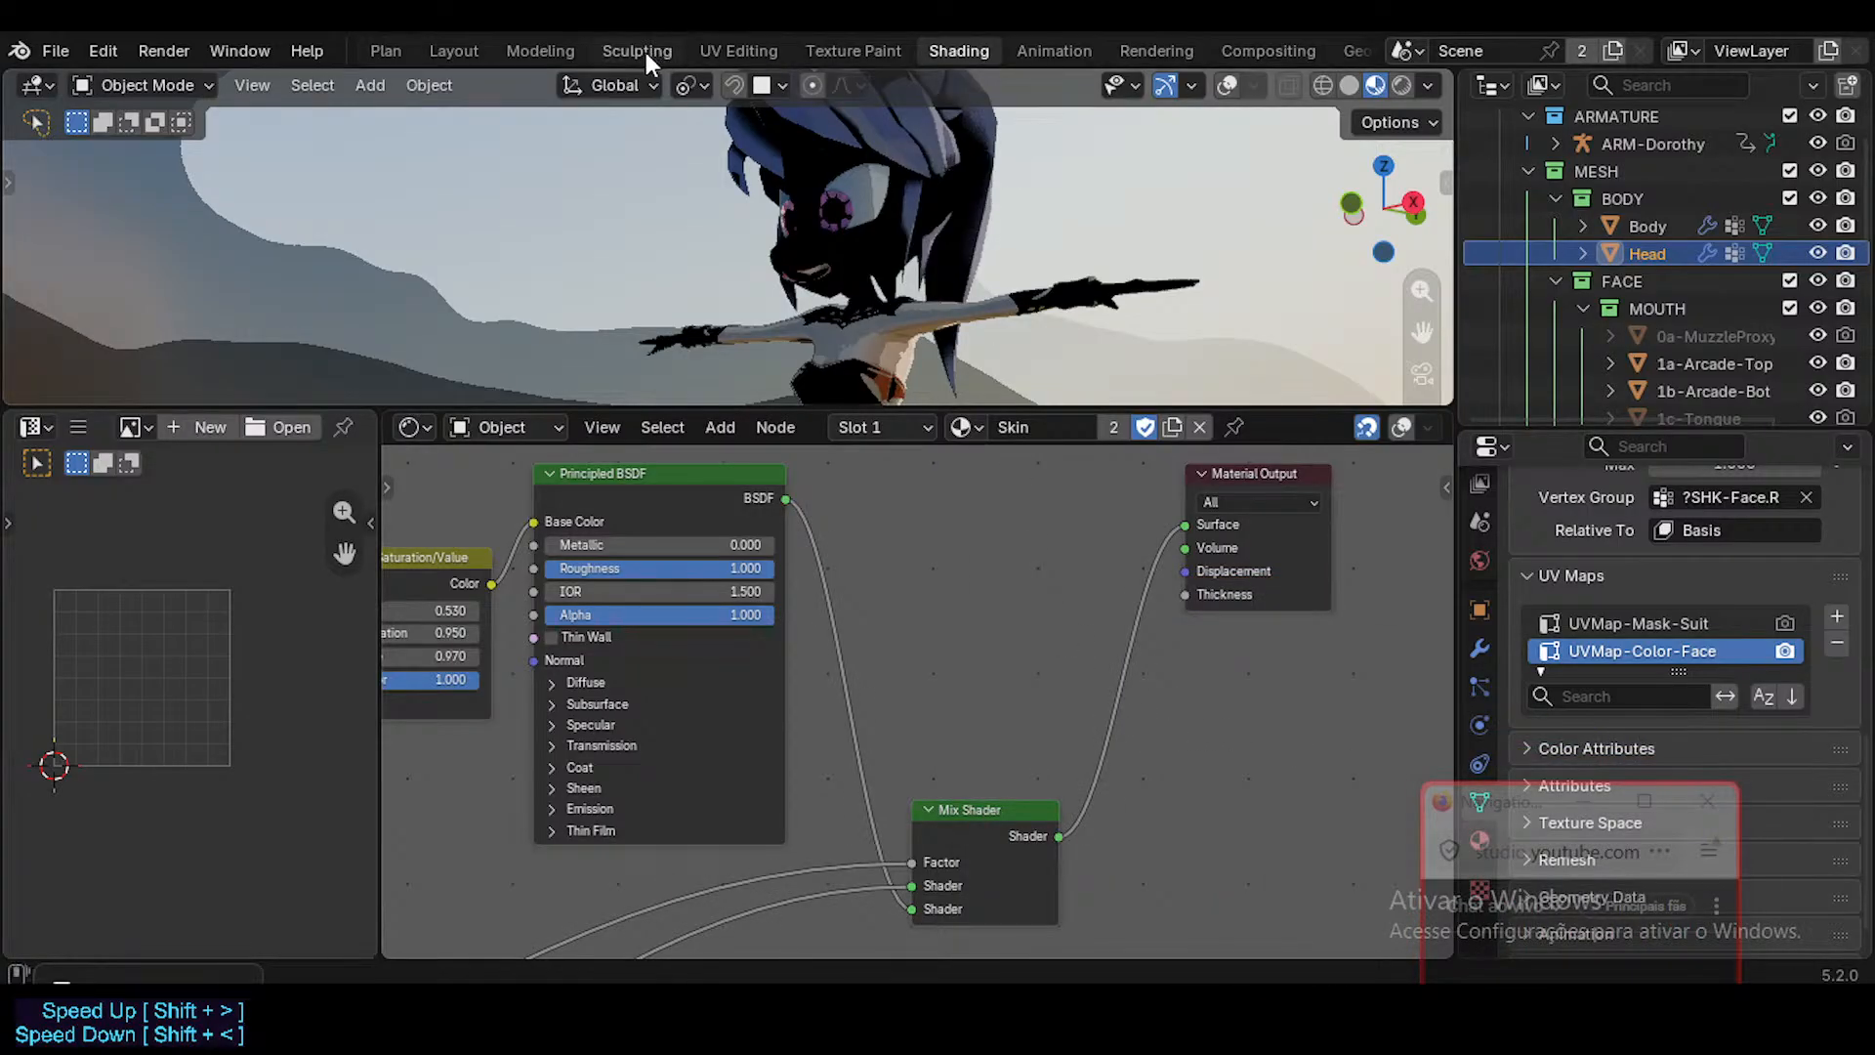
left_click(452, 51)
left_click(760, 377)
scroll(845, 500, "down", 2)
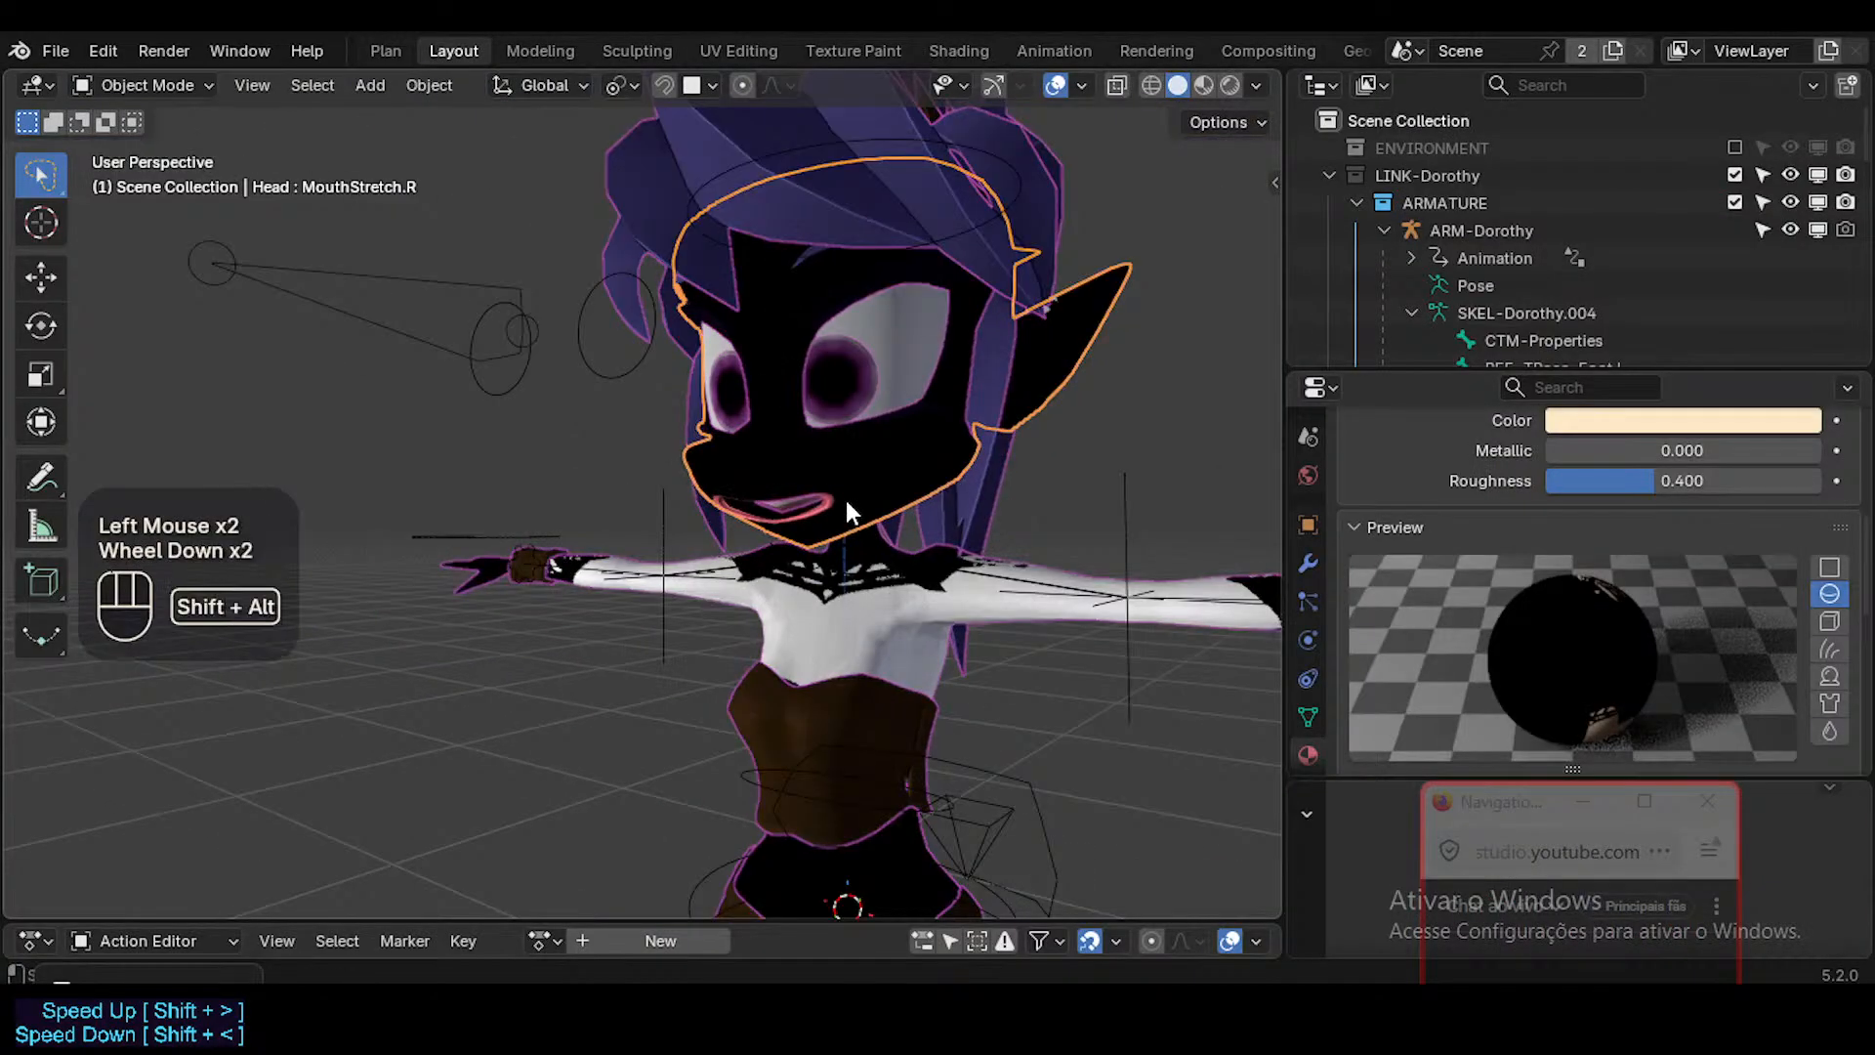
key("shift+alt+z")
key("shift+alt+z")
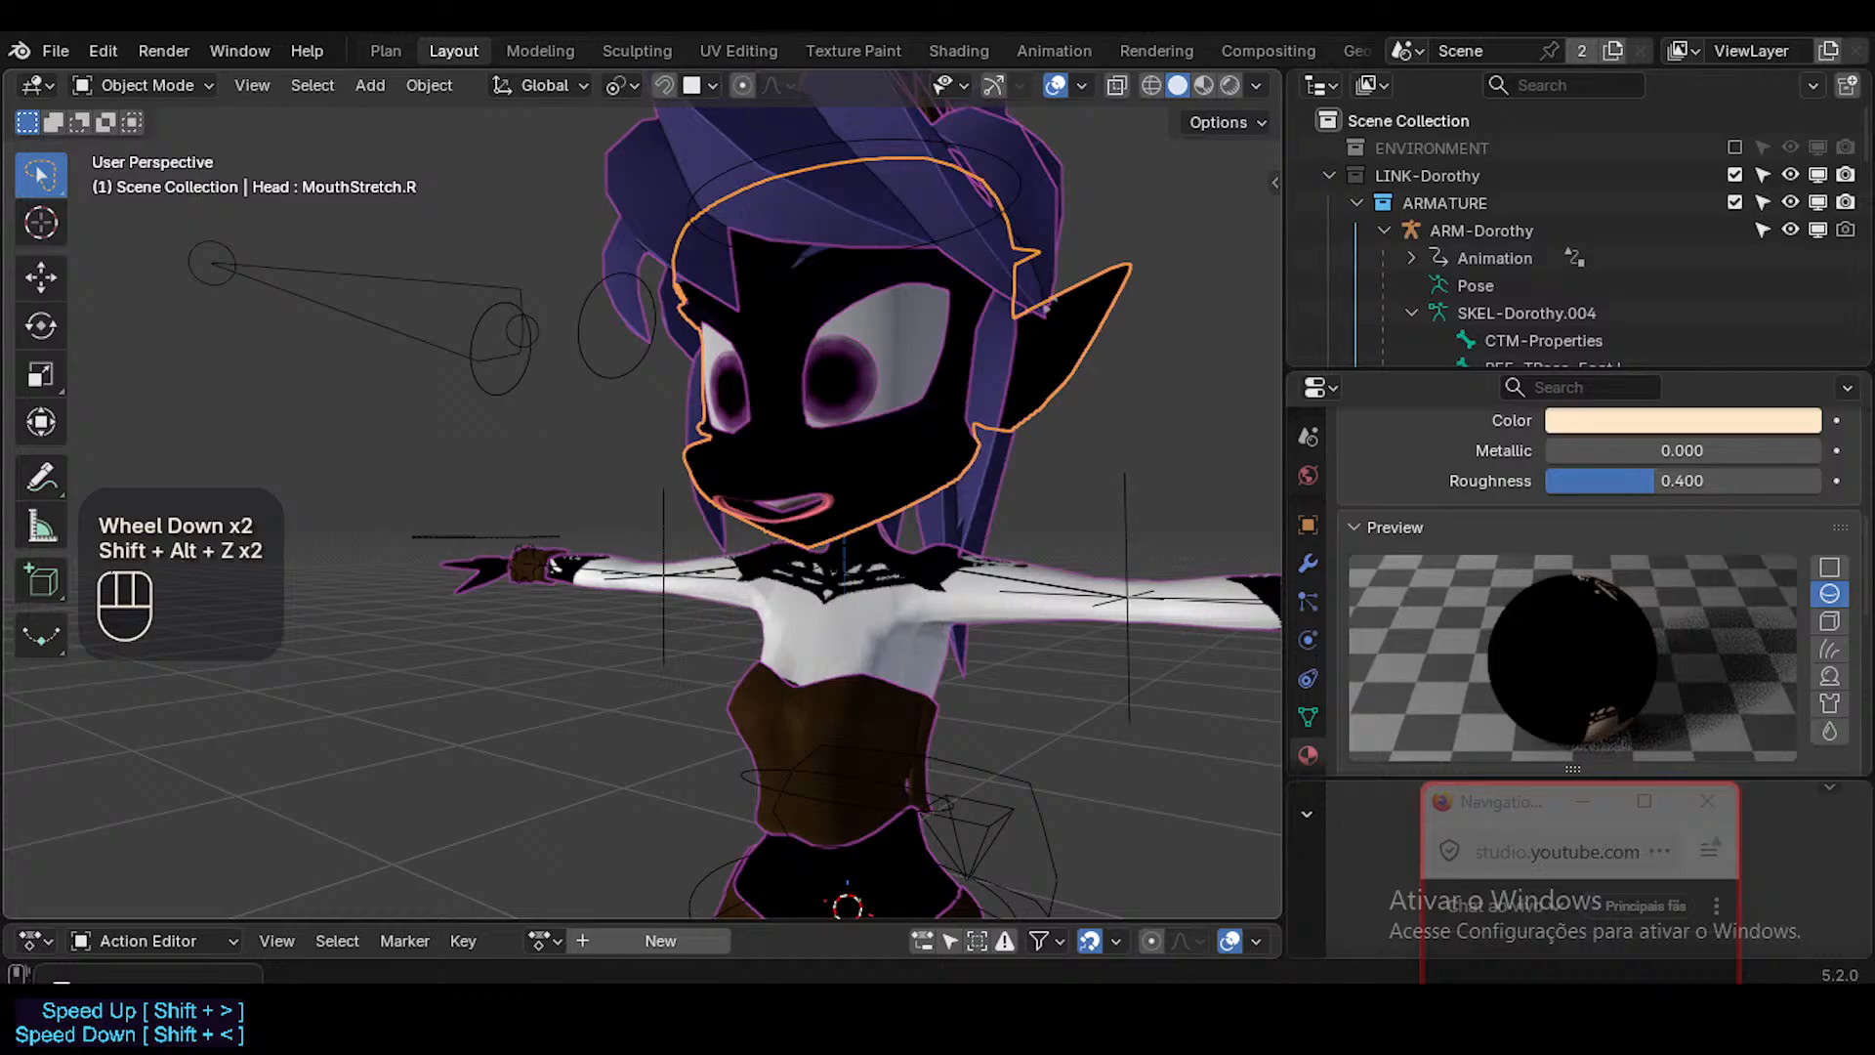
left_click(929, 50)
Try swapping the Mix Shader's two shader inputs, inspect the face and body shading, and swap them back.
middle_click_drag(814, 695, 958, 614)
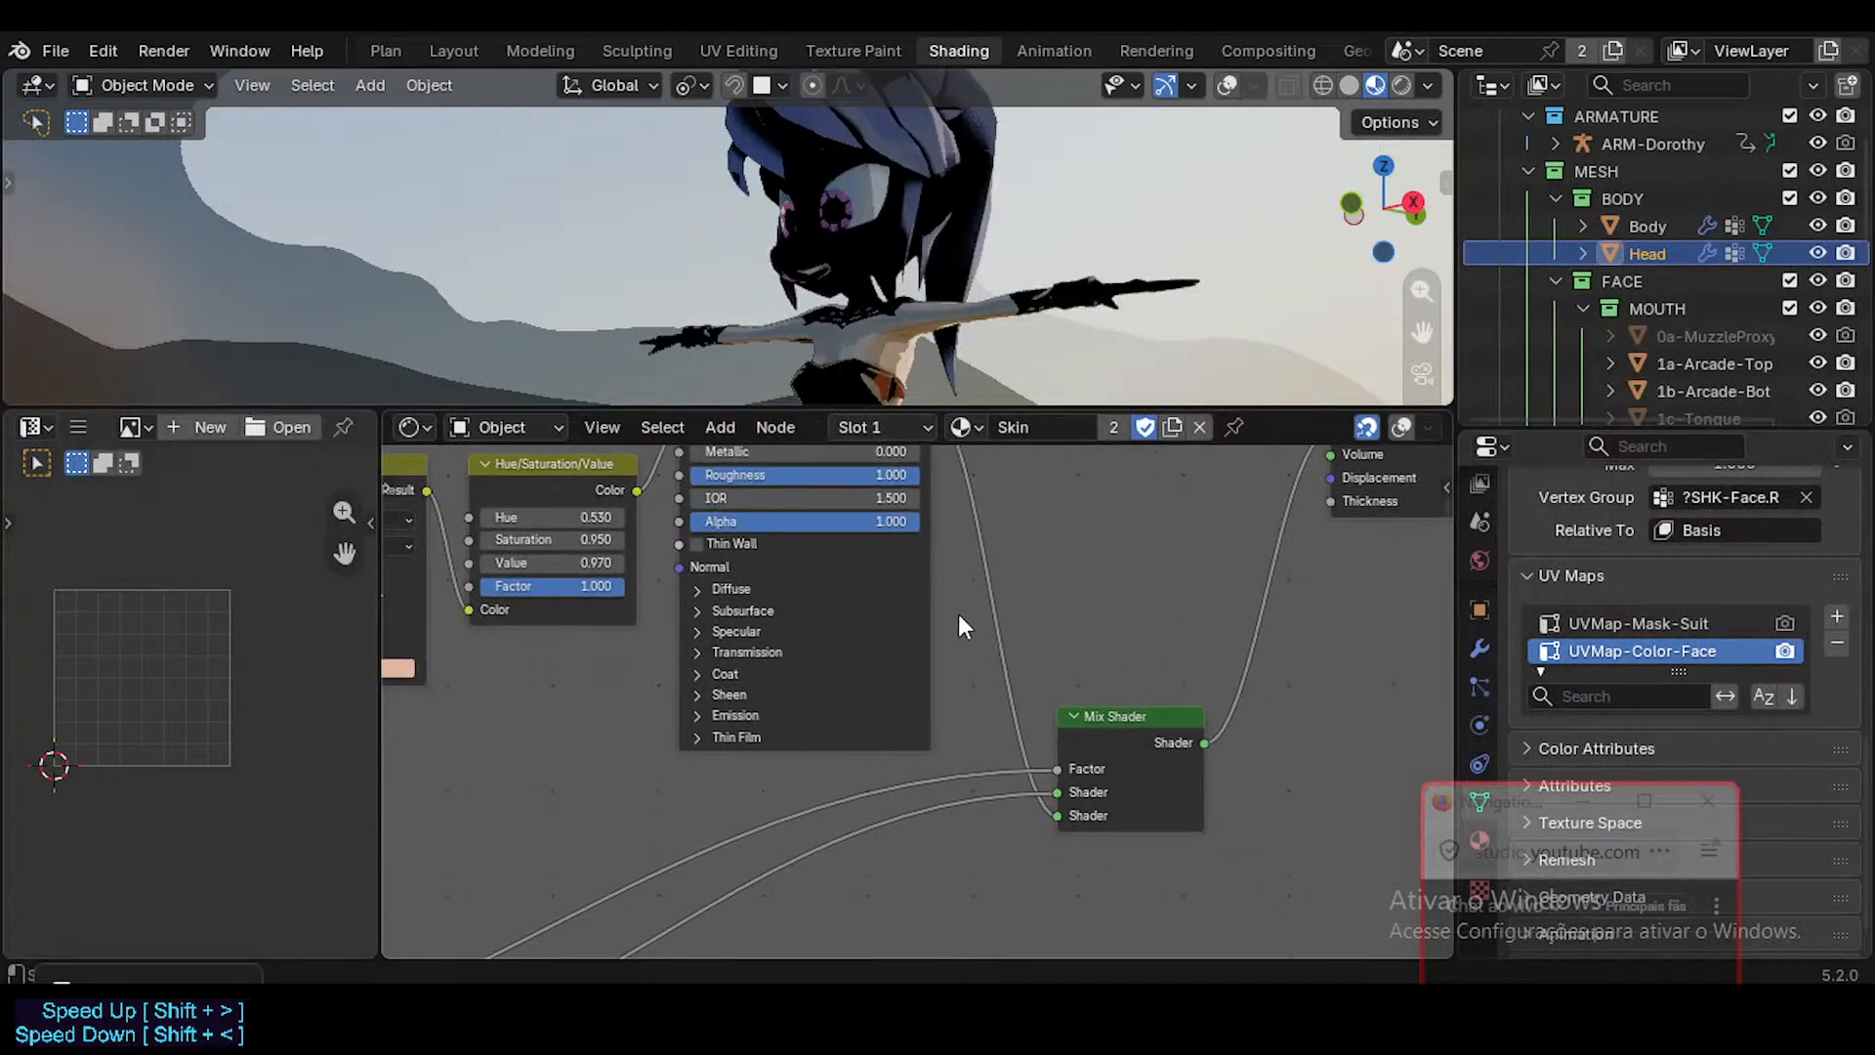
left_click_drag(1008, 802, 1006, 825)
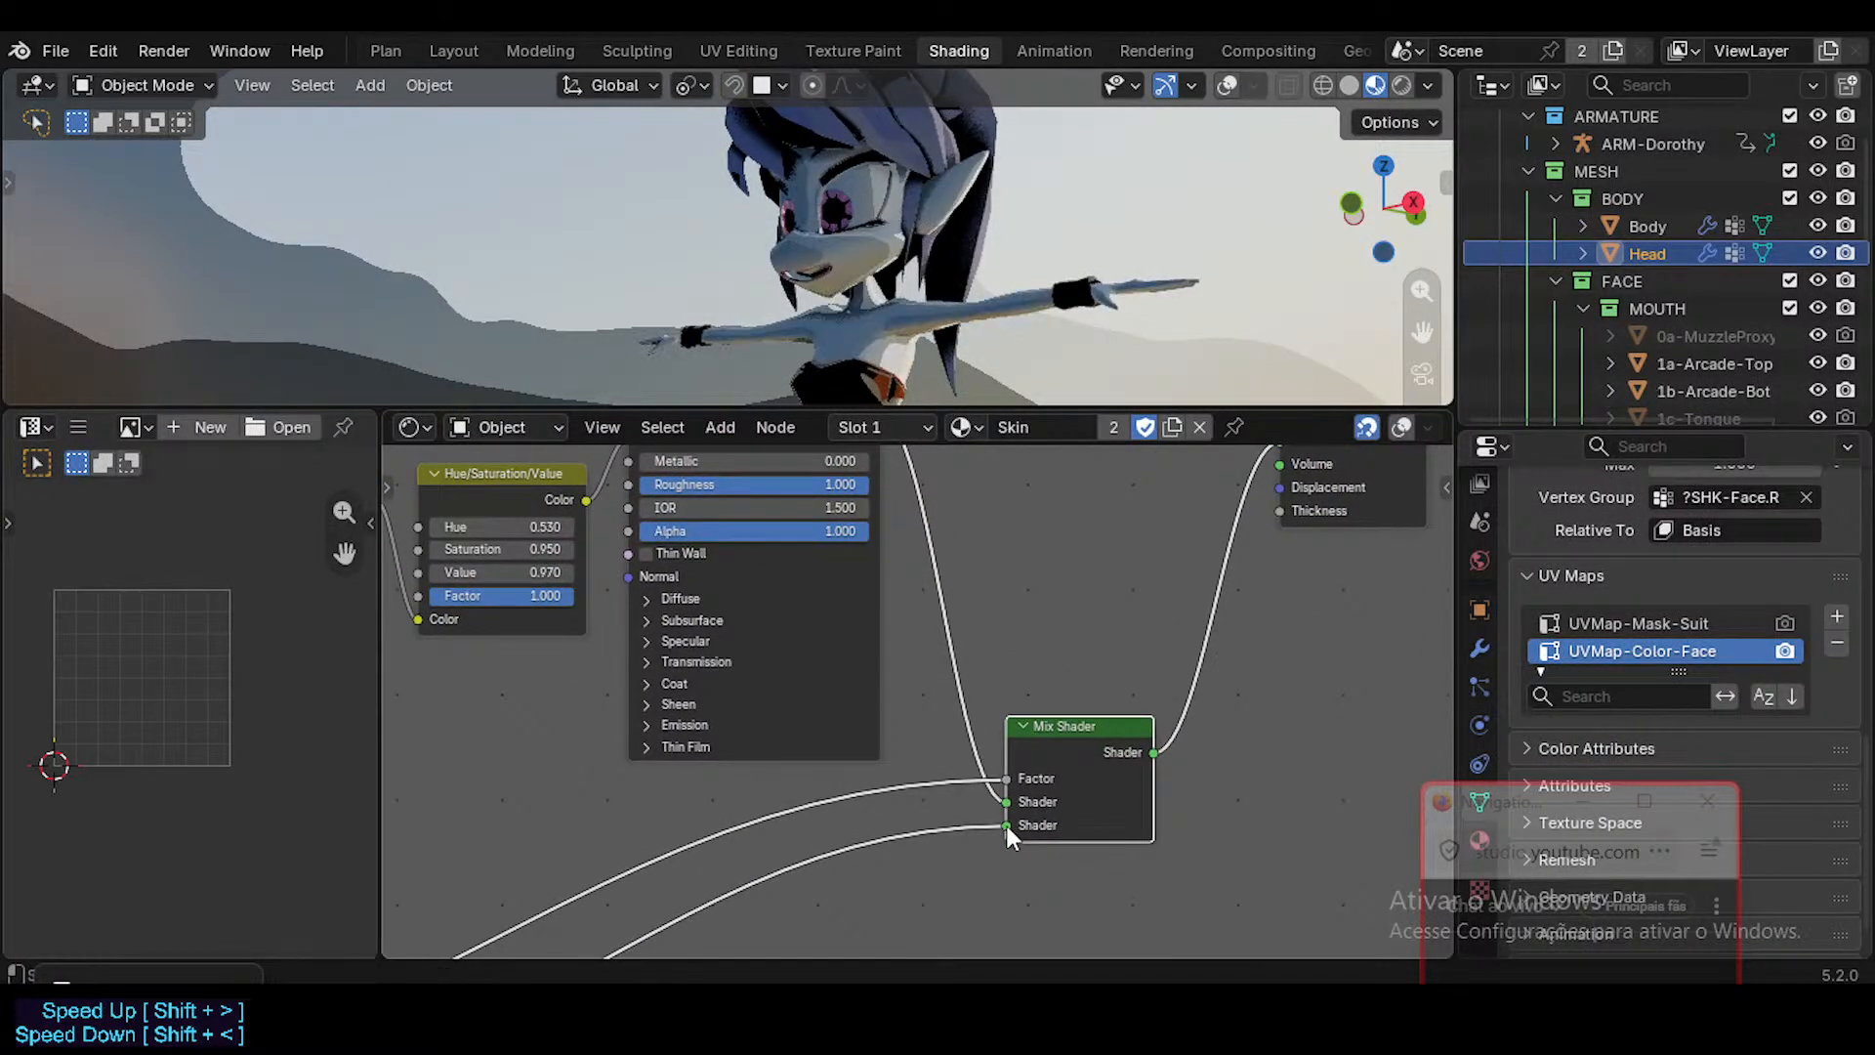
middle_click_drag(964, 771, 1059, 725)
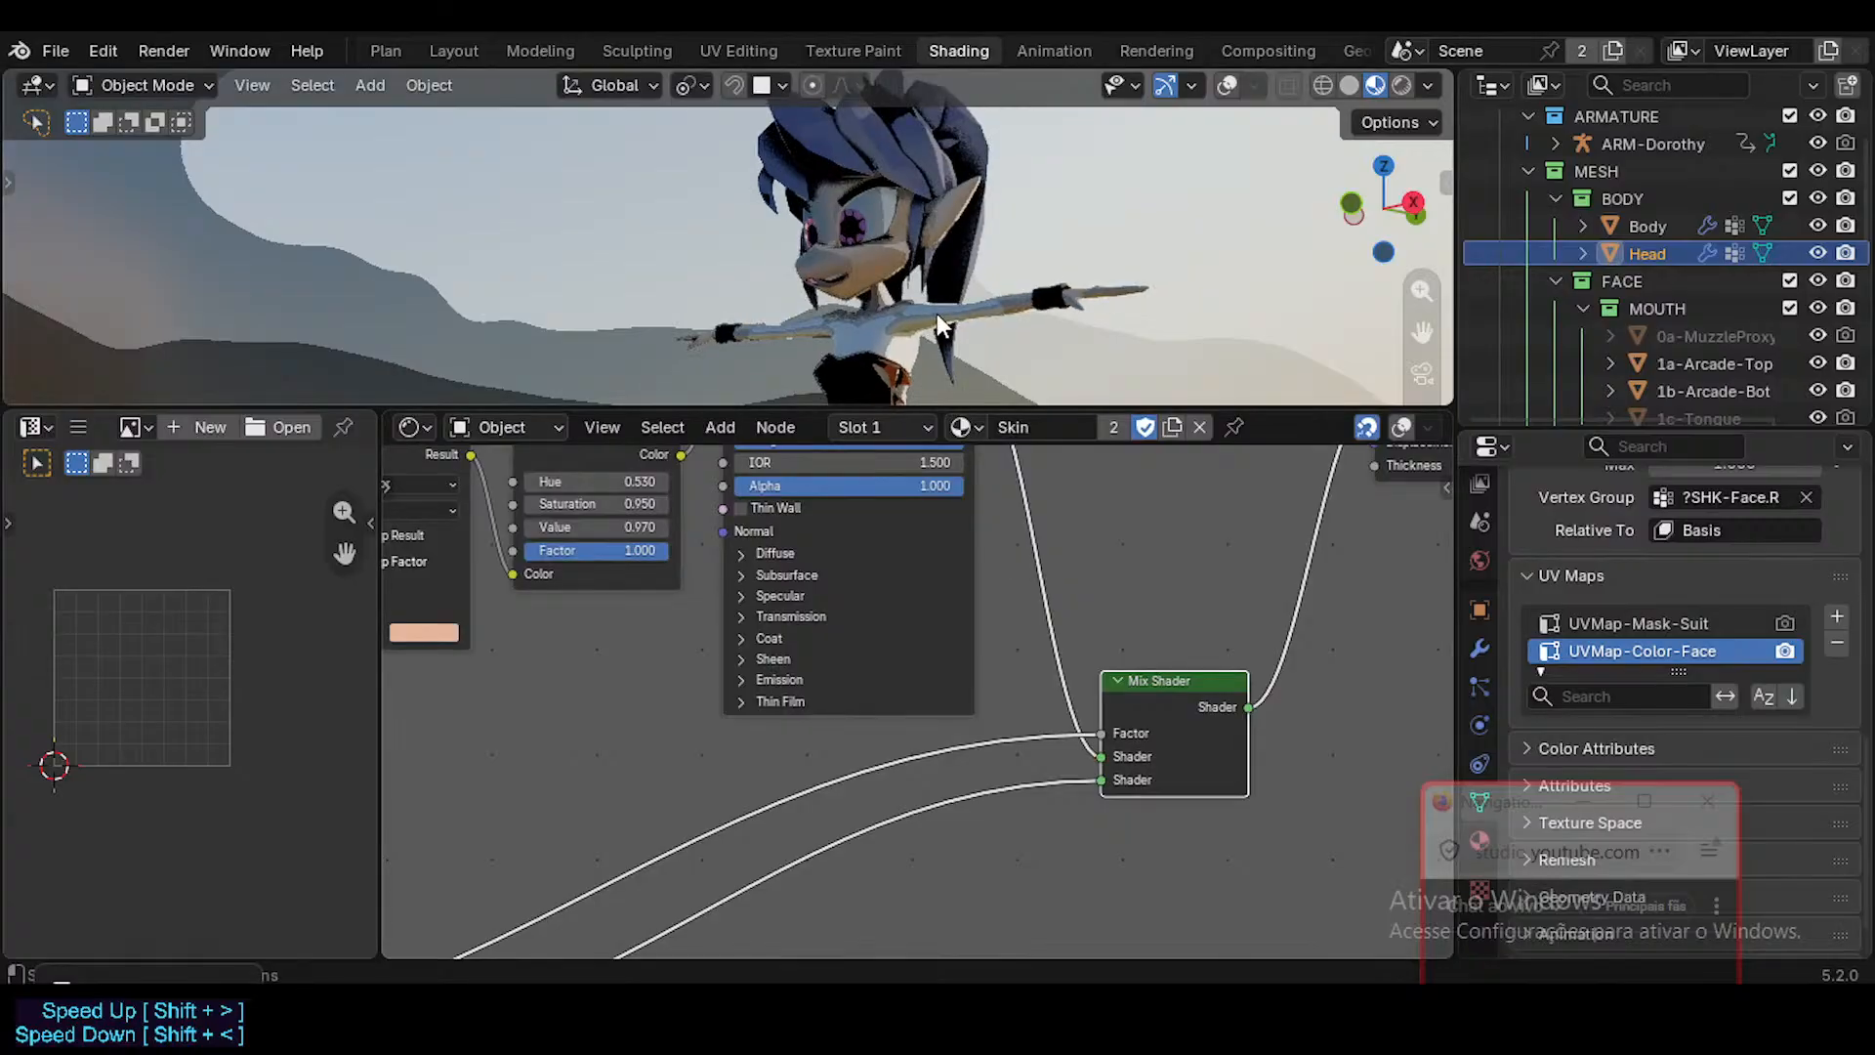
middle_click_drag(935, 313, 856, 283)
scroll(856, 283, "up", 2)
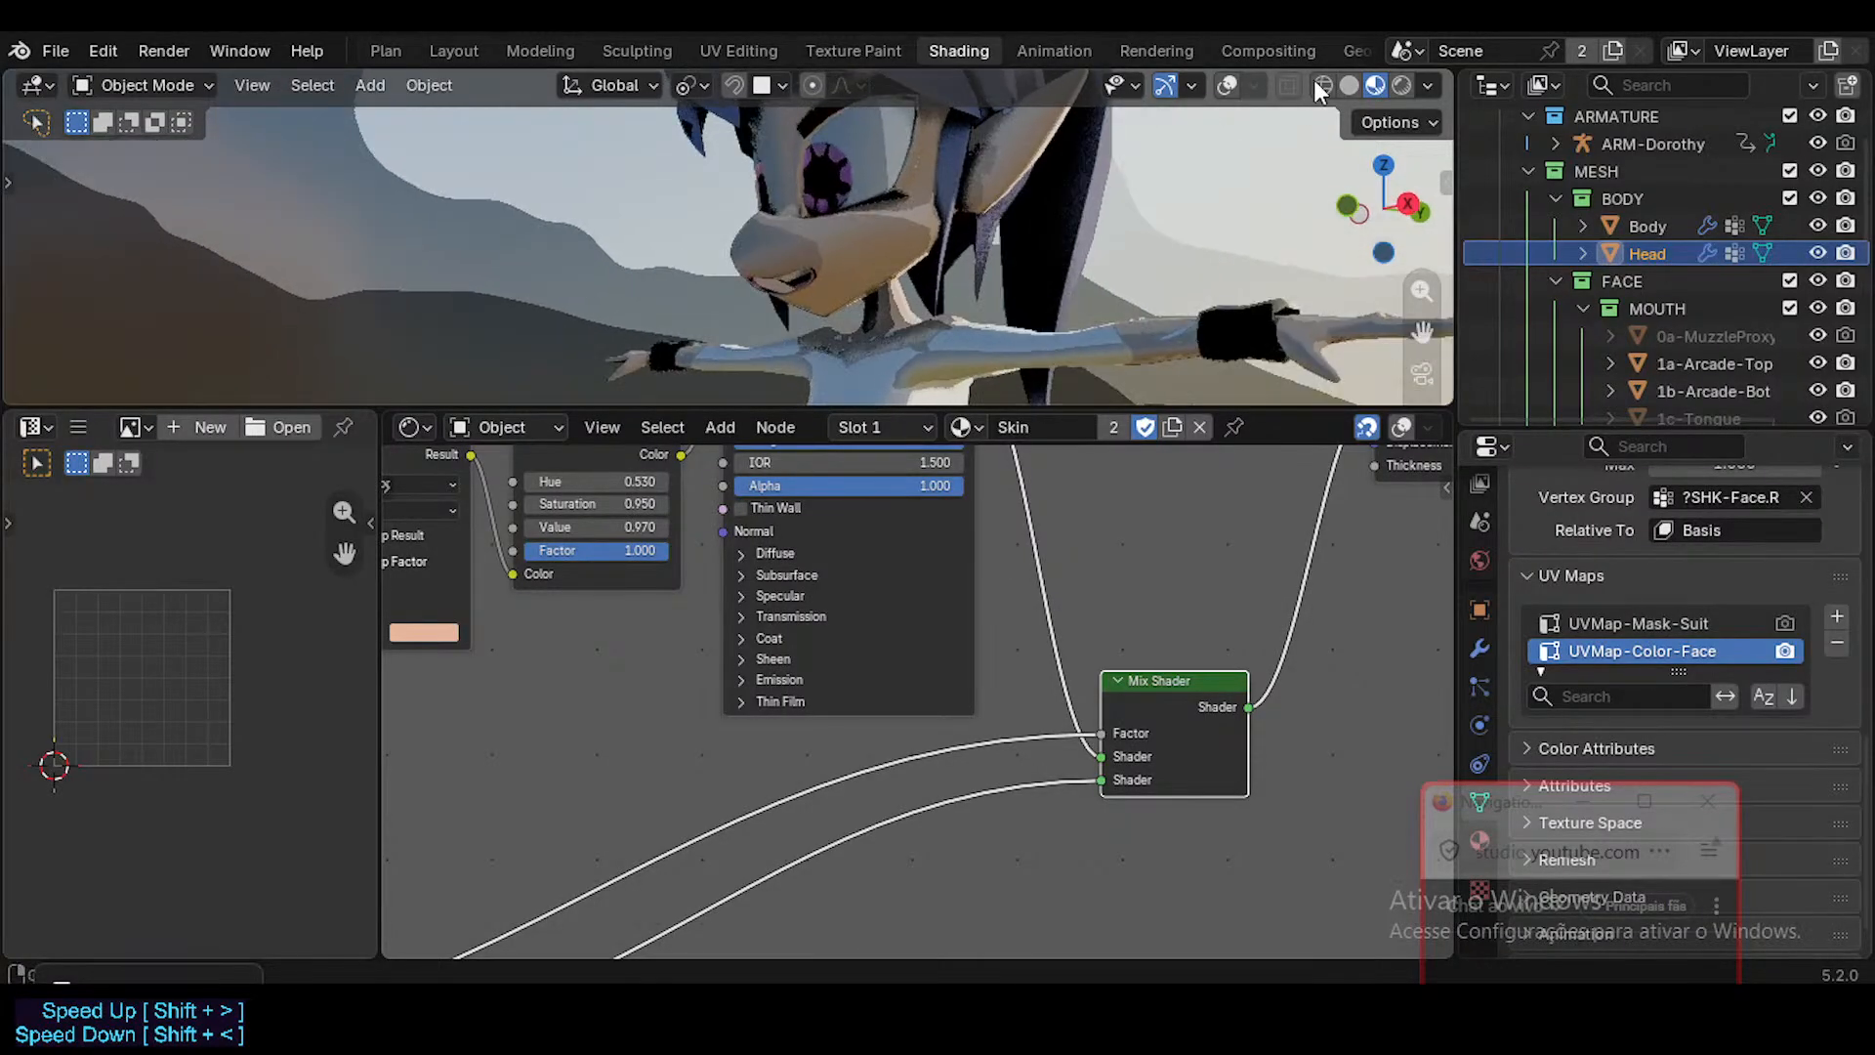
left_click(1349, 85)
left_click(1373, 86)
key("shift+alt+z")
key("shift+alt+z")
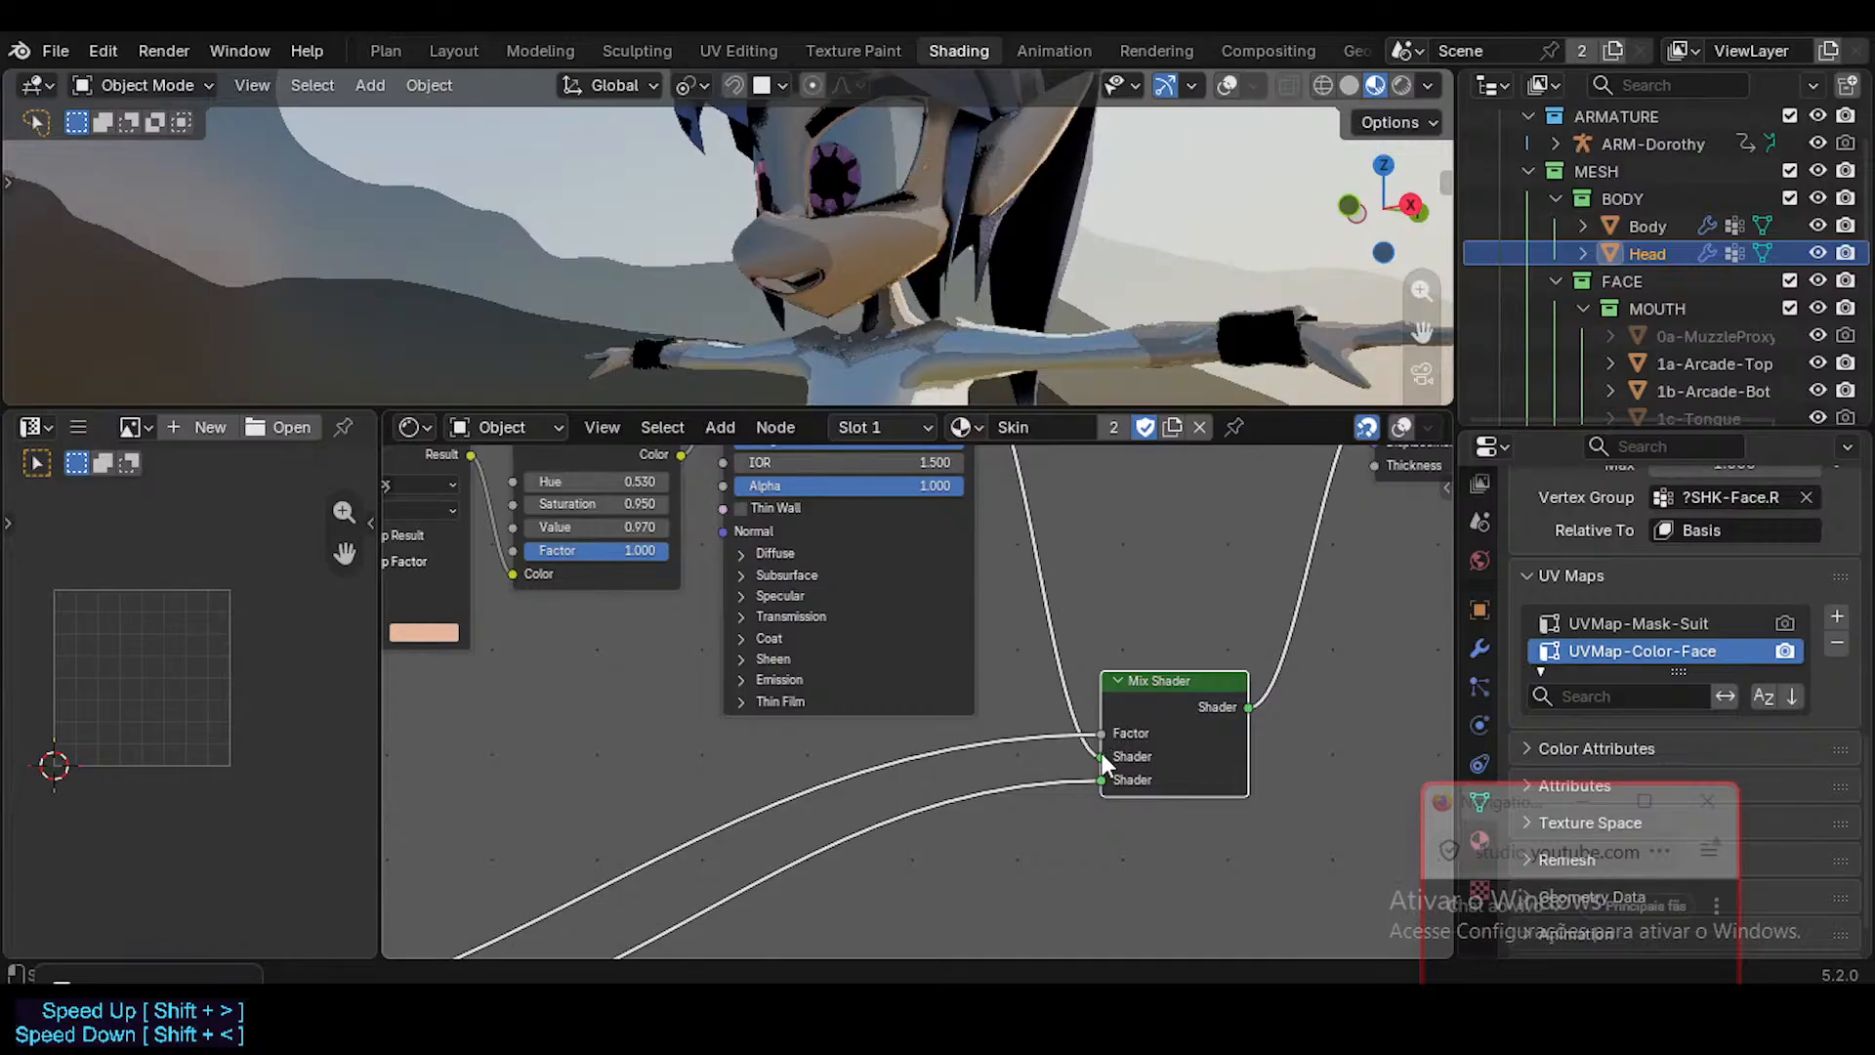
left_click_drag(1101, 756, 1097, 780)
Preview the TXT-ToonDorothy_Mask-Suit texture from the SUIT MASK & SHADER frame directly on the character.
scroll(942, 778, "down", 2)
middle_click_drag(908, 744, 1144, 403)
scroll(733, 642, "down", 1)
middle_click_drag(730, 646, 989, 681)
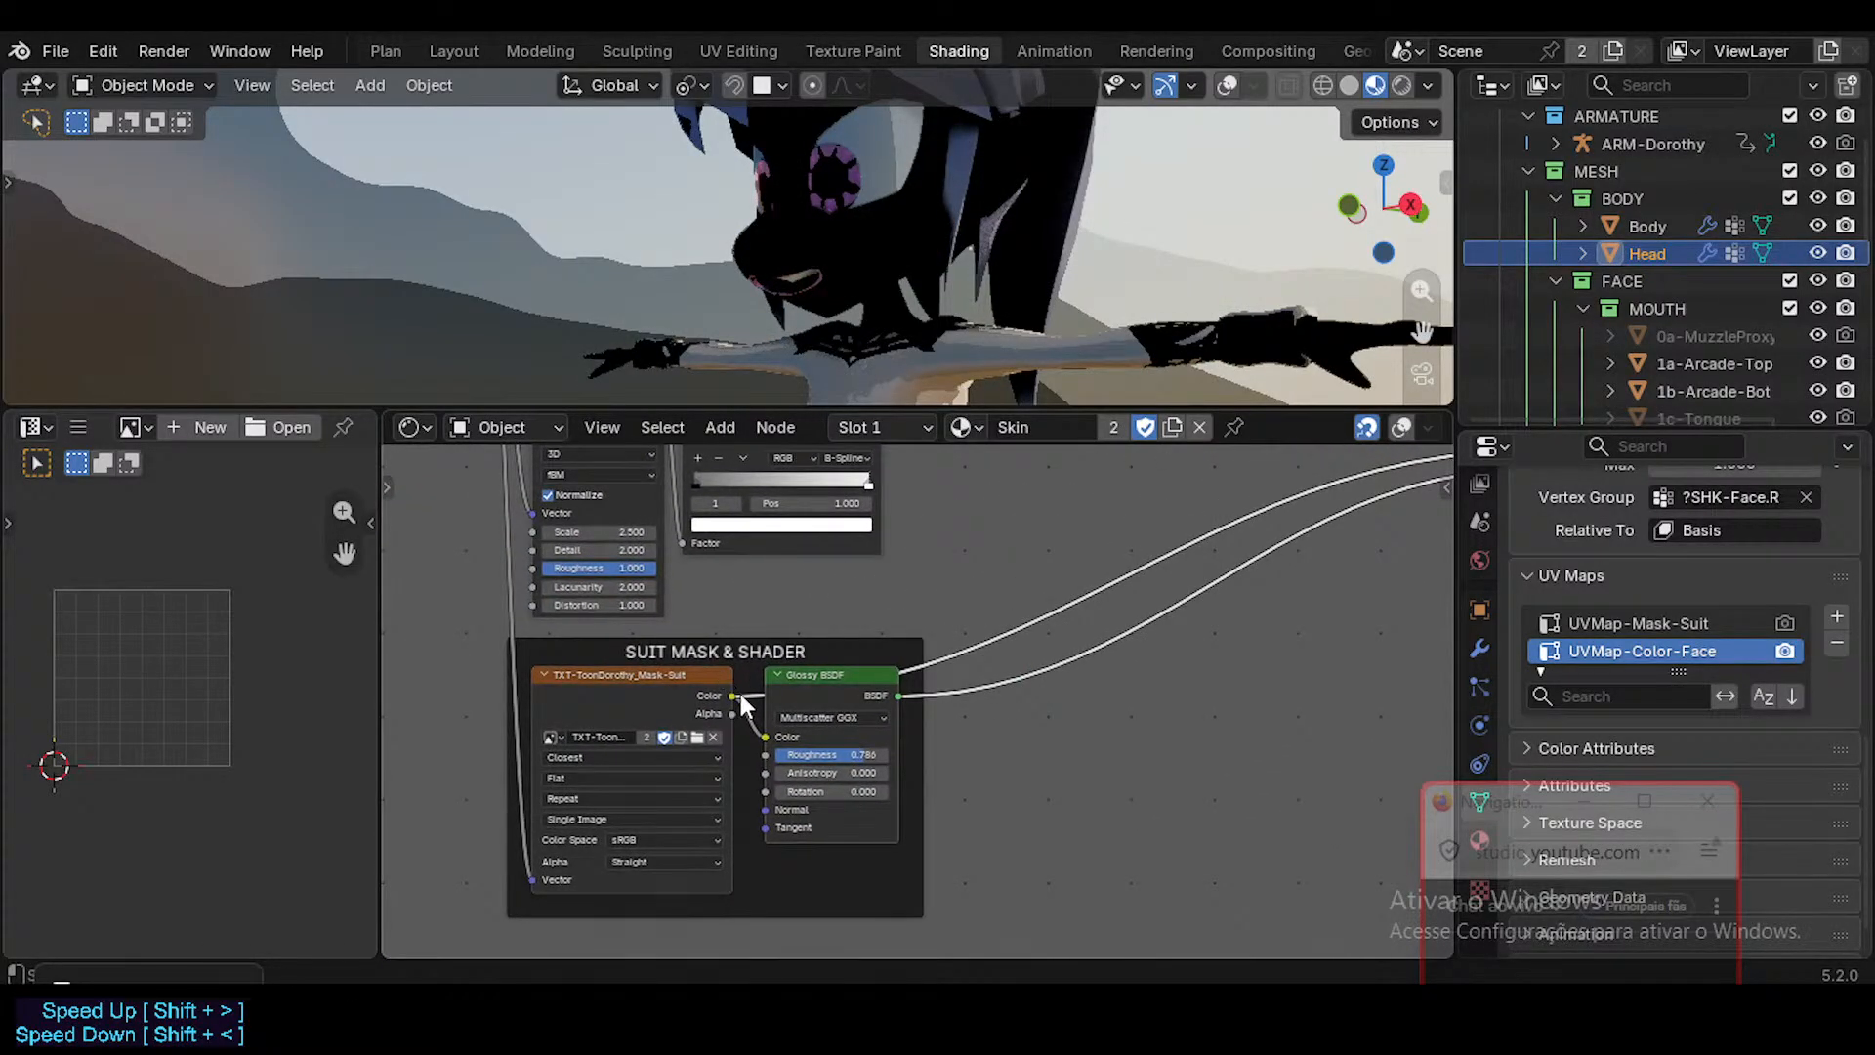
left_click(738, 695, "ctrl+shift")
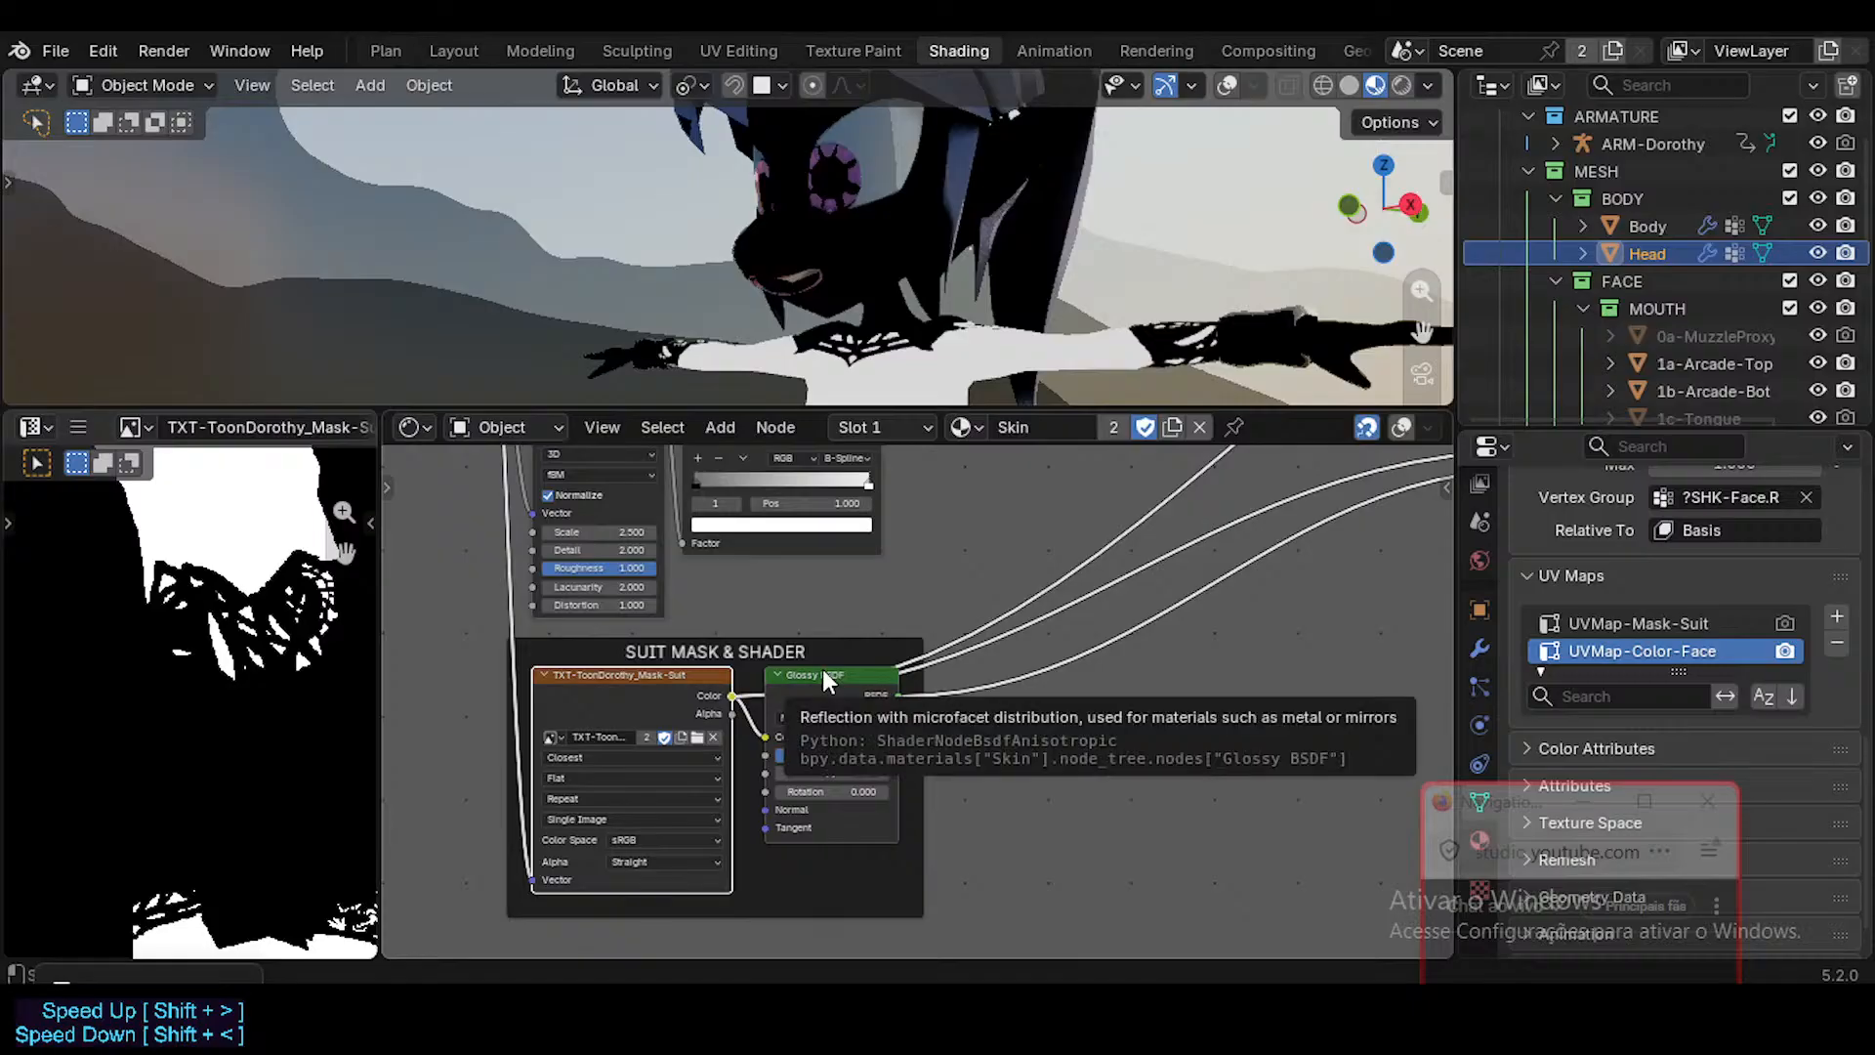
scroll(742, 674, "down", 1)
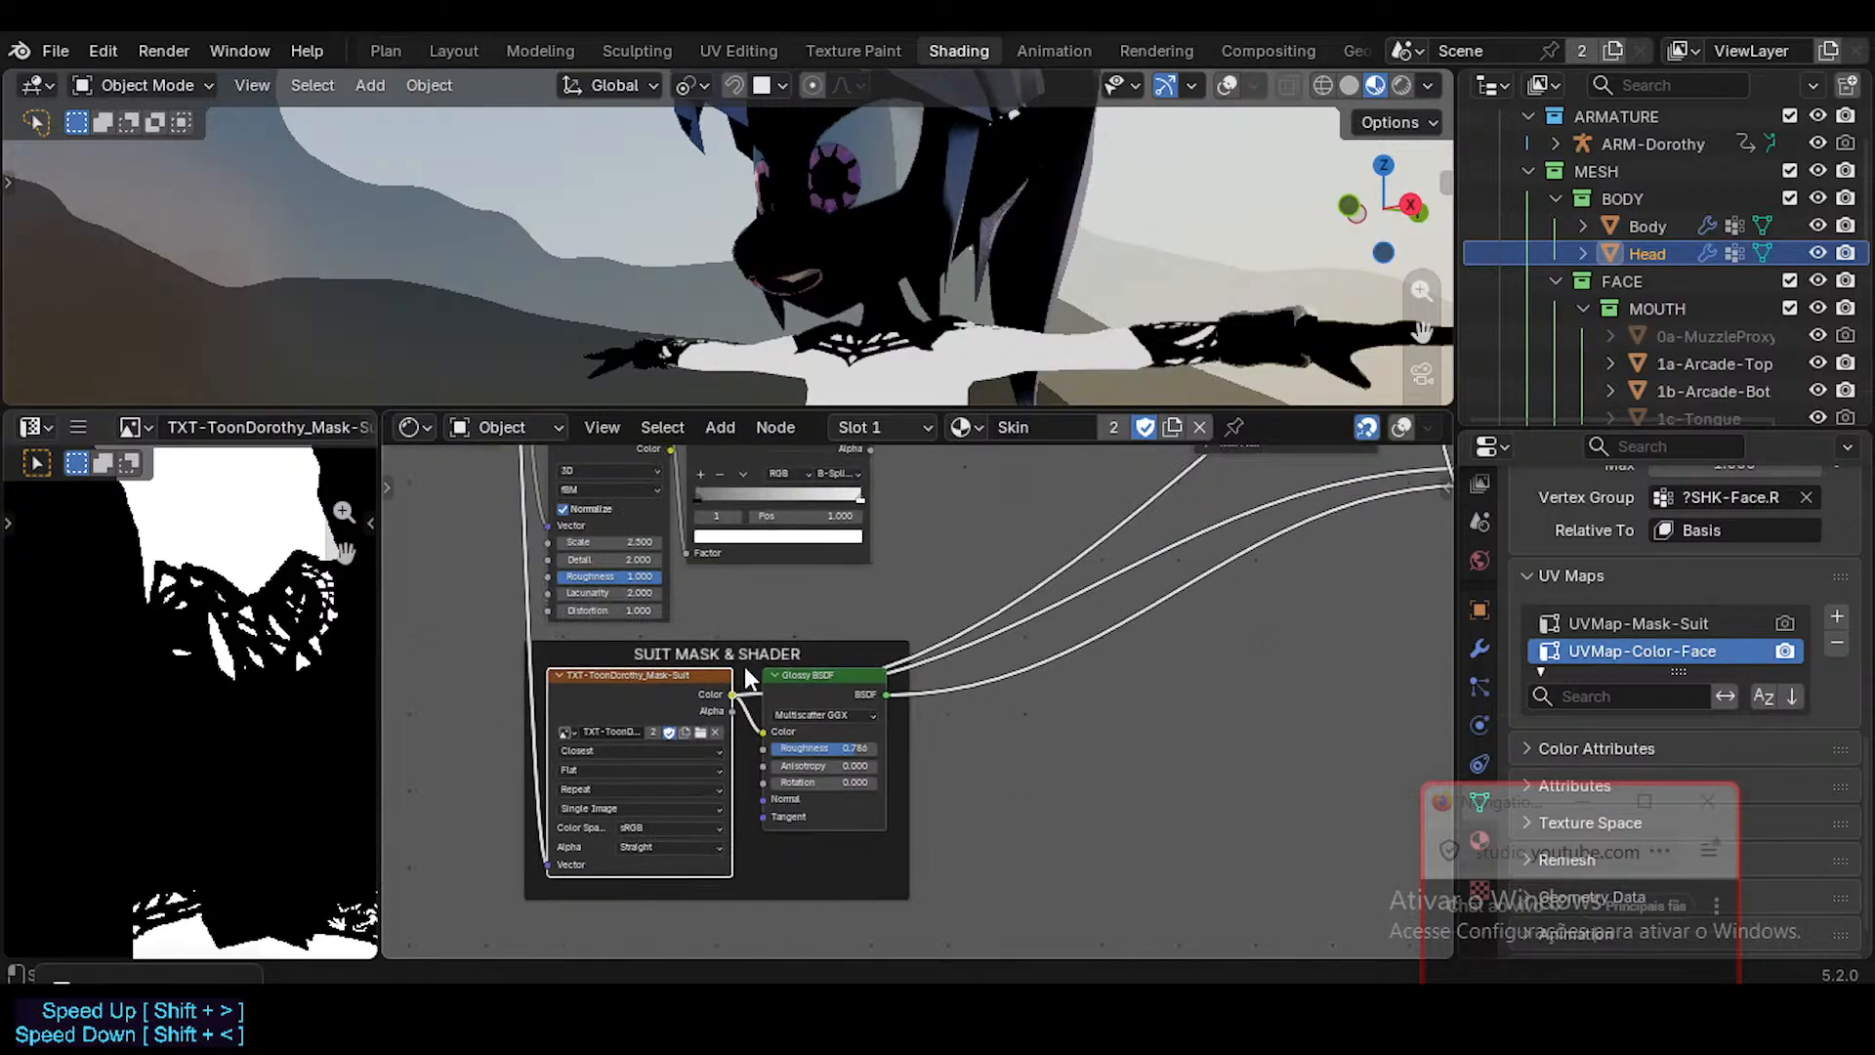
Put the Head in Edit Mode with overlays shown and frame its UVMap-Color-Face layout in the UV editor.
key("Tab")
key("alt+shift+z")
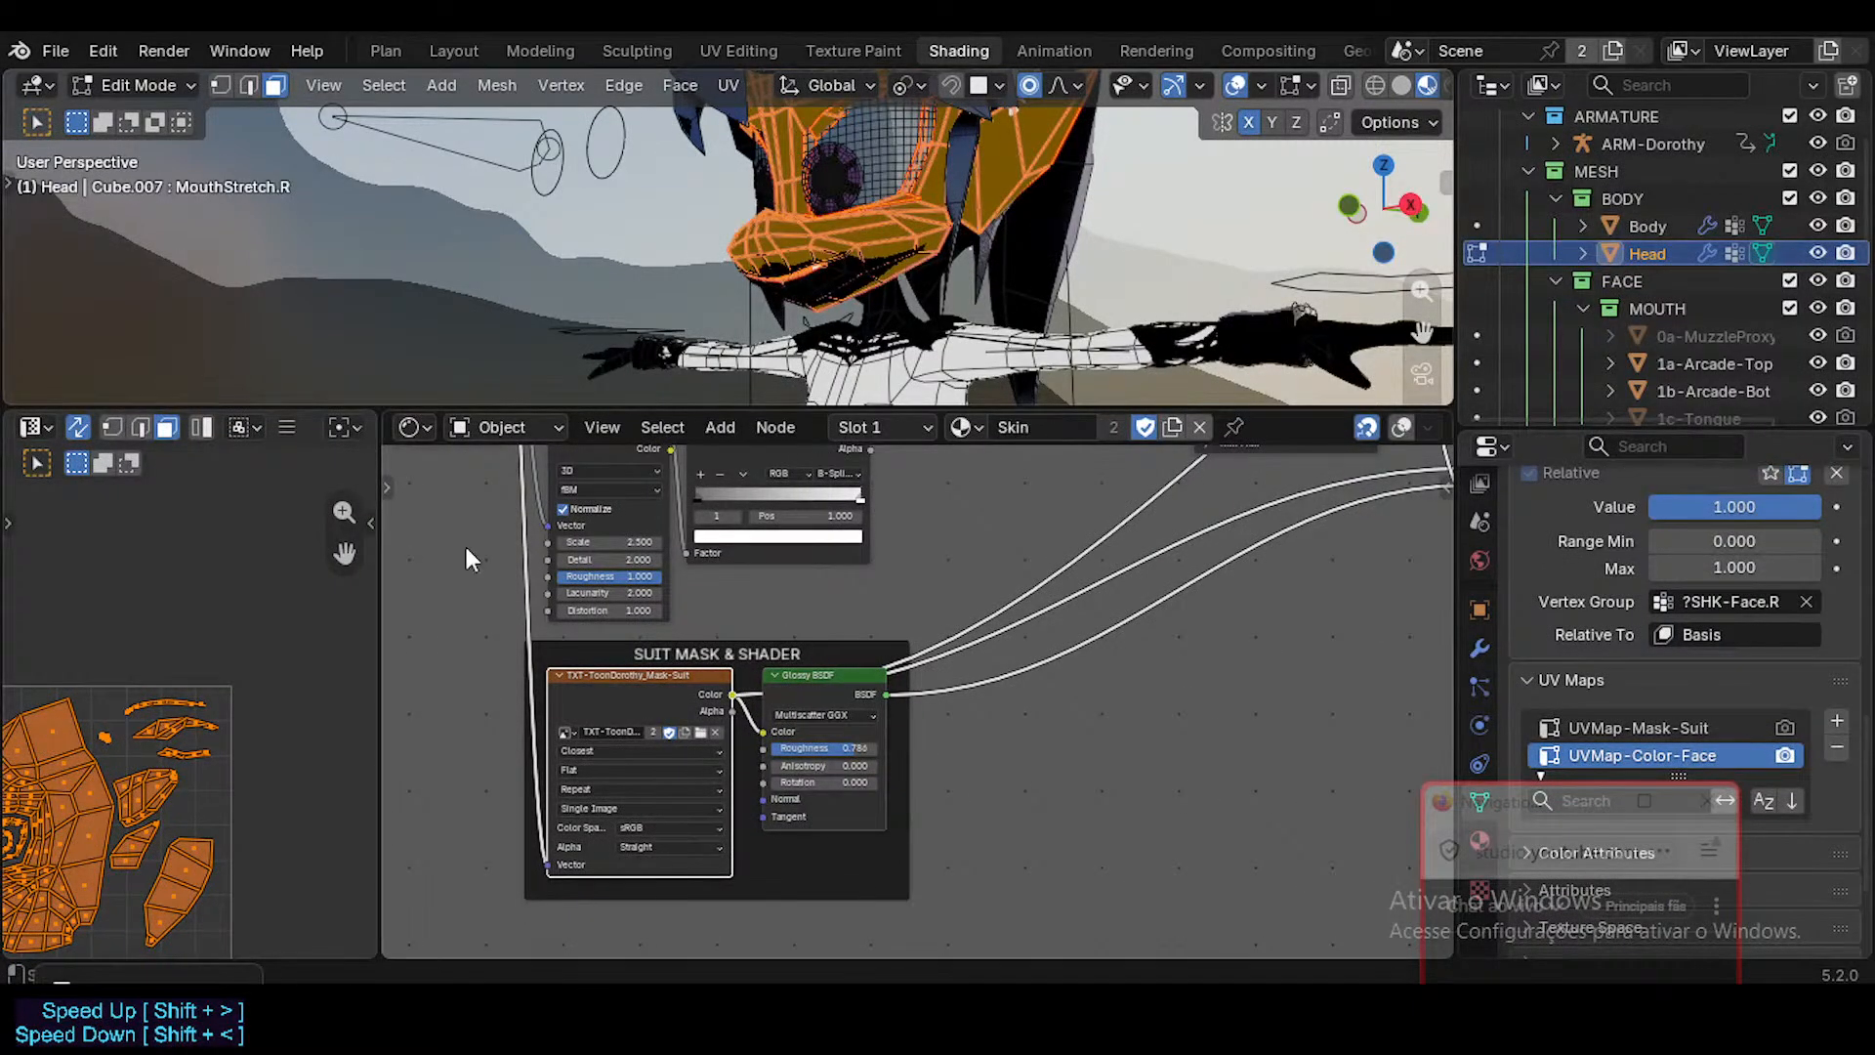
middle_click_drag(314, 644, 96, 524)
scroll(168, 636, "down", 1)
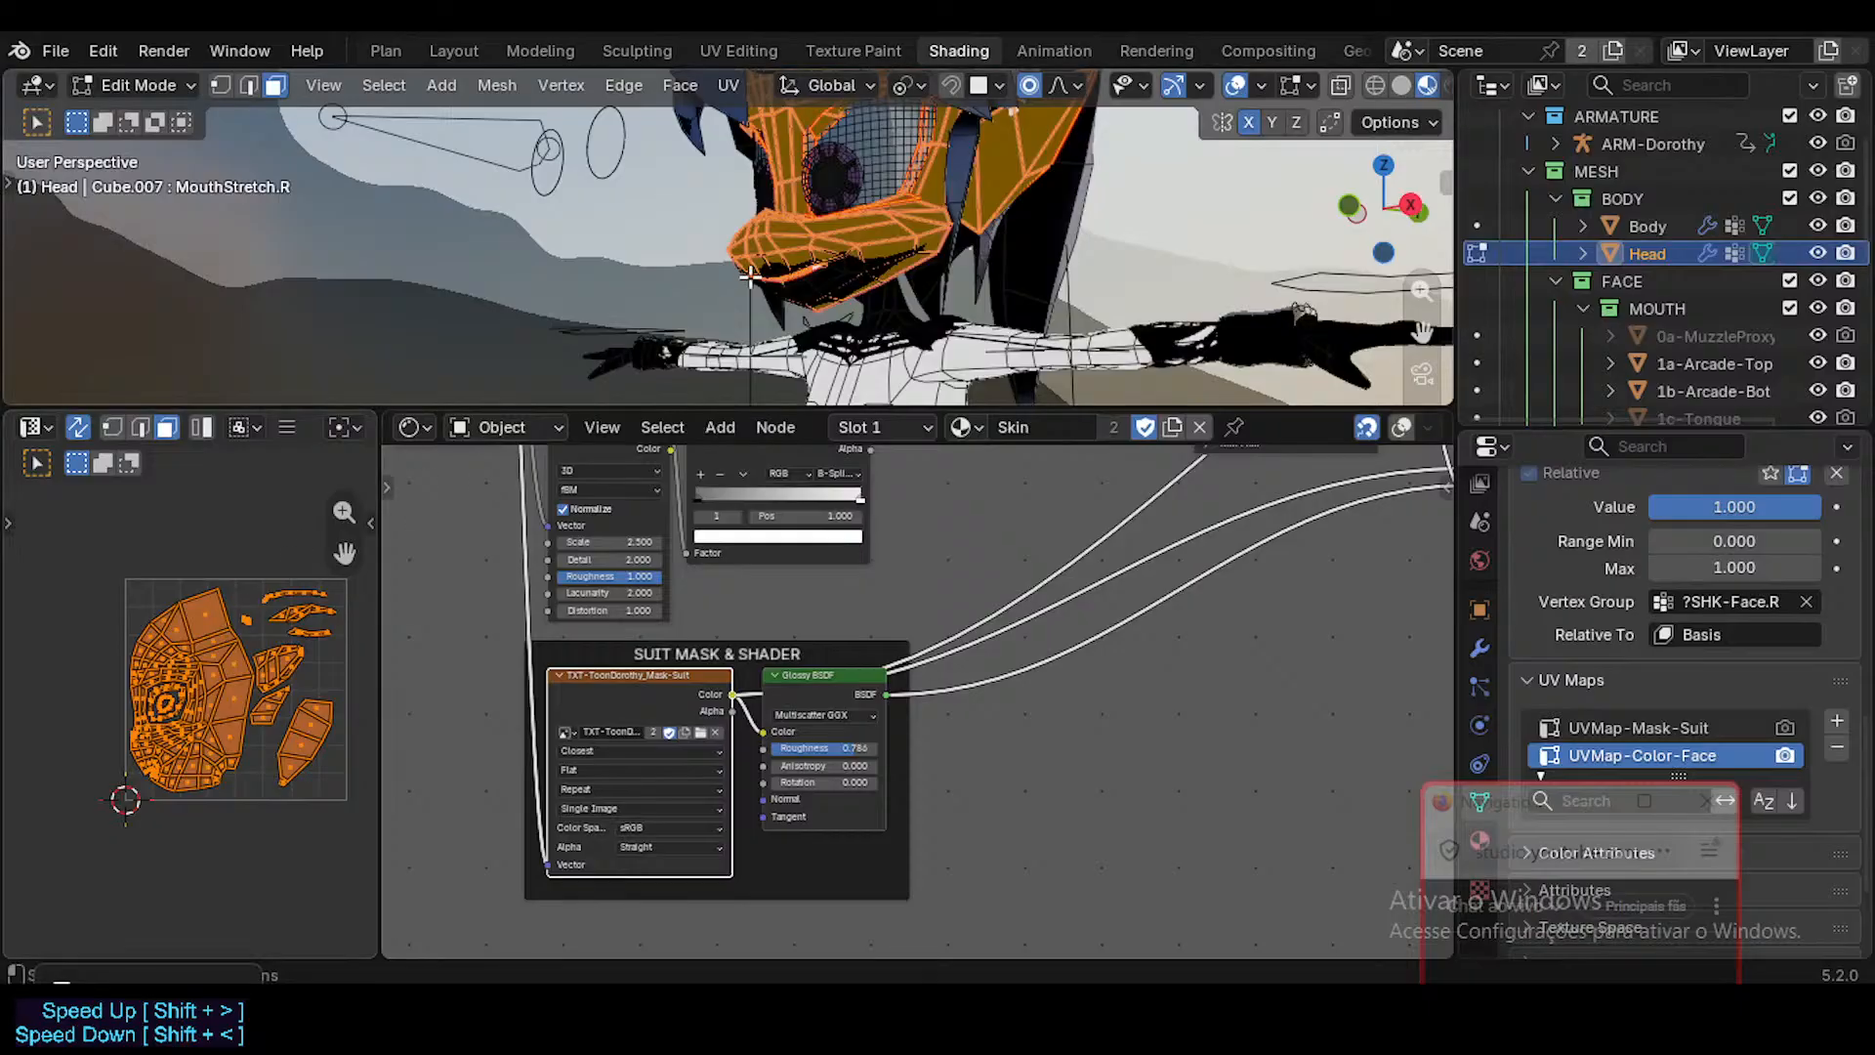
Duplicate the Texture Coordinate and Mapping nodes and place the copies in front of the SUIT MASK & SHADER frame.
middle_click_drag(539, 651, 491, 796)
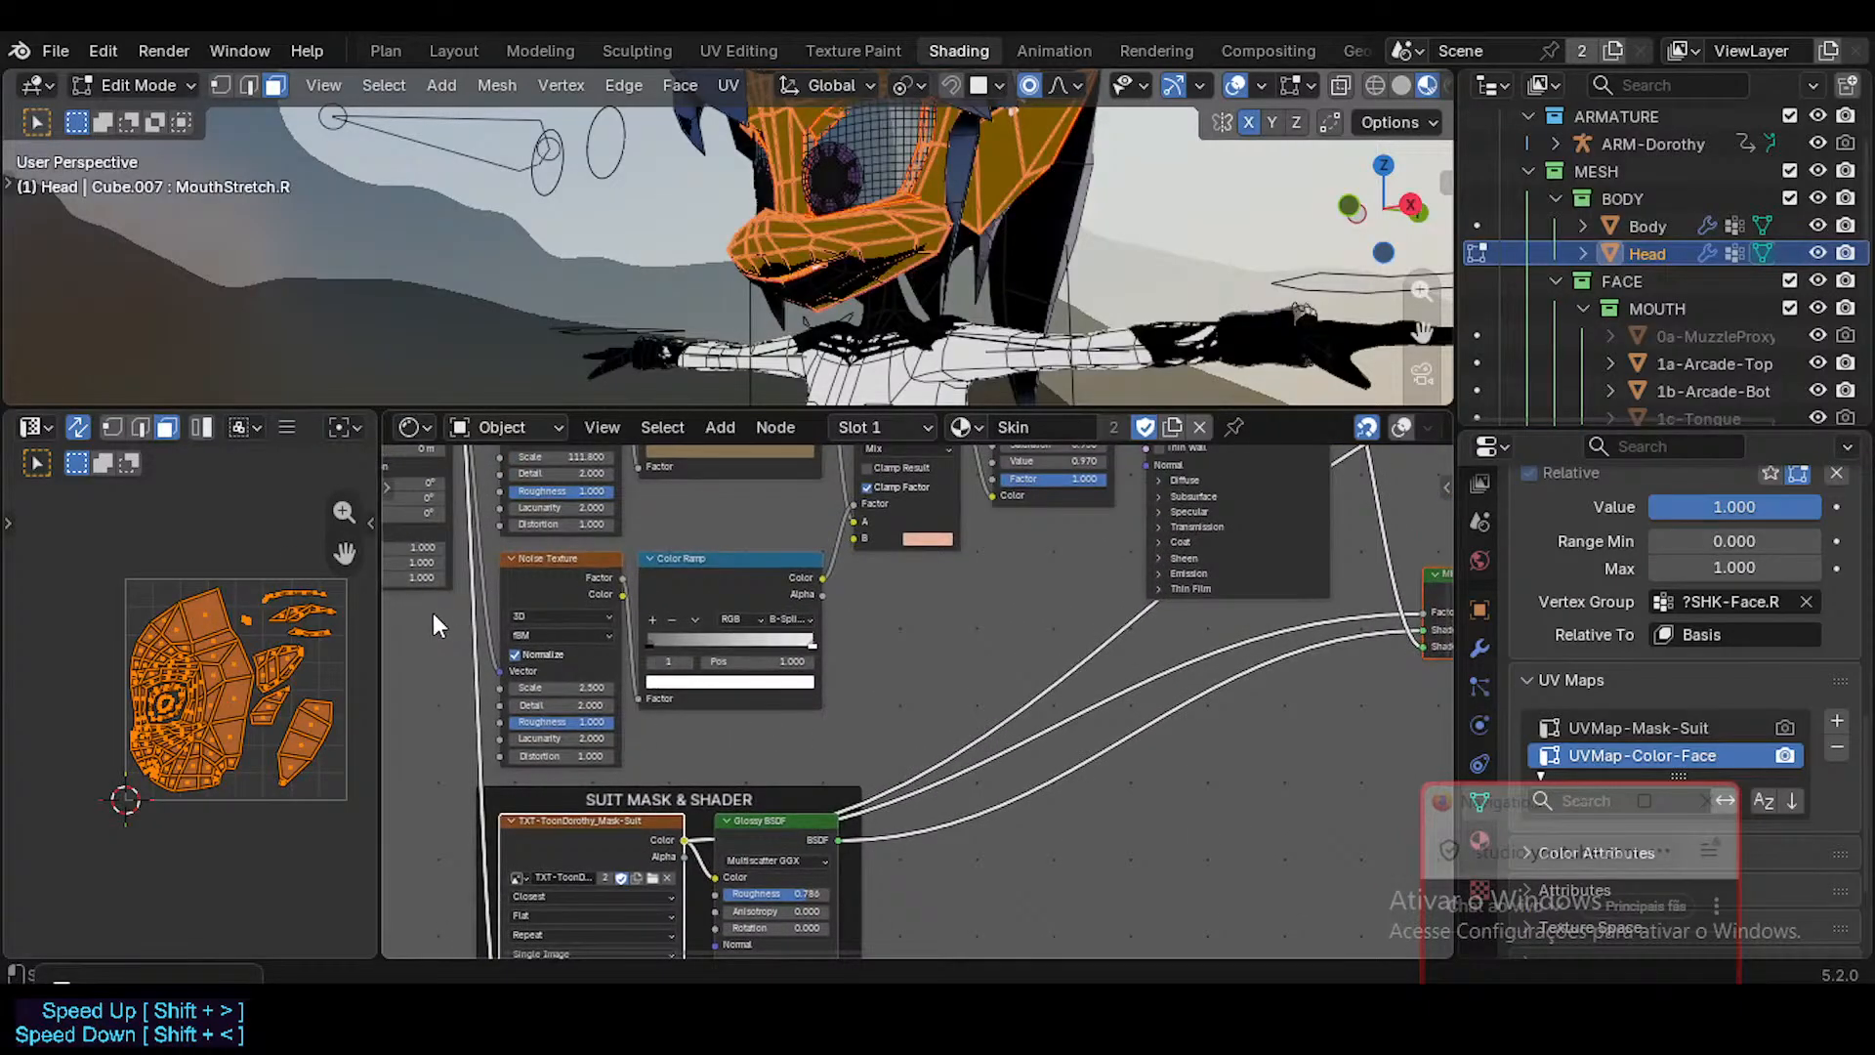
middle_click_drag(765, 644, 1004, 781)
scroll(625, 531, "up", 4)
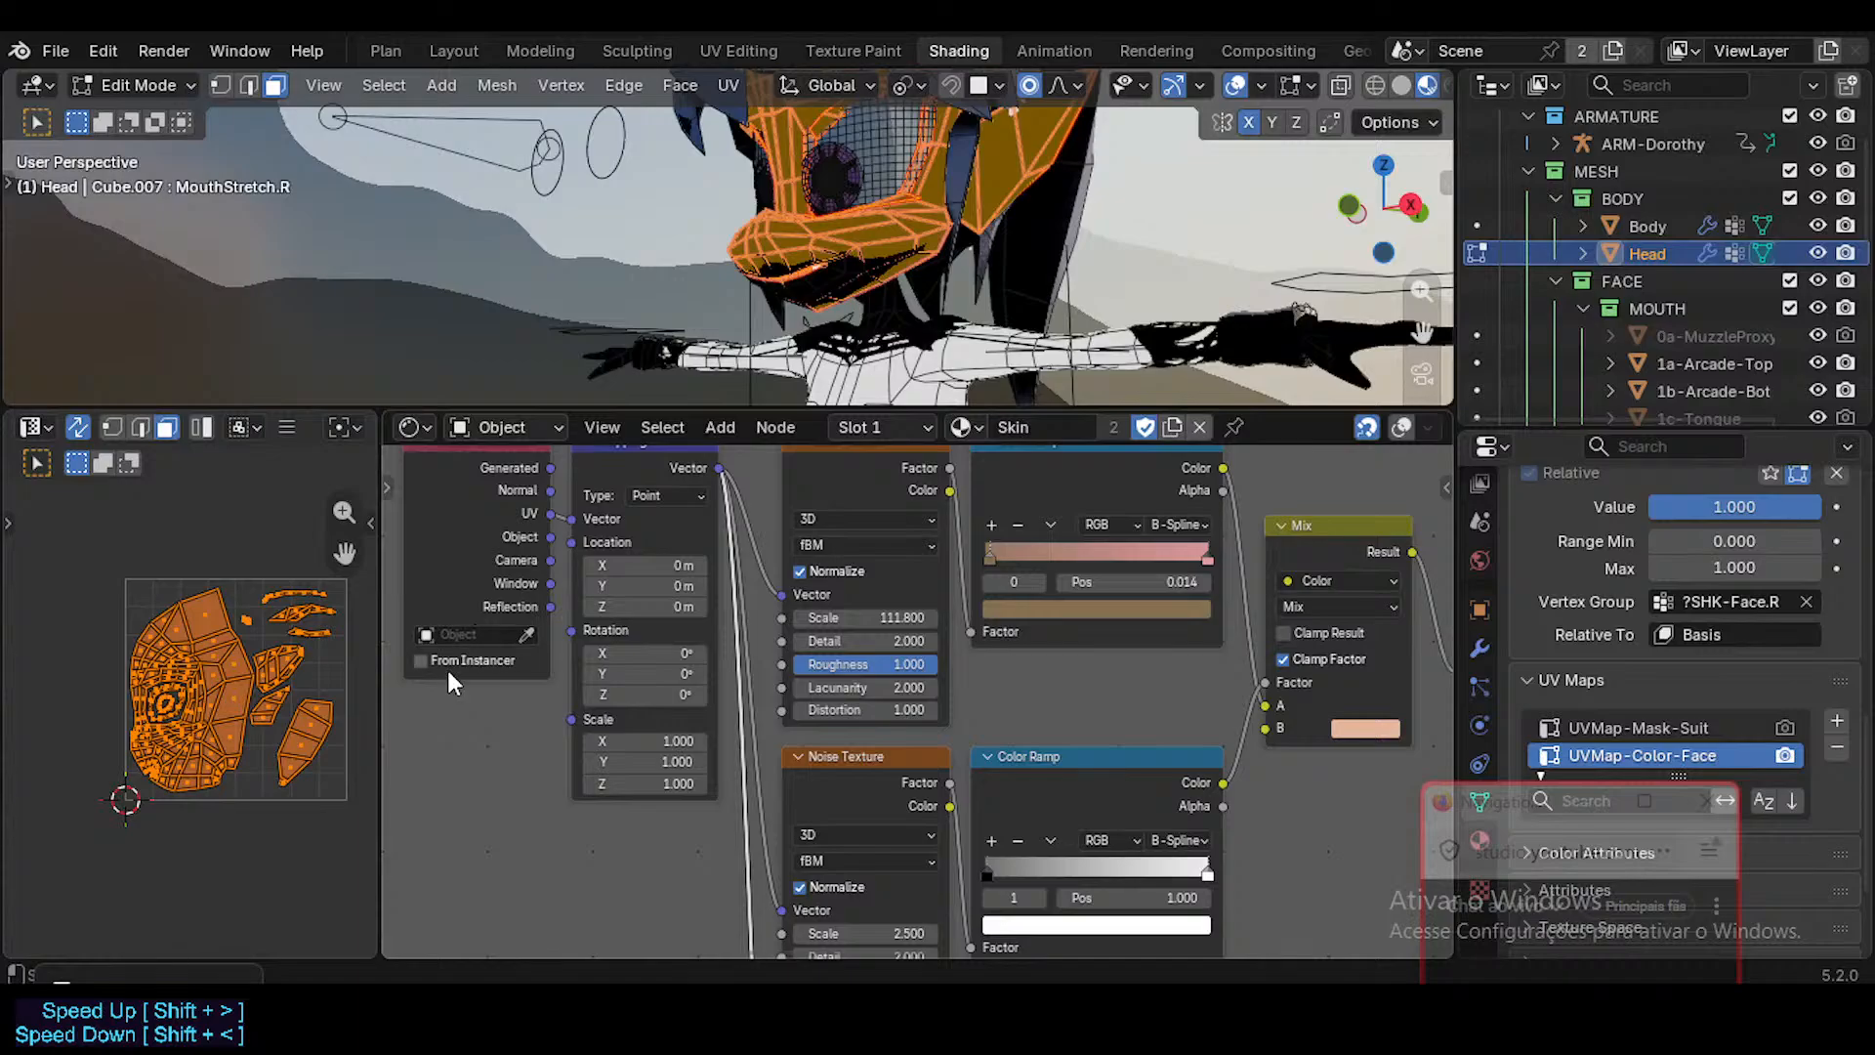
scroll(517, 662, "down", 4)
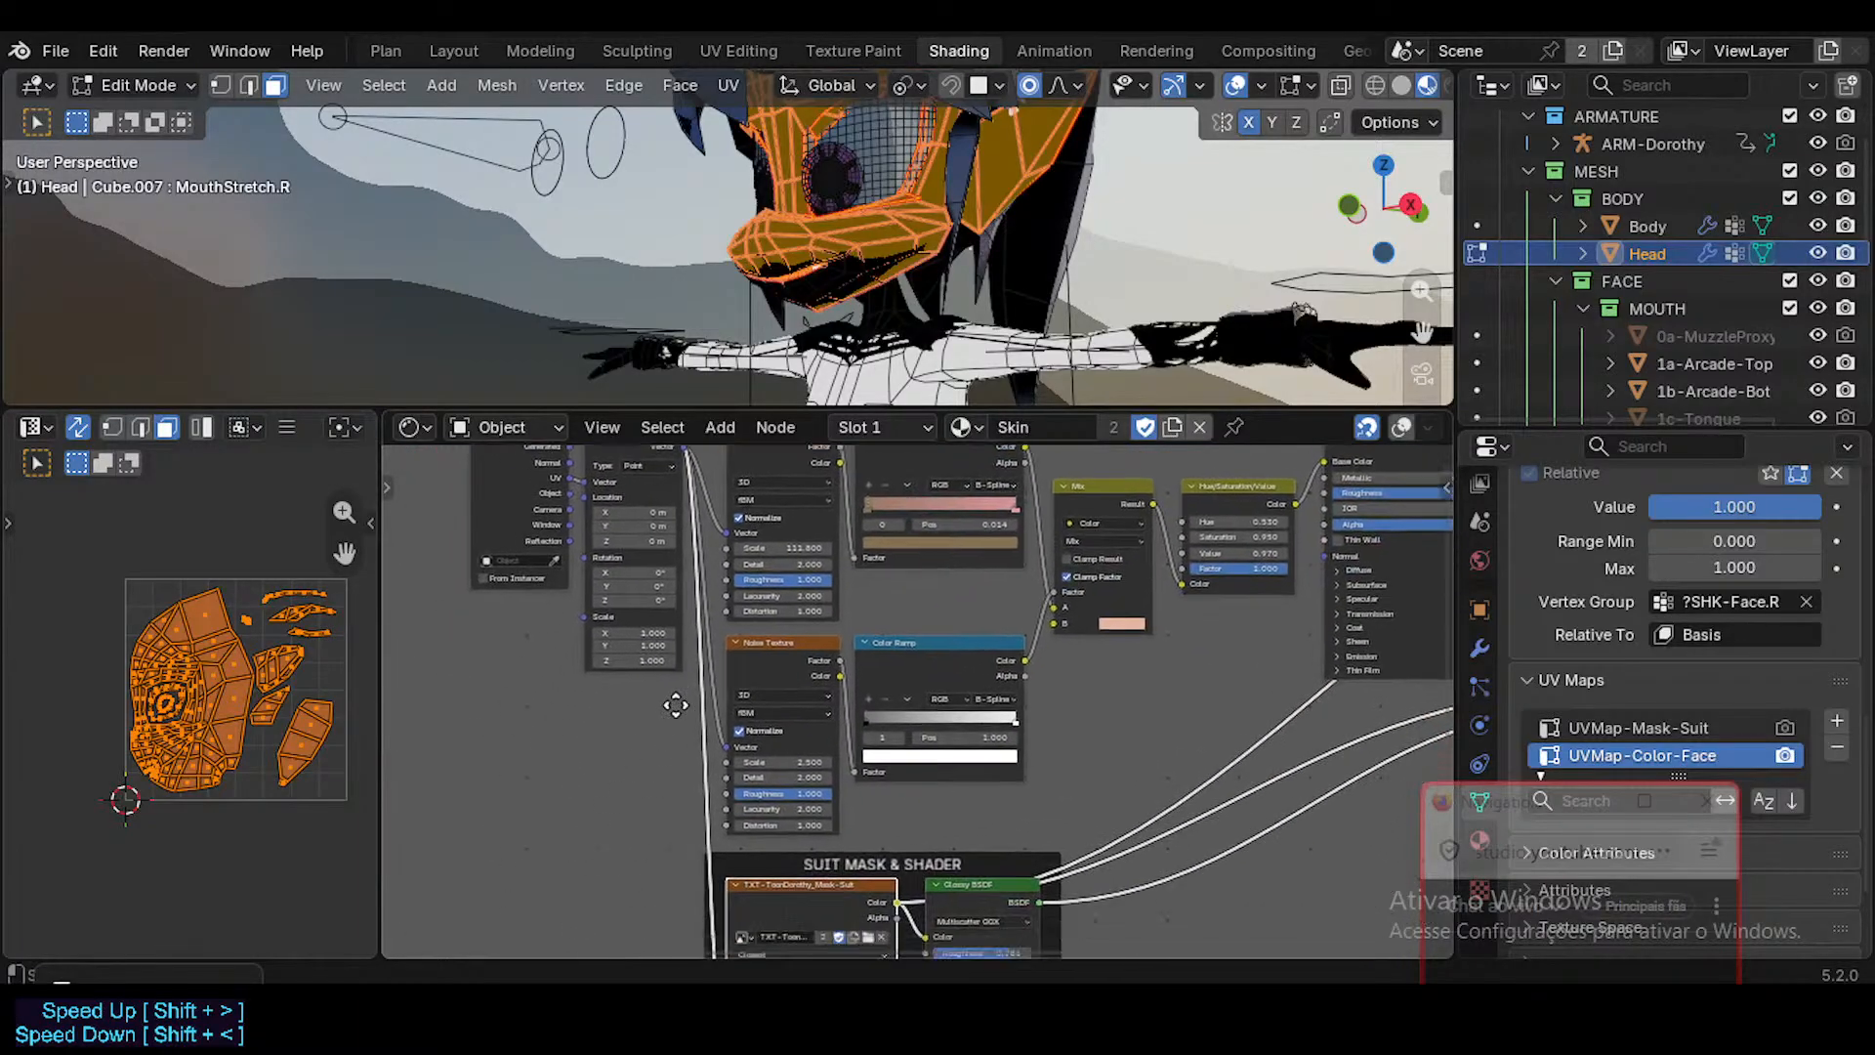
left_click(664, 507)
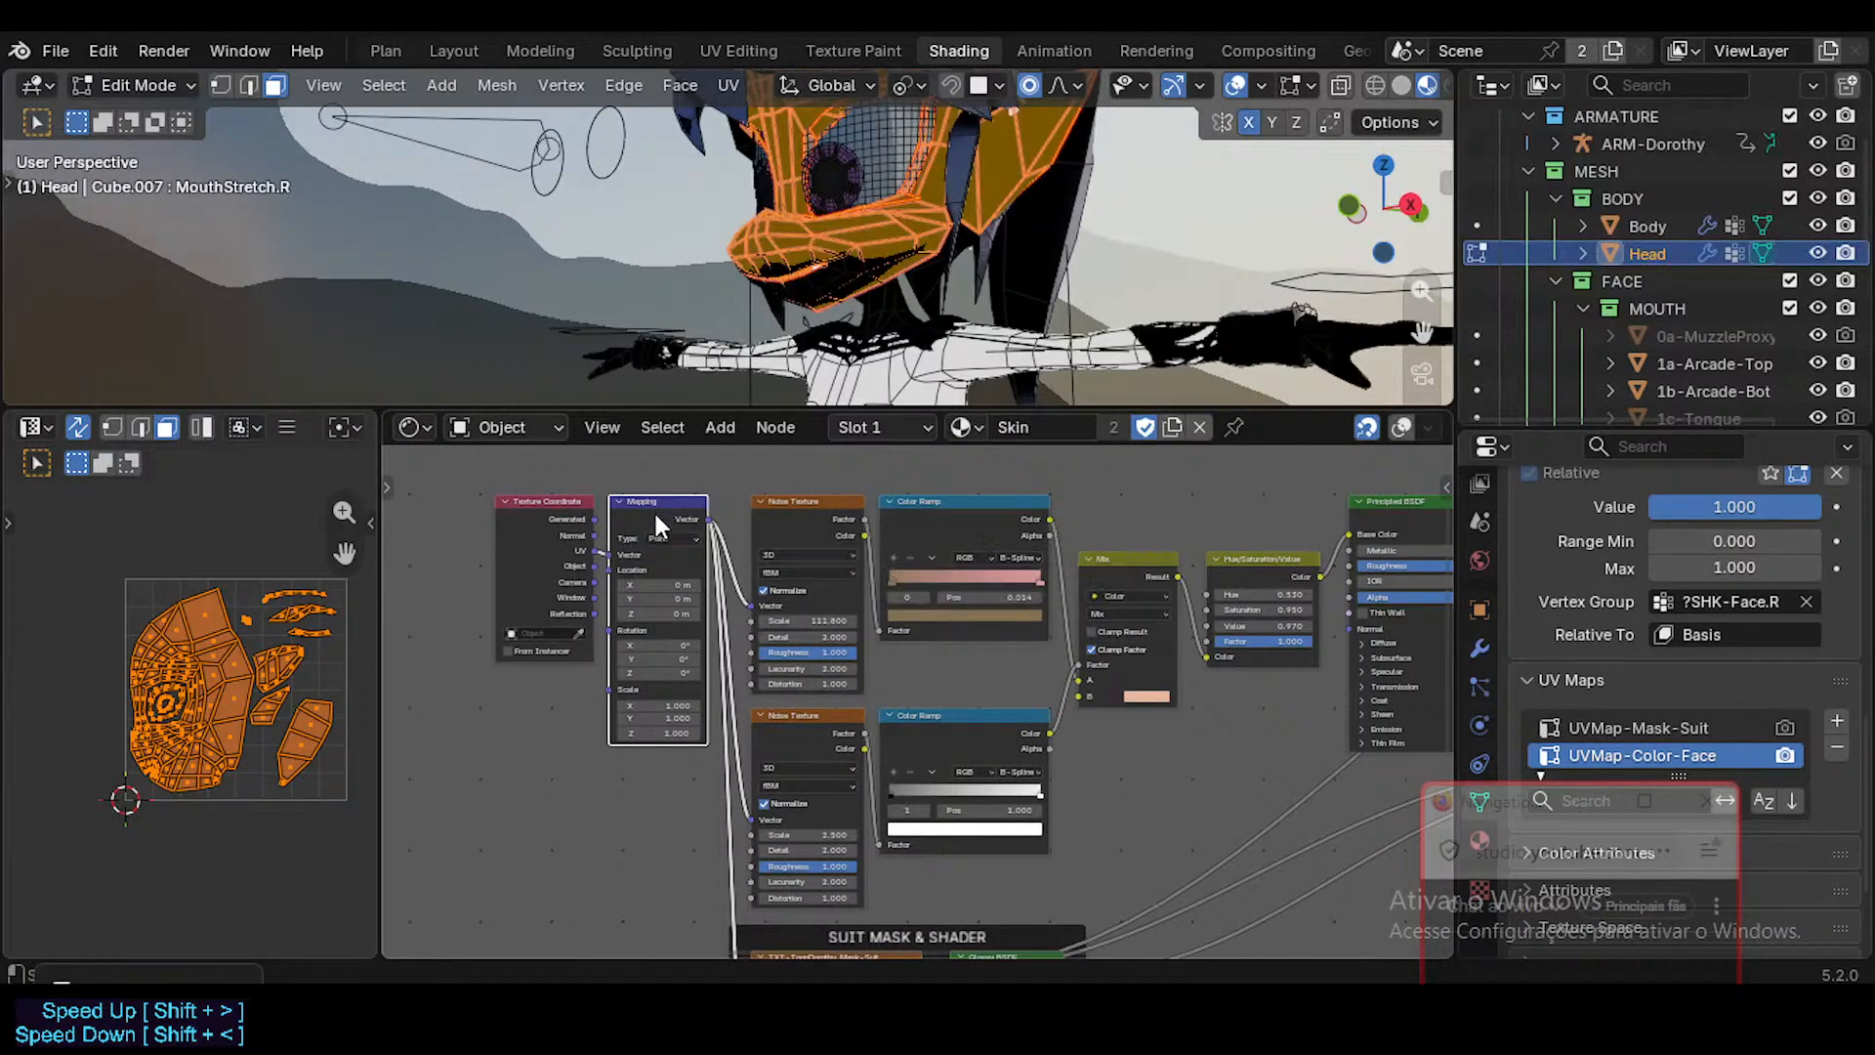
left_click(572, 524, "shift")
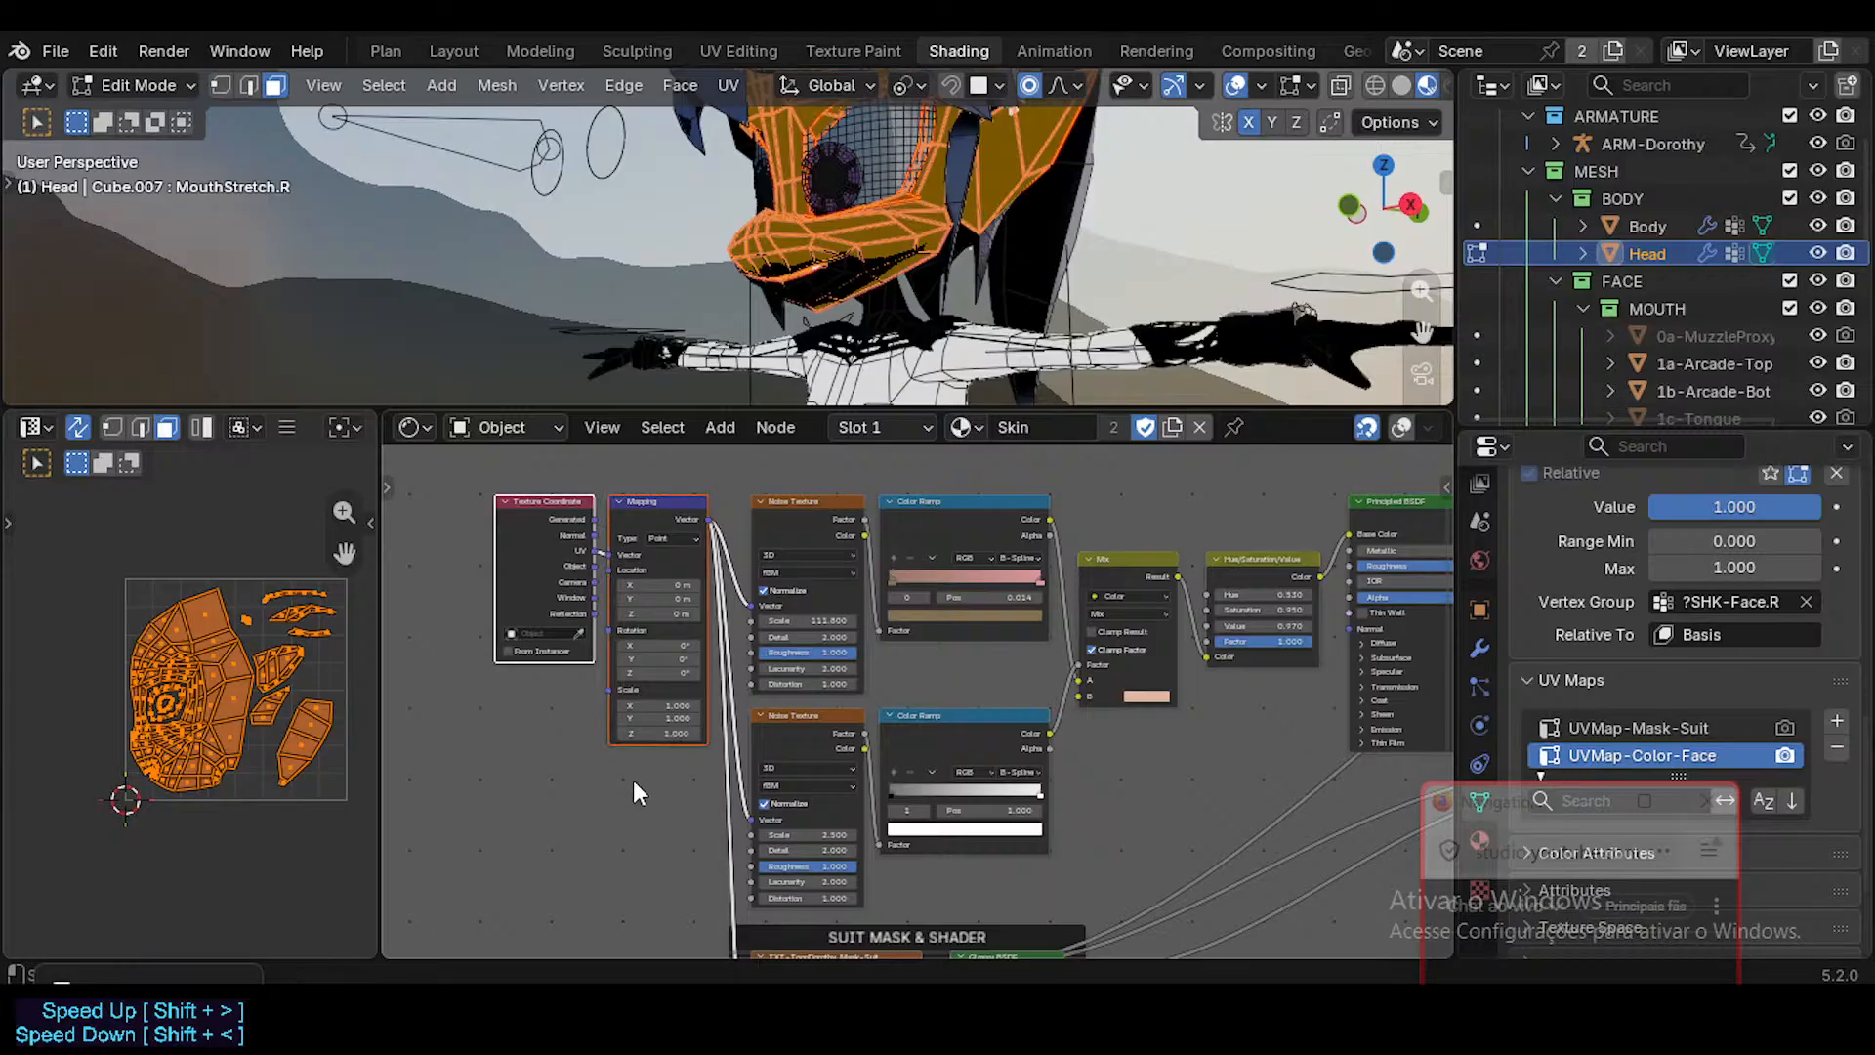
middle_click_drag(633, 781, 664, 617)
scroll(664, 617, "down", 2)
key("g")
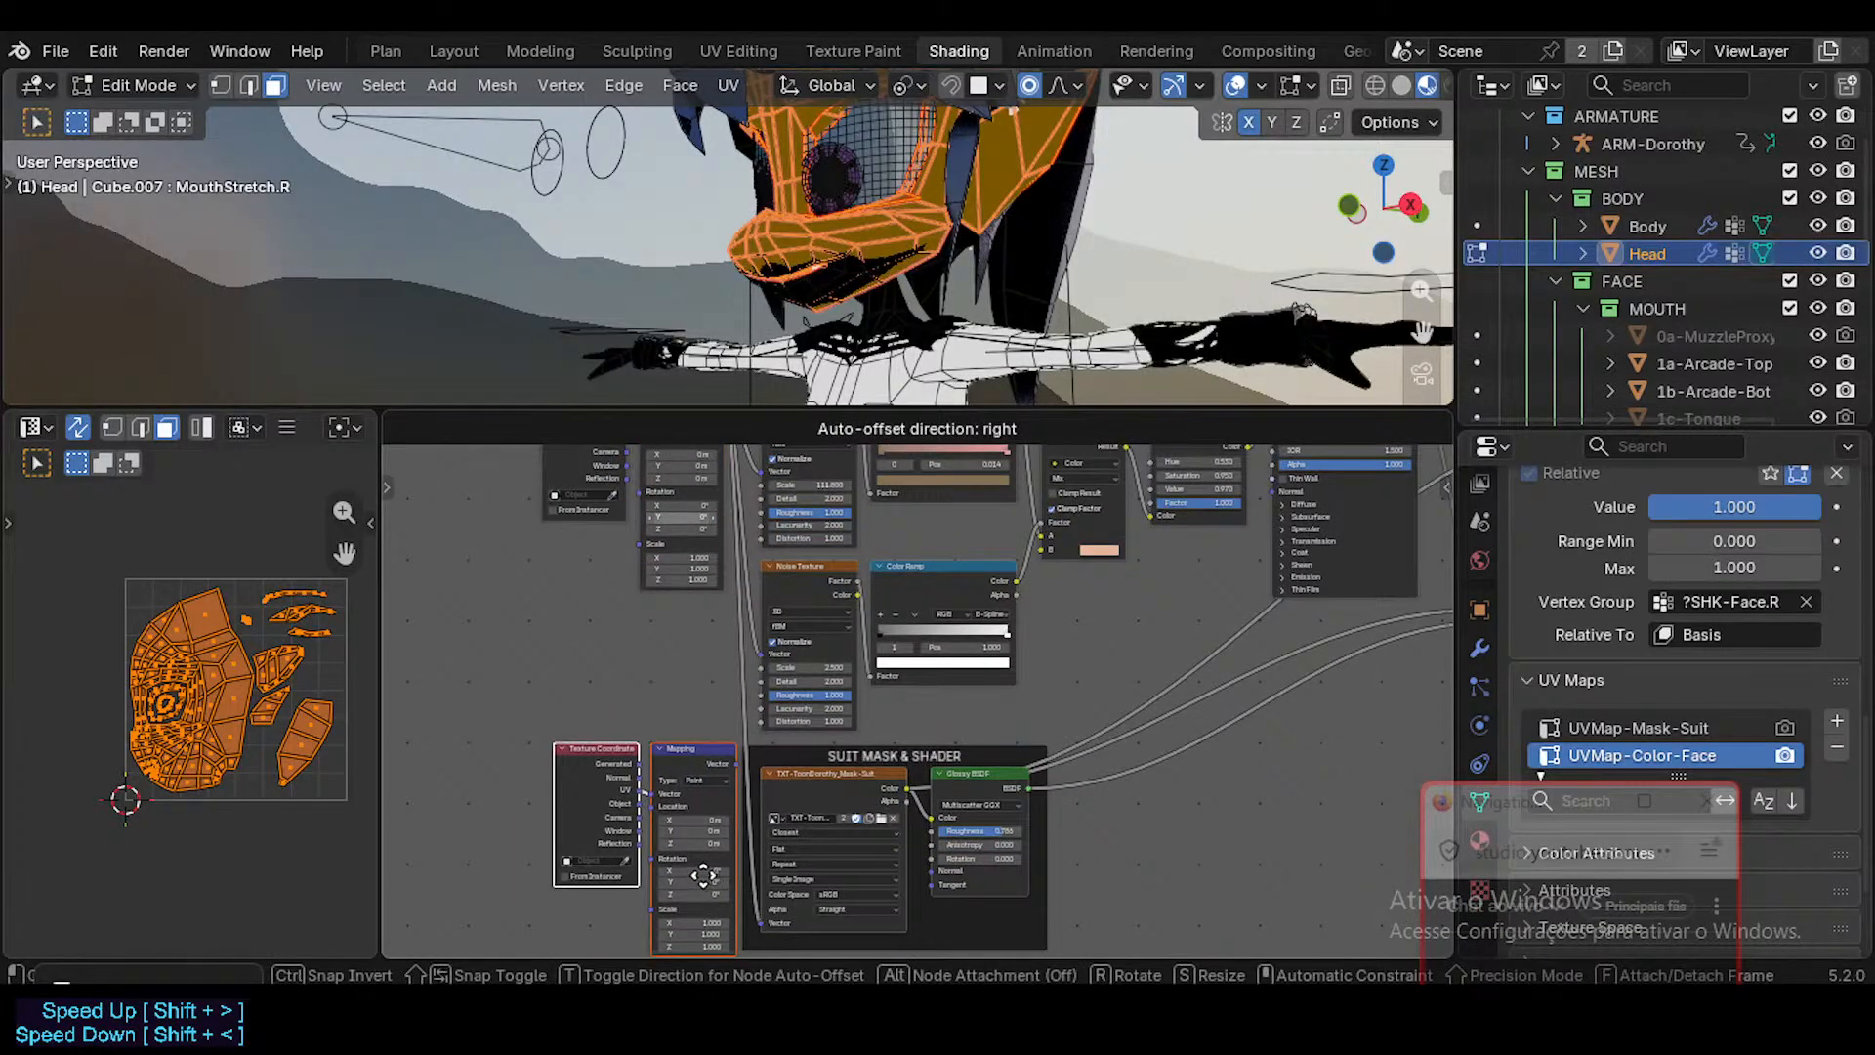
left_click(689, 887)
Shift the duplicated Texture Coordinate and Mapping nodes along the X axis until they clear the SUIT MASK & SHADER frame.
key("g")
key("x")
left_click(732, 844)
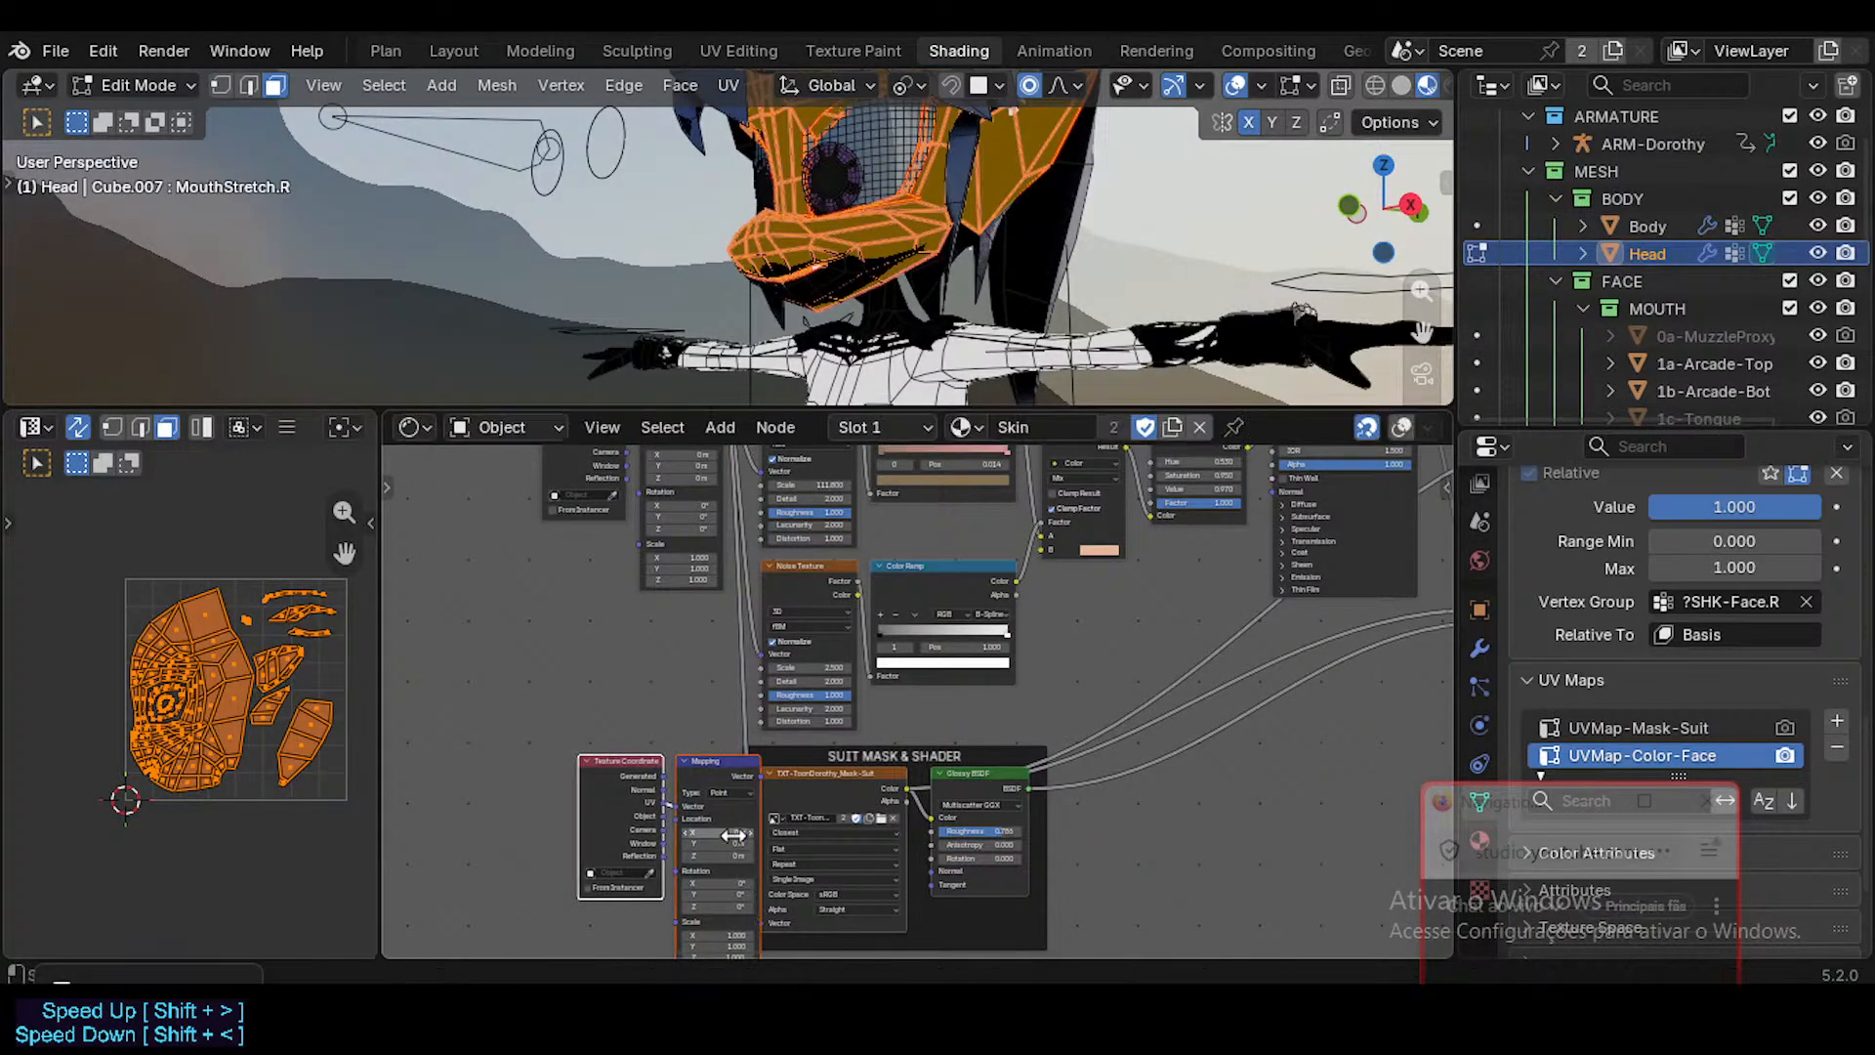
key("g")
key("x")
left_click(656, 822)
Try to nudge the SUIT MASK & SHADER frame along the X axis.
left_click(749, 760)
key("g")
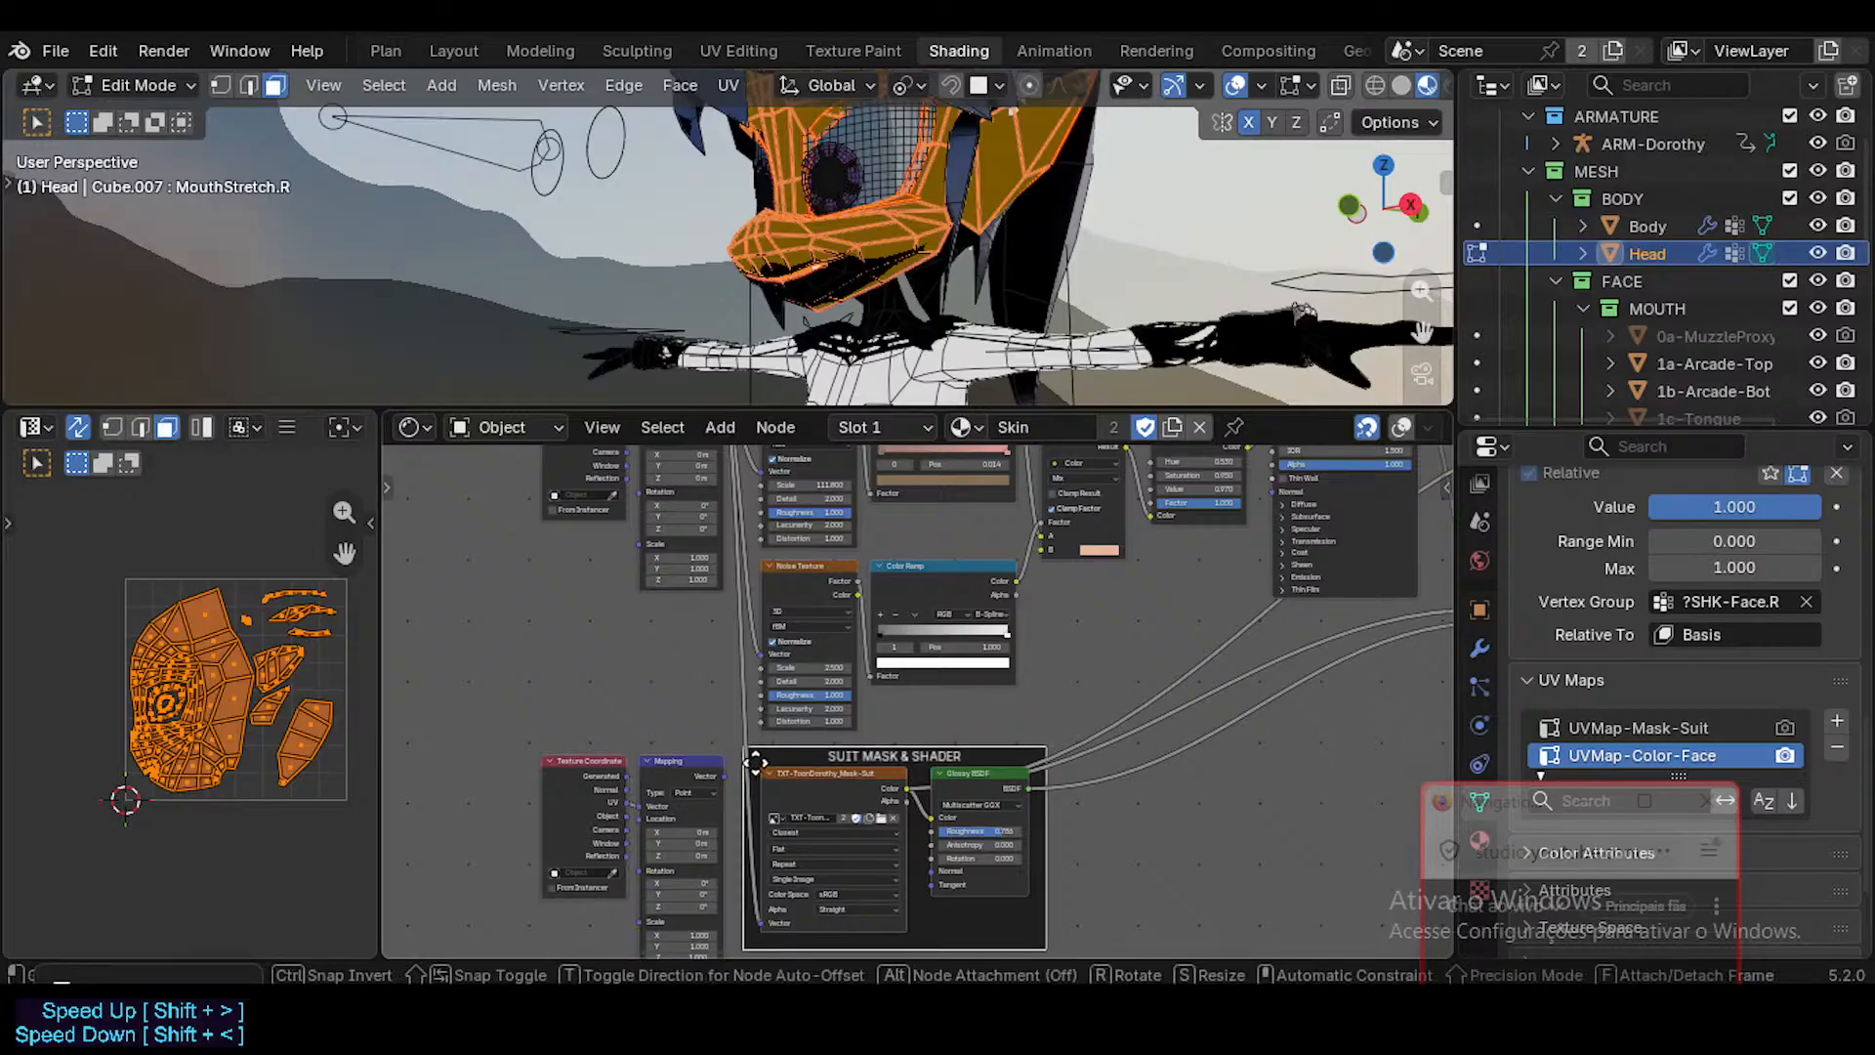
key("x")
left_click(759, 759)
key("g")
key("x")
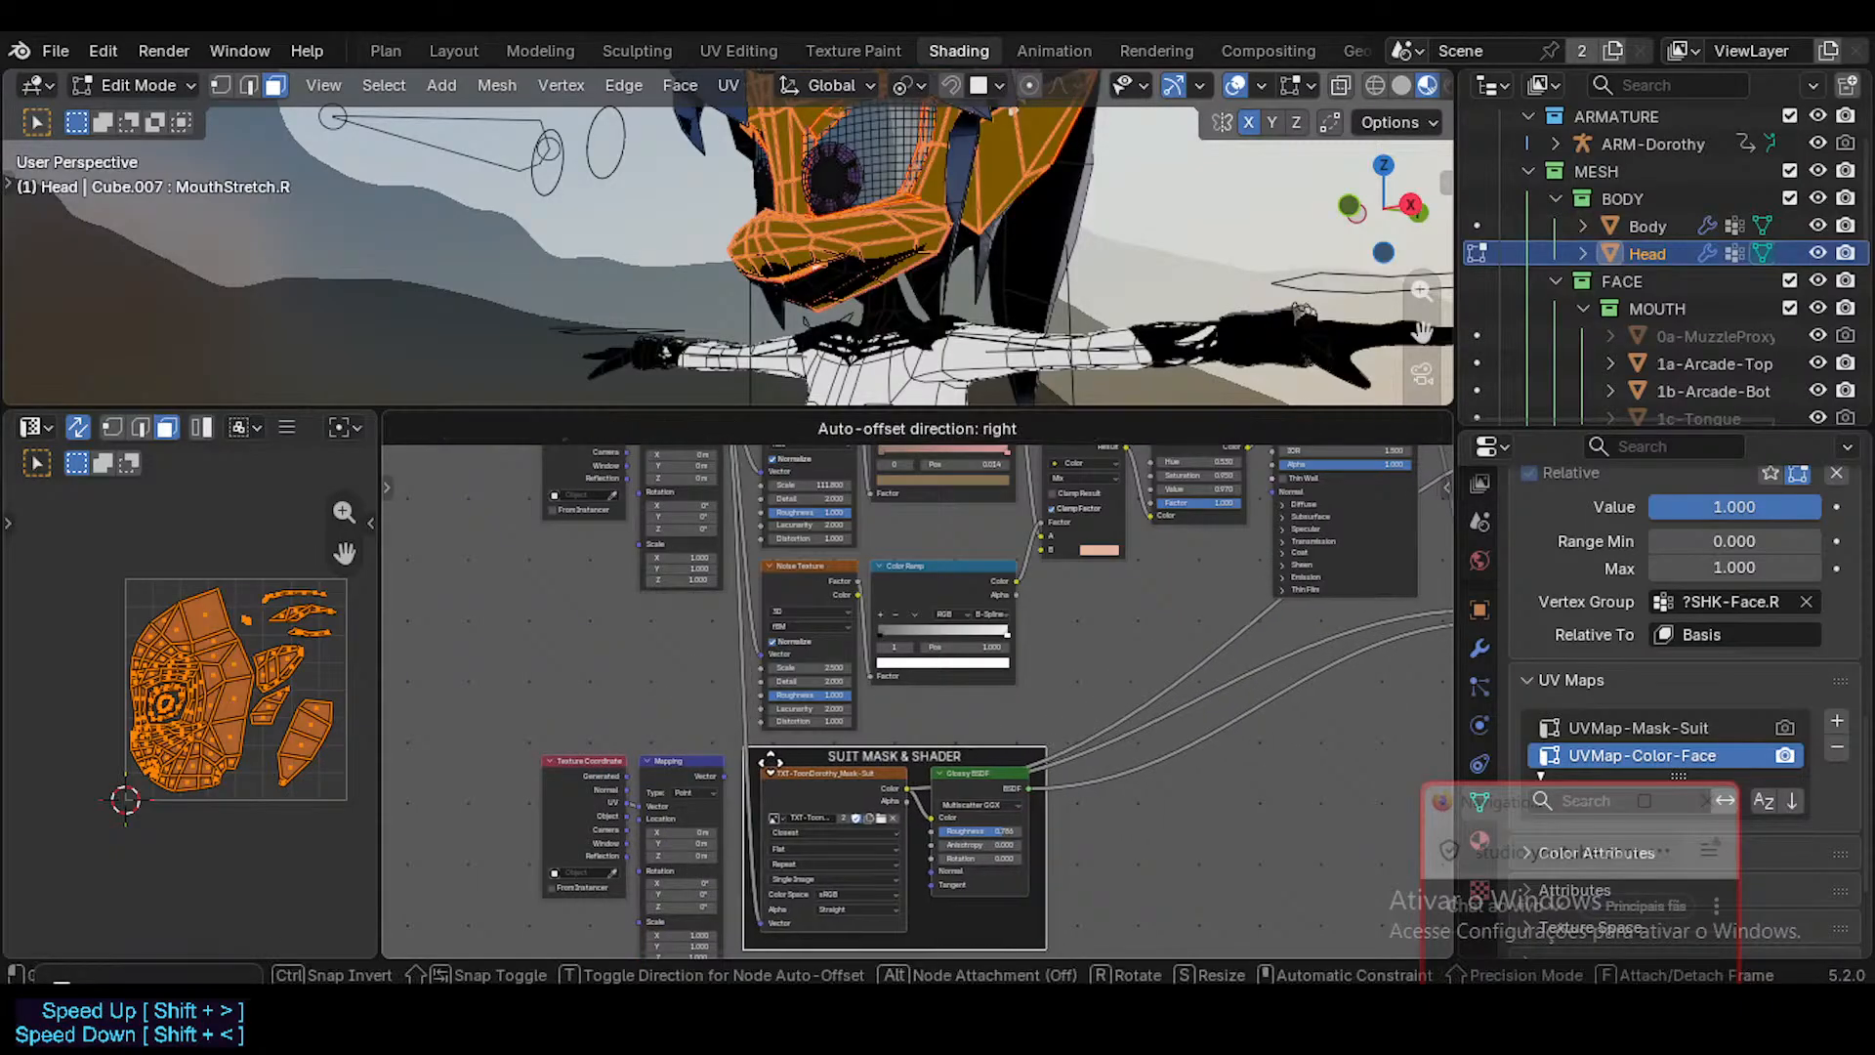
left_click(771, 768)
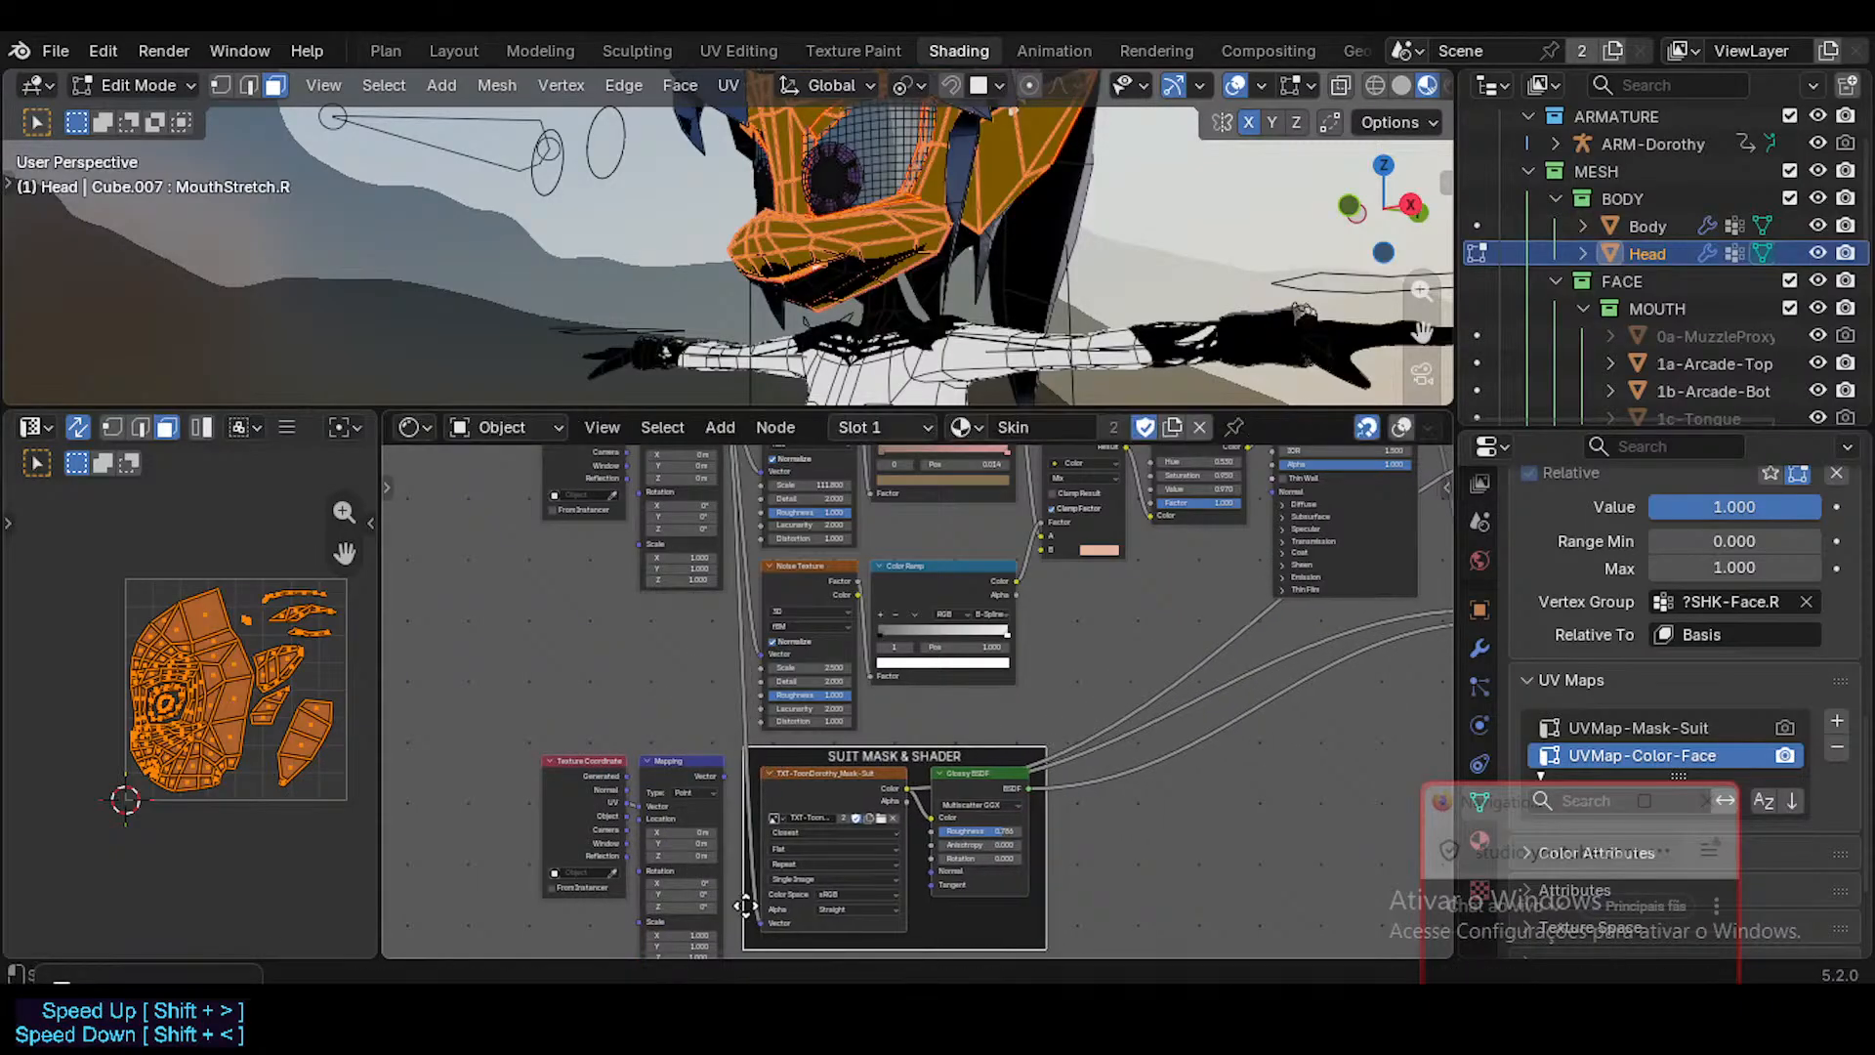
Adjust the placement of the duplicated Mapping and Texture Coordinate nodes beside the mask frame and bring the original pair into view.
left_click(674, 770)
key("g")
key("x")
left_click(750, 760)
left_click_drag(747, 760, 701, 769)
left_click_drag(571, 760, 649, 773)
left_click_drag(649, 773, 601, 772)
middle_click_drag(593, 468, 616, 678)
scroll(615, 677, "up", 2)
scroll(615, 678, "up", 2)
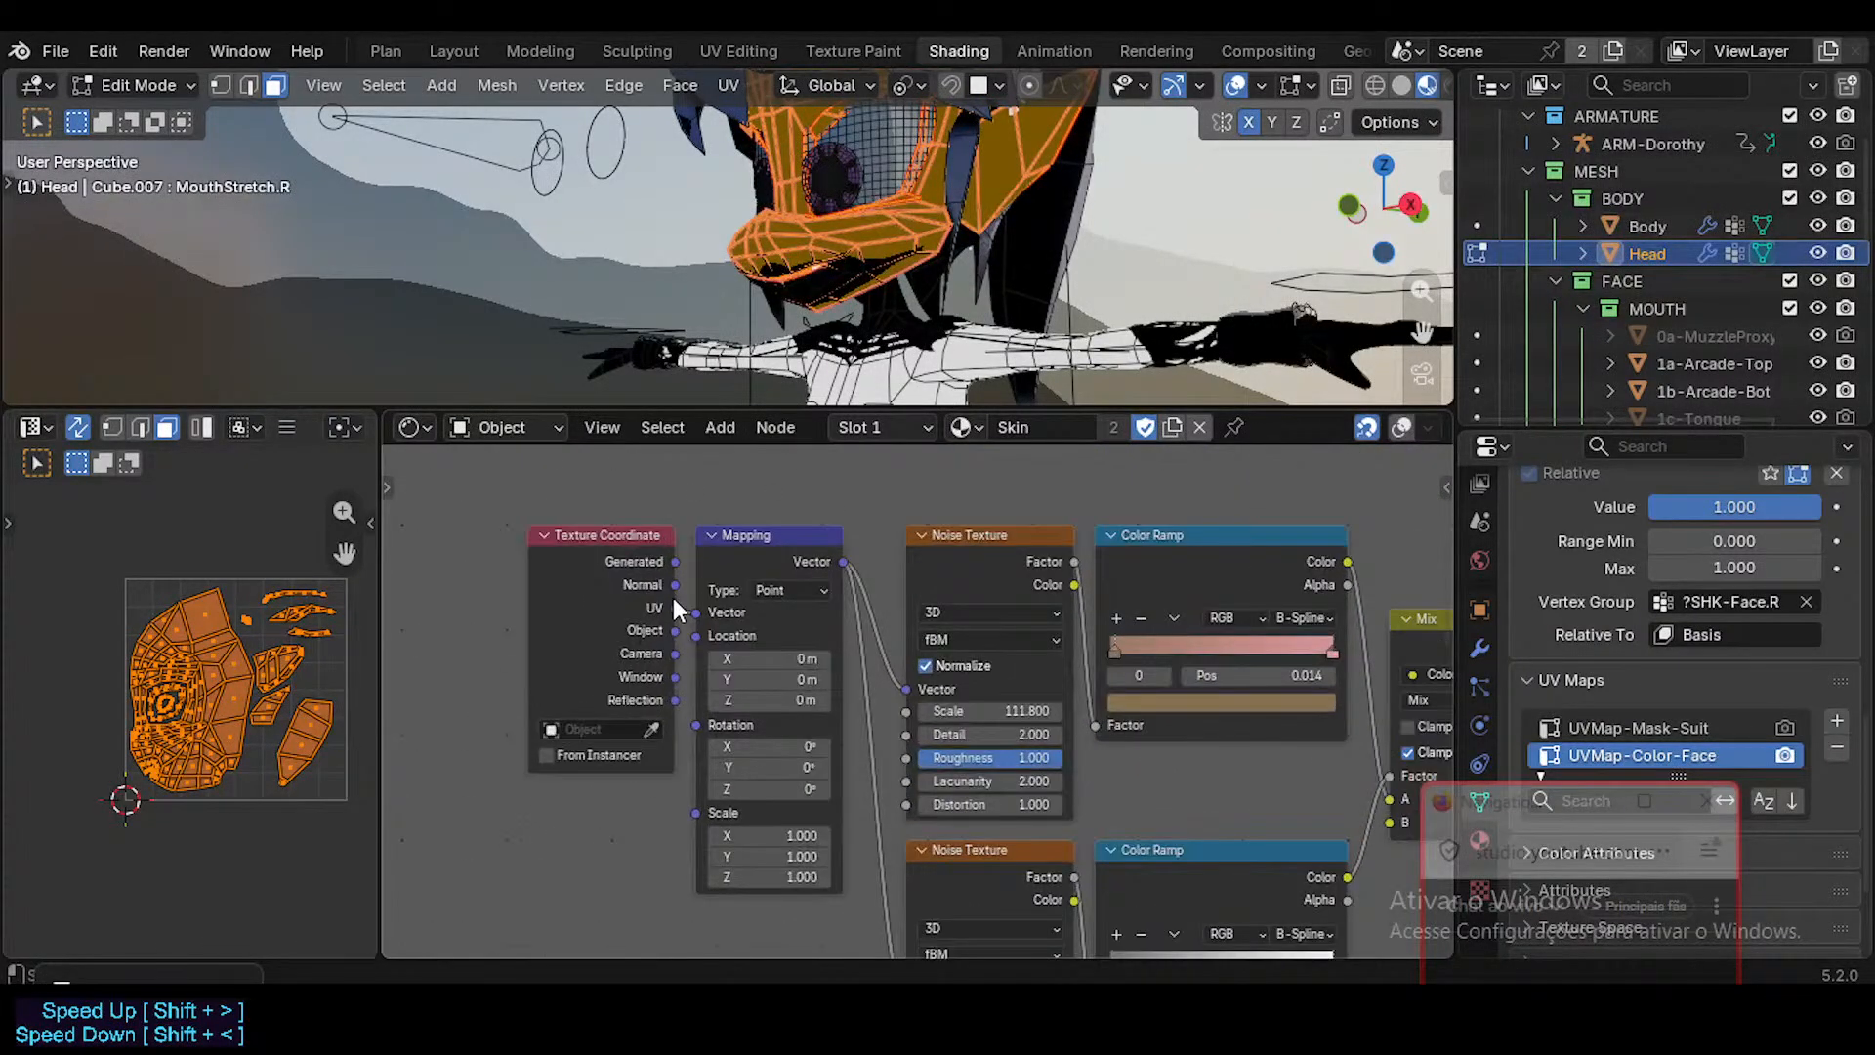
Replace the Texture Coordinate node beside the skin noise's Mapping node with a UV Map node.
middle_click_drag(686, 804, 699, 759)
left_click(642, 494)
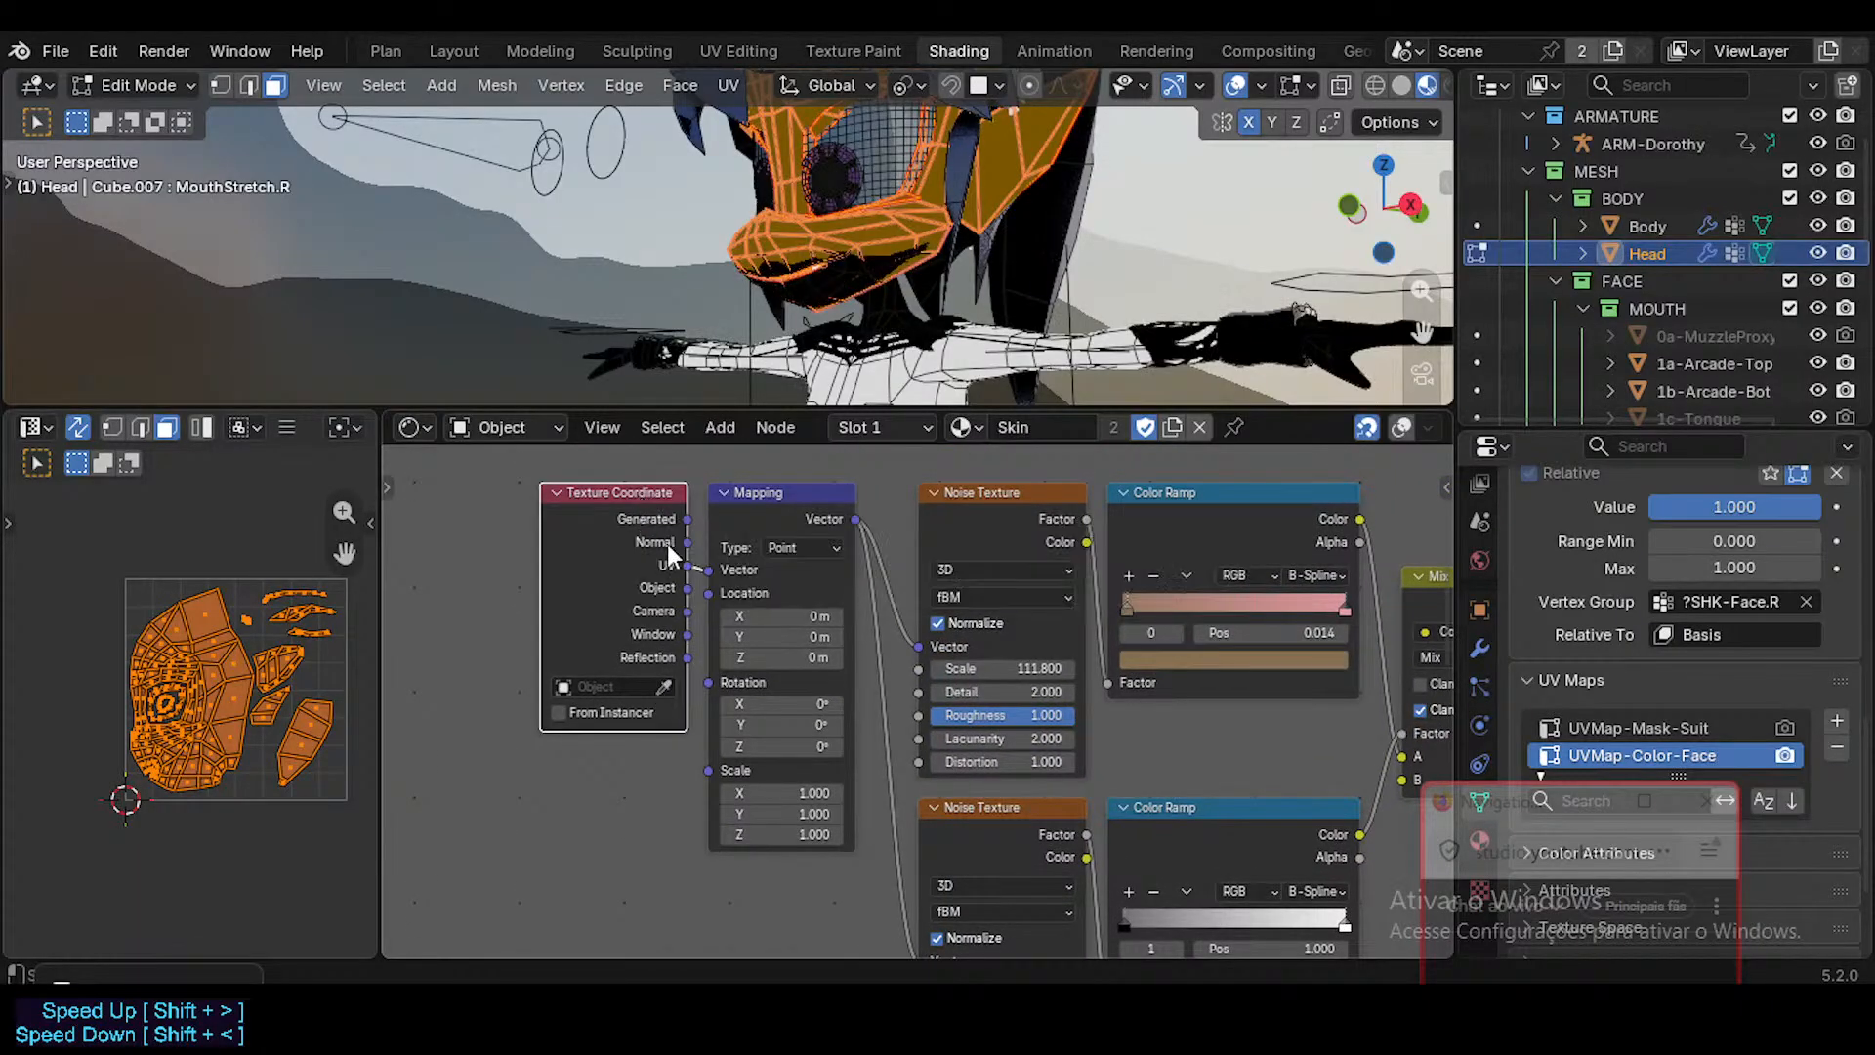
key("x")
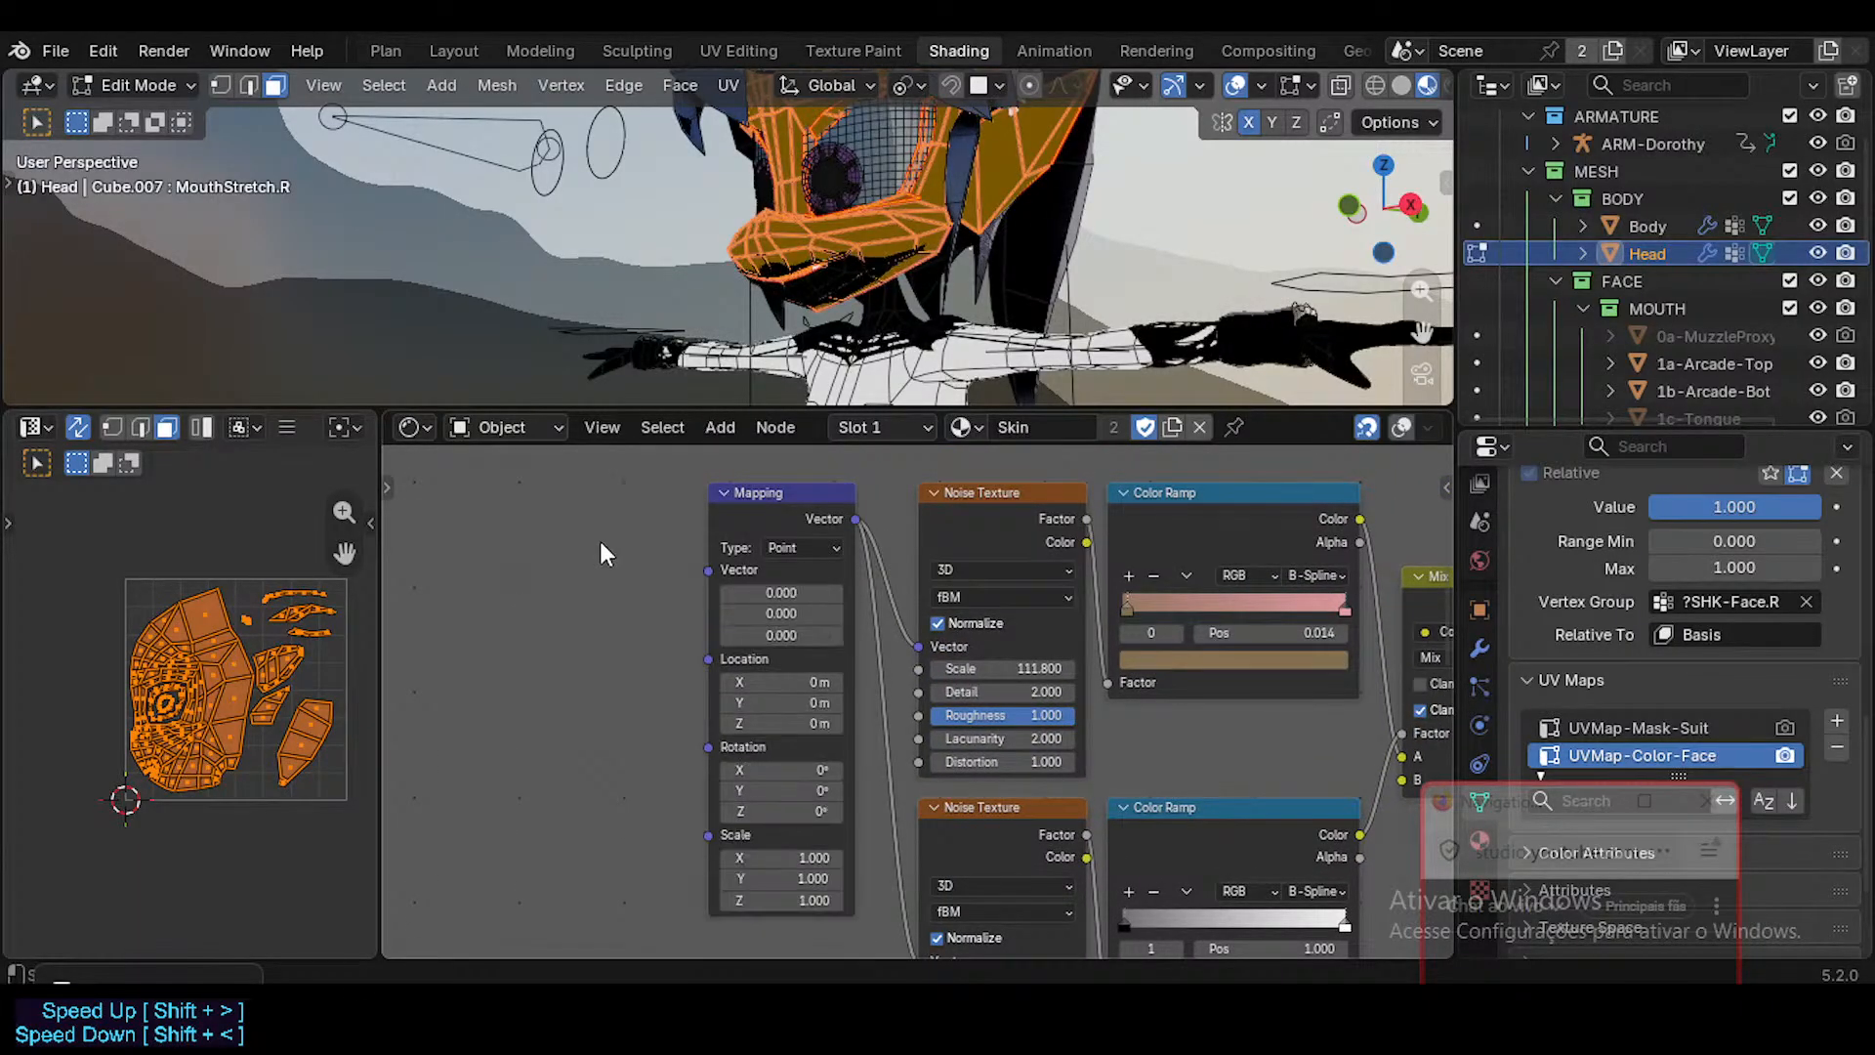
key("shift+a")
type("uv ma")
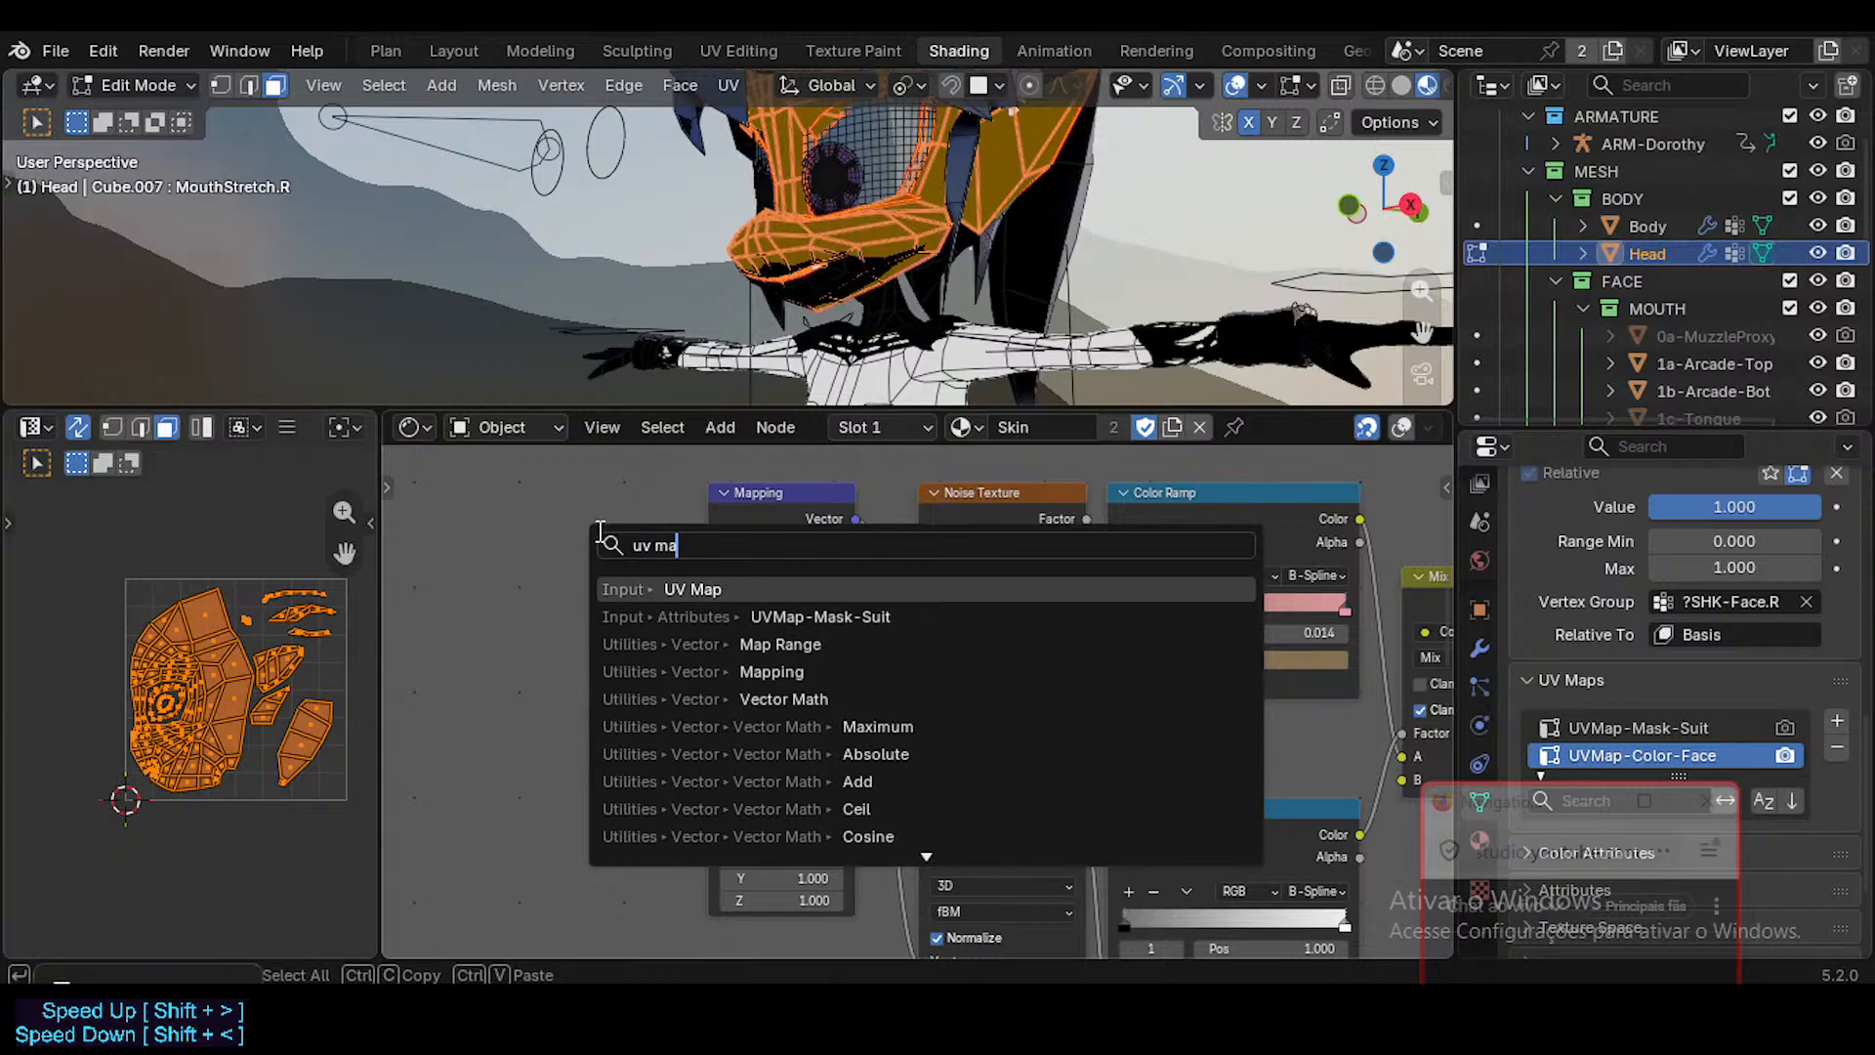
key("Return")
left_click(528, 493)
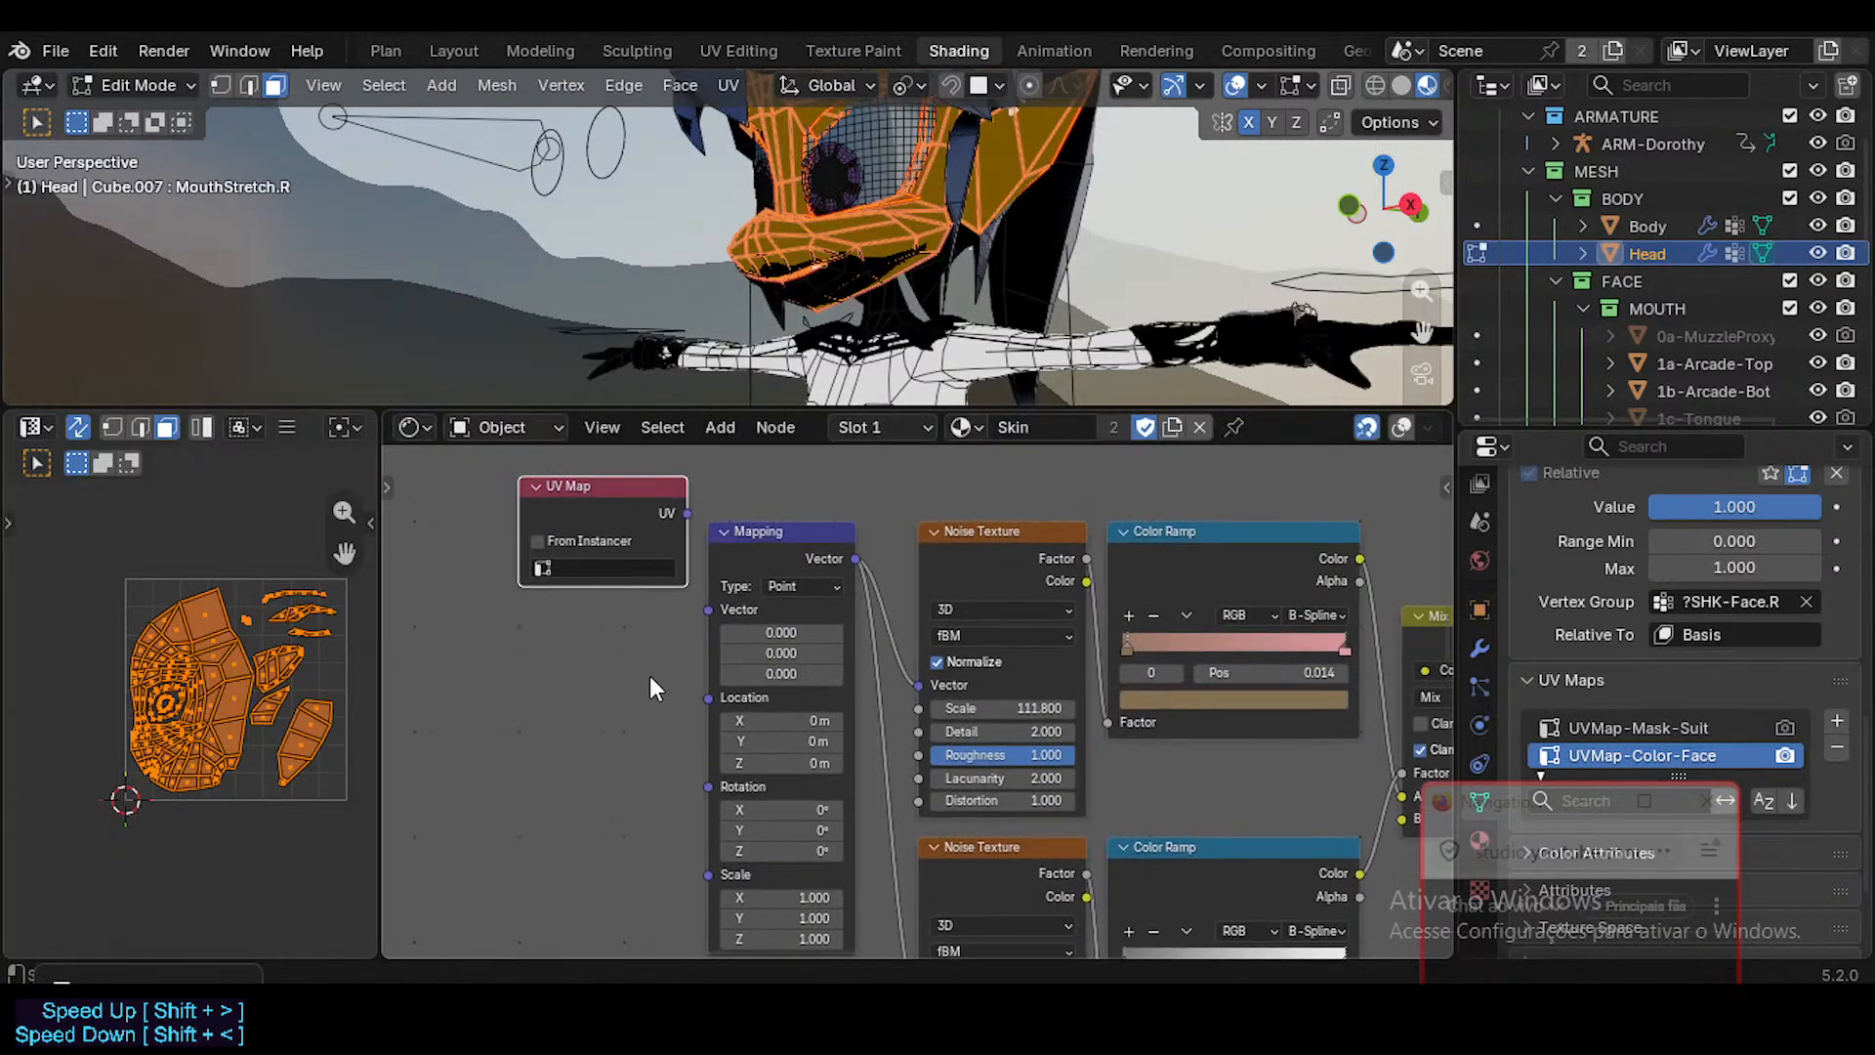
Connect the UV Map node to the Mapping node's Vector input and set its map to UVMap-Color-Face.
left_click_drag(677, 505, 710, 609)
left_click(646, 617)
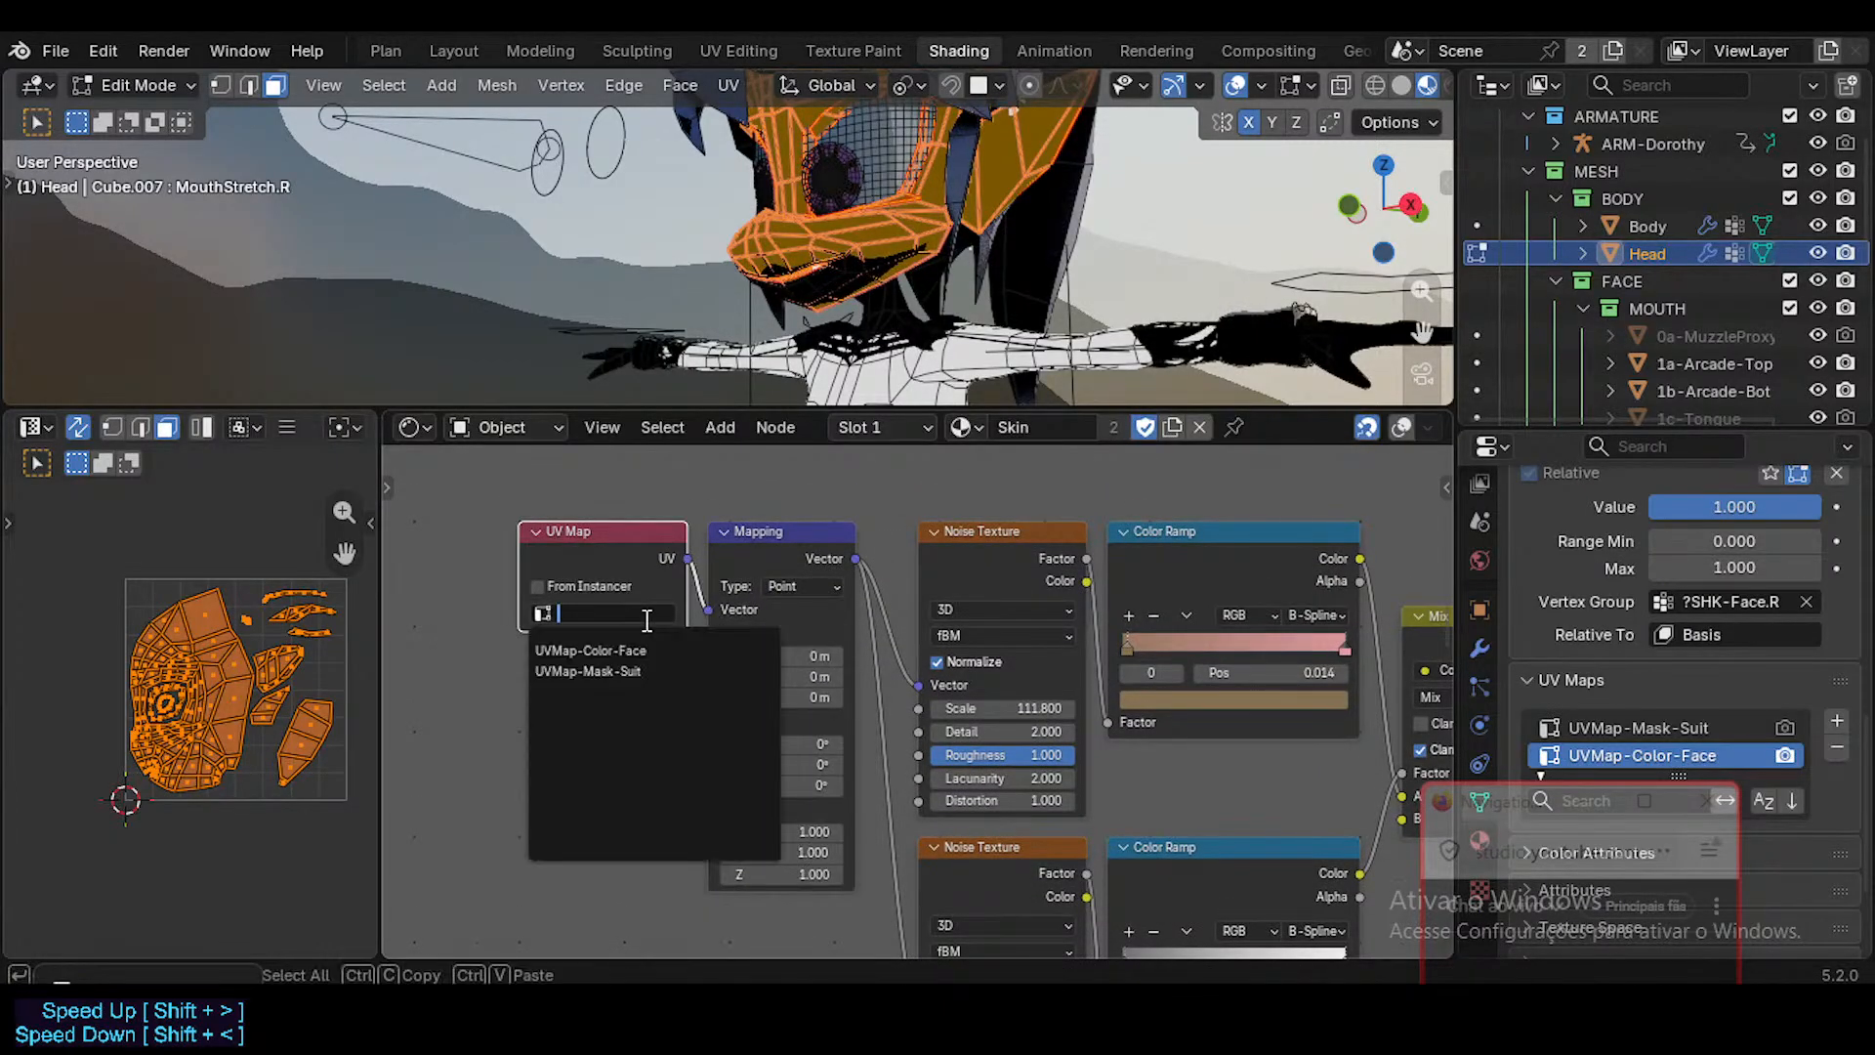
left_click(625, 651)
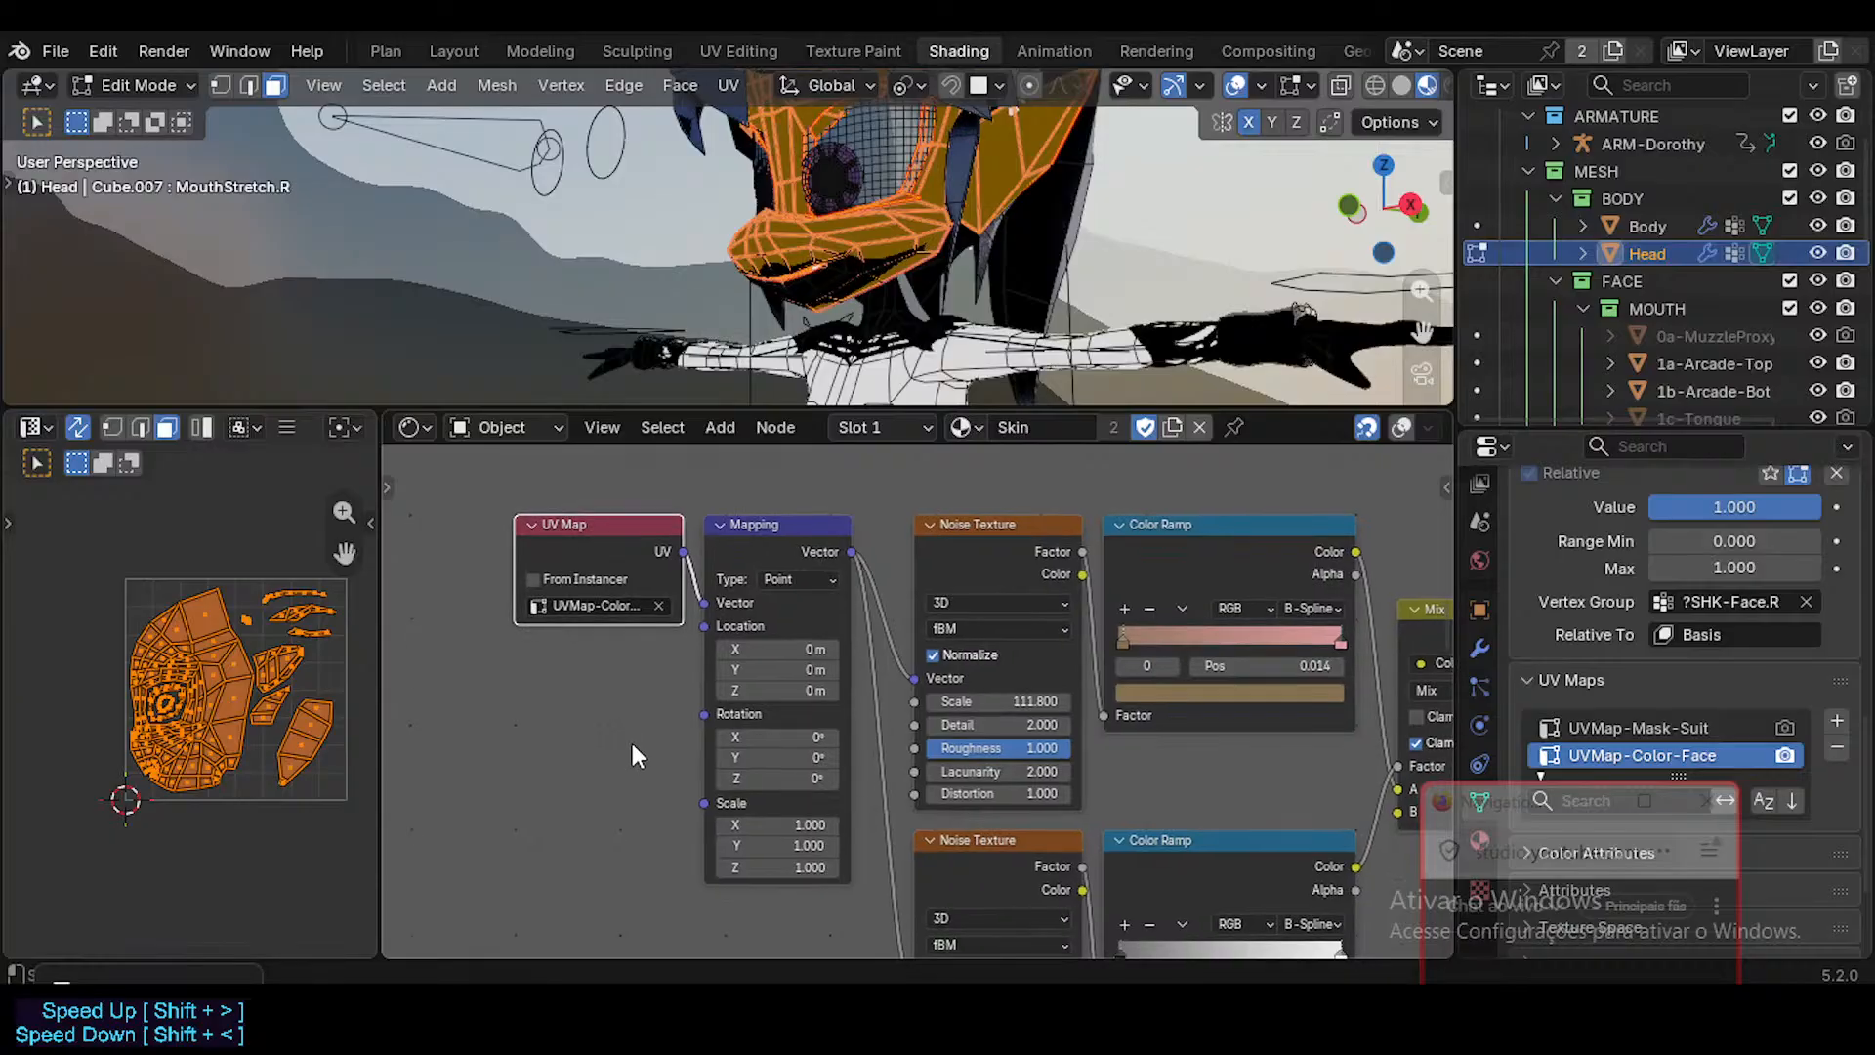
left_click(619, 606)
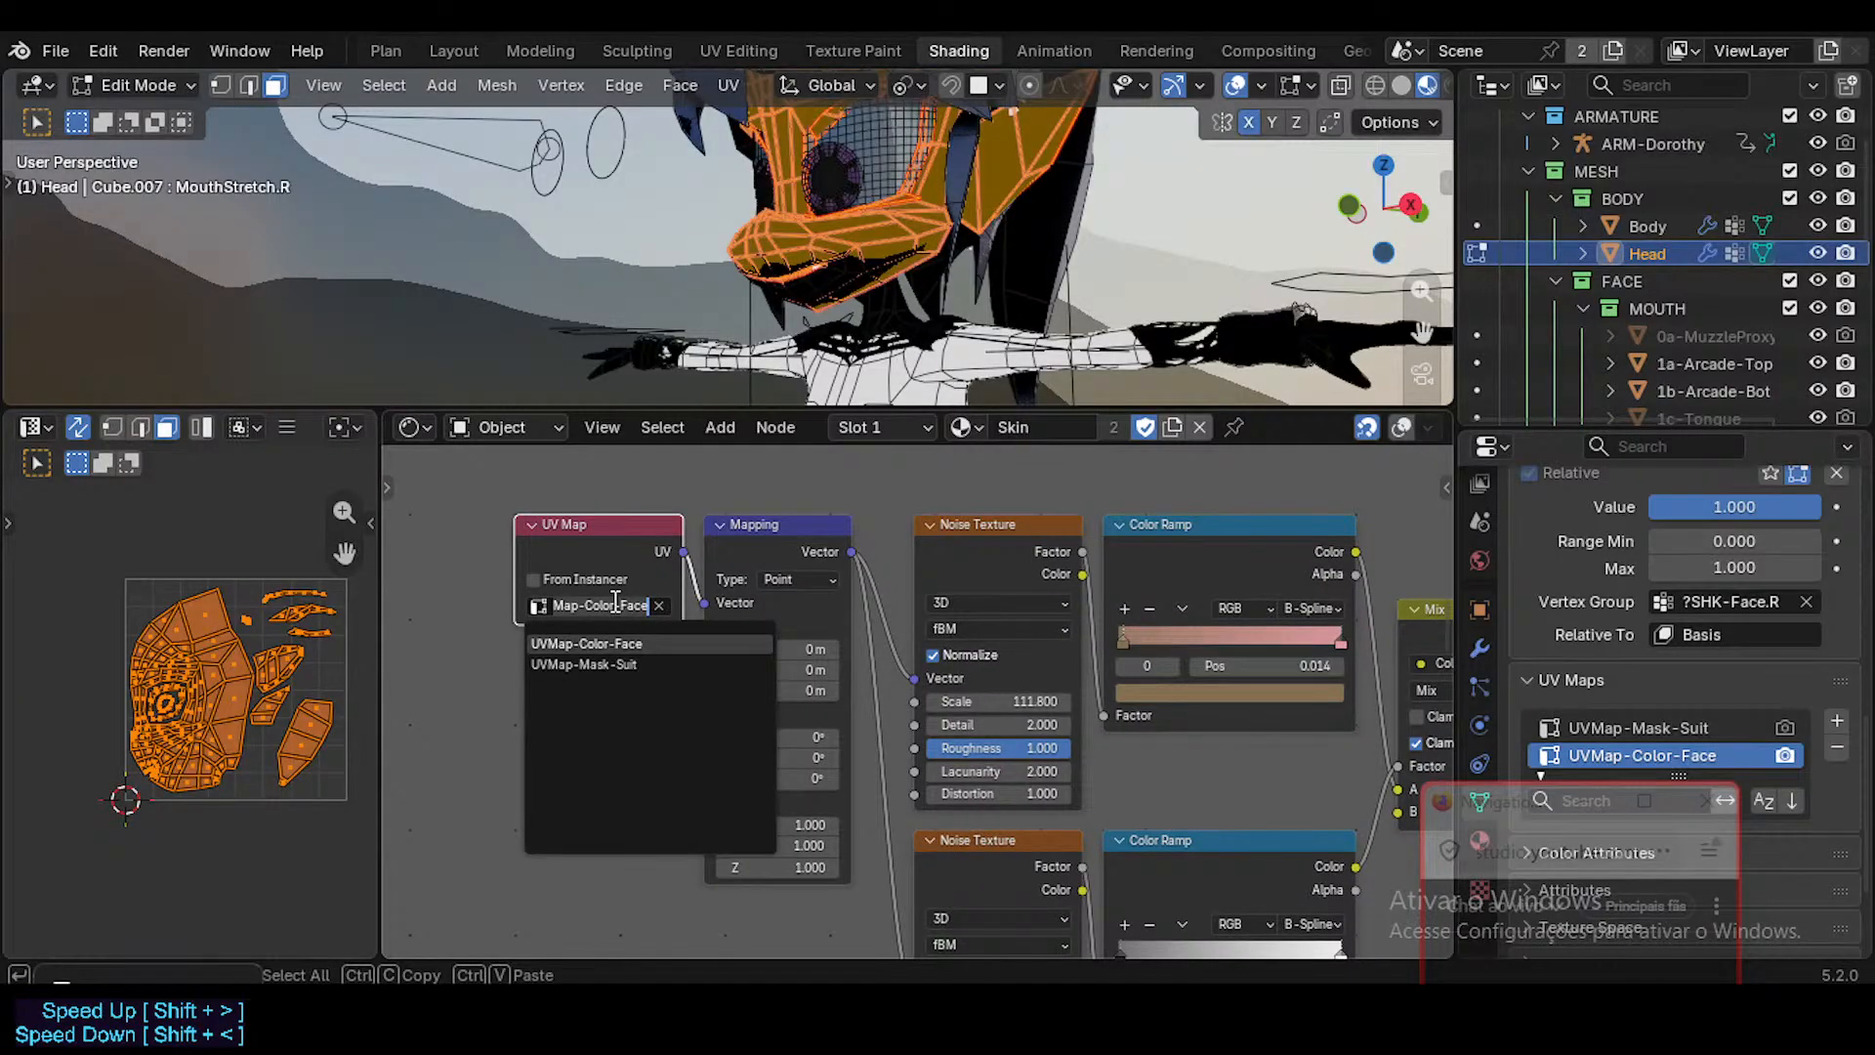
left_click(614, 605)
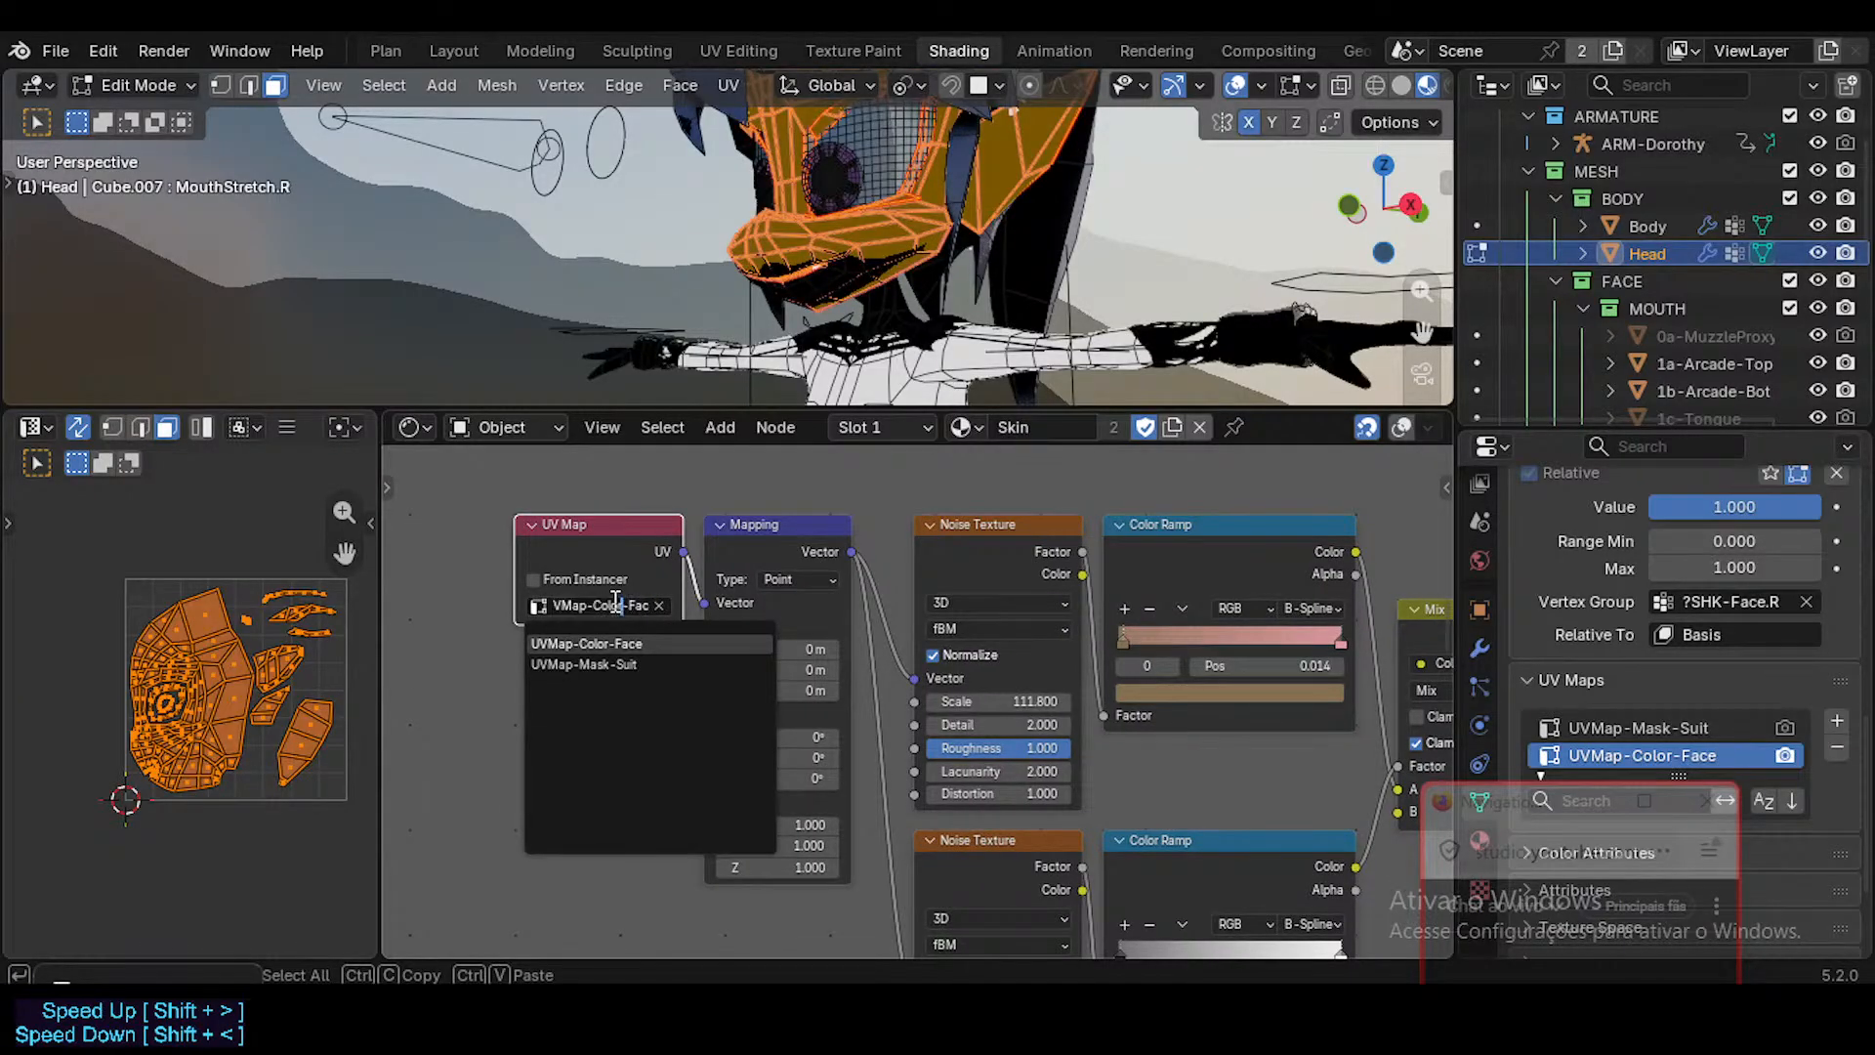
left_click(497, 667)
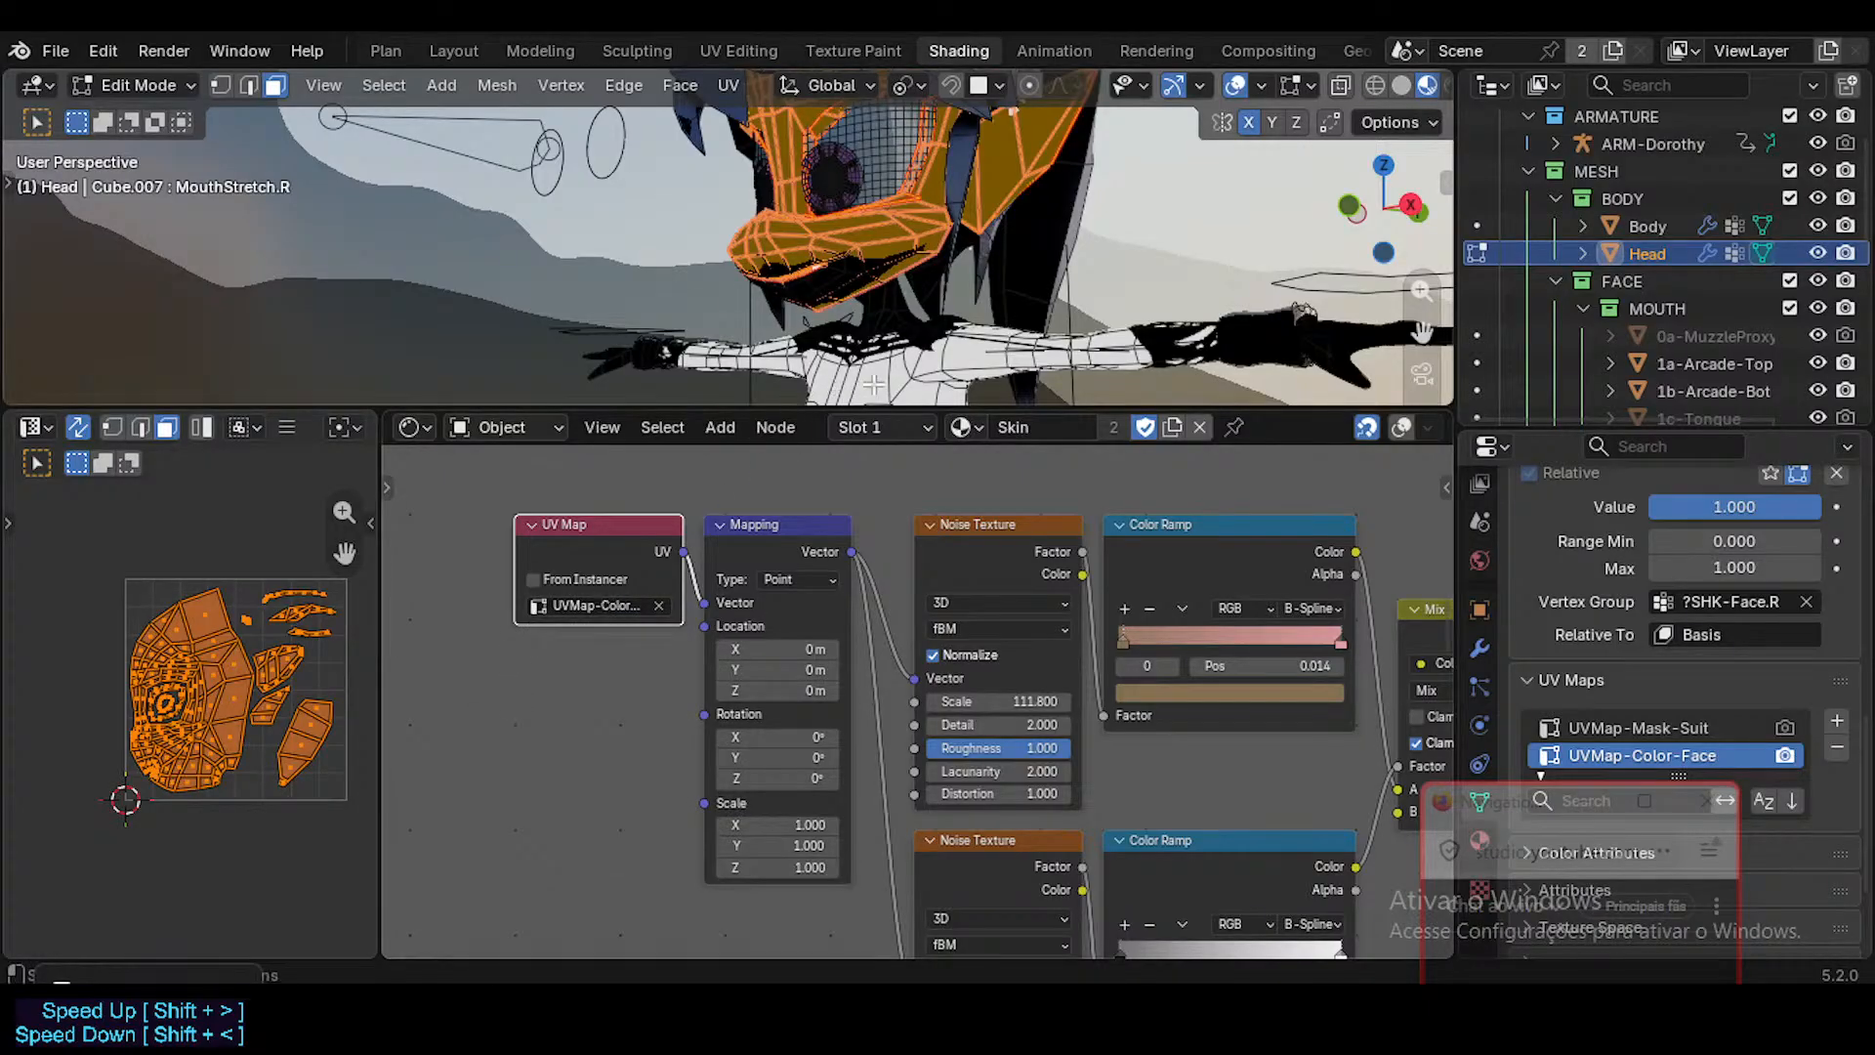
Return to Object Mode, select the Body mesh and rename its UV map to UVMap-Skin.
key("Tab")
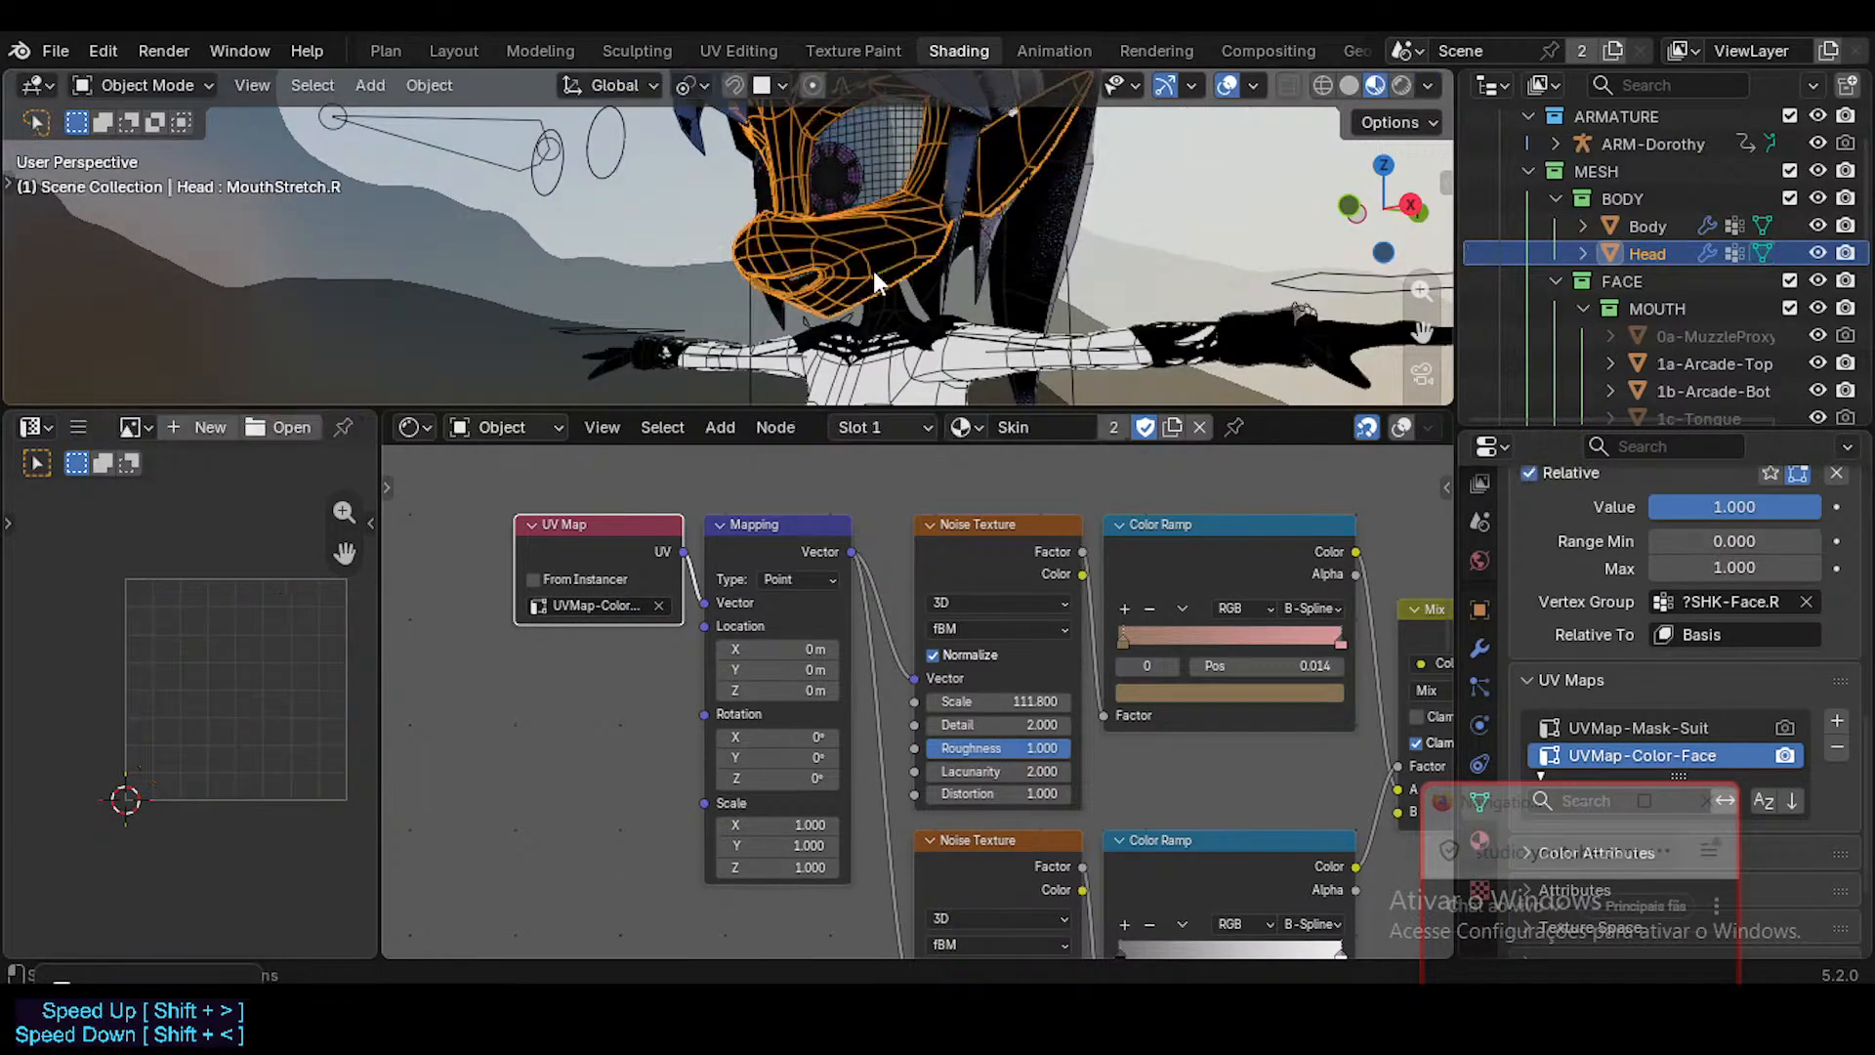
left_click(906, 387)
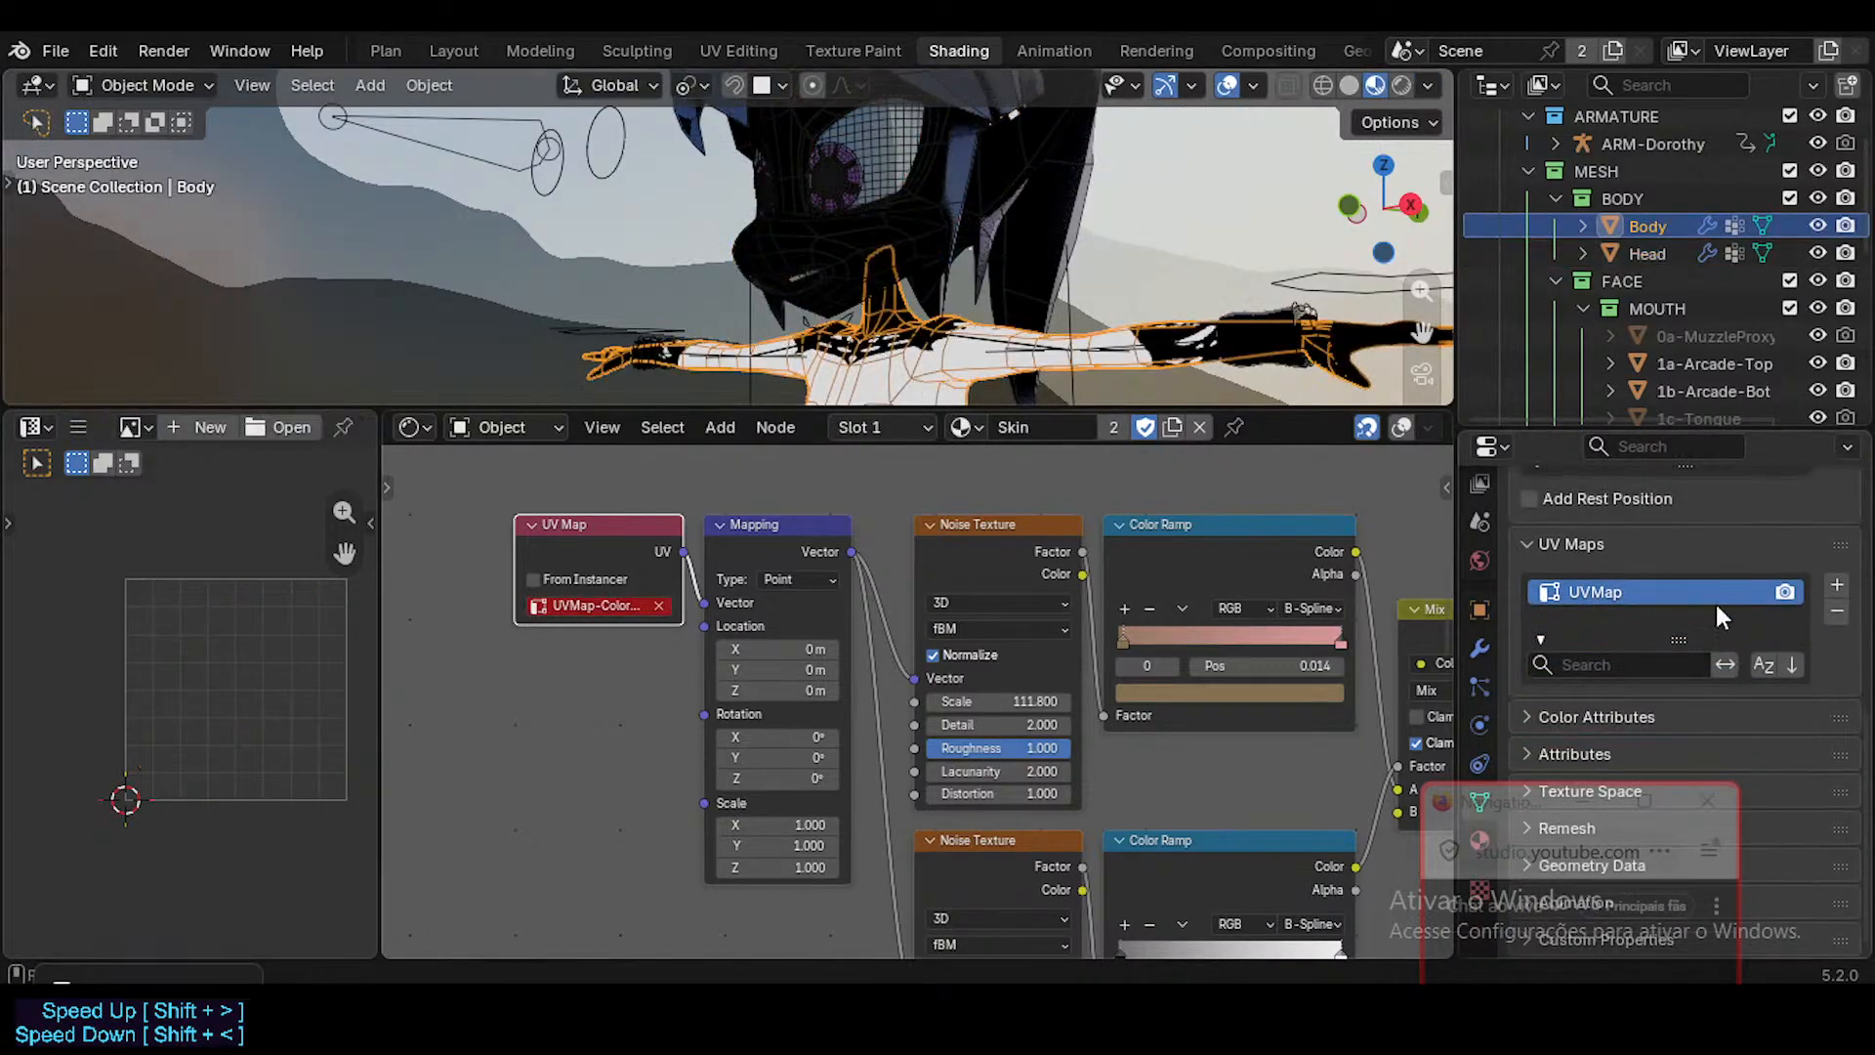
double_click(1620, 591)
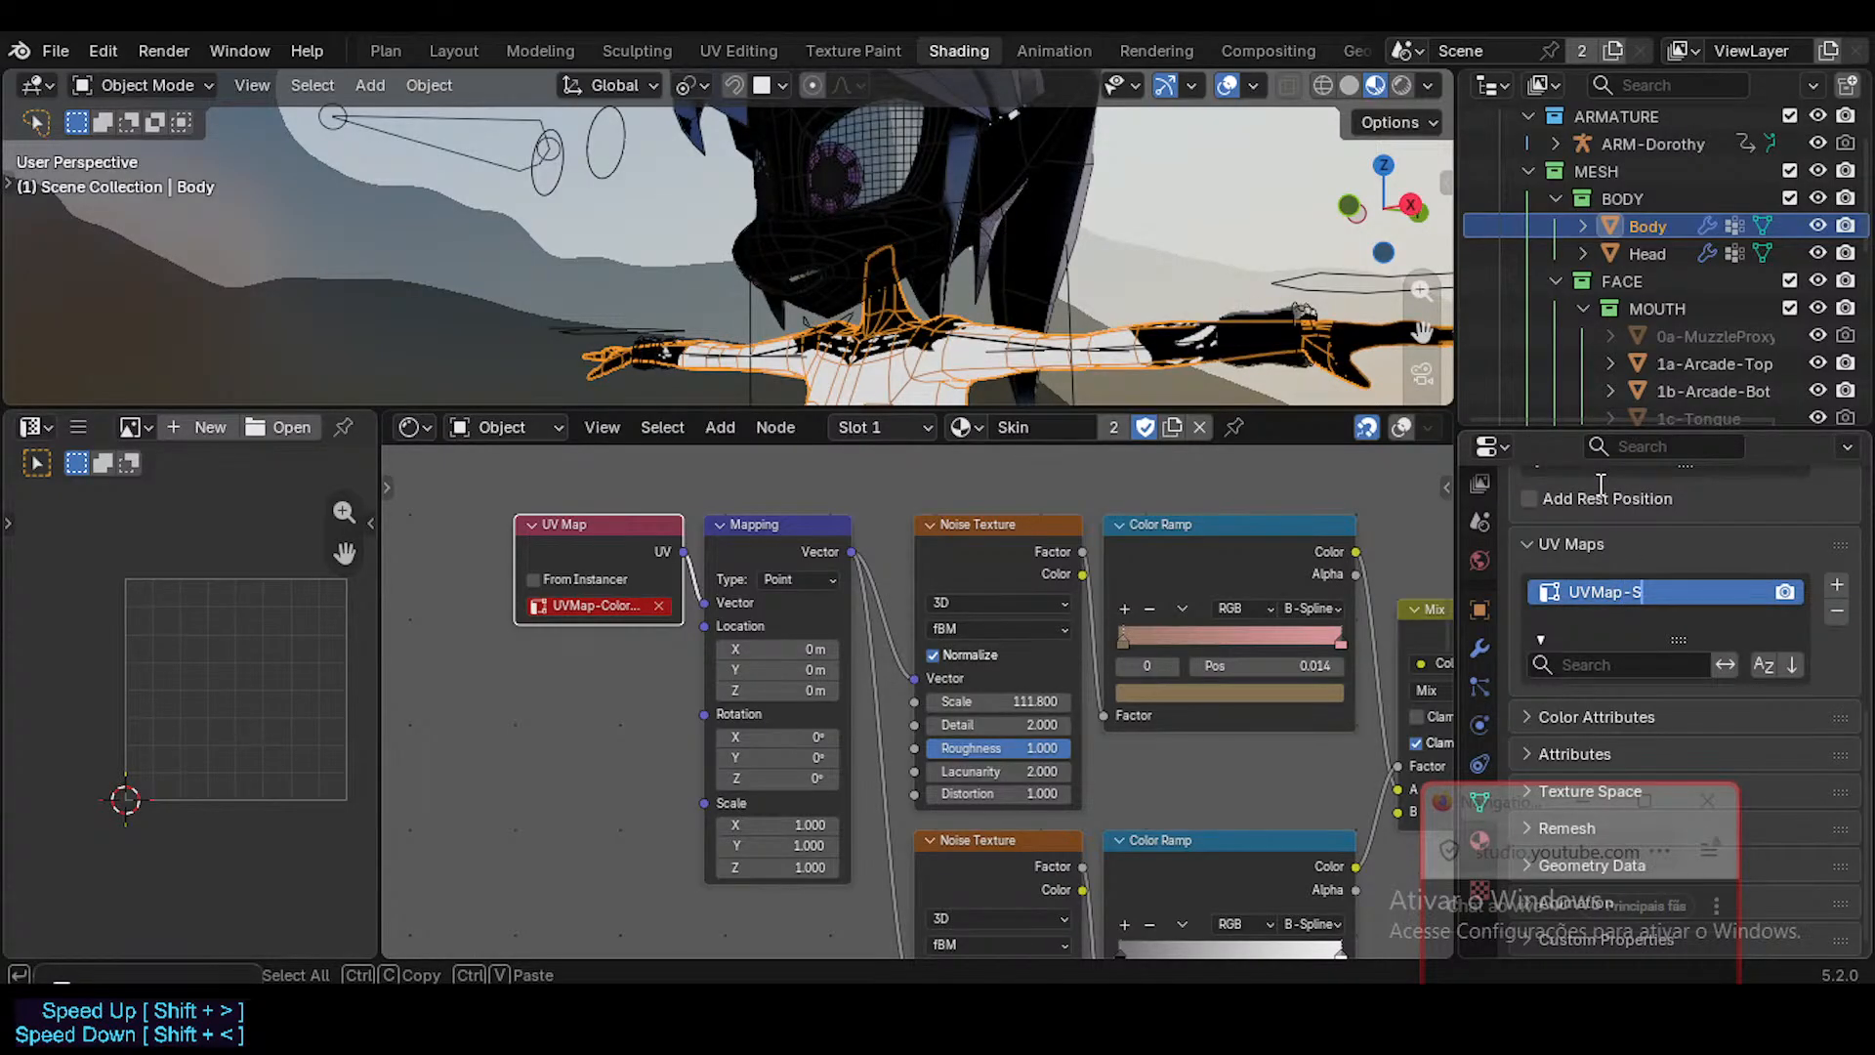
key("Return")
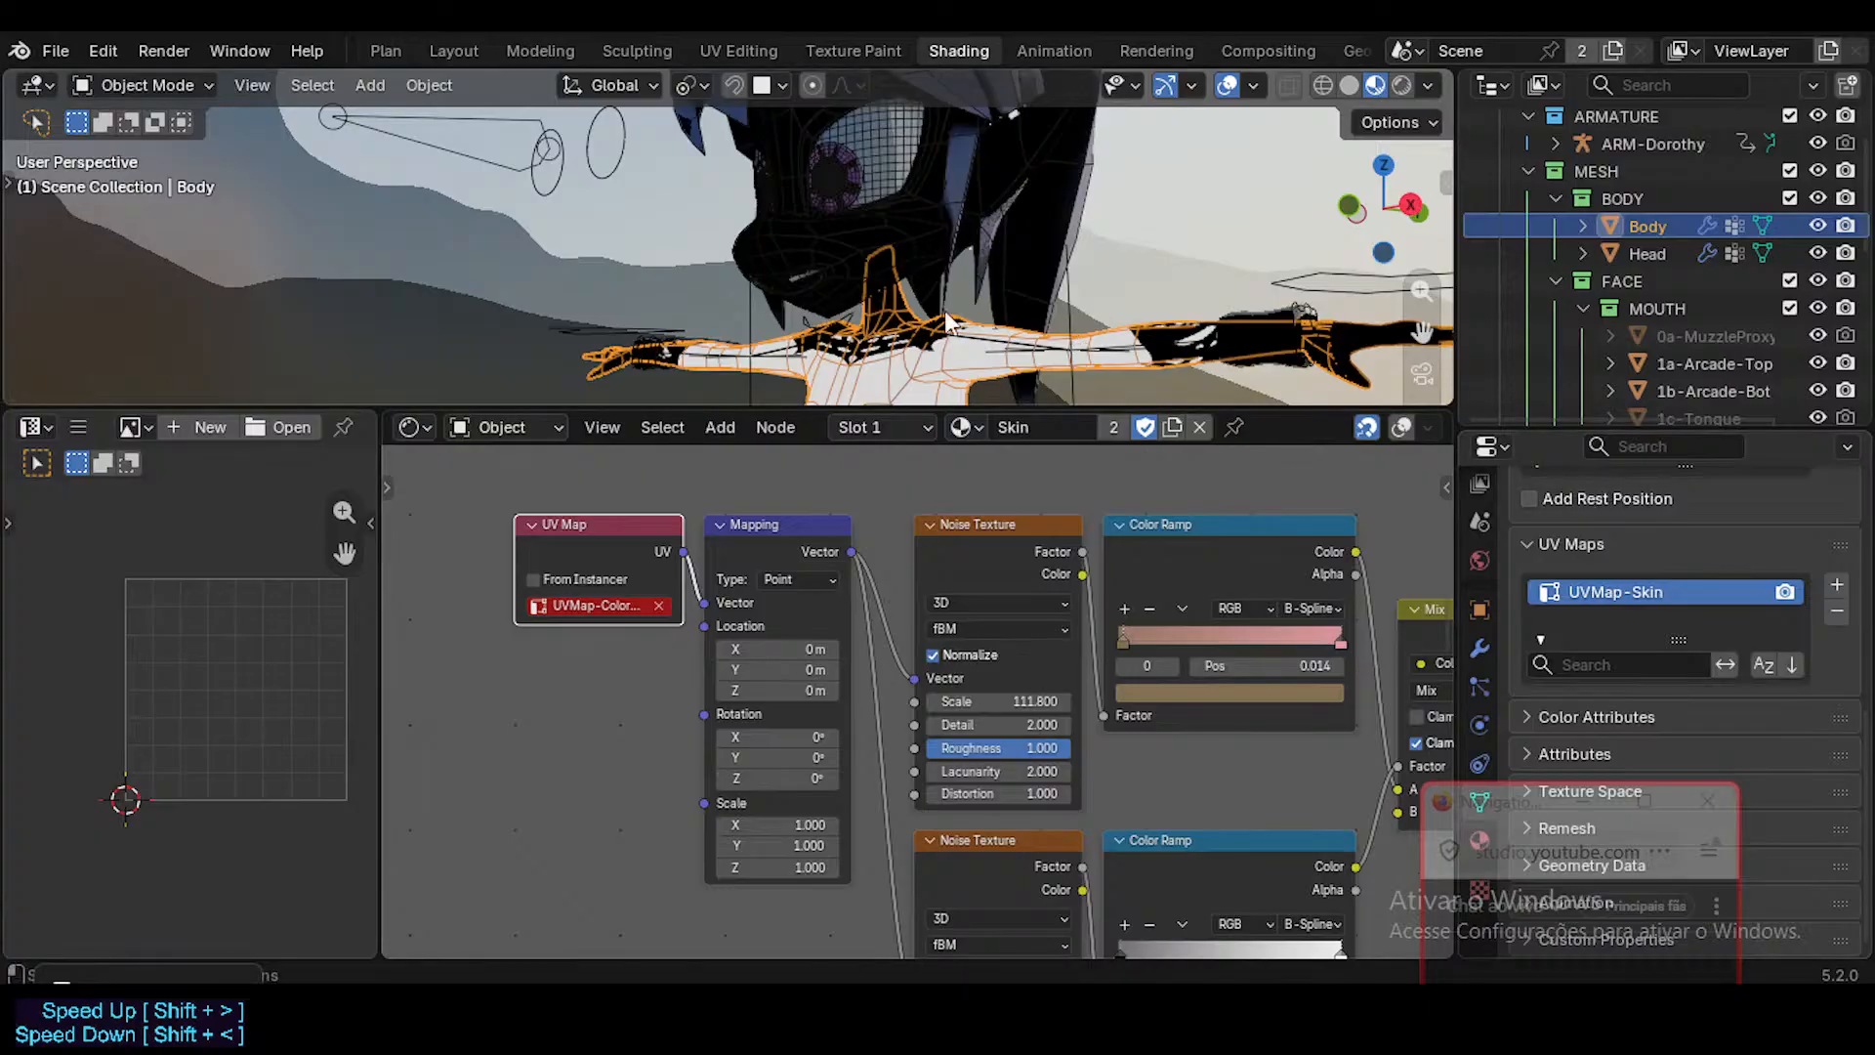
Select the Head mesh, widen the UV Map node and check which UV maps it offers.
left_click(840, 278)
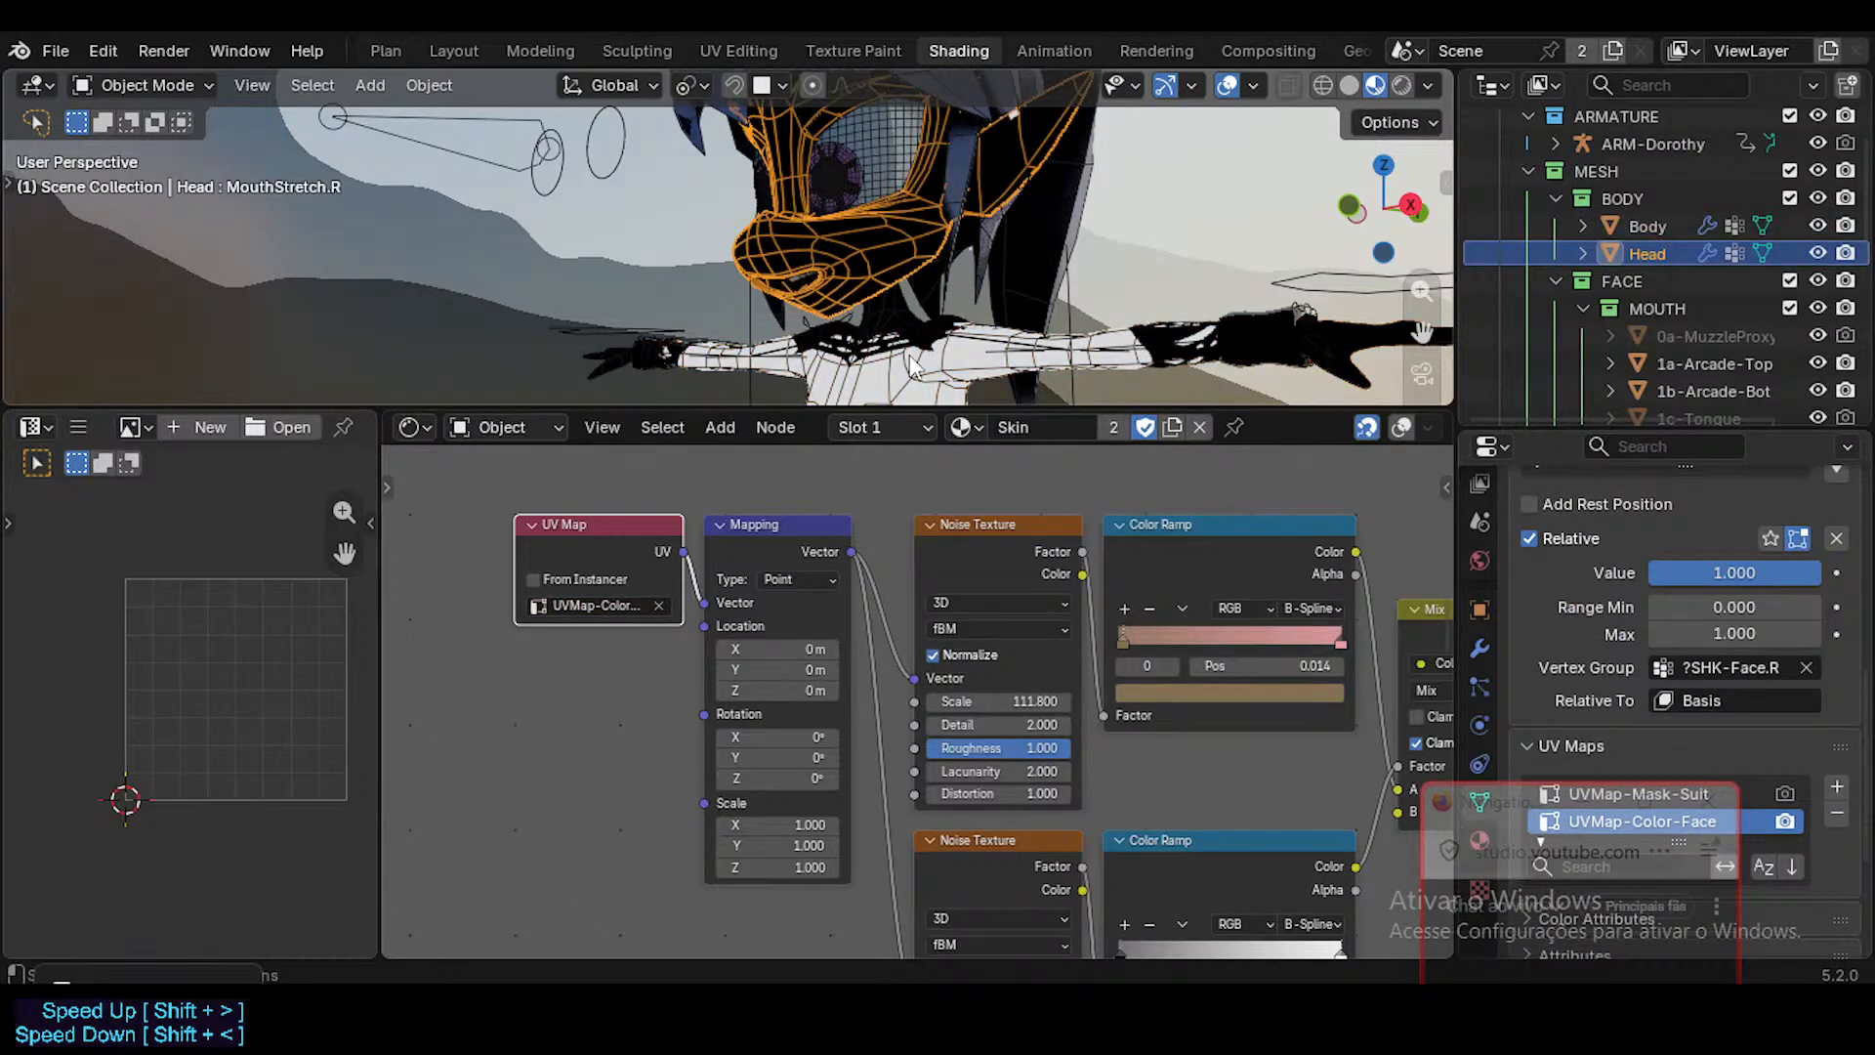
left_click(871, 261)
left_click(864, 251)
mouse_move(514, 586)
left_mouse_down()
mouse_move(460, 585)
mouse_move(490, 584)
left_mouse_up()
left_click(591, 607)
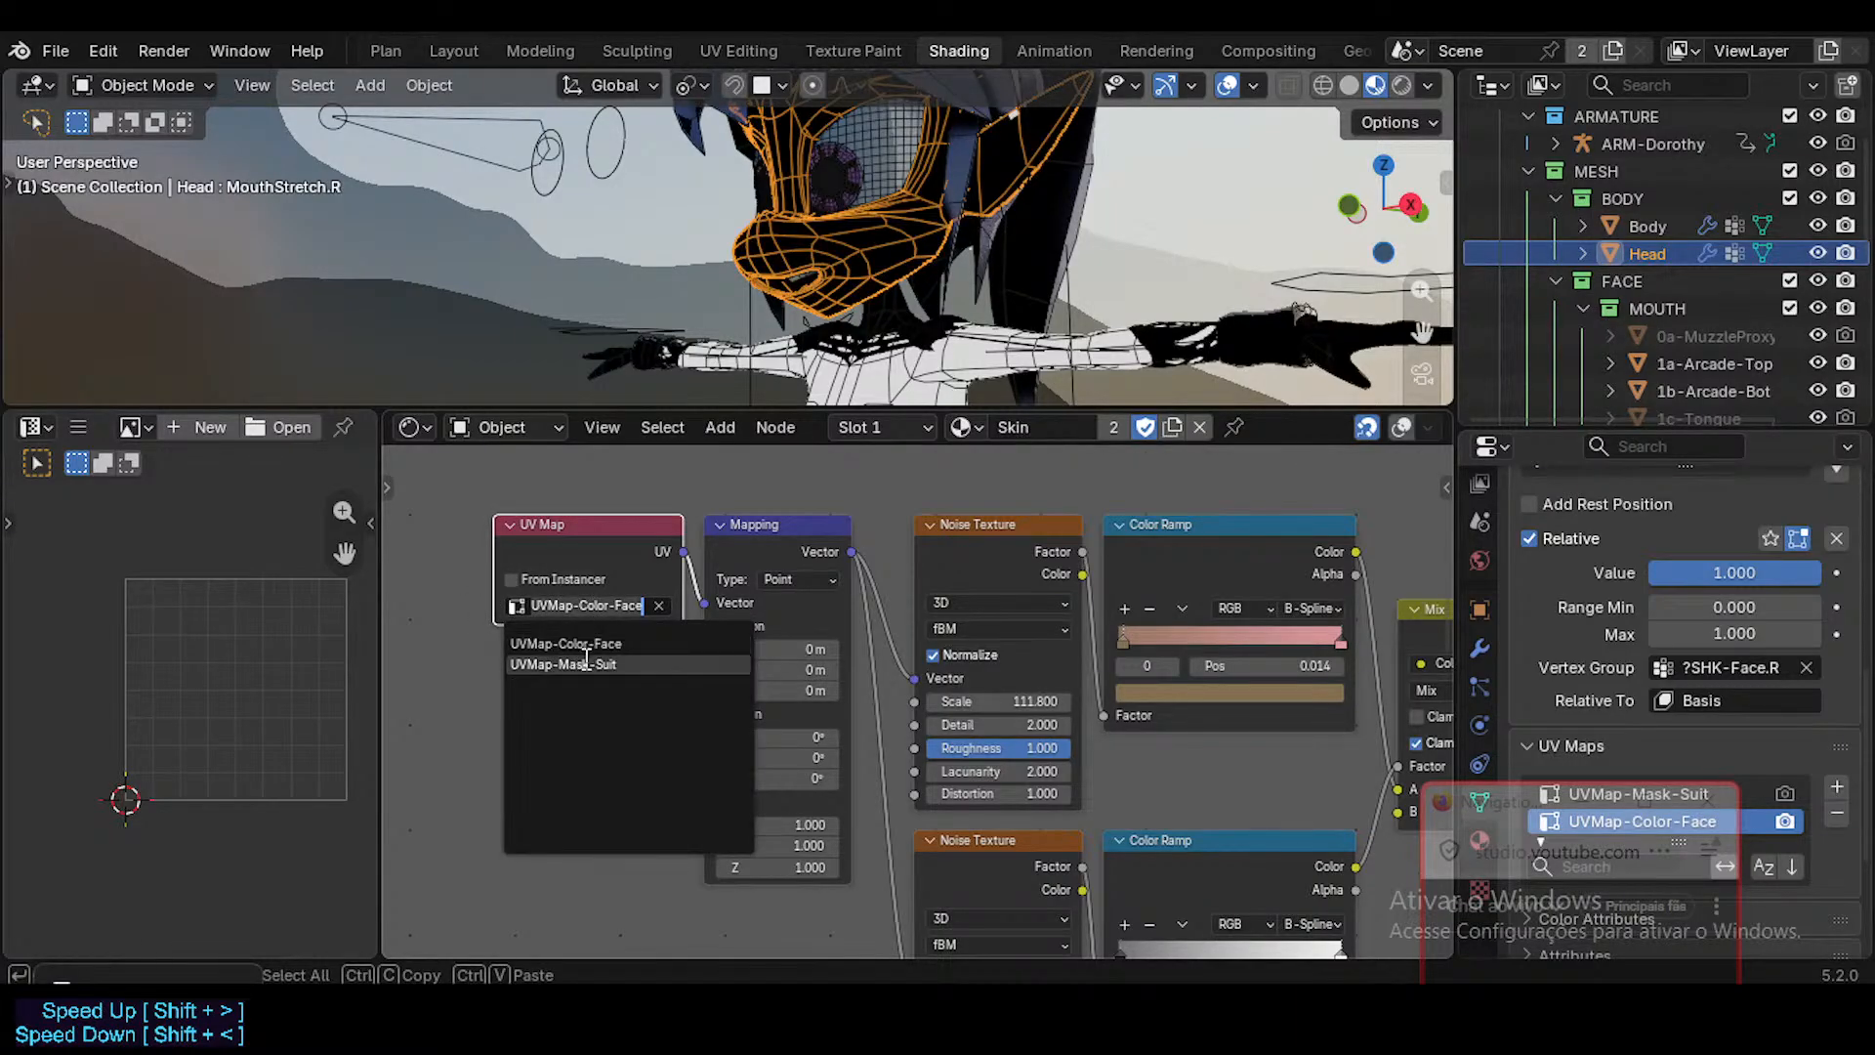
key("Escape")
Select the Body mesh and rename its UV map to UVMap-SkinBody.
left_click(919, 383)
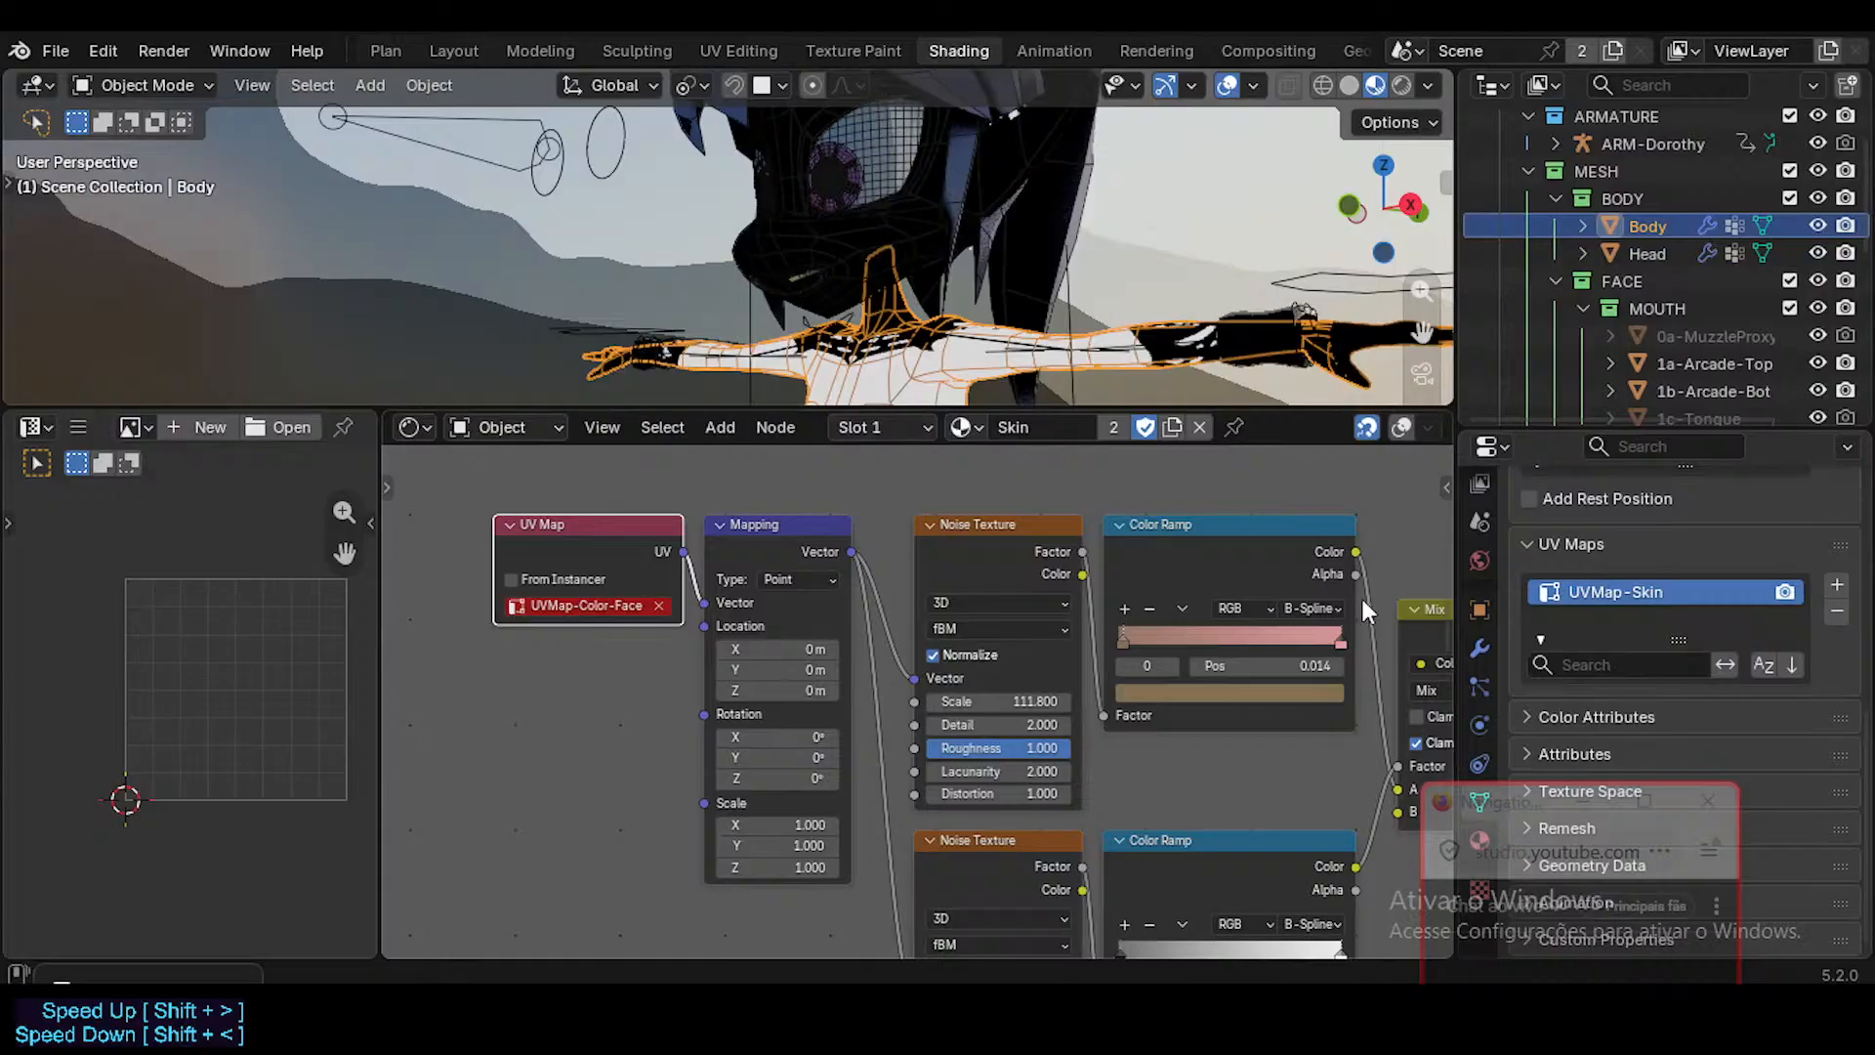
double_click(1643, 591)
left_click(1682, 585)
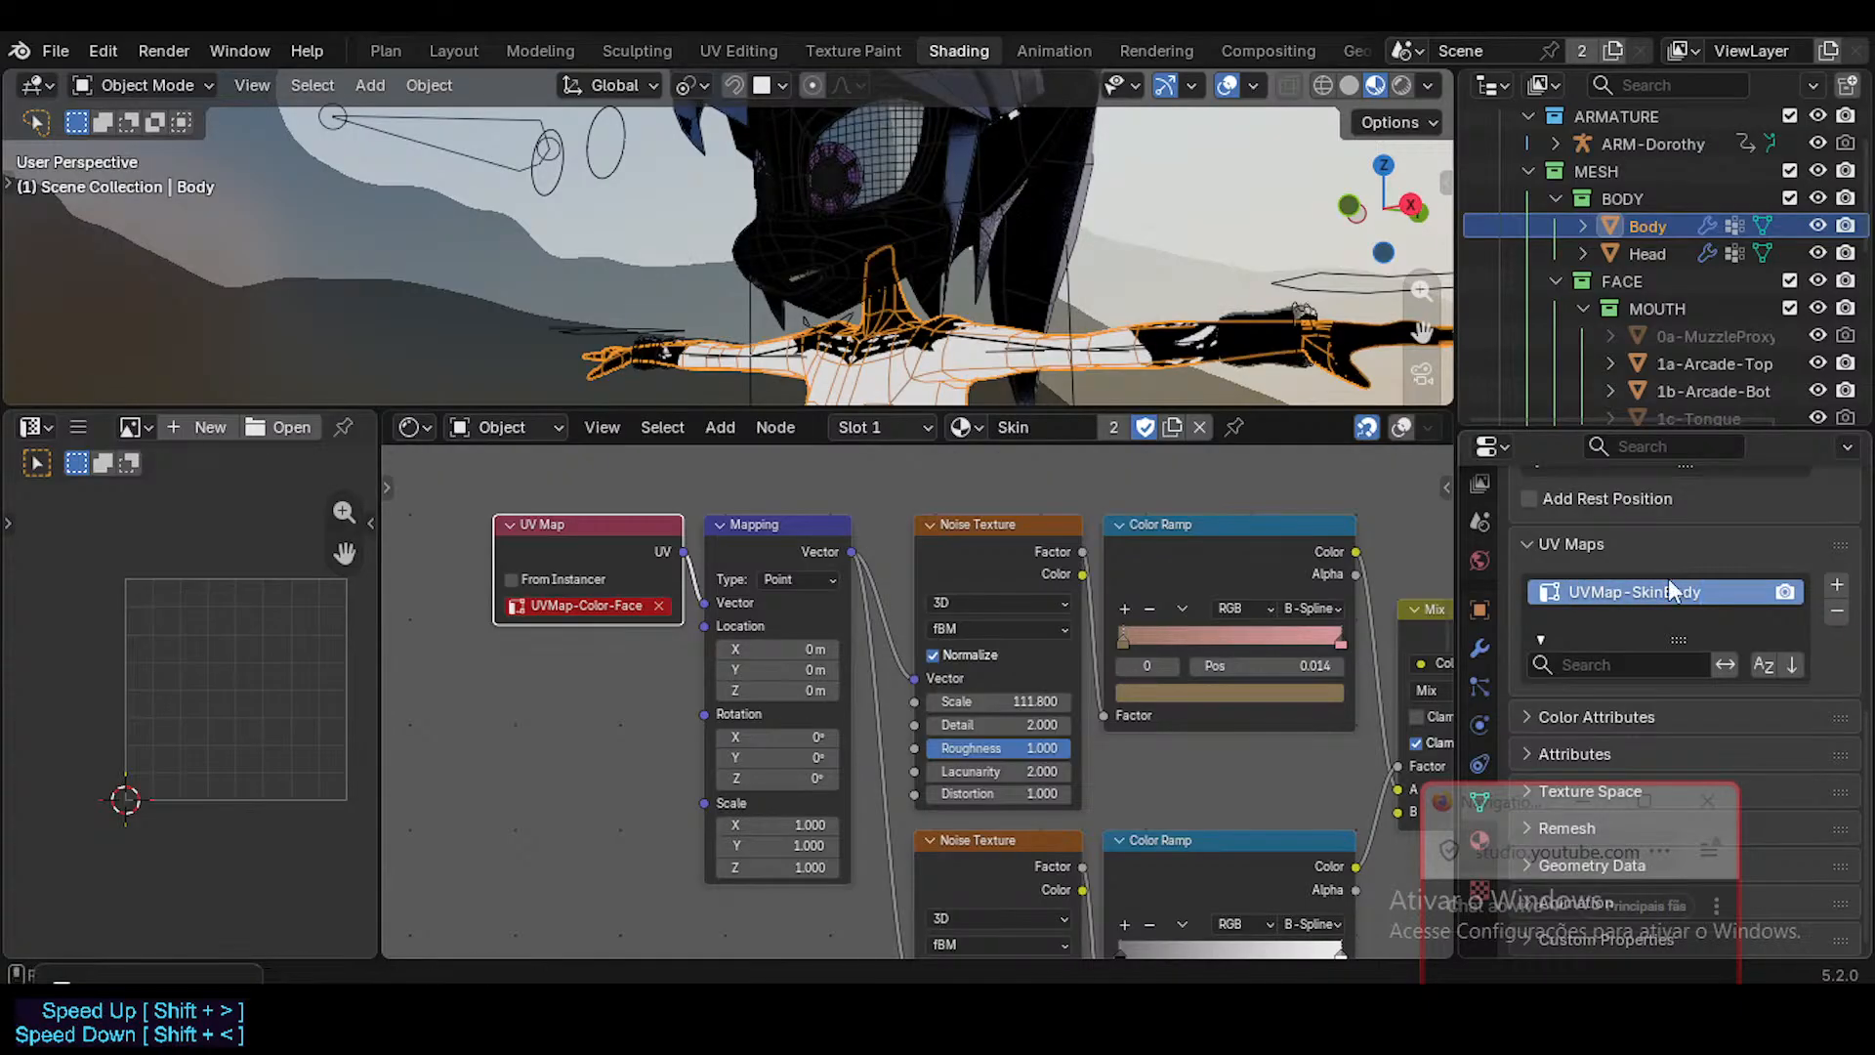
key("Return")
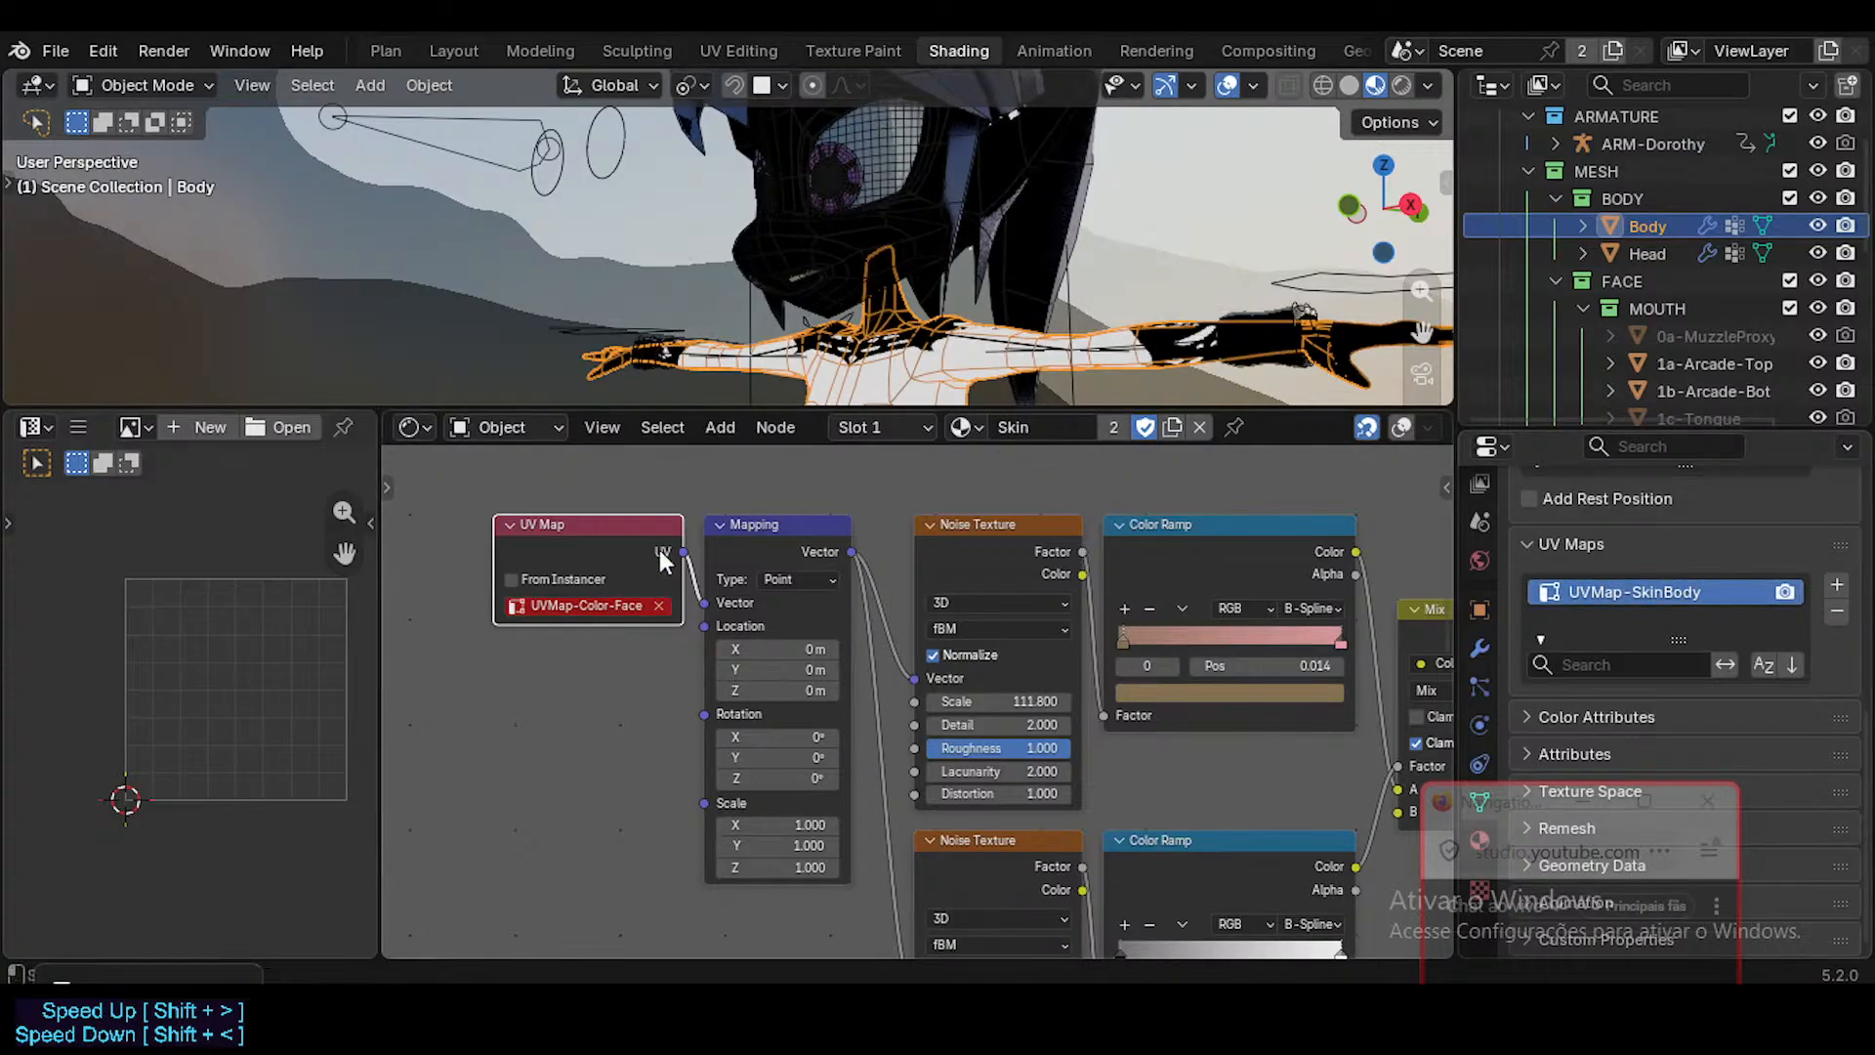
Clear the map assigned in the UV Map node and set it to UVMap-SkinBody.
left_click(658, 606)
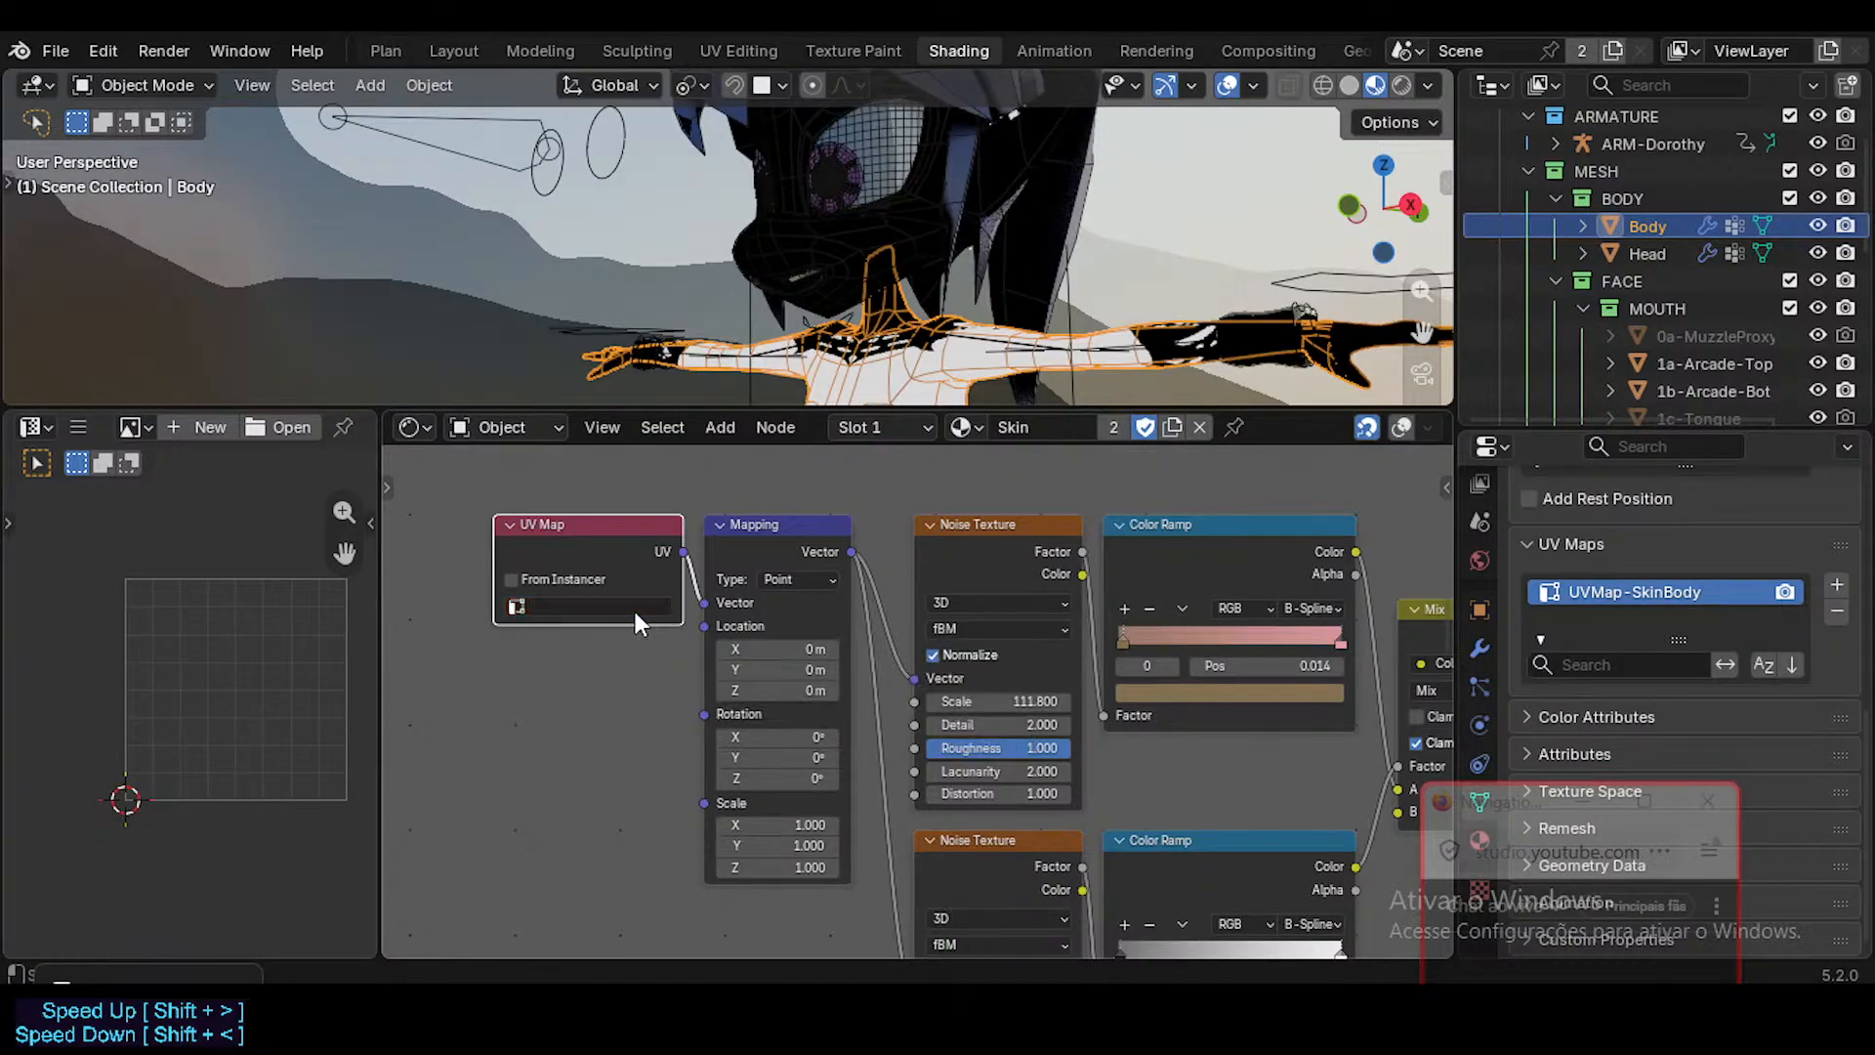
left_click(601, 608)
left_click(586, 642)
scroll(635, 566, "down", 3)
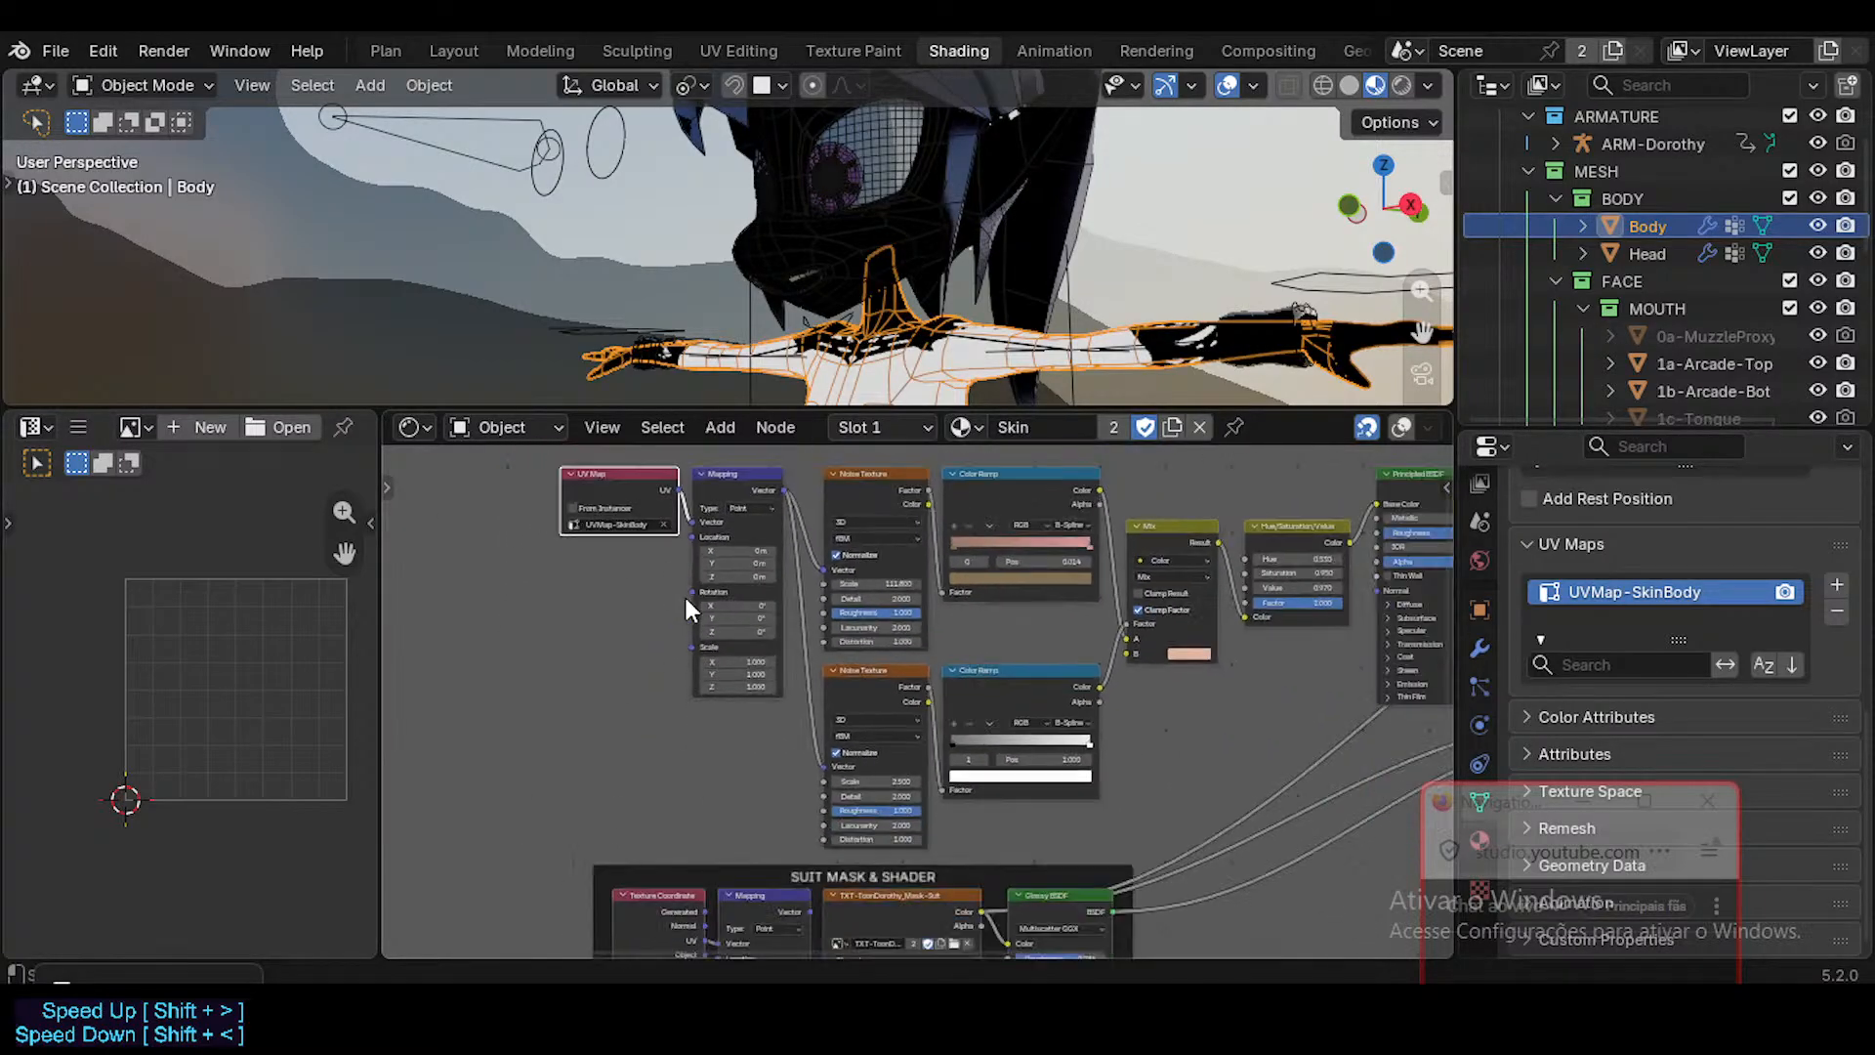
scroll(667, 619, "down", 1)
middle_click_drag(667, 621, 697, 558)
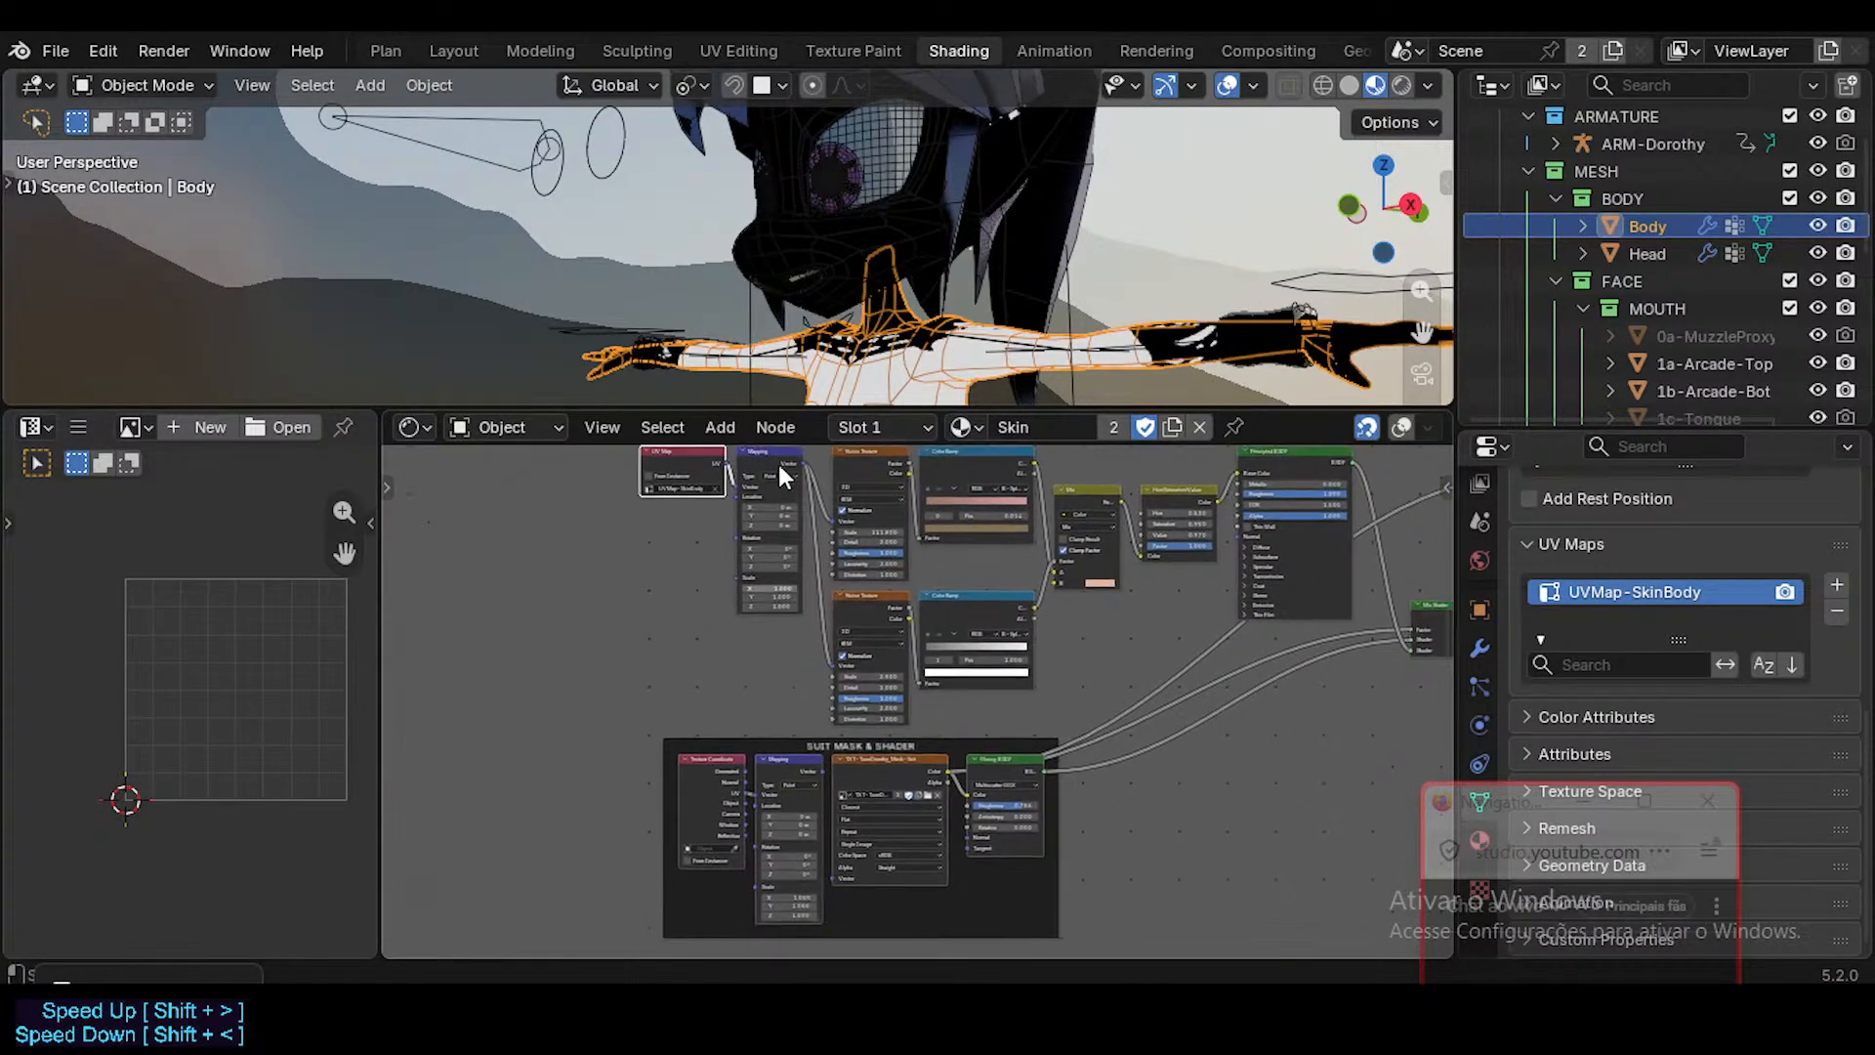
Select the Head mesh and rename its color UV map to UVMap-Color-SkinFace.
left_click(847, 260)
scroll(1660, 630, "down", 3)
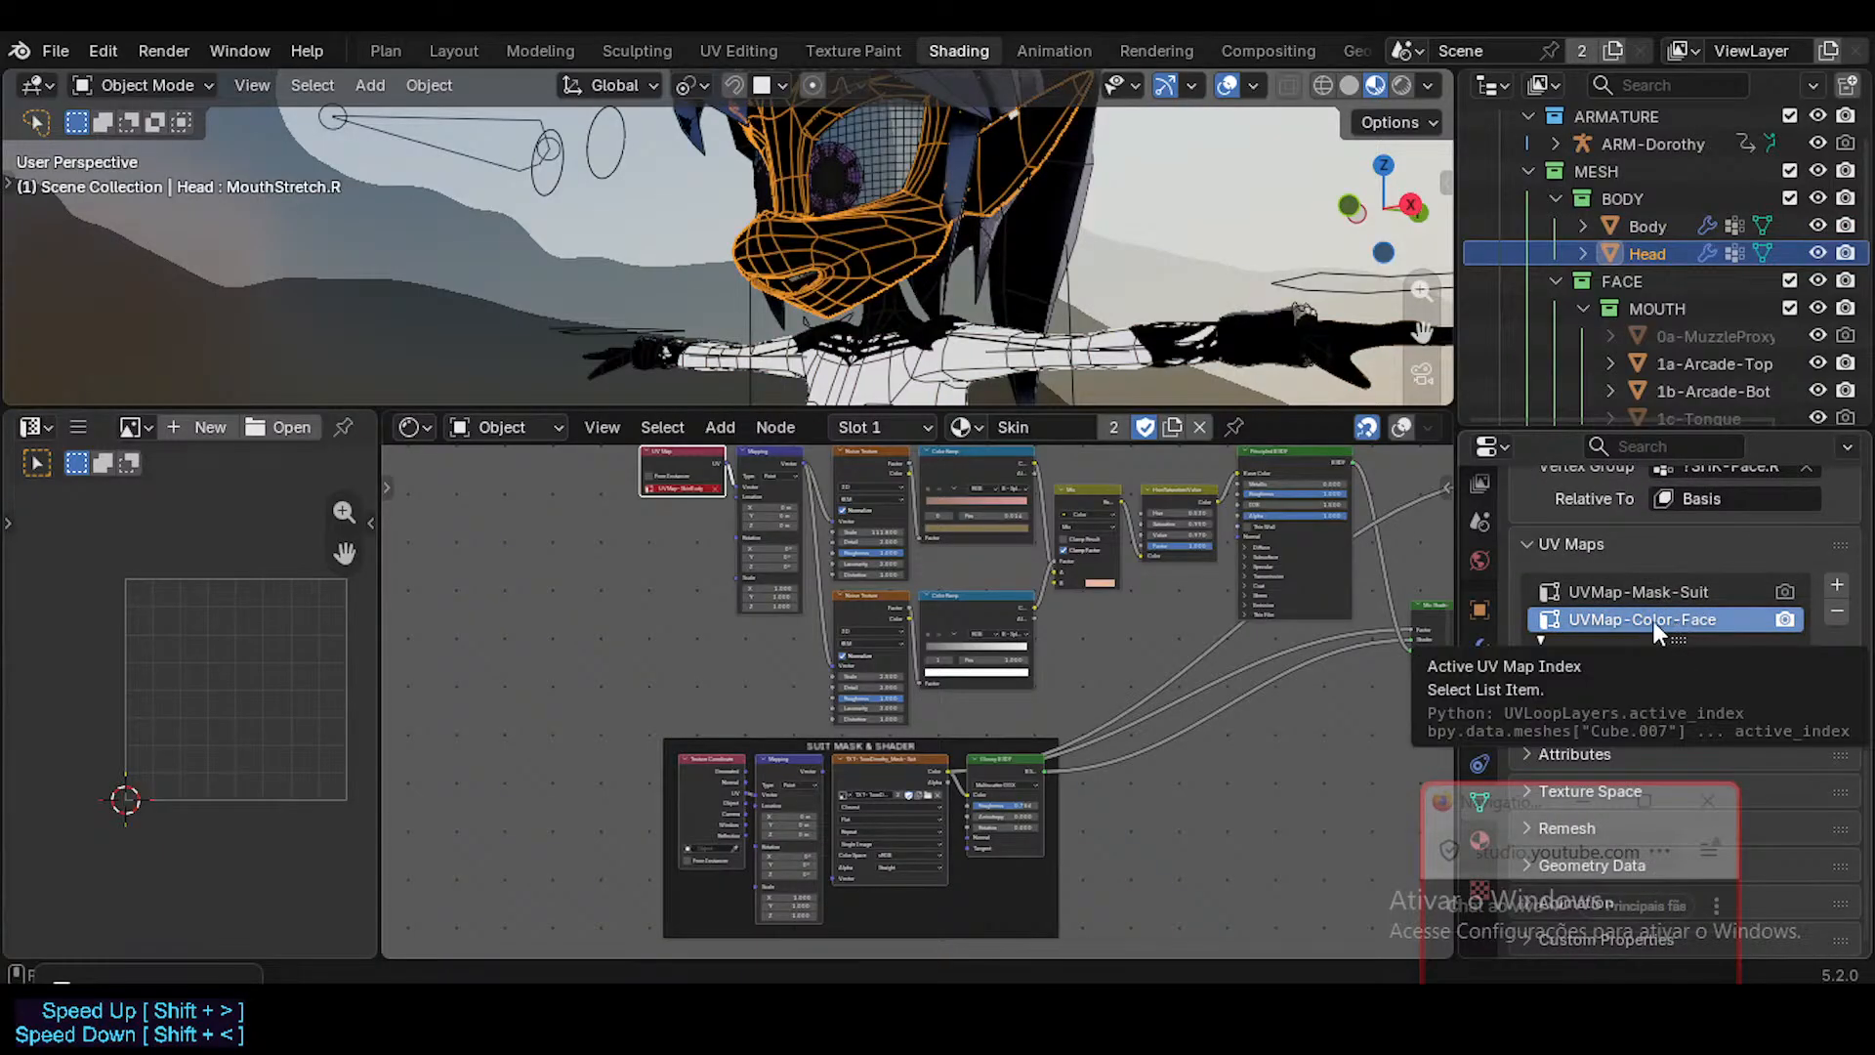
double_click(1654, 621)
left_click(1643, 621)
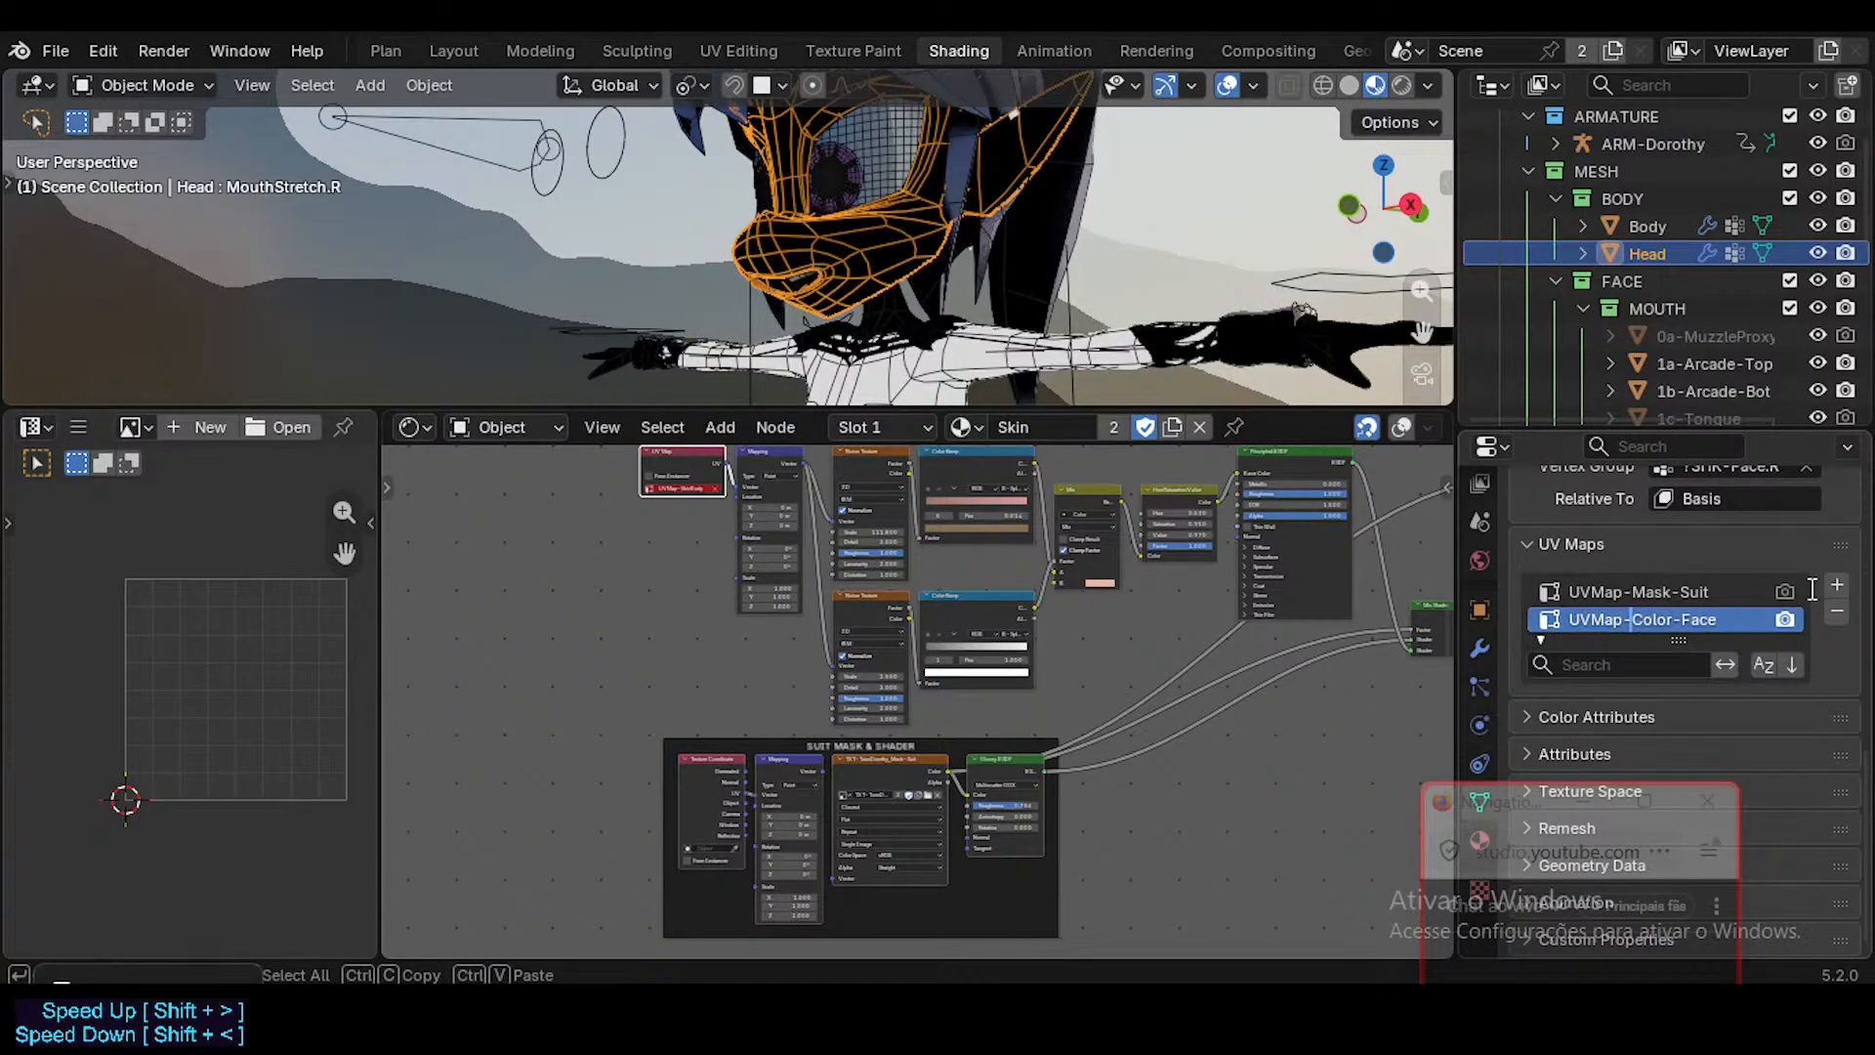
type("Sj")
key("BackSpace")
type("kin")
key("Return")
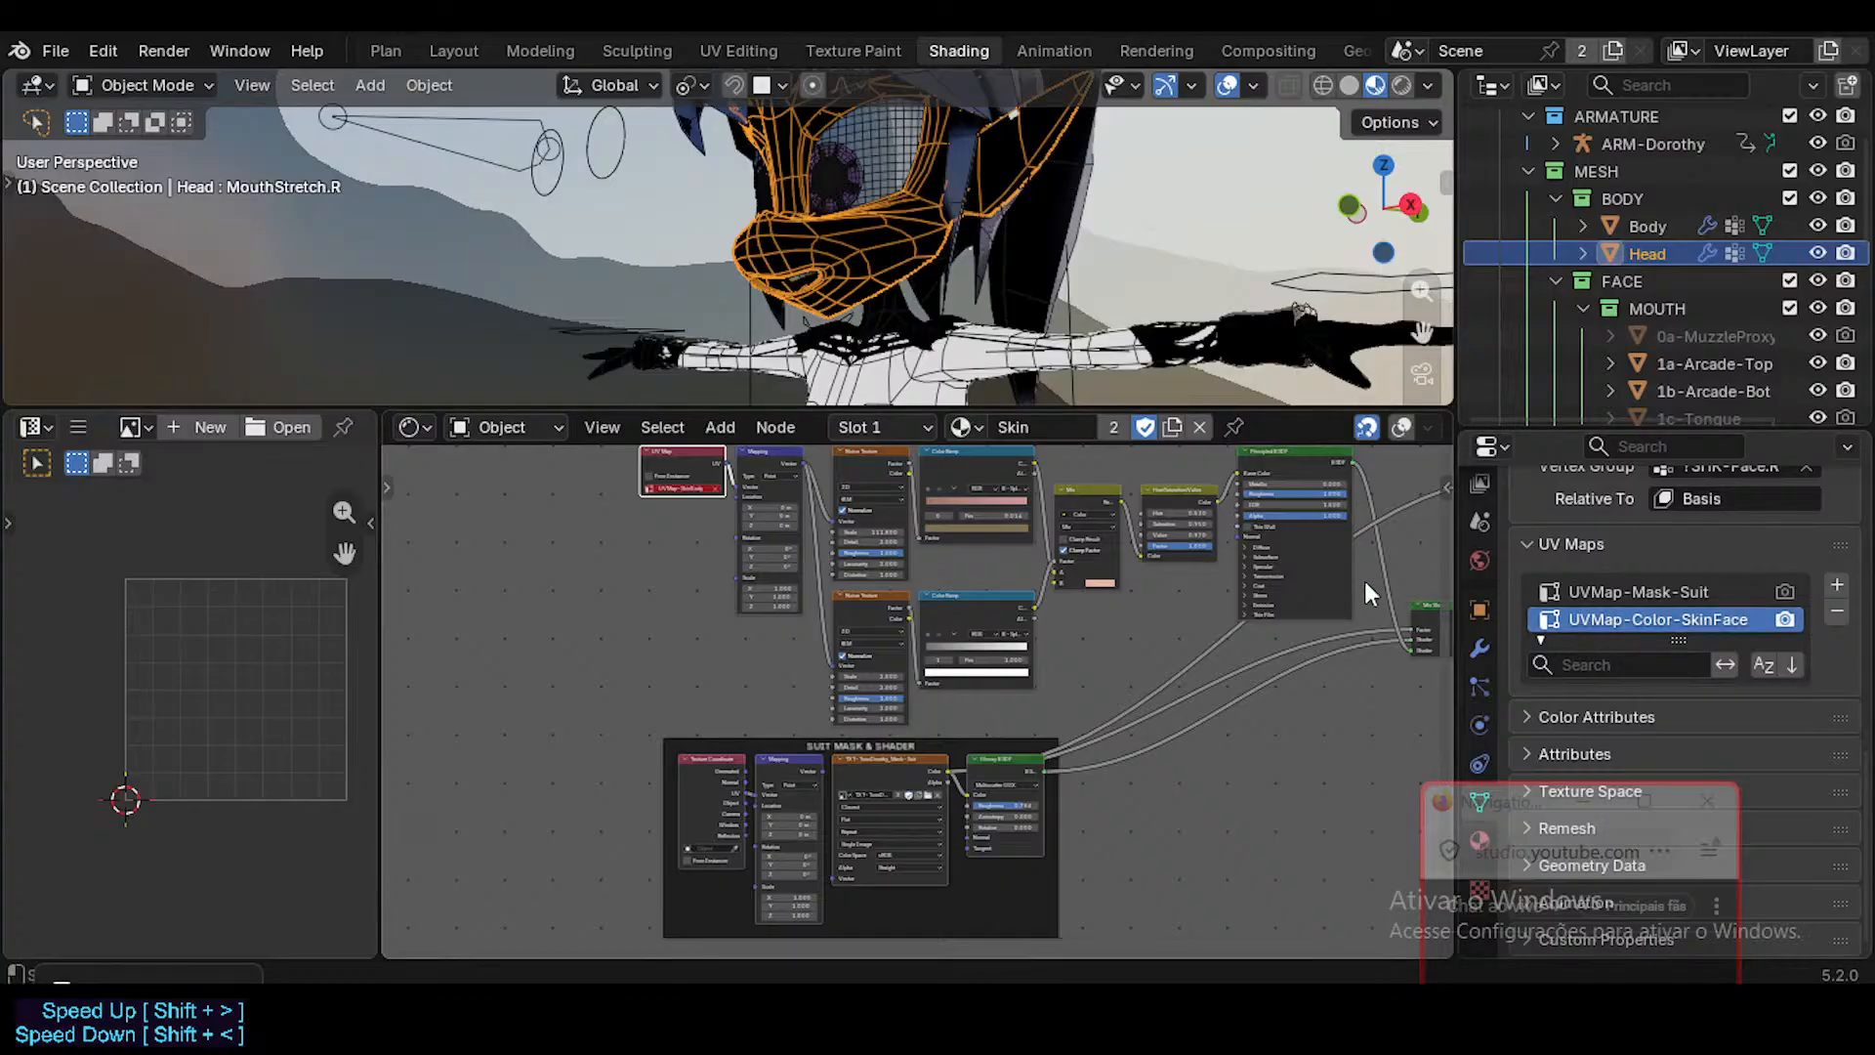
Replace the UV Map node with a Texture Coordinate node and connect its UV output to the Mapping node's Vector input.
scroll(718, 488, "up", 4)
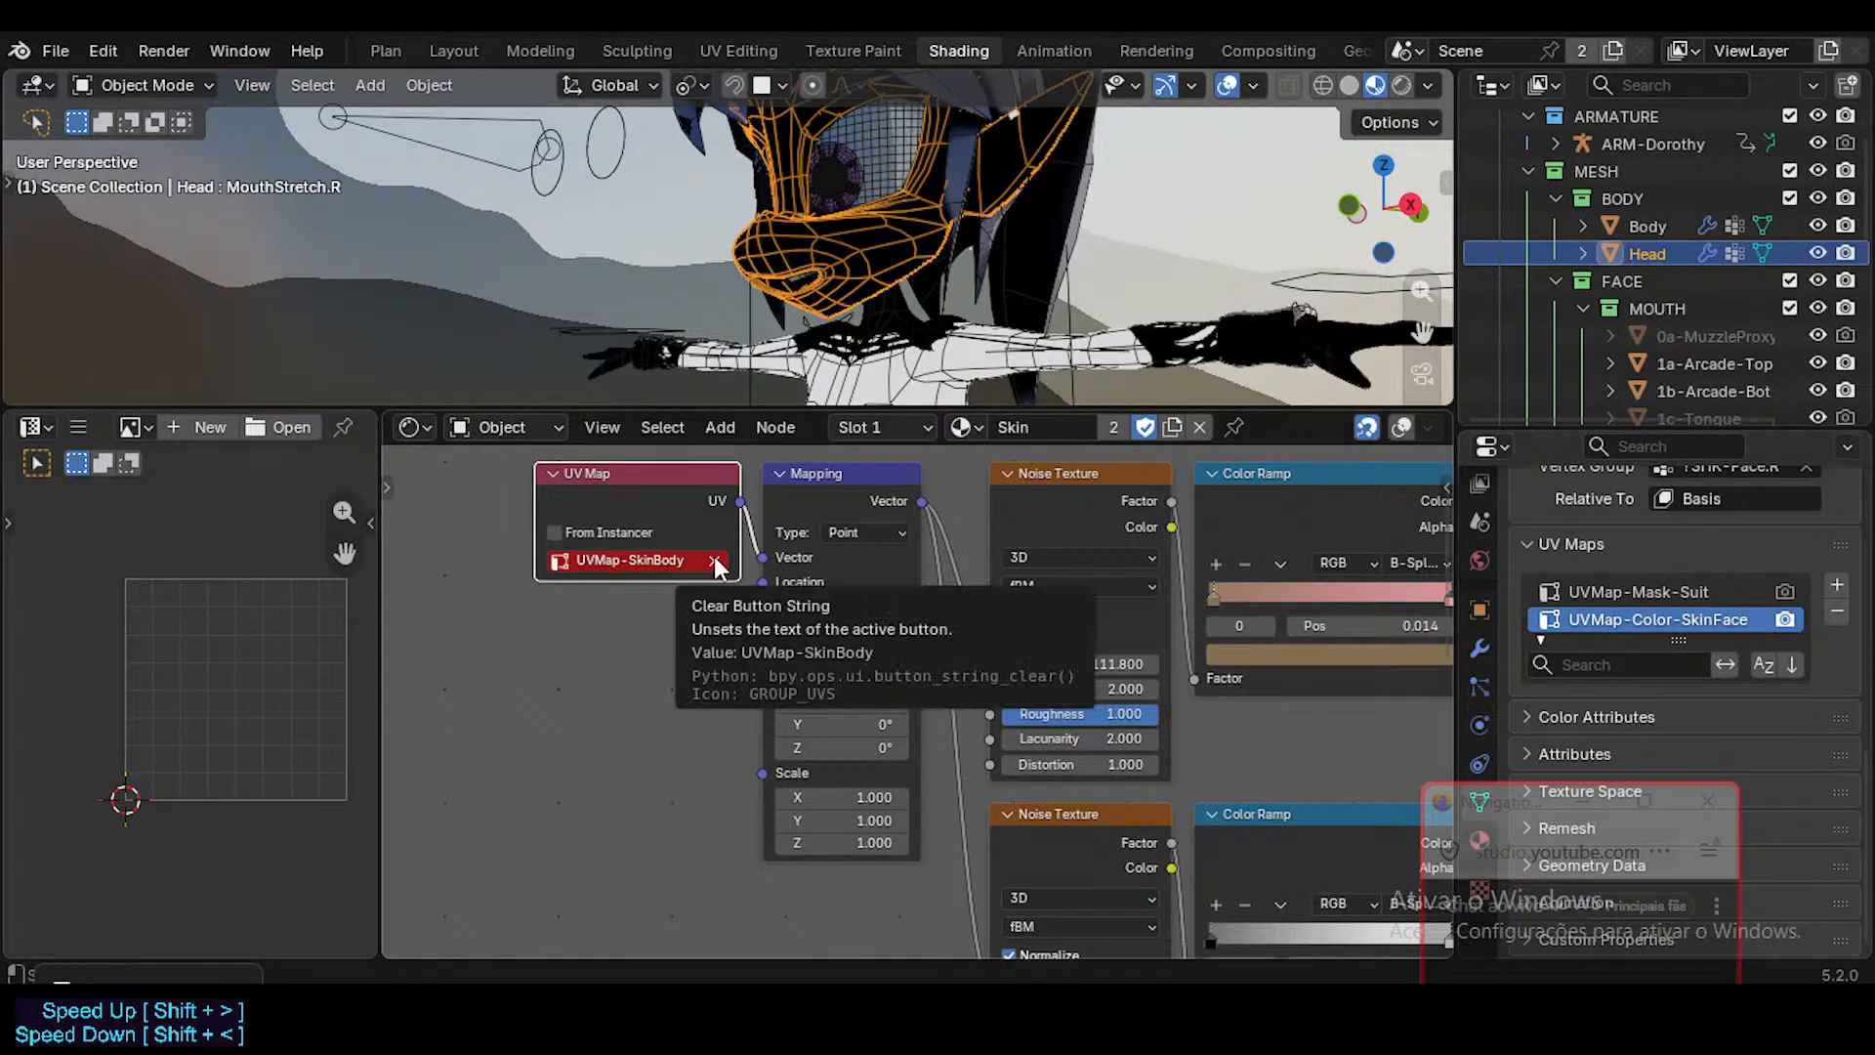
left_click(716, 562)
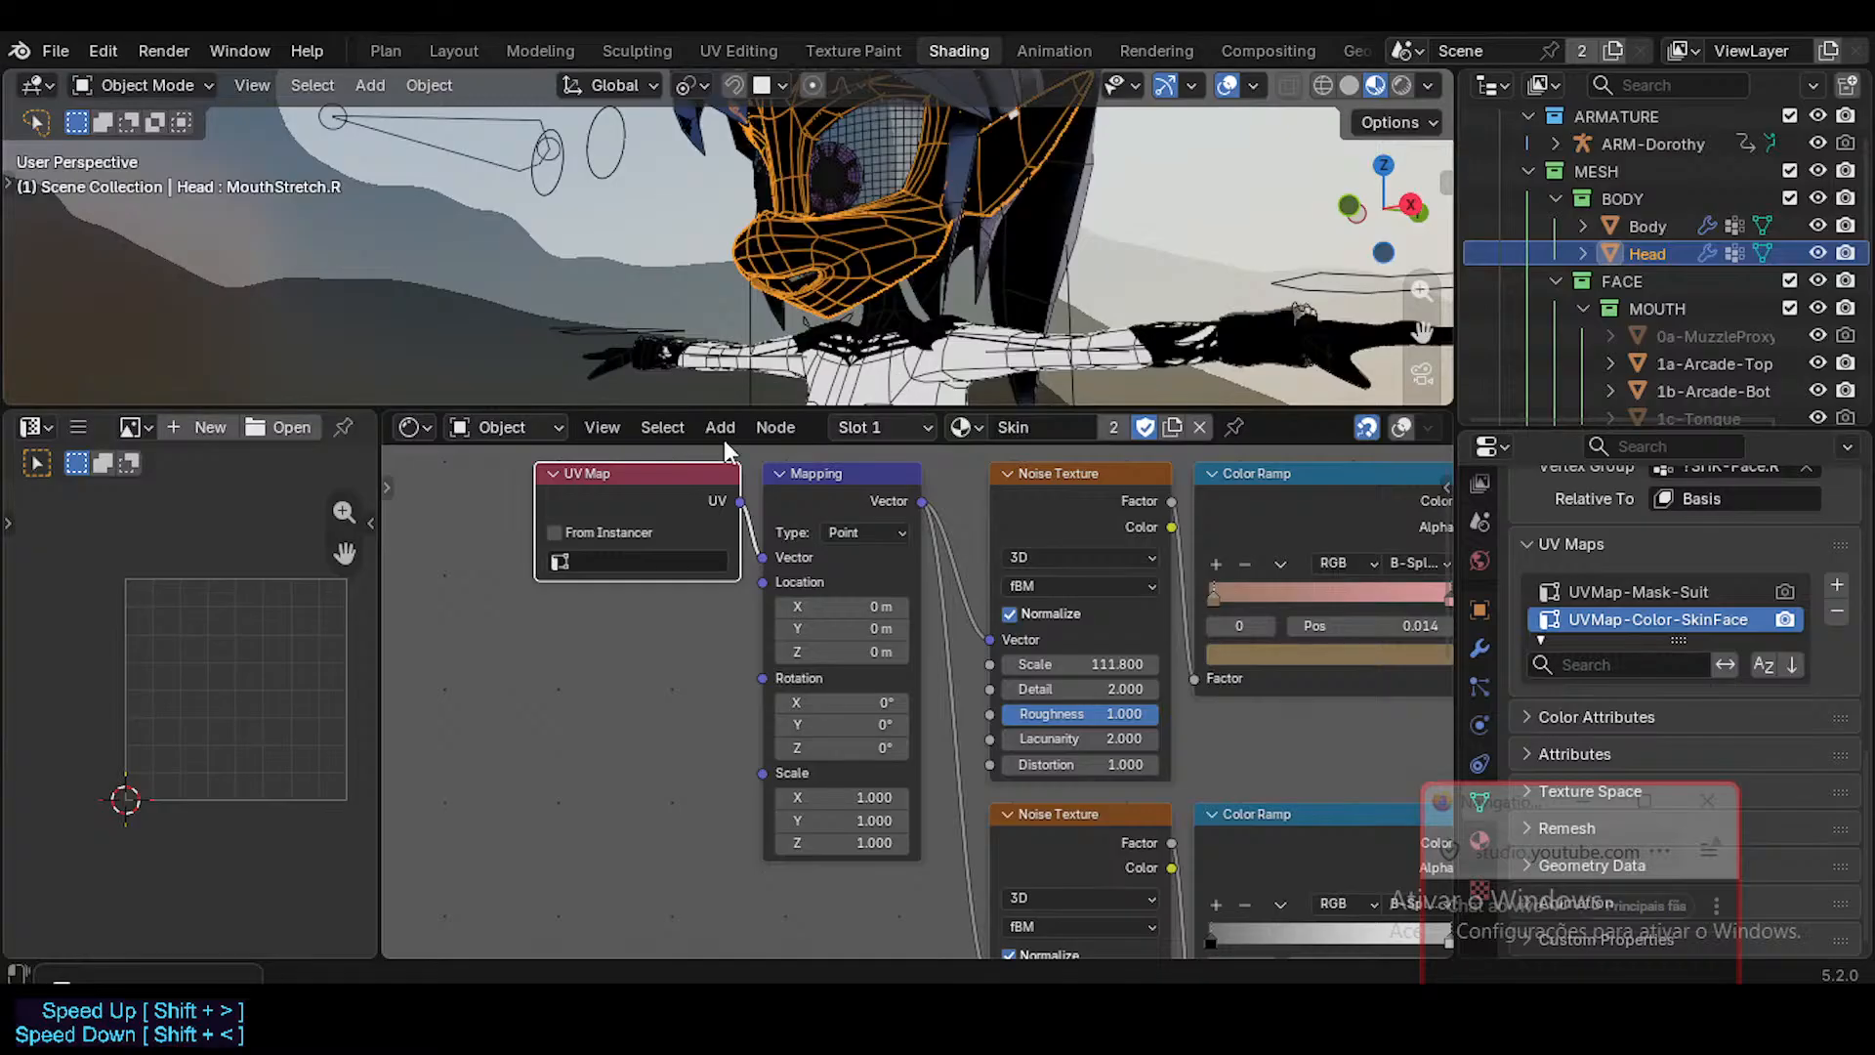
key("x")
key("shift+a")
mouse_move(629, 569)
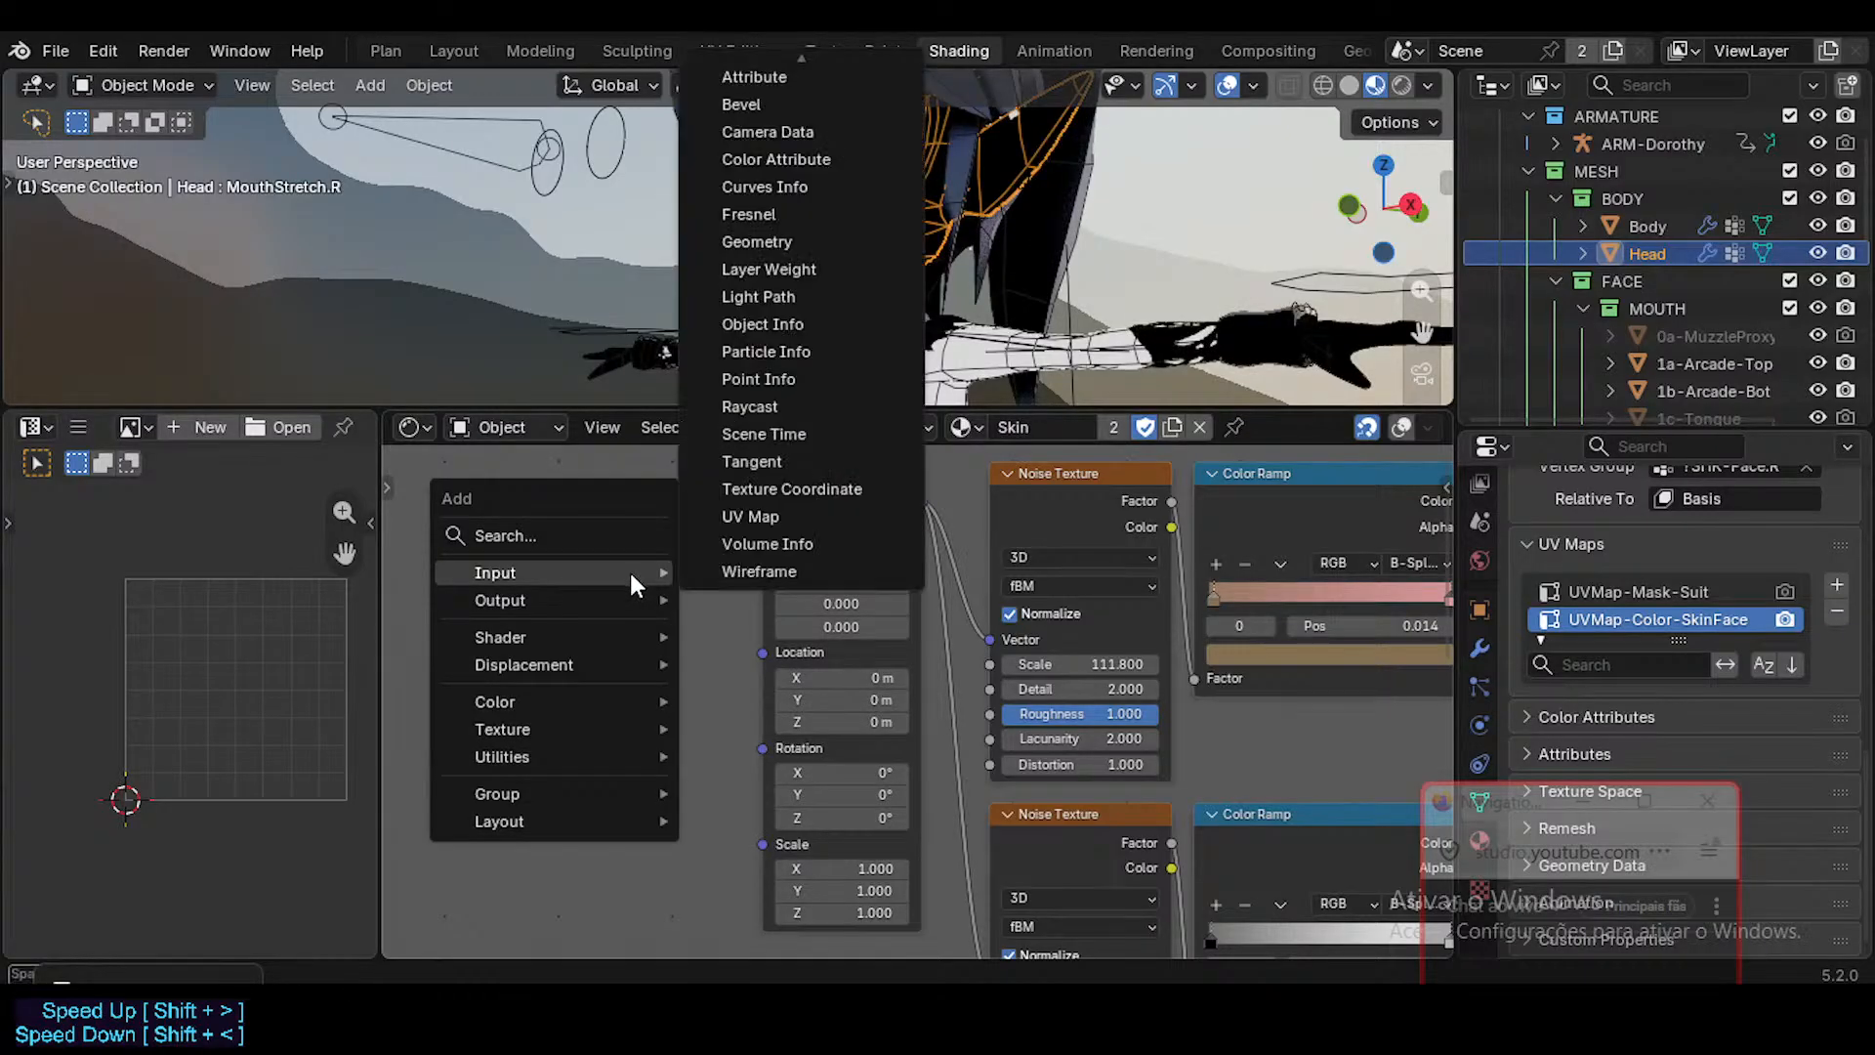
type("coord")
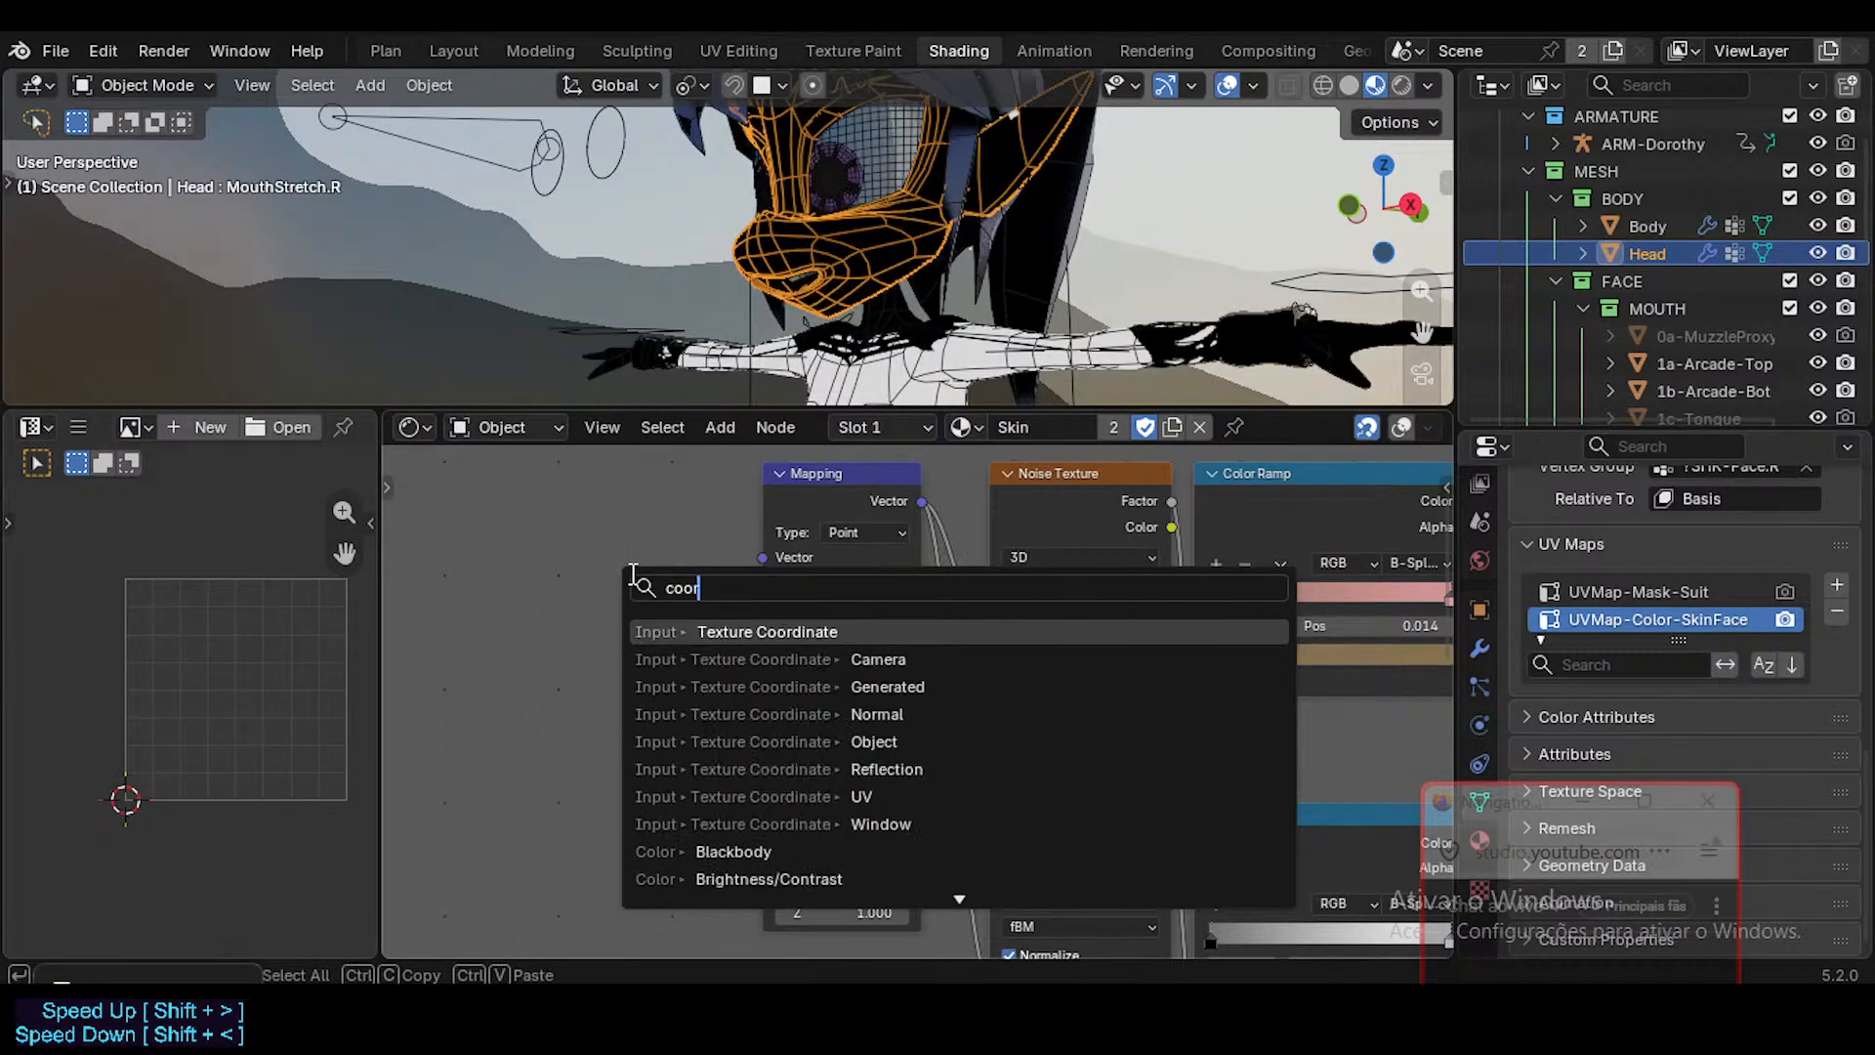
key("Return")
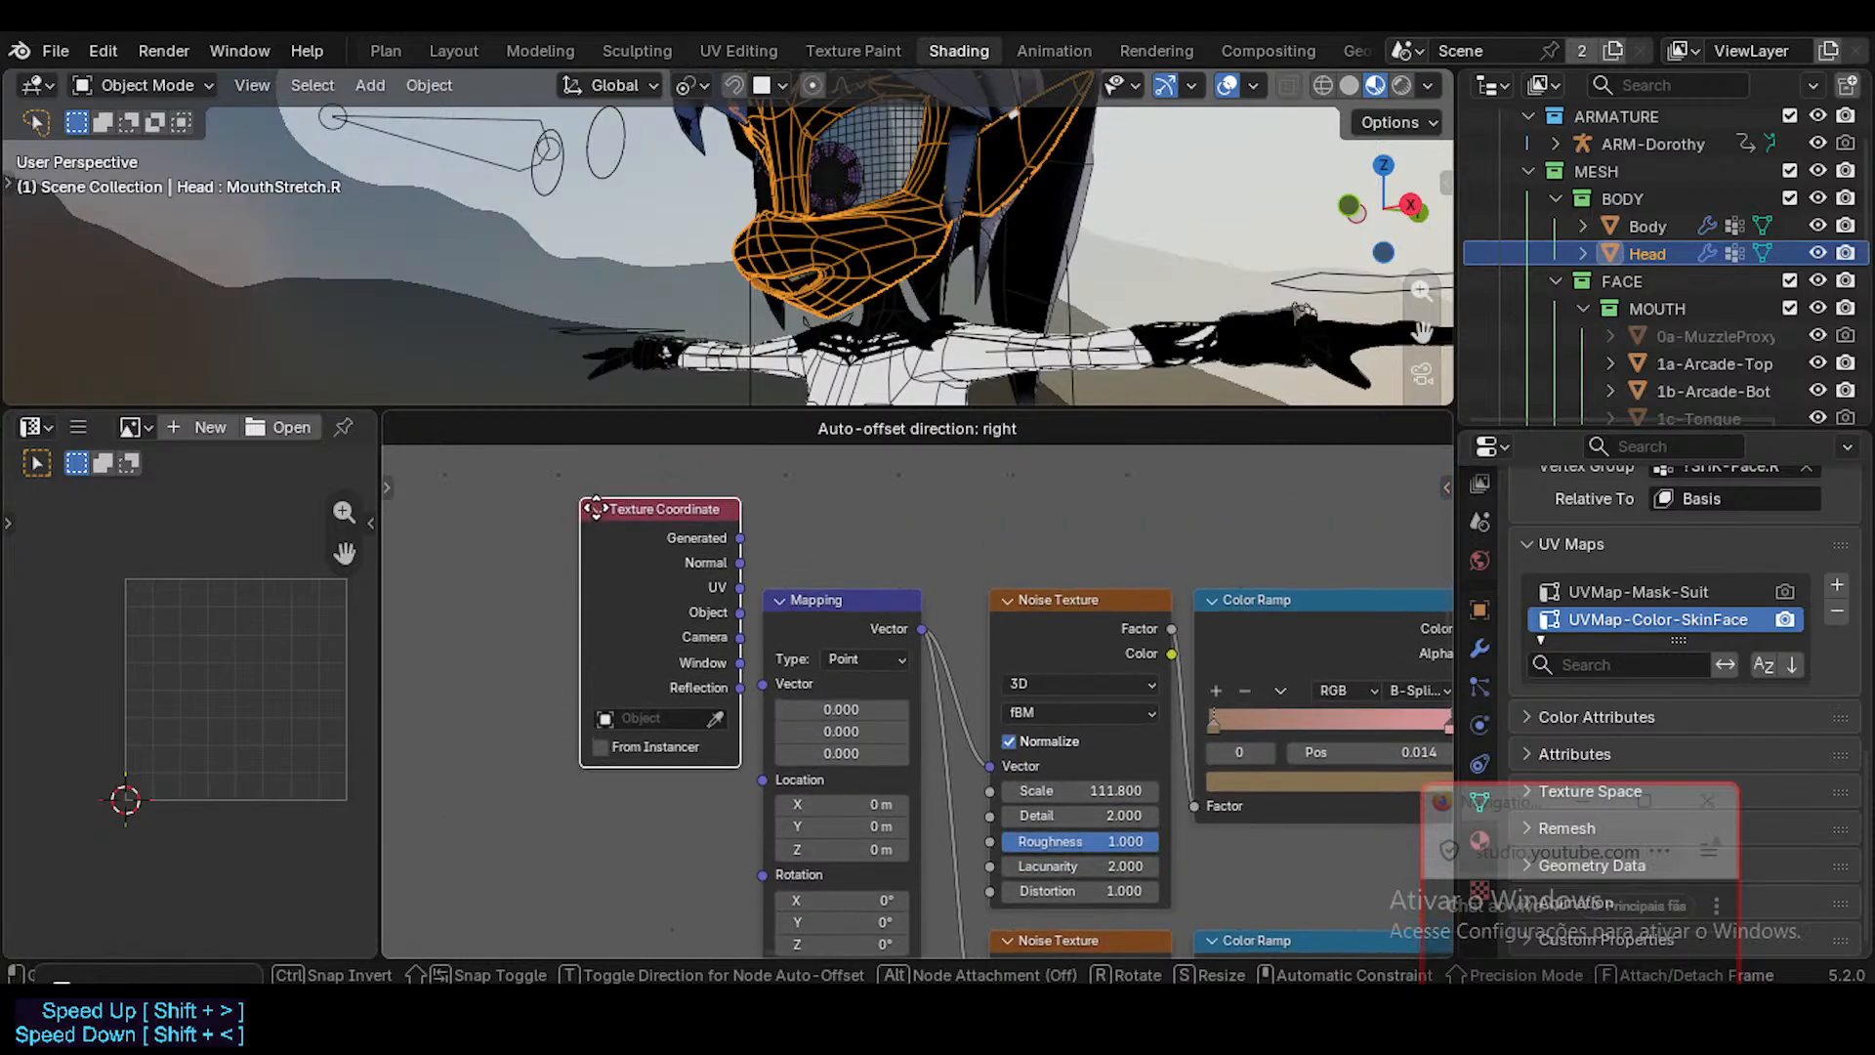
left_click(601, 599)
left_click_drag(663, 617, 644, 590)
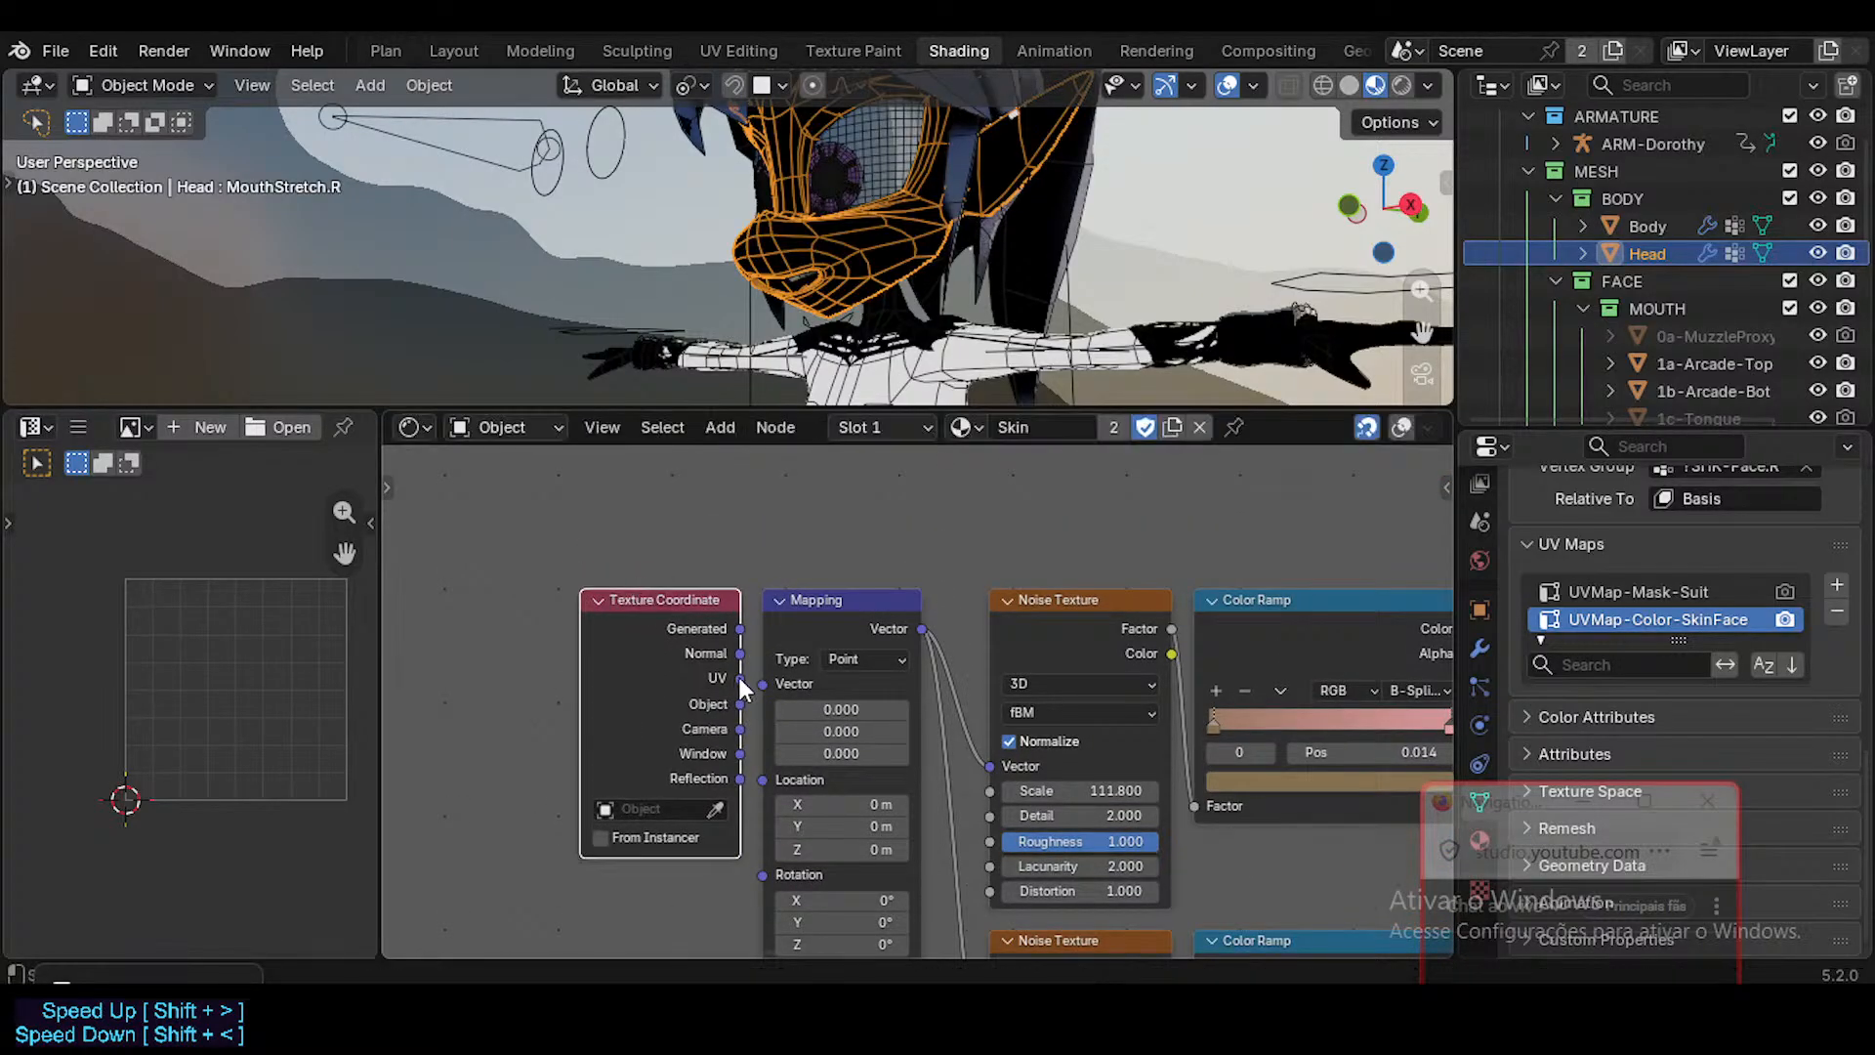
left_click_drag(740, 678, 756, 686)
Delete the Texture Coordinate node feeding the Mapping node in the Suit Mask & Shader frame.
middle_click_drag(803, 783, 819, 516)
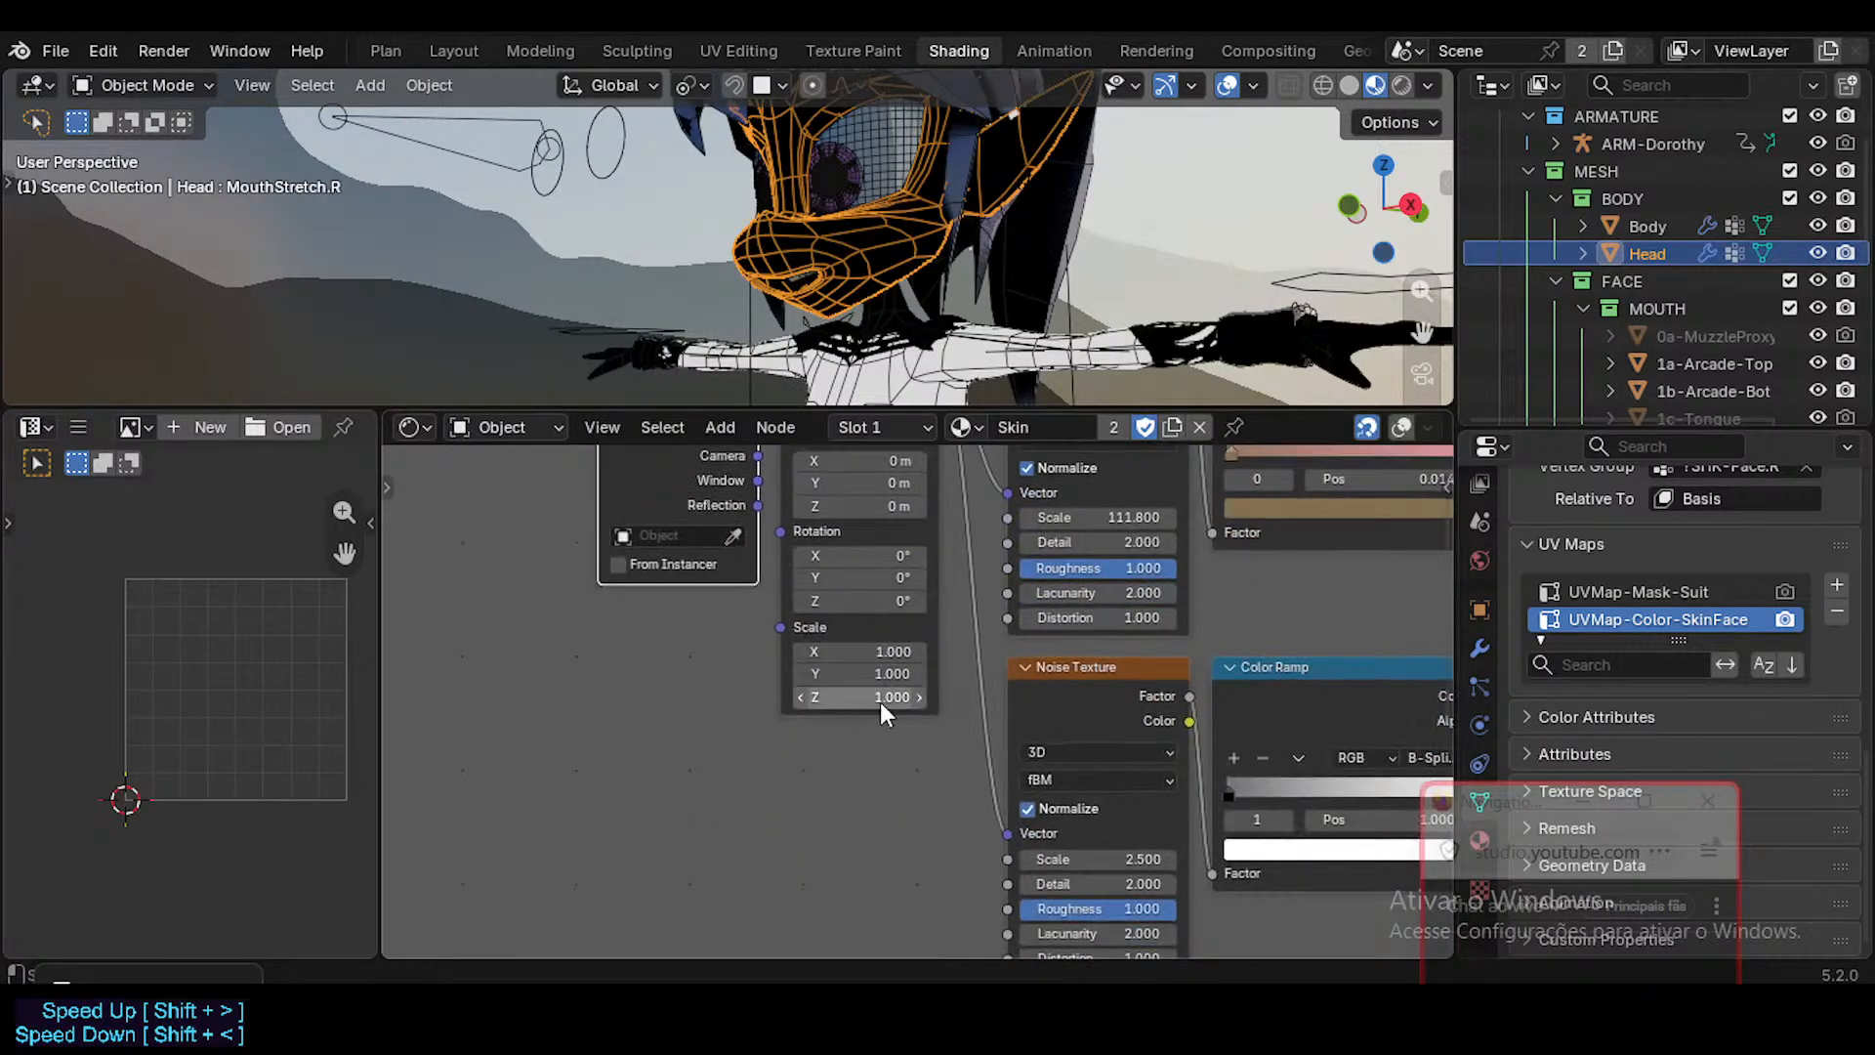
scroll(879, 781, "up", 1)
scroll(846, 633, "down", 3)
middle_click_drag(858, 799, 805, 544)
scroll(795, 762, "up", 2)
middle_click_drag(805, 707, 809, 525)
scroll(785, 742, "up", 3)
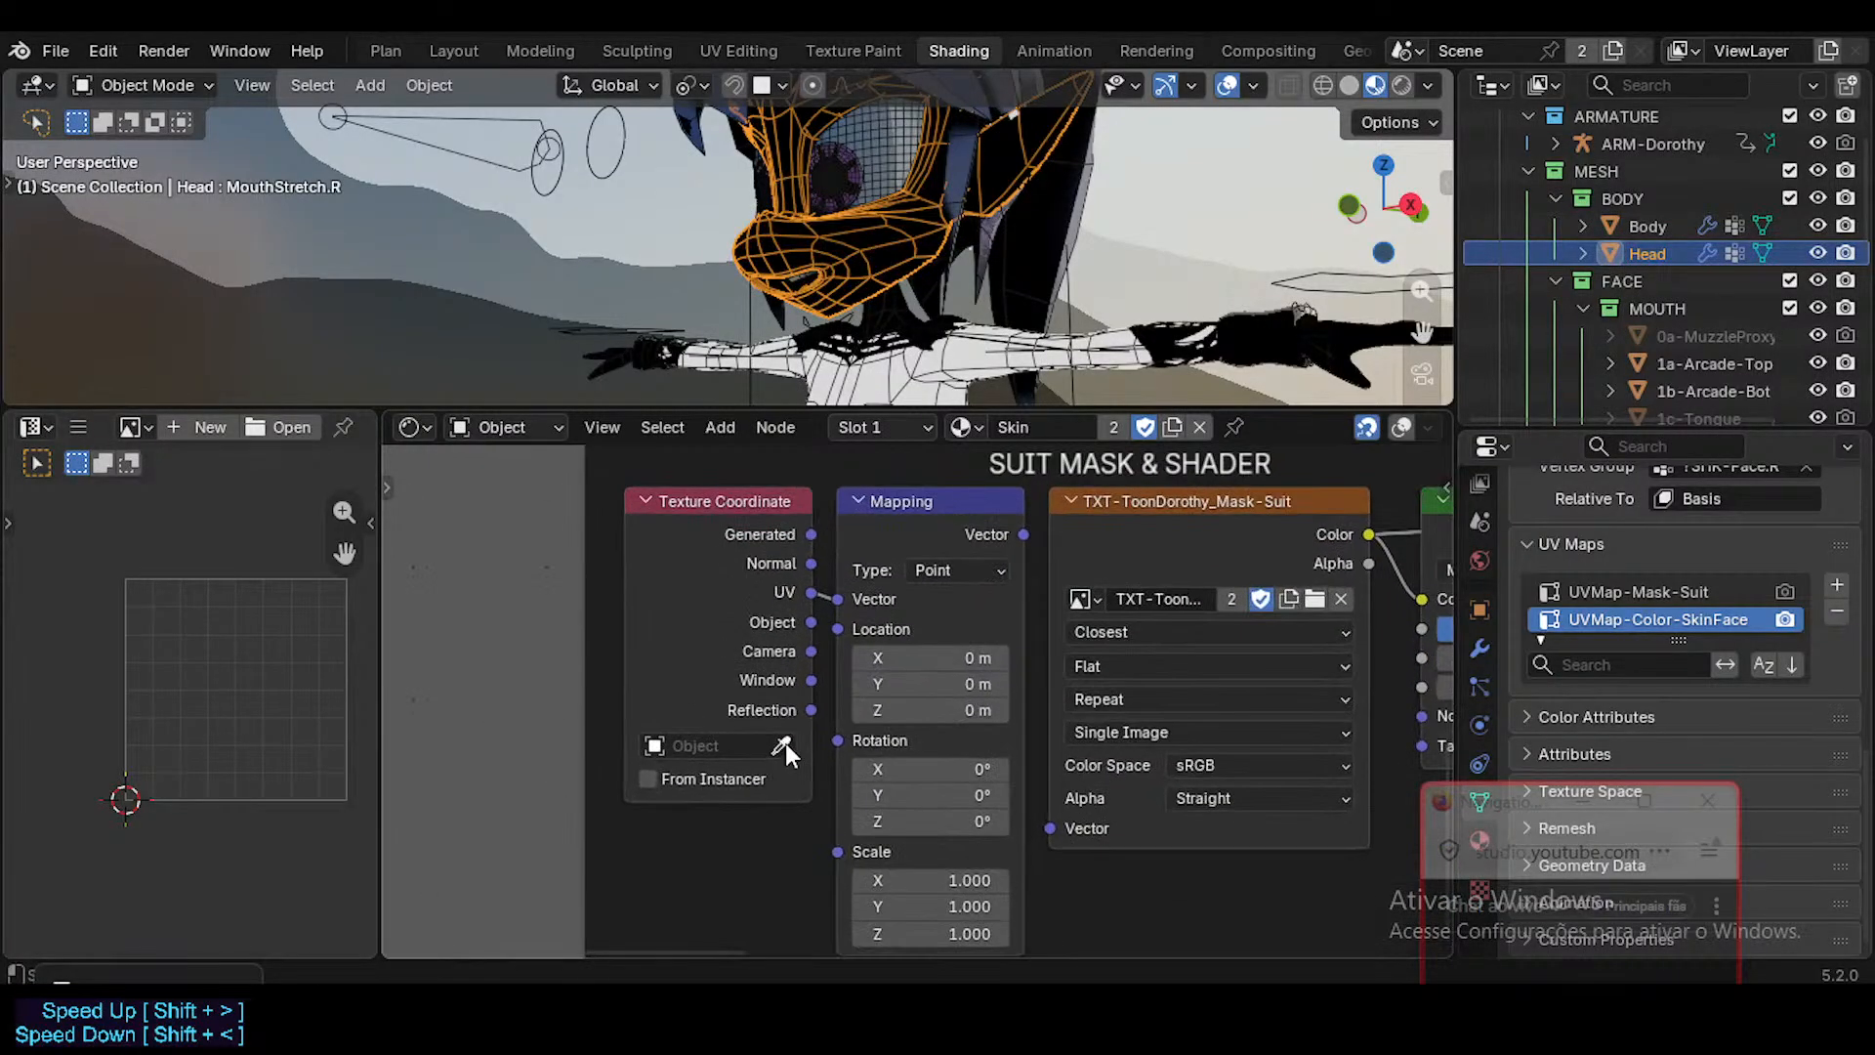
middle_click_drag(801, 651, 801, 706)
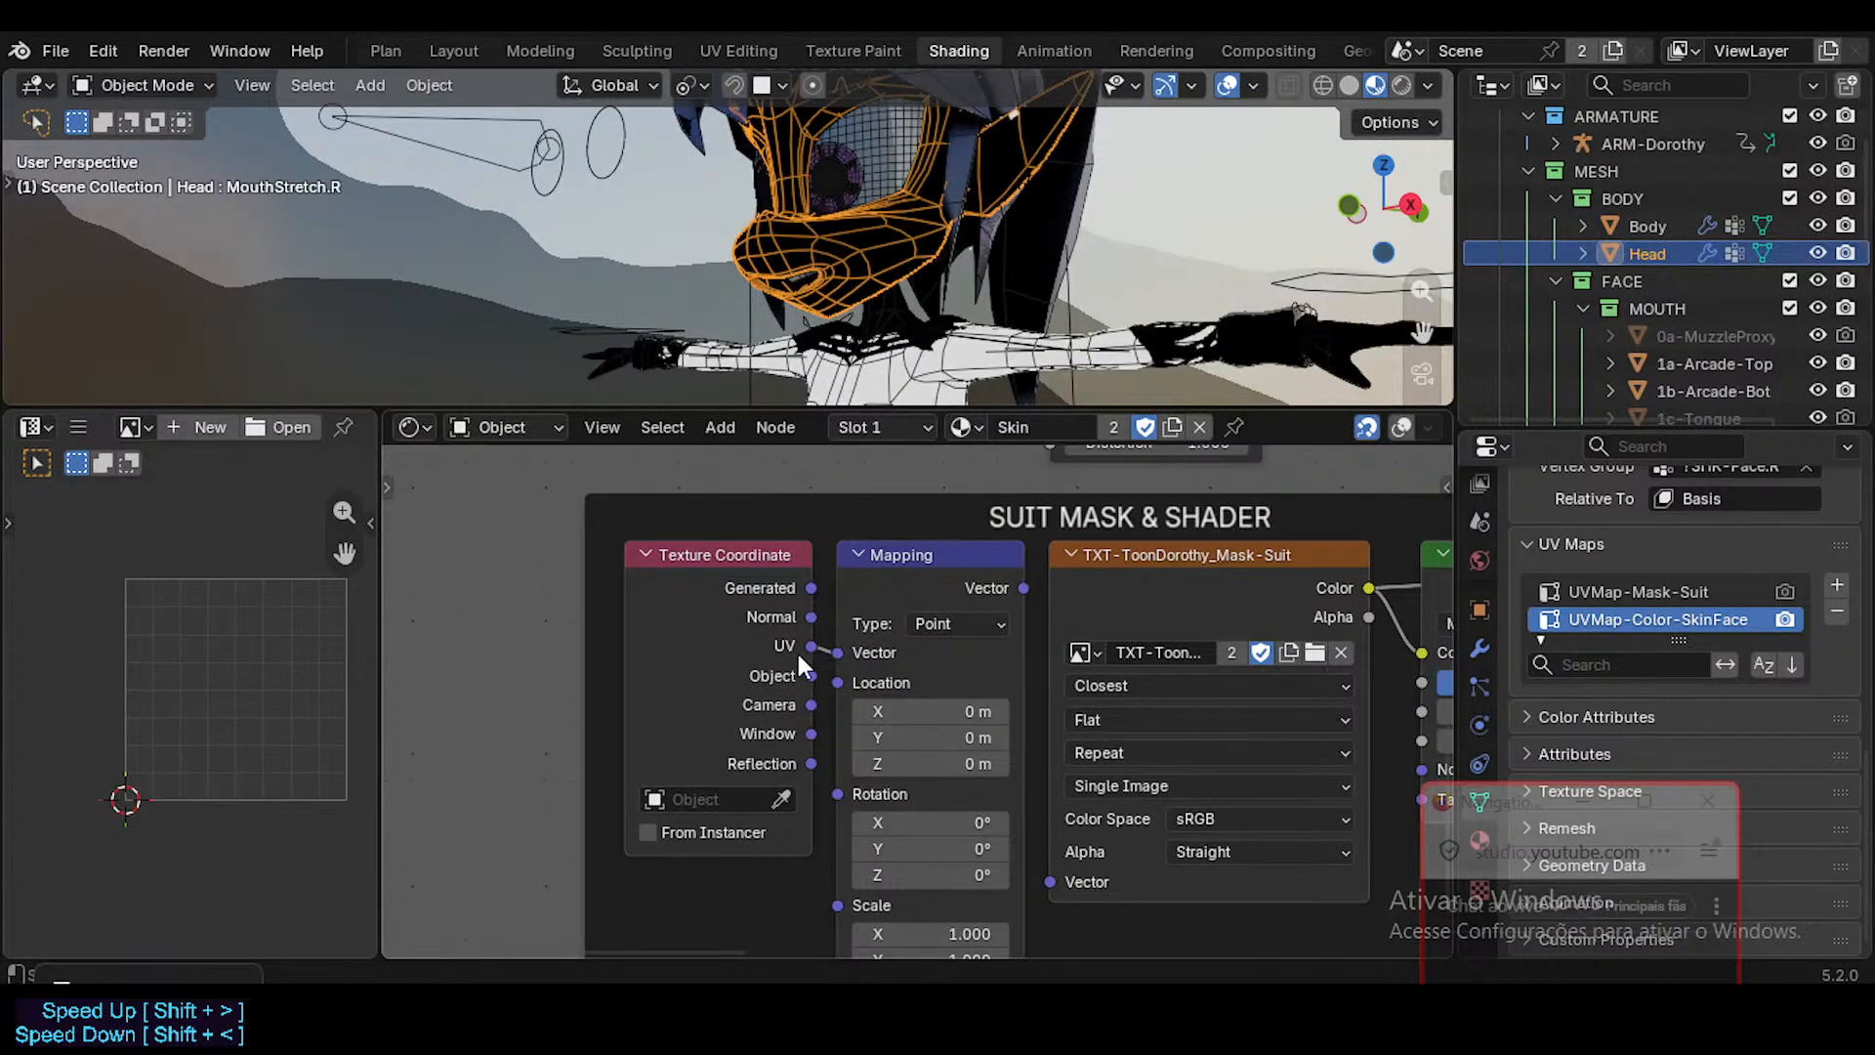
left_click(723, 558)
key("Delete")
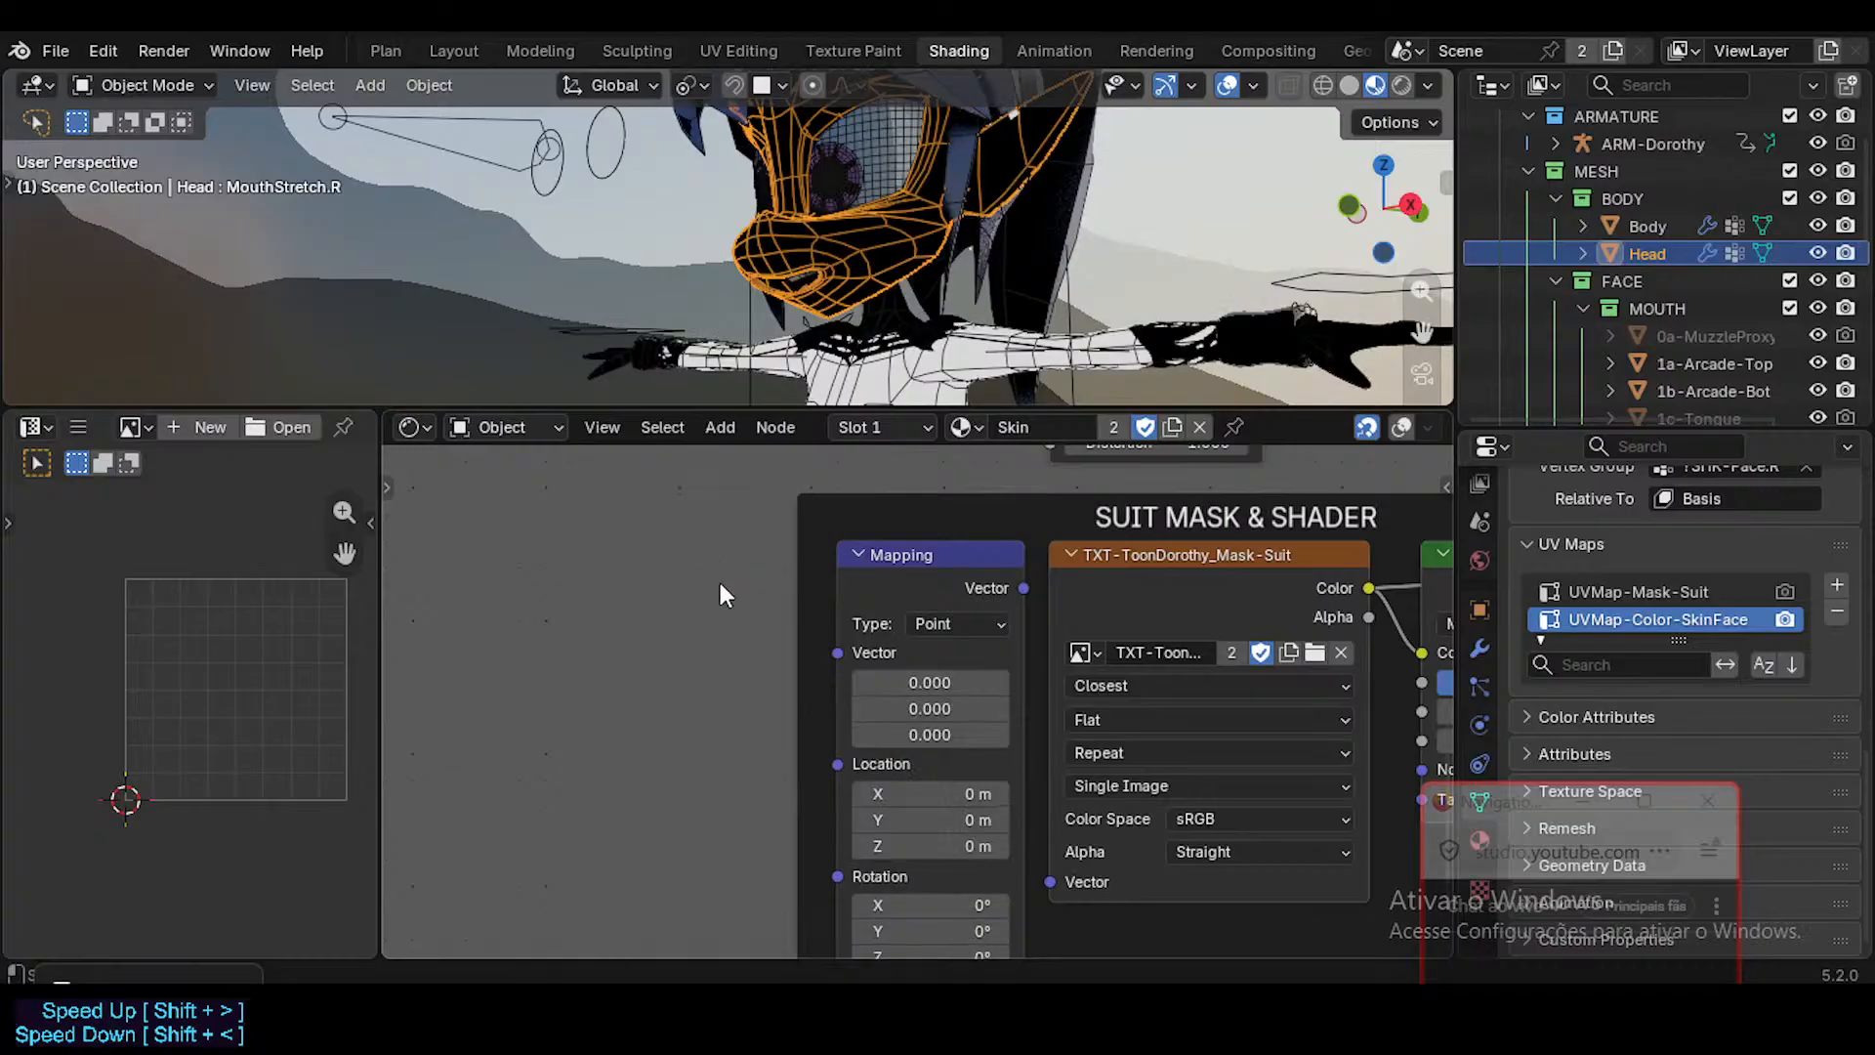
Add a UV Map node beside the Mapping node in the Suit Mask & Shader frame.
key("shift+a")
type("uv")
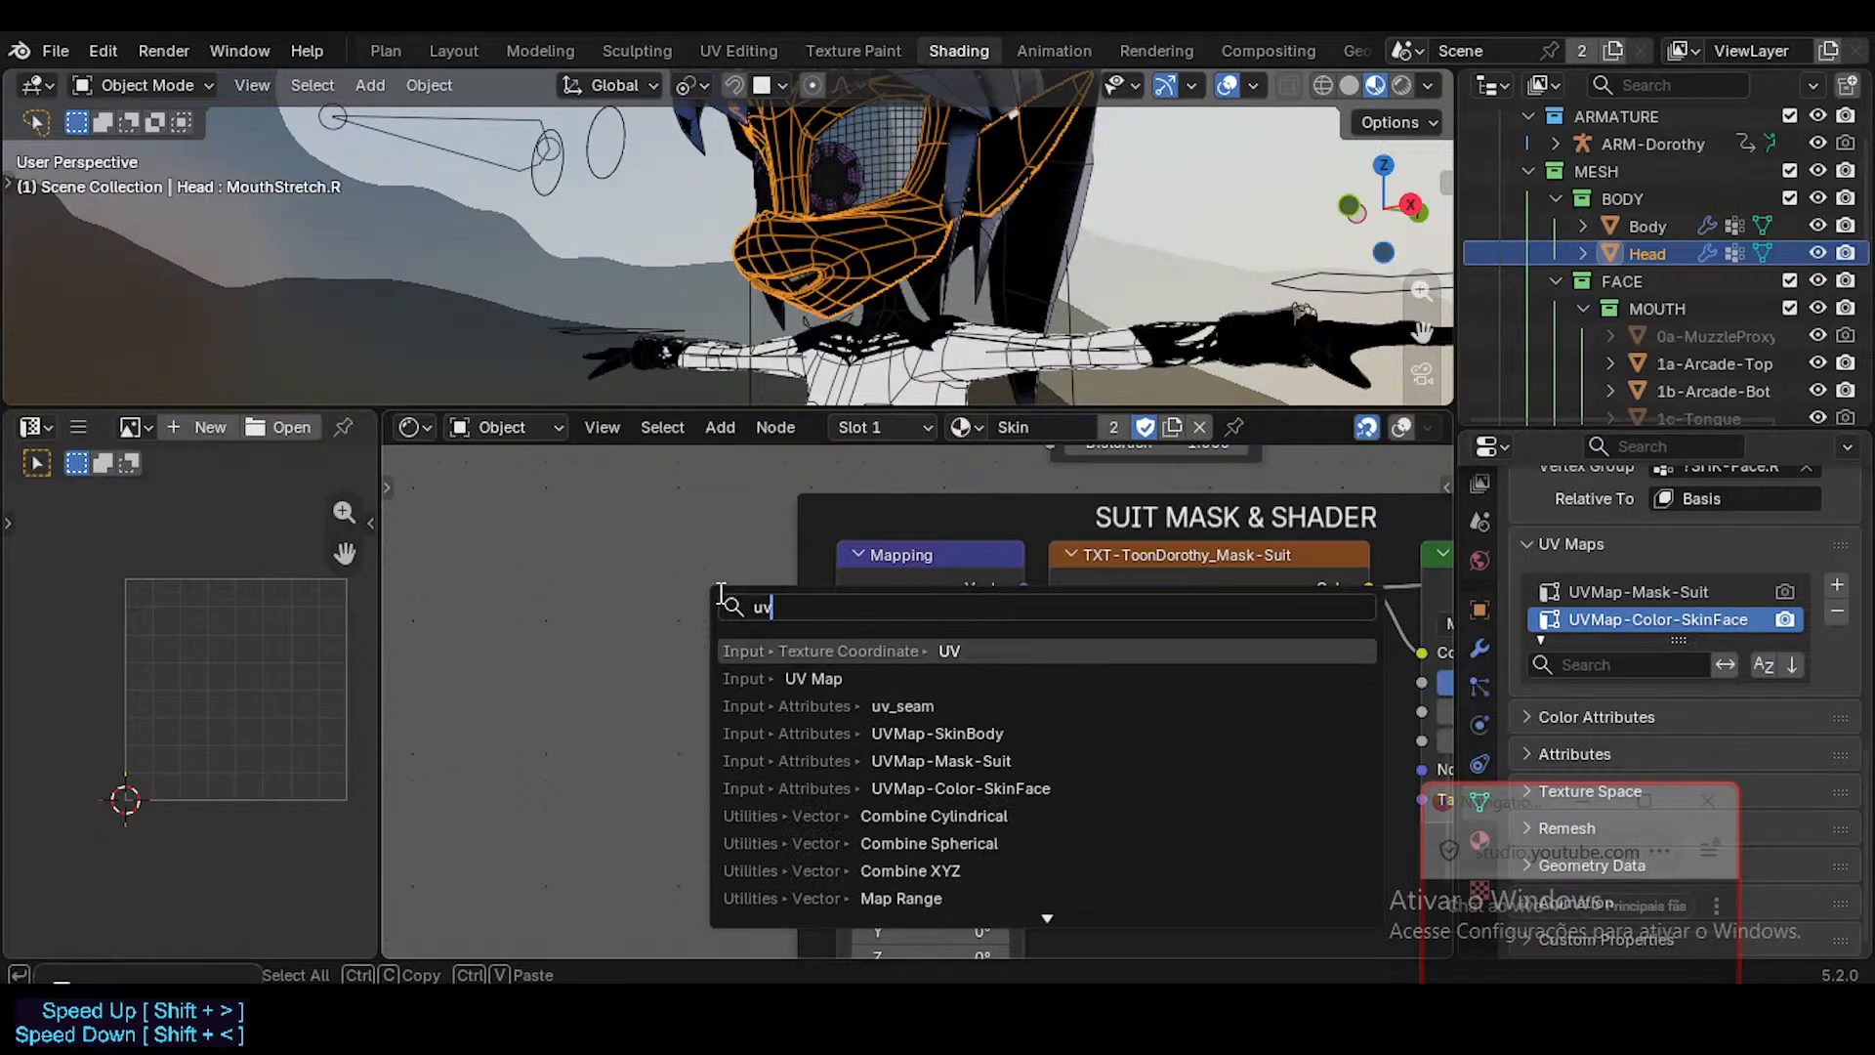
left_click(819, 678)
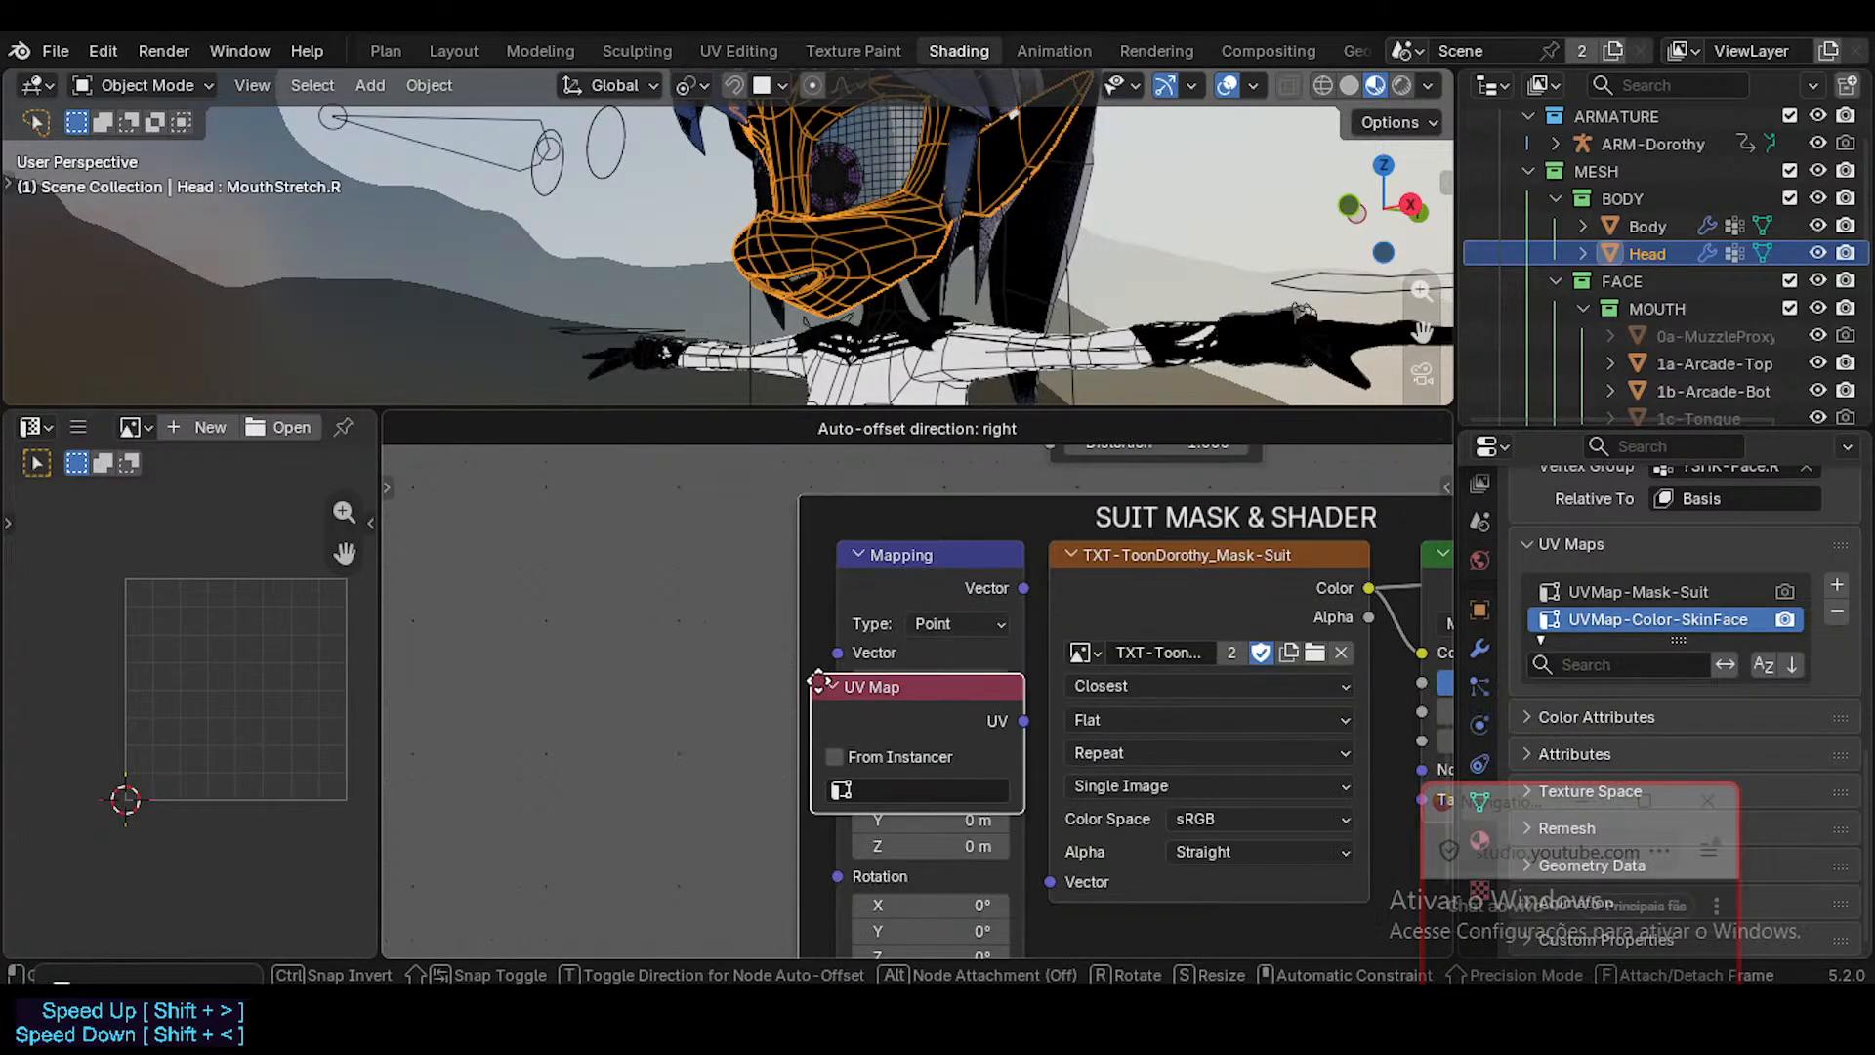
left_click(665, 589)
left_click_drag(789, 589, 703, 573)
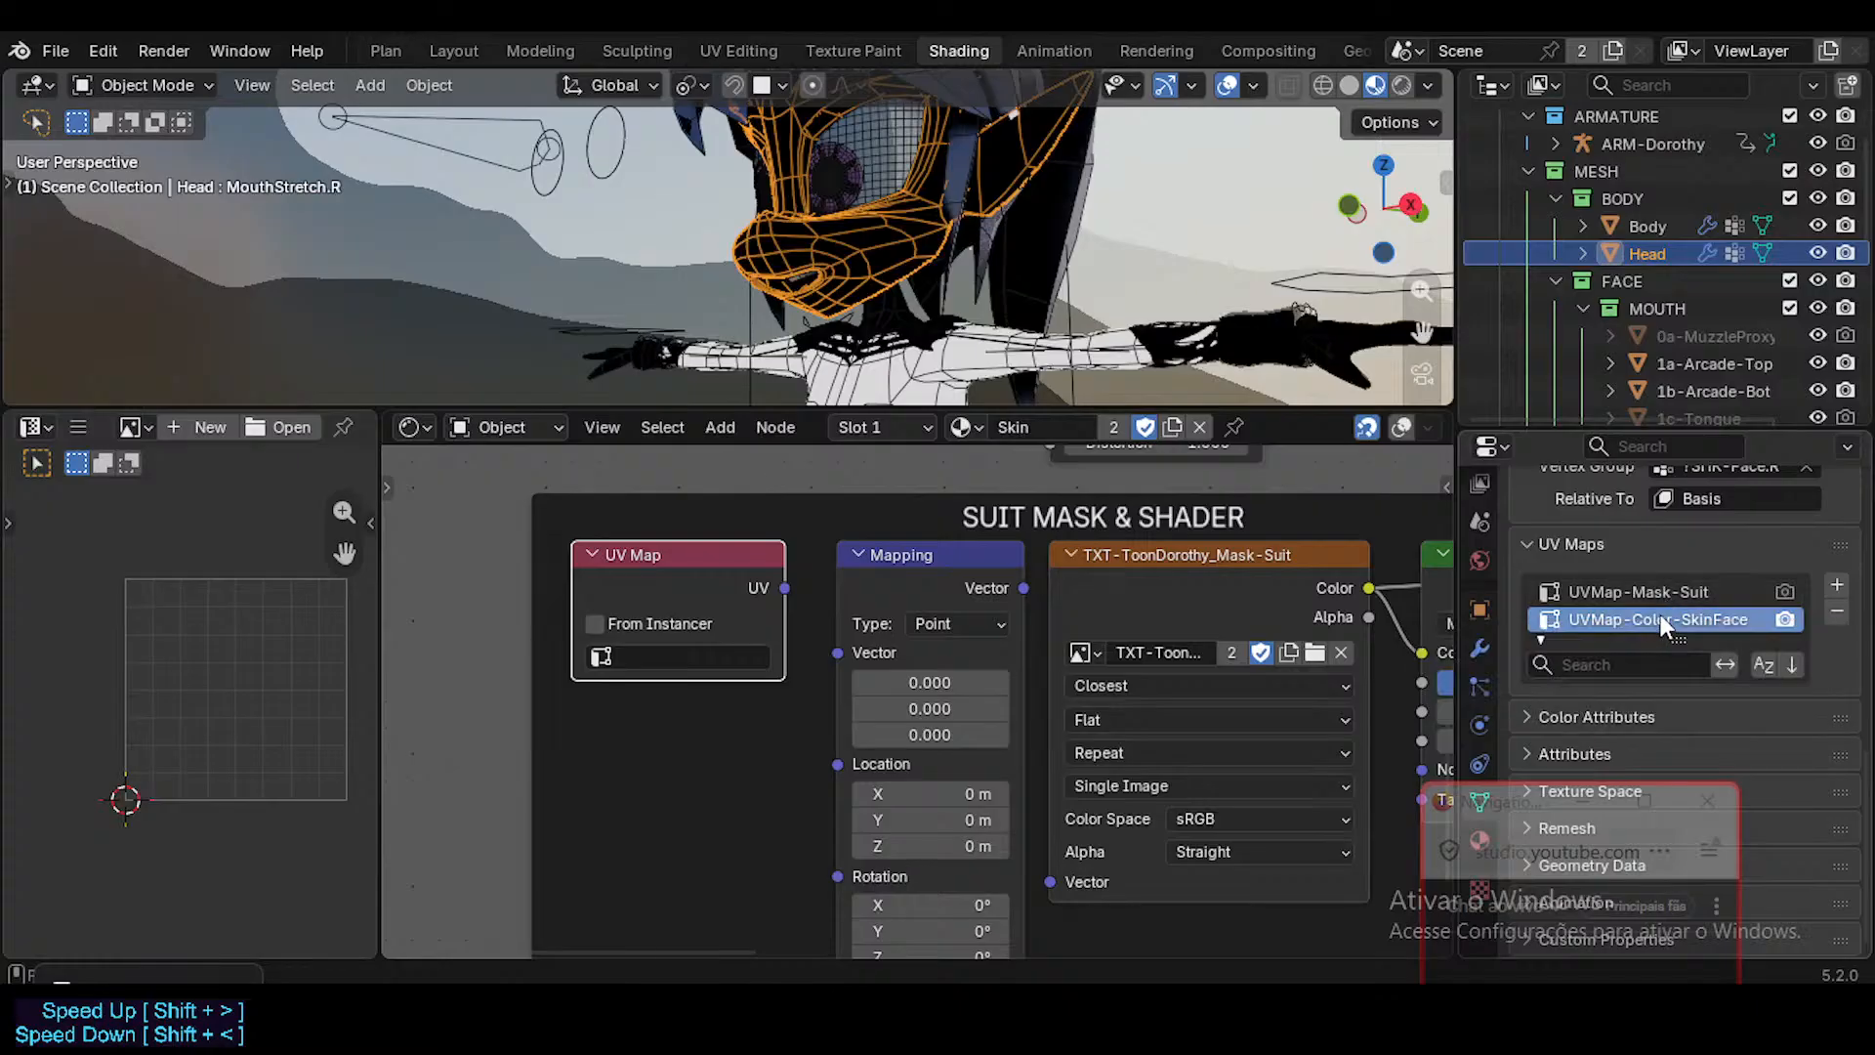
Rename the Head mesh's color UV map to UVMap-Color-Skin.
double_click(1672, 620)
key("ctrl+c")
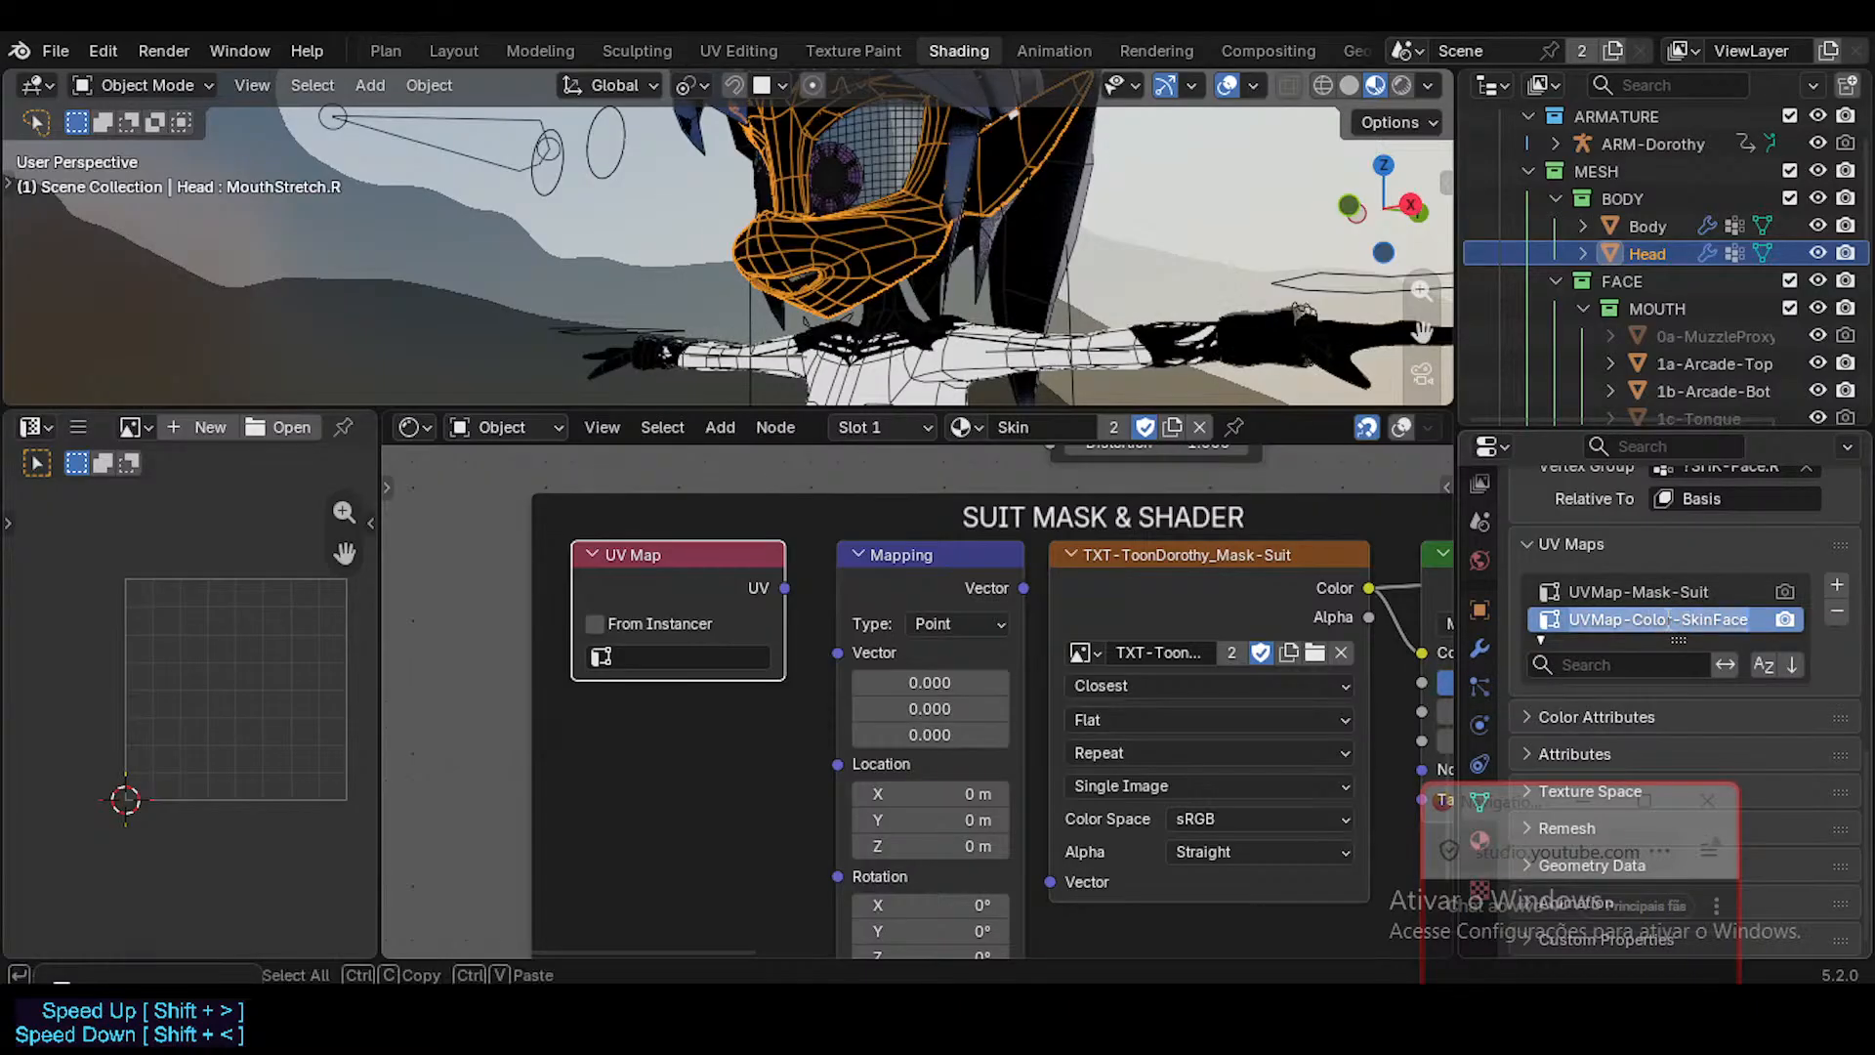
left_click(1716, 620)
key("Delete")
key("Delete")
key("Delete")
key("Delete")
key("Return")
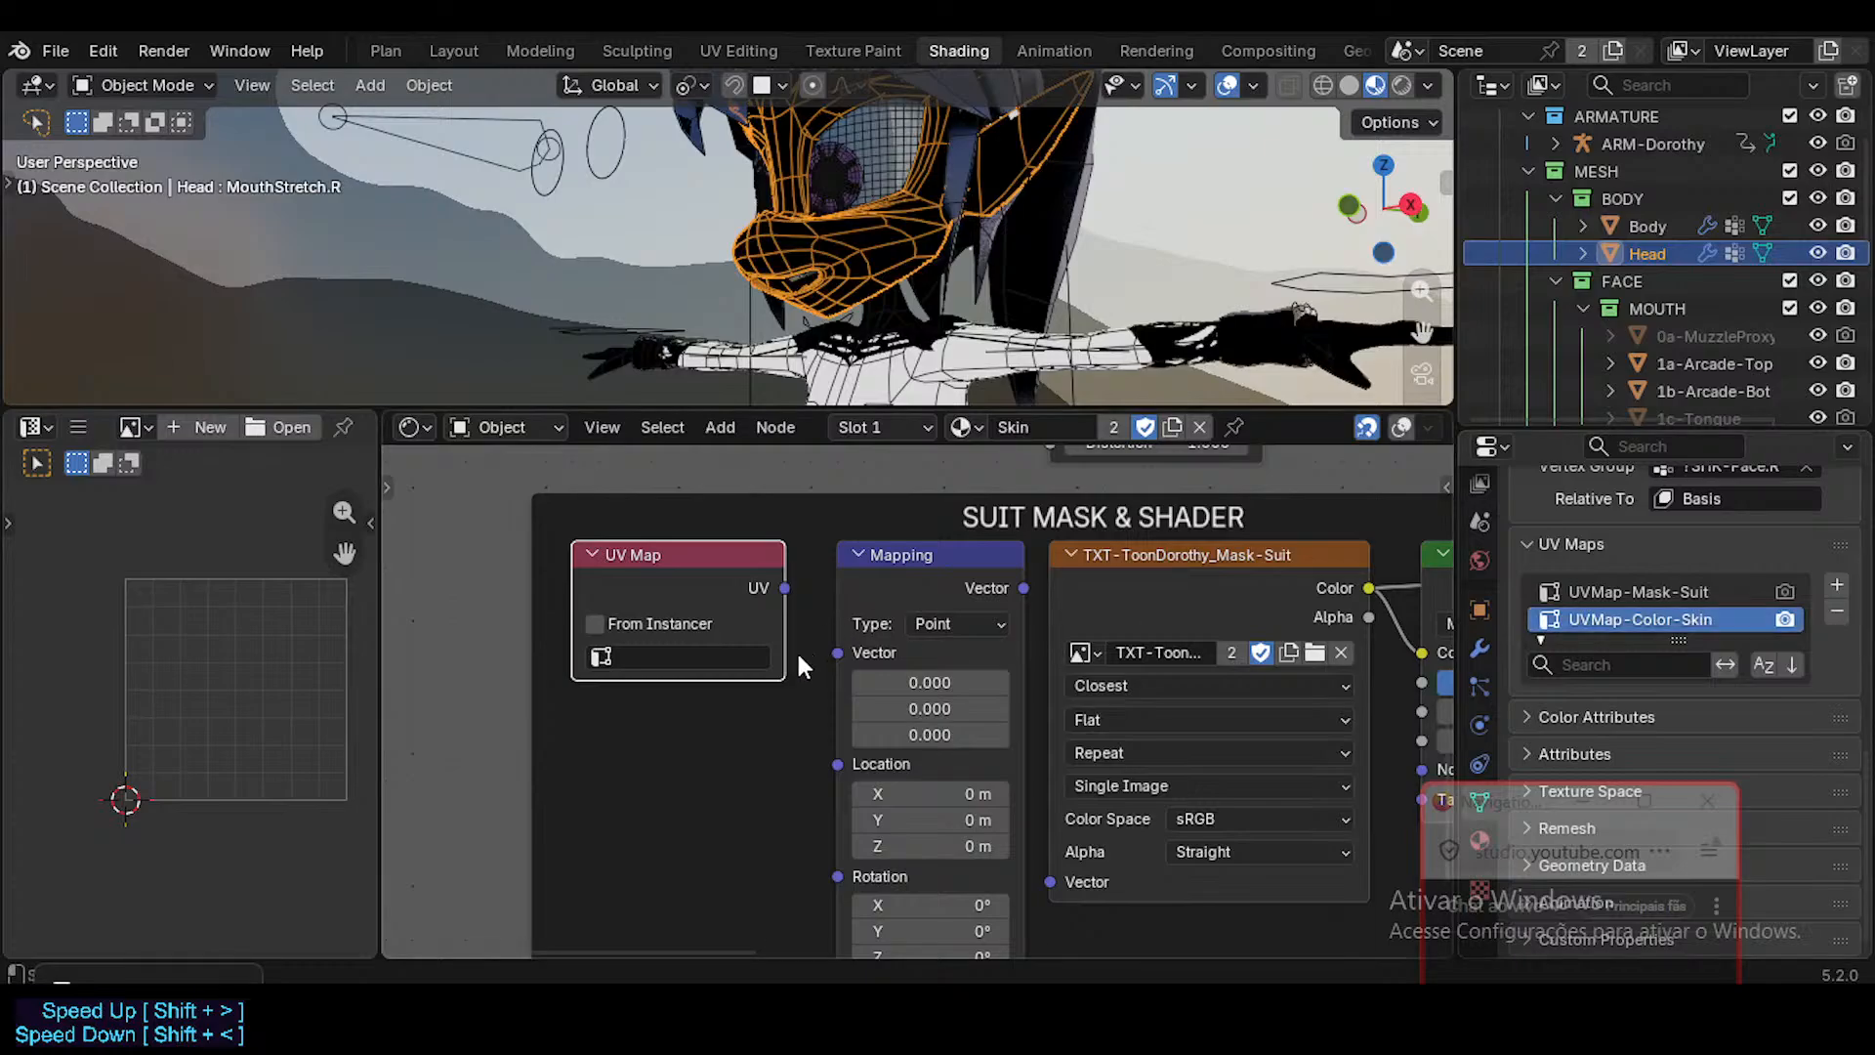
Set the new UV Map node to UVMap-Mask-Suit and connect its UV output to the Mapping node's Vector input.
left_click(706, 648)
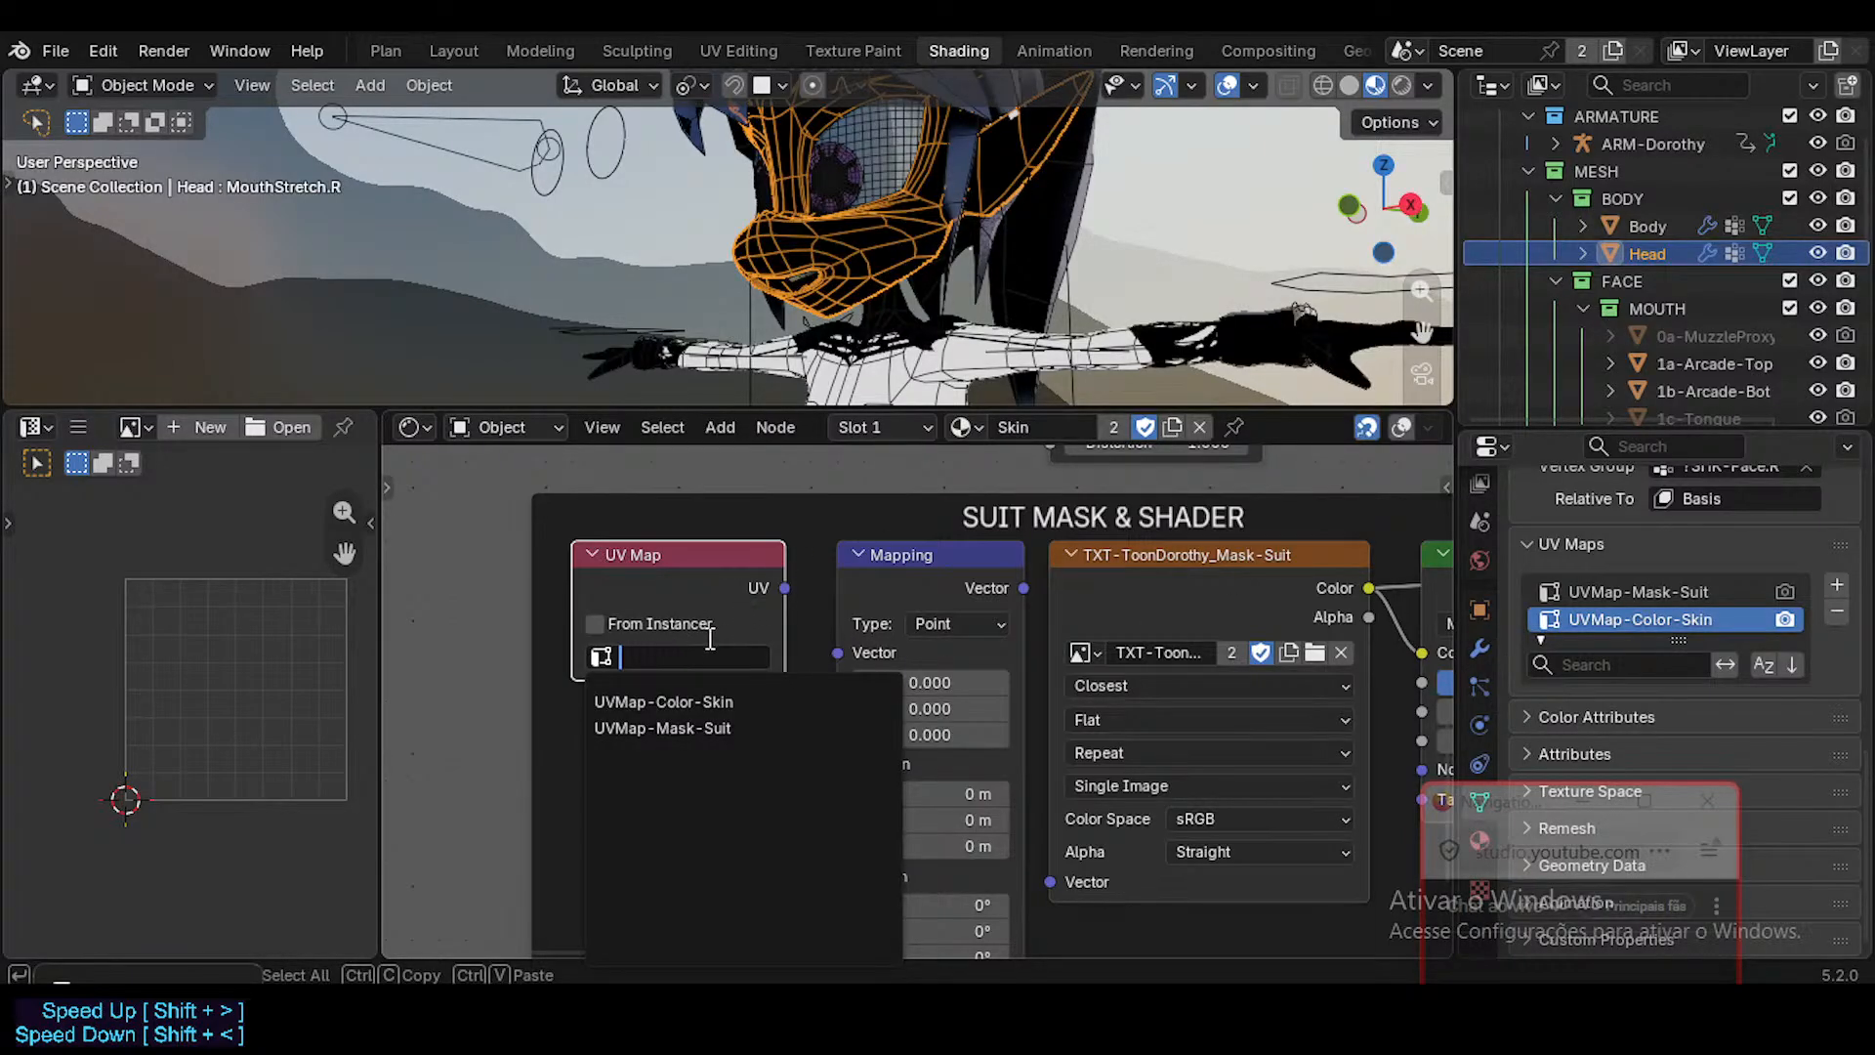
left_click(710, 637)
left_click(687, 646)
left_click(718, 727)
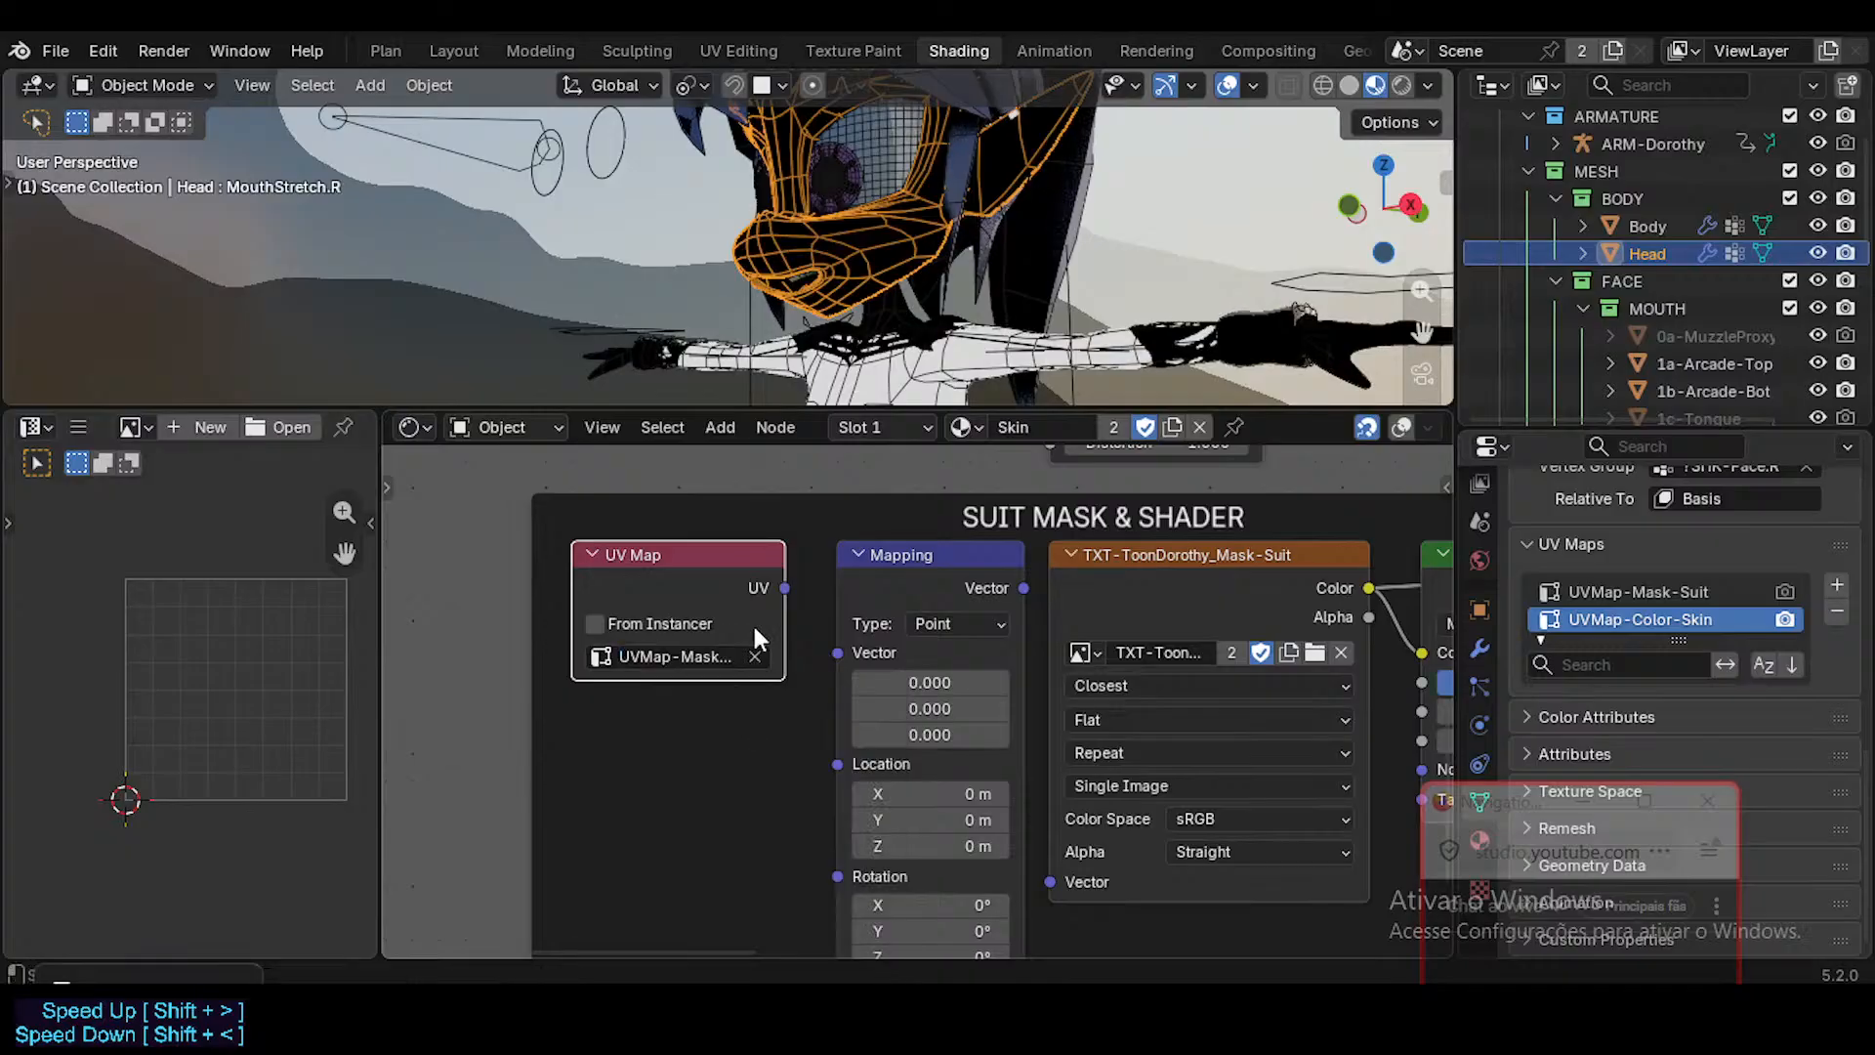
left_click_drag(784, 586, 837, 653)
middle_click_drag(812, 590, 842, 688)
Connect the Mapping node to the TXT-ToonDorothy_Mask-Suit image's Vector input and widen the UV Map node.
scroll(826, 745, "down", 1)
scroll(843, 689, "down", 1)
middle_click_drag(1000, 766, 903, 623)
left_click_drag(884, 606, 903, 817)
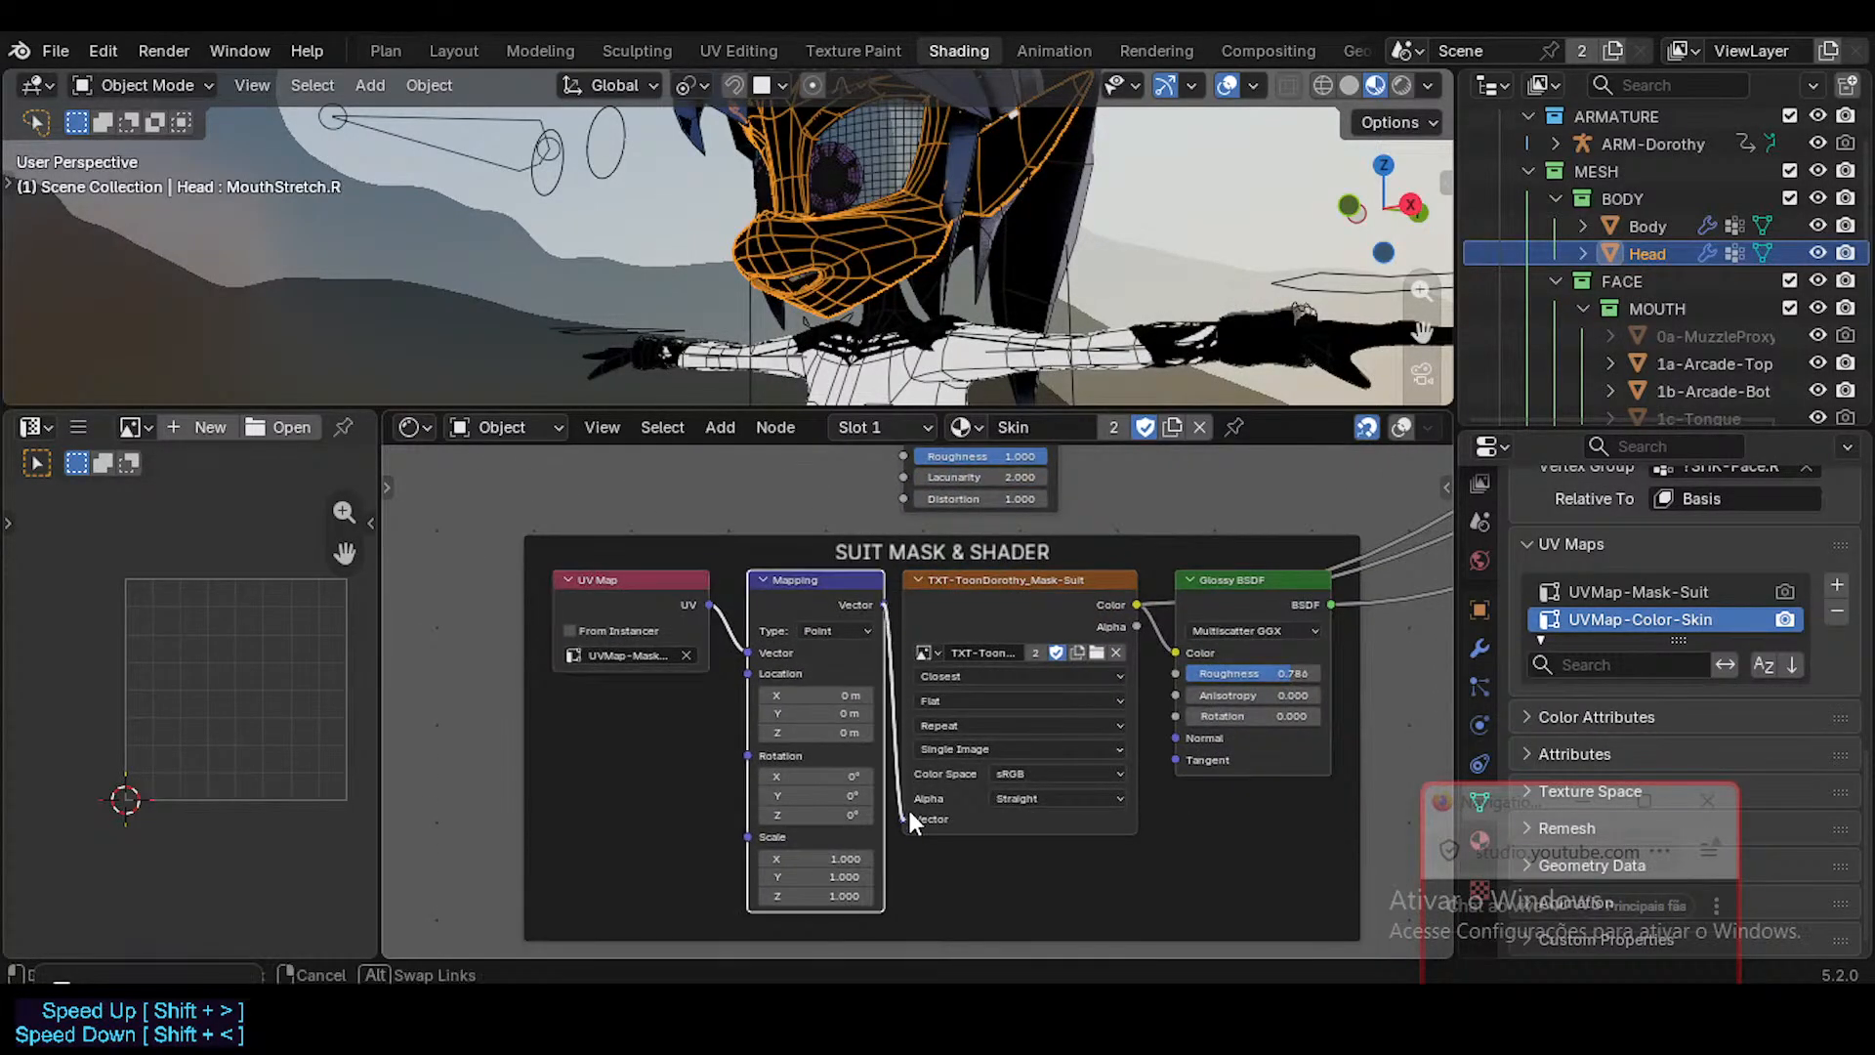
middle_click_drag(833, 559, 835, 595)
middle_click_drag(787, 570, 743, 597)
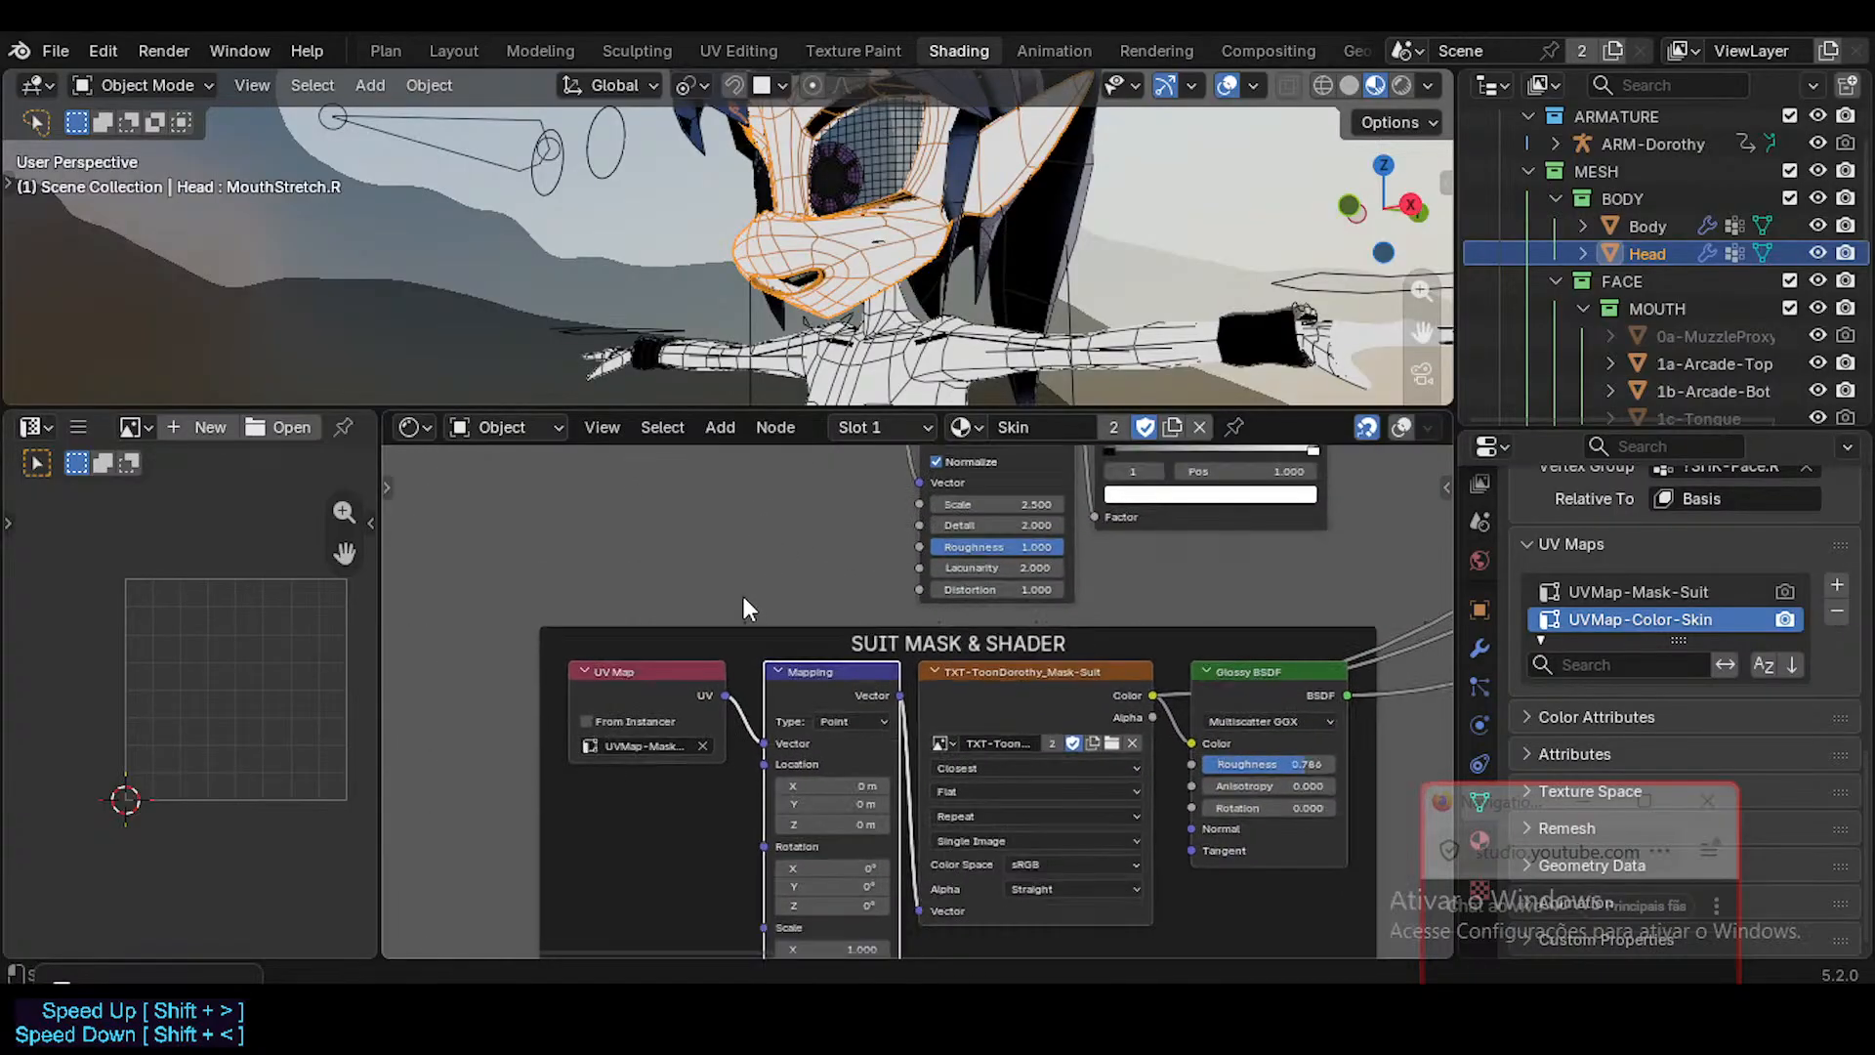
left_click(559, 700)
scroll(552, 695, "up", 1)
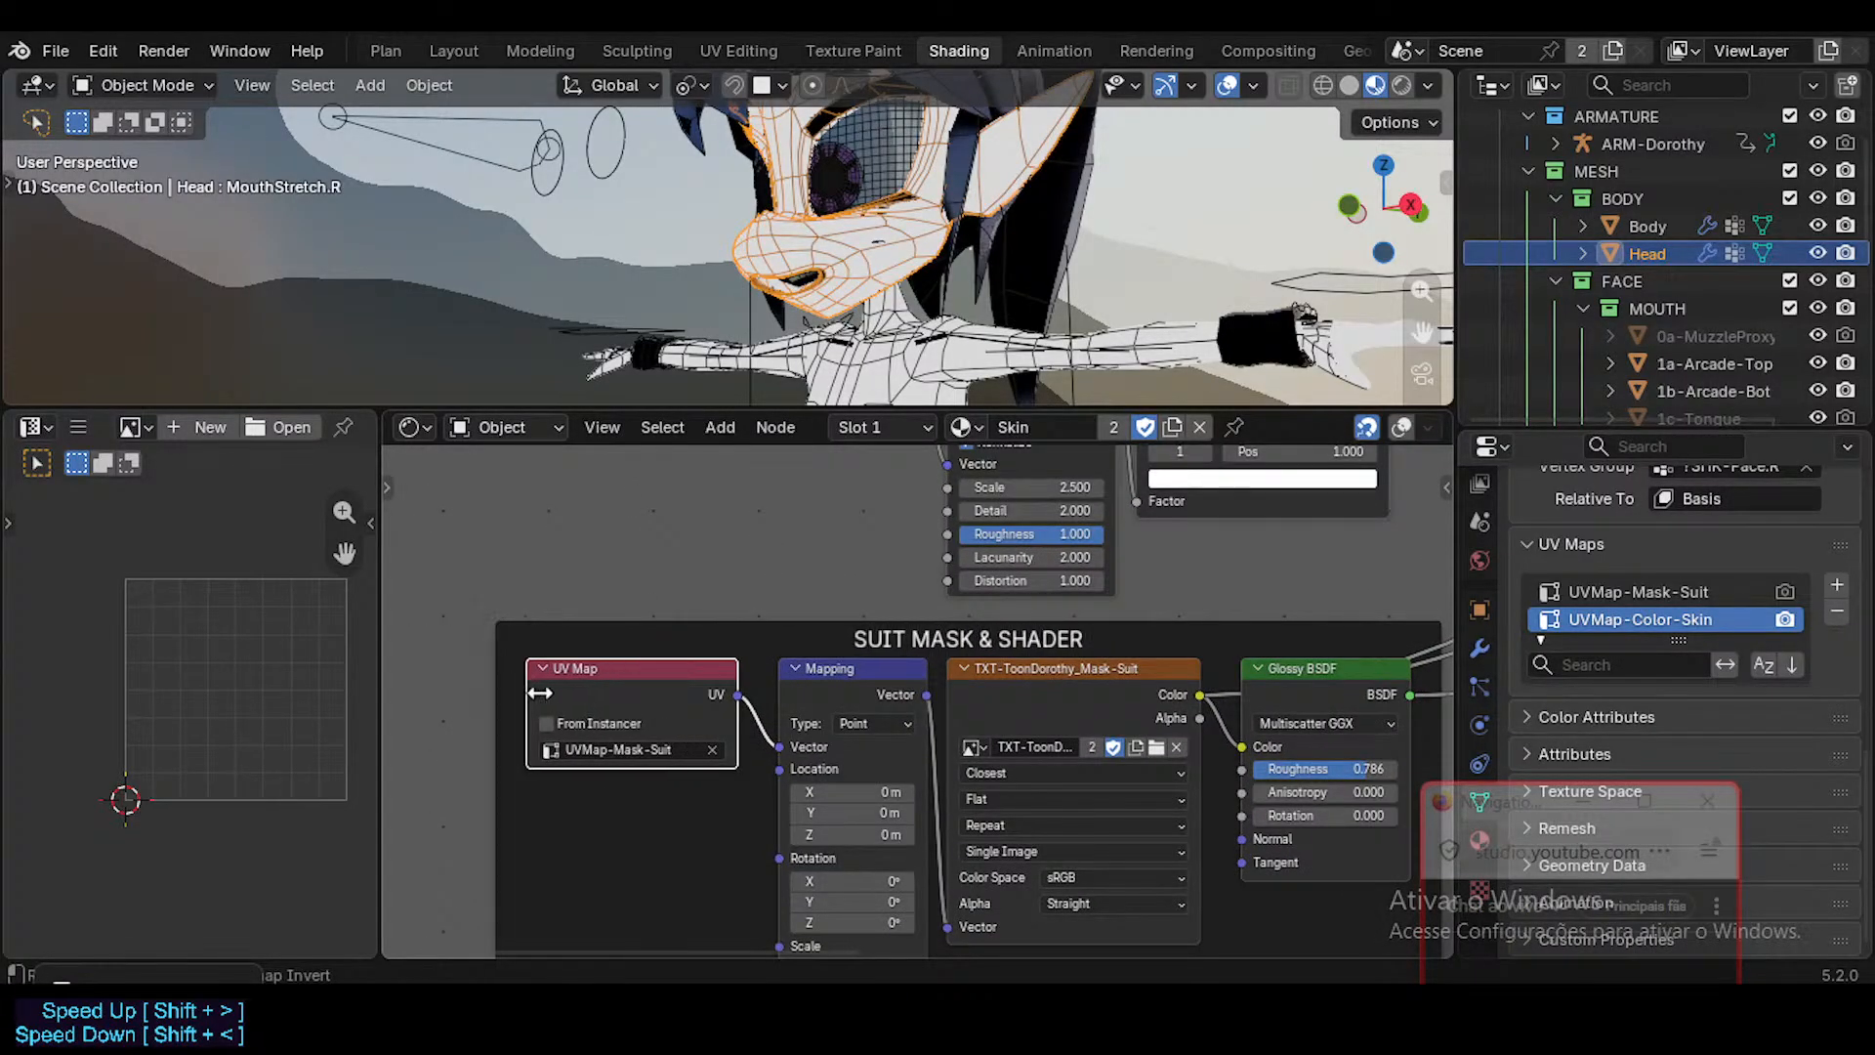
Delete the Texture Coordinate node feeding the Mapping node of the skin color noise textures.
middle_click_drag(798, 474, 801, 652)
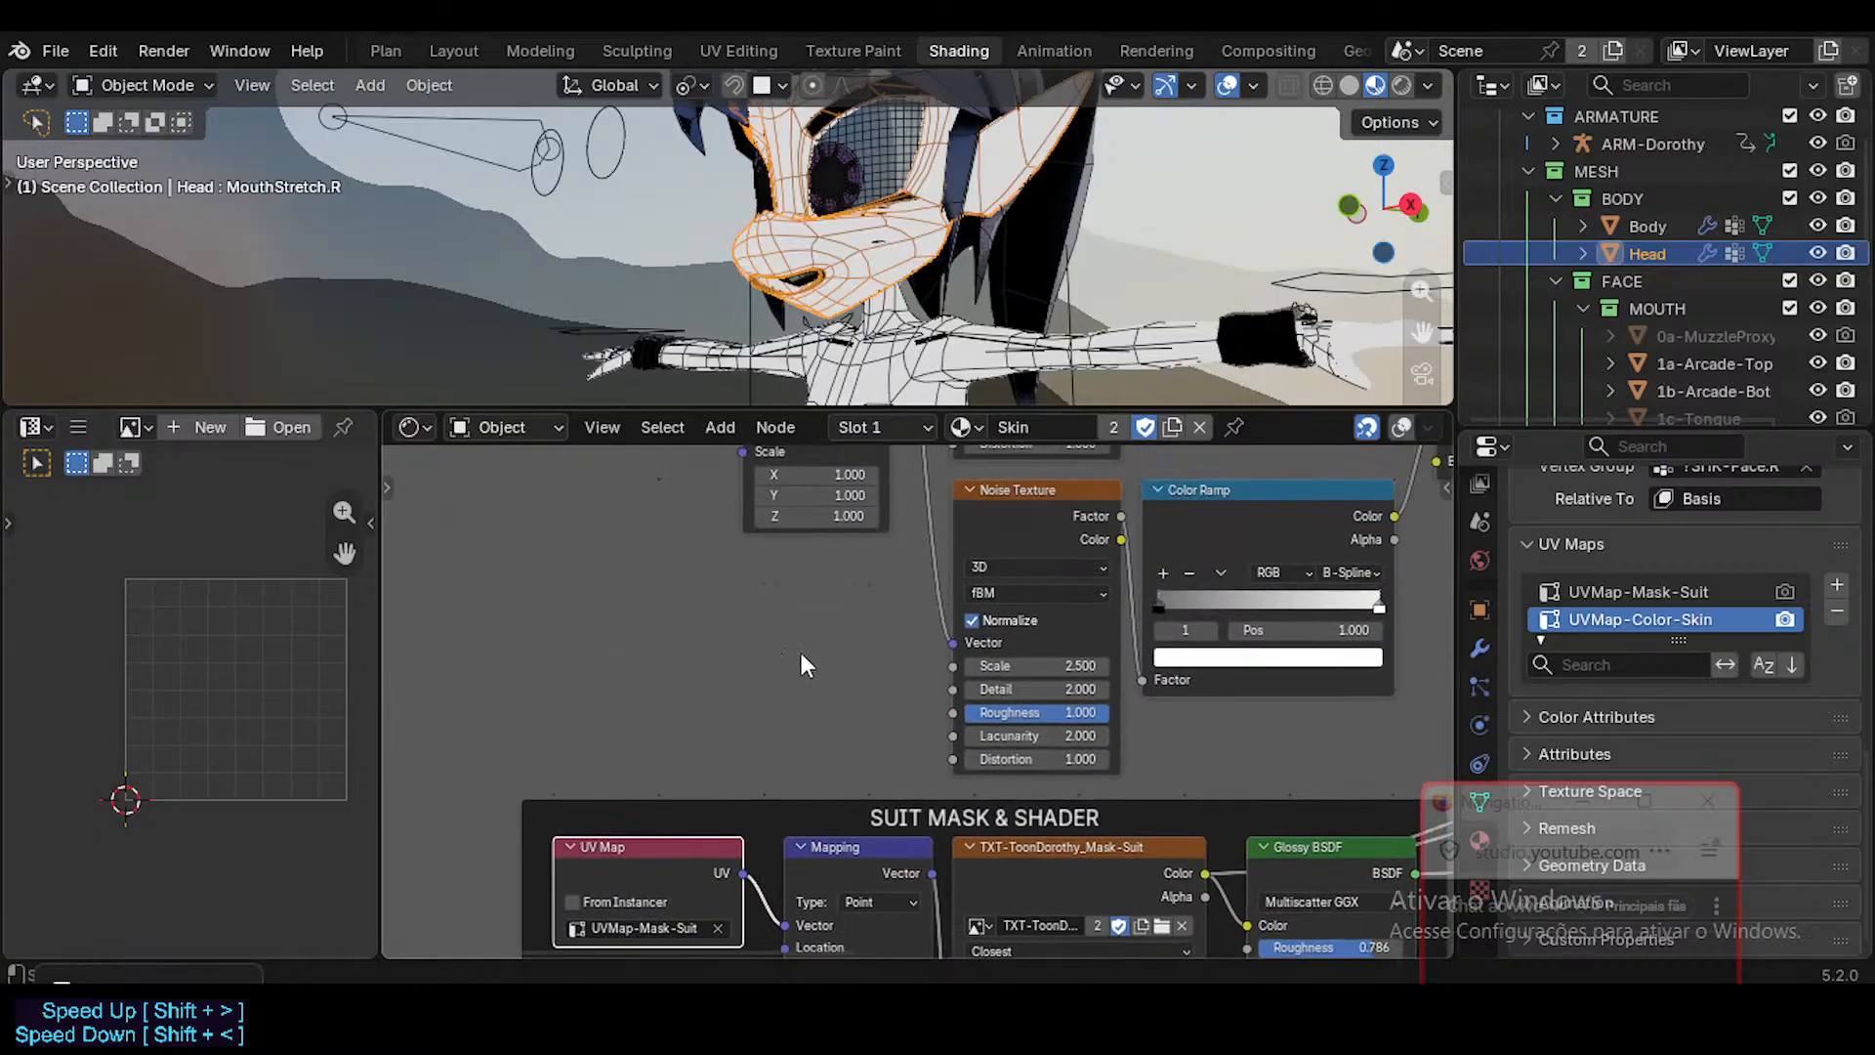
middle_click_drag(821, 589, 835, 795)
middle_click_drag(748, 560, 783, 712)
scroll(745, 654, "up", 2)
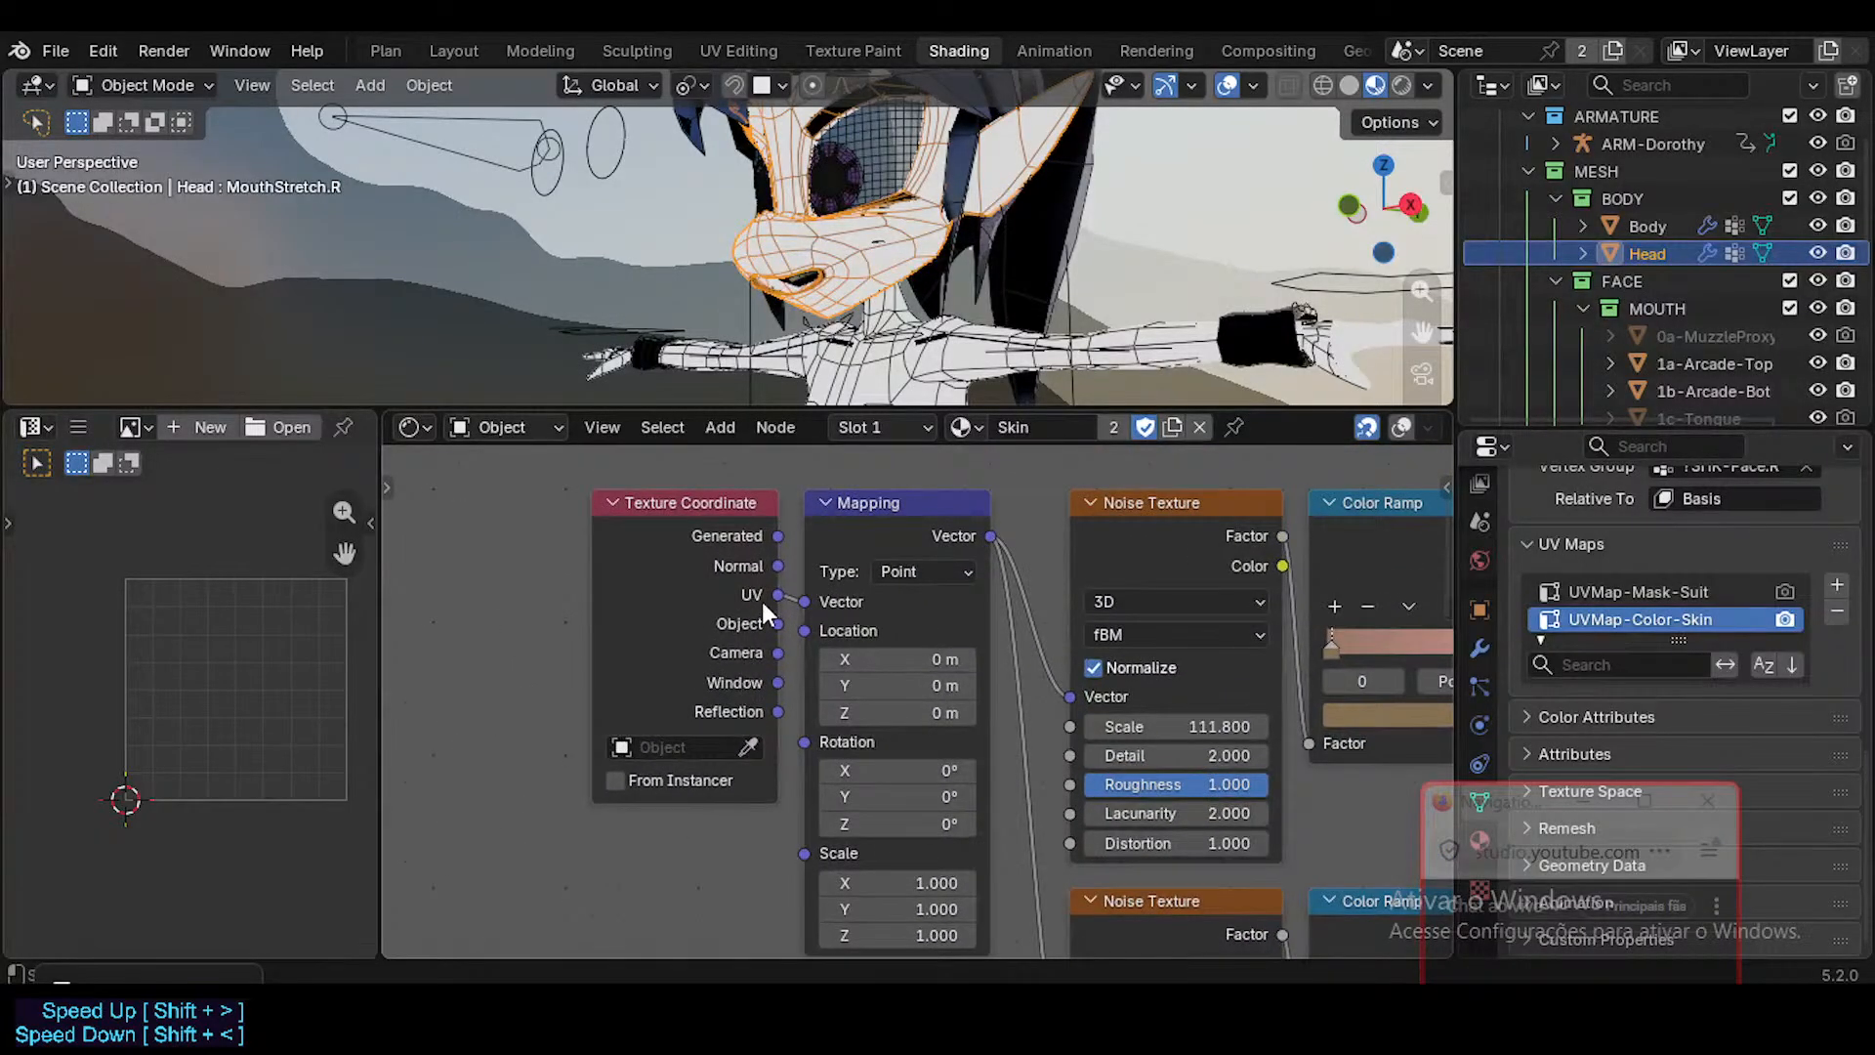
left_click(719, 514)
key("x")
Duplicate the suit mask's UV Map node and place the copy above the original.
scroll(695, 822, "down", 2)
middle_click_drag(696, 825, 686, 681)
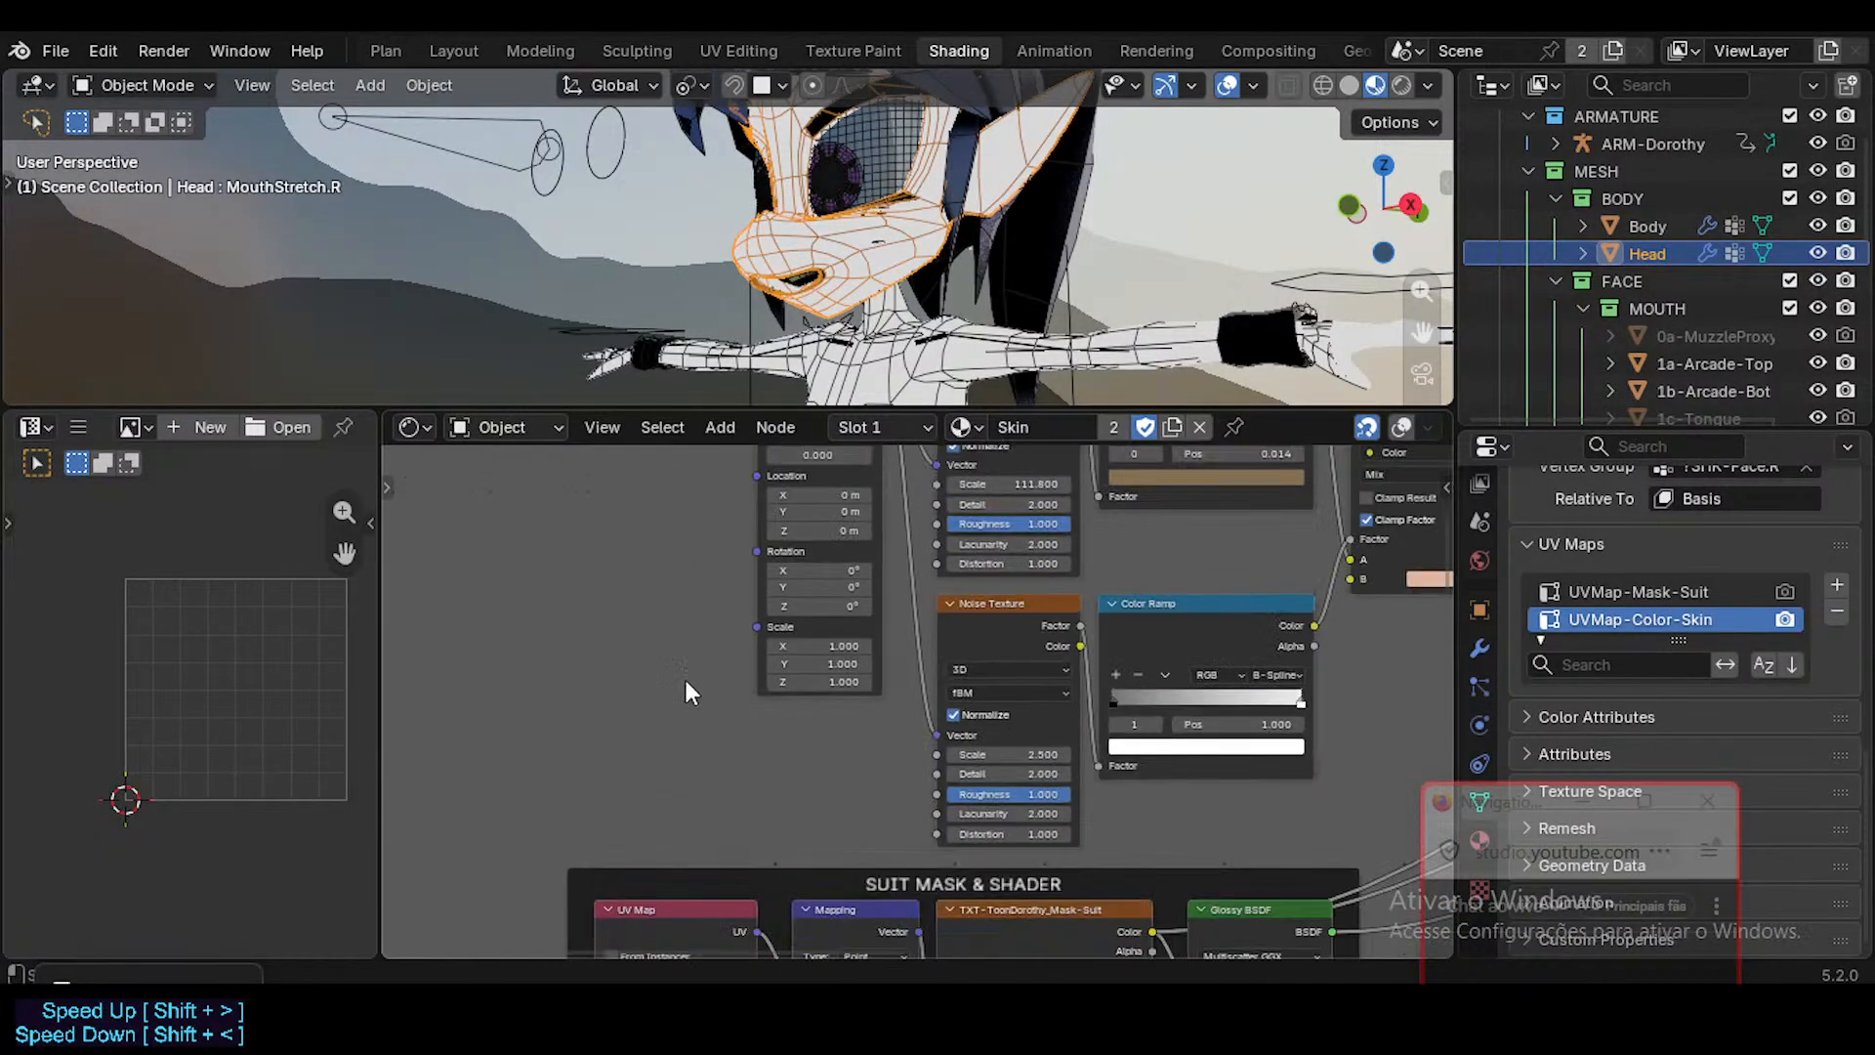
left_click(659, 908)
key("shift+d")
key("y")
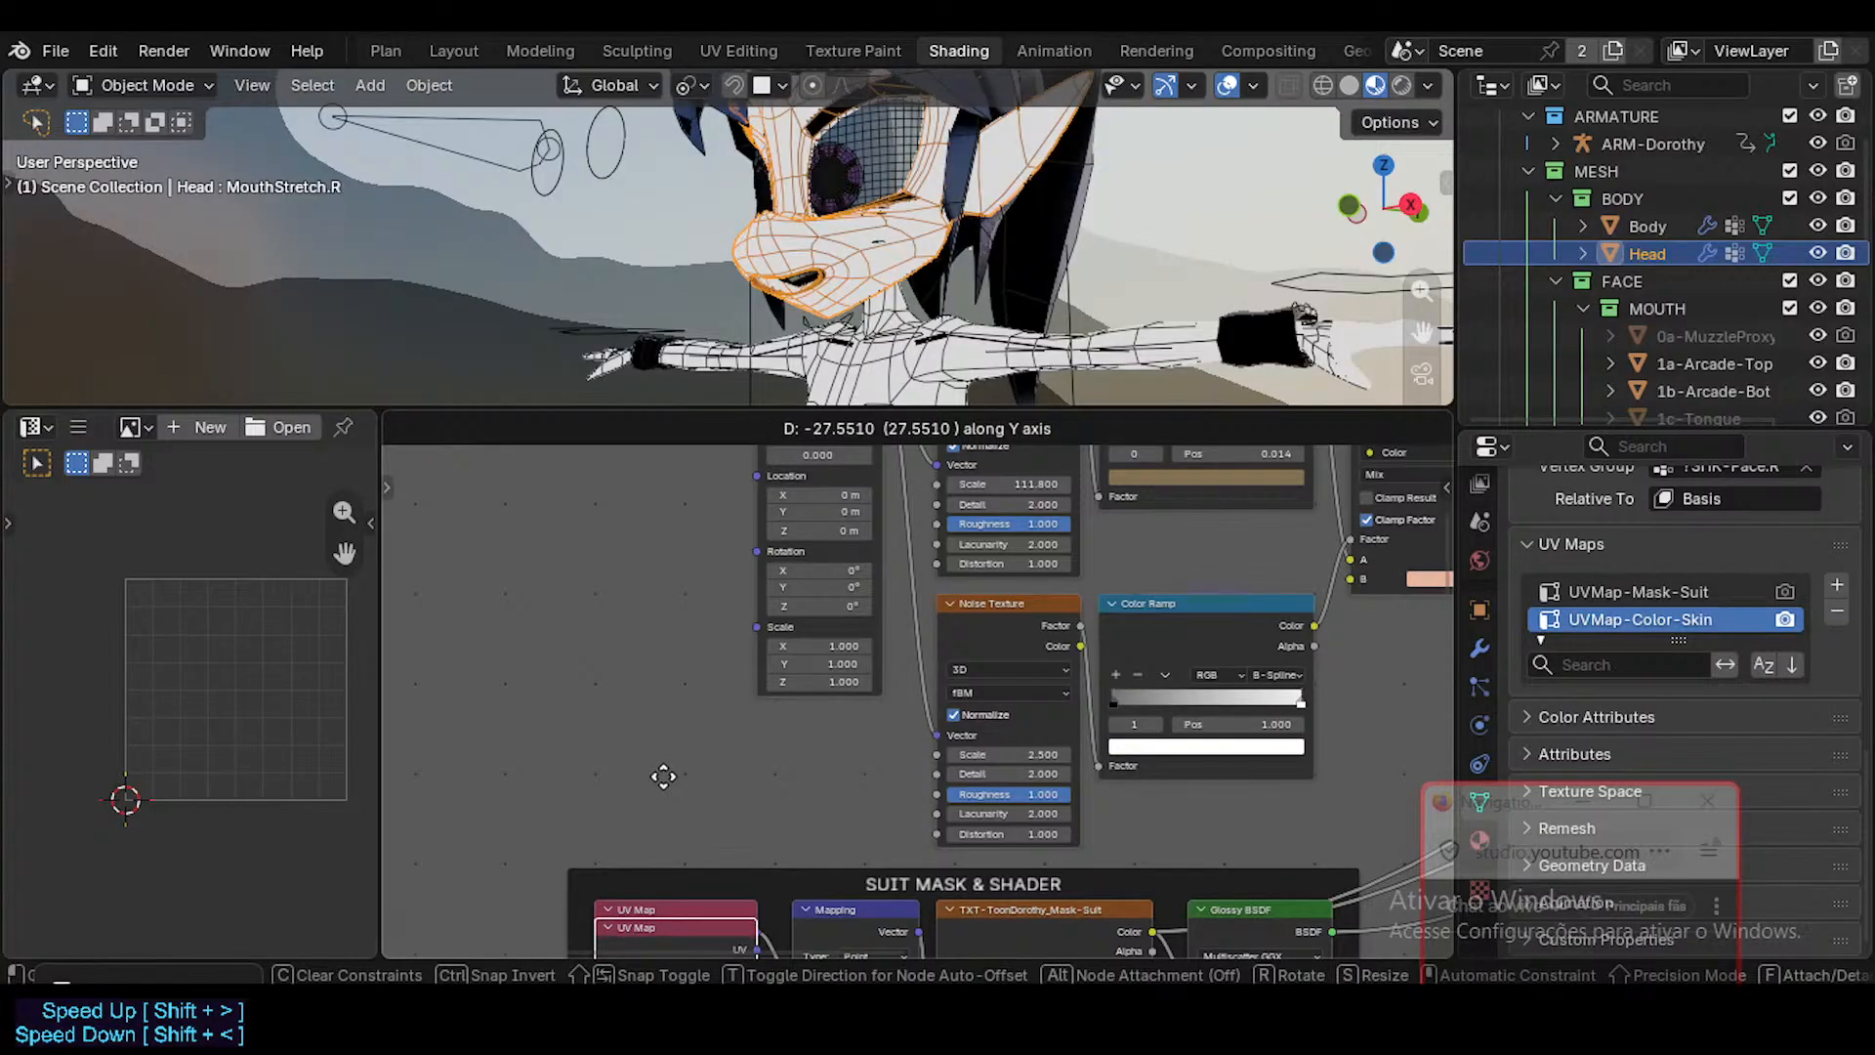
right_click(614, 731)
key("g")
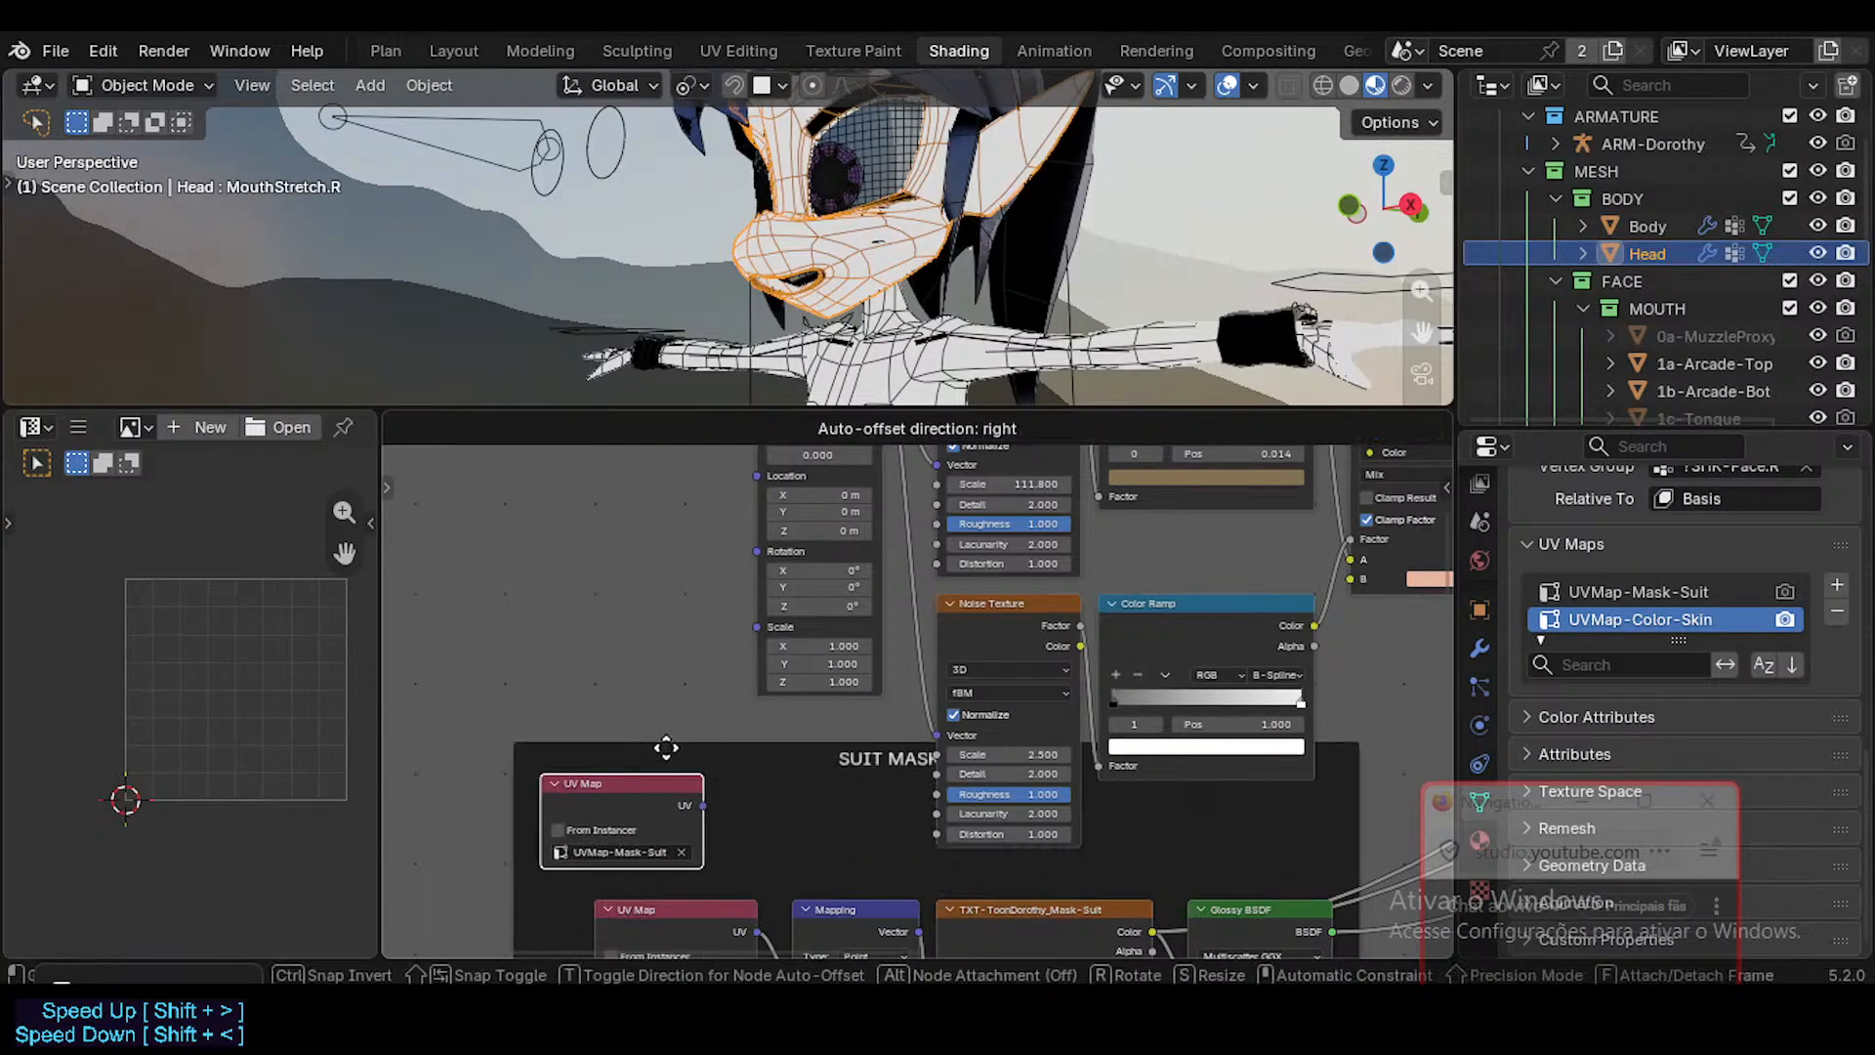
left_click(659, 738)
Detach the duplicated UV Map node from the Suit Mask & Shader frame and move it beside the skin color Mapping node.
key("ctrl+j")
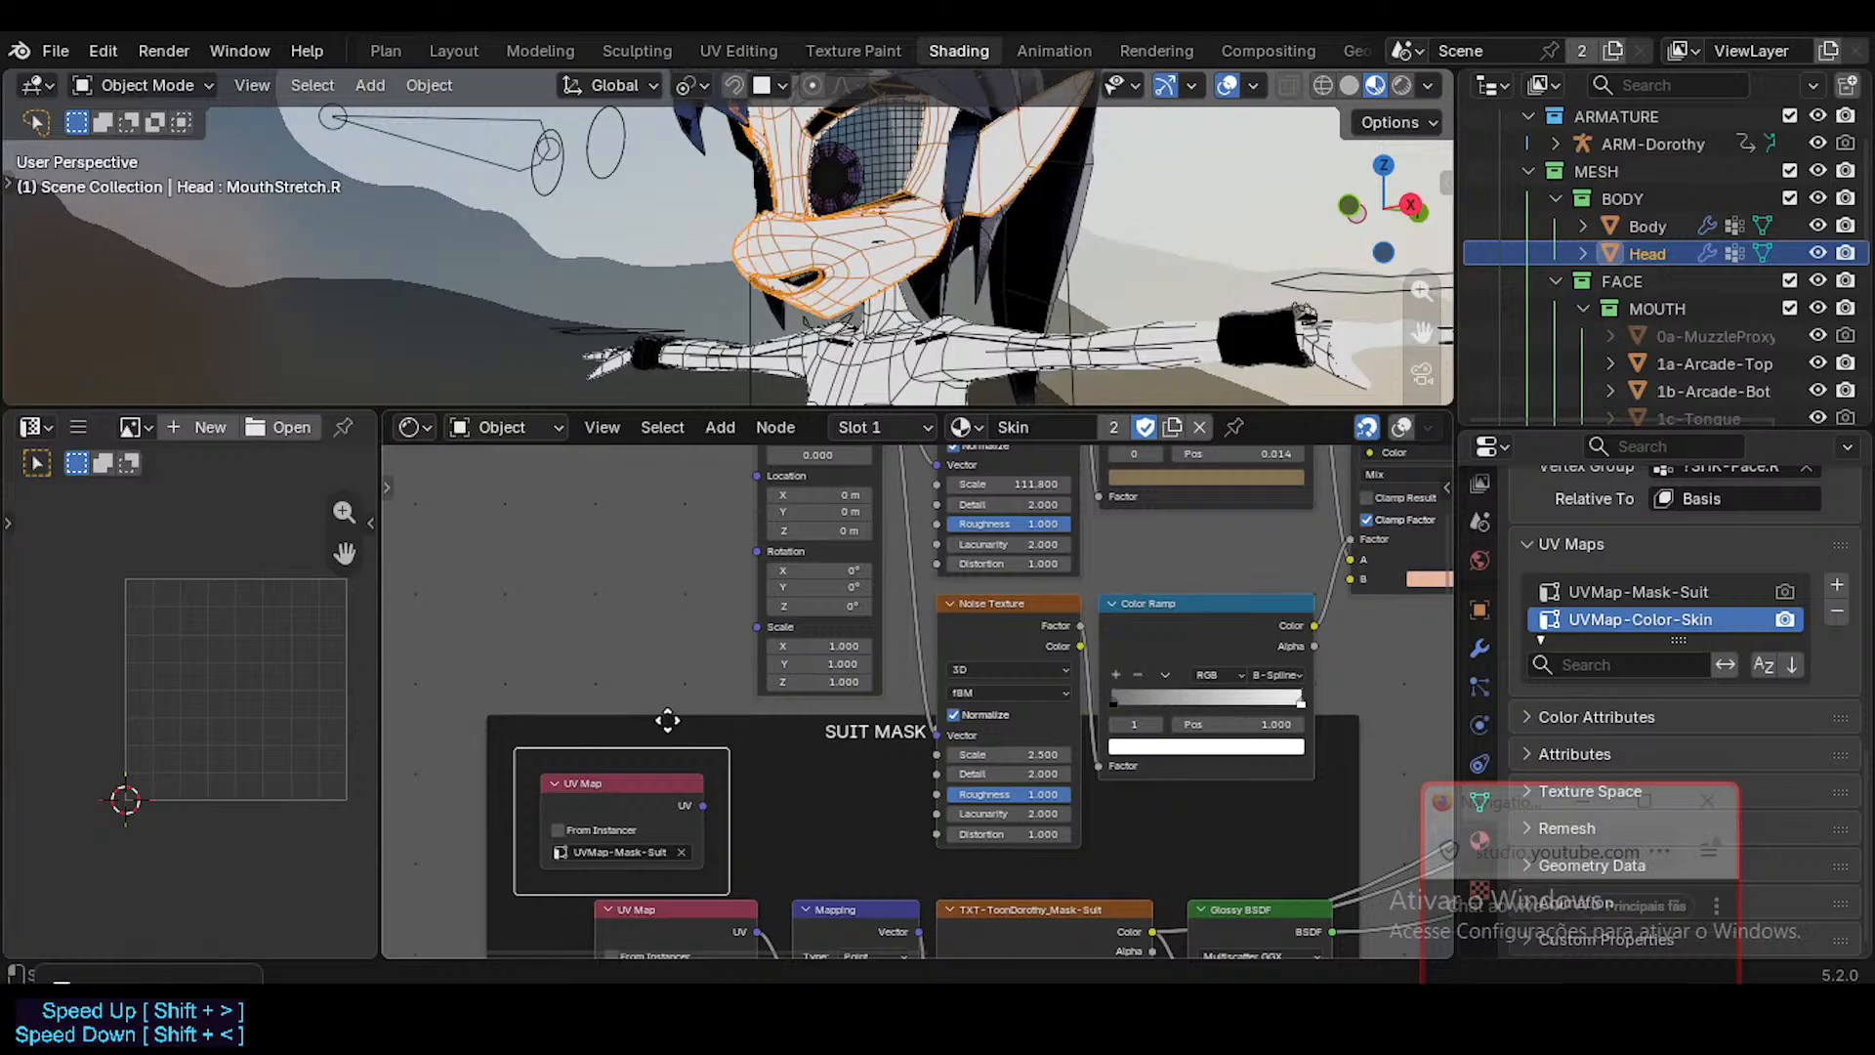
key("ctrl+z")
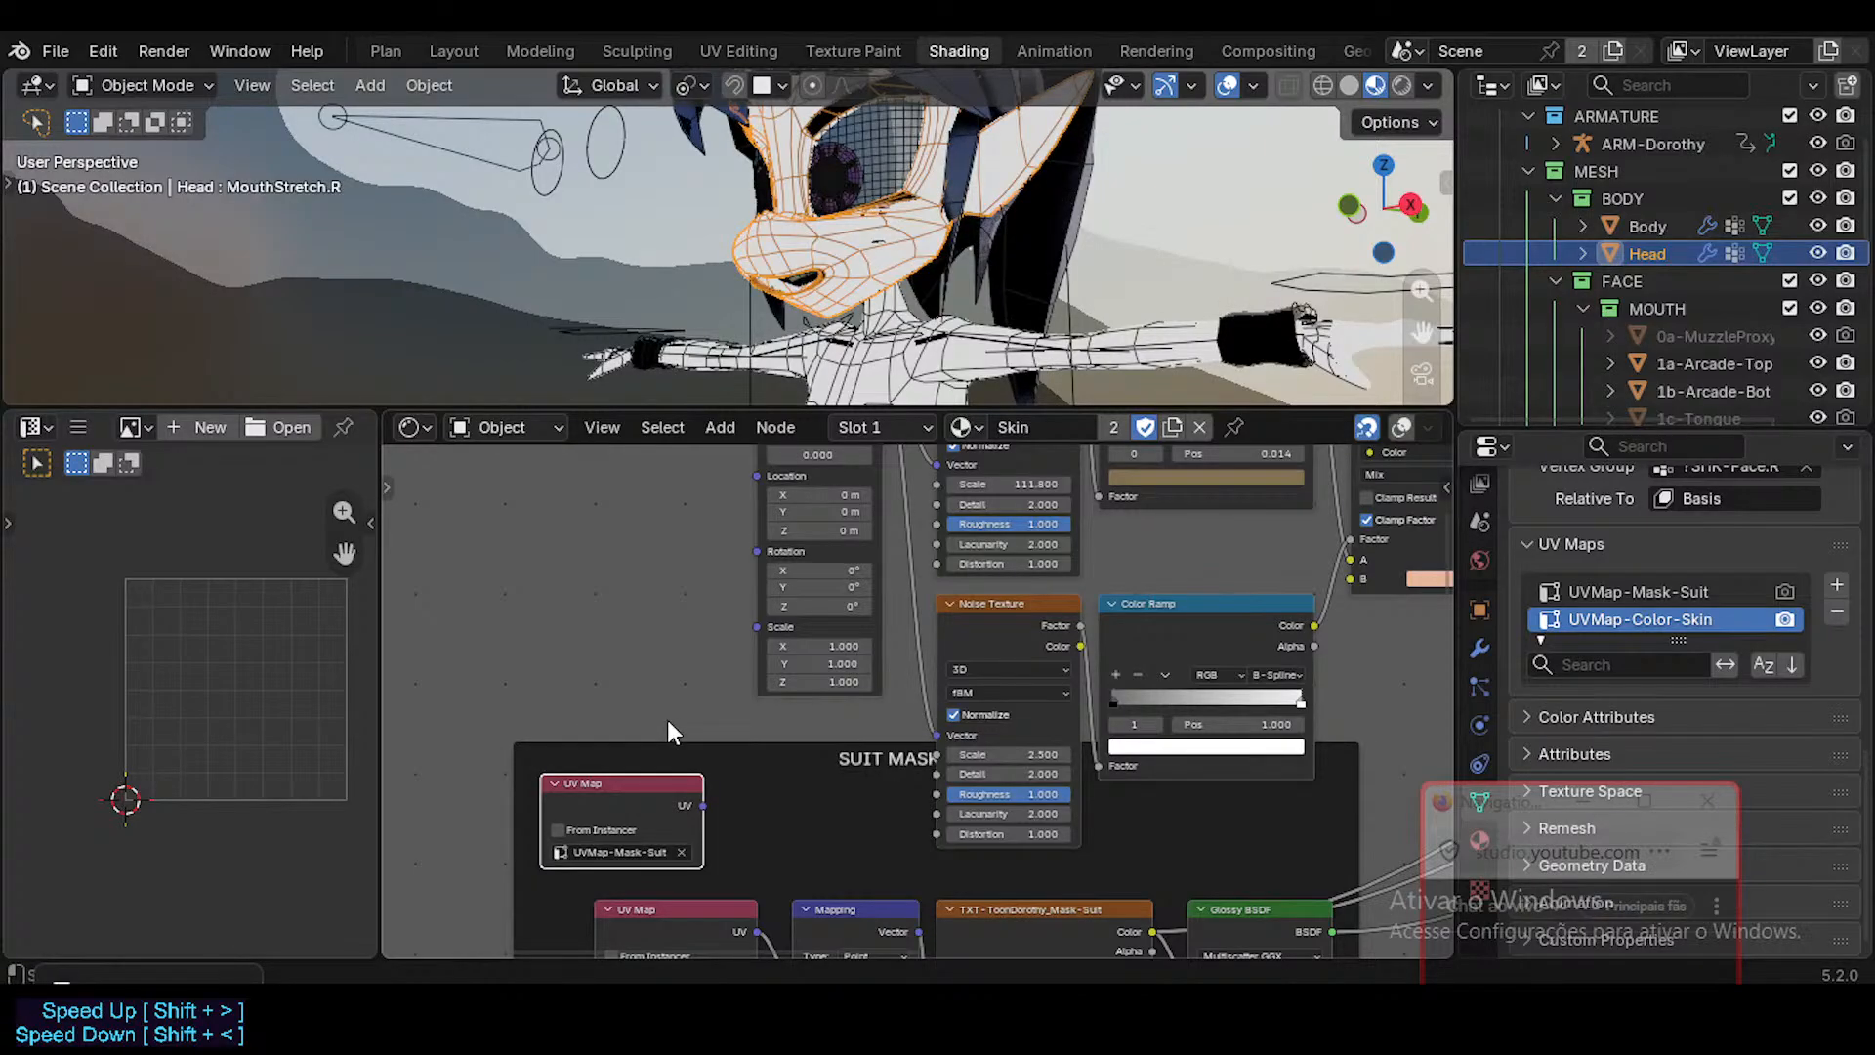
key("alt+p")
key("g")
left_click(686, 561)
middle_click_drag(683, 457, 649, 710)
key("g")
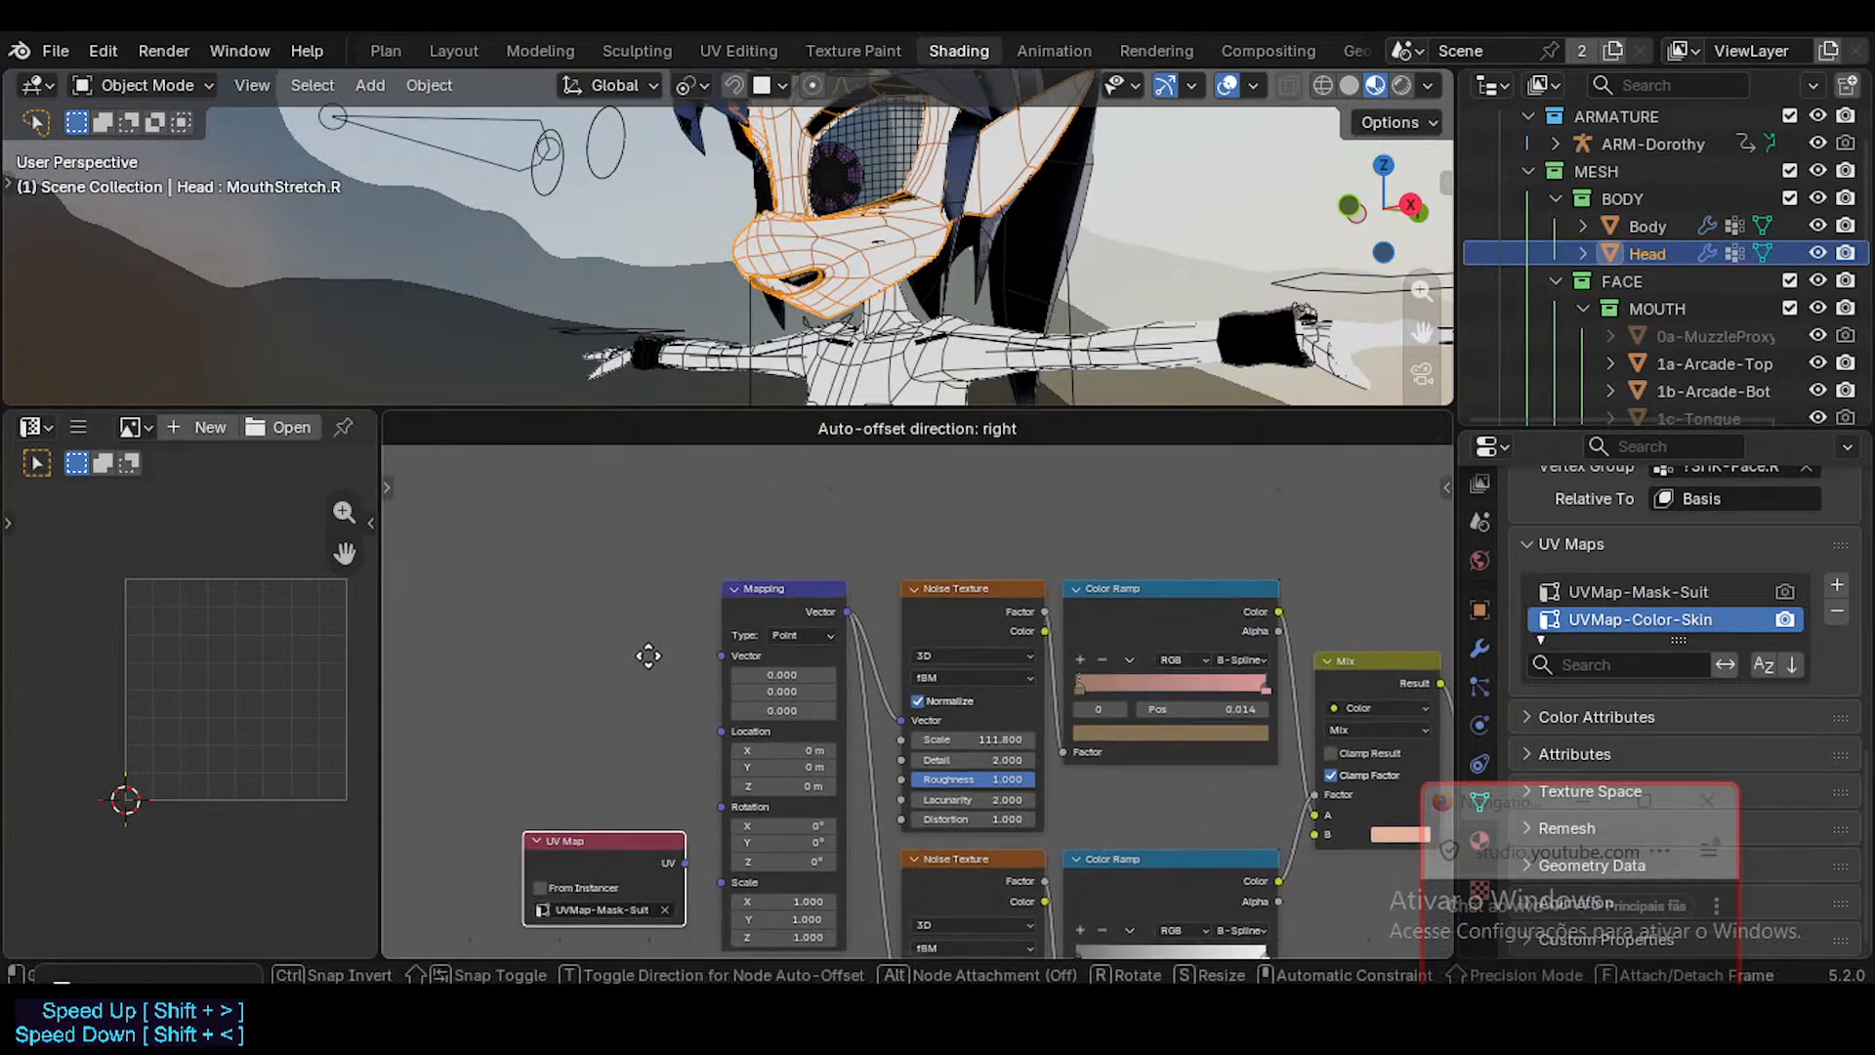
left_click(660, 533)
scroll(700, 666, "up", 2)
key("g")
left_click(700, 622)
Connect the duplicated UV Map node to the skin Mapping node's Vector input and set its map to UVMap-Color-Skin.
left_click_drag(704, 603, 725, 651)
left_click(672, 656)
left_click(677, 648)
left_click(636, 657)
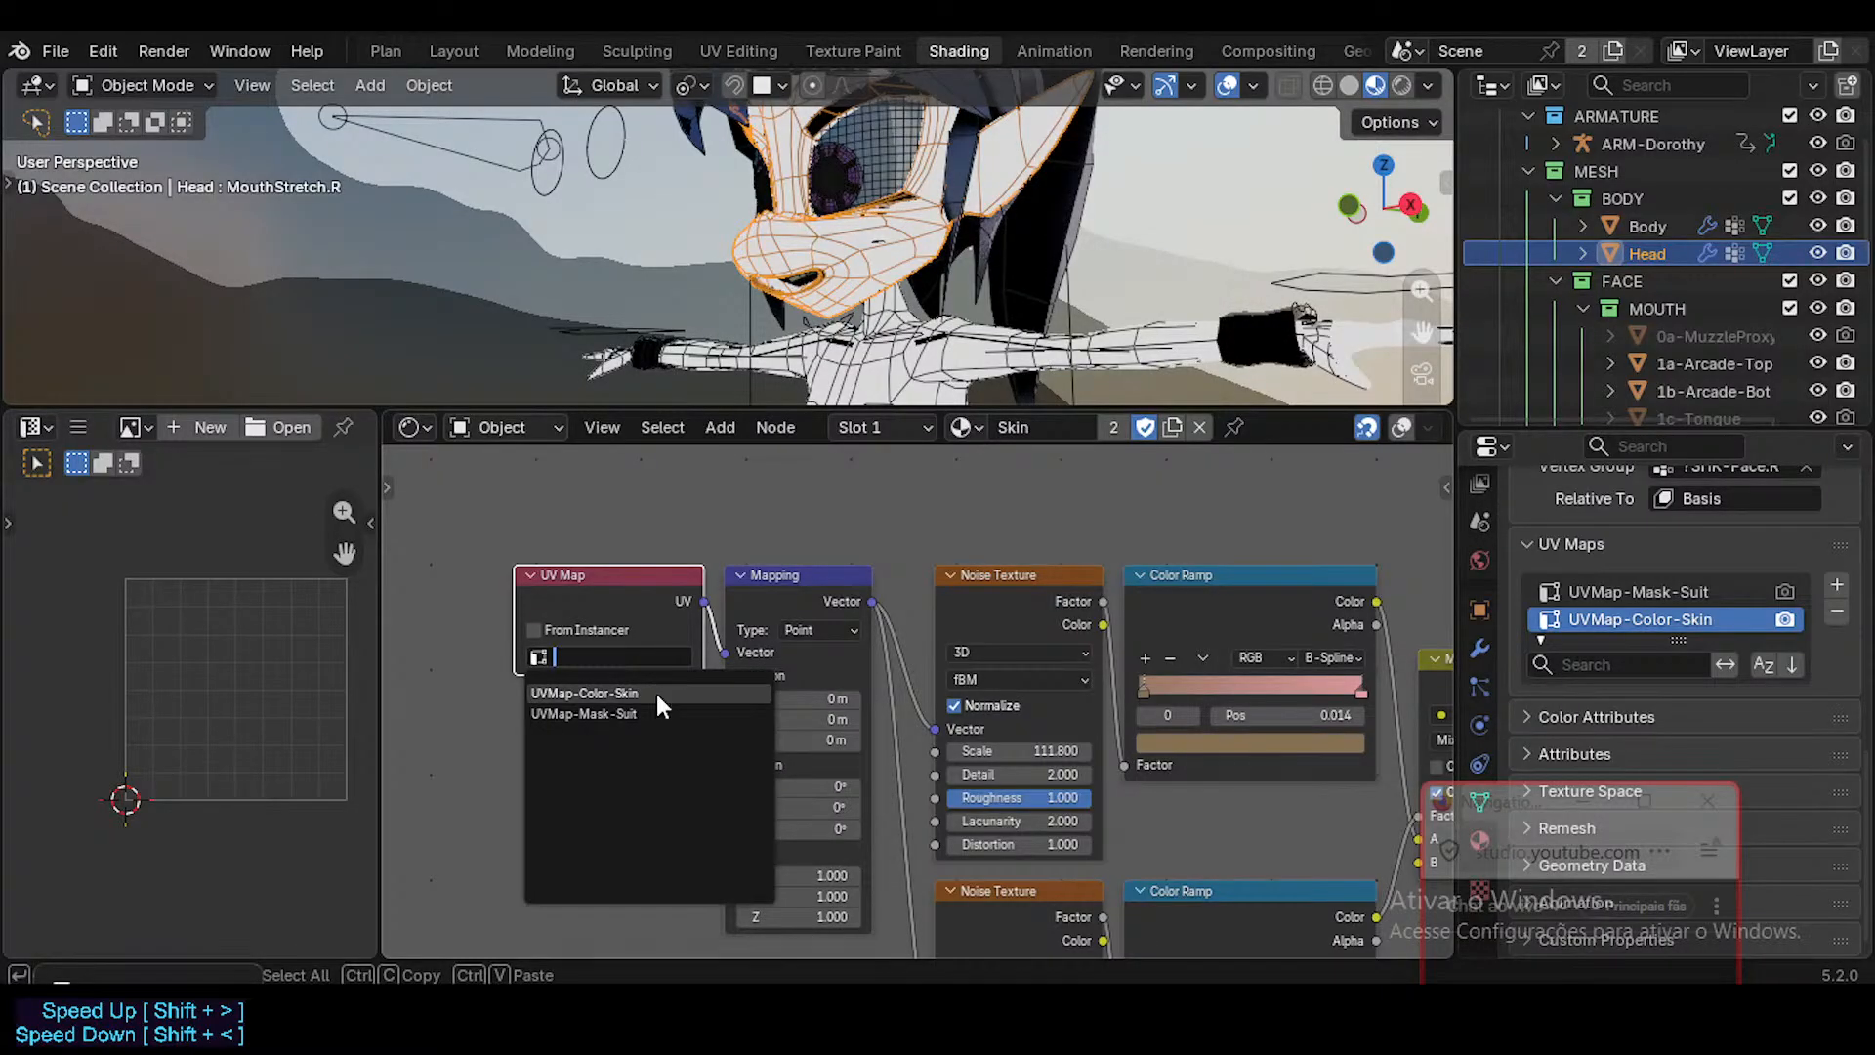
left_click(657, 694)
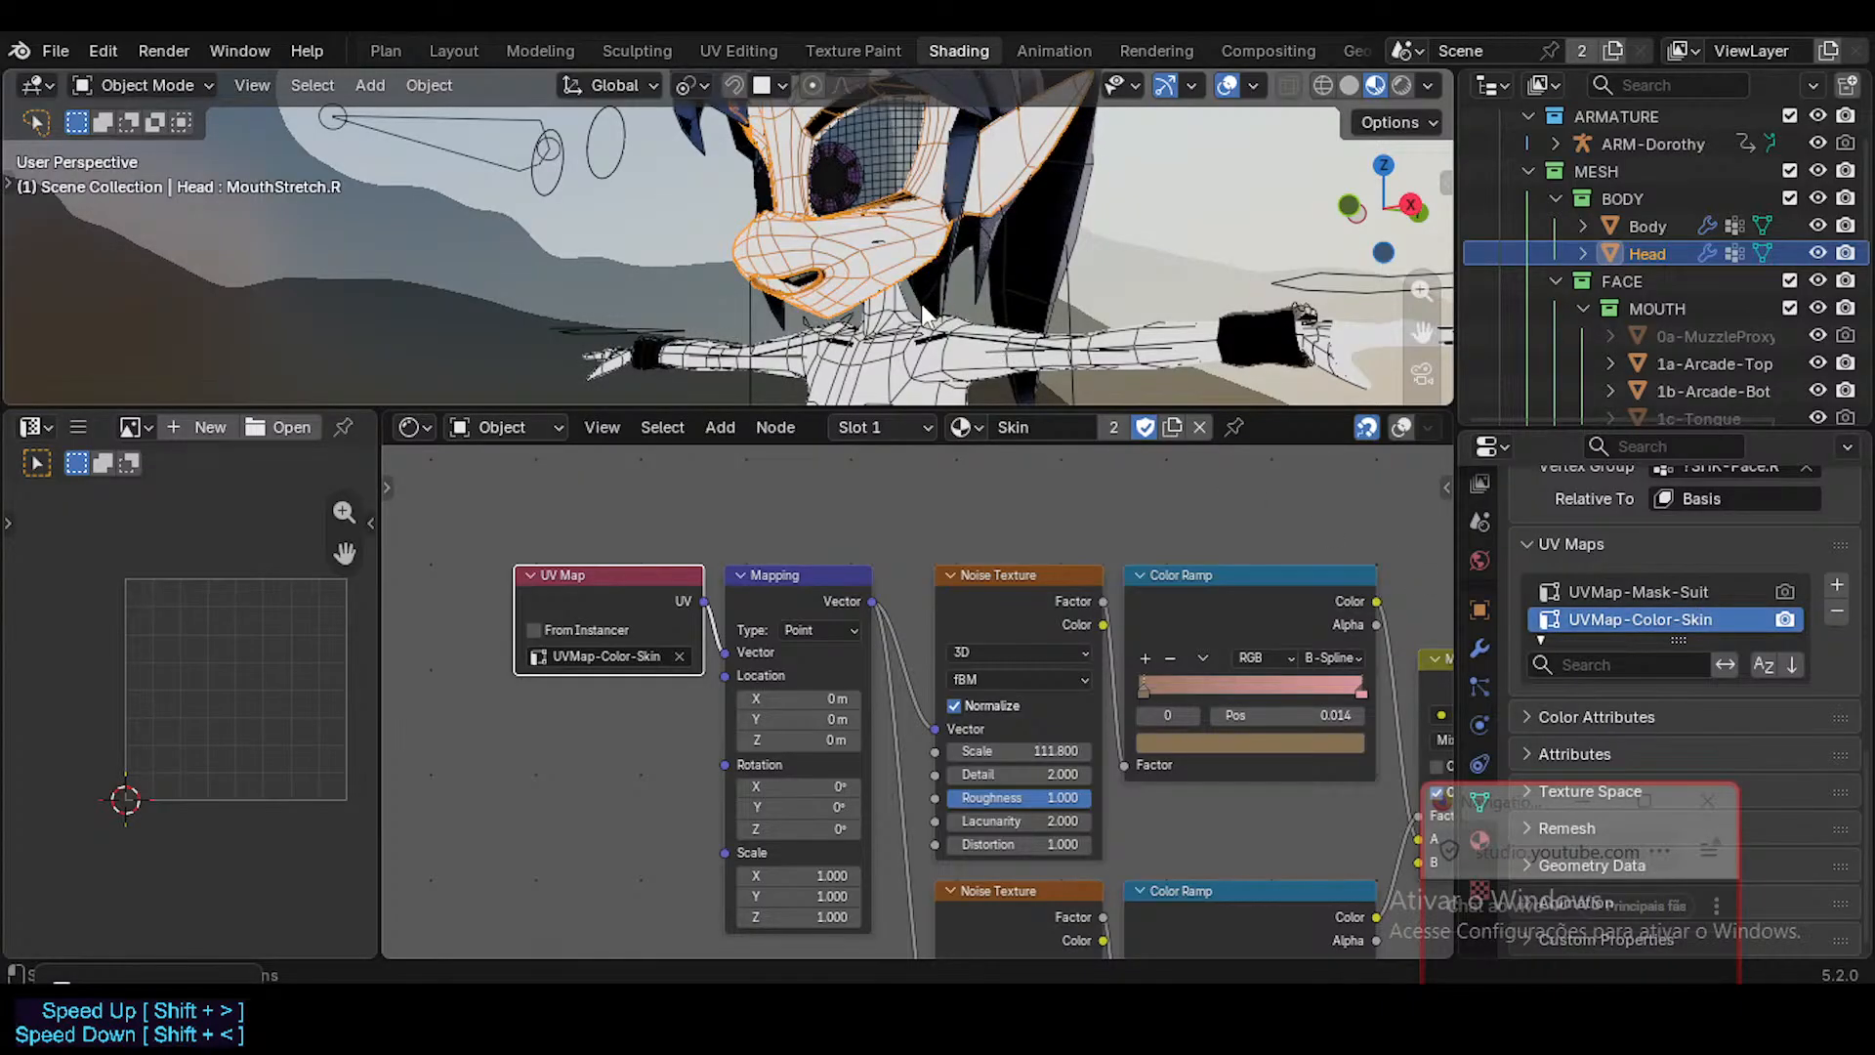
Select the Body mesh and rename its UV map to UVMap-Color-Skin.
left_click(904, 391)
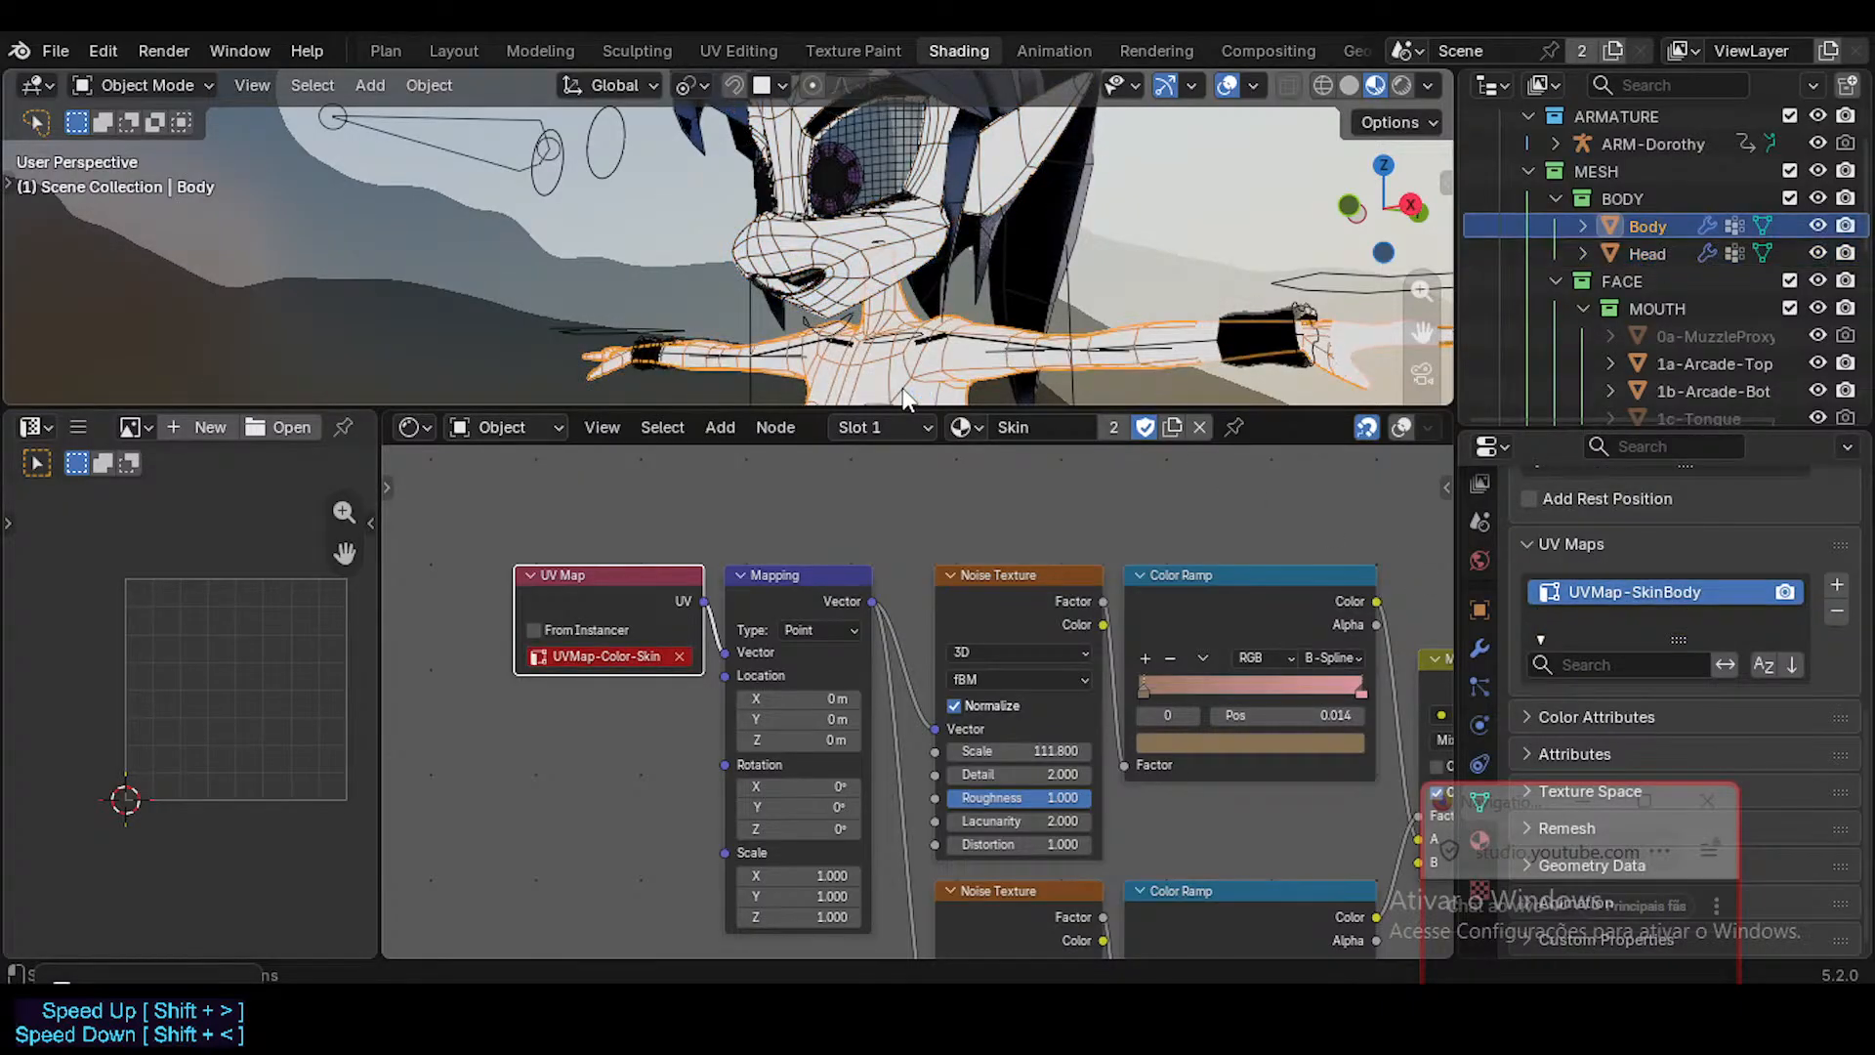
double_click(1650, 594)
key("ctrl+v")
key("Return")
Hide the viewport overlays and inspect the skin and suit shading on the character.
left_click(811, 508)
key("shift+alt+z")
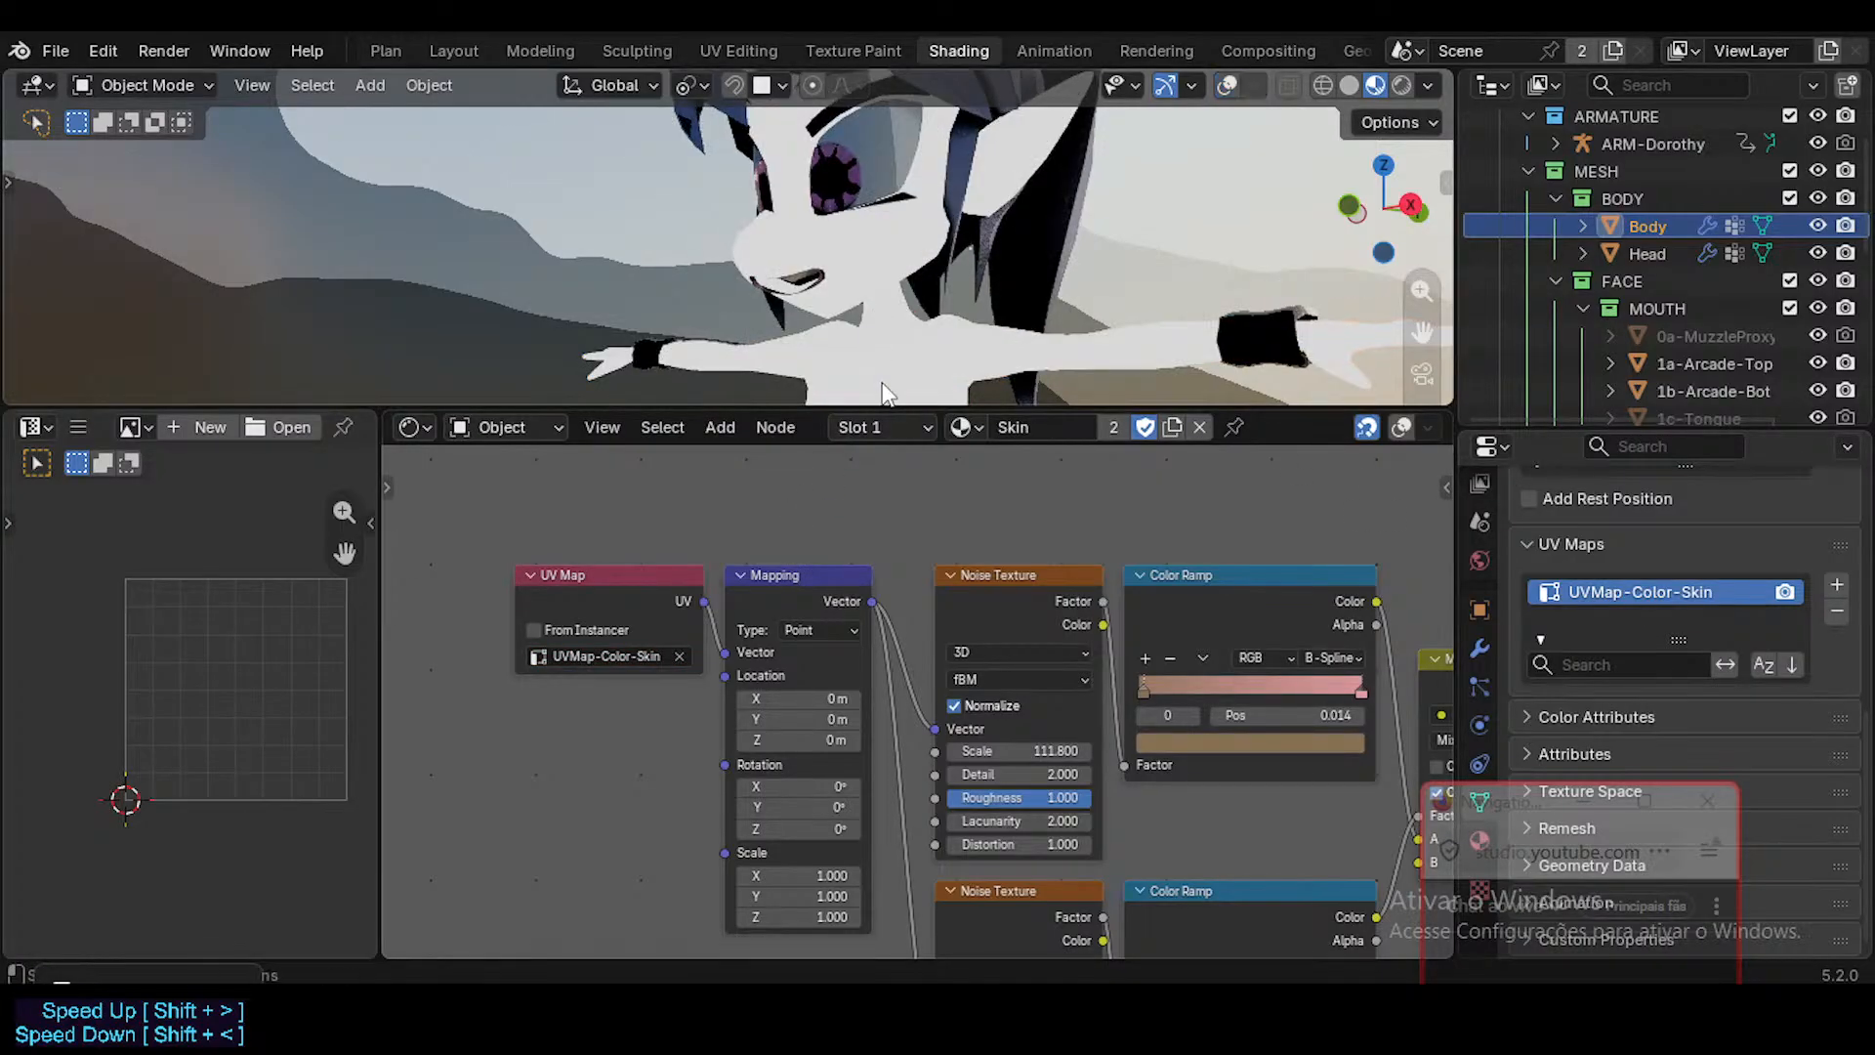
scroll(893, 257, "down", 6)
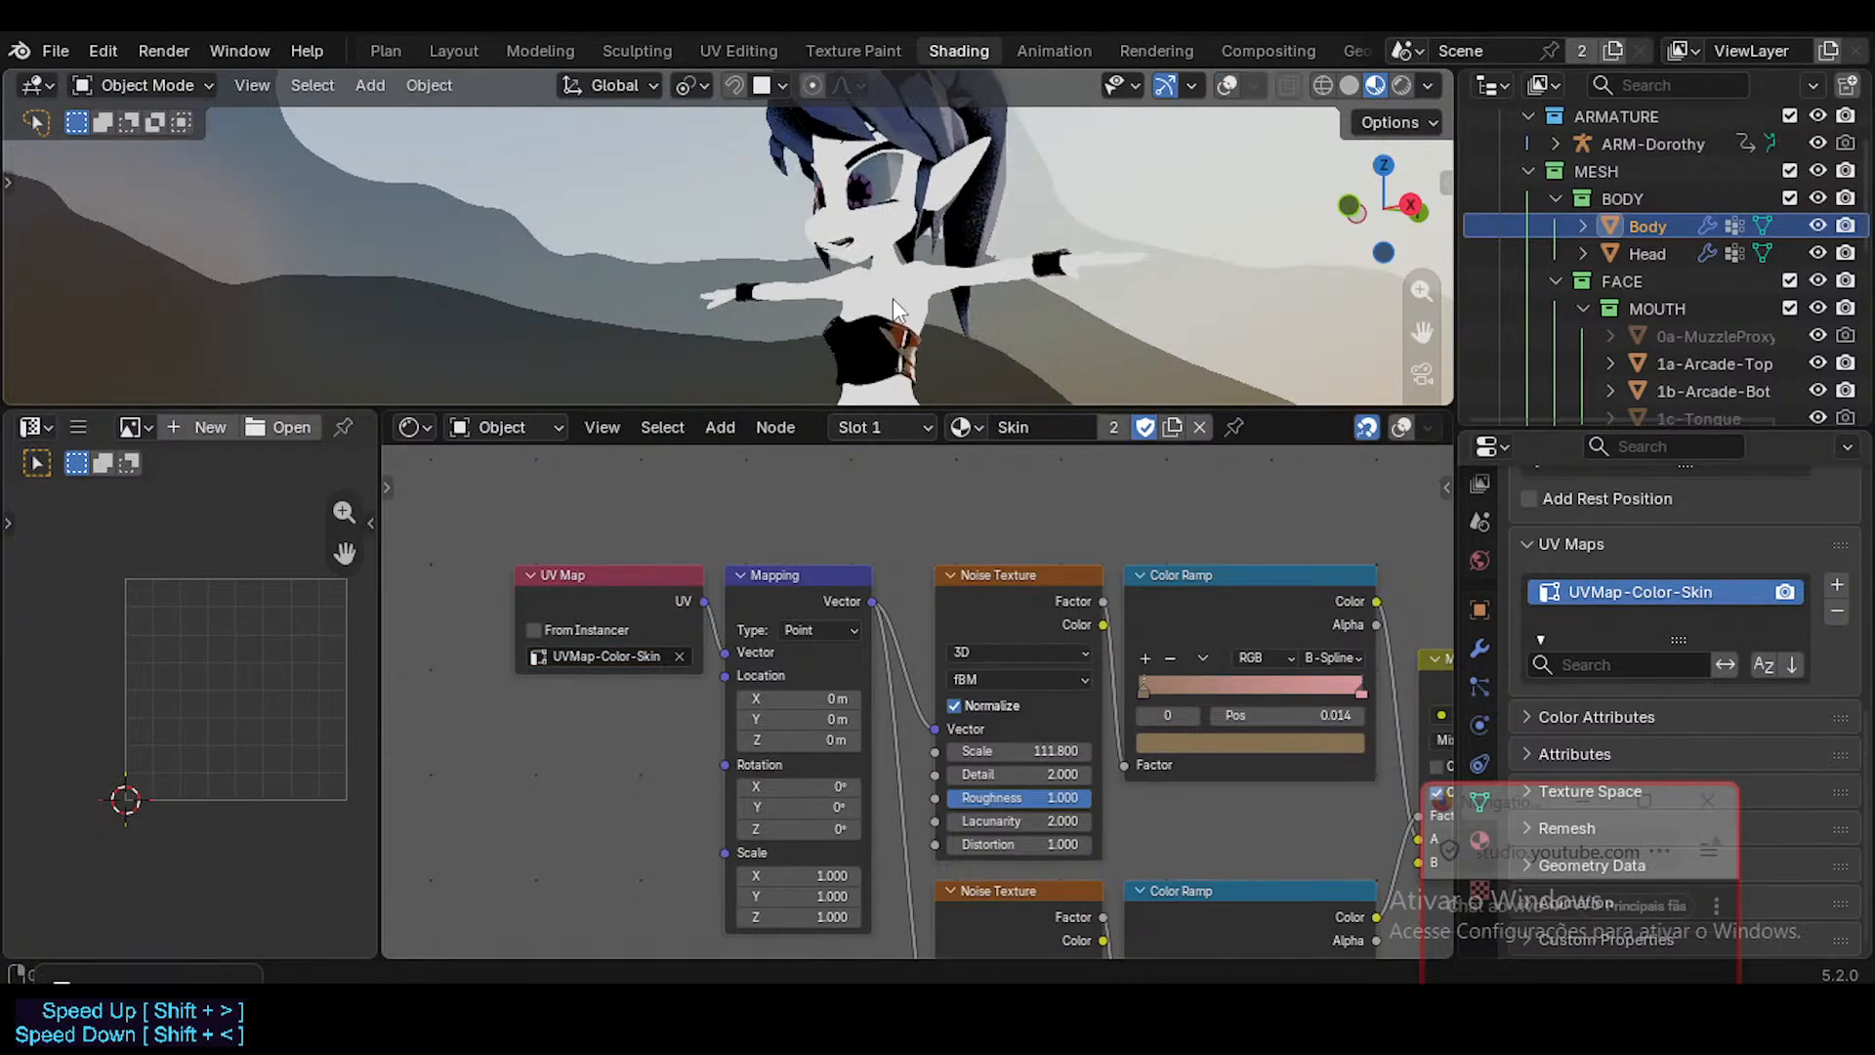
middle_click_drag(746, 333, 918, 312)
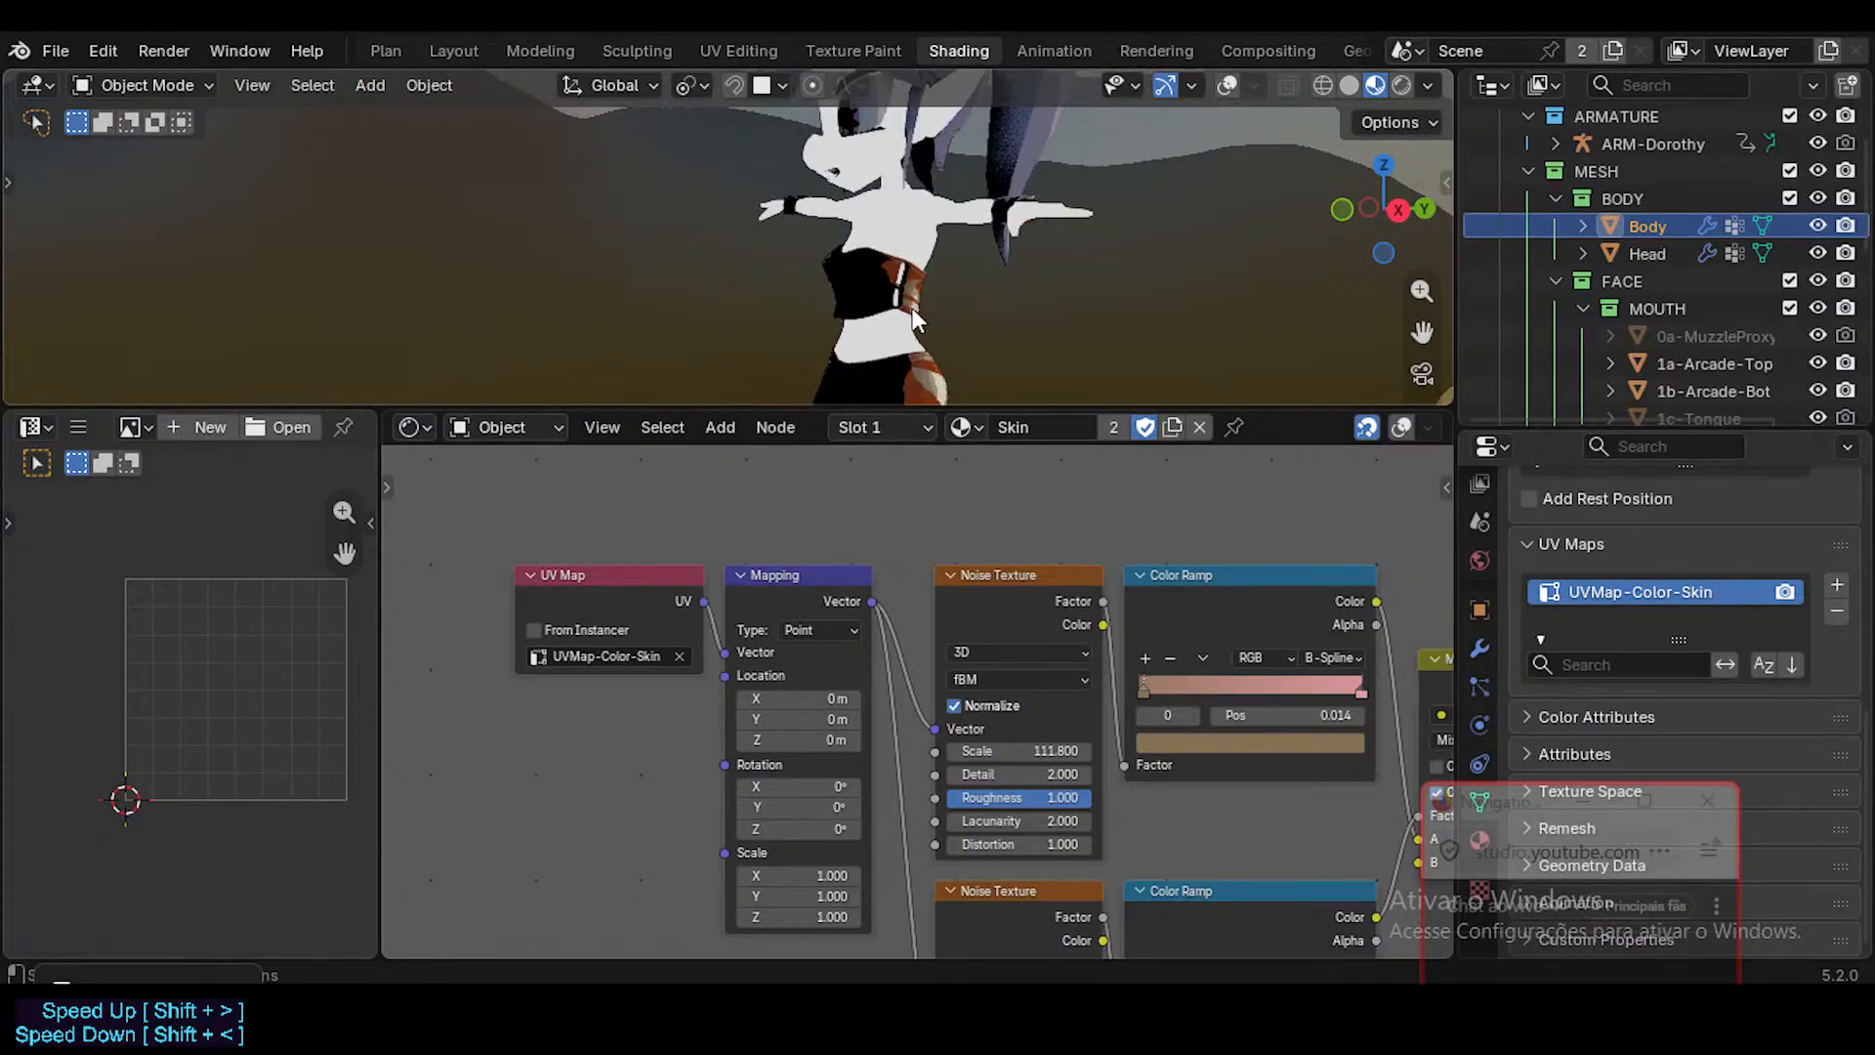
Preview the skin UV Map node's output on the character and restore the Mix Shader to the material's Surface output.
left_click(705, 605, "ctrl+shift")
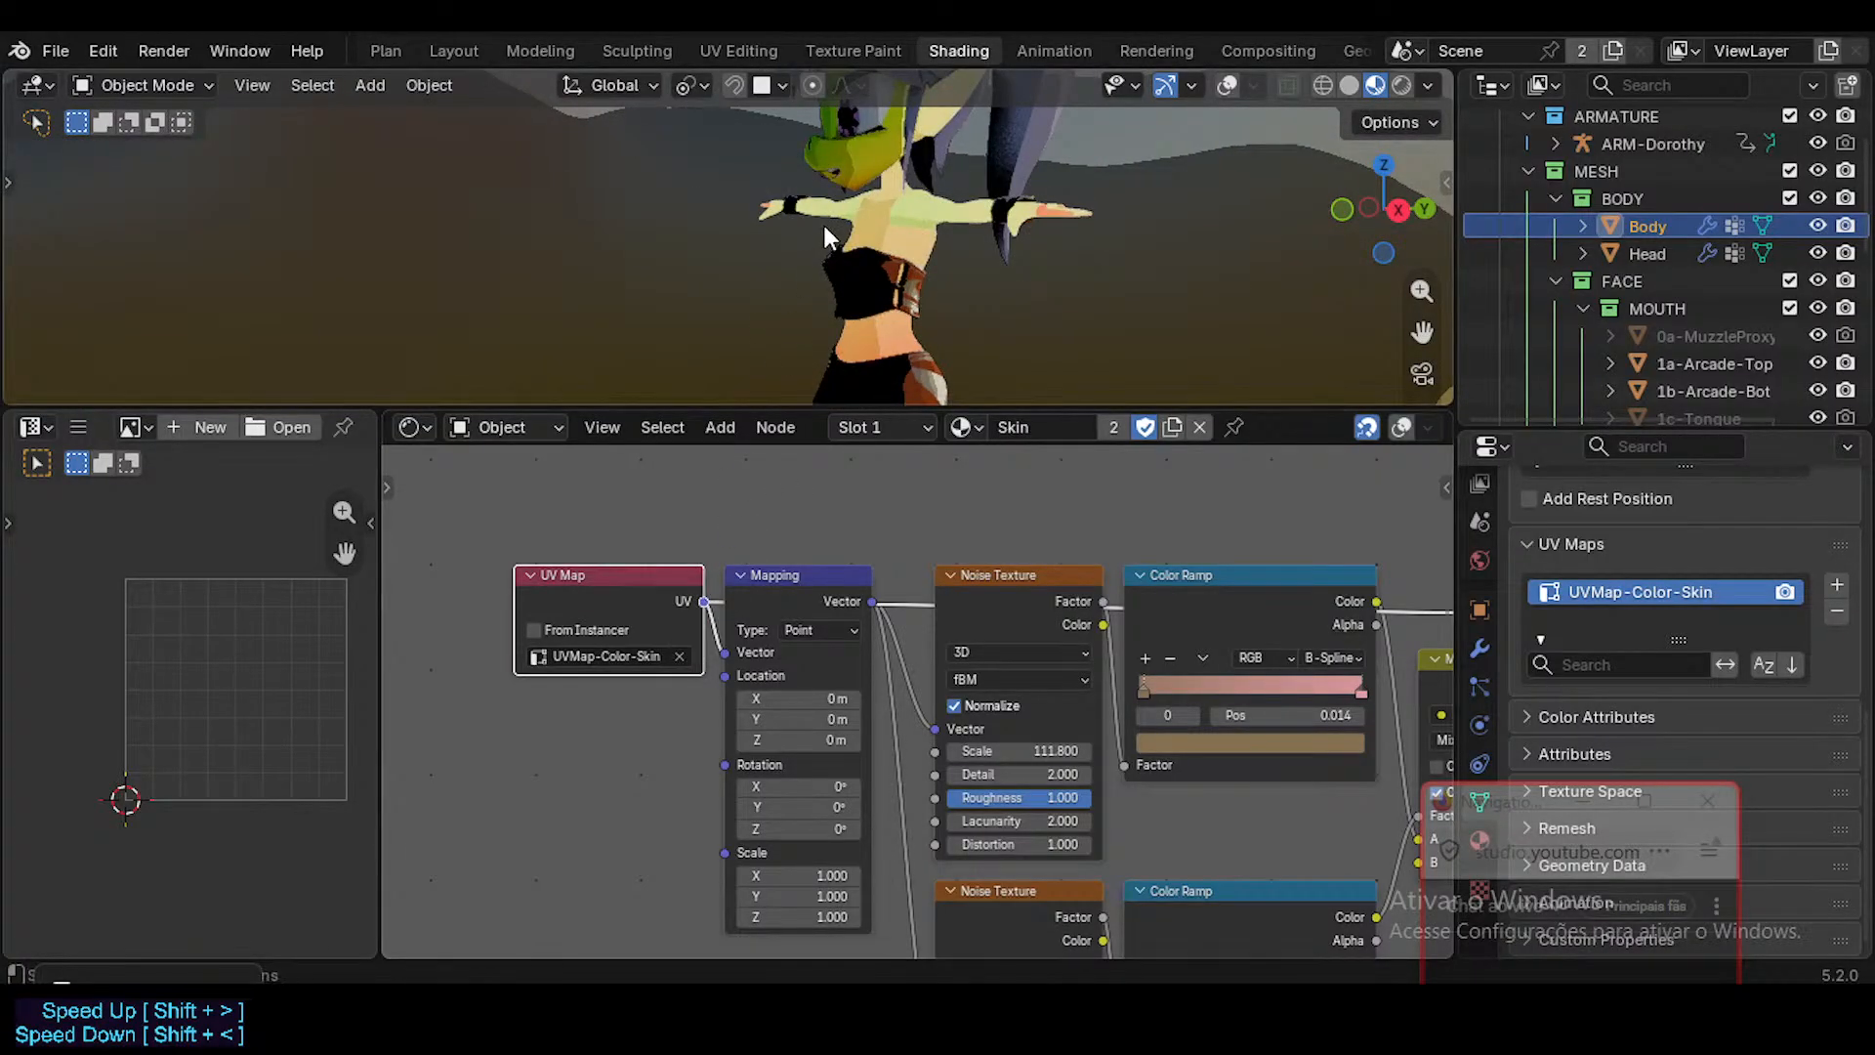
middle_click_drag(825, 235, 943, 354)
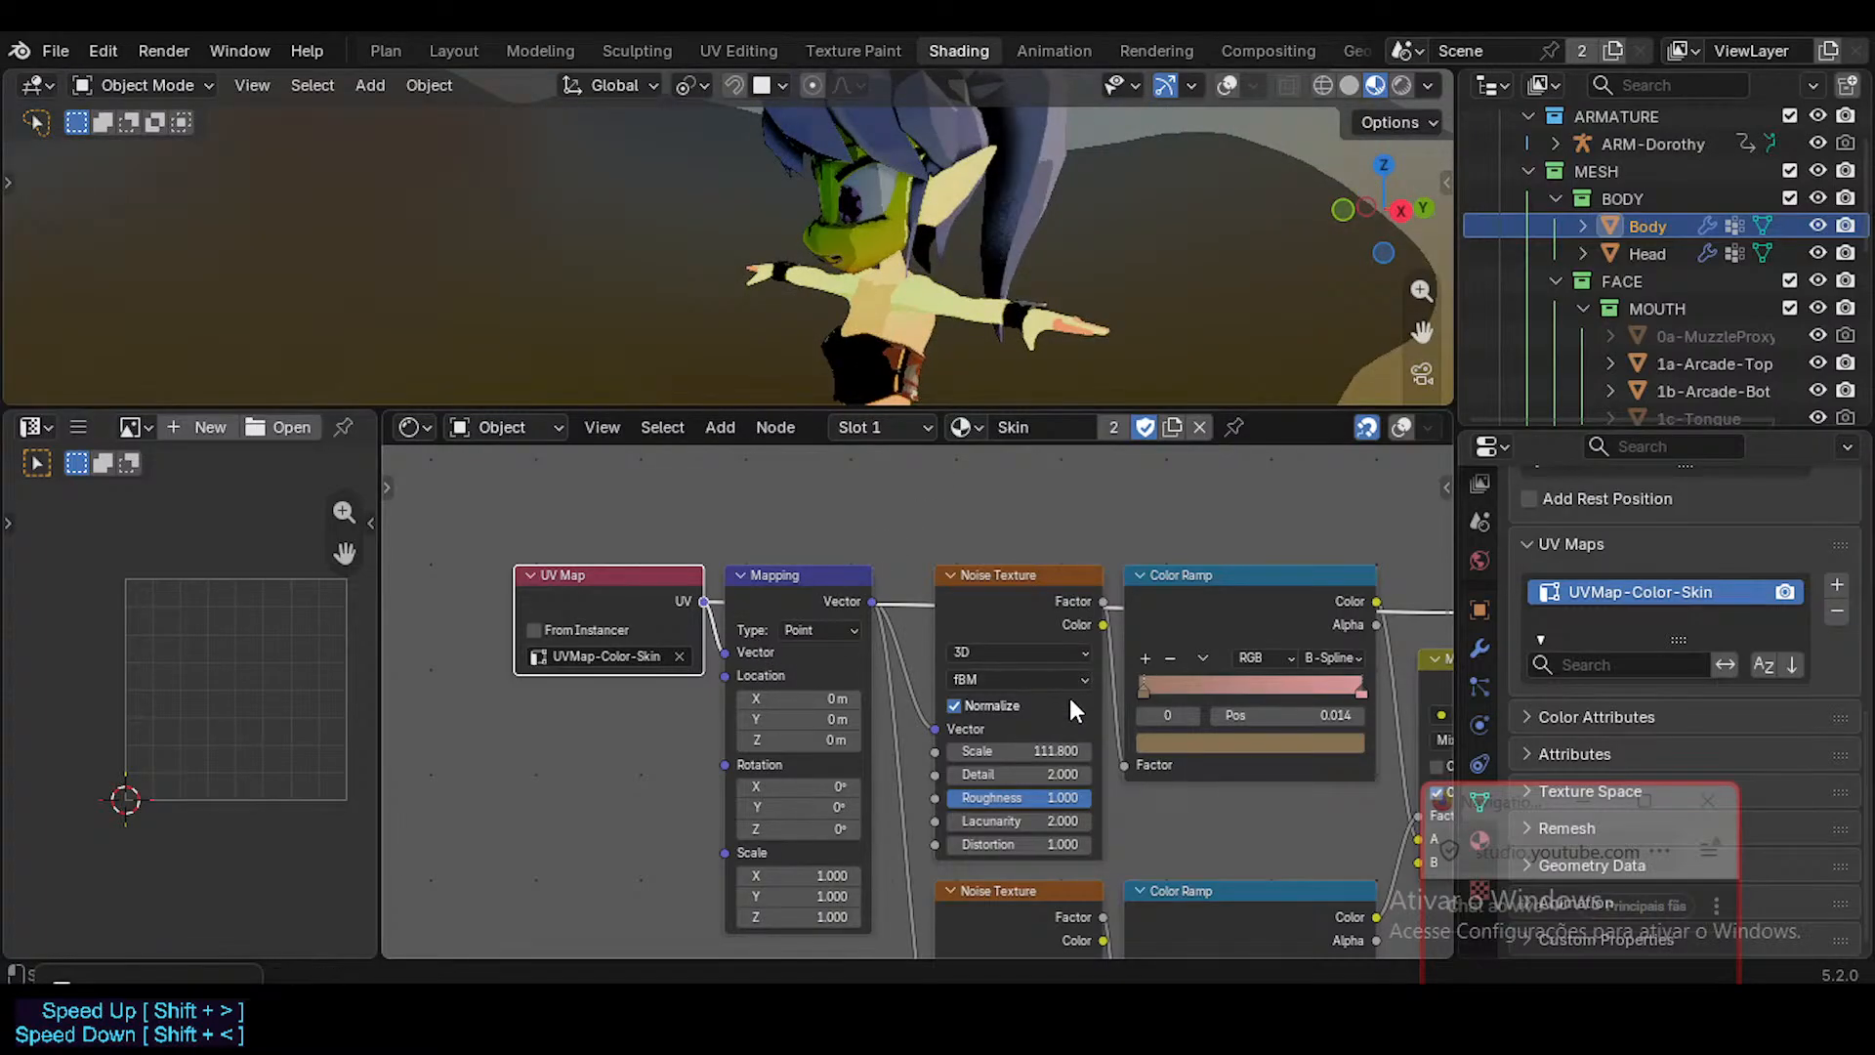
middle_click_drag(1123, 851, 737, 787)
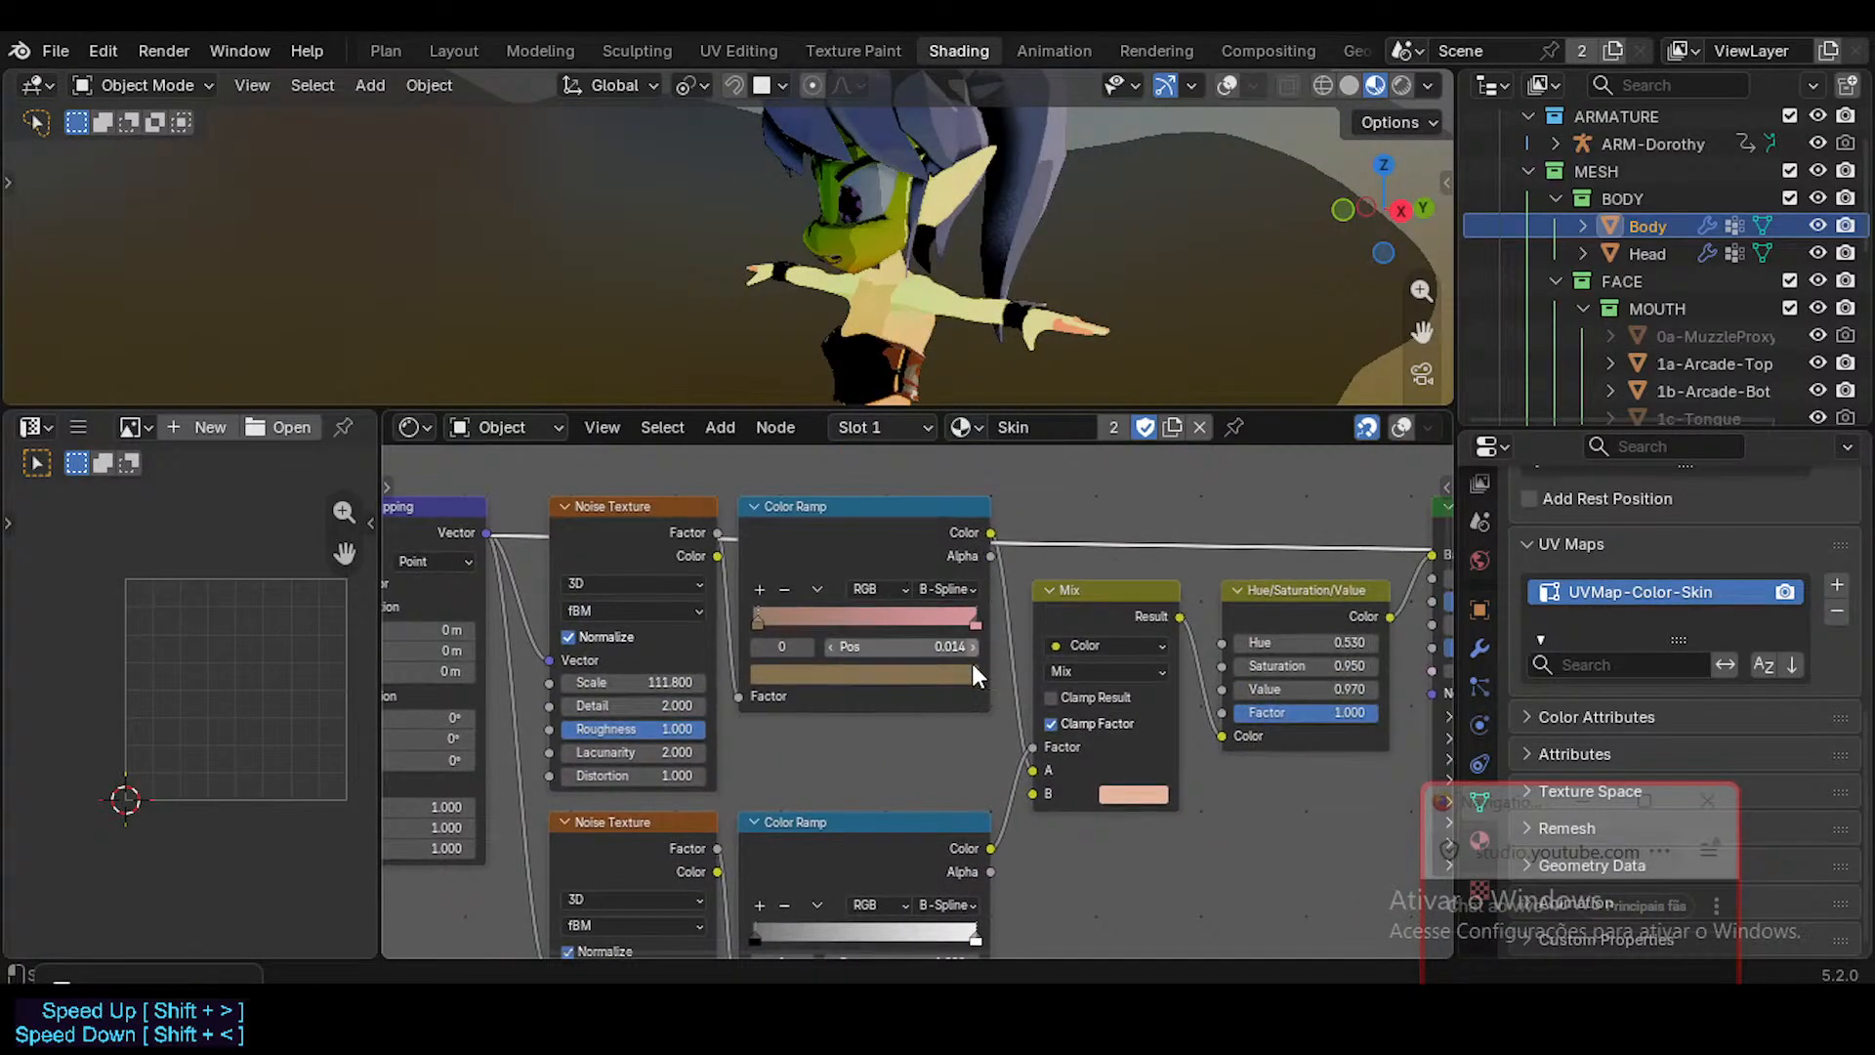
middle_click_drag(972, 664, 690, 642)
middle_click_drag(1251, 737, 872, 673)
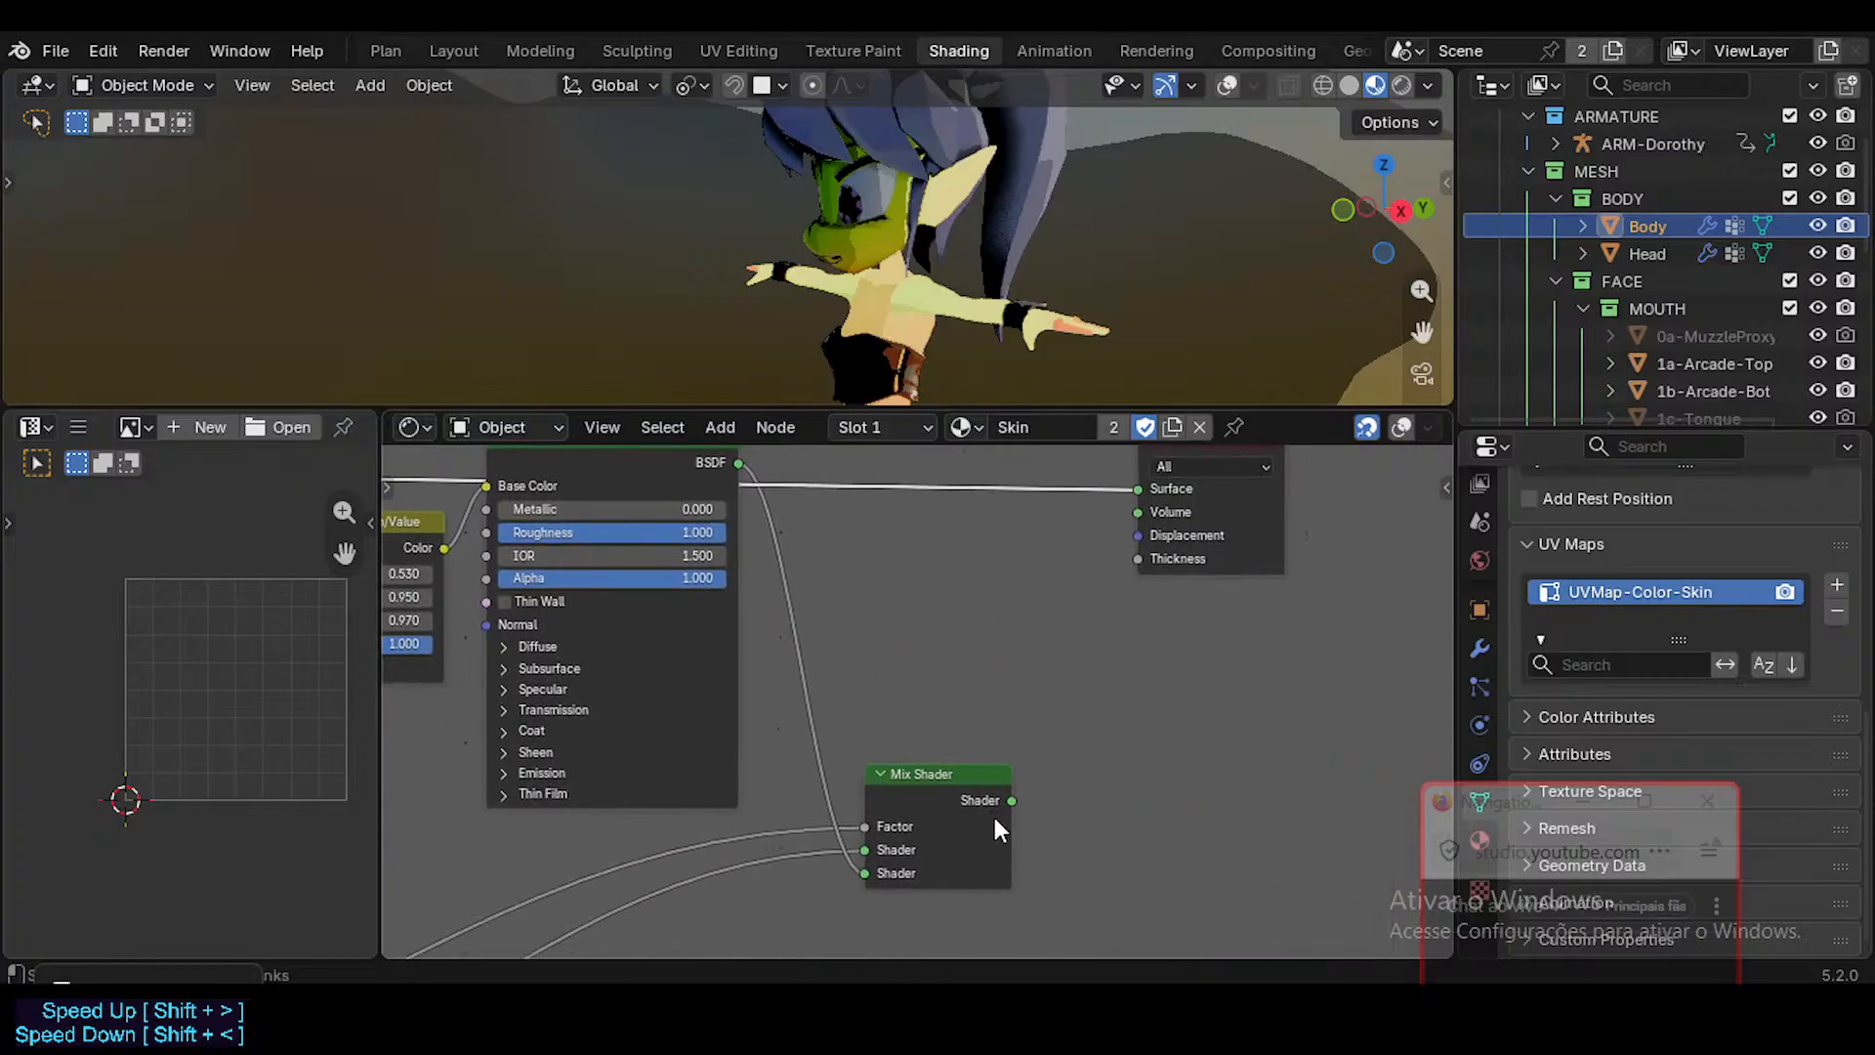
left_click(1016, 793, "ctrl+shift")
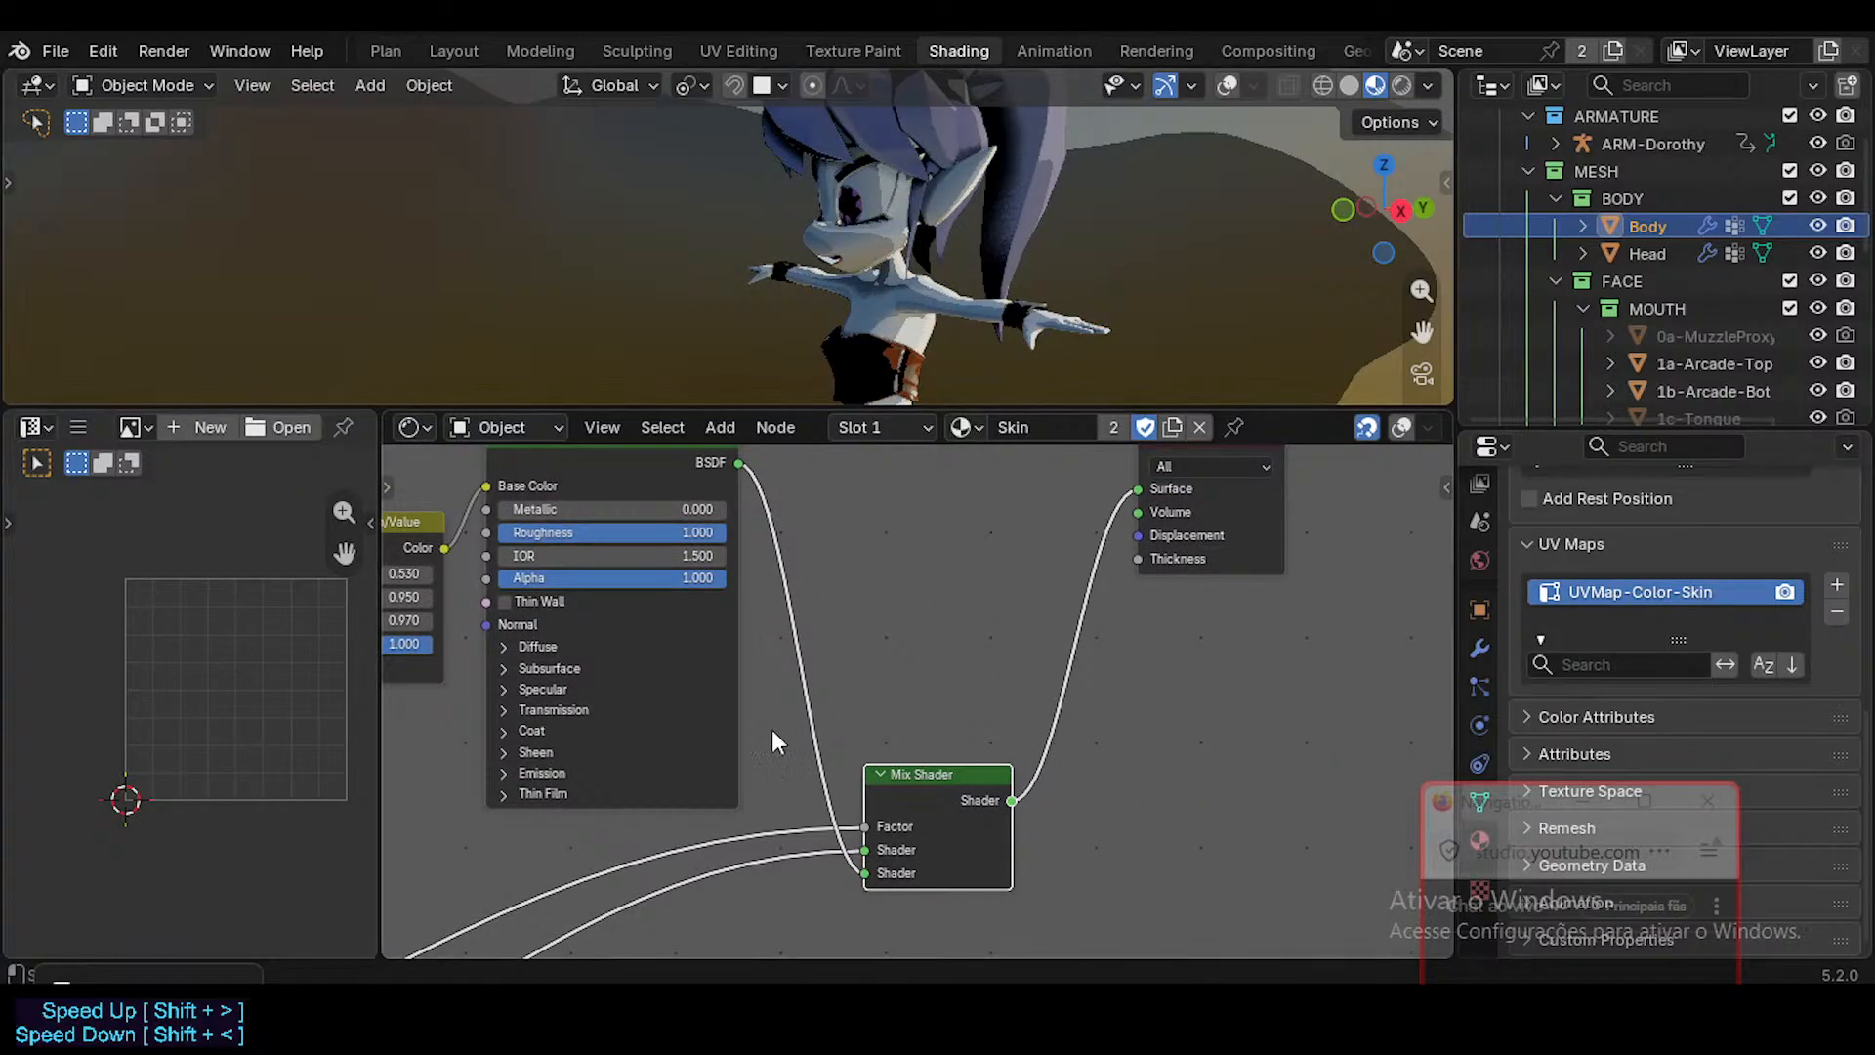
Set the UV Map node in the Suit Mask & Shader frame to UVMap-Color-Skin and look over the suit shading.
middle_click_drag(772, 729, 1064, 550)
middle_click_drag(555, 805, 1179, 521)
scroll(688, 689, "down", 1)
middle_click_drag(817, 695, 1177, 695)
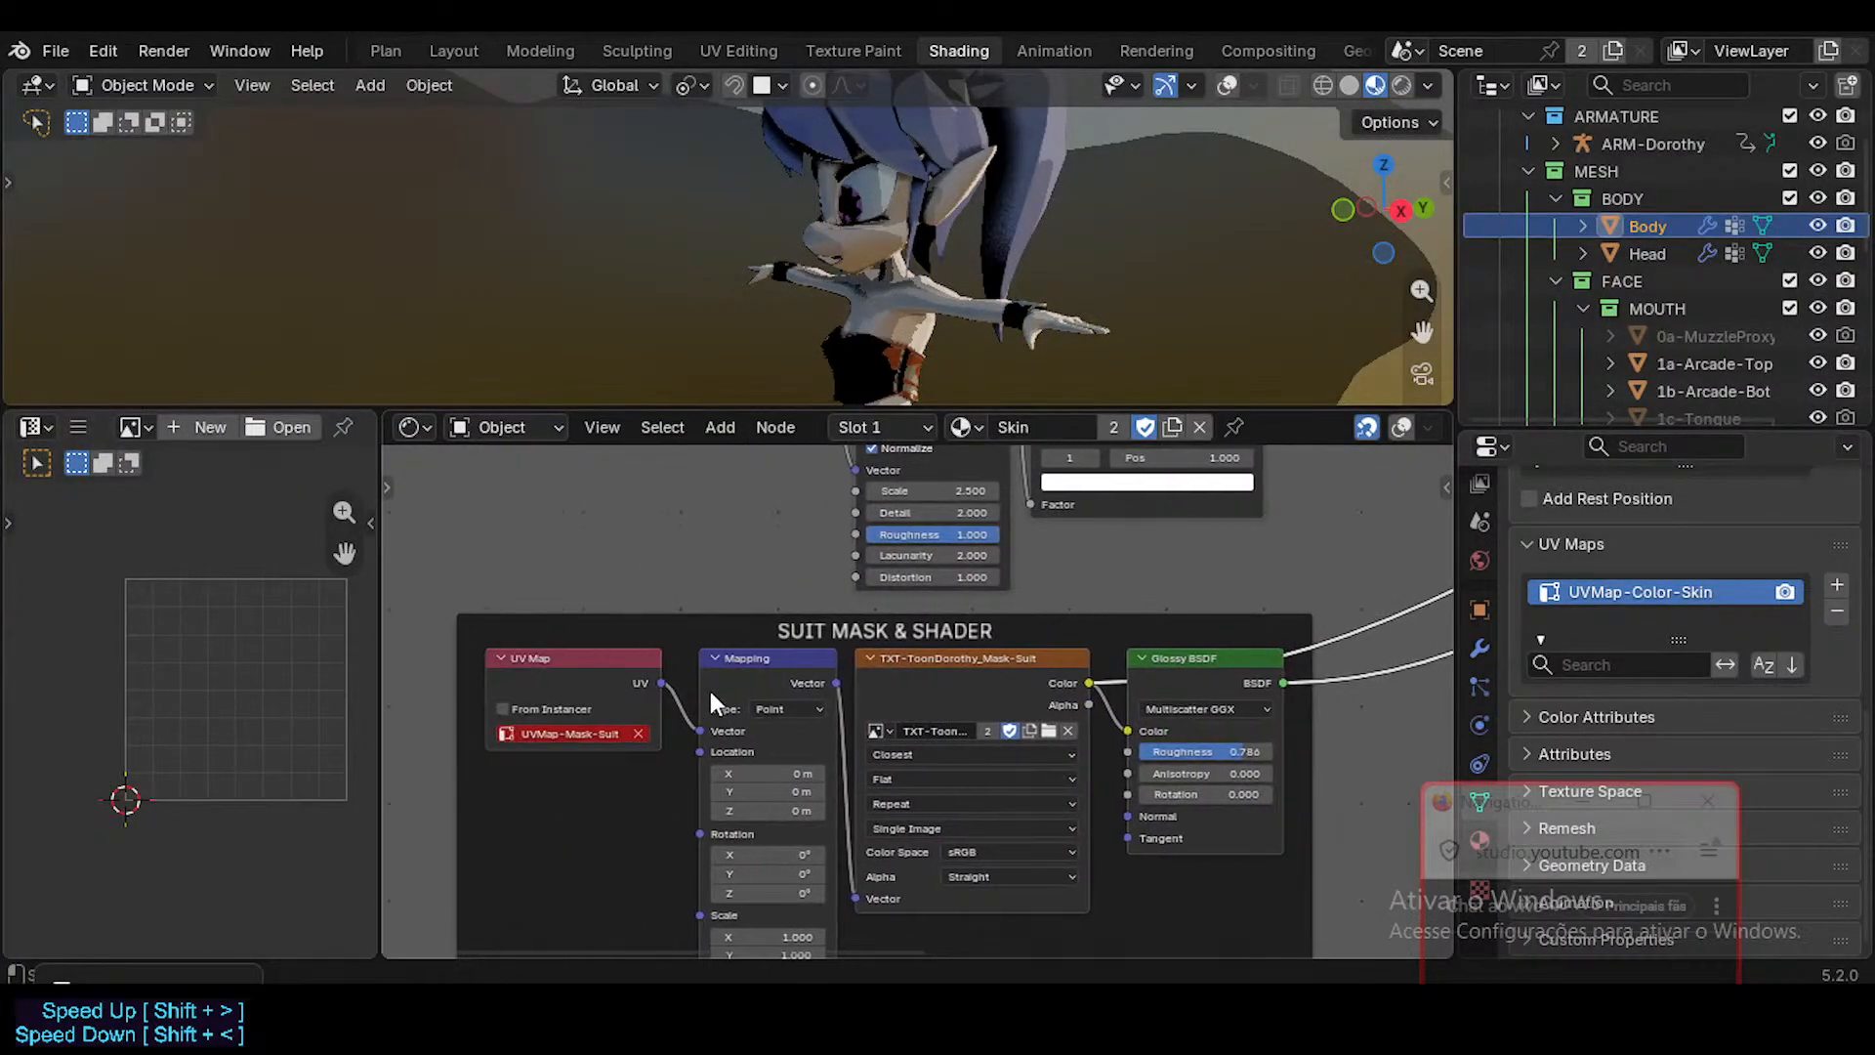
left_click(640, 734)
left_click(597, 733)
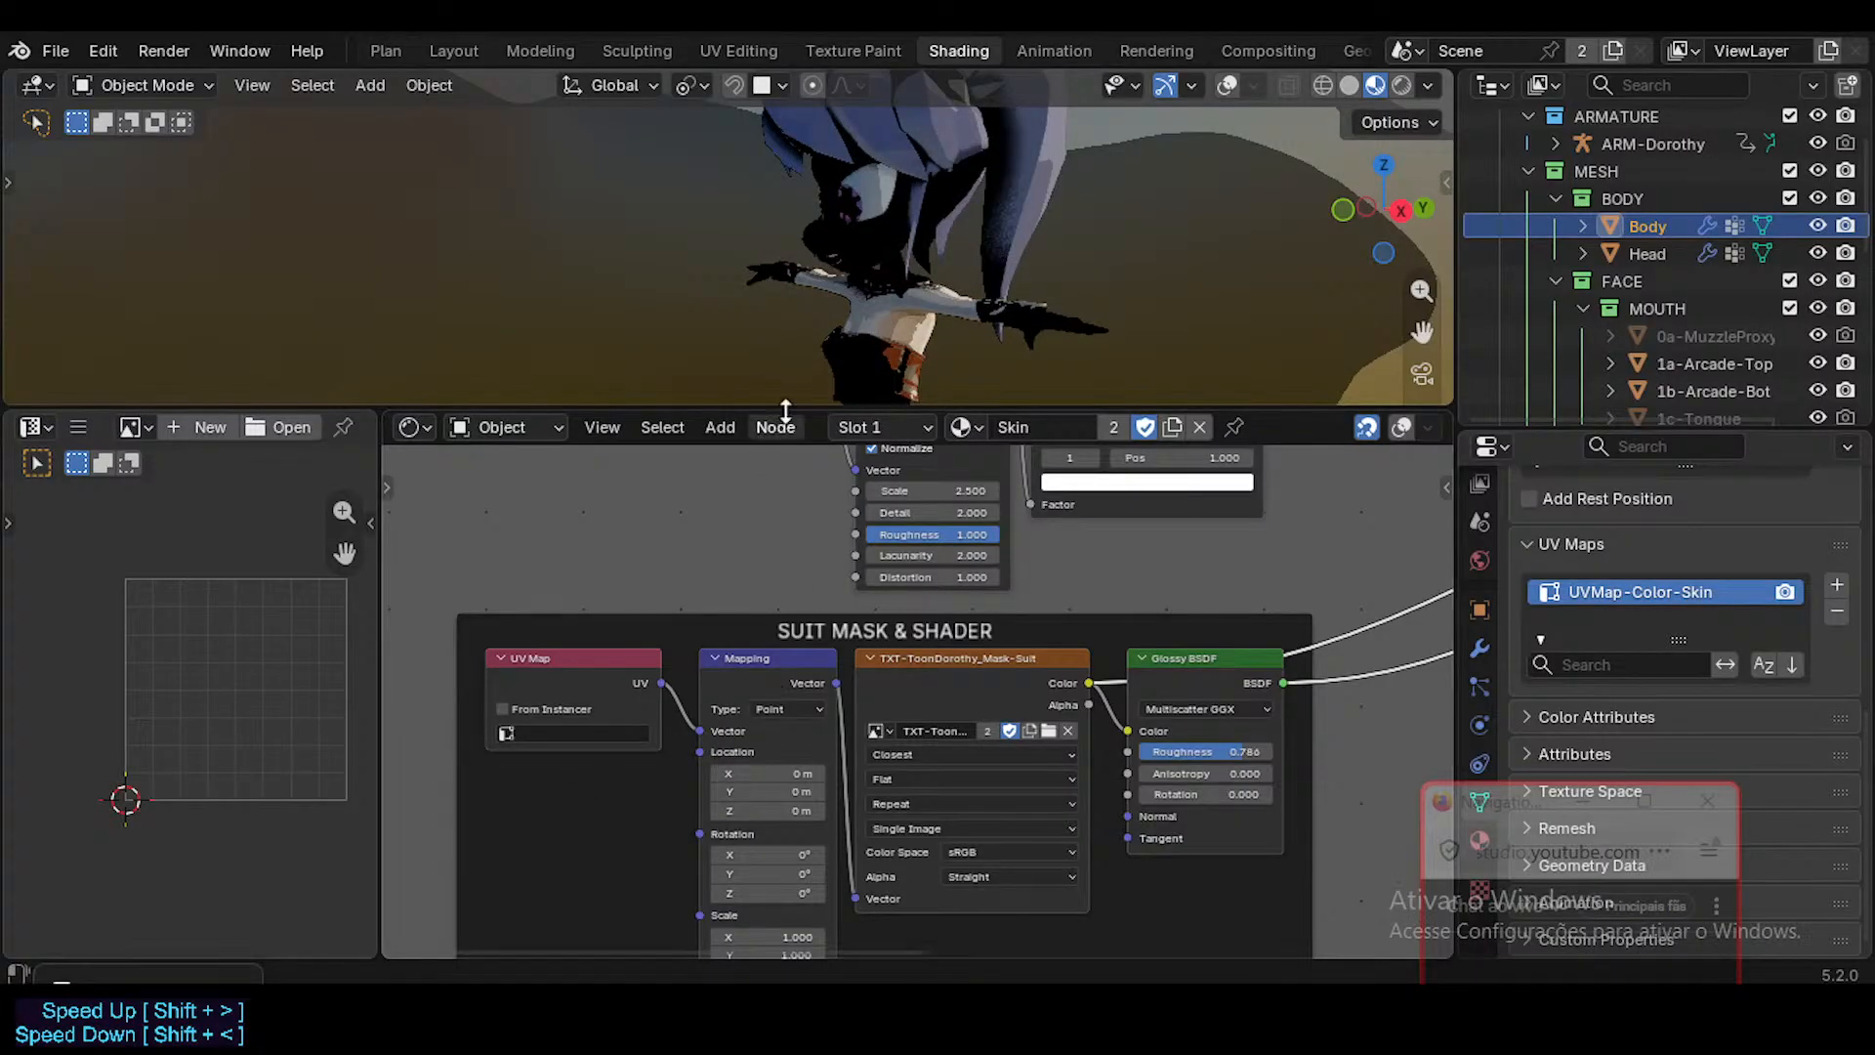
middle_click_drag(947, 318, 908, 259)
scroll(908, 259, "up", 2)
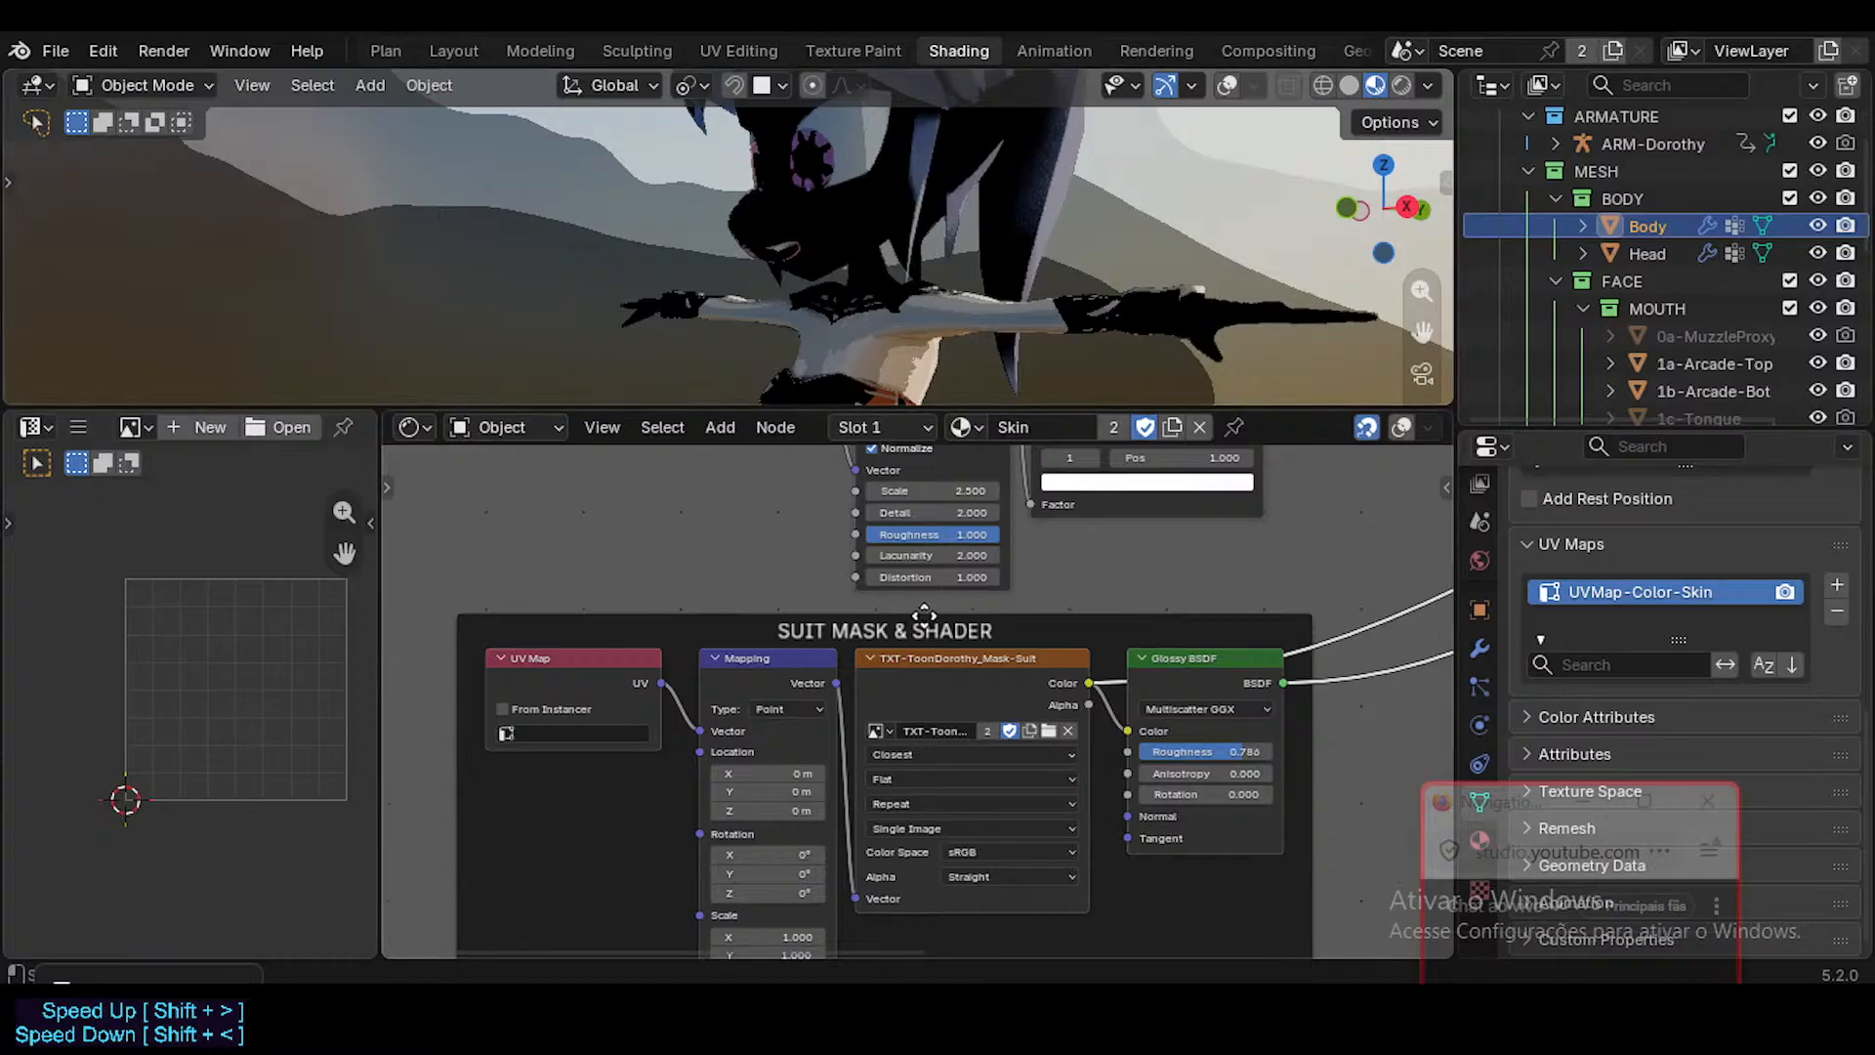
left_click(607, 732)
left_click(605, 767)
scroll(582, 758, "up", 3)
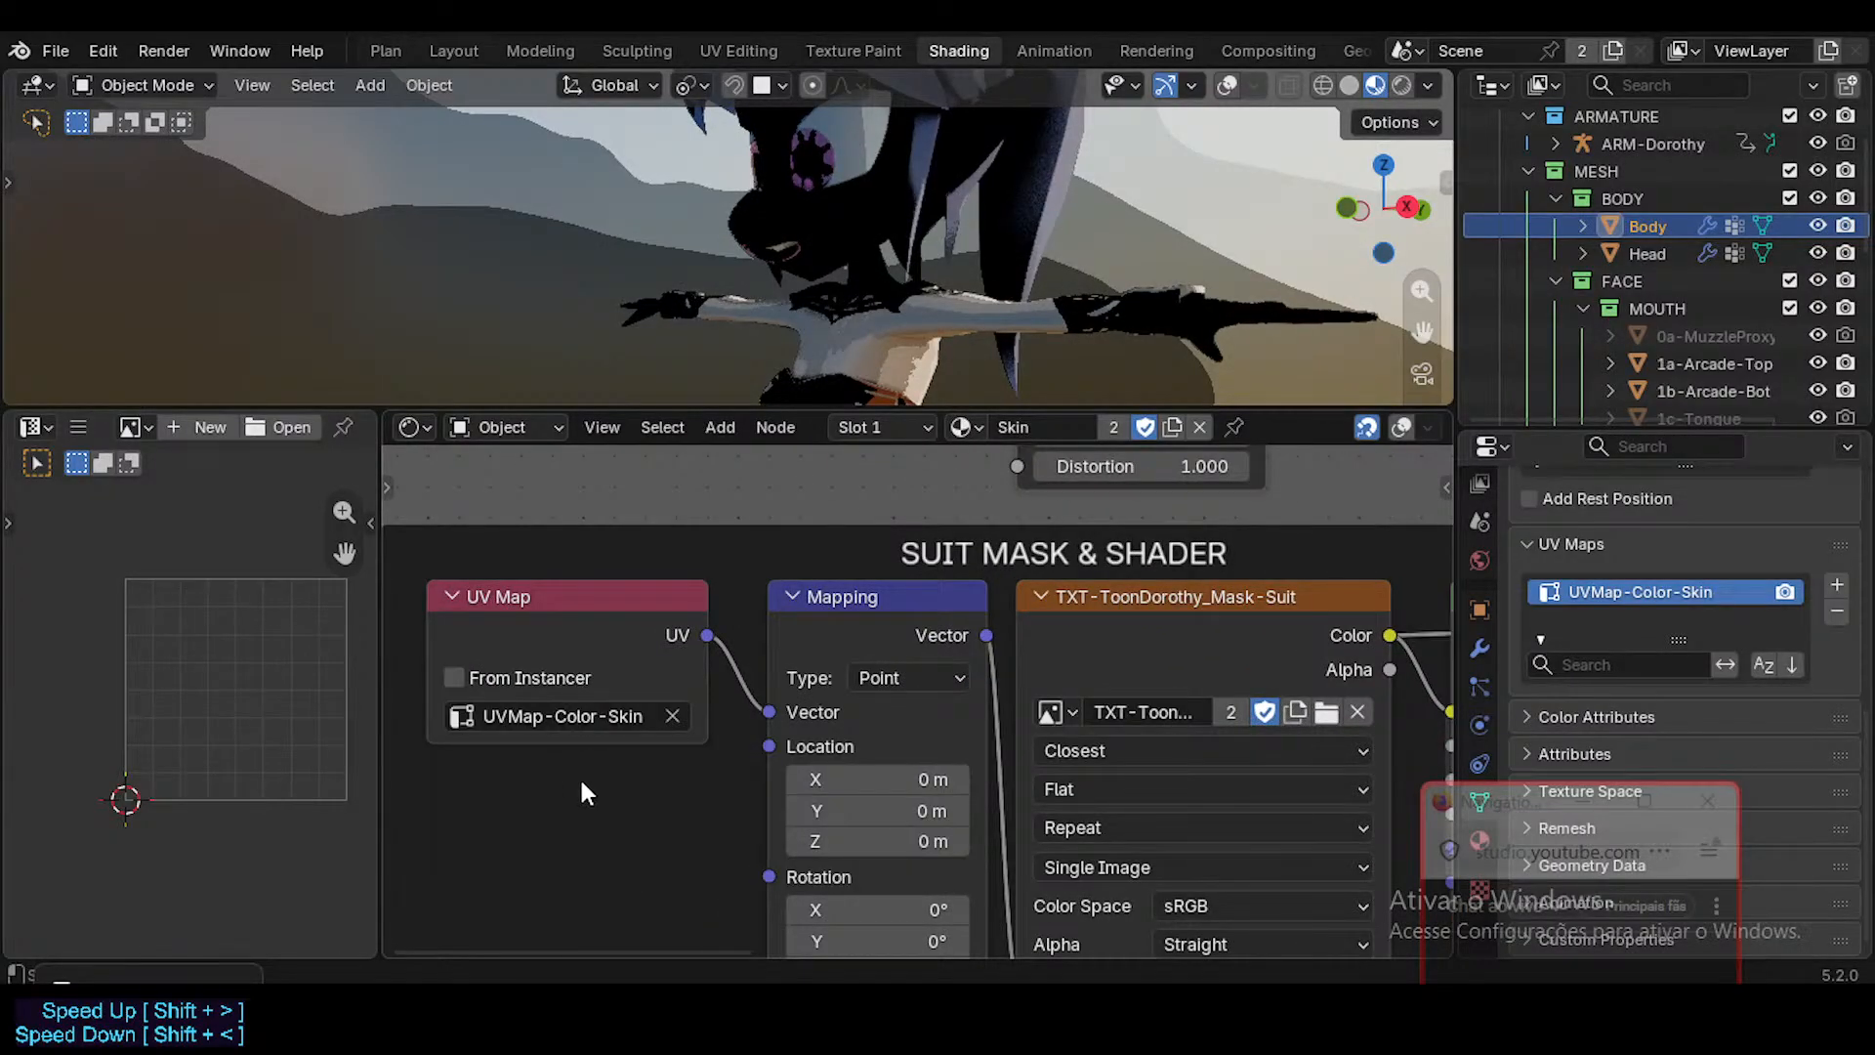
Review the skin nodes through to the Material Output and save the file.
scroll(670, 719, "down", 2)
scroll(670, 718, "down", 5)
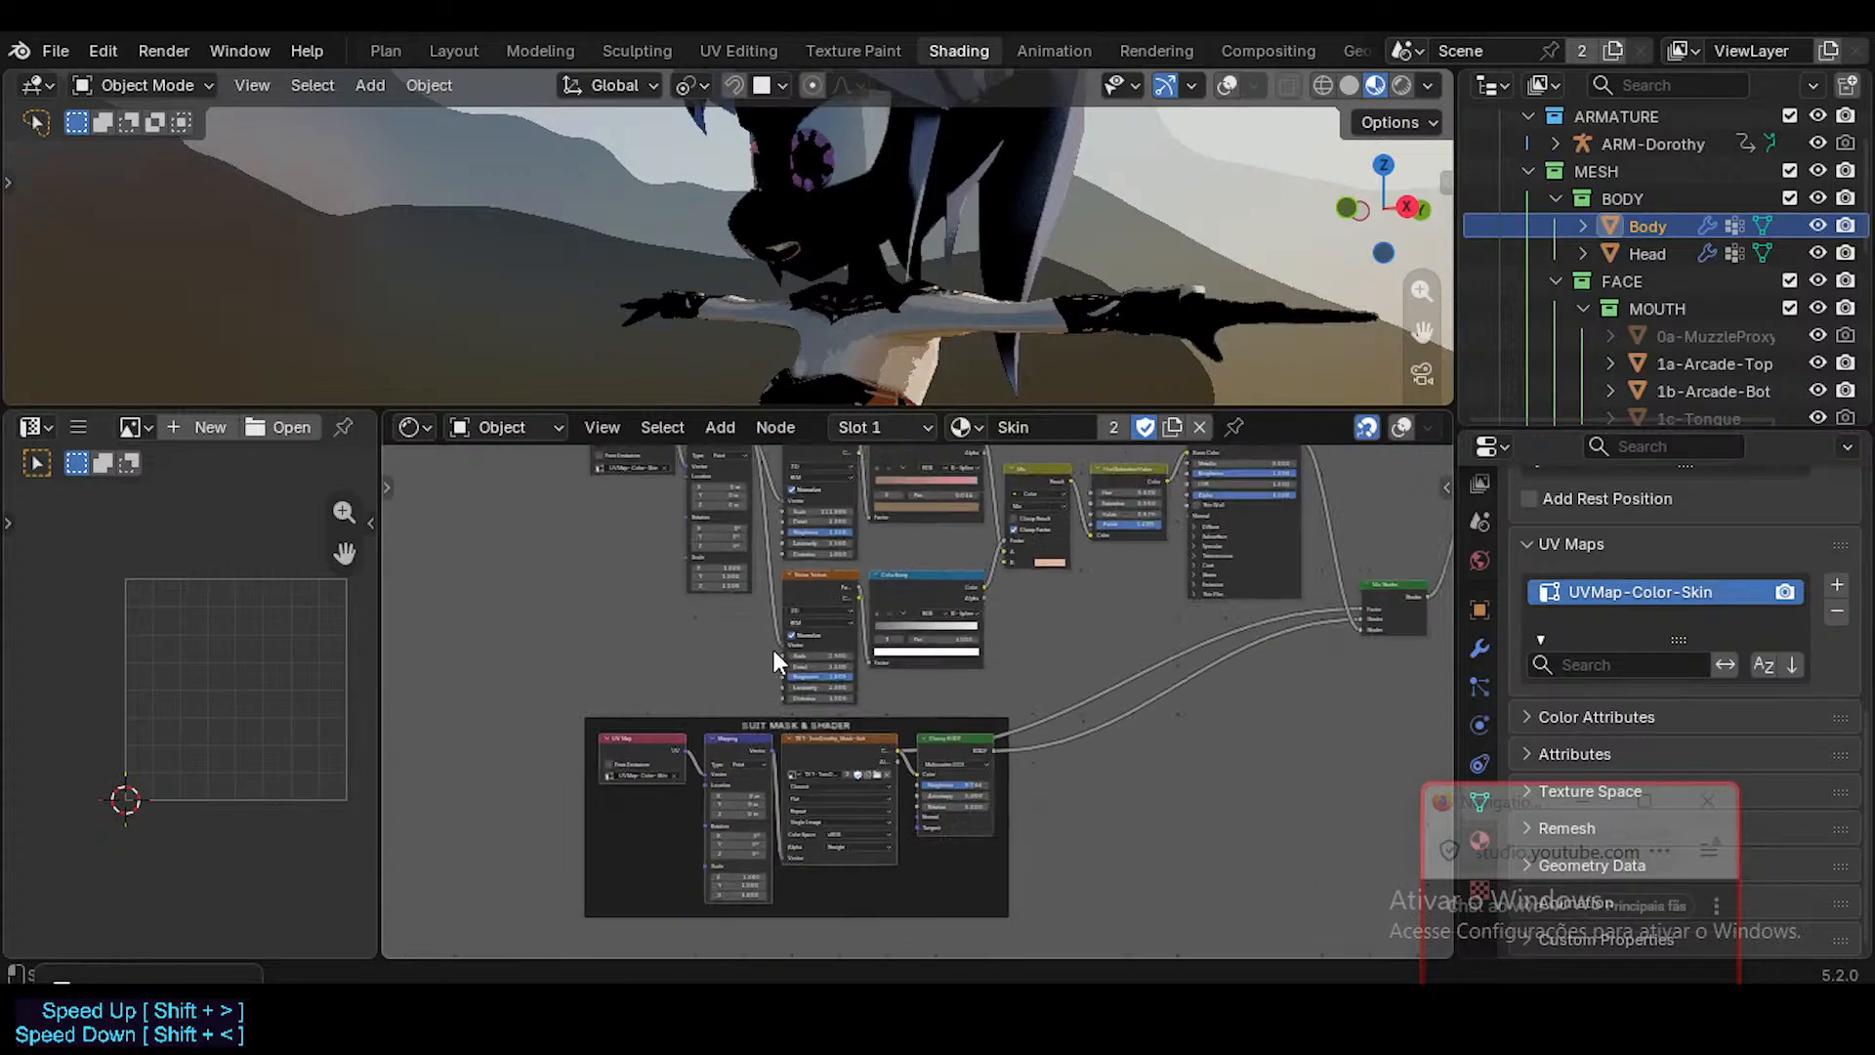
scroll(723, 543, "up", 4)
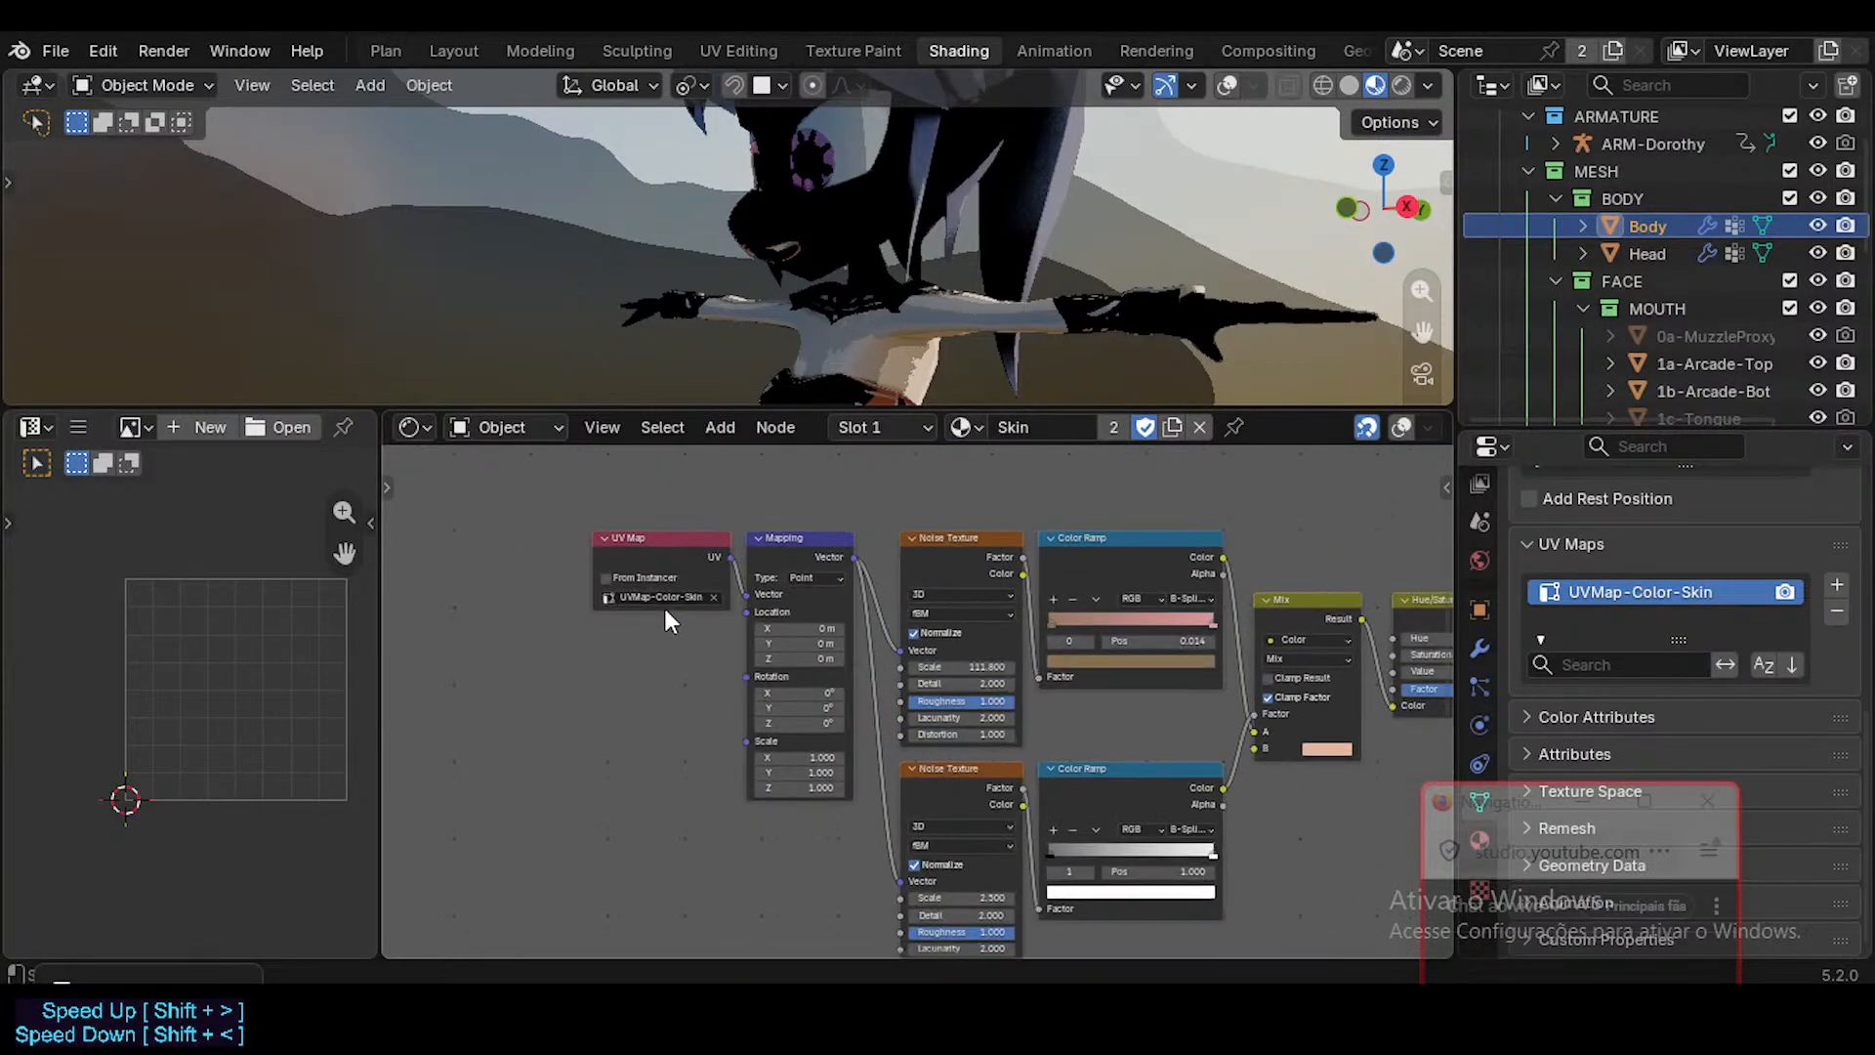
middle_click_drag(920, 618, 432, 514)
scroll(664, 576, "down", 1)
middle_click_drag(1209, 588, 783, 652)
scroll(826, 635, "up", 2)
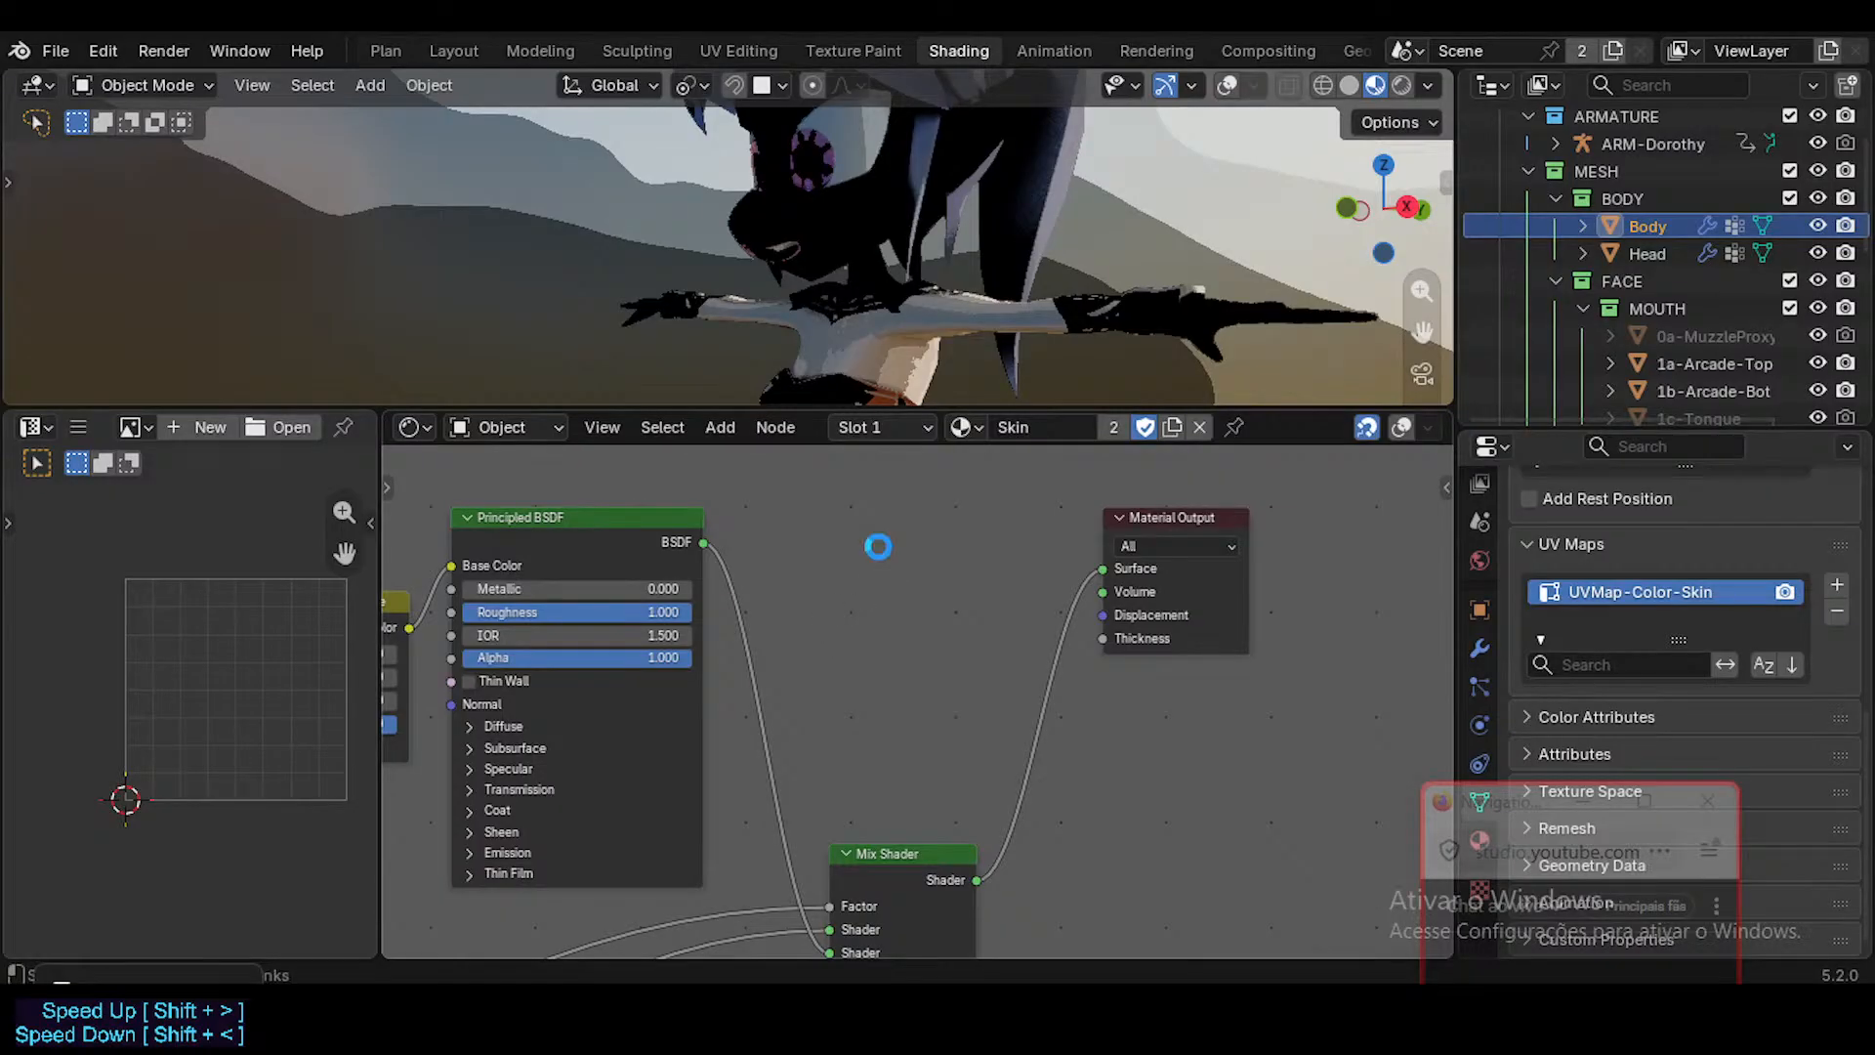
key("ctrl+s")
left_click(1108, 527)
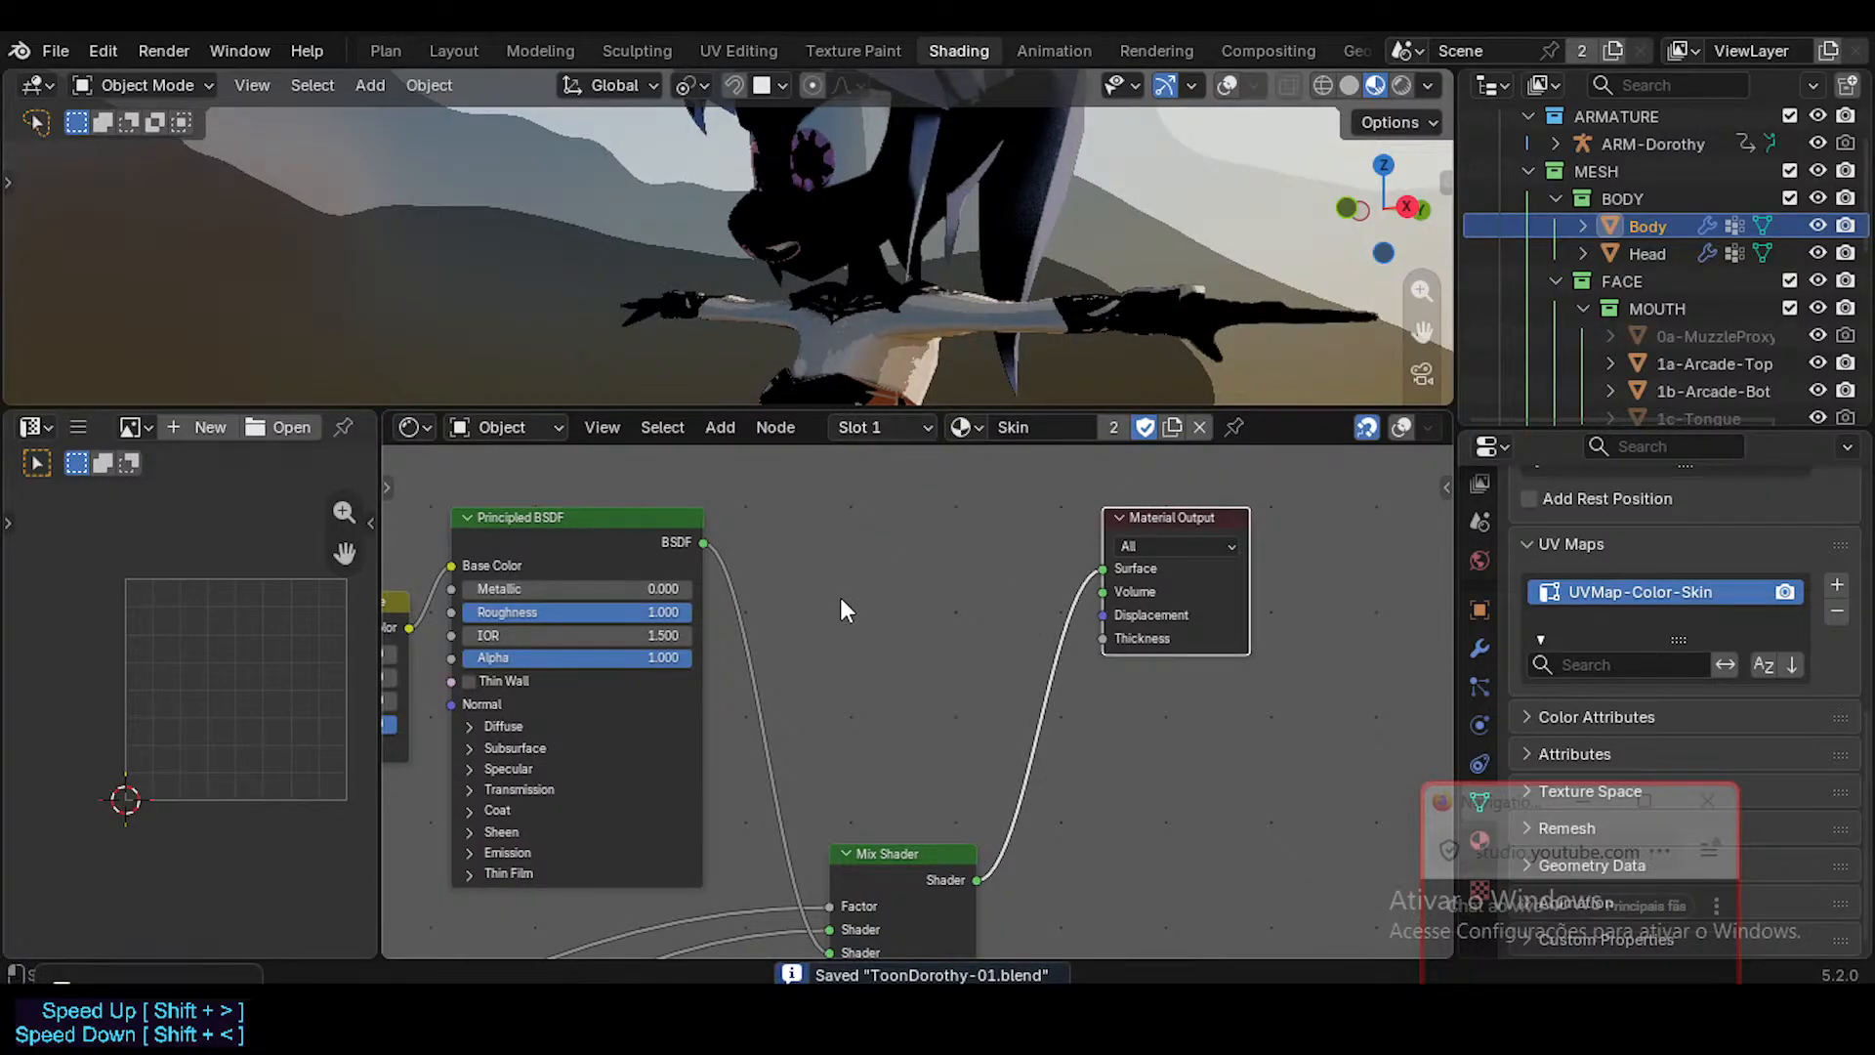
Show the viewport overlays, compare the UV maps of Head and Body, and preview the skin UV Map node's output on the character.
scroll(817, 628, "down", 1)
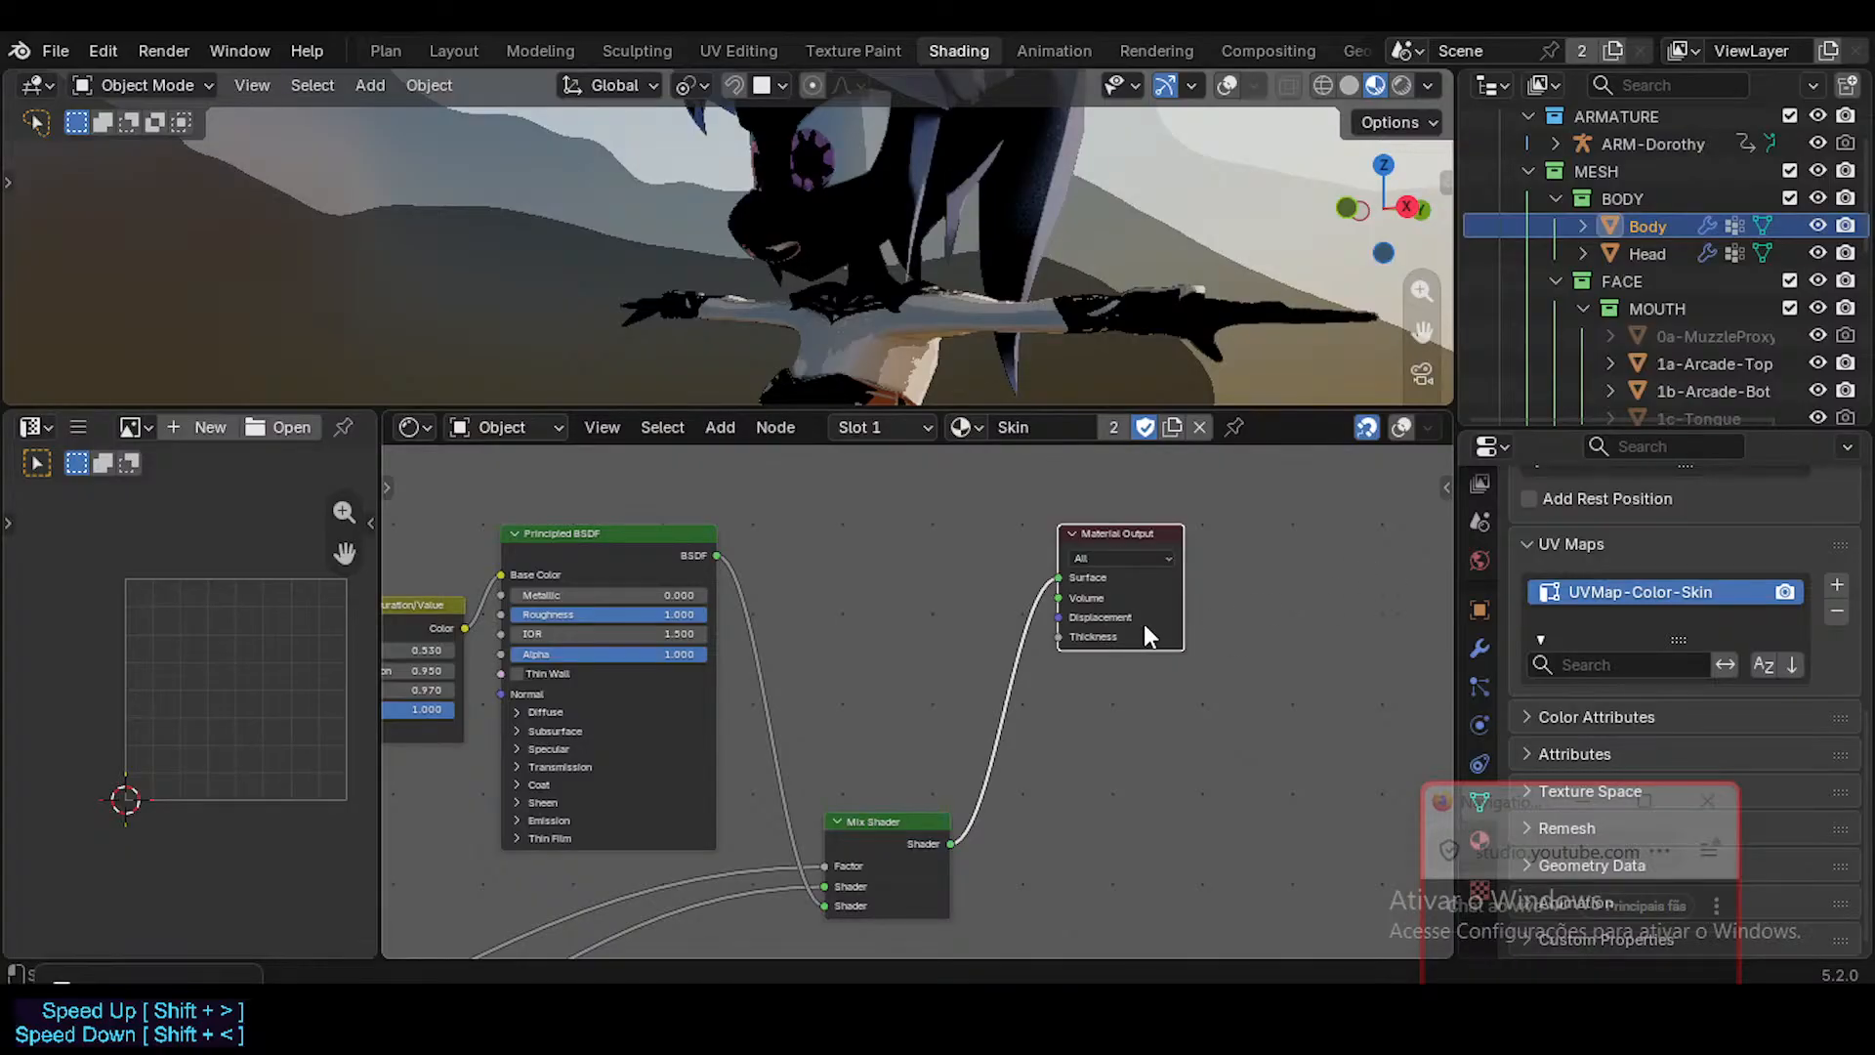
scroll(1166, 644, "left", 8, "ctrl")
scroll(1144, 659, "left", 7, "ctrl")
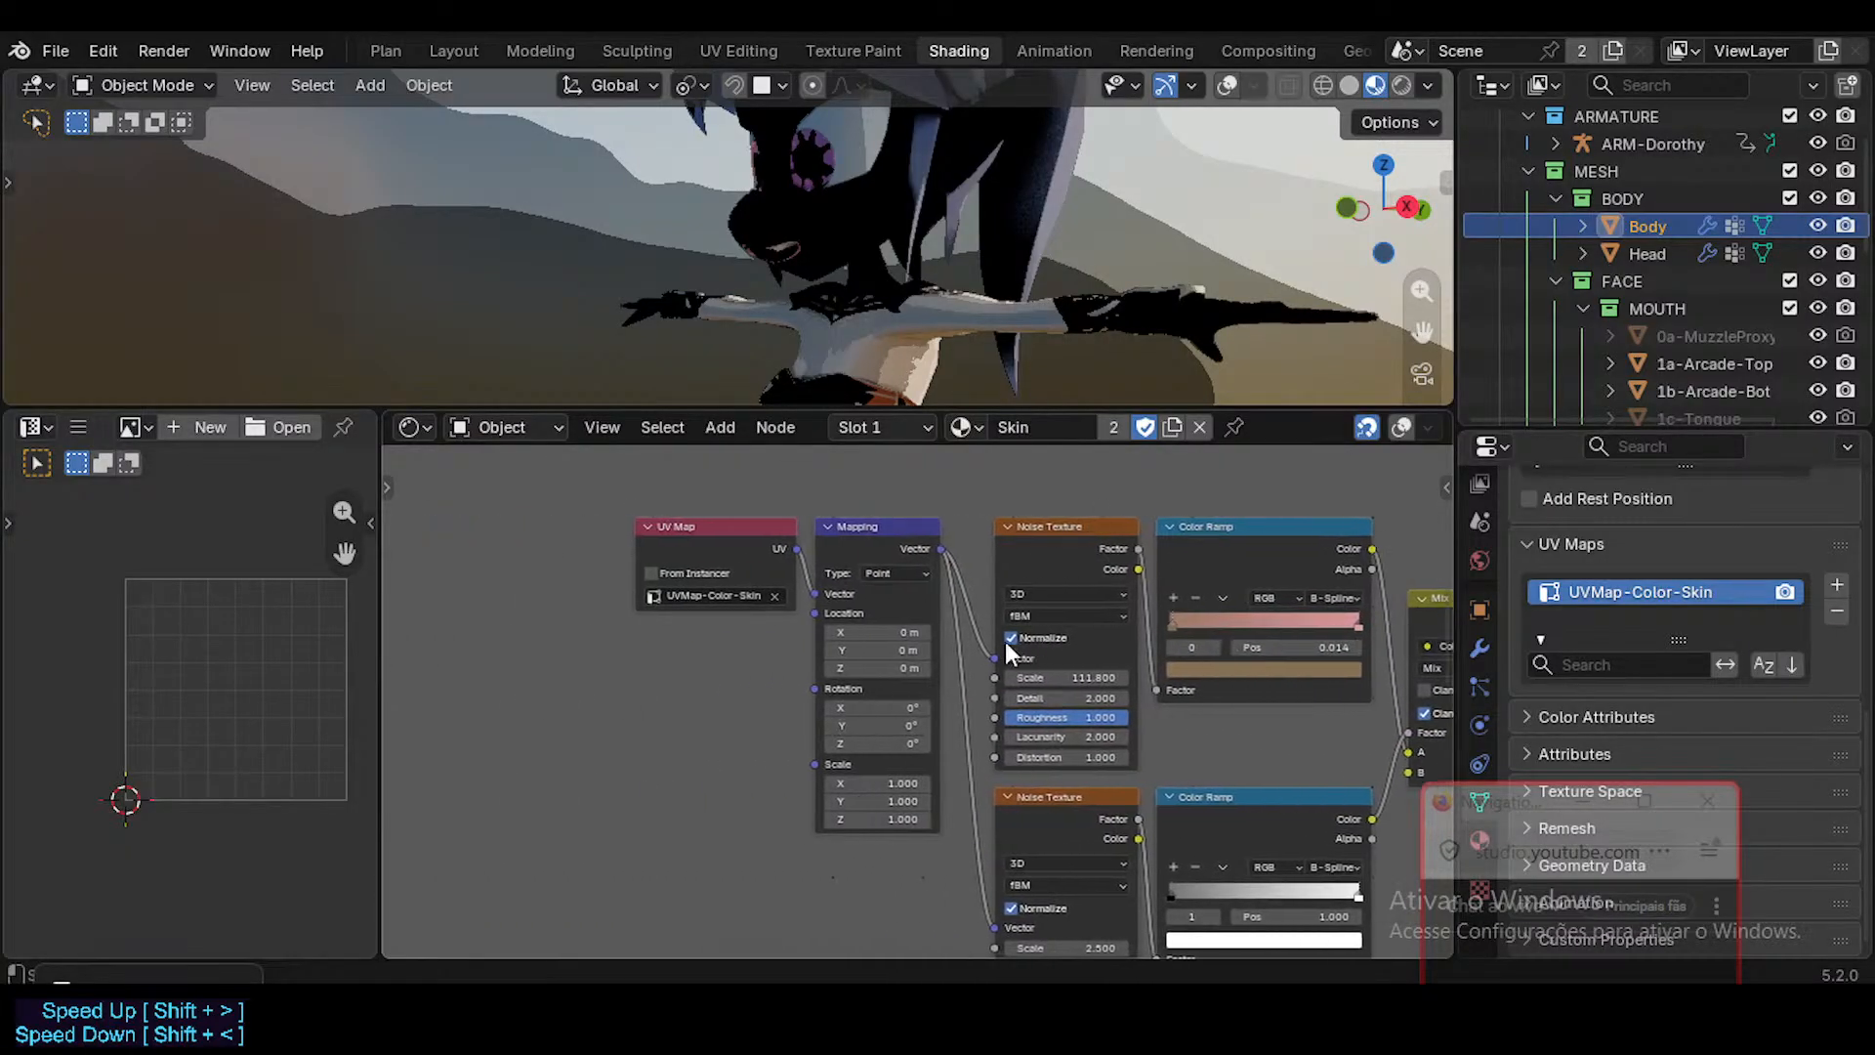
scroll(776, 629, "up", 3)
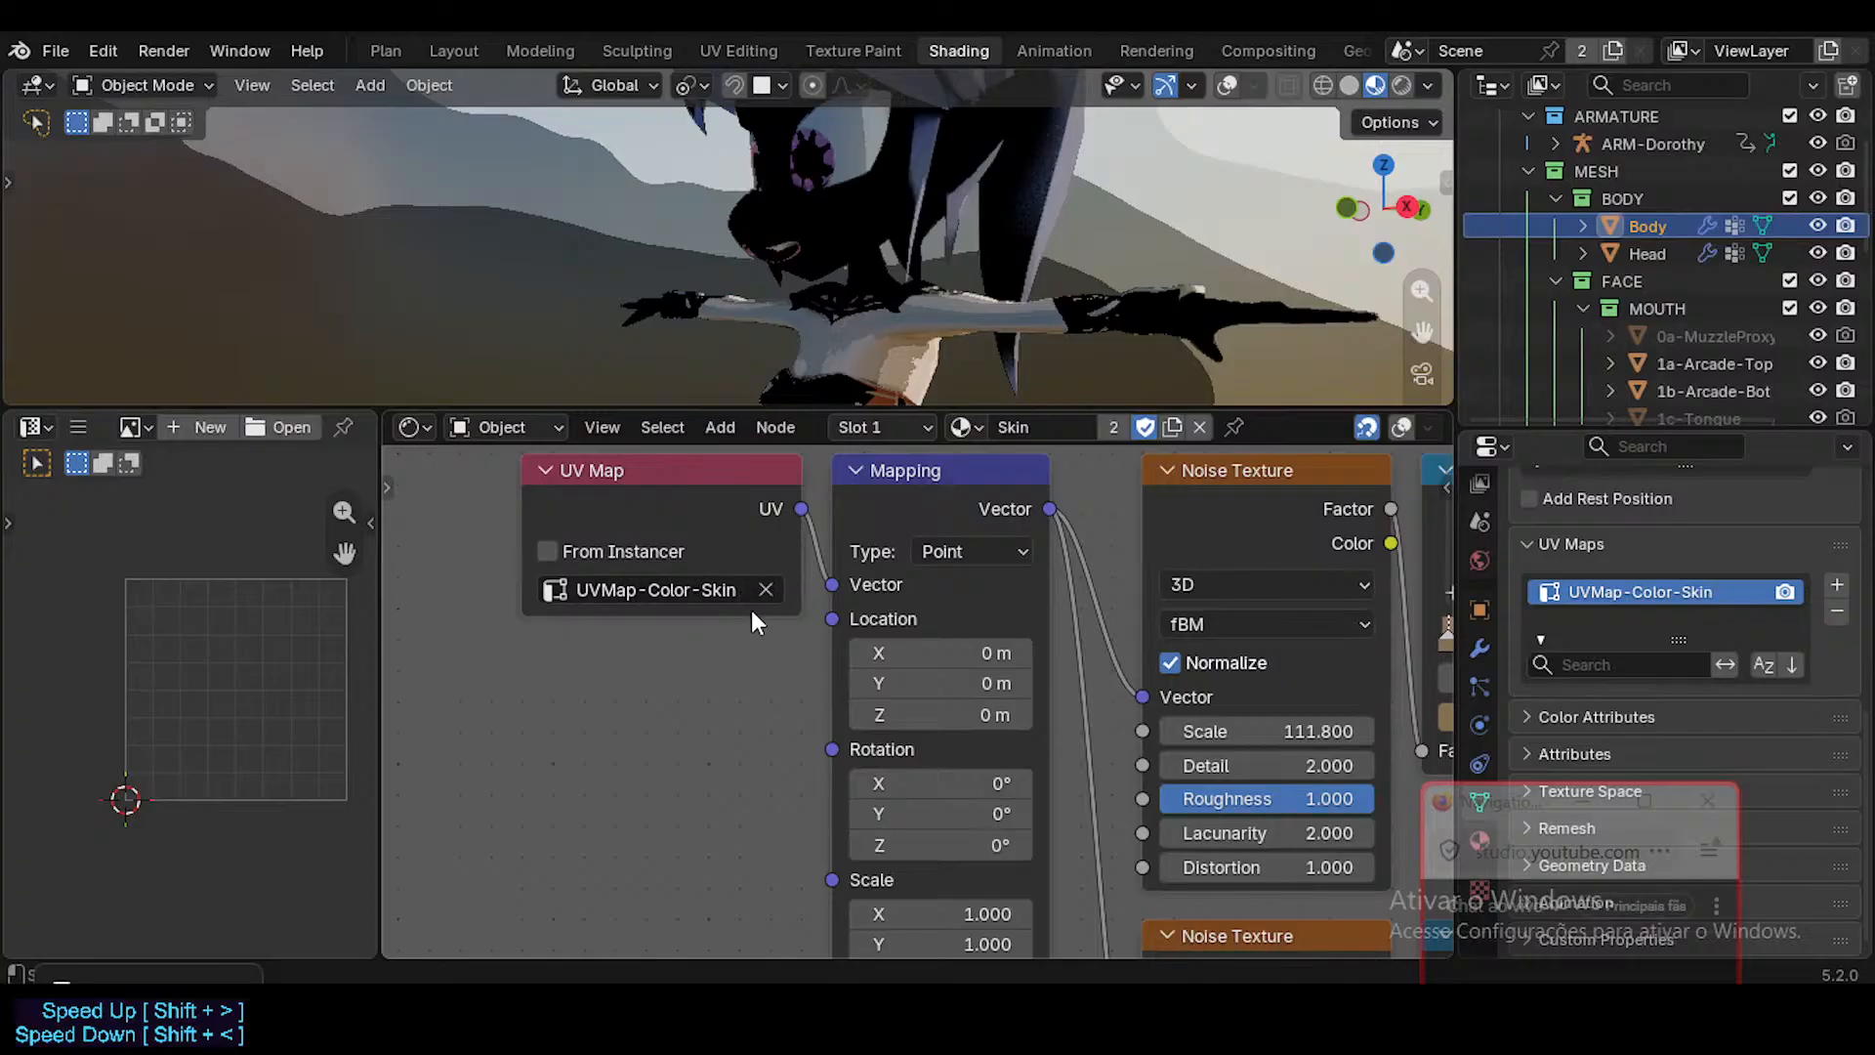
scroll(754, 618, "down", 2)
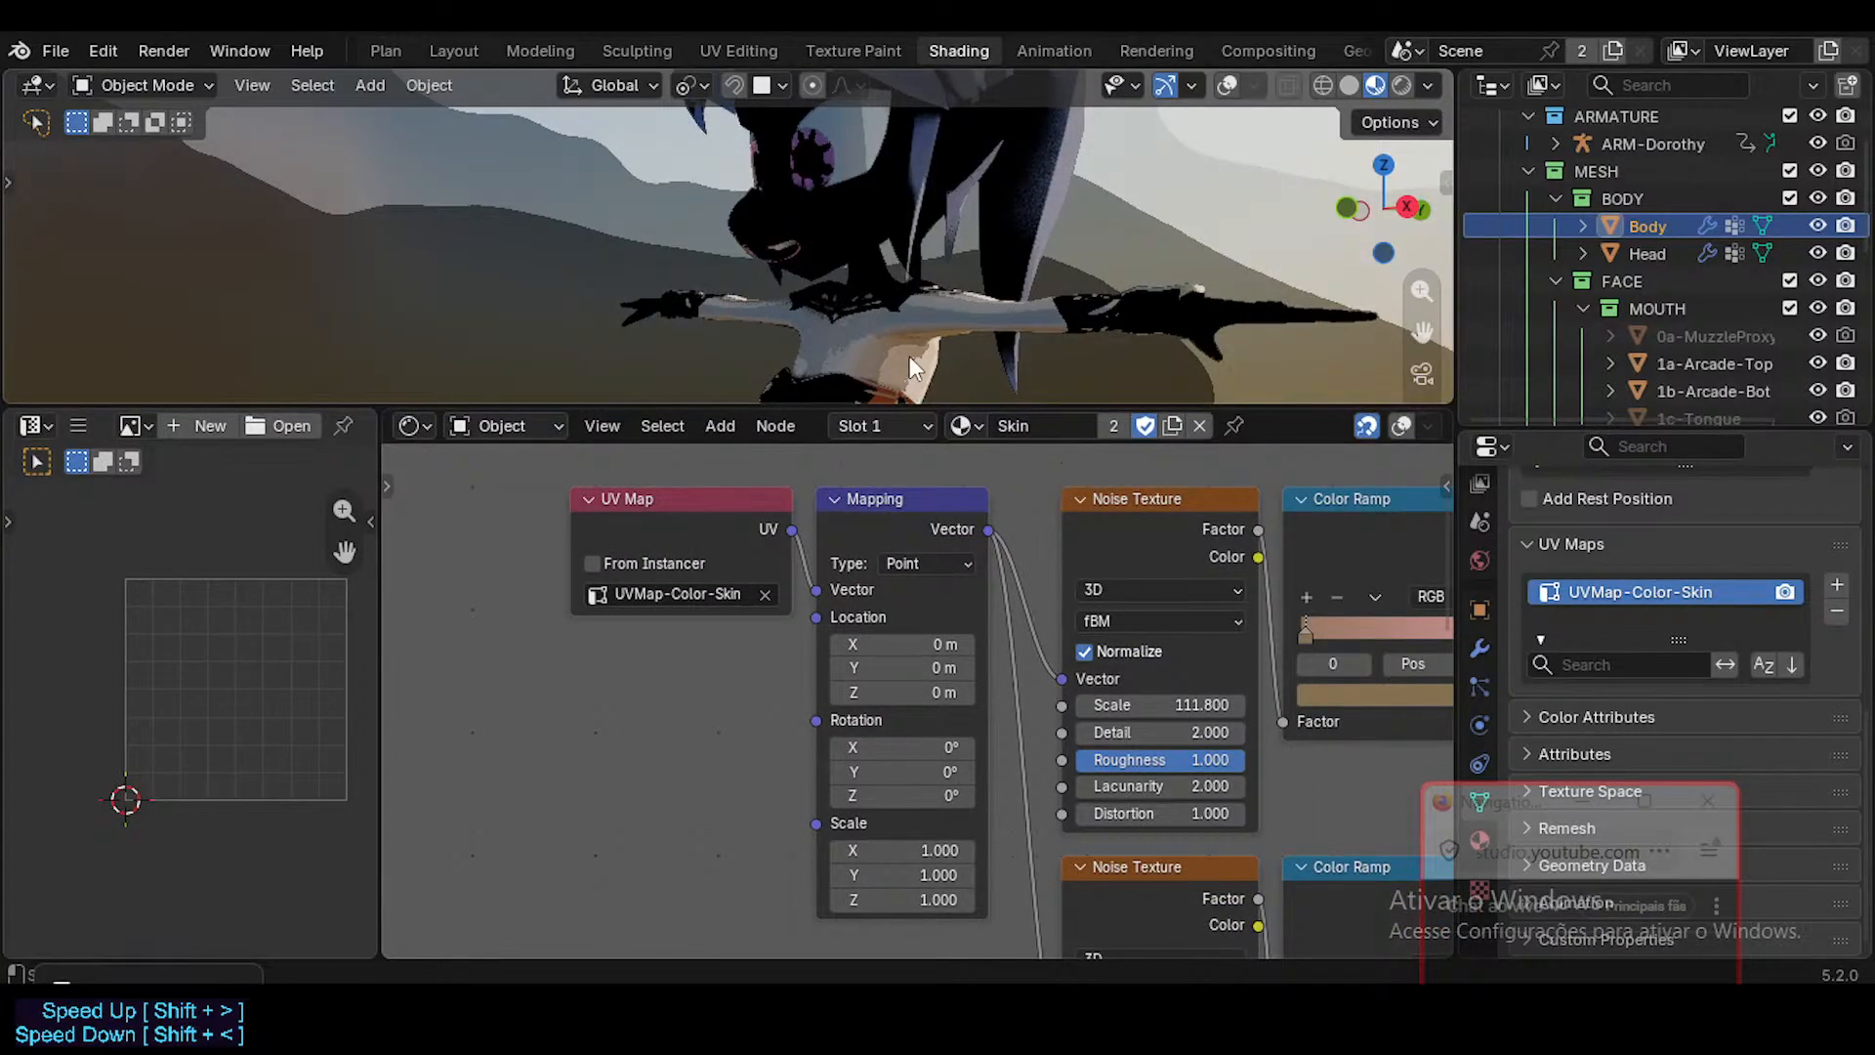
key("shift+alt+z")
left_click(831, 205)
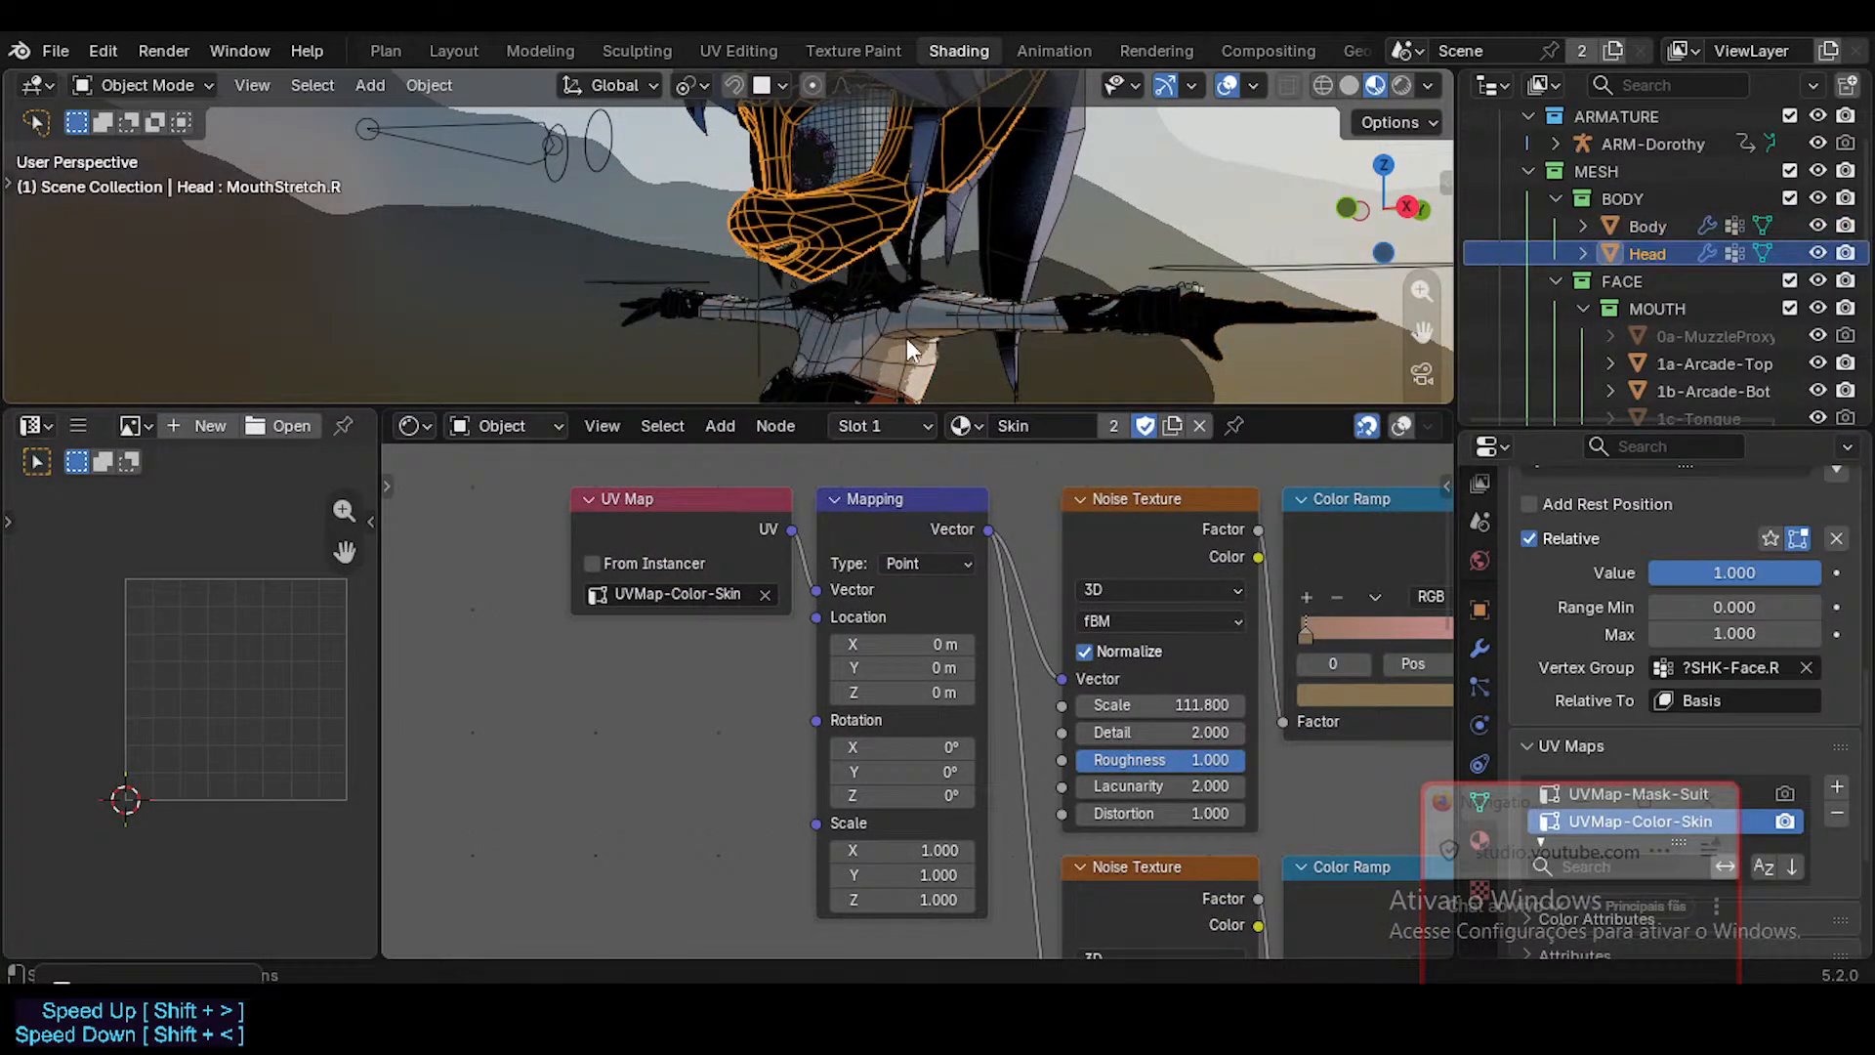
left_click(883, 321)
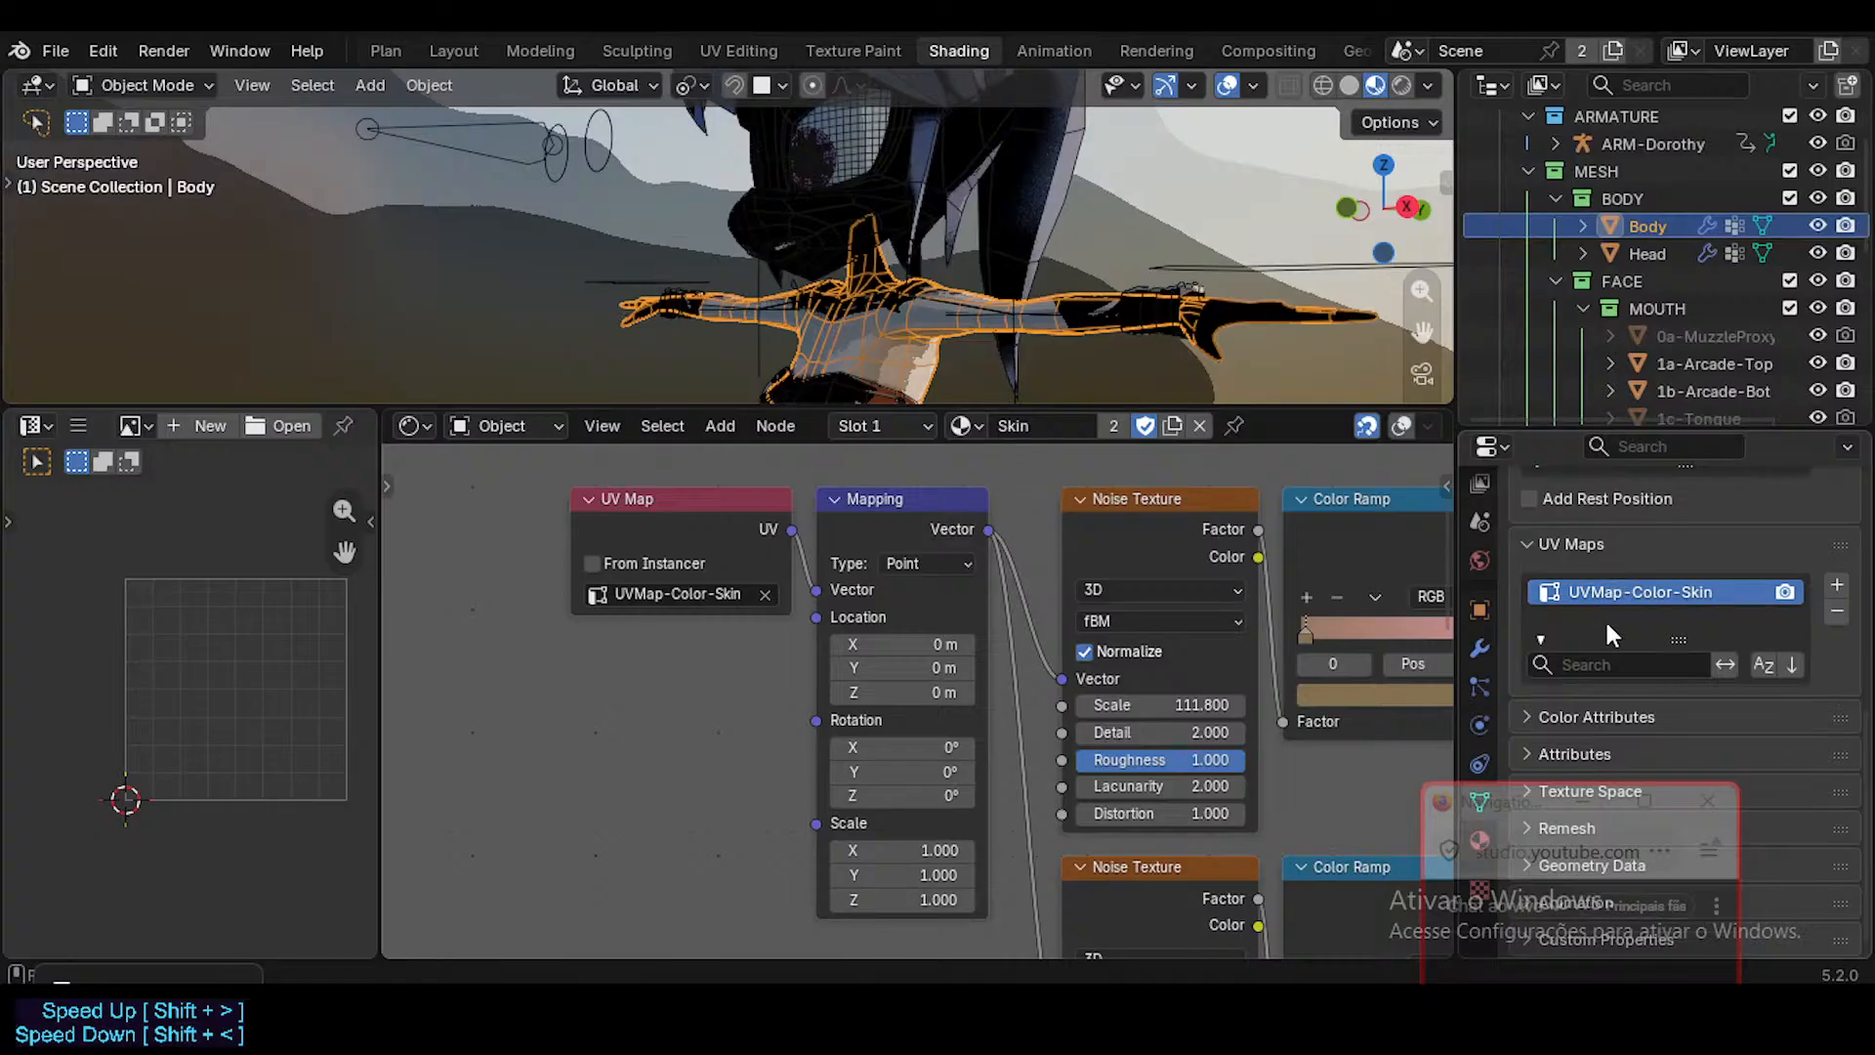
left_click(800, 521, "ctrl+shift")
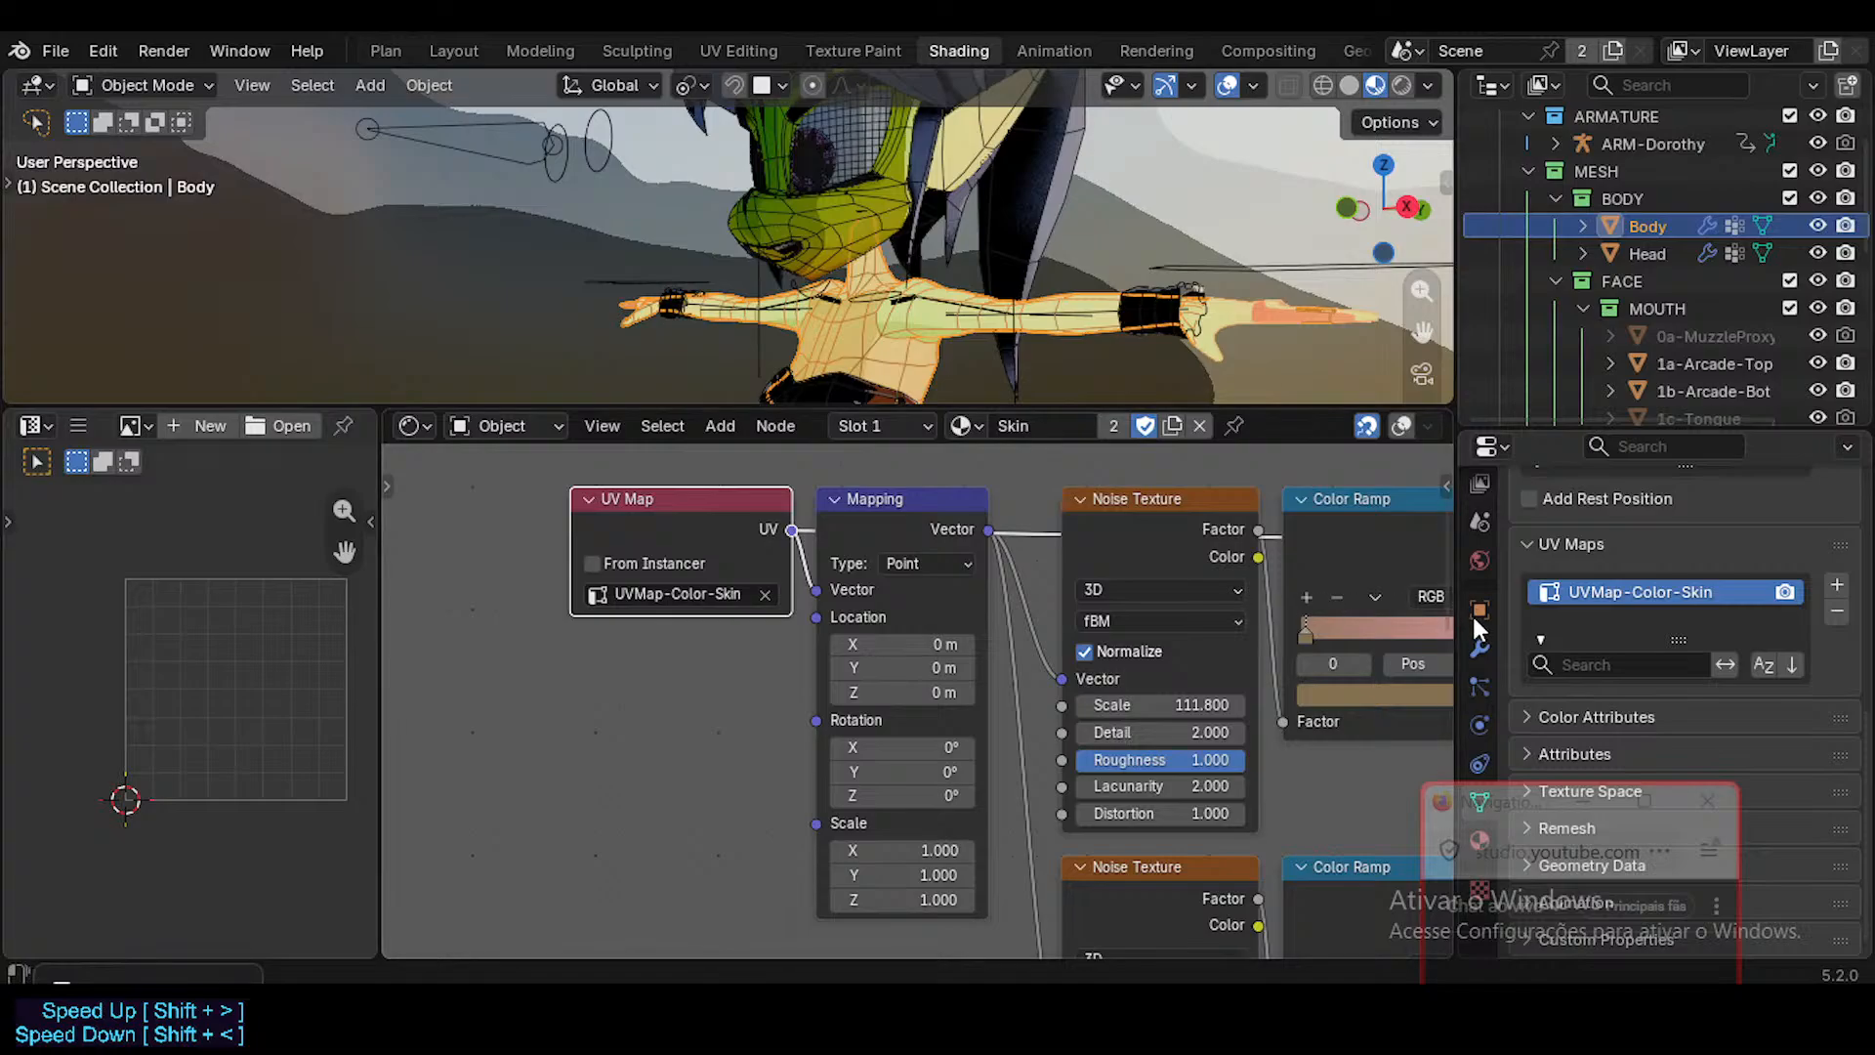
Select the Head mesh and set the suit mask's UV Map node to UVMap-Mask-Suit.
scroll(821, 713, "down", 3)
middle_click_drag(858, 867, 834, 483, "shift")
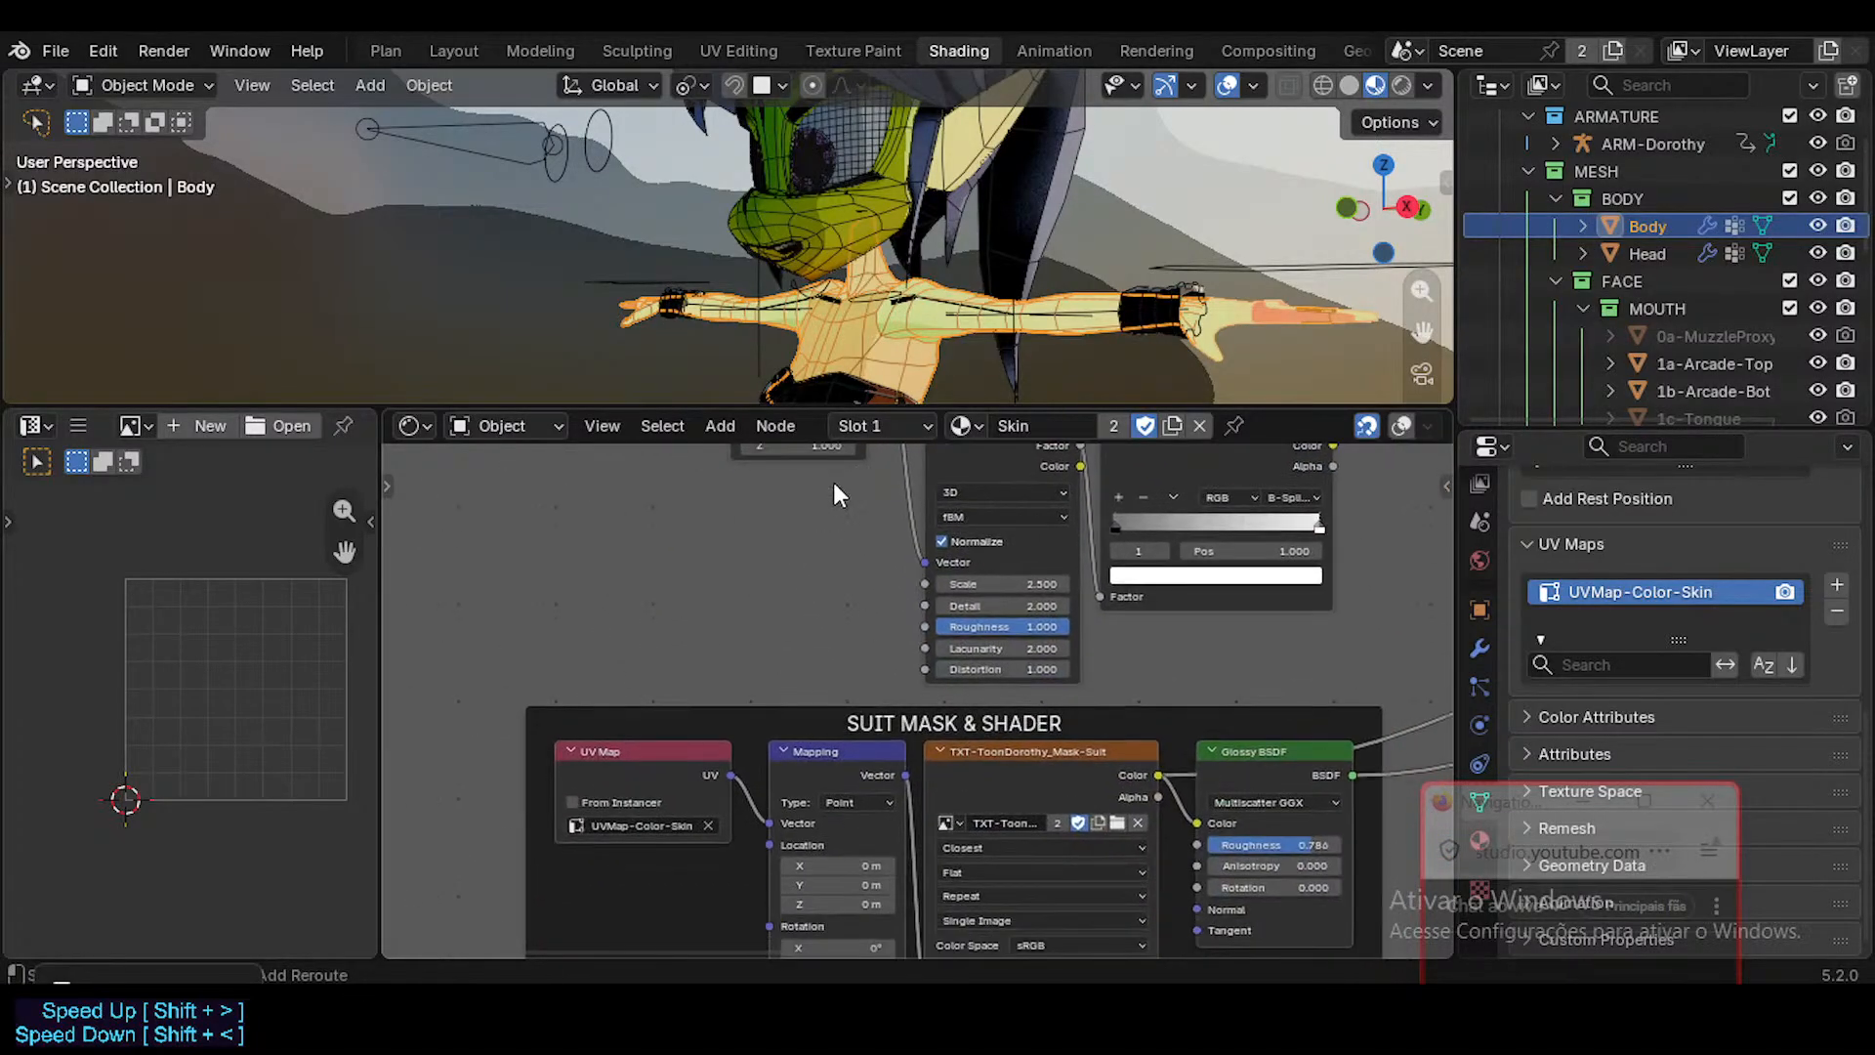
scroll(967, 535, "down", 4, "shift")
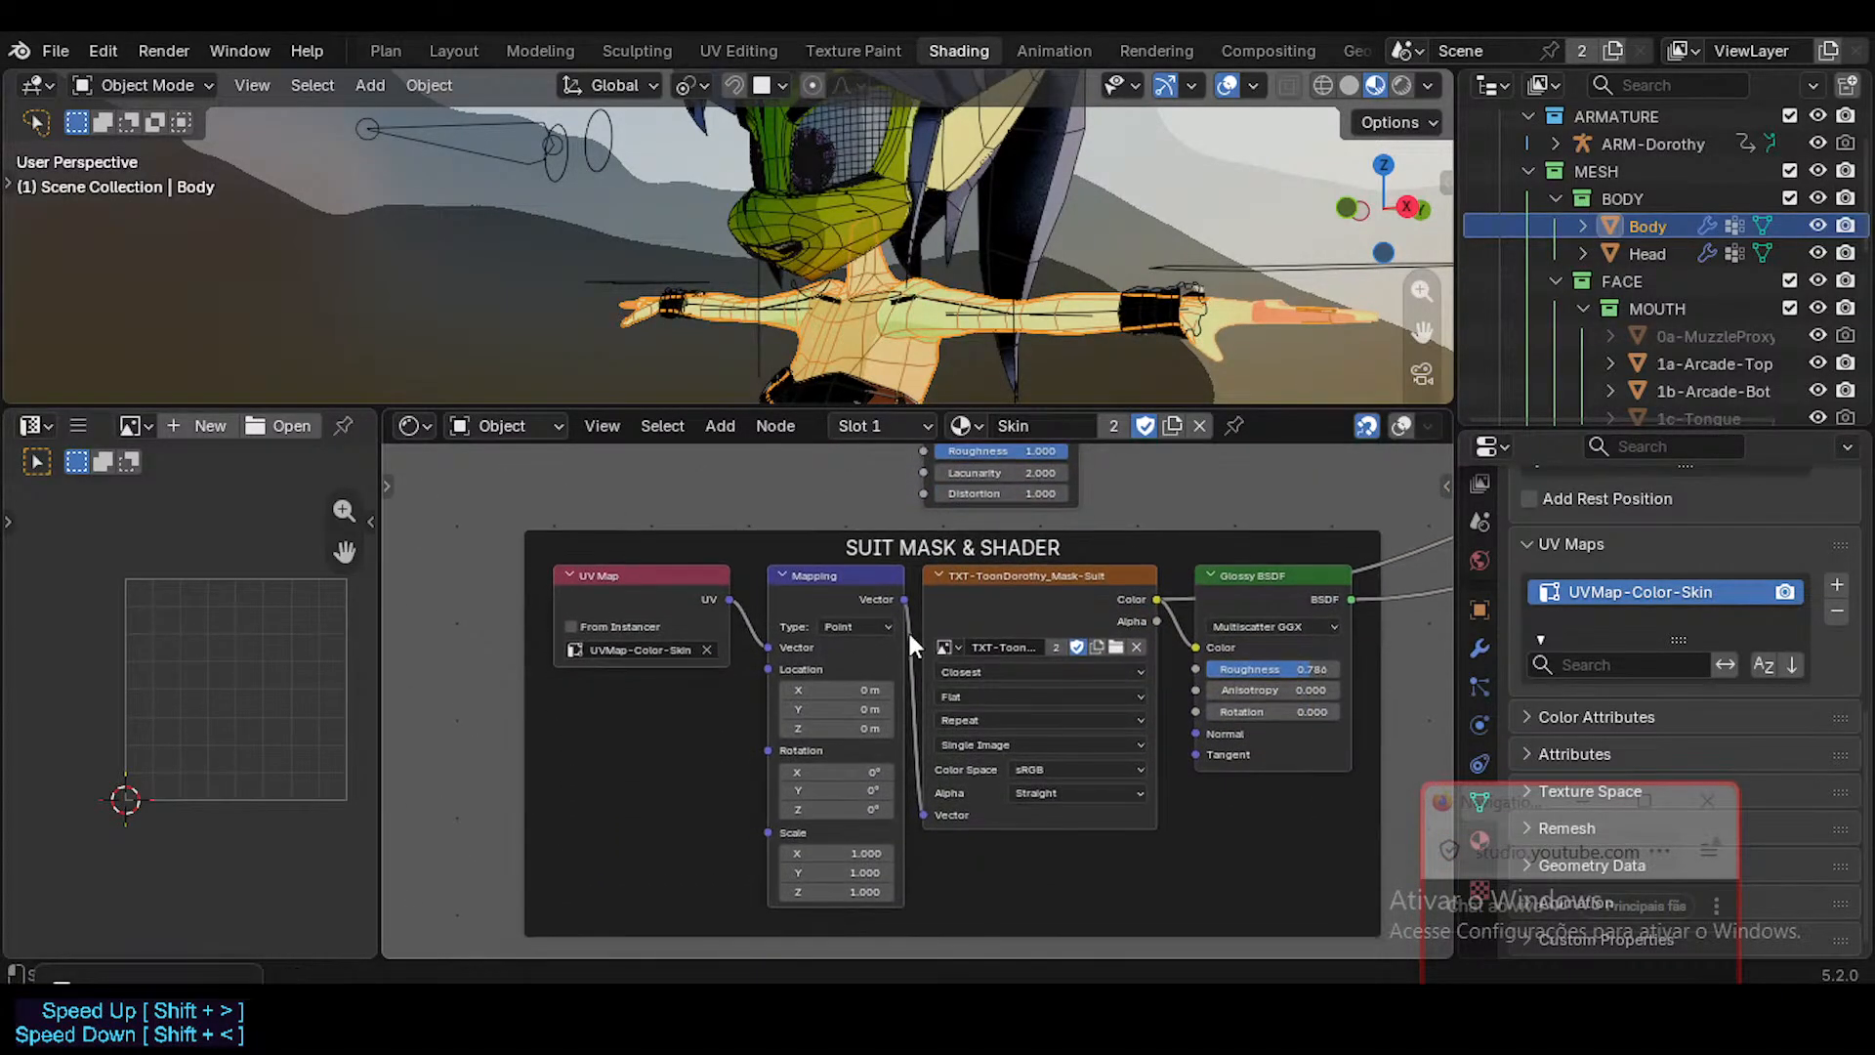
left_click(700, 650)
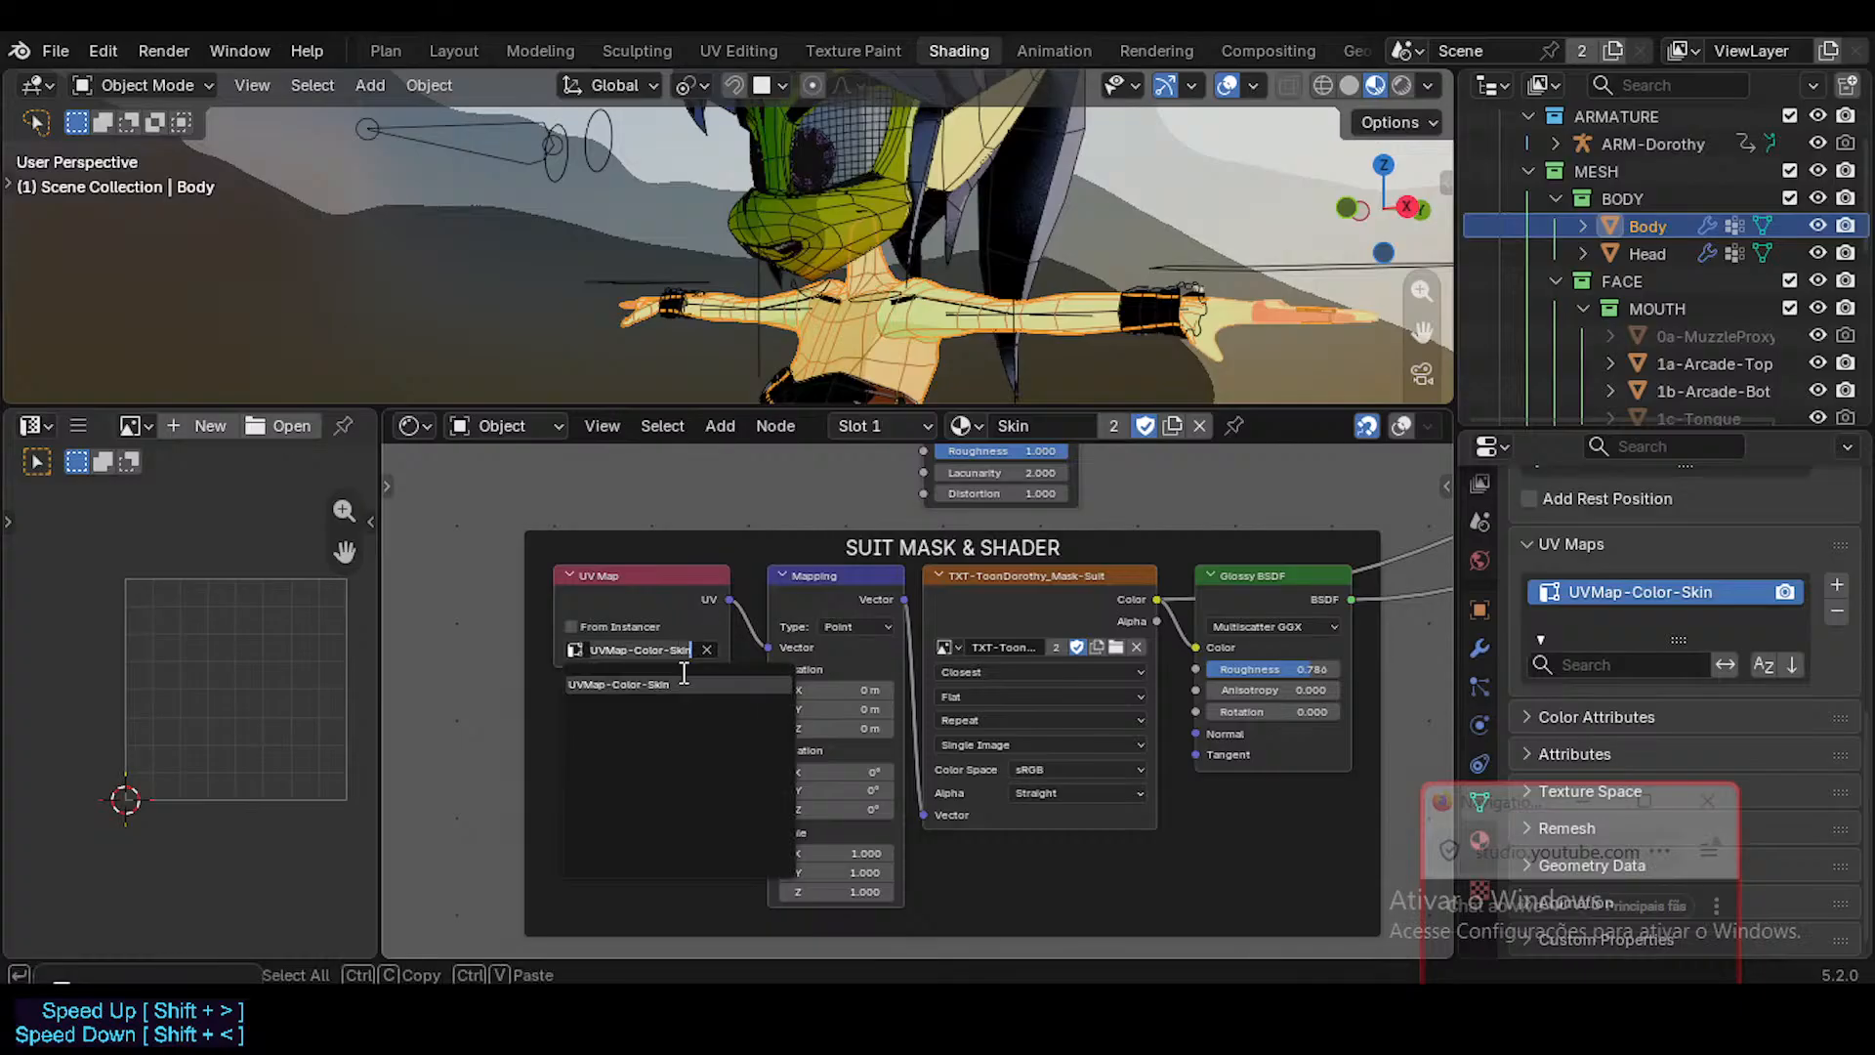
left_click(673, 650)
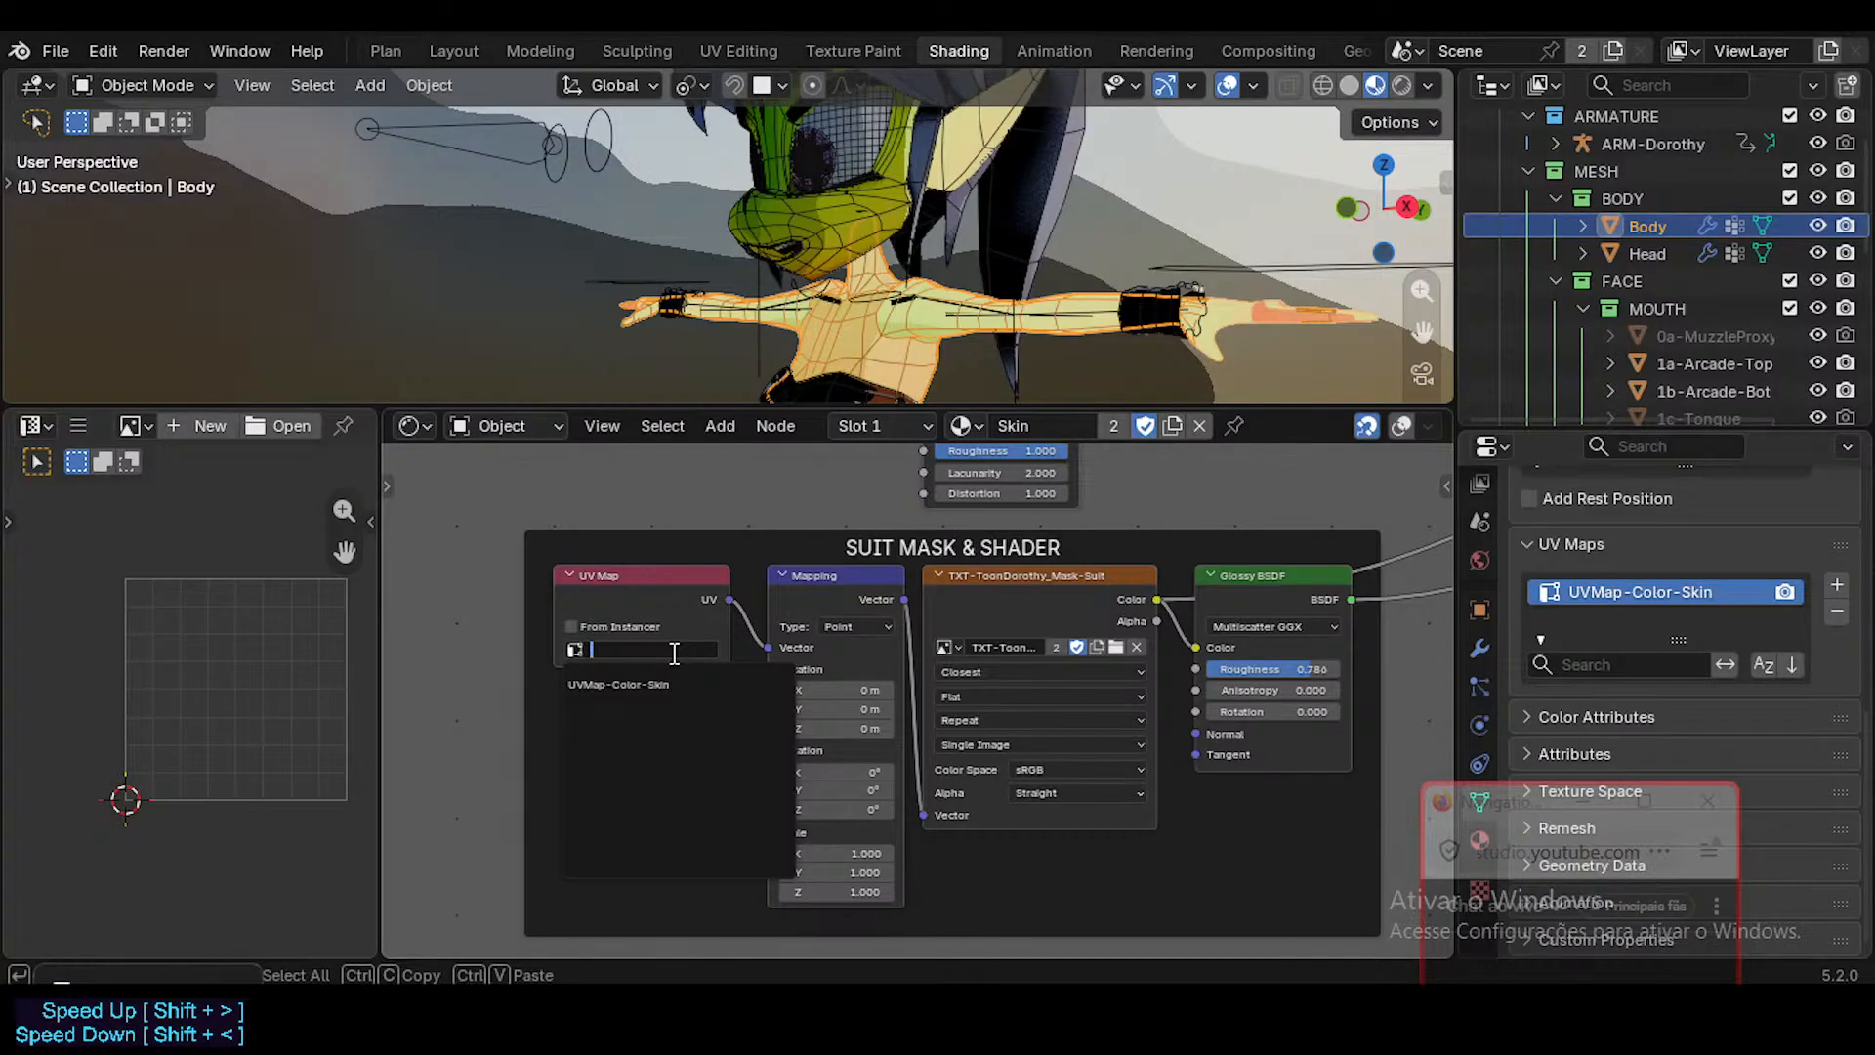
key("Escape")
left_click(676, 647)
key("Escape")
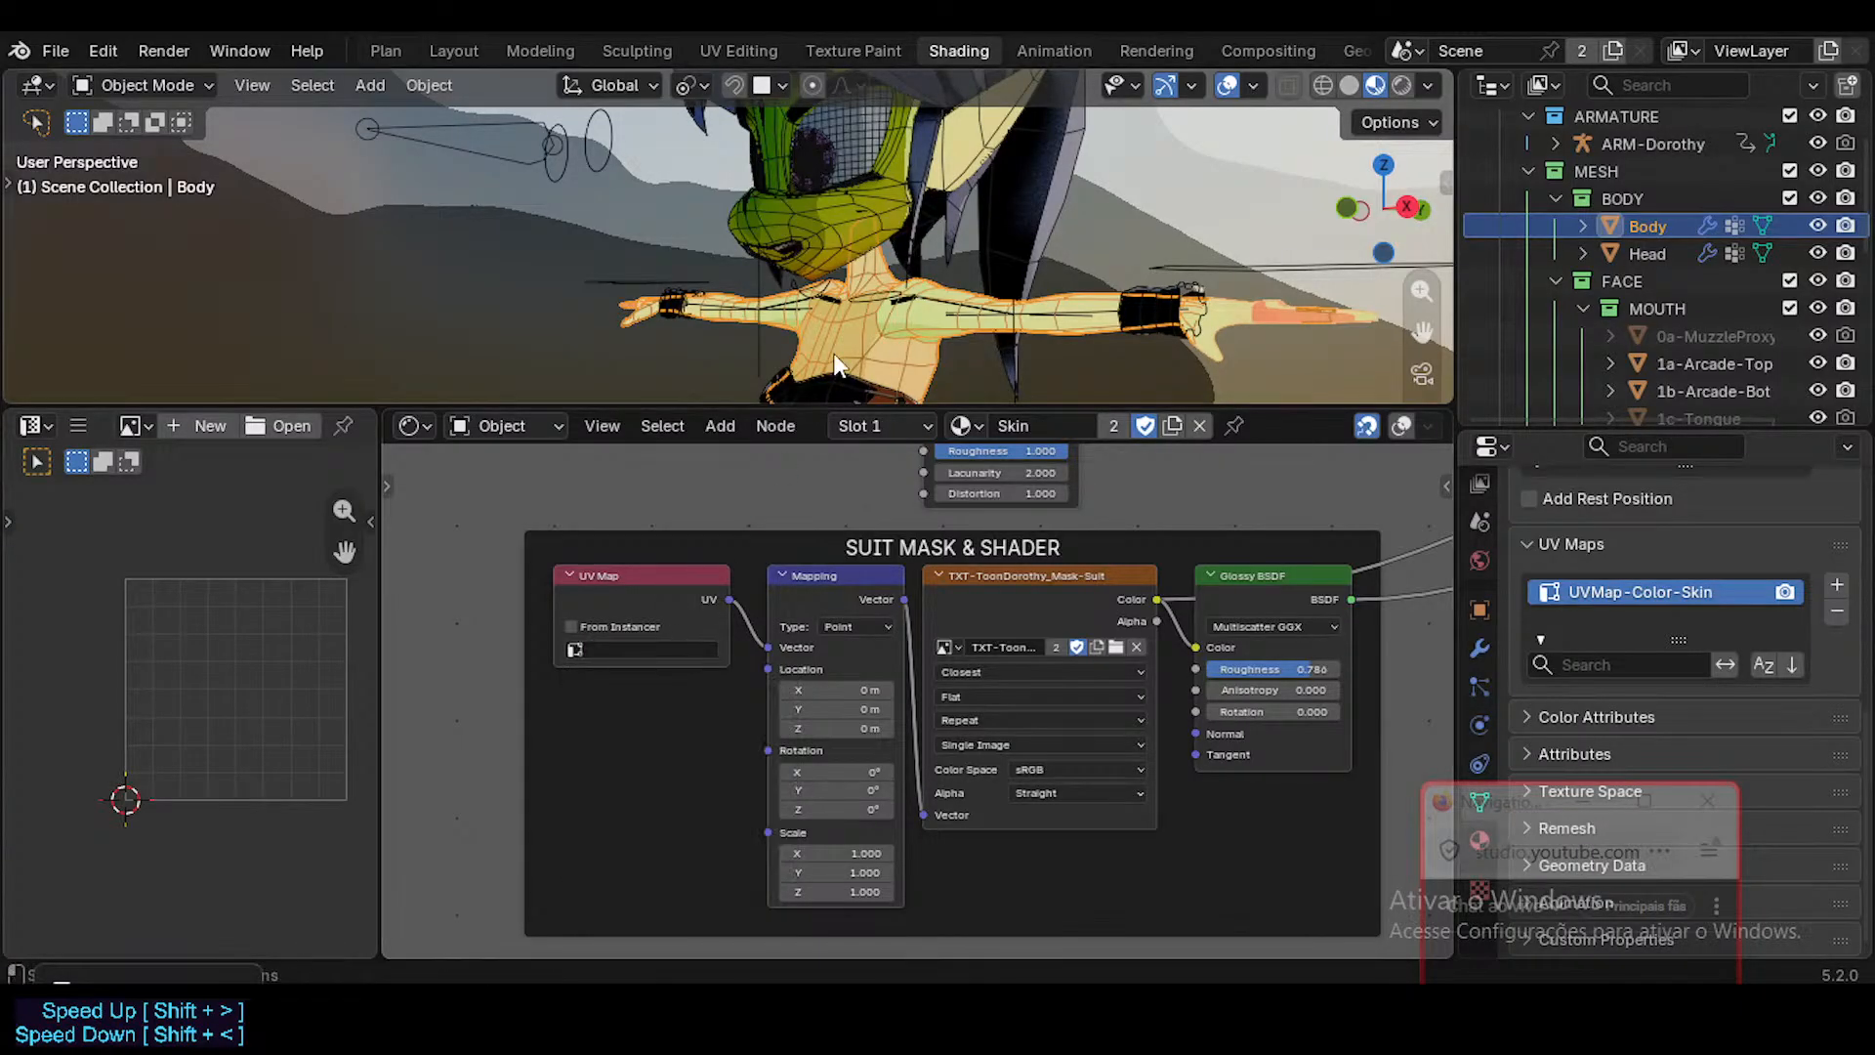
left_click(895, 215)
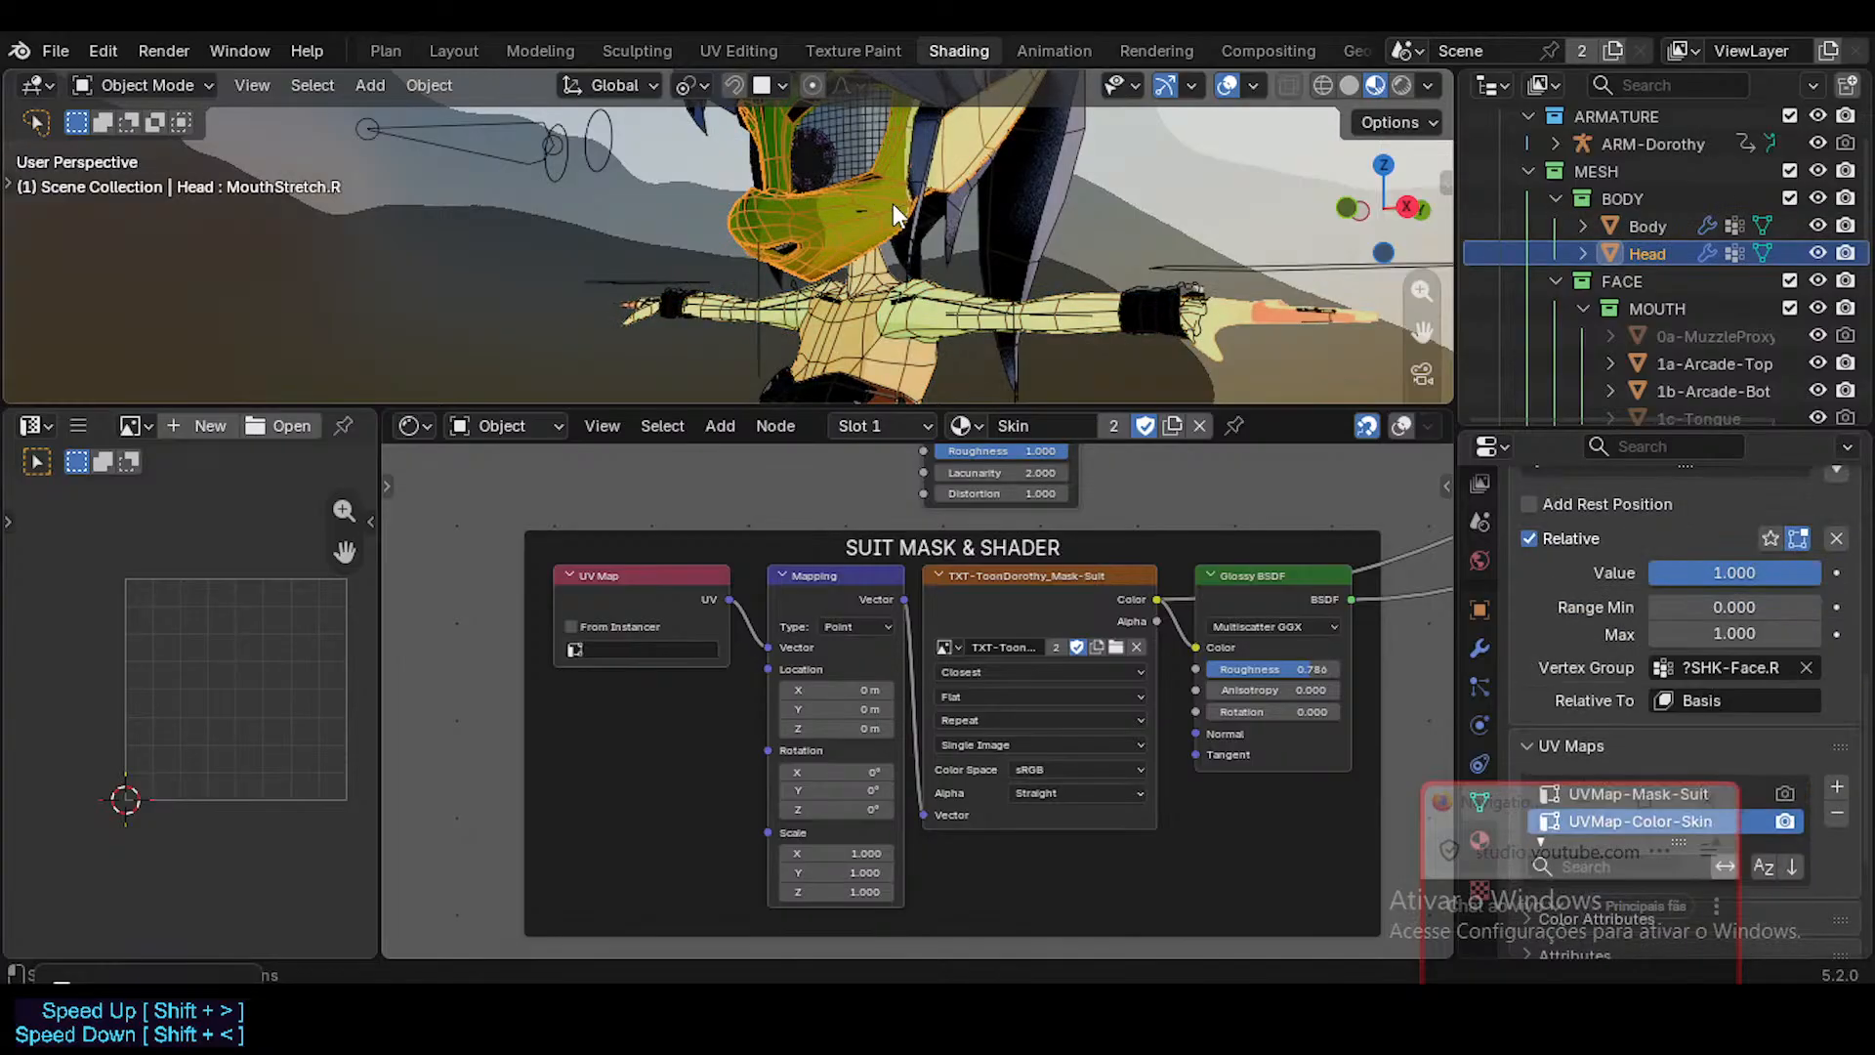
left_click(674, 650)
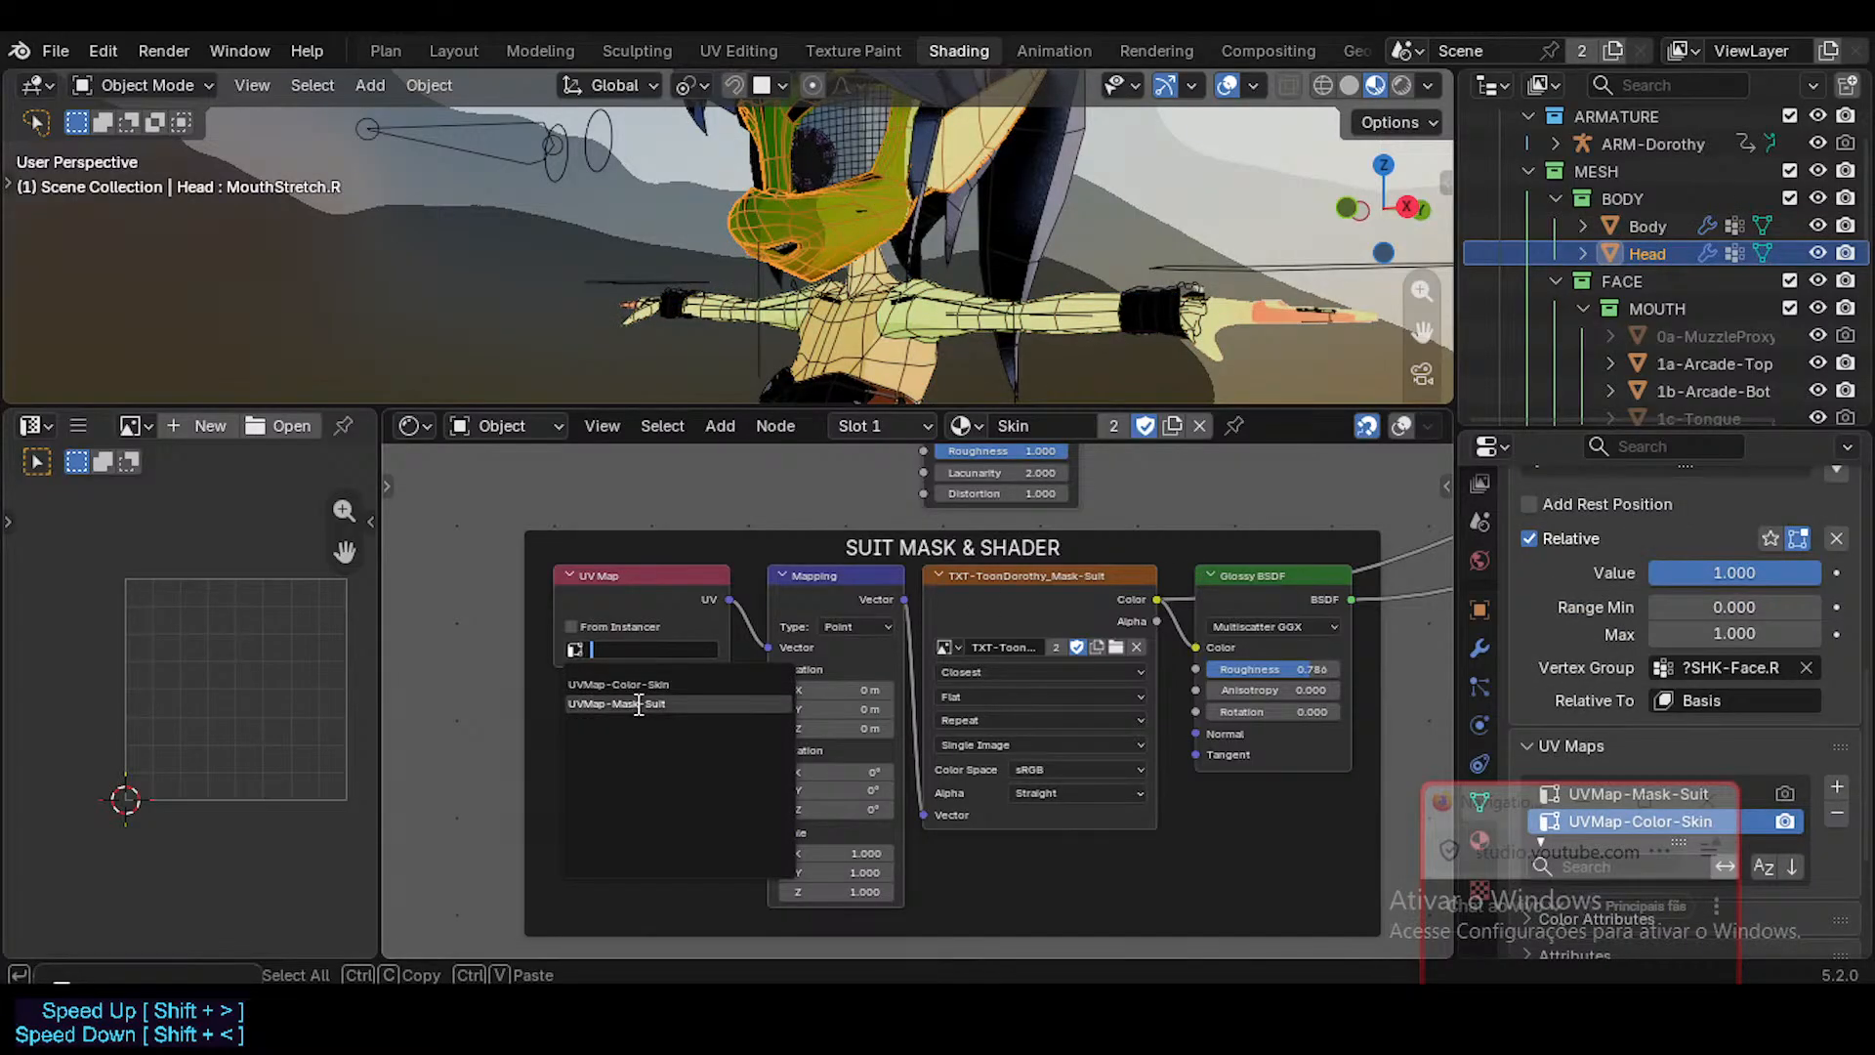
left_click(690, 705)
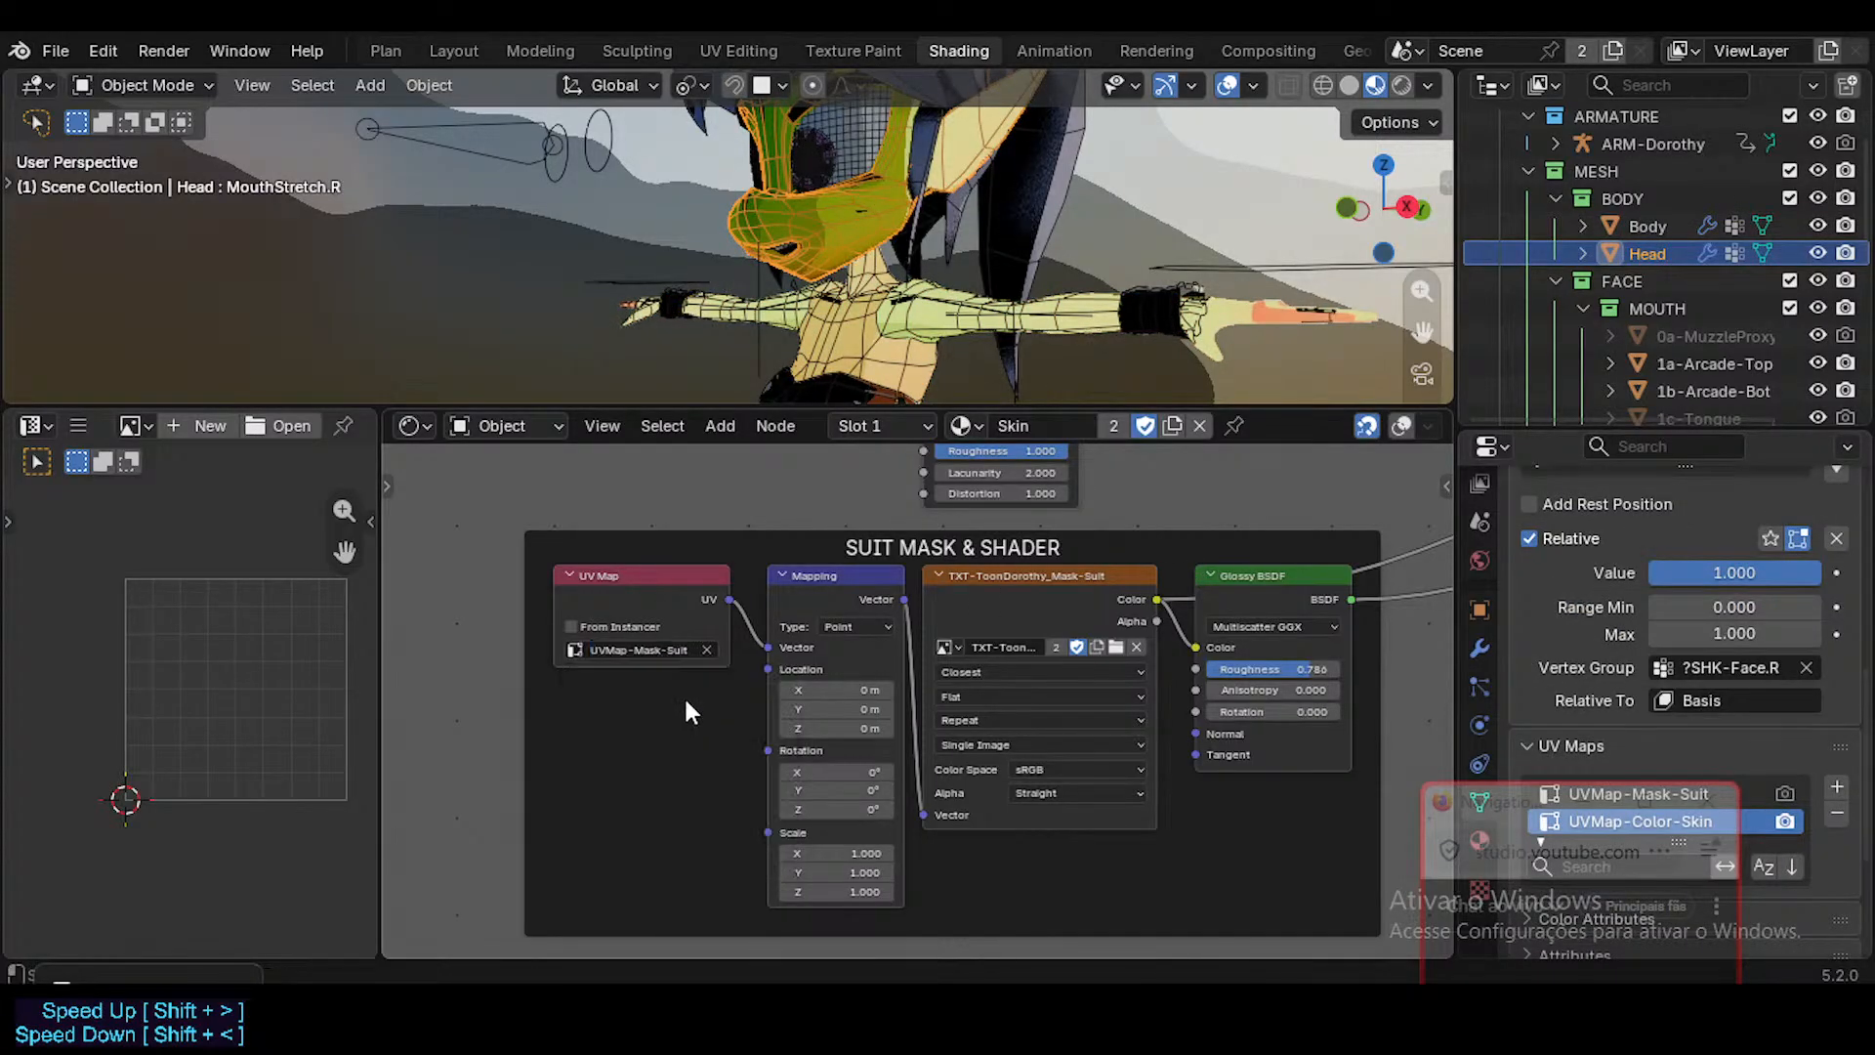
Select the Body mesh and check which UV maps the skin and suit mask UV Map nodes use on it.
scroll(672, 595, "up", 10, "shift")
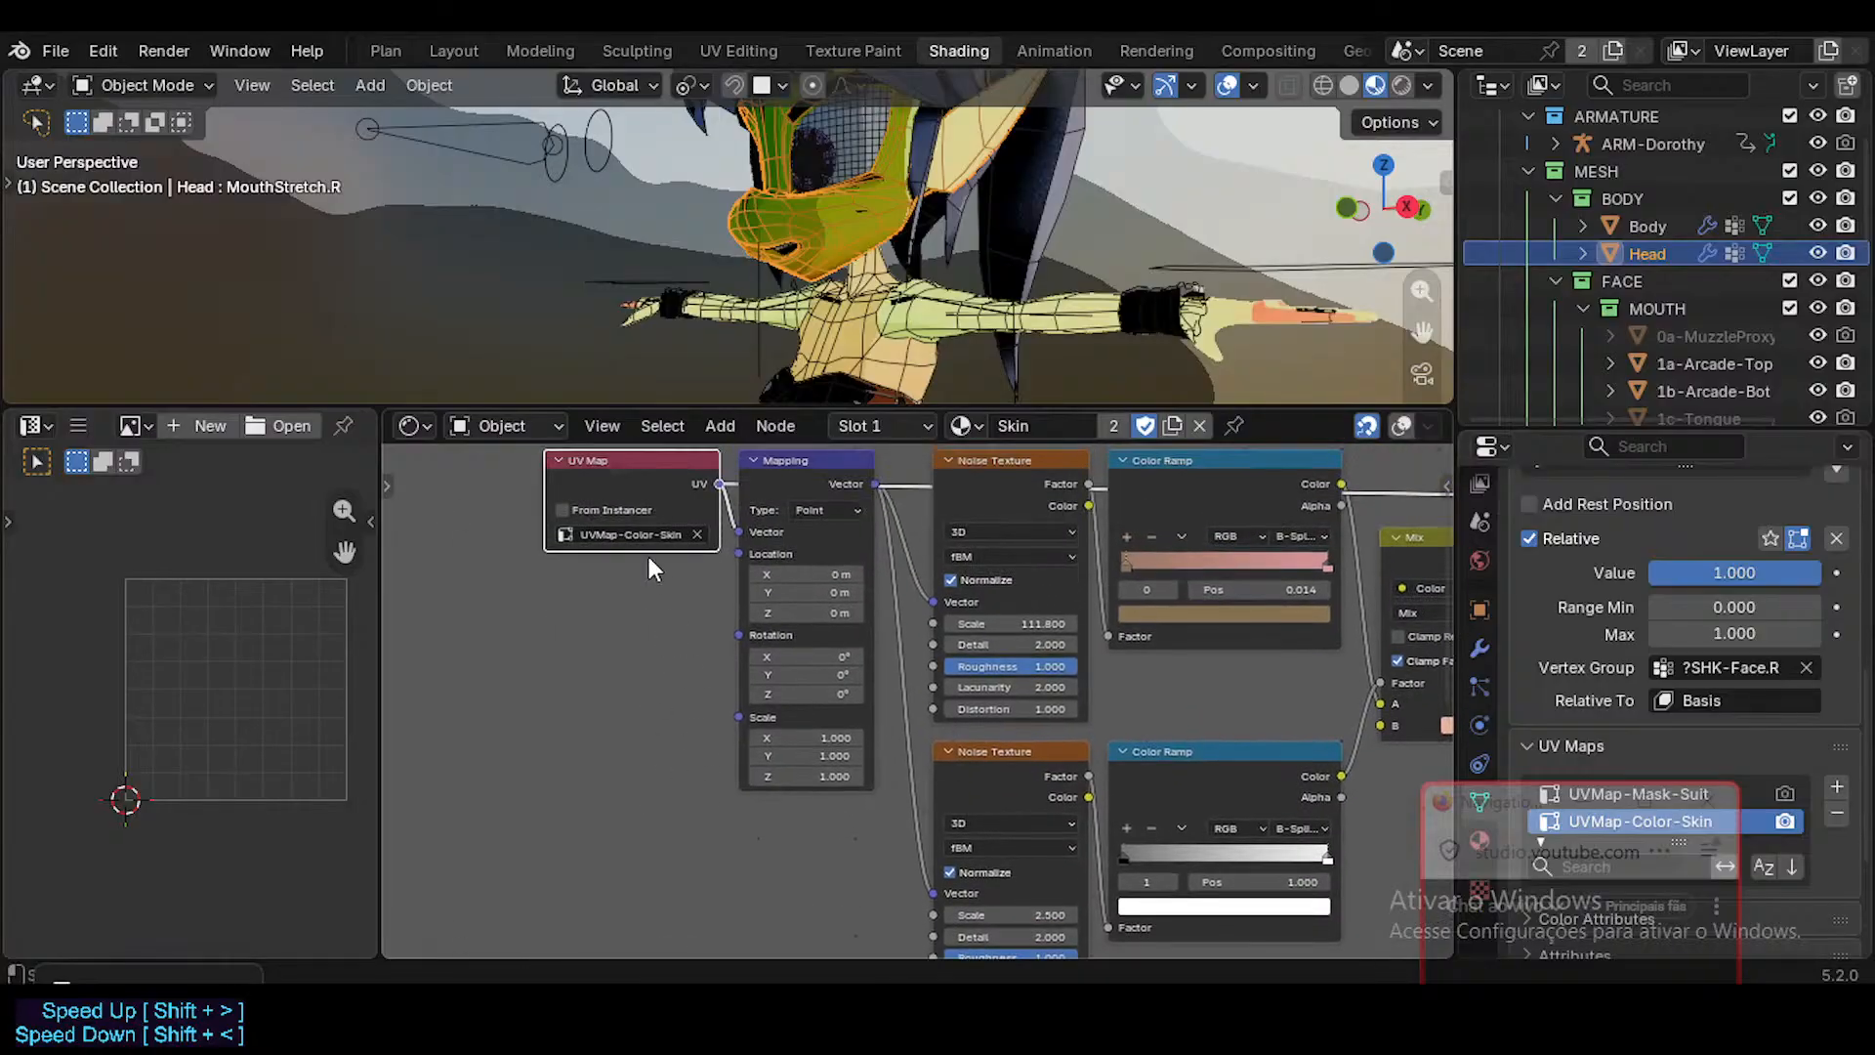
left_click(888, 344)
scroll(684, 718, "down", 5, "shift")
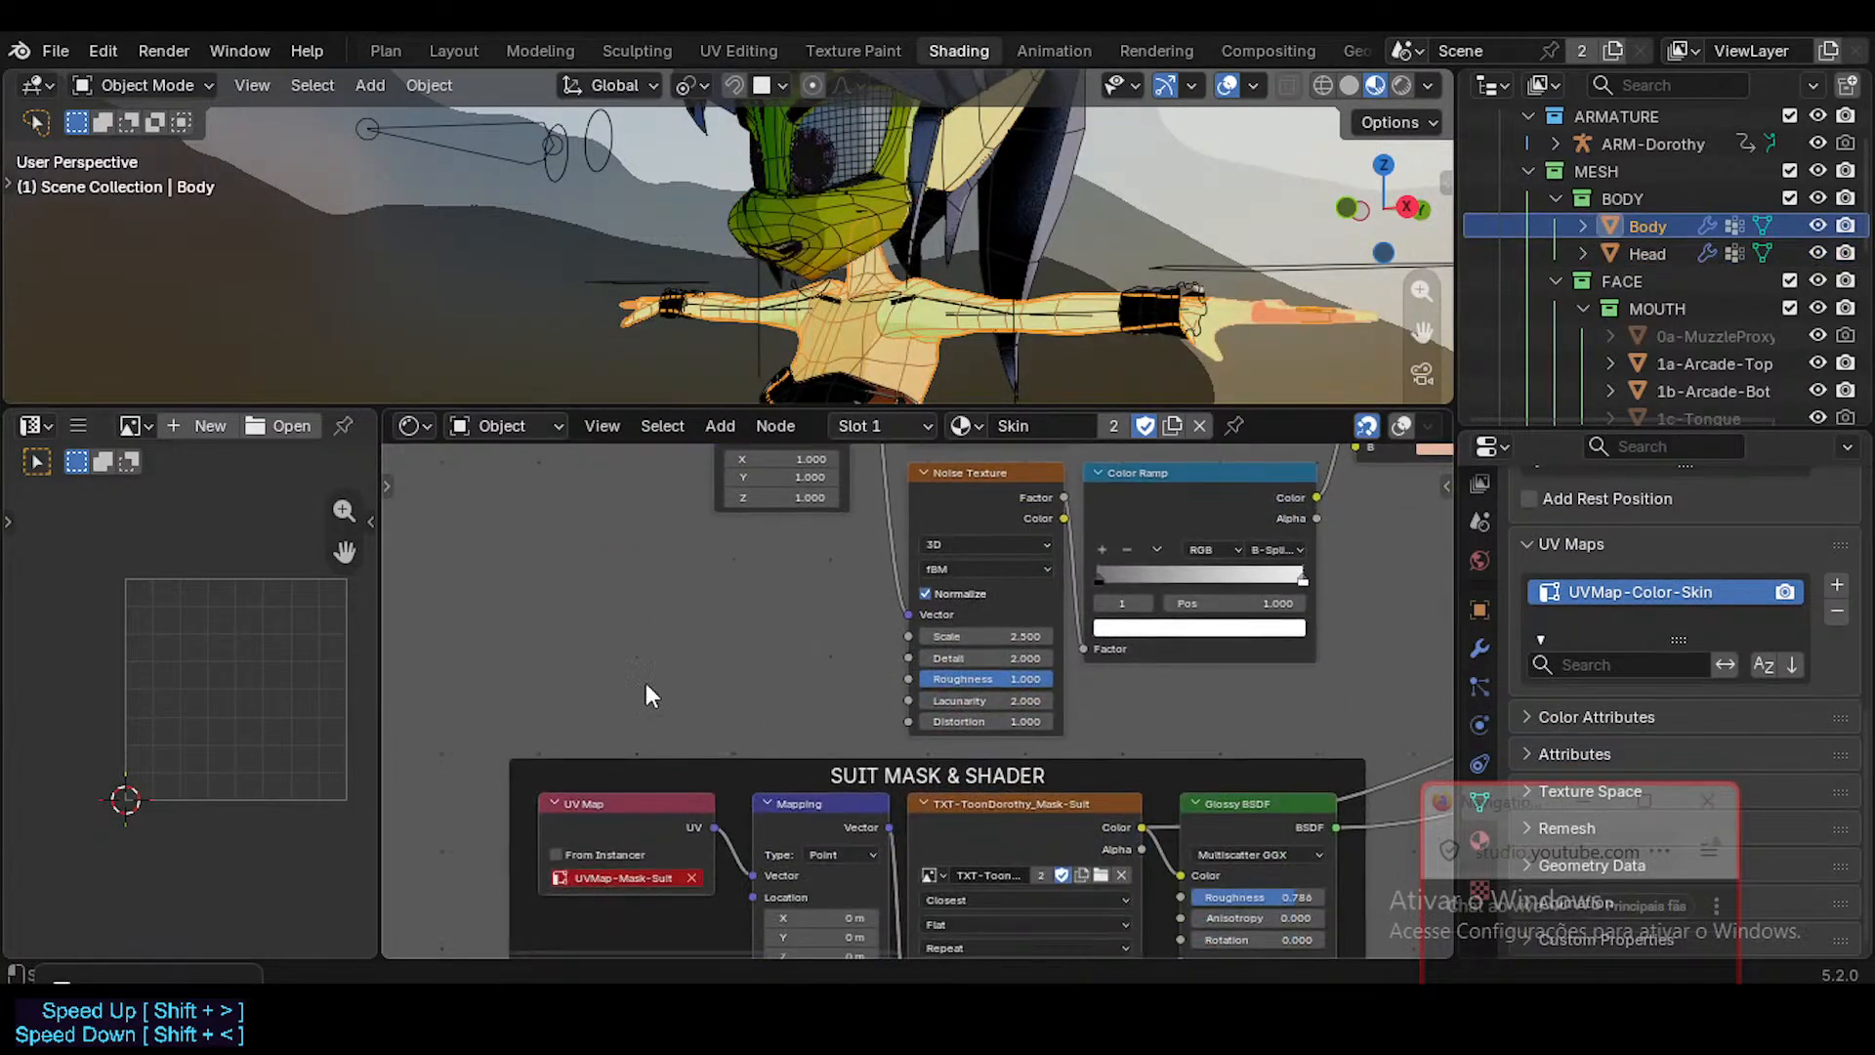
scroll(689, 605, "up", 4, "shift")
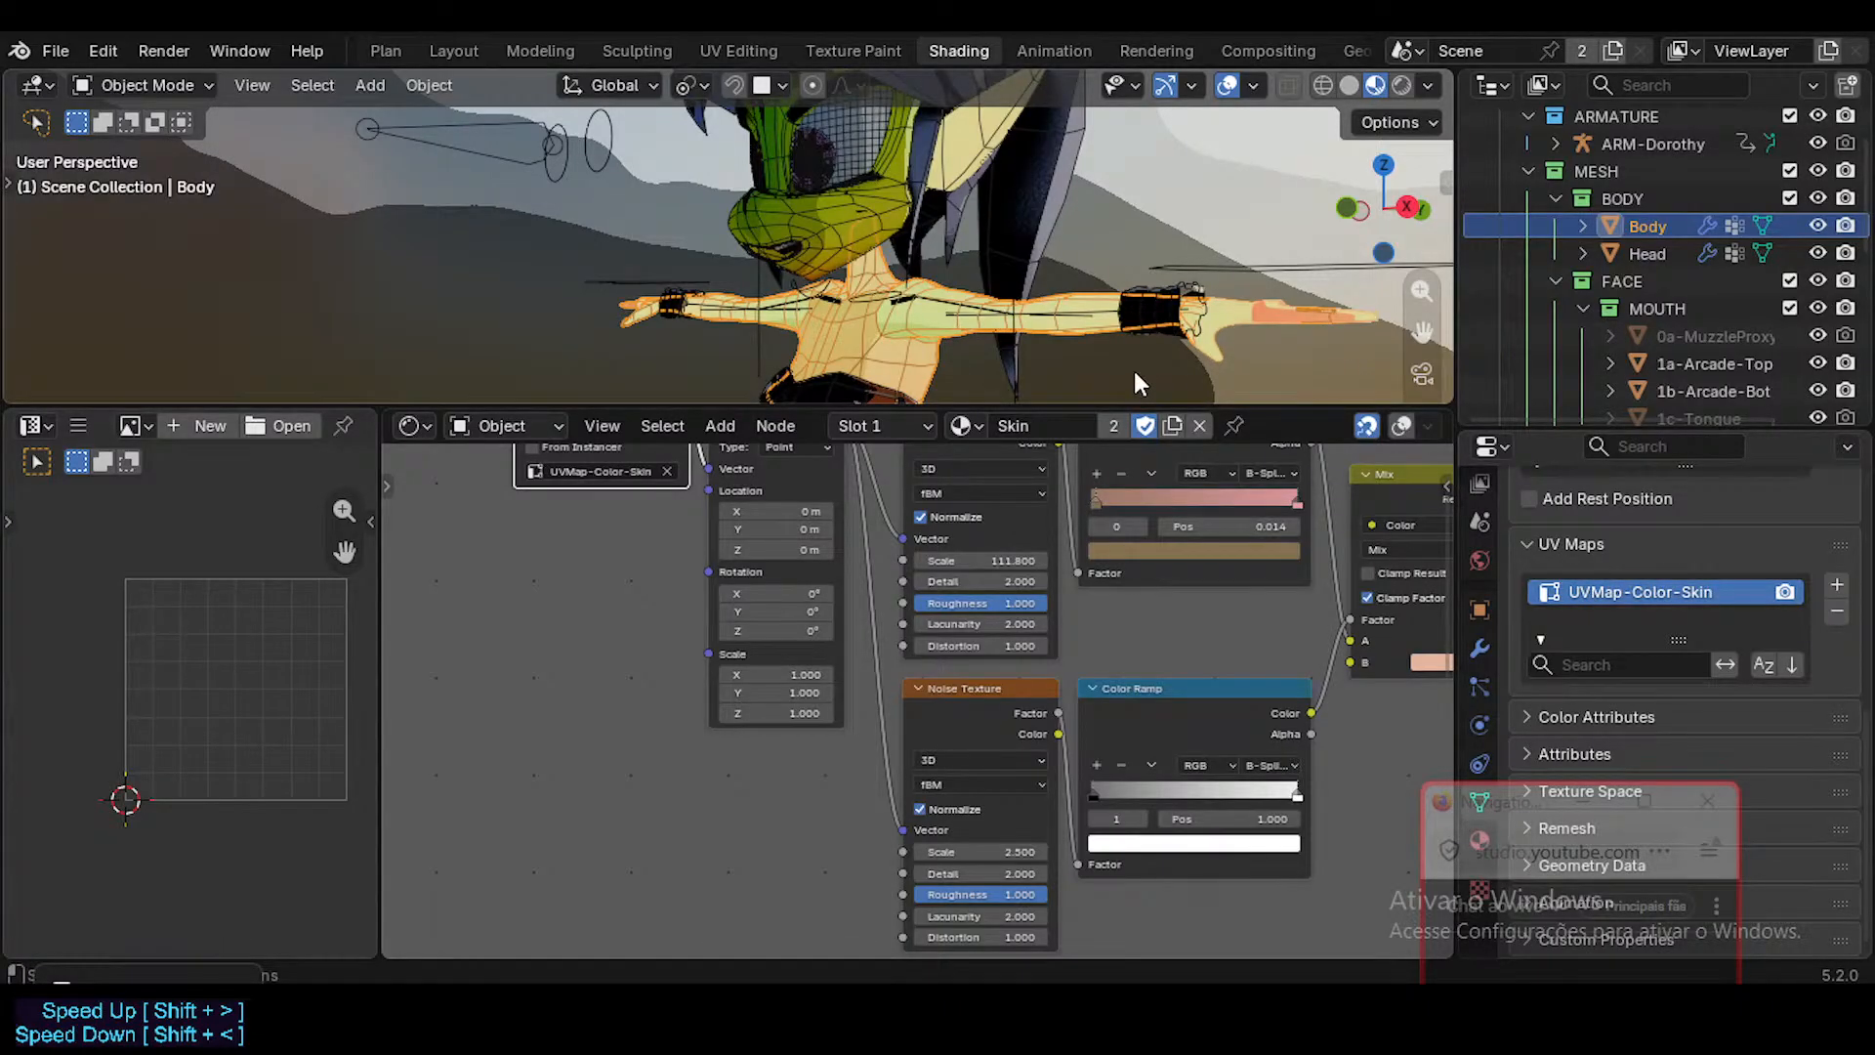
middle_click_drag(931, 607, 927, 410)
middle_click_drag(870, 722, 866, 569)
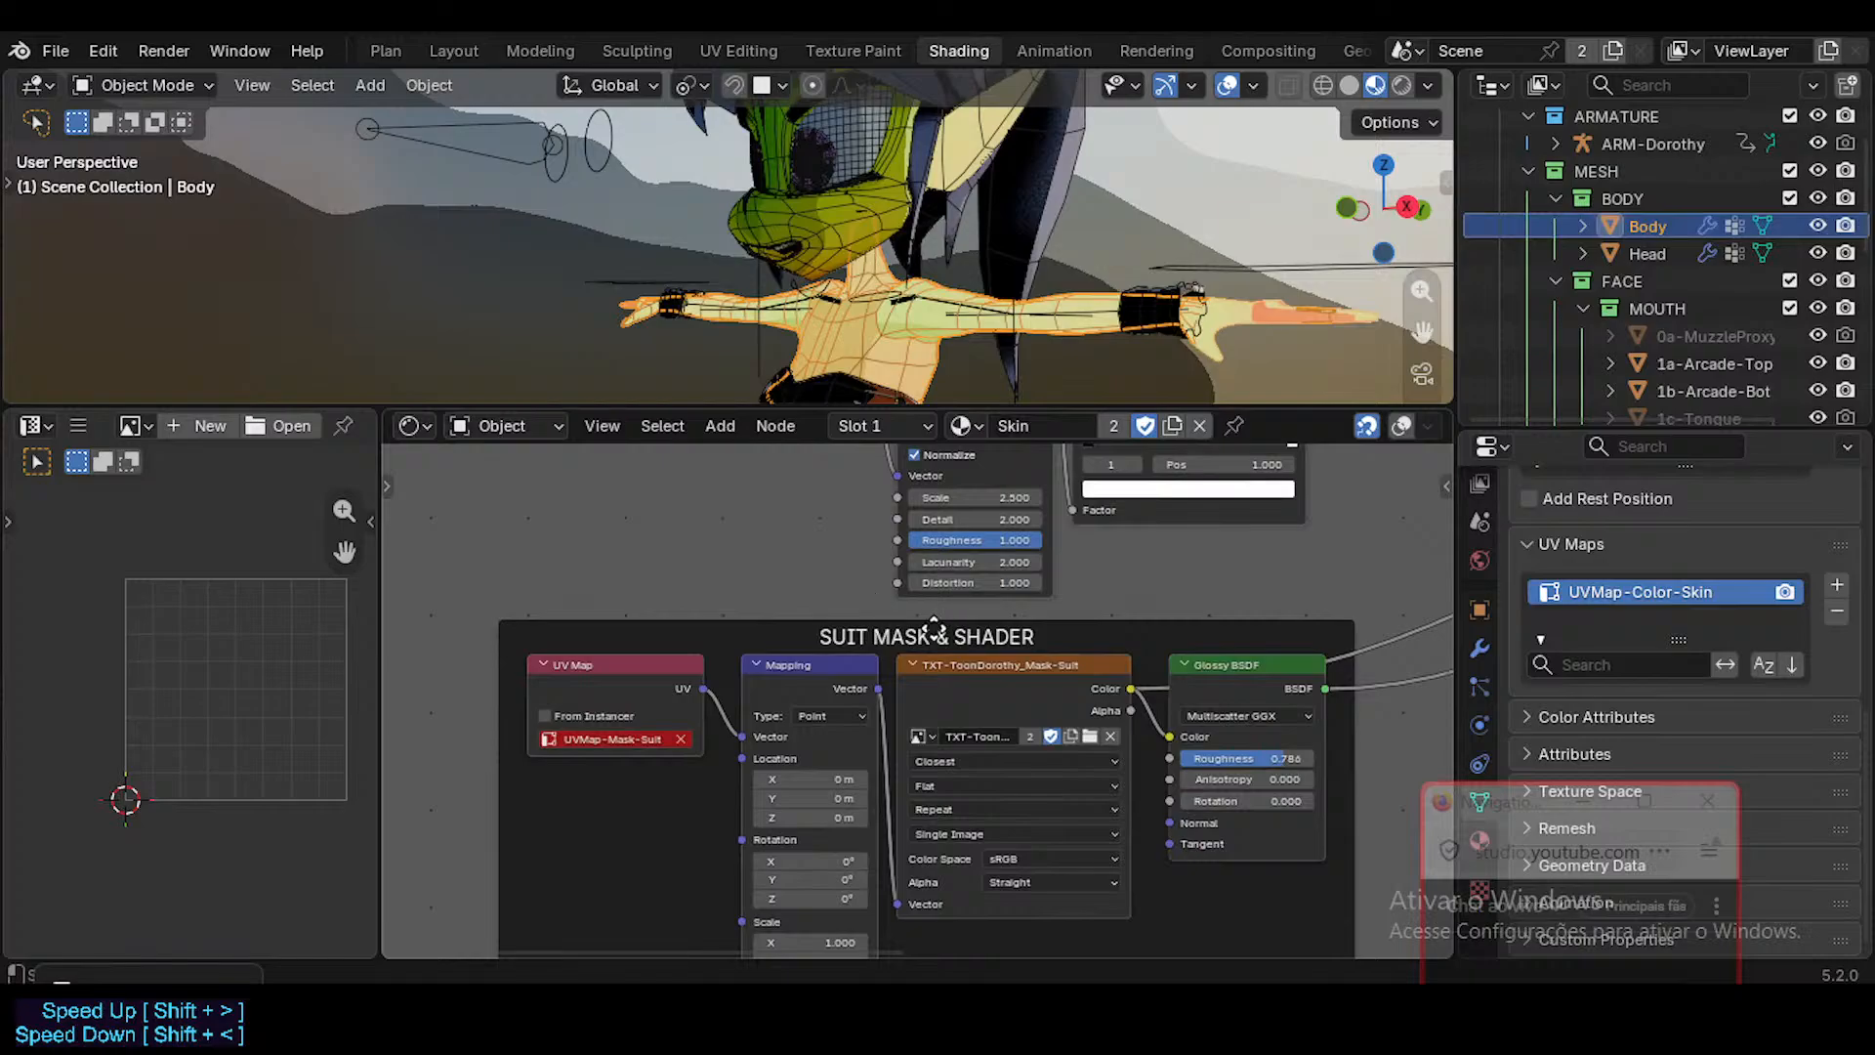
middle_click_drag(933, 630, 930, 580)
Move the Glossy BSDF node away from the TXT-ToonDorothy_Mask-Suit texture node and widen that texture node.
scroll(938, 656, "up", 1)
scroll(973, 664, "up", 3)
middle_click_drag(1176, 698, 809, 671)
scroll(808, 659, "down", 3)
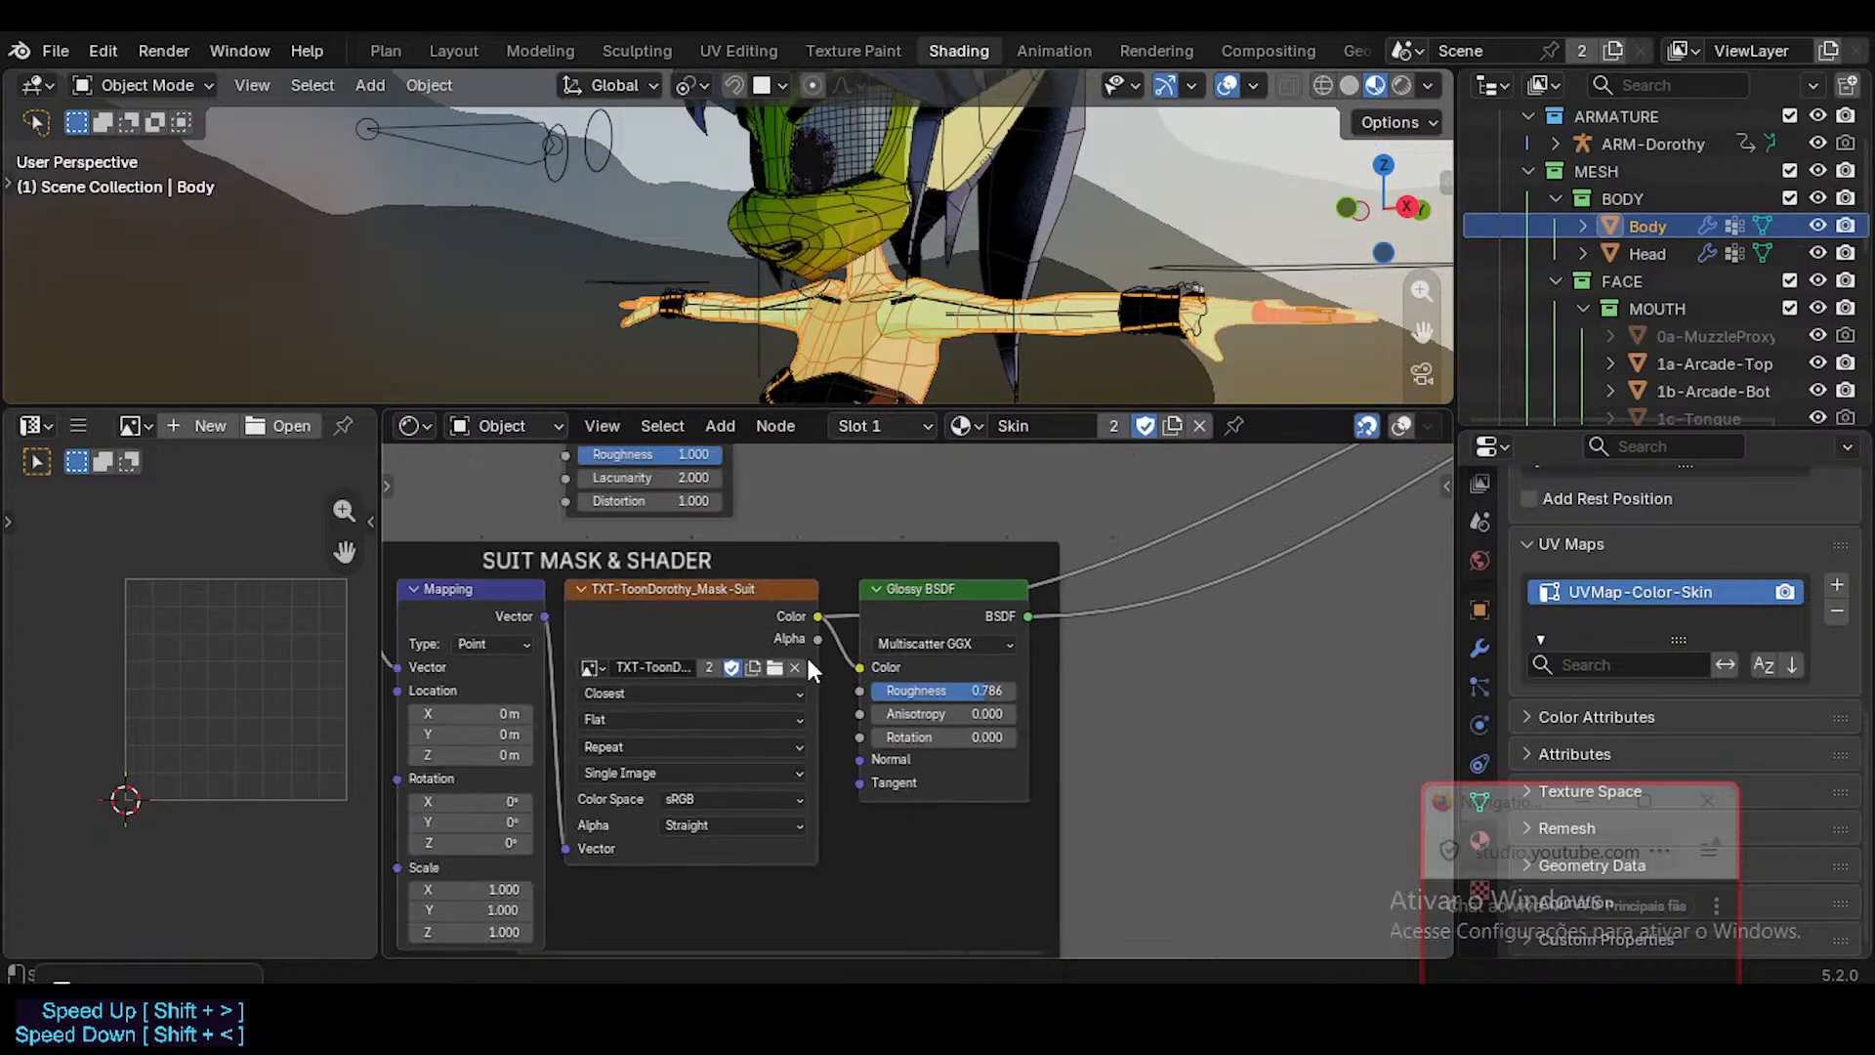
scroll(830, 646, "down", 5)
left_click_drag(922, 606, 1122, 591)
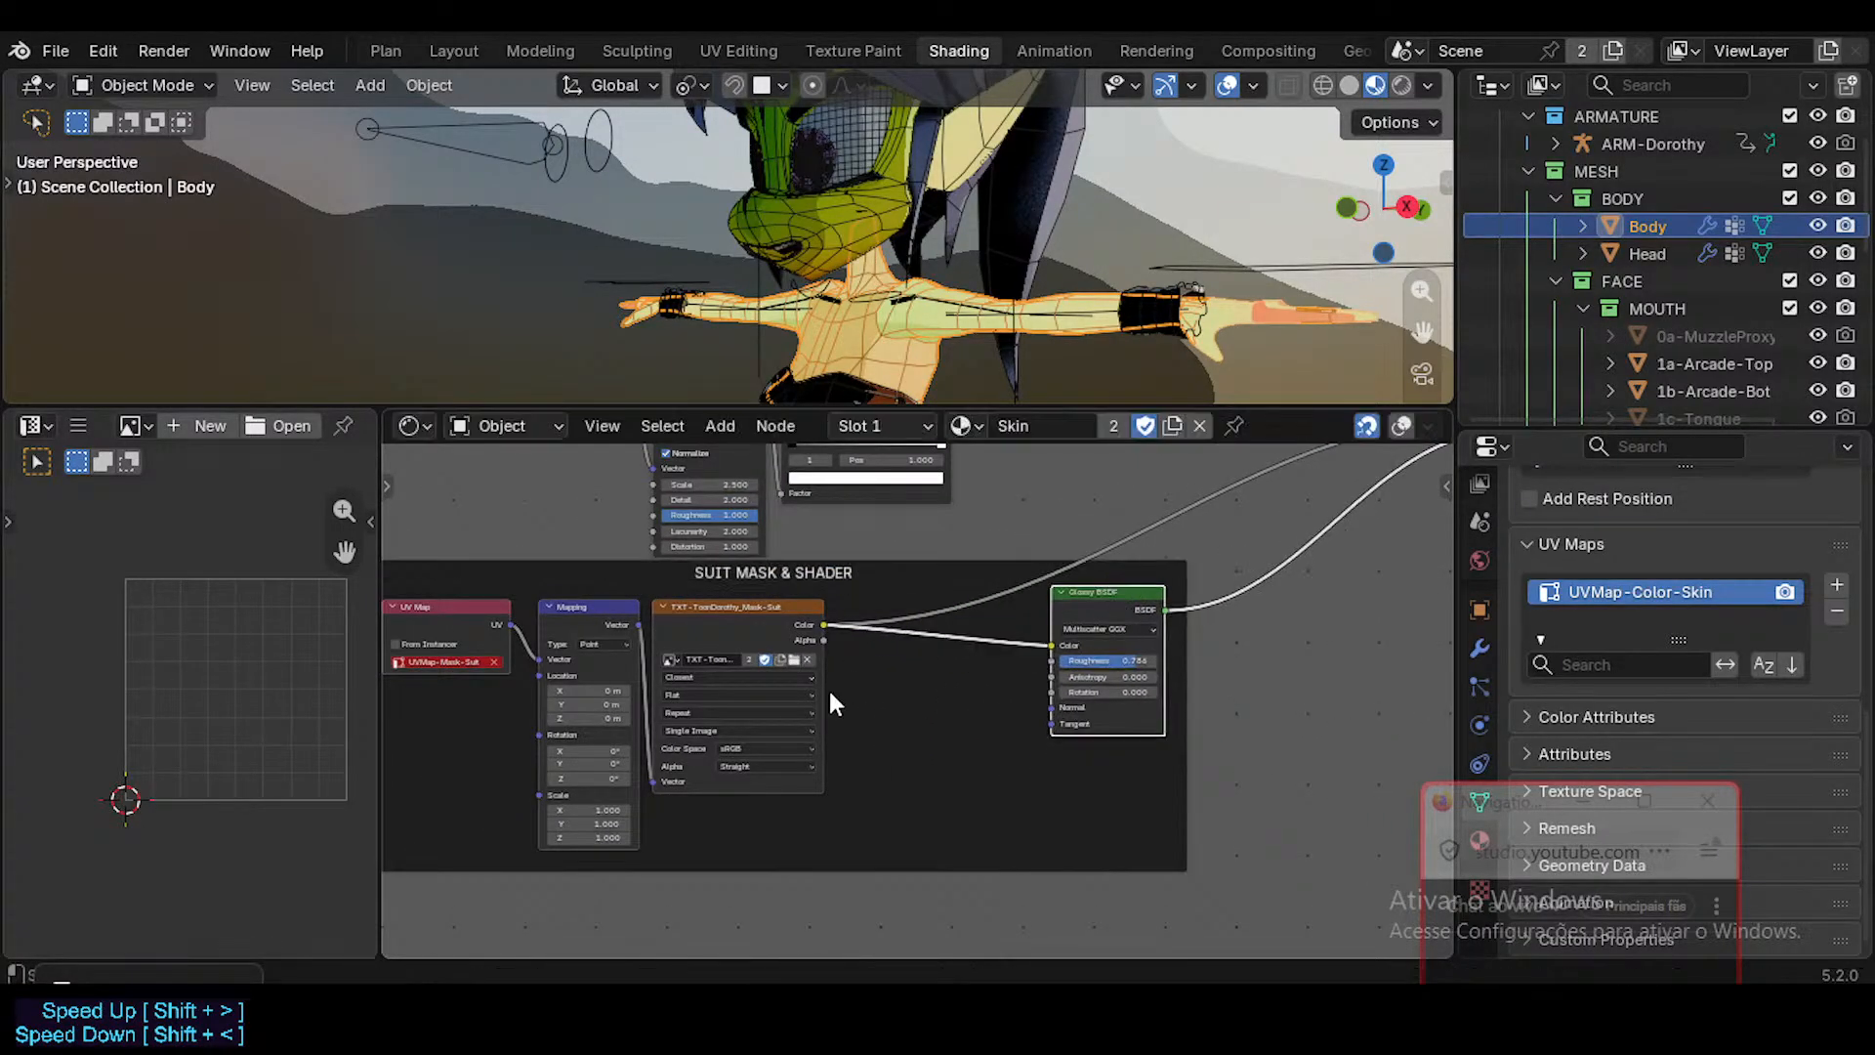
scroll(821, 745, "up", 1)
left_click_drag(821, 745, 897, 741)
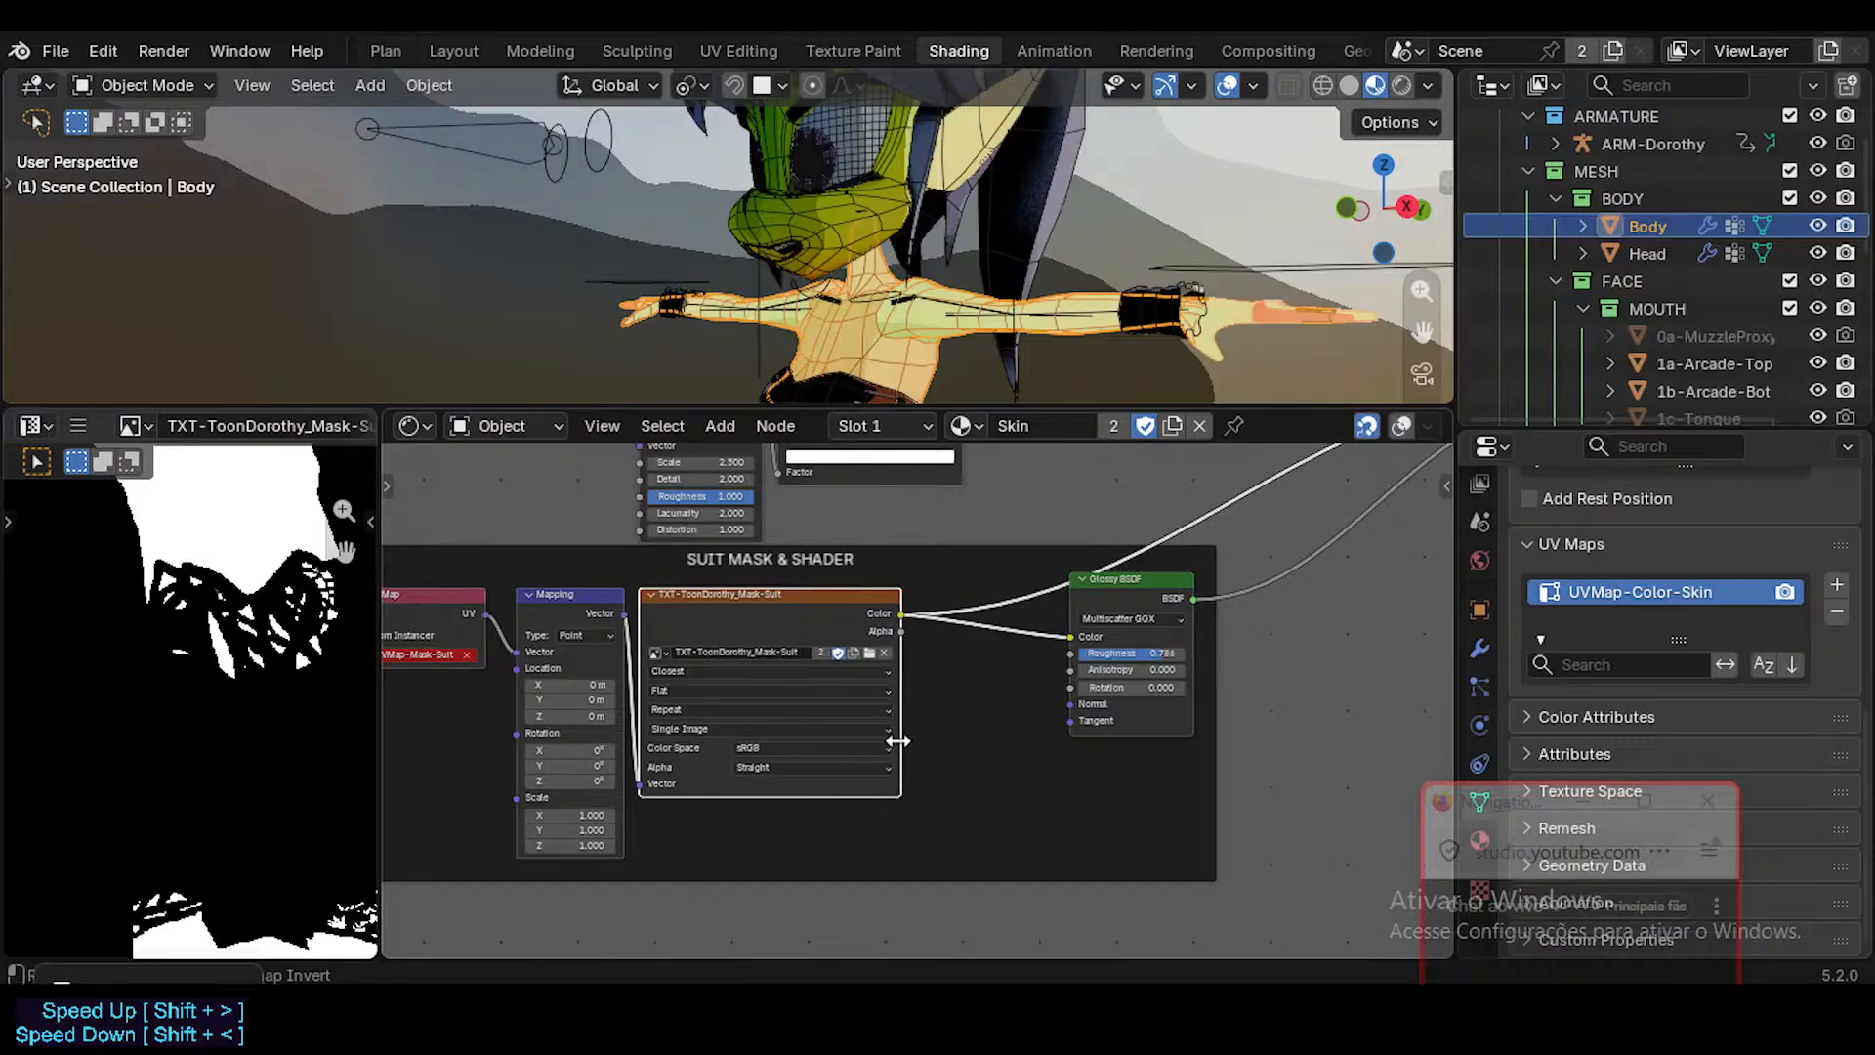
Examine the TXT-ToonDorothy_Mask-Suit texture node and its black-and-white mask image in the image editor.
scroll(809, 701, "up", 4)
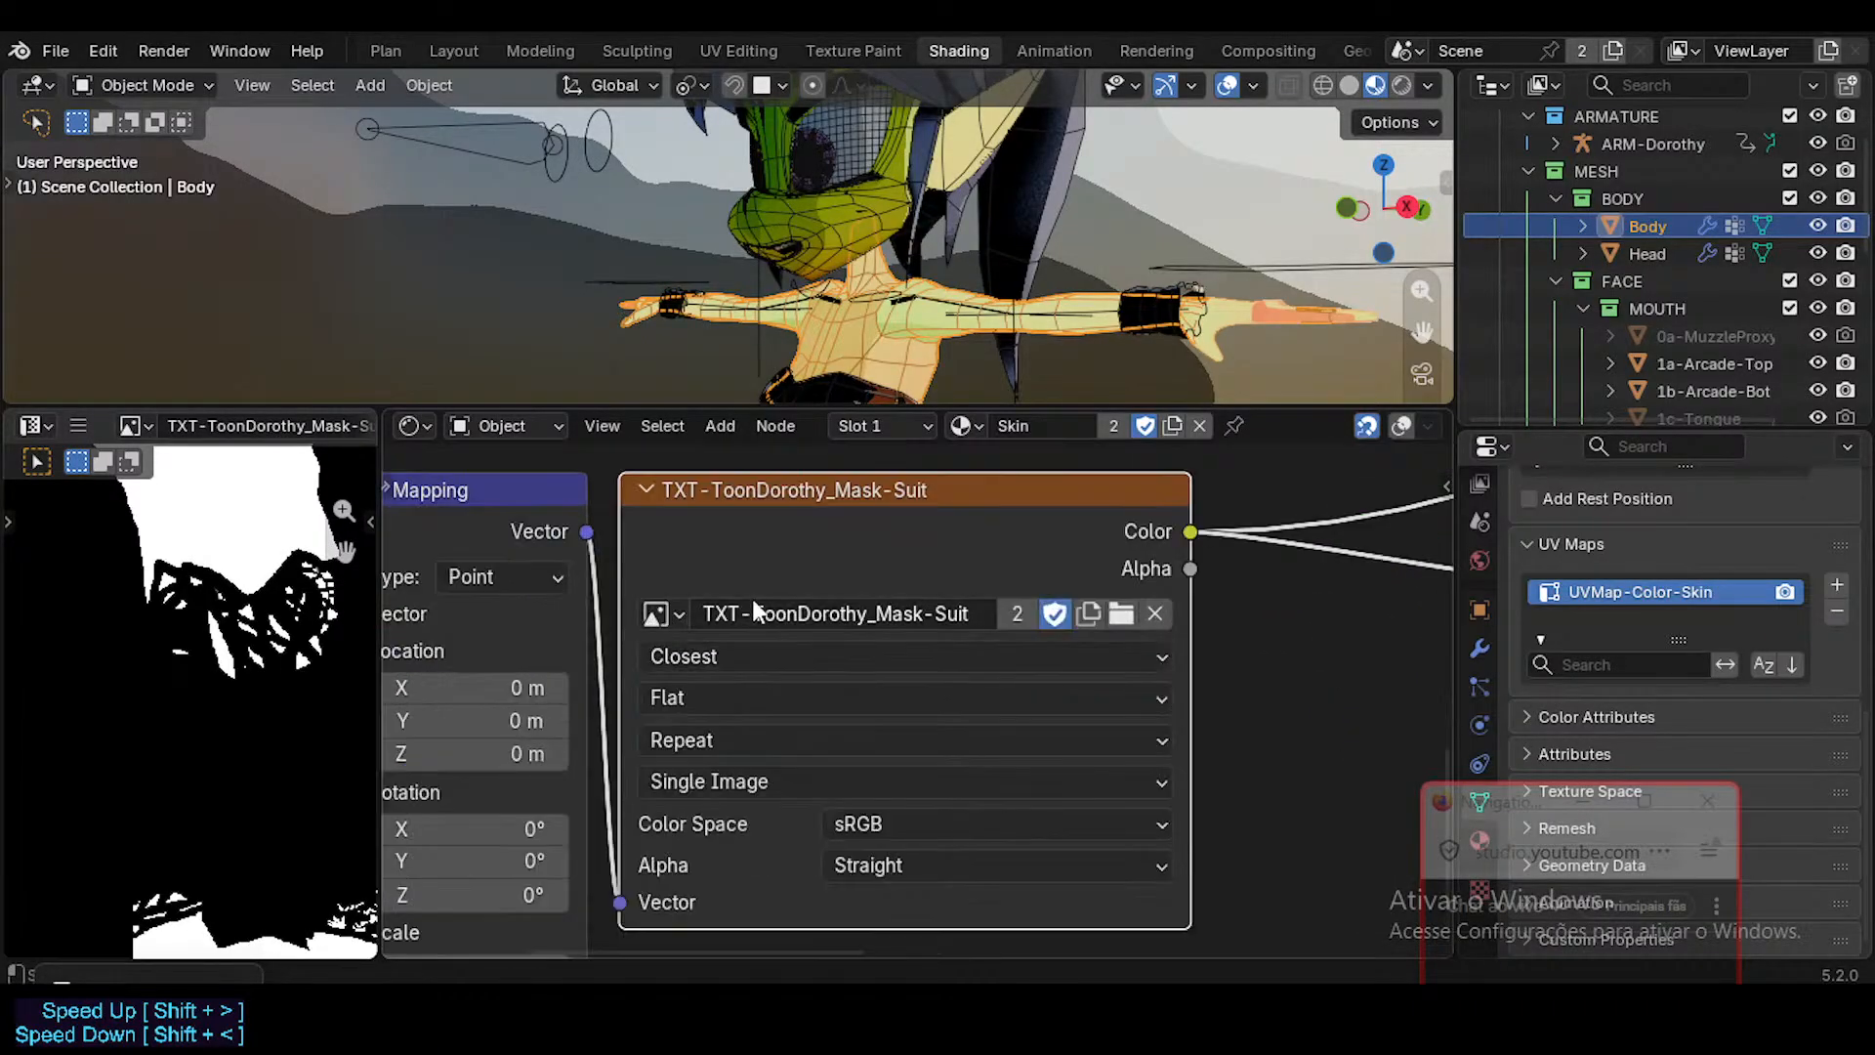
scroll(761, 630, "down", 3)
scroll(415, 633, "down", 4)
scroll(275, 638, "down", 5)
scroll(275, 638, "up", 3)
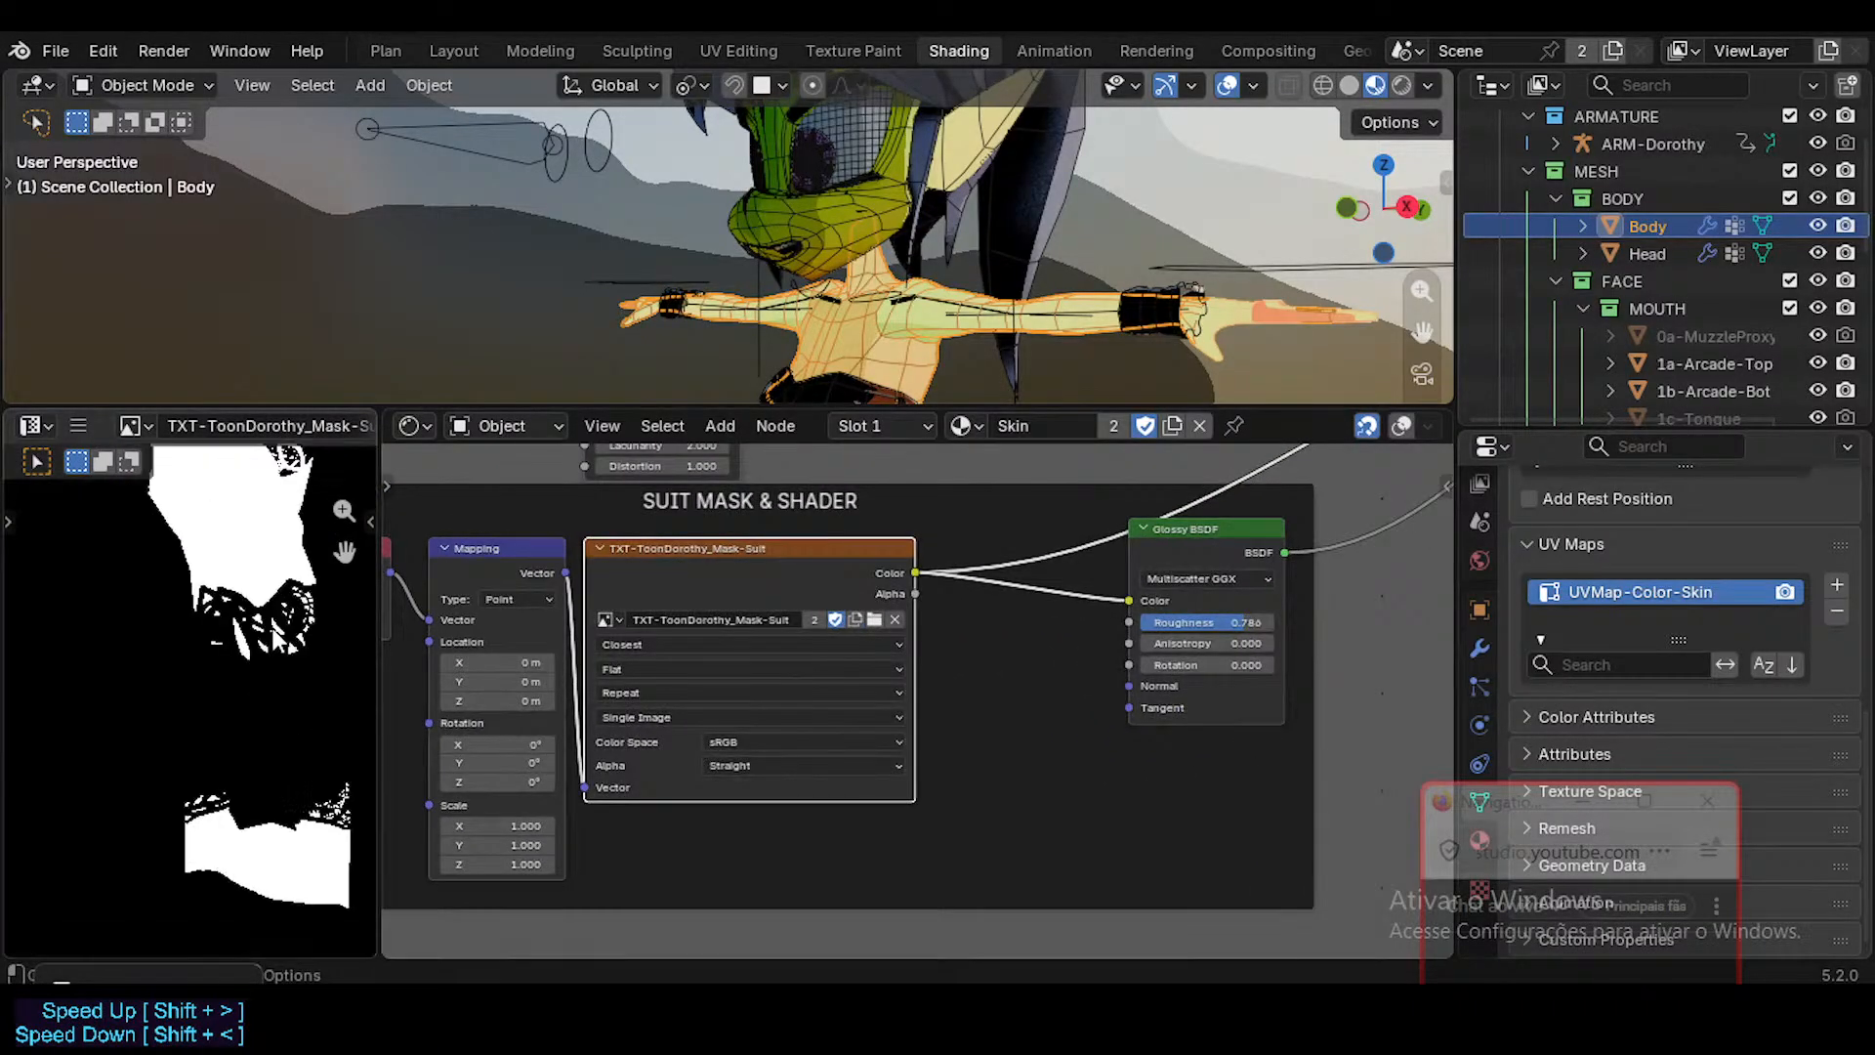
scroll(275, 638, "down", 2)
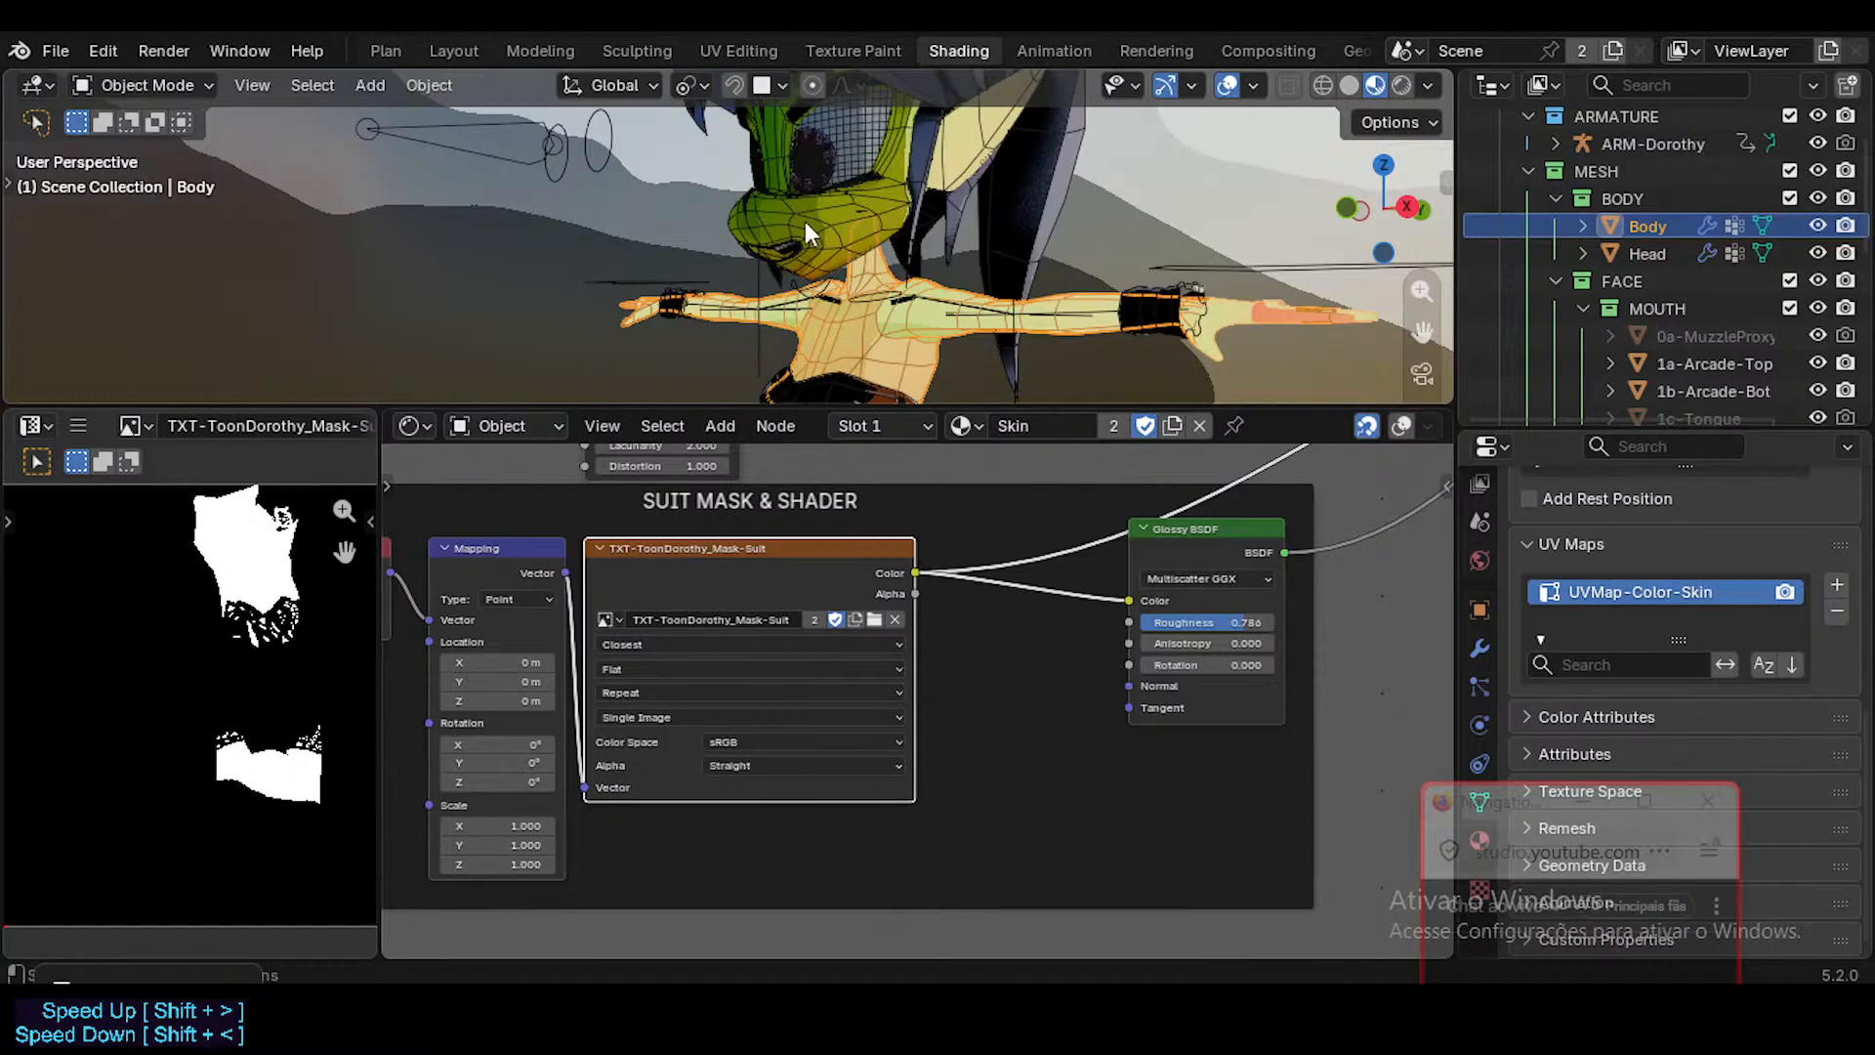
scroll(240, 576, "down", 1)
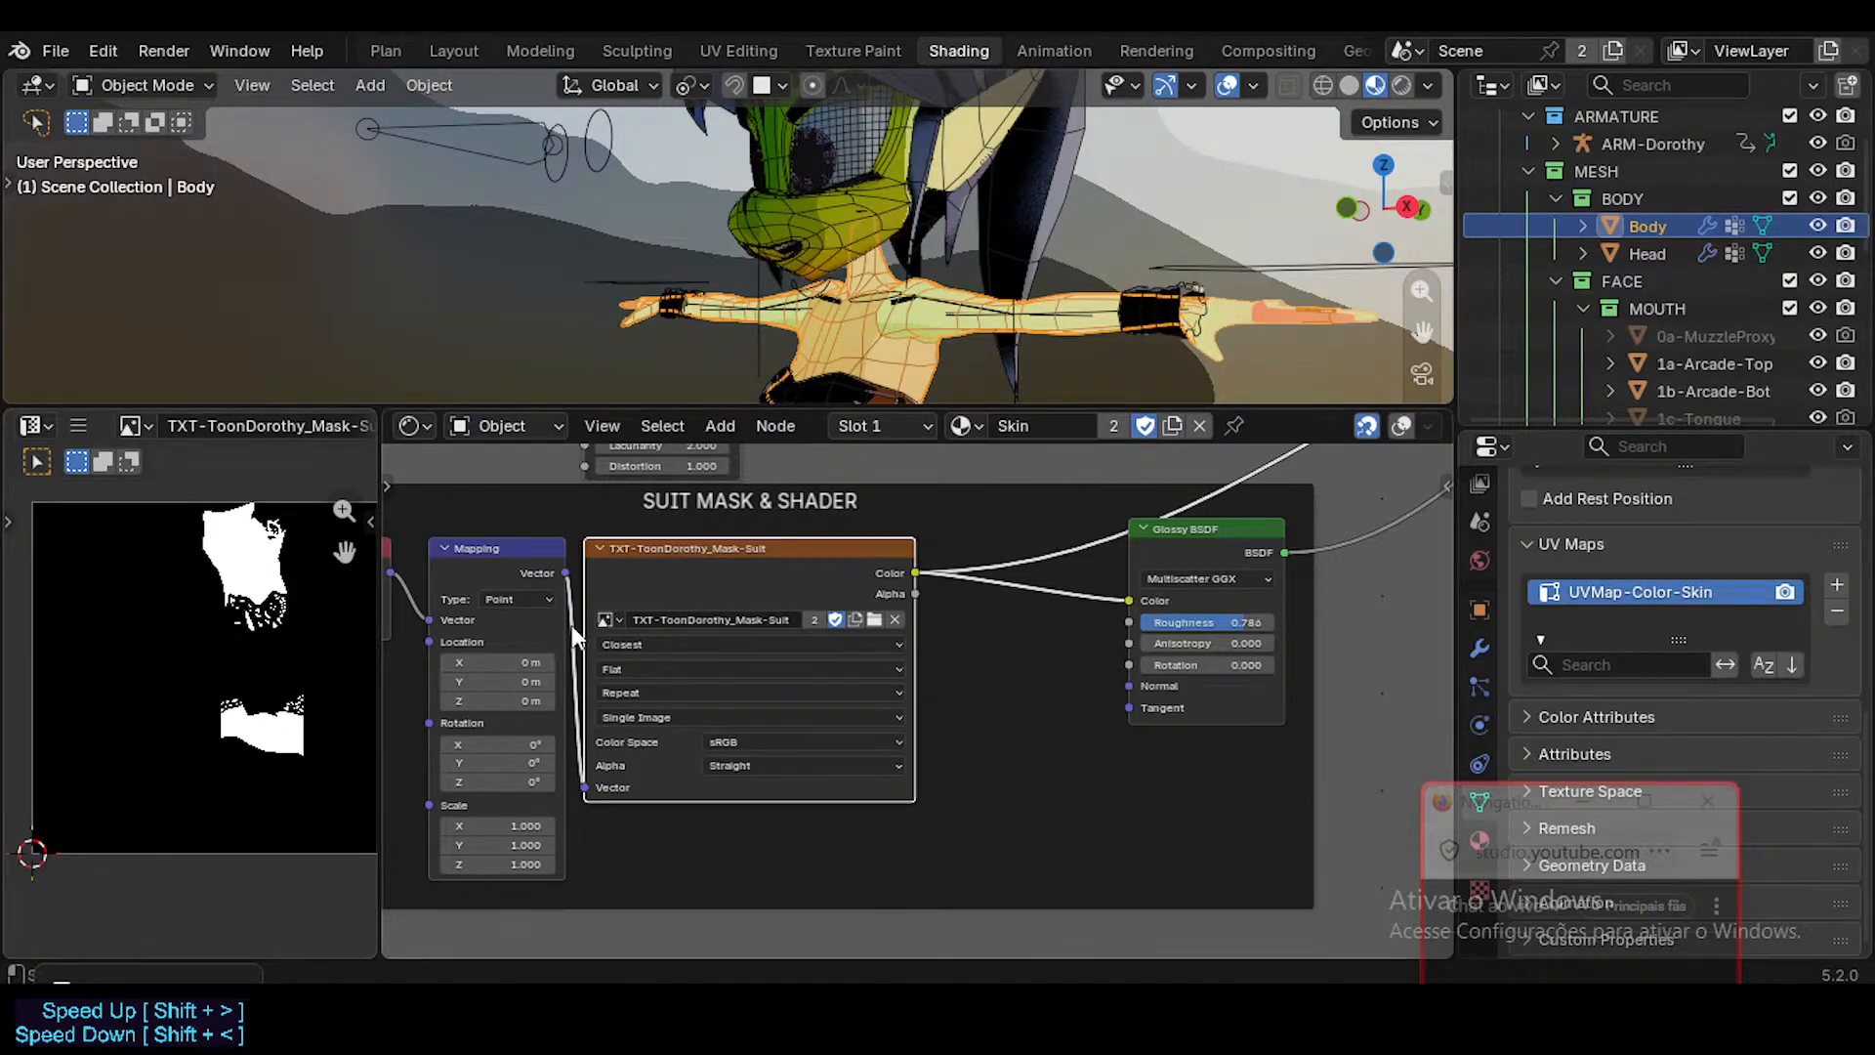
middle_click_drag(571, 625, 659, 623)
left_click(724, 545)
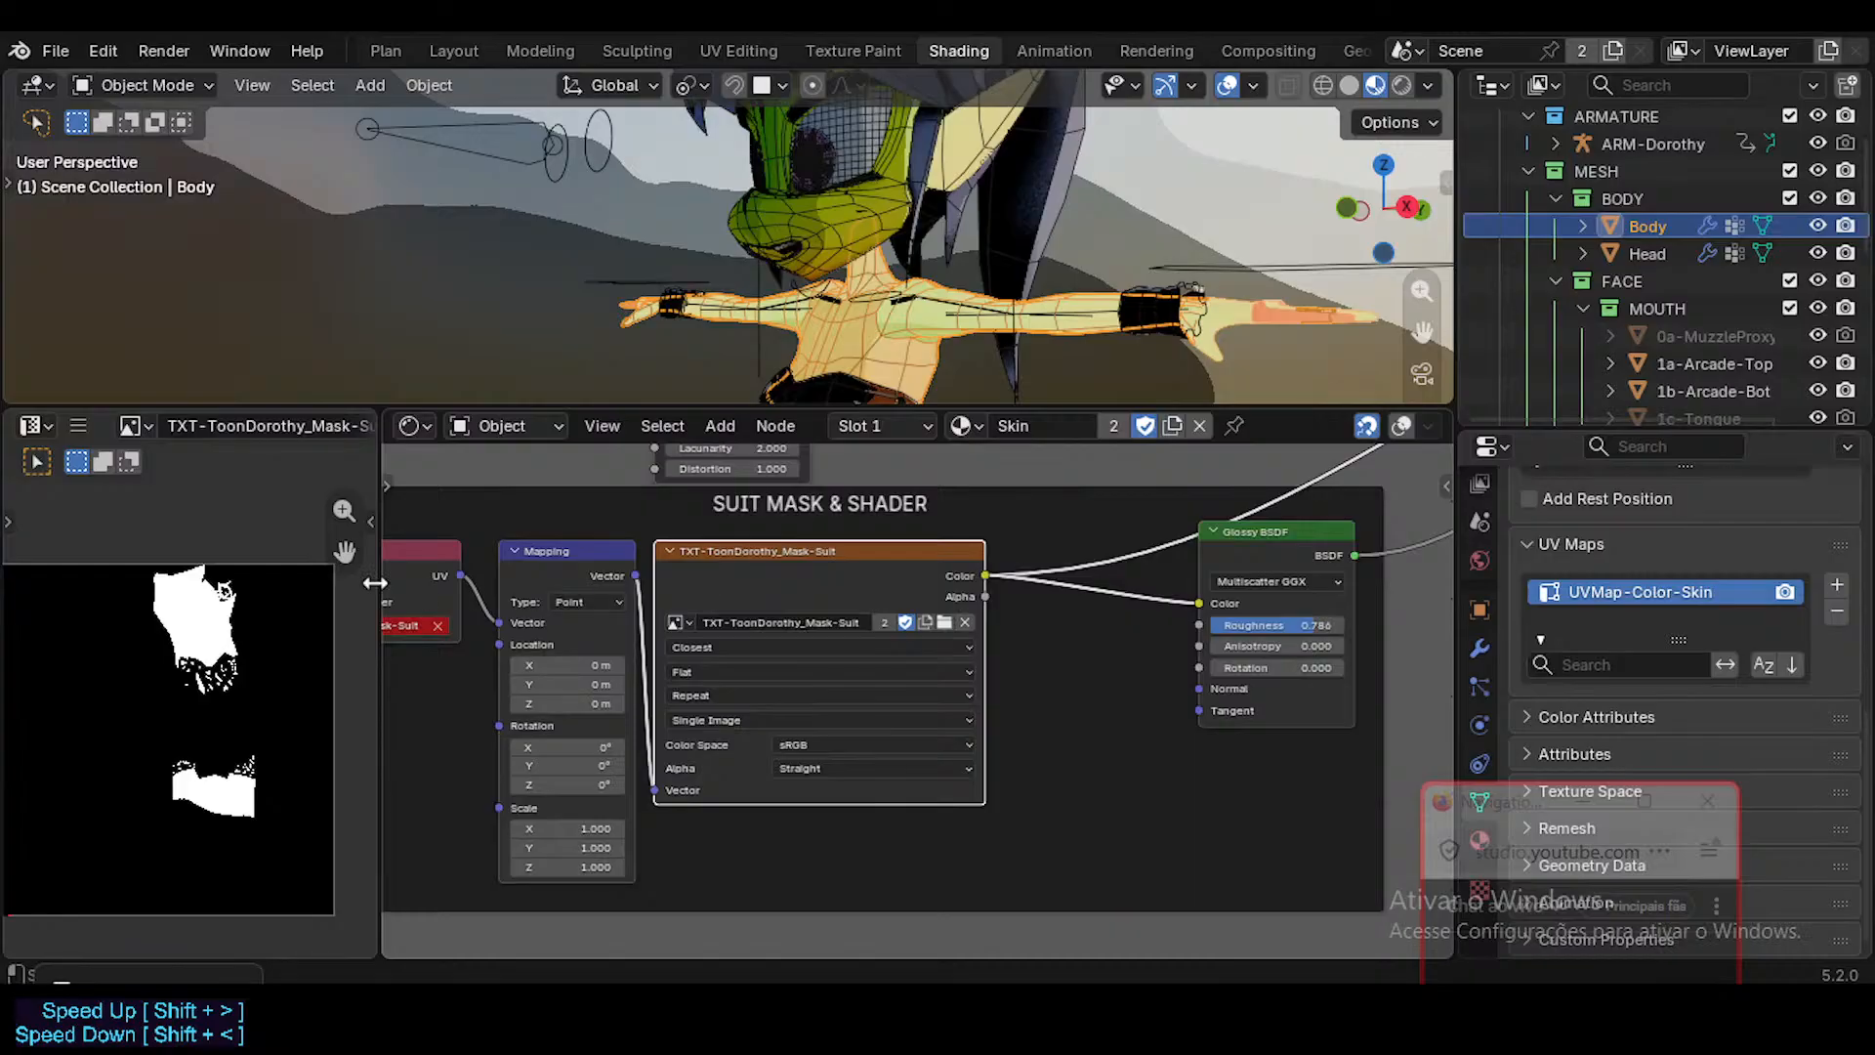
Shift the TXT-ToonDorothy_Mask-Suit texture node slightly away from the Mapping node and save the file.
left_click_drag(742, 543, 762, 543)
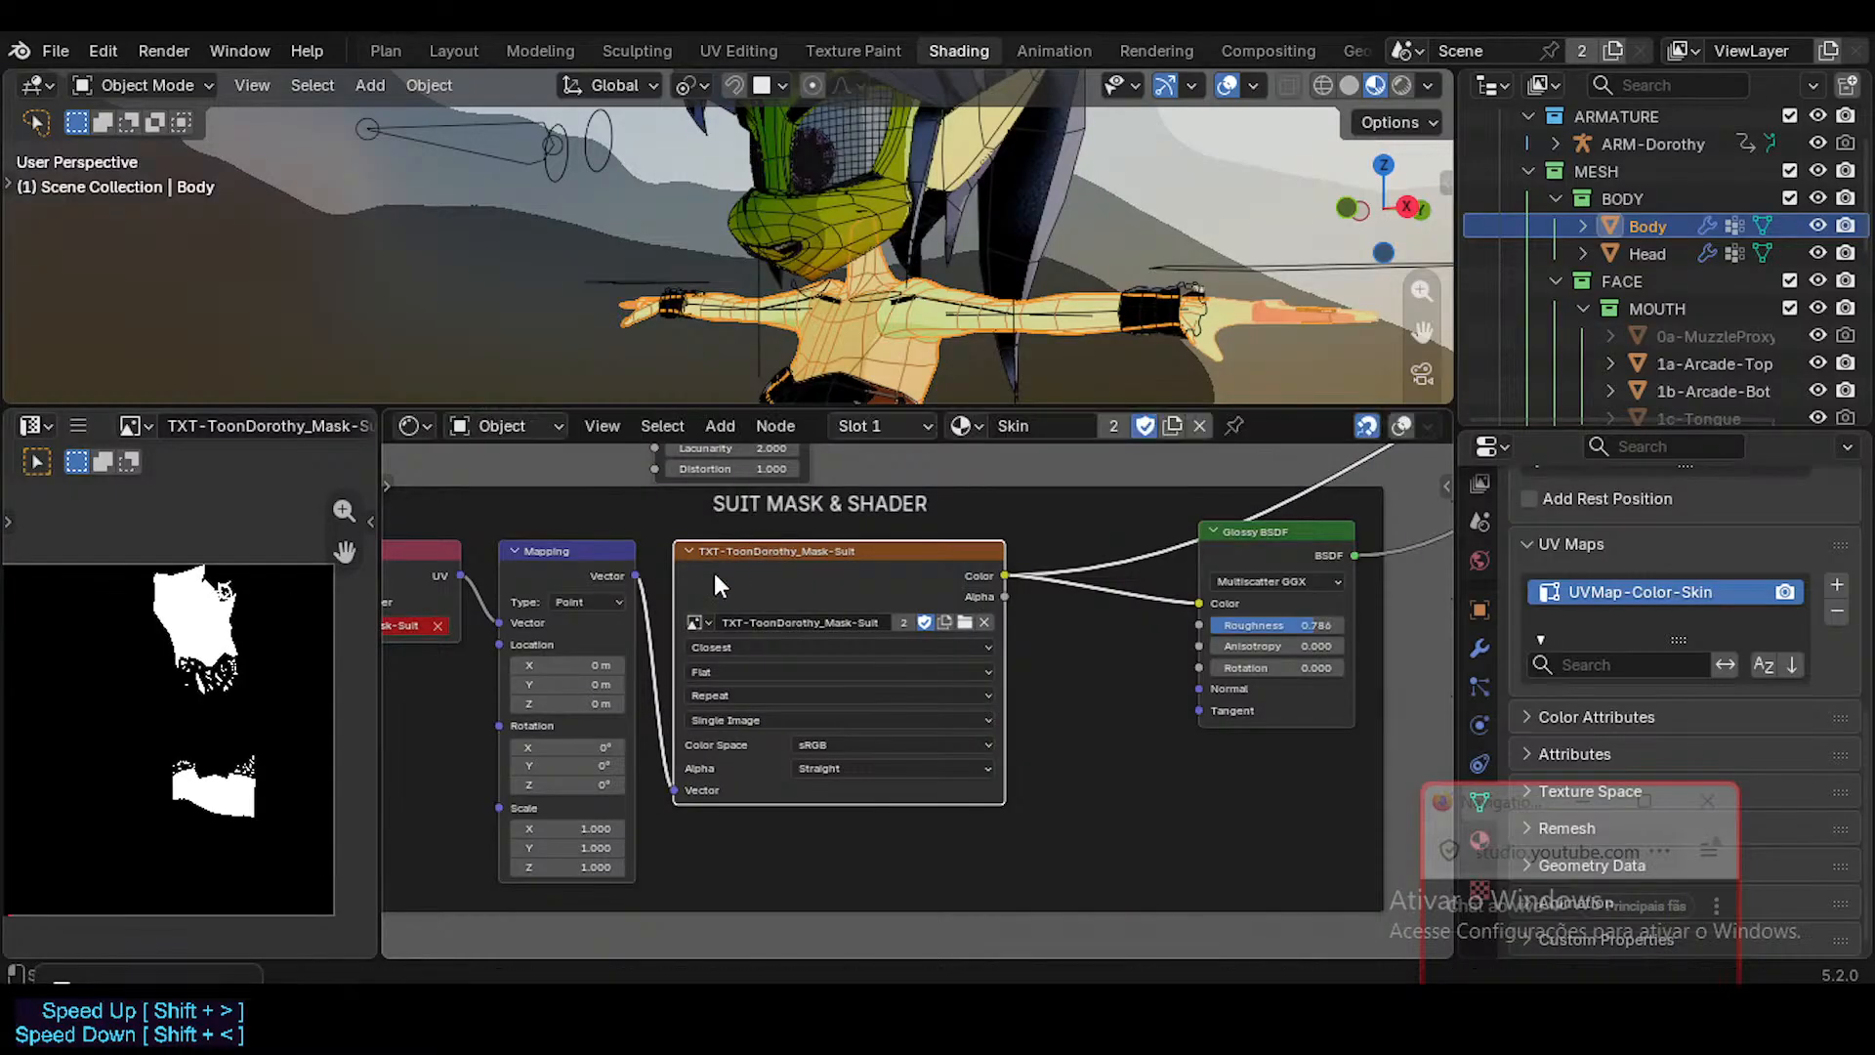
middle_click_drag(650, 625, 670, 637)
key("ctrl+s")
Add a second UV map named UVMap-Mask-Suit to the Body mesh and make UVMap-Color-Skin the selected map again.
middle_click_drag(525, 641, 704, 649)
scroll(561, 649, "up", 4)
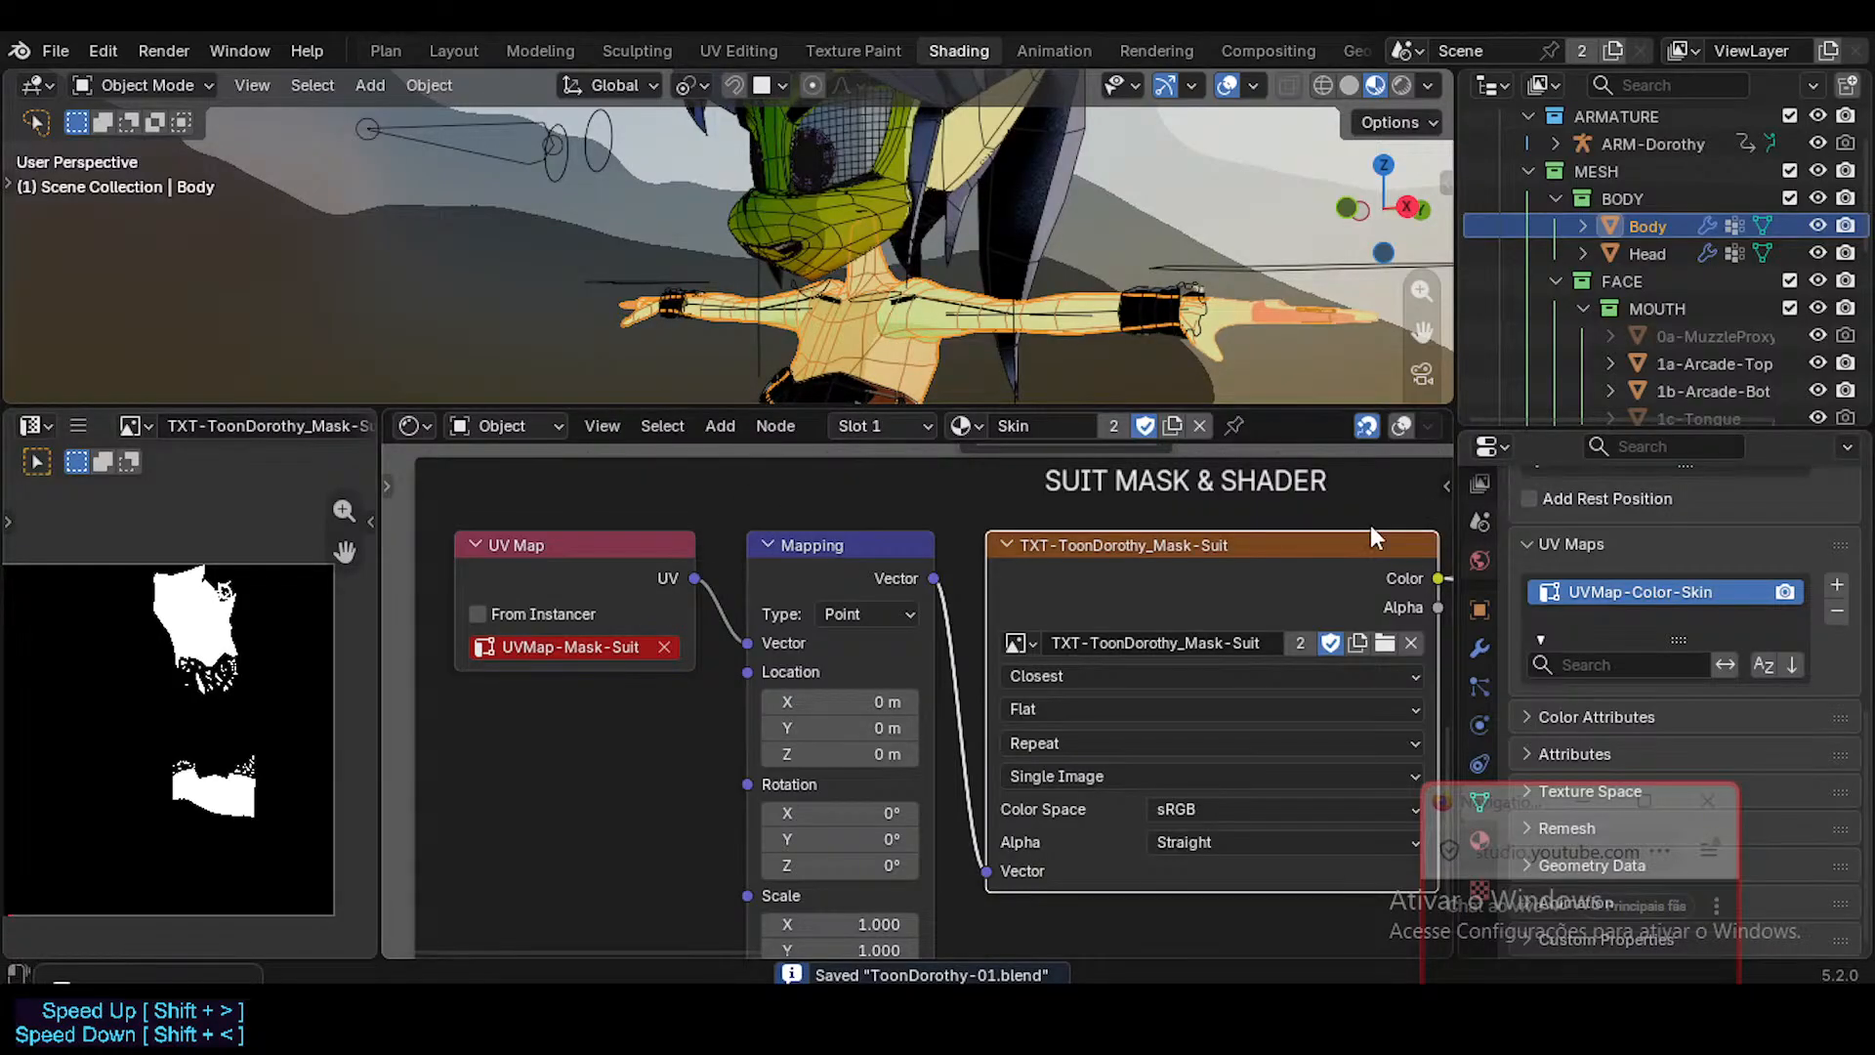
left_click(1836, 587)
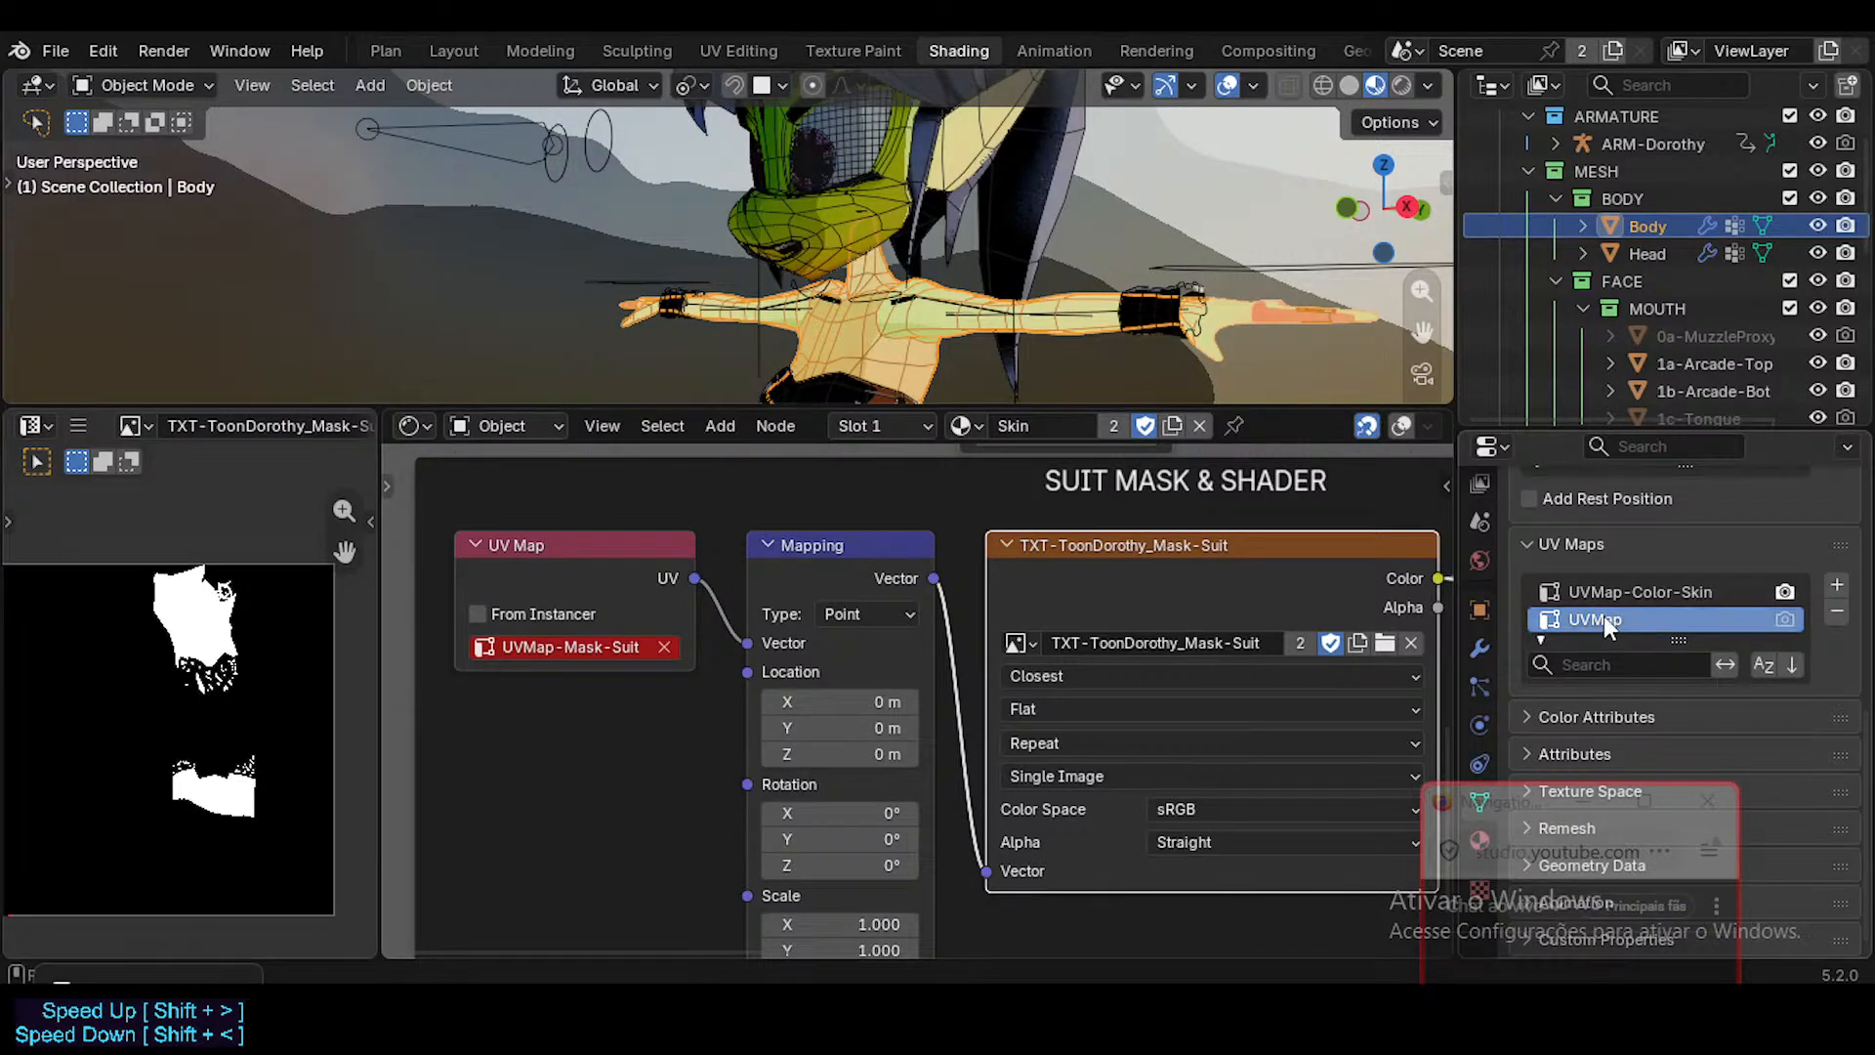
type("UVMap-Mask-Suit")
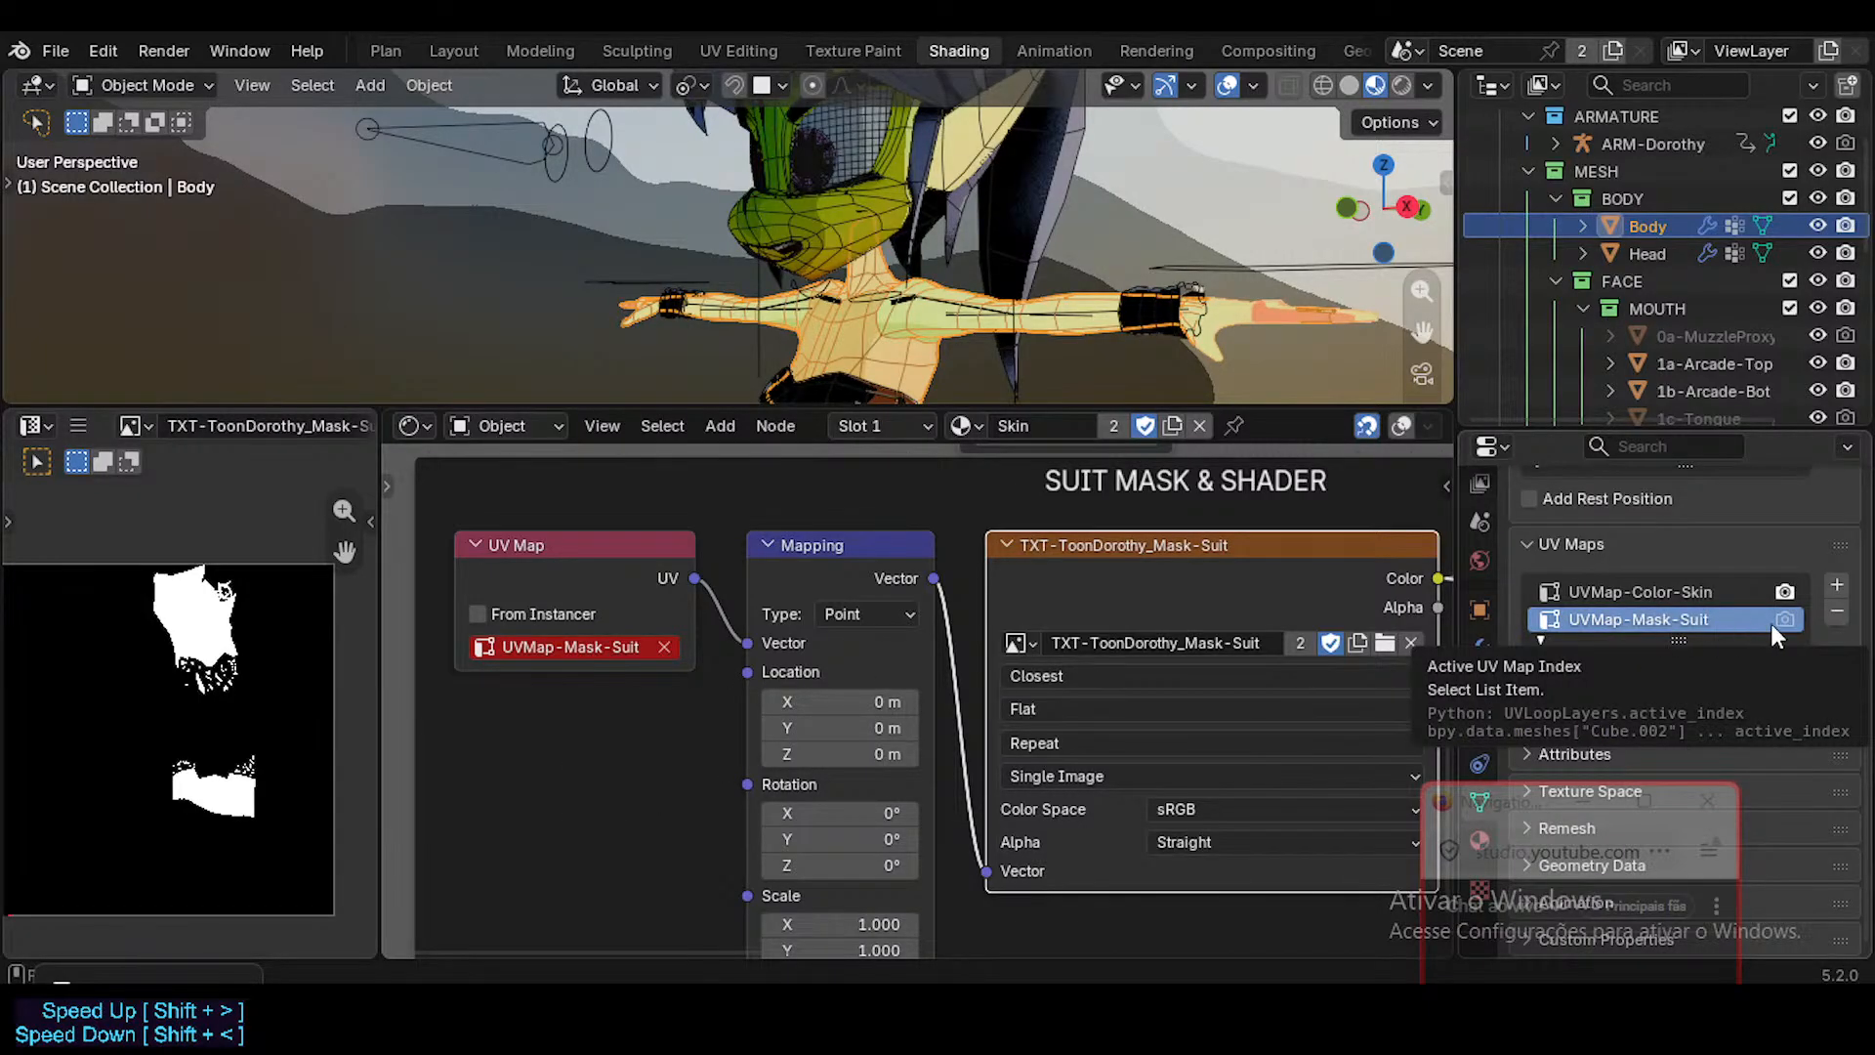
left_click(1627, 590)
scroll(636, 584, "down", 1)
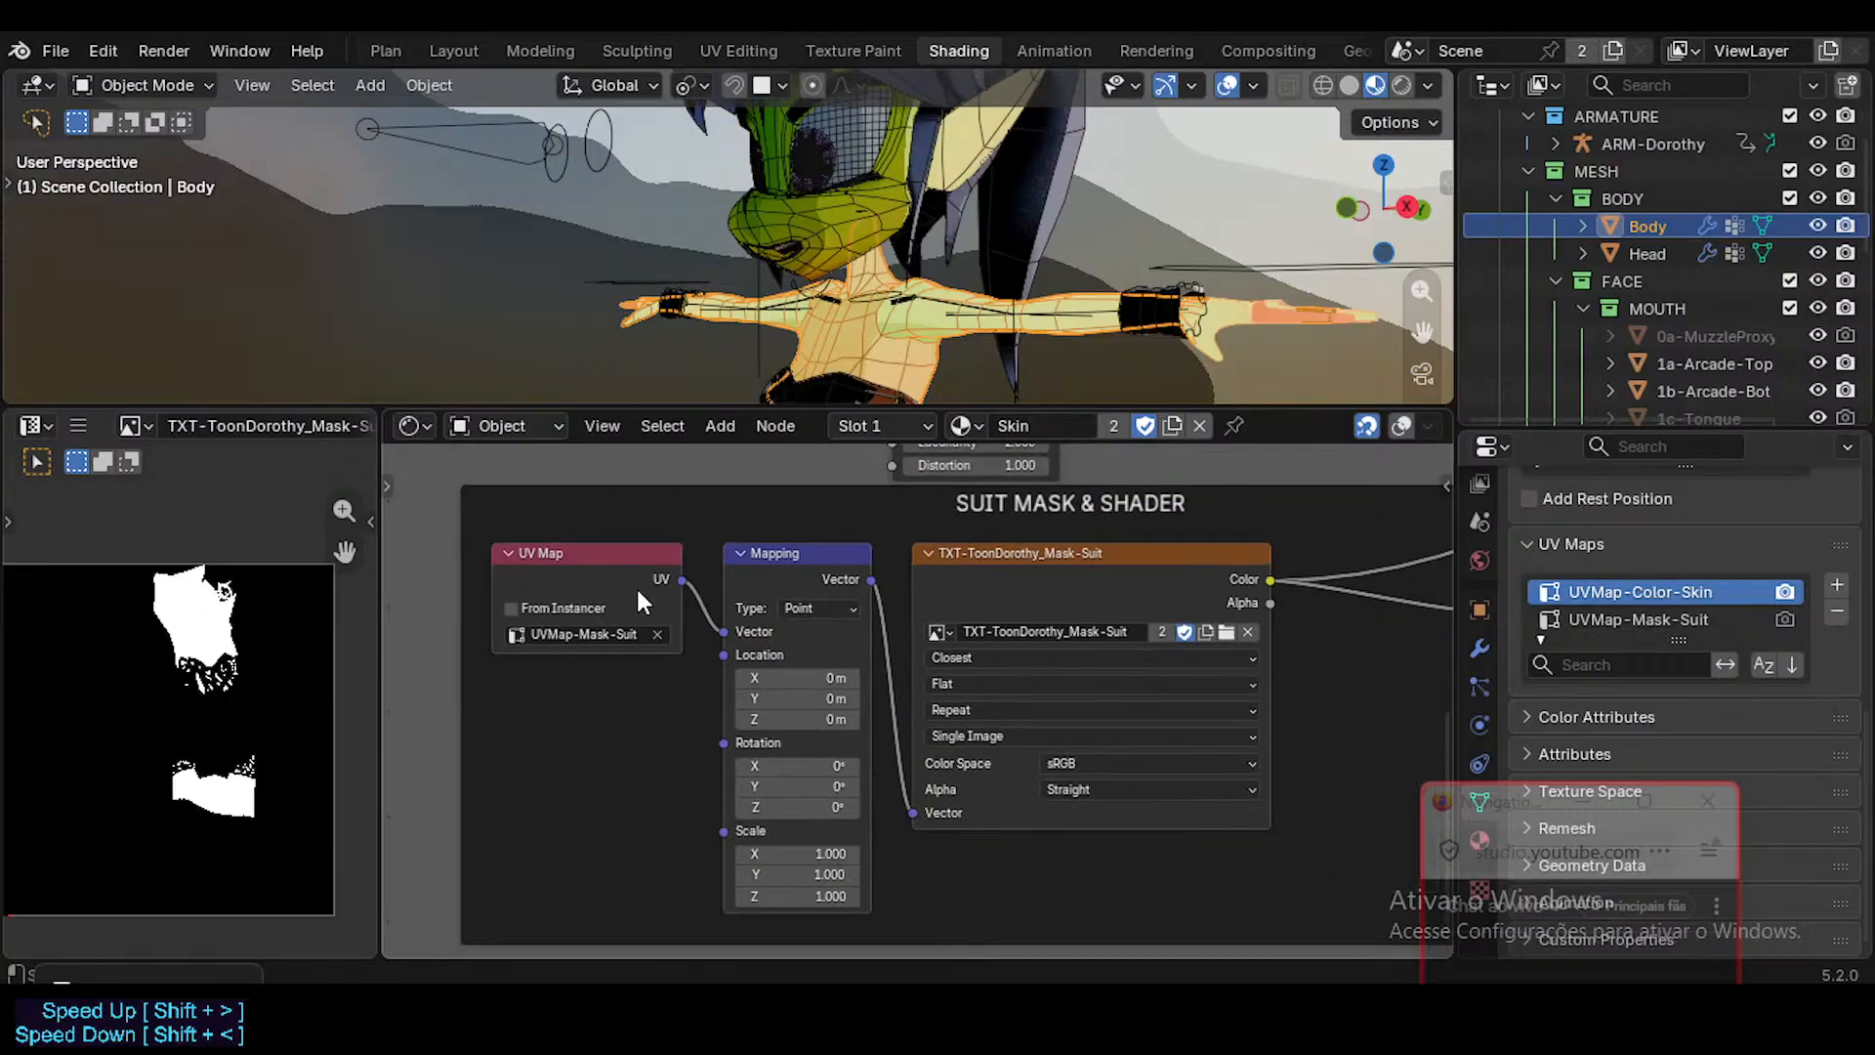
Connect the Mix Shader node to the Material Output's Surface in the Skin material.
middle_click_drag(1014, 572, 666, 695)
scroll(863, 645, "down", 6)
left_click_drag(863, 634, 809, 657)
middle_click_drag(1261, 576, 878, 786)
left_click(1154, 684, "ctrl+shift")
middle_click_drag(1077, 631, 1054, 732)
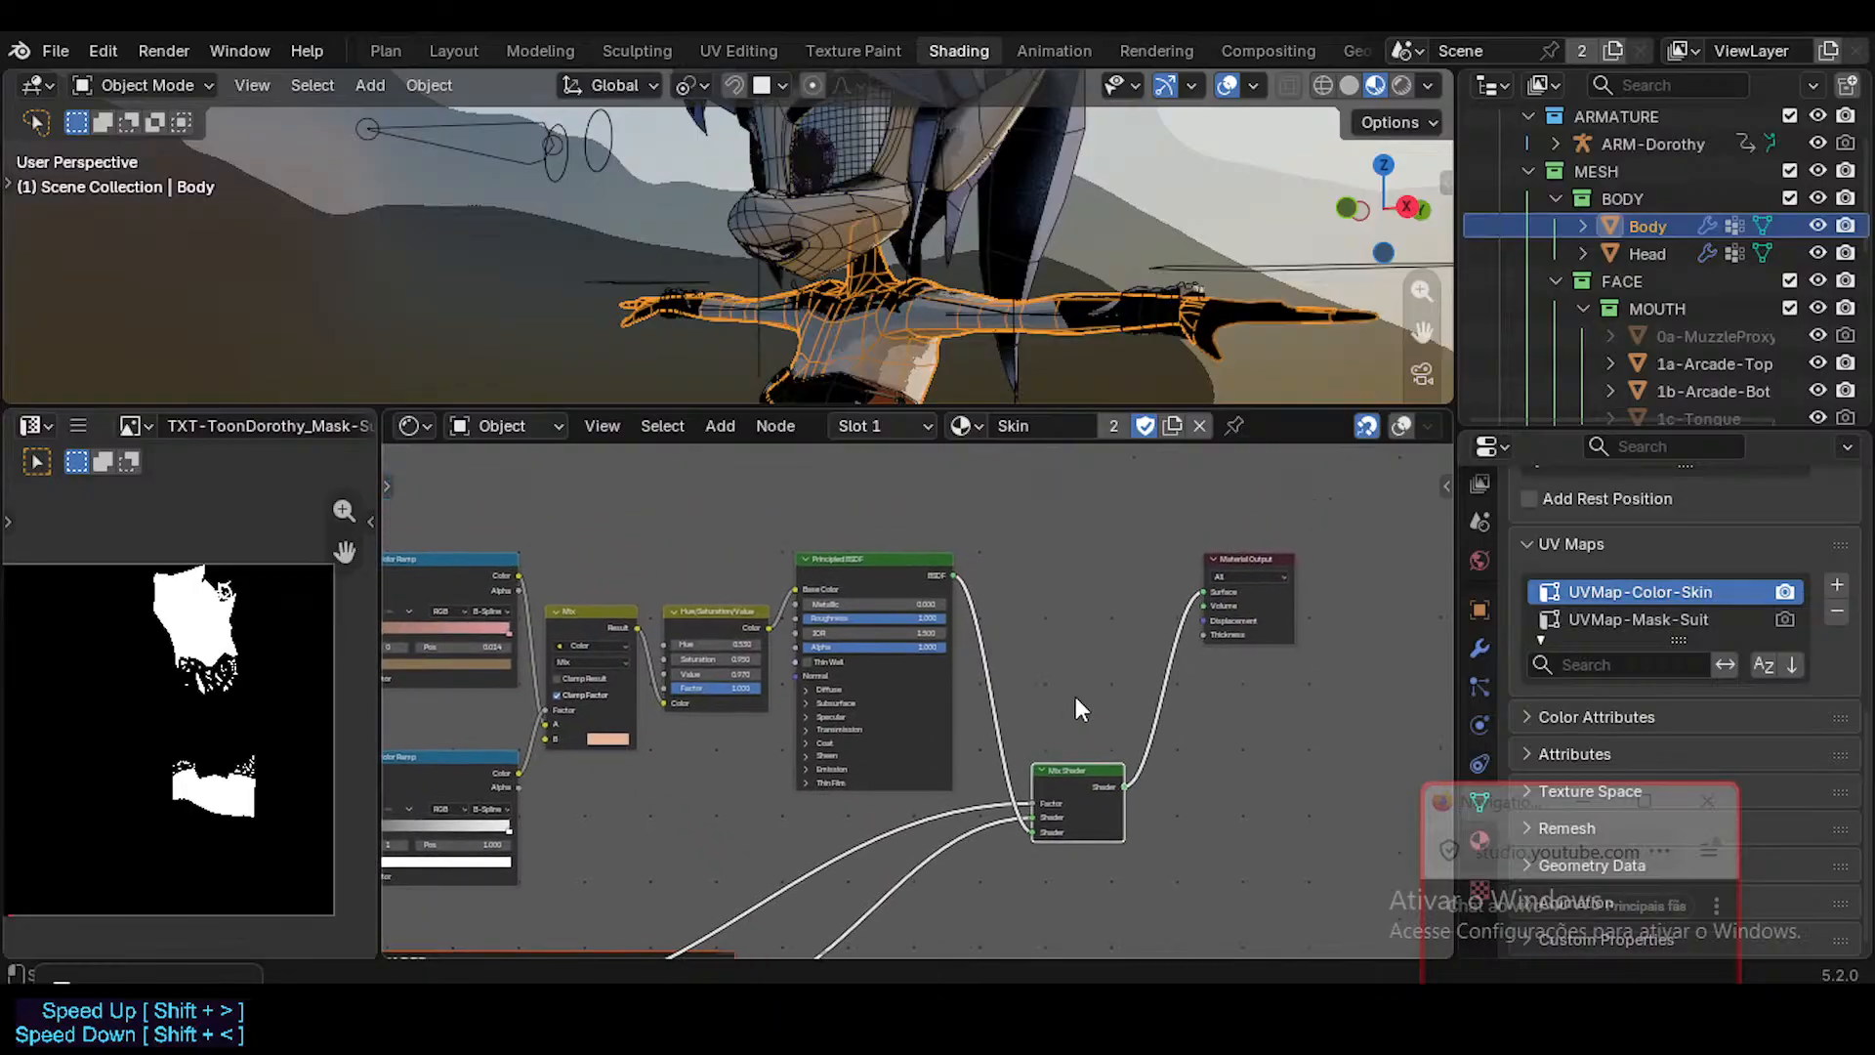
Deselect the Body mesh and save the file.
left_click(1075, 696)
mouse_move(970, 280)
middle_mouse_down()
mouse_move(1035, 318)
mouse_move(958, 285)
middle_mouse_up()
key("alt+a")
scroll(1075, 753, "up", 1)
key("ctrl+s")
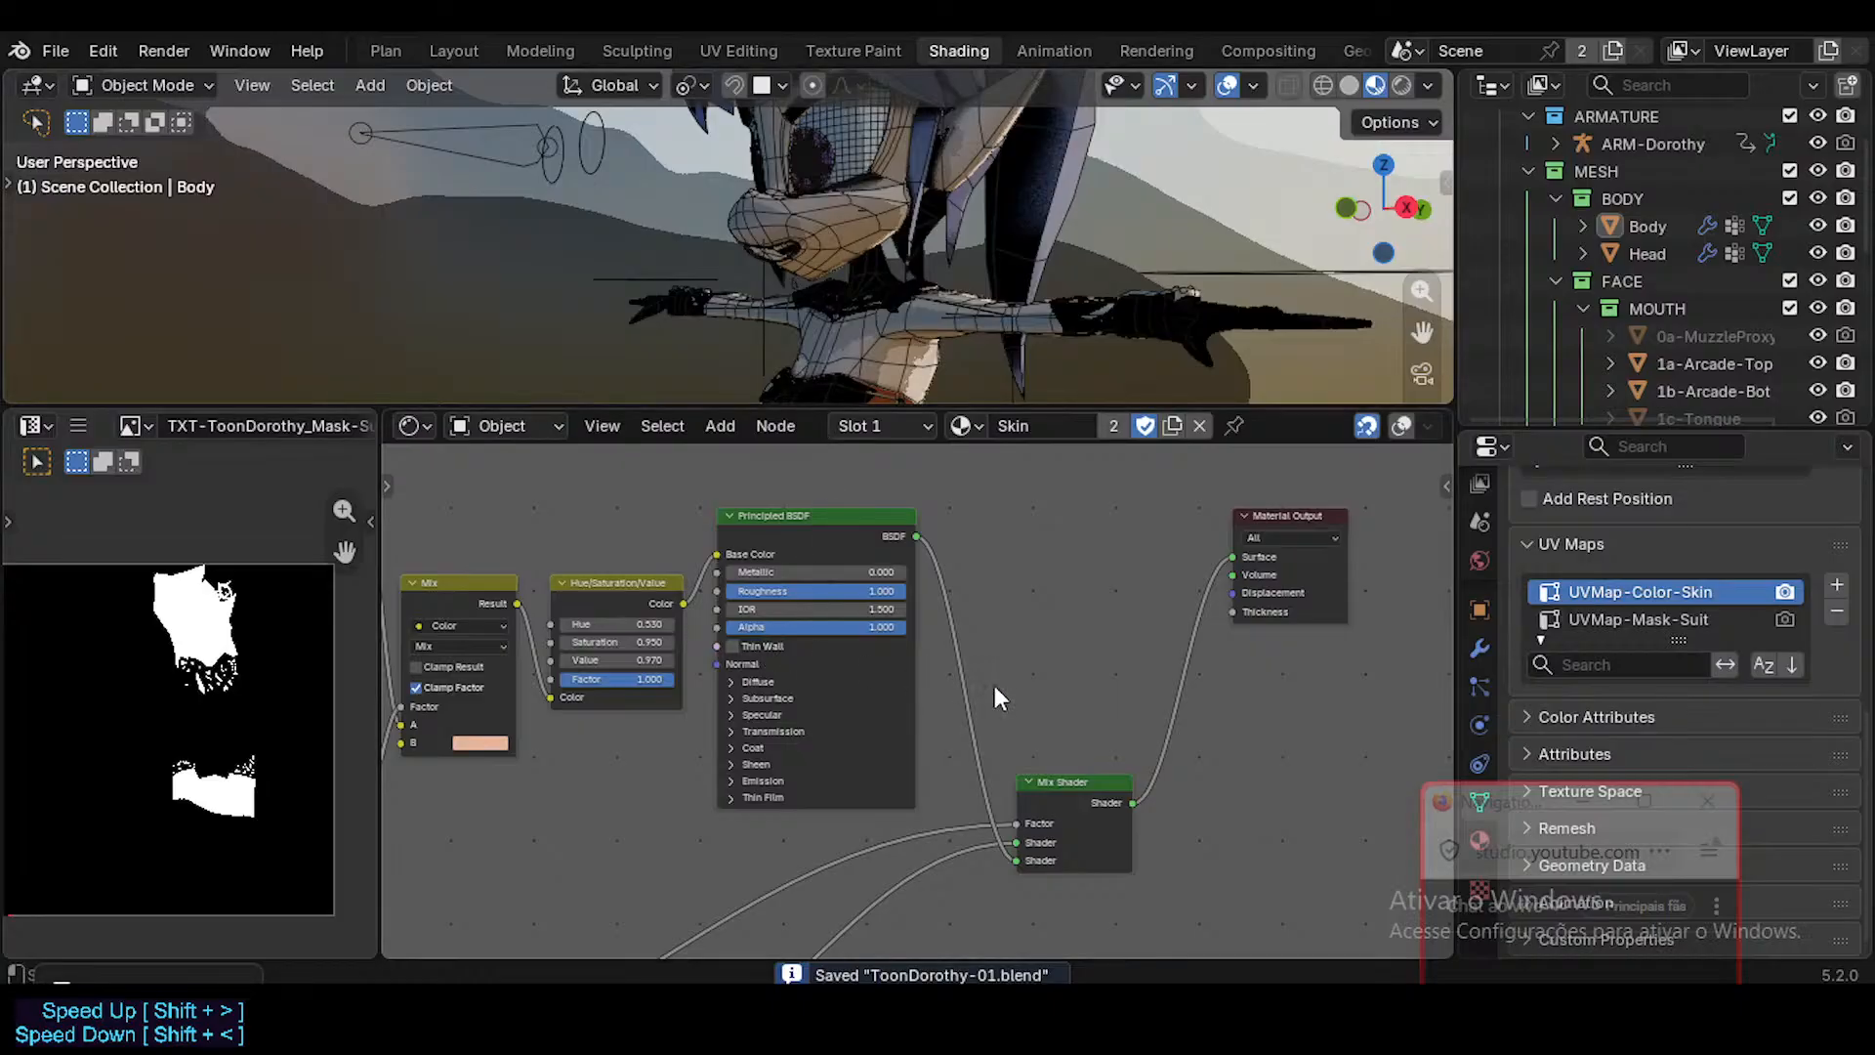
Nudge the Mix Shader node slightly upward and save the file again.
scroll(1074, 781, "up", 1)
left_click_drag(1082, 793, 1084, 772)
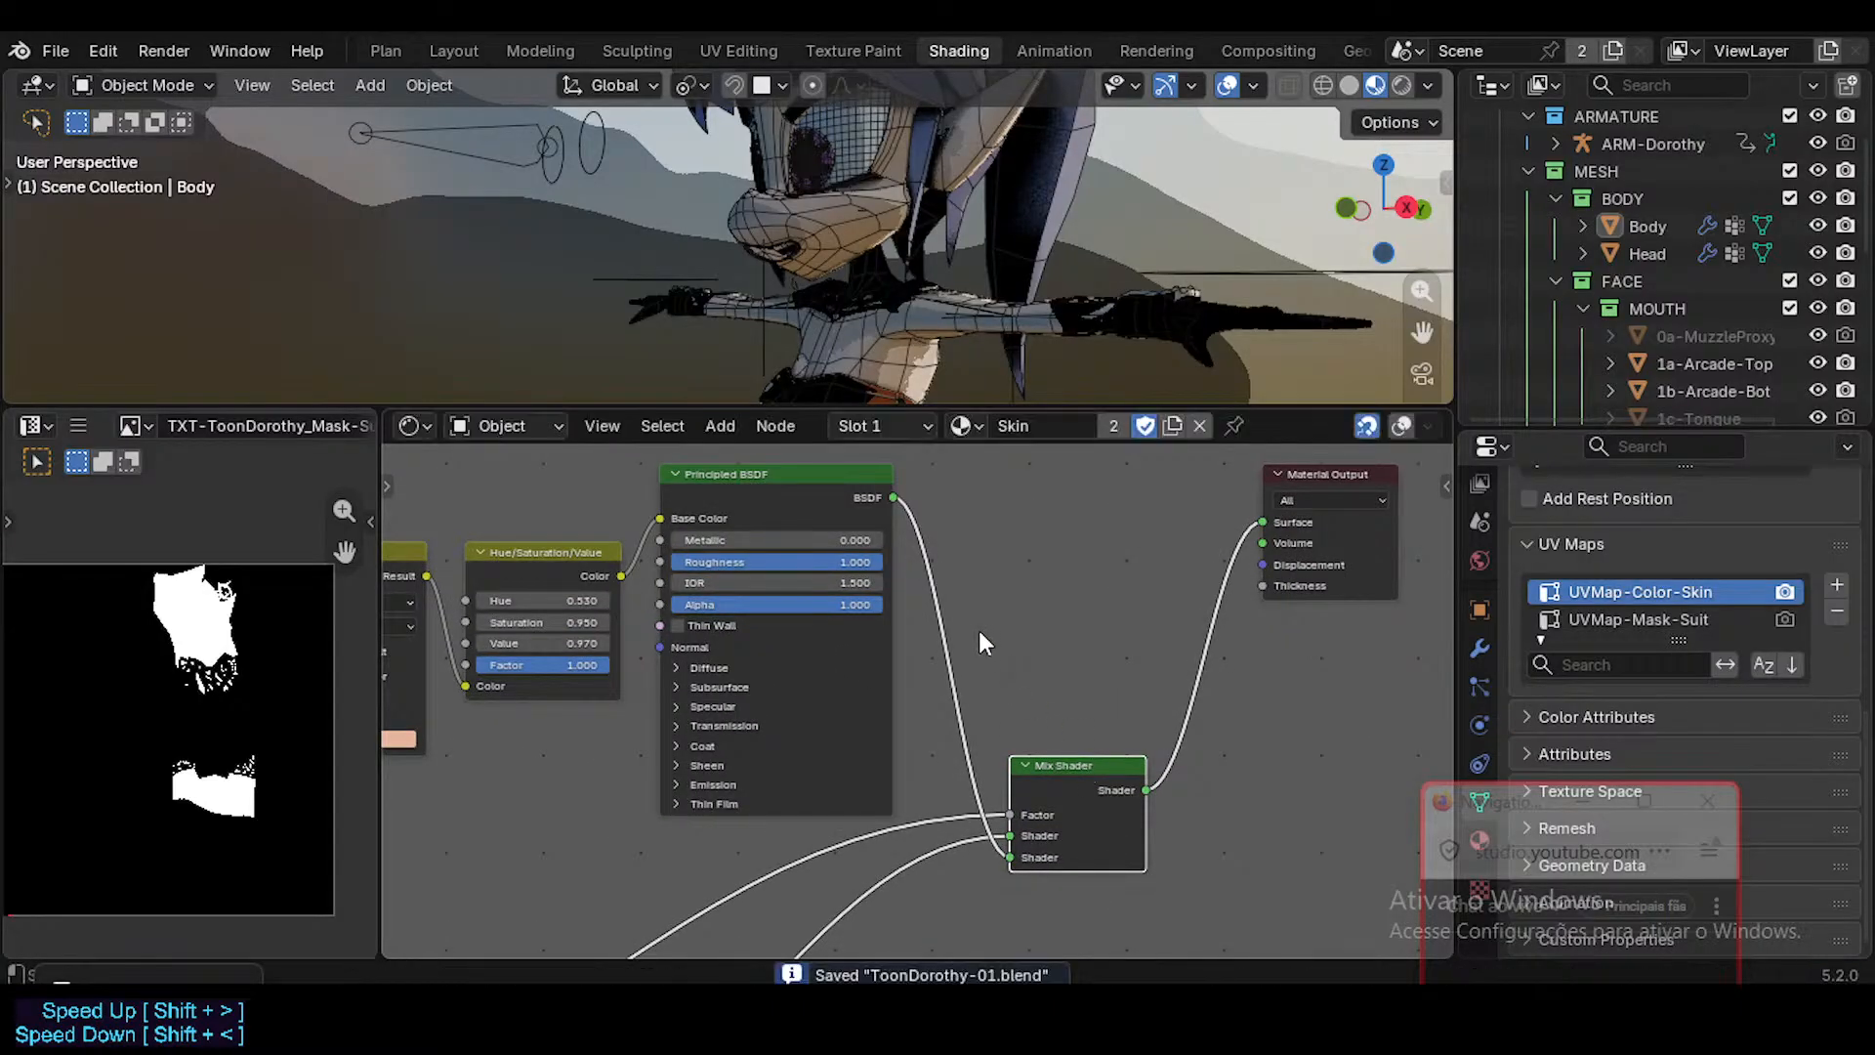
middle_click_drag(979, 630, 978, 639)
scroll(824, 254, "up", 5)
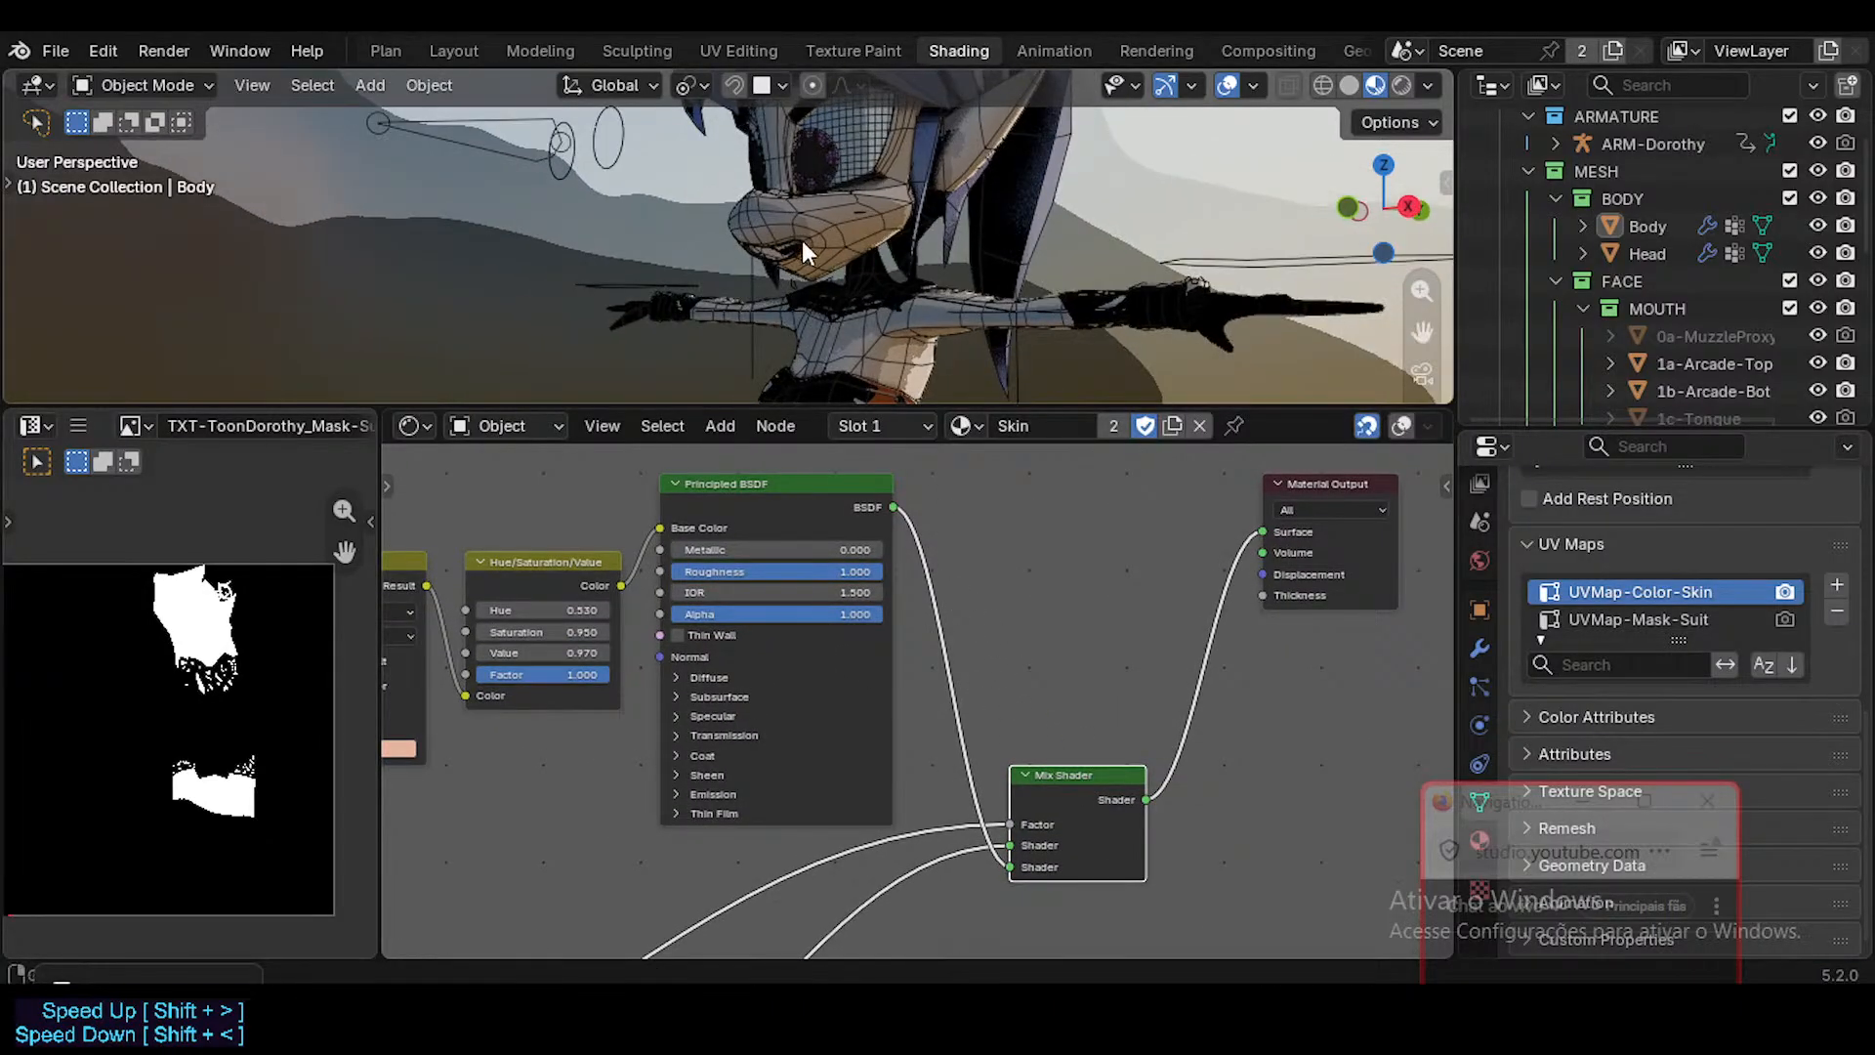
key("ctrl+s")
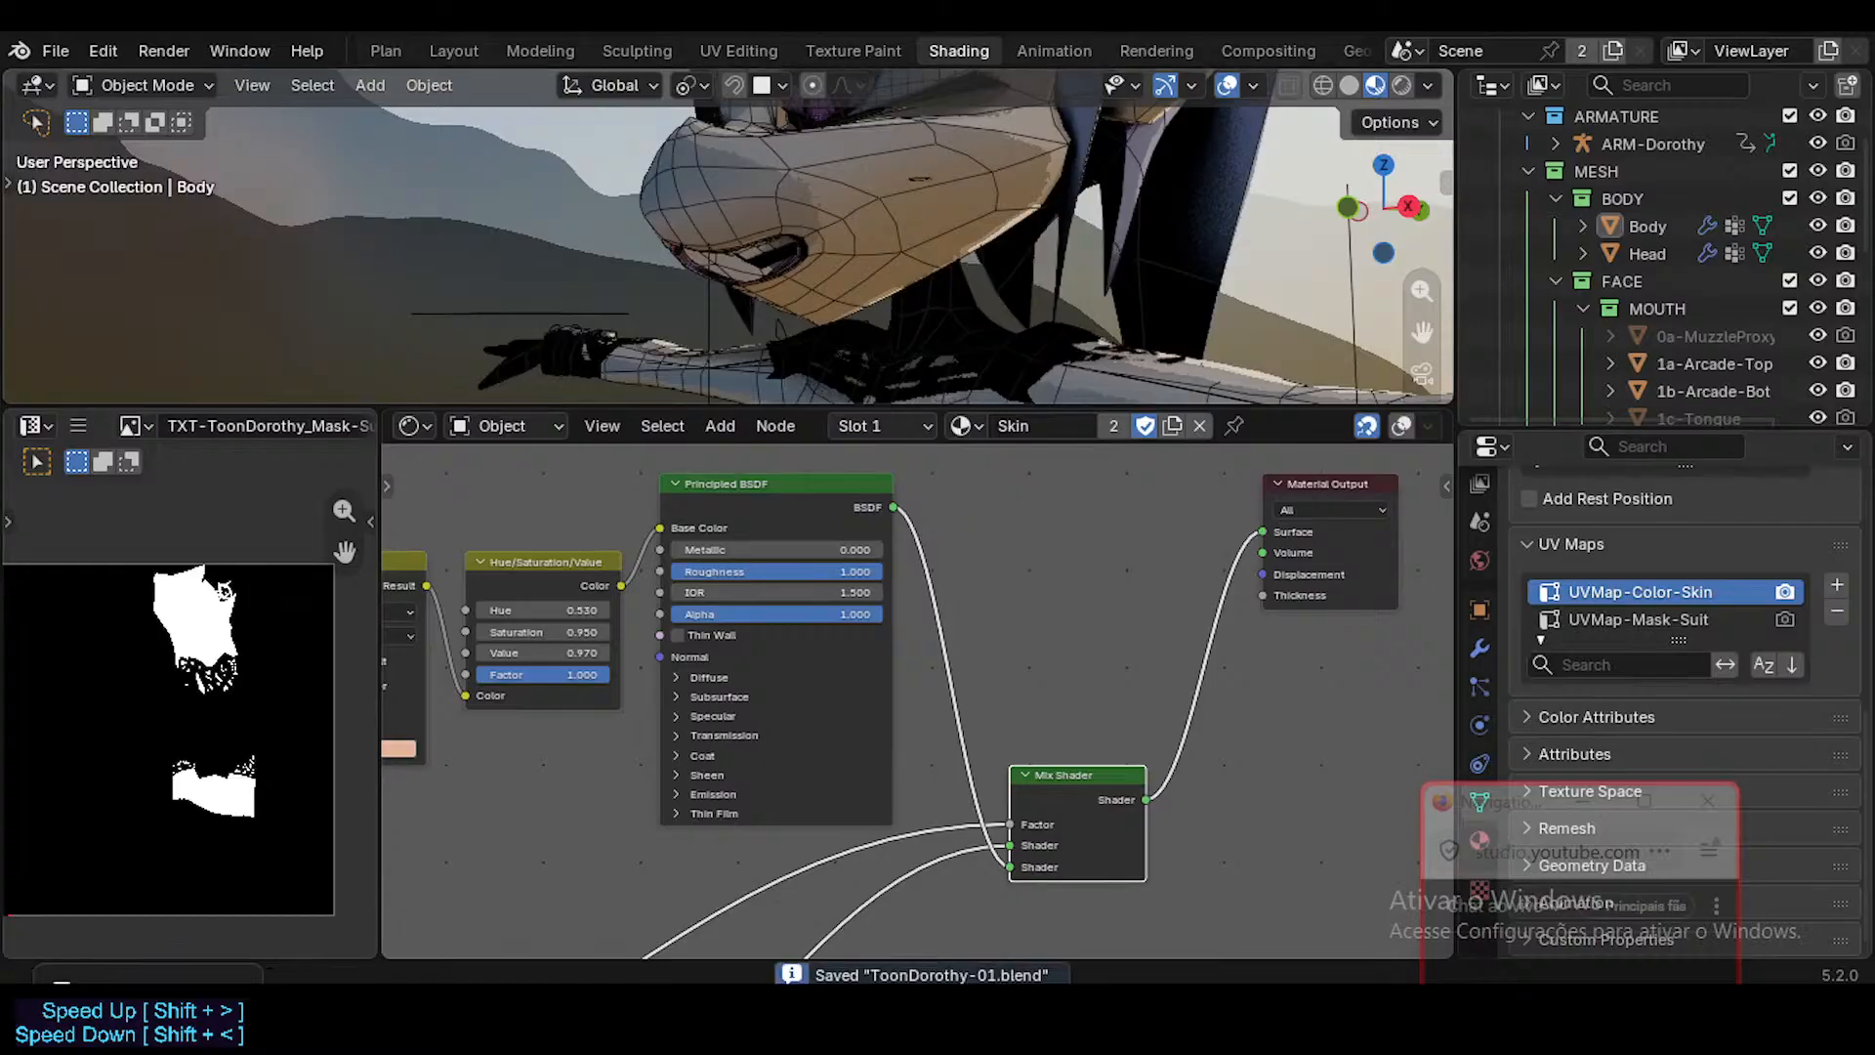
Switch to the browser to keep the YouTube mix playing, return to Blender and move the floating live chat window aside.
key("alt+Tab")
left_click(1071, 612)
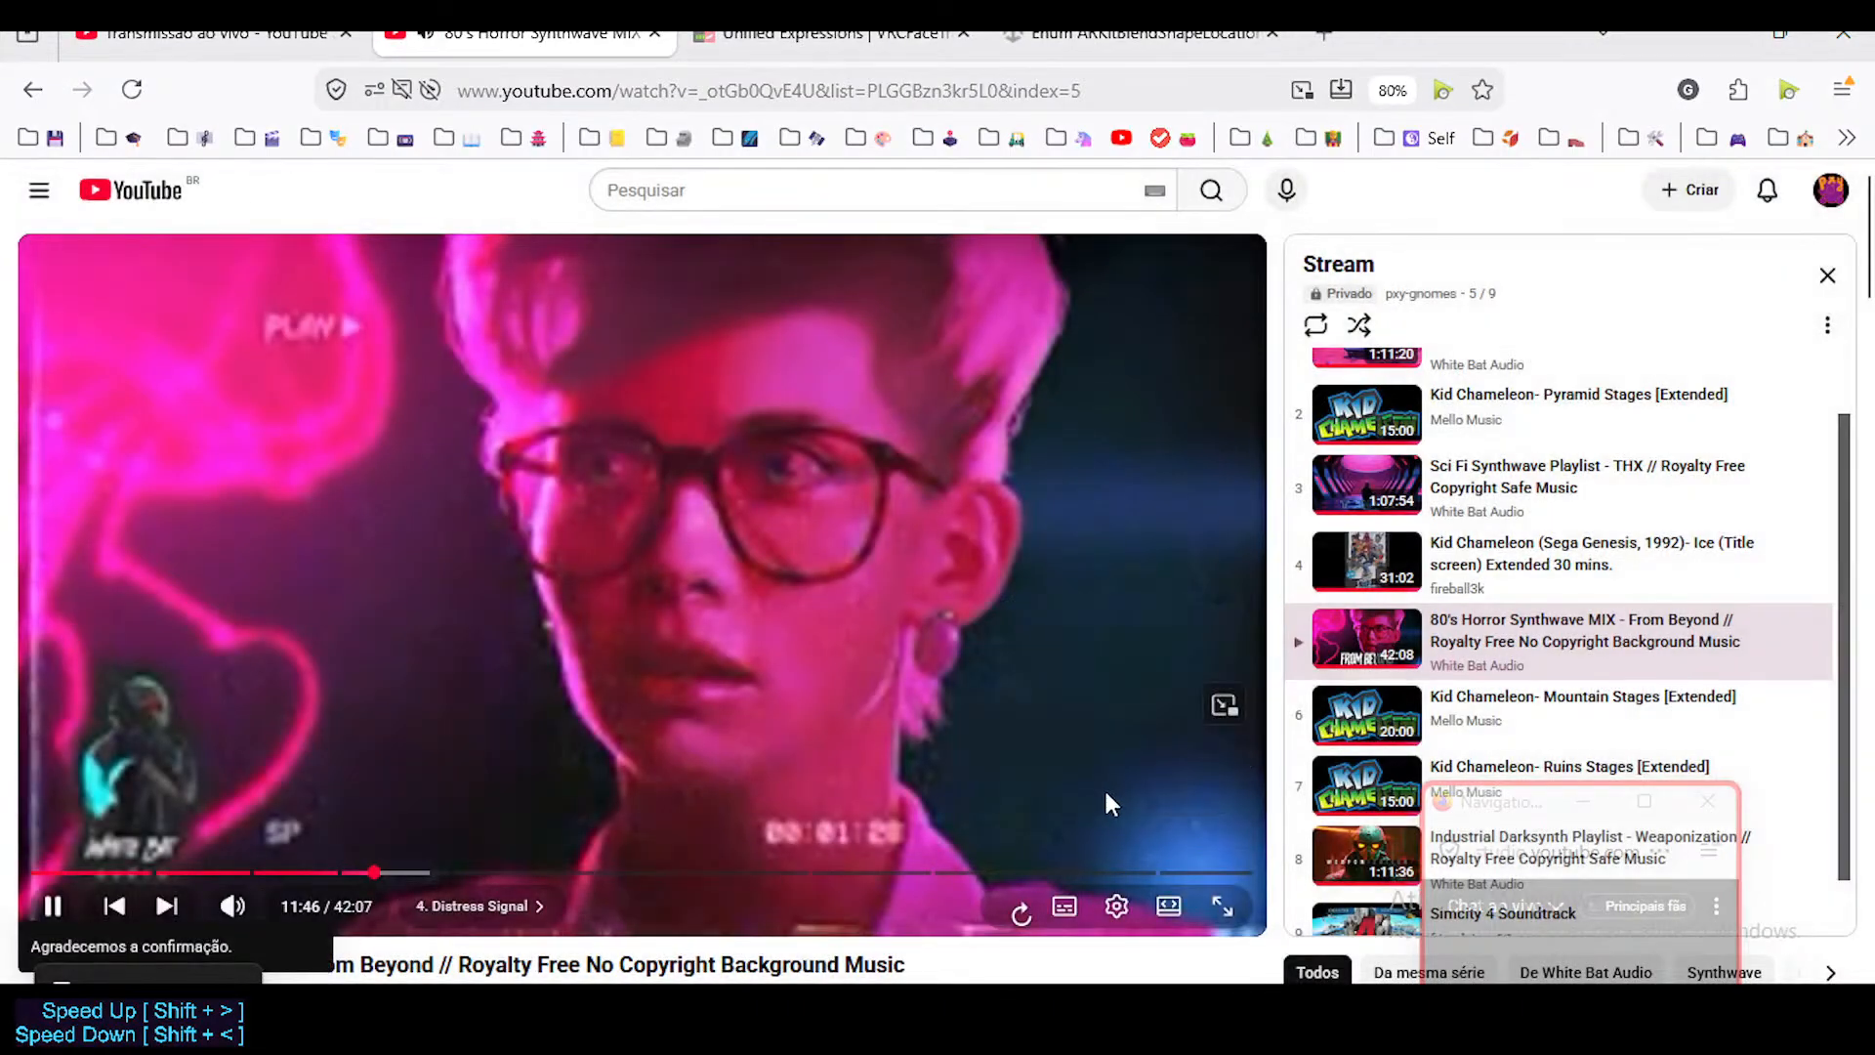
key("alt+Tab")
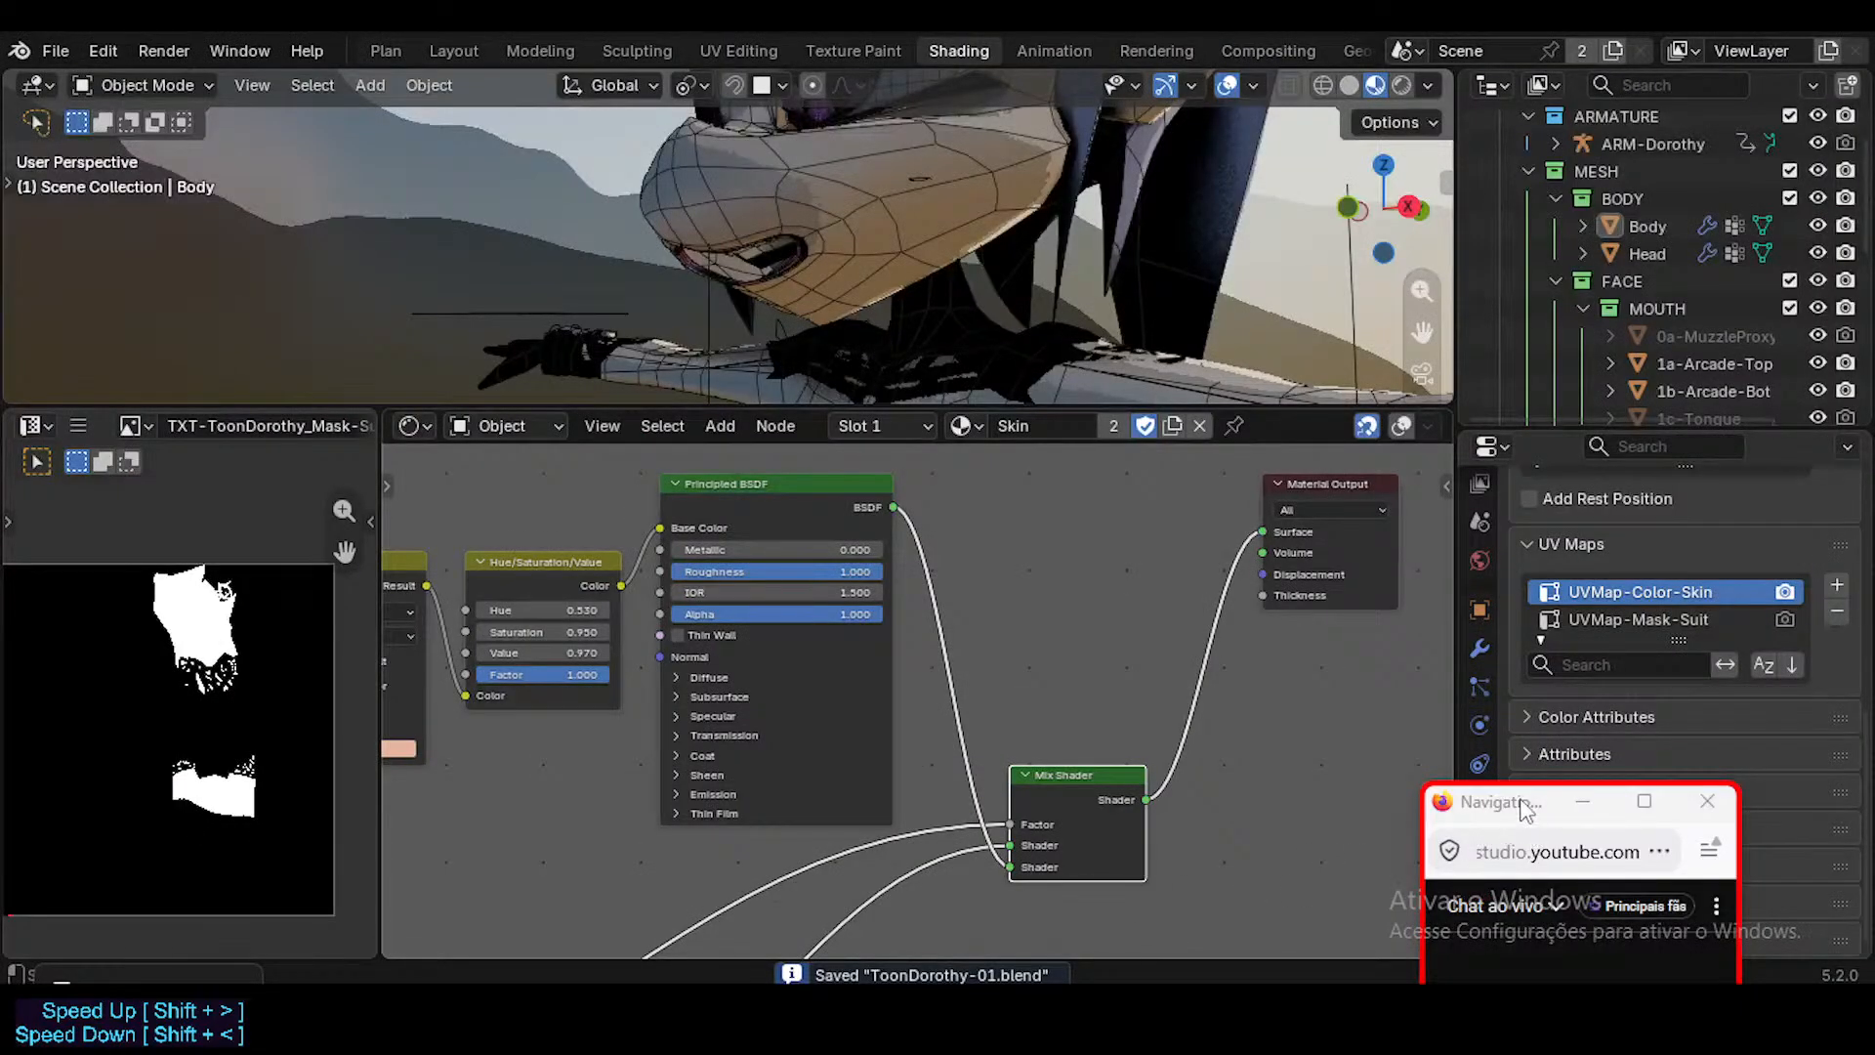
left_click_drag(1520, 801, 1650, 702)
left_click(1067, 548)
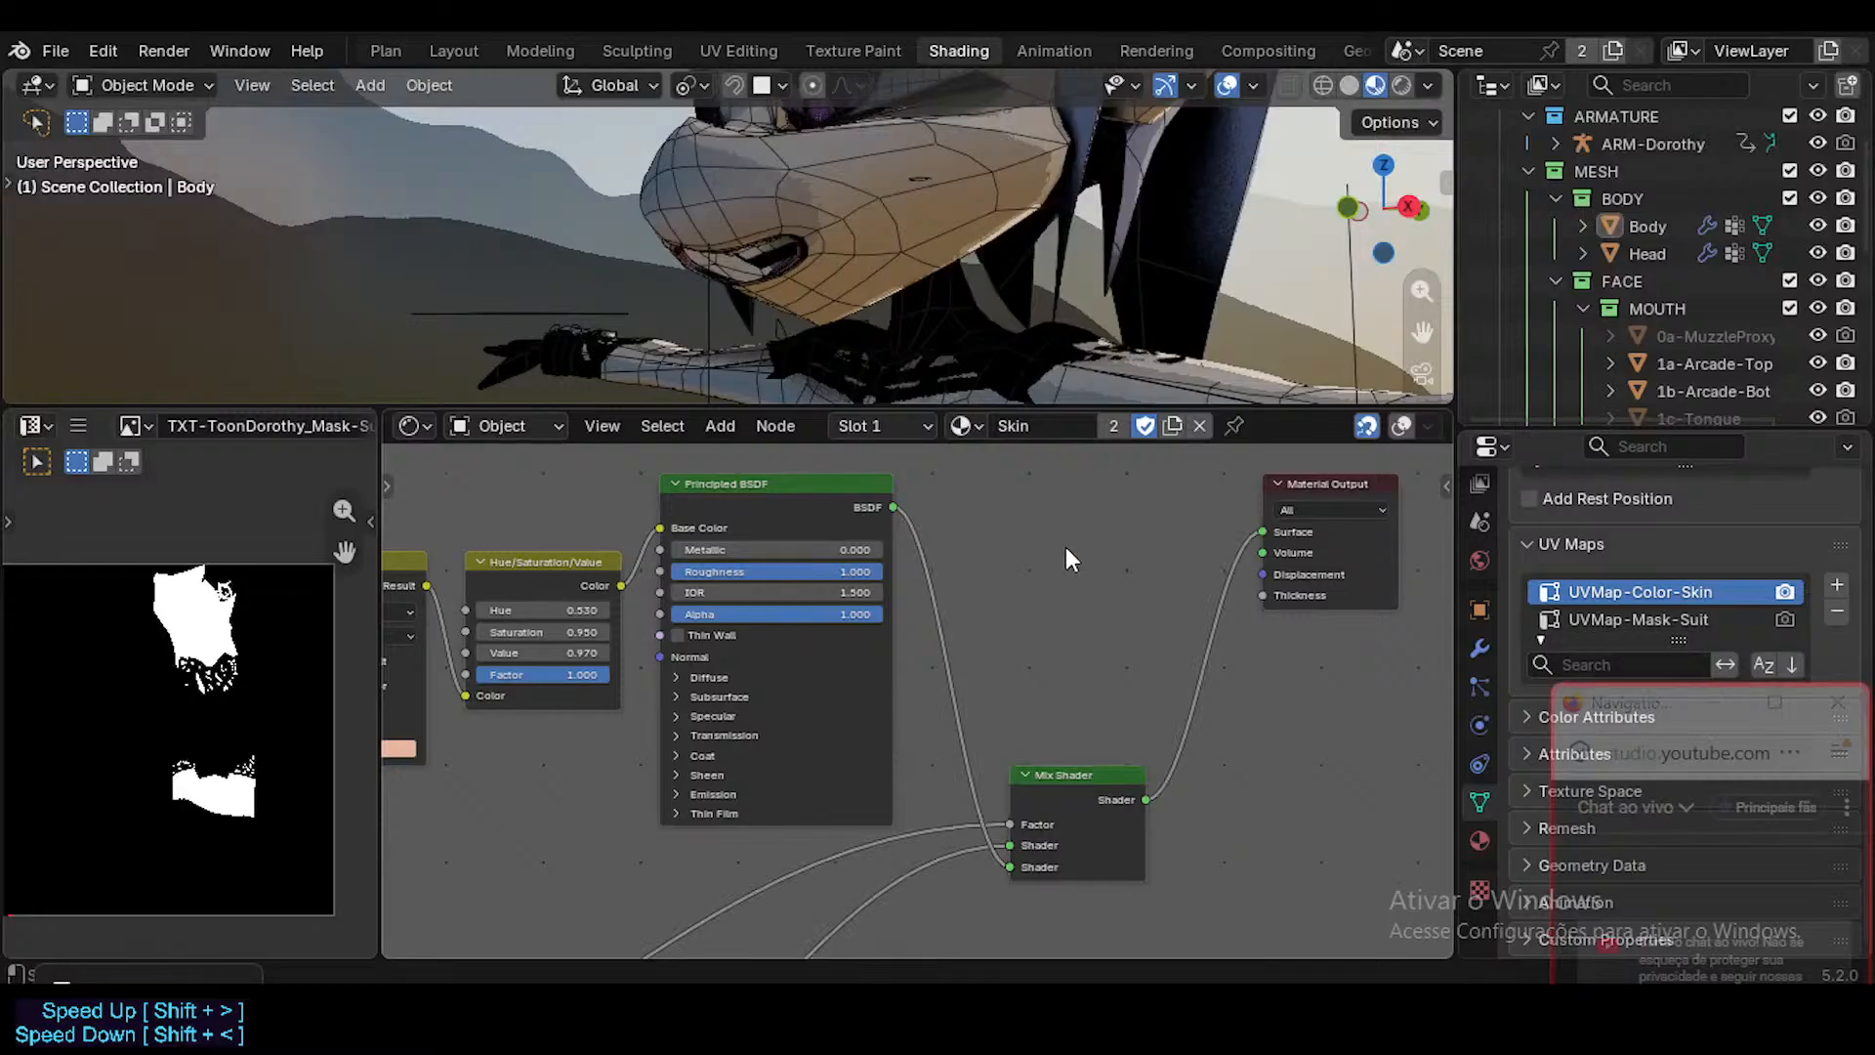
Add a Geometry node to the Skin material and place it above the Principled BSDF node.
scroll(1065, 550, "down", 1)
middle_click_drag(1027, 578, 1023, 674)
key("shift+a")
mouse_move(1024, 672)
type("m")
key("Return")
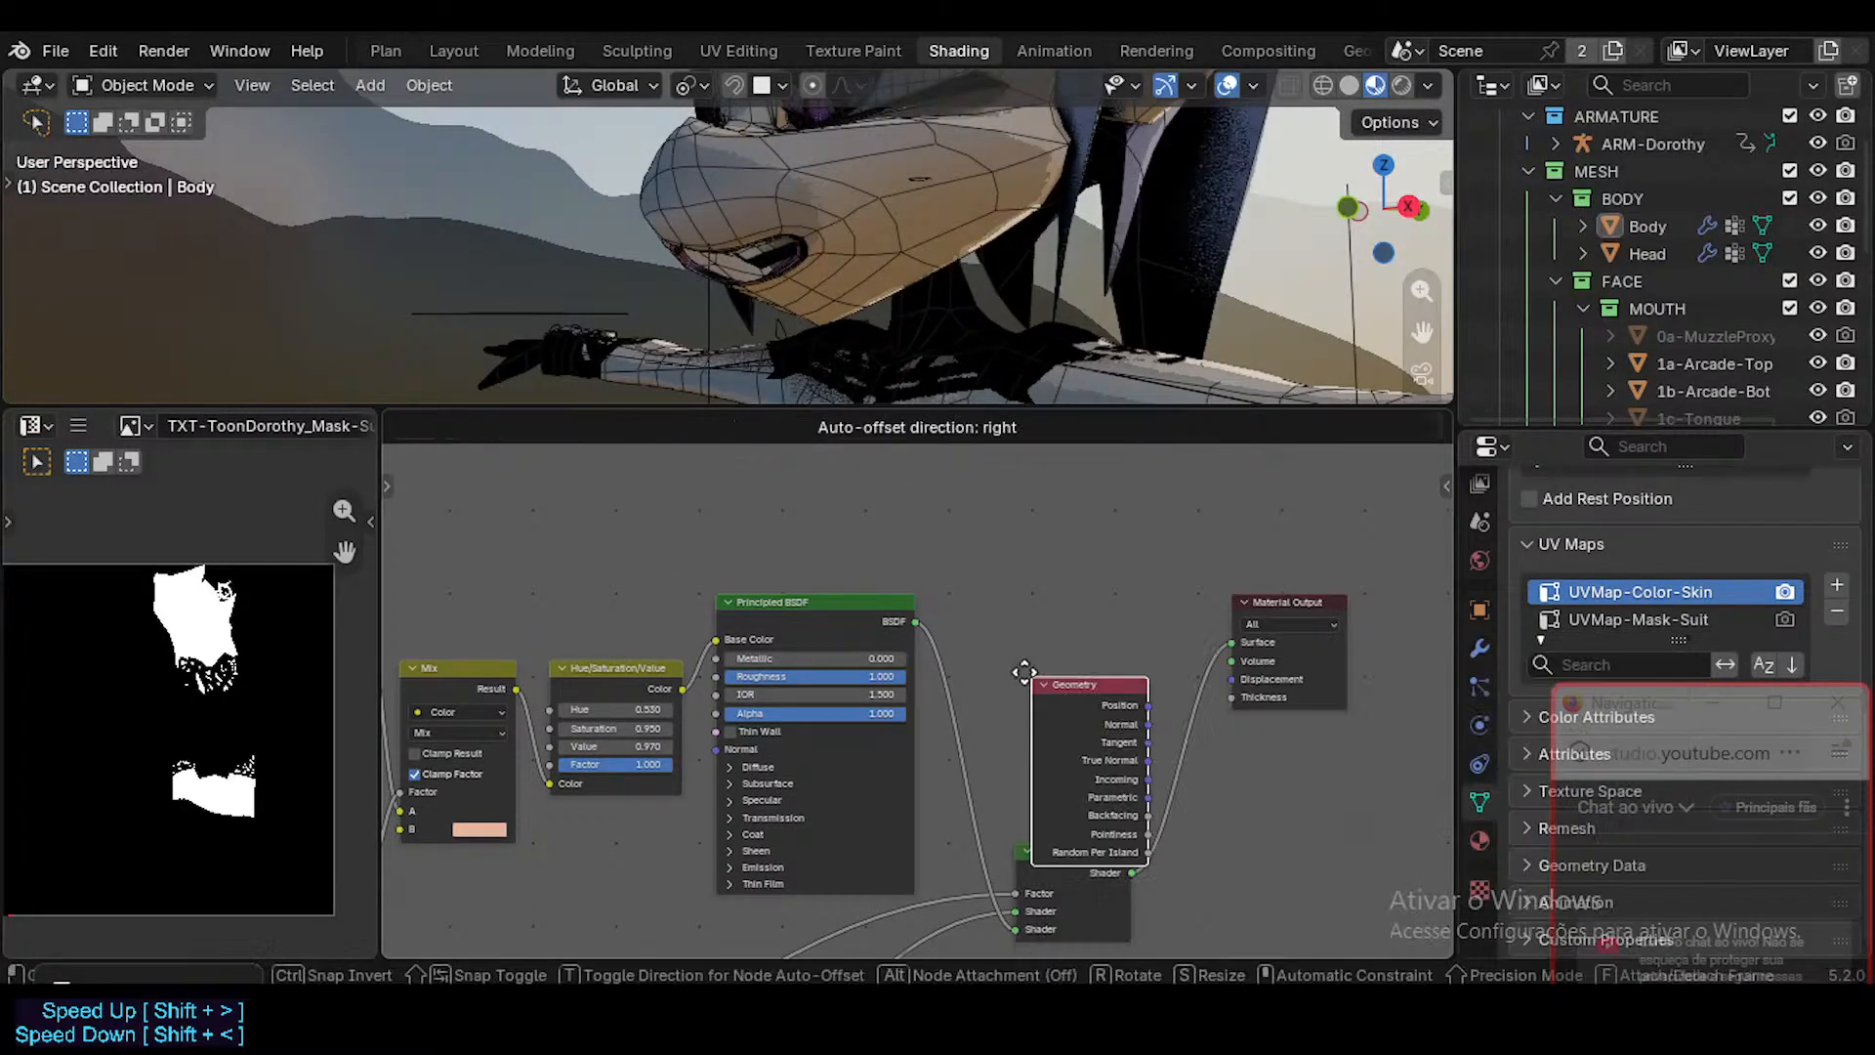
left_click(995, 520)
middle_click_drag(1028, 686, 1041, 847)
key("g")
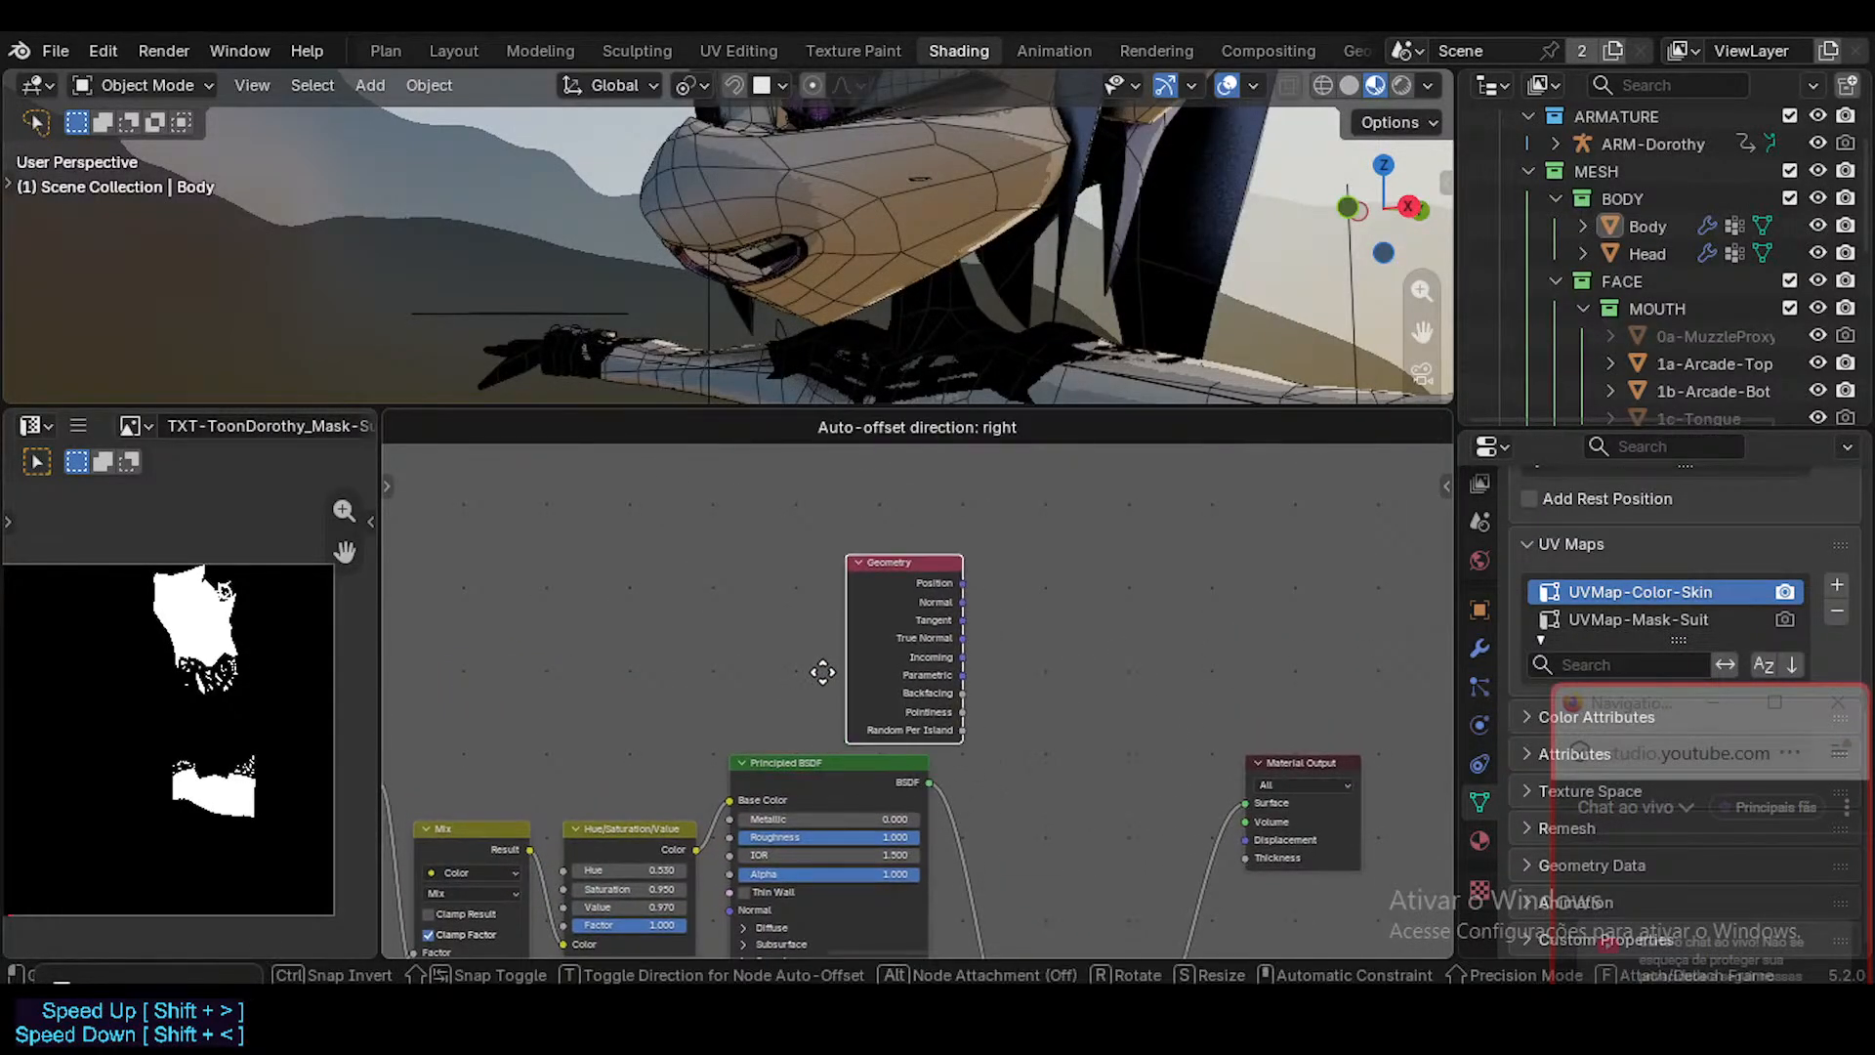
left_click(795, 670)
Move the Mix Shader node closer to the Principled BSDF node.
middle_click_drag(958, 759, 855, 664)
mouse_move(995, 920)
left_mouse_down()
mouse_move(1000, 640)
mouse_move(994, 937)
left_mouse_up()
middle_click_drag(991, 945, 1001, 698)
left_click_drag(969, 693, 886, 707)
middle_click_drag(1038, 459, 1020, 585)
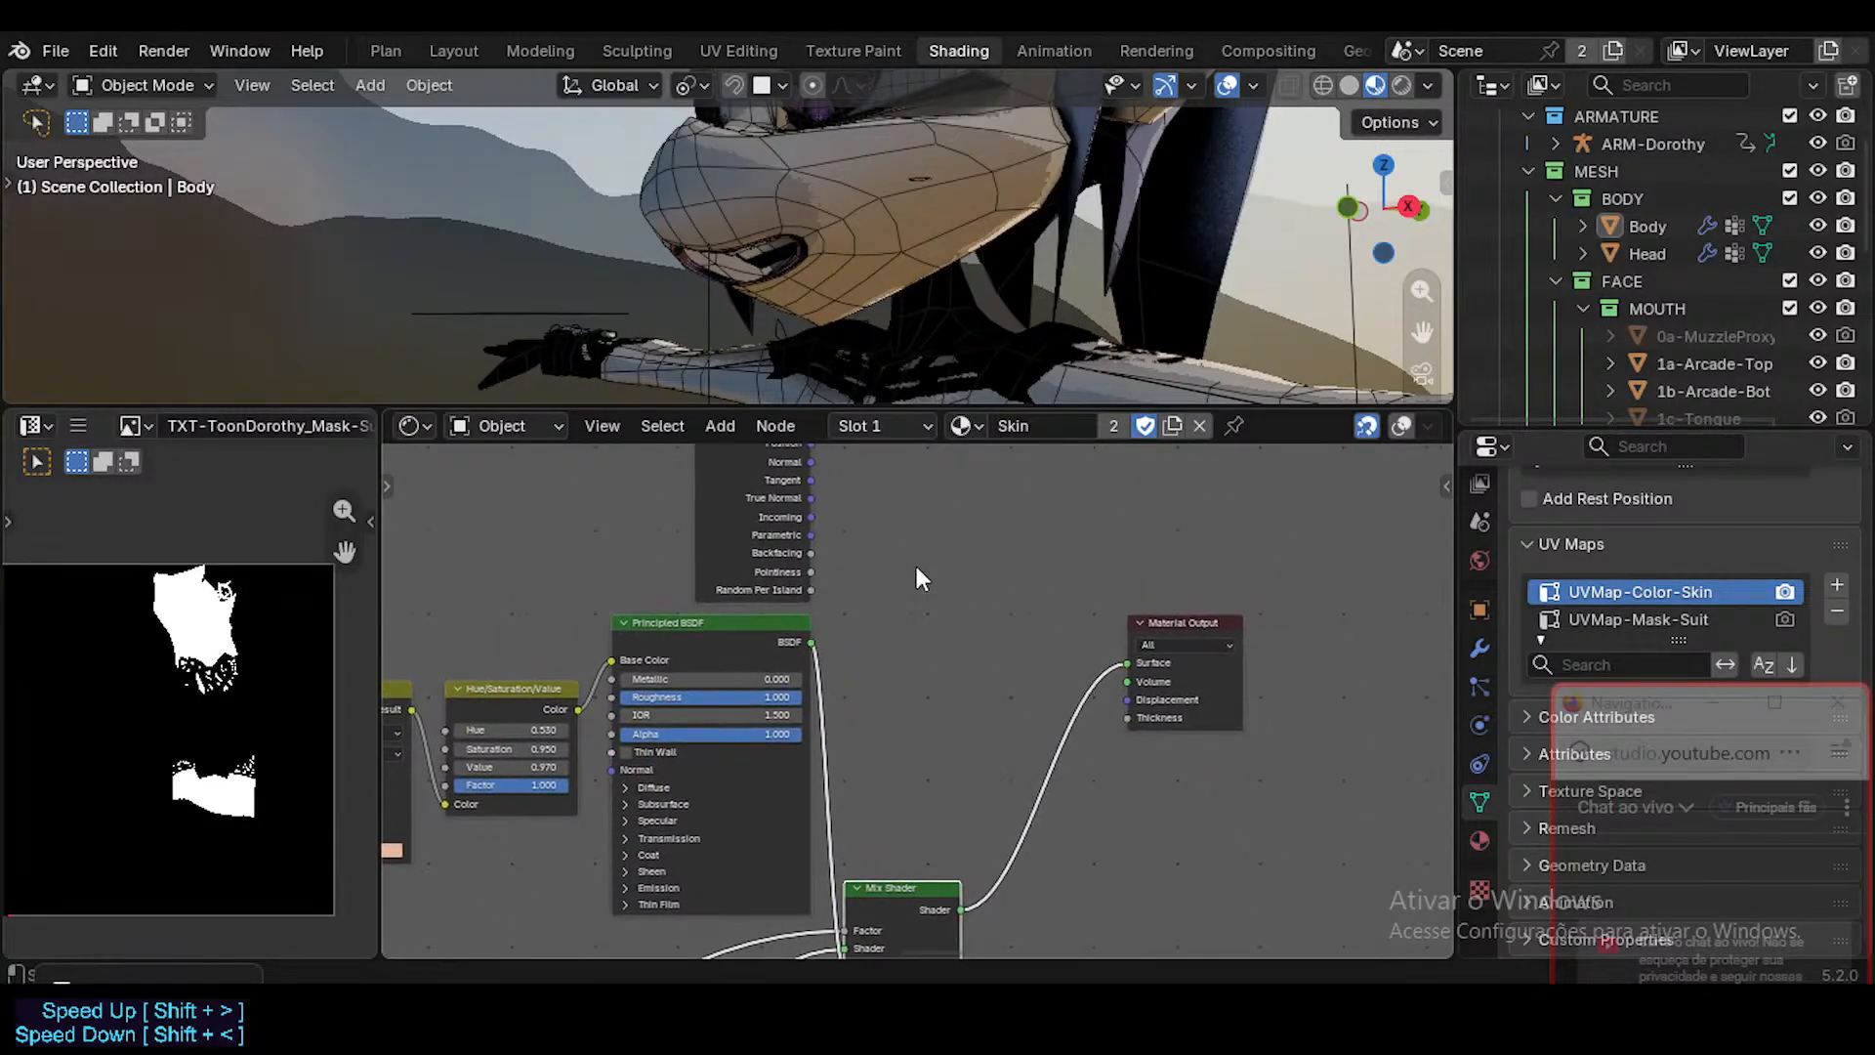
Reposition the Geometry node above the Hue/Saturation/Value node, to the upper left of the Principled BSDF.
middle_click_drag(912, 563, 896, 653)
left_click(758, 530)
key("g")
left_click(990, 802)
middle_click_drag(956, 867, 898, 728)
key("g")
left_click(943, 580)
key("g")
left_click(883, 626)
key("g")
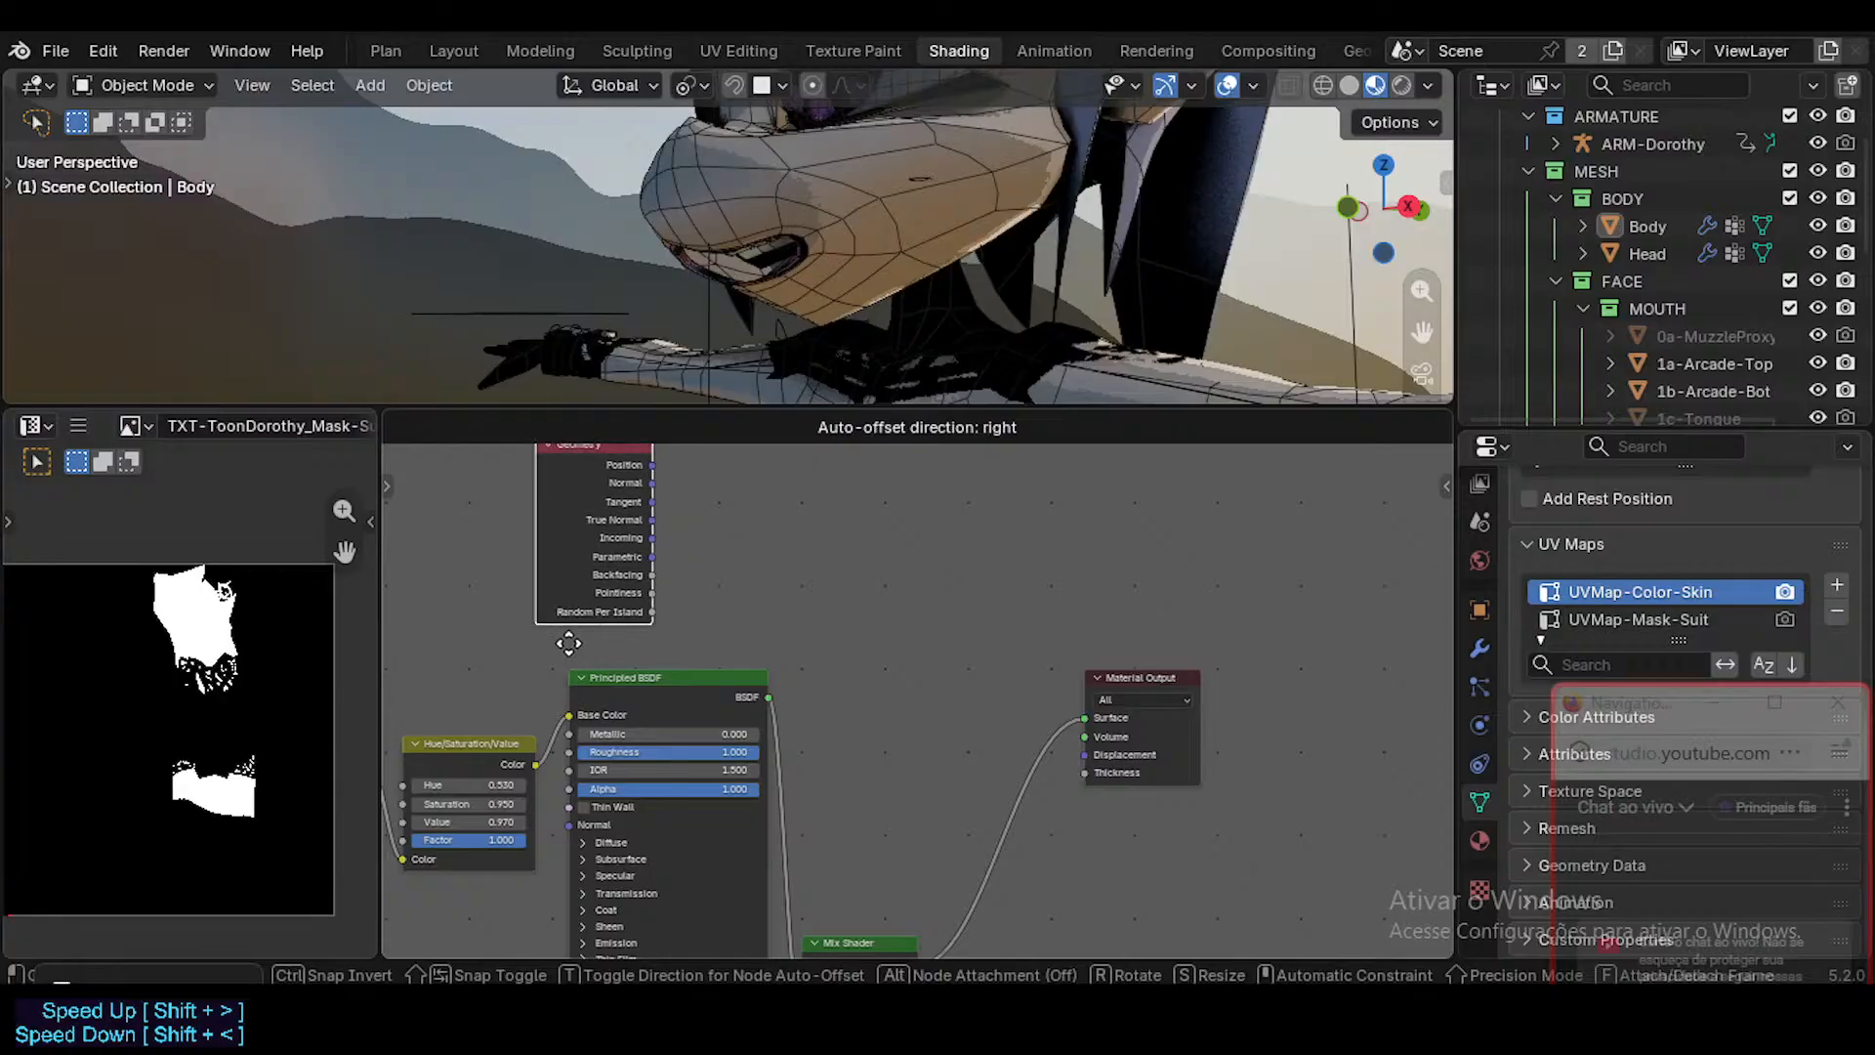
left_click(500, 695)
Connect the Geometry node's Backfacing output to the Material Output's Surface to preview it.
left_click(631, 578)
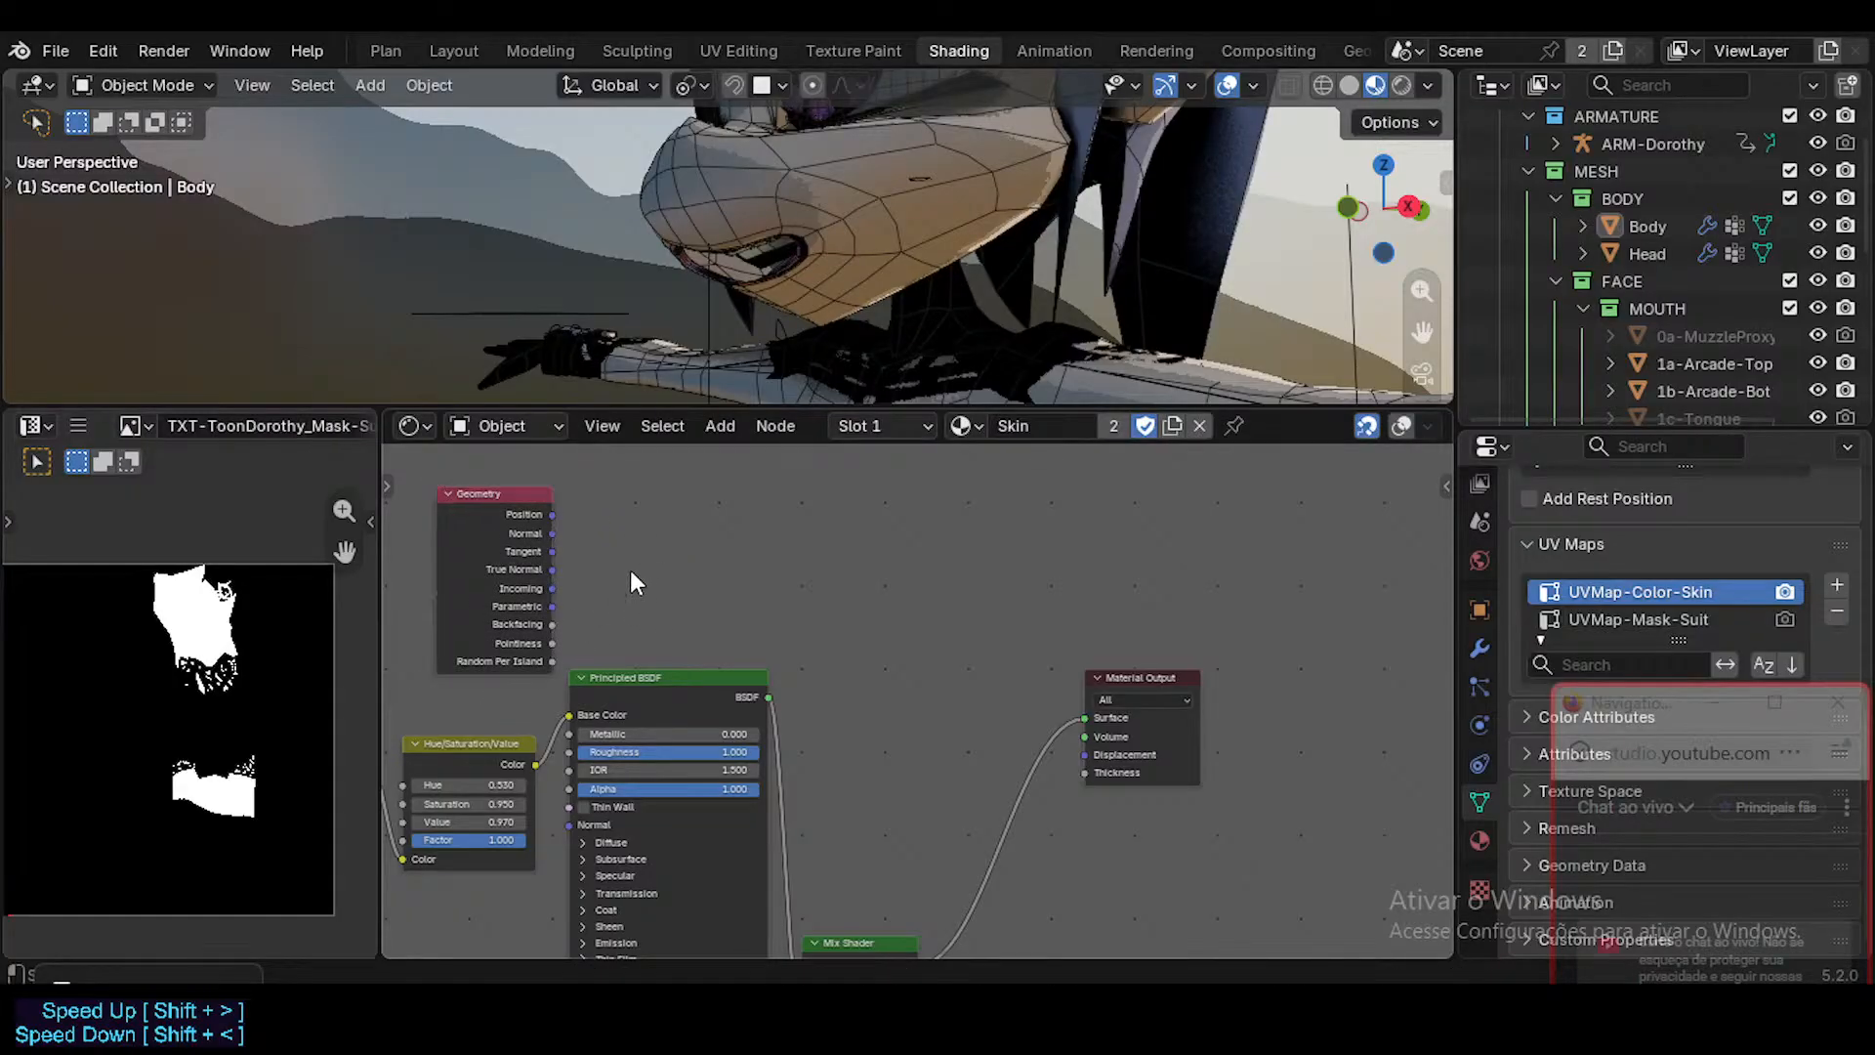
left_click(553, 626, "ctrl+shift")
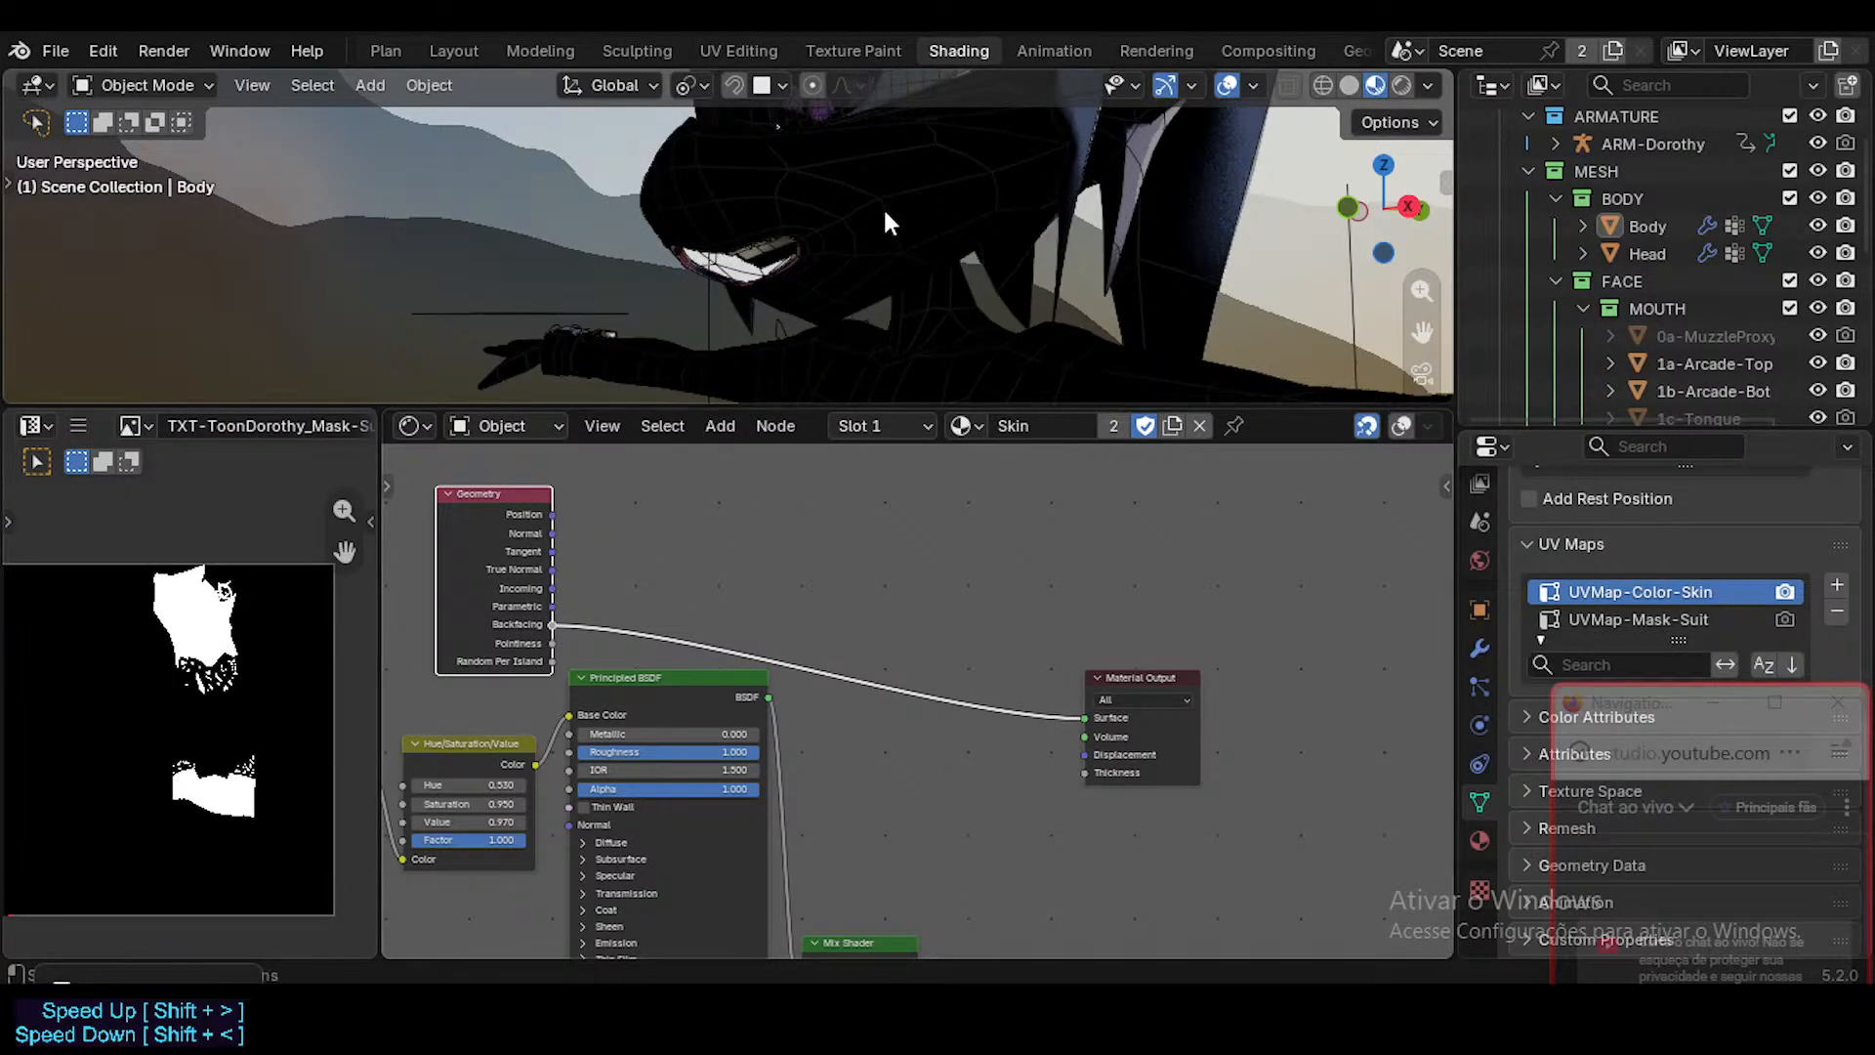
scroll(883, 207, "down", 2)
Add a Diffuse BSDF node and insert it on the link between Backfacing and the Material Output.
key("shift+a")
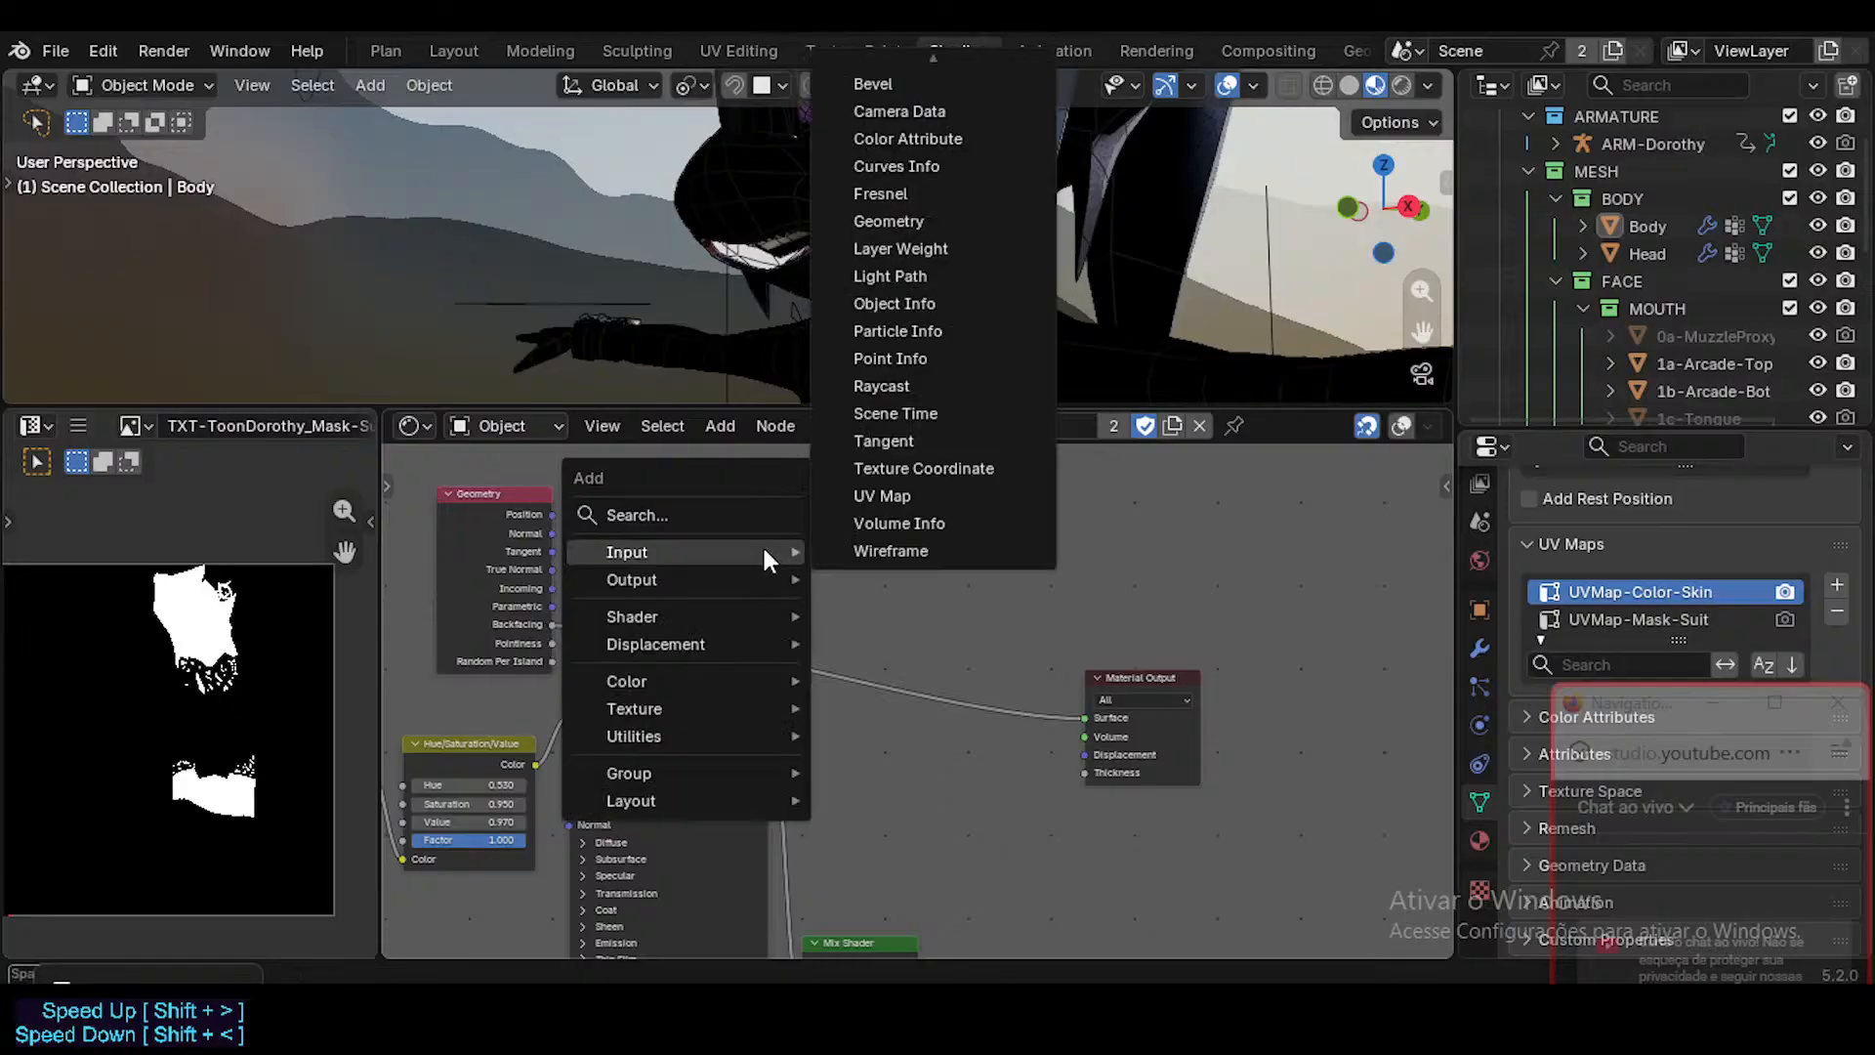
type("diff")
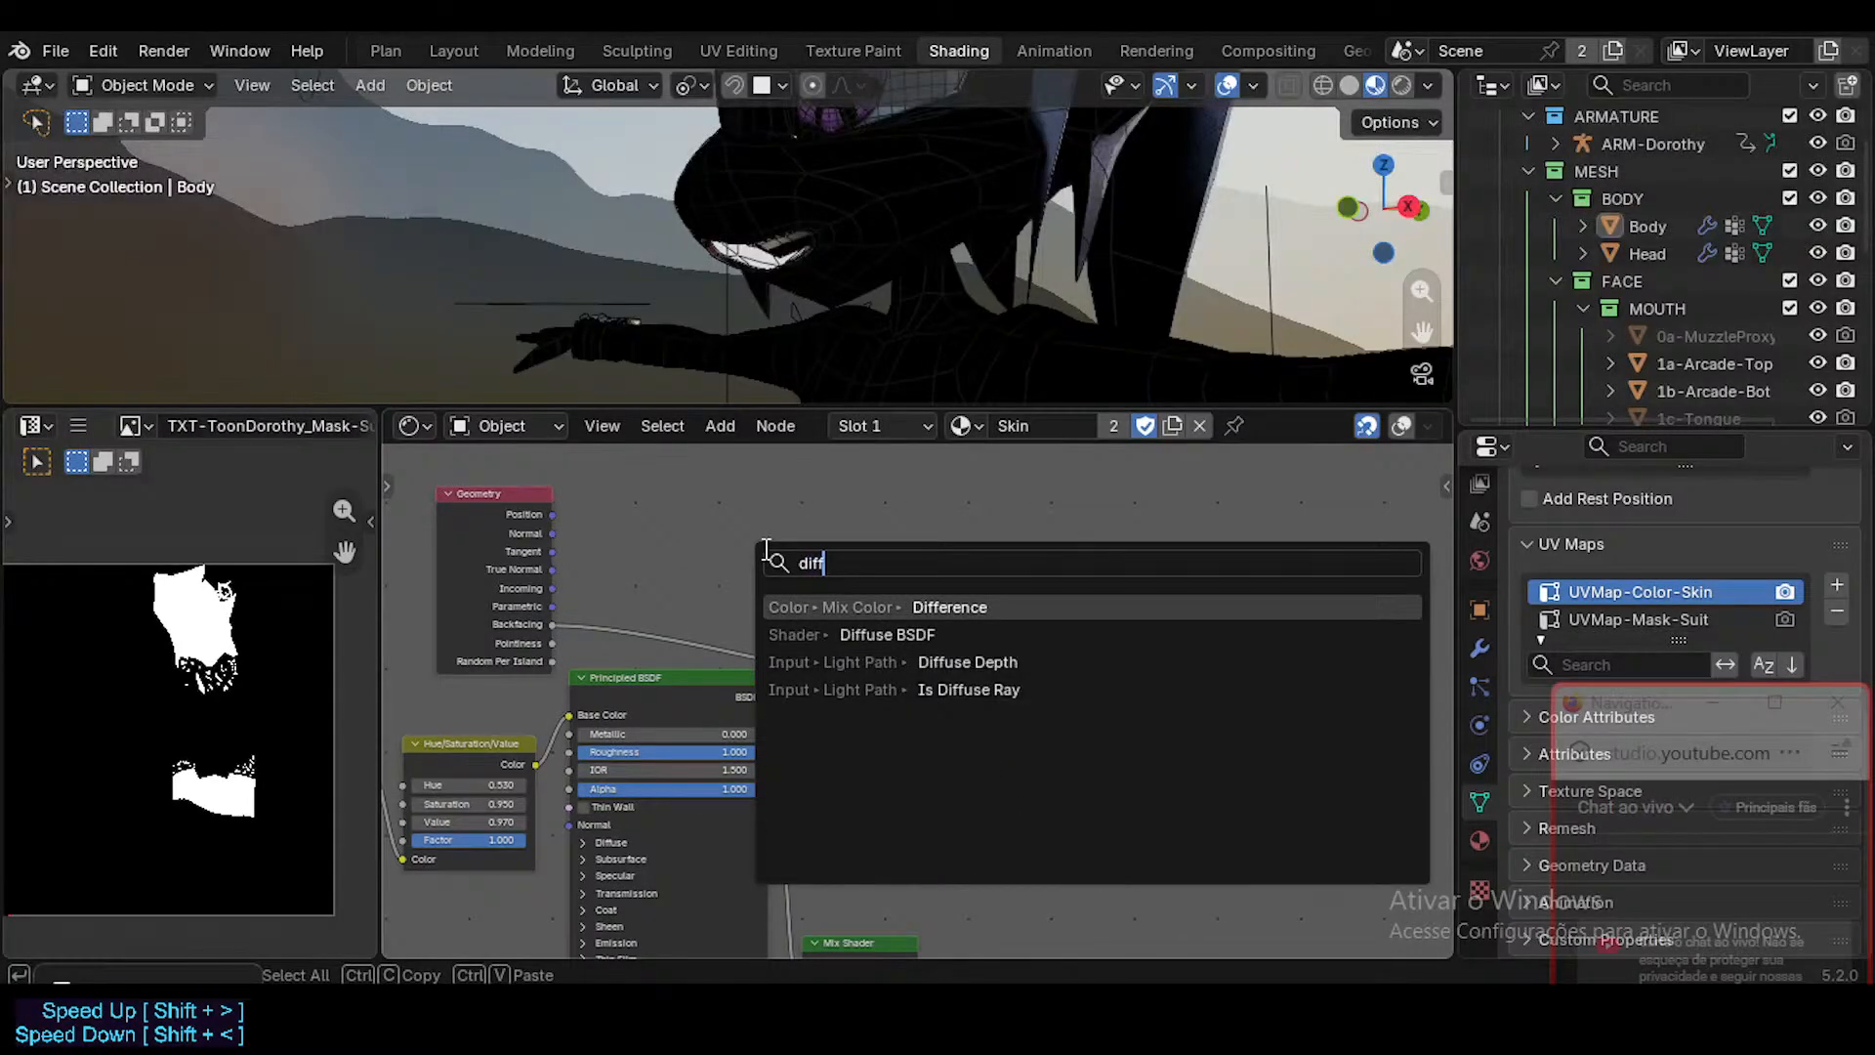
key("Down")
key("Return")
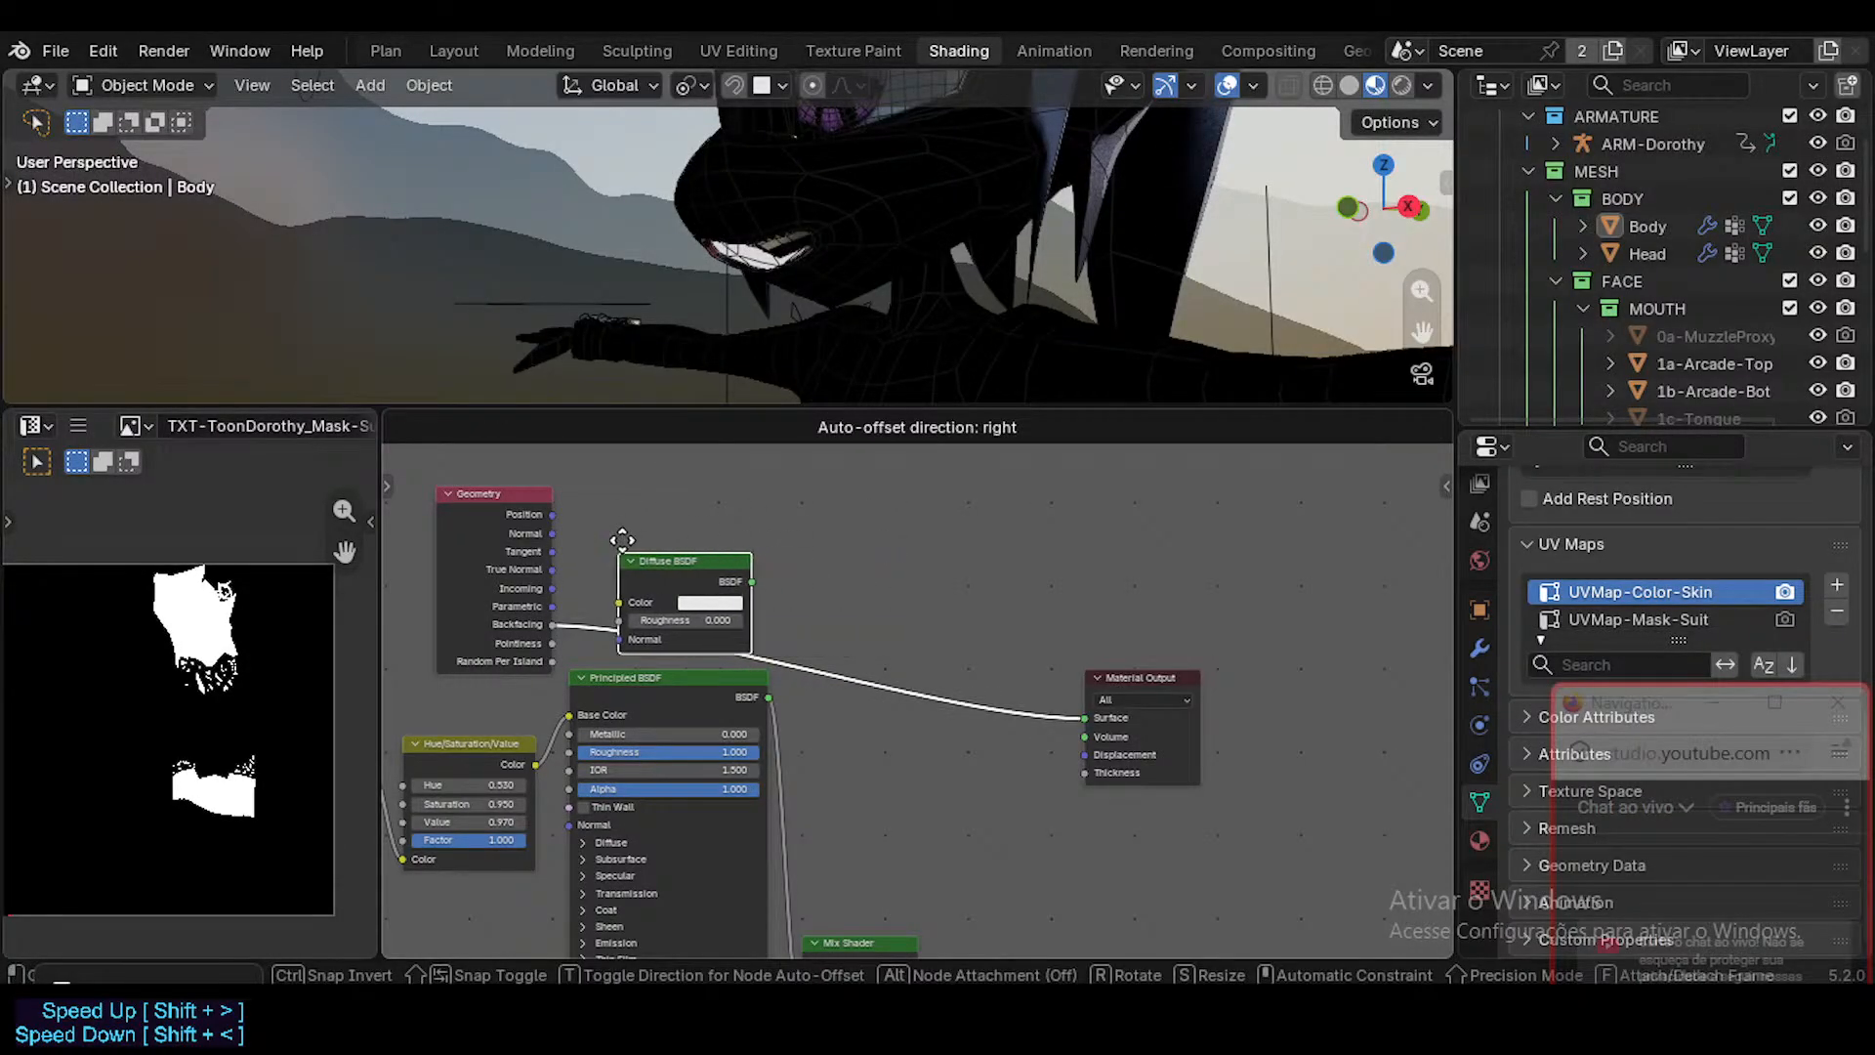
left_click(633, 555)
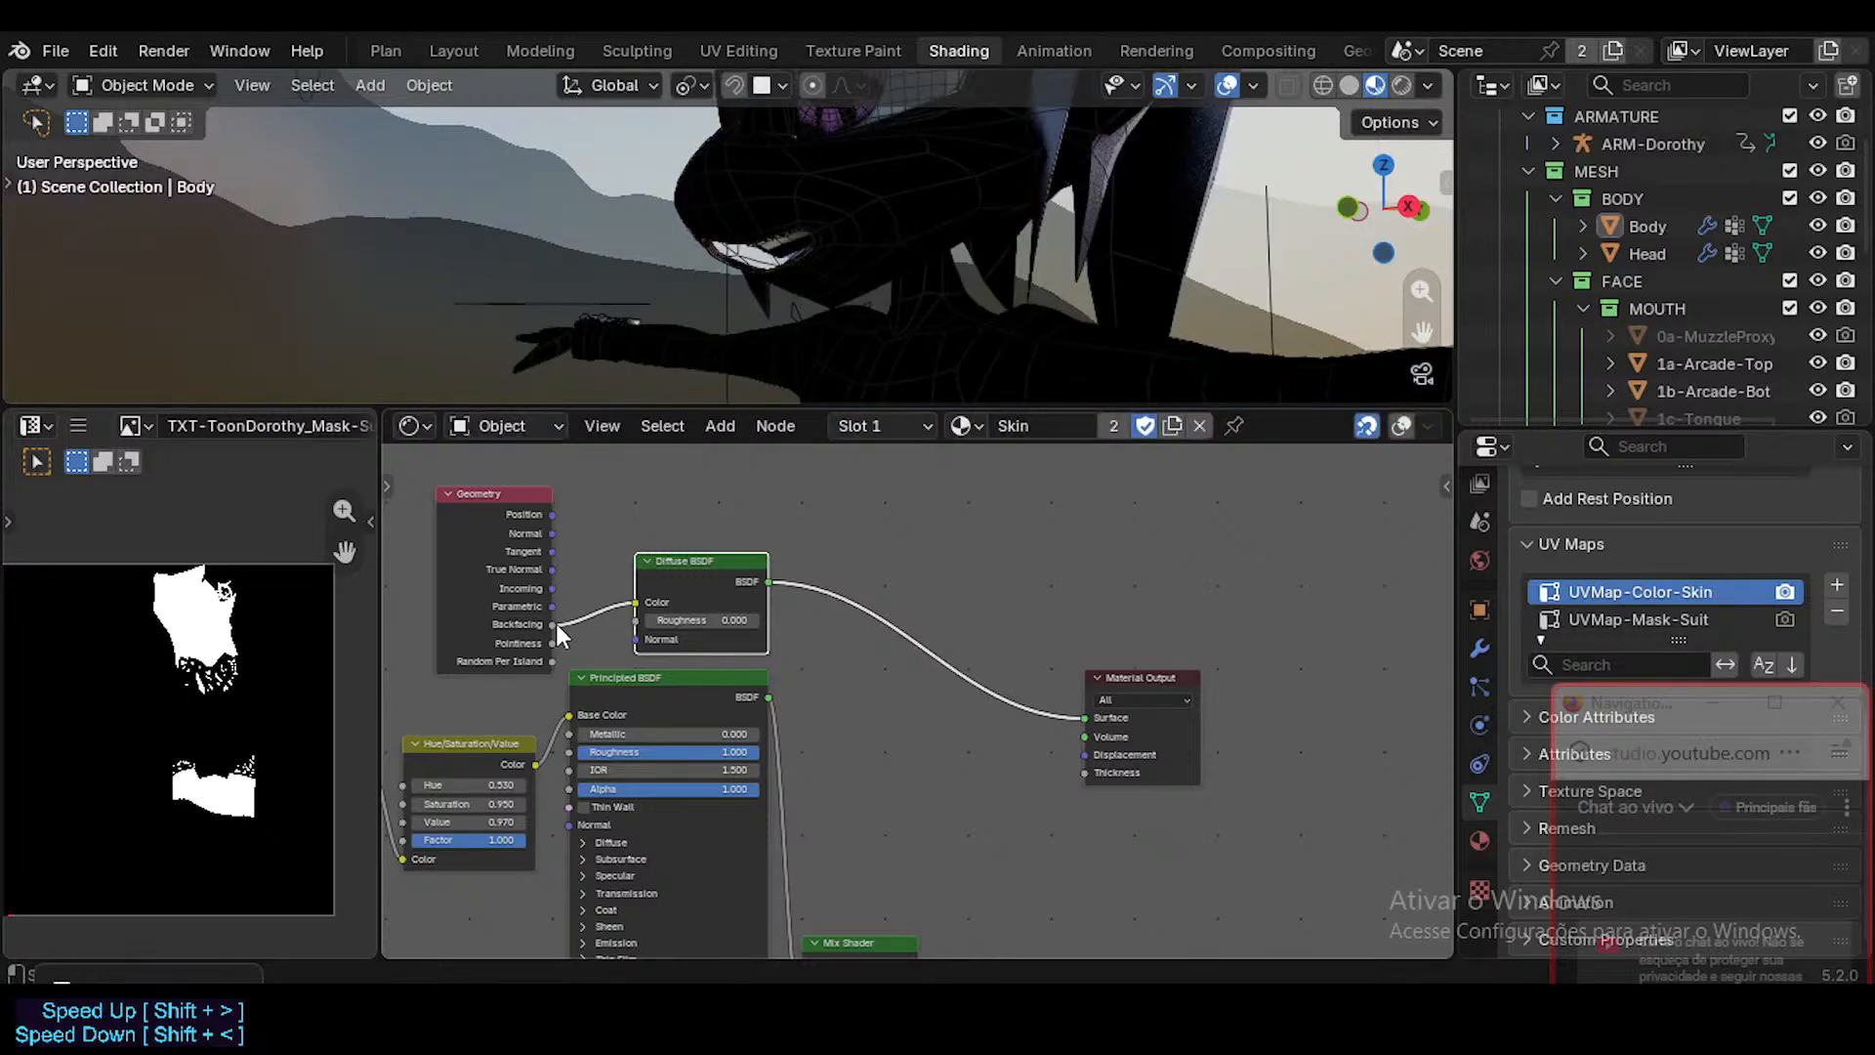
Set the Diffuse BSDF's roughness to 1.000 and move the Geometry node farther away from it.
left_click_drag(713, 619, 760, 621)
scroll(643, 615, "up", 2)
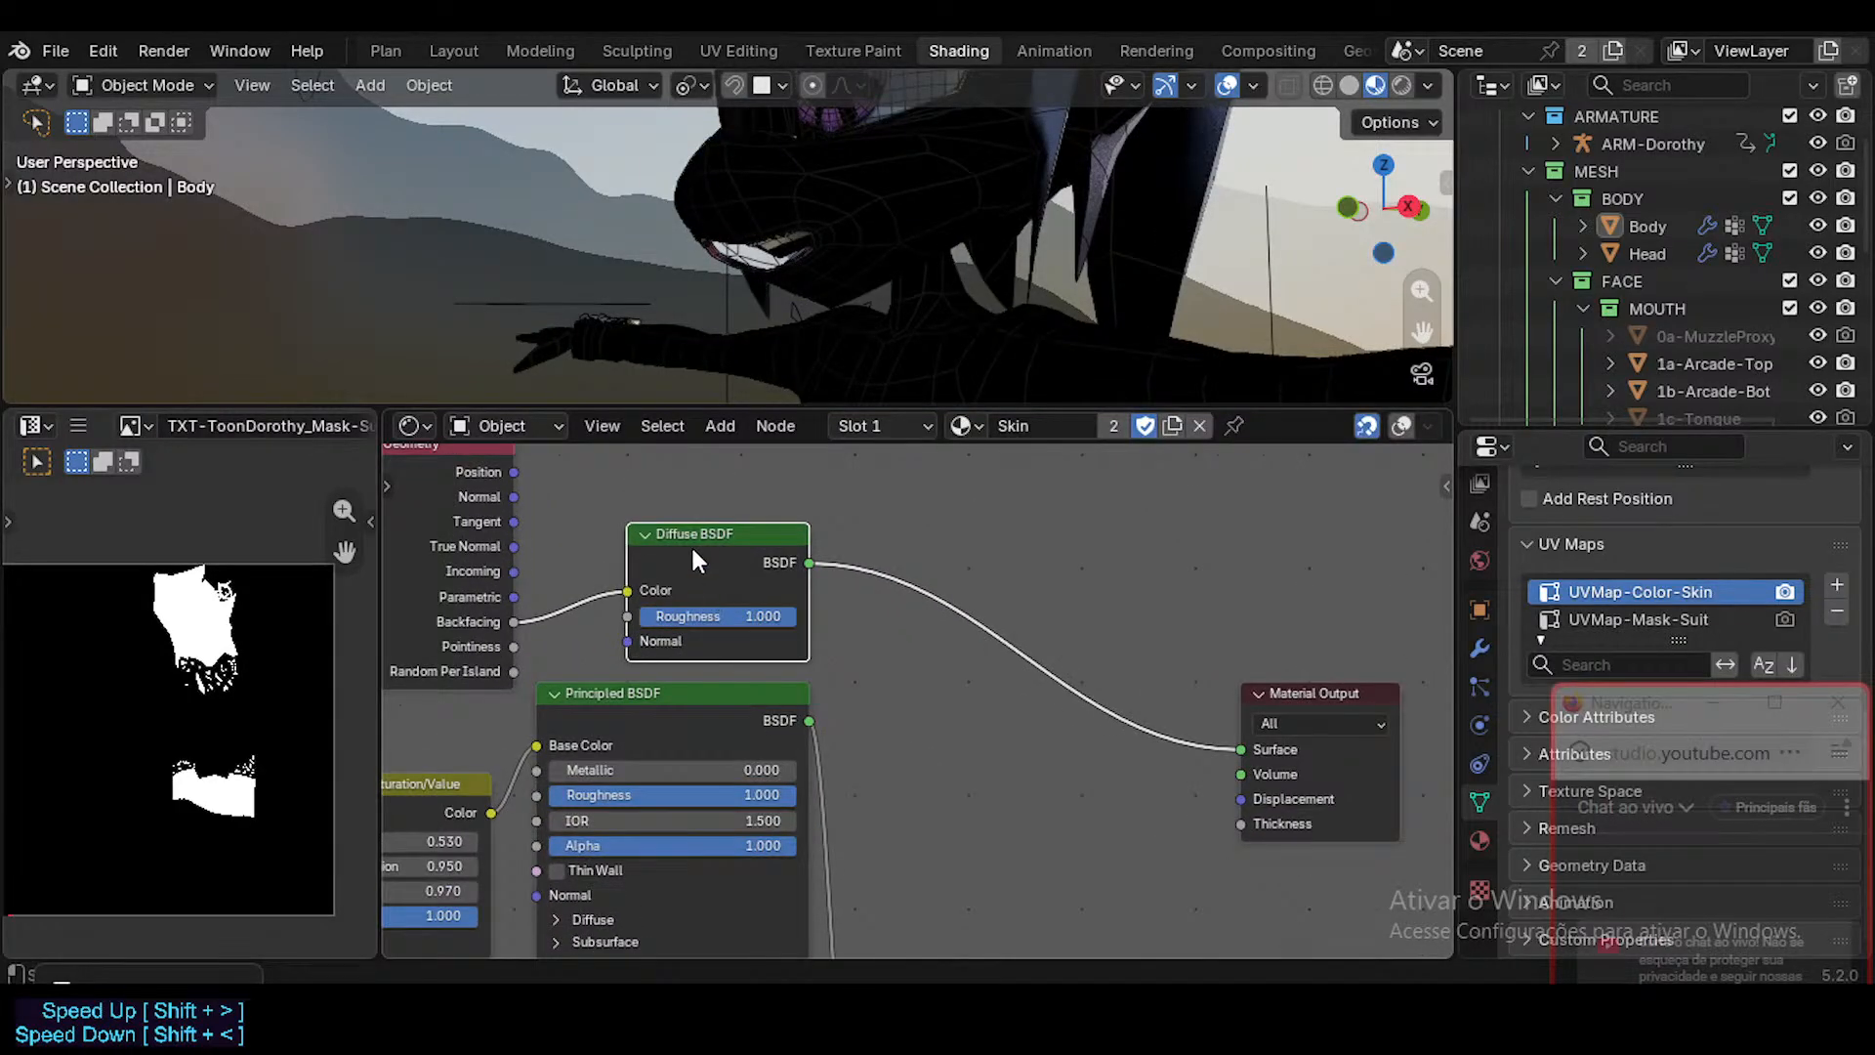
middle_click_drag(673, 604, 930, 621)
left_click_drag(659, 462, 569, 463)
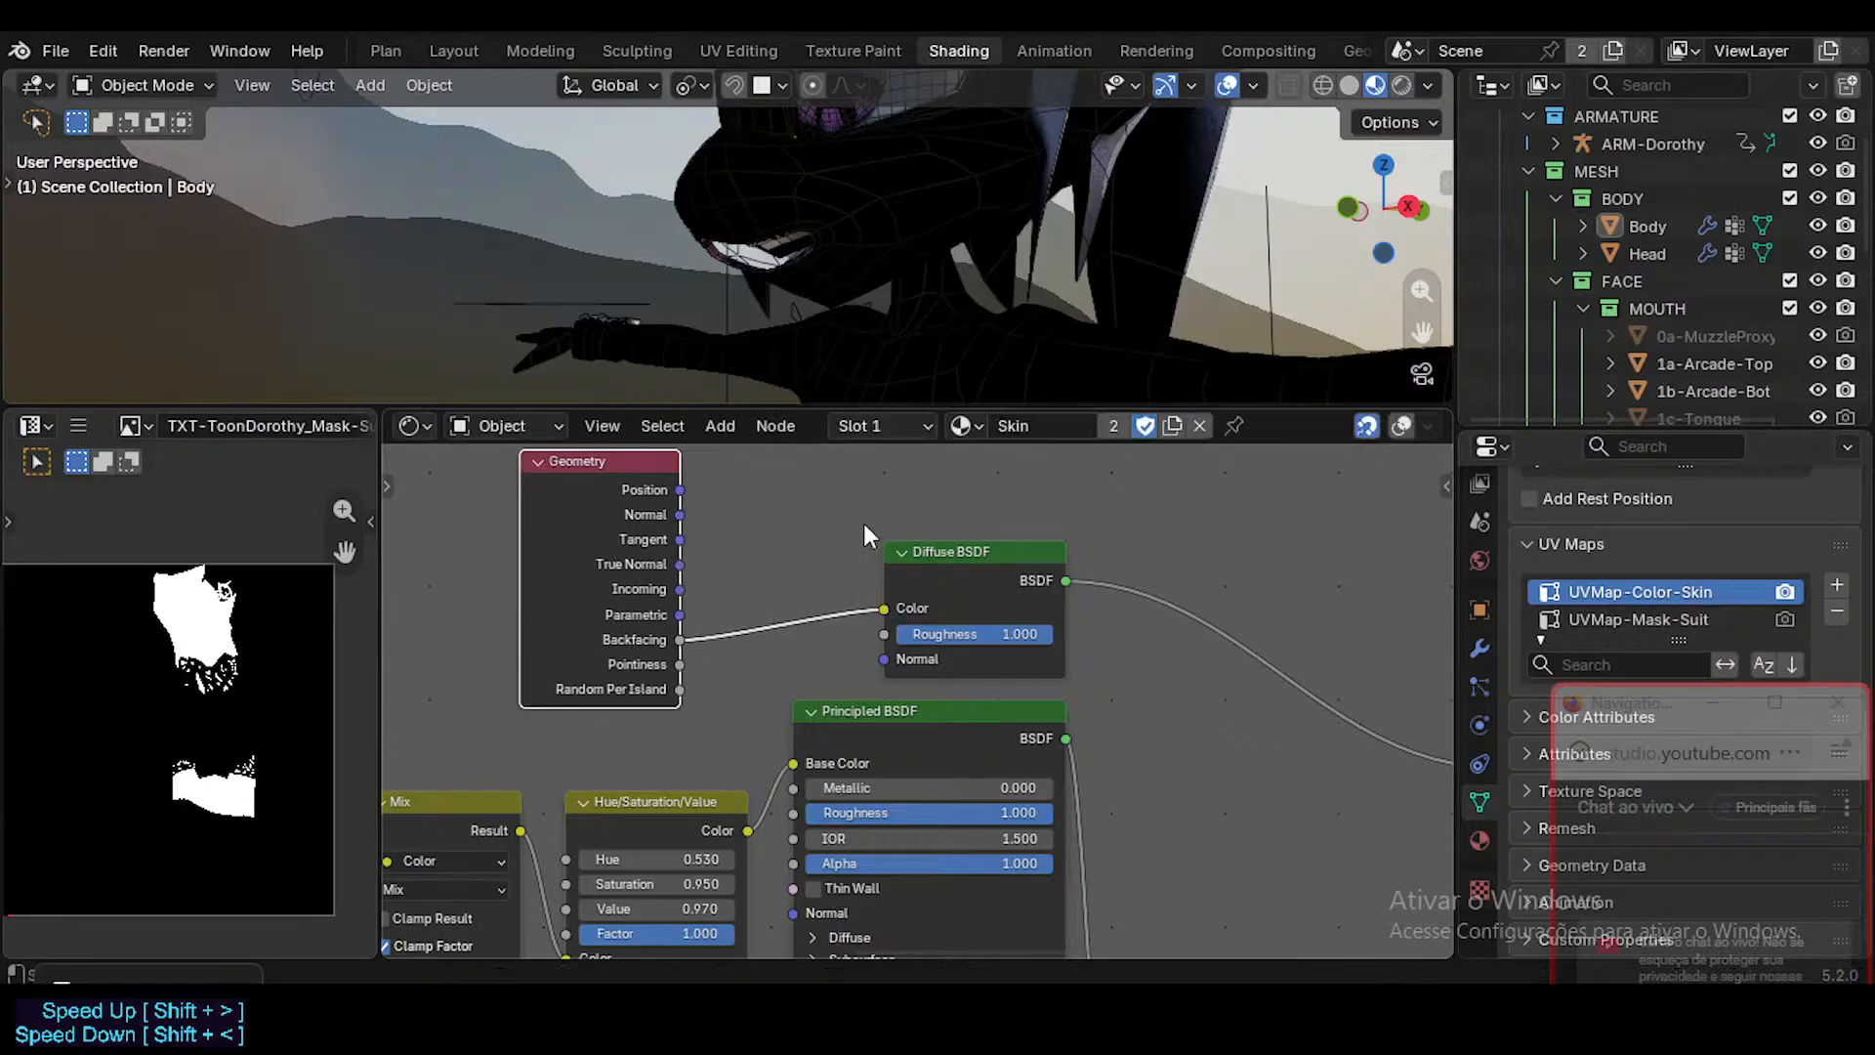
Connect Backfacing directly to the Material Output's Surface and detach it from the Diffuse BSDF's Color input.
left_click(686, 634, "ctrl+shift")
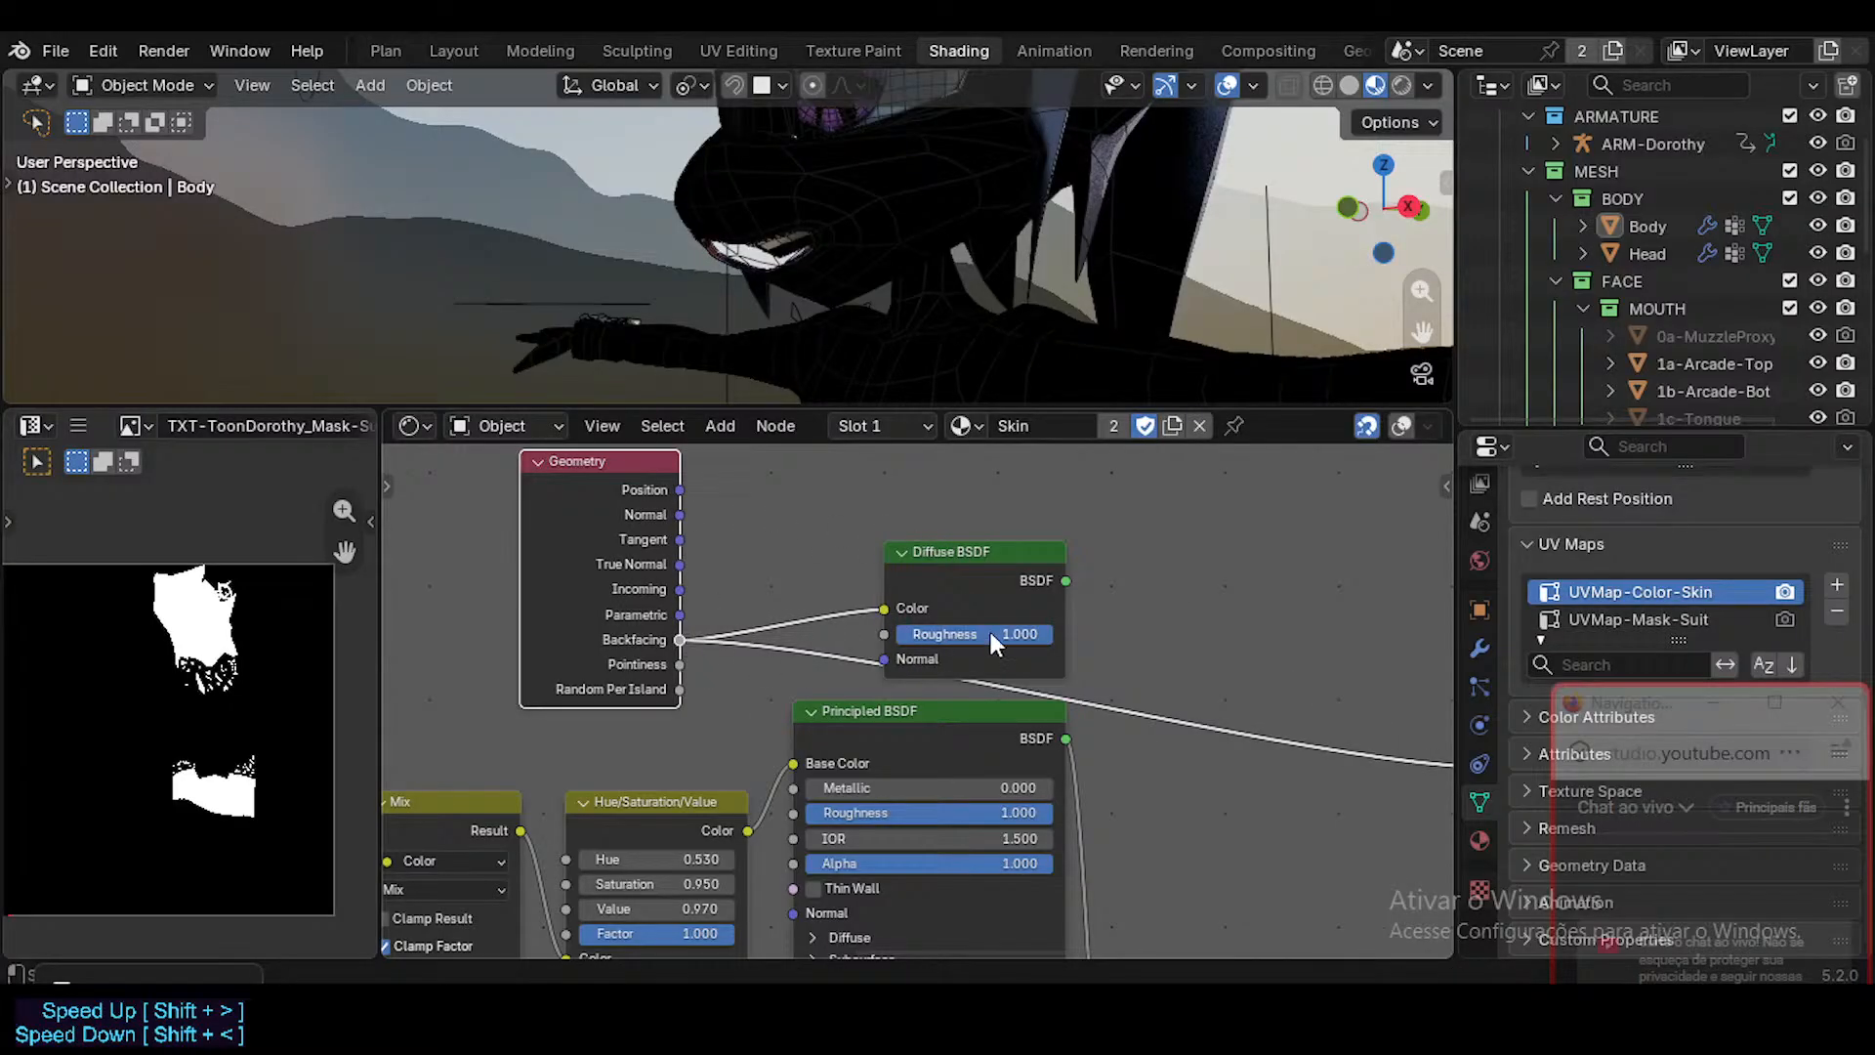
left_click_drag(896, 603, 812, 619)
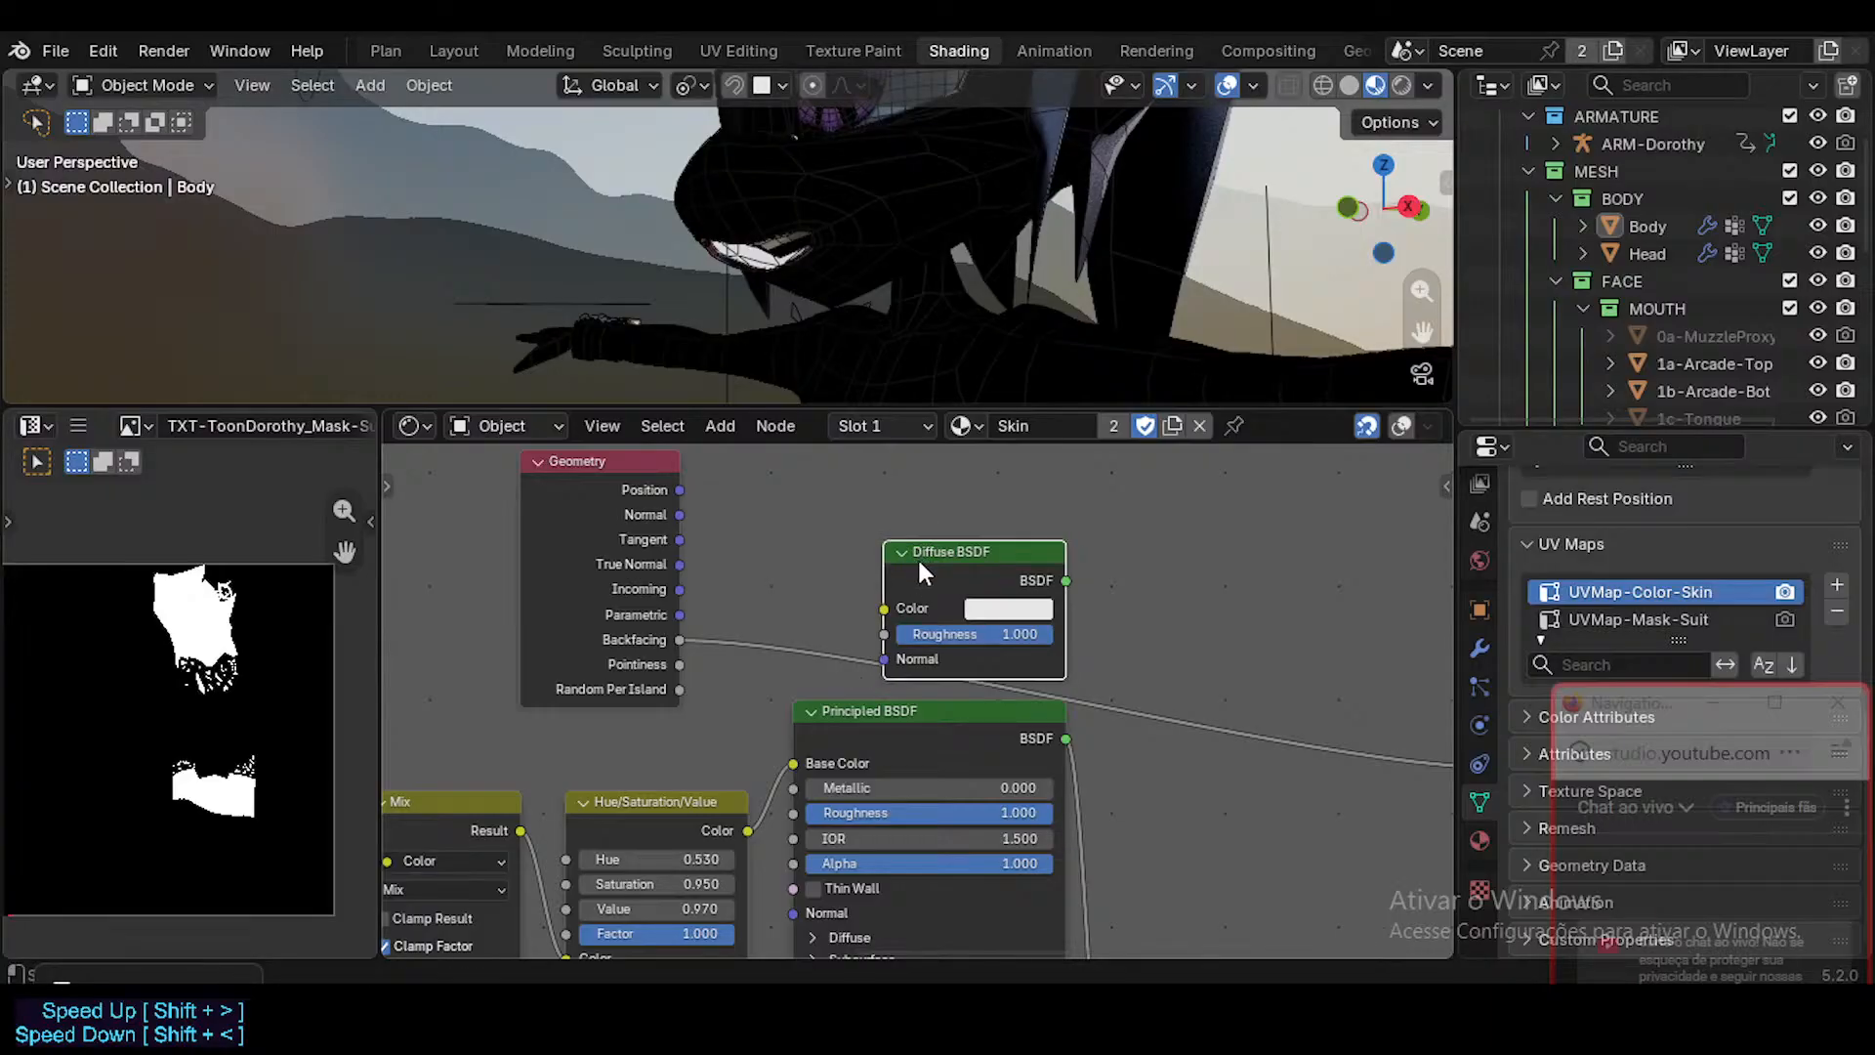
left_click_drag(917, 557, 894, 511)
Set the Diffuse BSDF's color to dark gray with a value of 0.113 (#1D1D1DFF).
left_click(967, 564)
left_click_drag(1101, 469, 942, 471)
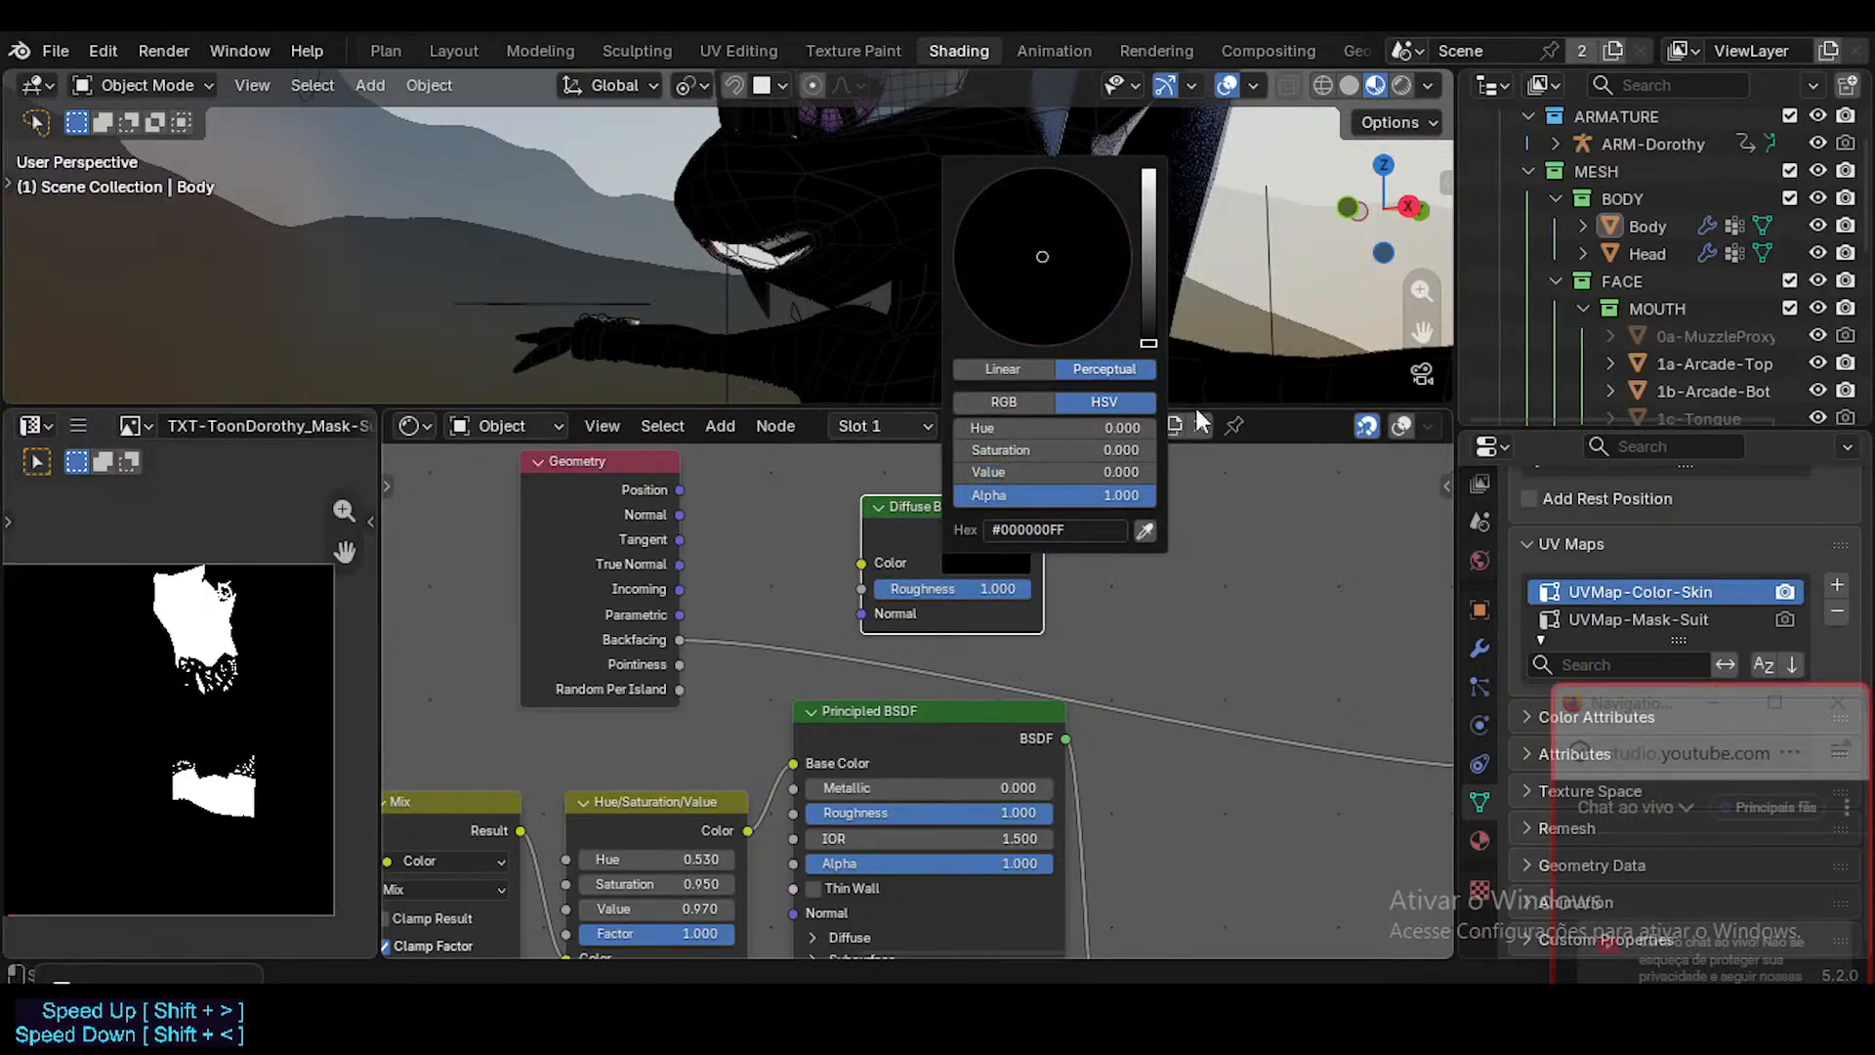
left_click(952, 567)
left_click_drag(1143, 328, 1149, 325)
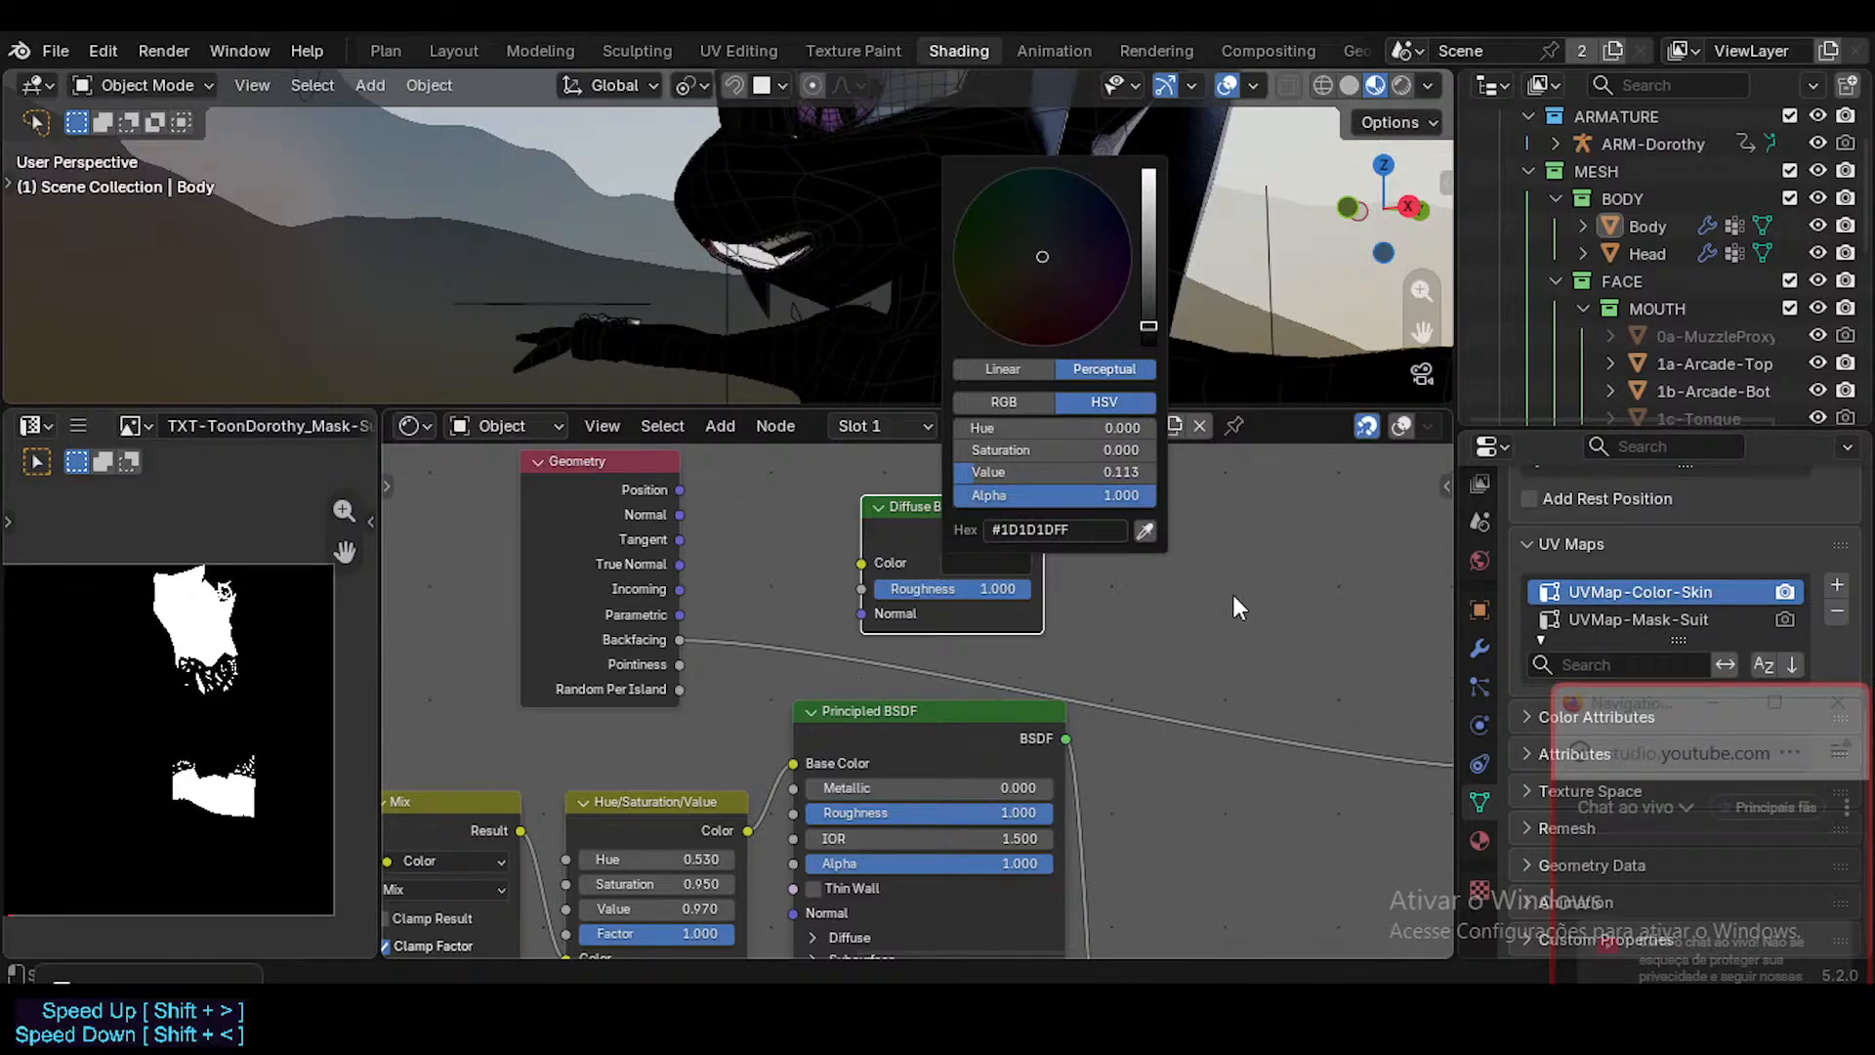
Sample the peach B color of the Mix node into the Diffuse BSDF's color with the eyedropper.
middle_click_drag(690, 733, 908, 594)
scroll(869, 630, "down", 3)
scroll(859, 650, "up", 1)
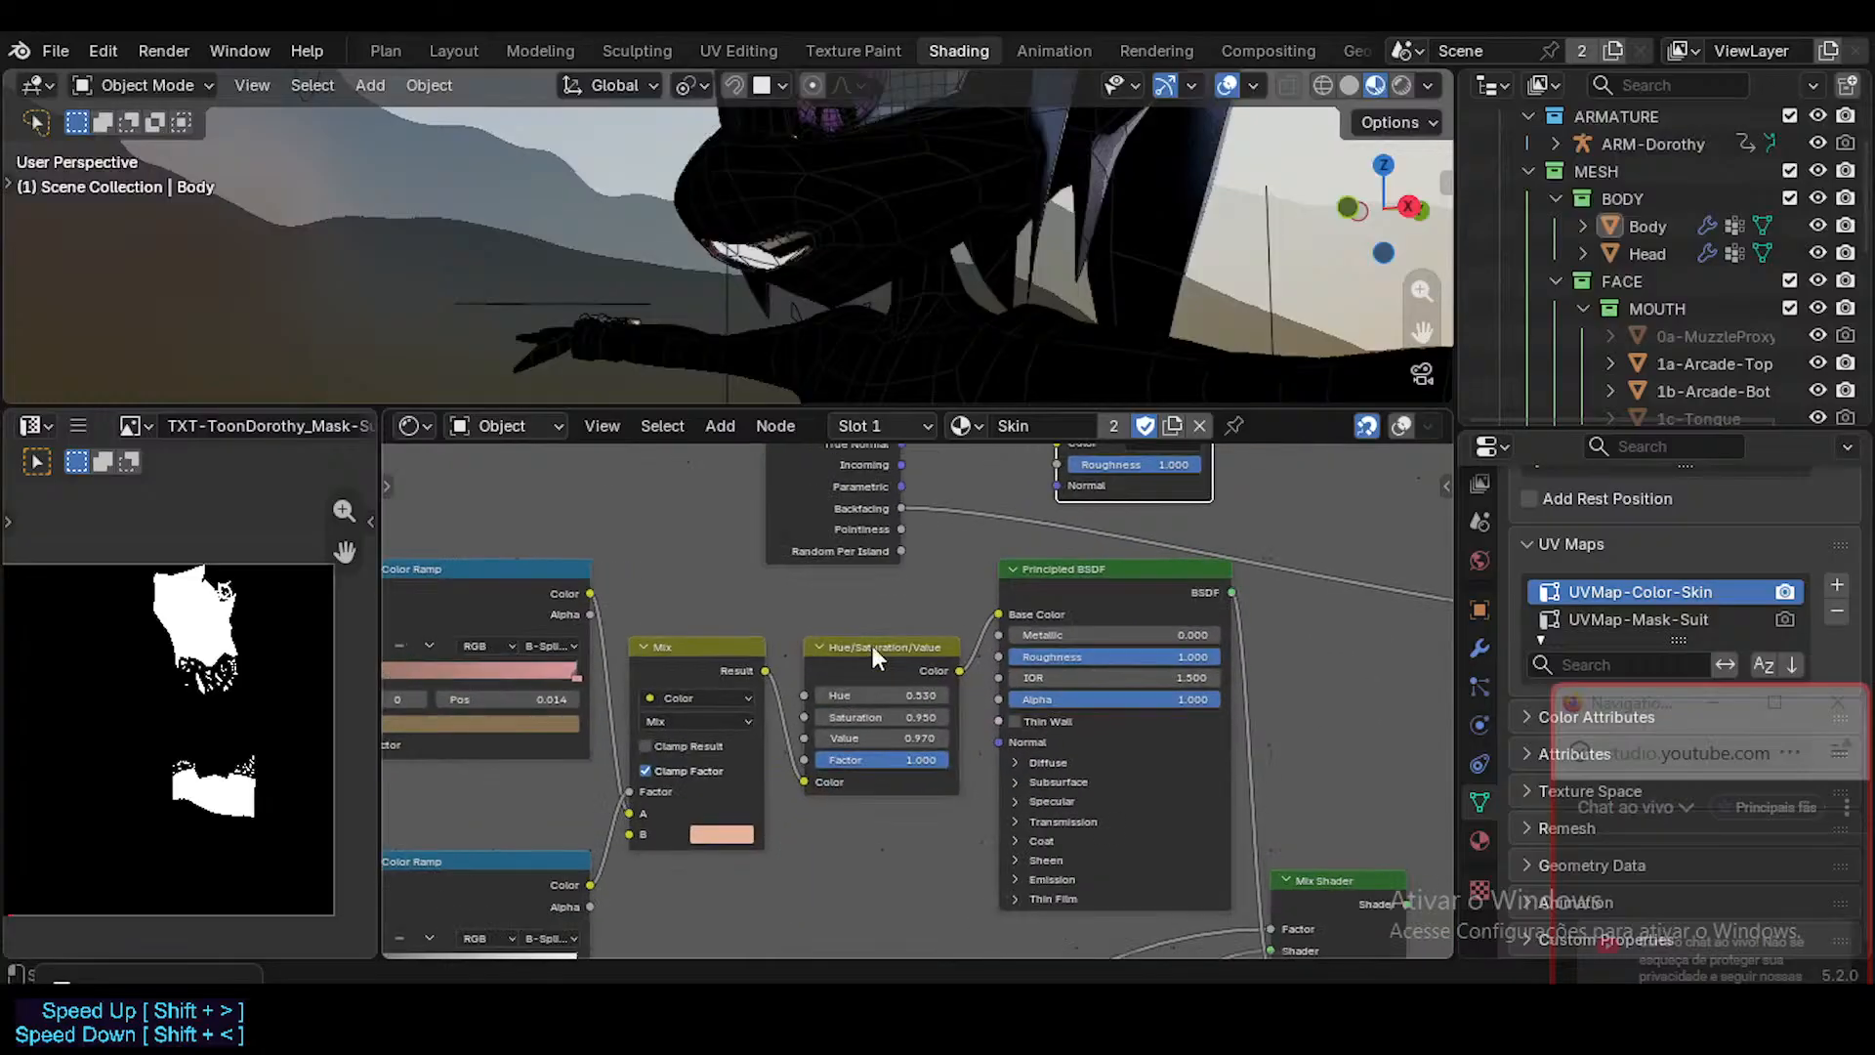
middle_click_drag(1168, 569, 1159, 669)
left_click(1149, 542)
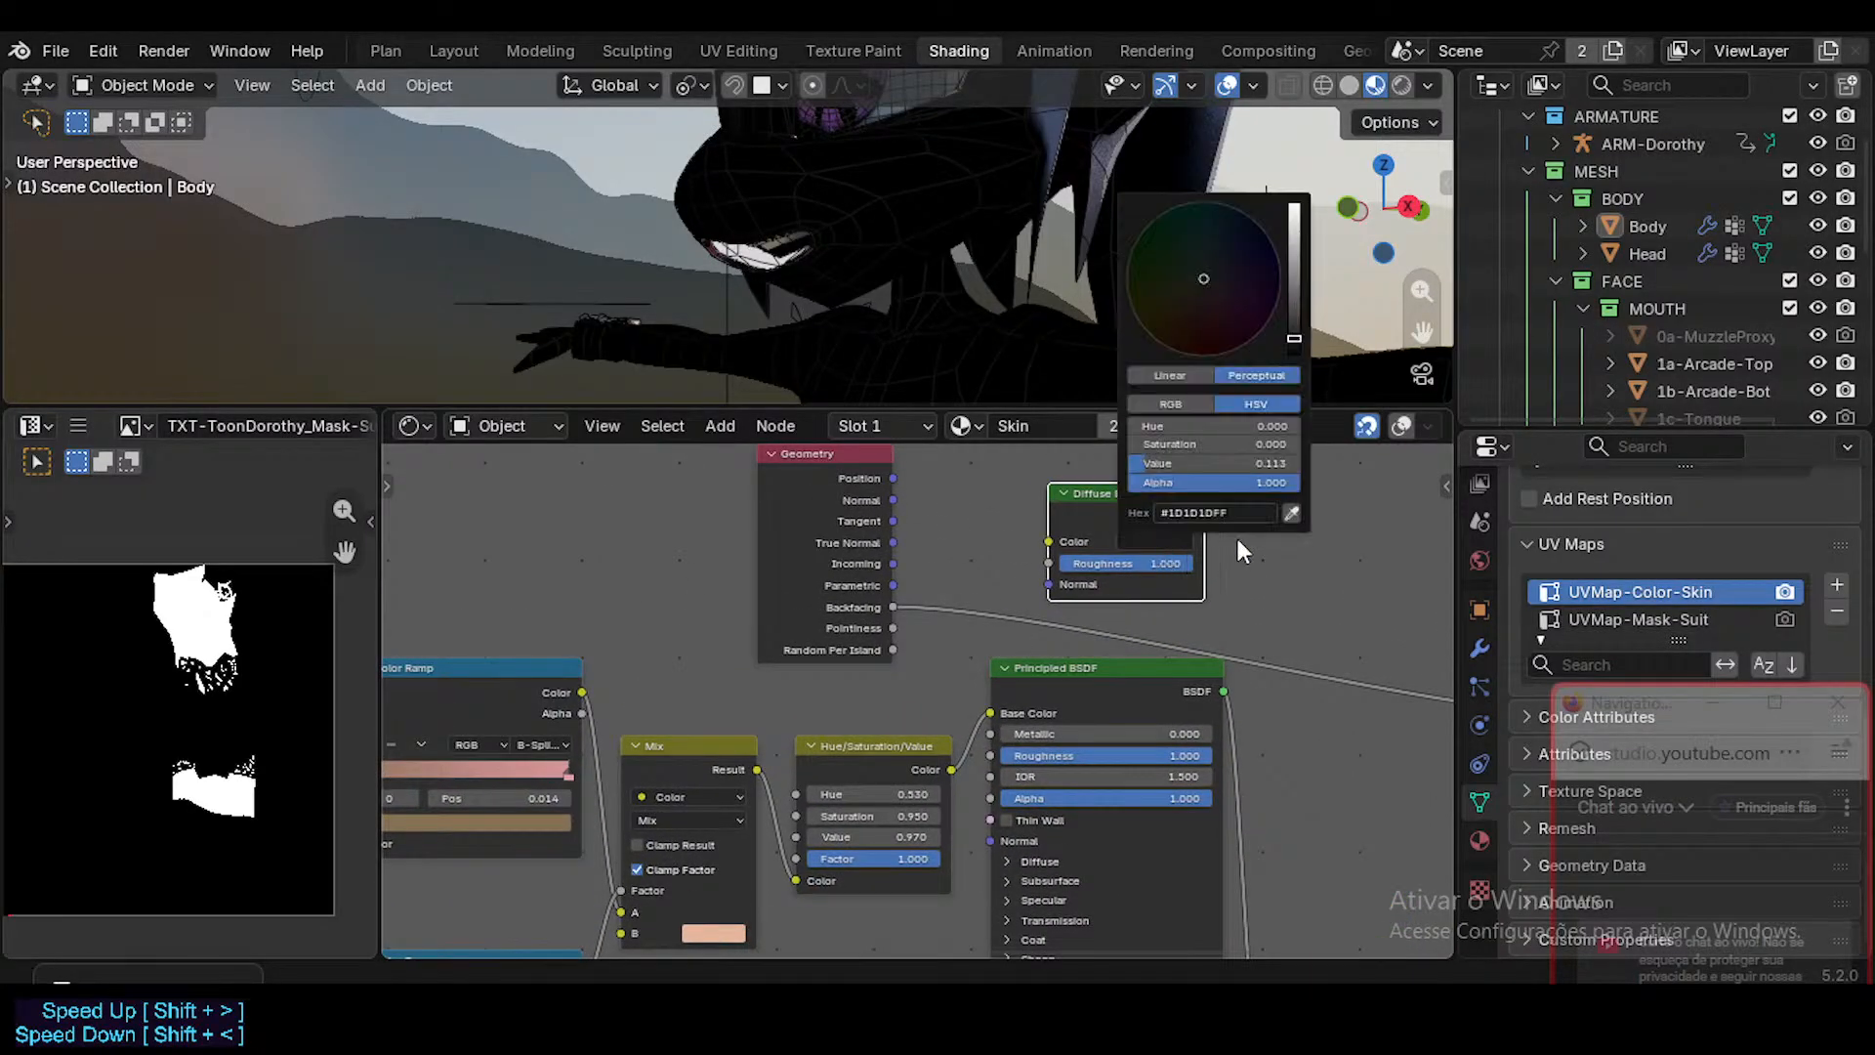
left_click(1290, 513)
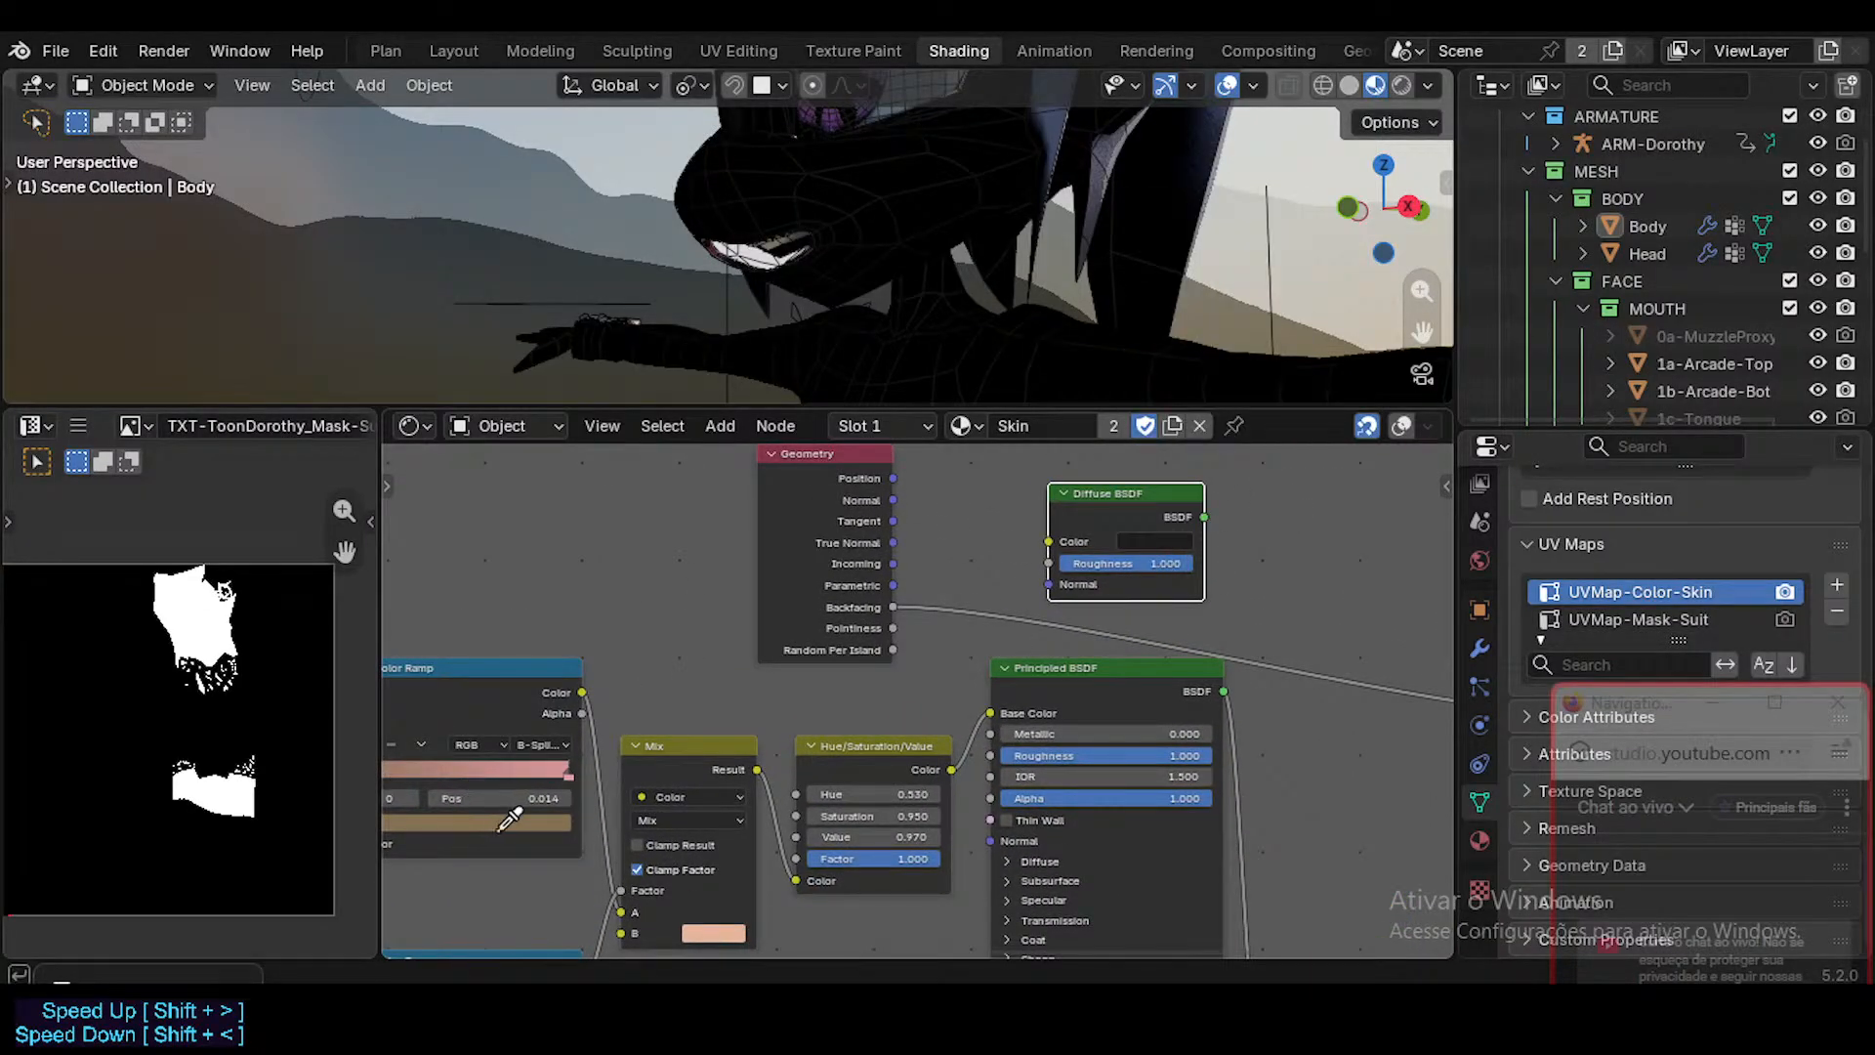
left_click(706, 924)
Darken the Diffuse BSDF's peach color to a value of 0.124 (#201916FF).
scroll(768, 599, "up", 4)
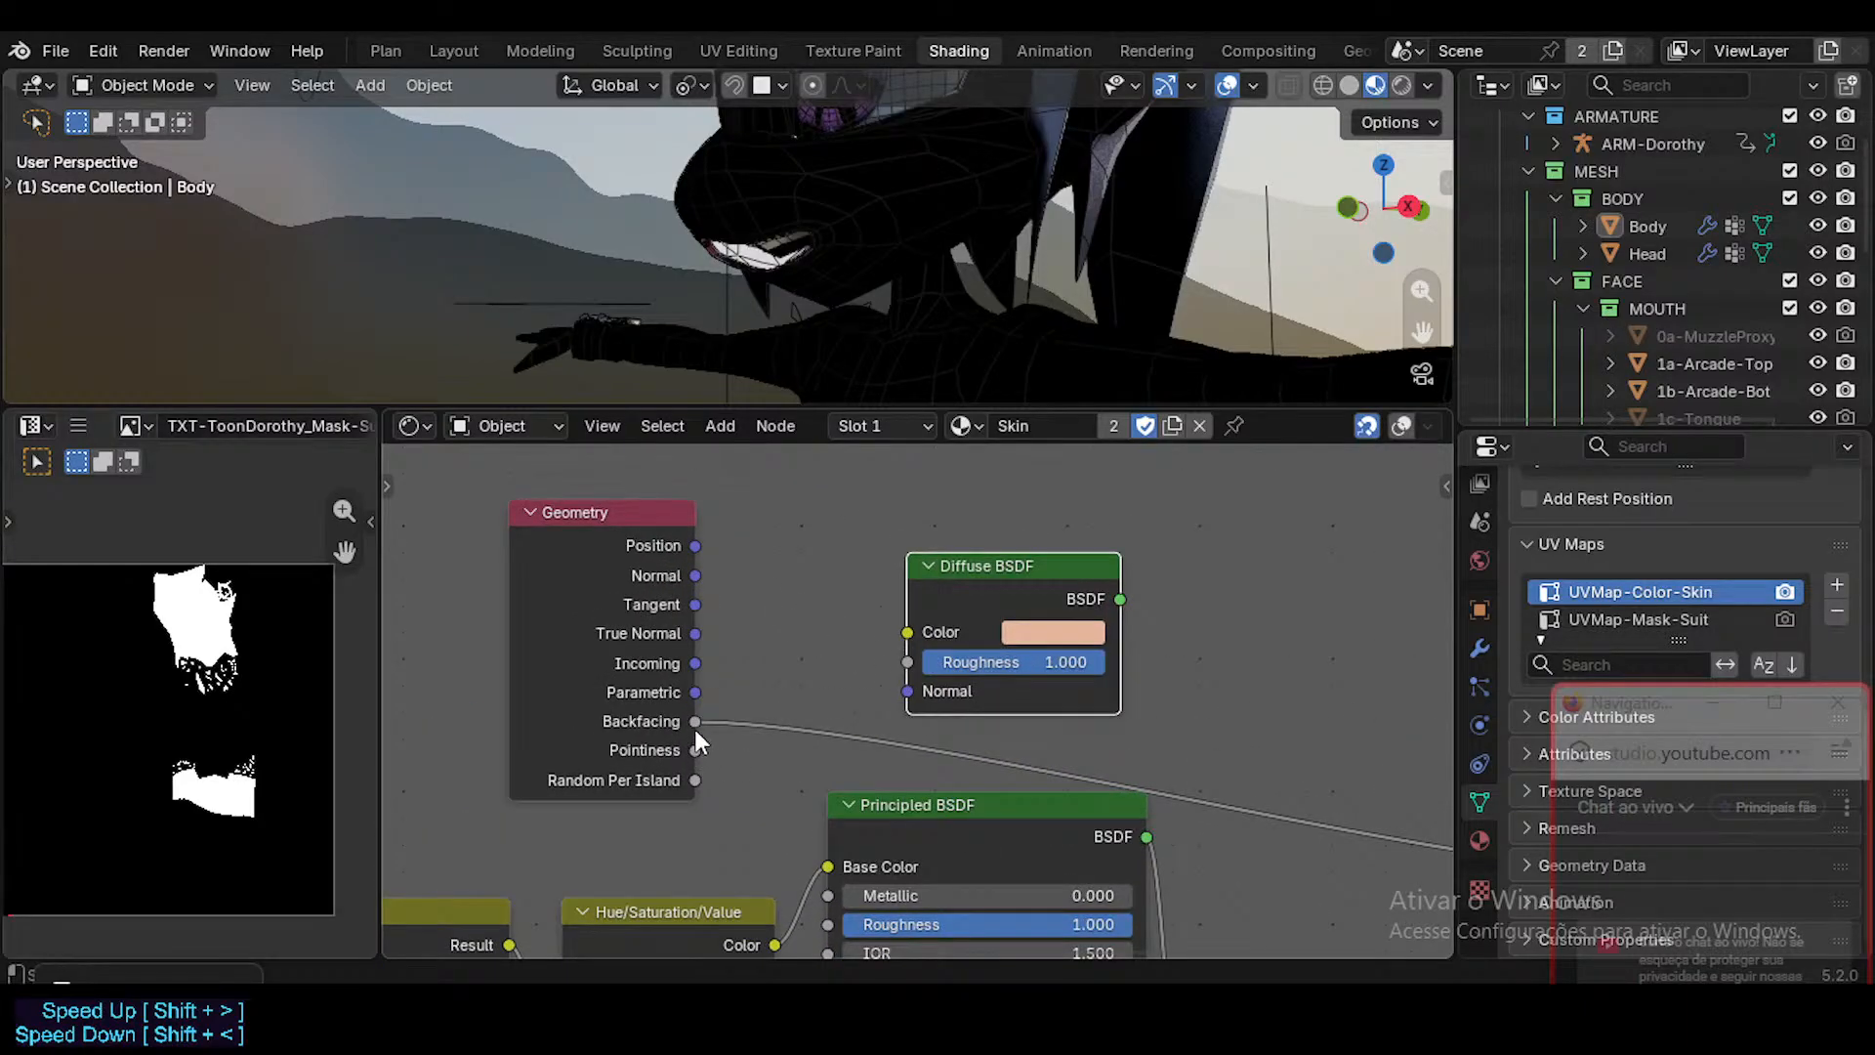
left_click(1011, 633)
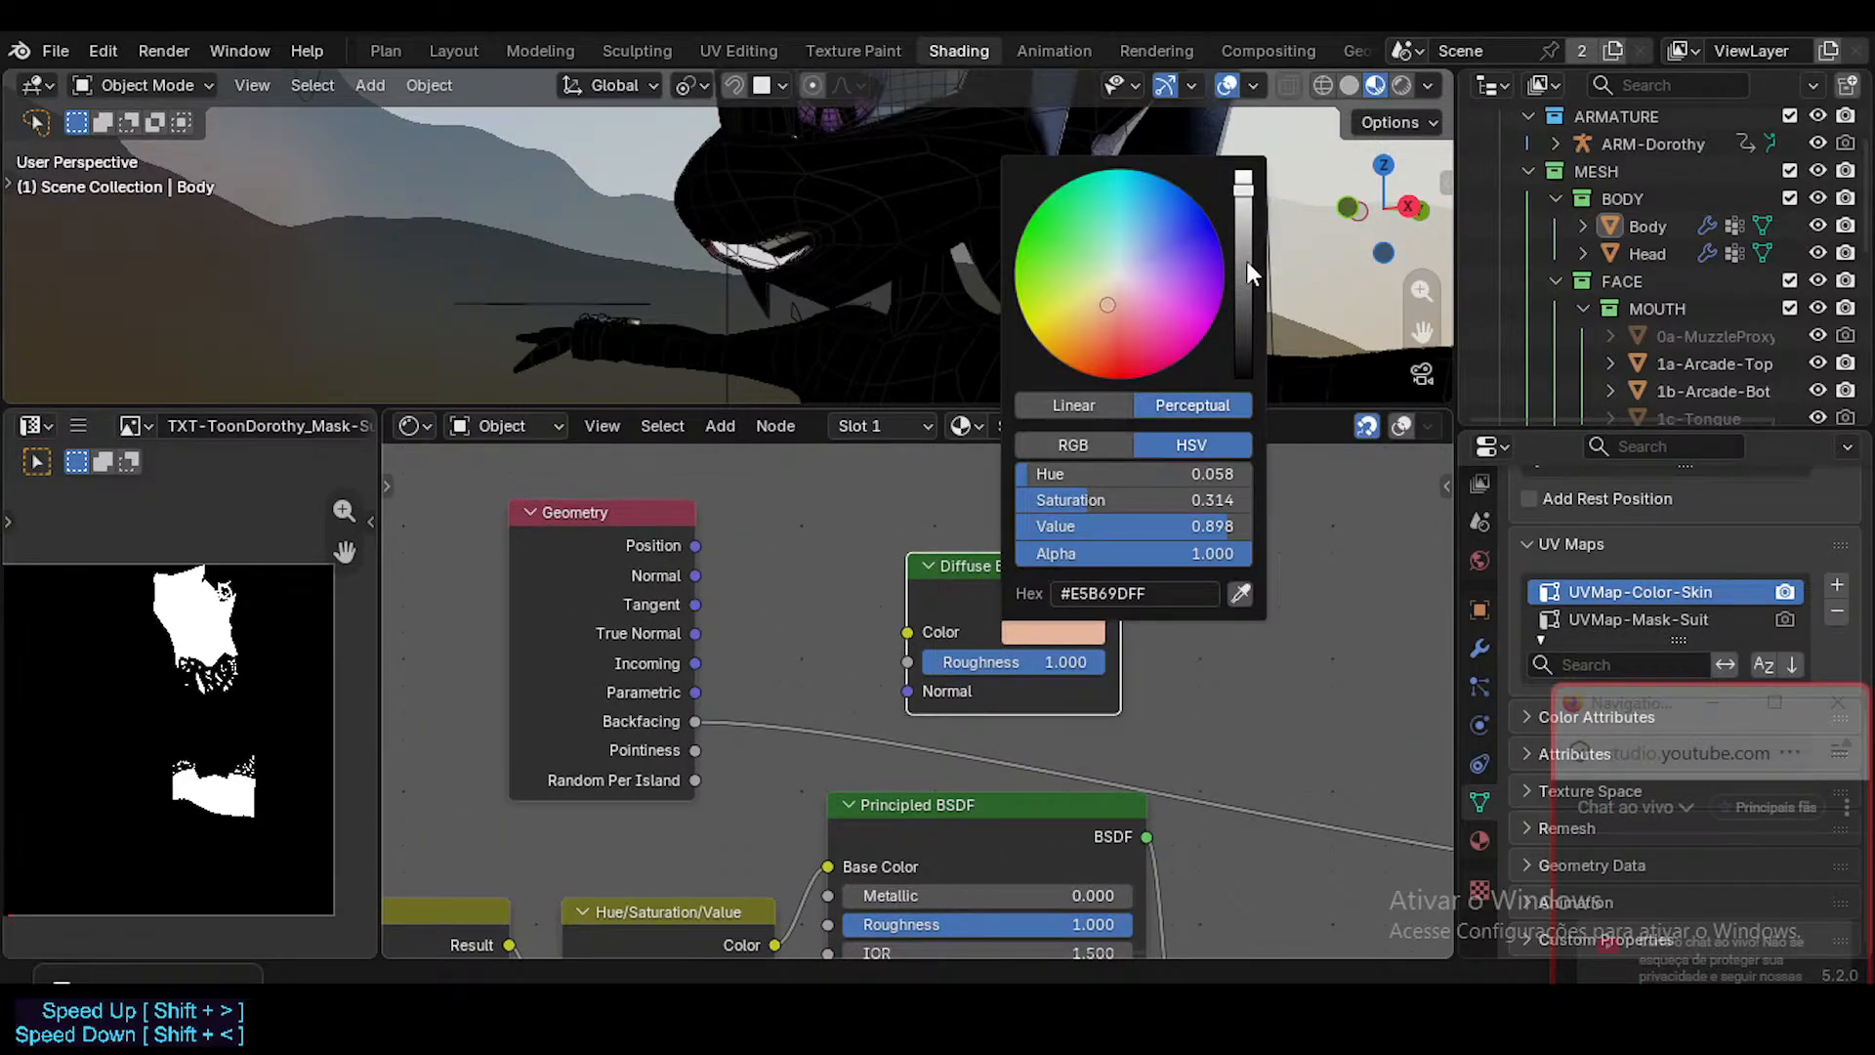
left_click_drag(1243, 200, 1243, 353)
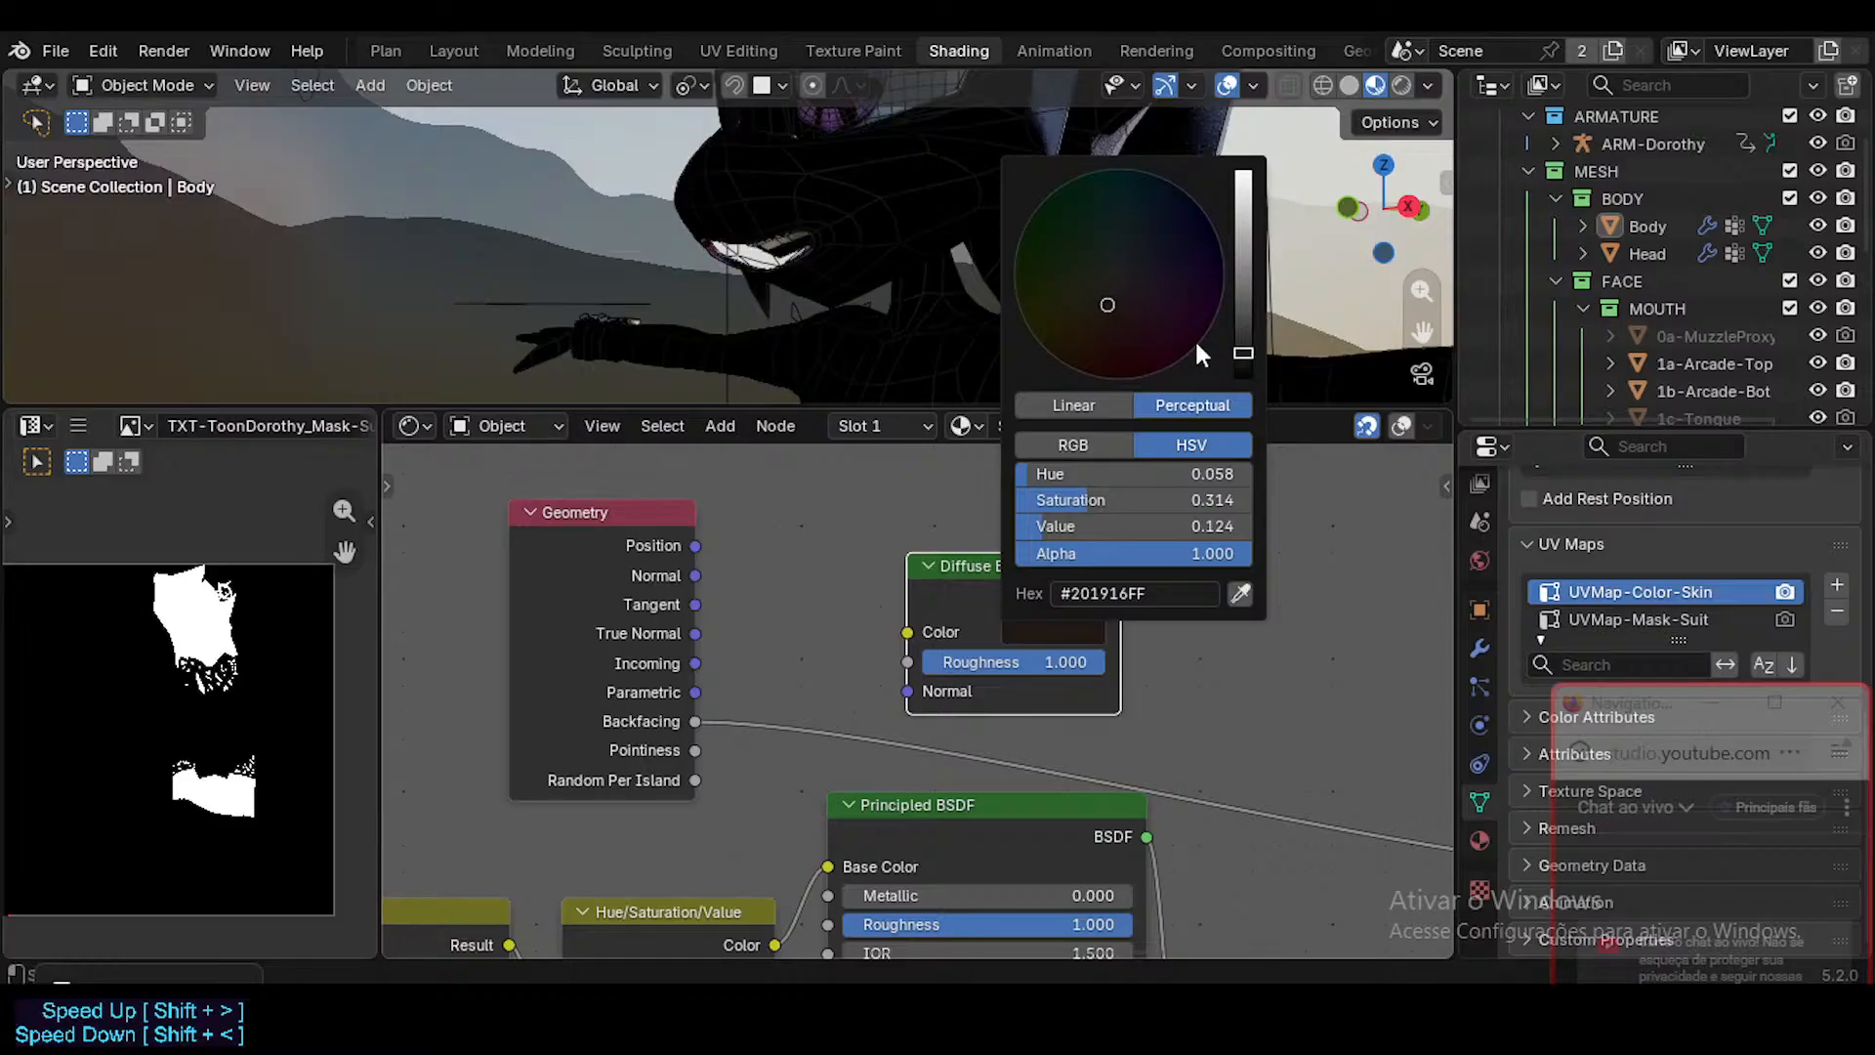
Shift the Diffuse BSDF's color to dark red (#201314FF), then route Backfacing through its Color input to the Material Output's Surface.
left_click(1123, 310)
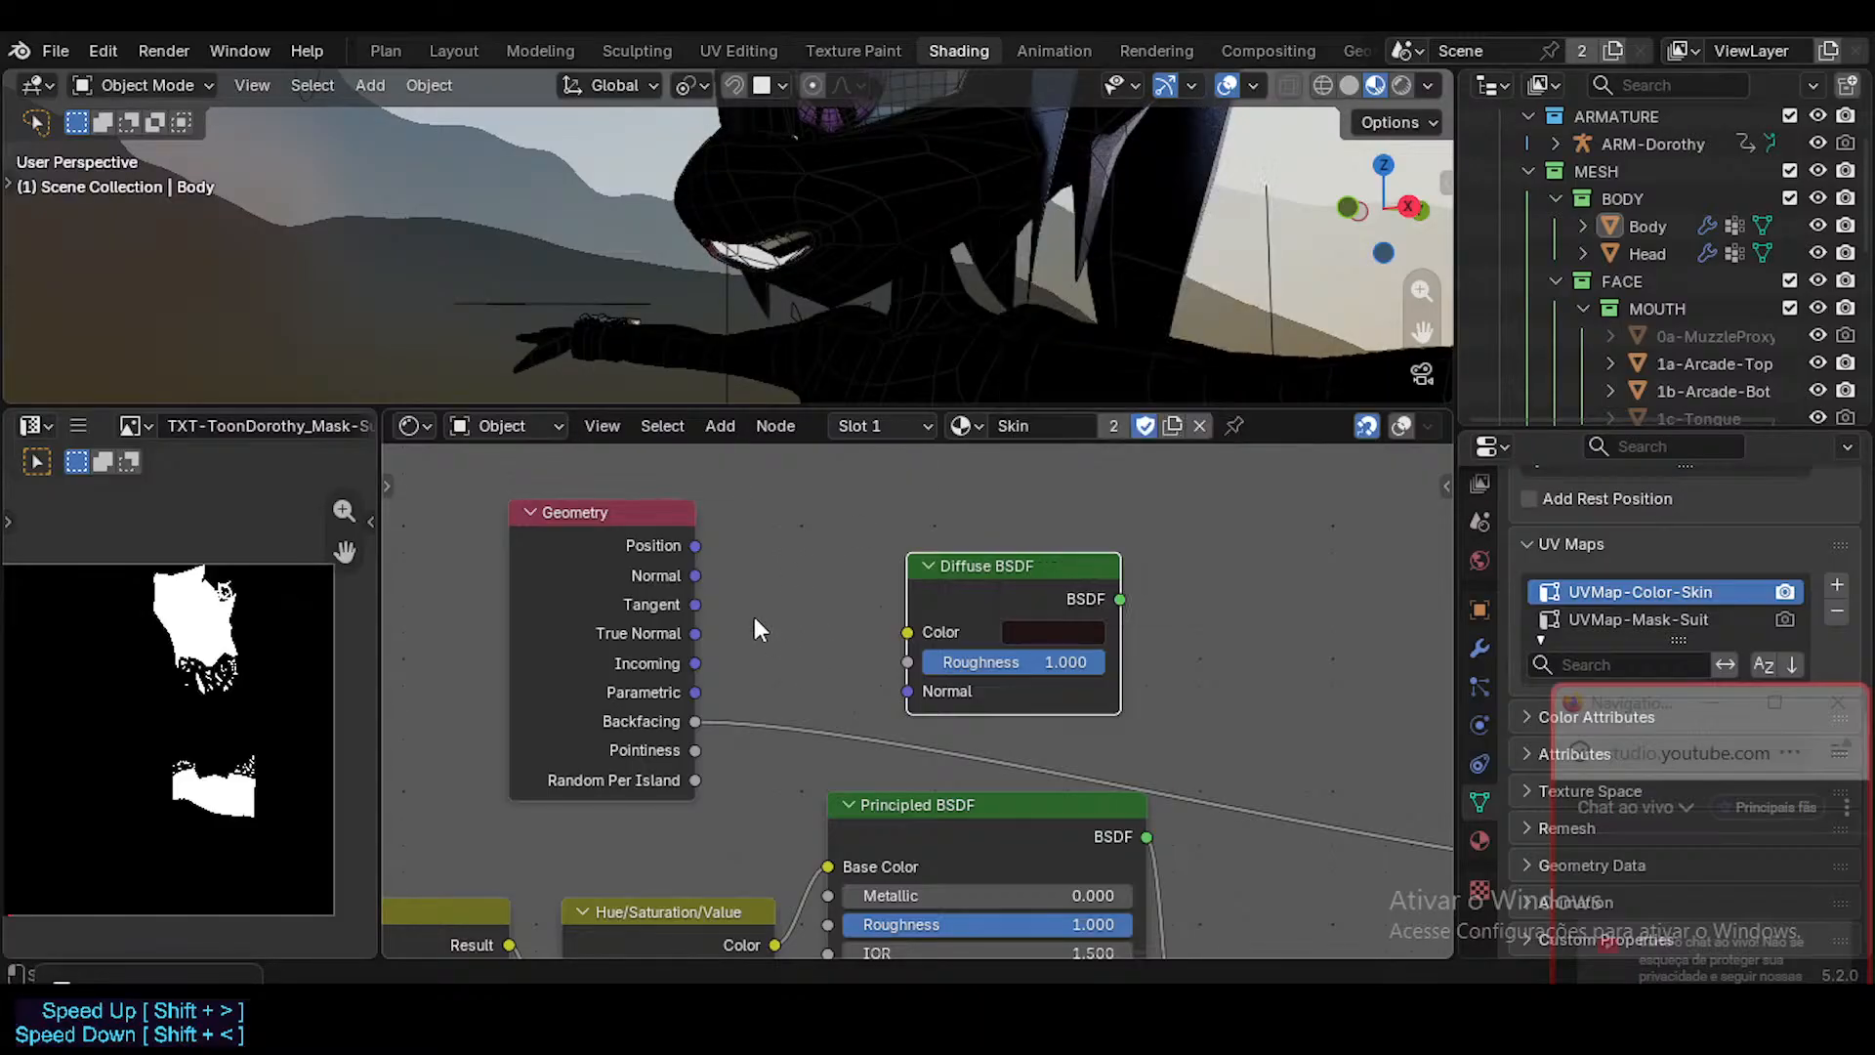
left_click_drag(689, 722, 910, 631)
left_click(1121, 600, "ctrl+shift")
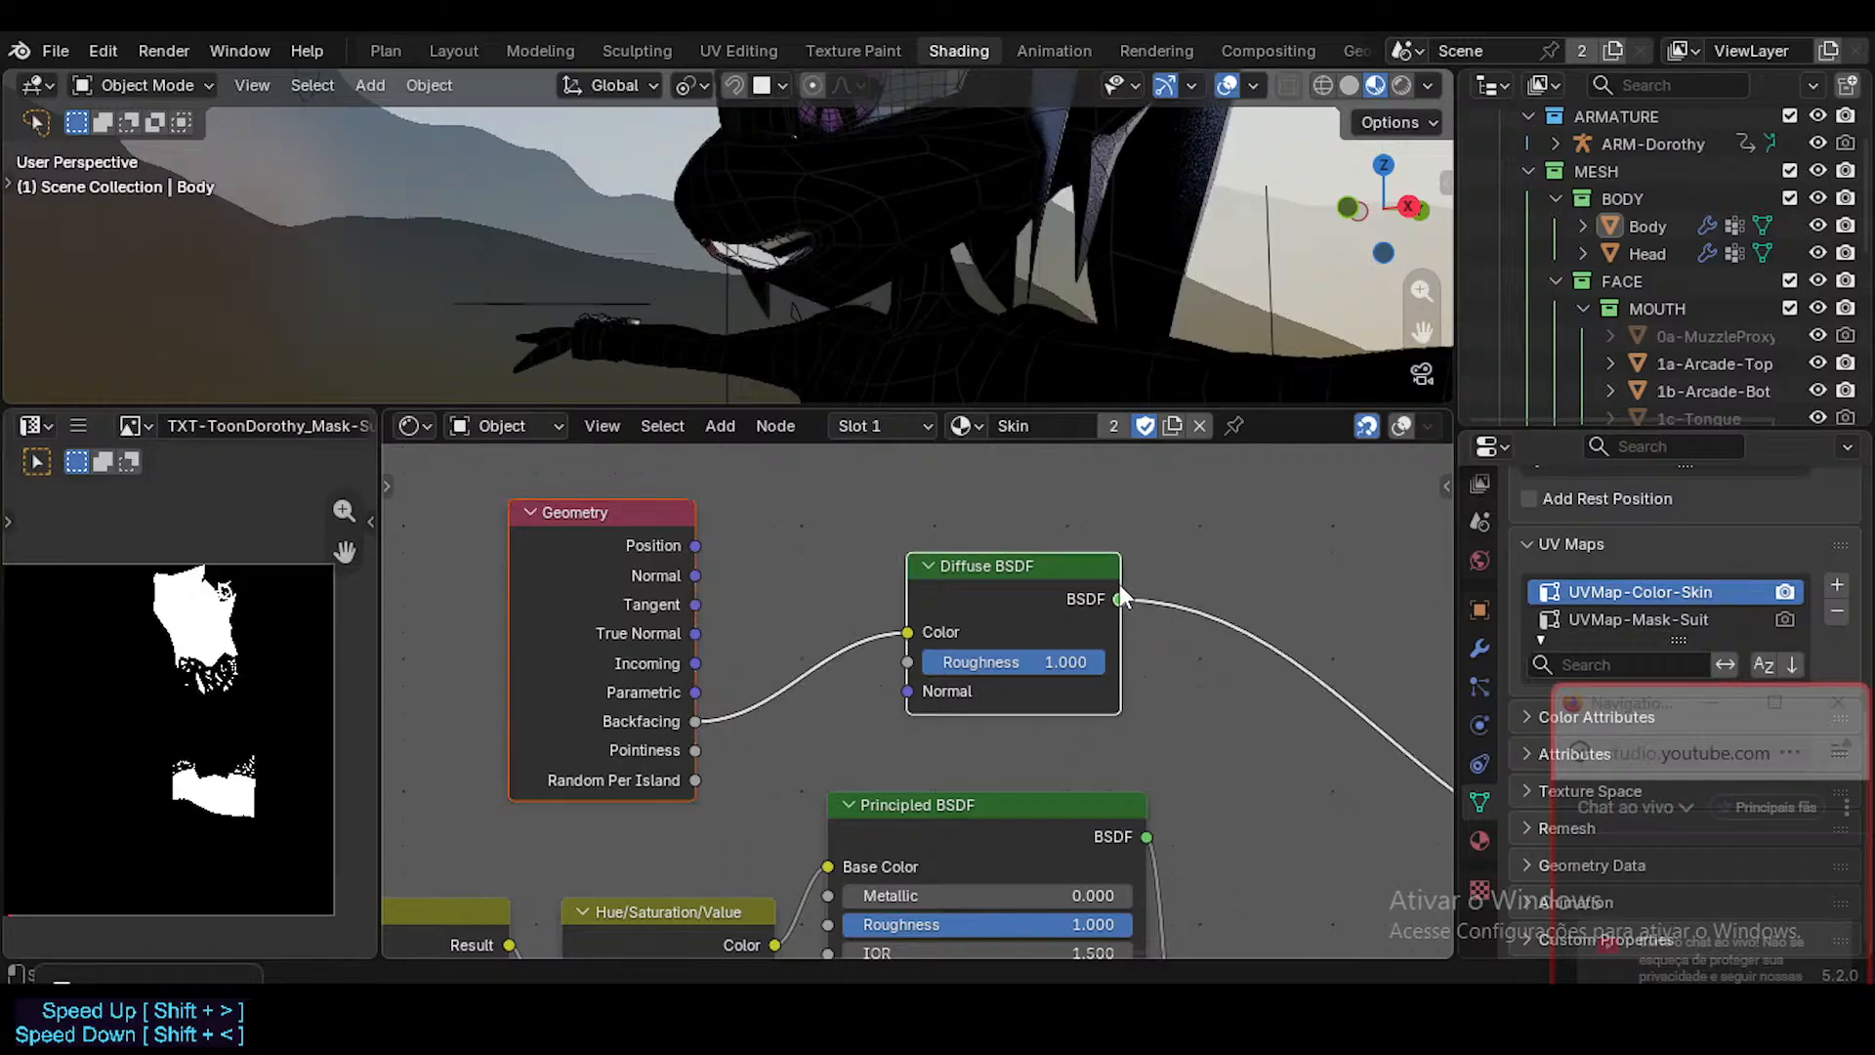
Detach Backfacing from the Diffuse BSDF's Color and arrange the Geometry and Diffuse BSDF nodes above the Principled BSDF.
middle_click_drag(877, 640, 610, 527)
scroll(694, 573, "down", 2)
scroll(701, 582, "down", 2)
middle_click_drag(695, 574, 774, 529)
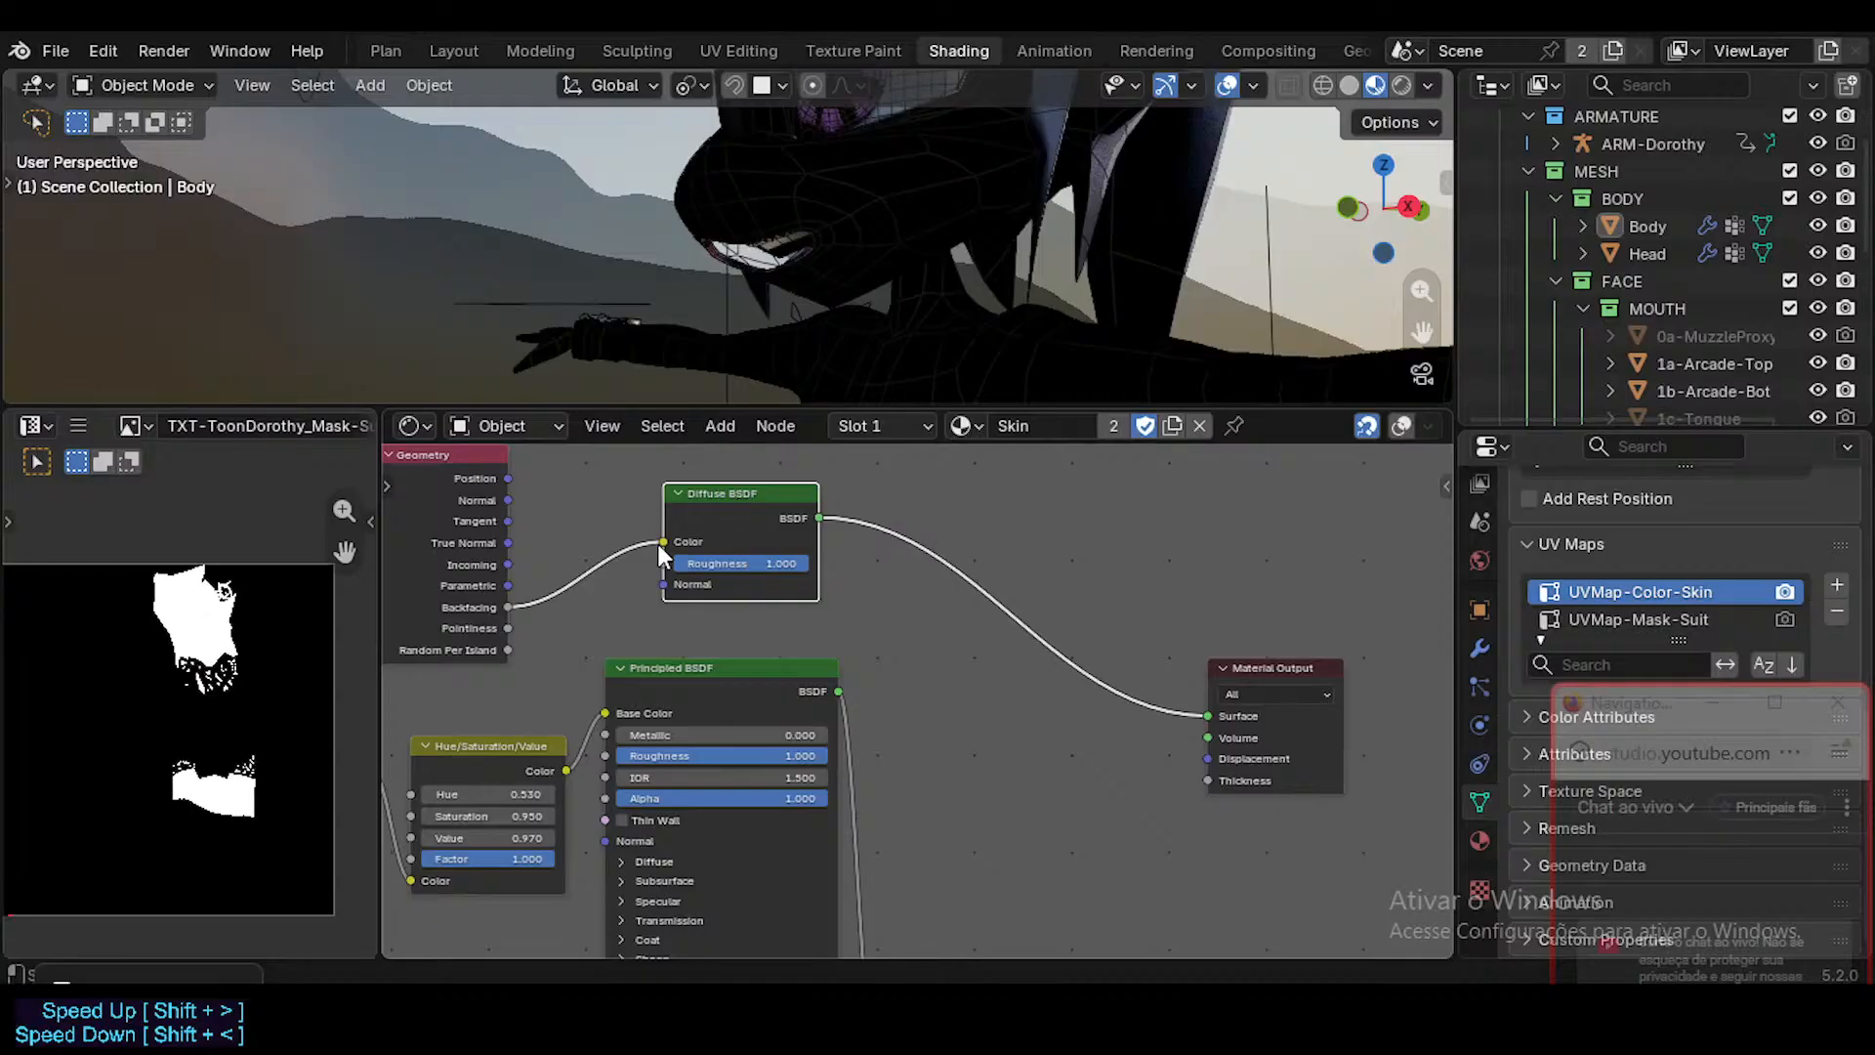
left_click_drag(660, 547, 606, 564)
left_click_drag(705, 491, 1035, 686)
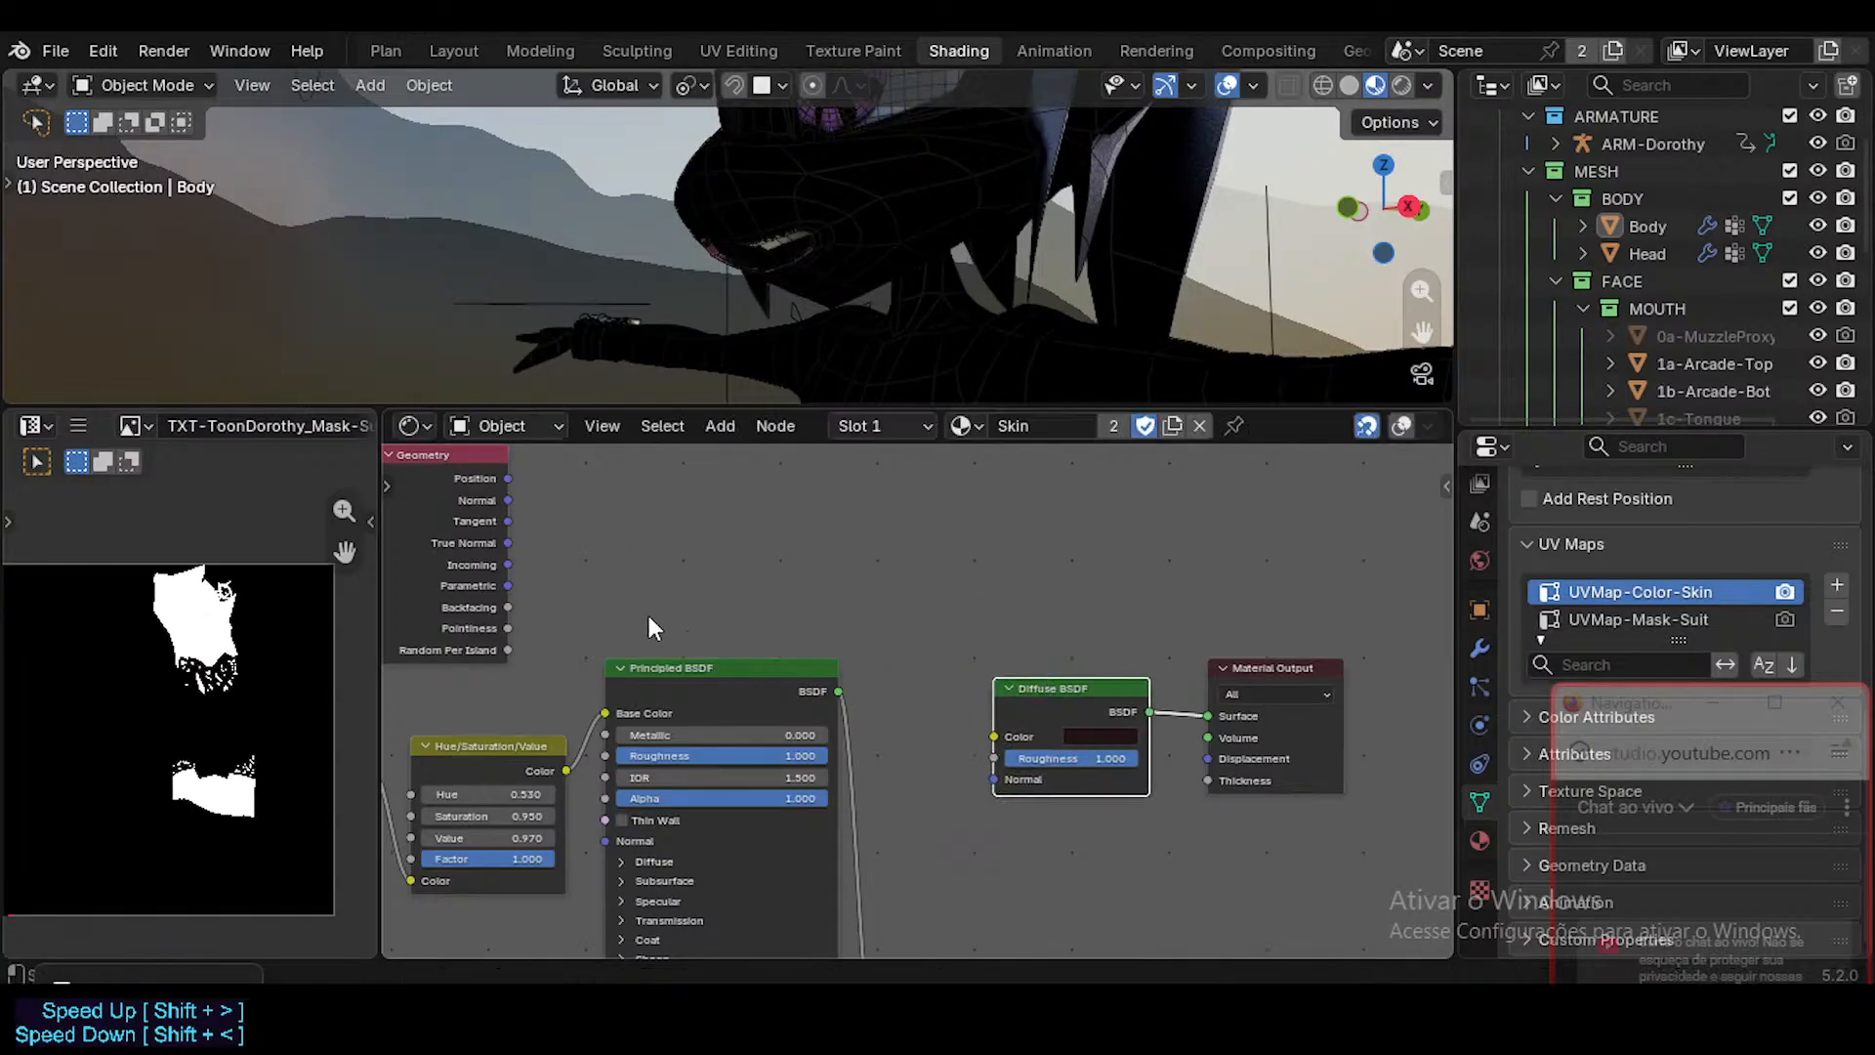
middle_click_drag(699, 703, 693, 632)
middle_click_drag(615, 562, 615, 735)
left_click(480, 555)
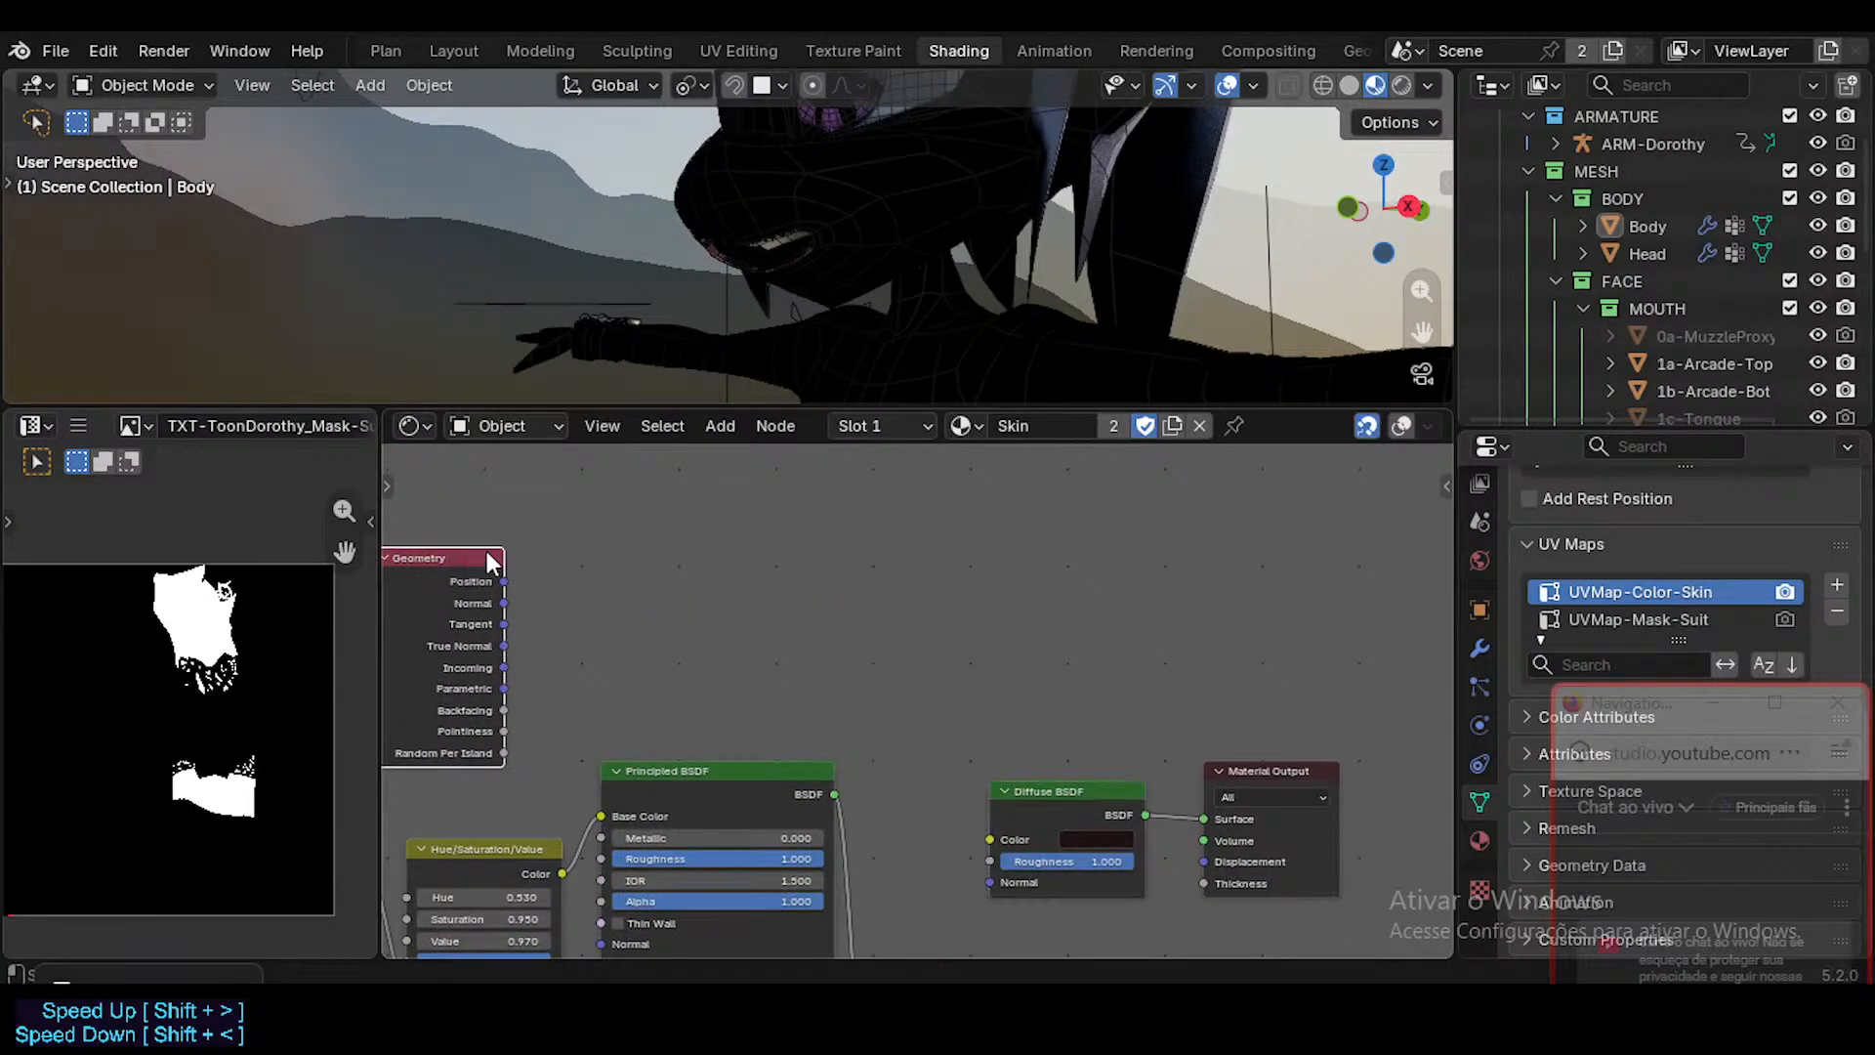
left_click_drag(486, 553, 871, 551)
left_click_drag(789, 627, 533, 641)
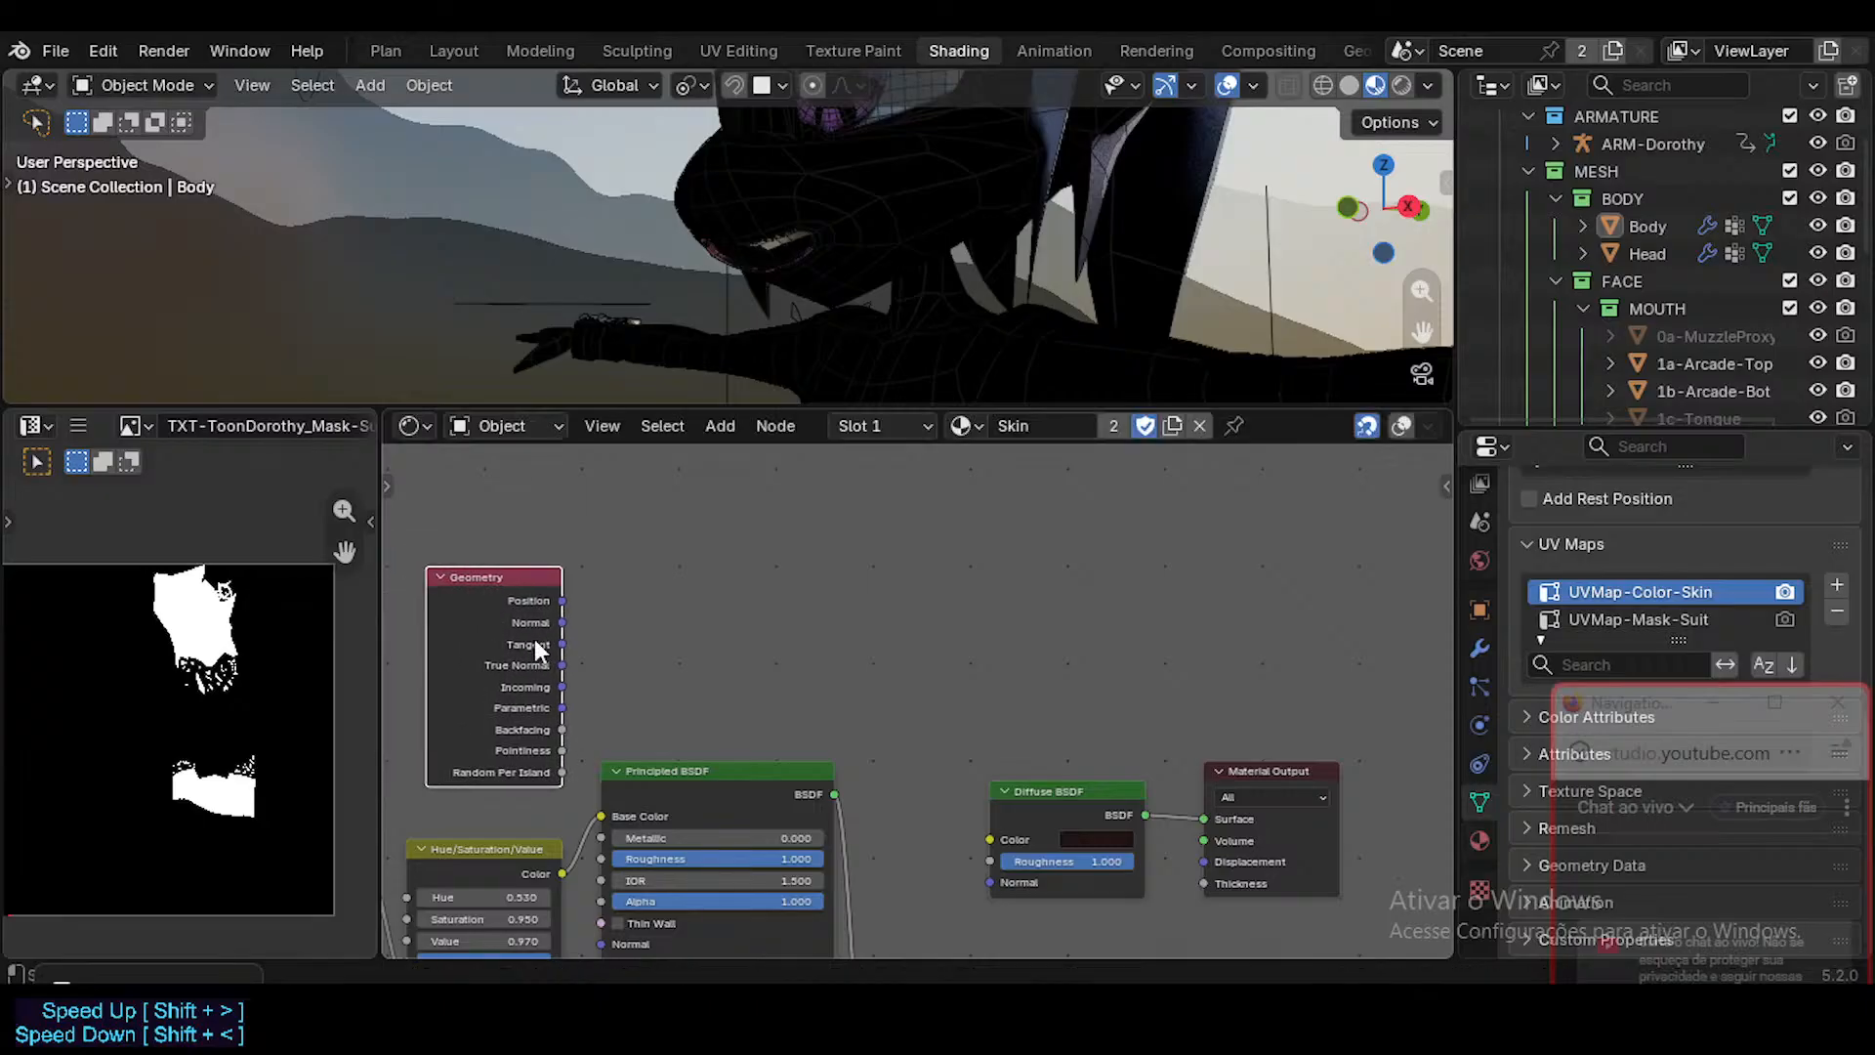
left_click_drag(1043, 791, 852, 596)
Add a Mix Shader node before the Material Output and connect the existing Mix Shader's output to its second Shader input.
key("shift+a")
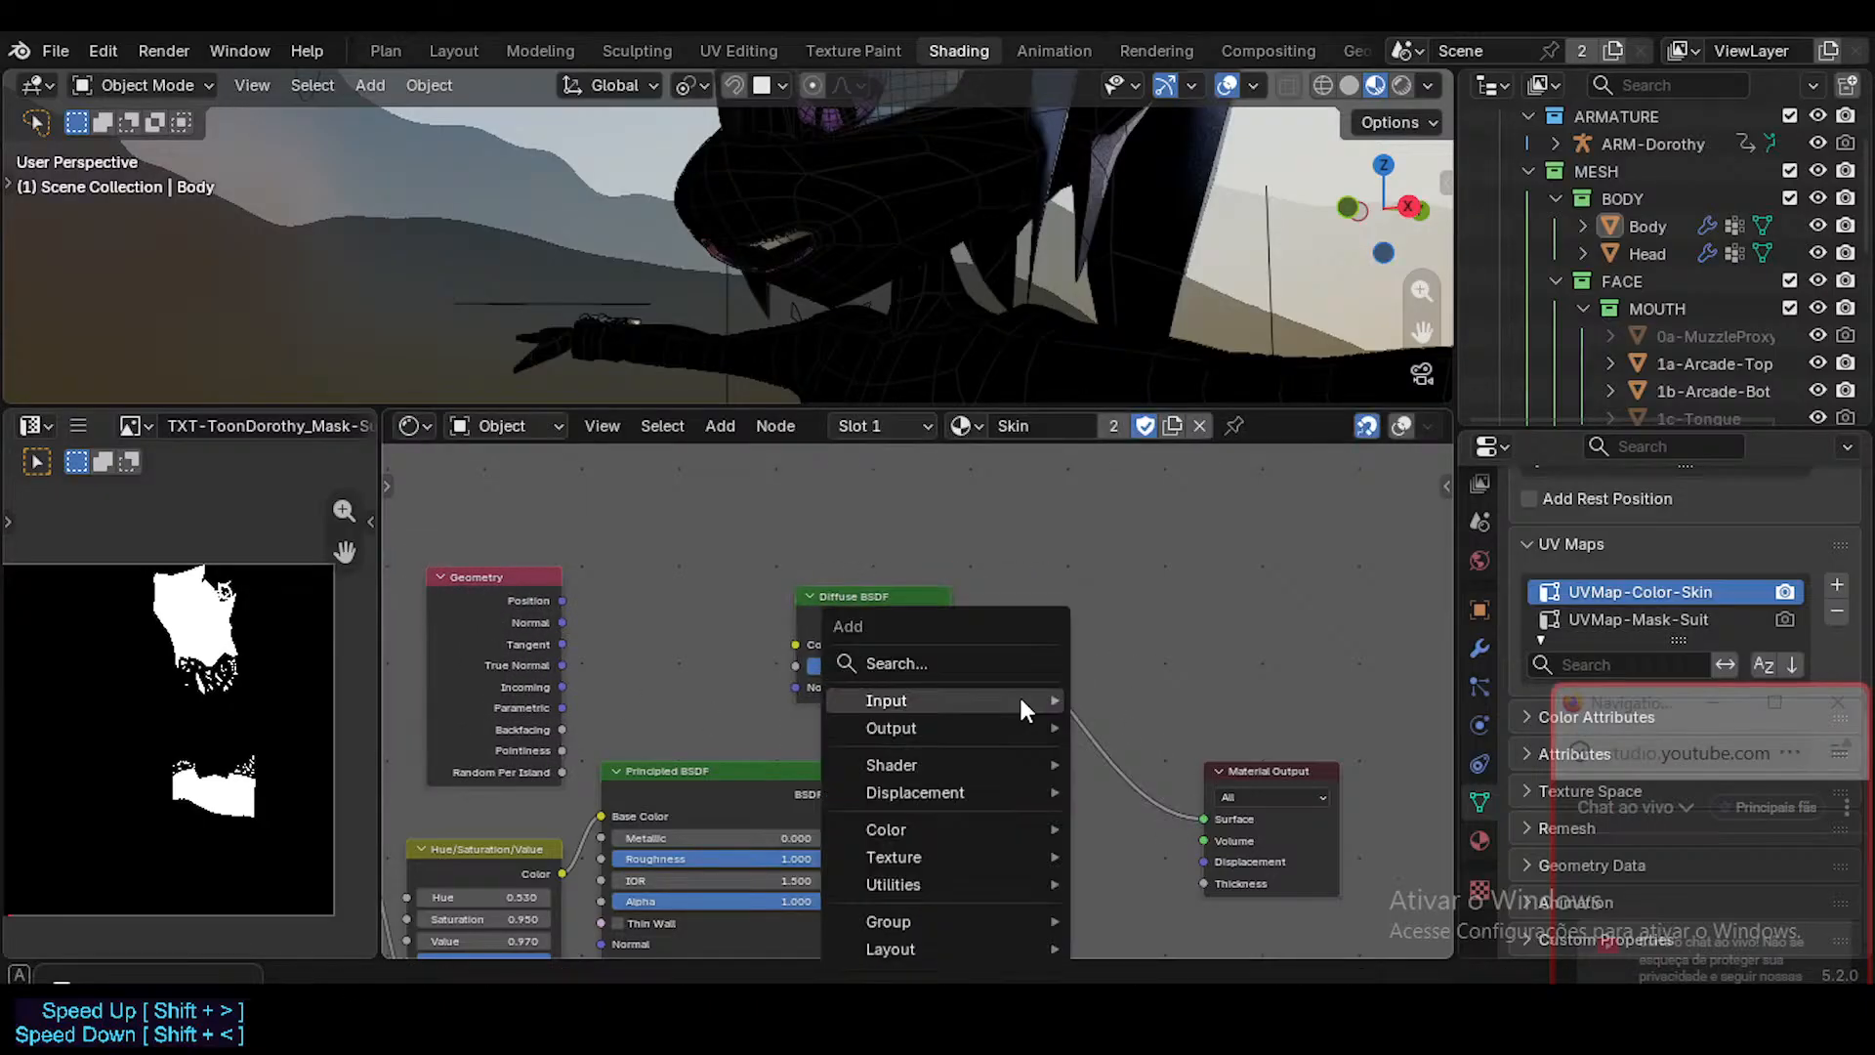
type("mix sha")
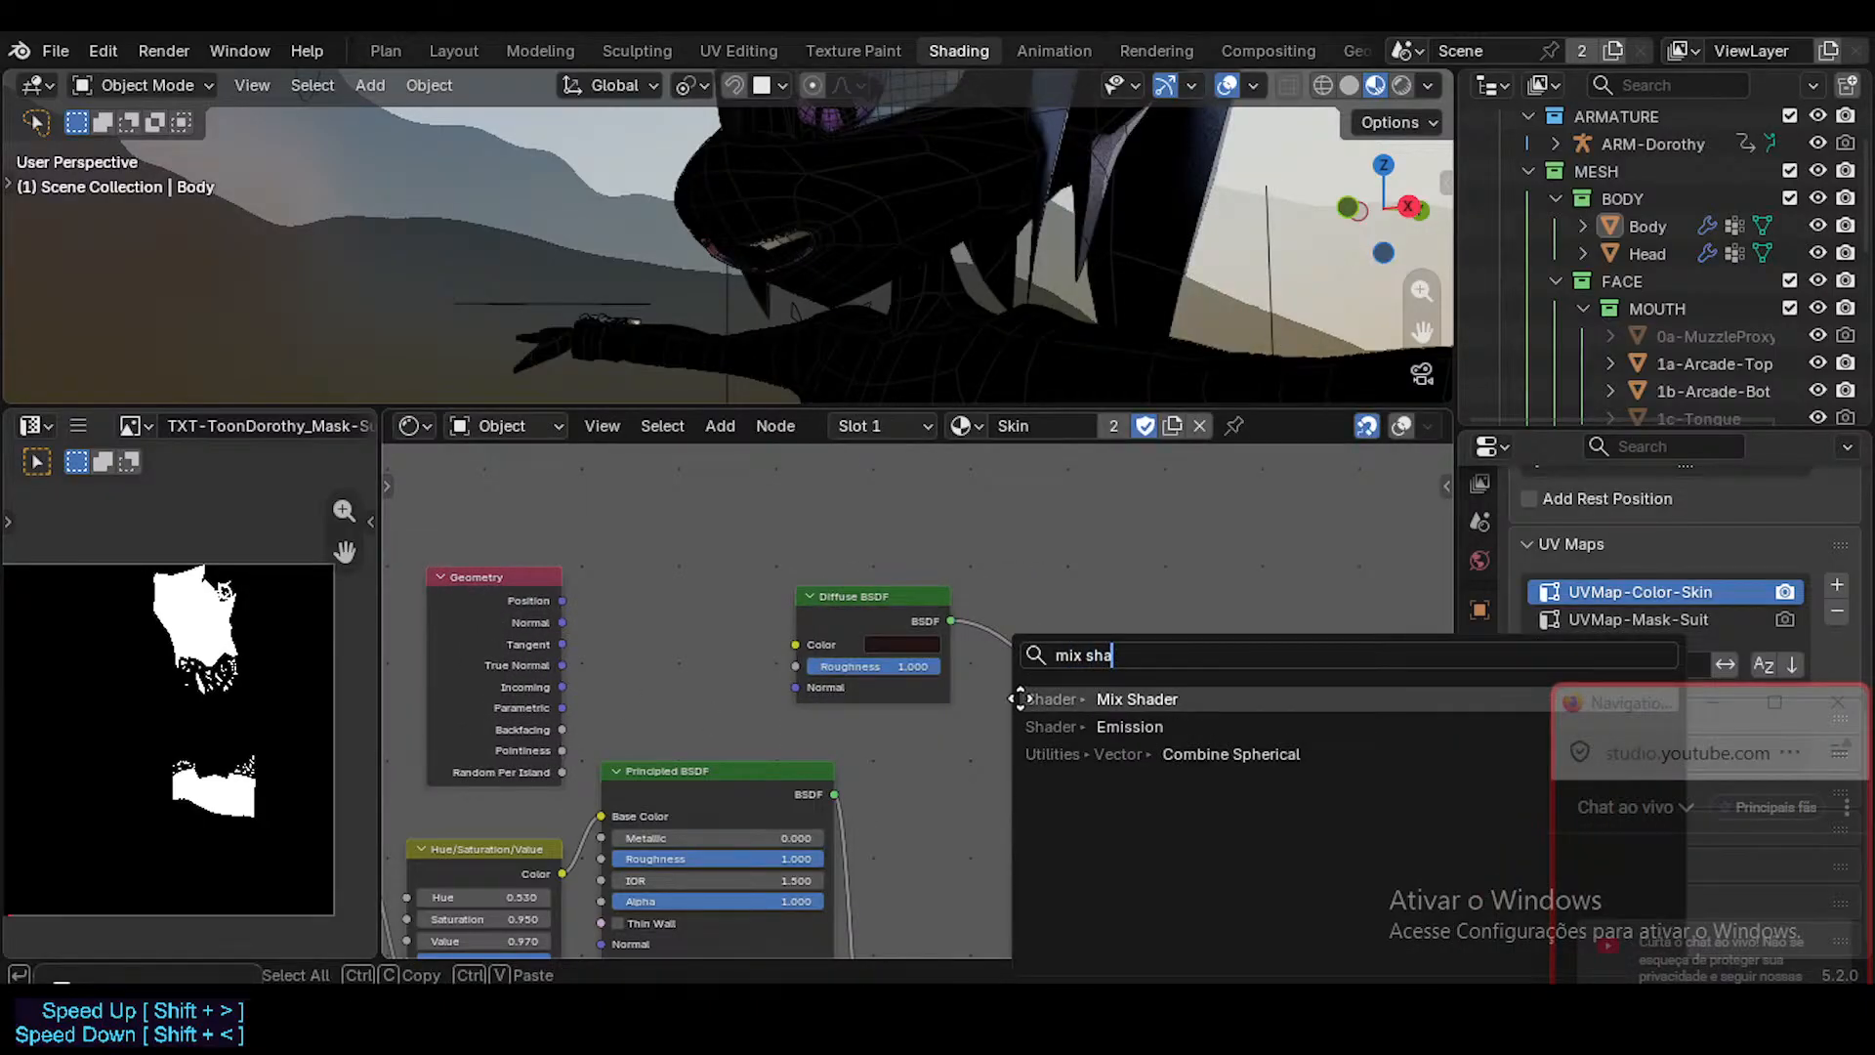
key("Return")
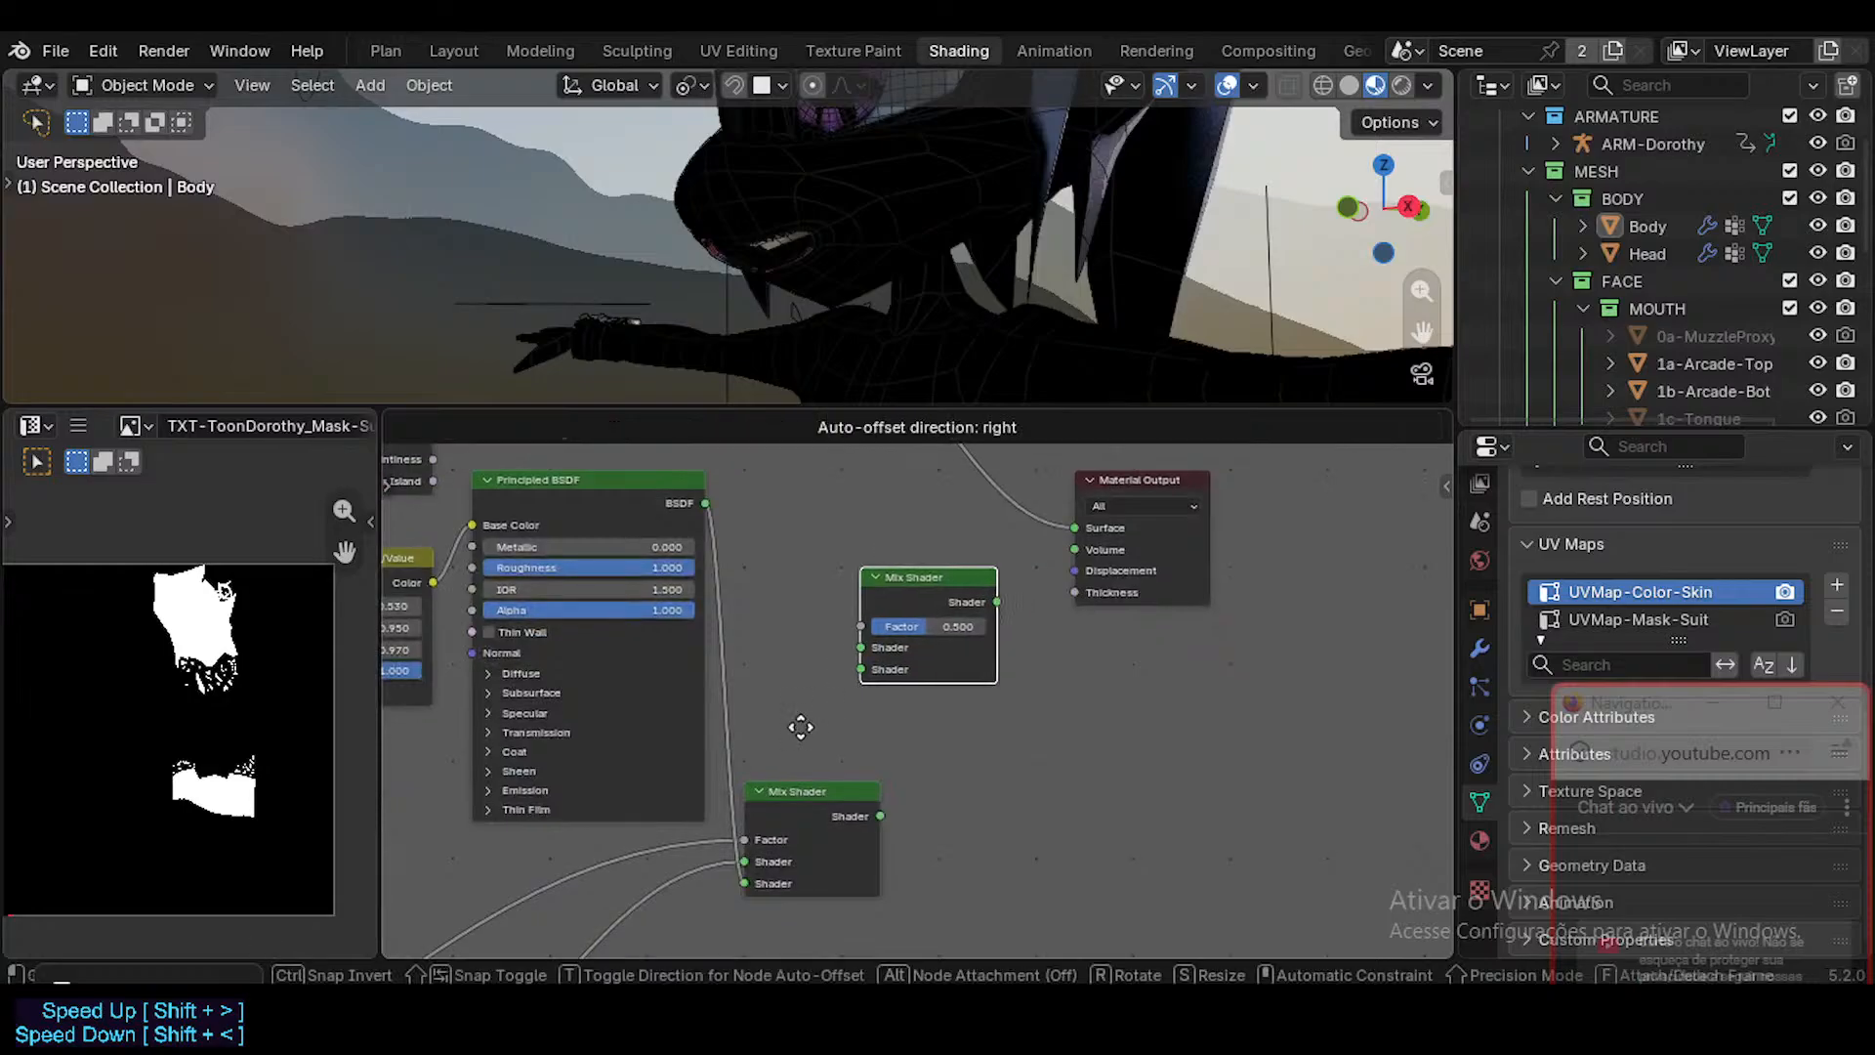
left_click(877, 737)
left_click_drag(885, 813, 918, 721)
middle_click_drag(1121, 521, 1093, 666)
left_click_drag(1104, 619, 1144, 620)
left_click_drag(931, 762, 951, 765)
Move the Geometry and Diffuse BSDF nodes closer to the new Mix Shader and connect Backfacing to its Factor.
middle_click_drag(697, 550, 852, 602)
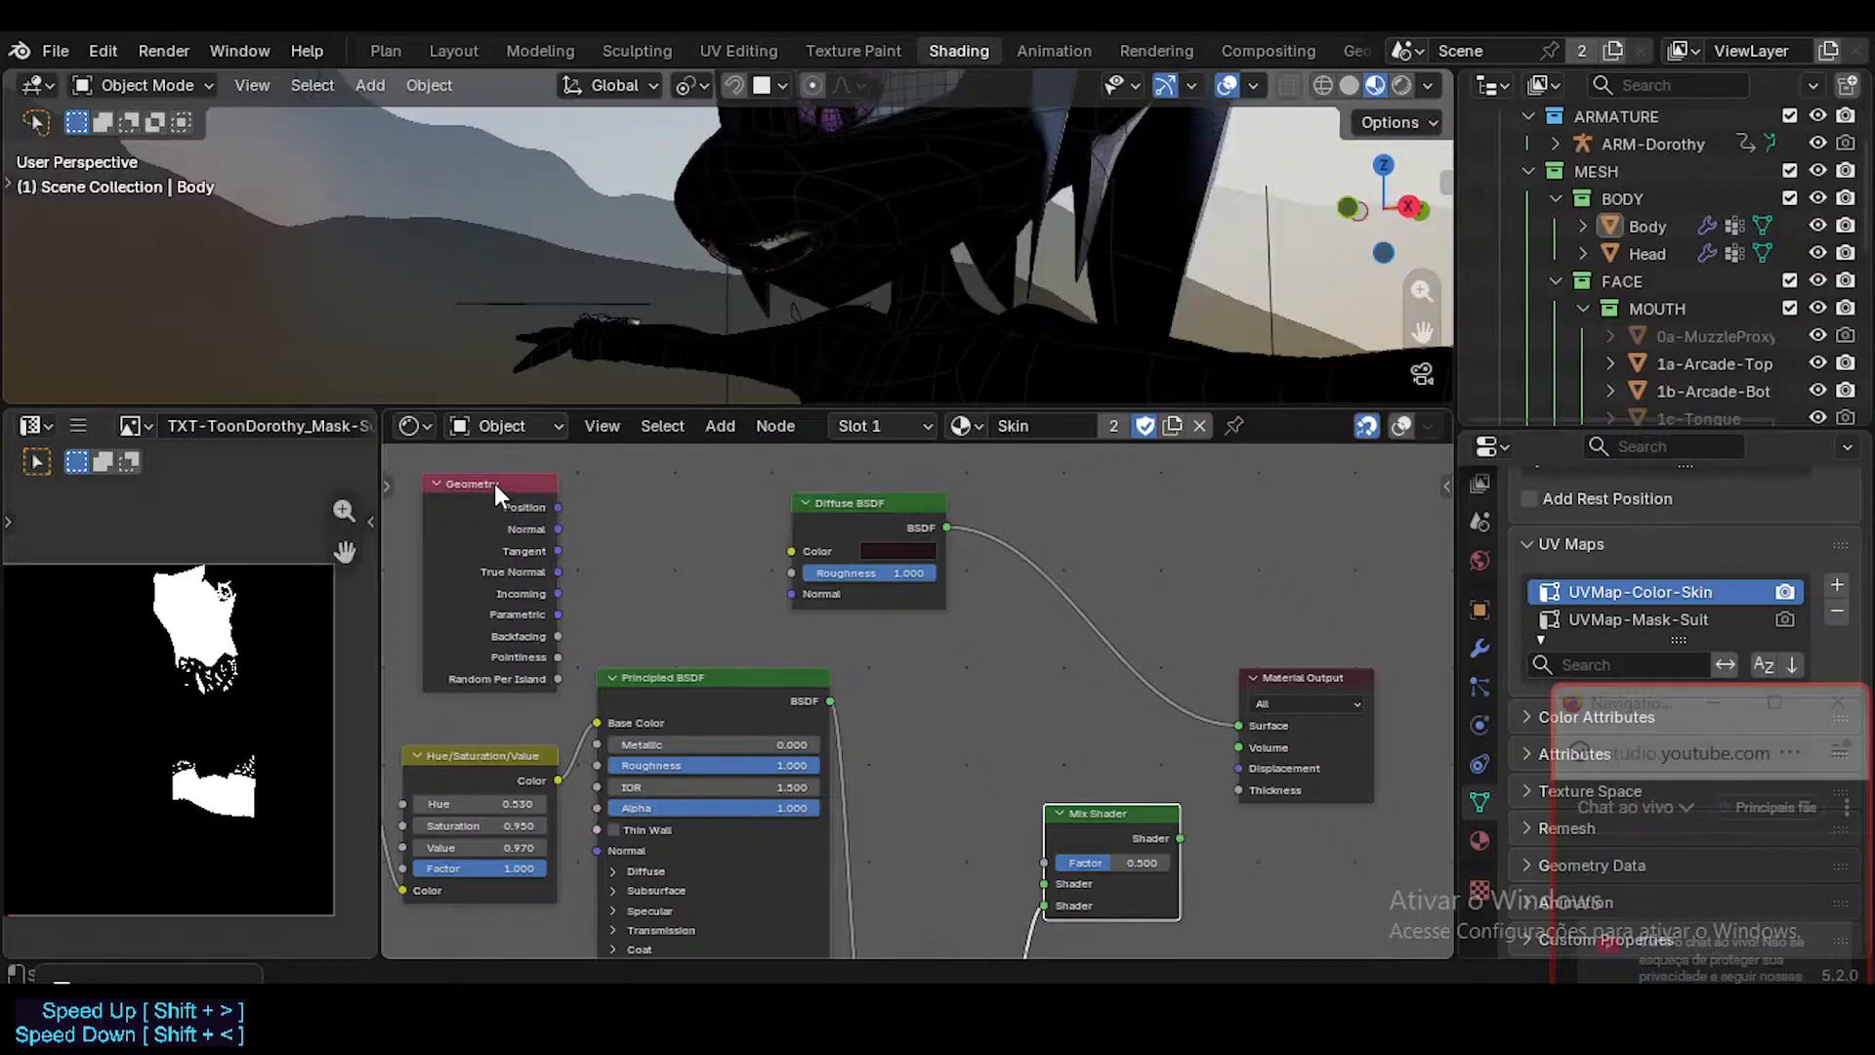
left_click_drag(896, 517, 1037, 555)
left_click_drag(530, 476, 826, 466)
left_click_drag(784, 633, 844, 613)
left_click_drag(979, 549, 1025, 536)
left_click(834, 601, "ctrl+shift")
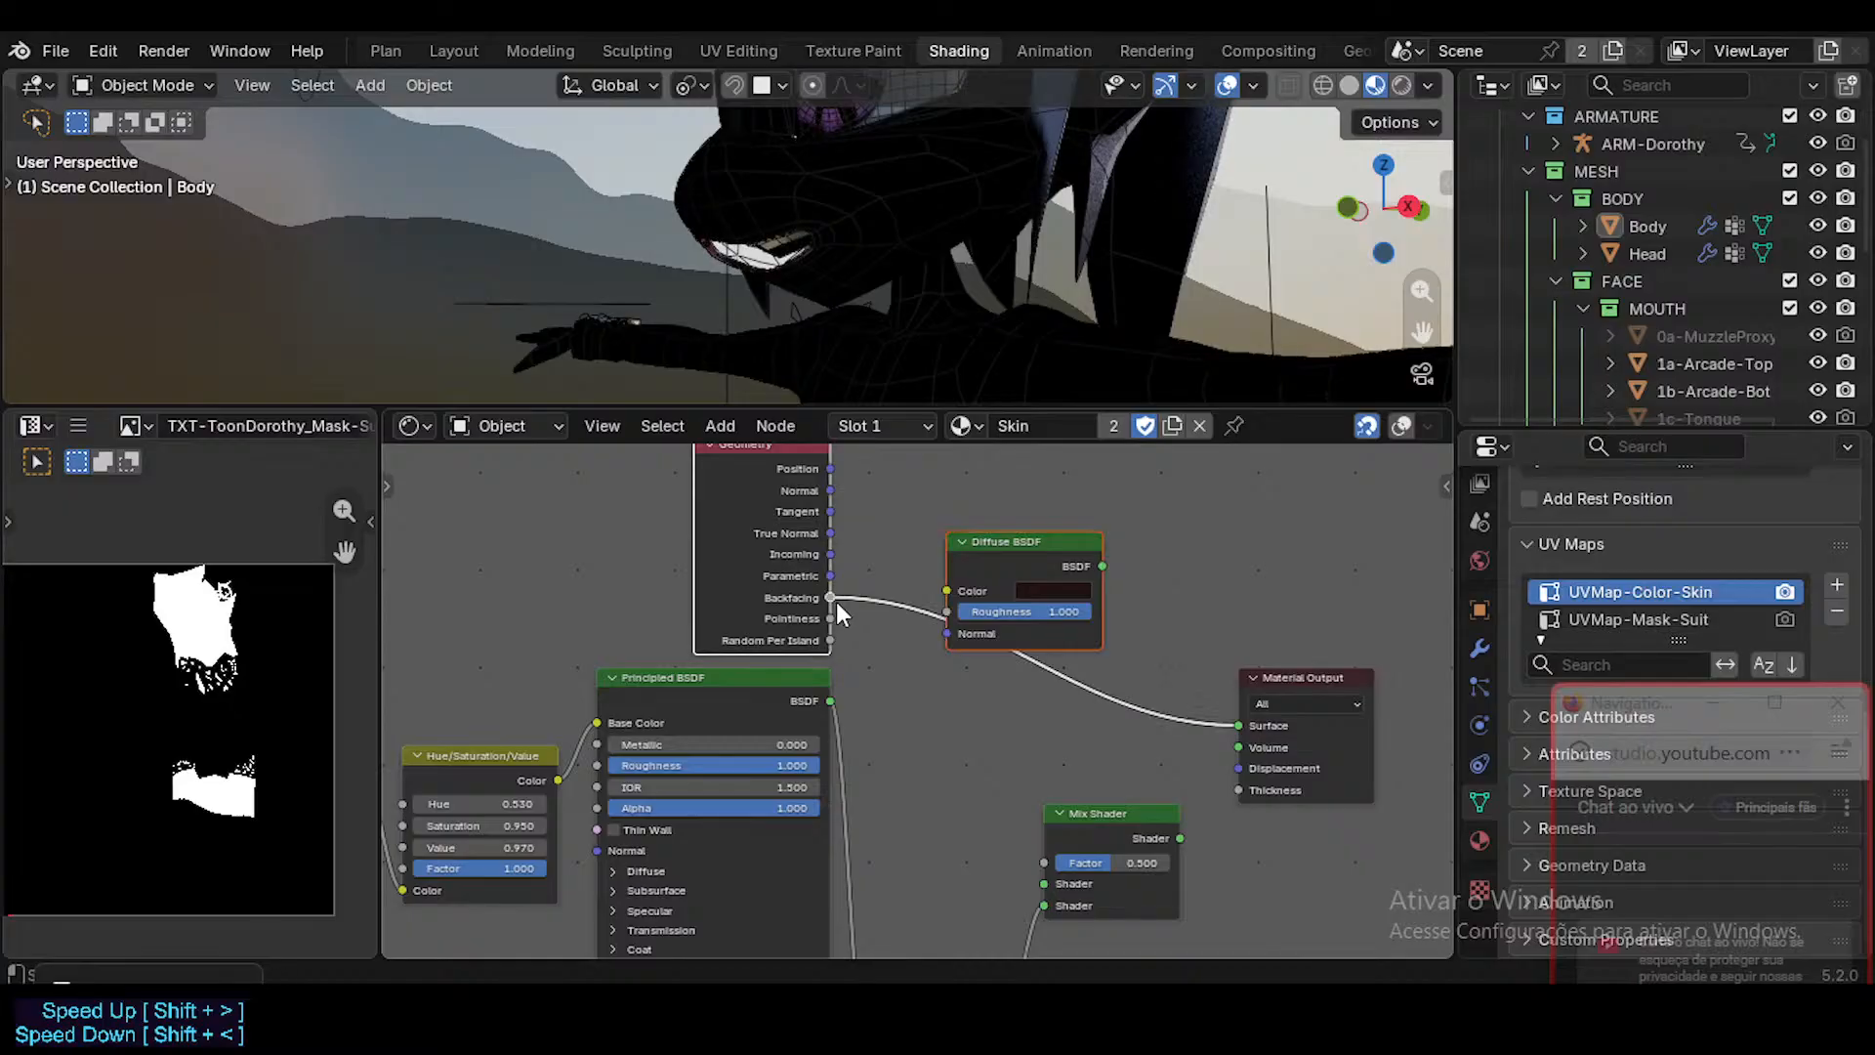
left_click_drag(835, 600, 1037, 859)
Stack the Geometry node and the Diffuse BSDF directly above the Principled BSDF.
middle_click_drag(1098, 714, 922, 714)
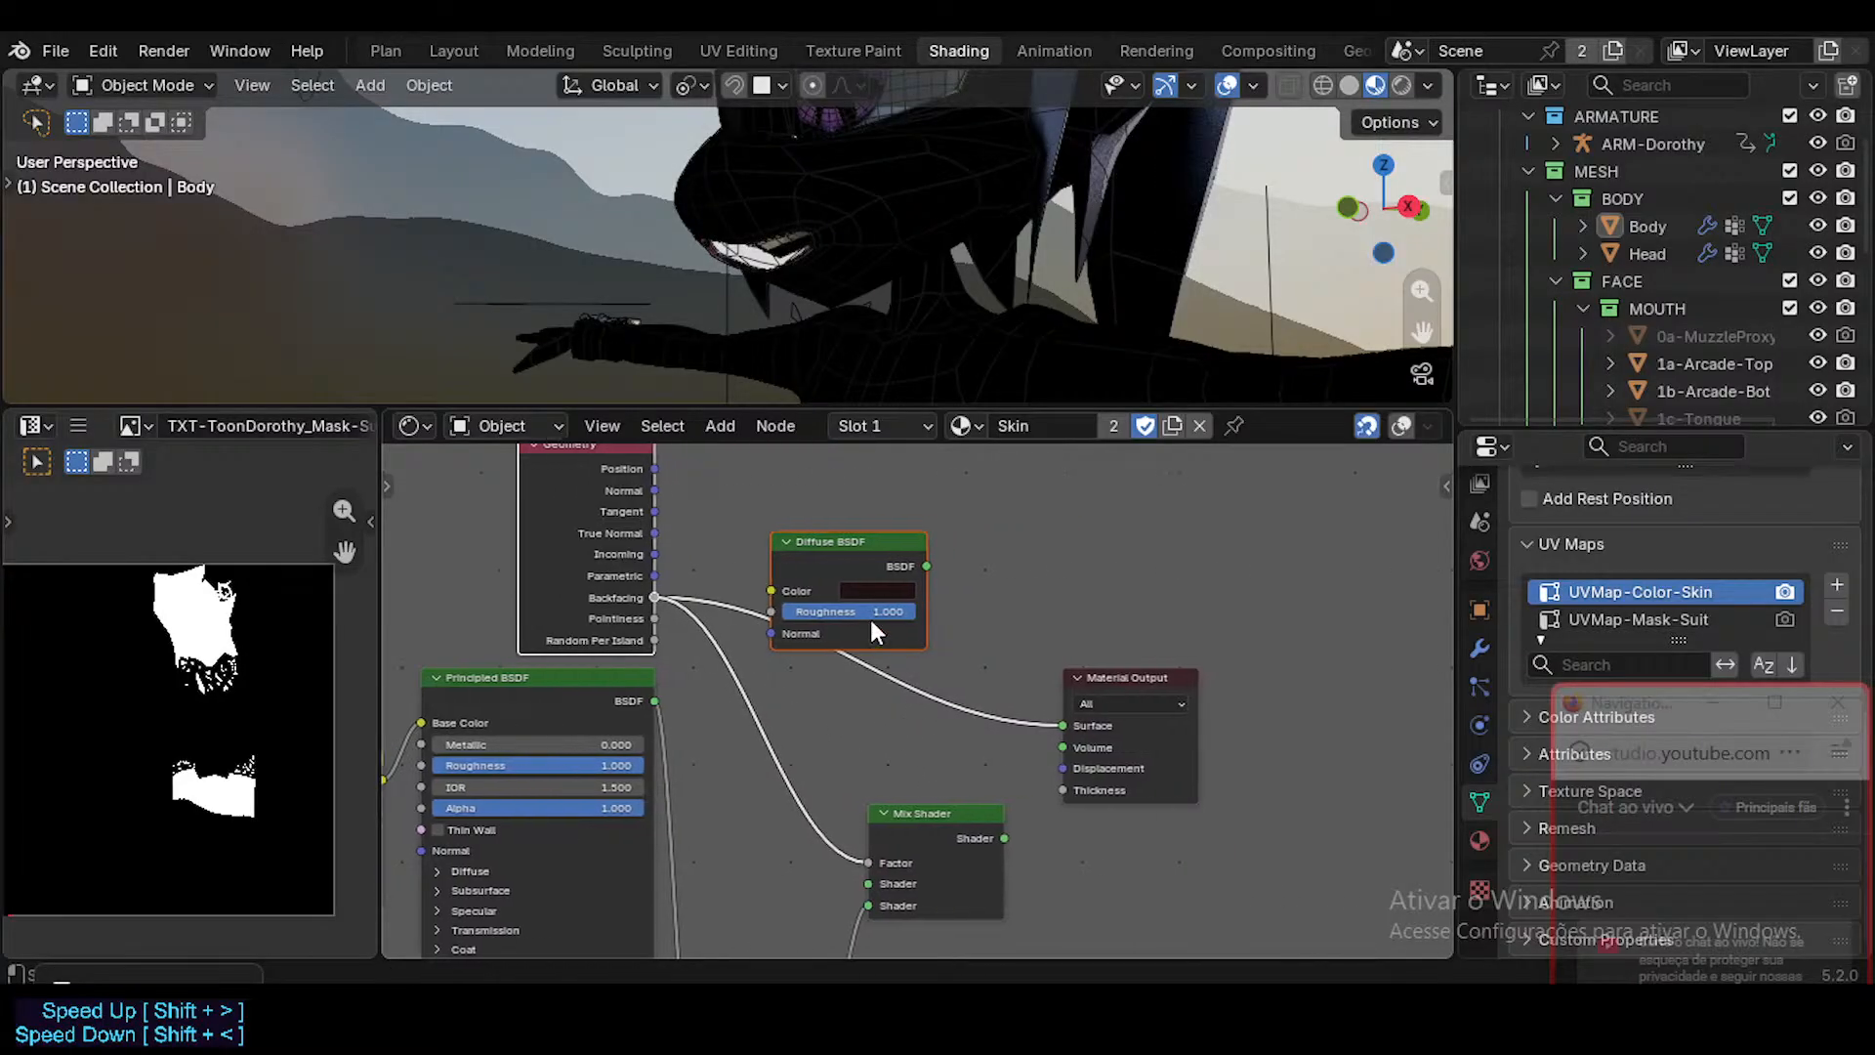
left_click_drag(848, 543, 933, 523)
middle_click_drag(860, 665, 1013, 797)
left_click(750, 580)
middle_click_drag(783, 706, 778, 733)
left_click_drag(777, 736, 779, 603)
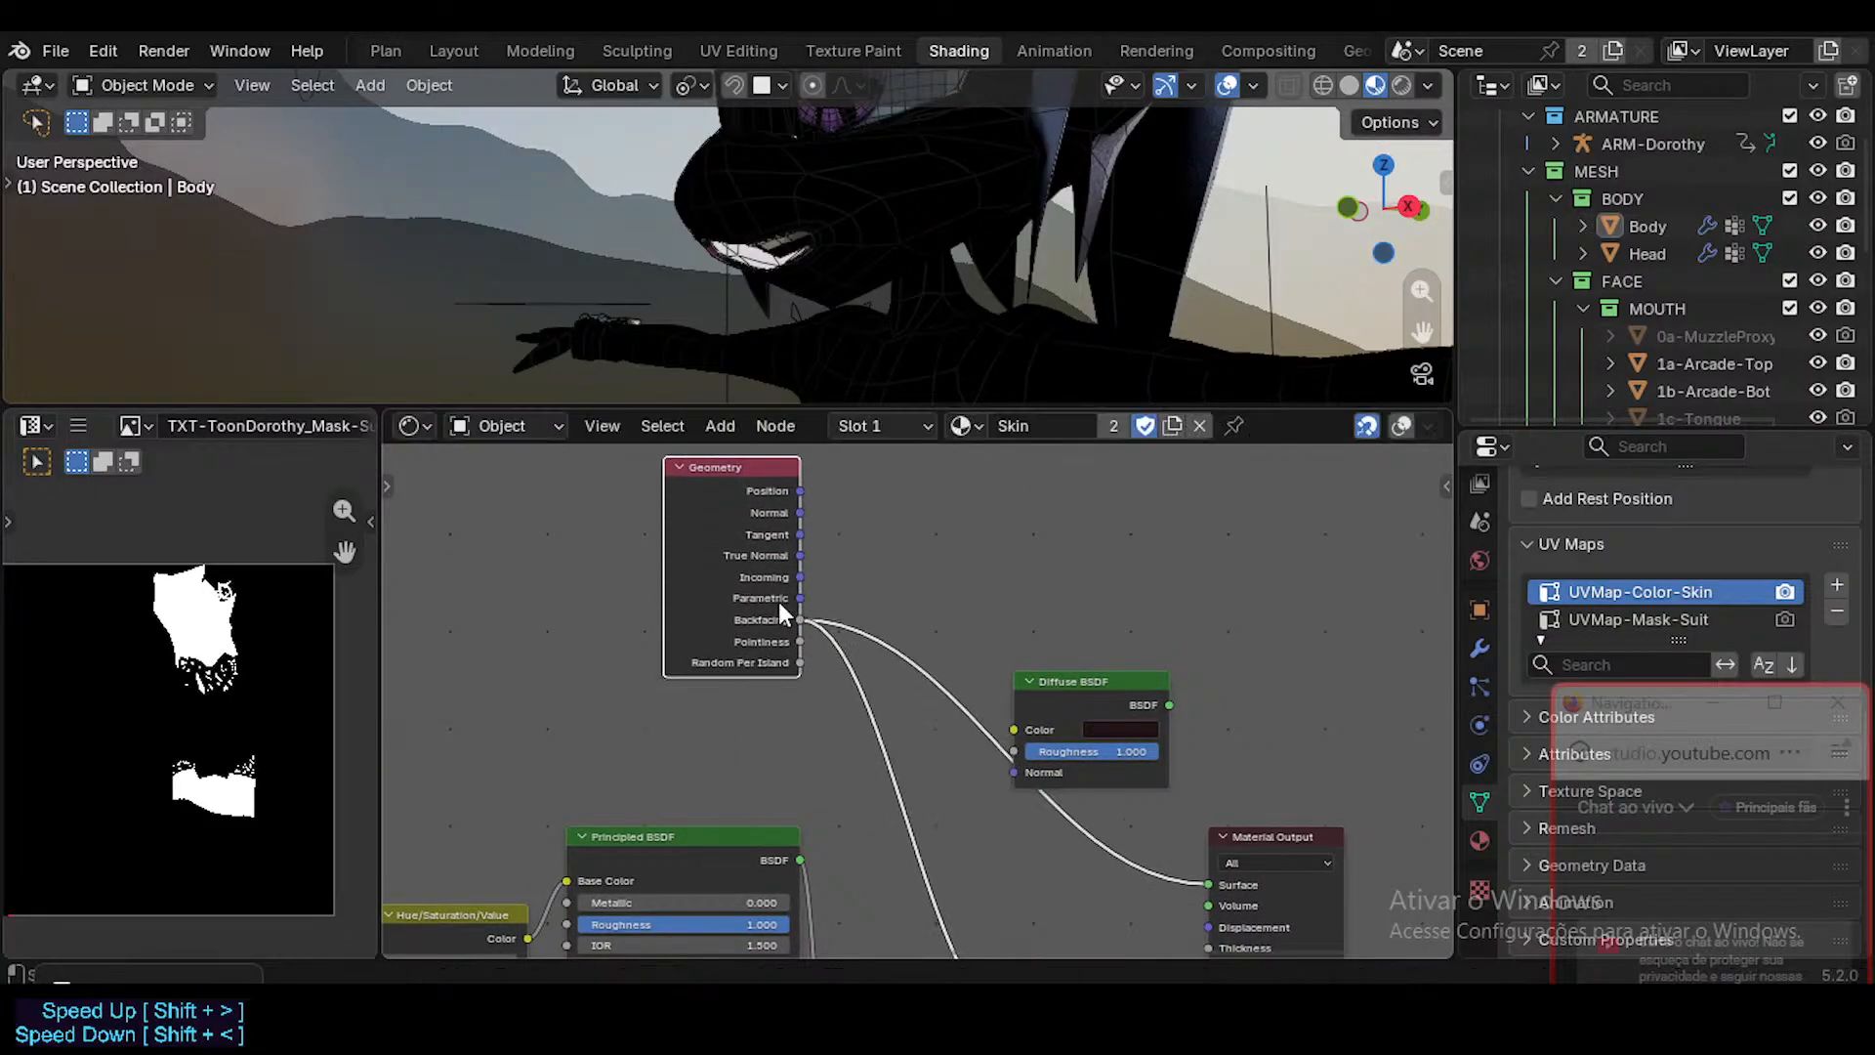
left_click_drag(1097, 687, 726, 705)
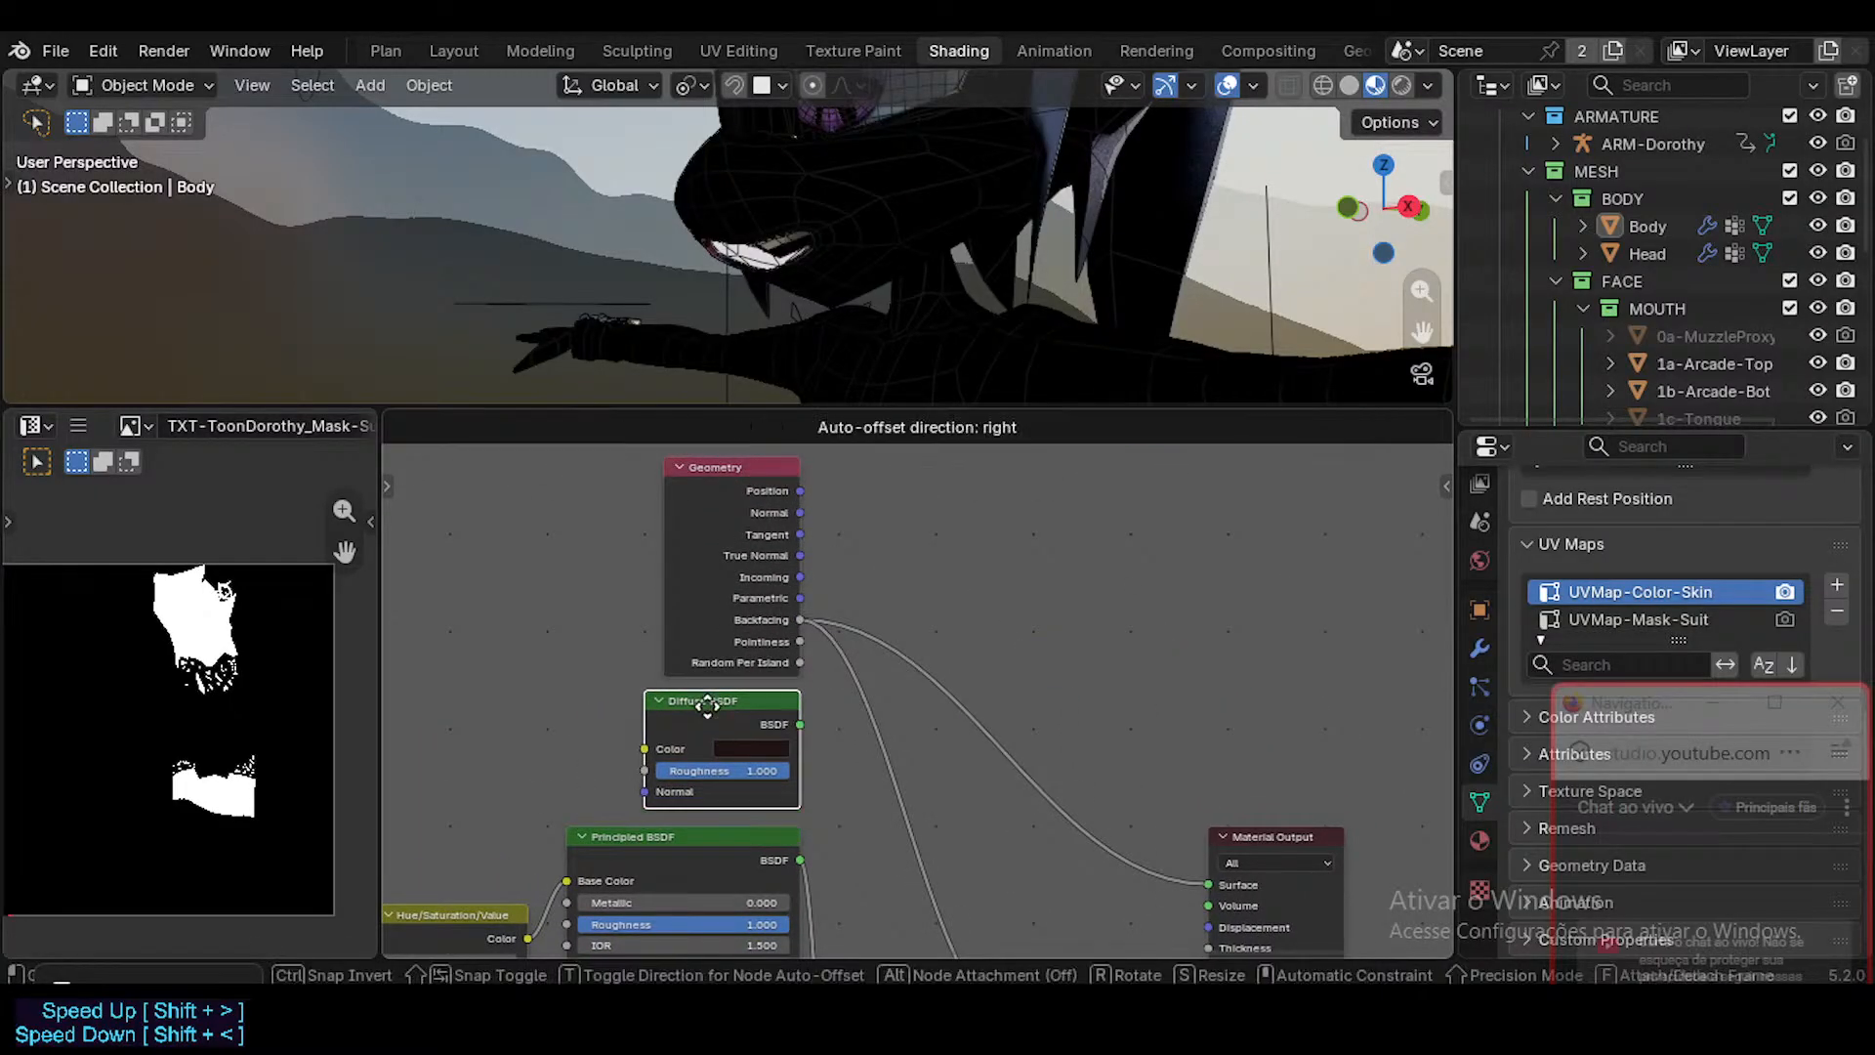
Connect the Diffuse BSDF to the new Mix Shader's second Shader input and that Mix Shader to the Material Output's Surface.
middle_click_drag(806, 639, 743, 572)
middle_click_drag(781, 789, 728, 627)
scroll(728, 627, "down", 4)
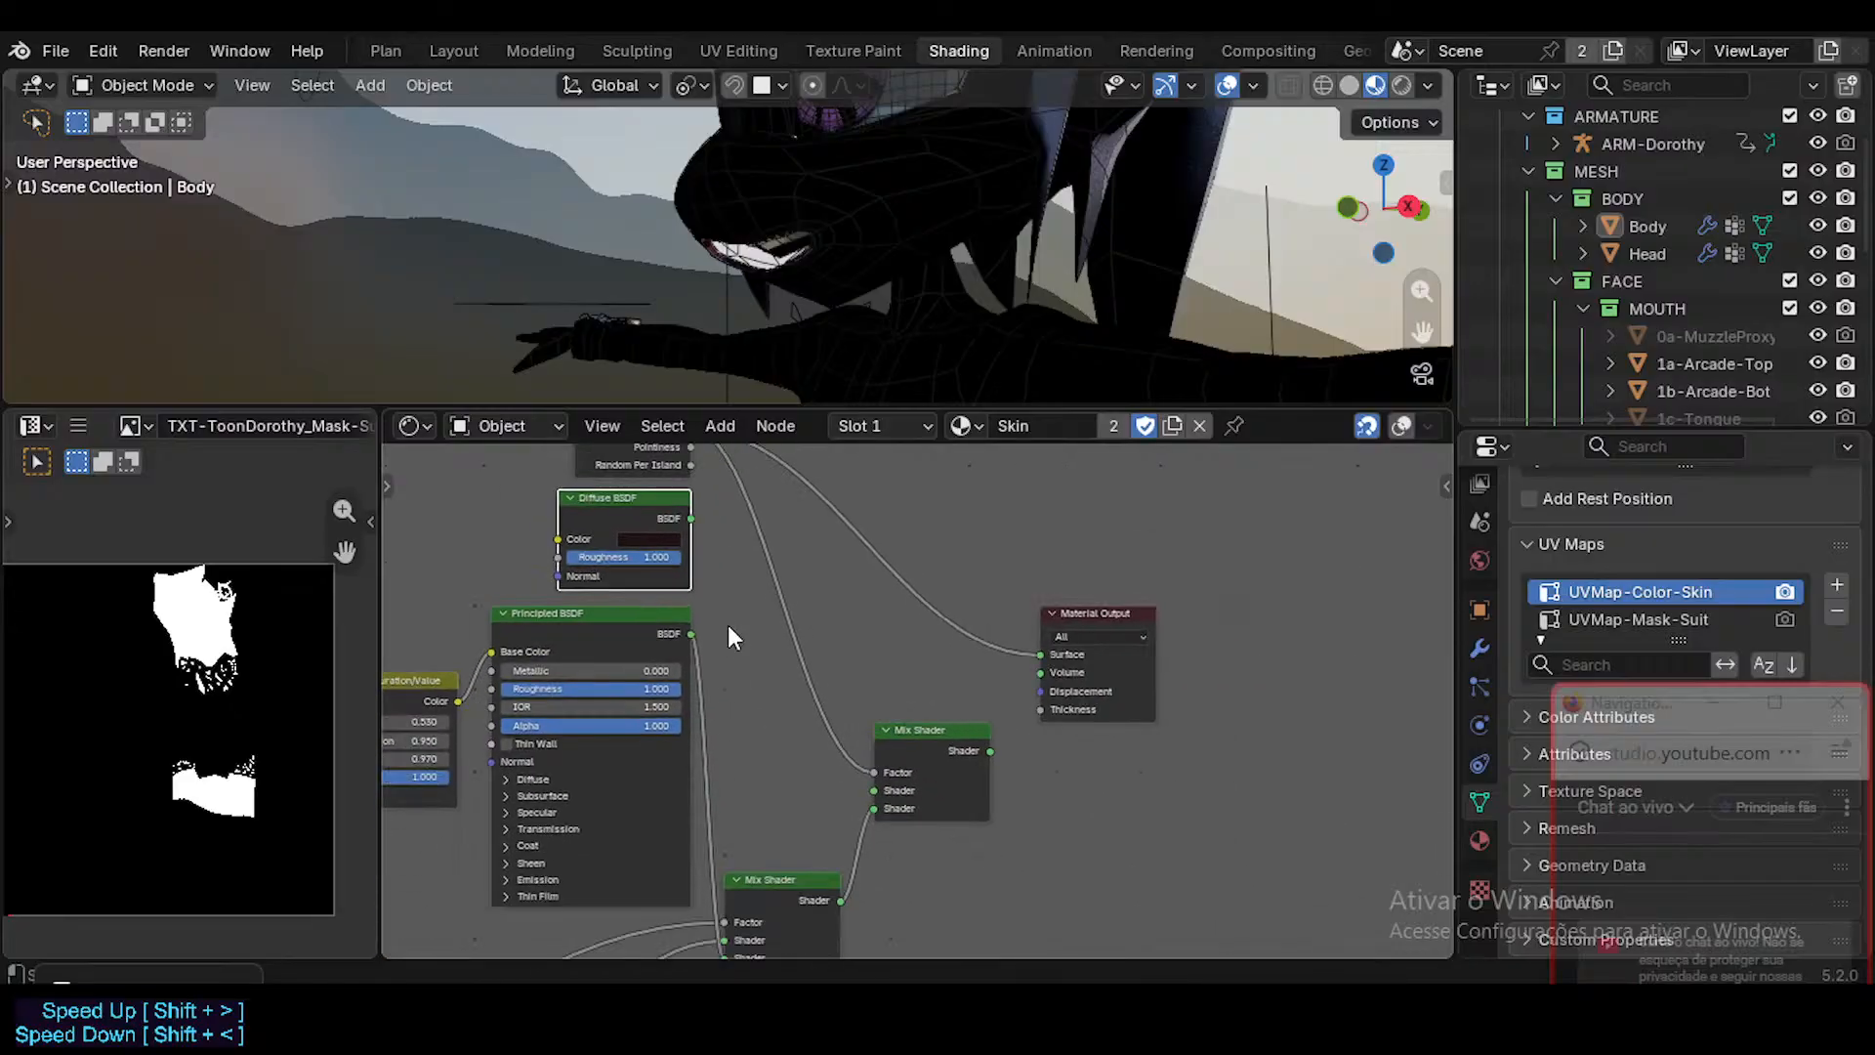
left_click_drag(695, 545, 852, 797)
middle_click_drag(840, 649, 828, 723)
scroll(723, 552, "down", 1)
left_click(916, 800, "ctrl+shift")
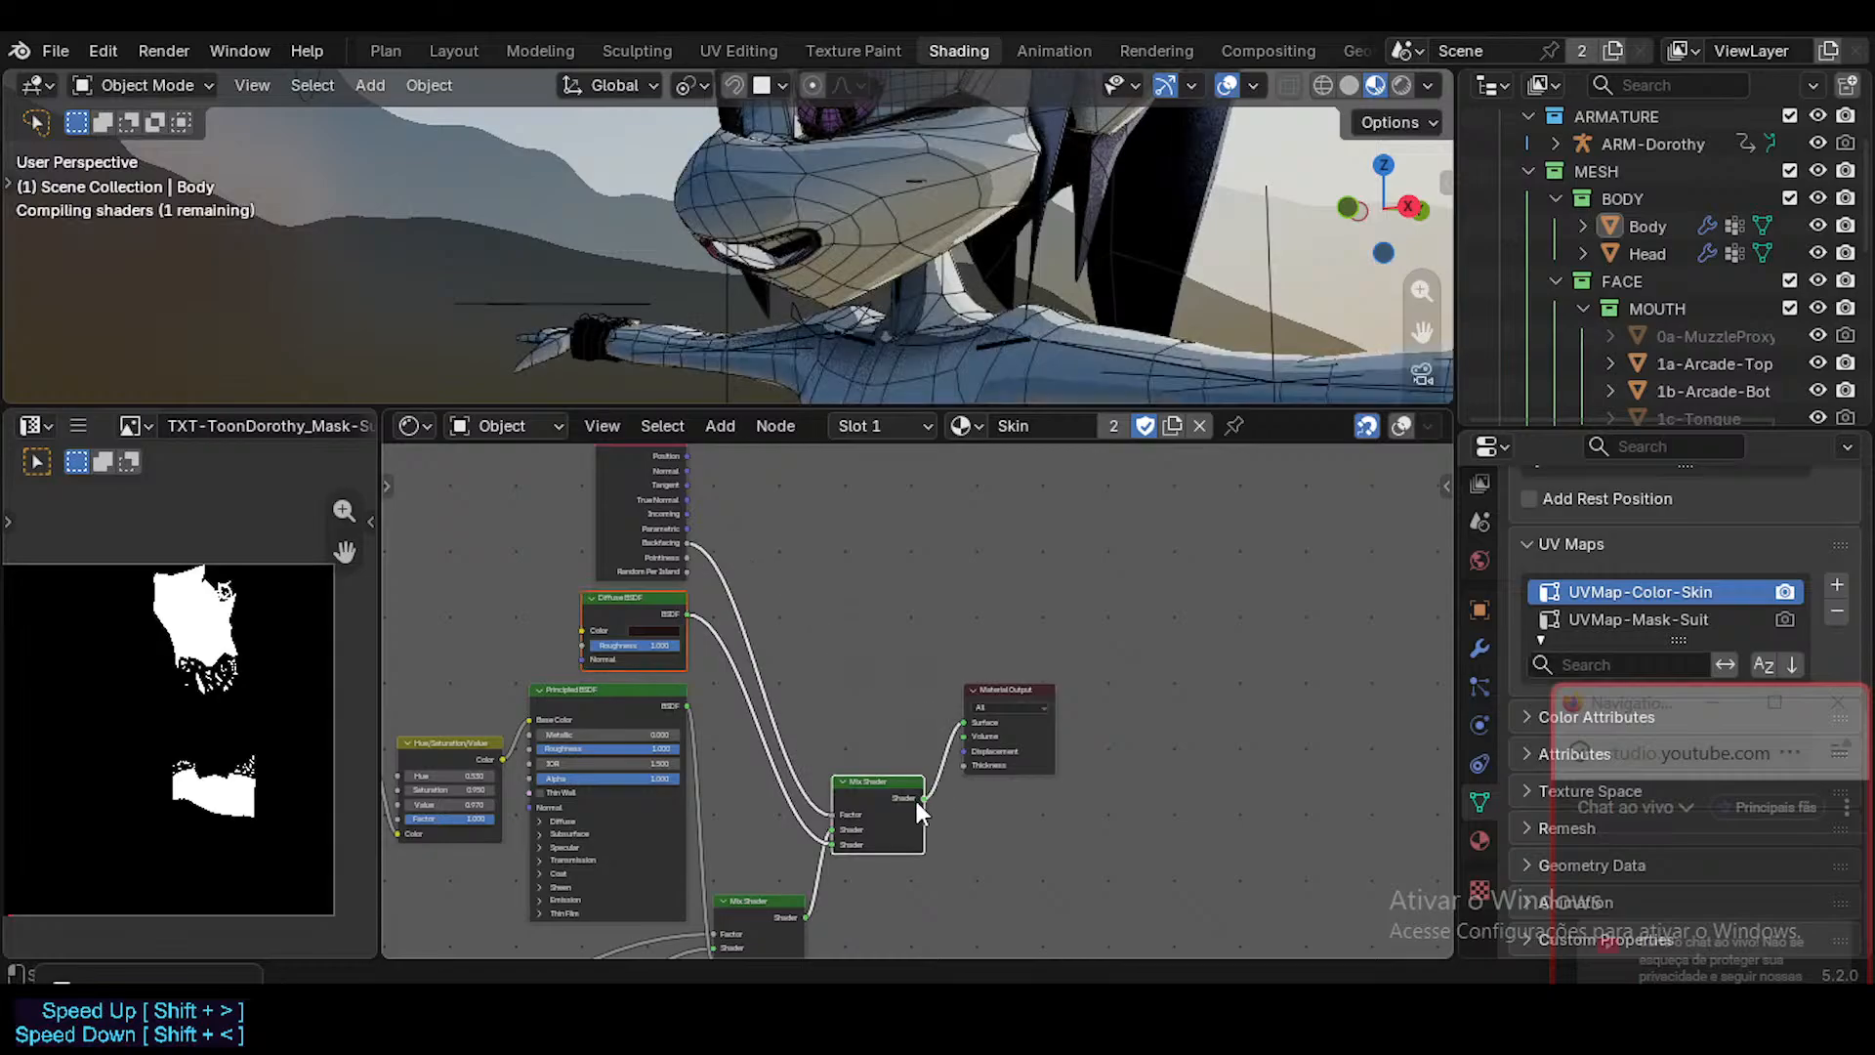
Adjust the brightness of the Diffuse BSDF's dark red color.
scroll(924, 808, "up", 2)
middle_click_drag(582, 682, 724, 703)
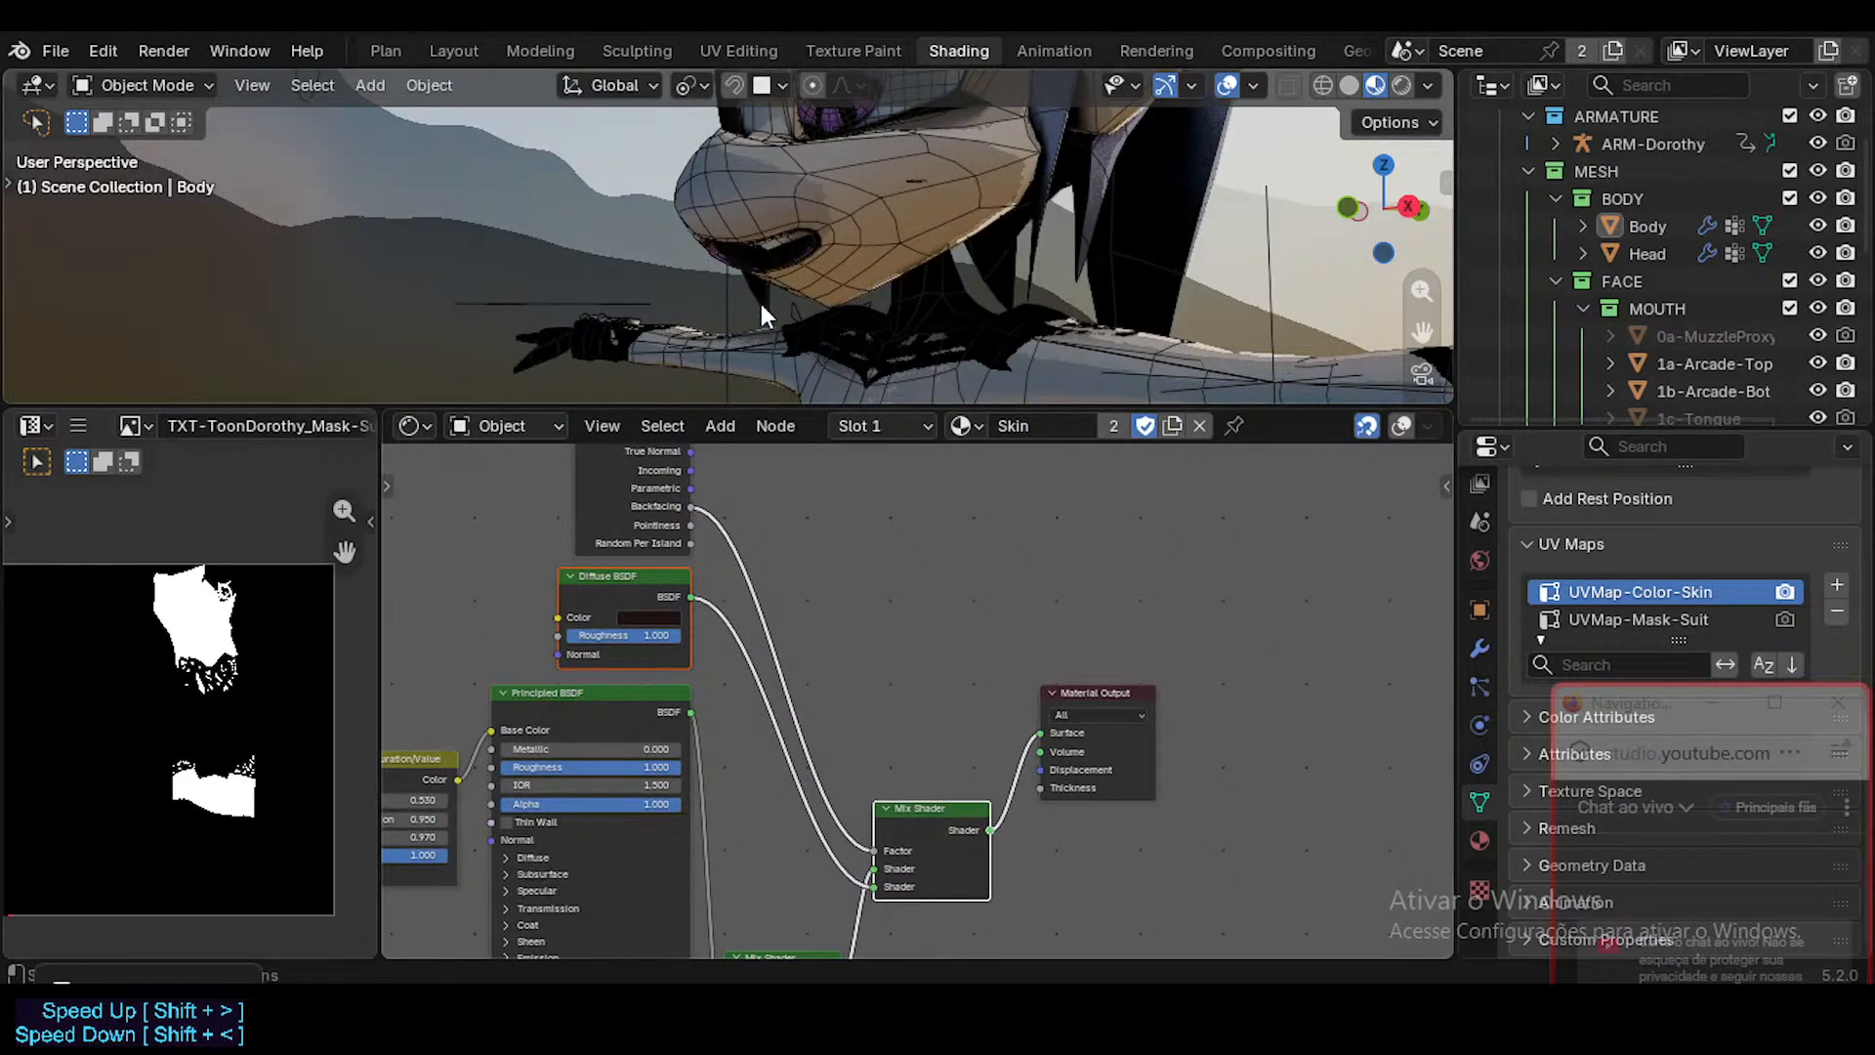
left_click(649, 619)
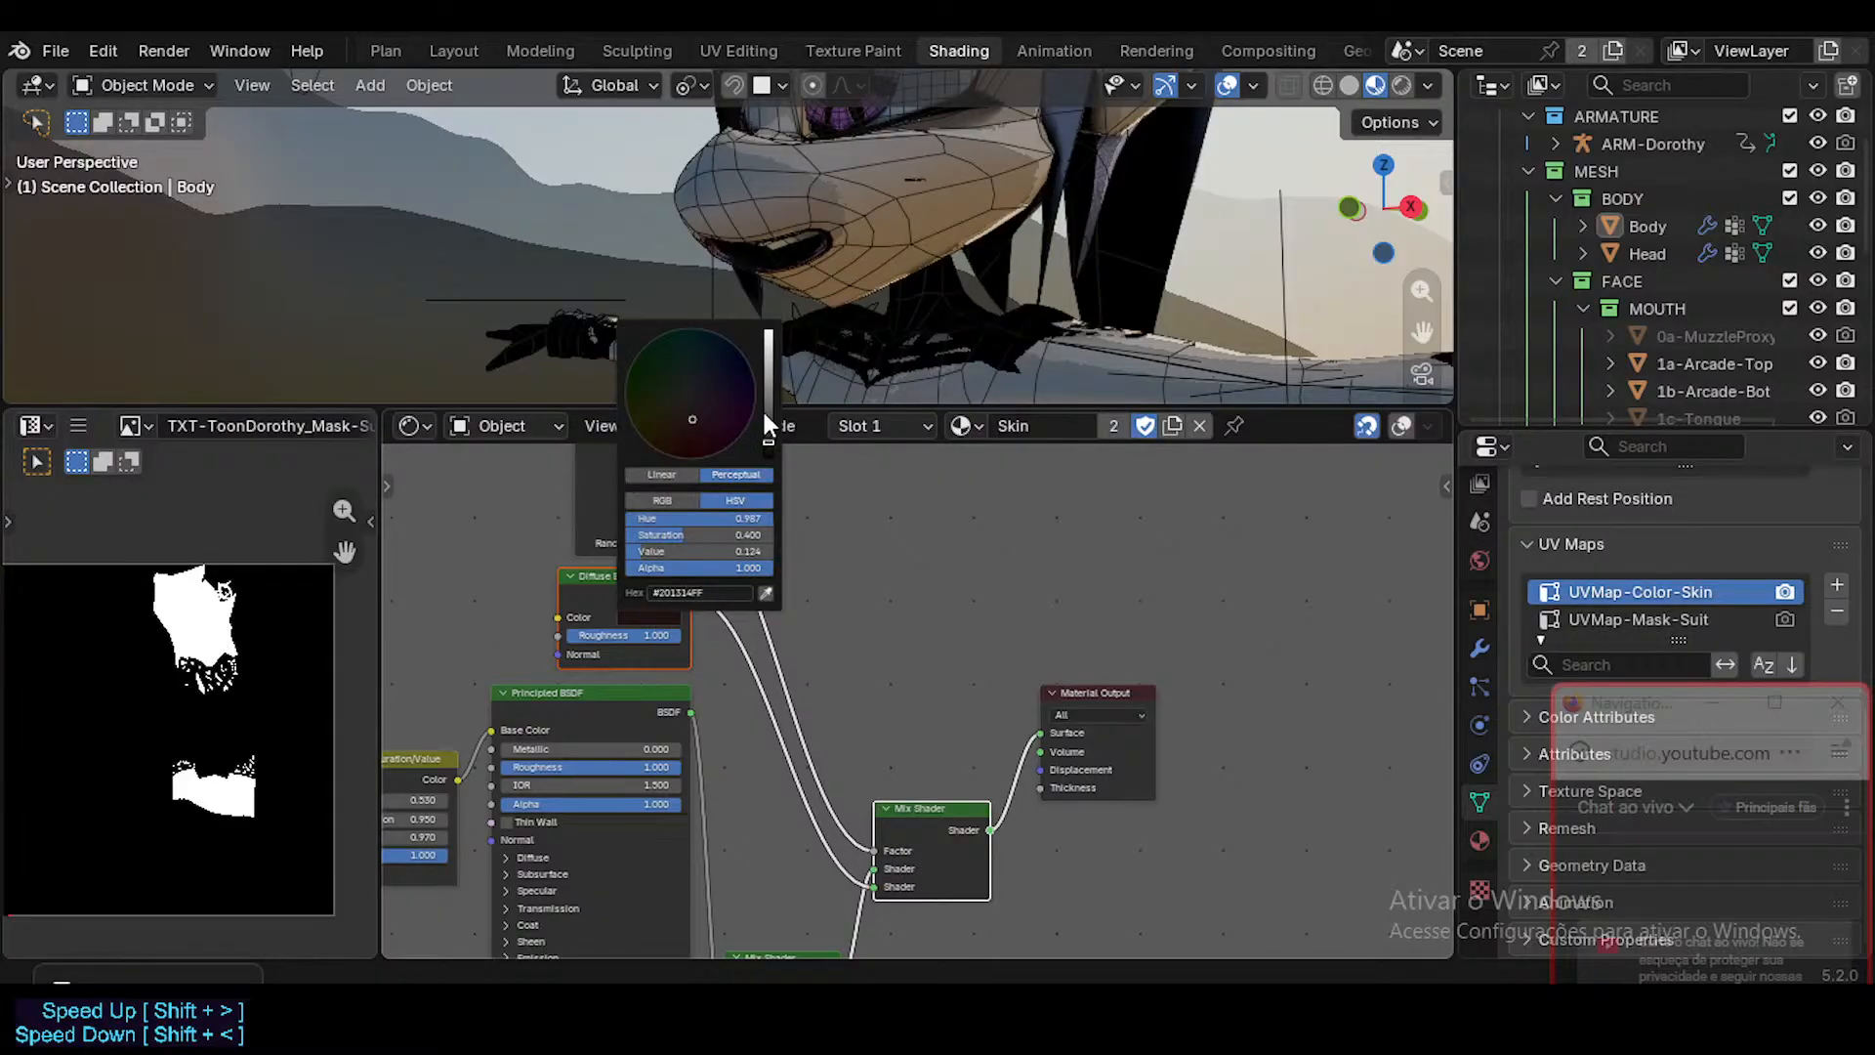
mouse_move(765, 410)
left_mouse_down()
mouse_move(767, 331)
mouse_move(768, 442)
mouse_move(767, 379)
mouse_move(767, 419)
left_mouse_up()
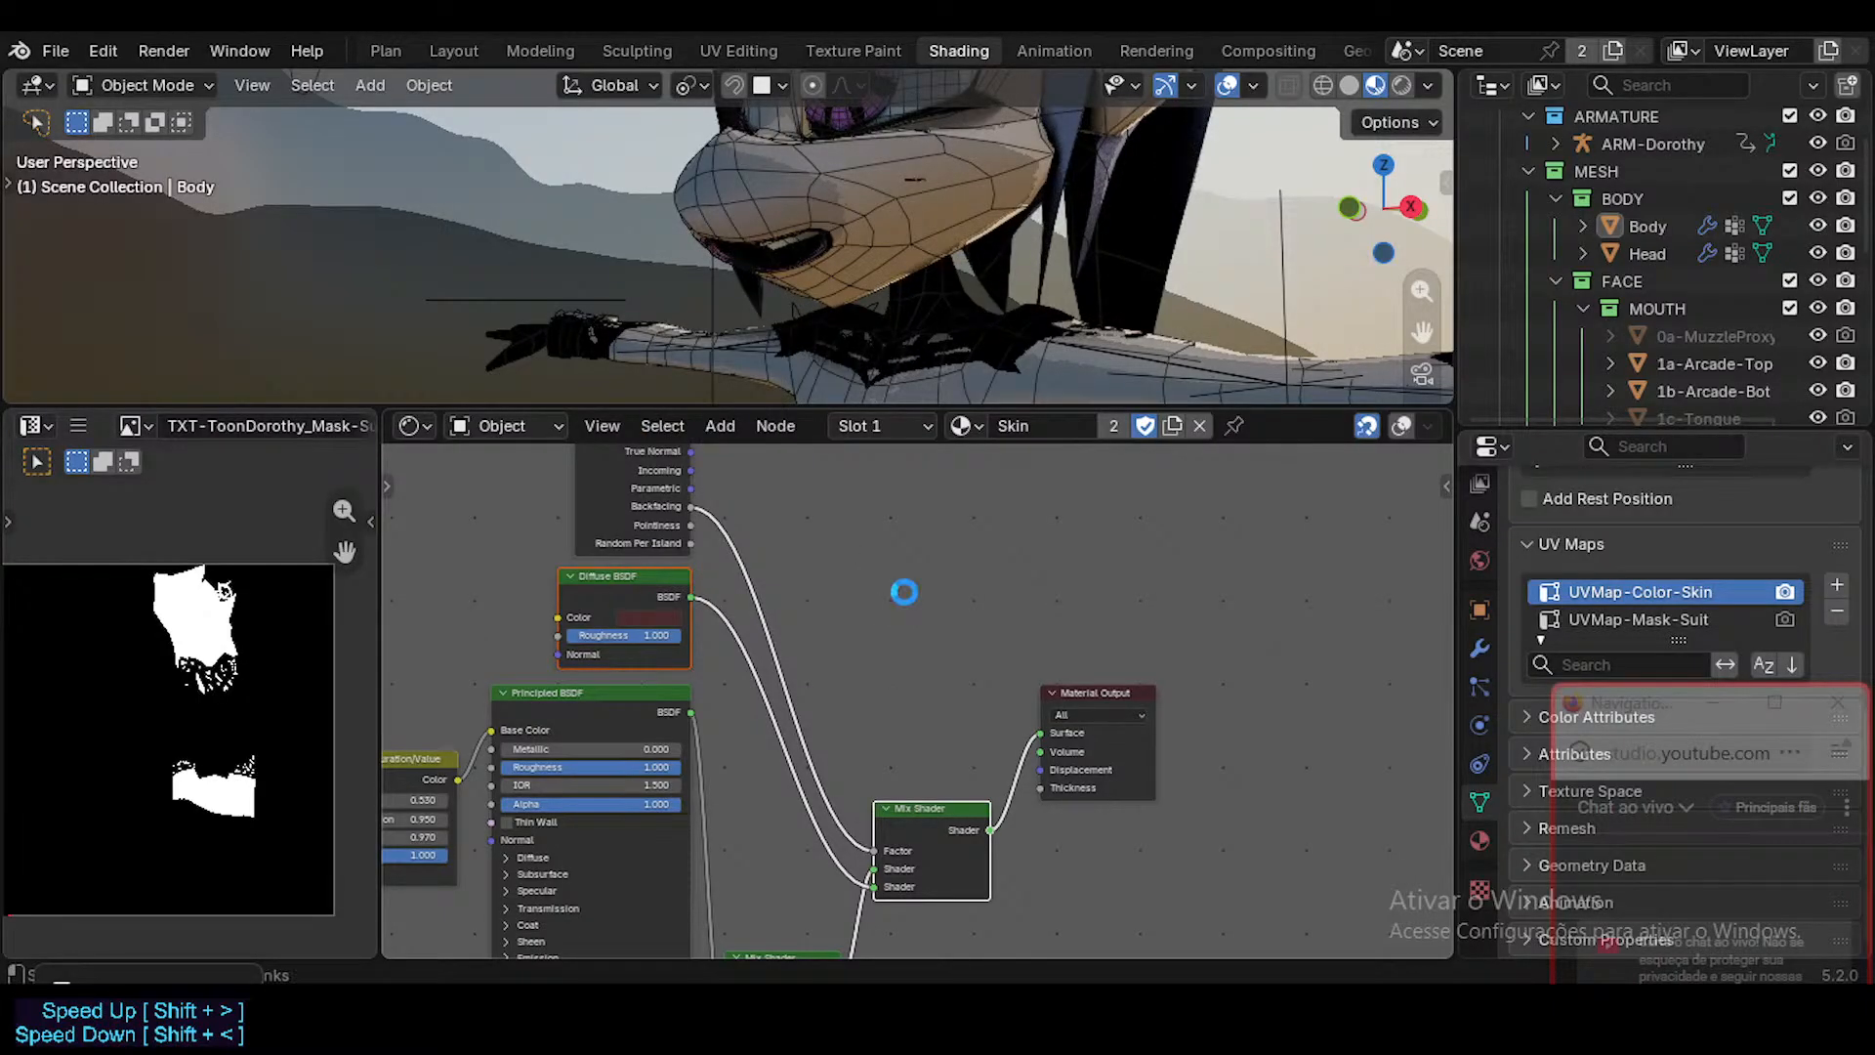
Hide the viewport overlays, check the character and its Skin nodes, and save the file.
key("shift+alt+z")
key("ctrl+s")
middle_click_drag(826, 308, 901, 222)
scroll(777, 222, "down", 6)
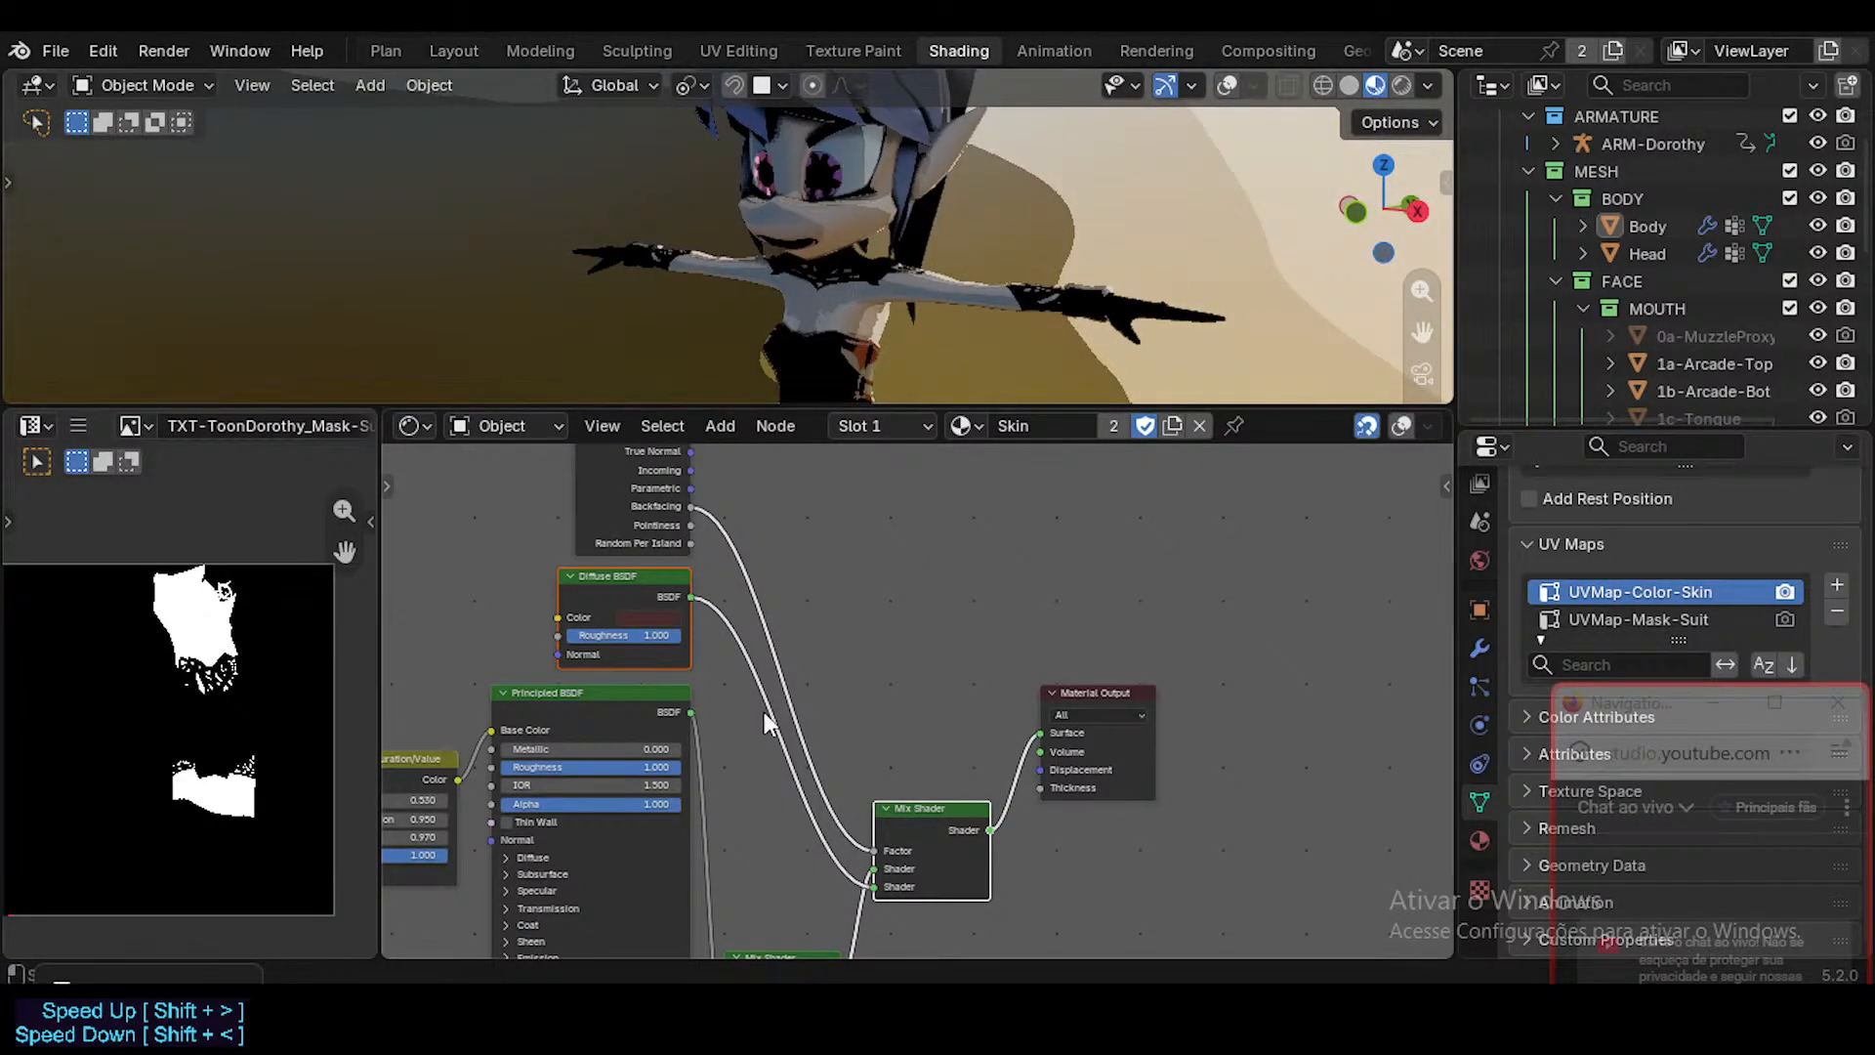
scroll(747, 728, "down", 1)
middle_click_drag(695, 759, 854, 635)
middle_click_drag(774, 755, 852, 625)
key("ctrl+s")
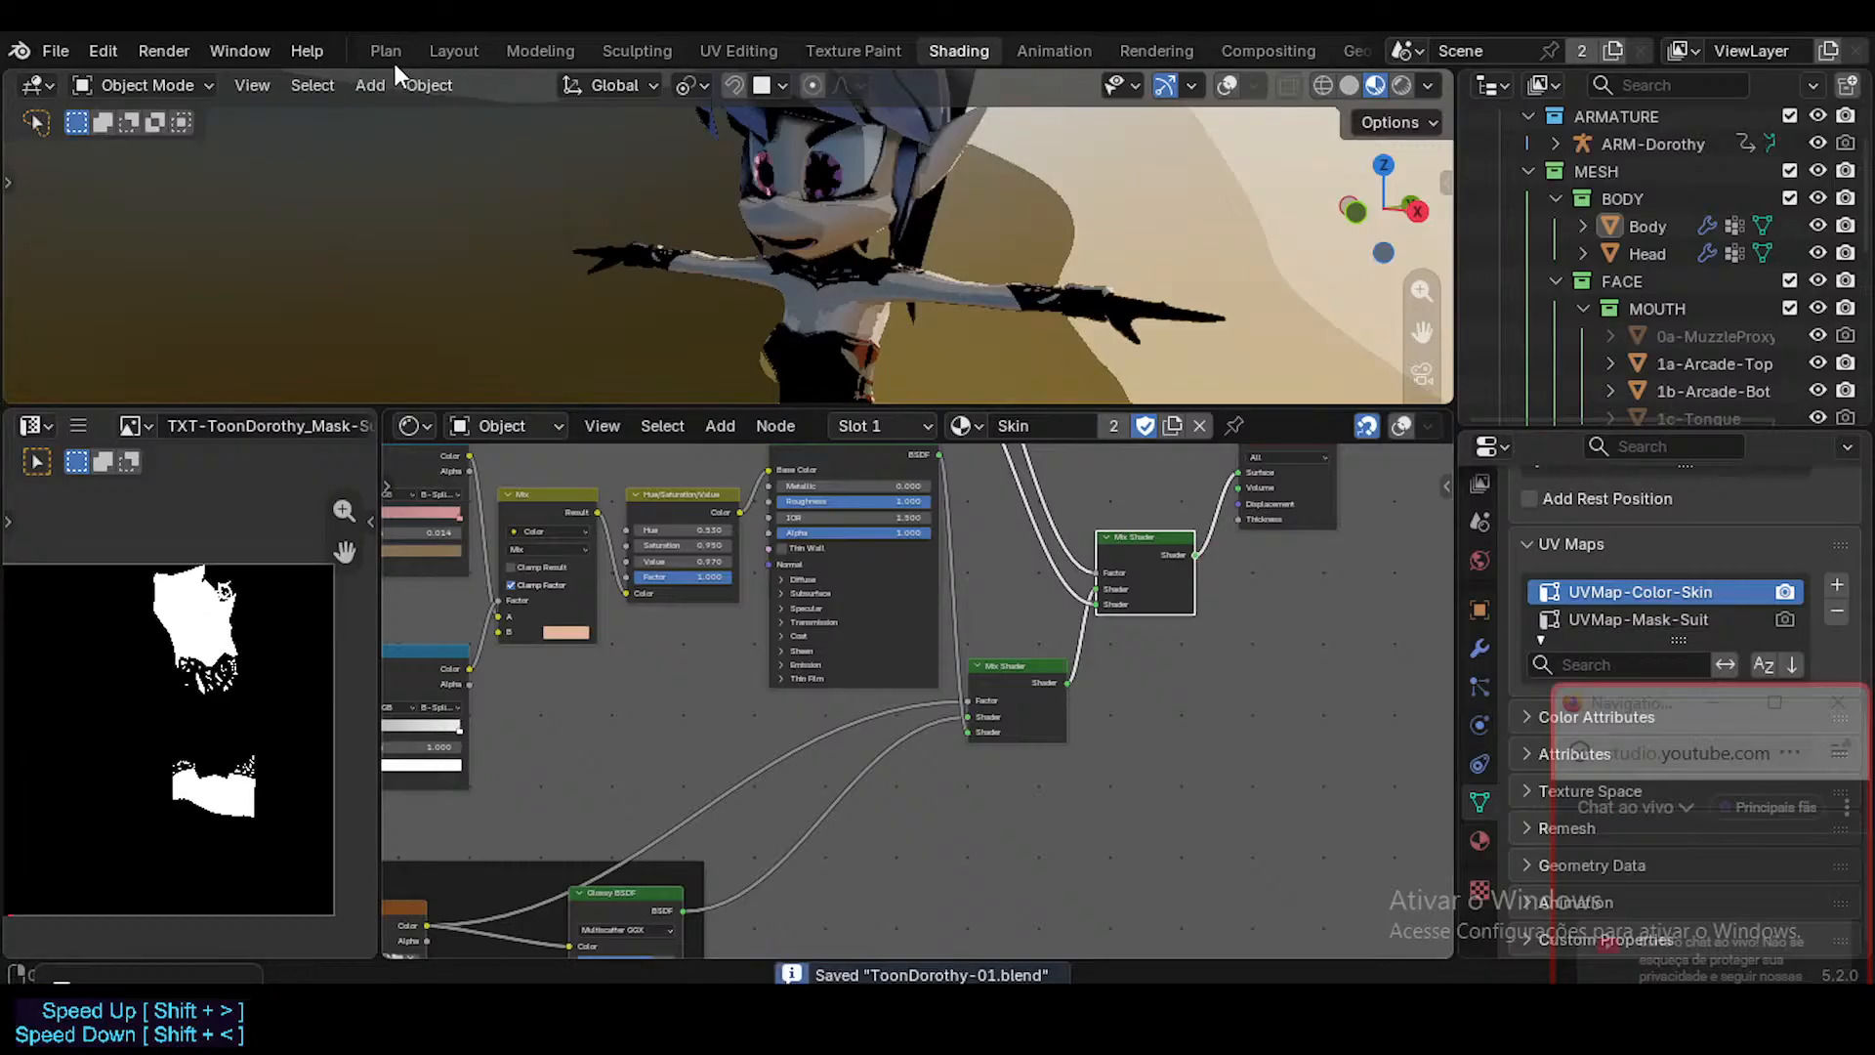
Switch to the Layout workspace and review the viewport shading options in Solid mode.
left_click(453, 51)
key("shift+alt+z")
key("shift+alt+z")
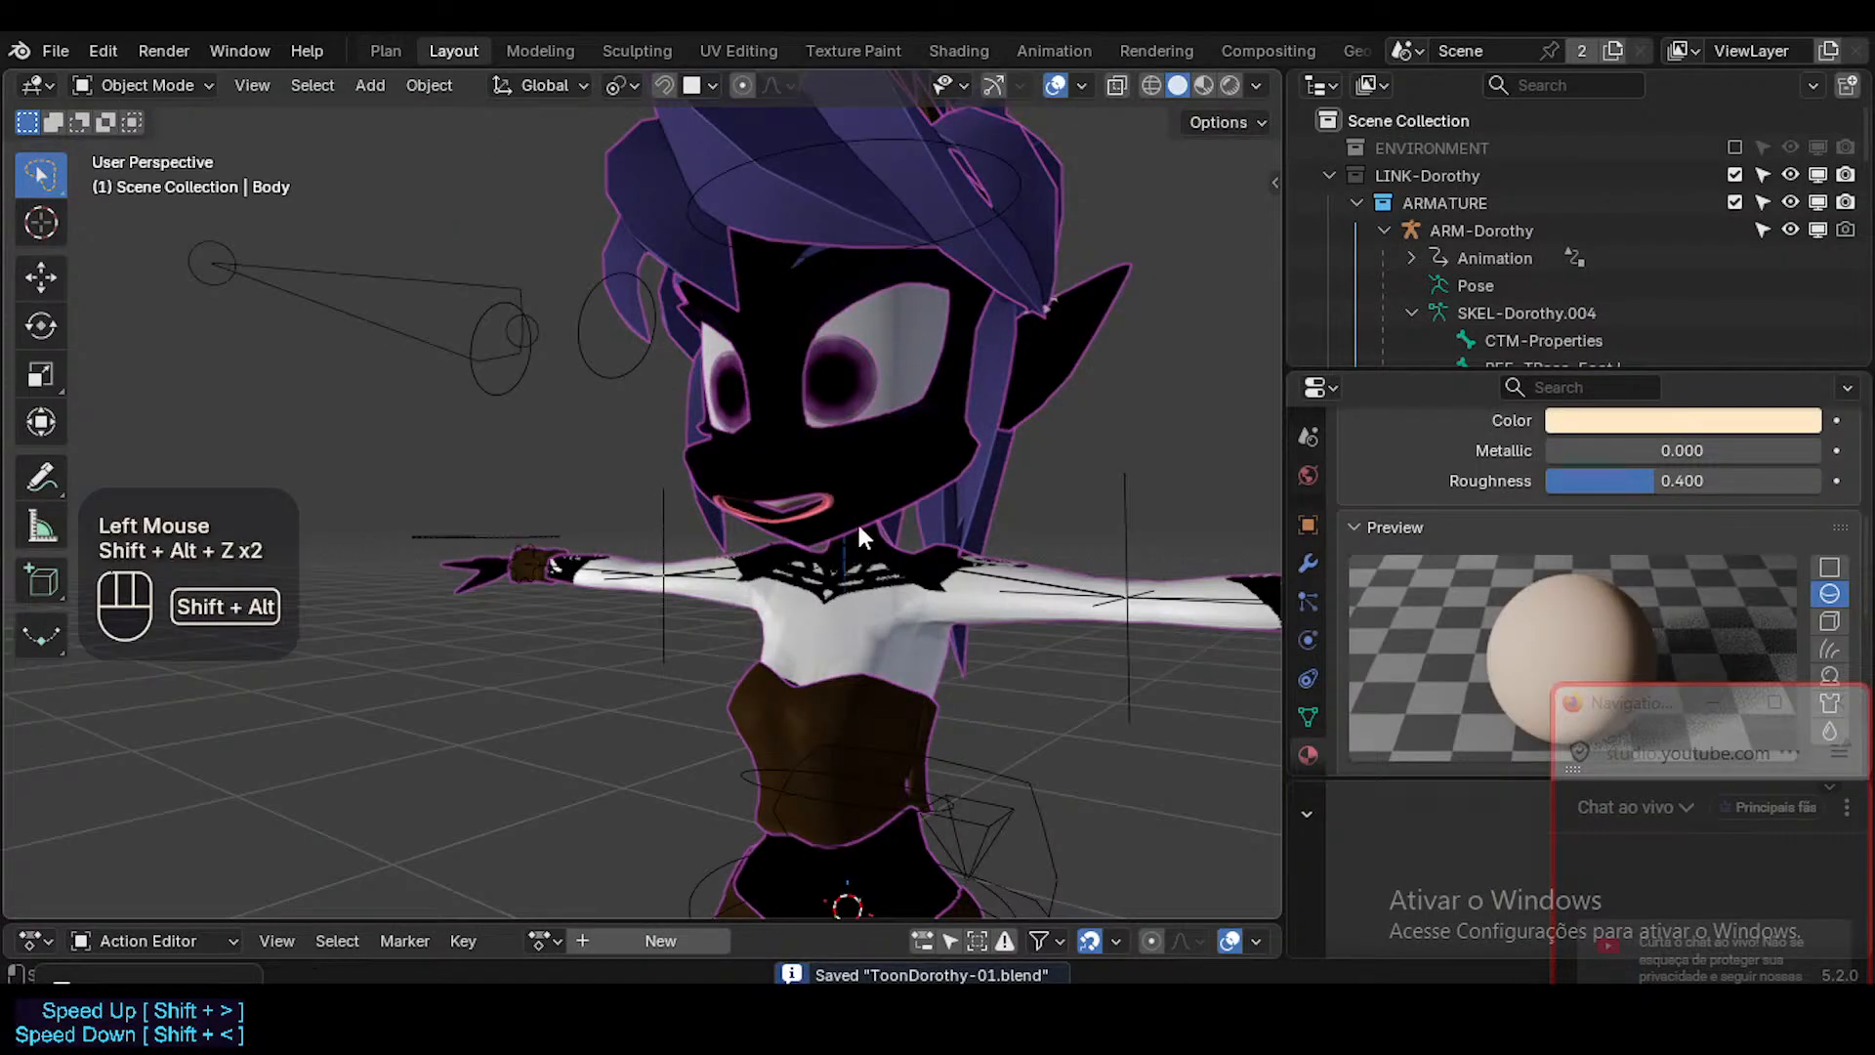
left_click(1201, 85)
left_click(1178, 86)
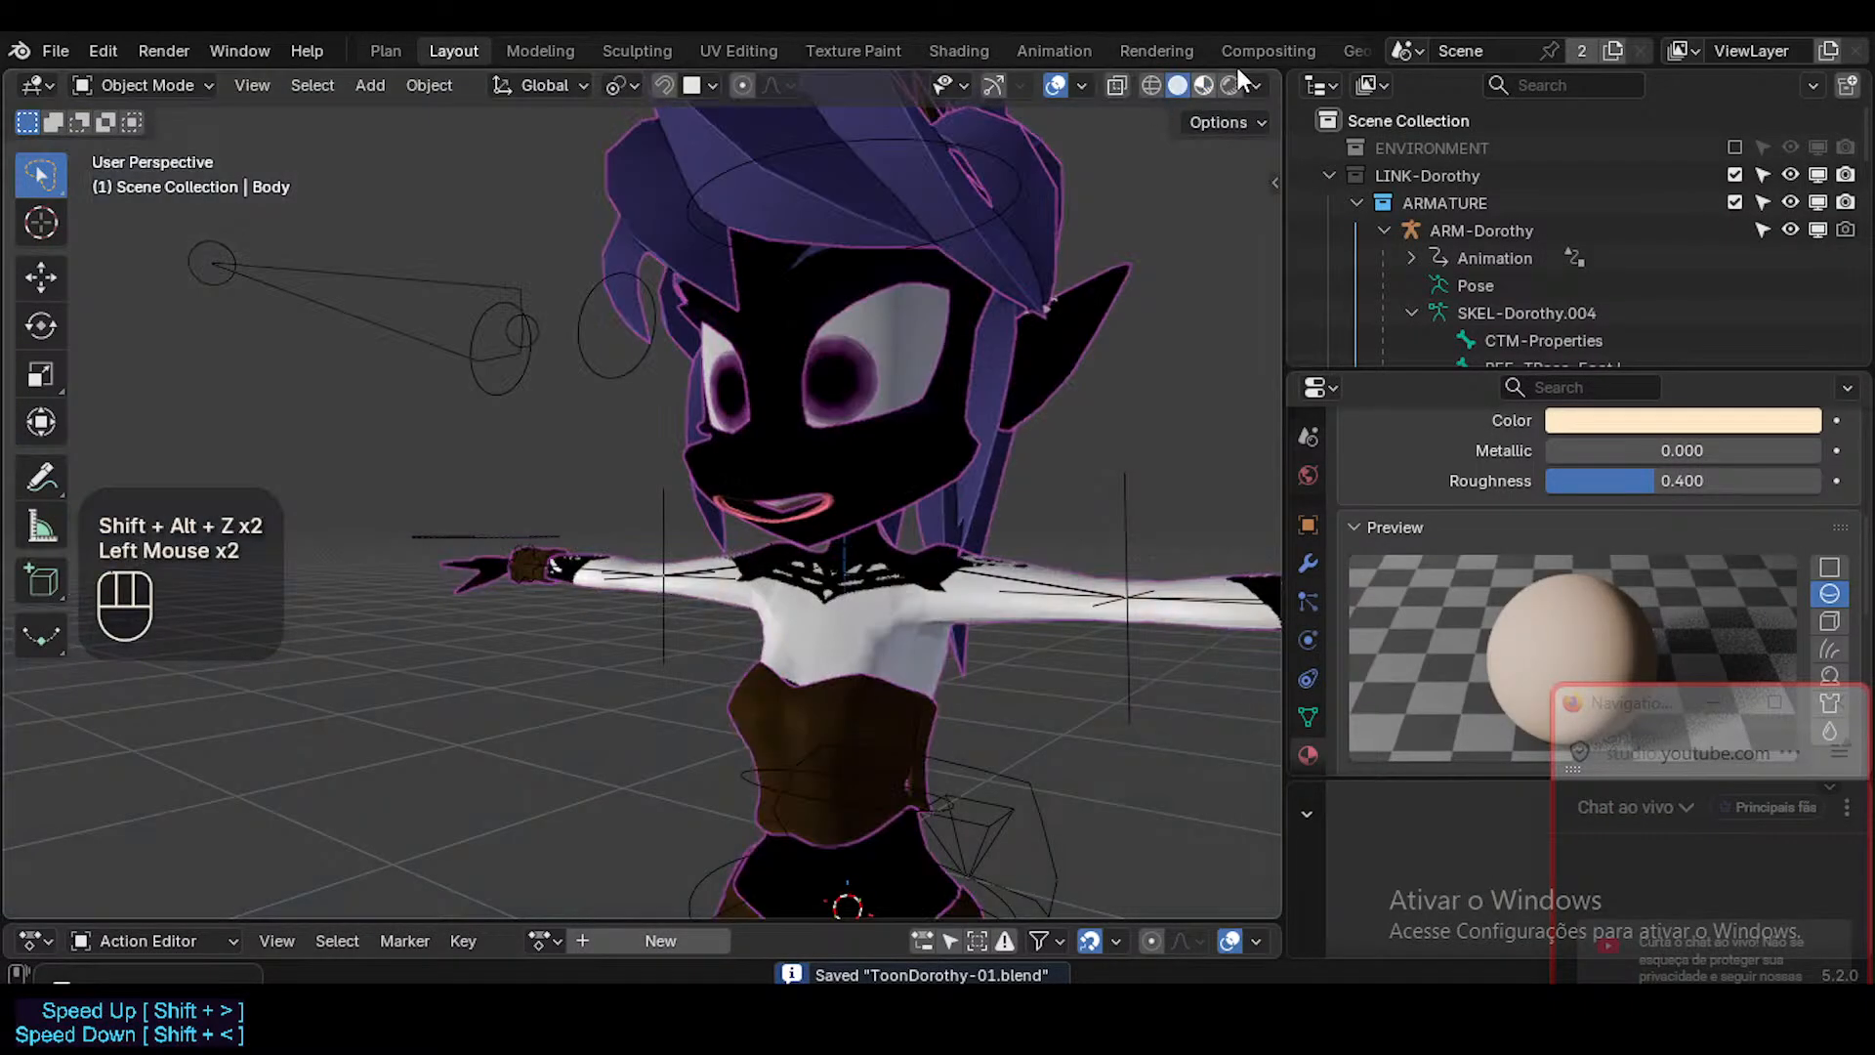
left_click(1255, 86)
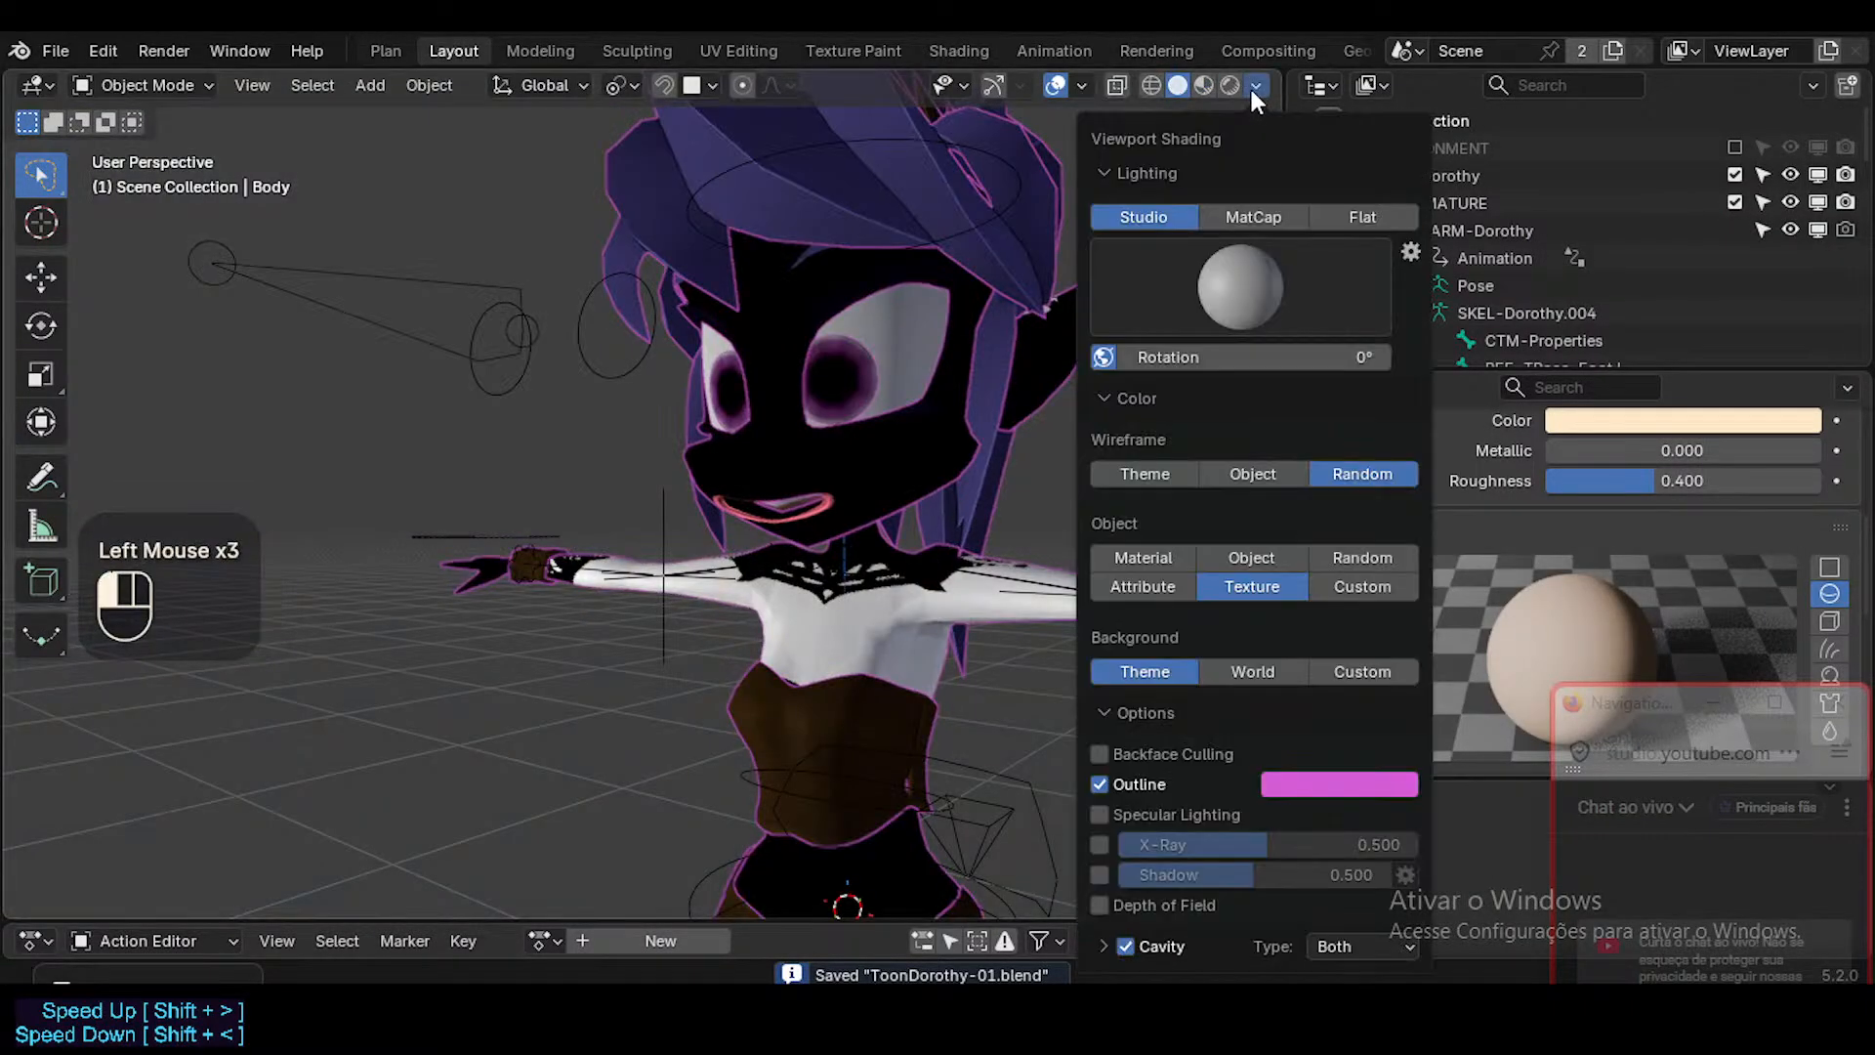
left_click(1186, 478)
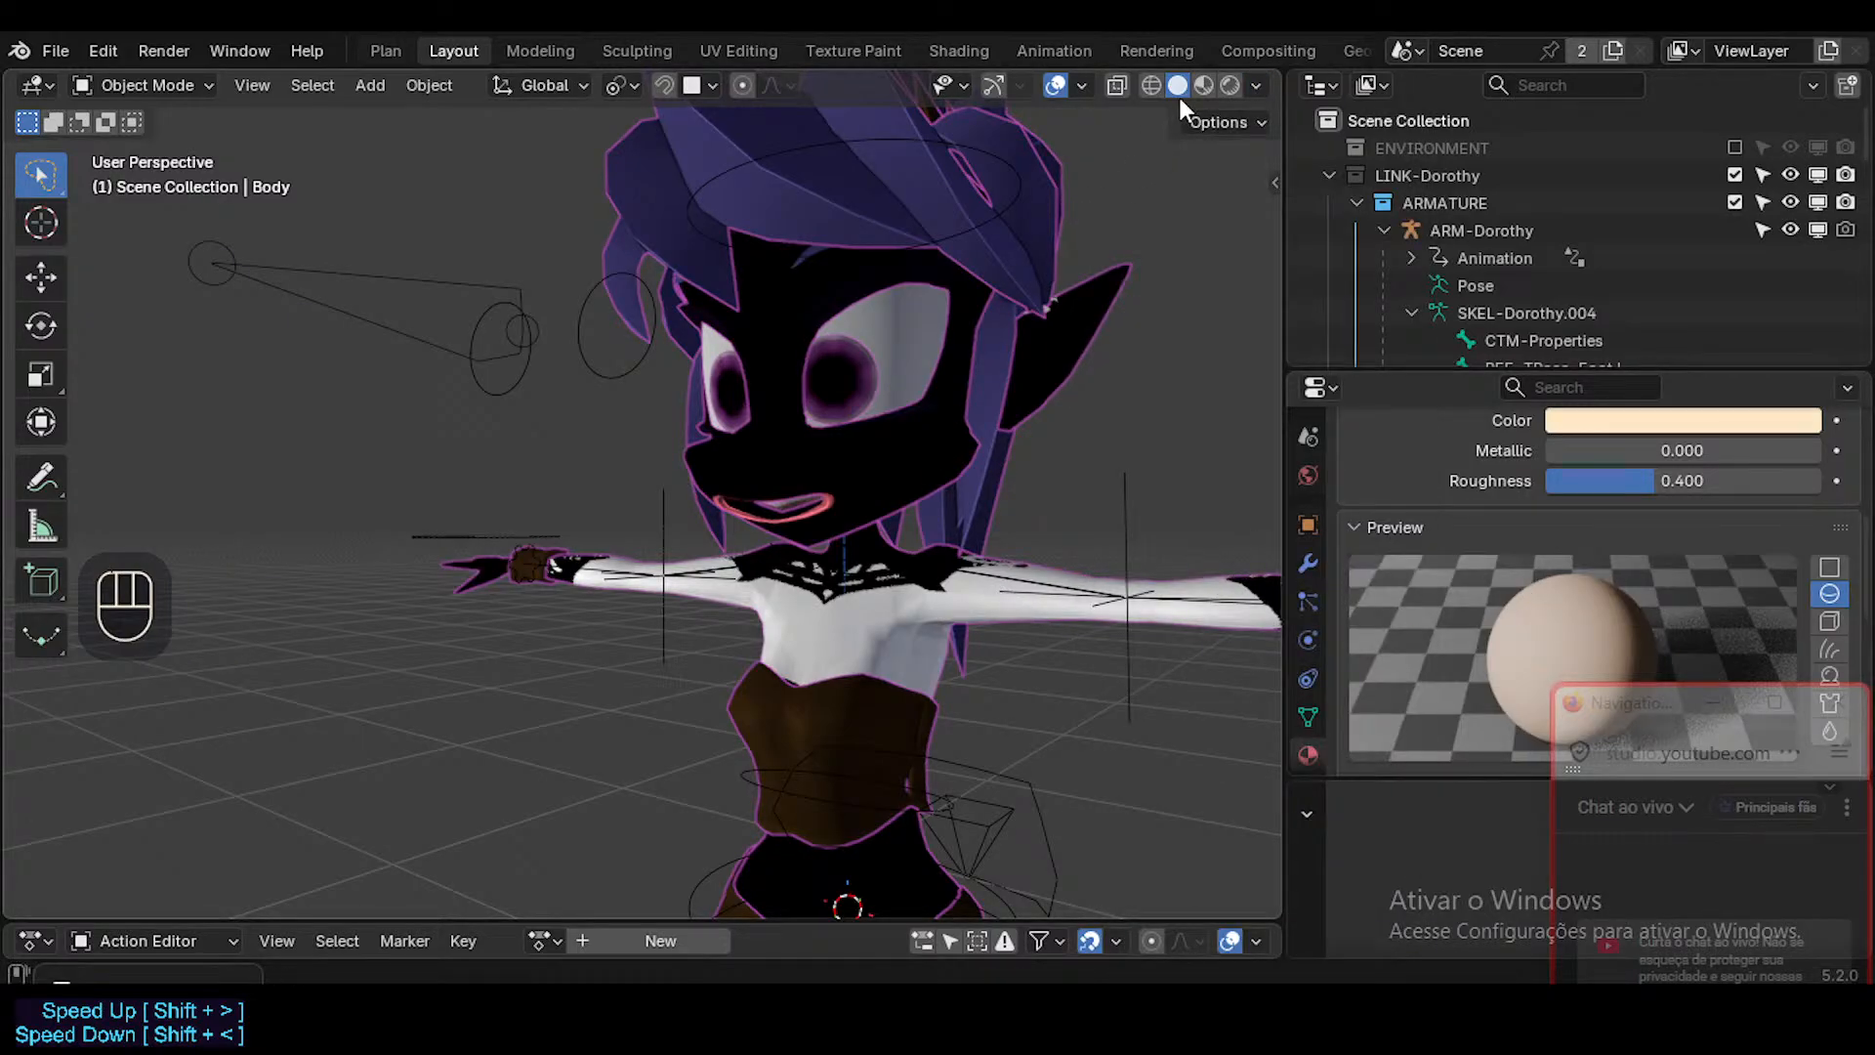
Examine the character from several angles in Material Preview shading.
left_click(1203, 86)
mouse_move(893, 467)
middle_mouse_down()
mouse_move(830, 547)
mouse_move(943, 483)
mouse_move(887, 455)
mouse_move(943, 478)
mouse_move(1090, 325)
middle_mouse_up()
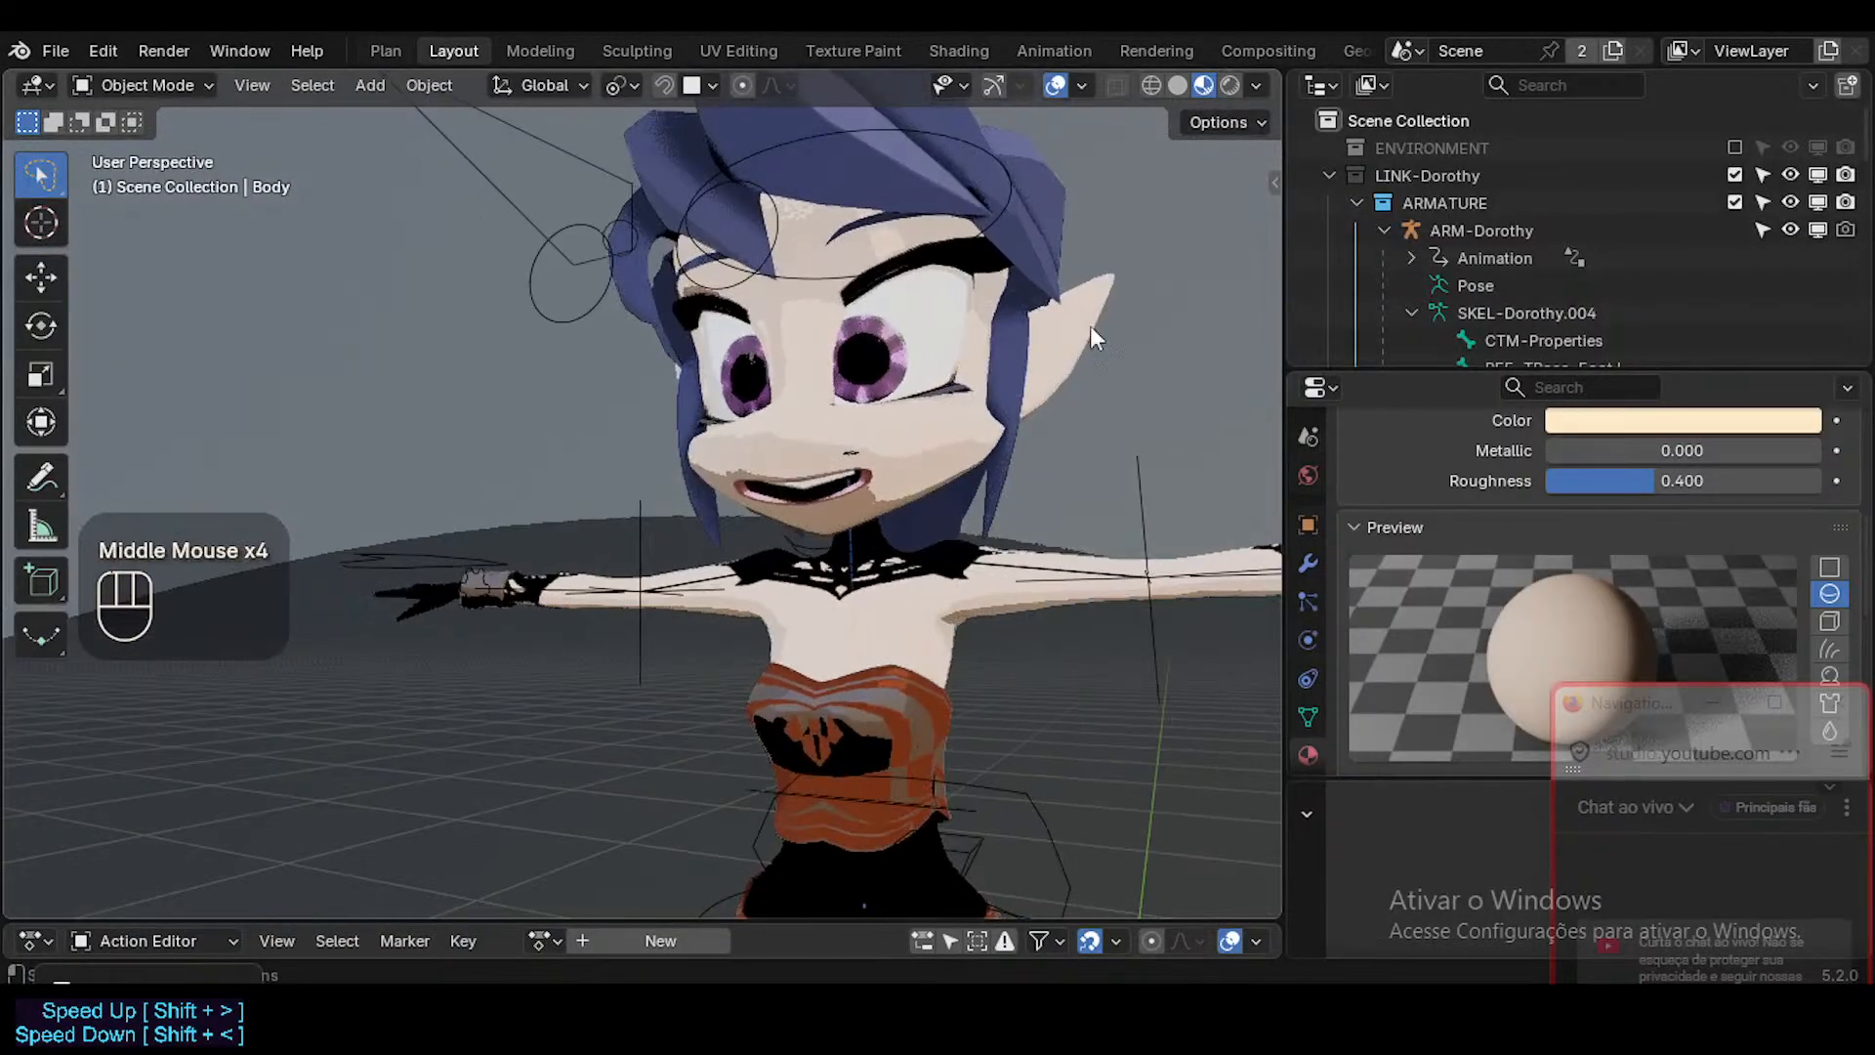
scroll(938, 474, "down", 2)
mouse_move(984, 677)
middle_mouse_down("shift")
mouse_move(937, 475)
mouse_move(893, 442)
mouse_move(964, 367)
middle_mouse_up("shift")
scroll(964, 367, "up", 1)
Return the viewport to Solid shading, select the Head, and bring up the UV Maps section of its mesh data.
left_click(1176, 85)
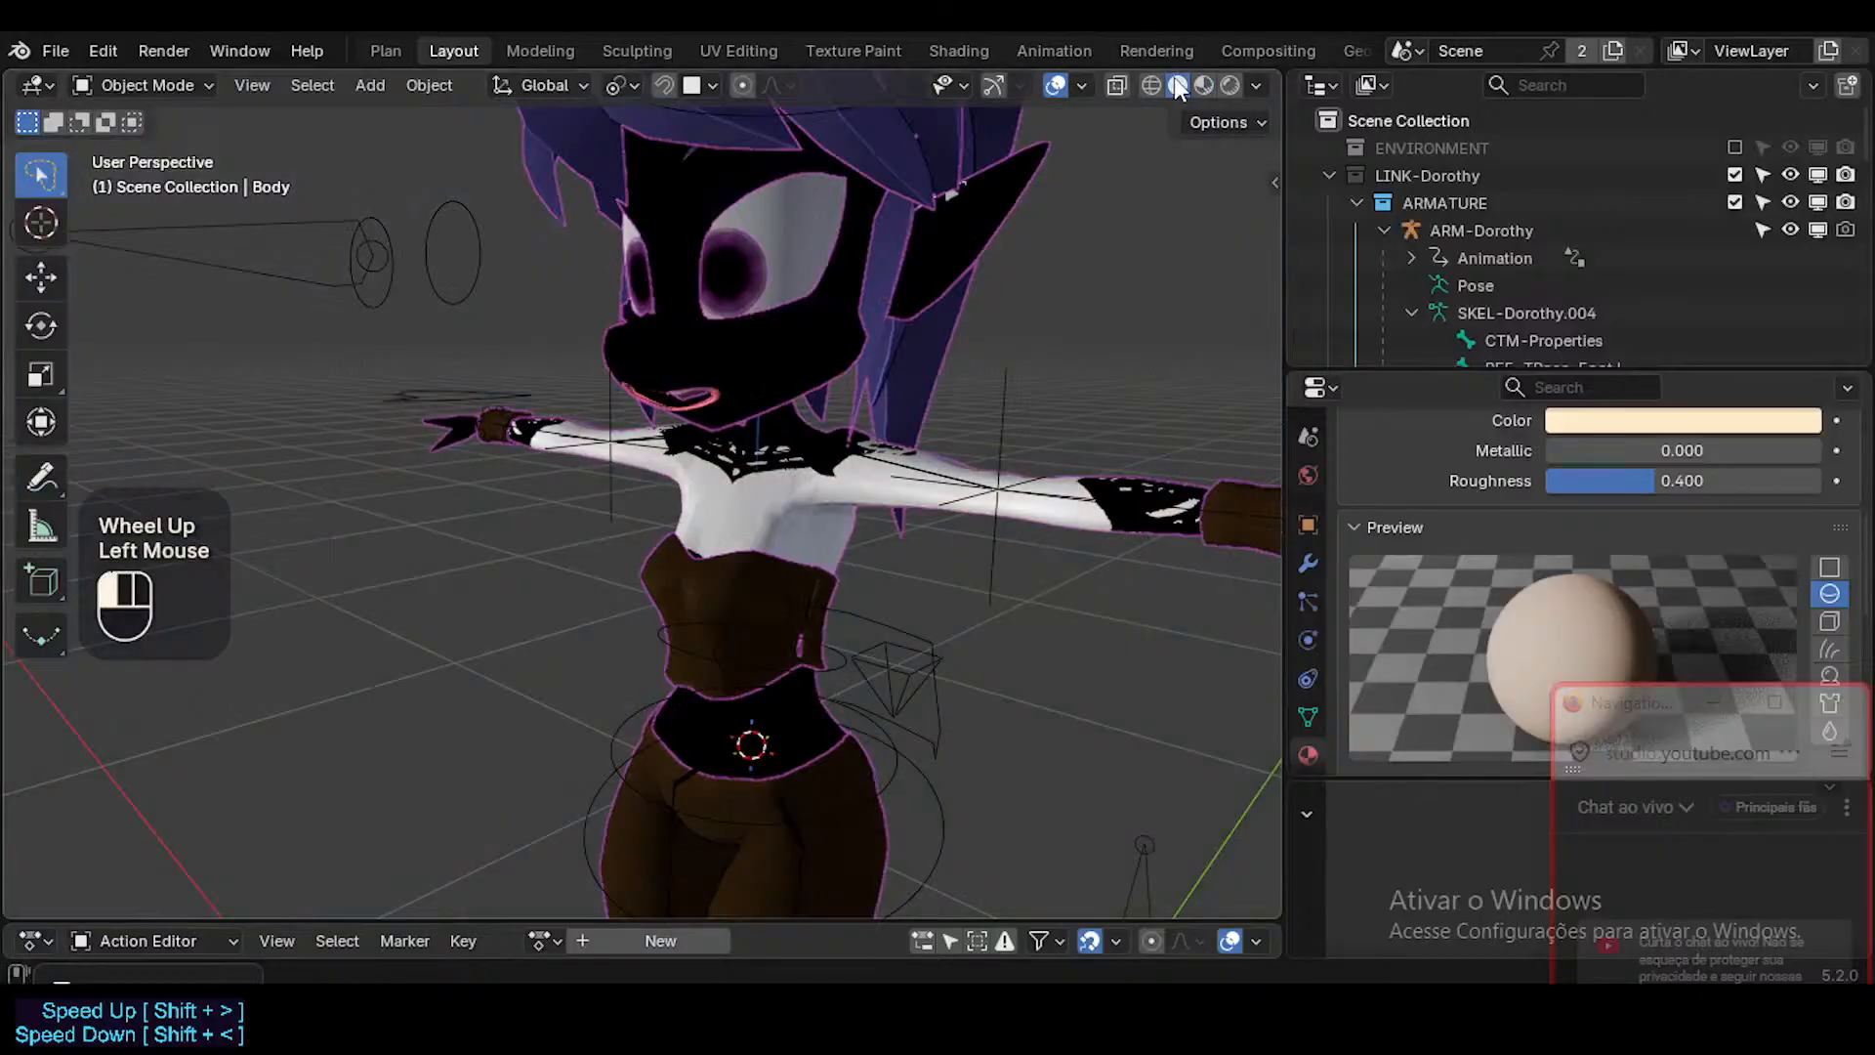
left_click(772, 351)
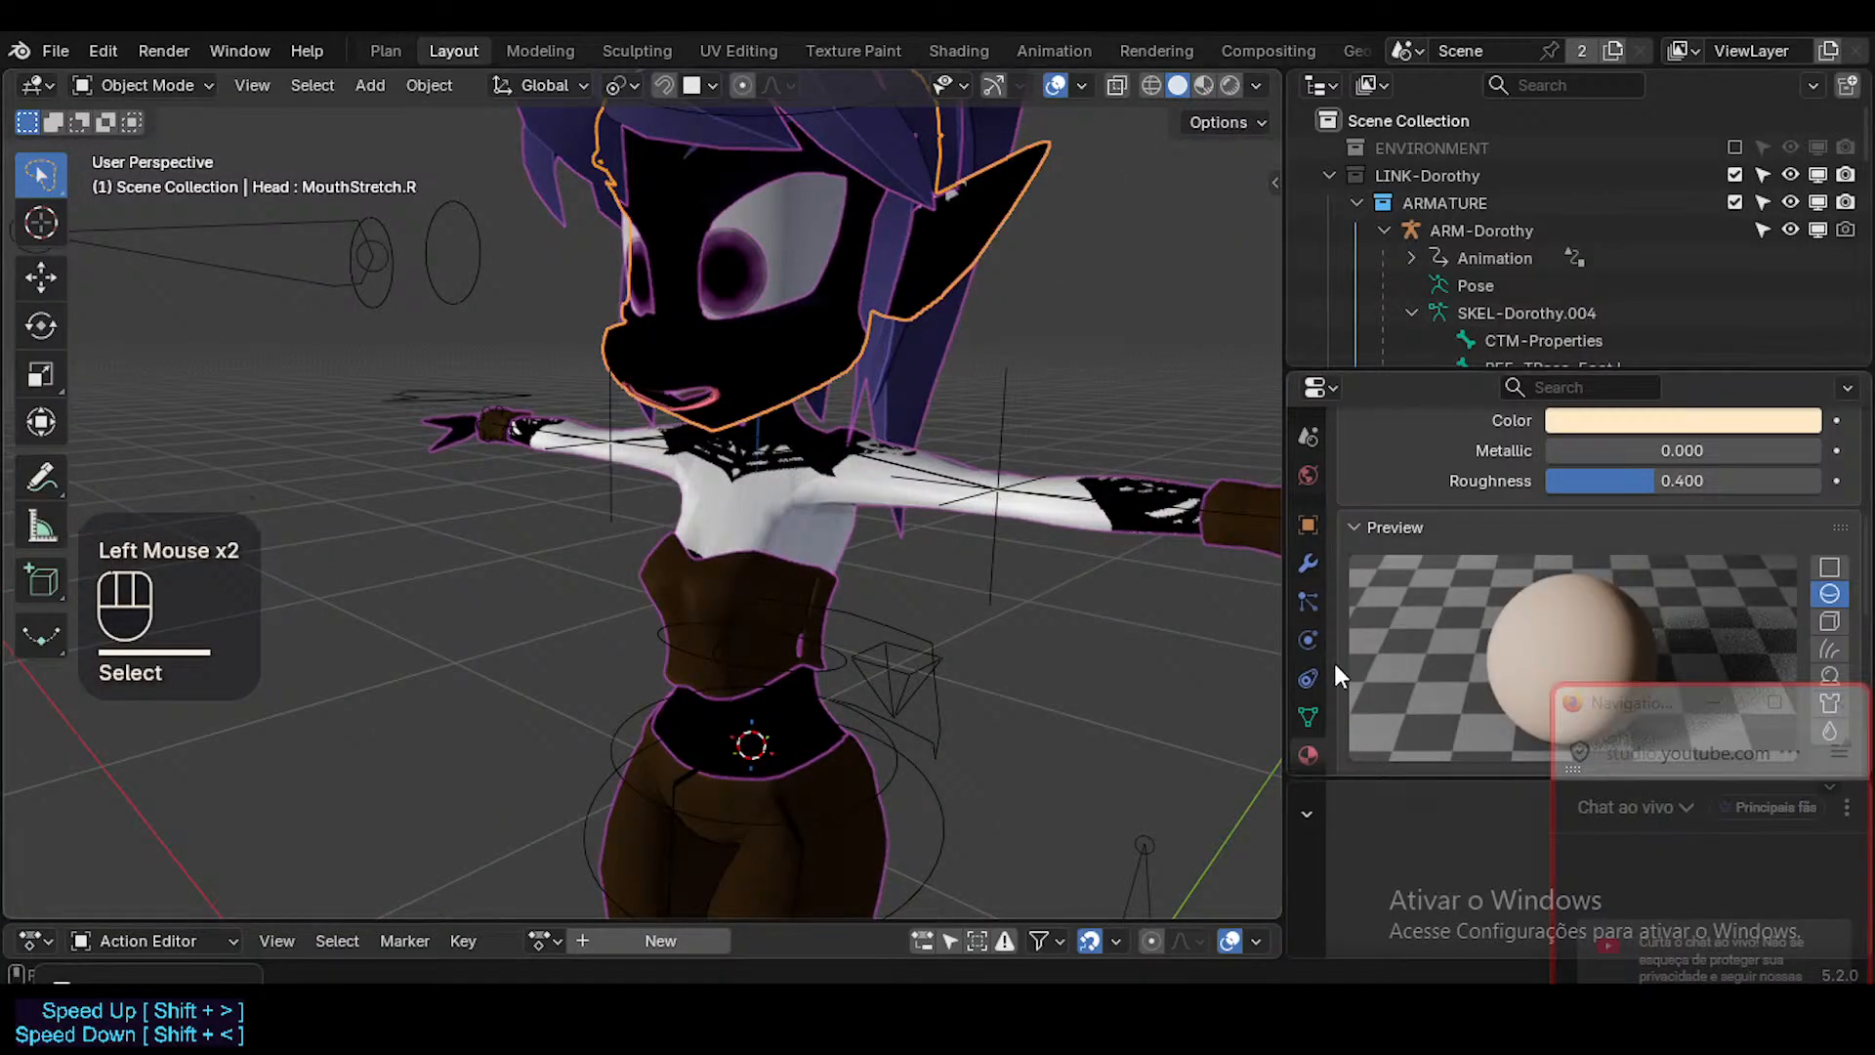
left_click(1300, 708)
scroll(1510, 610, "down", 4)
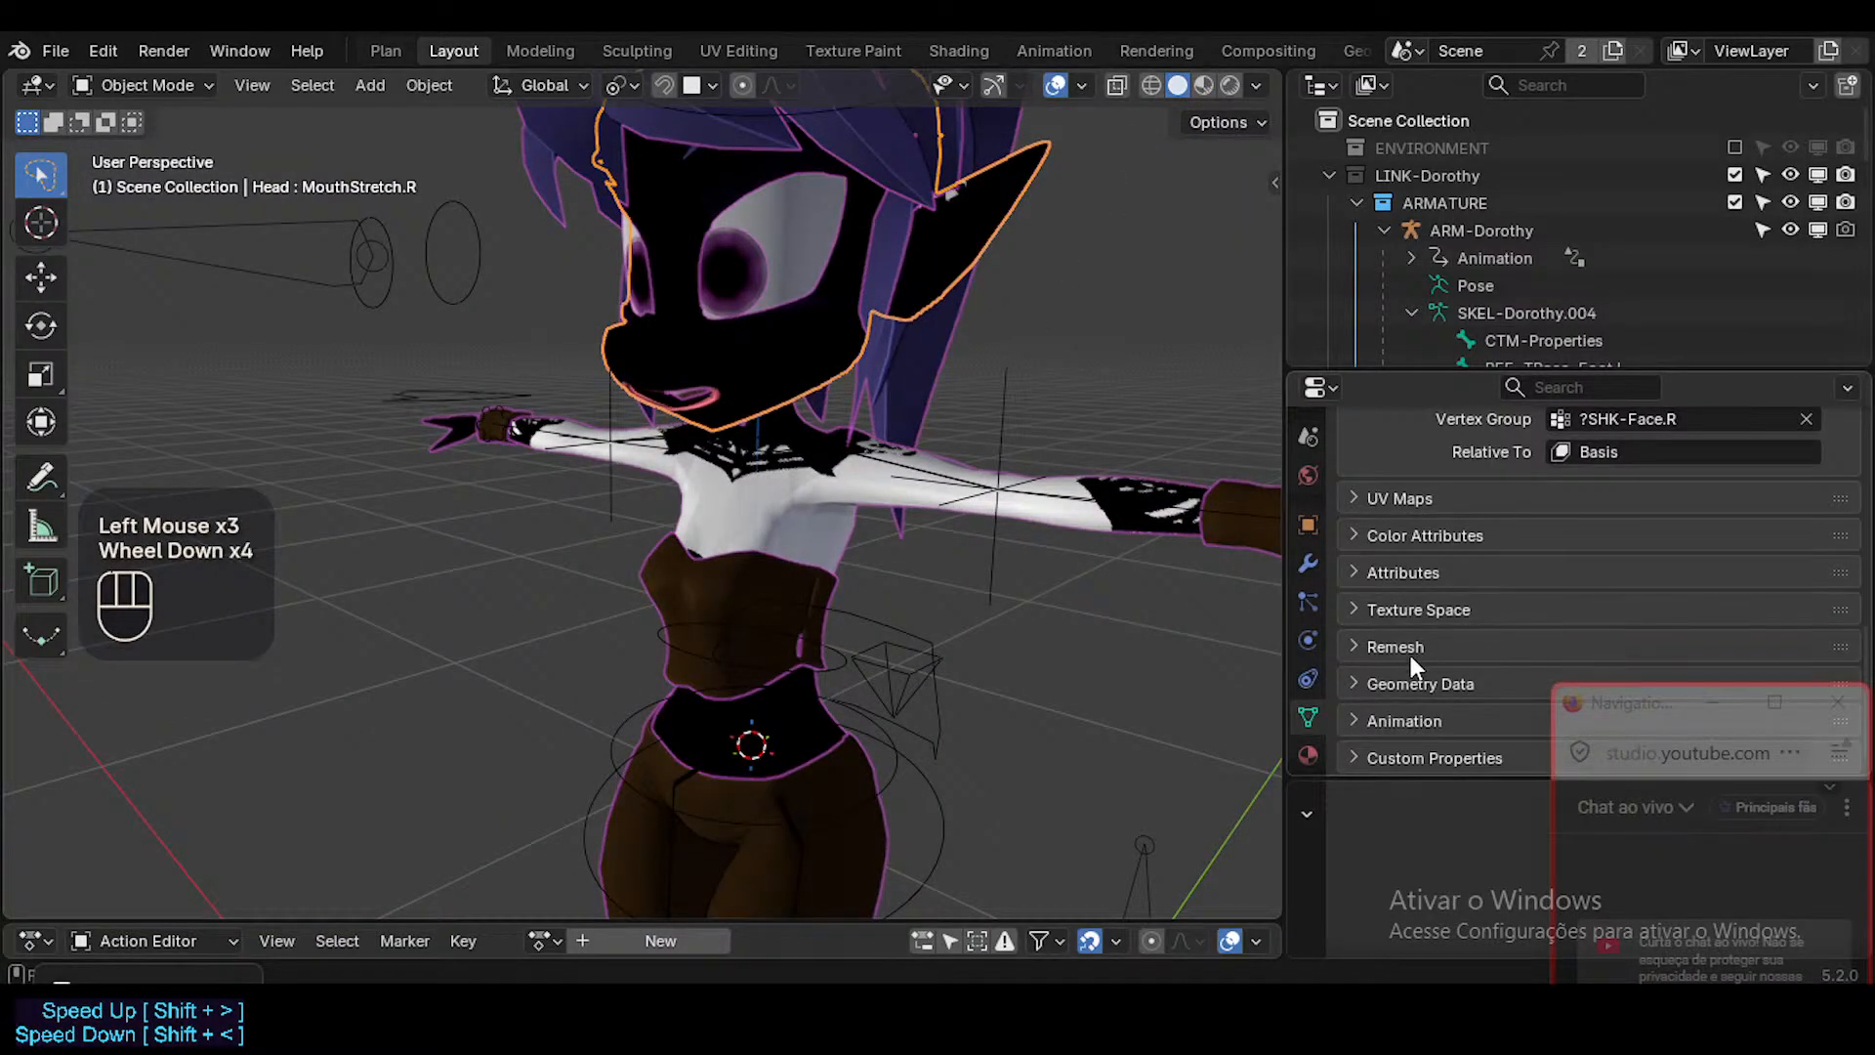
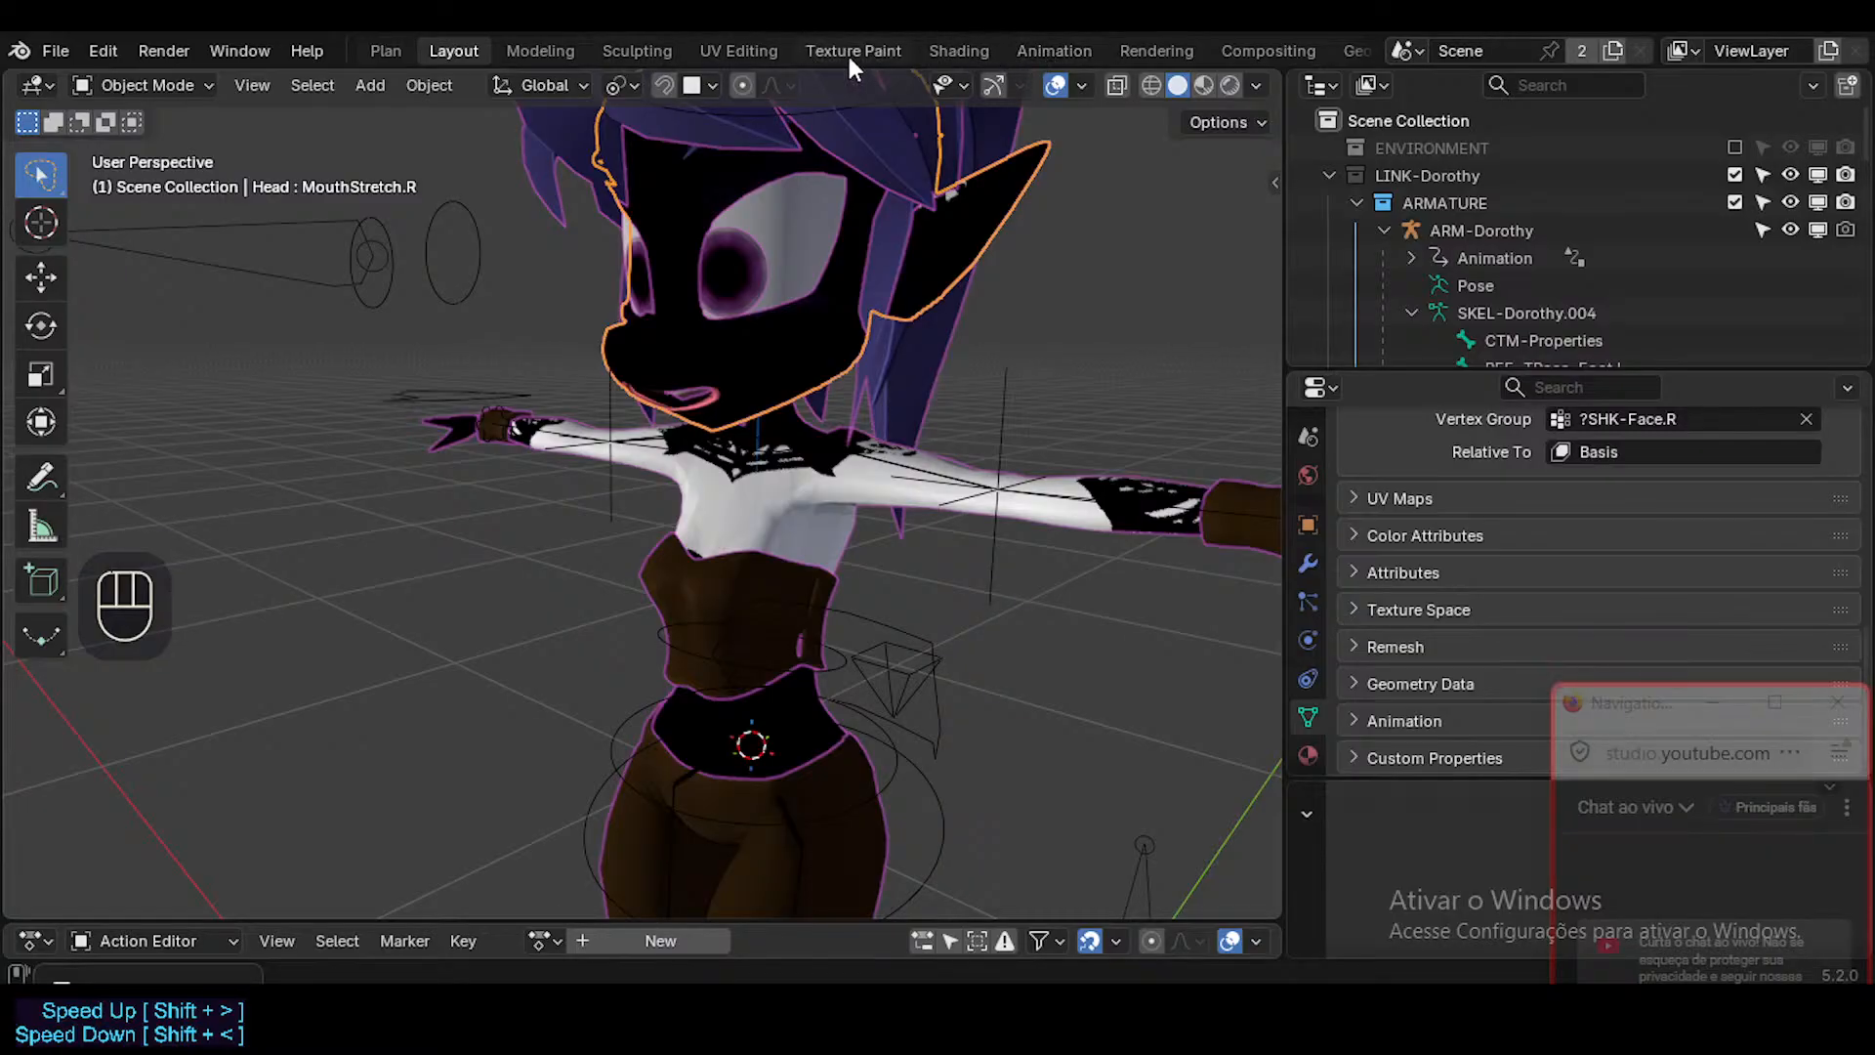
Switch to the Shading workspace and review the Skin material's Principled BSDF, noise textures, and suit mask and shader nodes.
left_click(934, 49)
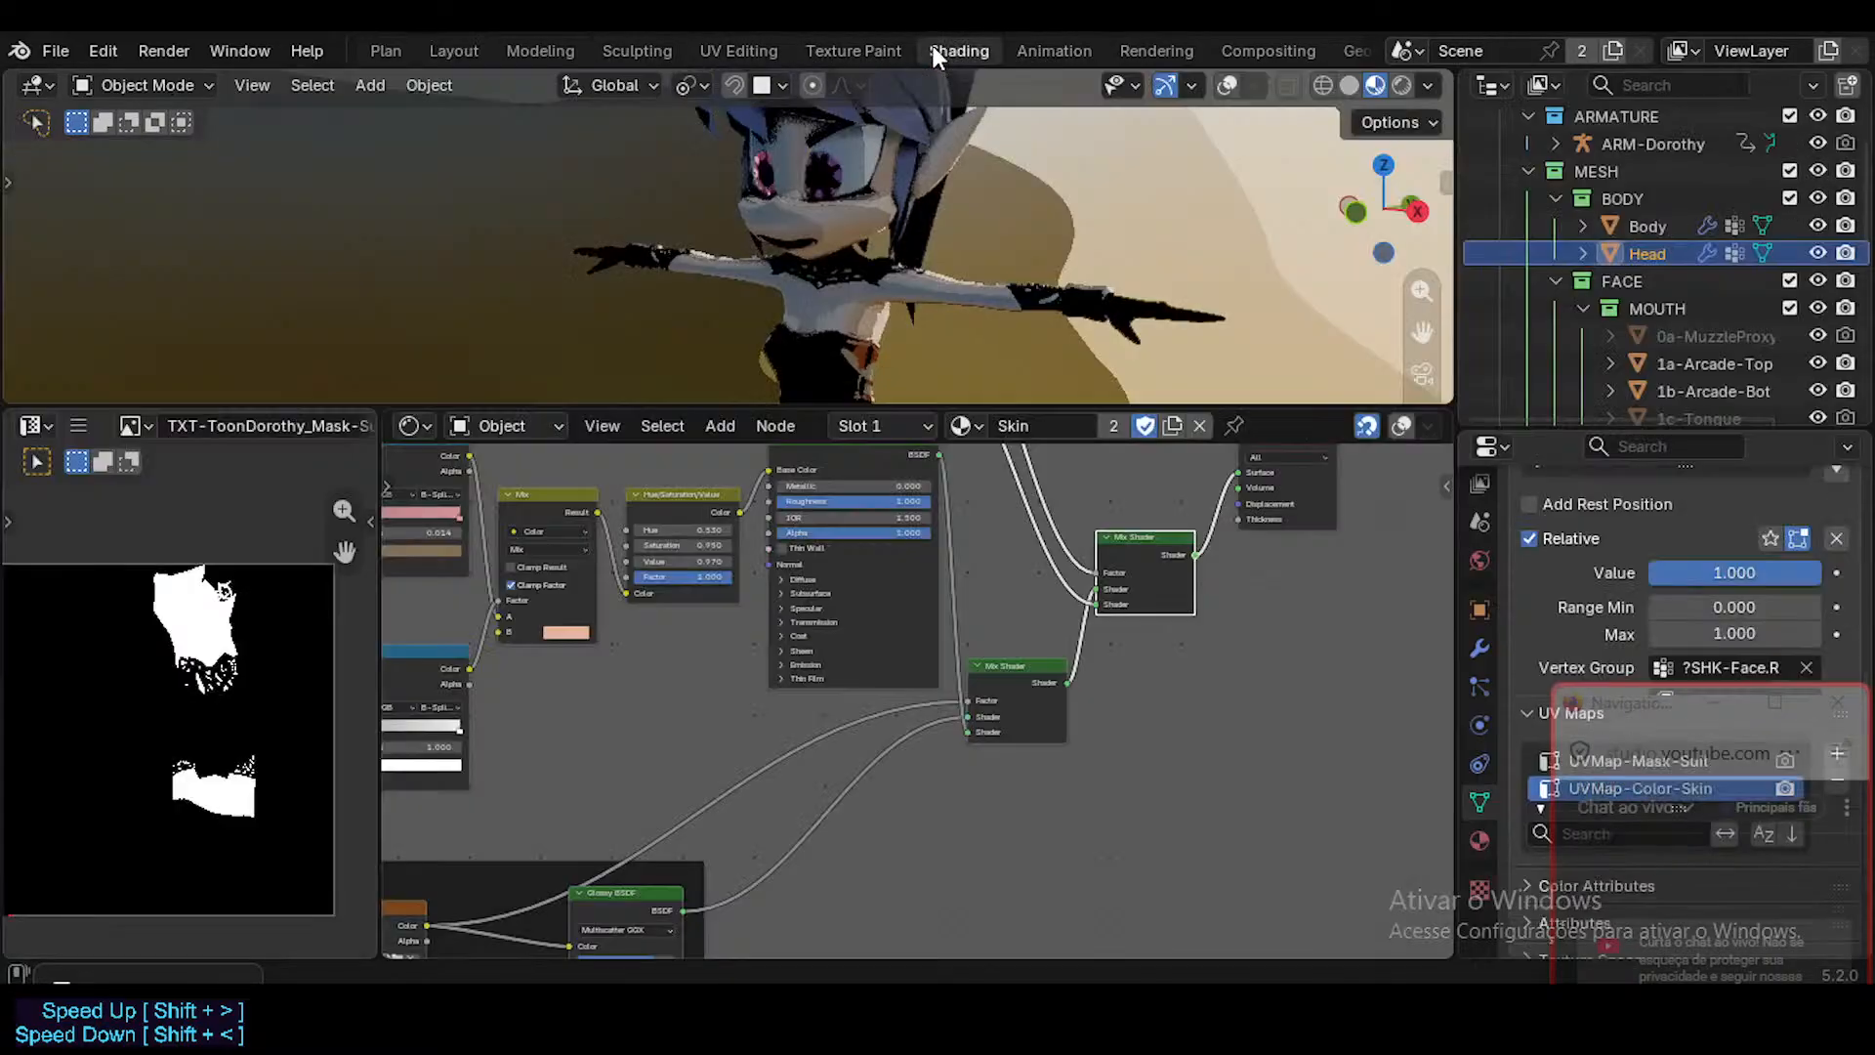
mouse_move(730, 627)
middle_mouse_down()
mouse_move(771, 668)
mouse_move(1019, 765)
mouse_move(1003, 651)
mouse_move(899, 582)
mouse_move(892, 683)
mouse_move(721, 518)
middle_mouse_up()
scroll(945, 606, "up", 1)
left_click(626, 530)
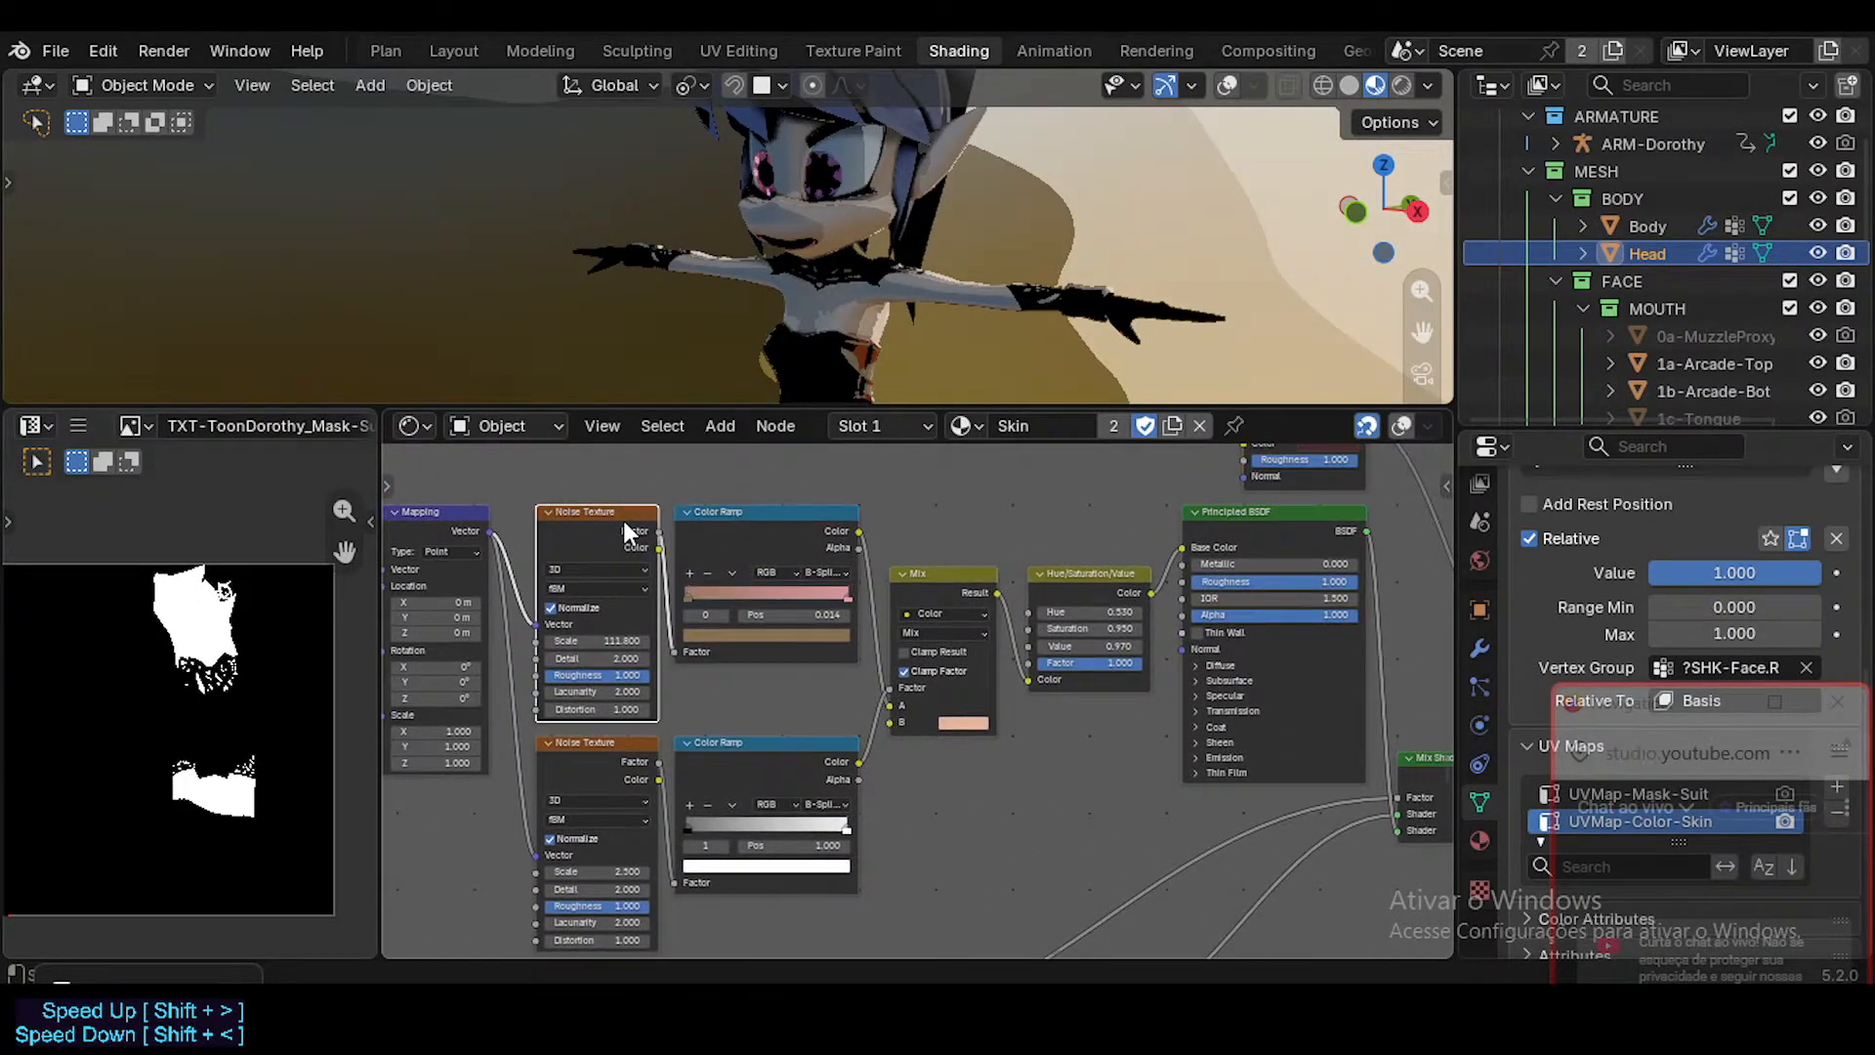
left_click(1262, 521)
middle_click_drag(778, 620, 1053, 595)
left_click(883, 729)
middle_click_drag(899, 895, 899, 637)
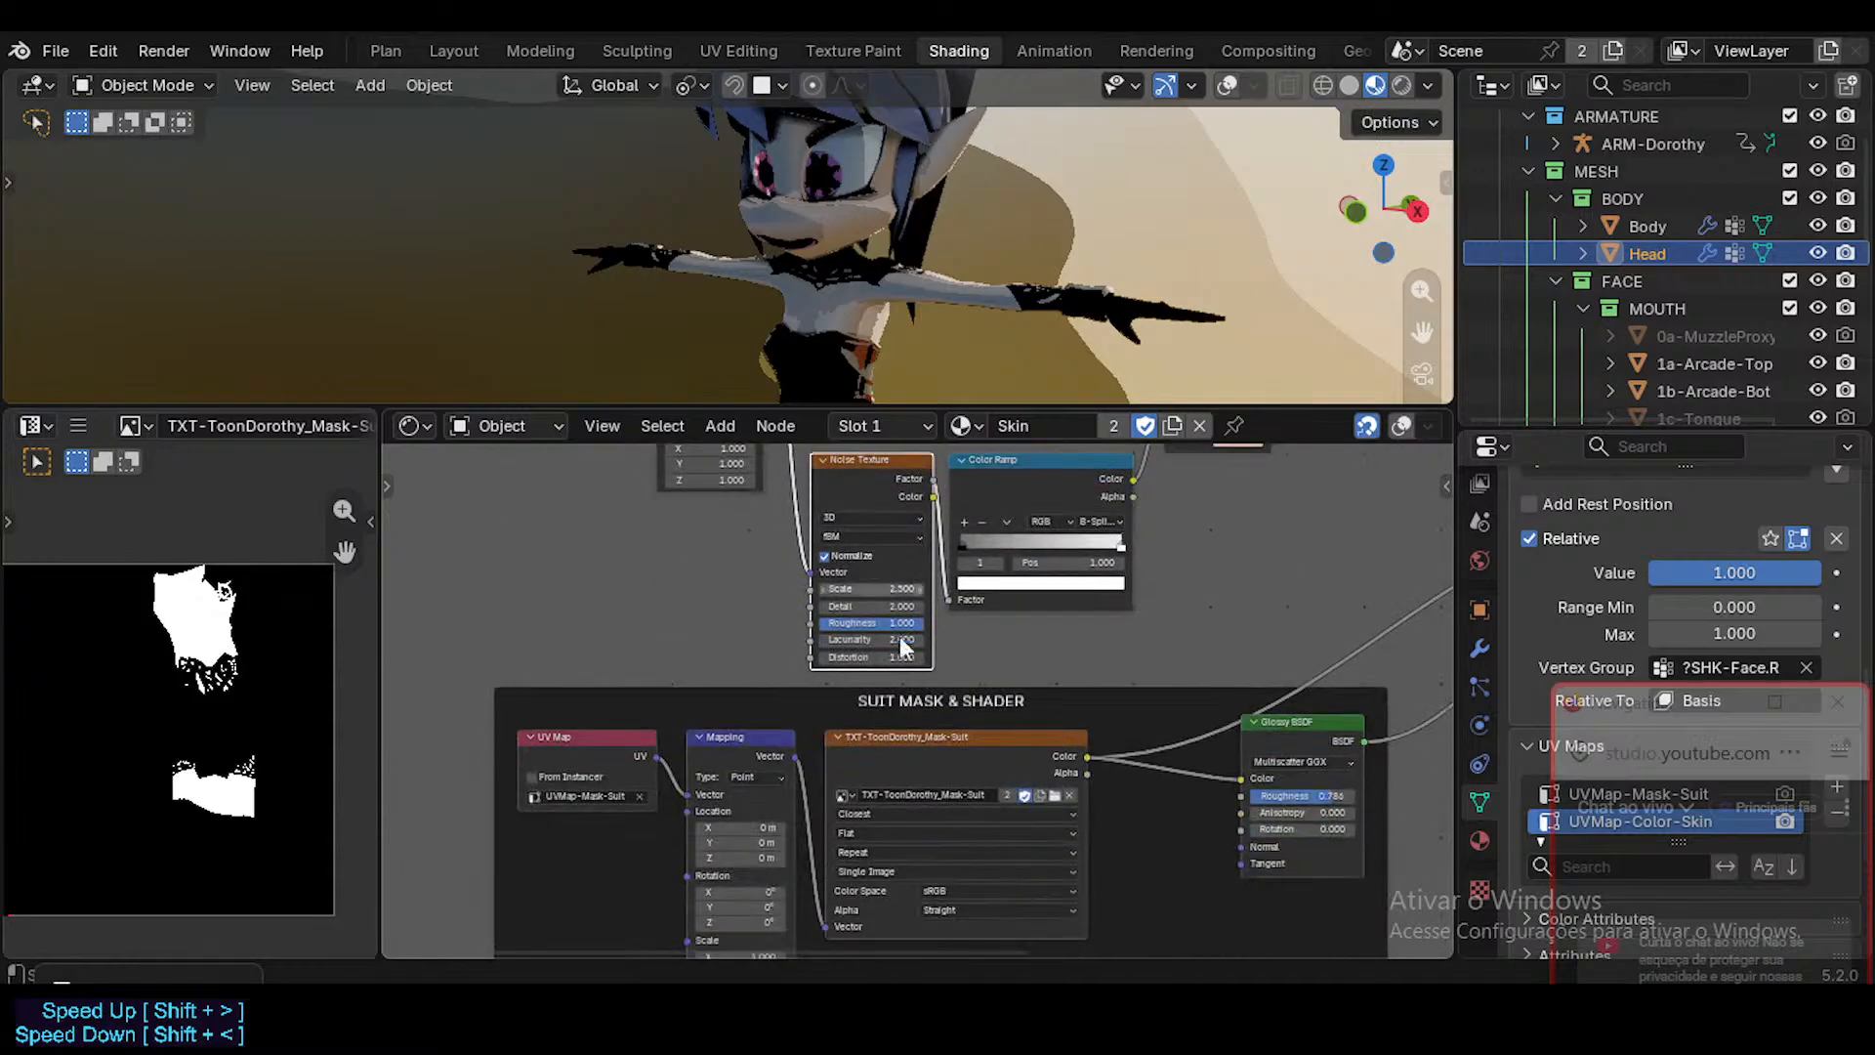
left_click(911, 730)
left_click(911, 748)
left_click(714, 547)
middle_click_drag(730, 620, 762, 830)
mouse_move(856, 624)
middle_mouse_down()
mouse_move(830, 693)
mouse_move(847, 735)
middle_mouse_up()
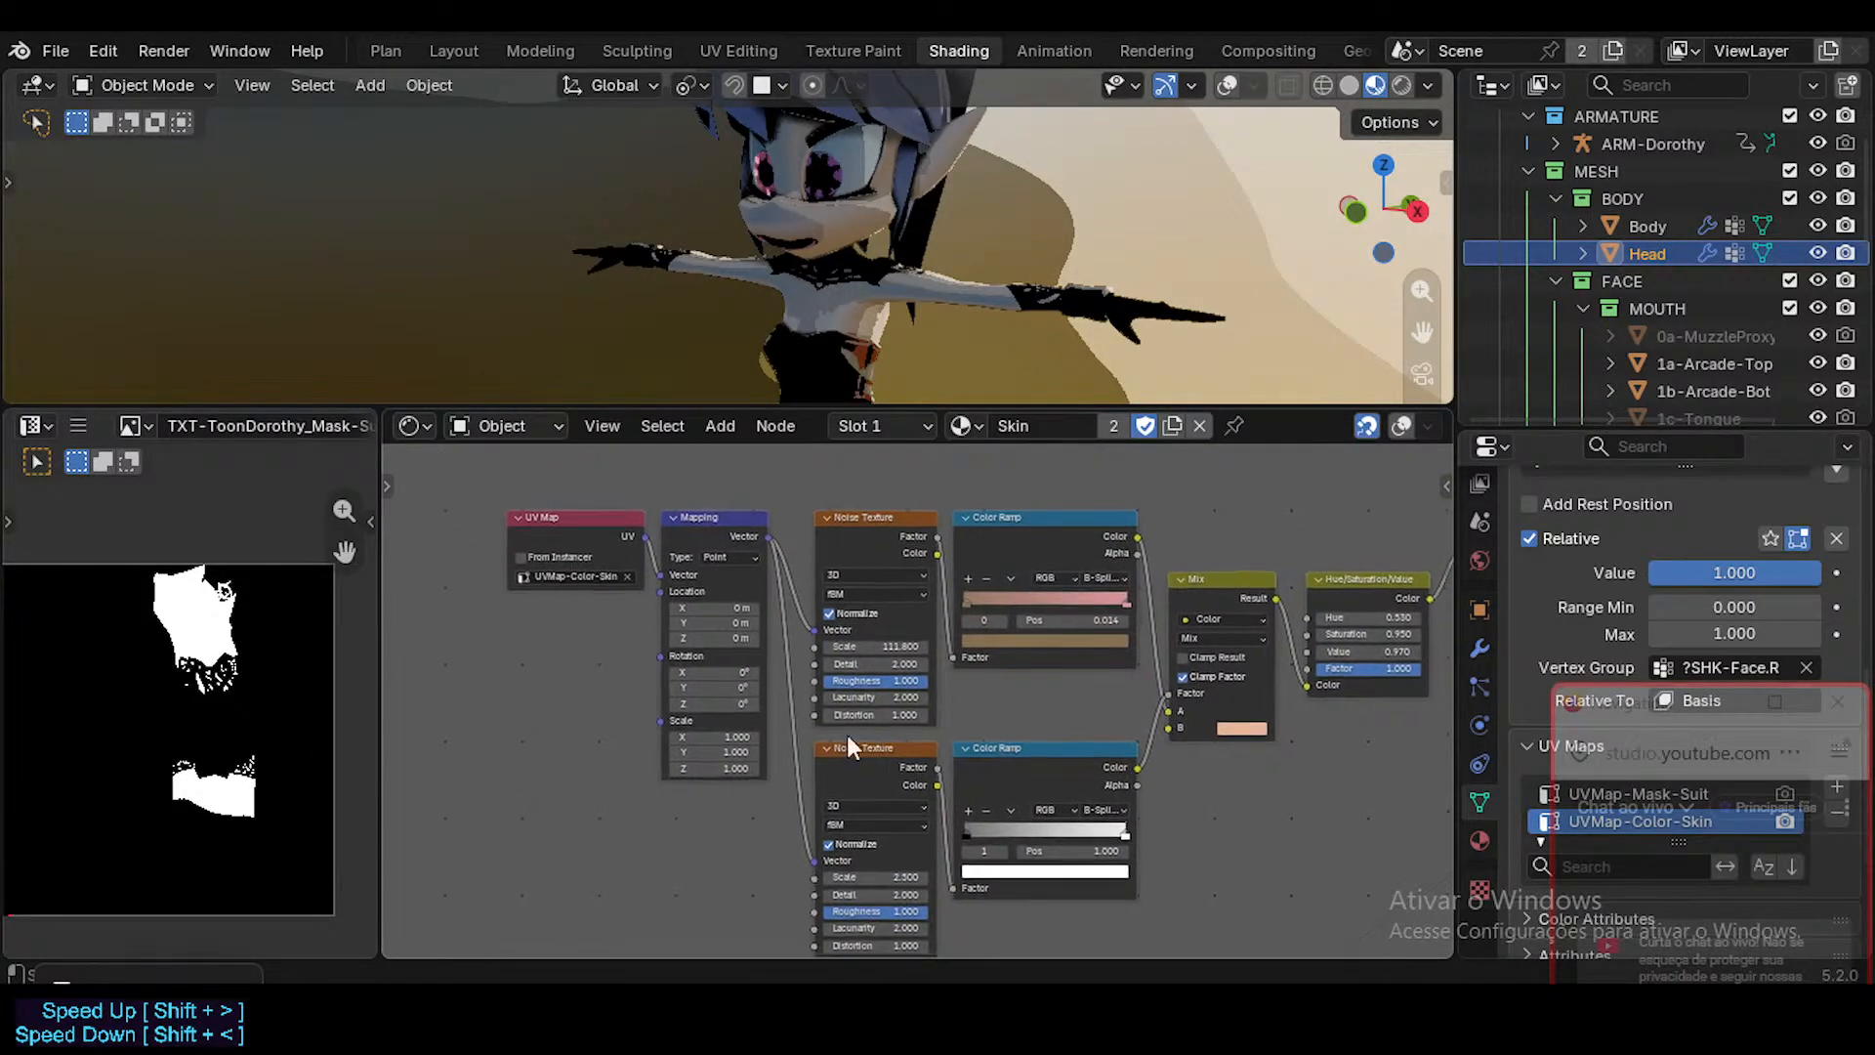
Examine the skin color chain from the UV Map and Mapping nodes through the color ramps to the Principled BSDF.
left_click(698, 514)
left_click(584, 515)
middle_click_drag(760, 582, 615, 615)
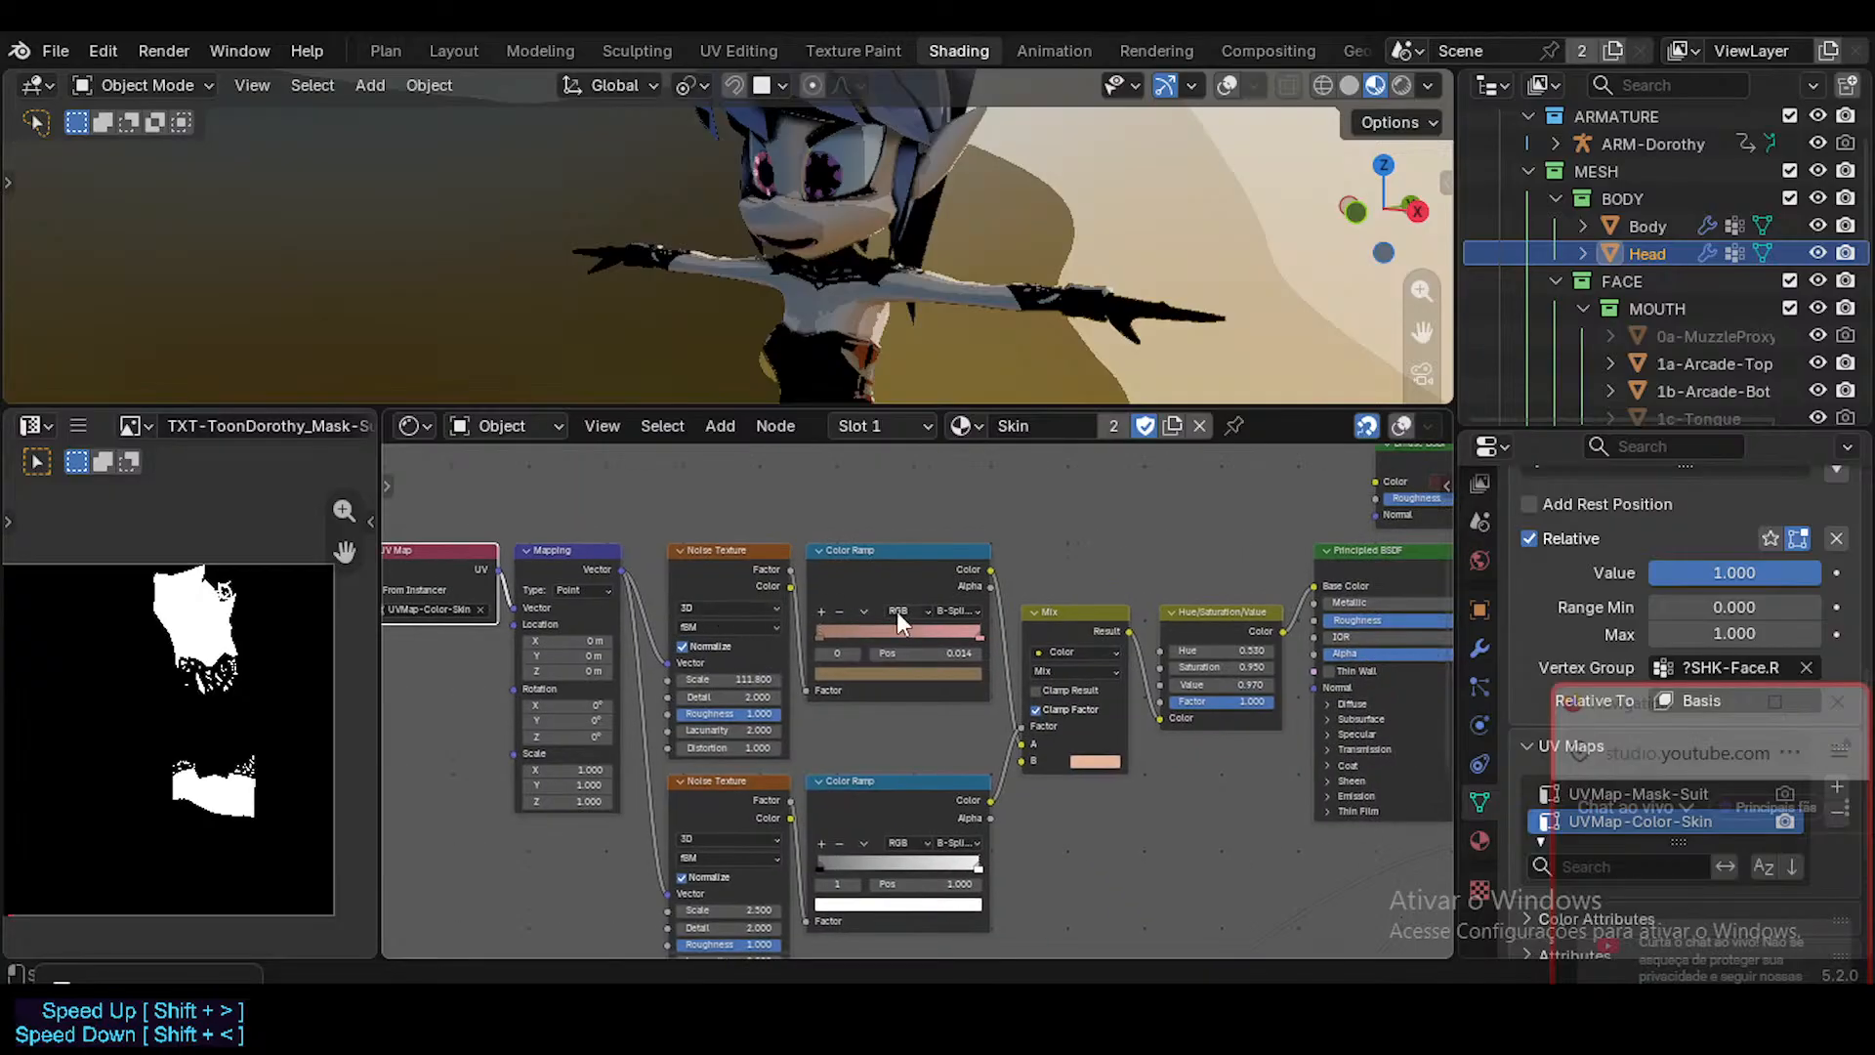
scroll(903, 614, "up", 2)
middle_click_drag(905, 613, 595, 617)
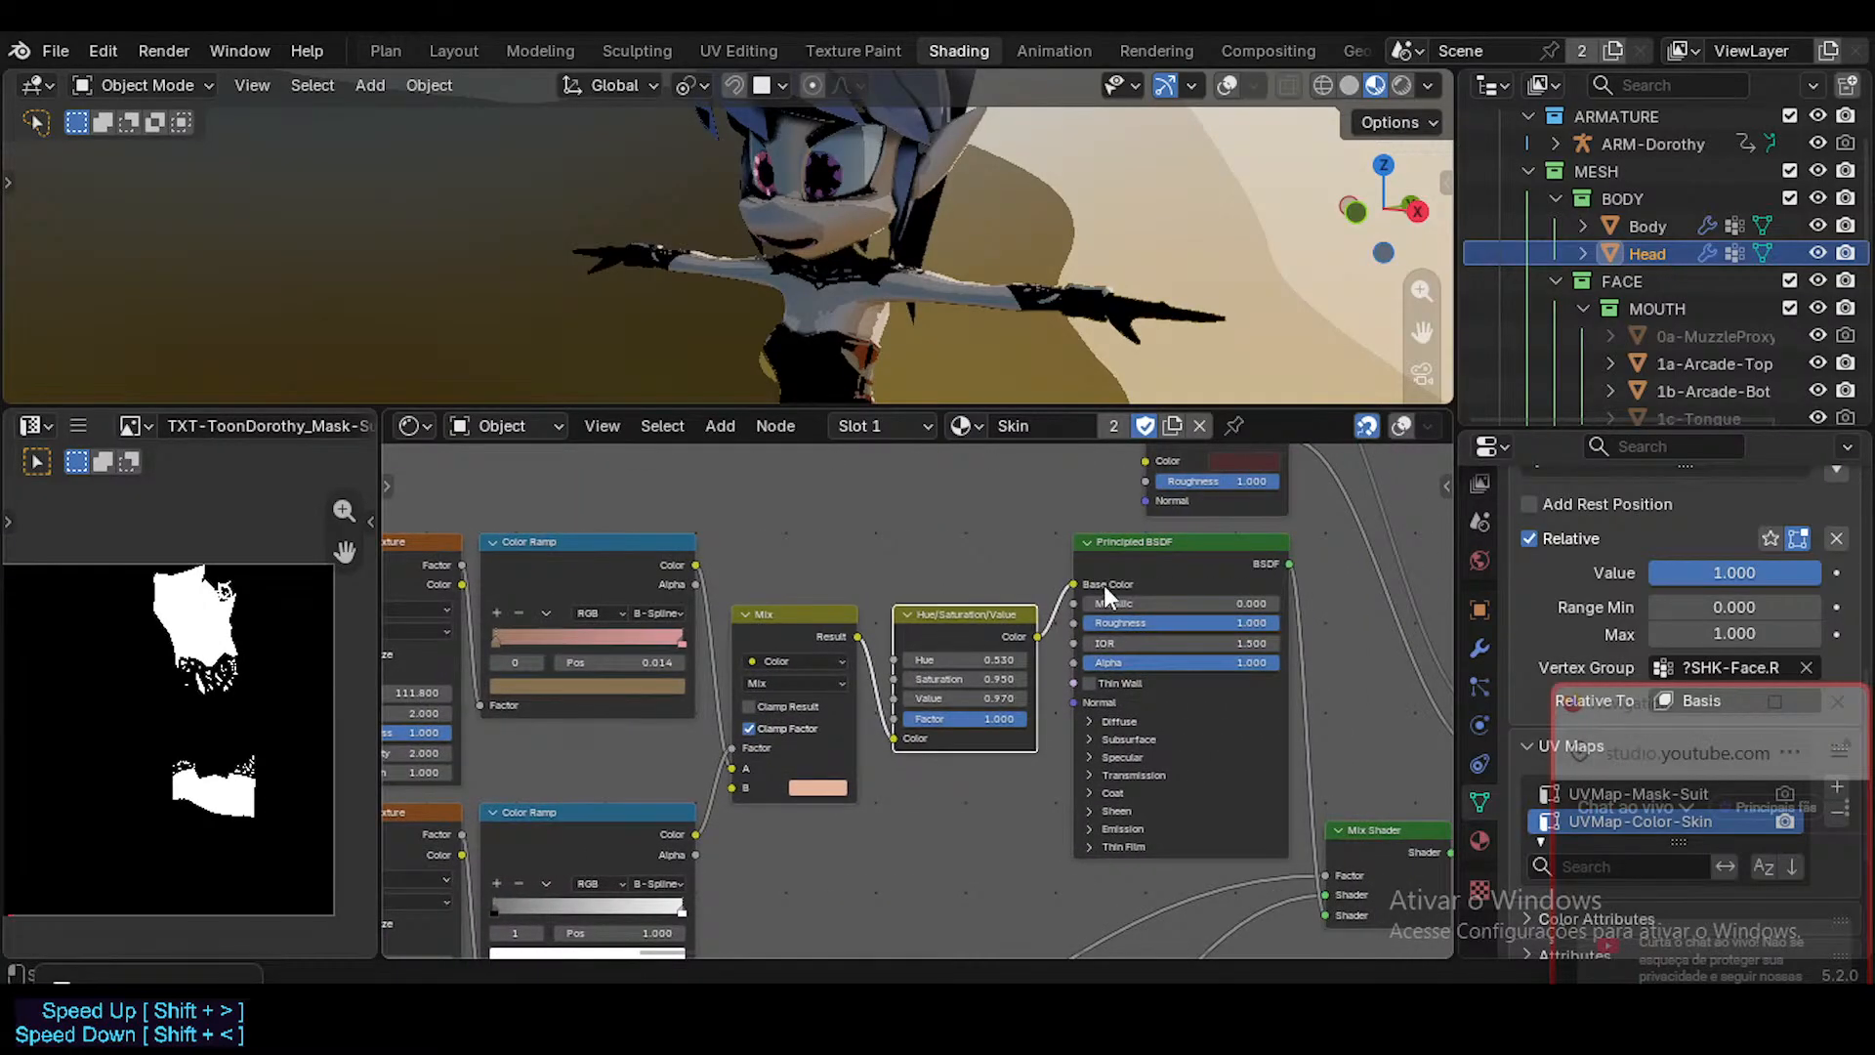
left_click(627, 552)
middle_click_drag(708, 586, 900, 612)
left_click(810, 548)
left_click(607, 542)
scroll(672, 588, "down", 4)
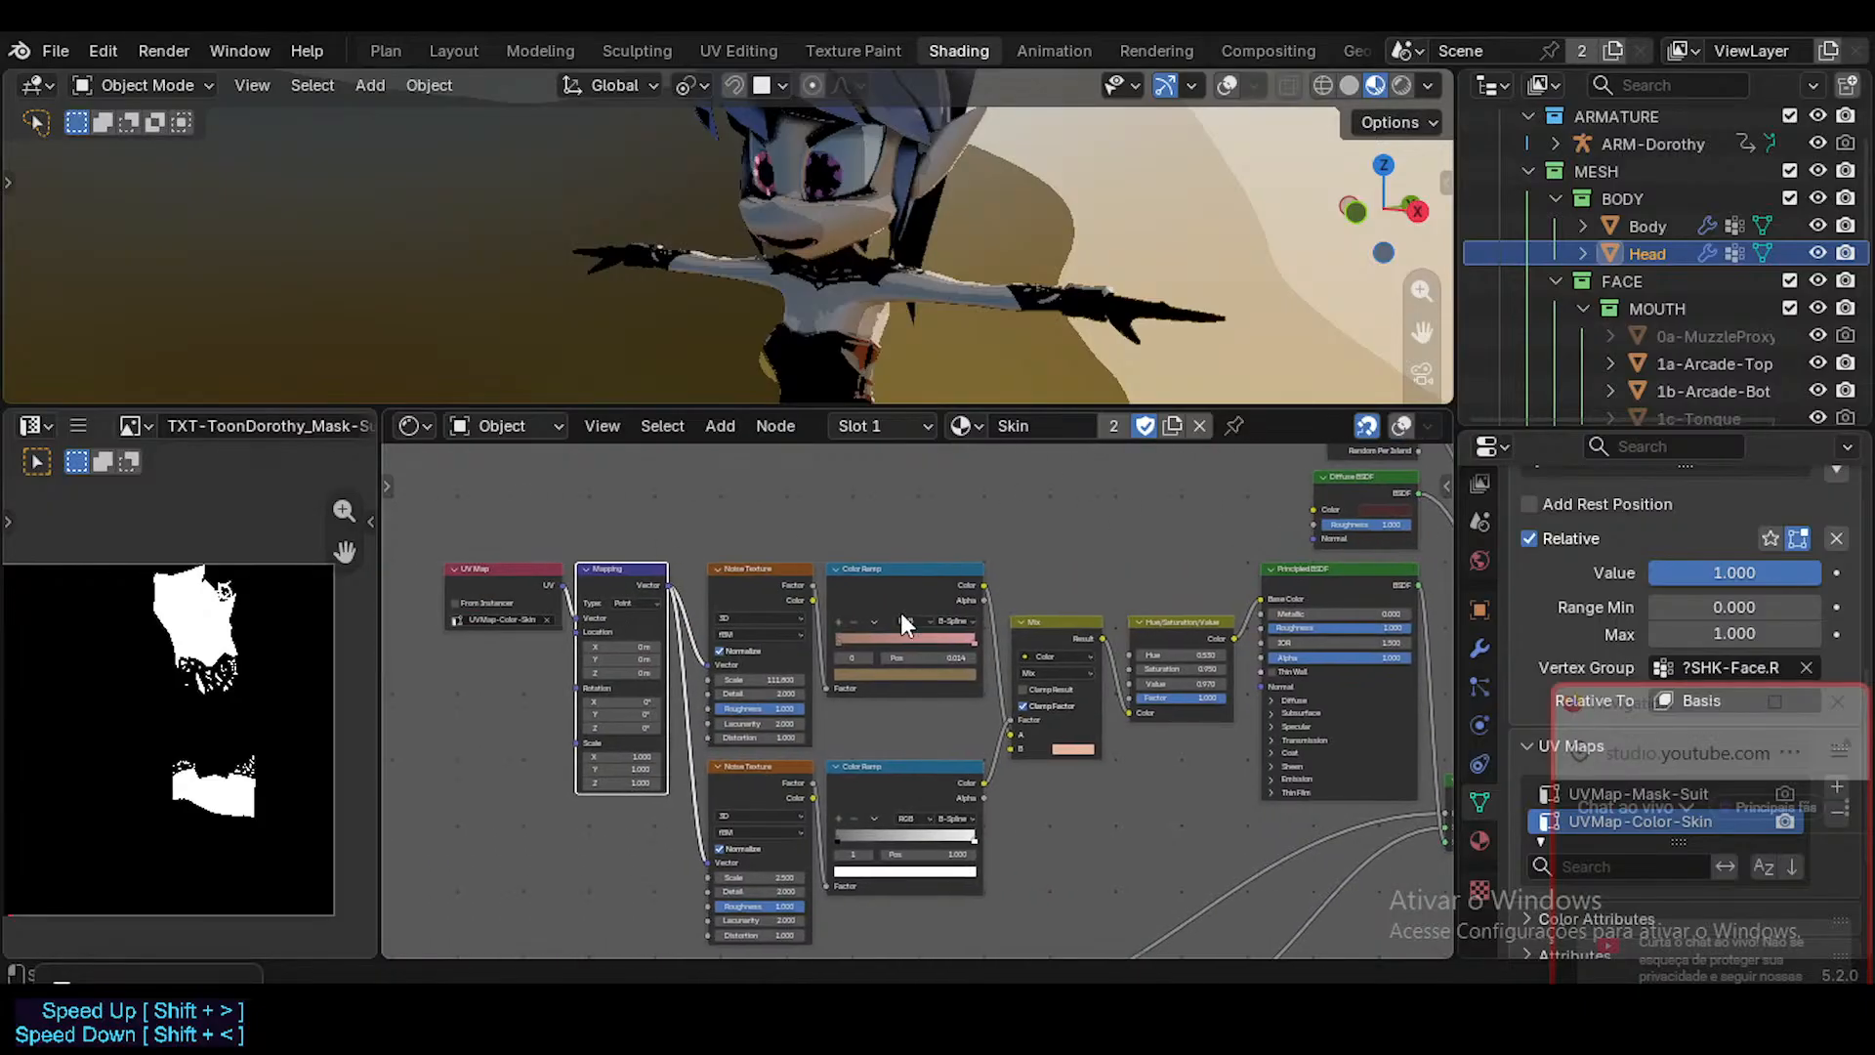
scroll(901, 612, "up", 1)
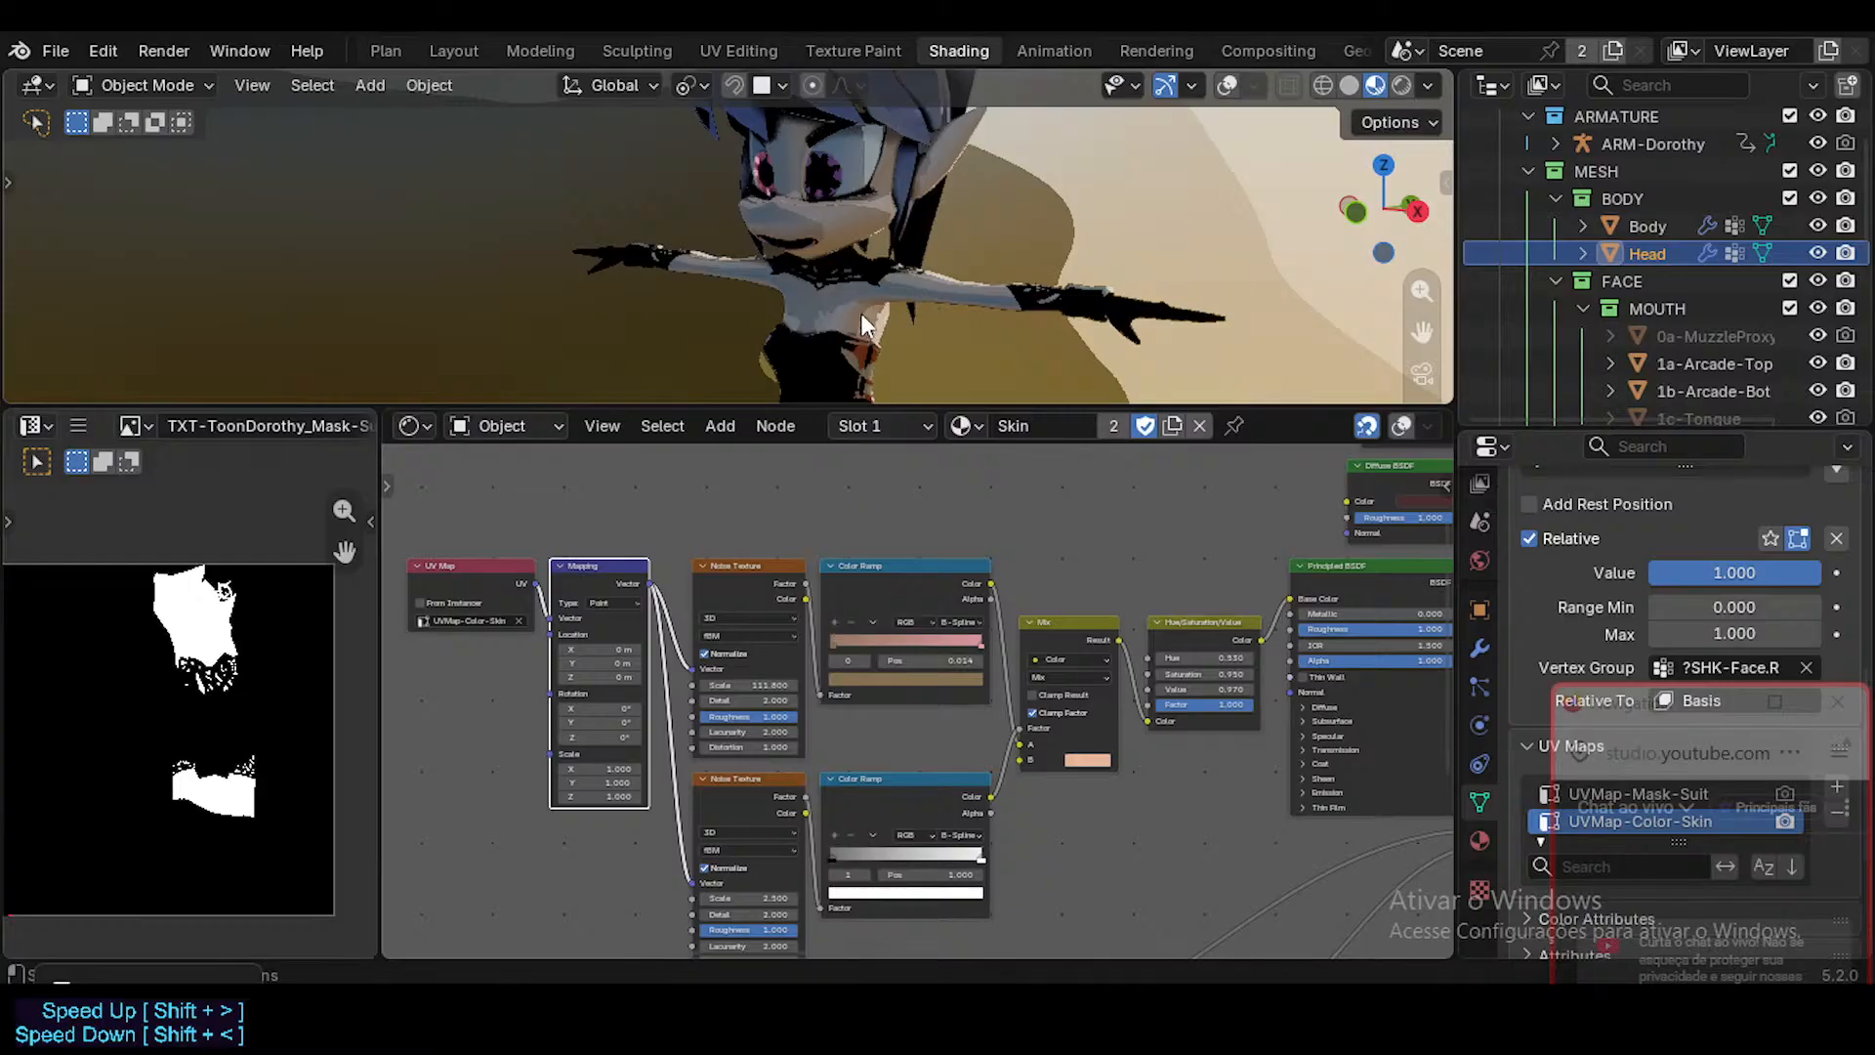
Select the Body with viewport overlays shown and check it in the Layout workspace.
left_click(835, 306)
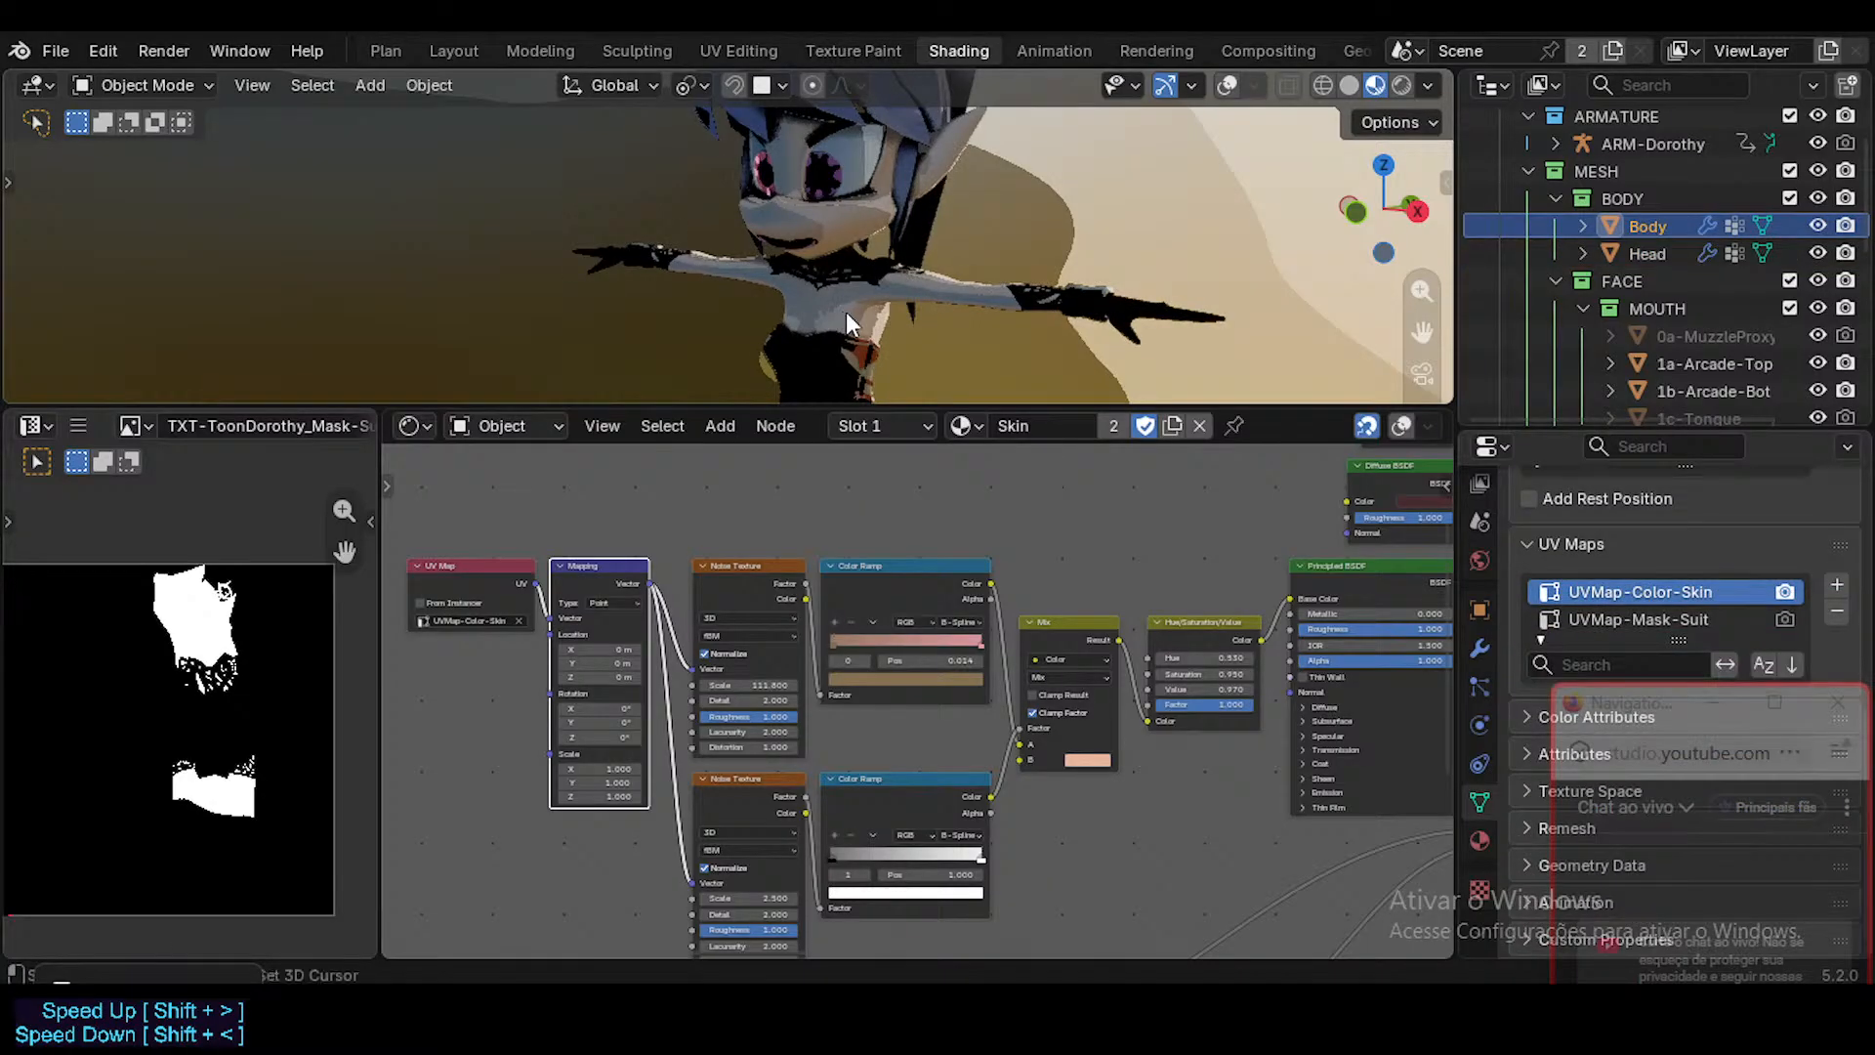
key("shift+alt+z")
left_click(888, 323)
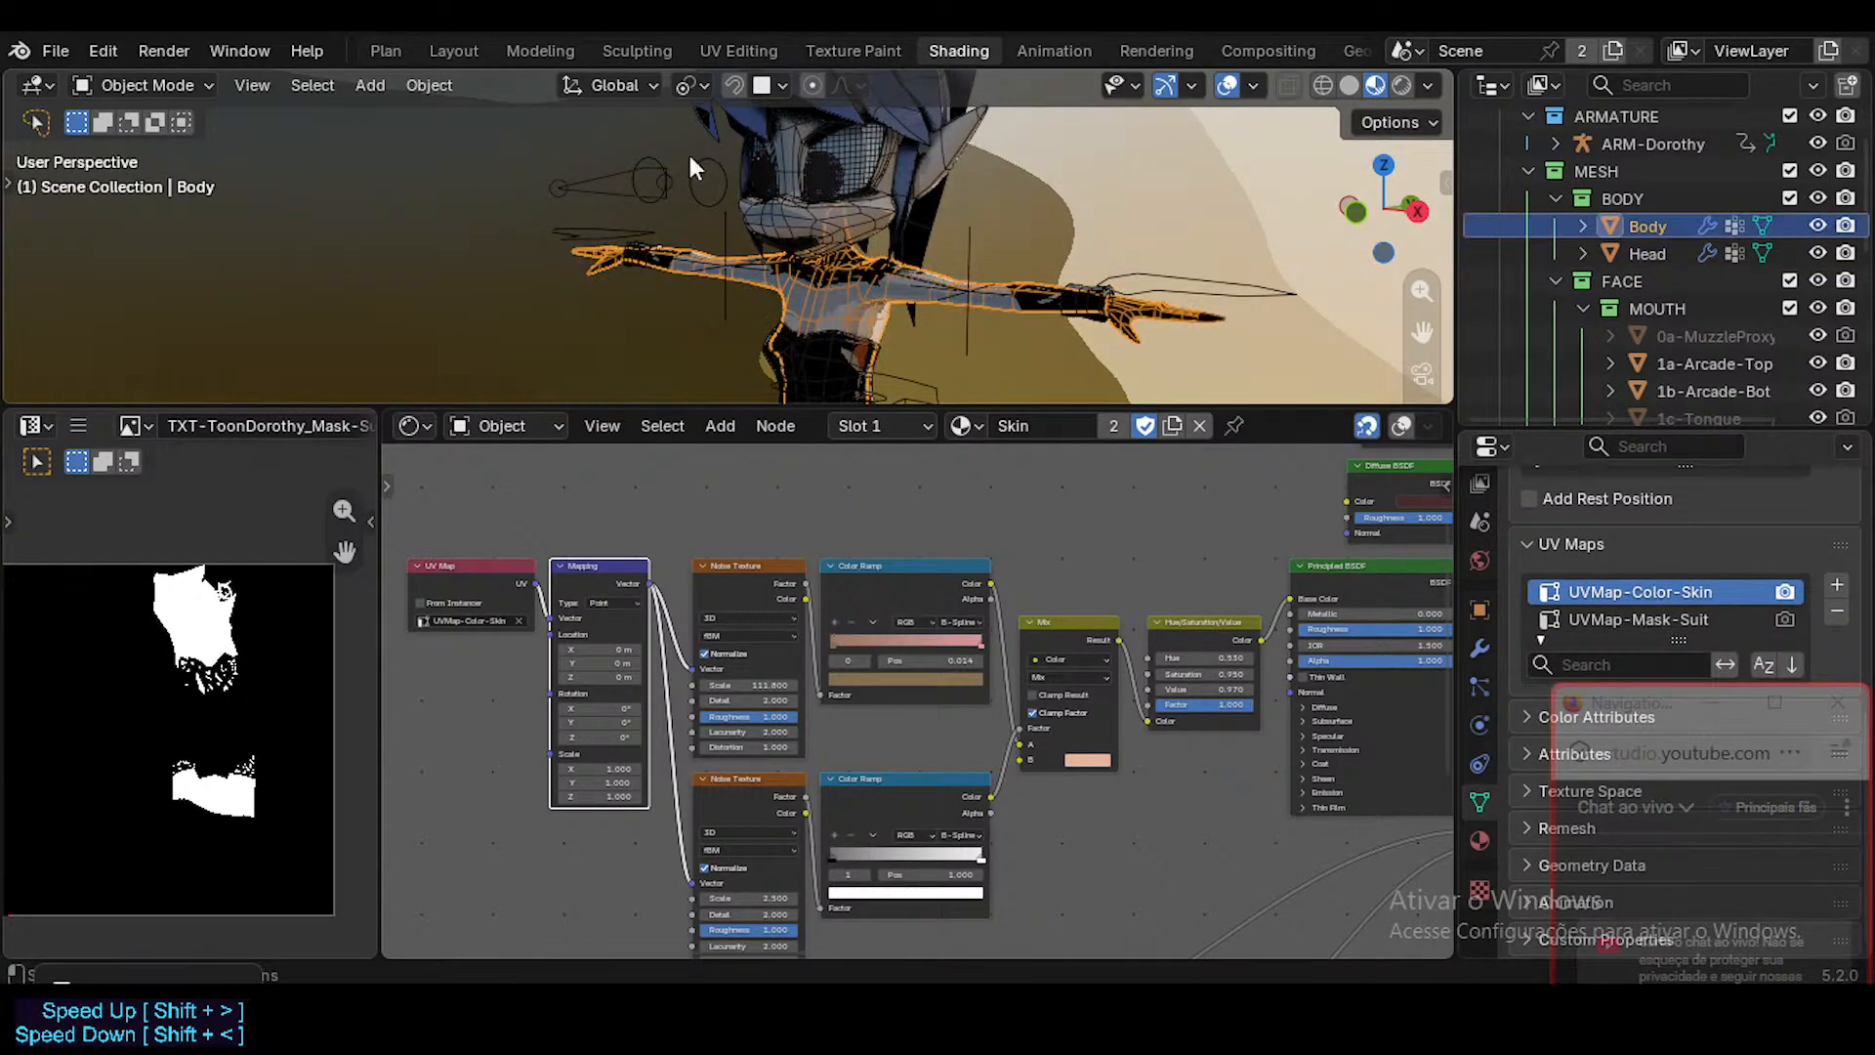
left_click(453, 54)
middle_click_drag(824, 539, 818, 319)
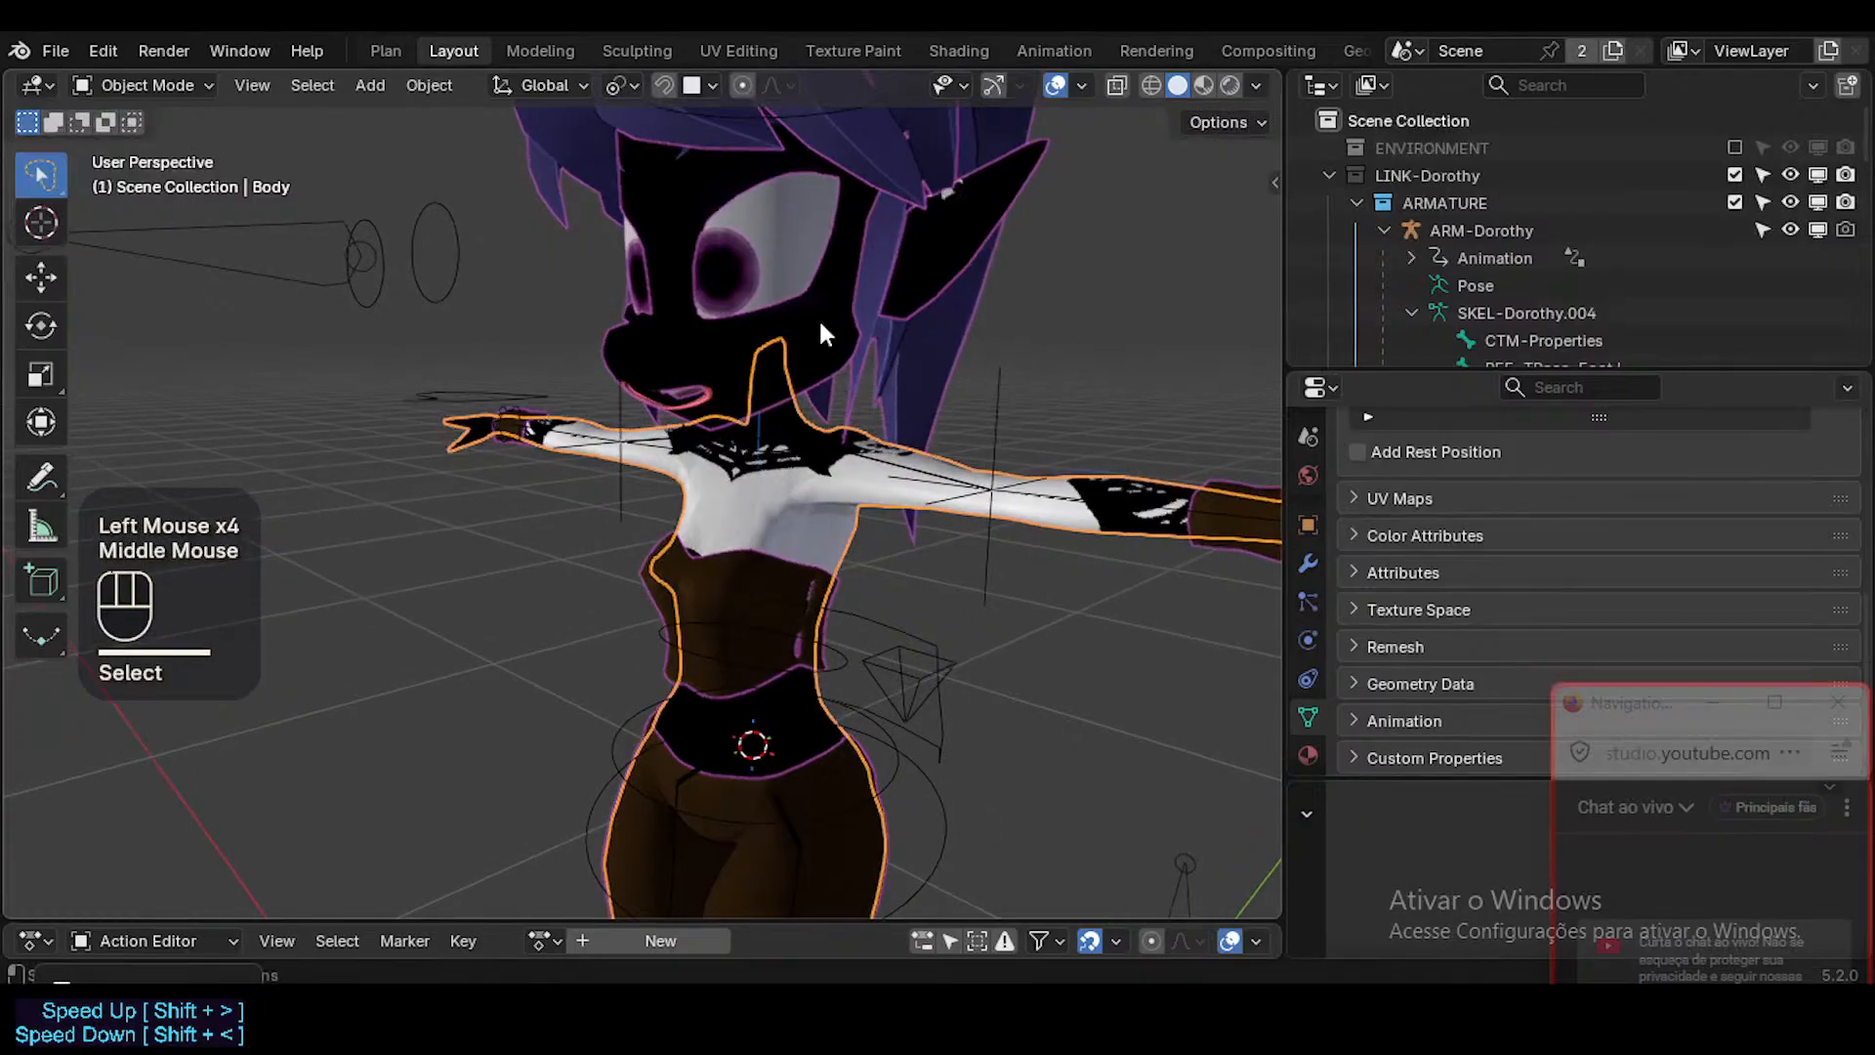
left_click(830, 342)
double_click(848, 500)
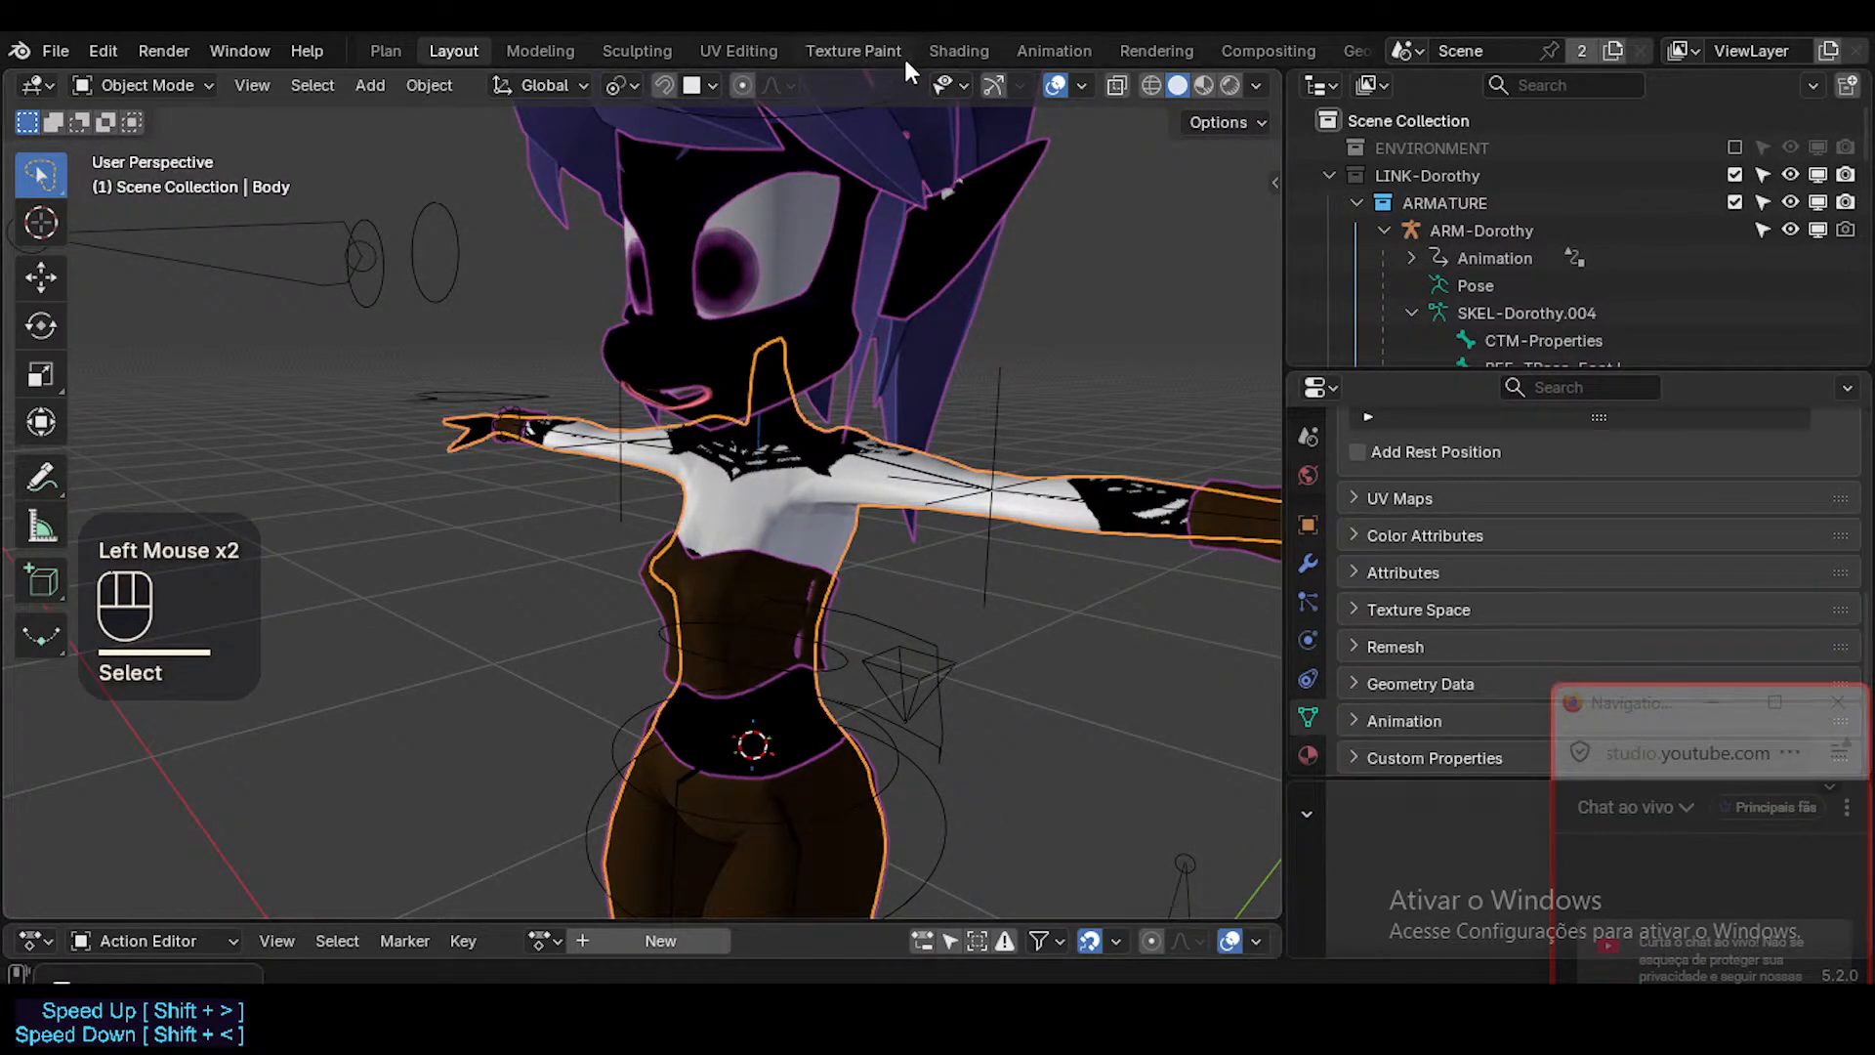
scroll(1315, 639, "down", 4)
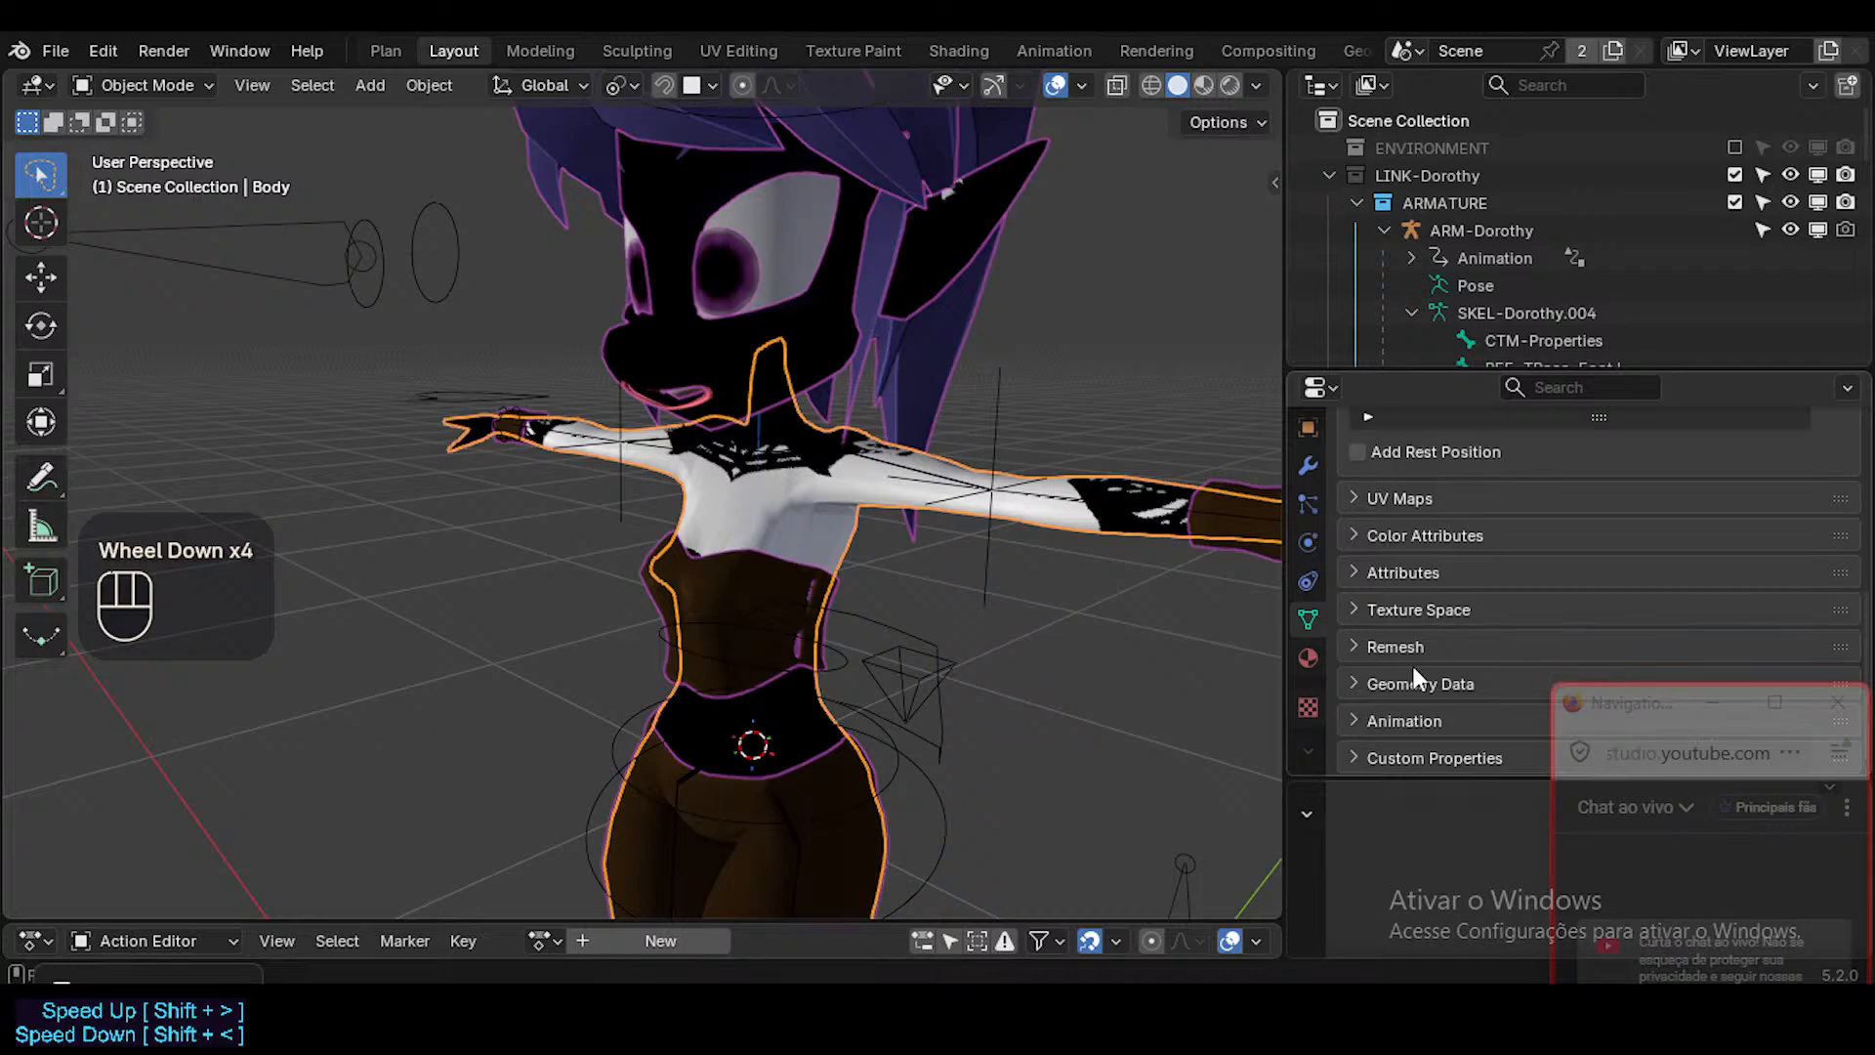
Return to the Shading workspace and review the Body's Skin material properties, collapsing the Surface section.
left_click(949, 46)
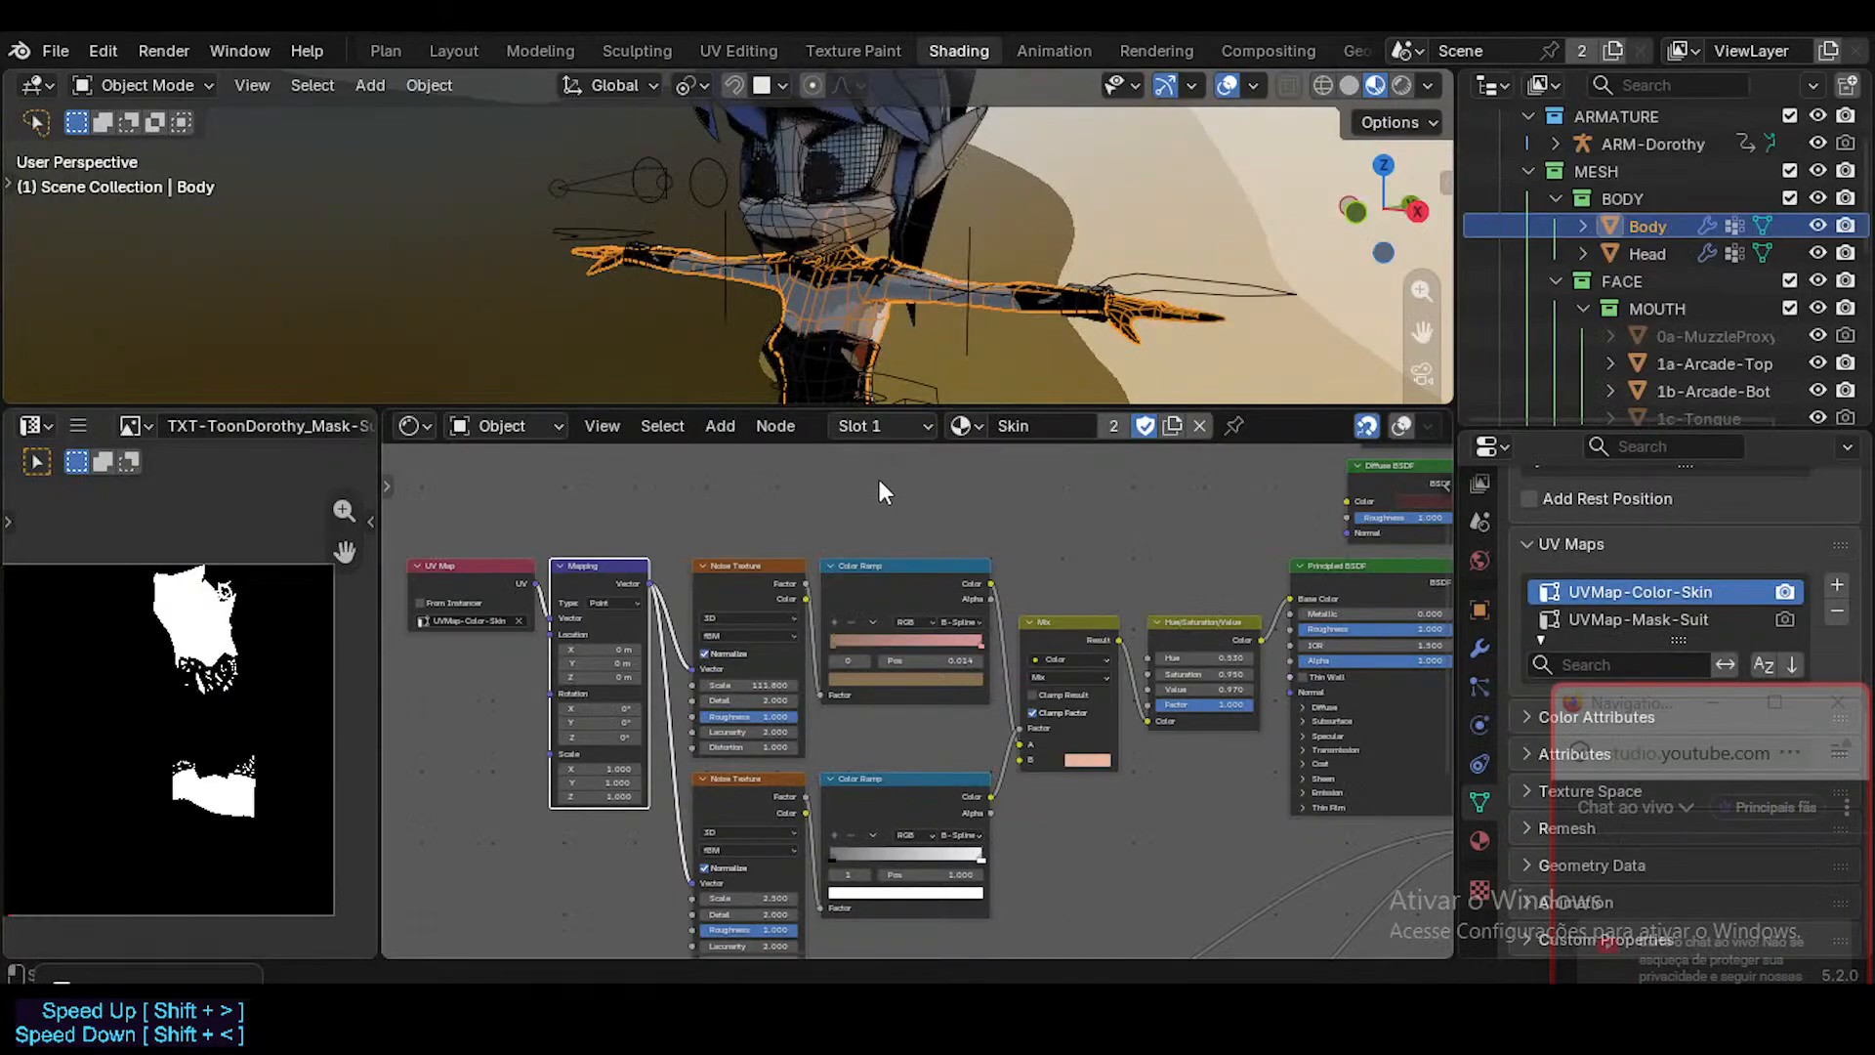
scroll(1611, 600, "up", 4)
scroll(1612, 592, "up", 6)
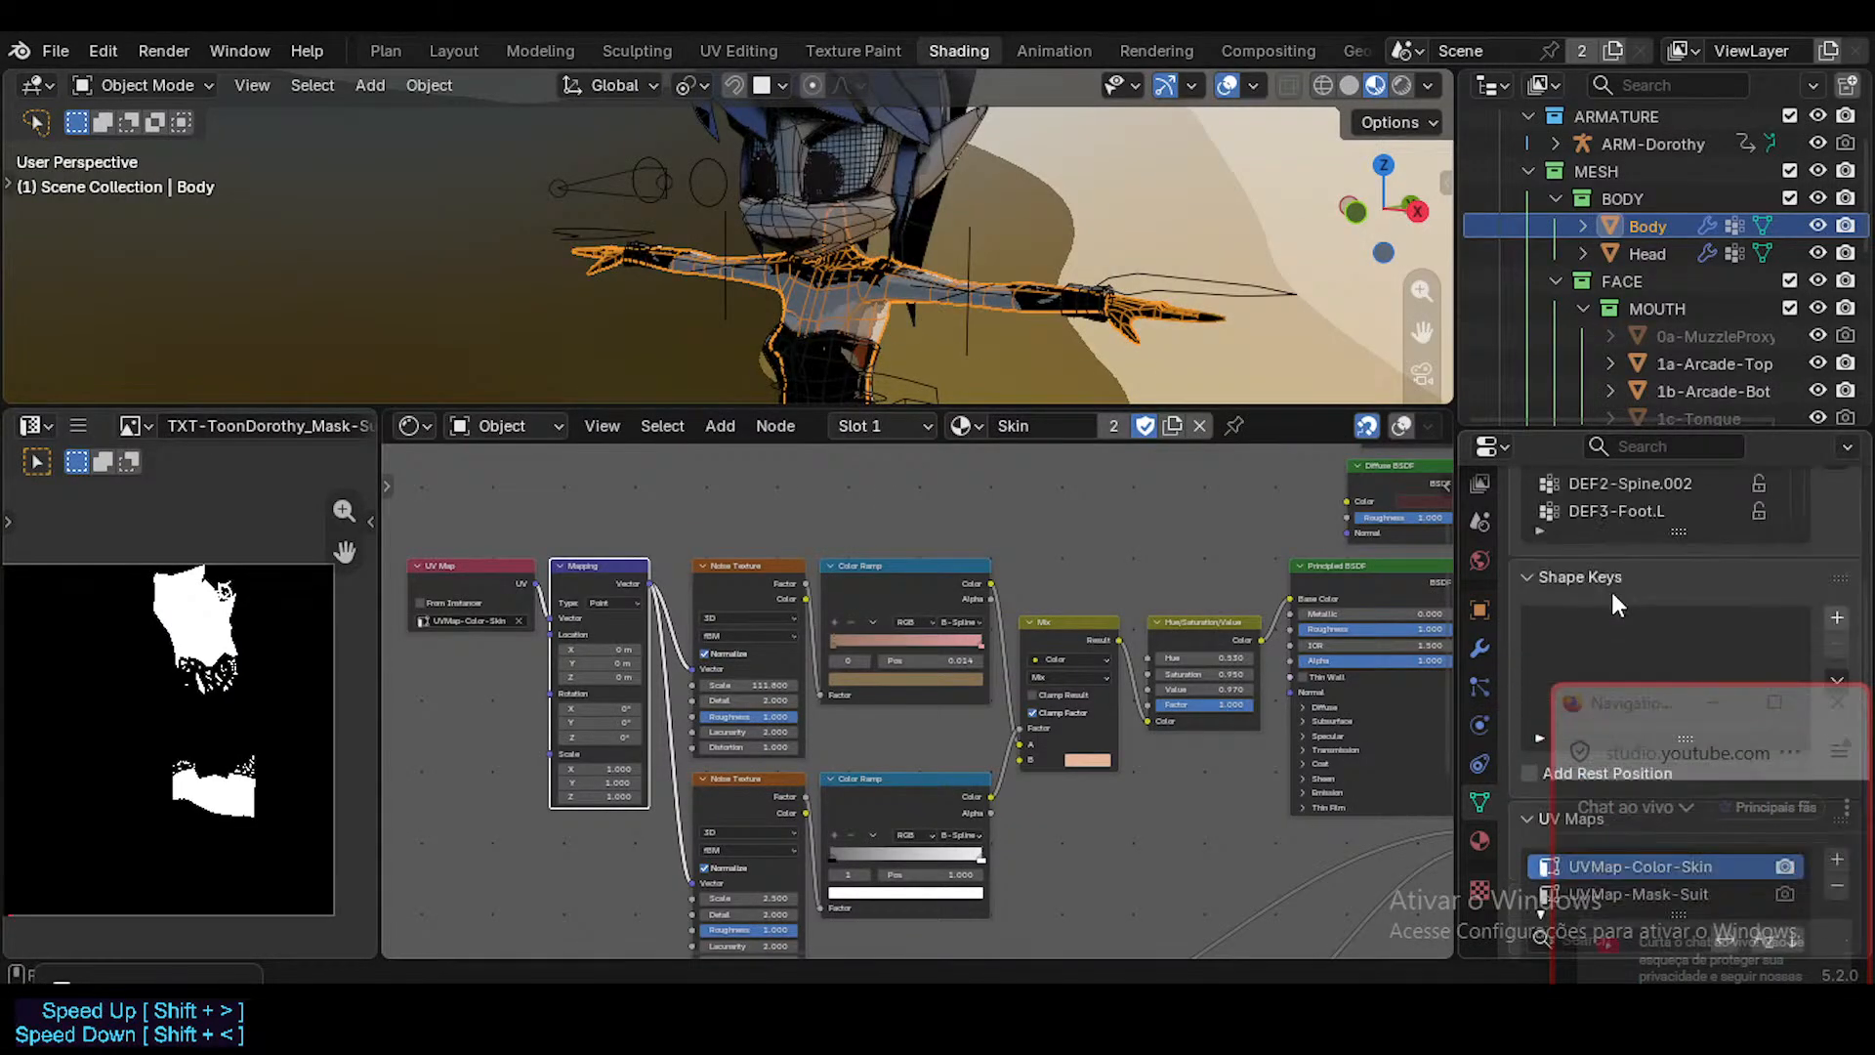
left_click(1479, 841)
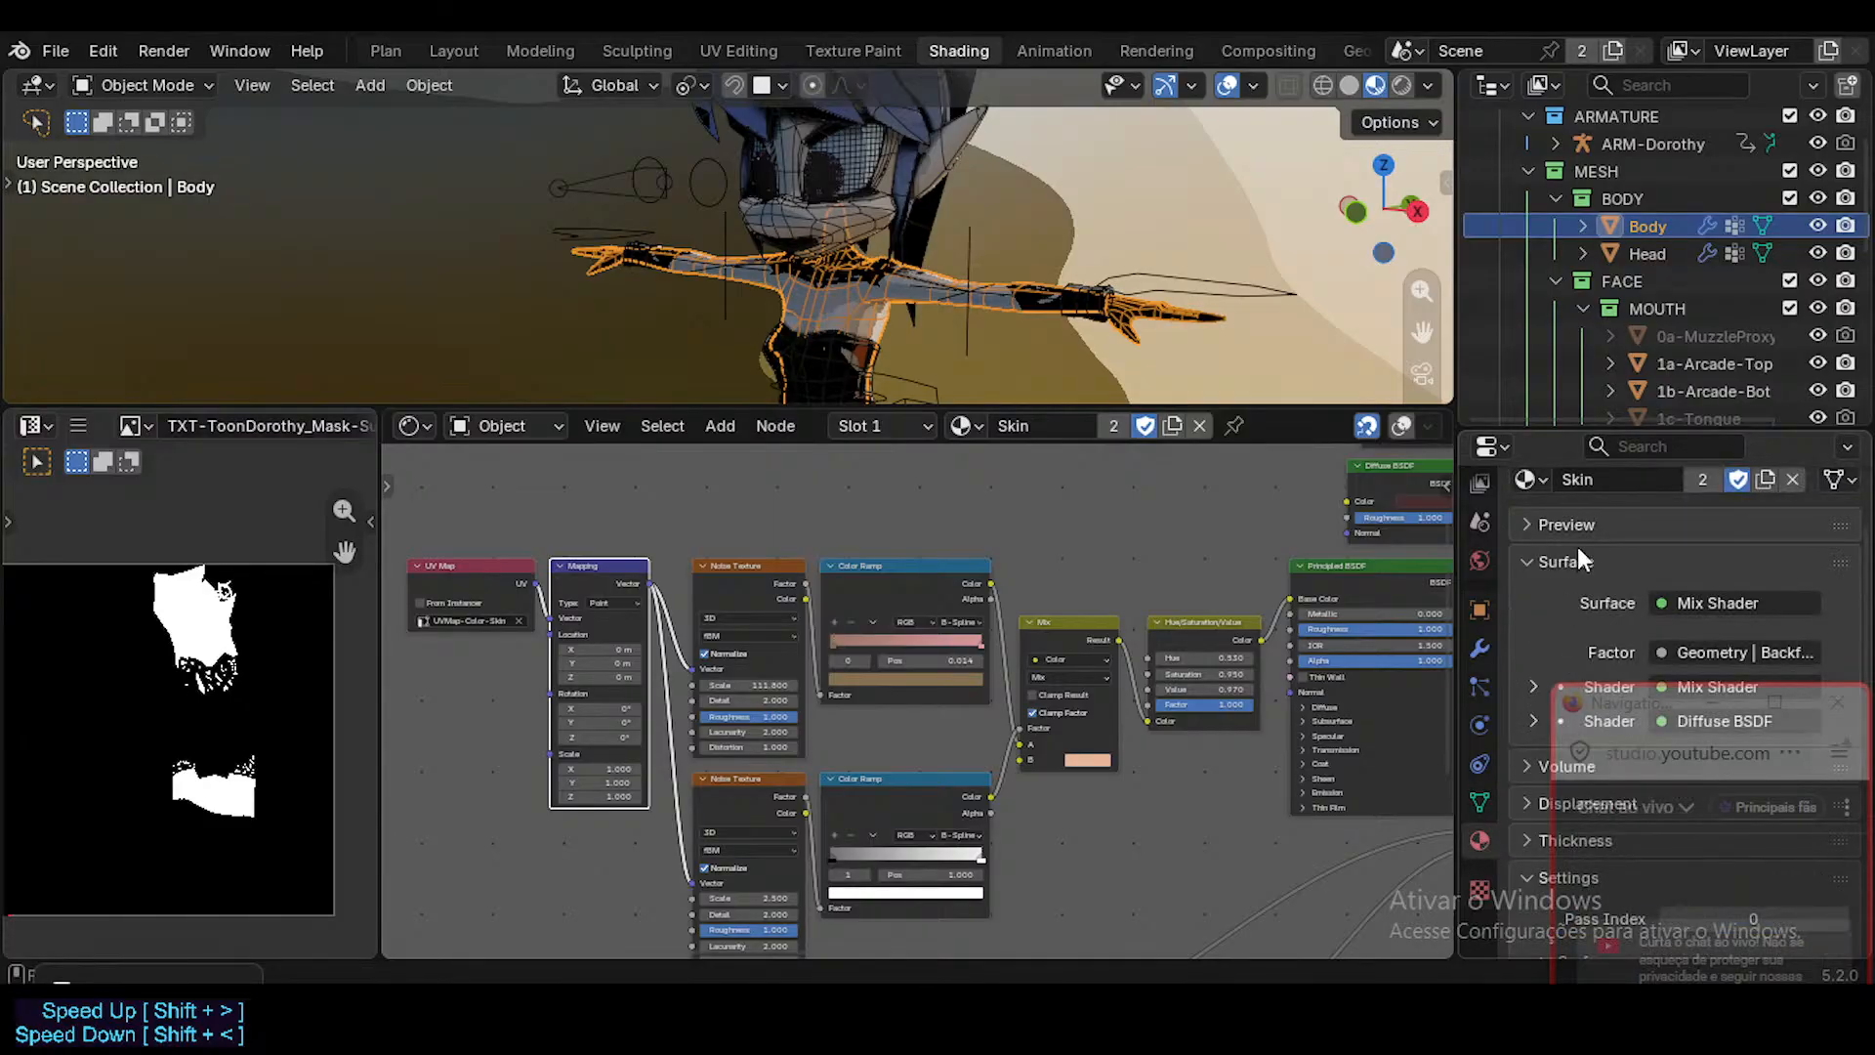
scroll(1547, 582, "down", 2)
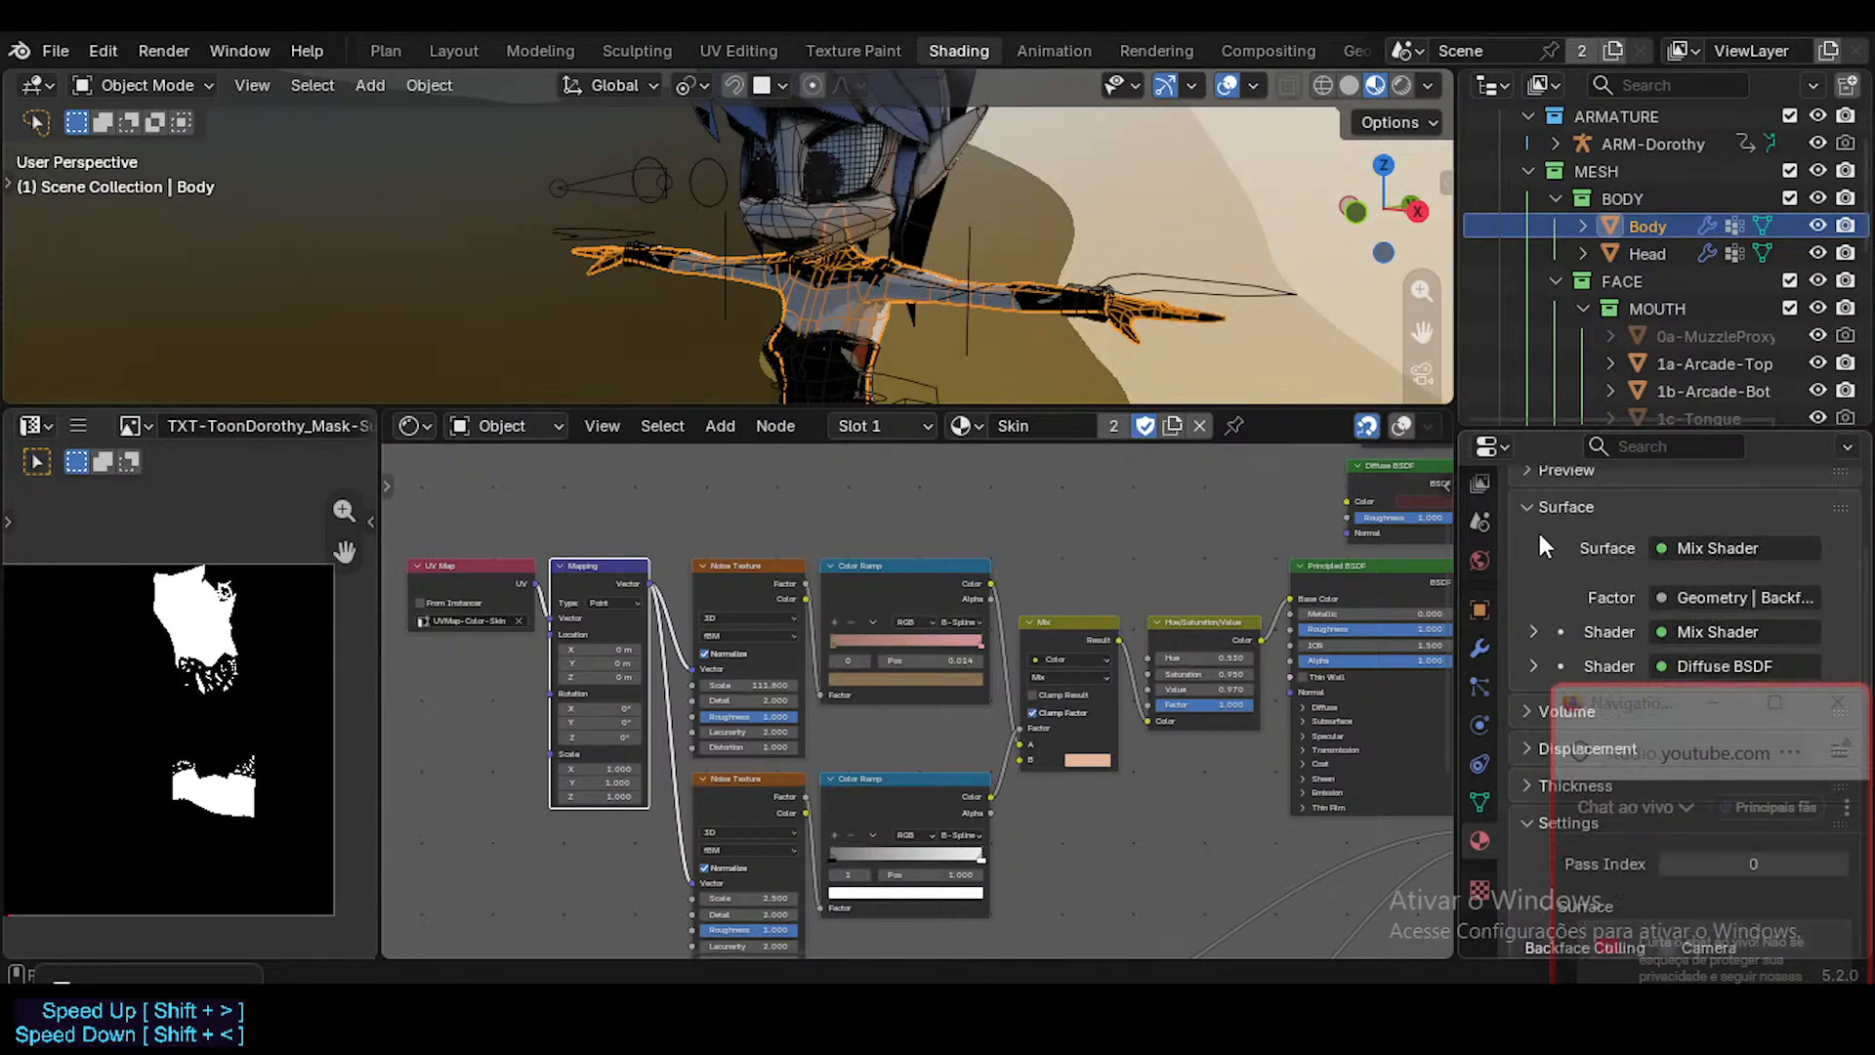
left_click(1533, 507)
scroll(1529, 598, "up", 2)
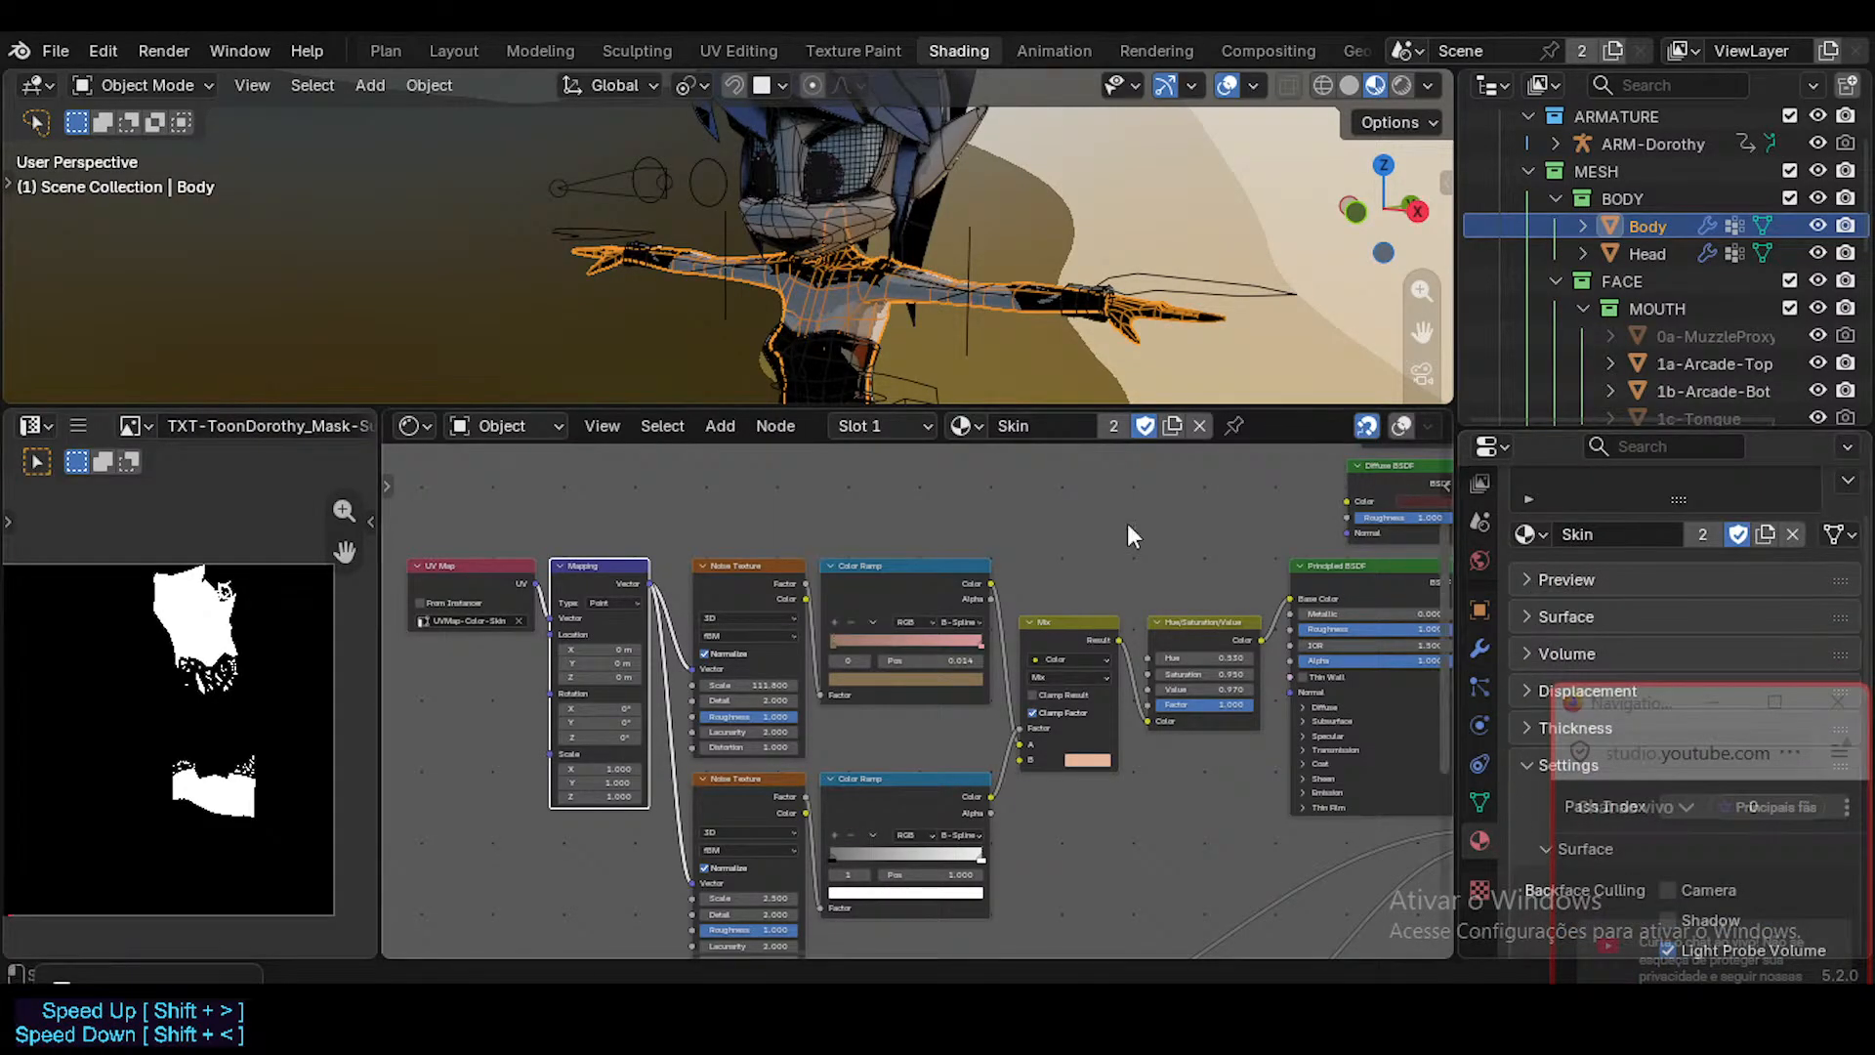
scroll(1632, 549, "up", 2)
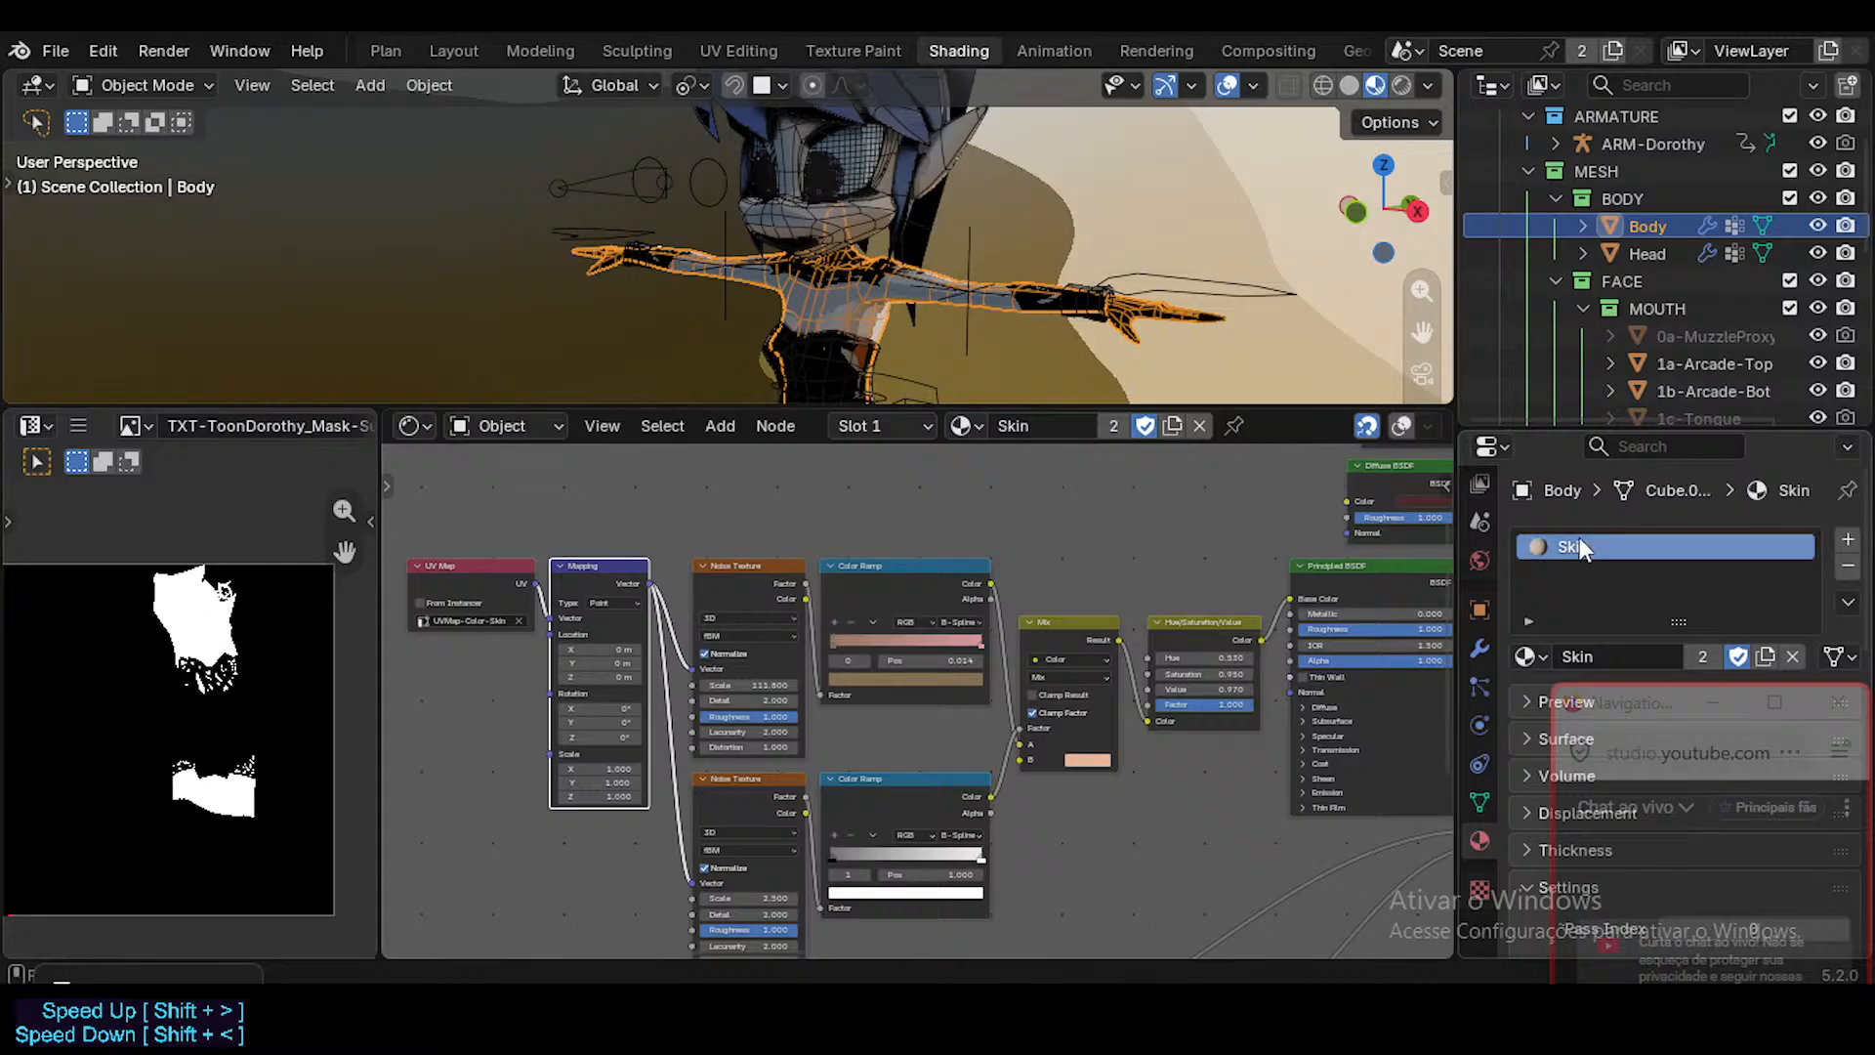
Compare the material slots of the Head and the Body, and clear the node selection.
left_click(882, 236)
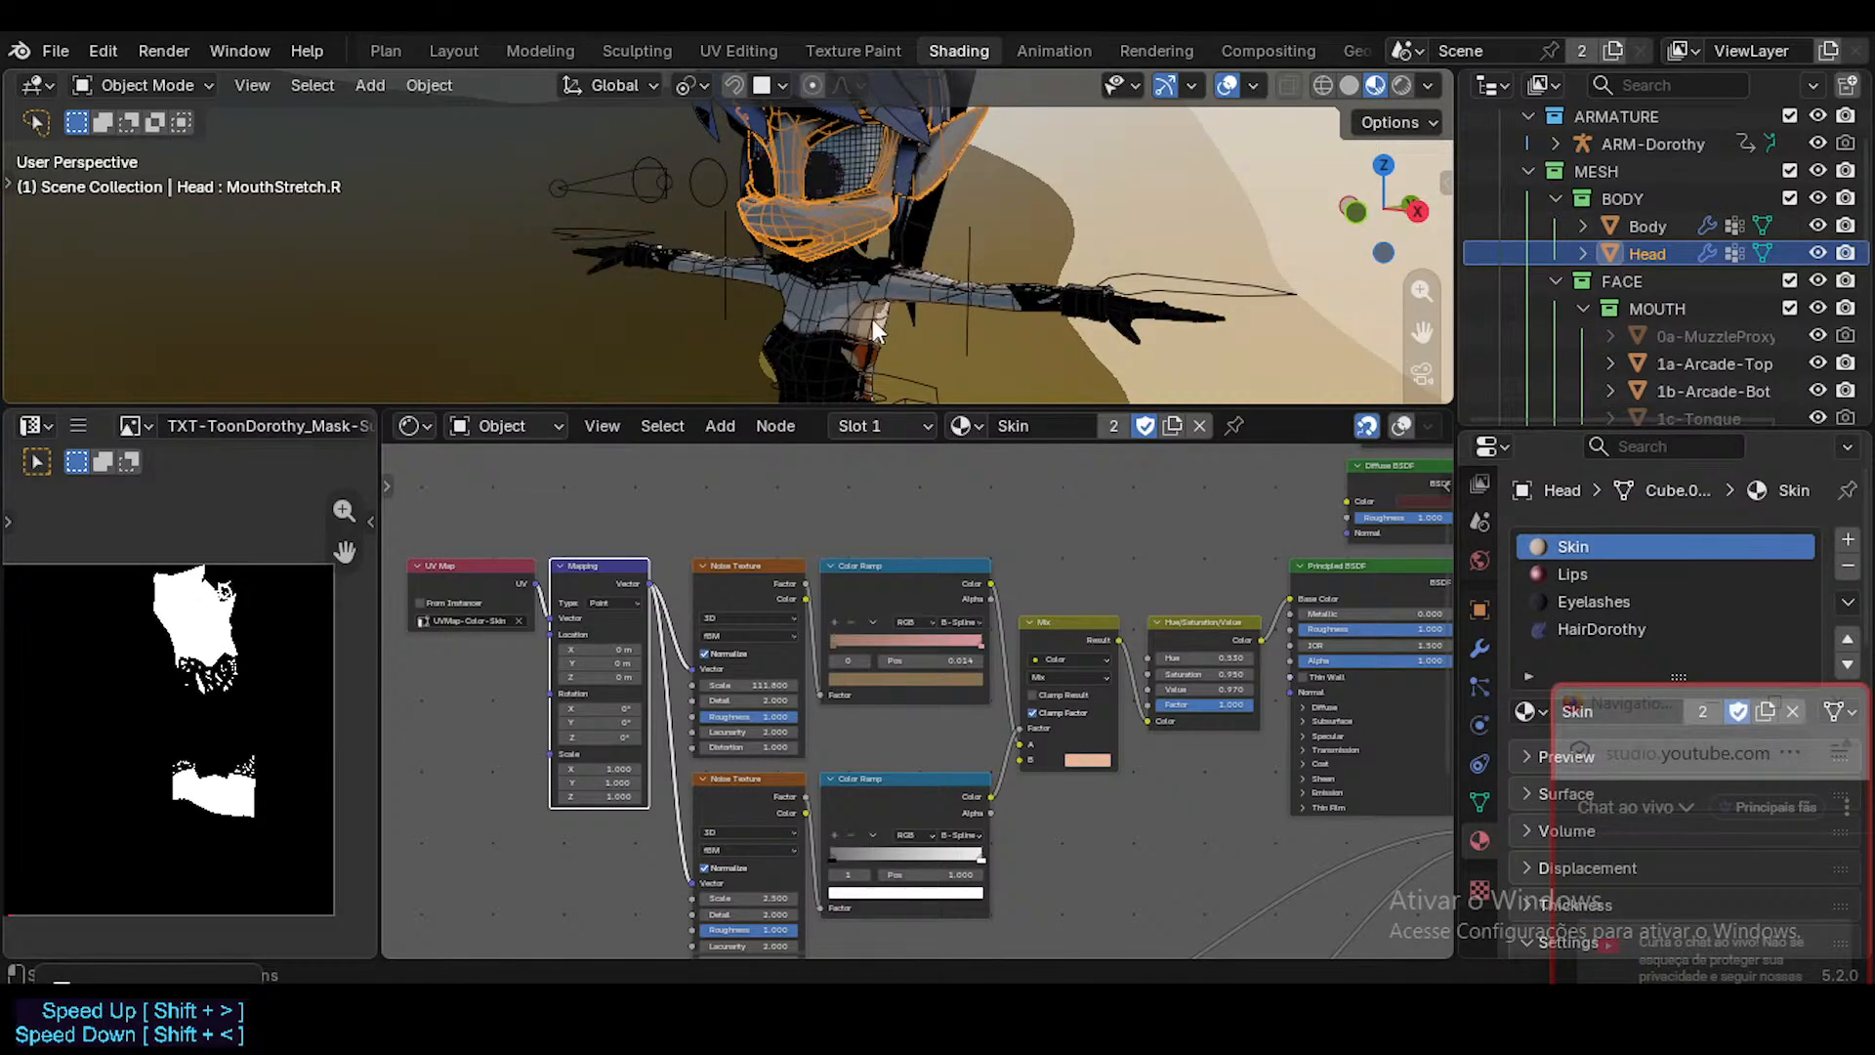
left_click(871, 319)
left_click(871, 219)
left_click(1031, 530)
left_click(877, 313)
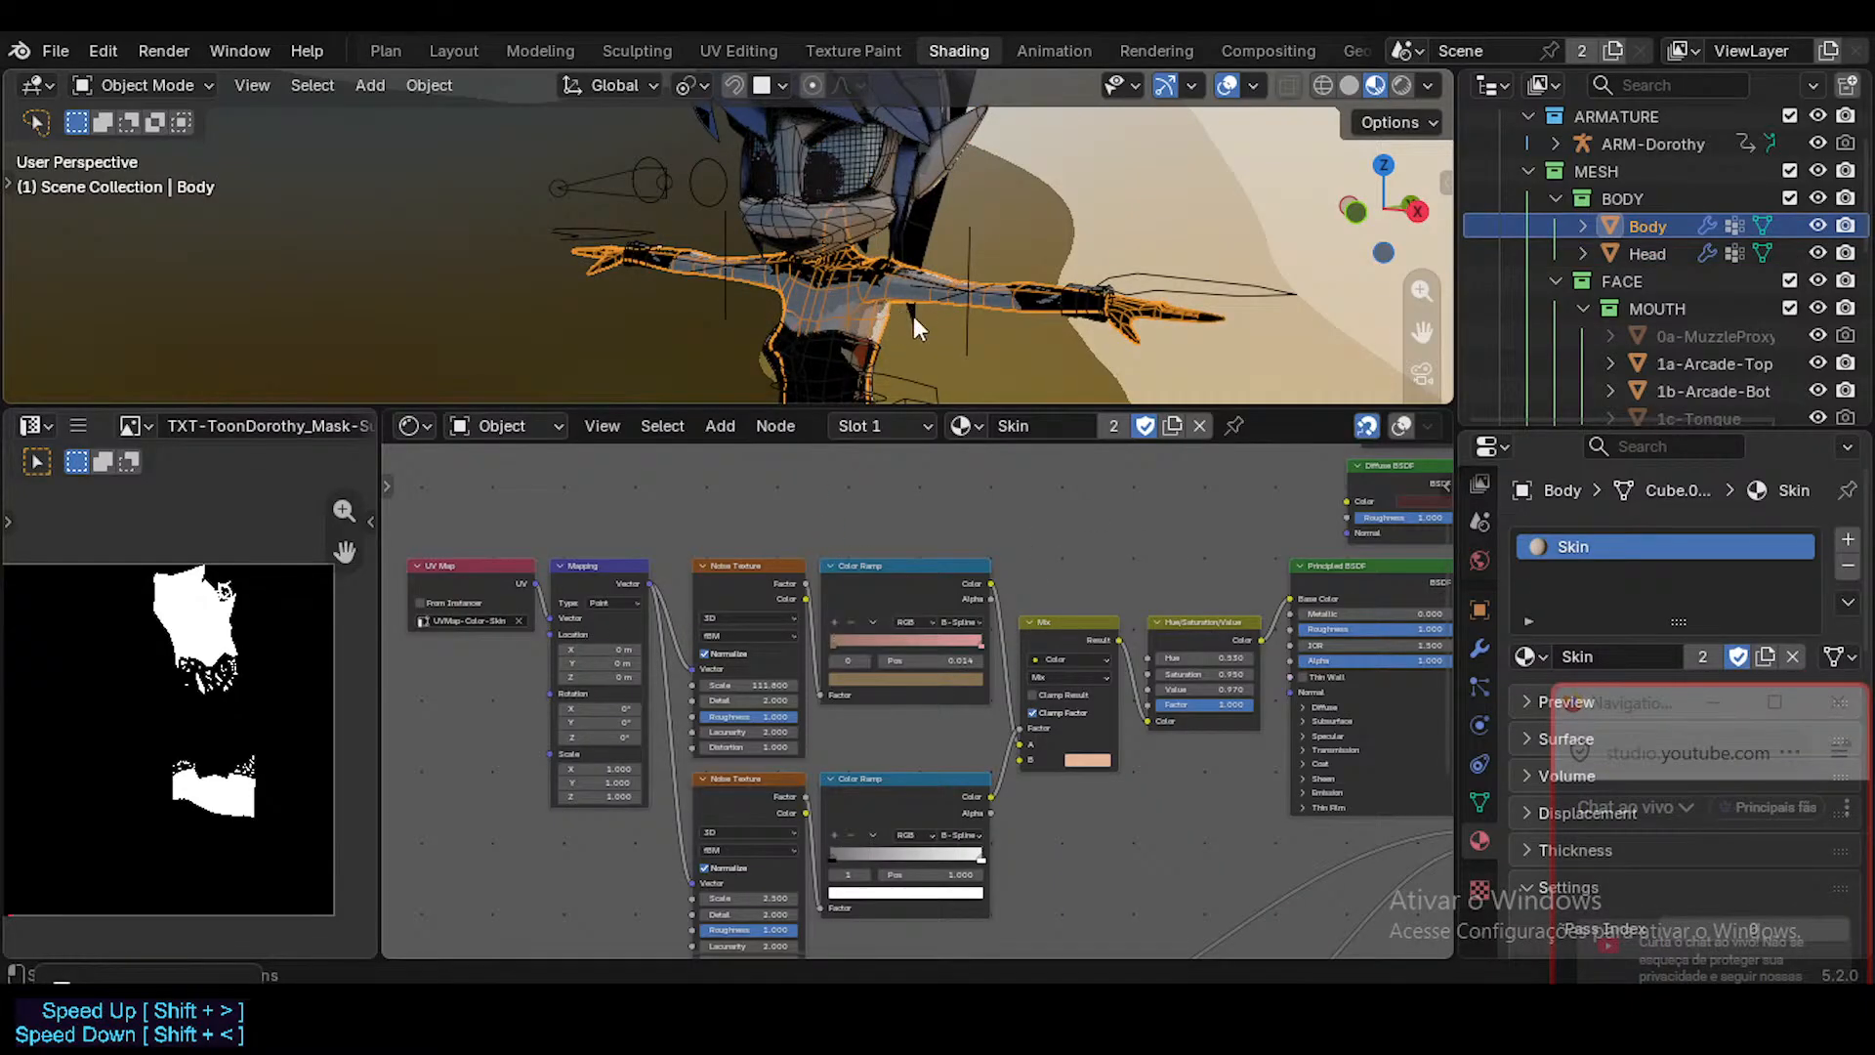
Set the Shading workspace viewport to Solid shading with the object color taken from Texture.
left_click(1358, 84)
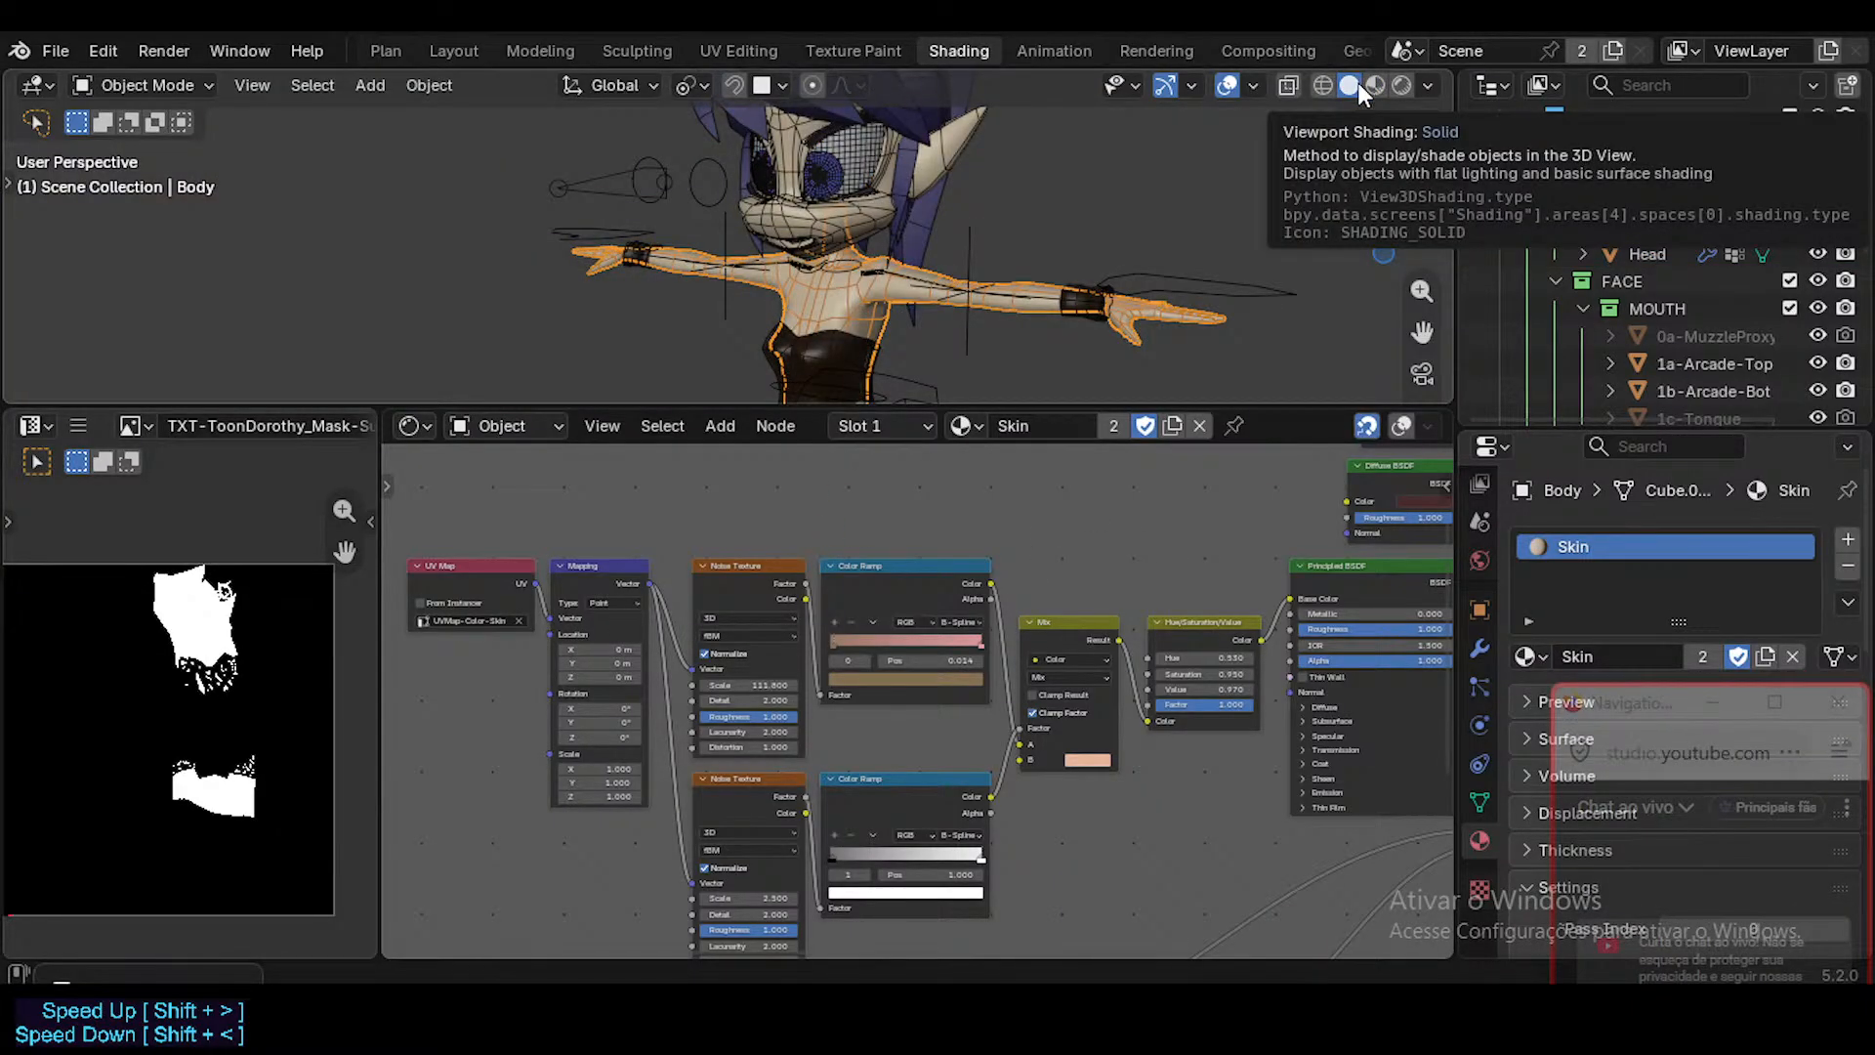
left_click(1427, 86)
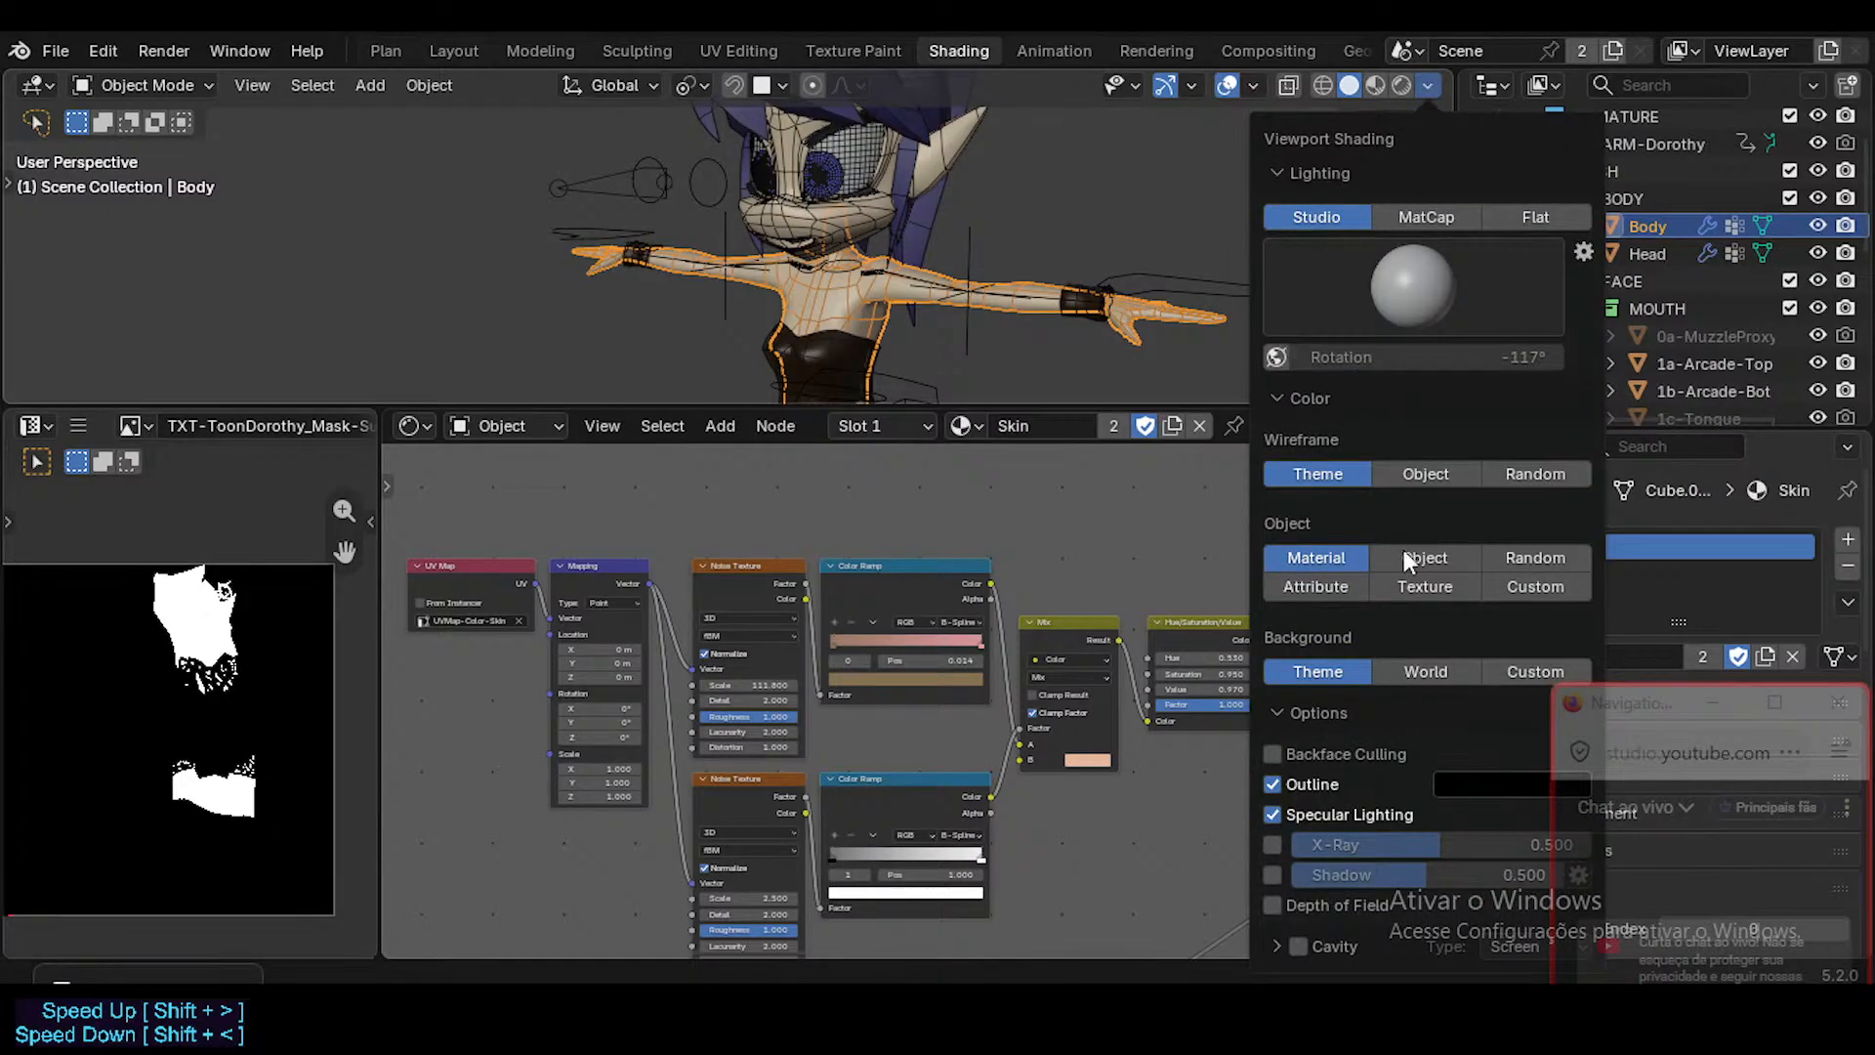
left_click(1392, 586)
left_click(1348, 551)
left_click(1410, 584)
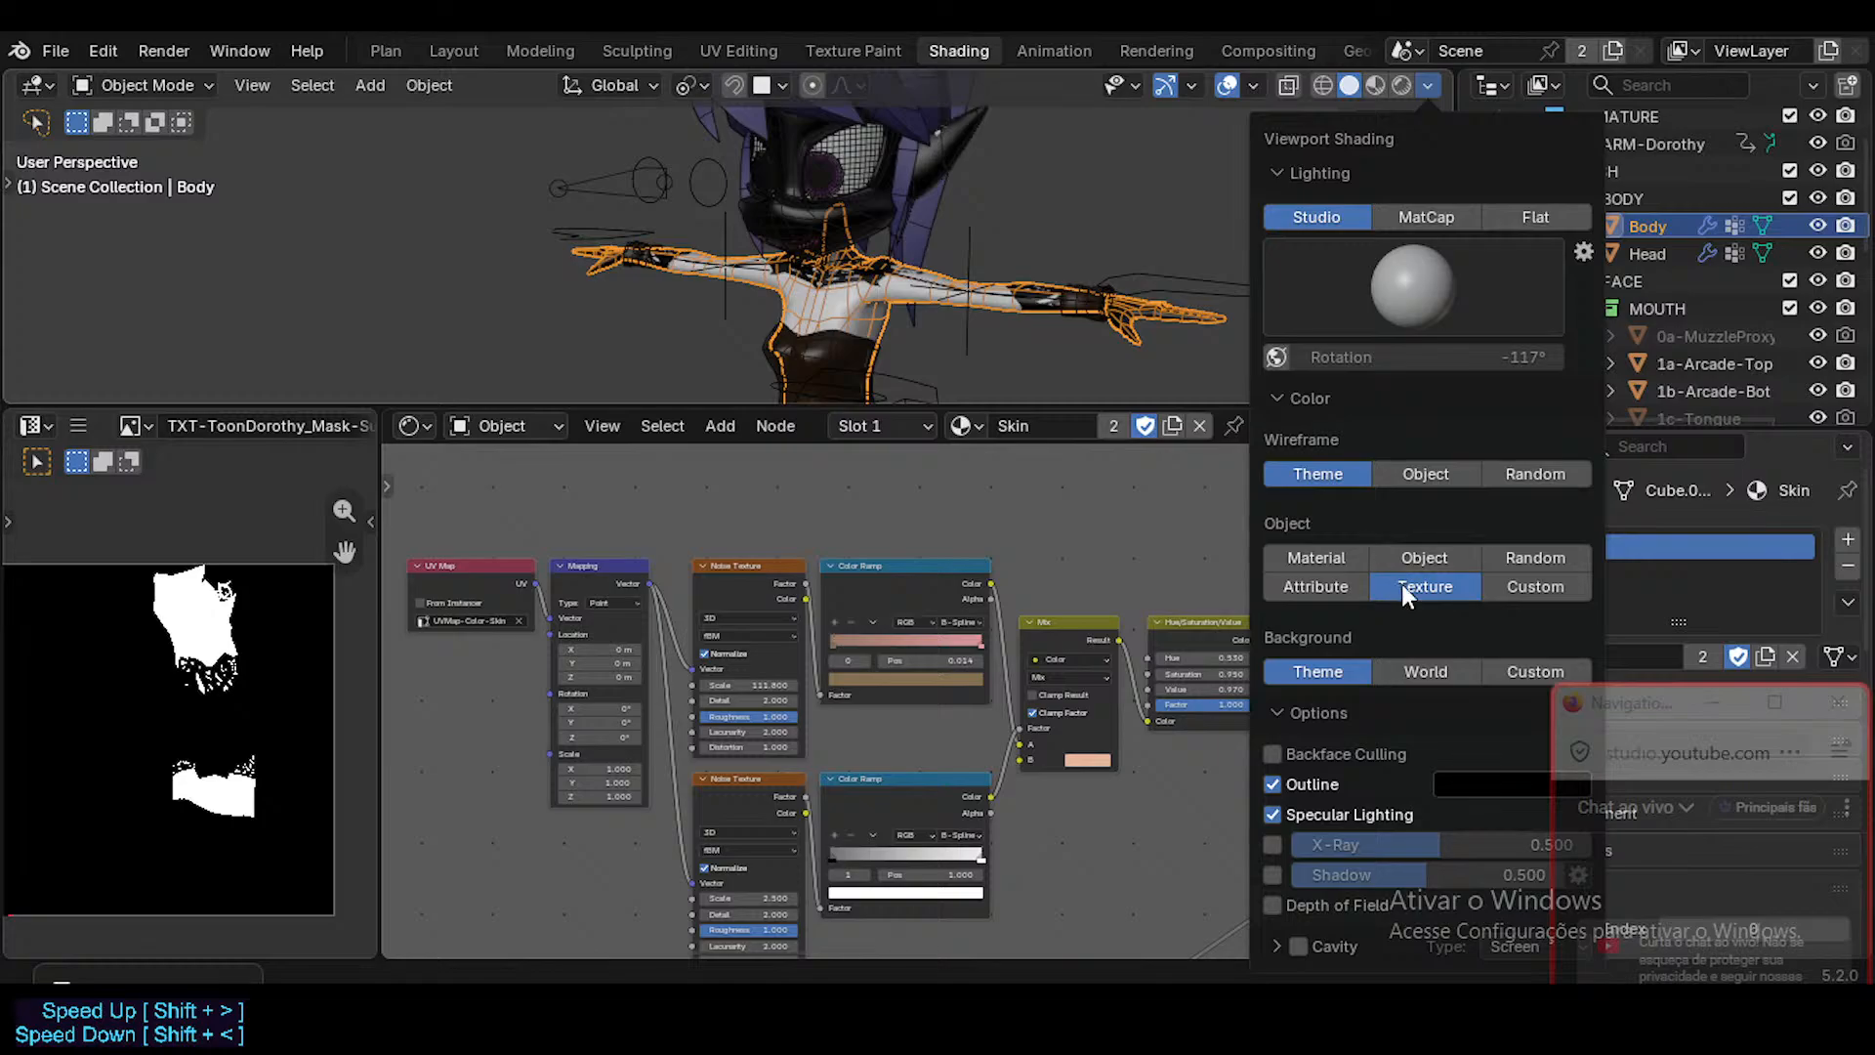
left_click(1357, 558)
left_click(1424, 589)
Check the Body in Edit Mode, and bring up the Head's UV layout in Edit Mode.
key("Tab")
key("Tab")
left_click(847, 241)
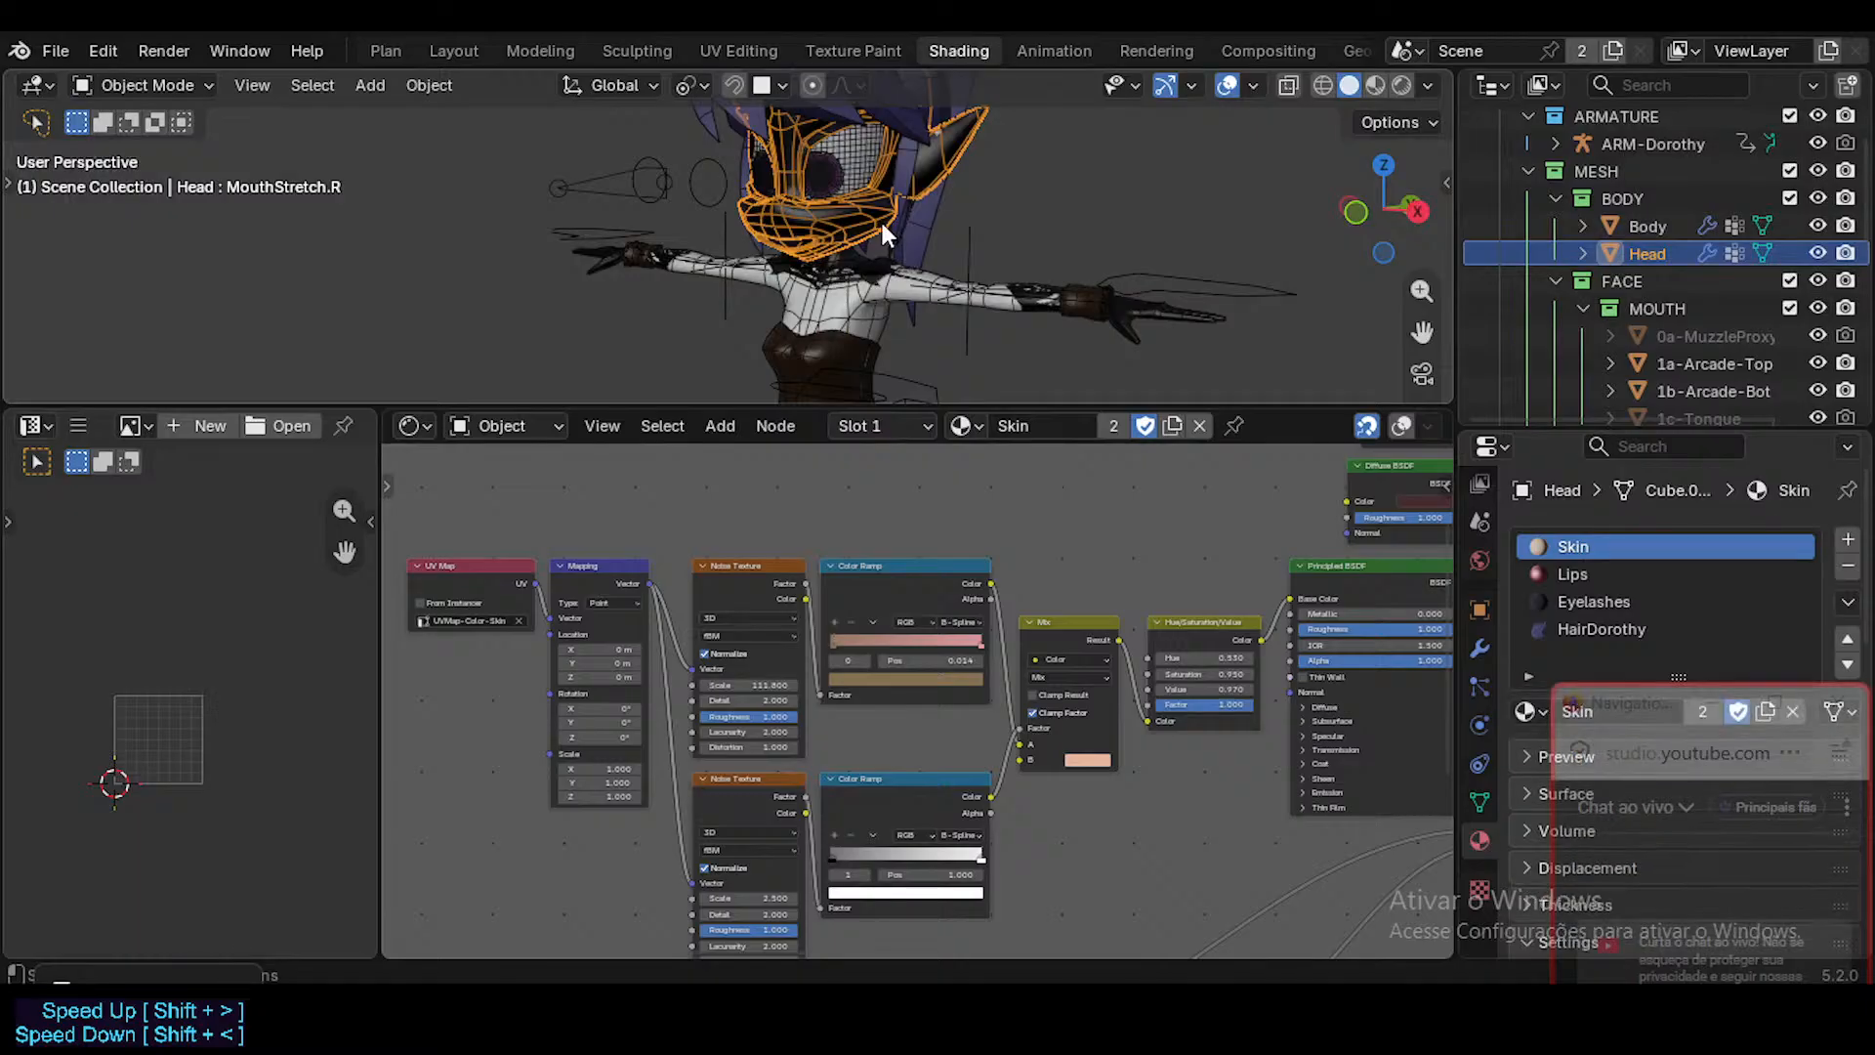
key("Tab")
scroll(189, 718, "up", 5)
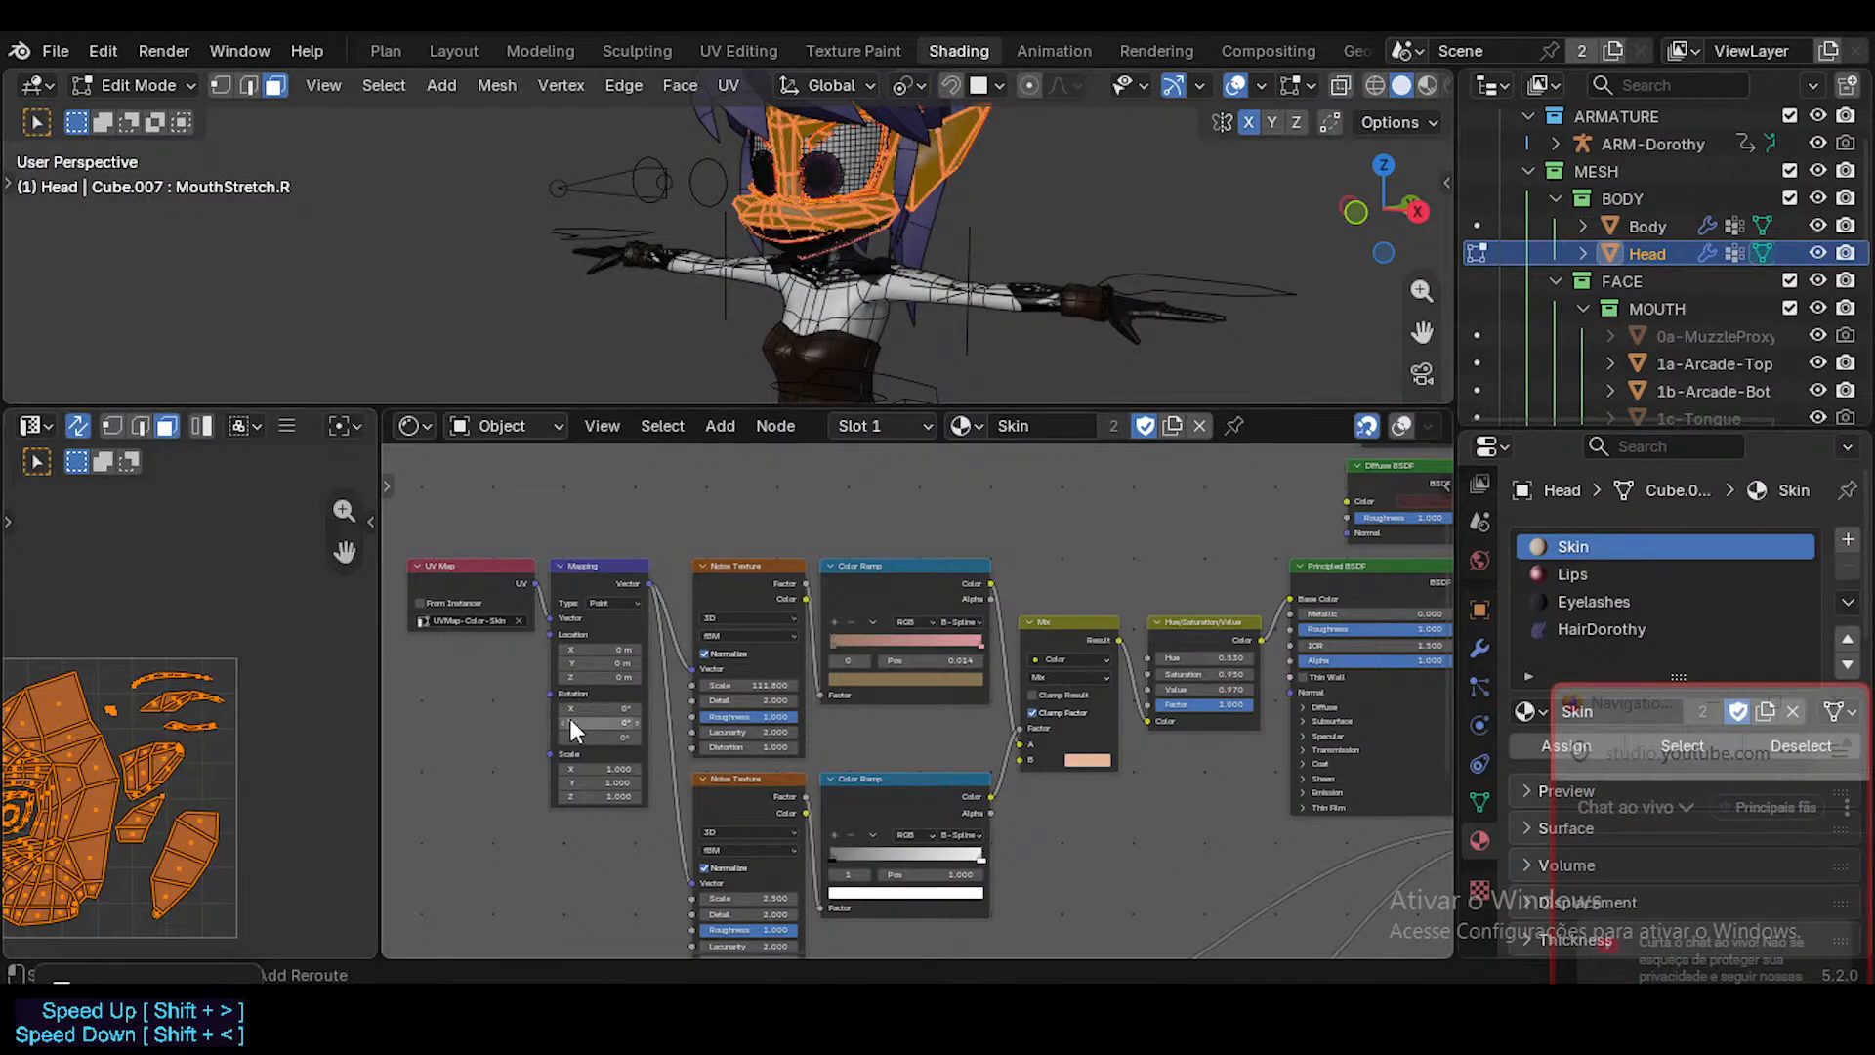
Make the upper Noise Texture the active node of the Skin material and recheck the Head's UV layout.
left_click(771, 571)
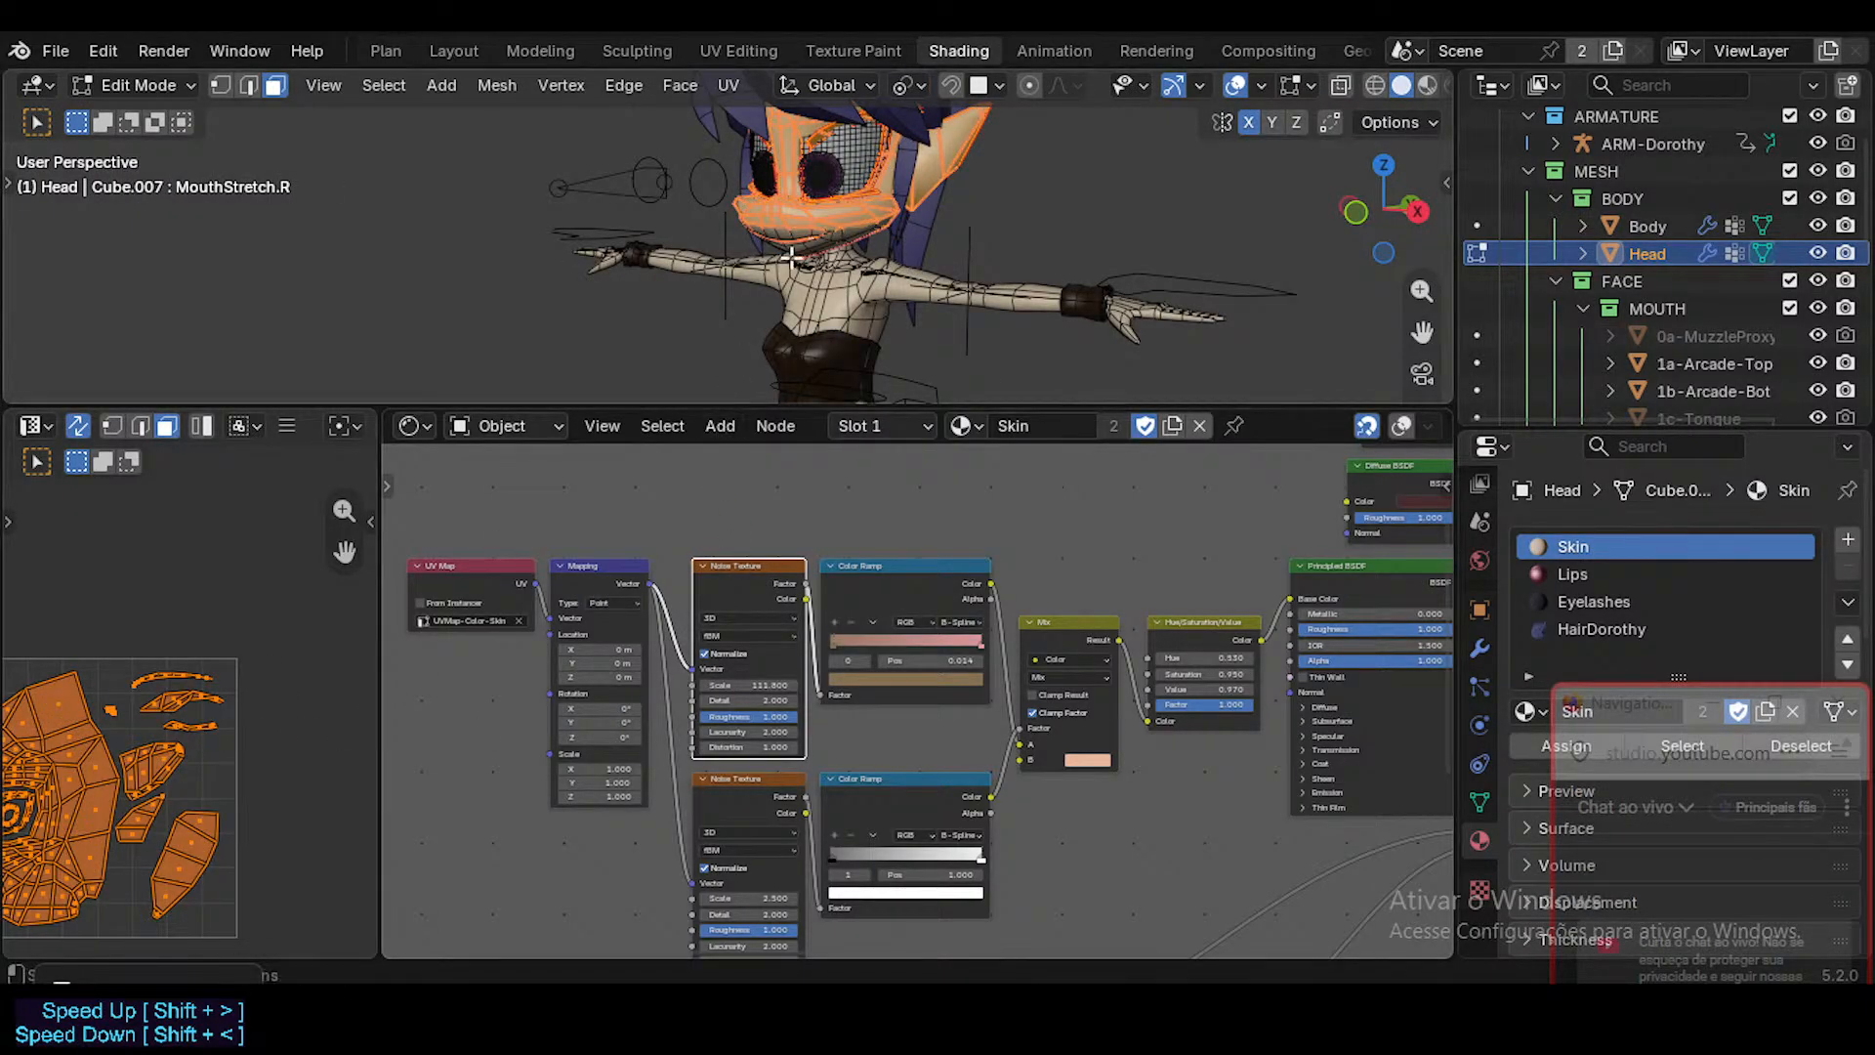
key("Tab")
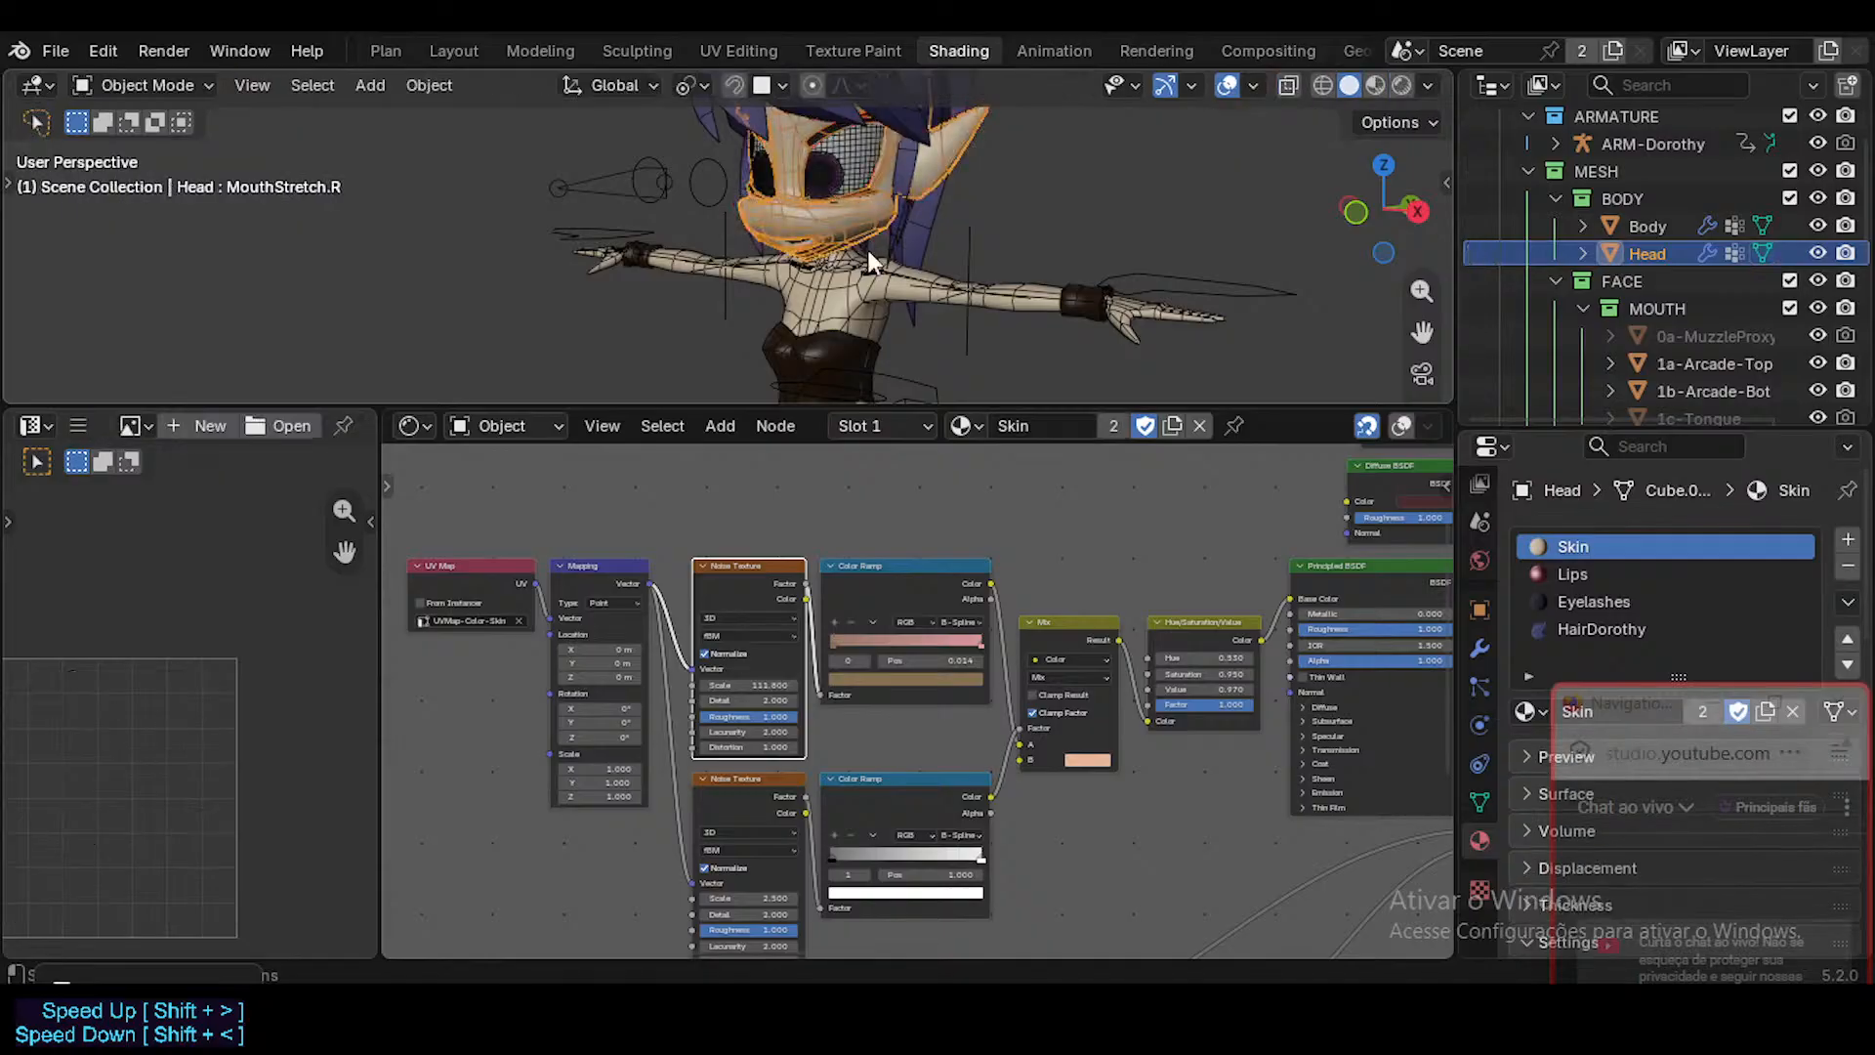
key("Tab")
middle_click_drag(264, 762, 400, 699)
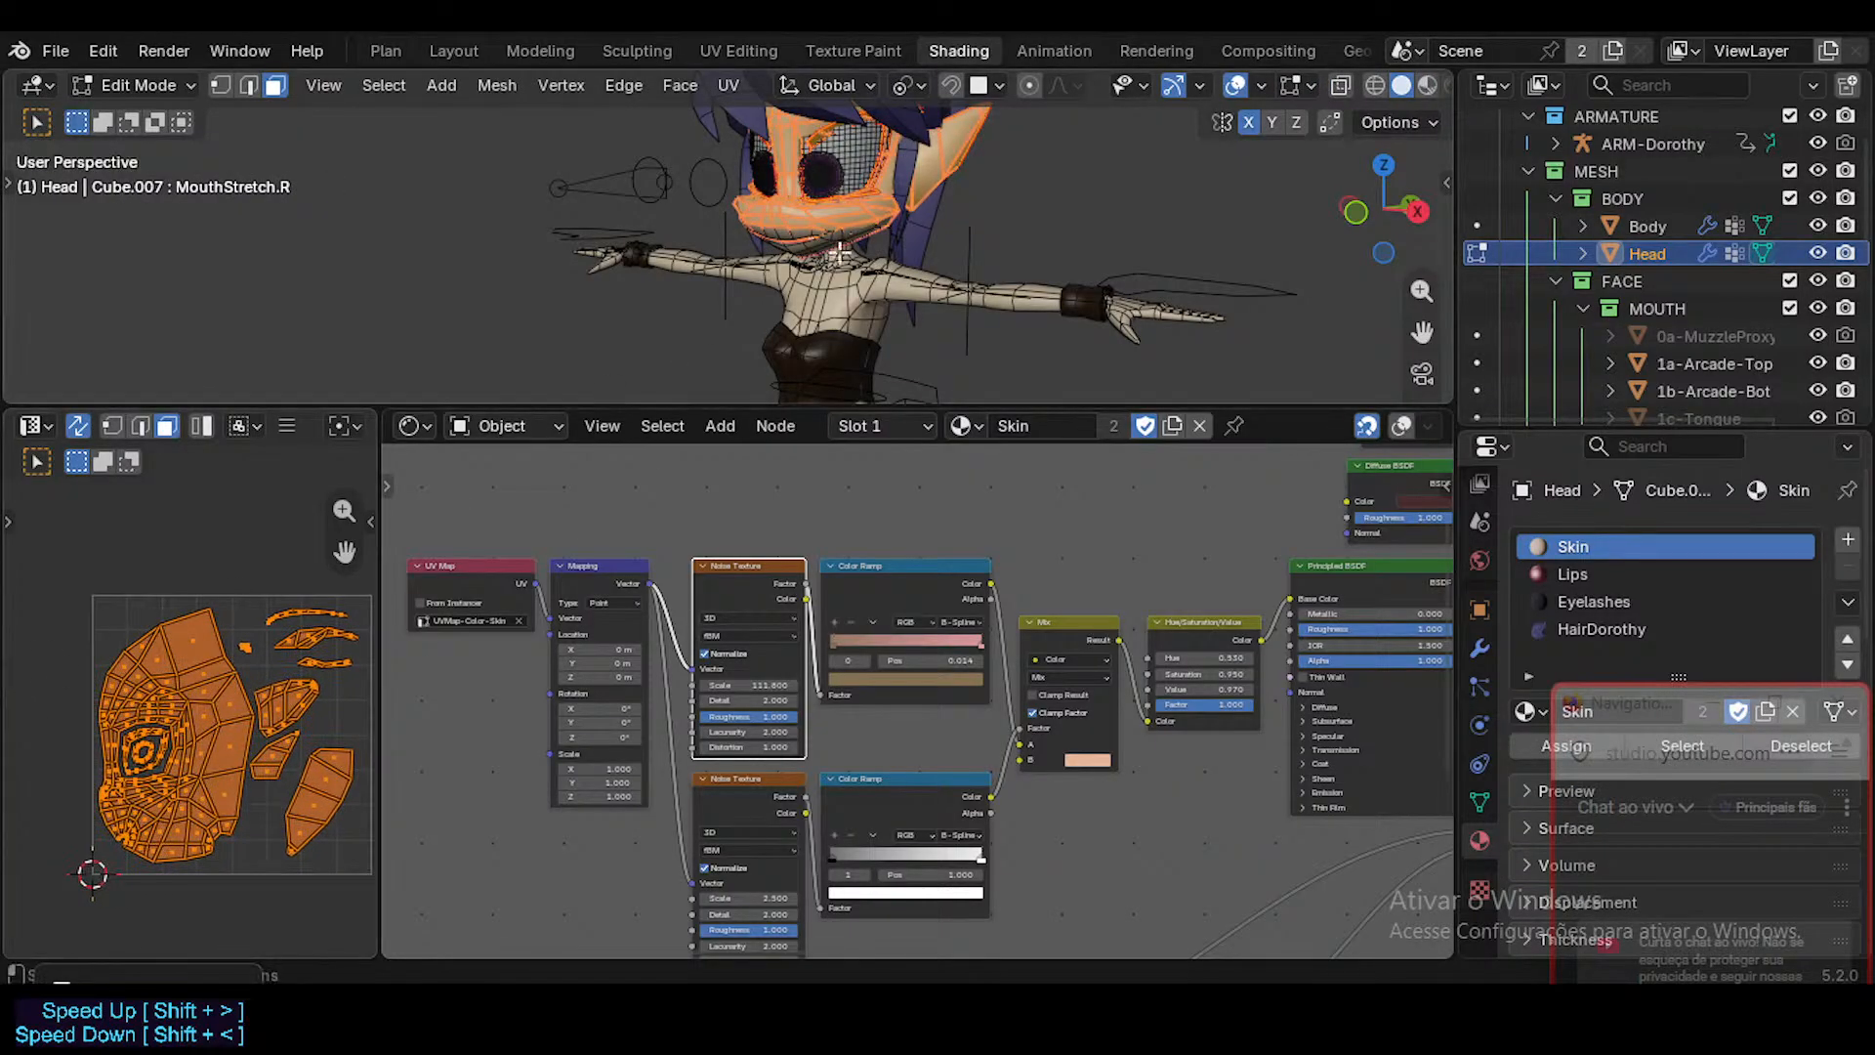
key("Tab")
key("Tab")
key("Tab")
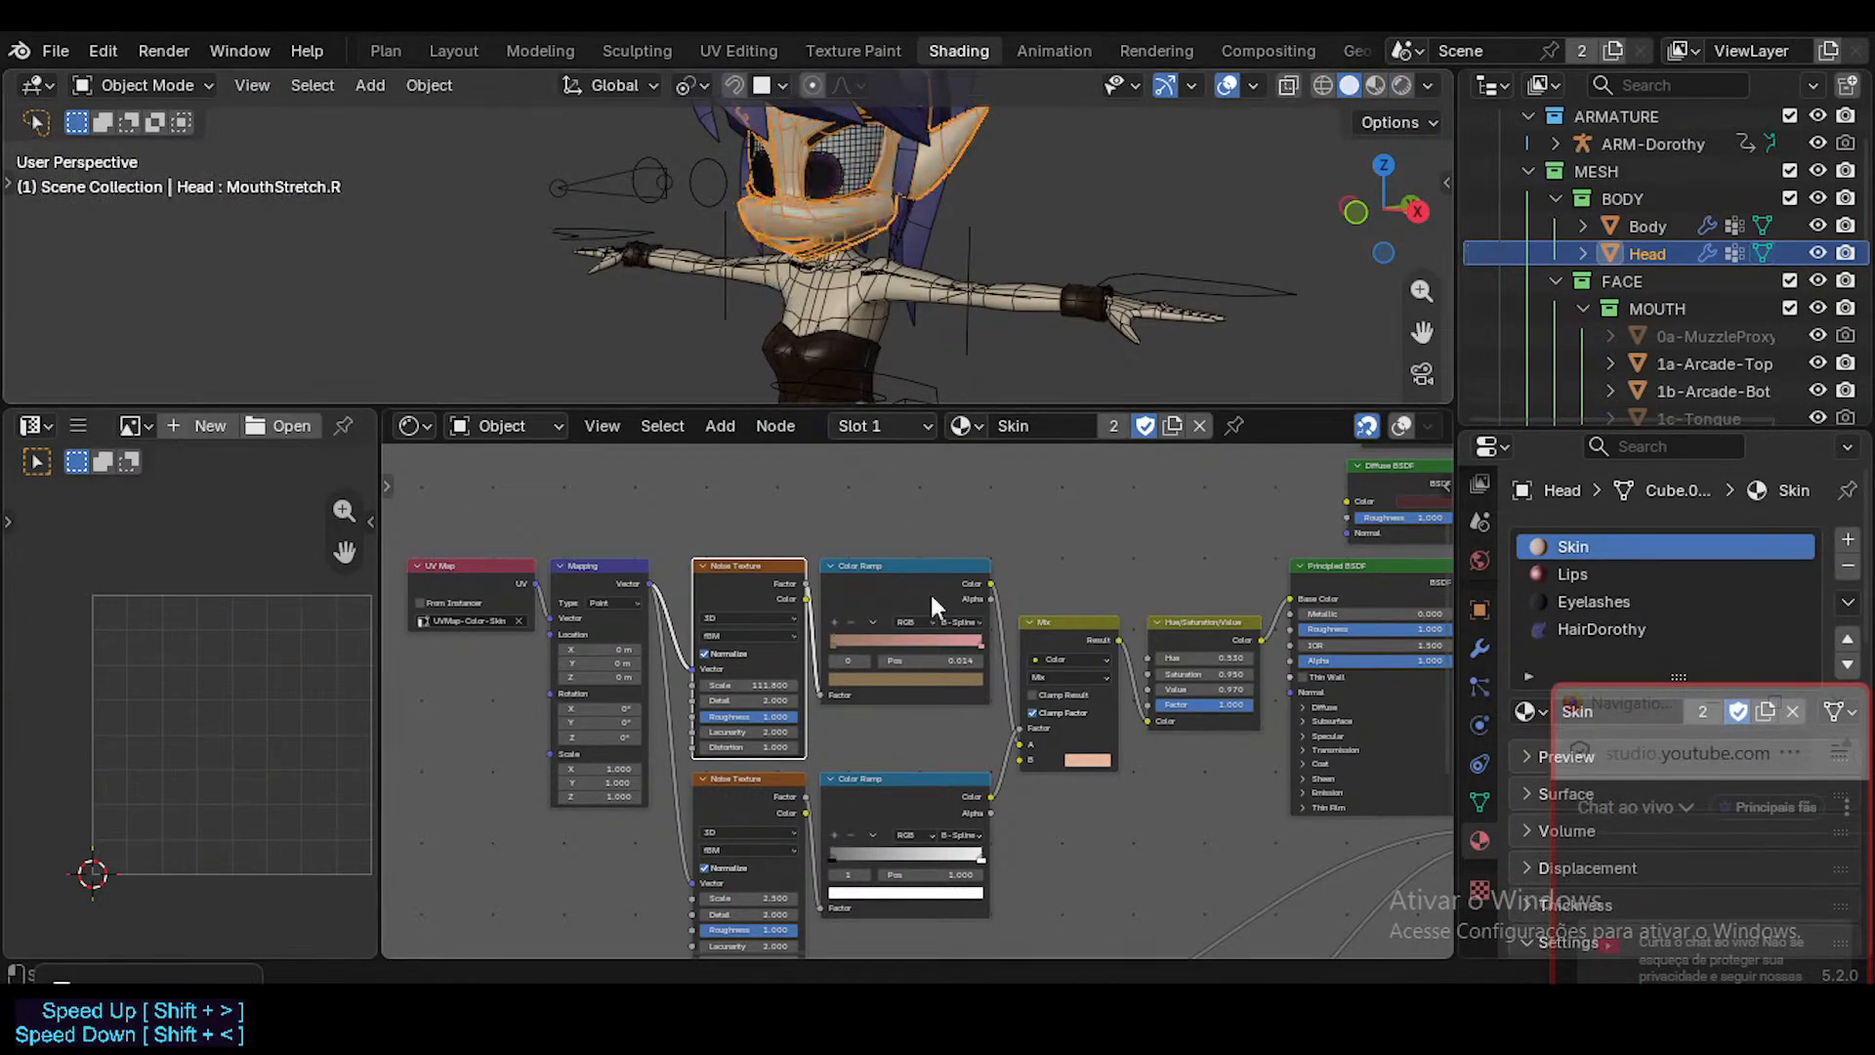
middle_click_drag(899, 642, 840, 620)
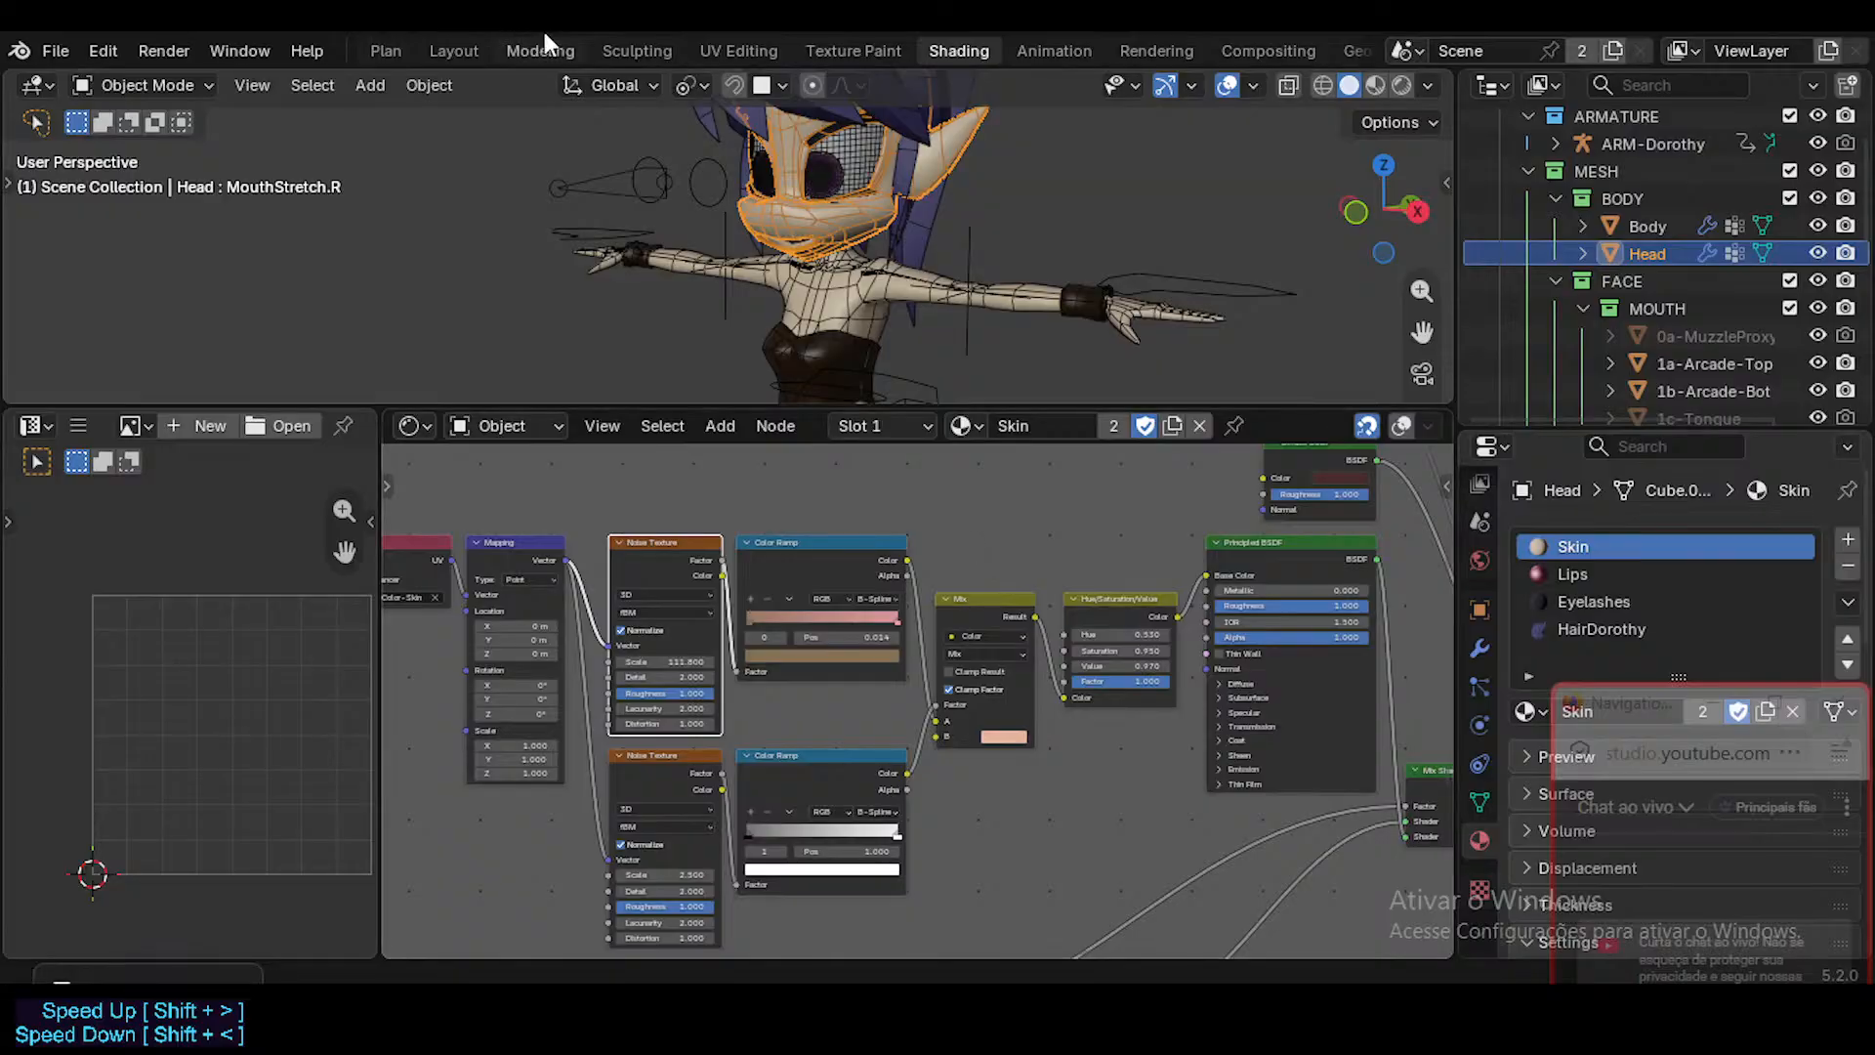
Check the textured character in the Layout workspace with the overlays hidden, and show the overlays again.
left_click(454, 49)
scroll(810, 446, "down", 1)
key("shift+alt+z")
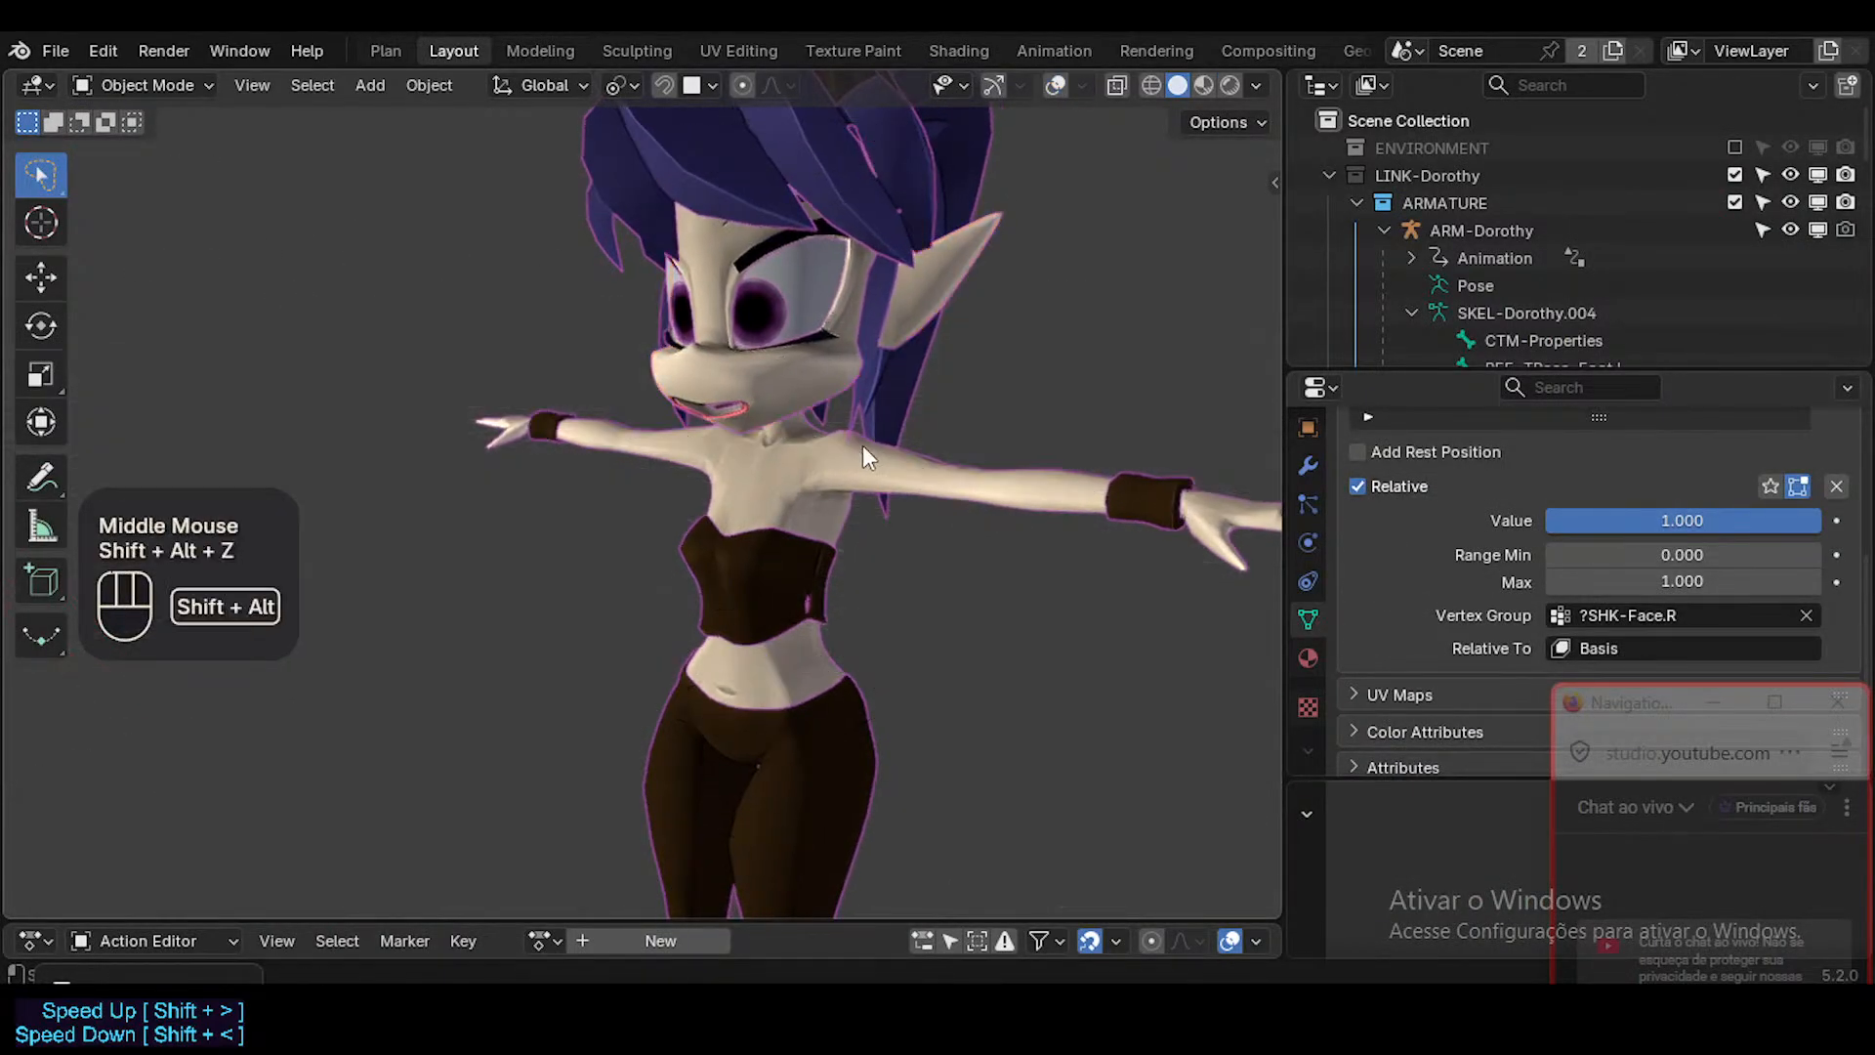
left_click(1257, 85)
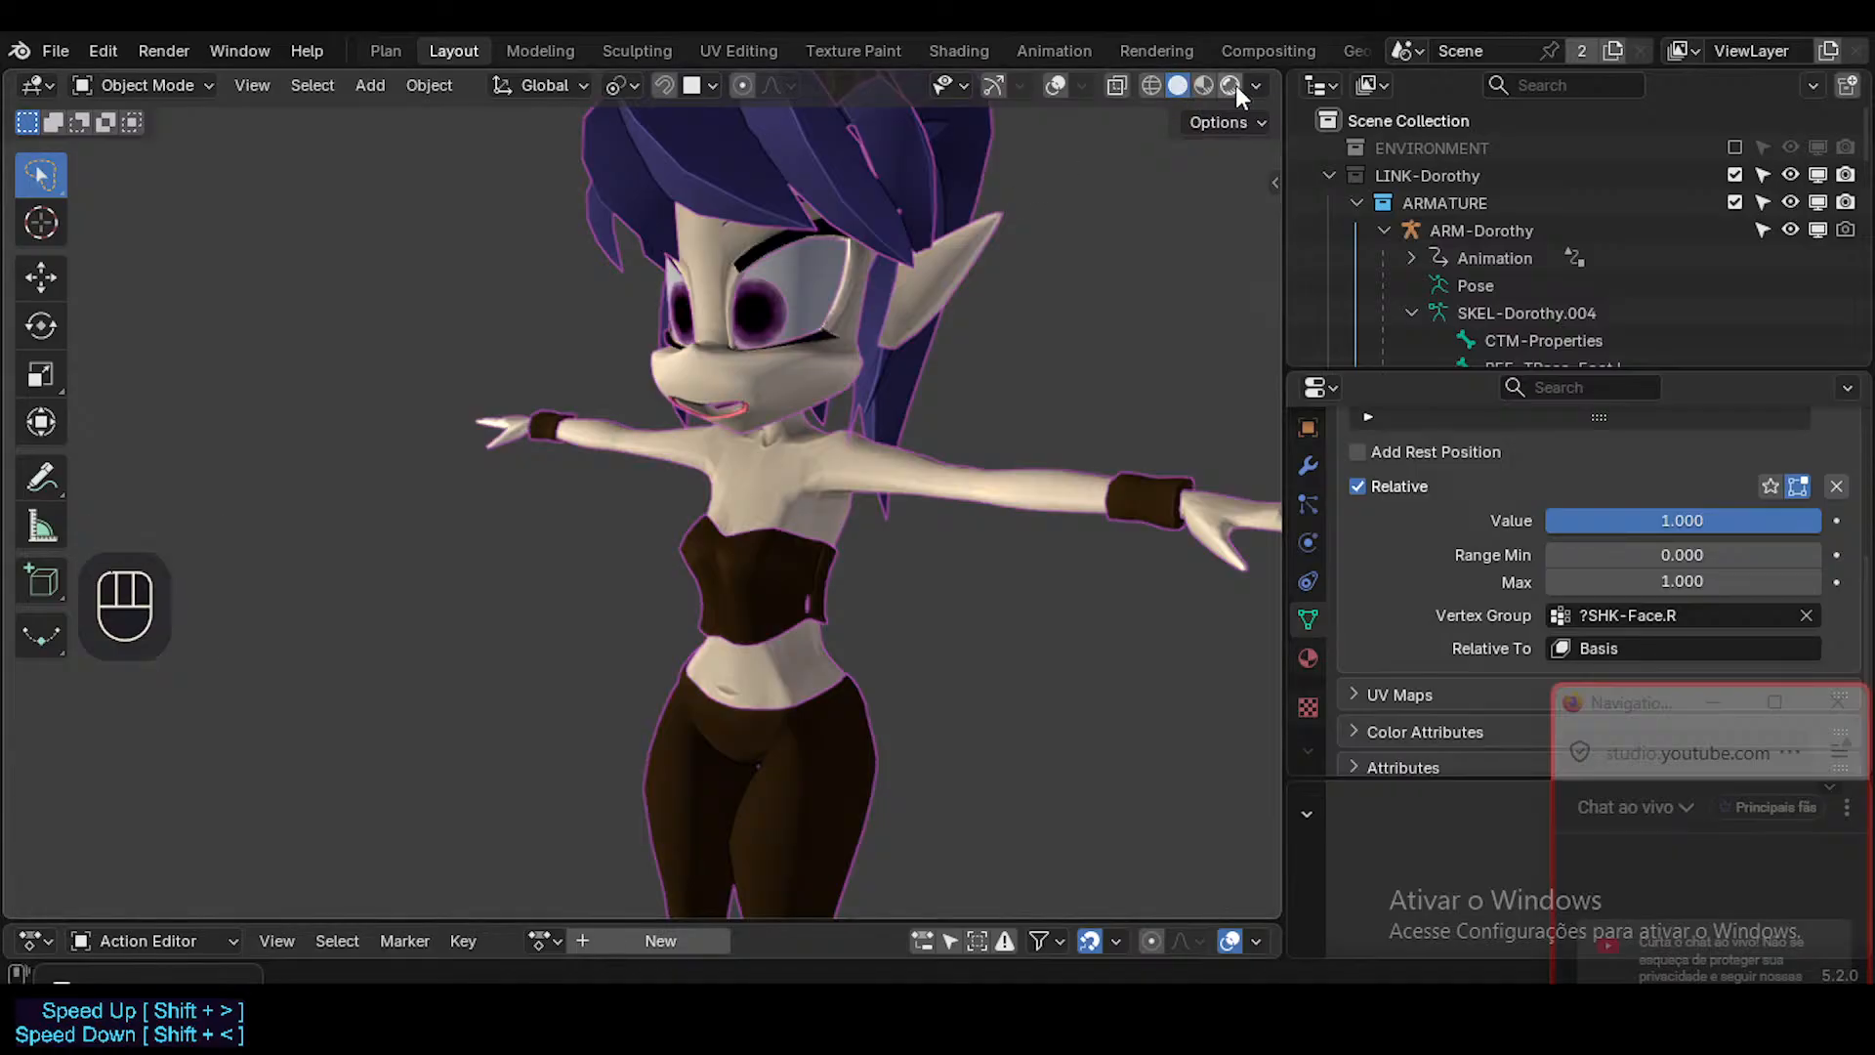
key("shift+alt+z")
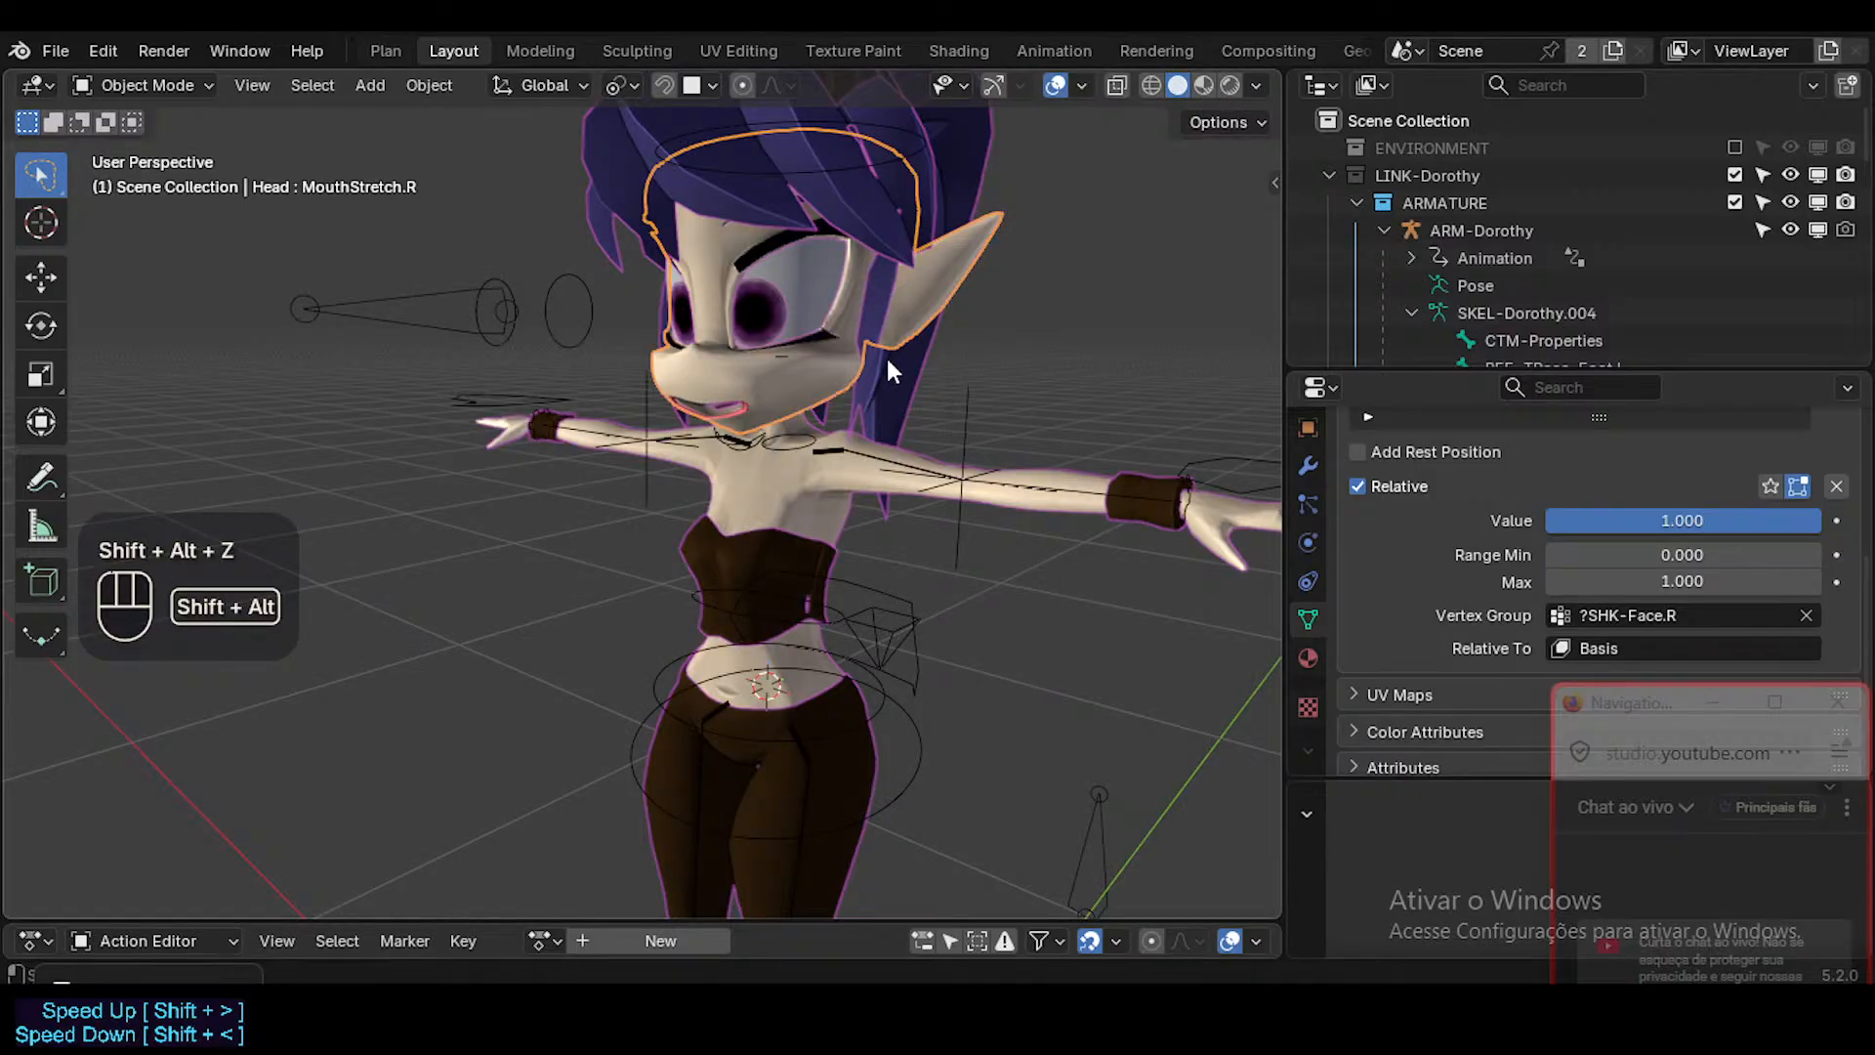
Compare the Object and Material color options of the Solid viewport shading, and return the object color to Texture.
left_click(1256, 85)
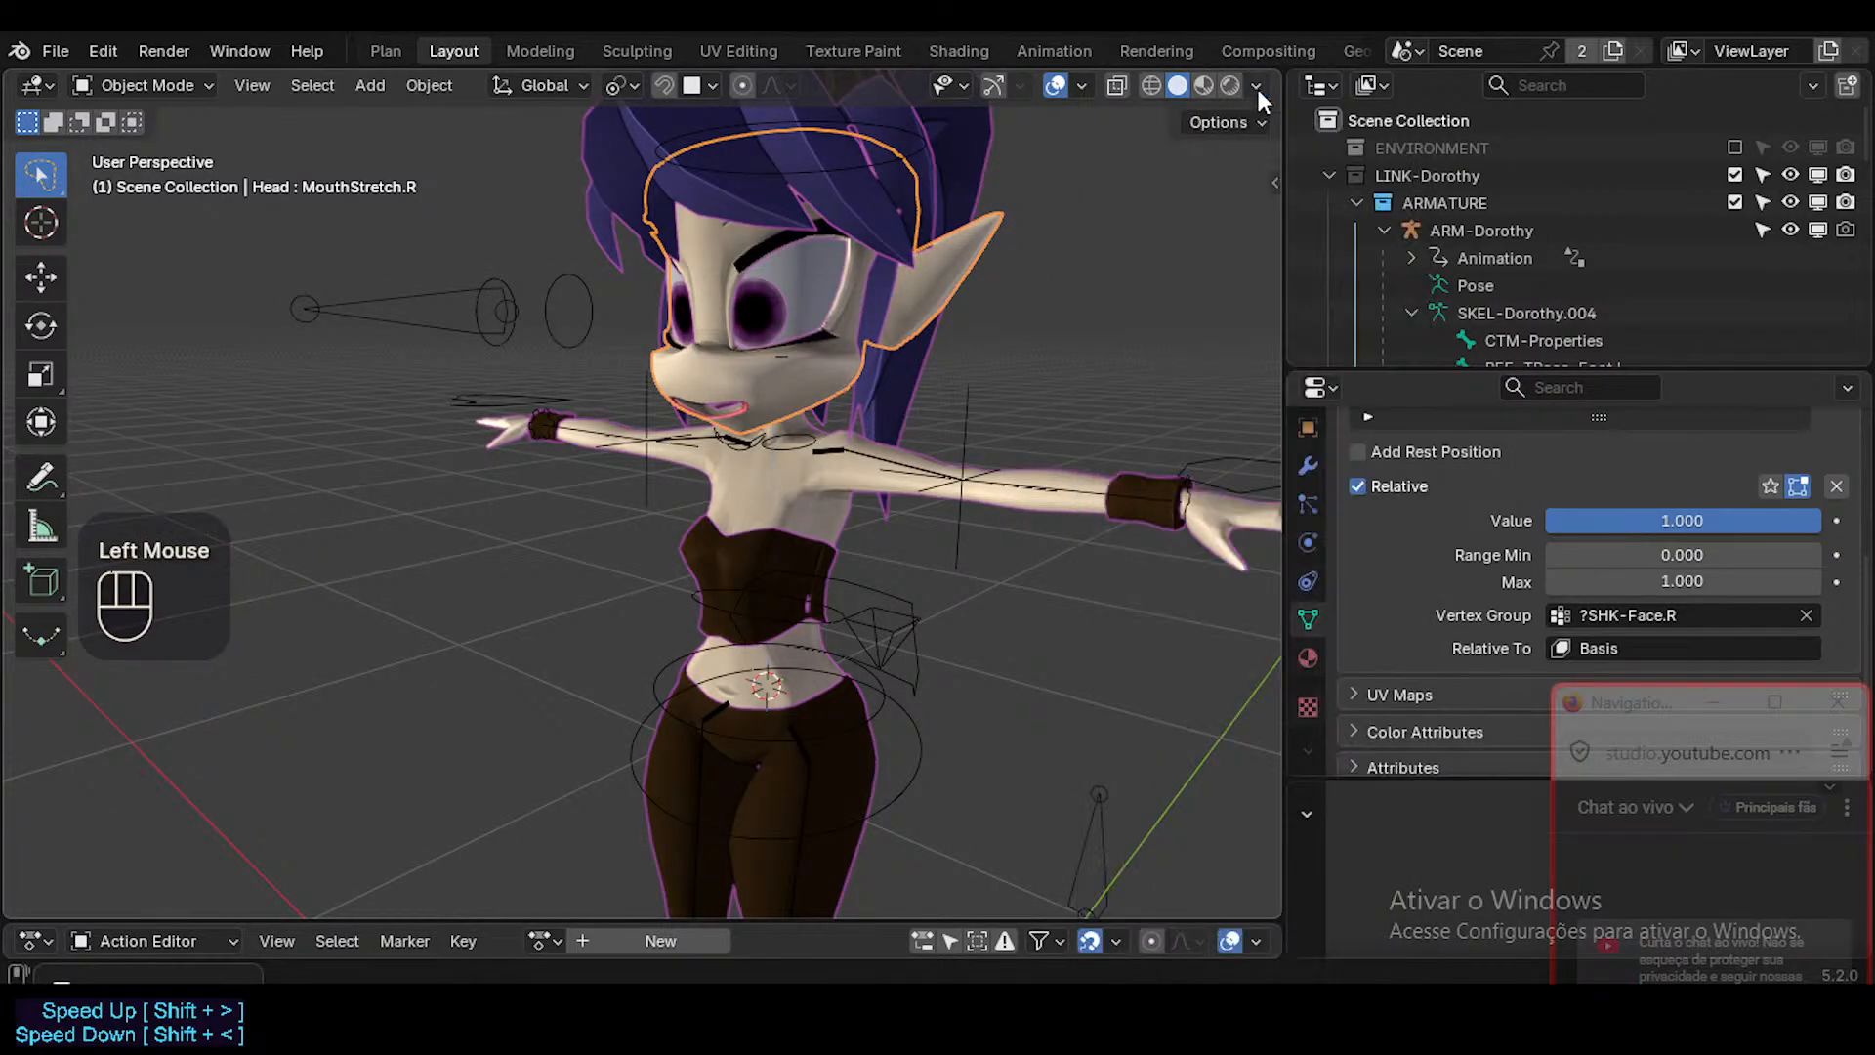
left_click(1256, 85)
left_click(1231, 559)
left_click(1164, 553)
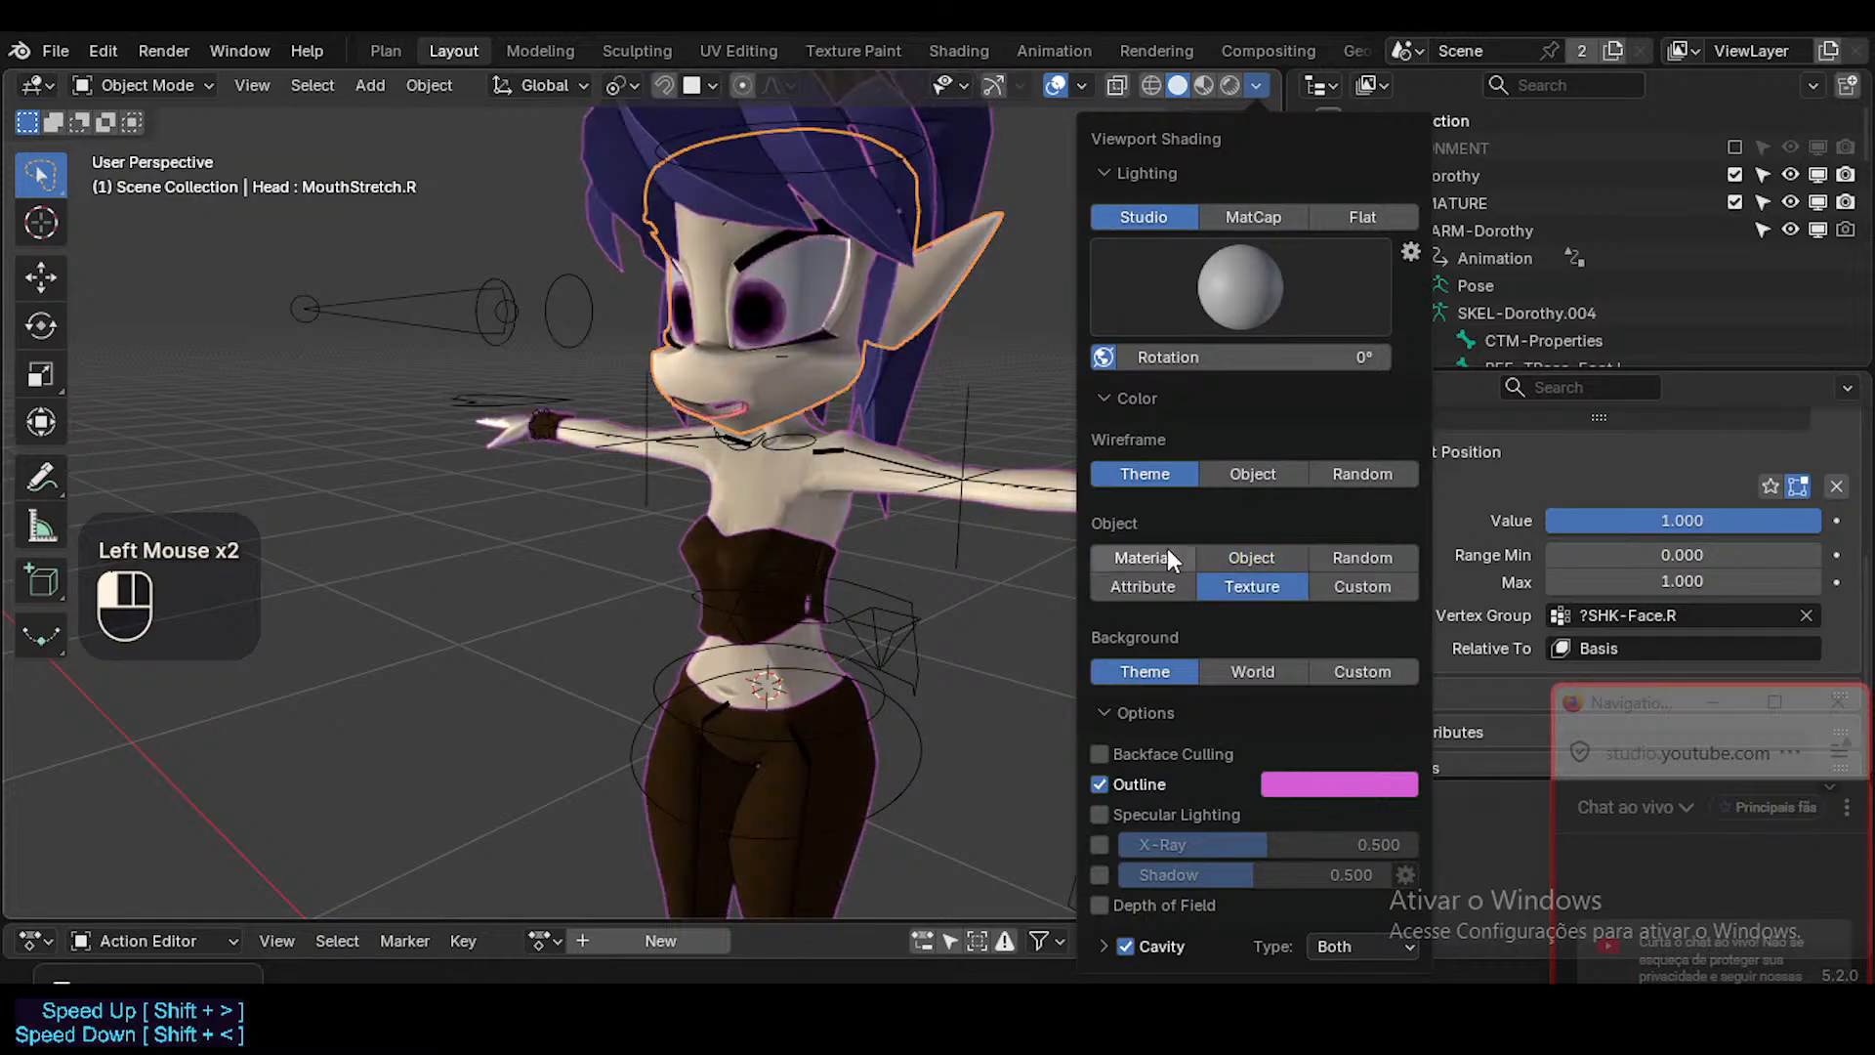
left_click(1233, 583)
Save the file and check the textured character up close with the overlays hidden.
middle_click_drag(884, 418, 736, 437)
key("ctrl+s")
key("shift+alt+z")
scroll(818, 373, "up", 1)
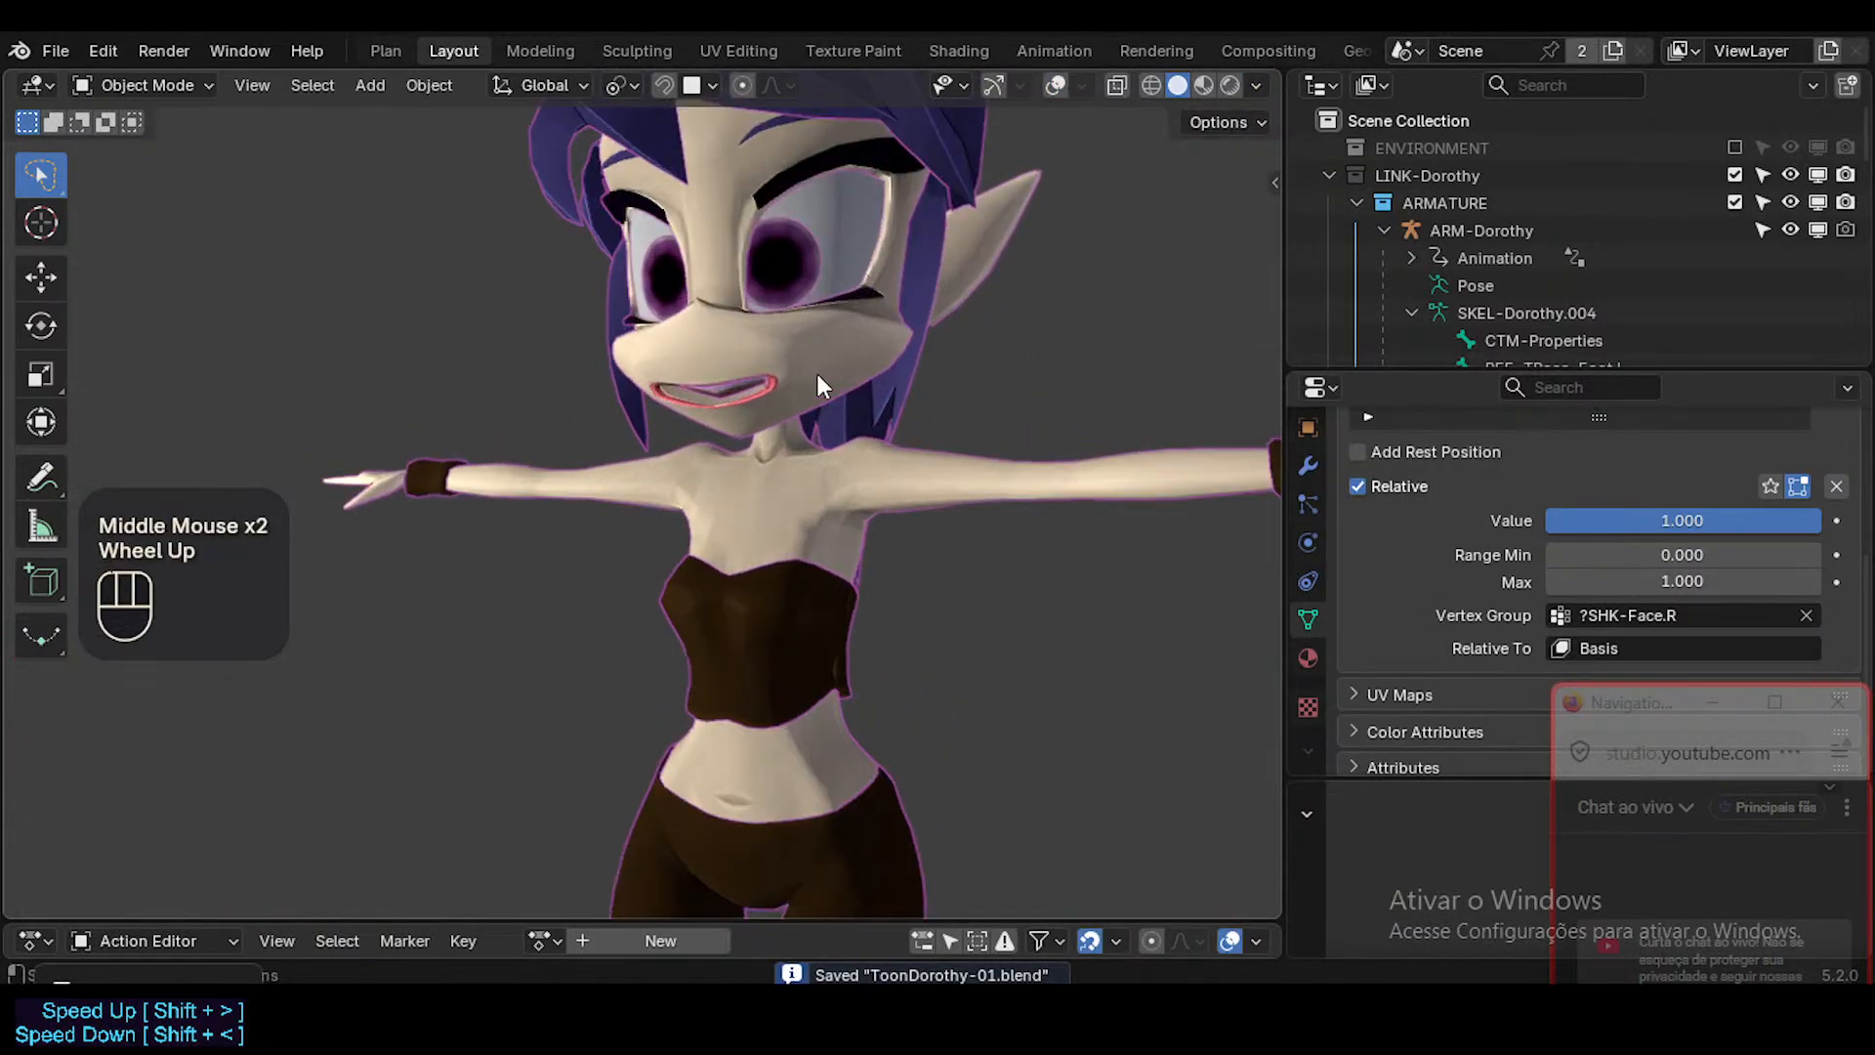
Switch the viewport to Material Preview shading, show the overlays again while checking the character, and save the file.
left_click(1203, 85)
middle_click_drag(1063, 178, 729, 502)
scroll(781, 412, "up", 2)
scroll(781, 413, "down", 2)
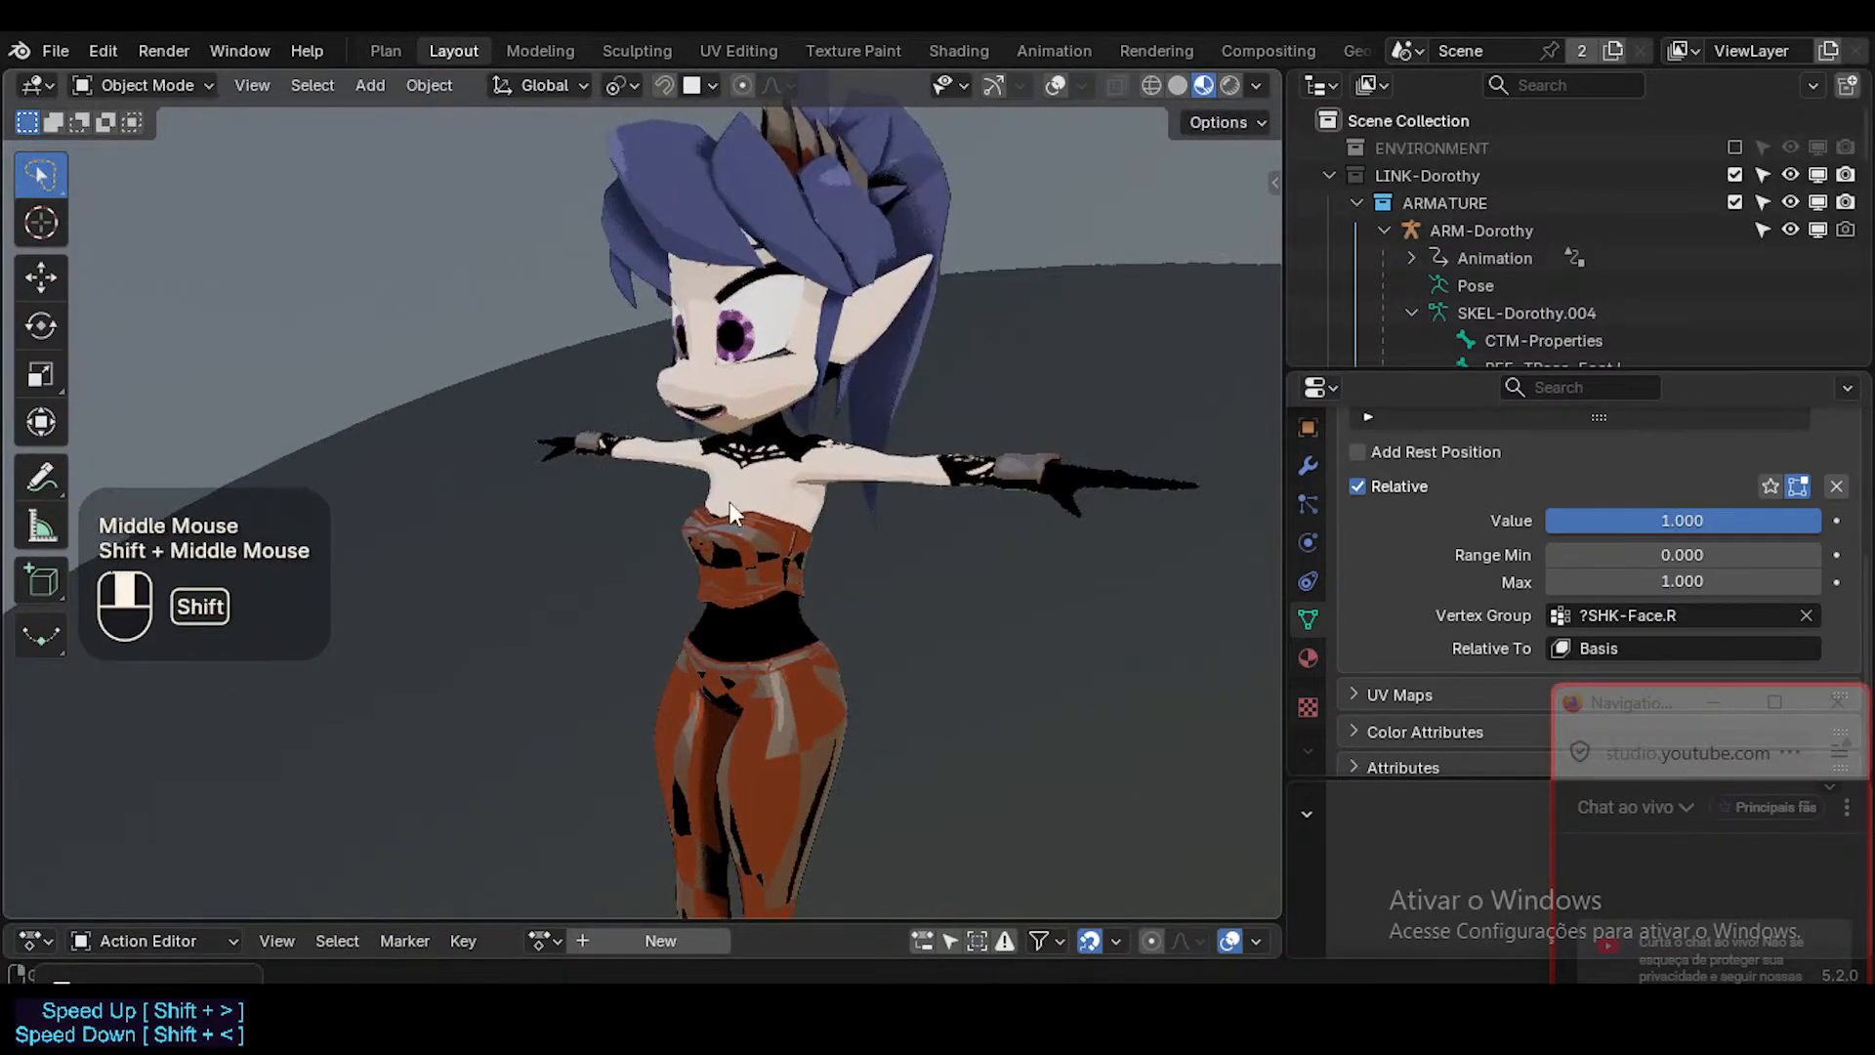
scroll(740, 414, "down", 2)
middle_click_drag(740, 414, 928, 437)
scroll(771, 398, "up", 1)
key("shift+alt+z")
middle_click_drag(760, 372, 1031, 335)
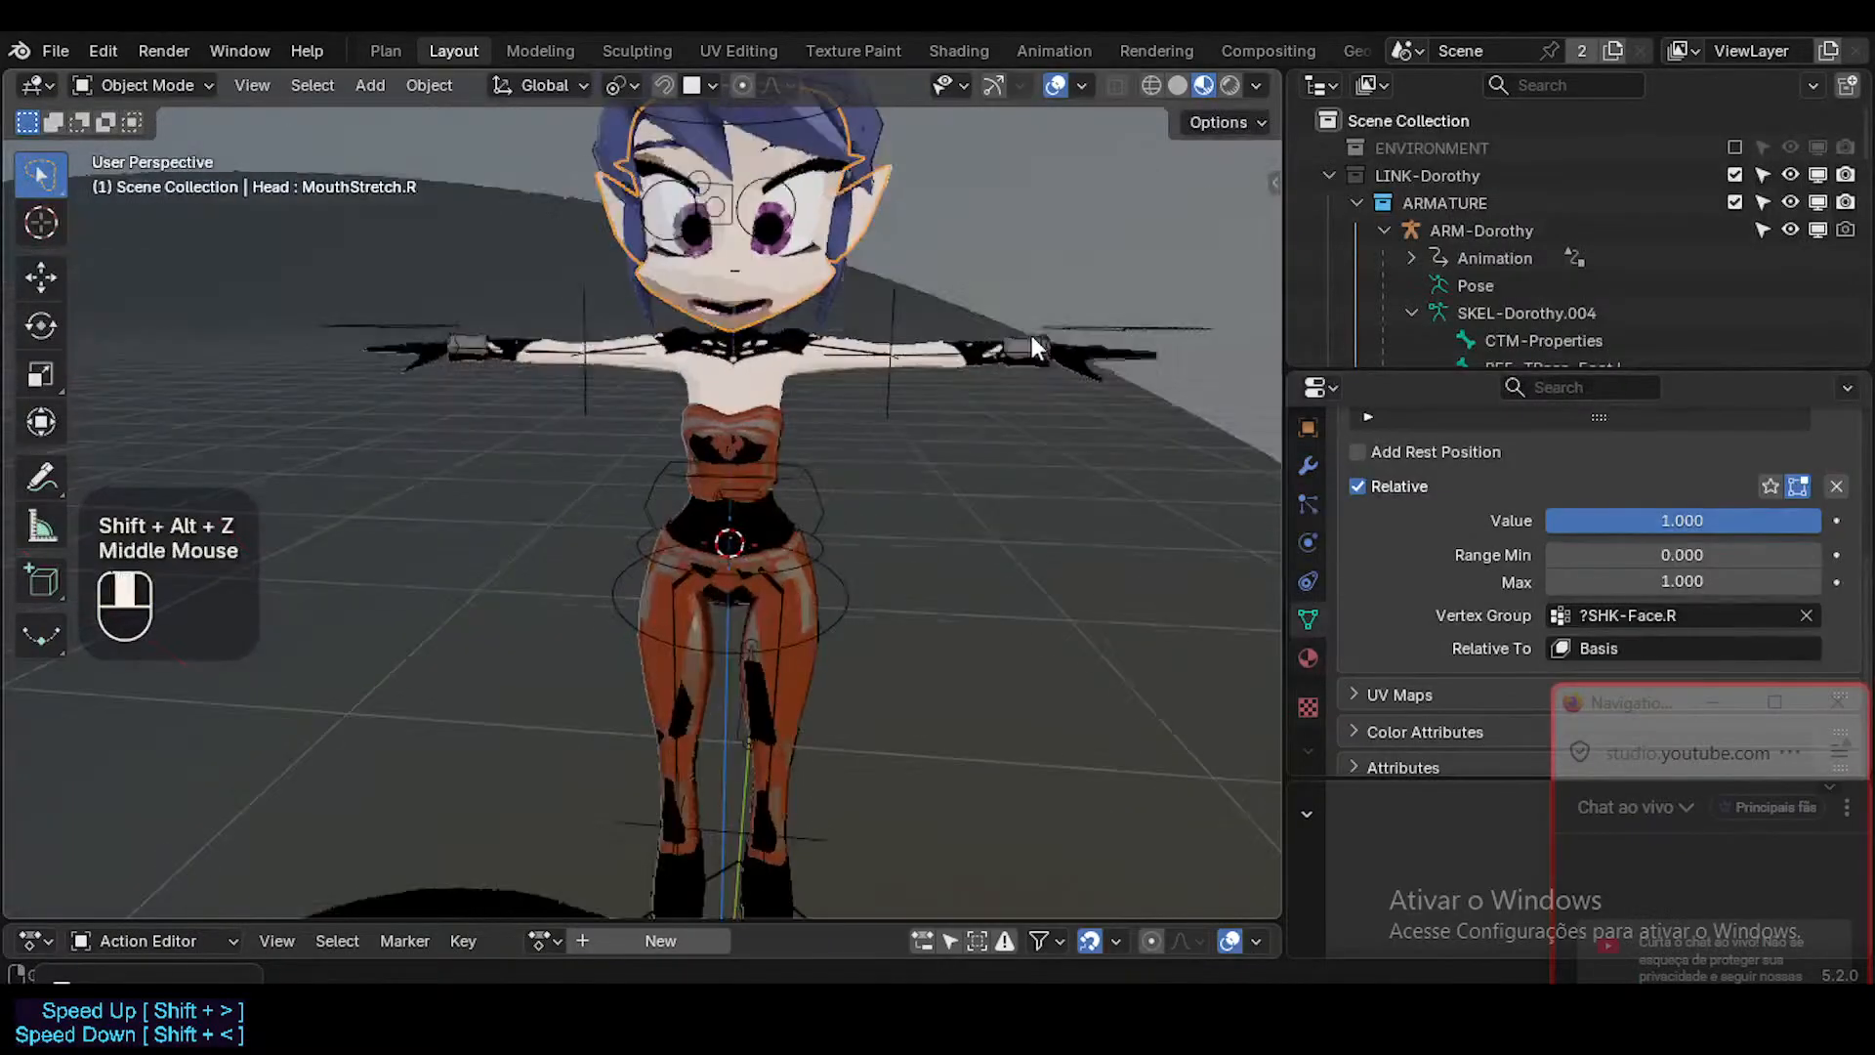
key("ctrl+s")
middle_click_drag(770, 273, 859, 332, "shift")
middle_click_drag(859, 332, 928, 408)
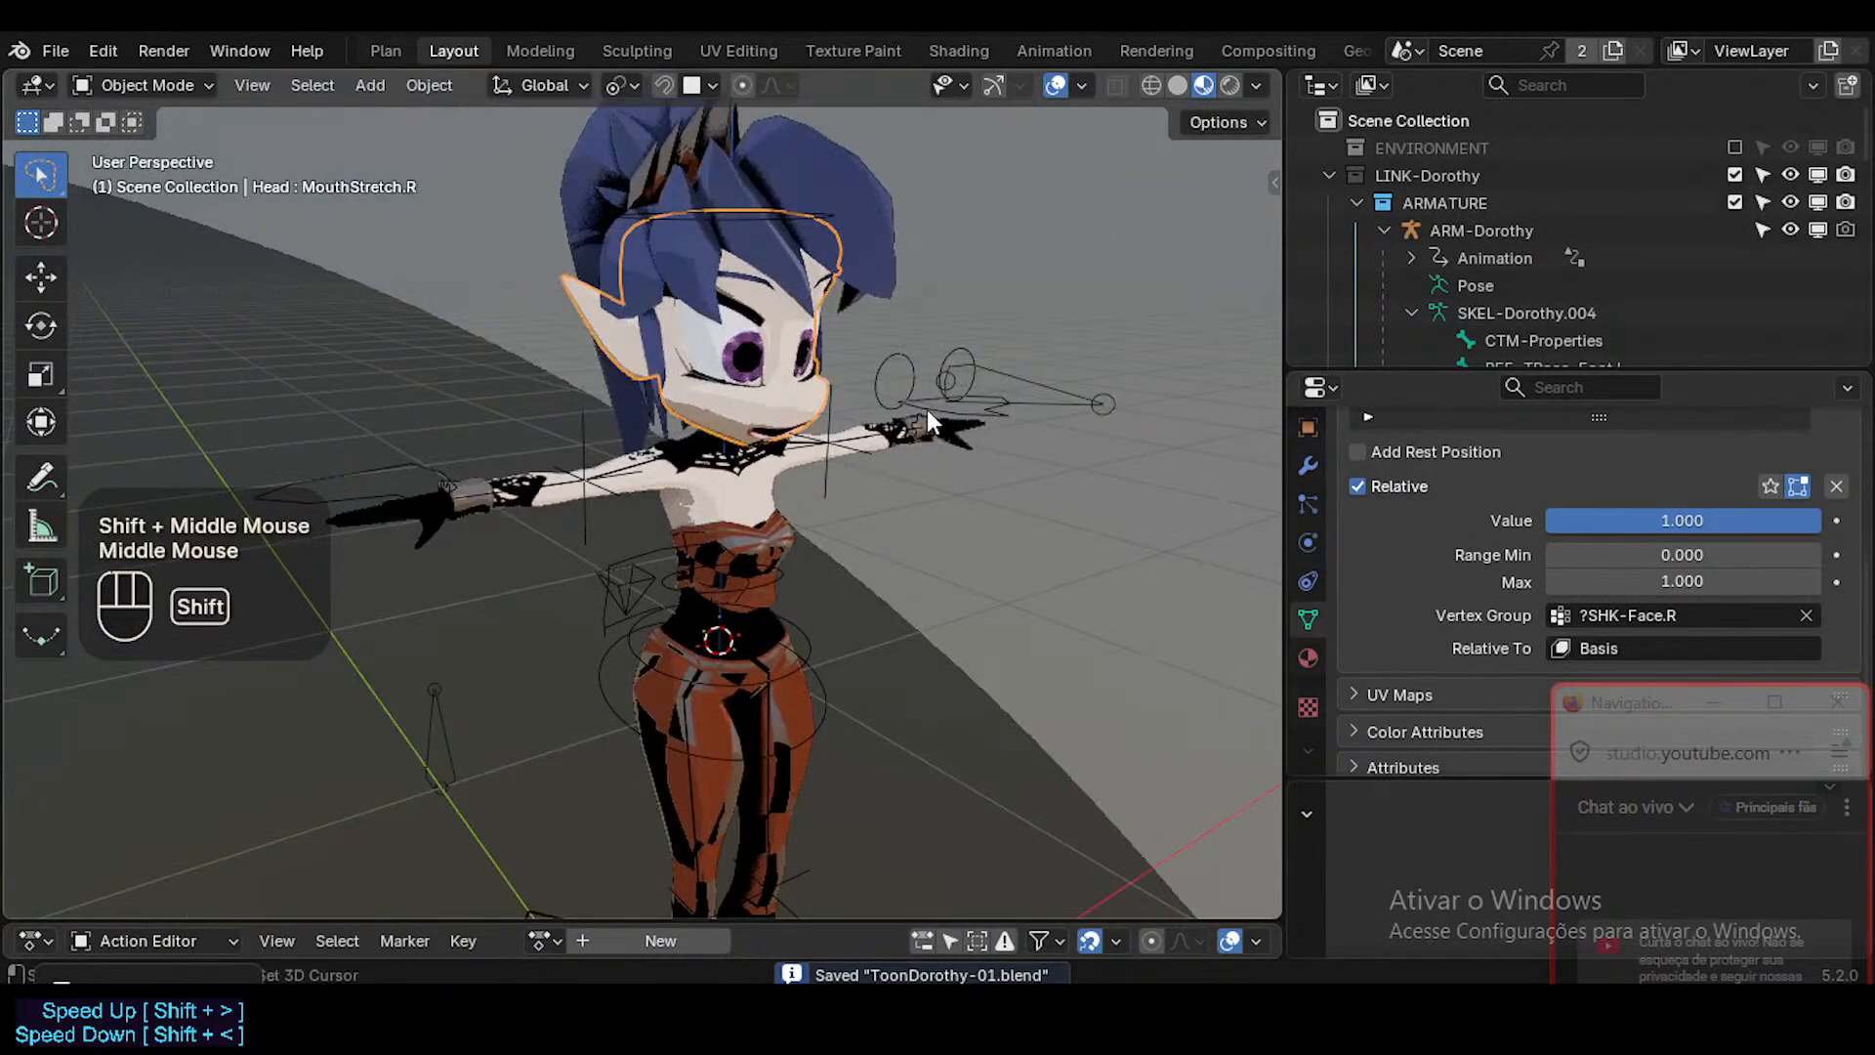
key("shift+alt+z")
key("shift+alt+z")
Rename the eye target bone in front of the face as CTL-Eyes in Pose Mode, and test-move it.
left_click(1016, 367)
key("ctrl+Tab")
left_click(1039, 392)
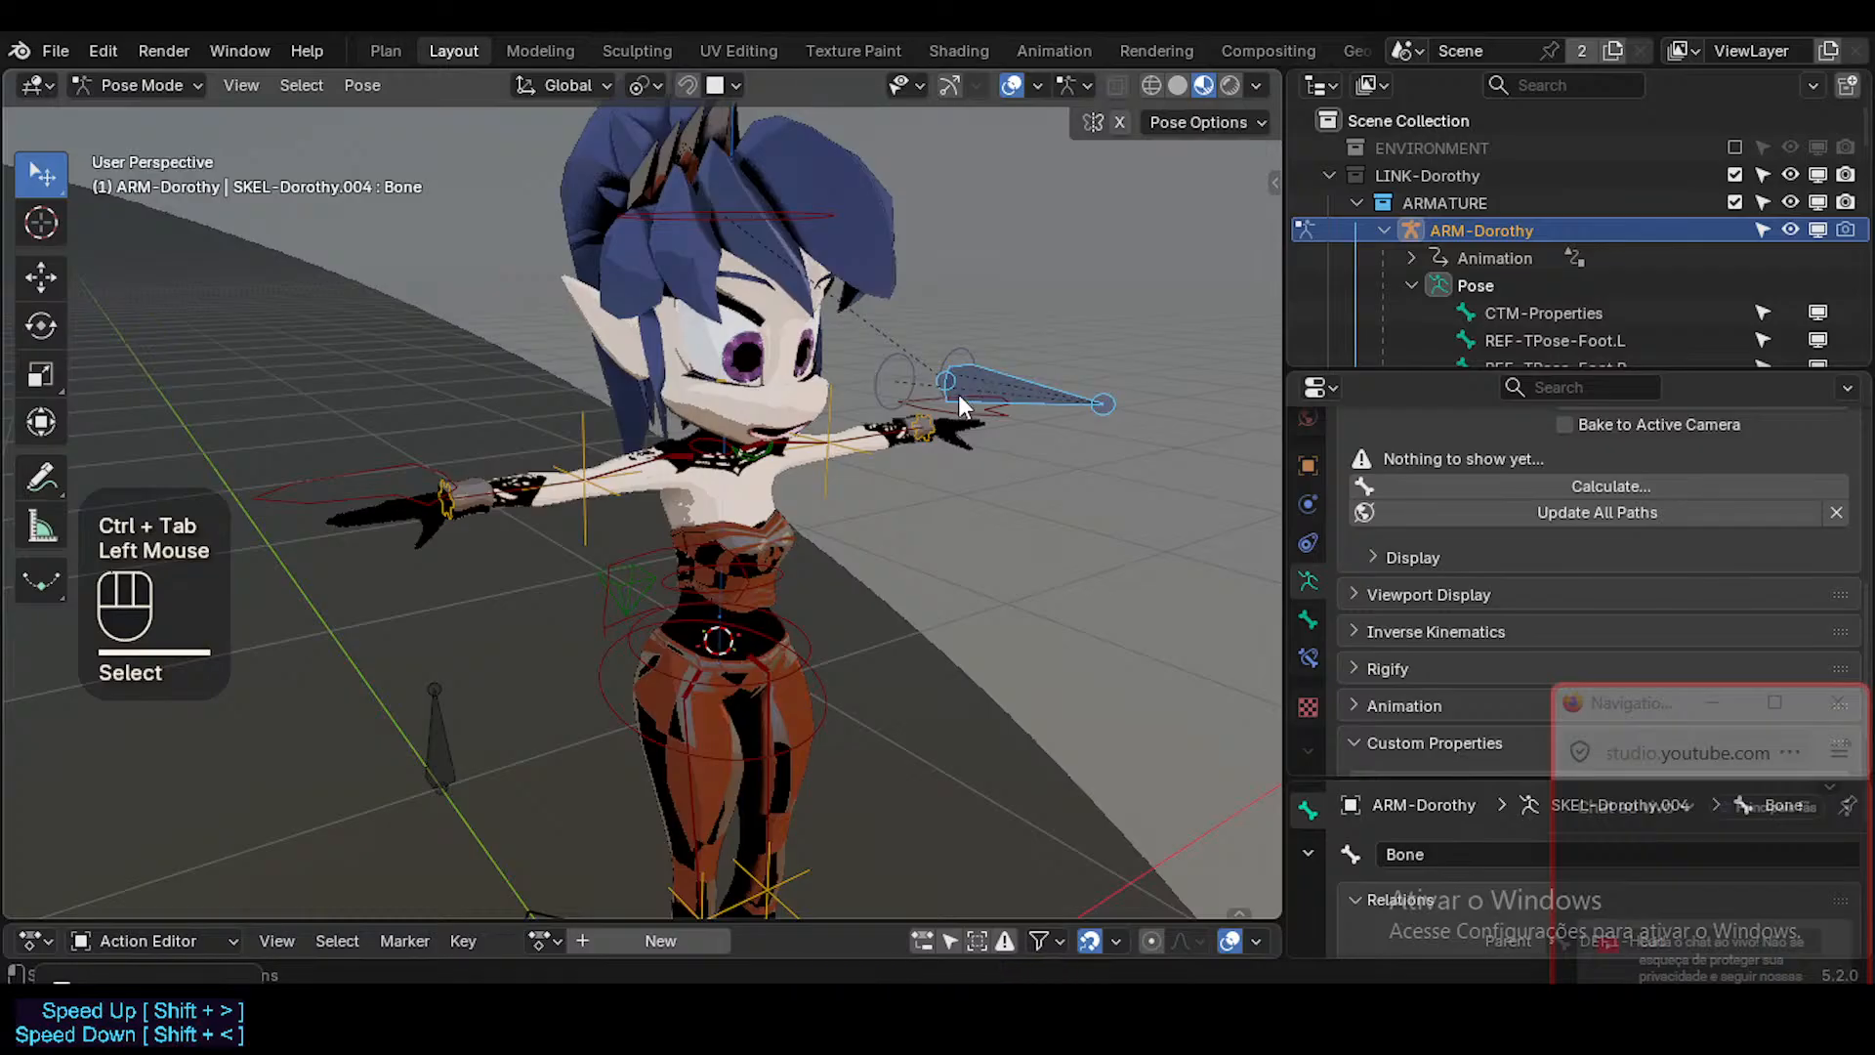
key("F2")
type("CTL")
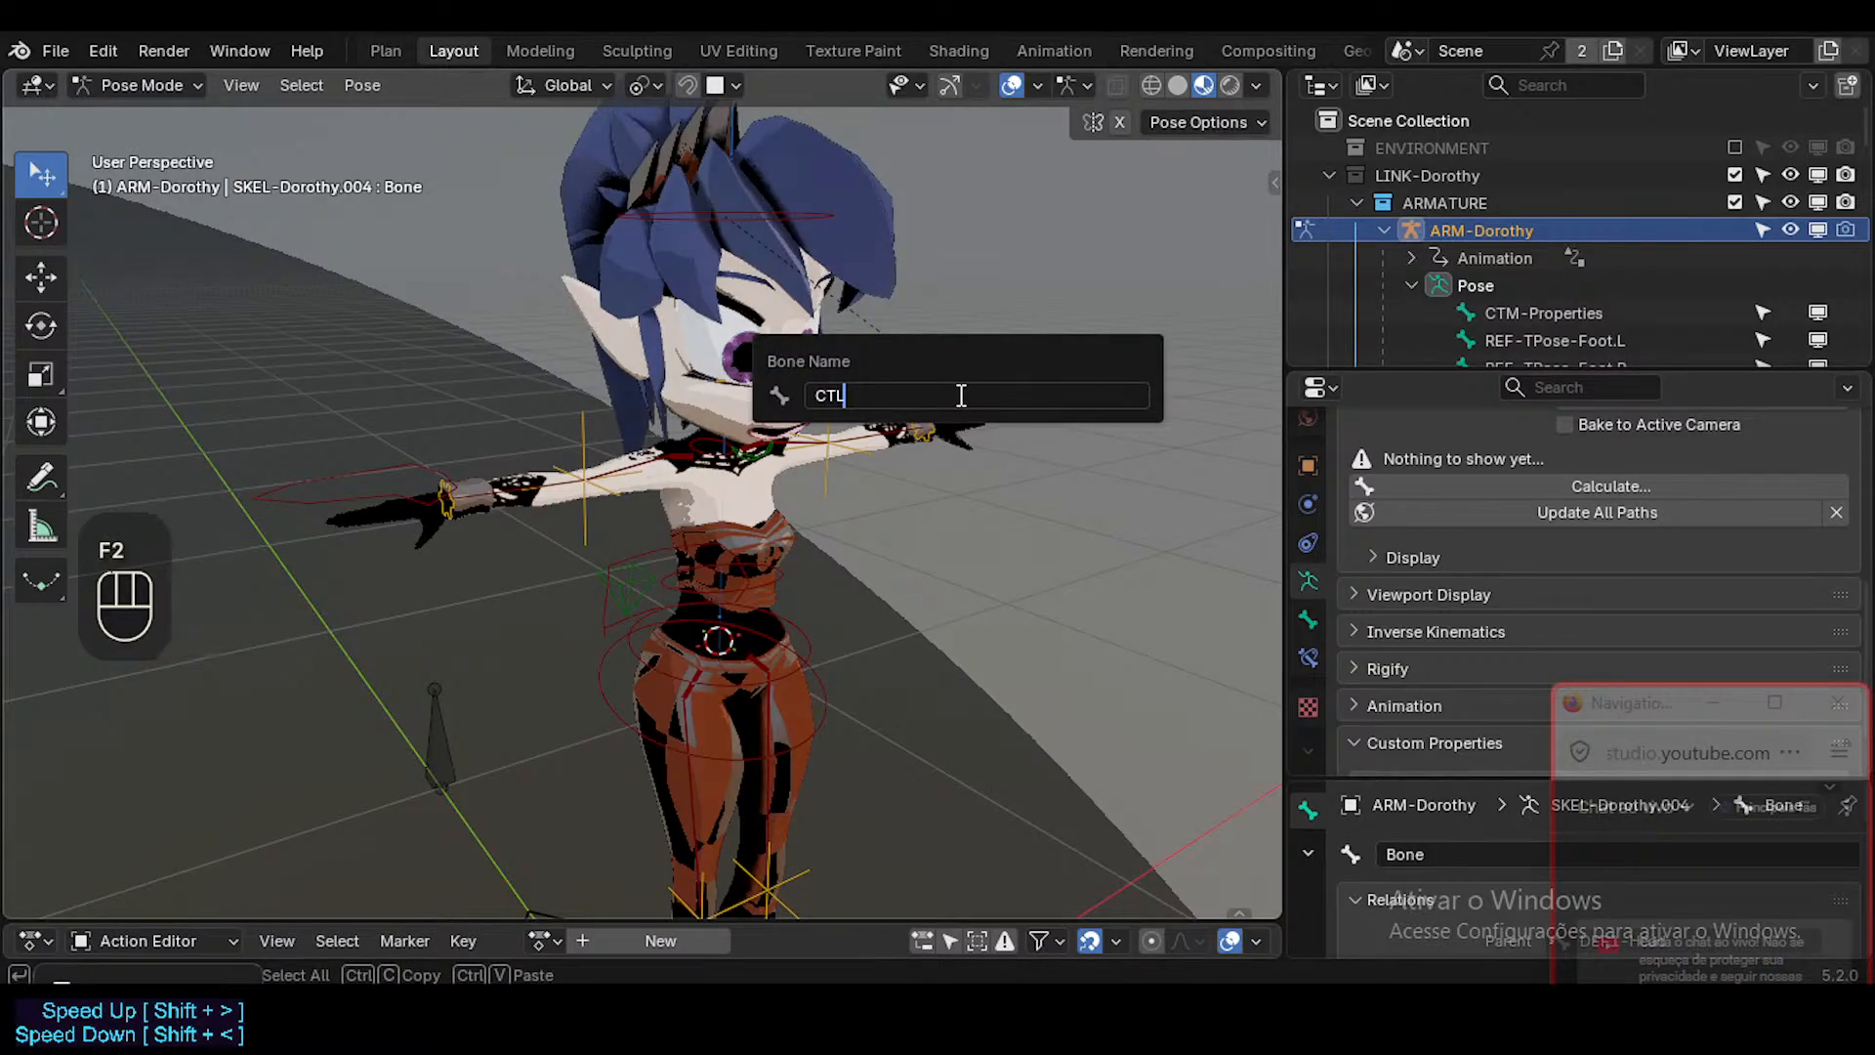
type("-Eyes")
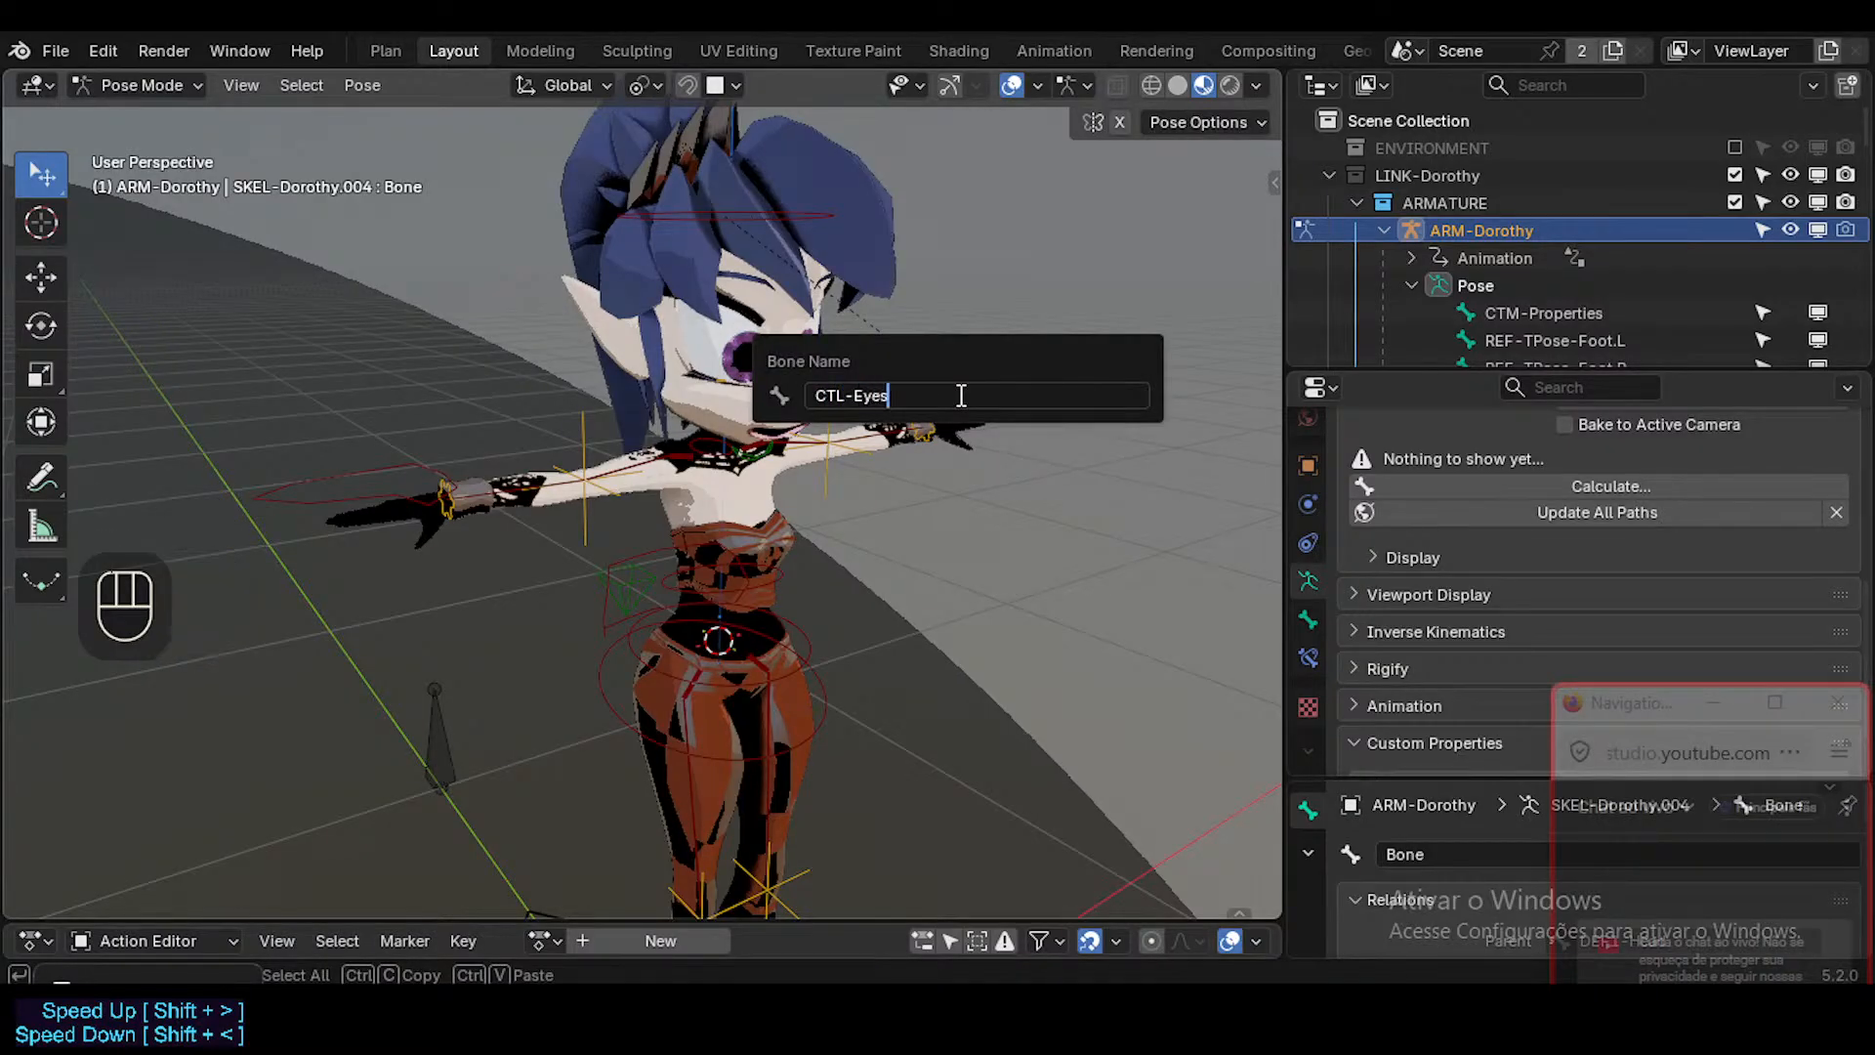
key("Return")
key("g")
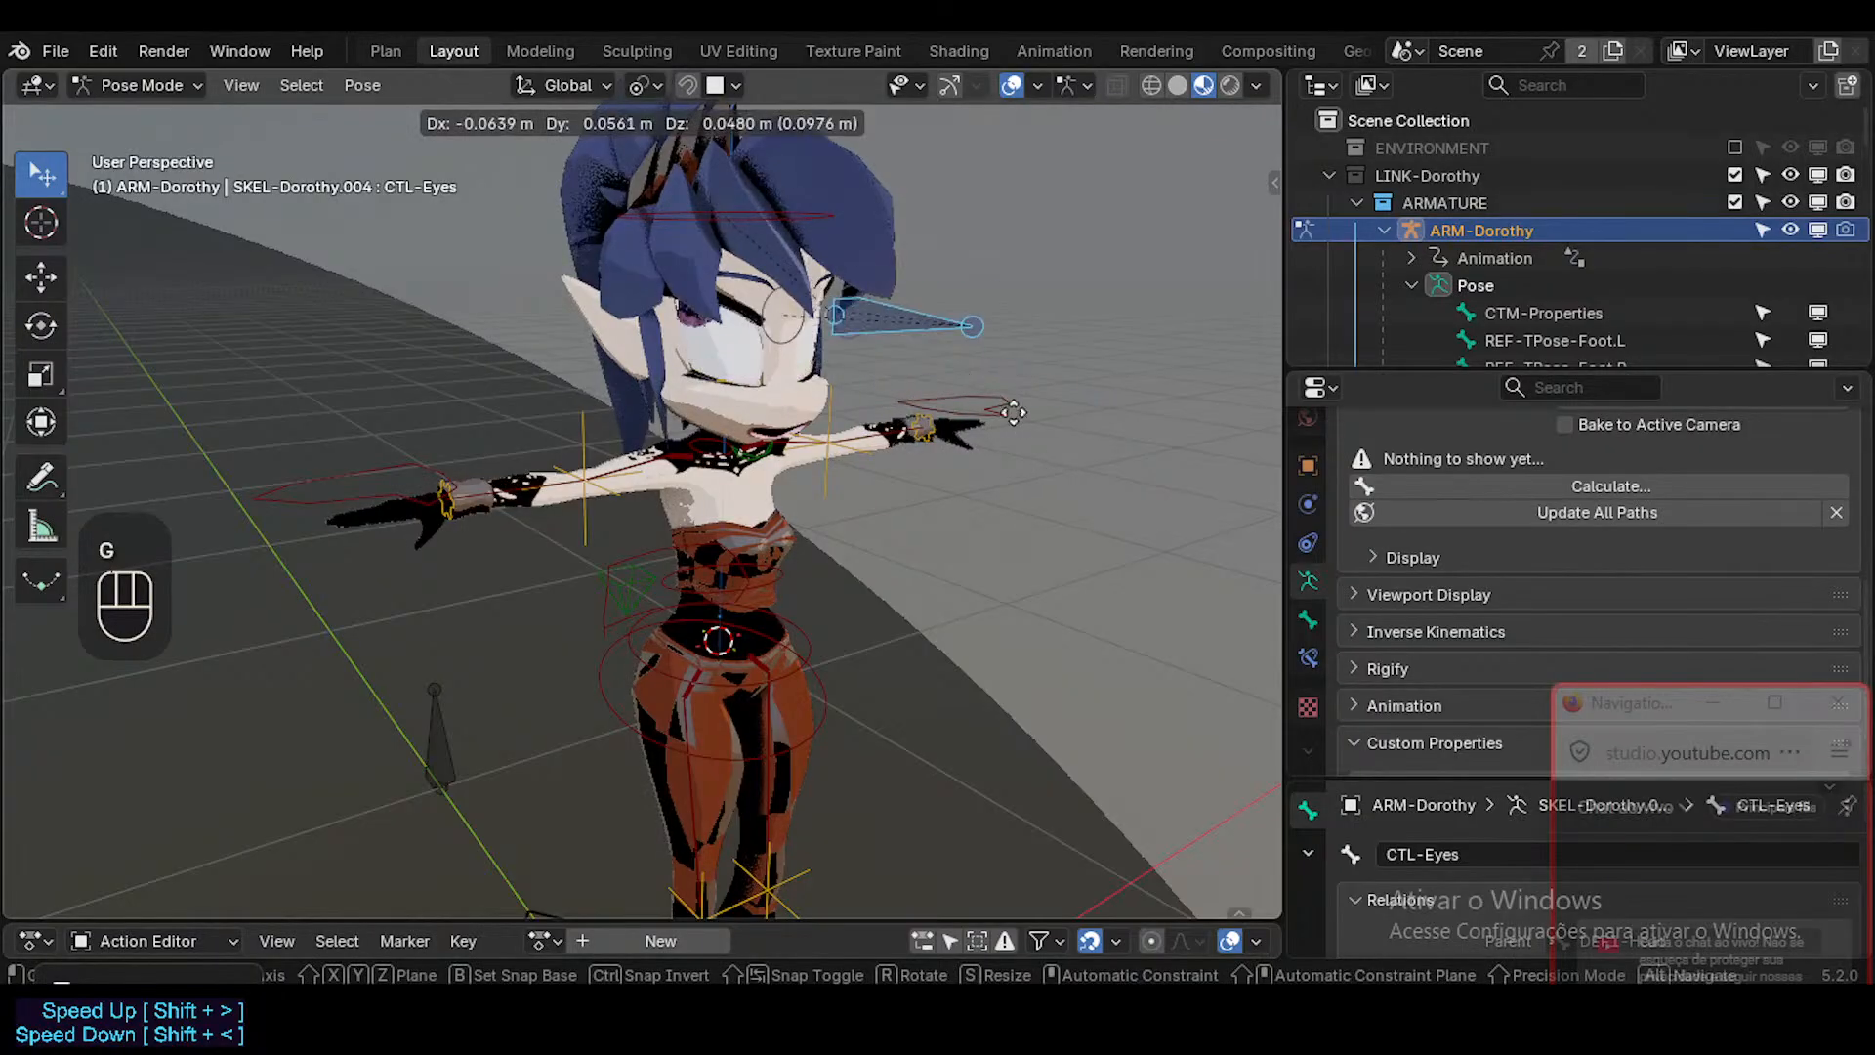
key("Escape")
Set the CTL-Eyes bone's color to 03 - Theme Color Set.
middle_click_drag(1034, 443, 902, 409)
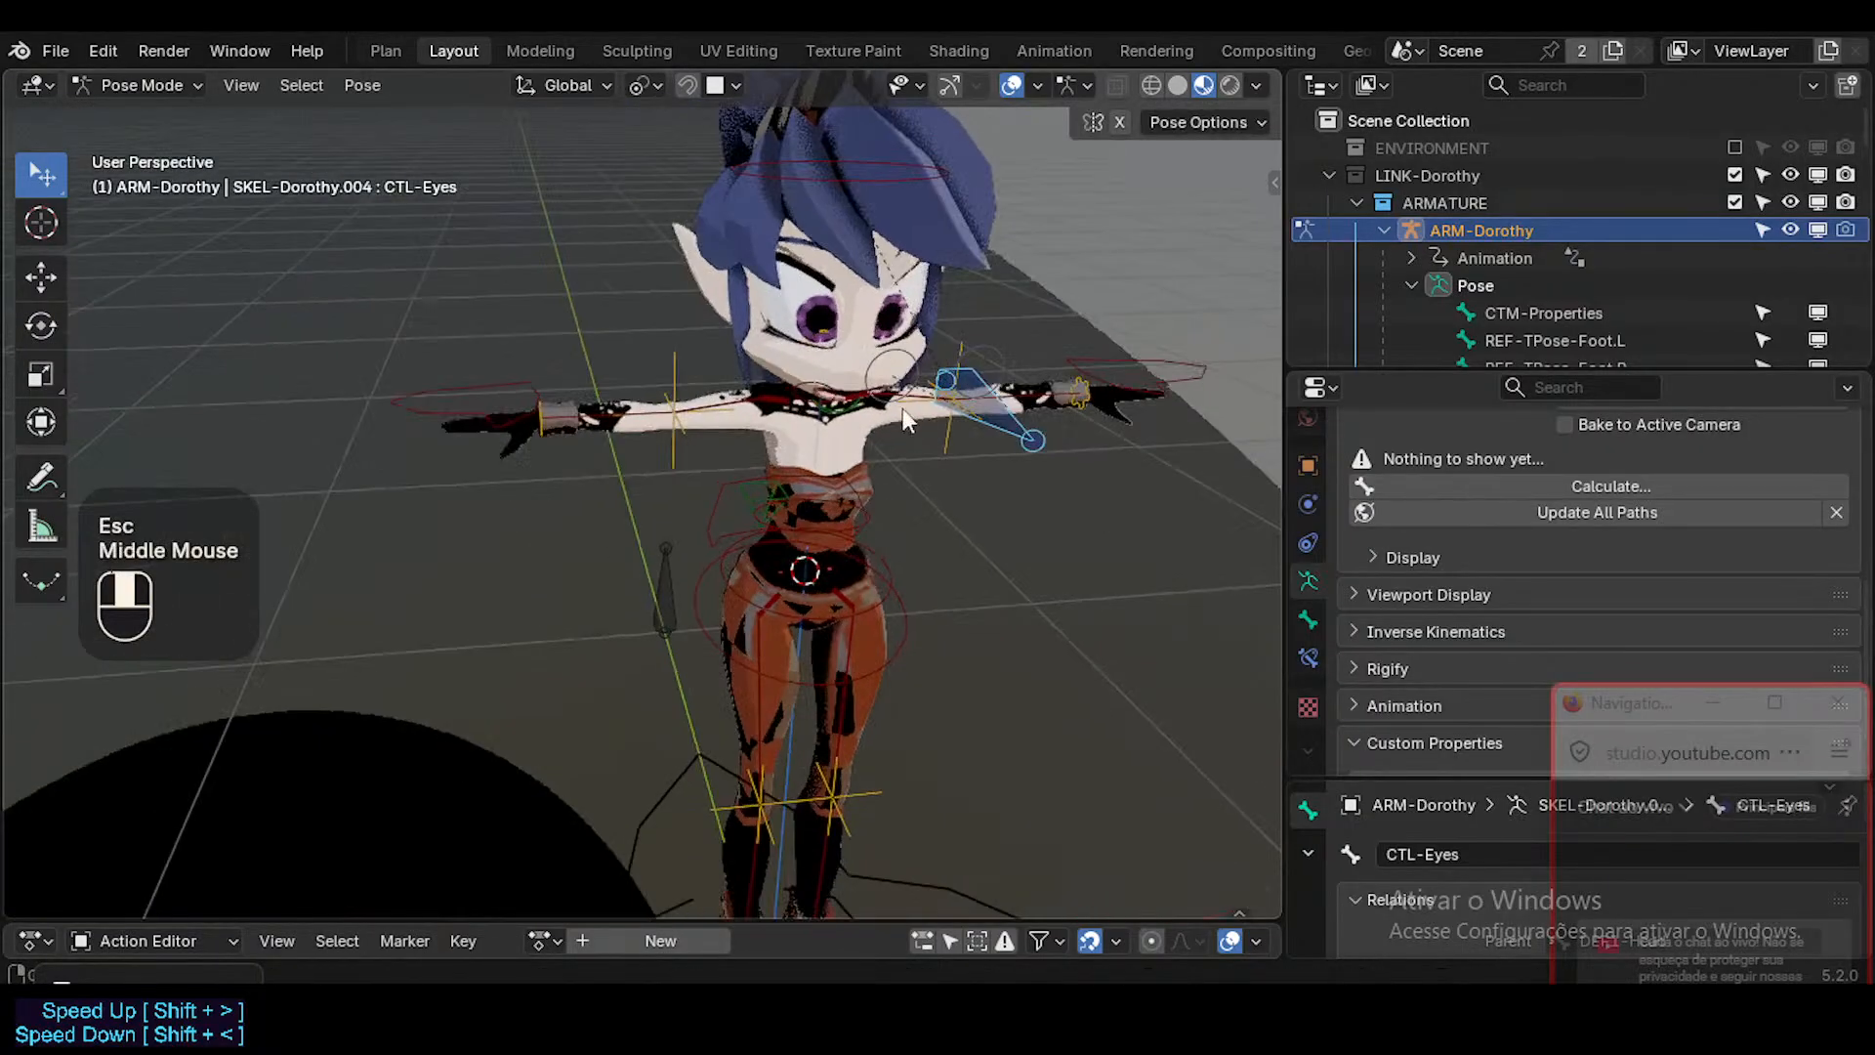
key("shift+alt+b")
left_click(1006, 413)
scroll(1539, 554, "down", 10)
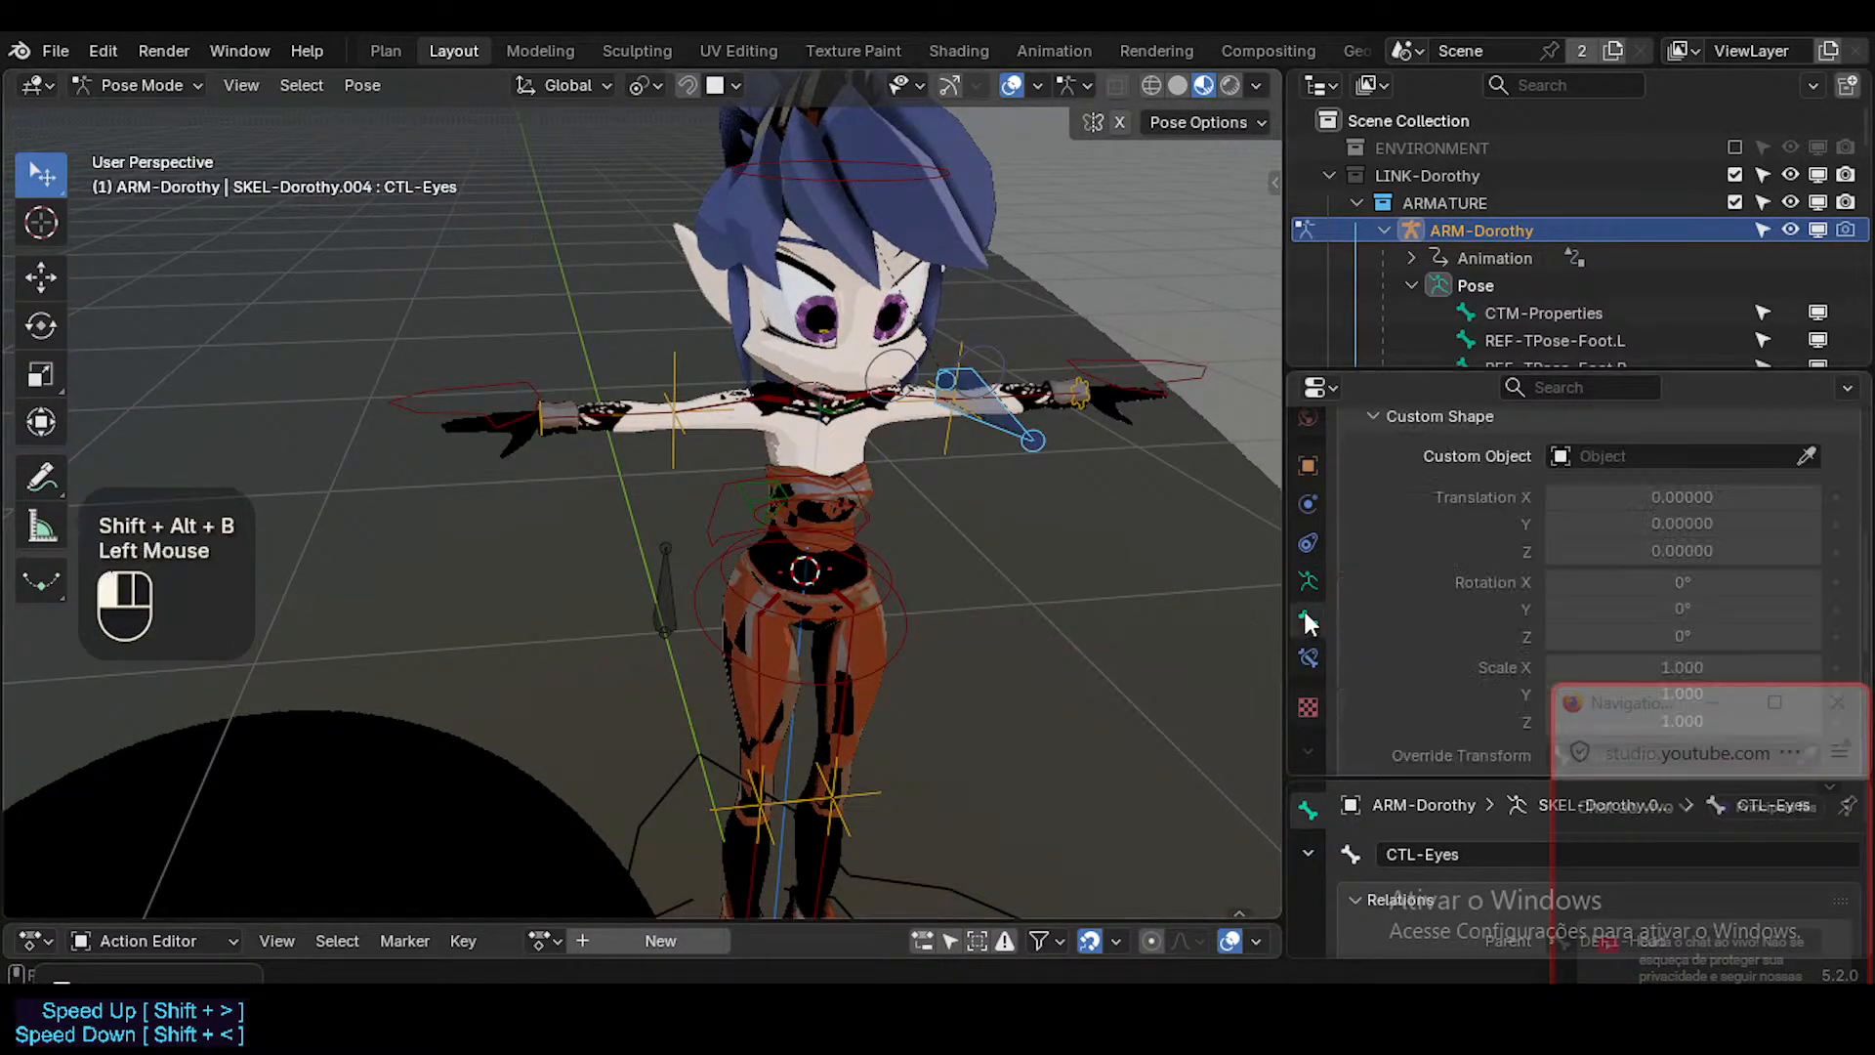
scroll(1539, 554, "up", 4)
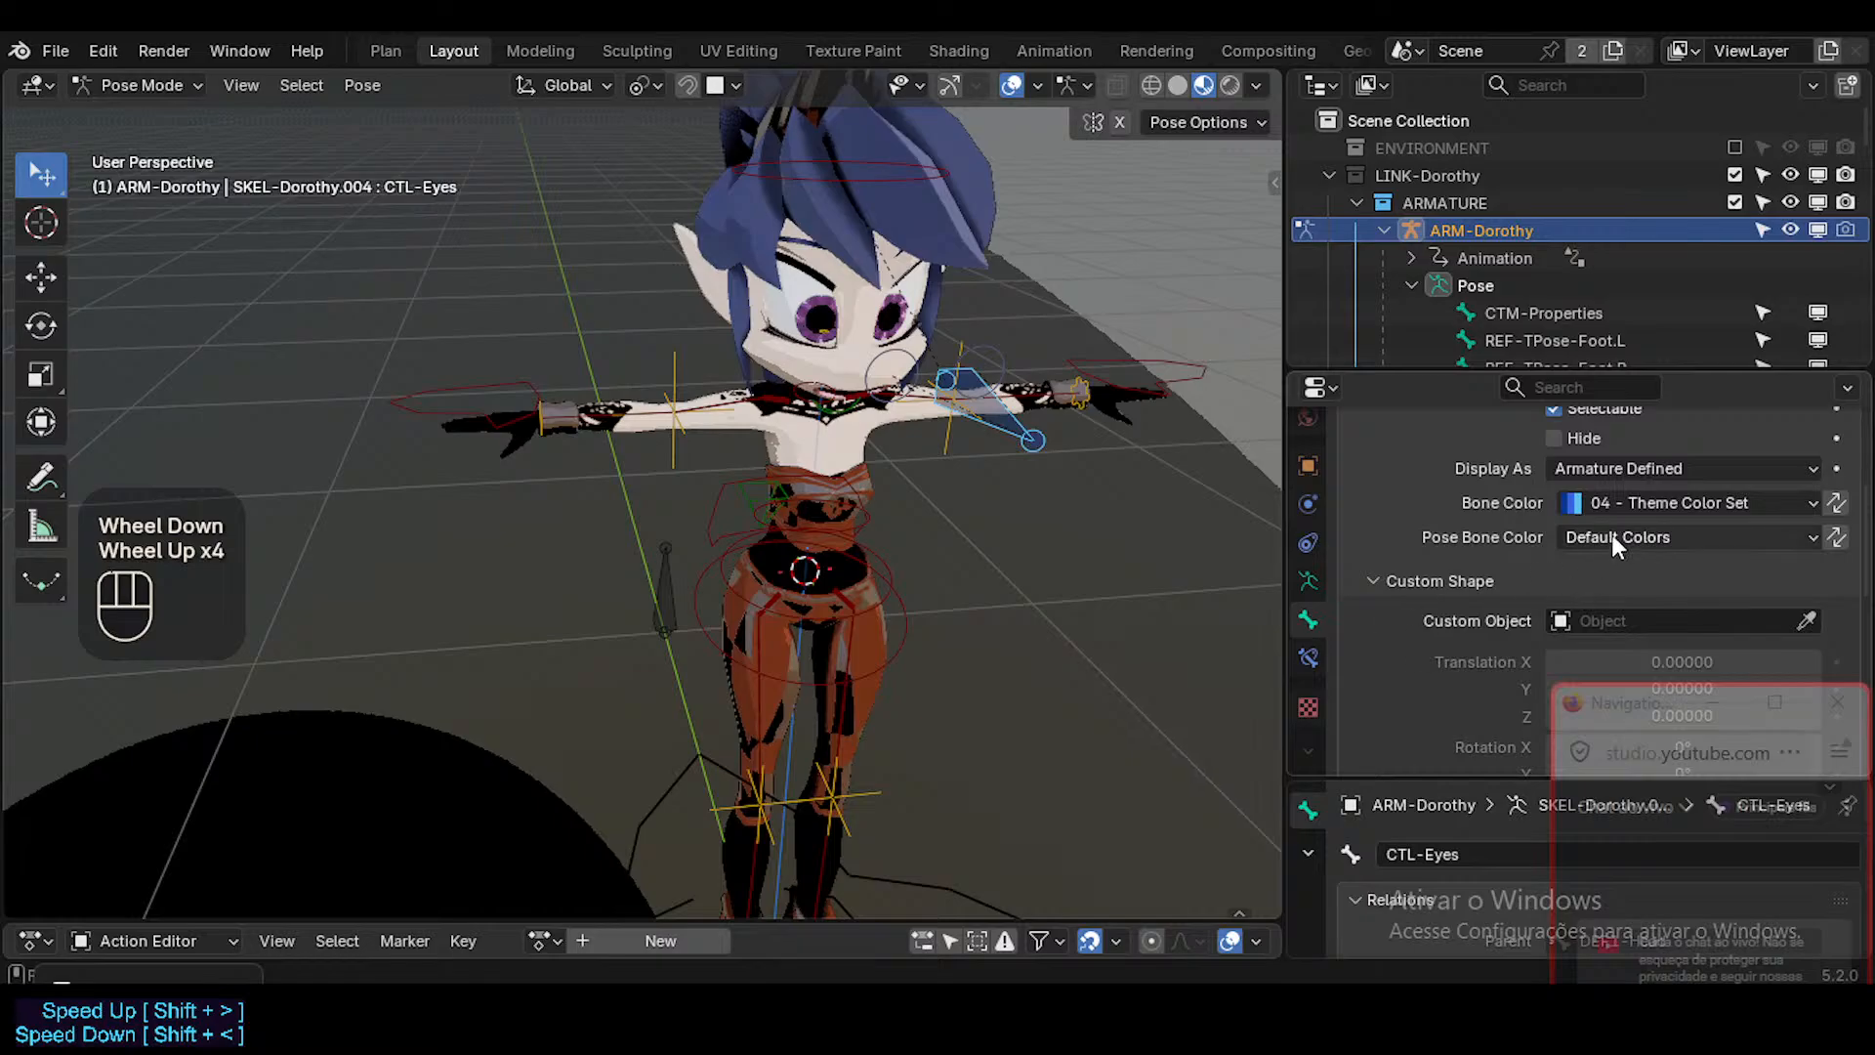
left_click(1580, 504)
left_click(1449, 625)
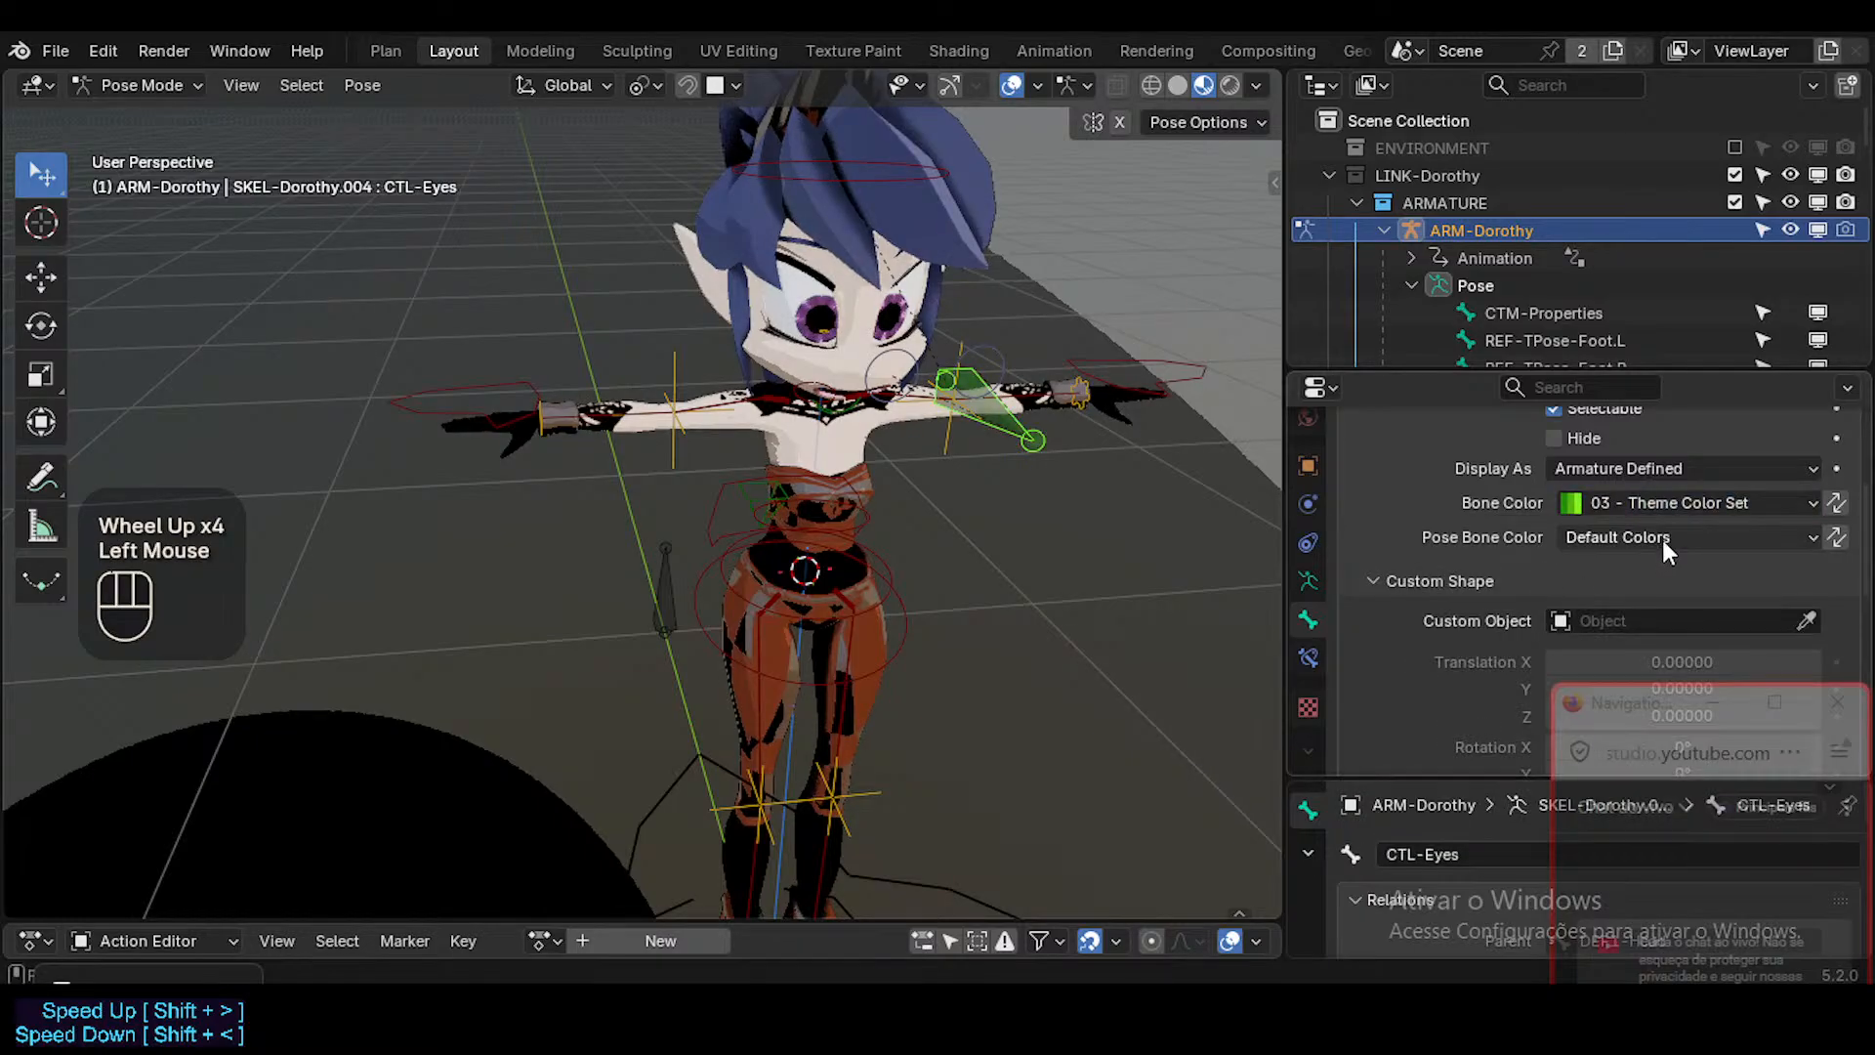
Assign WGT-Aim_EyesTrack as the CTL-Eyes bone's custom shape and adjust the shape's scale.
left_click(1601, 620)
type("Eyes")
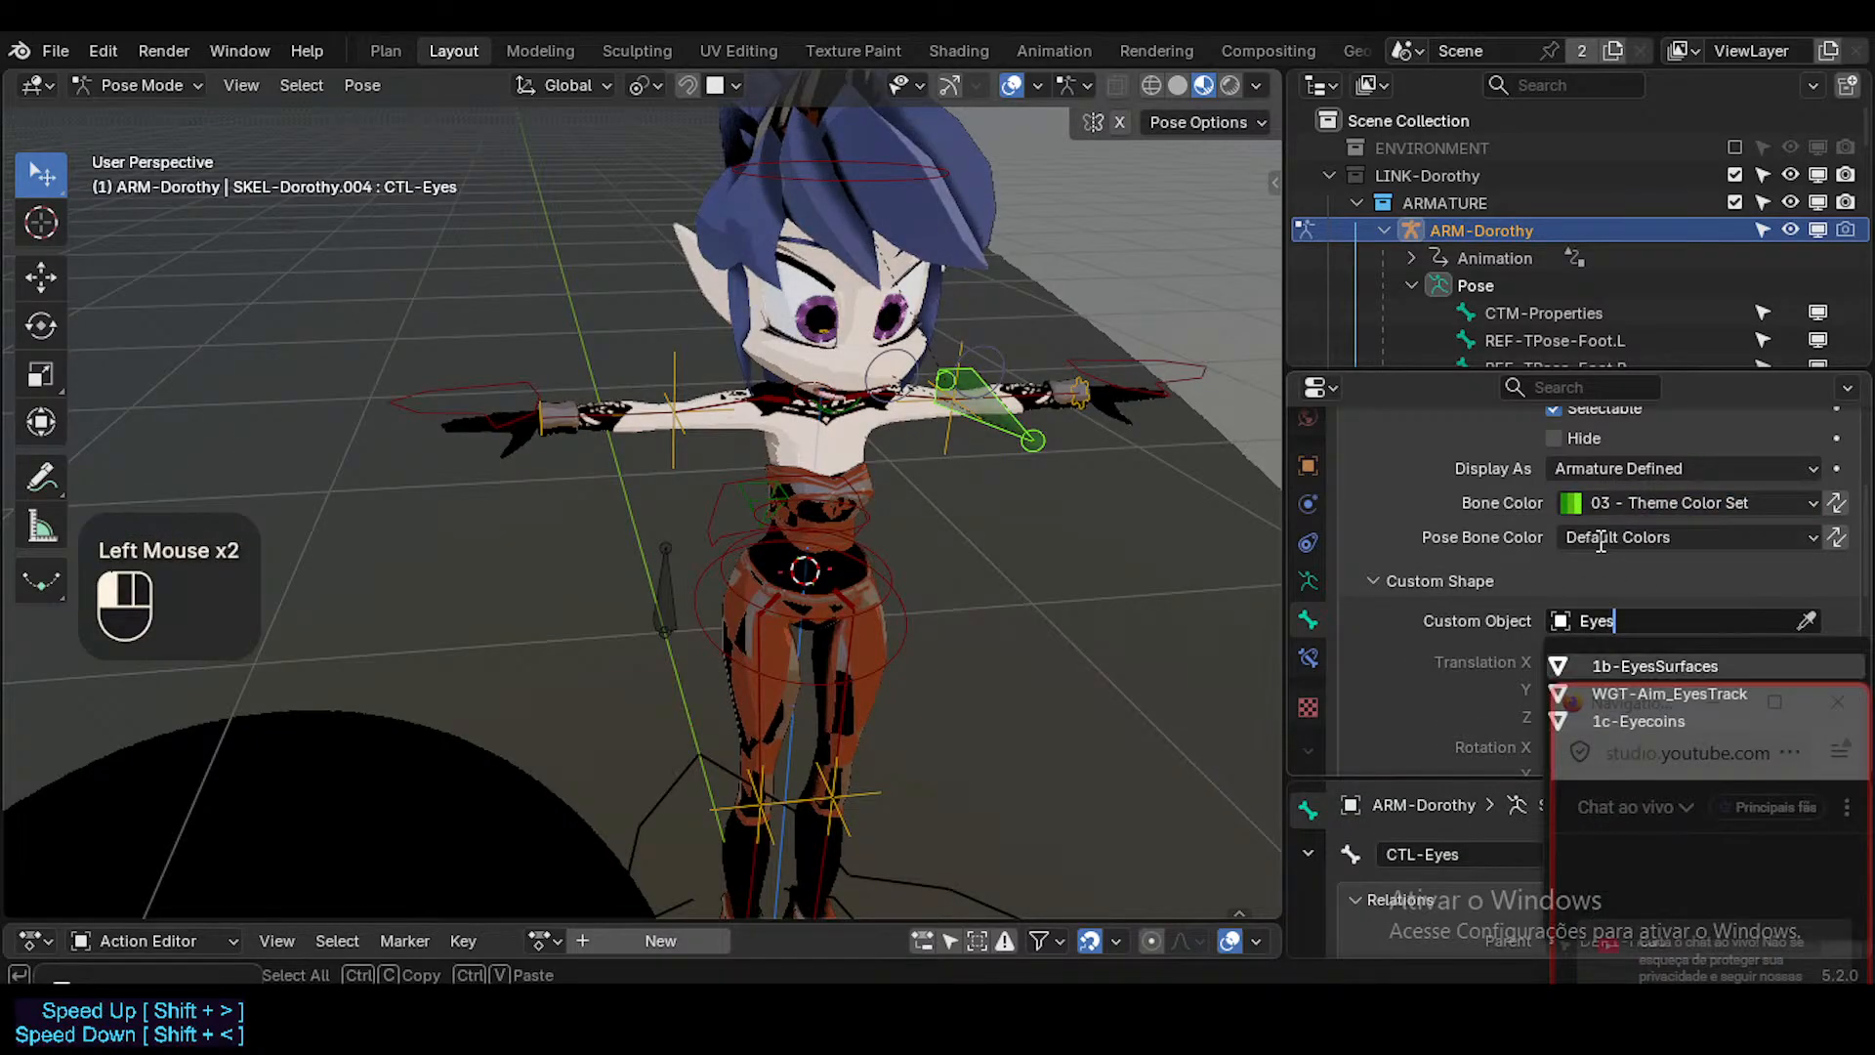
key("Return")
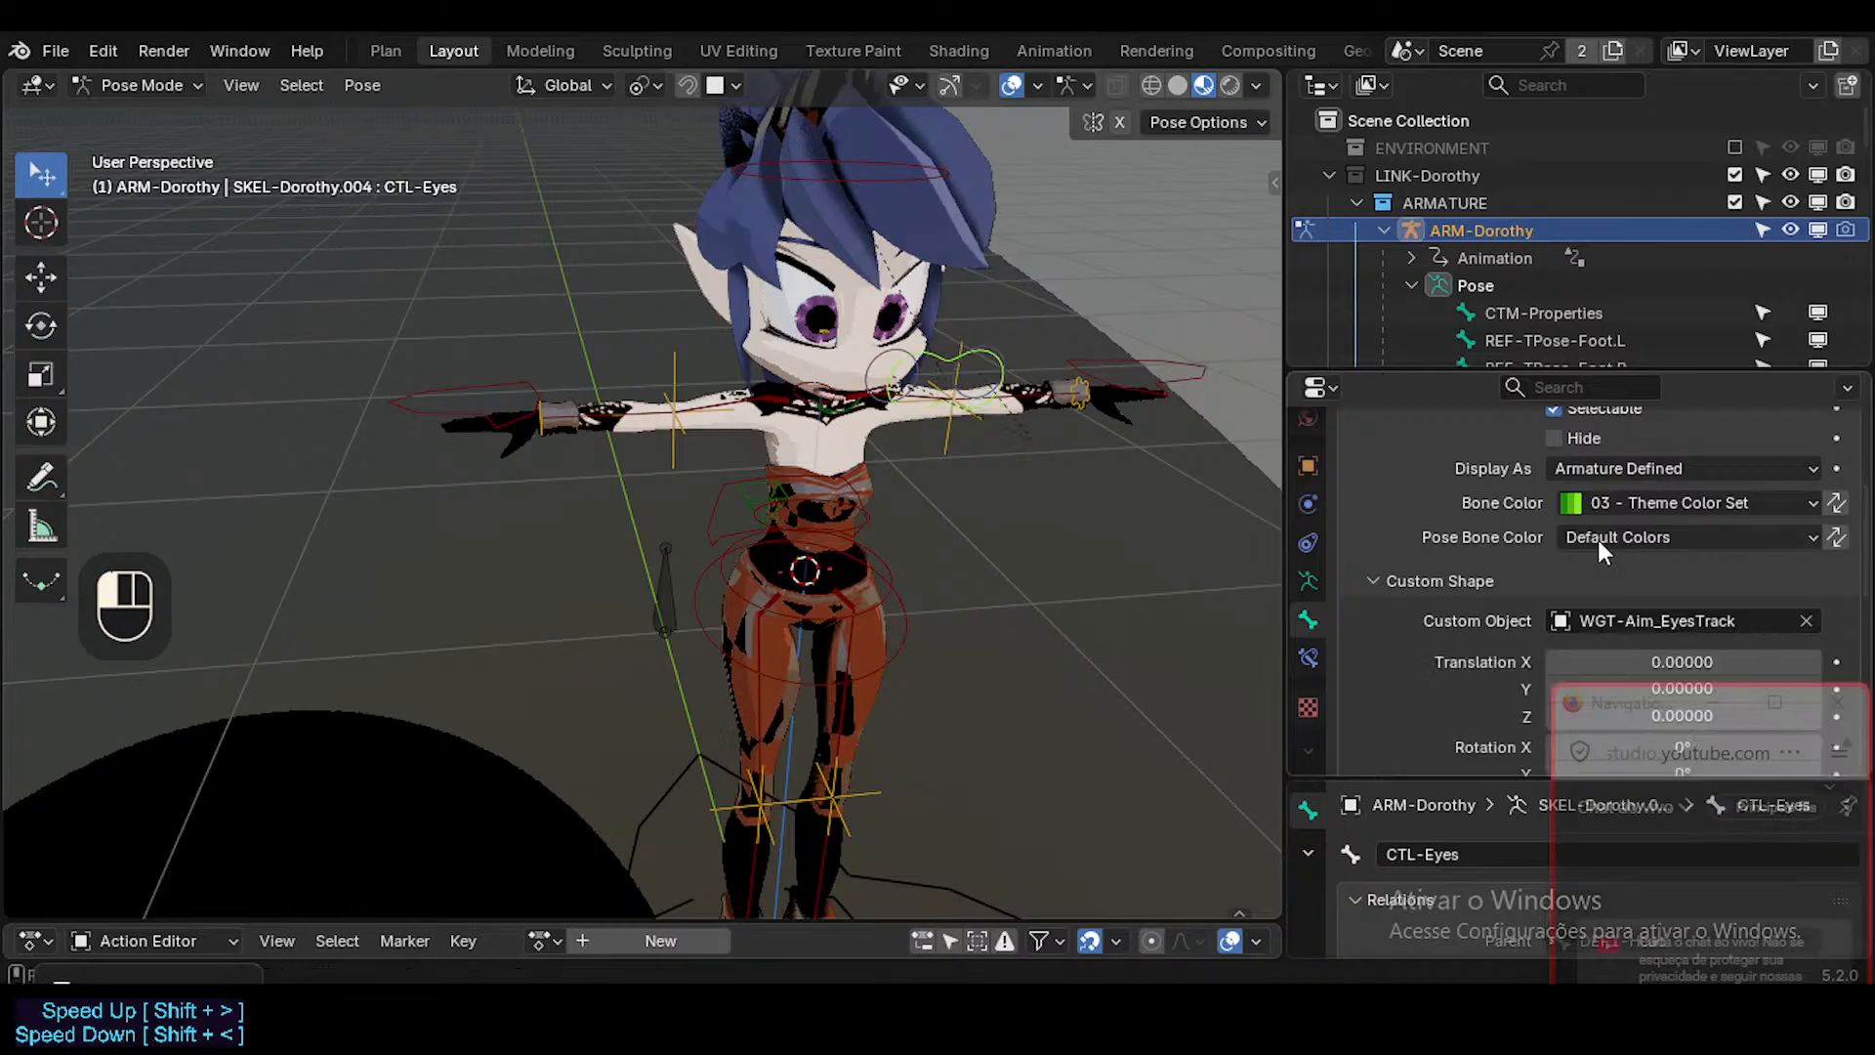
middle_click_drag(1162, 434, 762, 367)
scroll(1522, 528, "up", 1)
scroll(1521, 548, "down", 4)
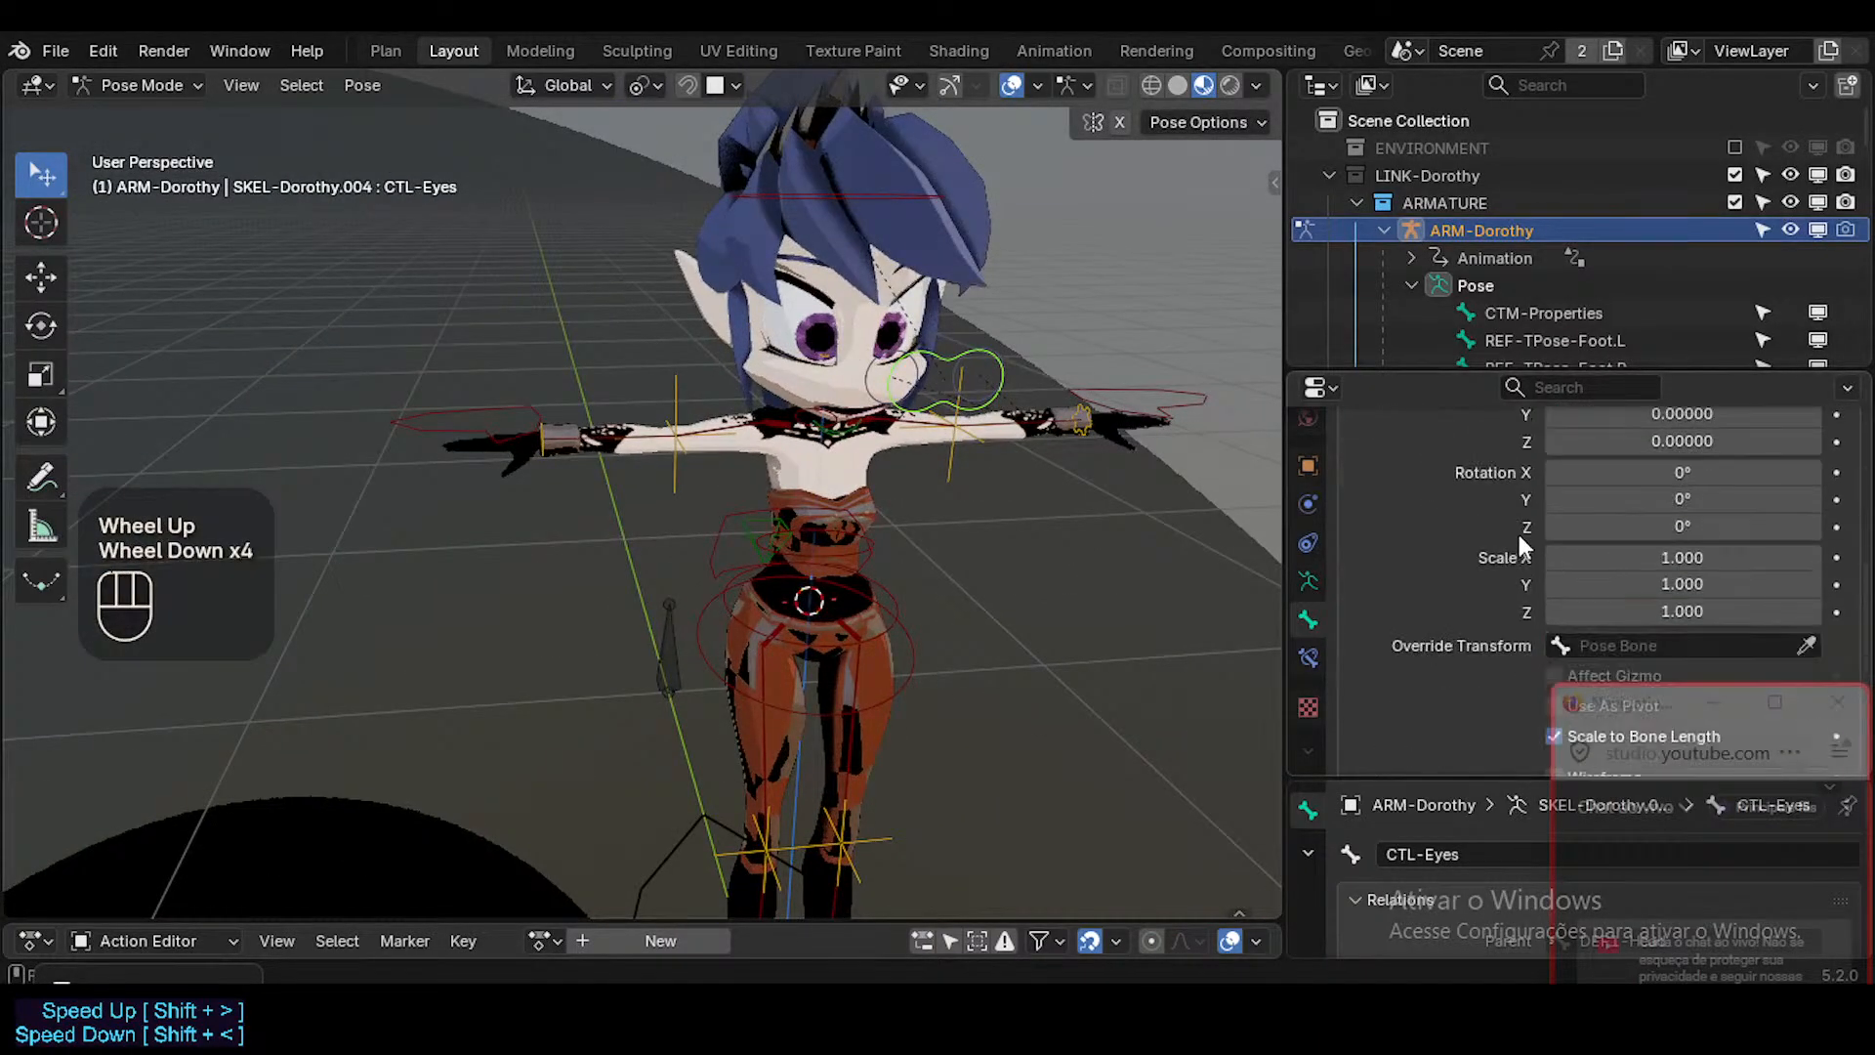
mouse_move(1624, 551)
left_mouse_down("alt+shift")
mouse_move(1699, 551)
mouse_move(1611, 554)
left_mouse_up("alt+shift")
Enter the armature's Edit Mode and snap the 3D cursor to the head of the CTL-Eyes bone.
middle_click_drag(1020, 418, 938, 392)
scroll(1582, 547, "up", 4)
key("Tab")
left_click(937, 392)
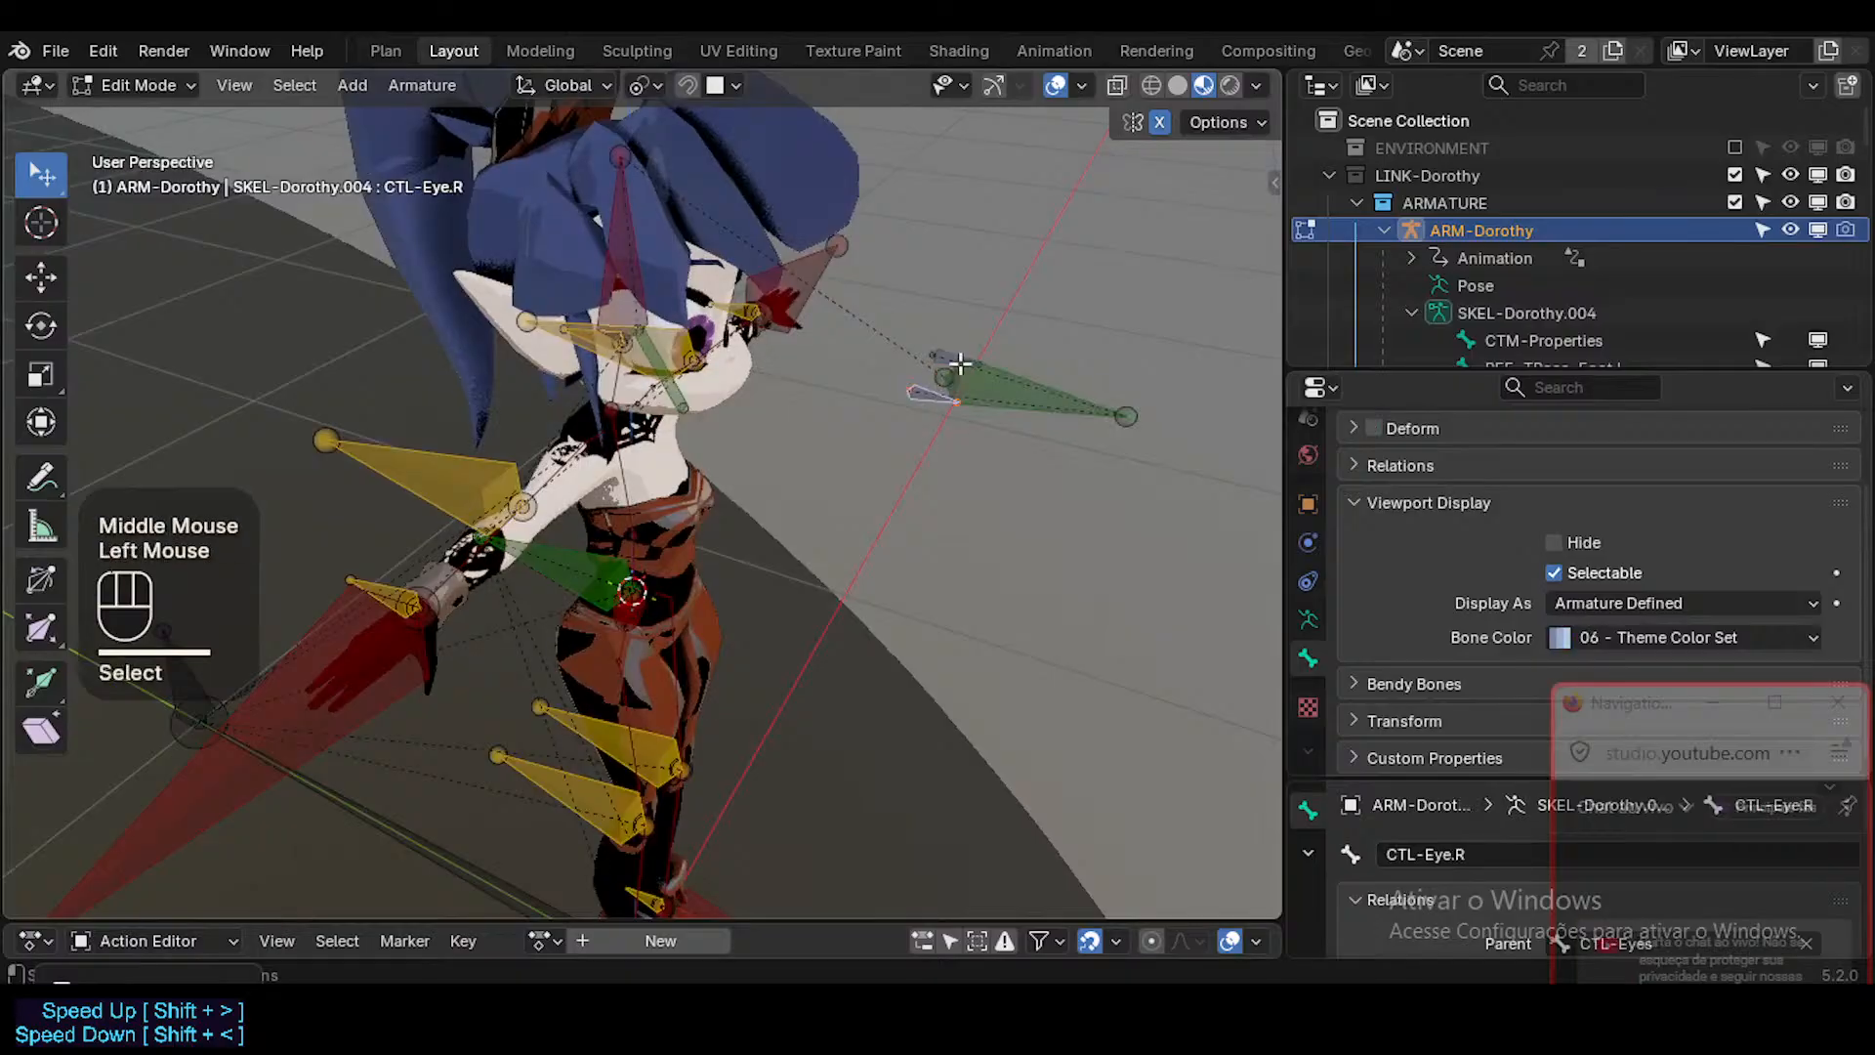
left_click(981, 390)
key("shift+s")
left_click(988, 410)
Select the CTL-Eye.R and CTL-Eye.L bones and snap them to the 3D cursor with Keep Offset.
left_click(932, 399)
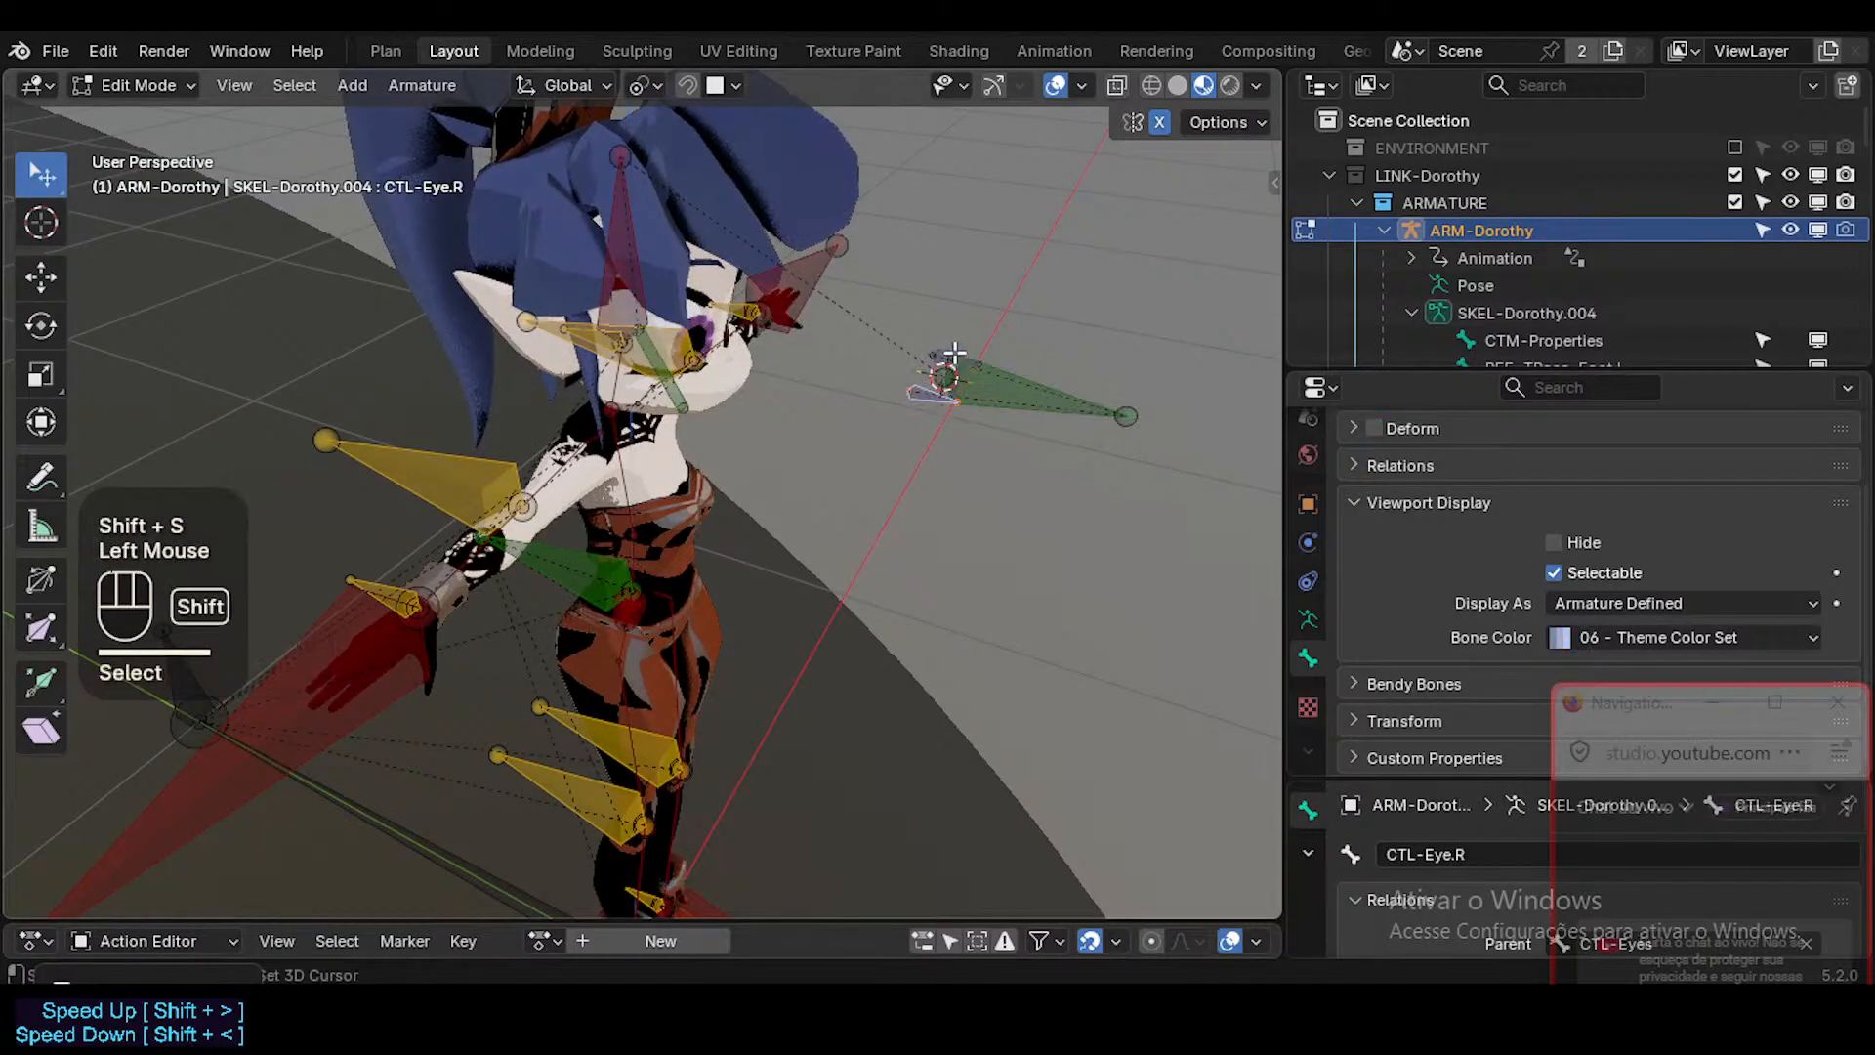
left_click(950, 367, "shift")
scroll(946, 377, "up", 2)
middle_click_drag(946, 377, 924, 426)
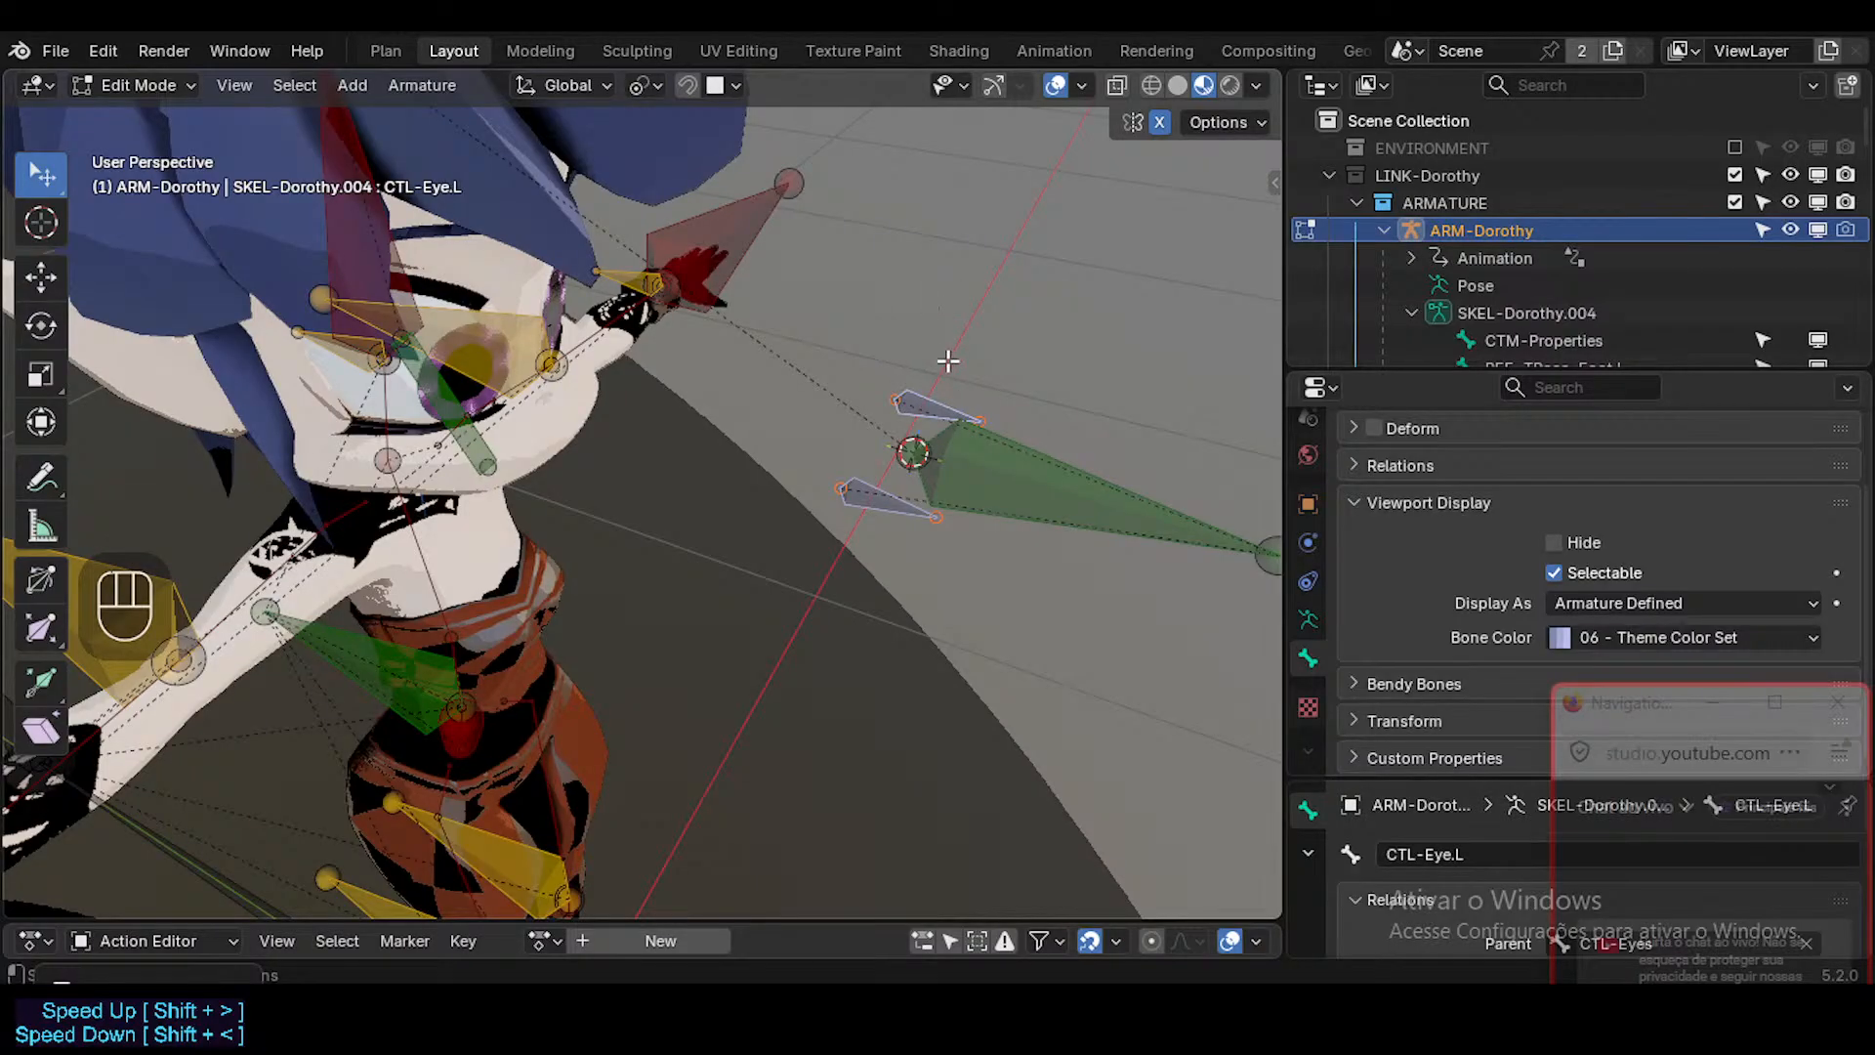
key("less")
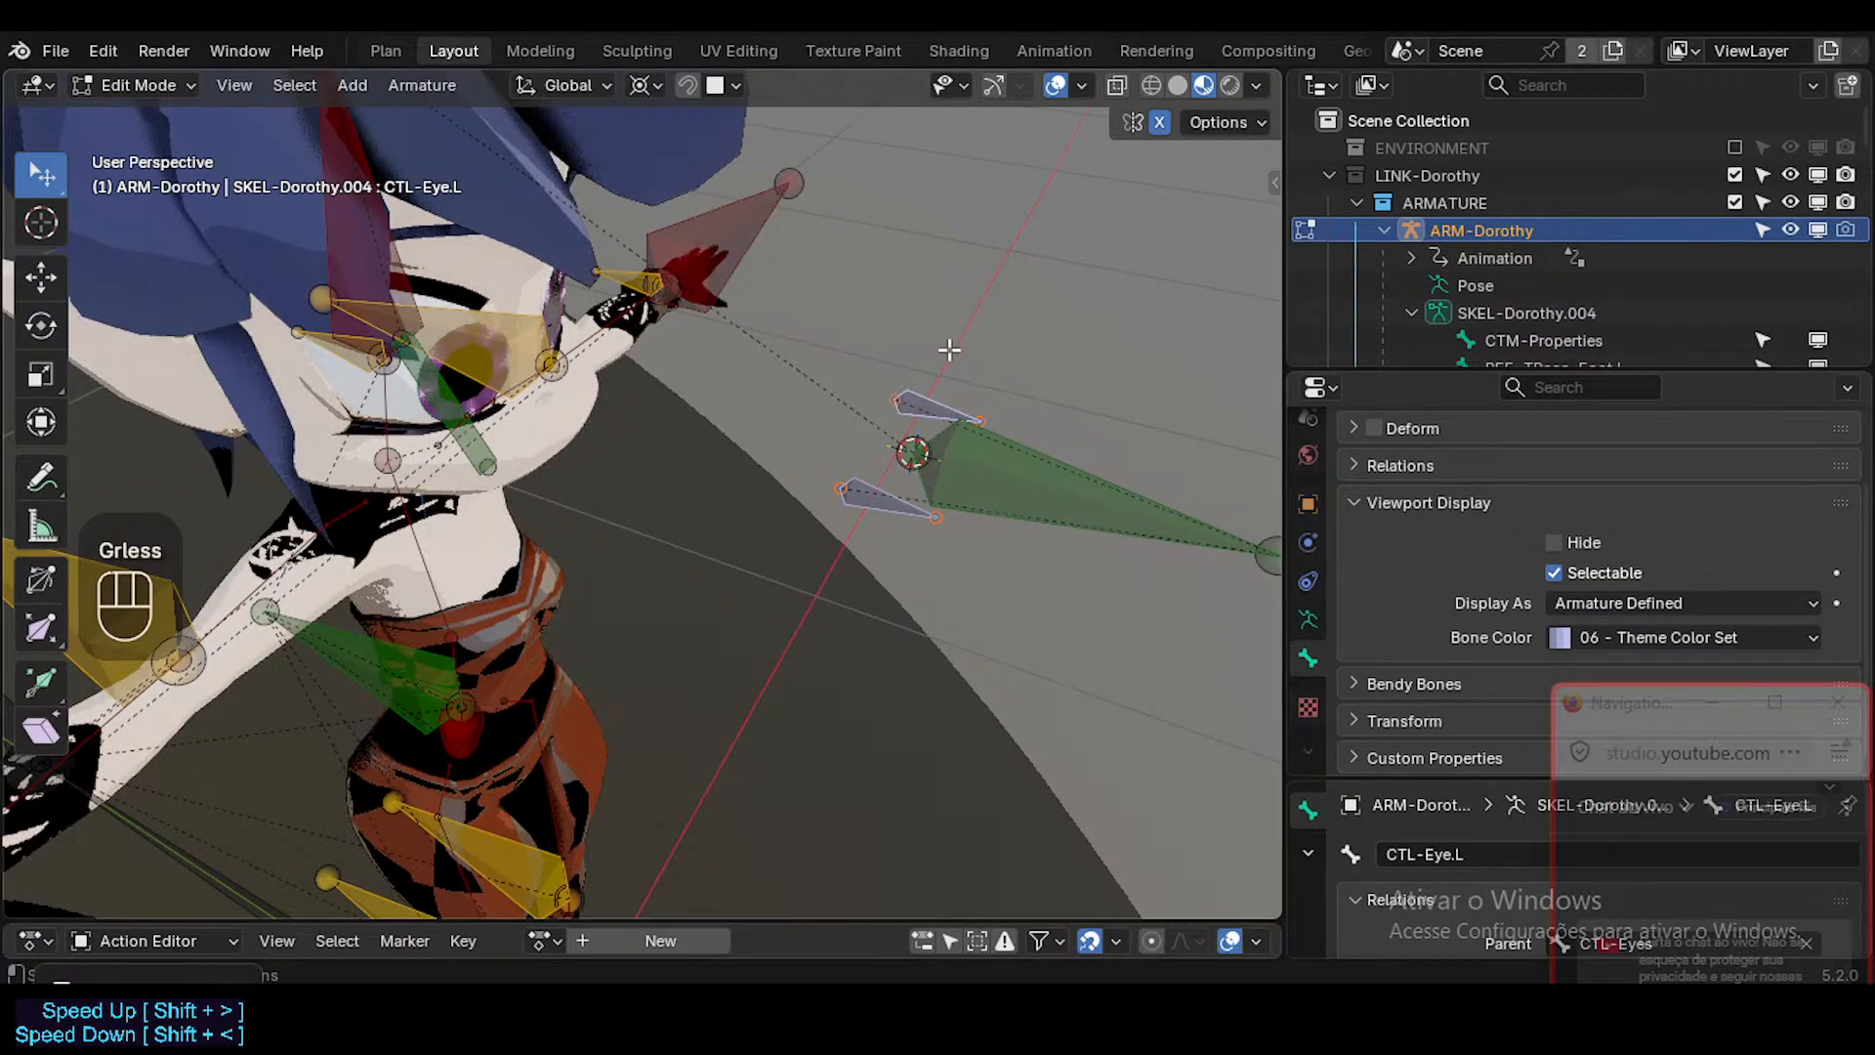
key("shift+s")
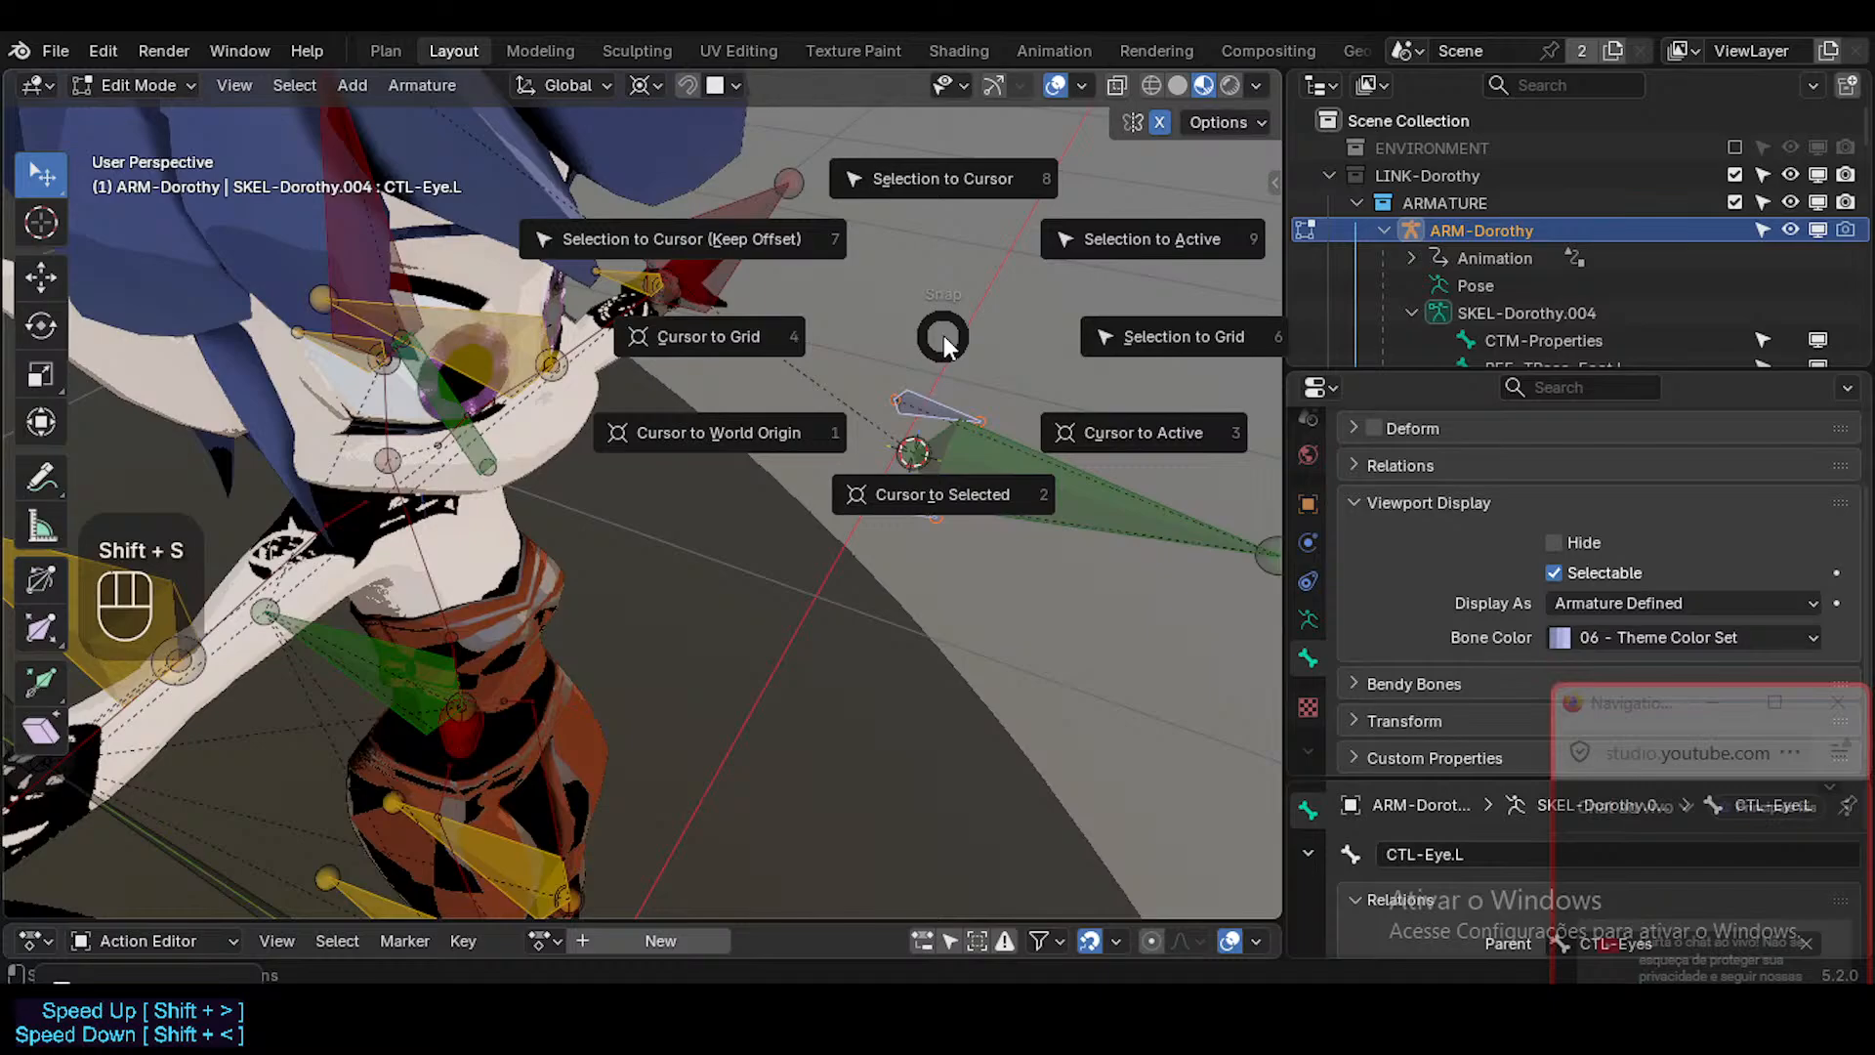
key("7")
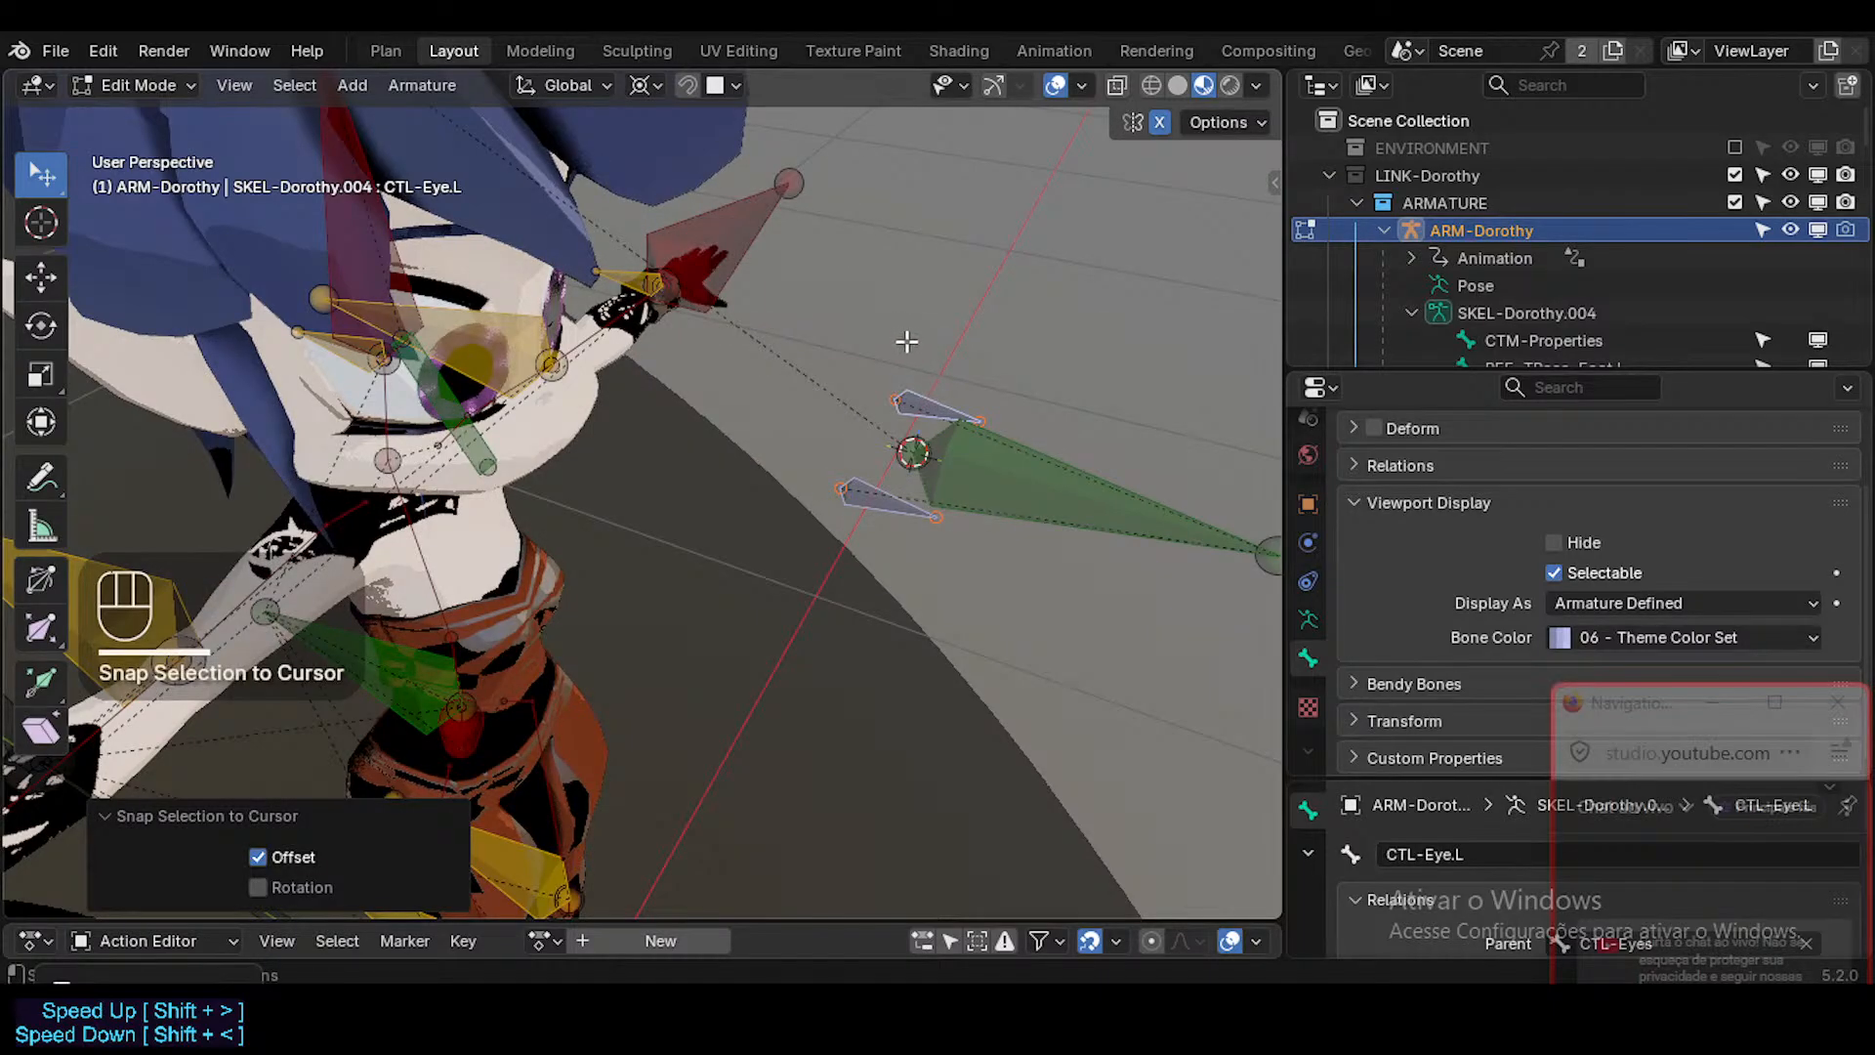
Try to move the CTL-Eye.L and CTL-Eye.R bones along the global Y axis, including with a value of 0.
left_click(930, 408)
left_click(884, 501, "shift")
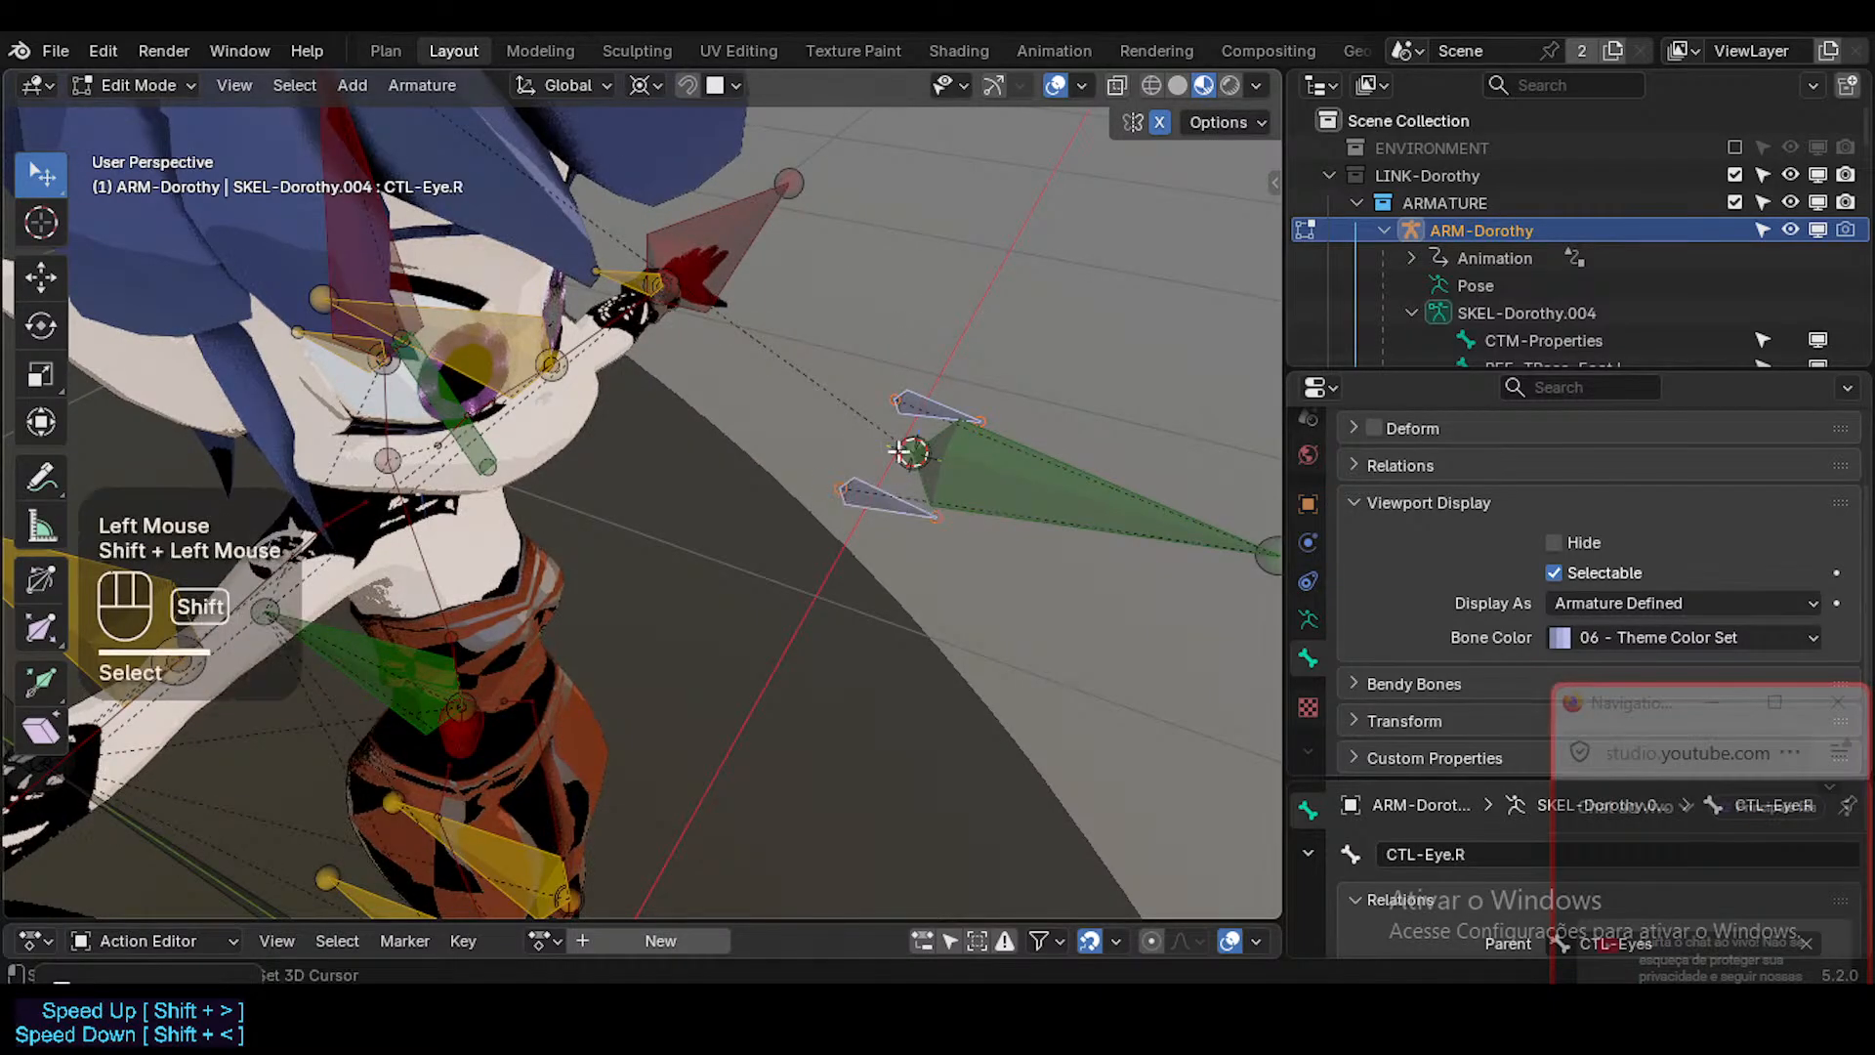
key("g")
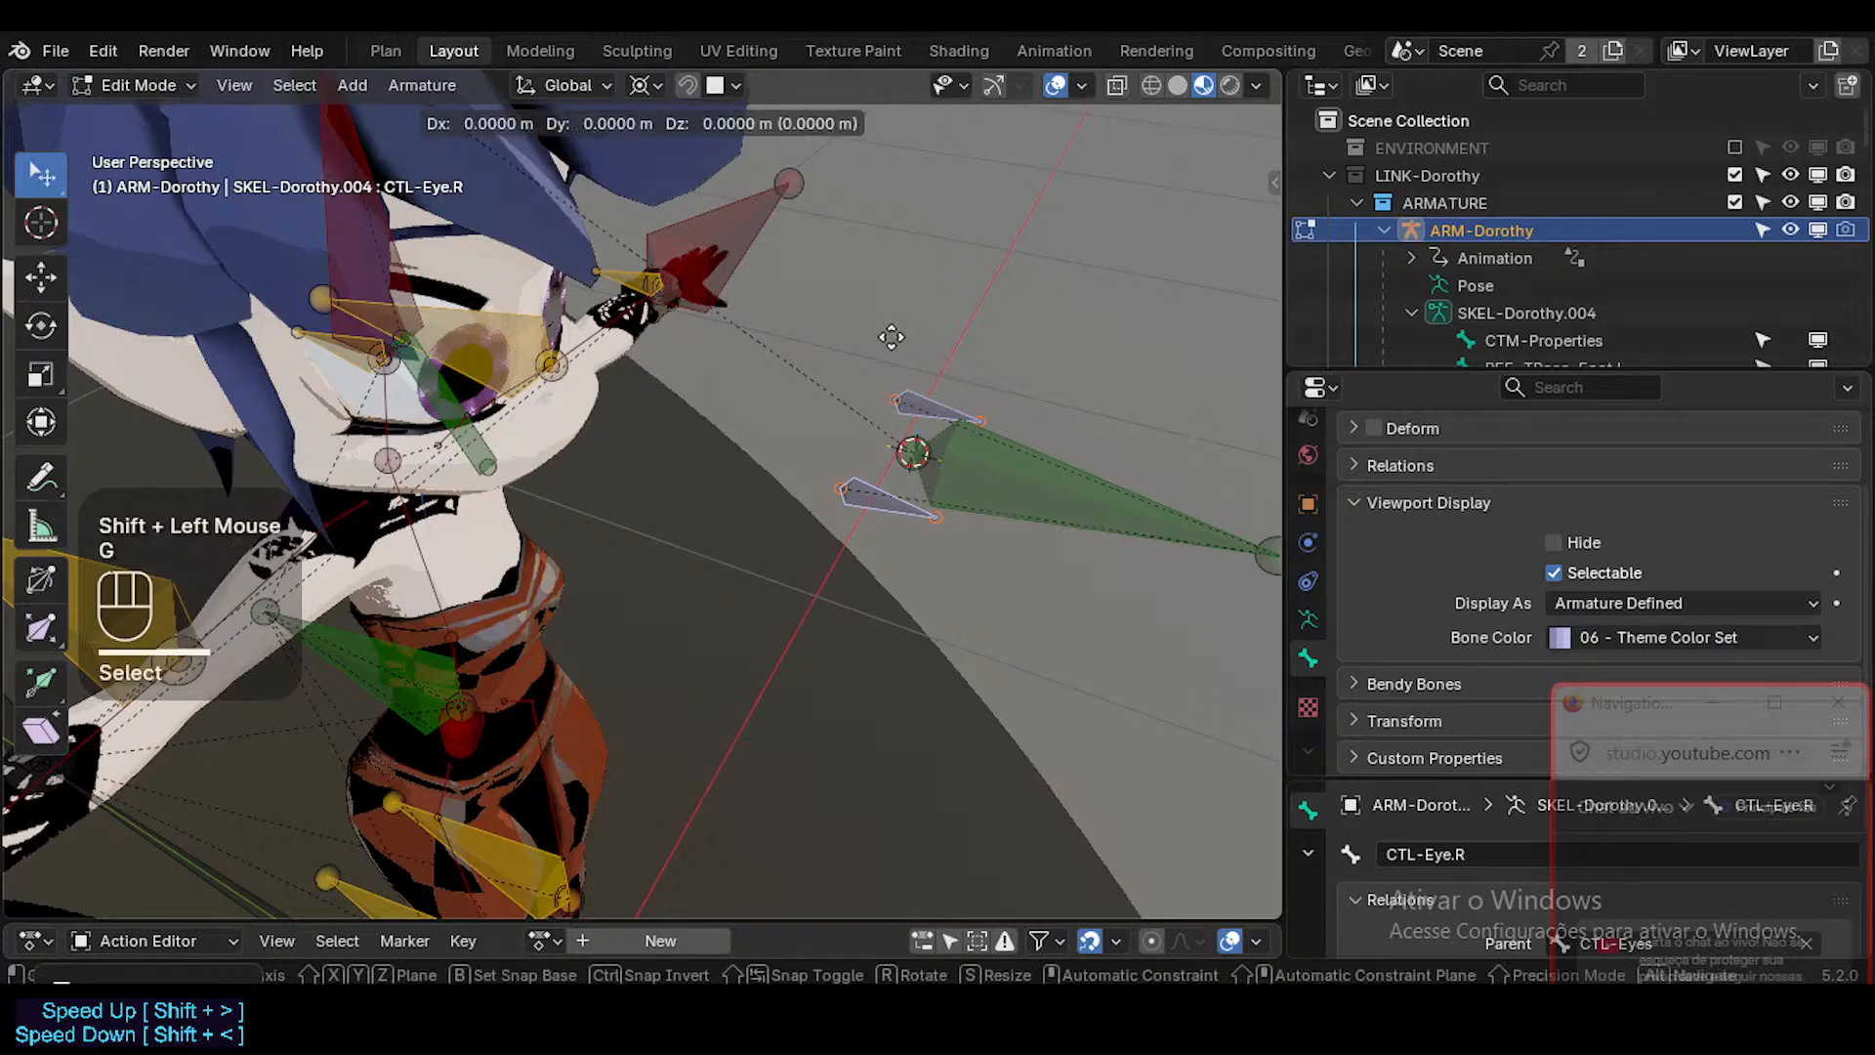
key("y")
key("Escape")
key("g")
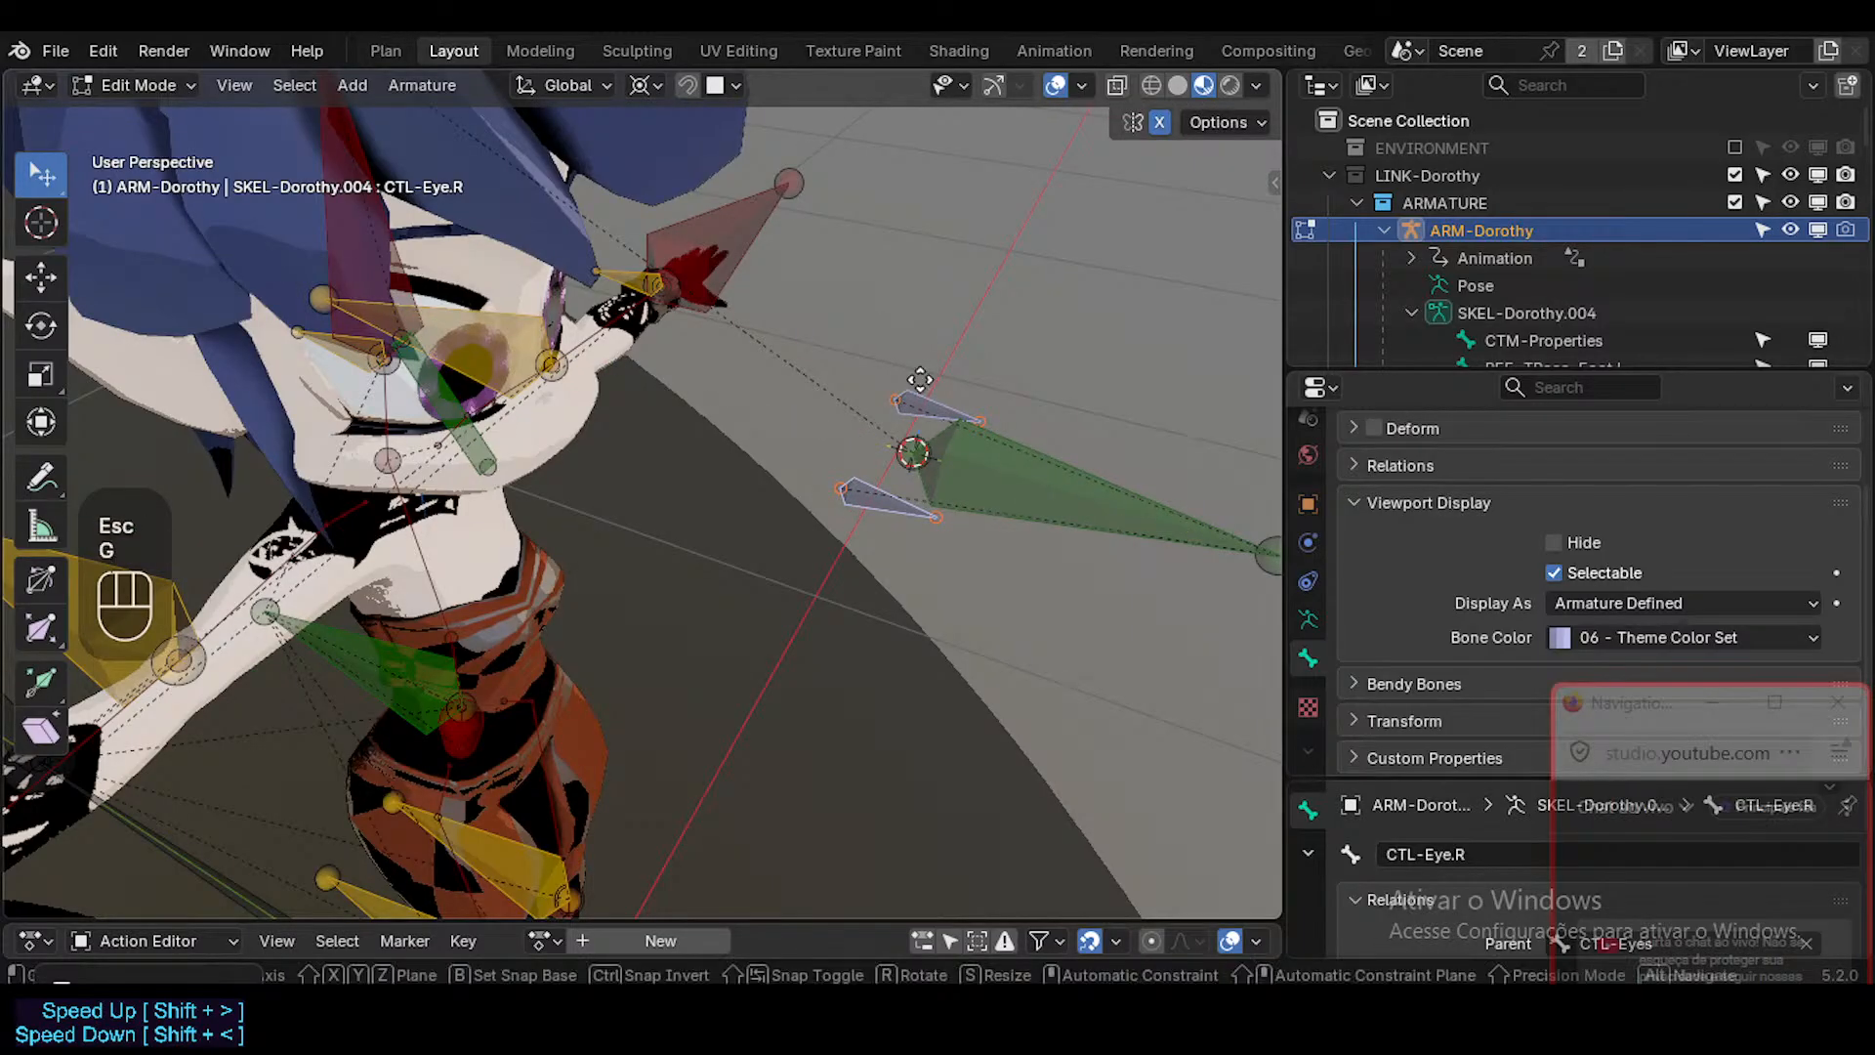
key("y")
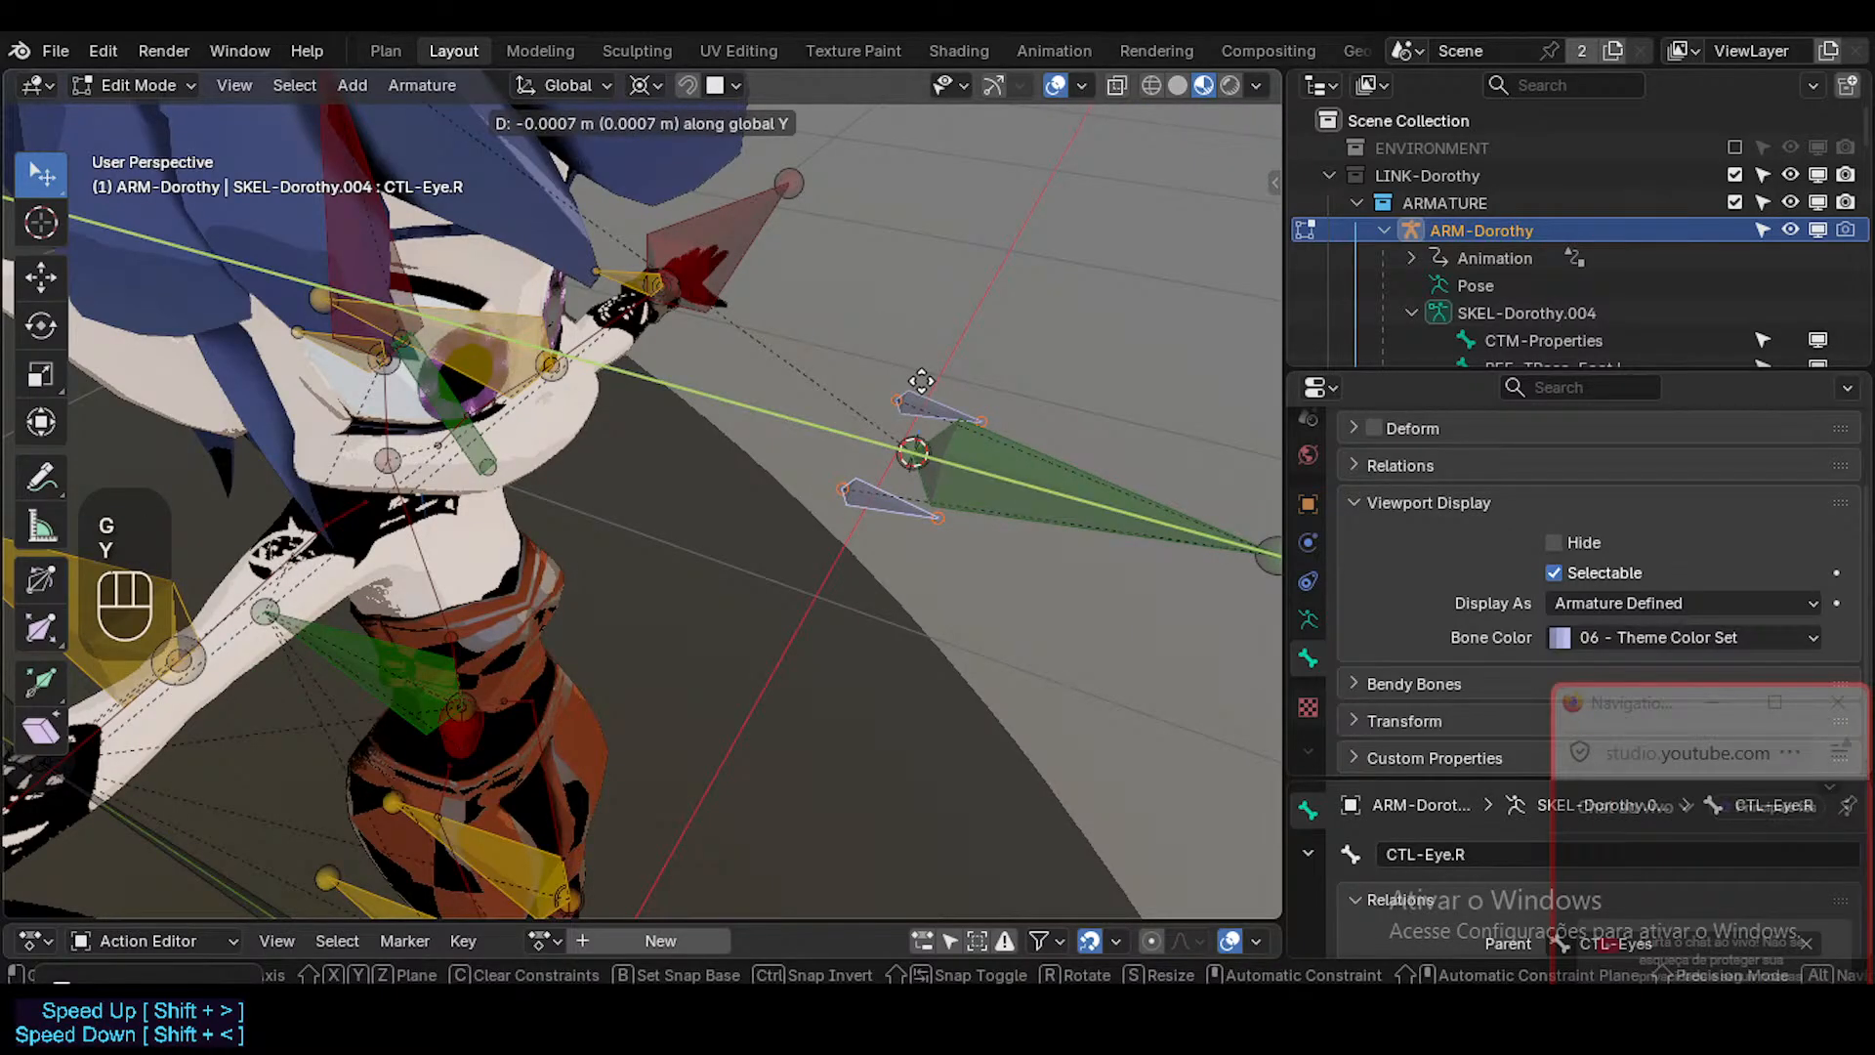
key("KP_0")
key("Escape")
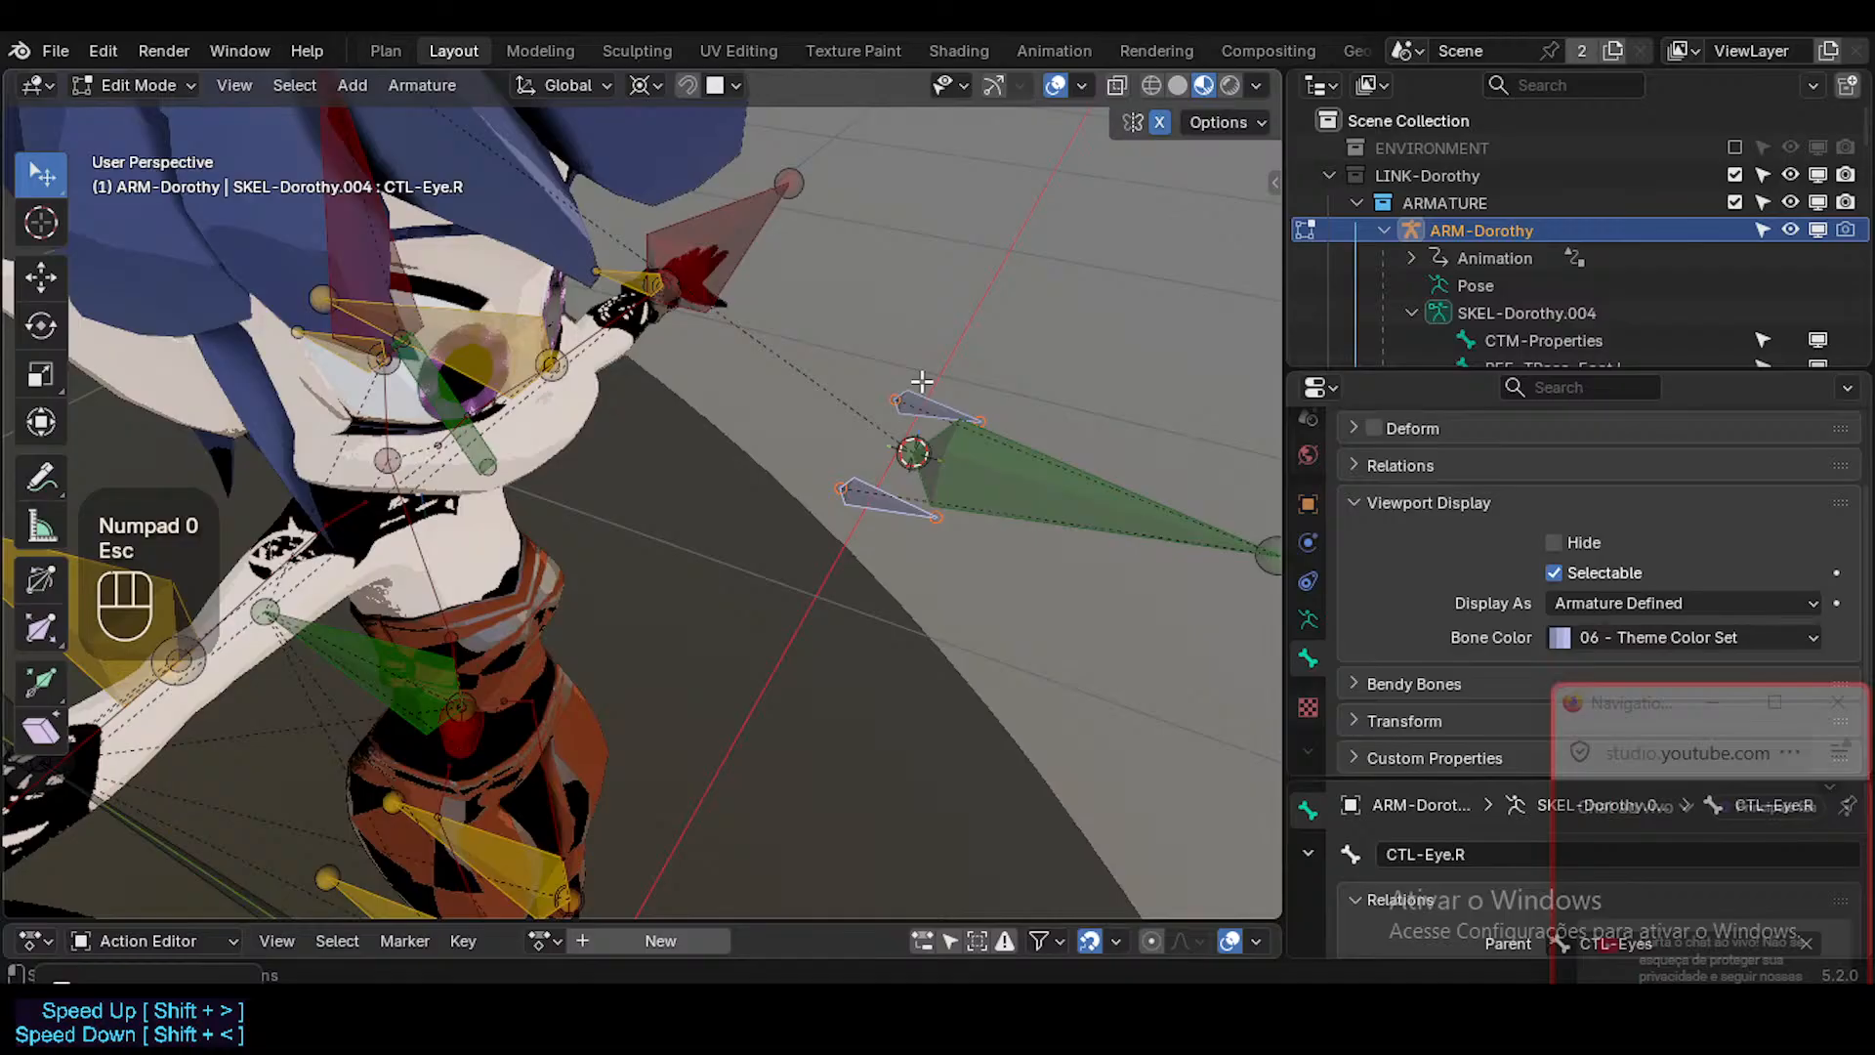
Try to move both eye bones along the Y axis using the Cursor transform orientation, including with a value of 0.
left_click(569, 86)
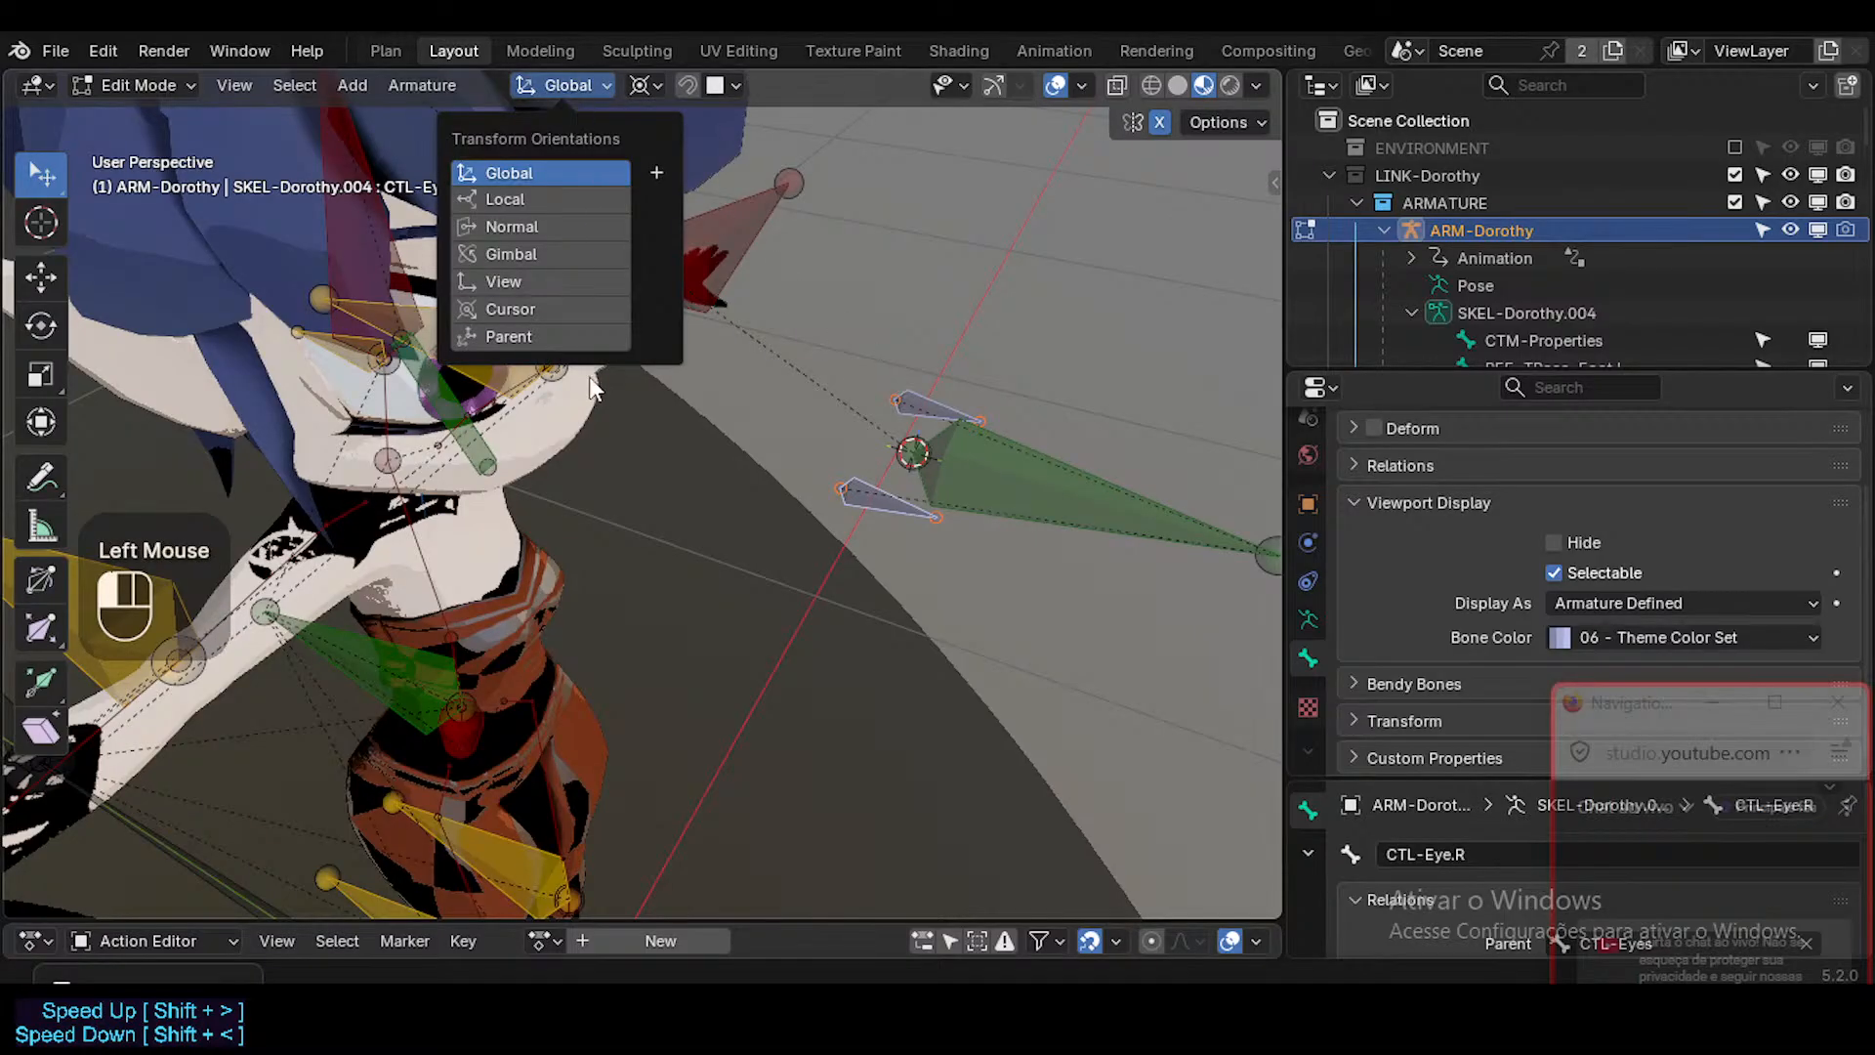
left_click(510, 309)
key("g")
key("y")
key("KP_0")
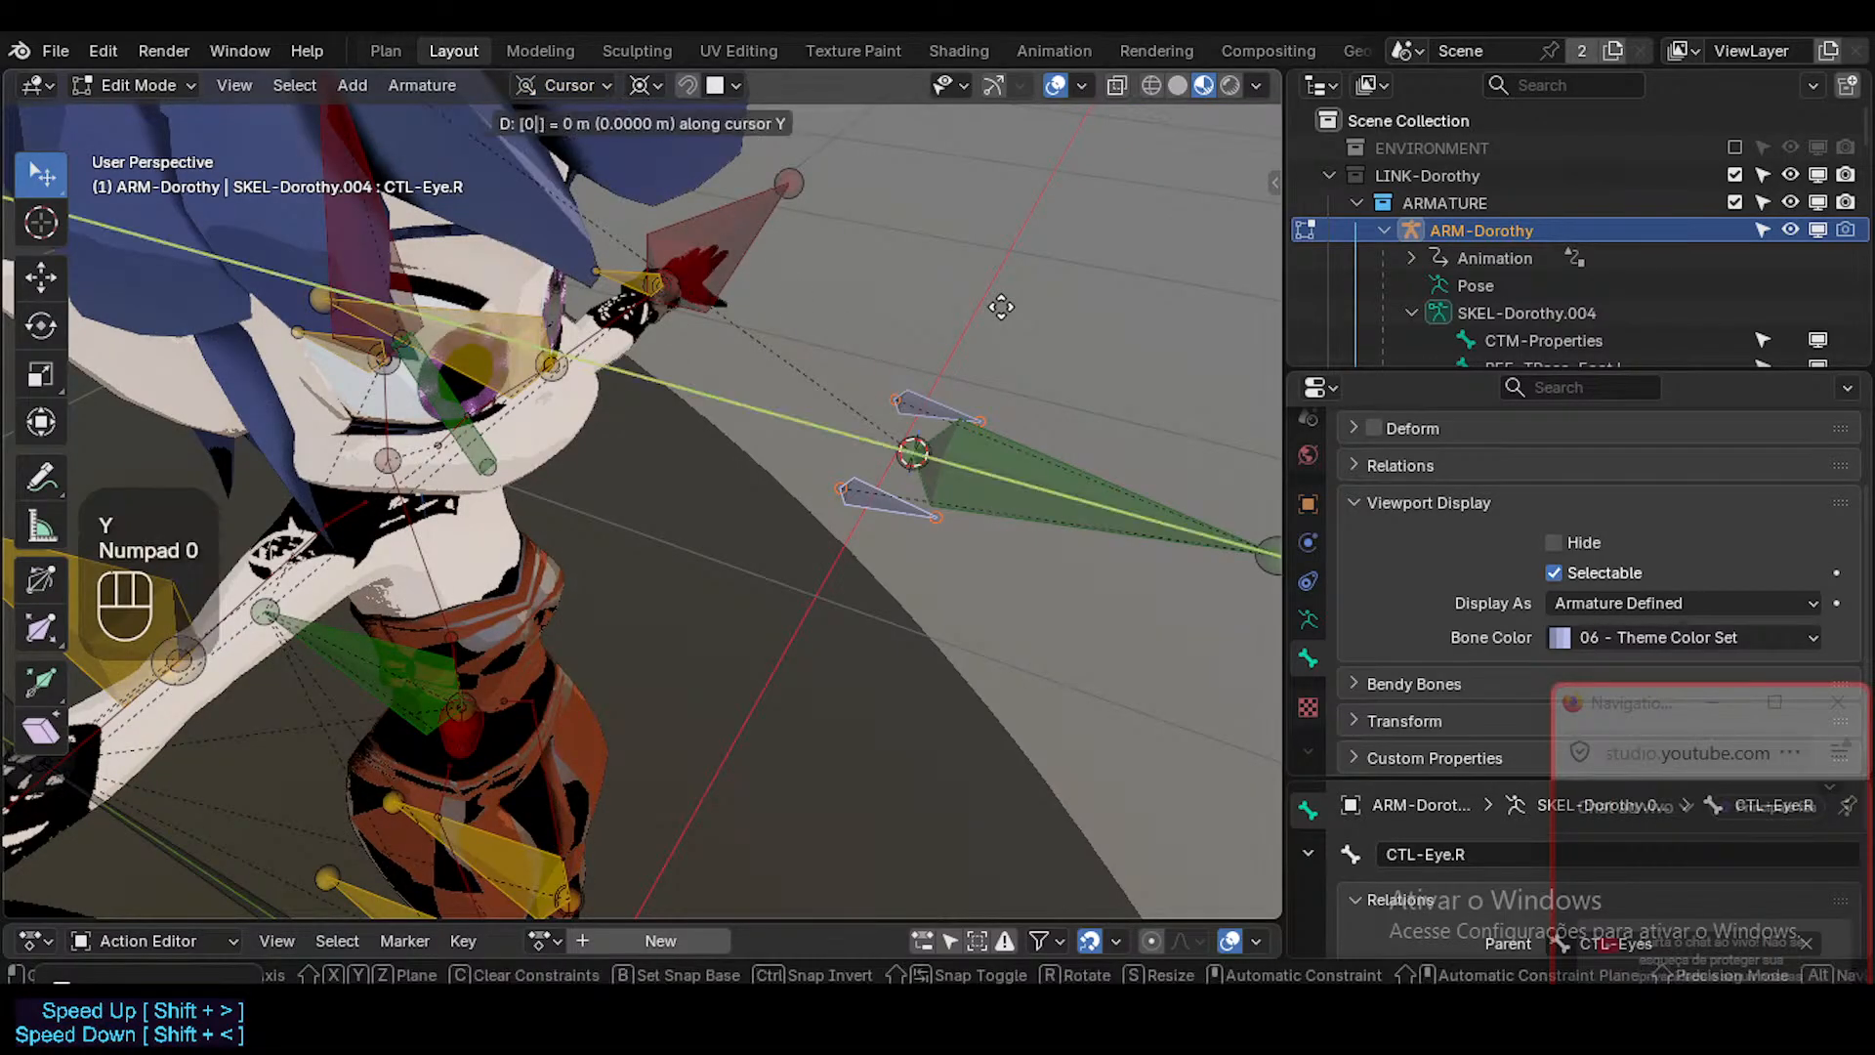
key("Escape")
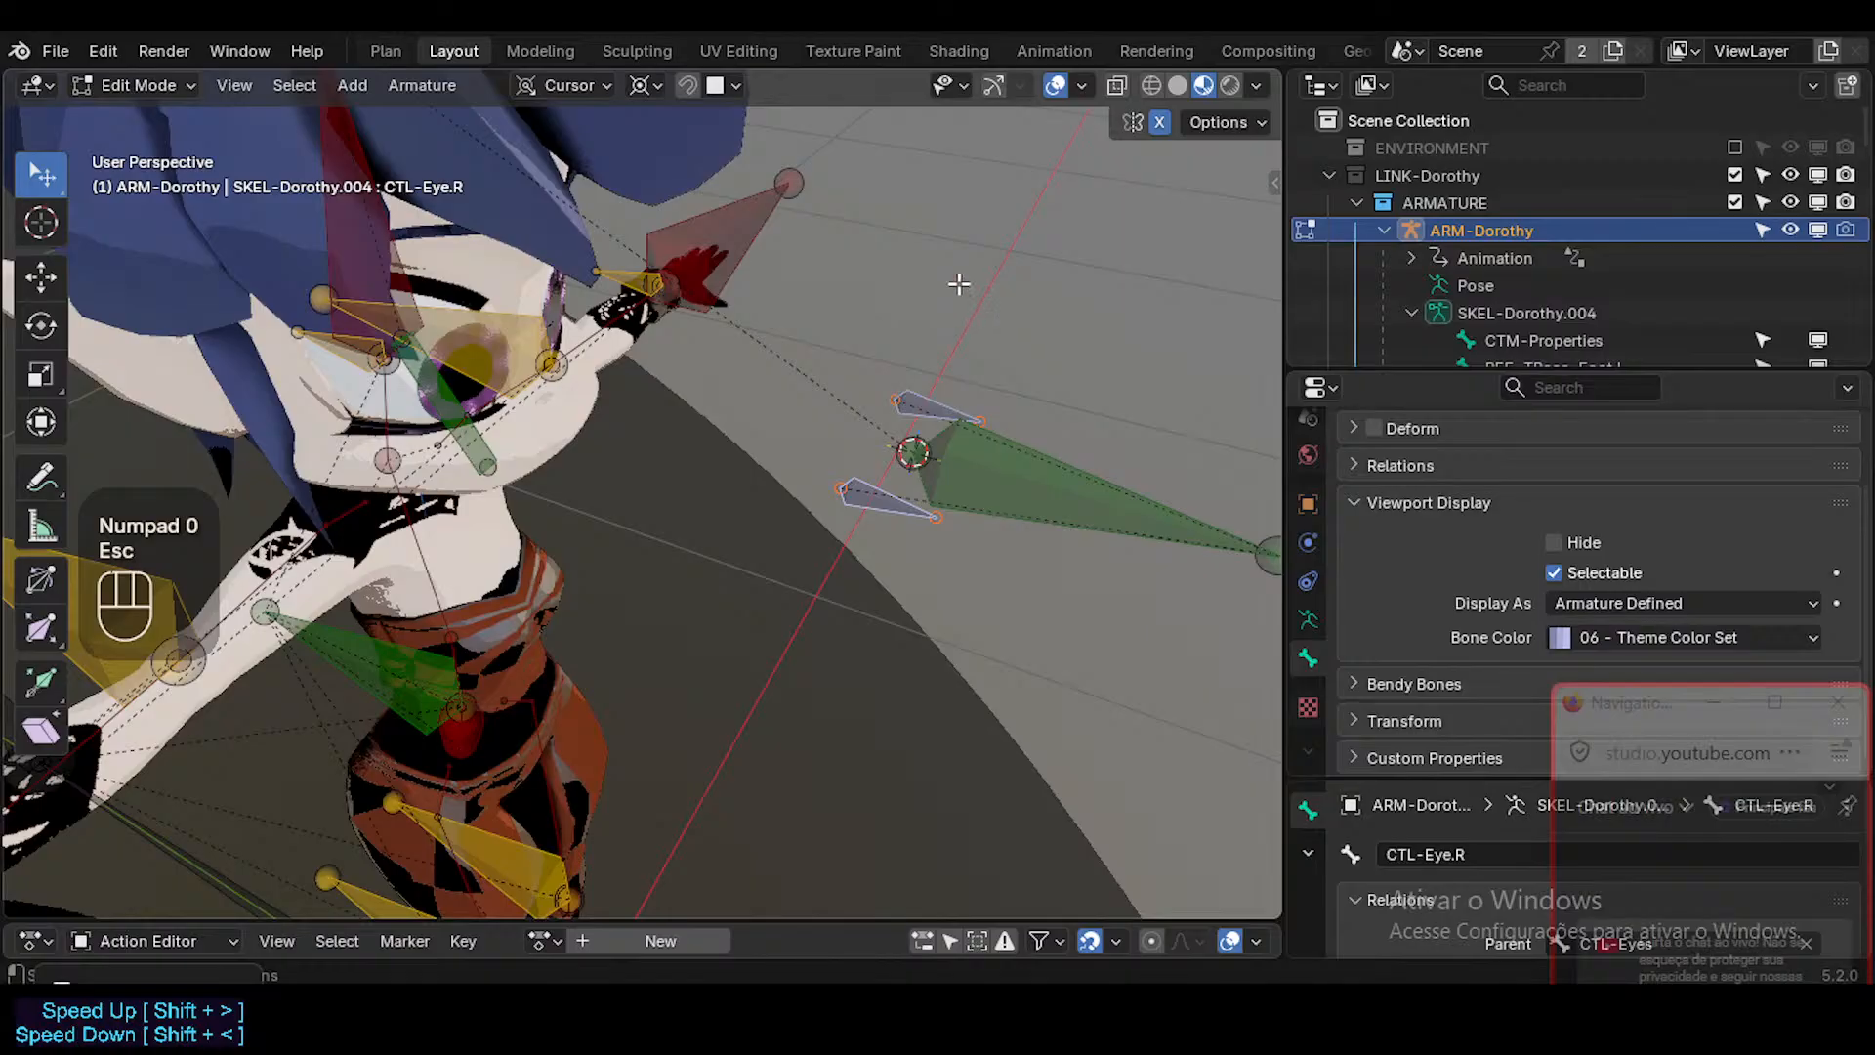
key("g")
key("Escape")
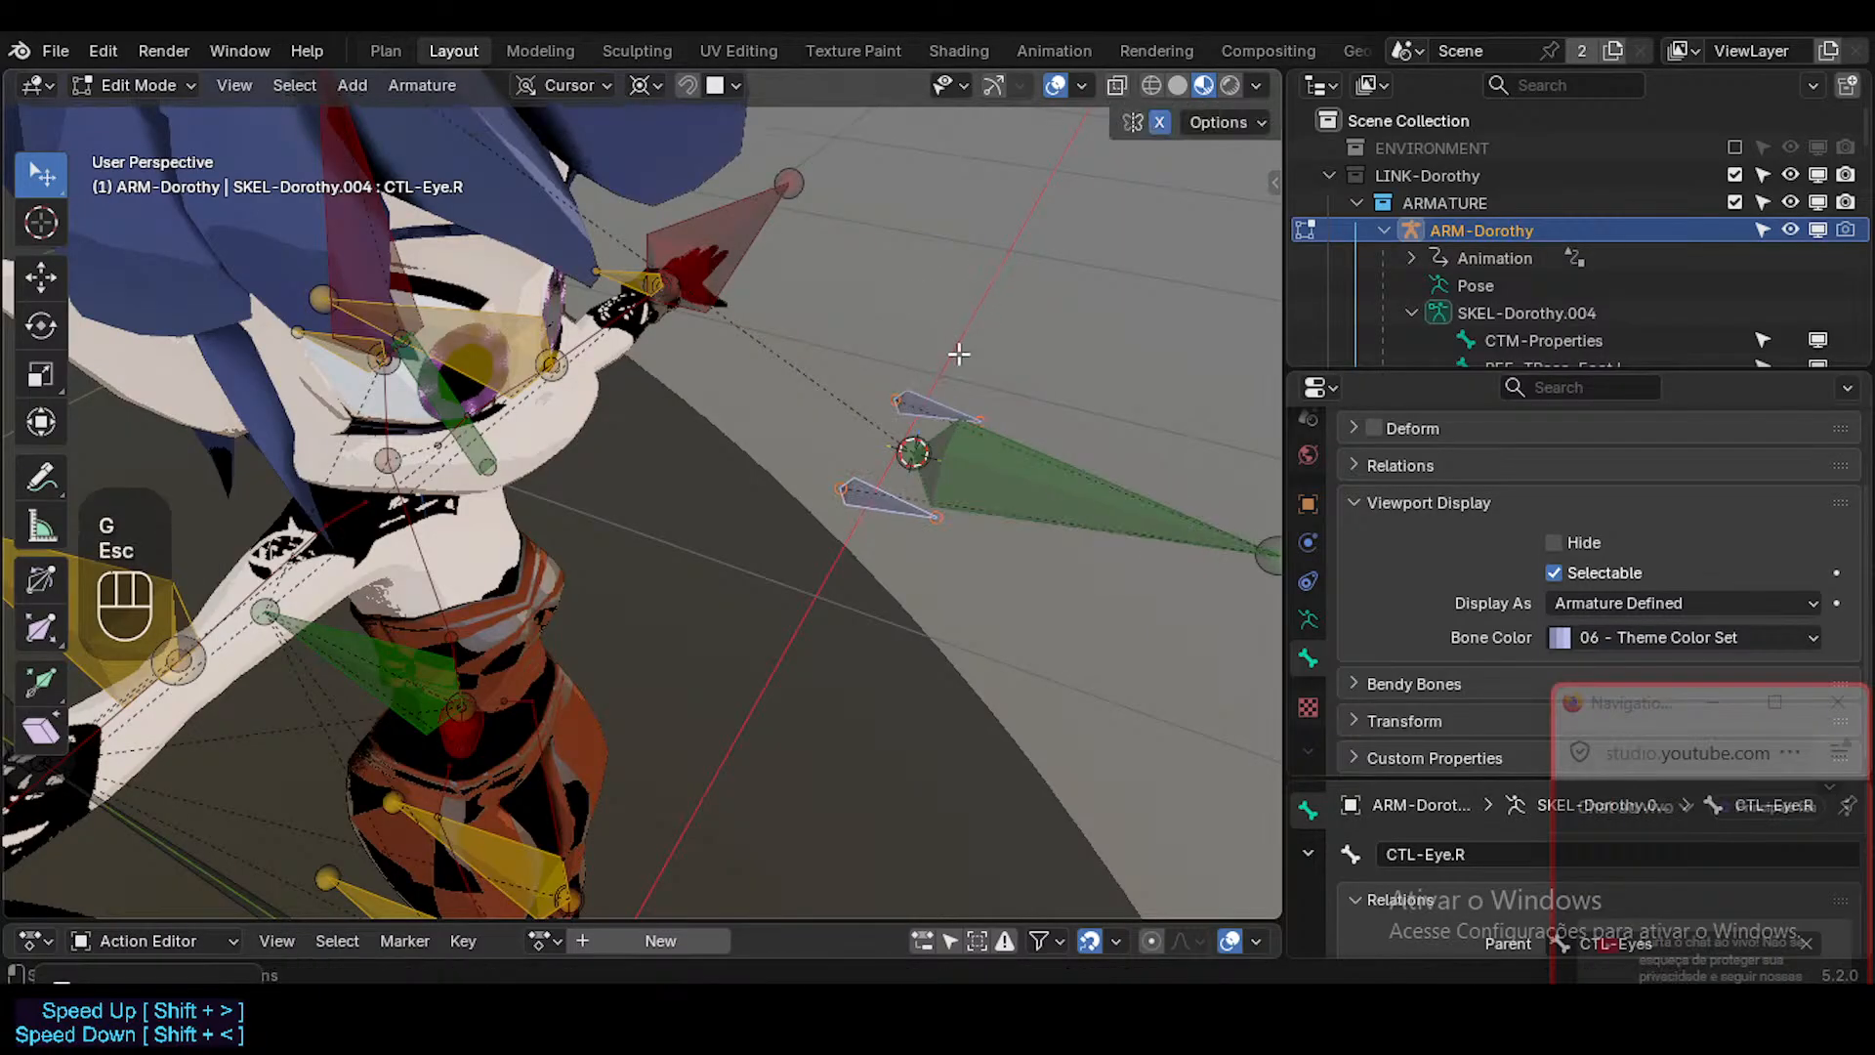
key("g")
key("y")
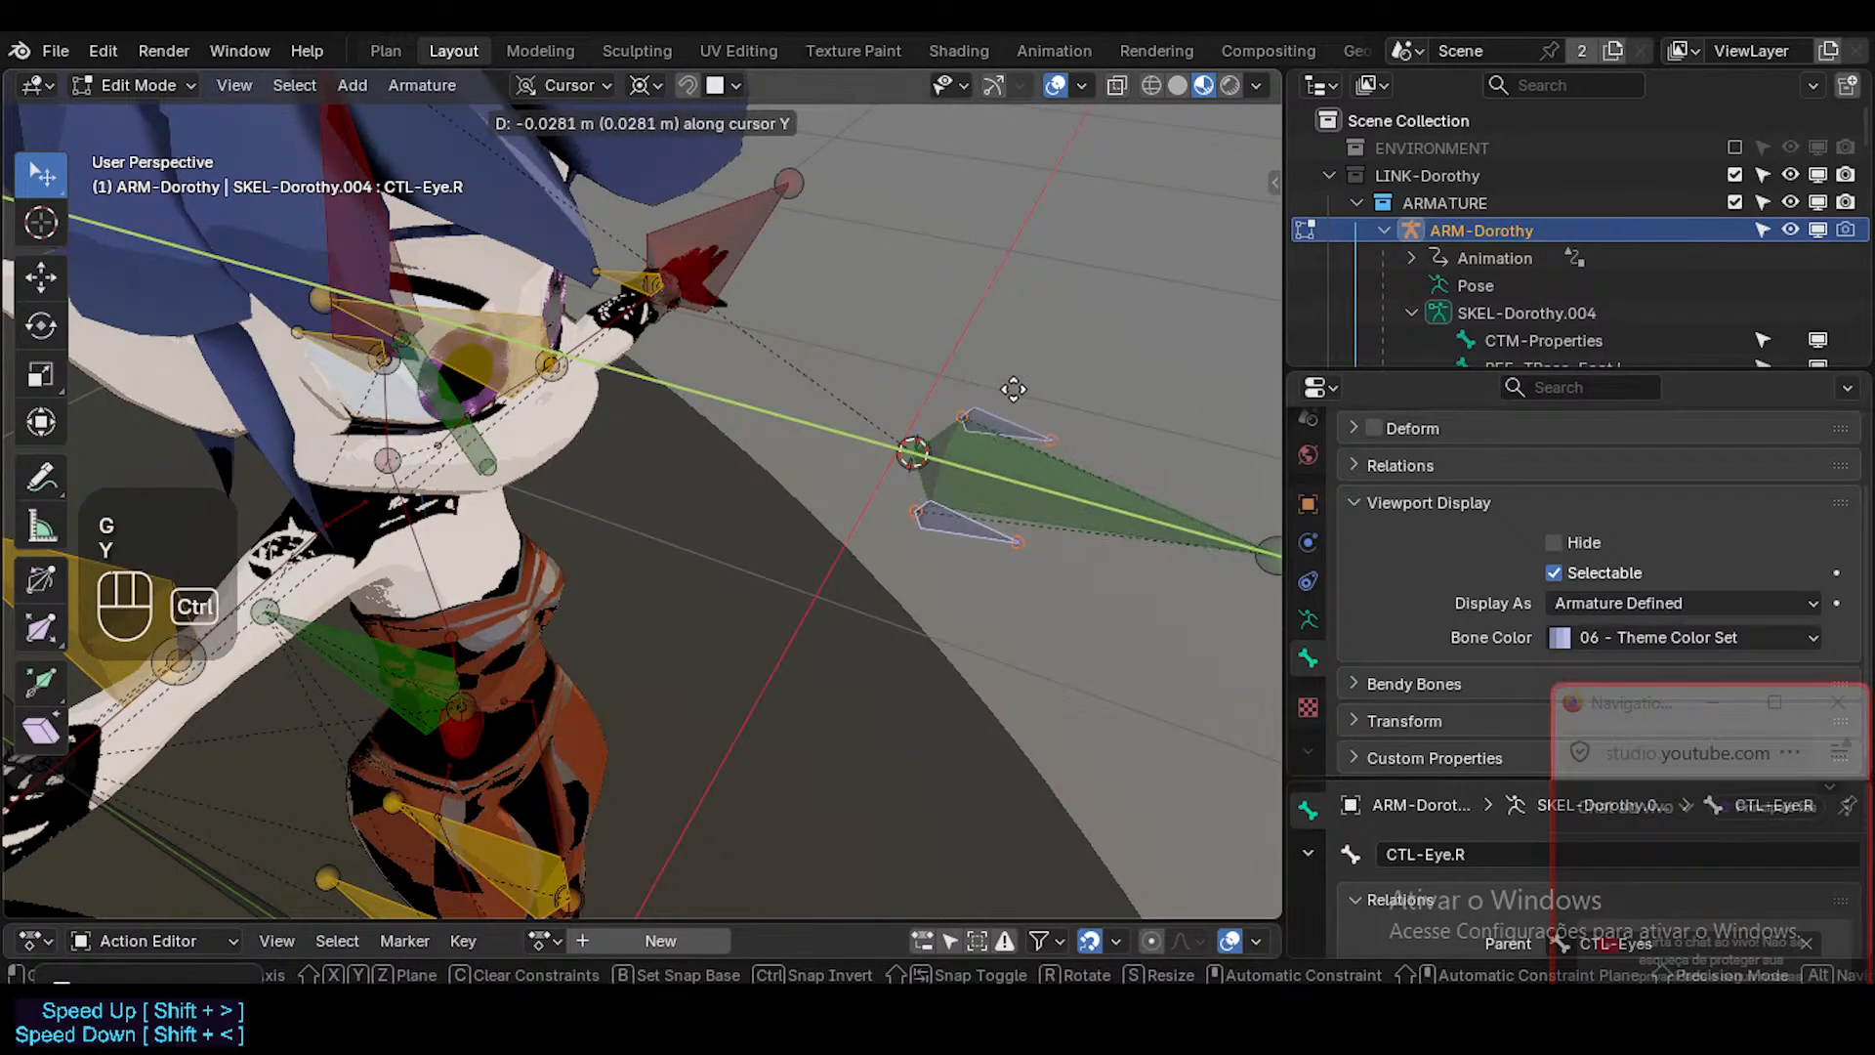
key("Escape")
Set the transform orientation to Global and select both the CTL-Eye.L and CTL-Eye.R bones.
left_click(584, 90)
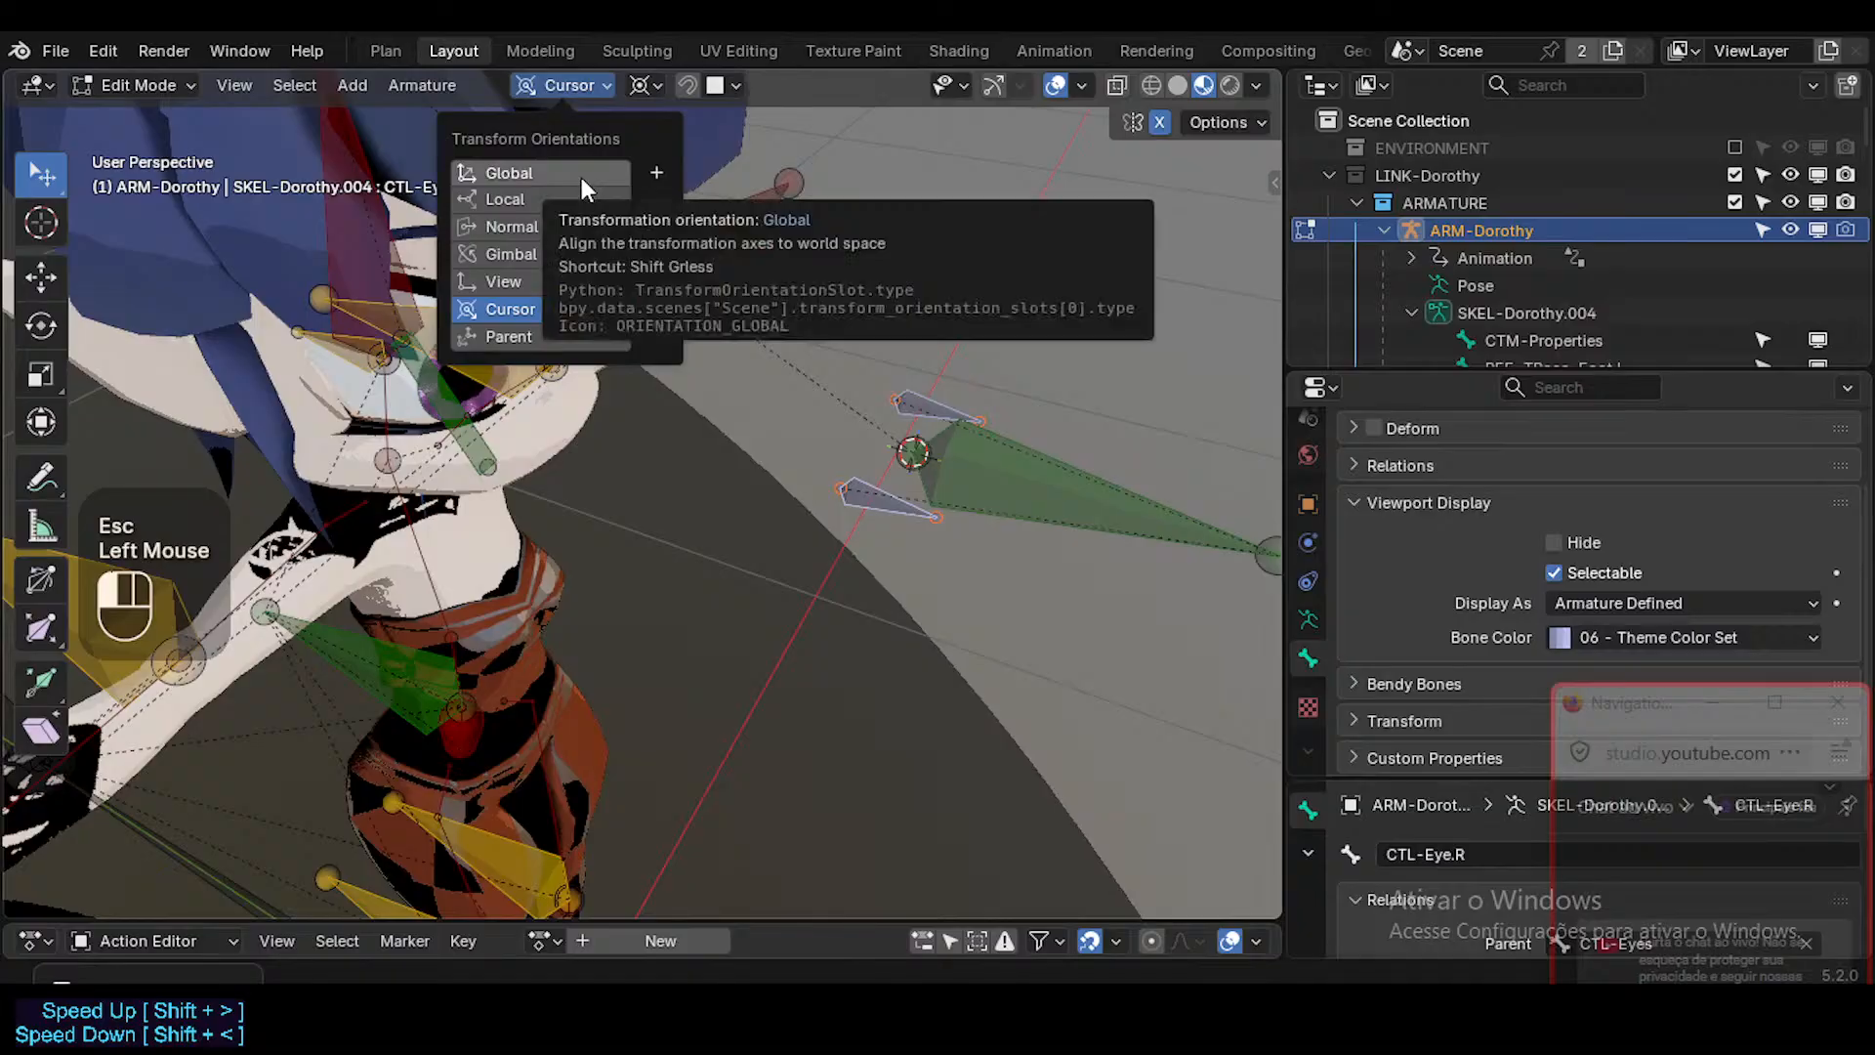
left_click(580, 176)
left_click(885, 493, "shift")
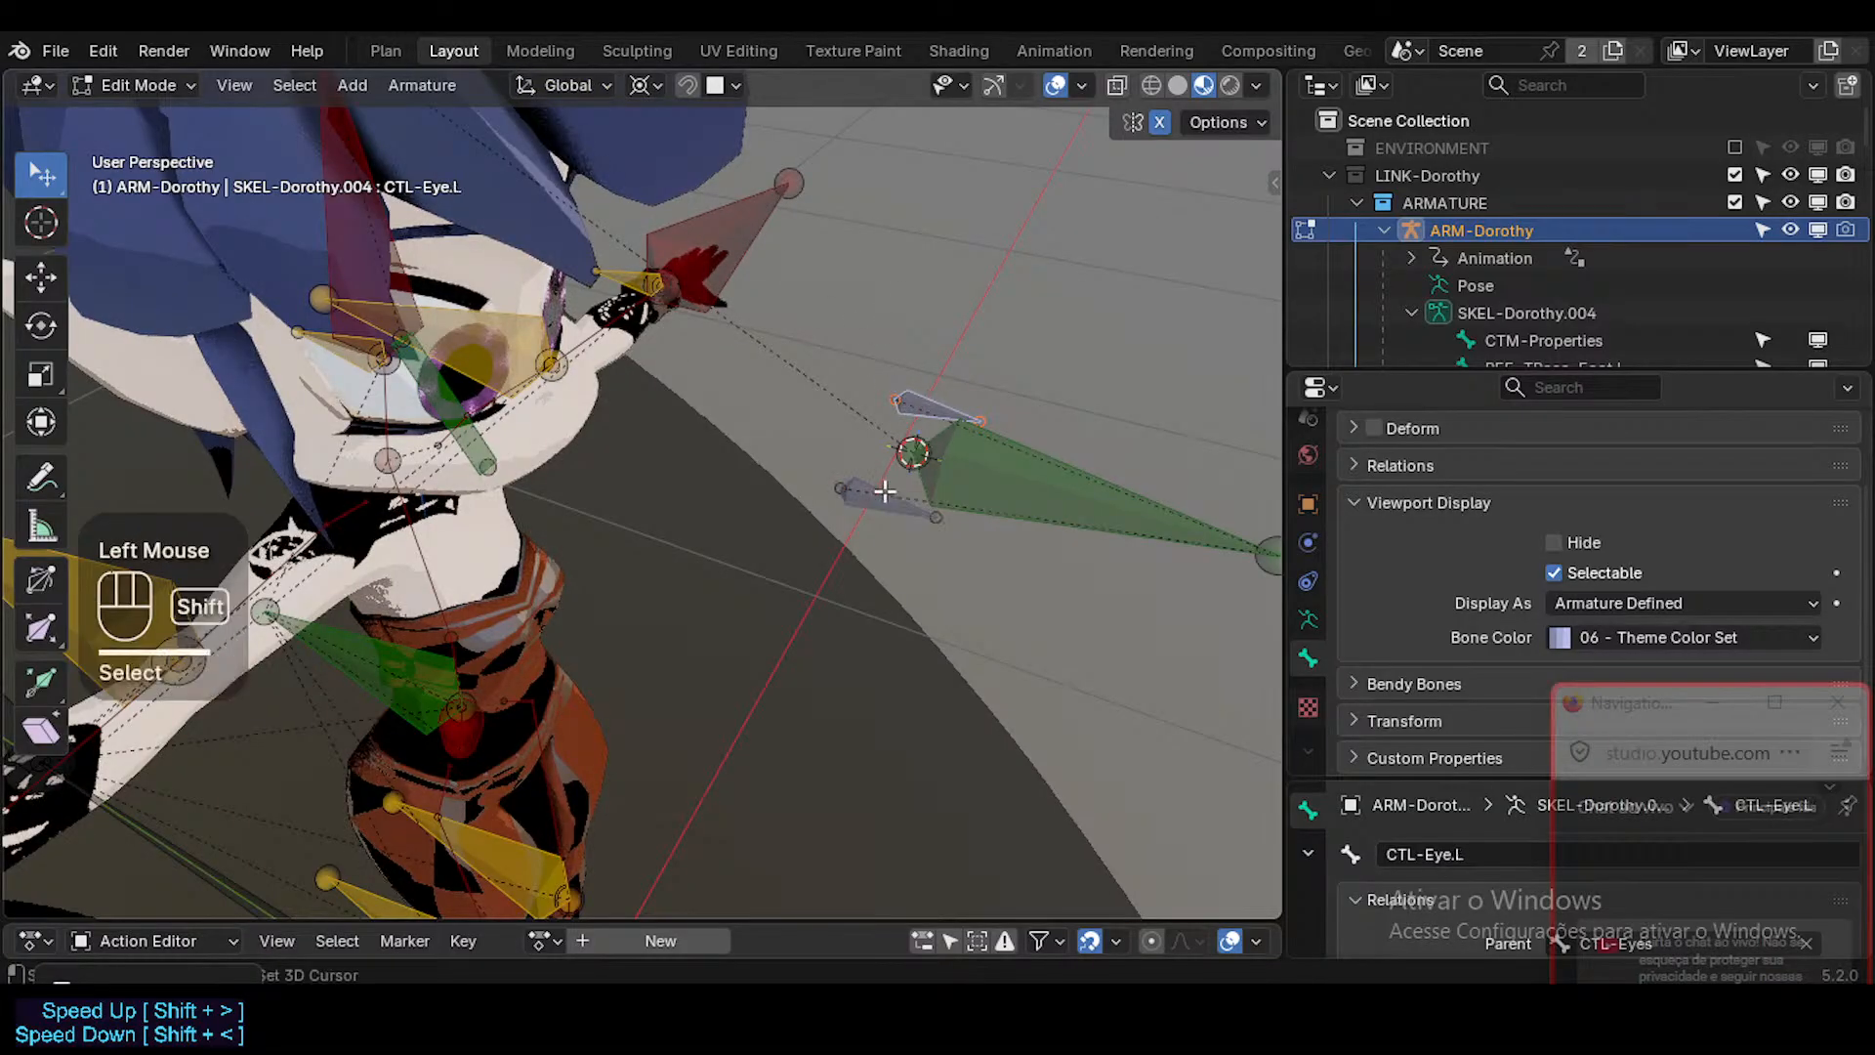
left_click(647, 86)
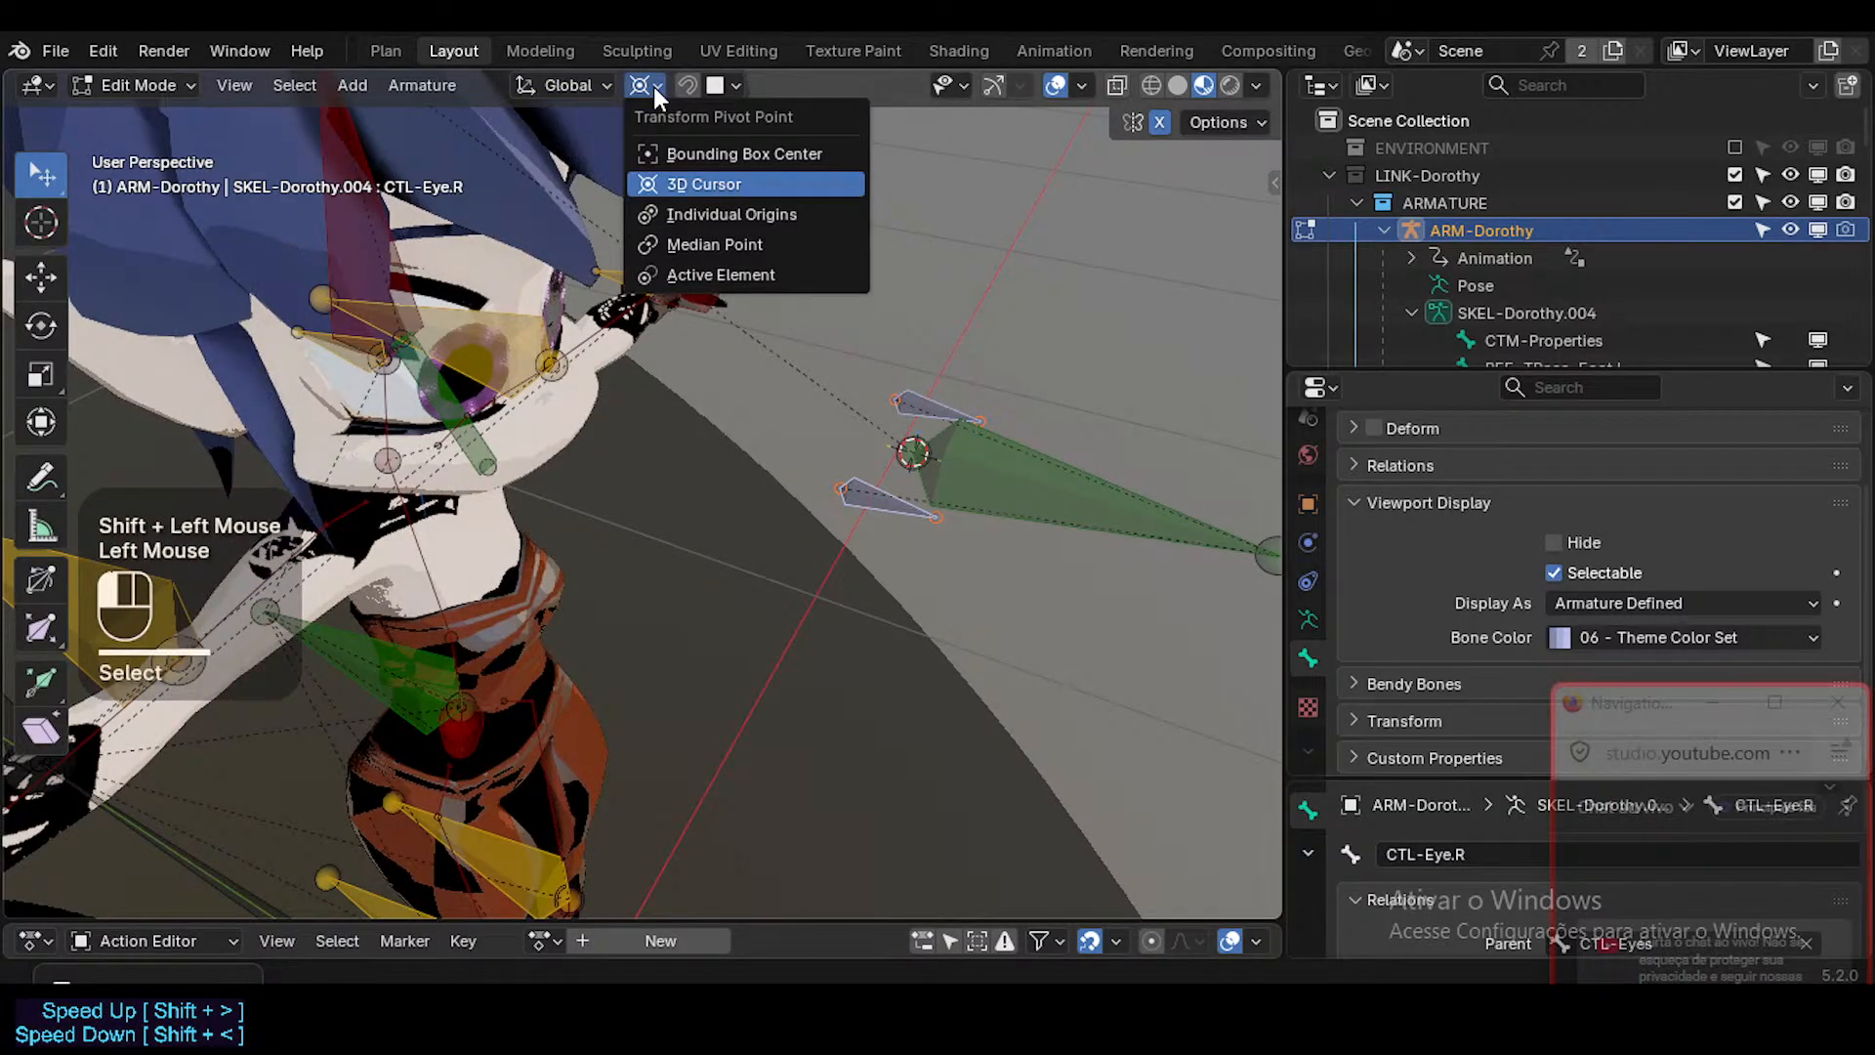
left_click(654, 88)
Try to snap both eye bones to the 3D cursor with Keep Offset and without it, and undo the latter.
middle_click_drag(891, 420, 917, 453)
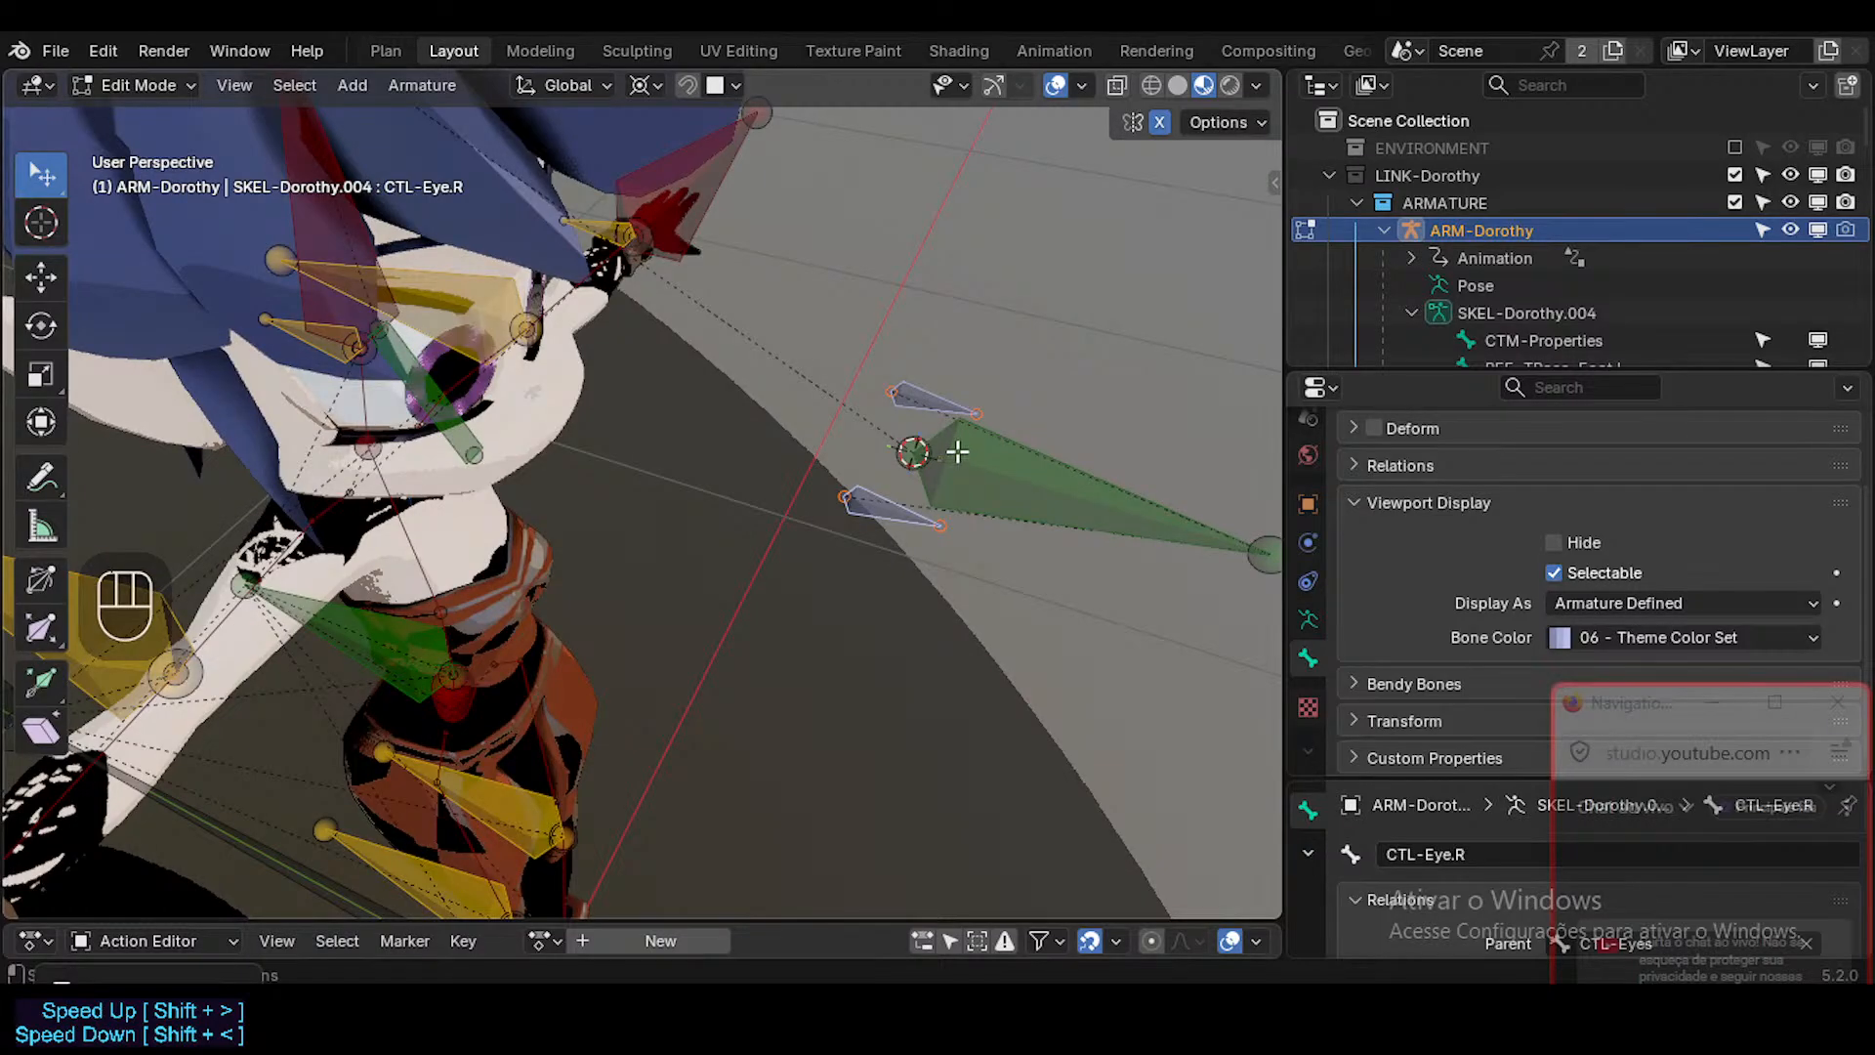
key("shift+s")
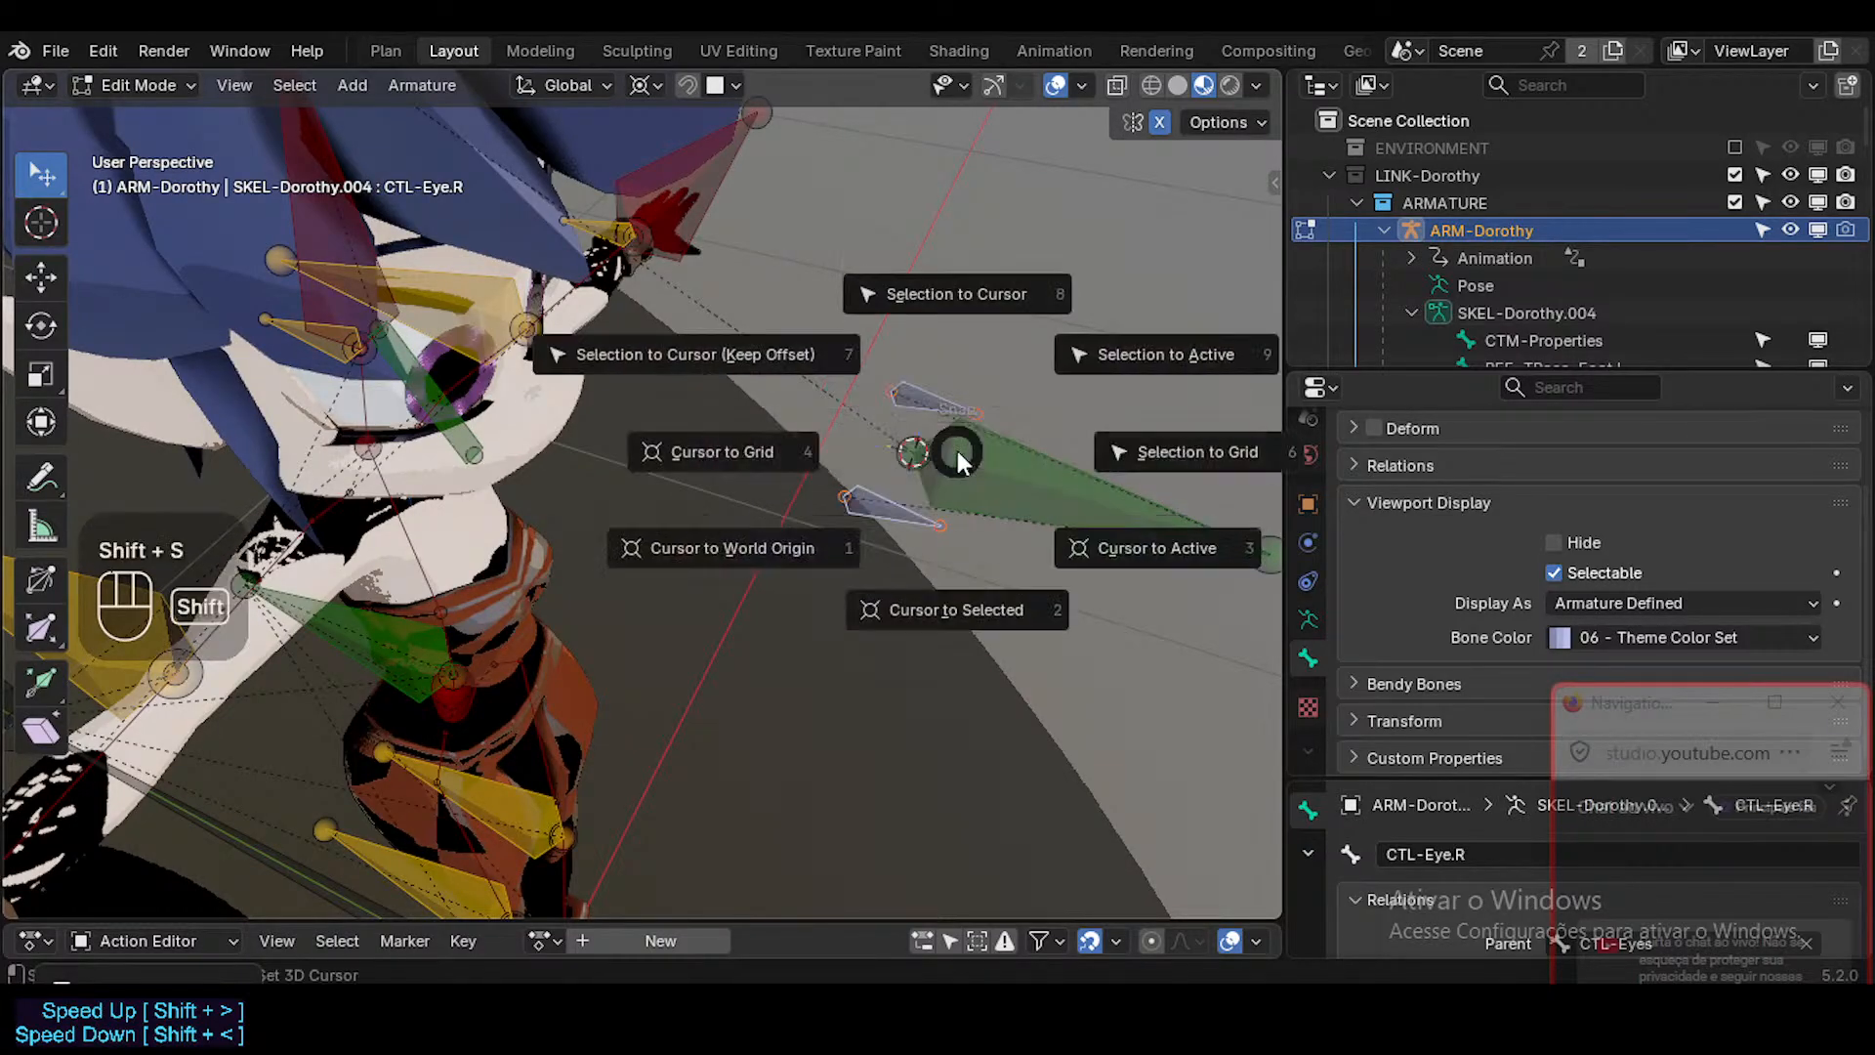
left_click(771, 339)
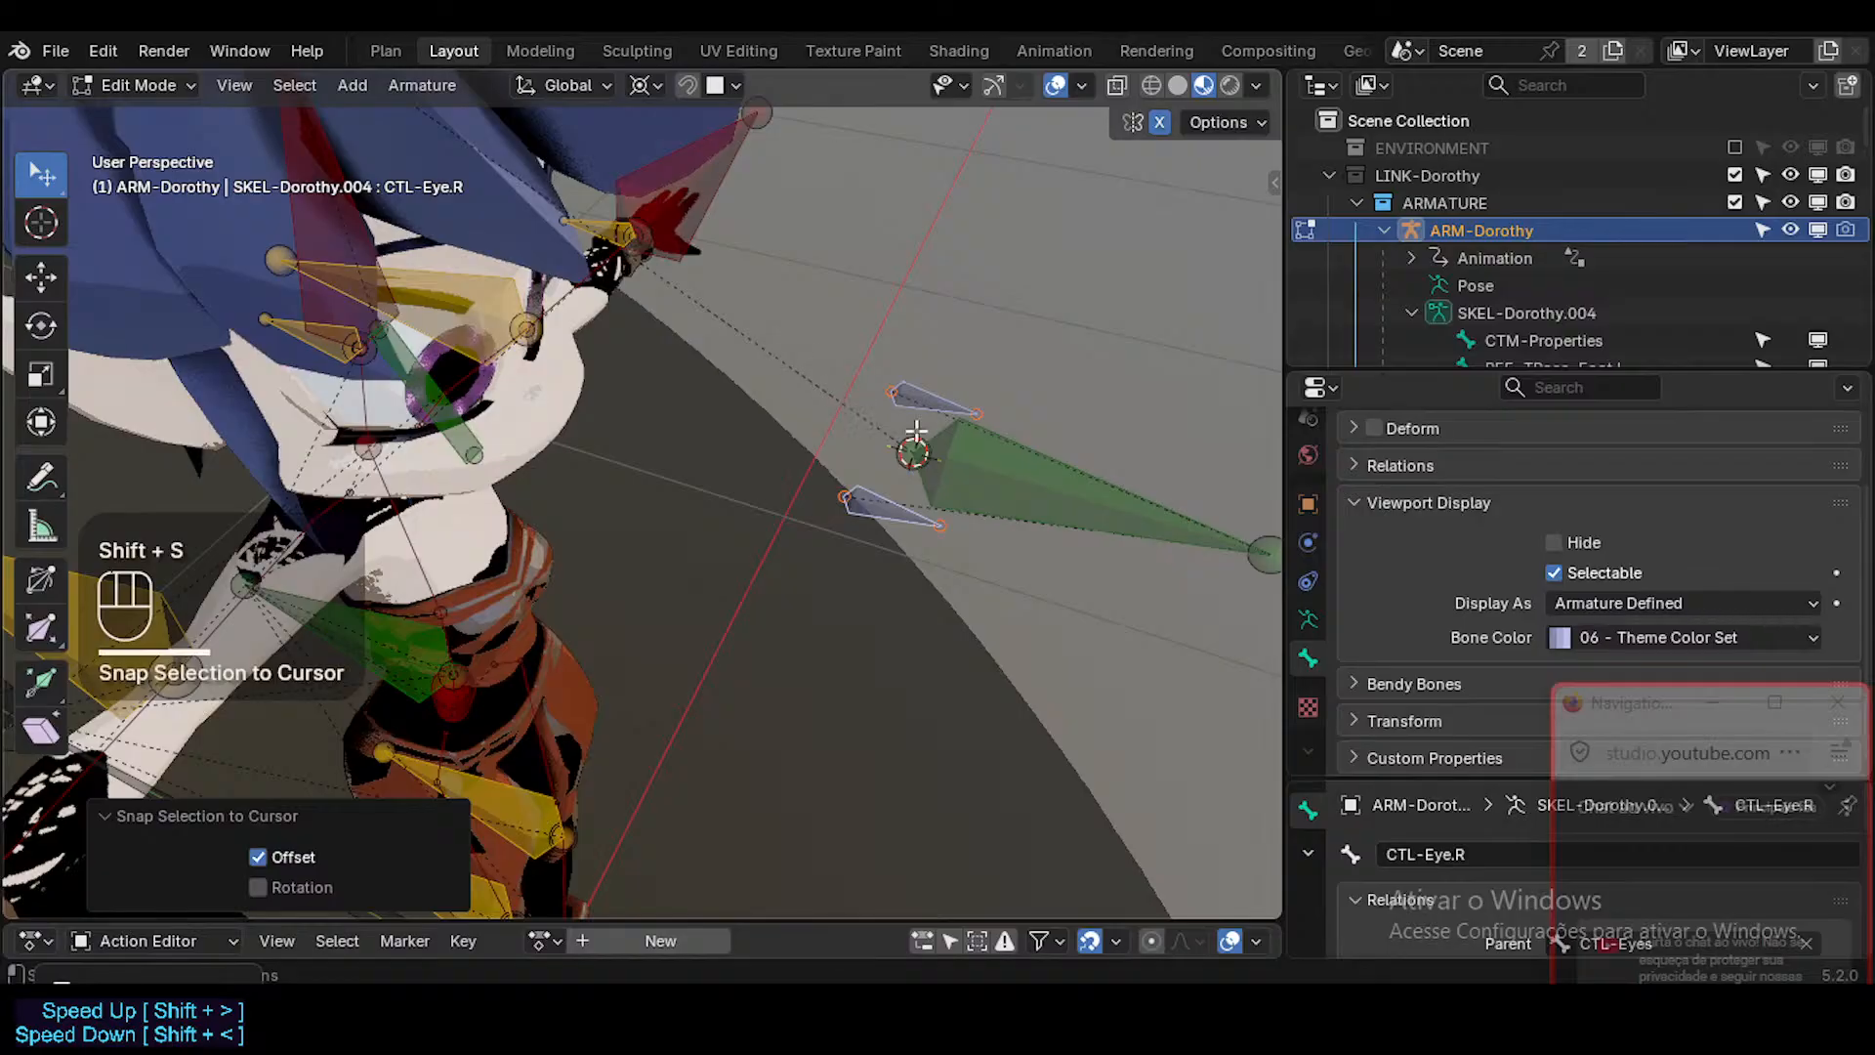
key("shift+s")
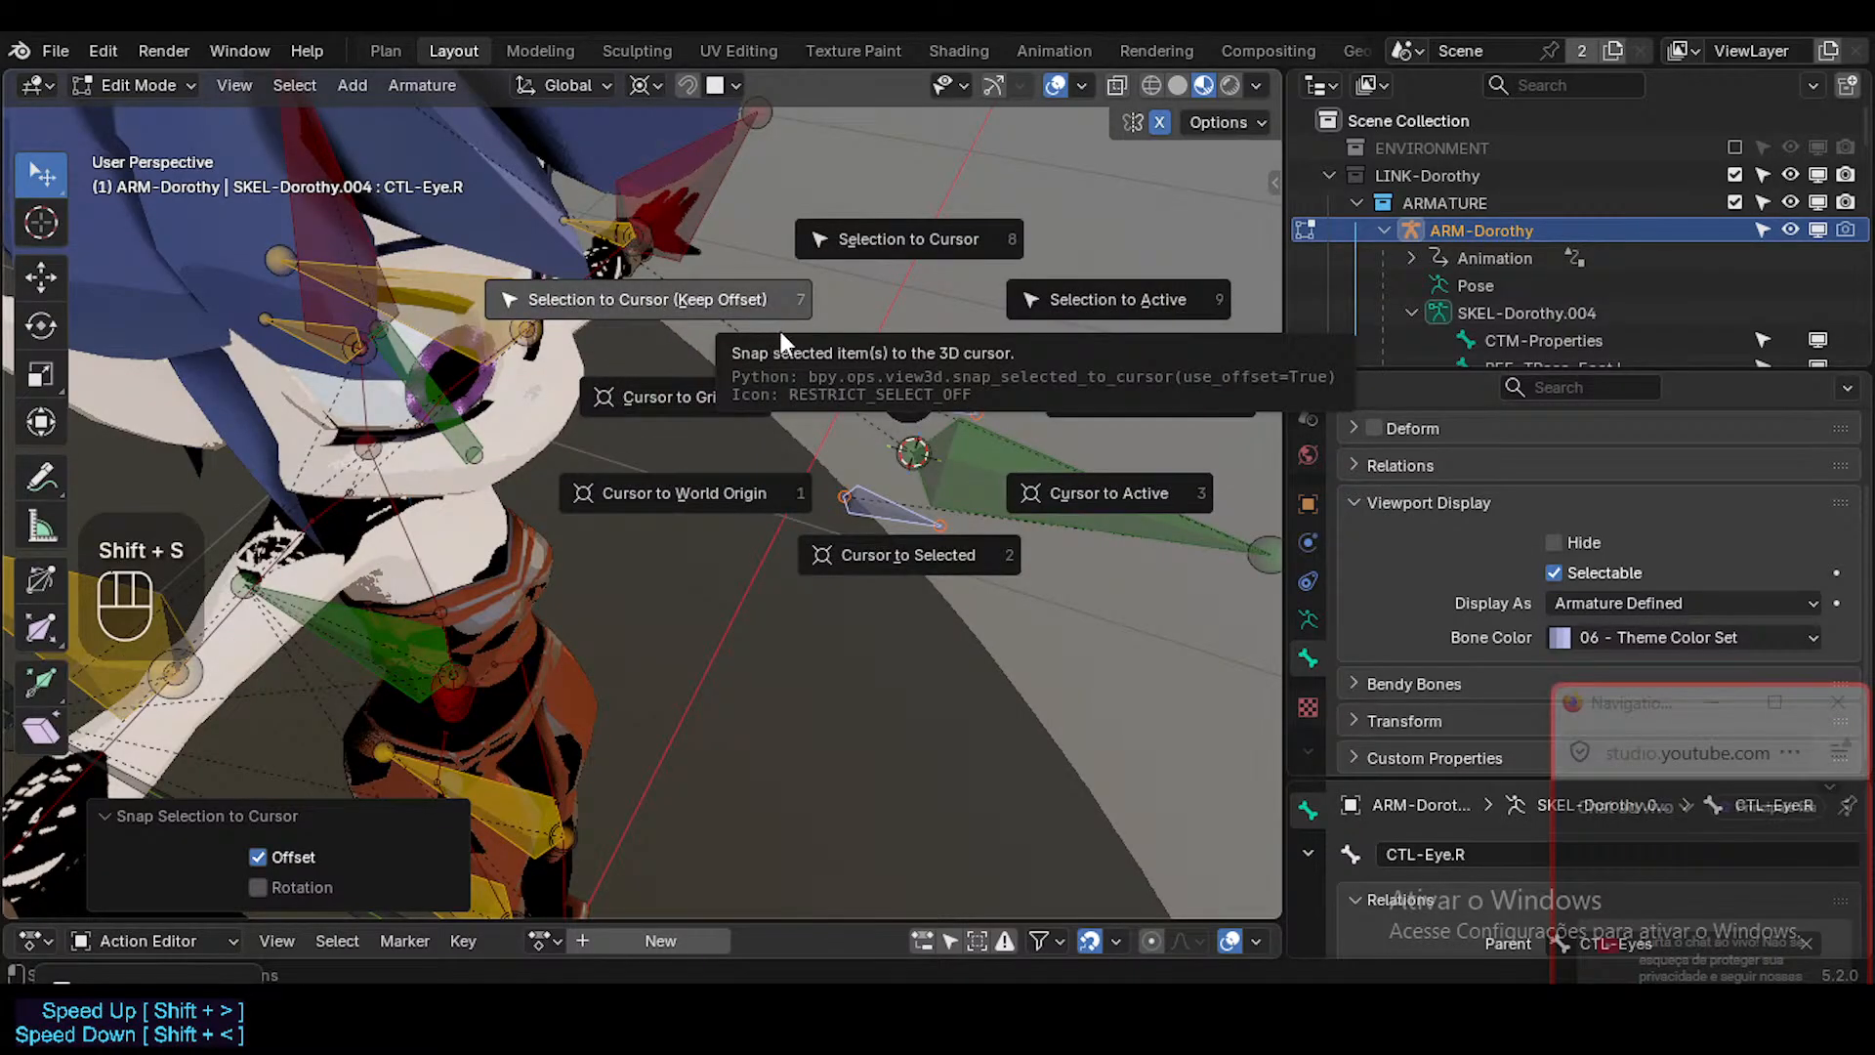
left_click(920, 245)
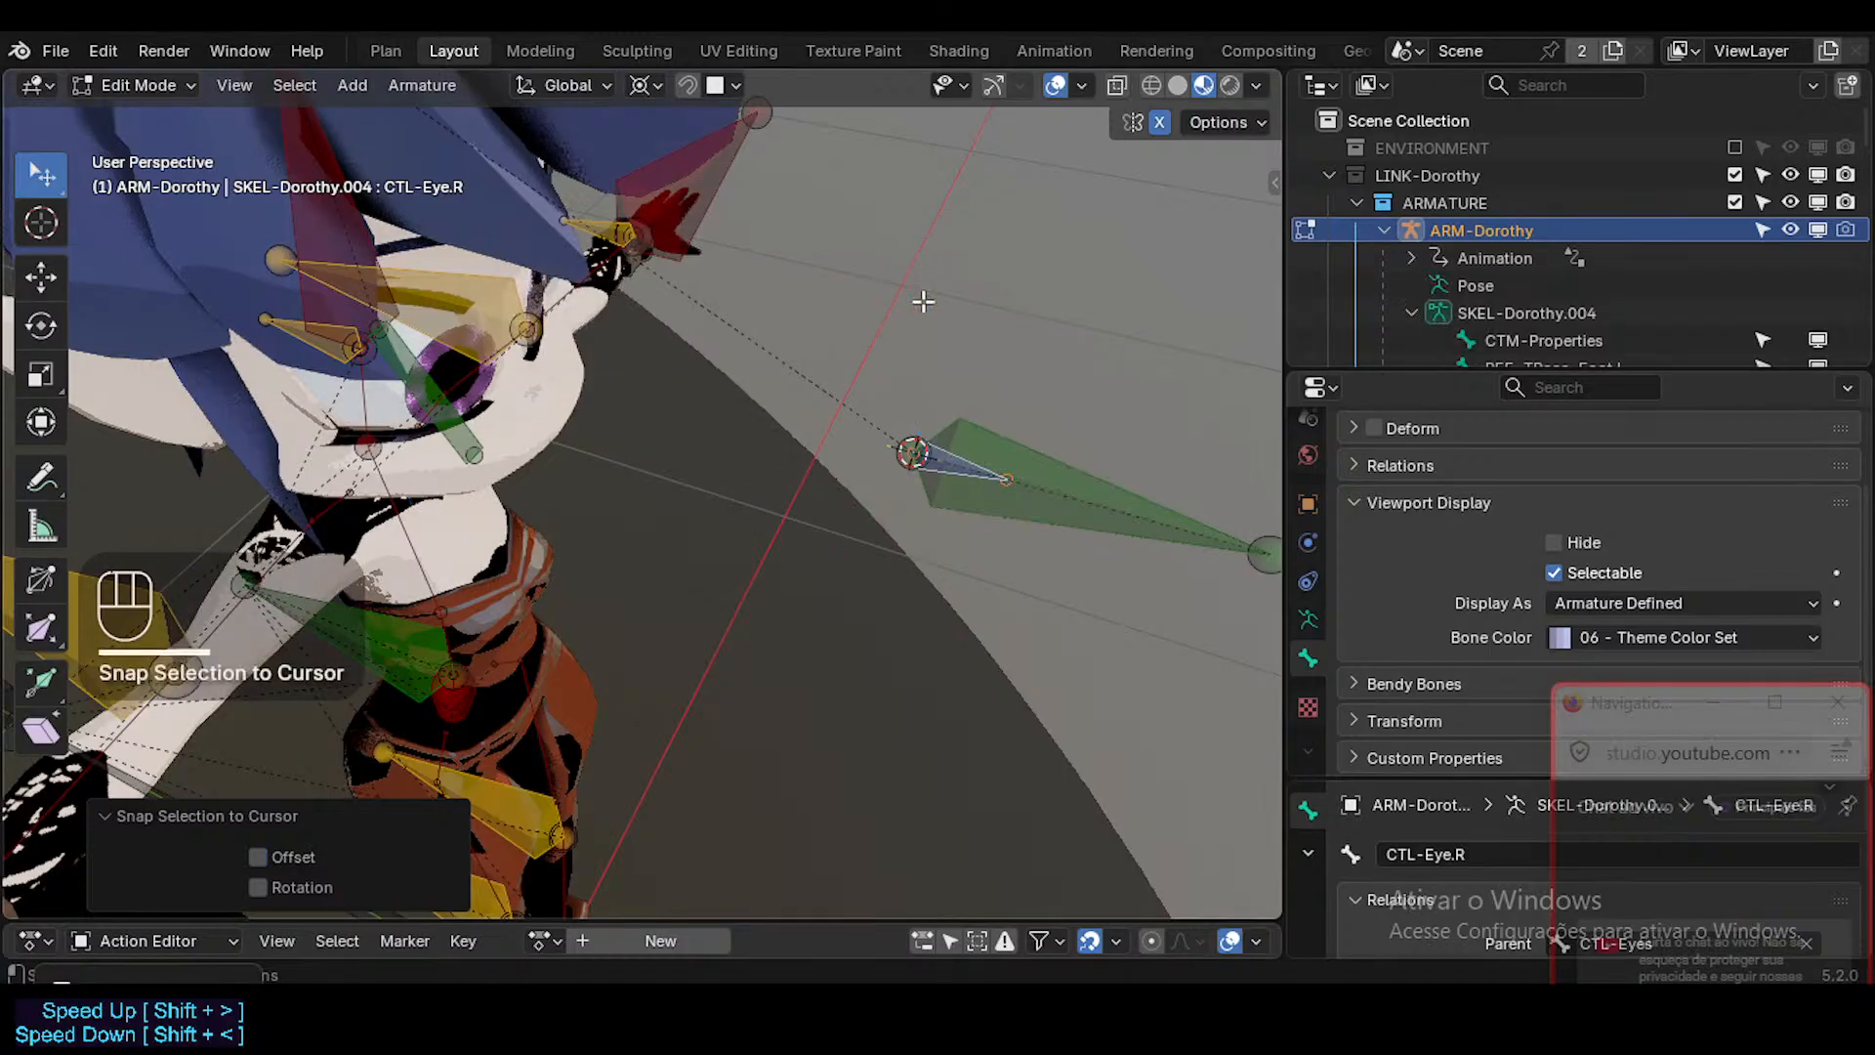
key("ctrl+z")
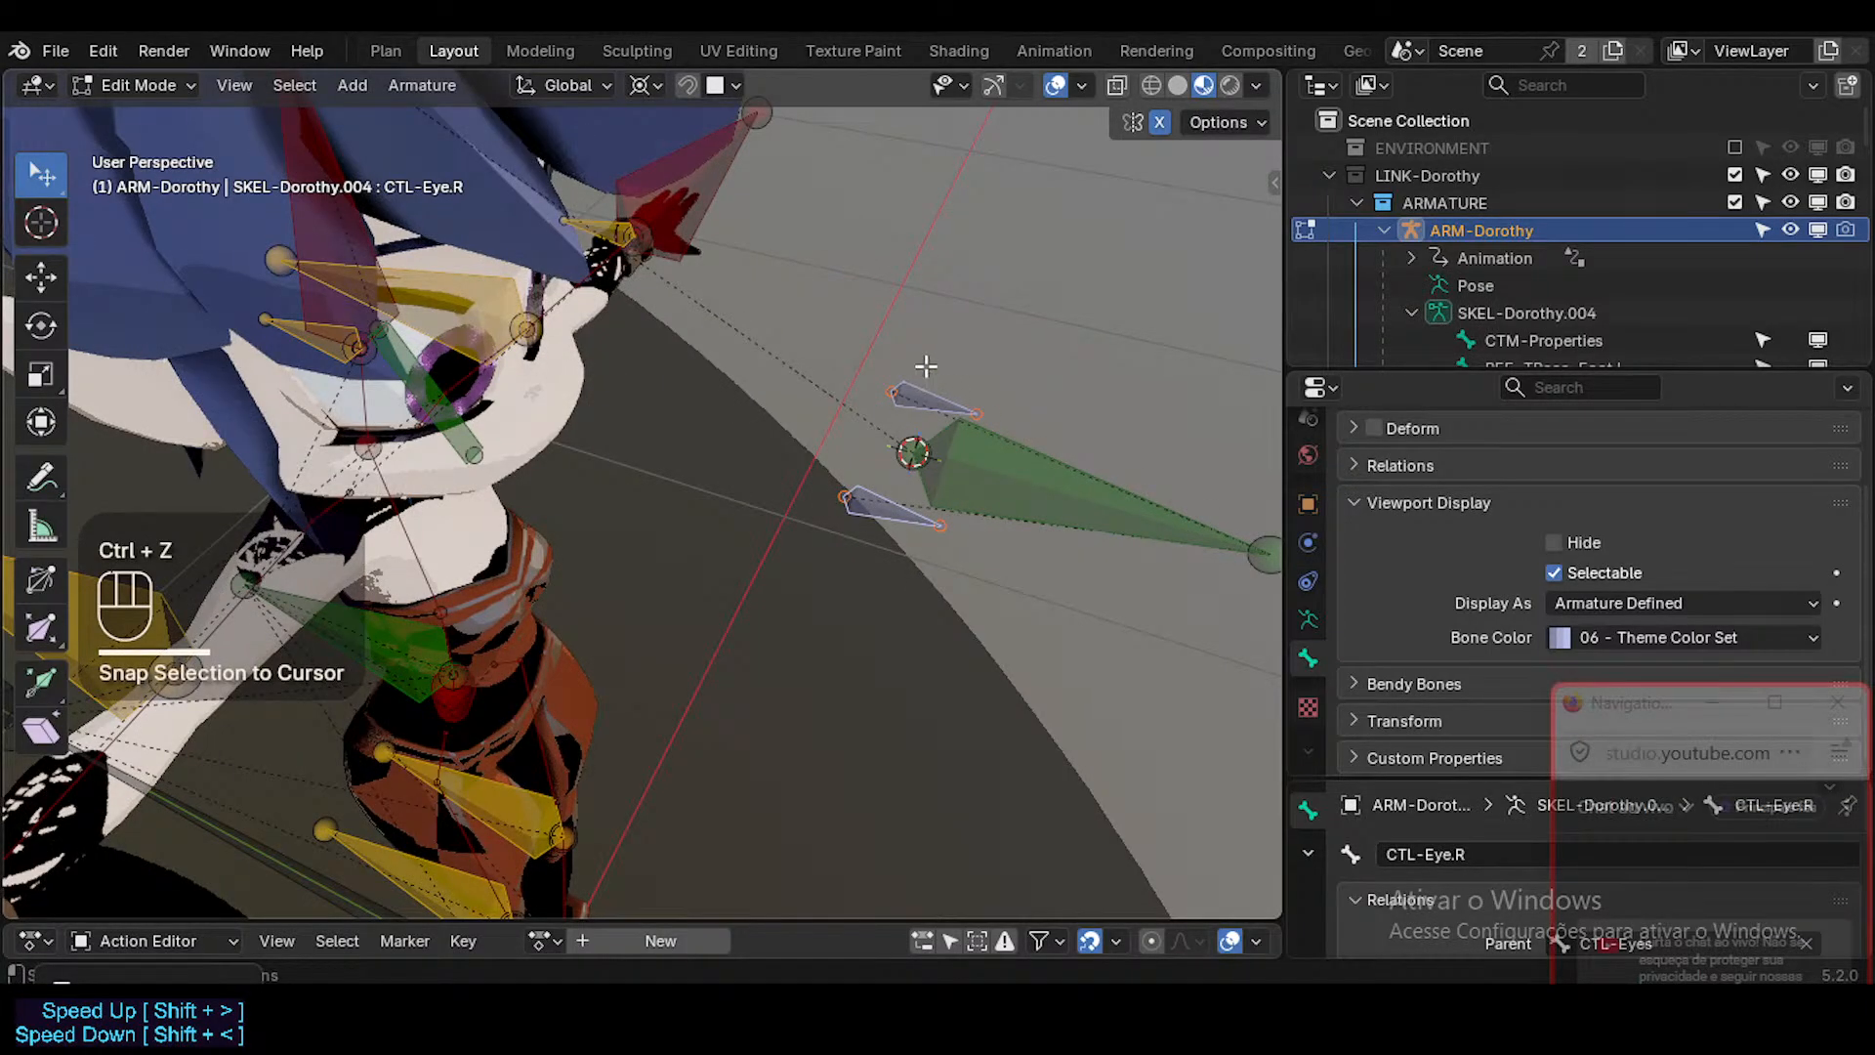
Try to snap both eye bones to the 3D cursor with Keep Offset, using Individual Origins as the pivot point.
key("shift+s")
key("less")
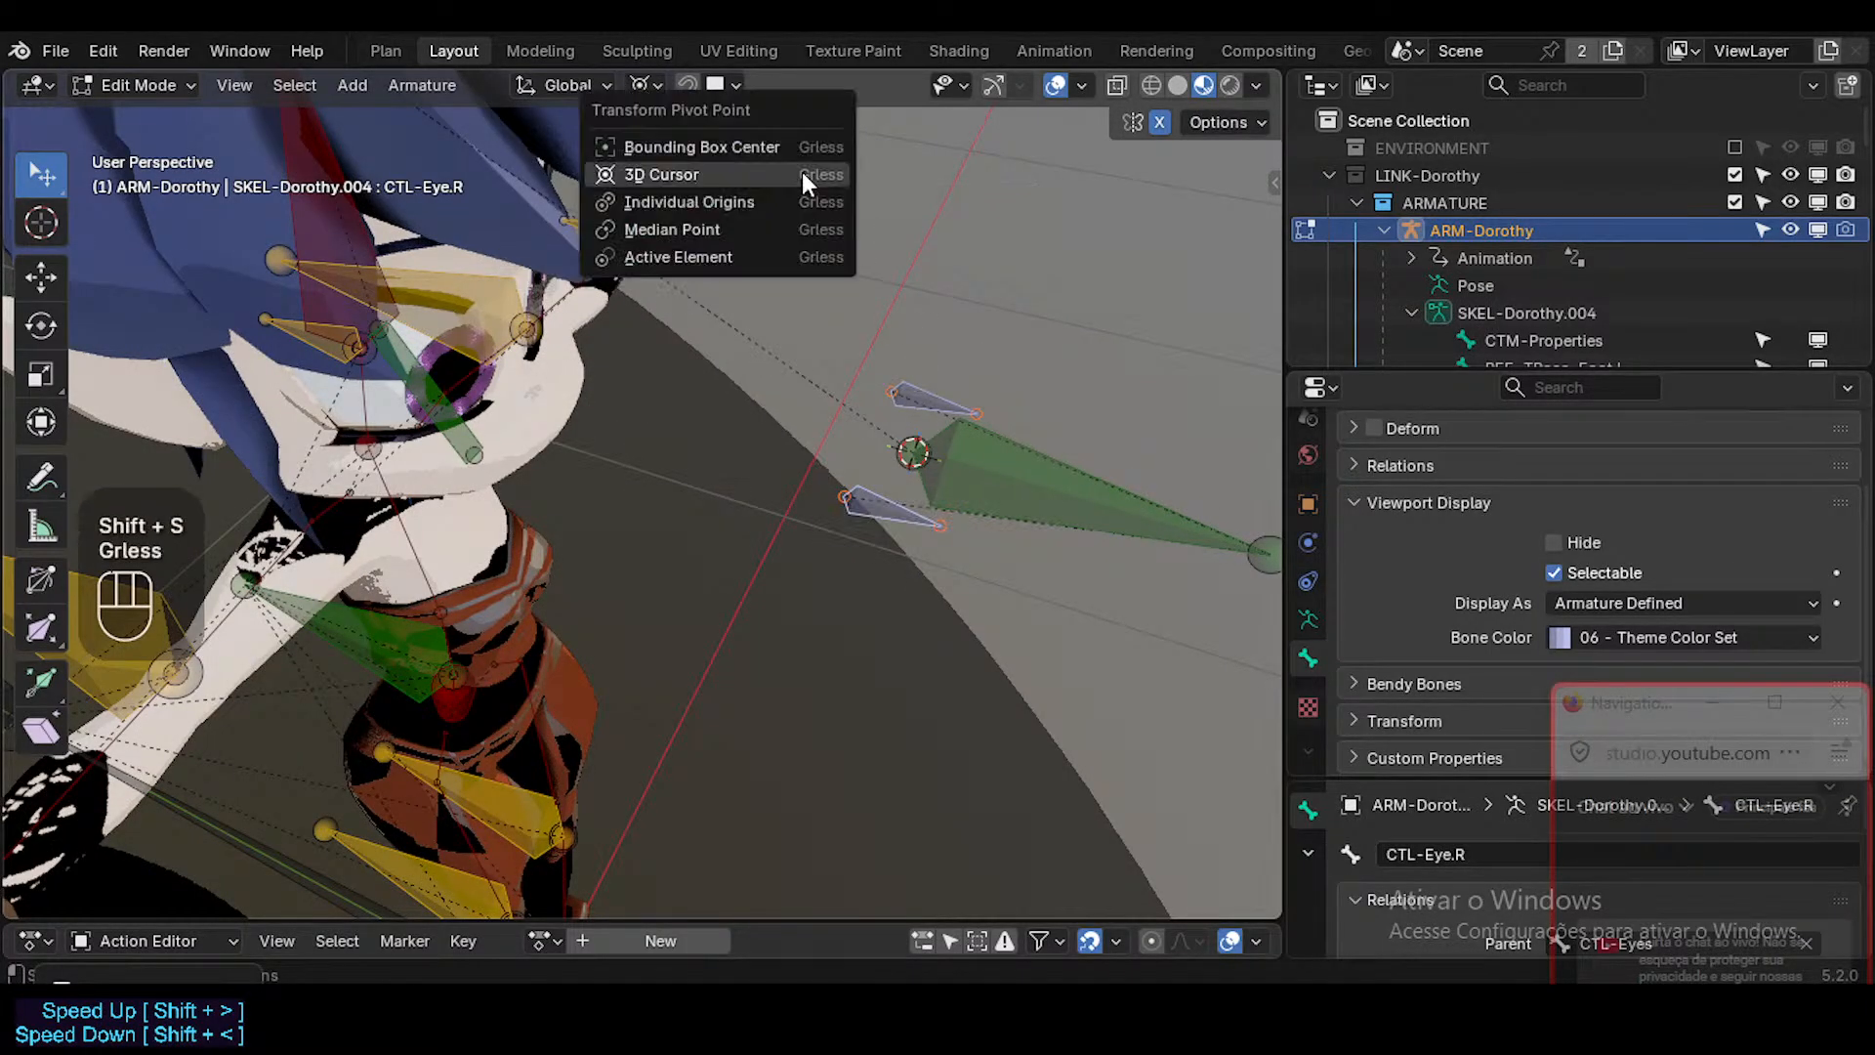
left_click(786, 197)
key("shift+s")
left_click(879, 276)
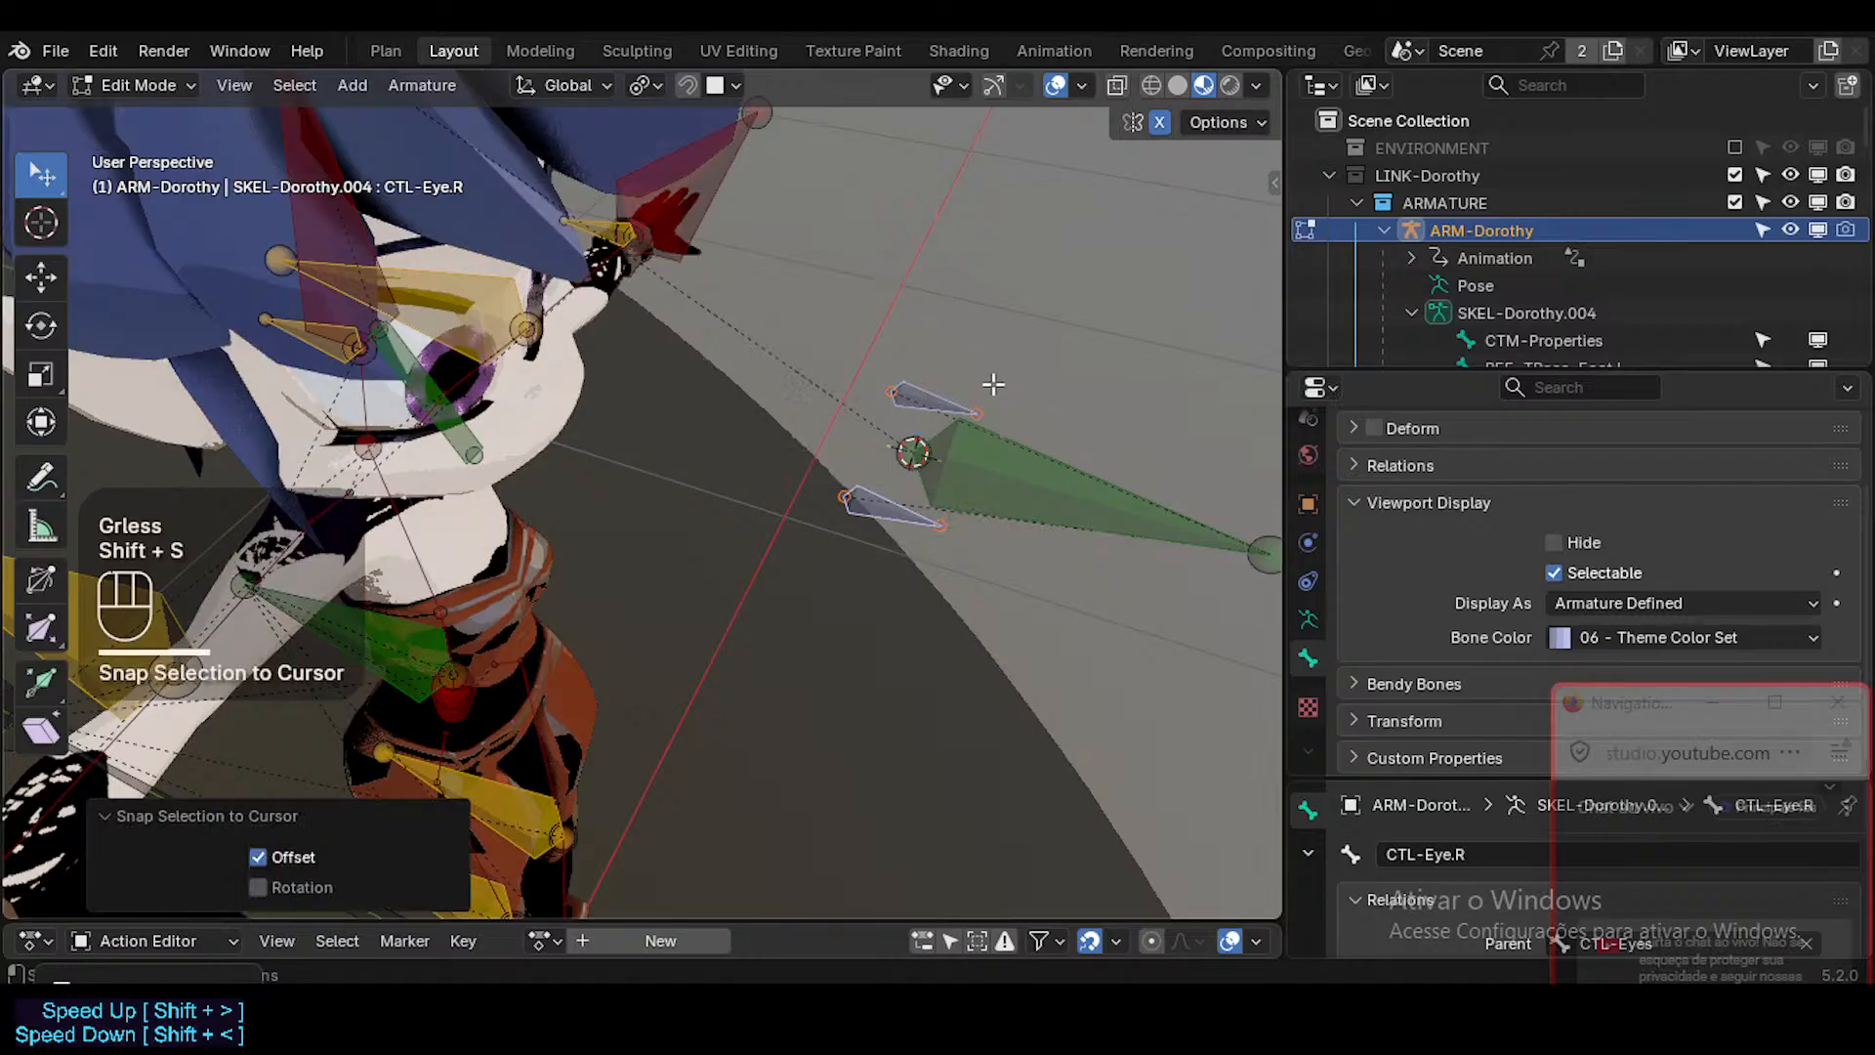
key("z")
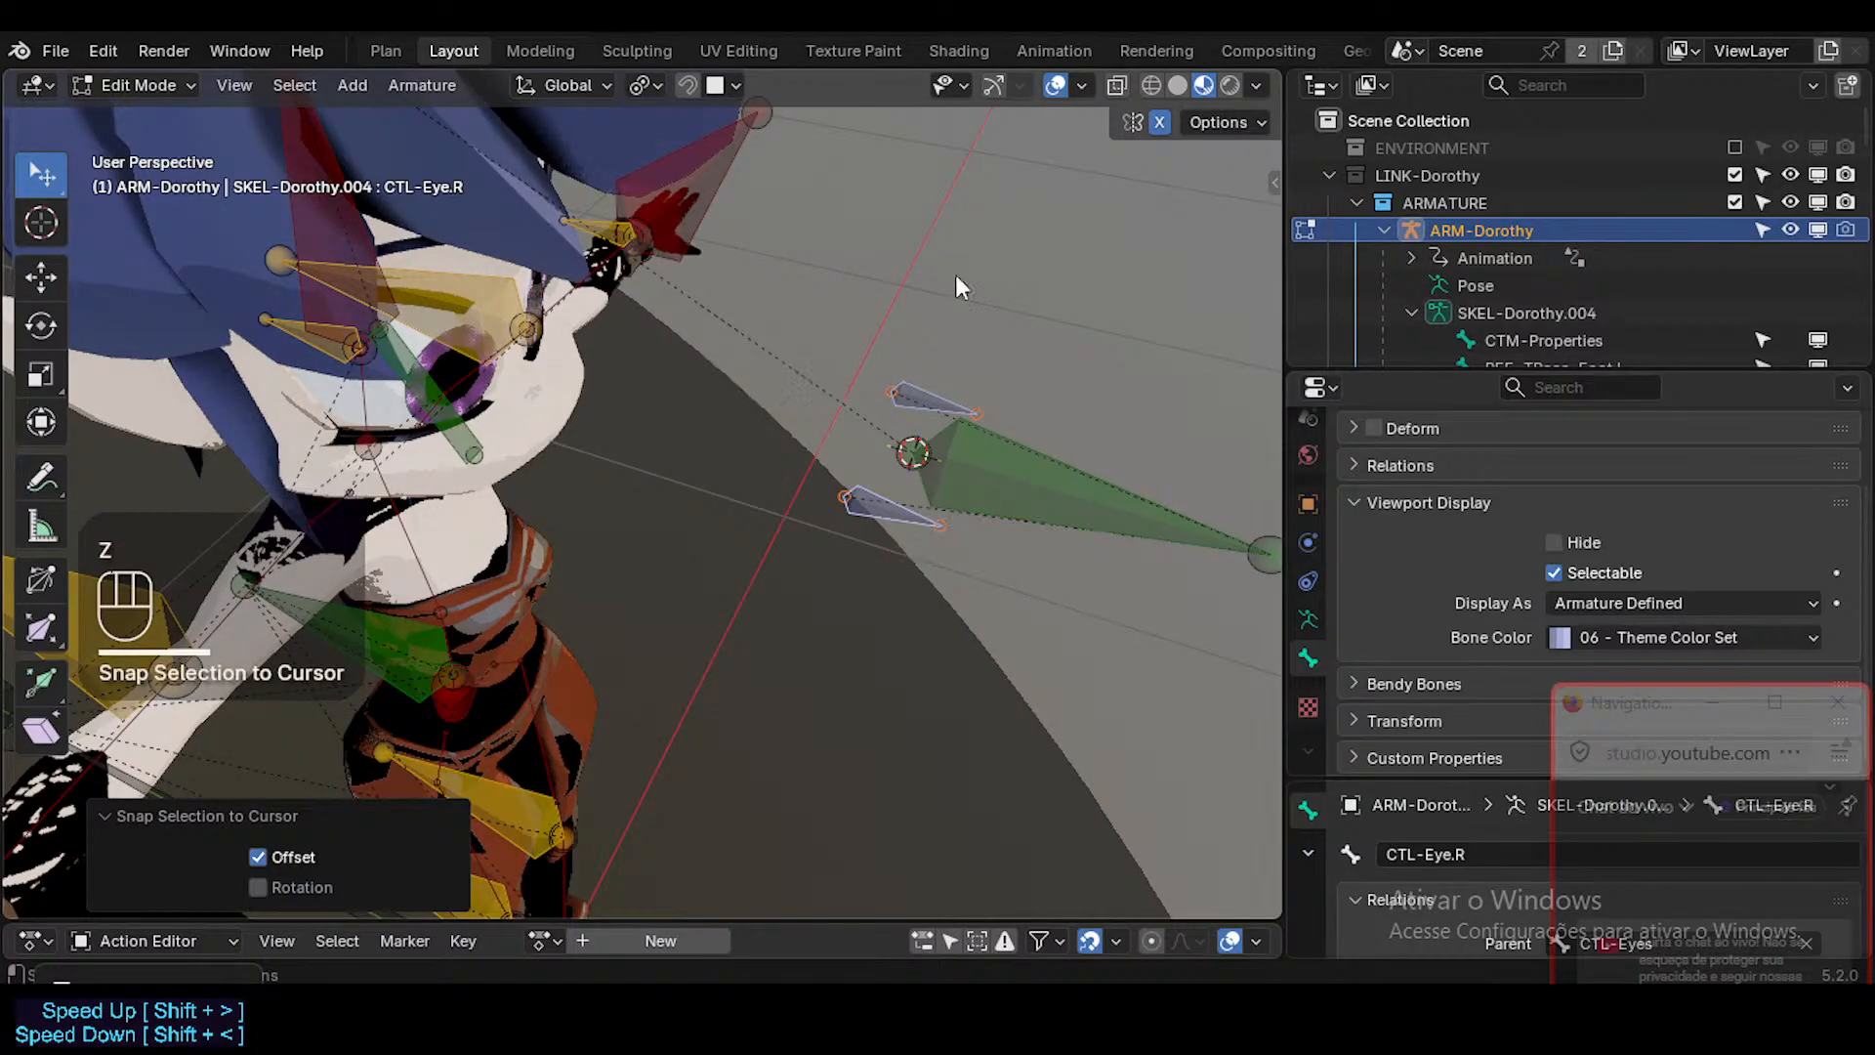
key("less")
left_click(898, 332)
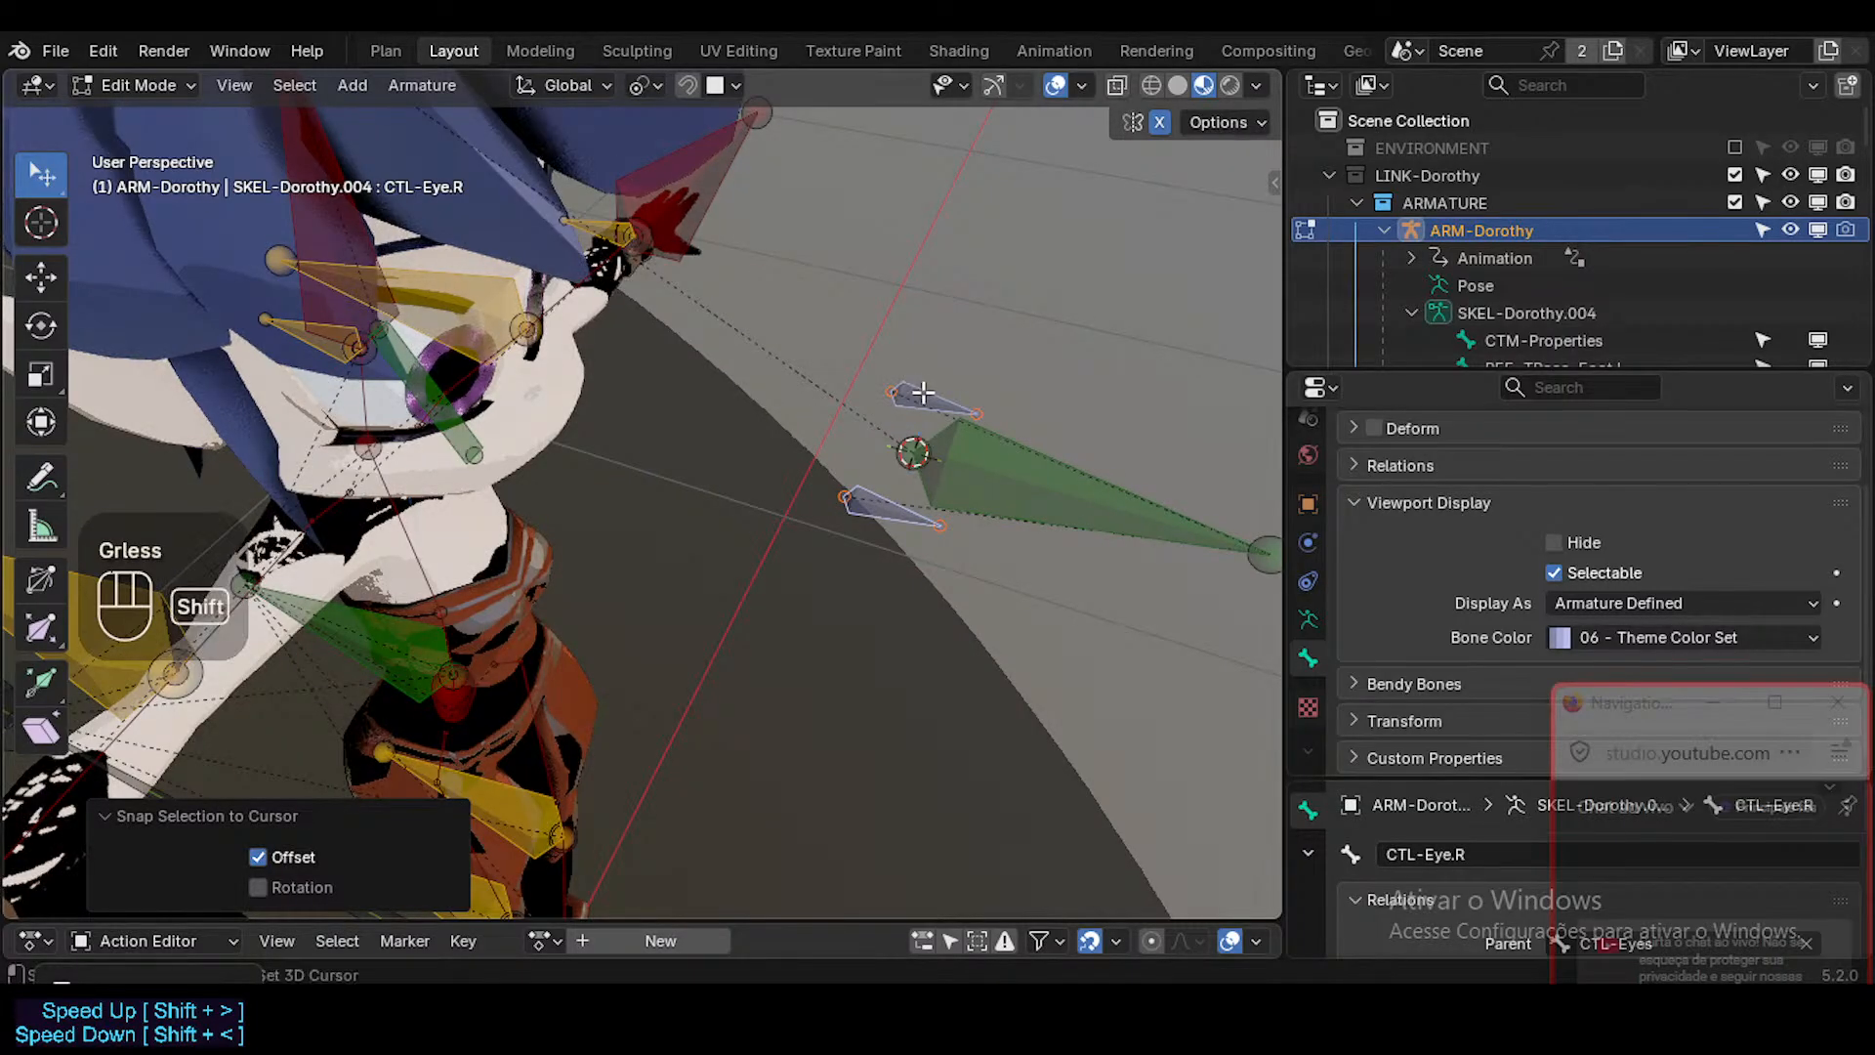
Make CTL-Eye.L the active bone, try twice to snap both eye bones to the 3D cursor, and undo each attempt.
left_click(923, 392, "shift")
left_click(923, 393, "shift")
key("shift+s")
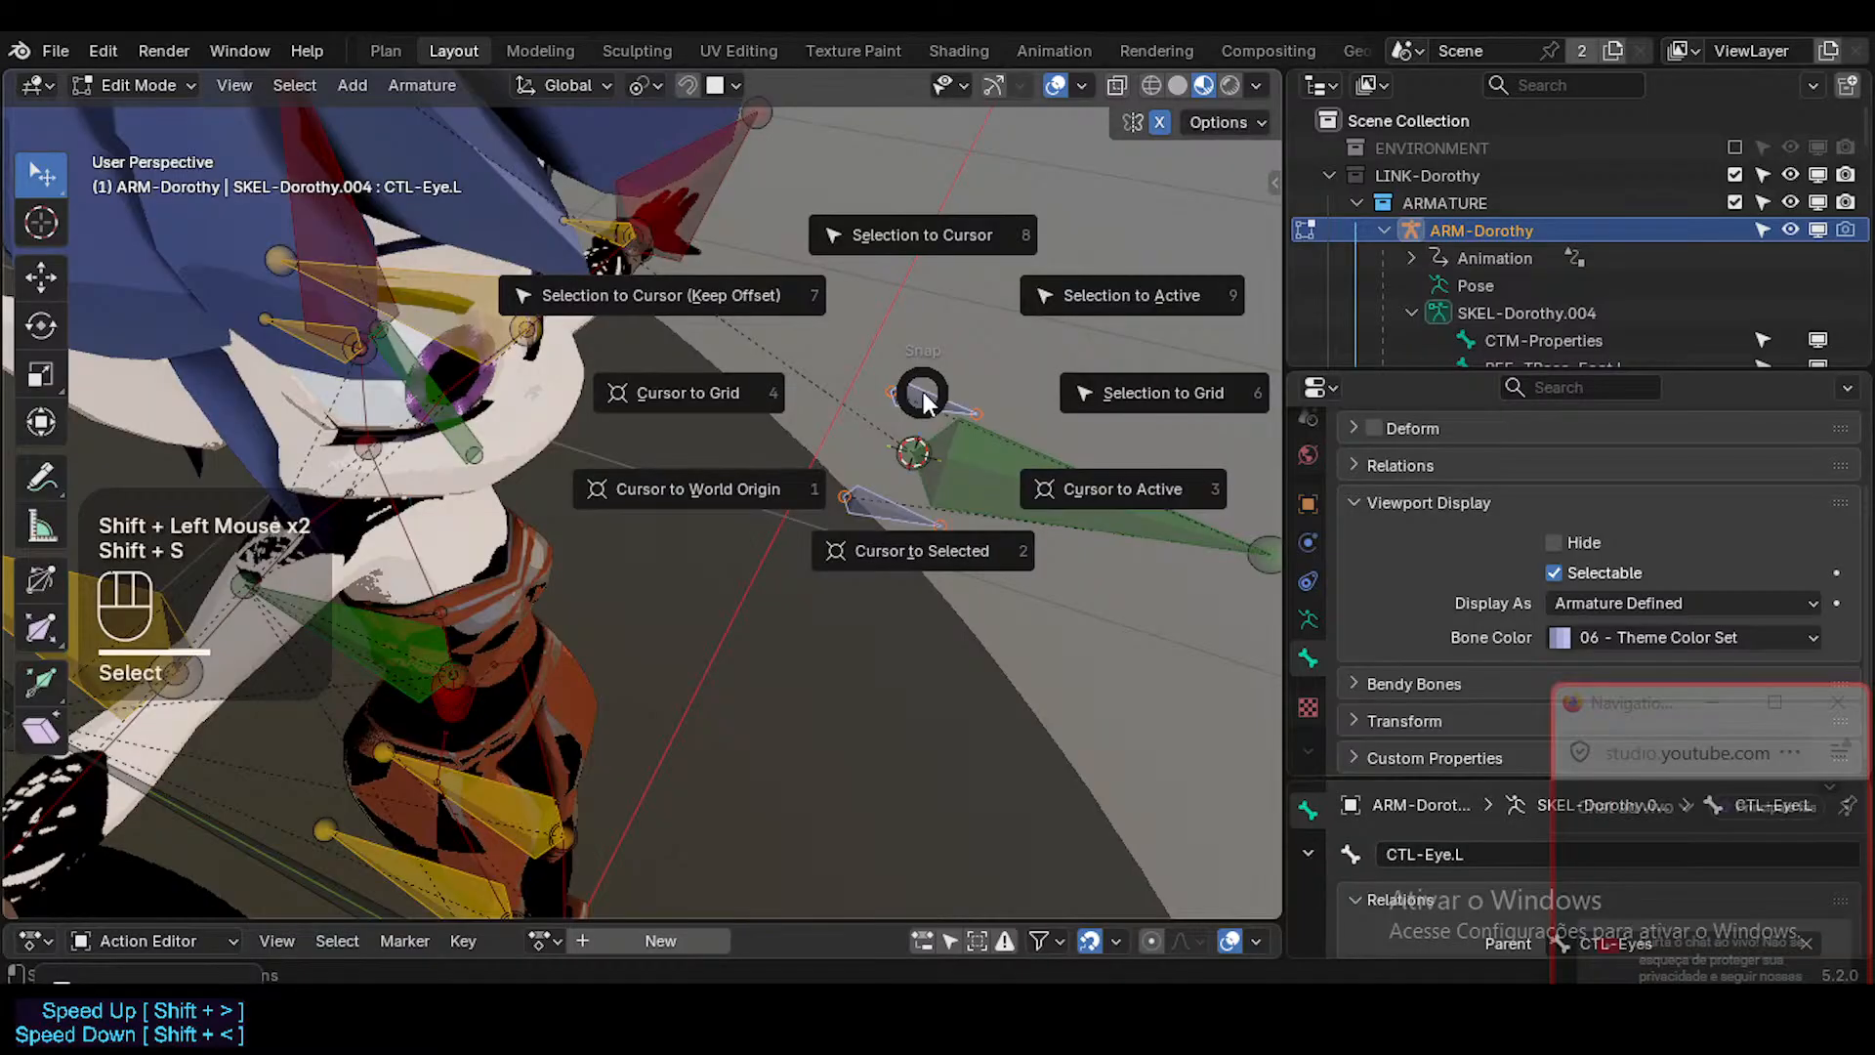
key("8")
key("ctrl+z")
key("shift+s")
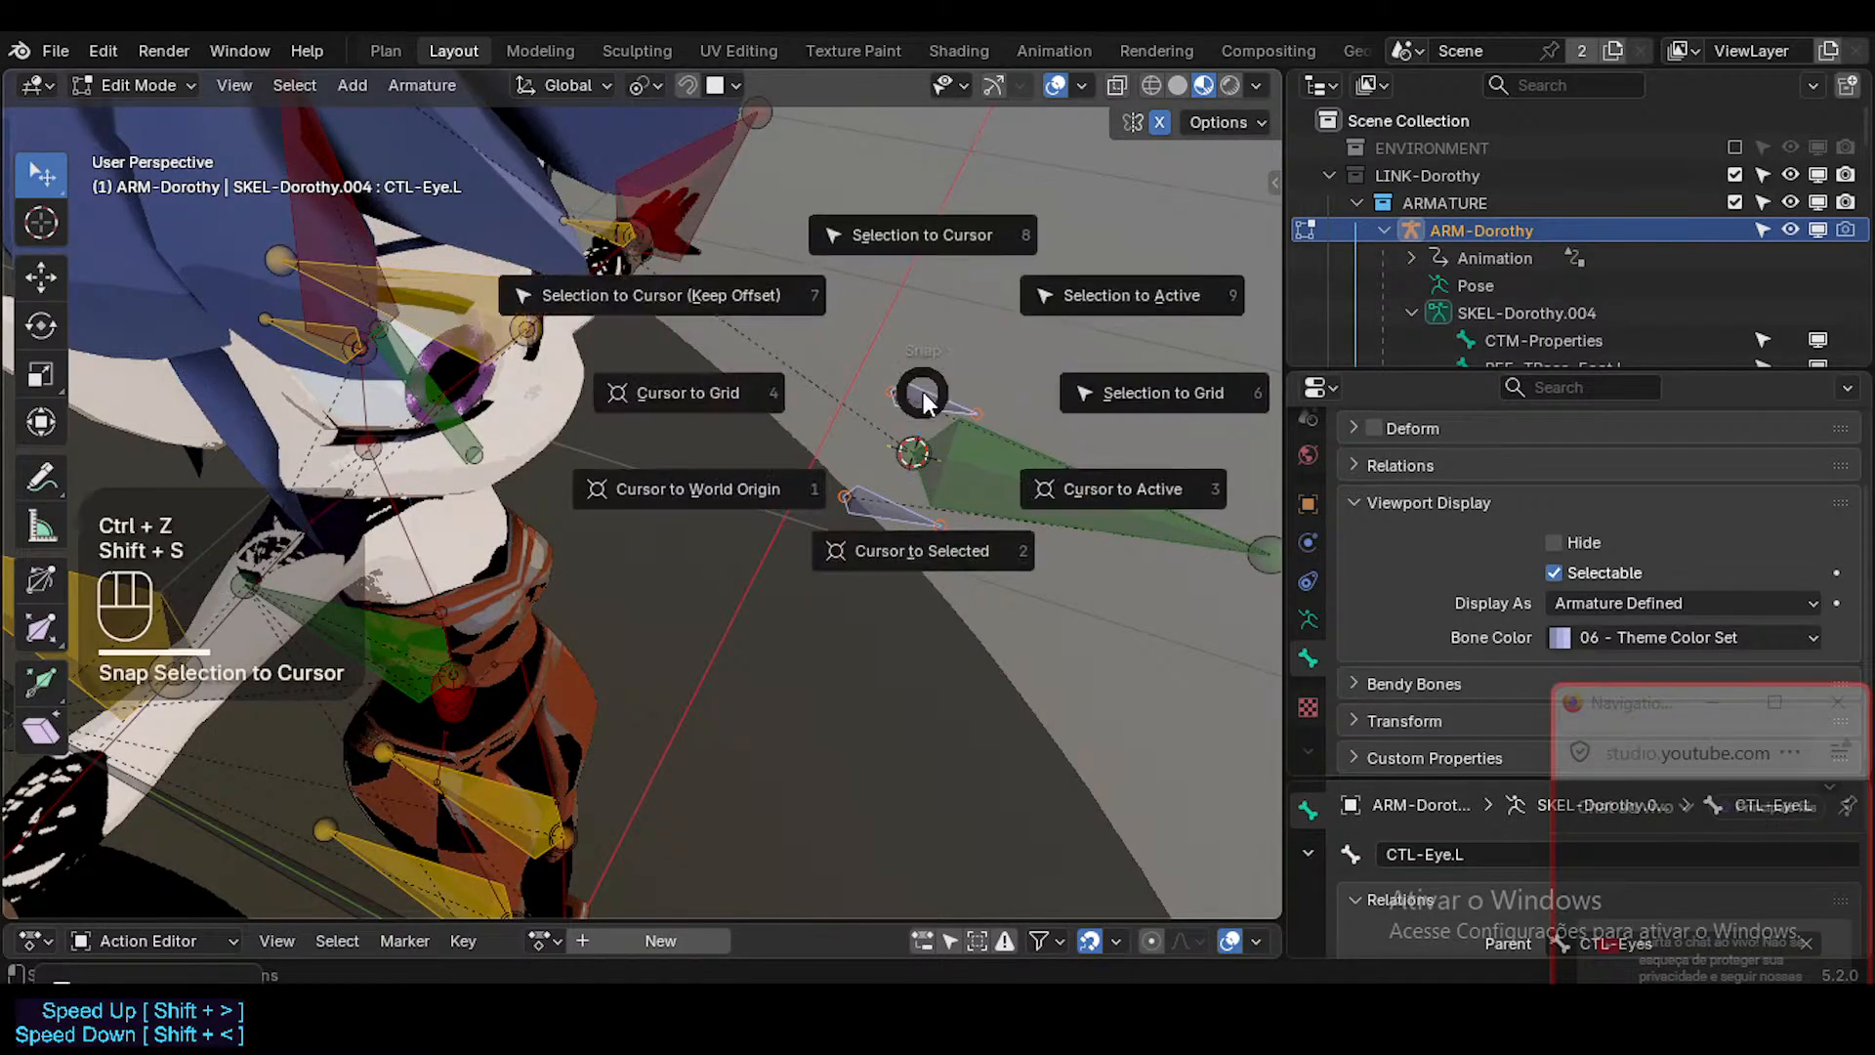
key("8")
key("ctrl+z")
Try Keep Offset snapping of both eye bones to the 3D cursor with the Median Point and Bounding Box Center pivots.
key("less")
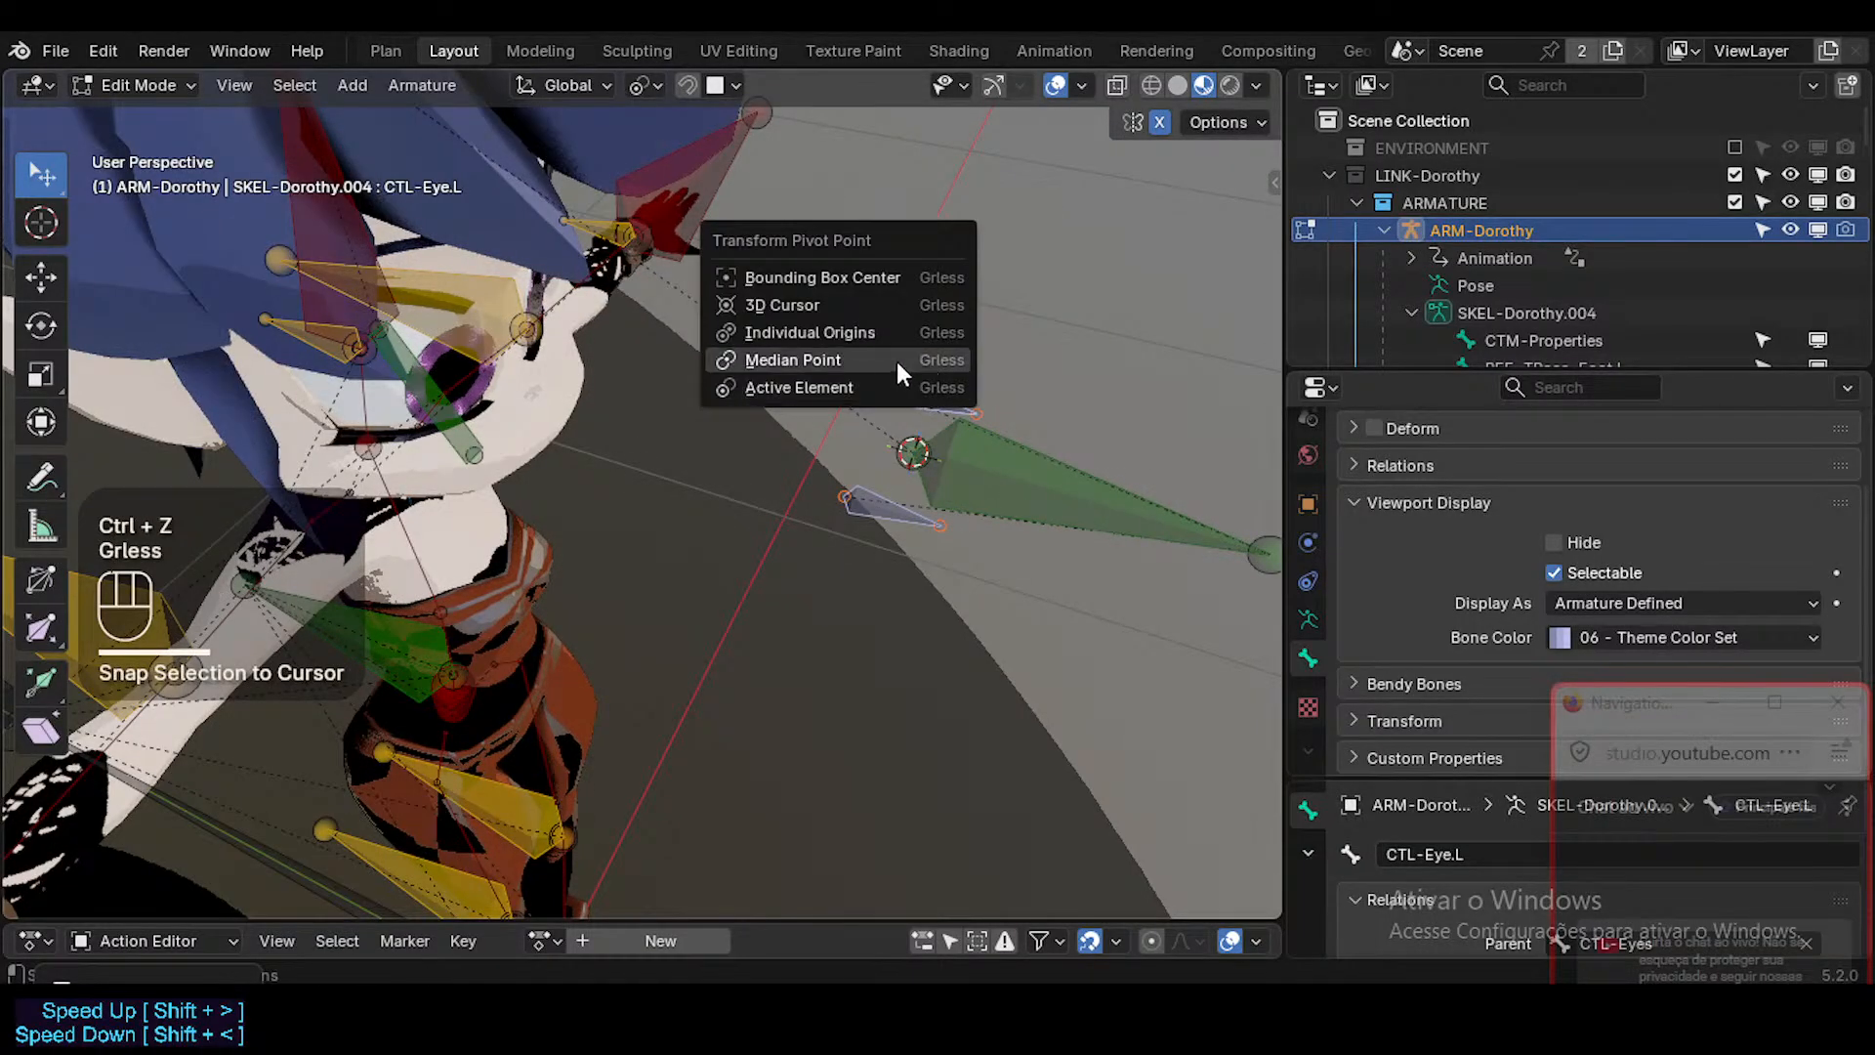
left_click(897, 361)
key("shift+s")
key("8")
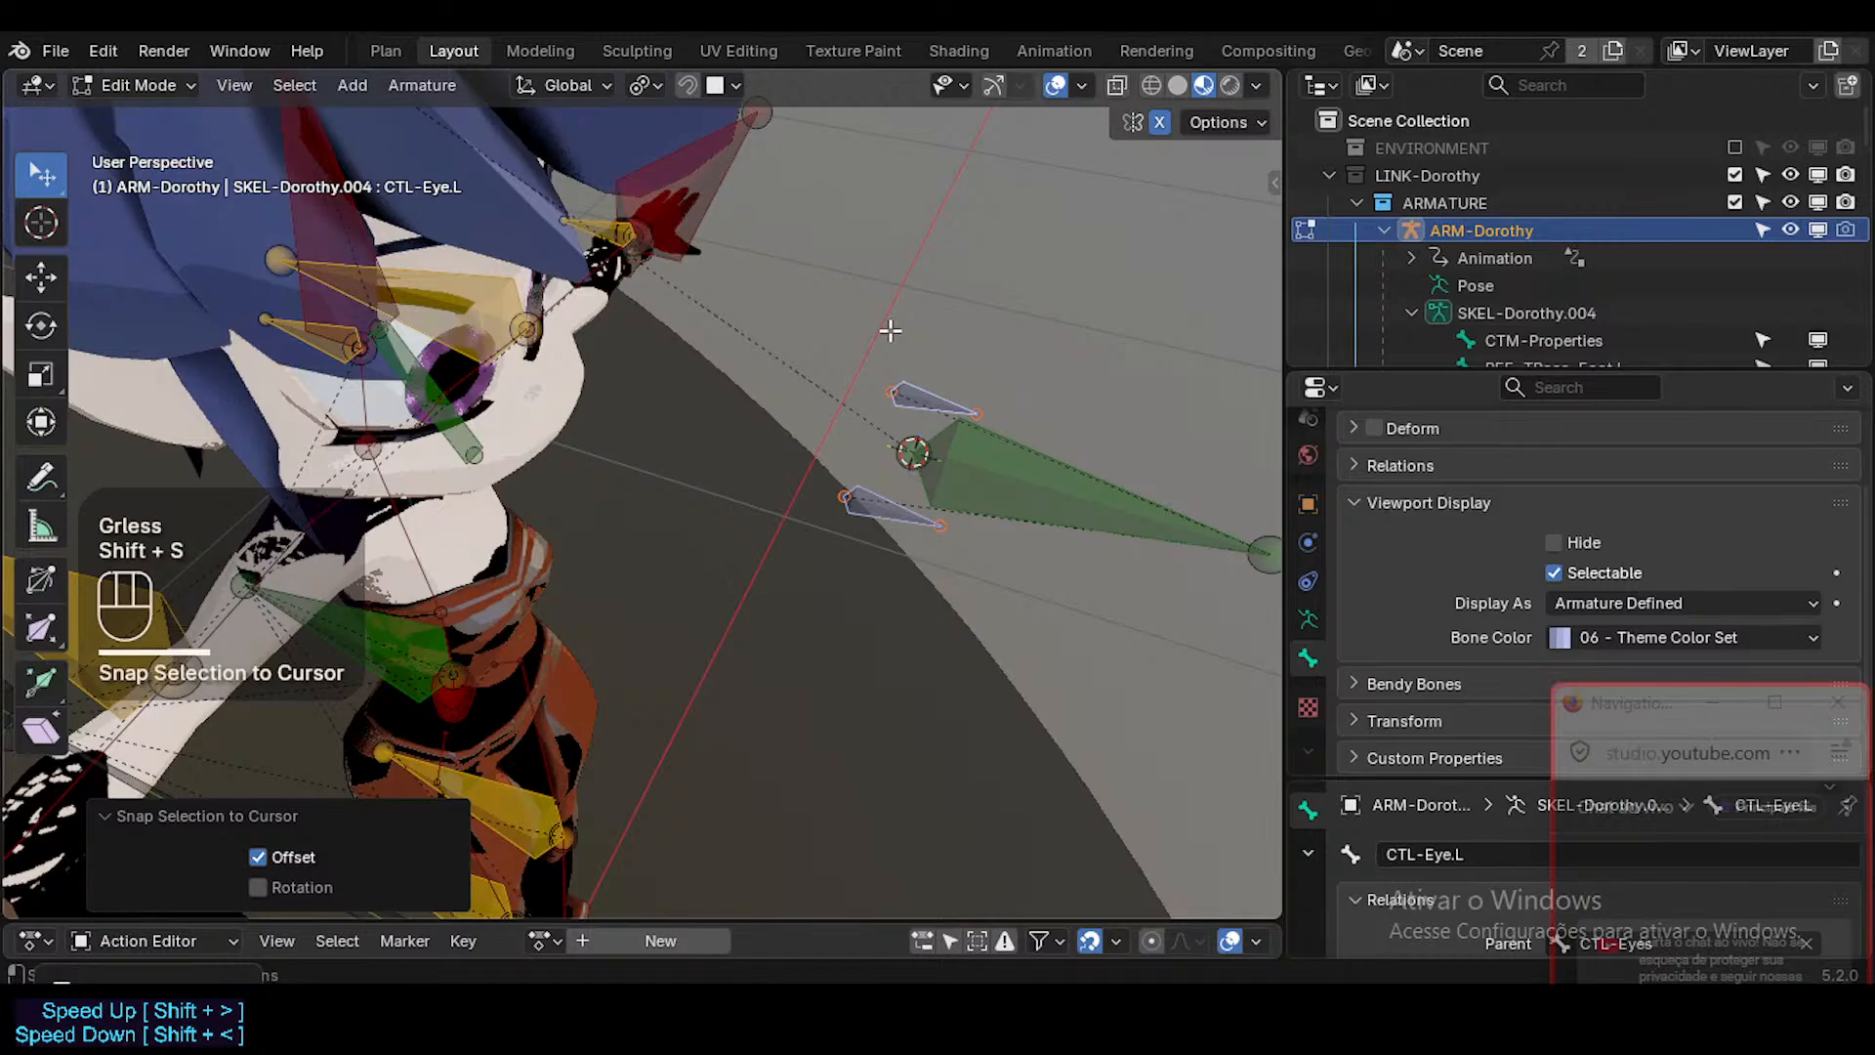
key("shift+s")
key("less")
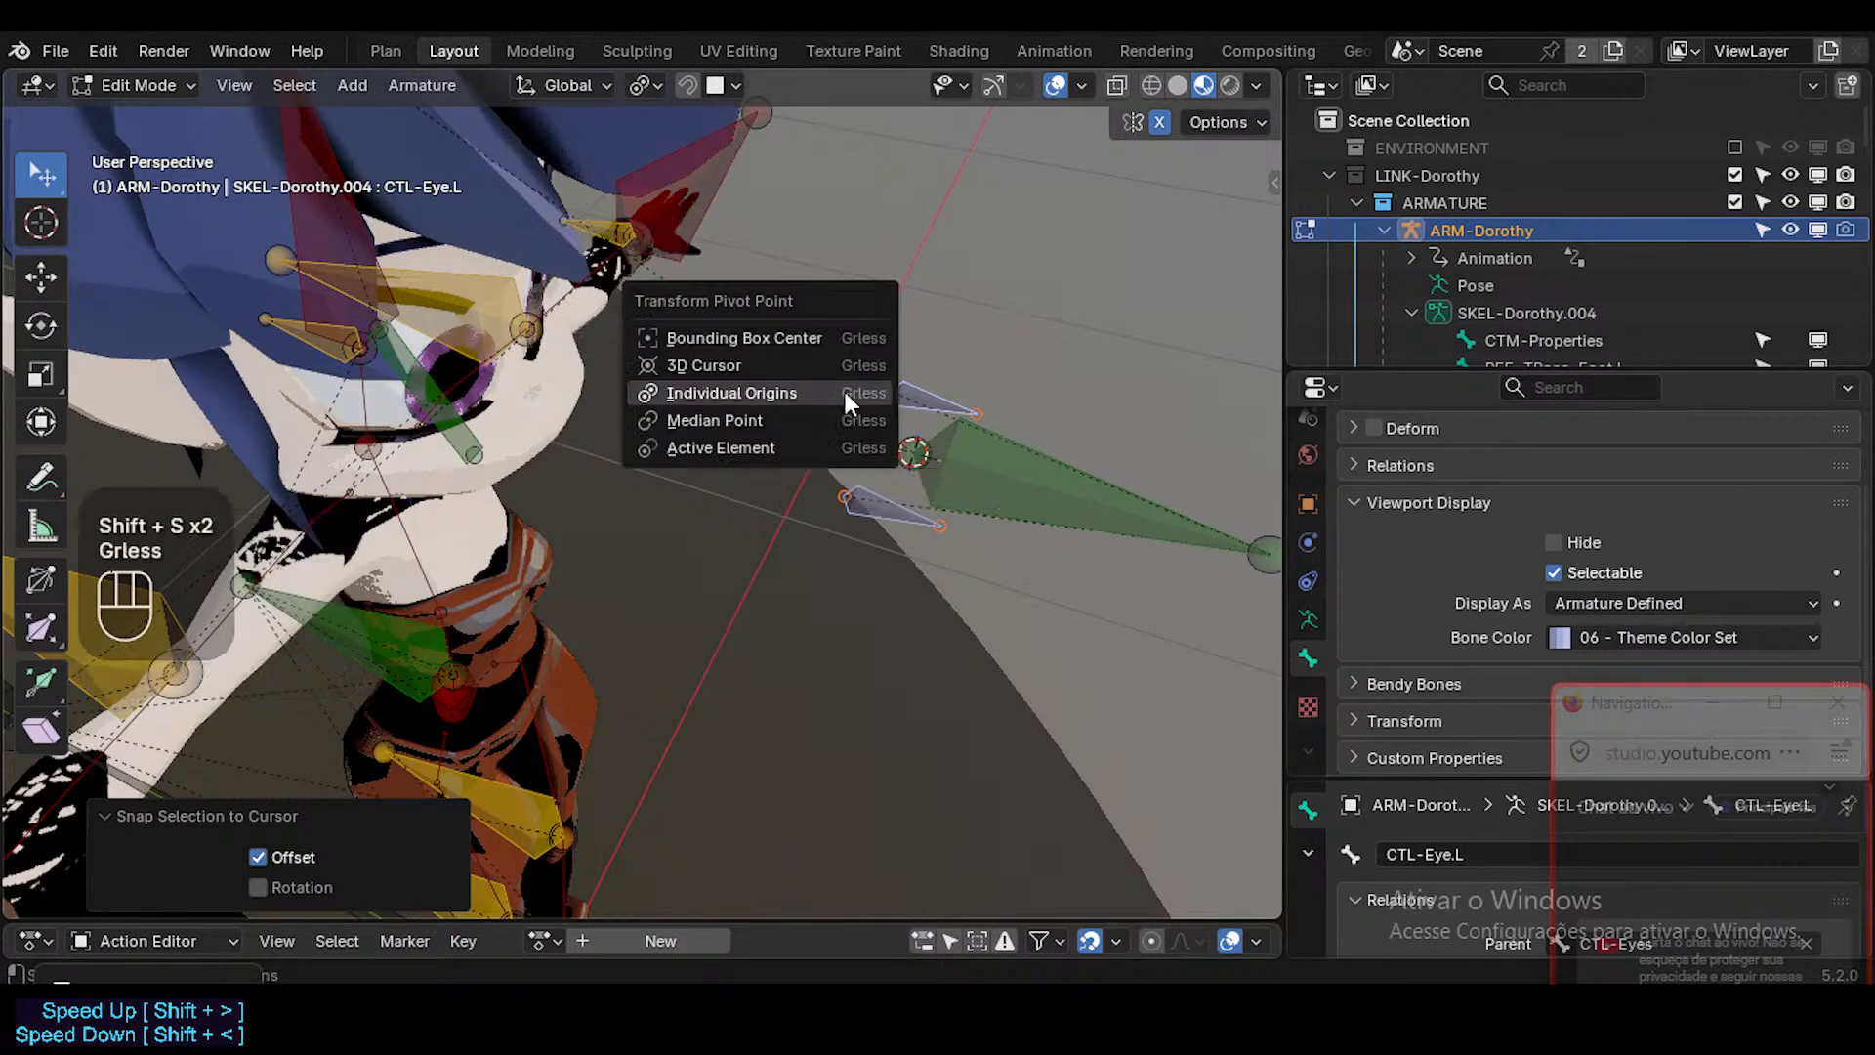
left_click(820, 338)
key("shift+s")
left_click(927, 346)
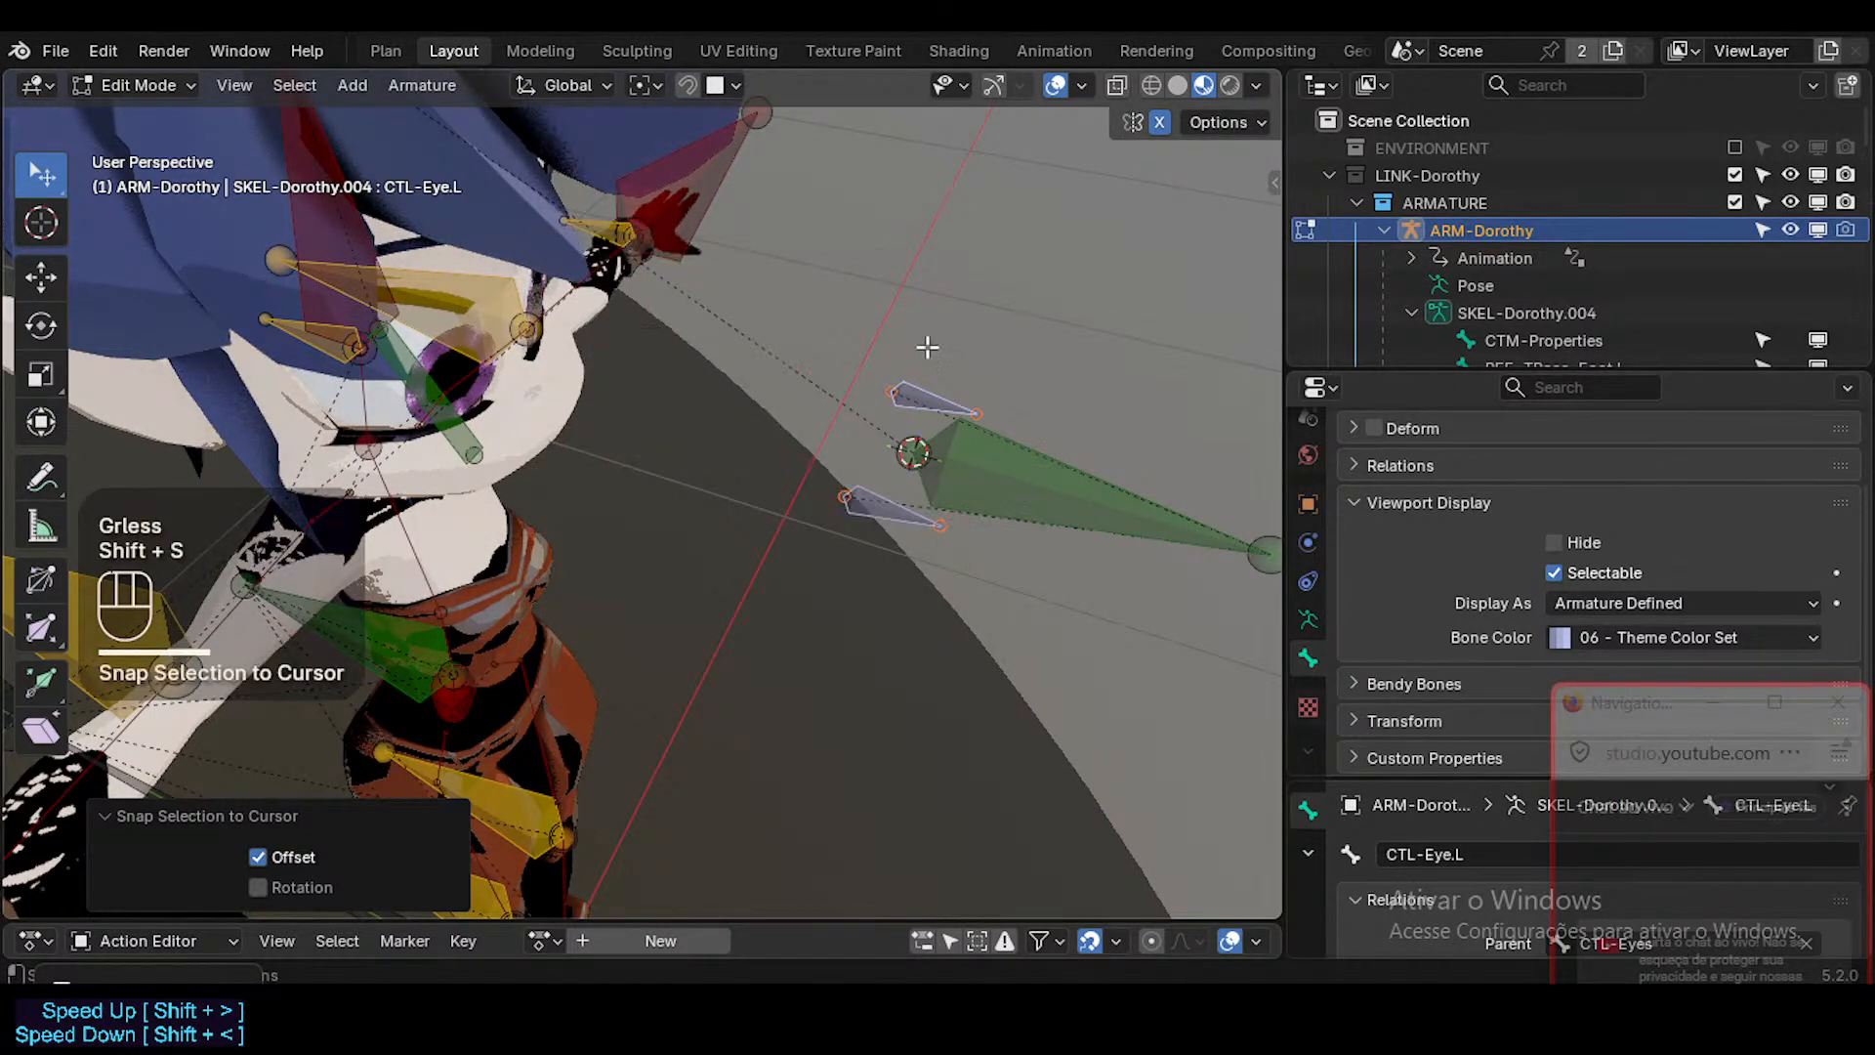
Set the pivot point to Median Point and snap both eye bones to the 3D cursor with Keep Offset.
key("less")
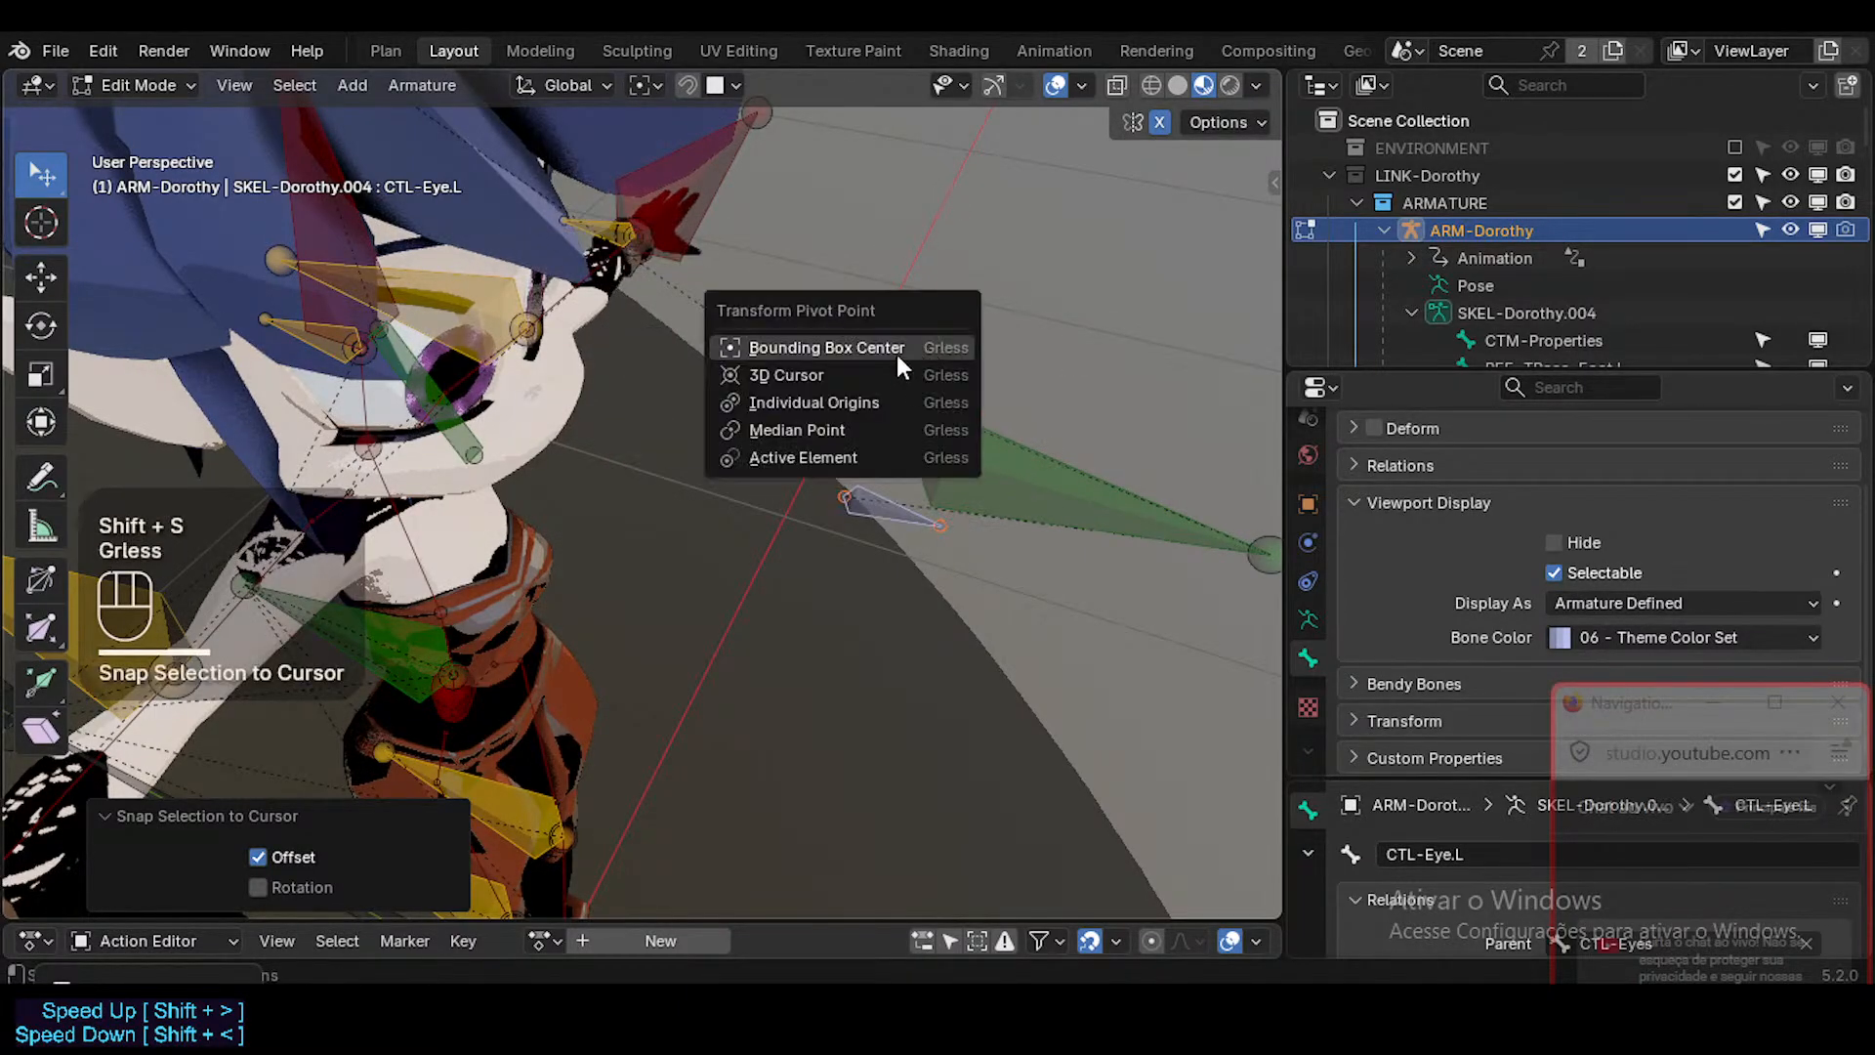
left_click(868, 420)
key("shift+s")
left_click(960, 373)
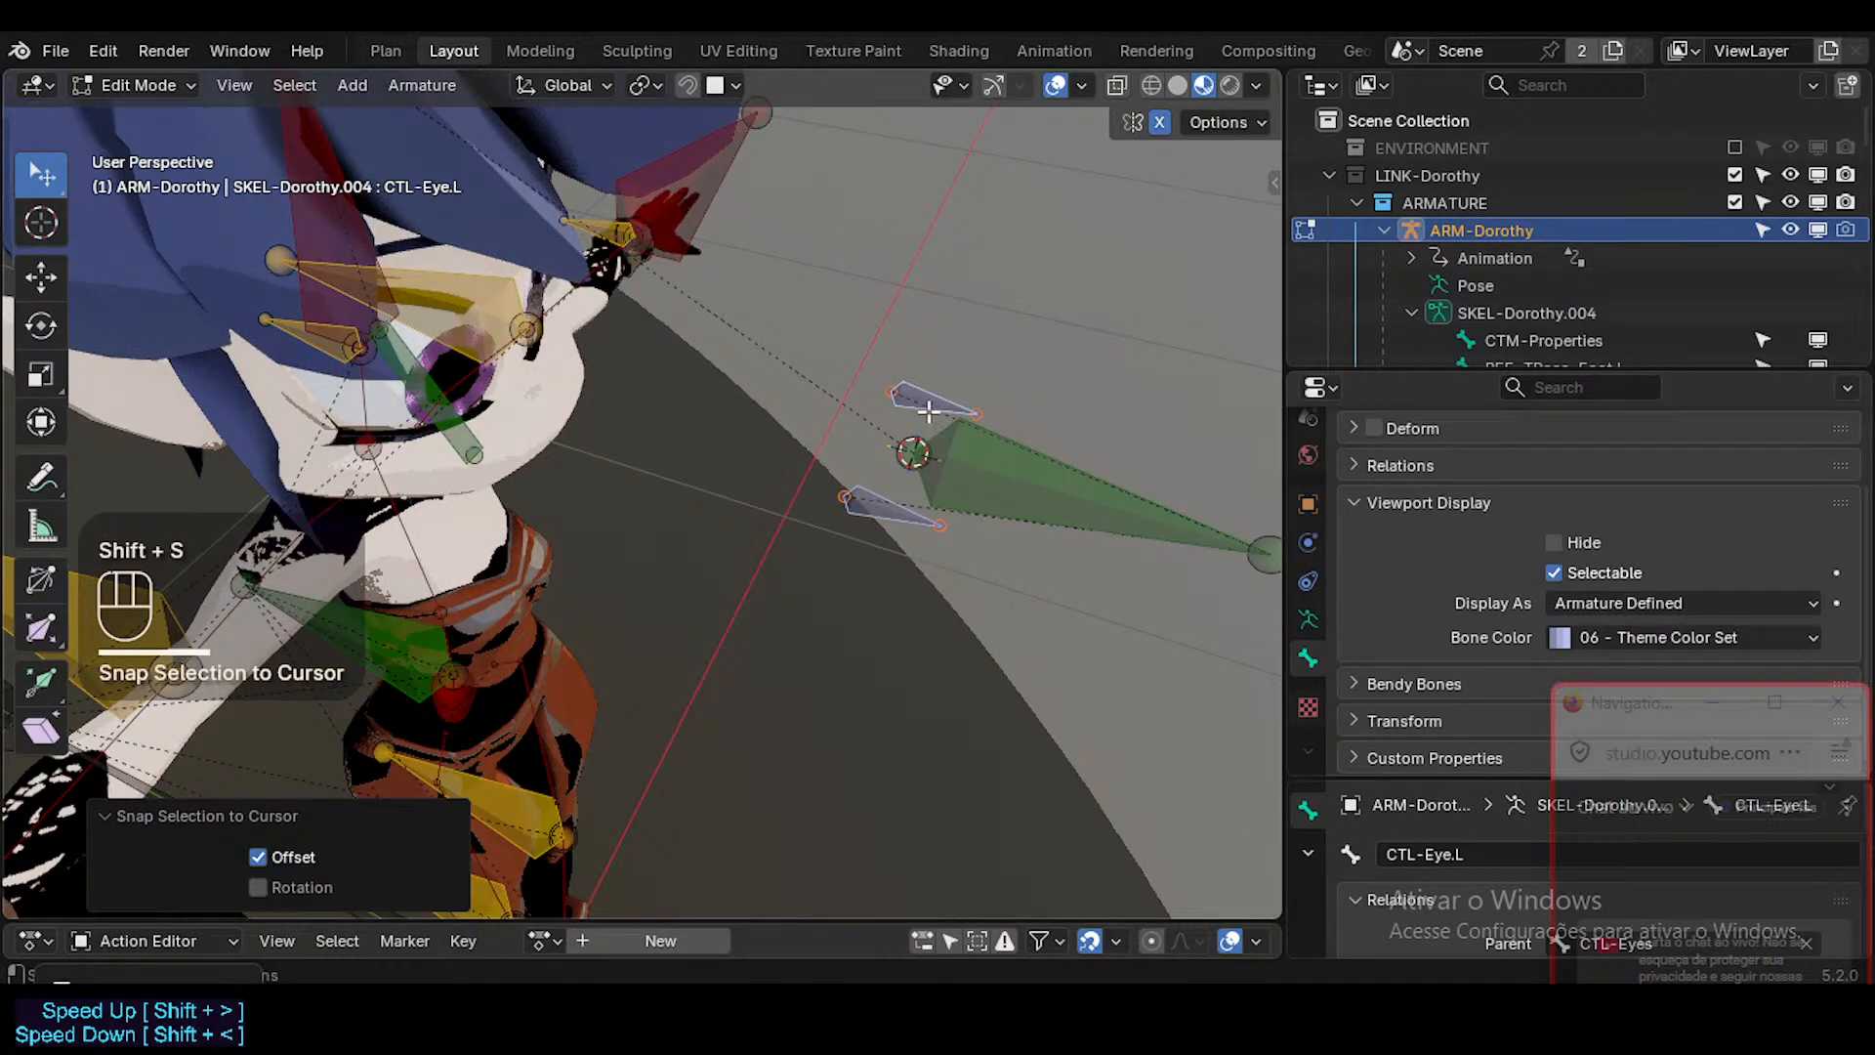
Move both eye bones about -0.0047 m along the global Y axis.
key("g")
key("y")
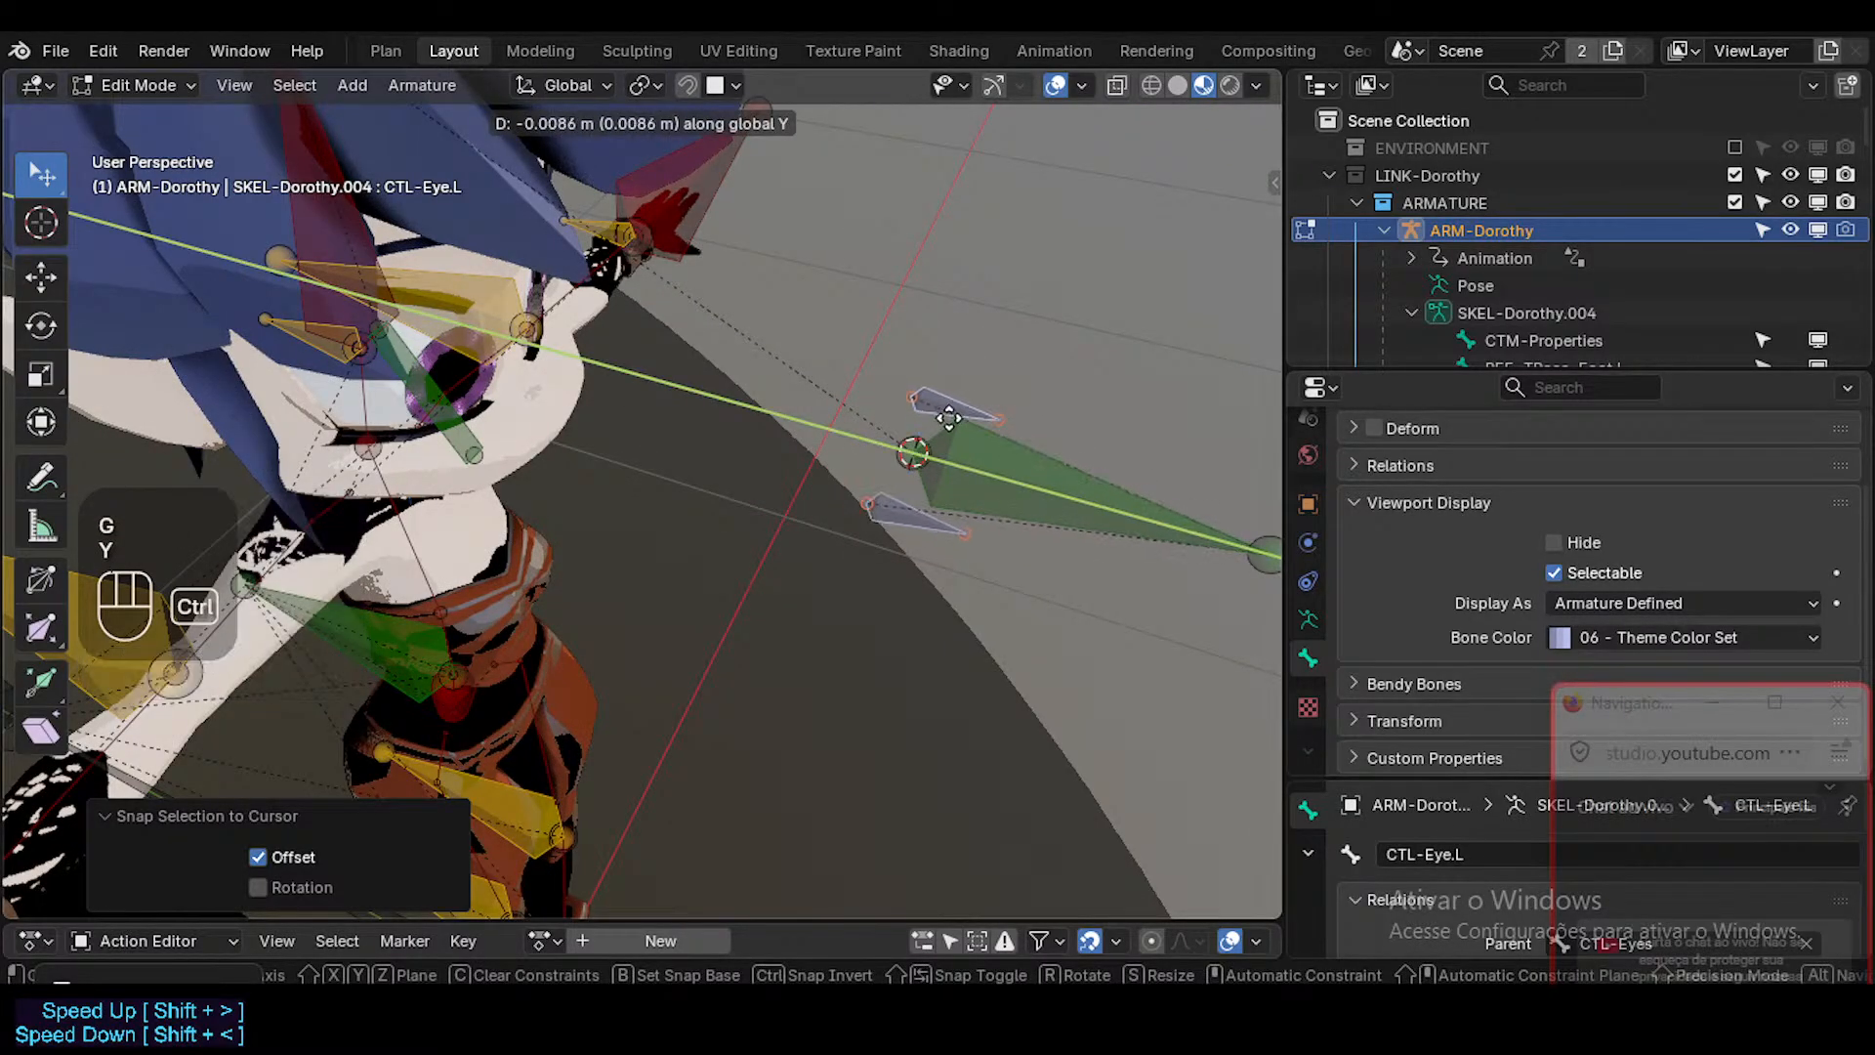
left_click(939, 415, "ctrl")
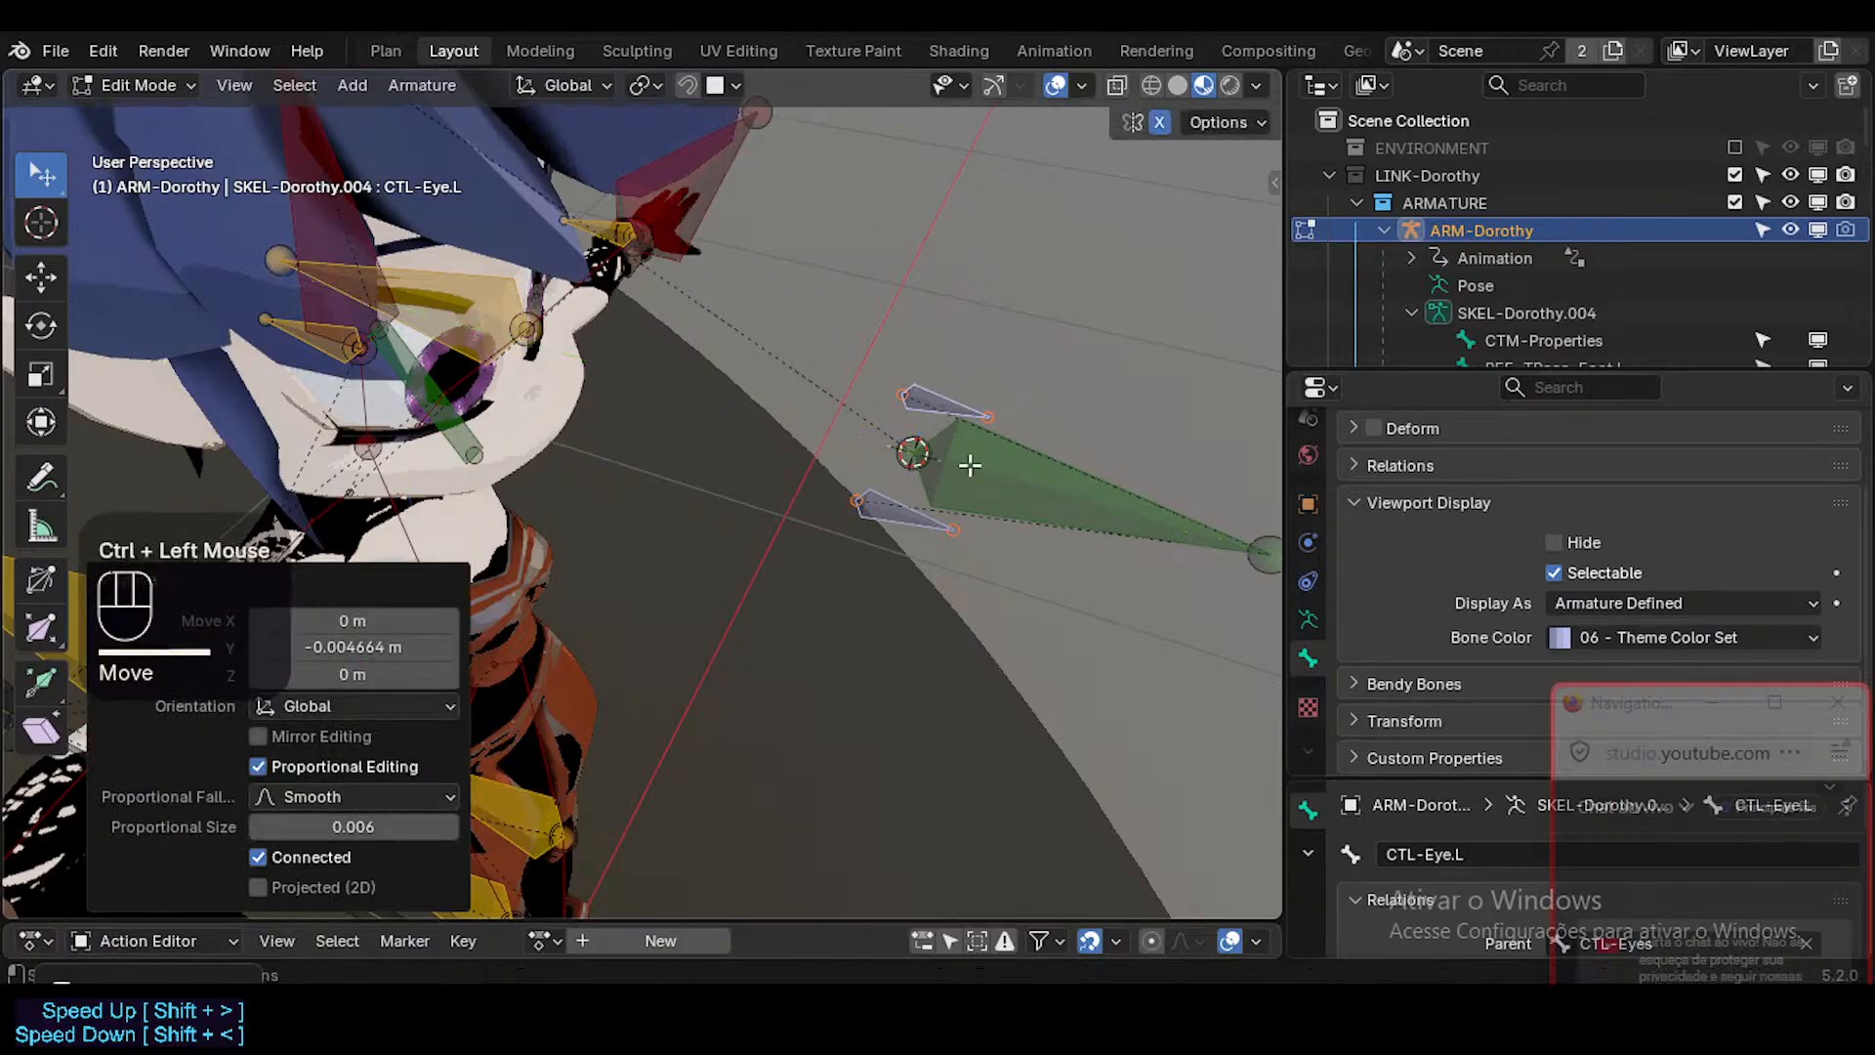
Select the CTL-Eyes bone and check its head and tail transform values.
left_click(928, 447)
middle_click_drag(928, 447, 959, 444)
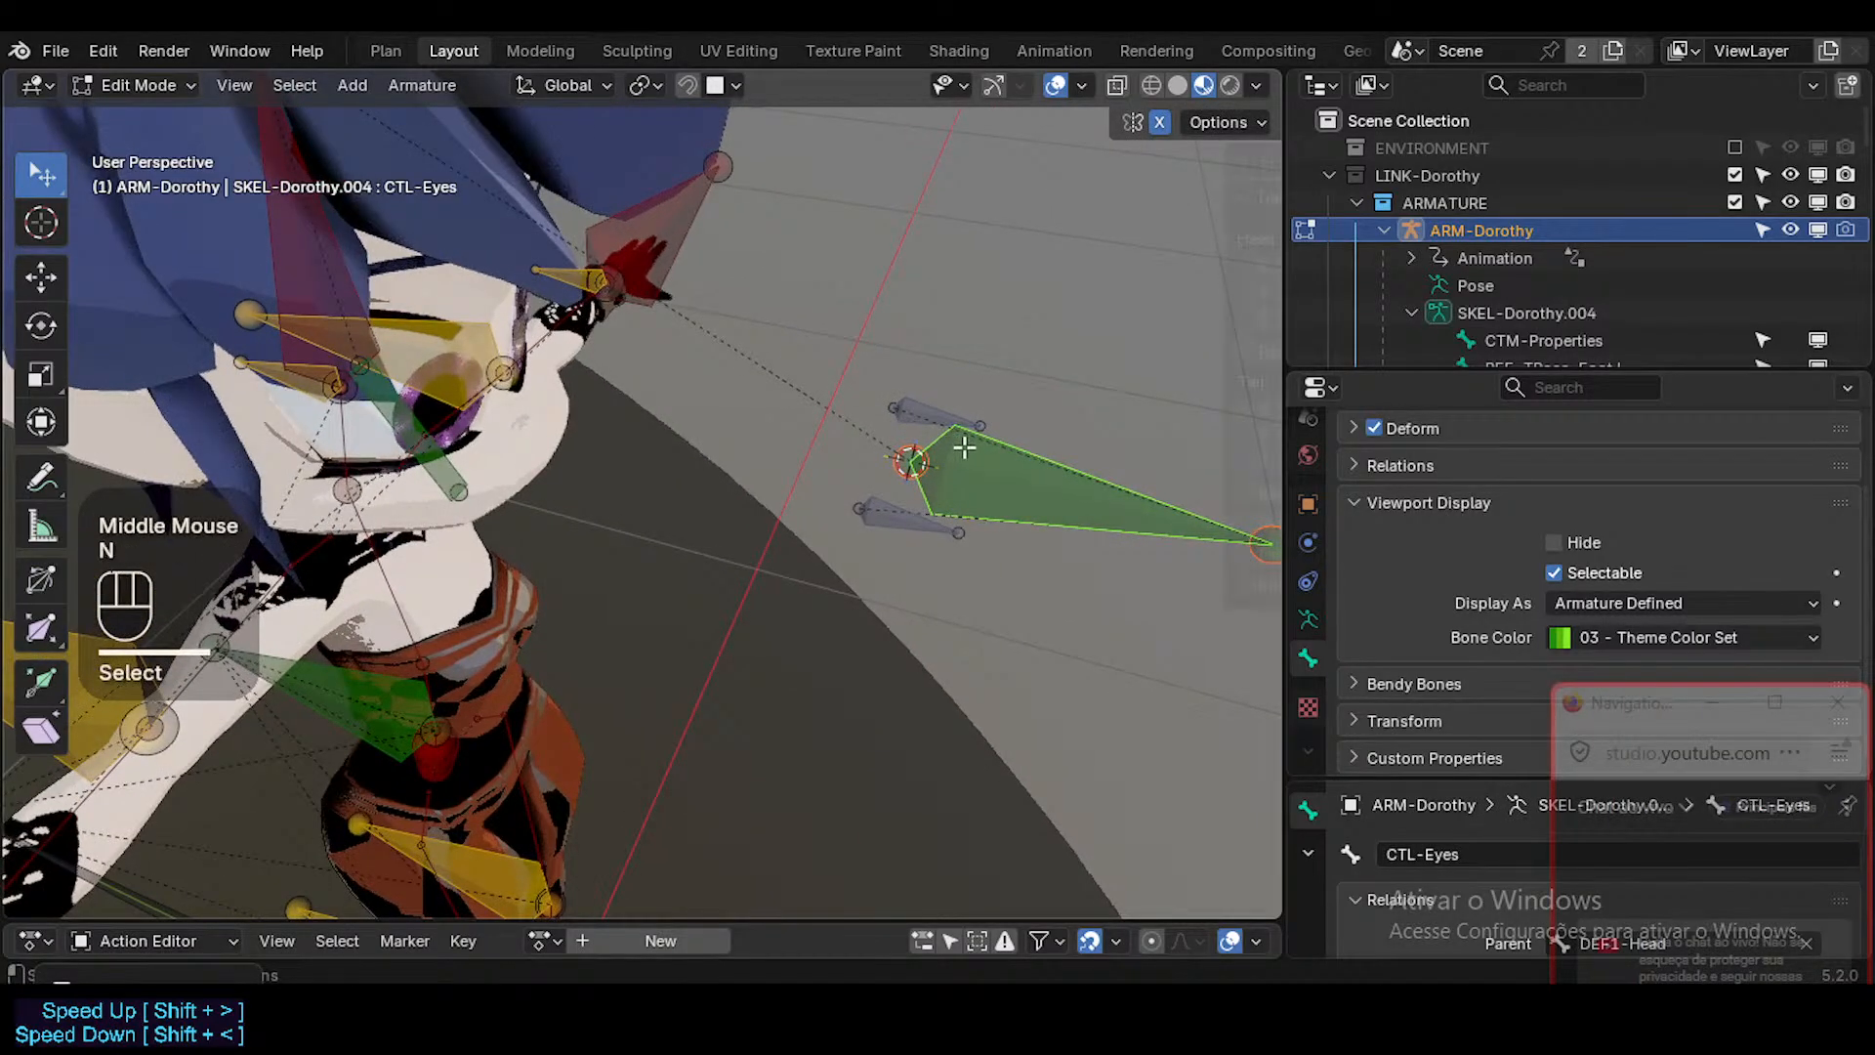
key("n")
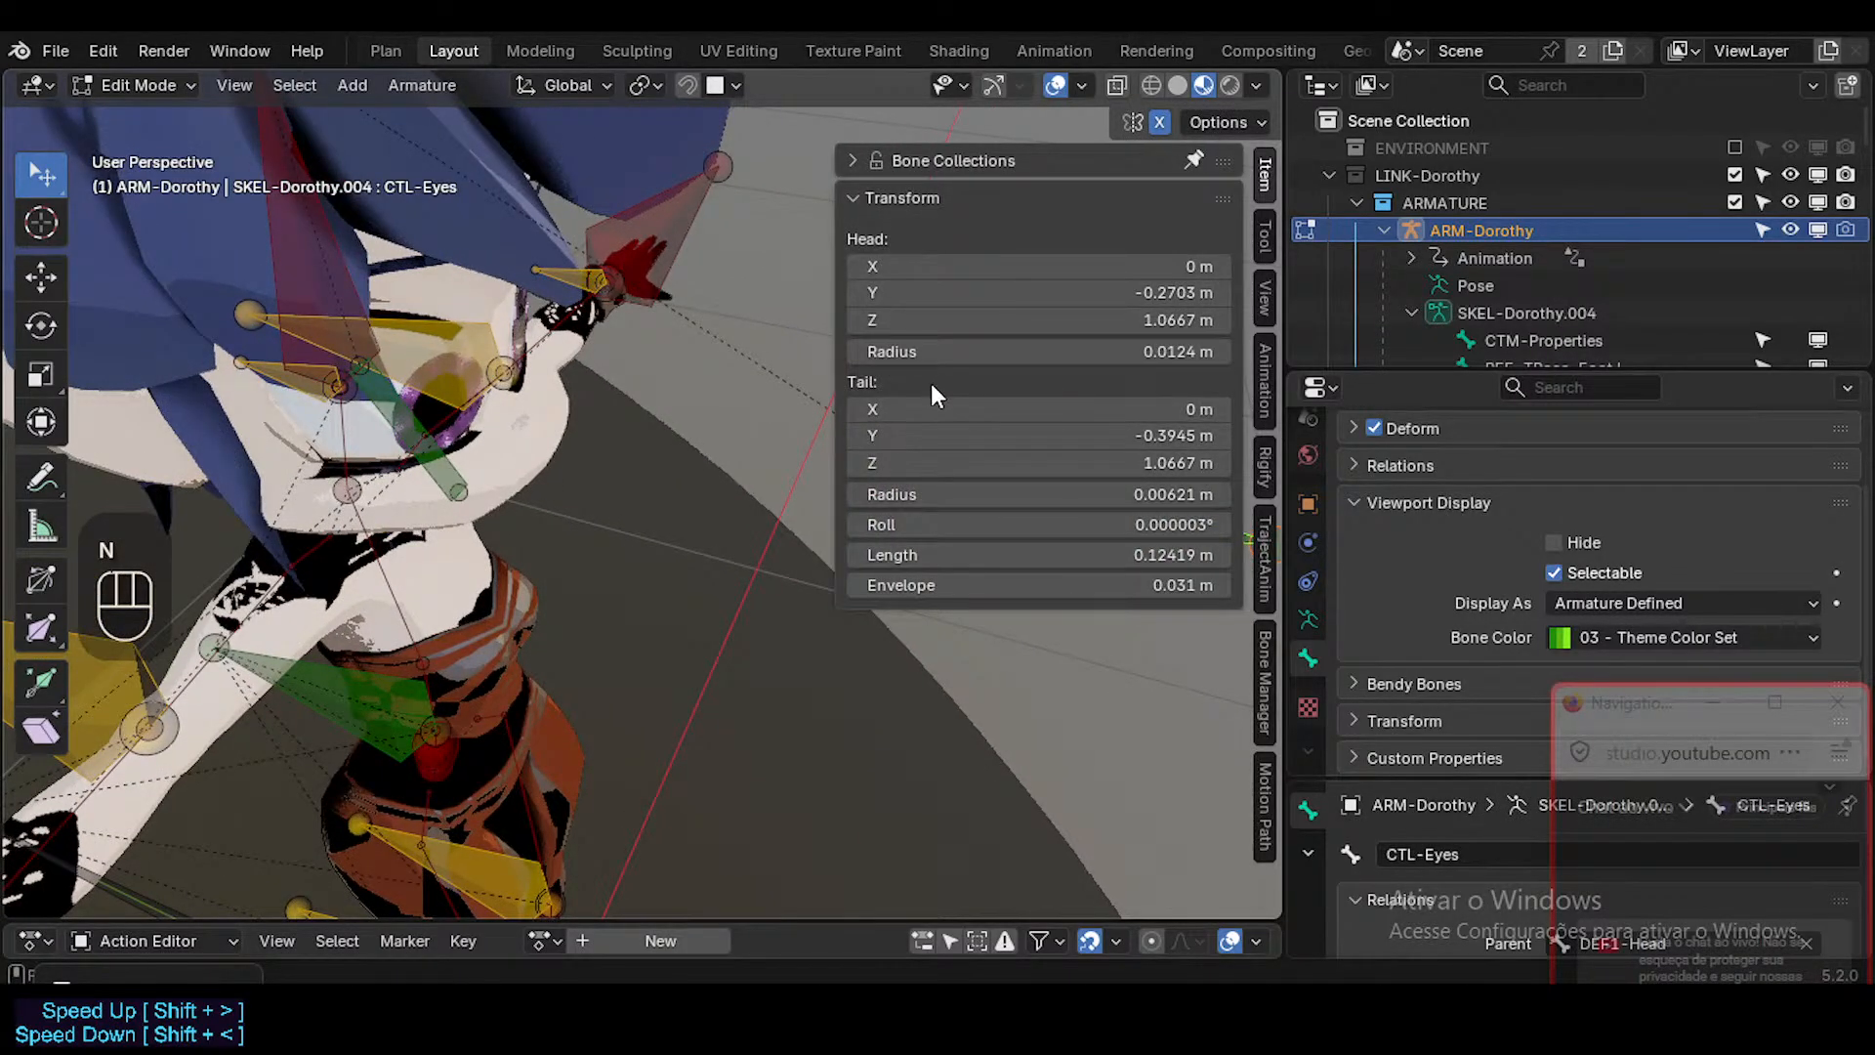
key("n")
middle_click_drag(937, 420, 930, 420)
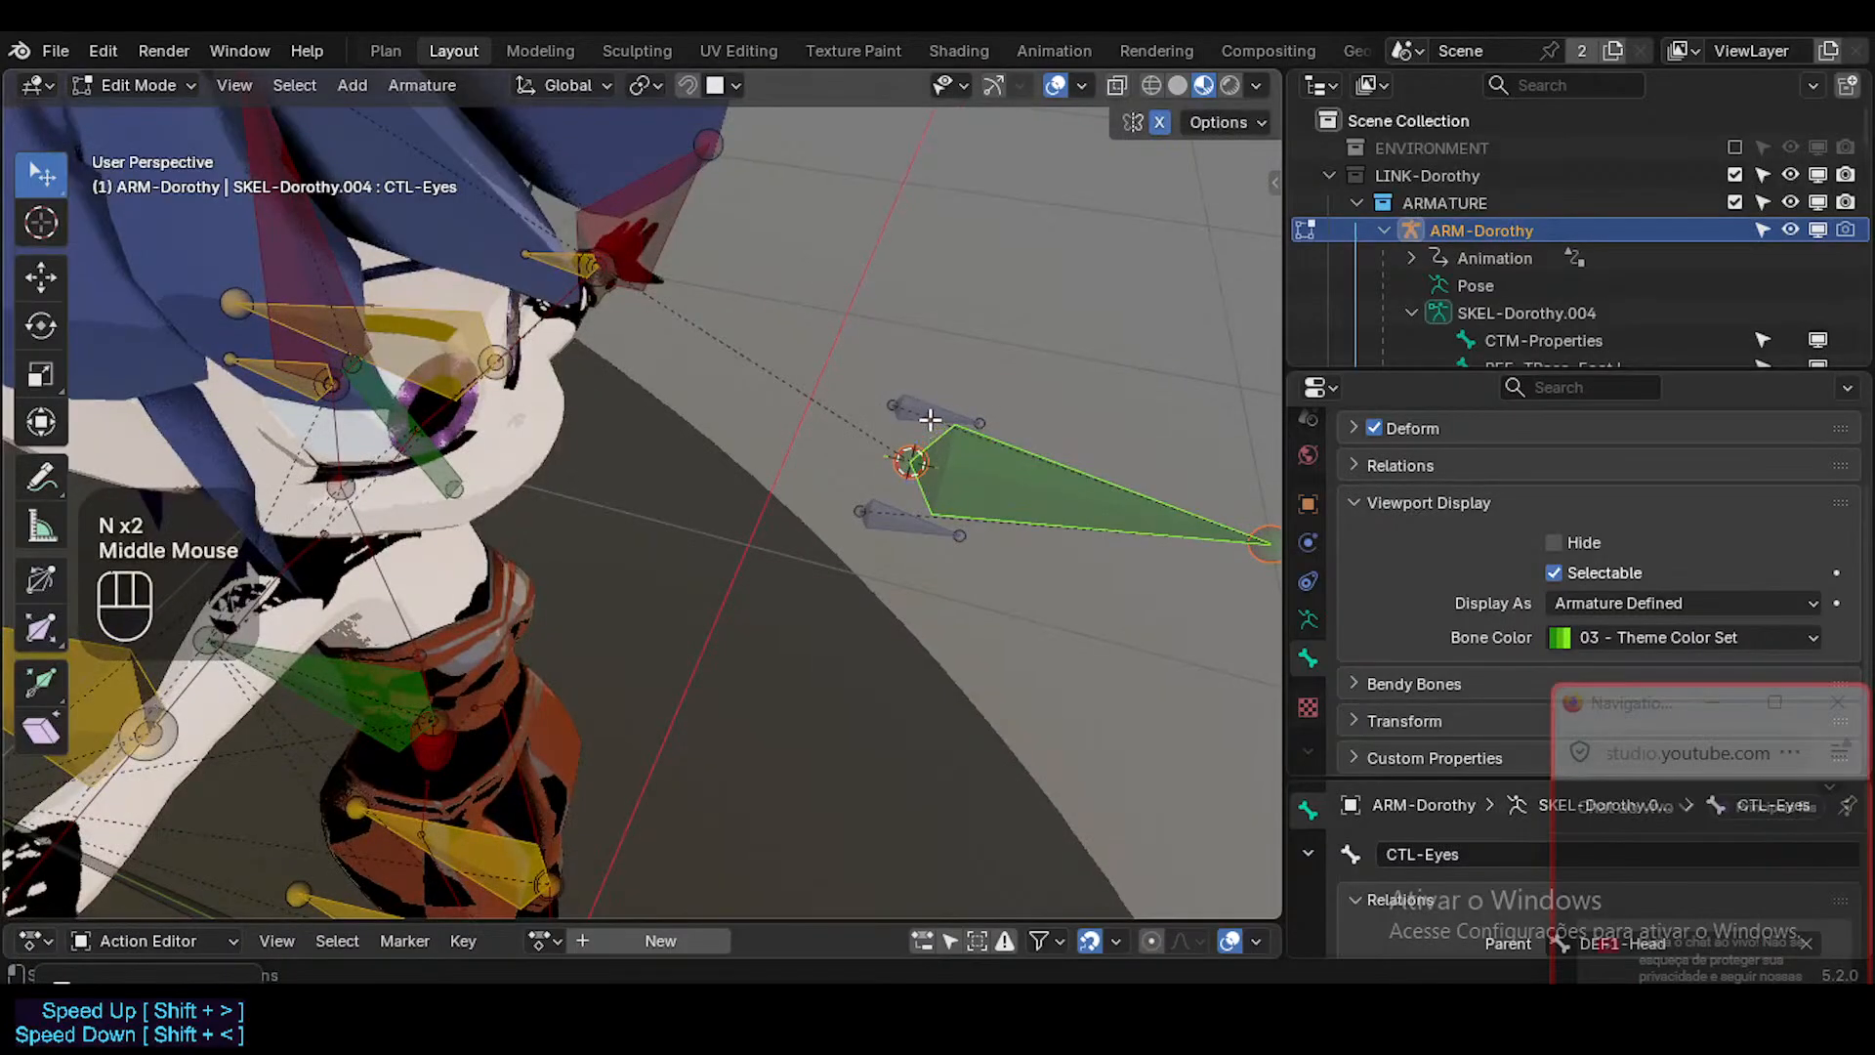
Reselect both eye bones, try snapping them to the 3D cursor with Keep Offset, and undo the last snap.
left_click(928, 418)
left_click(900, 512, "shift")
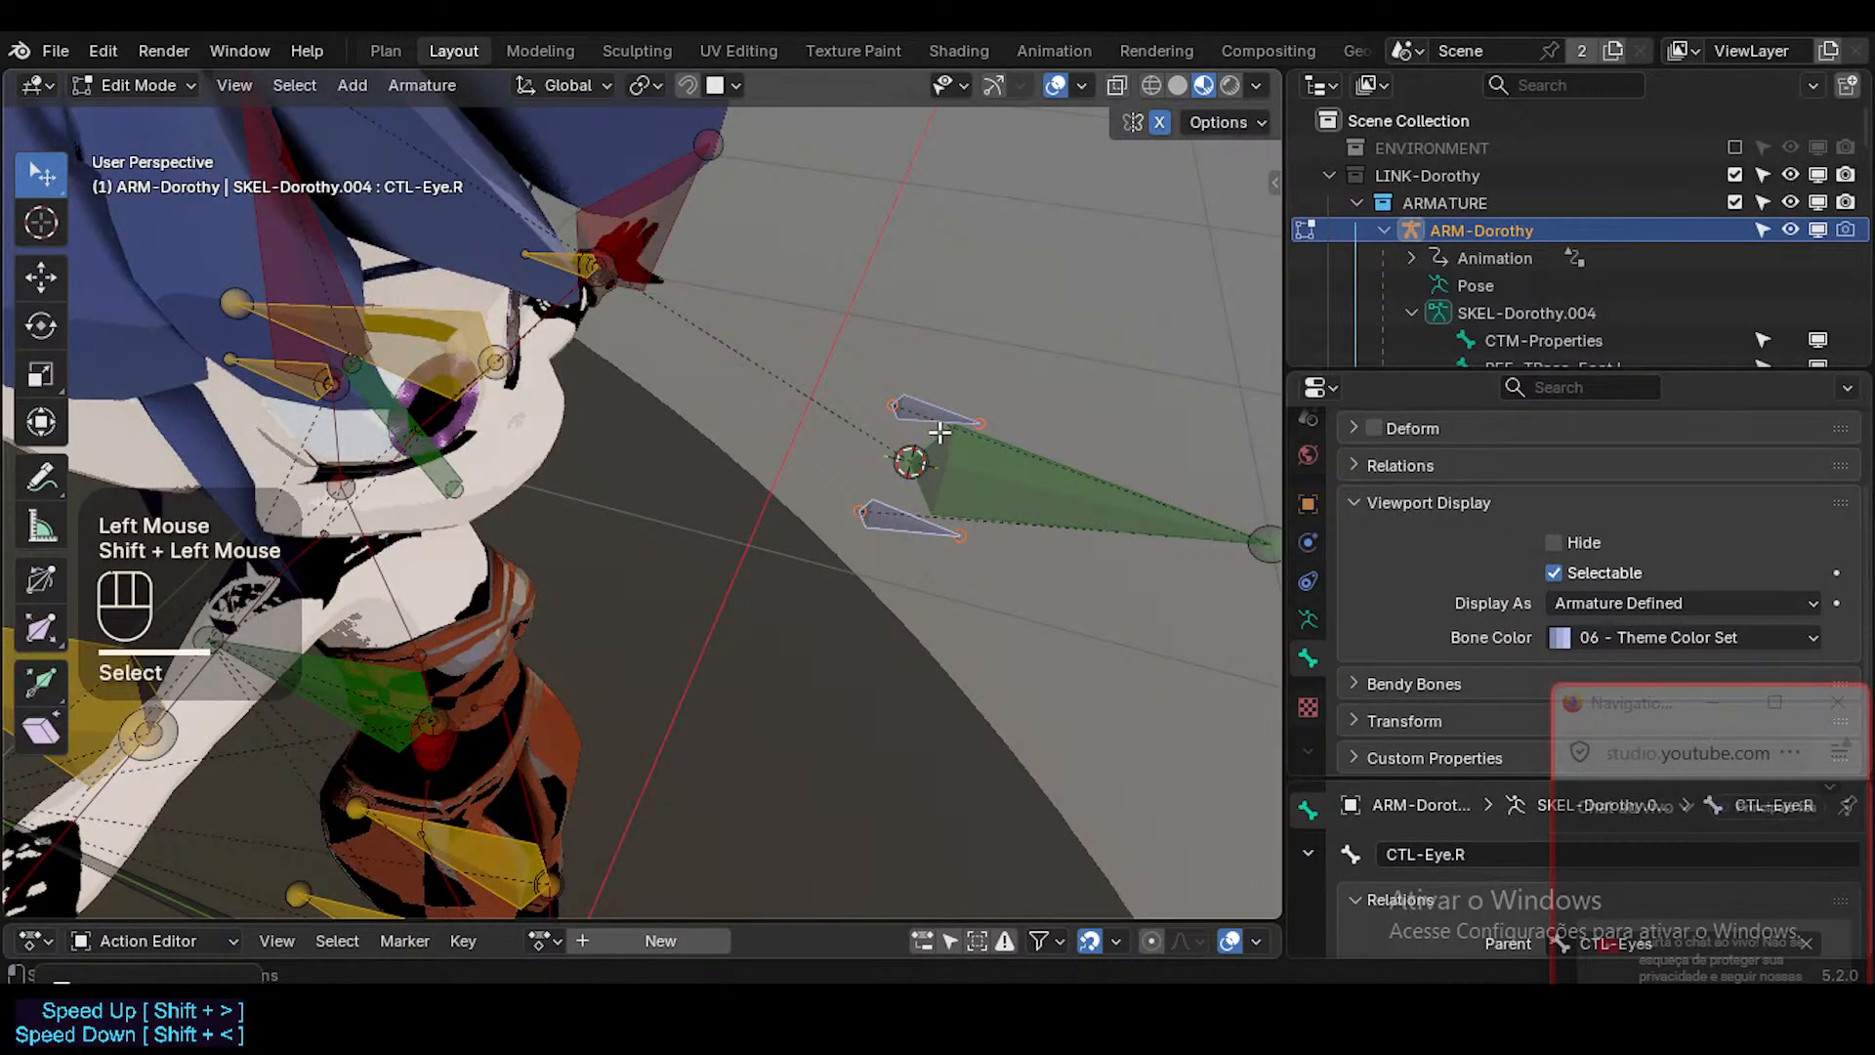
key("shift+s")
key("shift+s")
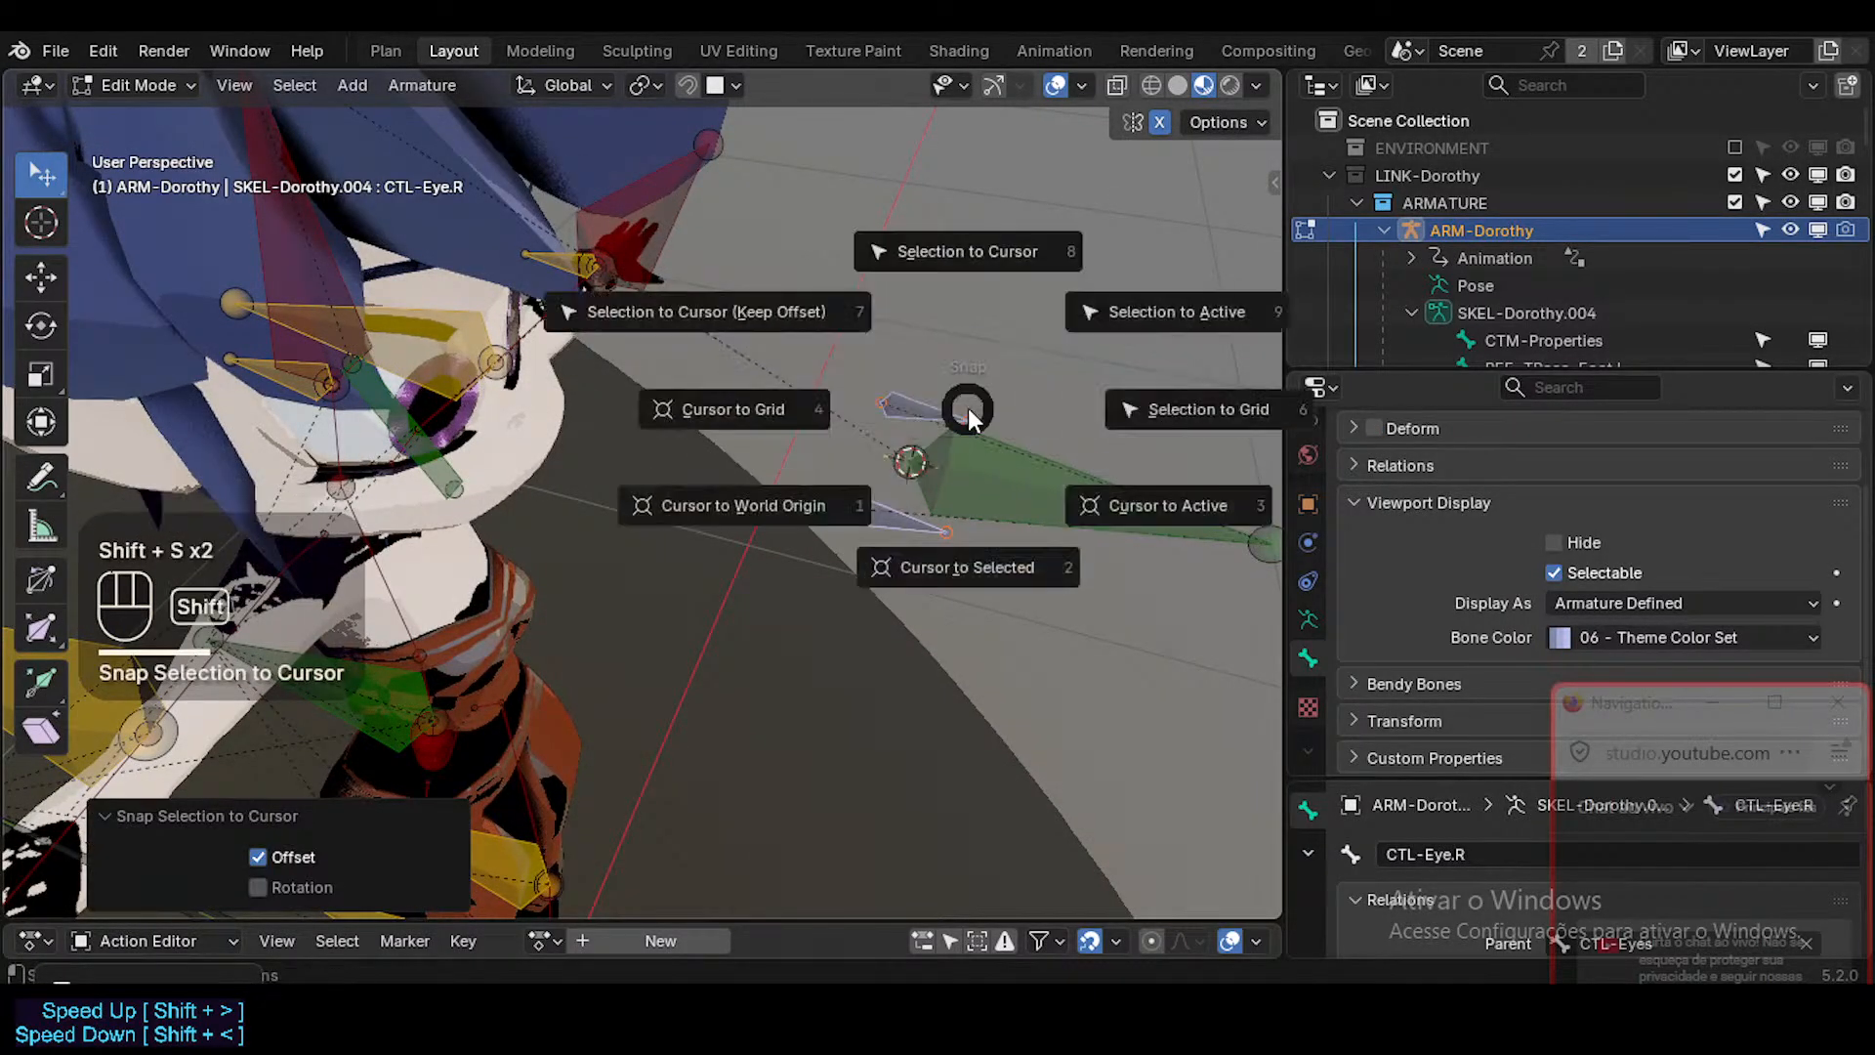
key("ctrl+z")
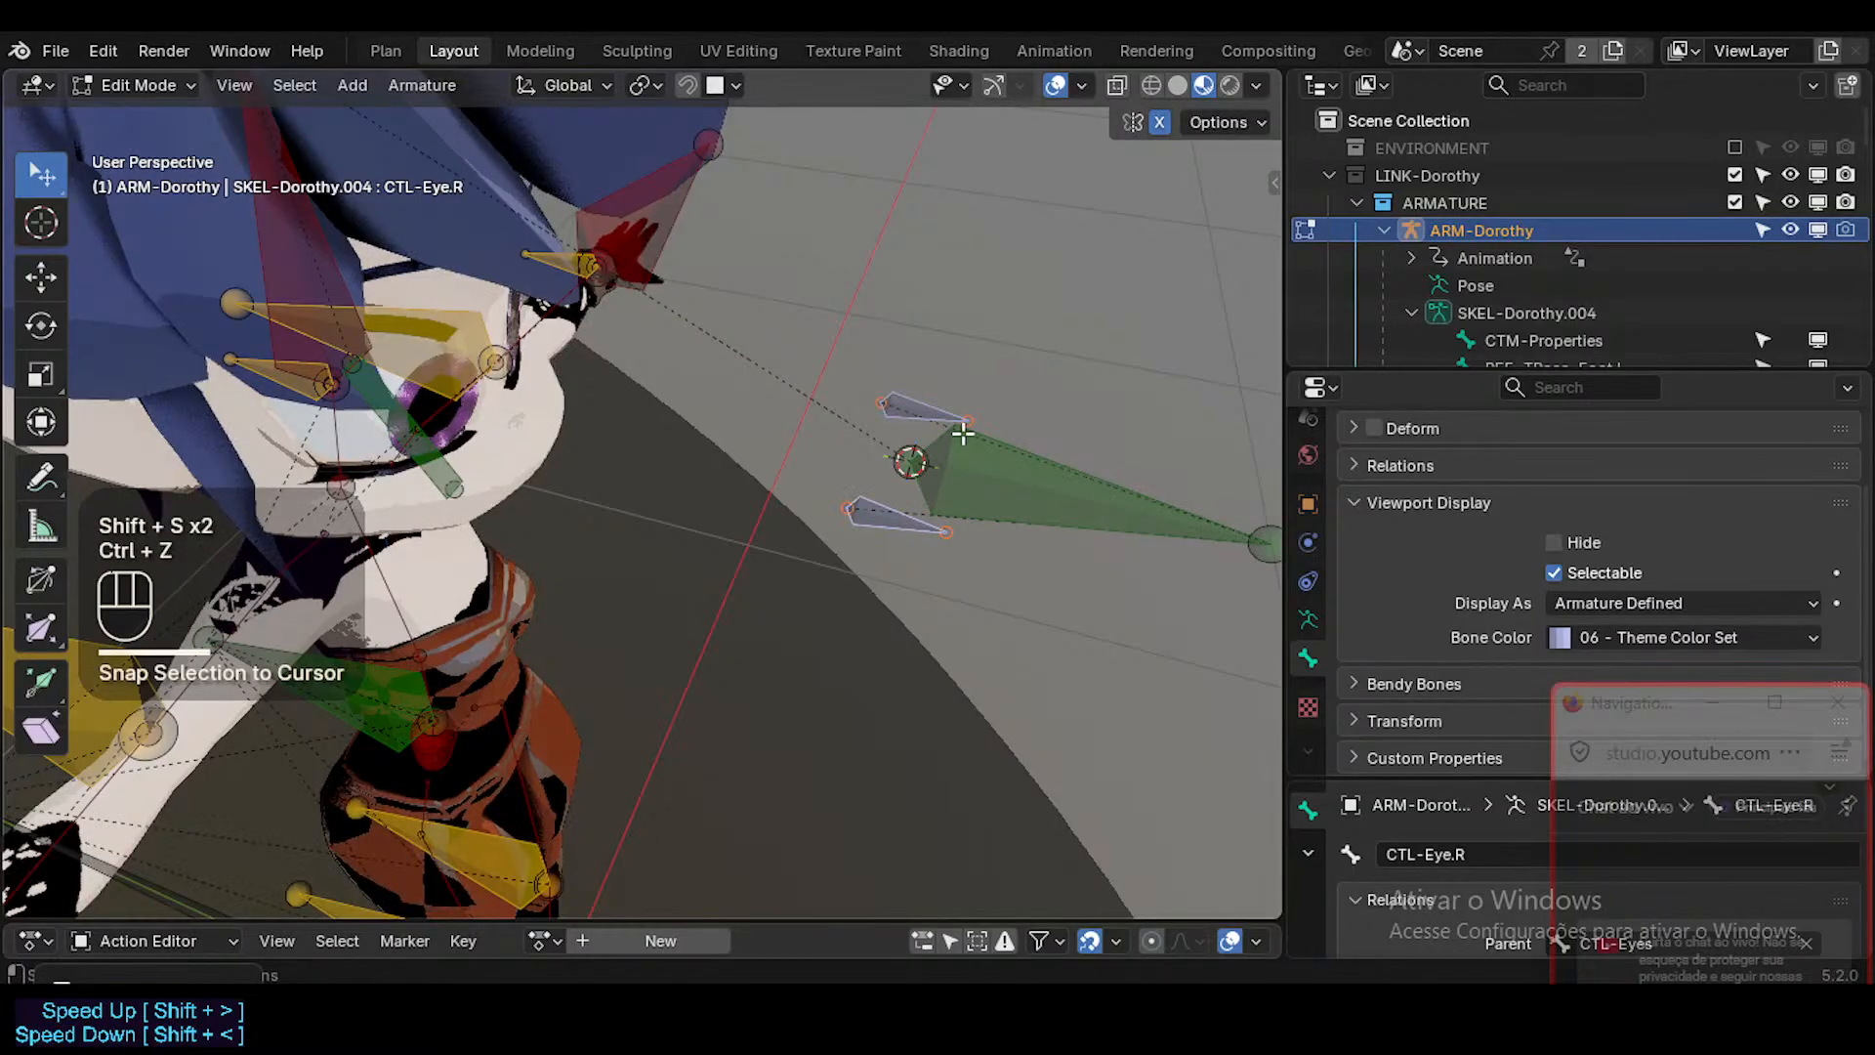
Snap both eye bones onto the 3D cursor without keeping their offset, and select CTL-Eye.R.
key("shift+s")
key("8")
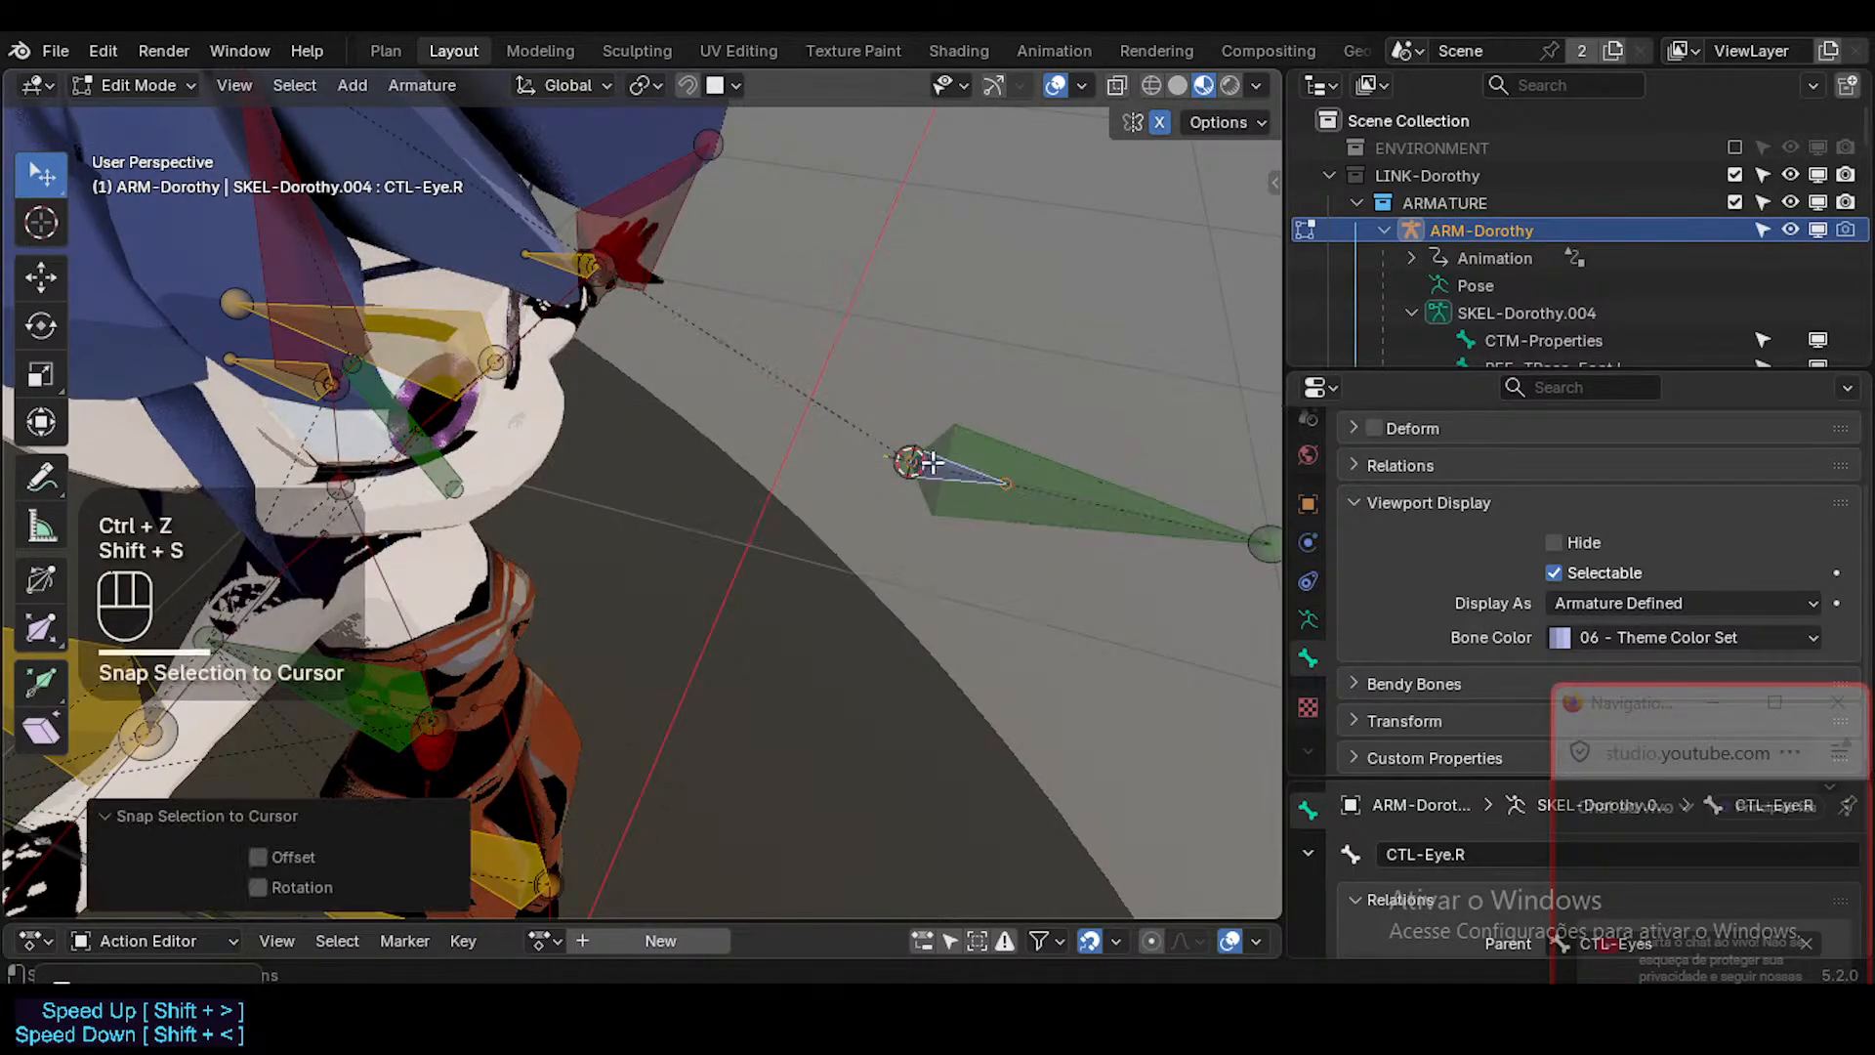
left_click(942, 462)
left_click(944, 464)
left_click(943, 464)
left_click(943, 464)
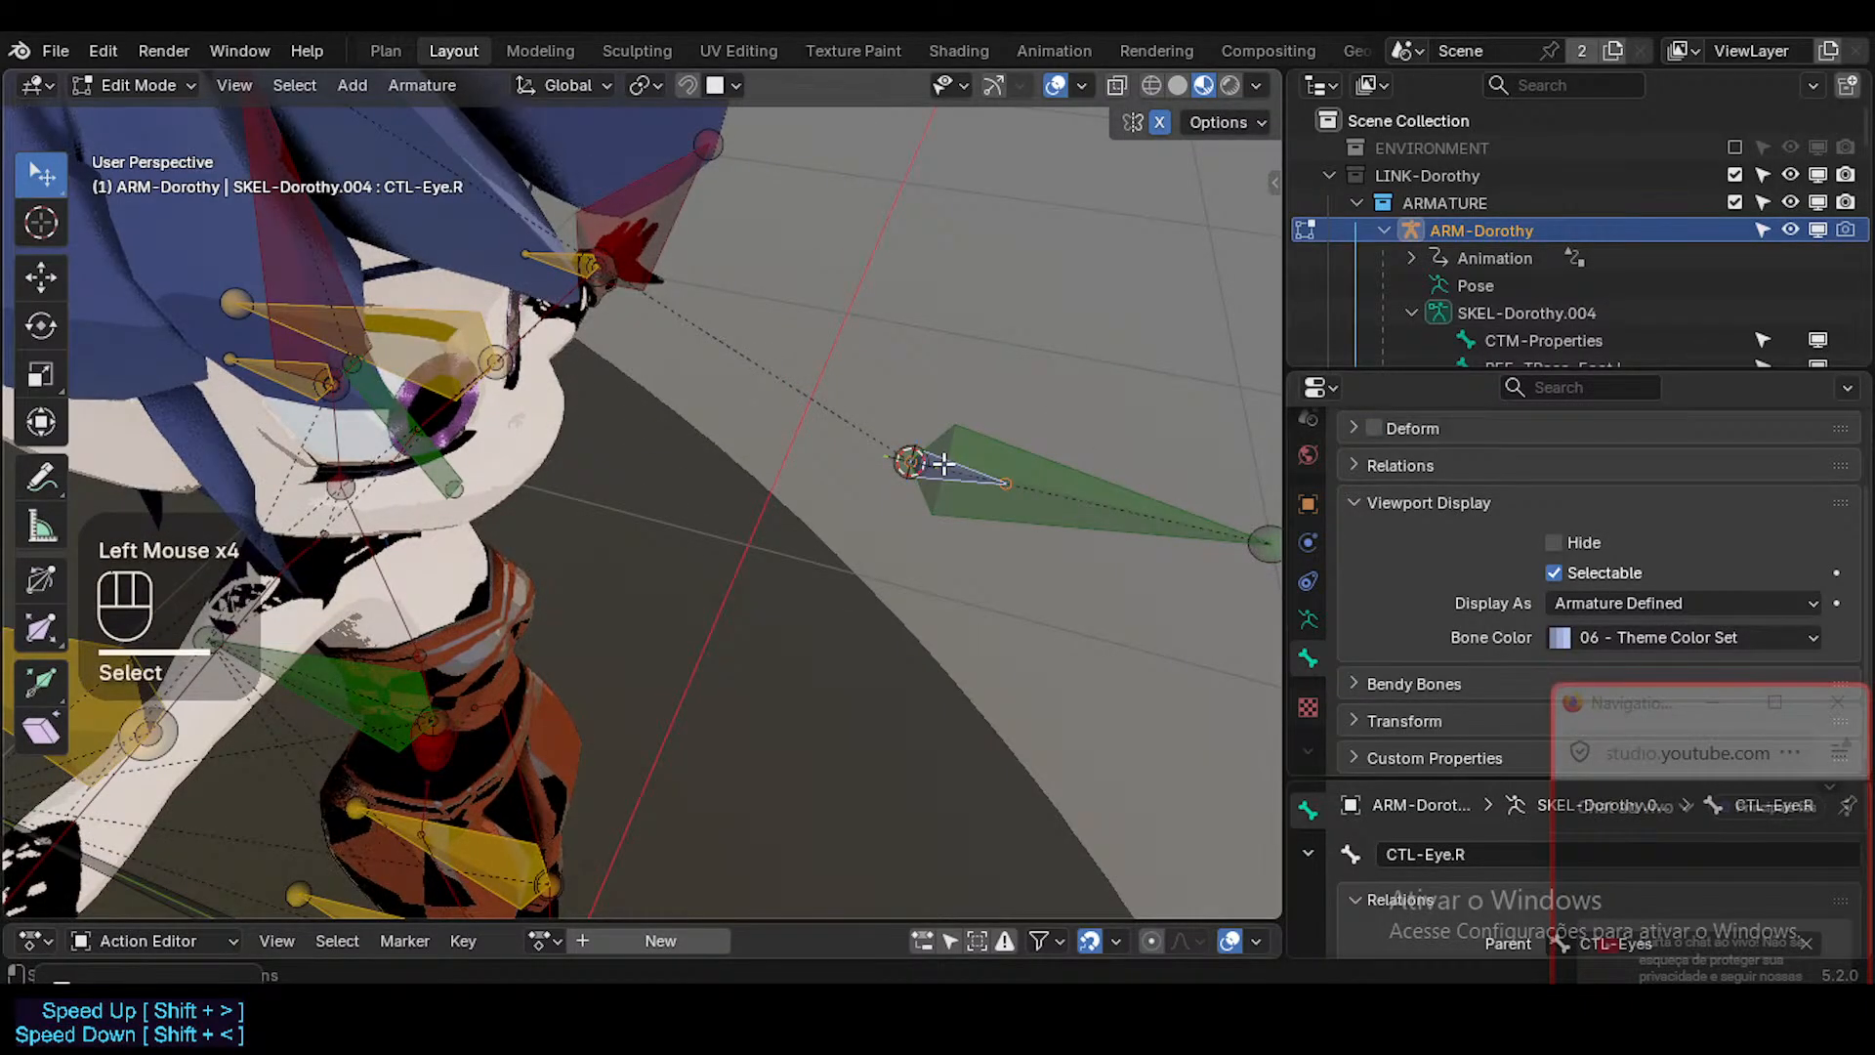
Move CTL-Eye.R about -0.07 m along the global X axis with mirroring on, and switch to Pose Mode.
key("g")
key("x")
left_click(908, 589)
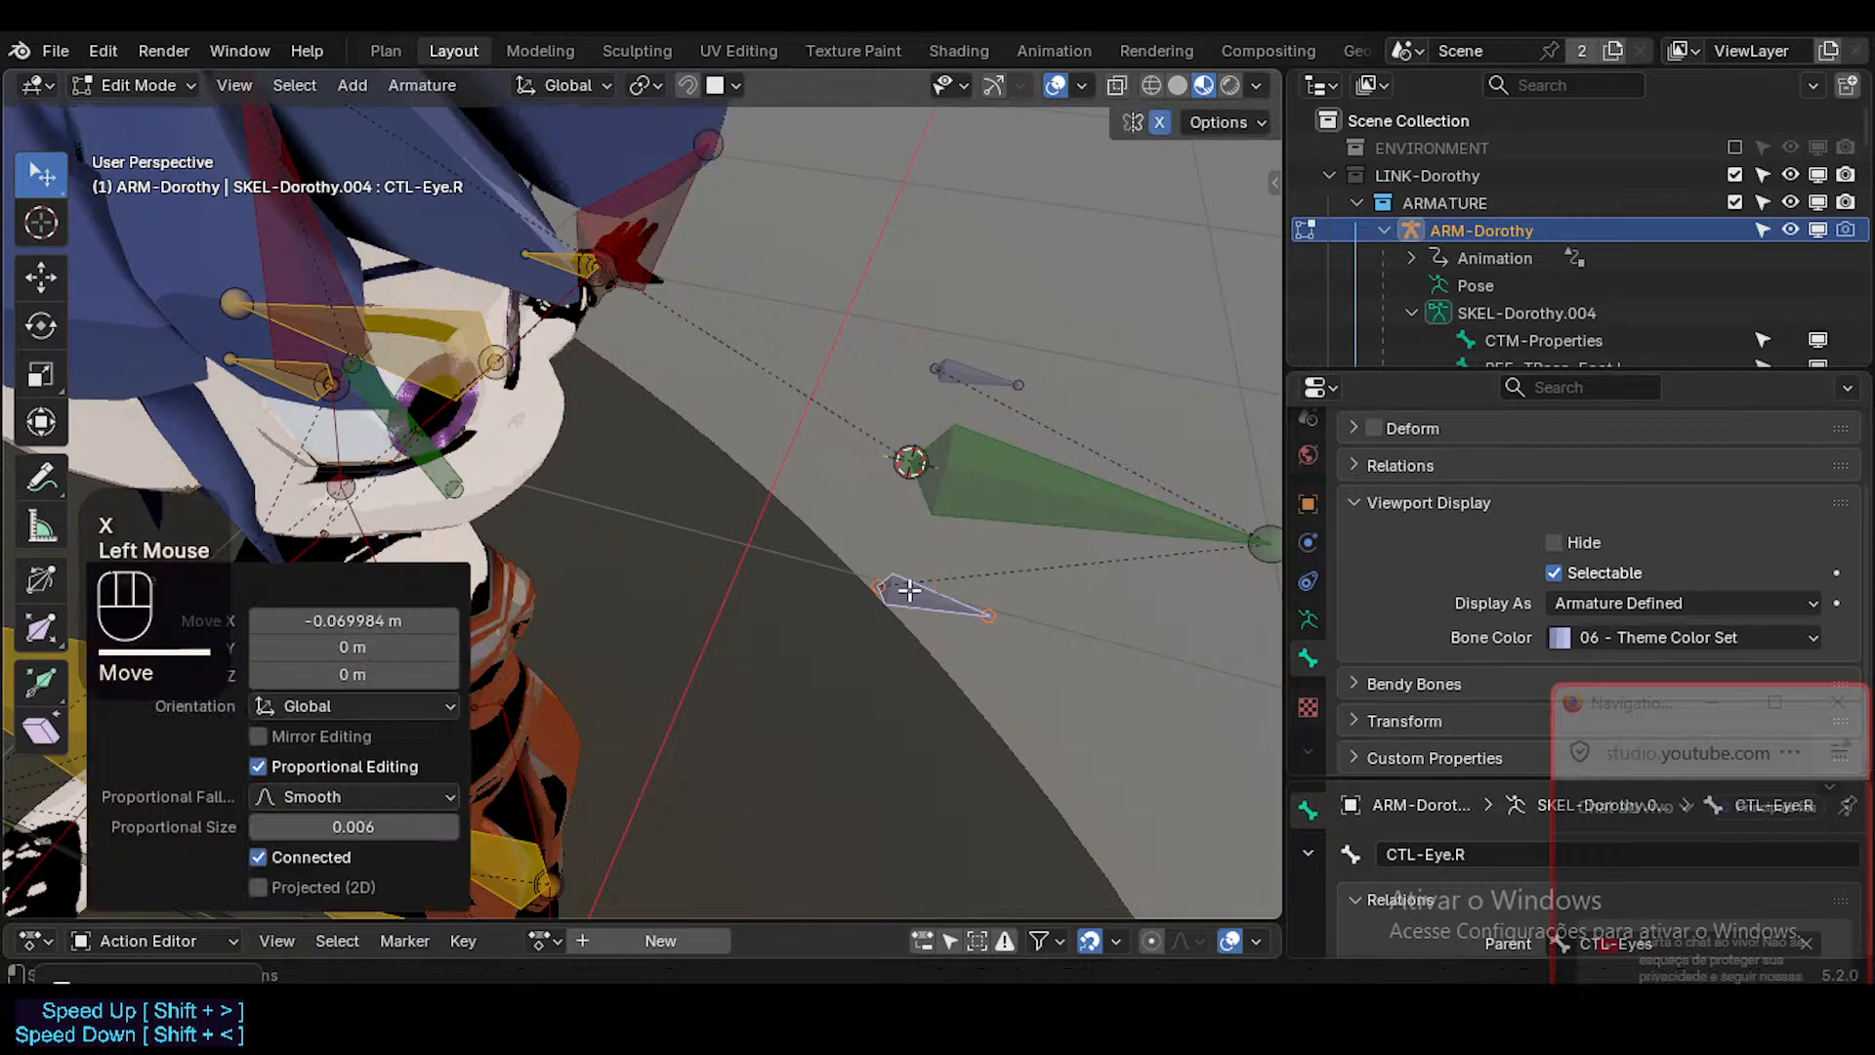
key("ctrl+Tab")
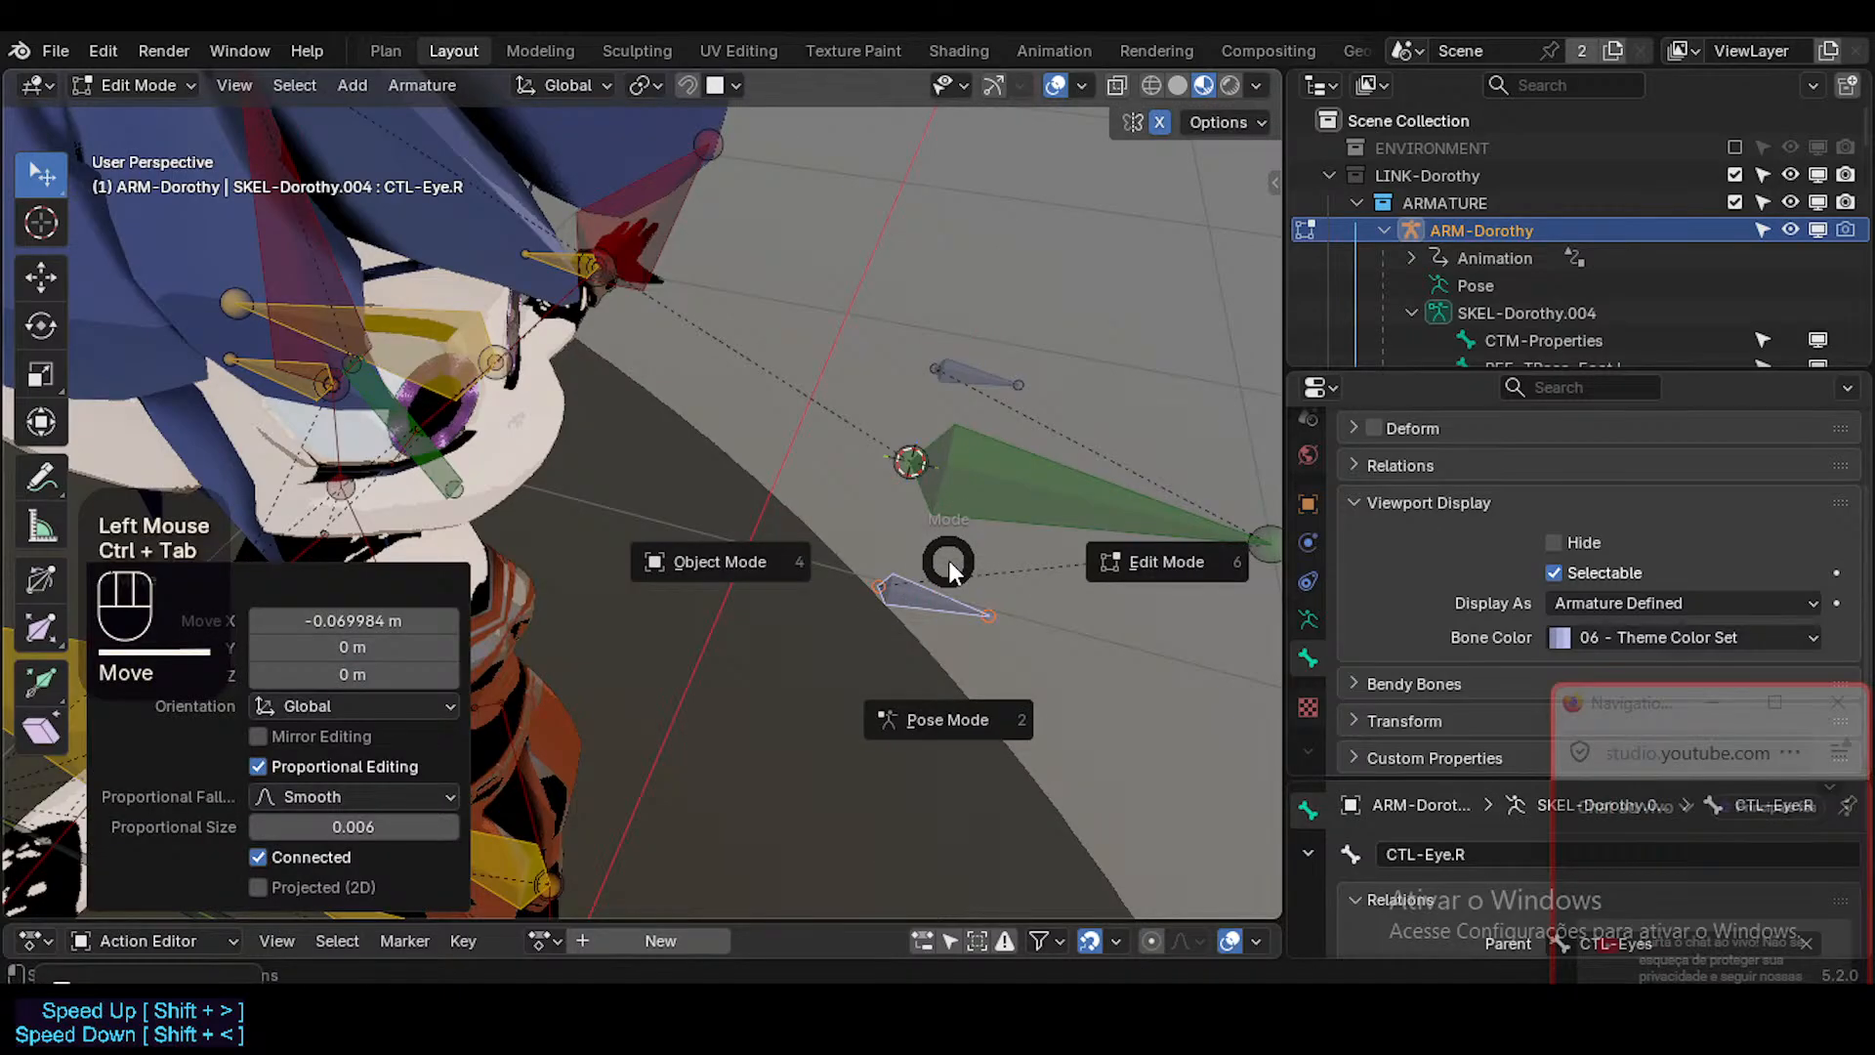
key("ctrl+Tab")
middle_click_drag(943, 551, 642, 420)
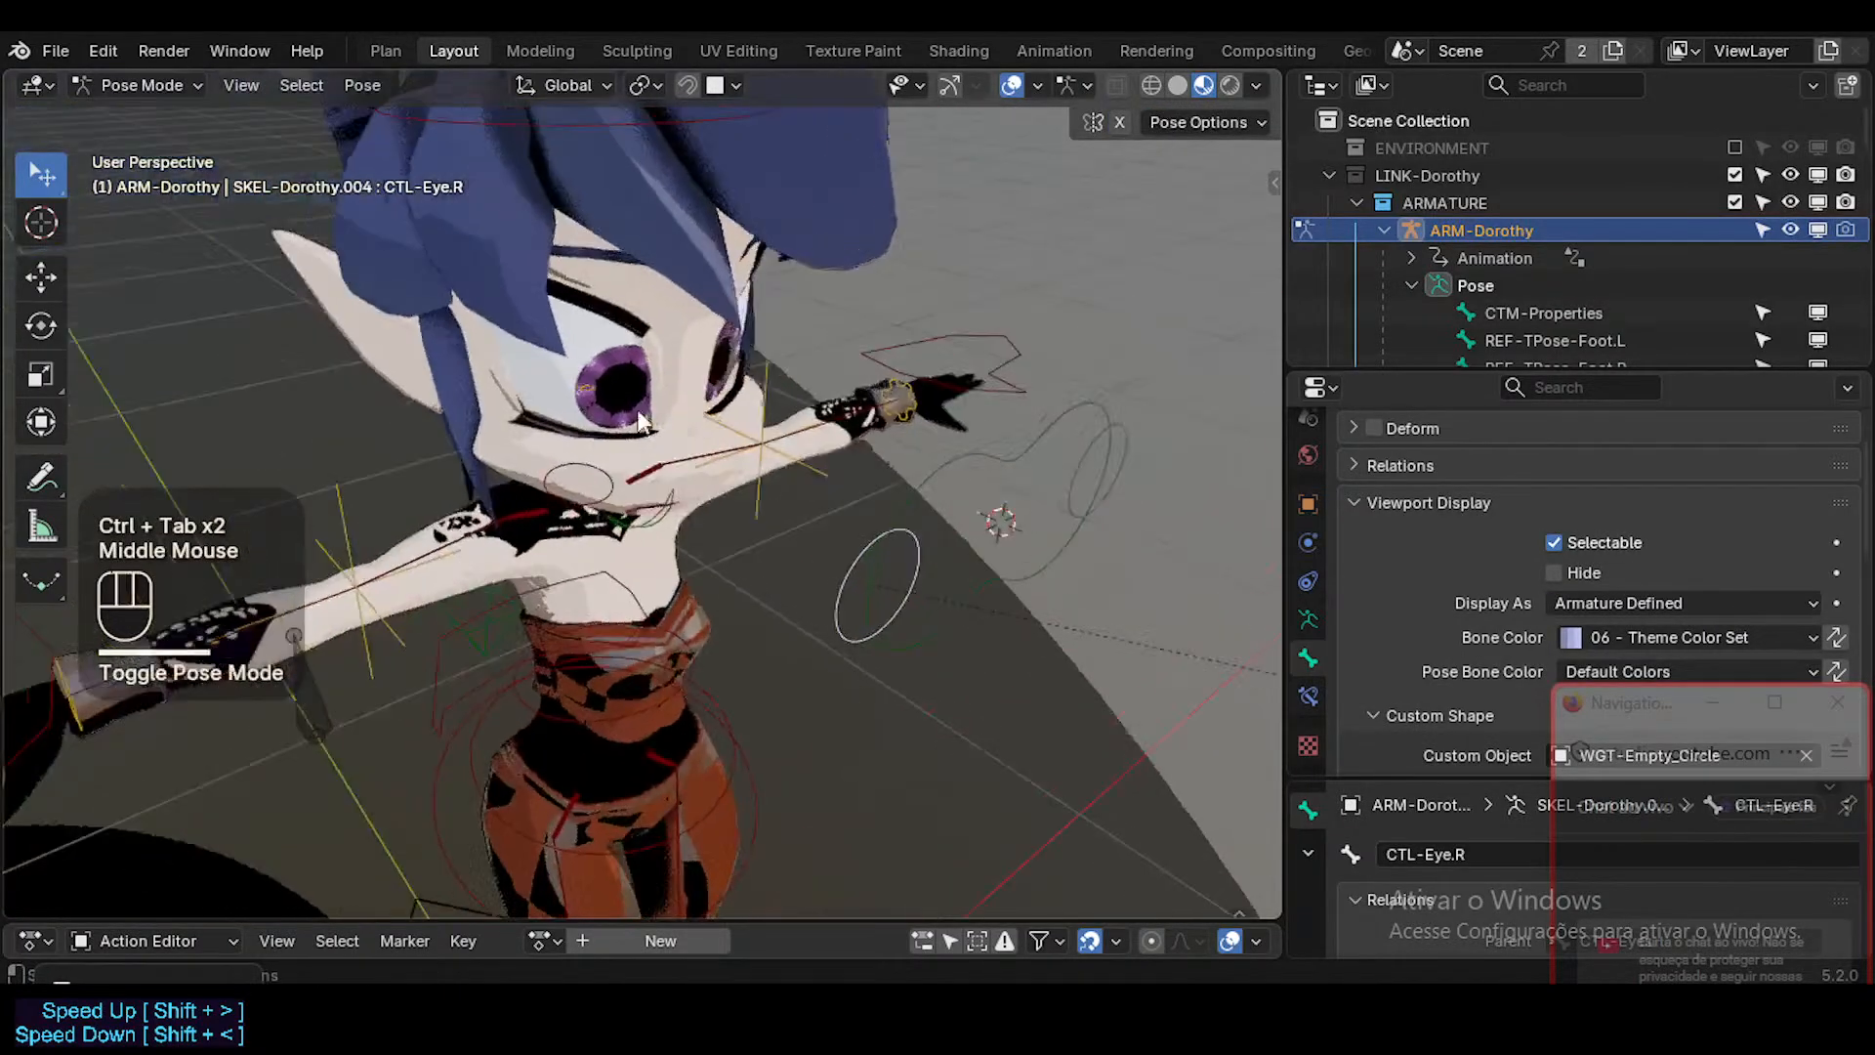
Select the CTL-Eye.L control, return to Edit Mode and move its bone along the global X axis.
left_click(1071, 475)
key("Tab")
middle_click_drag(1094, 494, 981, 465)
key("g")
key("x")
left_click(946, 492)
Nudge the CTL-Eye.L bone slightly along the global X axis in Edit Mode and check it in Pose Mode.
key("Tab")
key("Tab")
key("g")
key("x")
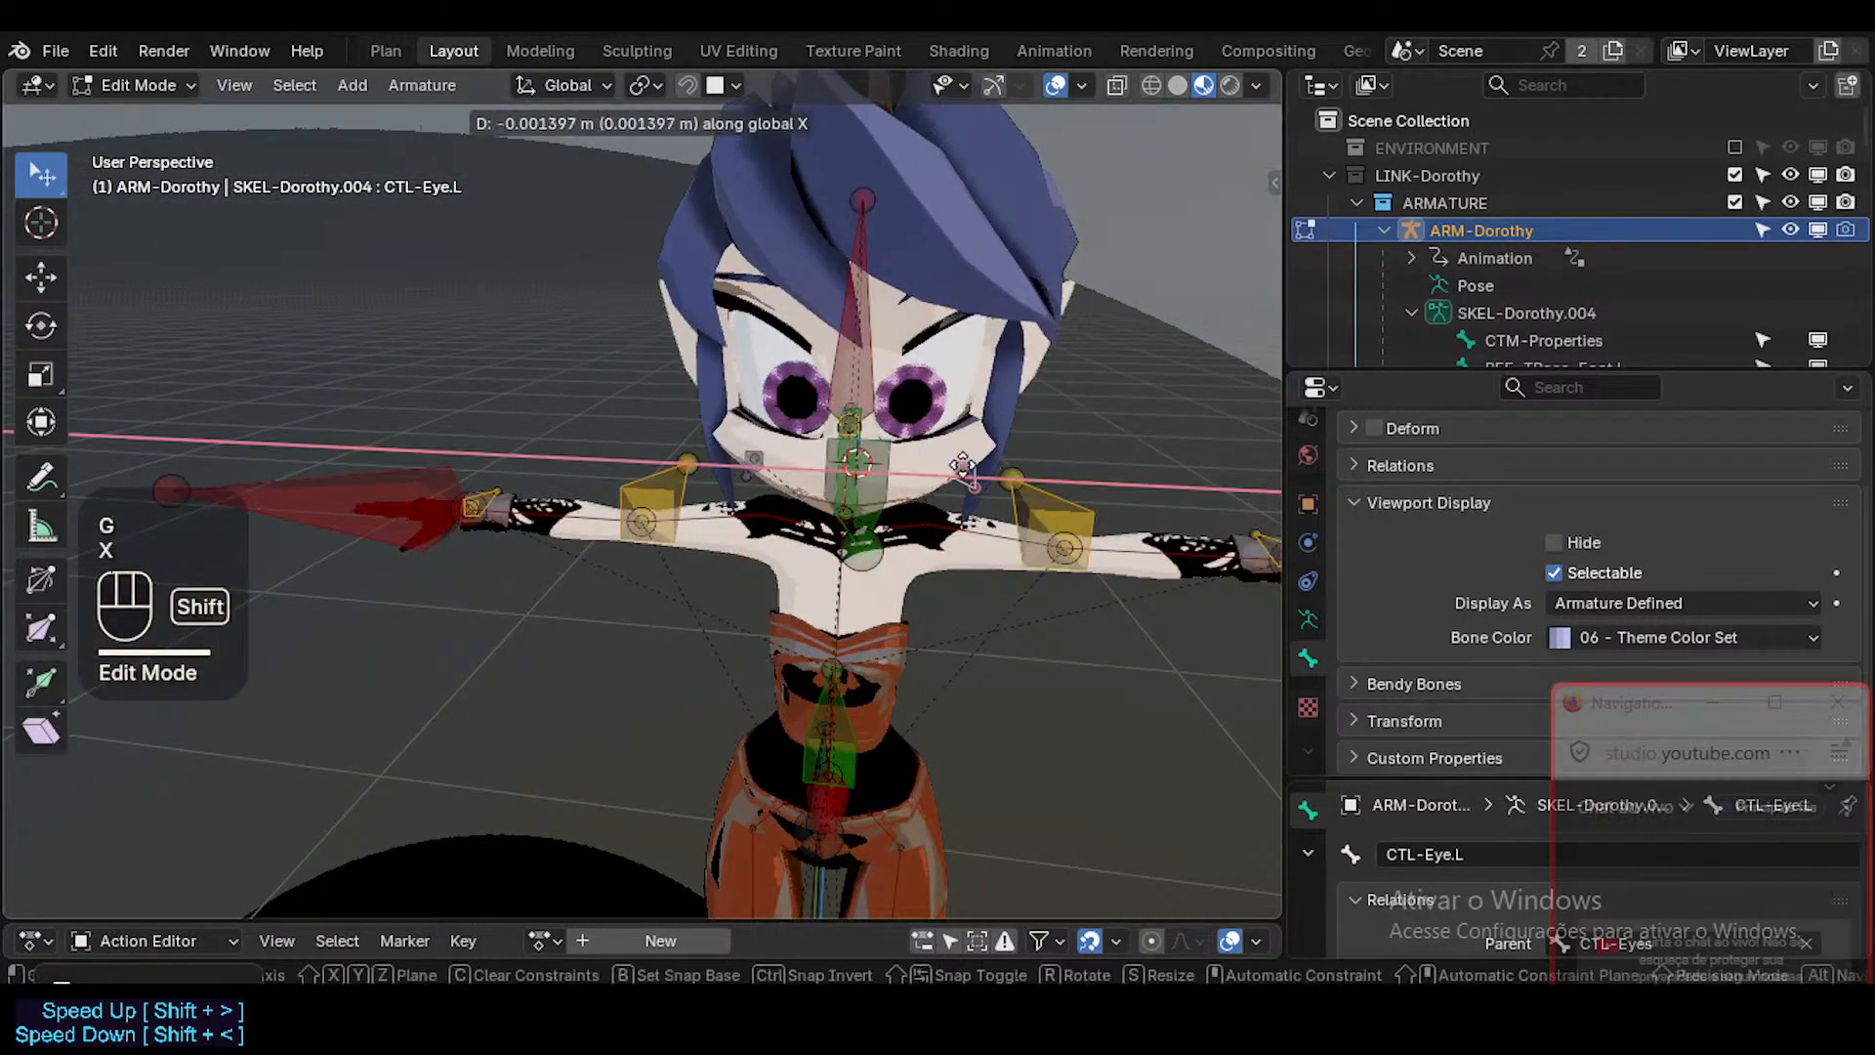
left_click(846, 428, "shift")
mouse_move(846, 428)
middle_mouse_down()
mouse_move(906, 539)
mouse_move(869, 471)
mouse_move(951, 407)
mouse_move(607, 388)
mouse_move(531, 349)
mouse_move(828, 442)
middle_mouse_up()
key("Tab")
key("Tab")
key("s")
key("x")
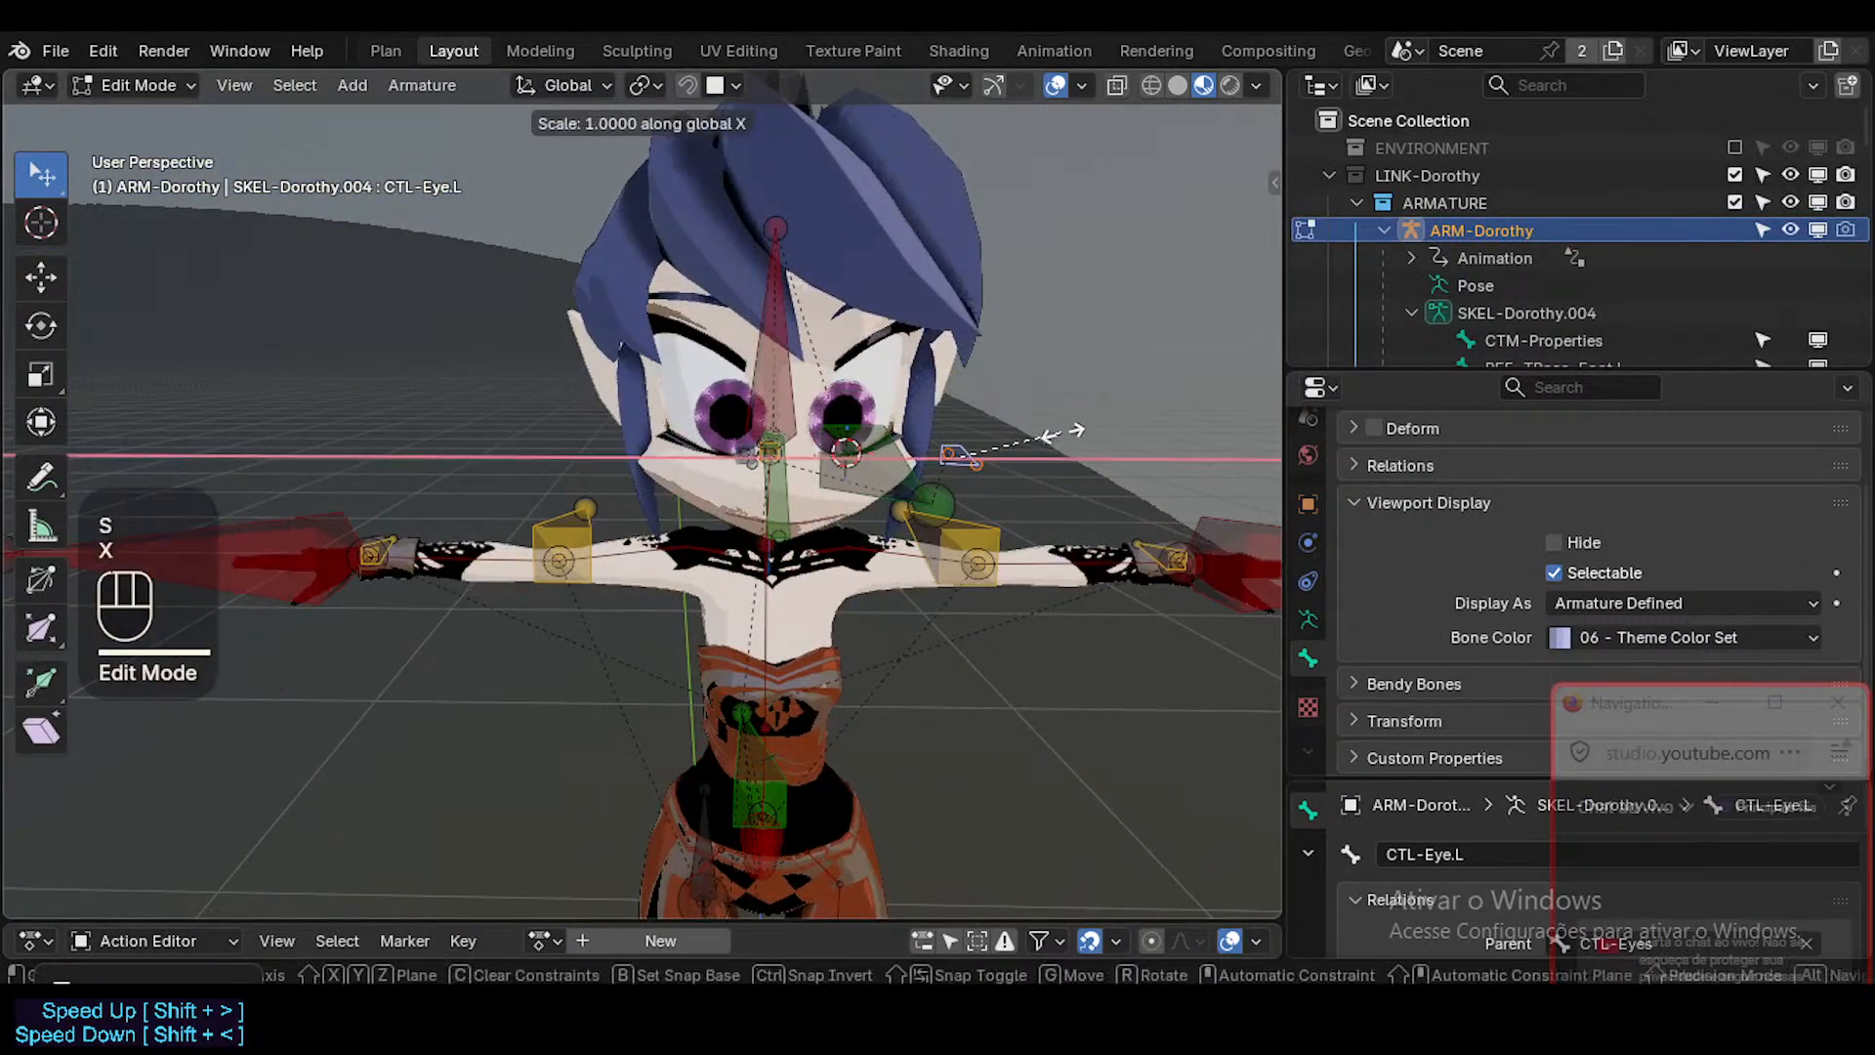
key("Escape")
Move the CTL-Eye.L bone about -0.005 m along the global X axis and return to Pose Mode.
key("g")
key("x")
left_click(912, 423, "shift")
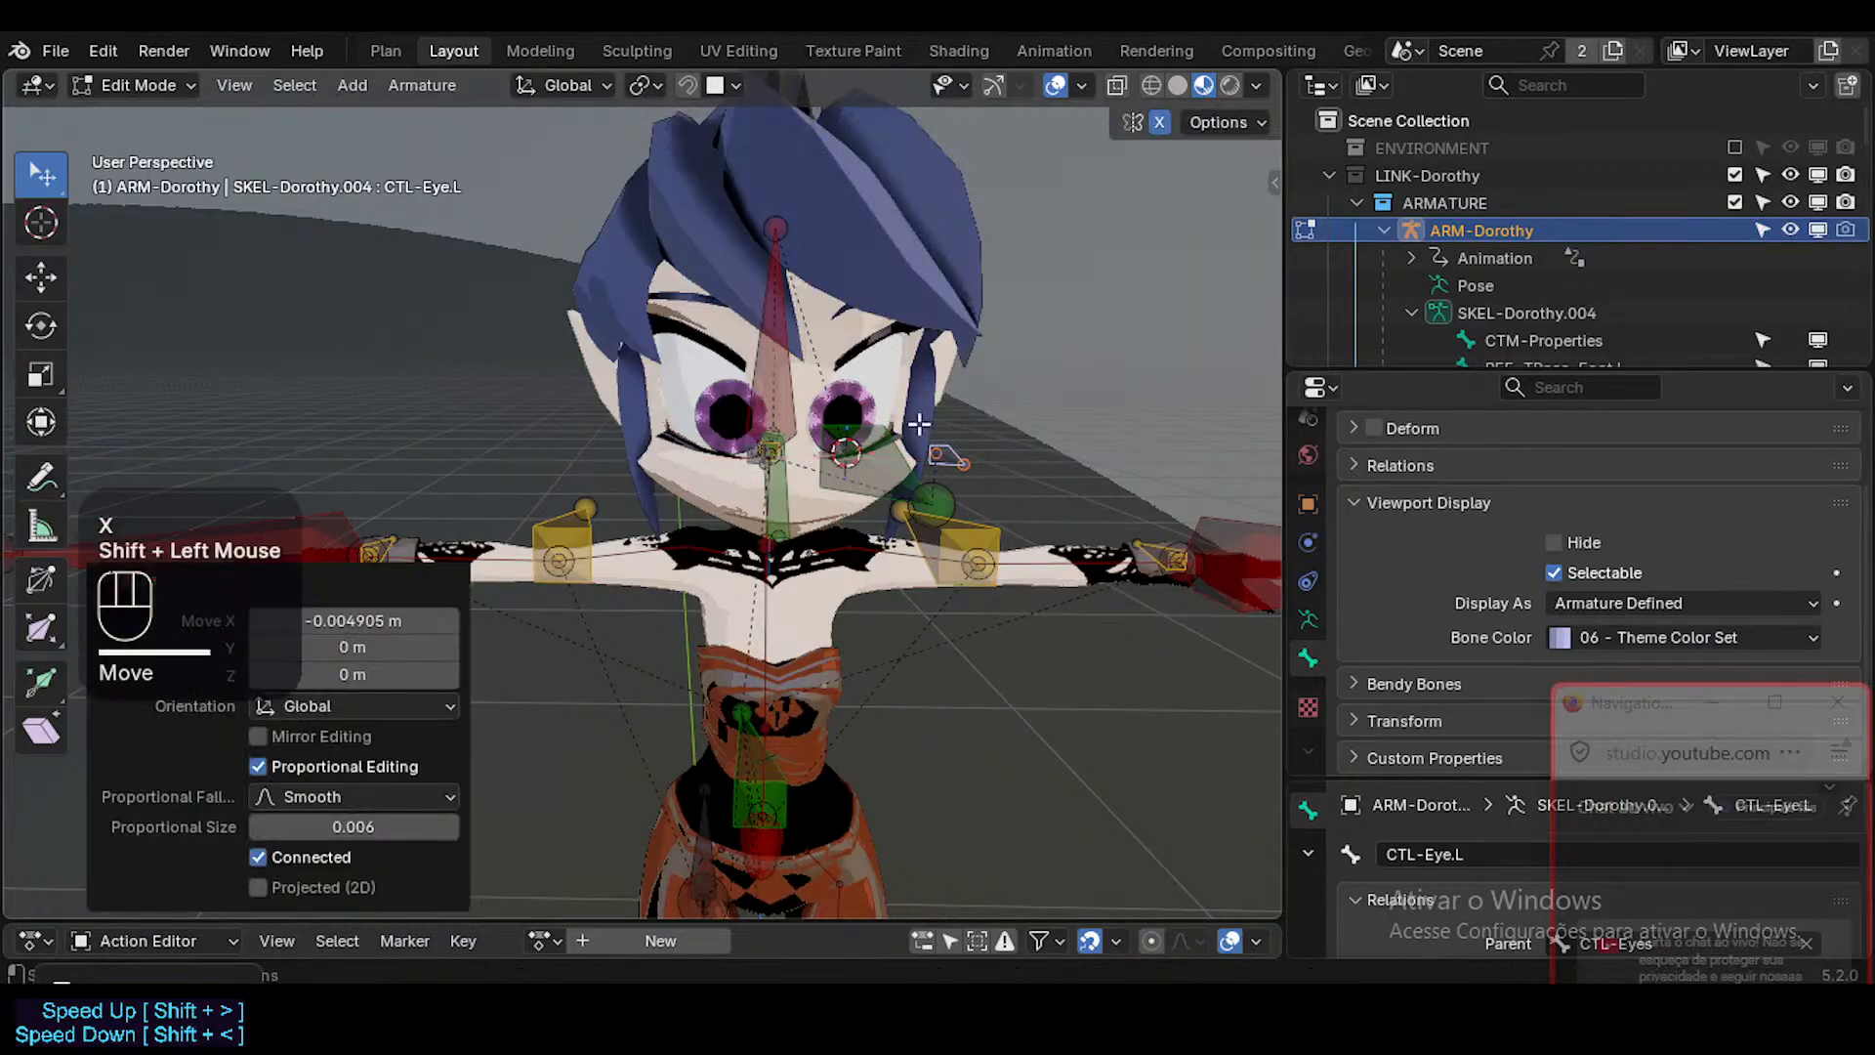
key("Tab")
middle_click_drag(912, 423, 1008, 486)
Readjust CTL-Eye.L along the global X axis in Edit Mode and compare the pose with overlays off and on.
key("Tab")
key("g")
key("x")
left_click(990, 456, "shift")
key("Tab")
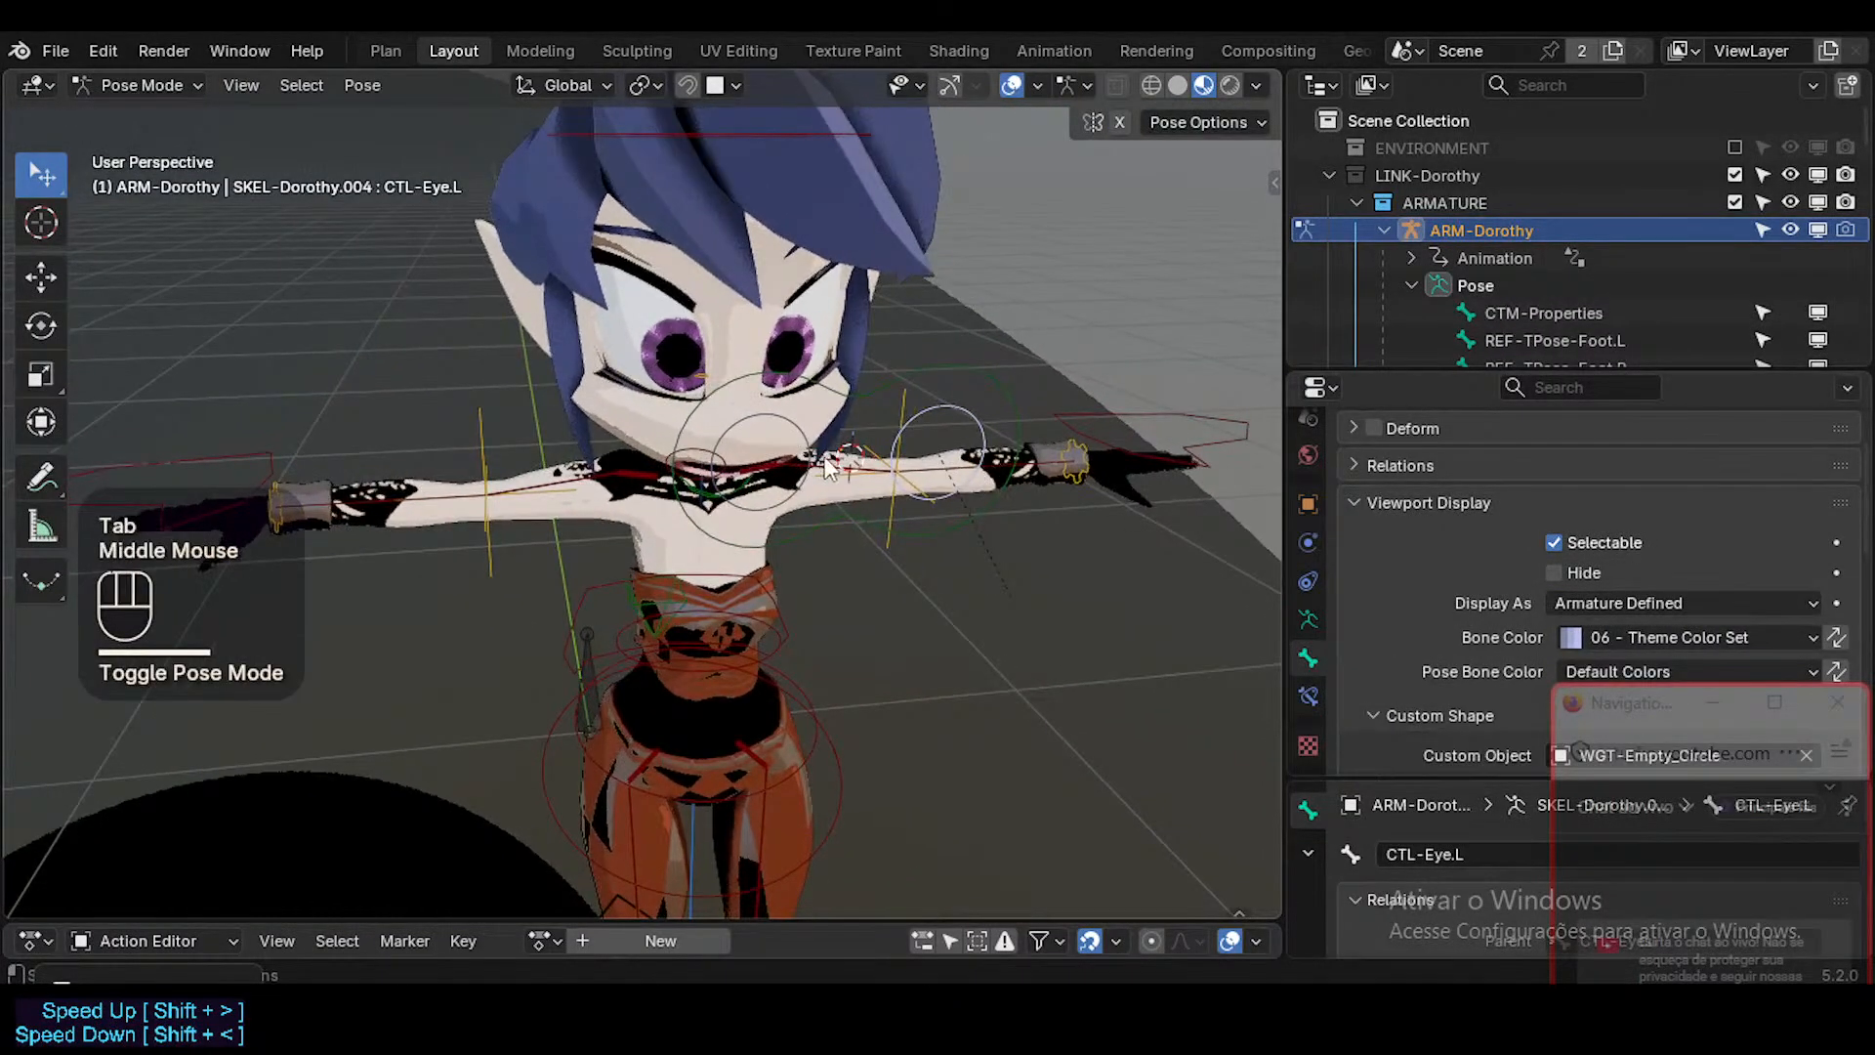
key("shift+alt+z")
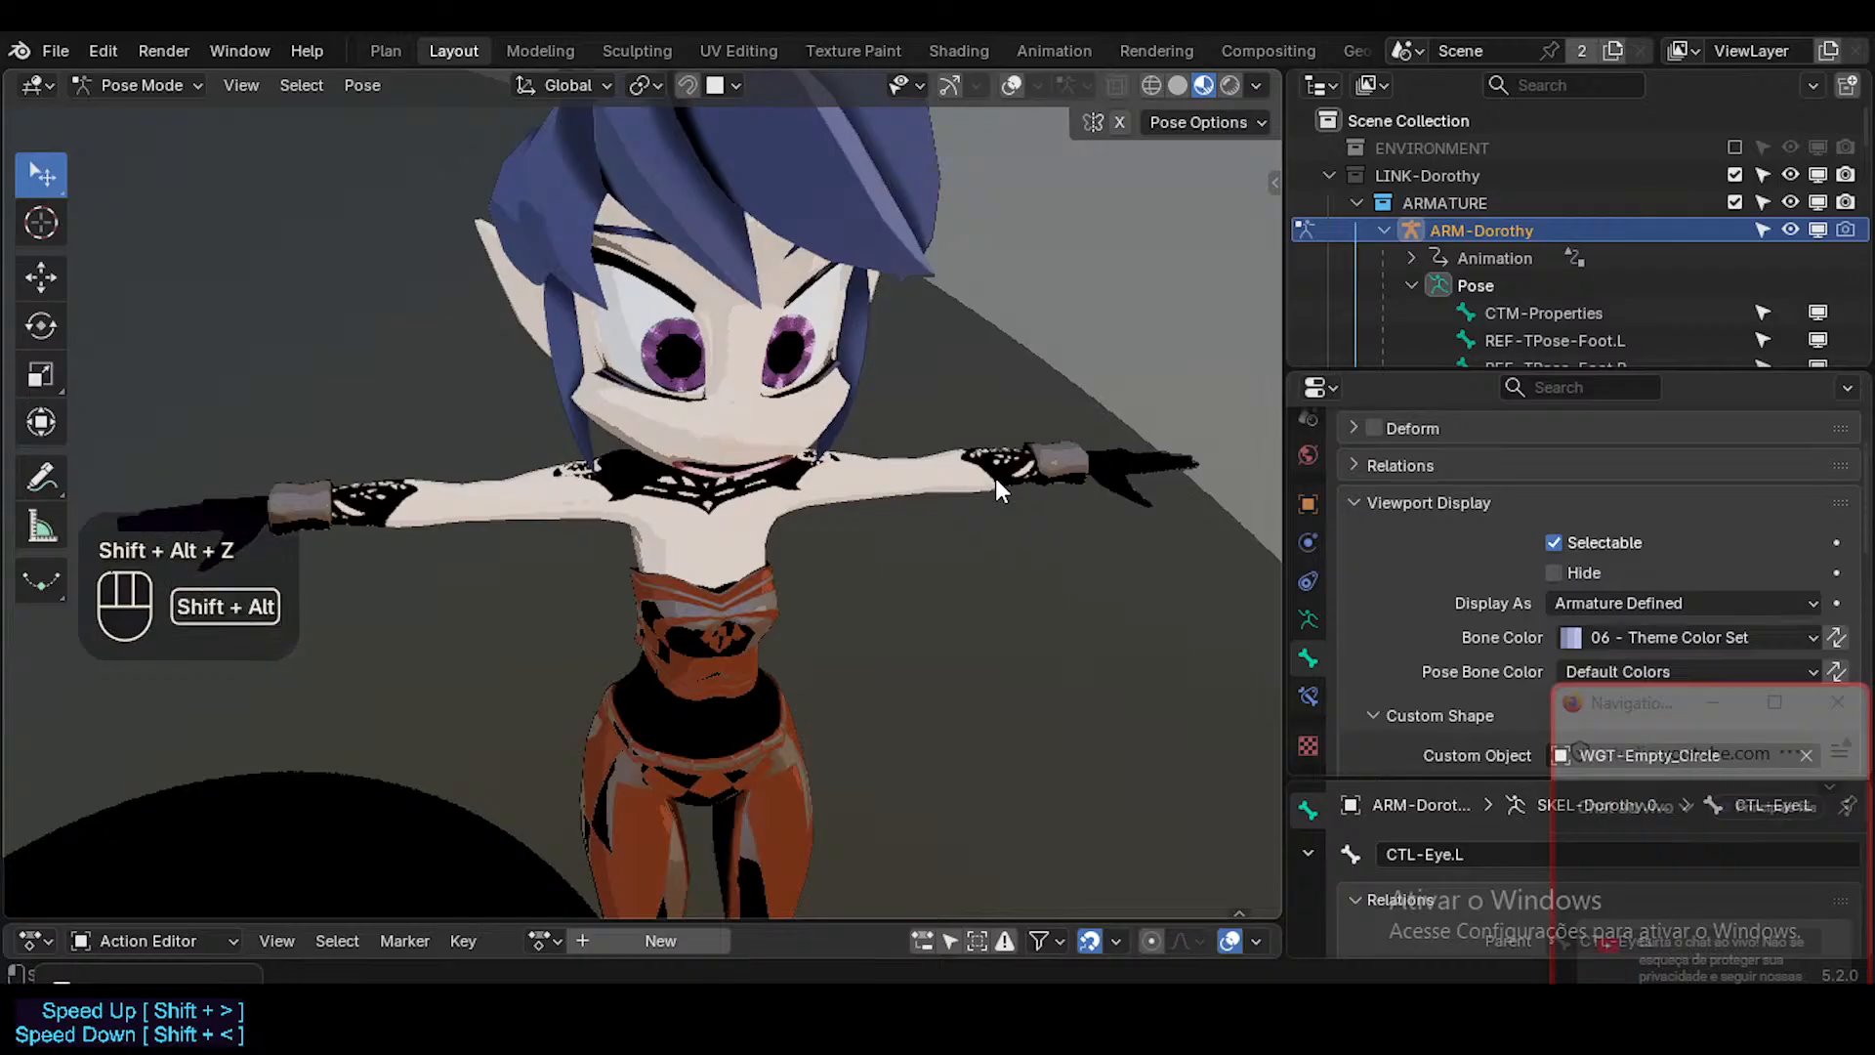
key("shift+alt+z")
Select only the CTL-Eye.L control and set its custom shape scale to 0.380 on X, Y and Z.
key("shift+alt+x")
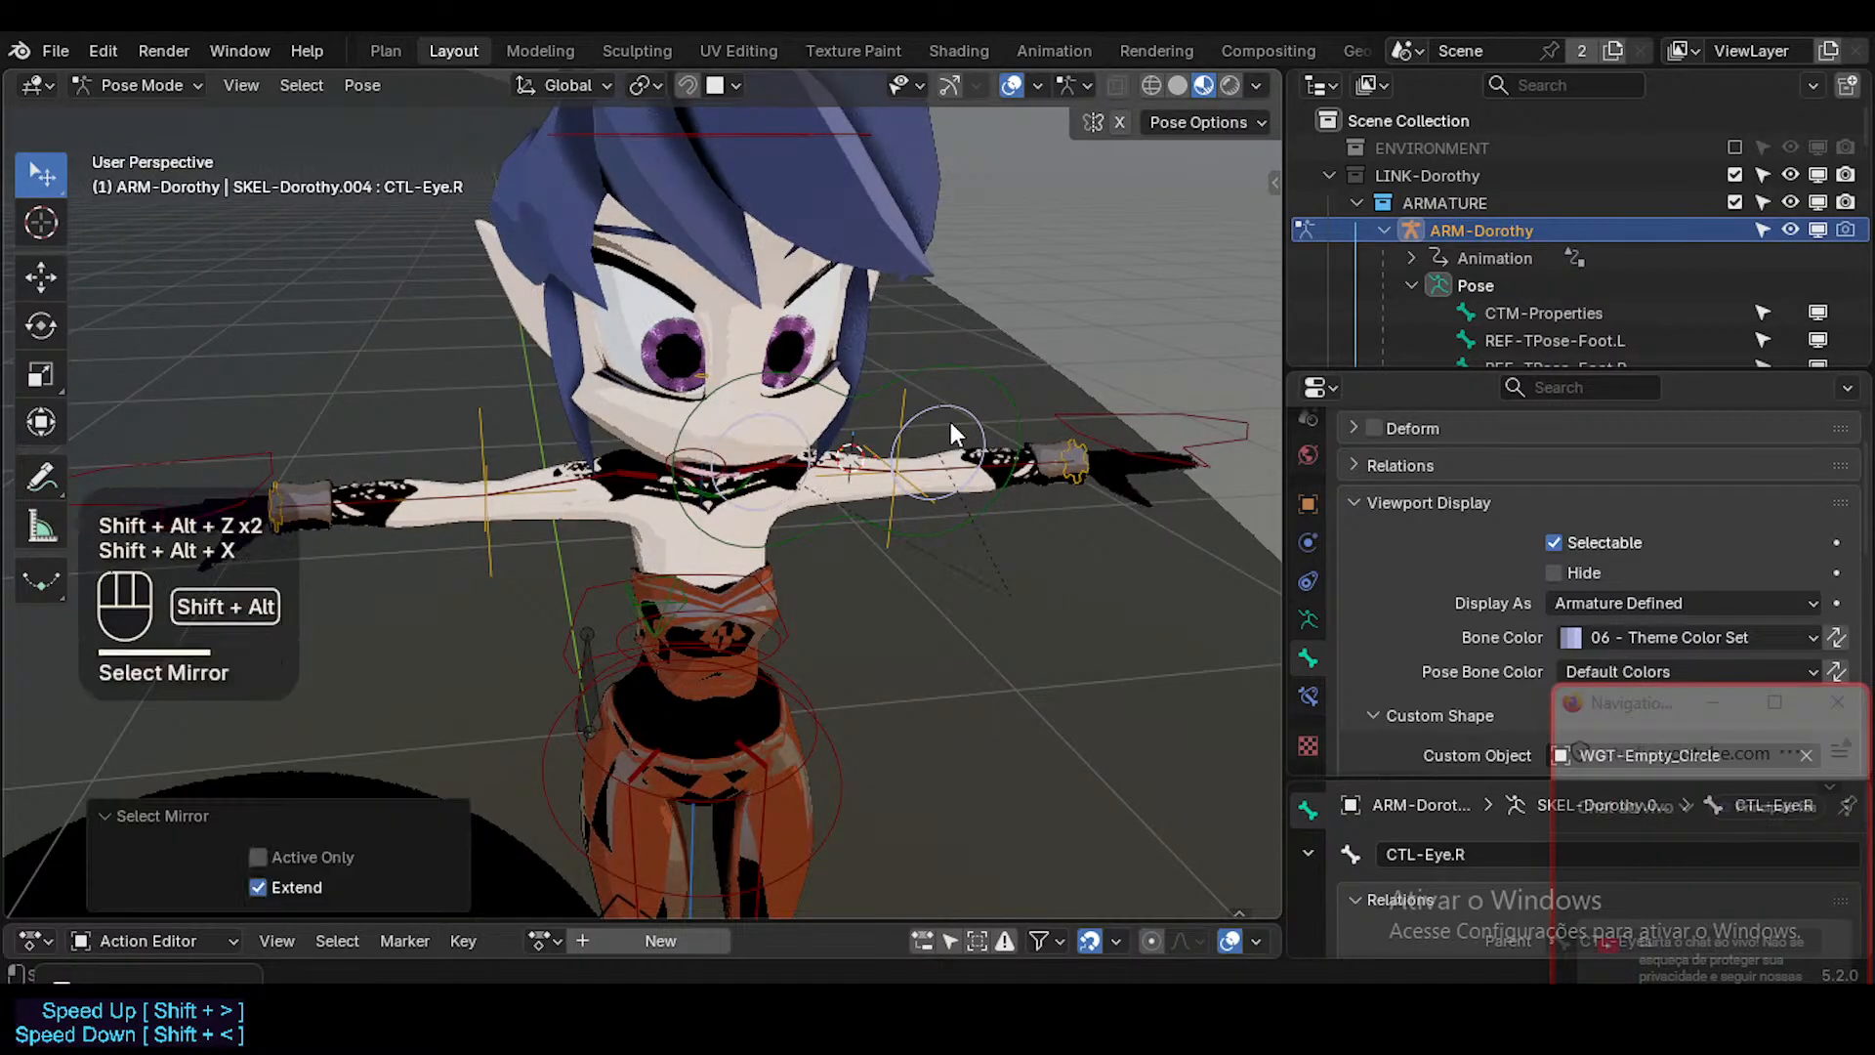
left_click(977, 393)
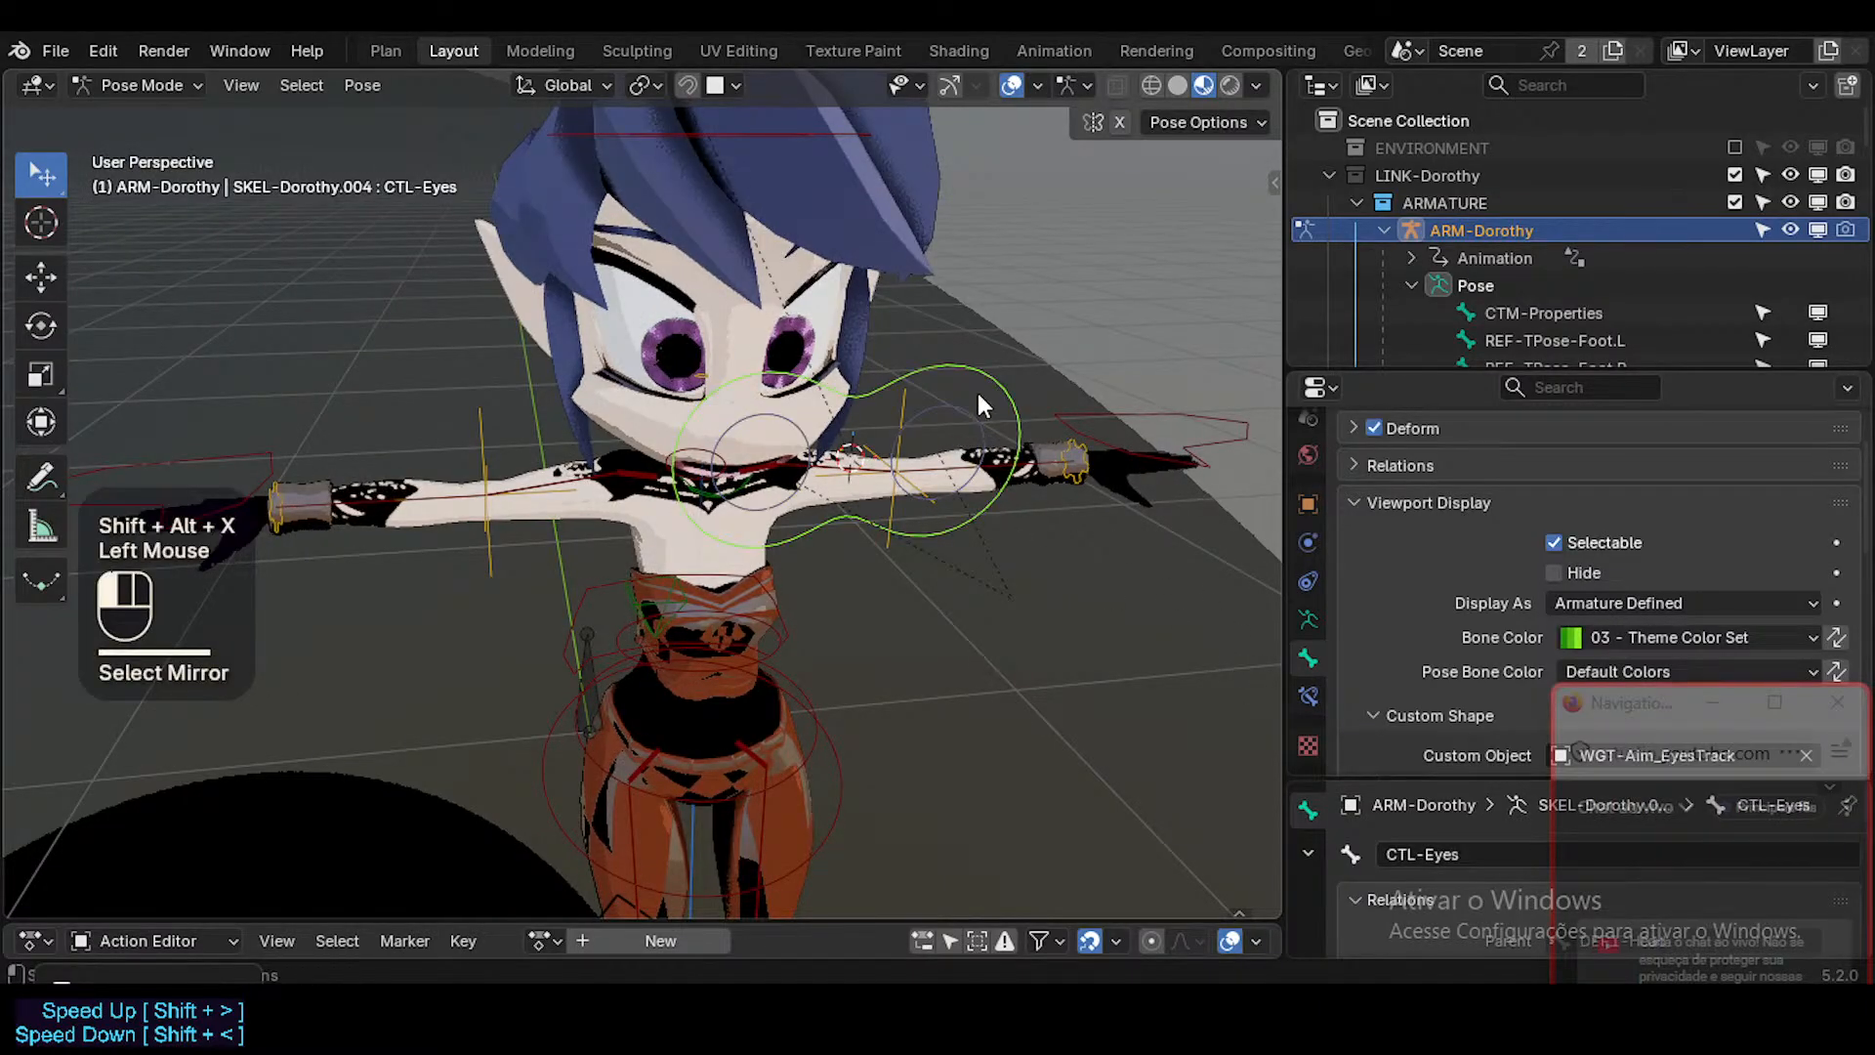
left_click(992, 471)
scroll(1470, 640, "down", 7)
scroll(1486, 586, "up", 1)
scroll(1488, 576, "down", 3)
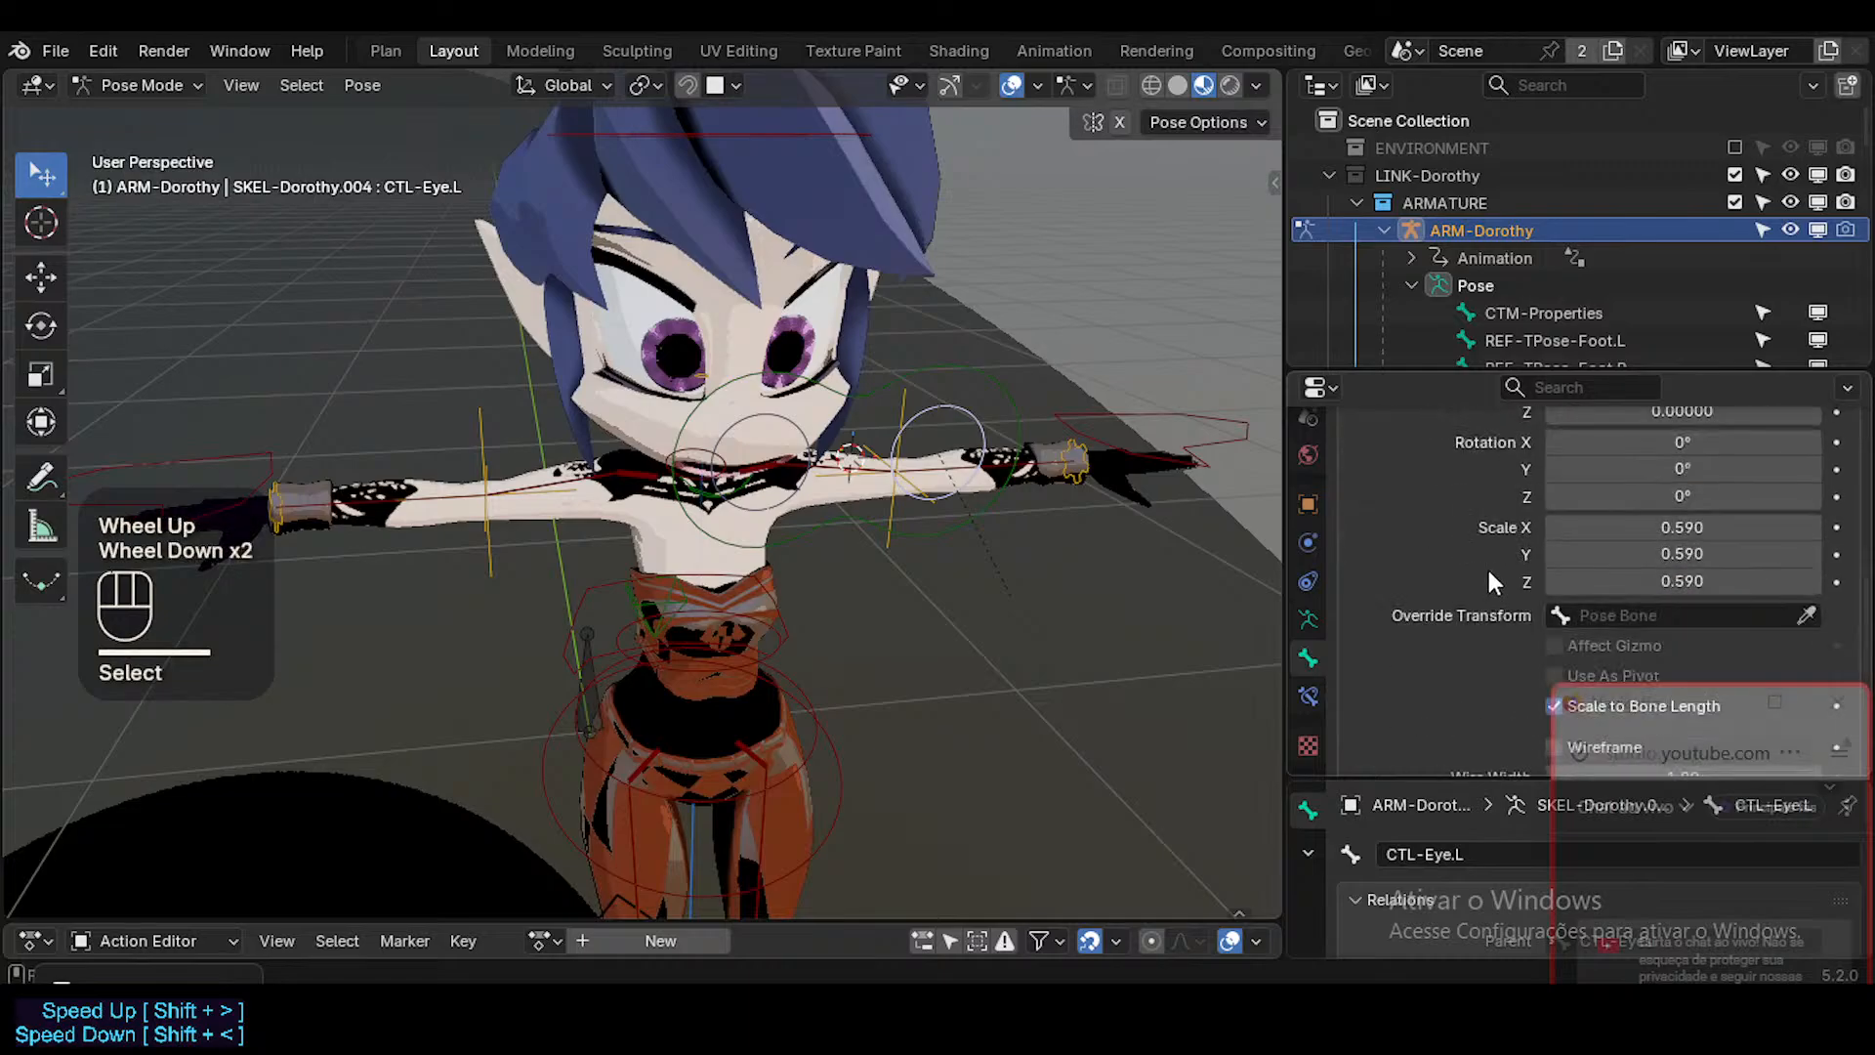
left_click_drag(1681, 473, 1681, 526, "alt+shift")
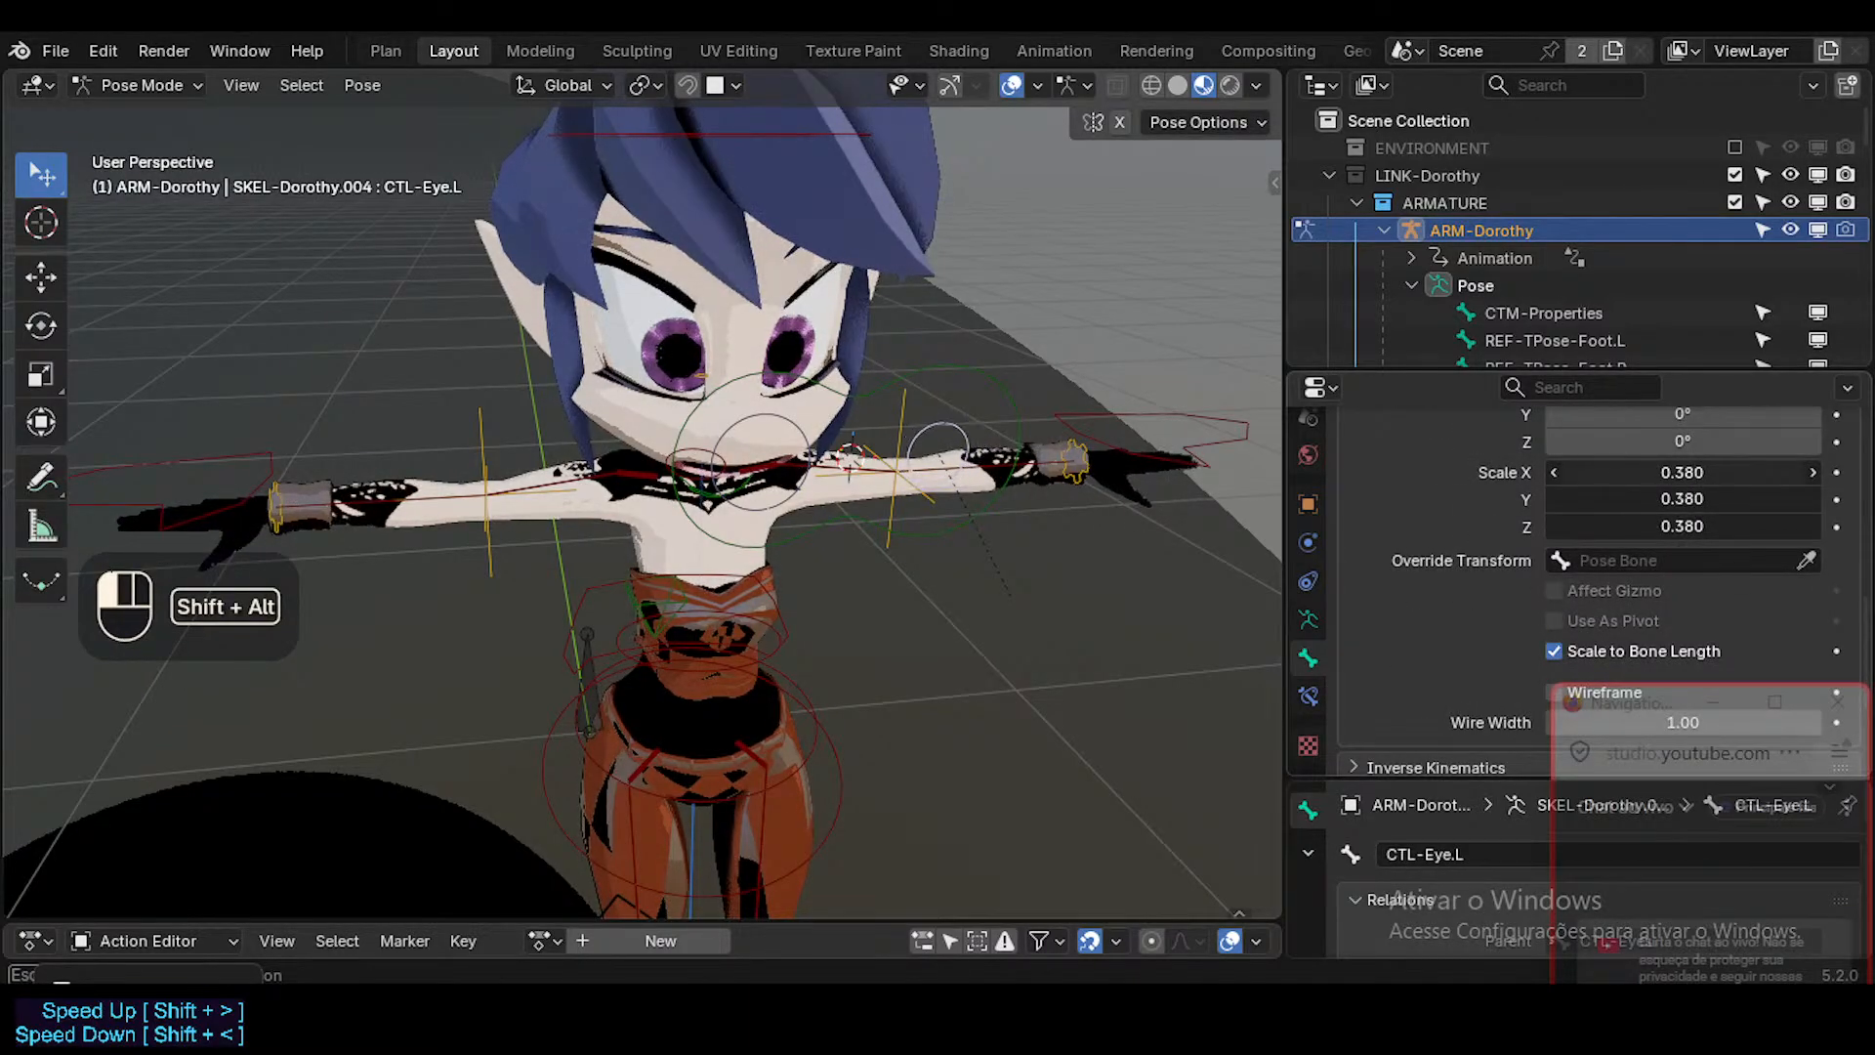
Symmetrize the CTL-Eye.L bone to the opposite side in Edit Mode and return to Pose Mode.
key("Tab")
right_click(956, 450)
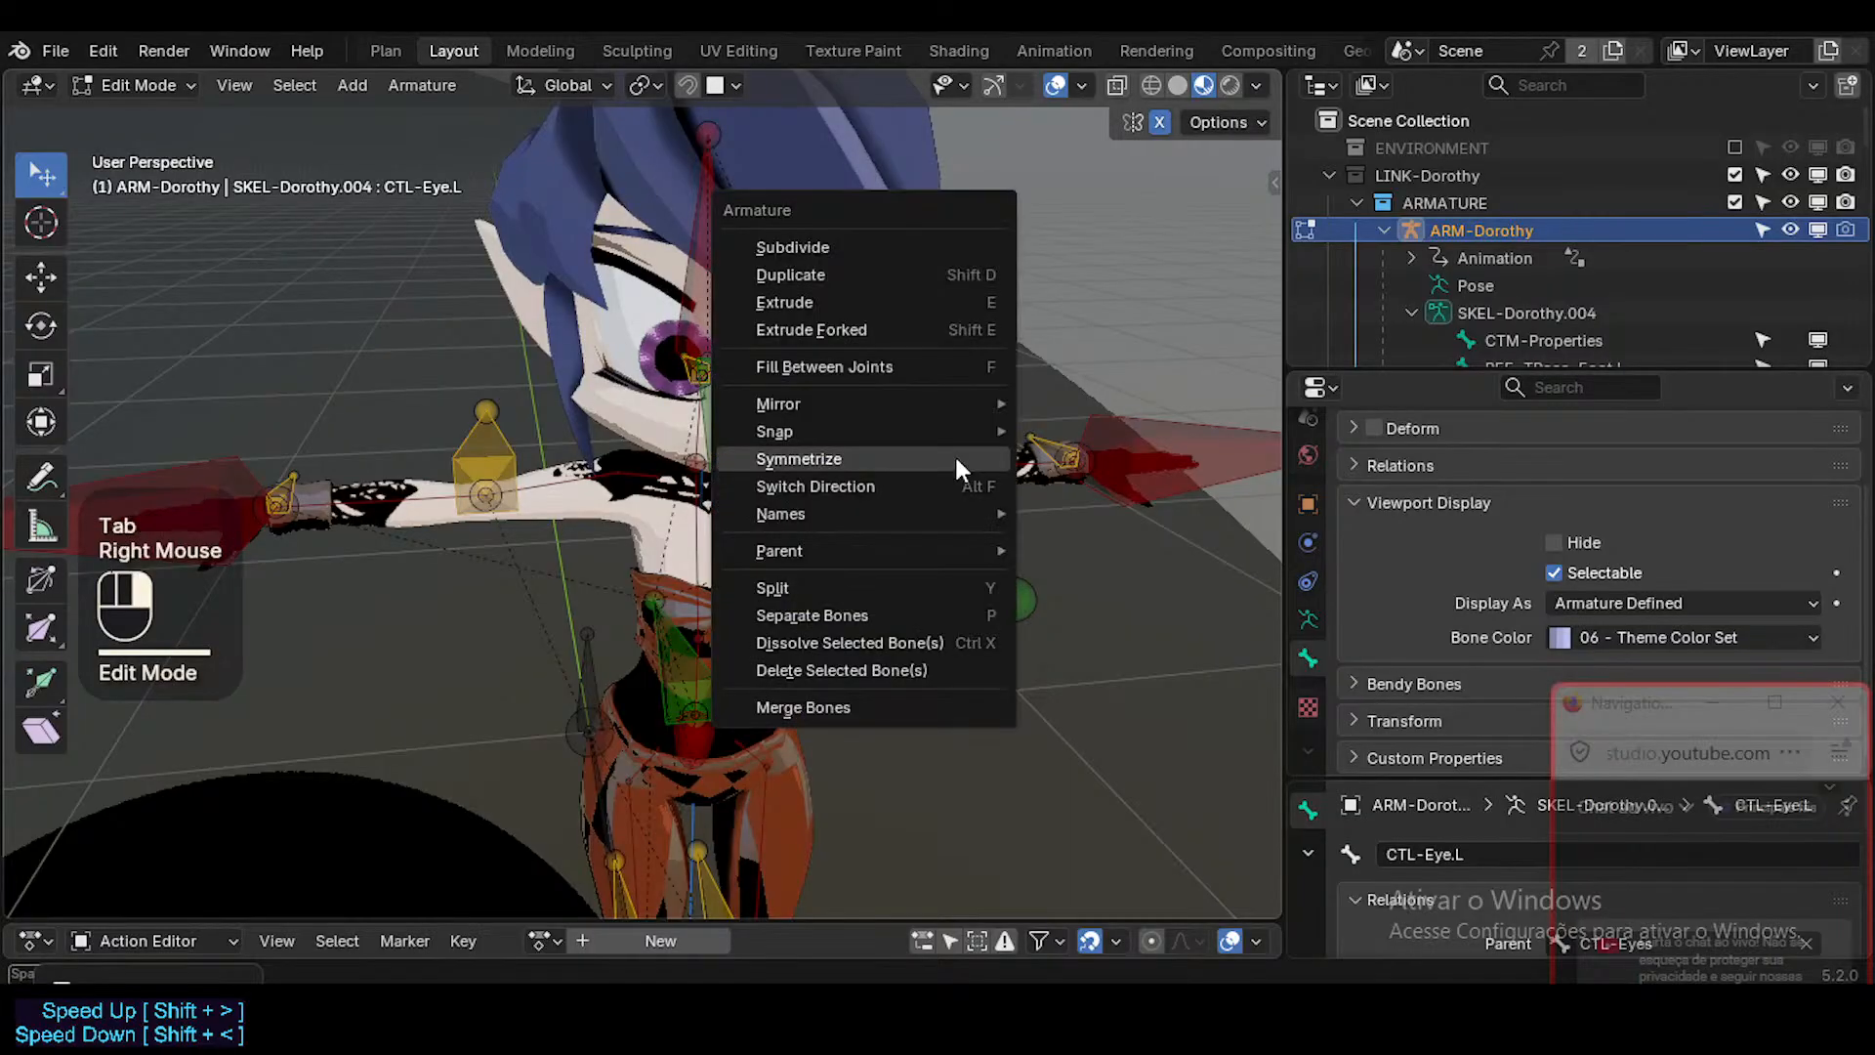
left_click(954, 455)
key("Tab")
middle_click_drag(876, 501, 926, 475)
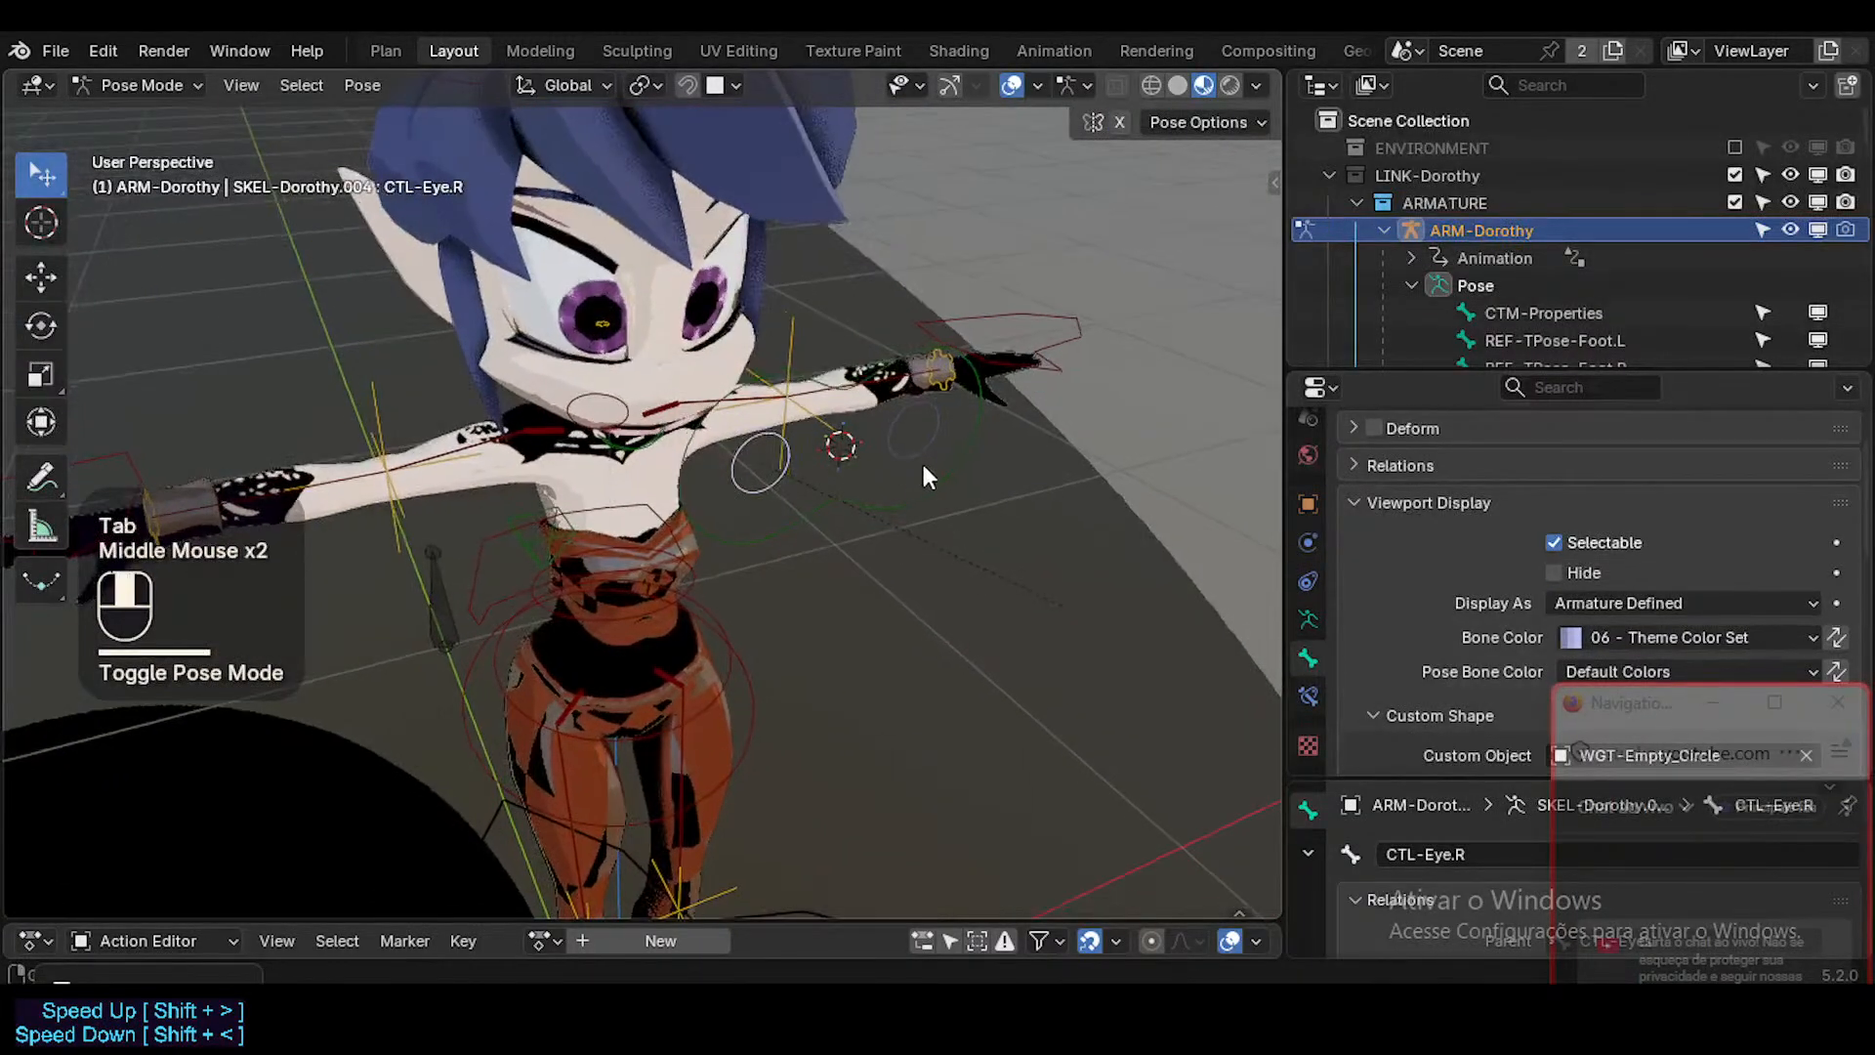
Select the CTL-Eyes control, try a custom shape X scale of about 1.710, and undo the scale changes.
left_click(923, 498)
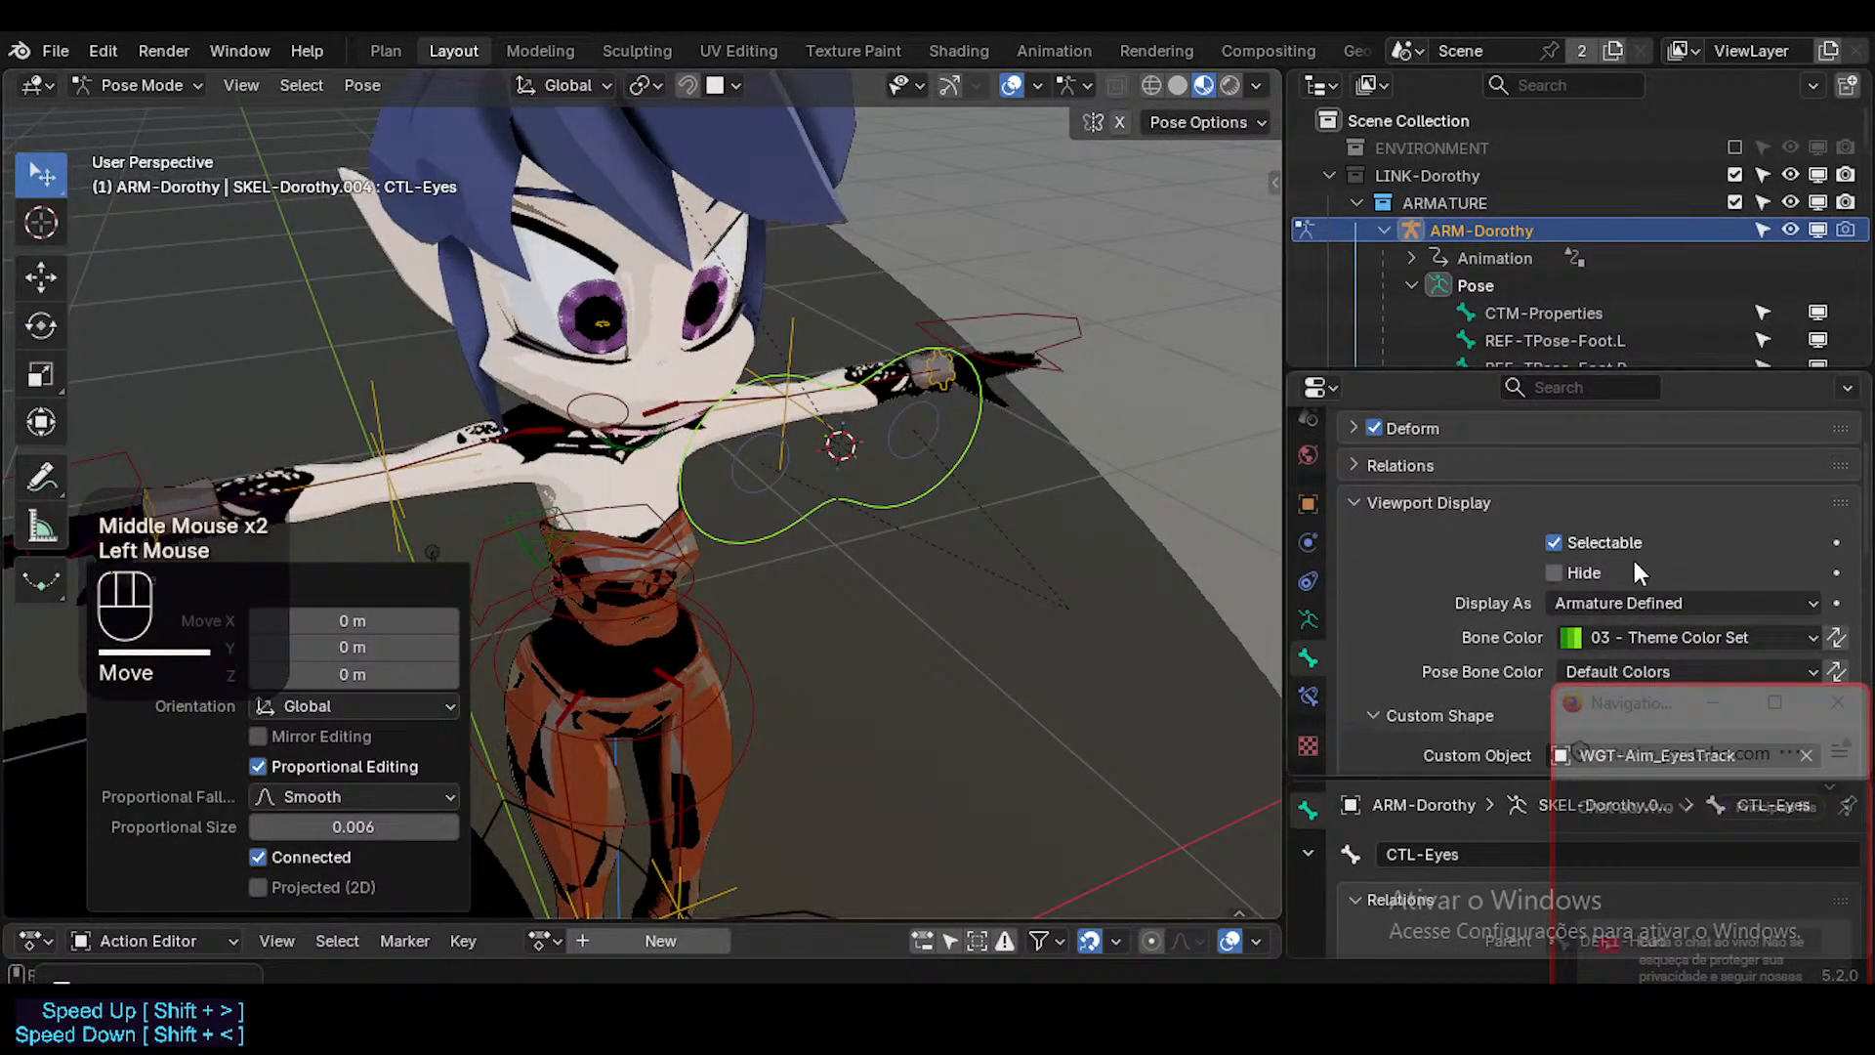
scroll(1633, 561, "up", 1)
scroll(1618, 558, "down", 6)
scroll(1660, 547, "up", 1)
mouse_move(1701, 580)
left_mouse_down()
mouse_move(1701, 636)
mouse_move(1684, 635)
mouse_move(1695, 582)
left_mouse_up()
key("ctrl+z")
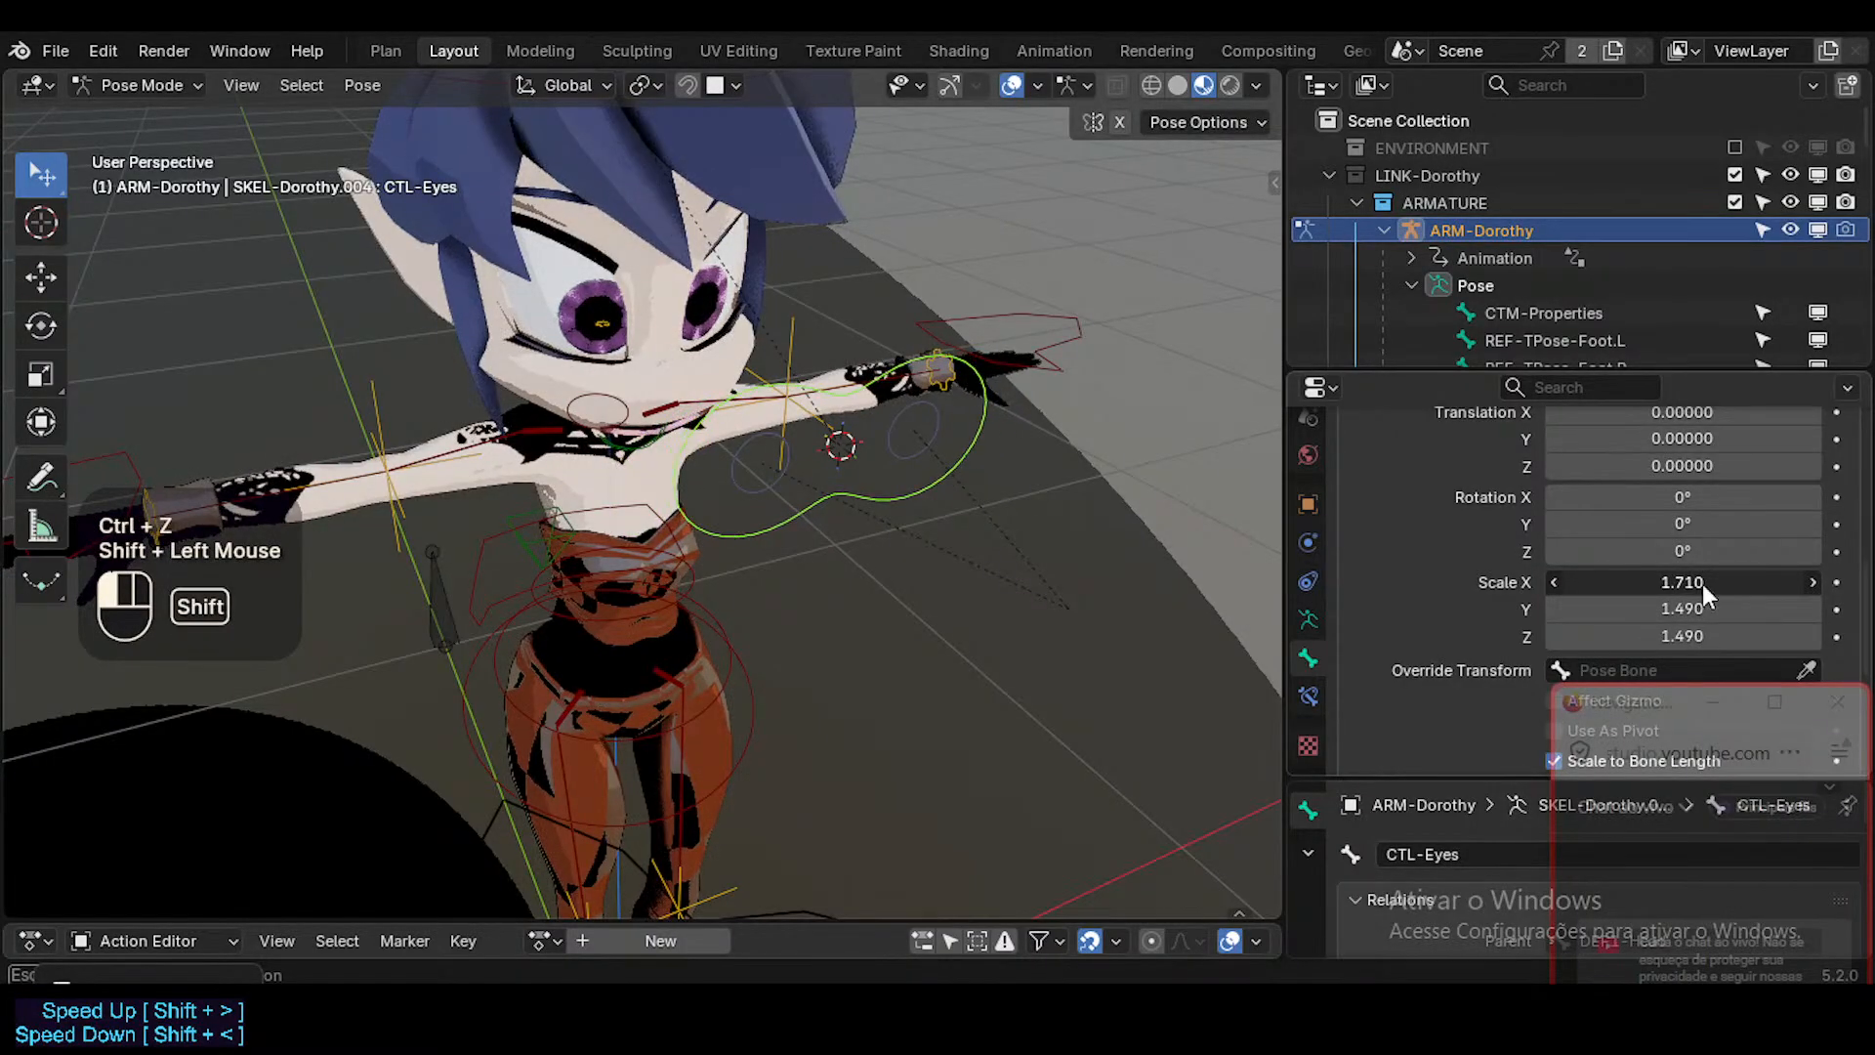
key("ctrl+z")
middle_click_drag(1192, 555, 1072, 533)
Select CTL-Eye.L, shift its bone along the global X axis in Edit Mode and check both eye circles in Pose Mode.
left_click(936, 433)
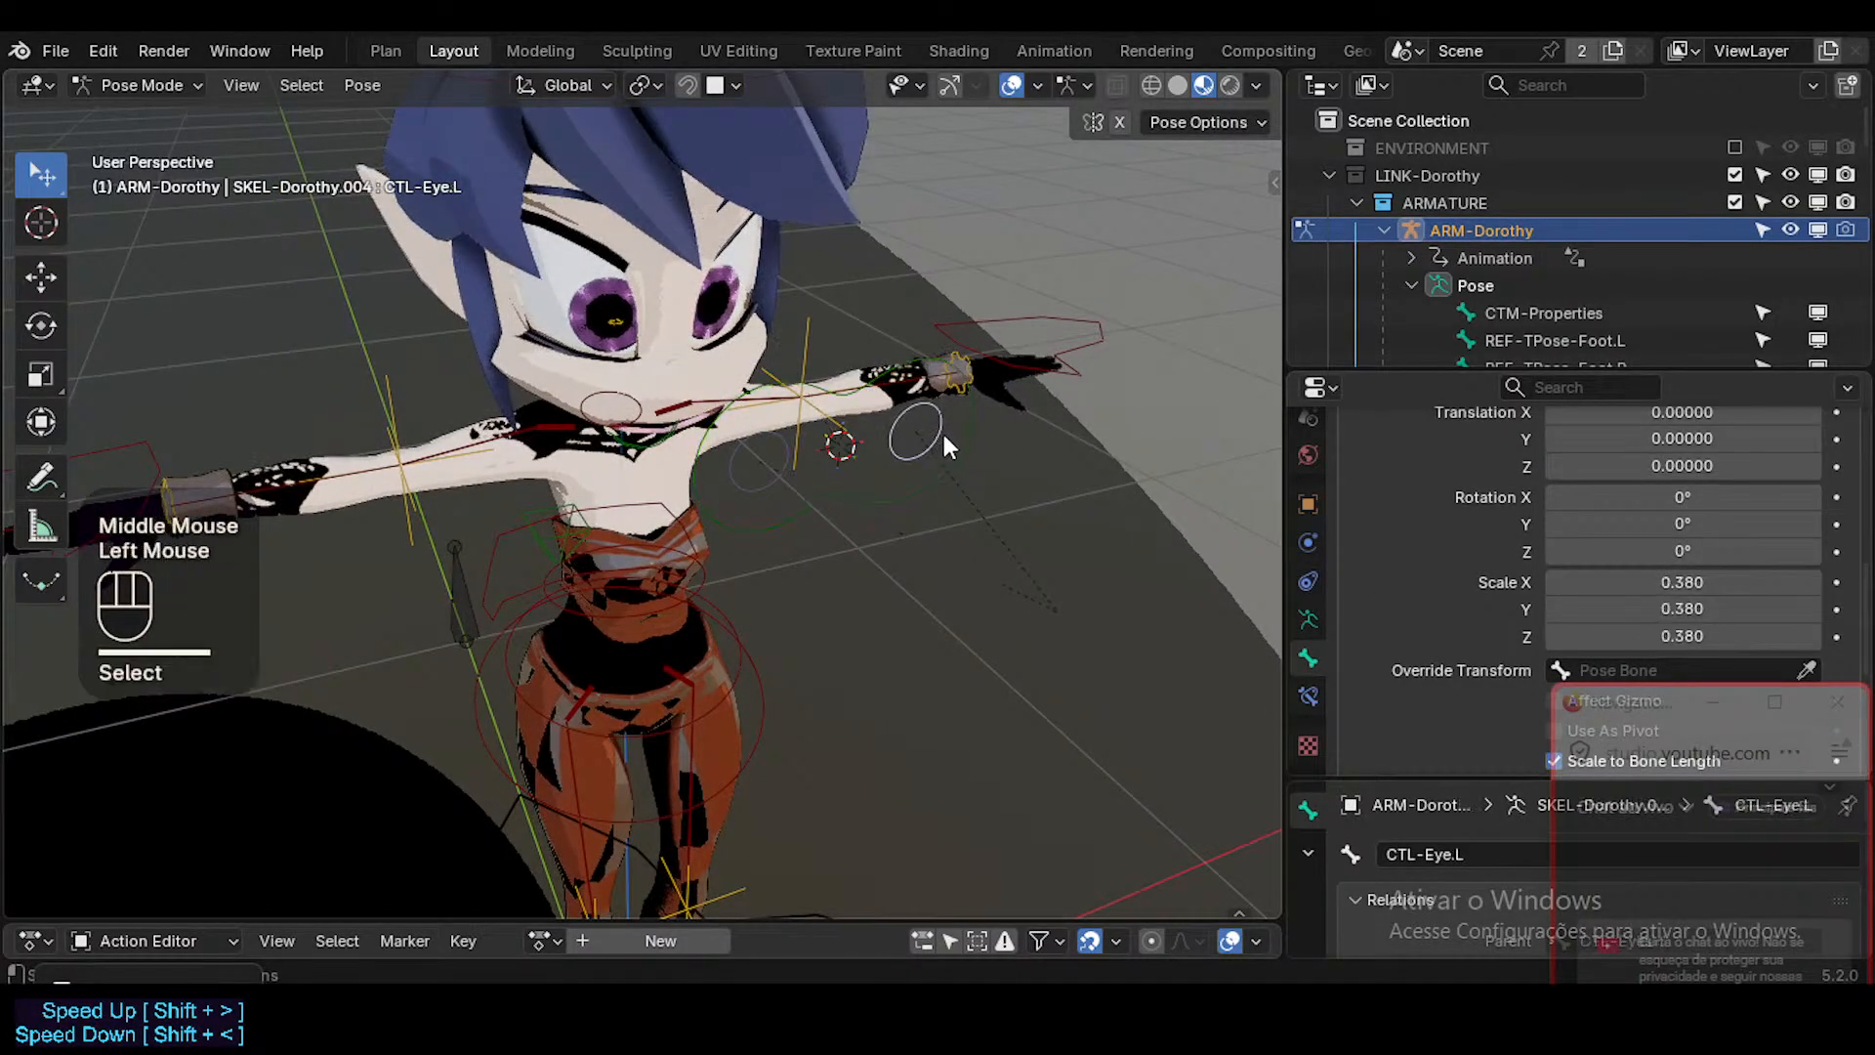
key("Tab")
key("g")
key("x")
left_click(935, 473, "shift")
key("Tab")
middle_click_drag(934, 466, 850, 341)
Select the CTL-Eyes control, save the file and try moving the control freely to test the eyes.
left_click(922, 500)
scroll(1362, 584, "down", 1)
key("ctrl+s")
scroll(920, 473, "down", 1)
key("g")
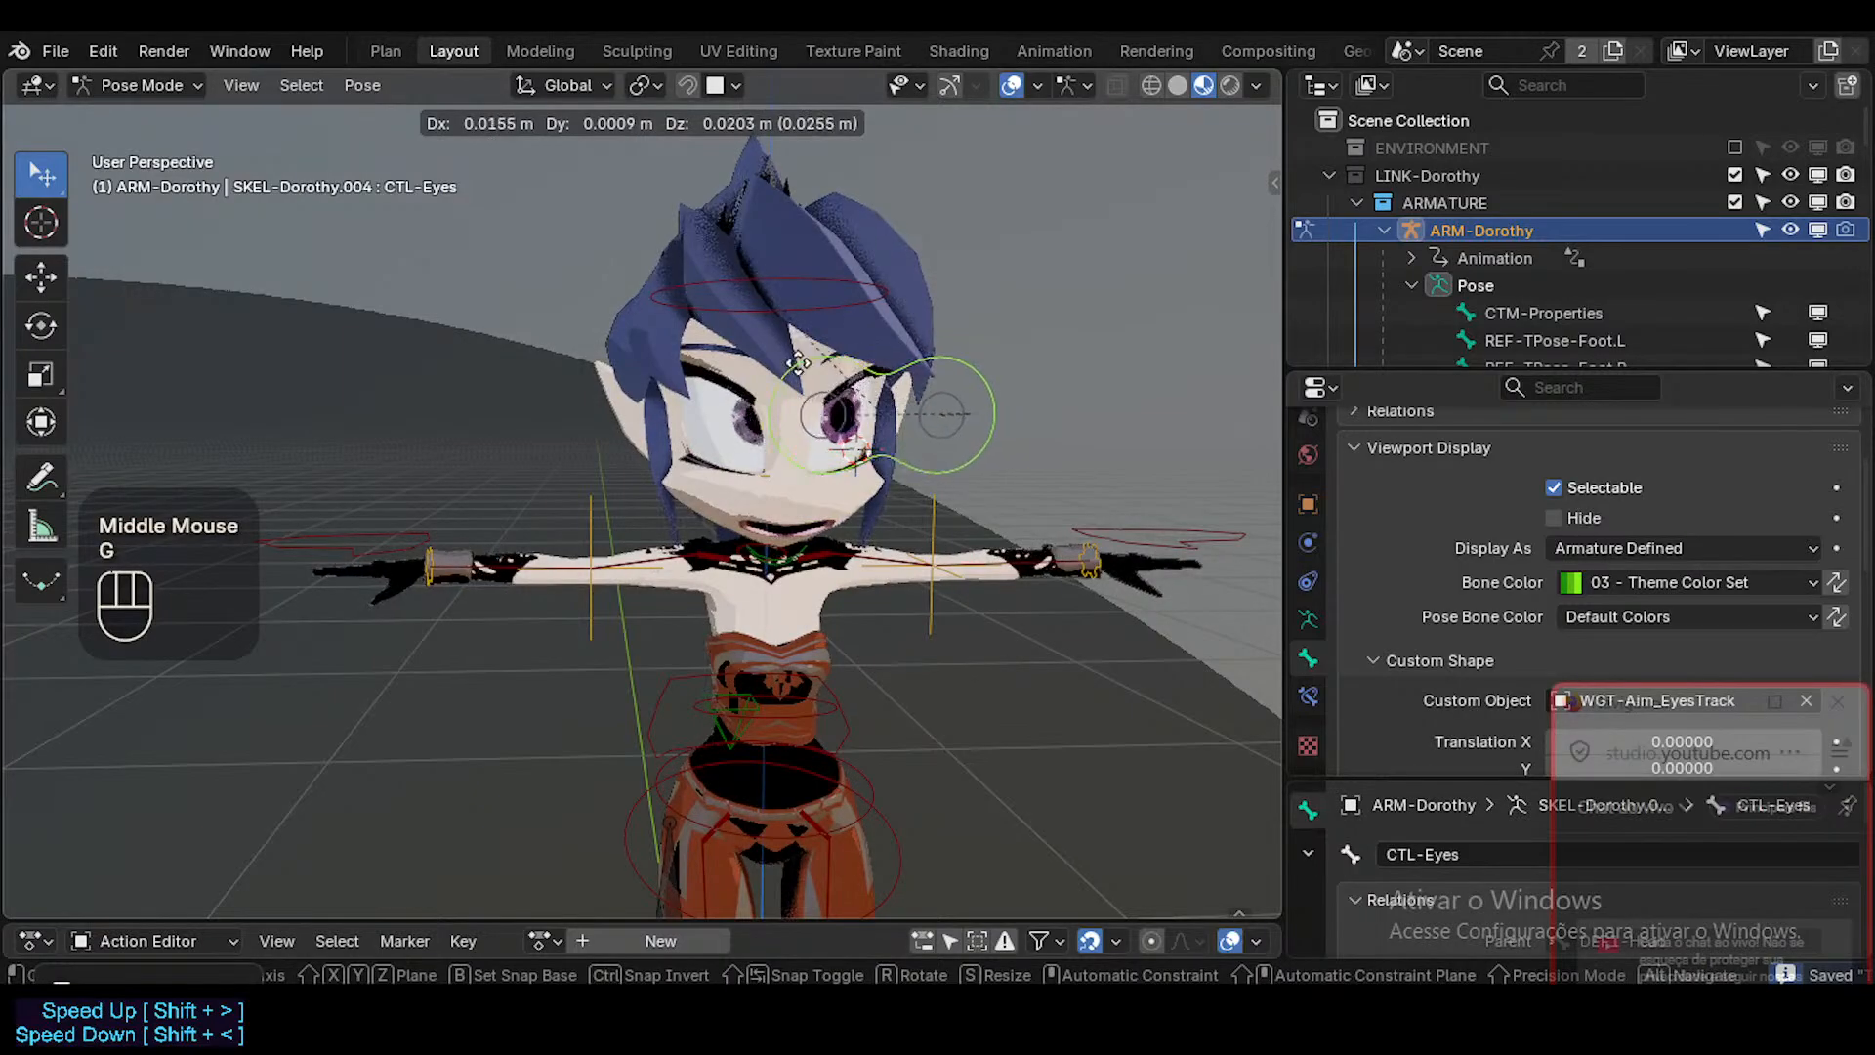
key("Escape")
middle_click_drag(786, 413, 958, 519)
Deselect all bones and save ToonDorothy-01.blend again.
key("alt+a")
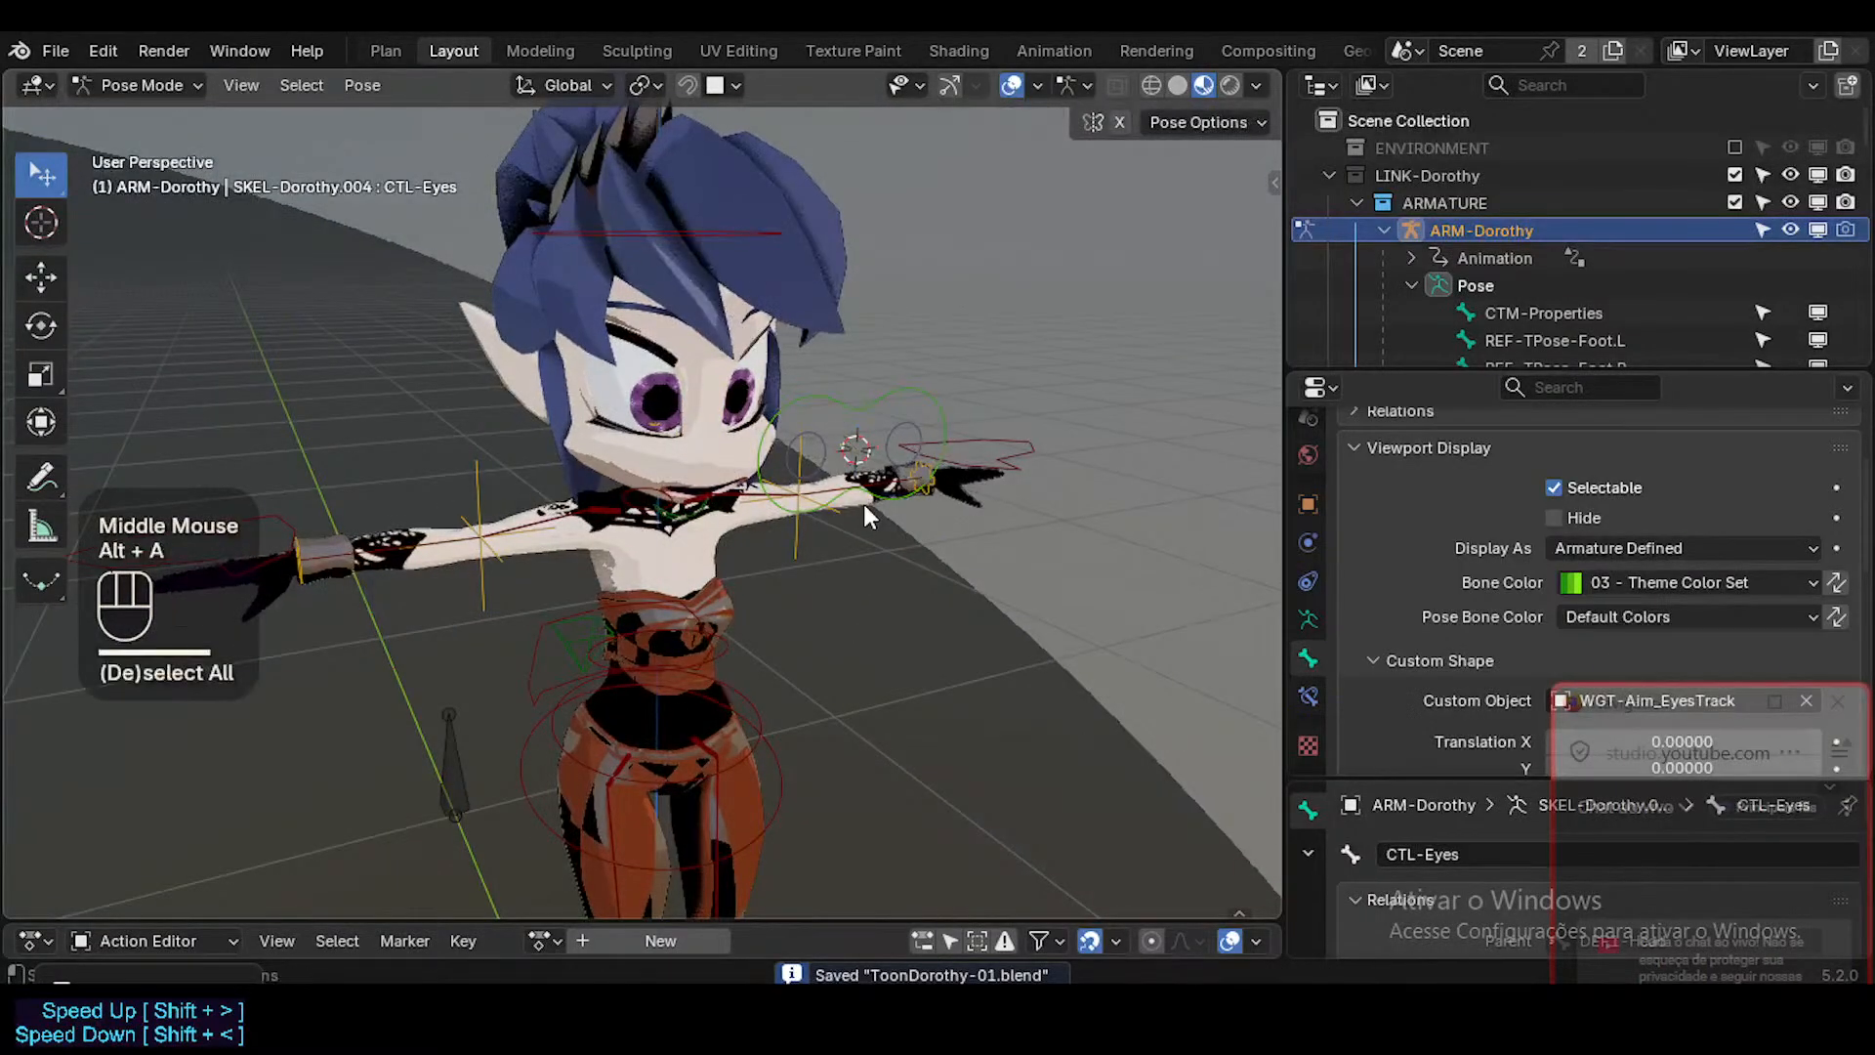
key("ctrl+2")
middle_click_drag(856, 473, 819, 518)
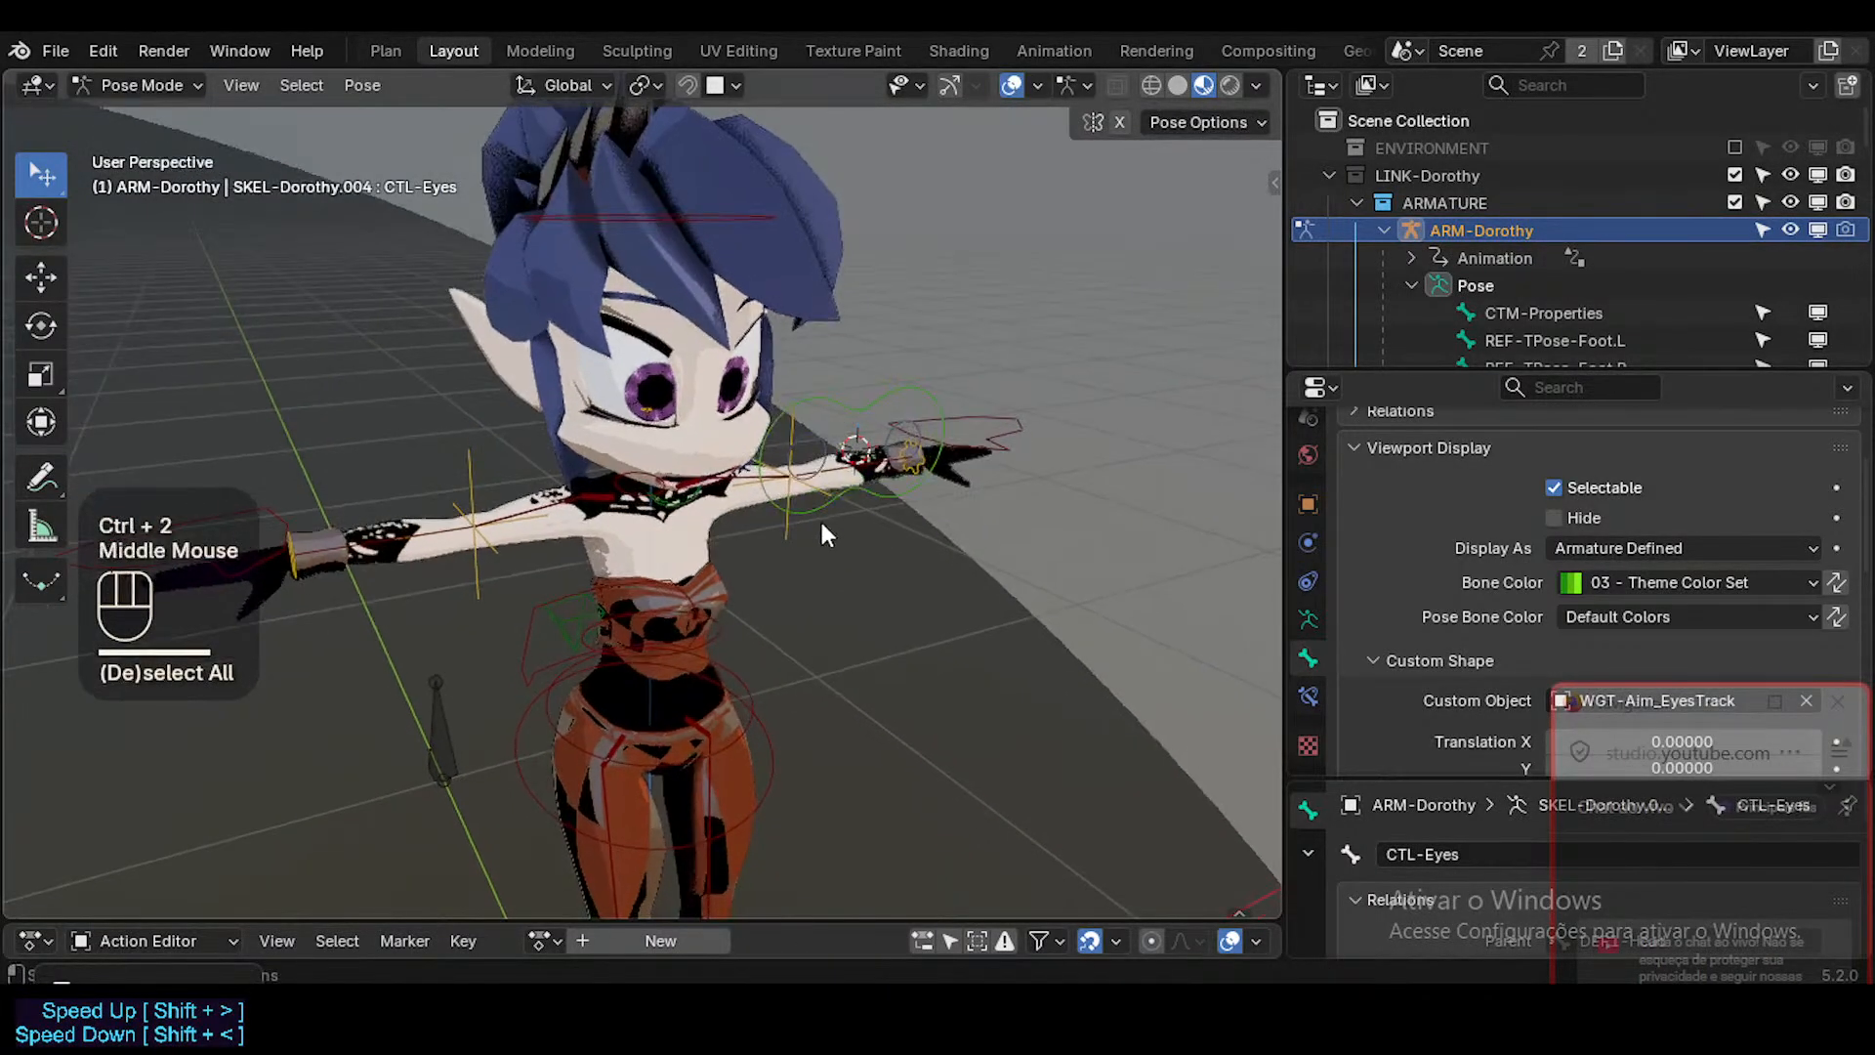
key("ctrl+s")
Select the CTL-PelvisSway control and try rotating it.
middle_click_drag(578, 656, 693, 558, "shift")
left_click(646, 562)
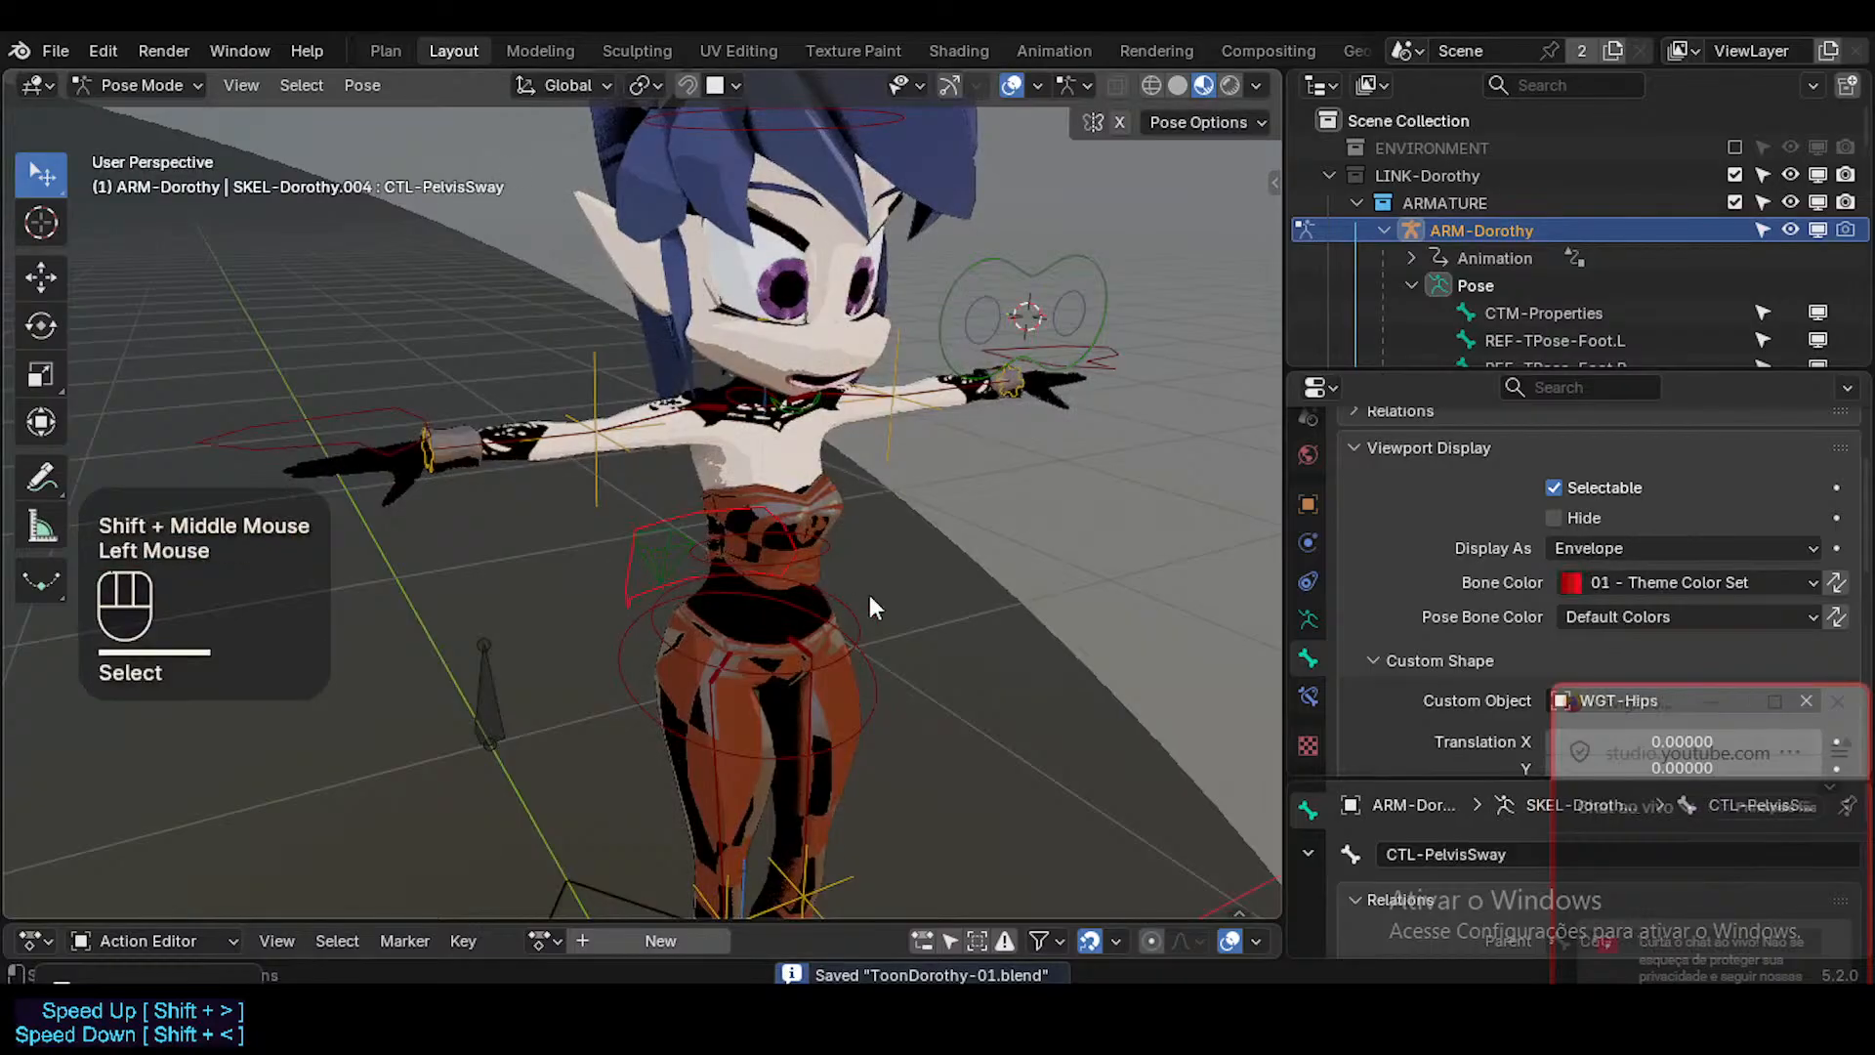
middle_click_drag(869, 594, 1005, 571)
key("r")
key("Escape")
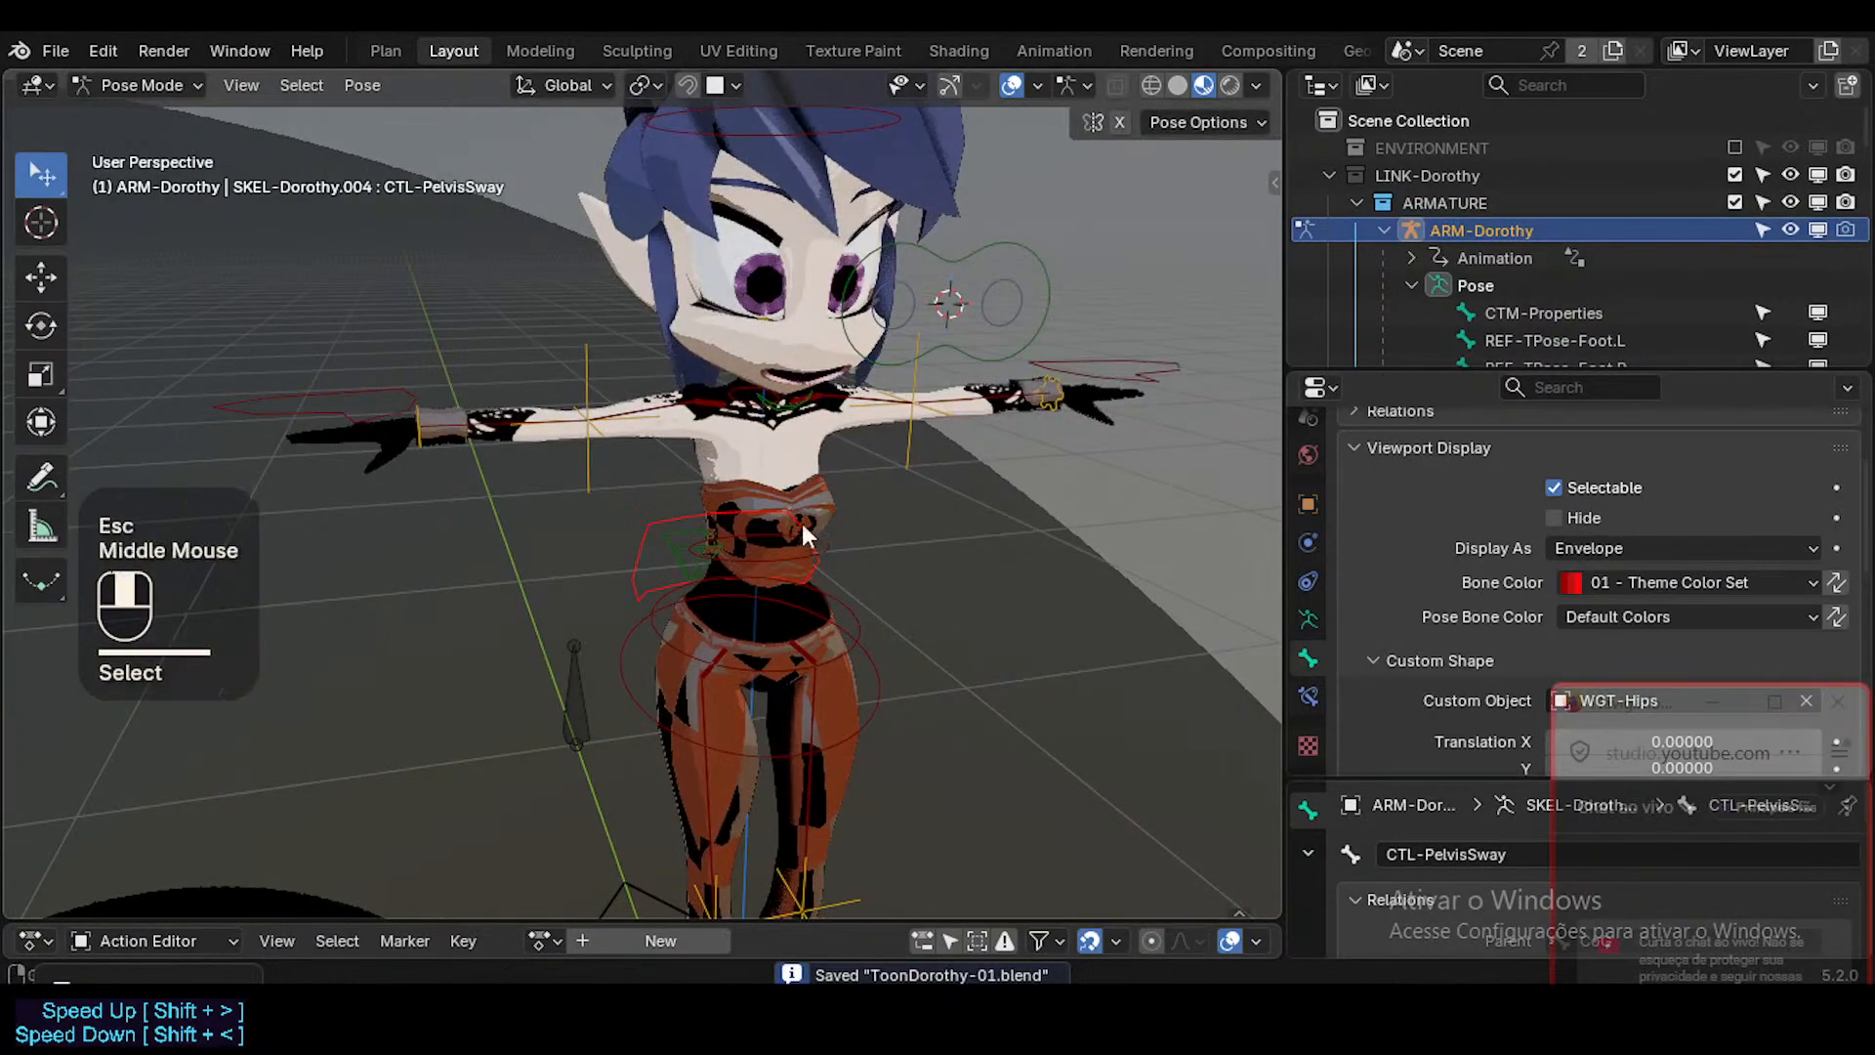
Select all bones, try moving them together, and clear the pose transforms of the whole rig.
middle_click_drag(801, 523, 754, 543)
key("a")
key("alt+q")
key("alt+q")
left_click_drag(1164, 448, 1182, 469)
middle_click_drag(1182, 469, 1070, 537)
key("g")
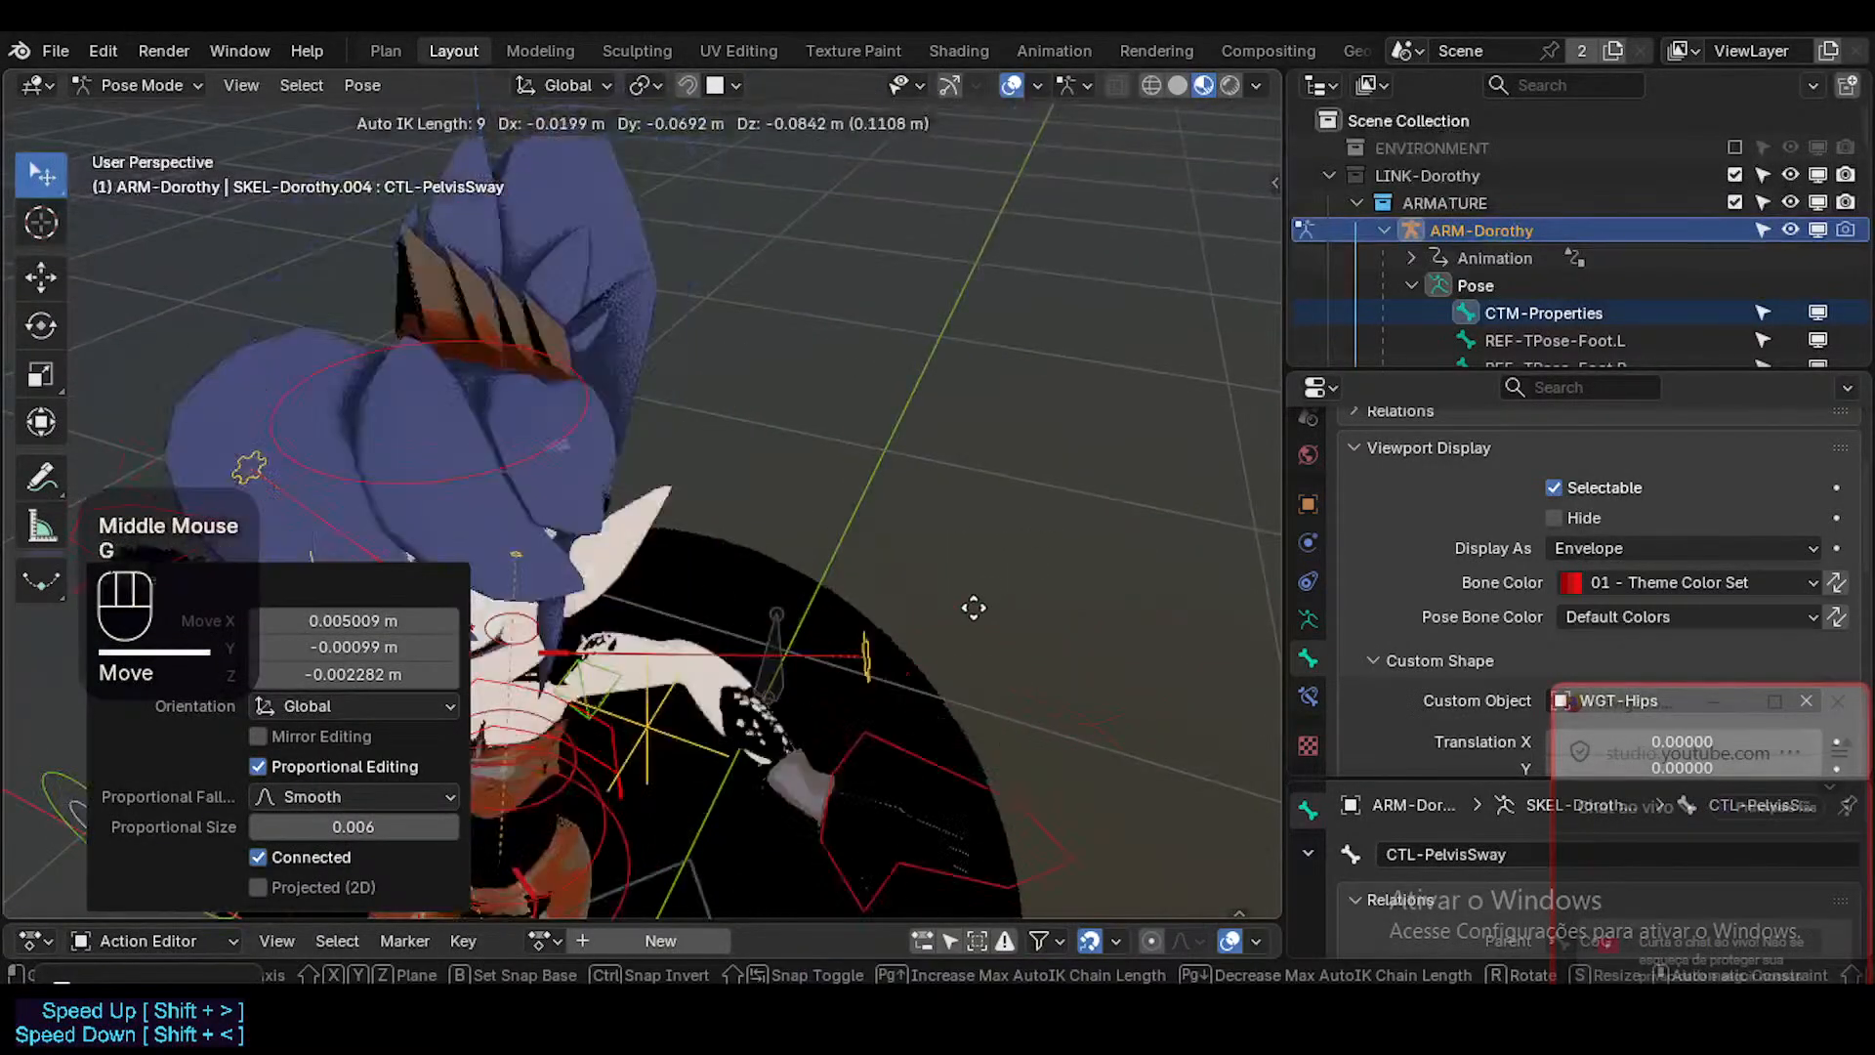
key("Escape")
key("a")
key("alt+q")
key("alt+q")
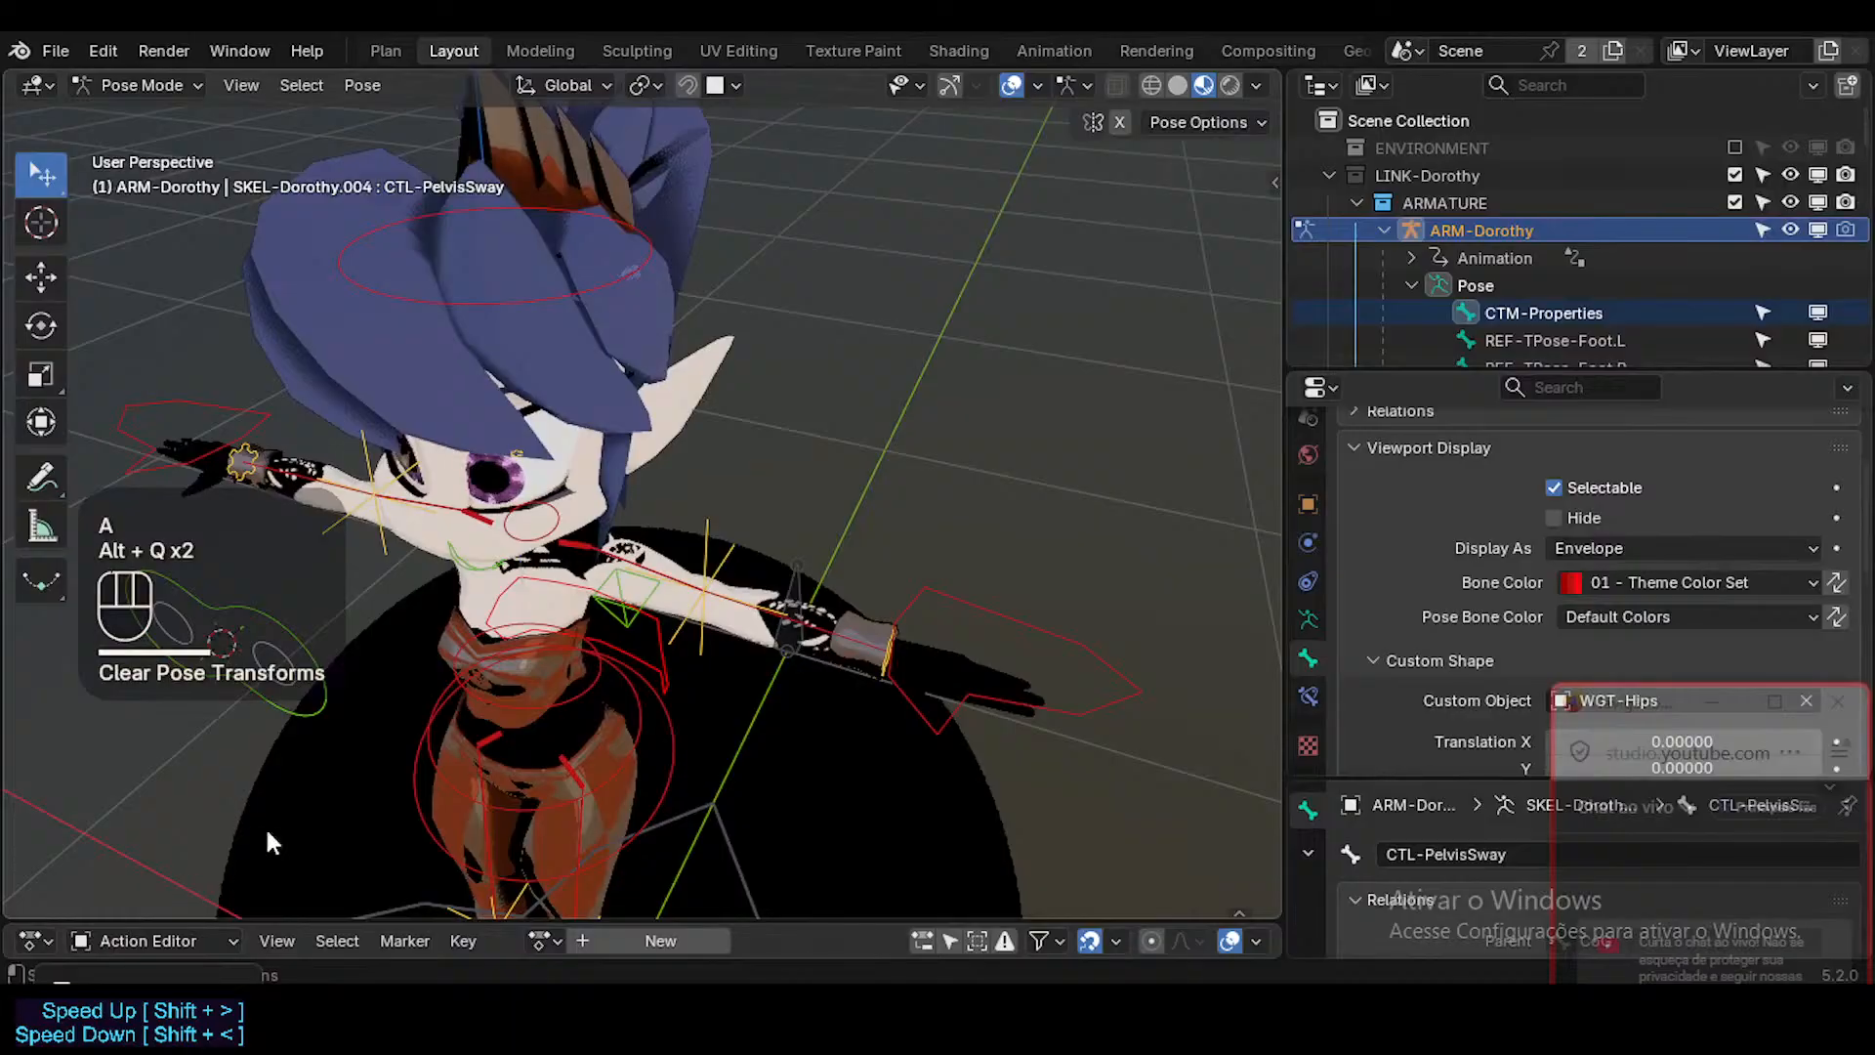
Switch the viewport to Solid shading and clear the pose transforms of all bones.
middle_click_drag(271, 841, 447, 693, "shift")
scroll(528, 494, "down", 3, "shift")
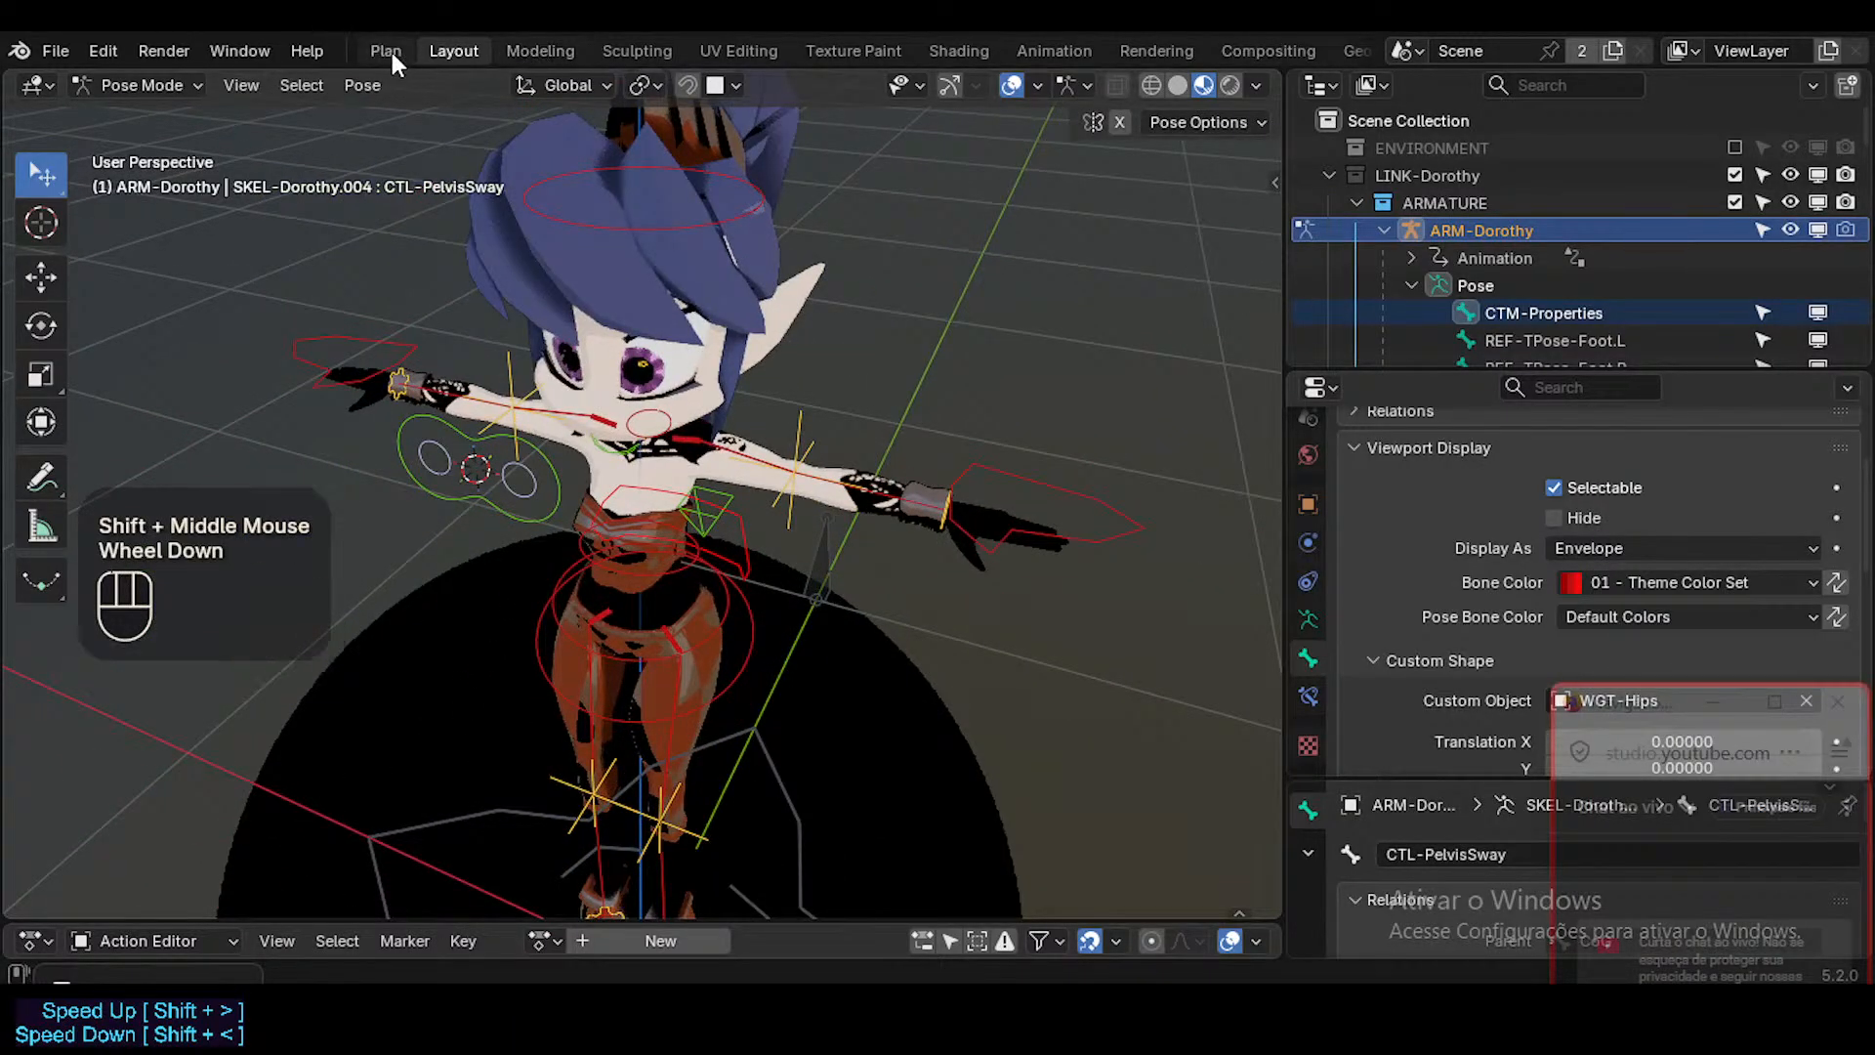
mouse_move(572, 121)
middle_mouse_down()
mouse_move(747, 395)
mouse_move(927, 254)
middle_mouse_up()
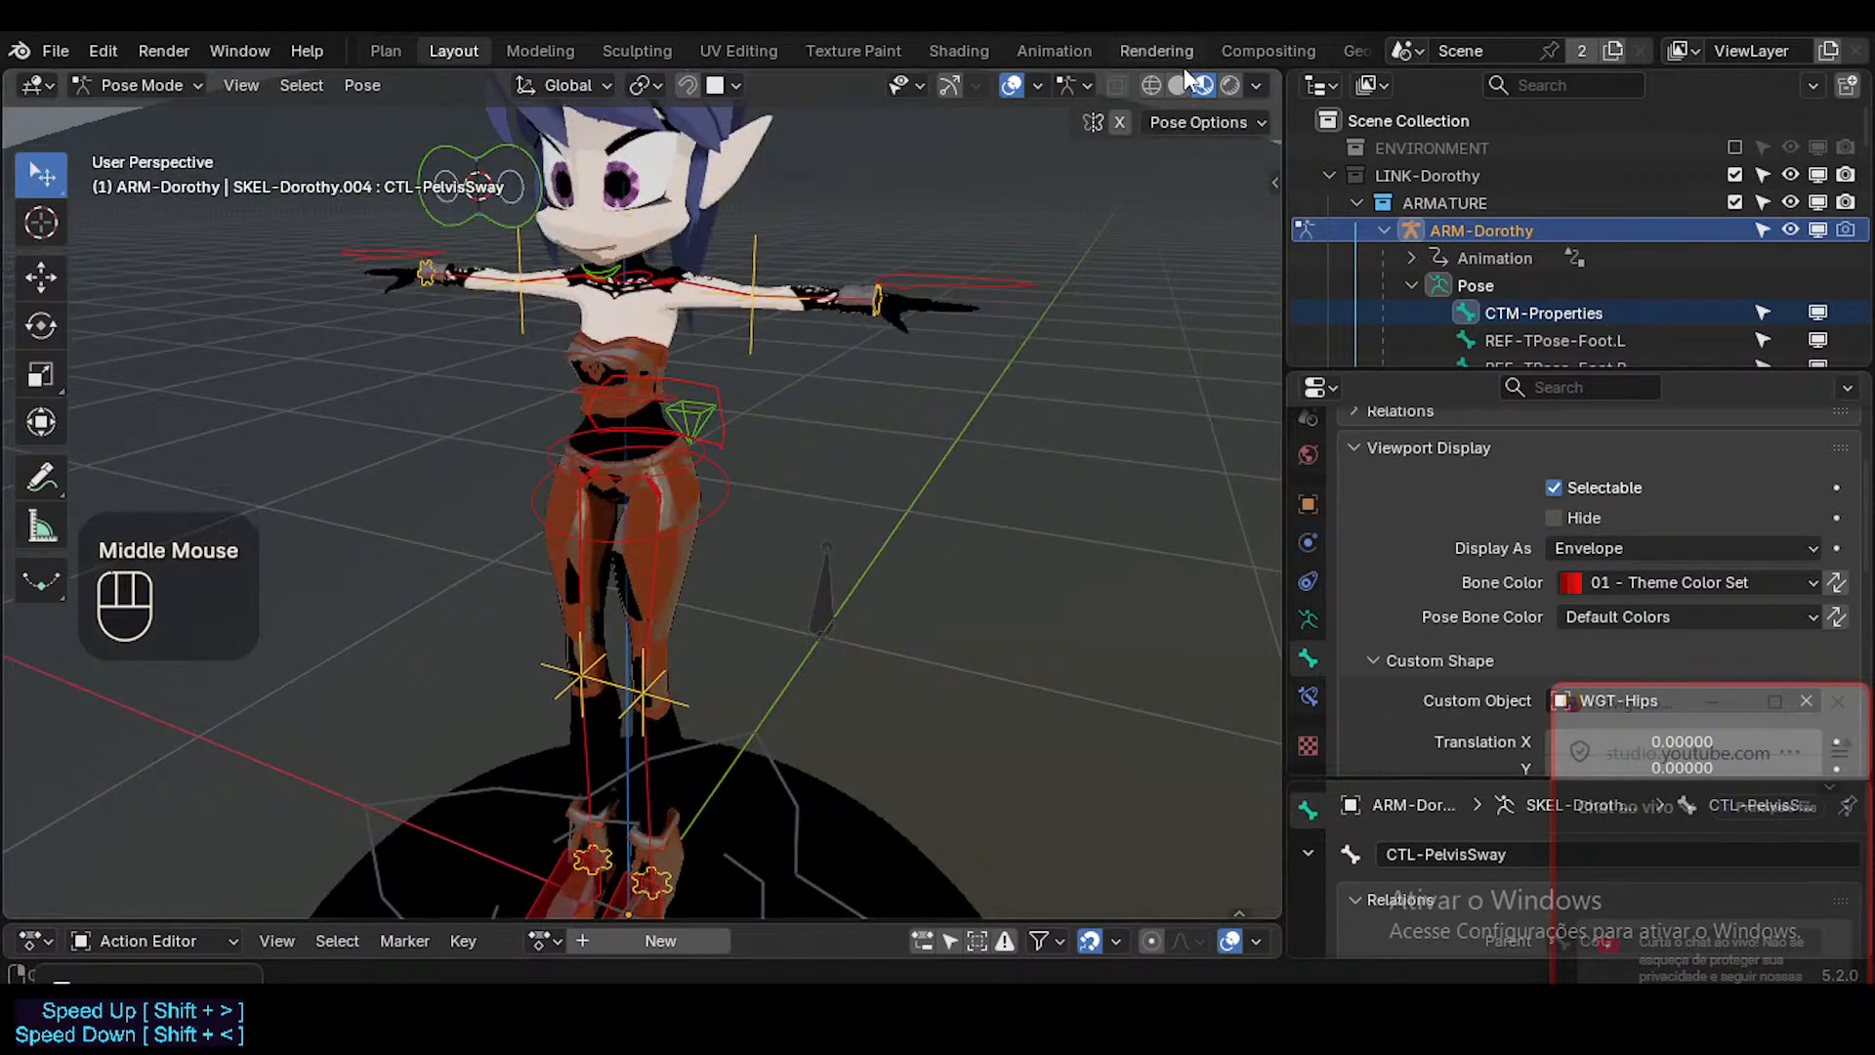
left_click(1178, 85)
middle_click_drag(693, 327, 812, 396, "shift")
scroll(772, 371, "up", 2)
key("a")
scroll(747, 489, "up", 2)
key("alt+q")
key("alt+q")
Select CTL-Jaw, rotate it about the global X axis, save the file, and rotate it again by 14.1°.
left_click(764, 433)
key("r")
key("x")
left_click(859, 434)
key("ctrl+s")
key("r")
key("x")
left_click(816, 419)
scroll(842, 426, "up", 3)
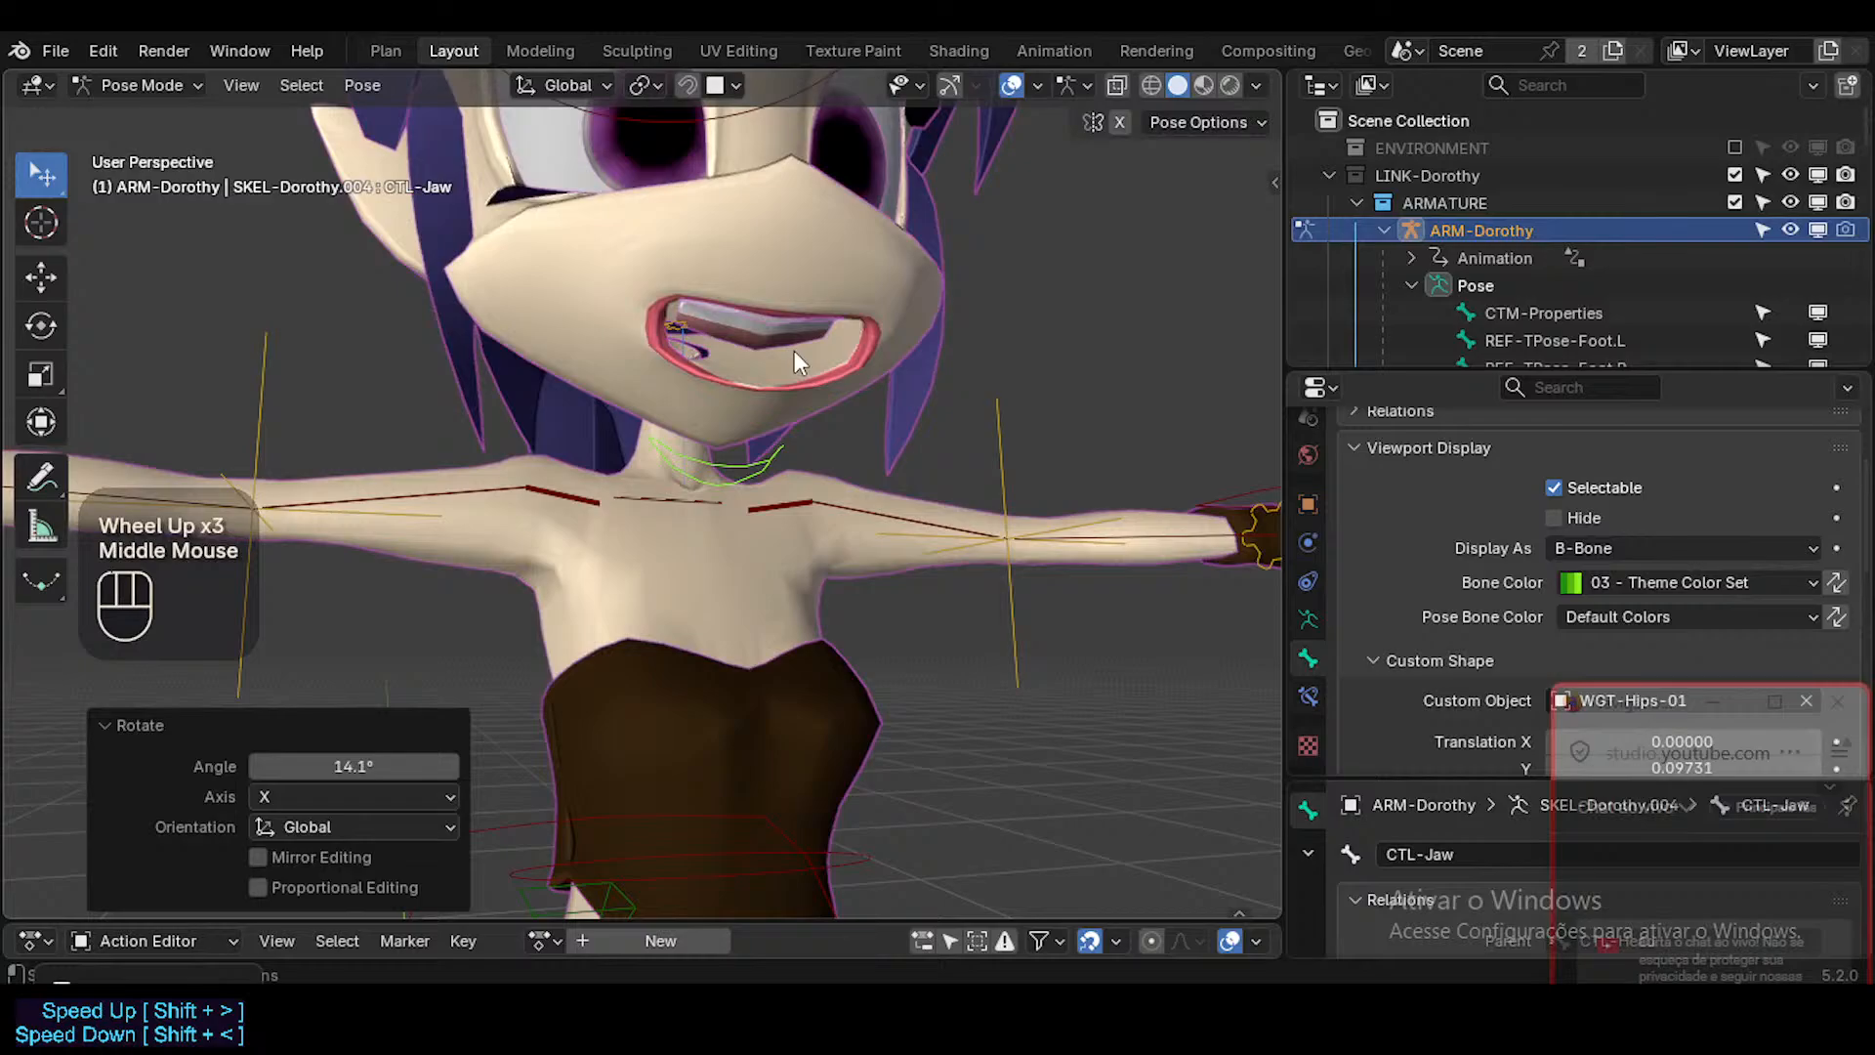
key("r")
key("x")
key("Escape")
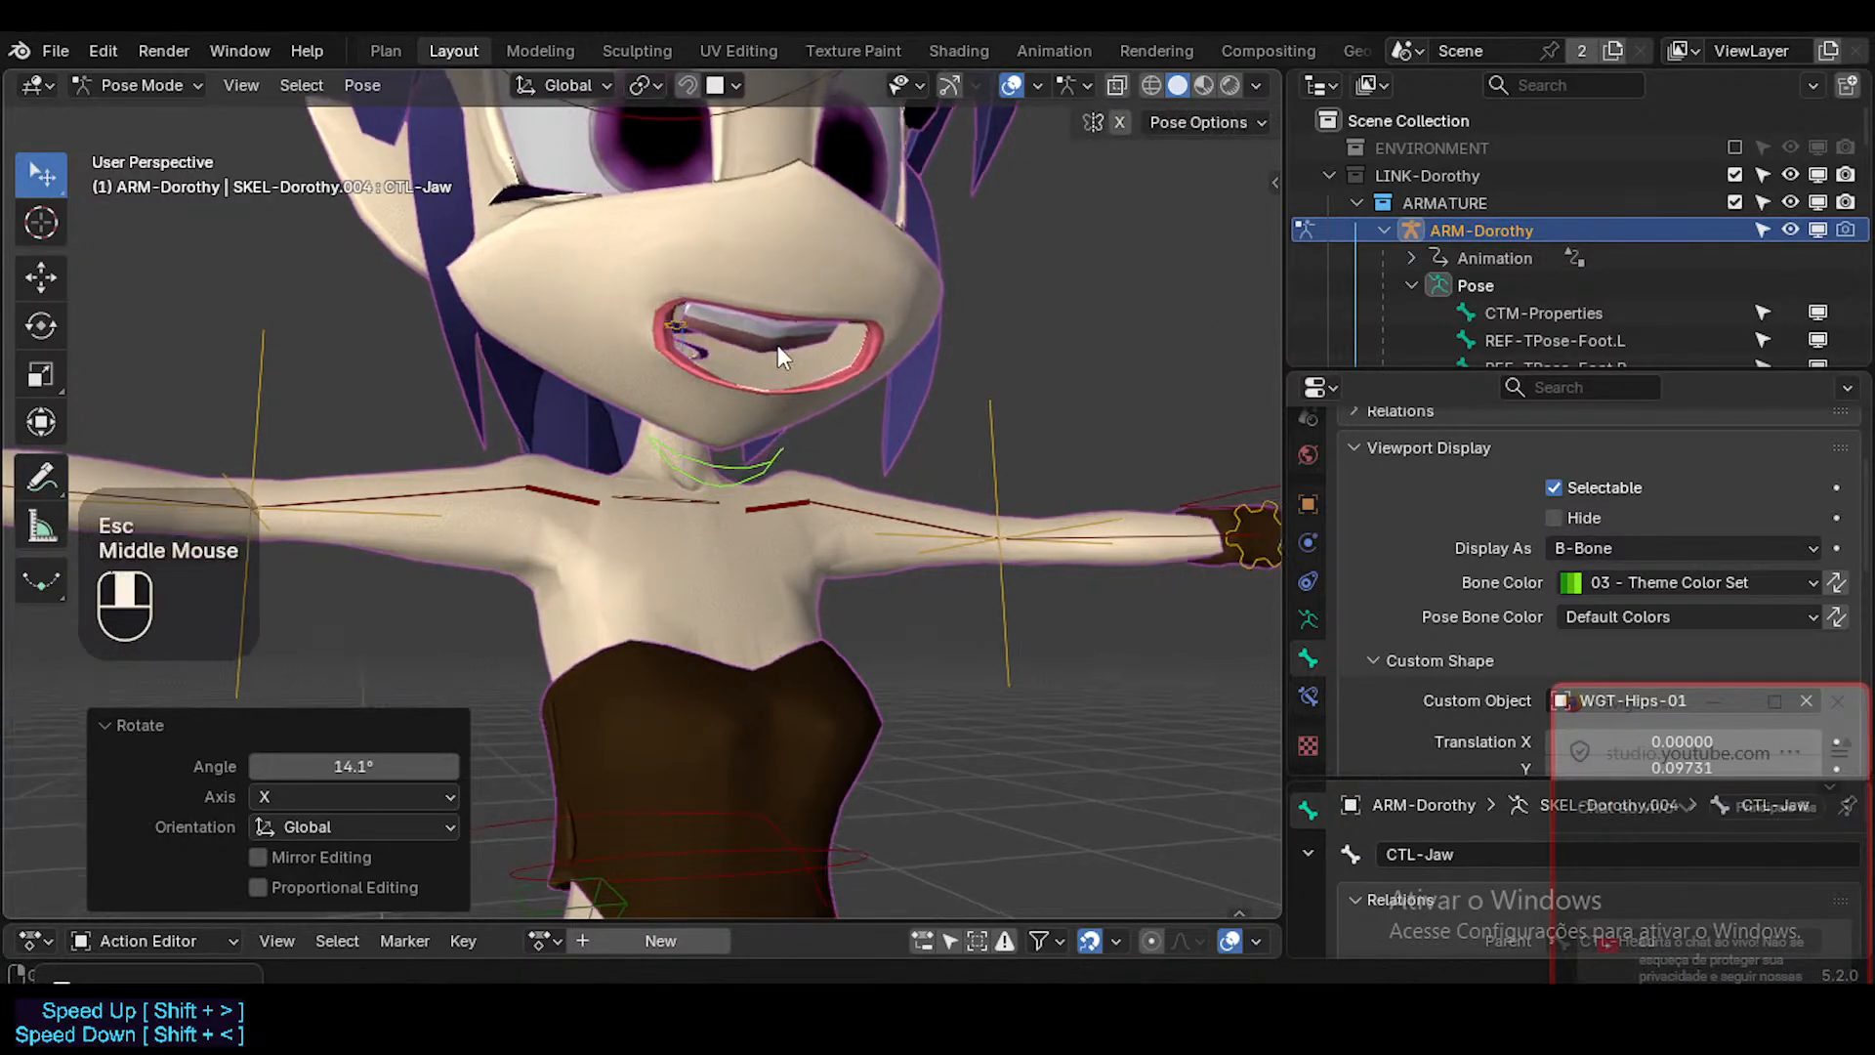
Try to clear the pose transforms of all bones with the jaw rotated.
key("a")
key("a")
key("alt+q")
key("alt+q")
key("alt+q")
scroll(787, 347, "up", 2)
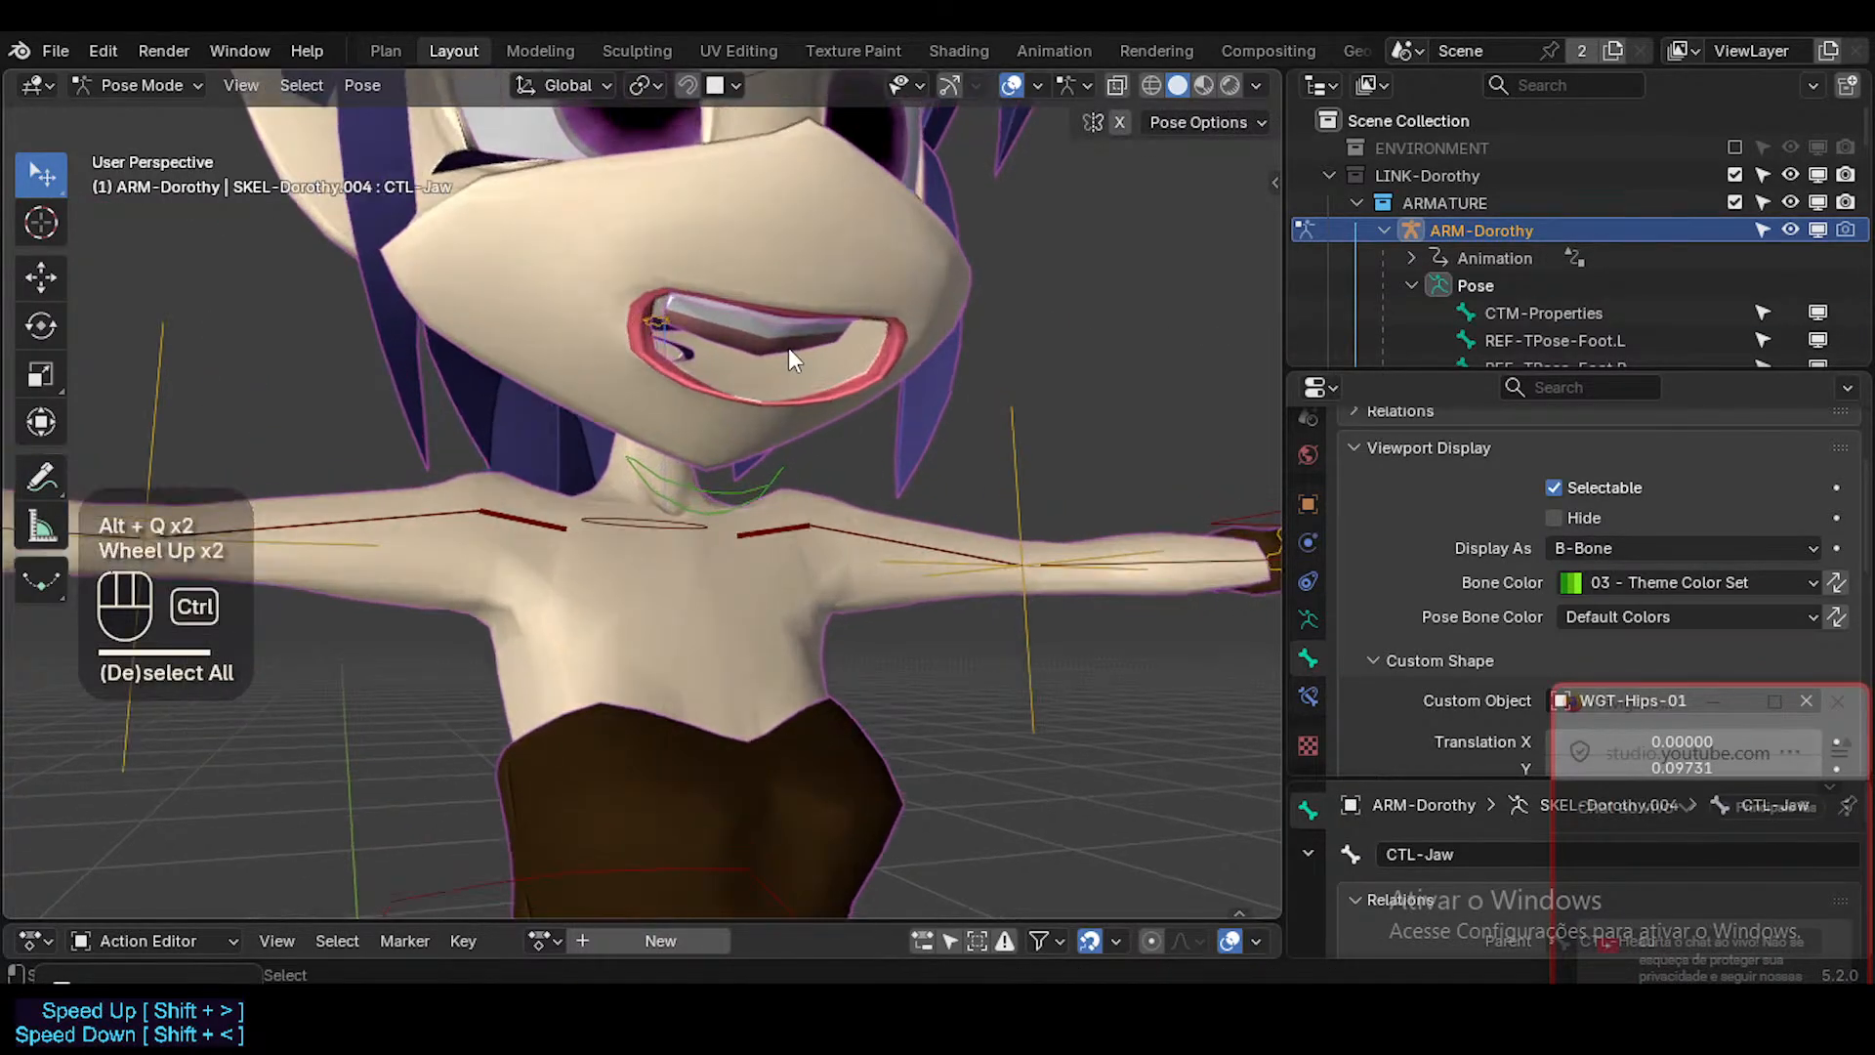
Switch to Object Mode and use X-ray to select the 1b-Arcade-Bot mesh inside the mouth.
key("ctrl+Tab")
key("alt+z")
left_click(756, 340)
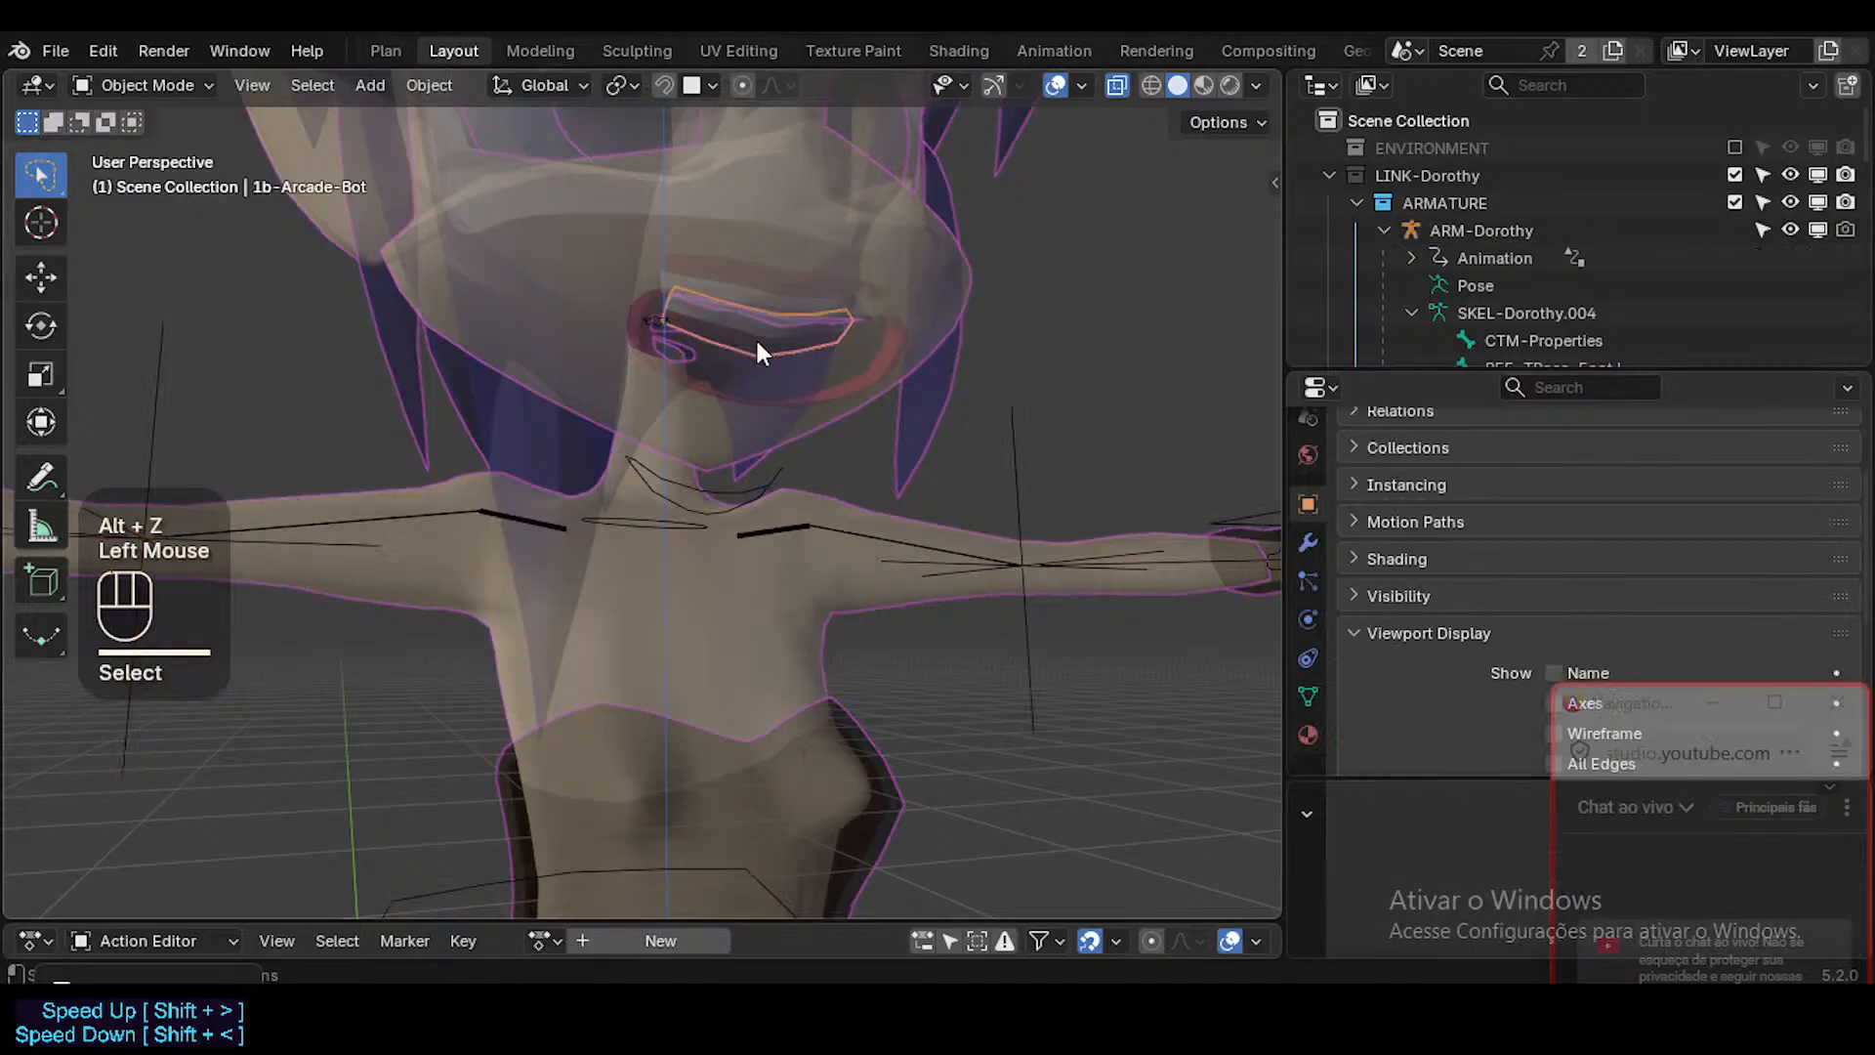
key("alt+z")
middle_click_drag(758, 342, 832, 362)
key("Tab")
key("Tab")
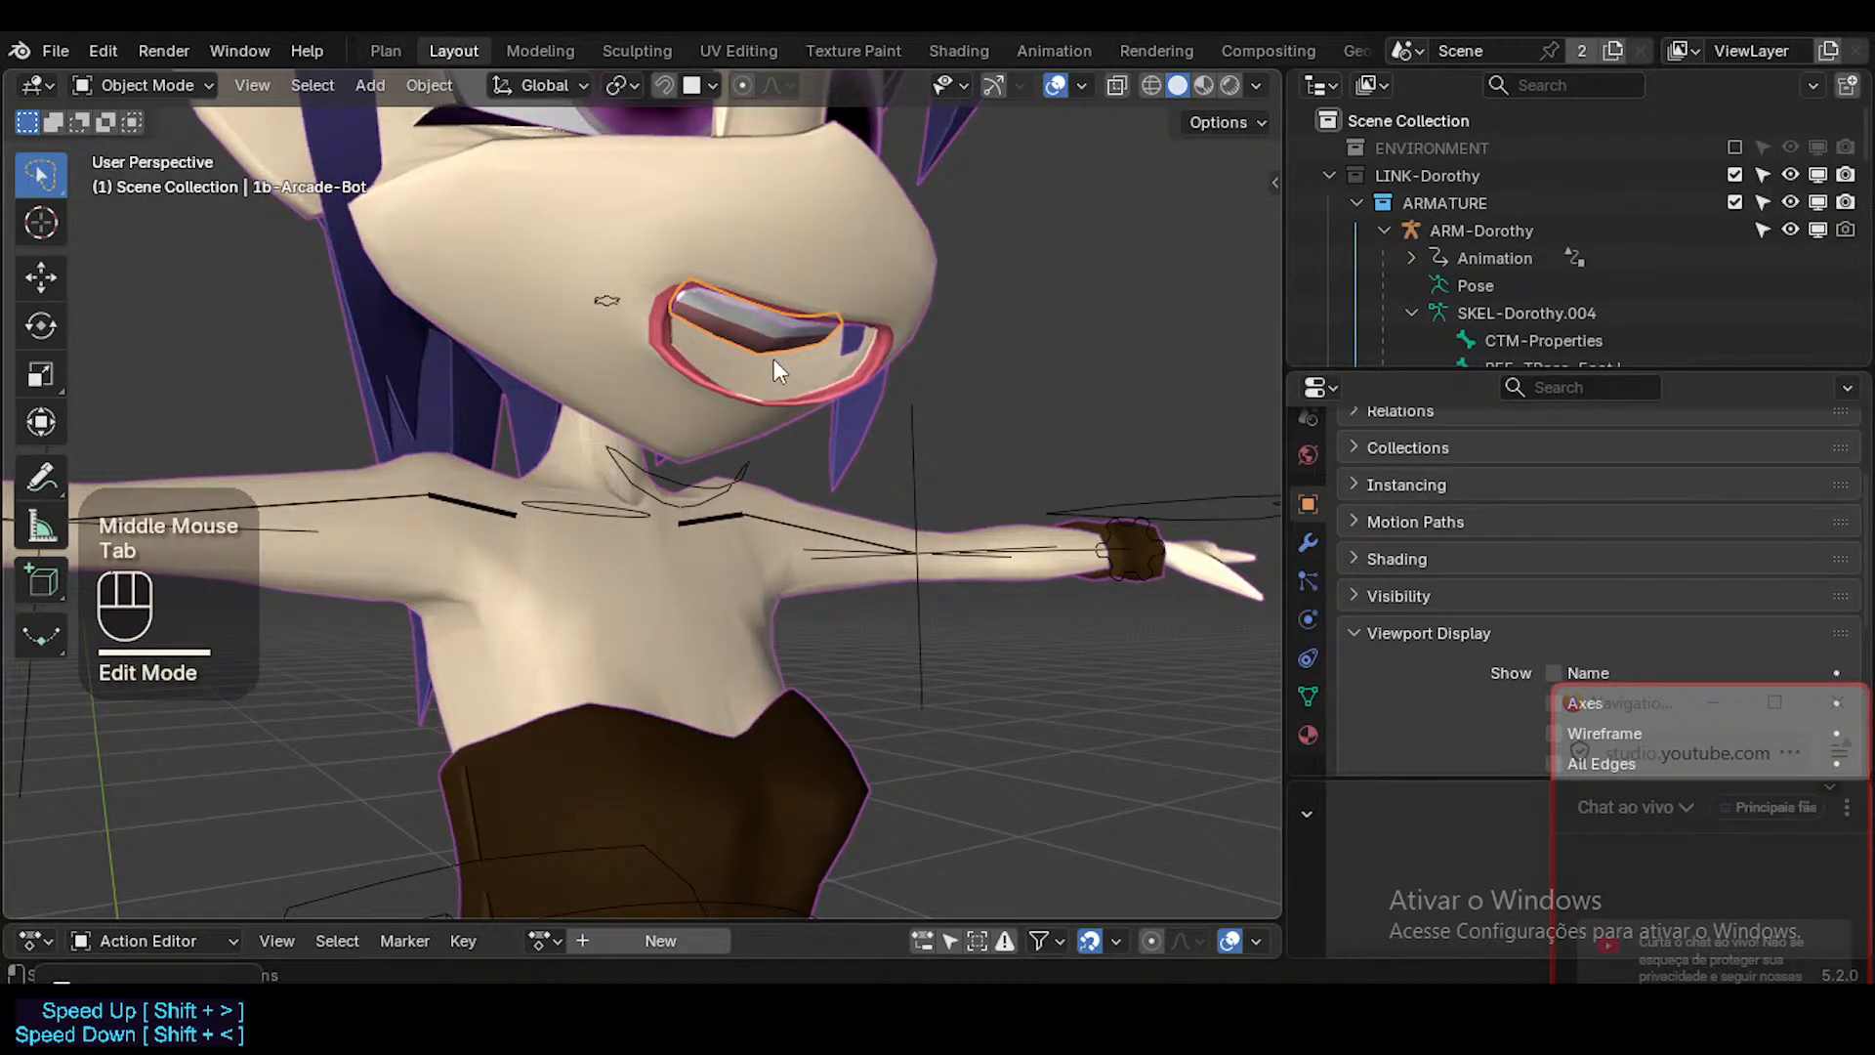
Check the transform values of 1b-Arcade-Bot and examine the mesh around the mouth from several angles.
key("n")
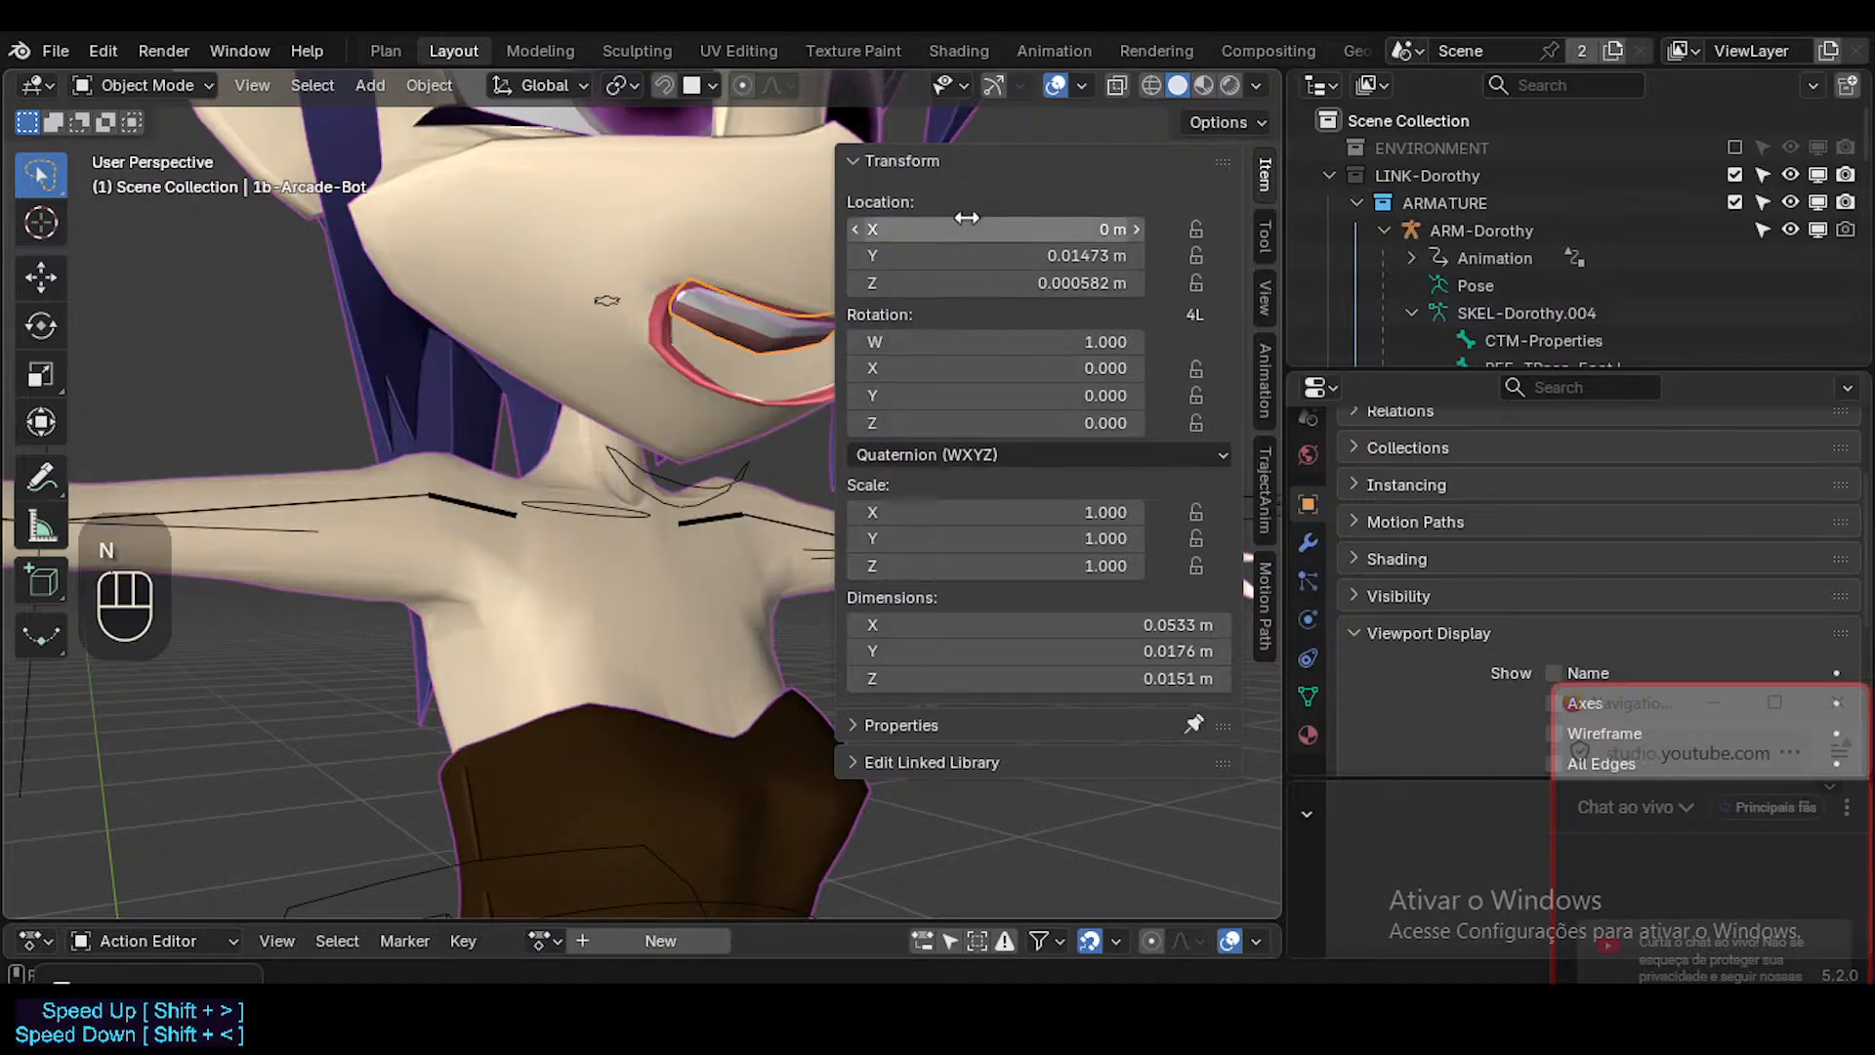
left_click(929, 162)
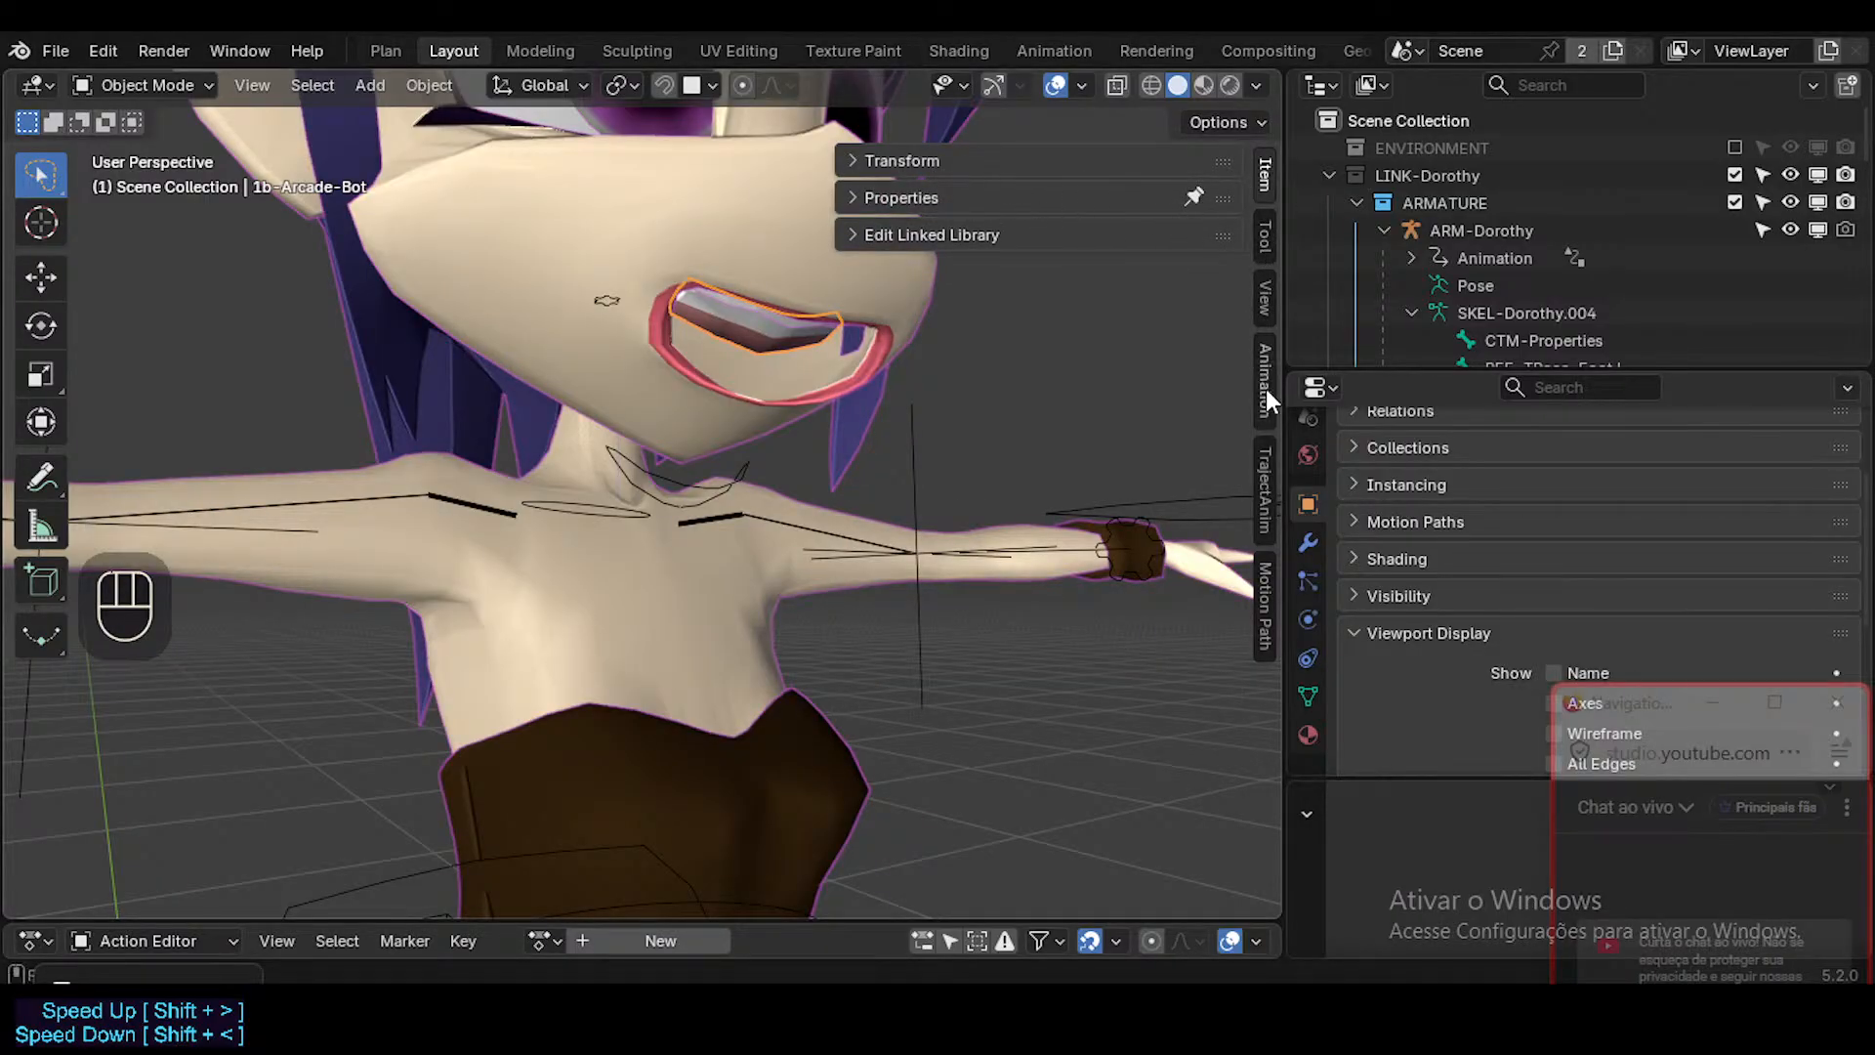
key("Tab")
key("Tab")
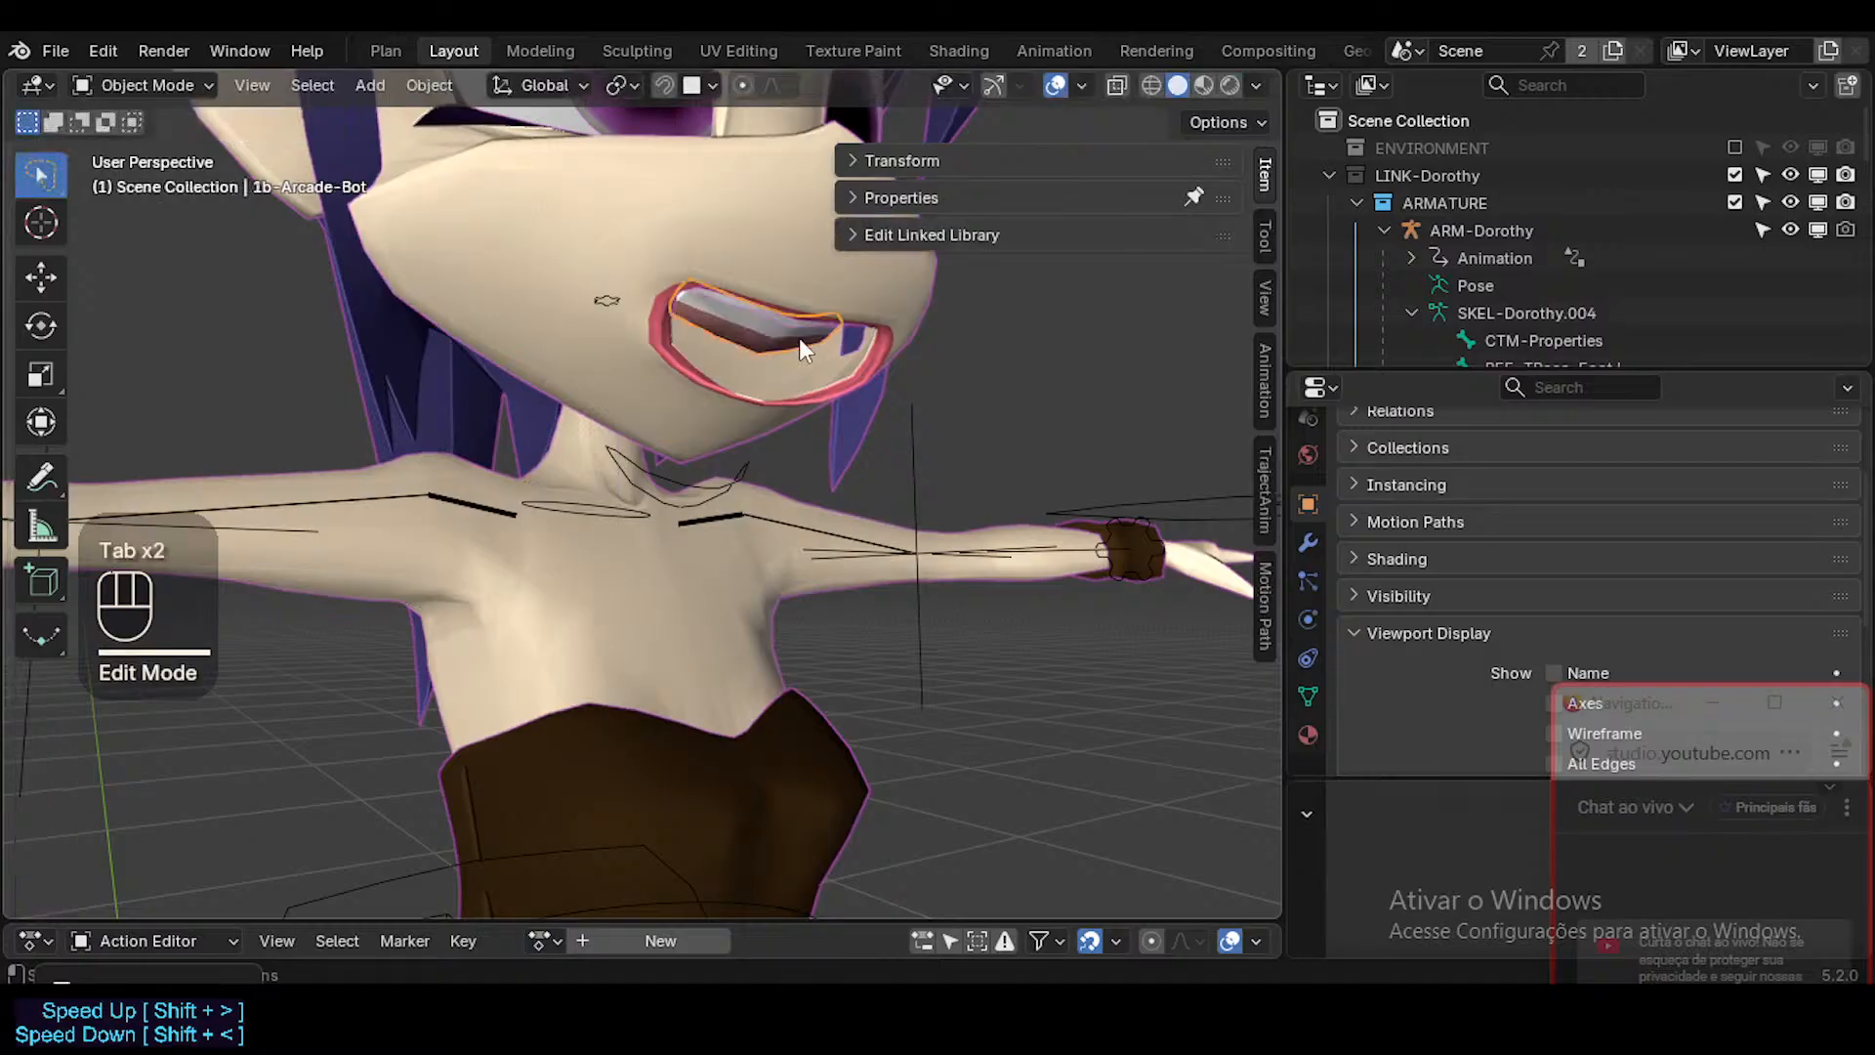
middle_click_drag(798, 338, 610, 315)
left_click(808, 338)
middle_click_drag(800, 312, 1228, 566)
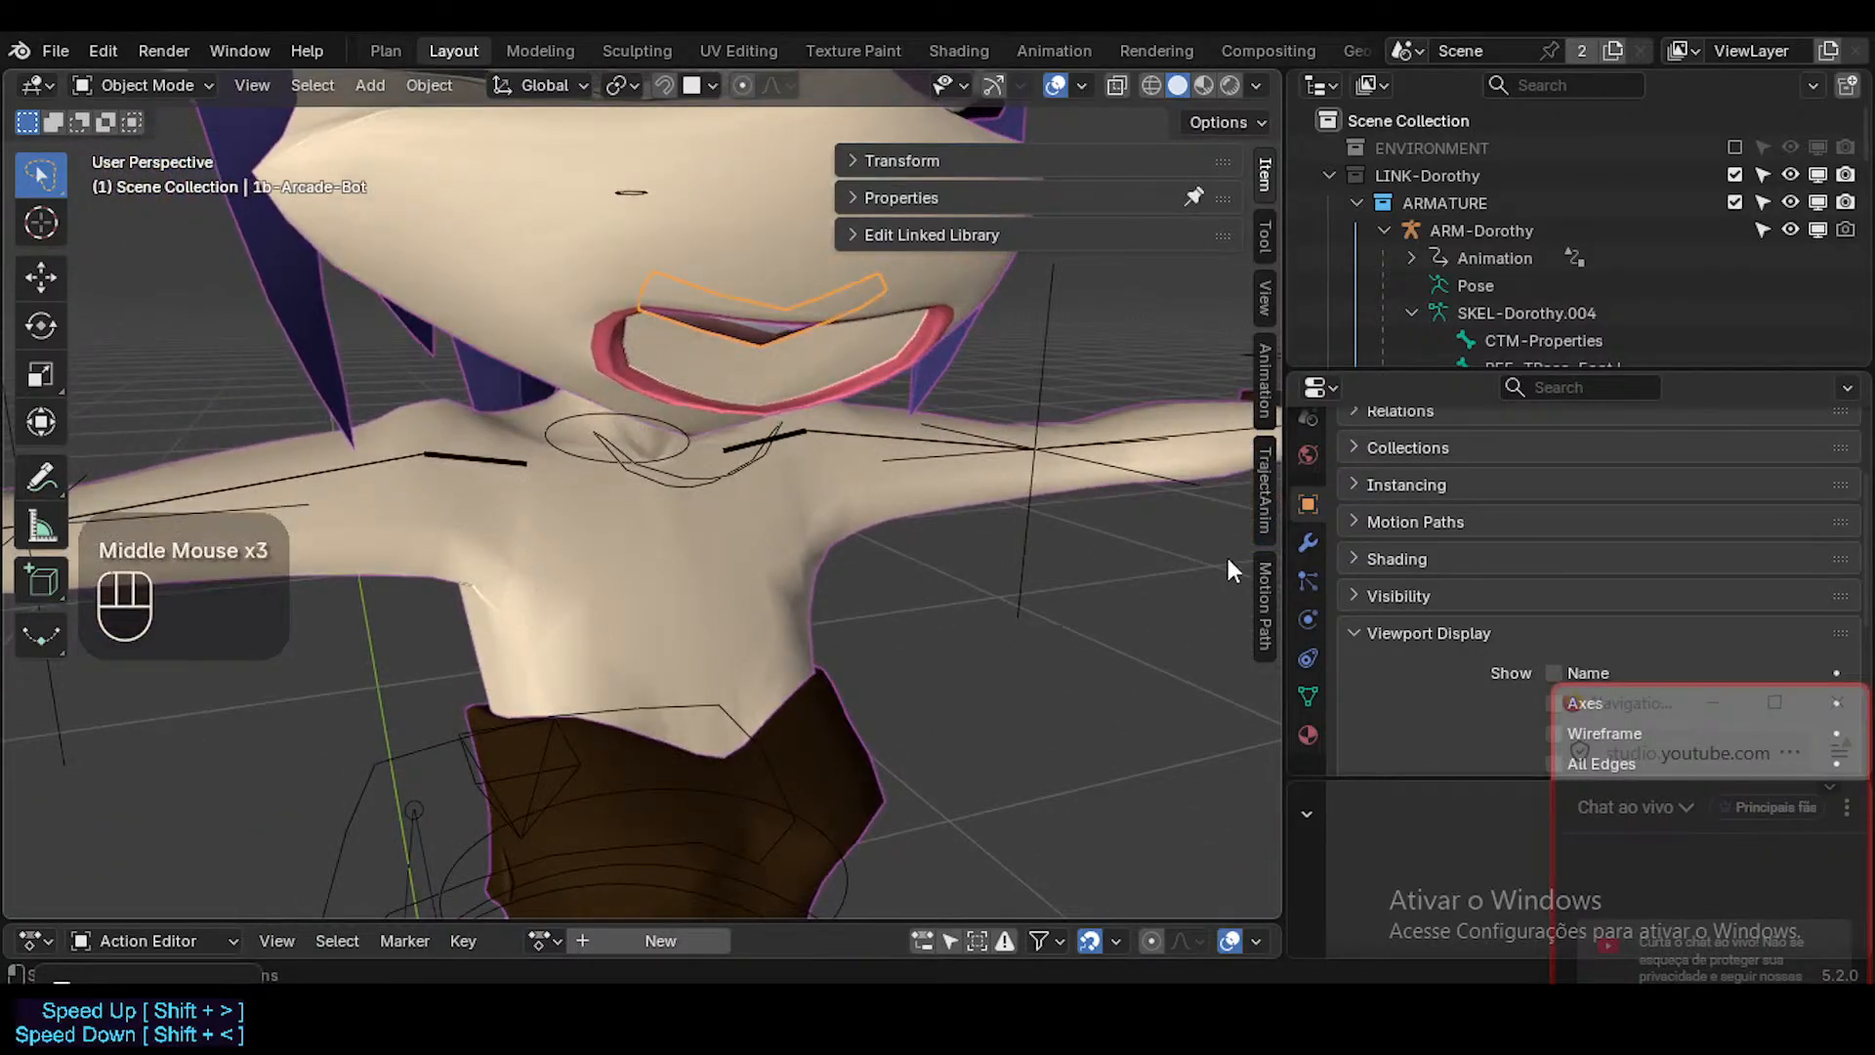
Expand the Shrinkwrap modifier of 1b-Arcade-Bot and inspect its settings against the mouth shape.
left_click(1307, 544)
left_click(1353, 599)
scroll(1455, 559, "down", 3)
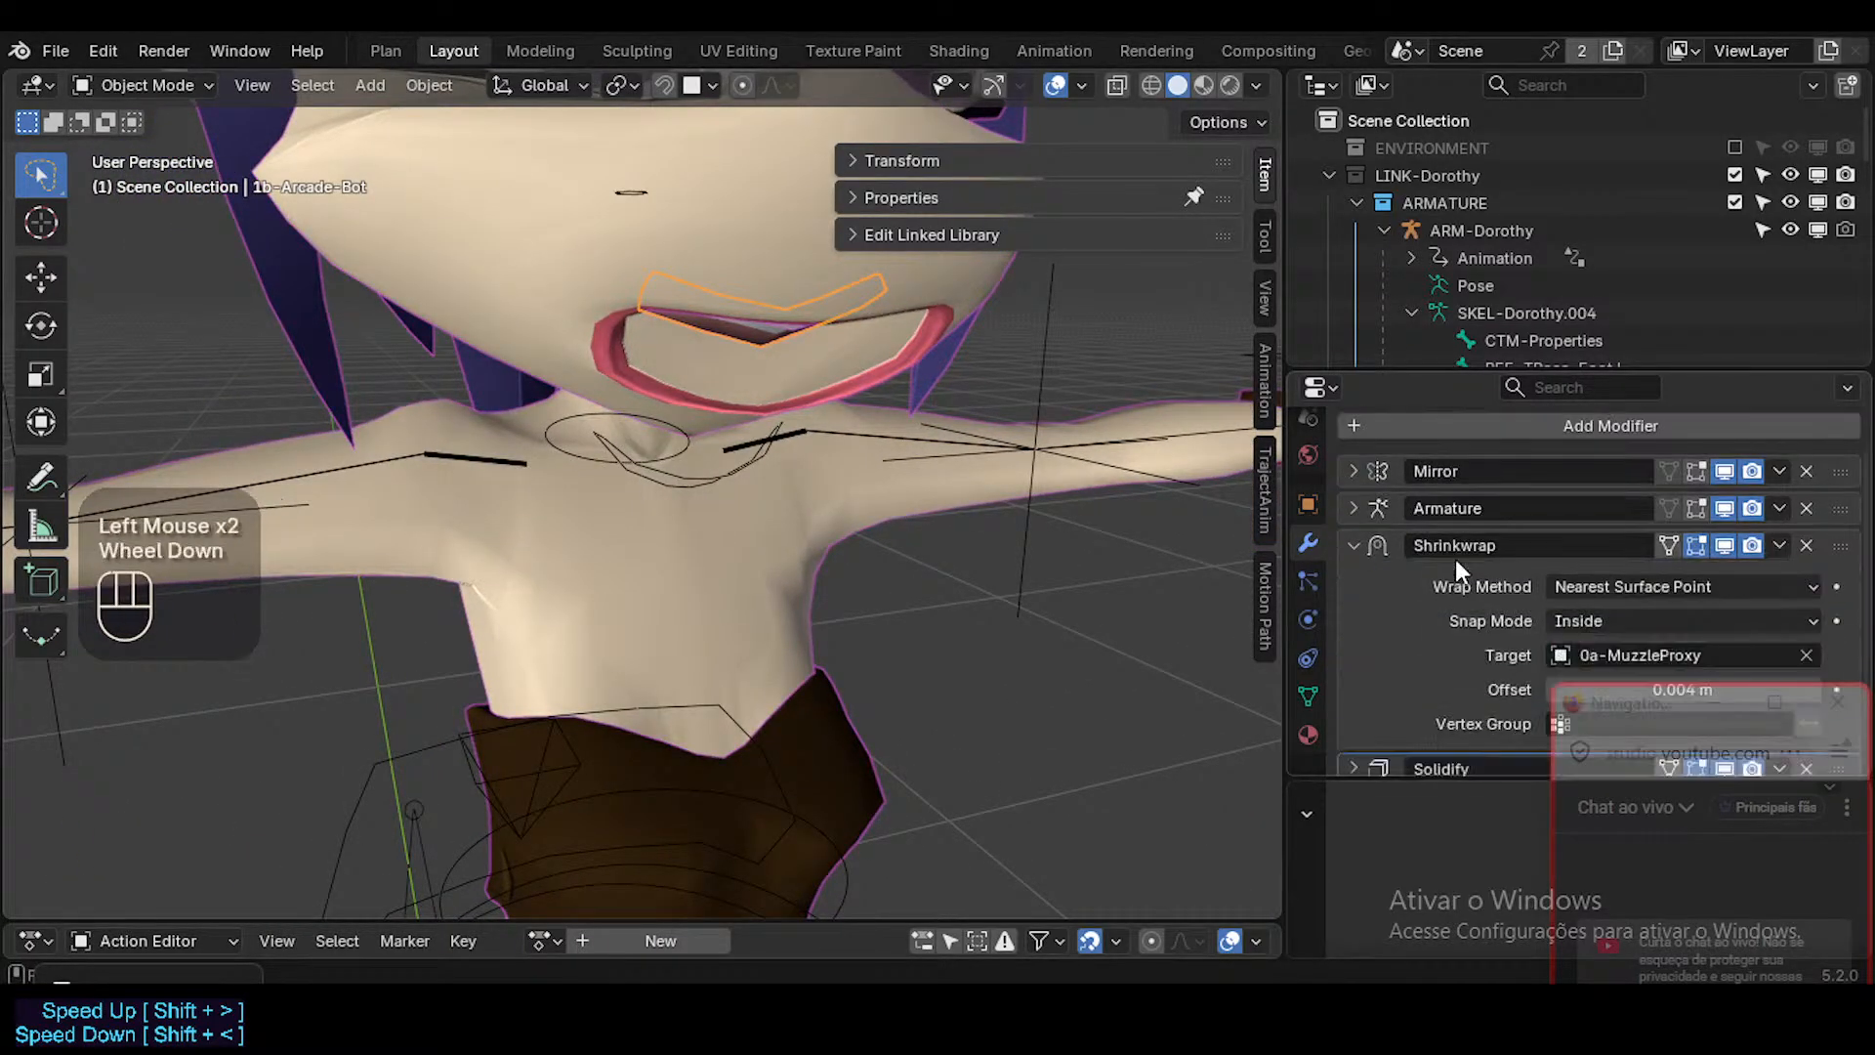
left_click_drag(1637, 714, 1641, 829)
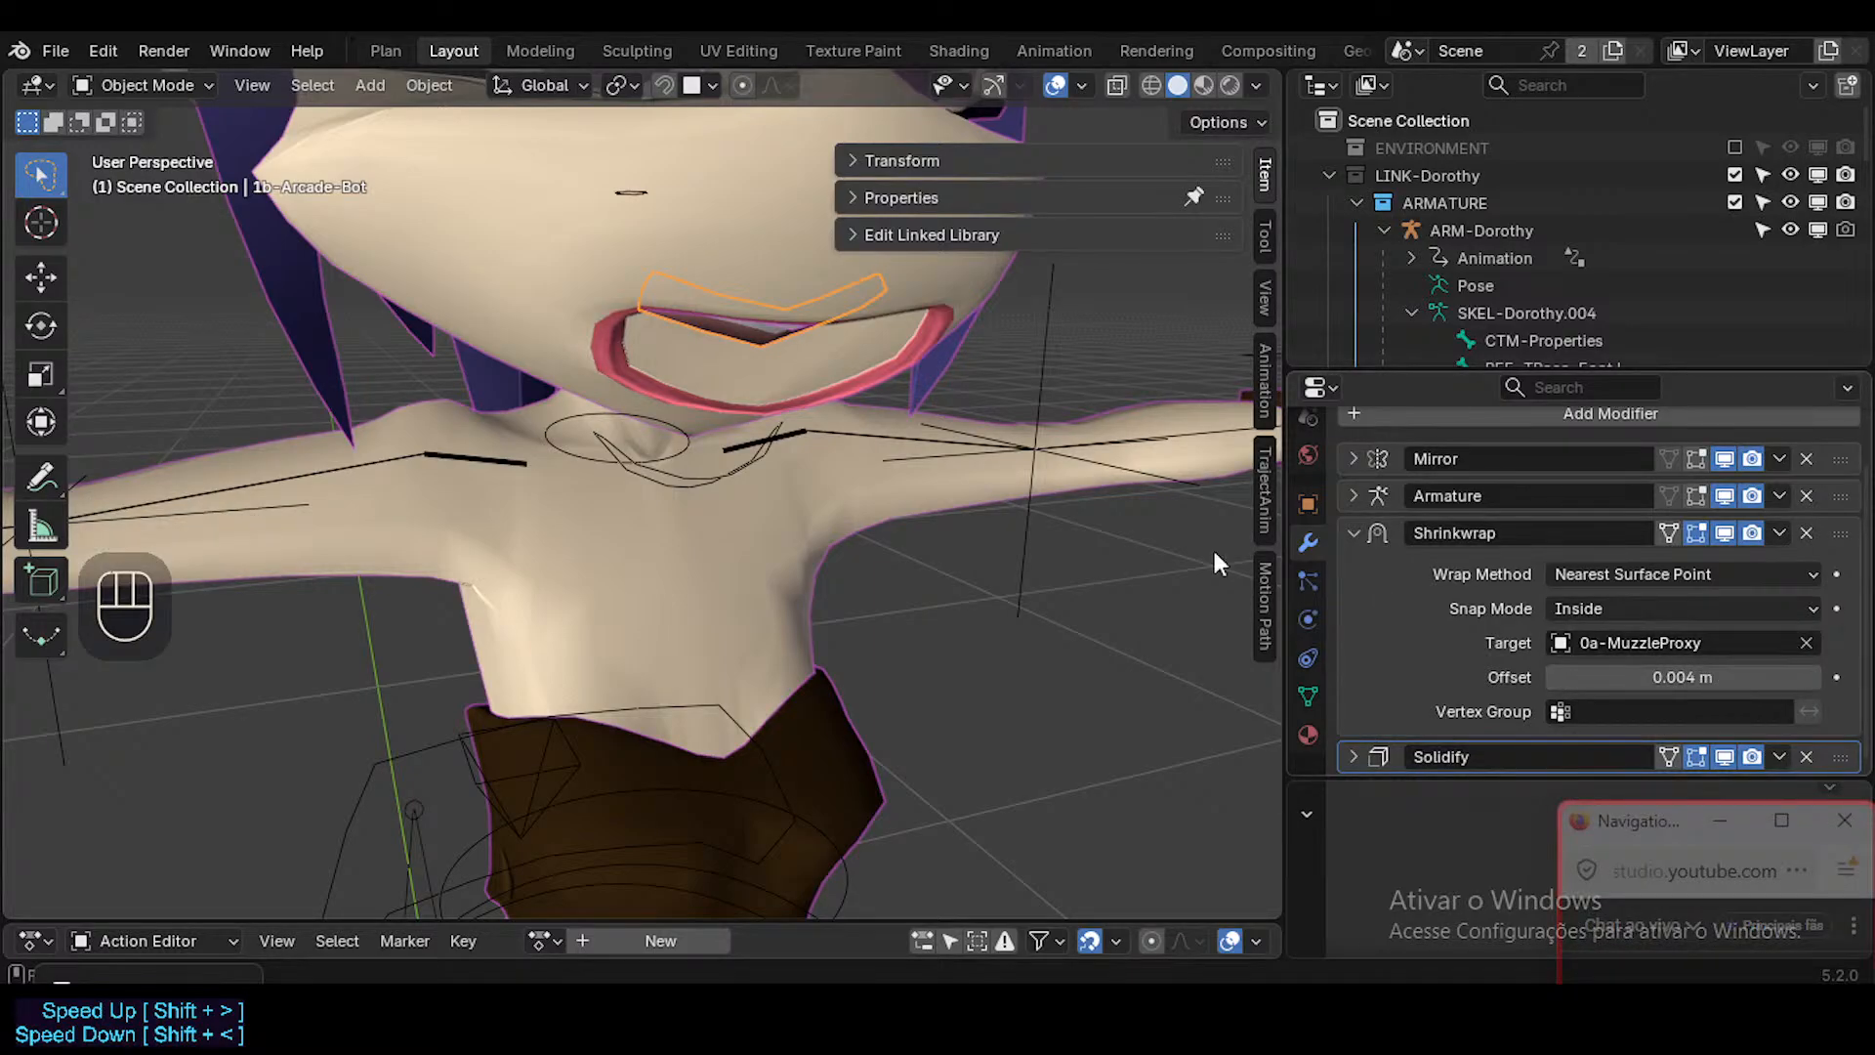
middle_click_drag(1074, 479, 914, 349)
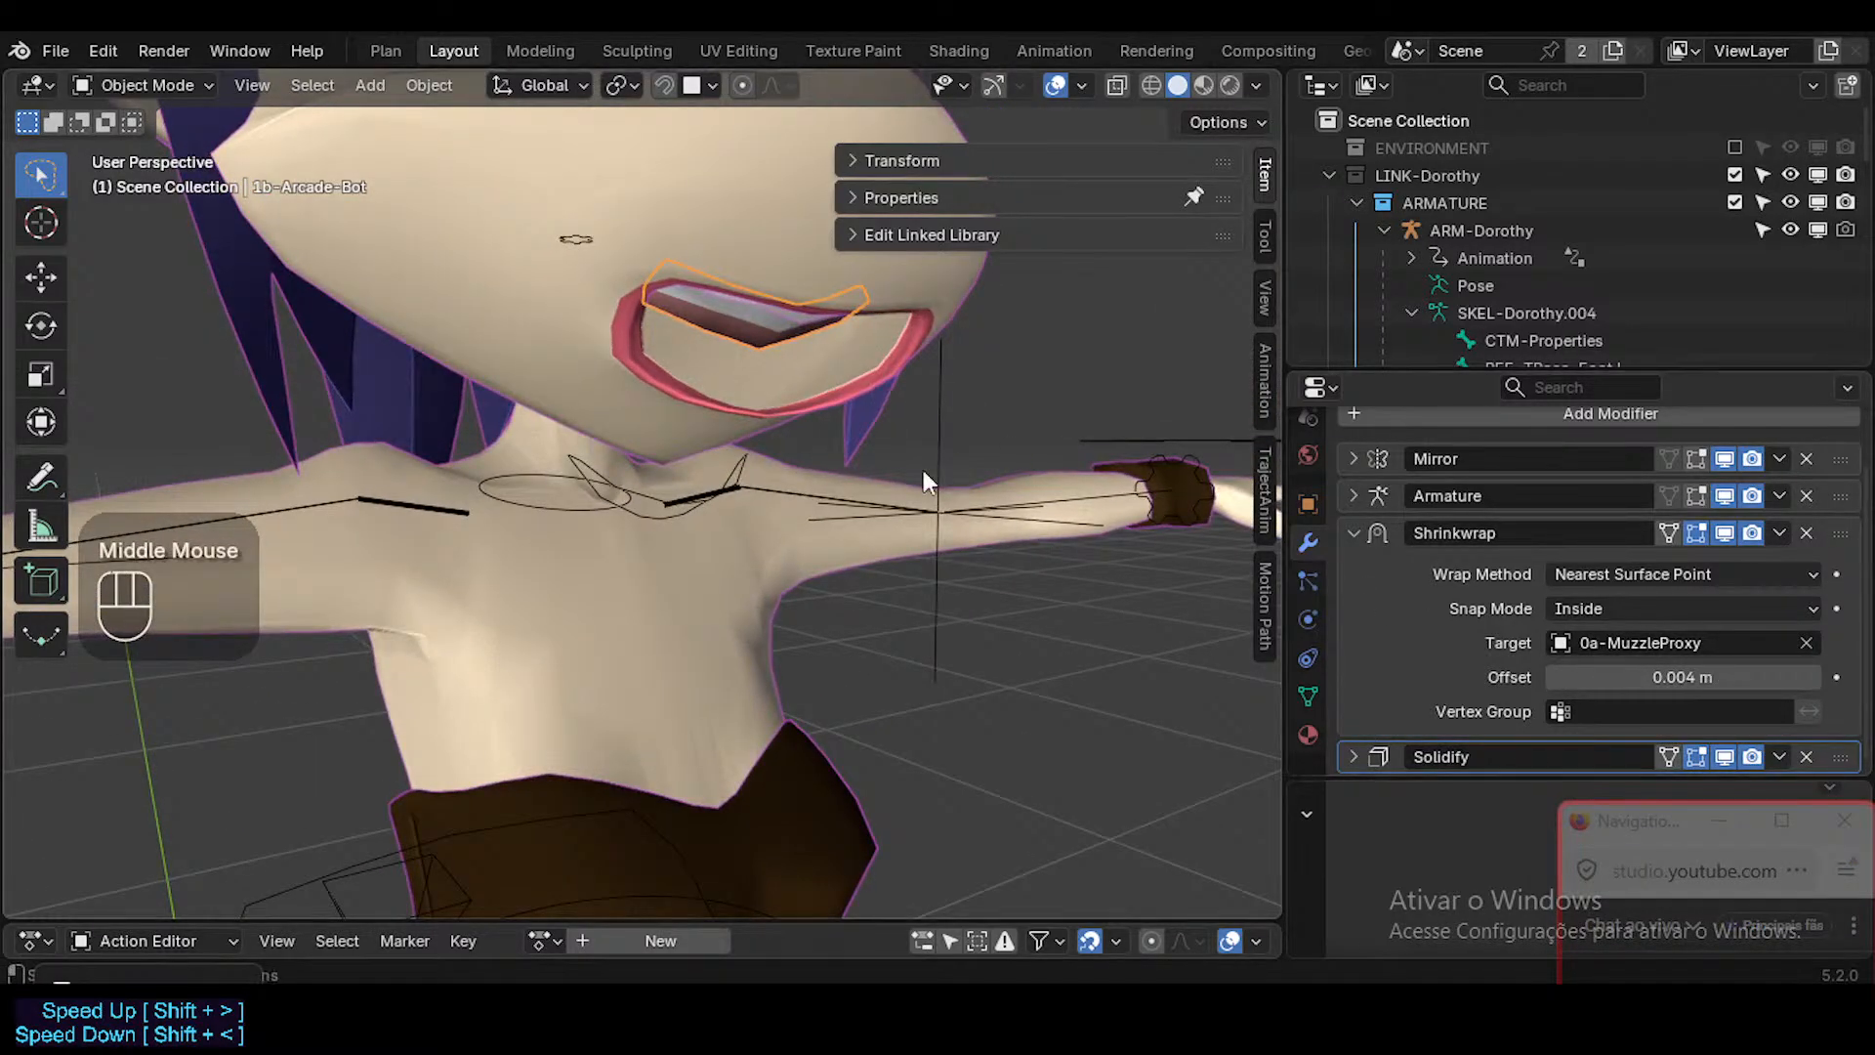
Try moving the 1b-Arcade-Bot mesh from two angles to test how its Shrinkwrap reacts to the muzzle surface.
key("g")
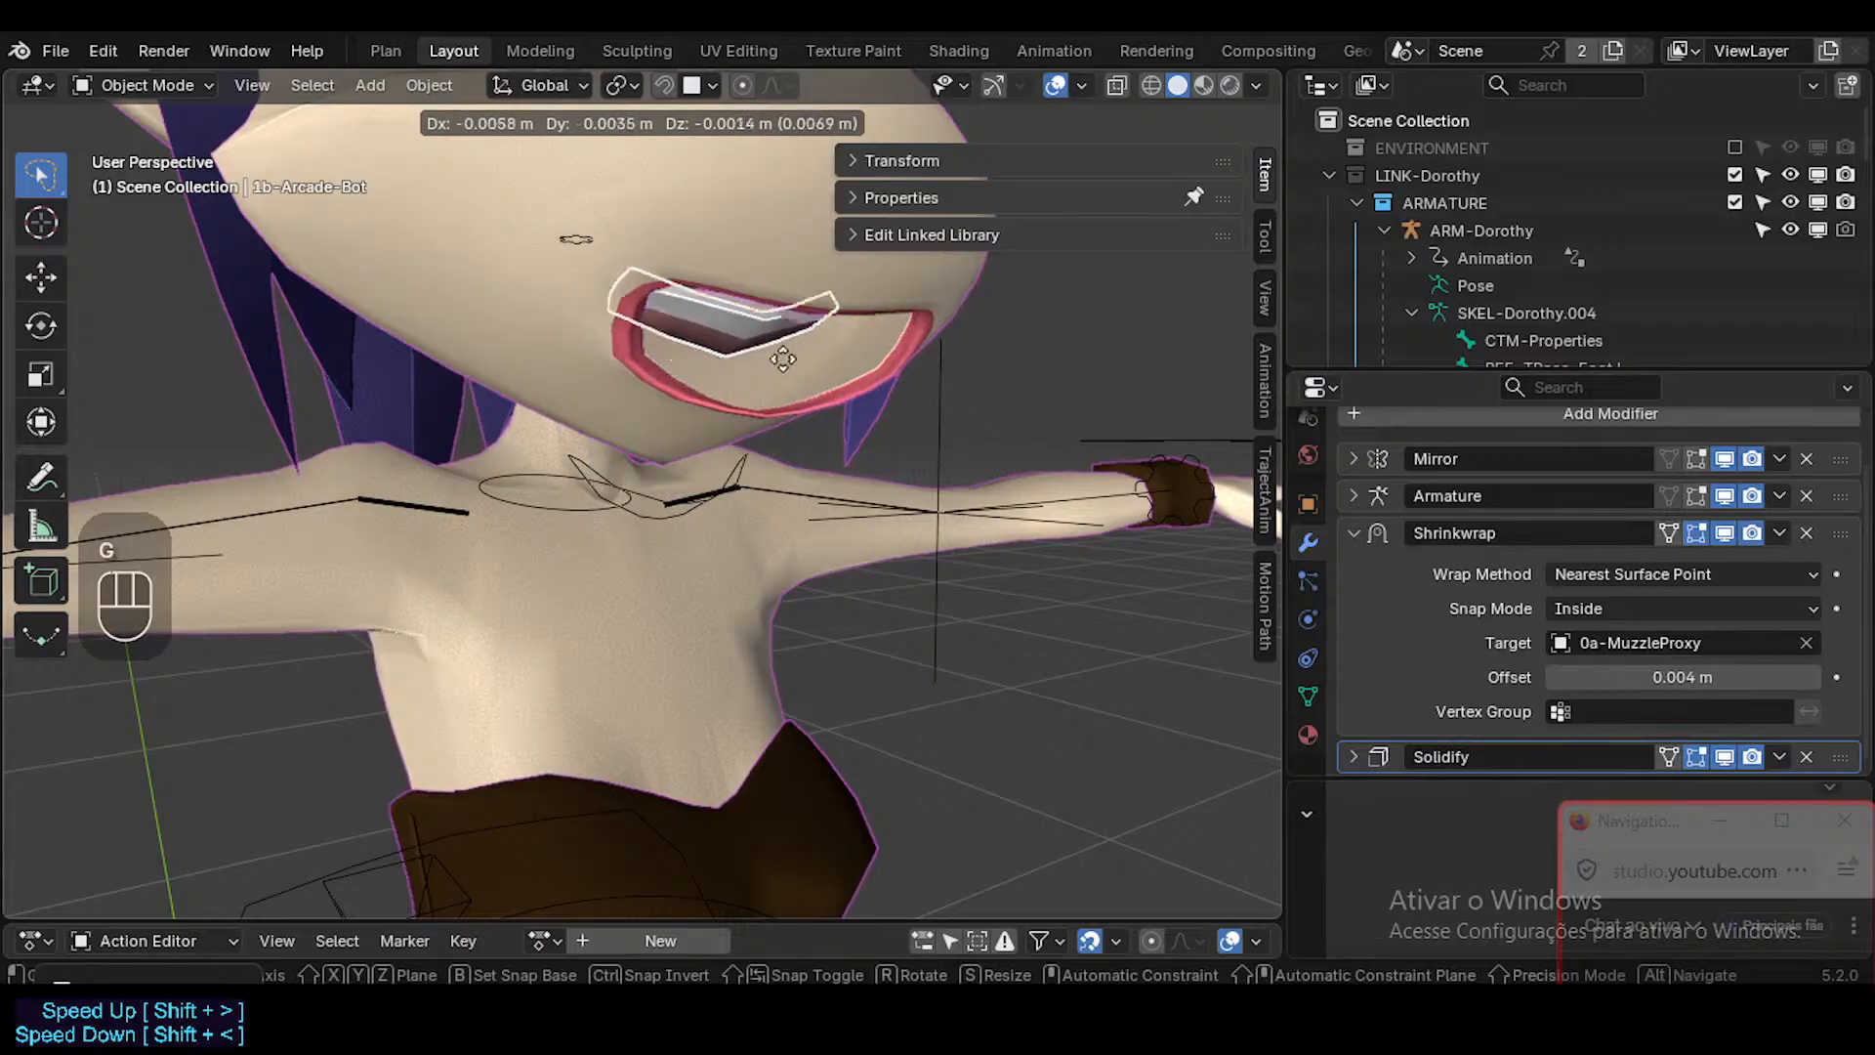
key("Escape")
middle_click_drag(747, 363, 889, 363)
key("g")
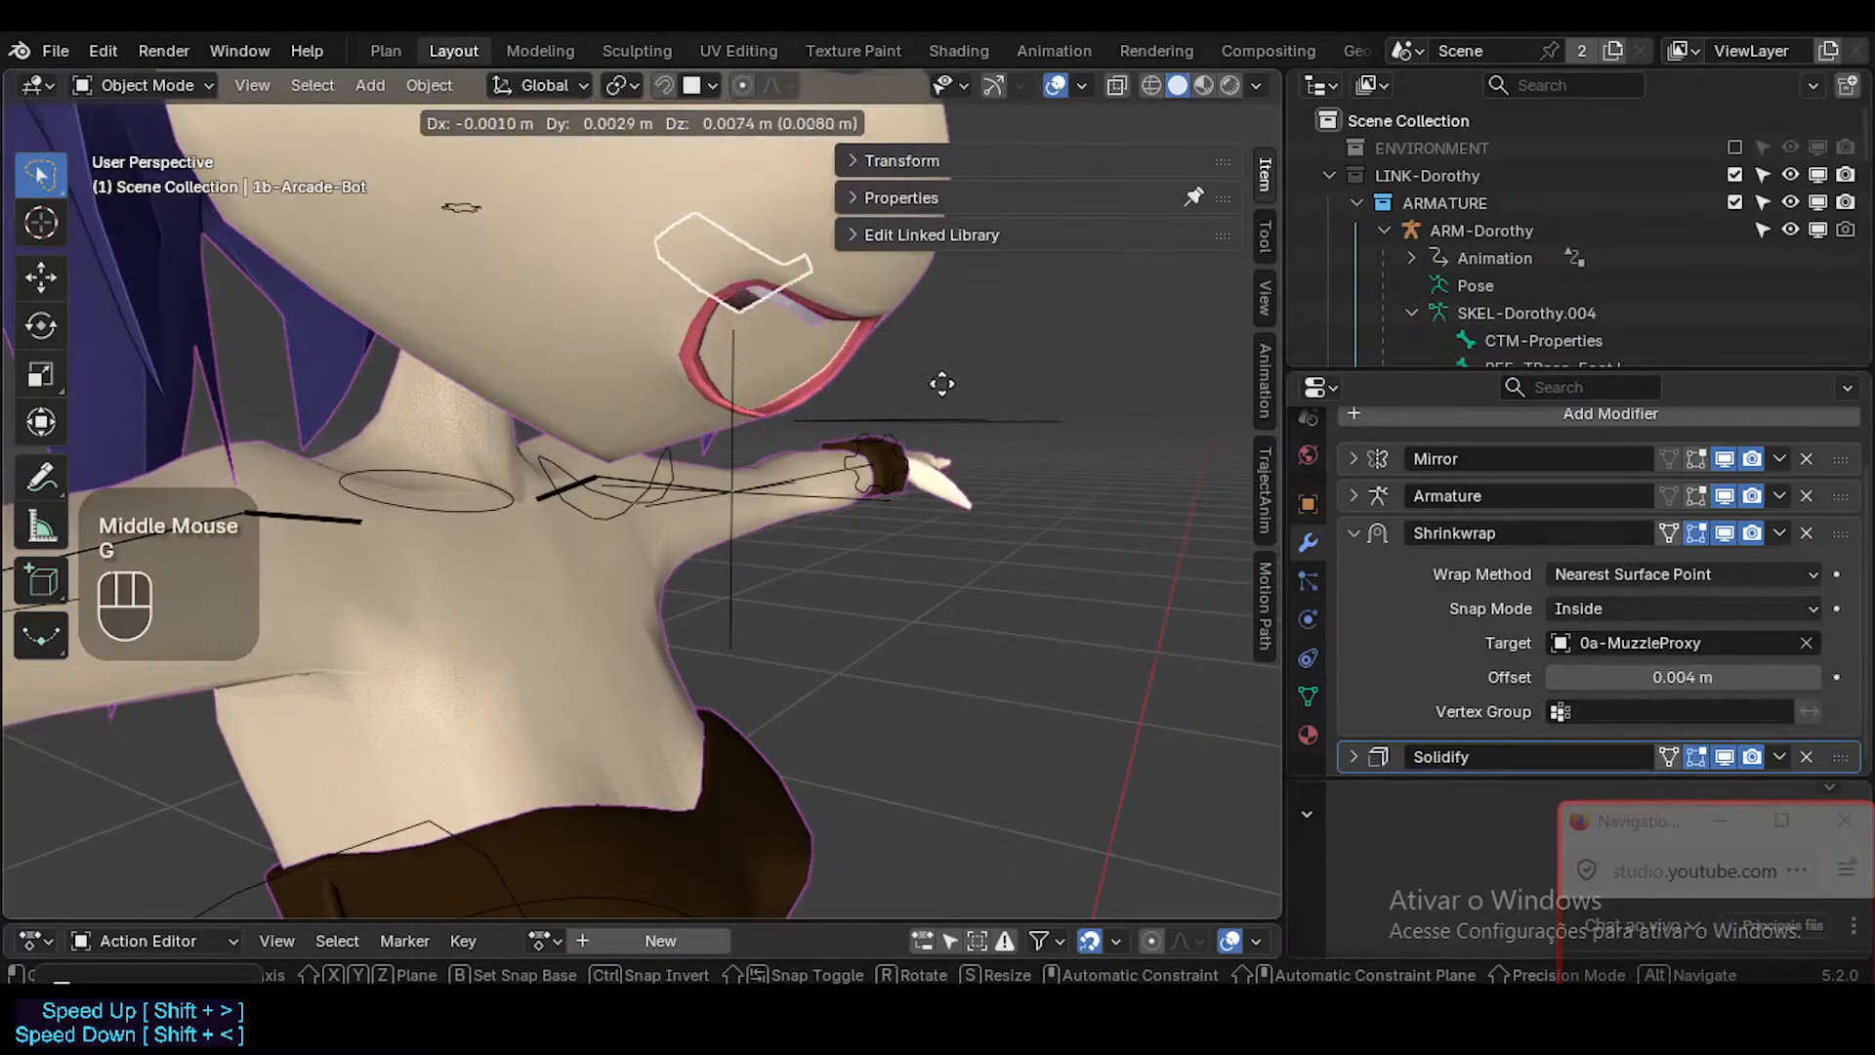
key("Escape")
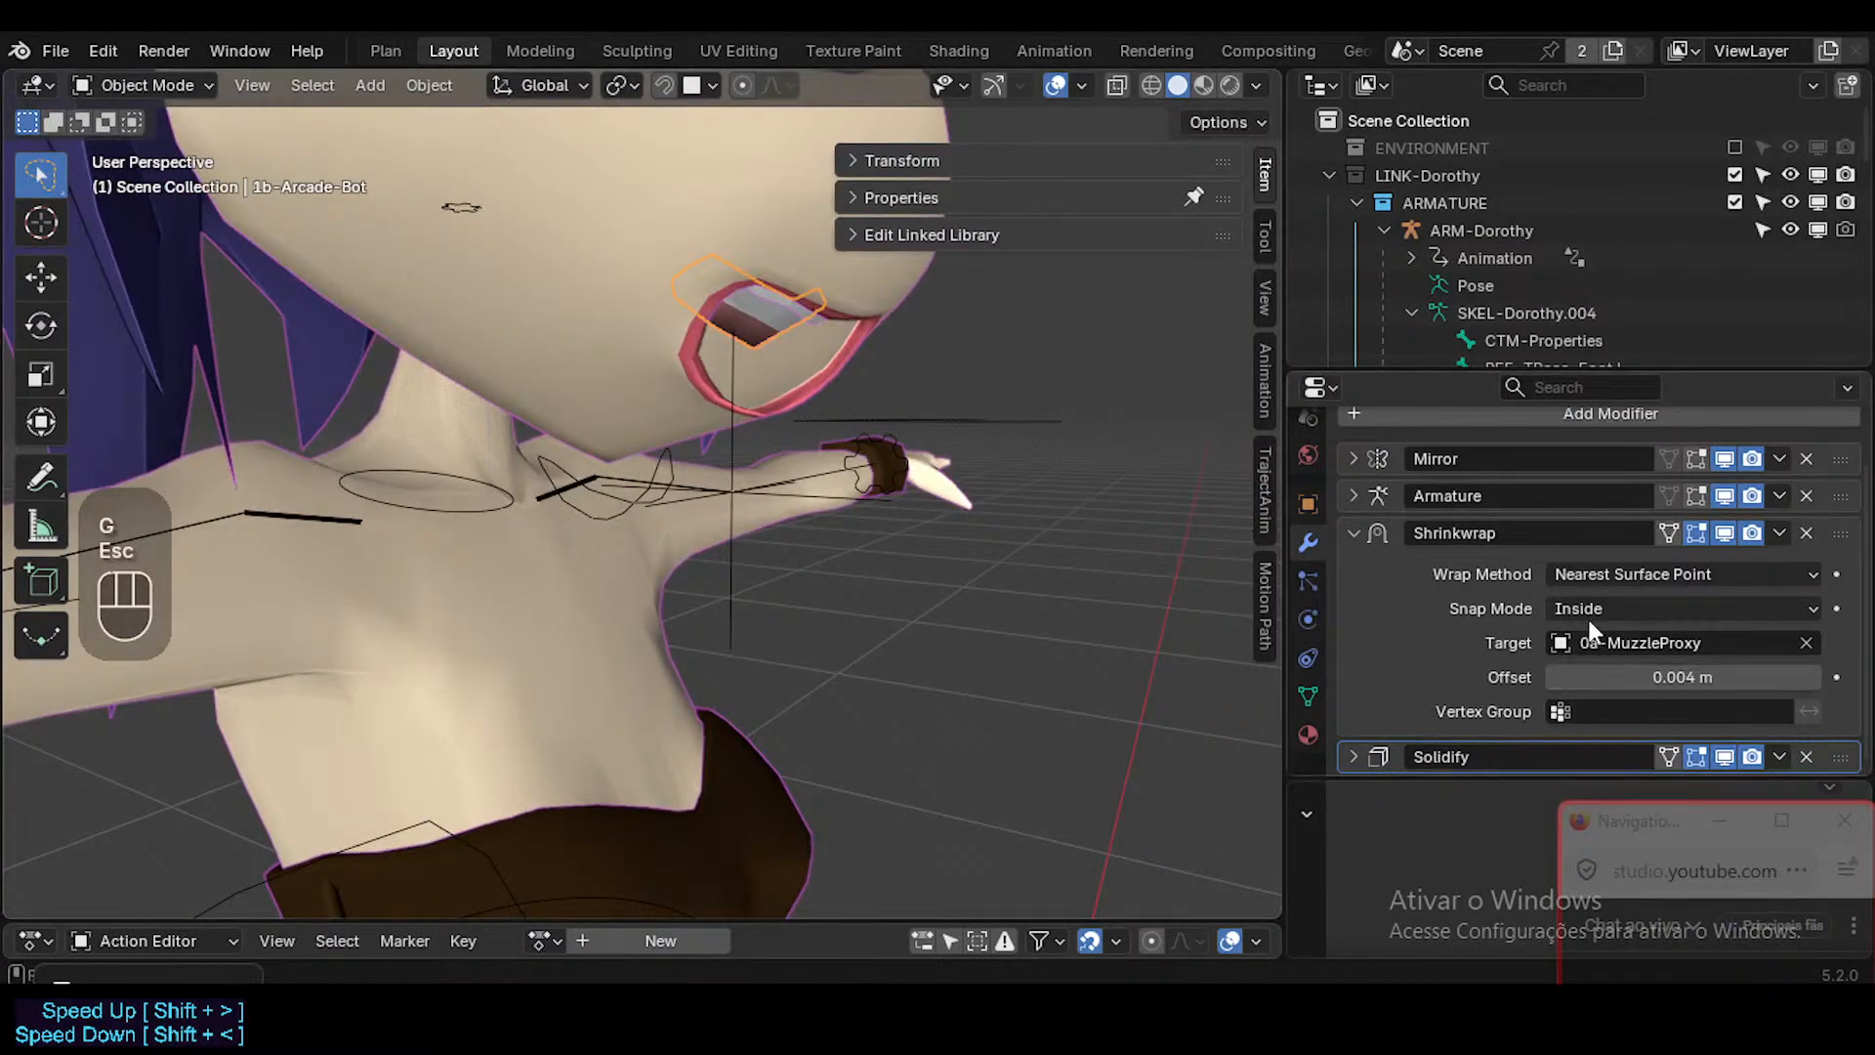
middle_click_drag(926, 435, 734, 569)
Select ARM-Dorothy, solo the DEF-Face bone collection and enter Edit Mode.
left_click(713, 550)
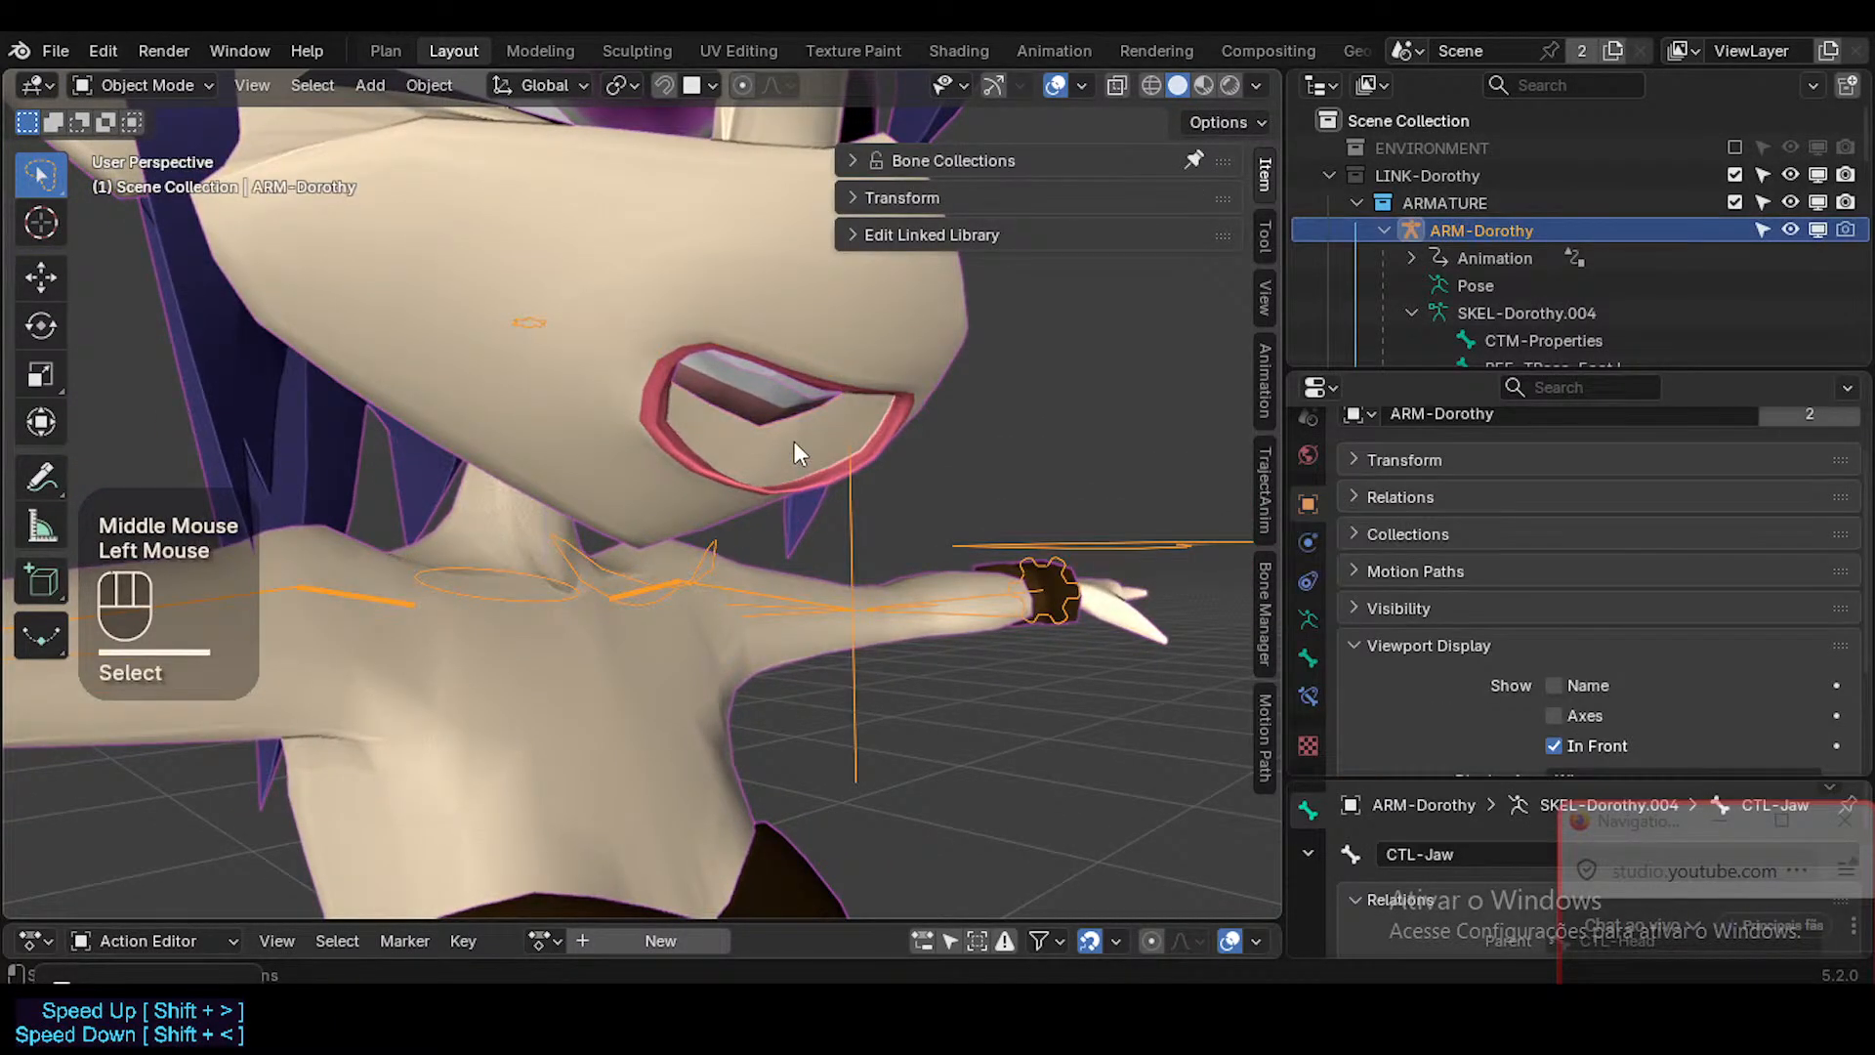
left_click(958, 157)
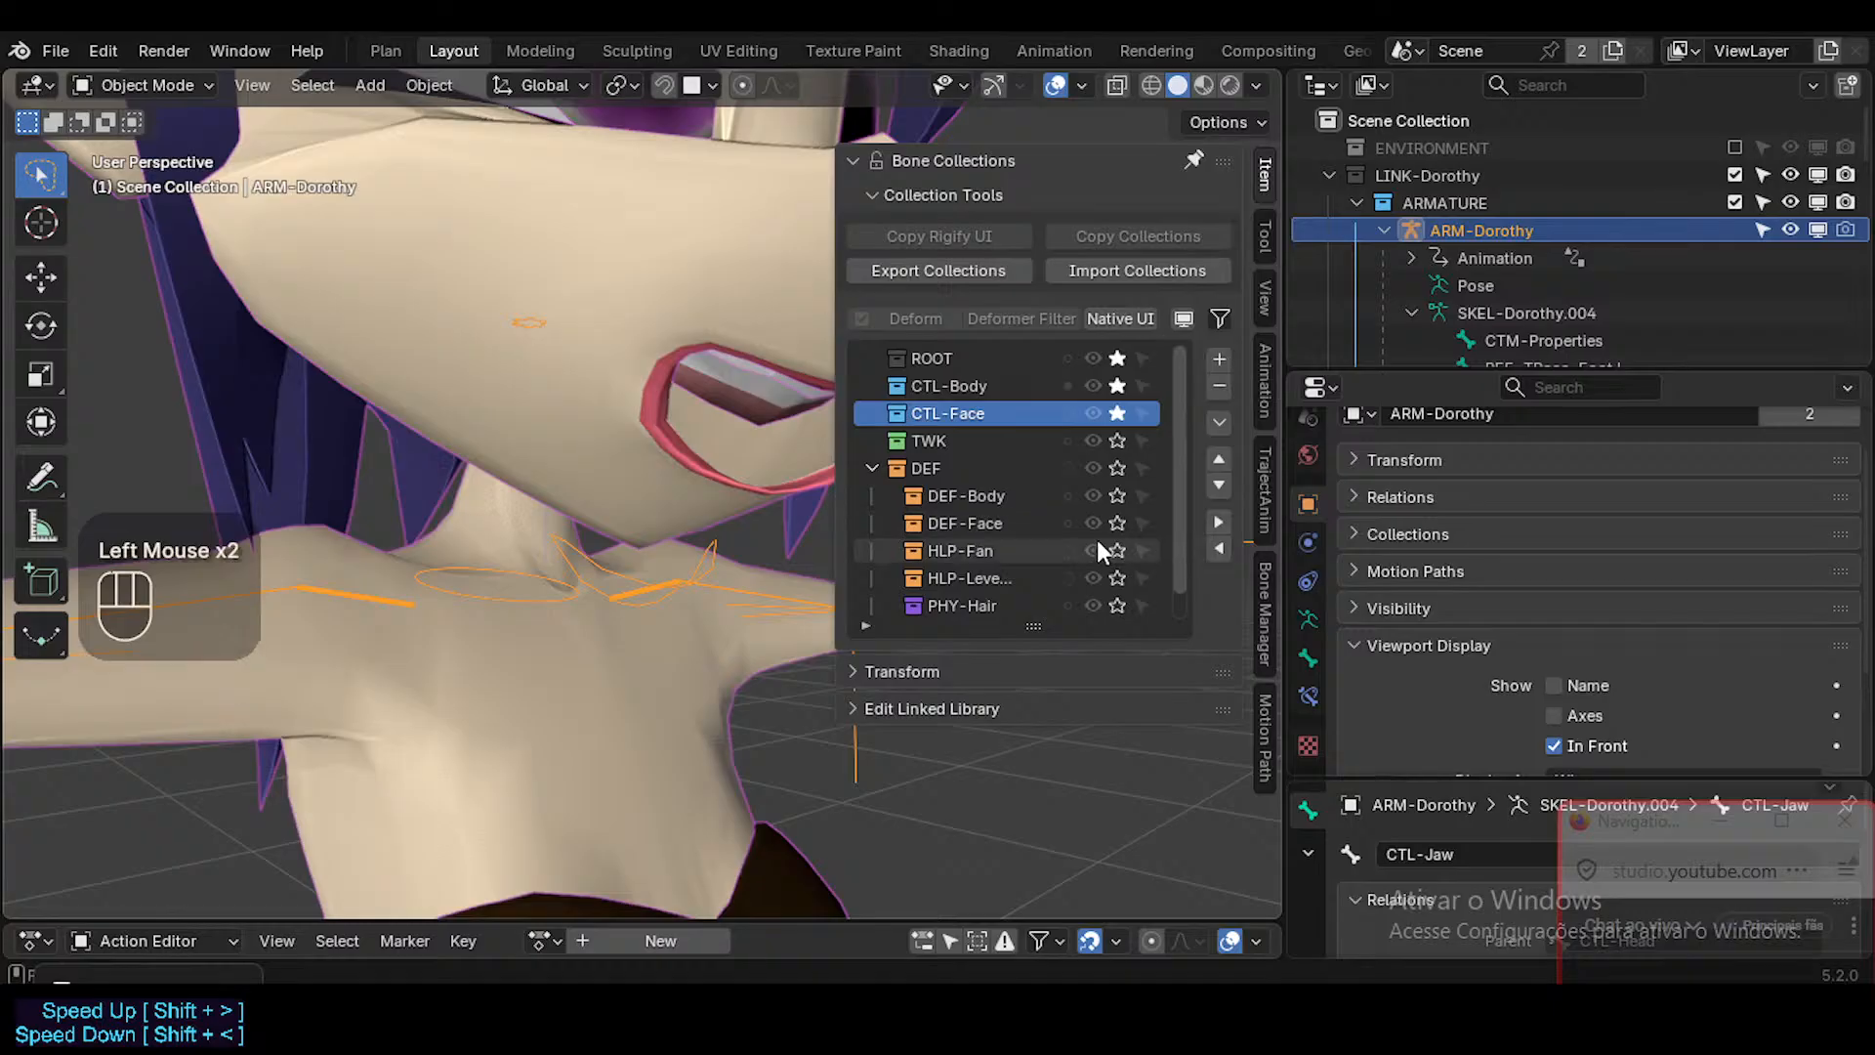
key("n")
left_click(758, 396)
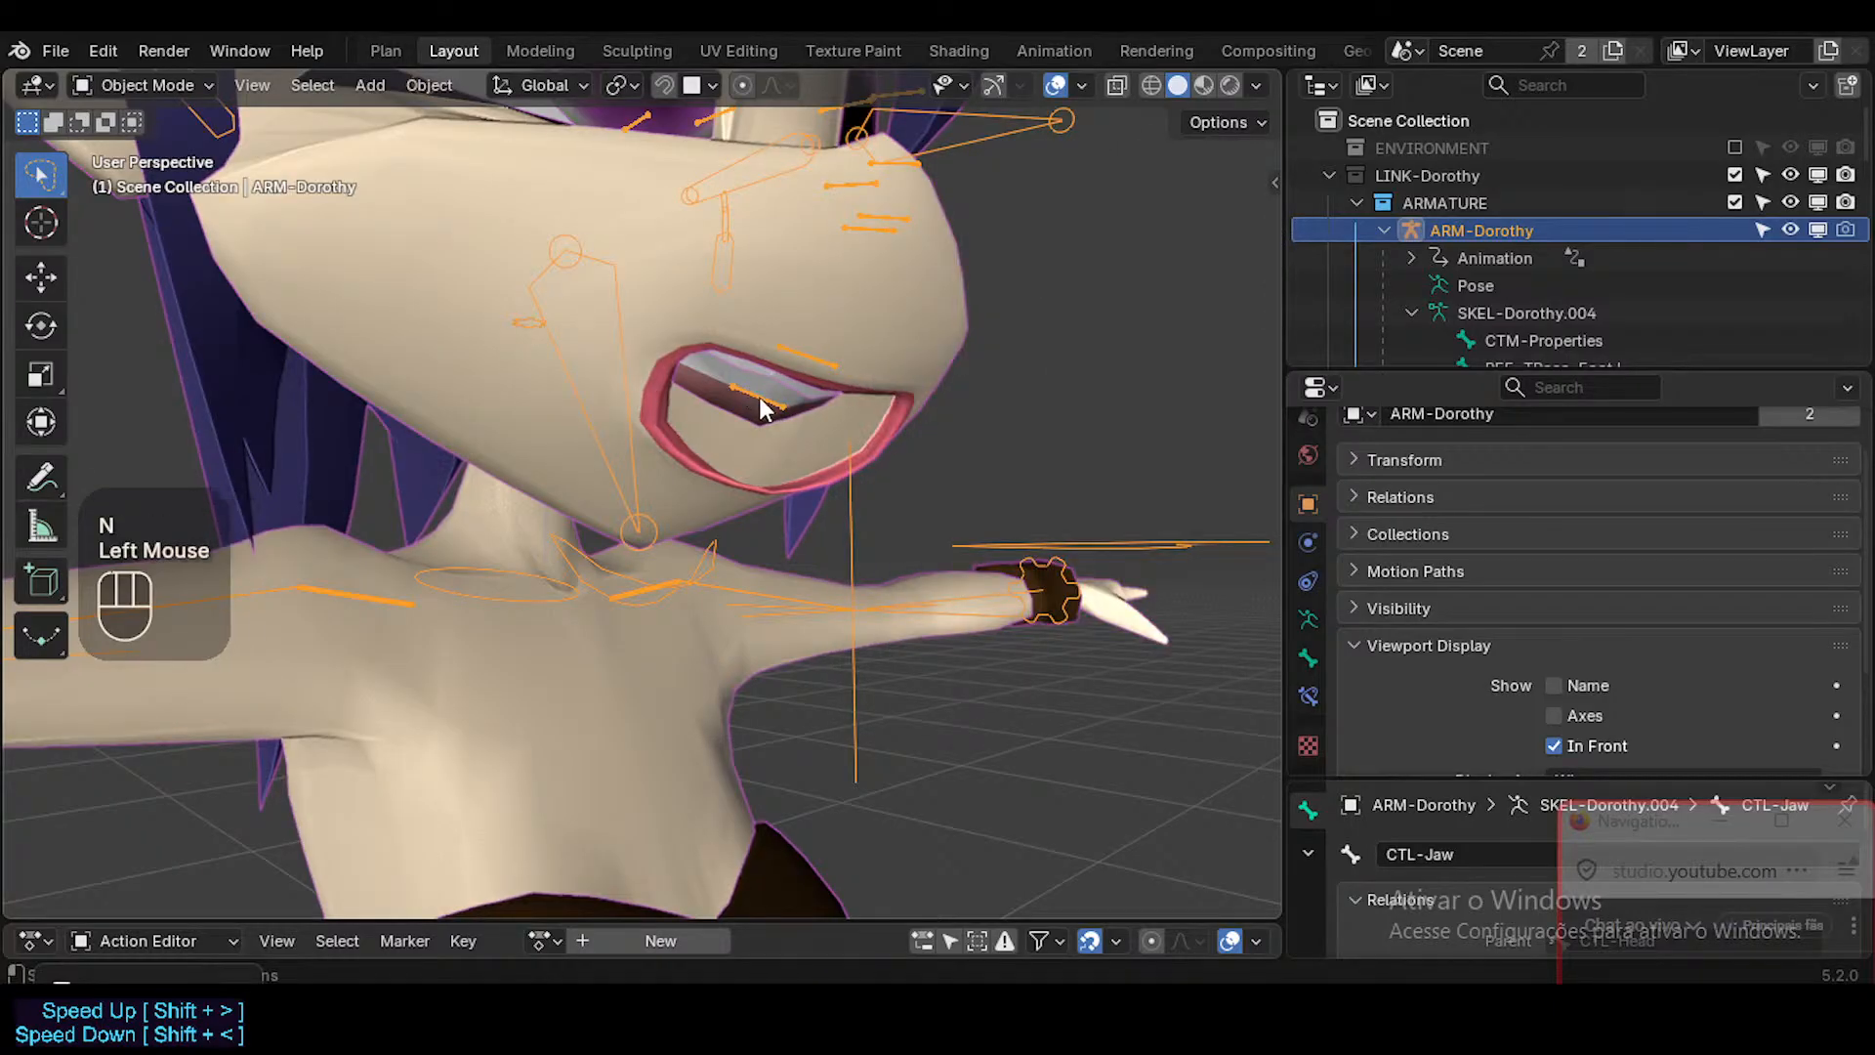
key("Tab")
Parent the DEF1-Arcade-Bot bone in the lower mouth to the DEF1-Jaw bone with Keep Offset.
left_click(762, 397)
middle_click_drag(762, 469, 719, 453)
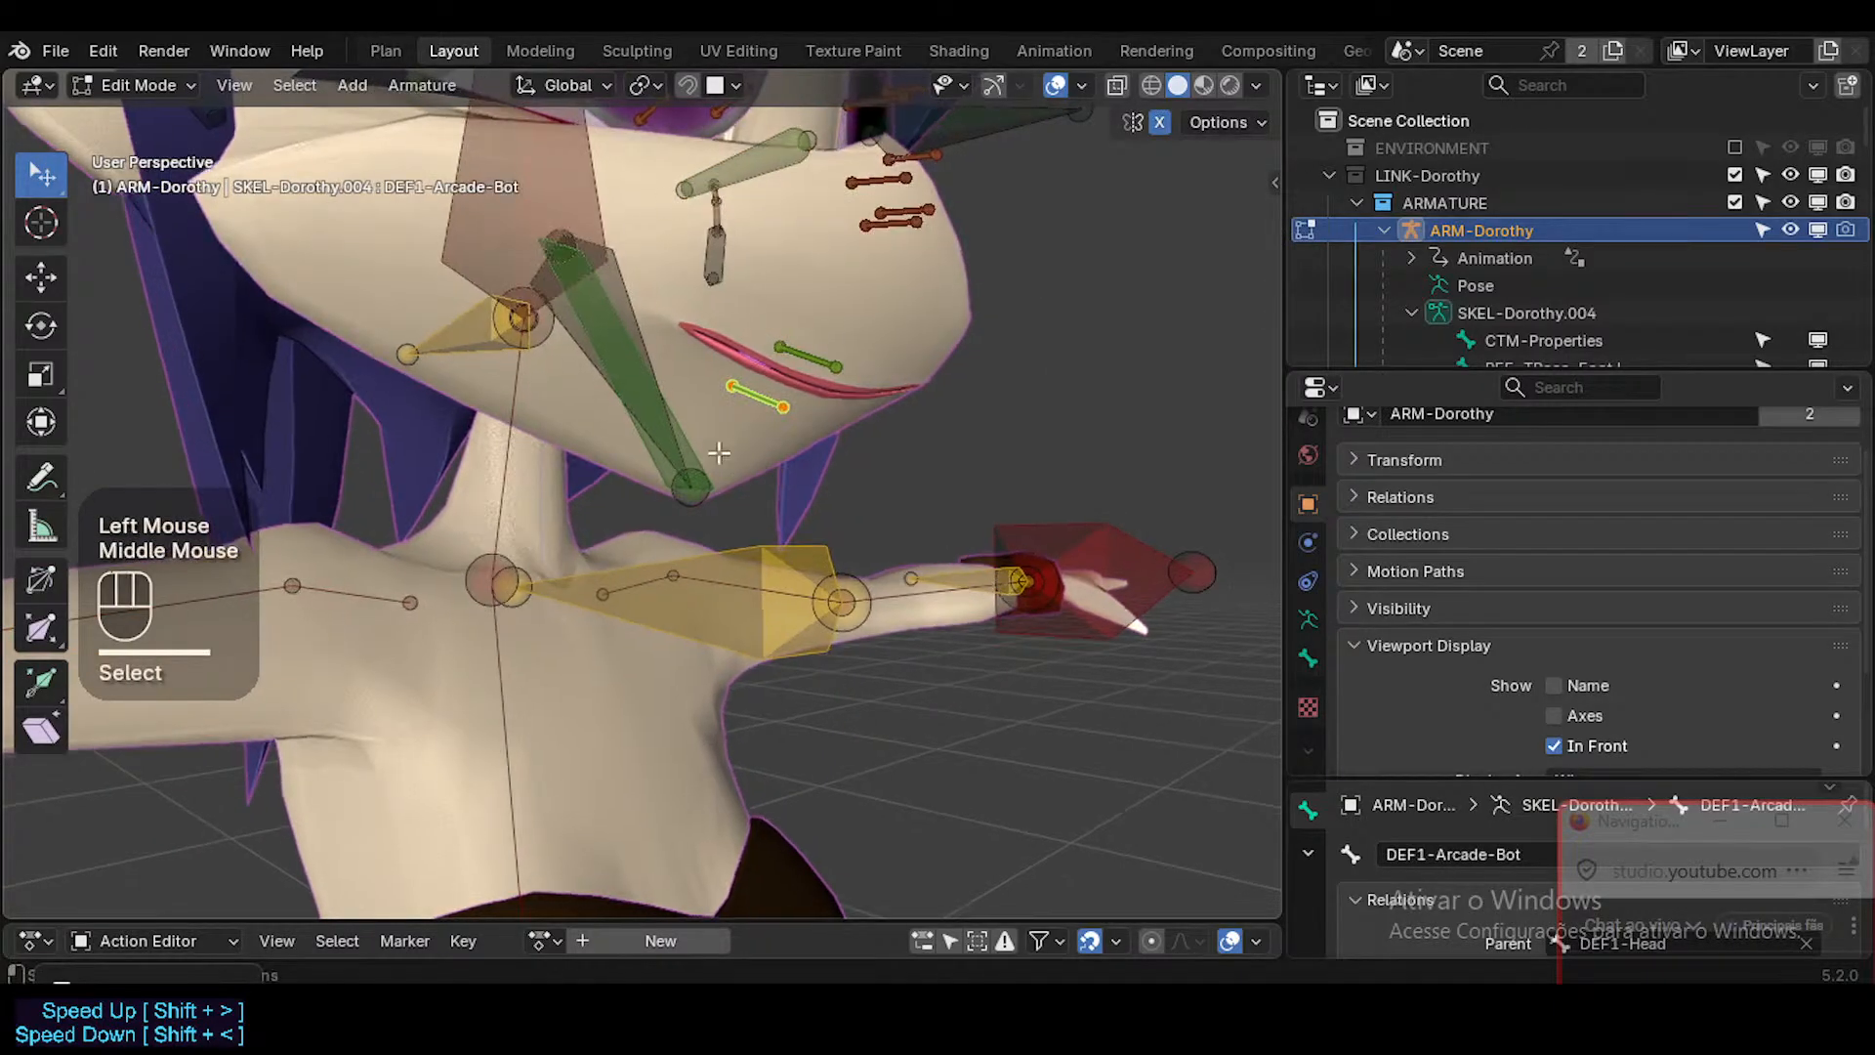
left_click(687, 426, "shift")
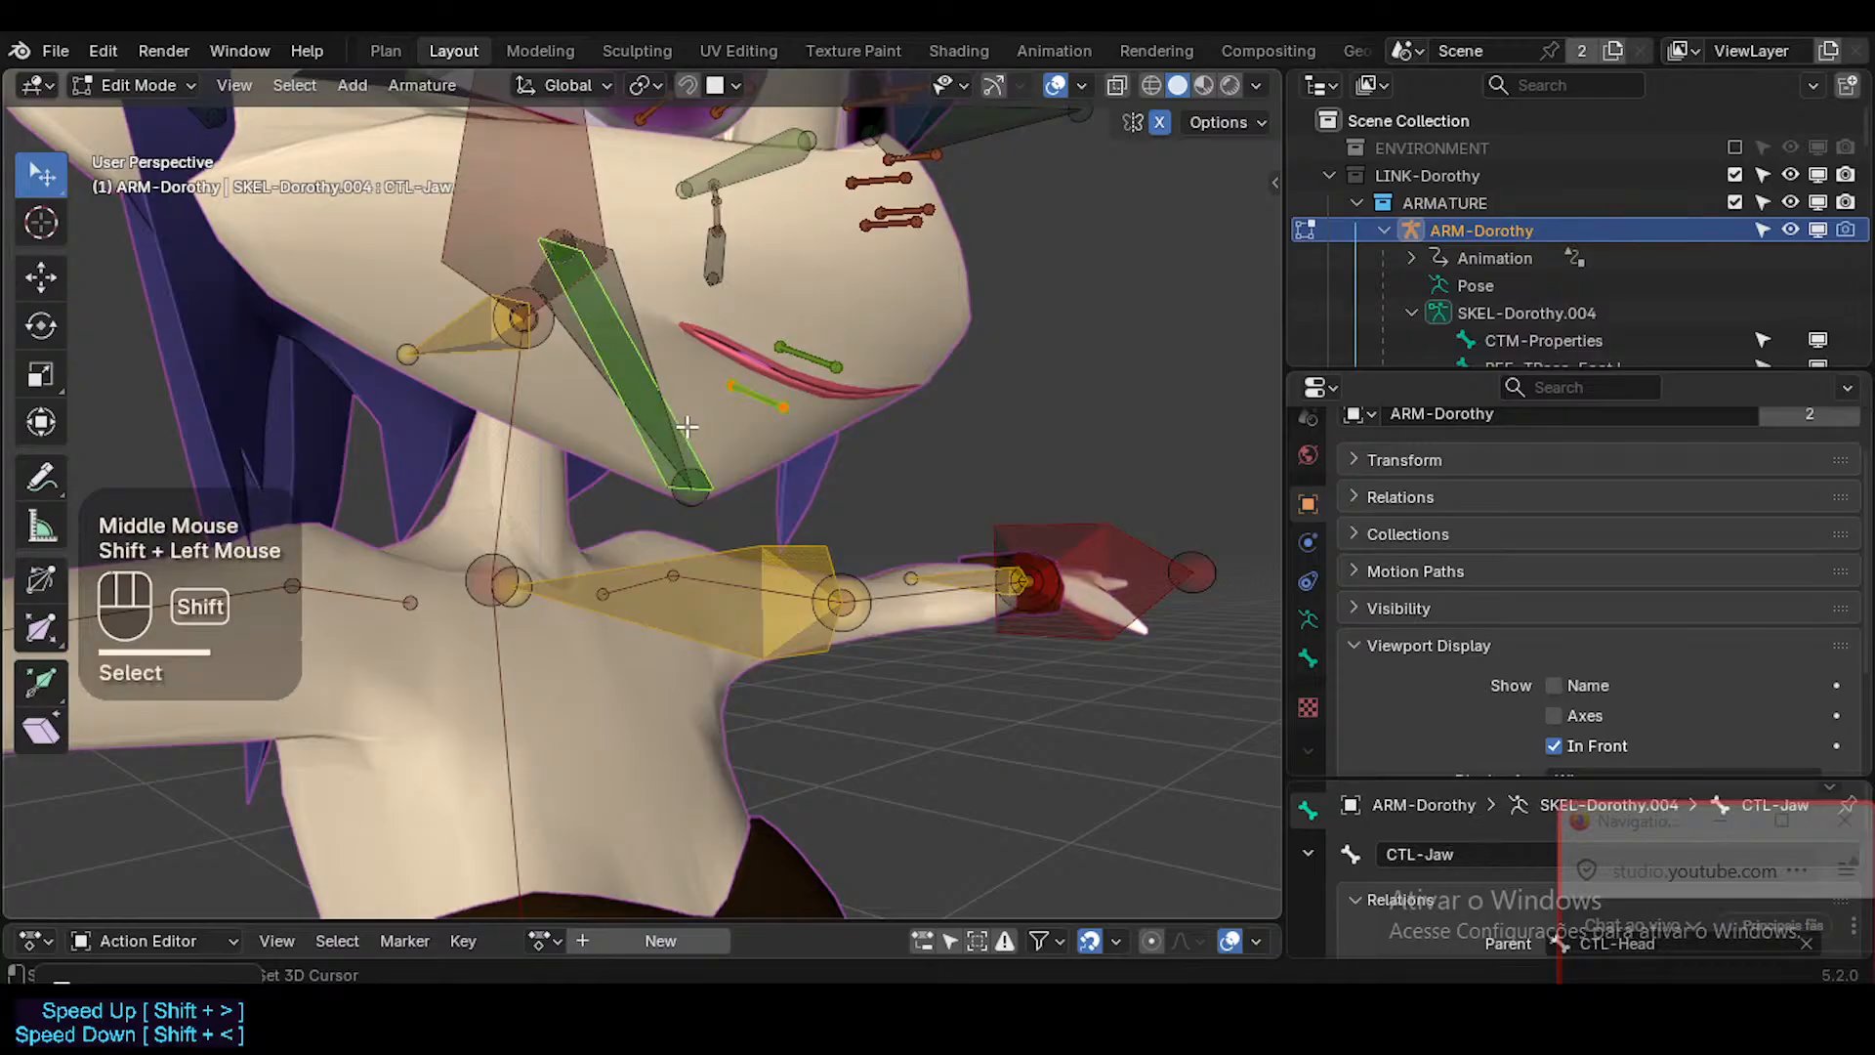
left_click(671, 409)
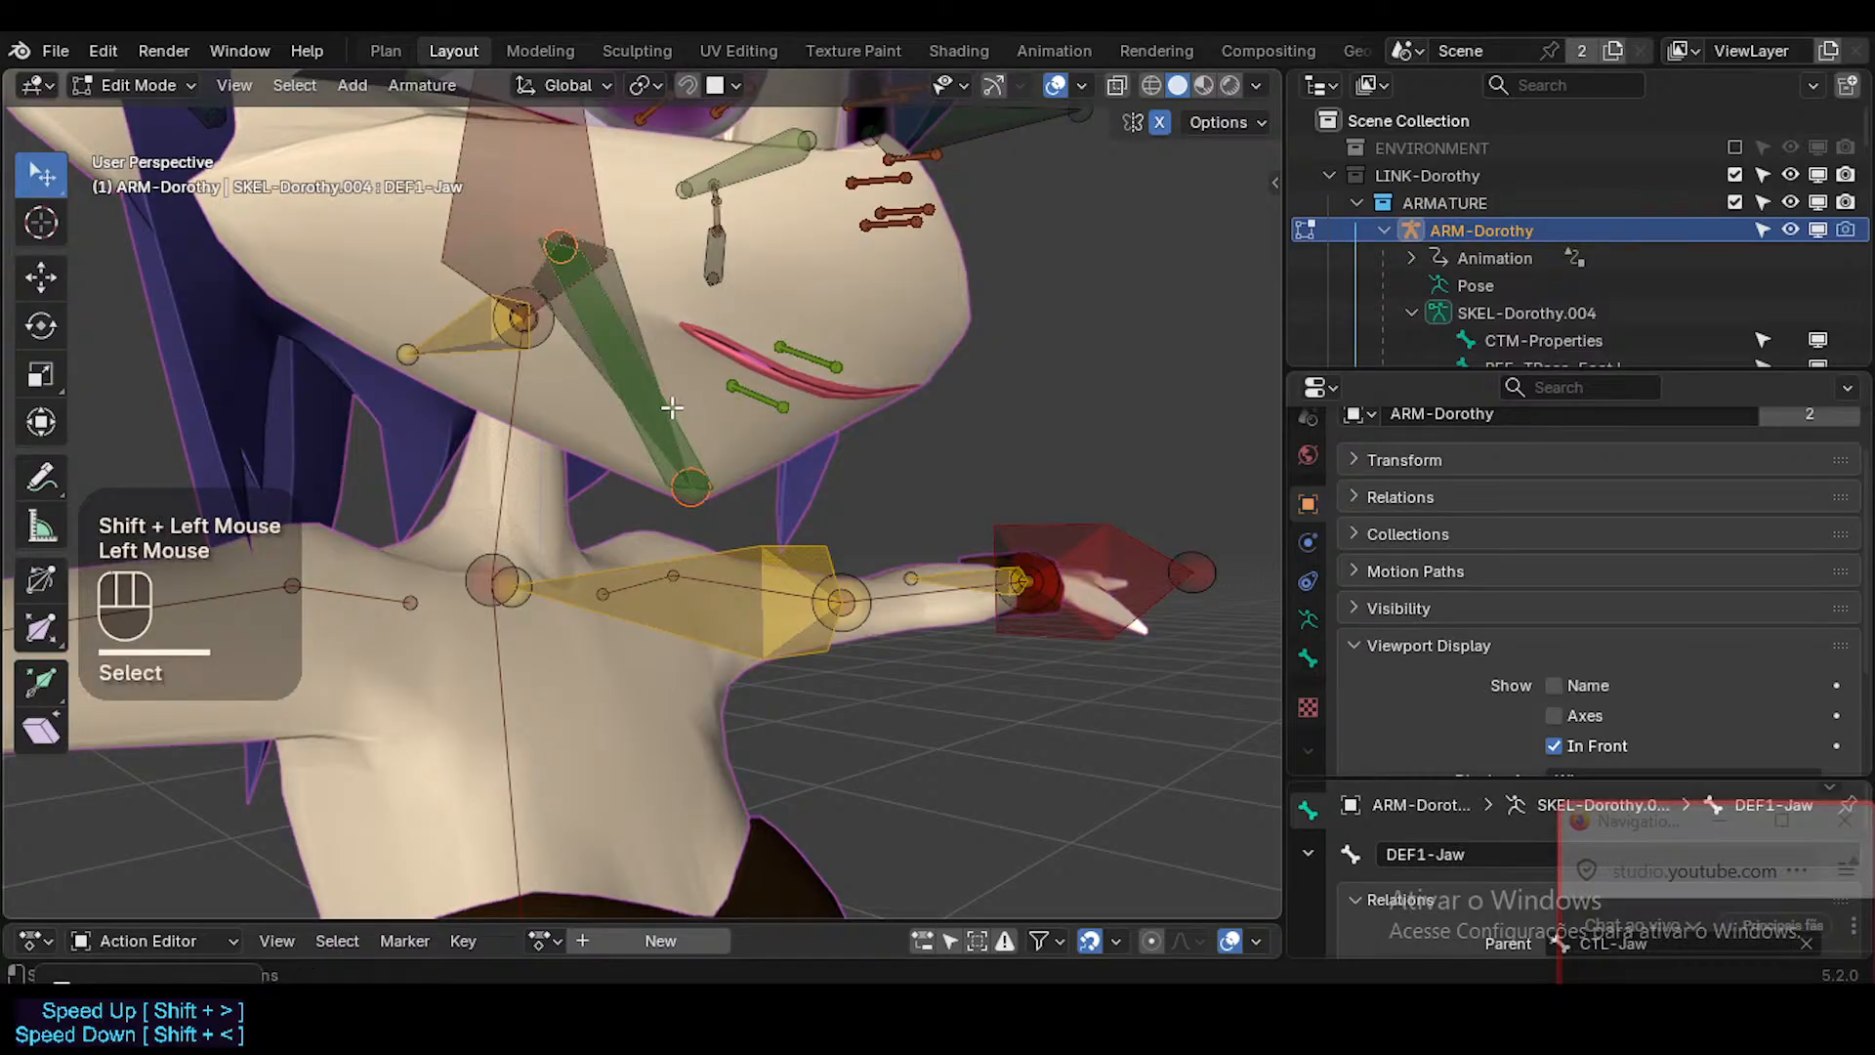
left_click(770, 400)
left_click(704, 432, "shift")
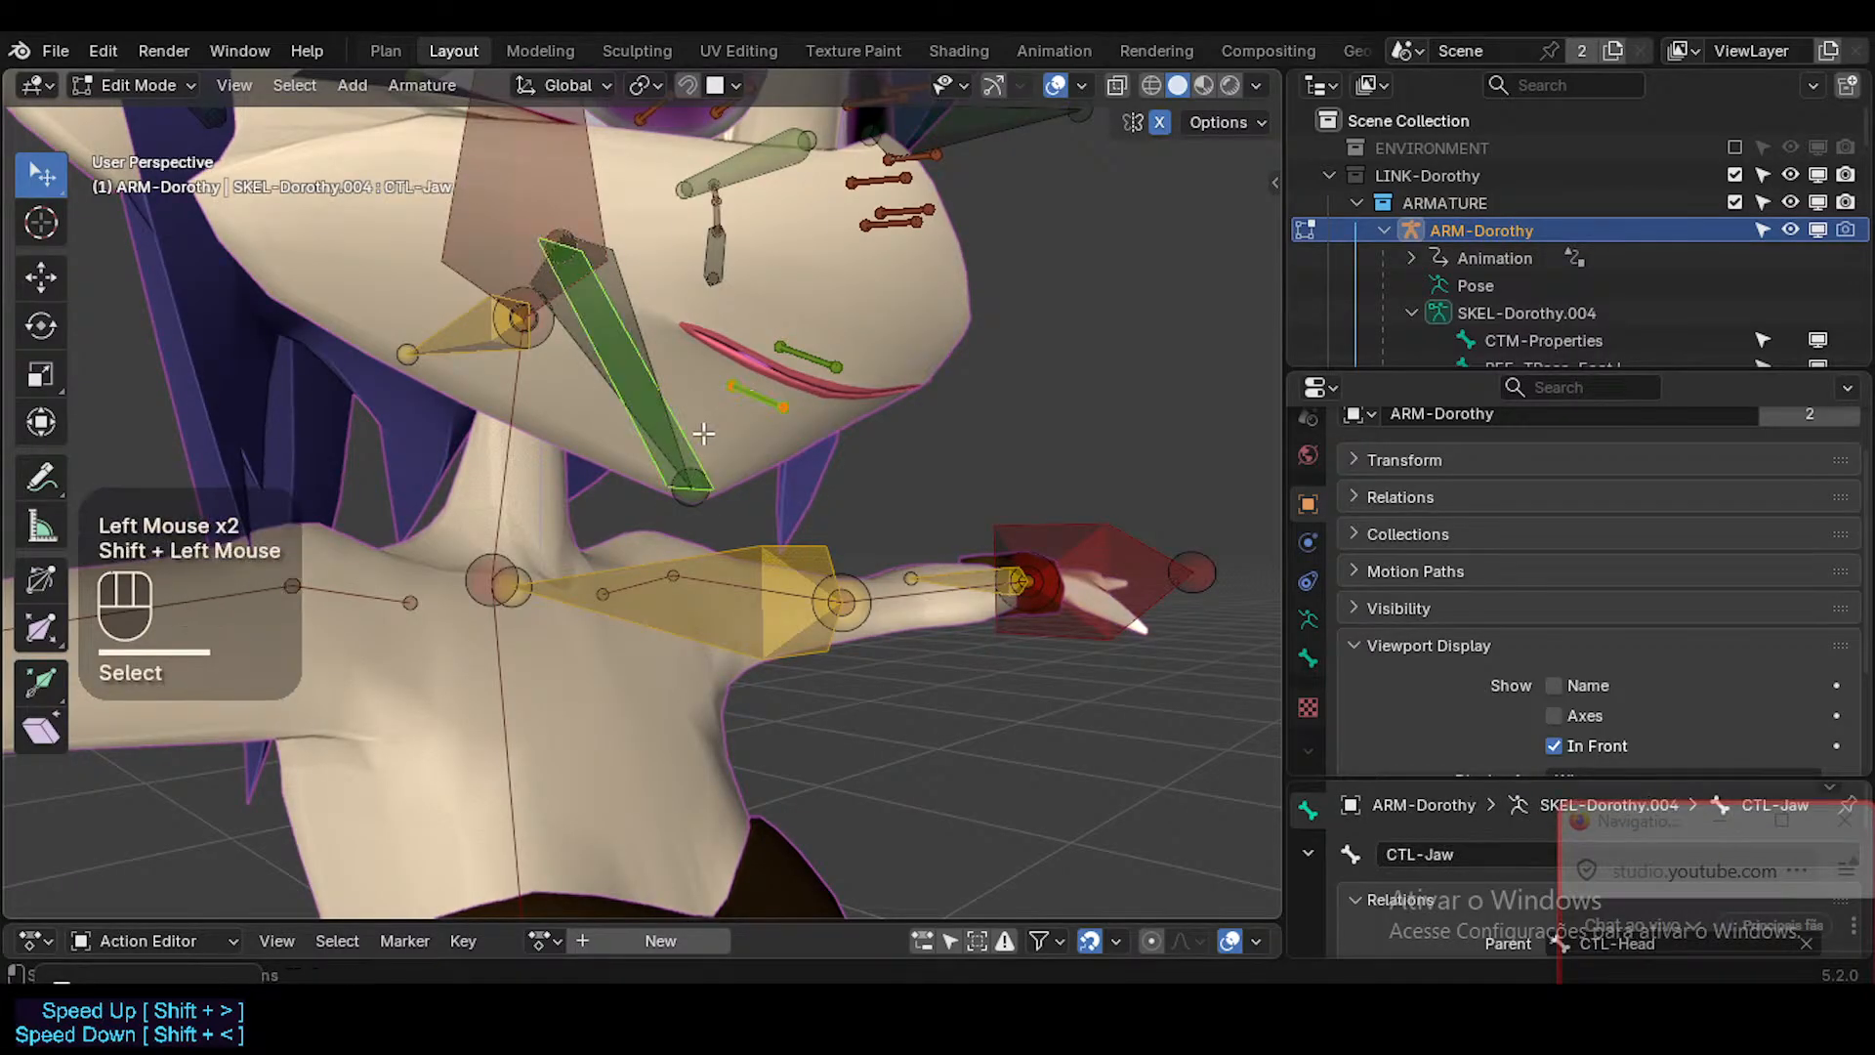
left_click(654, 319)
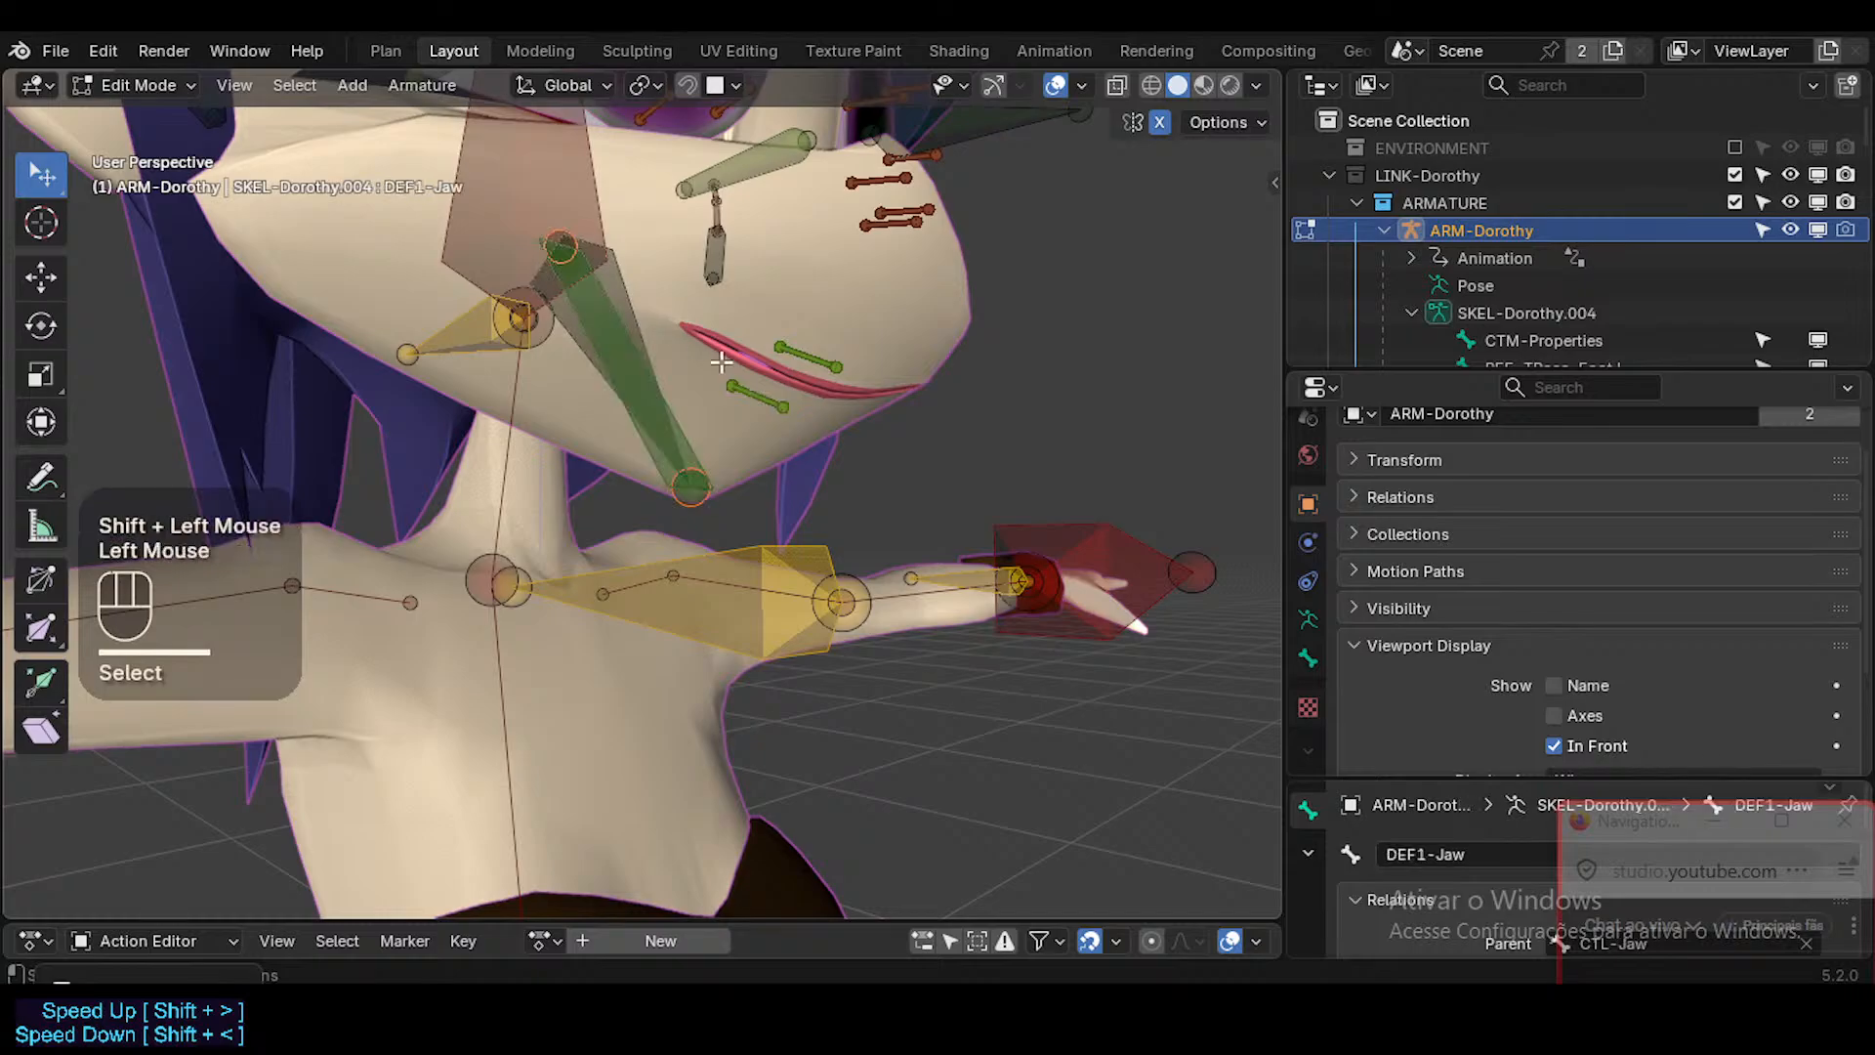
left_click(647, 319)
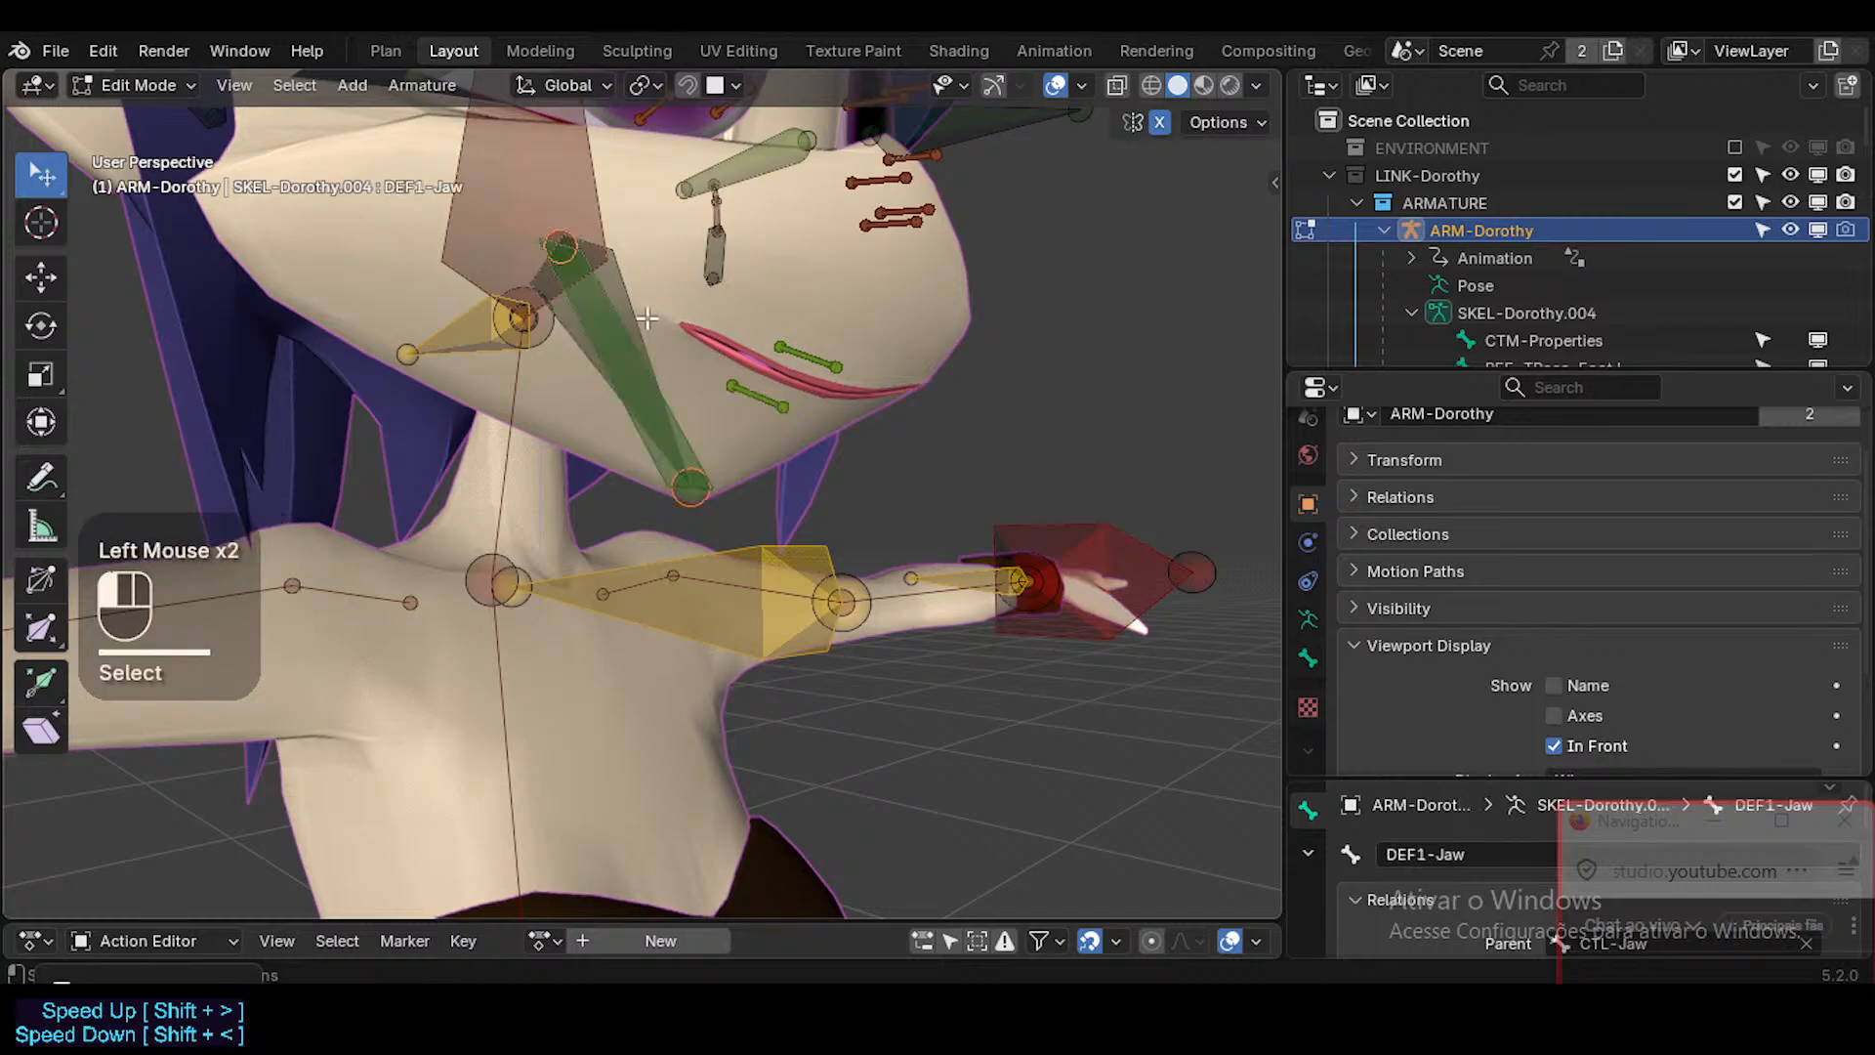
left_click(739, 387)
left_click(628, 289, "shift")
key("ctrl+p")
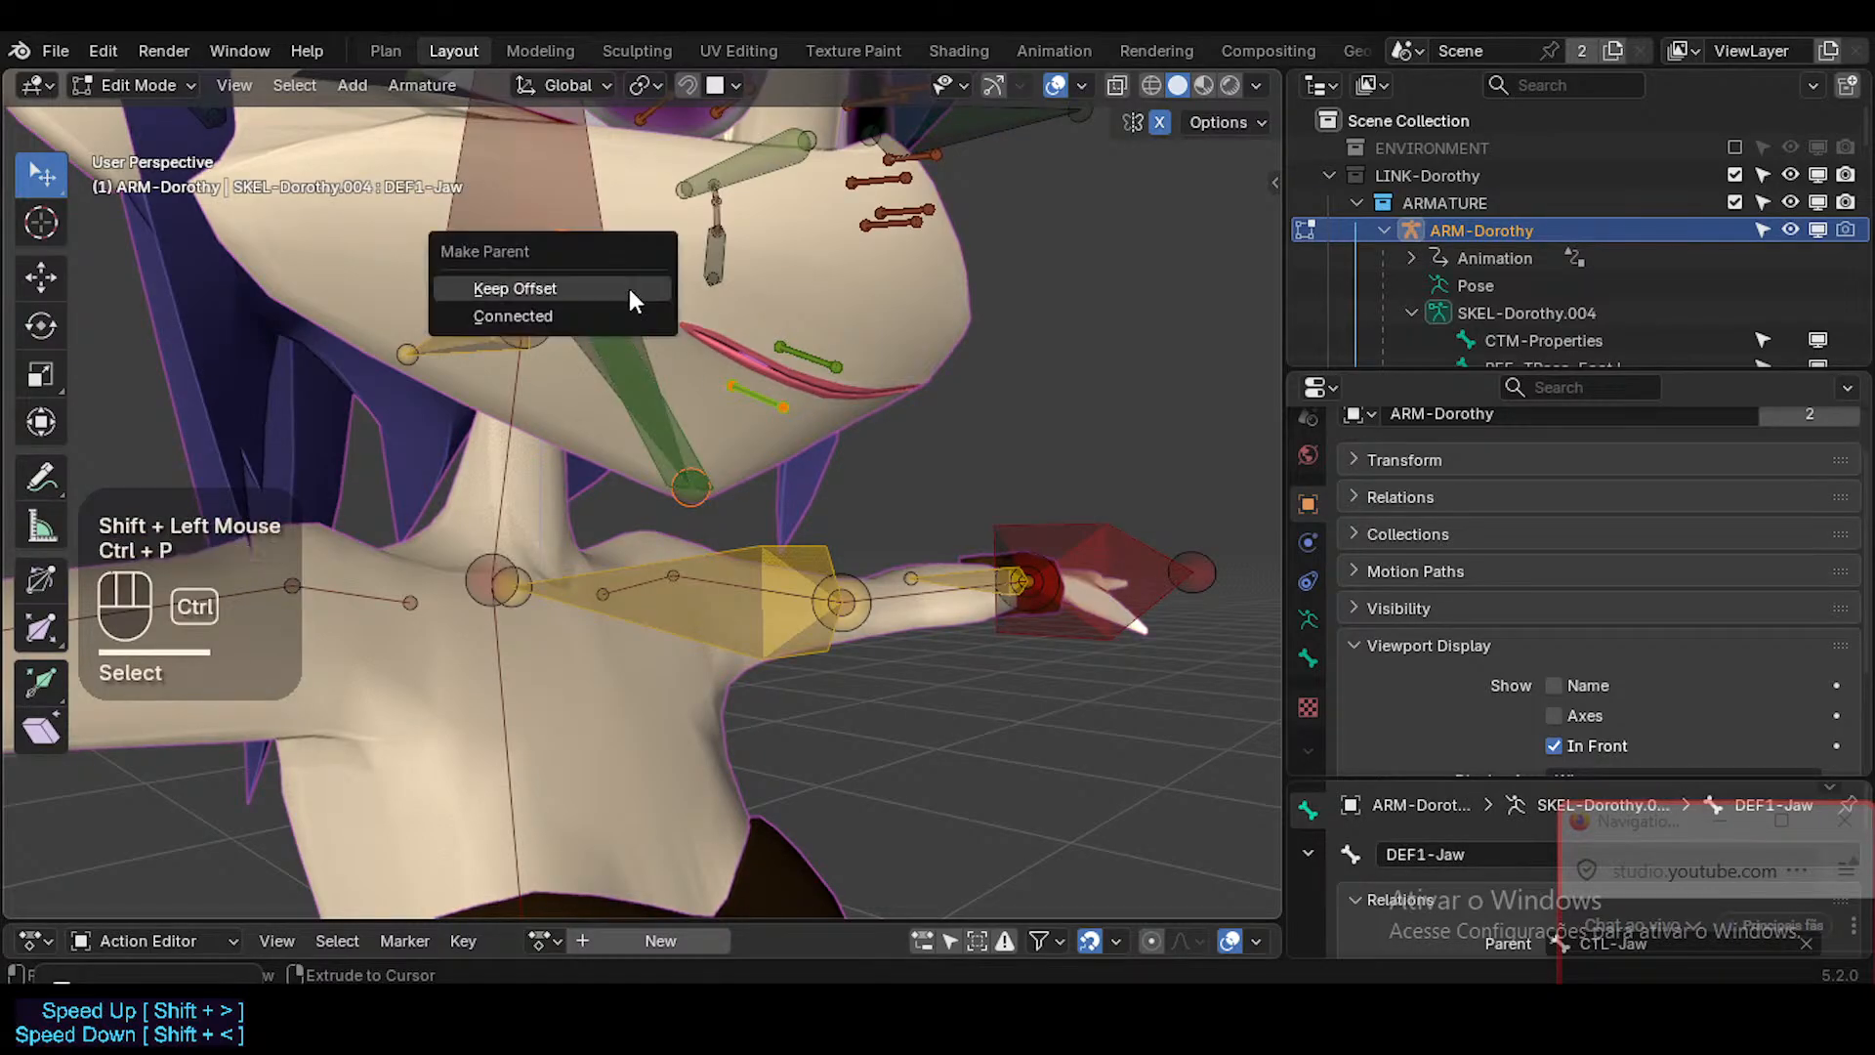
left_click(629, 289)
In Pose Mode, rotate the jaw bone about the global X axis repeatedly to test how the mouth mesh follows.
key("ctrl+Tab")
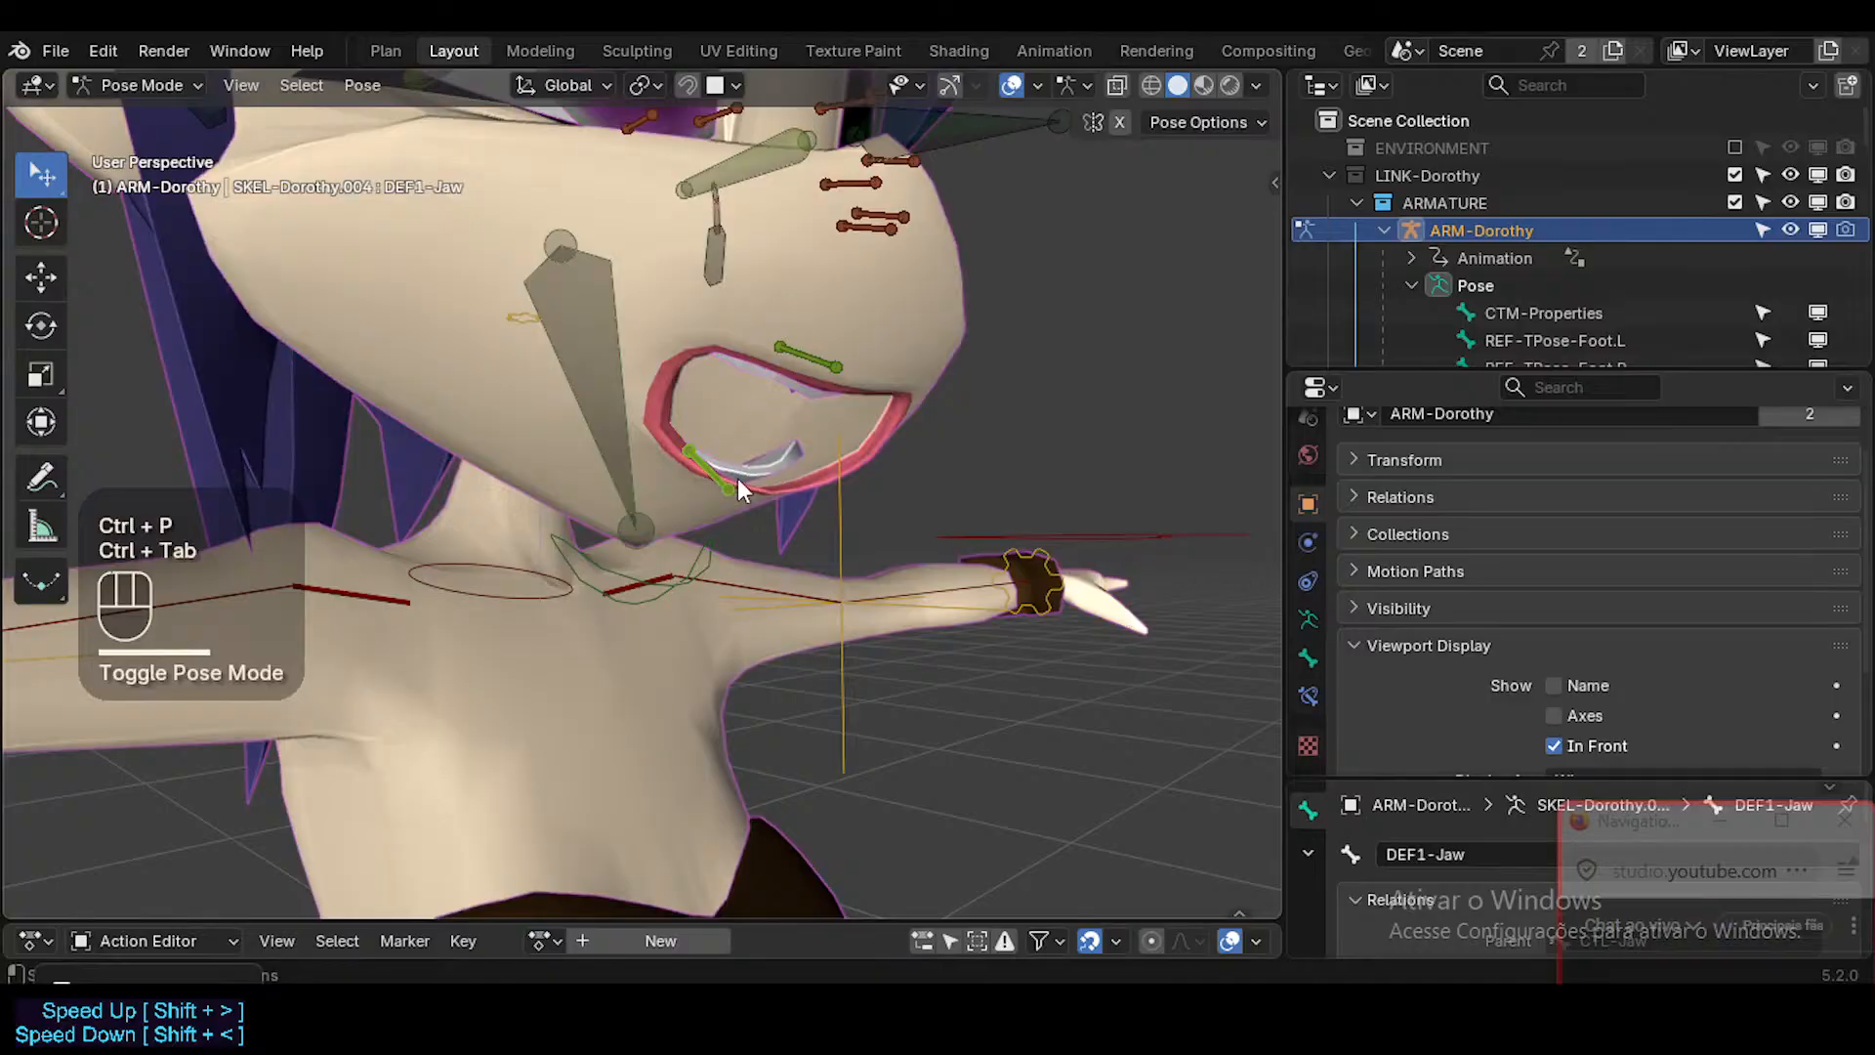
key("a")
key("alt+q")
left_click(674, 410)
key("r")
key("x")
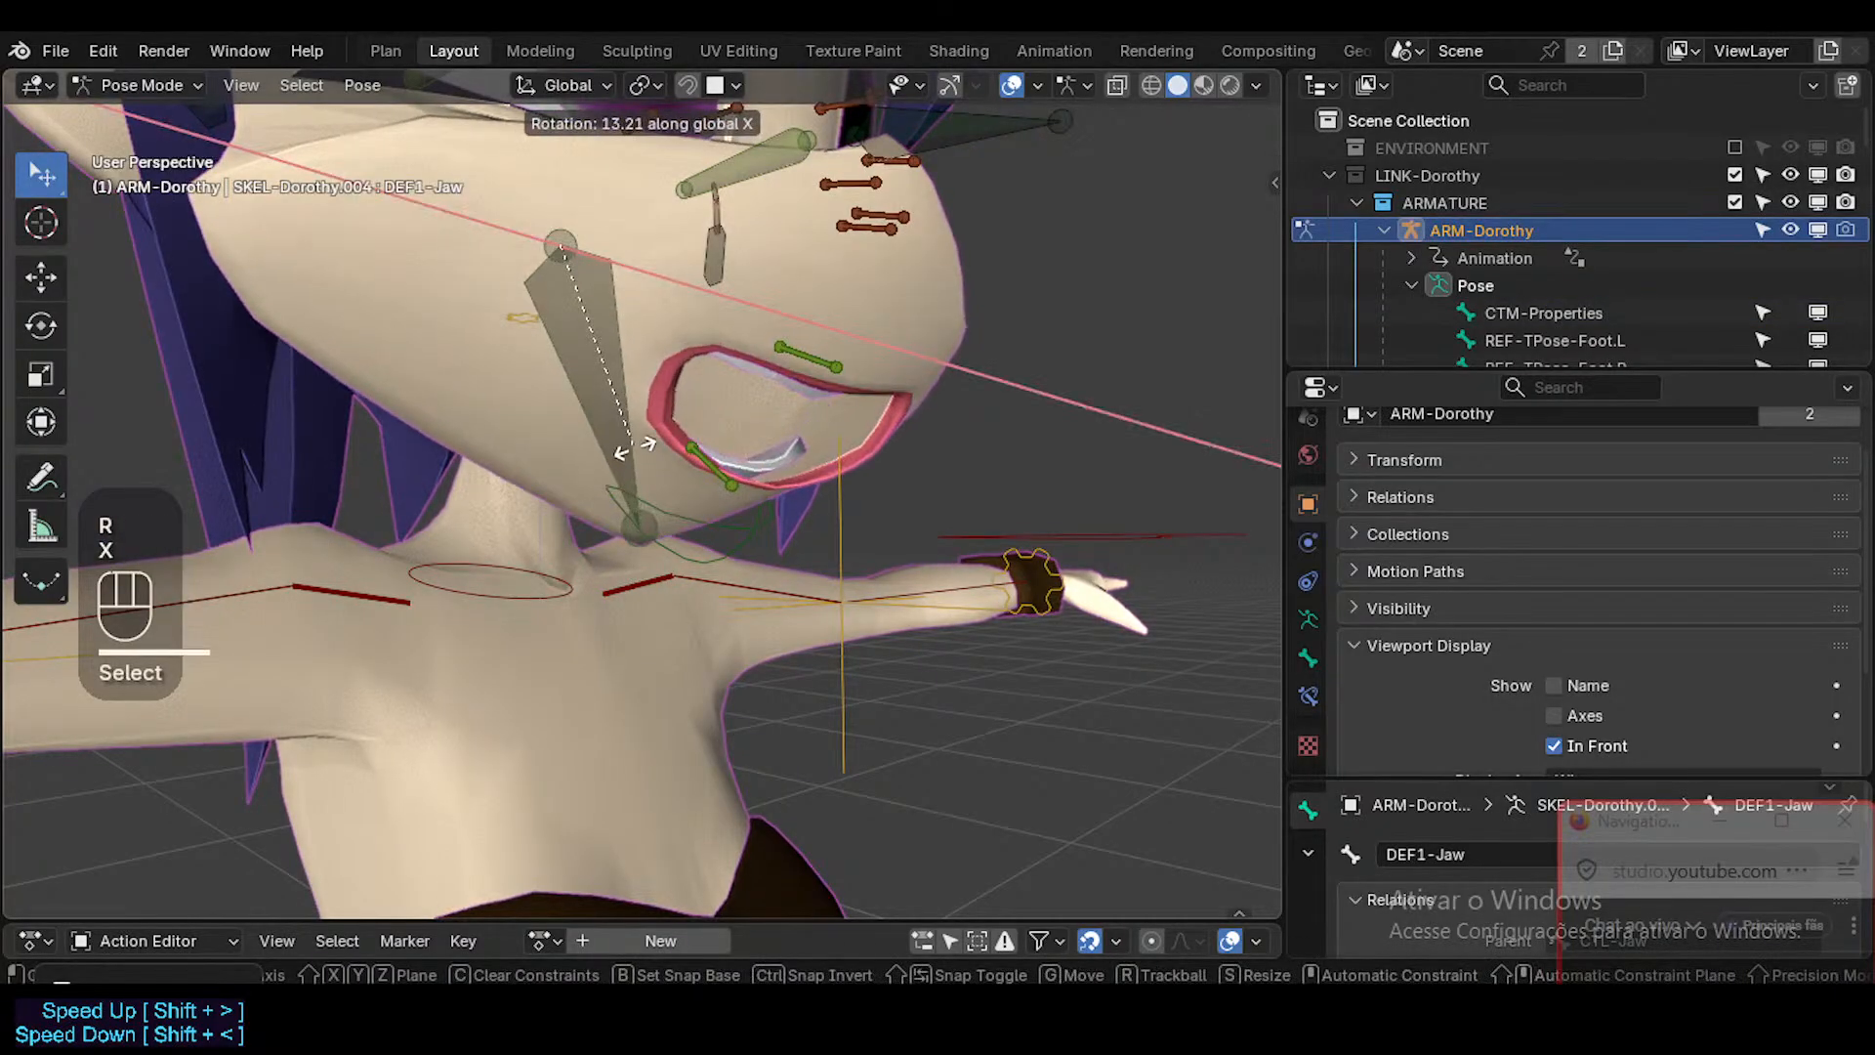
left_click(694, 441)
middle_click_drag(694, 441, 799, 446)
key("r")
key("x")
left_click(488, 469)
key("r")
key("x")
left_click(490, 477)
Clear the pose transforms of all bones.
key("a")
key("alt+q")
key("alt+q")
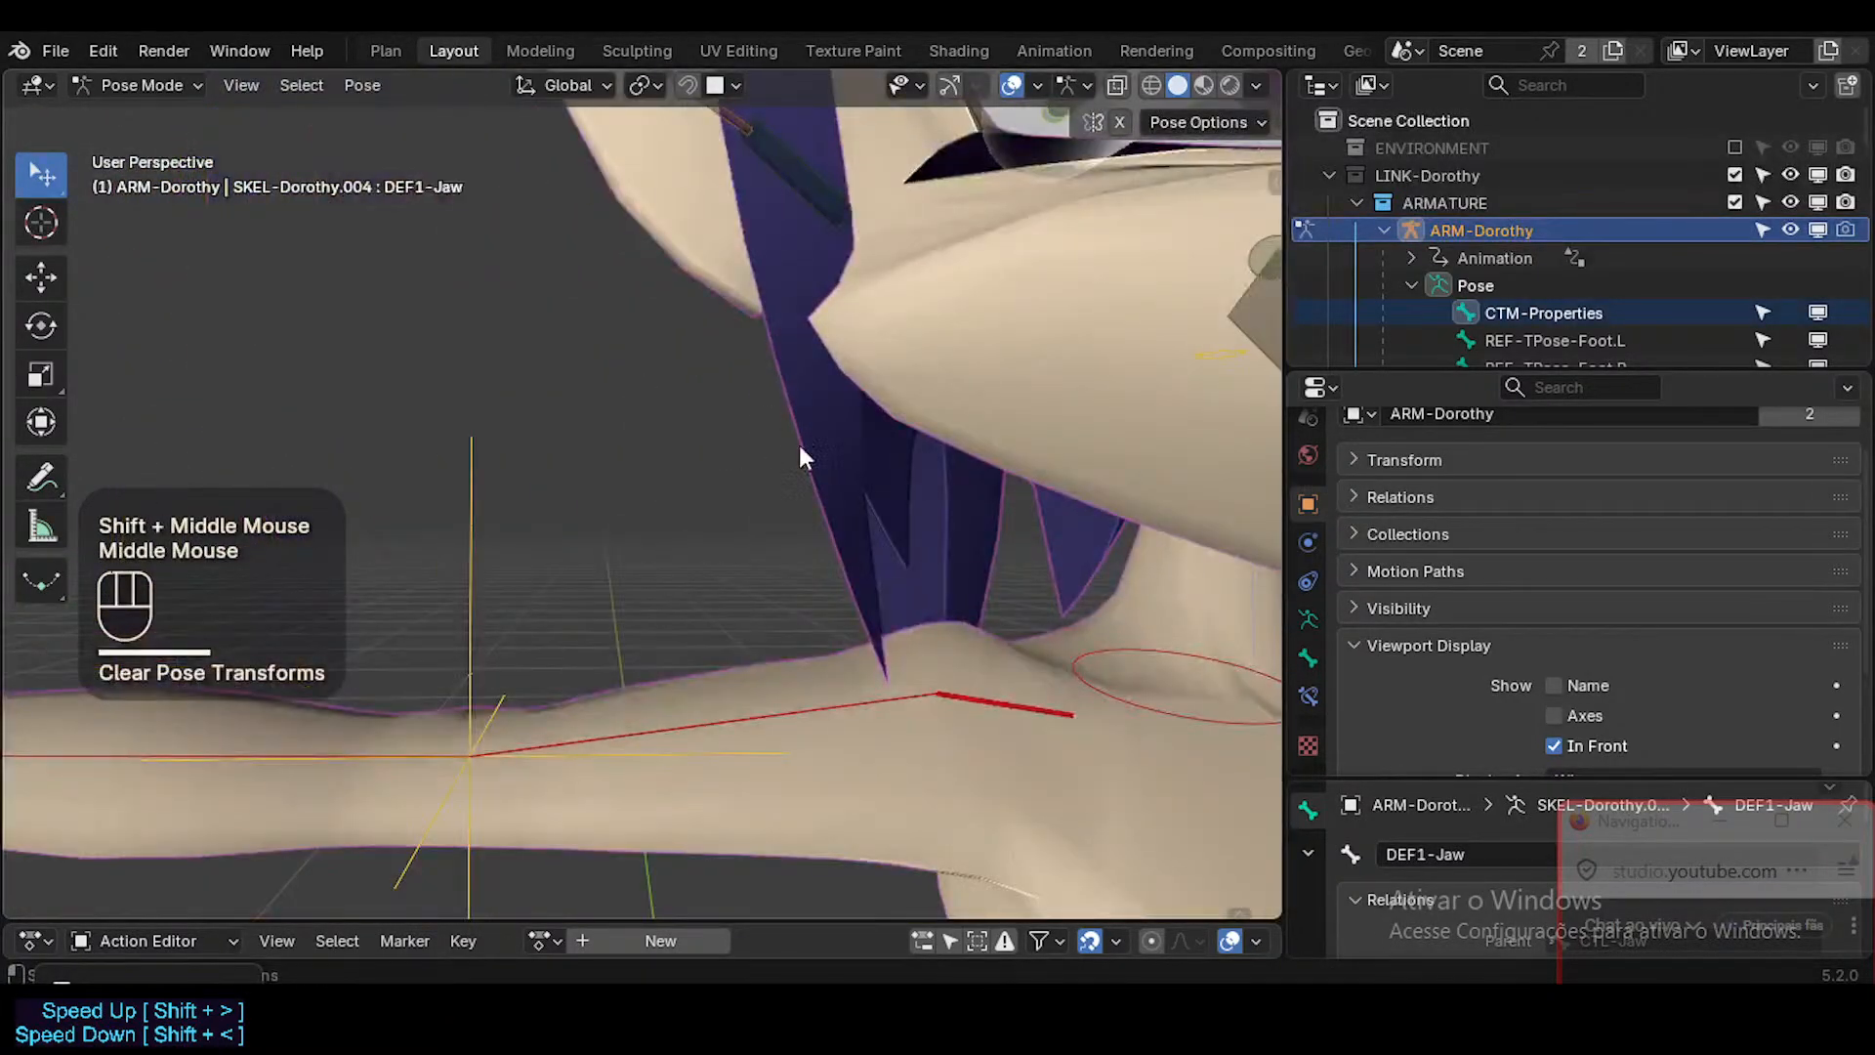
Examine the closed mouth and muzzle from several angles, with the overlays hidden and shown.
scroll(941, 444, "down", 1)
scroll(941, 444, "up", 1)
middle_click_drag(941, 443, 305, 532, "shift")
scroll(935, 520, "down", 3)
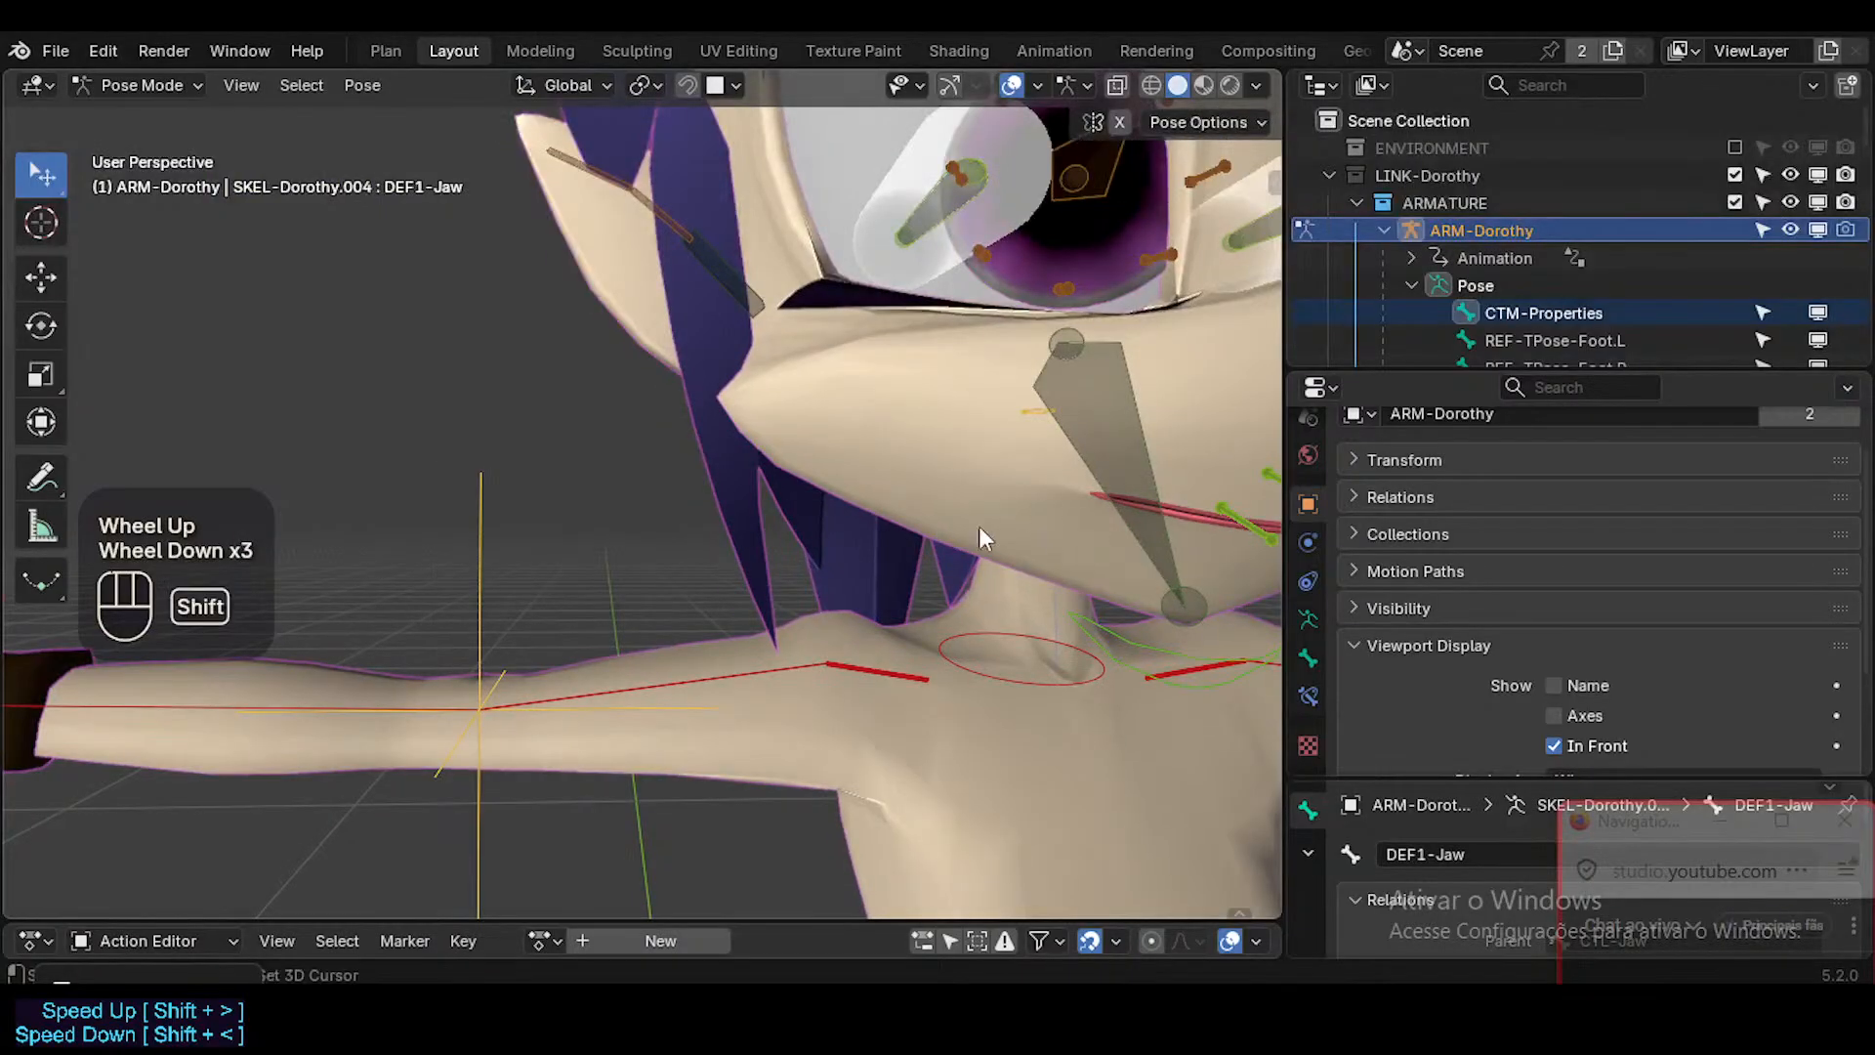
middle_click_drag(979, 525, 606, 501, "shift")
scroll(606, 501, "down", 1)
key("shift+alt+z")
middle_click_drag(787, 527, 964, 501)
key("shift+alt+z")
Deselect all bones and turn off solo for the ROOT, CTL-Body, CTL-Face and DEF-Face bone collections.
key("alt+a")
key("n")
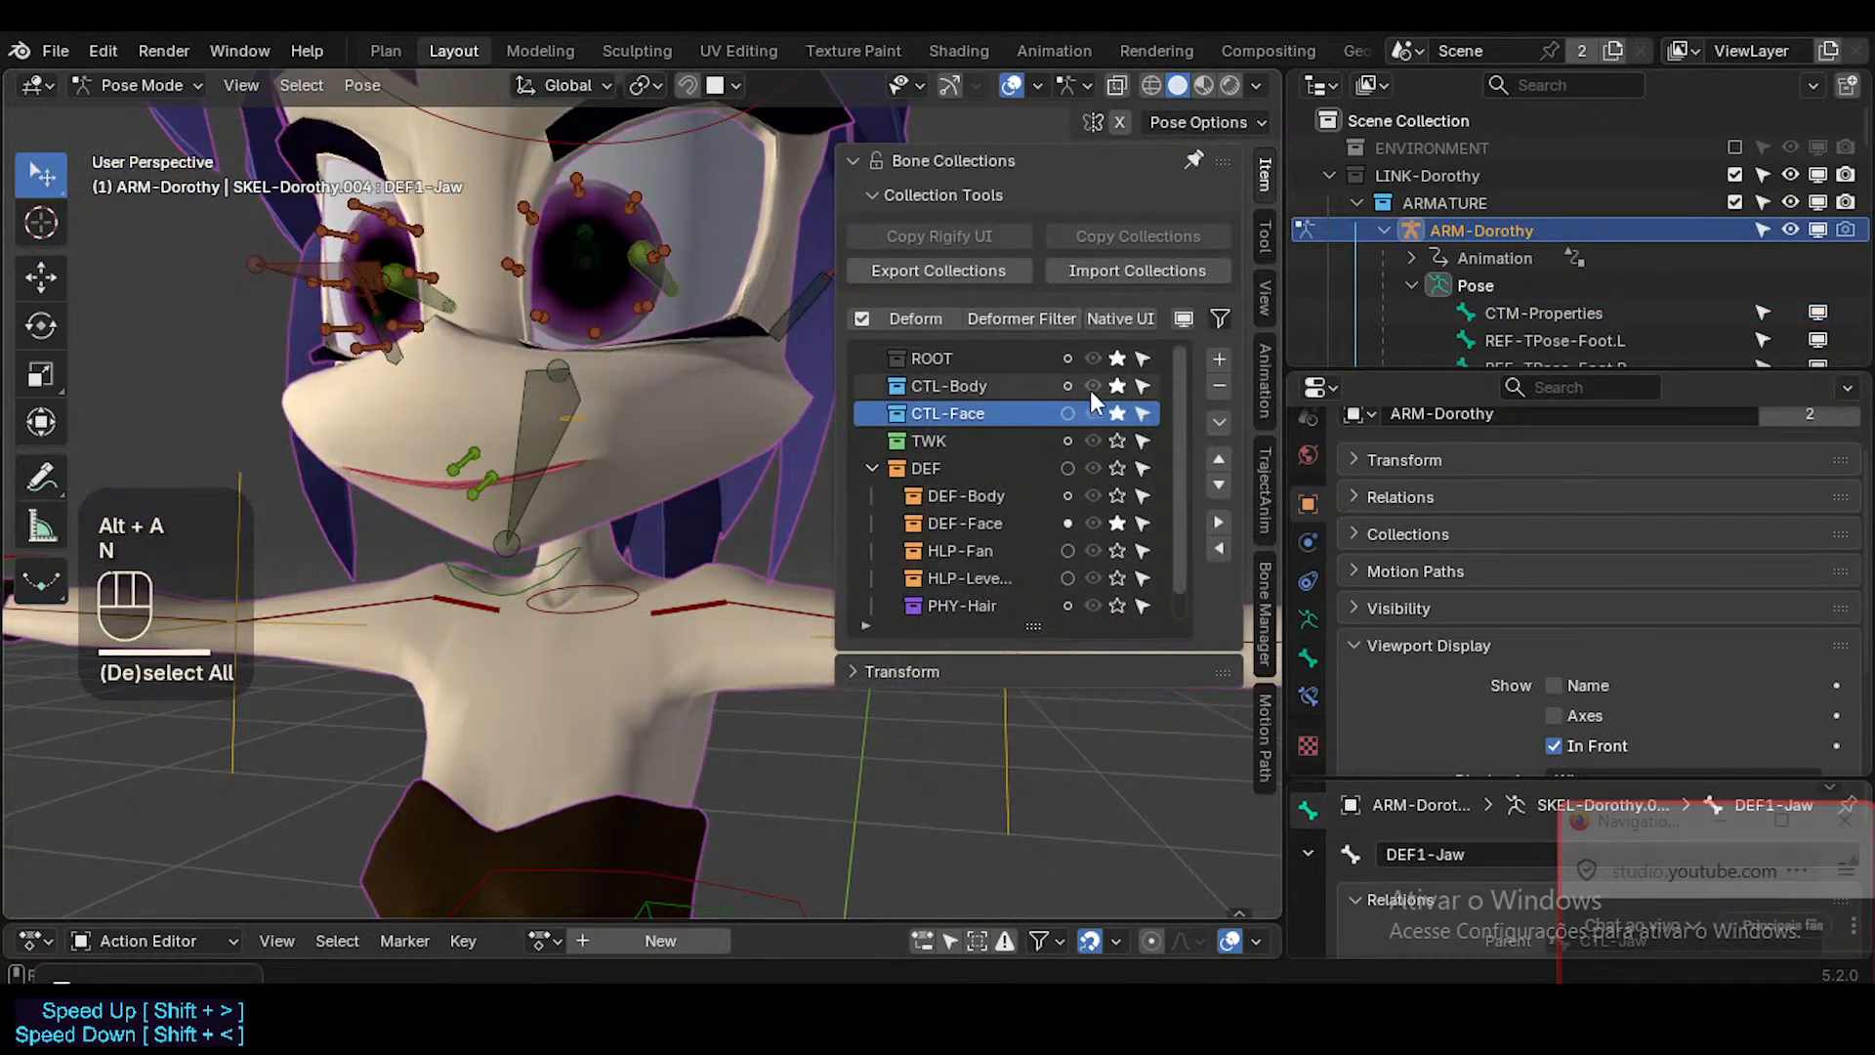
left_click(1118, 358)
left_click(1118, 385)
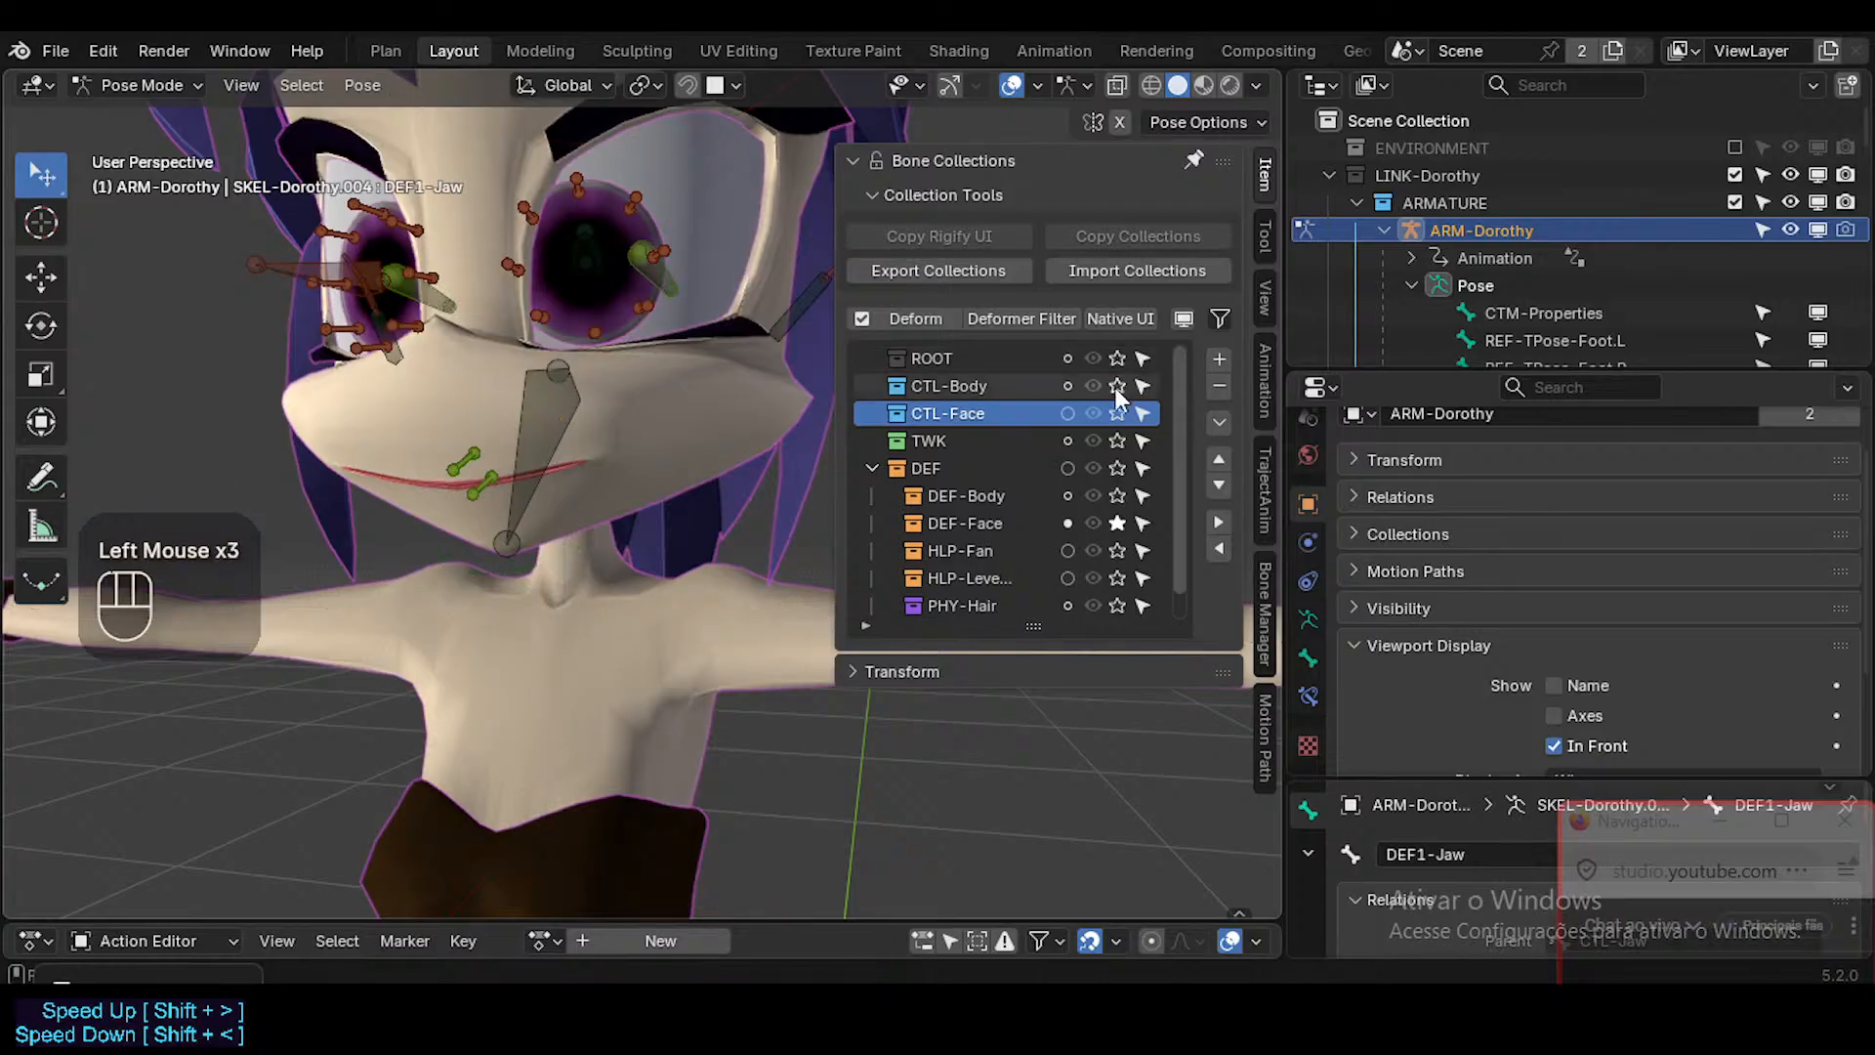
left_click(1119, 413)
left_click(1118, 522)
key("n")
Reveal all hidden bones of the armature in Pose Mode and check the character from the front.
middle_click_drag(1090, 523, 781, 420)
key("shift+alt+z")
key("alt+h")
key("shift+alt+z")
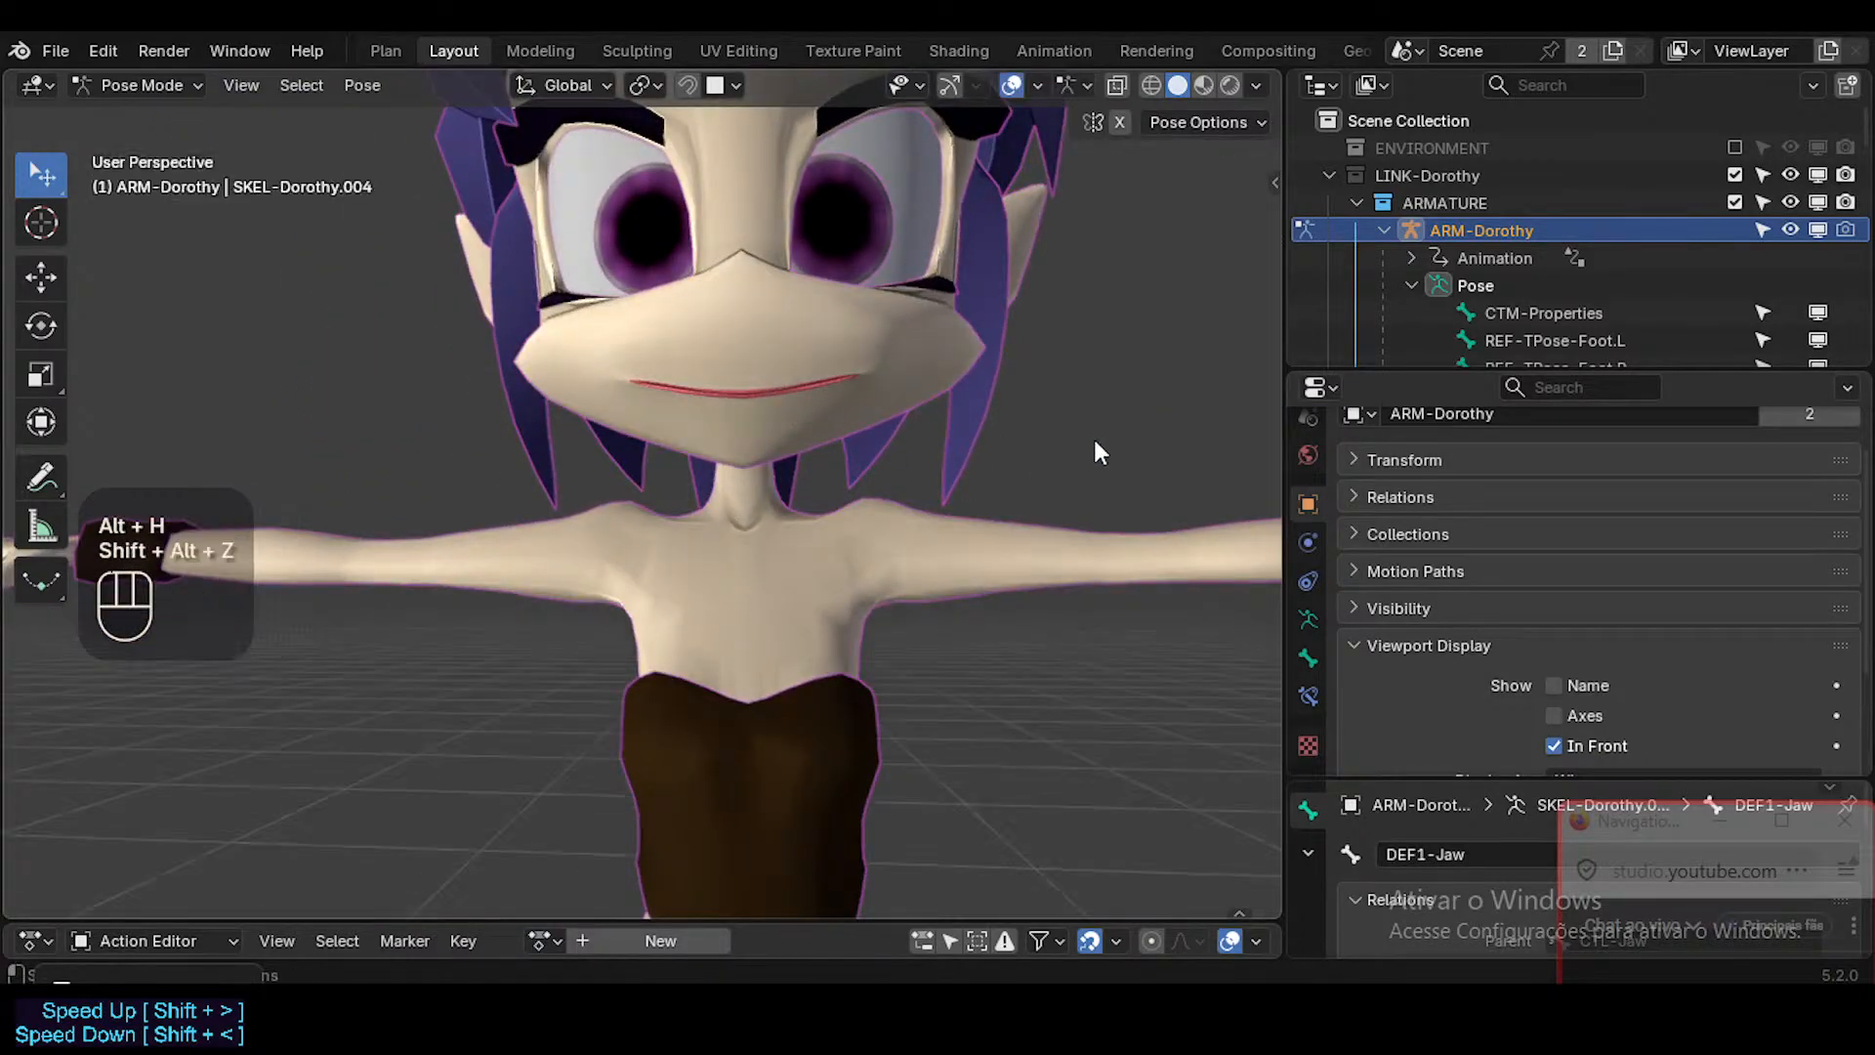
Toggle the overlays and X-ray in Pose Mode to check the display of the bones.
key("shift+alt+z")
key("alt+z")
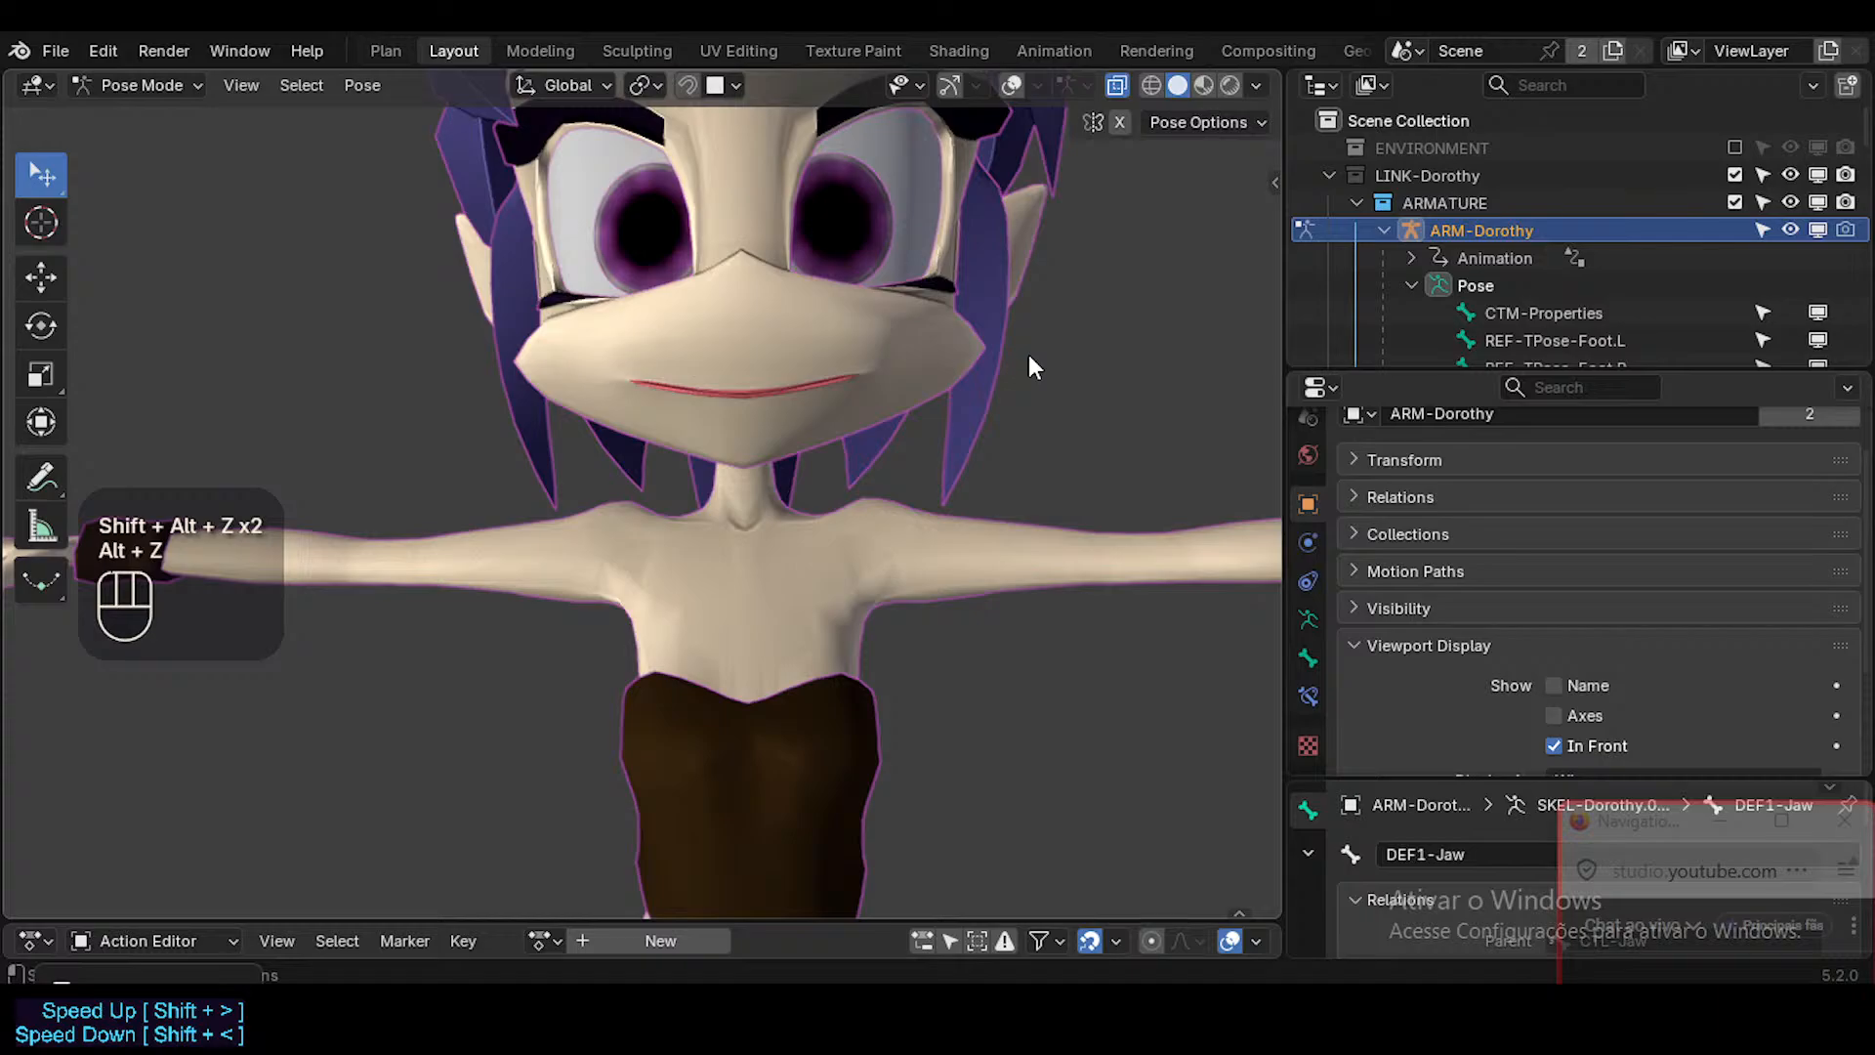
key("shift+alt+z")
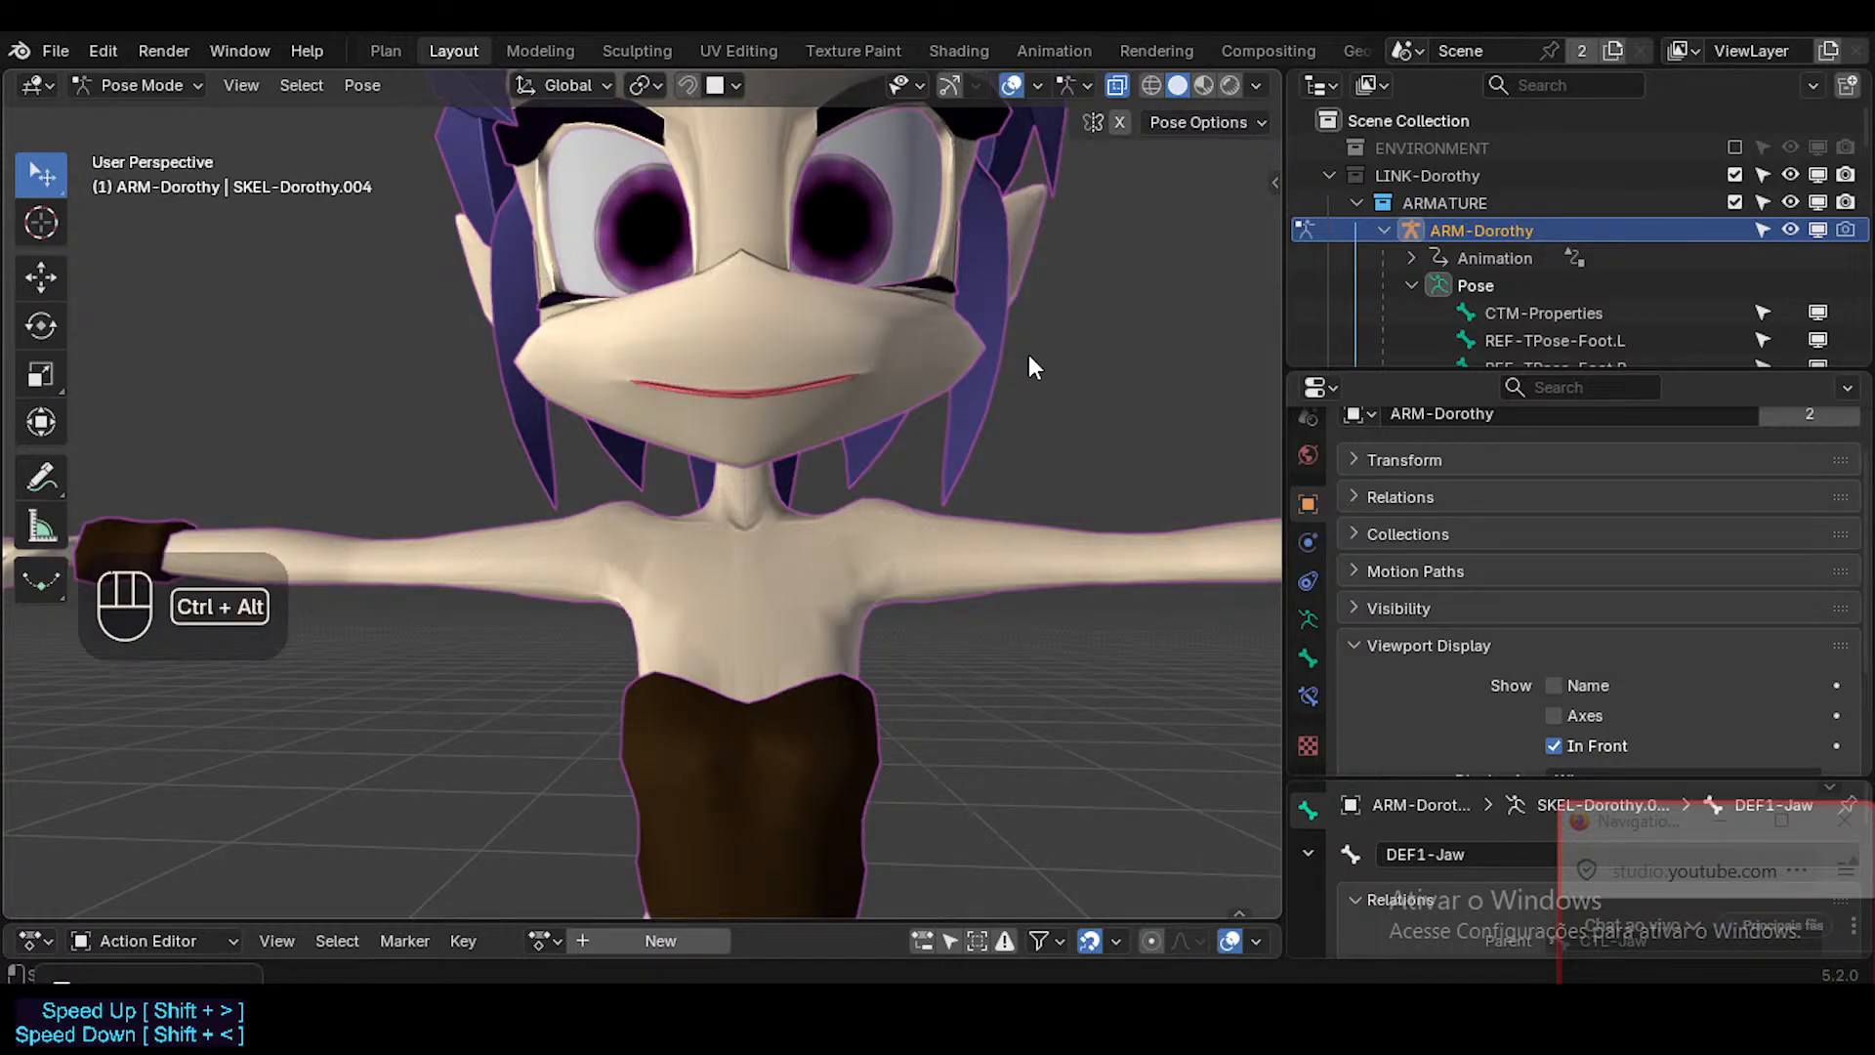
key("ctrl+alt+c")
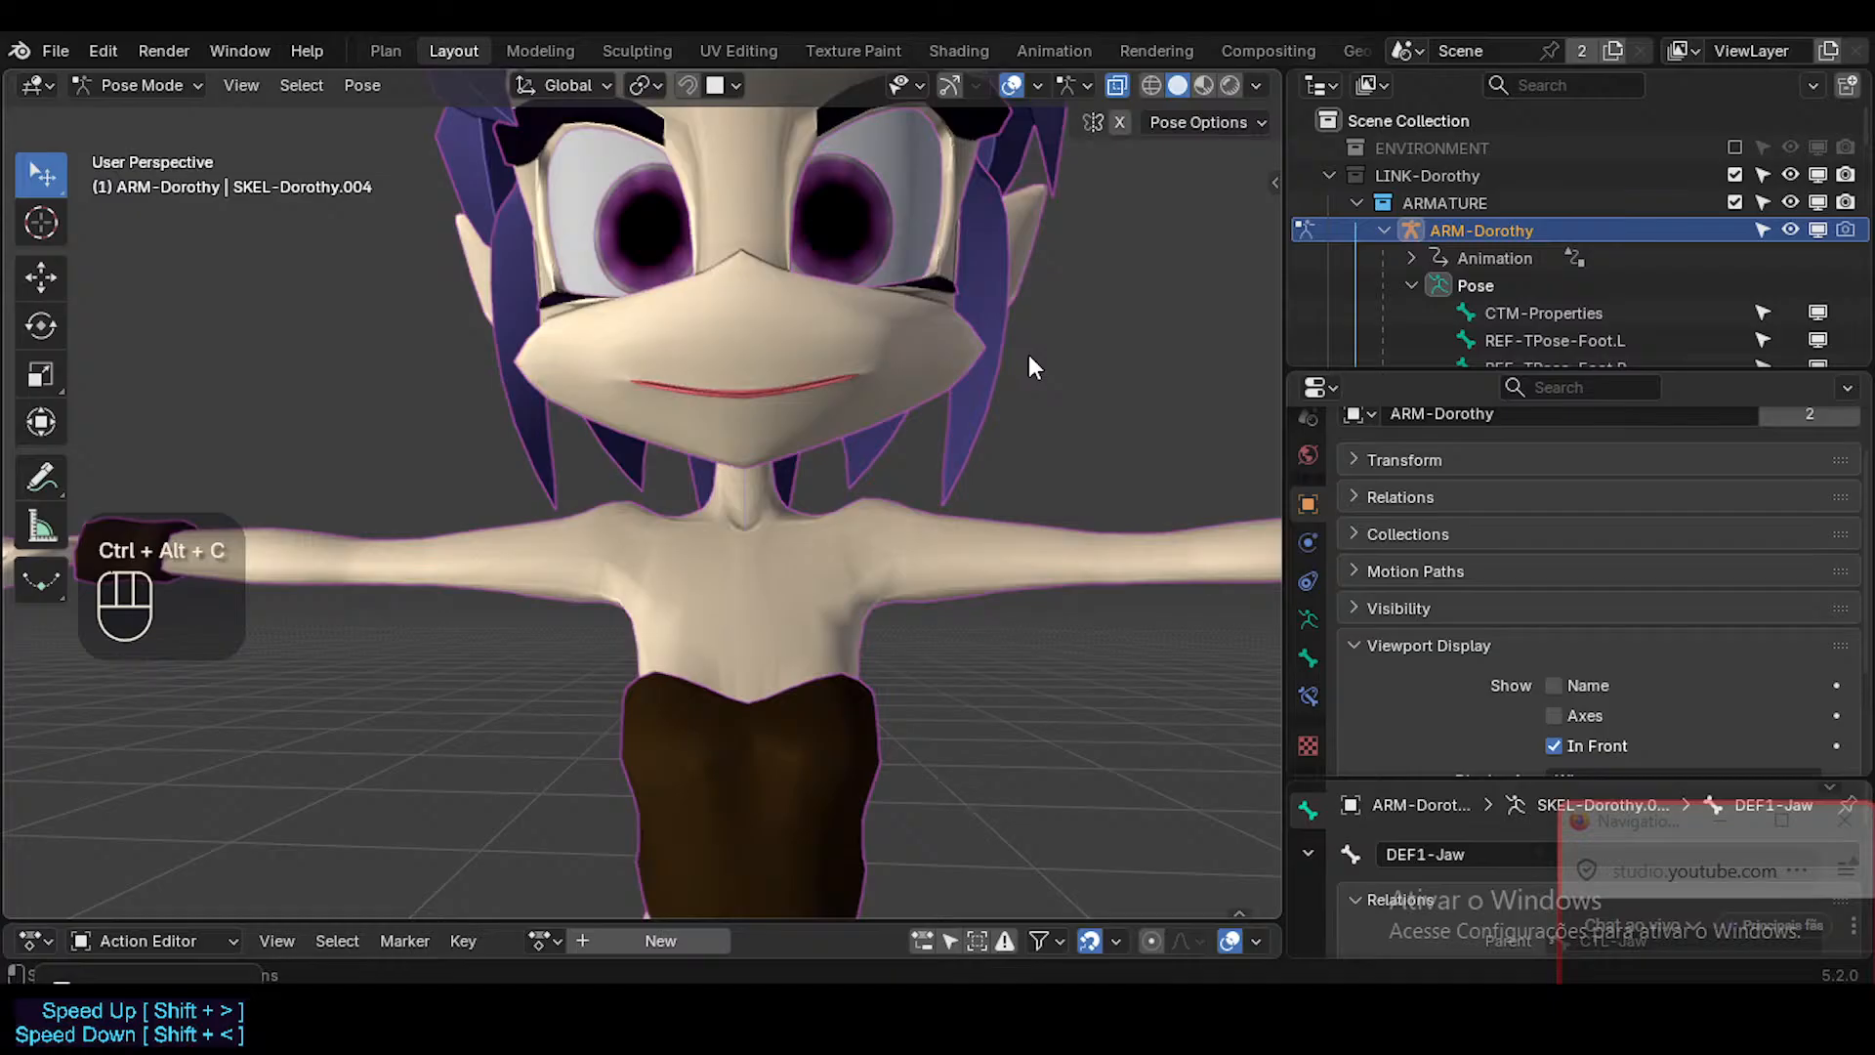
key("shift+alt+x")
key("shift+alt+z")
key("shift+alt+z")
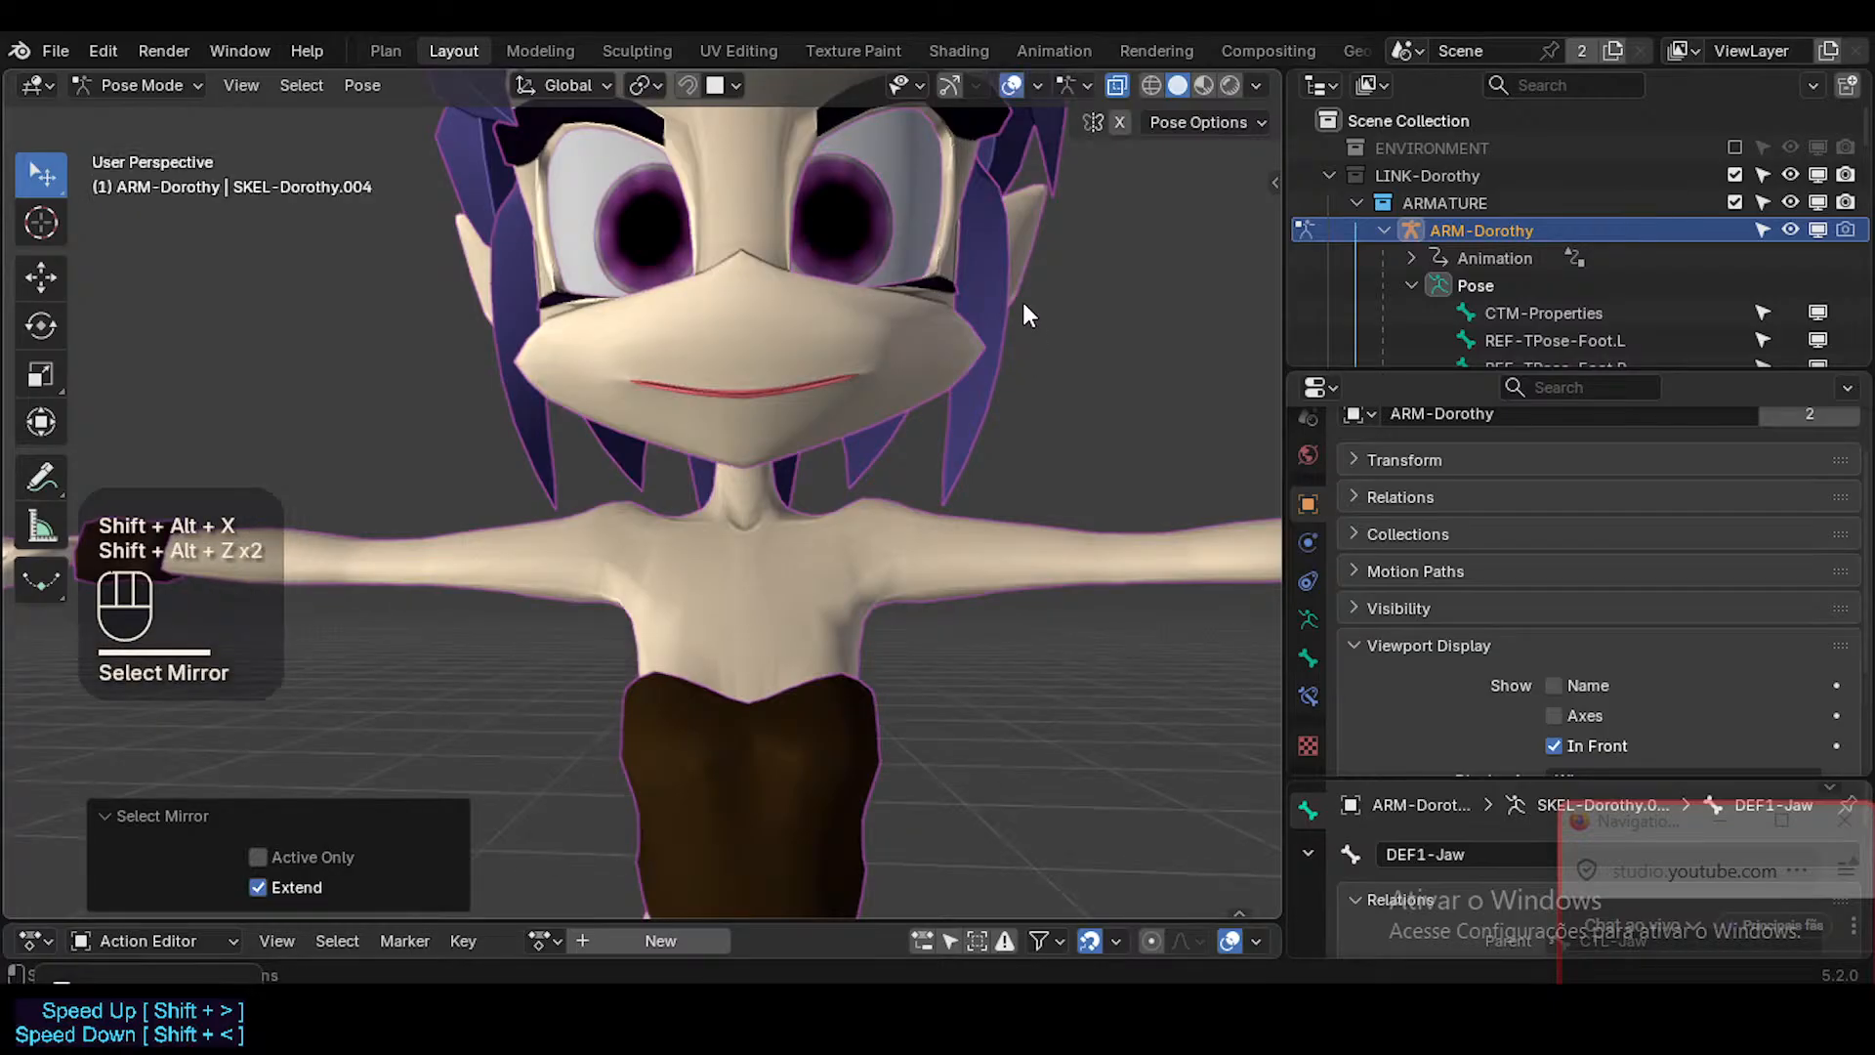
key("ctrl+alt+z")
Display the wireframe over the character's meshes to examine the face topology, and hide it again.
middle_click_drag(1018, 297, 993, 271, "shift")
key("shift+ctrl+alt+z")
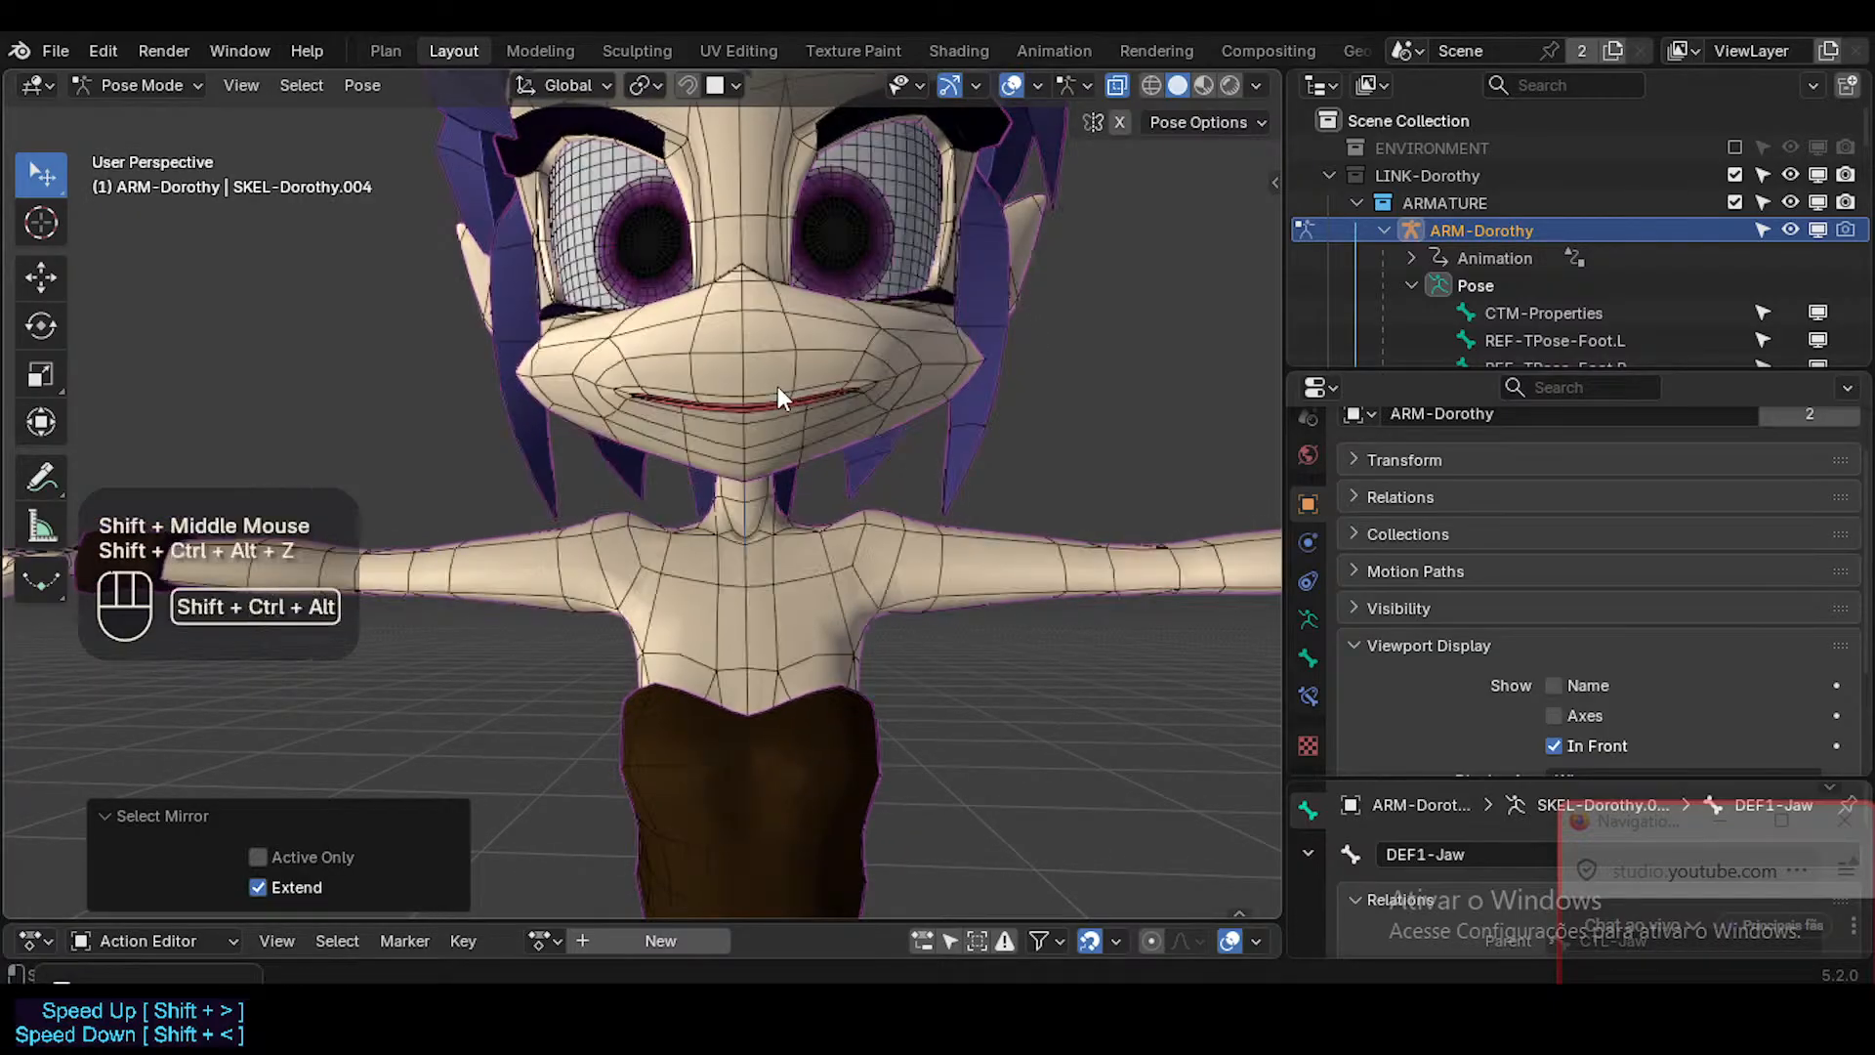
middle_click_drag(777, 385, 834, 430)
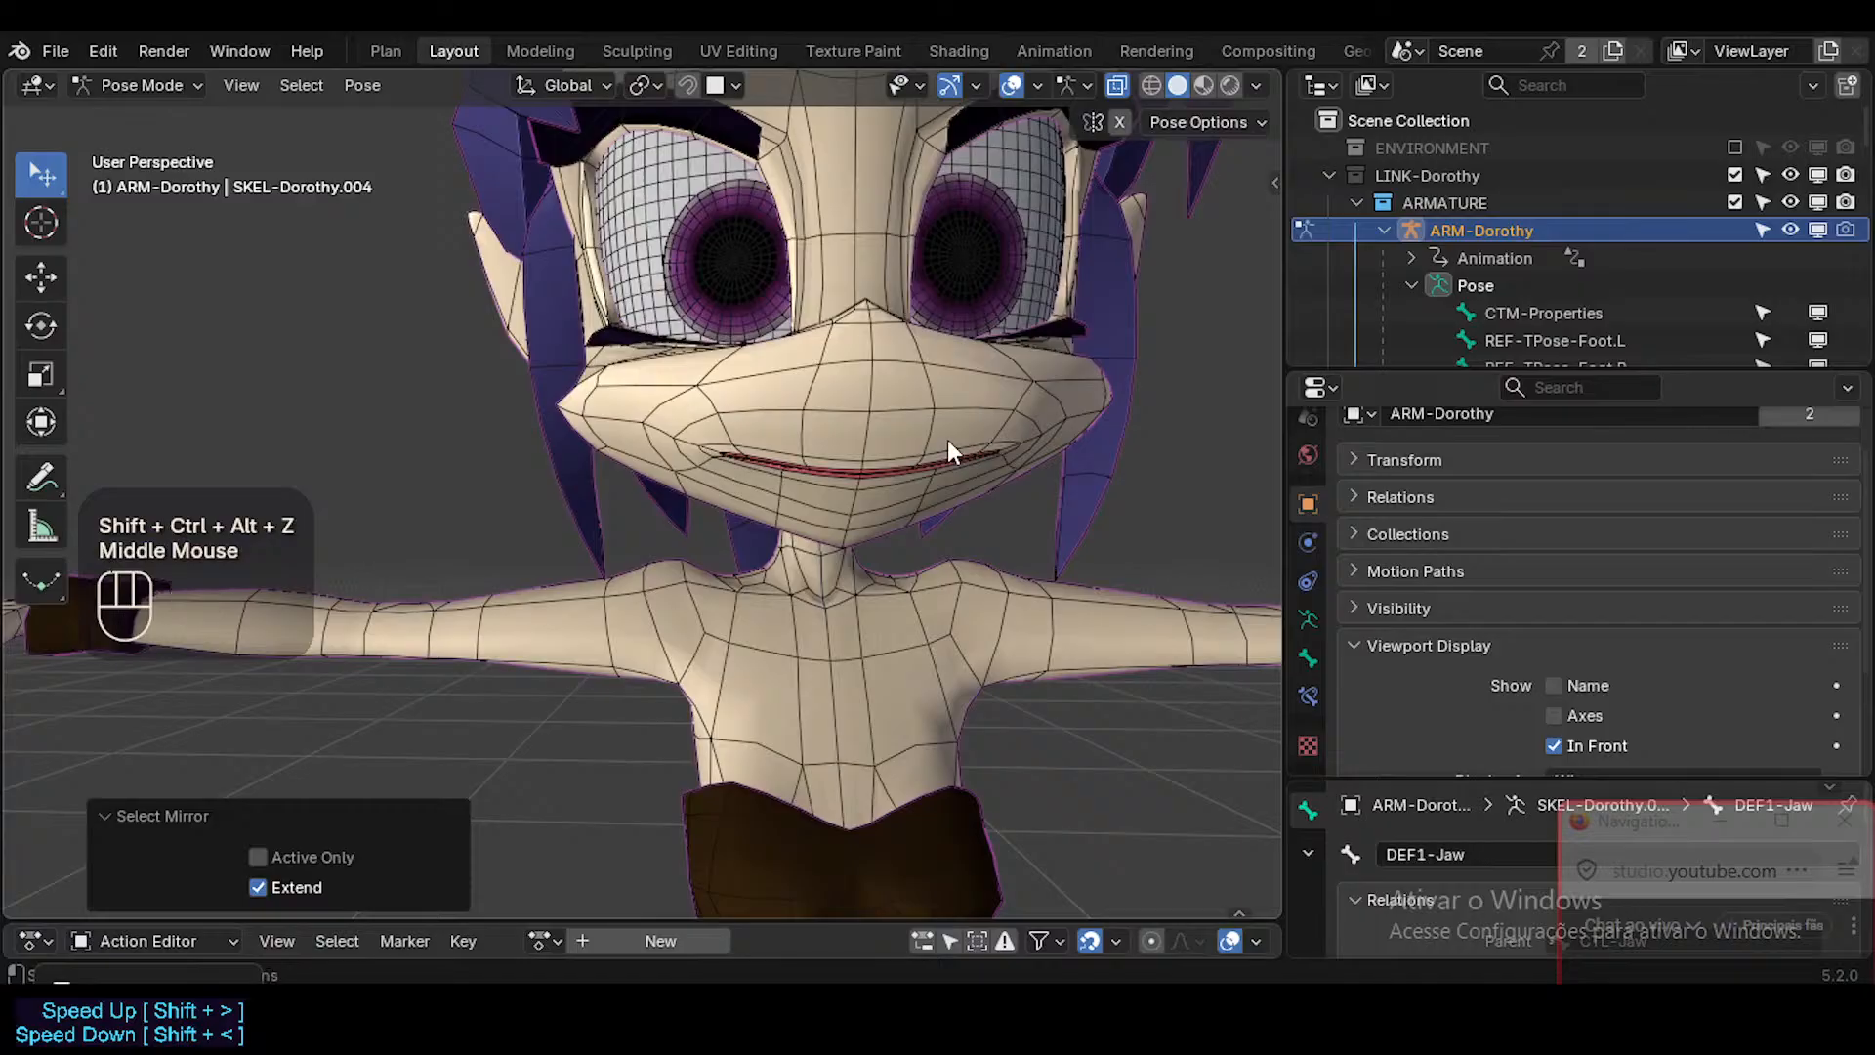
key("shift+ctrl+alt+z")
Switch the armature between Object and Edit Mode and check the viewport overlay settings for bone visibility.
key("ctrl+Tab")
middle_click_drag(948, 440, 871, 463, "shift")
key("shift+alt+z")
key("shift+alt+z")
key("Tab")
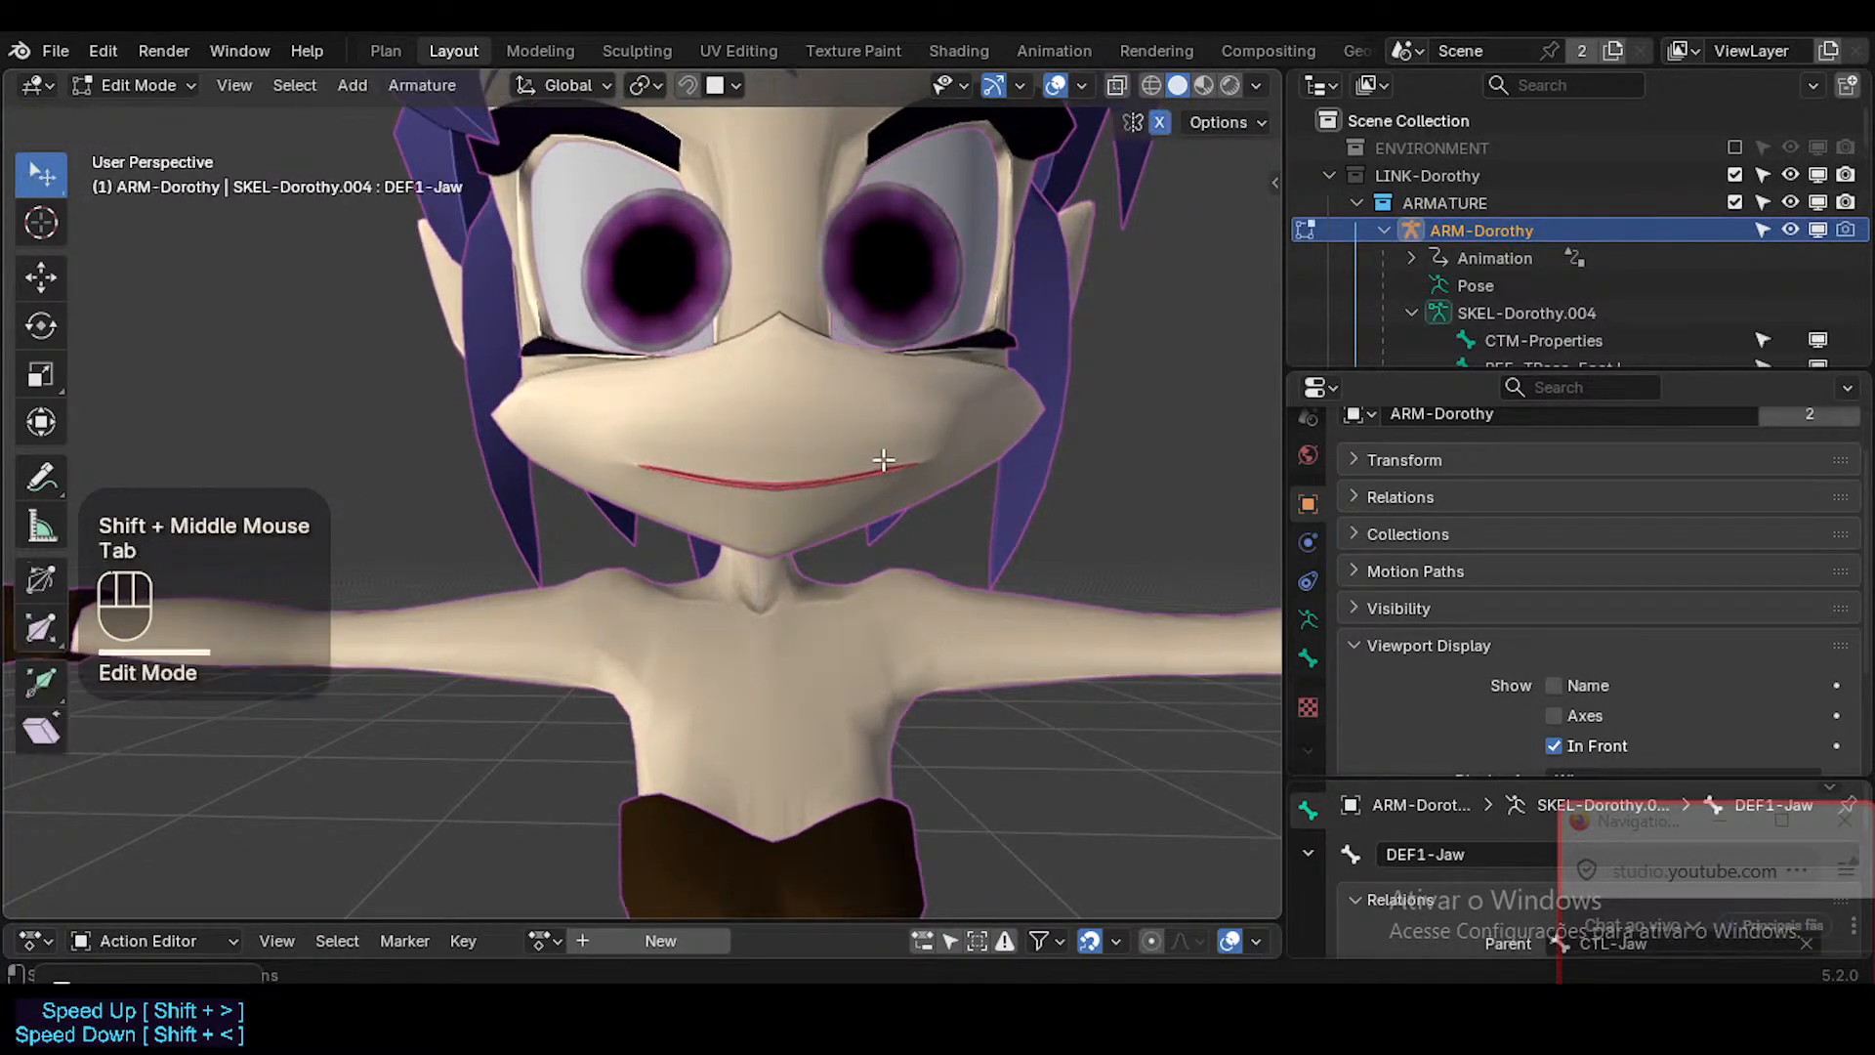
key("shift+alt+z")
key("shift+alt+z")
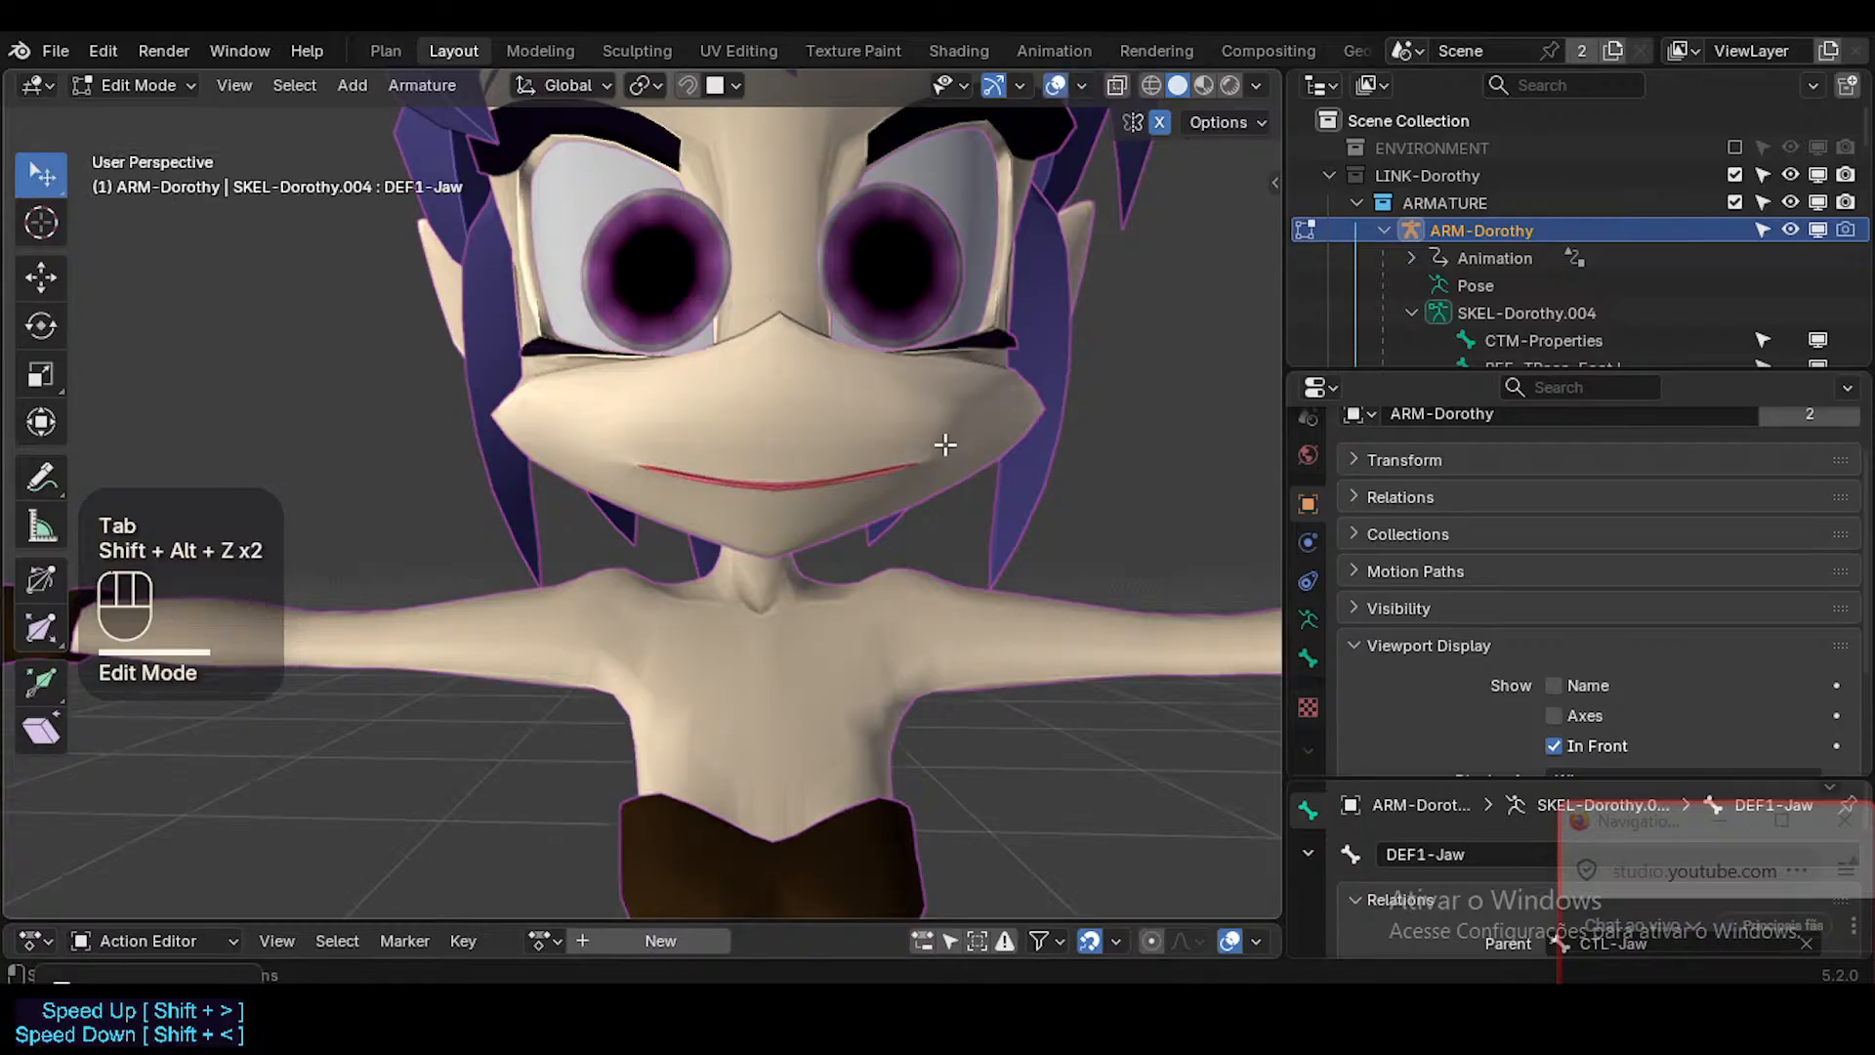
left_click(1089, 86)
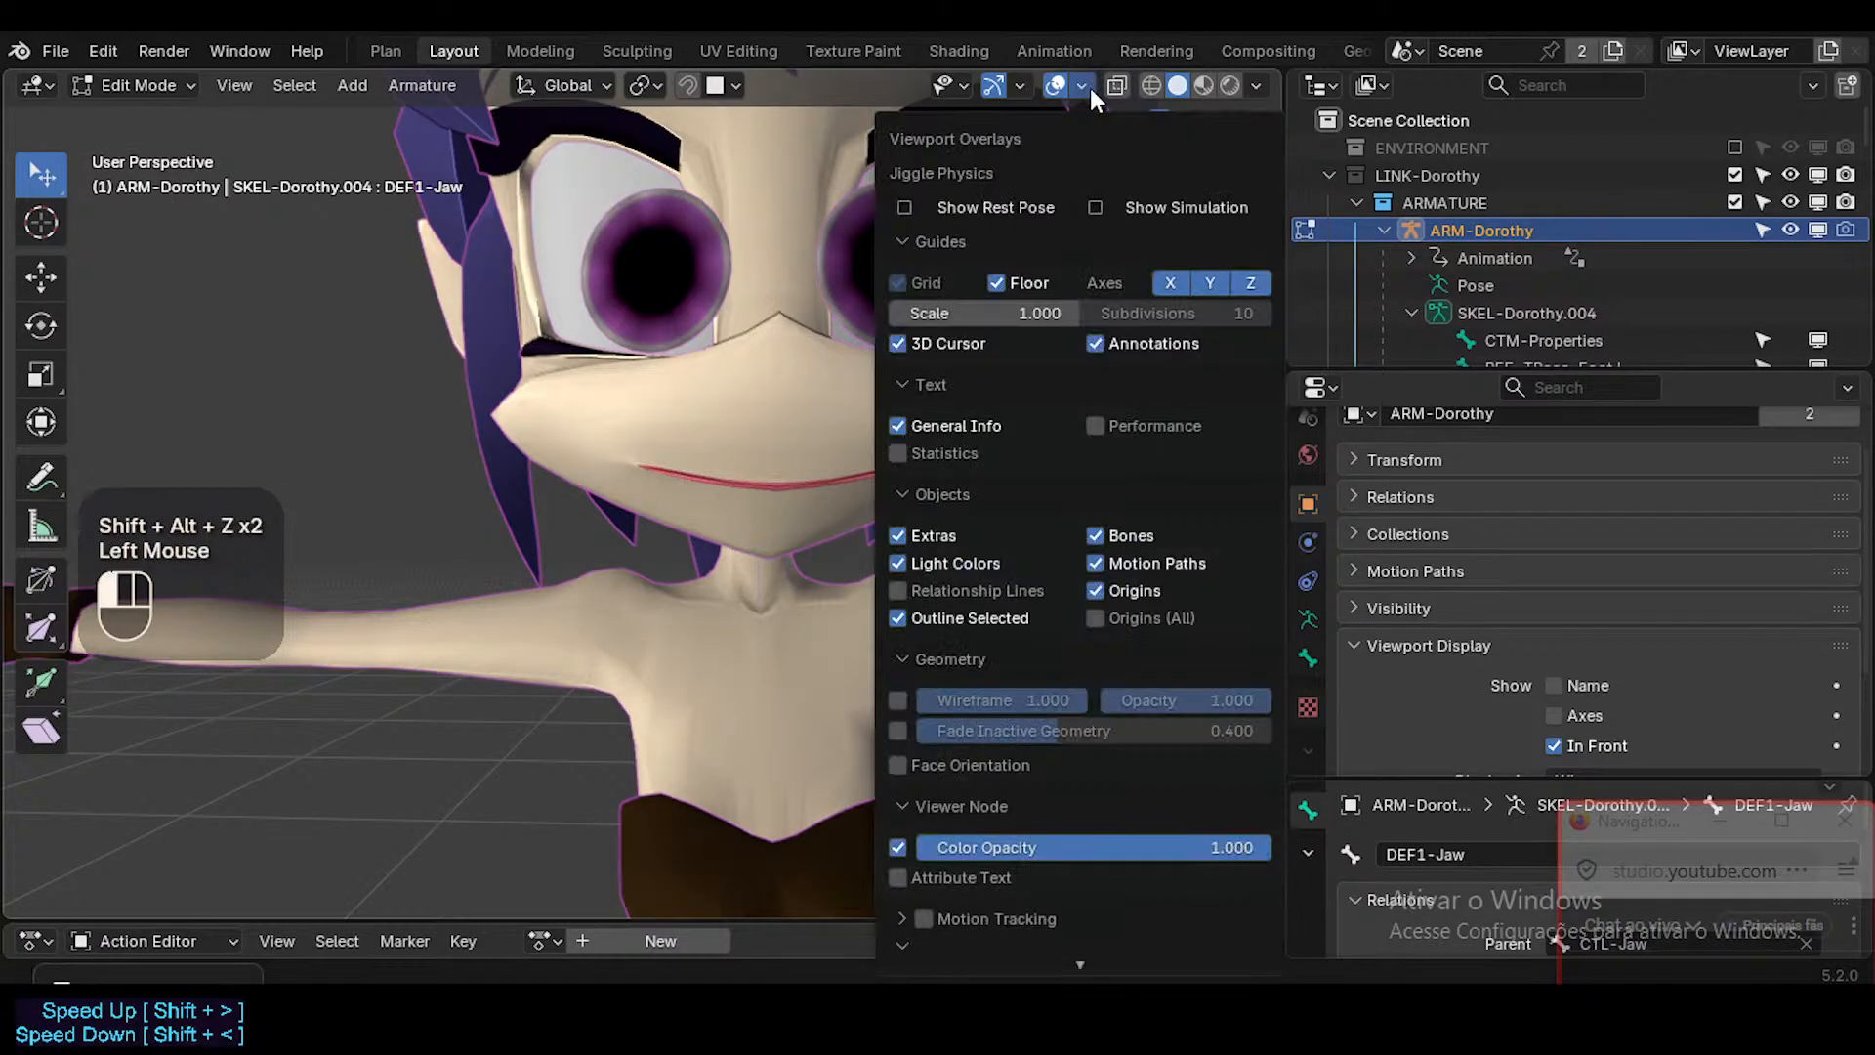
left_click(1088, 86)
key("Tab")
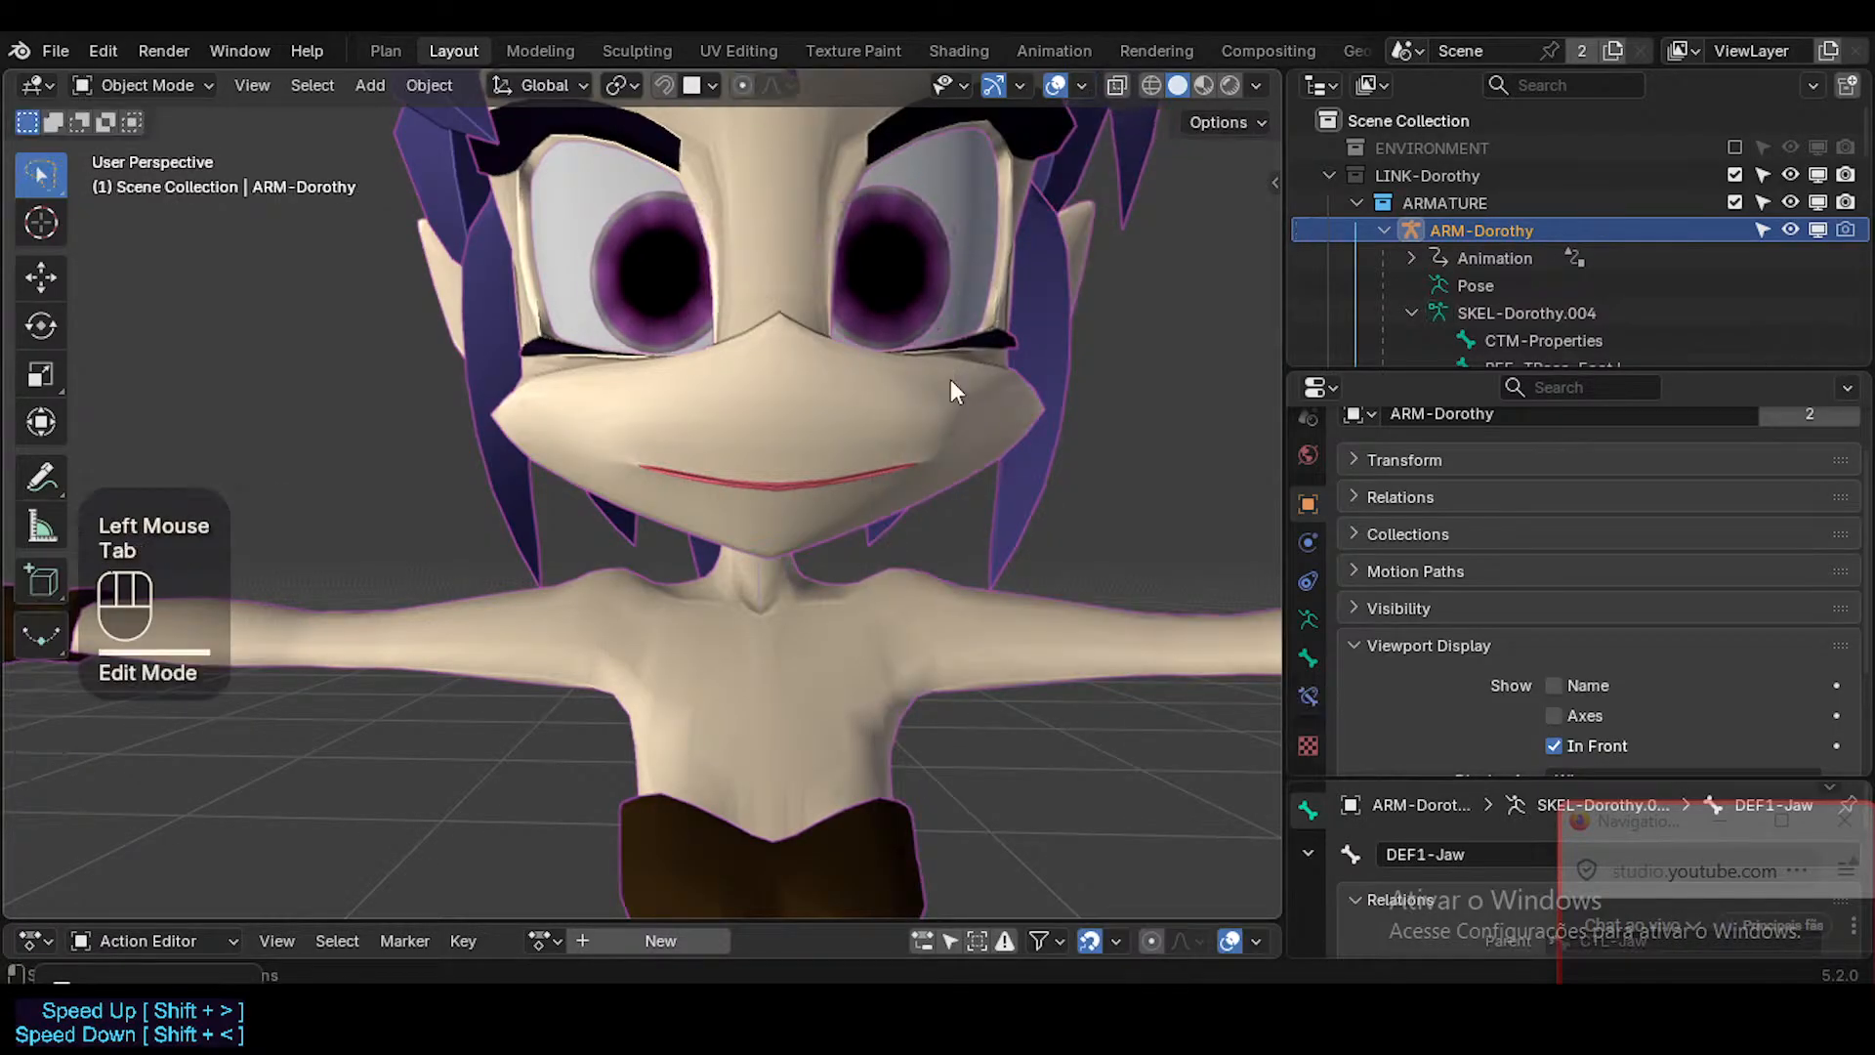
In Edit Mode, solo the CTL-Face and CTL-Body bone collections to bring the control bones into view.
key("Tab")
key("n")
left_click(1109, 415)
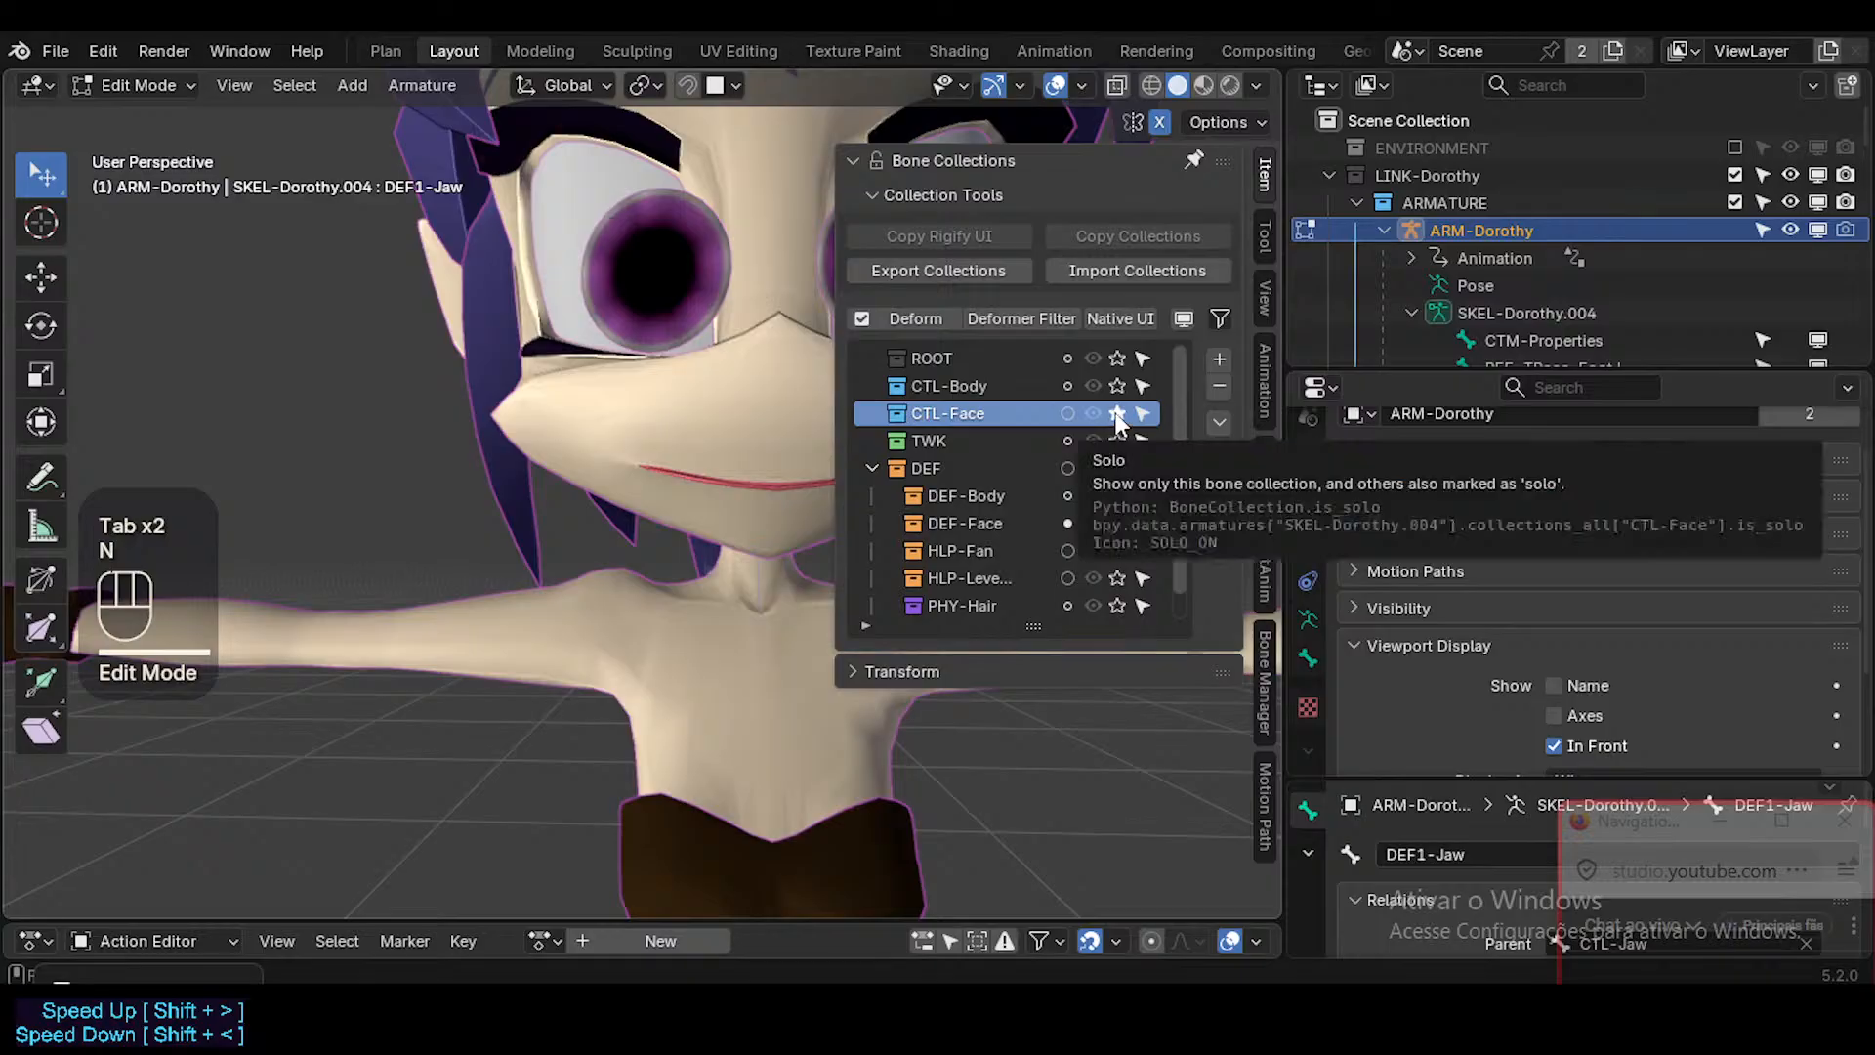
left_click(1115, 414)
left_click(1117, 384)
key("n")
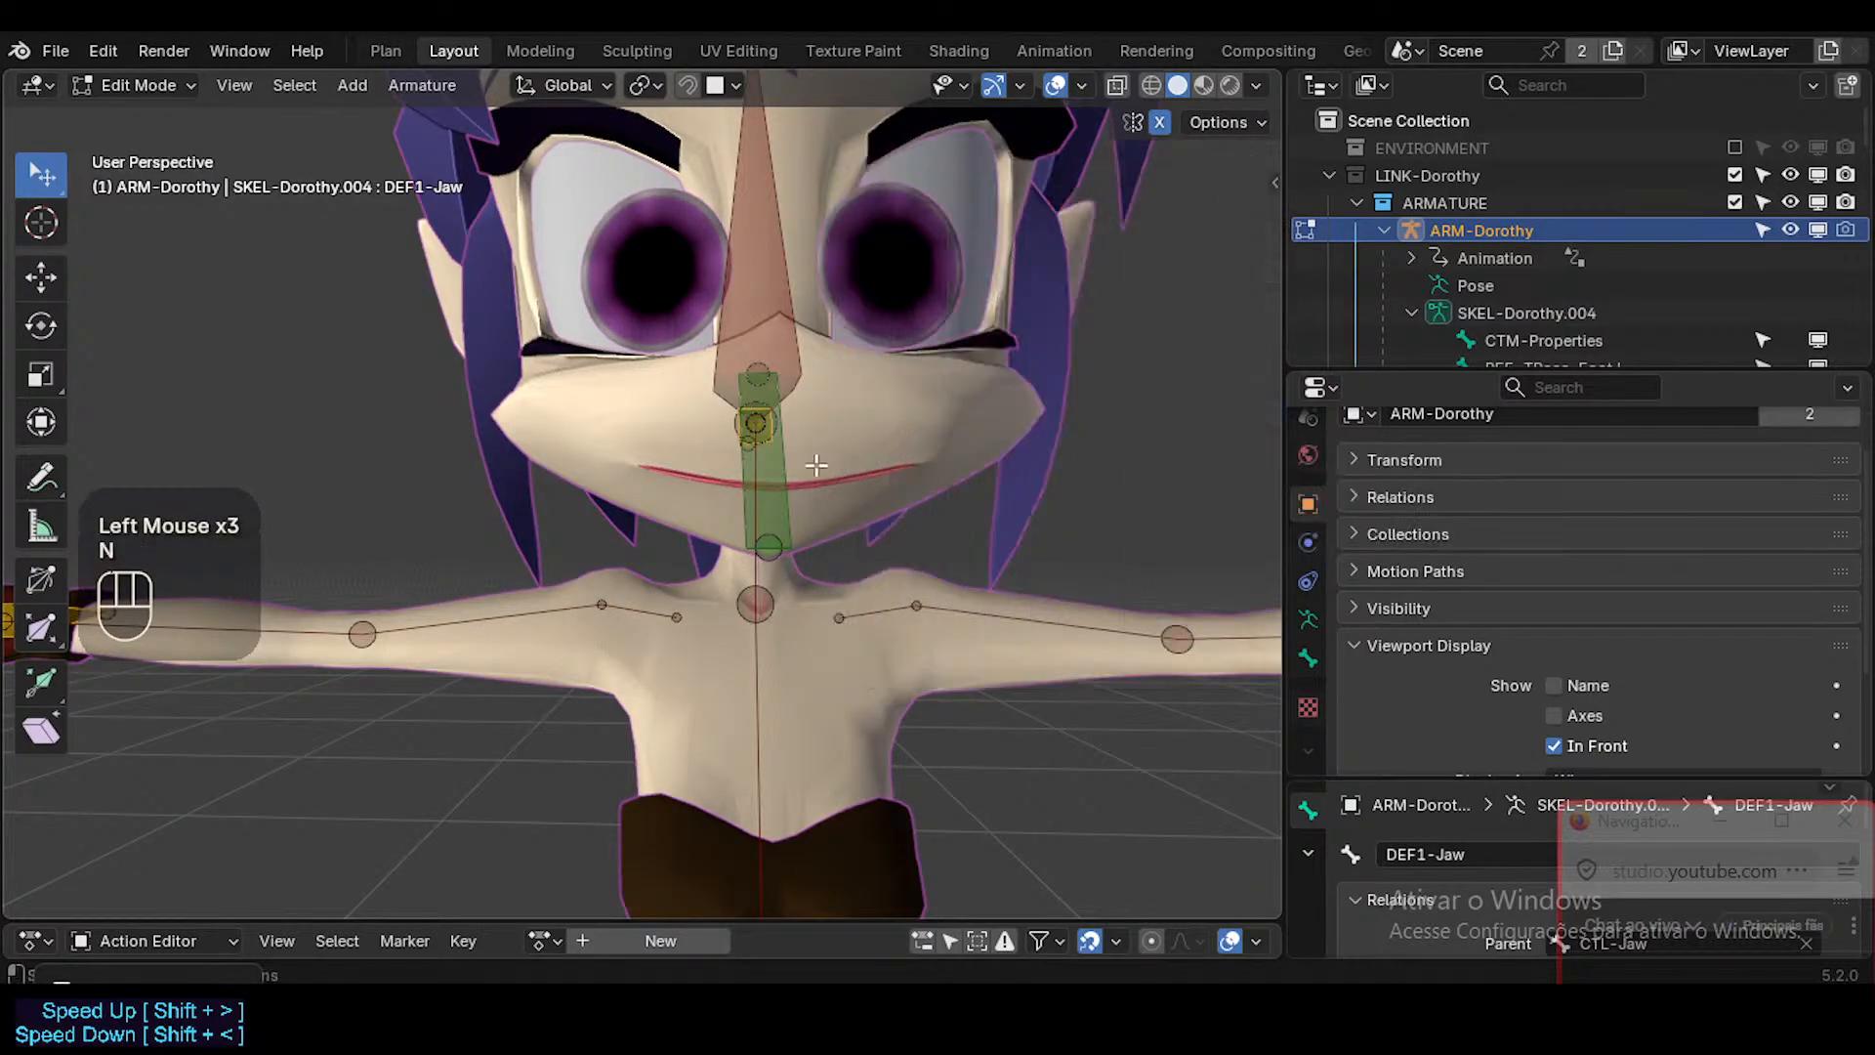
Set the display type of the CTL-Jaw bone to Octahedral.
left_click(724, 482)
middle_click_drag(724, 481, 934, 541)
left_click(968, 541)
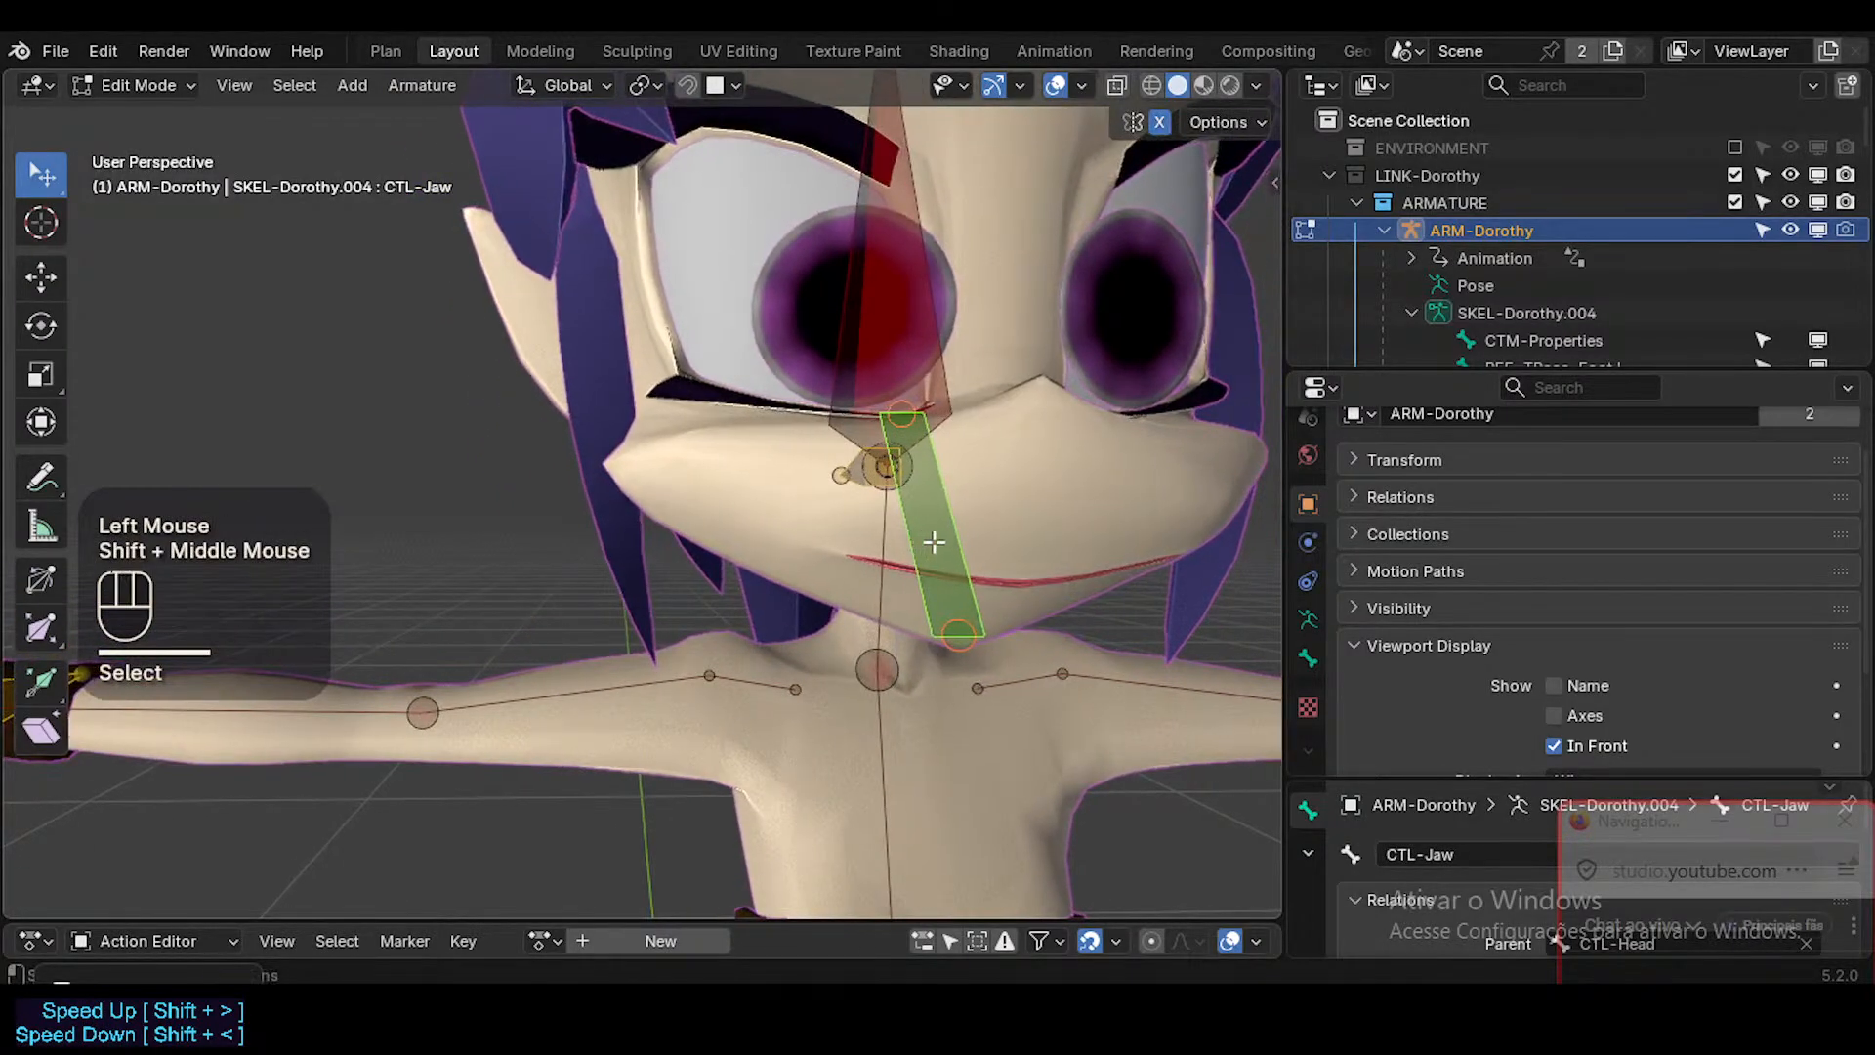
key("shift+alt+b")
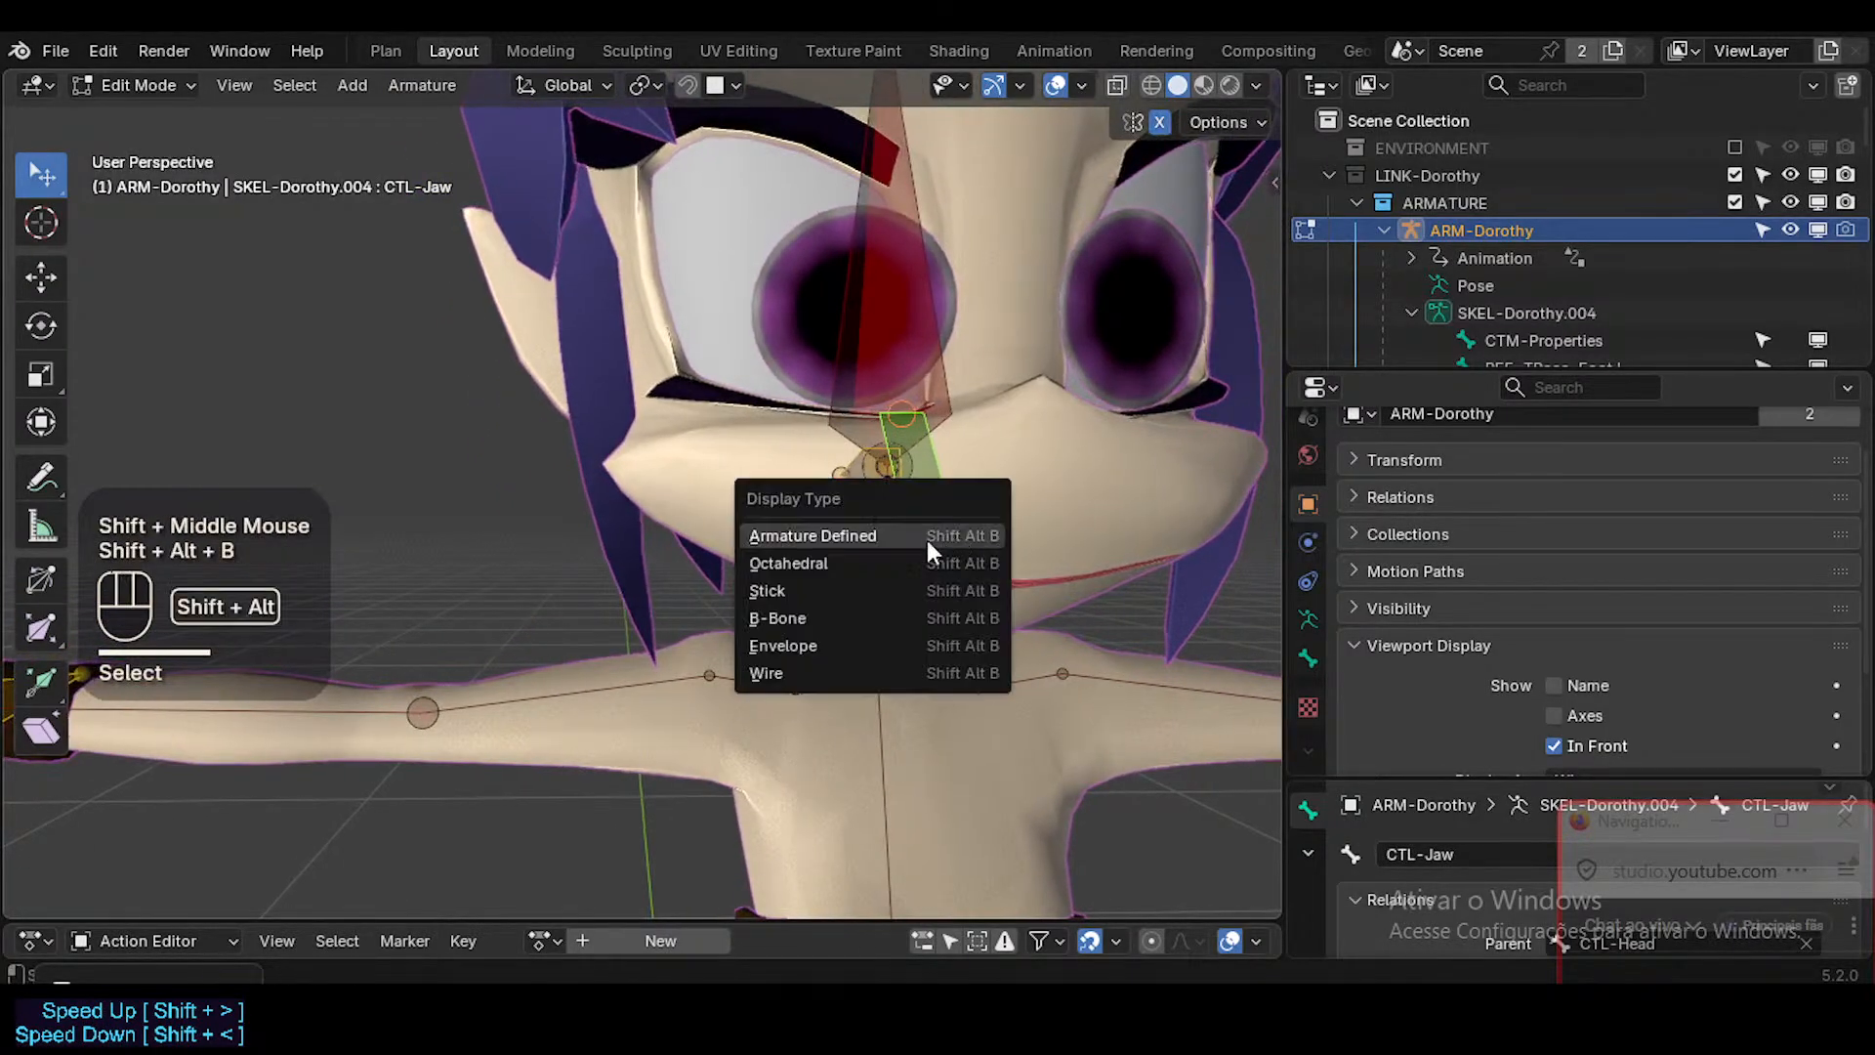
left_click(865, 566)
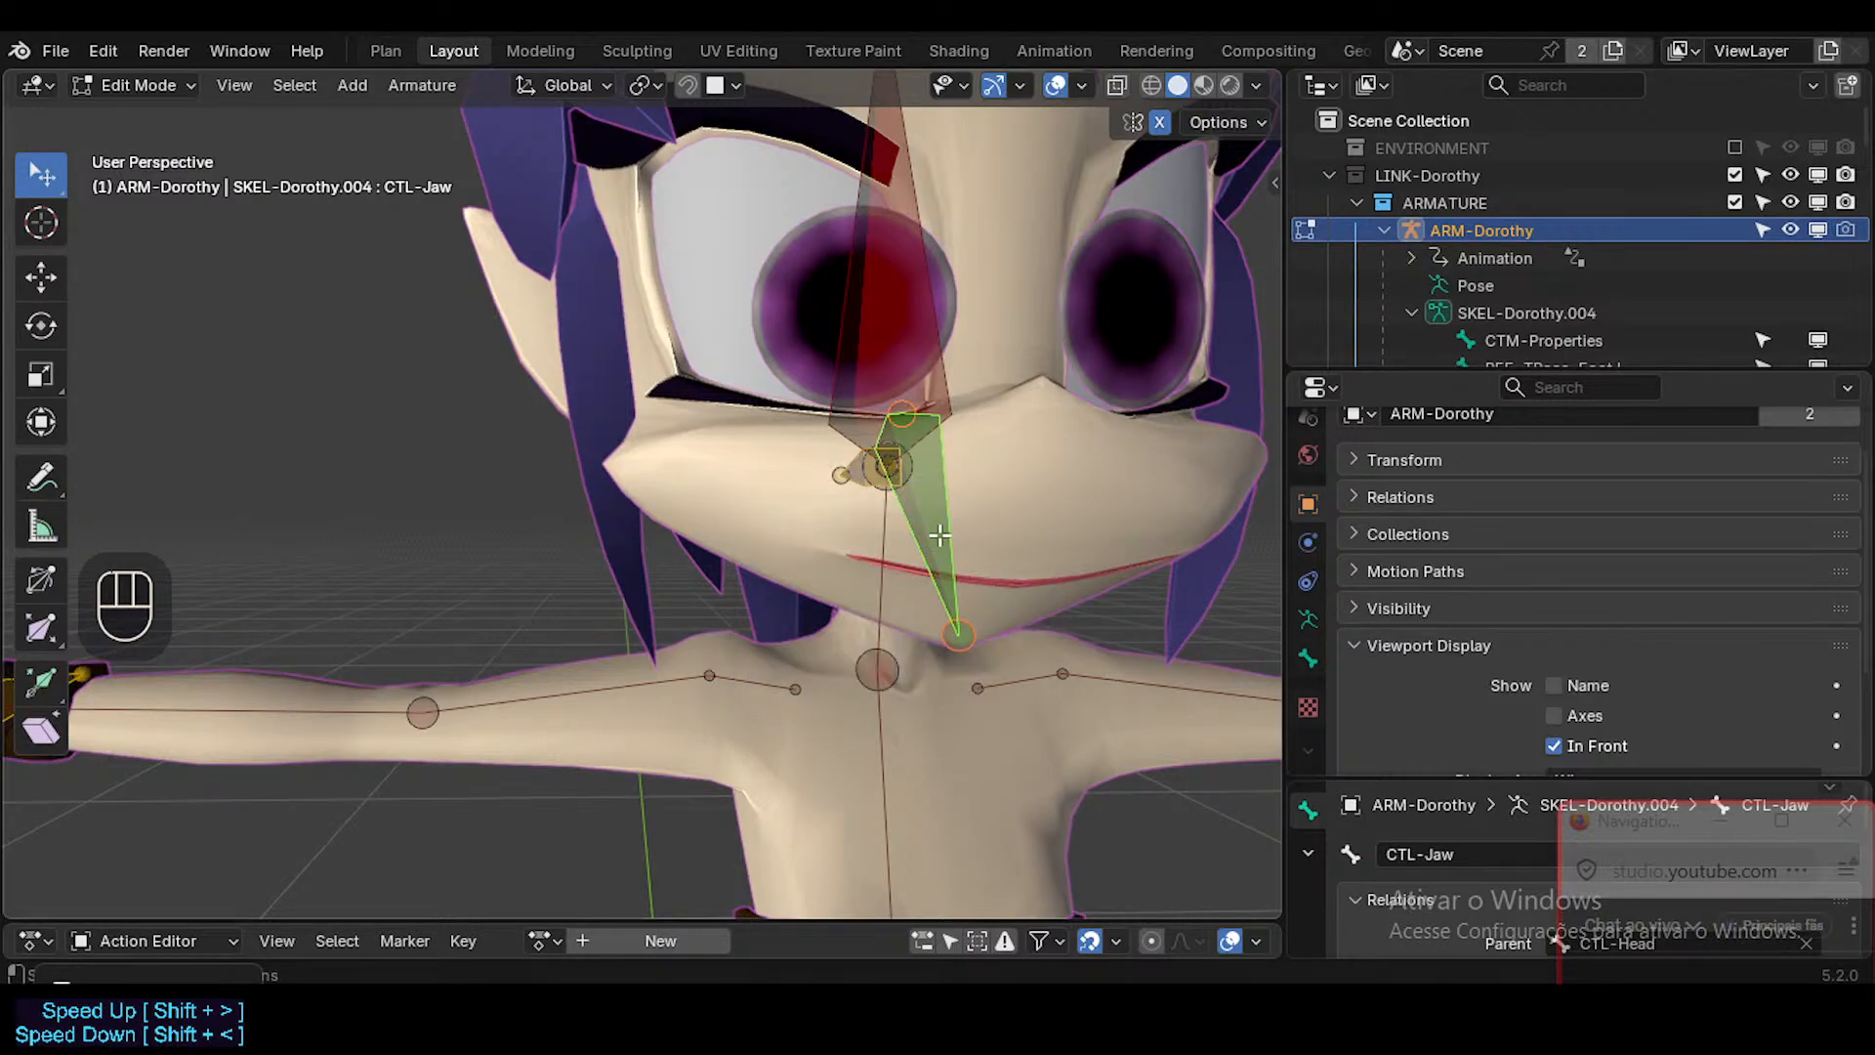
Solo the DEF-Face bone collection as well and set the display type of the CTL-Jaw bone to Stick.
key("n")
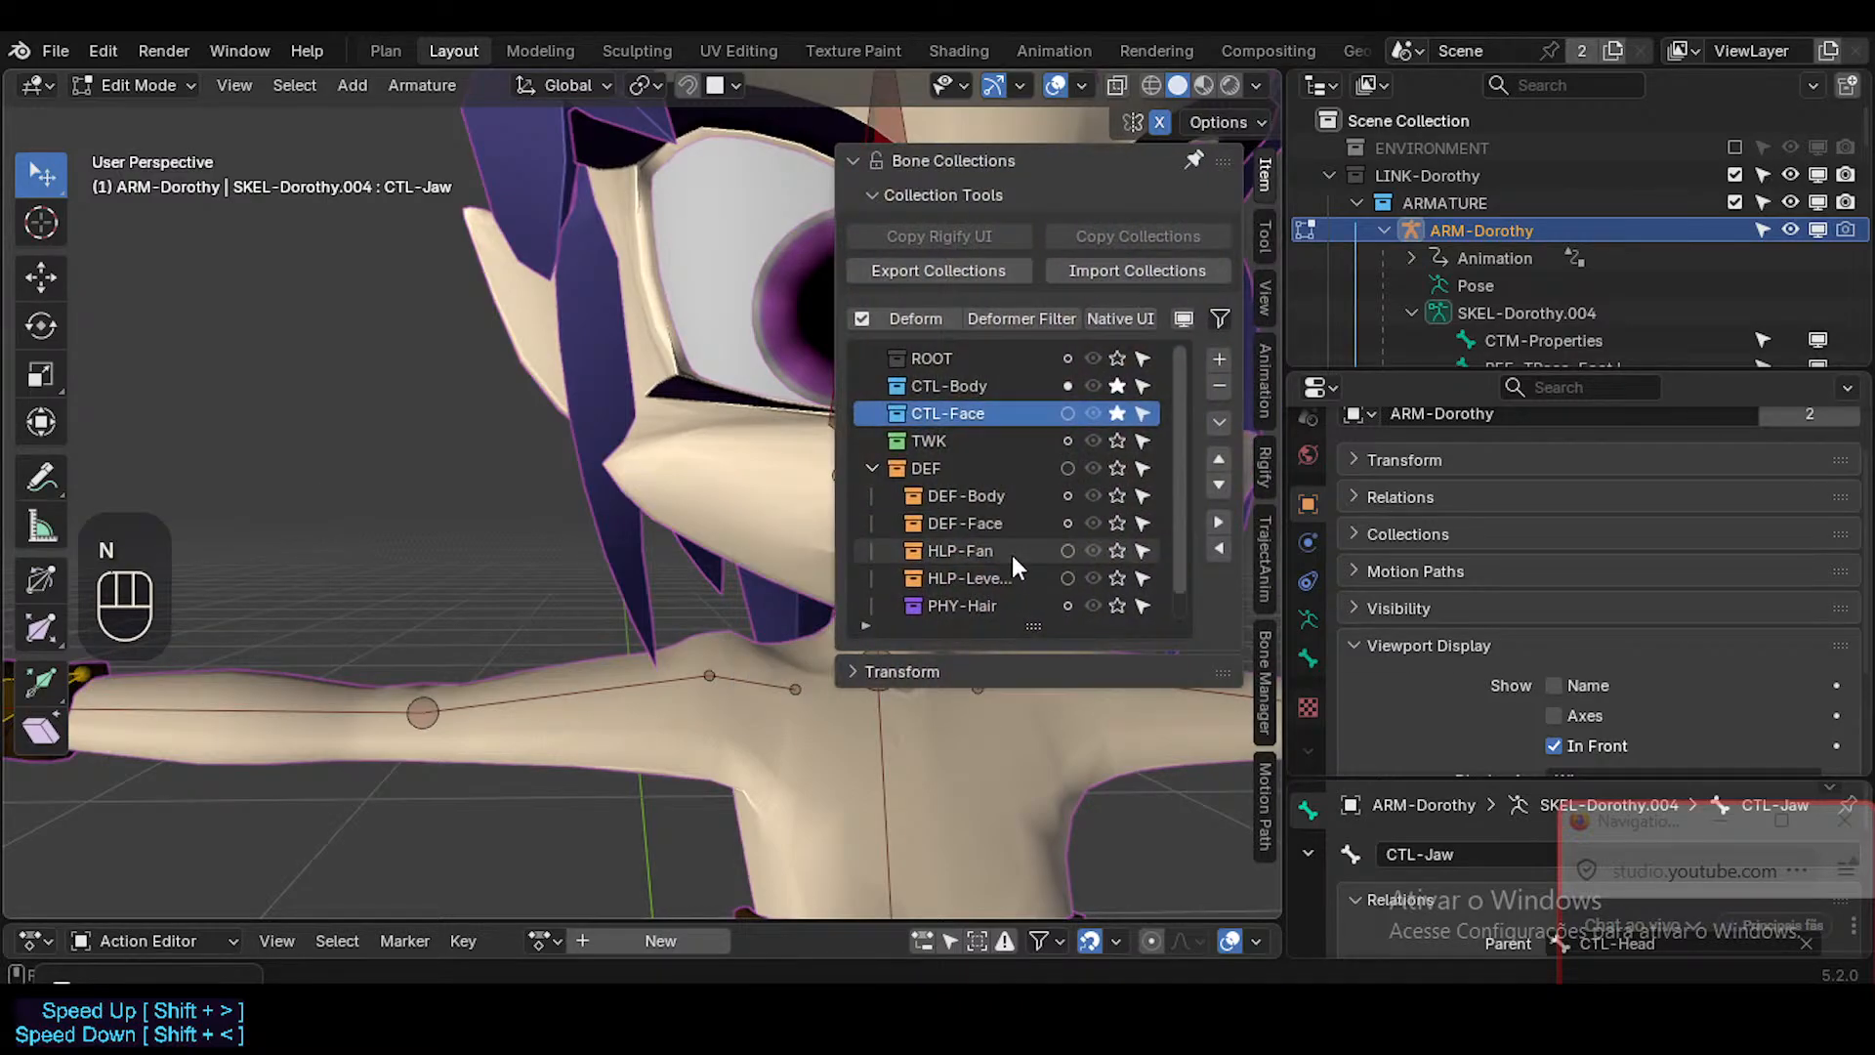
left_click(1113, 524)
key("n")
left_click(928, 507)
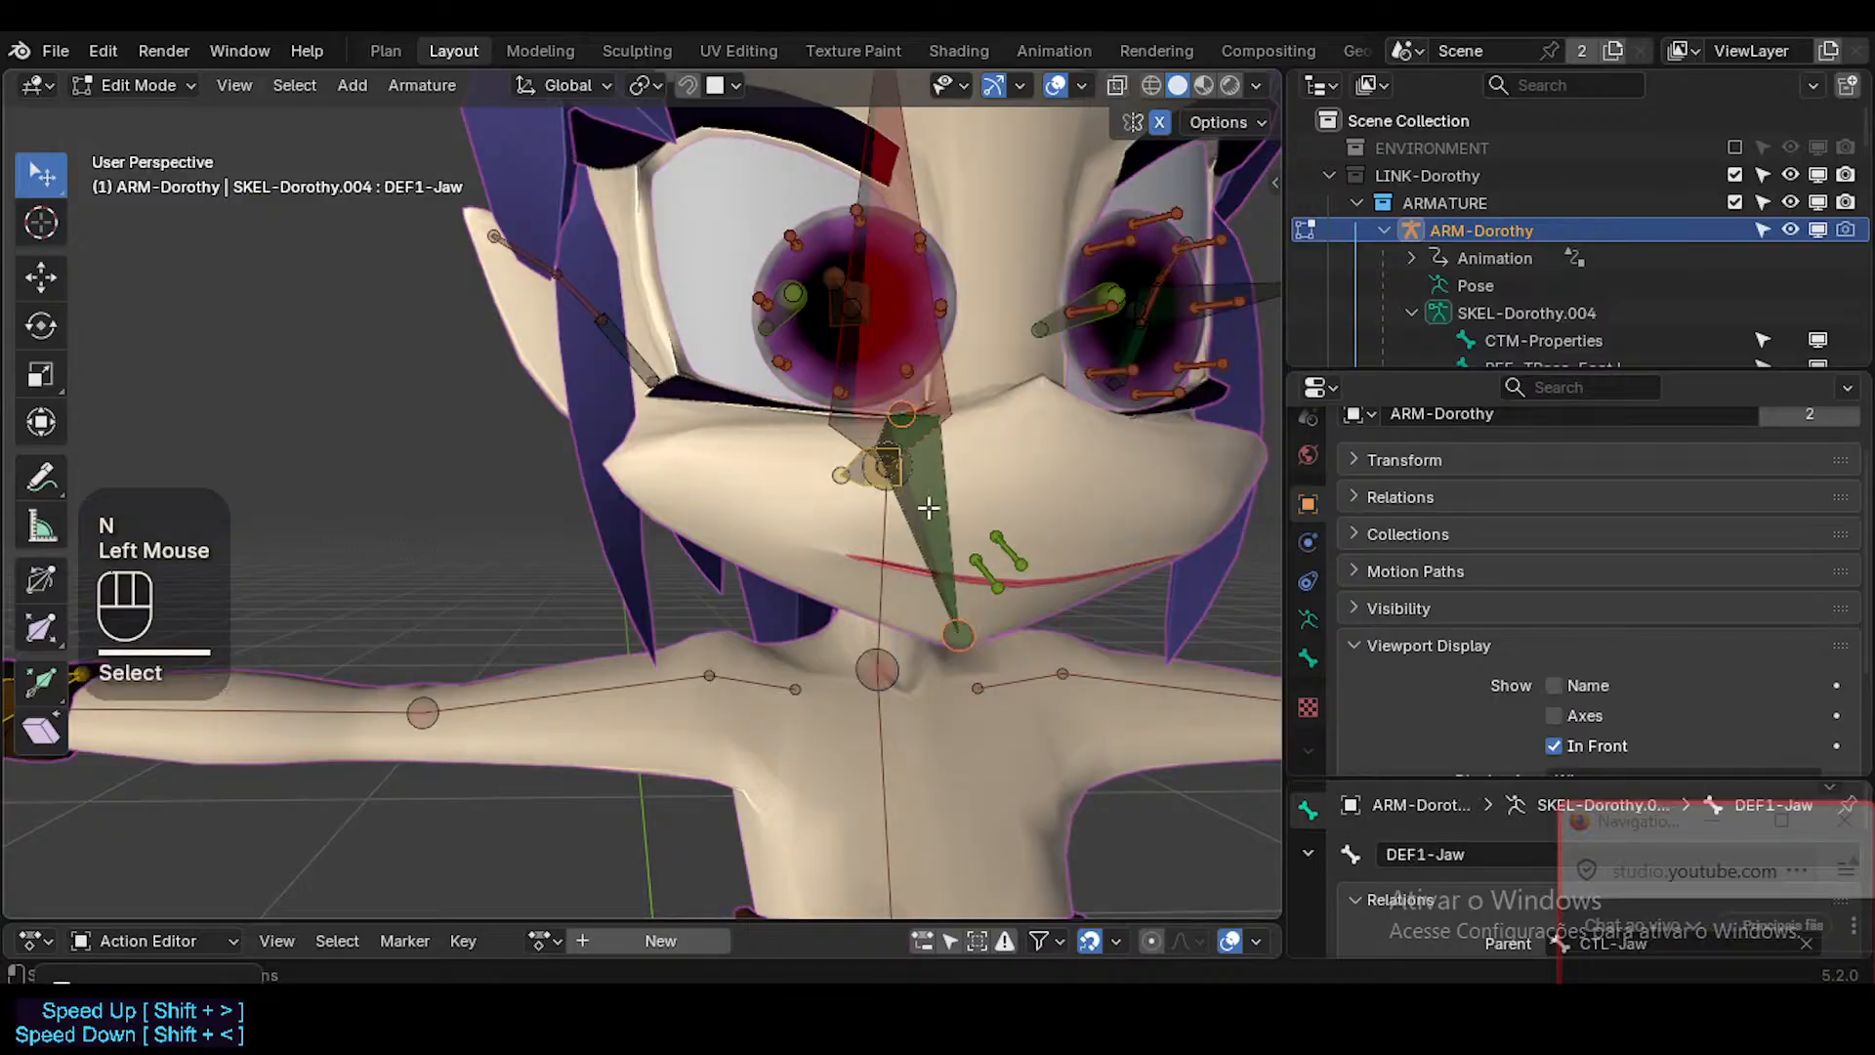
left_click(929, 498)
key("shift+alt+b")
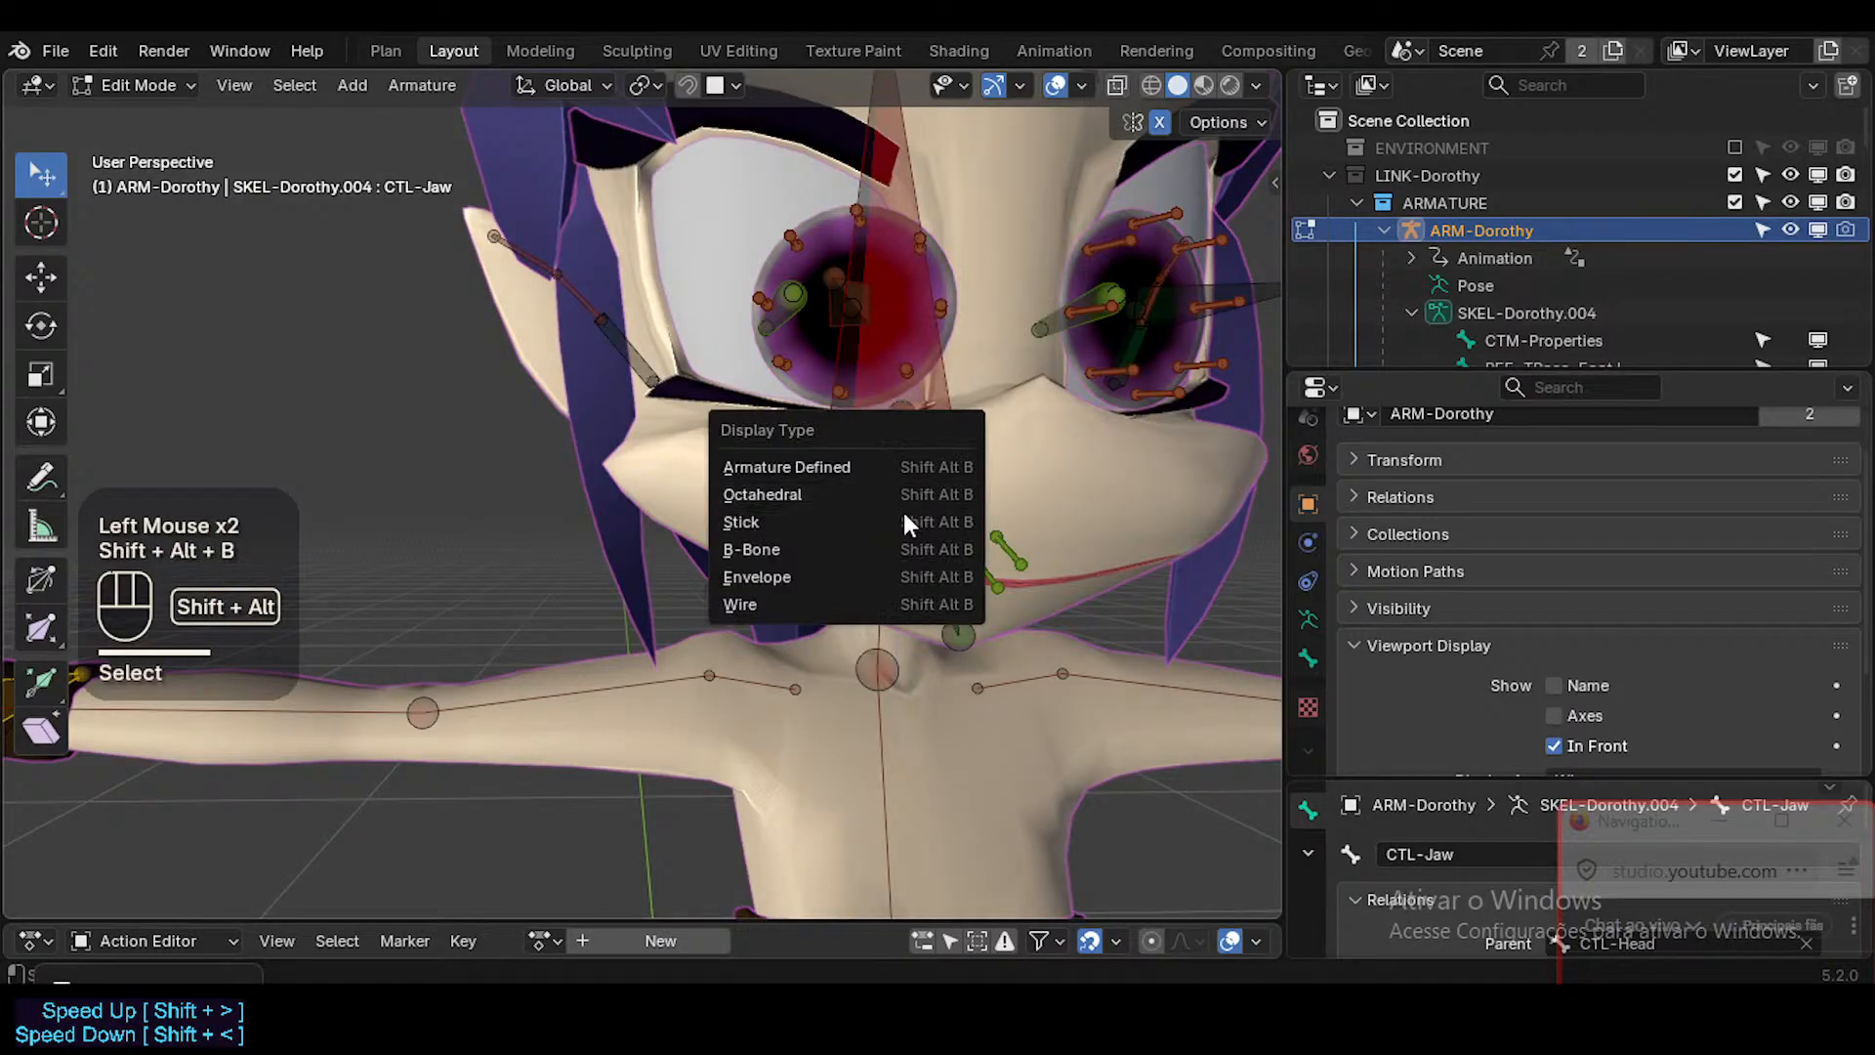
left_click(905, 523)
Set the display type of the CTL-Head bone to Stick and dismiss the timer notification.
key("alt+a")
middle_click_drag(932, 527, 855, 513)
left_click(817, 324)
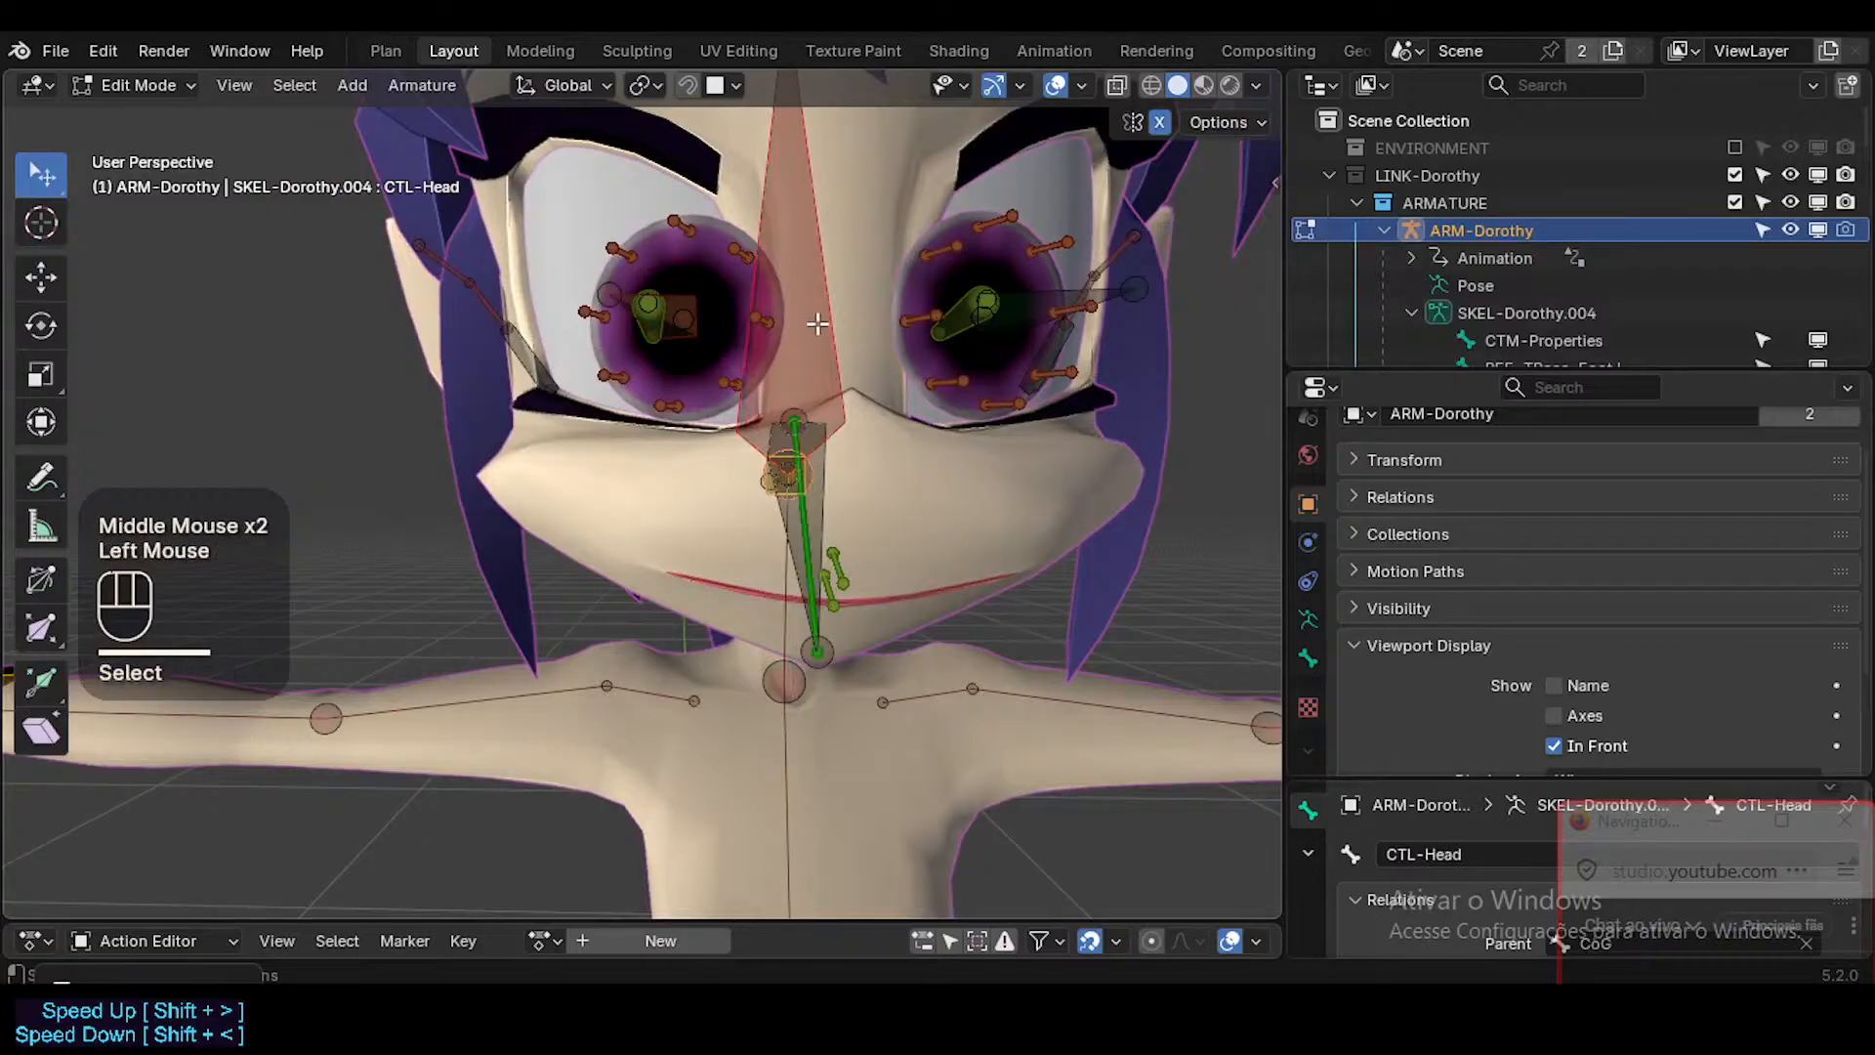
key("shift+alt+b")
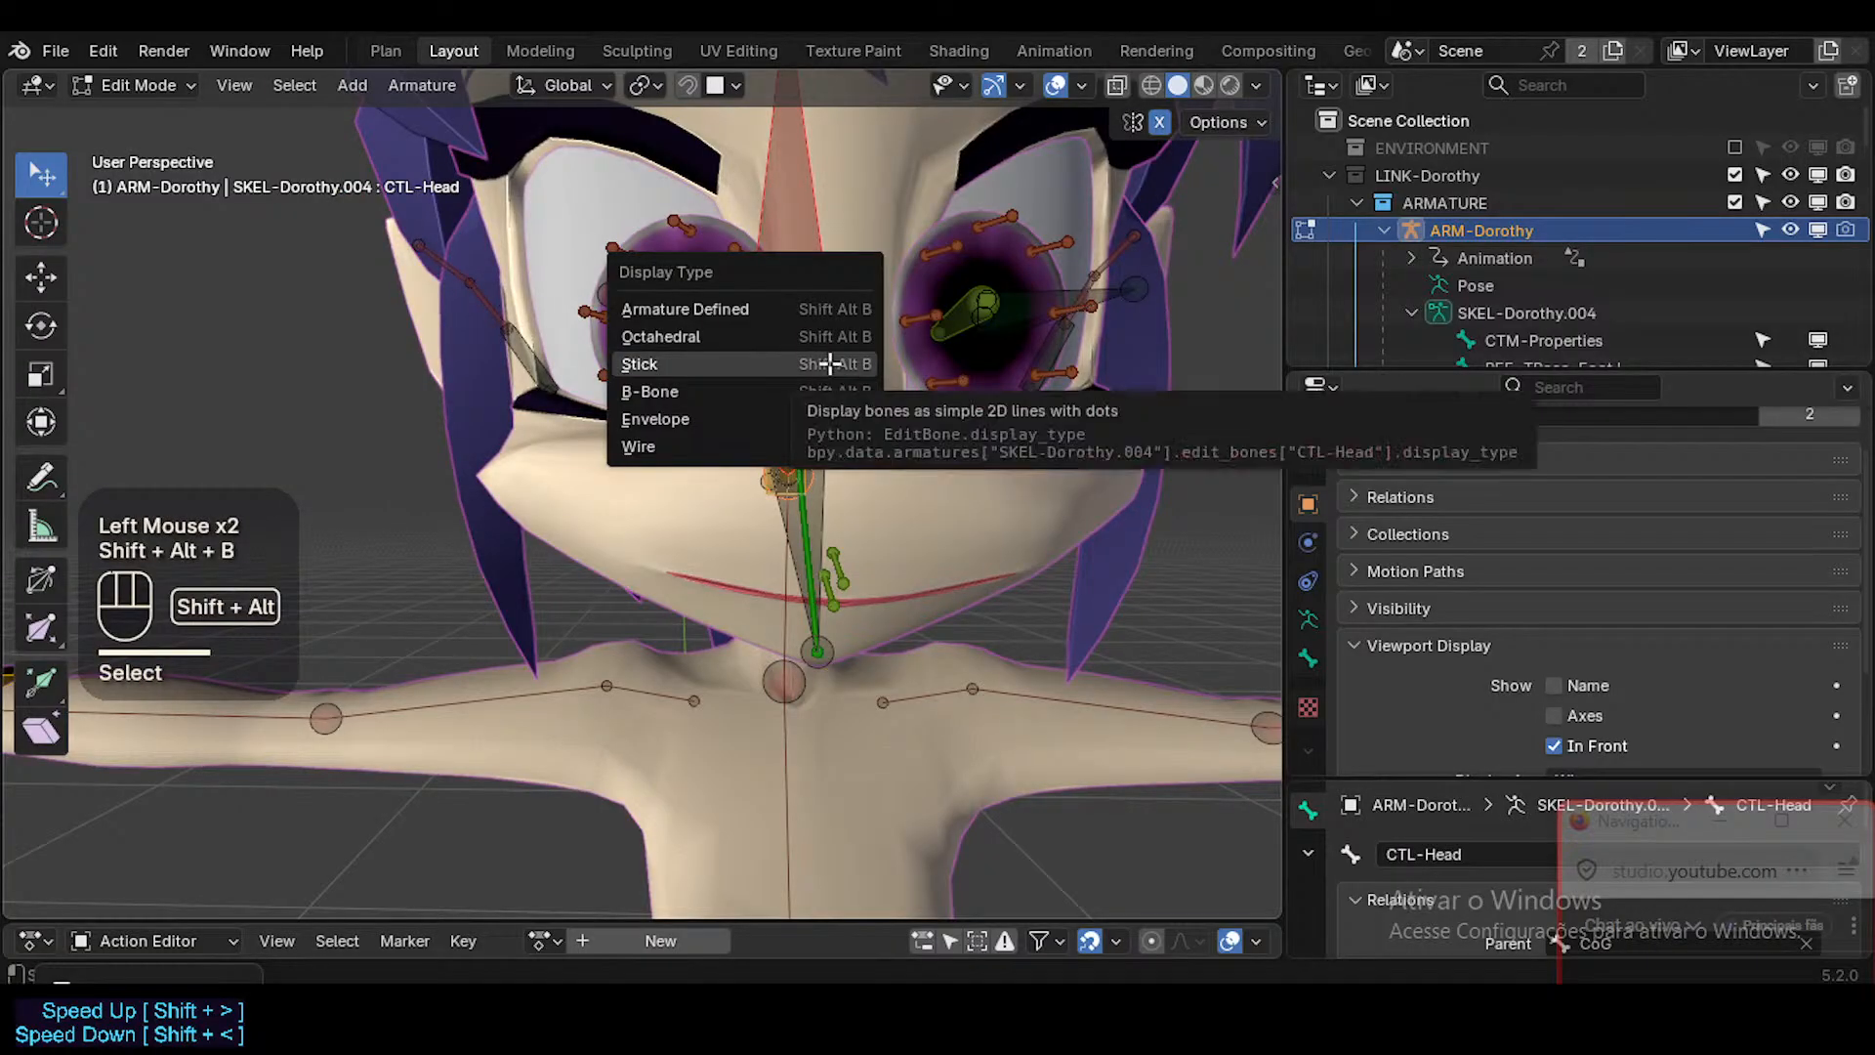
left_click(829, 363)
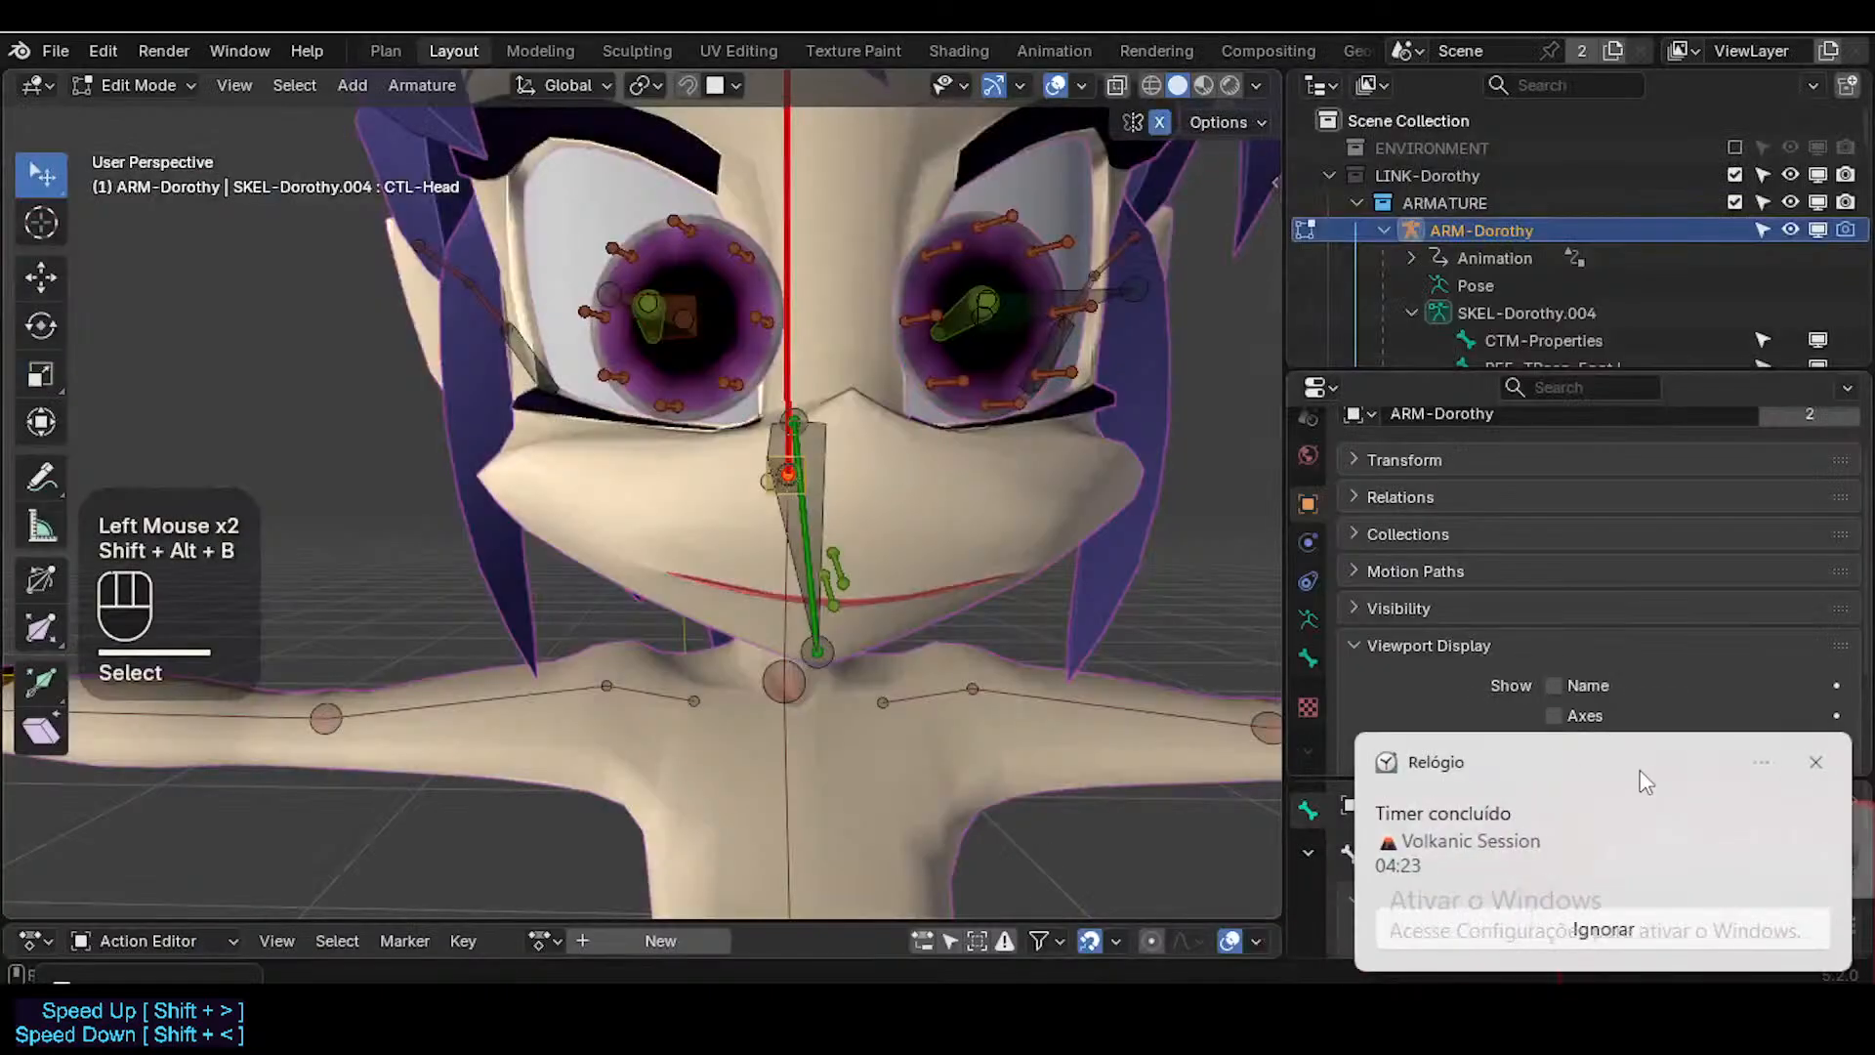
left_click(1816, 762)
Select the MAP-Head bone and remove the DEF-Face bone collection from the soloed ones.
middle_click_drag(1054, 545, 937, 503)
left_click(750, 480)
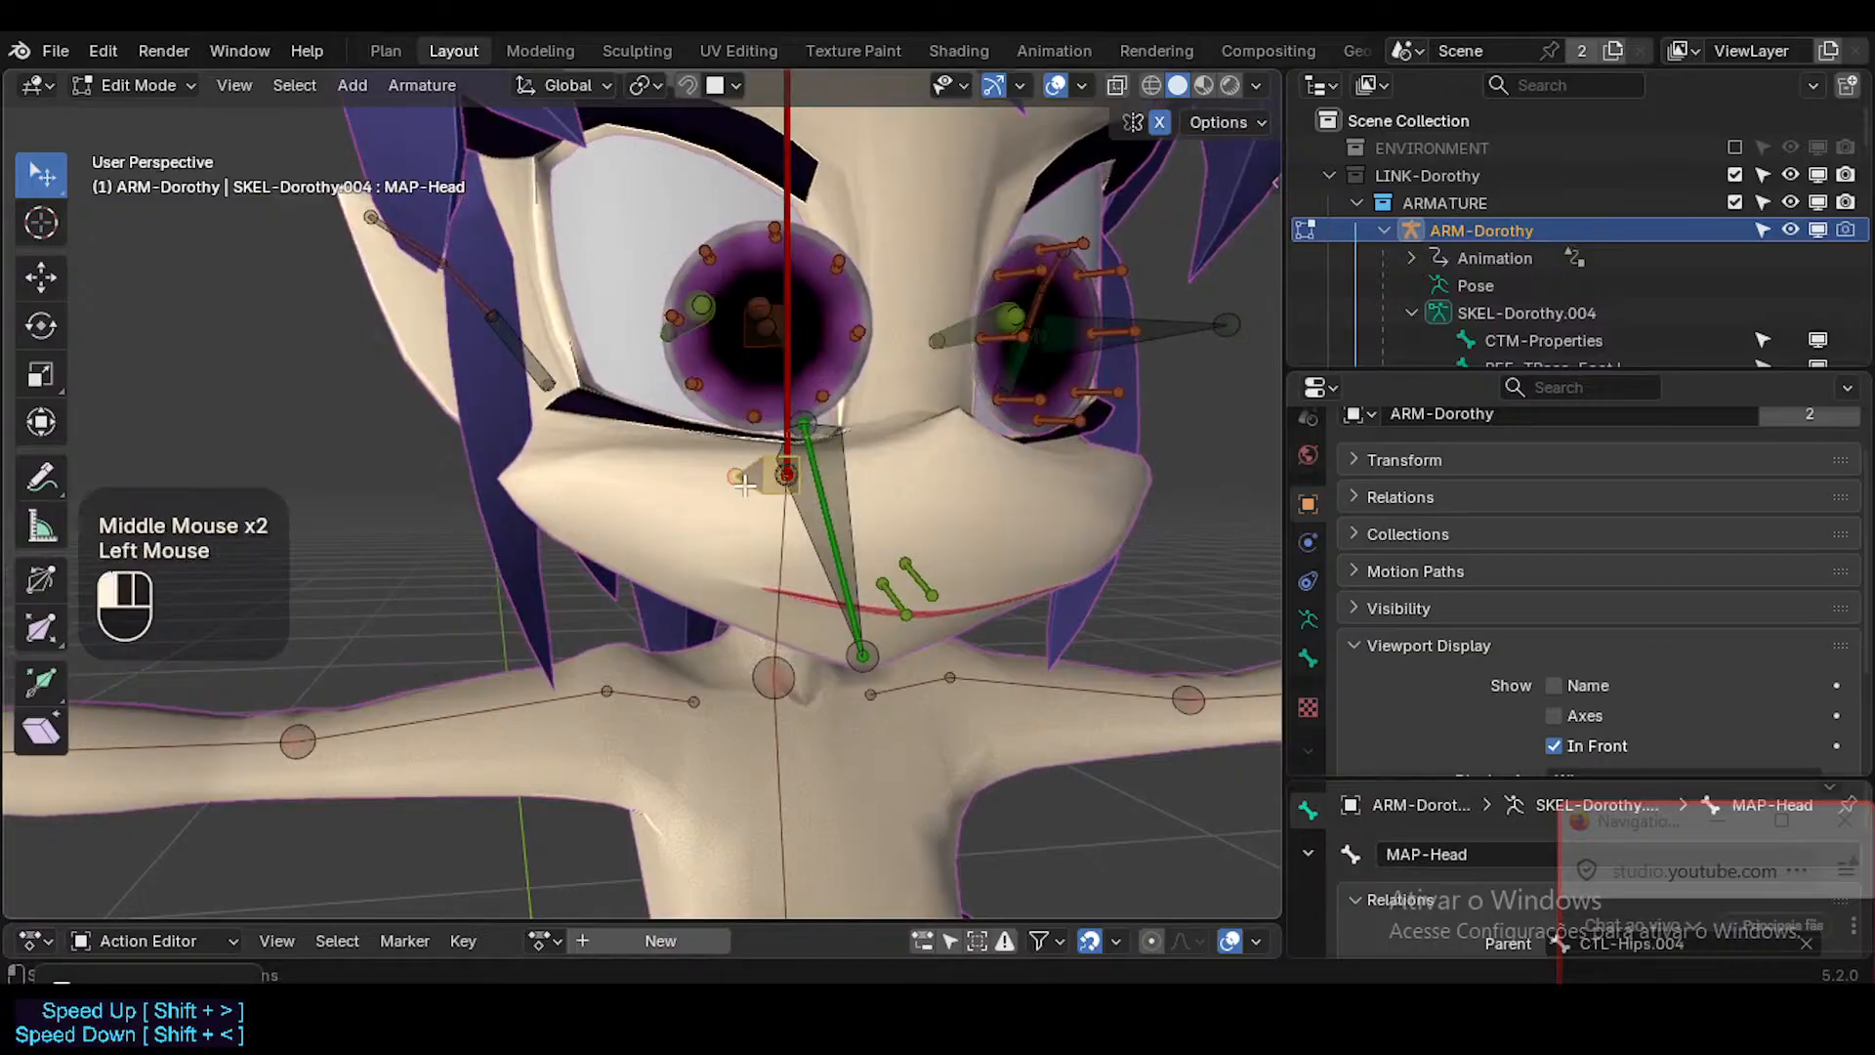
left_click(750, 481)
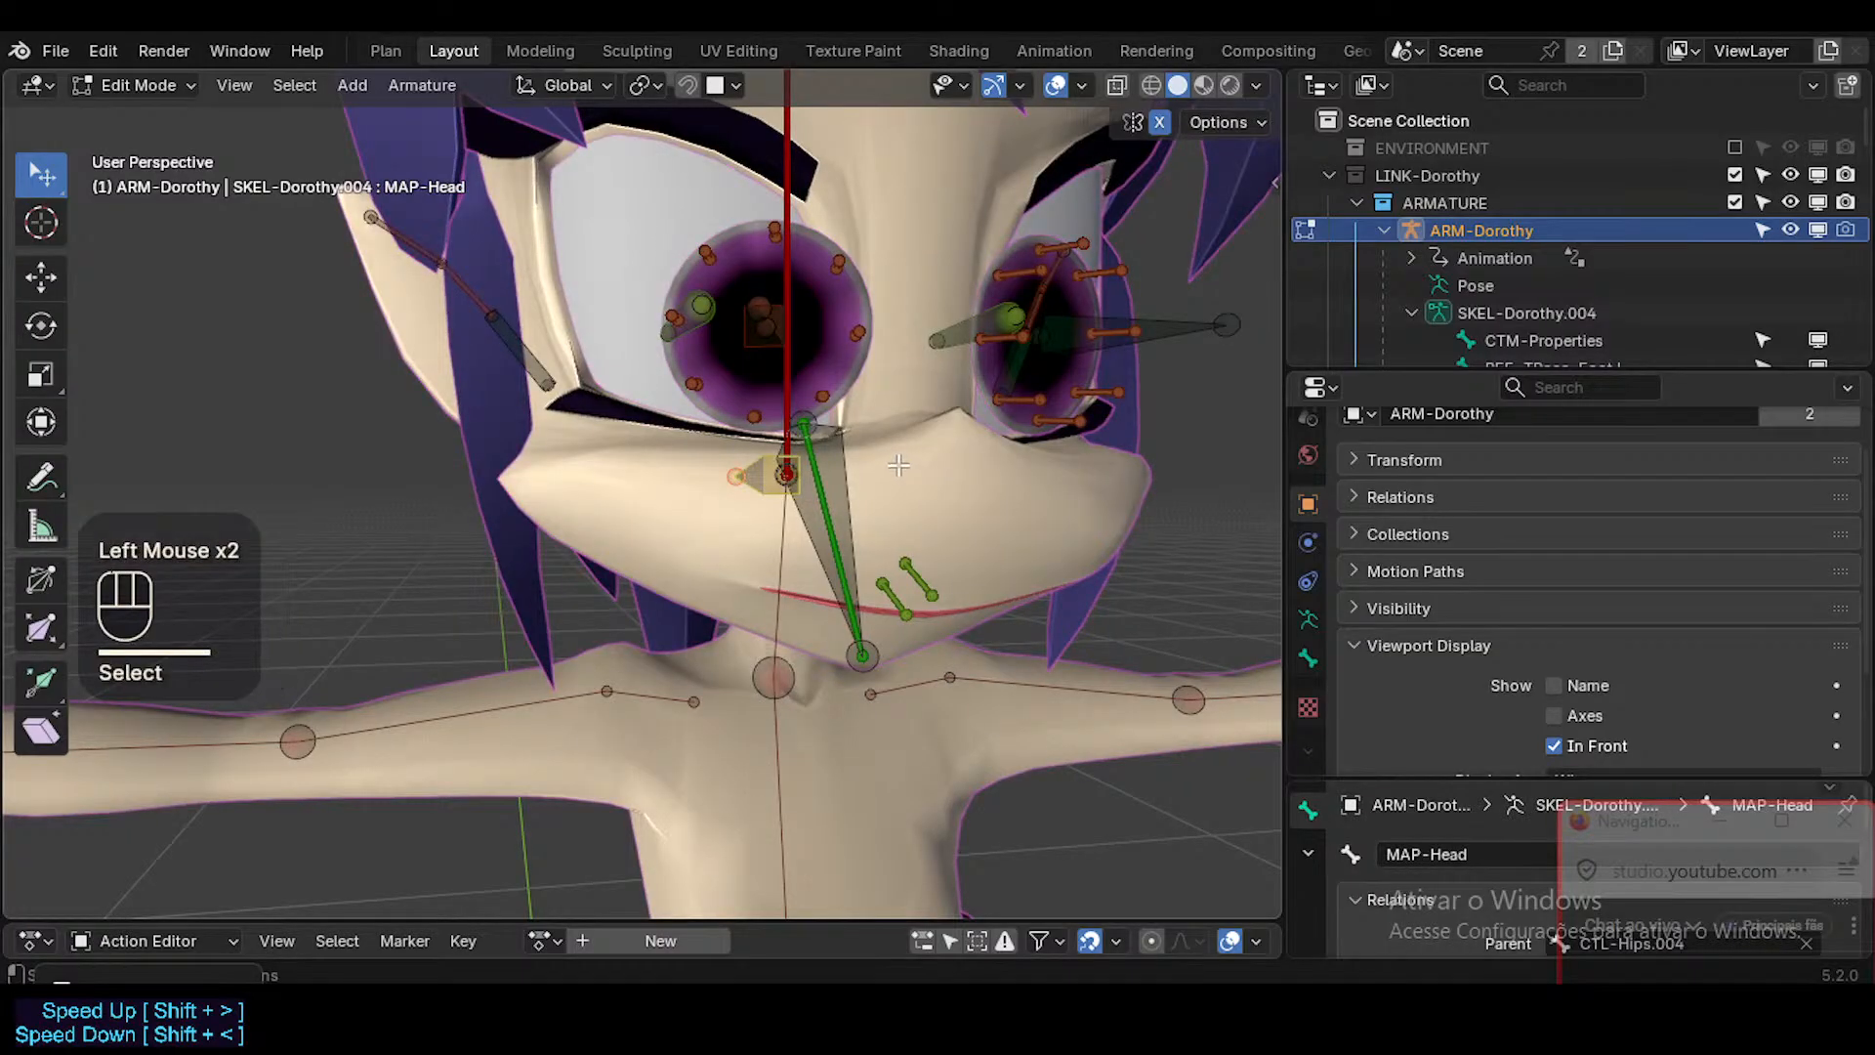
key("n")
left_click(1122, 521)
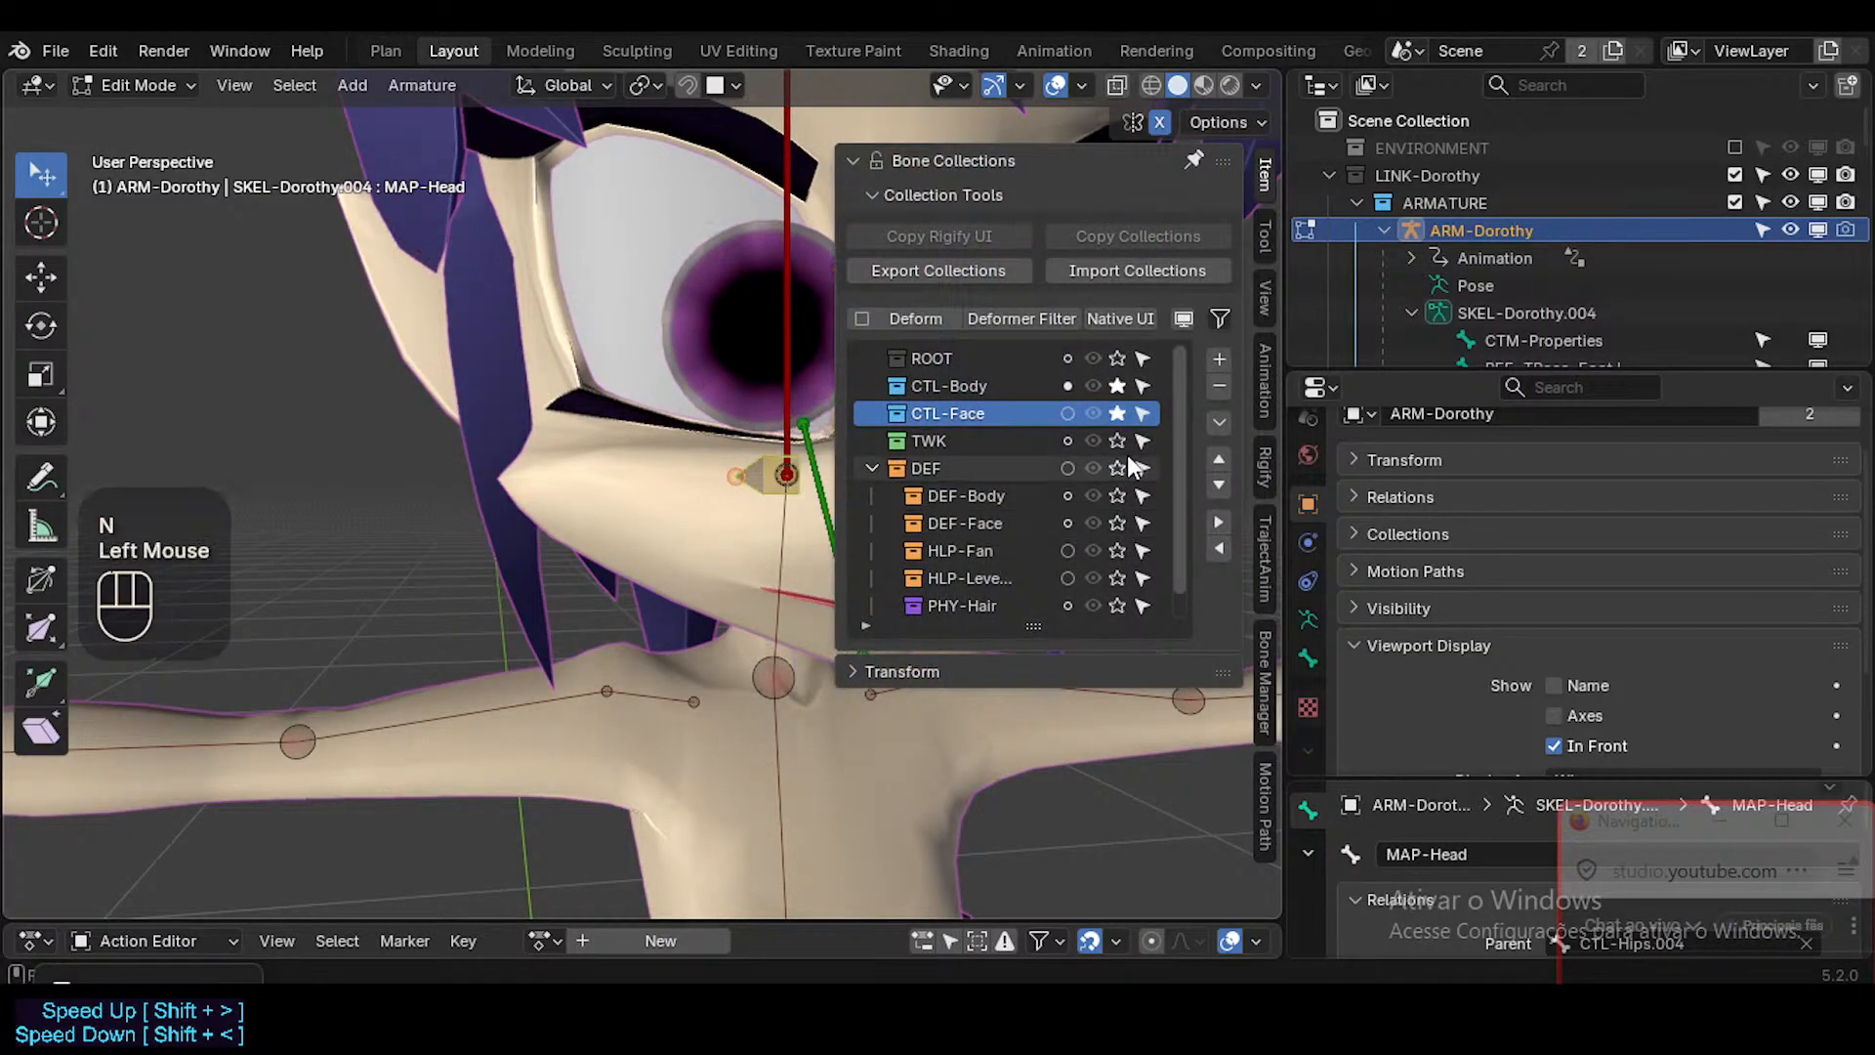
key("n")
Save the file and switch the armature to Pose Mode.
middle_click_drag(987, 477, 911, 507)
key("ctrl+s")
key("ctrl+Tab")
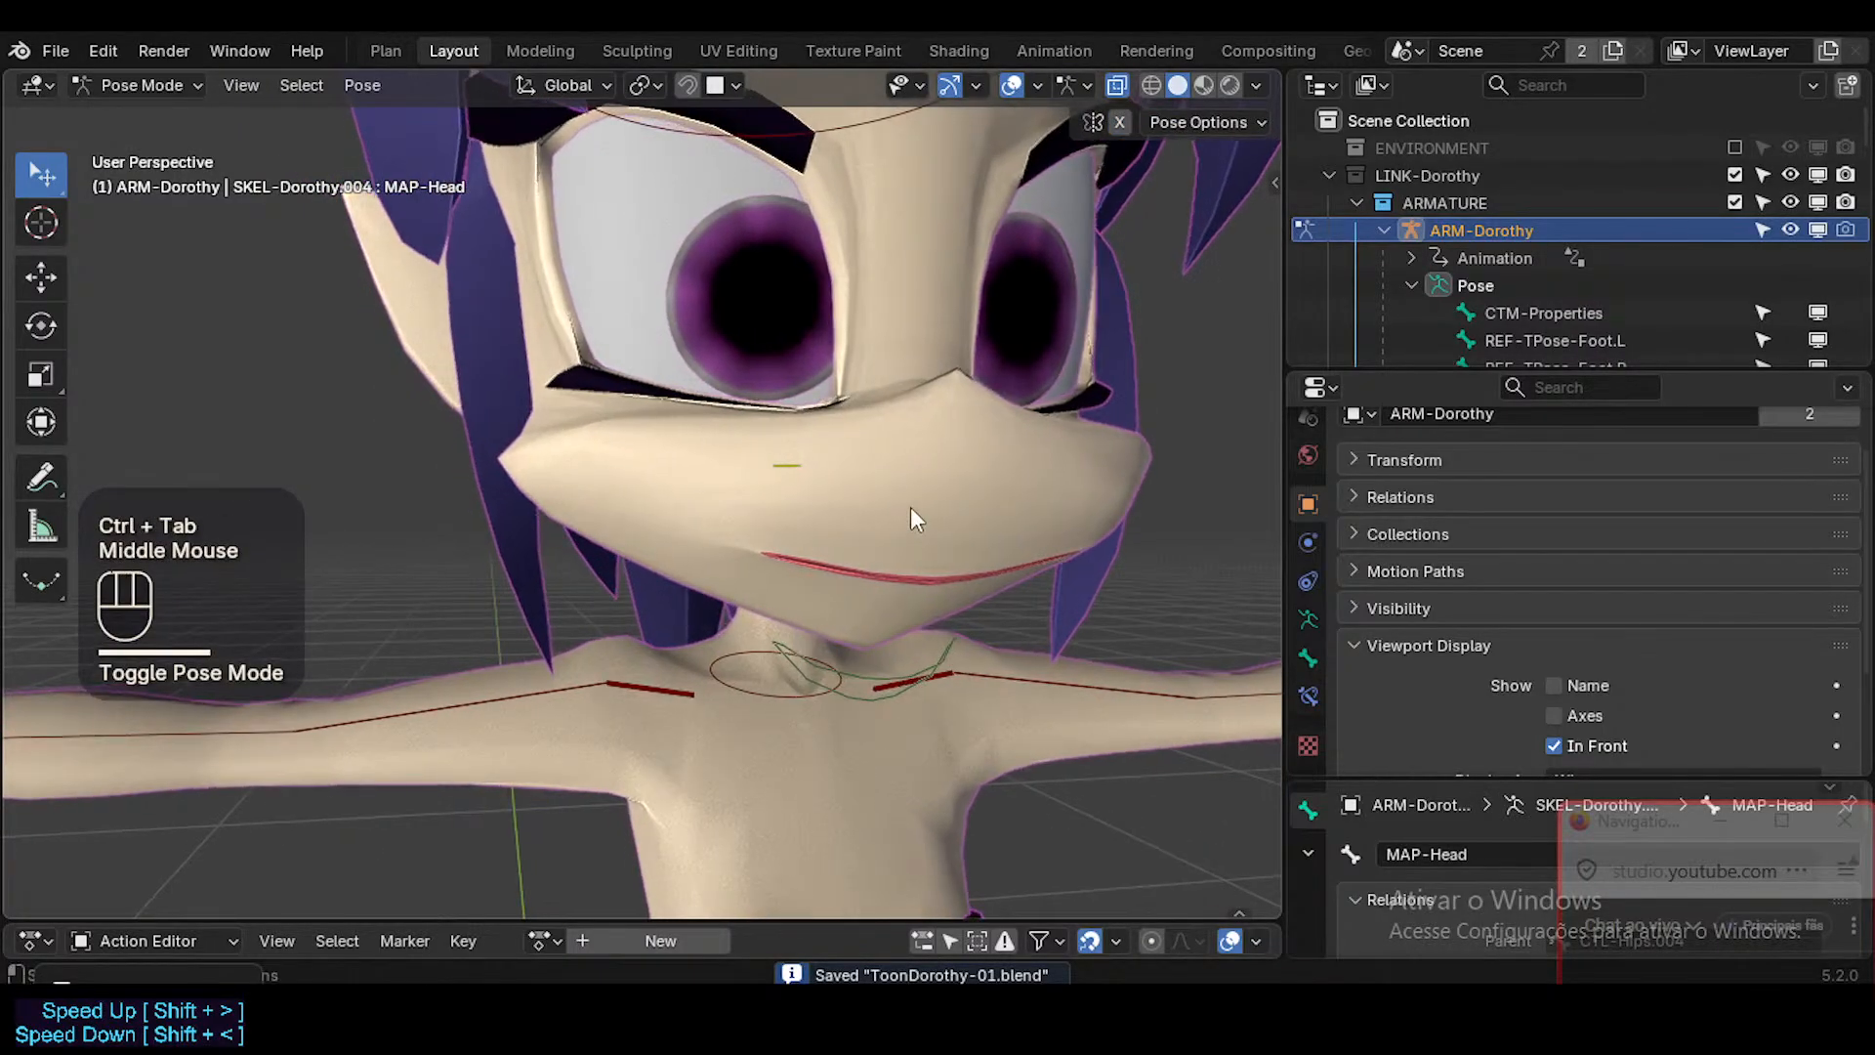
Toggle the solo state of the CTL-Face bone collection on and off to compare which face controls it displays.
key("n")
left_click(1115, 413)
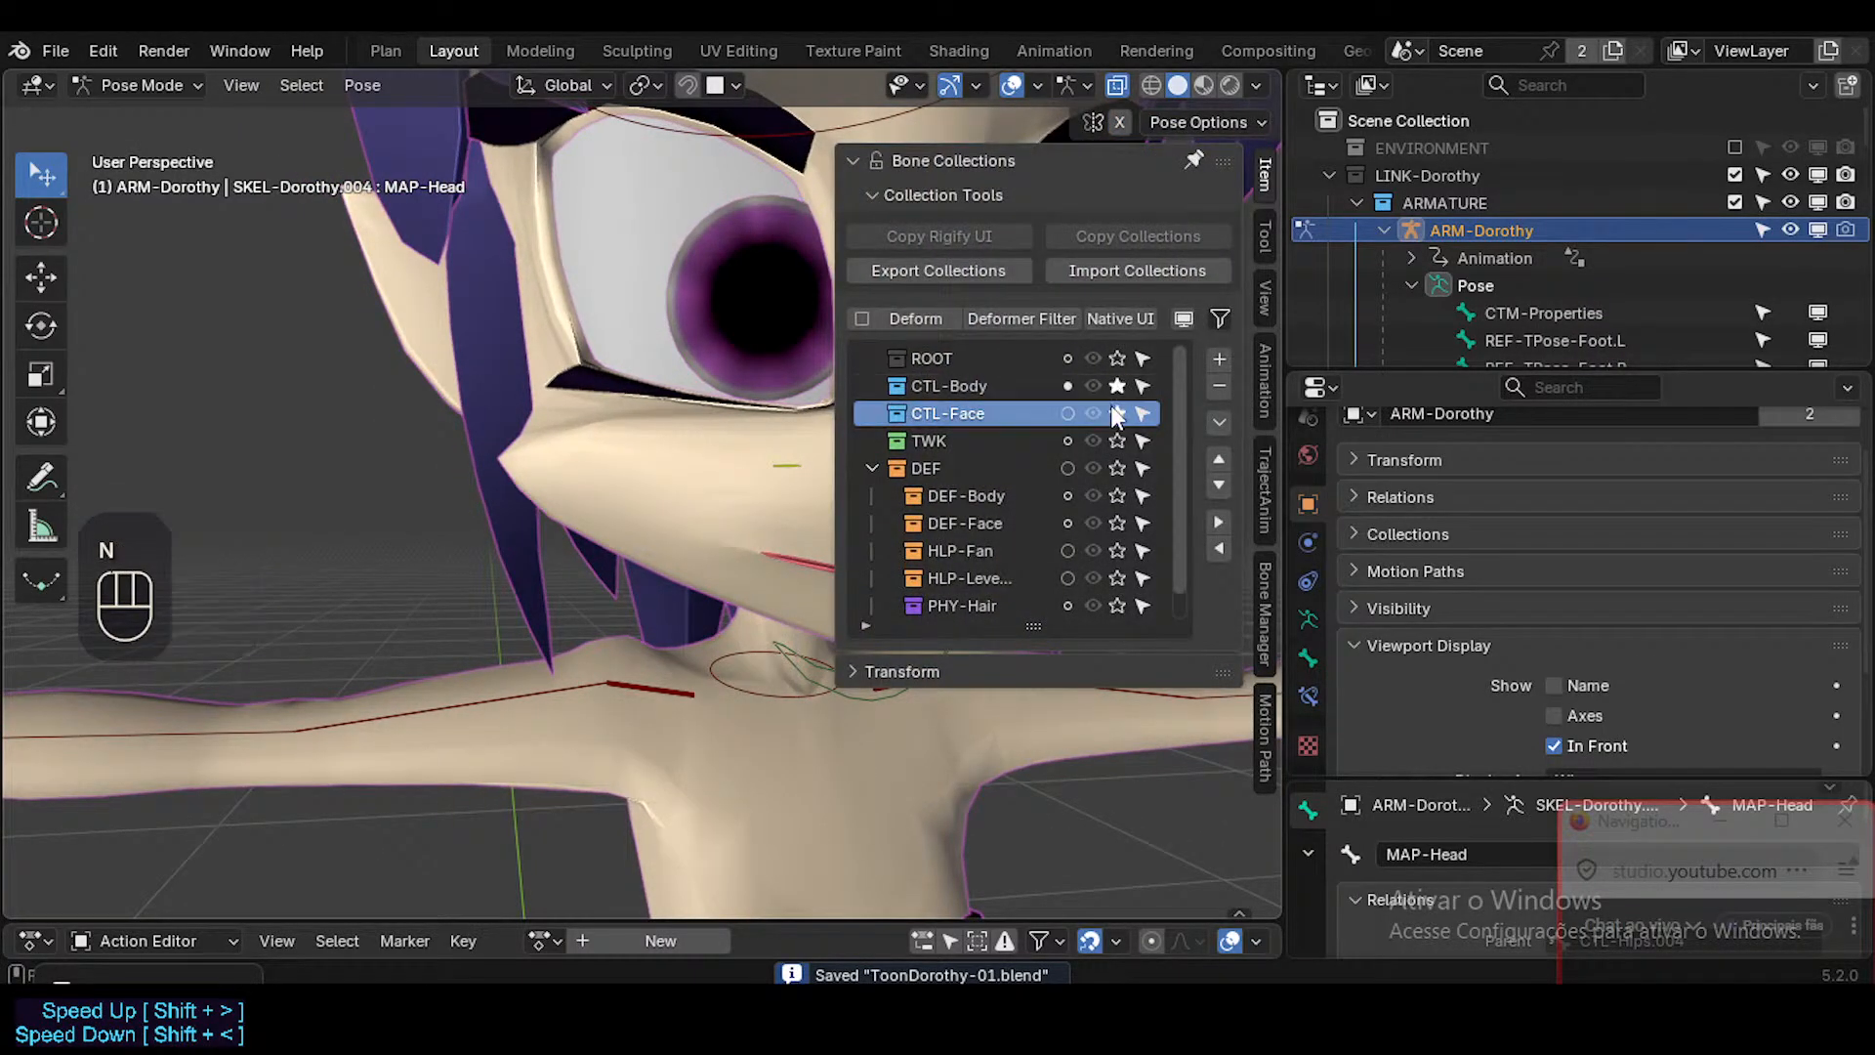
left_click(1117, 412)
left_click(1117, 412)
left_click(1116, 412)
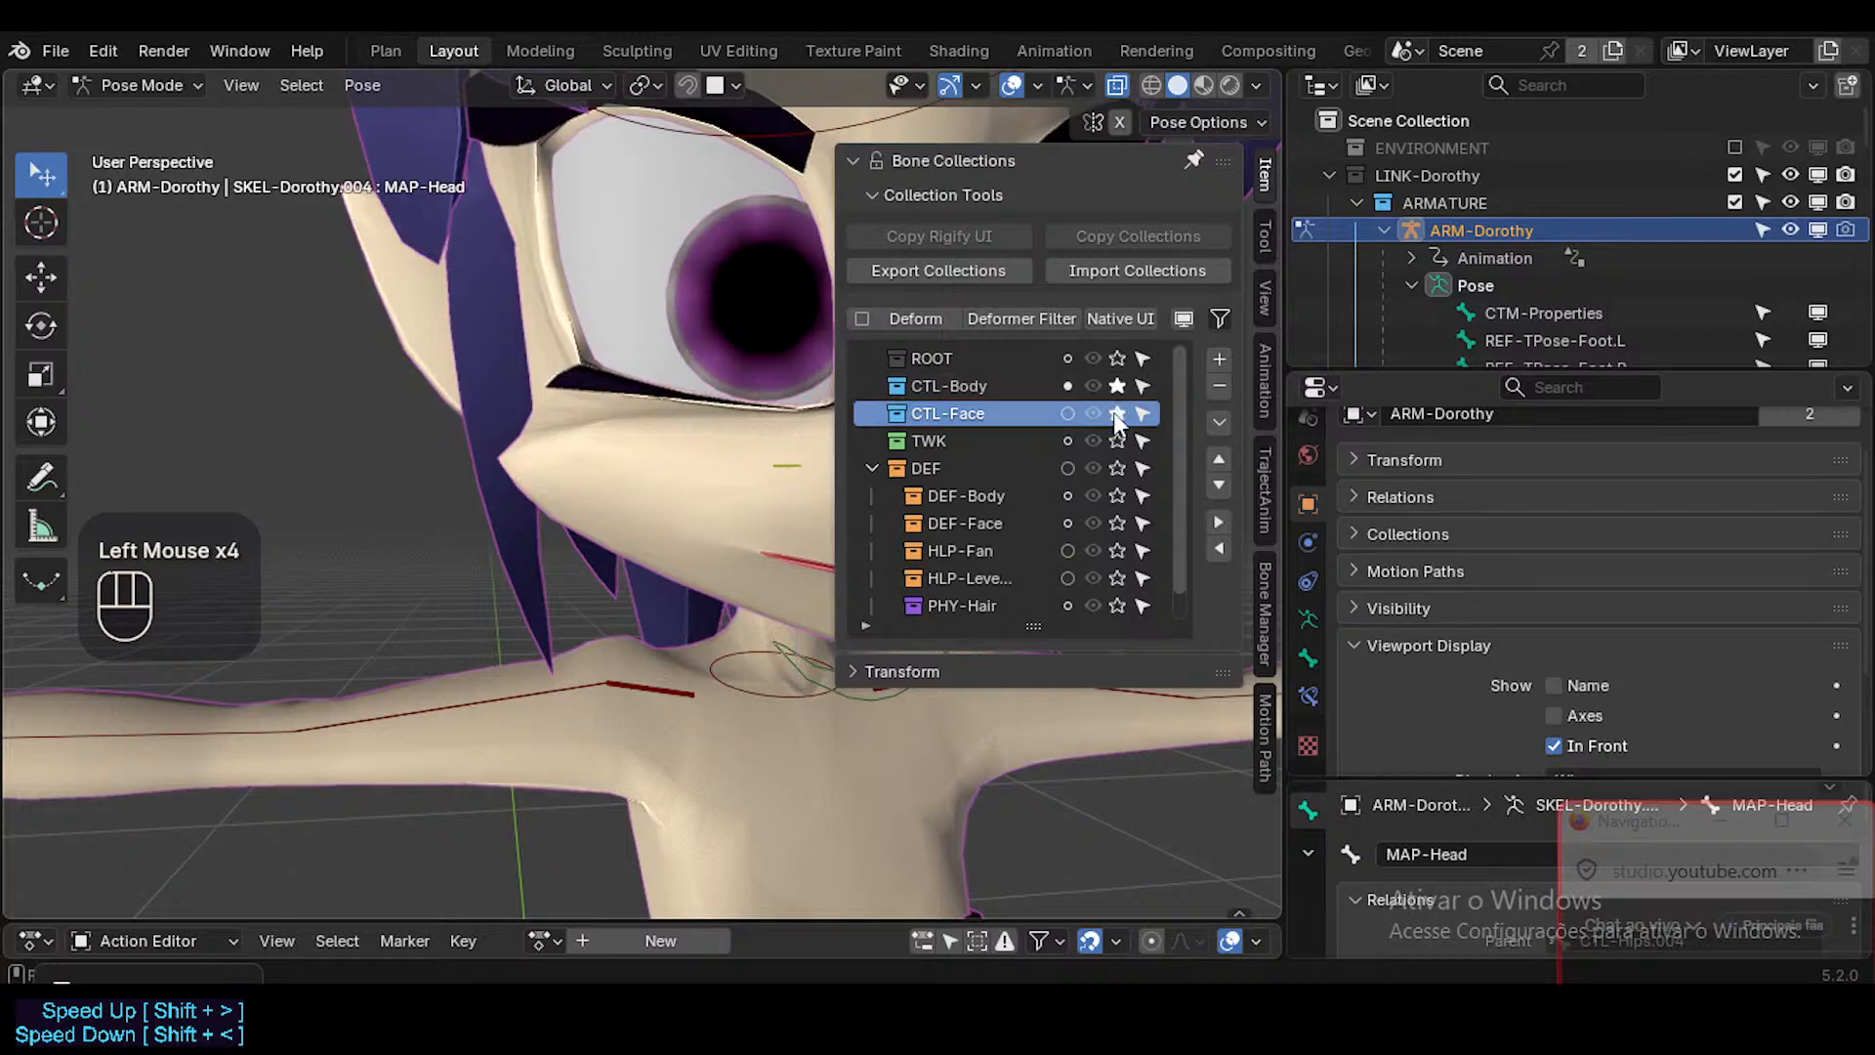
key("n")
middle_click_drag(941, 490, 894, 479)
key("n")
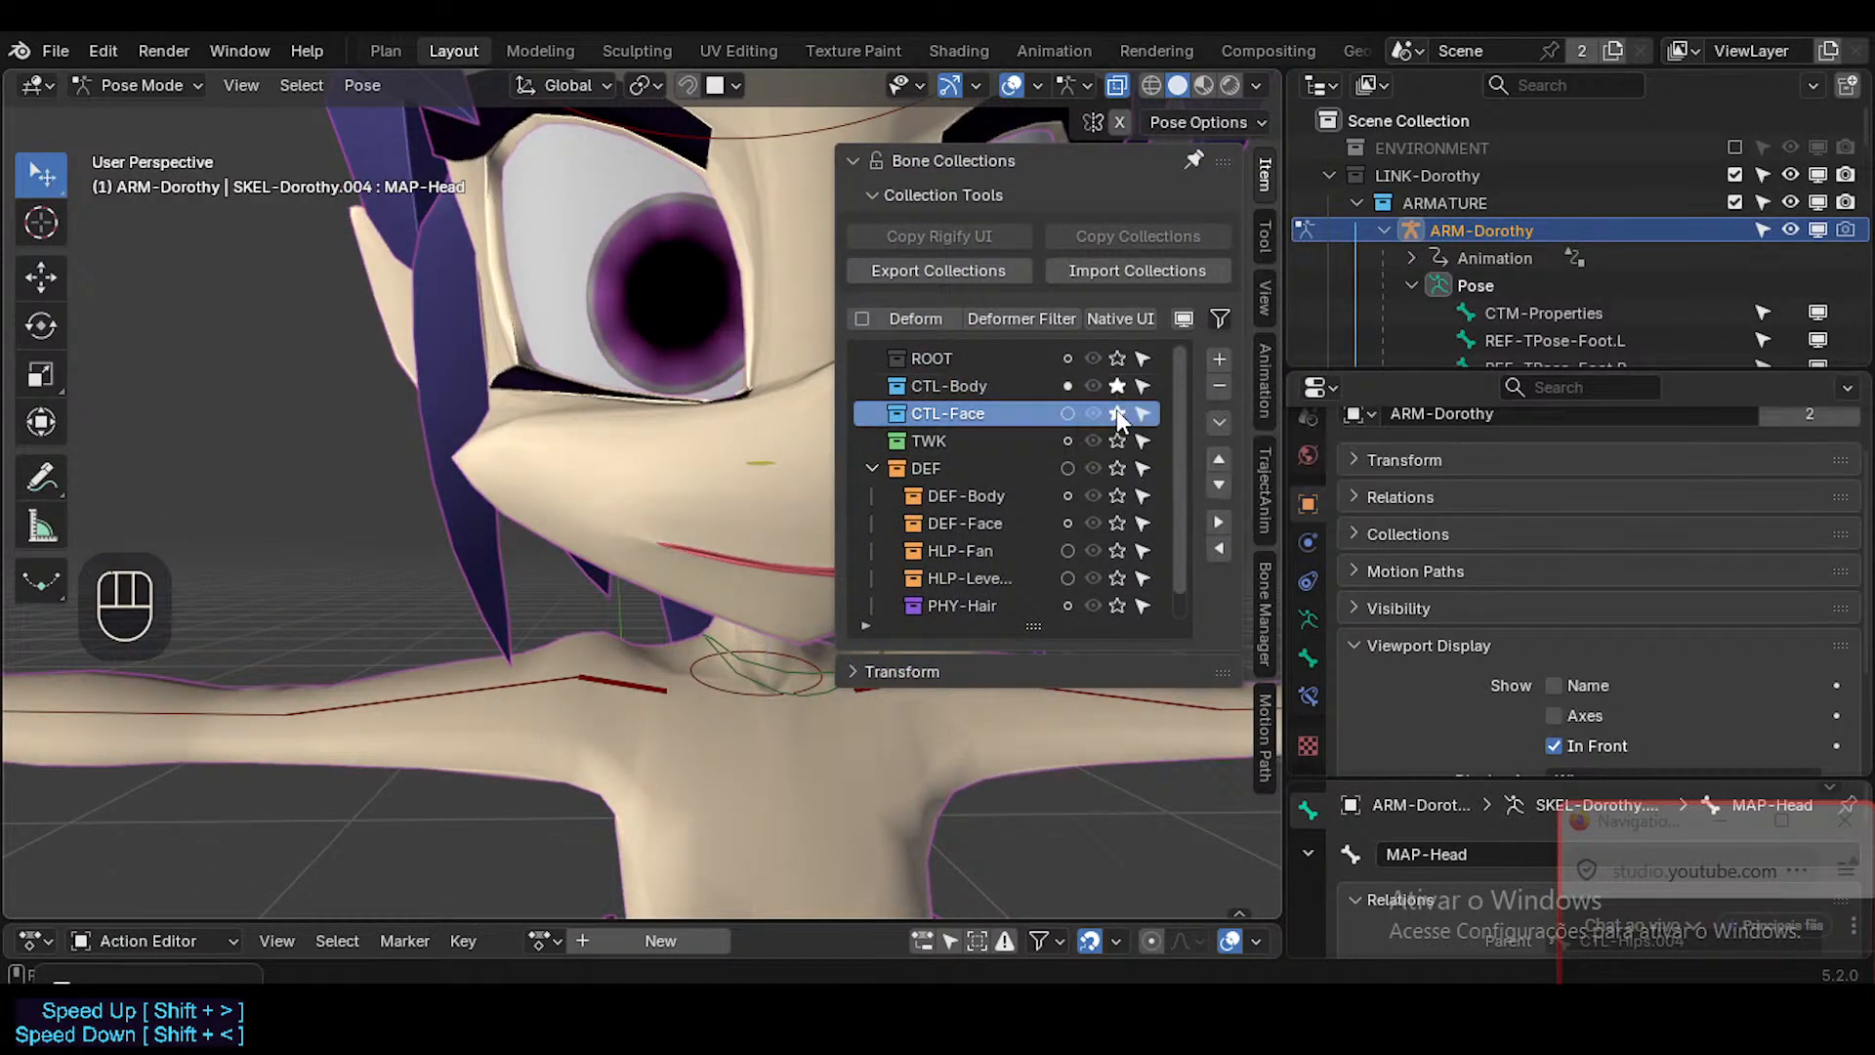
key("n")
Reveal the hidden pose bones, select the jaw control, and unsolo CTL-Body so only CTL-Face stays soloed.
key("alt+h")
left_click(860, 626)
middle_click_drag(859, 625, 1002, 362)
key("alt+m")
left_click(852, 674)
key("n")
left_click(1116, 386)
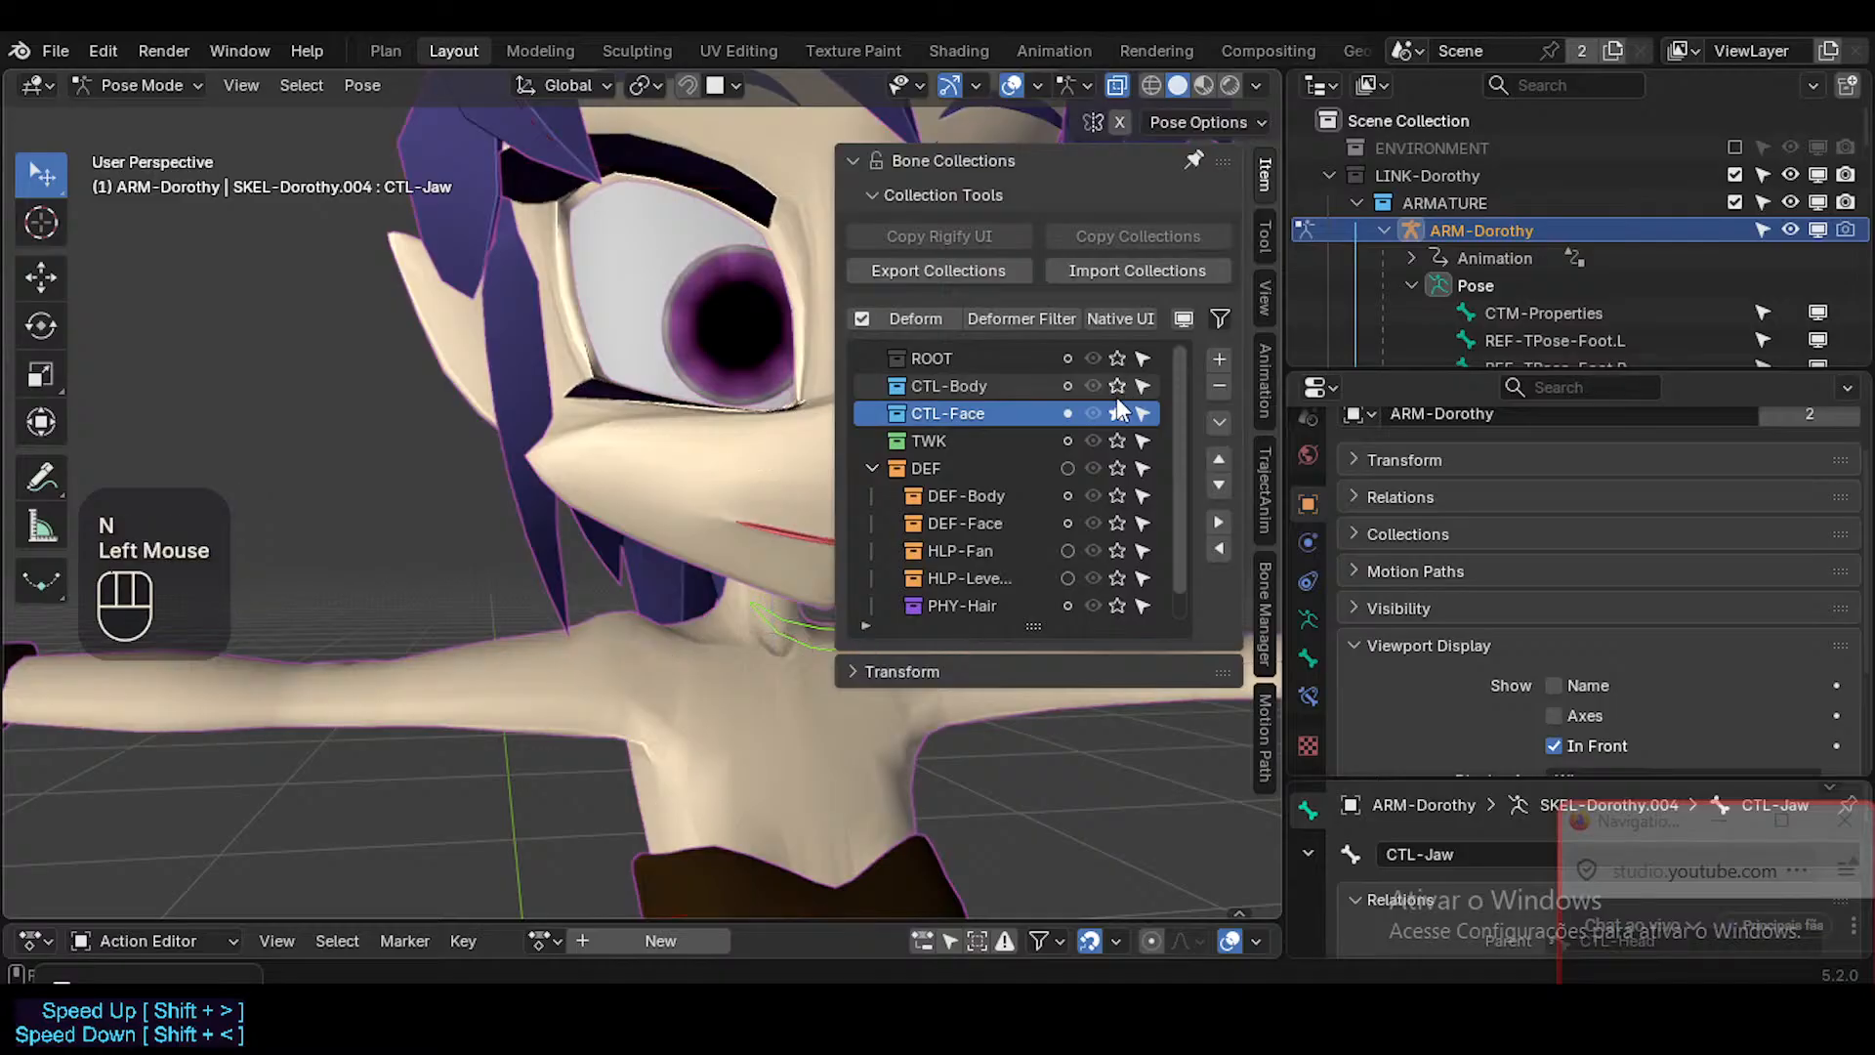
key("n")
Test the jaw control's rotation about the X axis, cancel it, and save the file.
mouse_move(765, 504)
middle_mouse_down()
mouse_move(801, 517)
mouse_move(730, 527)
mouse_move(807, 558)
mouse_move(758, 510)
middle_mouse_up()
key("r")
key("x")
key("Escape")
key("ctrl+s")
In Edit Mode, snap the 3D cursor to the CTL-Jaw bone and add a new bone there.
key("Tab")
scroll(821, 566, "up", 2)
key("shift+s")
left_click(765, 578)
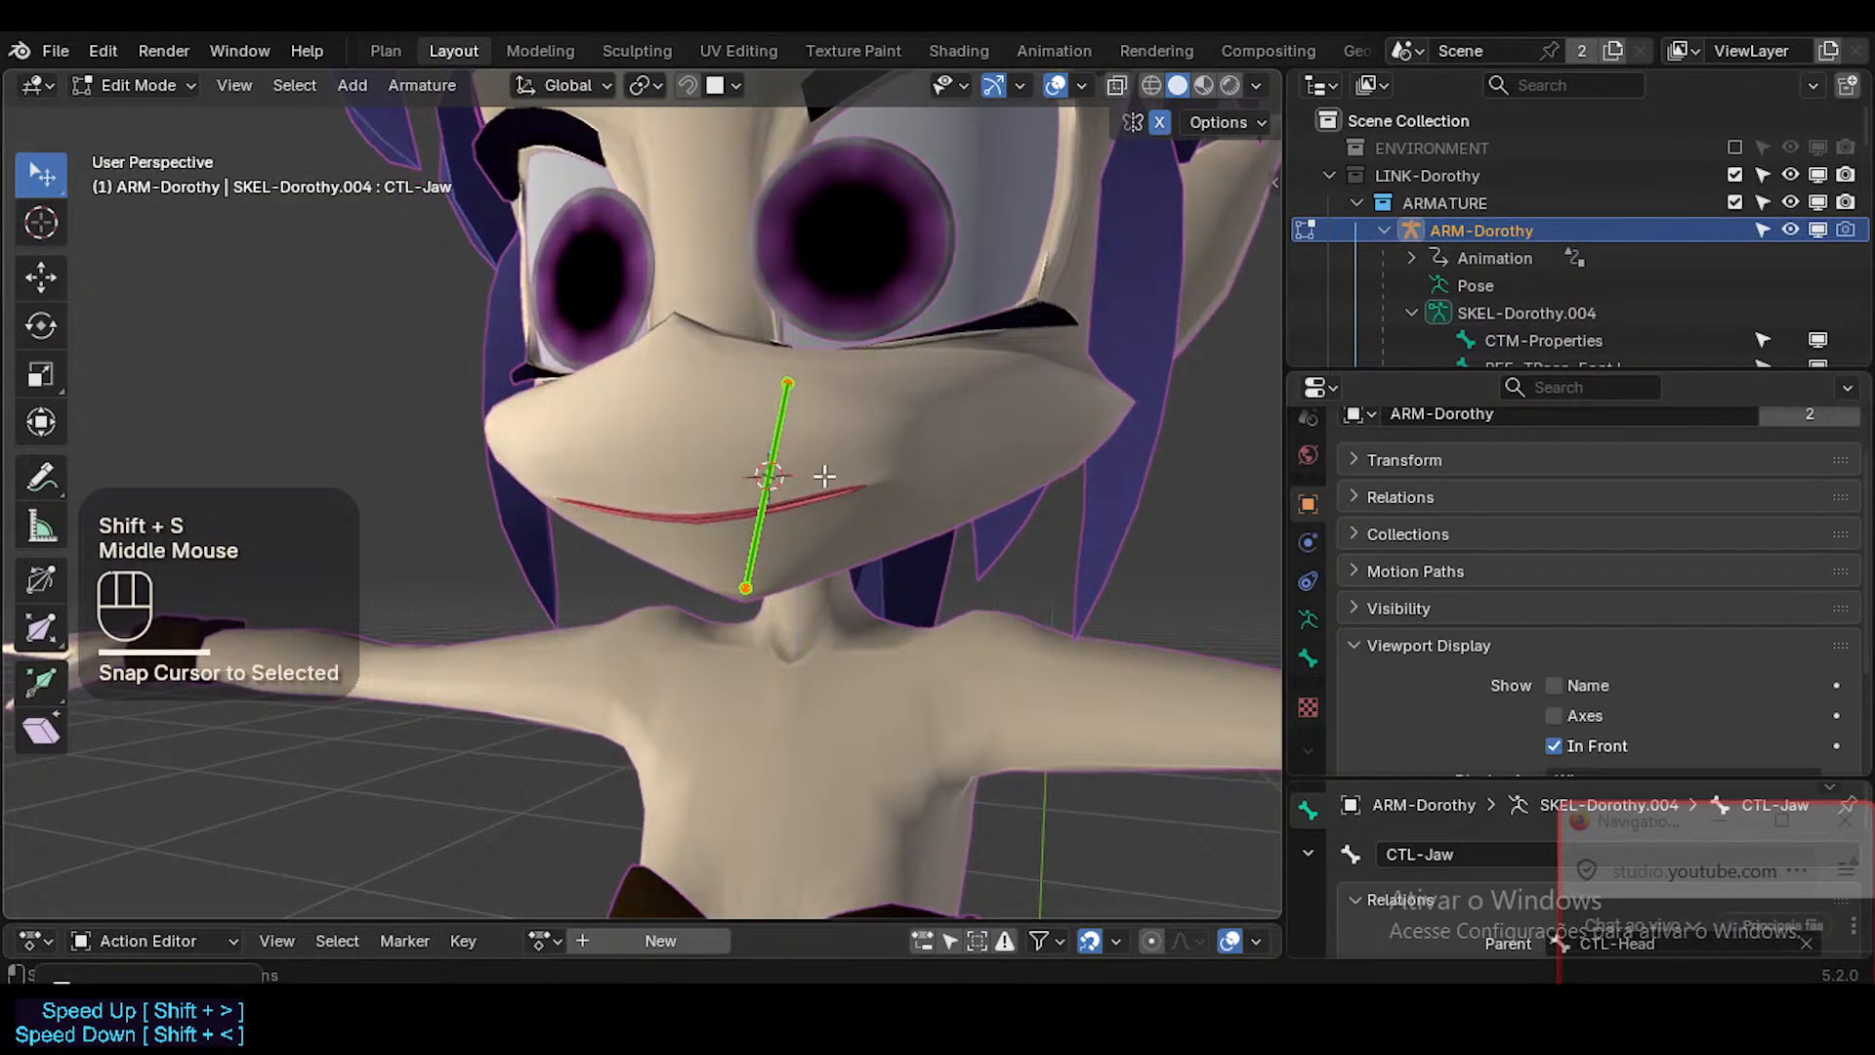
key("shift+a")
left_click(927, 250)
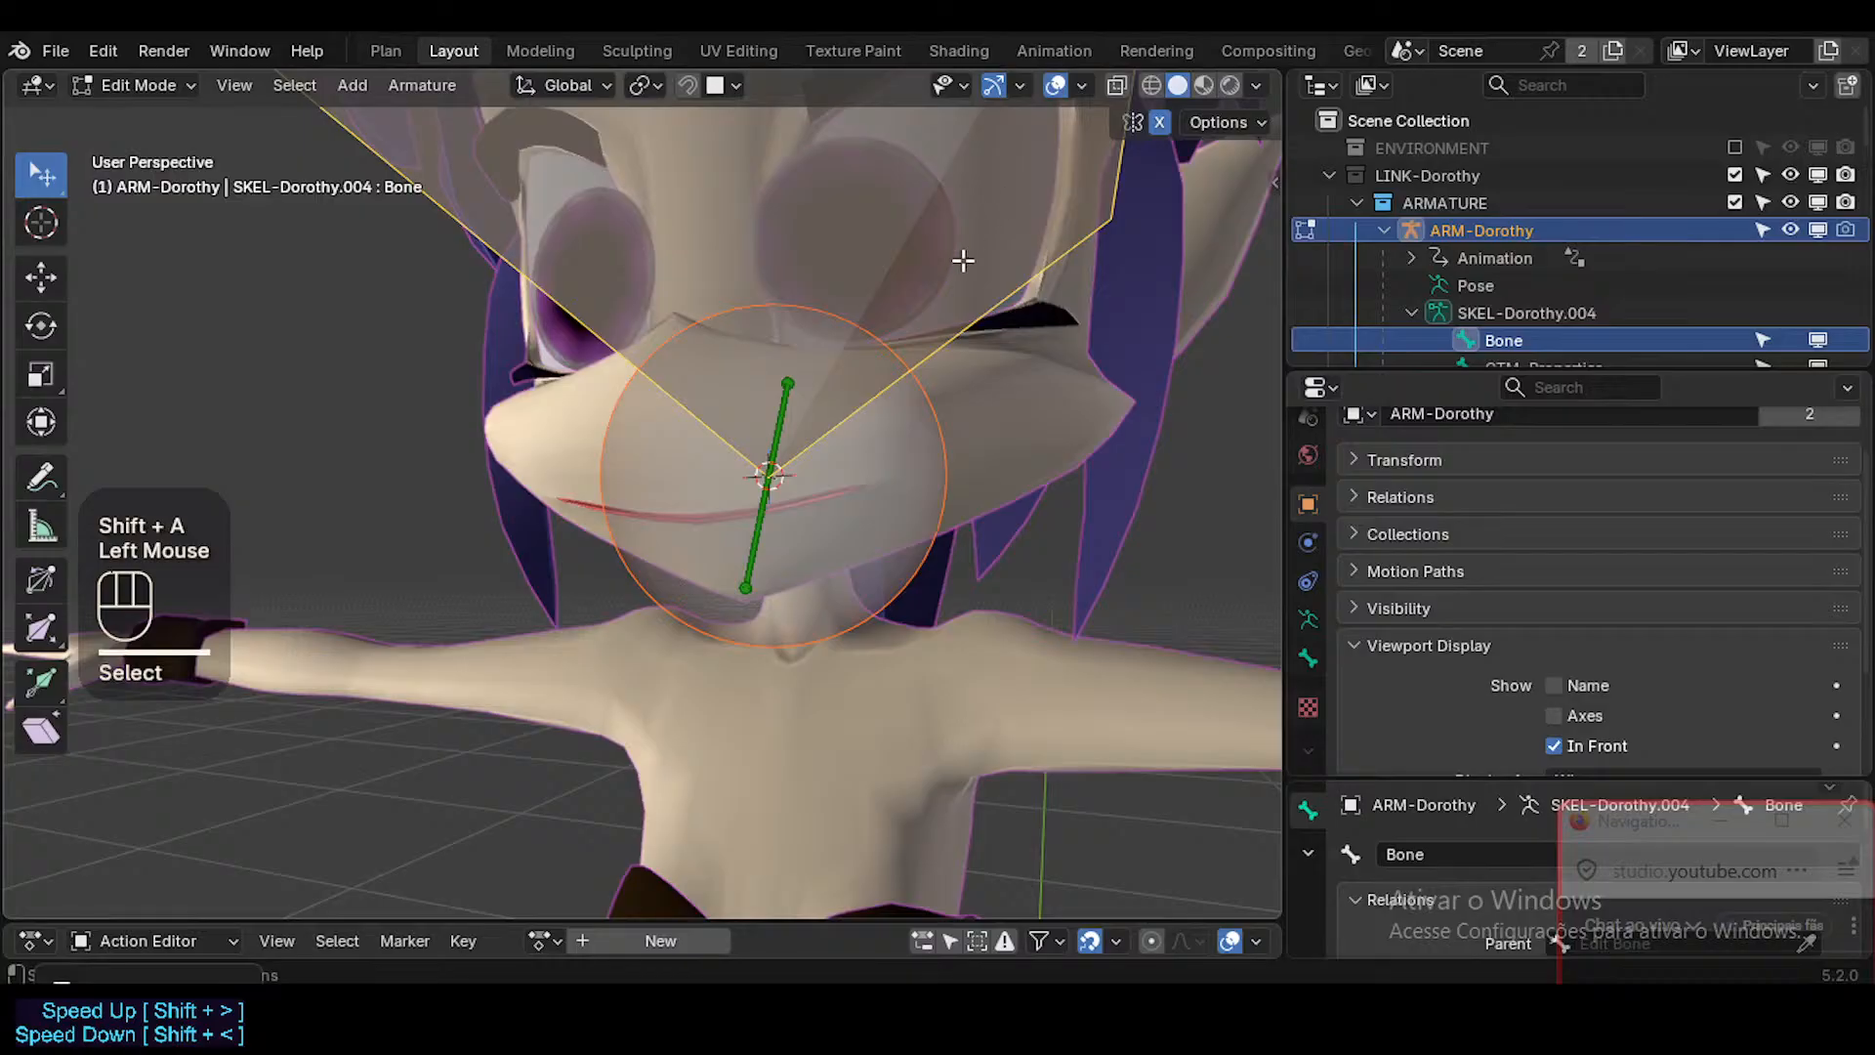
key("r")
key("x")
key("KP_9")
key("KP_0")
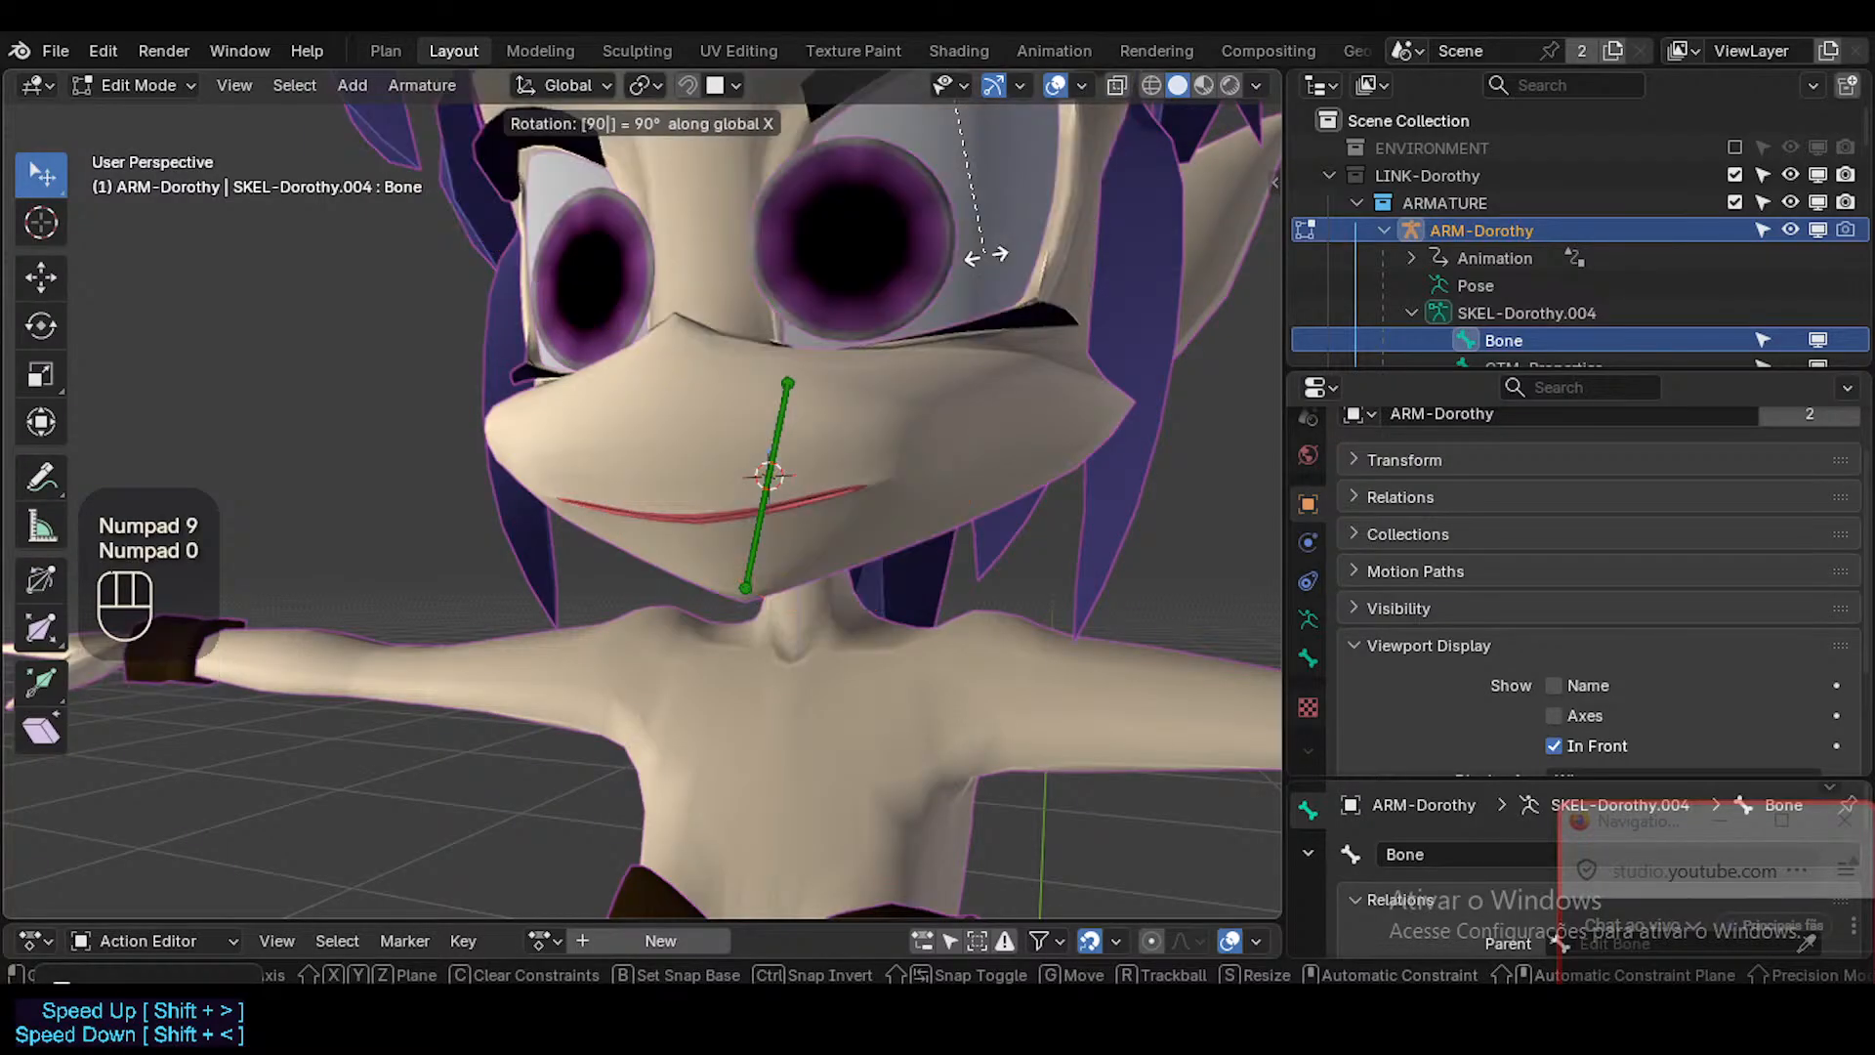
key("Escape")
key("r")
key("x")
key("KP_9")
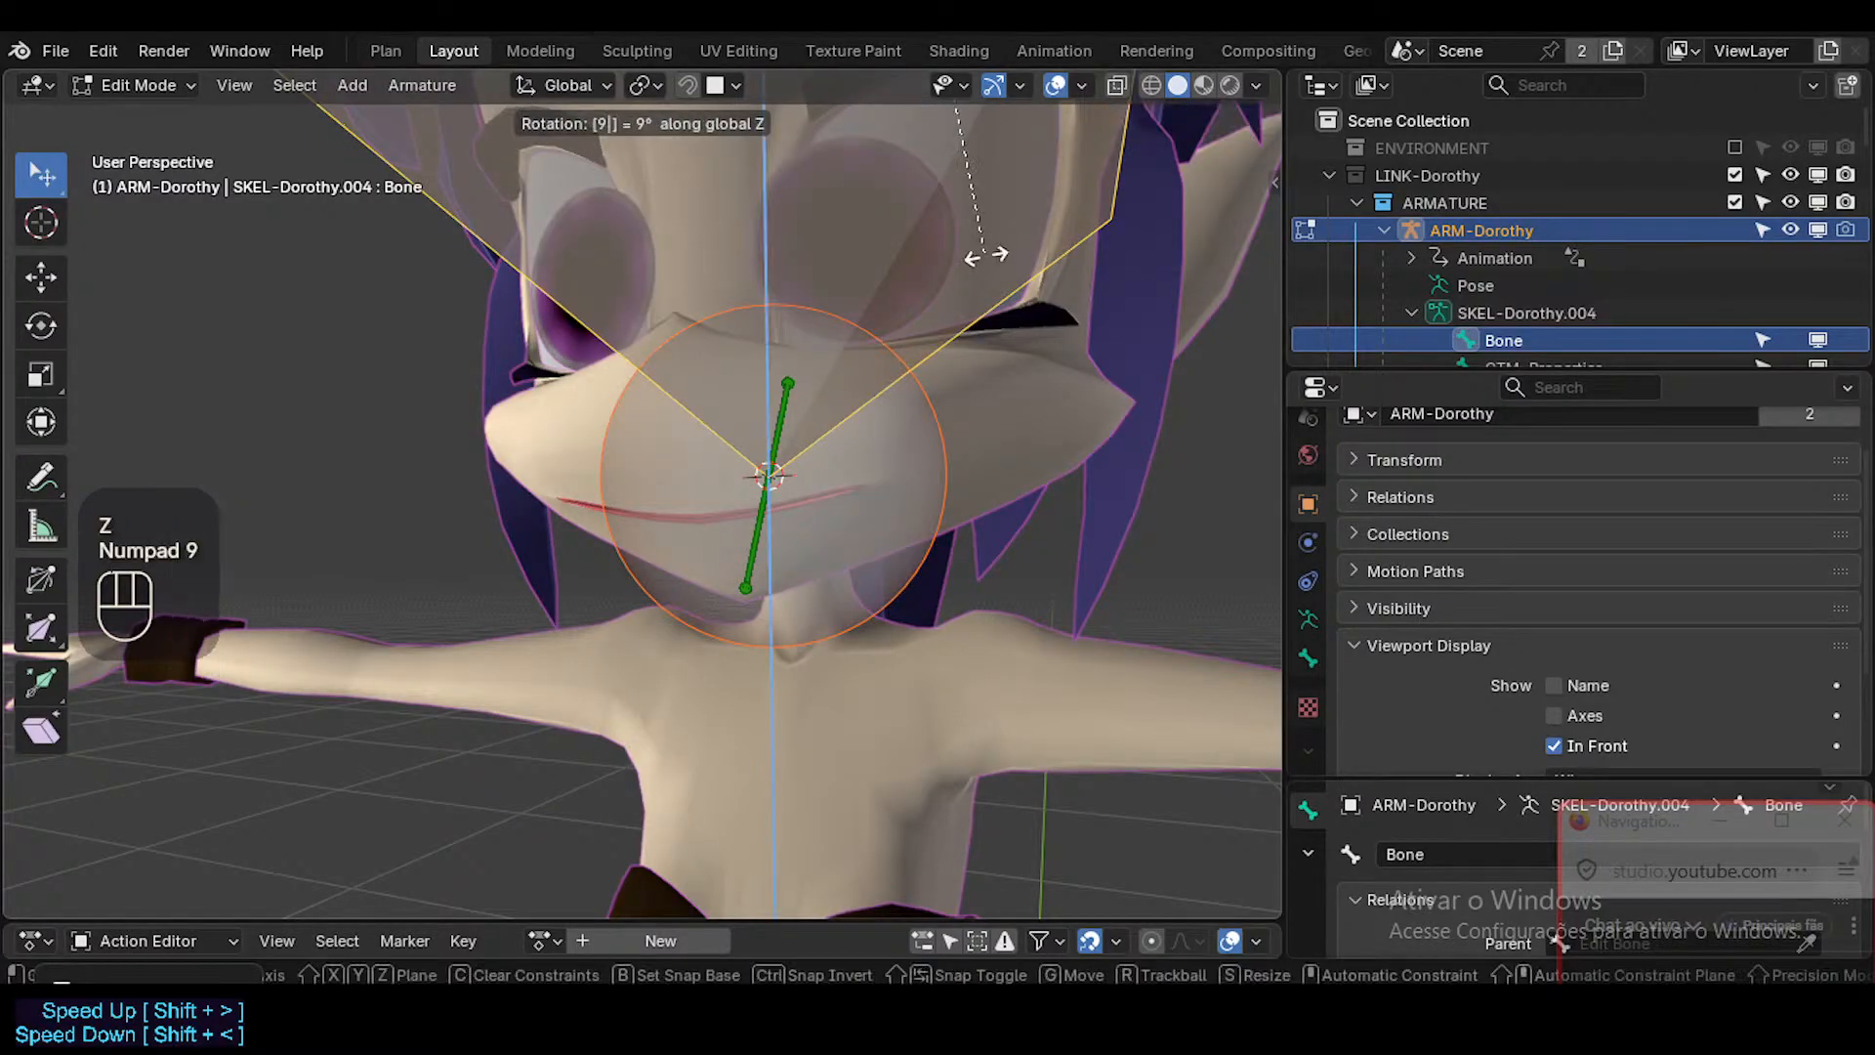
key("Escape")
key("less")
left_click(933, 257)
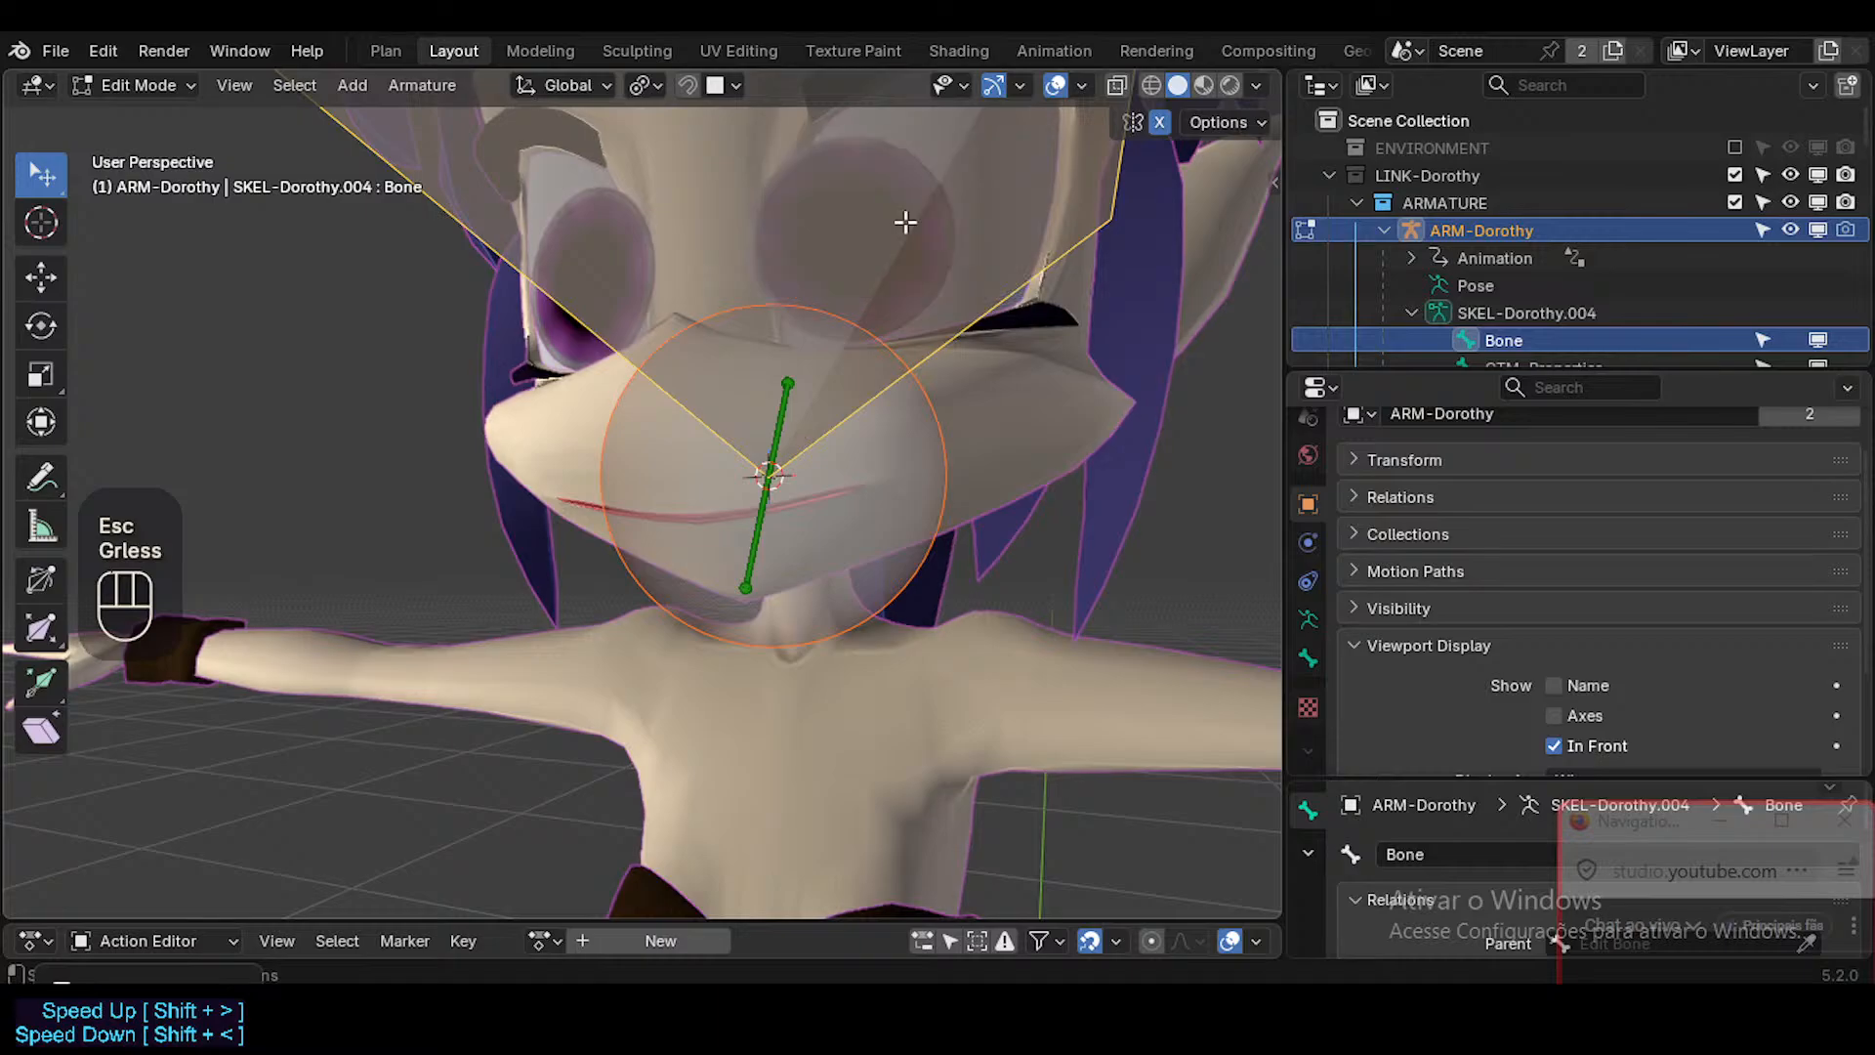
key("r")
key("x")
key("KP_9")
key("KP_0")
key("Escape")
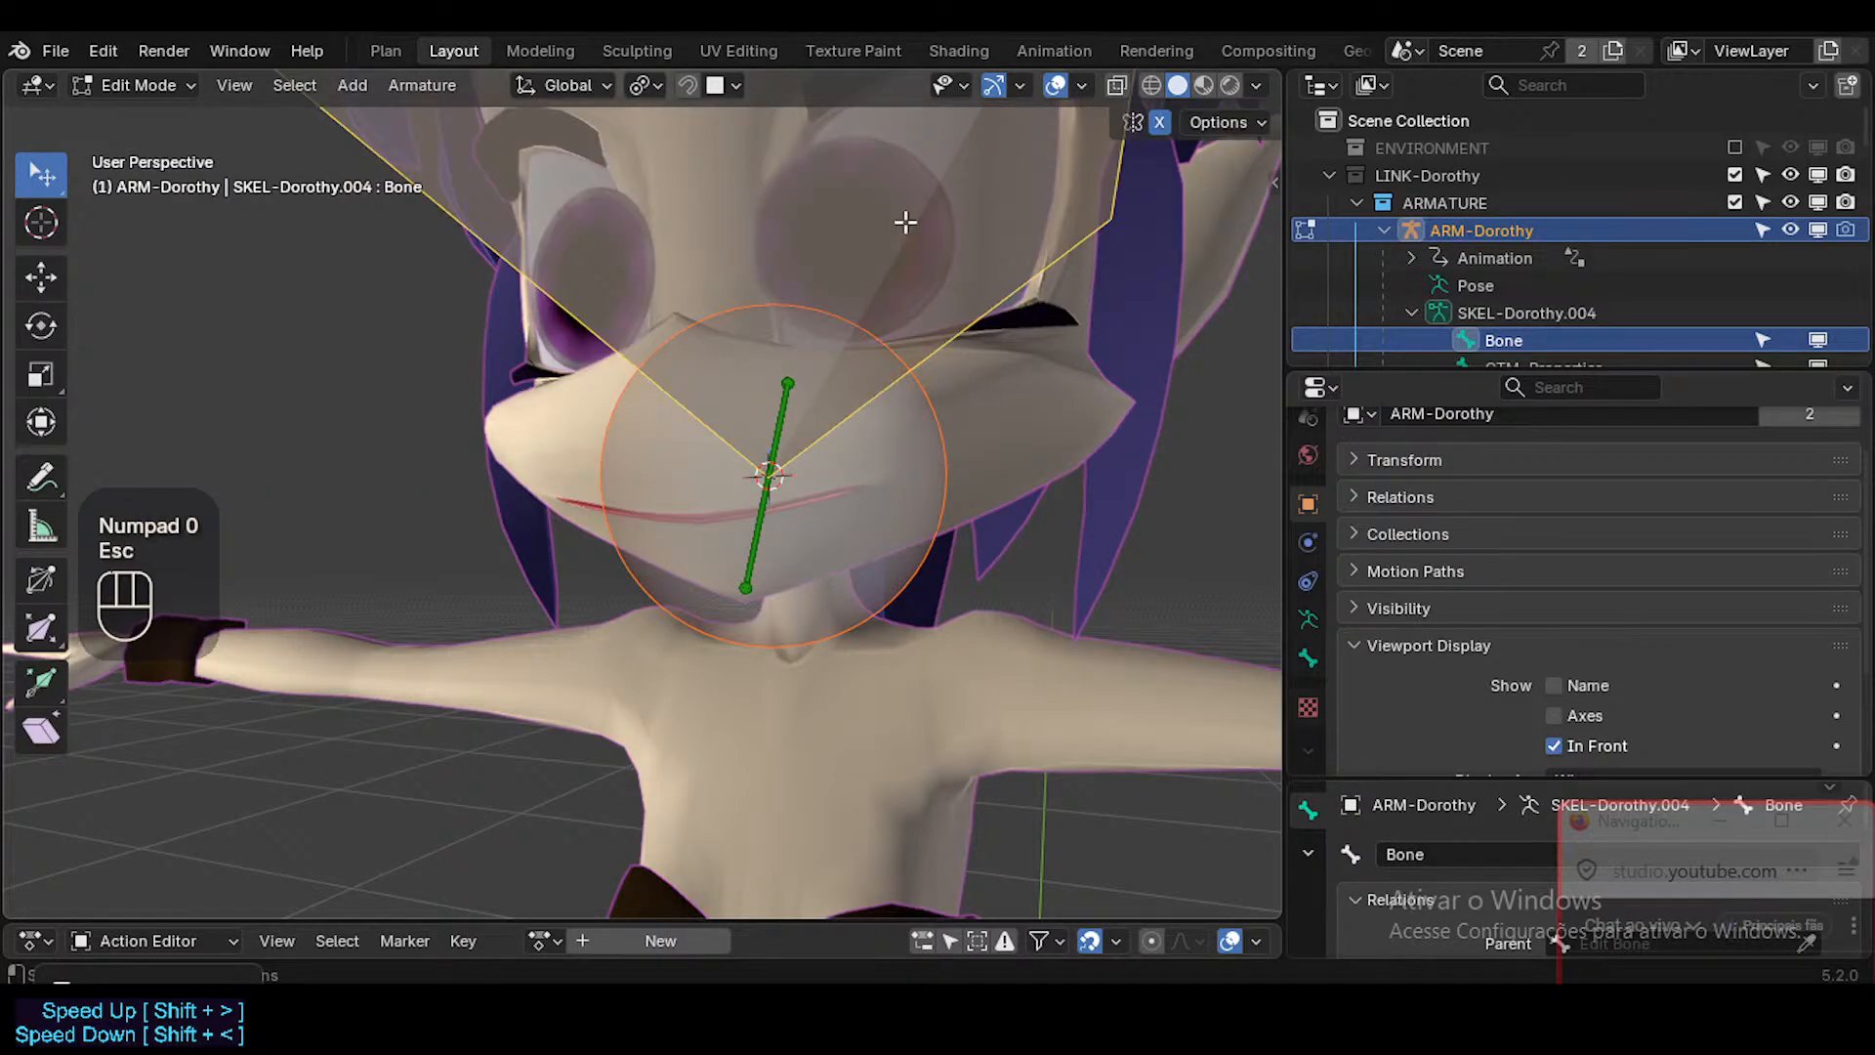
Move the new bone down about 0.1 m along the global Z axis.
key("g")
key("z")
left_click(854, 435)
scroll(854, 435, "down", 3)
middle_click_drag(853, 435, 652, 520)
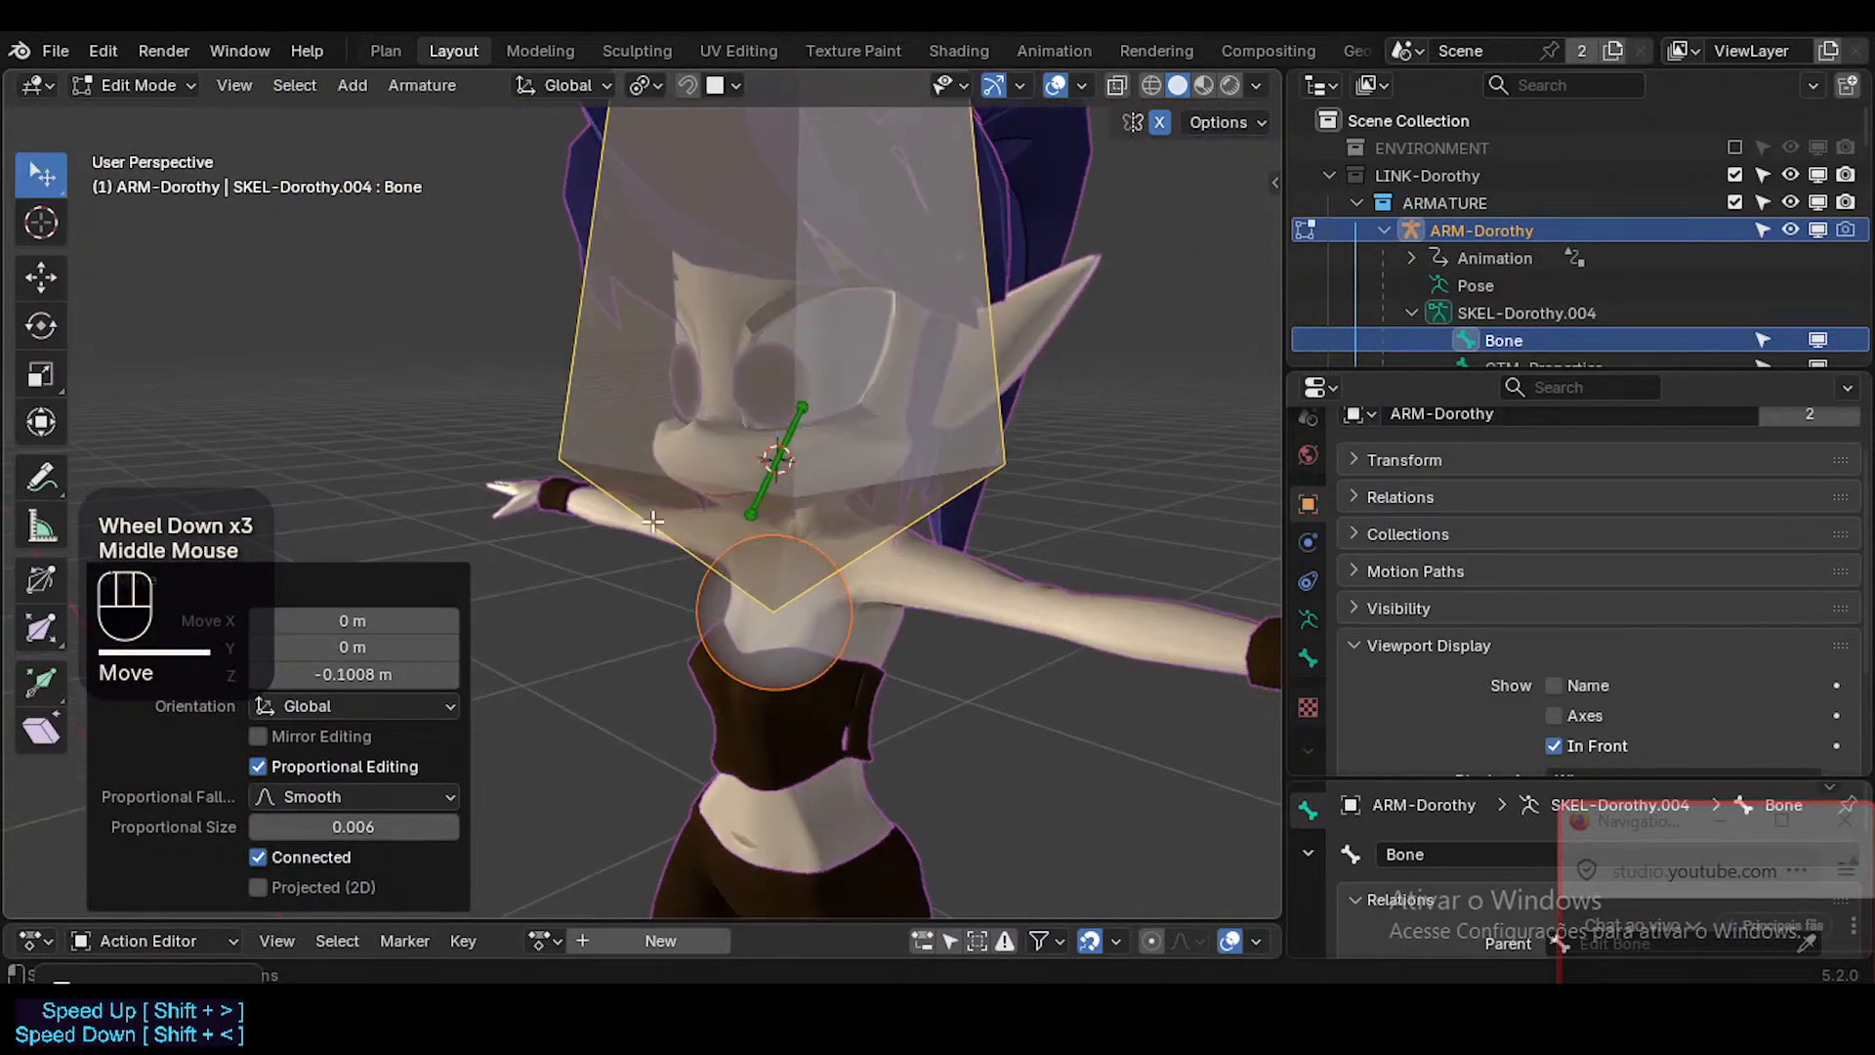
key("r")
key("x")
key("KP_9")
key("KP_0")
key("Escape")
Rotate the new bone -90° about the global X axis and display the armature's bone axes.
key("r")
key("x")
key("minus")
key("KP_9")
key("KP_0")
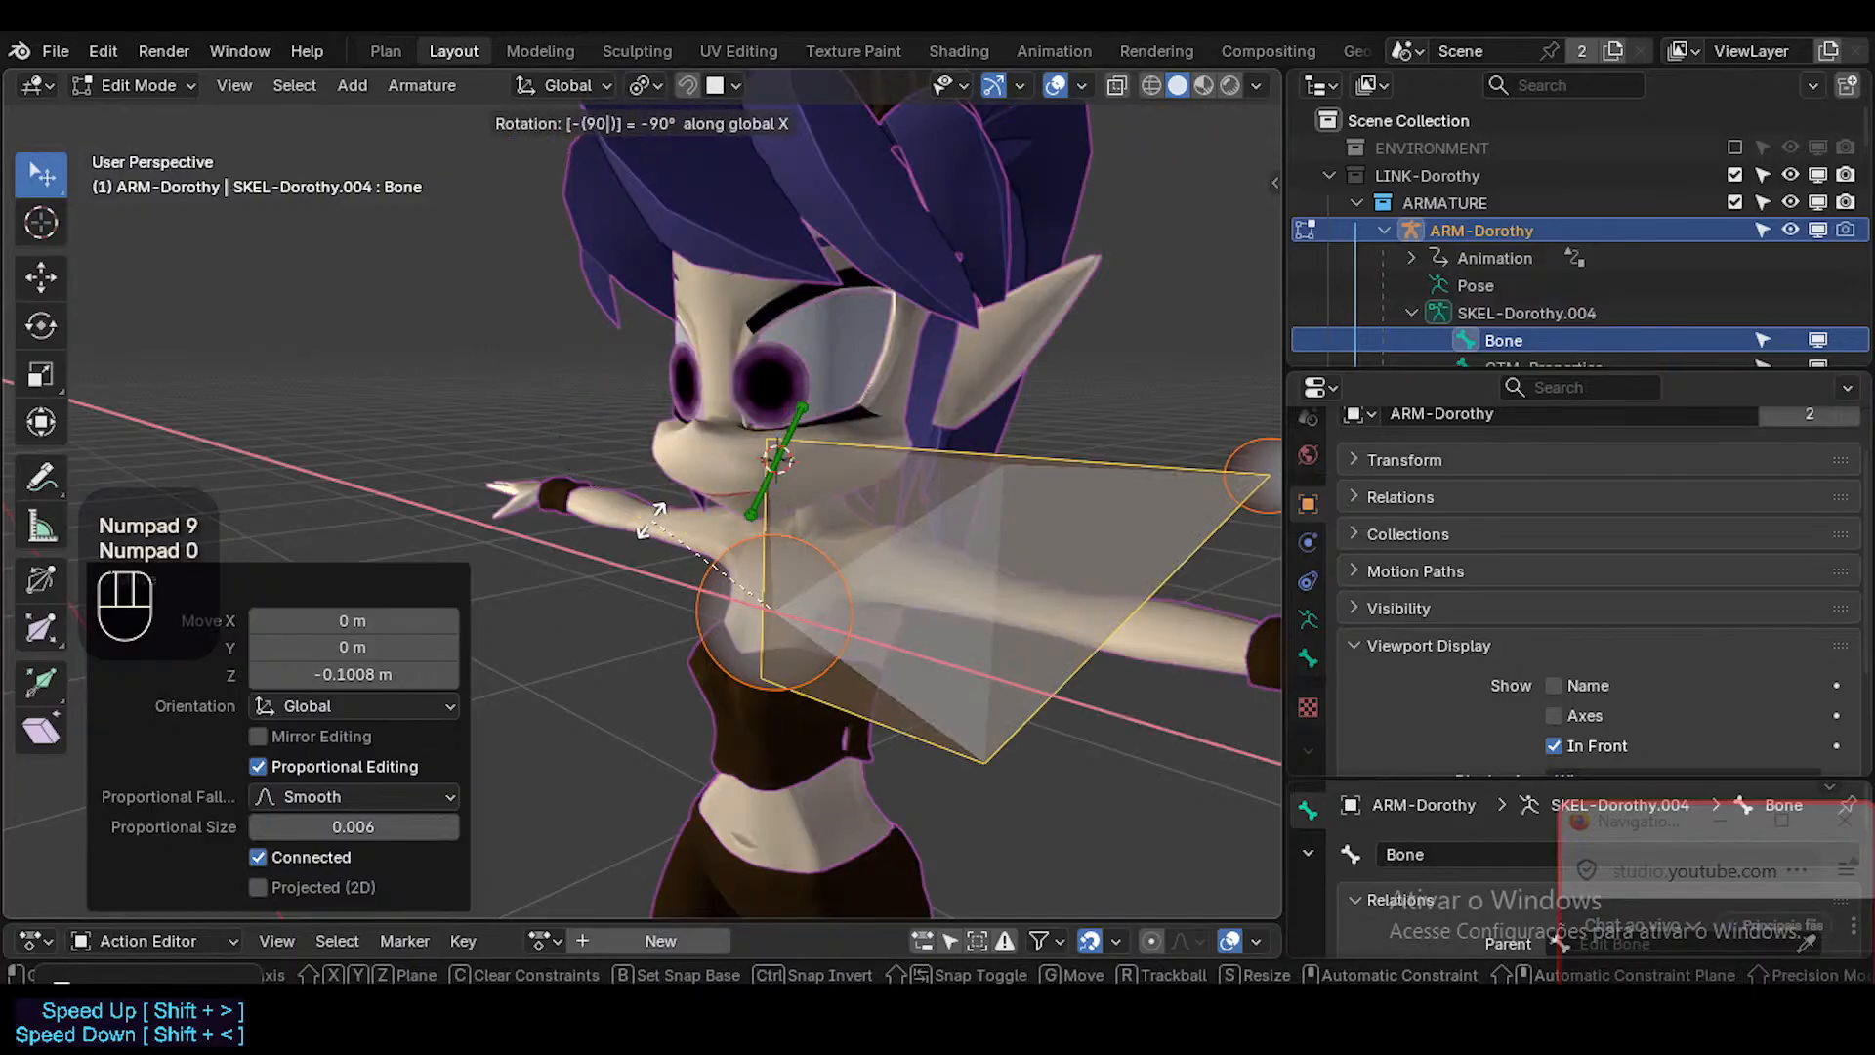
key("KP_Enter")
key("alt+r")
key("a")
key("ctrl+grave")
left_click(967, 553)
Scale the new bone to about 0.095 and raise it about 0.085 m along Z to mouth height.
key("s")
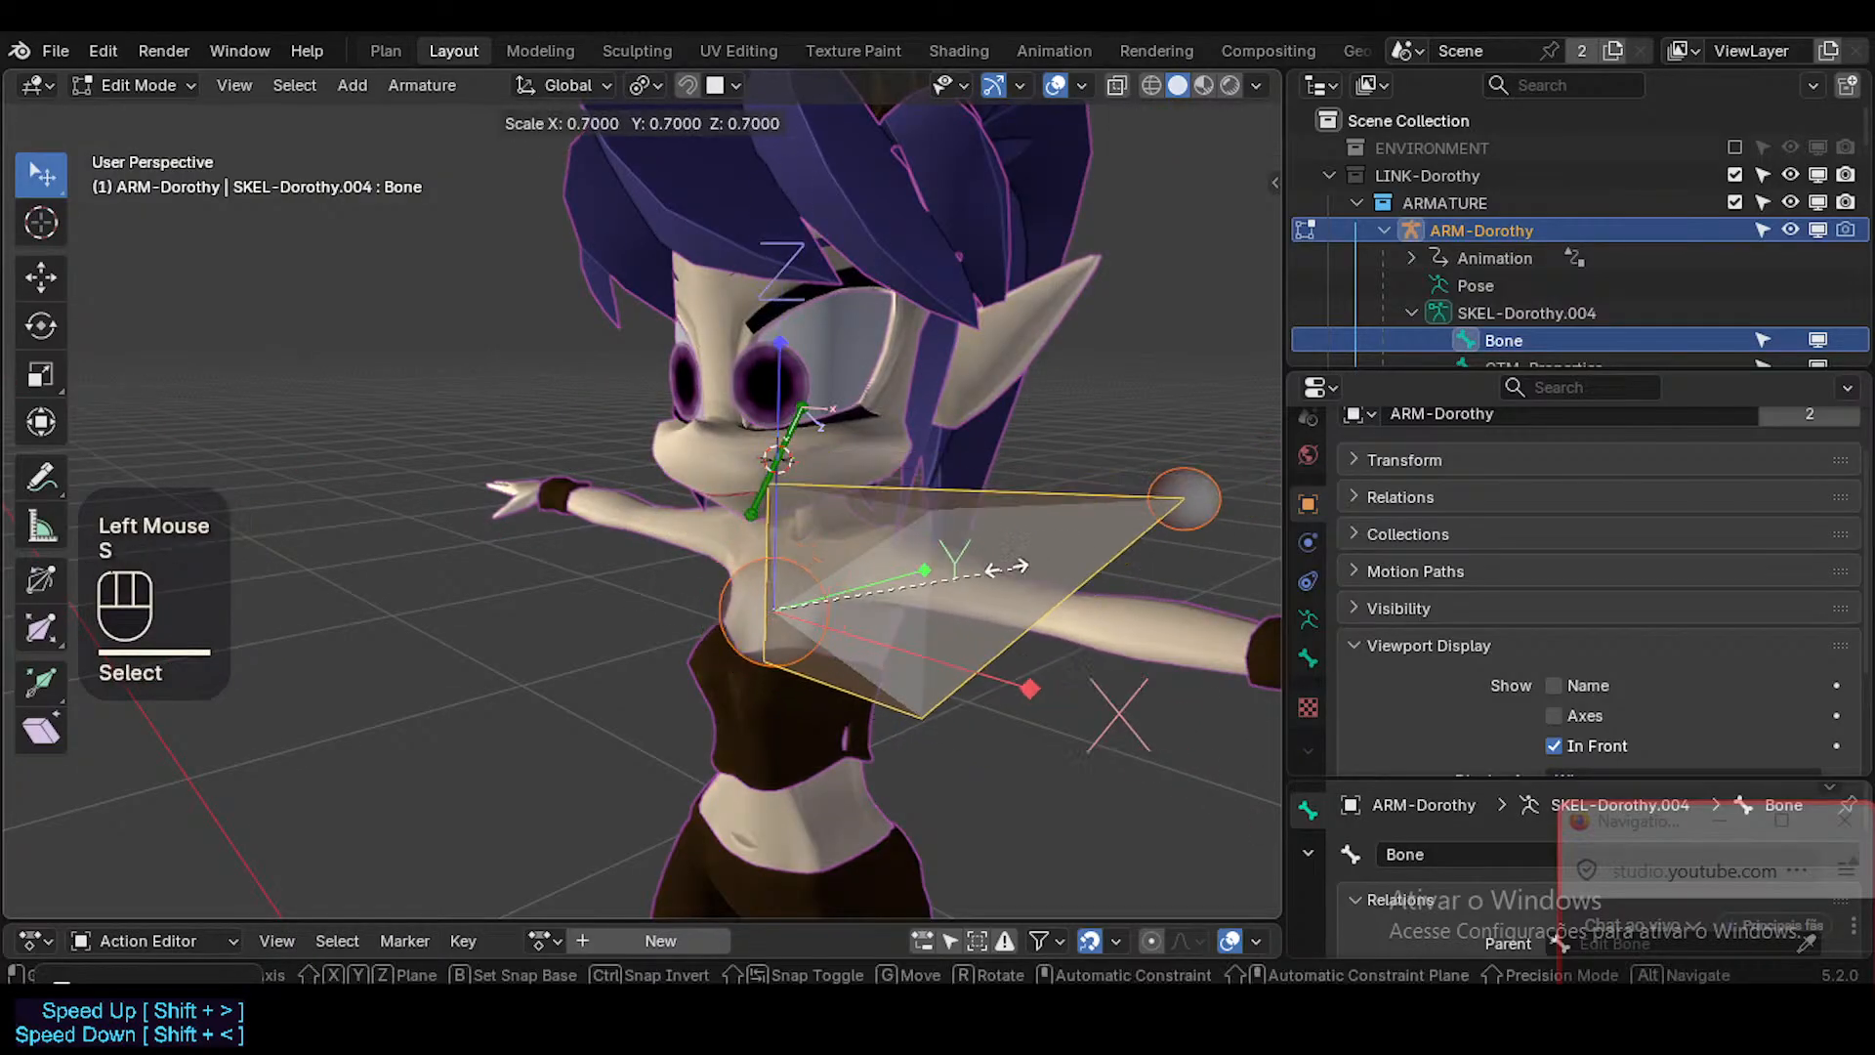
left_click(823, 601)
key("g")
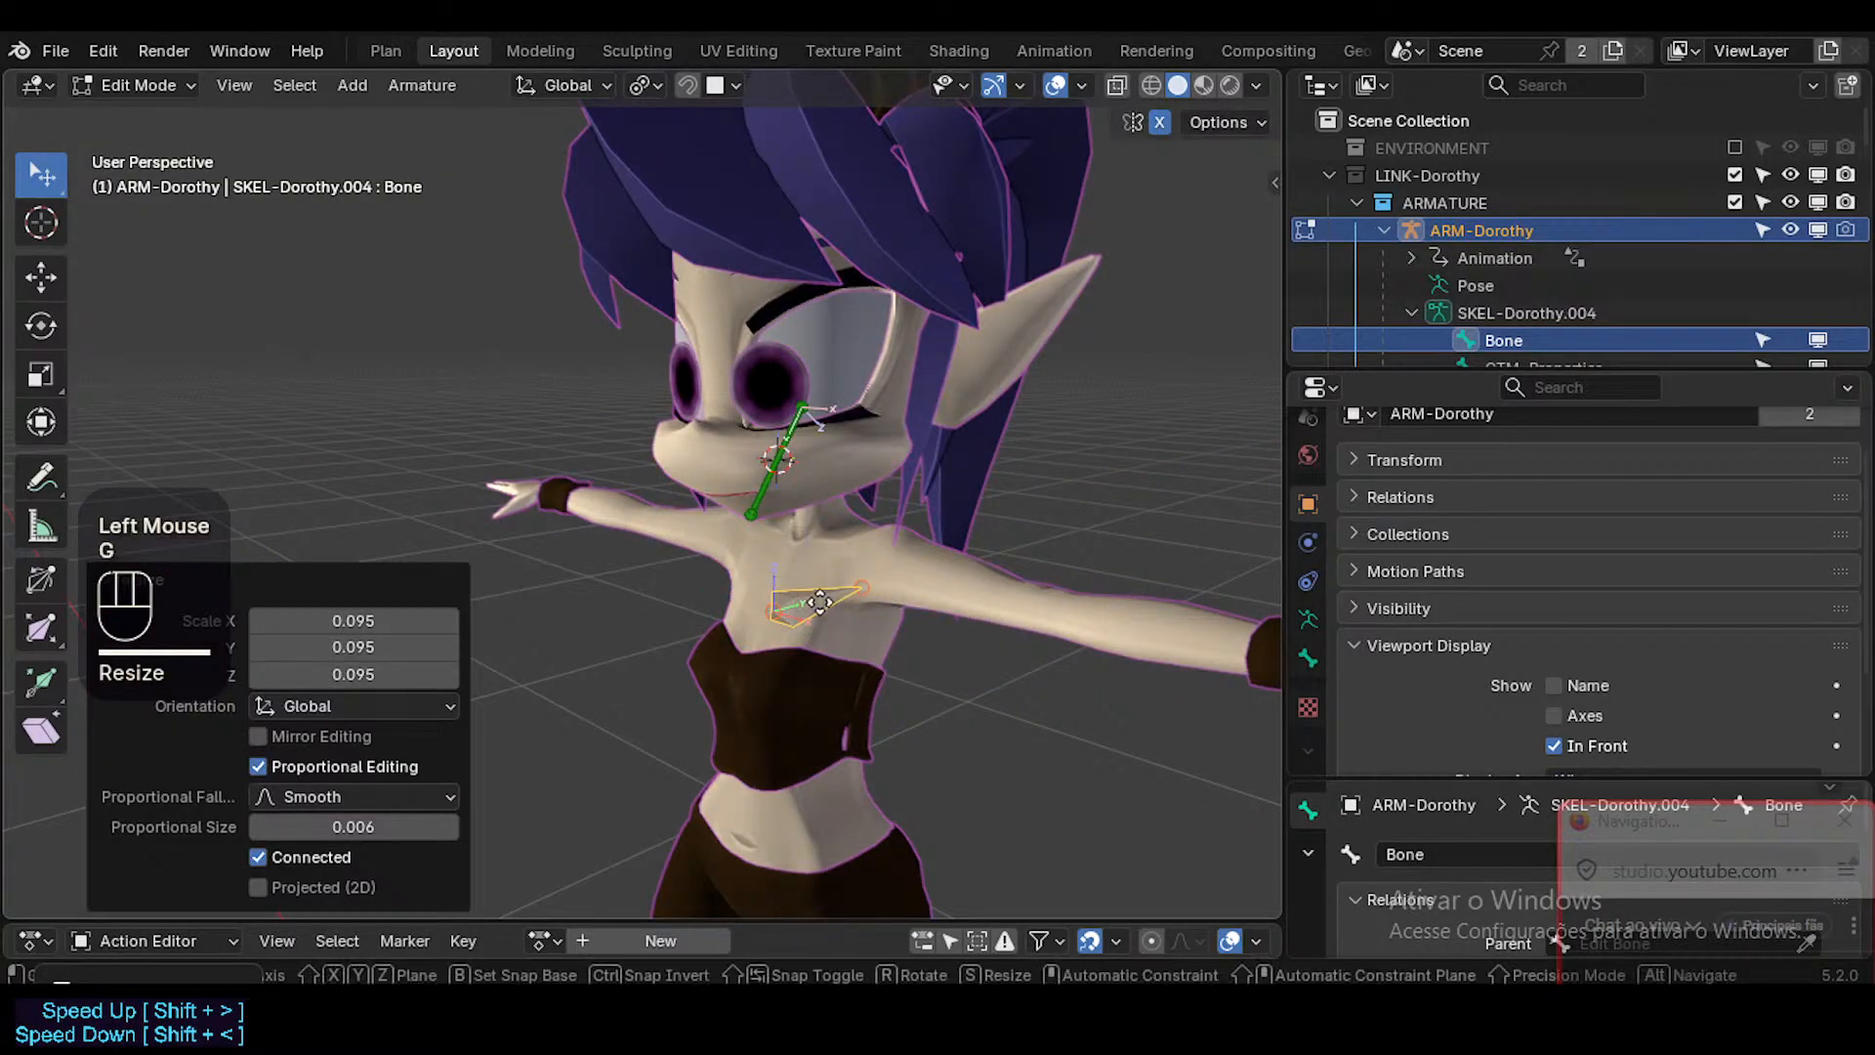
key("z")
left_click(827, 477)
In front view, move the new bone about 0.039 m along X and 0.007 m up Z to the mouth corner.
key("KP_2")
key("KP_1")
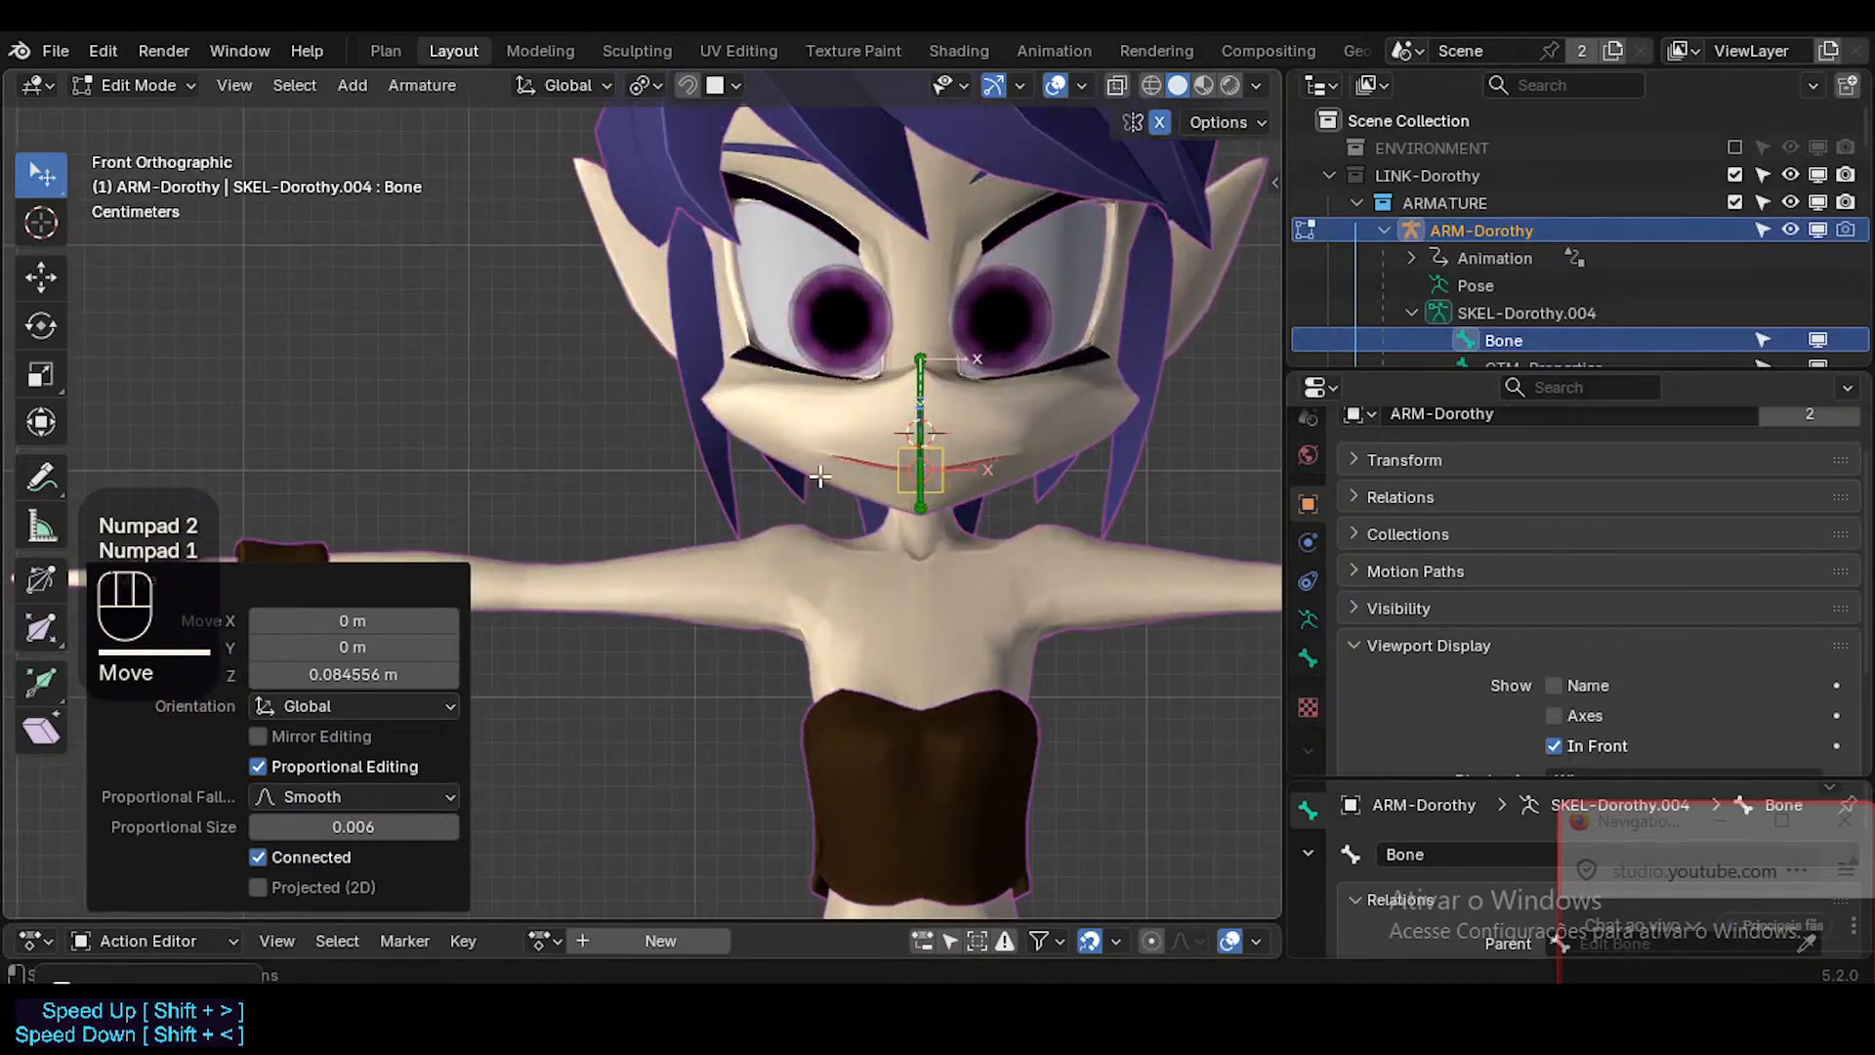
scroll(819, 478, "up", 4)
middle_click_drag(816, 464, 814, 526, "shift")
key("g")
key("x")
left_click(974, 527)
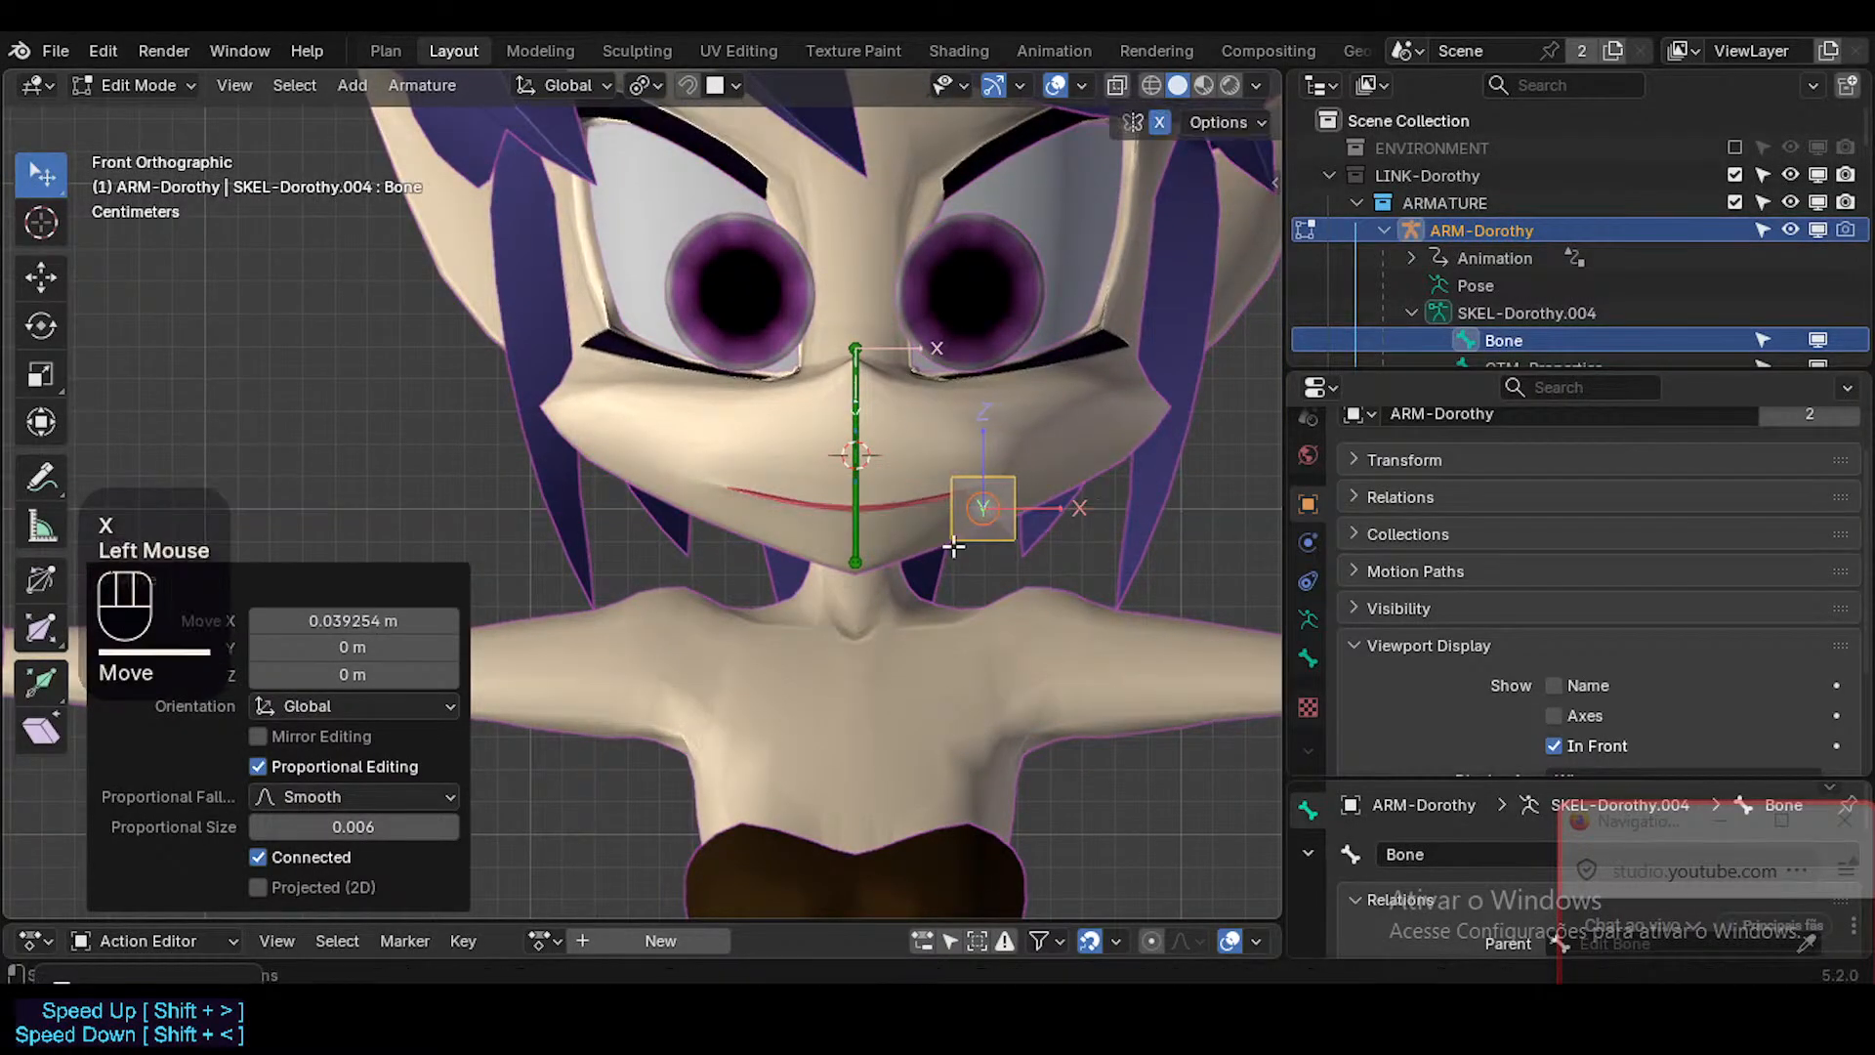
scroll(979, 537, "up", 3)
key("g")
key("z")
left_click(982, 476)
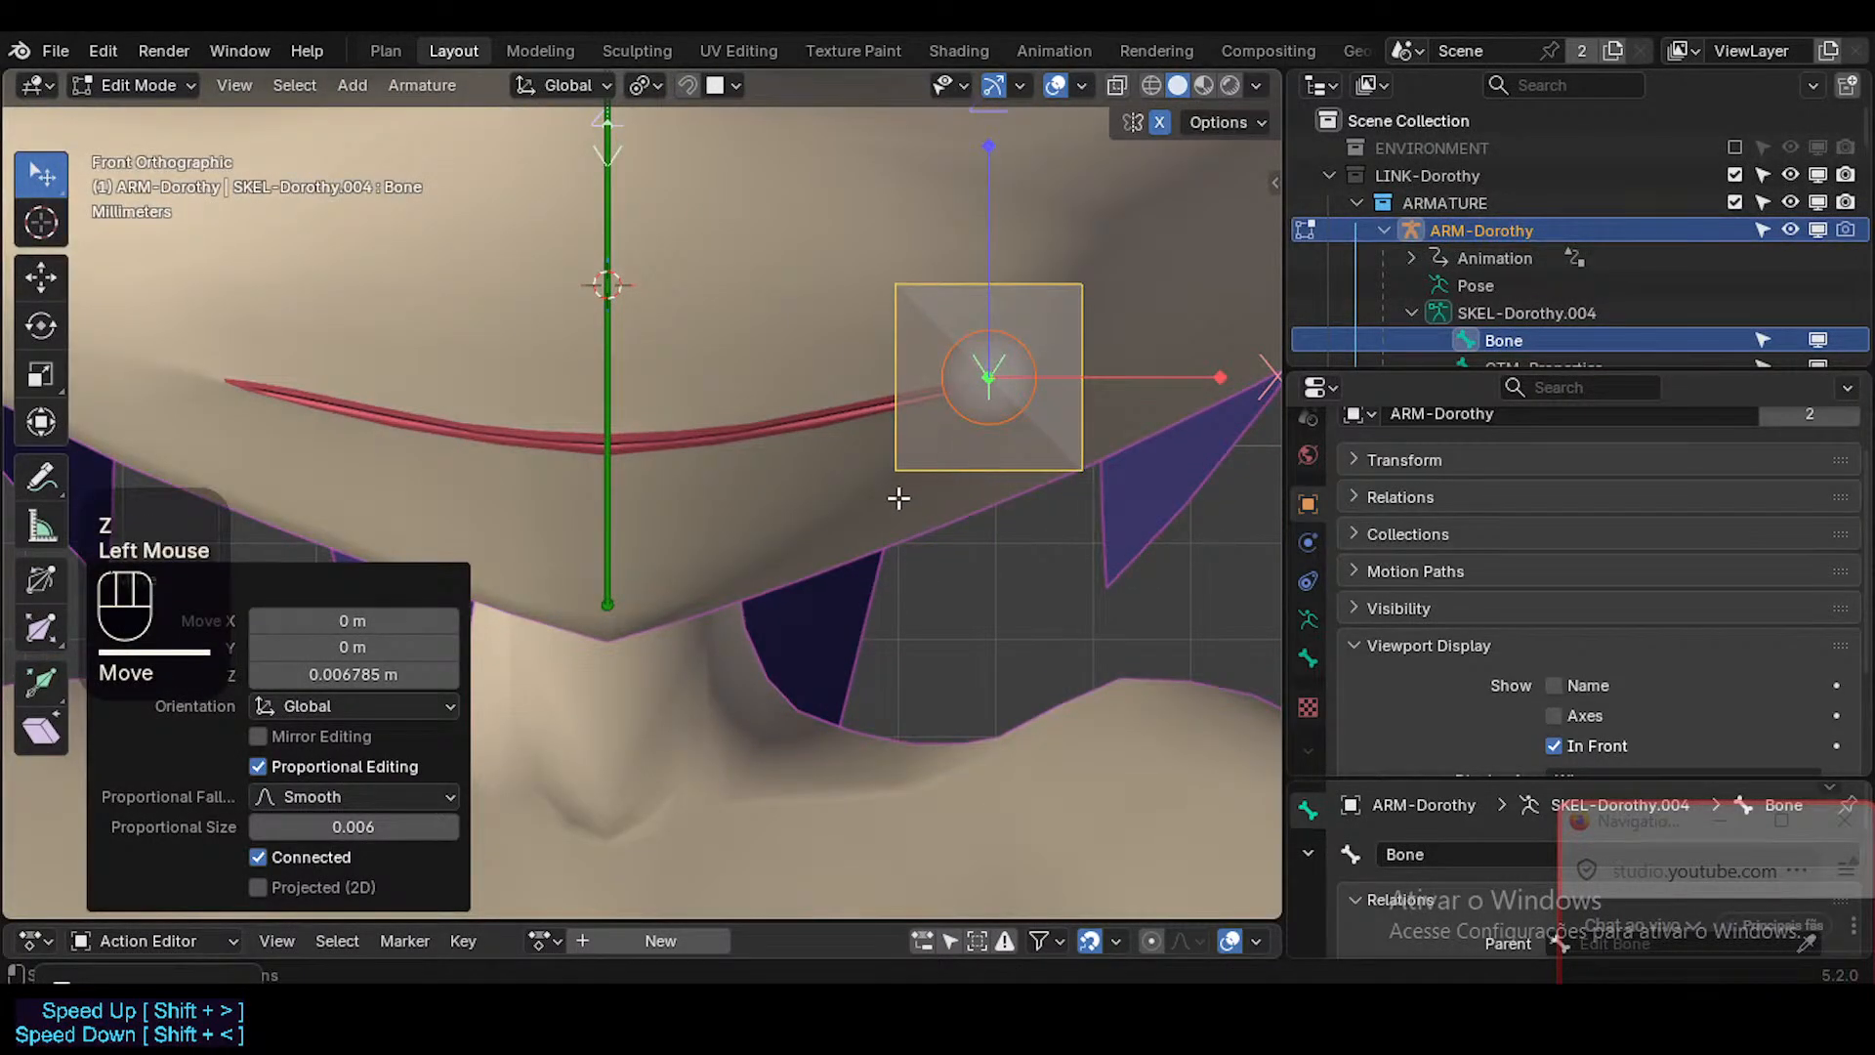
Show the wireframe over the character's meshes and switch the armature to Object Mode.
scroll(904, 498, "down", 1)
key("ctrl+shift+alt+z")
middle_click_drag(912, 498, 790, 534, "shift")
scroll(715, 533, "down", 2)
key("ctrl+Tab")
left_click(732, 545)
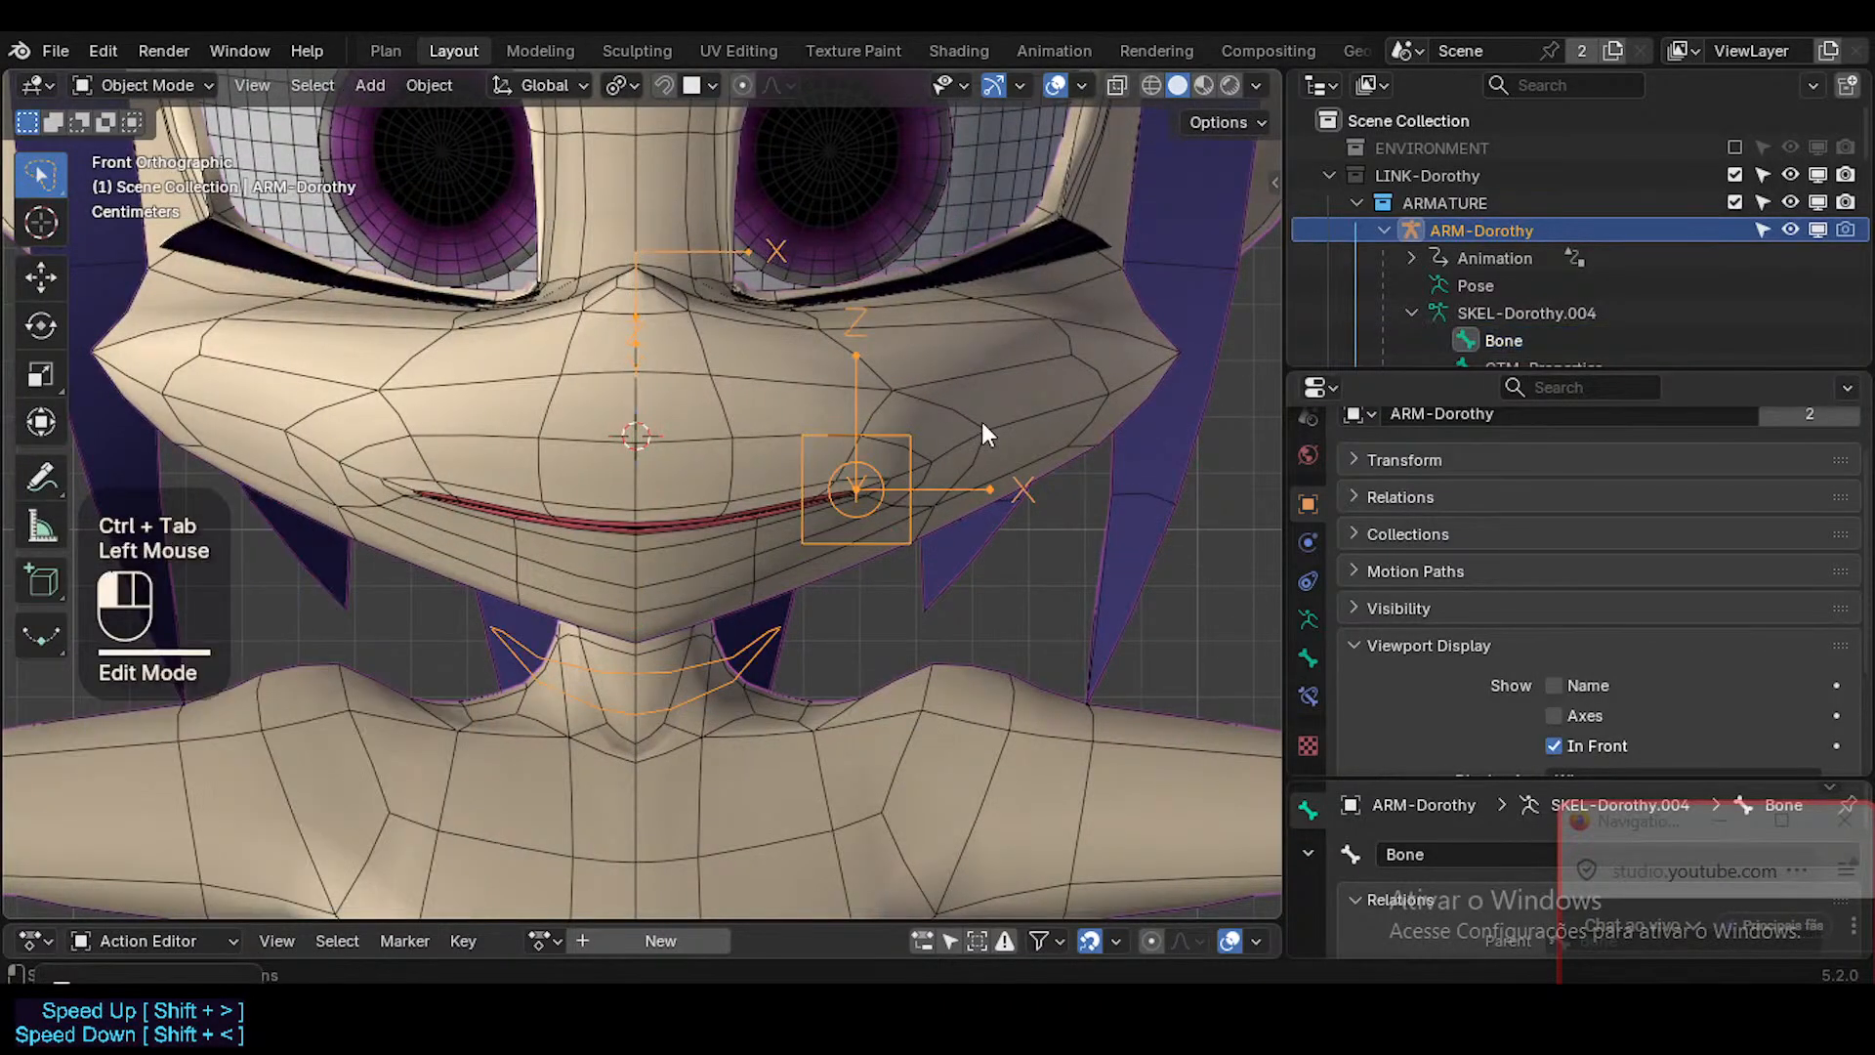
Set the Head mesh's MouthStretch.L and MouthStretch.R shape keys to 0.
left_click(982, 422)
scroll(1380, 664, "down", 2)
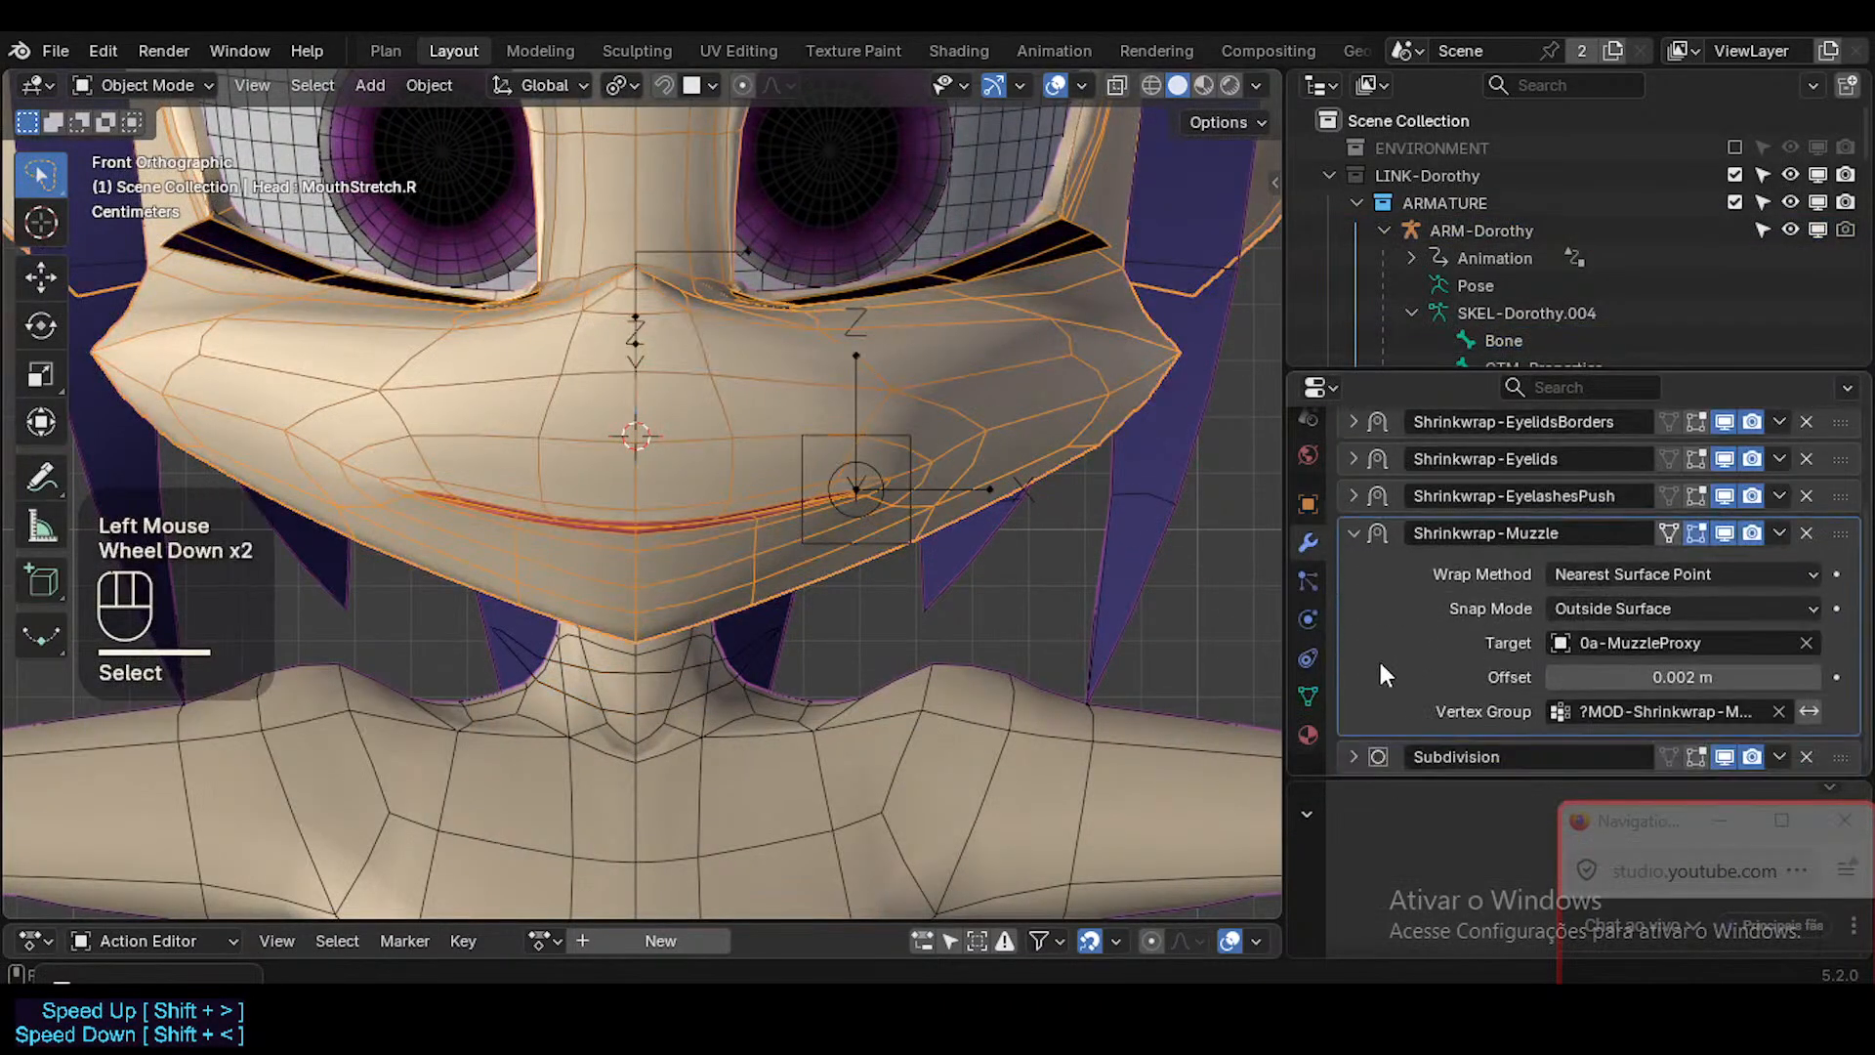
left_click(1317, 542)
left_click(1308, 657)
left_click(1307, 697)
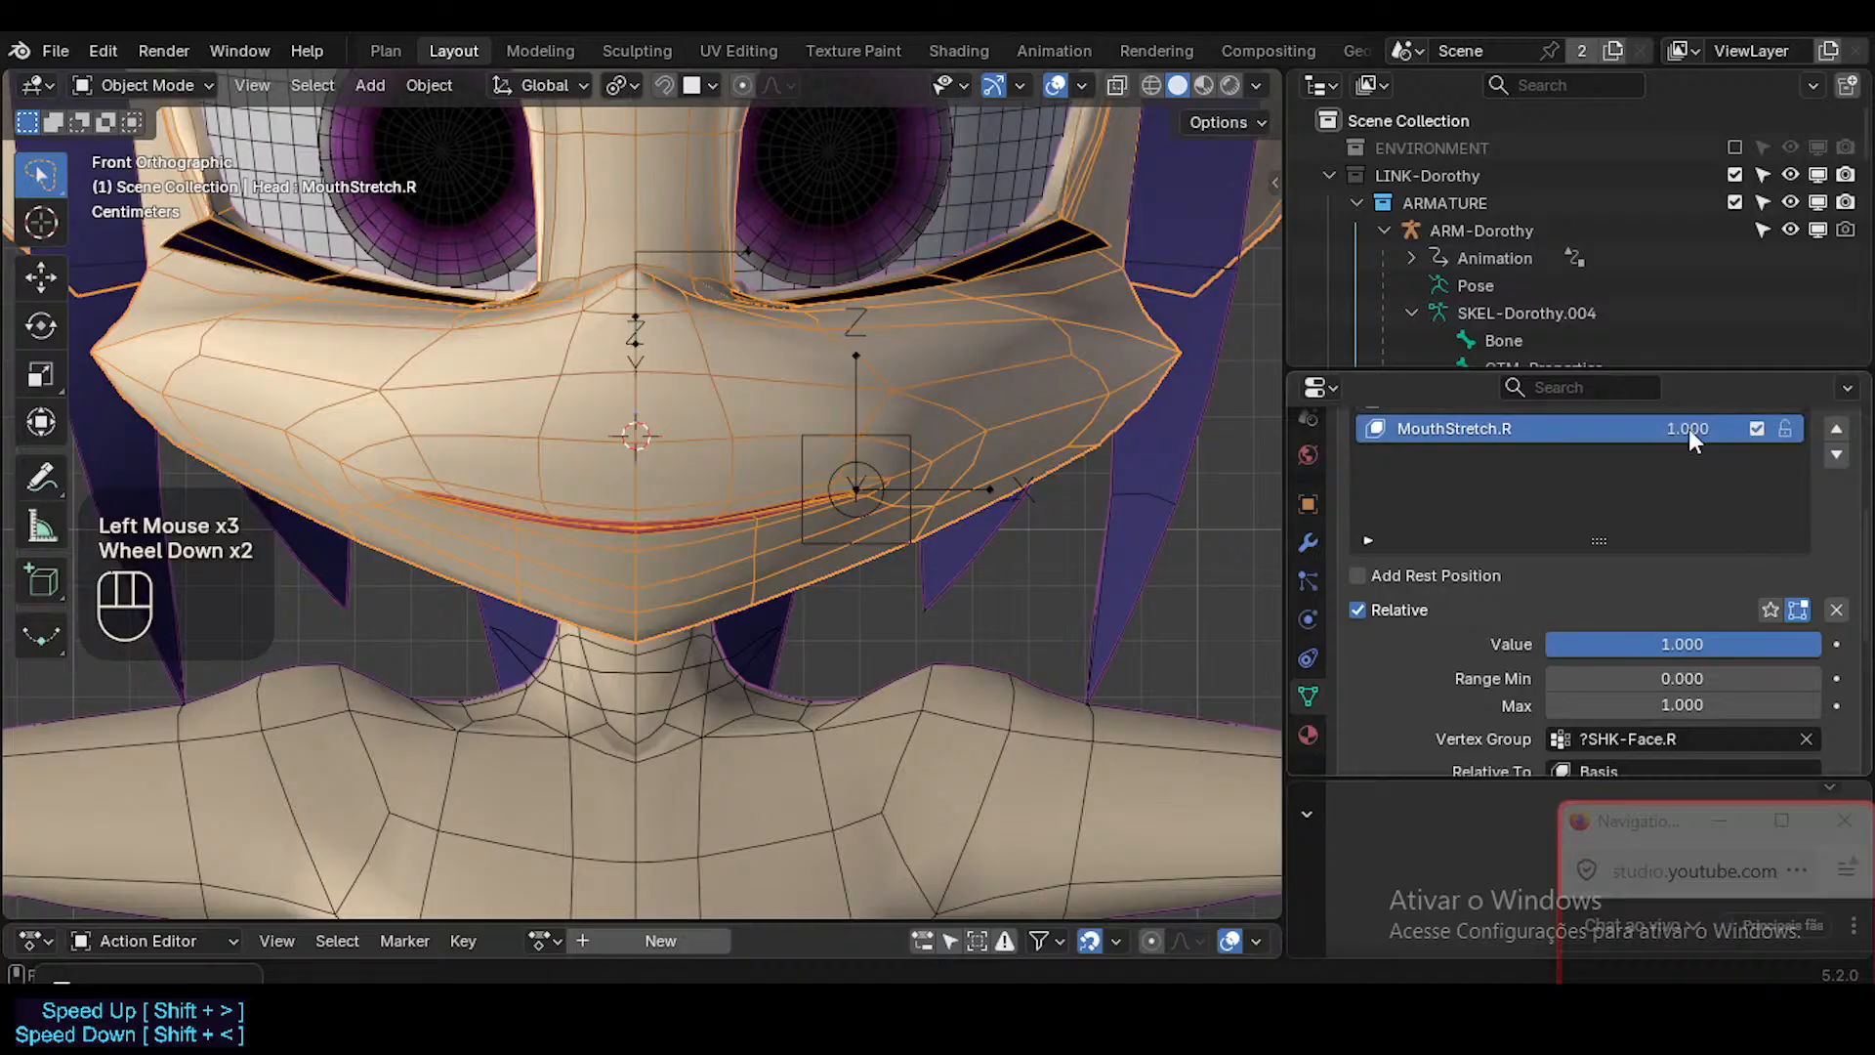
scroll(1689, 431, "up", 1)
left_click_drag(1704, 540, 1601, 511)
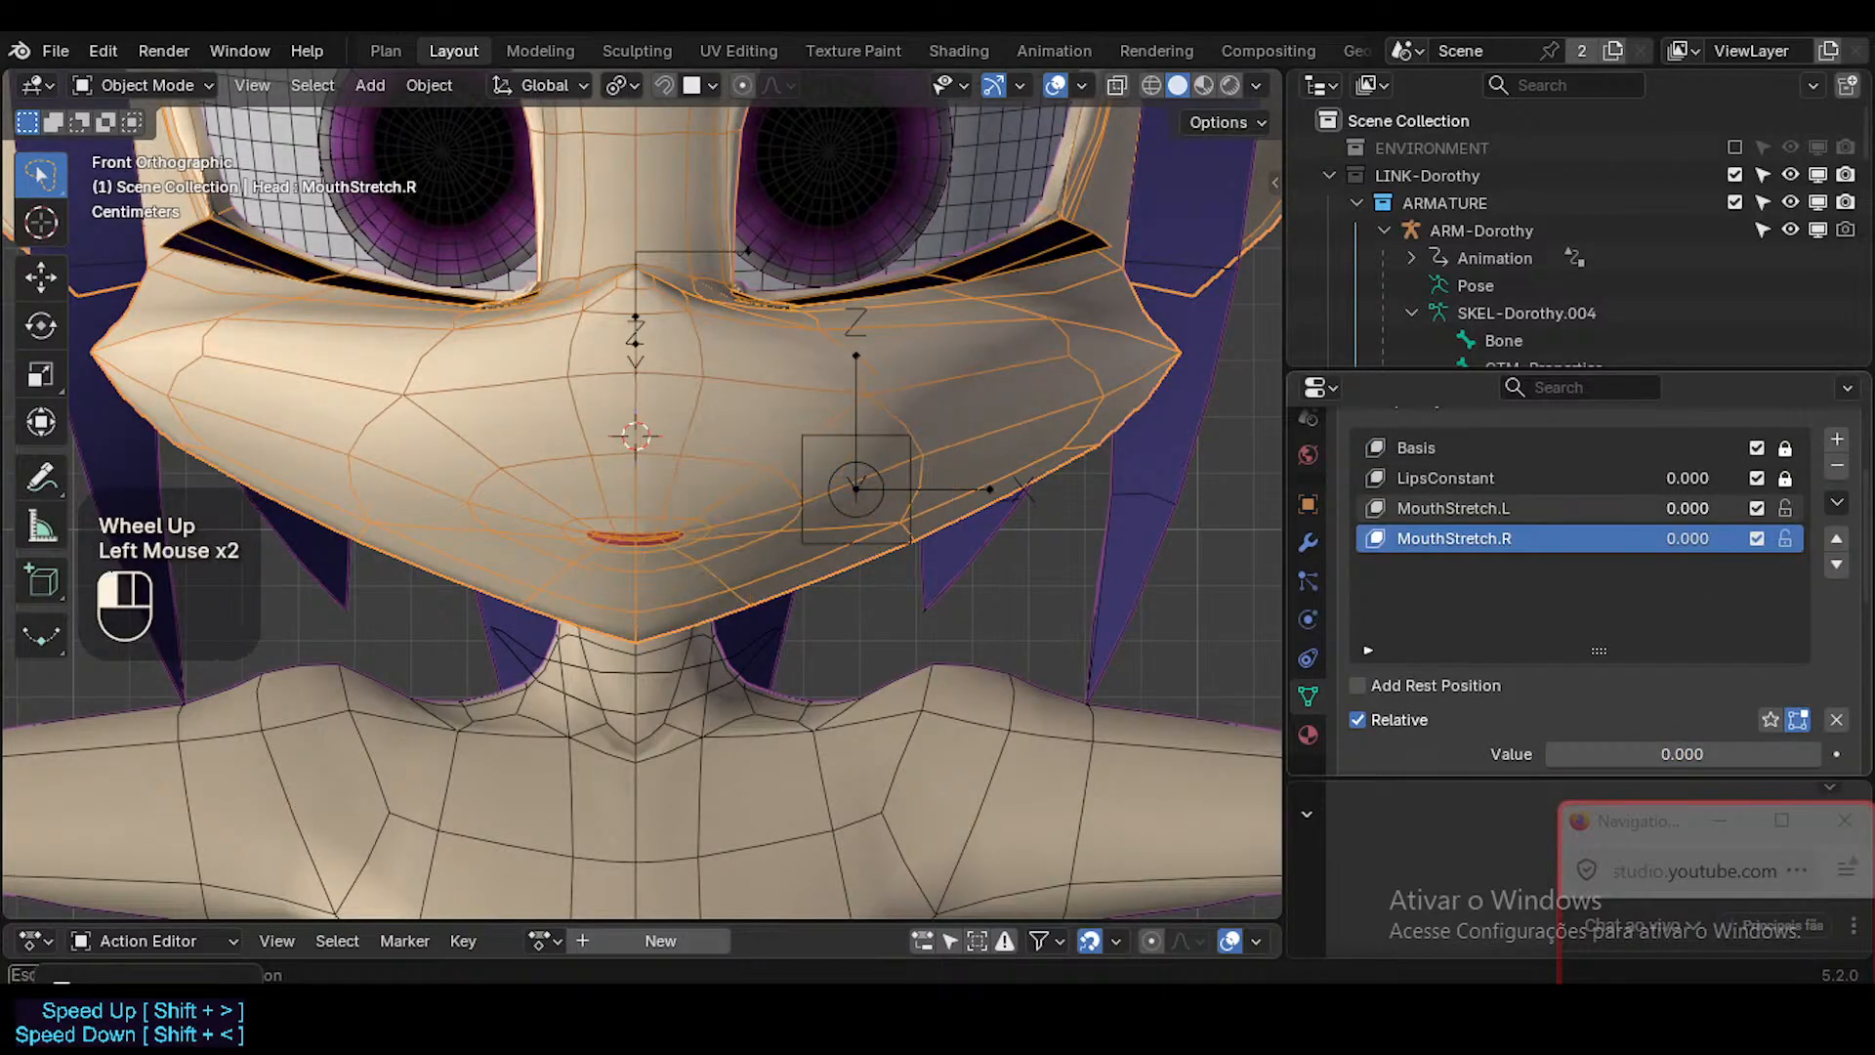
Return the armature to Edit Mode with the new mouth bone selected and compare its position with the narrowed mouth.
middle_click_drag(858, 506, 879, 527, "shift")
left_click(896, 500)
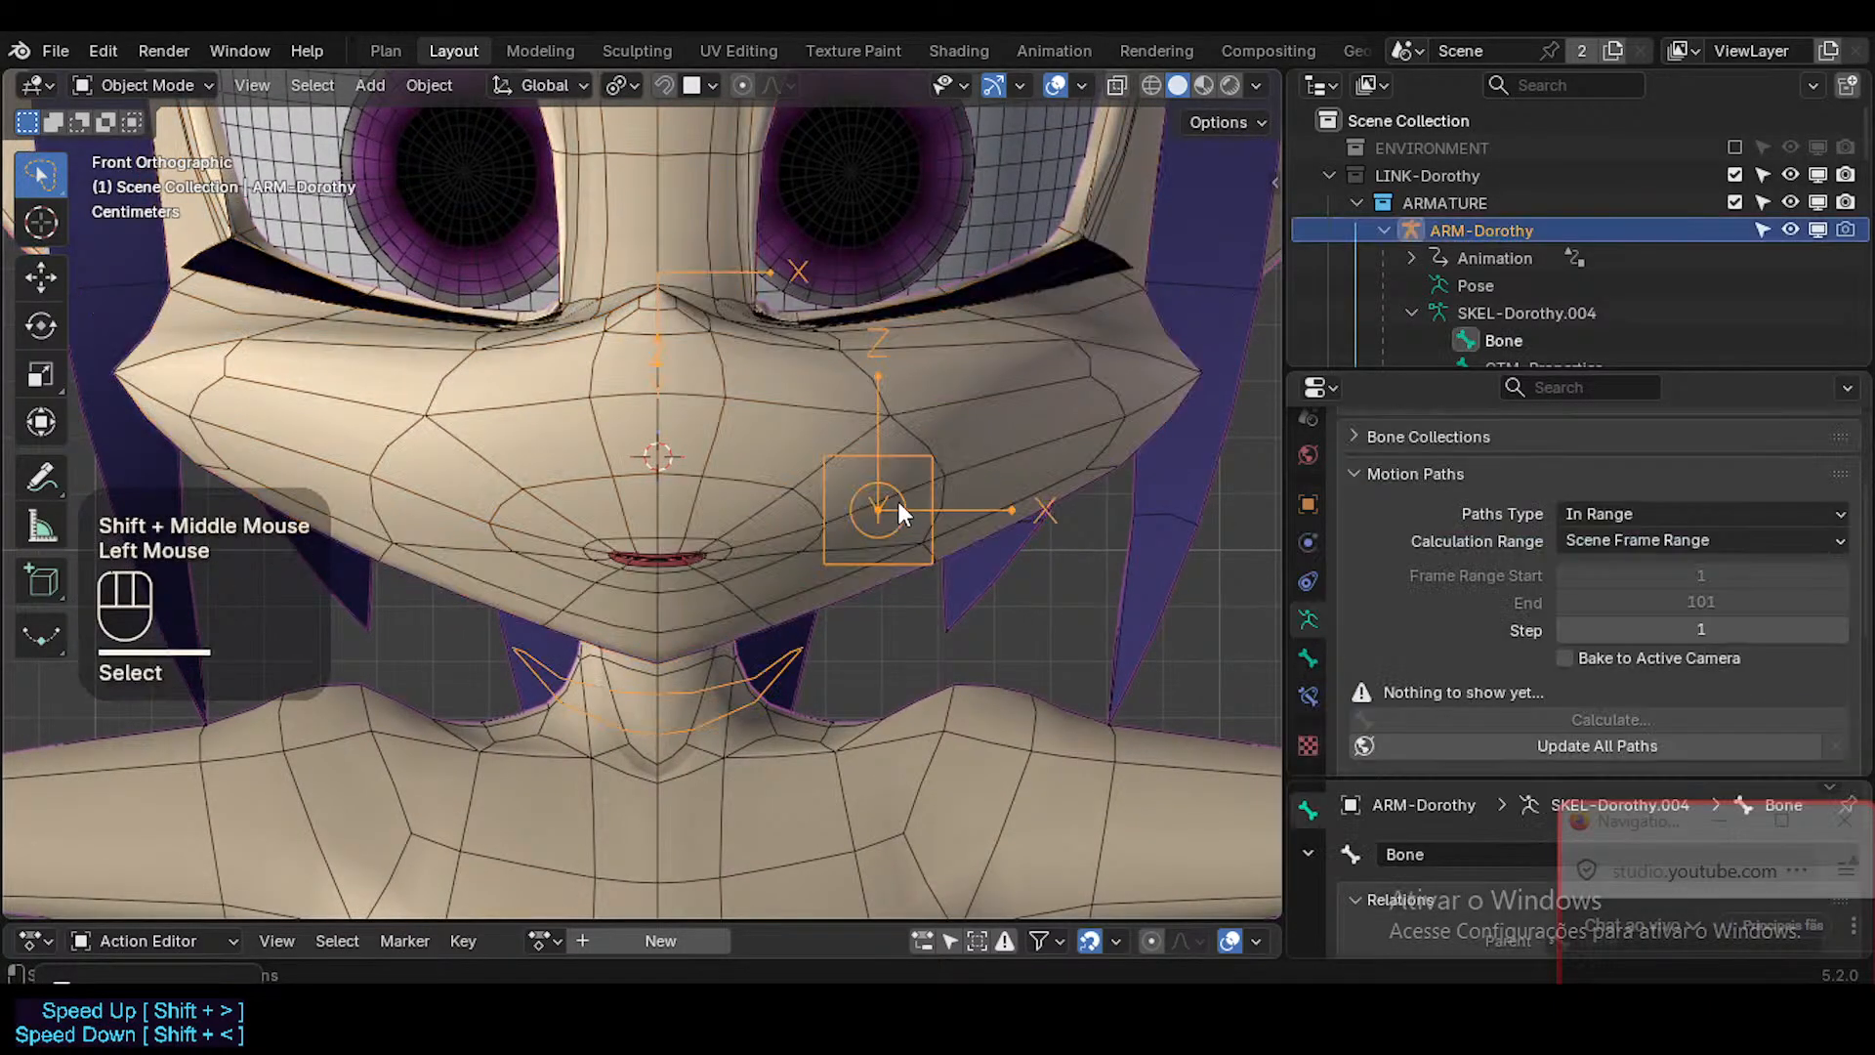
key("Tab")
left_click(819, 527)
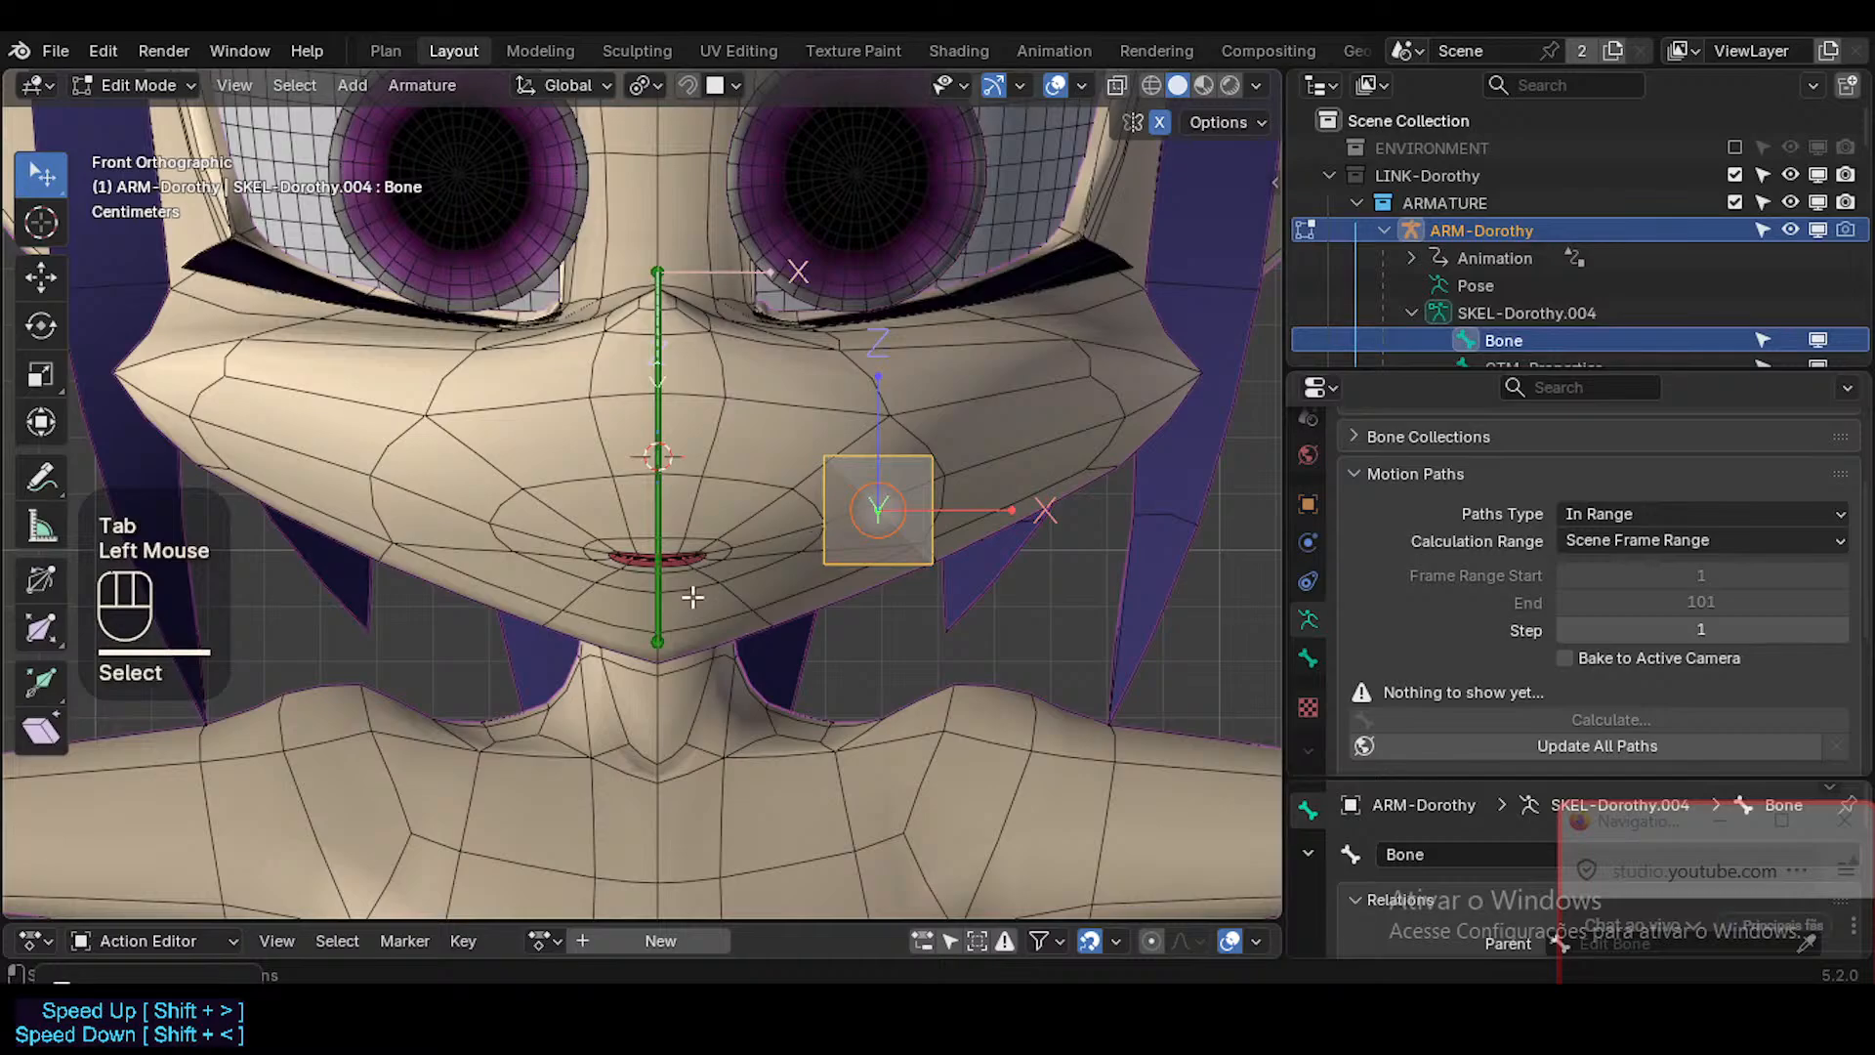
scroll(692, 597, "up", 3)
key("Tab")
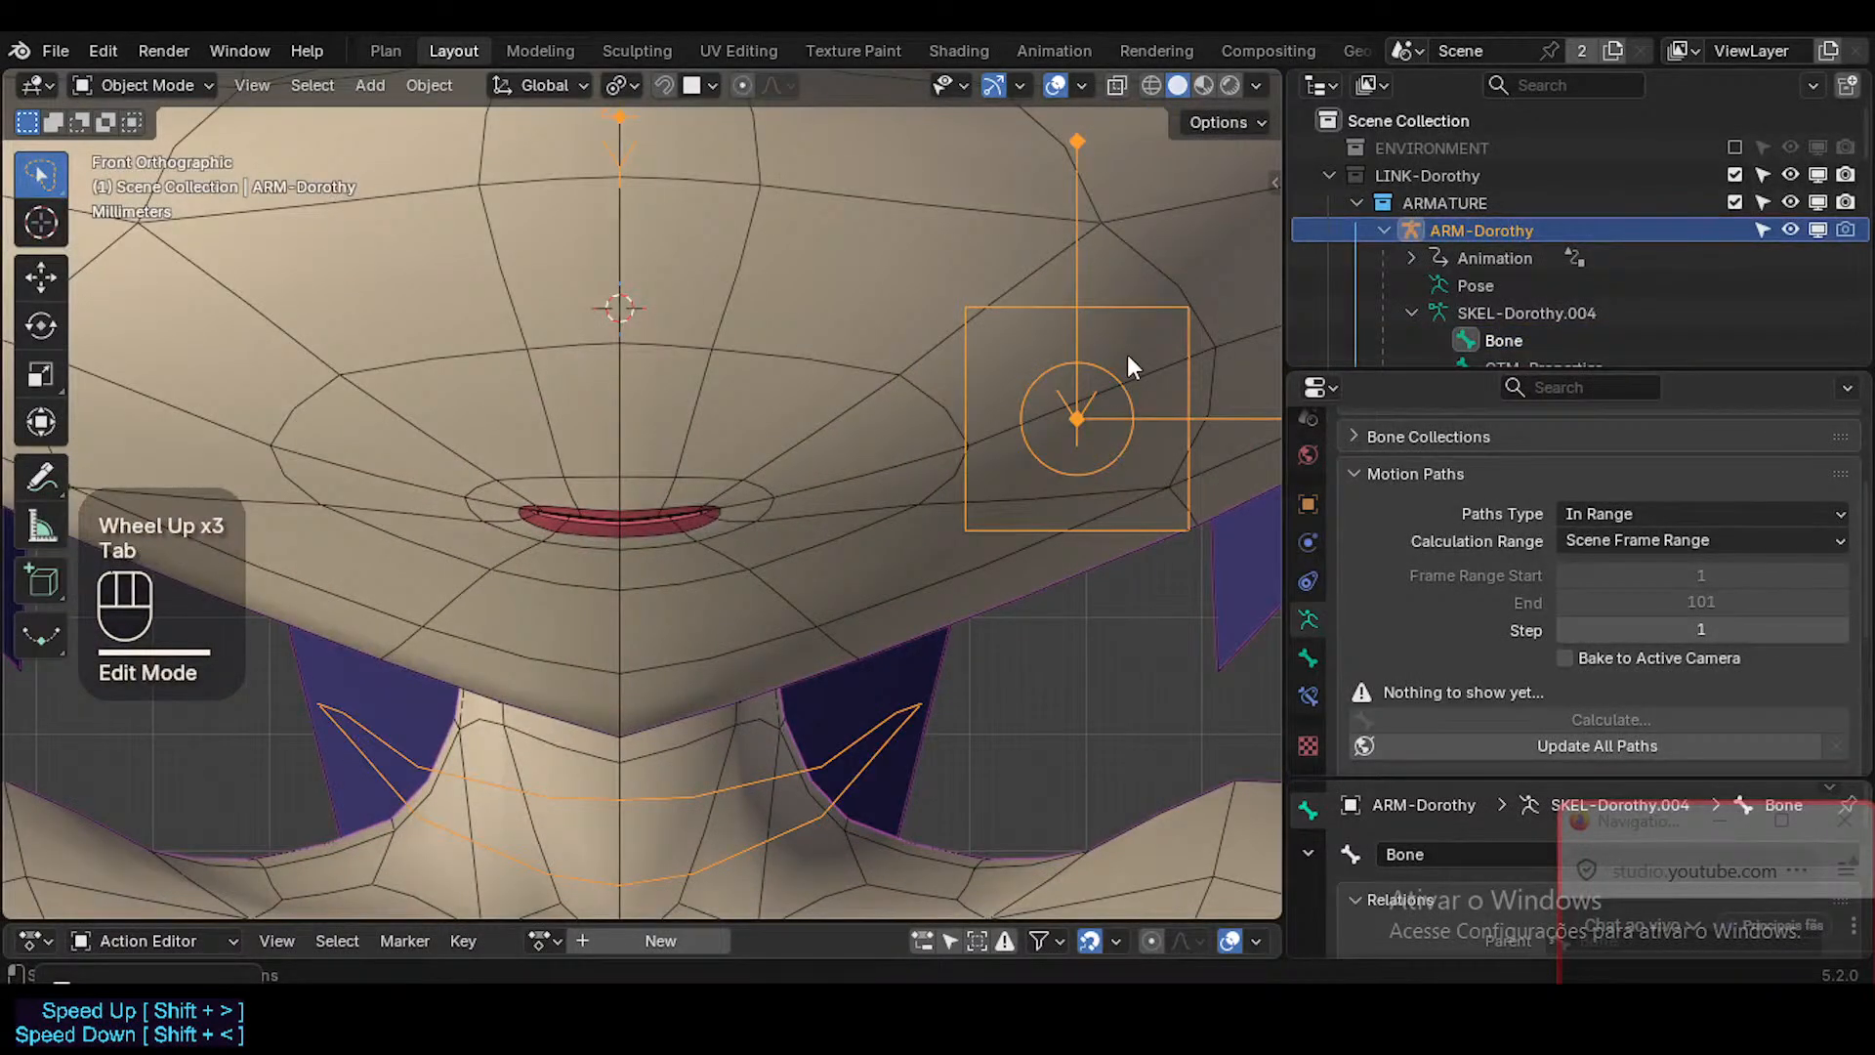
key("Tab")
left_click(1109, 381)
scroll(983, 309, "down", 2)
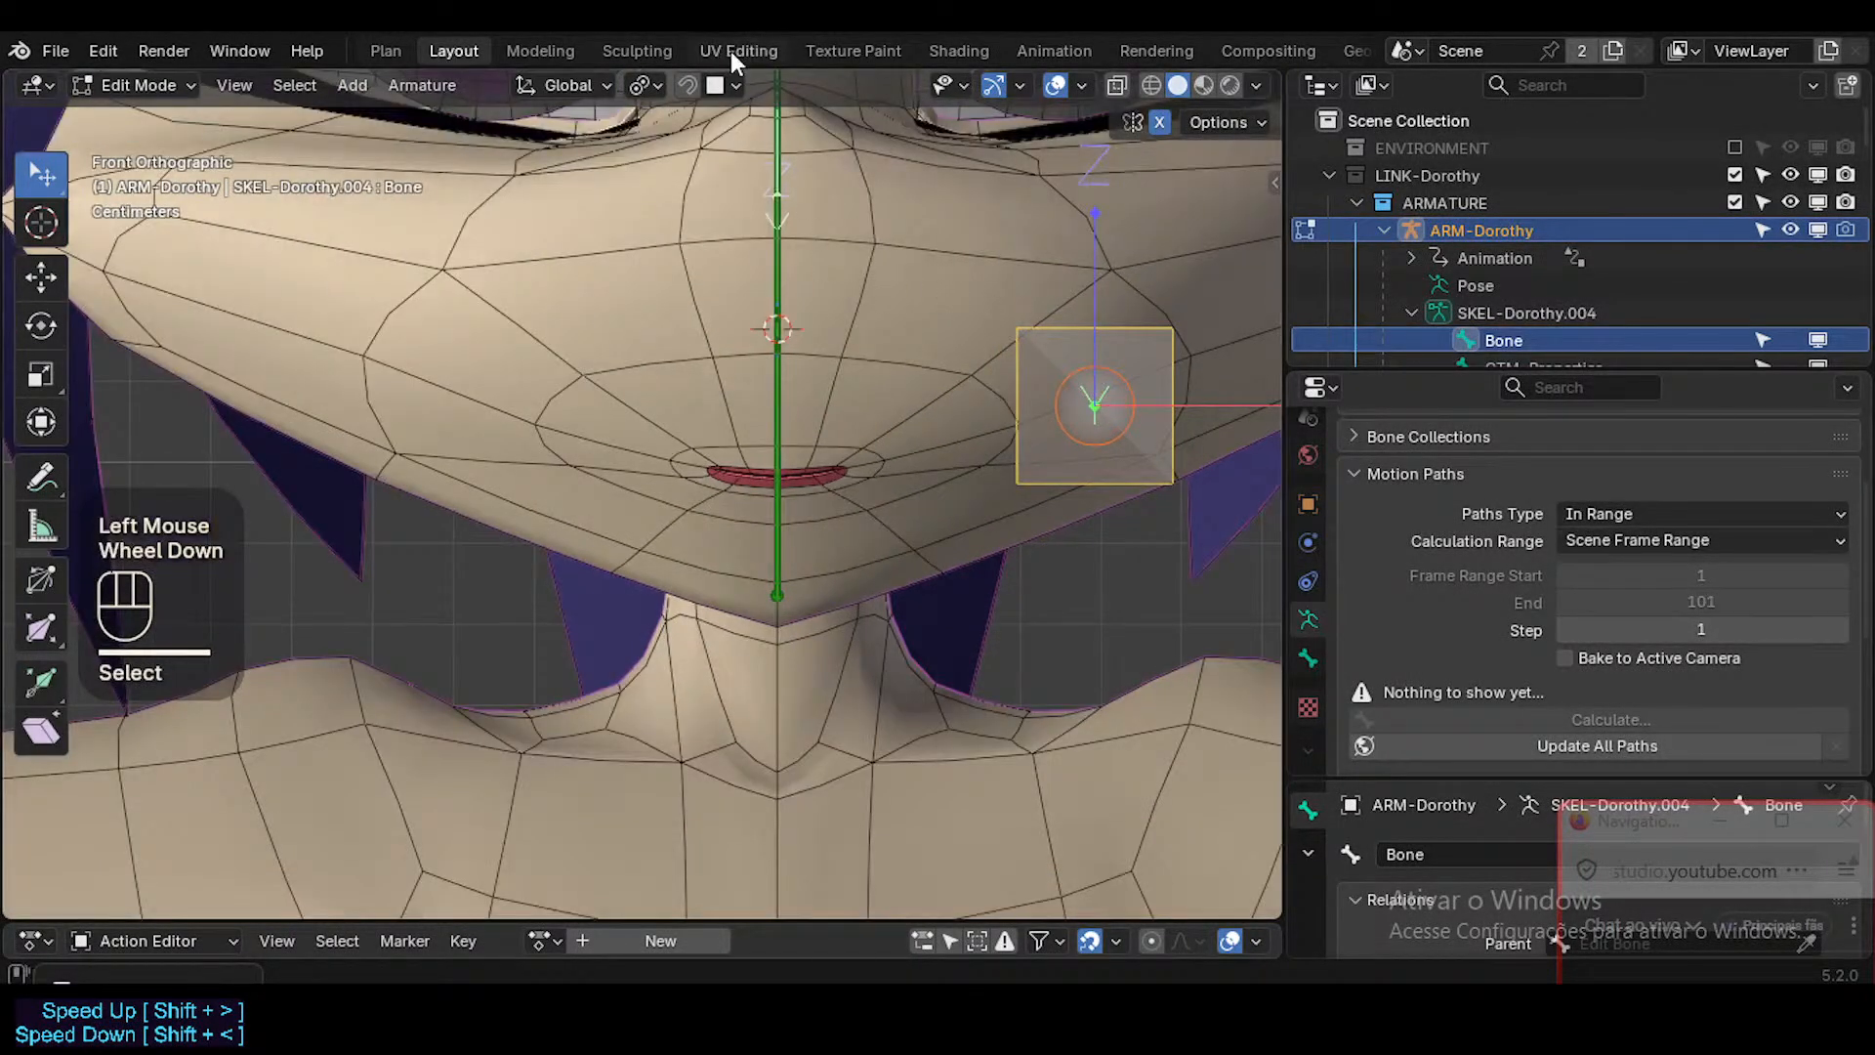
Set the snap target to Face and turn off Align Rotation to Target.
left_click(730, 85)
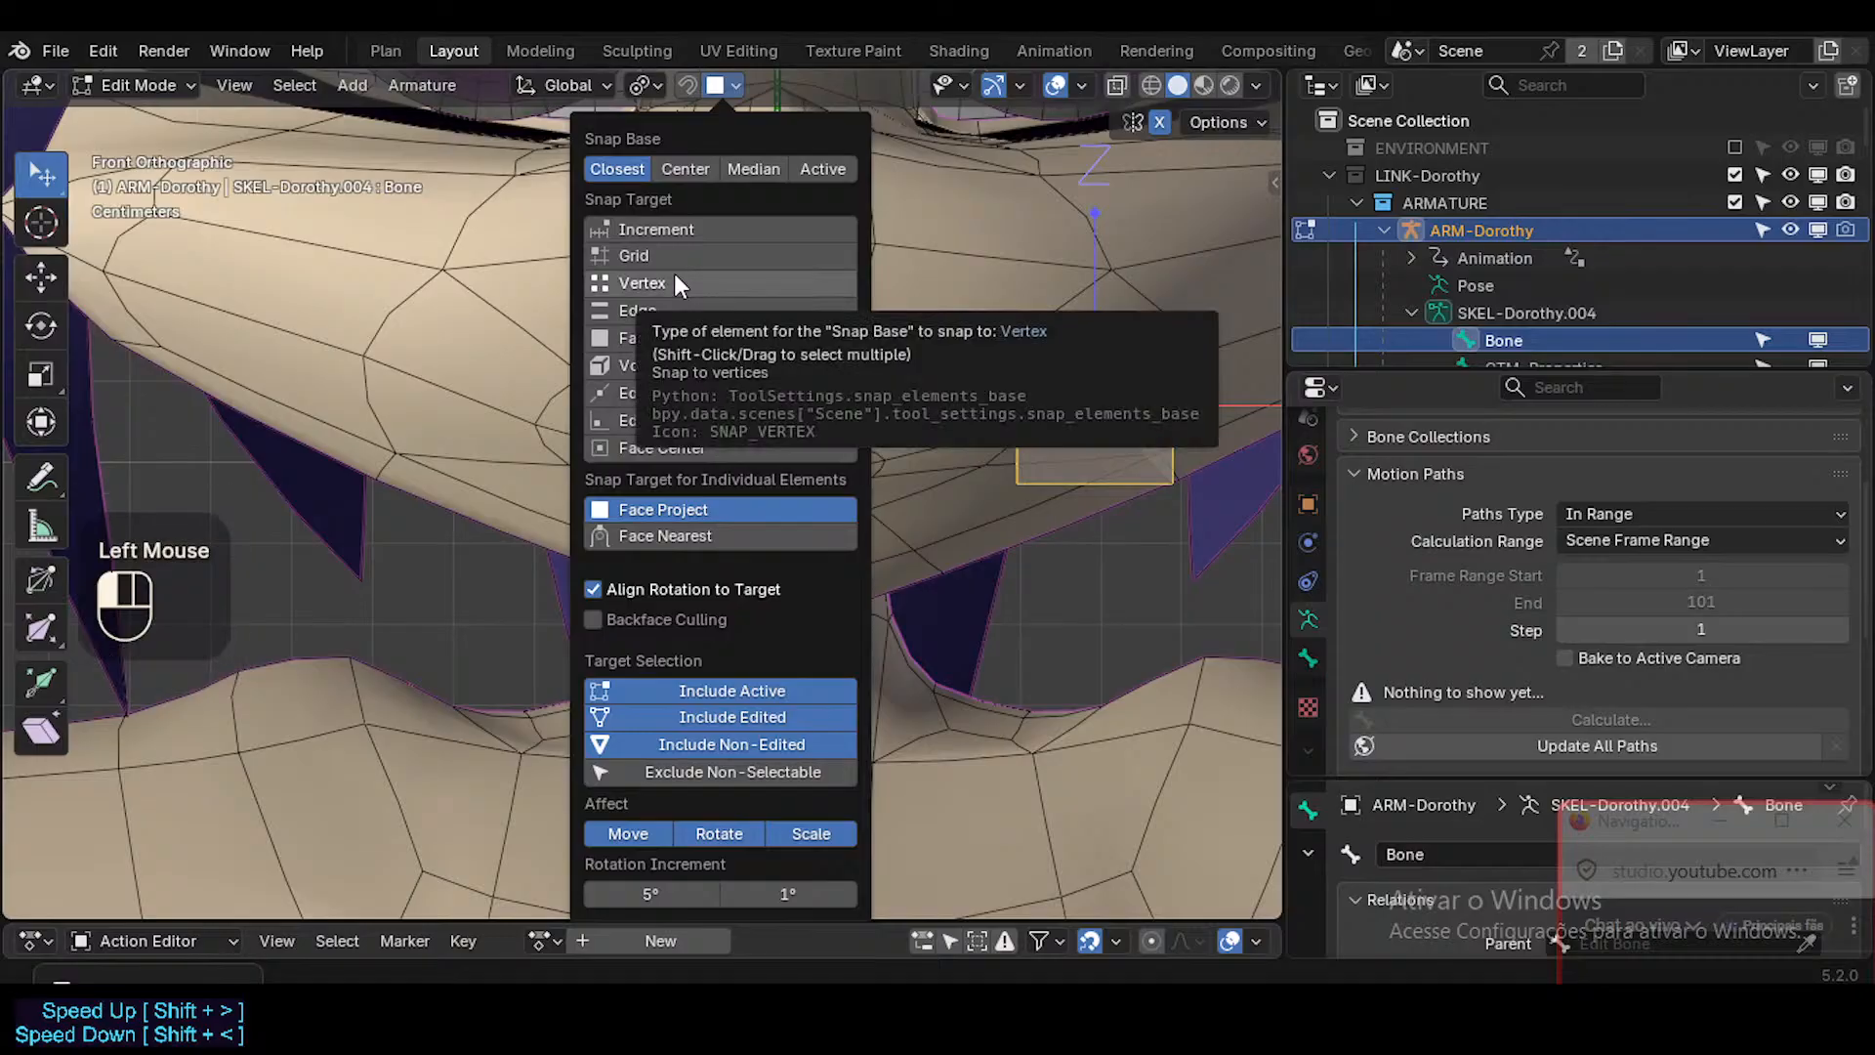
left_click(672, 338)
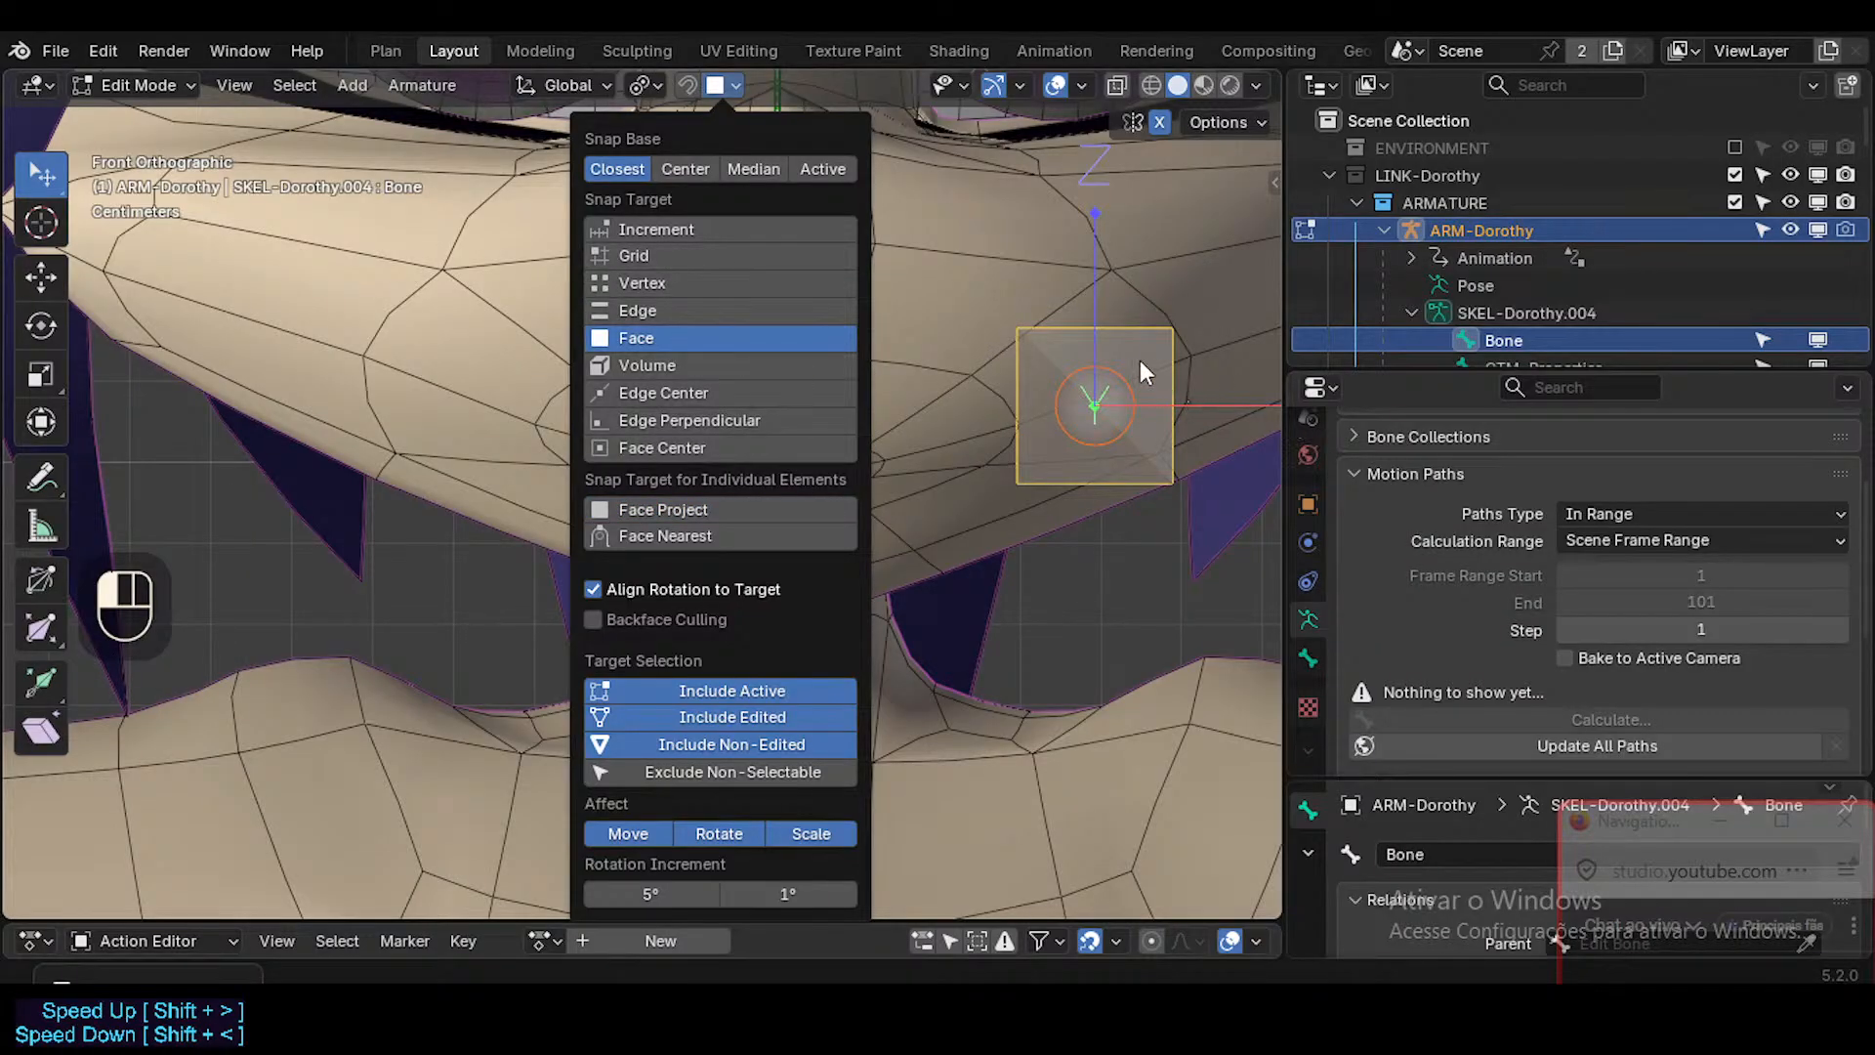
key("g")
key("Escape")
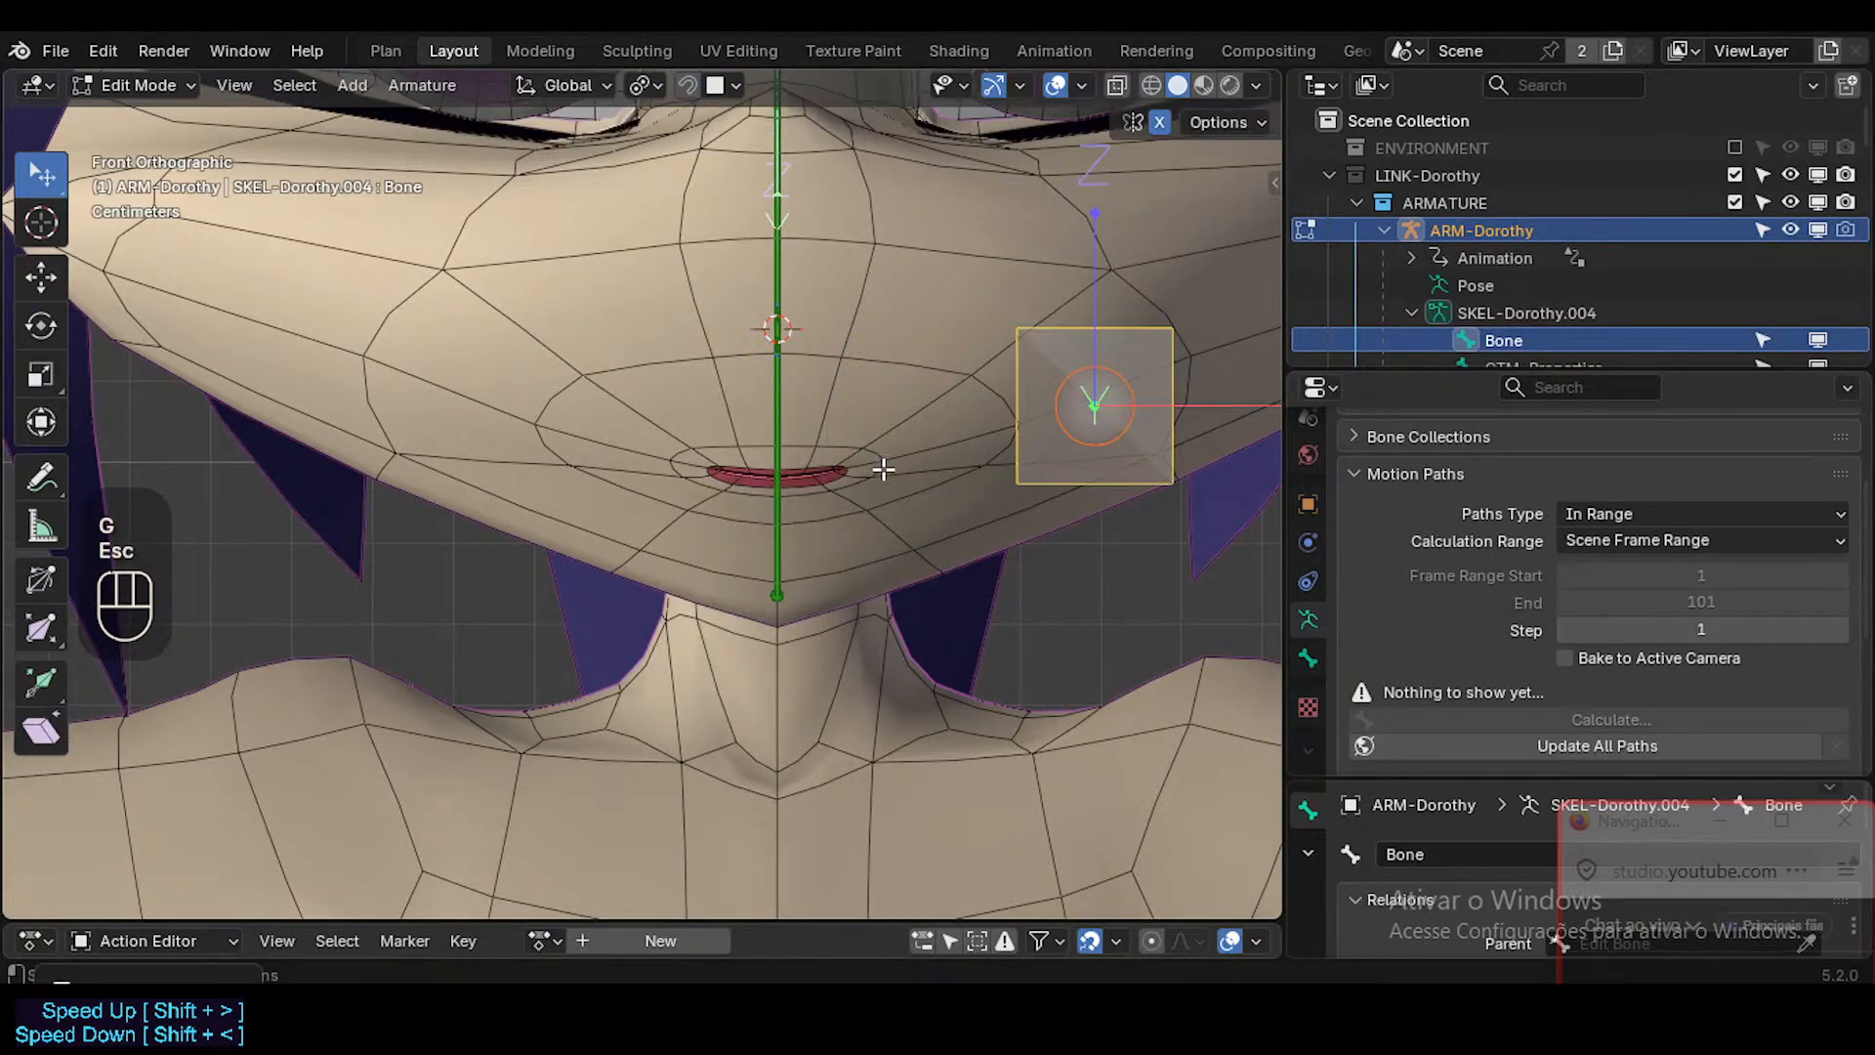
left_click(727, 85)
left_click(644, 586)
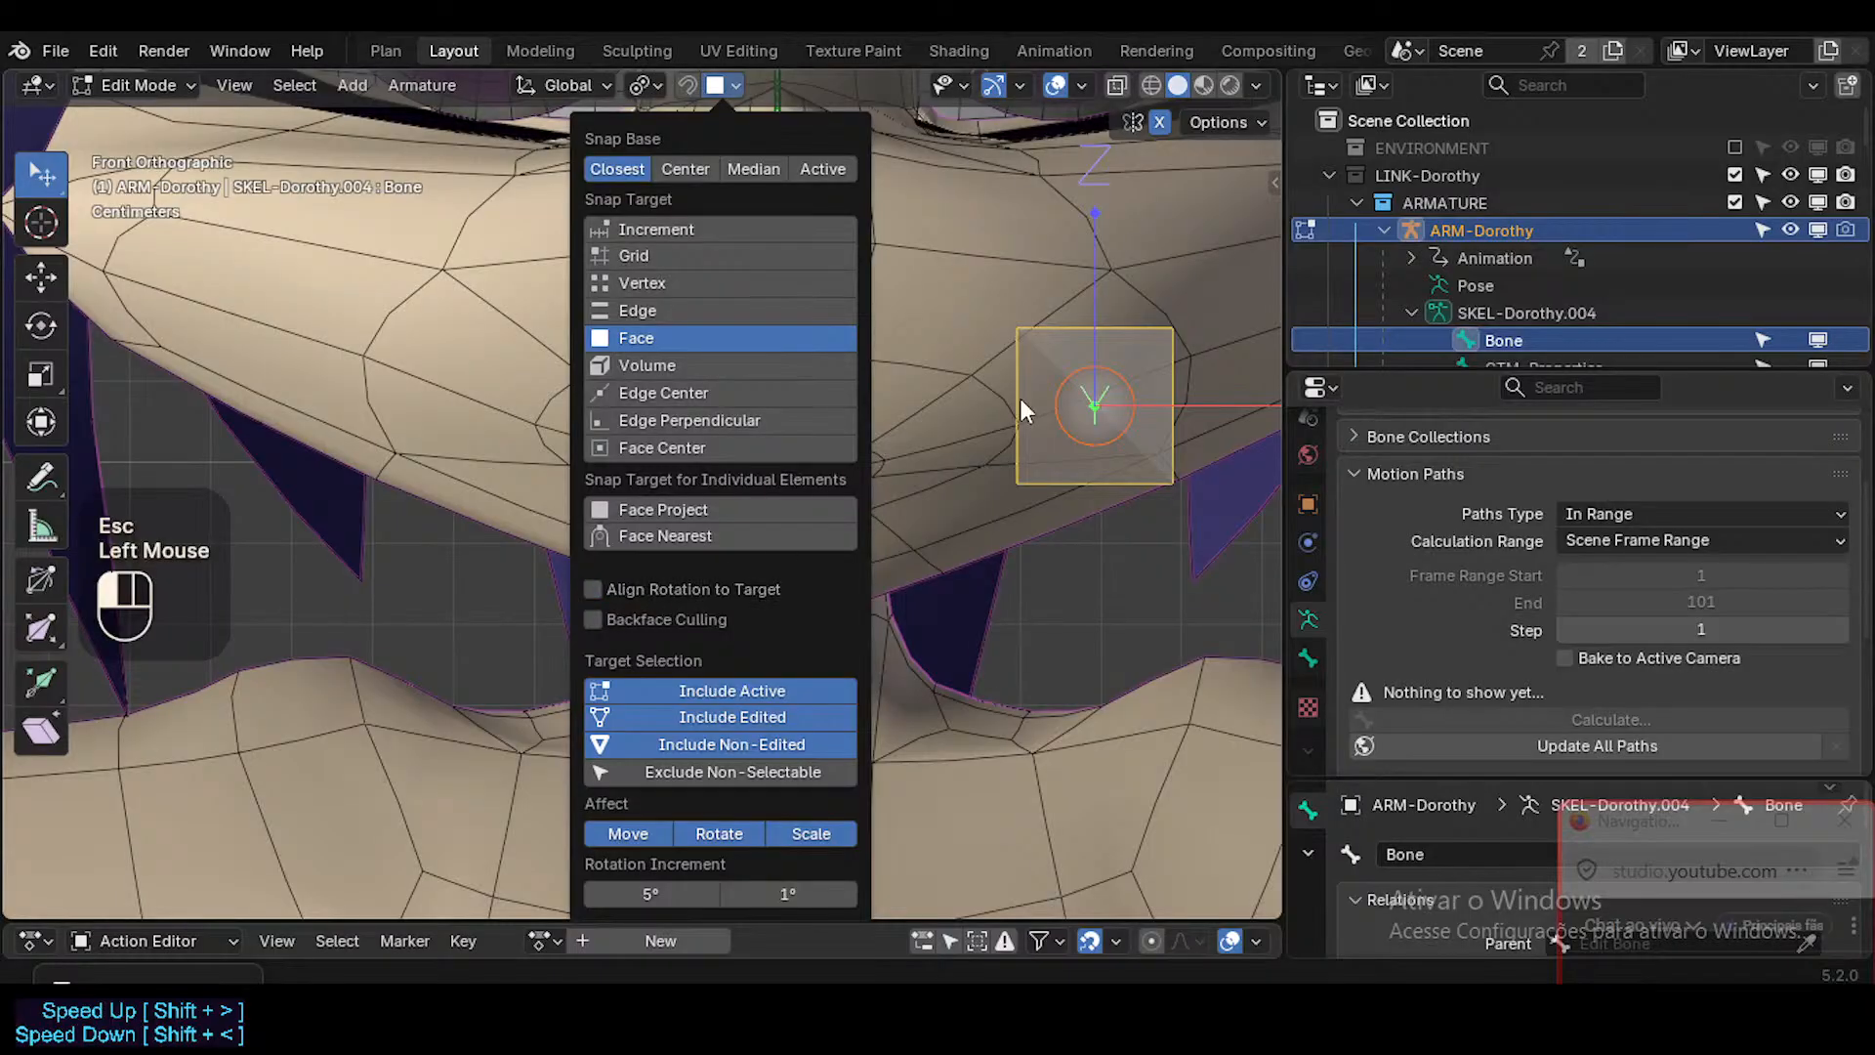
Snap the new bone onto the face surface at the mouth corner, moving it about -0.029 m X, -0.059 m Y and -0.007 m Z.
key("g")
left_click(868, 468, "ctrl")
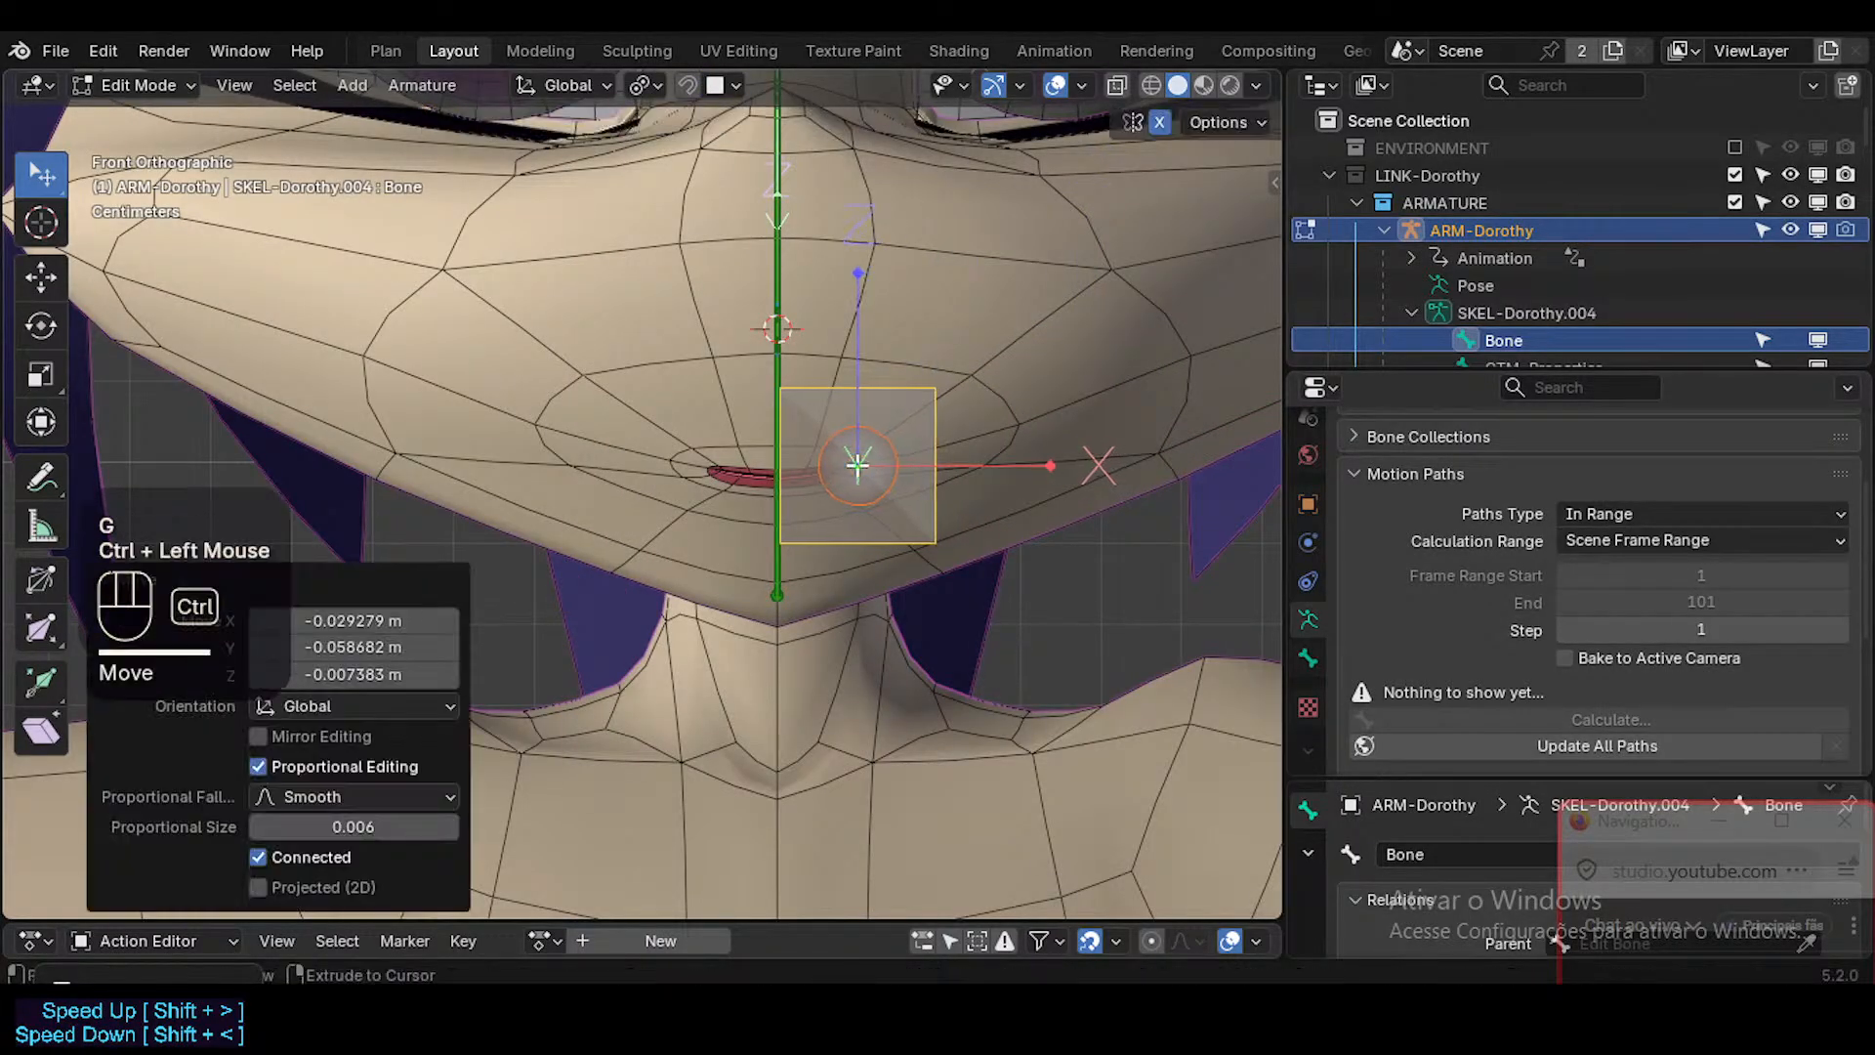
scroll(874, 478, "down", 2)
middle_click_drag(884, 489, 772, 489)
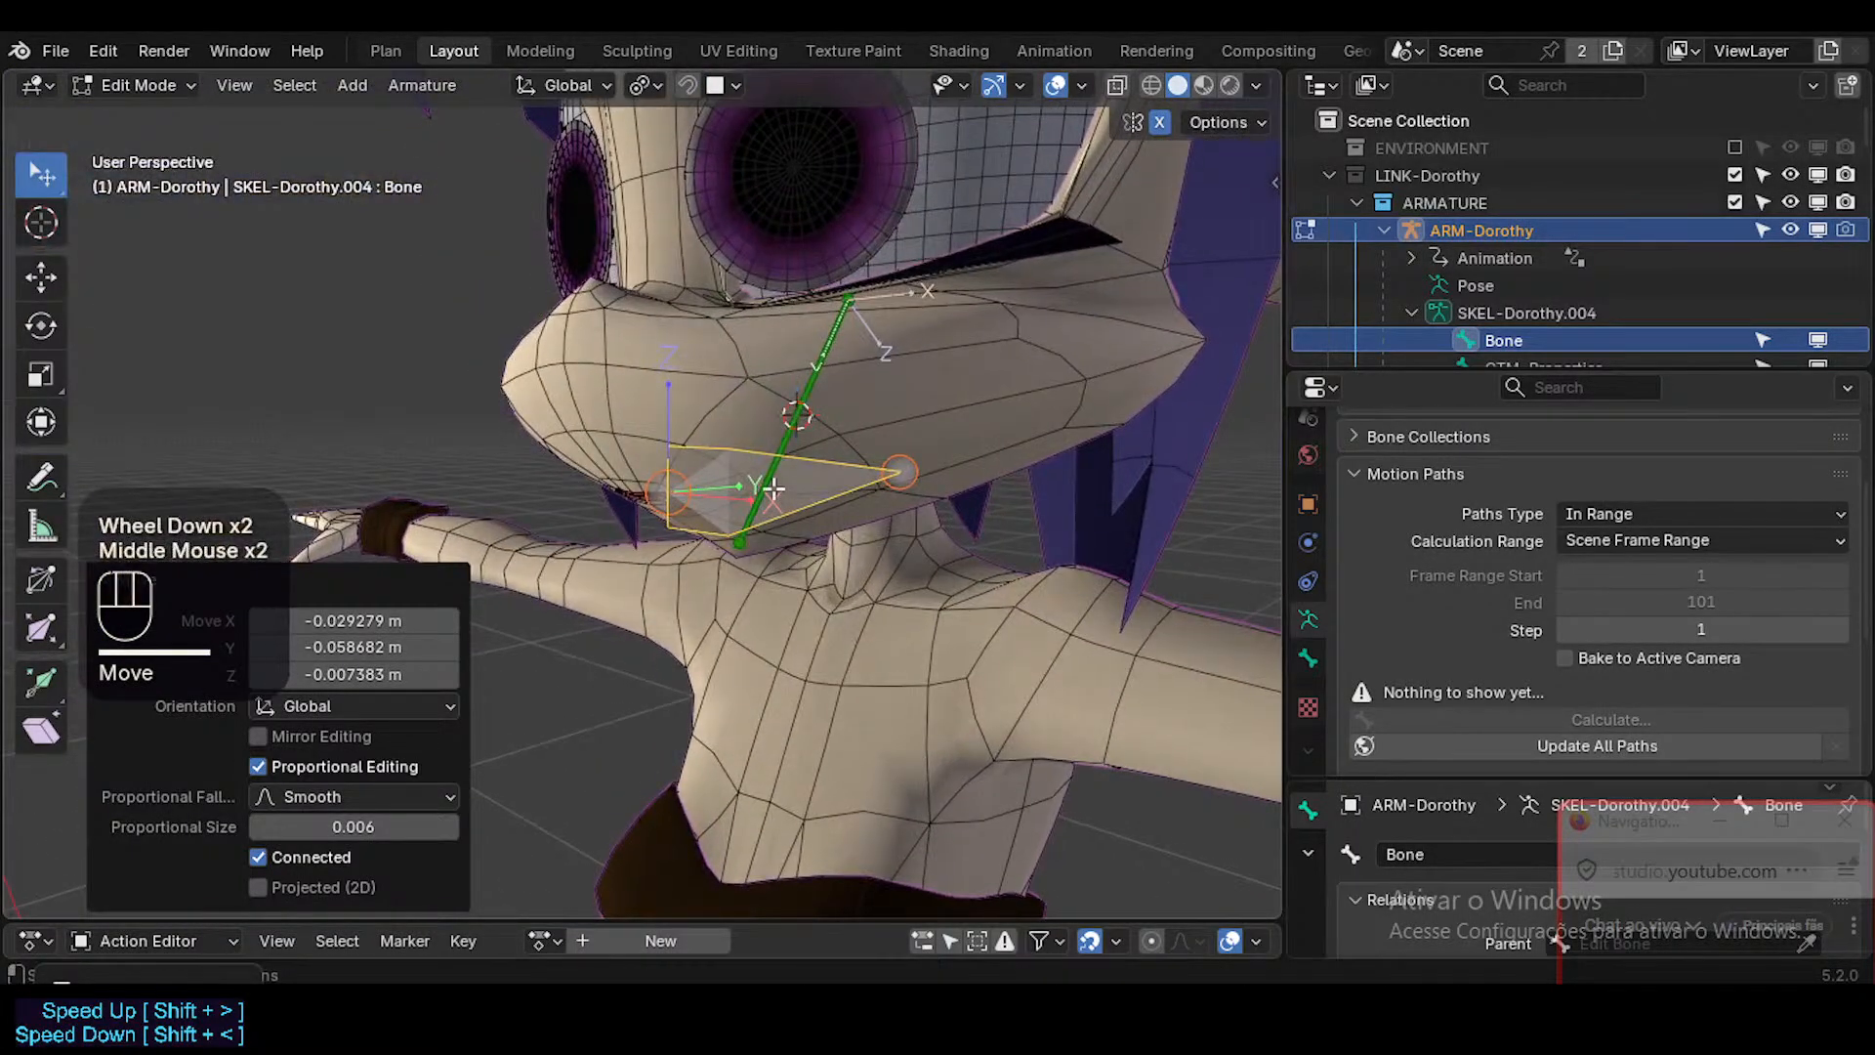
key("KP_4")
key("KP_1")
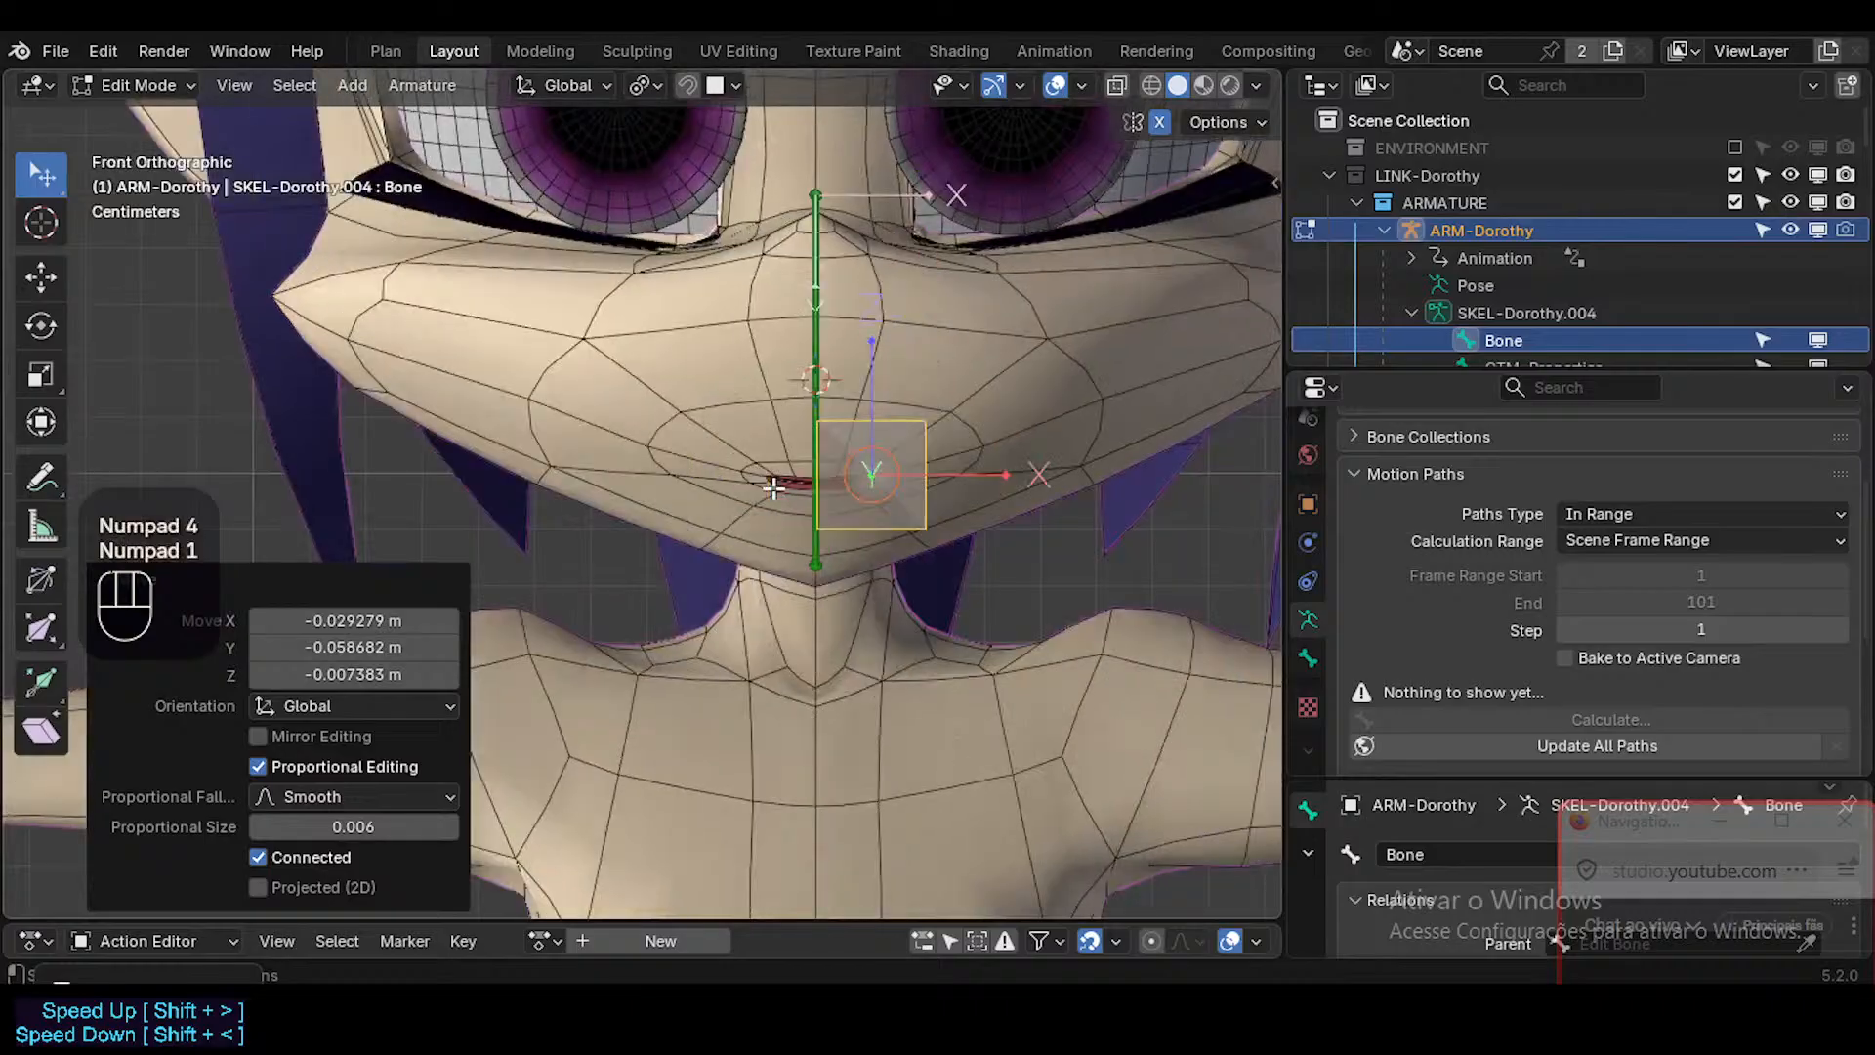
Scale the mouth bone down to about 0.335 and snap it about 0.003 m further outward along X.
key("s")
left_click(887, 491)
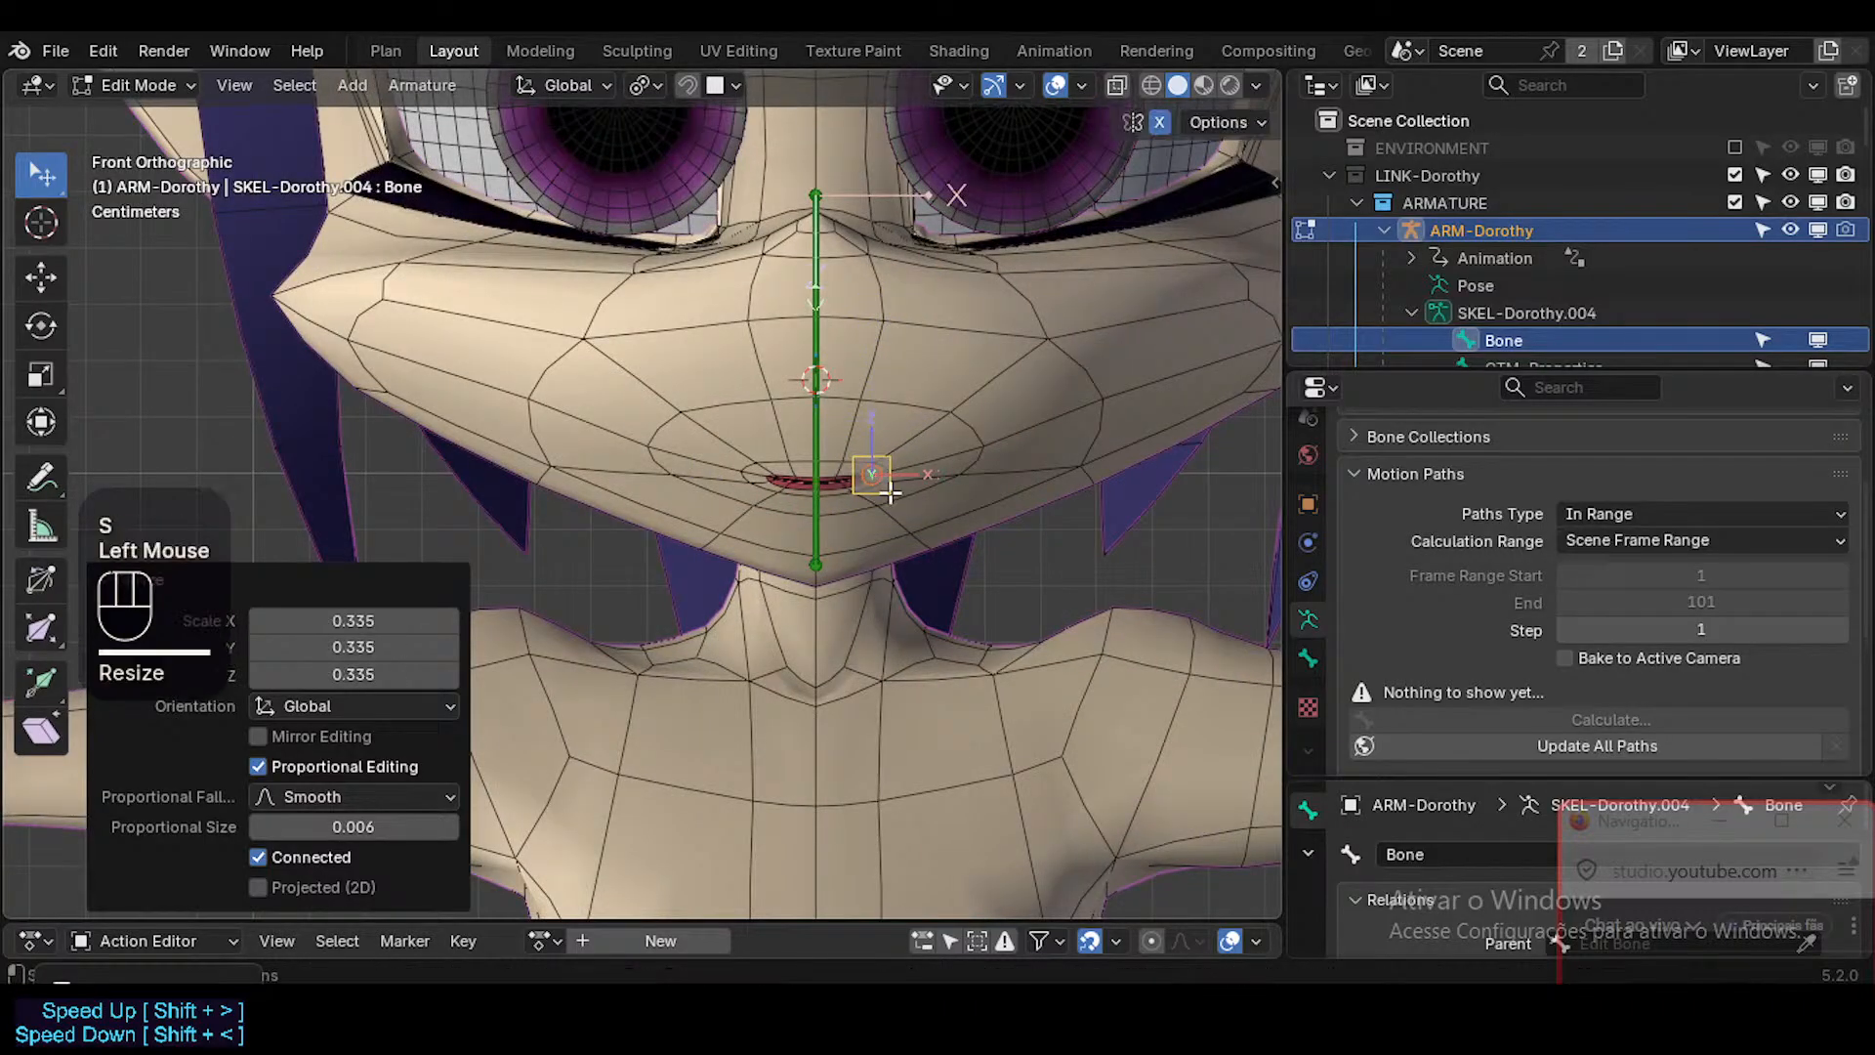
key("g")
key("ctrl")
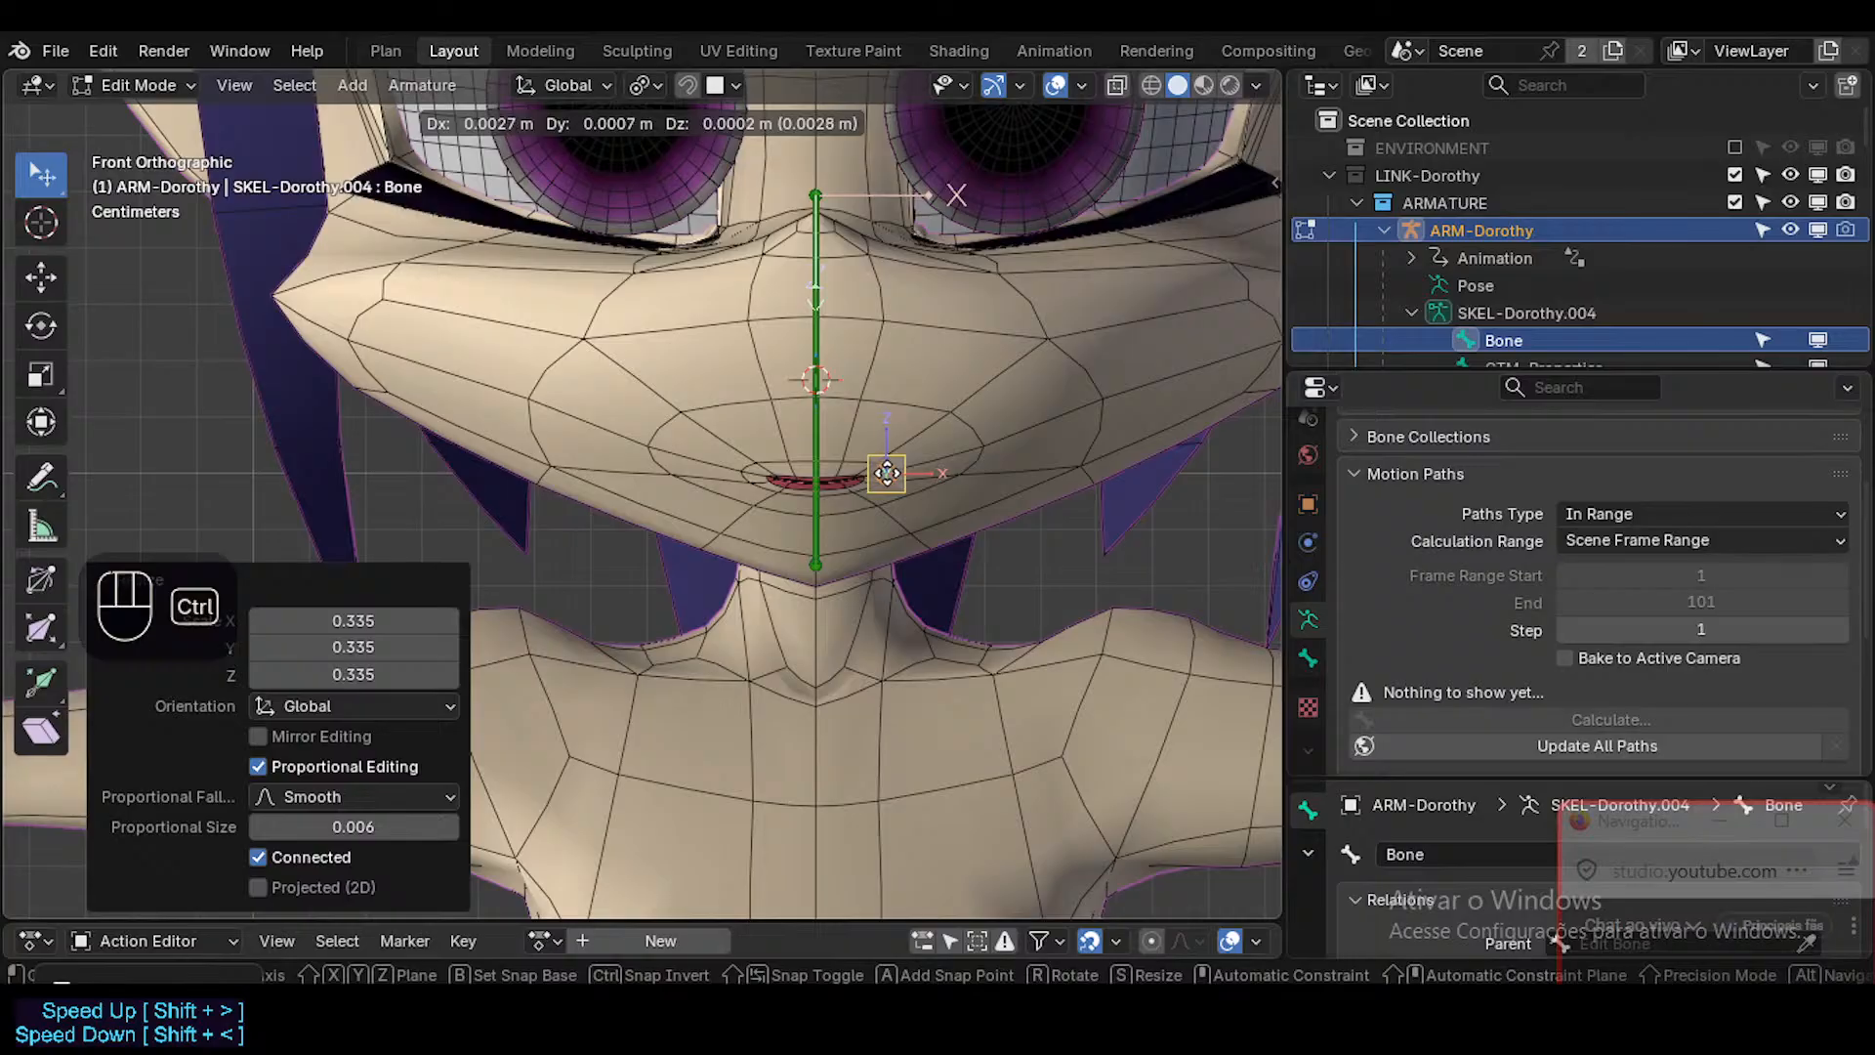
left_click(888, 472, "ctrl")
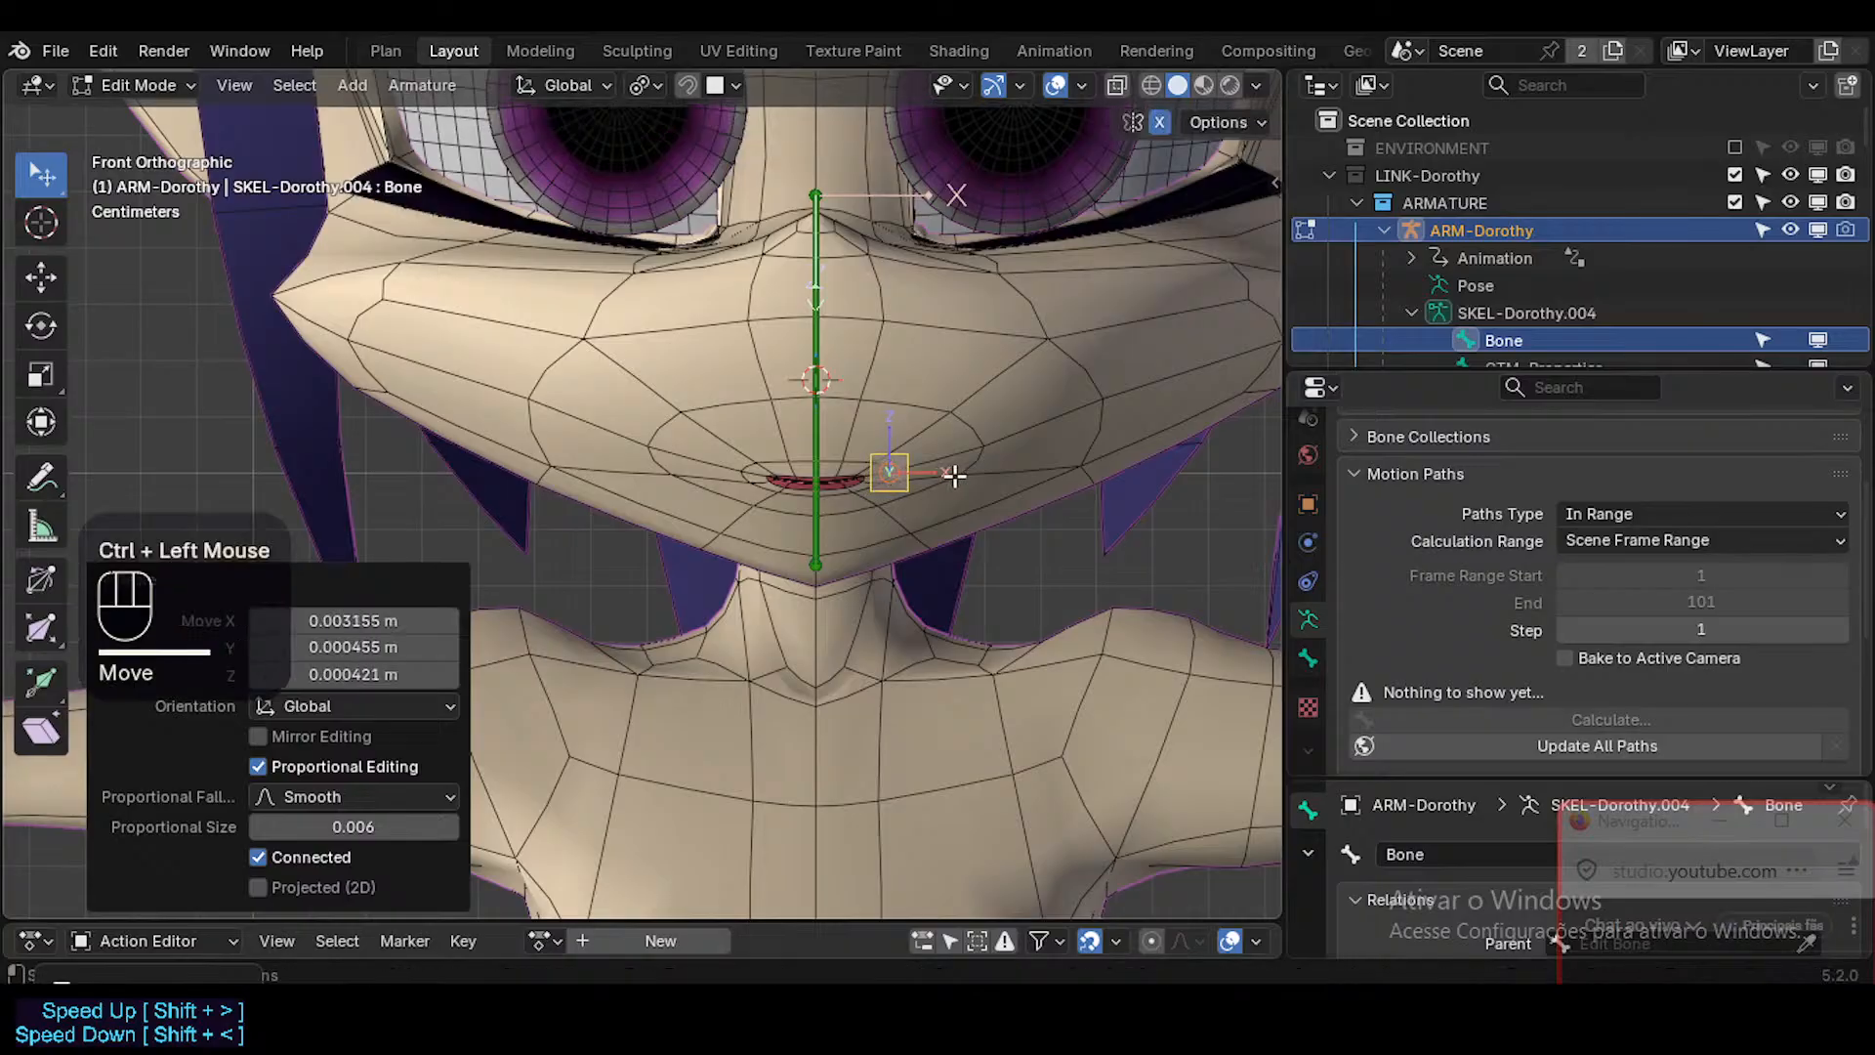
Try 20 - Theme Color Set as the mouth bone's color and undo it.
left_click(1307, 657)
left_click(1617, 636)
left_click(1608, 582)
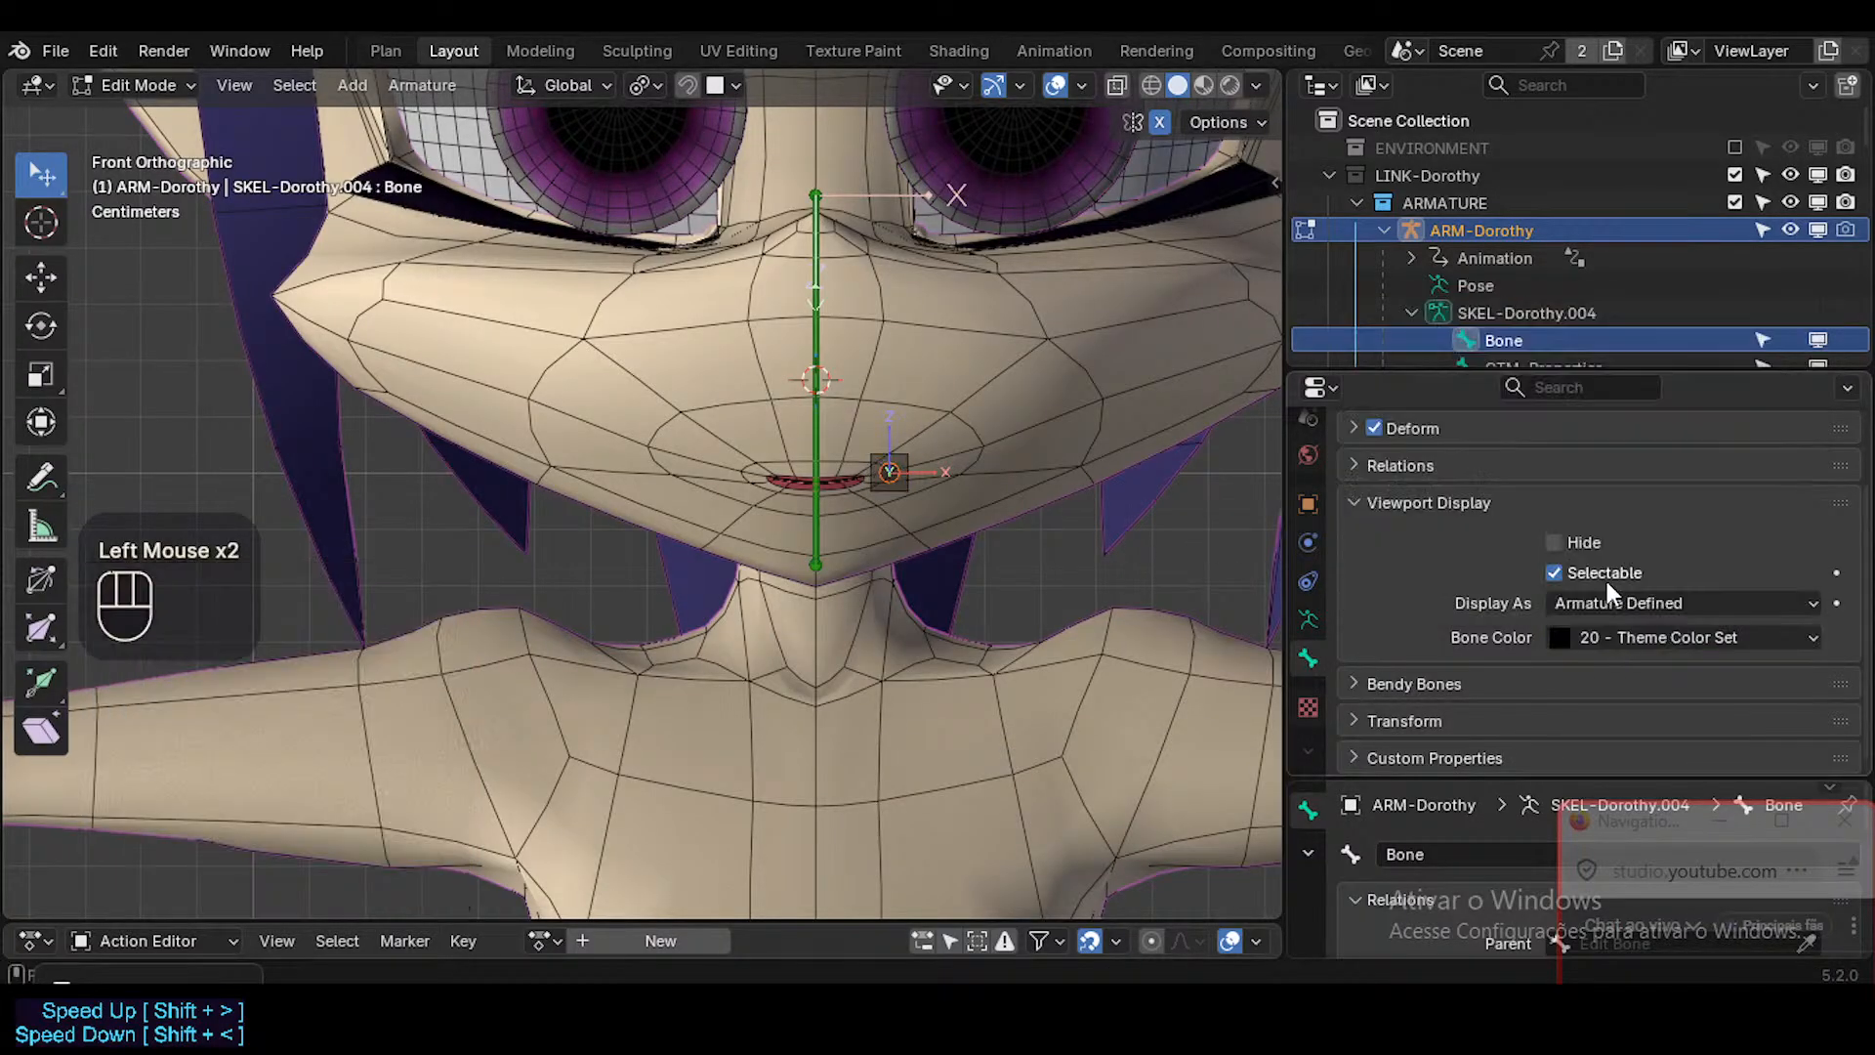
key("ctrl+z")
left_click(1609, 606)
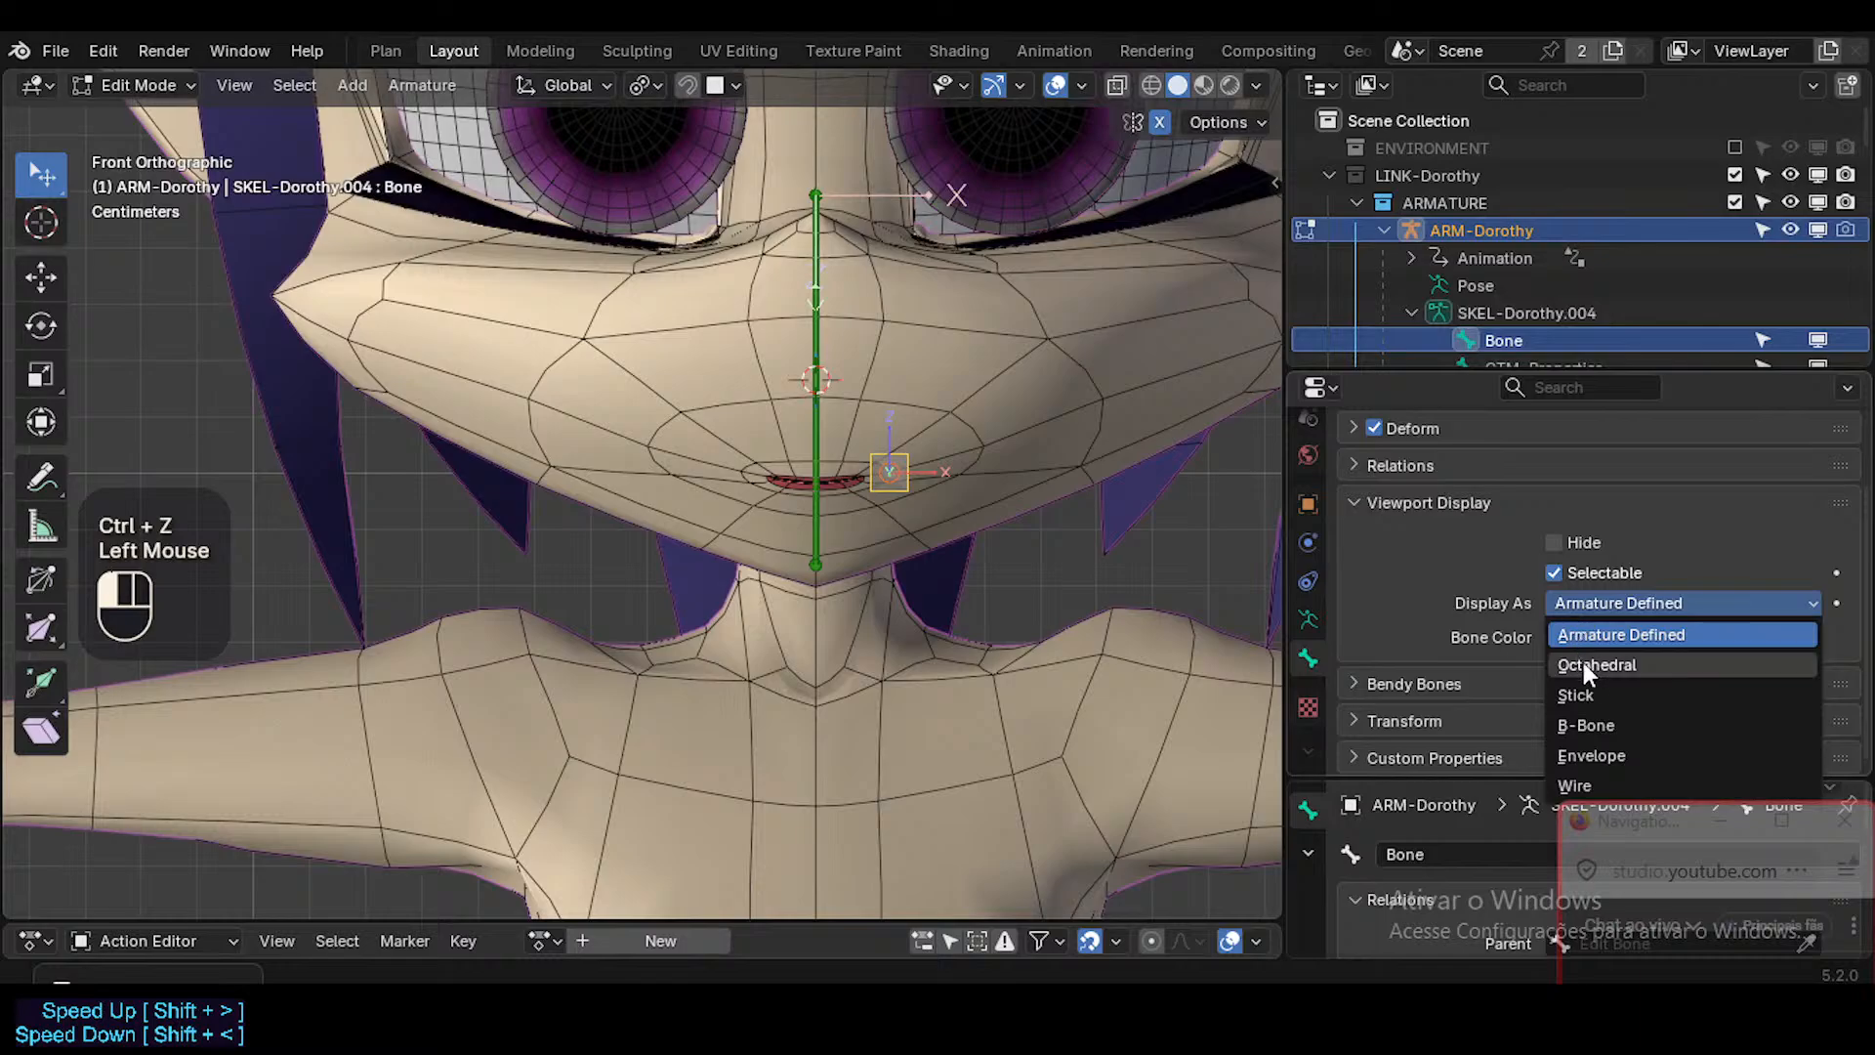
key("Escape")
Try 02 - Theme Color Set as the mouth bone's color.
left_click(1586, 605)
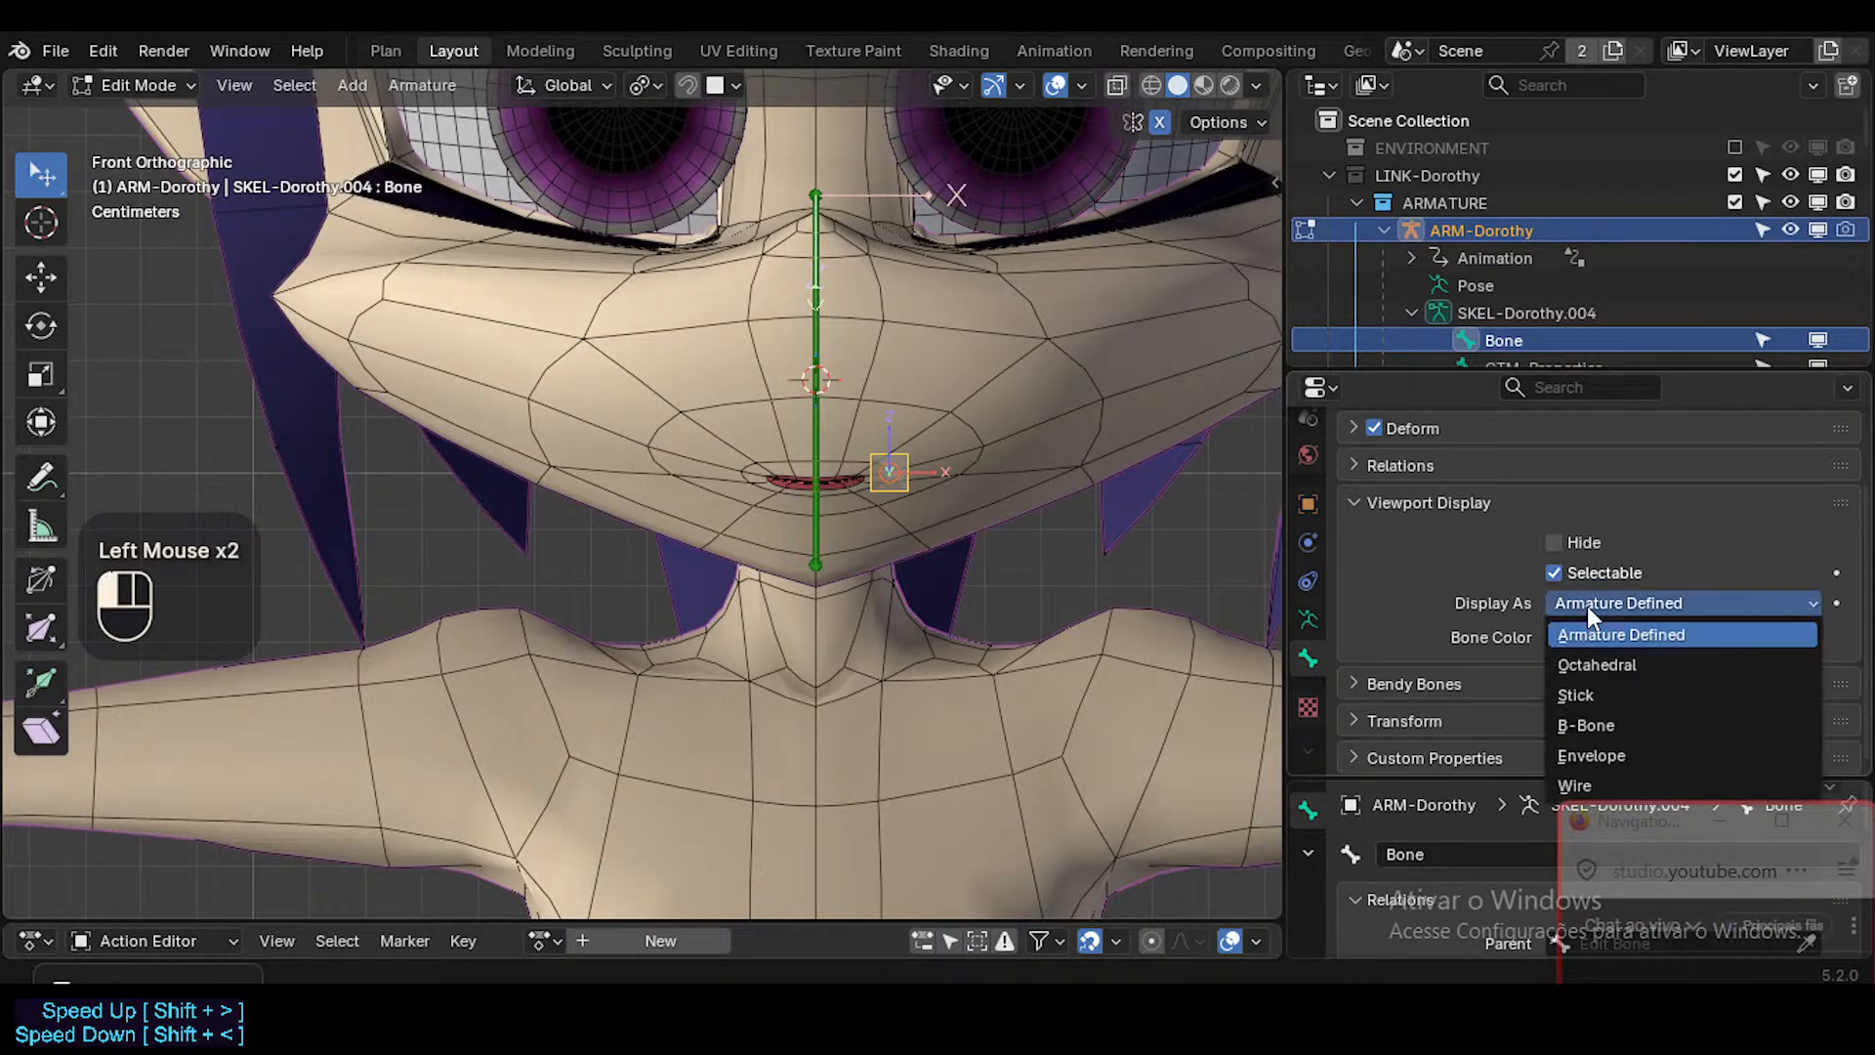
left_click(1586, 639)
left_click(1586, 645)
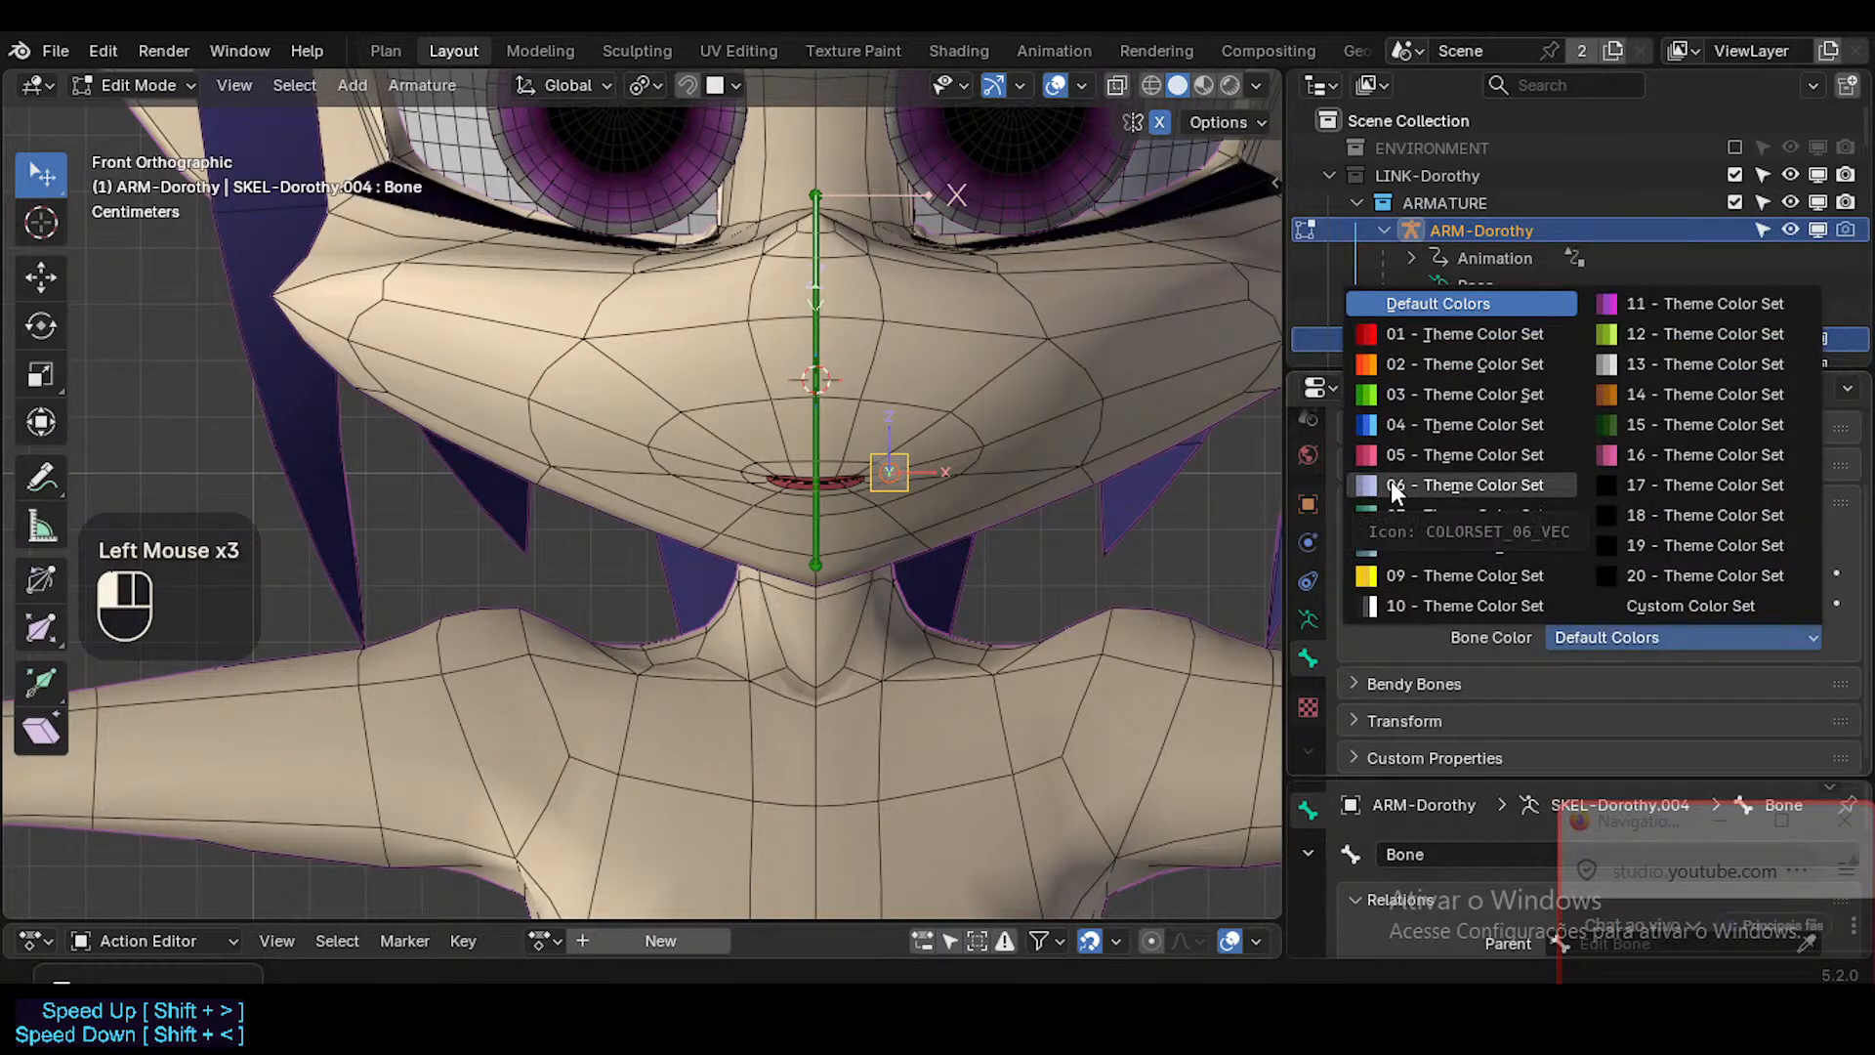
left_click(1418, 366)
key("g")
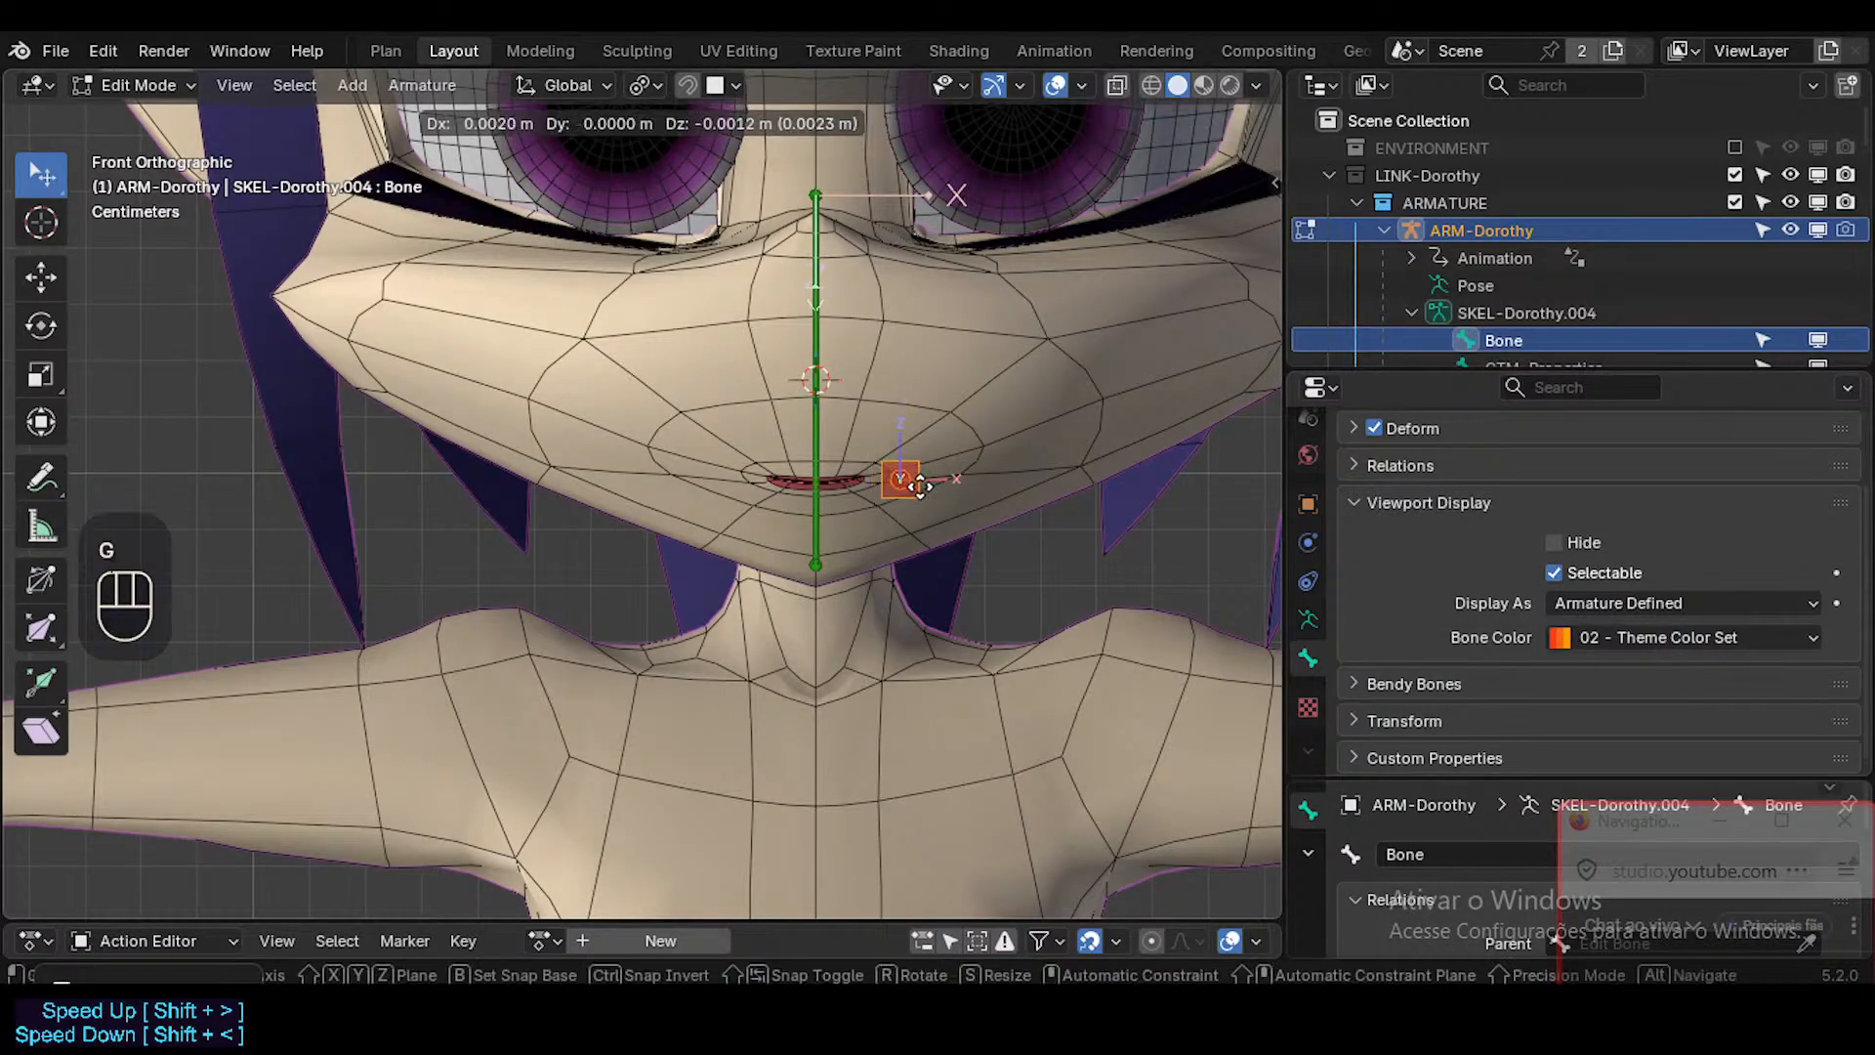
key("Escape")
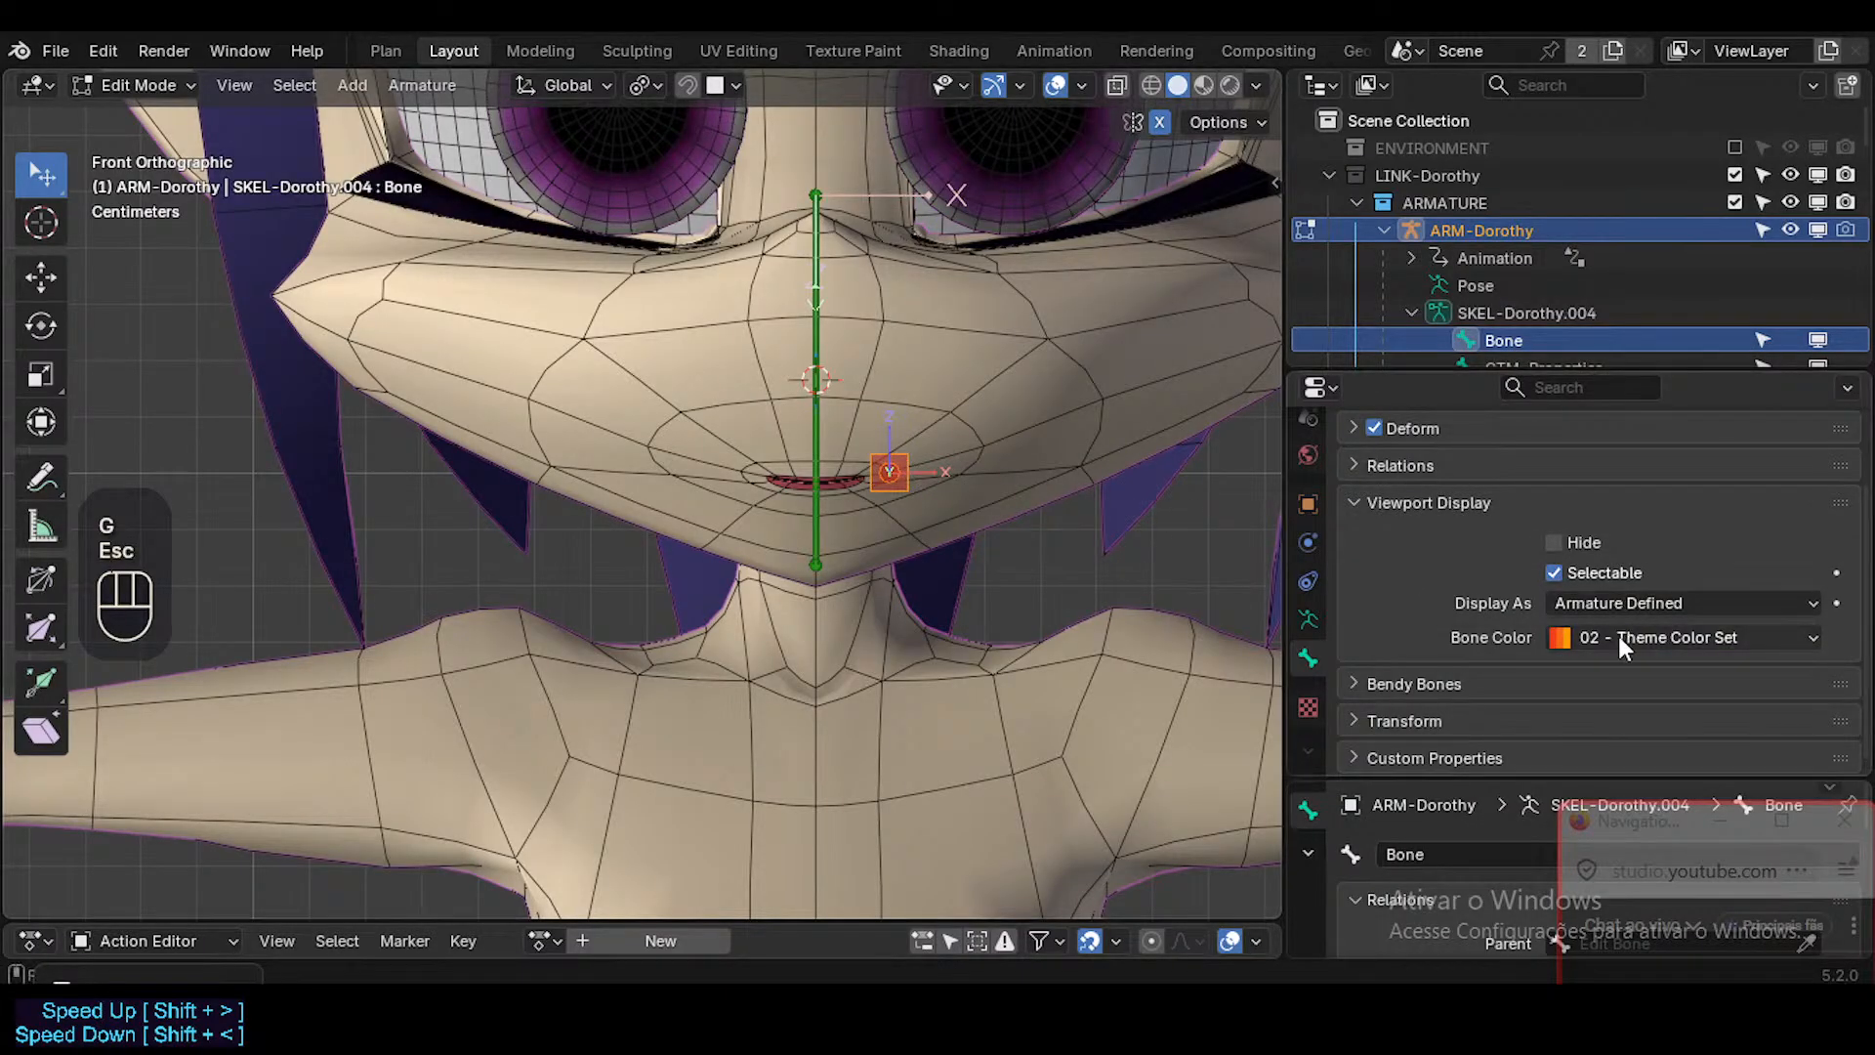
Set the mouth bone's color to 04 - Theme Color Set and rename the bone Mouth.L.
left_click(1619, 636)
left_click(1496, 426)
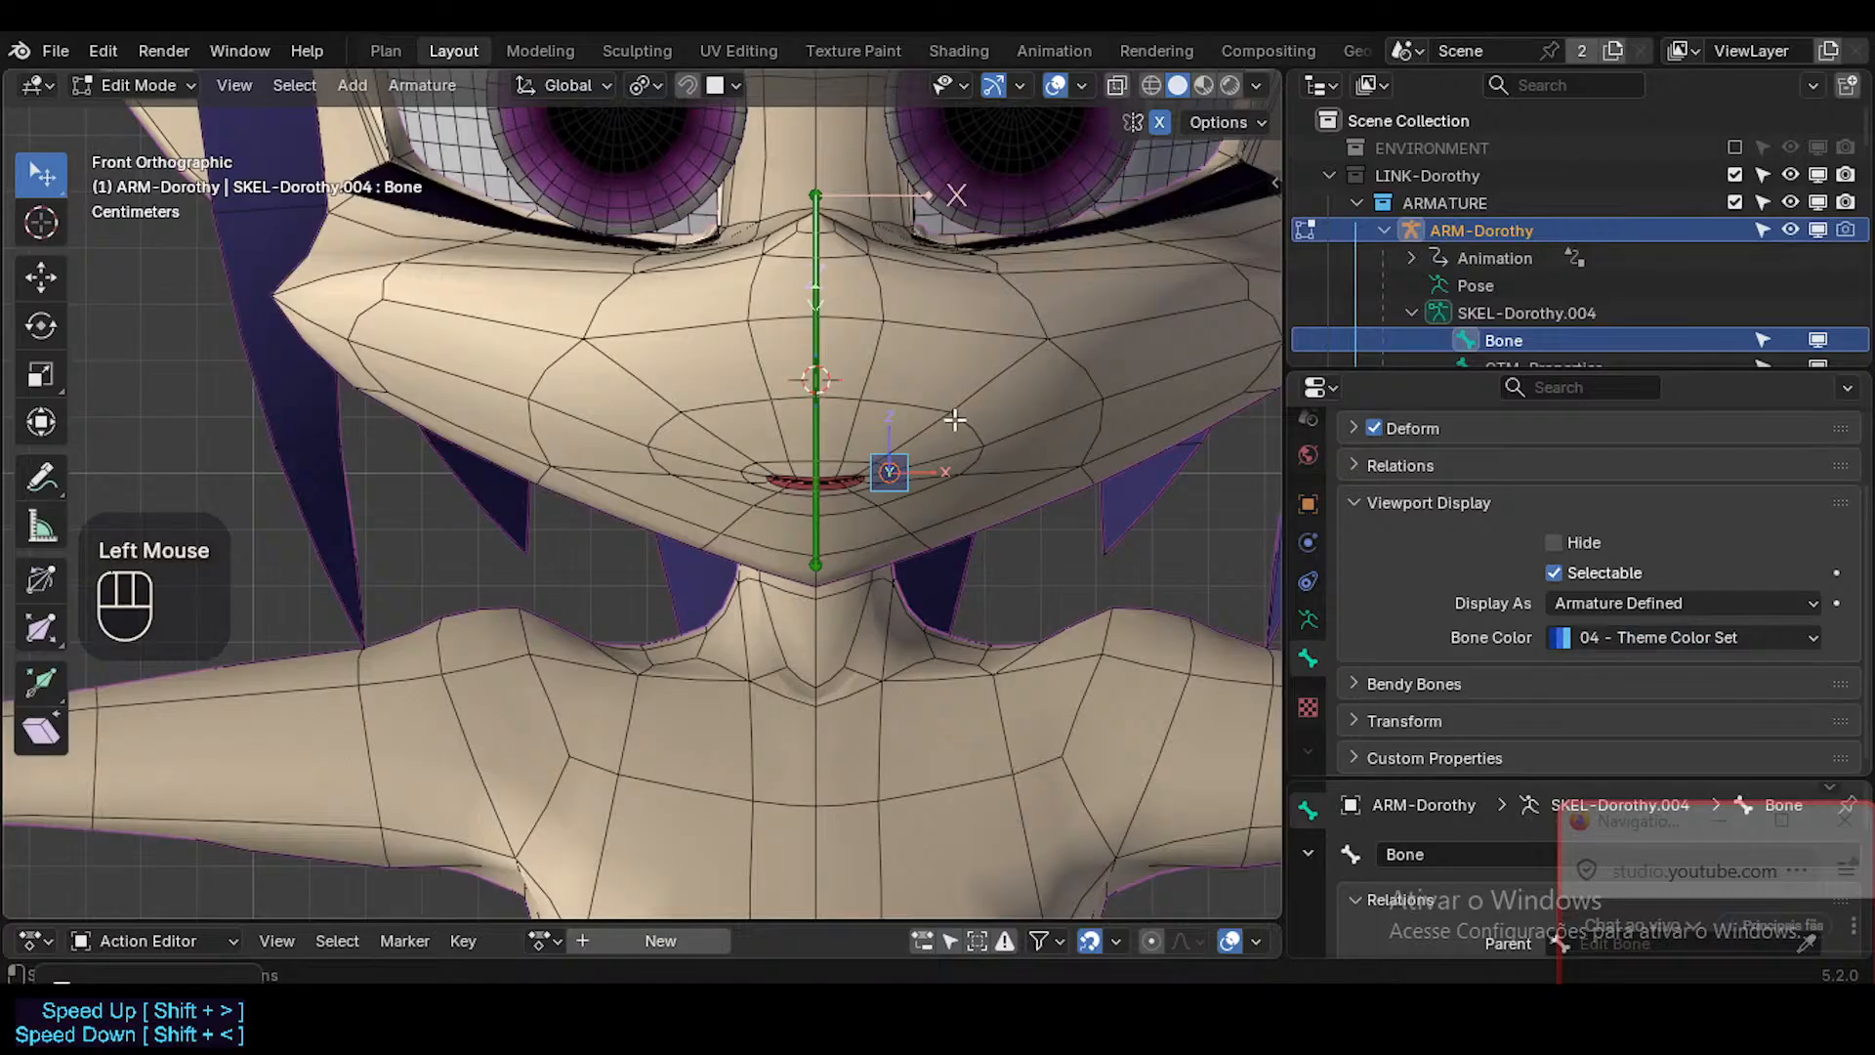
key("F2")
type("Mo")
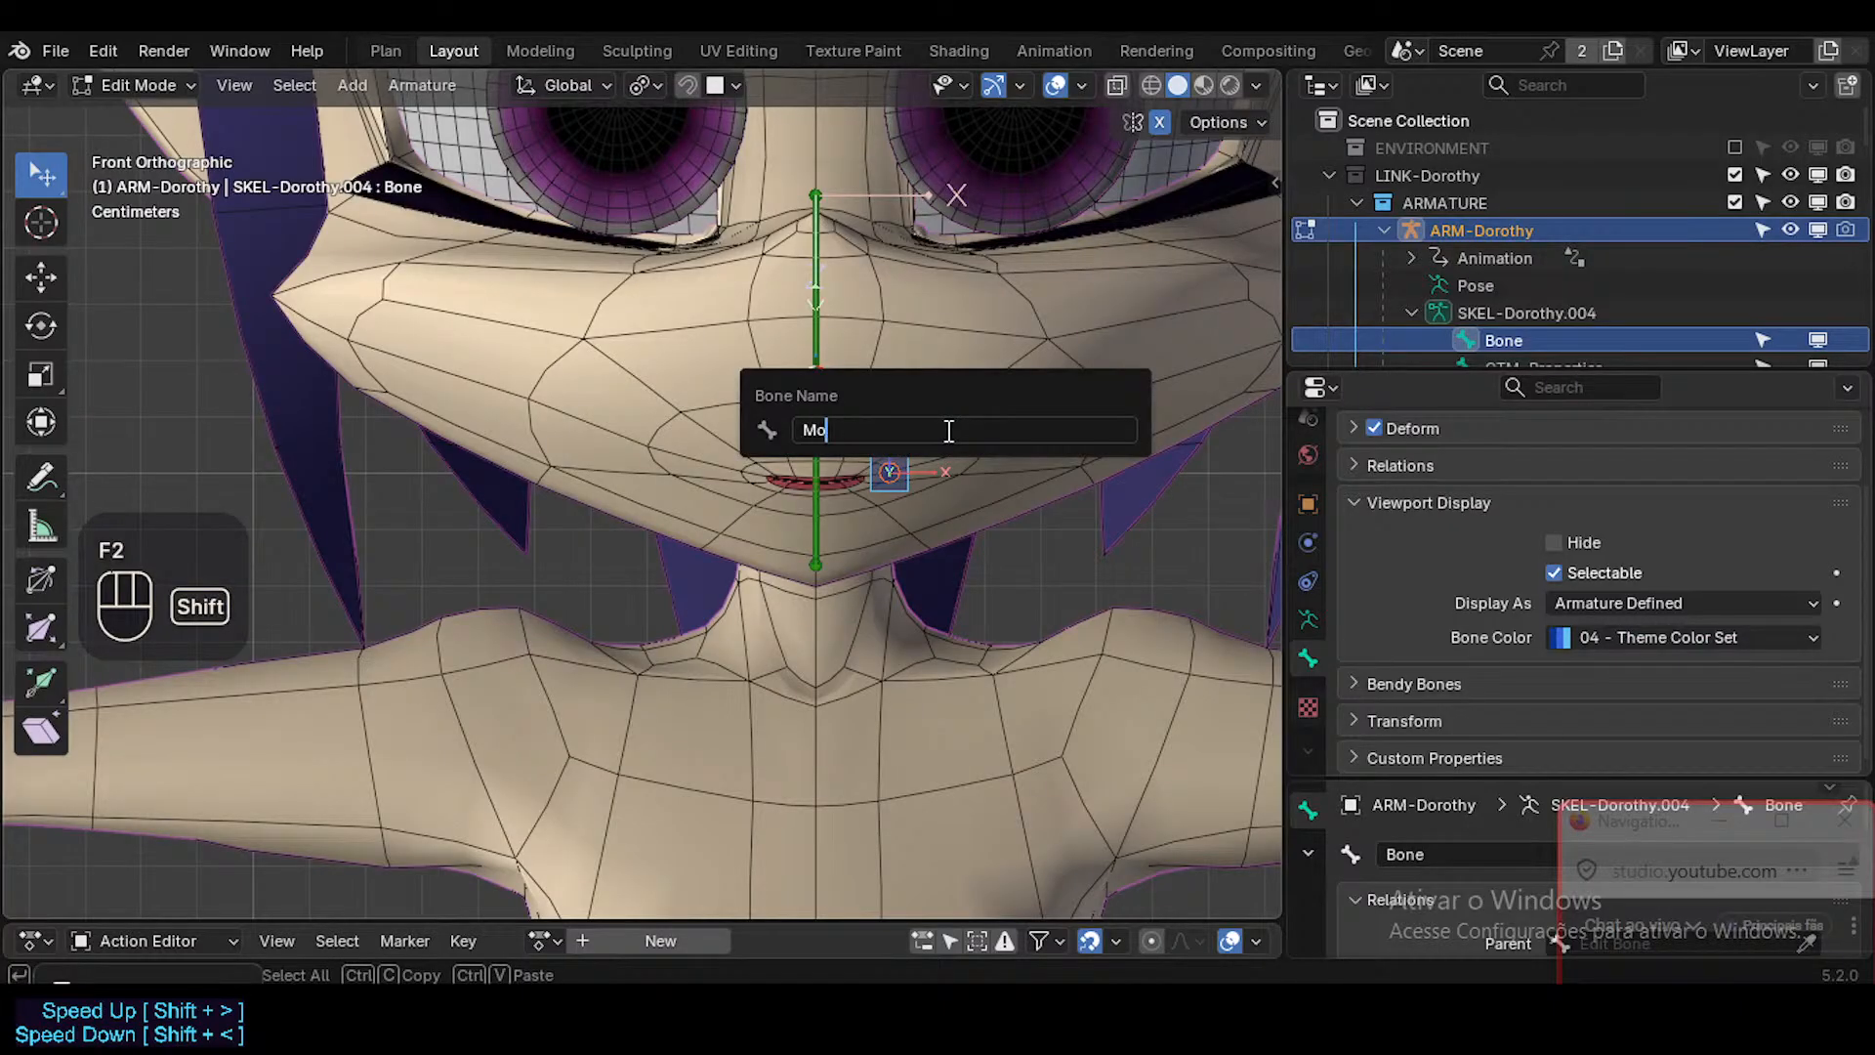
type("uth.L")
key("Return")
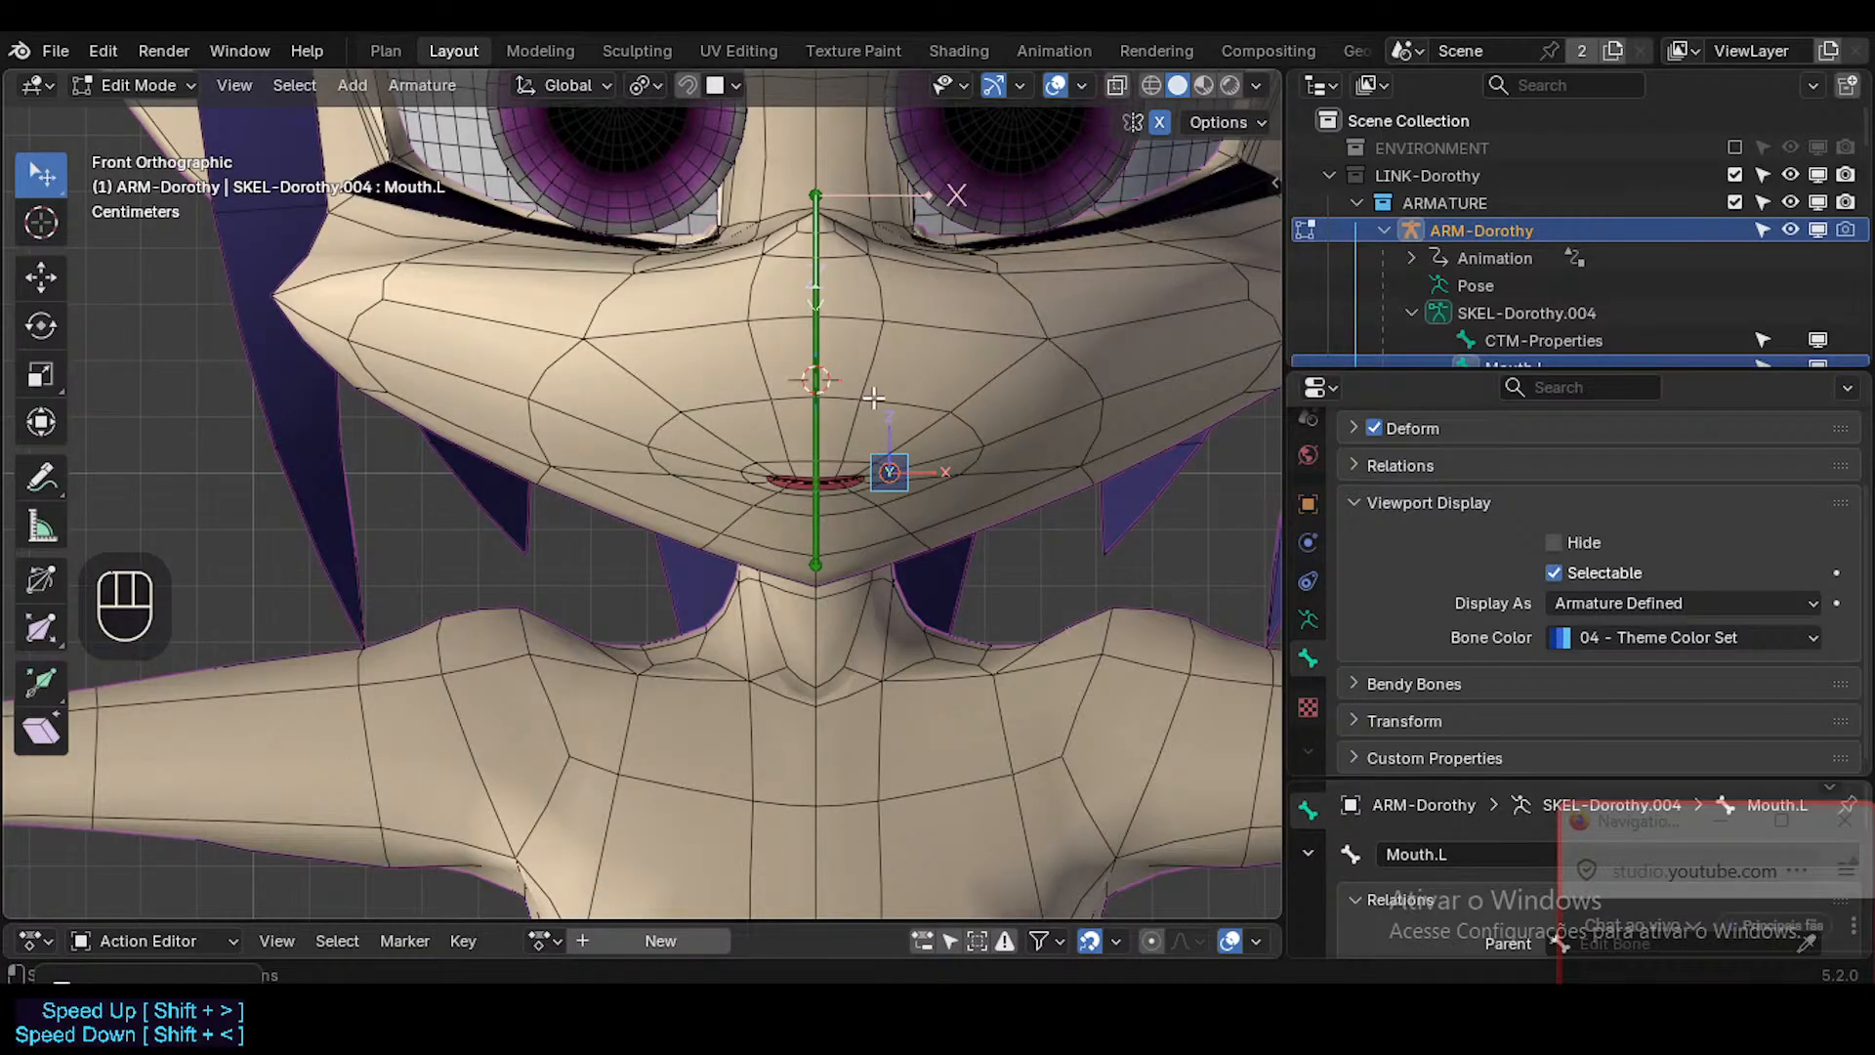
Set CTL-Head as the parent of the Mouth.L bone.
scroll(919, 413, "down", 2)
middle_click_drag(921, 420, 923, 733, "shift")
scroll(923, 457, "up", 1)
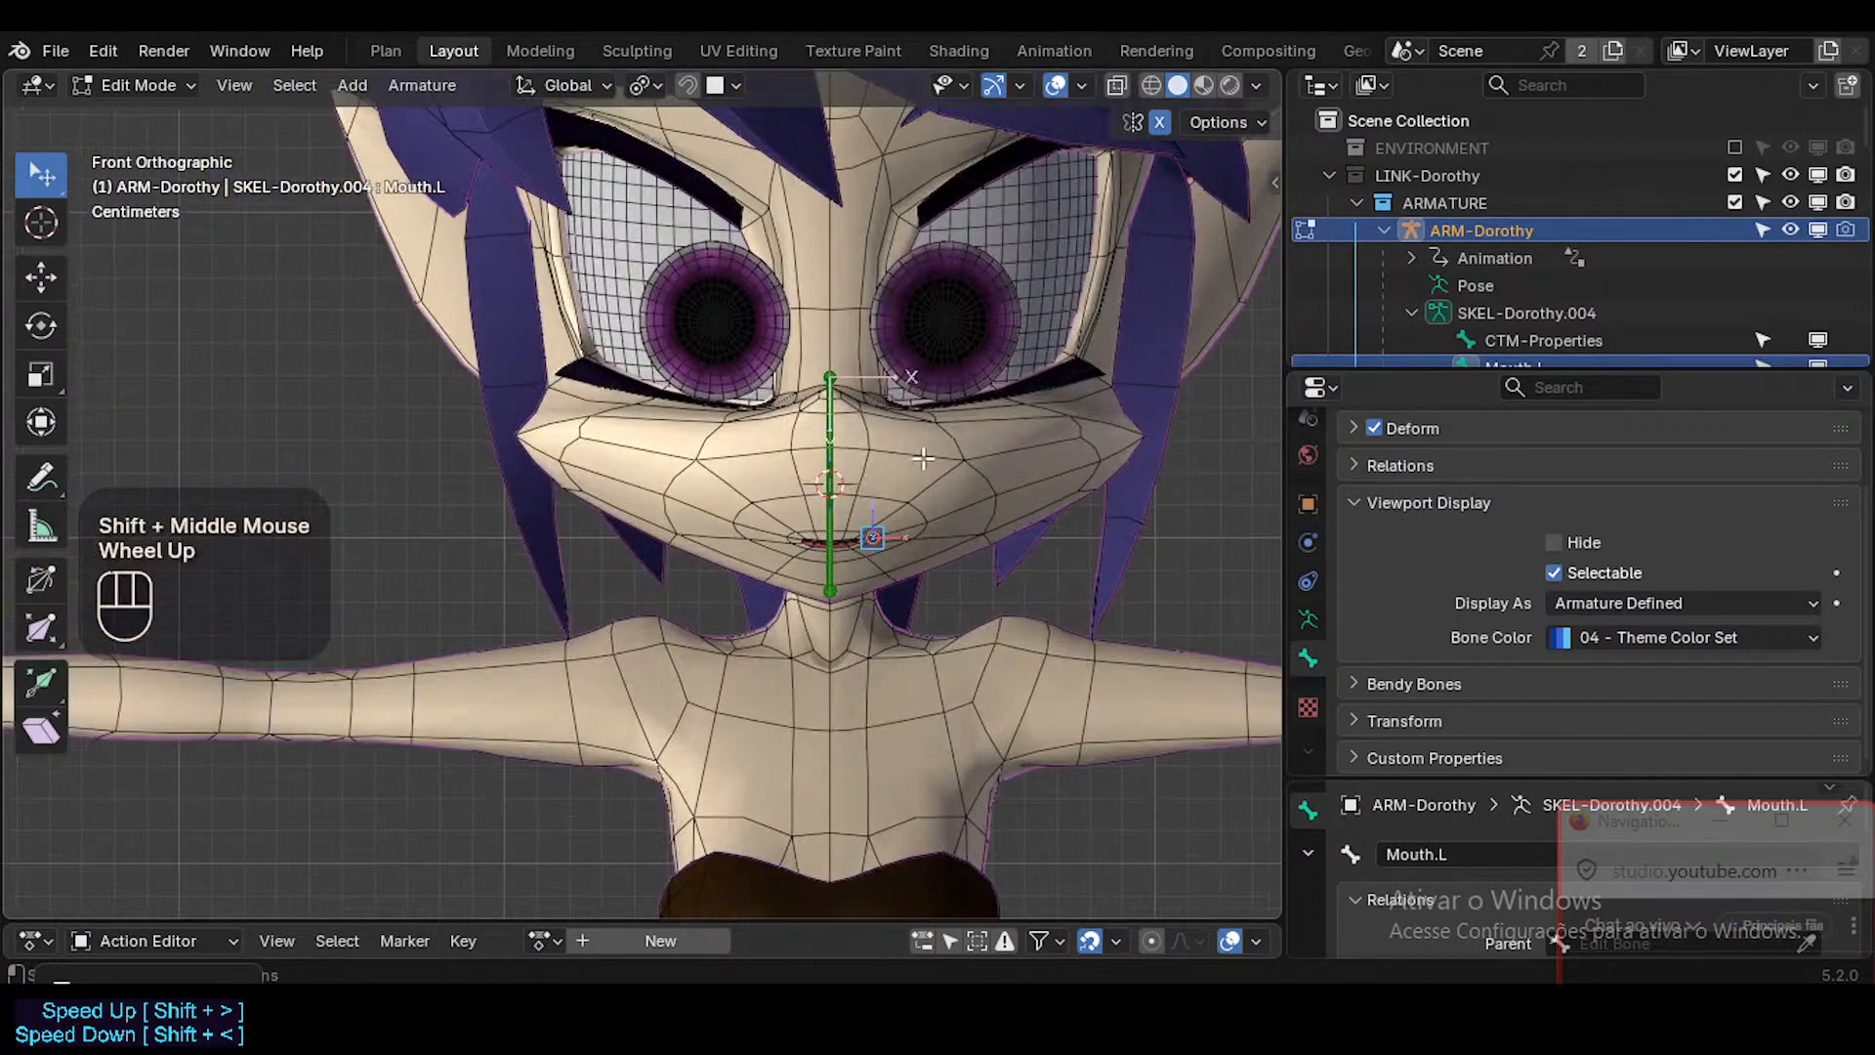
scroll(1485, 623, "down", 2)
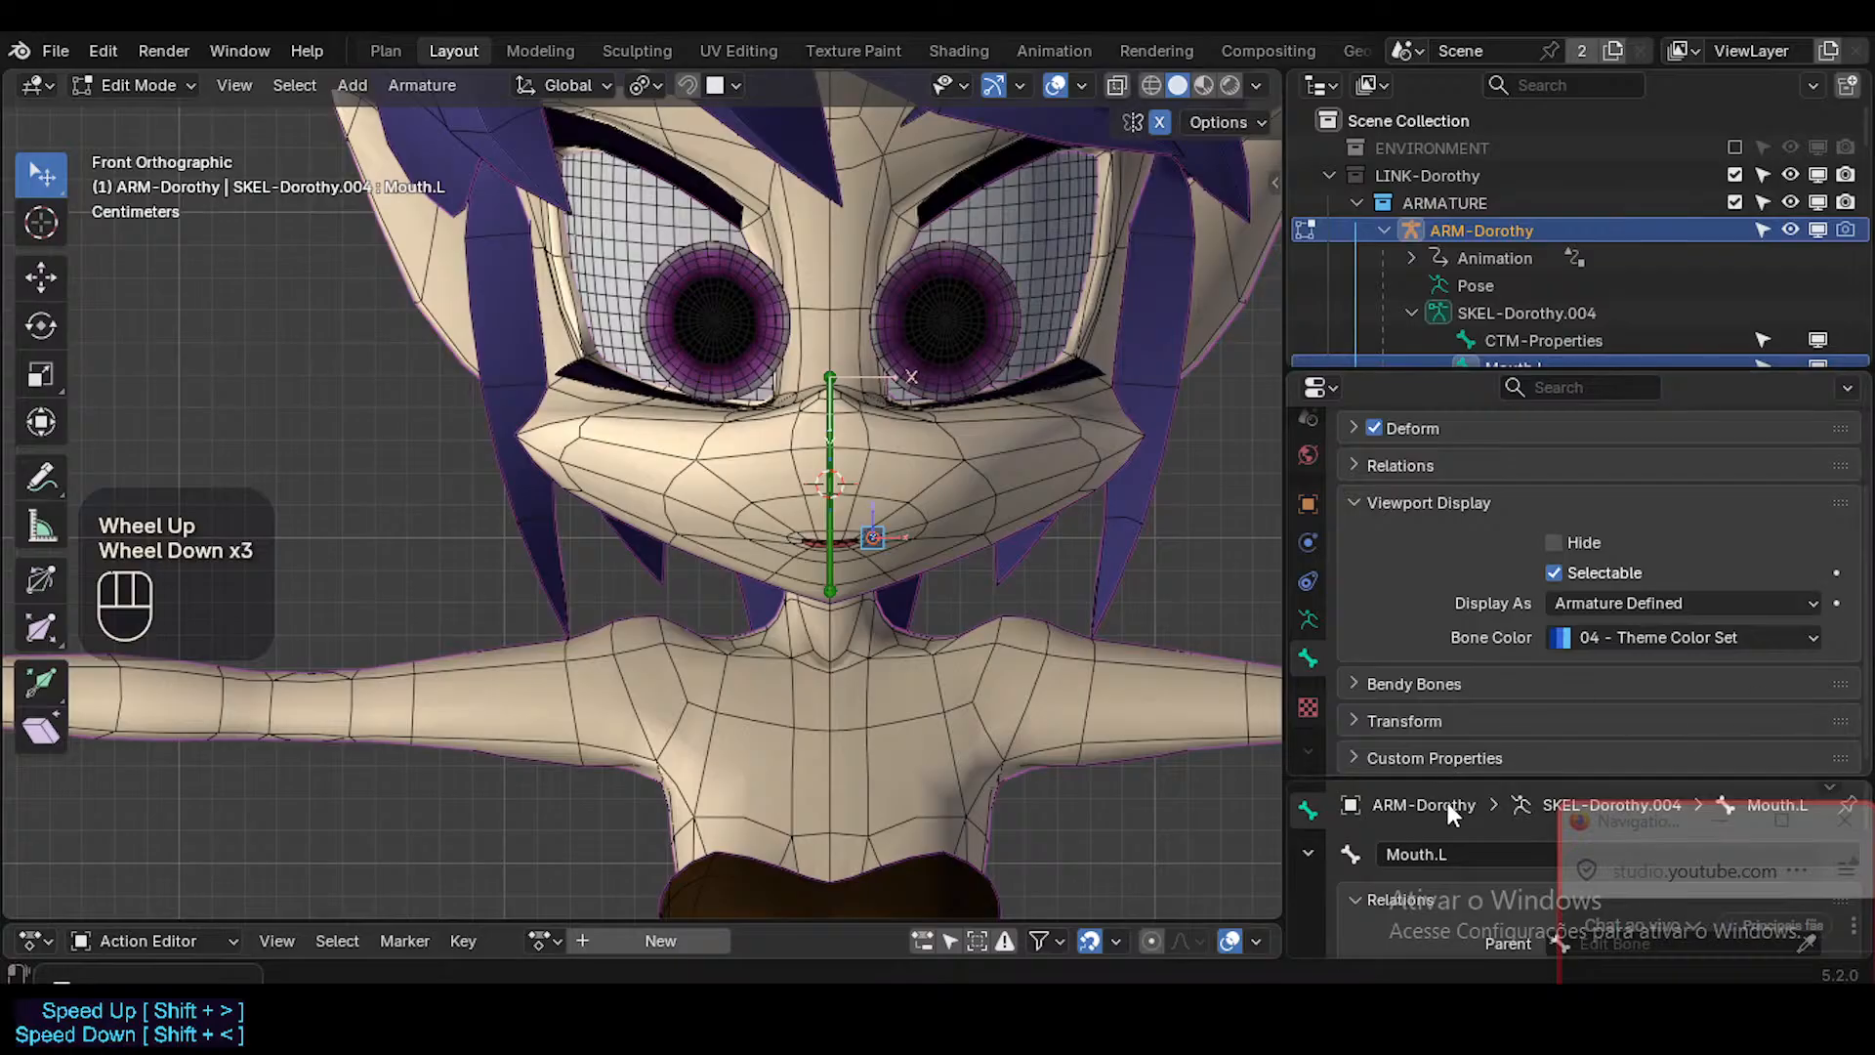
left_click_drag(1451, 787, 1452, 618)
left_click(1602, 777)
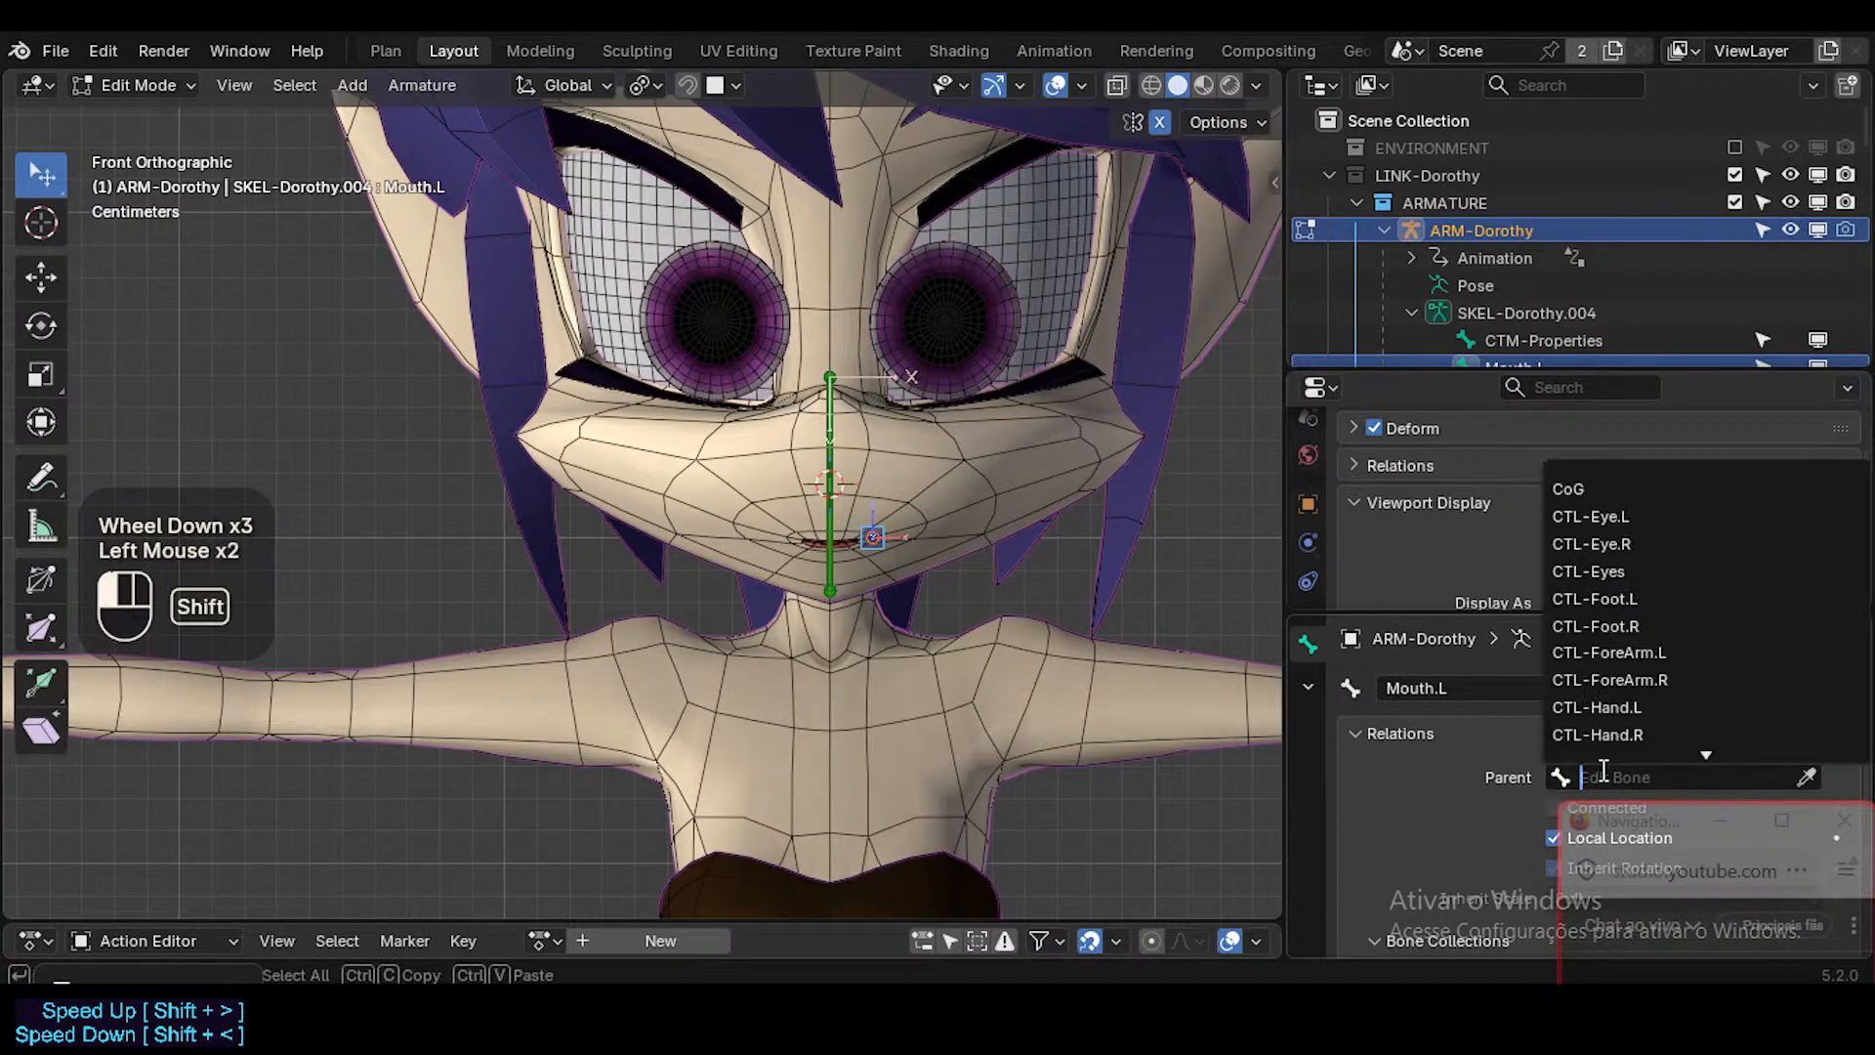
type("head")
left_click(1592, 488)
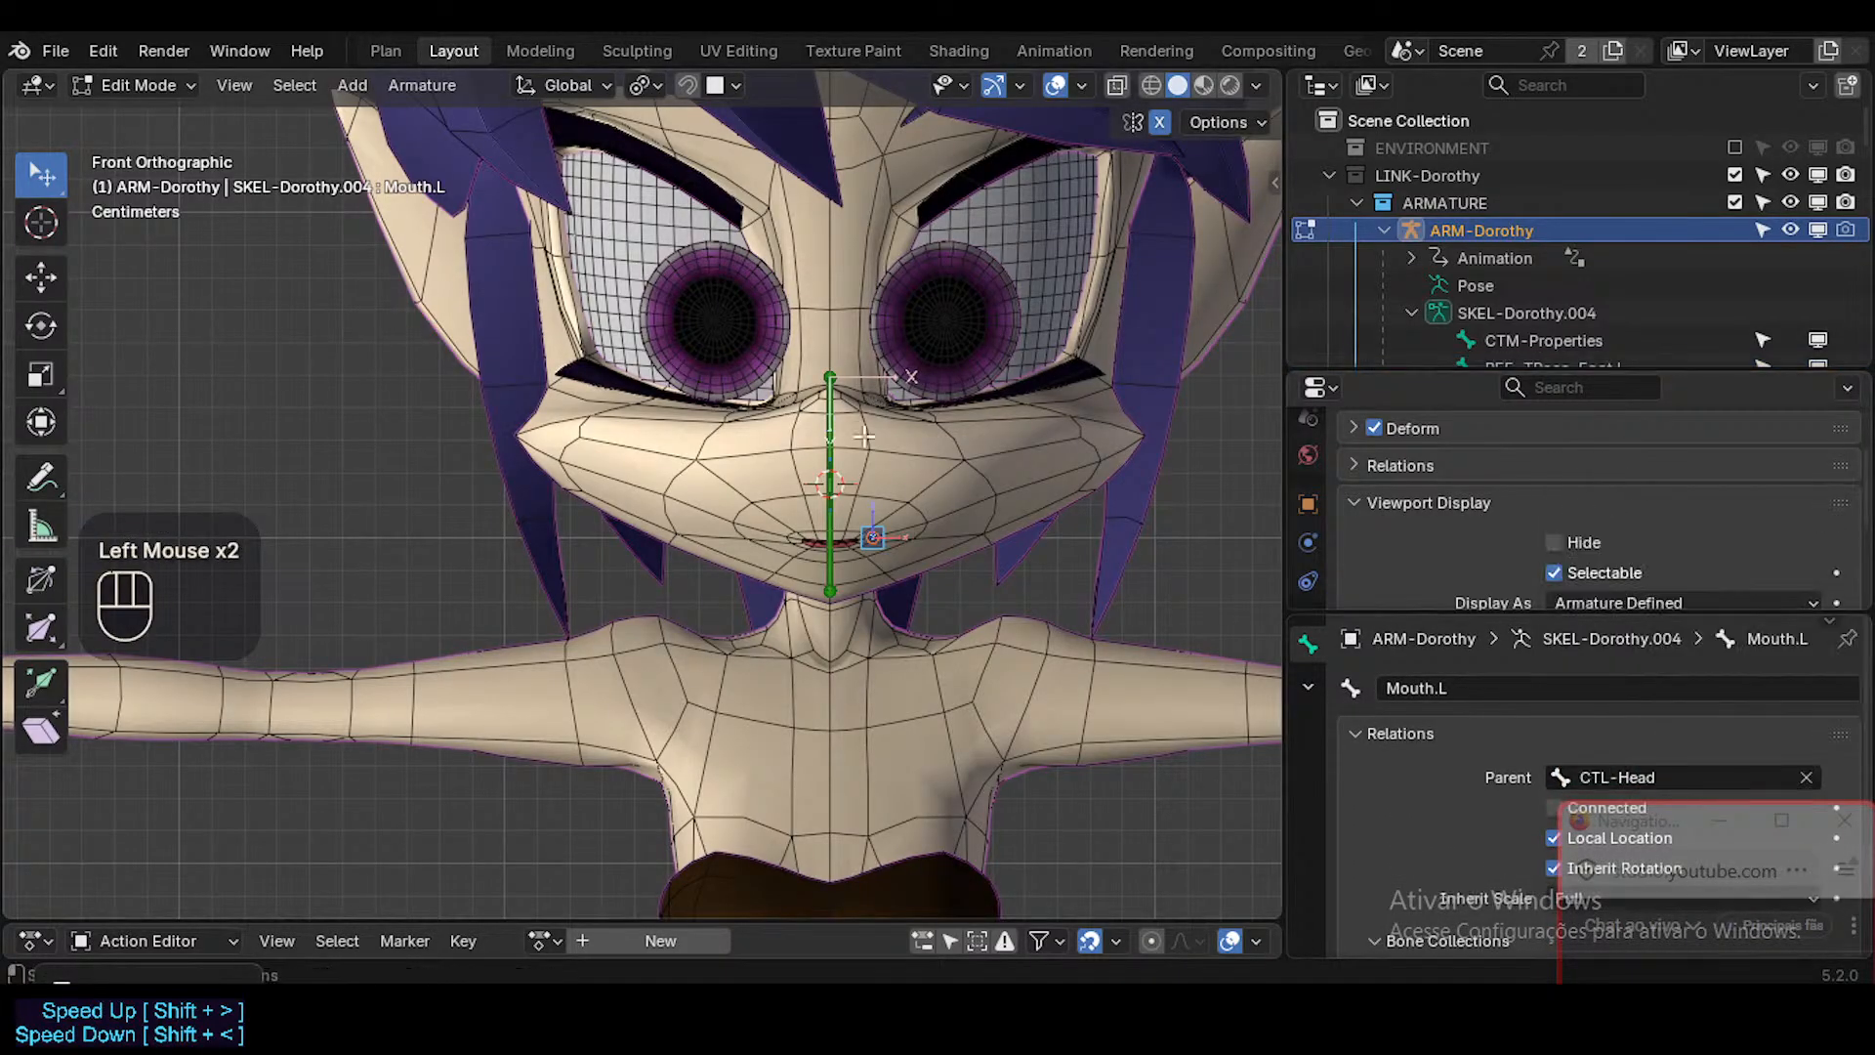
Symmetrize Mouth.L to create a matching bone at the opposite mouth corner.
scroll(884, 537, "up", 2)
key("ctrl+2")
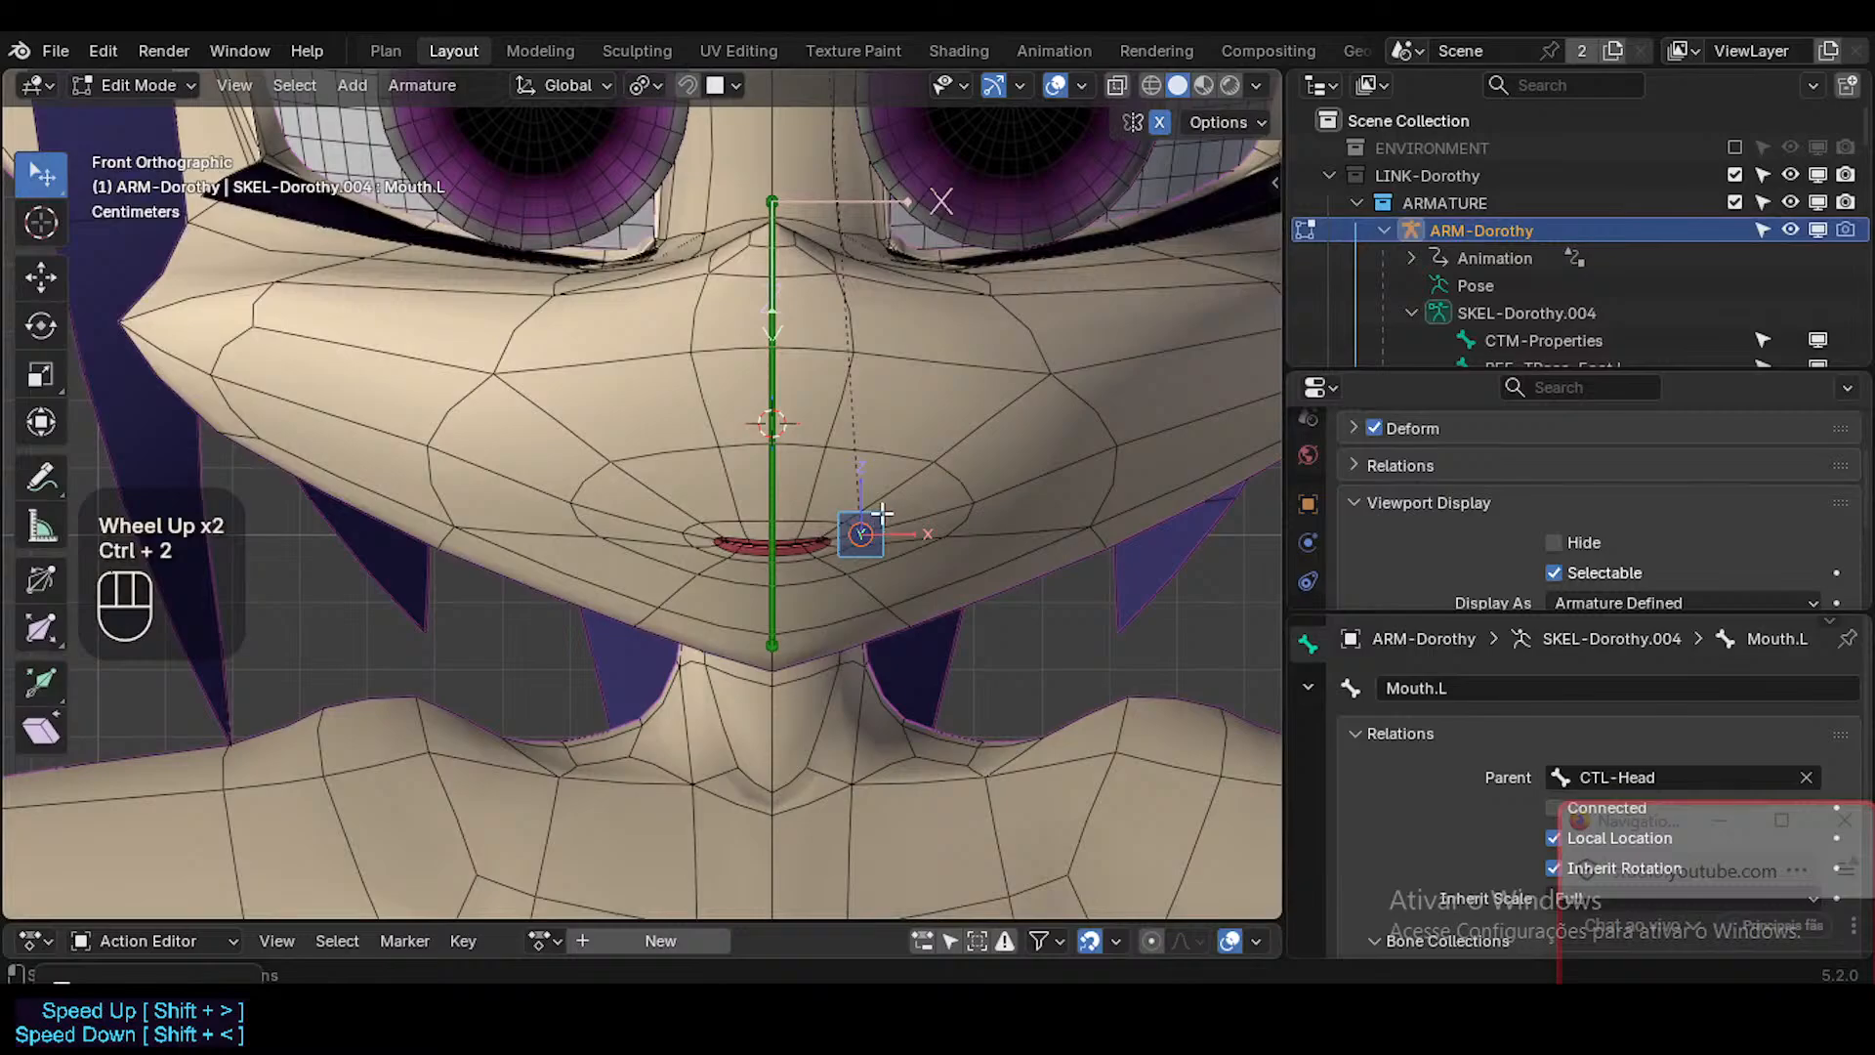
right_click(881, 512)
left_click(881, 514)
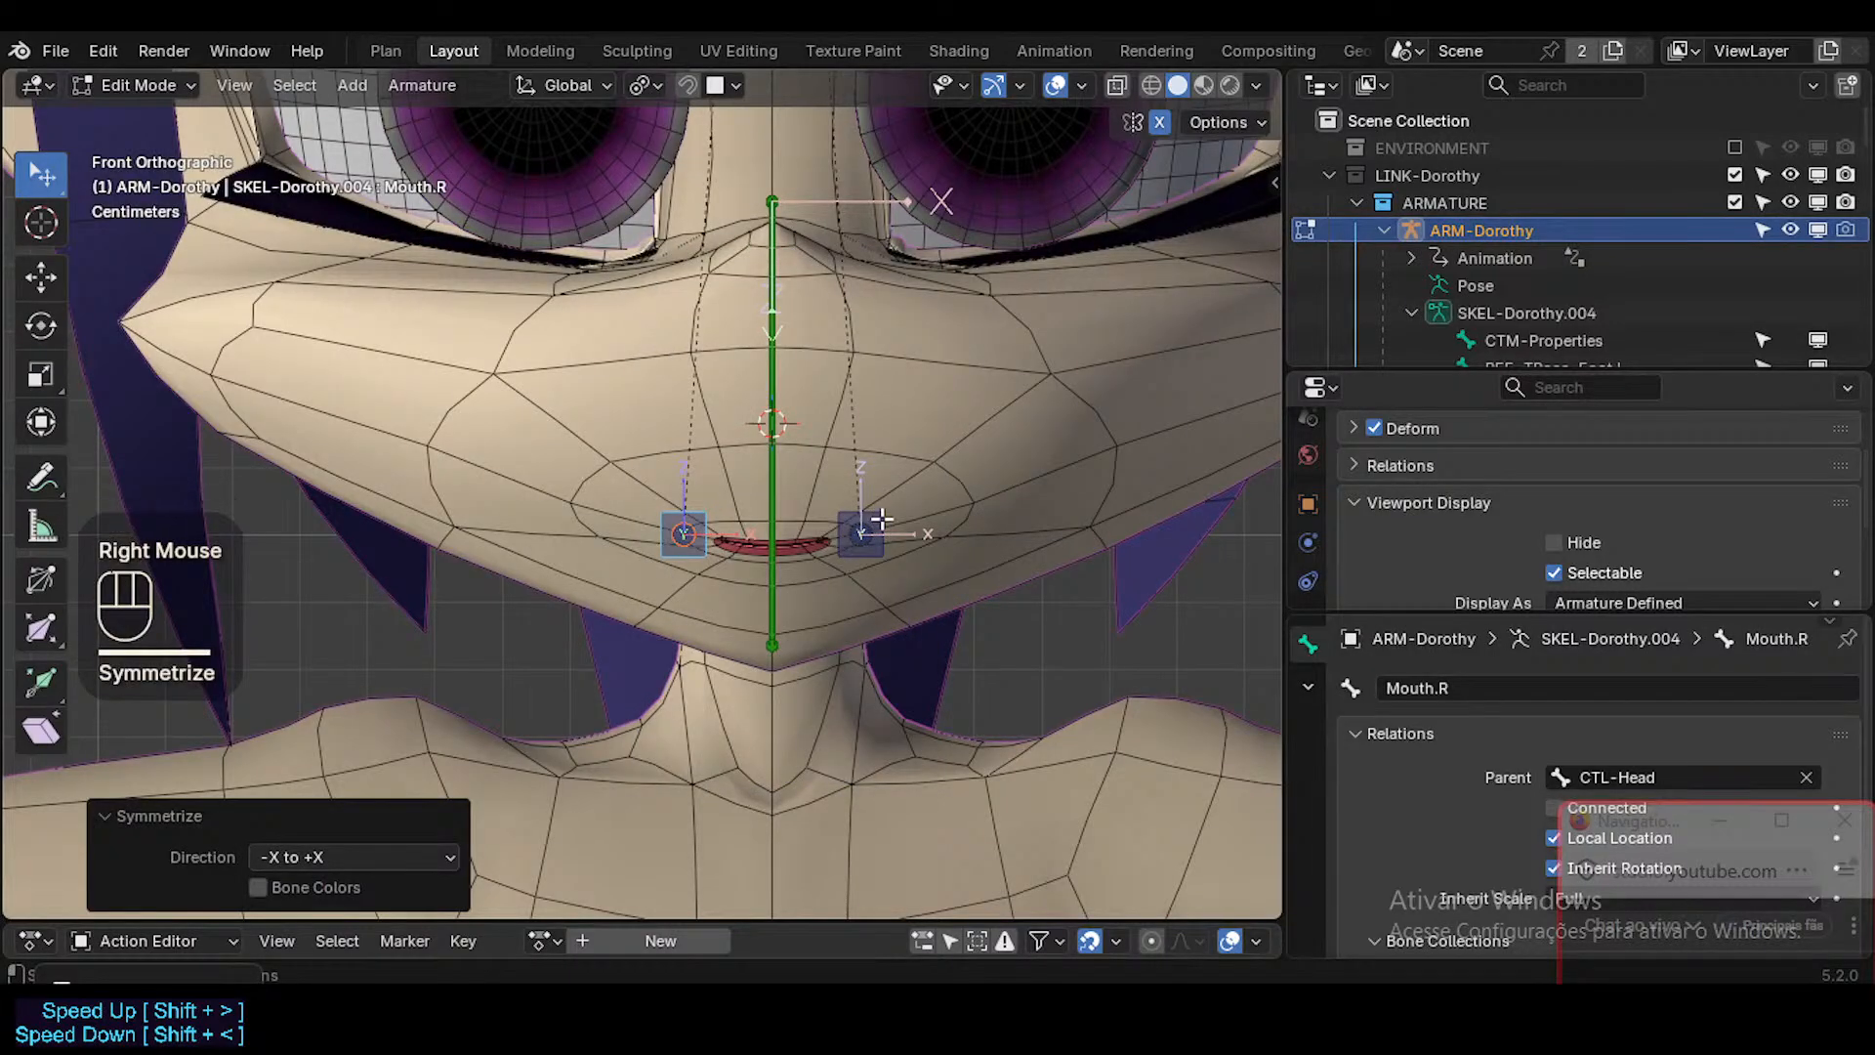
Switch the armature to Pose Mode and test moving the Mouth.L bone, cancelling each move.
left_click(881, 518)
key("ctrl+Tab")
scroll(883, 521, "down", 1)
left_click(883, 519)
key("g")
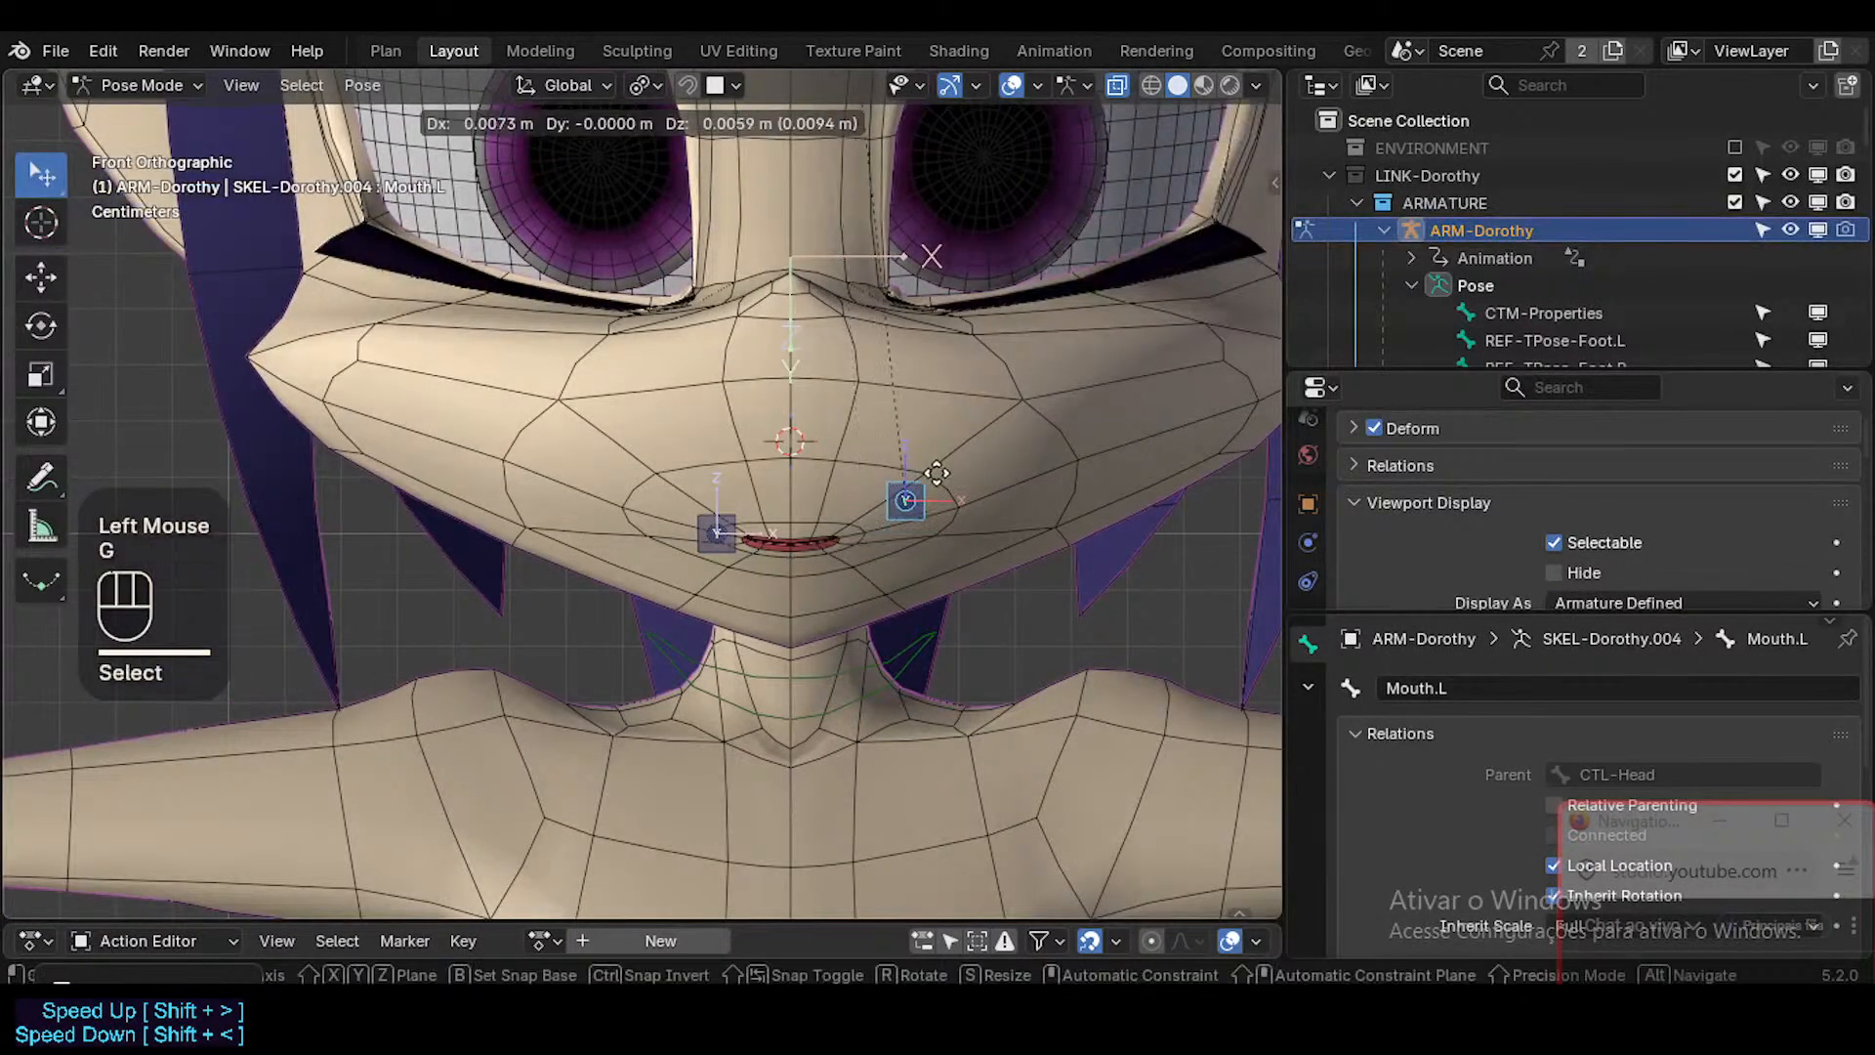
key("Escape")
scroll(879, 520, "up", 2)
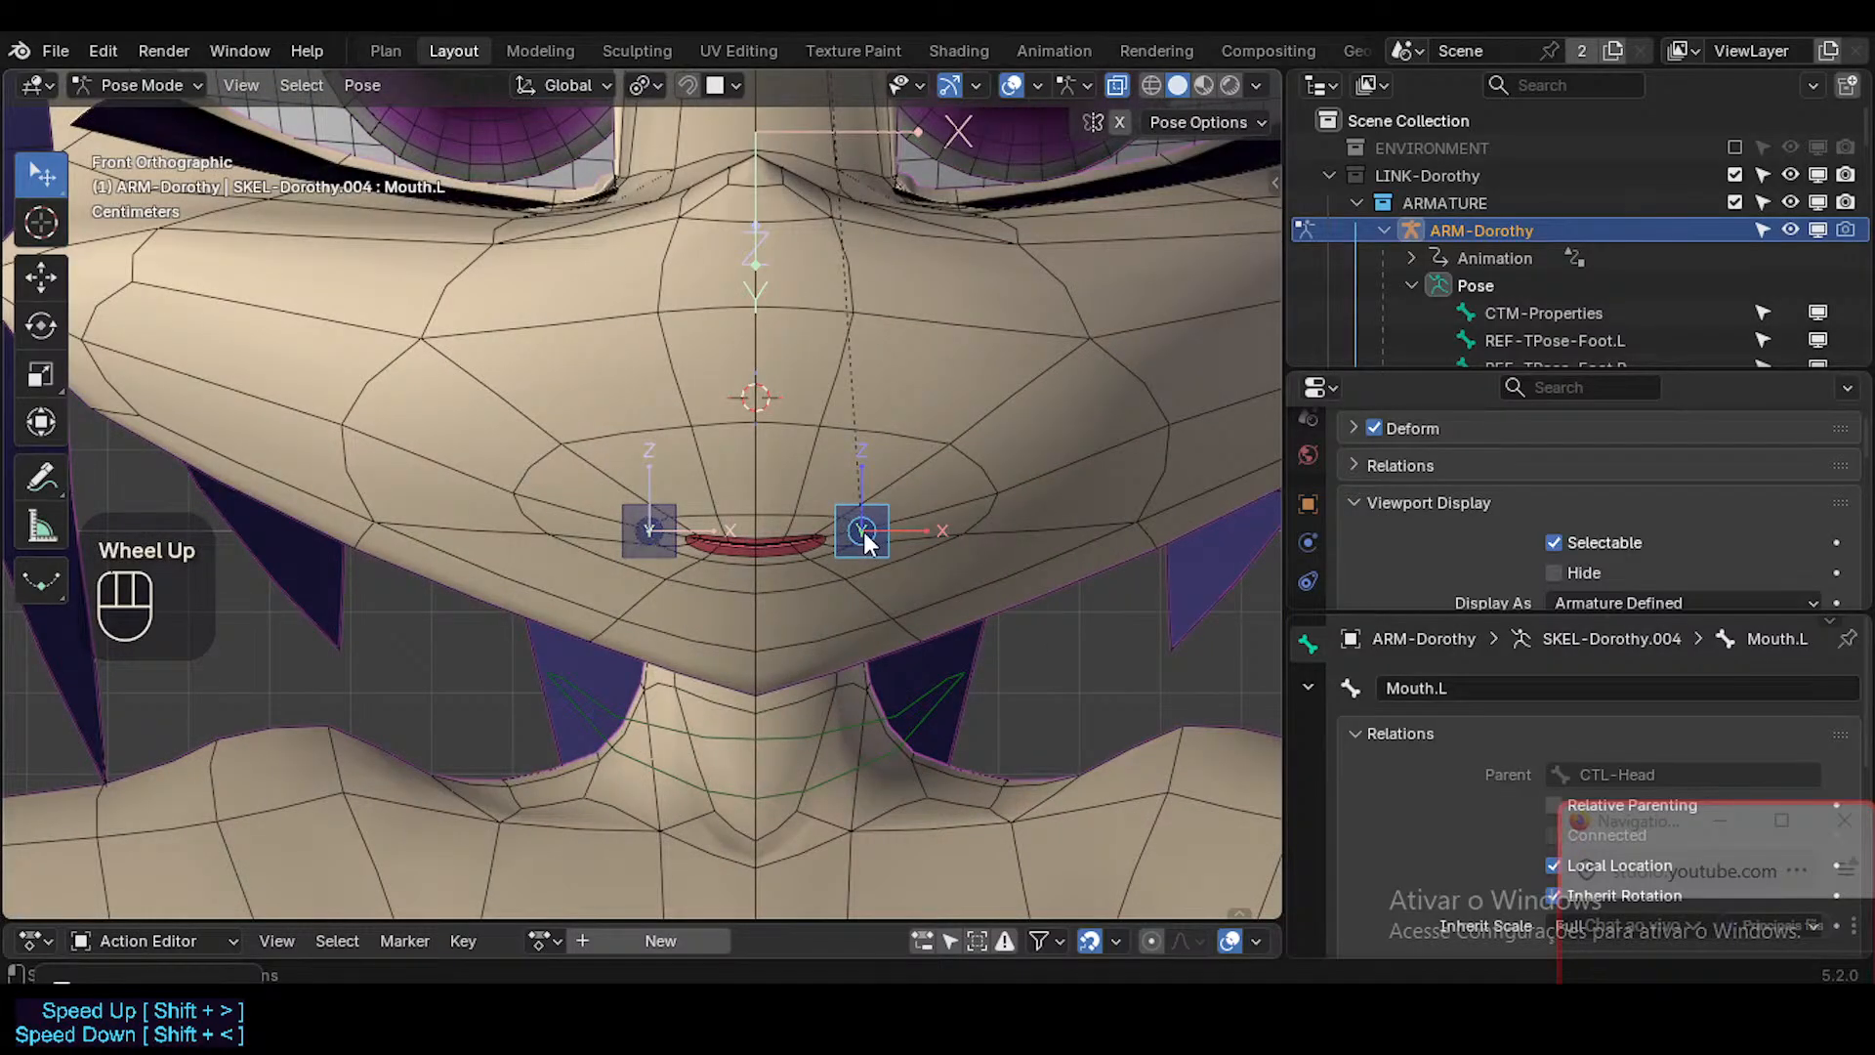
key("g")
key("Escape")
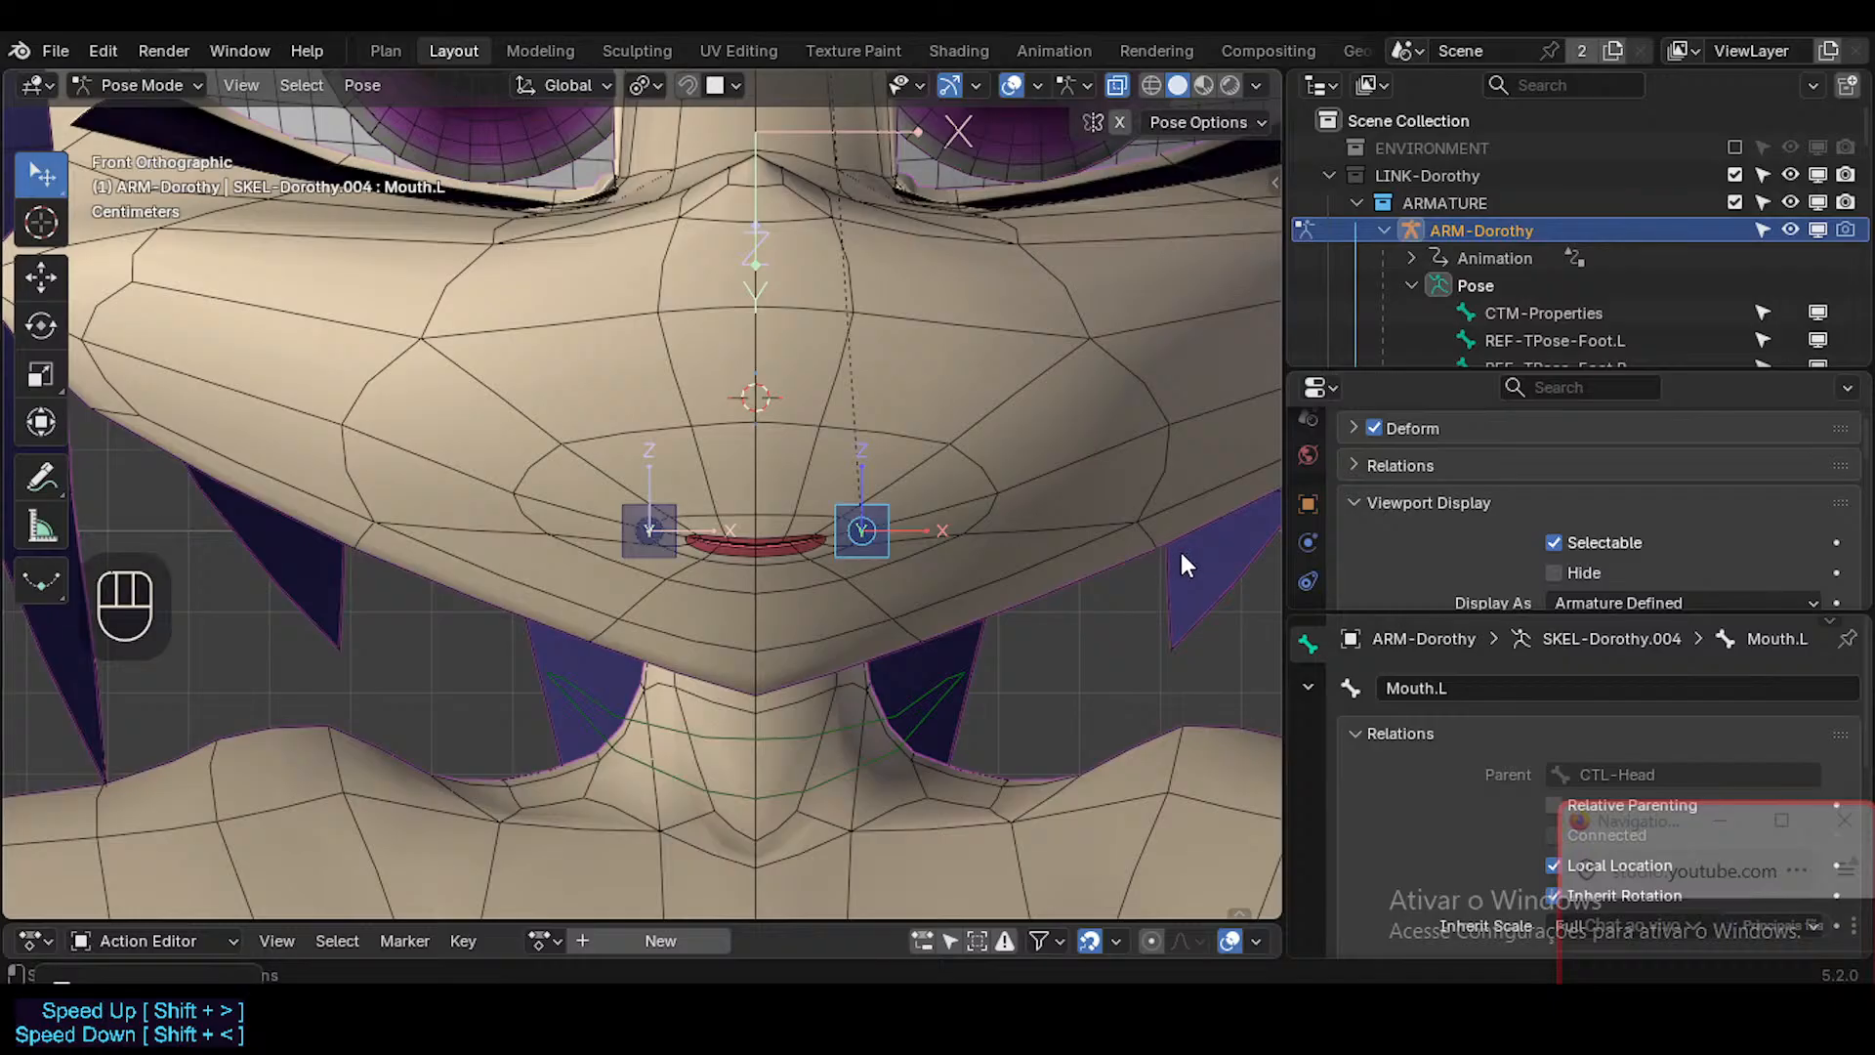
scroll(1308, 552, "down", 1)
scroll(1308, 552, "up", 4)
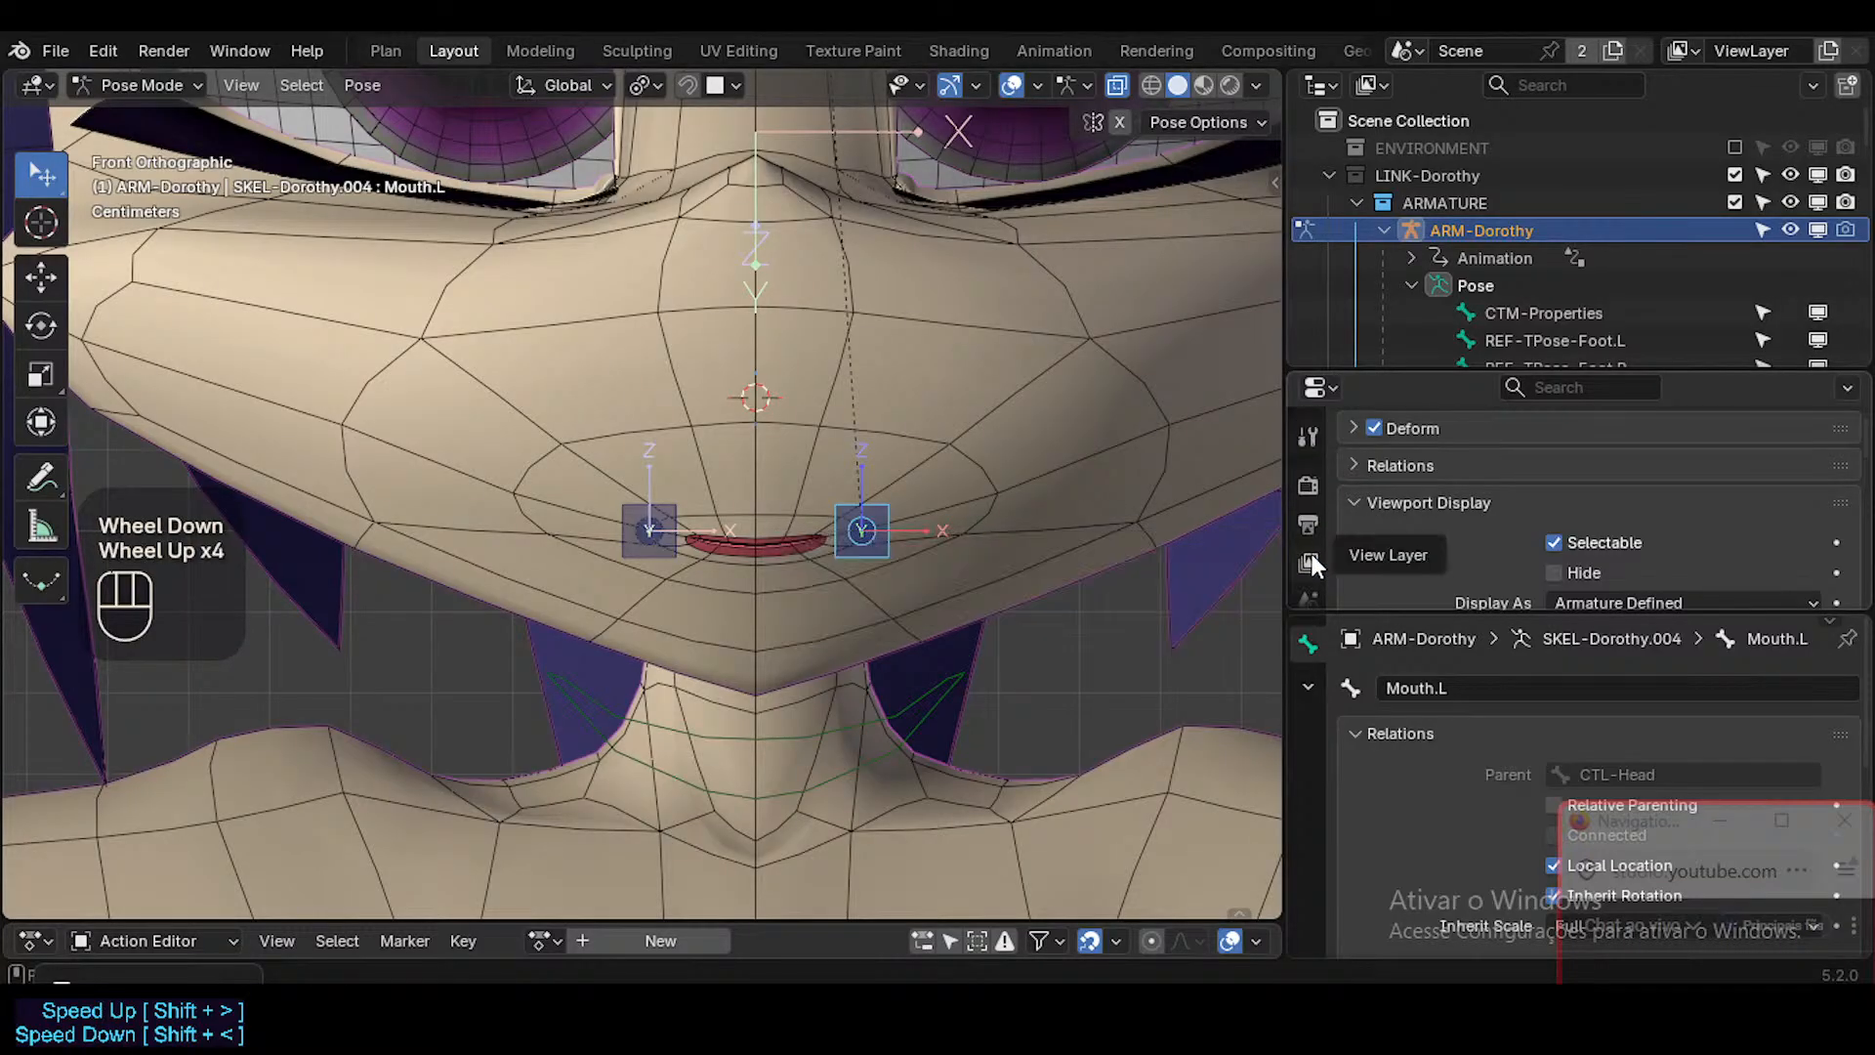
scroll(1310, 545, "up", 2)
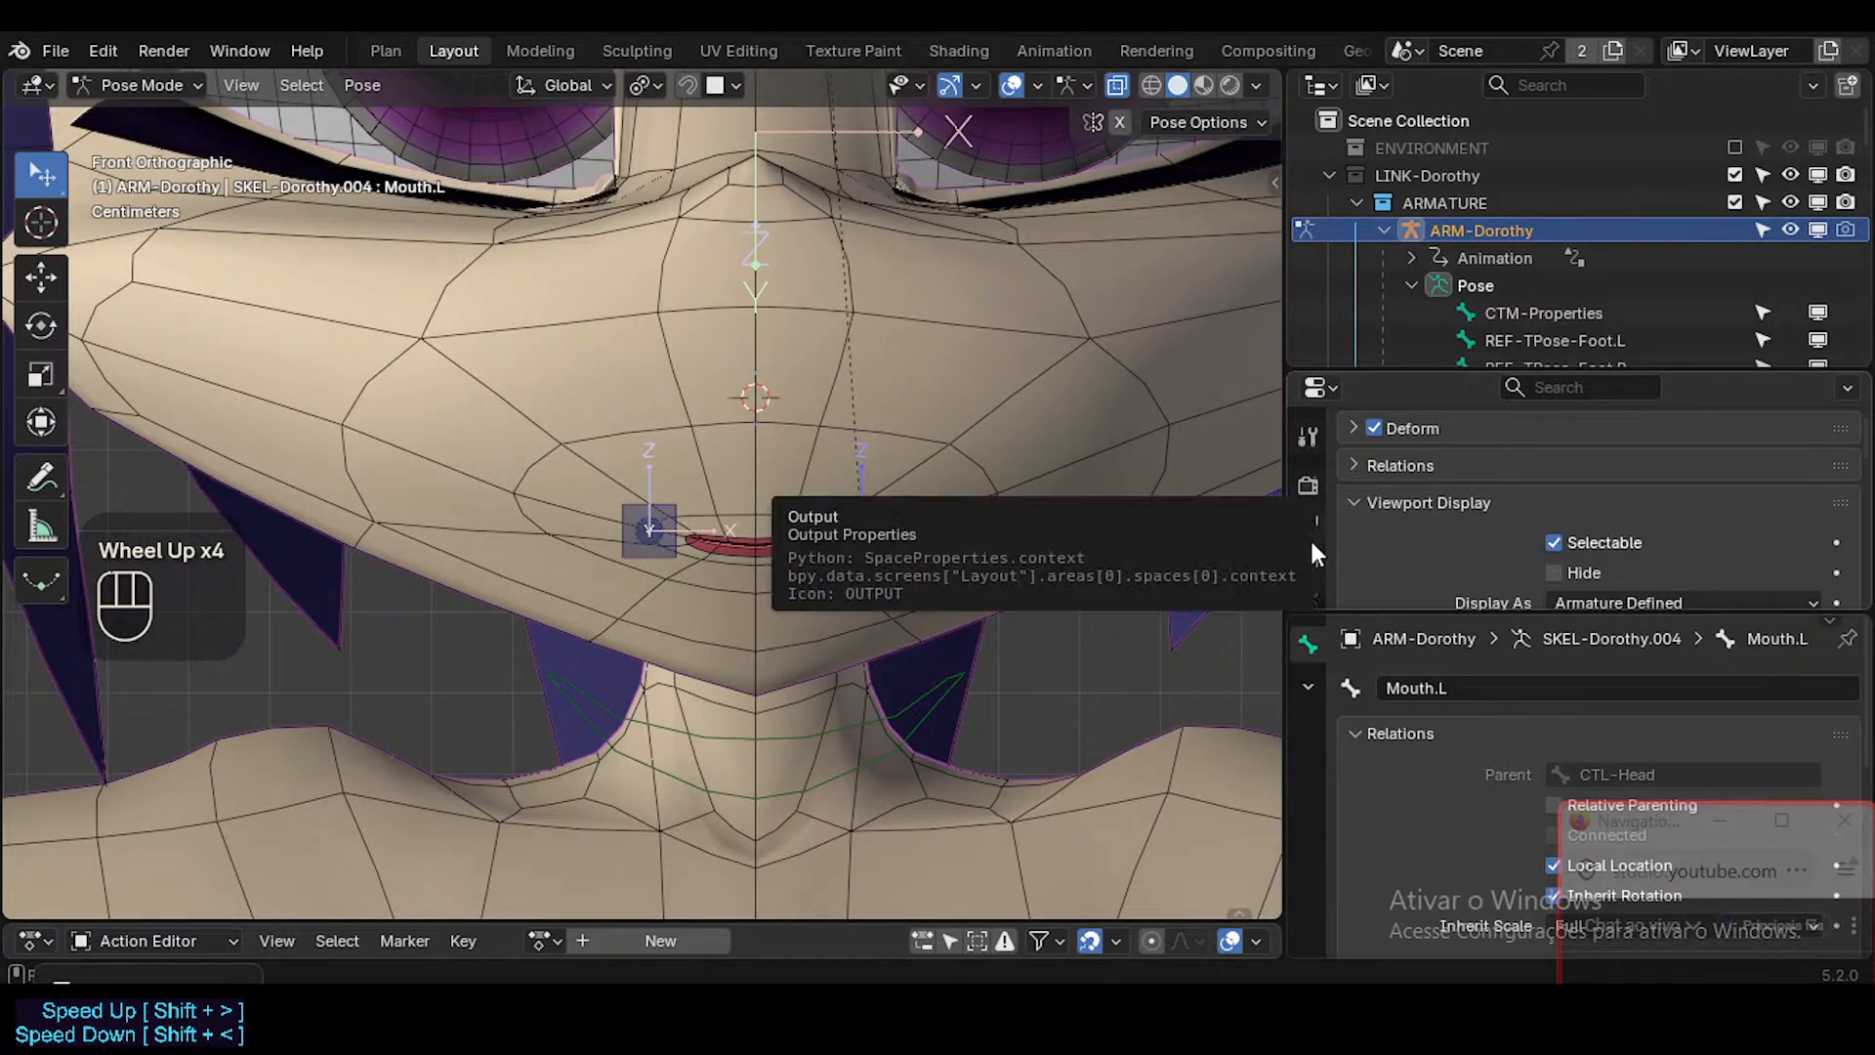
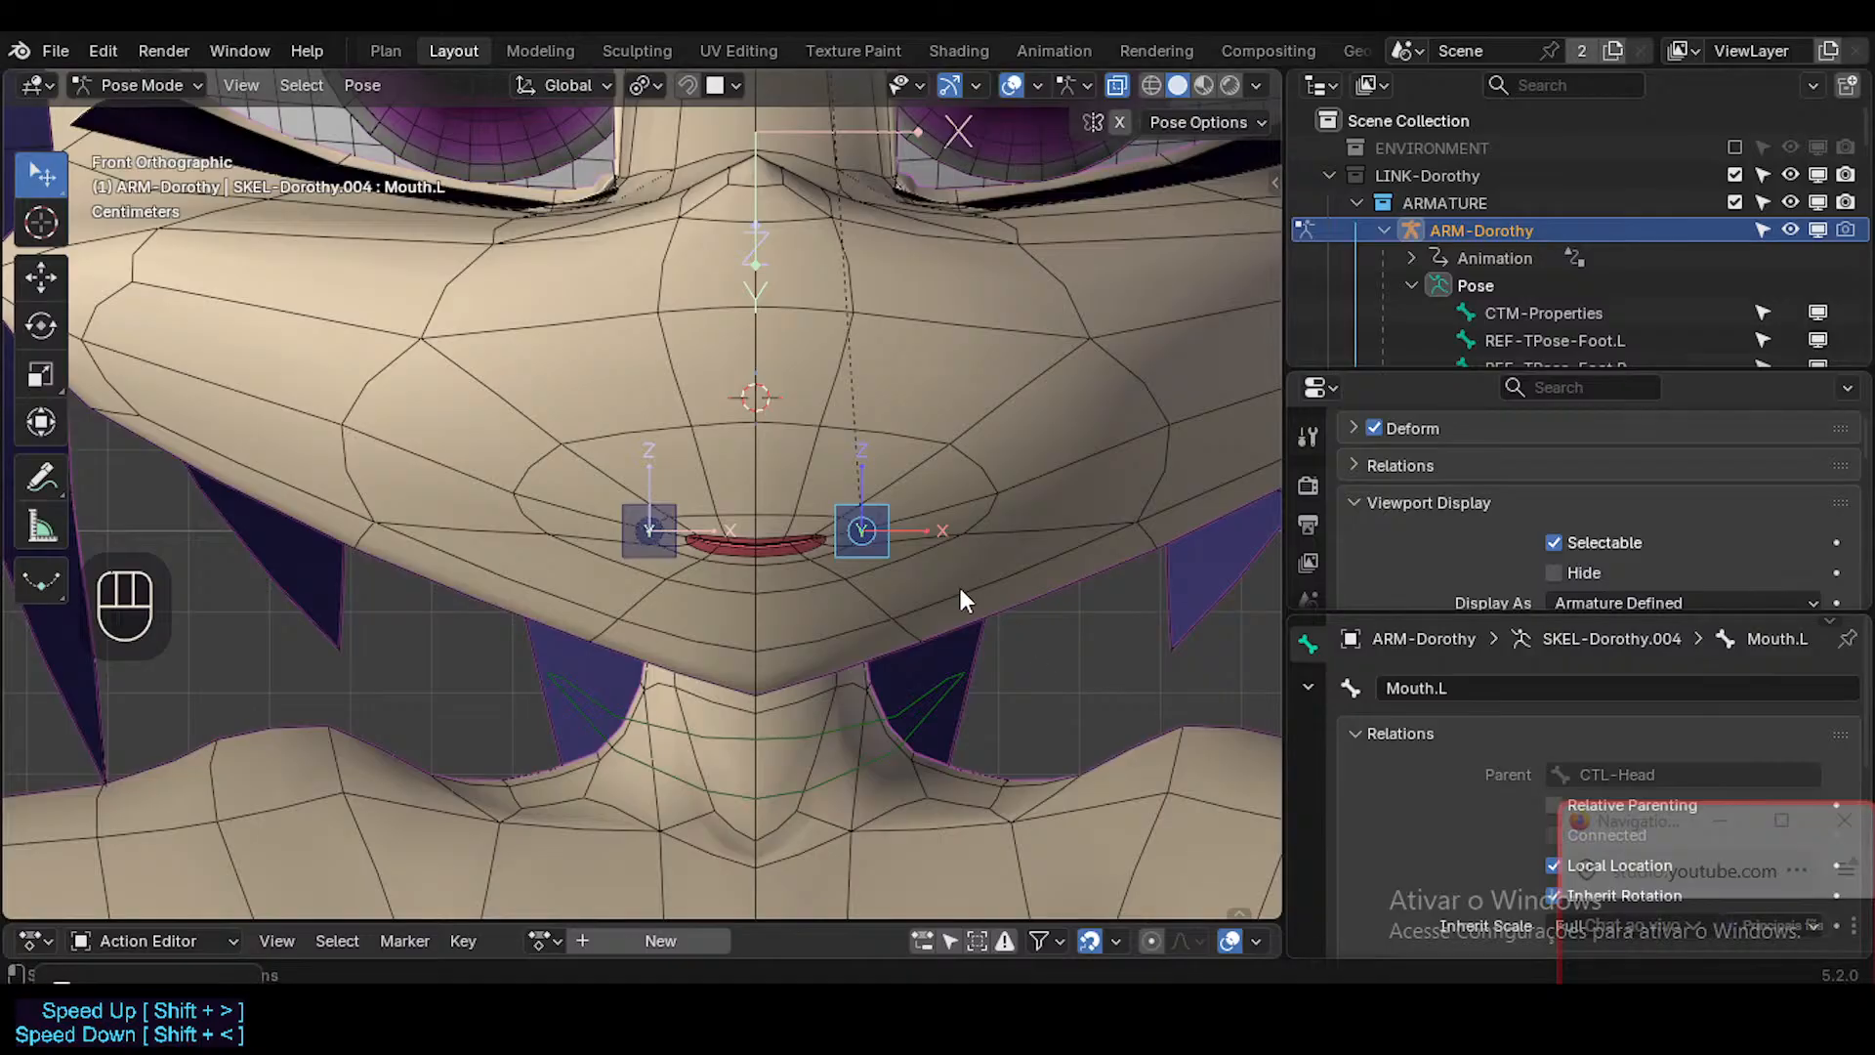
left_click(957, 596)
double_click(855, 512)
key("g")
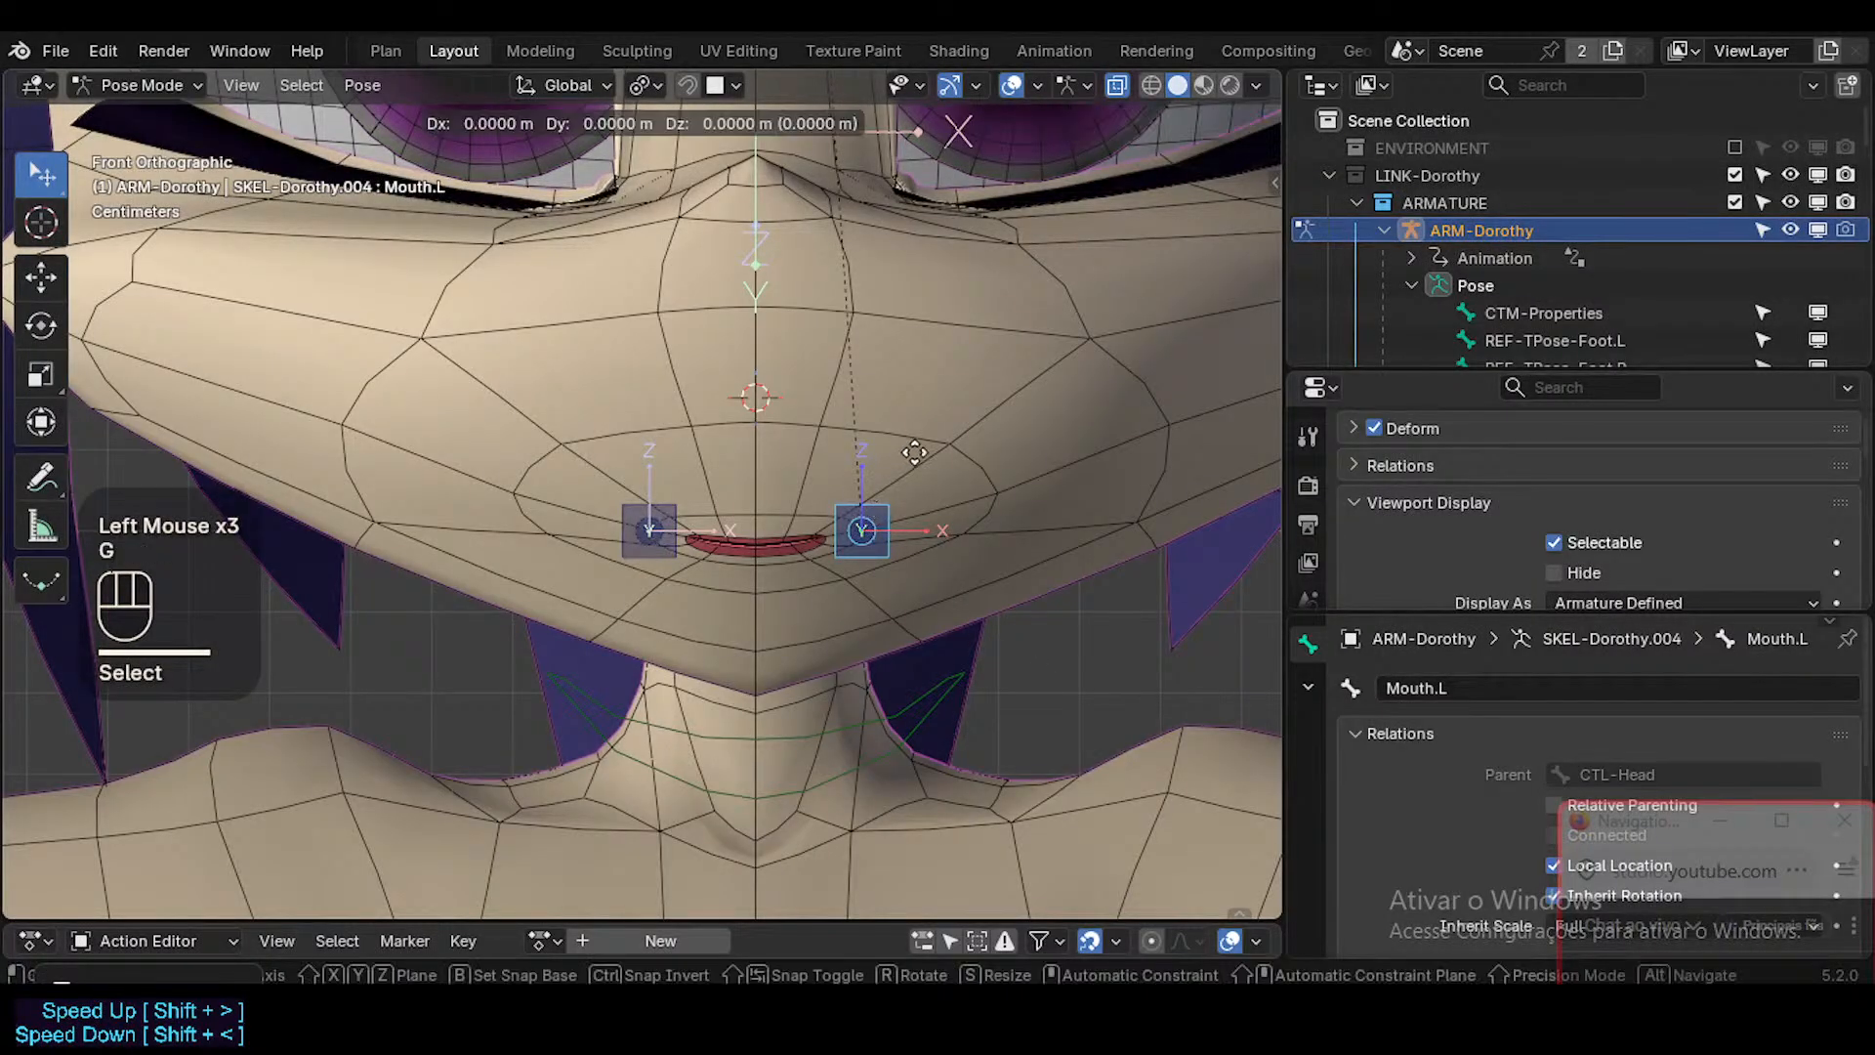
key("Escape")
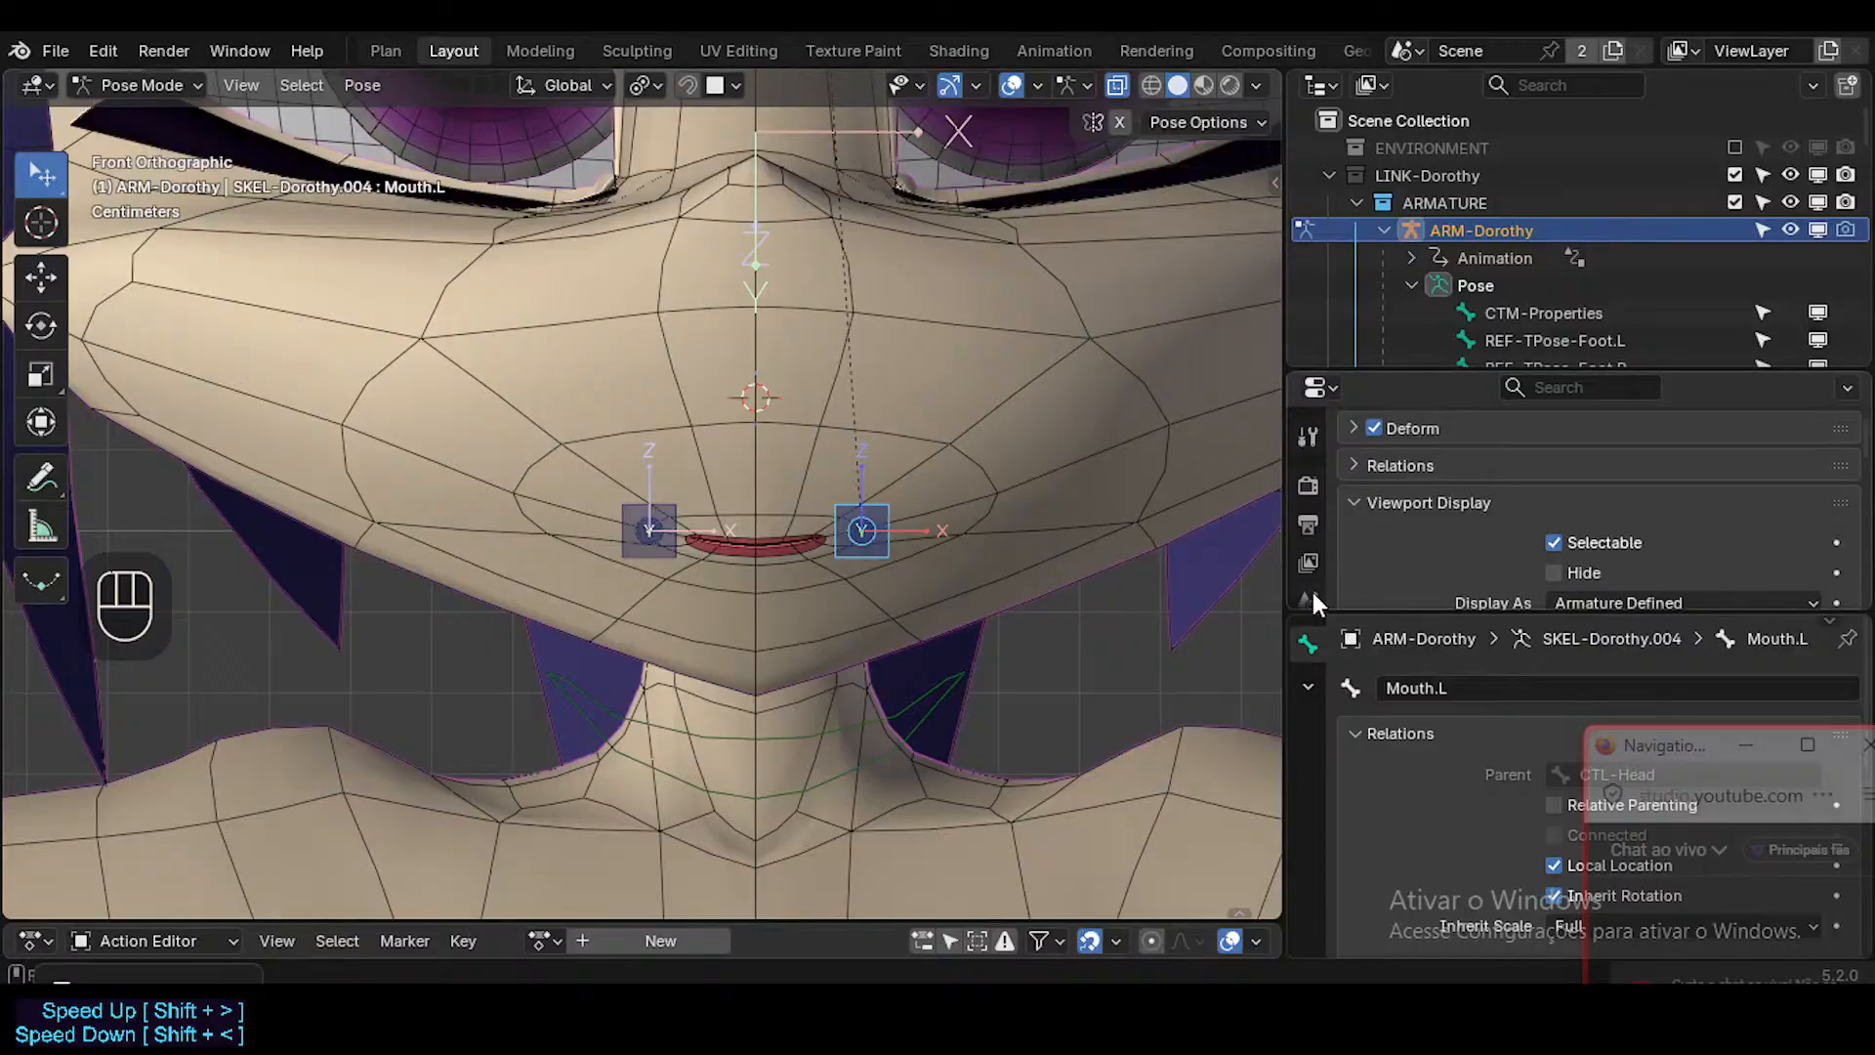
left_click(890, 507)
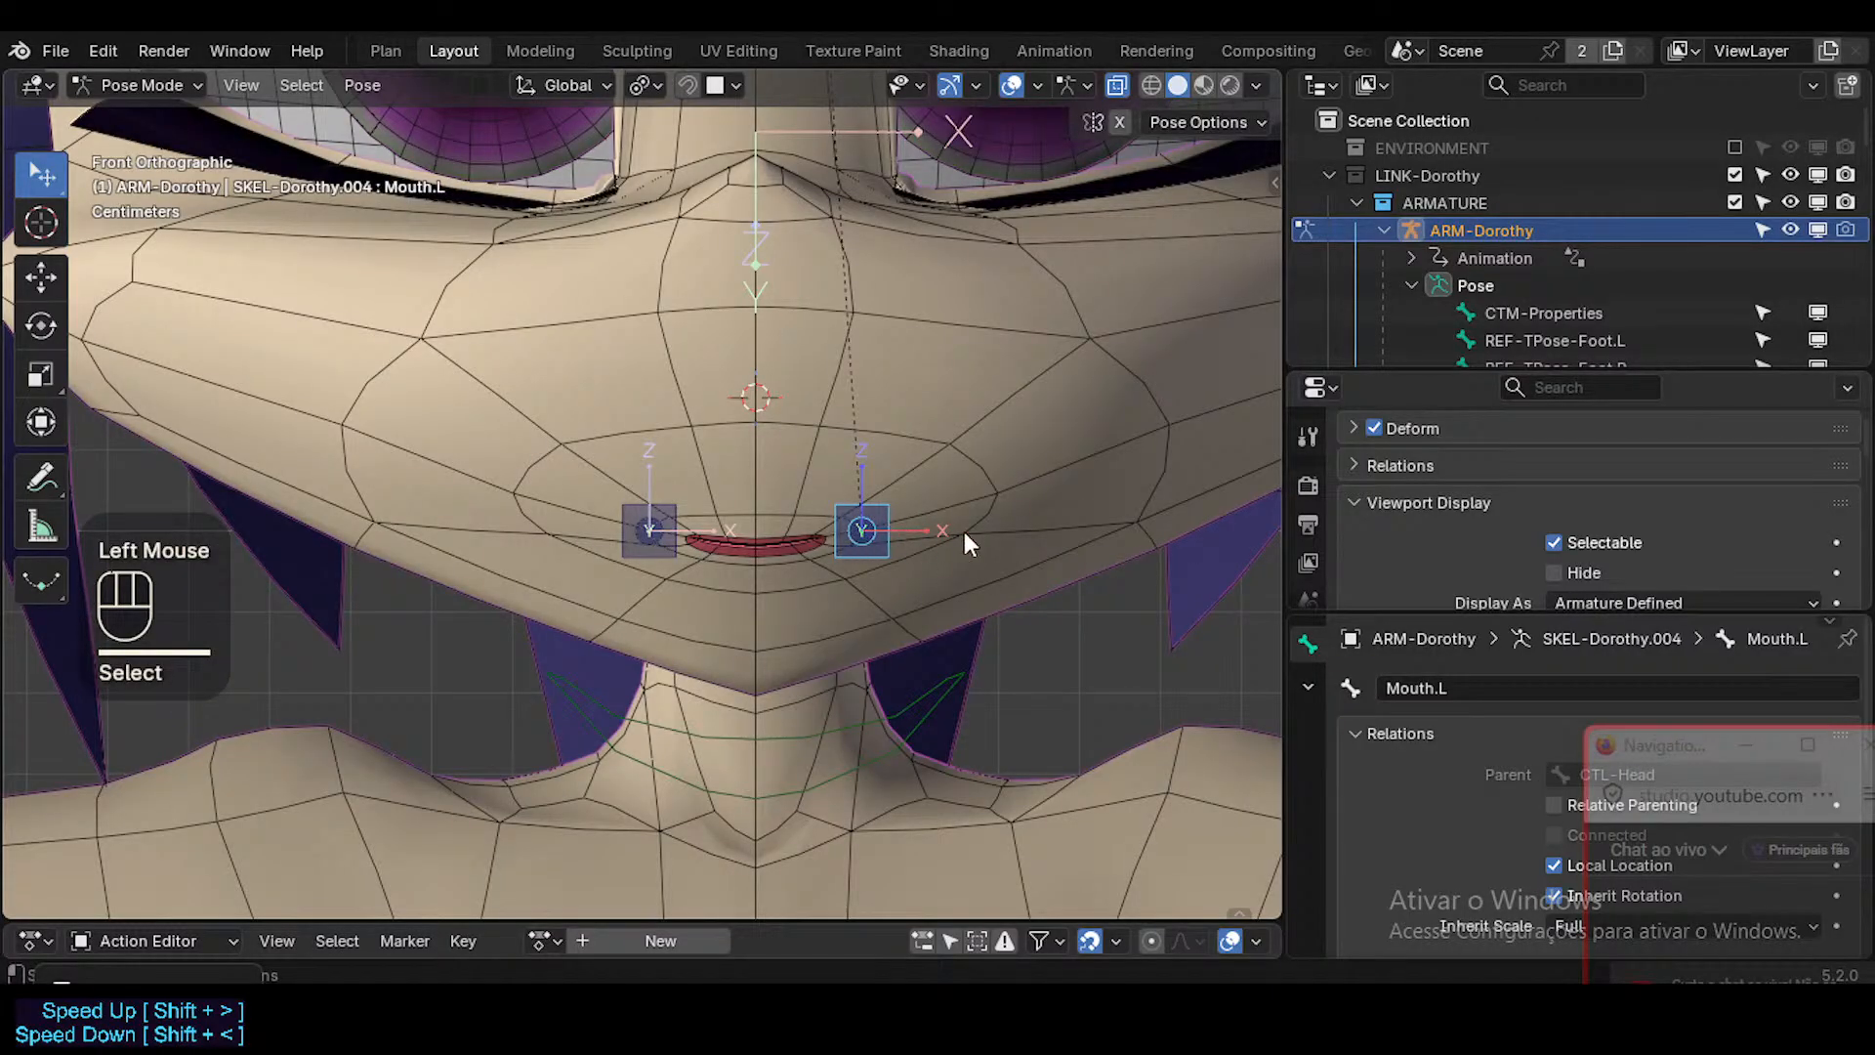
Switch to Object Mode, select the Head mesh and make MouthStretch.L its active shape key.
key("ctrl+Tab")
left_click(911, 501)
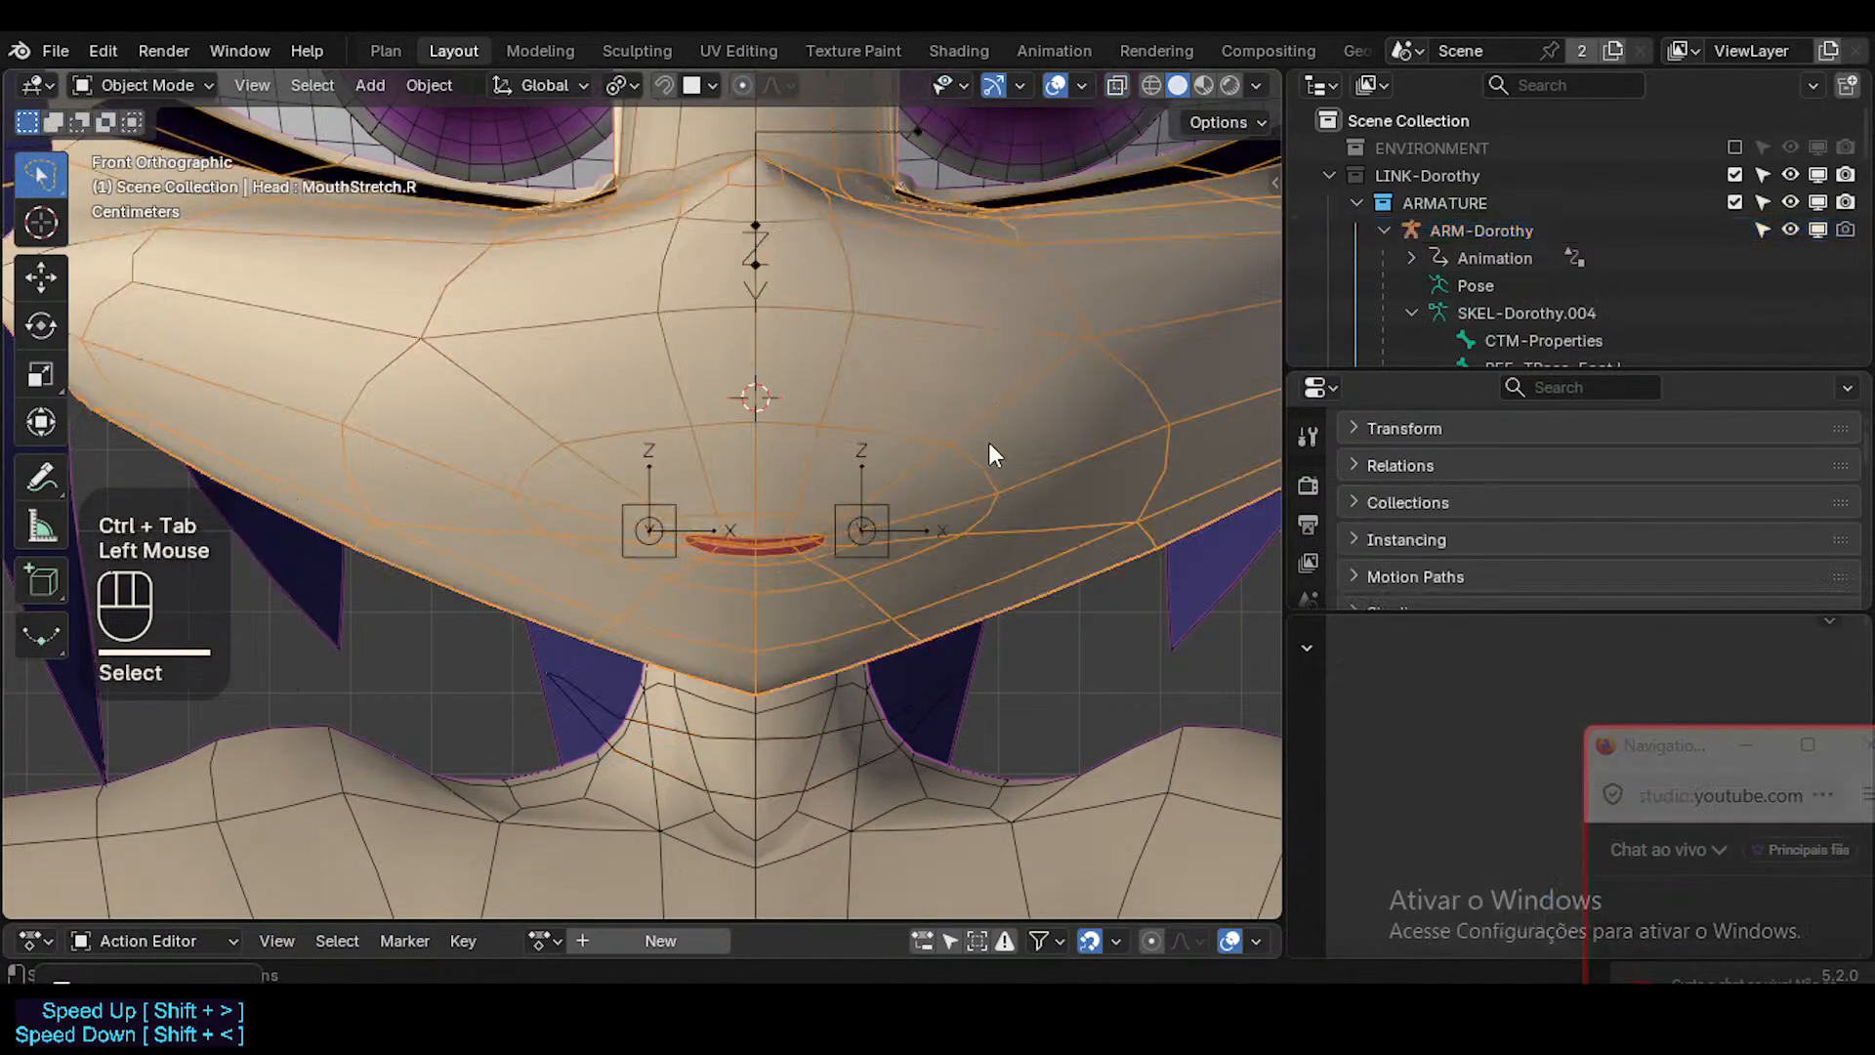
scroll(1309, 553, "up", 1)
scroll(1310, 552, "down", 3)
left_click(1309, 553)
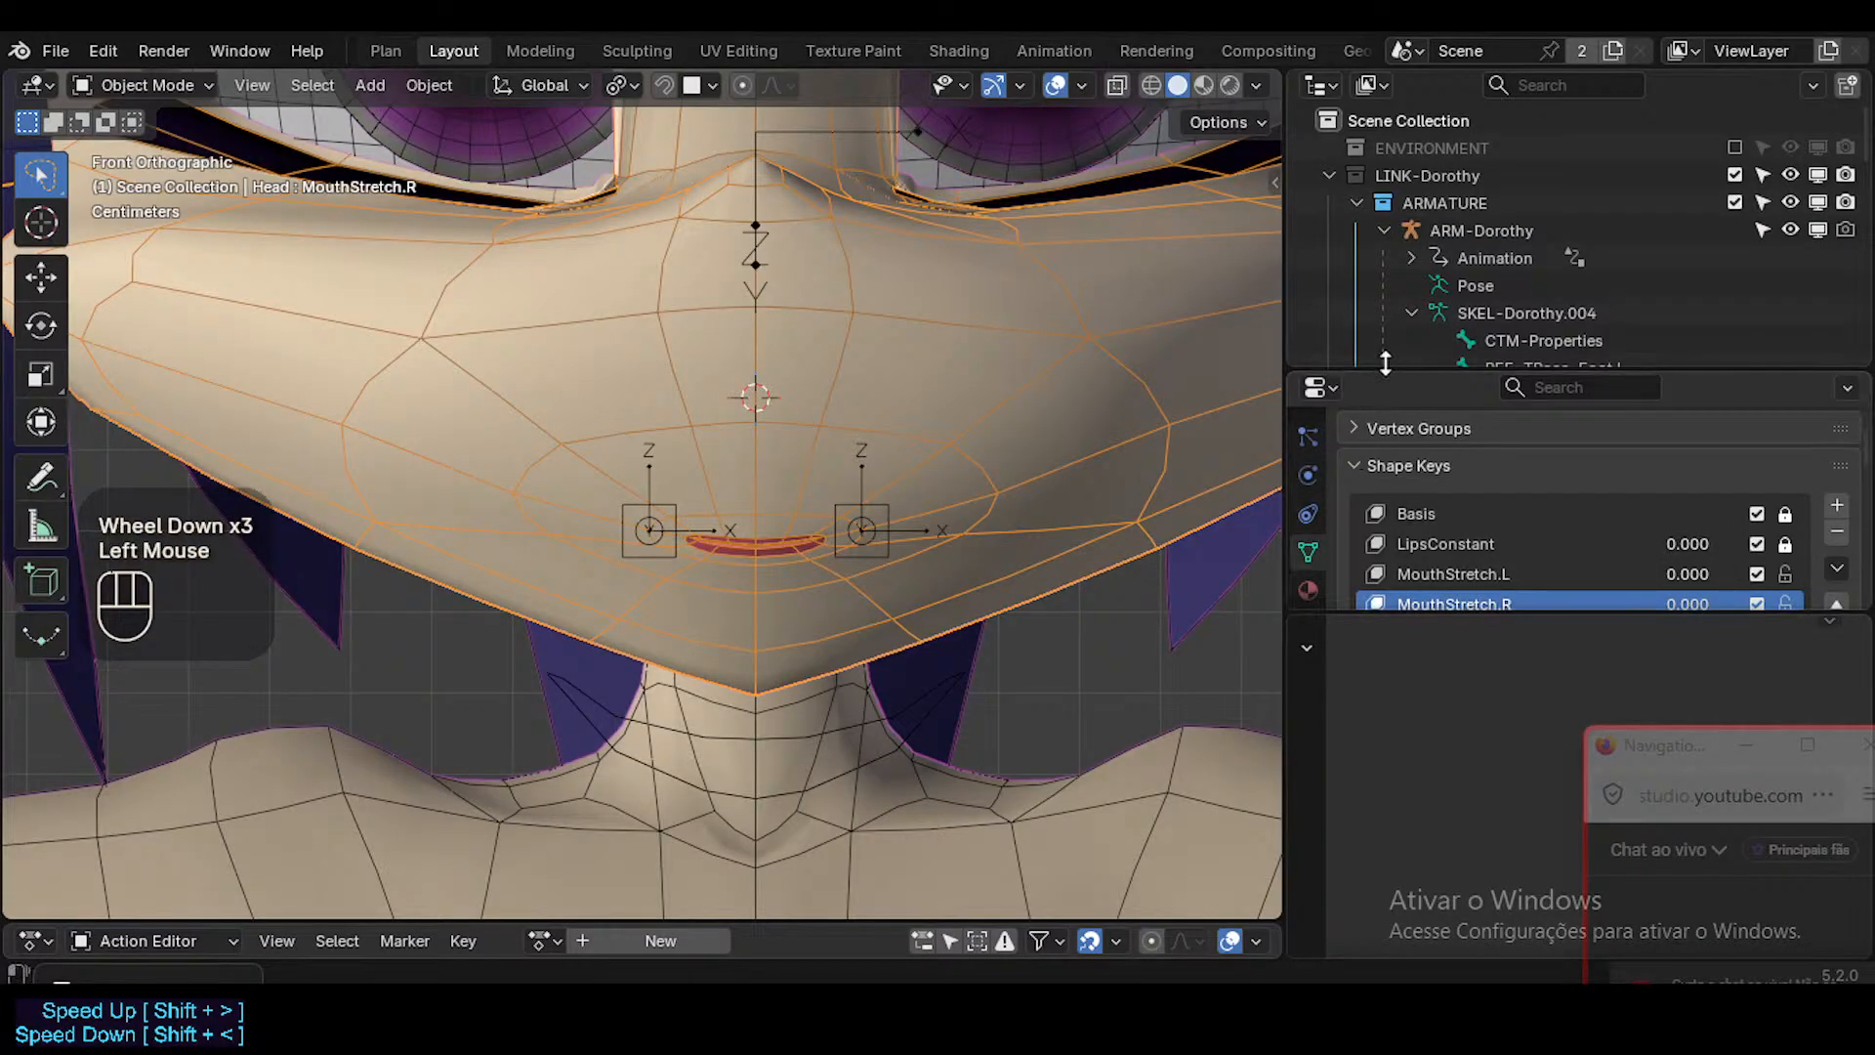
left_click_drag(1385, 363, 1385, 210)
left_click(1479, 421)
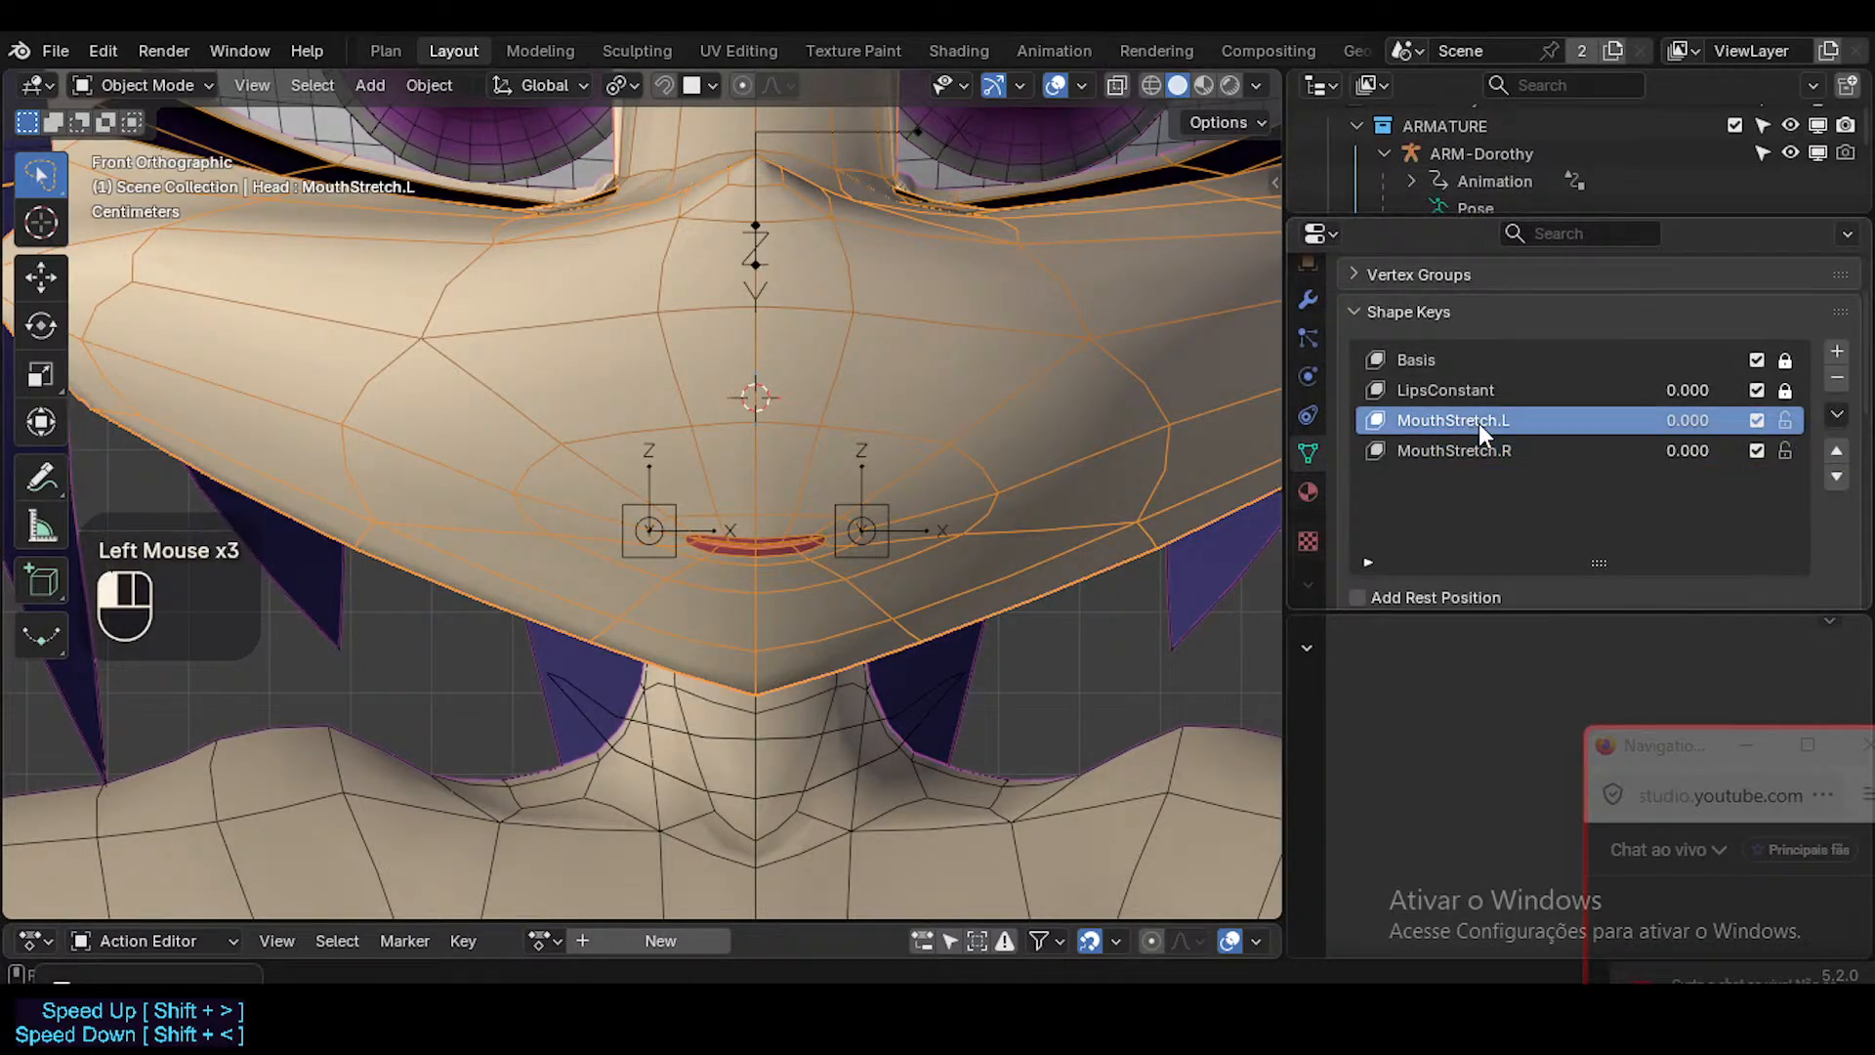
right_click(1695, 422)
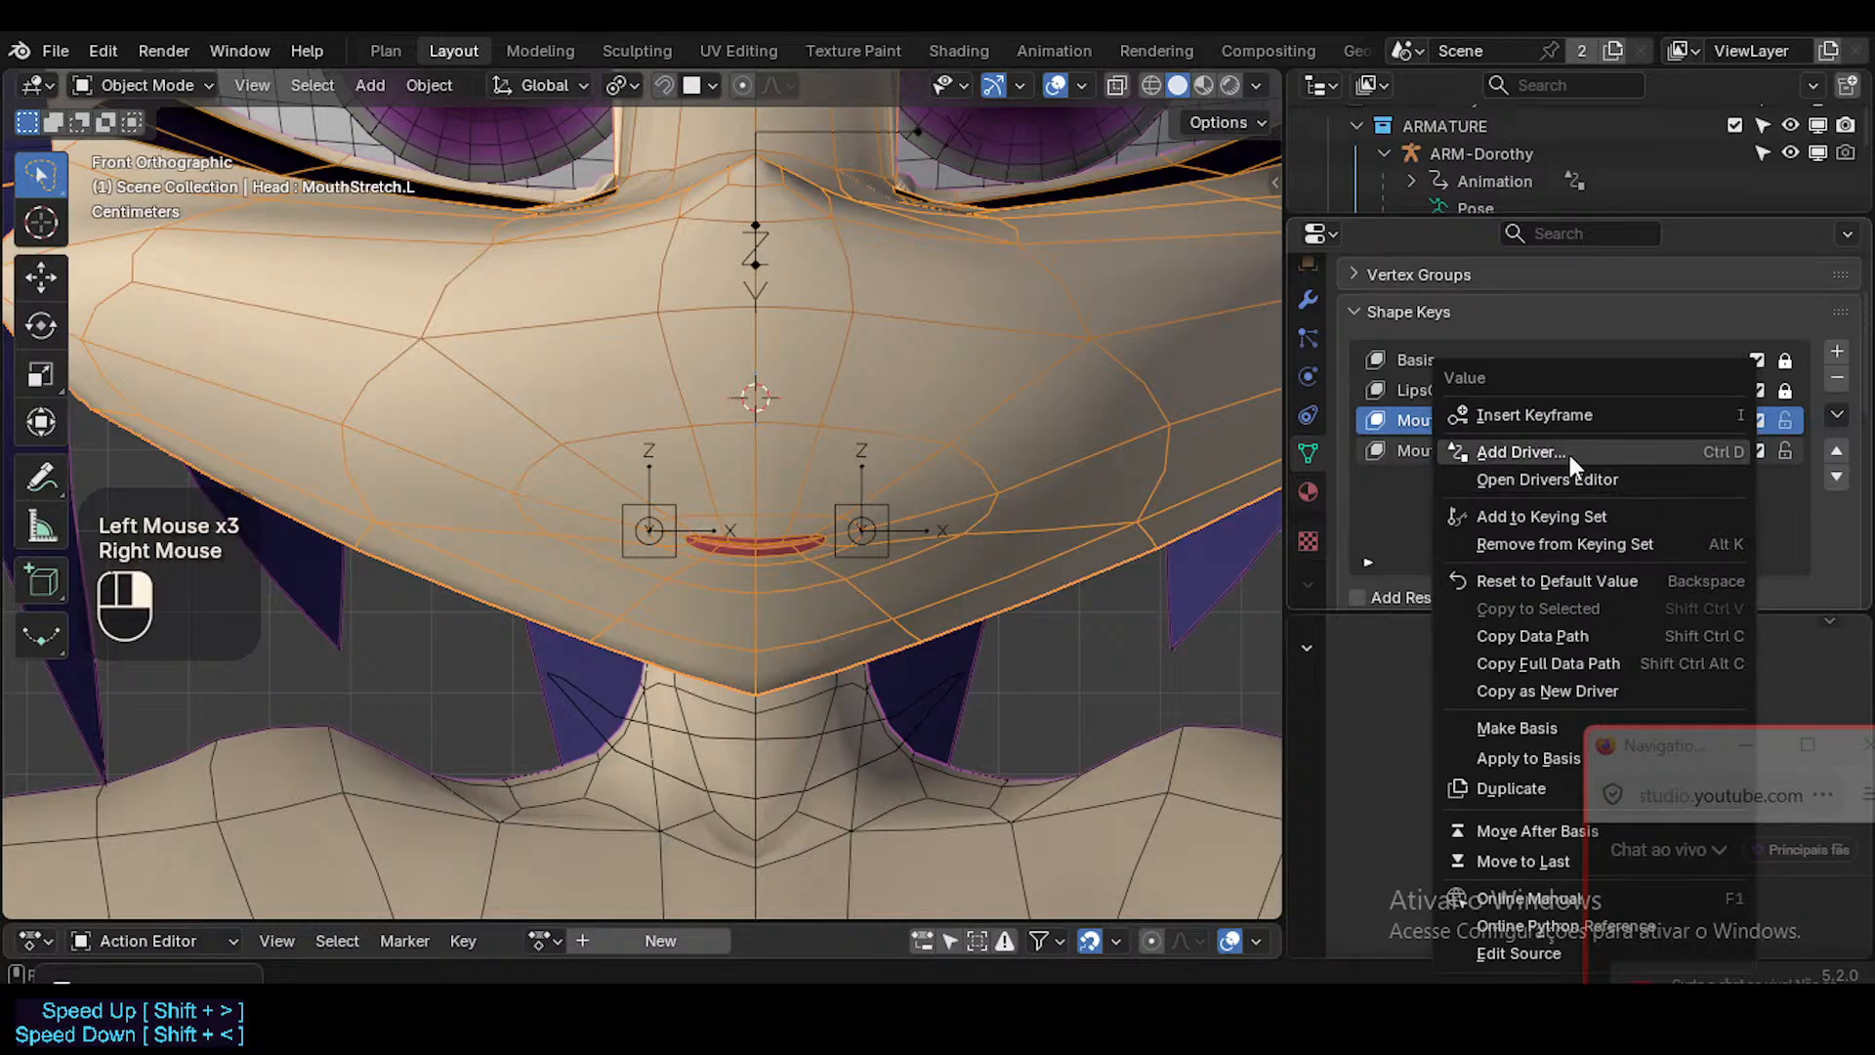
key("Escape")
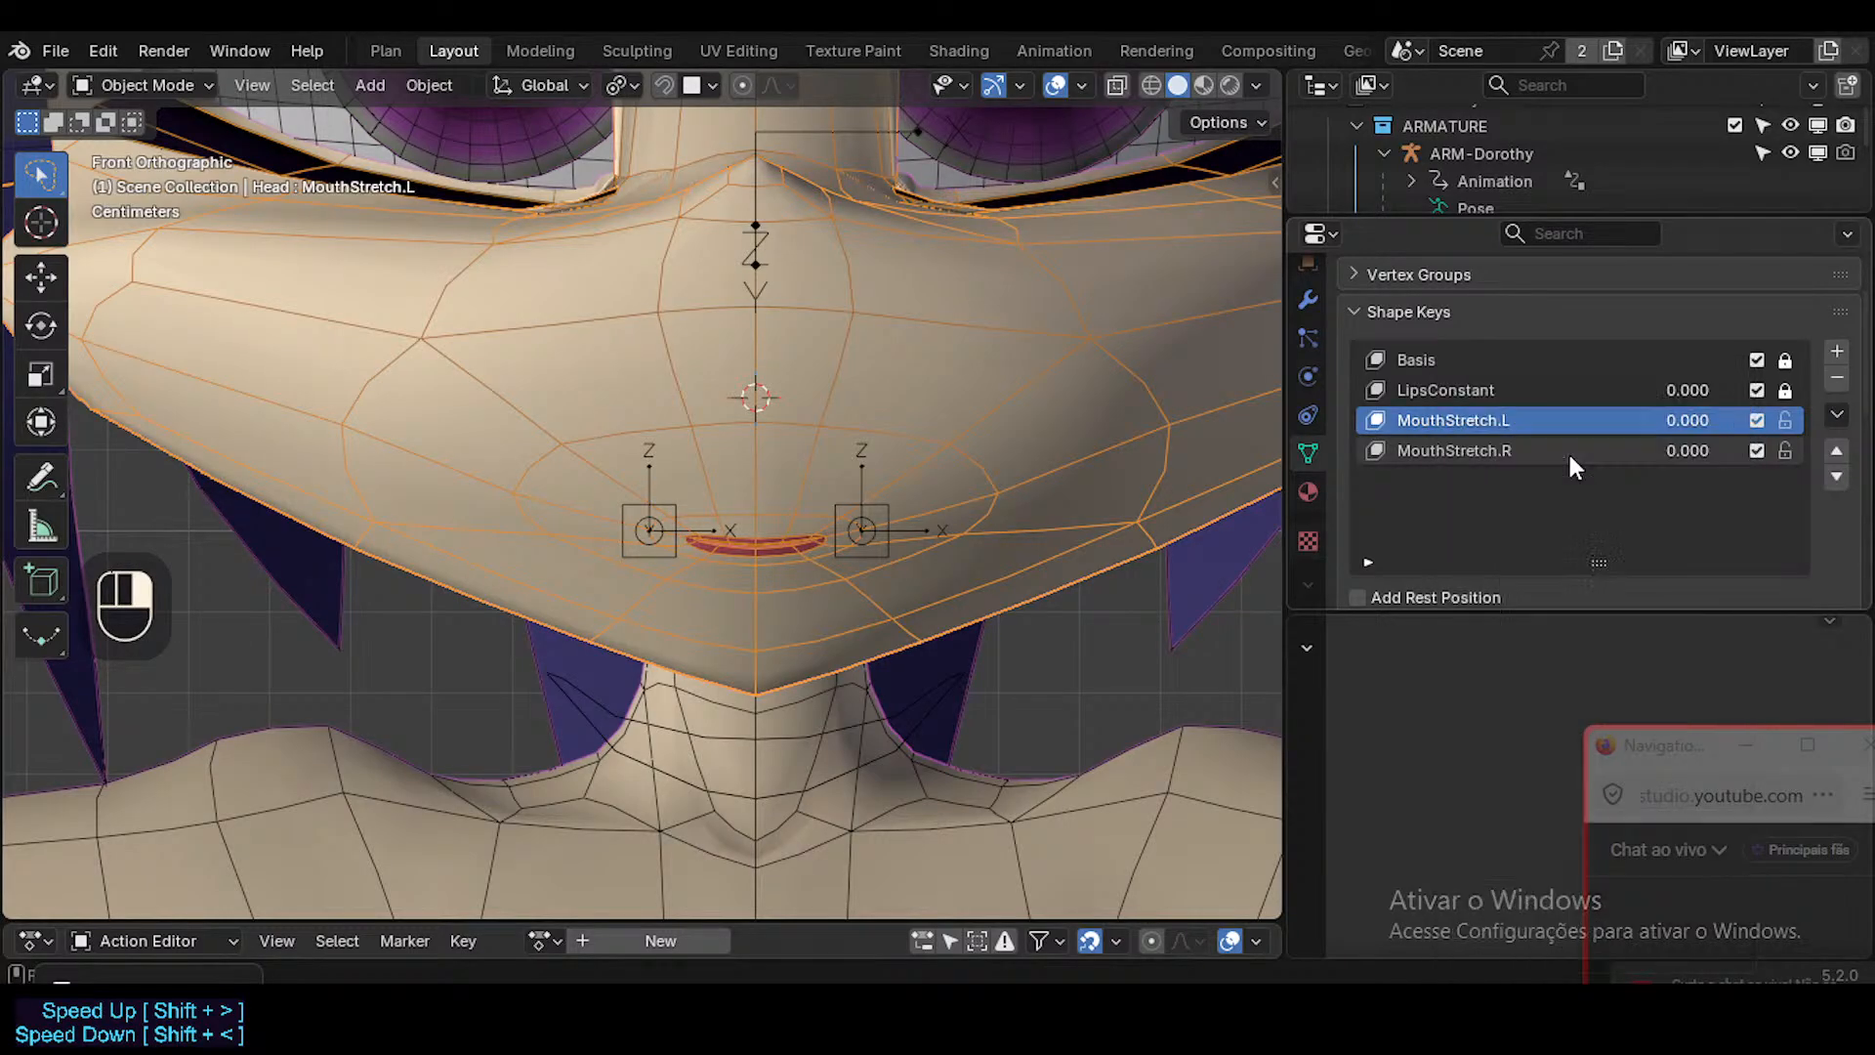
Return to the Mouth.L bone in Pose Mode and copy its X rotation as a new driver.
left_click(872, 507)
key("ctrl+Tab")
key("n")
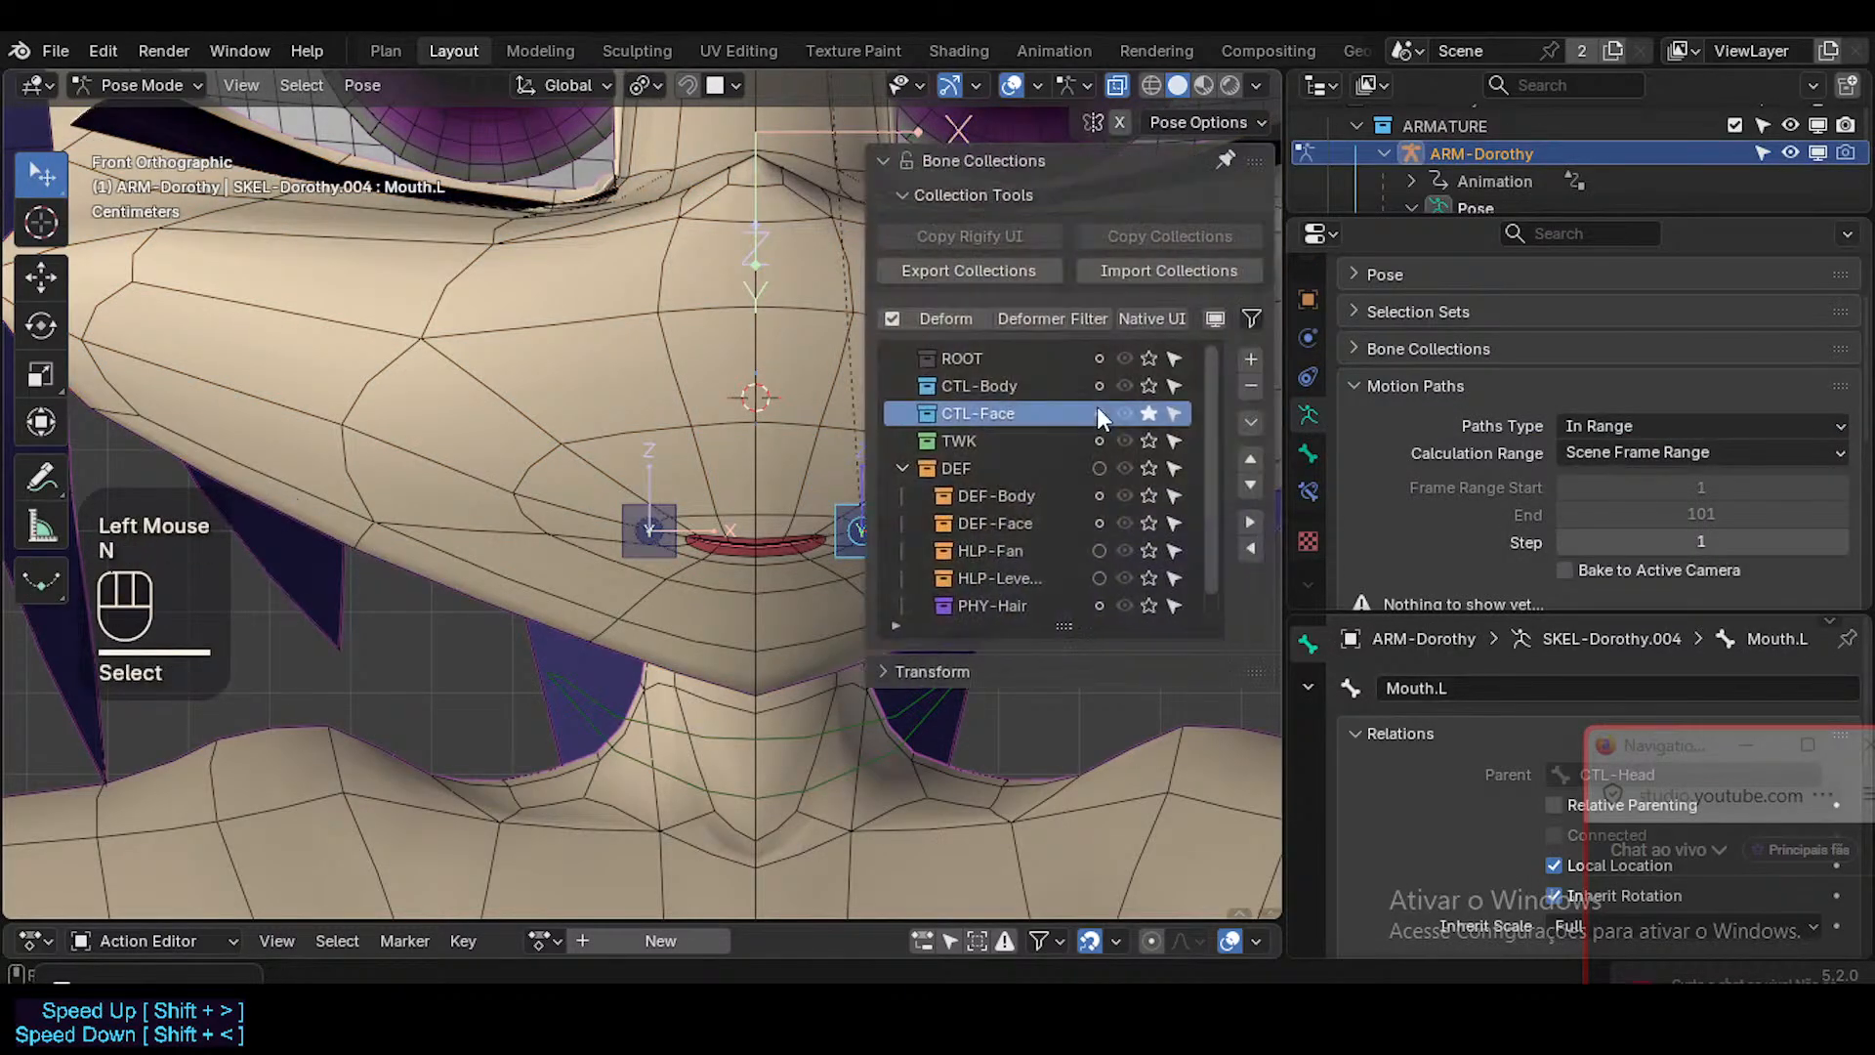
left_click(939, 164)
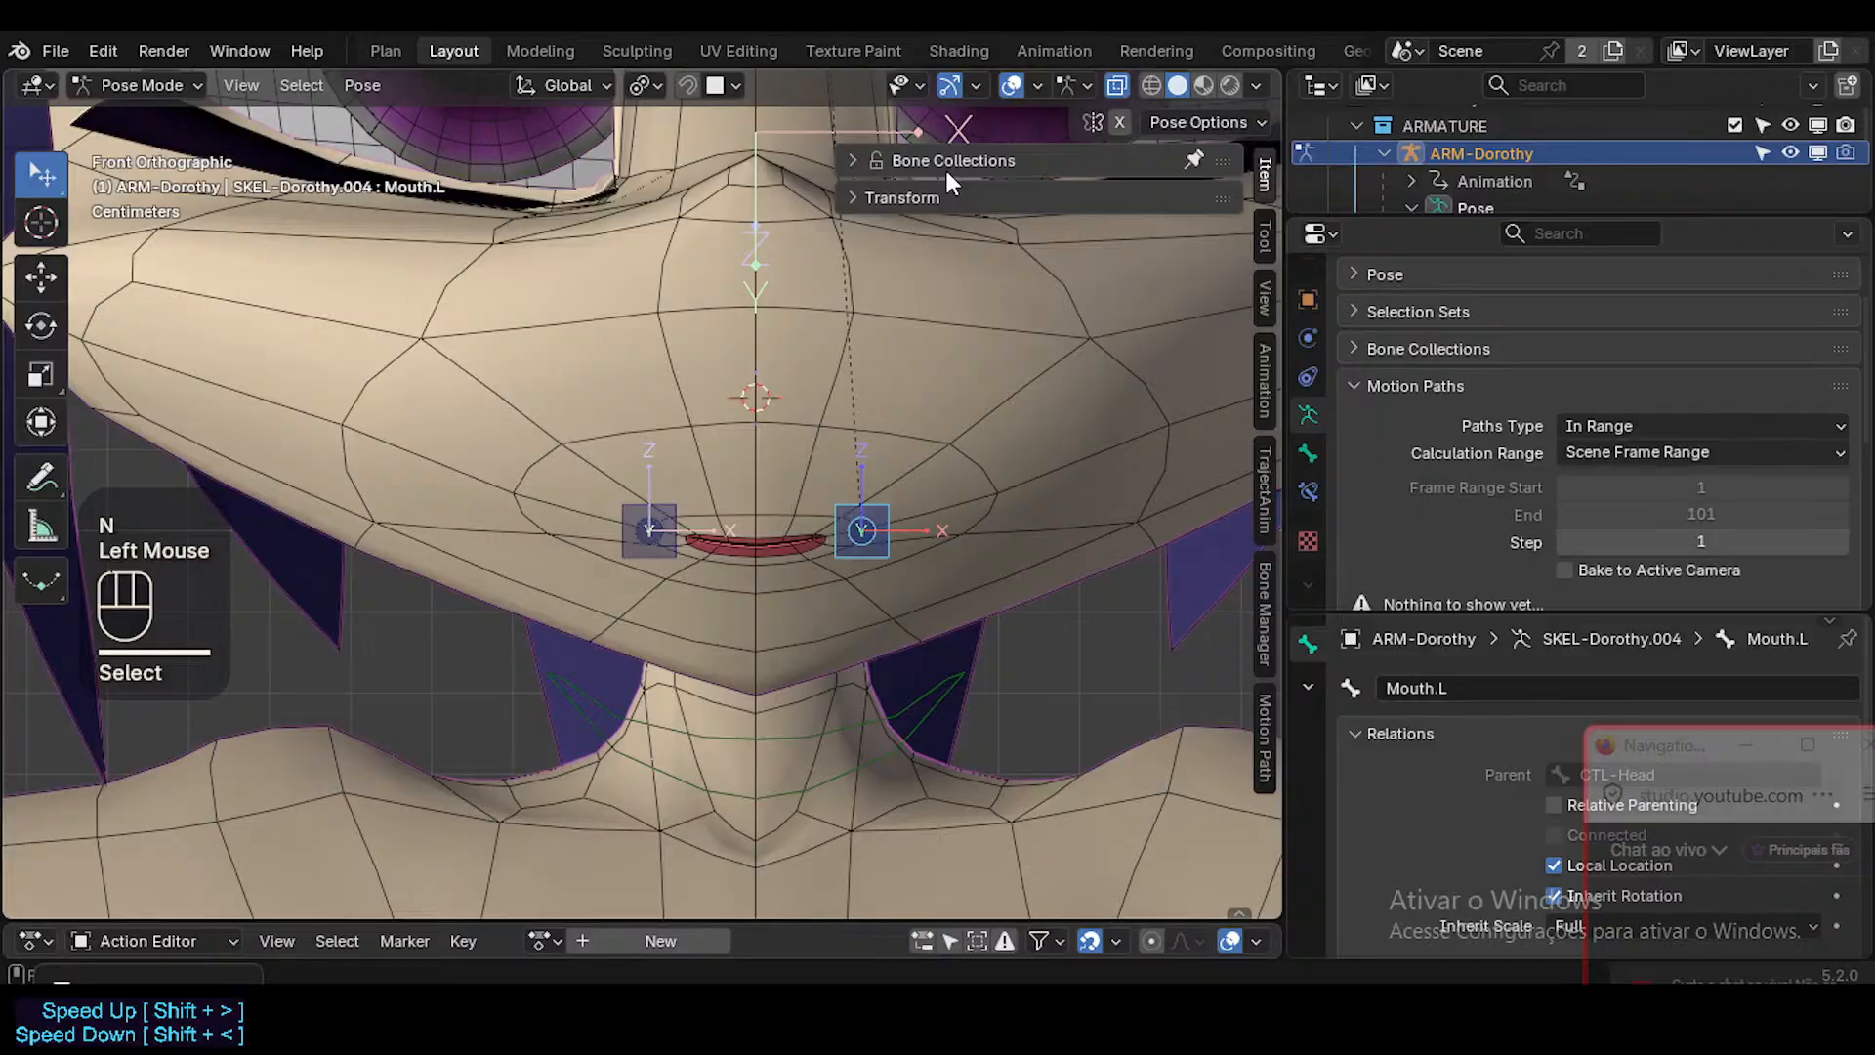
left_click(949, 197)
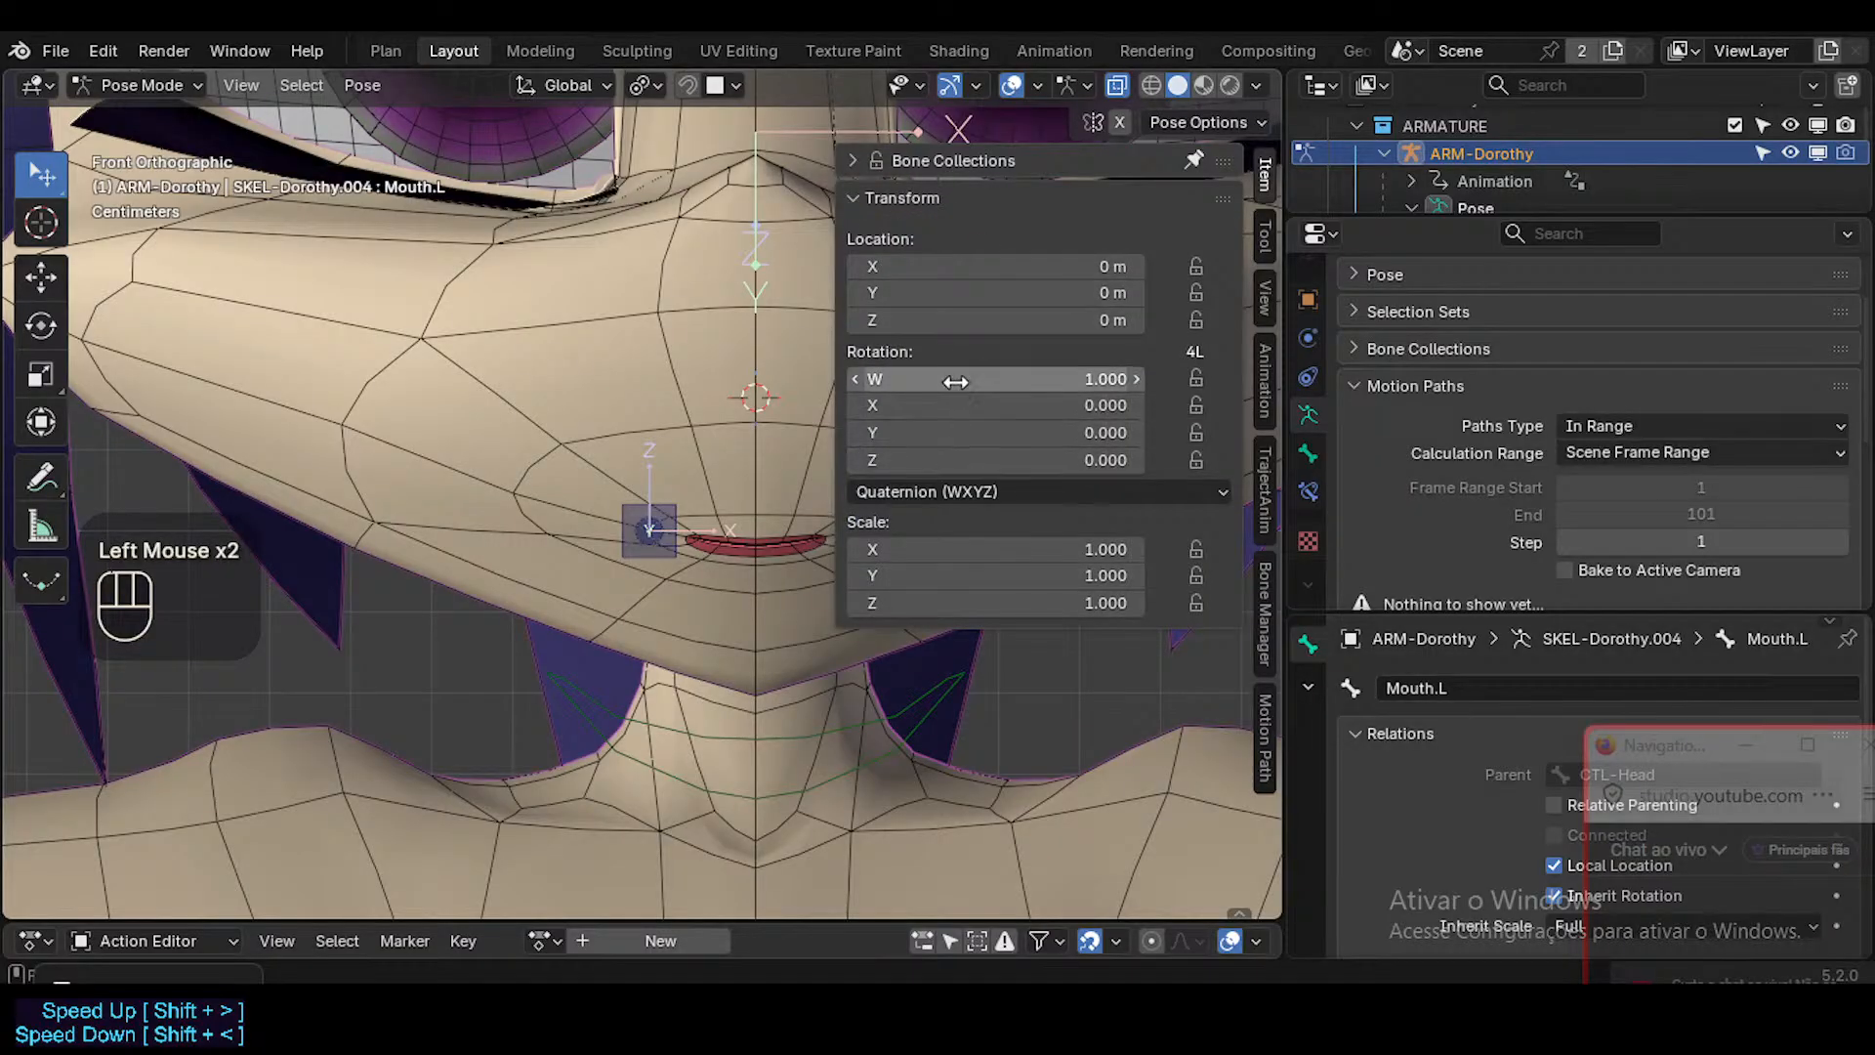
right_click(1012, 404)
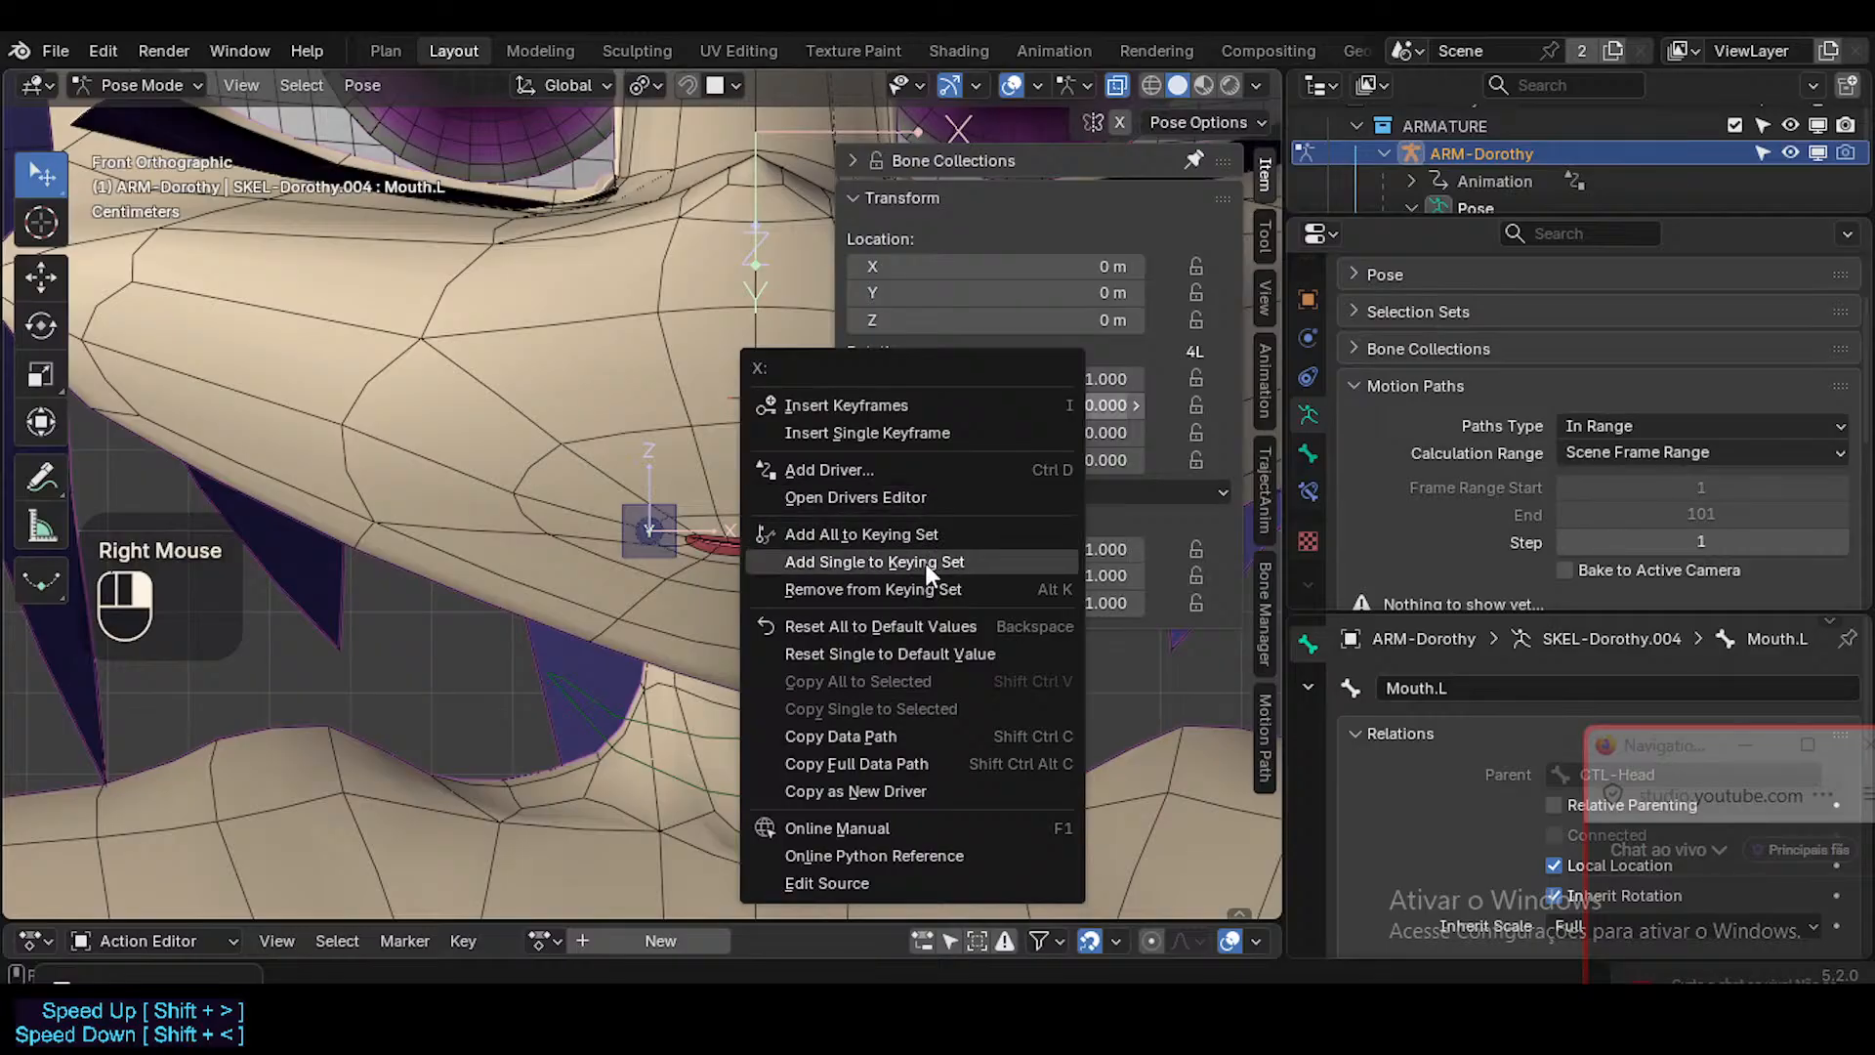
left_click(869, 794)
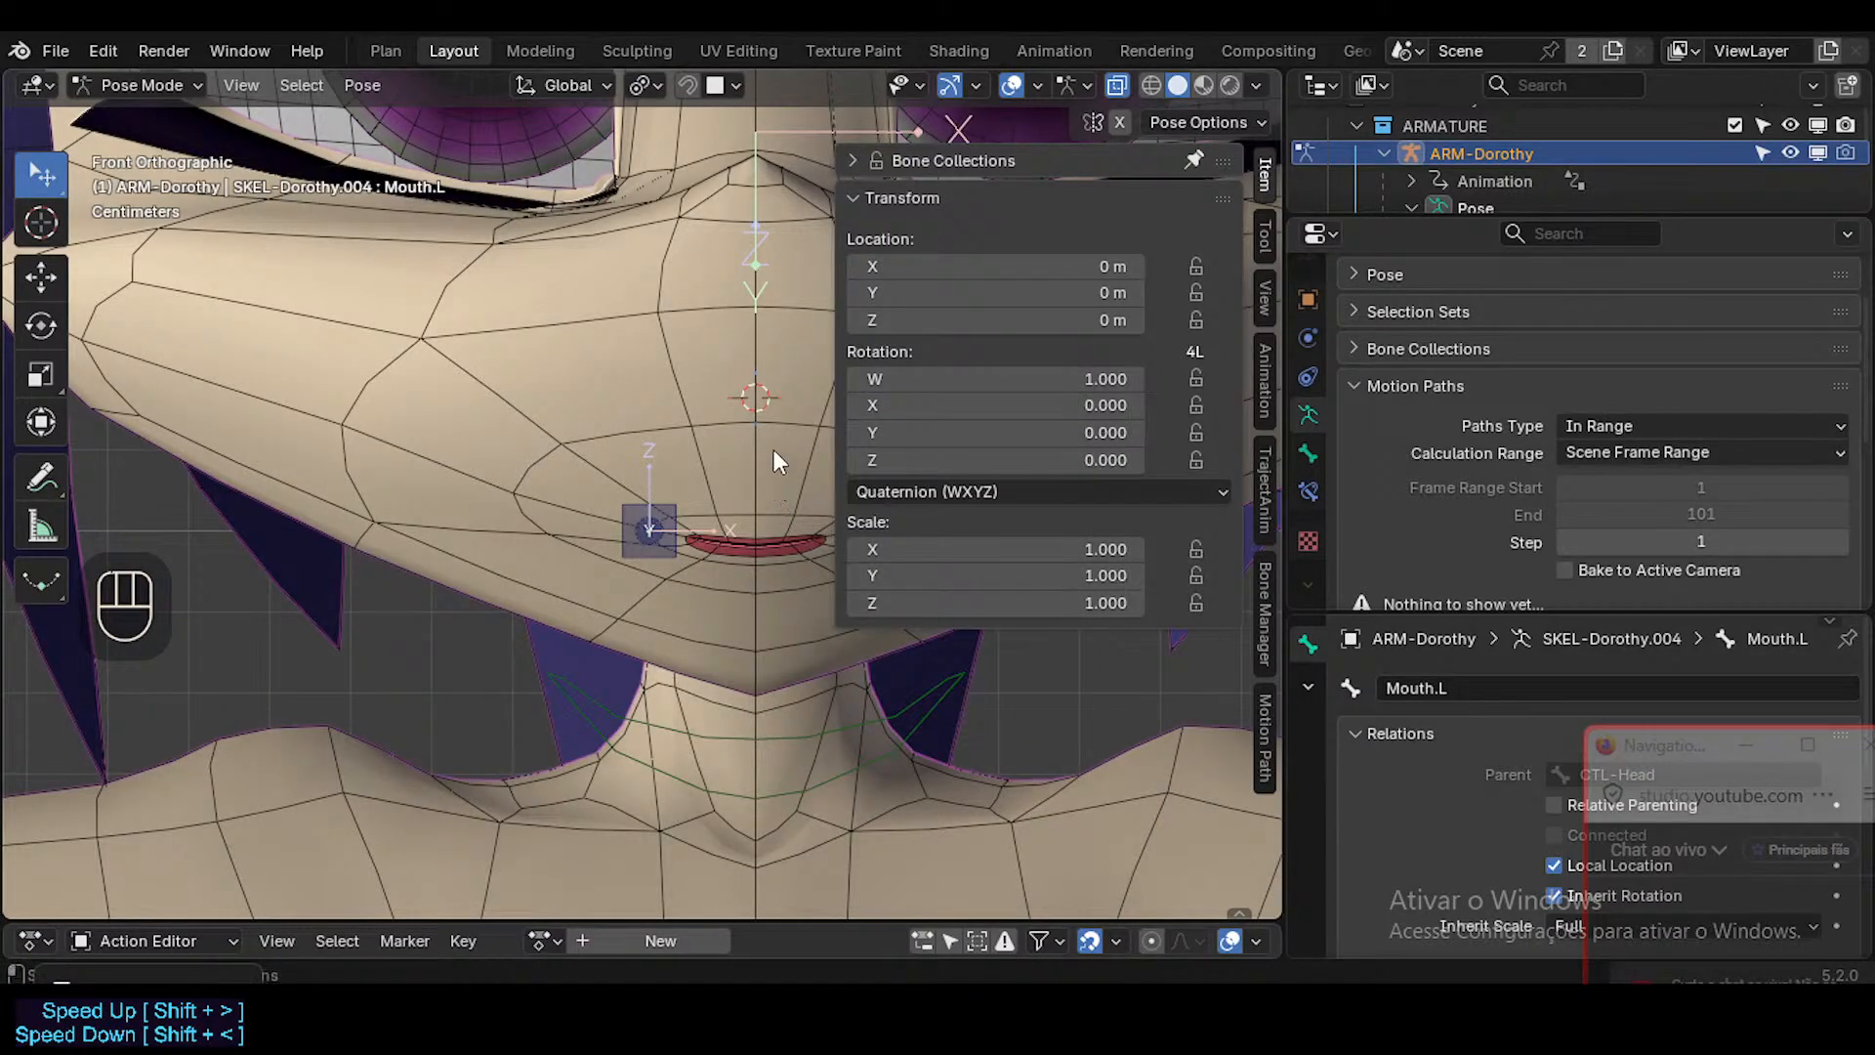
key("n")
Examine the Mouth.L bone's properties, including its viewport display, custom shape and the sections below them.
scroll(1533, 537, "down", 3)
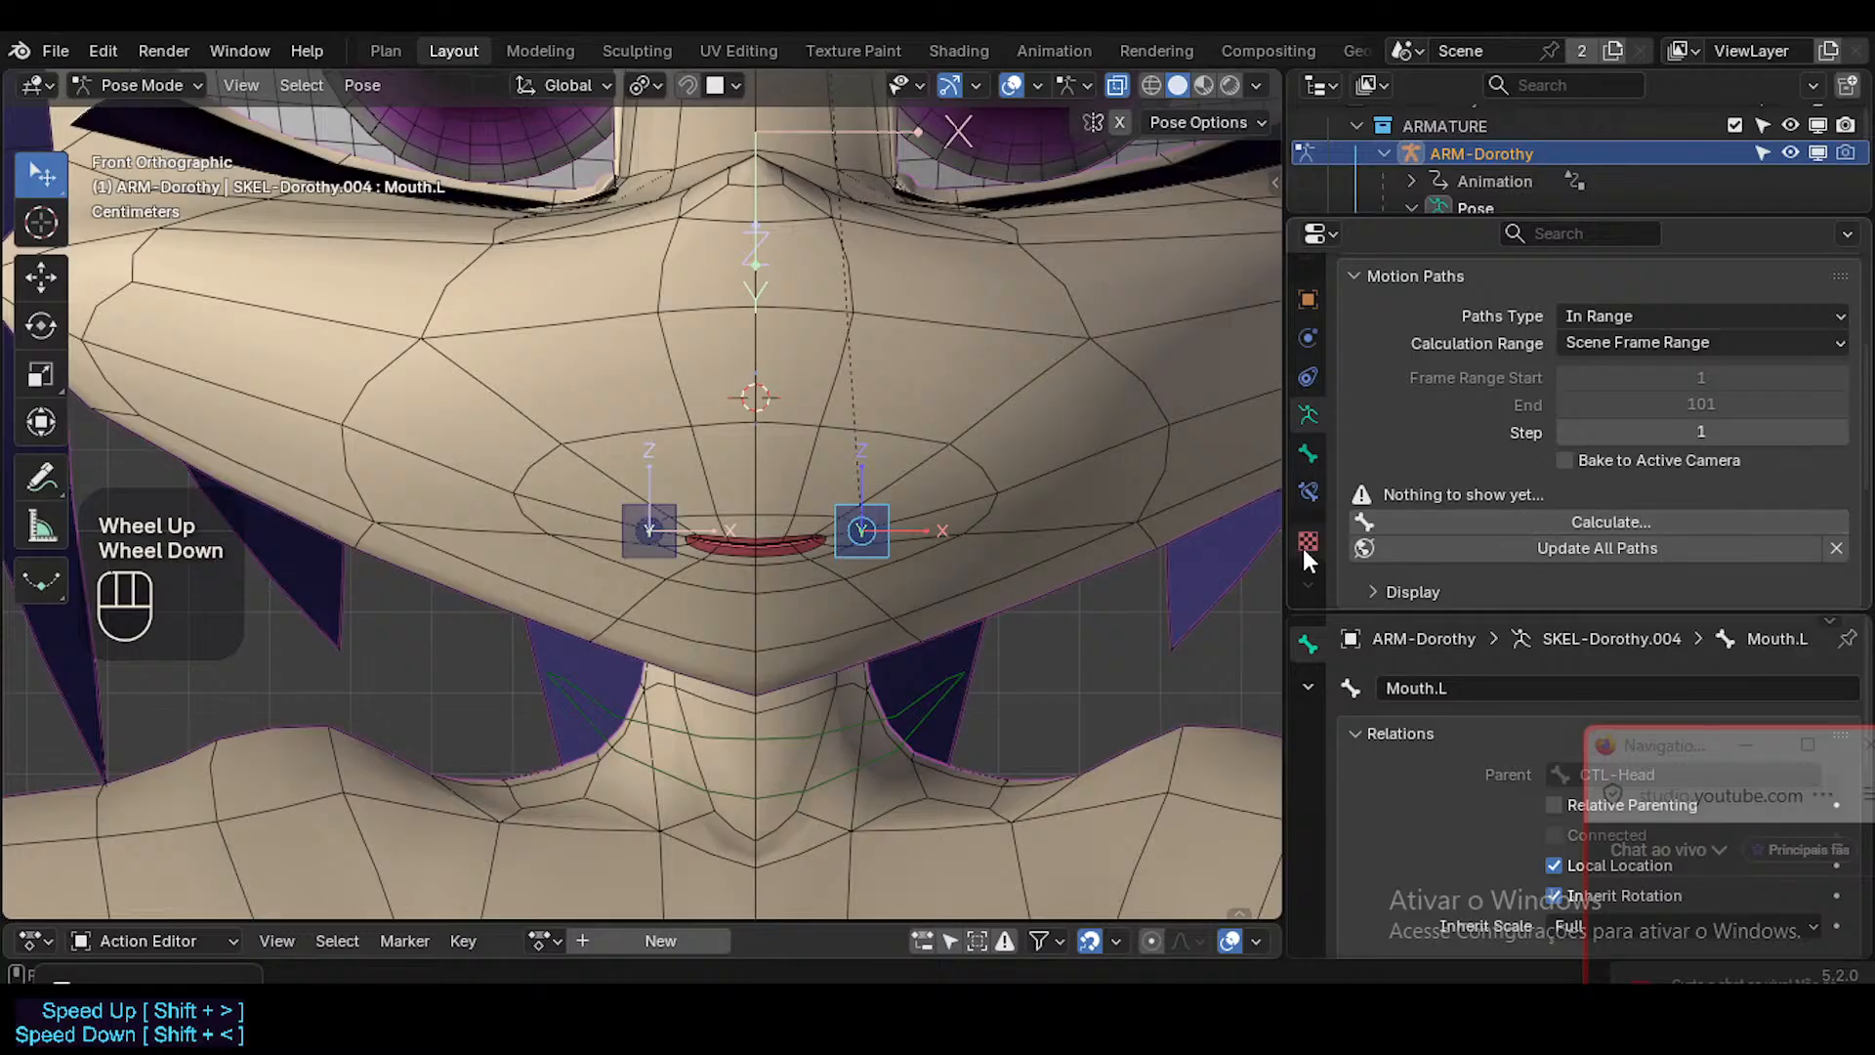
left_click(1308, 453)
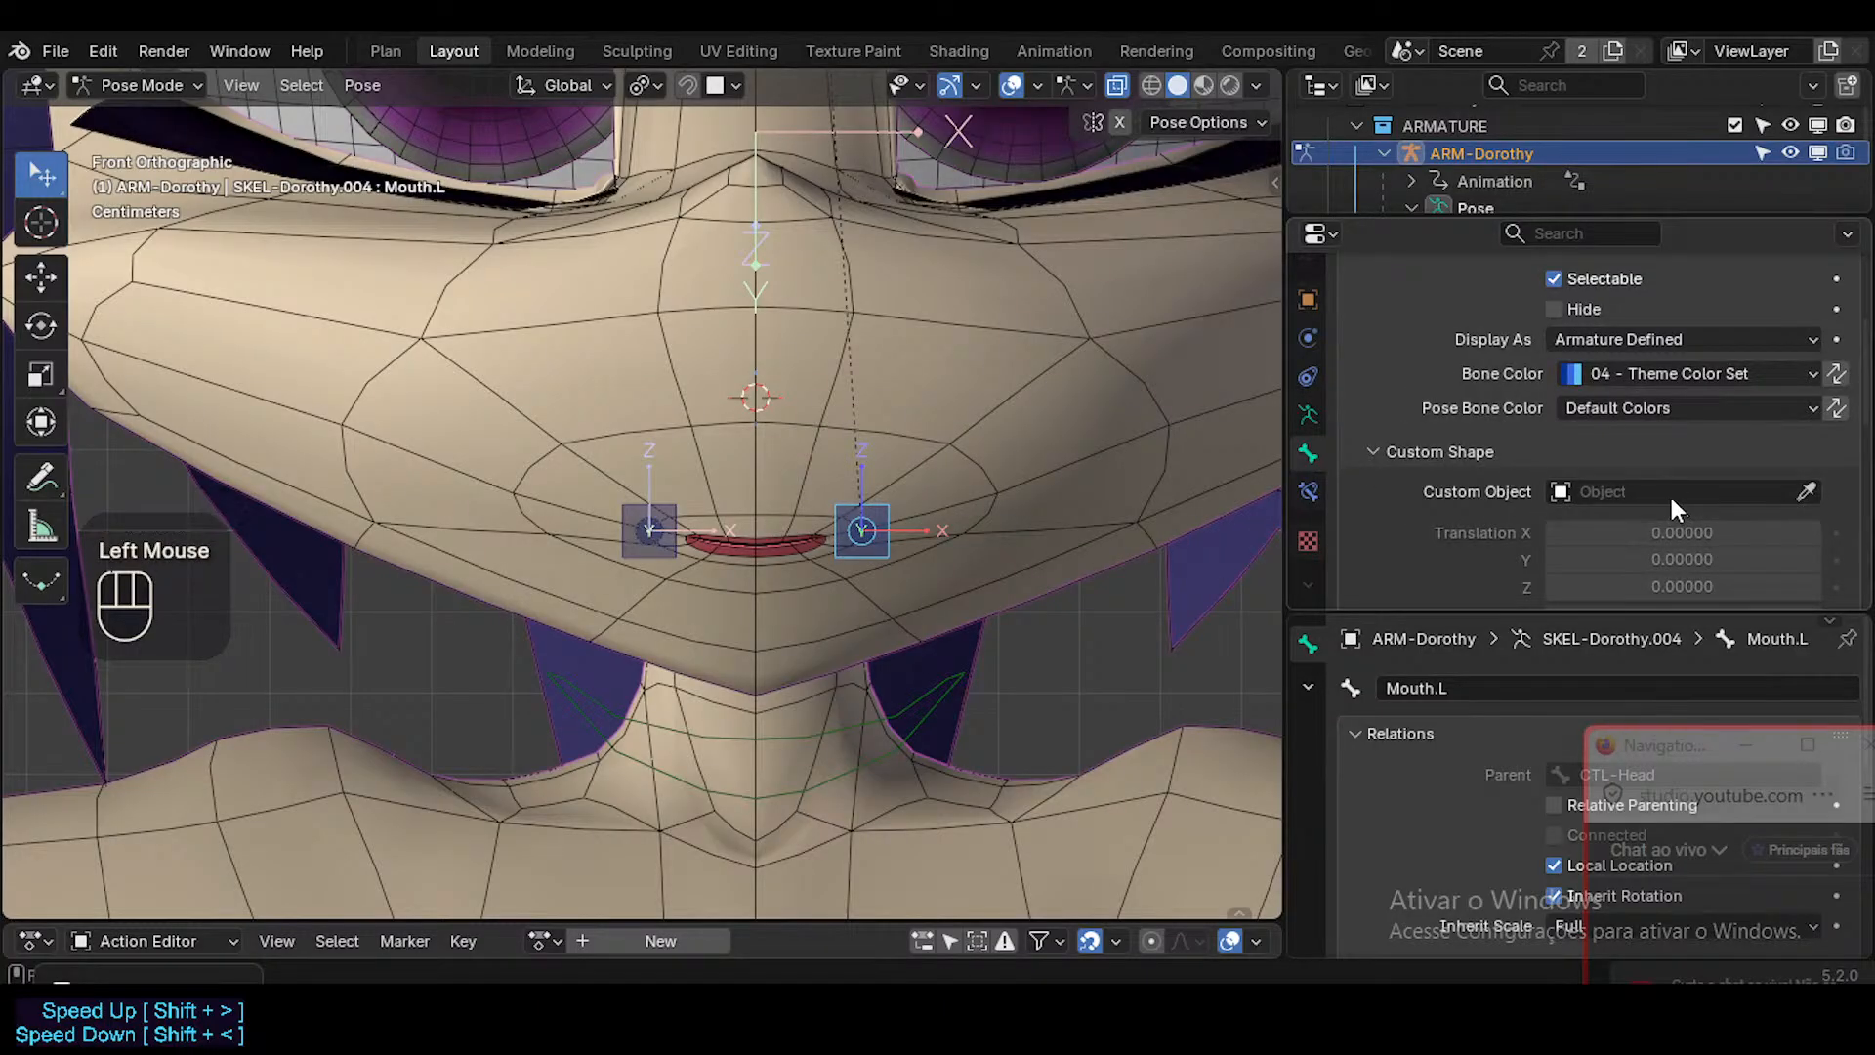
scroll(1651, 410, "down", 4)
scroll(1635, 419, "up", 2)
scroll(1634, 422, "up", 4)
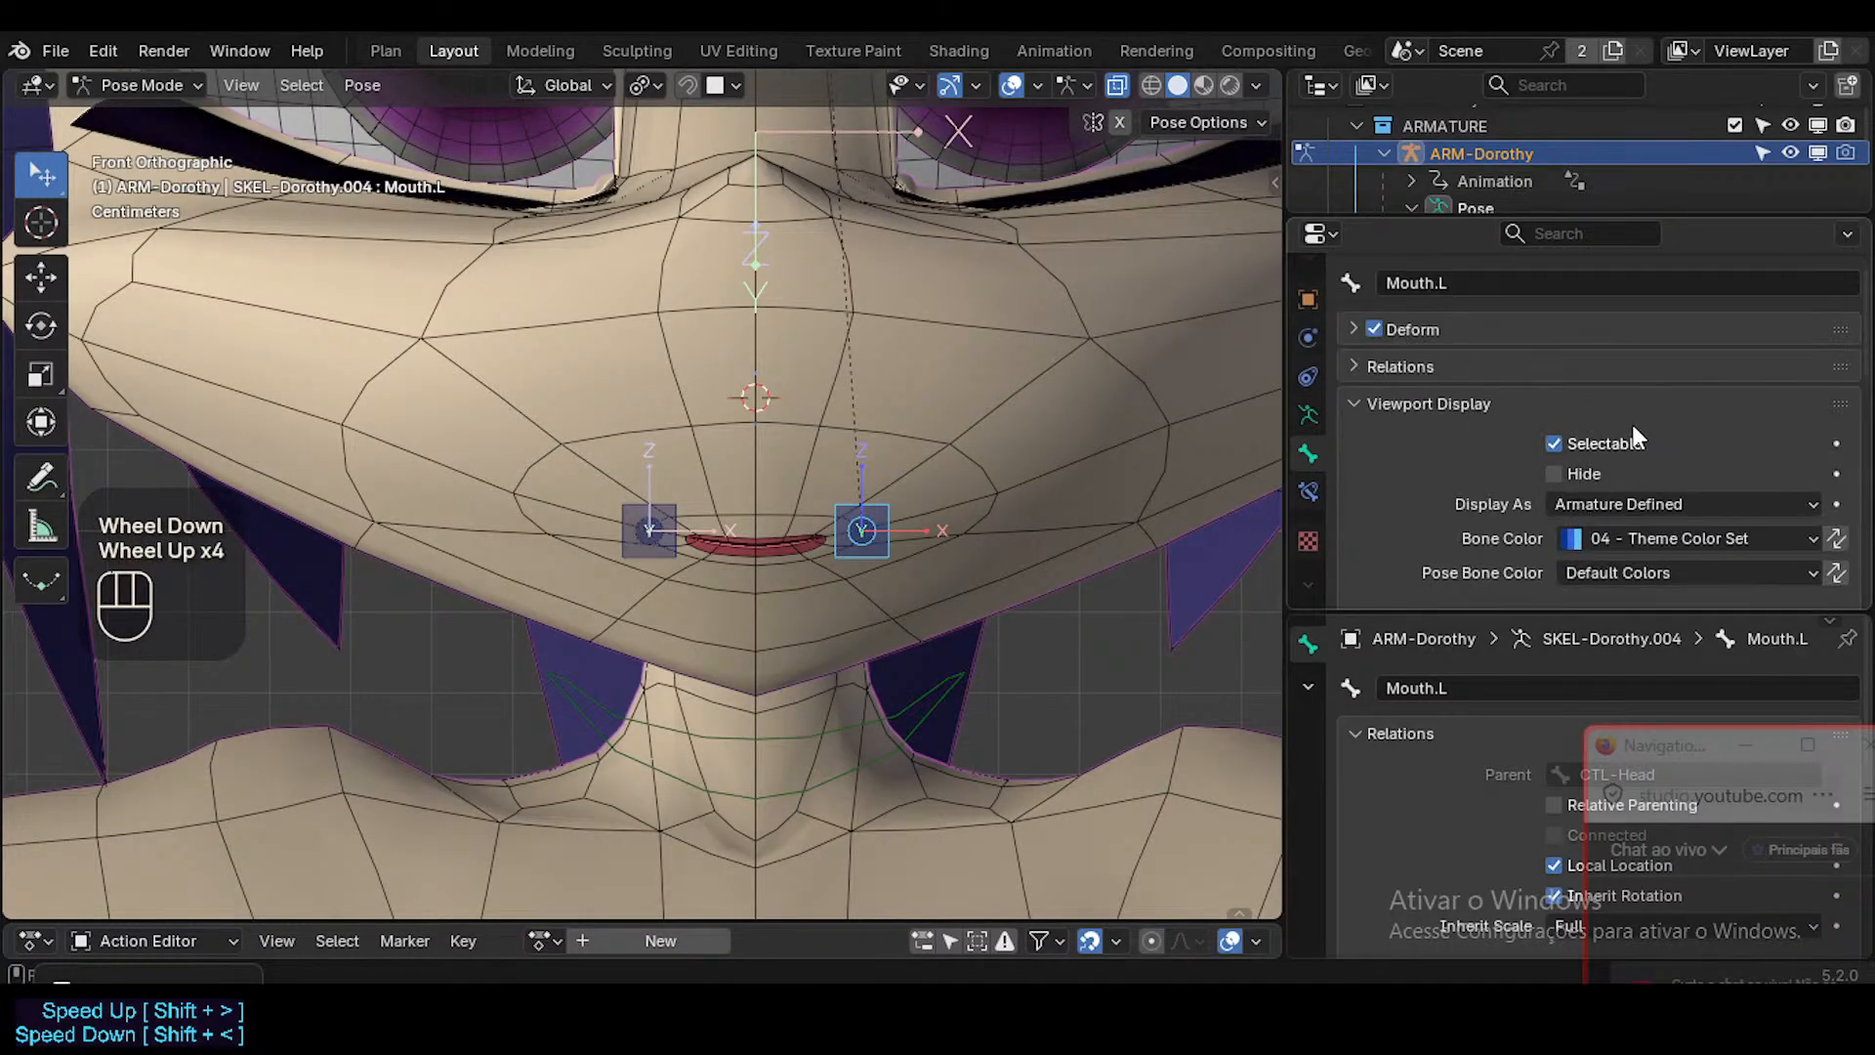
scroll(1570, 424, "down", 3)
scroll(1573, 437, "down", 6)
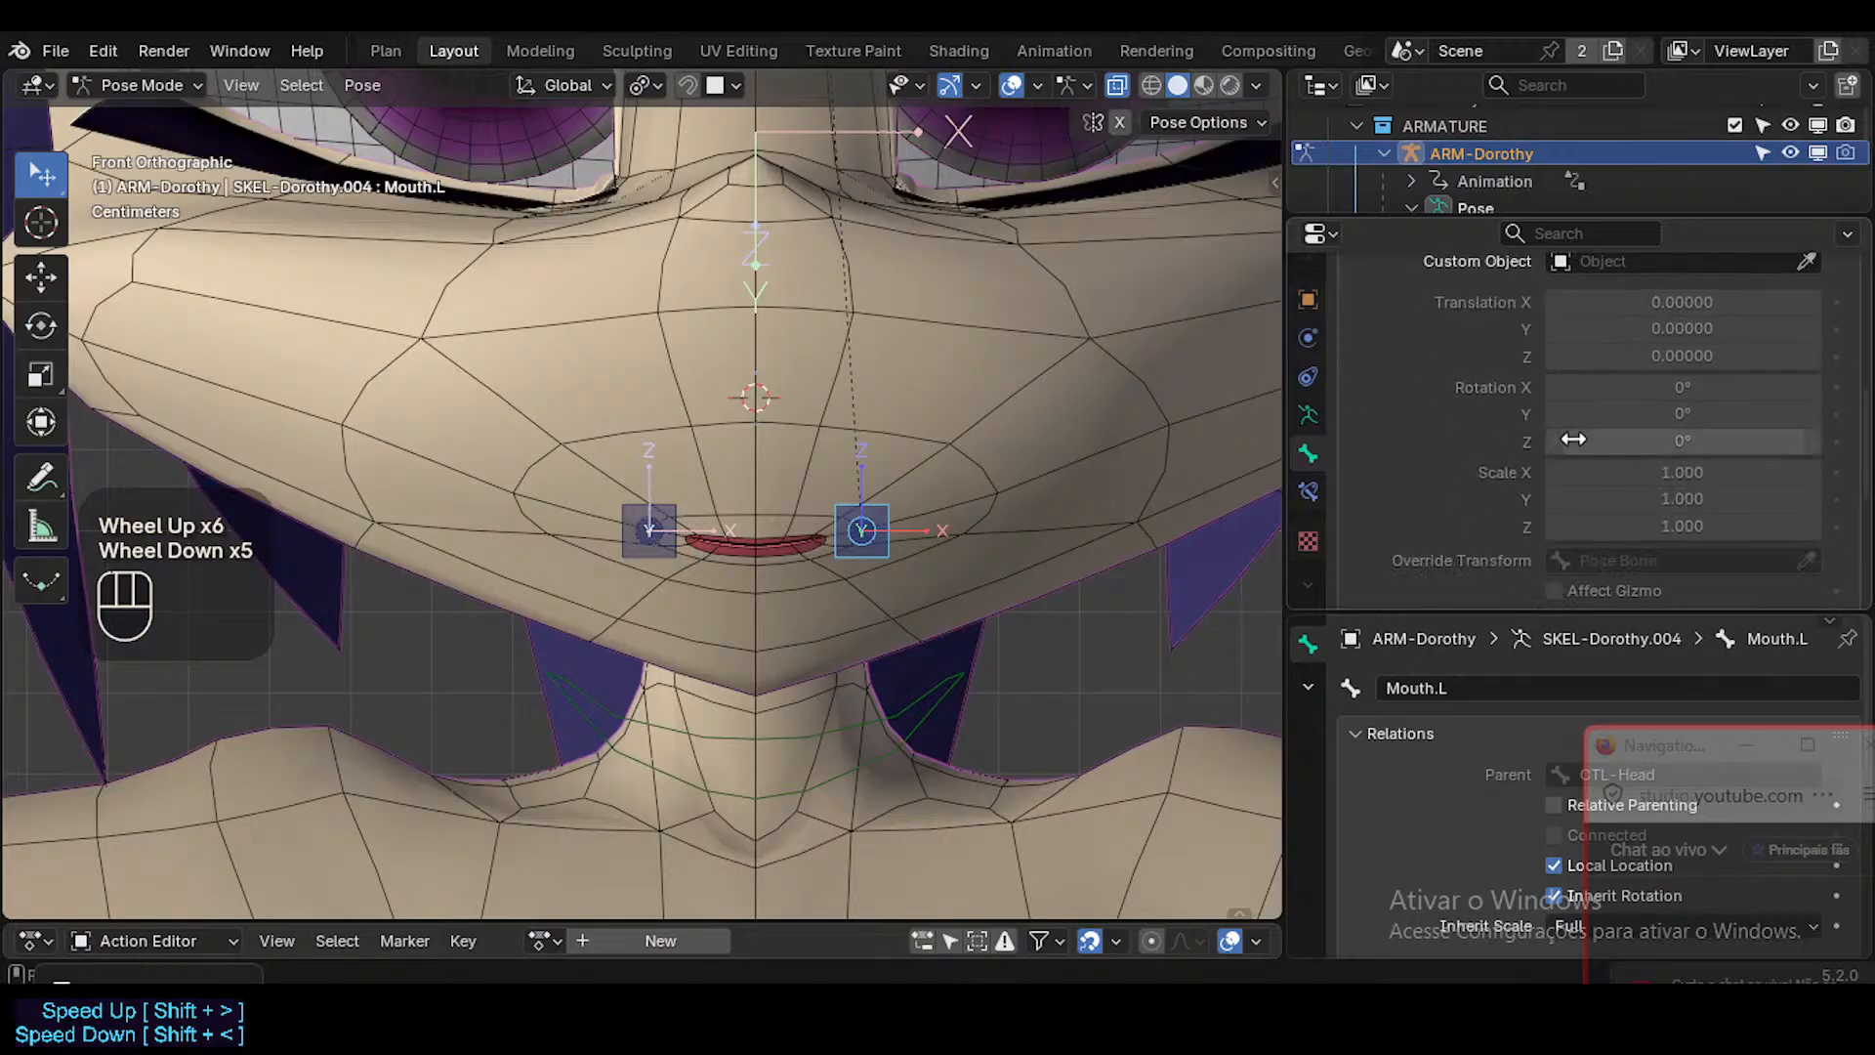
scroll(1573, 440, "up", 4)
scroll(1573, 442, "up", 6)
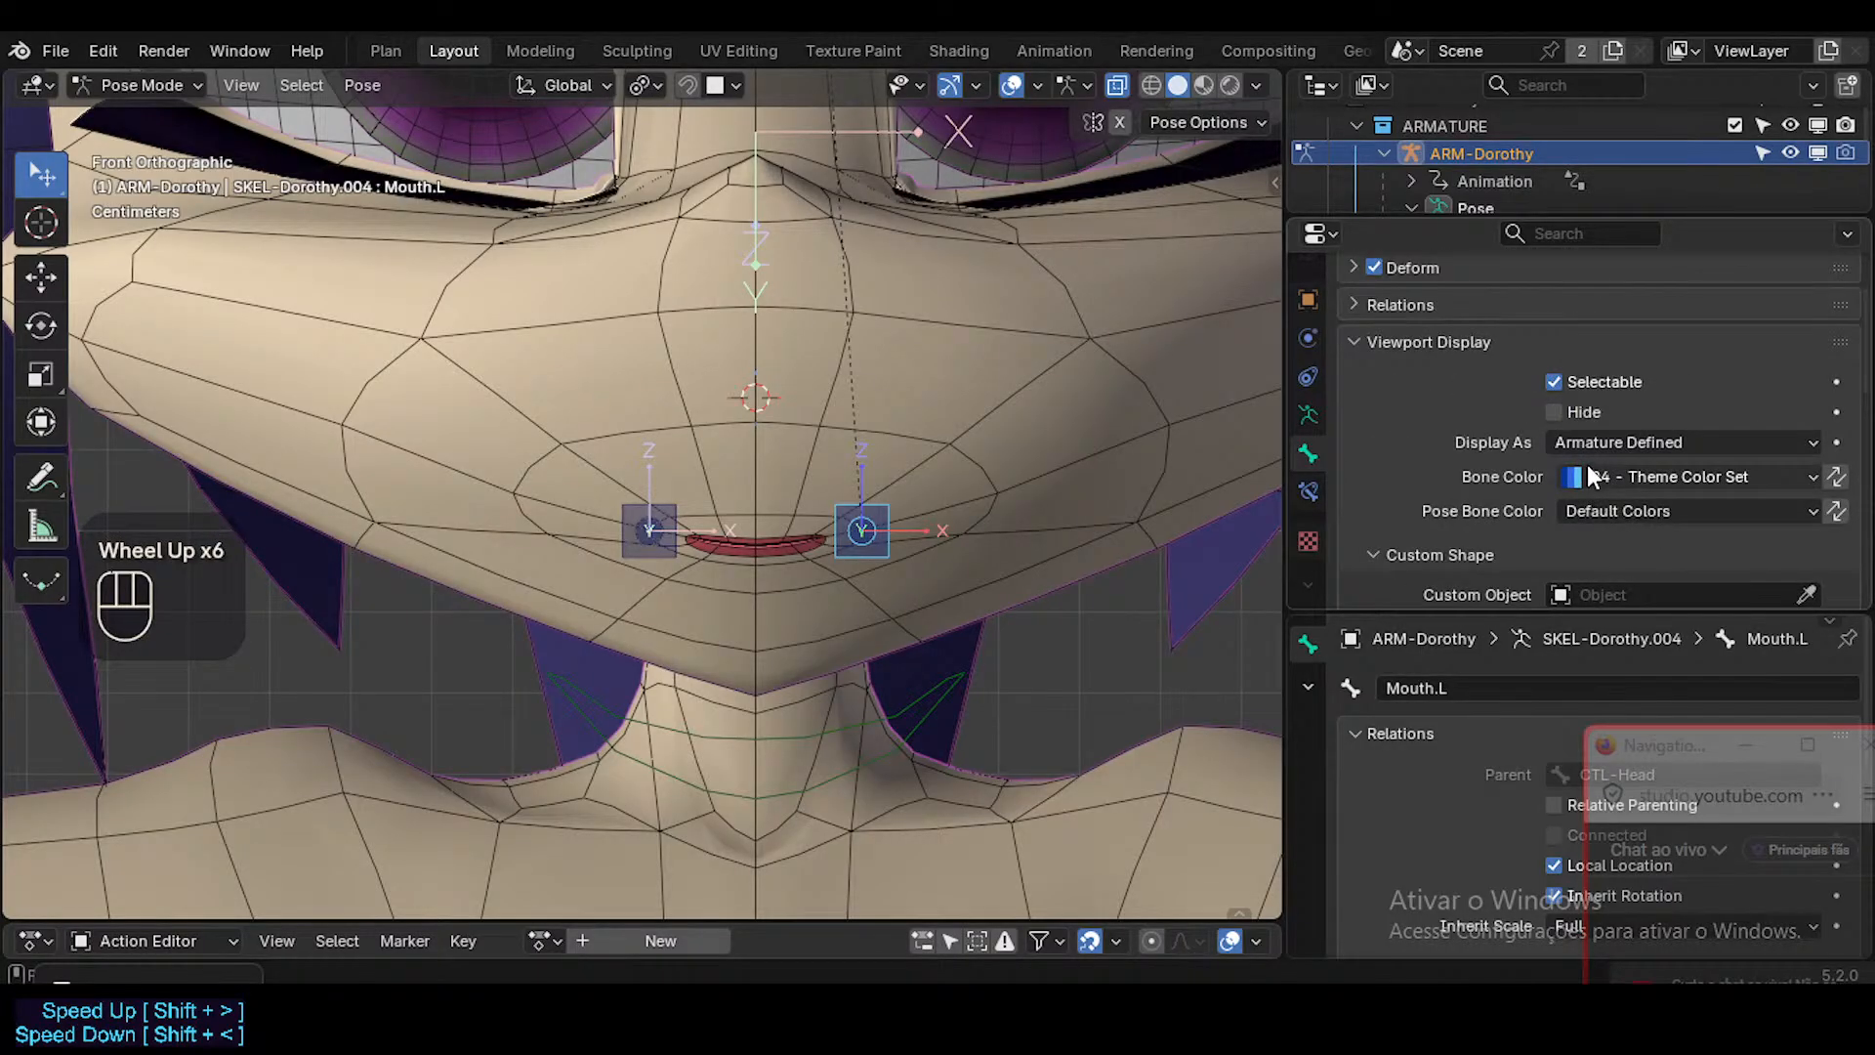
scroll(1567, 463, "down", 6)
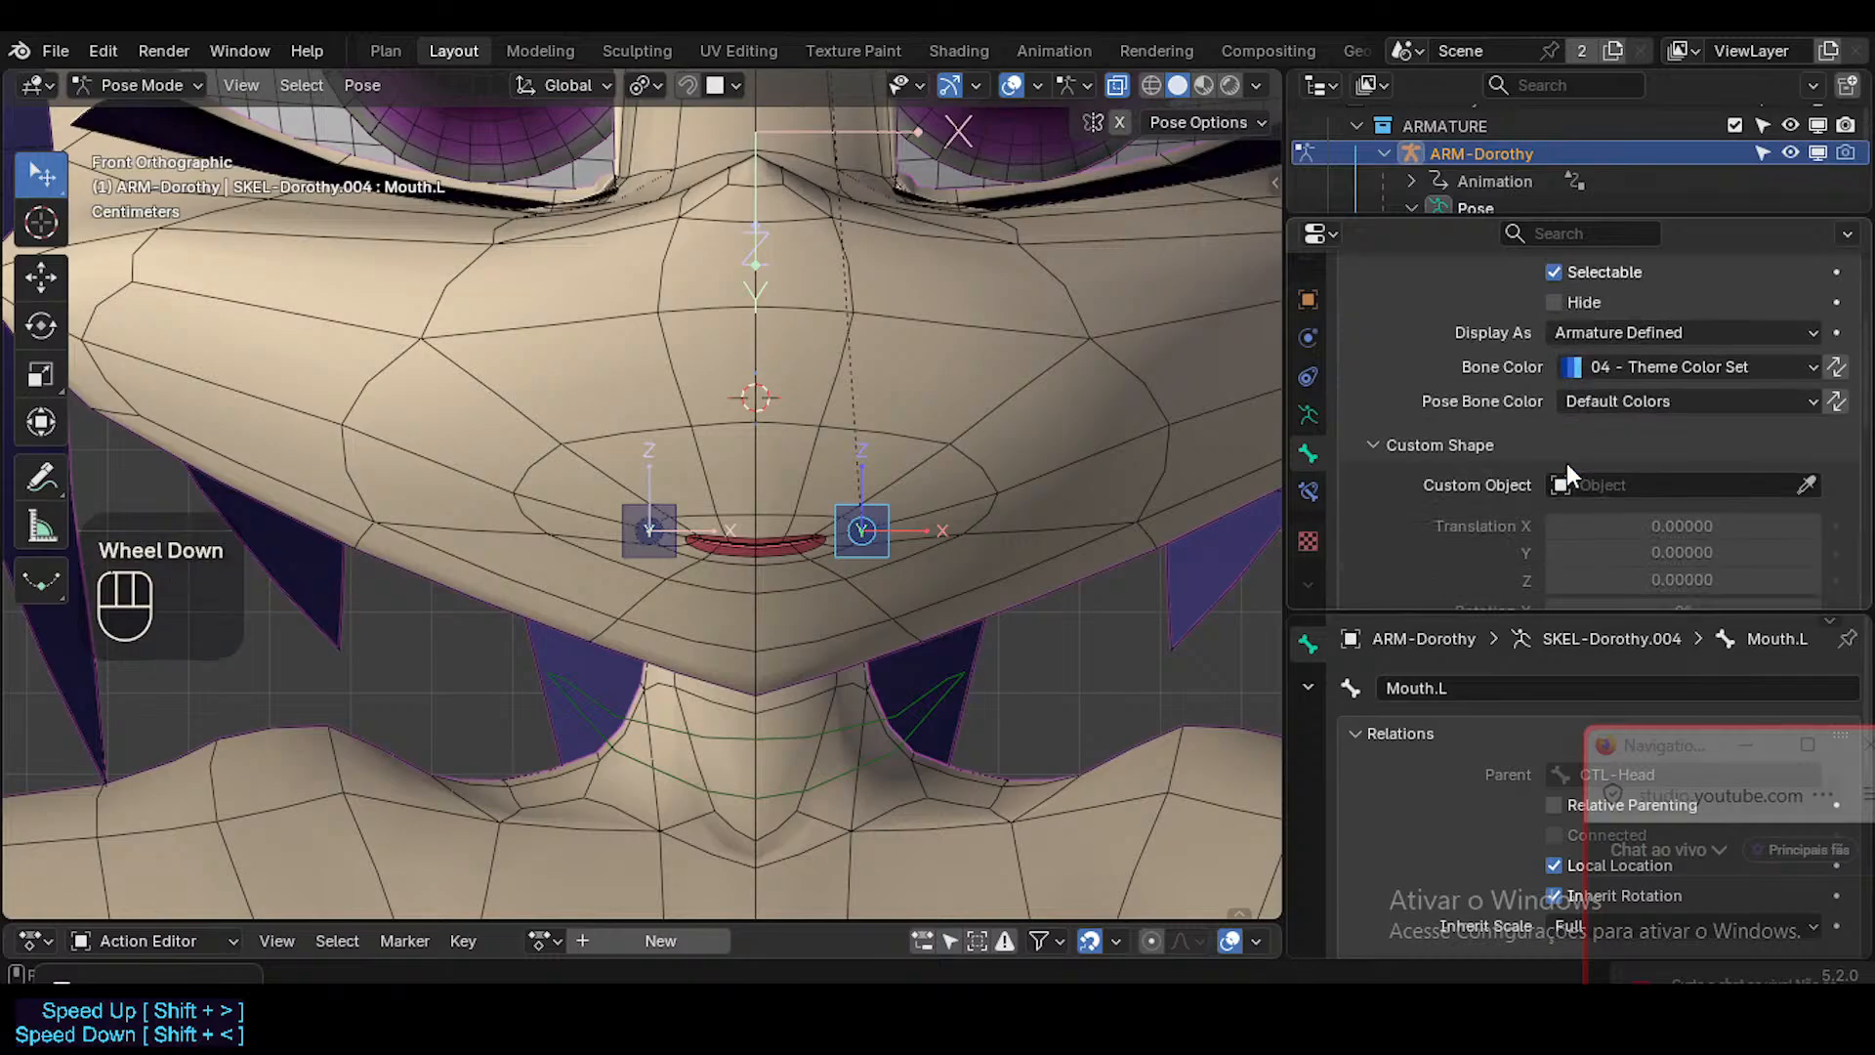
scroll(1431, 492, "up", 1)
scroll(1442, 496, "down", 2)
scroll(1435, 493, "down", 1)
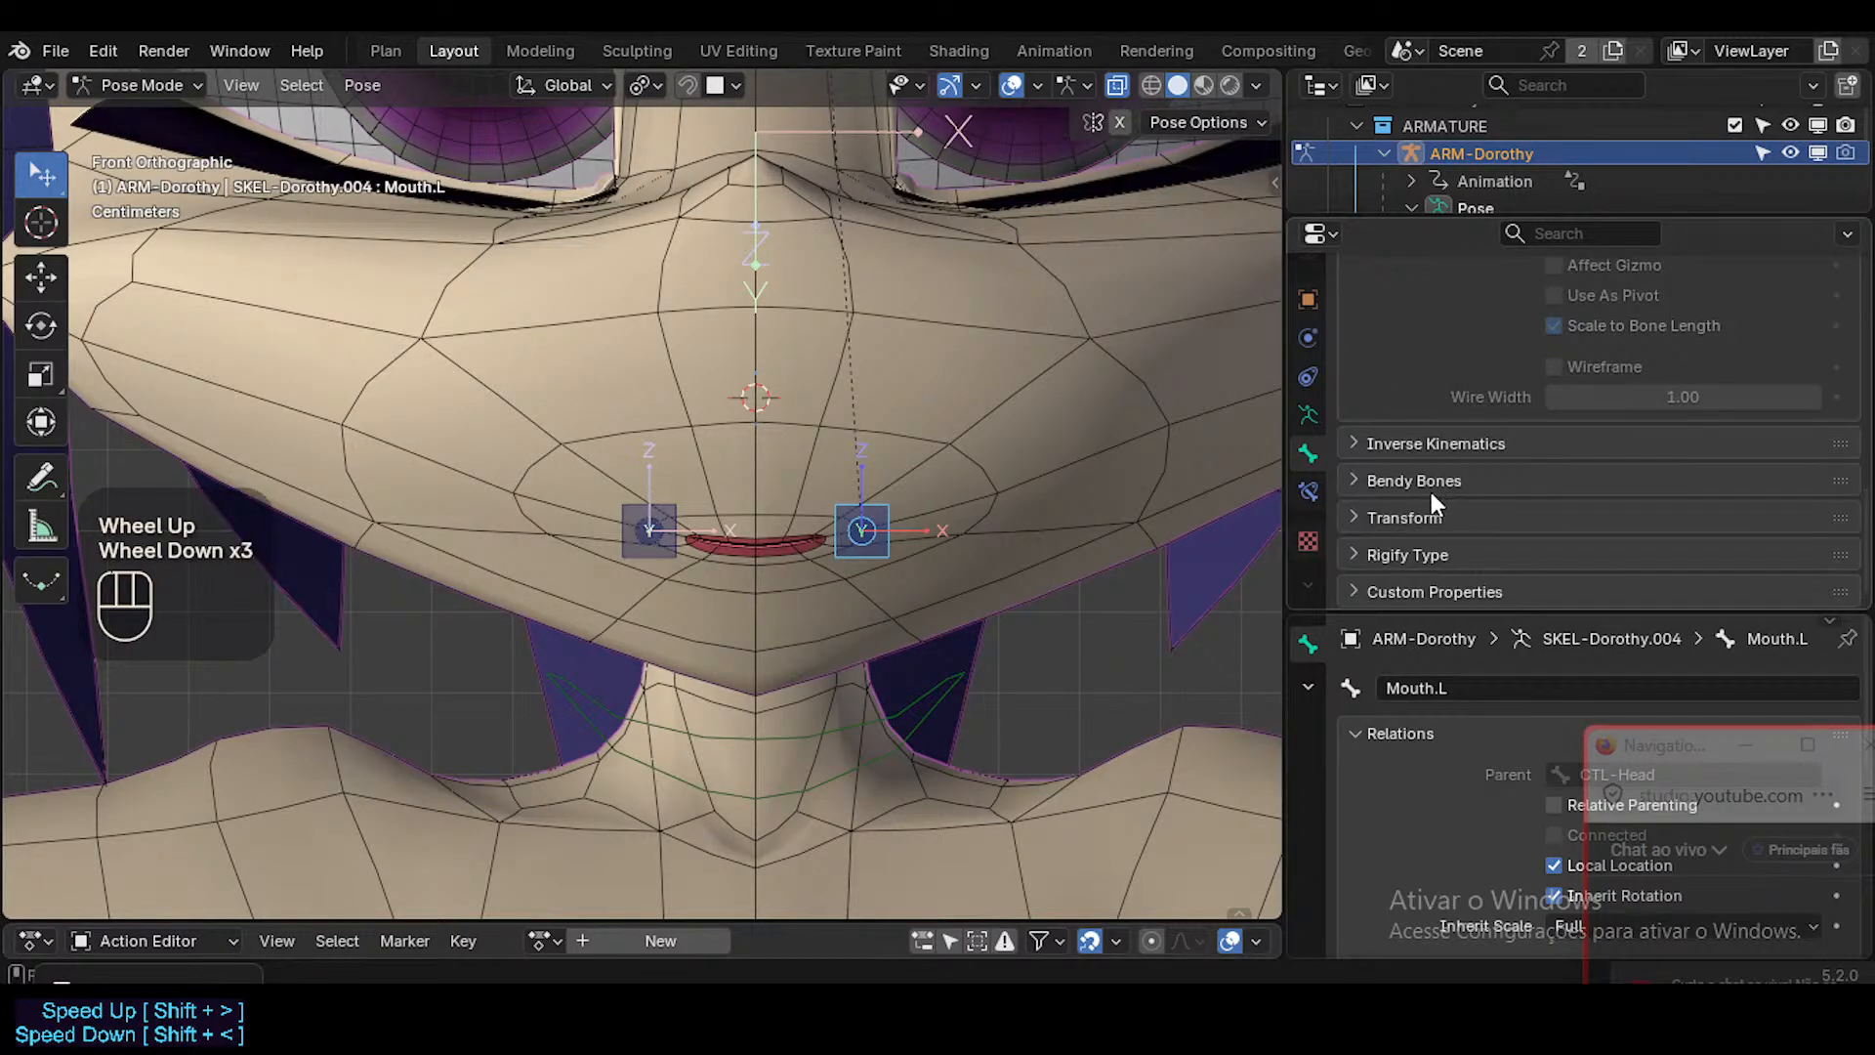
scroll(1328, 513, "down", 2)
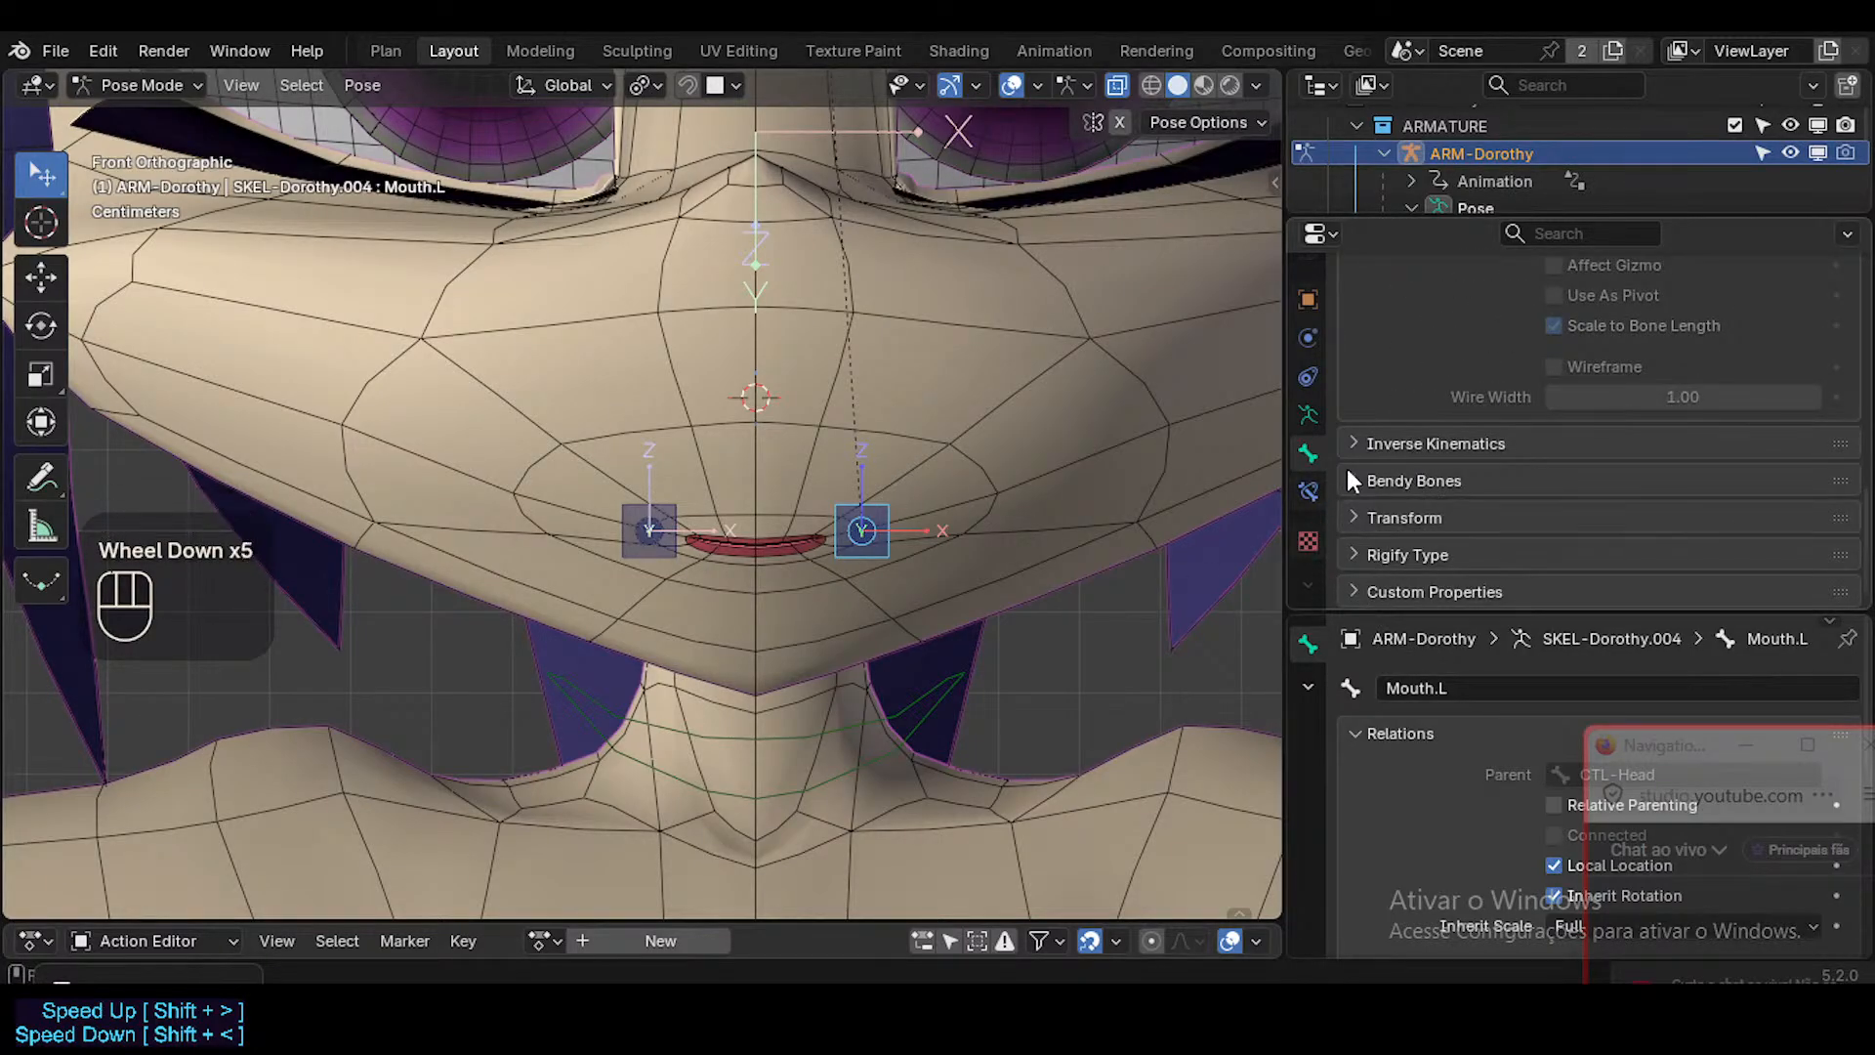
scroll(1574, 467, "up", 2)
scroll(1574, 471, "up", 3)
scroll(1573, 470, "down", 1)
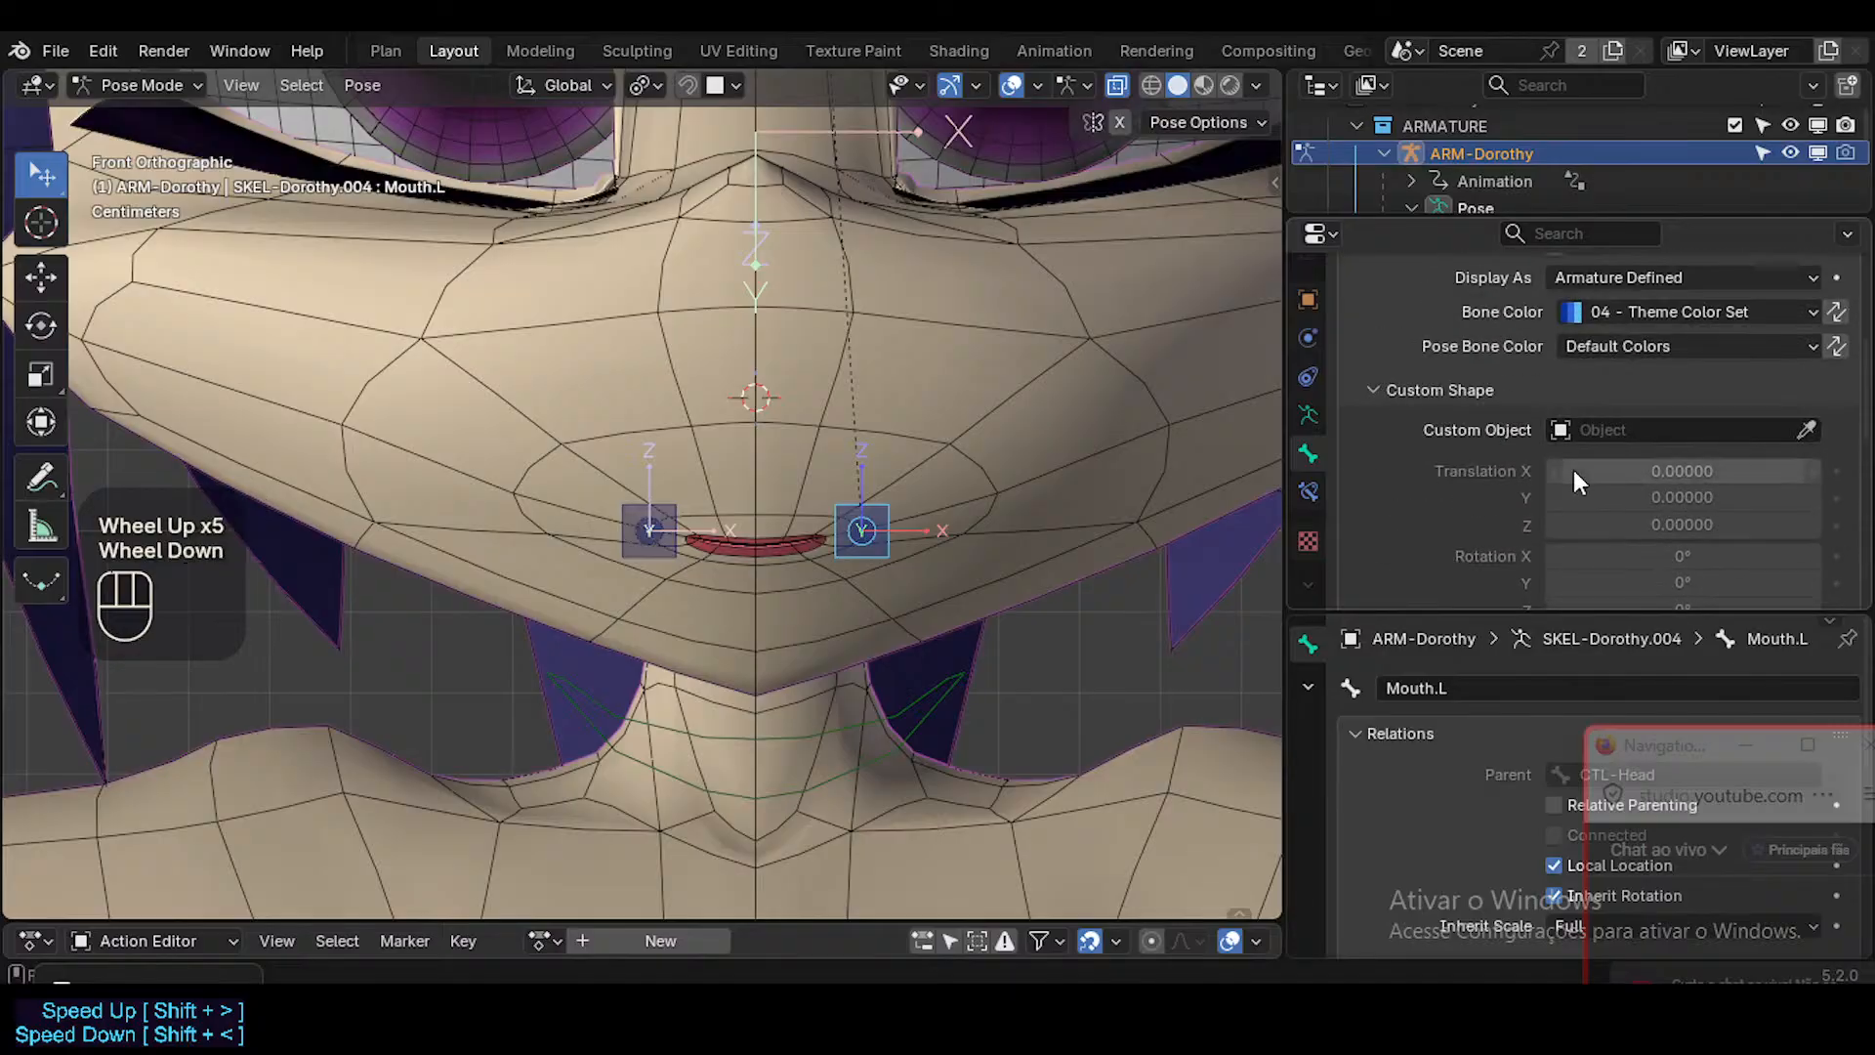
scroll(1573, 471, "up", 1)
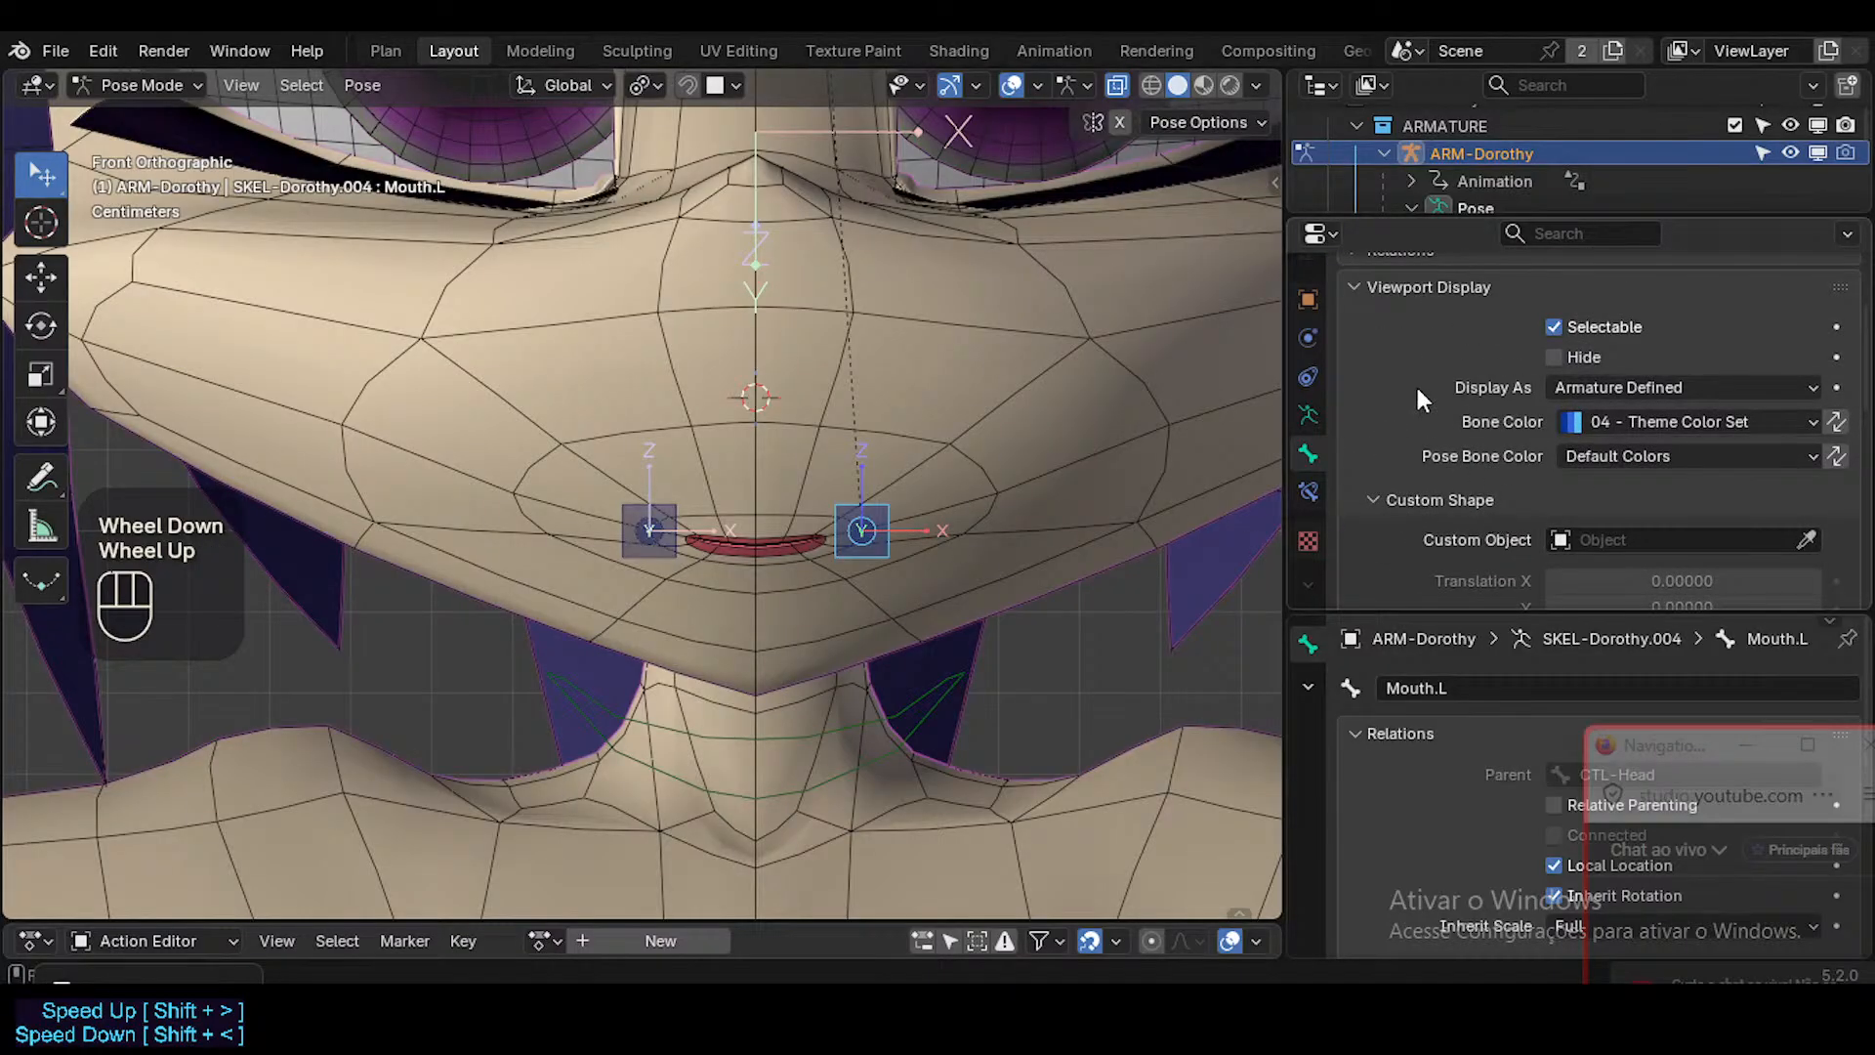
Reselect the Head mesh in Object Mode and add a driver to the value of its MouthStretch.L shape key.
key("ctrl+Tab")
left_click(998, 463)
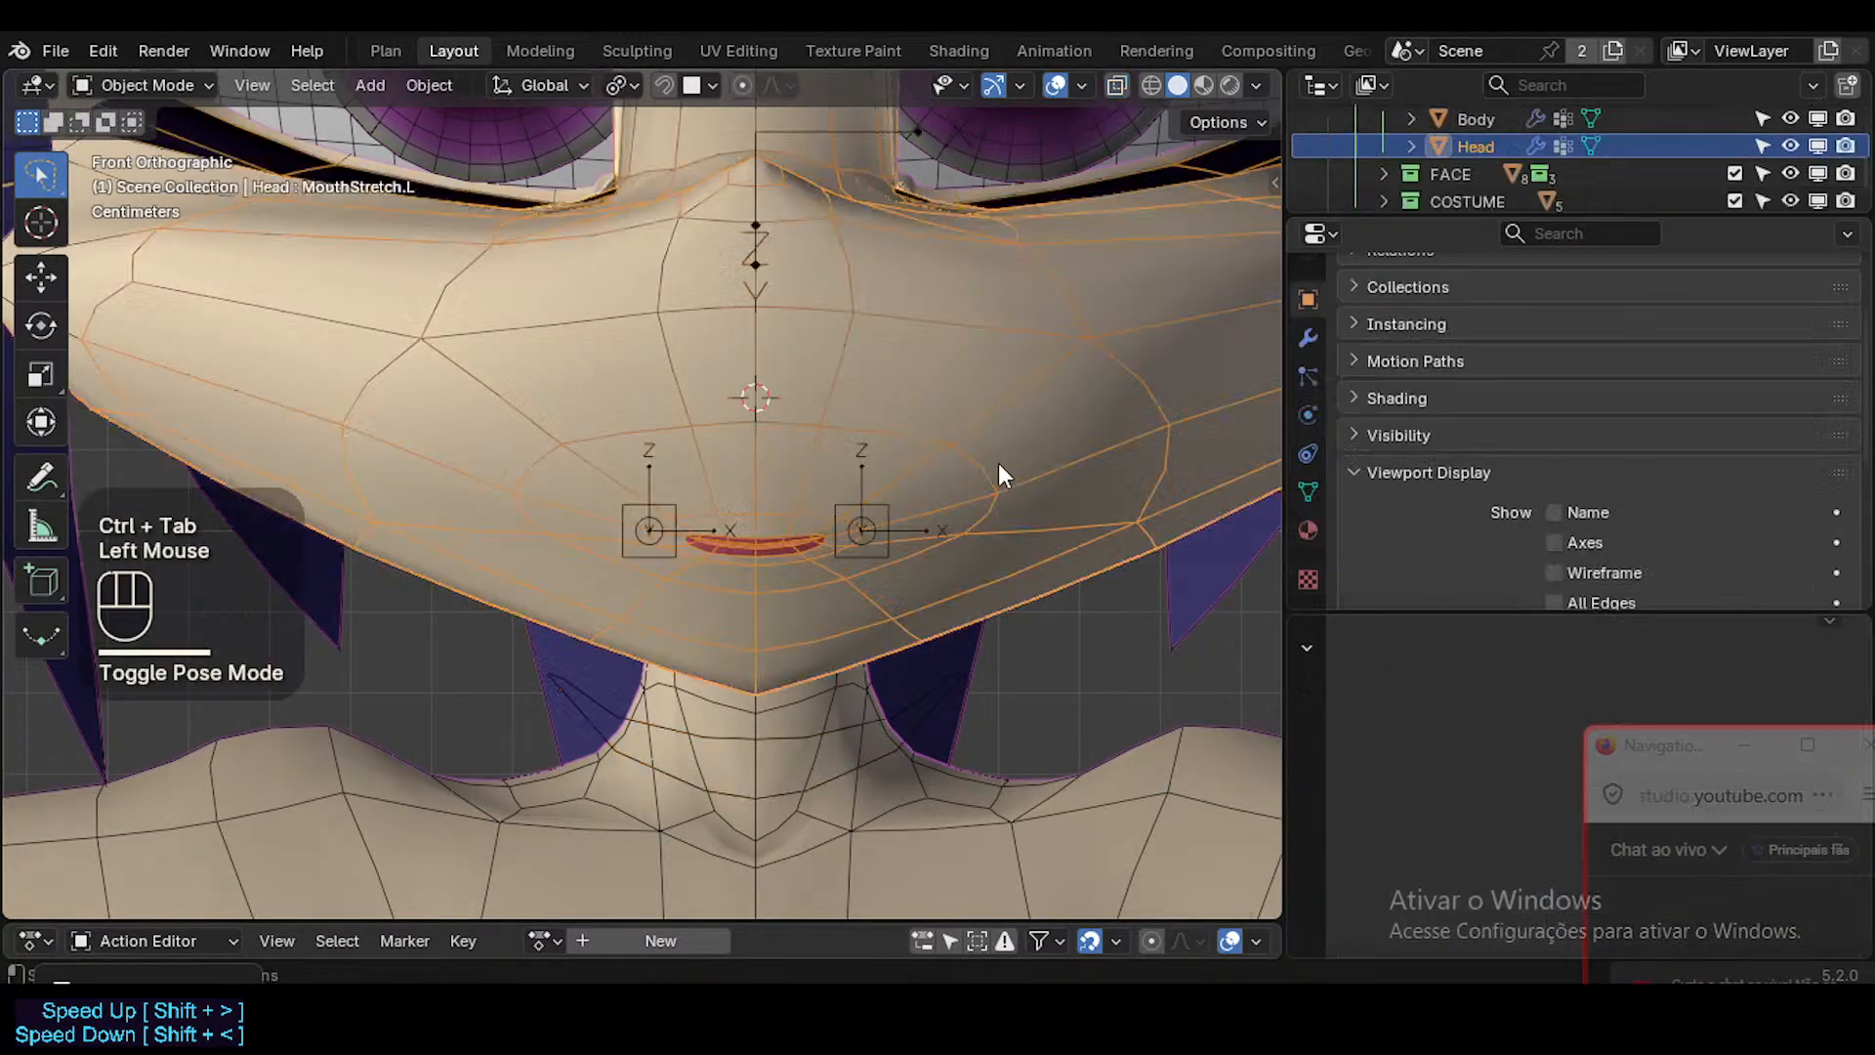
left_click(1308, 491)
scroll(1557, 430, "down", 1)
scroll(1561, 424, "up", 1)
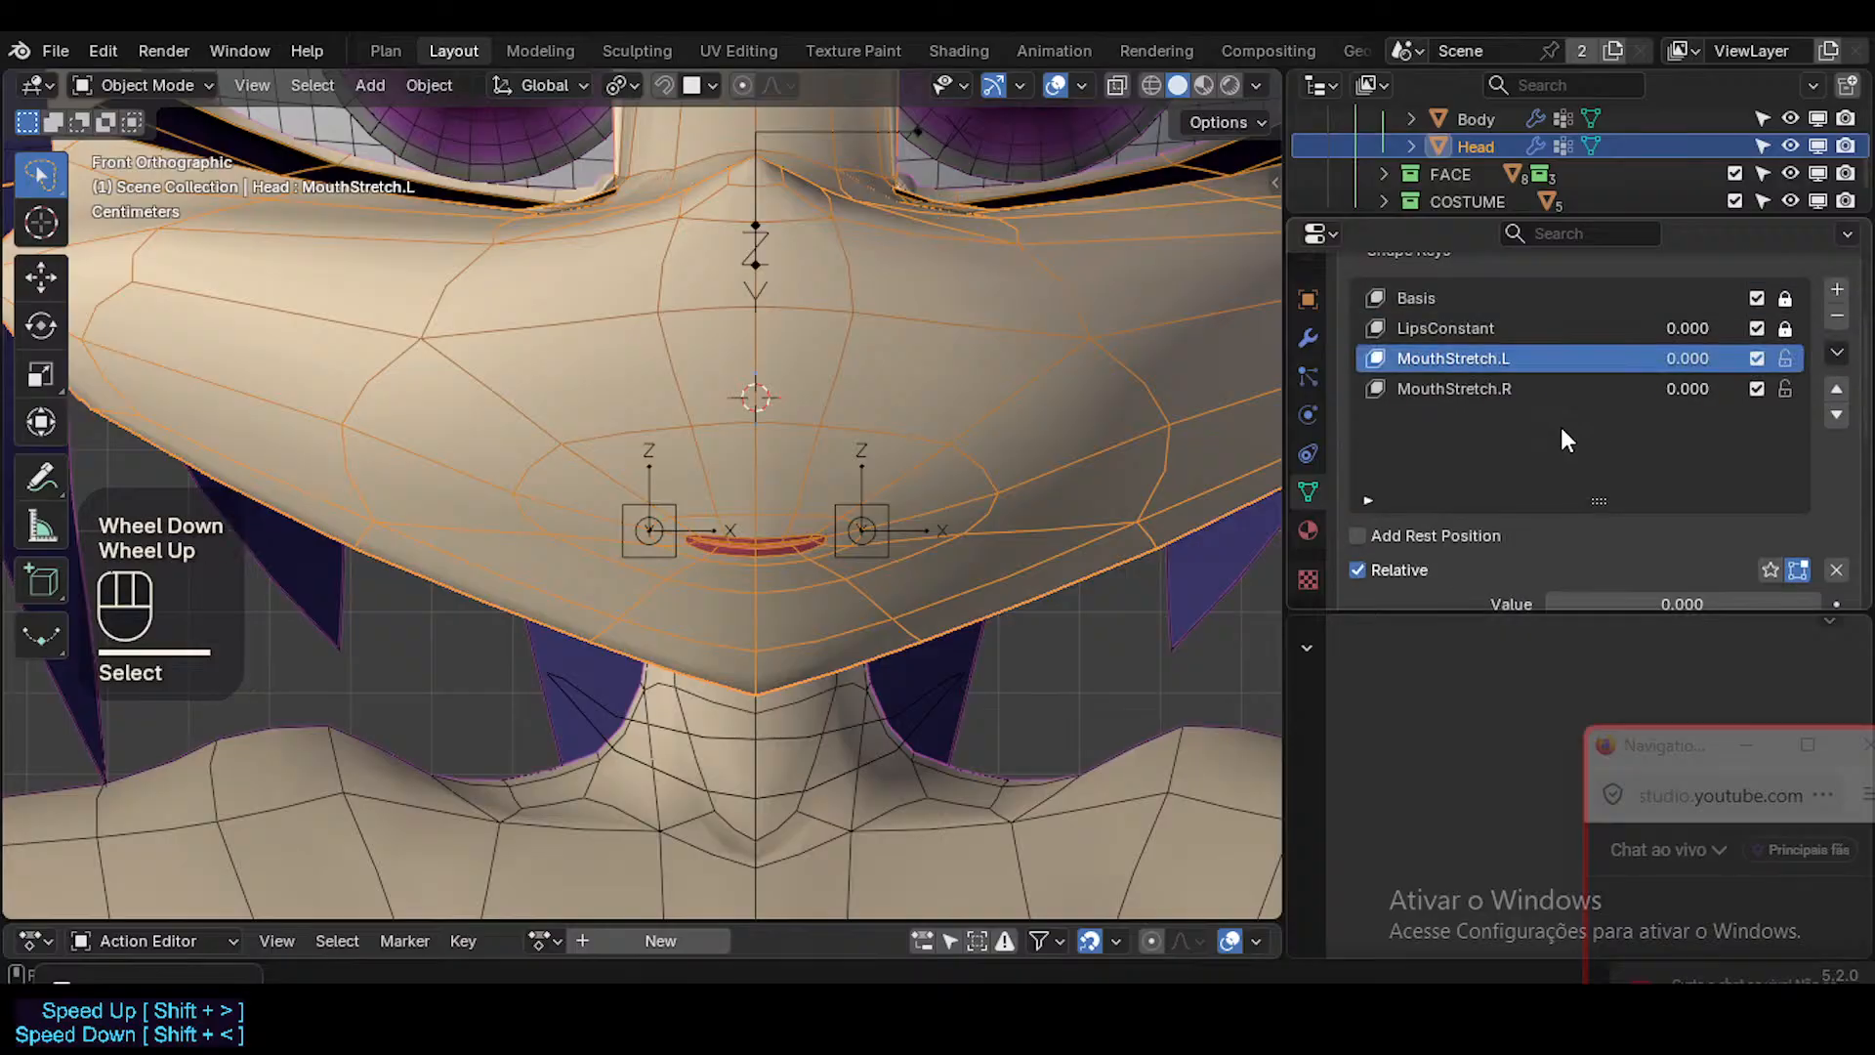
scroll(1560, 424, "down", 1)
scroll(1605, 391, "up", 2)
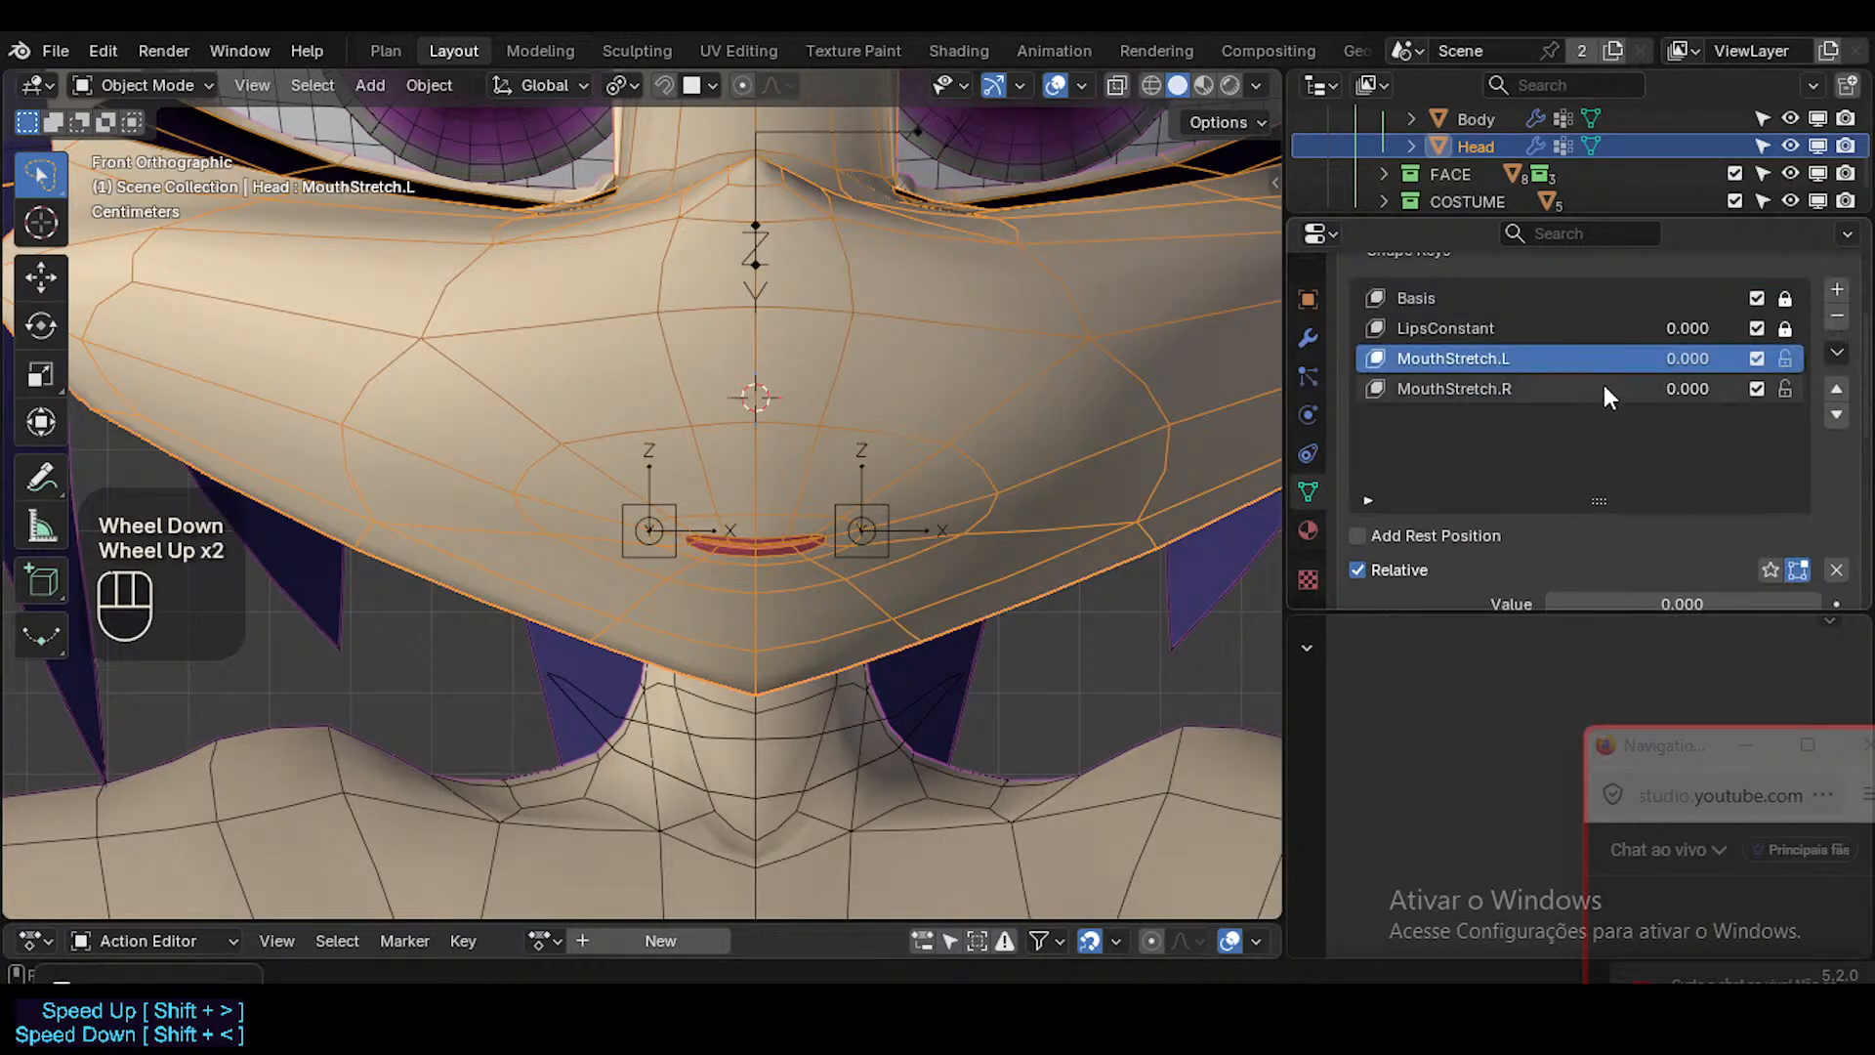
right_click_drag(1674, 358, 1521, 390)
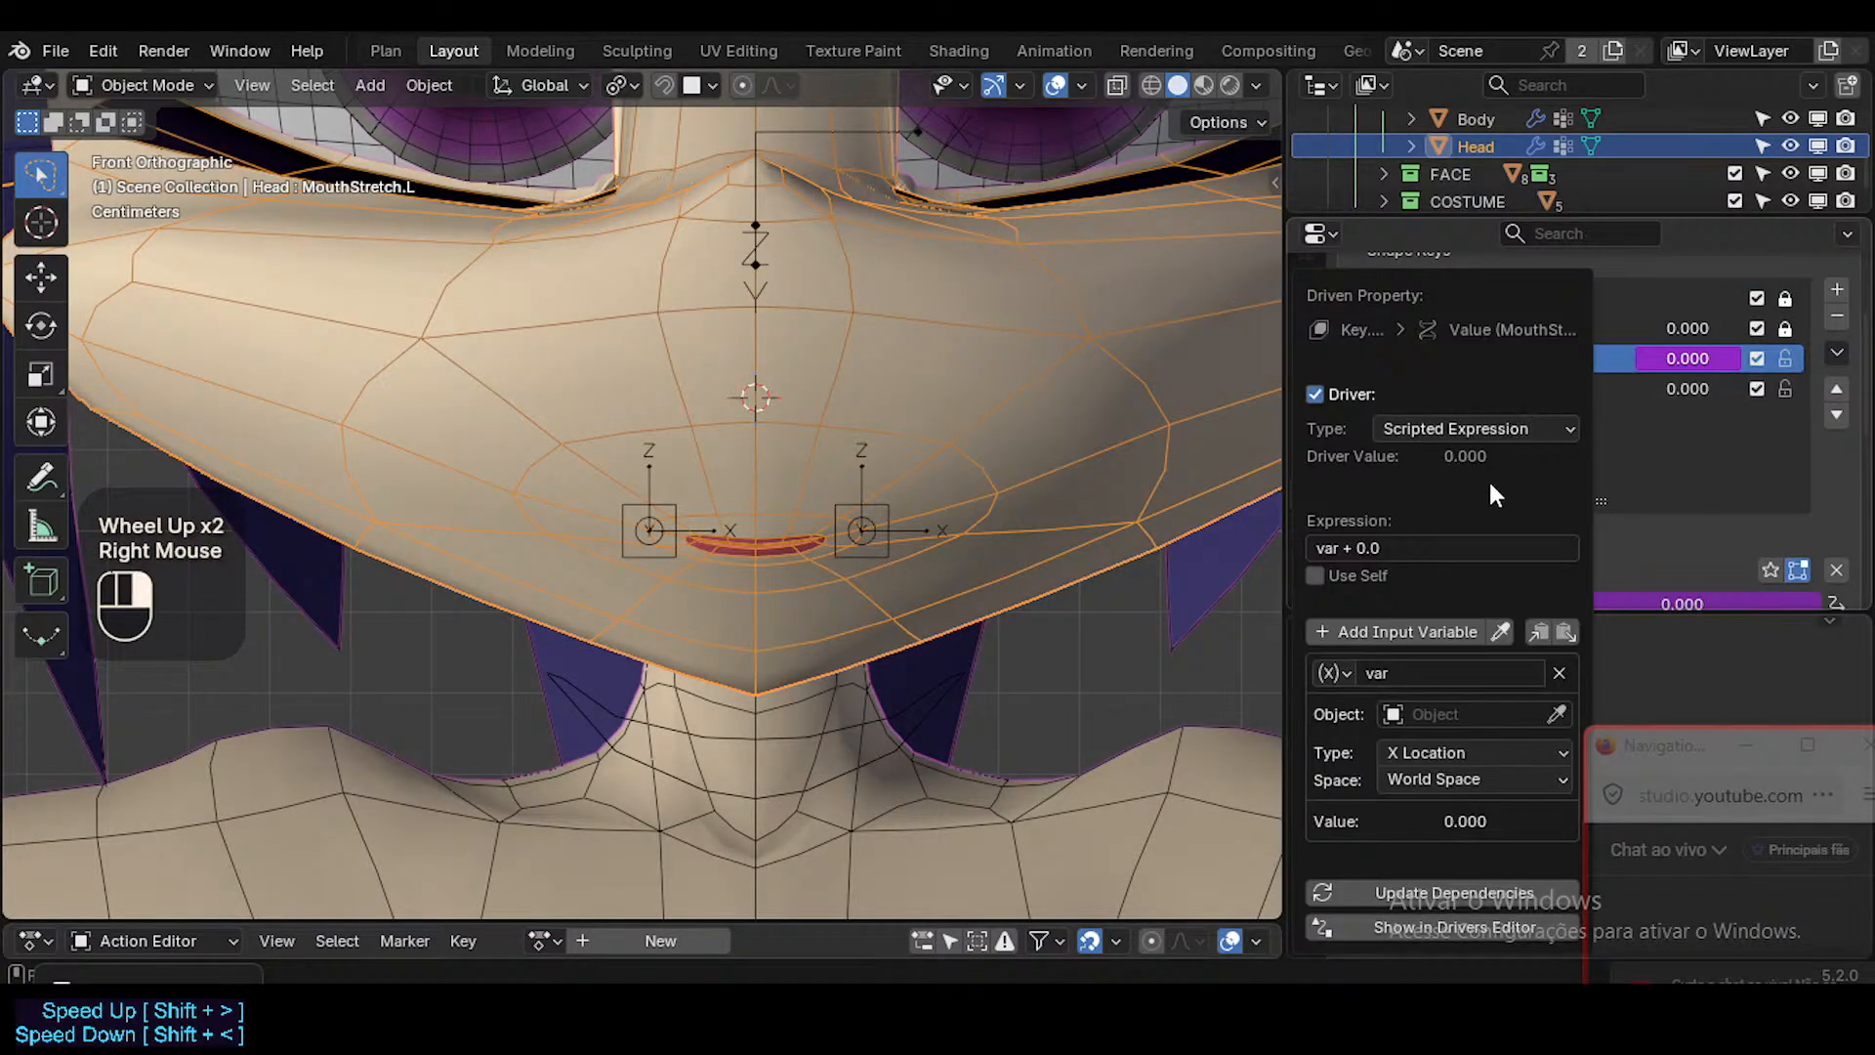
Set the driver variable's object to ARM-Dorothy, clear it, and pick the armature again from the viewport.
left_click(1516, 714)
type("ar")
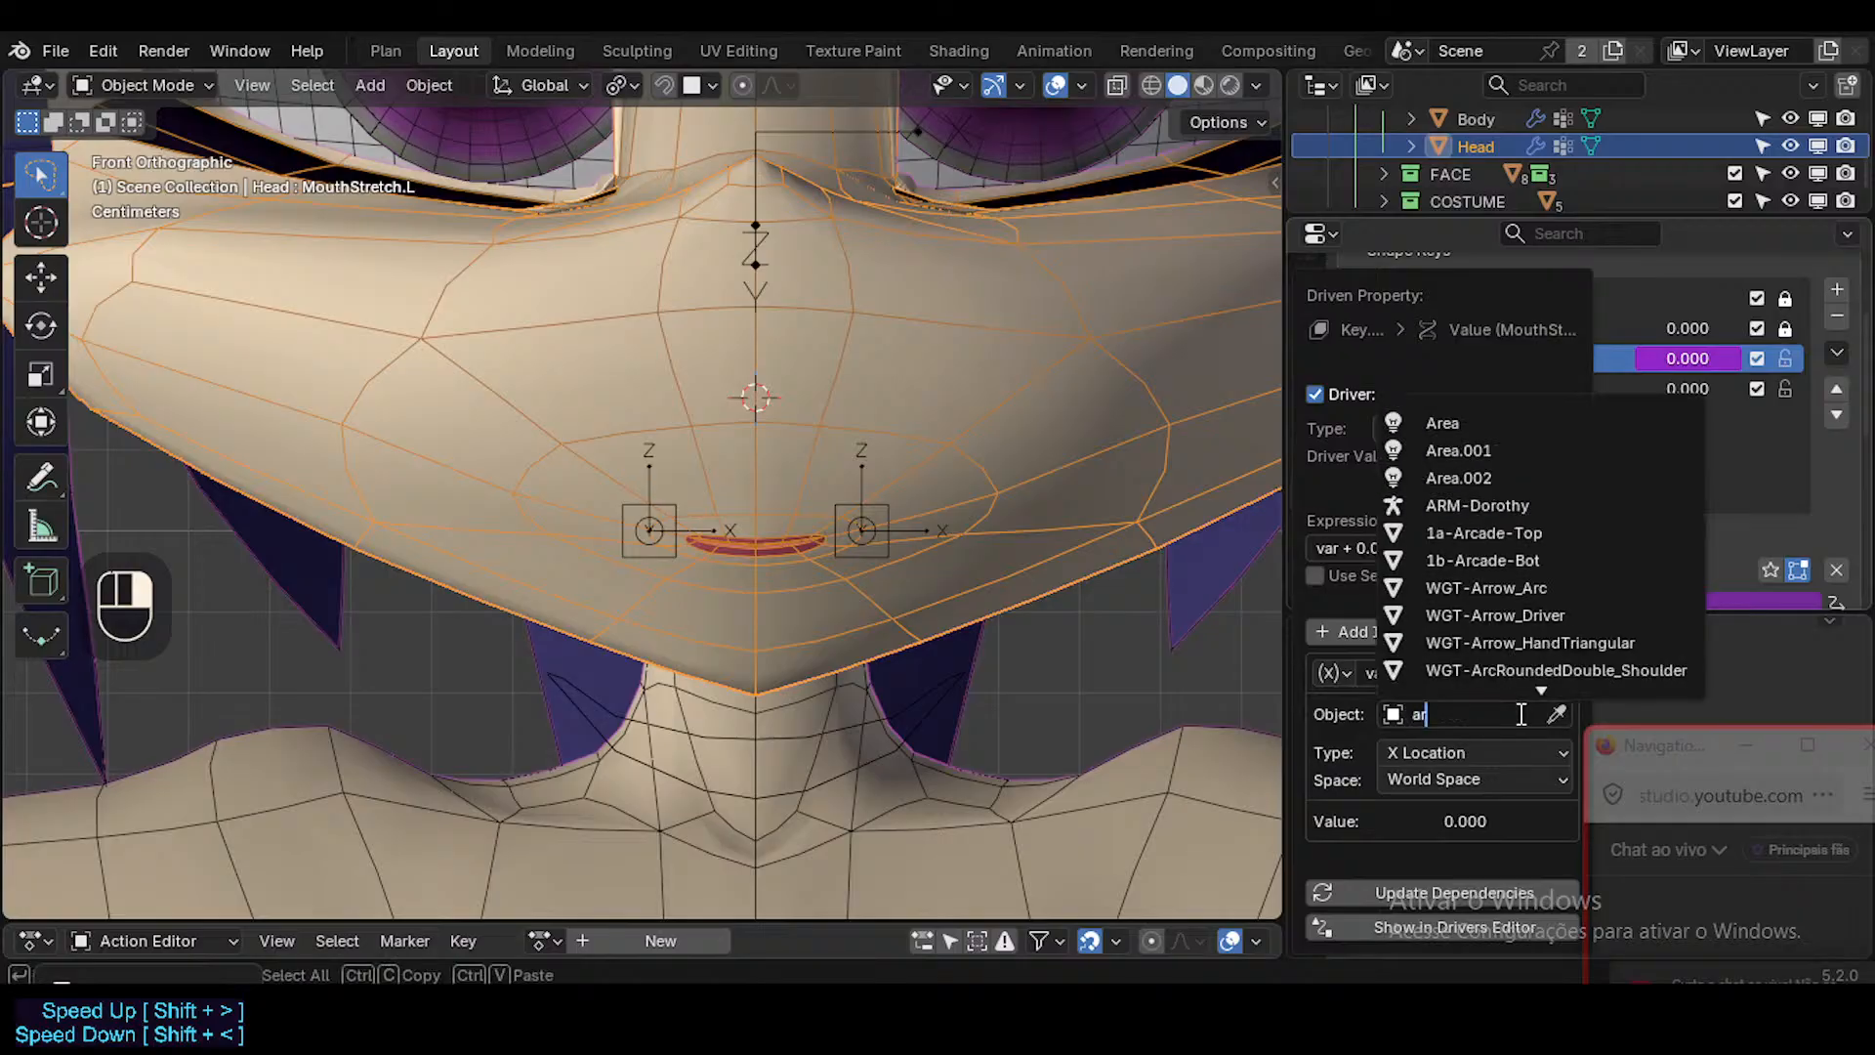
left_click(1474, 505)
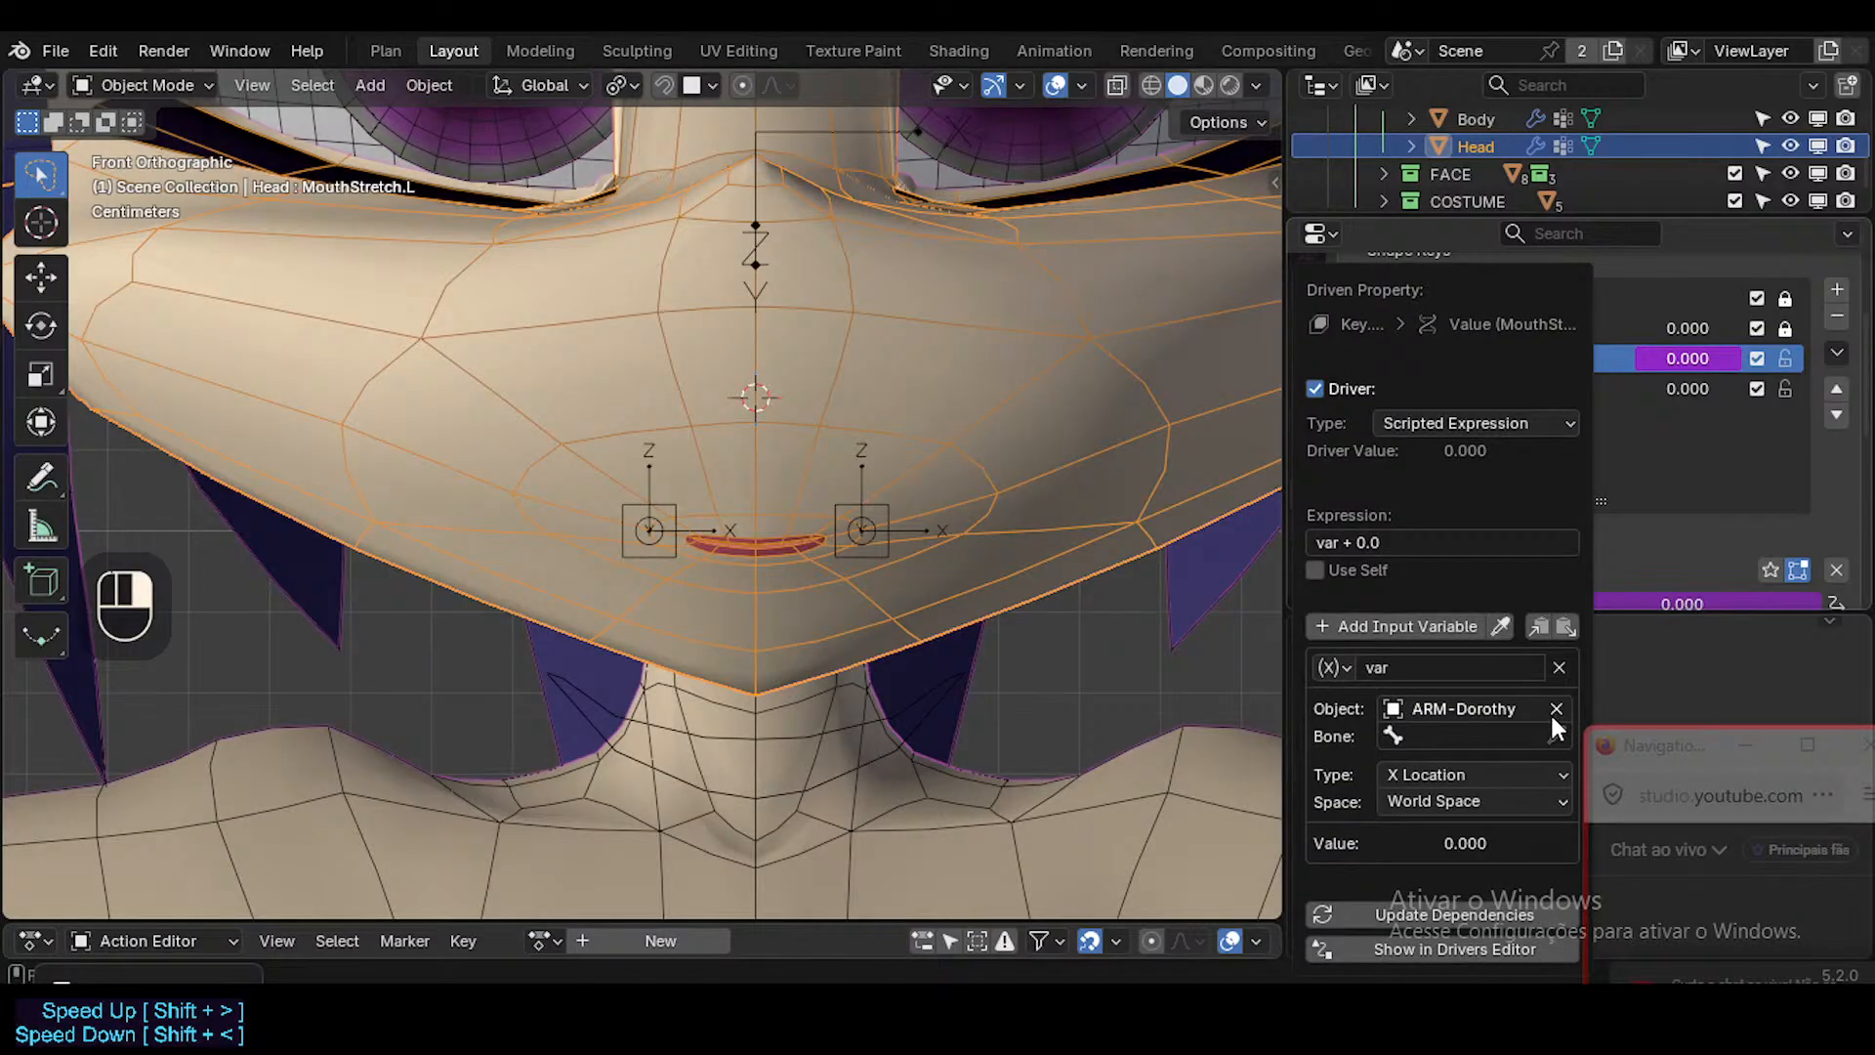
left_click(1550, 711)
left_click(1465, 728)
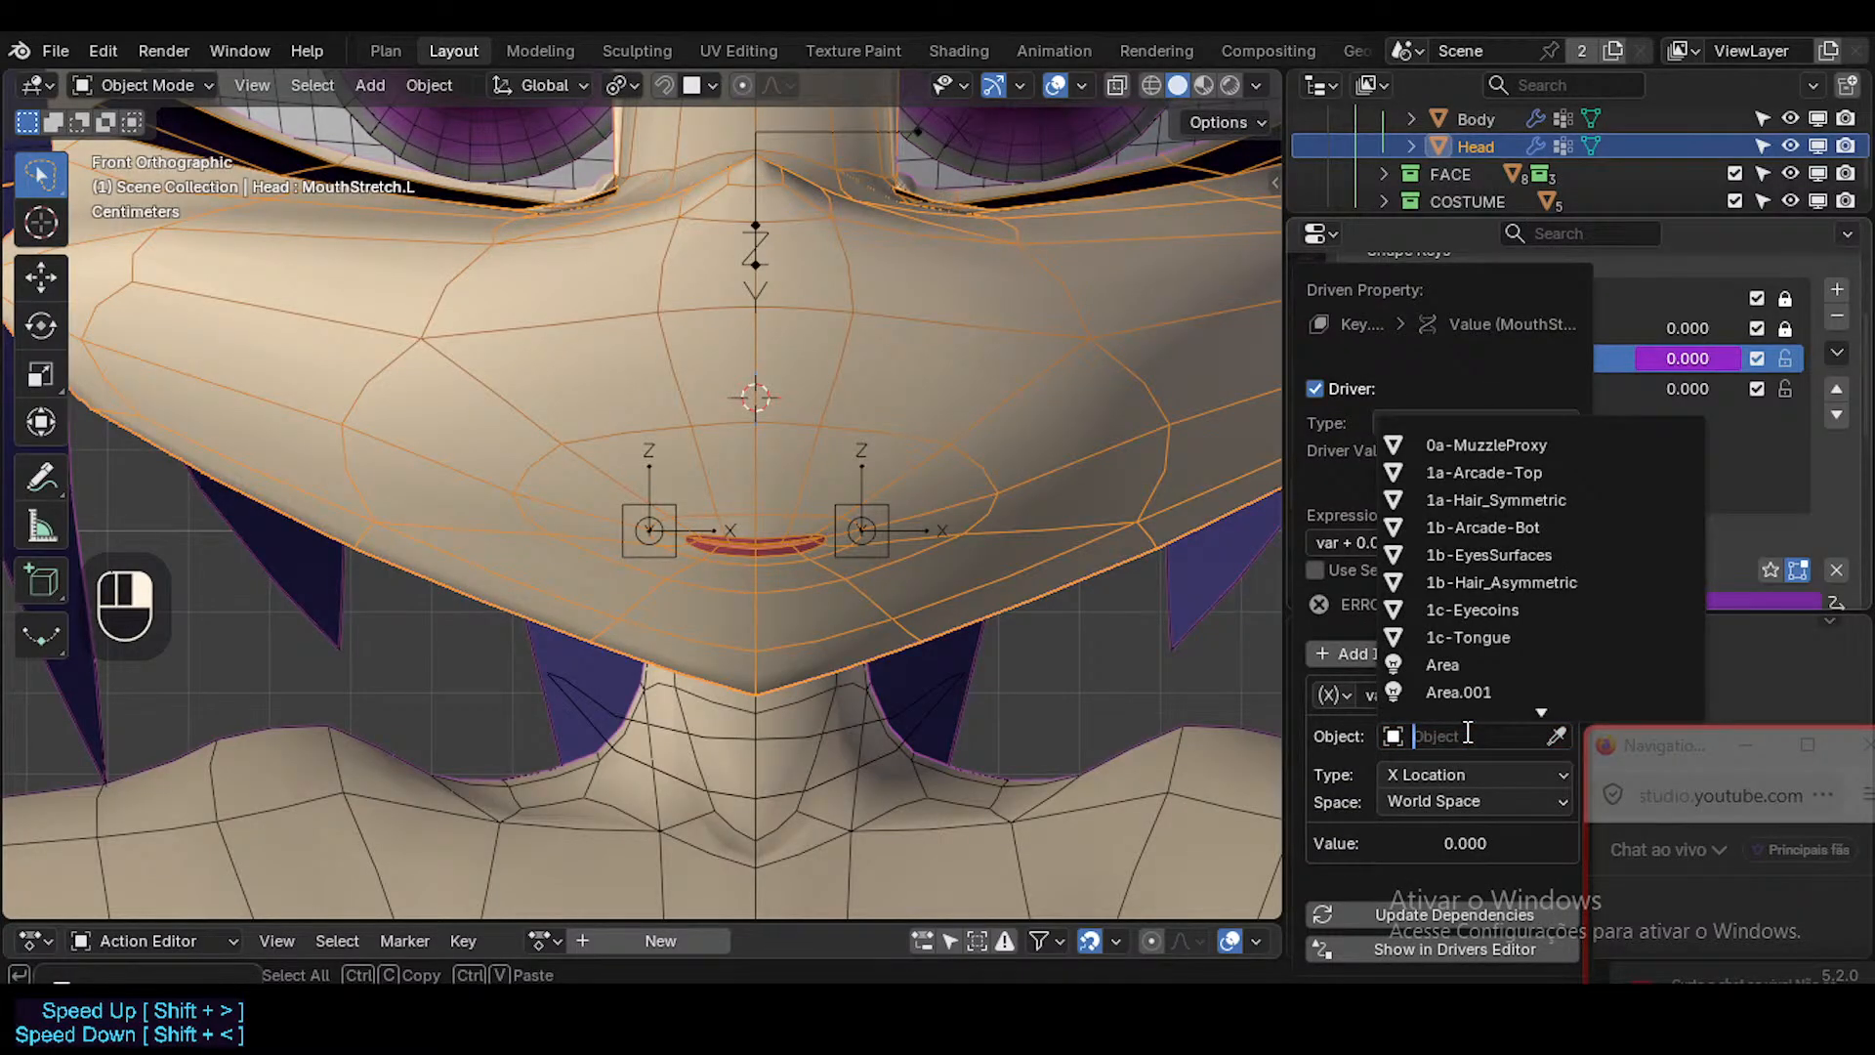
left_click(1557, 736)
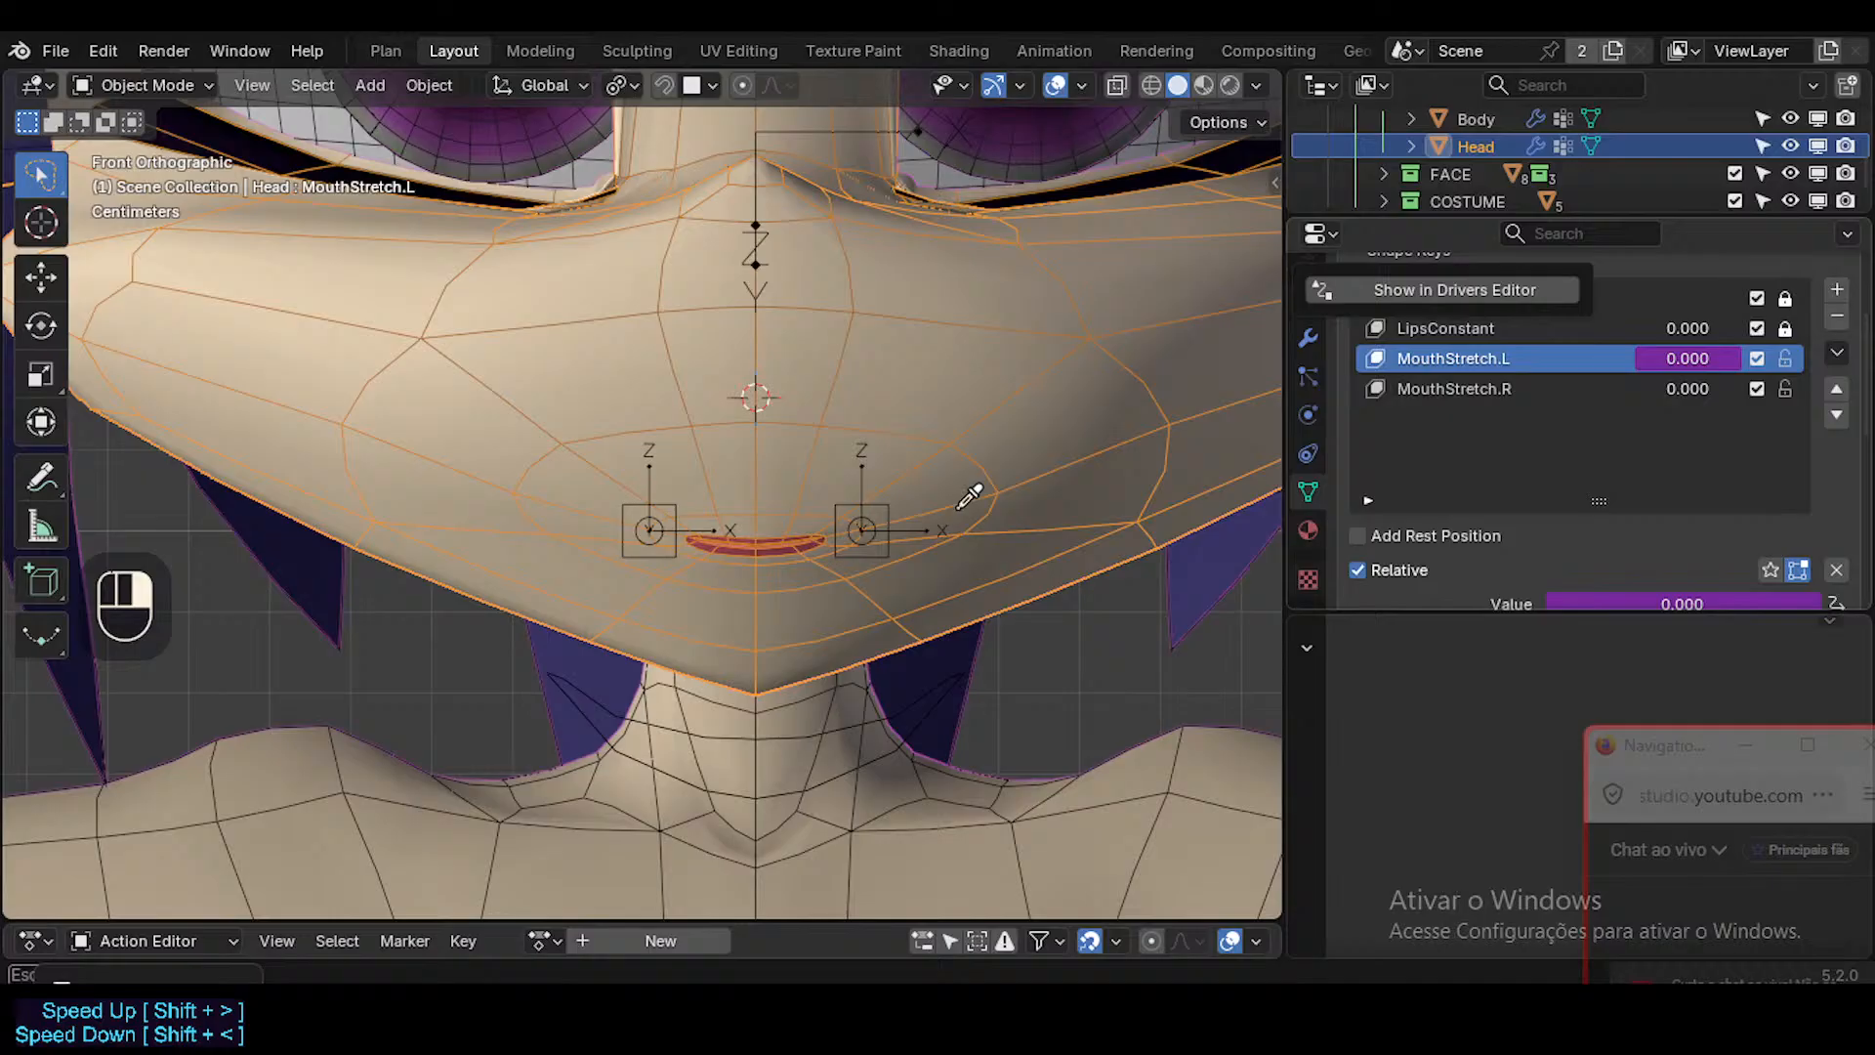
left_click(877, 496)
Open the MouthStretch.L shape key's driver for editing and reassign ARM-Dorothy as its variable's object.
right_click(1692, 363)
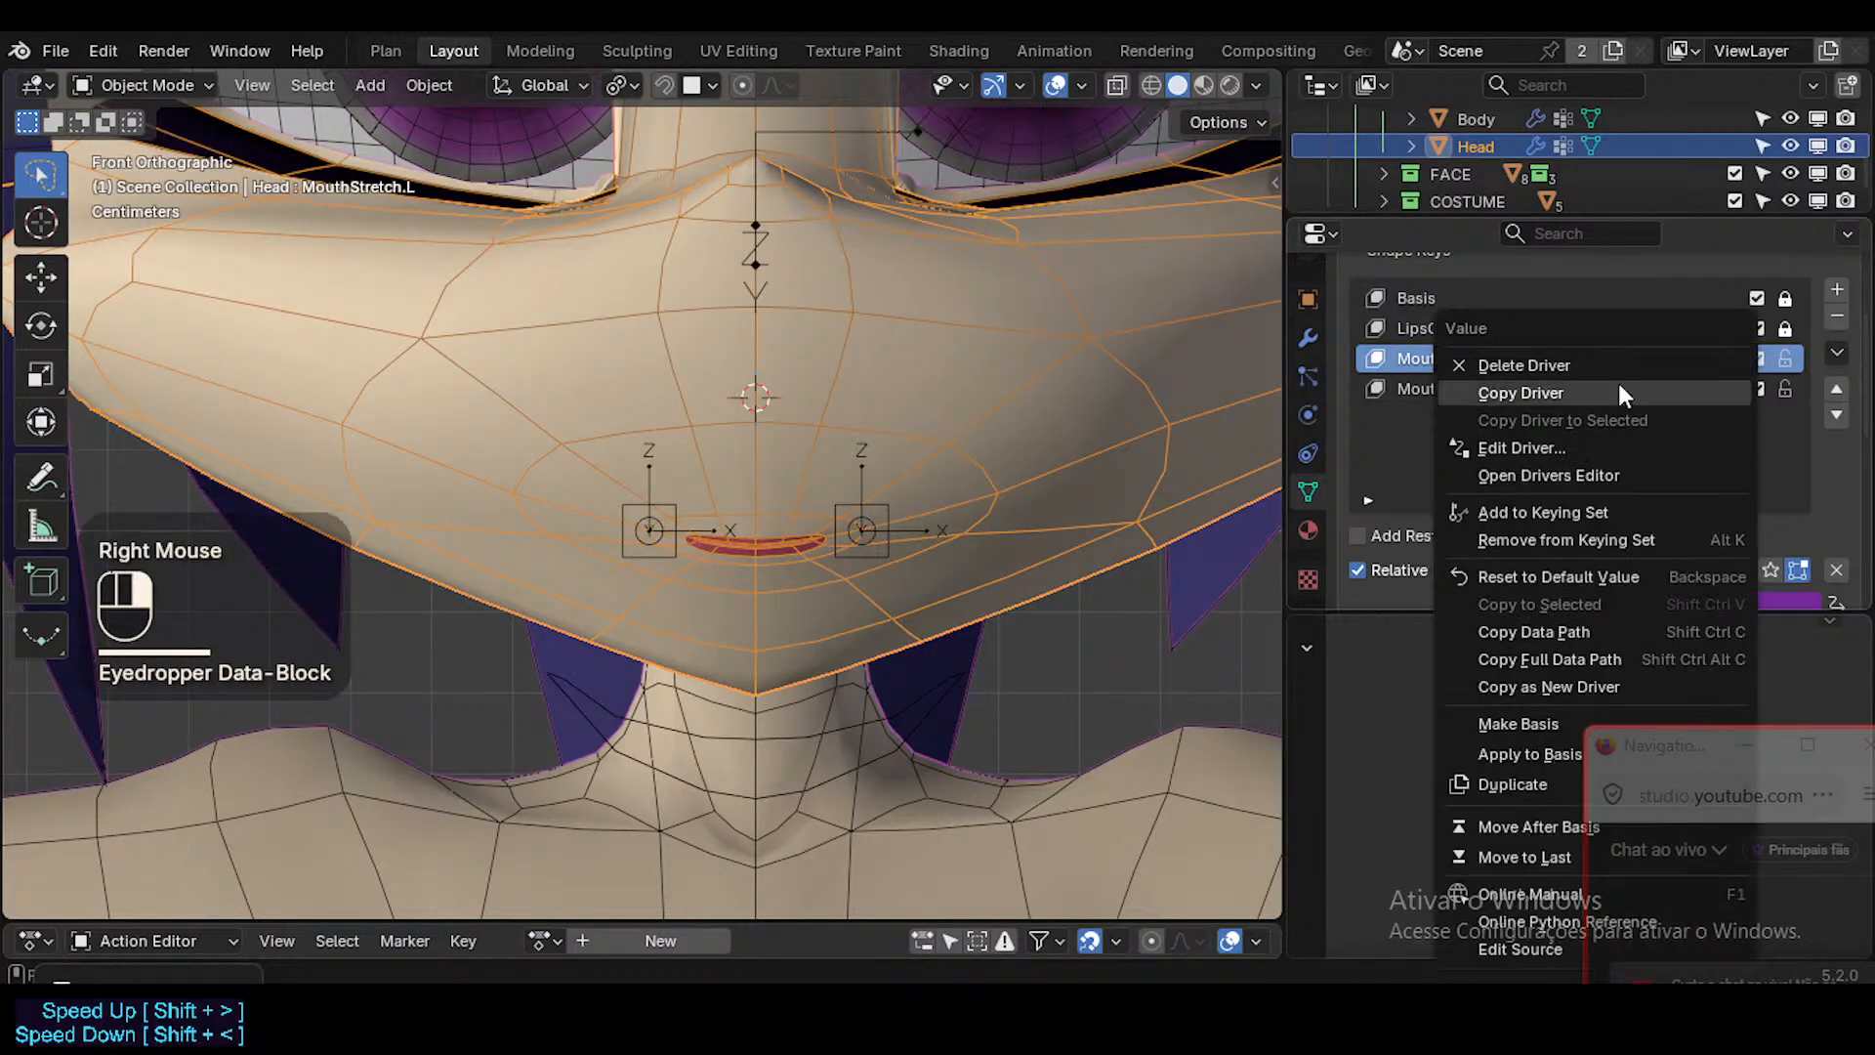
left_click(1533, 448)
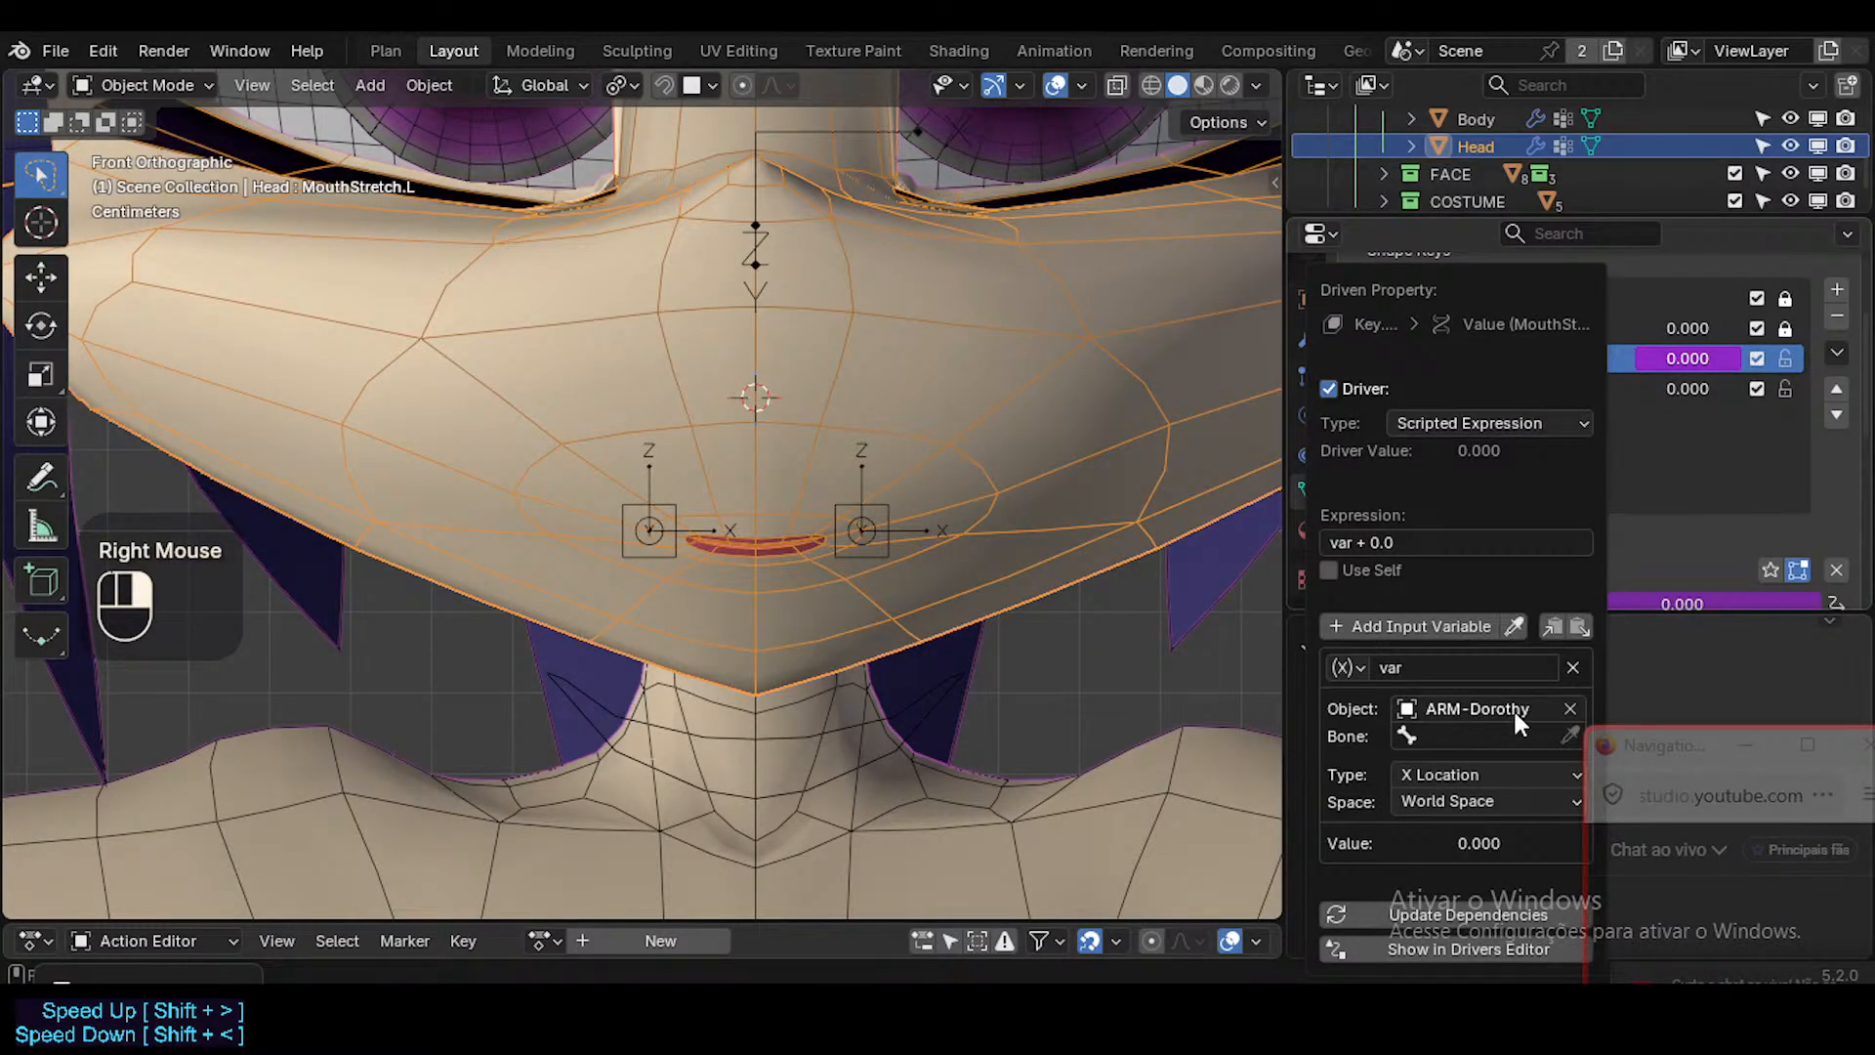
left_click(1515, 712)
type("AR")
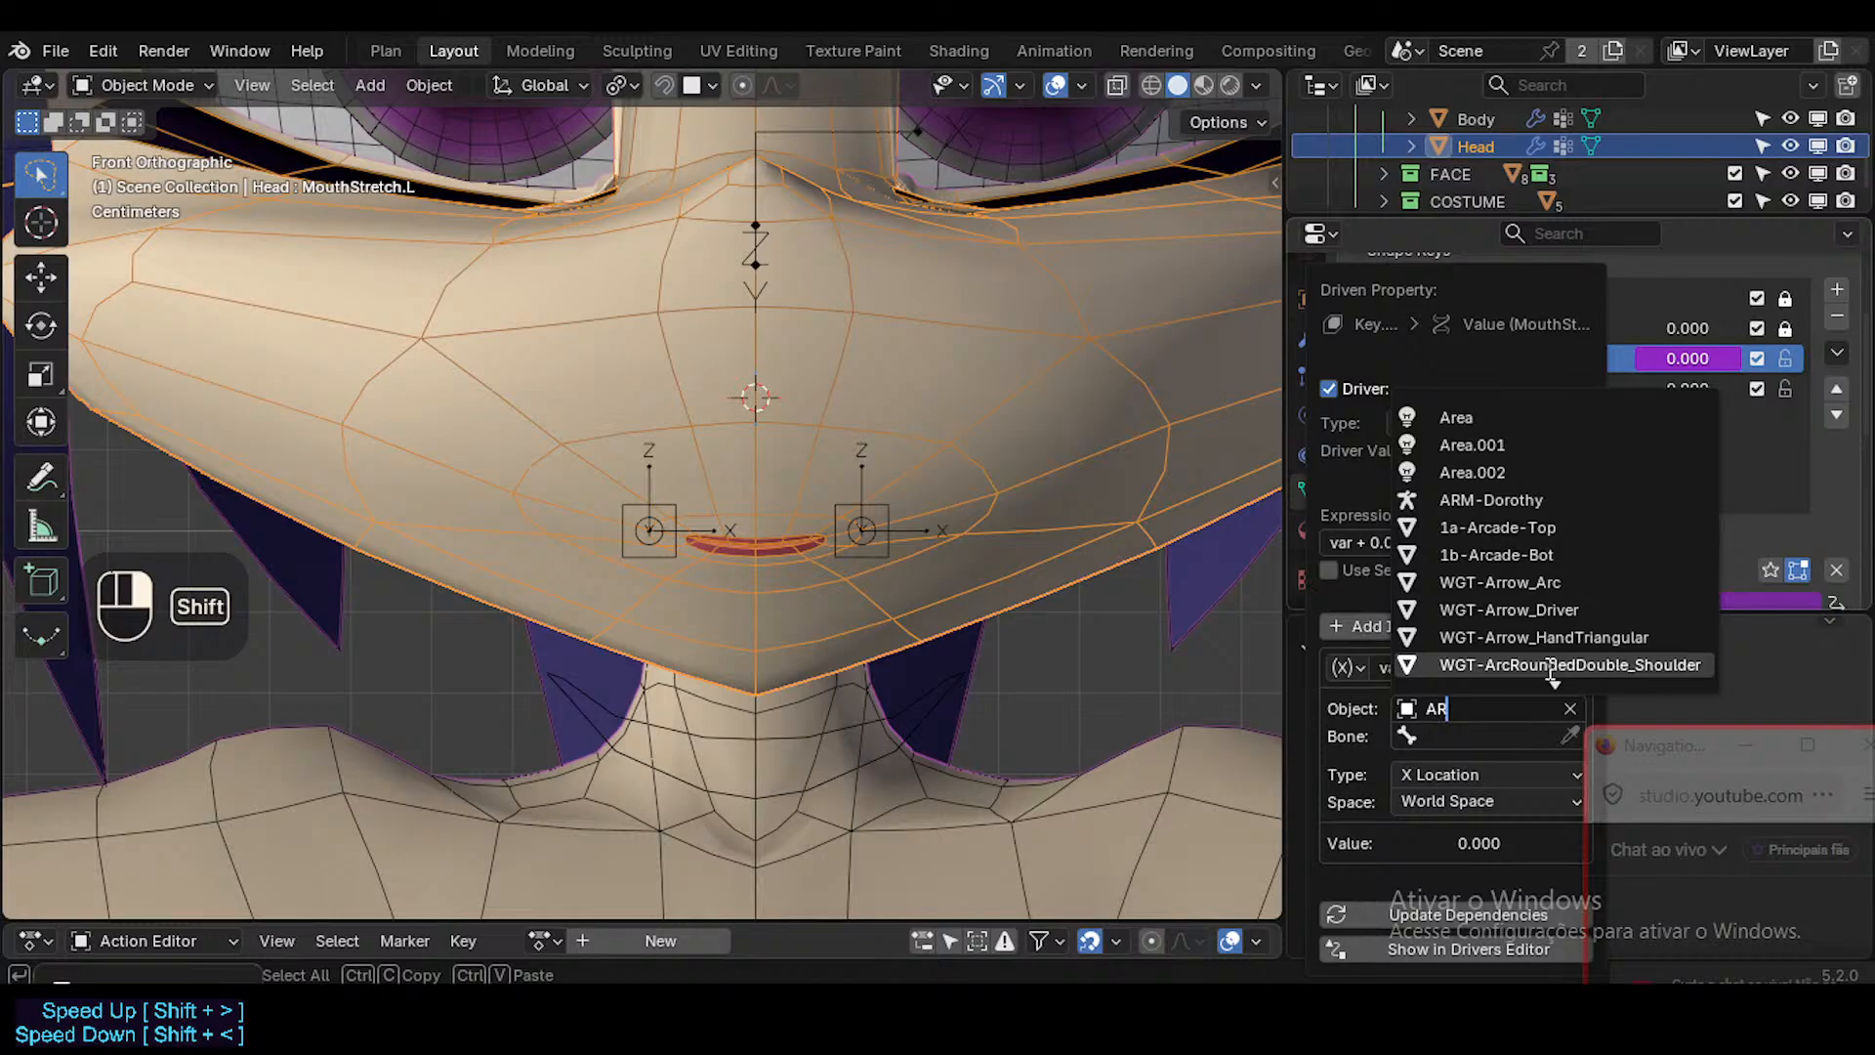
type("M-")
type("To")
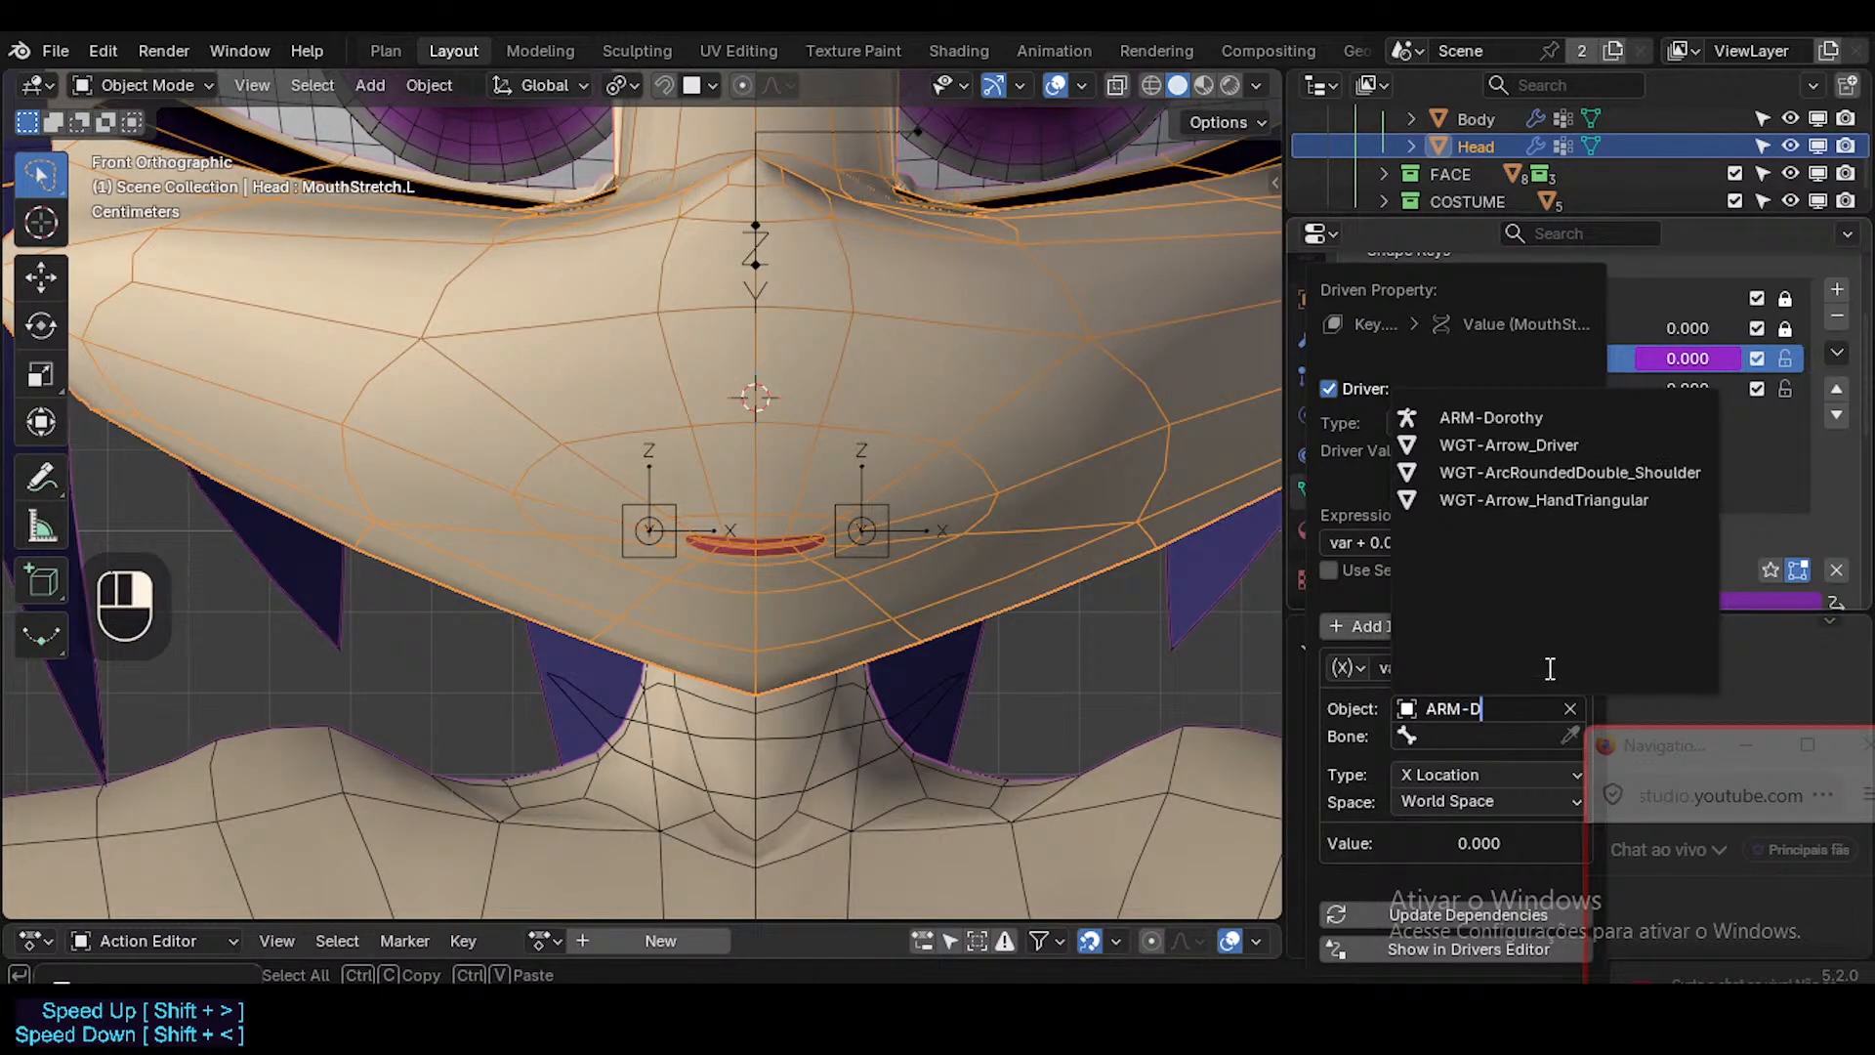
key("BackSpace")
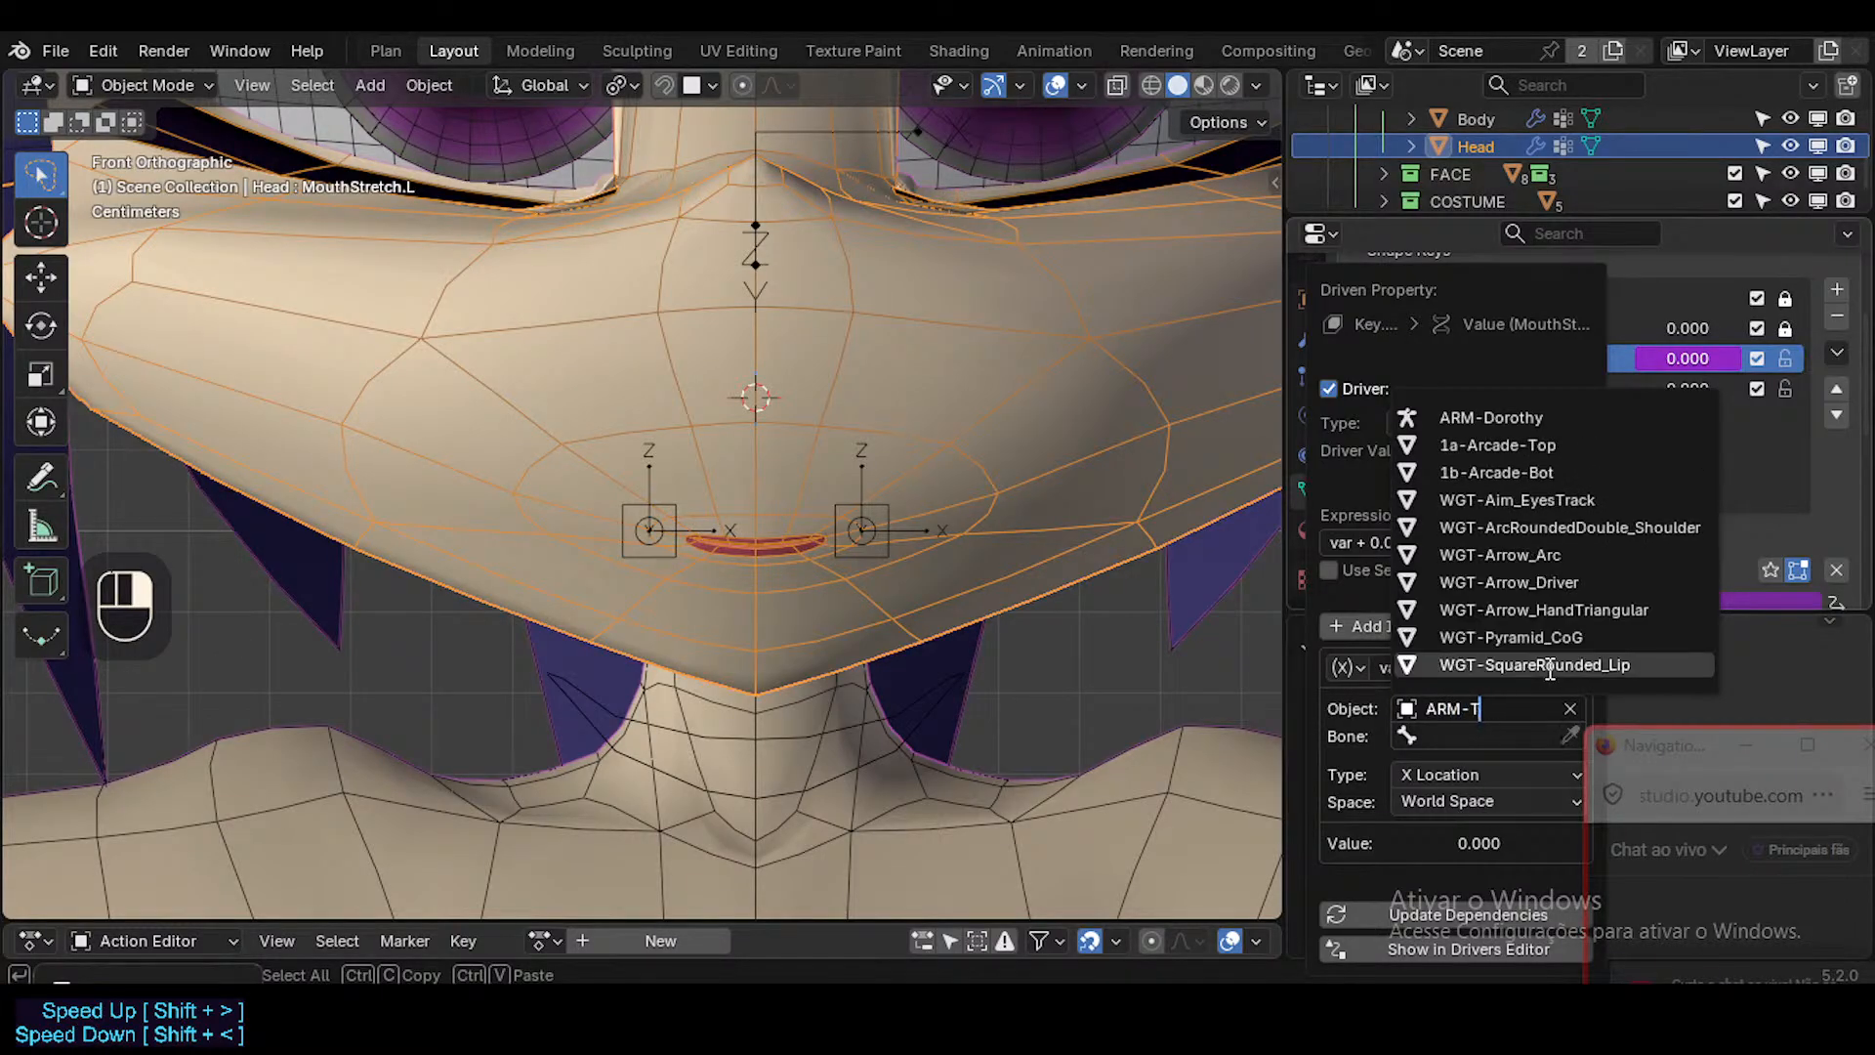
left_click(1498, 418)
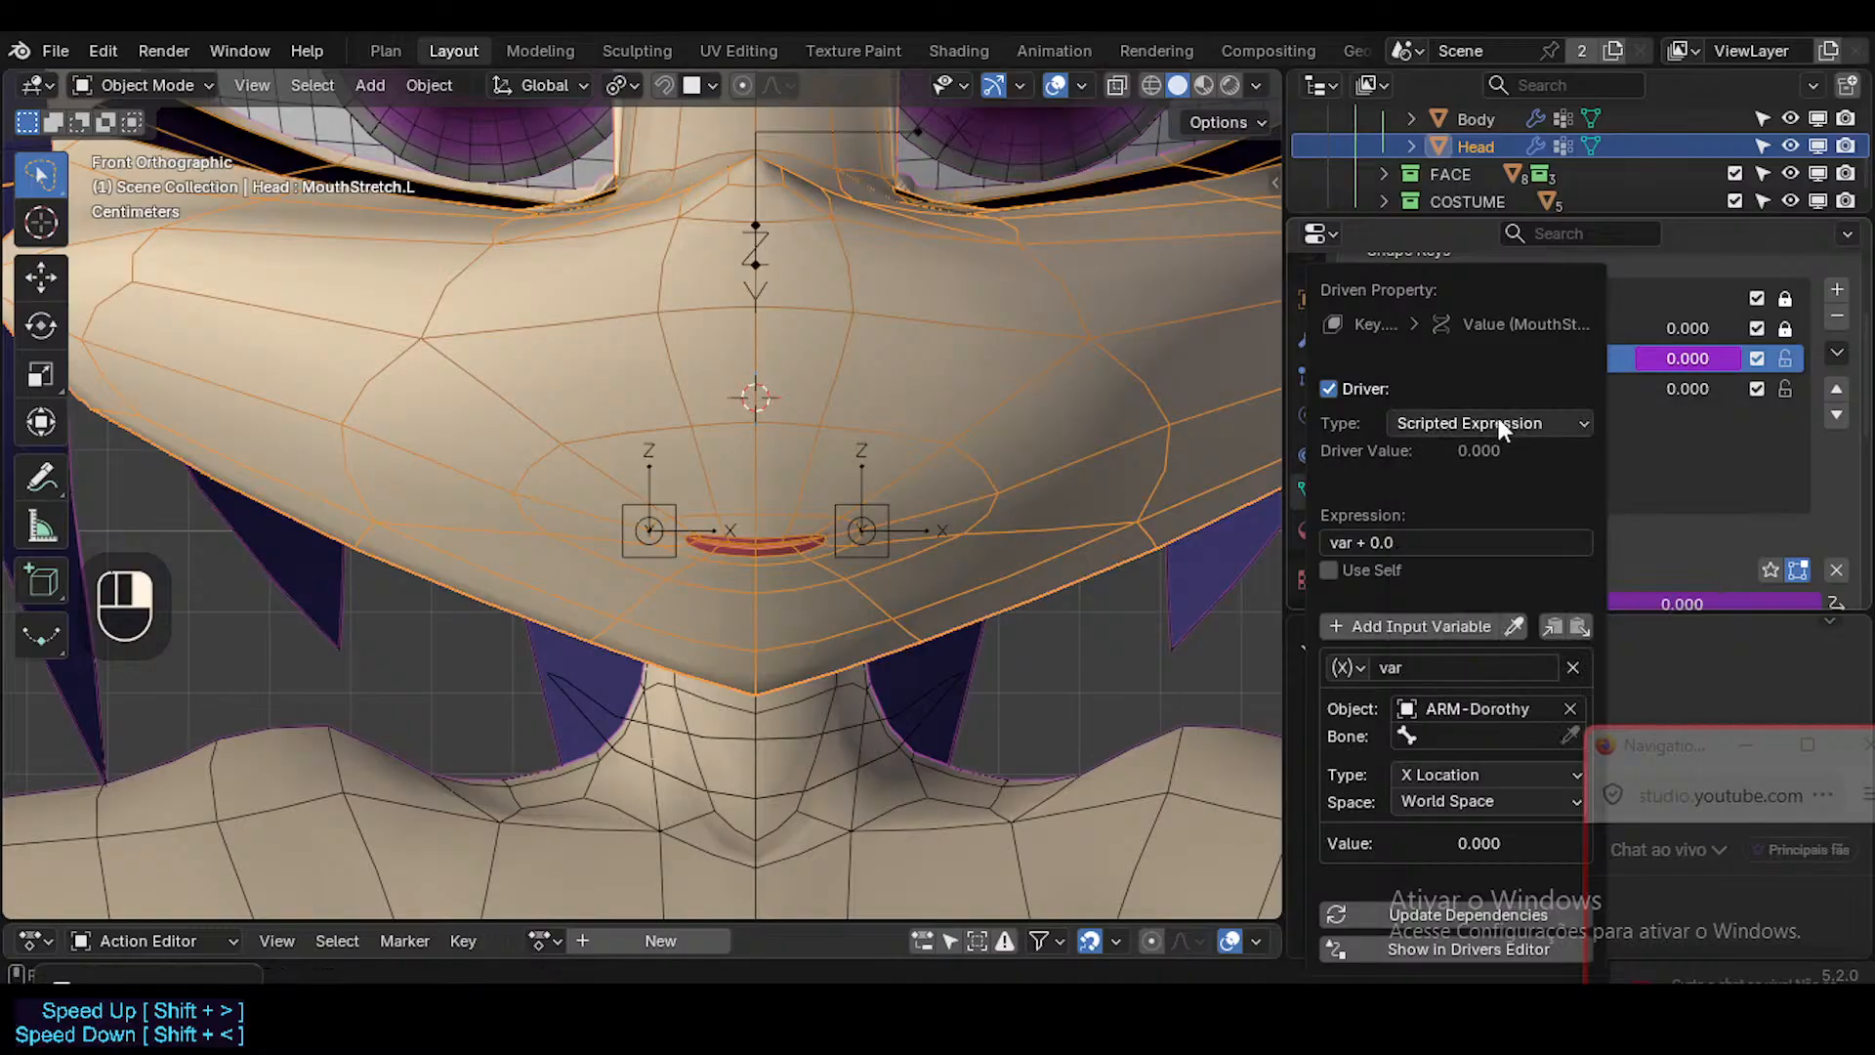
Set the driver variable's bone to Mouth.L and read its X Location in Local Space.
left_click(1455, 737)
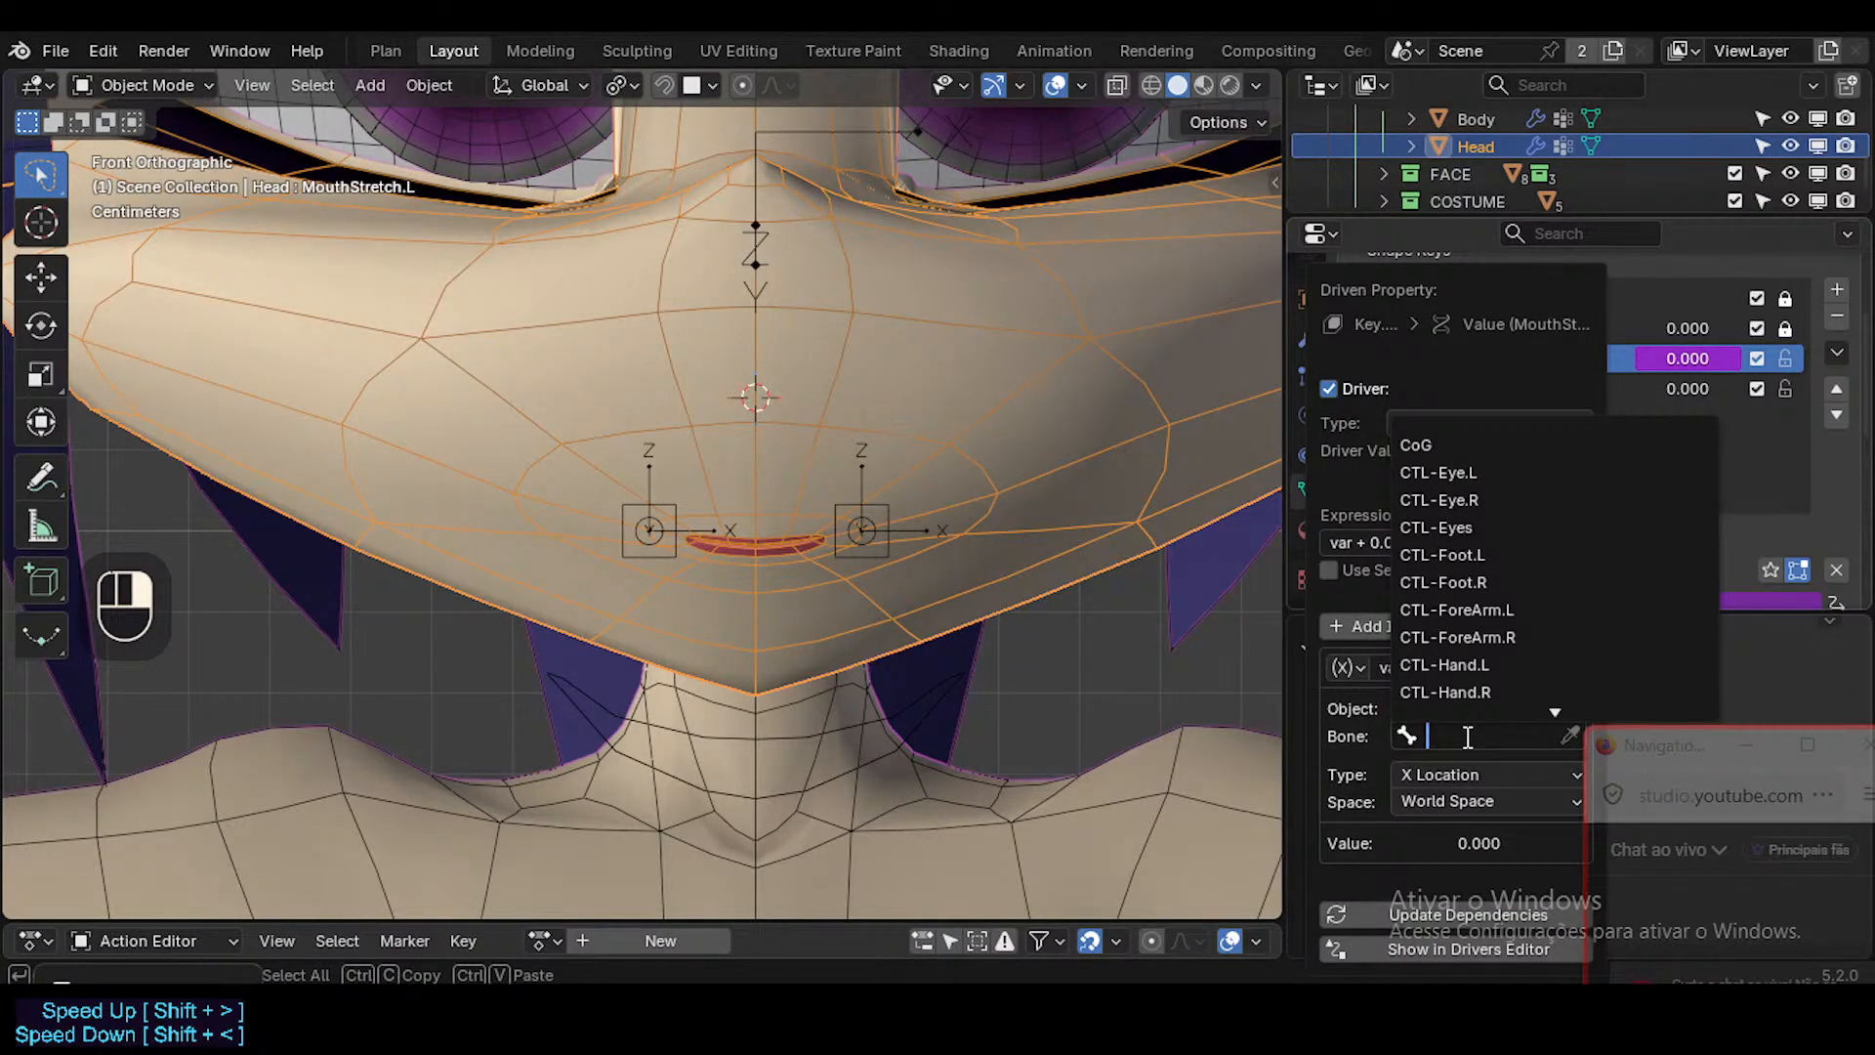
type("Mouth")
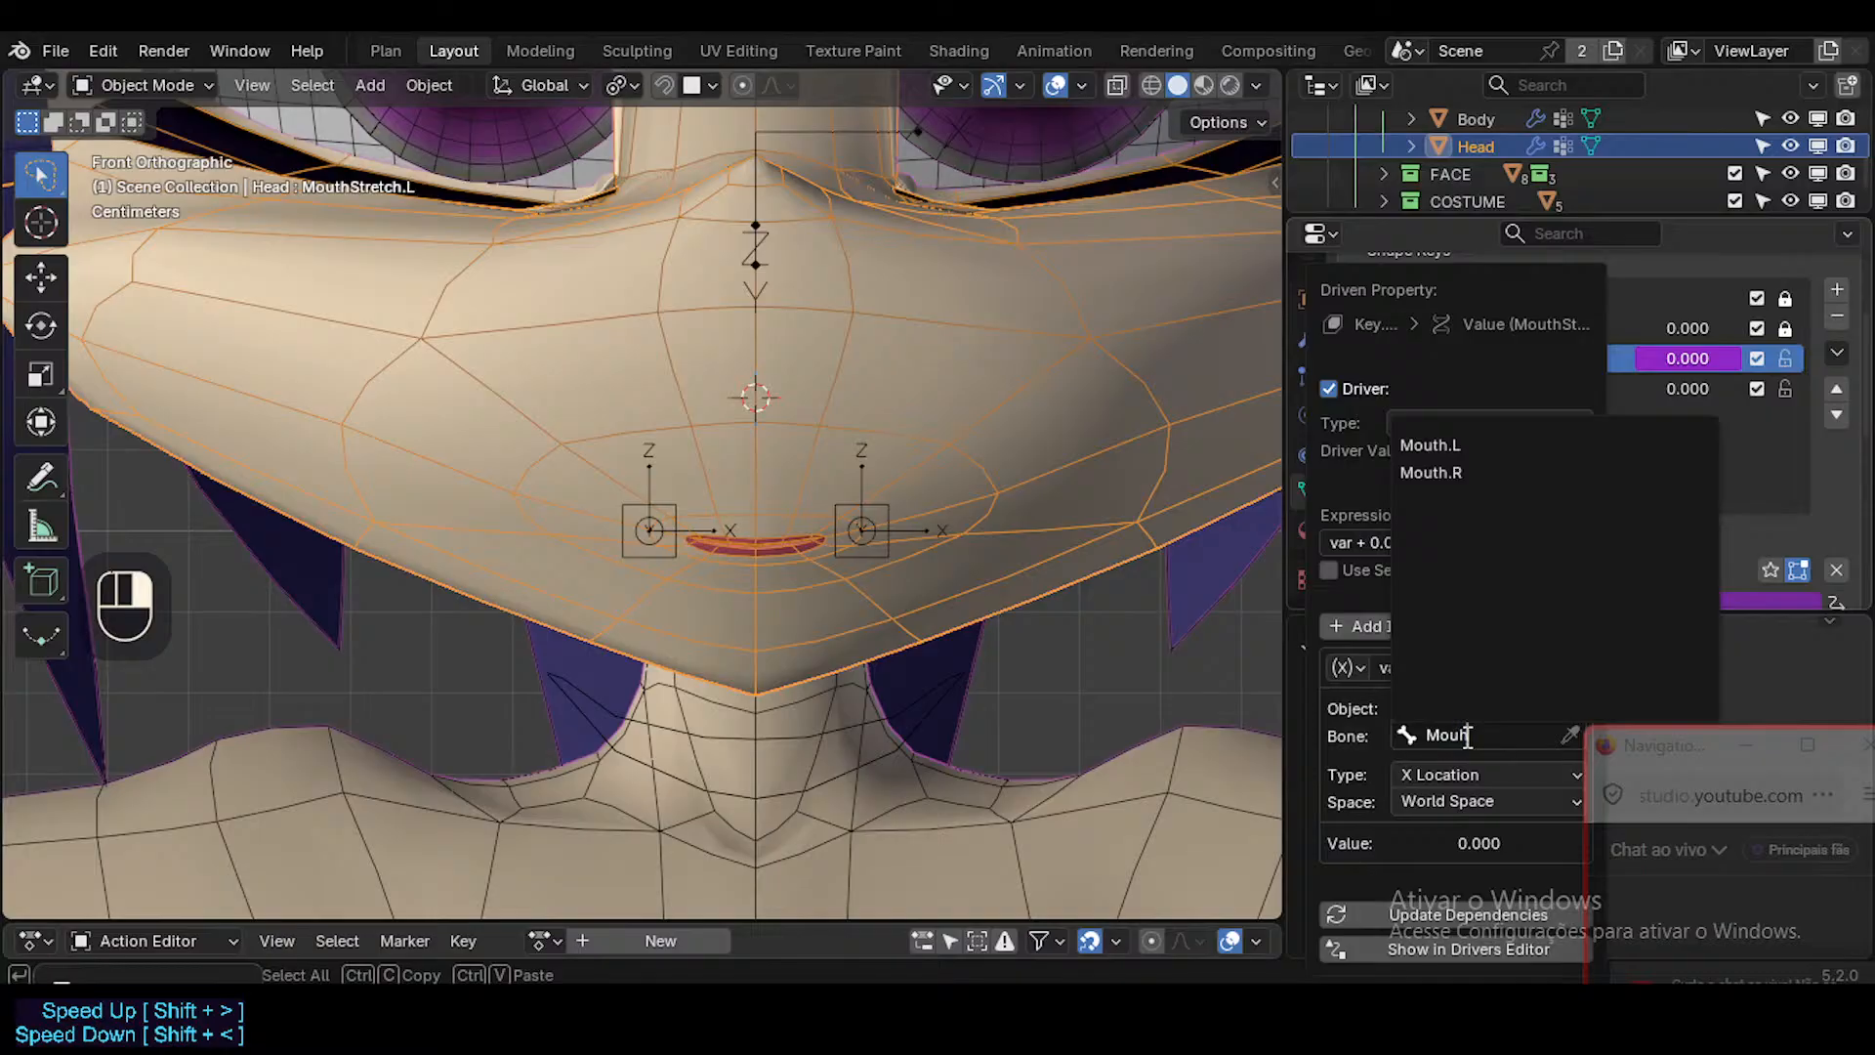
key("Down")
key("Return")
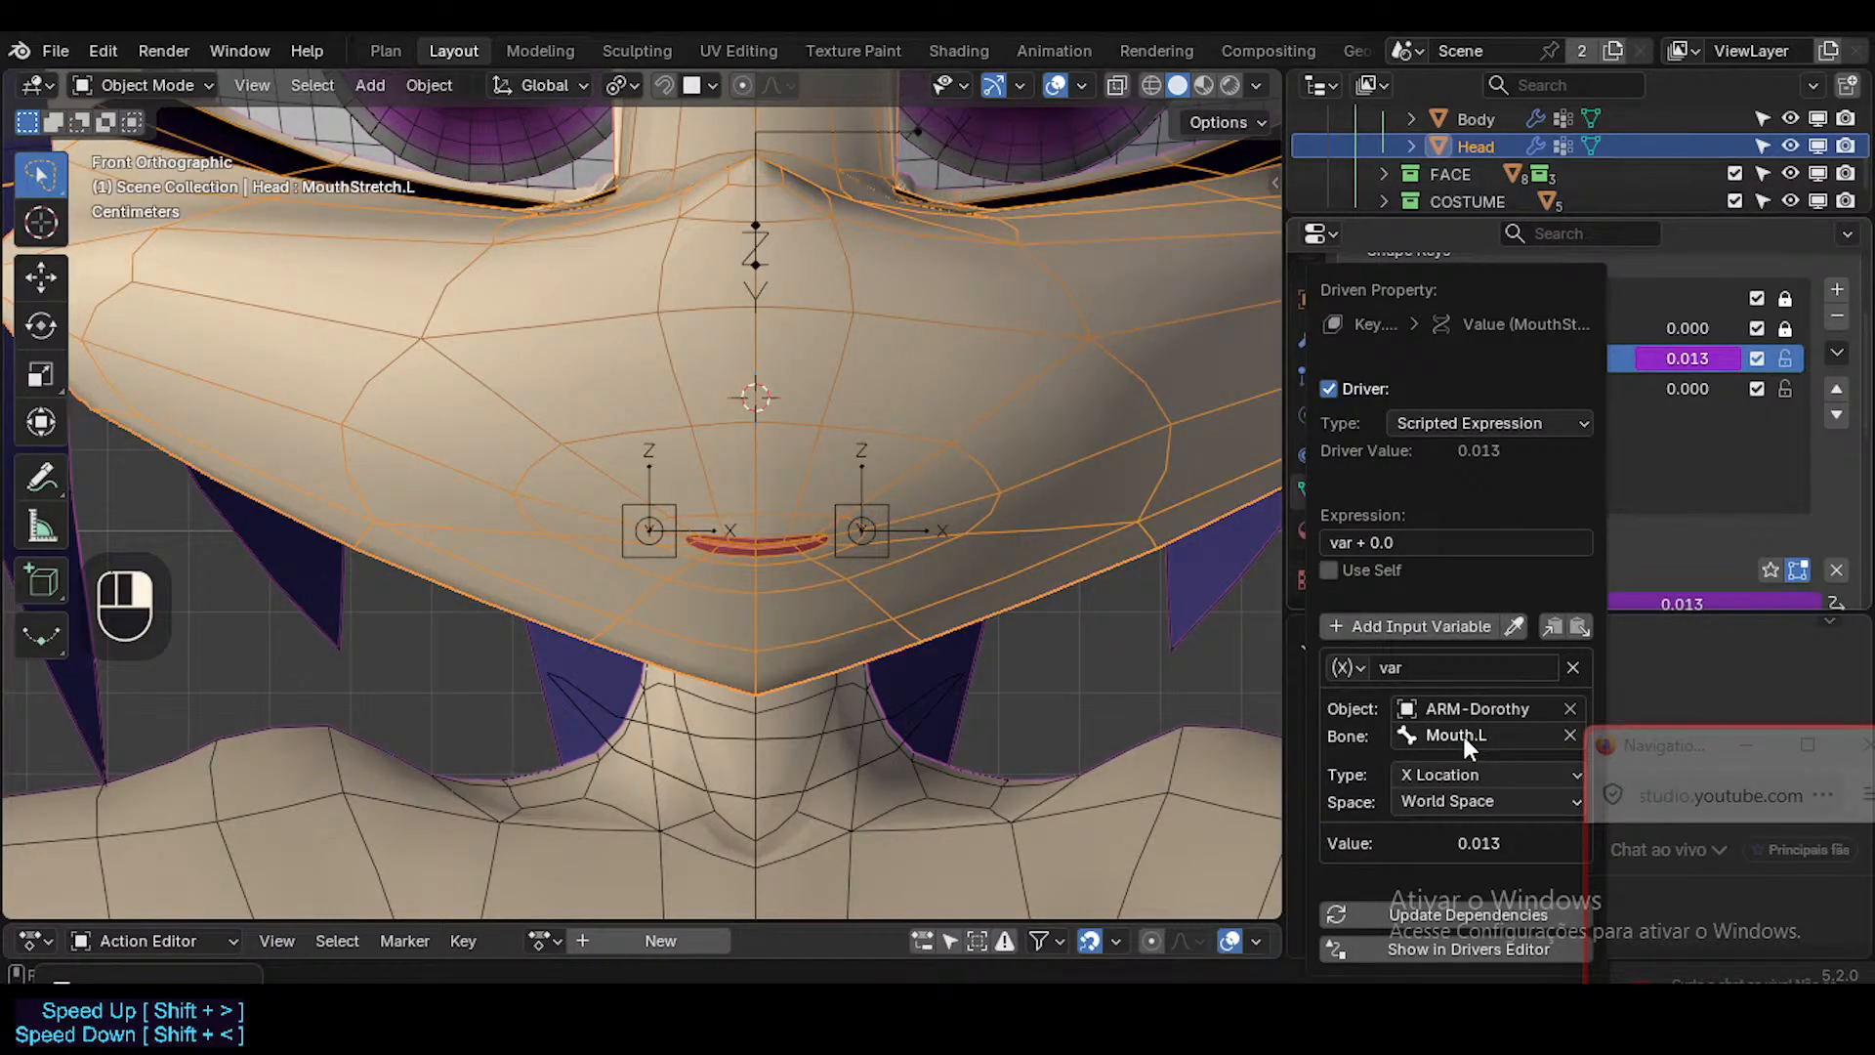
left_click(1468, 772)
left_click(1479, 801)
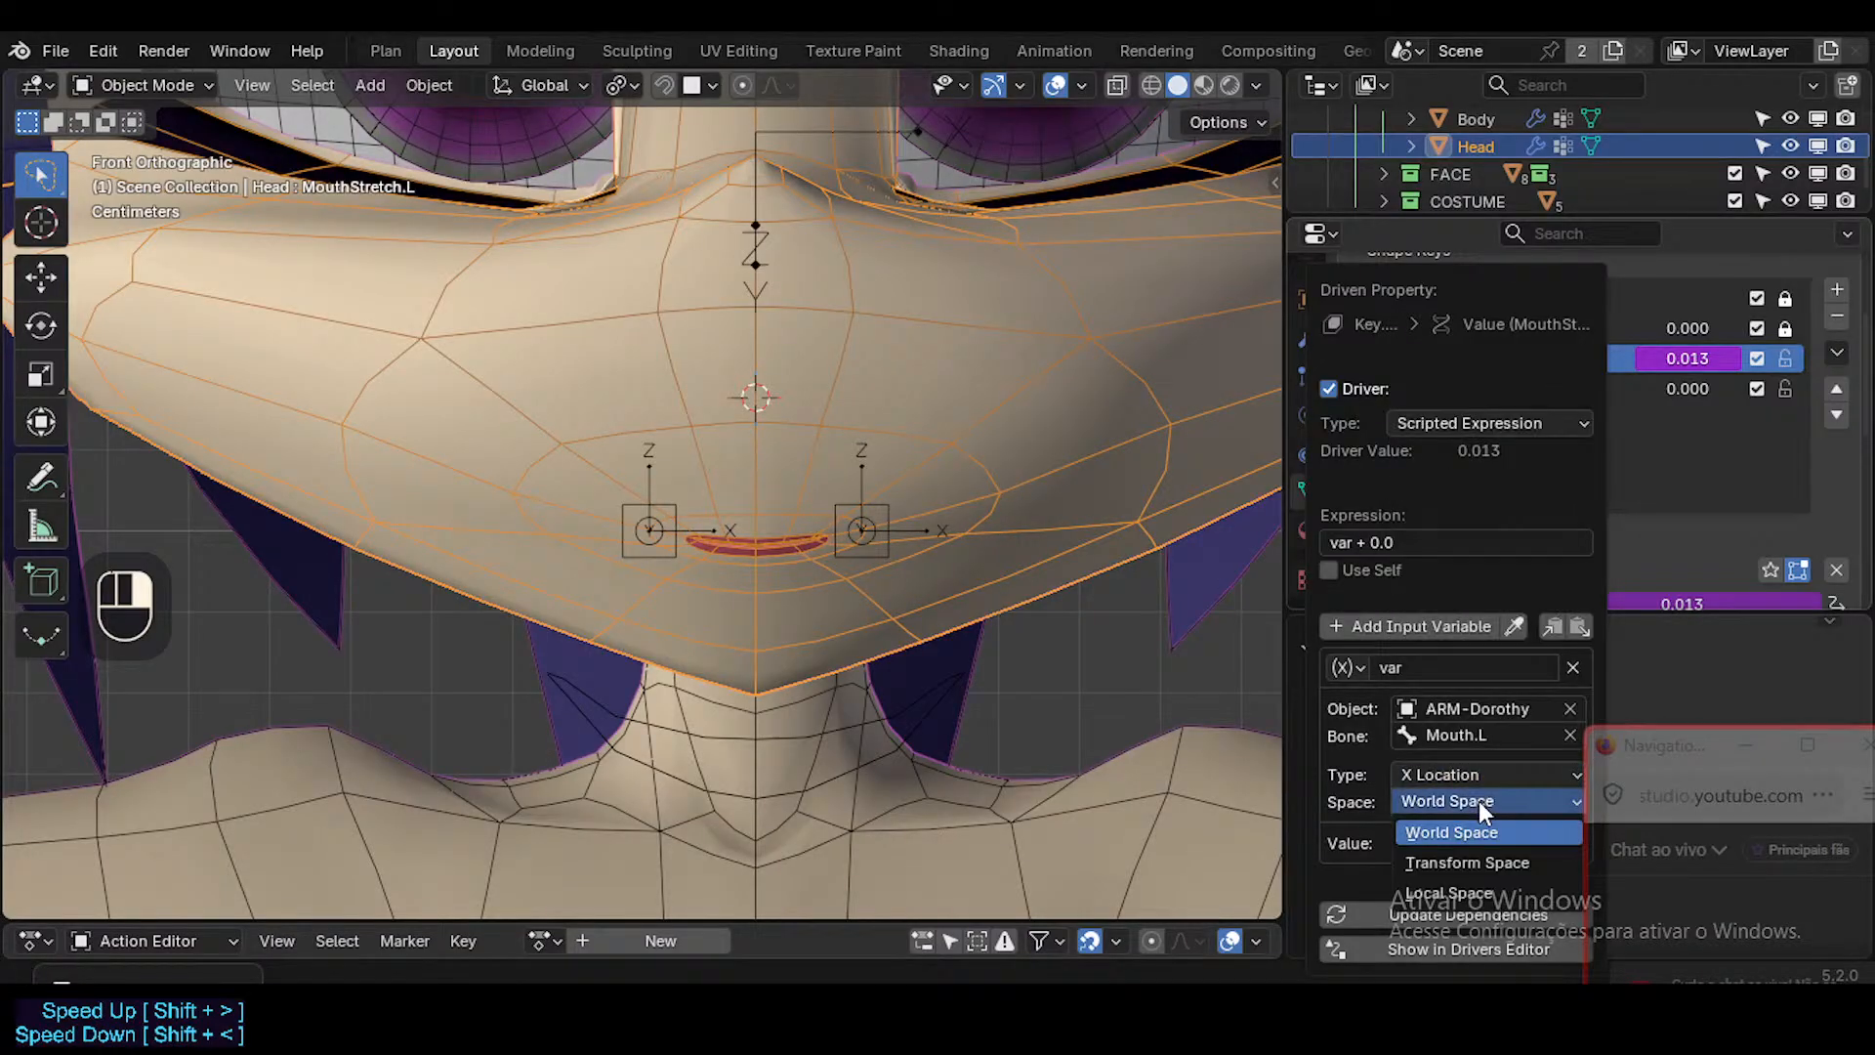
left_click(1451, 893)
Reduce the MouthStretch.L driver's expression to var.
left_click(1392, 543)
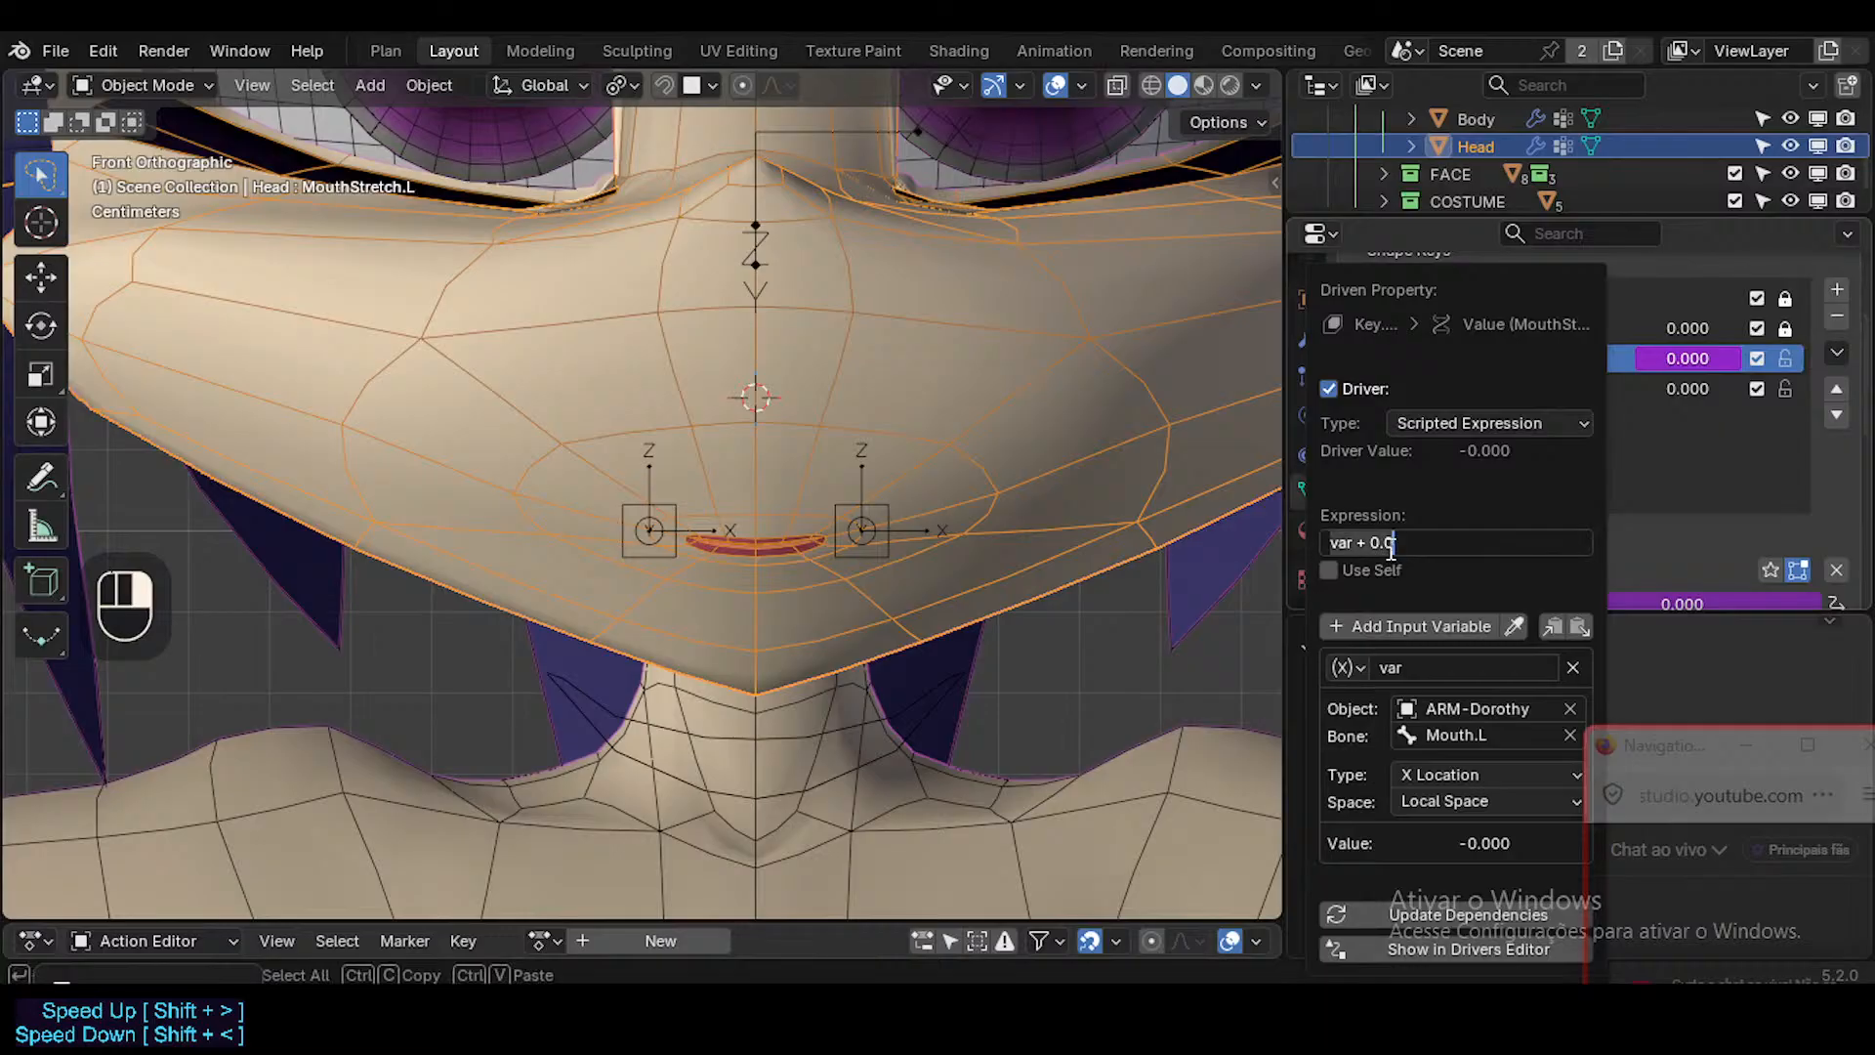
left_click(1413, 550)
left_click_drag(1360, 550, 1525, 550)
key("BackSpace")
key("BackSpace")
key("Return")
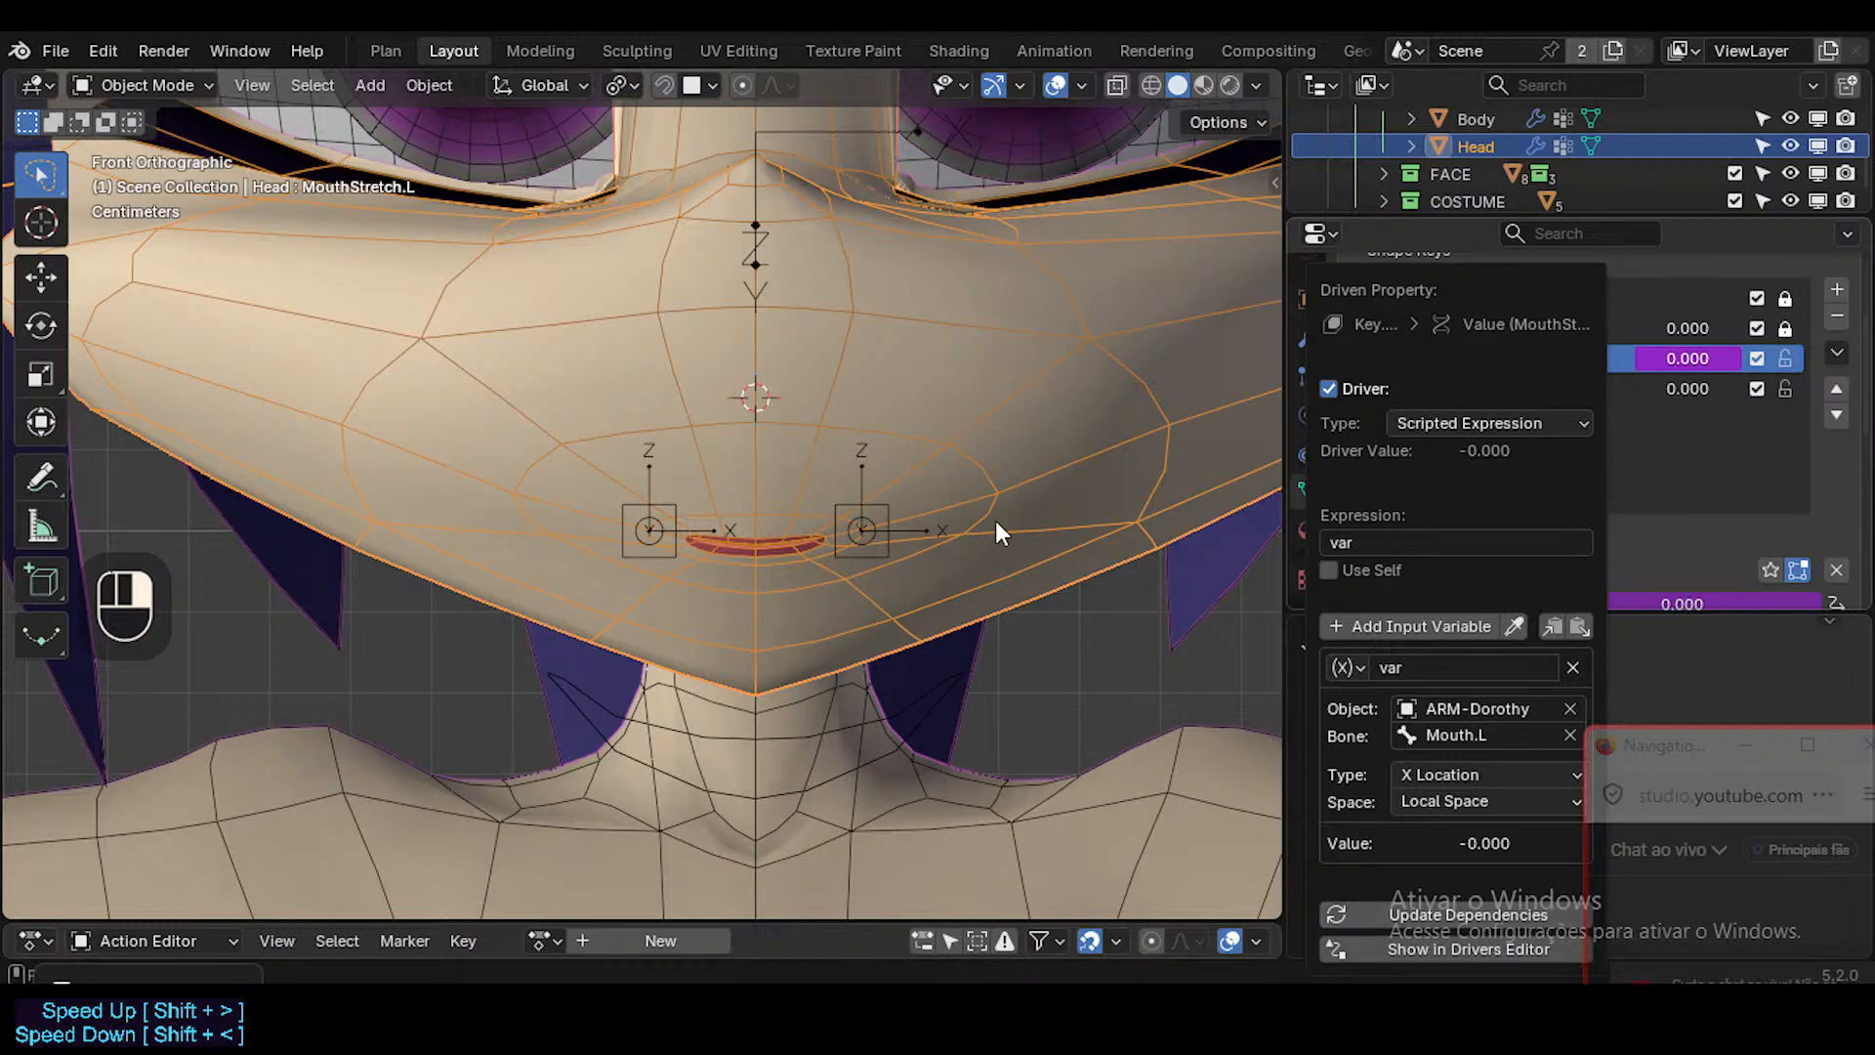
Put the armature in Pose Mode and move the Mouth.L bone outward along X by about 0.059 m.
left_click(889, 504)
key("ctrl+Tab")
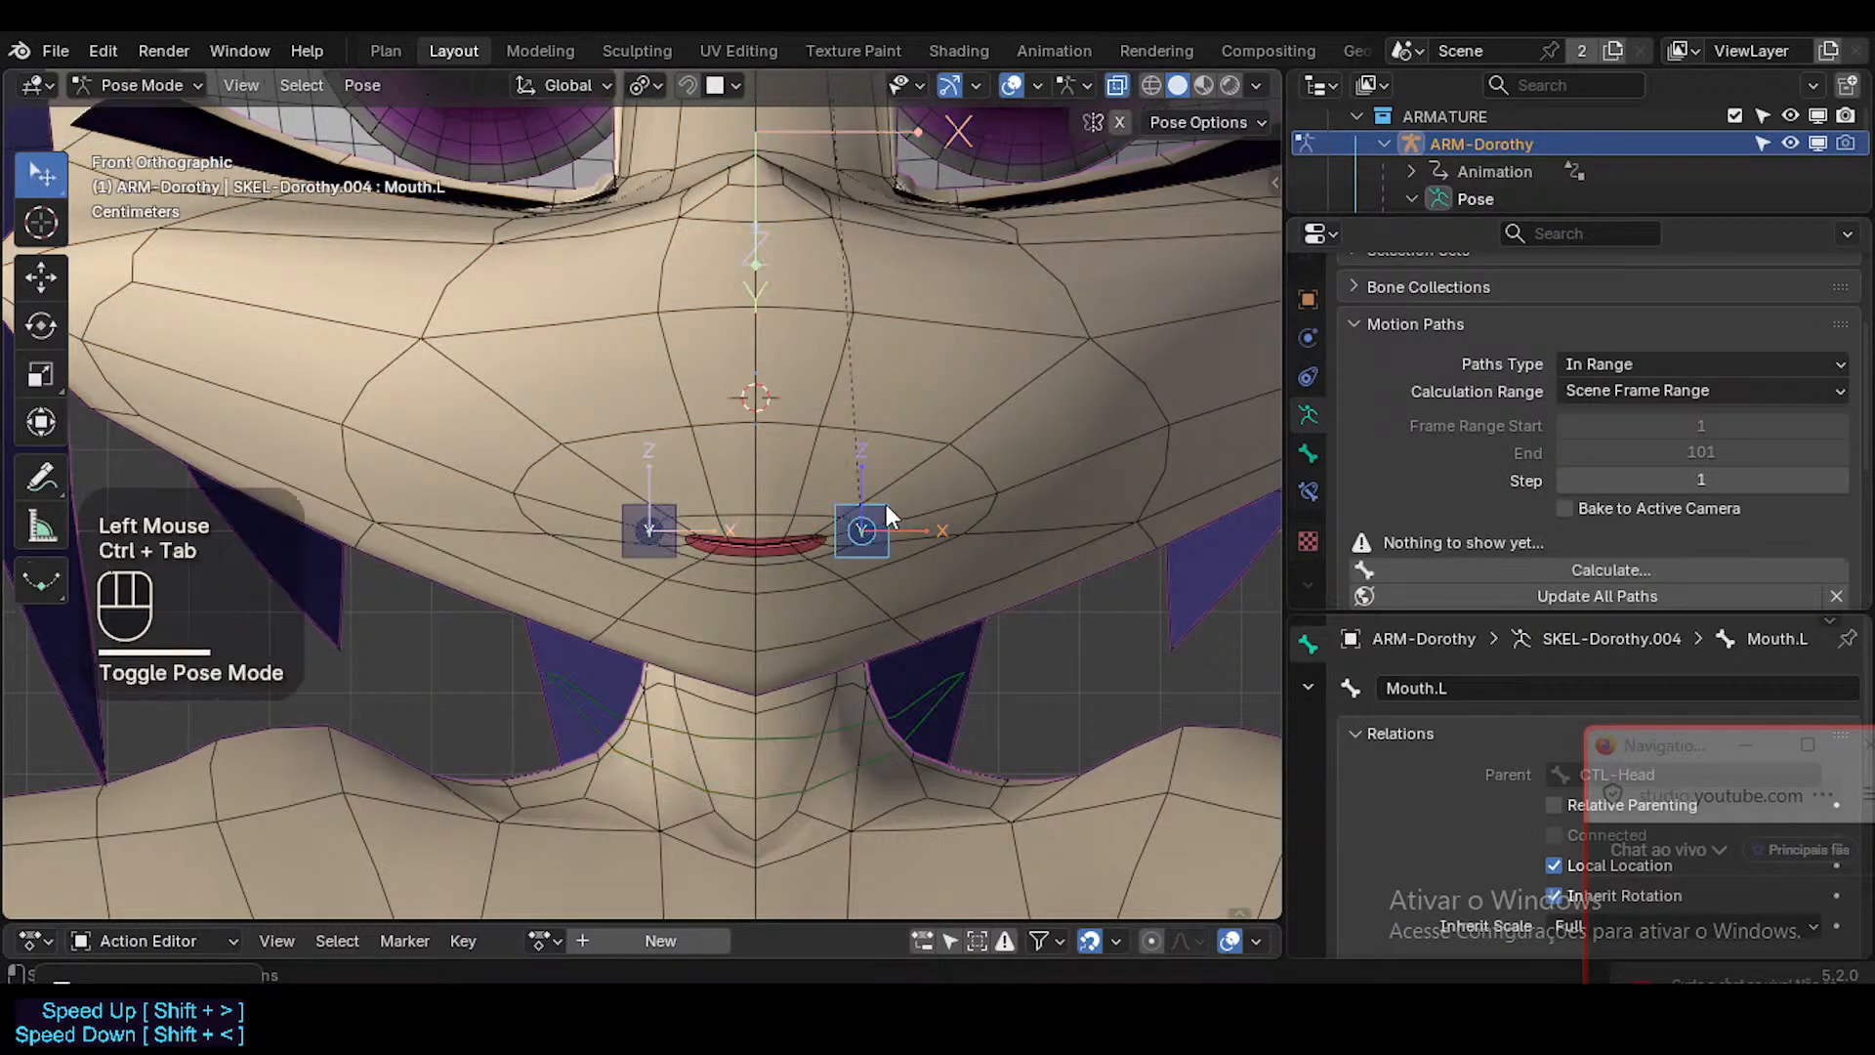
key("g")
key("x")
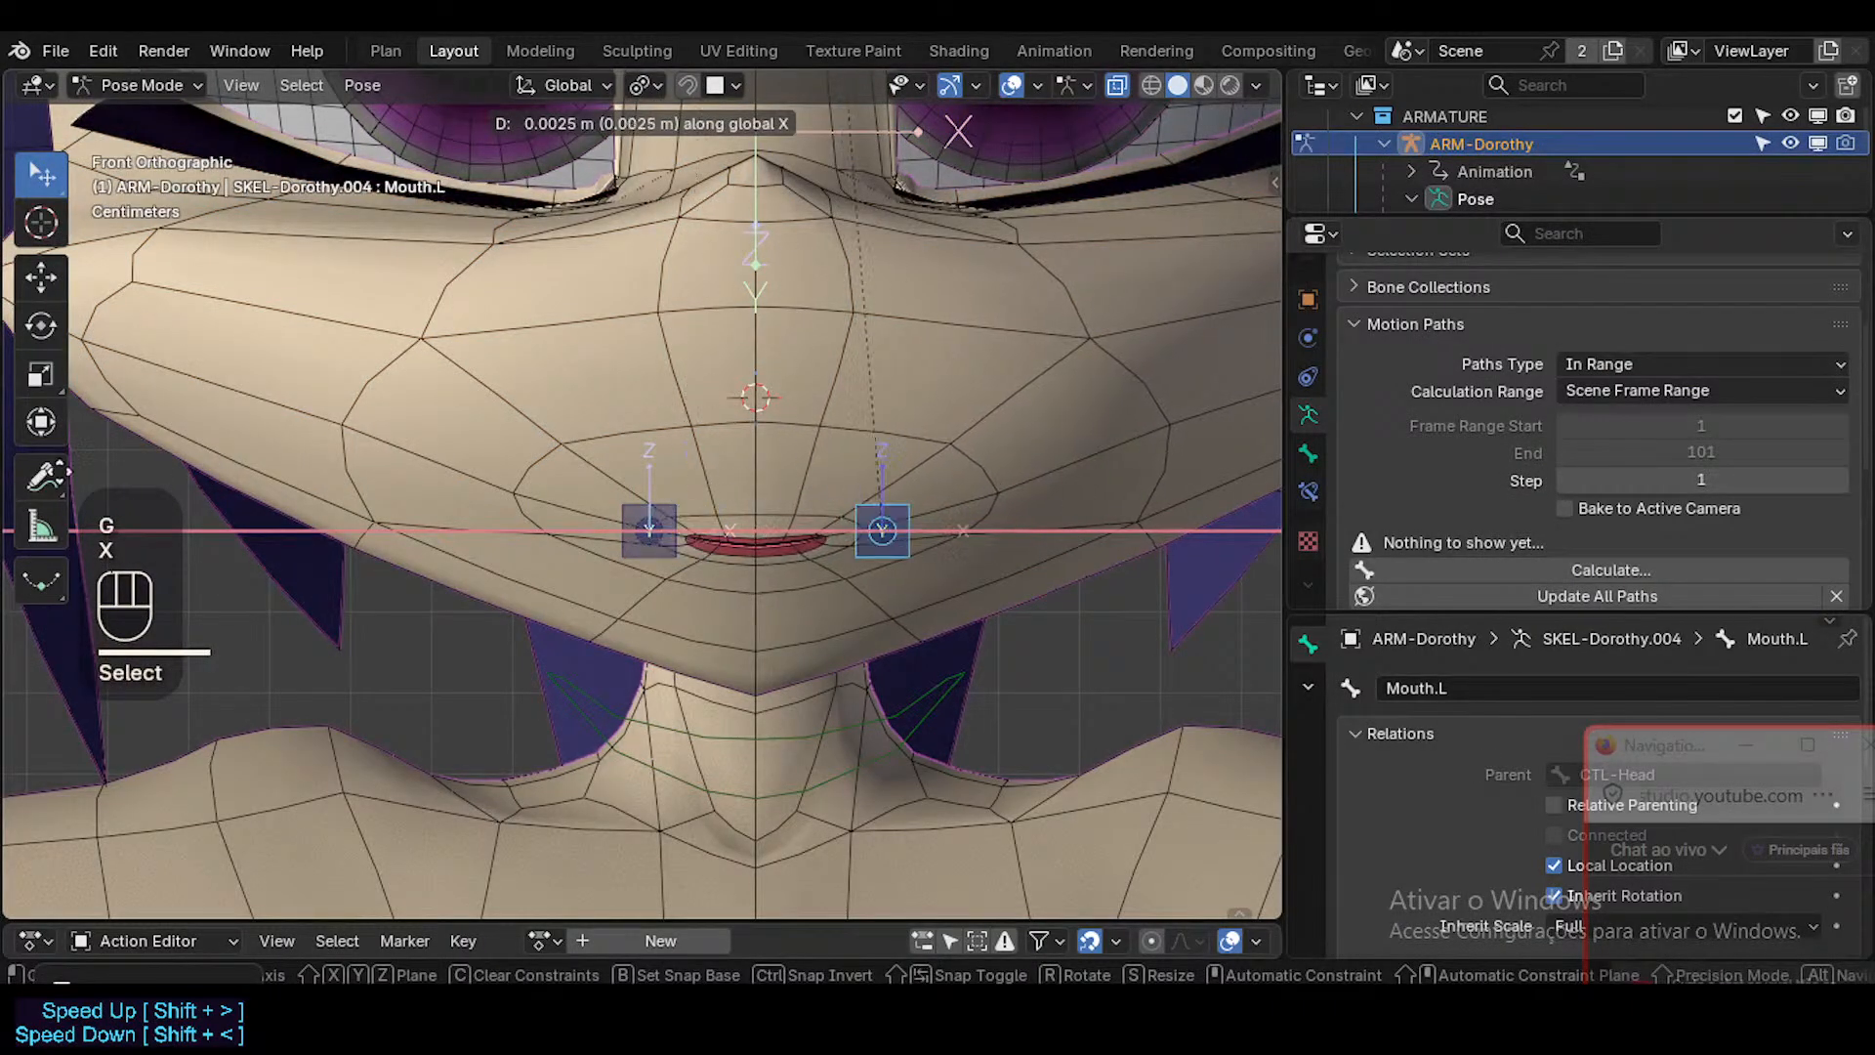
key("Escape")
scroll(1024, 478, "down", 2)
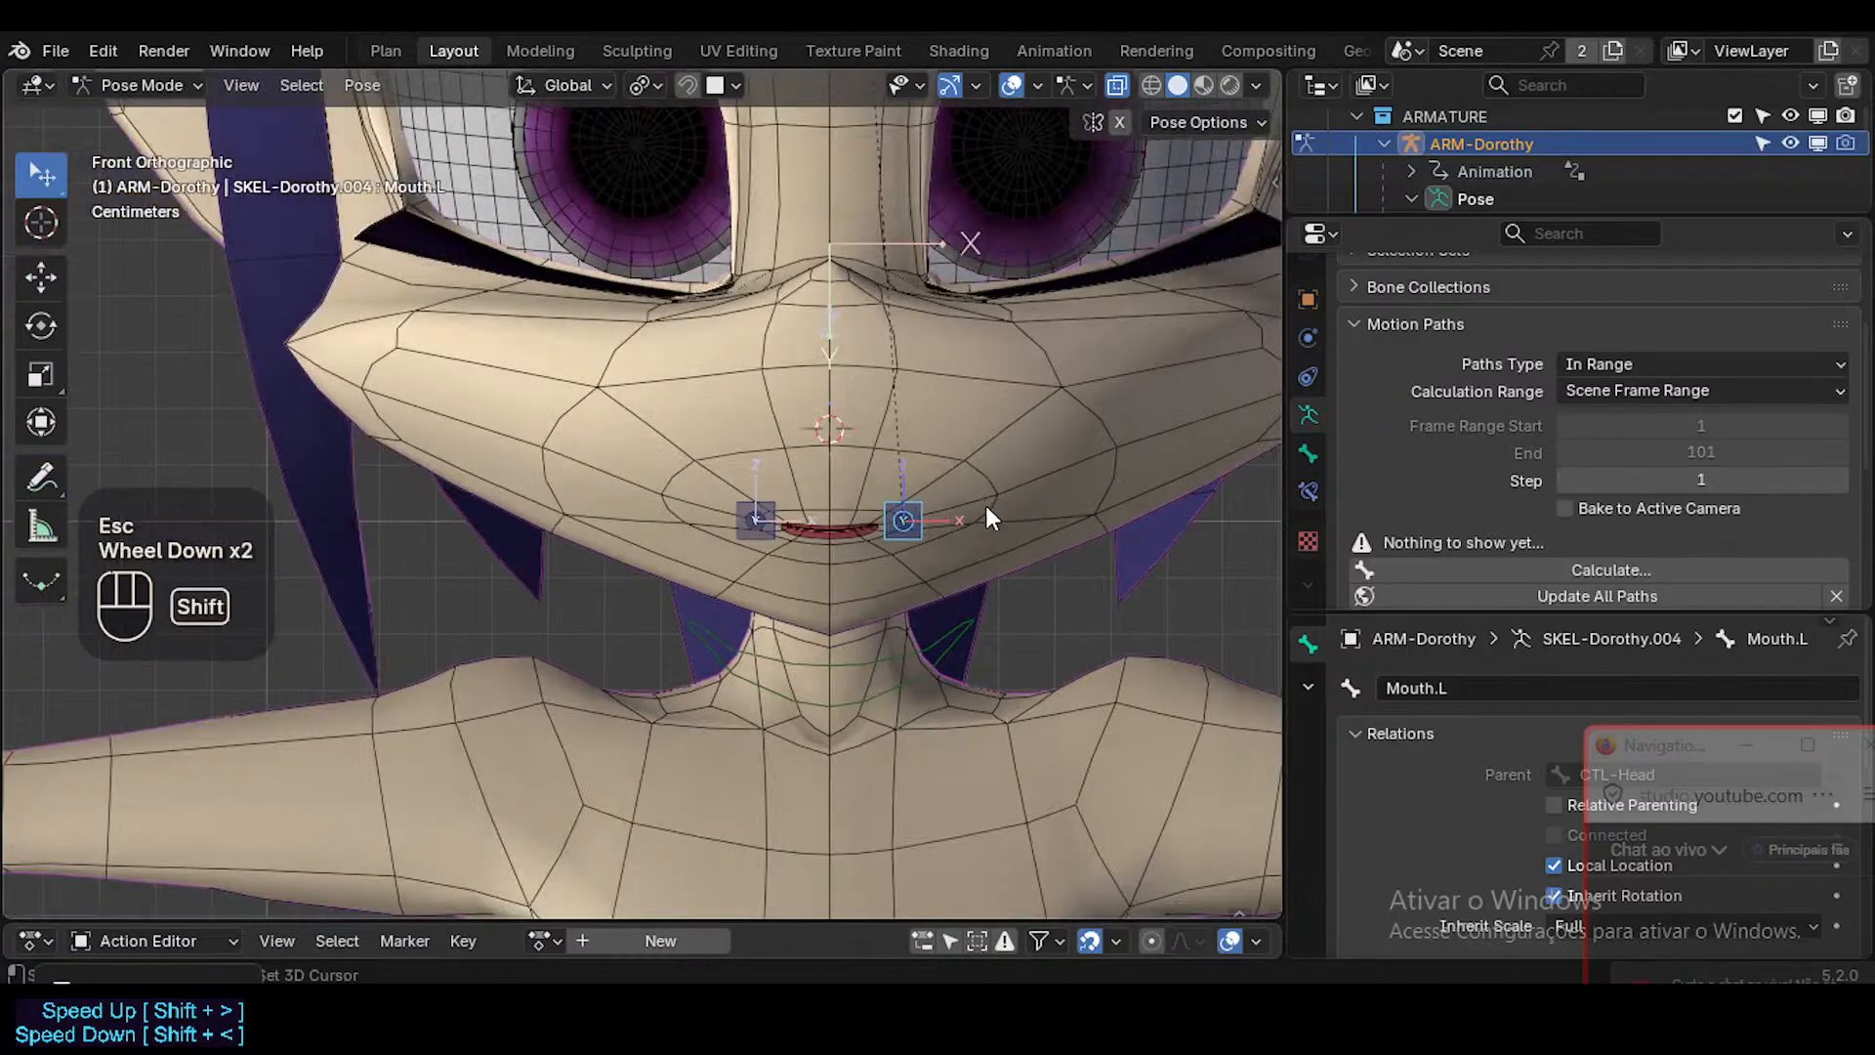
middle_click_drag(986, 506, 915, 525, "shift")
key("g")
key("x")
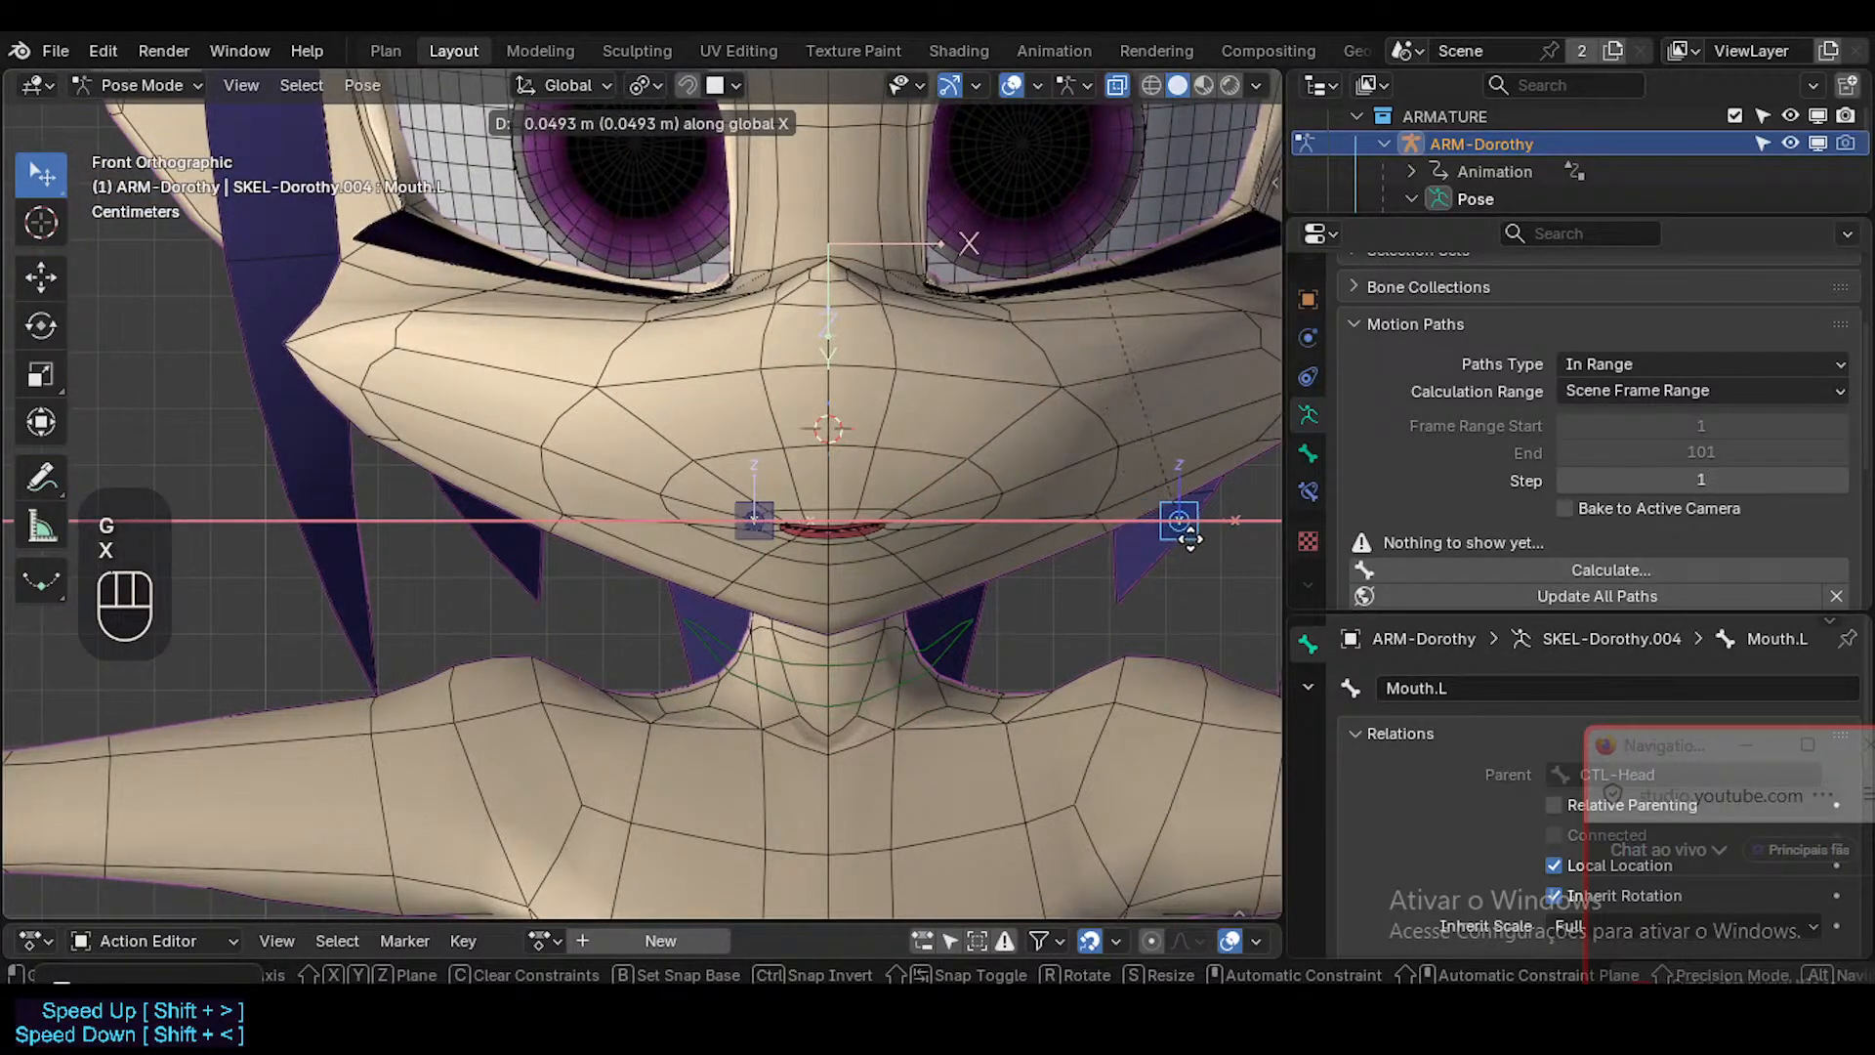
left_click(1222, 529)
middle_click_drag(1222, 529, 1195, 529, "shift")
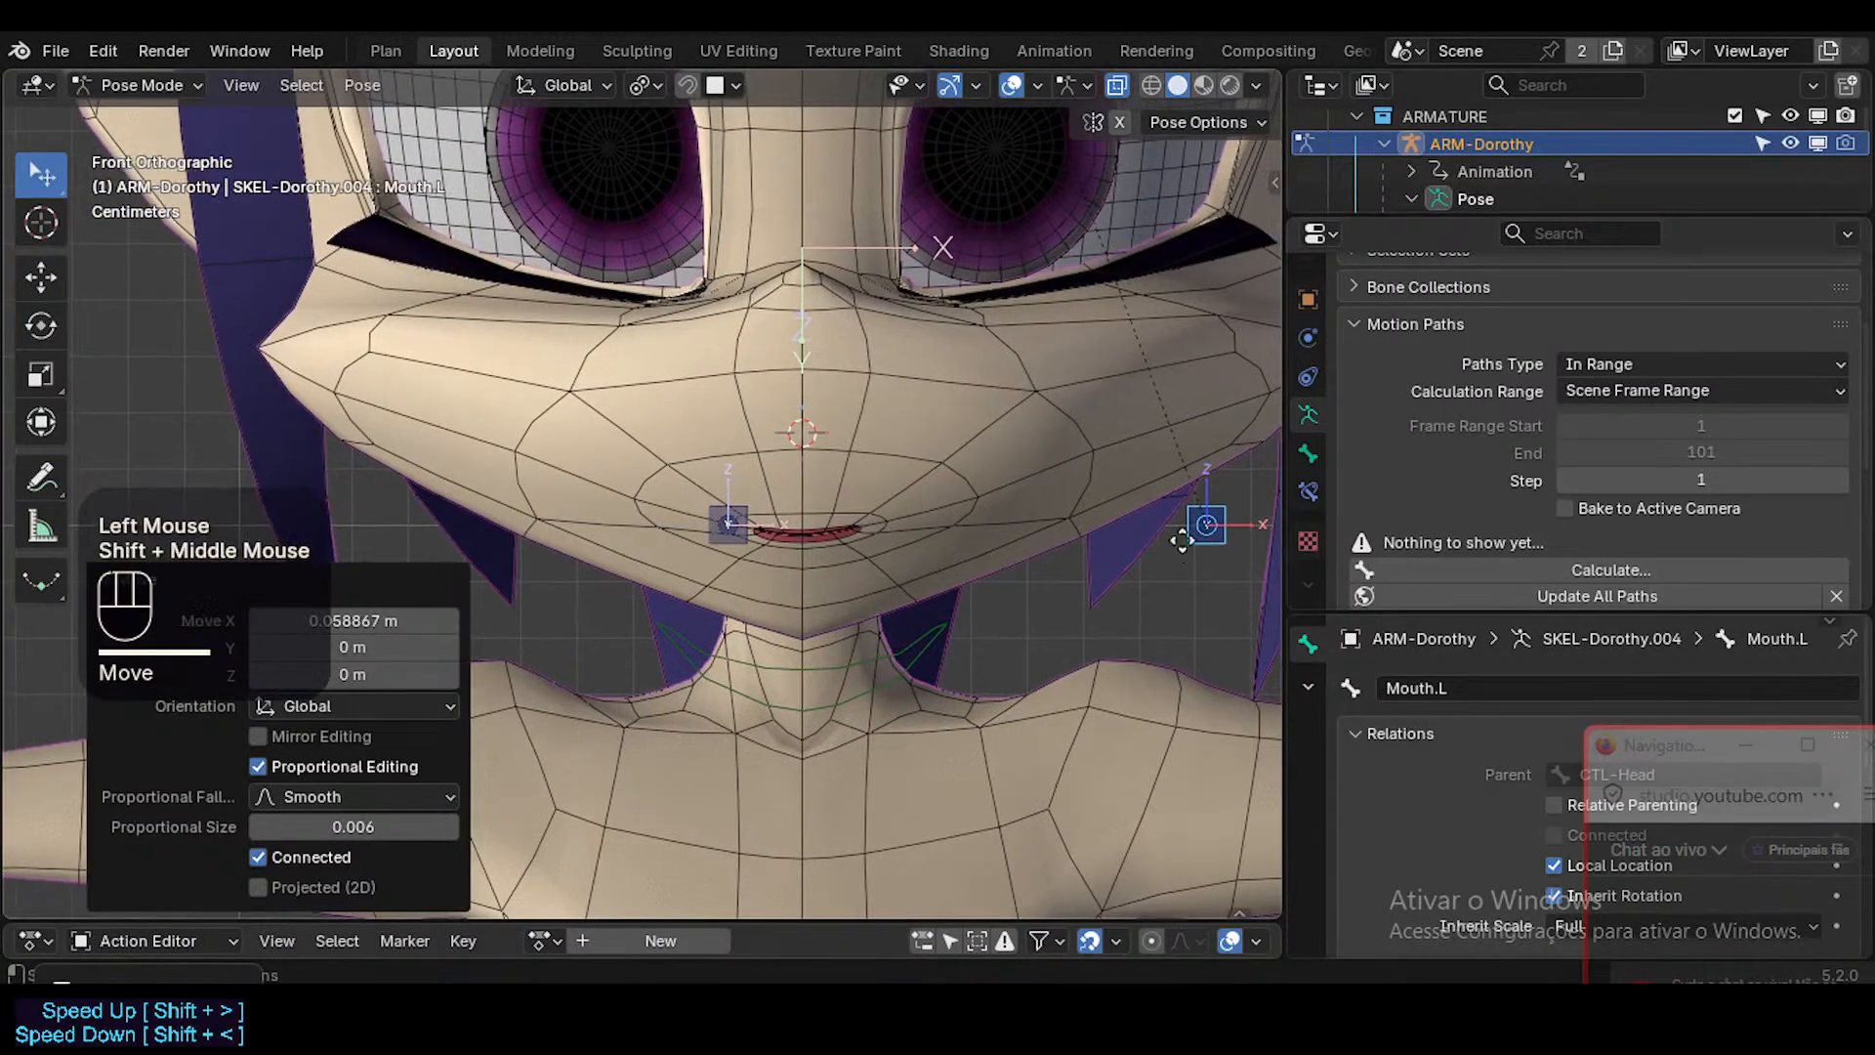
Move the Mouth.L bone back along X to an offset of about 0.044 m and reselect the Head mesh in Object Mode.
key("g")
key("x")
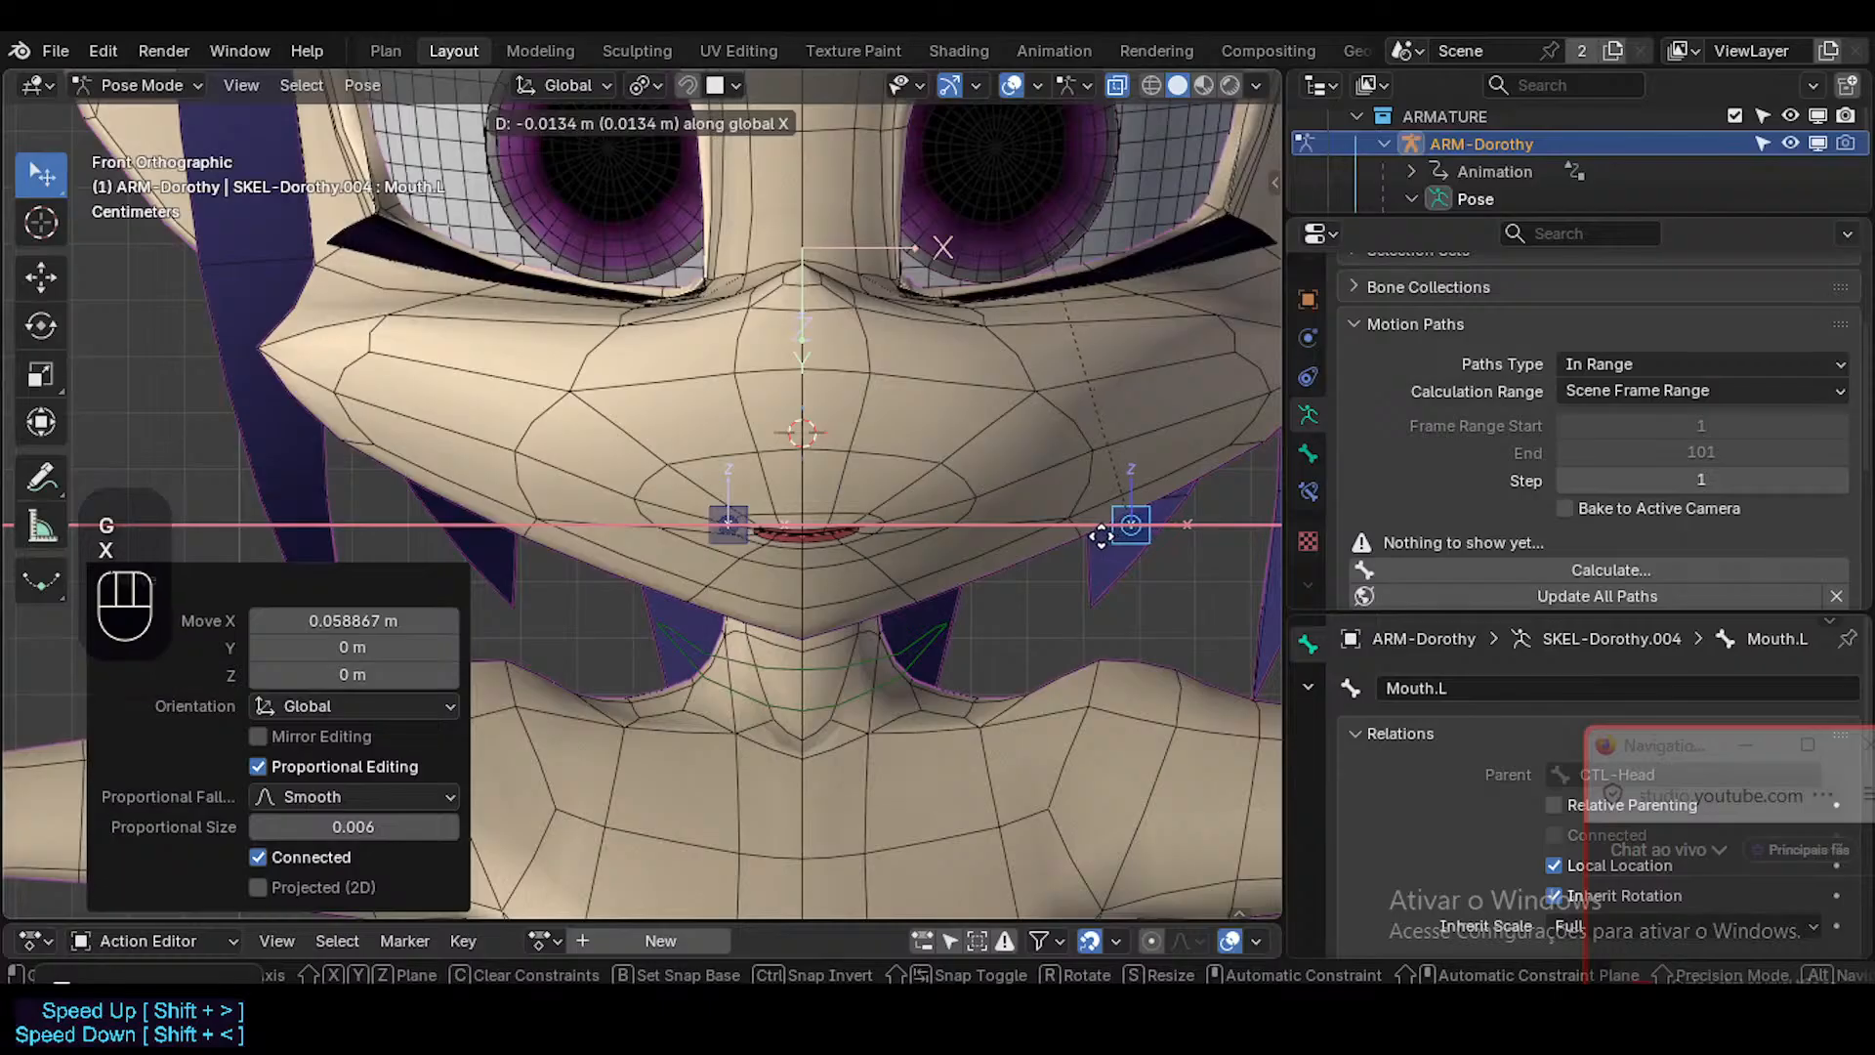
left_click(1088, 535)
key("ctrl+Tab")
left_click(1029, 494)
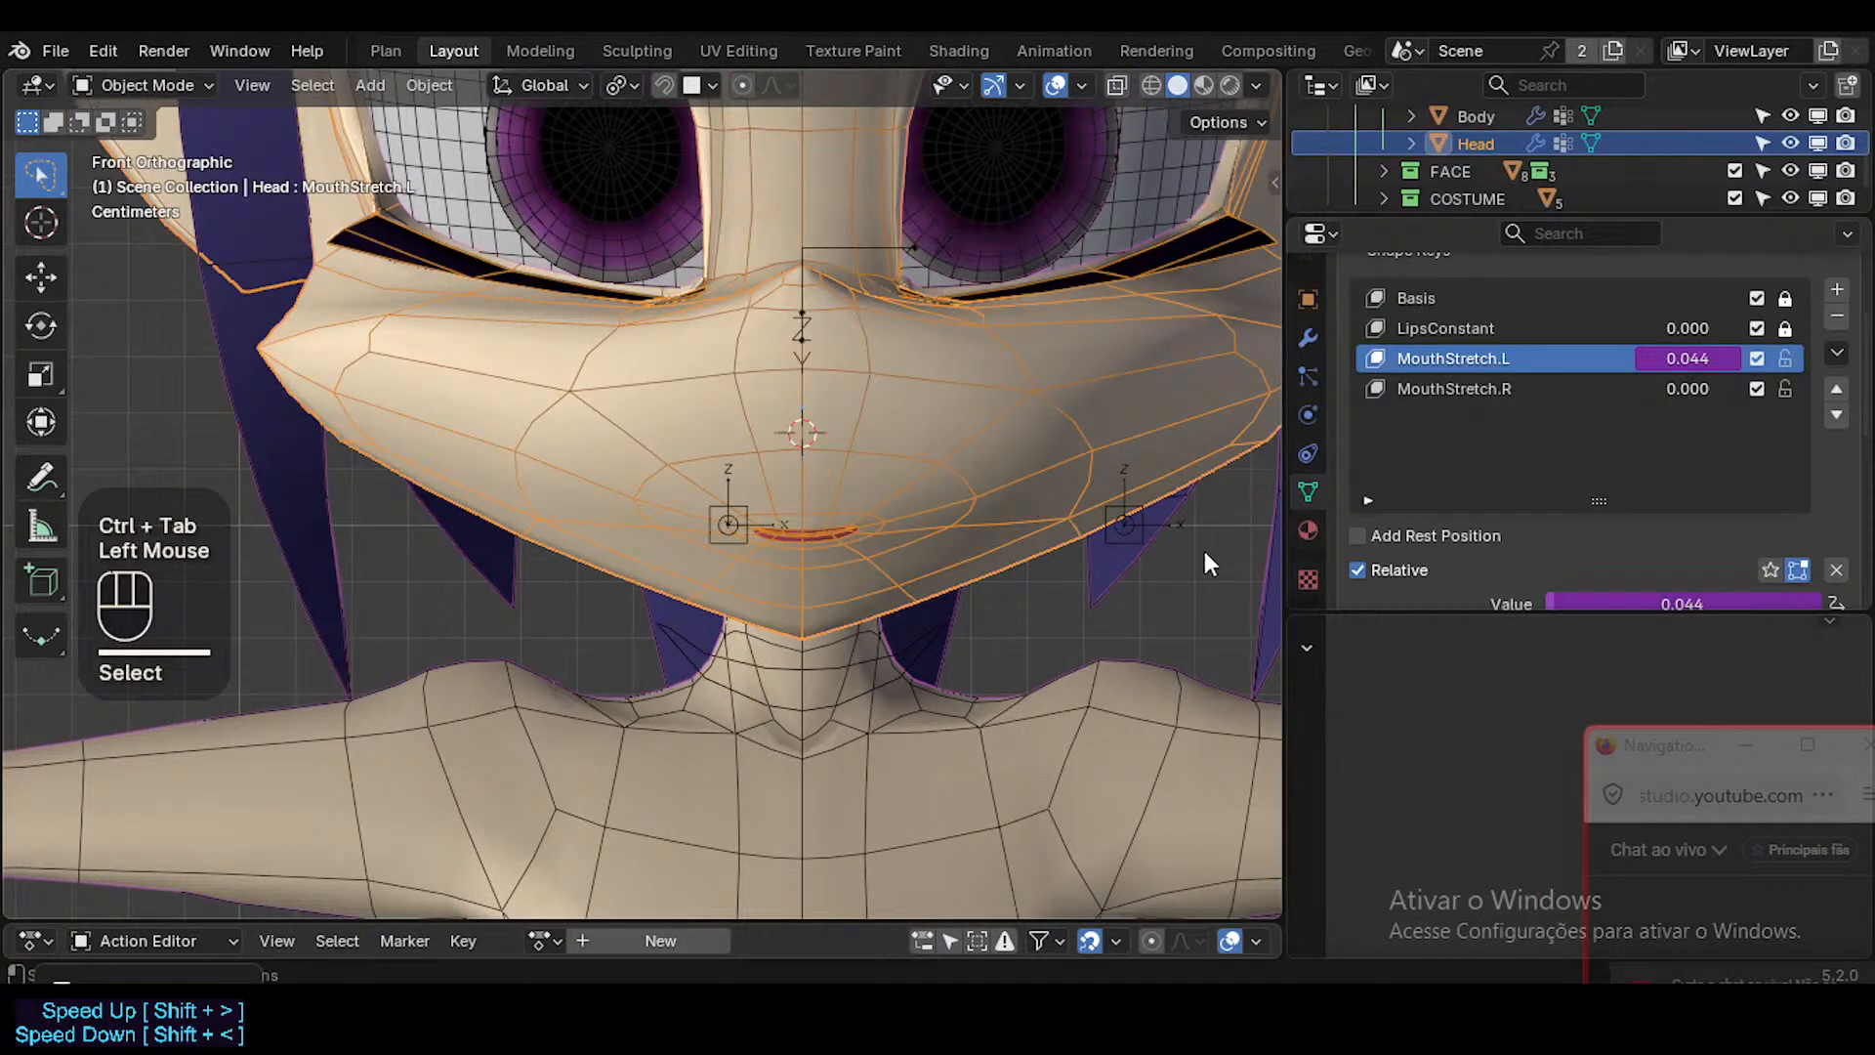
Check the Mouth.L bone's transform values in Pose Mode and return the armature to Object Mode.
left_click(1121, 512)
left_click(1151, 450)
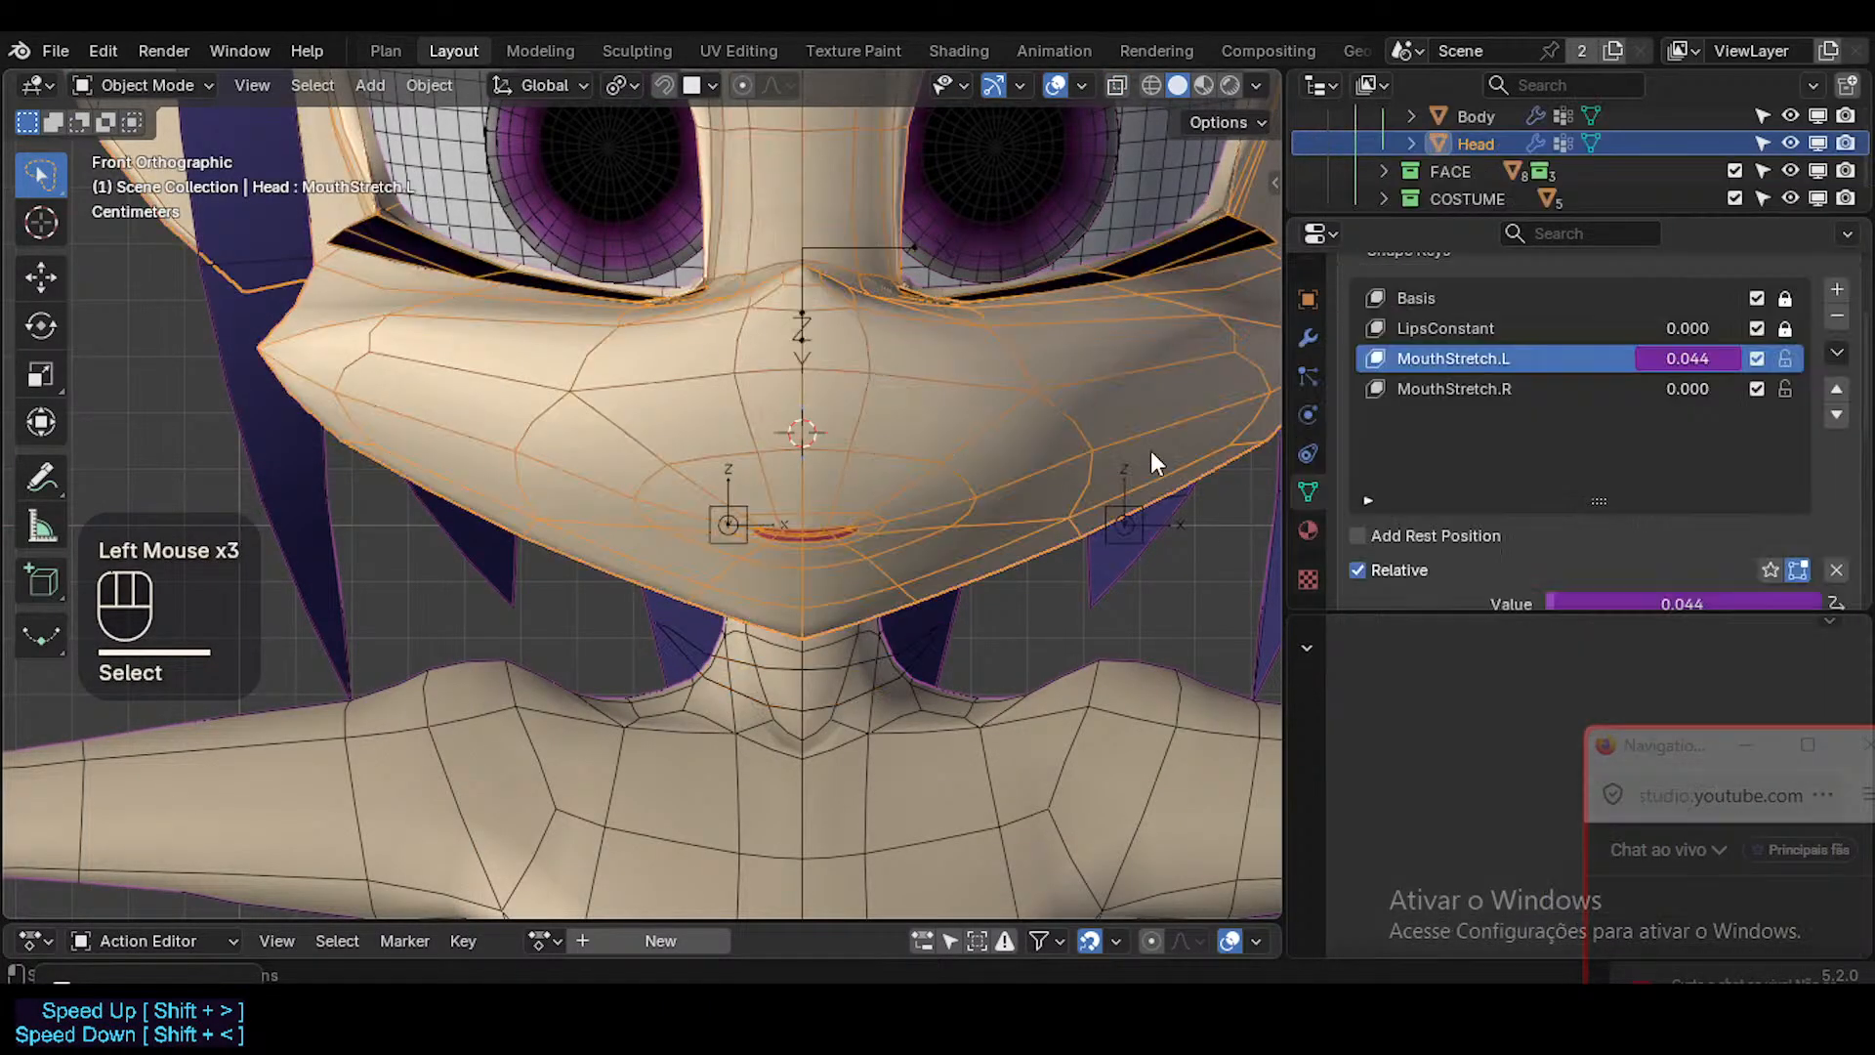
left_click(1125, 516)
key("ctrl+Tab")
left_click(1123, 523)
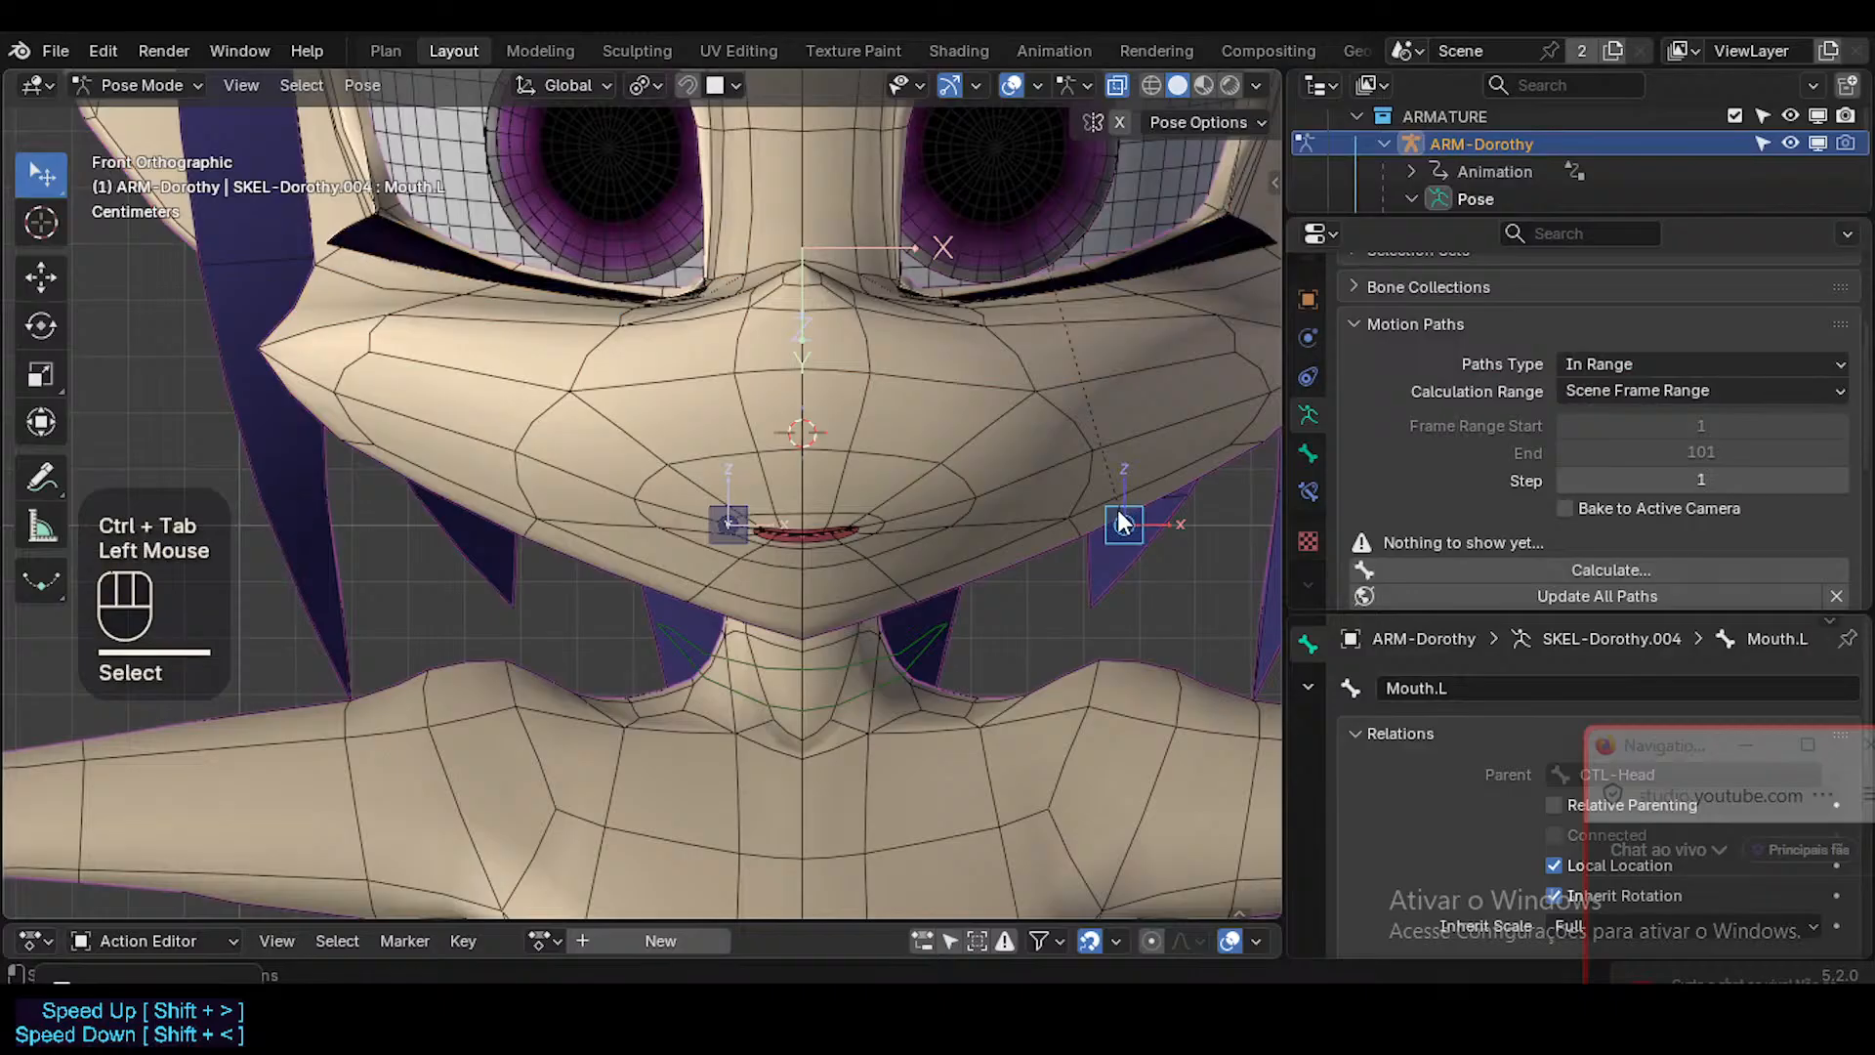
key("n")
key("n")
key("ctrl+Tab")
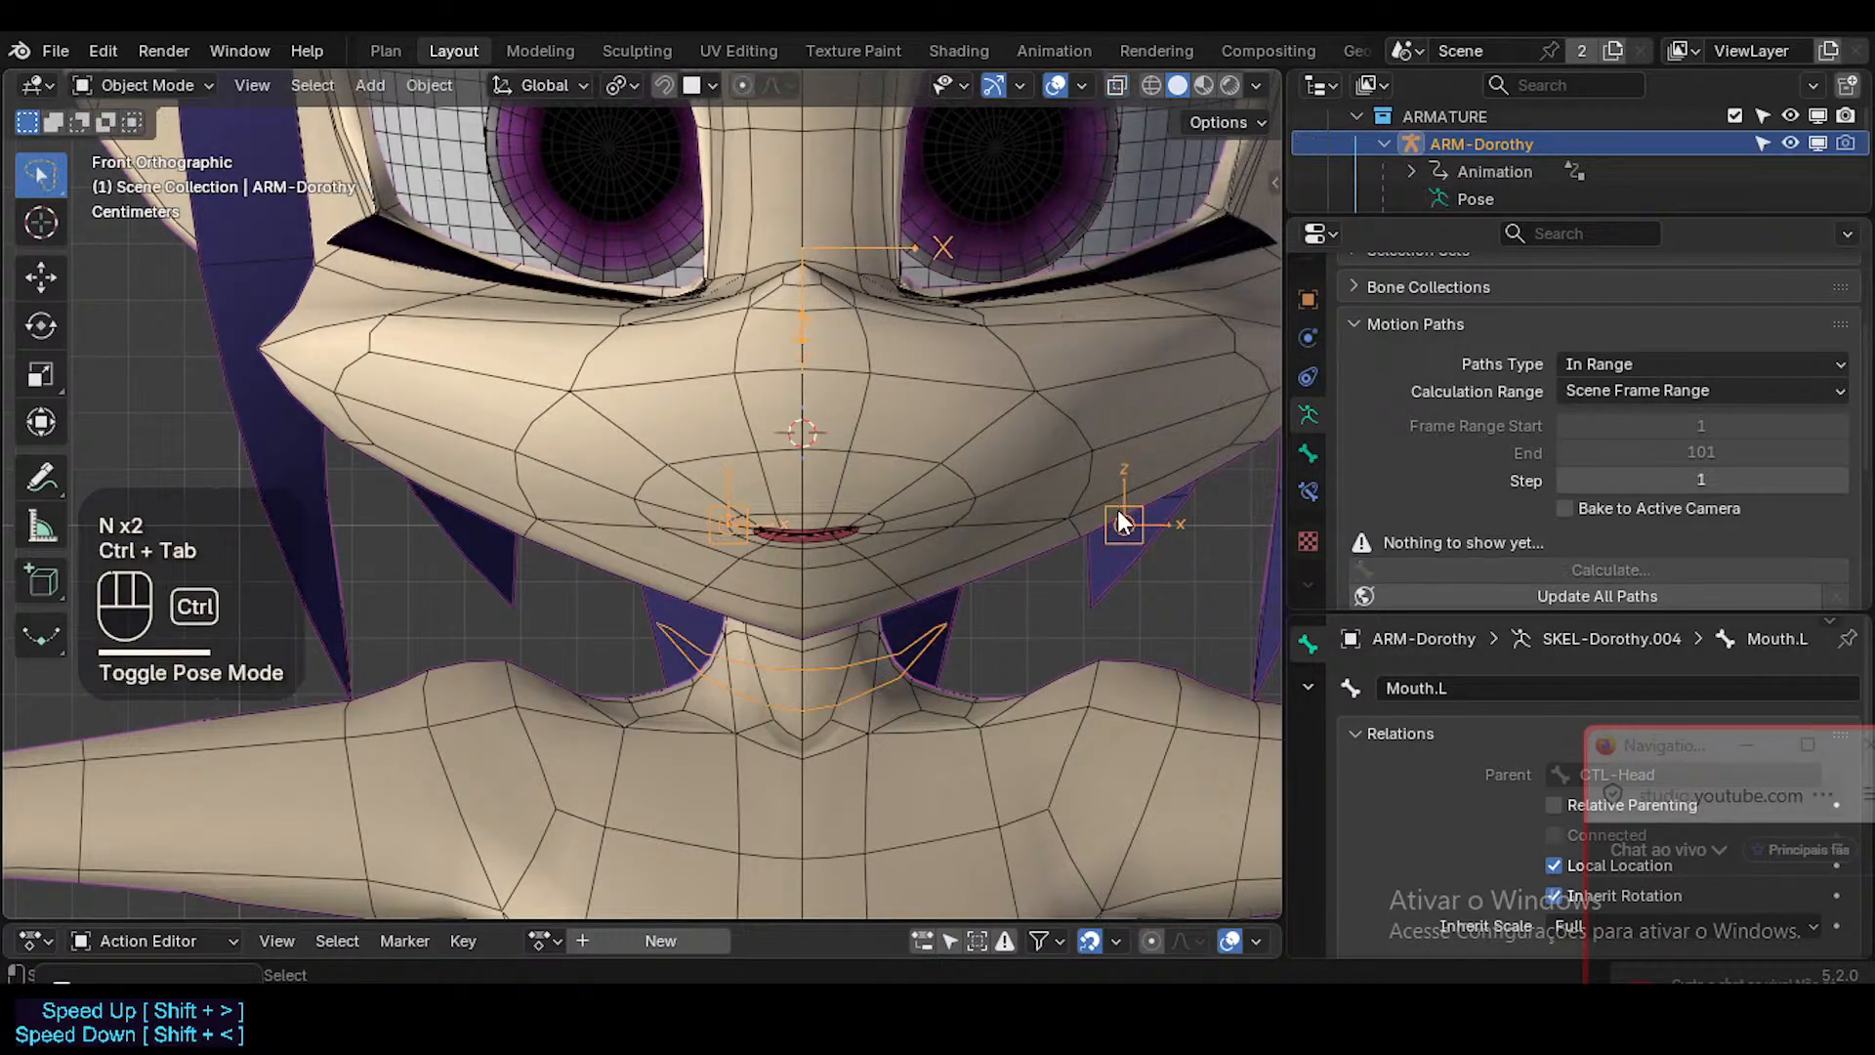
Reselect the Head mesh and set the MouthStretch.L driver's expression to var/0.044.
left_click(1110, 457)
right_click(1709, 361)
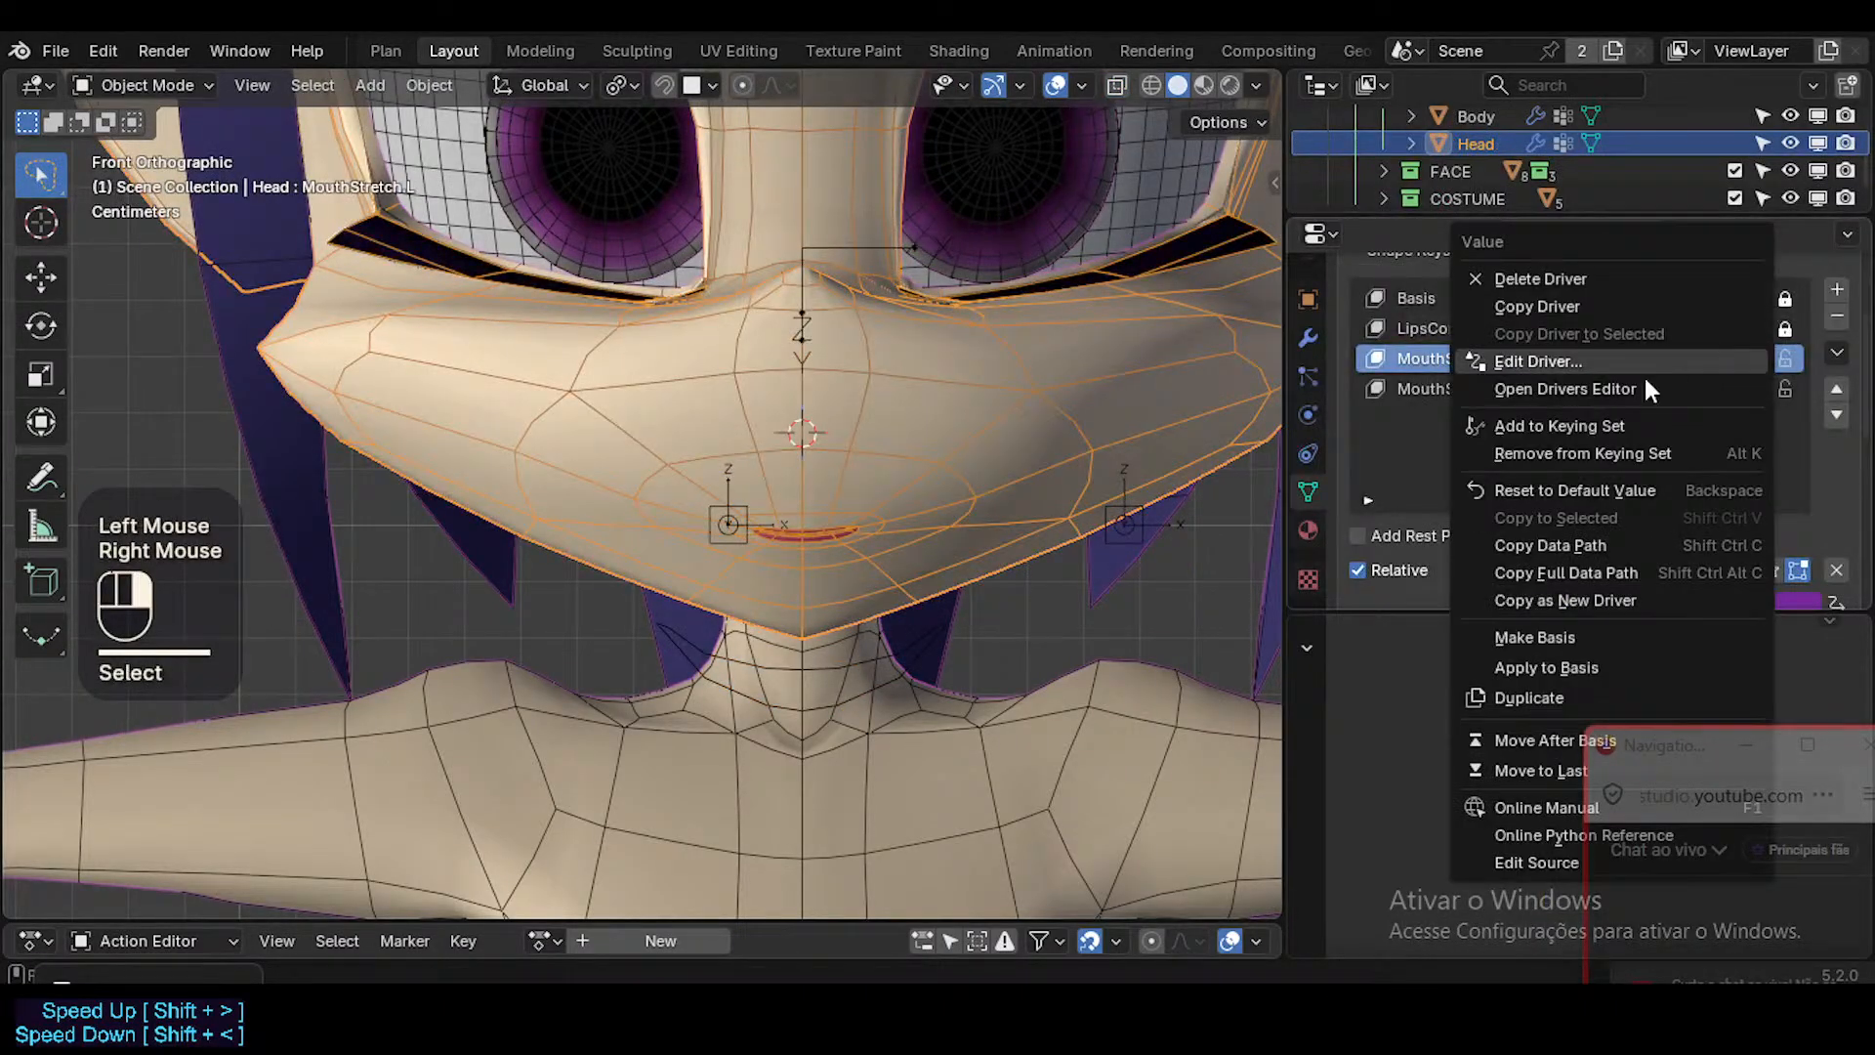
left_click(1568, 369)
left_click(1428, 513)
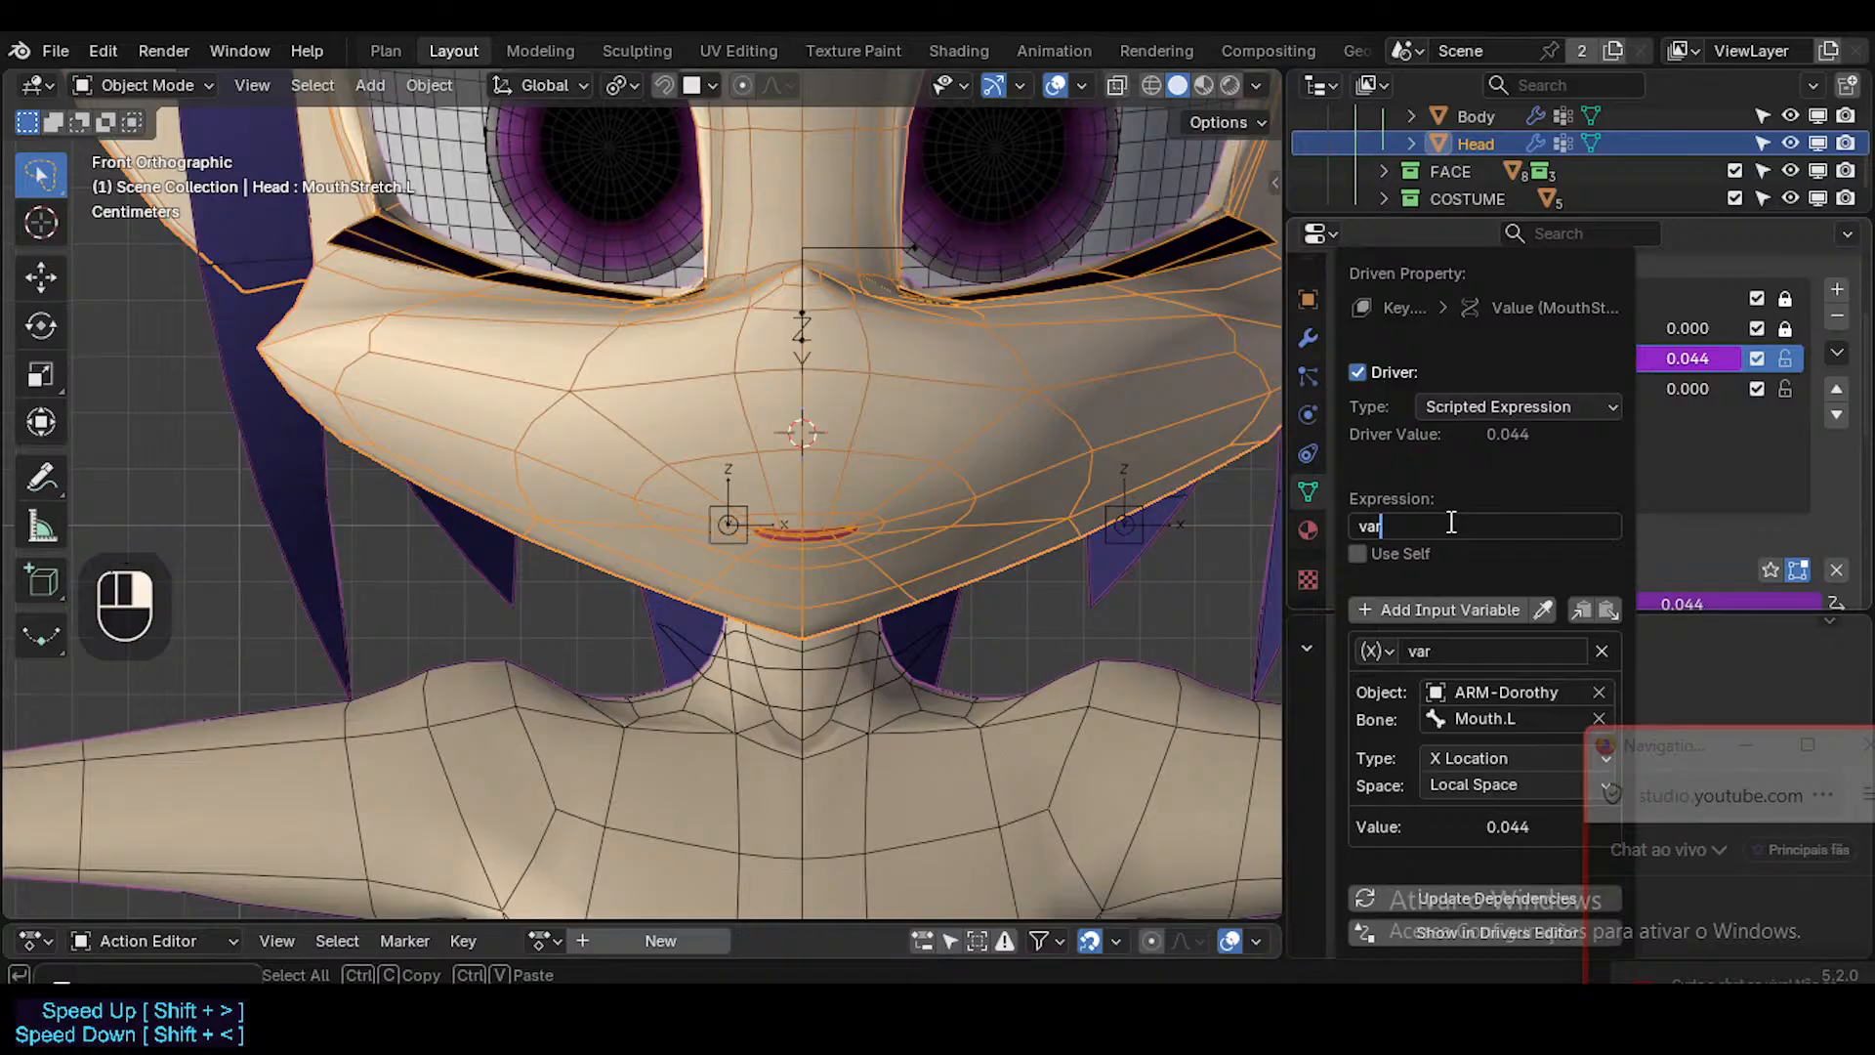
type("/0.044")
key("Return")
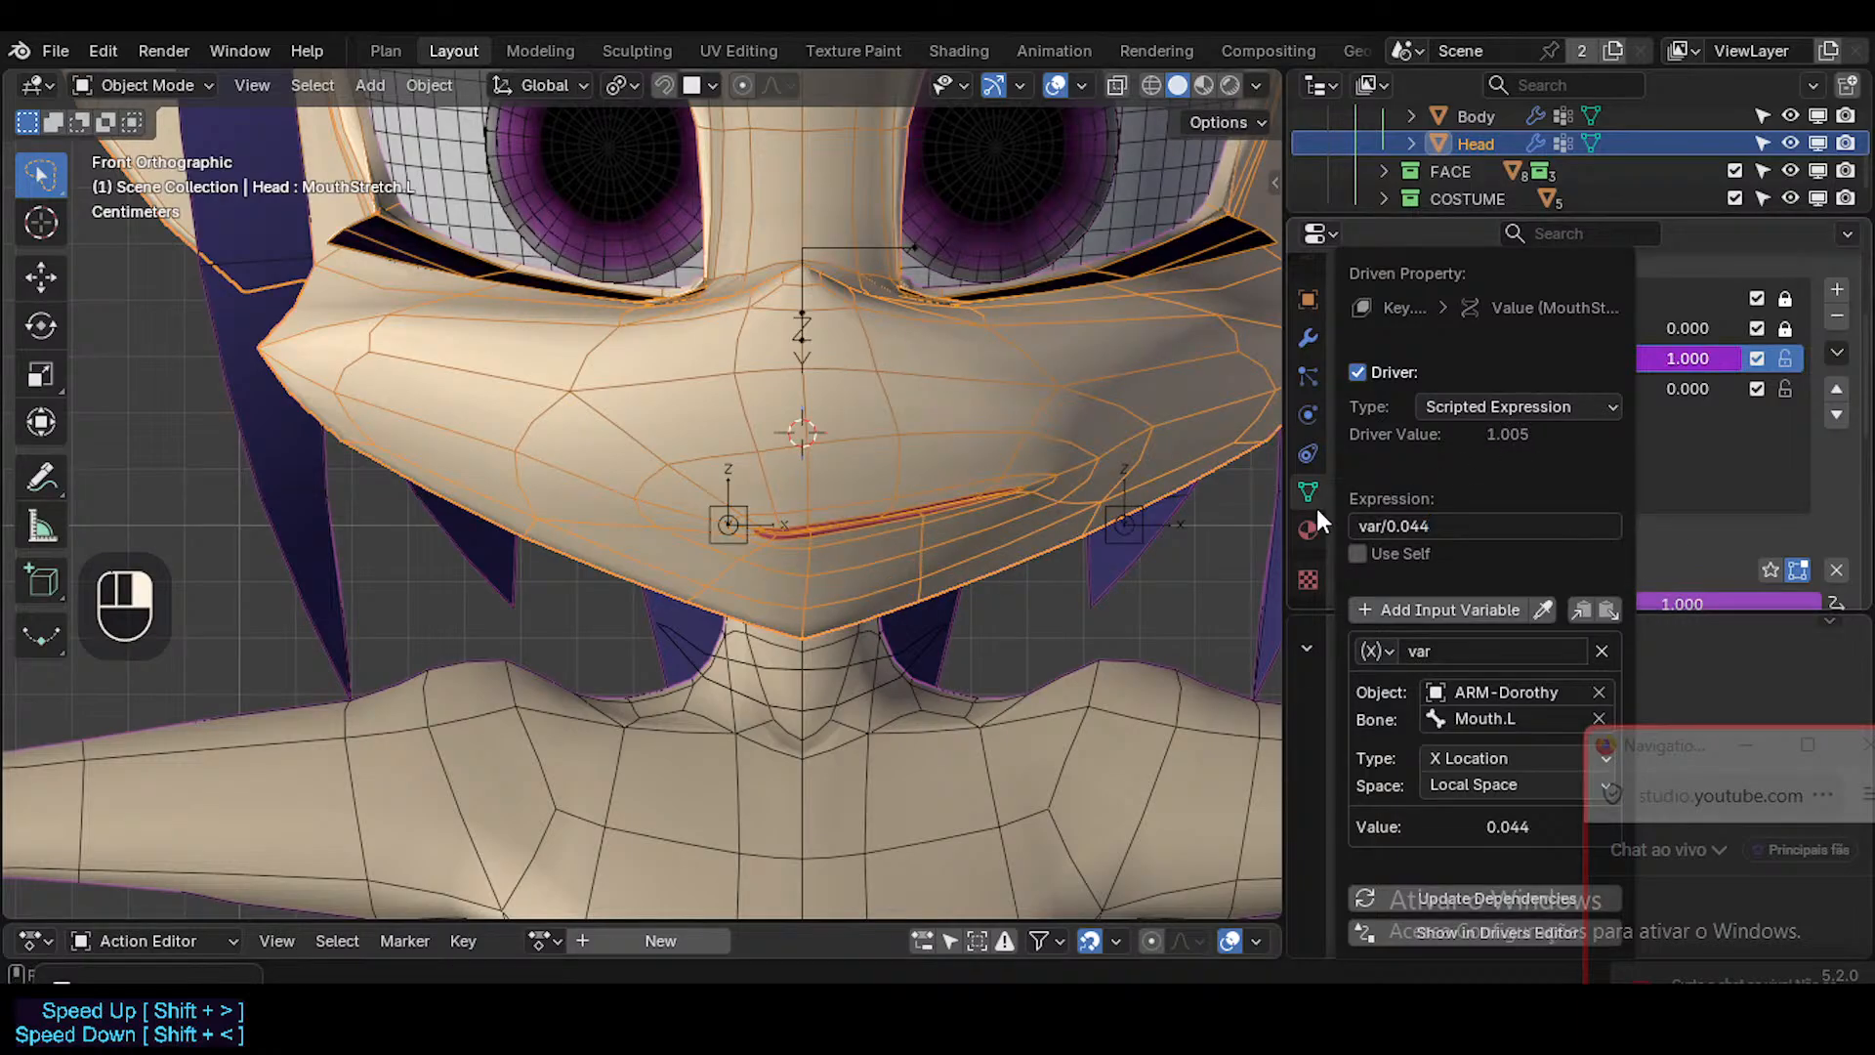
Test a small X move of the Mouth.L bone in Pose Mode, cancel it, and save the file.
left_click(1133, 536, "ctrl")
key("ctrl+Tab")
left_click(1137, 538)
key("g")
key("x")
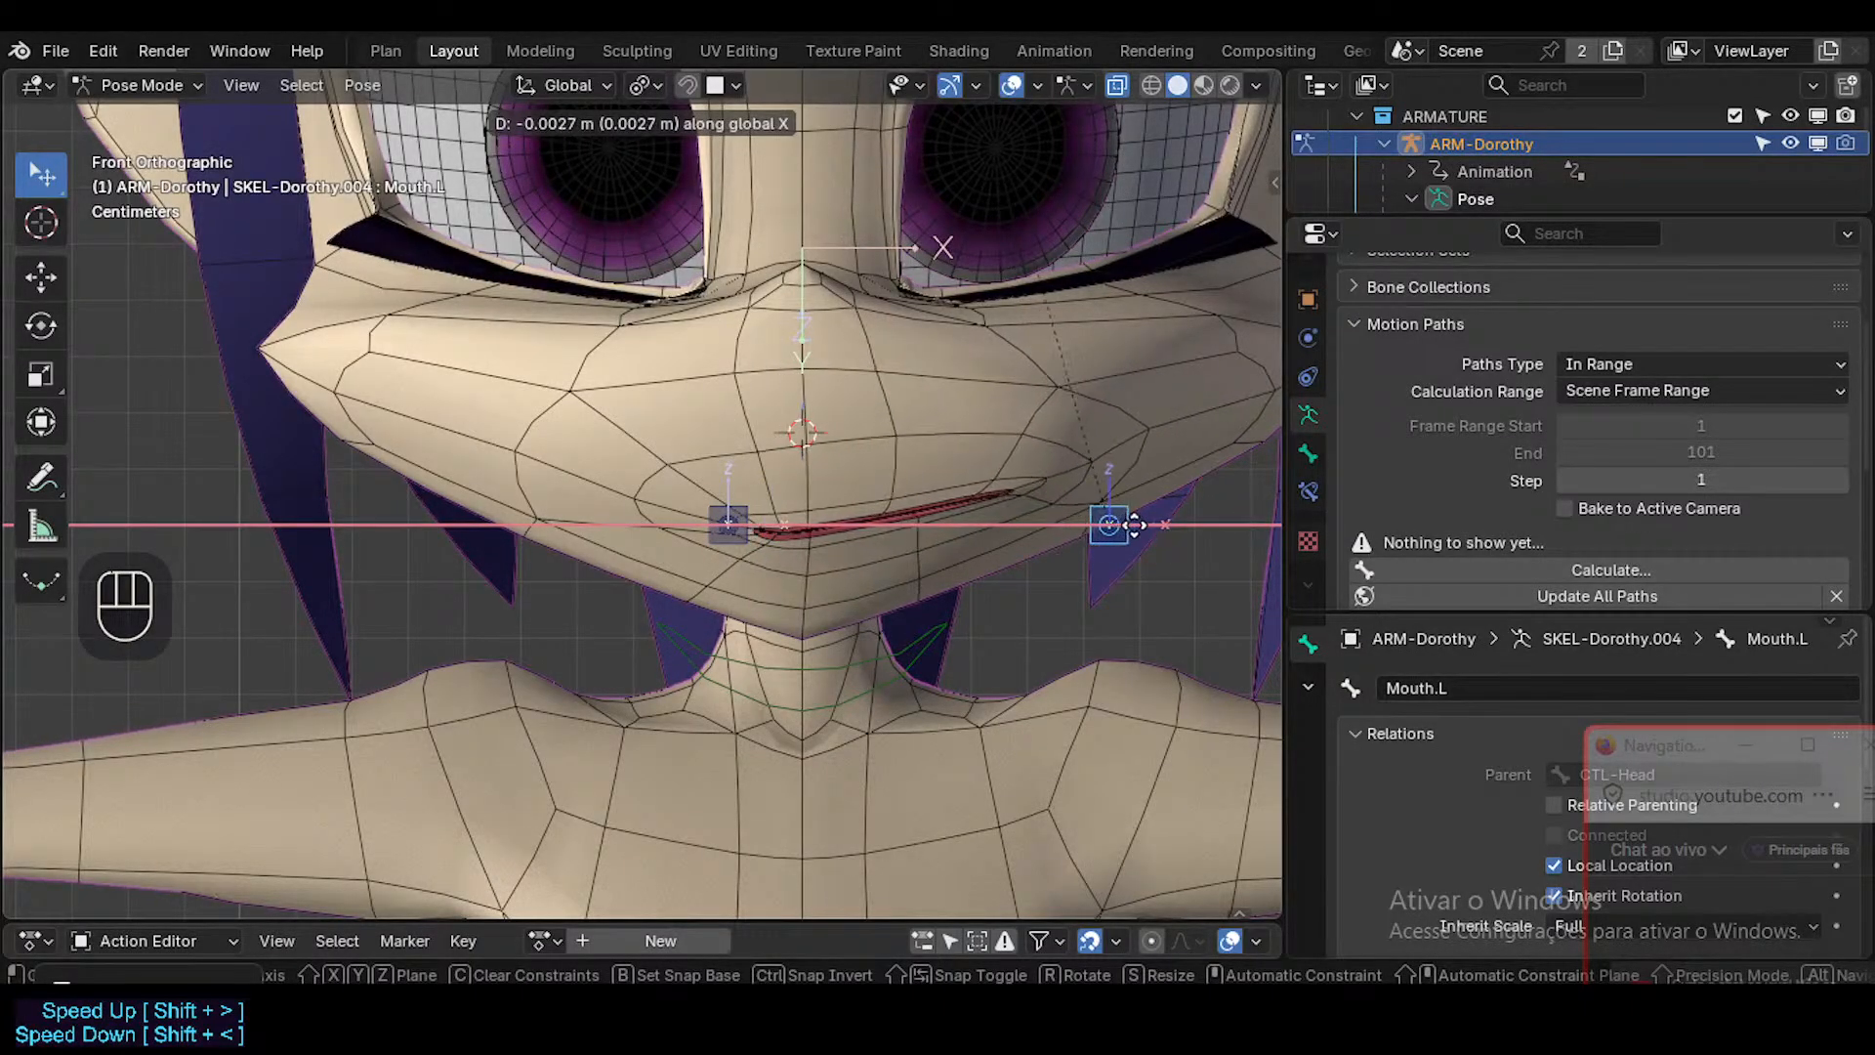
key("Escape")
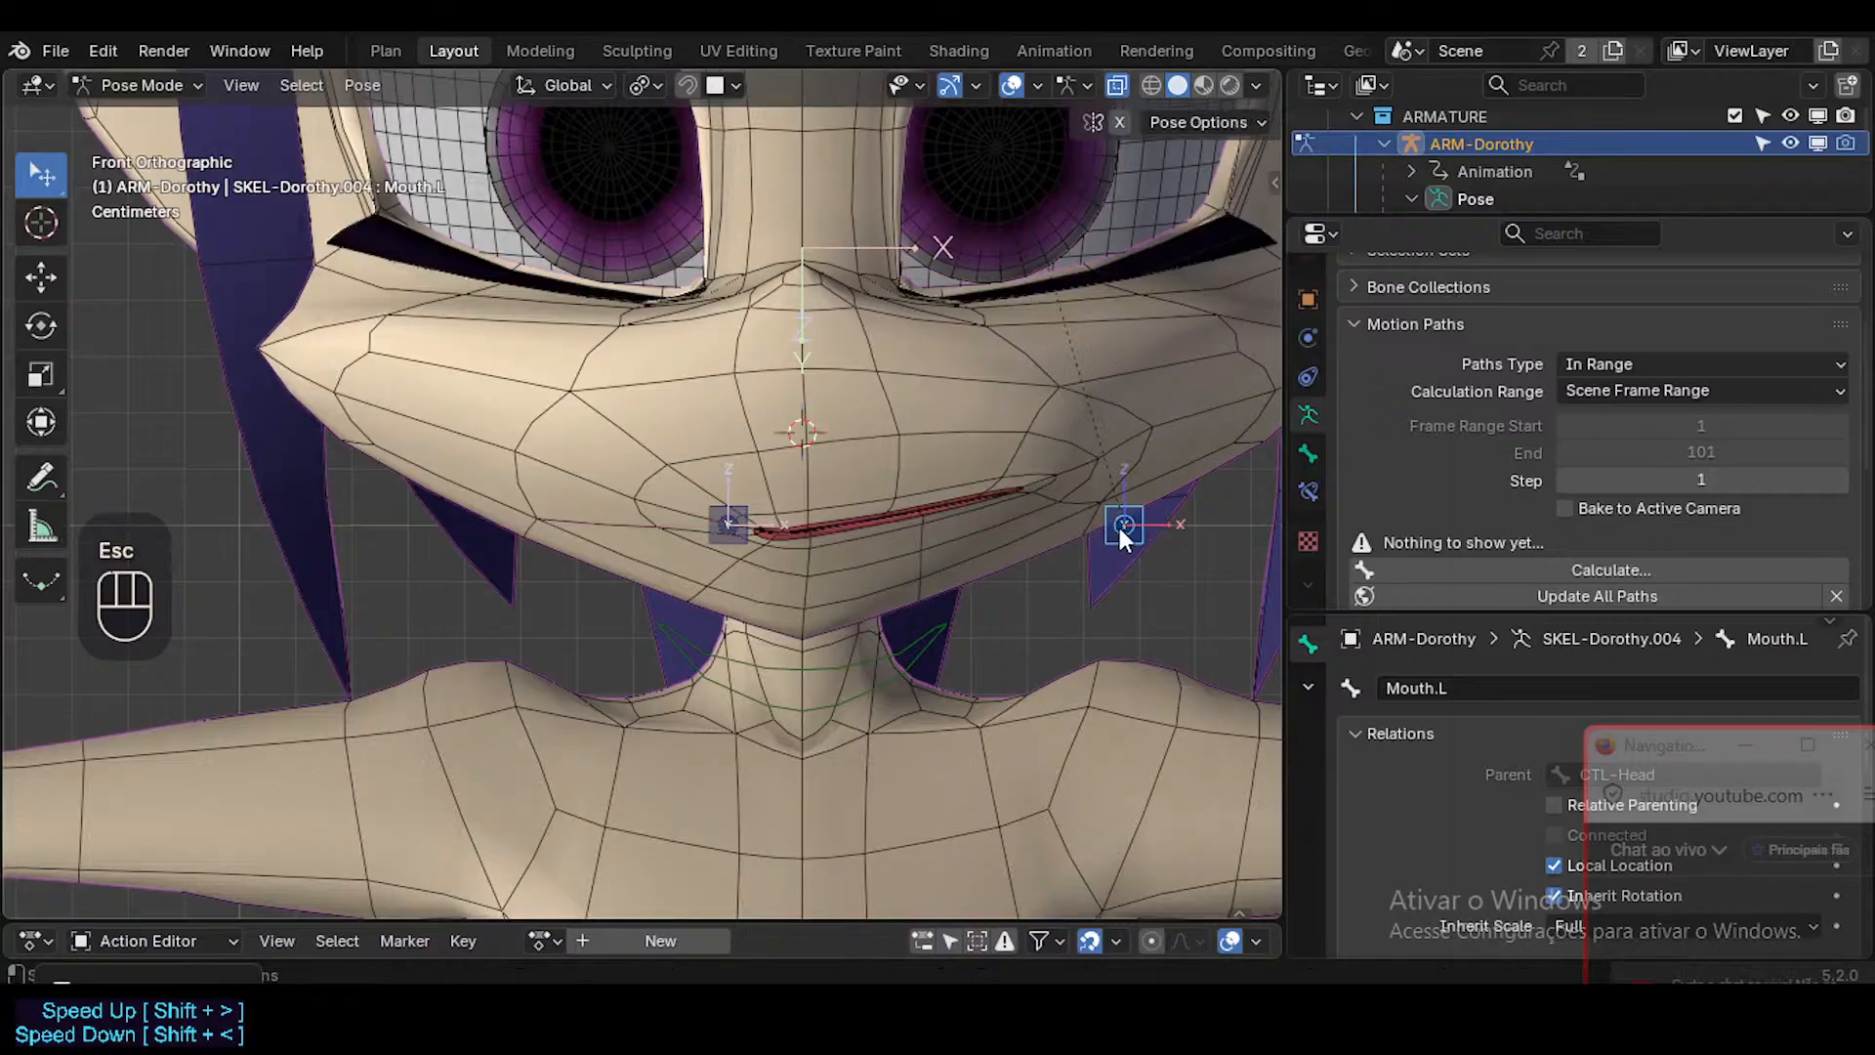
key("ctrl+s")
scroll(1119, 528, "down", 1, "shift")
middle_click_drag(1018, 535, 723, 591, "shift")
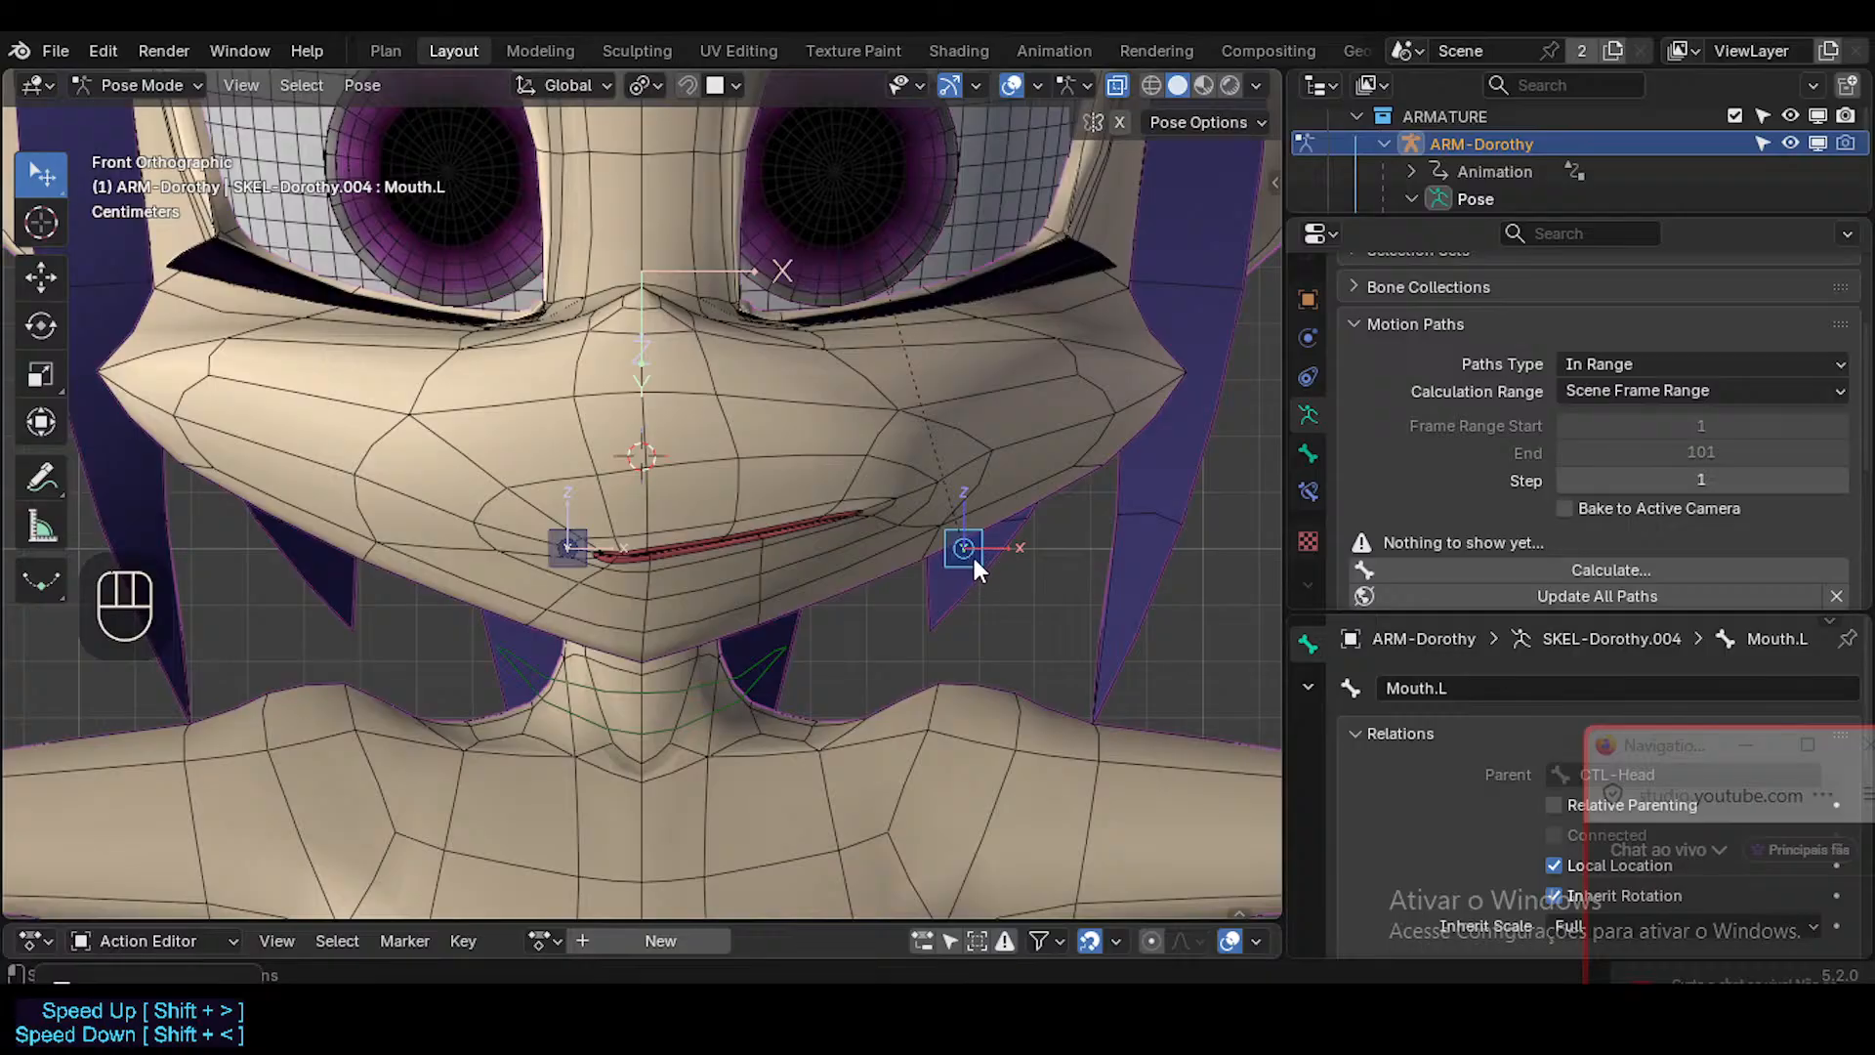
Clear the Mouth.L bone's location and test the mouth stretch by repeatedly moving the bone along X, cancelling each move.
key("alt+g")
key("g")
key("x")
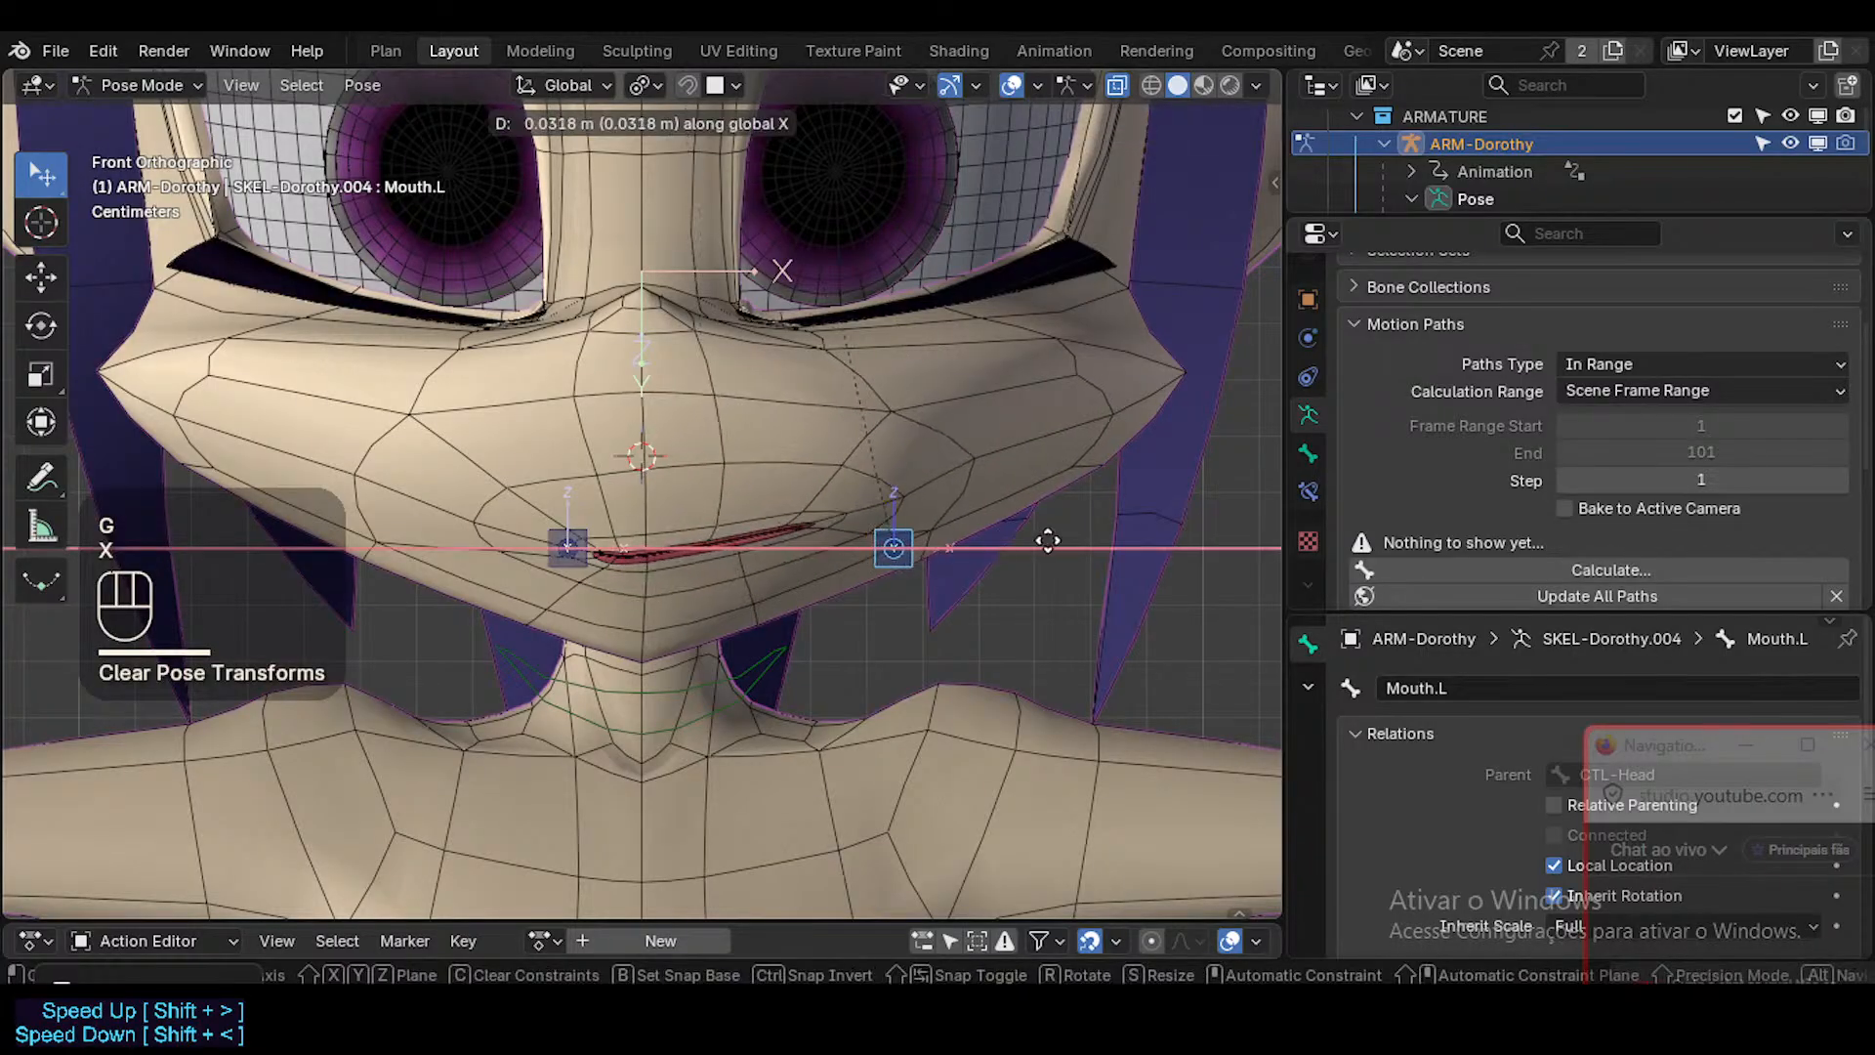
key("Escape")
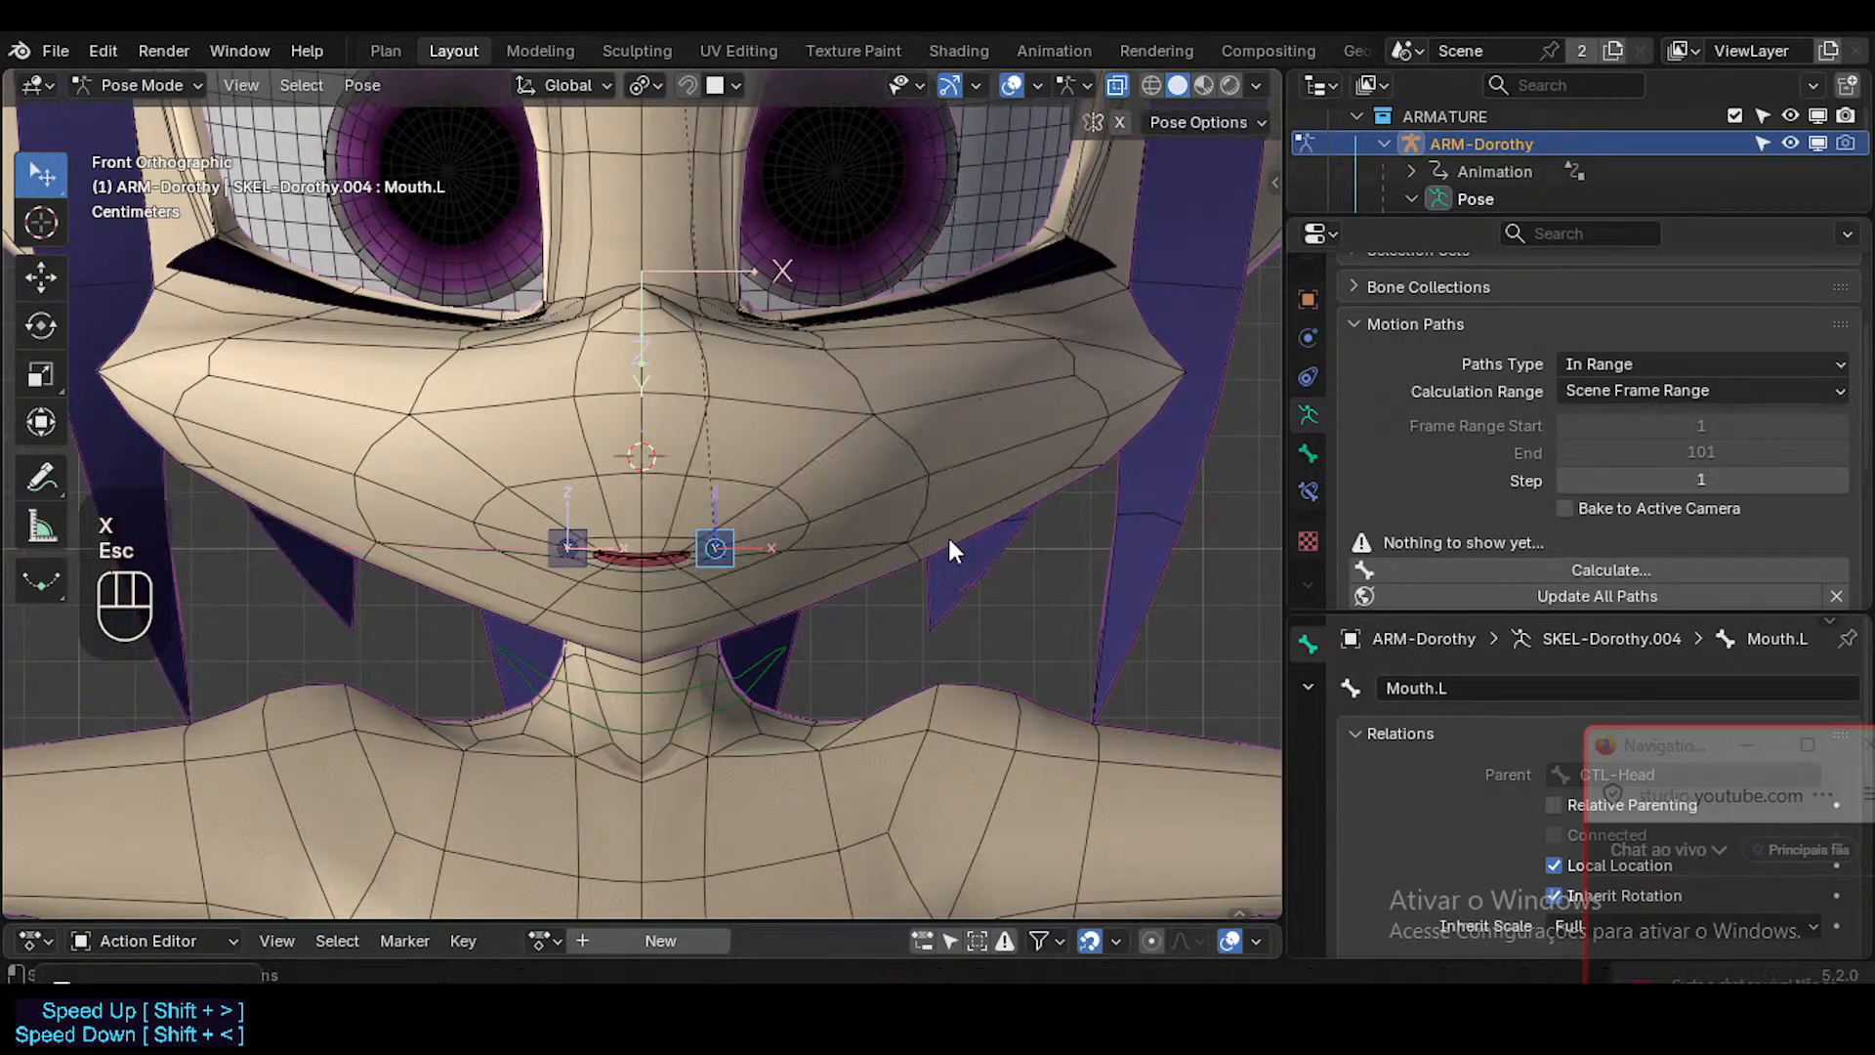
key("g")
key("x")
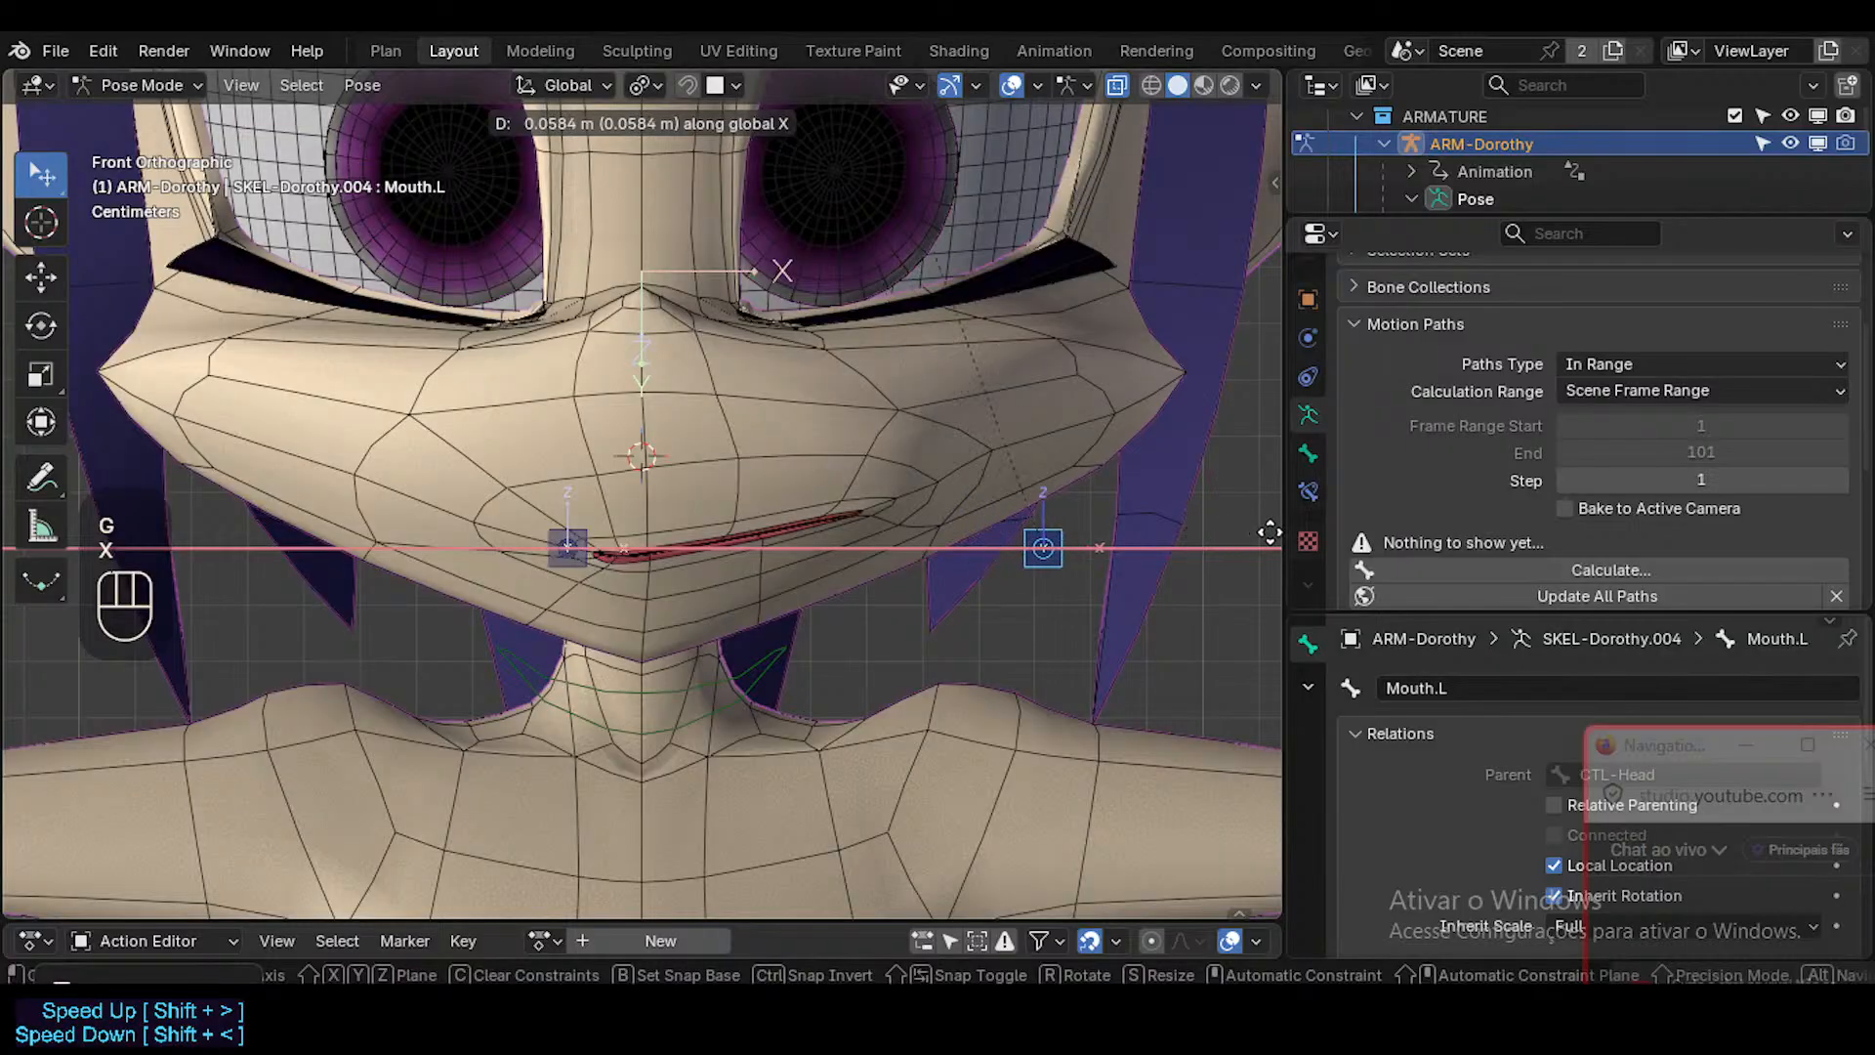
key("Escape")
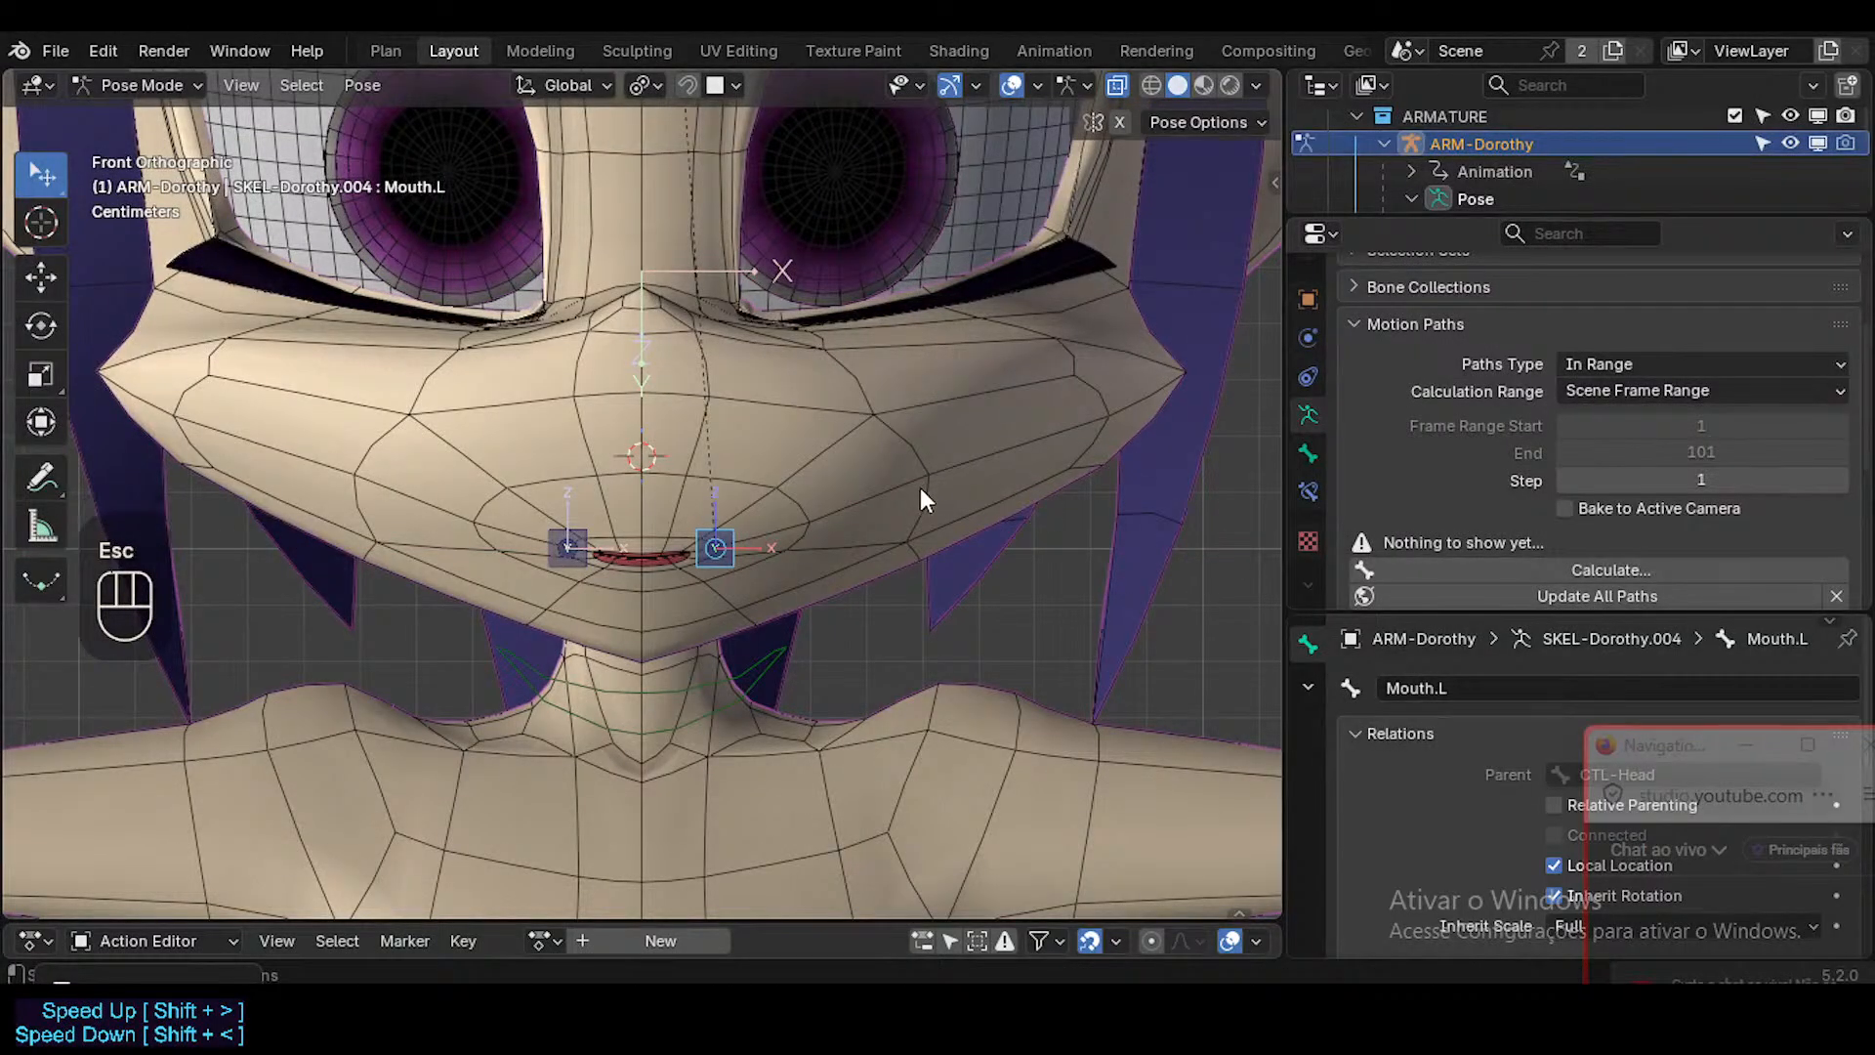
key("g")
key("x")
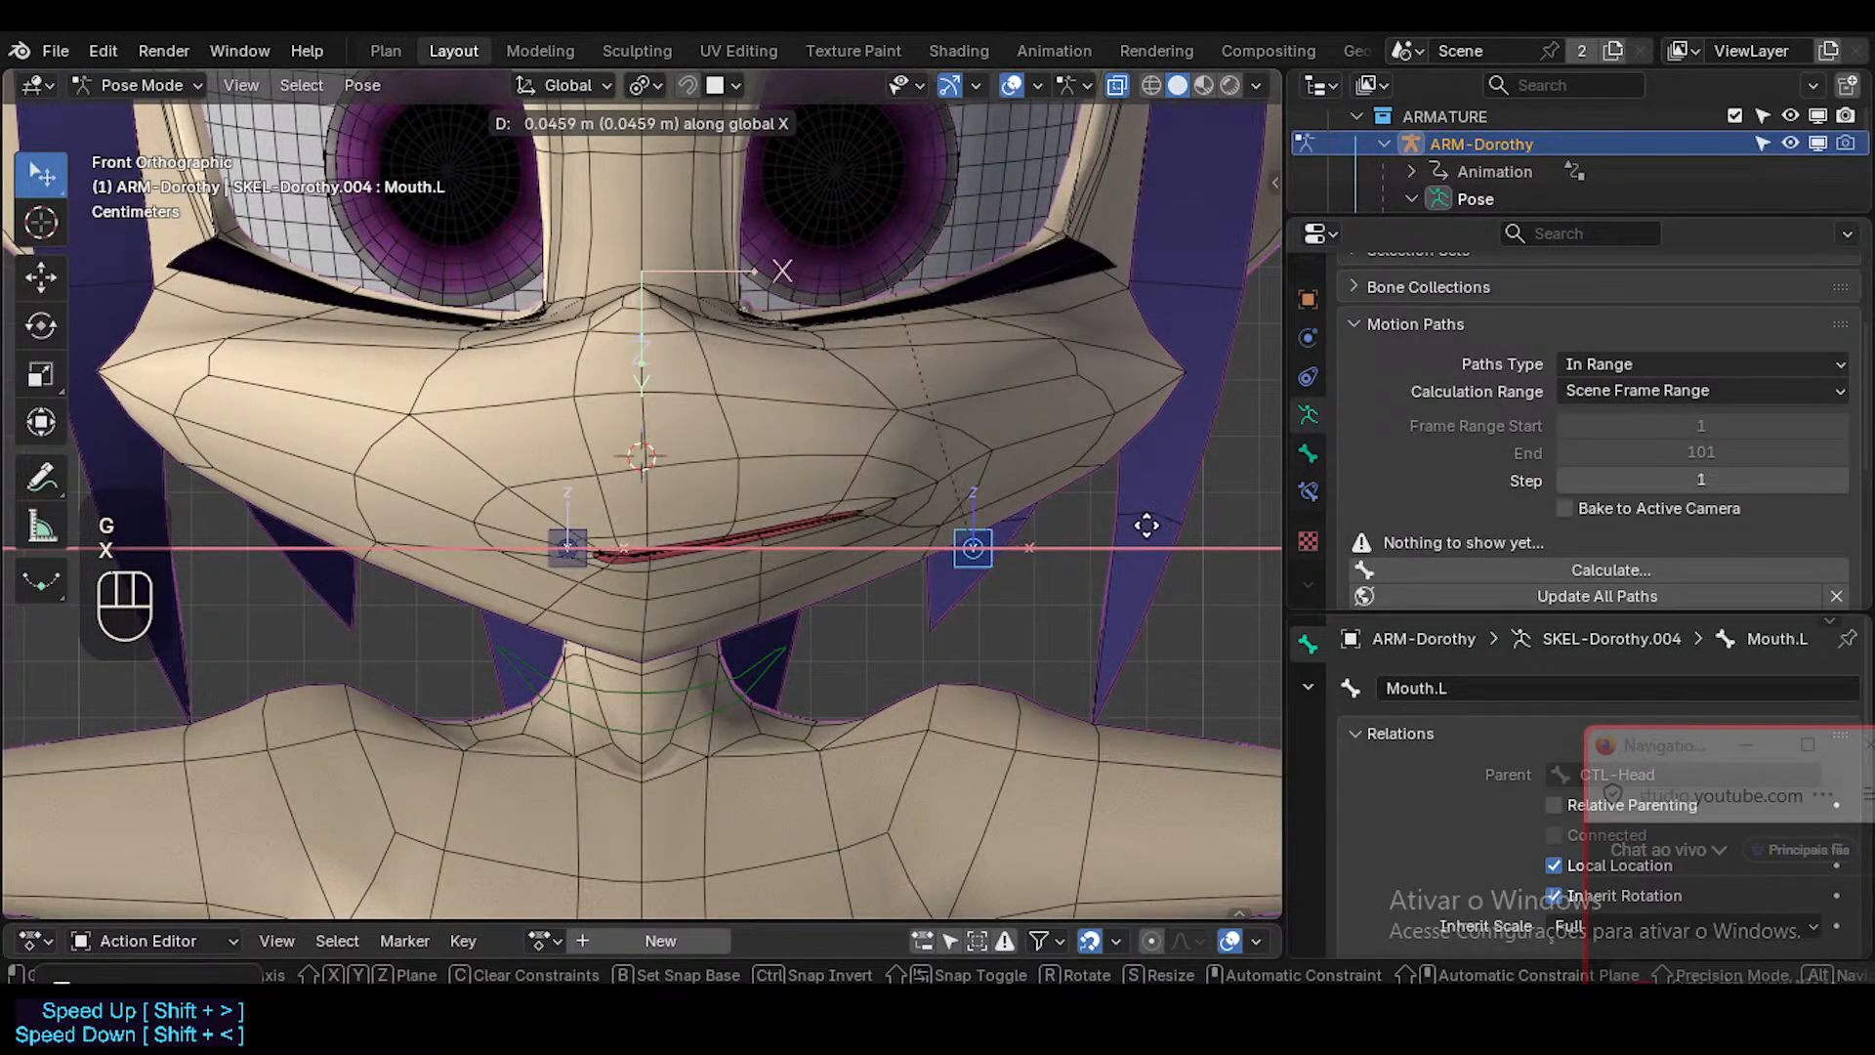
key("Escape")
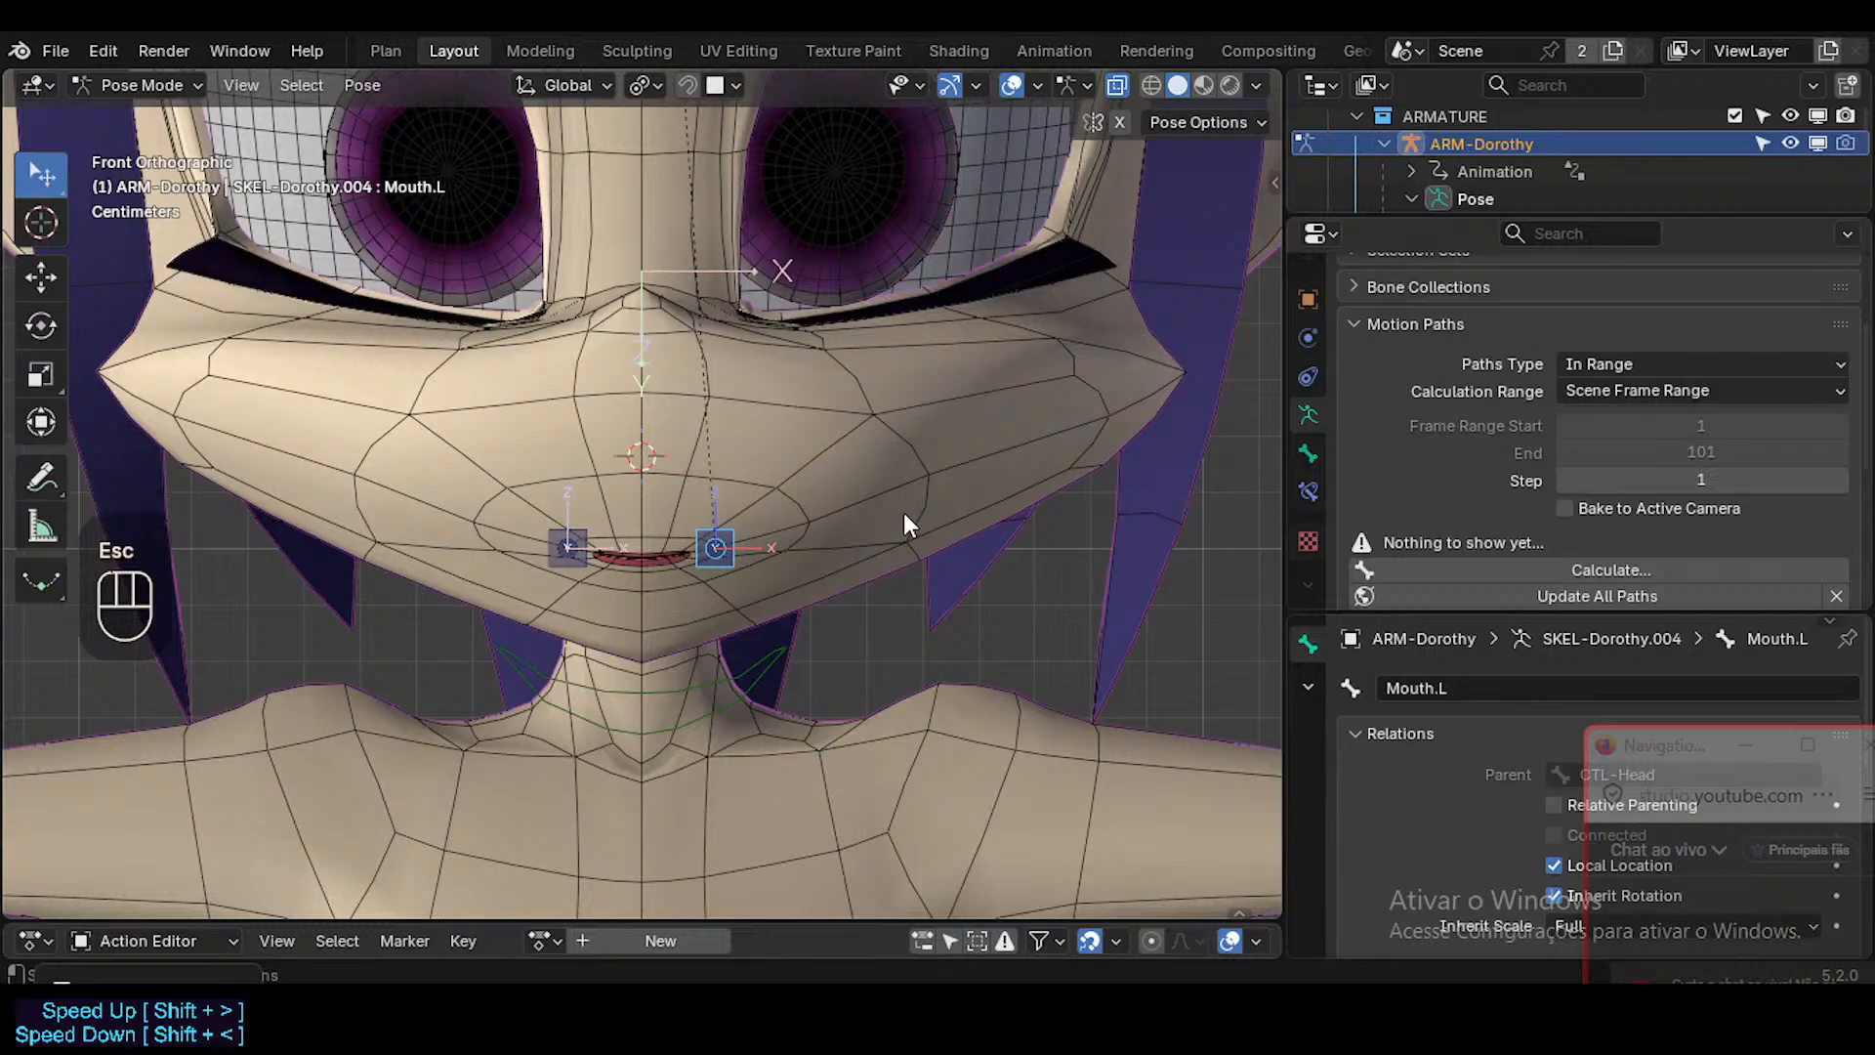
Undo the last six actions, back past the Mouth.L location reset and the driver expression change.
key("ctrl+z")
key("ctrl+z")
key("ctrl+z")
key("ctrl+z")
key("ctrl+z")
Undo two more actions and put the ARM-Dorothy armature in Pose Mode.
key("ctrl+z")
key("ctrl+z")
key("ctrl+z")
key("ctrl+z")
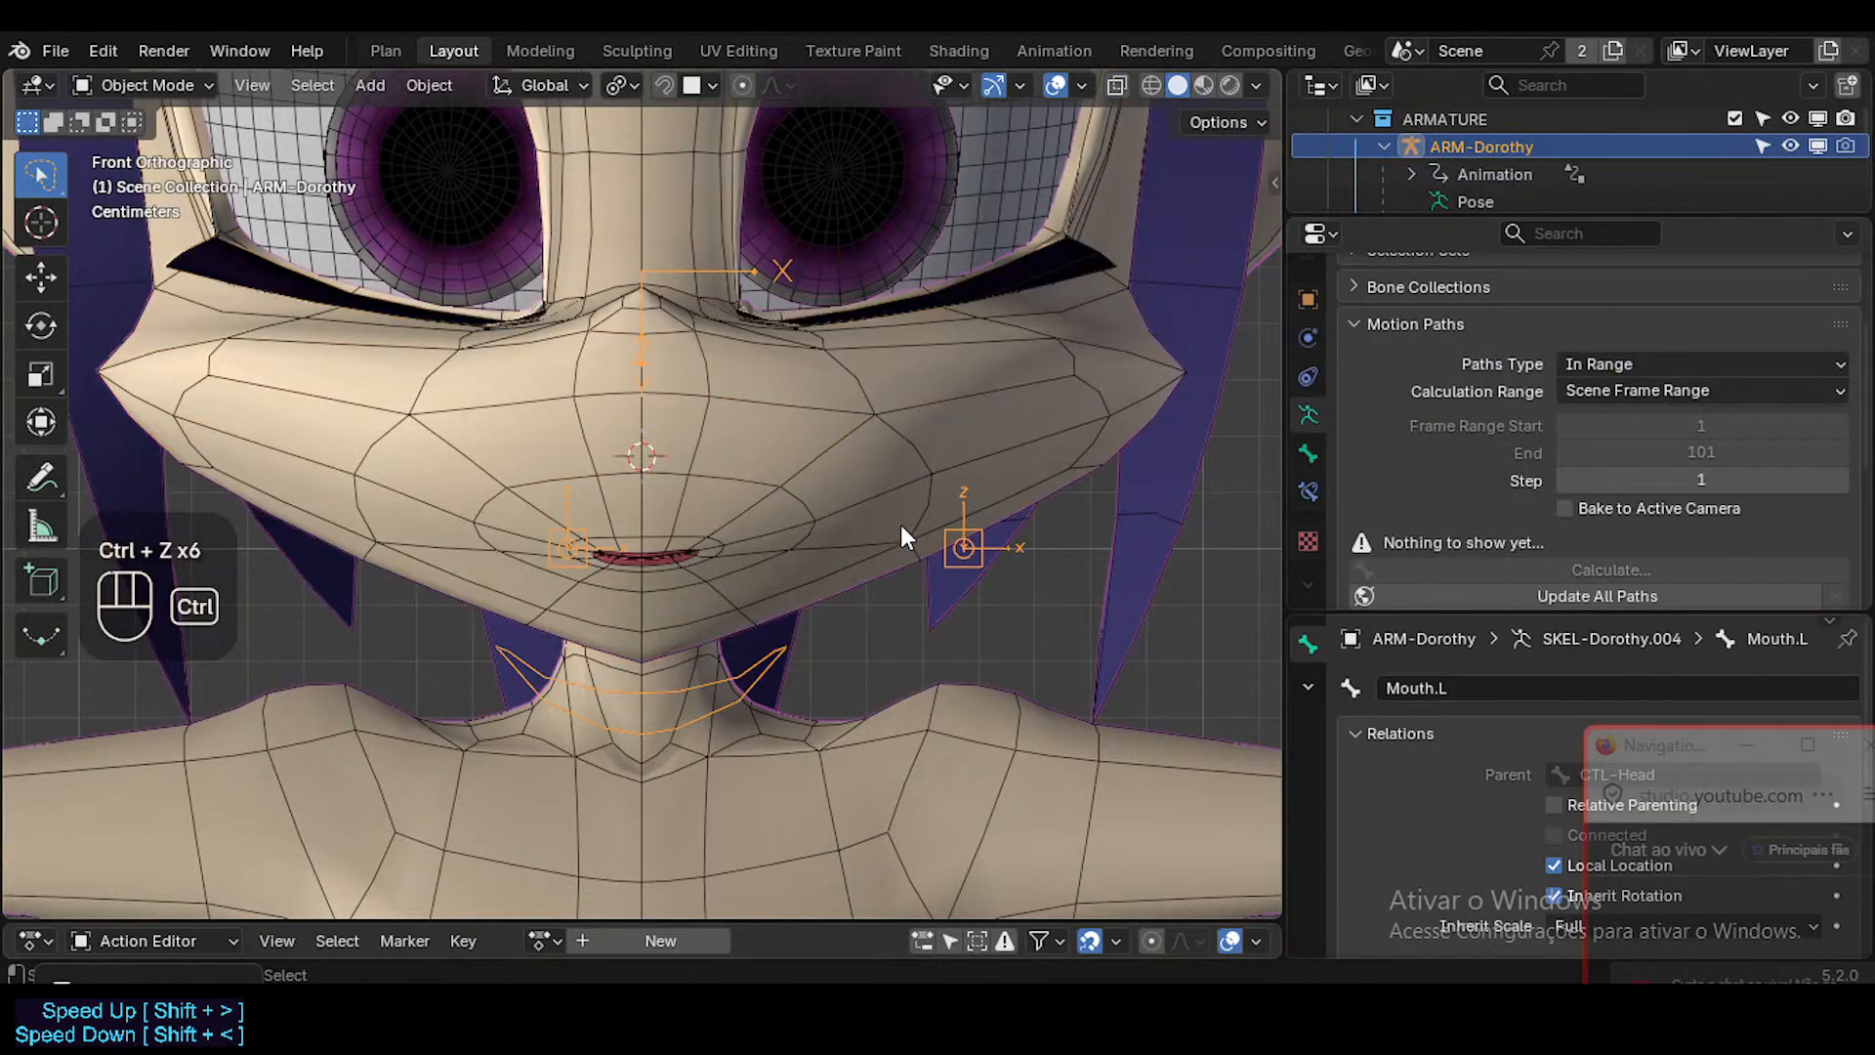
key("ctrl+z")
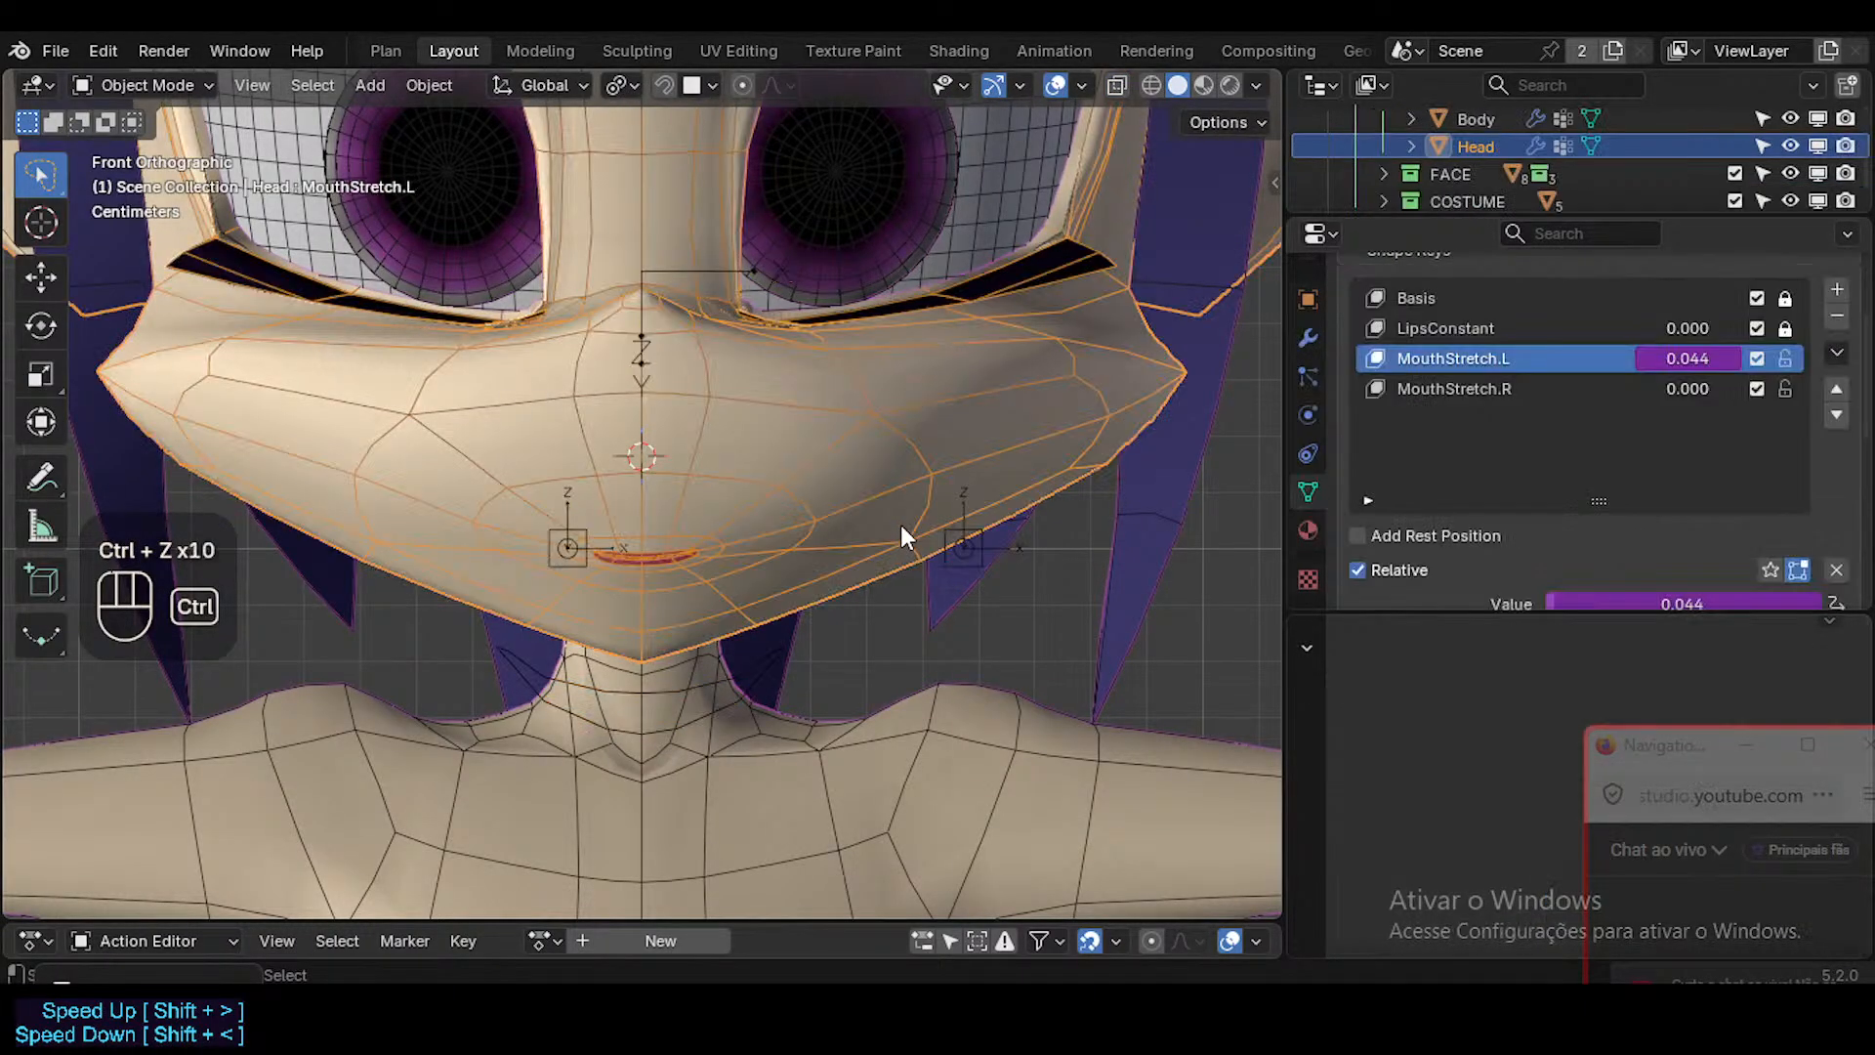
key("ctrl+z")
key("Tab")
key("Tab")
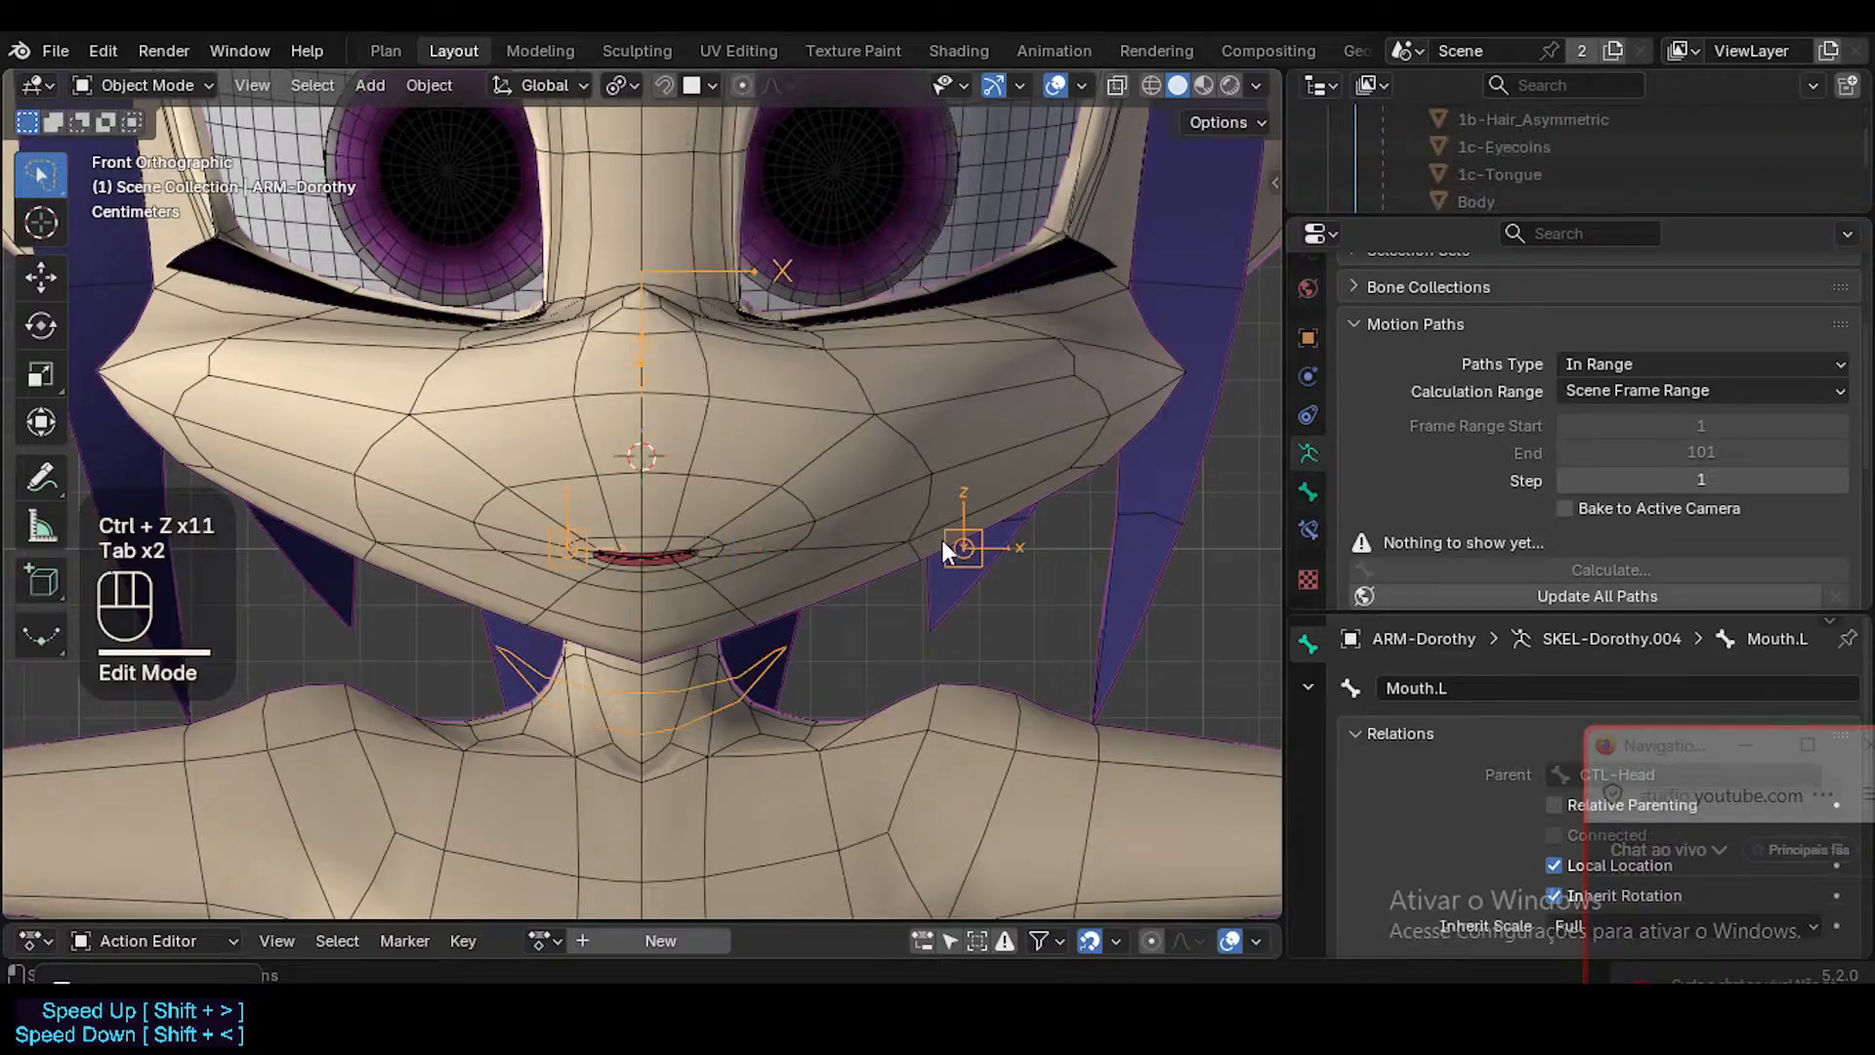
key("ctrl+Tab")
Test a small X move of the Mouth.L bone, cancel it, and clear the bone's location.
key("g")
key("x")
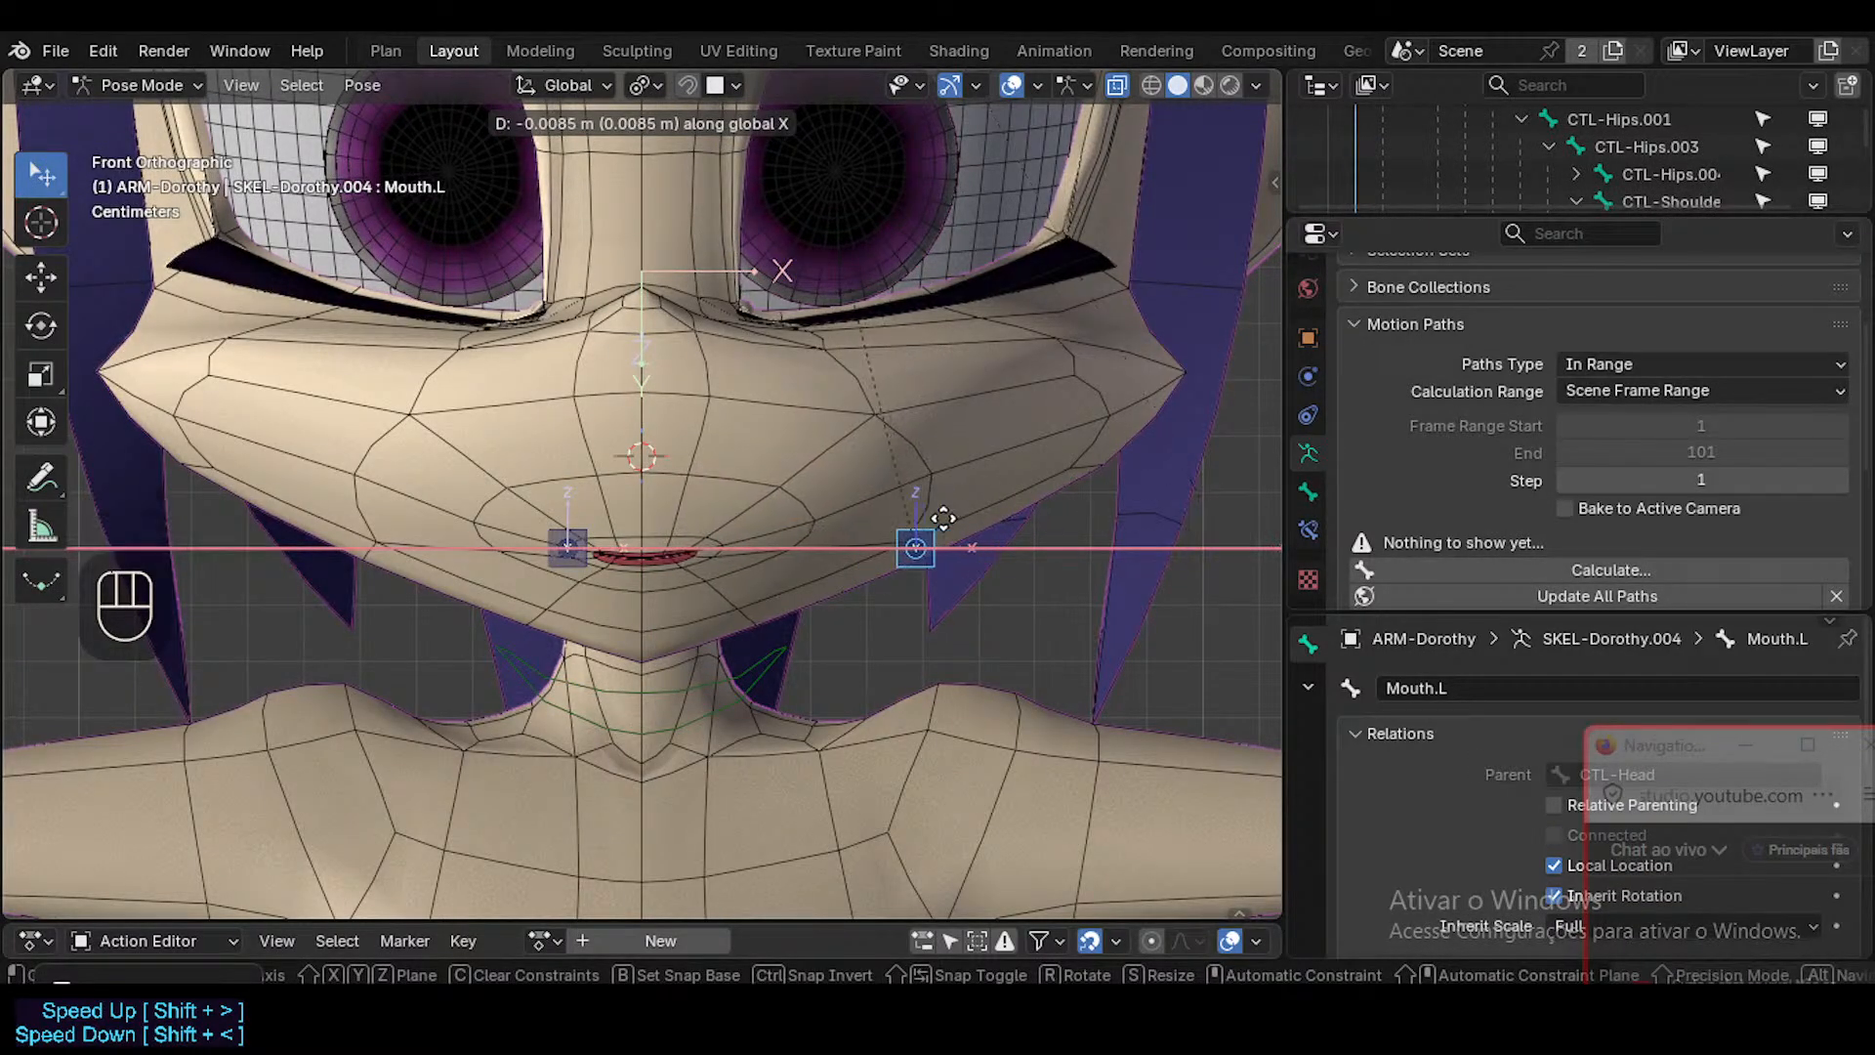
key("Escape")
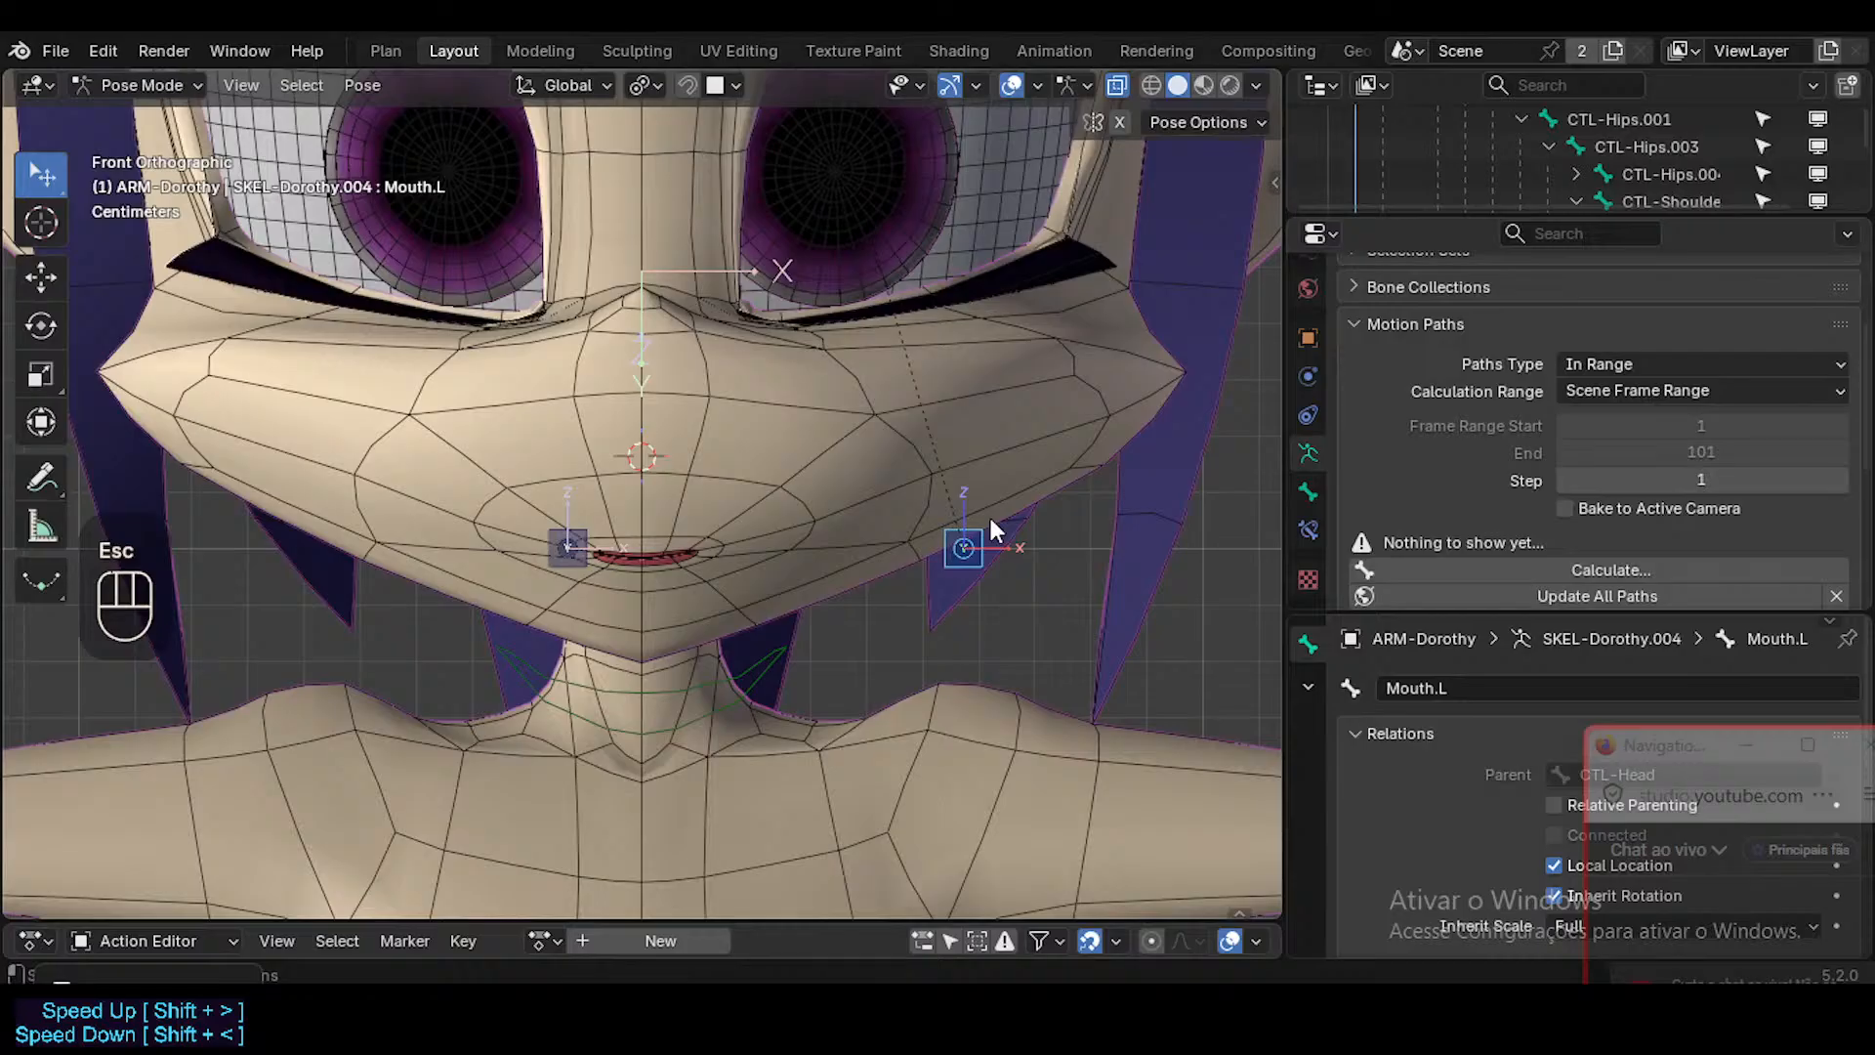
key("alt+g")
Test the Mouth.L bone at global X offsets of -0.1, -0.01 and -0.02 m, cancelling each move.
type("gx-0")
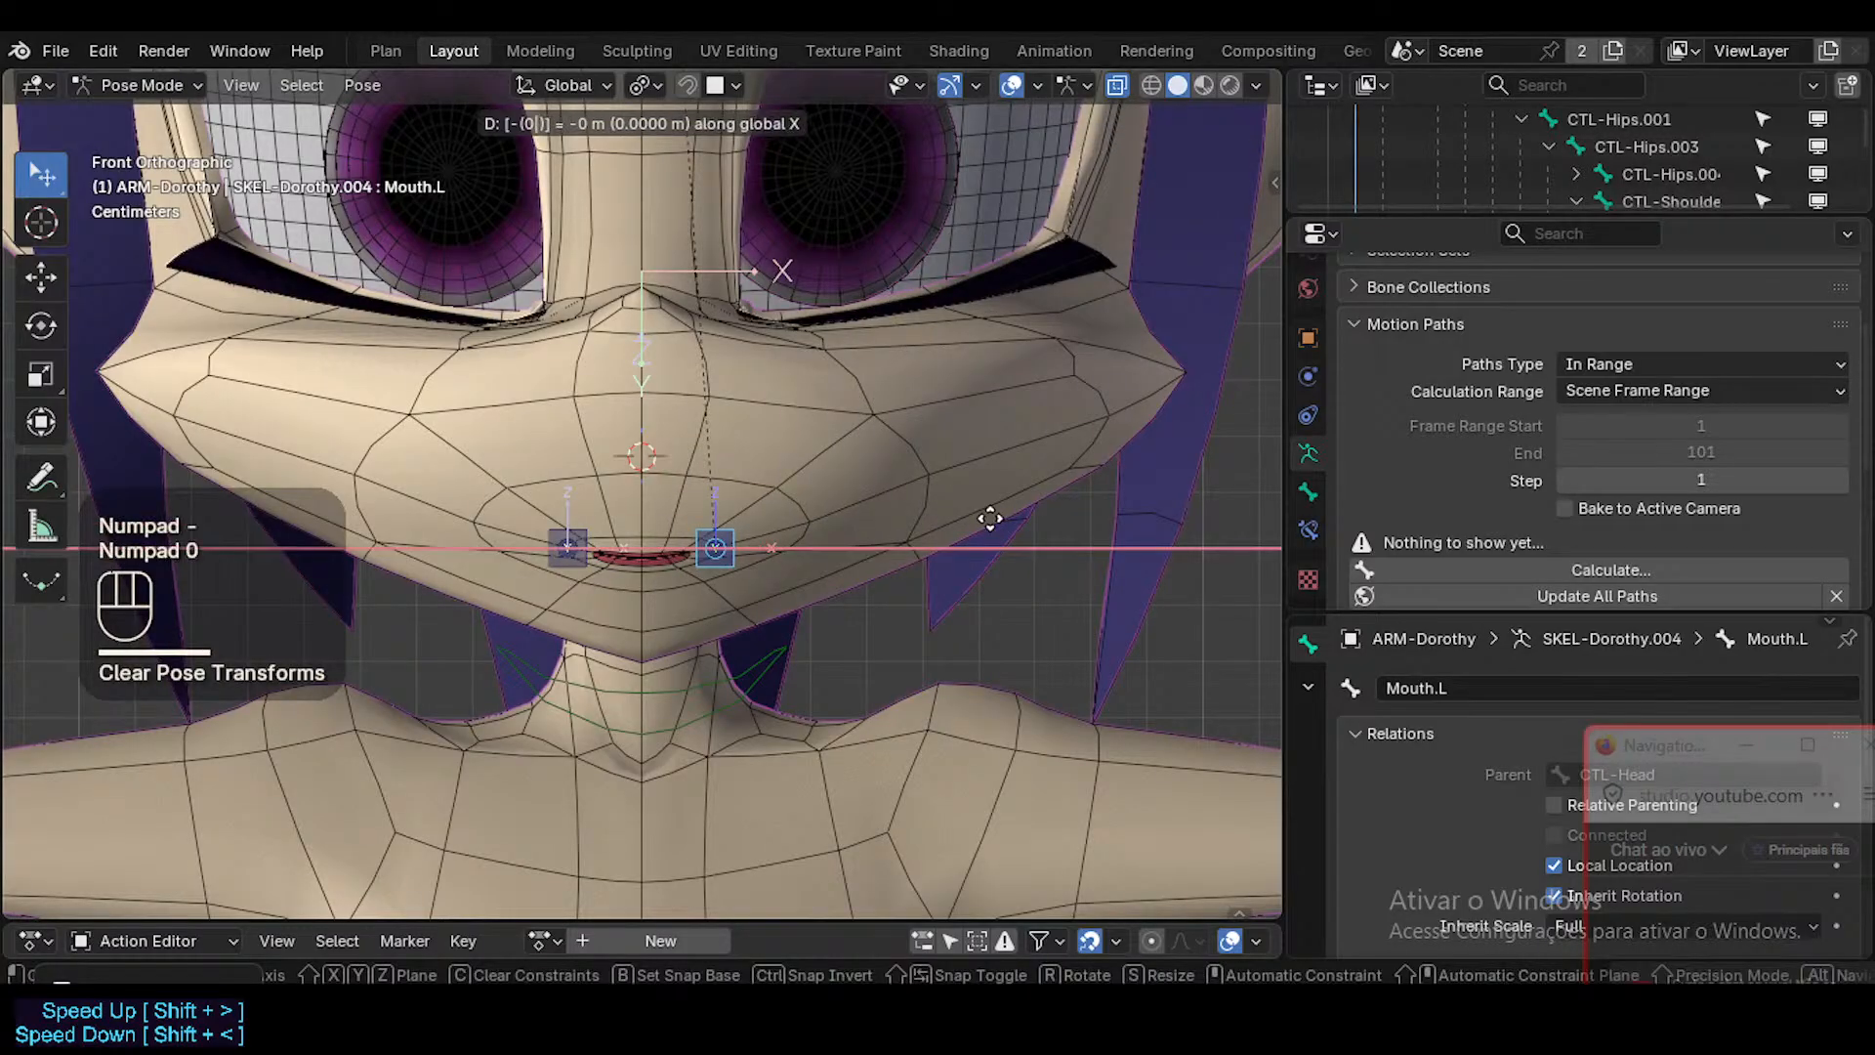
type(".1")
key("Escape")
type("gx")
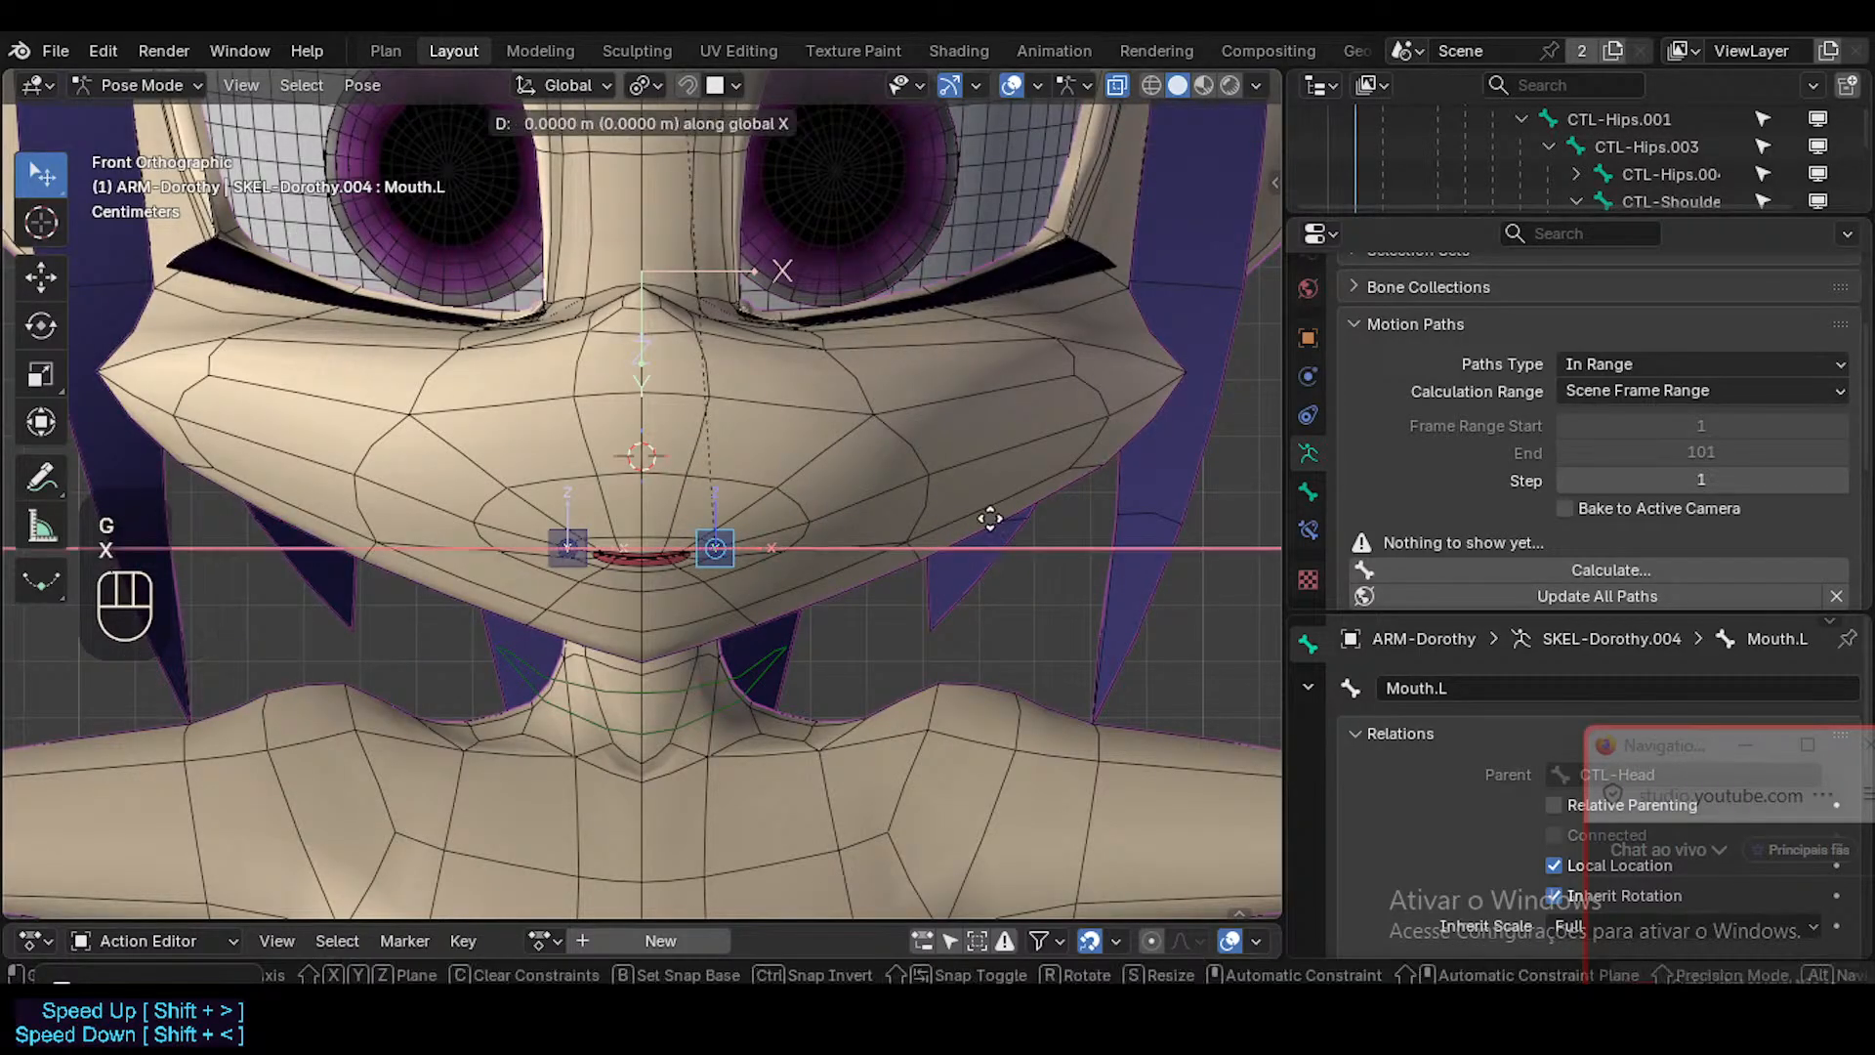
type("-0.01")
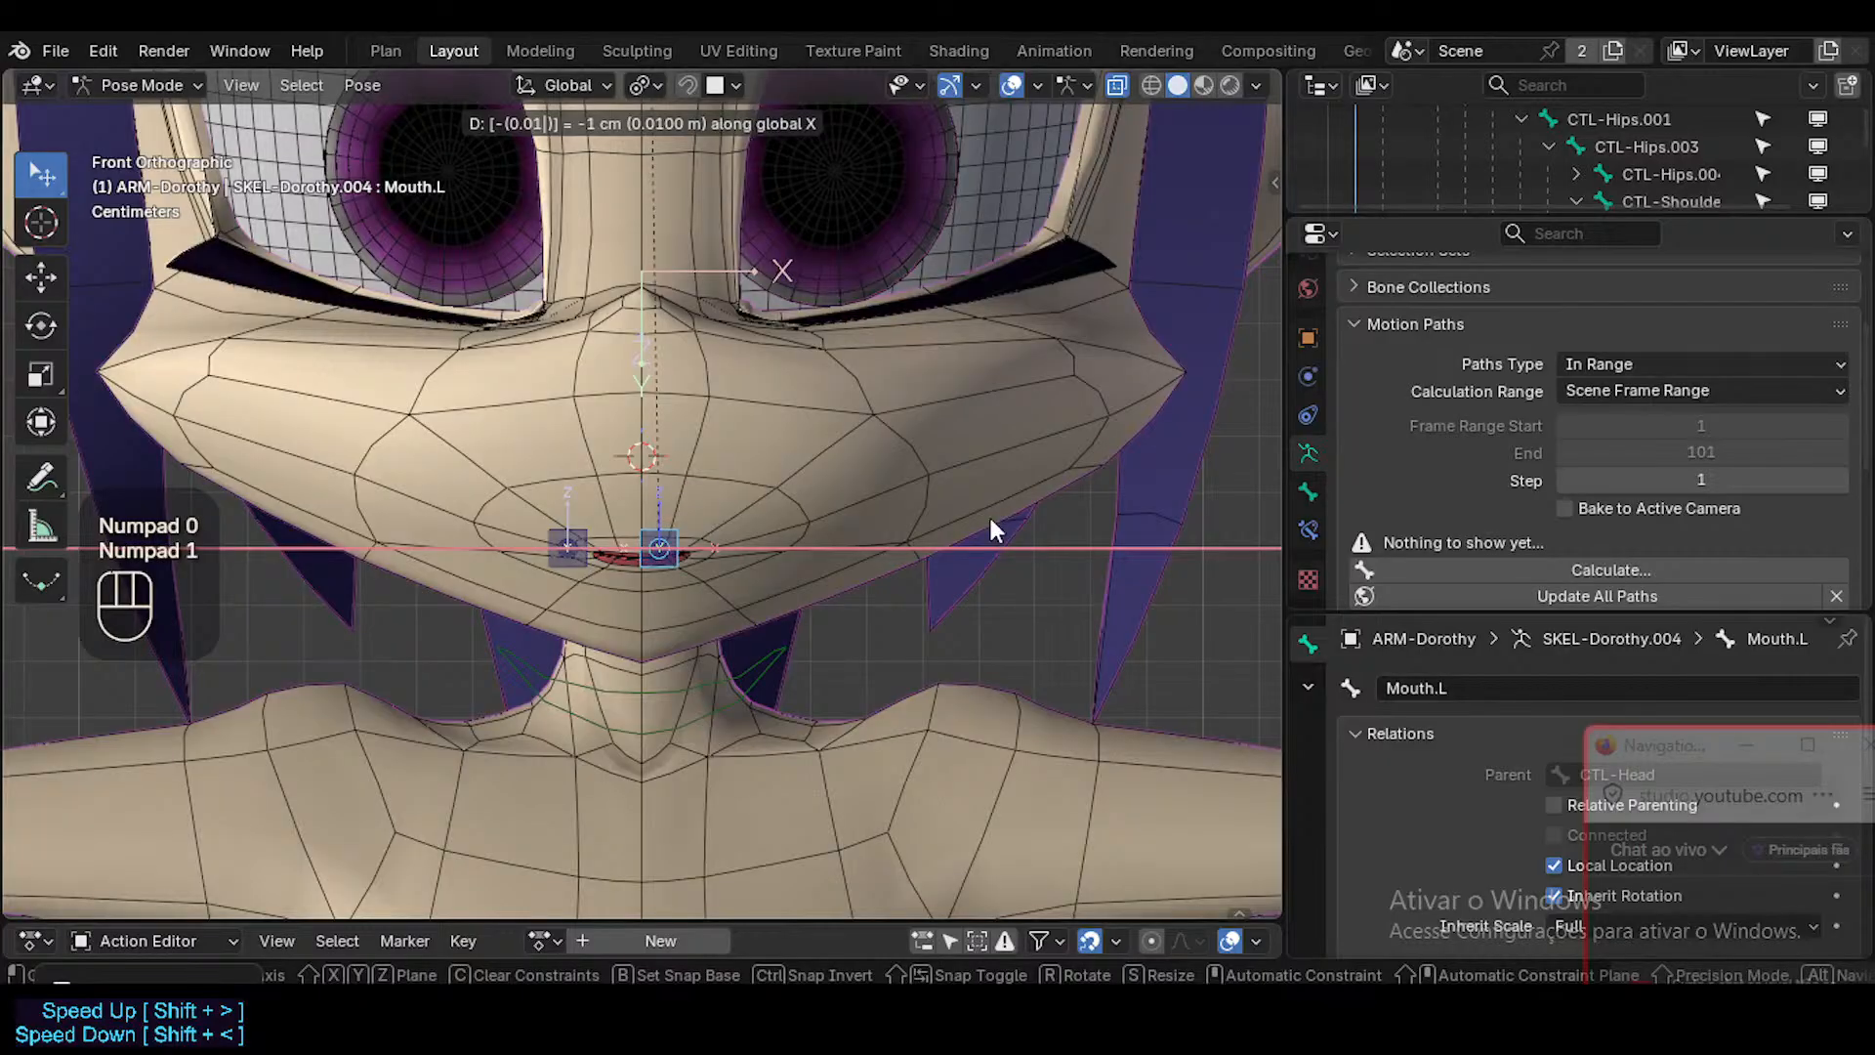
key("Escape")
type("gx-0.02")
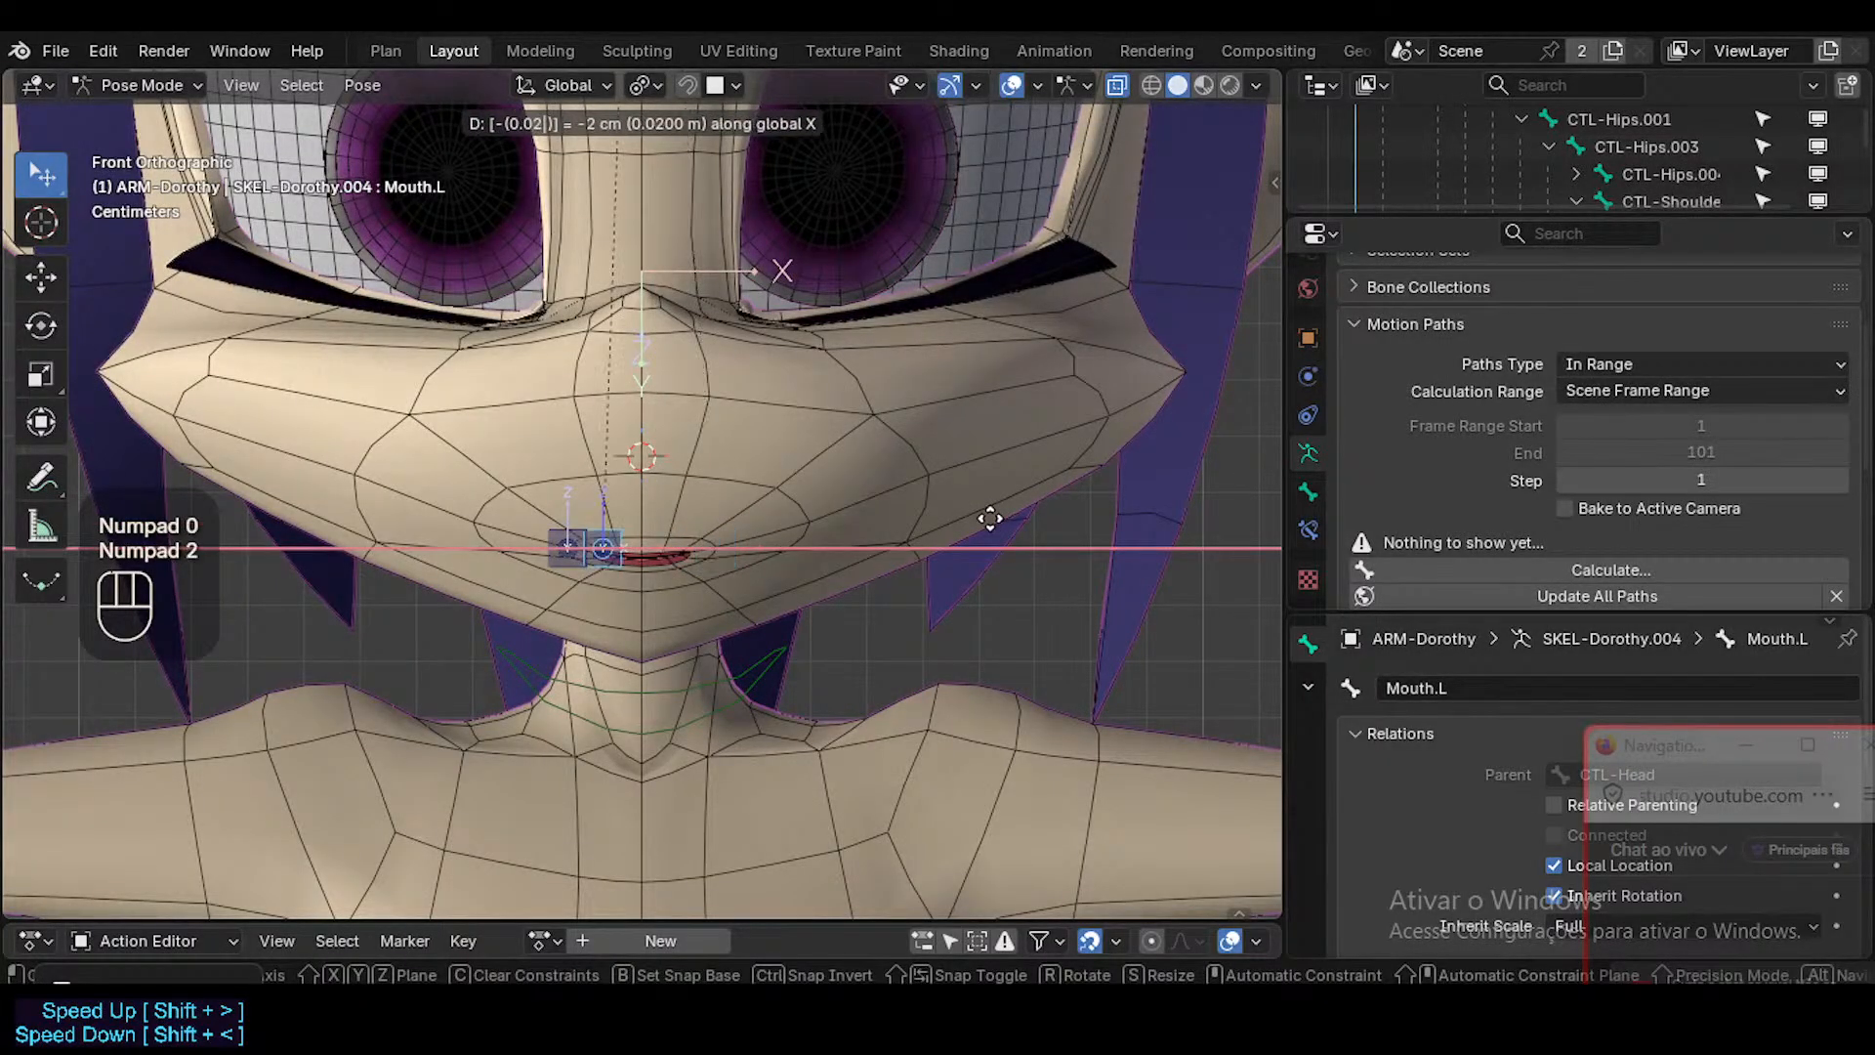
key("Escape")
type("gx-")
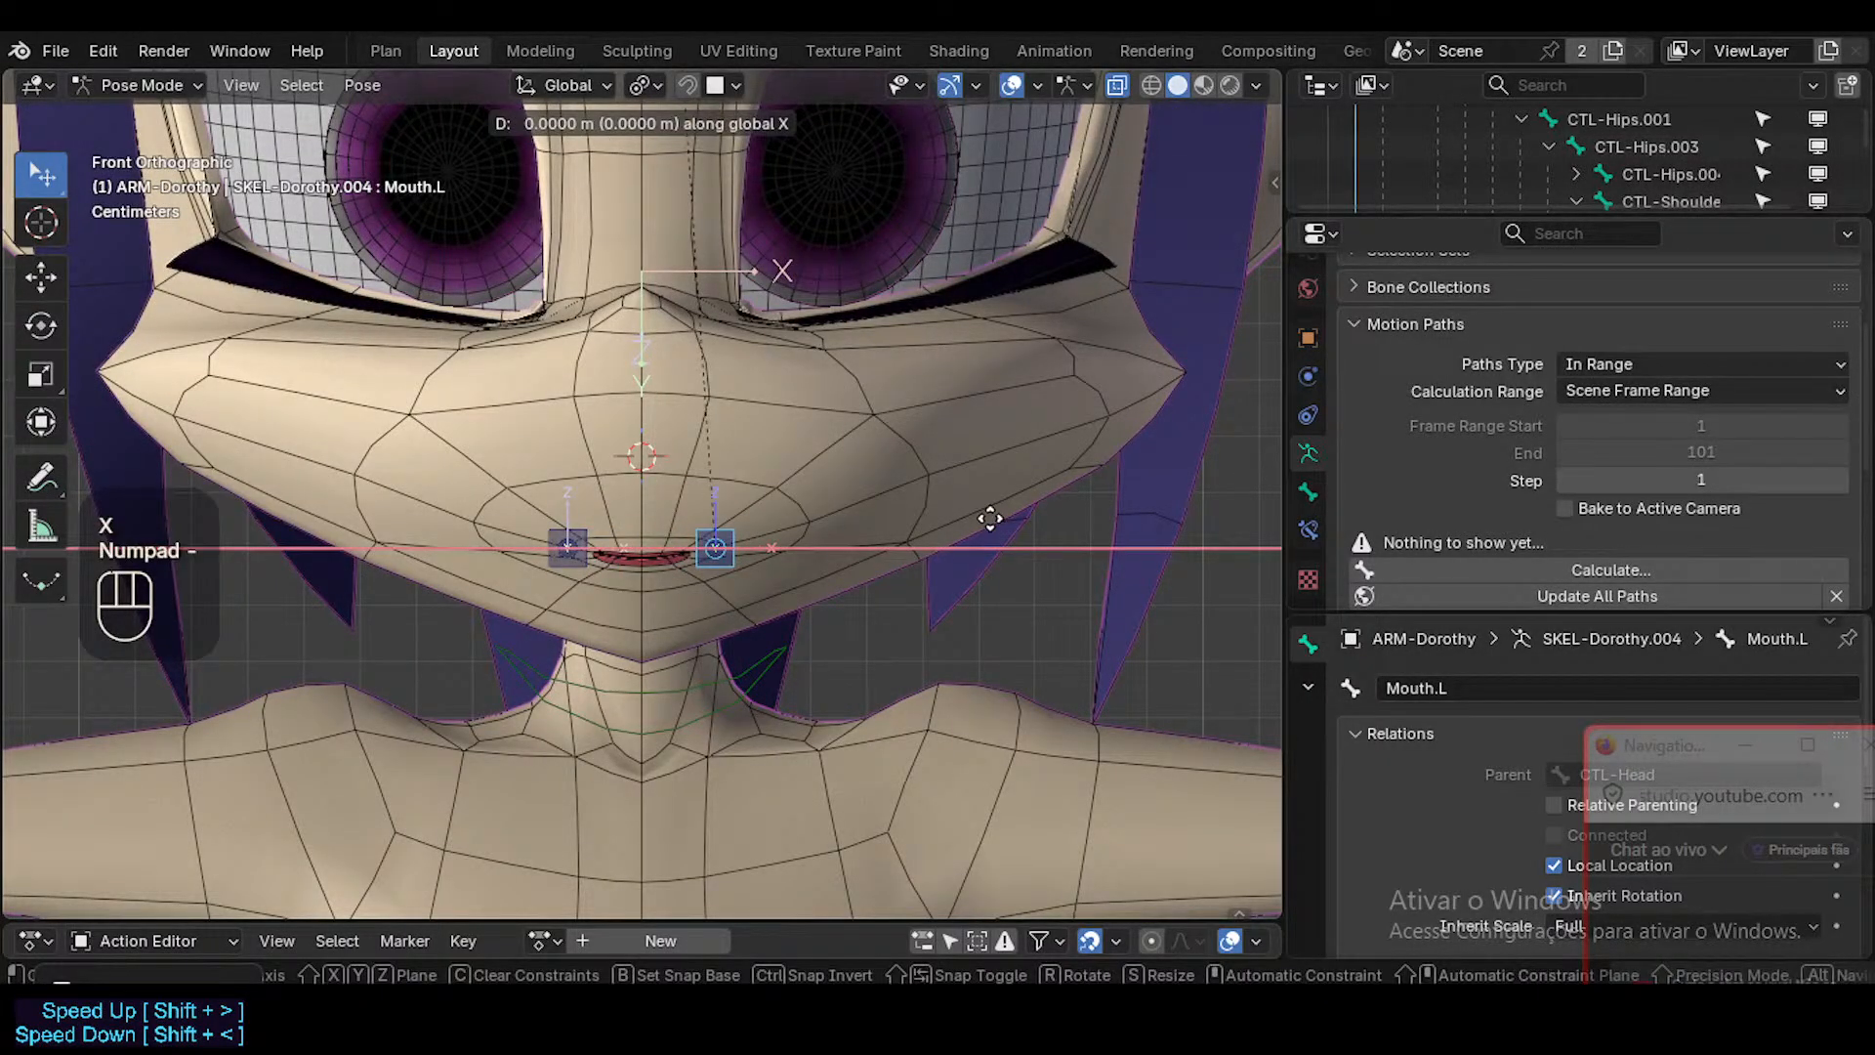
key("Escape")
type("gx-0")
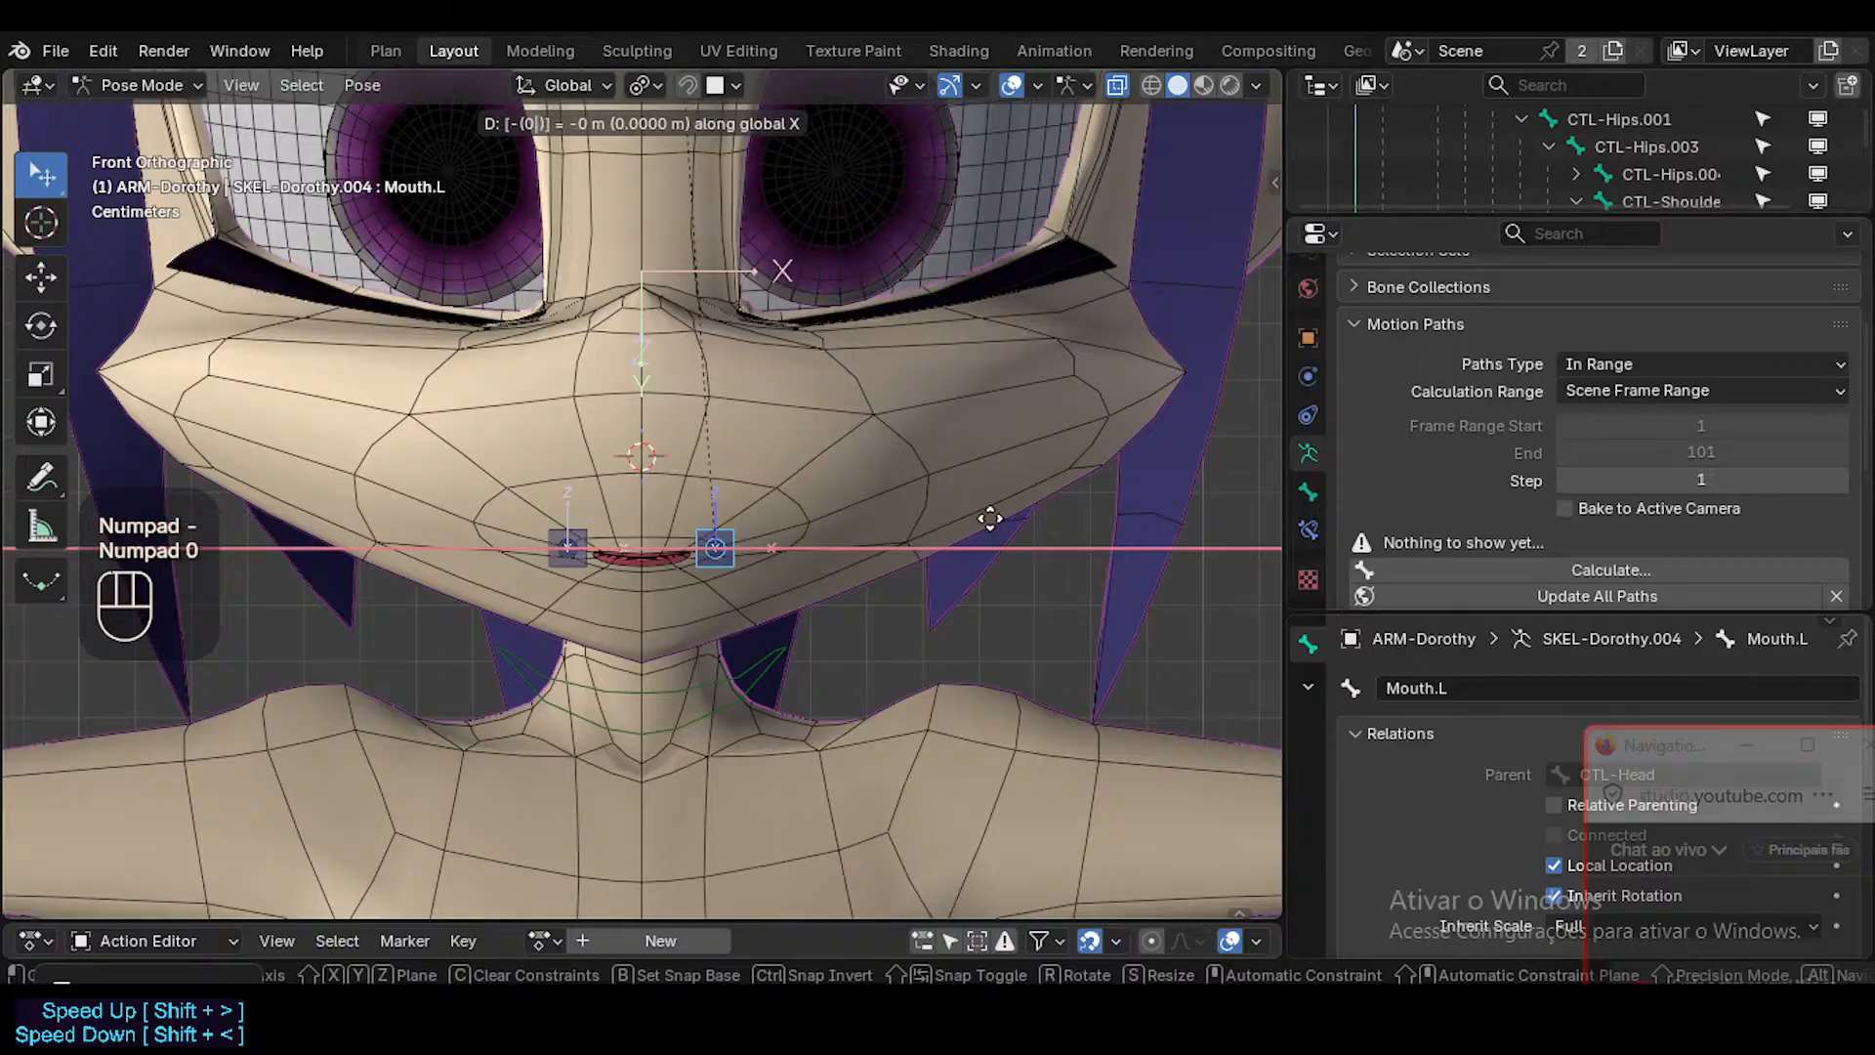
type(".01")
key("Escape")
Try a wide freehand move of Mouth.L along positive X and a 0.2 m move along local X, cancelling both.
key("g")
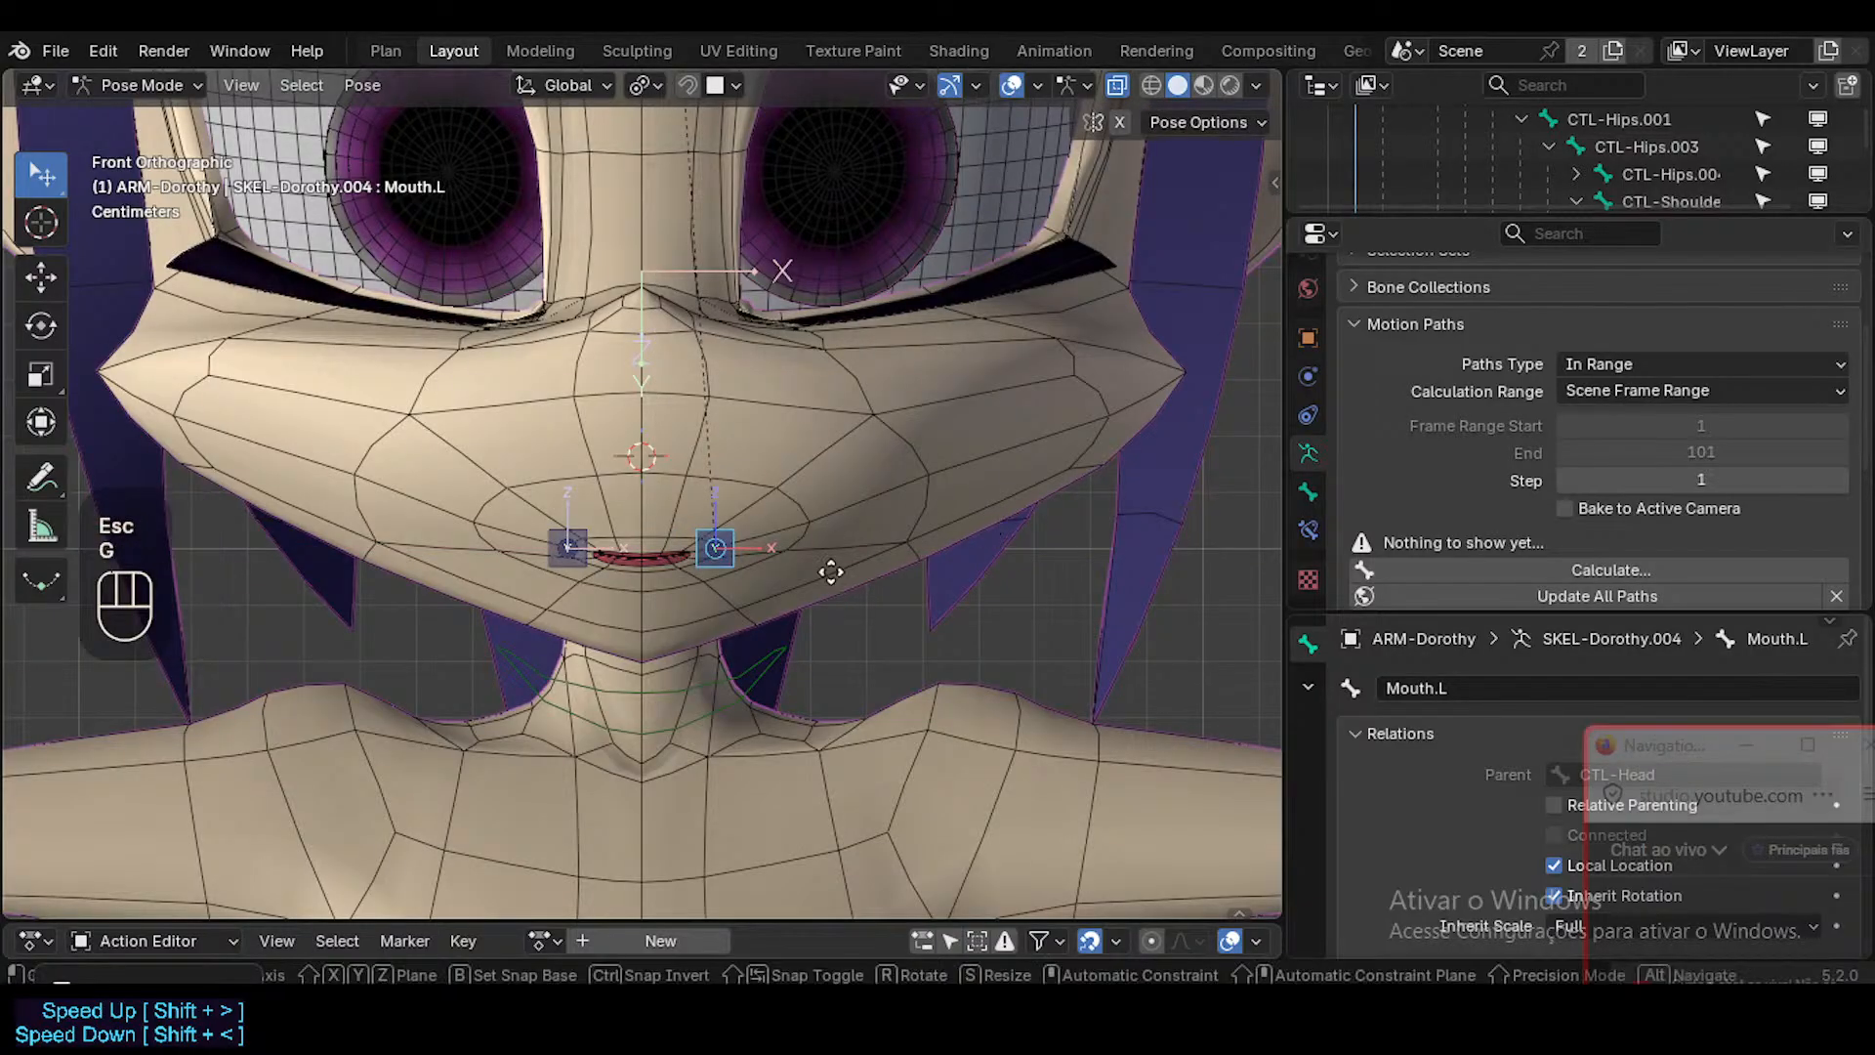
key("x")
key("ctrl")
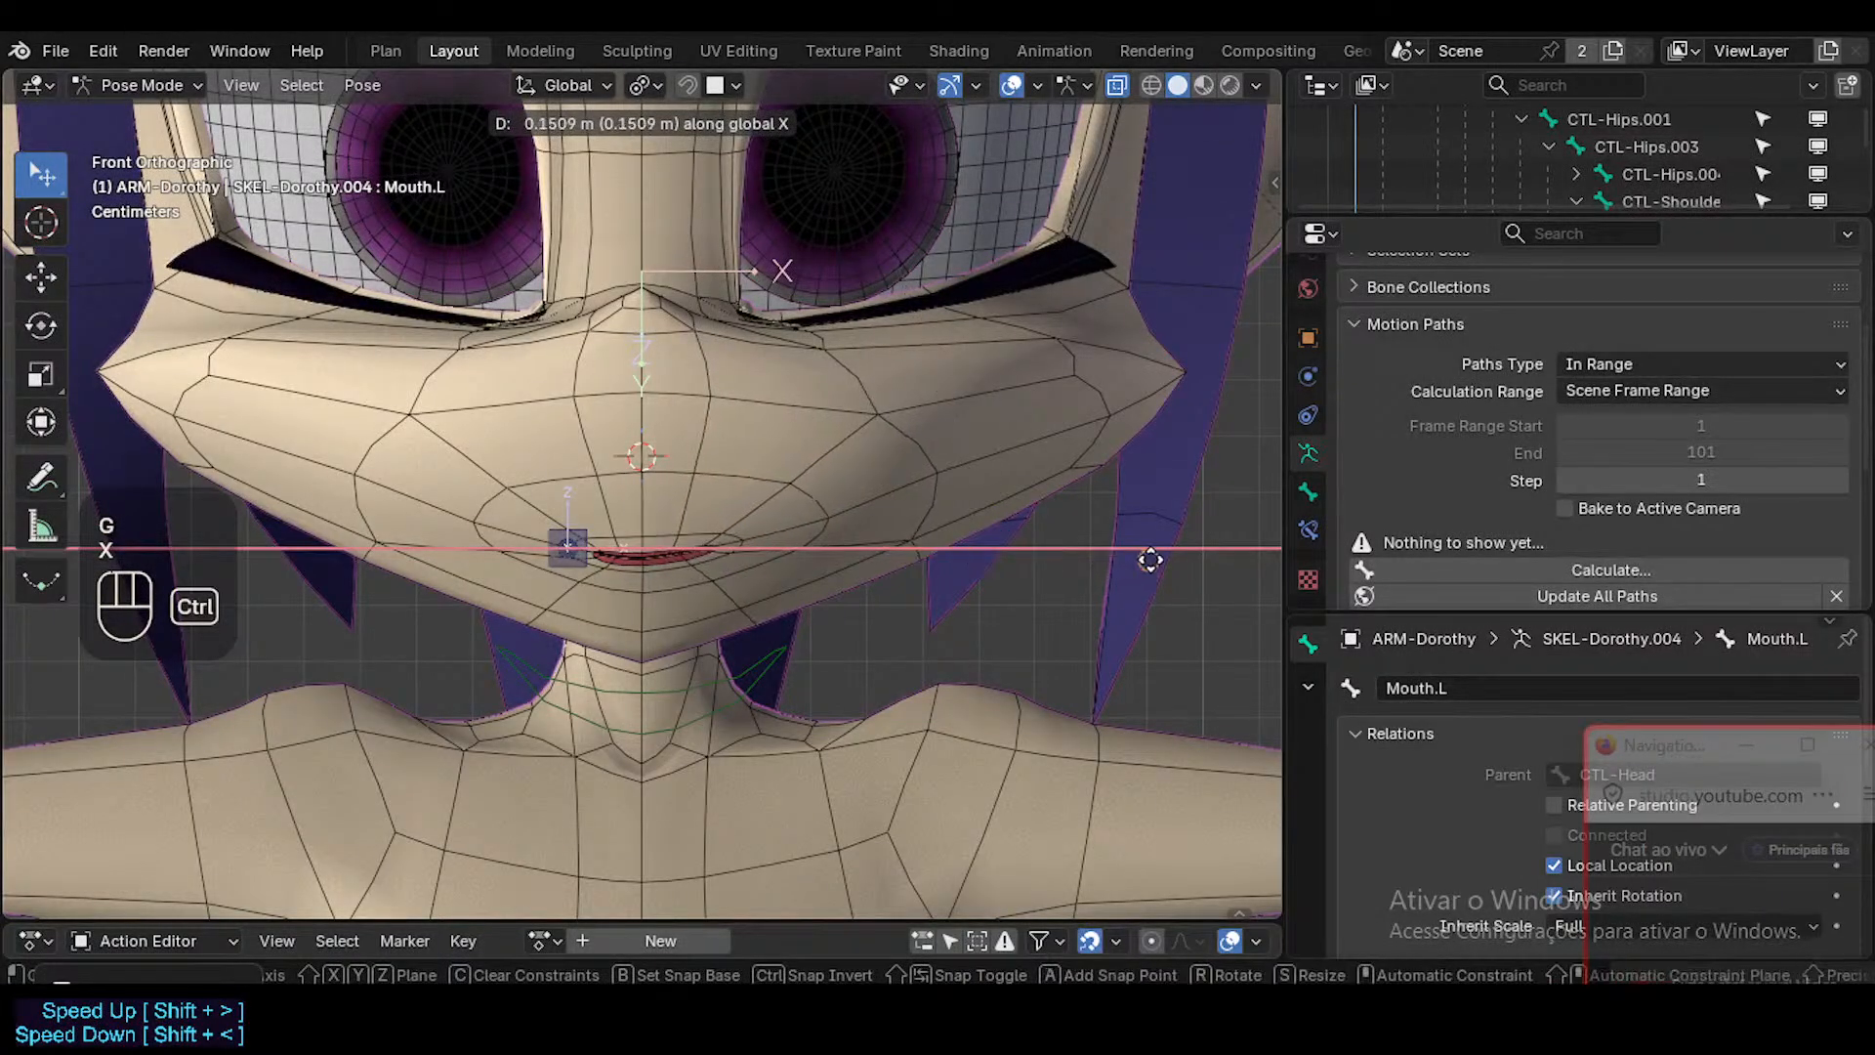
key("Escape")
key("g")
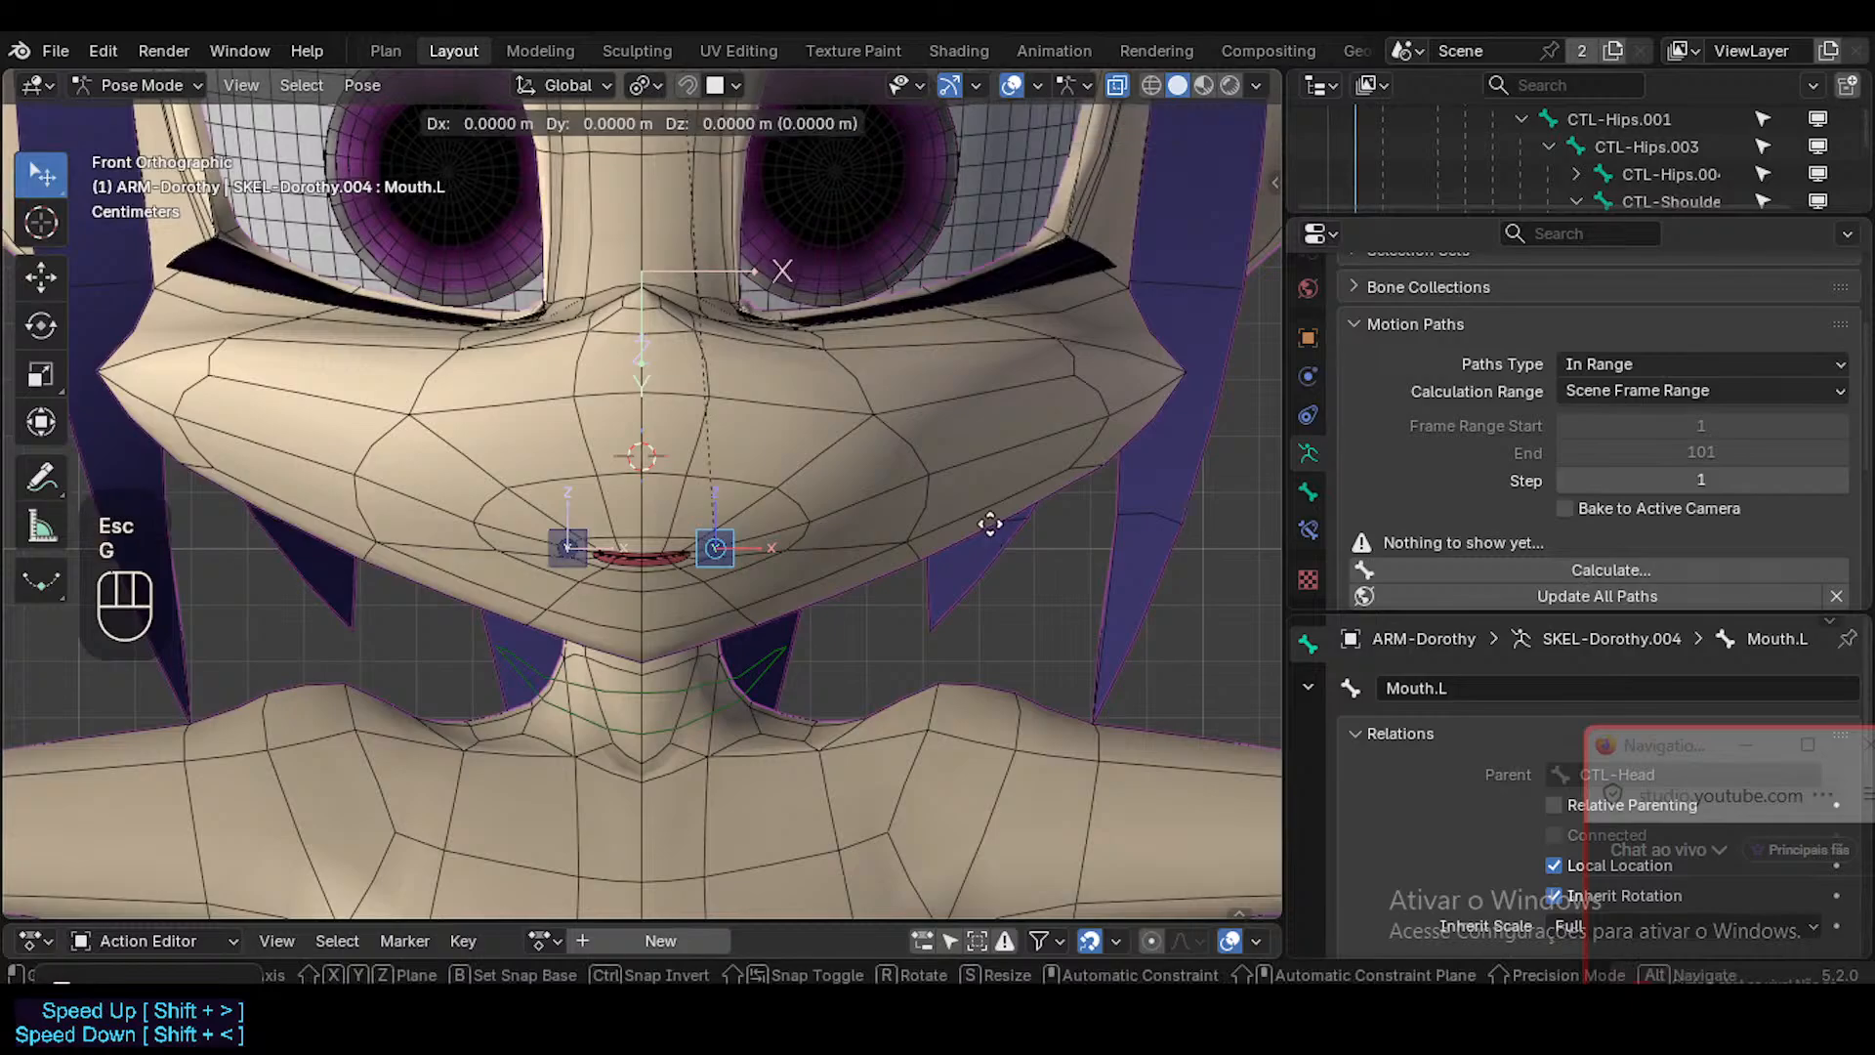
key("x")
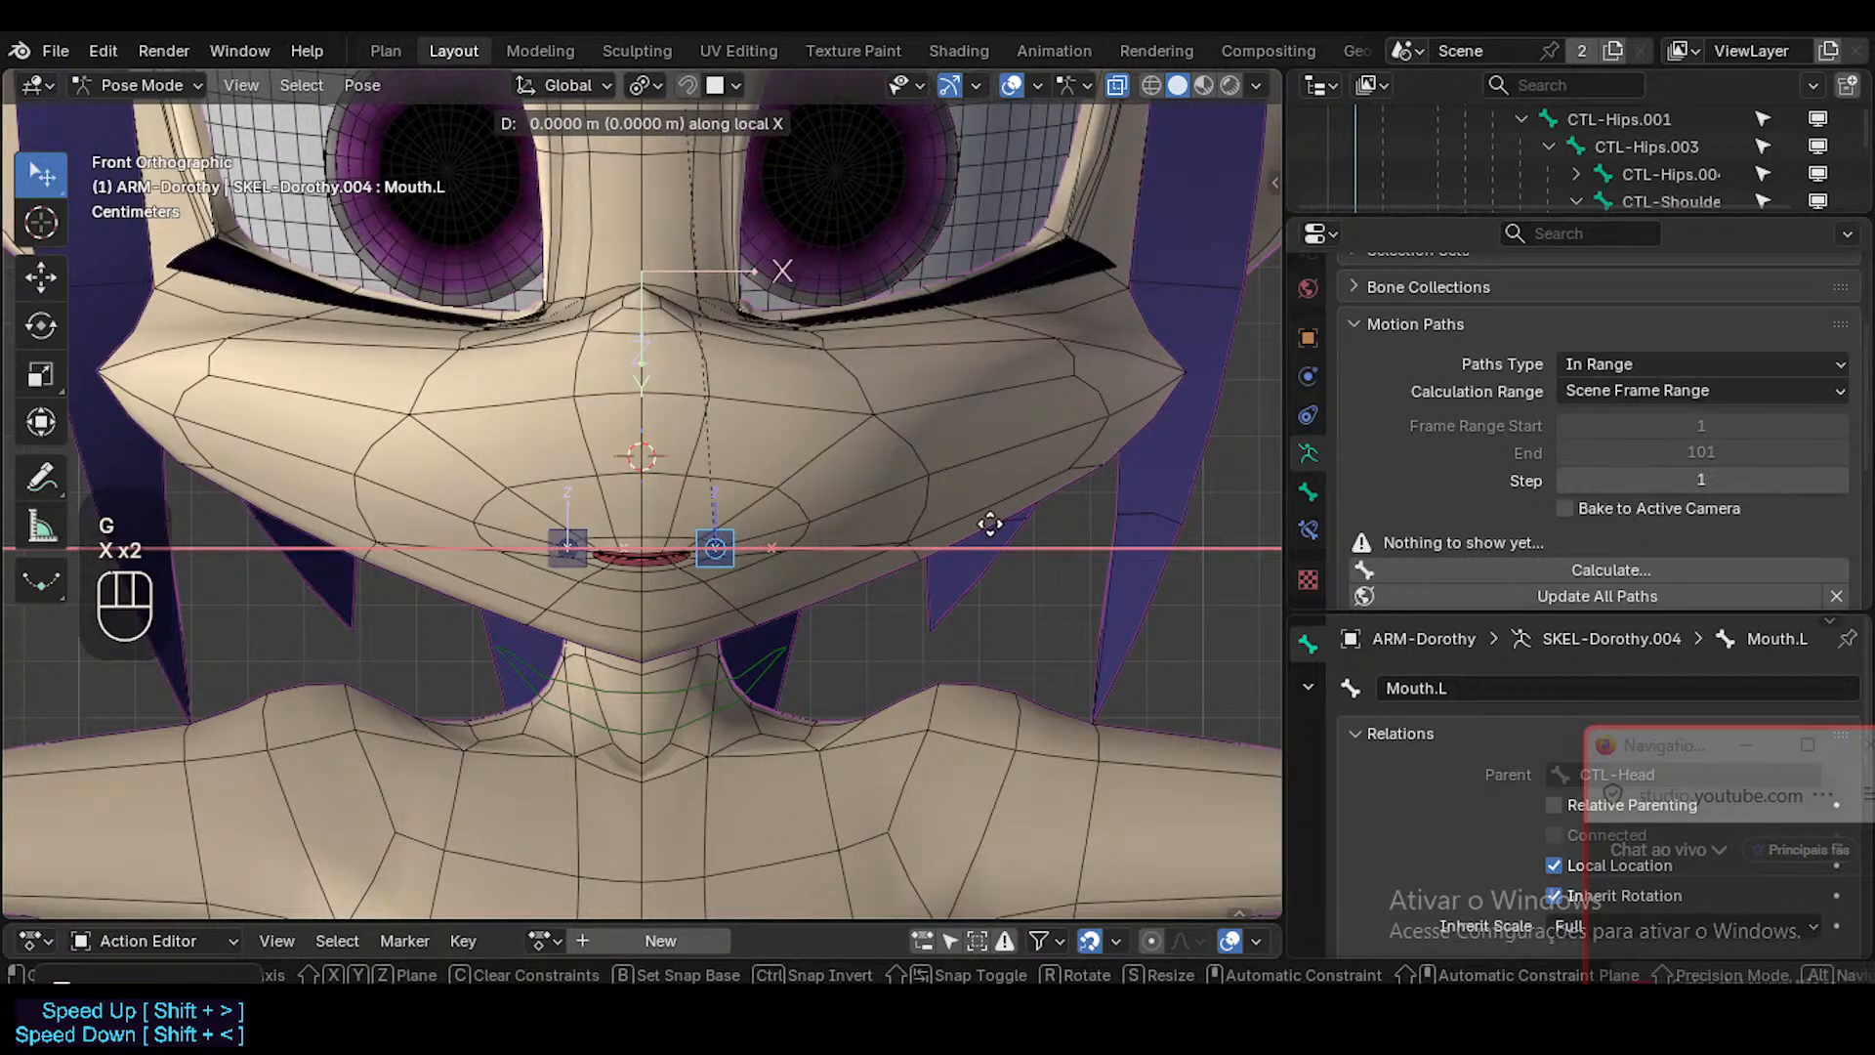
type("0.2")
key("Escape")
Repeat the negative X test of Mouth.L at -0.01 and -0.02 m, cancelling each move.
type("g")
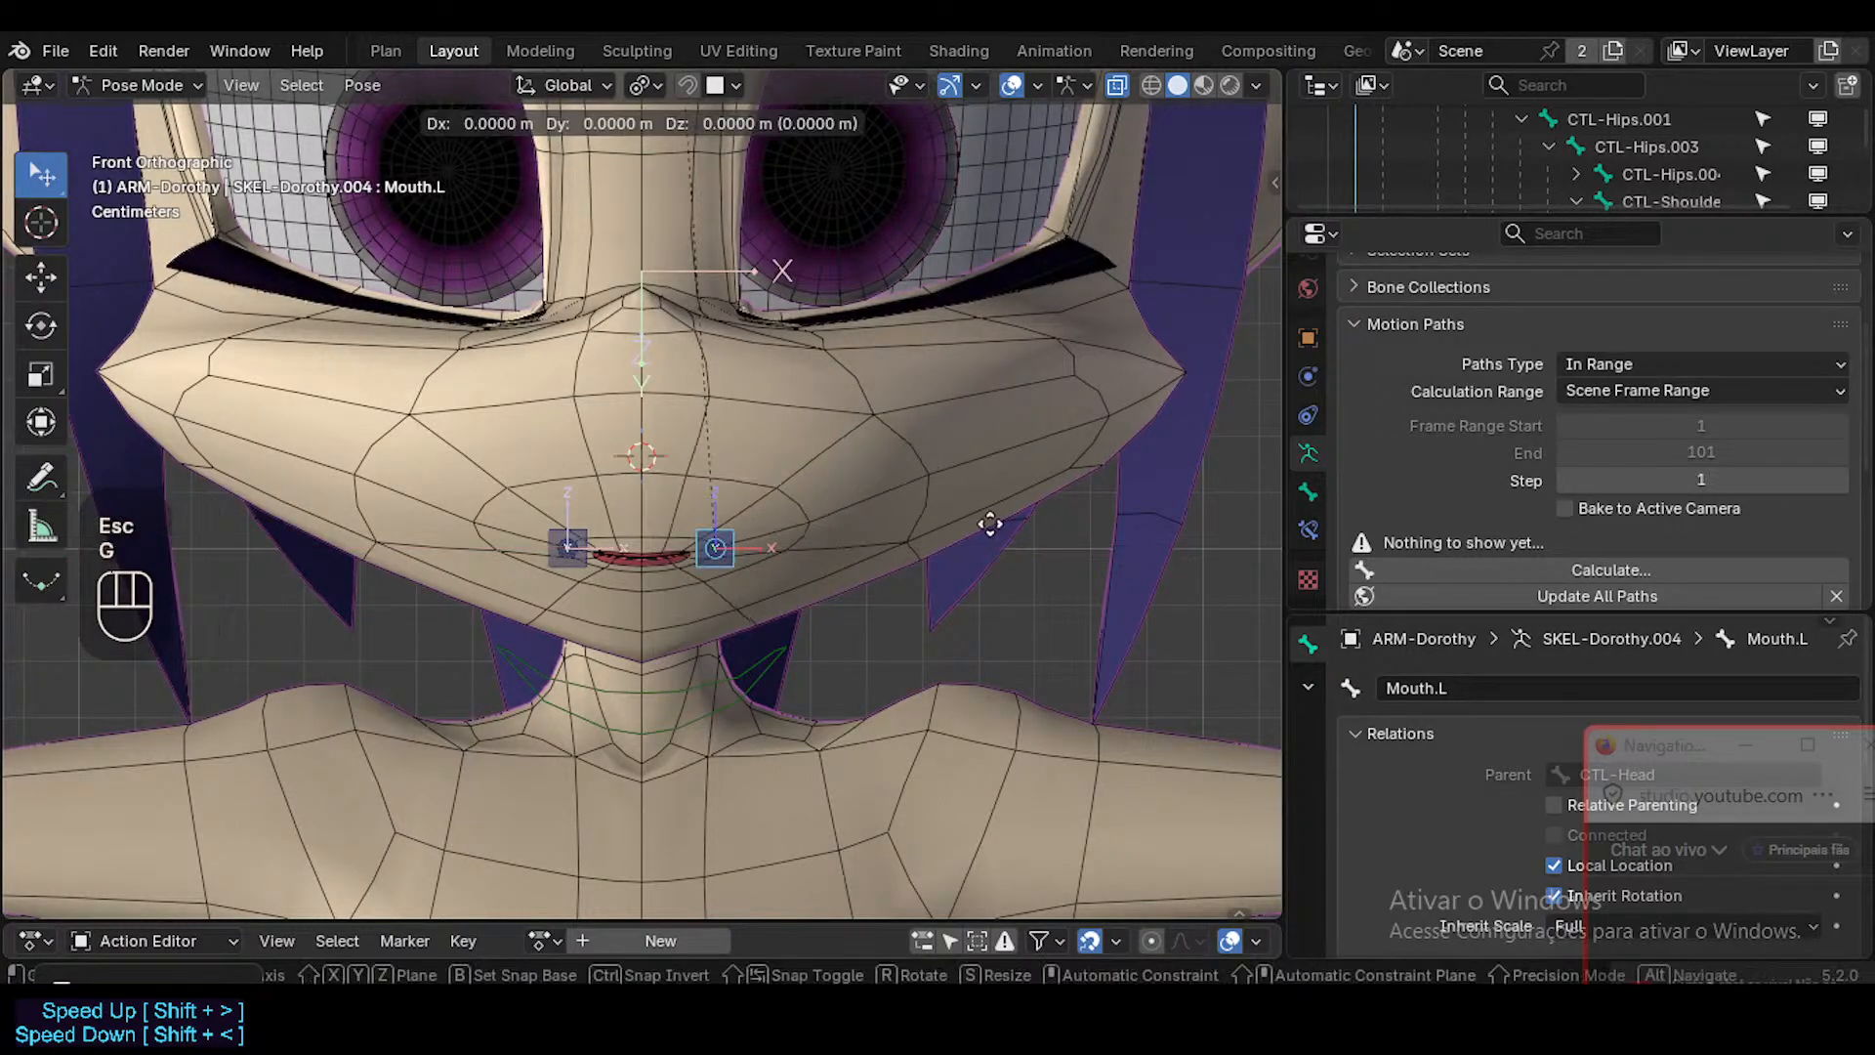
type("x-0.01")
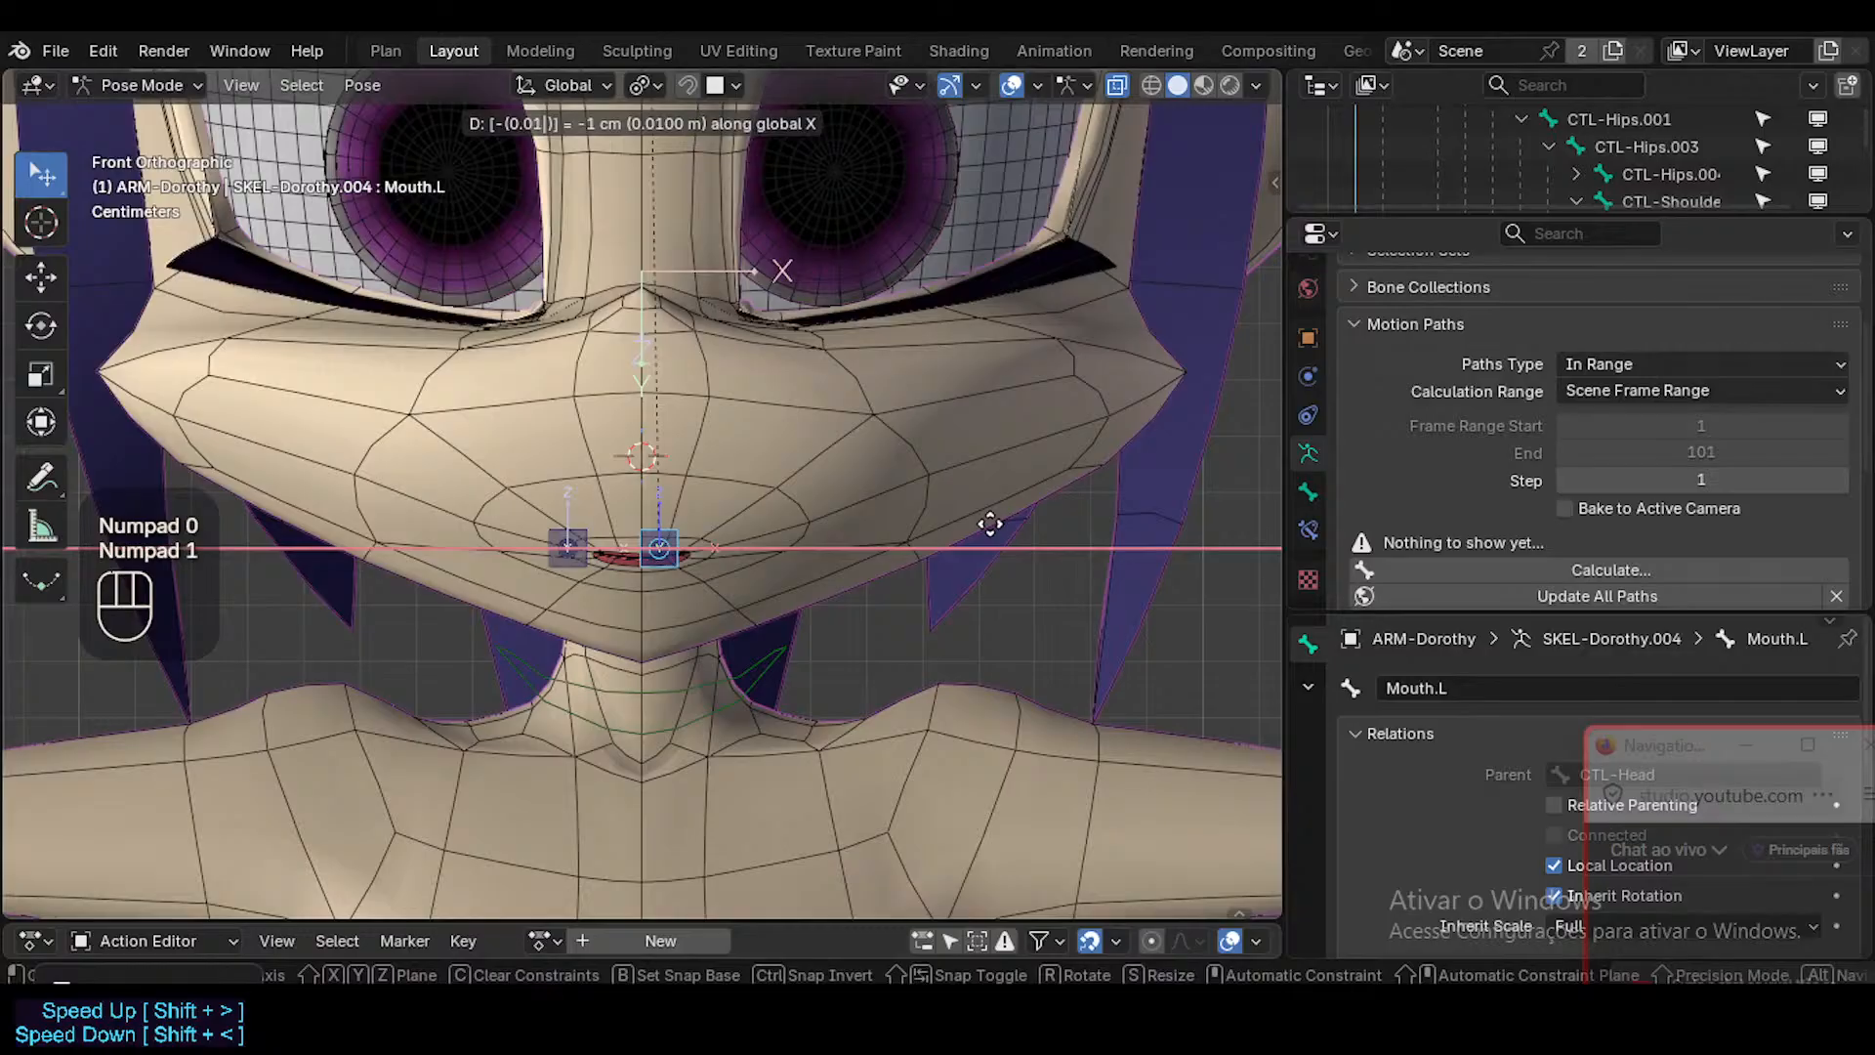
key("Escape")
type("gx-0.02")
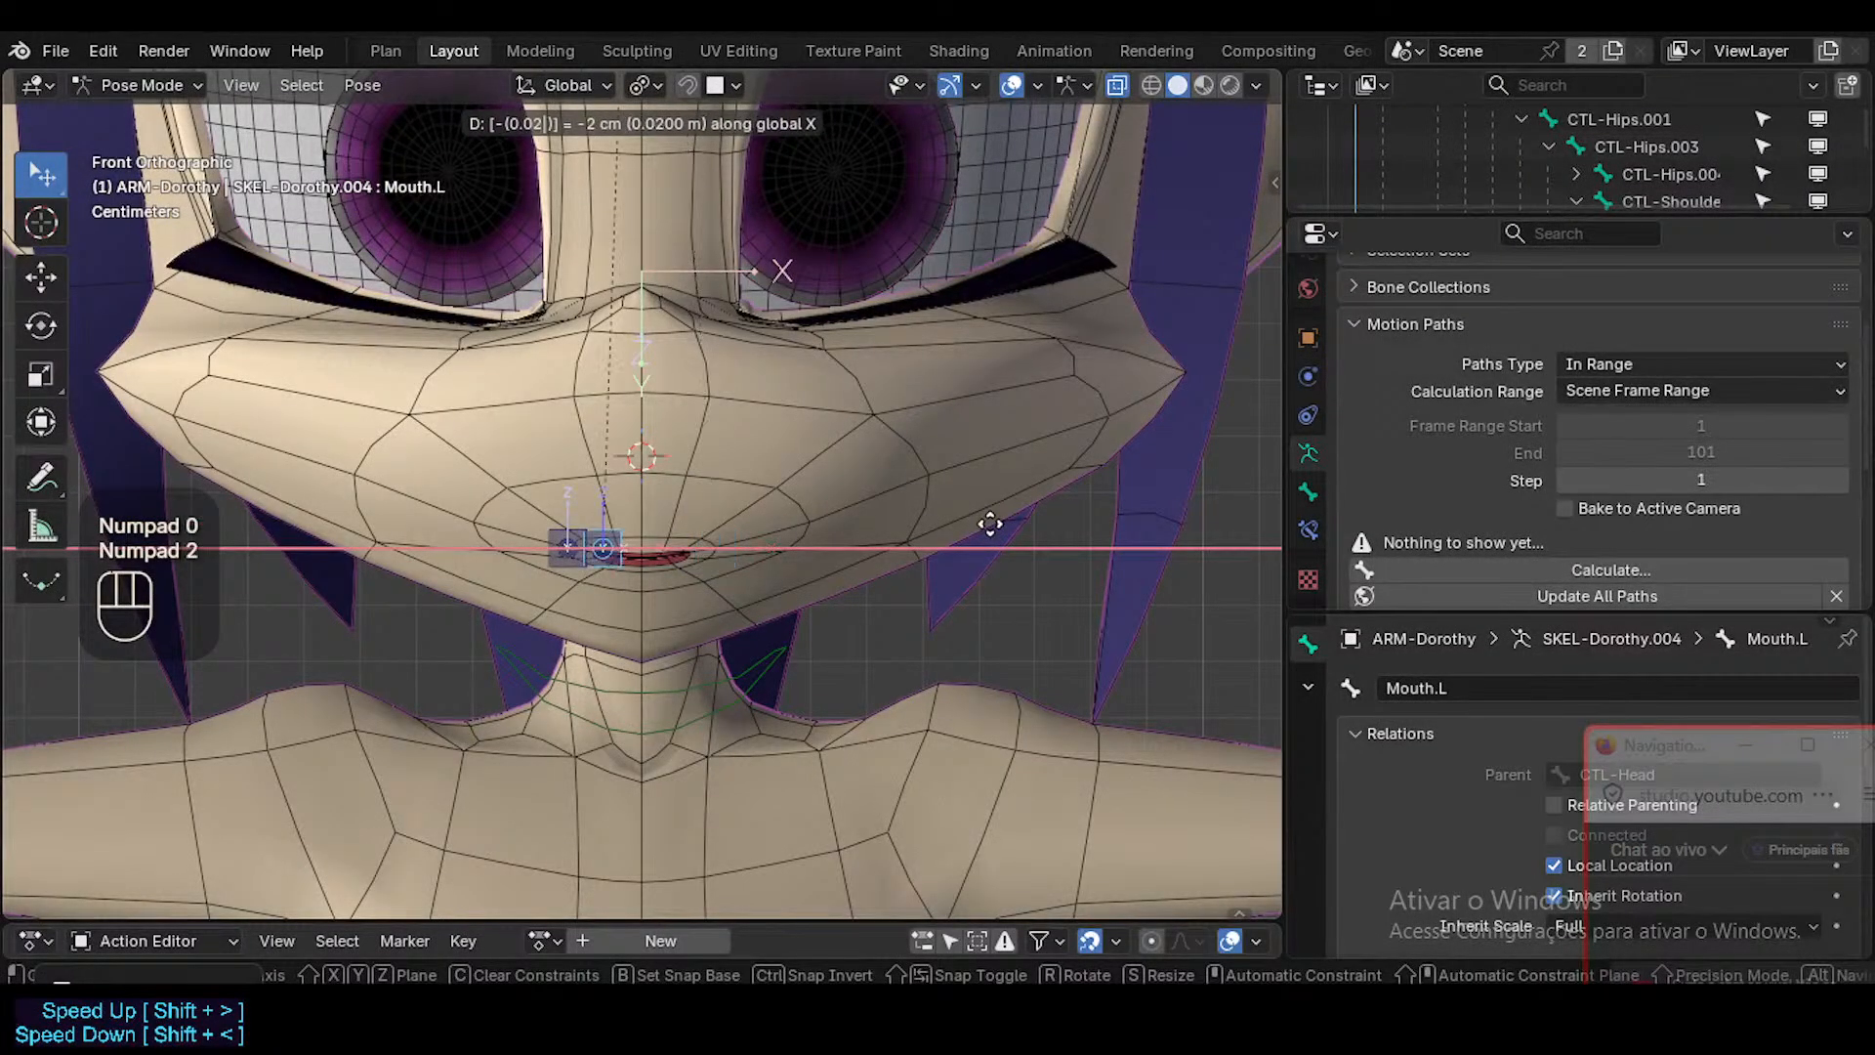
key("Escape")
key("g")
key("x")
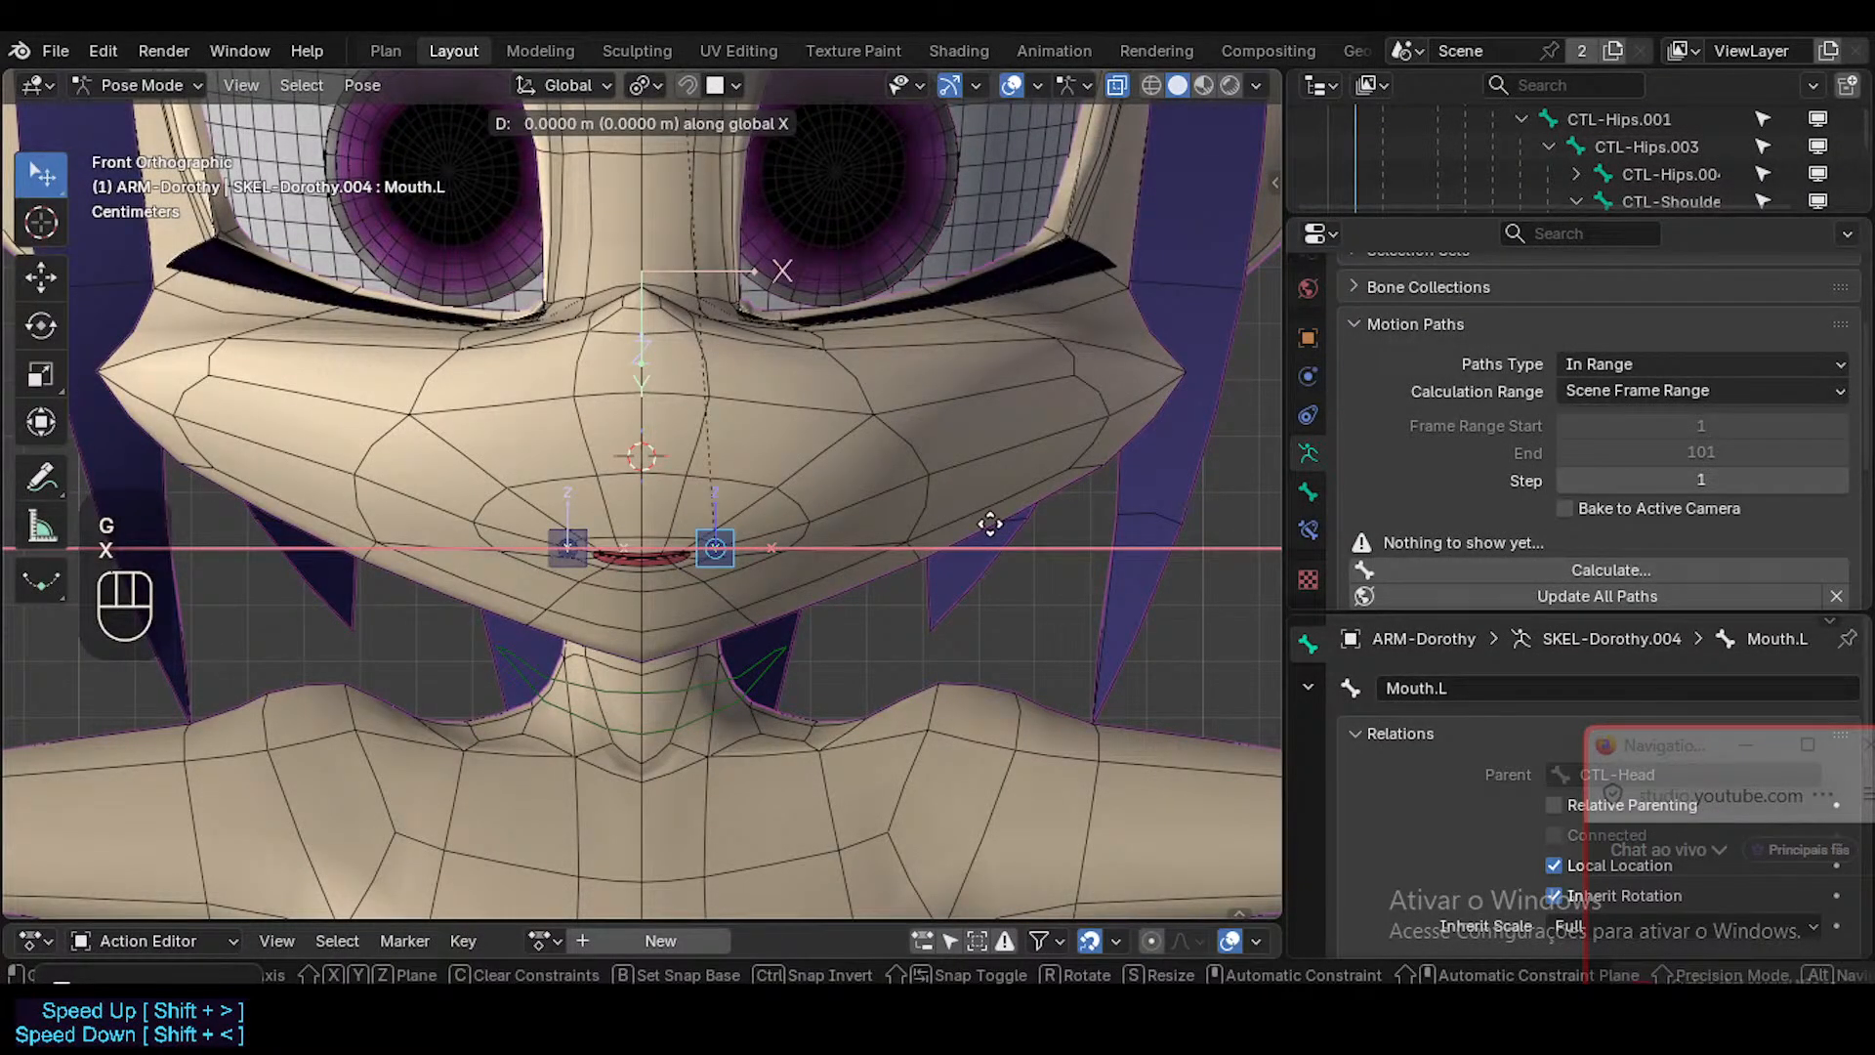
key("Escape")
Set the transform orientation to Local and test a freehand X move of Mouth.L, cancelling it.
key("shift+a")
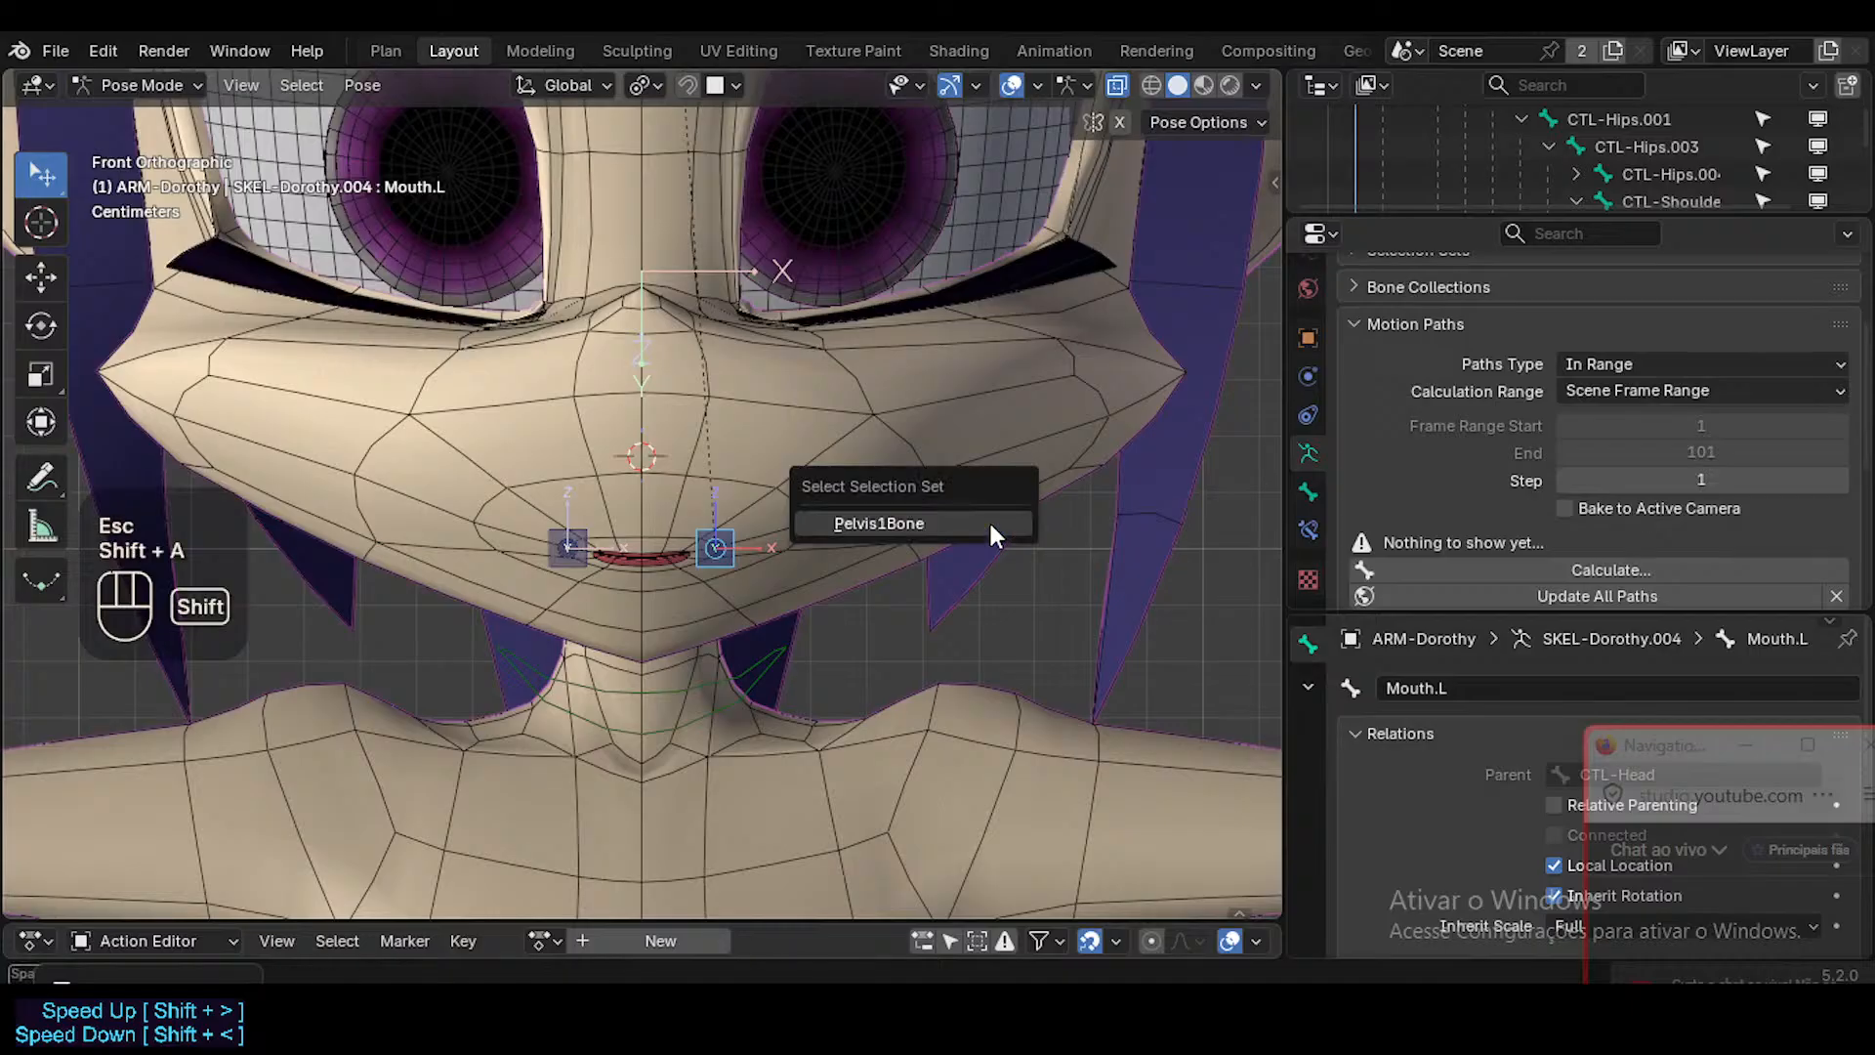
key("shift+grave")
left_click(899, 547)
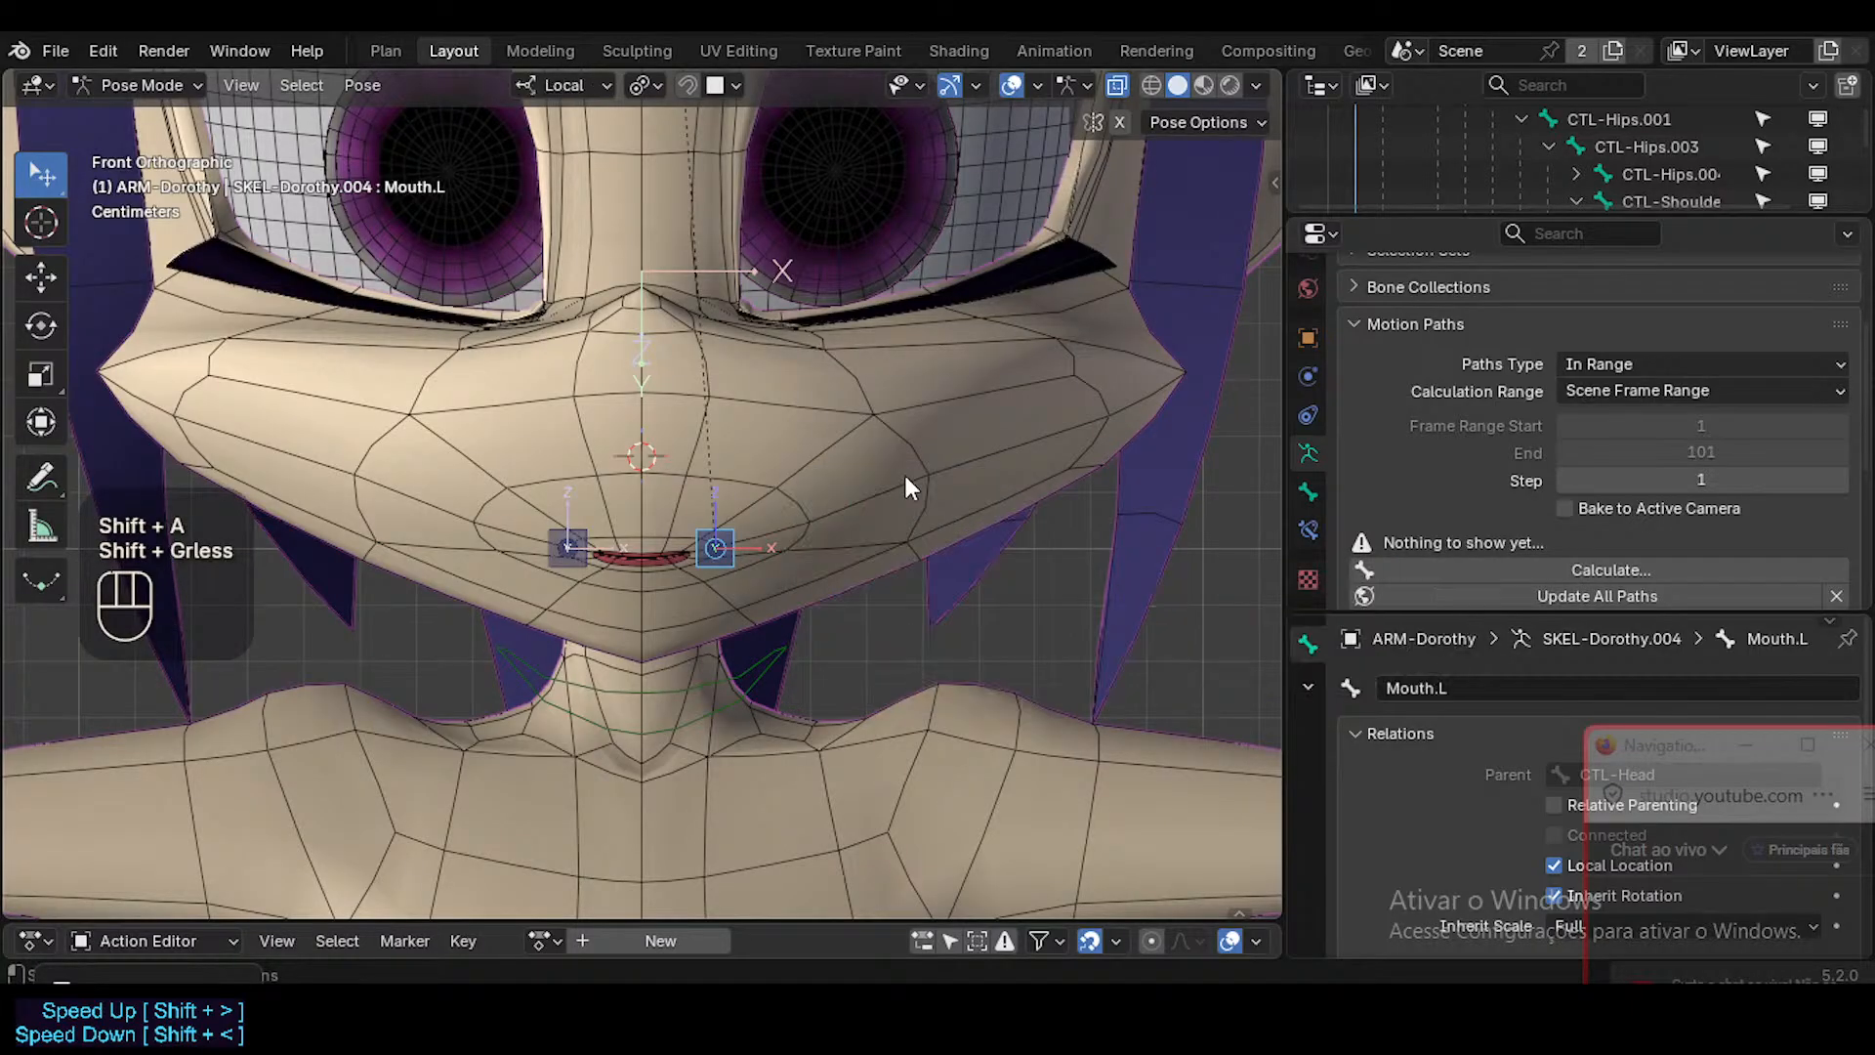
key("g")
key("x")
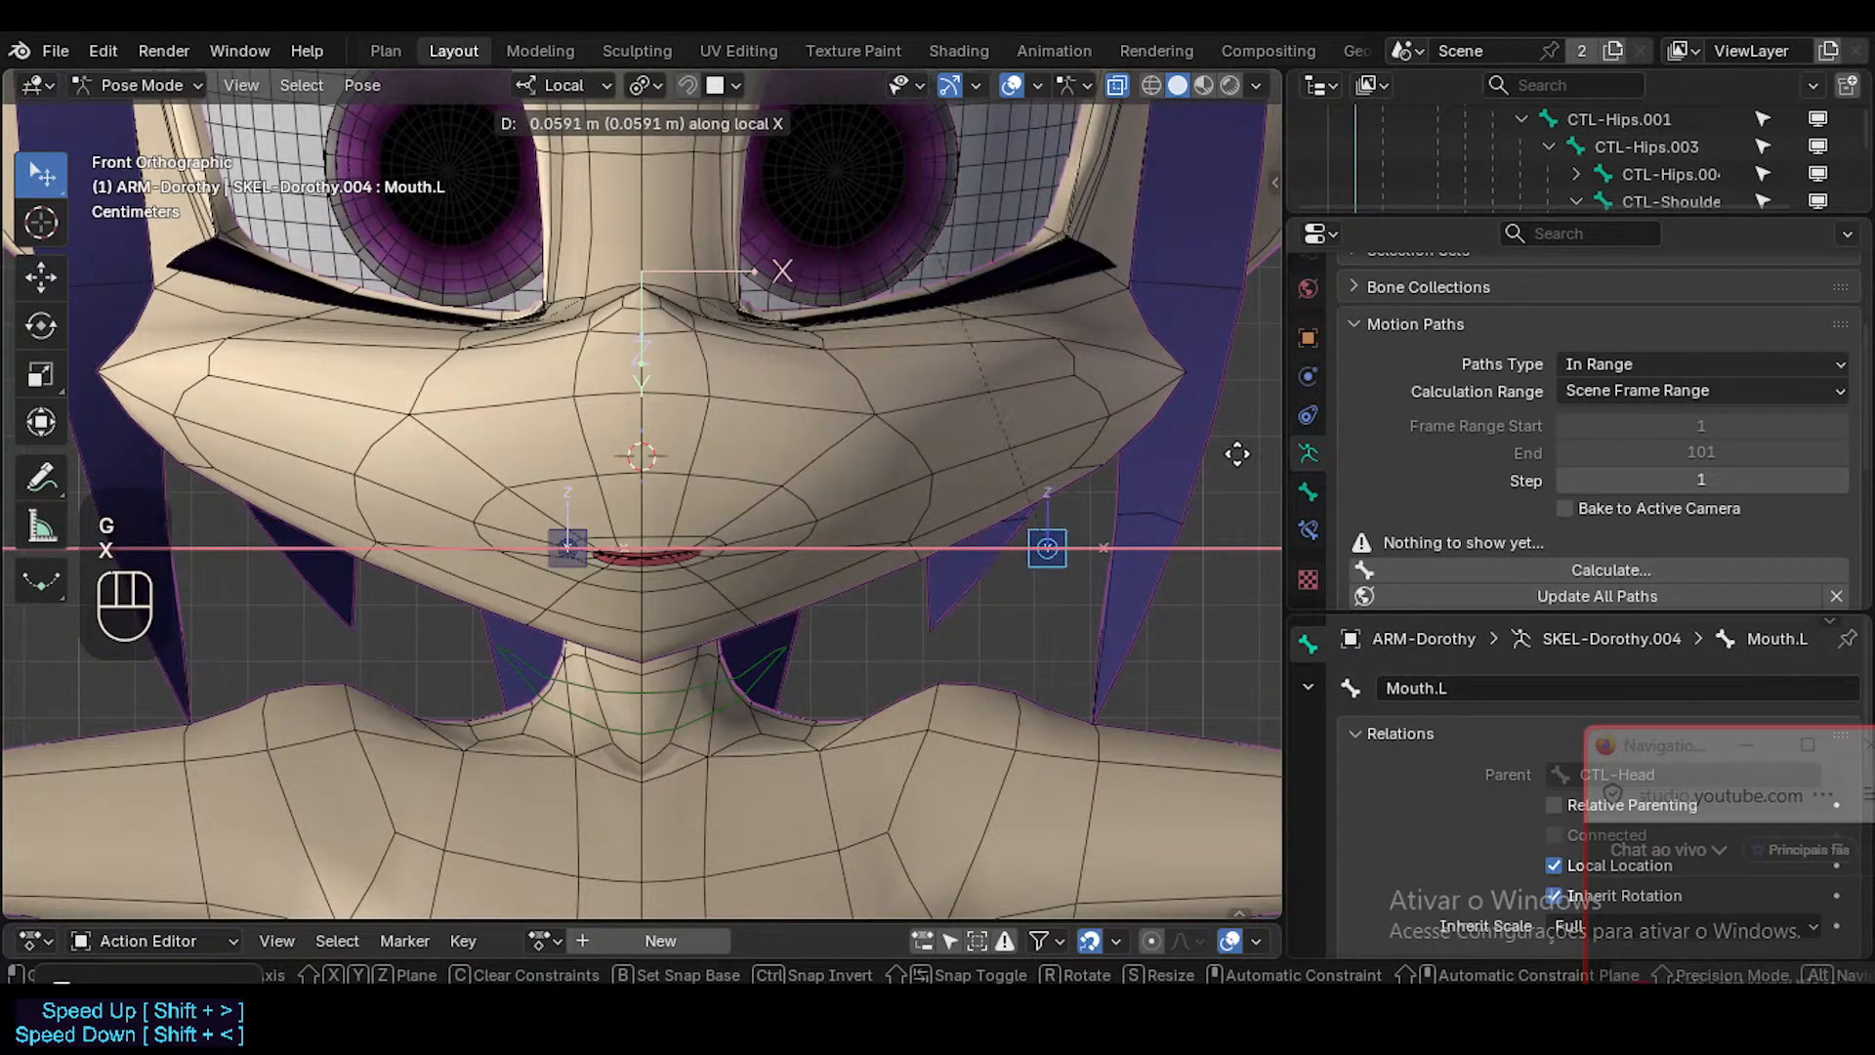
key("Escape")
Try moving the Mouth.L bone 0.2 m along local X, and undo the move.
key("g")
type("x")
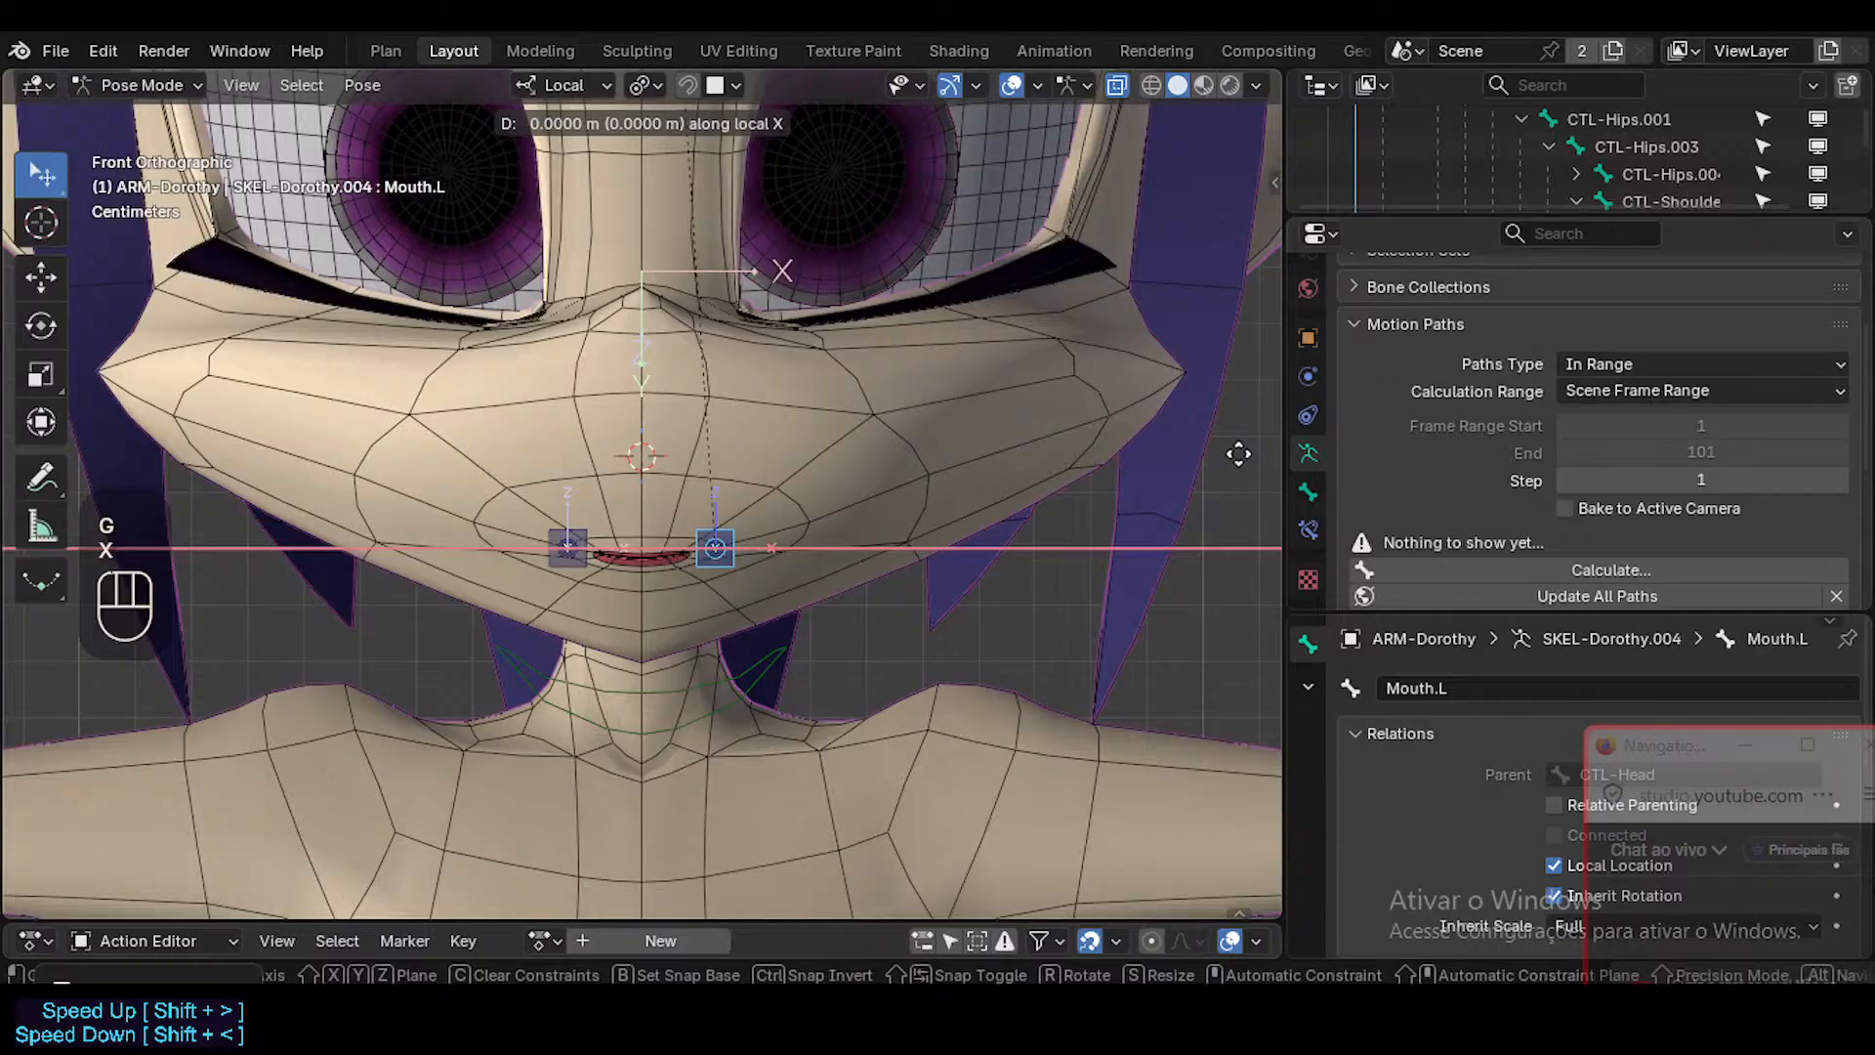
type("0.")
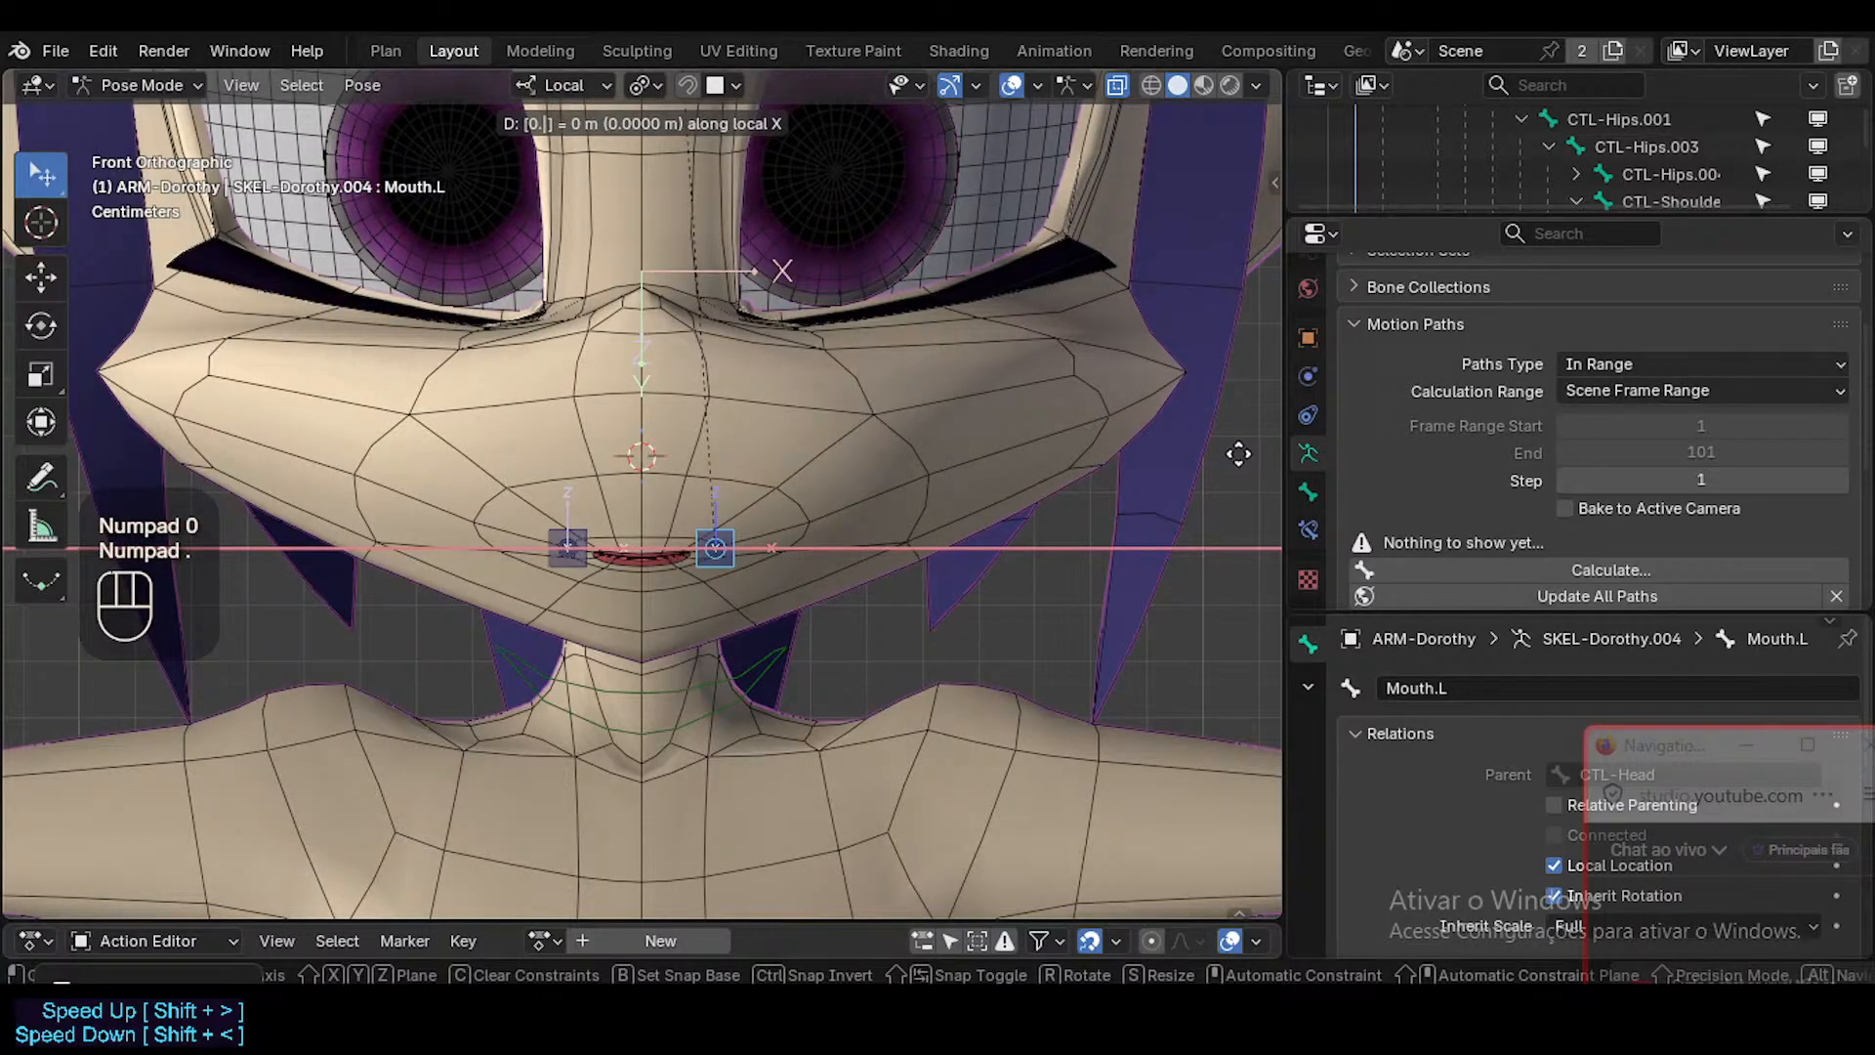
type("2")
key("Return")
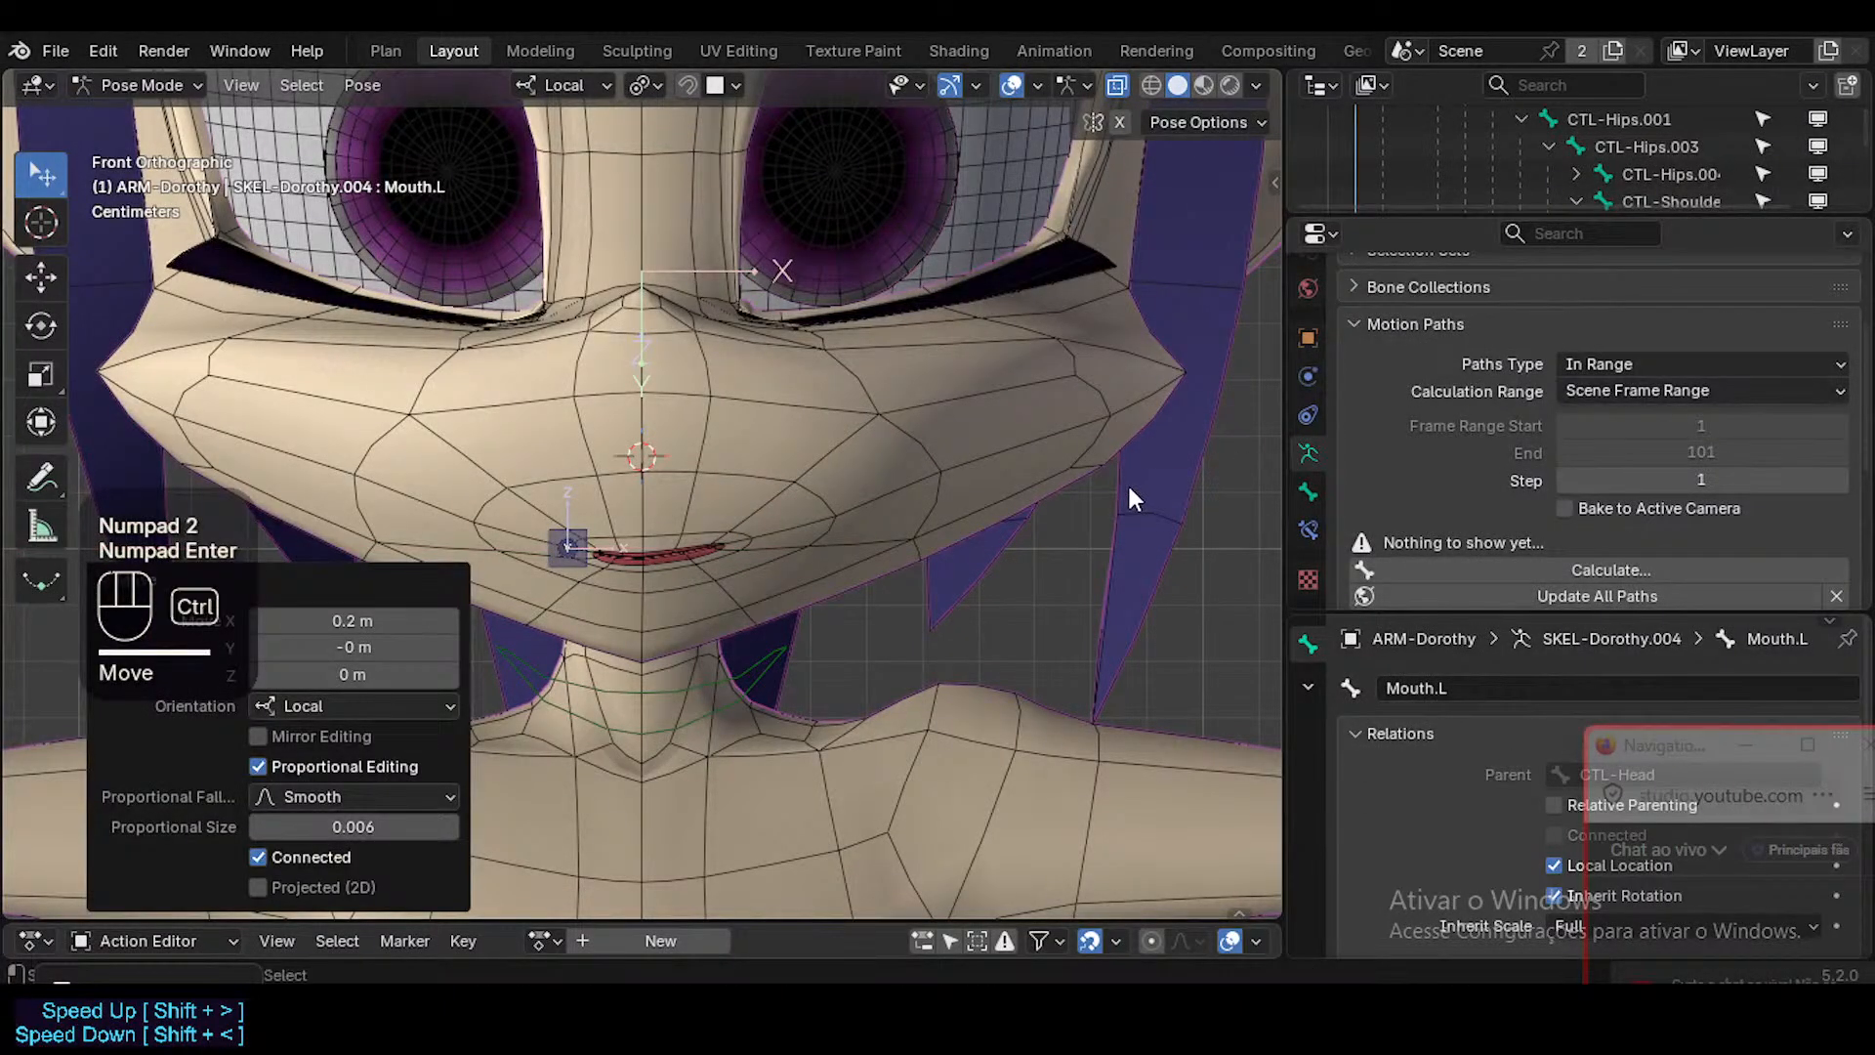
key("ctrl+z")
Test small local X offsets of Mouth.L, starting with 0.01 m, cancelling each move.
type("gx0.01")
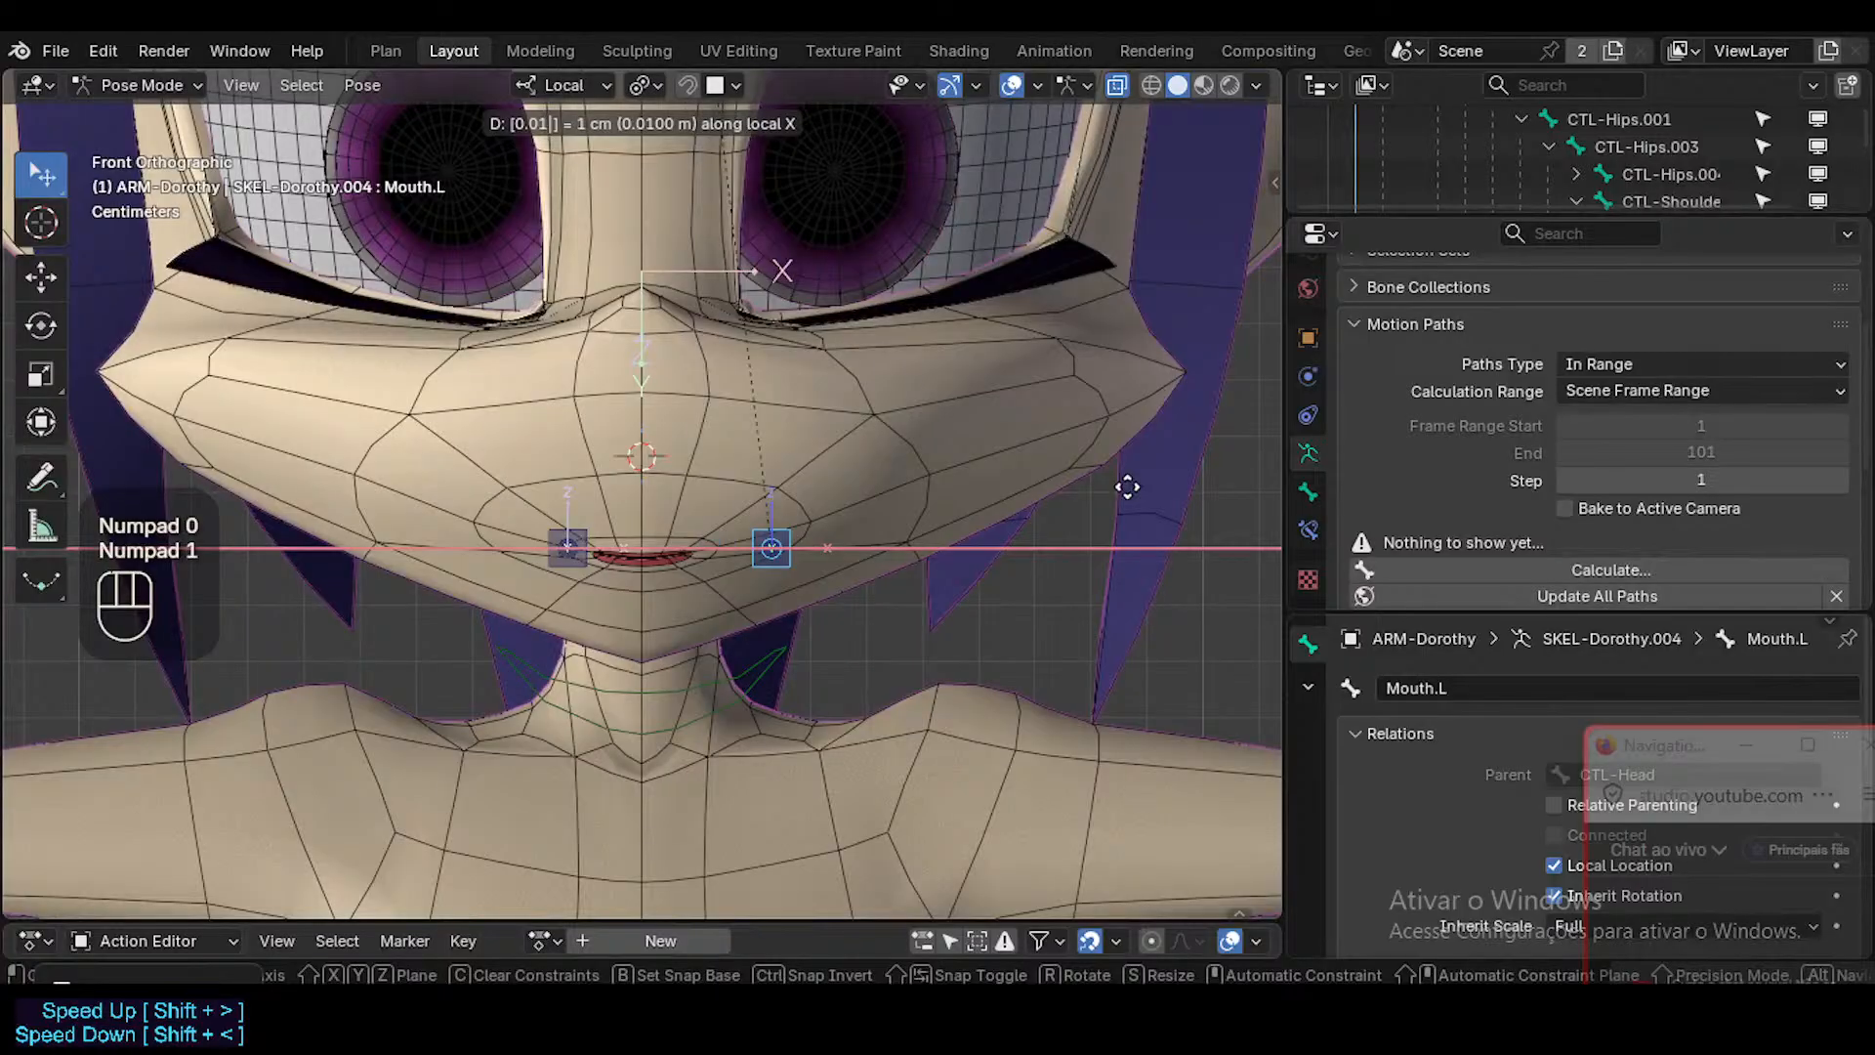
key("Escape")
type("gx.0")
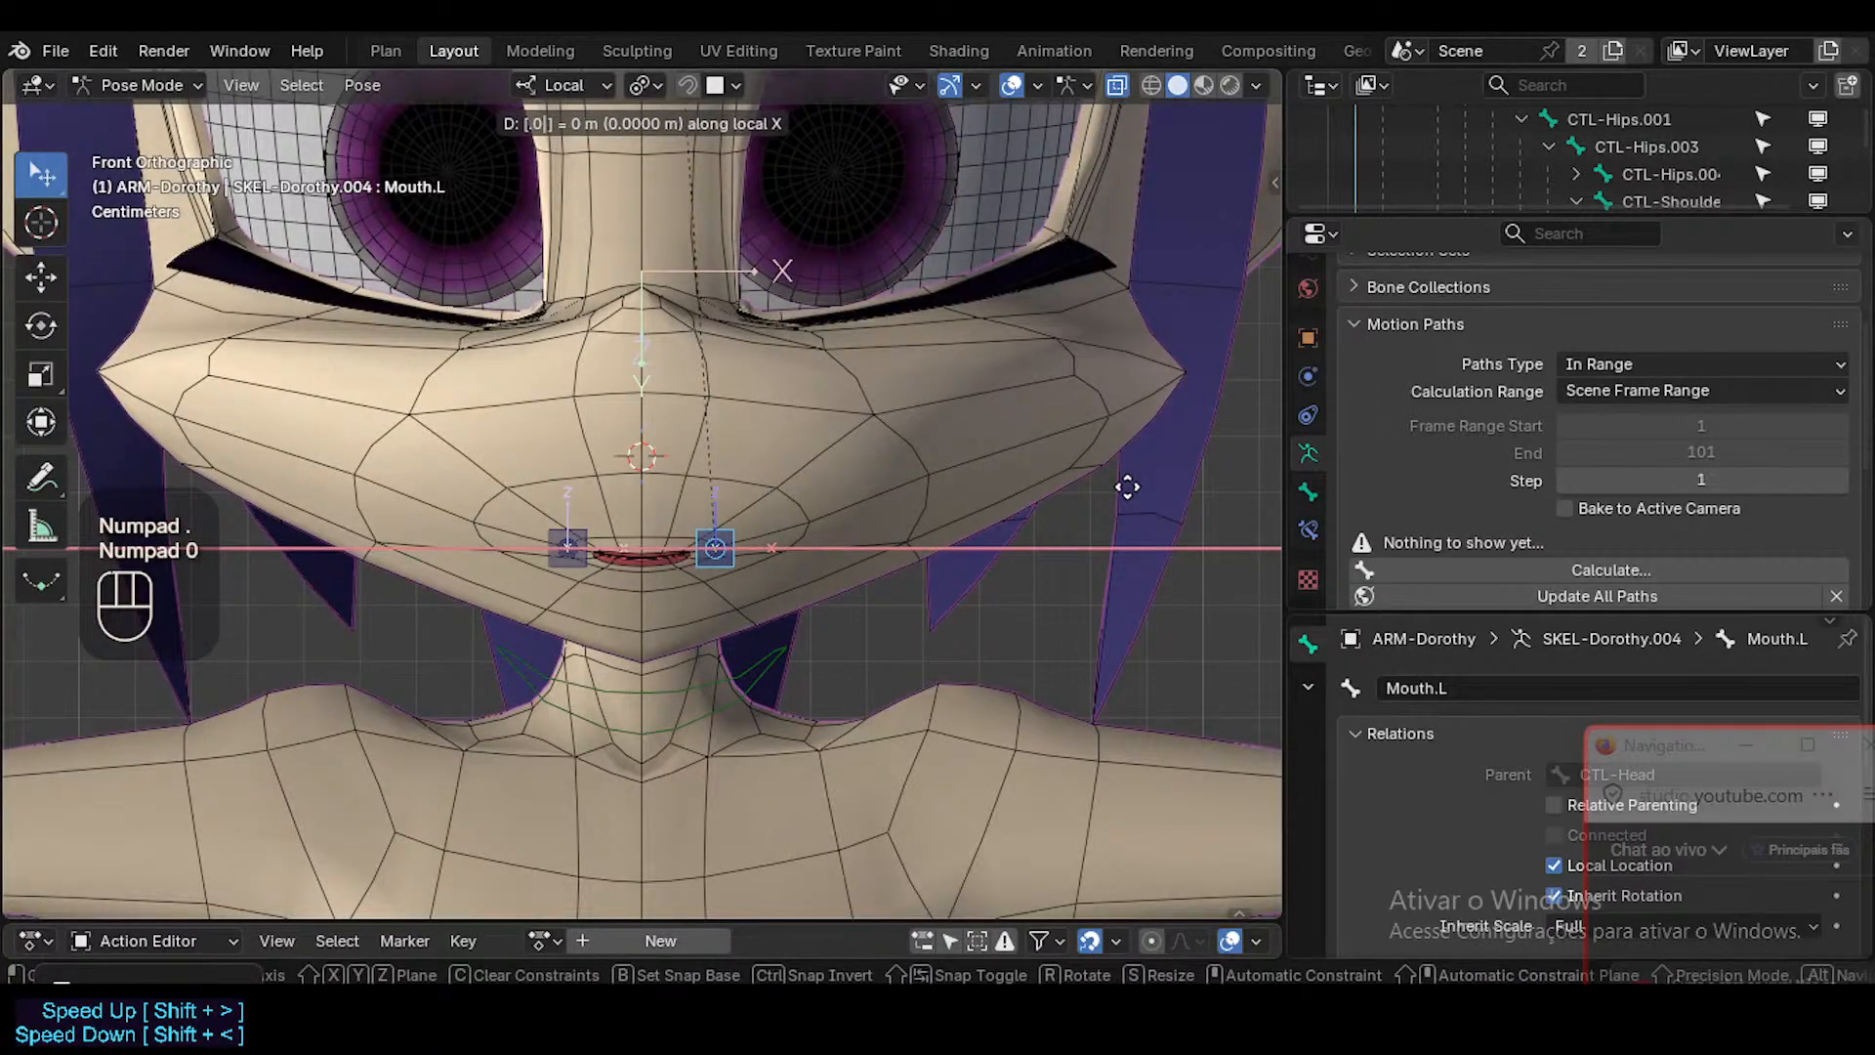
key("Escape")
type("gx0")
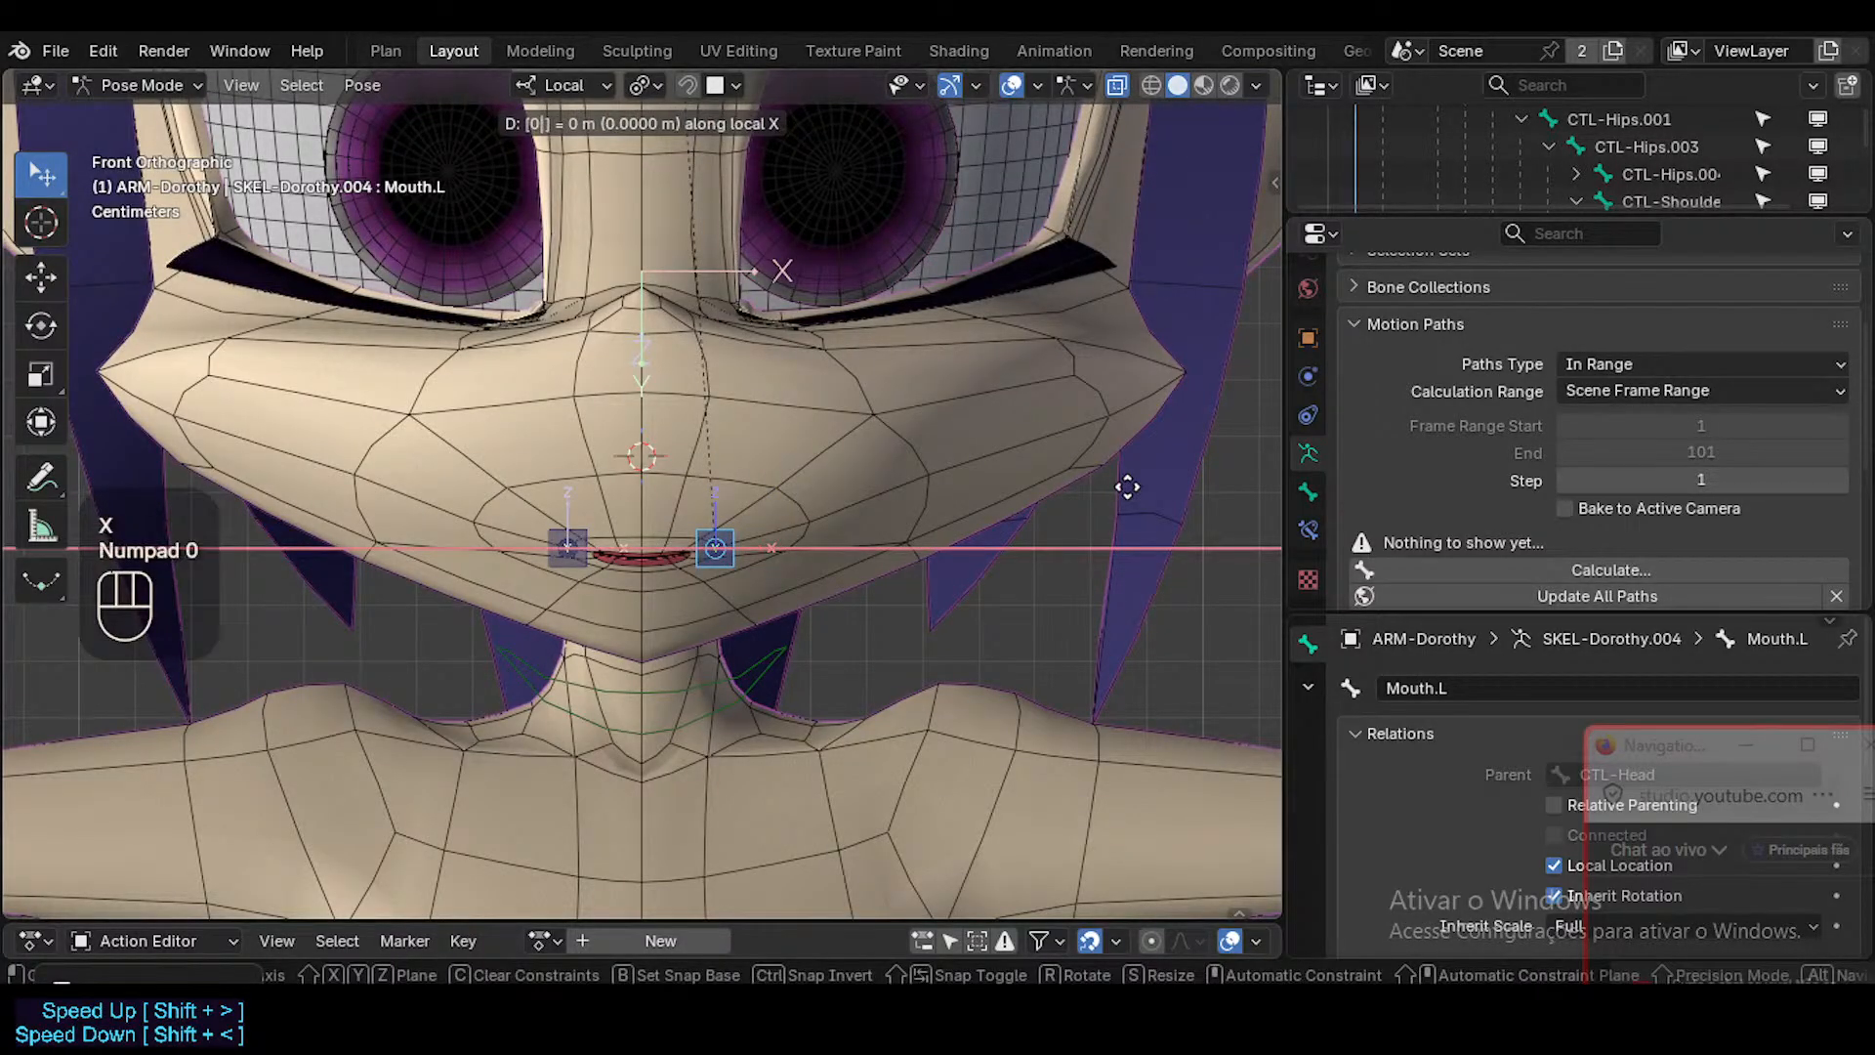
key("Escape")
type("gx.5")
key("Escape")
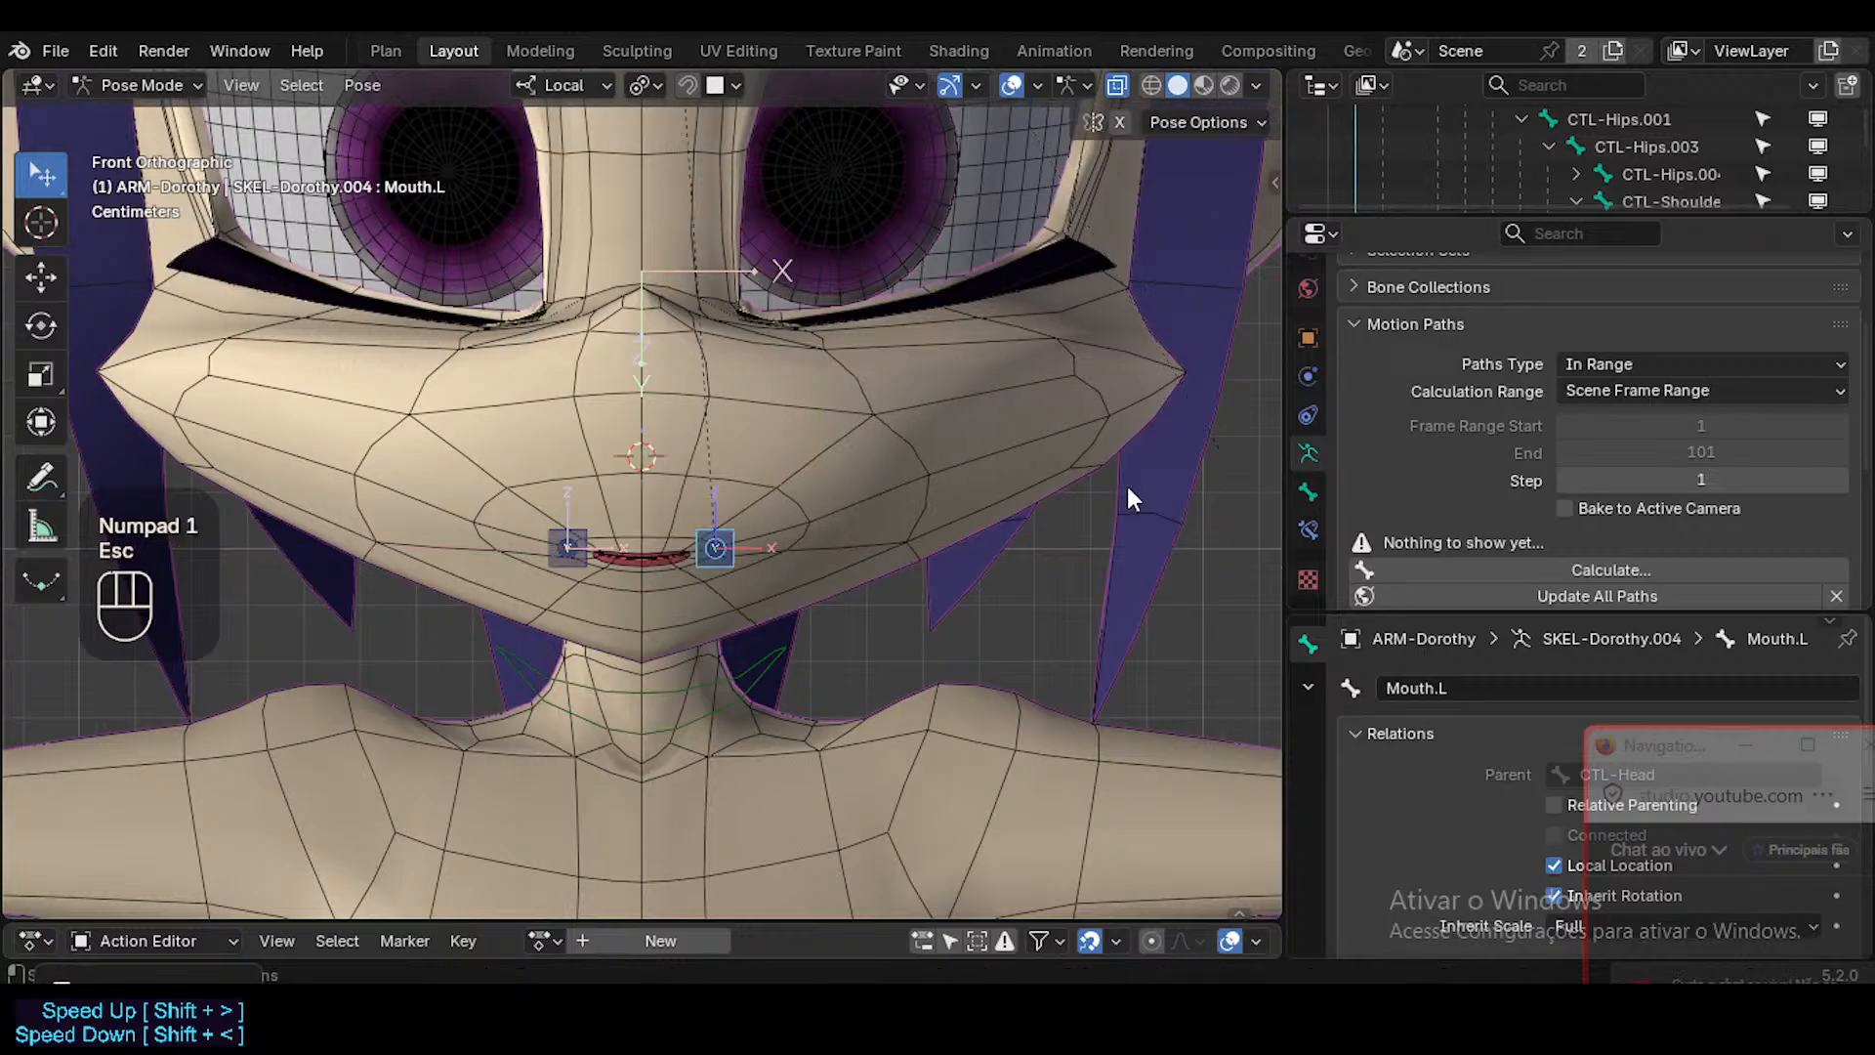
Test larger local X offsets of Mouth.L at 0.2 and 0.5 m, cancelling each move.
key("g")
key("x")
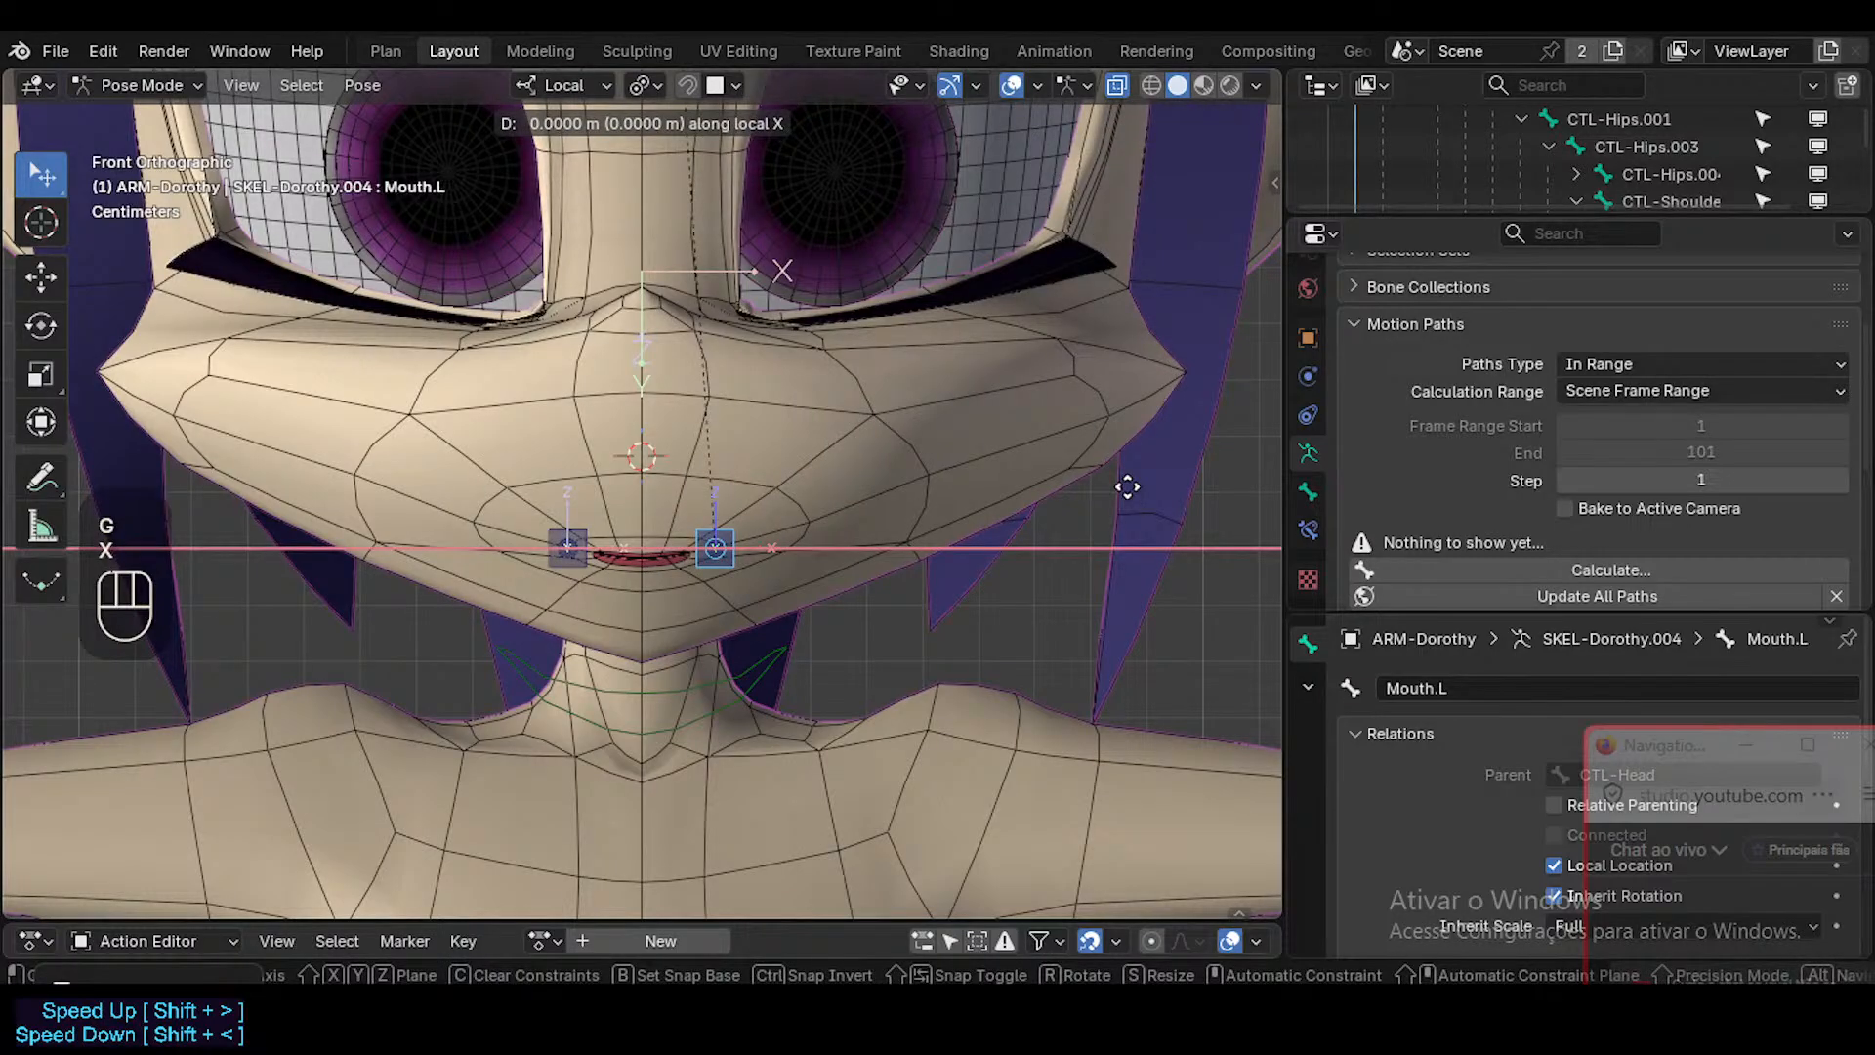
type(".2")
key("Escape")
type("gx0.2")
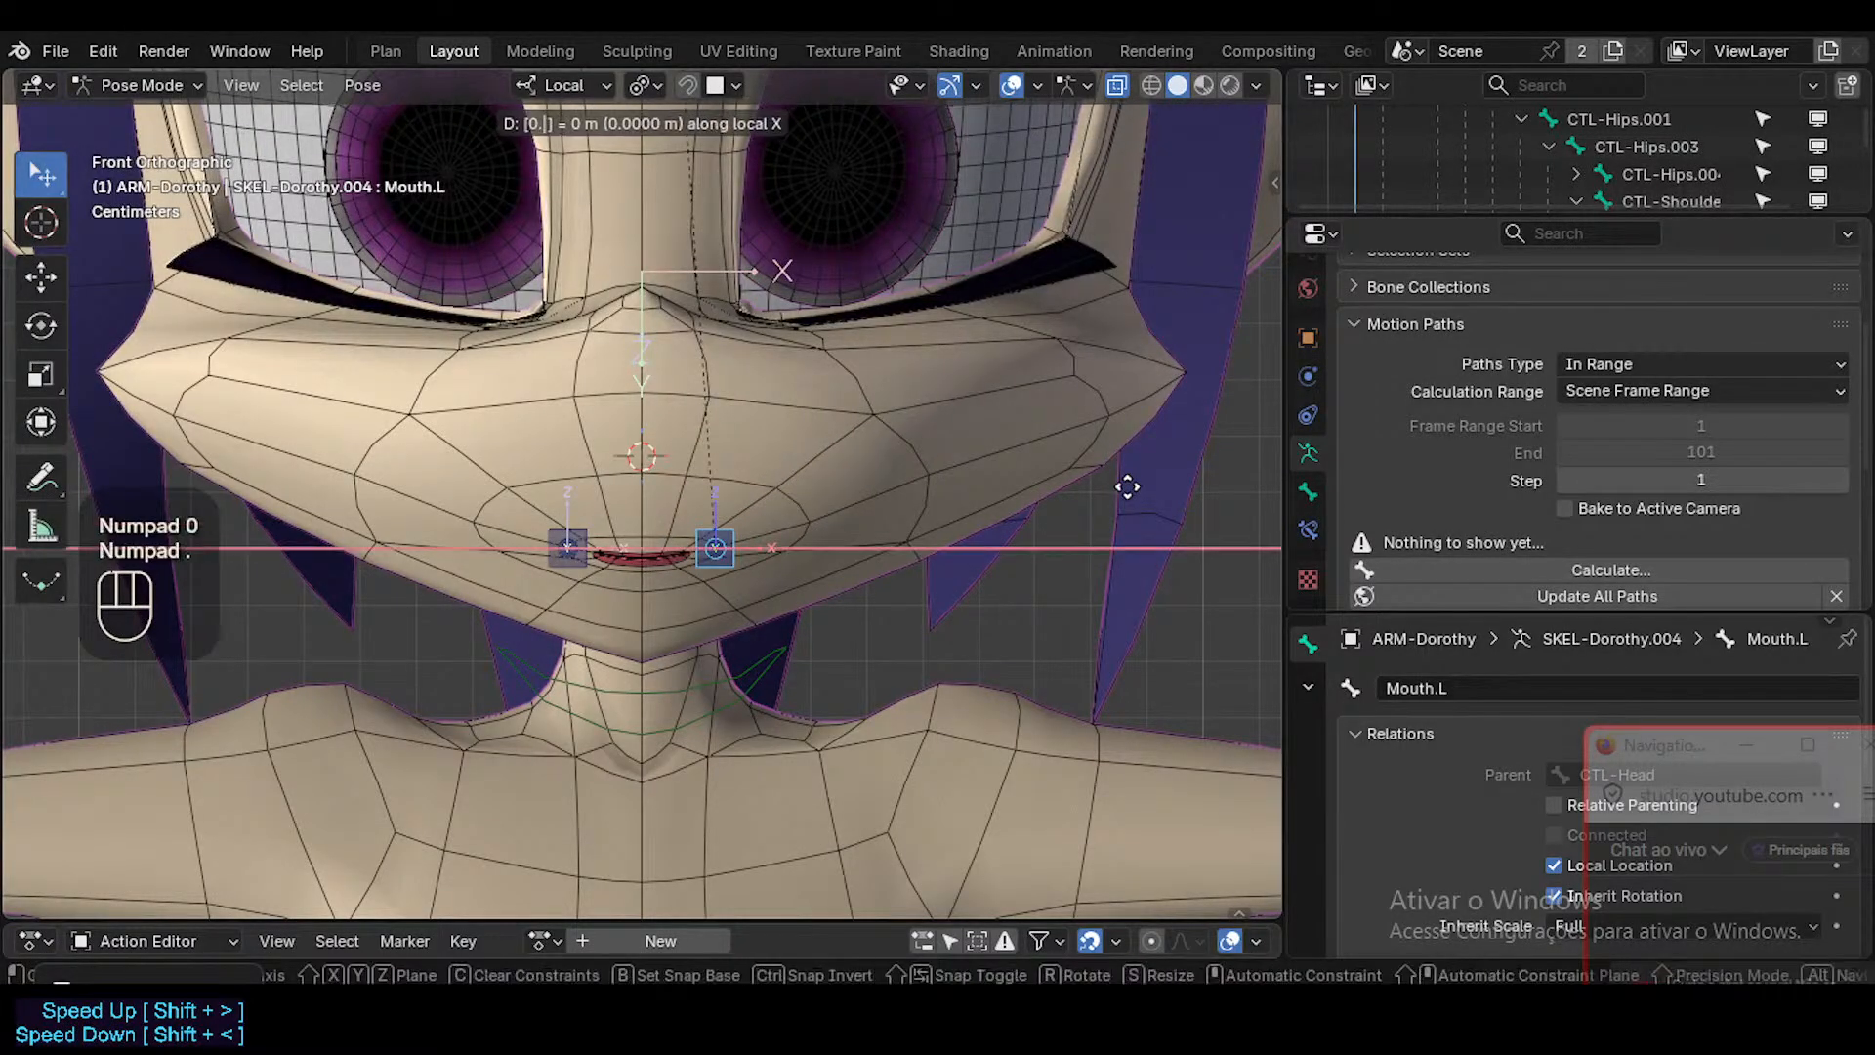
key("Escape")
type("gx.5")
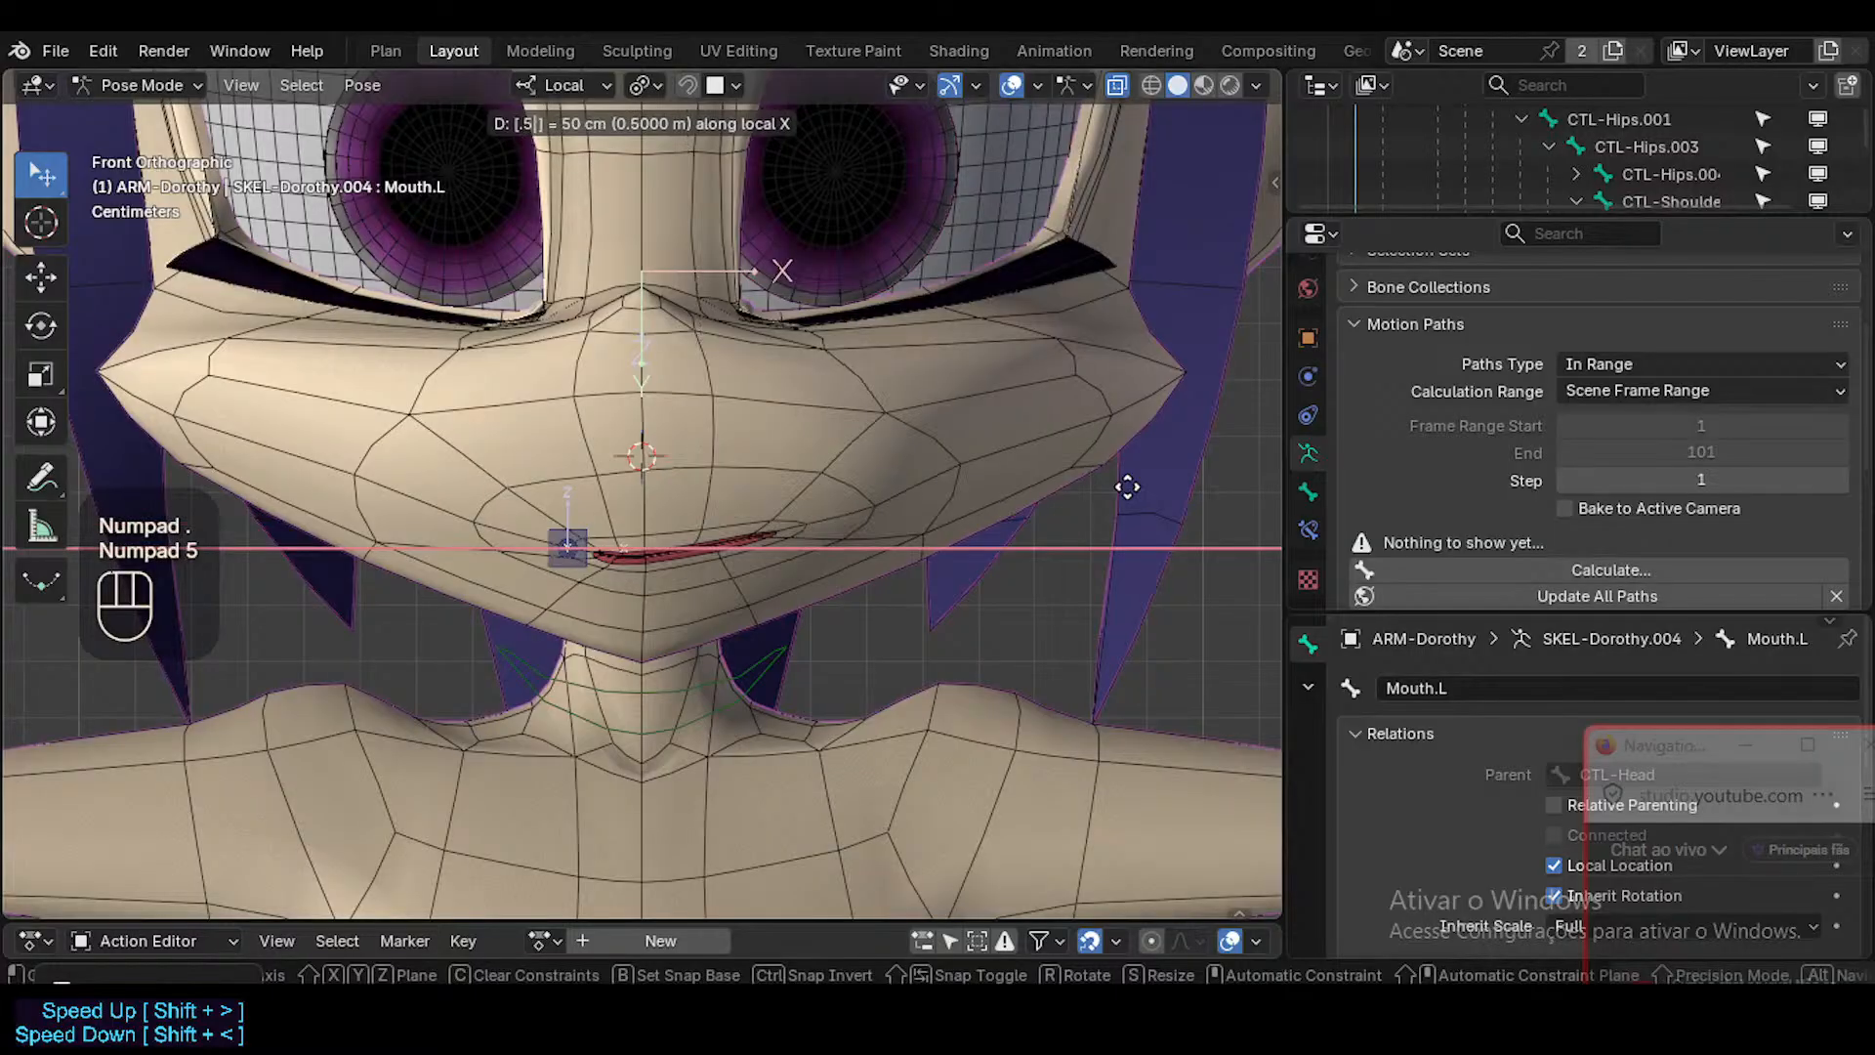
key("Escape")
Move the Mouth.L bone 0.05 m along local X and select the Head mesh in Object Mode.
type("gx0")
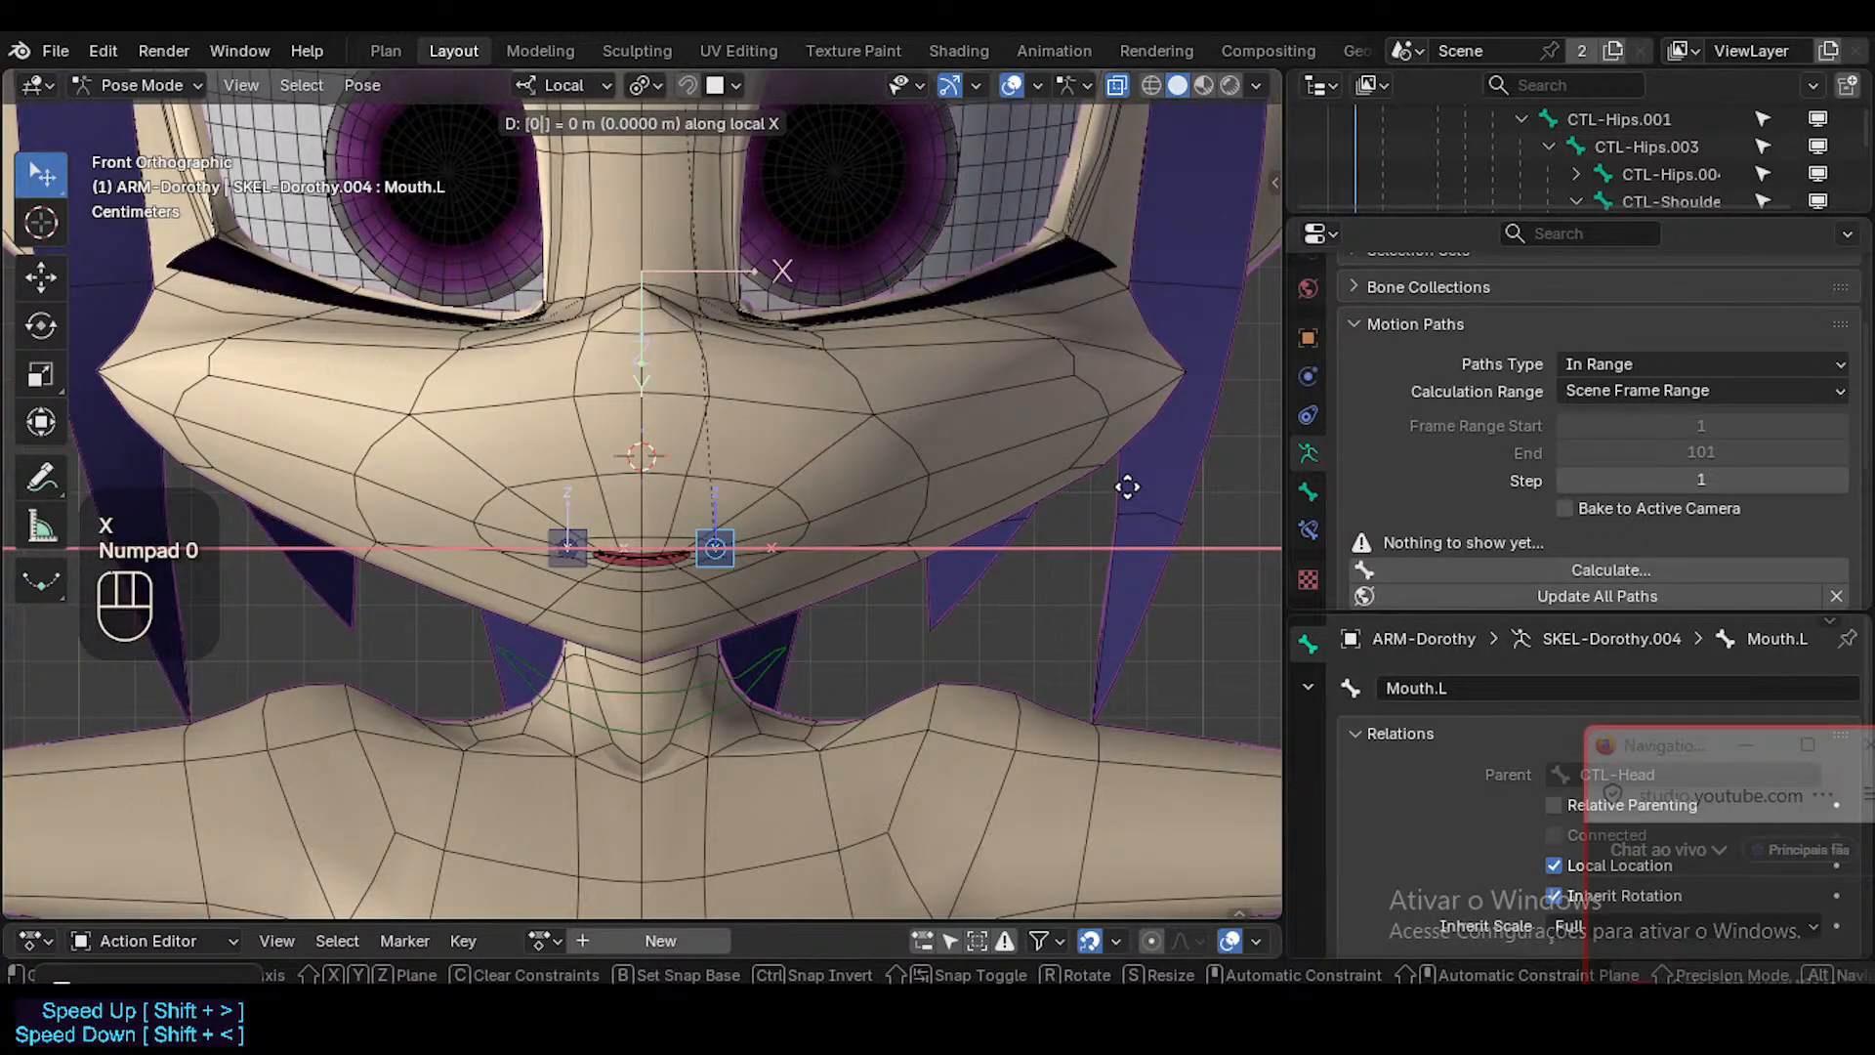
type(".05")
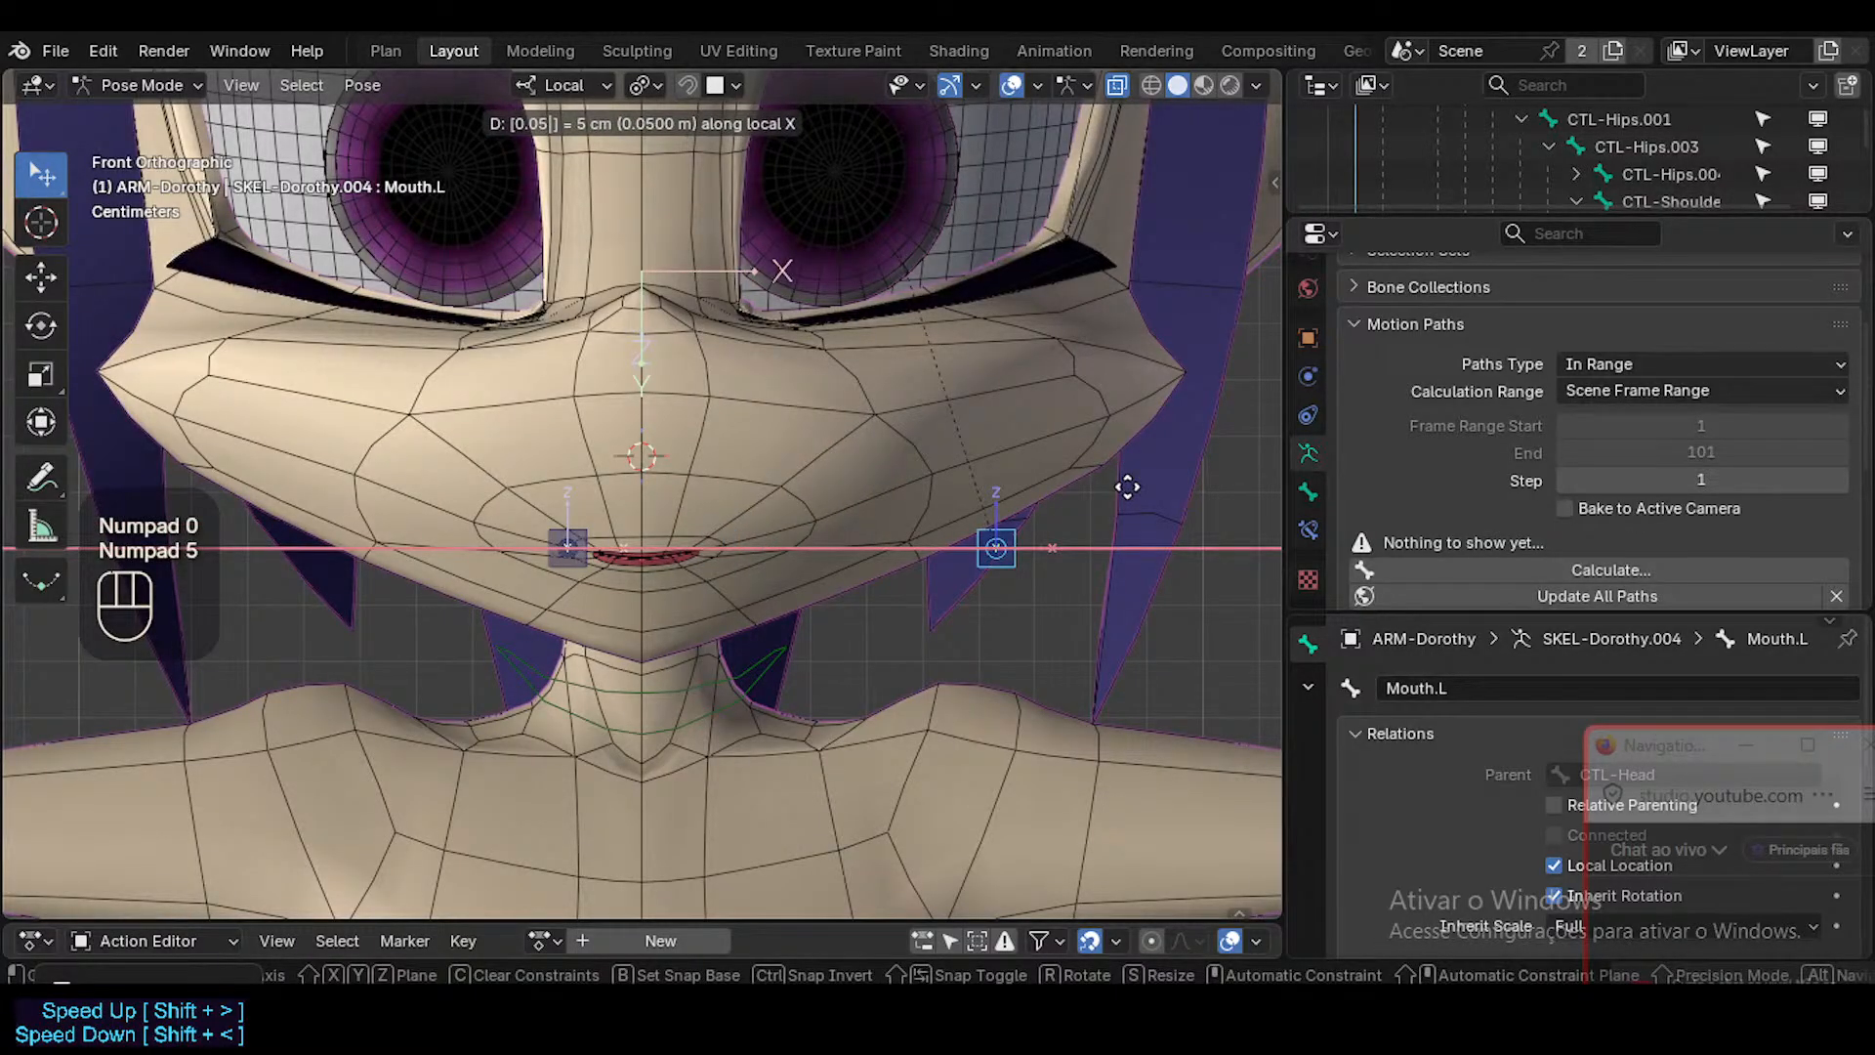
key("KP_Enter")
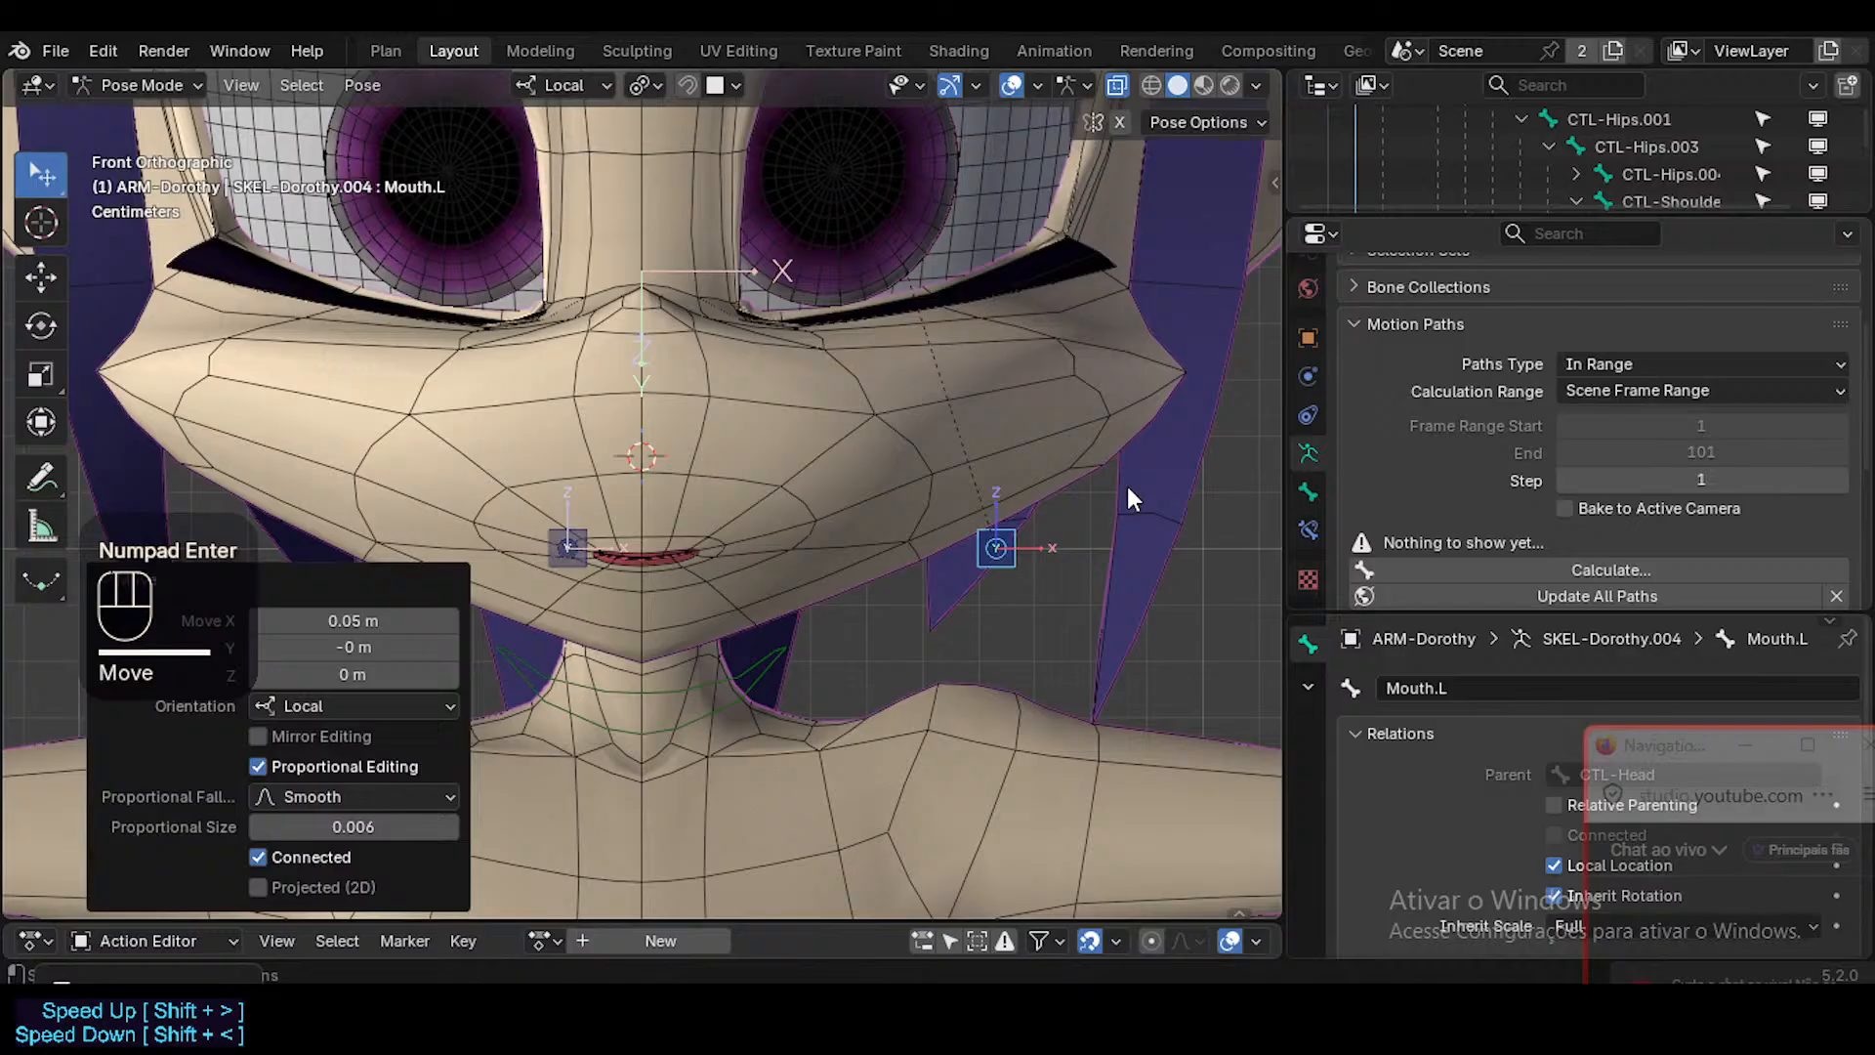
key("ctrl+Tab")
left_click(842, 545)
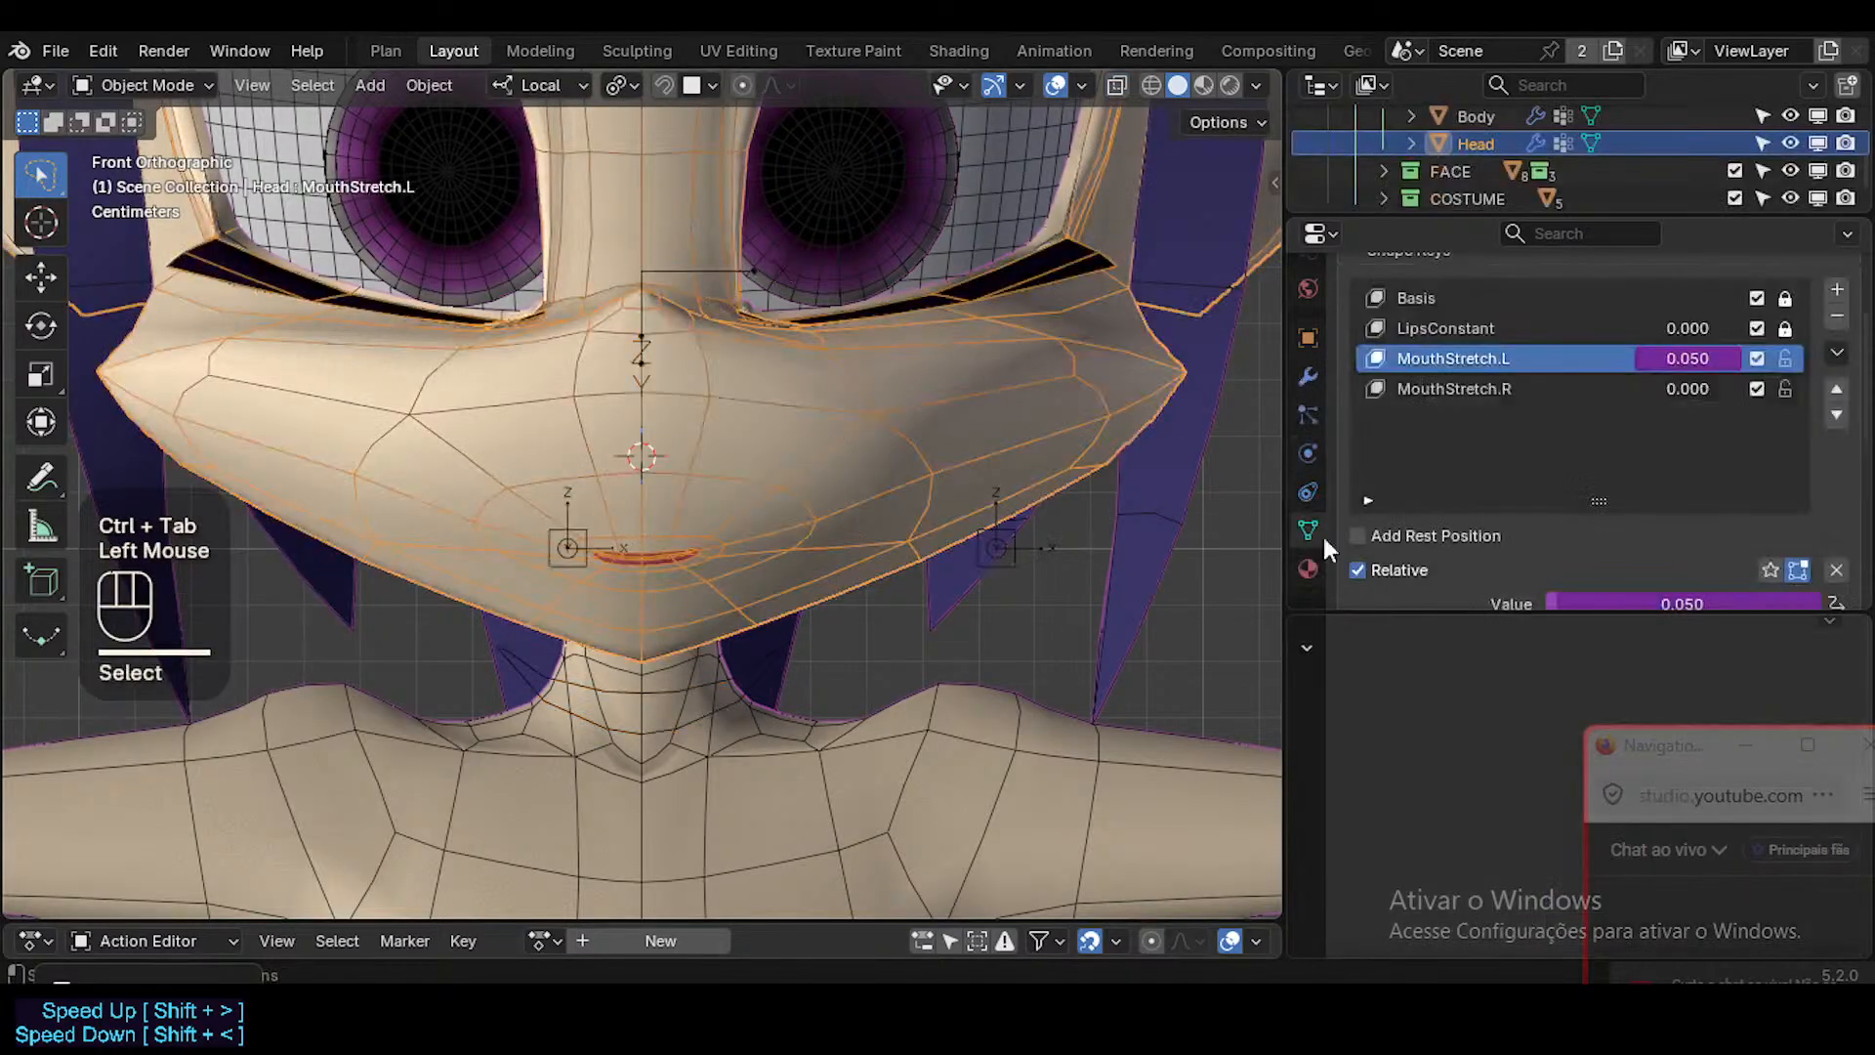
Set the MouthStretch.L shape key driver's expression to var/0.05 and update its dependencies.
right_click(1702, 352)
left_click(1608, 349)
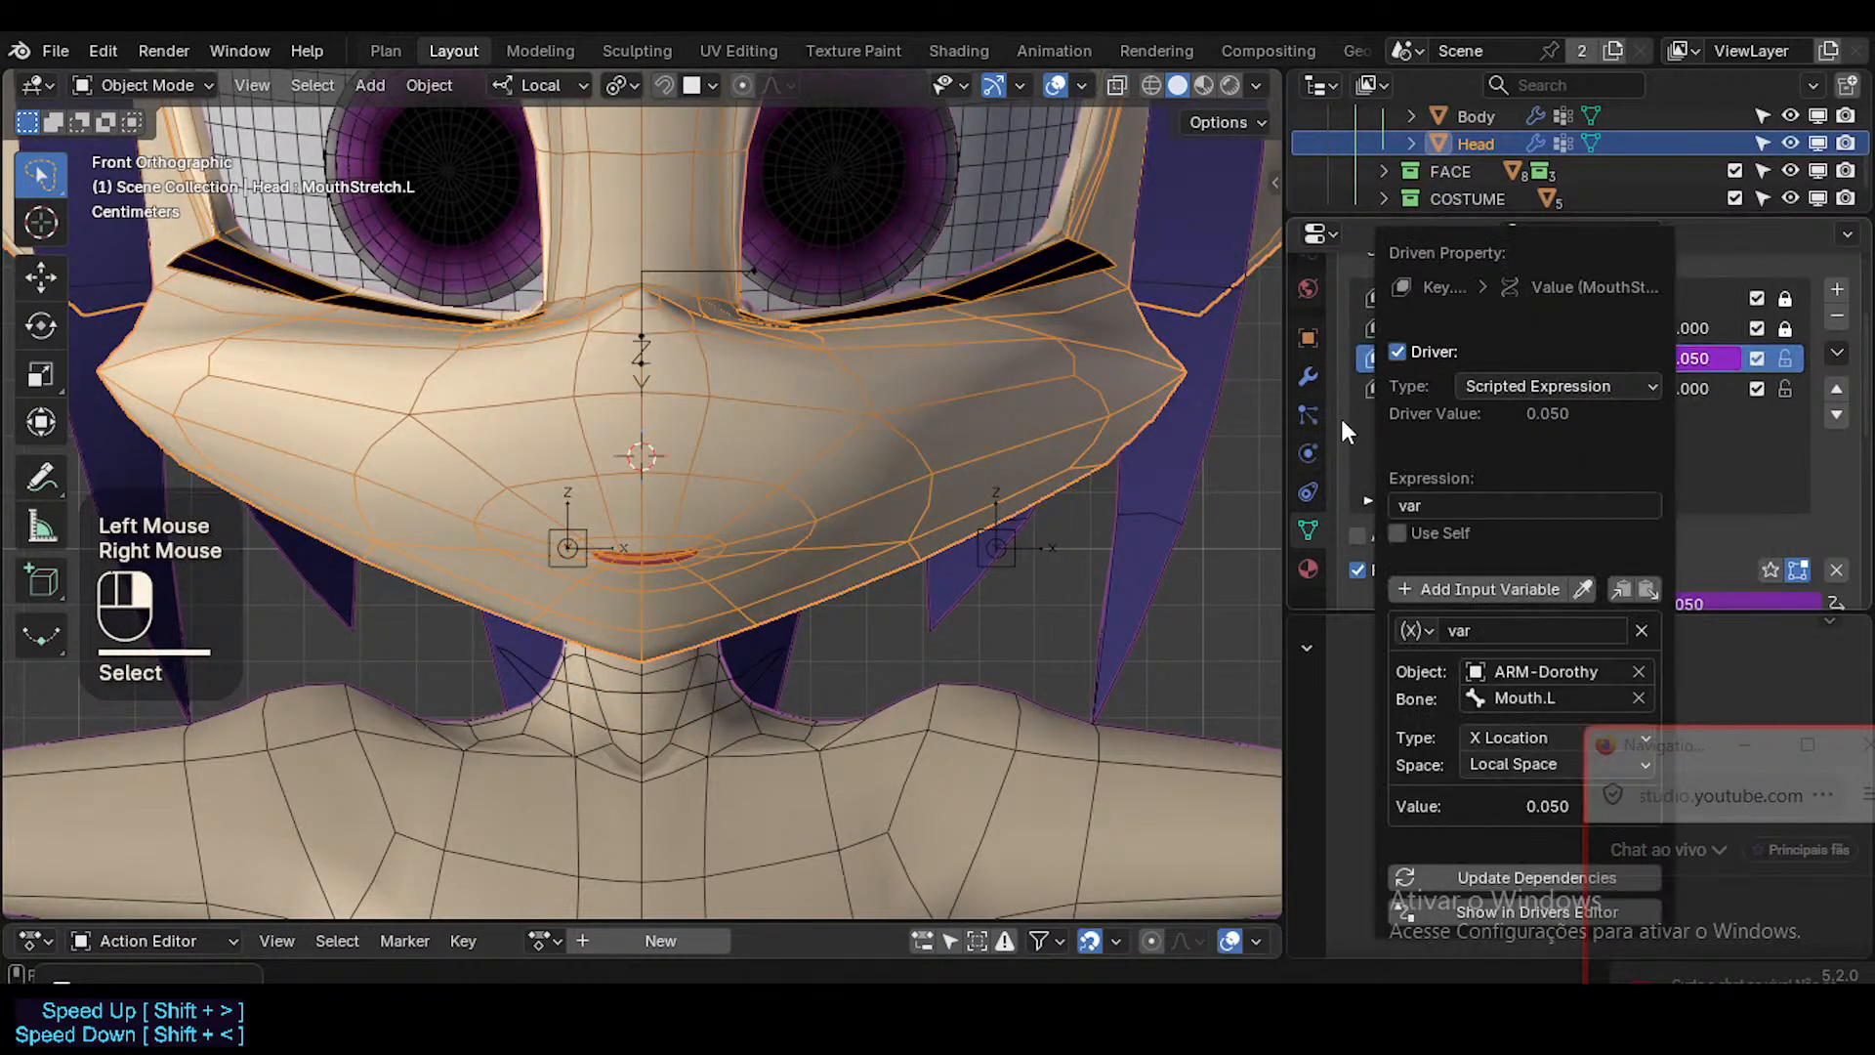
left_click(1516, 507)
left_click(1513, 516)
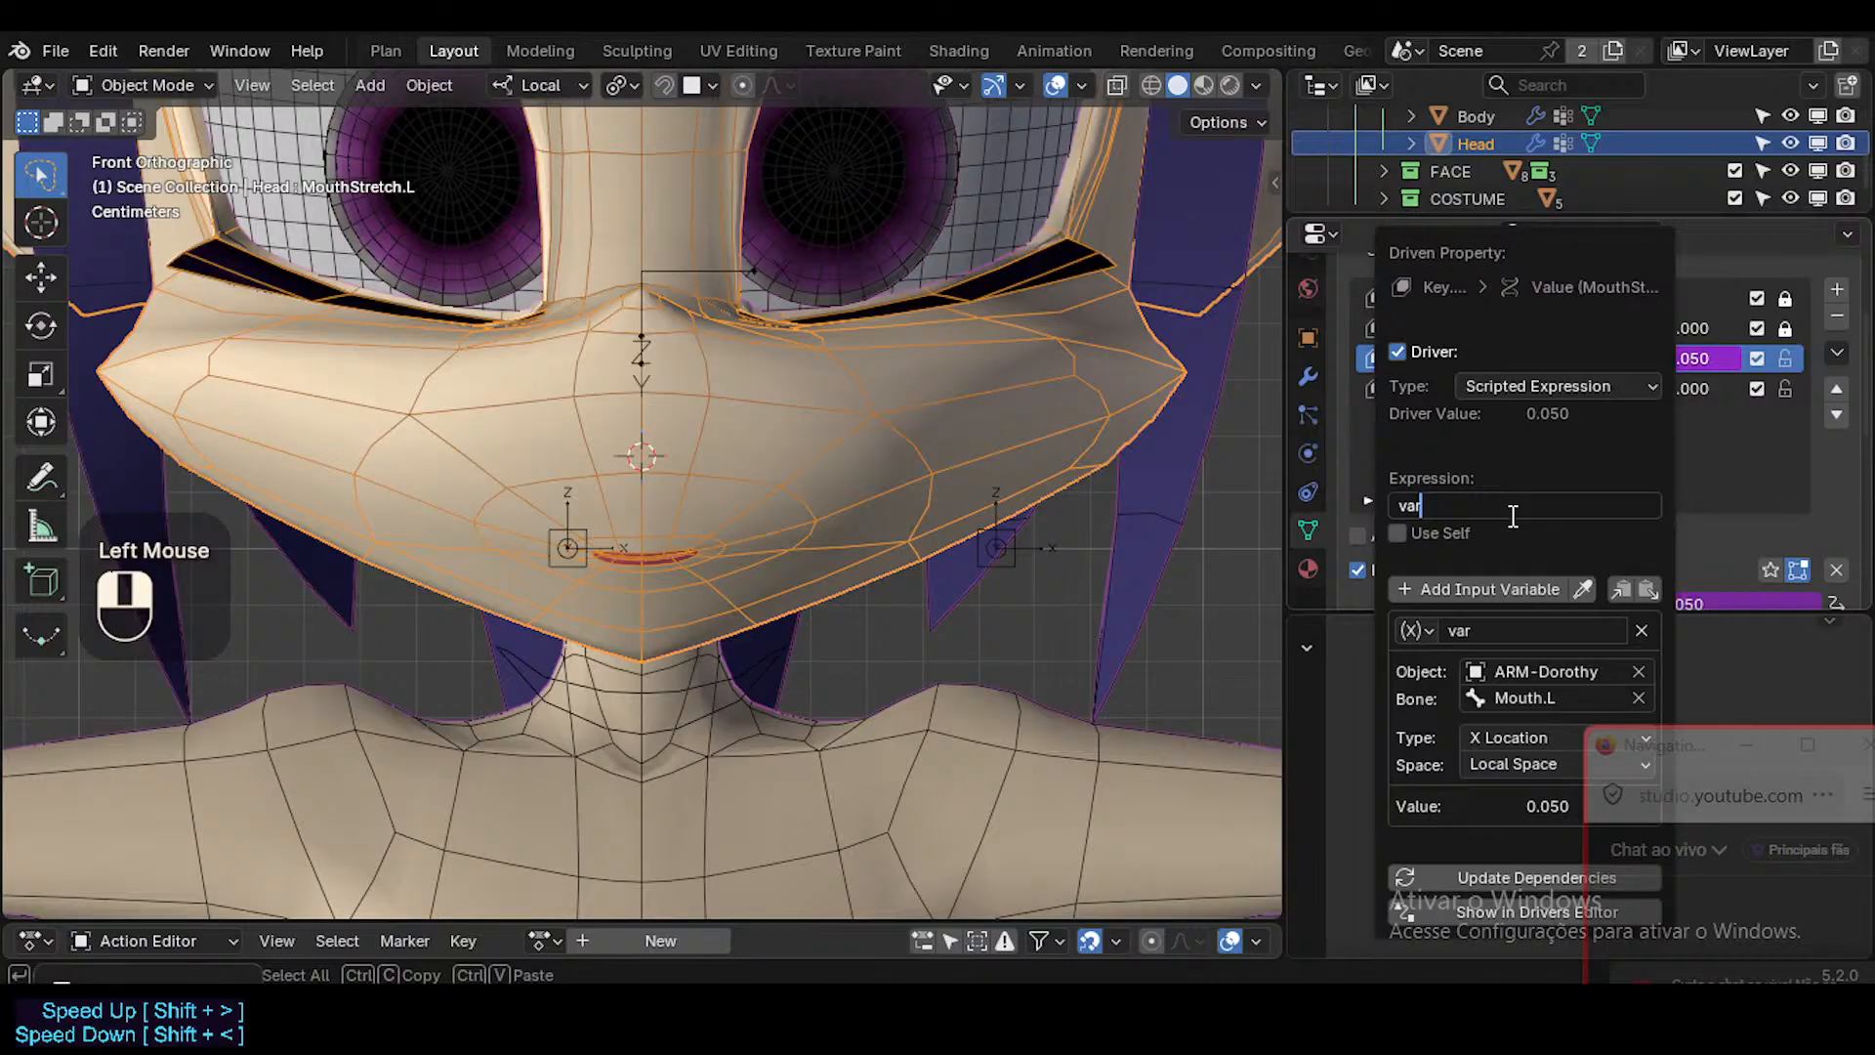
type("/0.05")
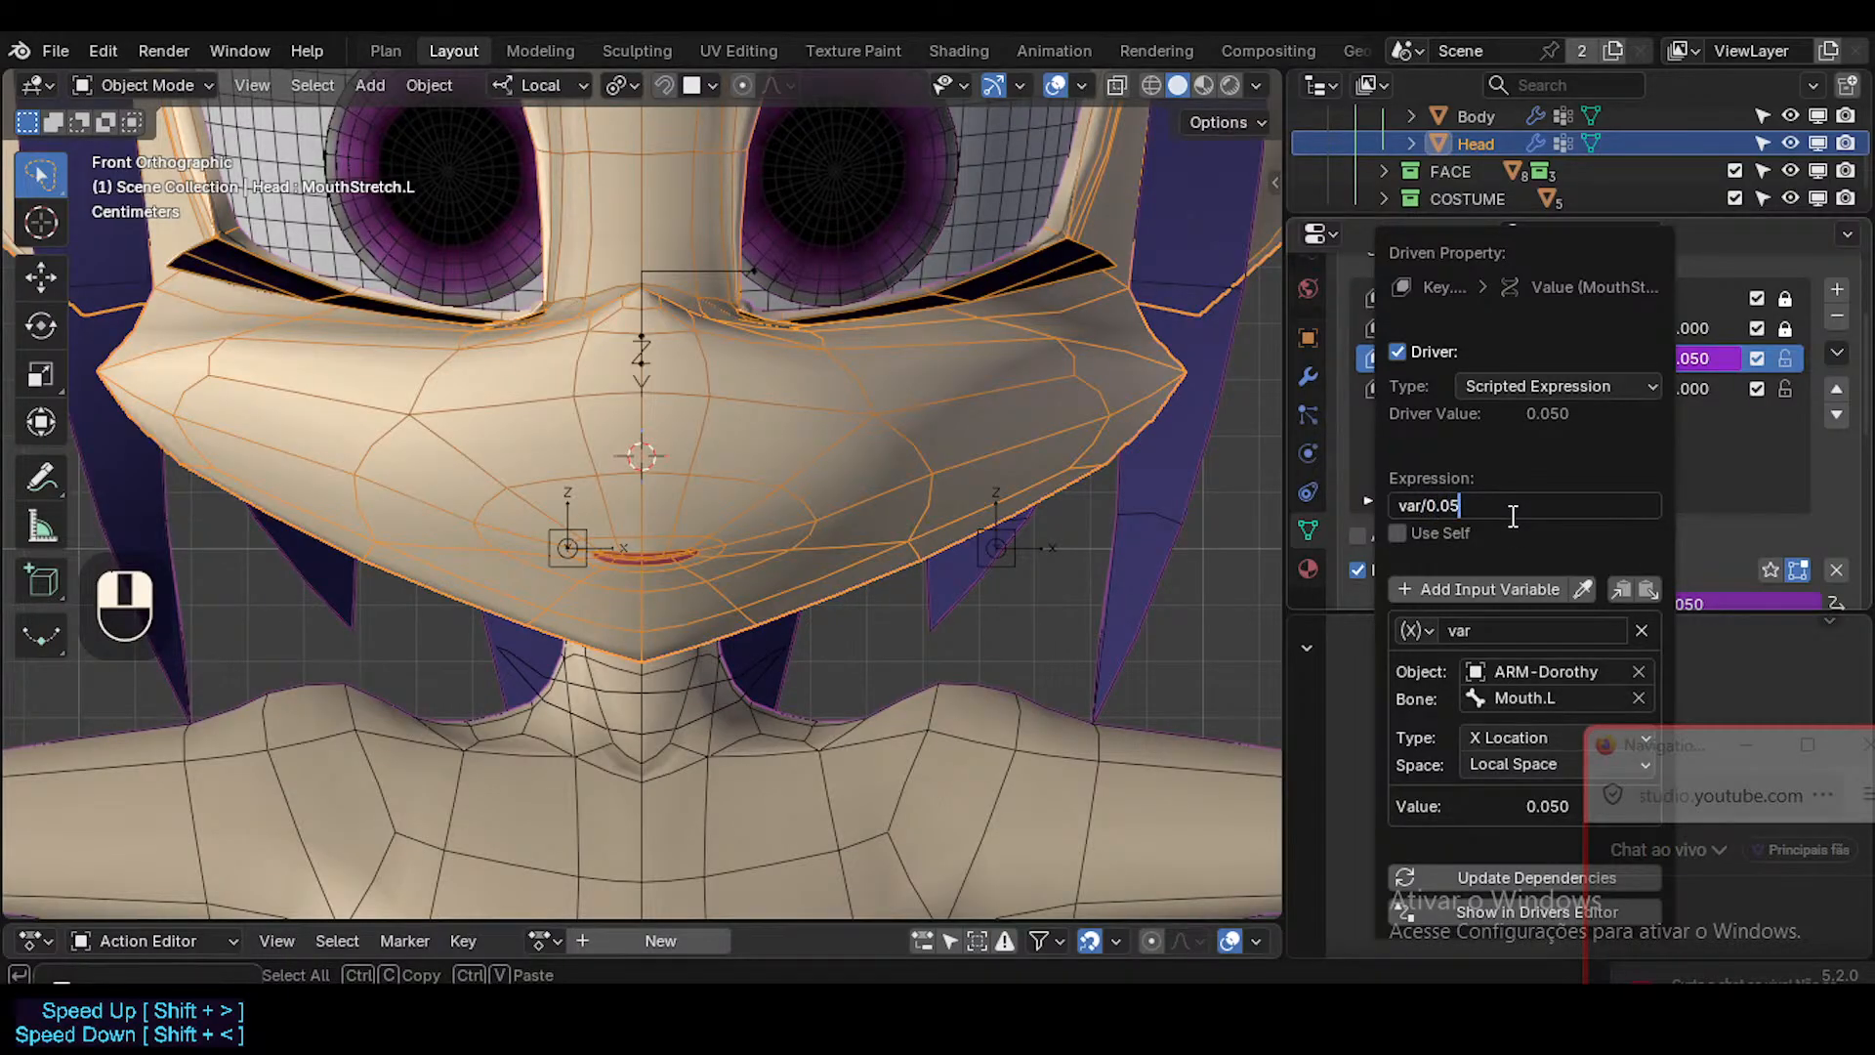
key("Return")
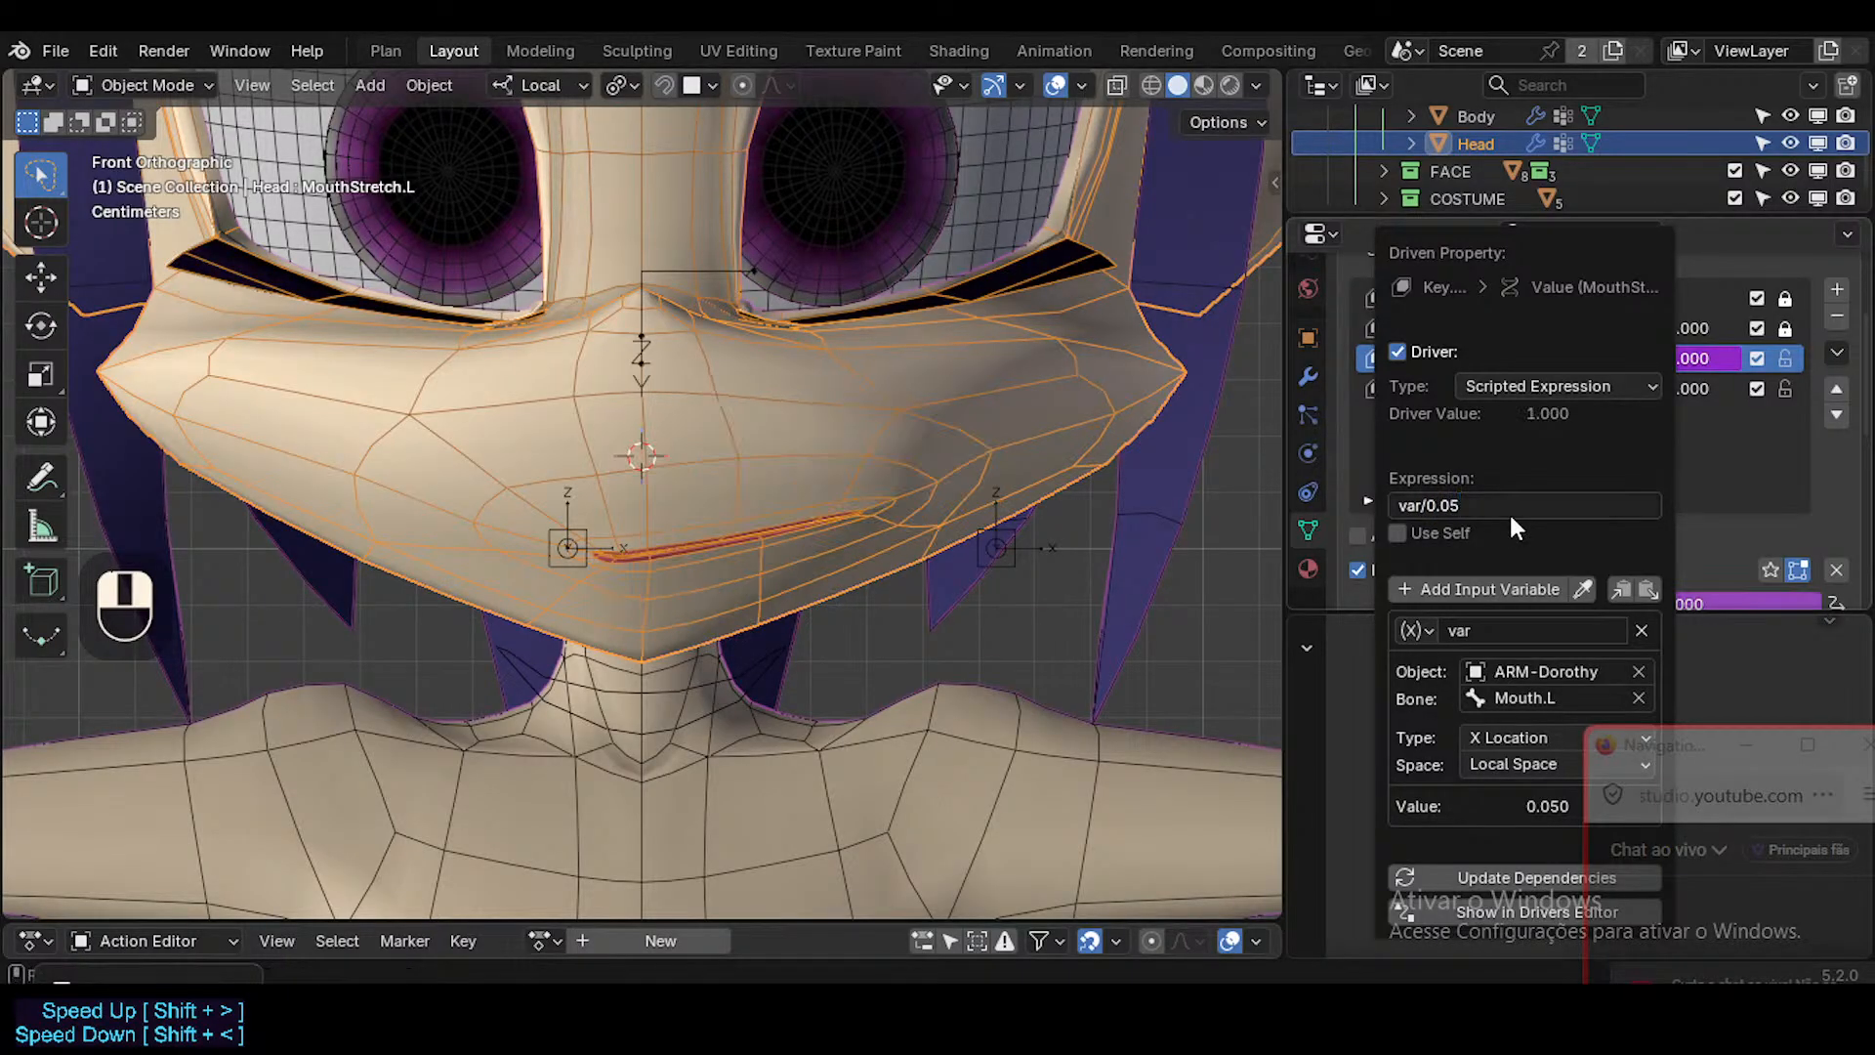
left_click(1478, 869)
Test moving the Mouth.L bone in Pose Mode, cancel the move, and open the bone's constraint settings.
left_click(1012, 560)
key("ctrl+Tab")
left_click(1014, 562)
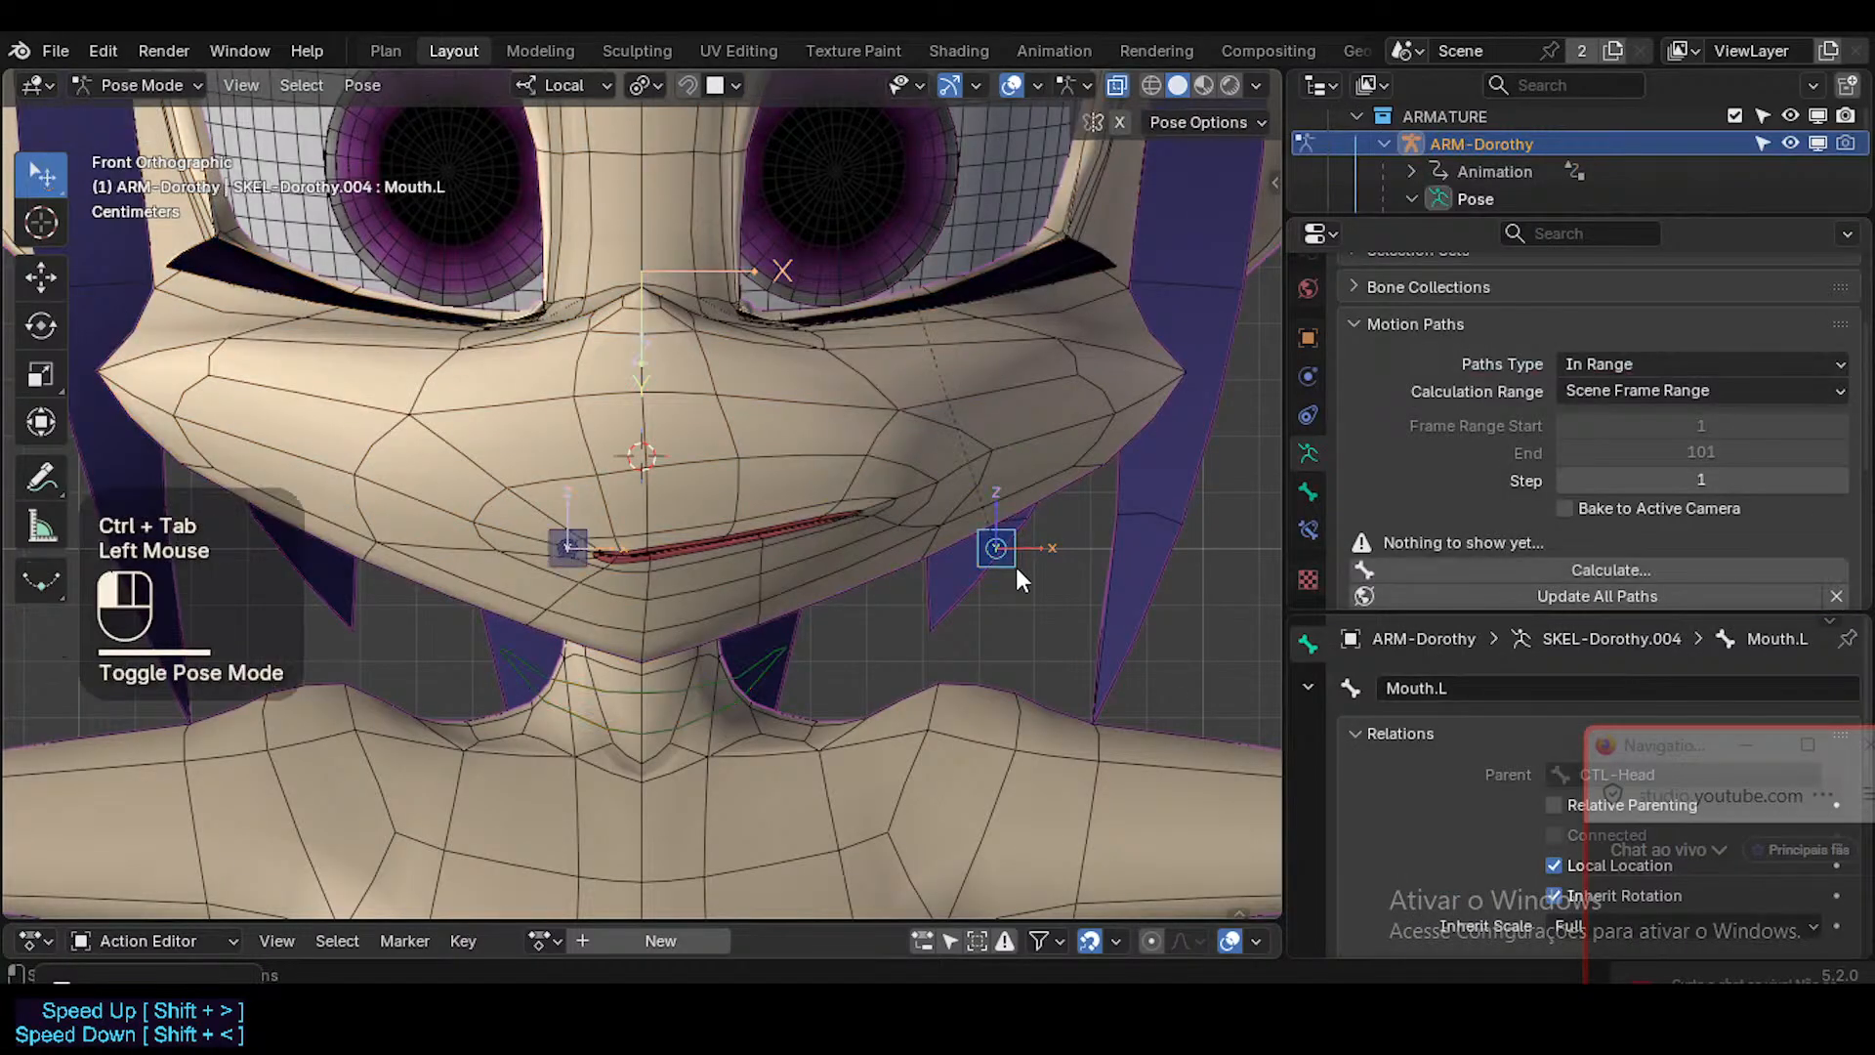
key("g")
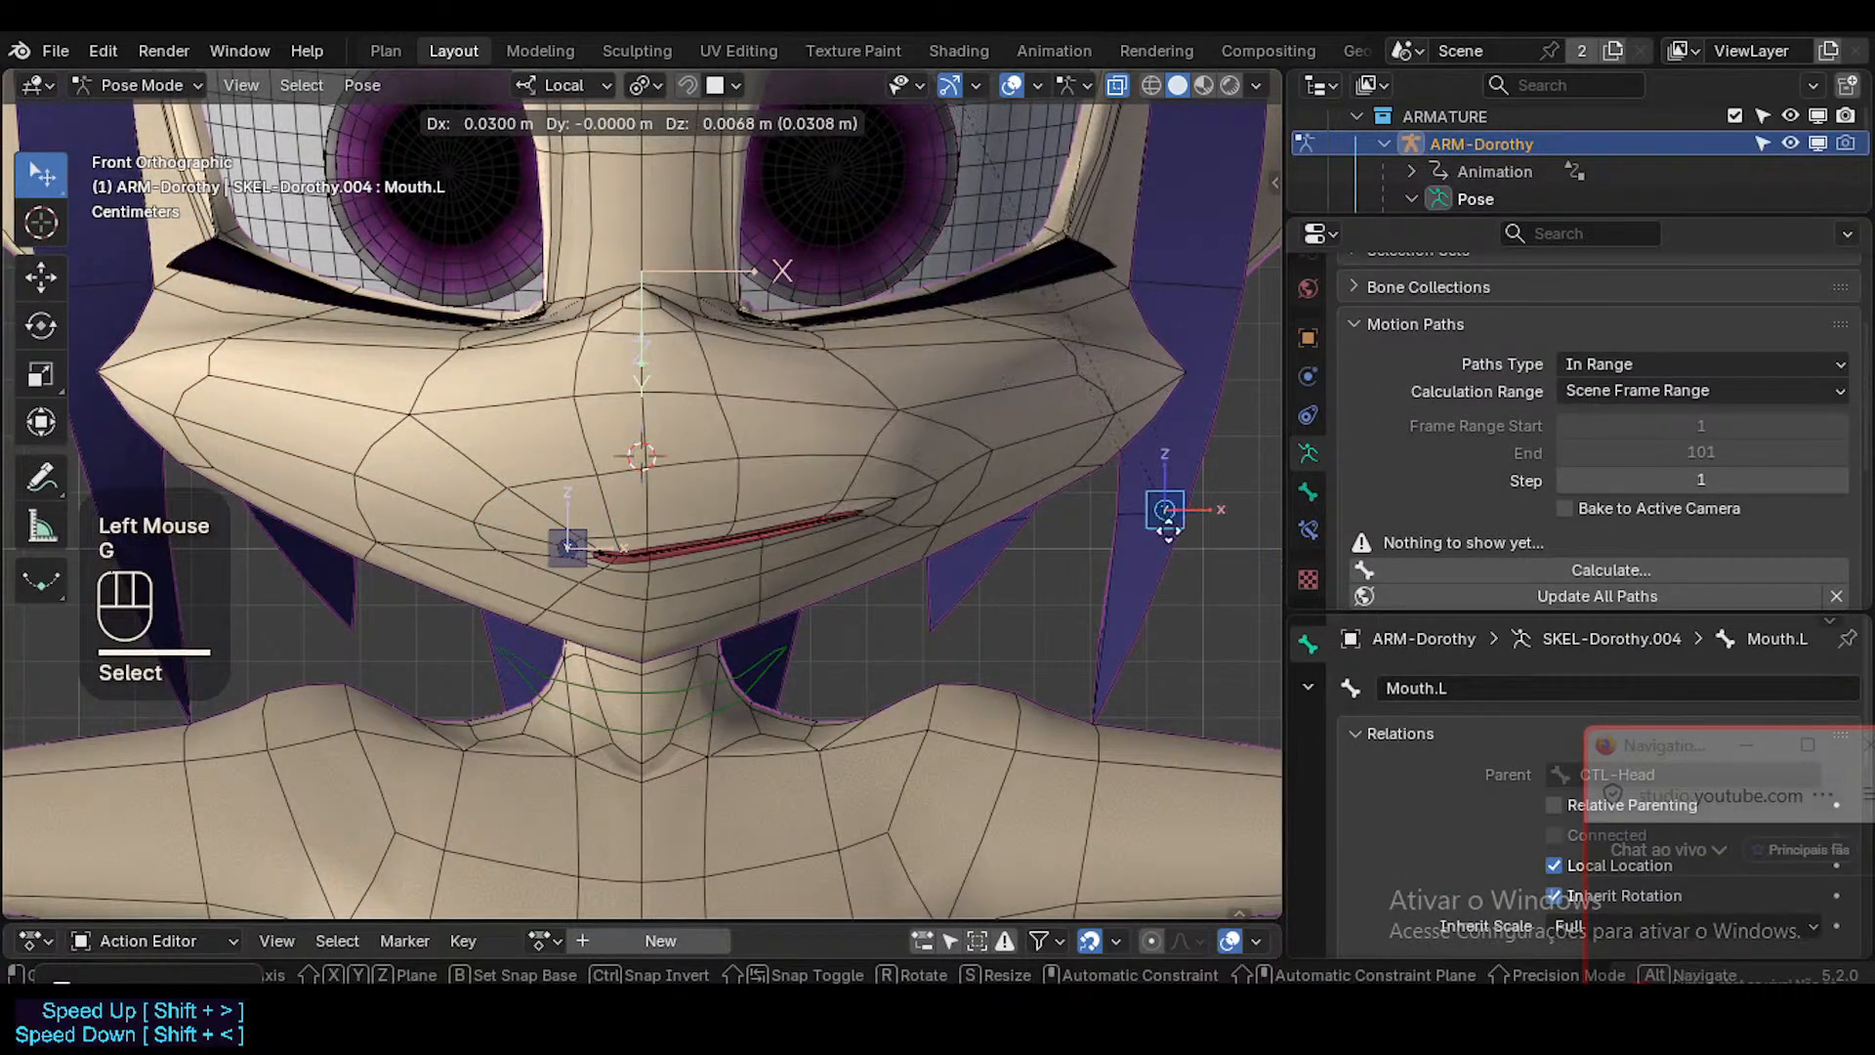
key("Escape")
left_click(1308, 531)
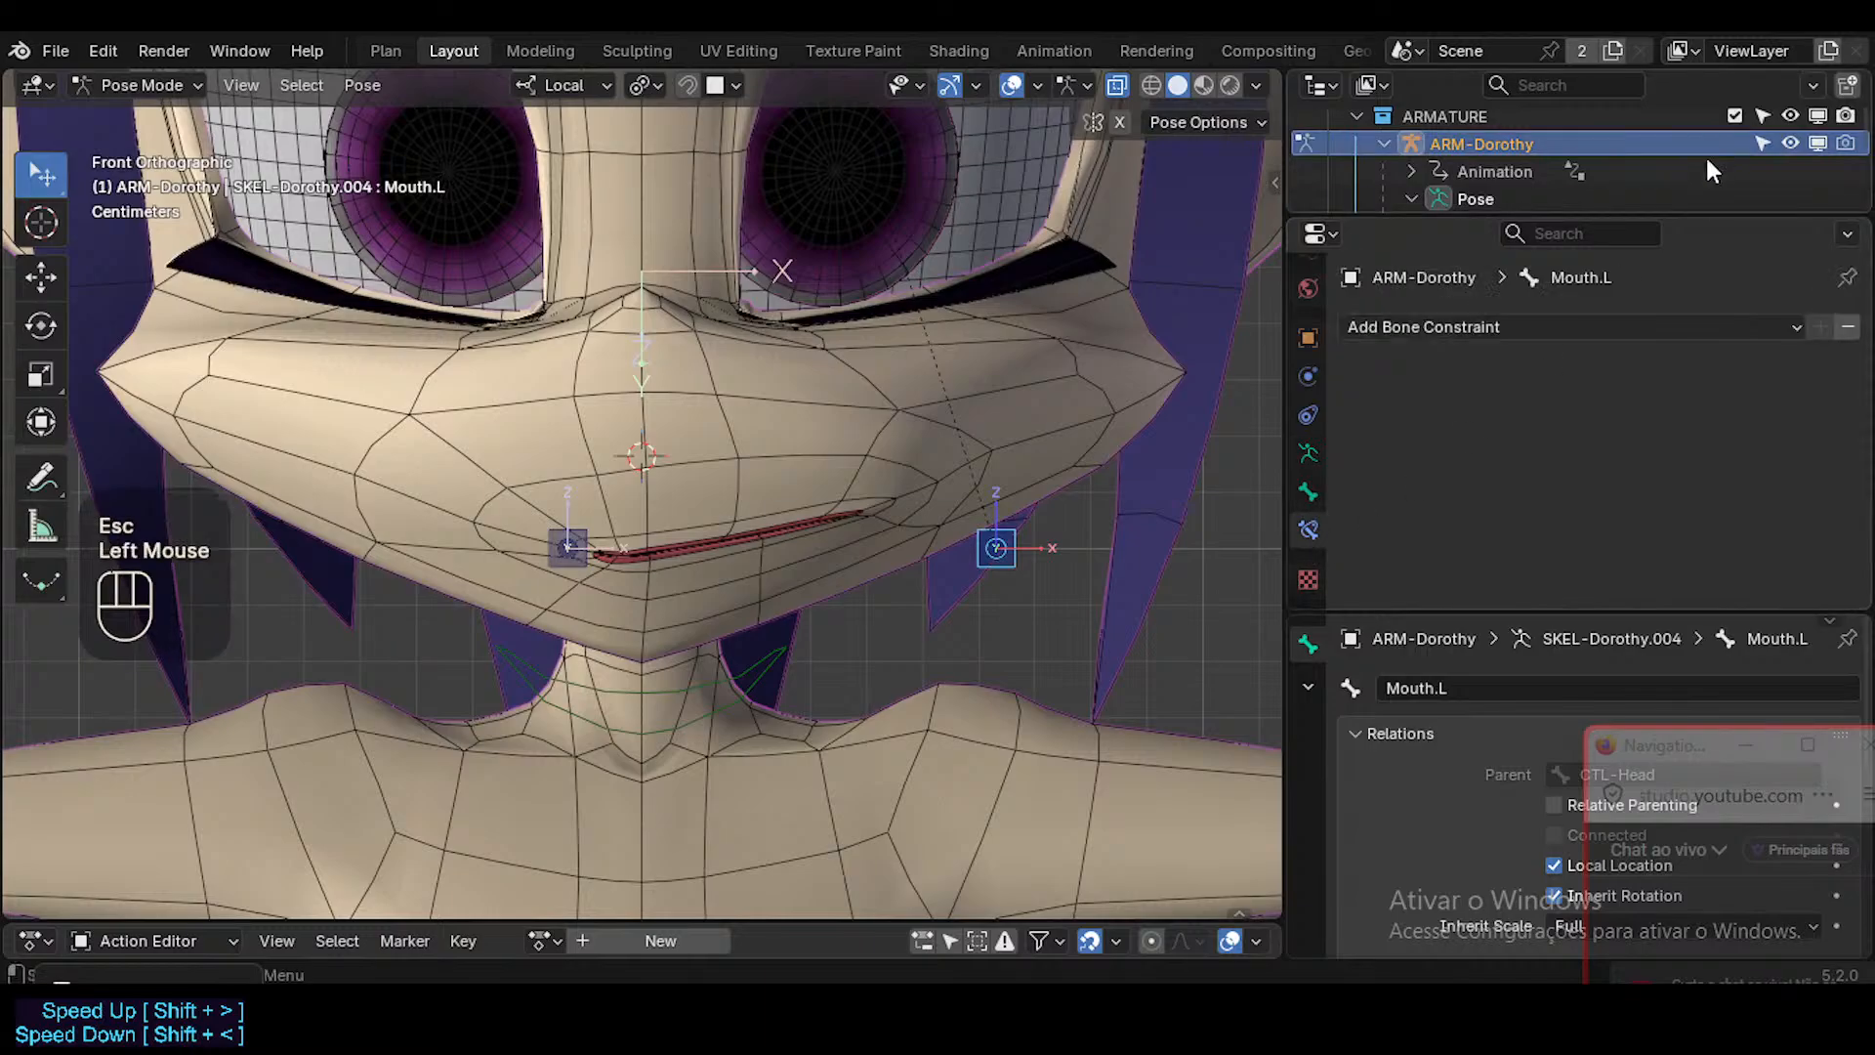
left_click(1421, 330)
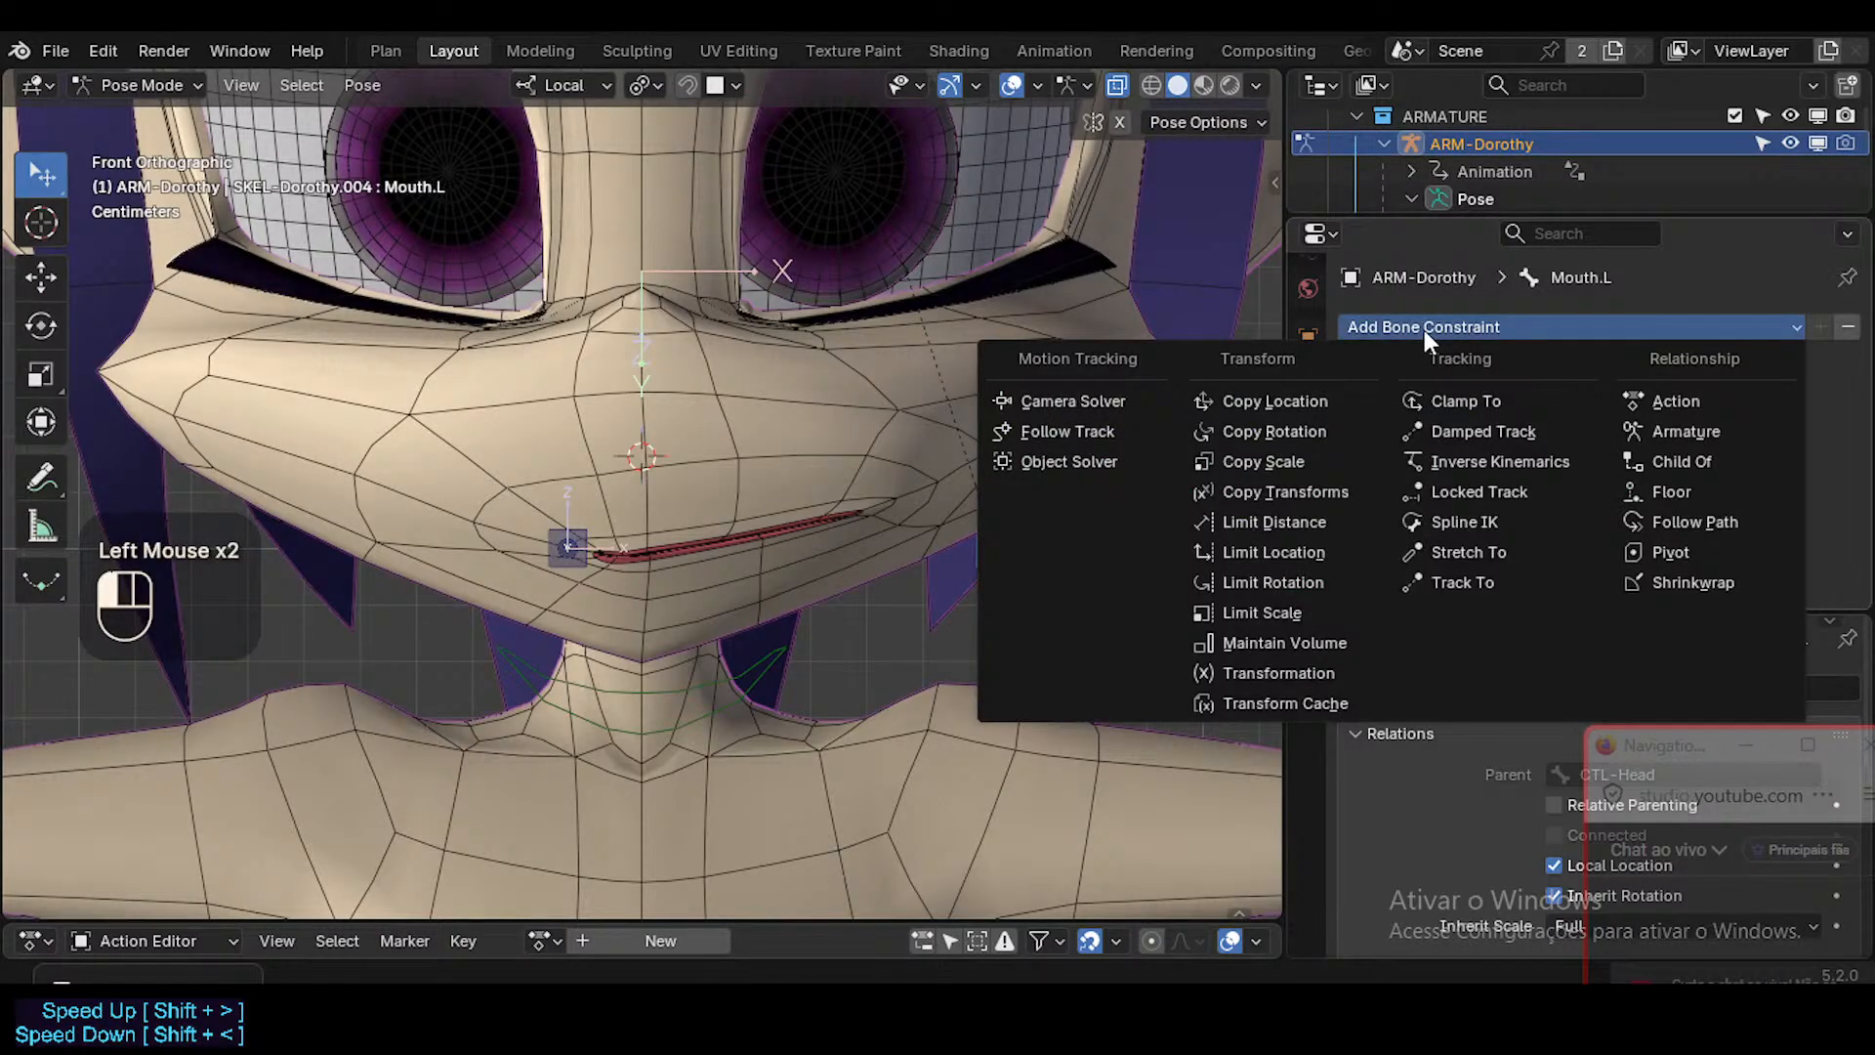
key("l")
key("i")
key("m")
key("i")
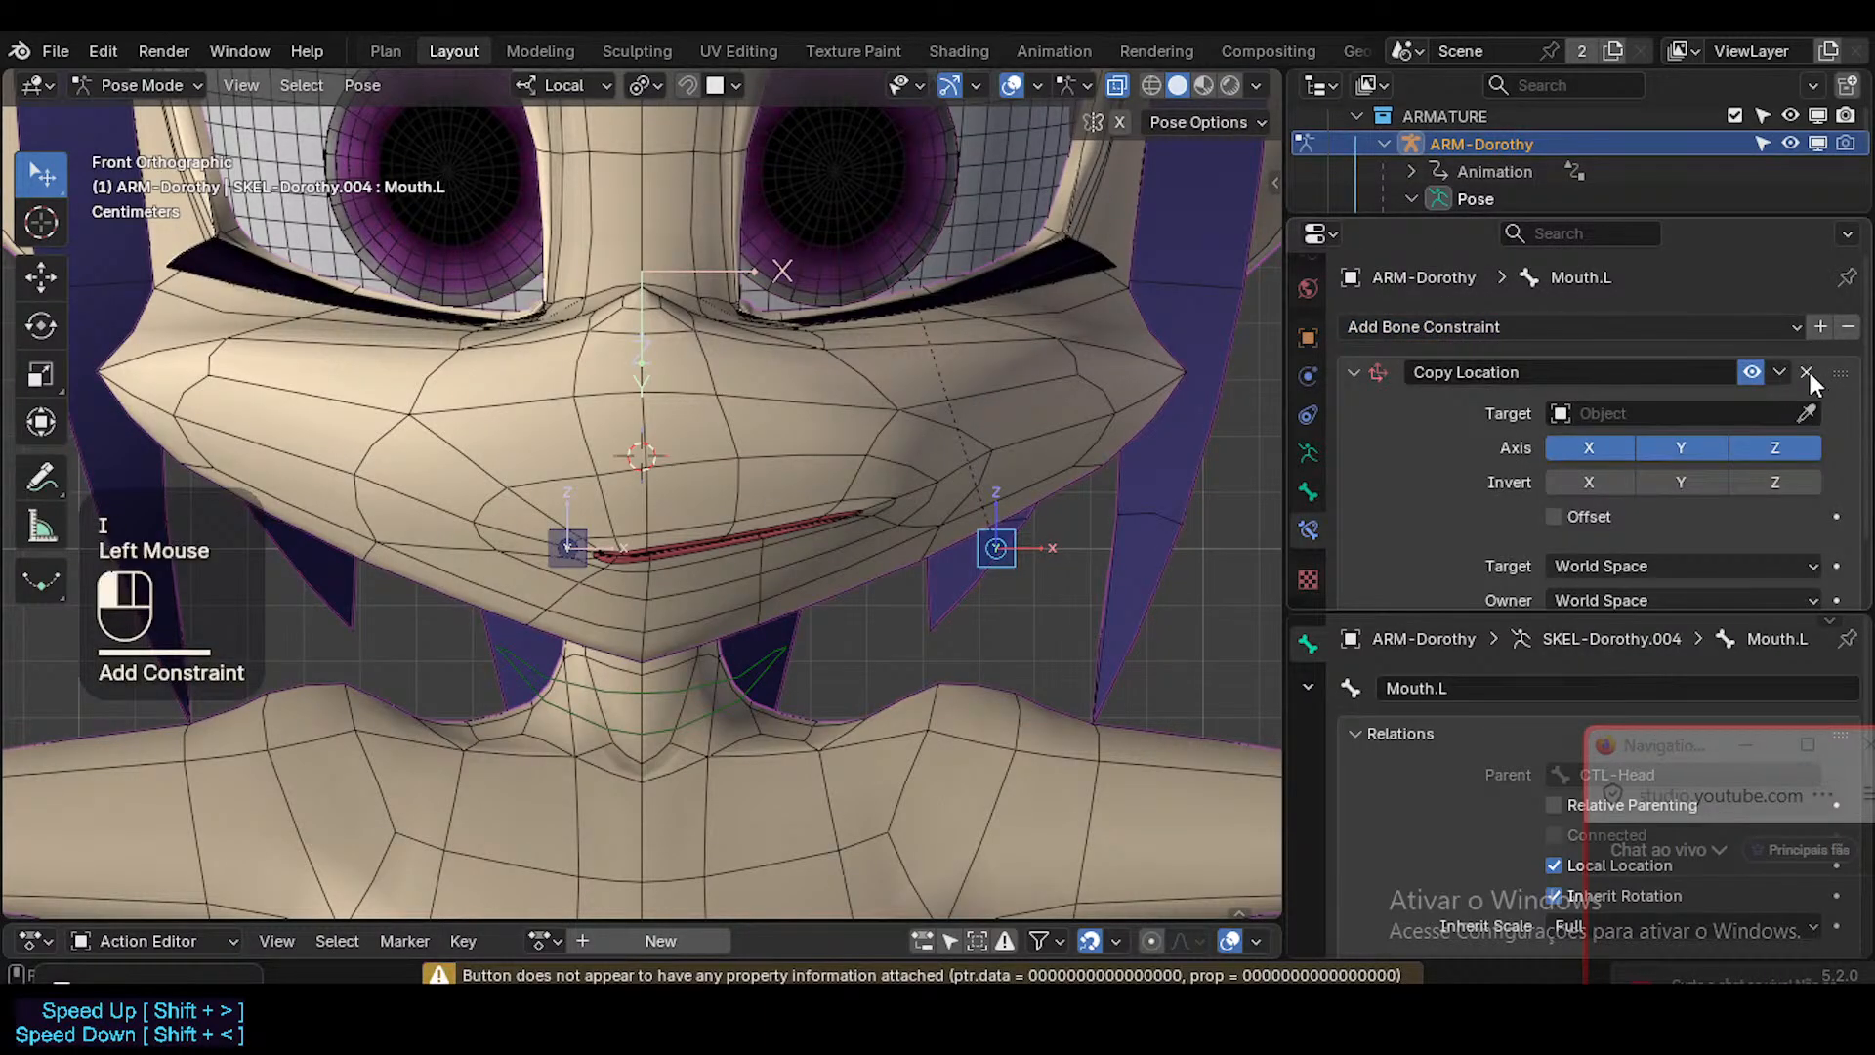
left_click(1807, 372)
Add a Limit Location constraint to Mouth.L and enable its minimum and maximum limits on X, Y and Z.
left_click(1422, 330)
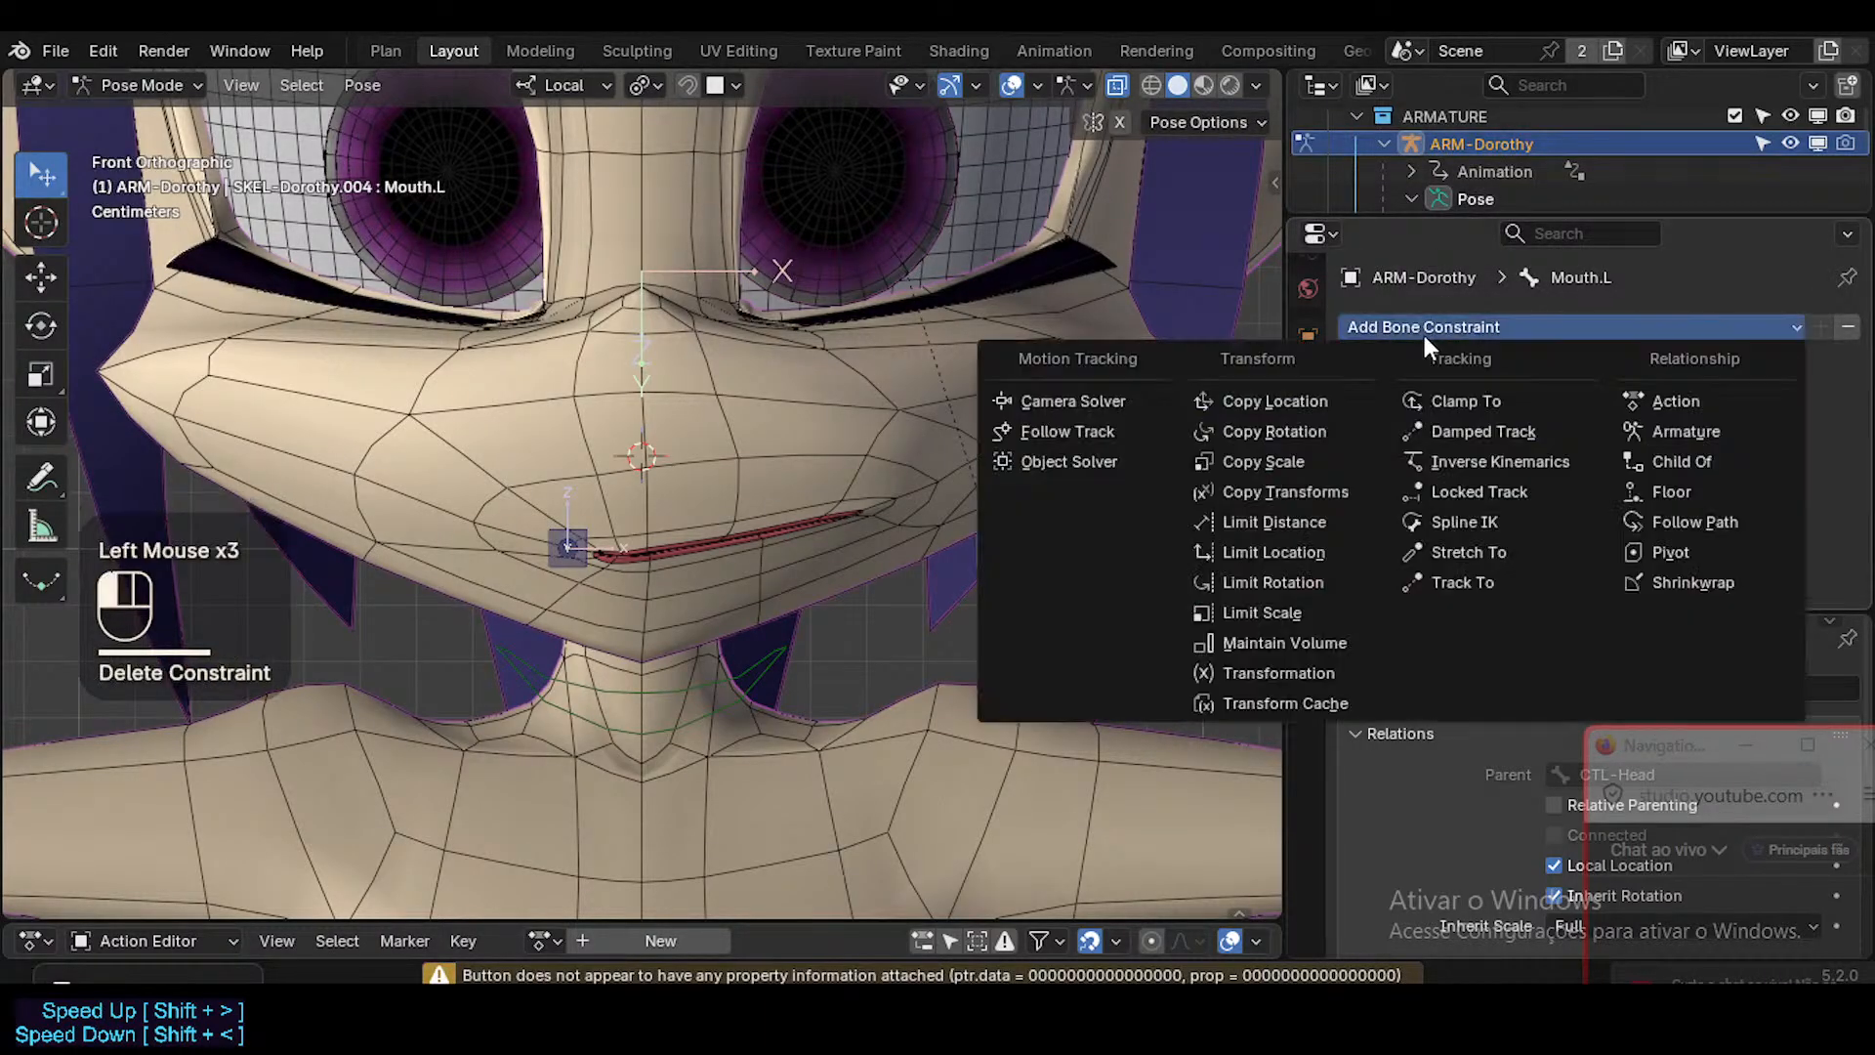
left_click(1316, 552)
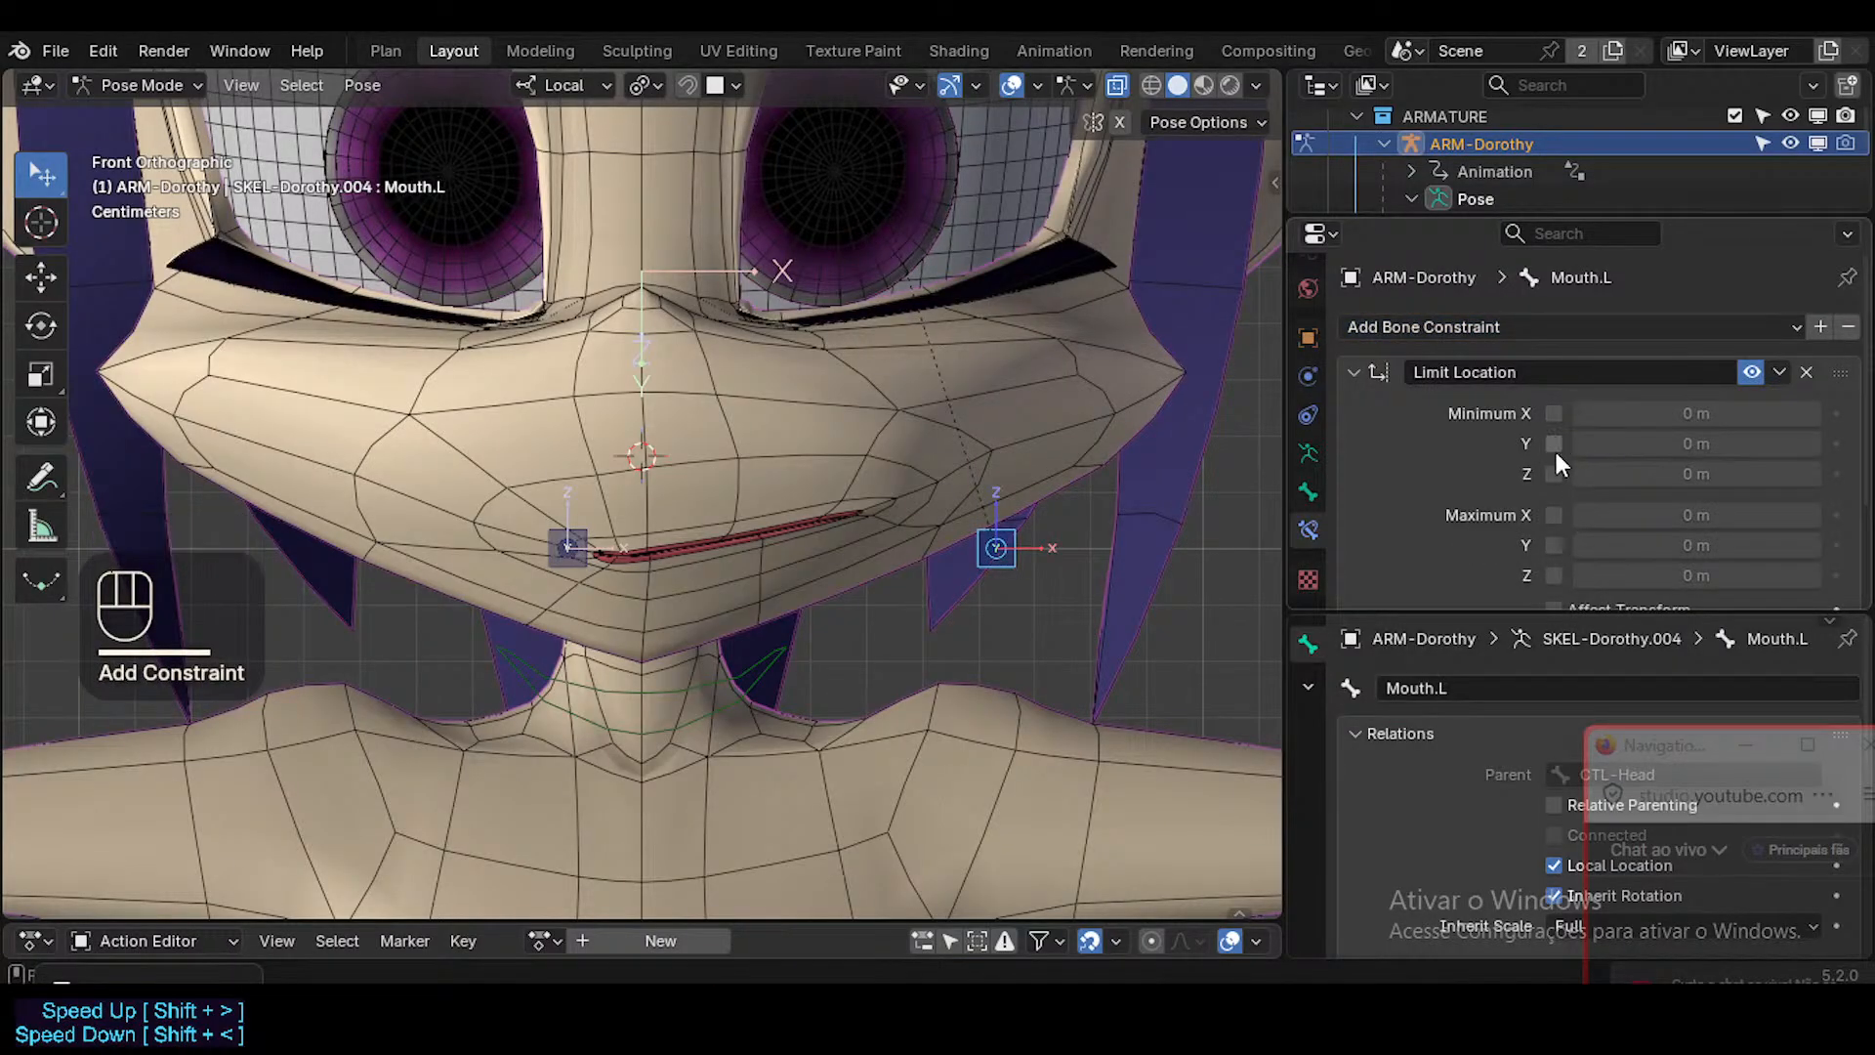
scroll(1557, 489, "down", 1)
left_click_drag(1555, 444, 1562, 514)
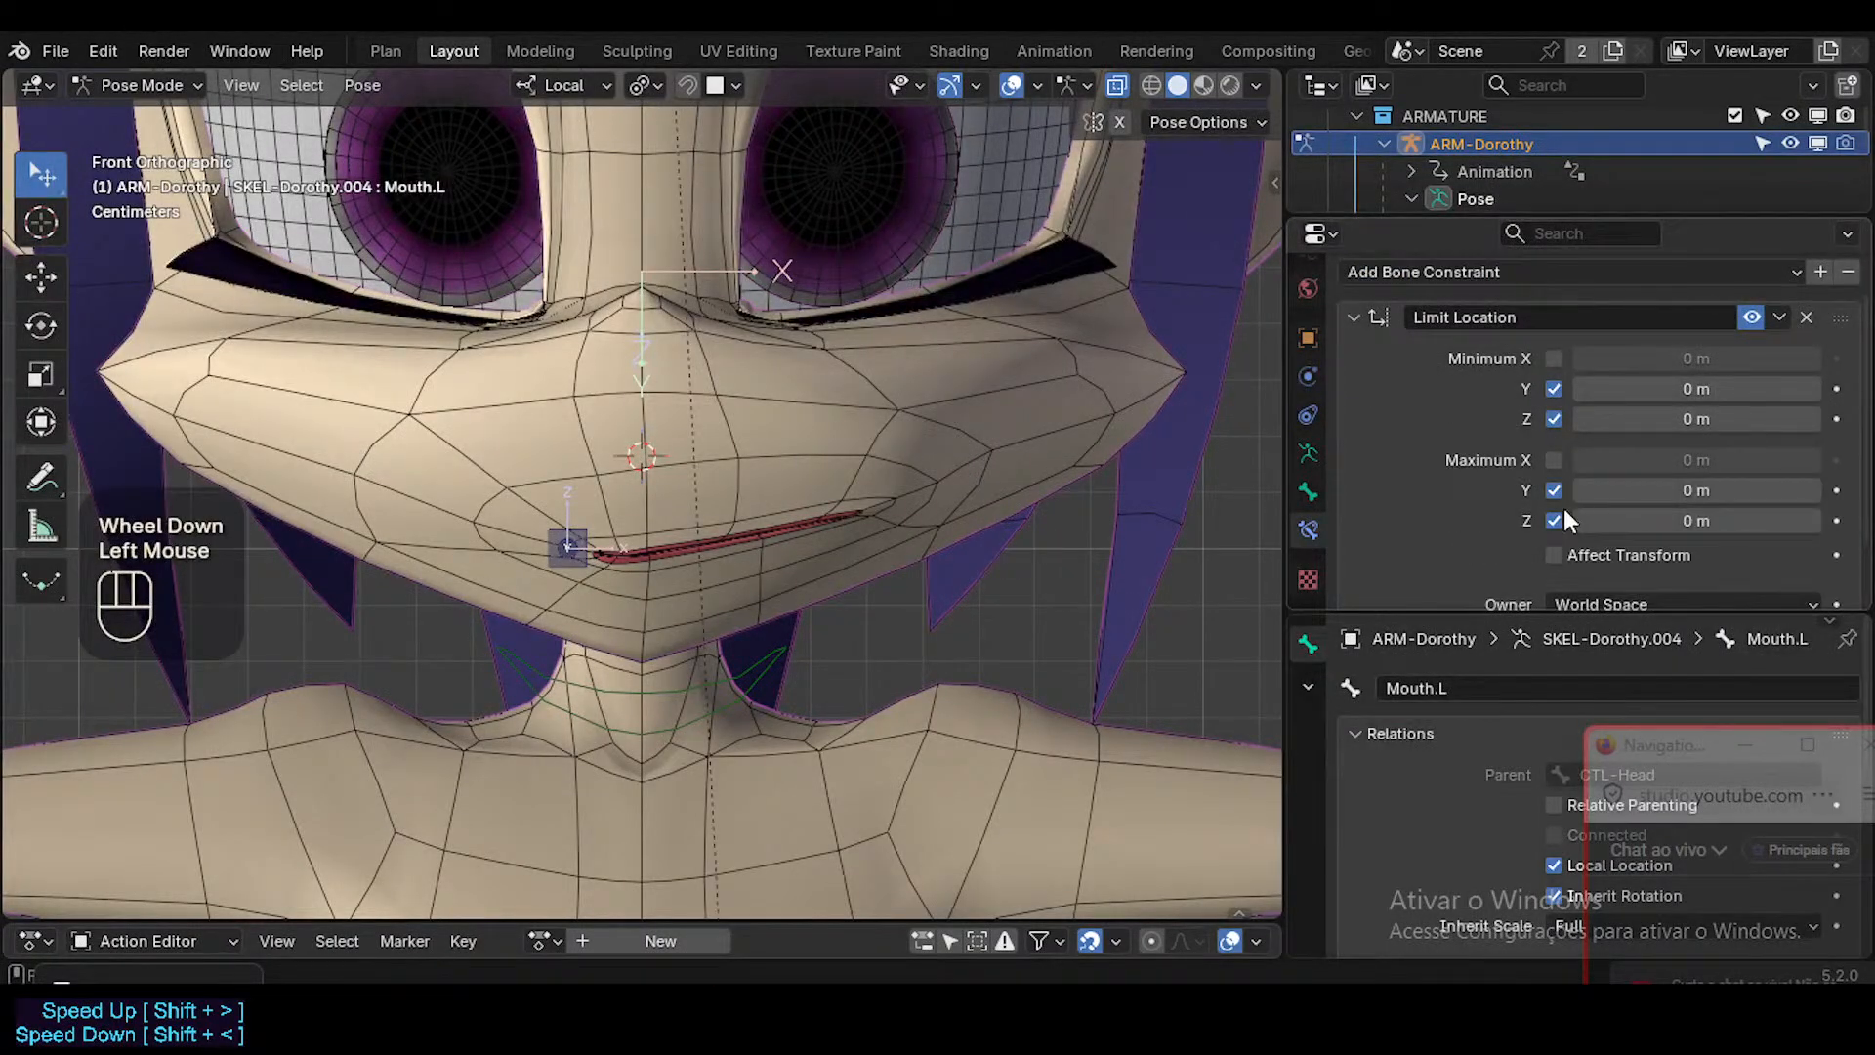
left_click(1554, 359)
left_click(1553, 460)
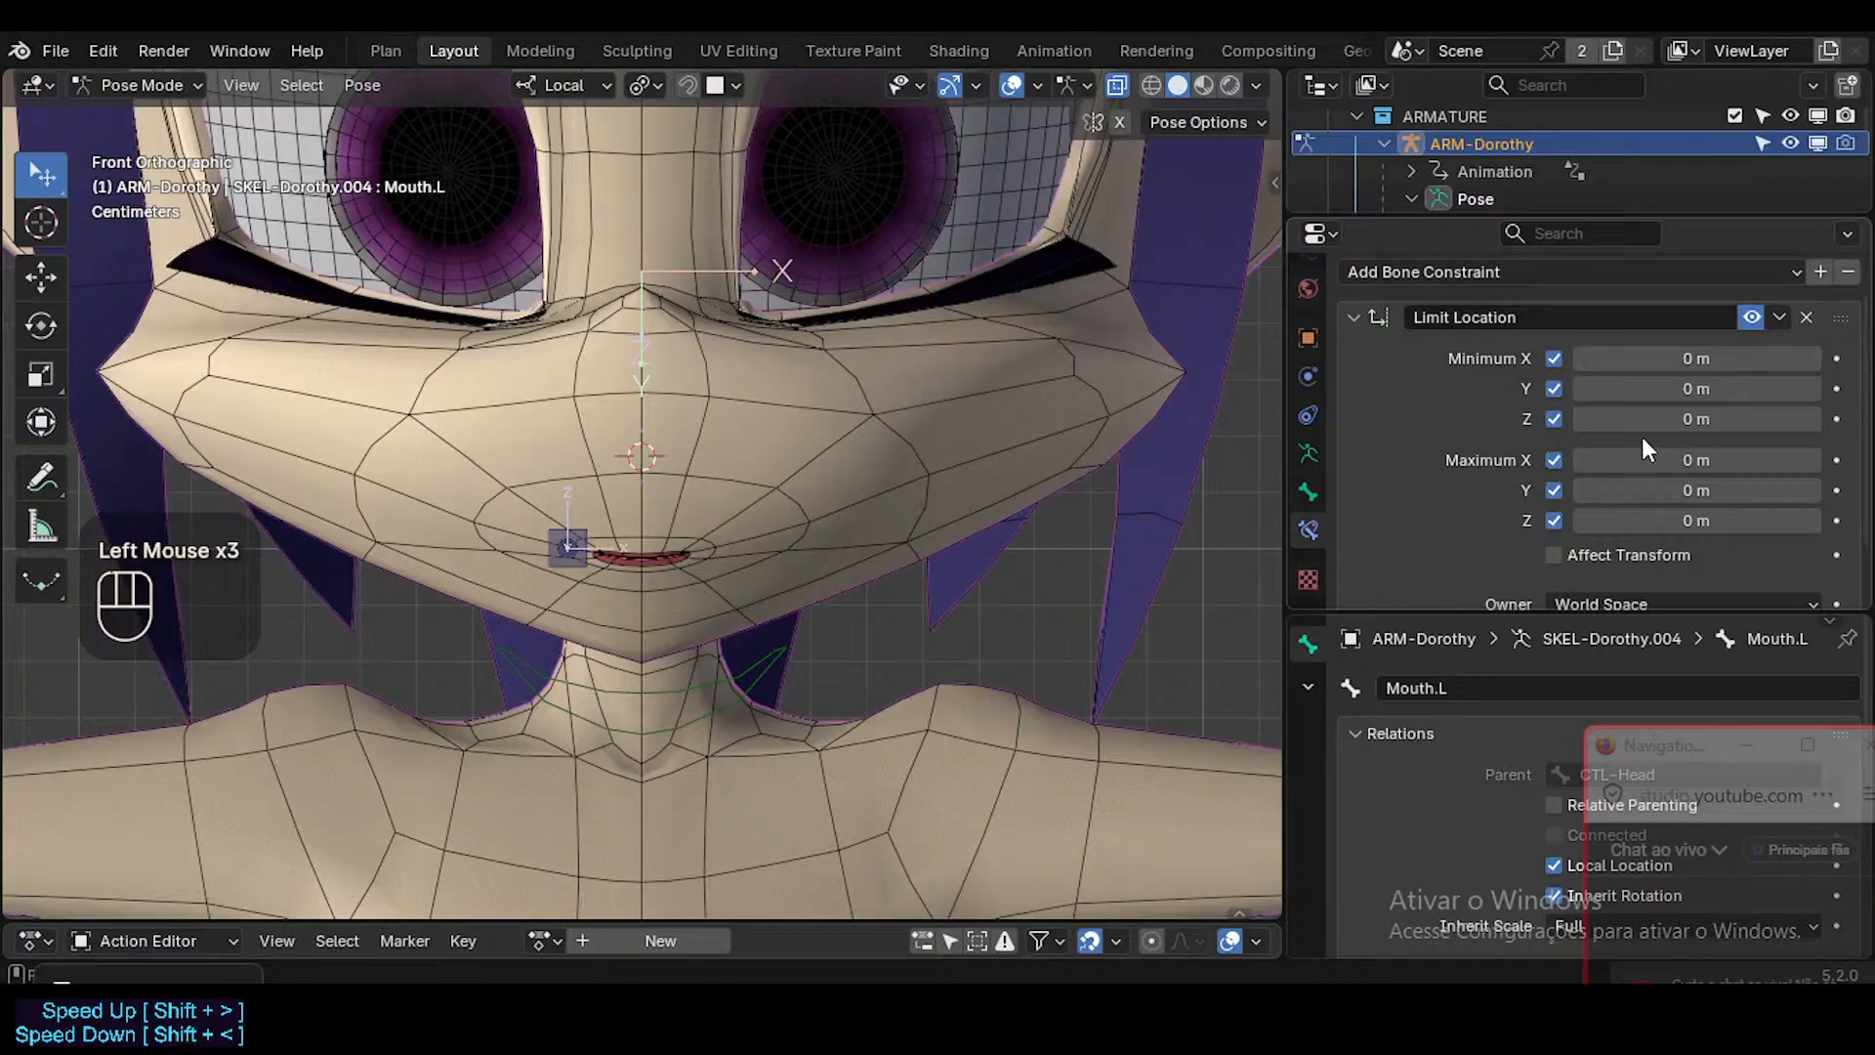
Set the Limit Location's maximum X to 0.05 m and owner to Local Space, enable Affect Transform, and test the limit.
left_click(1669, 455)
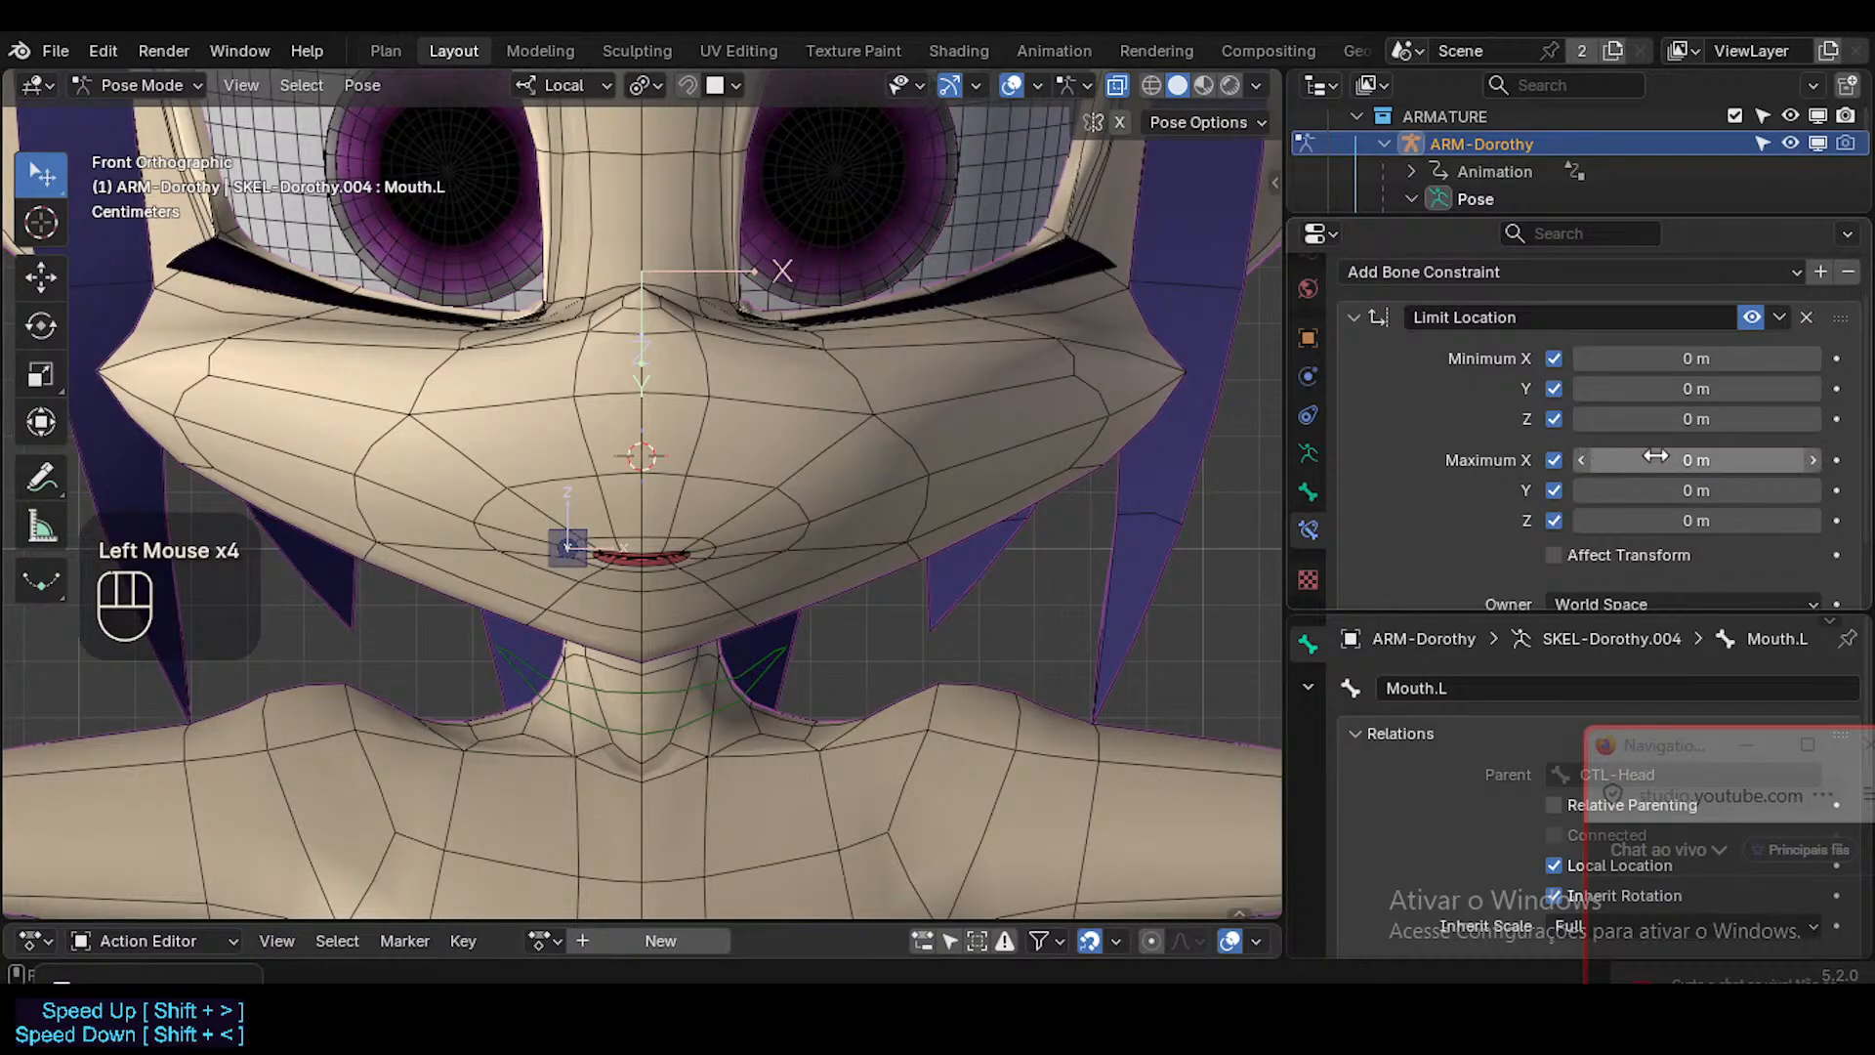
left_click(1676, 454)
type("0.05")
key("Return")
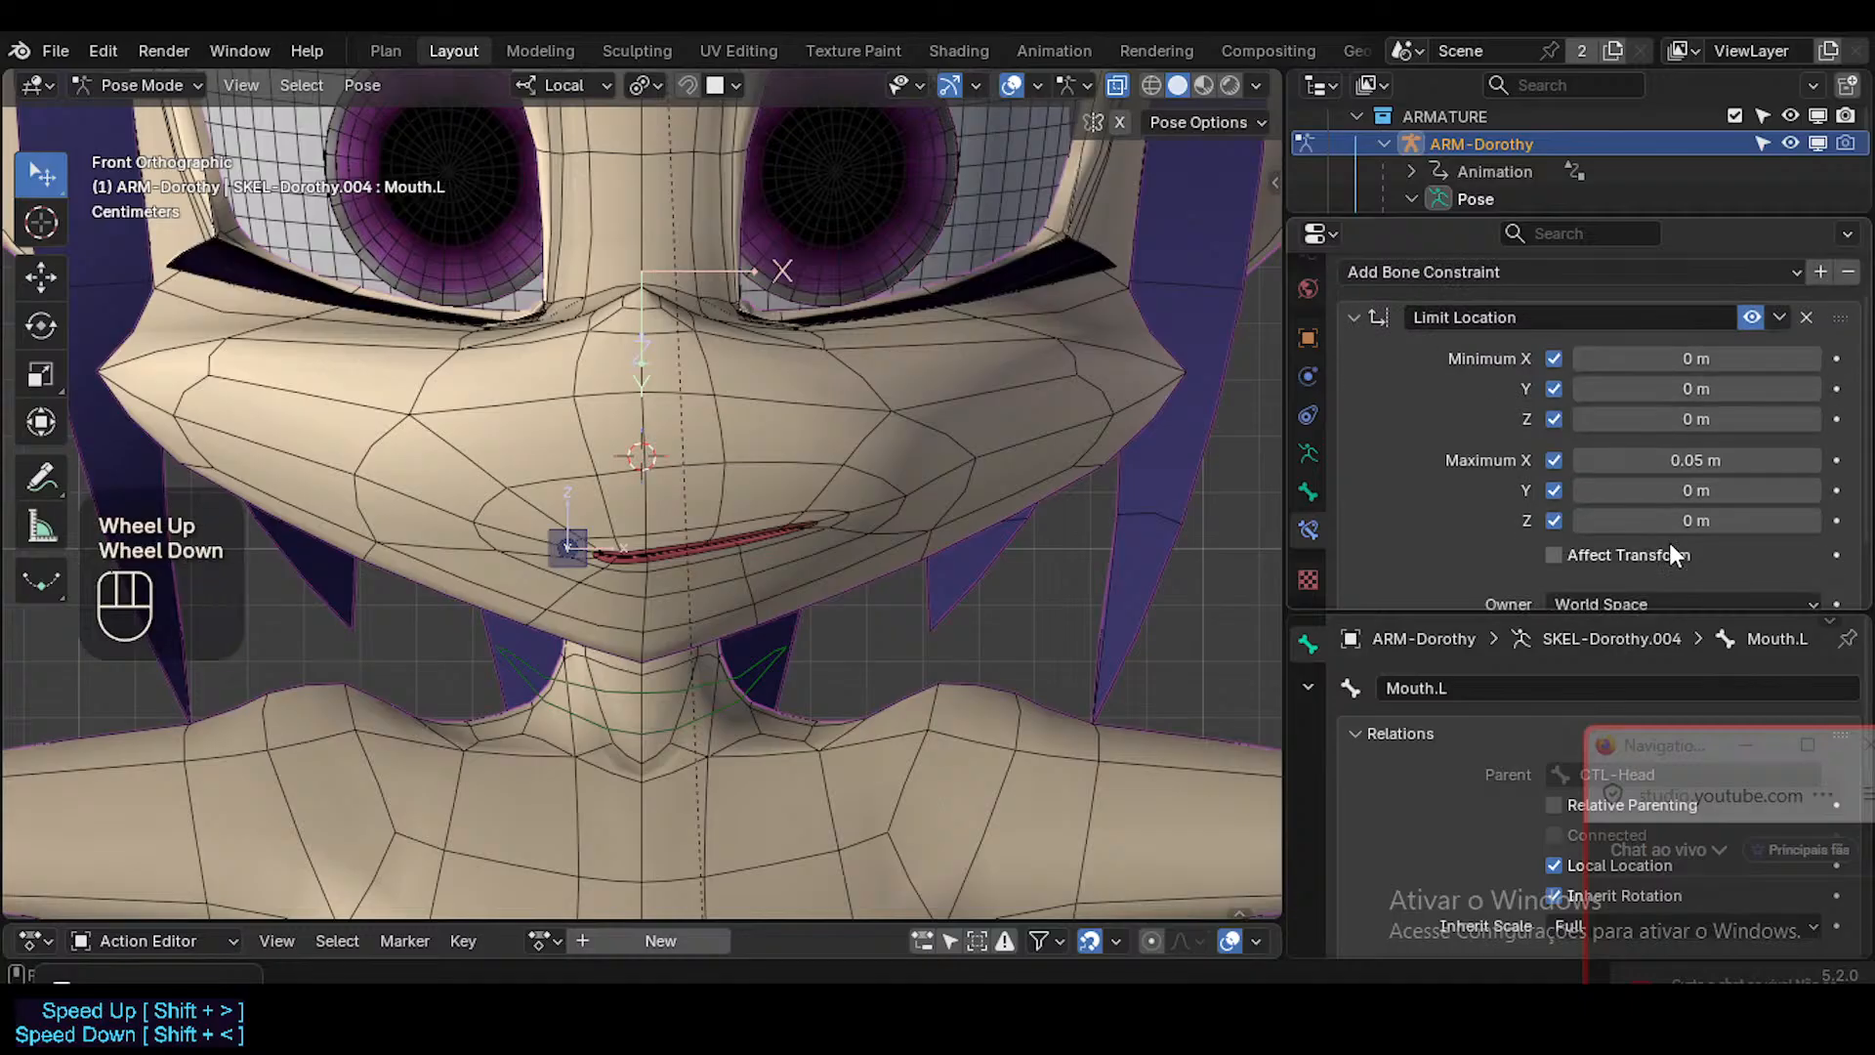
scroll(1603, 488, "down", 1)
left_click(1602, 549)
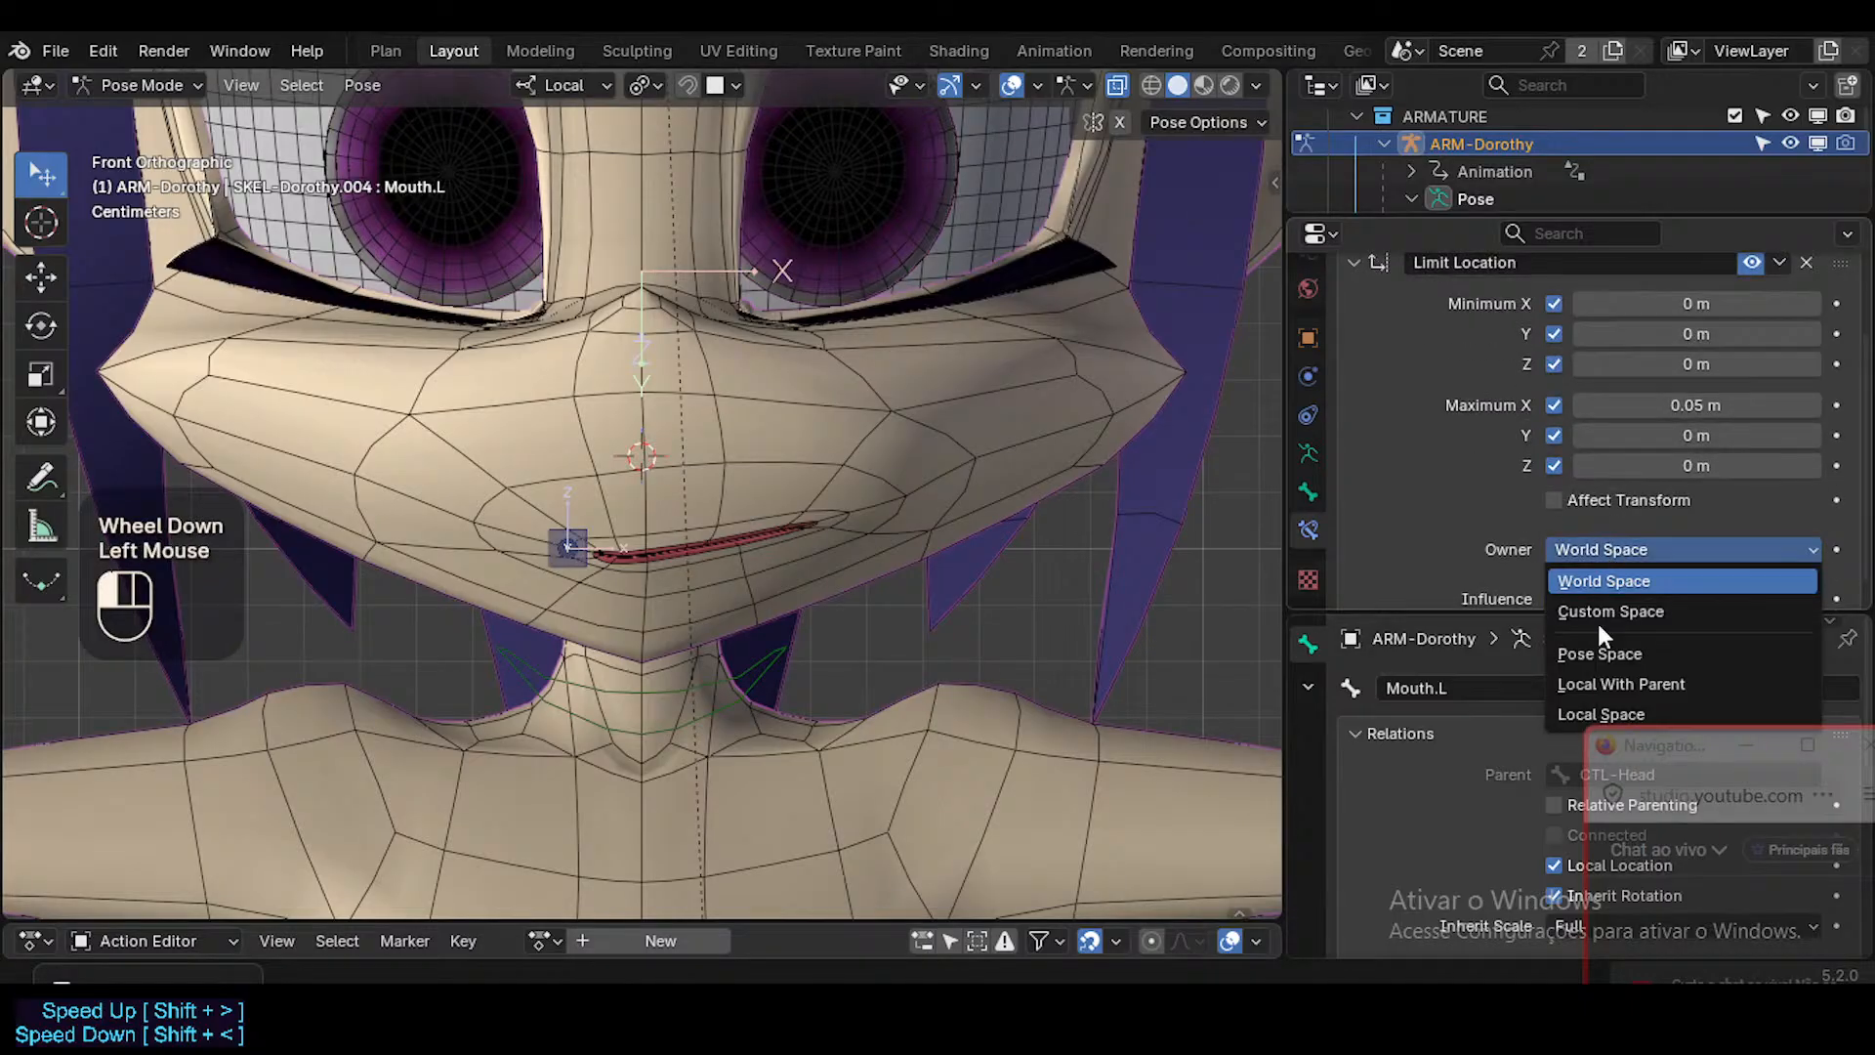
left_click(1572, 711)
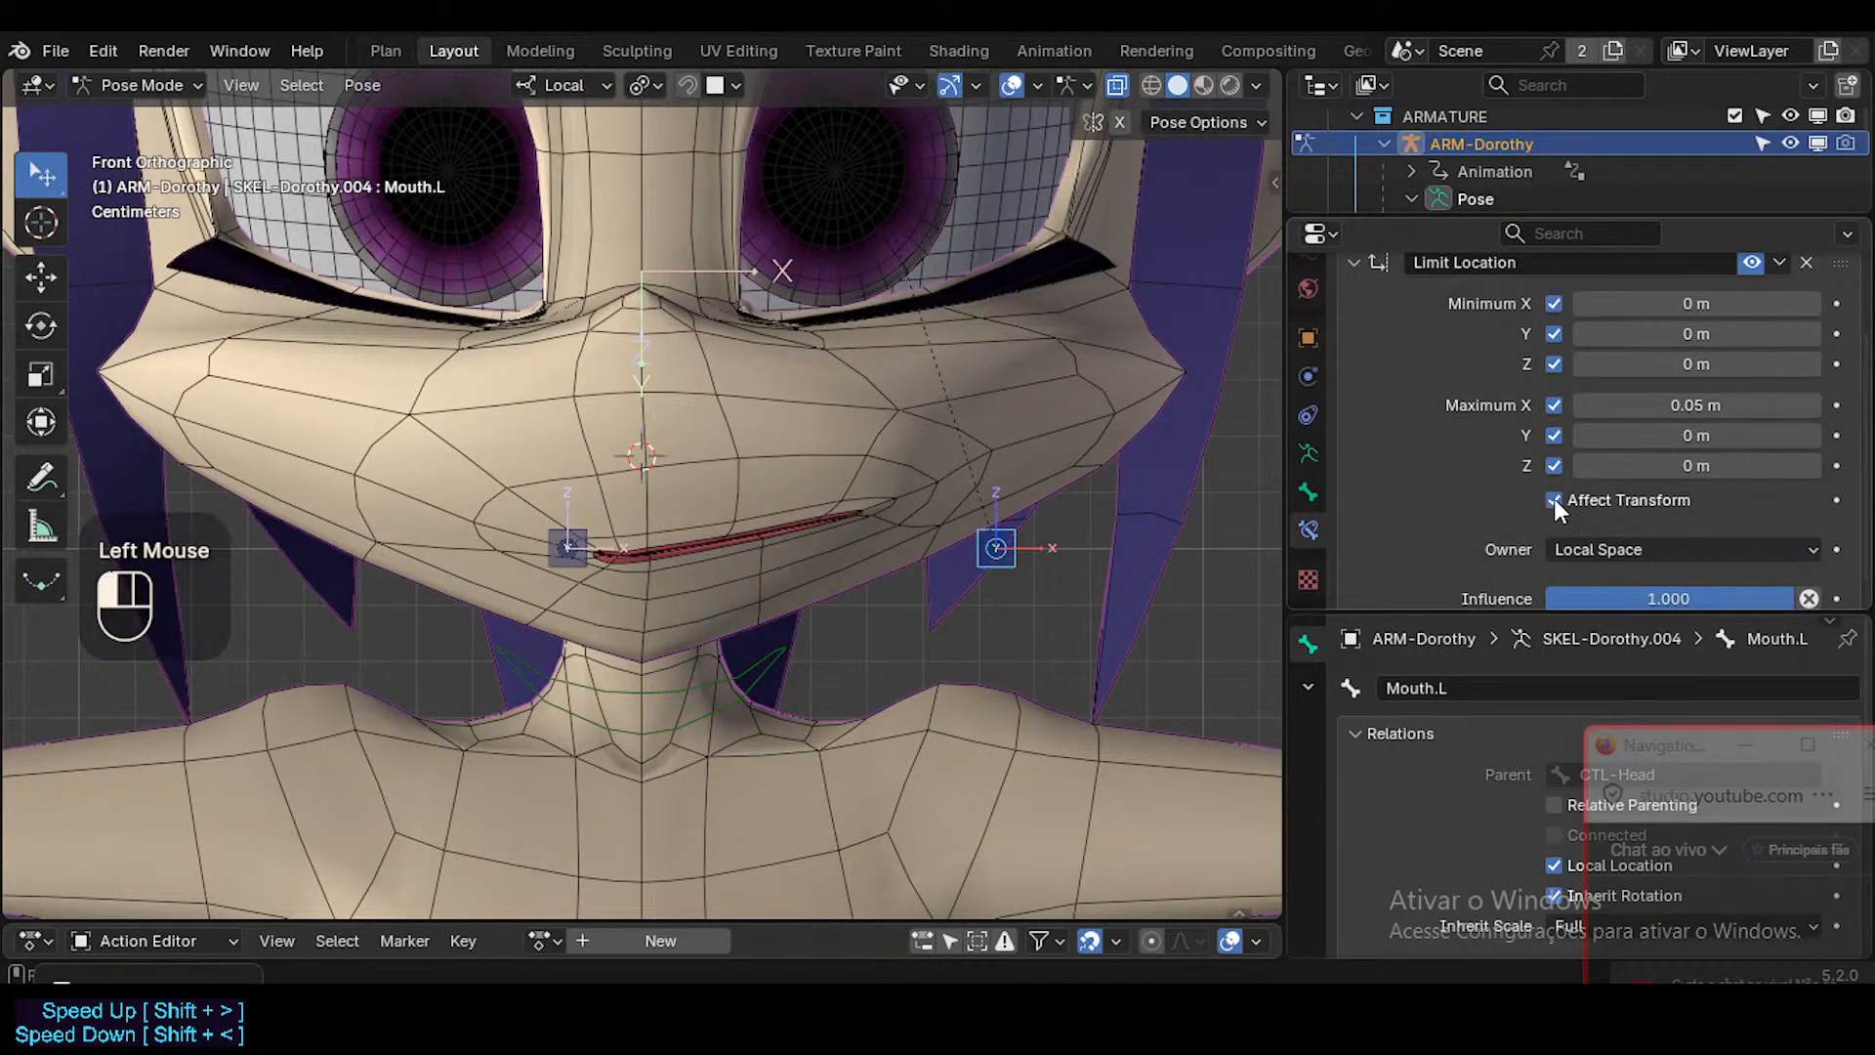
key("g")
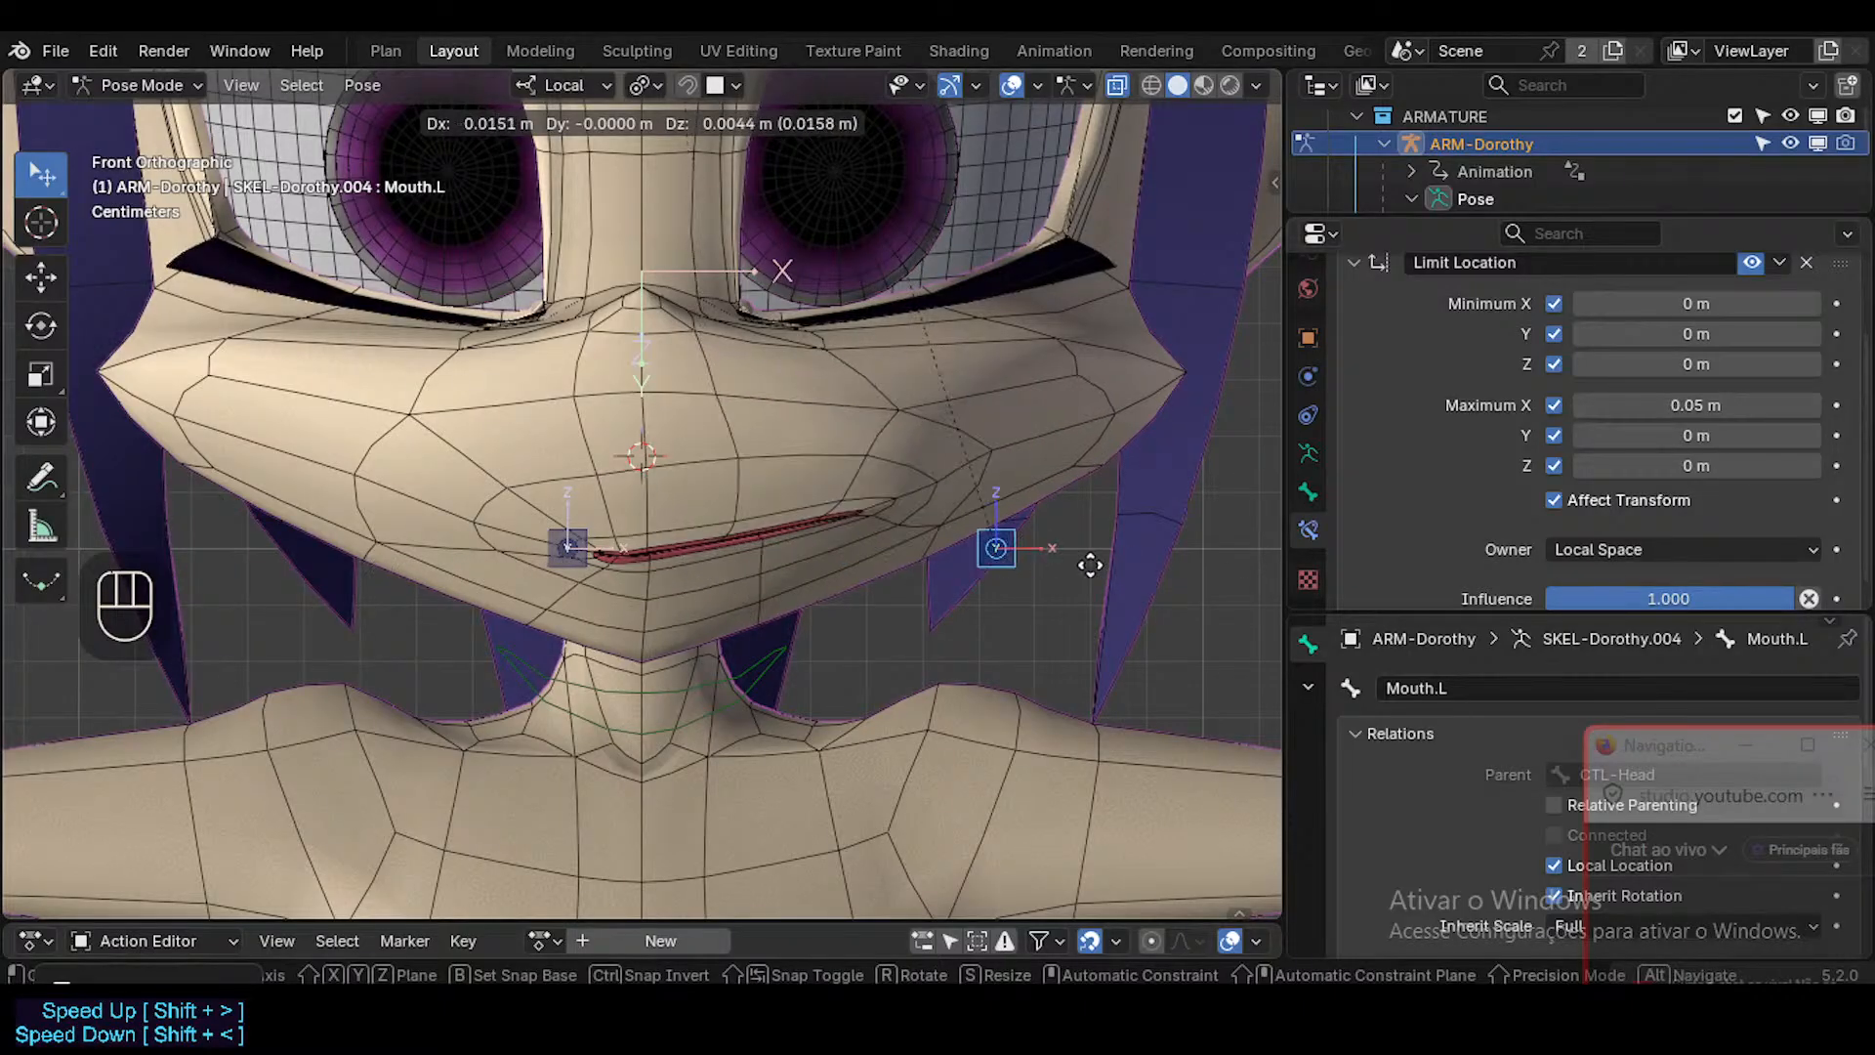
key("Escape")
Symmetrize the Mouth.L bone in Edit Mode to mirror its constraint onto Mouth.R, and return to Pose Mode.
key("Tab")
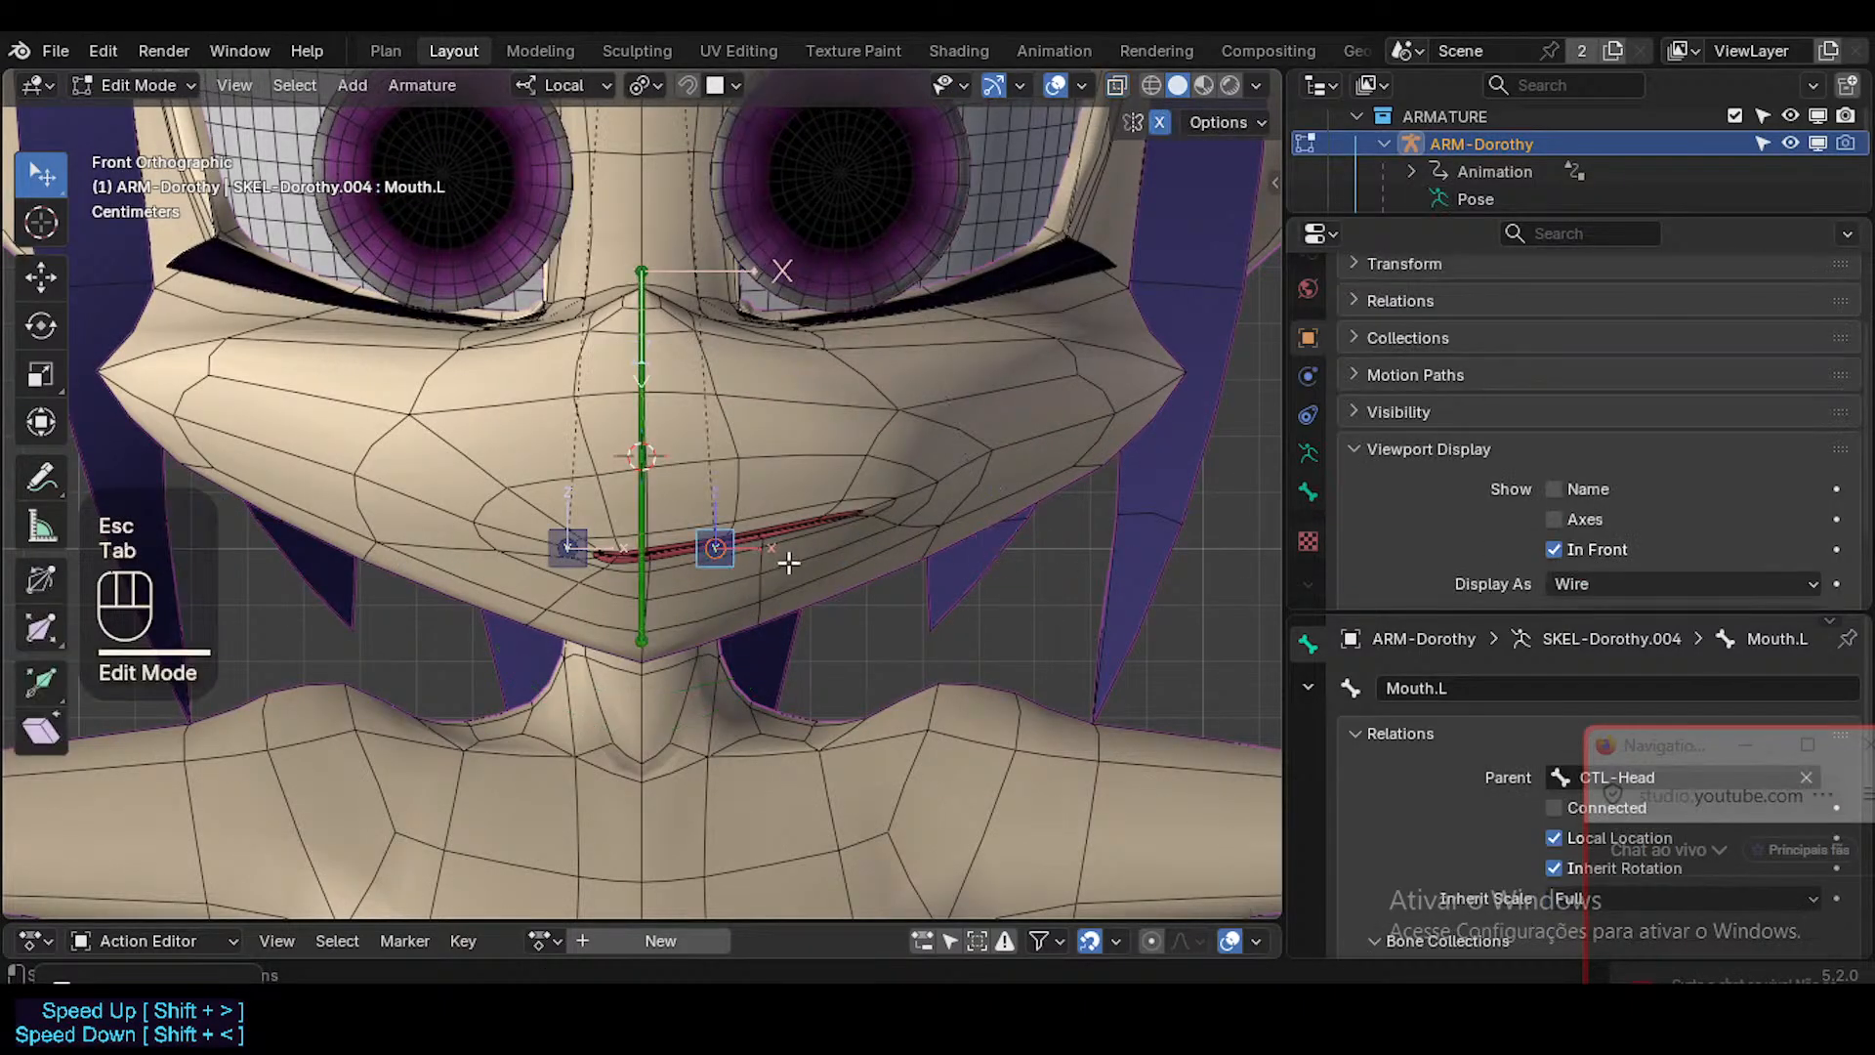
right_click(732, 530)
left_click(733, 528)
key("Tab")
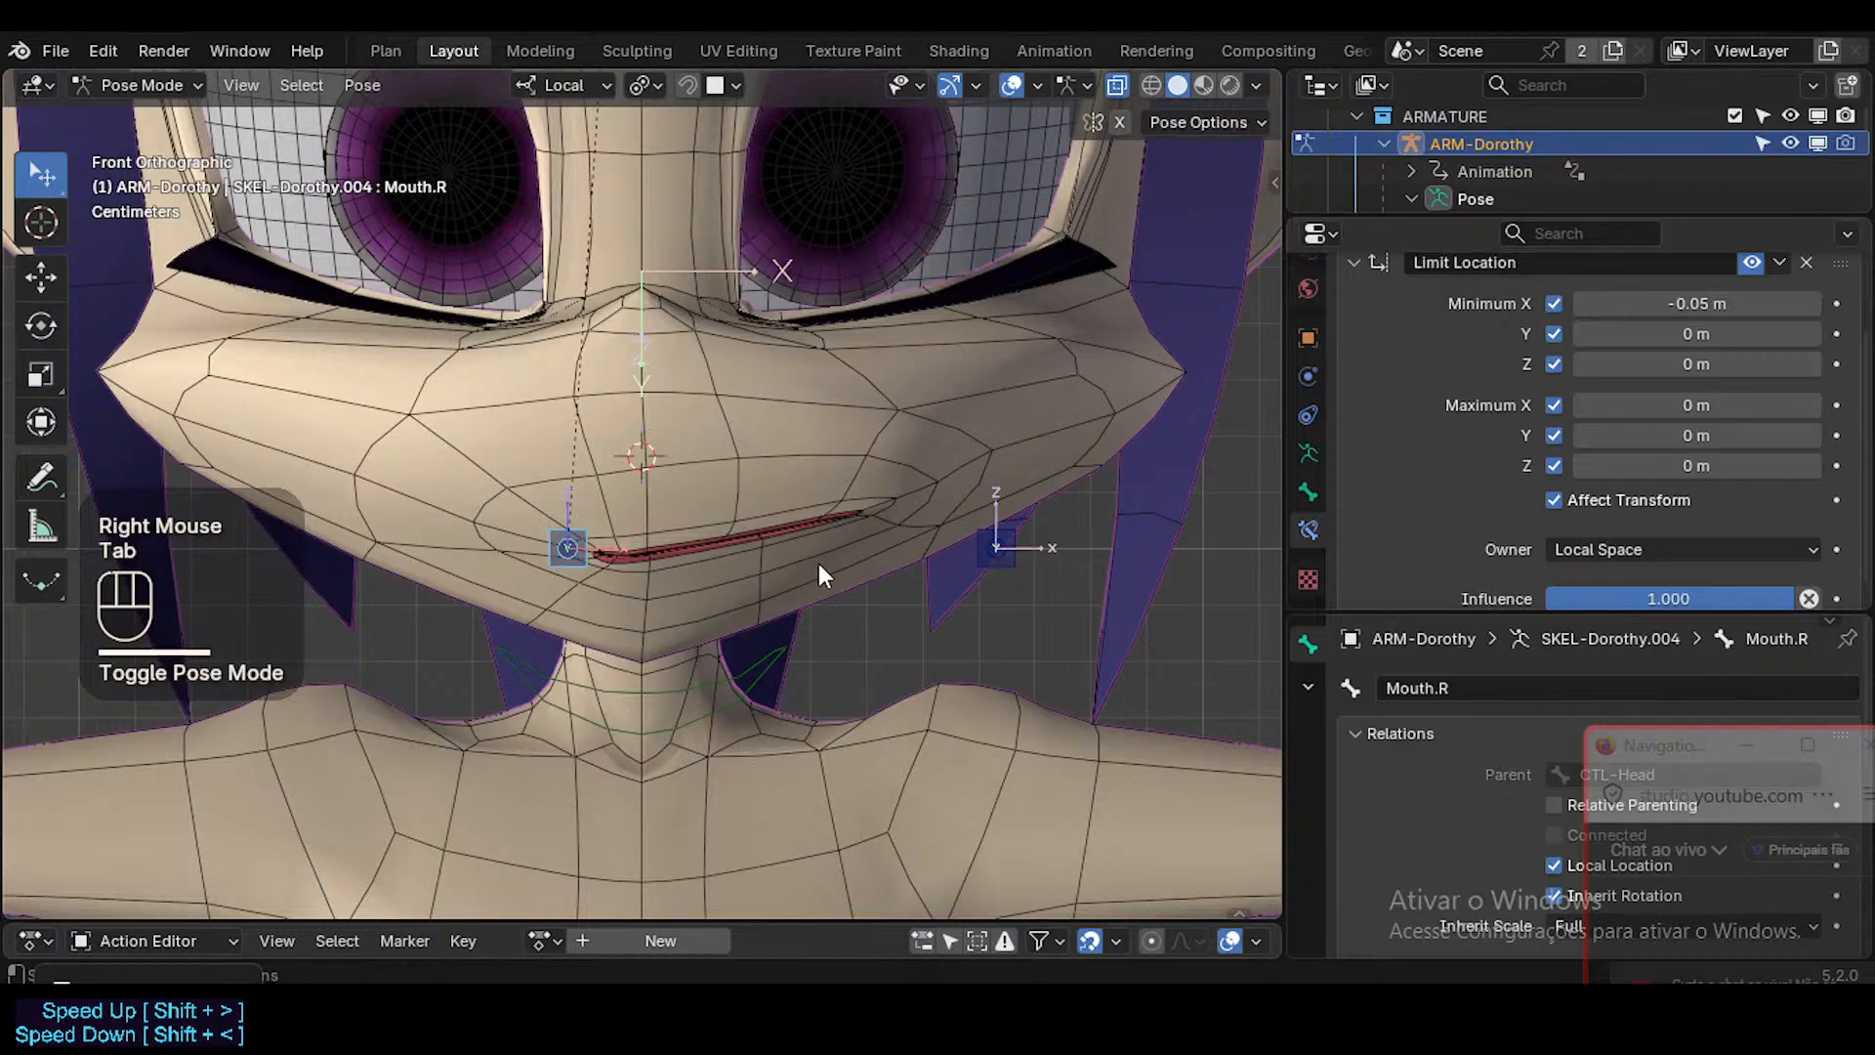
Test the limited Mouth.L movement along local X, reset the bone's location, and save the file.
key("a")
key("alt+q")
left_click(730, 562)
key("g")
key("x")
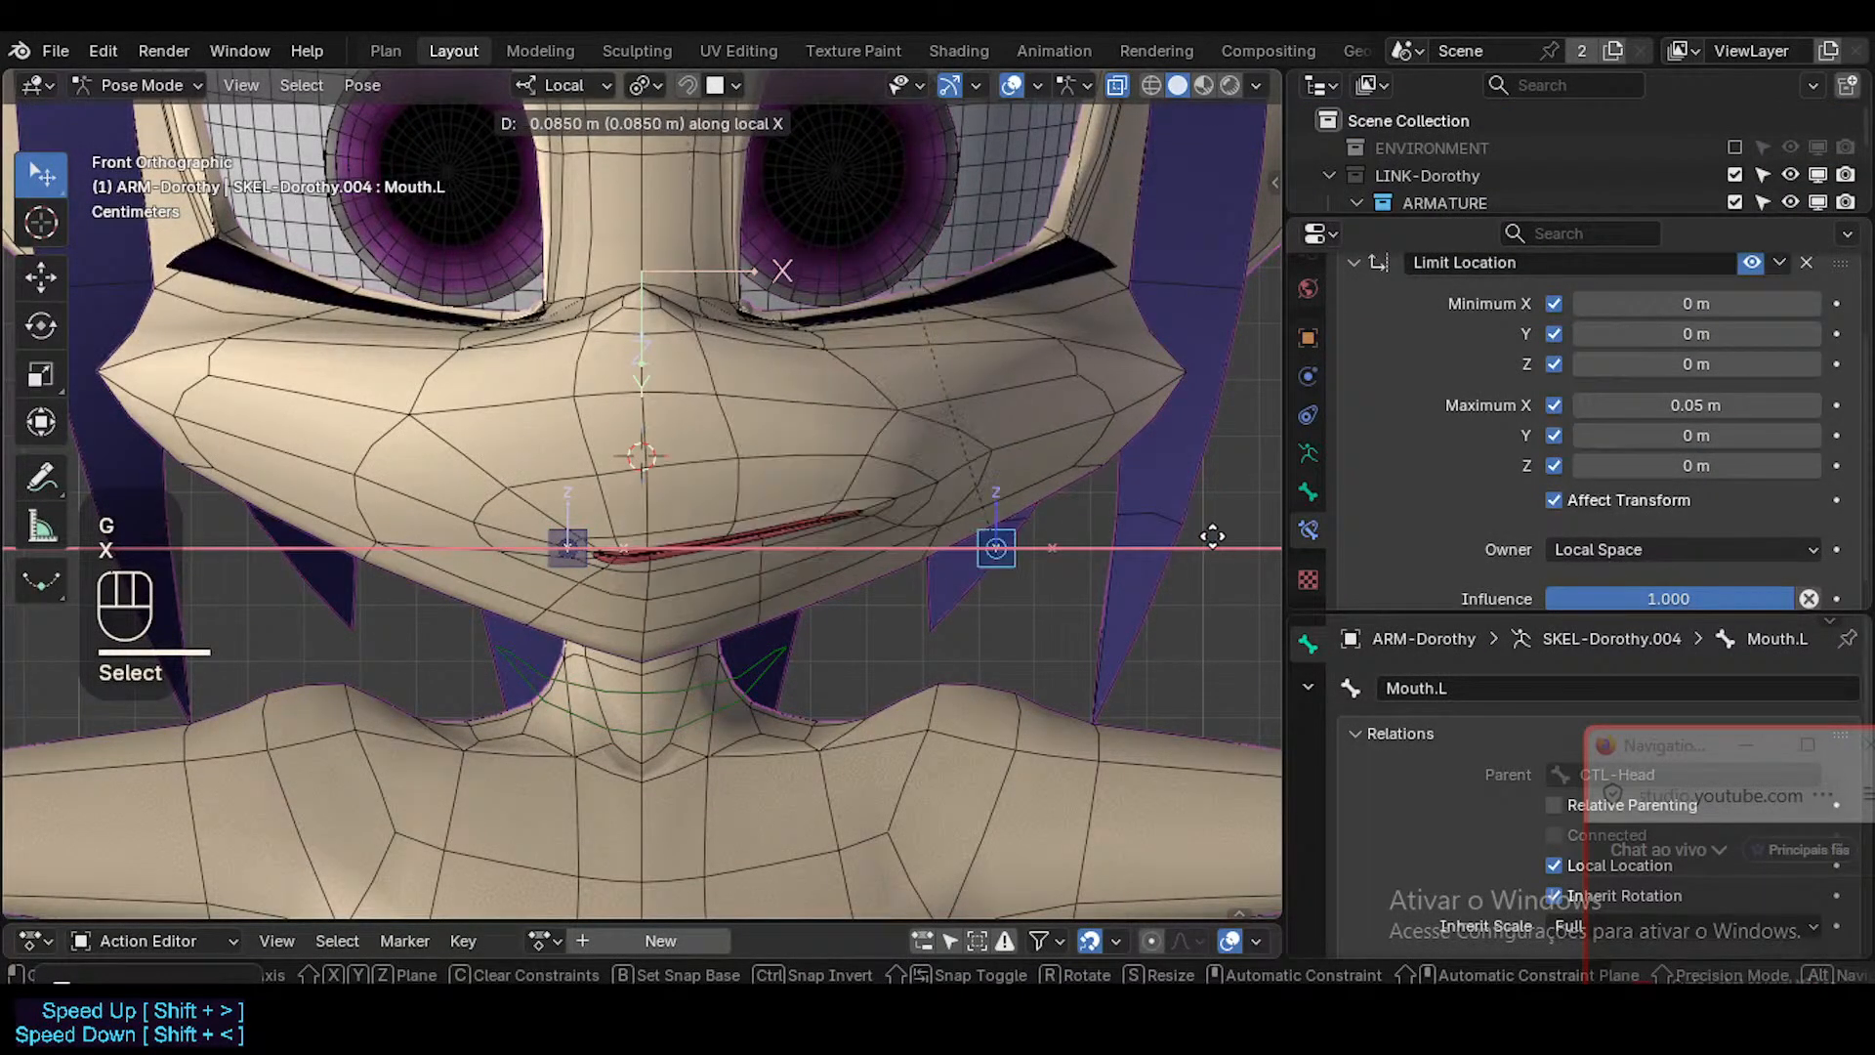
key("Escape")
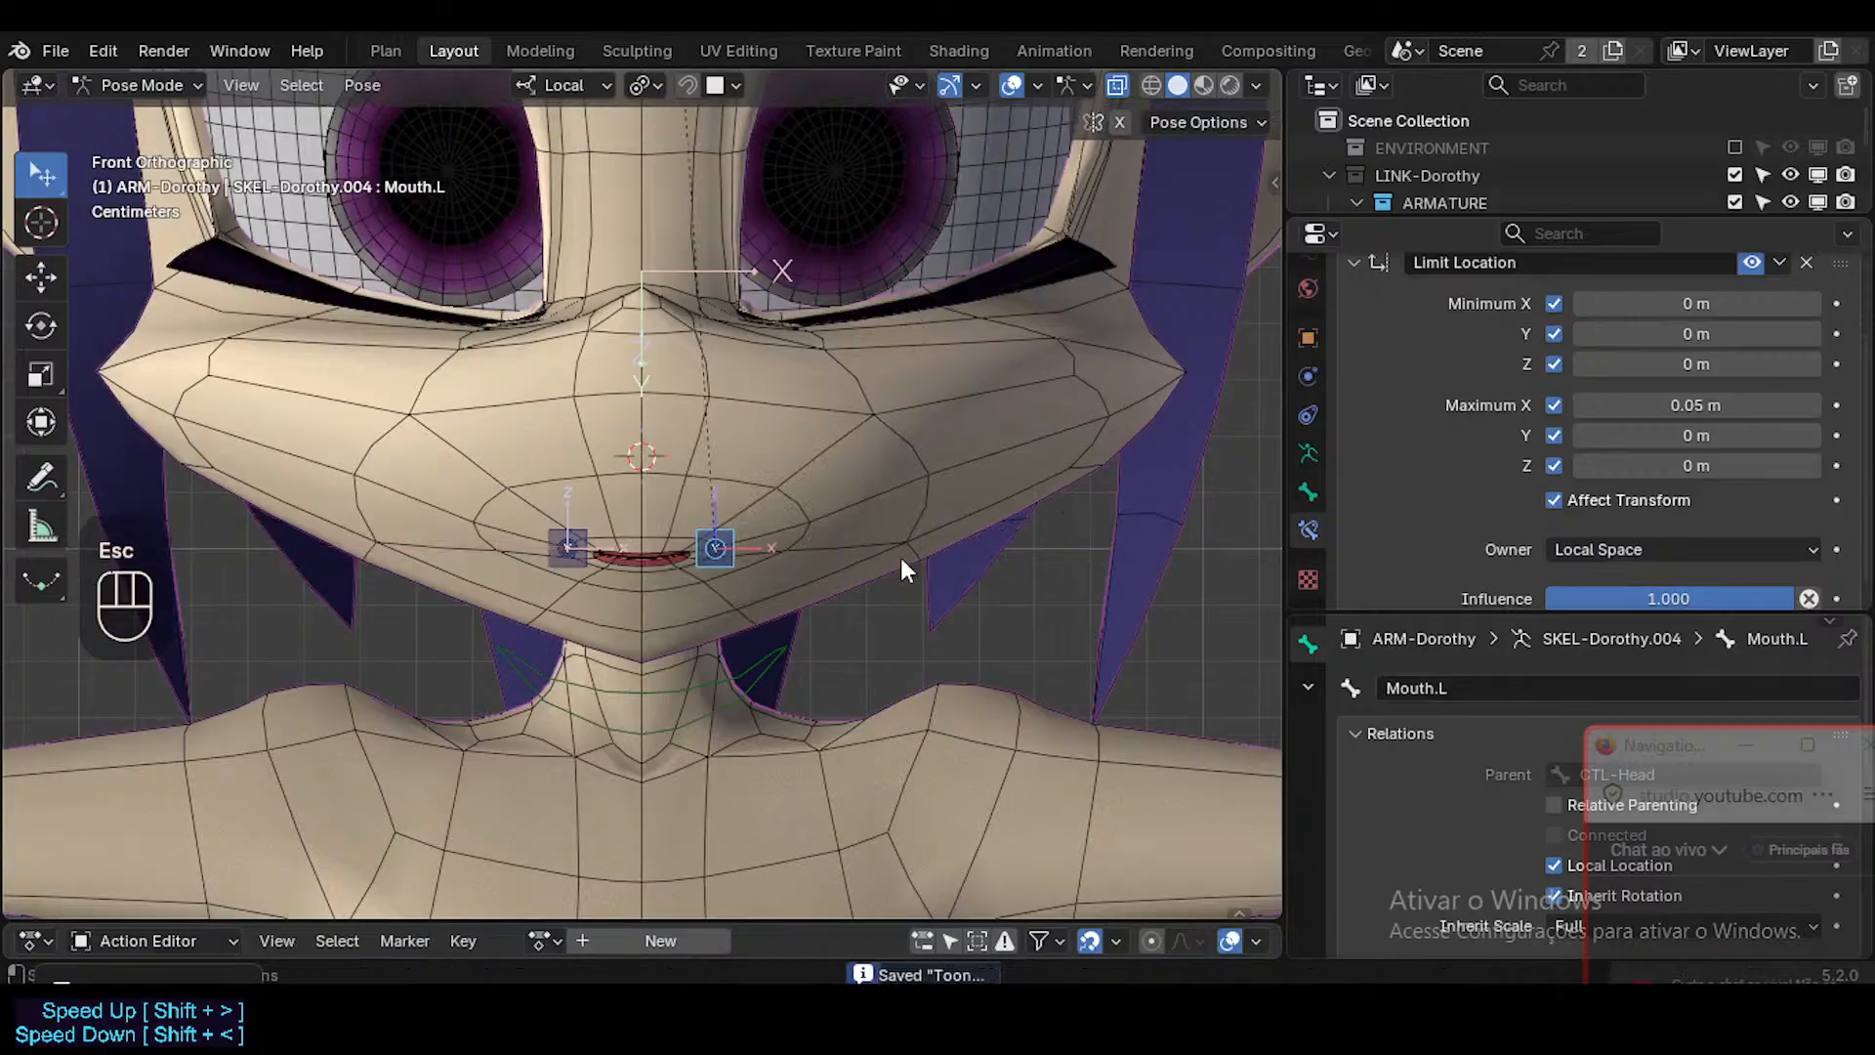
key("g")
key("Escape")
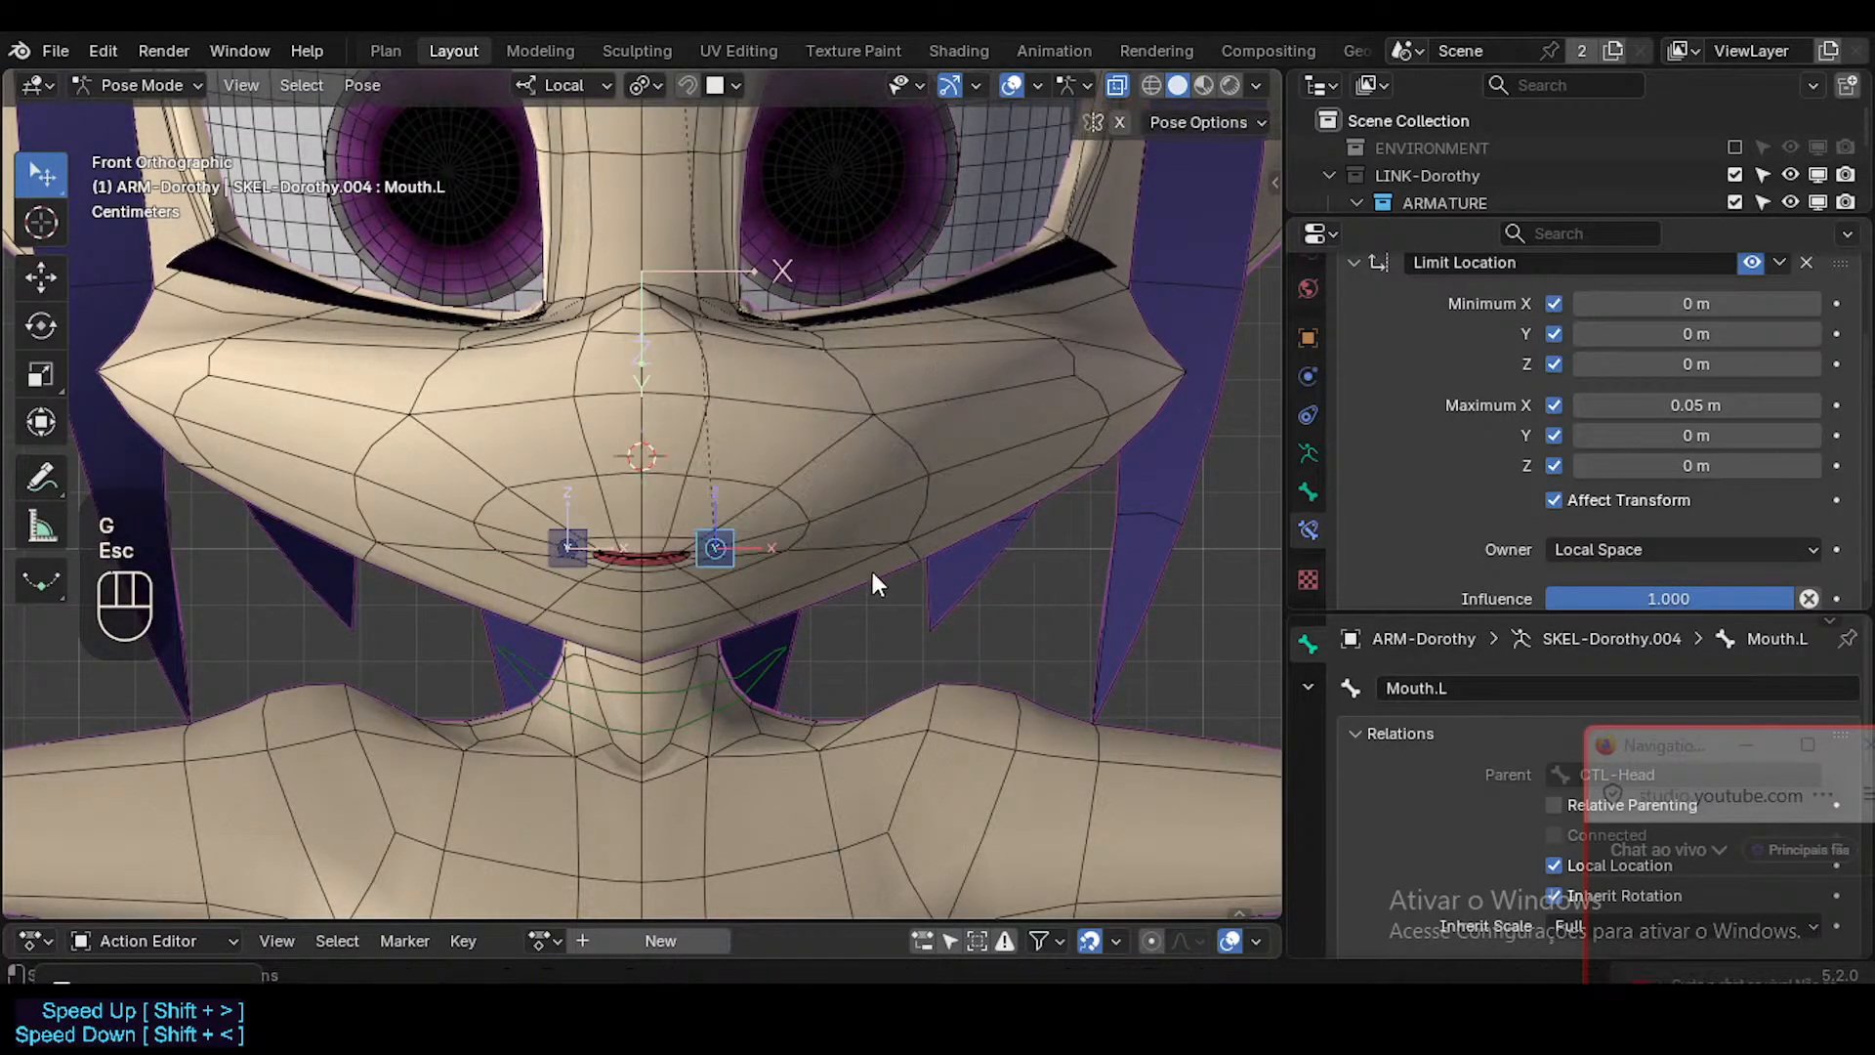
Assign WGT-SquareRounded_Lip as the custom shape object of the Mouth.L bone.
left_click(1313, 494)
scroll(1629, 491, "down", 3)
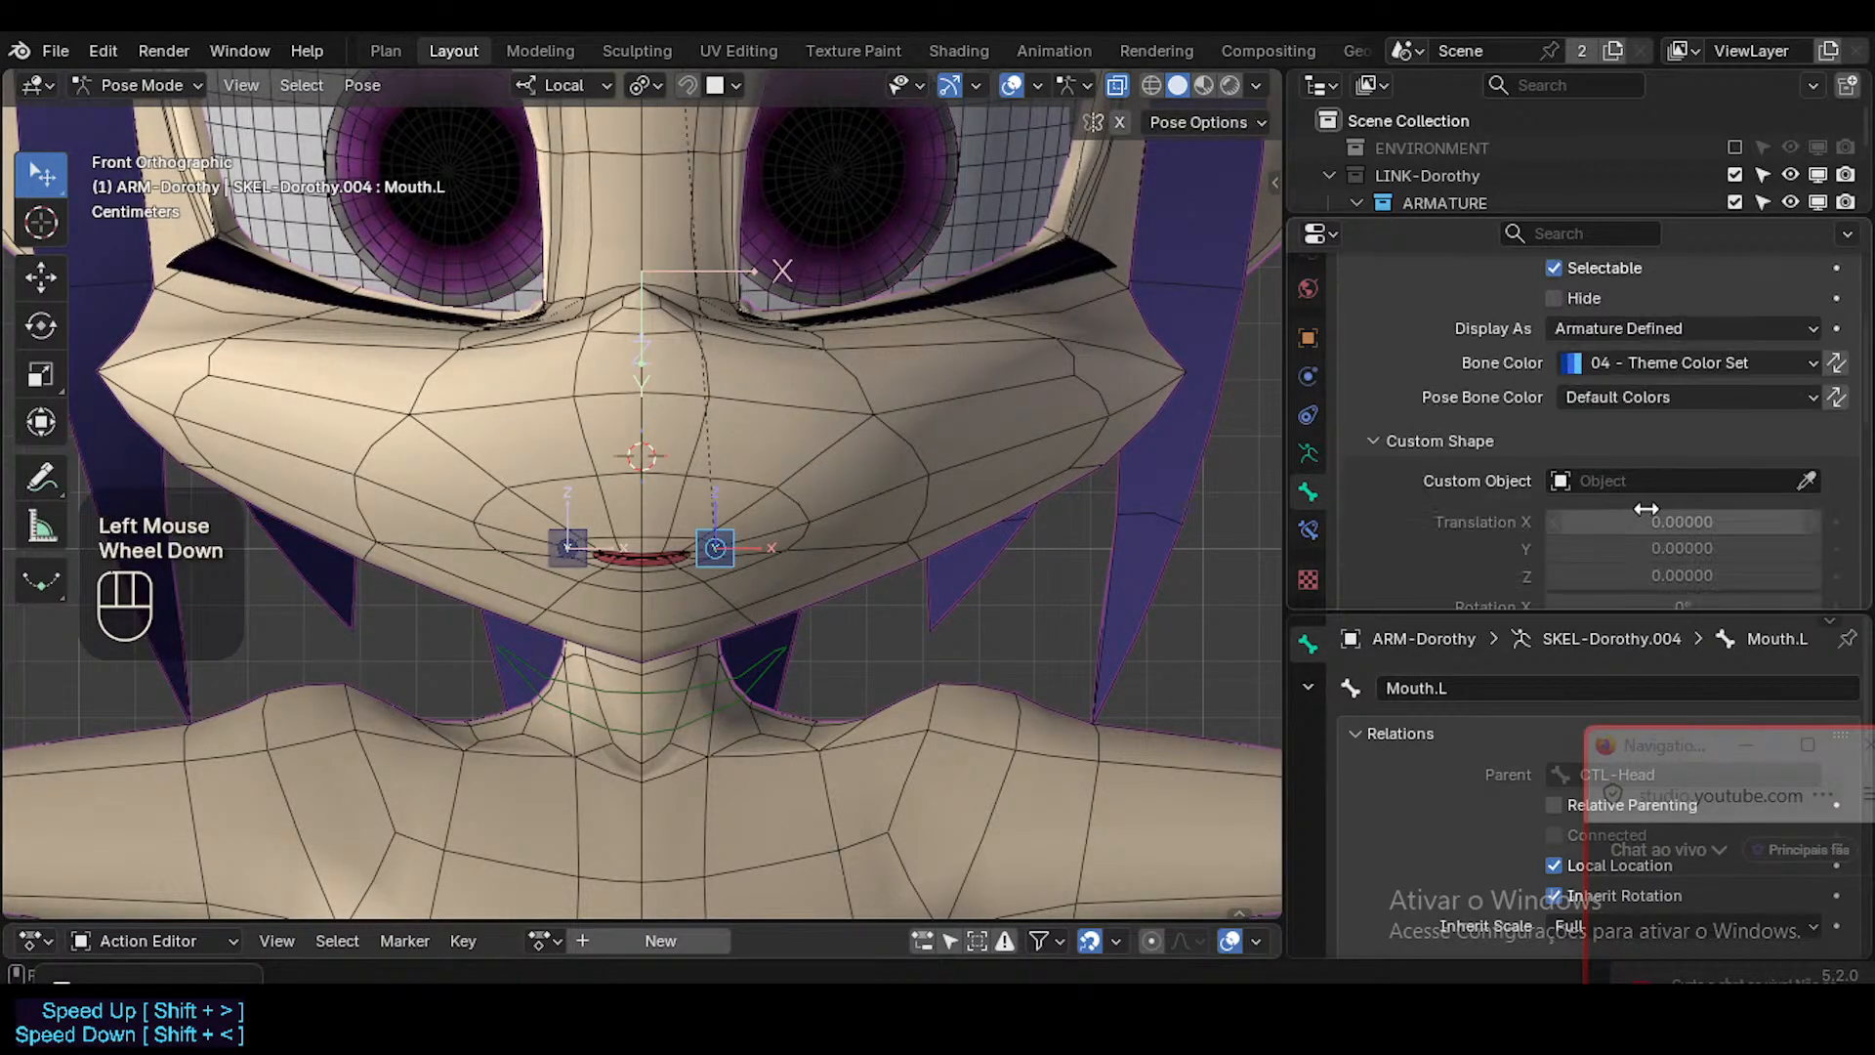
left_click(1650, 480)
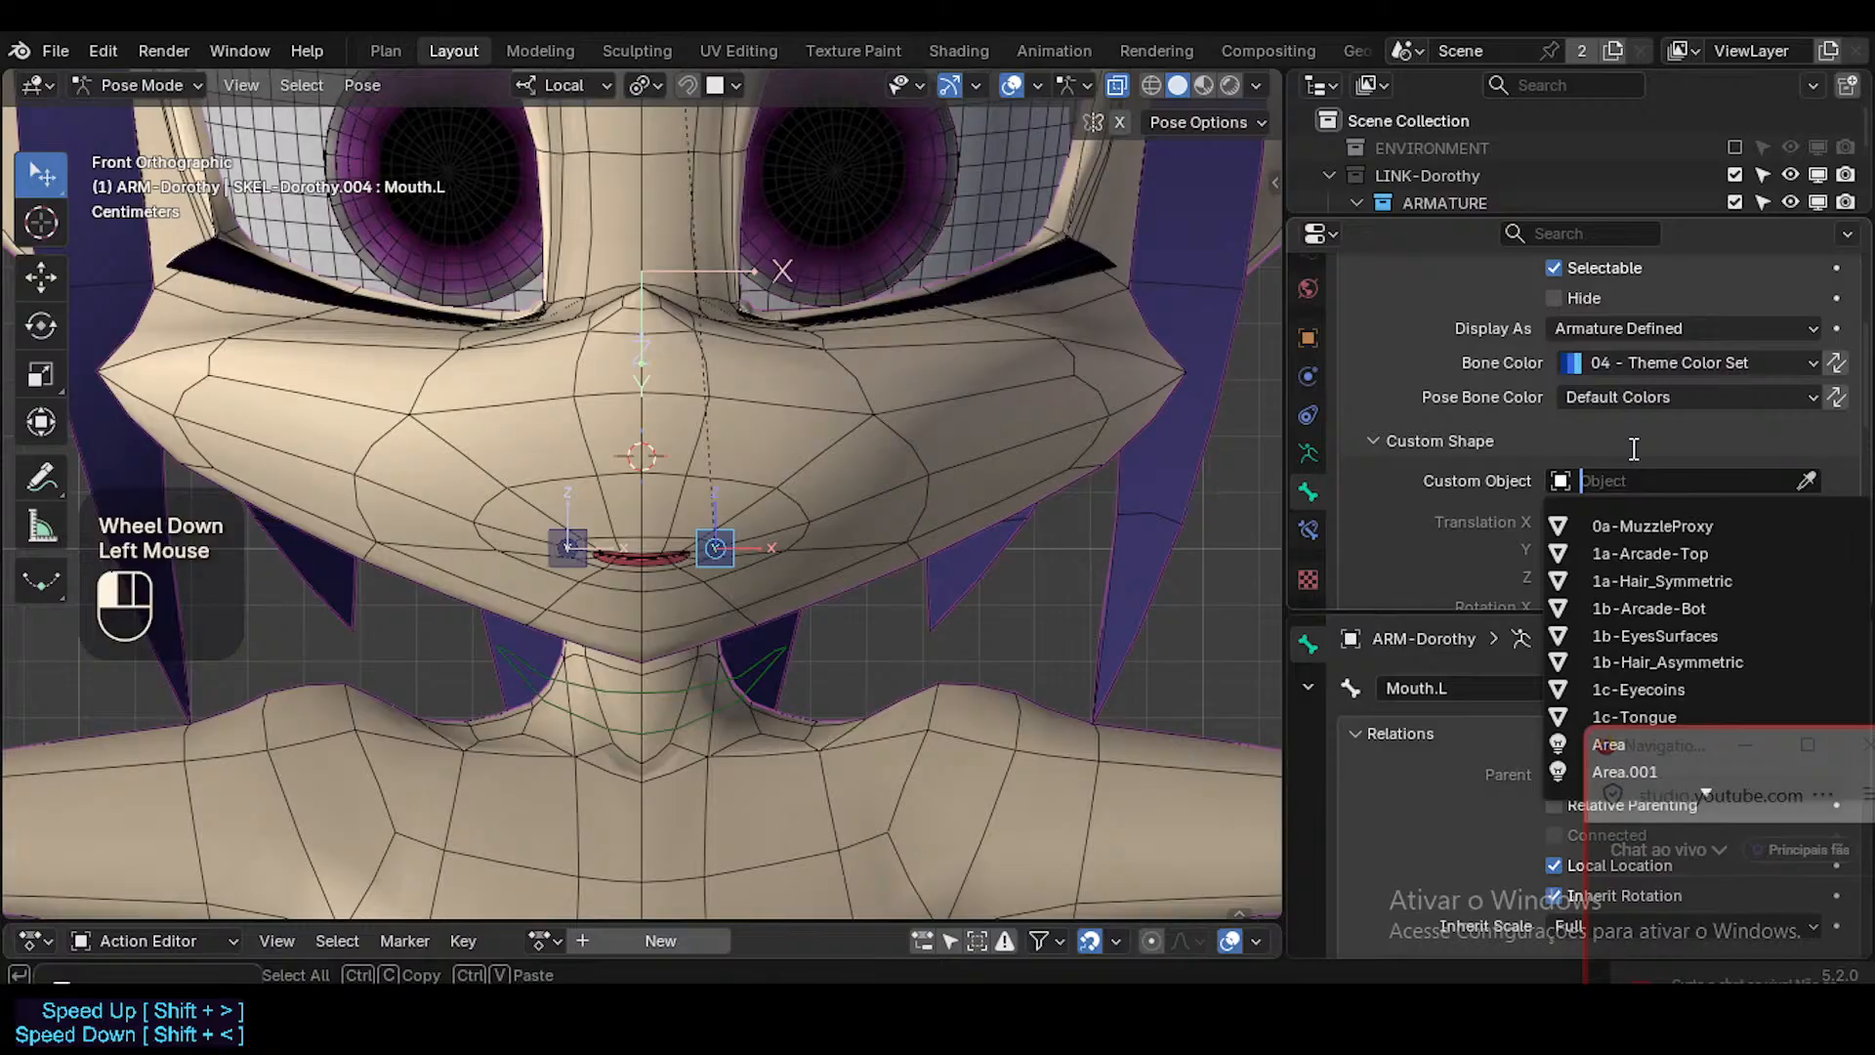
type("round")
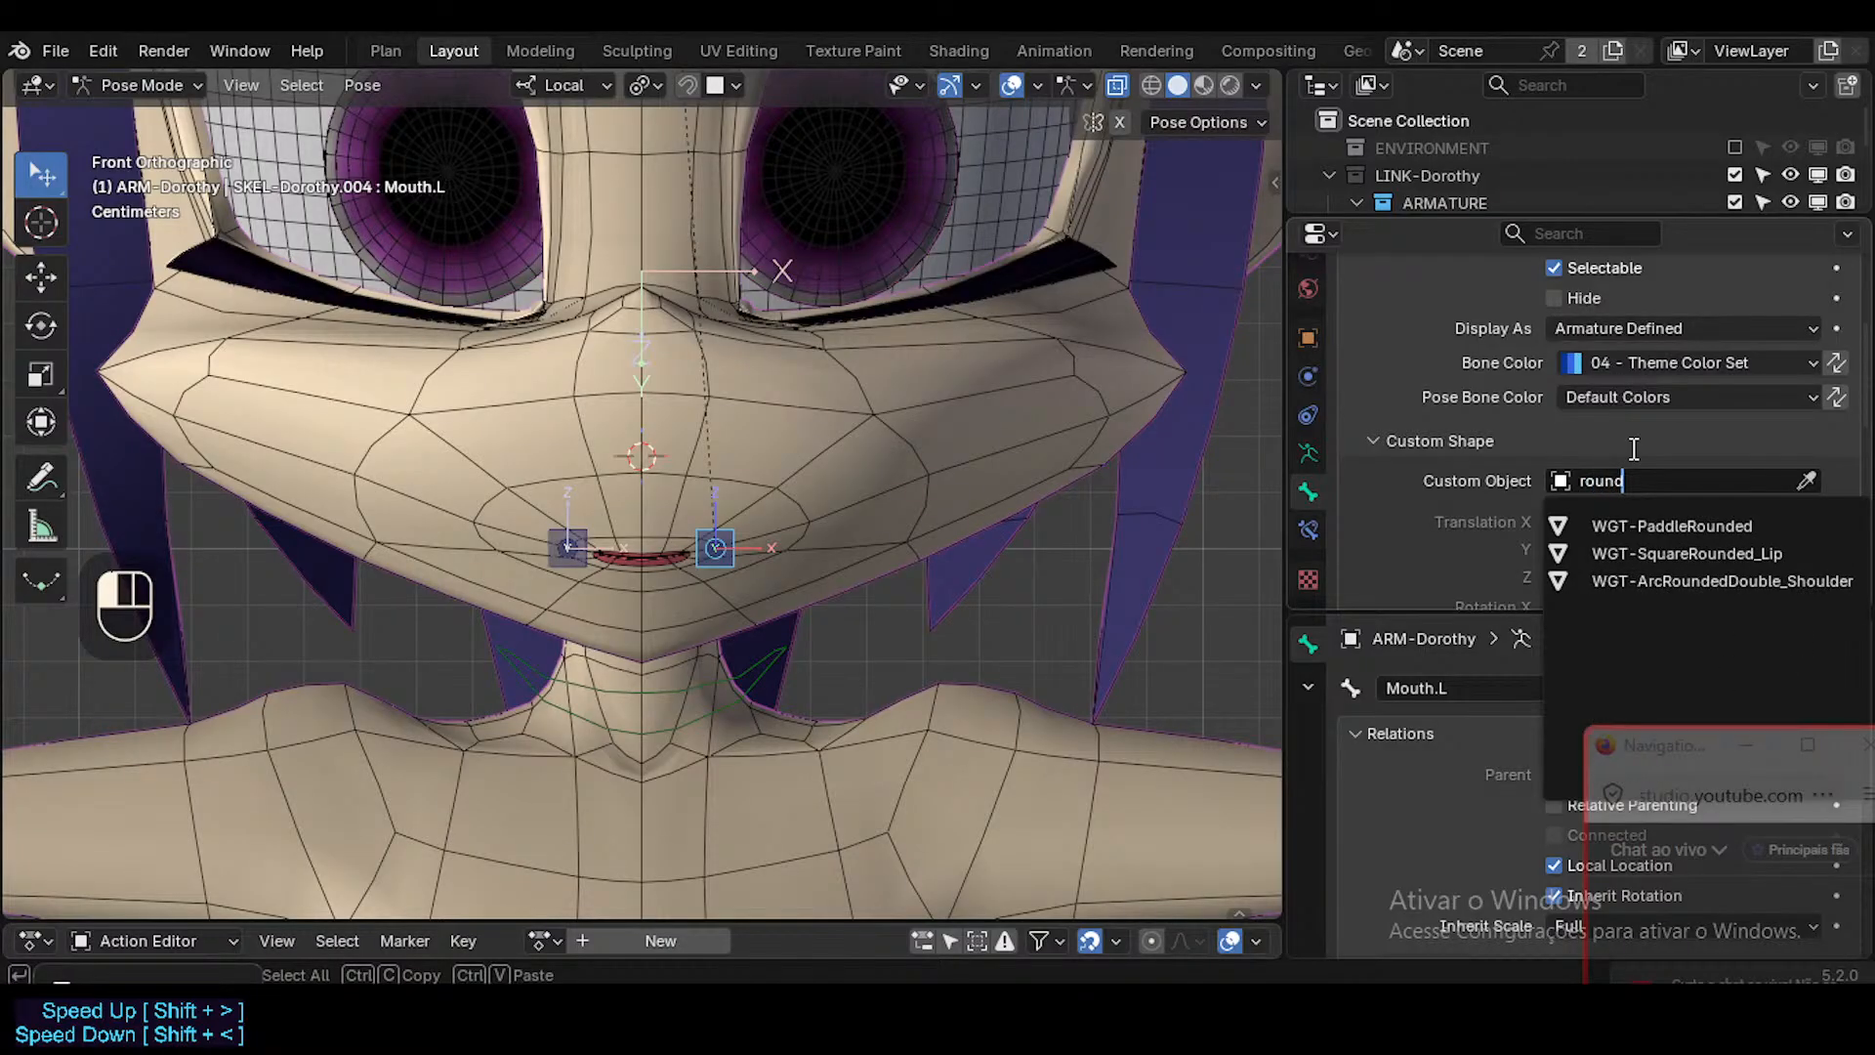
key("Down")
key("Down")
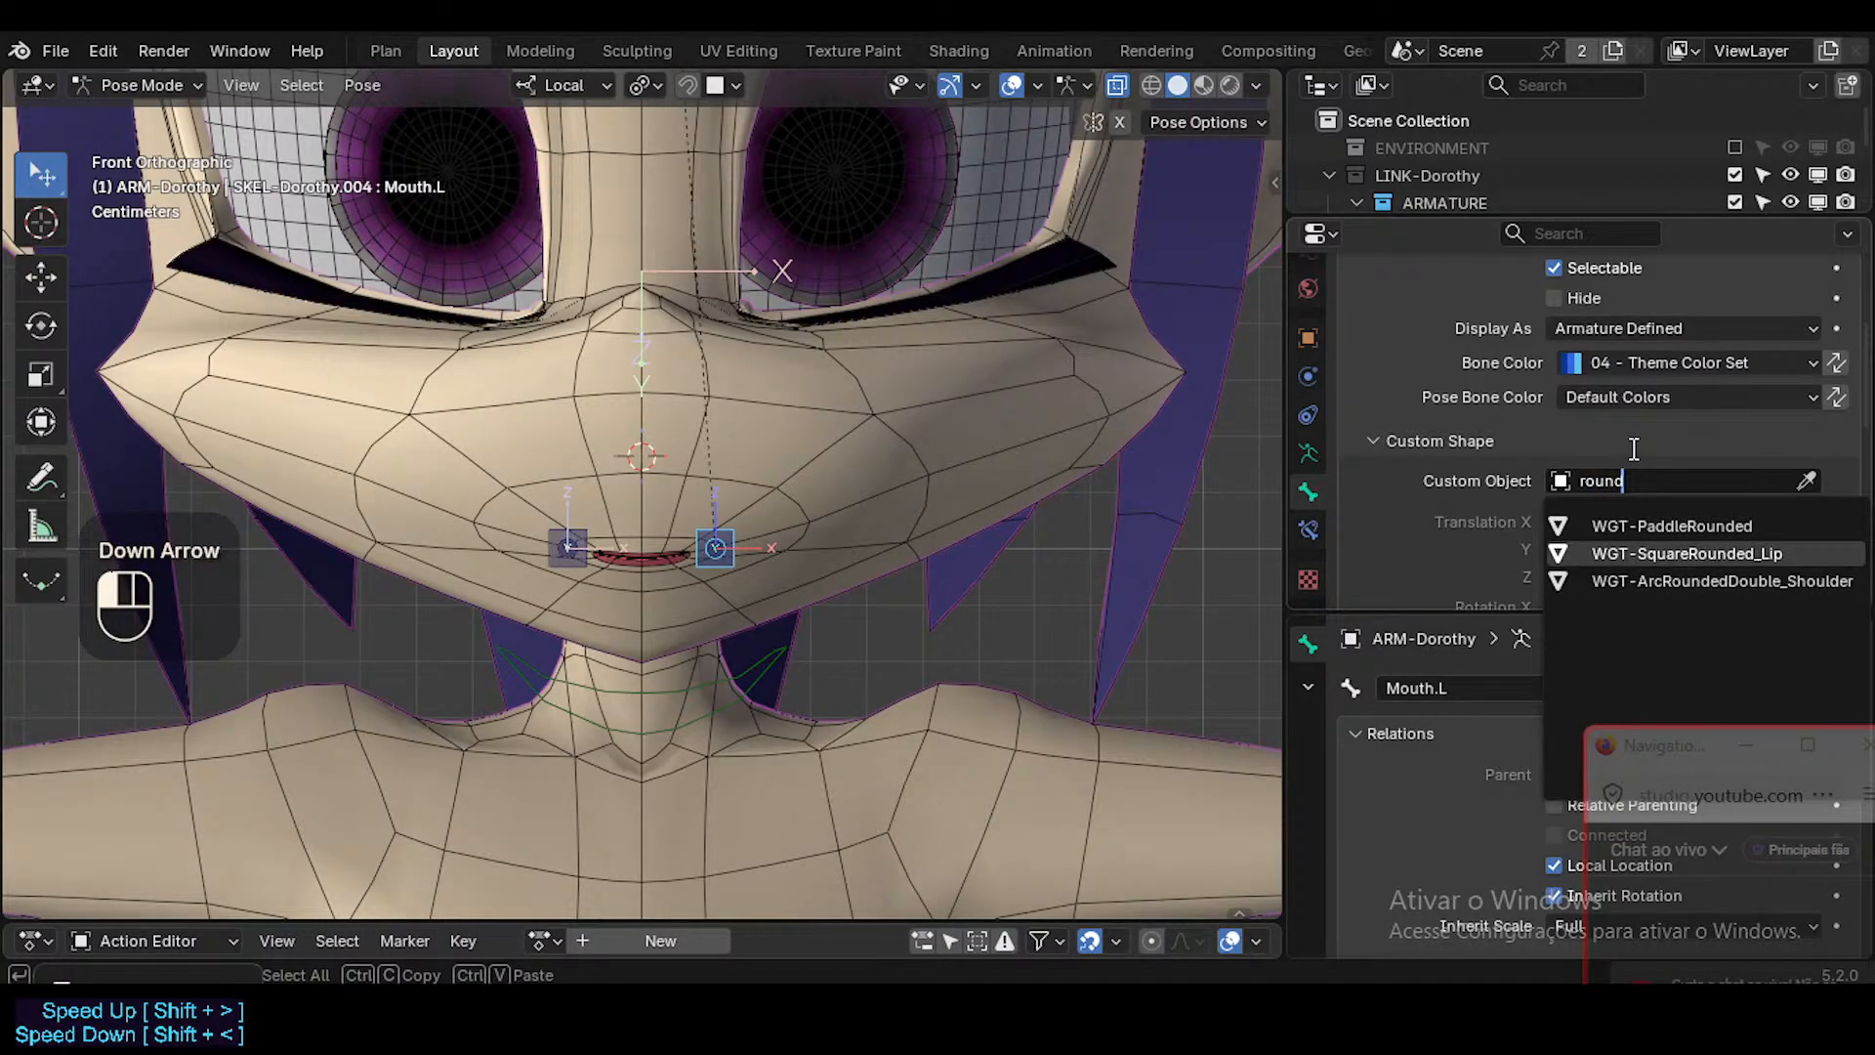
key("Return")
Hide the armature's bone axes in the viewport and save the file.
key("ctrl+3")
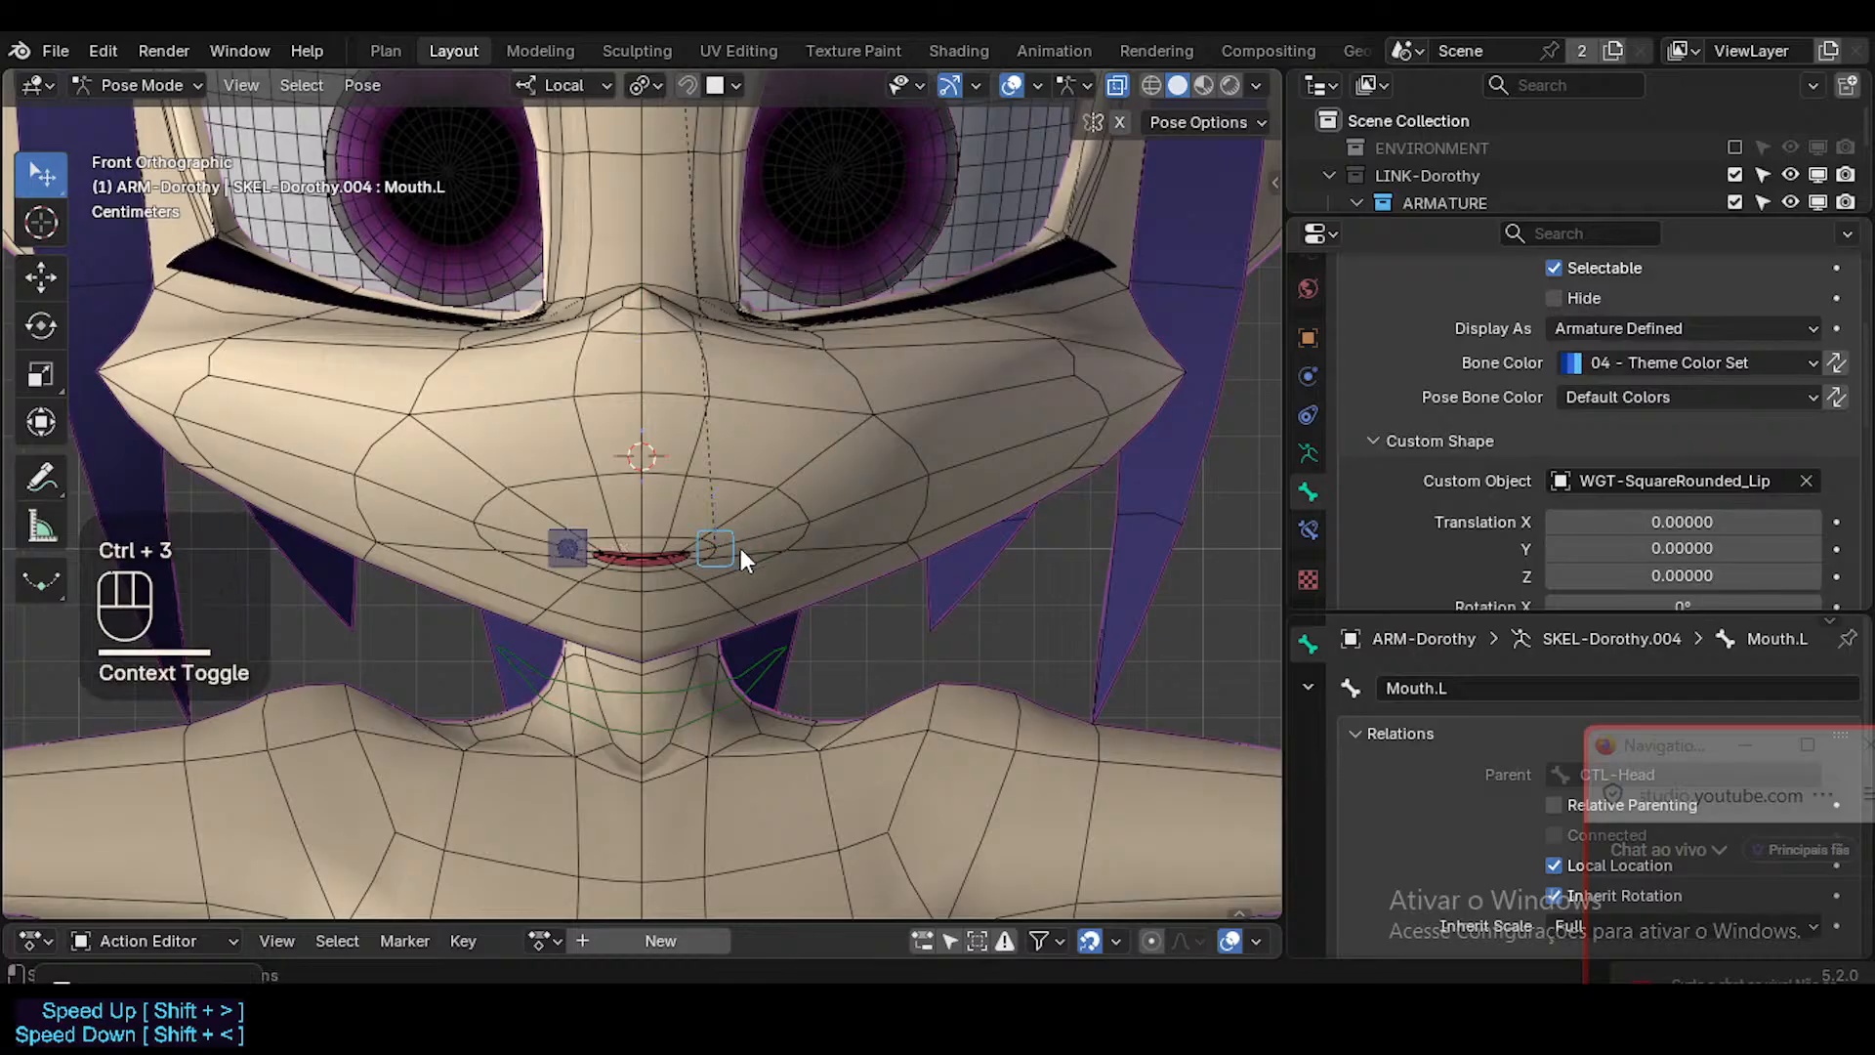
key("g")
key("Escape")
key("ctrl+s")
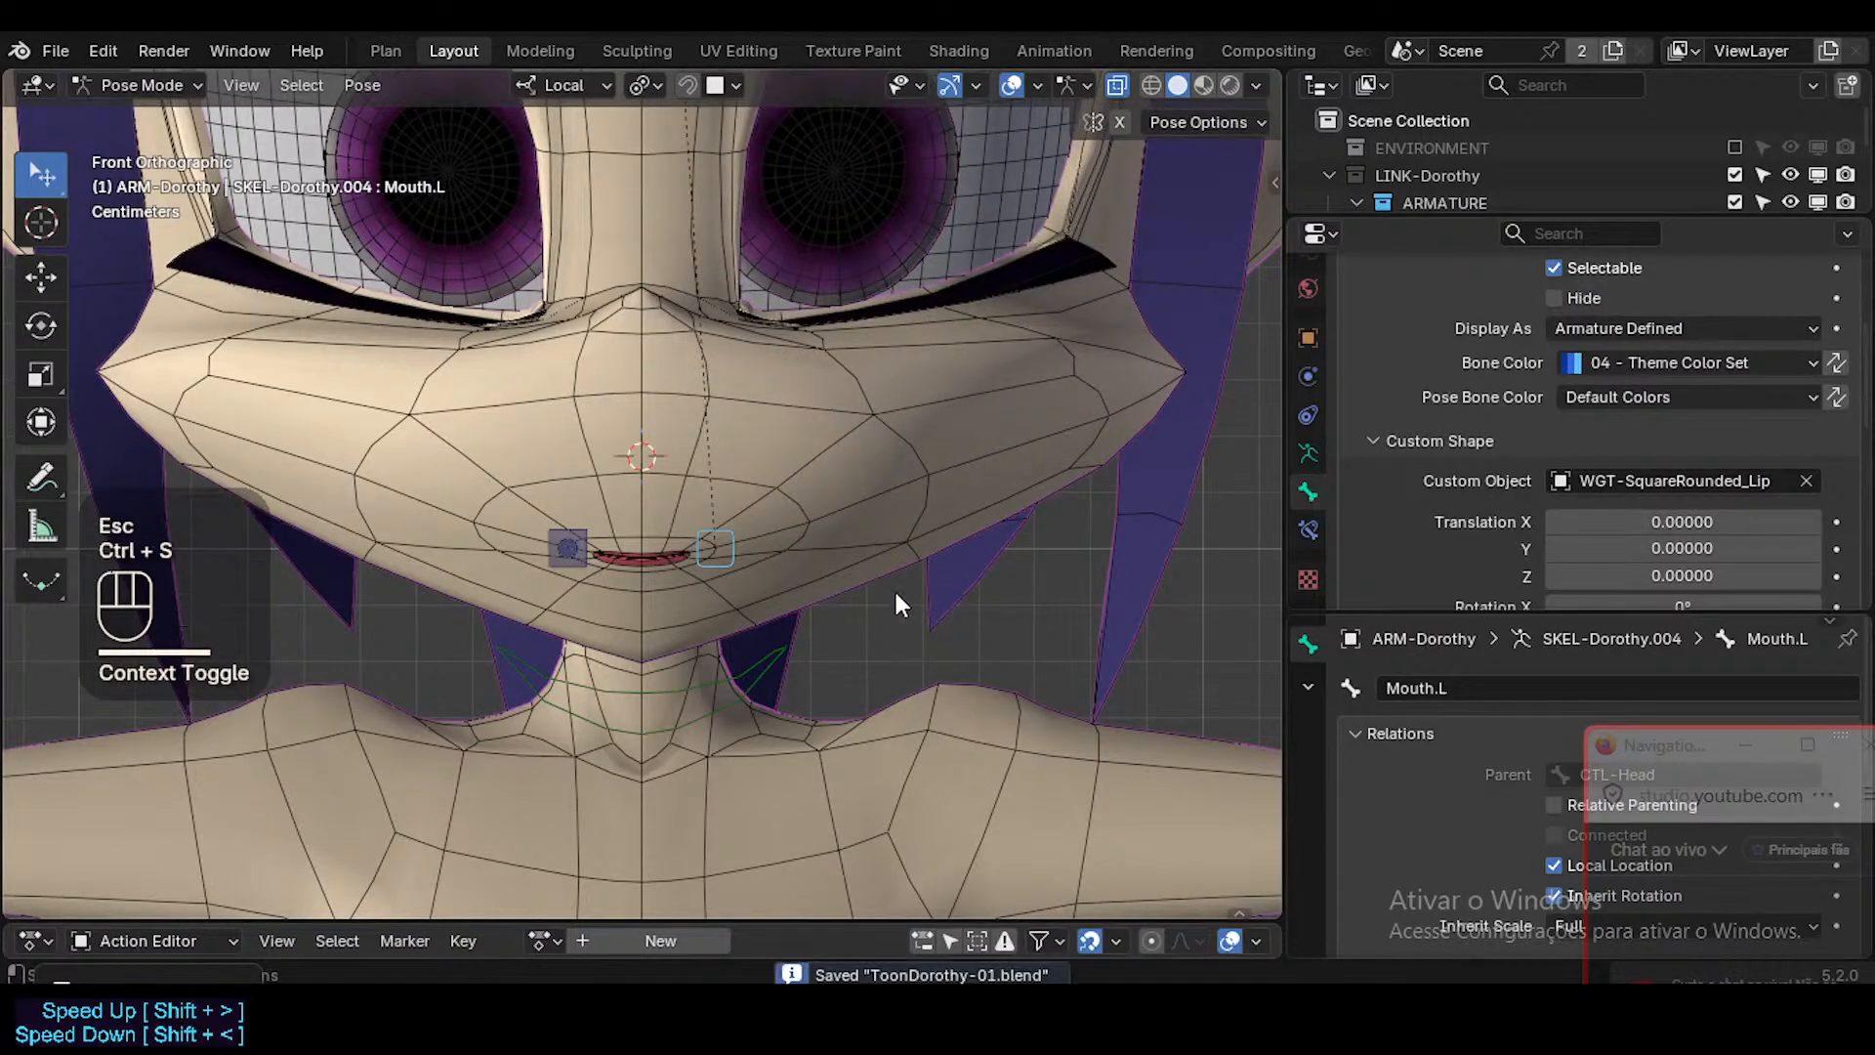
Try scaling Mouth.L's custom shape to 0.570 on all axes, and reset the scale to its default.
scroll(1642, 559, "down", 3)
scroll(1650, 556, "up", 1)
scroll(1685, 553, "down", 3)
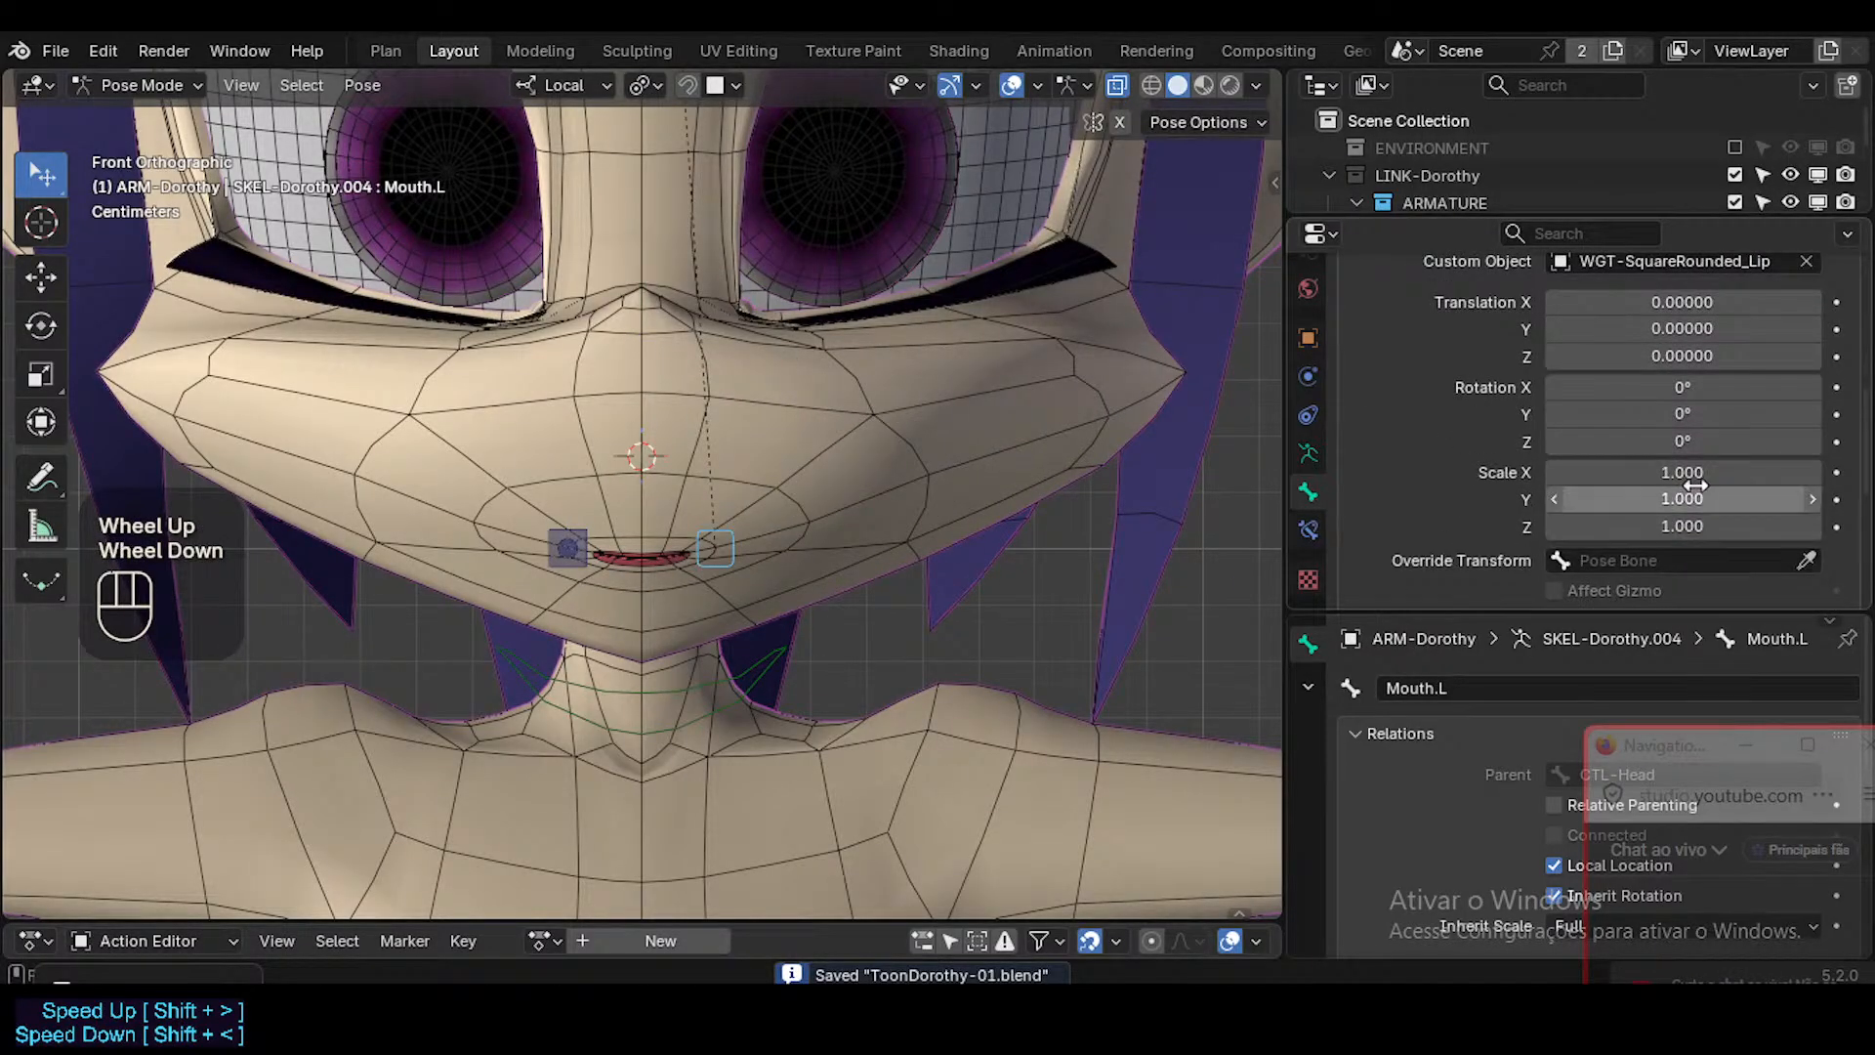
left_click_drag(1703, 469, 1641, 526)
key("g")
key("Escape")
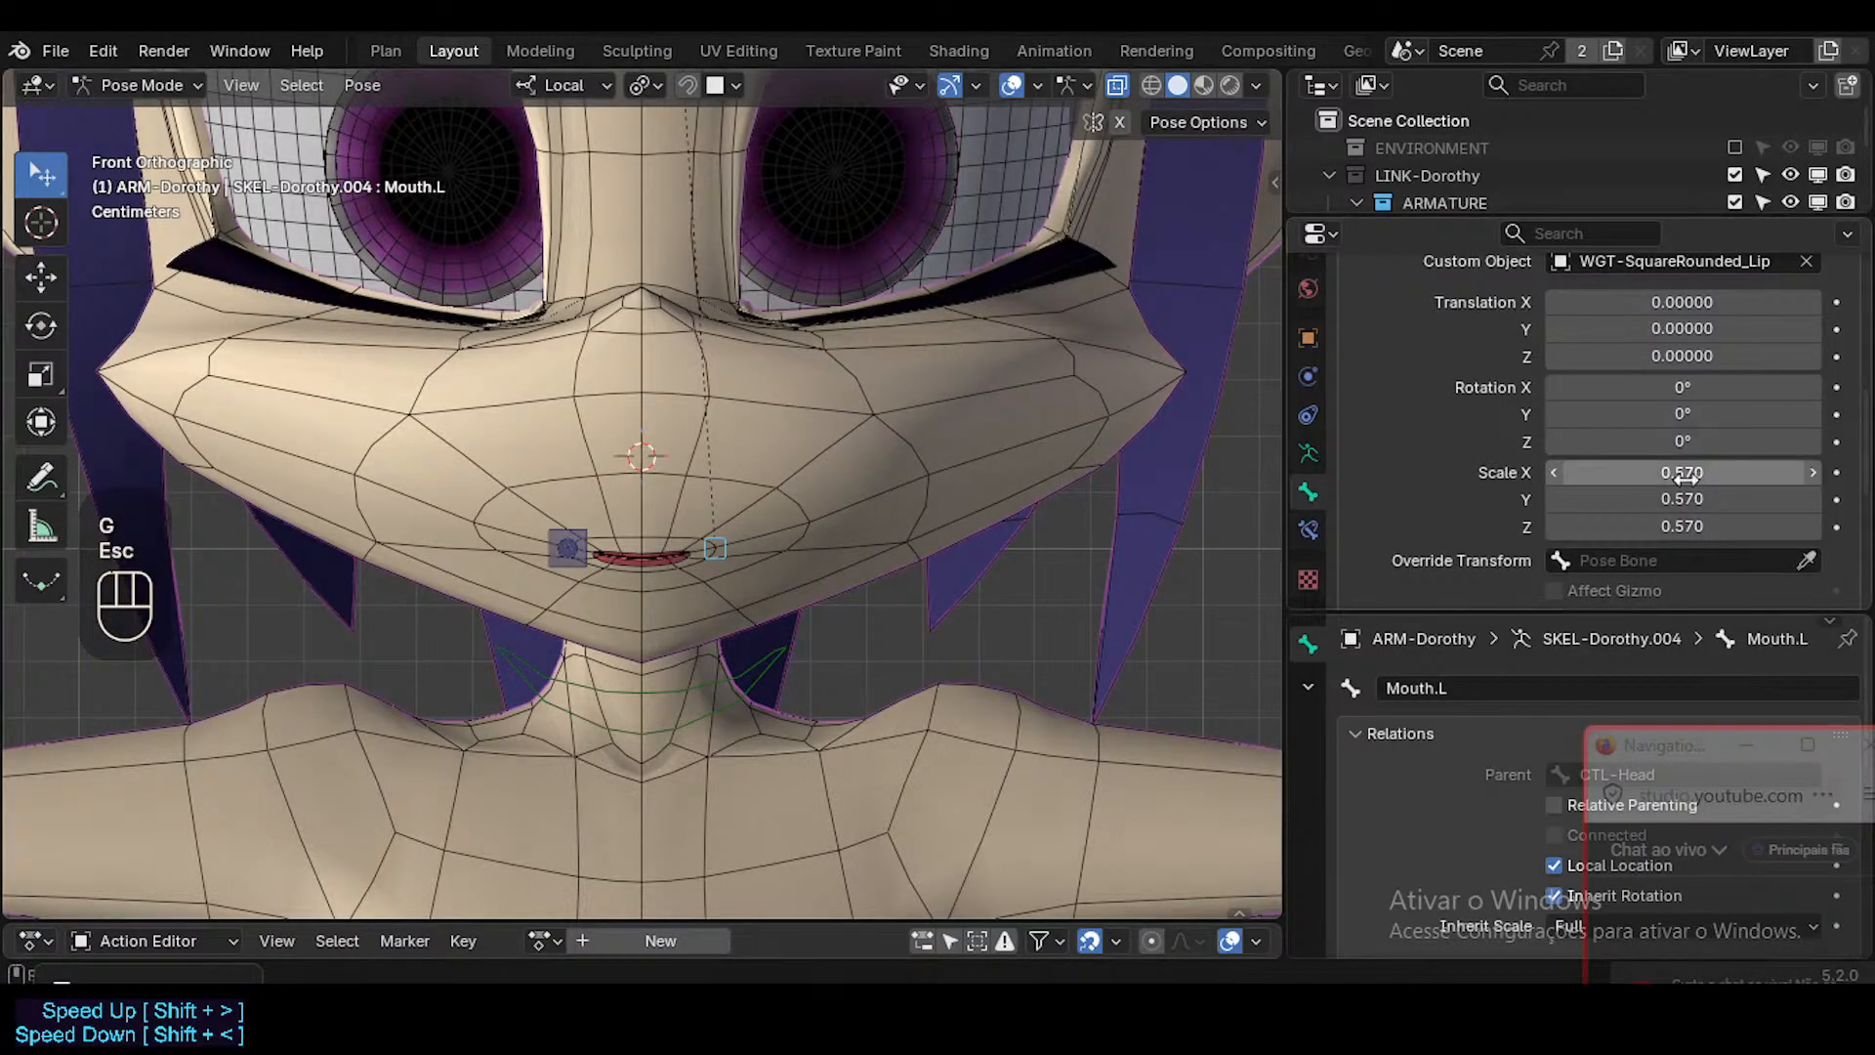
key("BackSpace")
left_click_drag(1695, 475, 1695, 526)
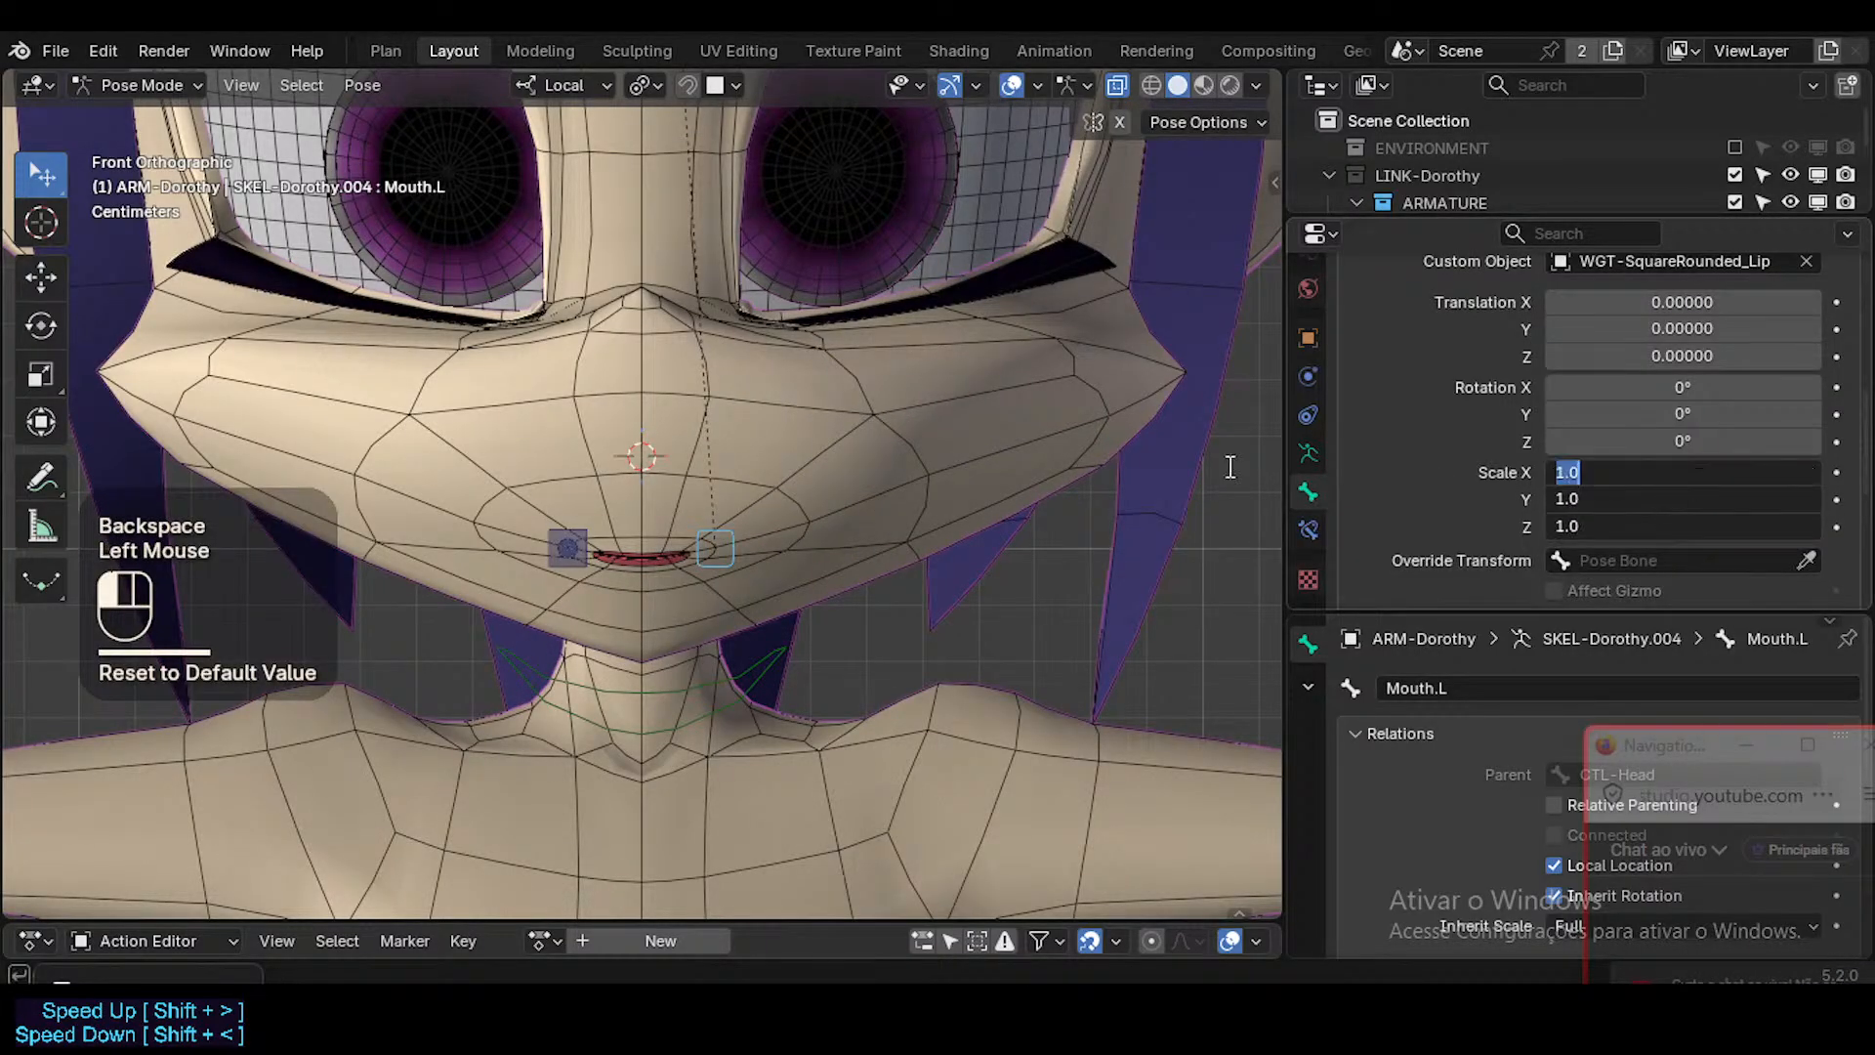
left_click(1152, 466)
Save the file and test moving Mouth.L with its new custom shape, cancelling the move.
key("ctrl+s")
left_click(725, 517)
key("g")
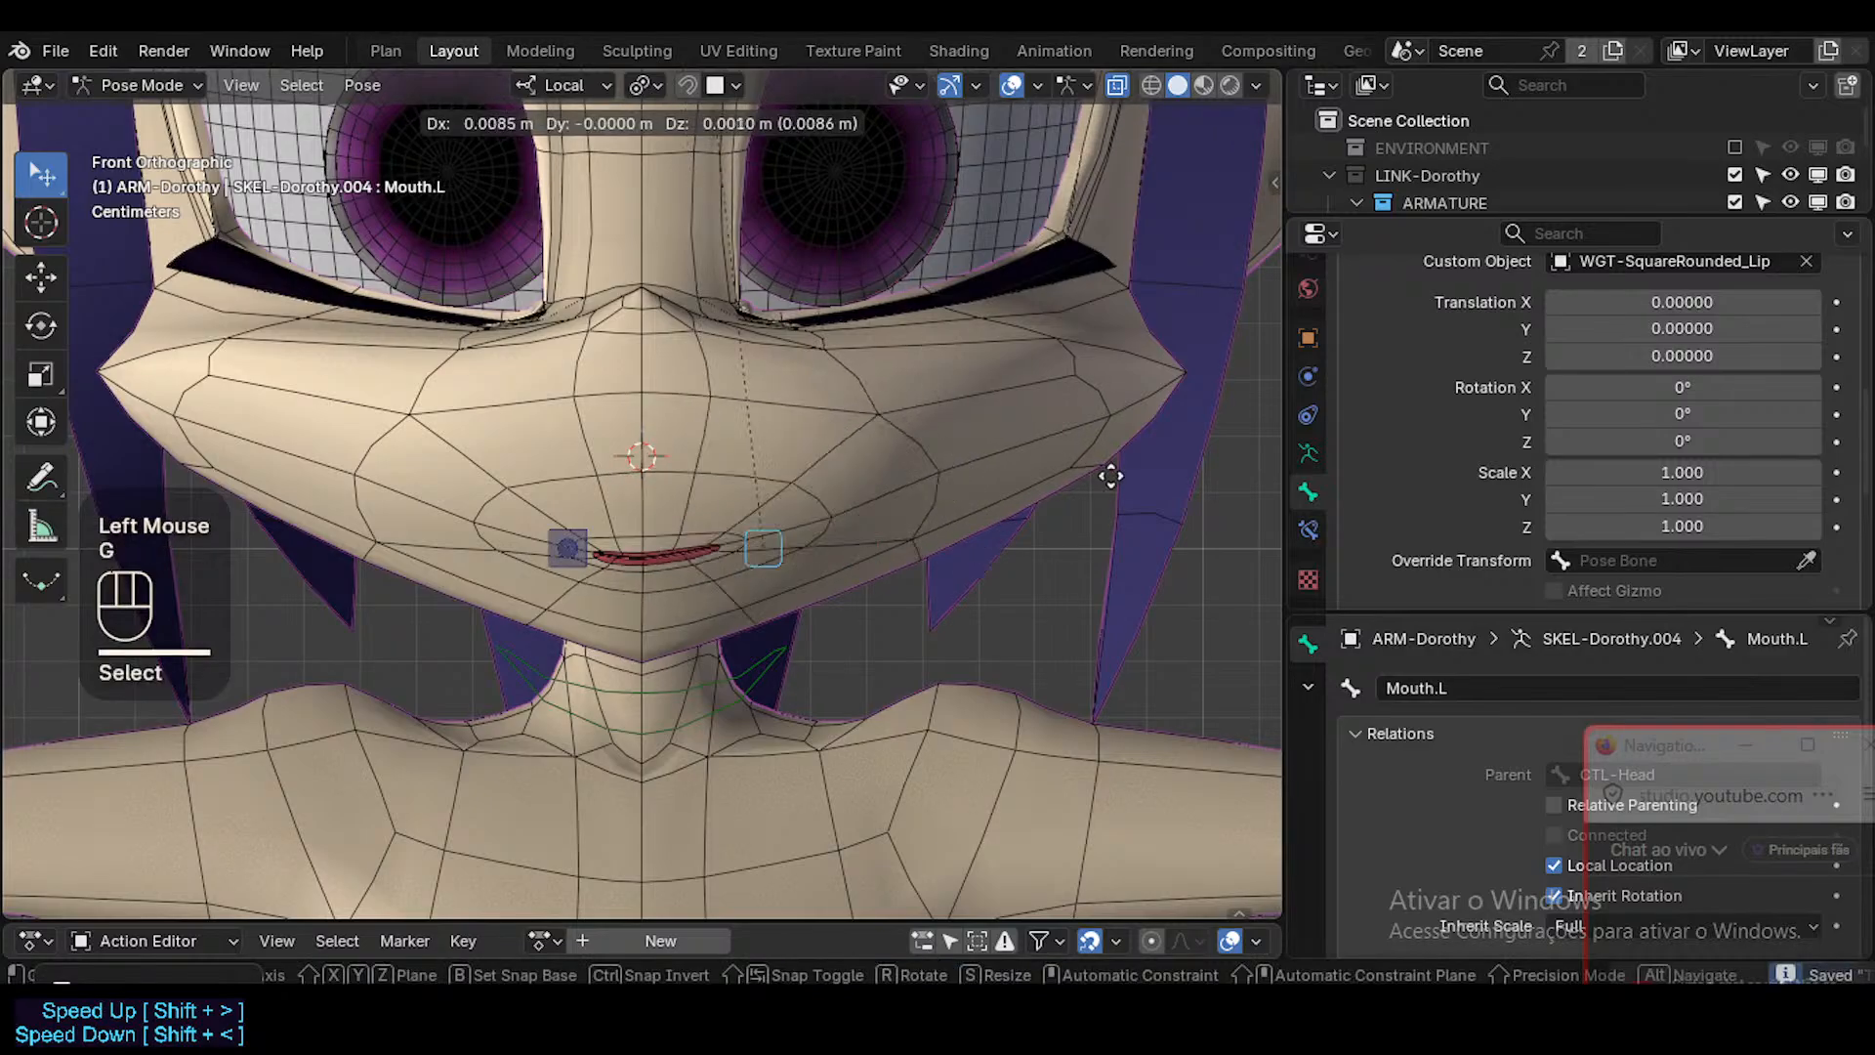
key("Escape")
Symmetrize Mouth.L in Edit Mode to give Mouth.R the same custom shape, and select Mouth.L in Pose Mode.
key("Tab")
right_click(705, 543)
left_click(720, 543)
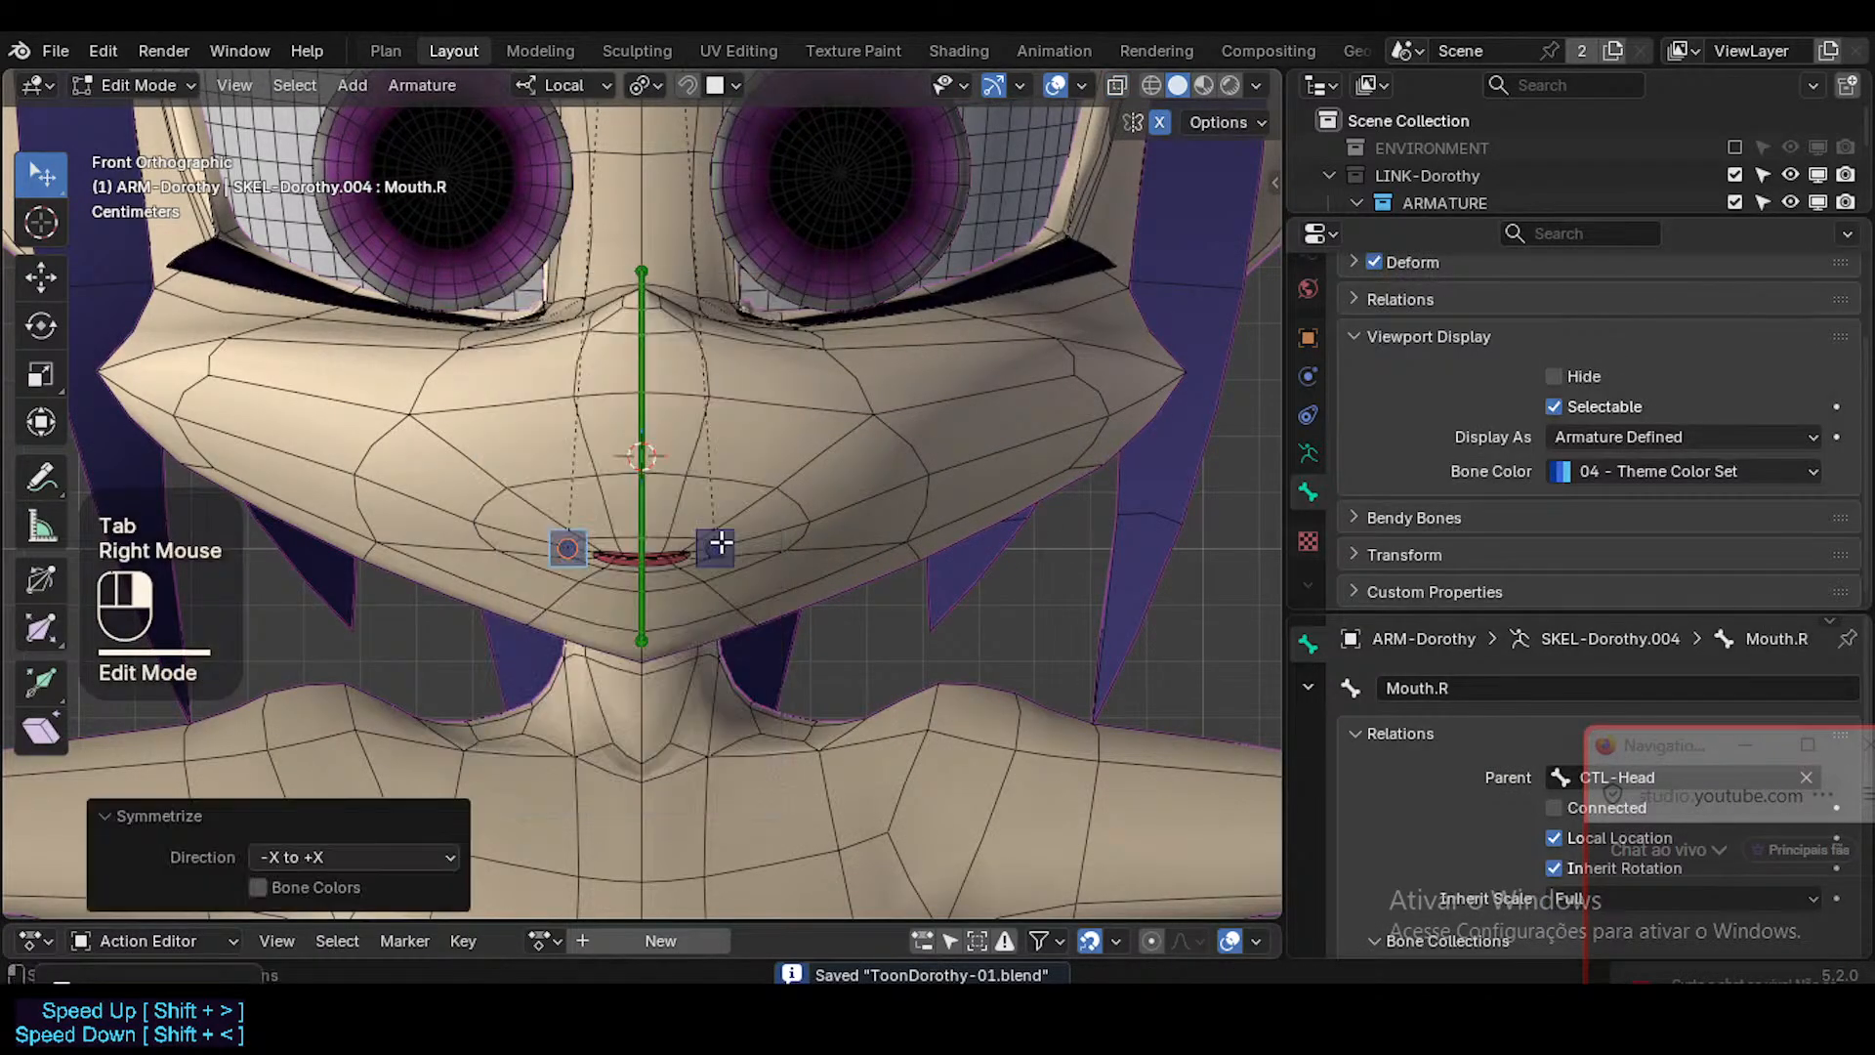
key("Tab")
left_click(741, 533)
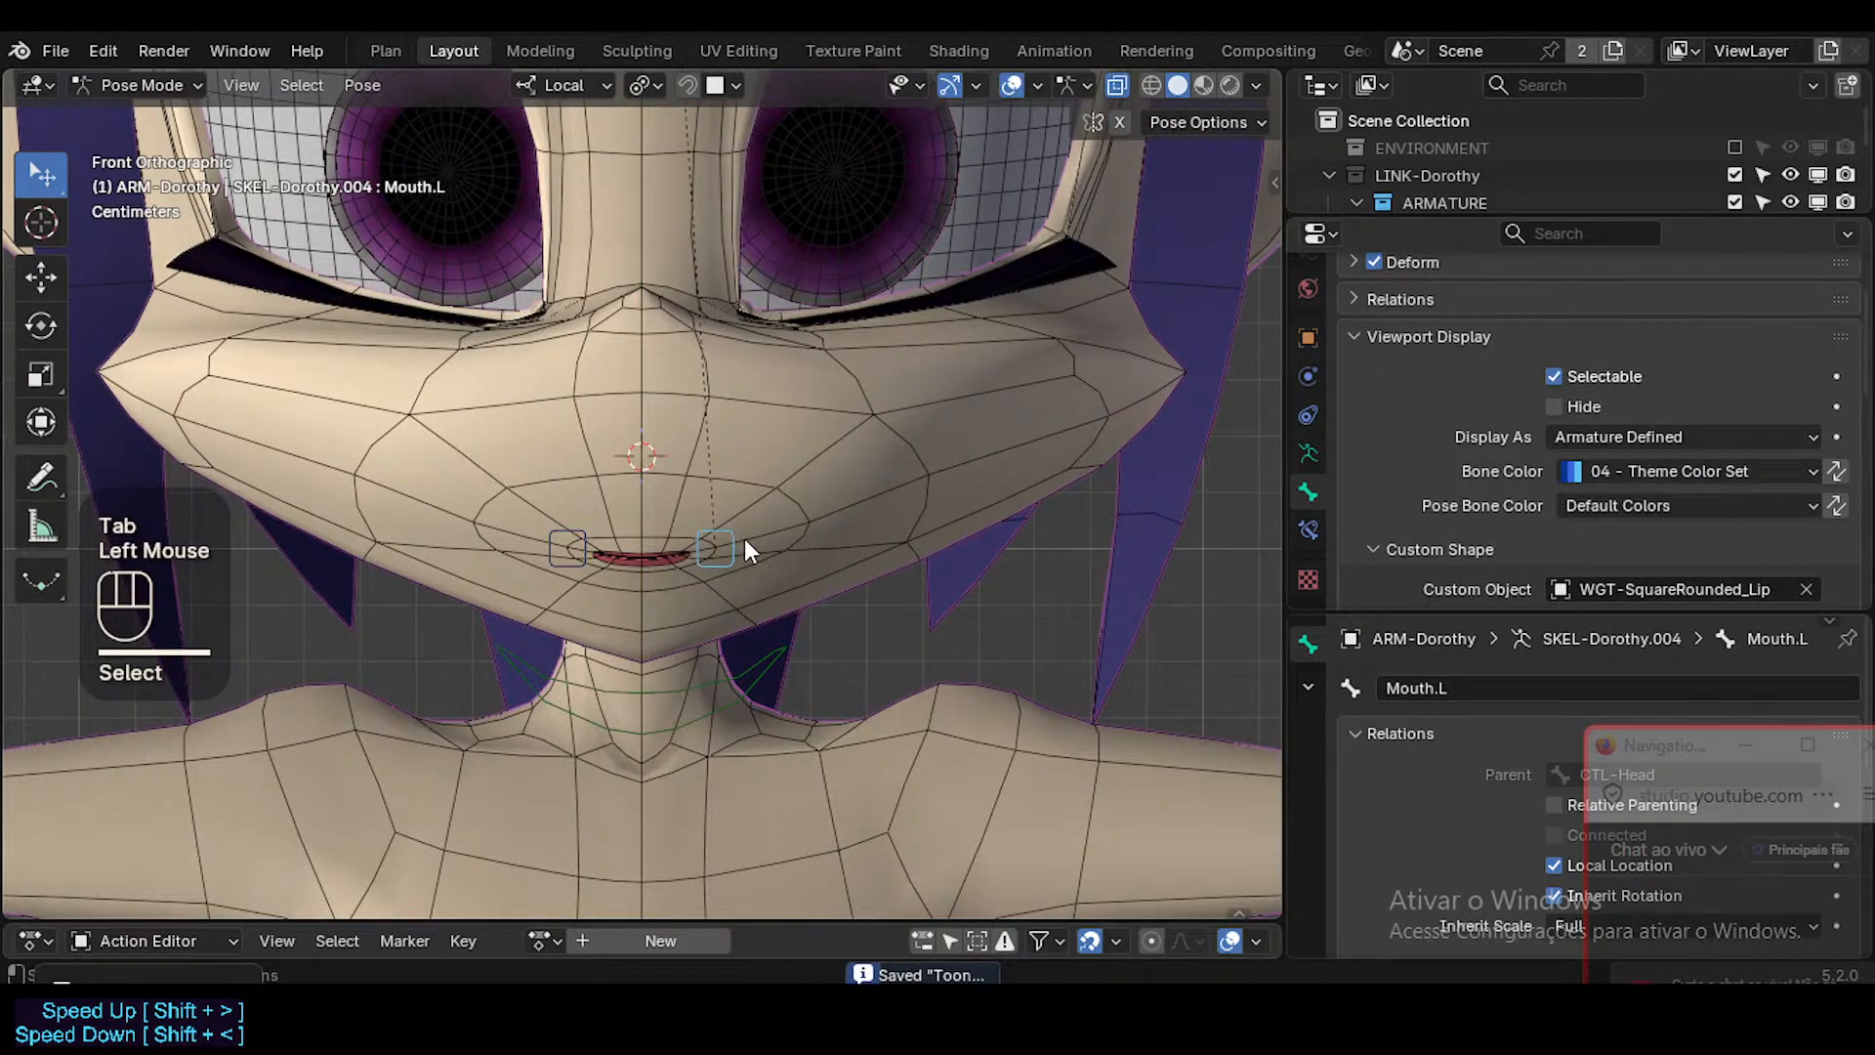
Save the file and copy the head's MouthStretch.L shape key driver onto MouthStretch.R.
key("ctrl+s")
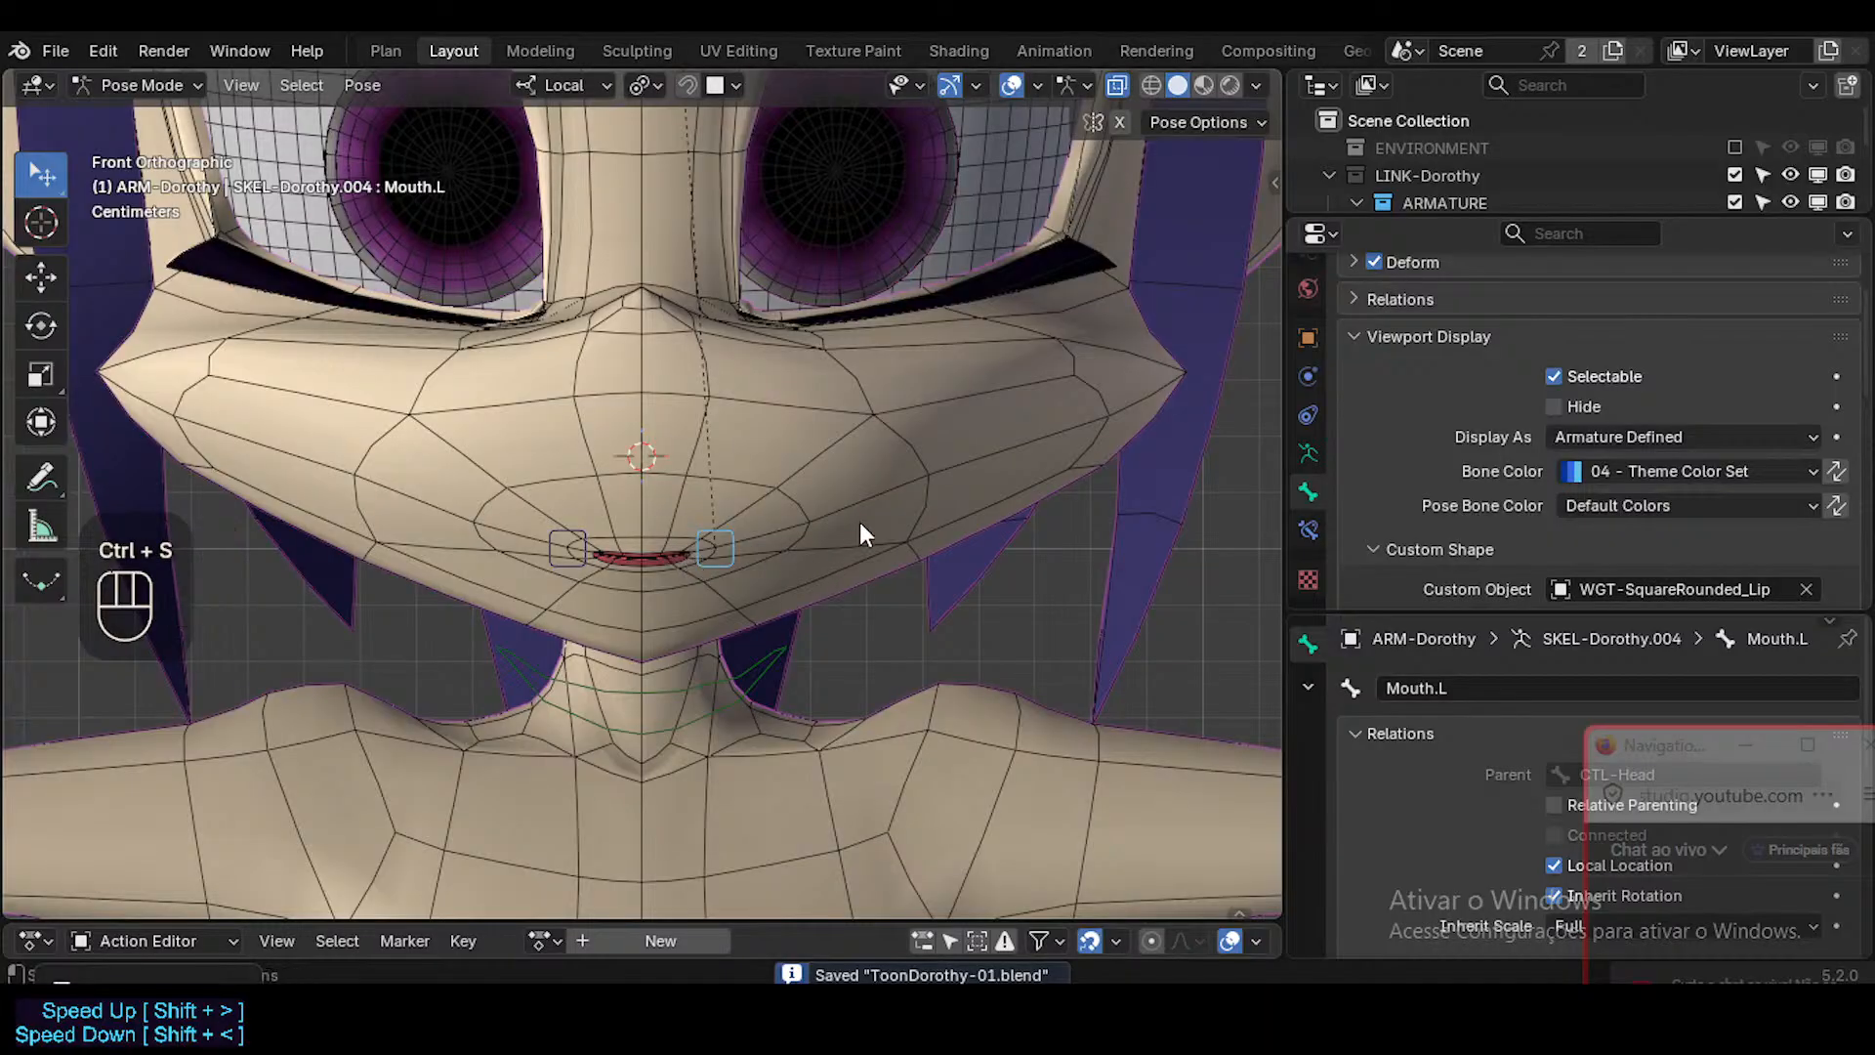
key("ctrl+Tab")
left_click(876, 463)
left_click(1307, 530)
scroll(1611, 508, "down", 3)
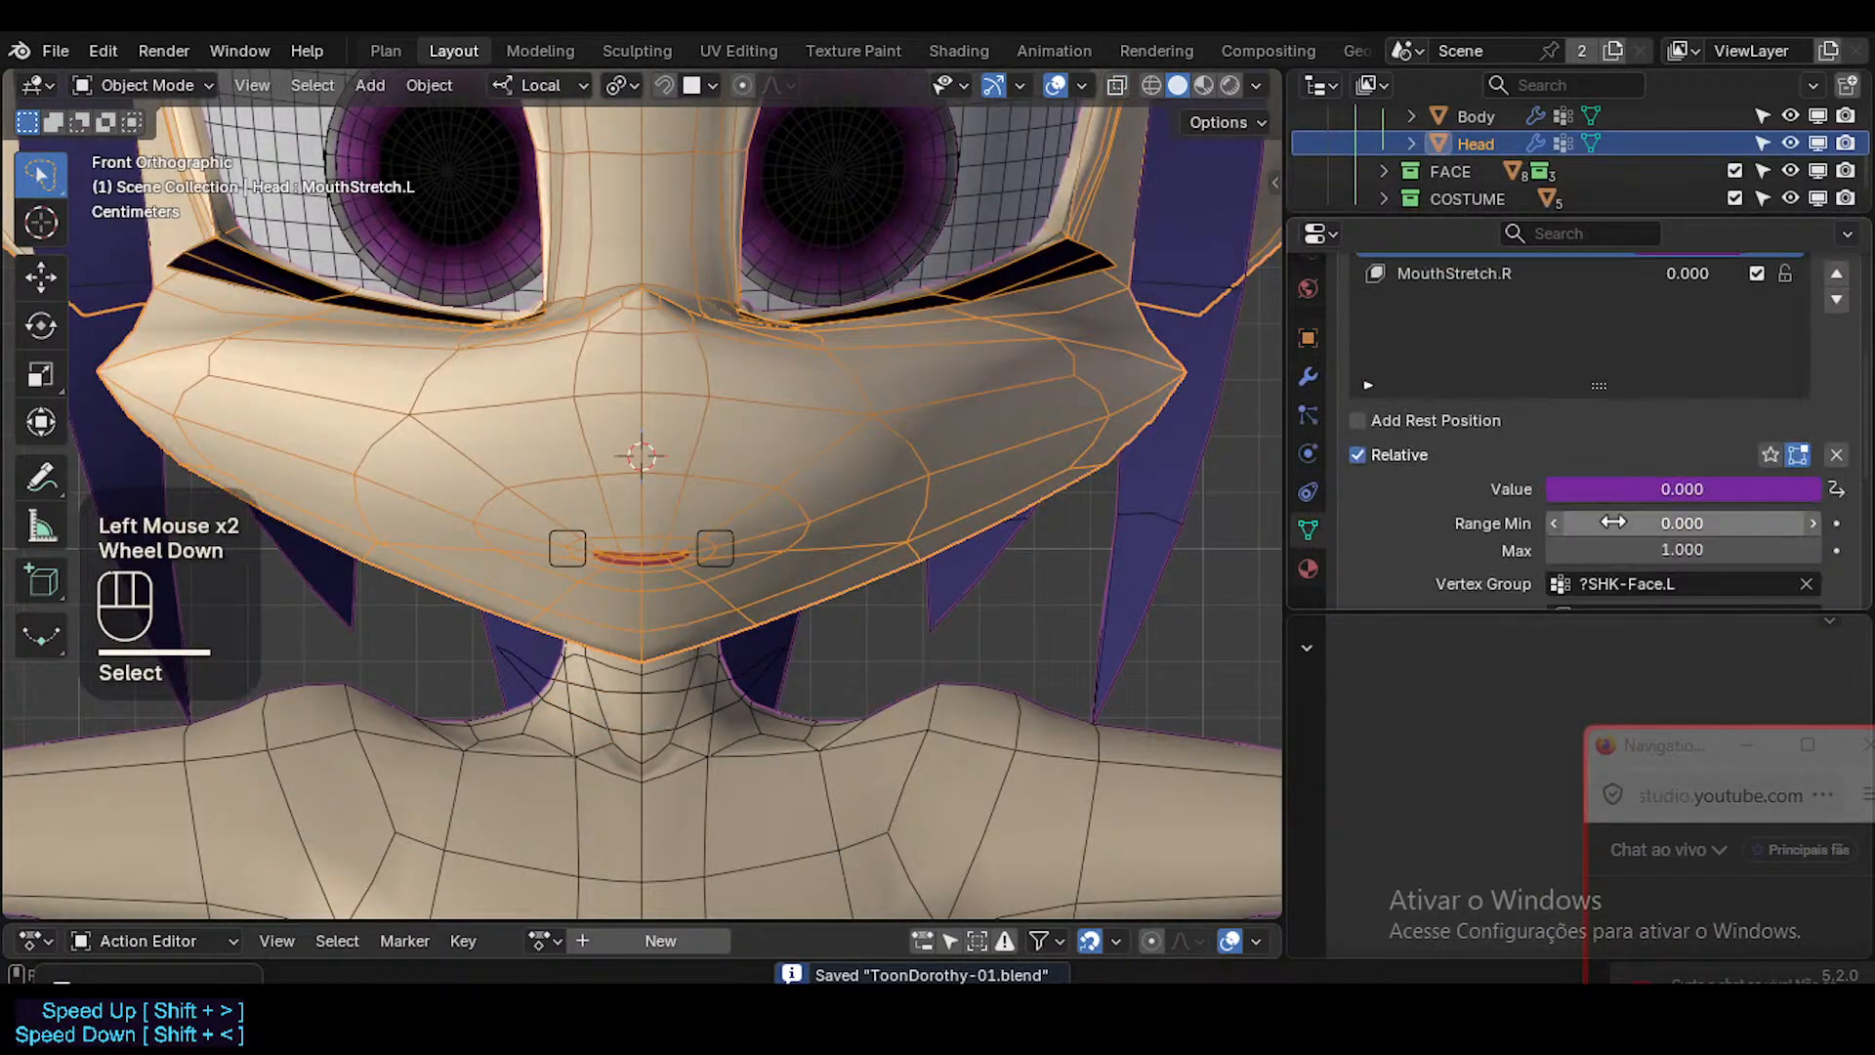
scroll(1621, 500, "up", 2)
right_click(1674, 354)
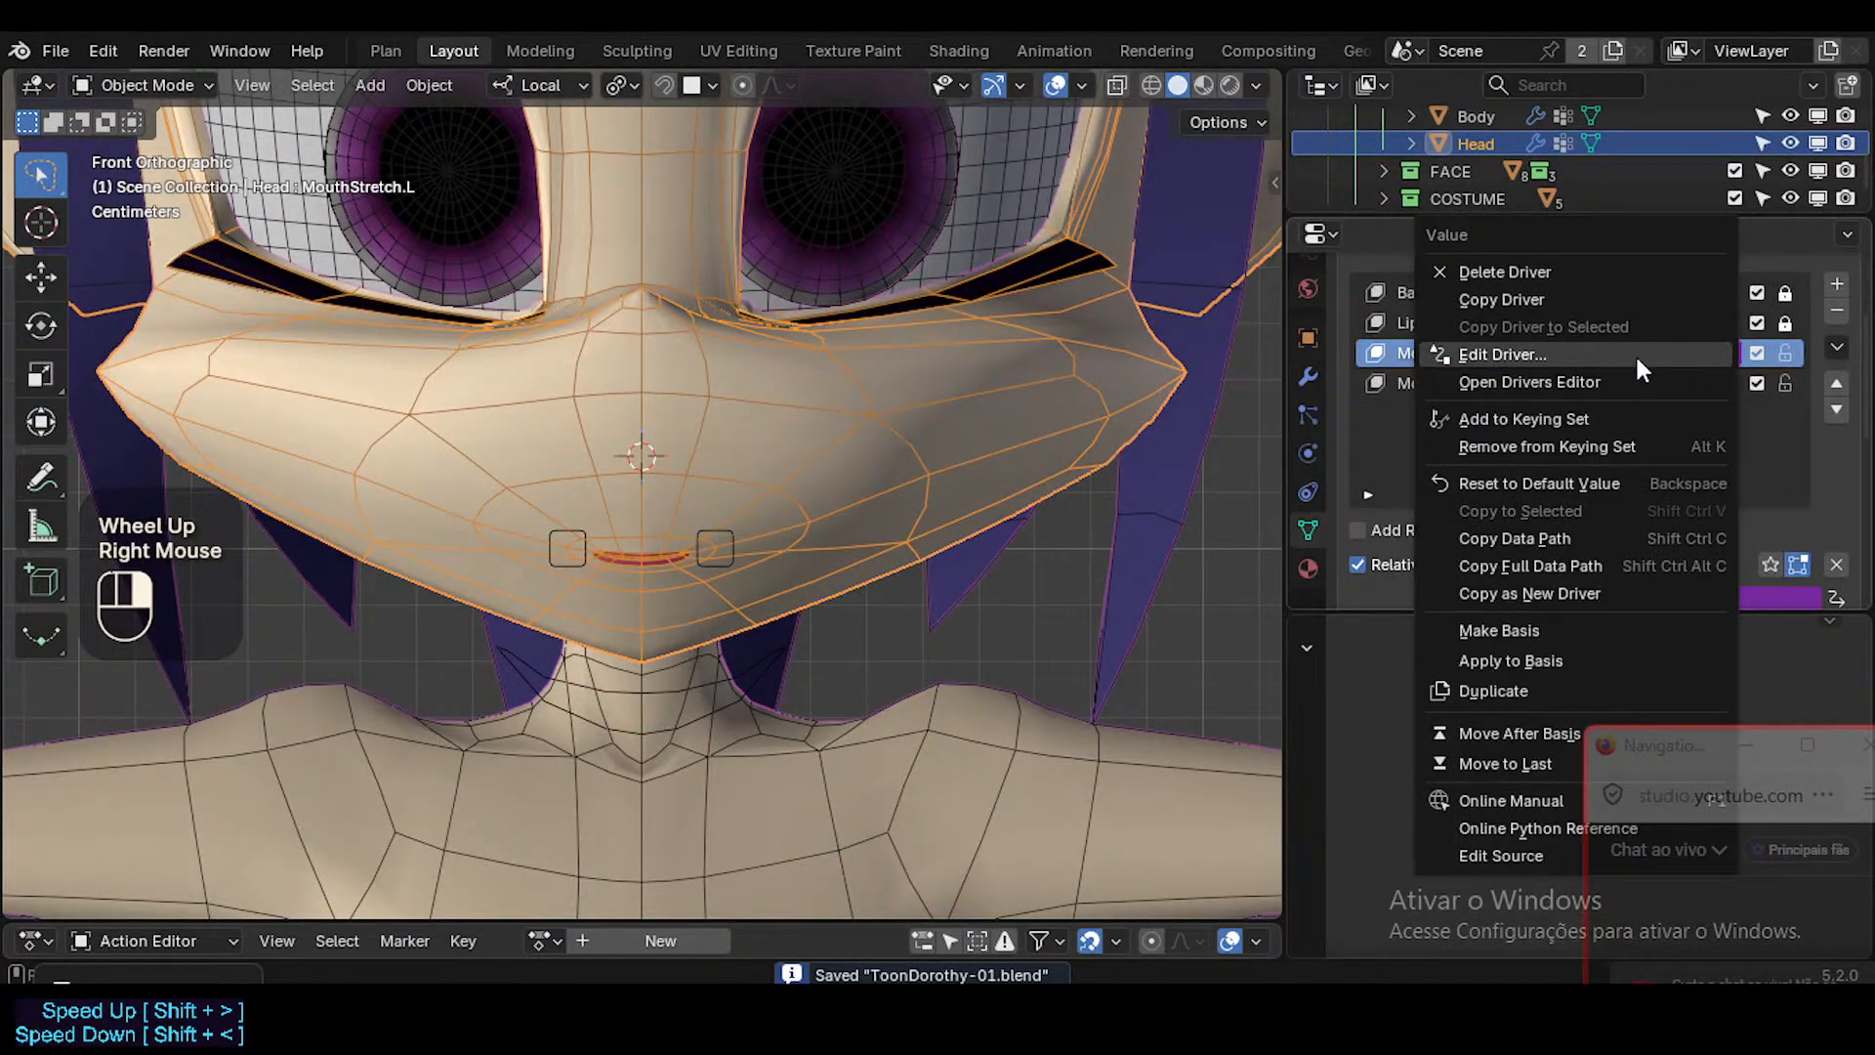
left_click(1622, 297)
right_click(1689, 375)
left_click(1606, 446)
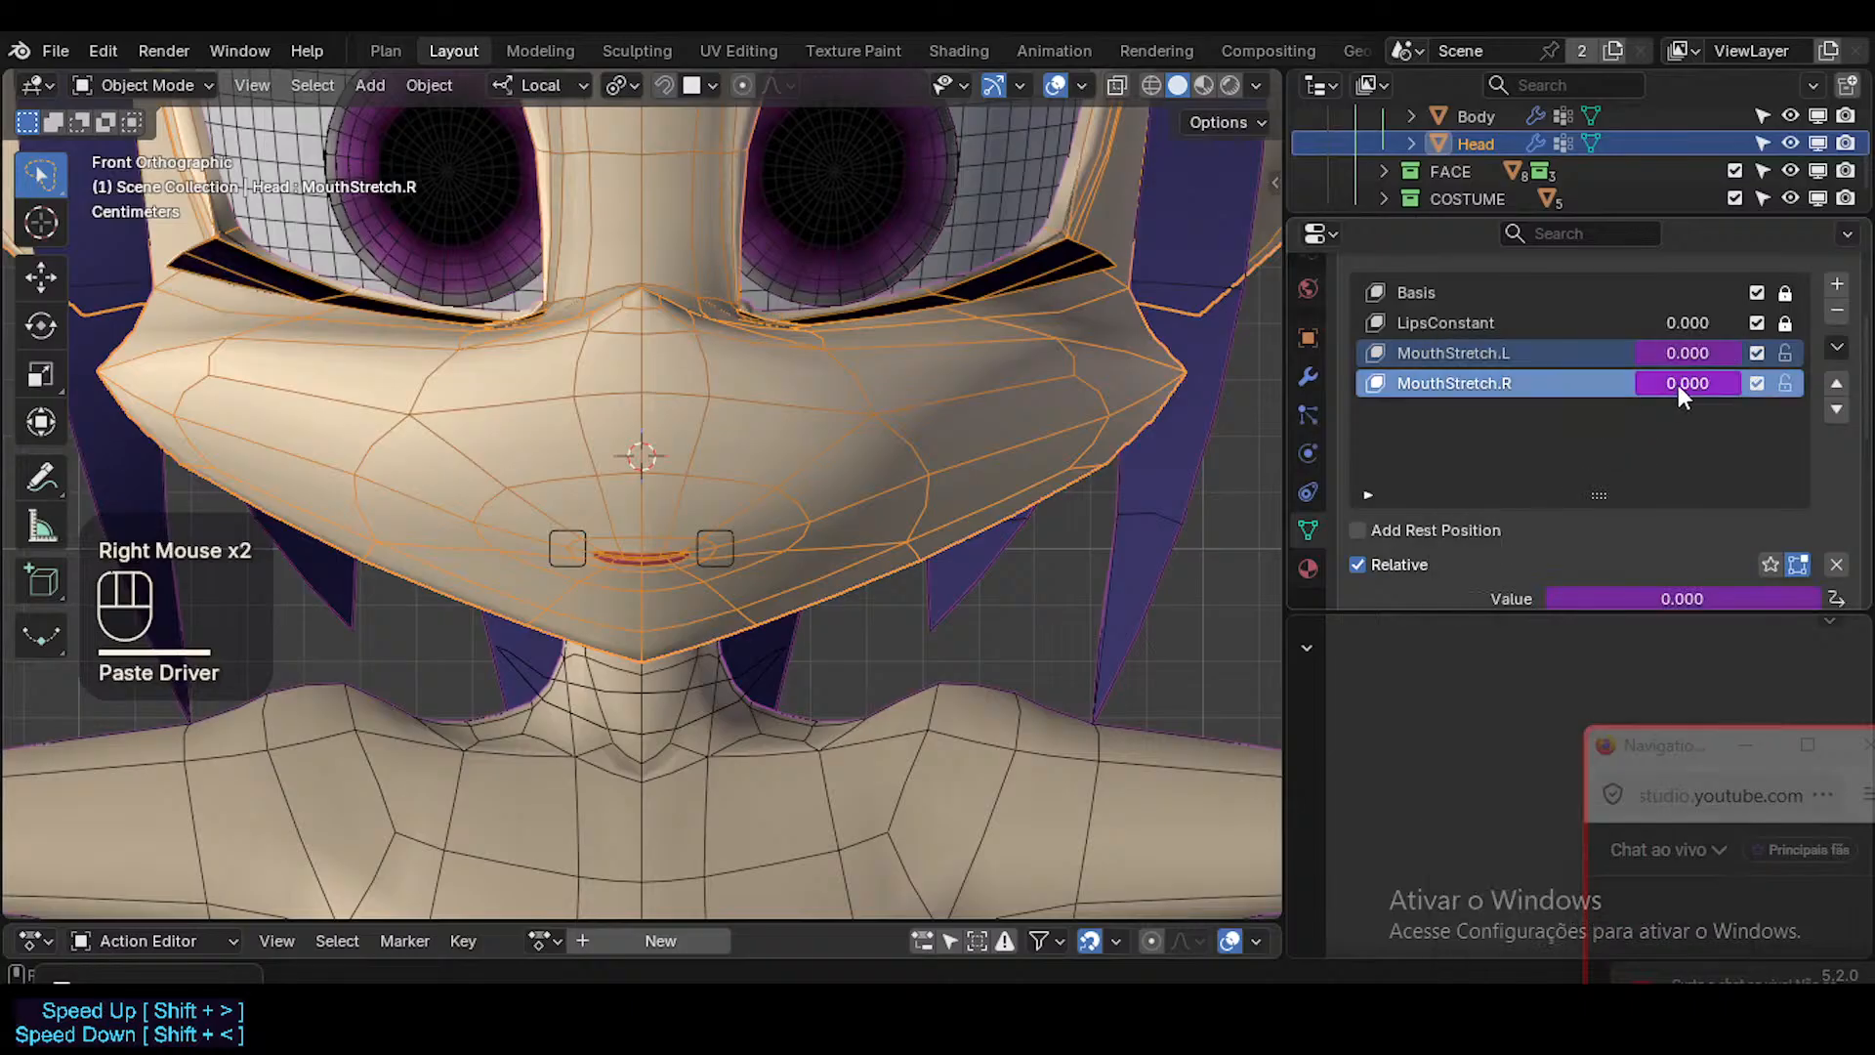
Retarget the MouthStretch.R driver variable to bone Mouth.R and negate its var/0.05 expression.
right_click(1678, 385)
left_click(1573, 430)
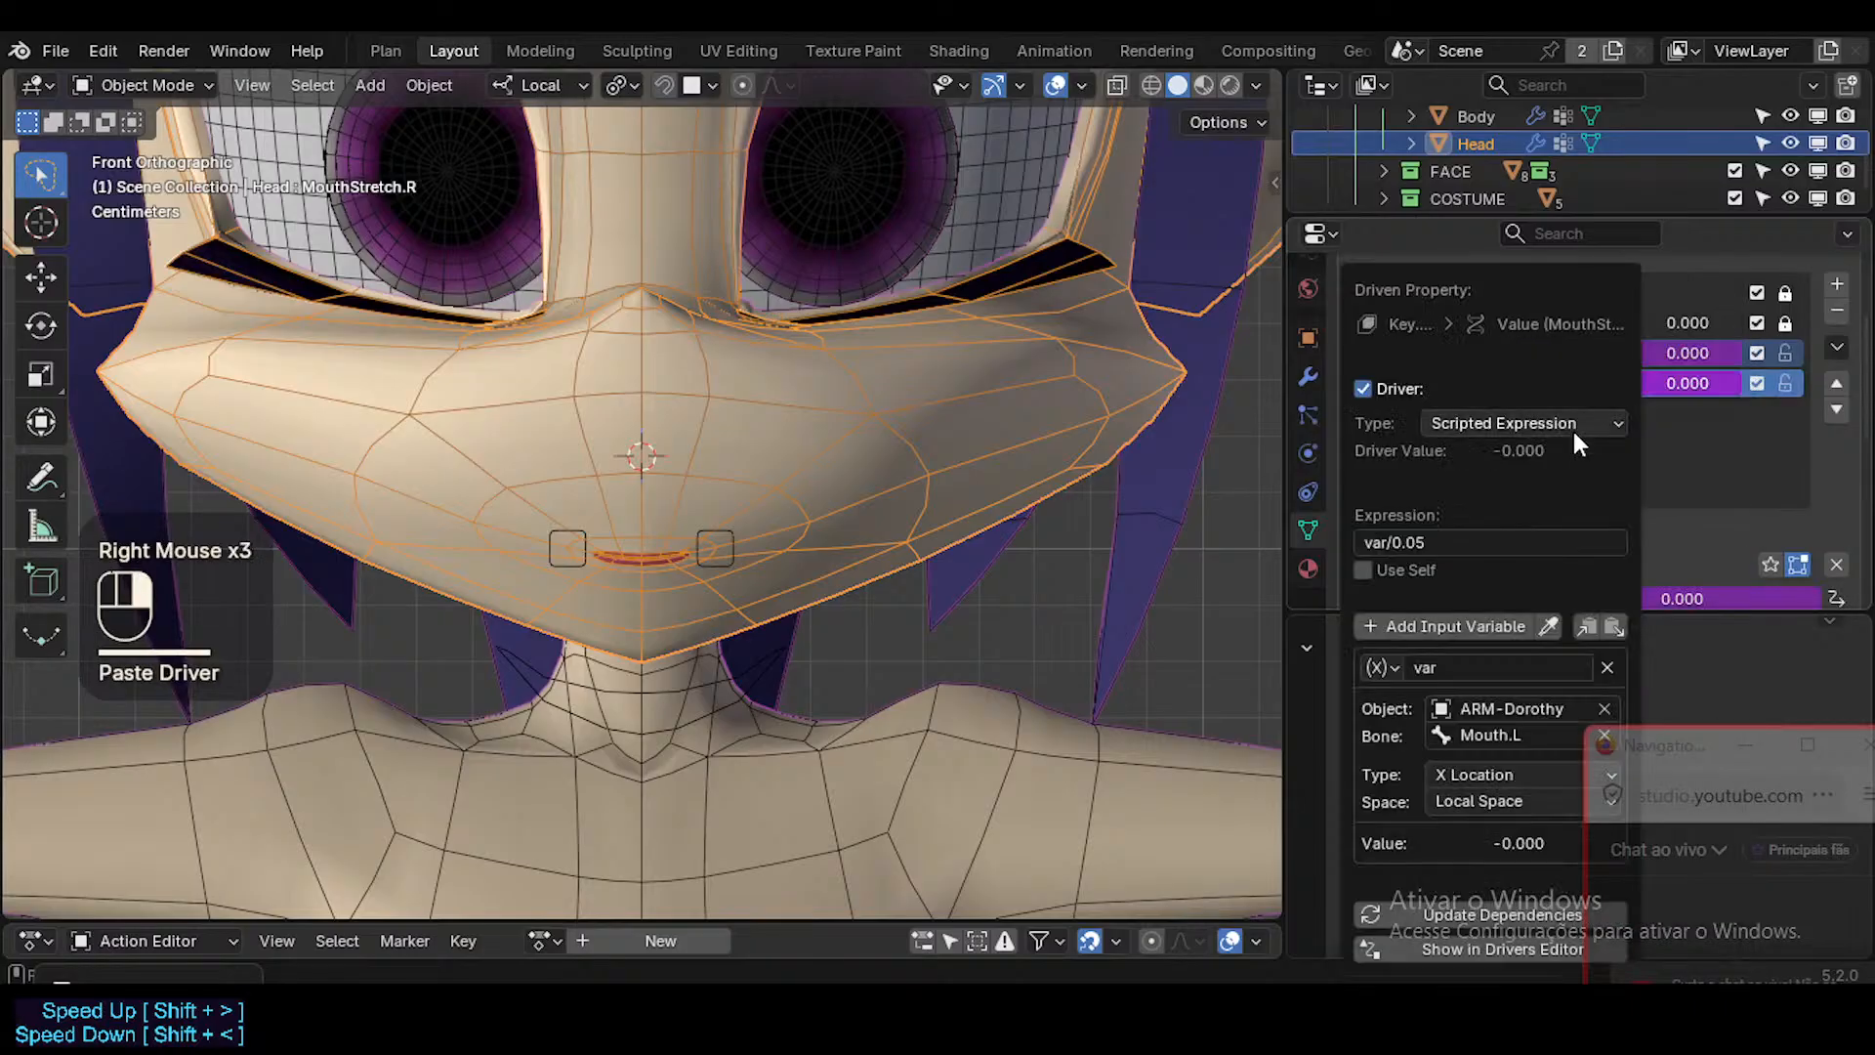
left_click(1527, 734)
left_click(1533, 687)
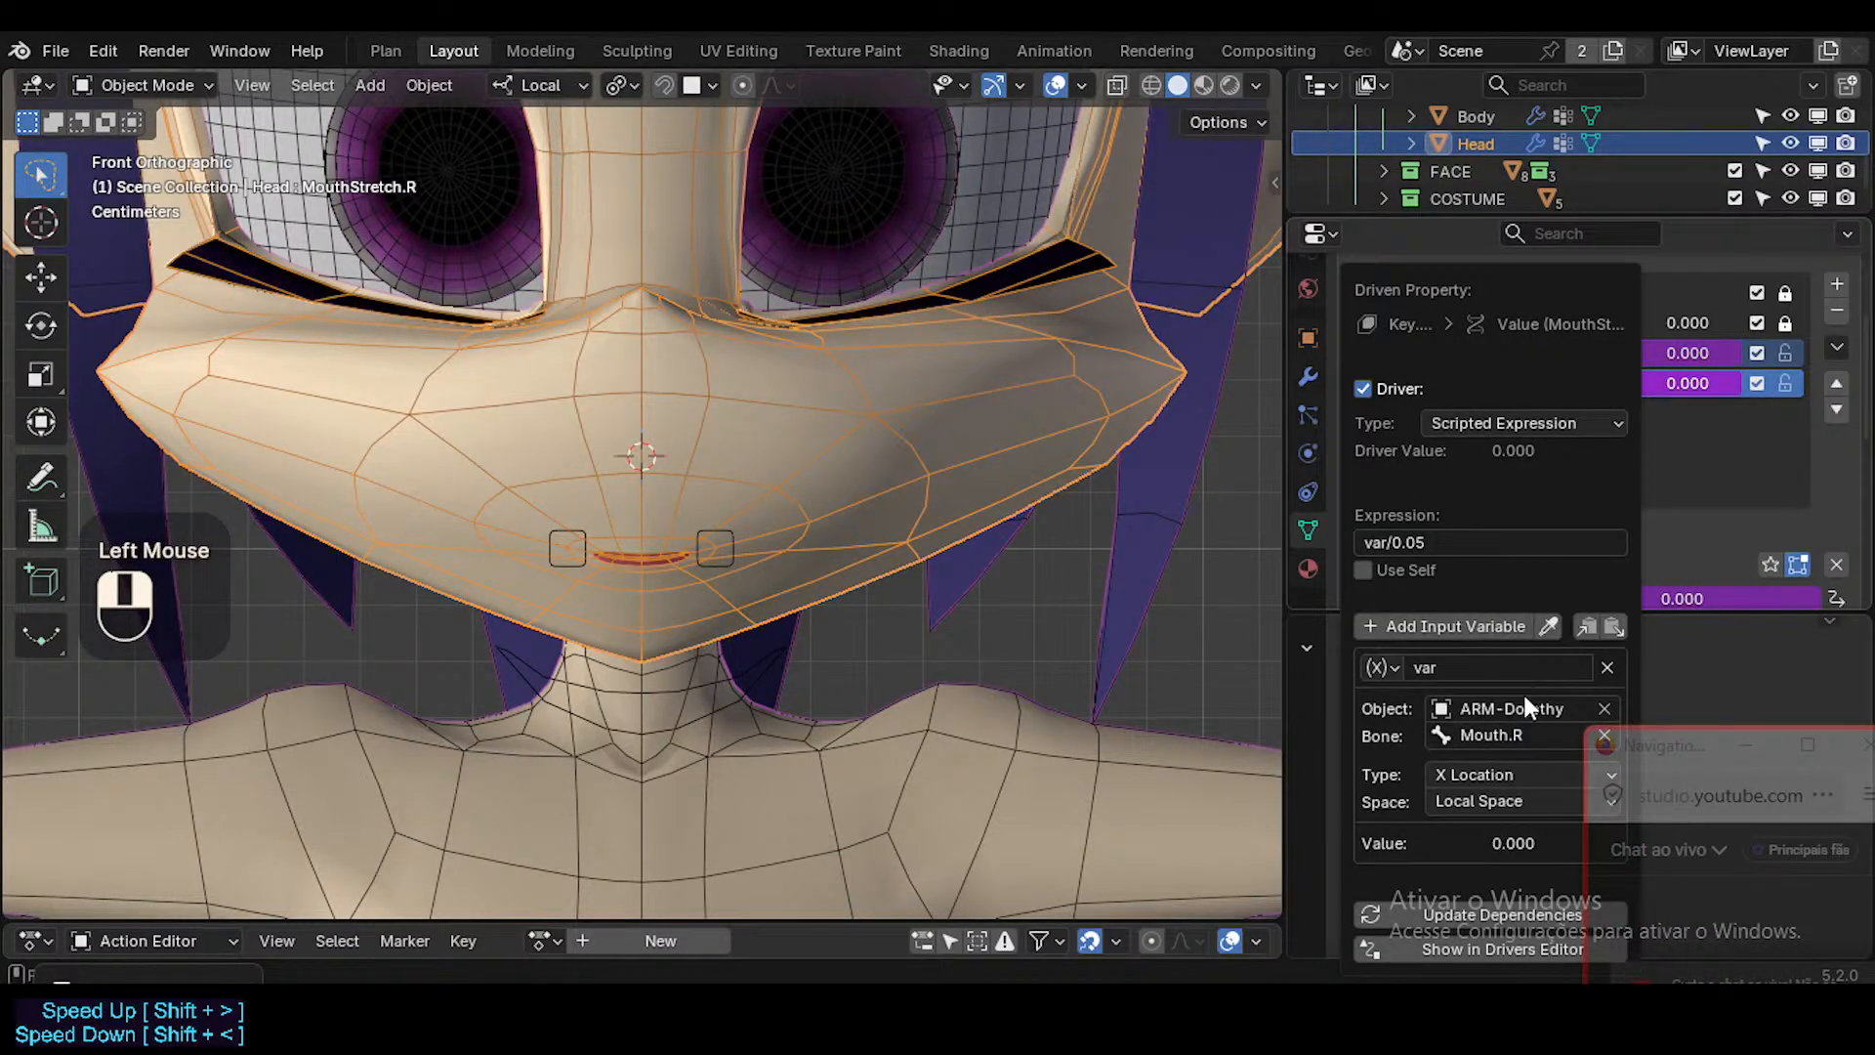
left_click(1426, 543)
left_click(1429, 543)
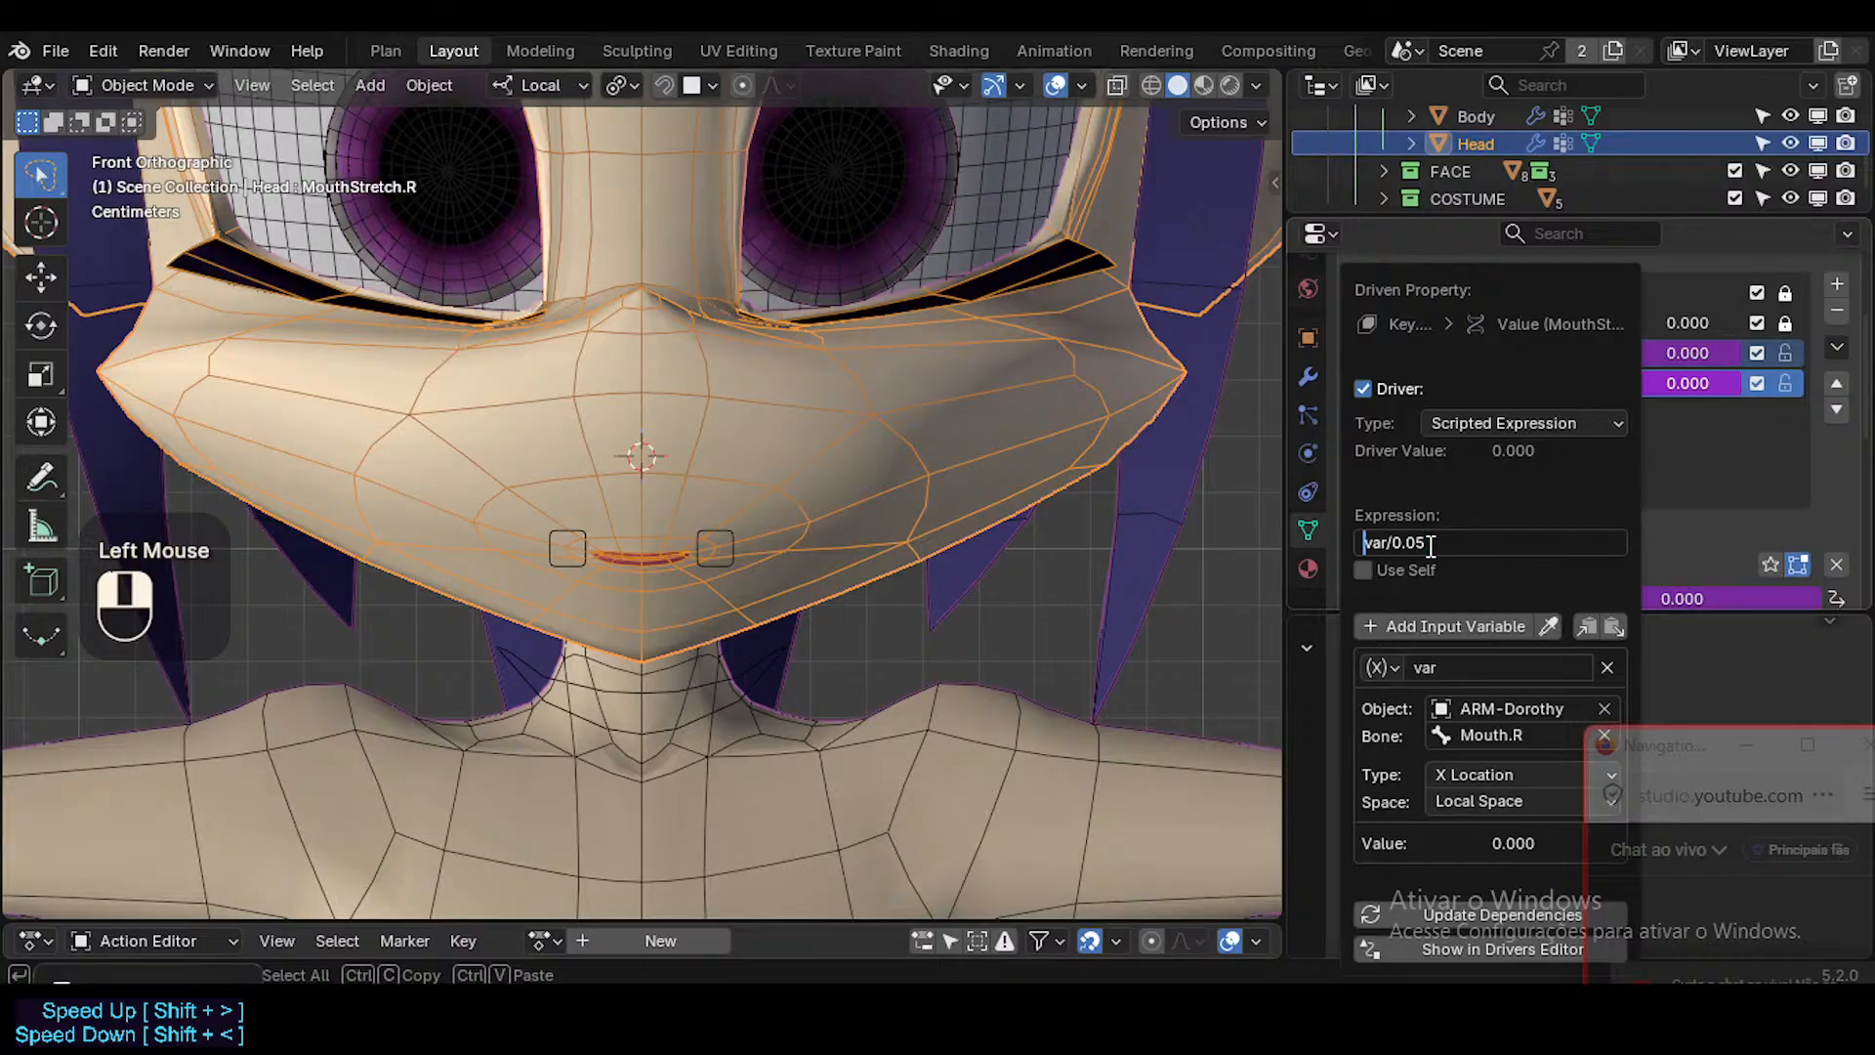
key("Return")
Select Mouth.R in Pose Mode, show its Limit Location constraint, and test moving the bone along X.
left_click(570, 540)
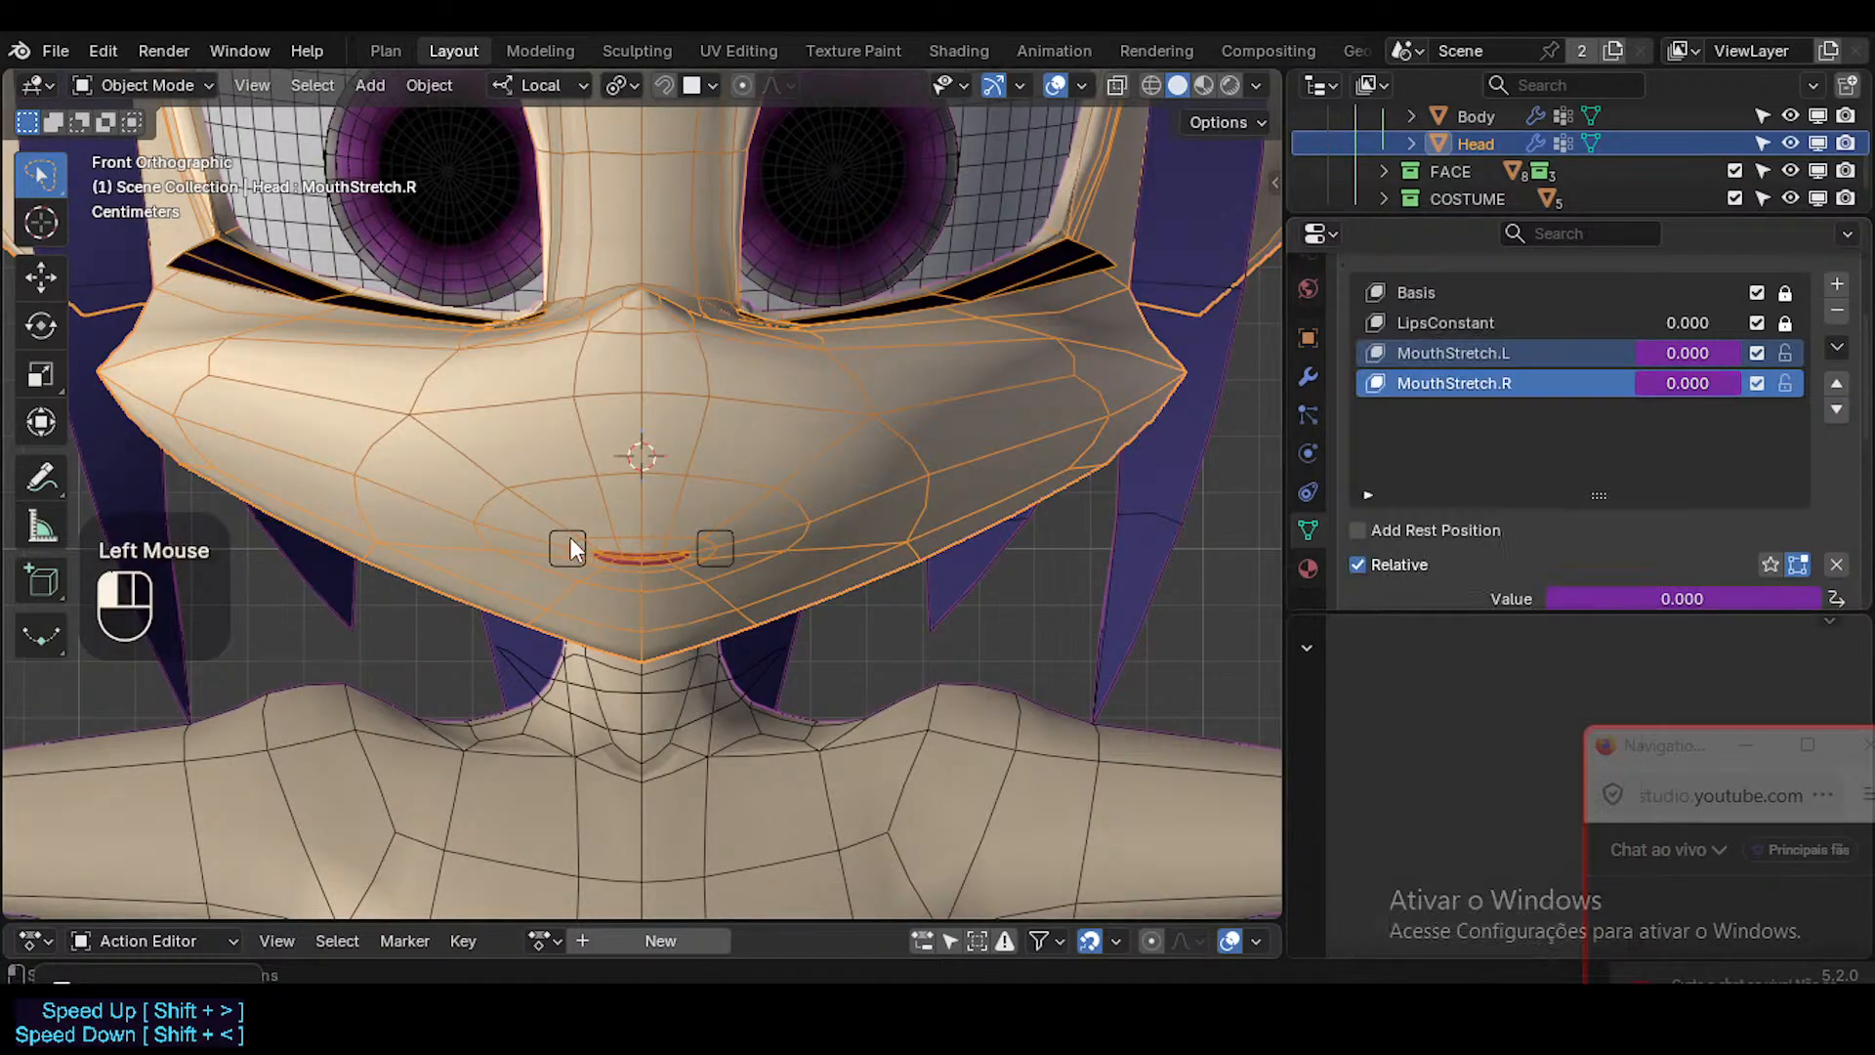
left_click(566, 534, "ctrl")
key("ctrl+Tab")
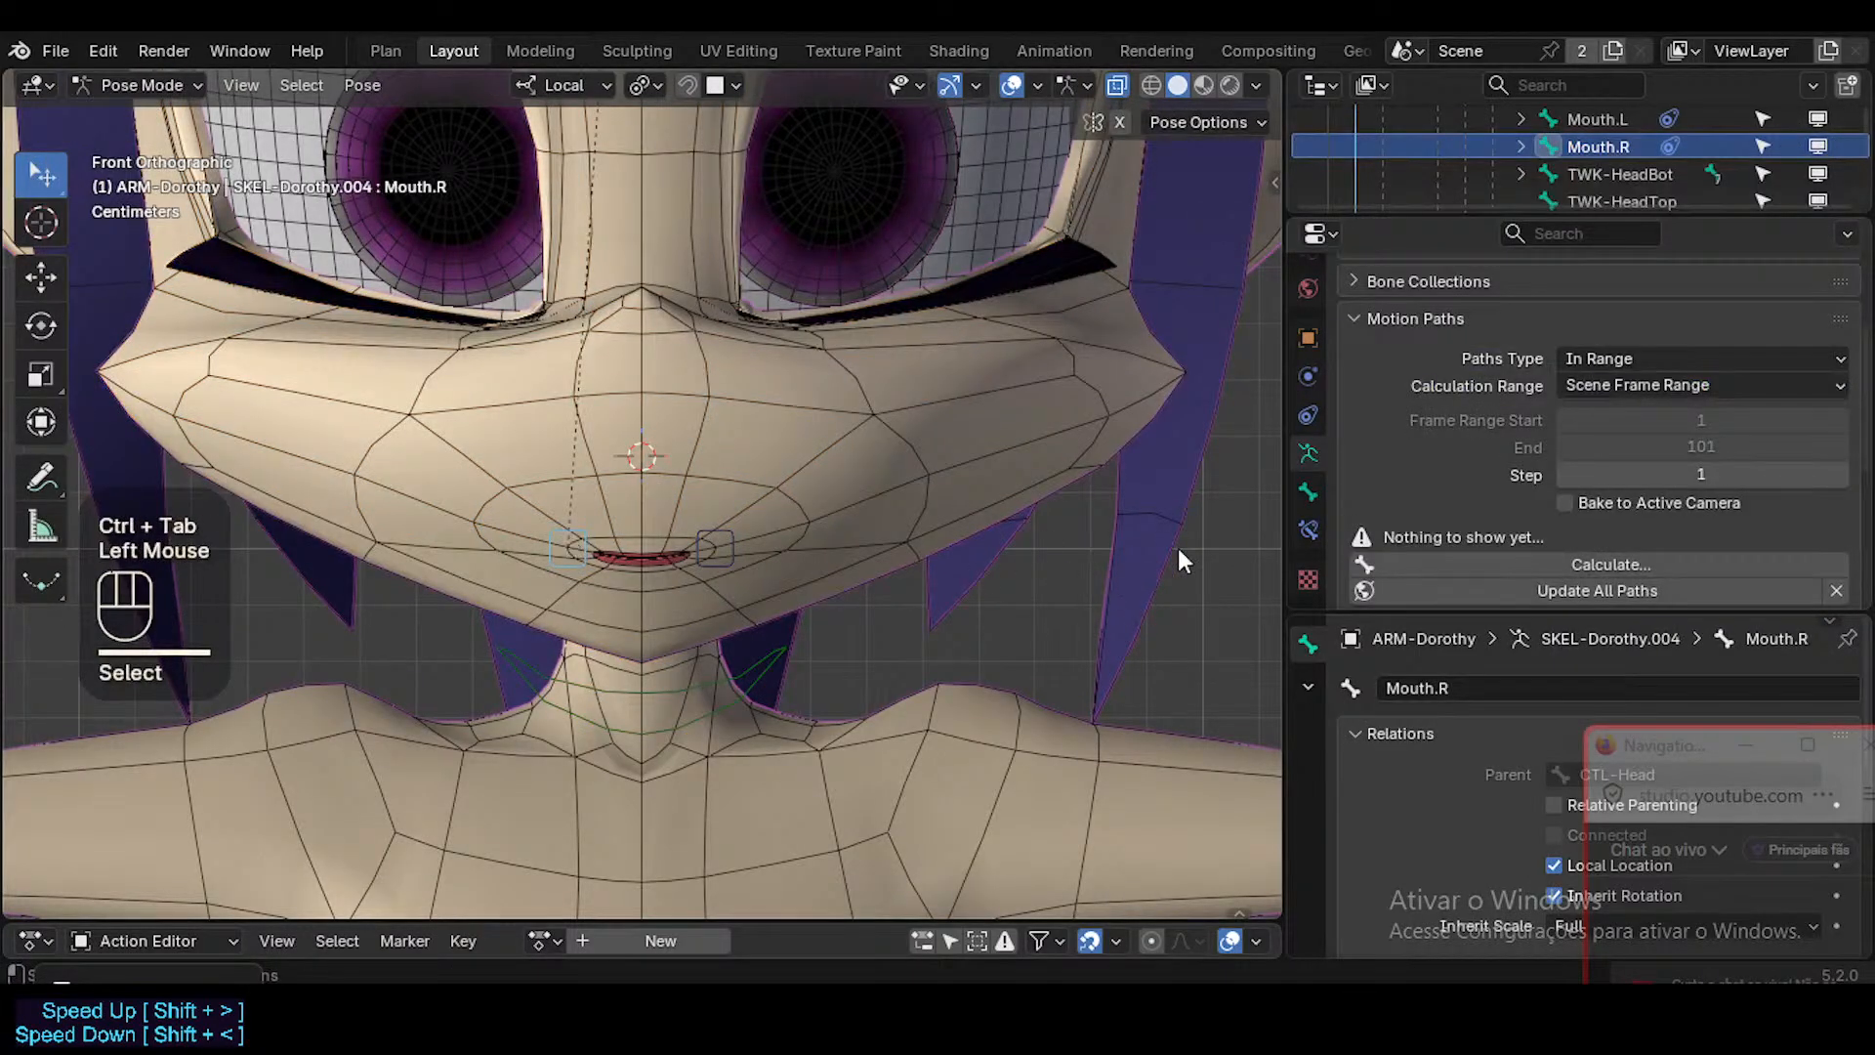
left_click(1309, 530)
scroll(1746, 360, "up", 3)
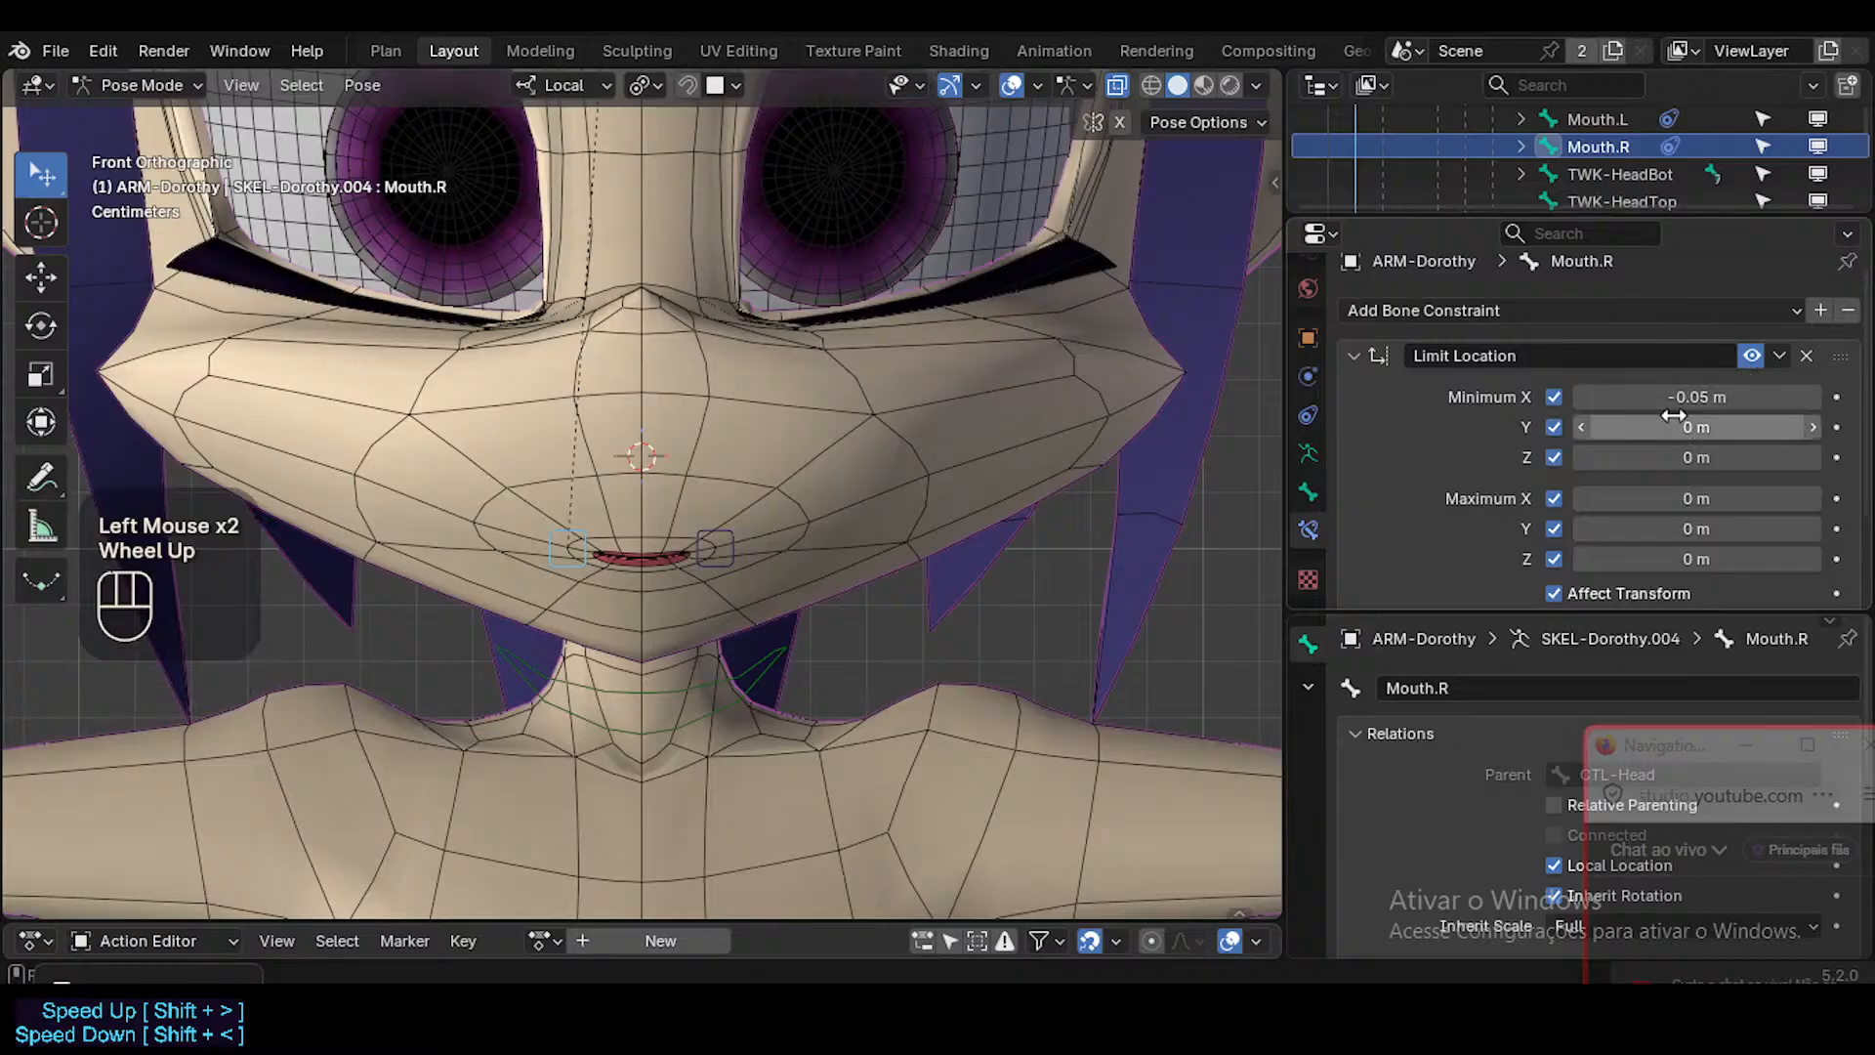
left_click(577, 533)
key("g")
key("x")
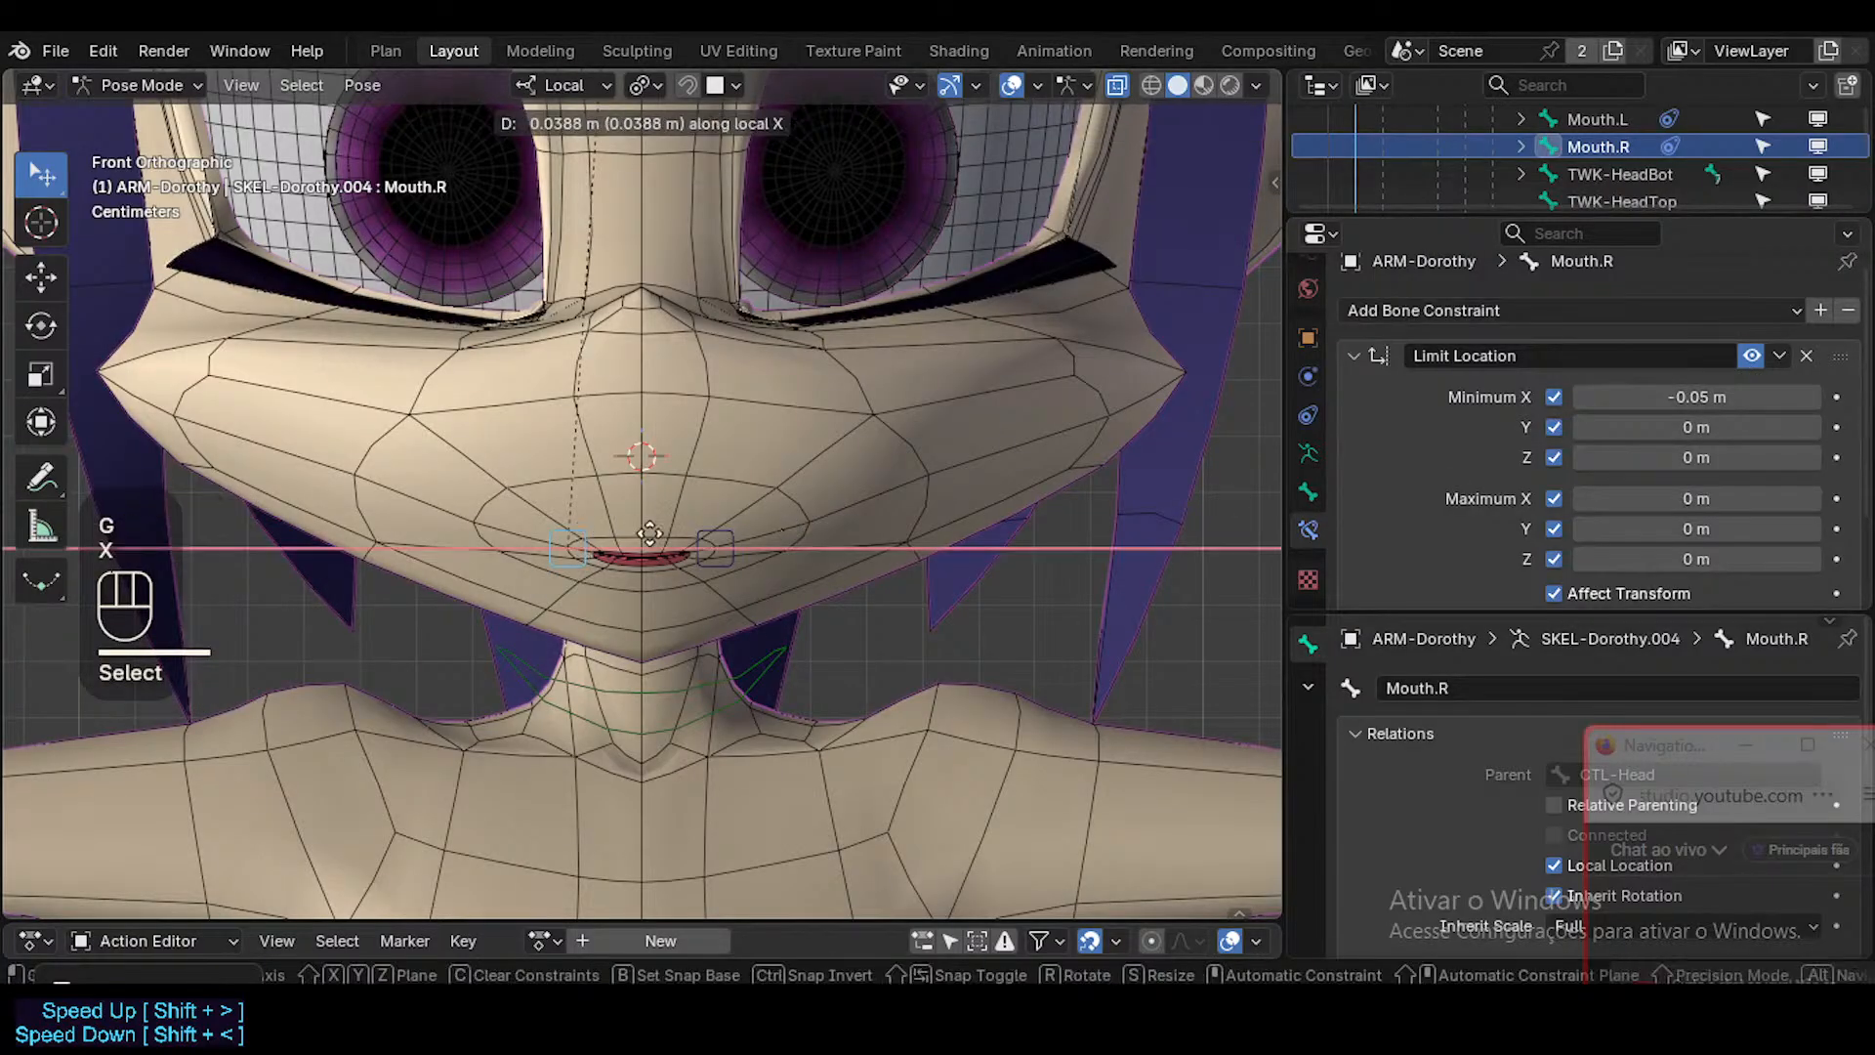
key("x")
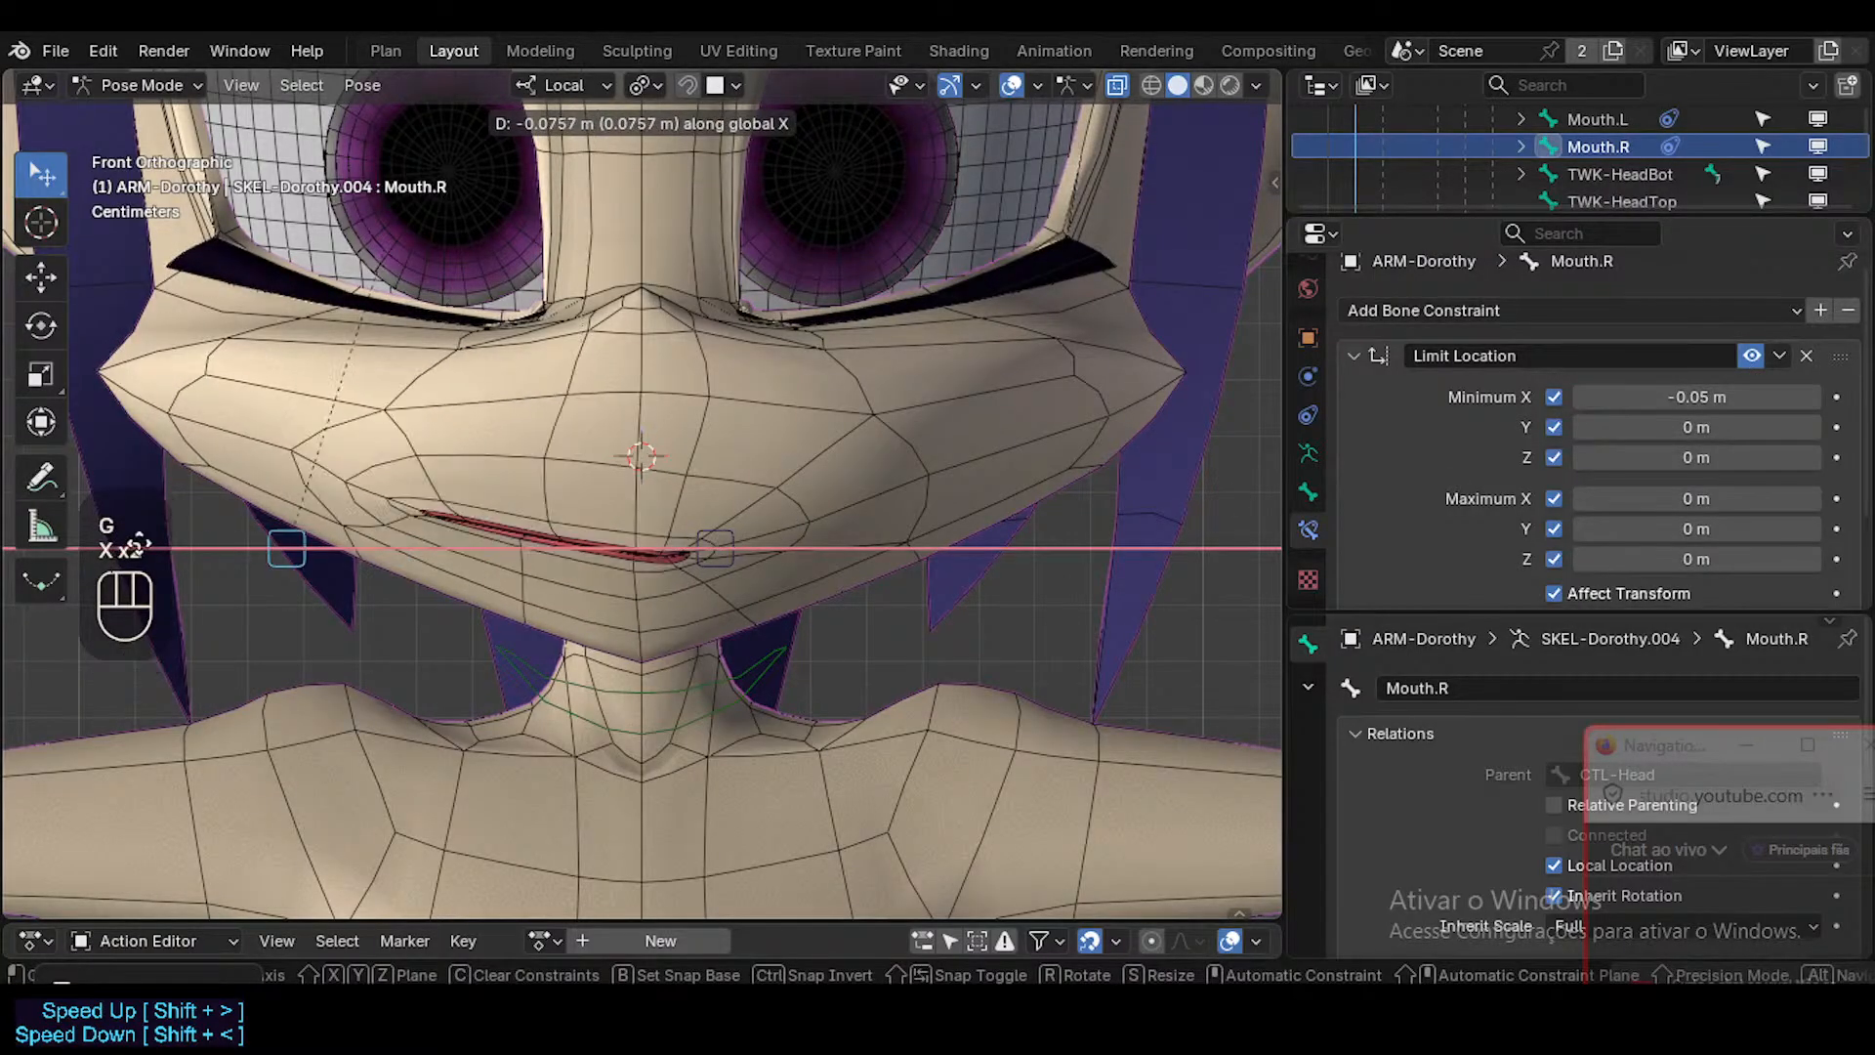
Spread the mouth corners by moving Mouth.L about 0.071 m and Mouth.R about -0.086 m along local X.
left_click(727, 536)
left_click(726, 535)
key("g")
key("x")
left_click(1121, 511)
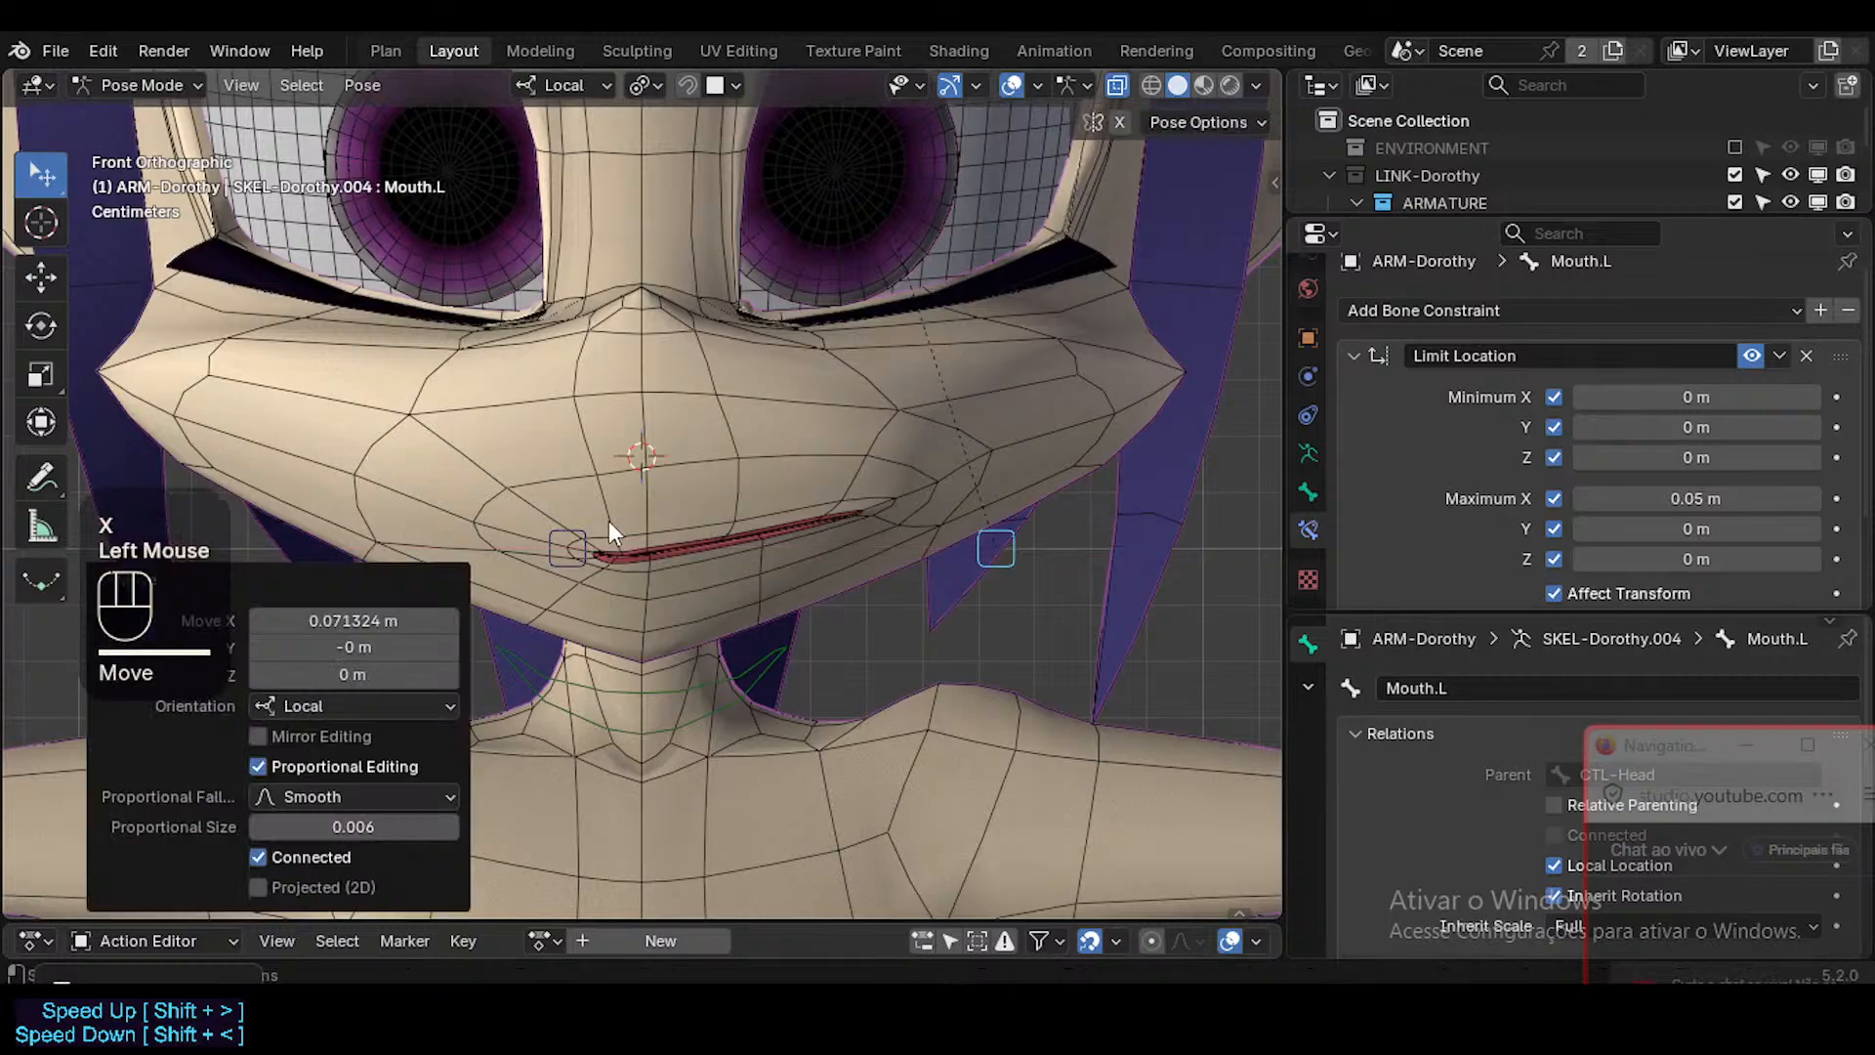
double_click(584, 530)
key("g")
key("x")
left_click(576, 582)
scroll(670, 642, "down", 2)
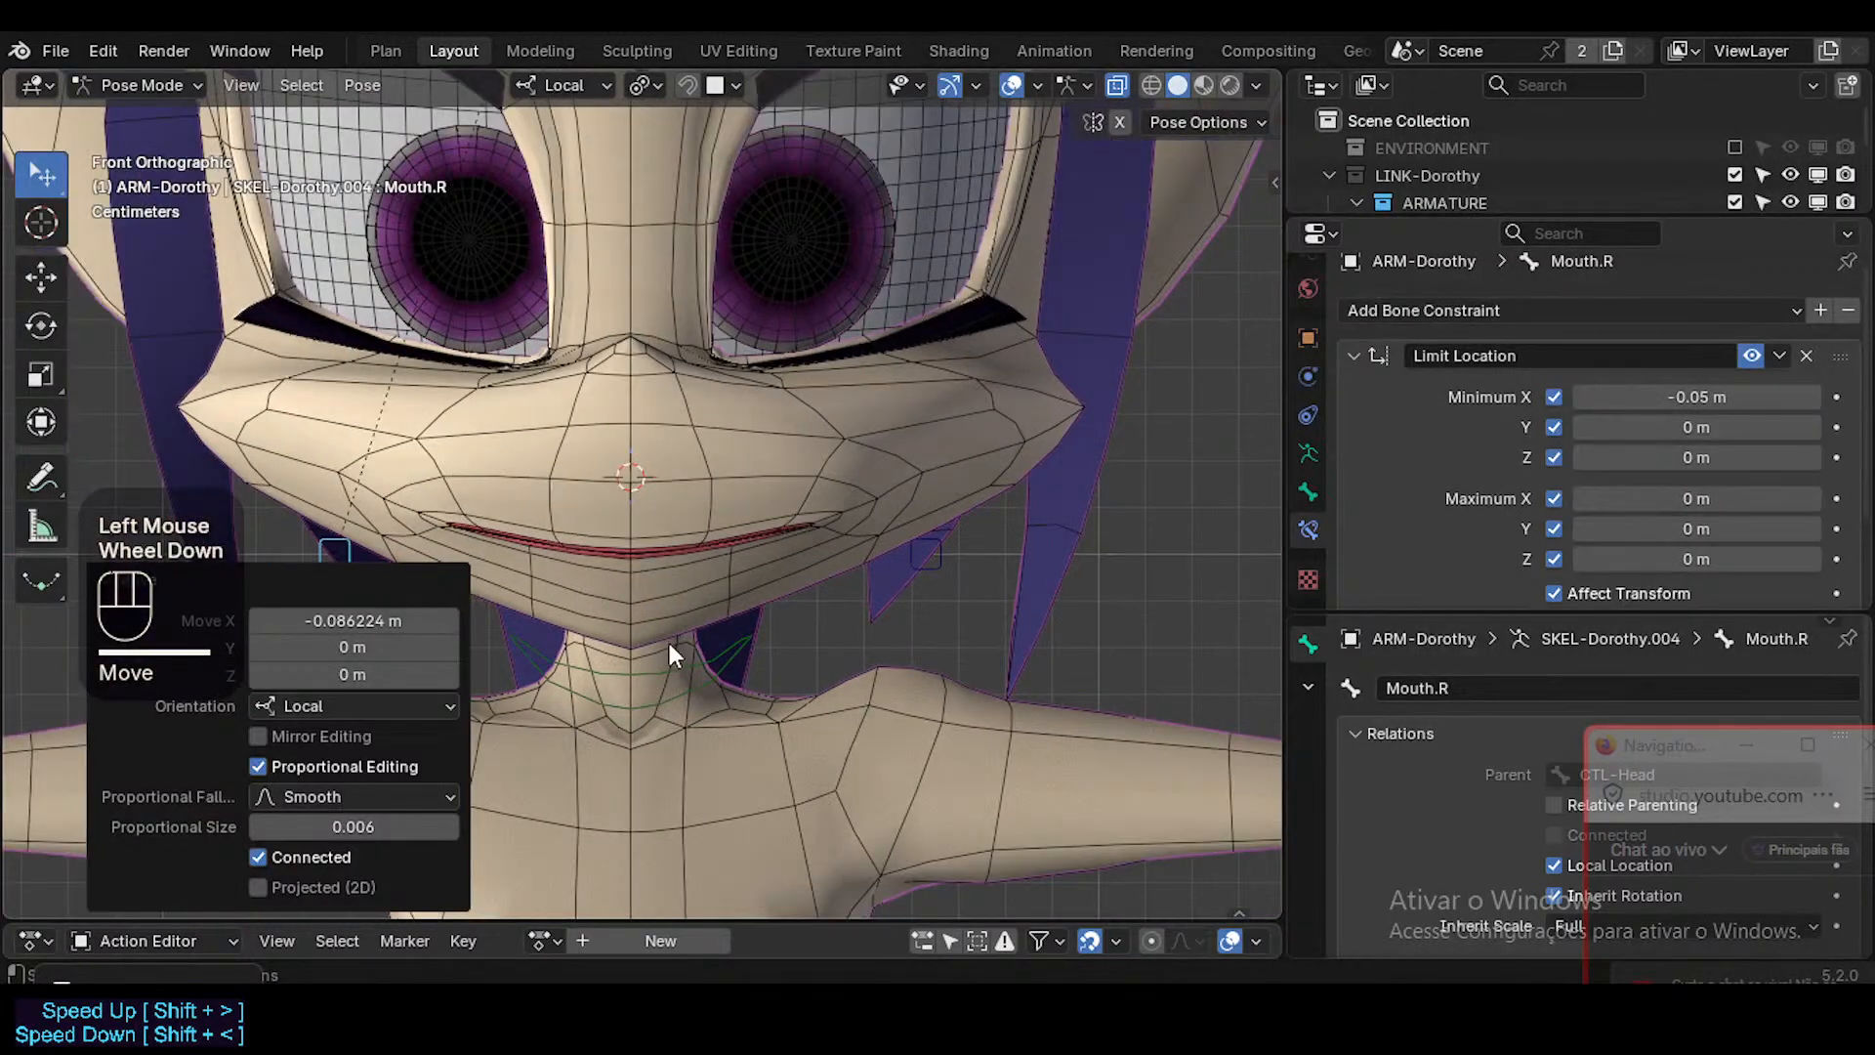
Open the mouth by rotating CTL-Jaw about 12° around its local X axis.
left_click(701, 666)
key("r")
key("x")
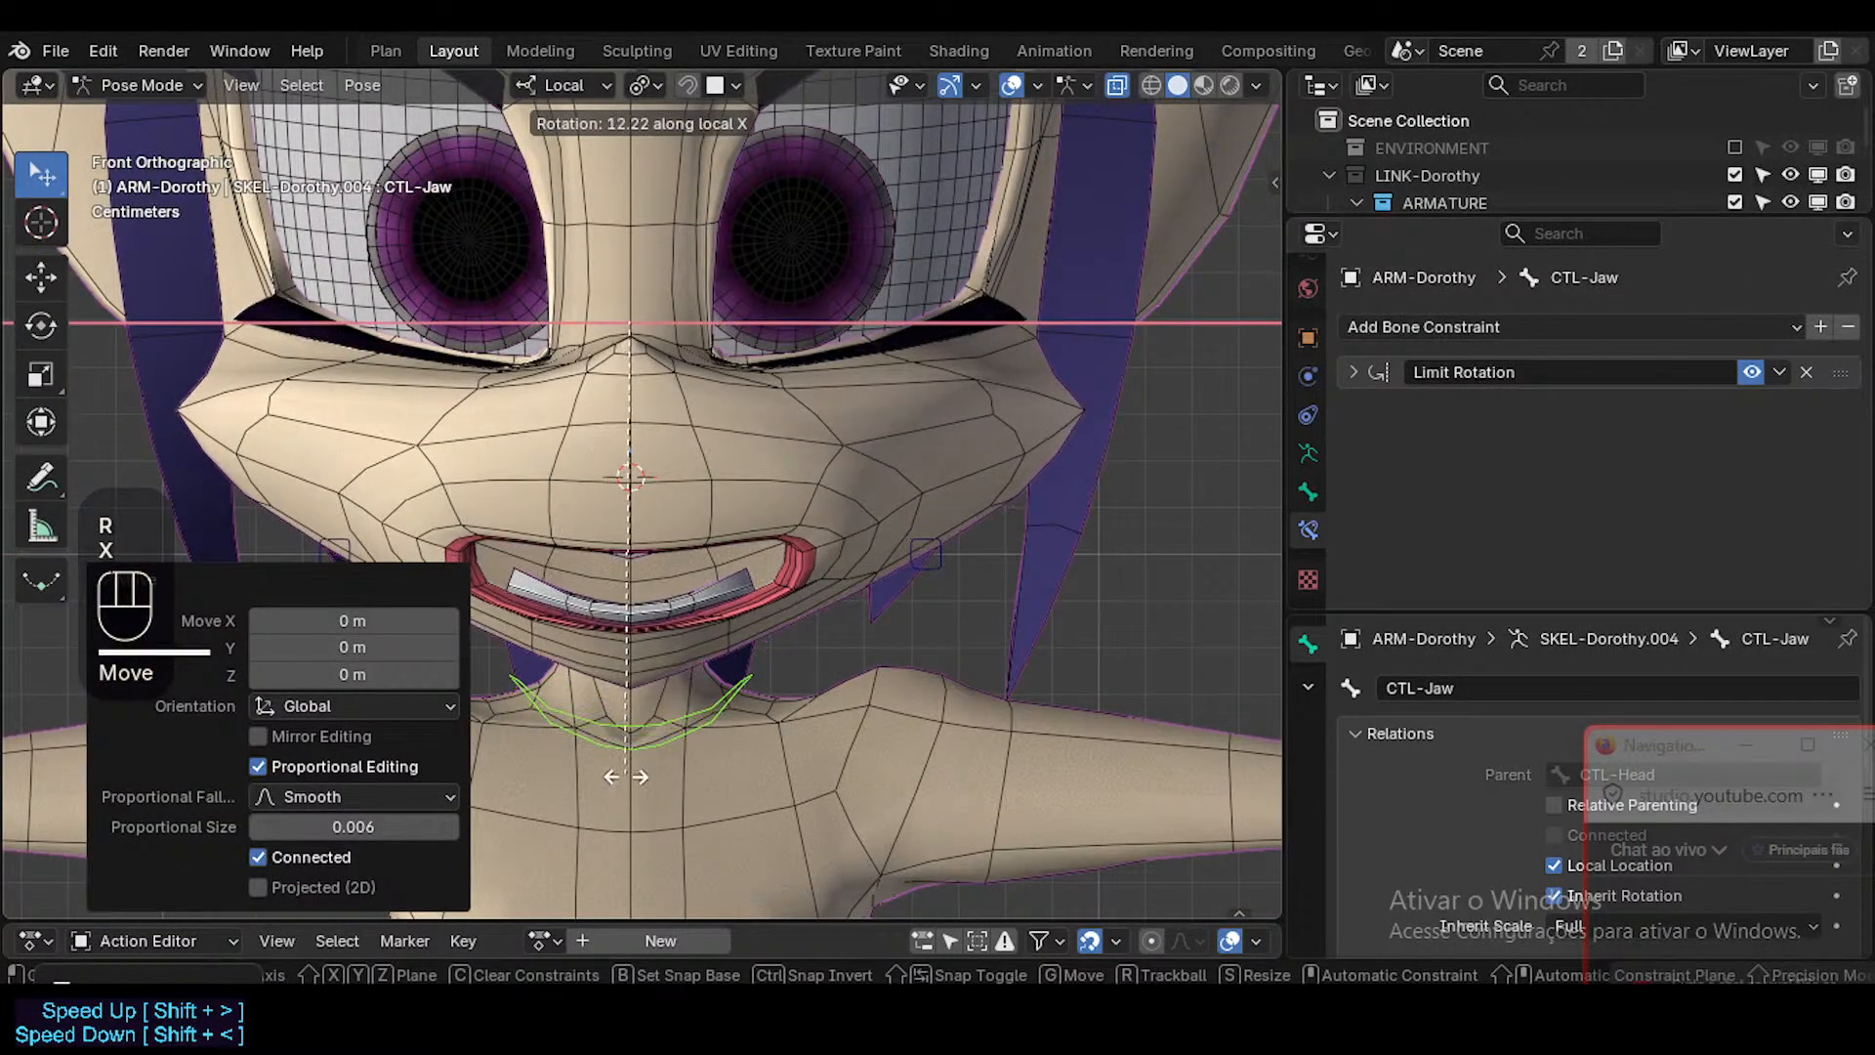
left_click(625, 767)
Move Mouth.L about 0.035 m inward and bring Mouth.R inward on the open mouth.
double_click(865, 554)
key("g")
left_click(424, 527)
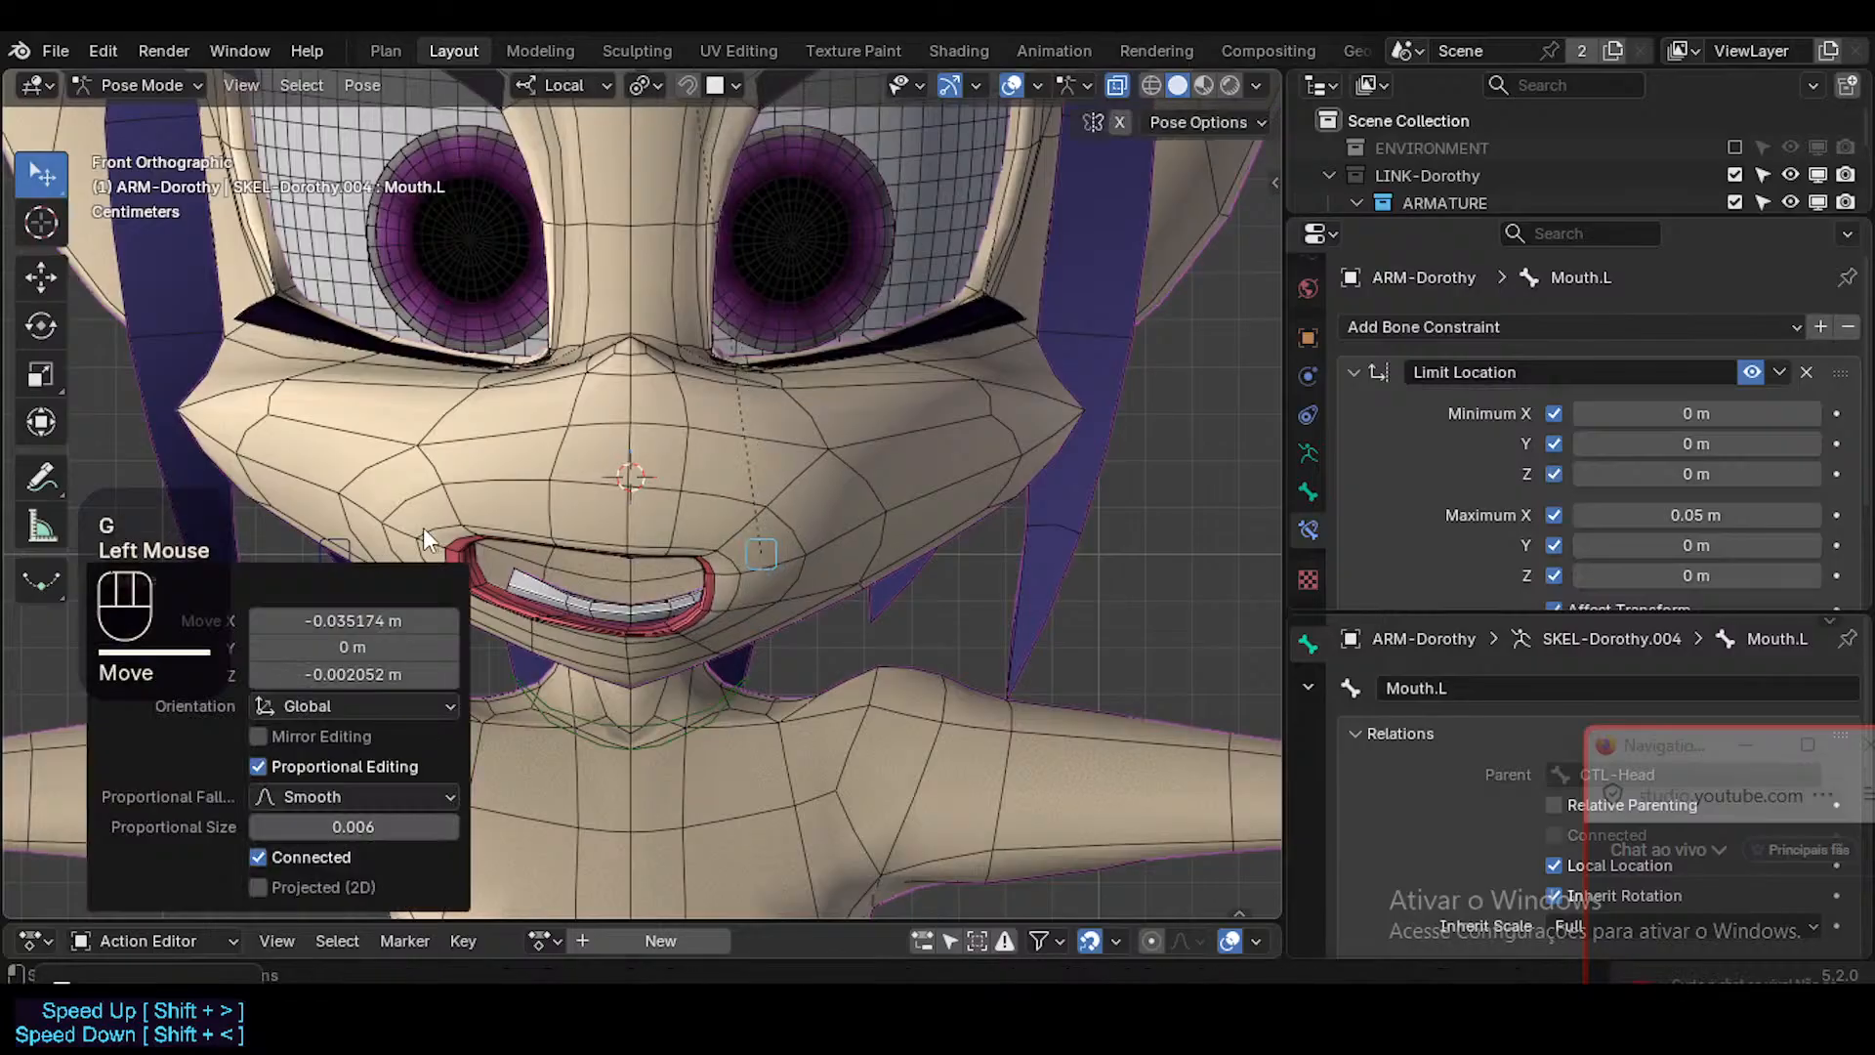
double_click(320, 536)
key("g")
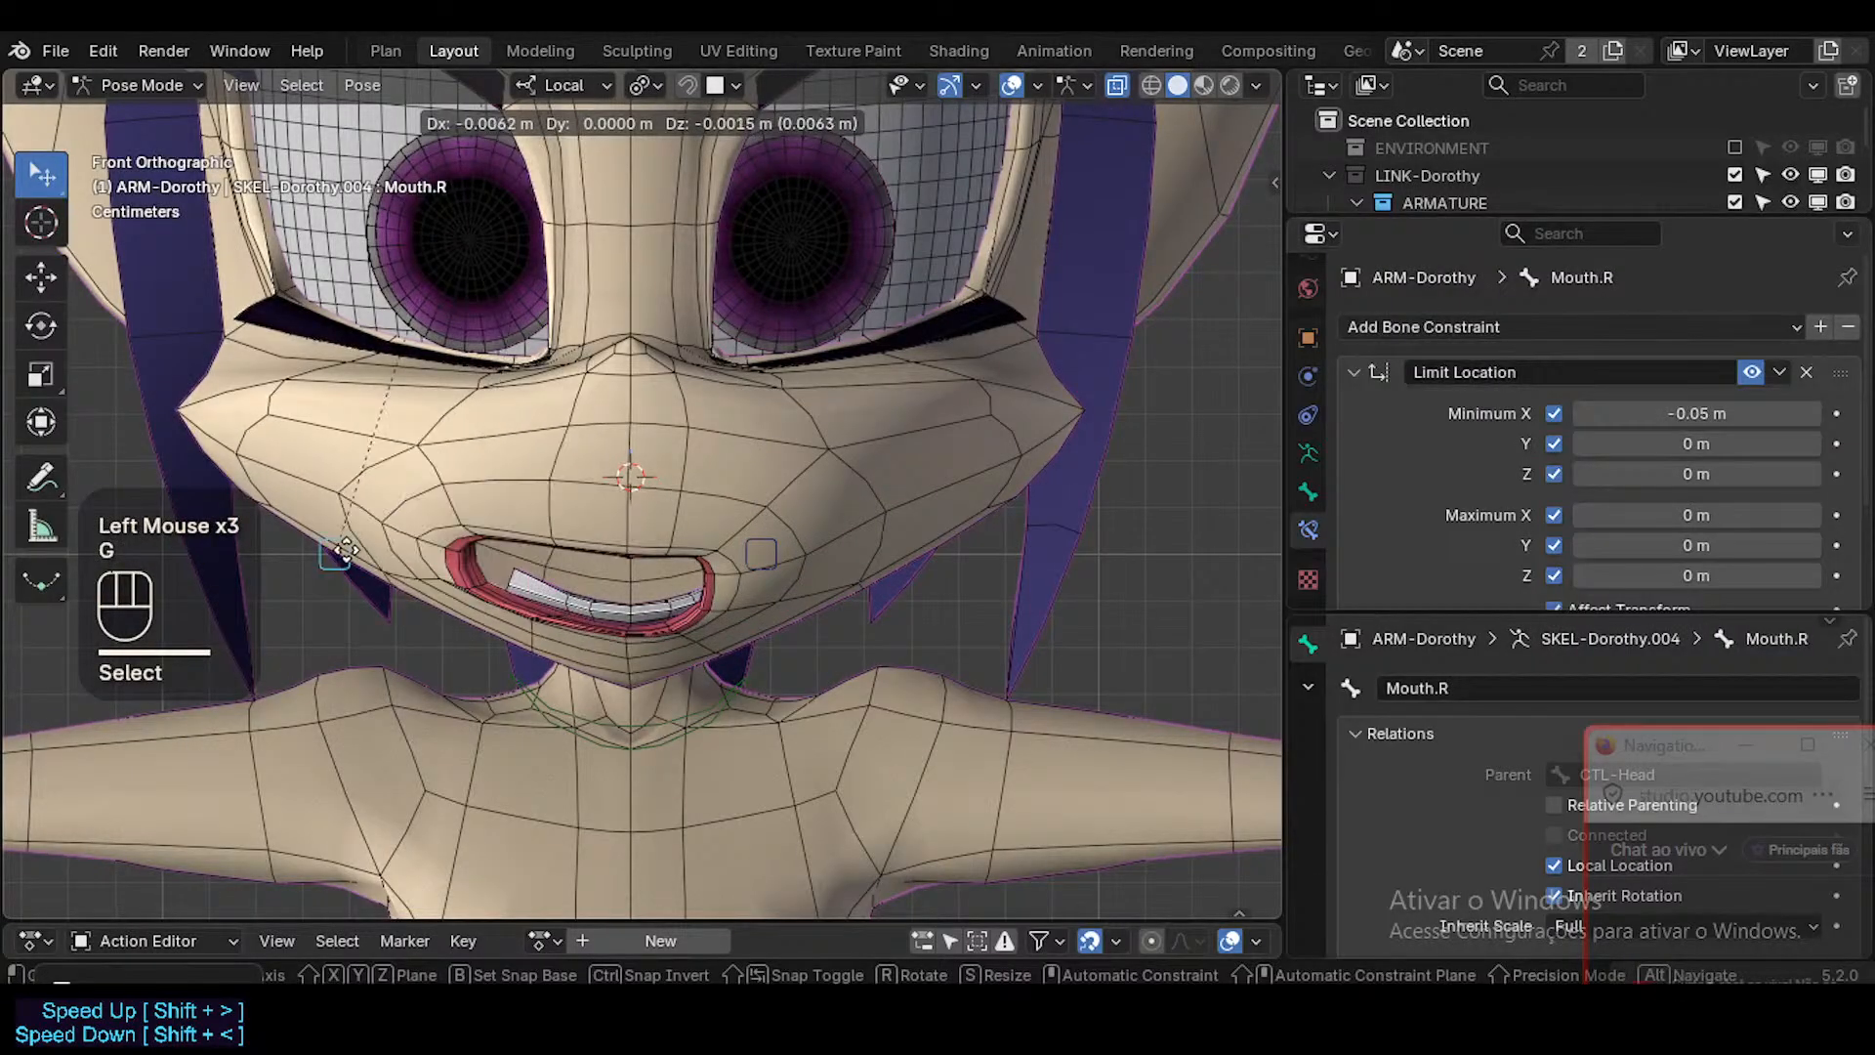
left_click(655, 563)
Move Mouth.L outward, nudge Mouth.R about 0.004 m outward, and check the mouth shape with the overlays hidden.
double_click(771, 554)
key("g")
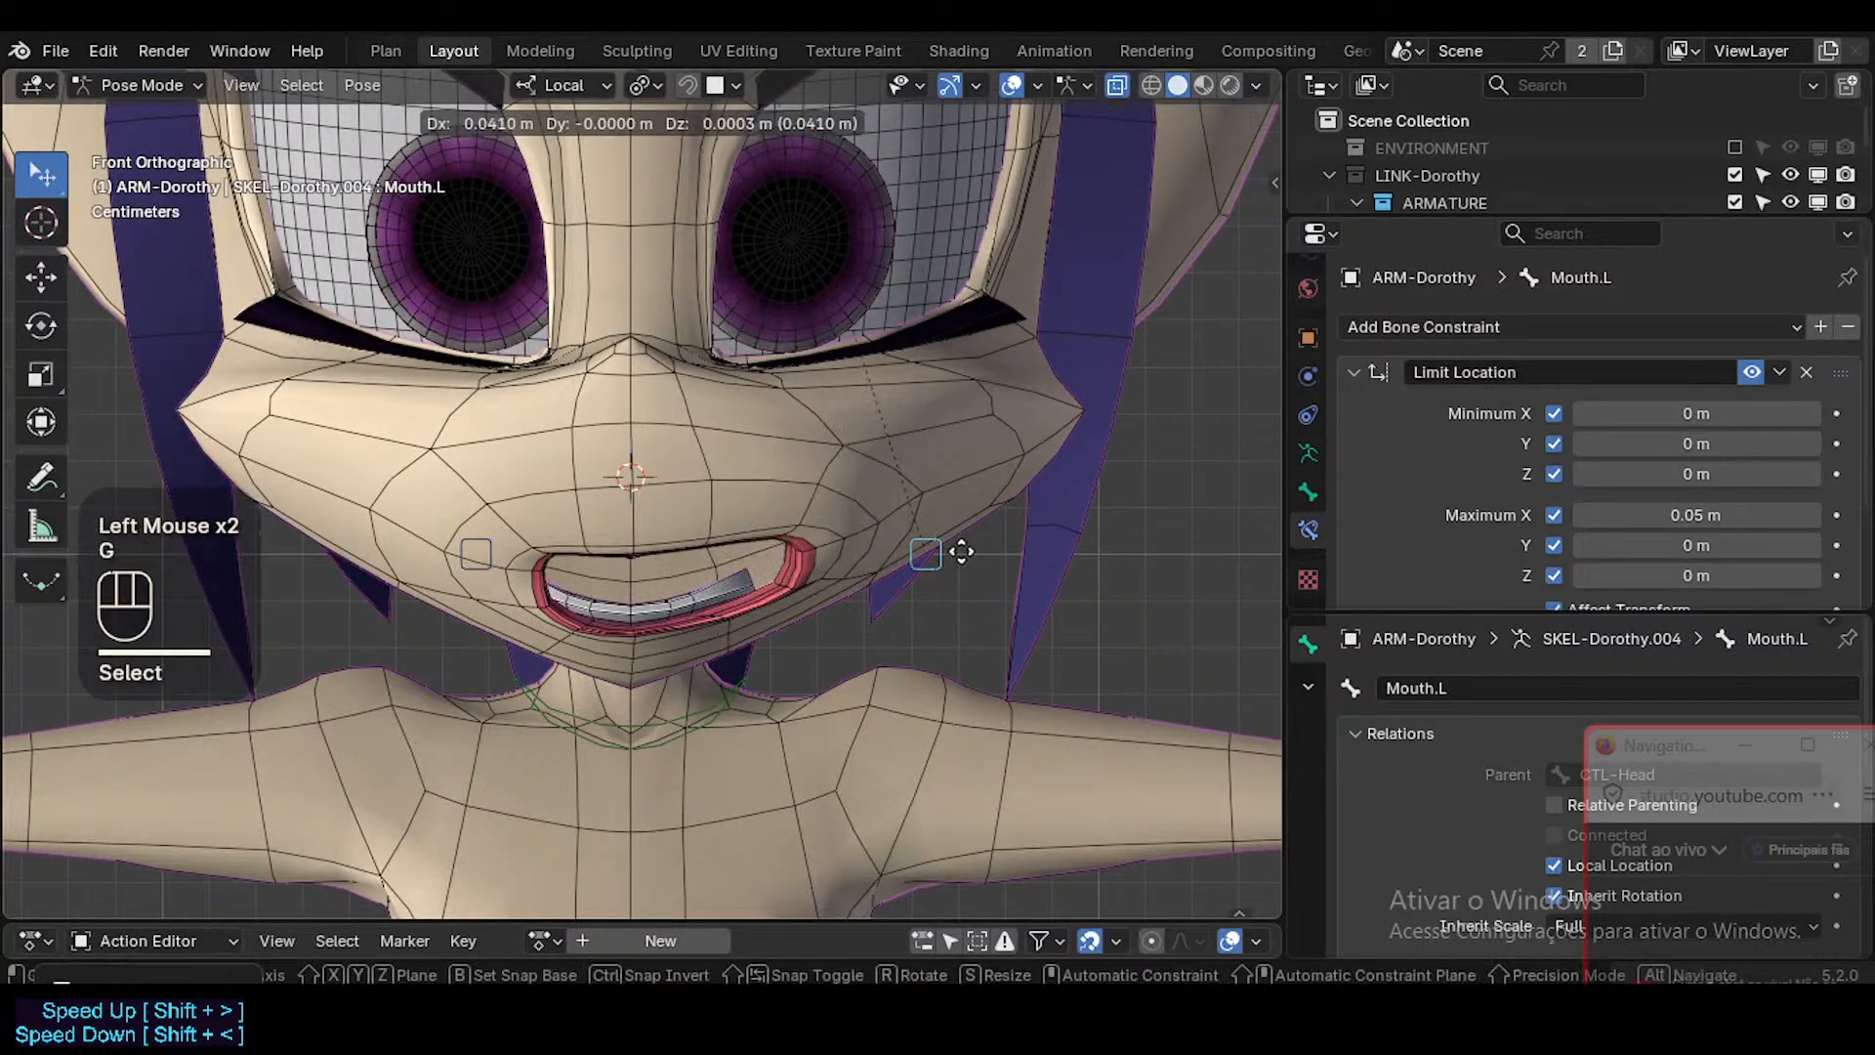
left_click(894, 552)
double_click(470, 537)
key("g")
left_click(542, 535)
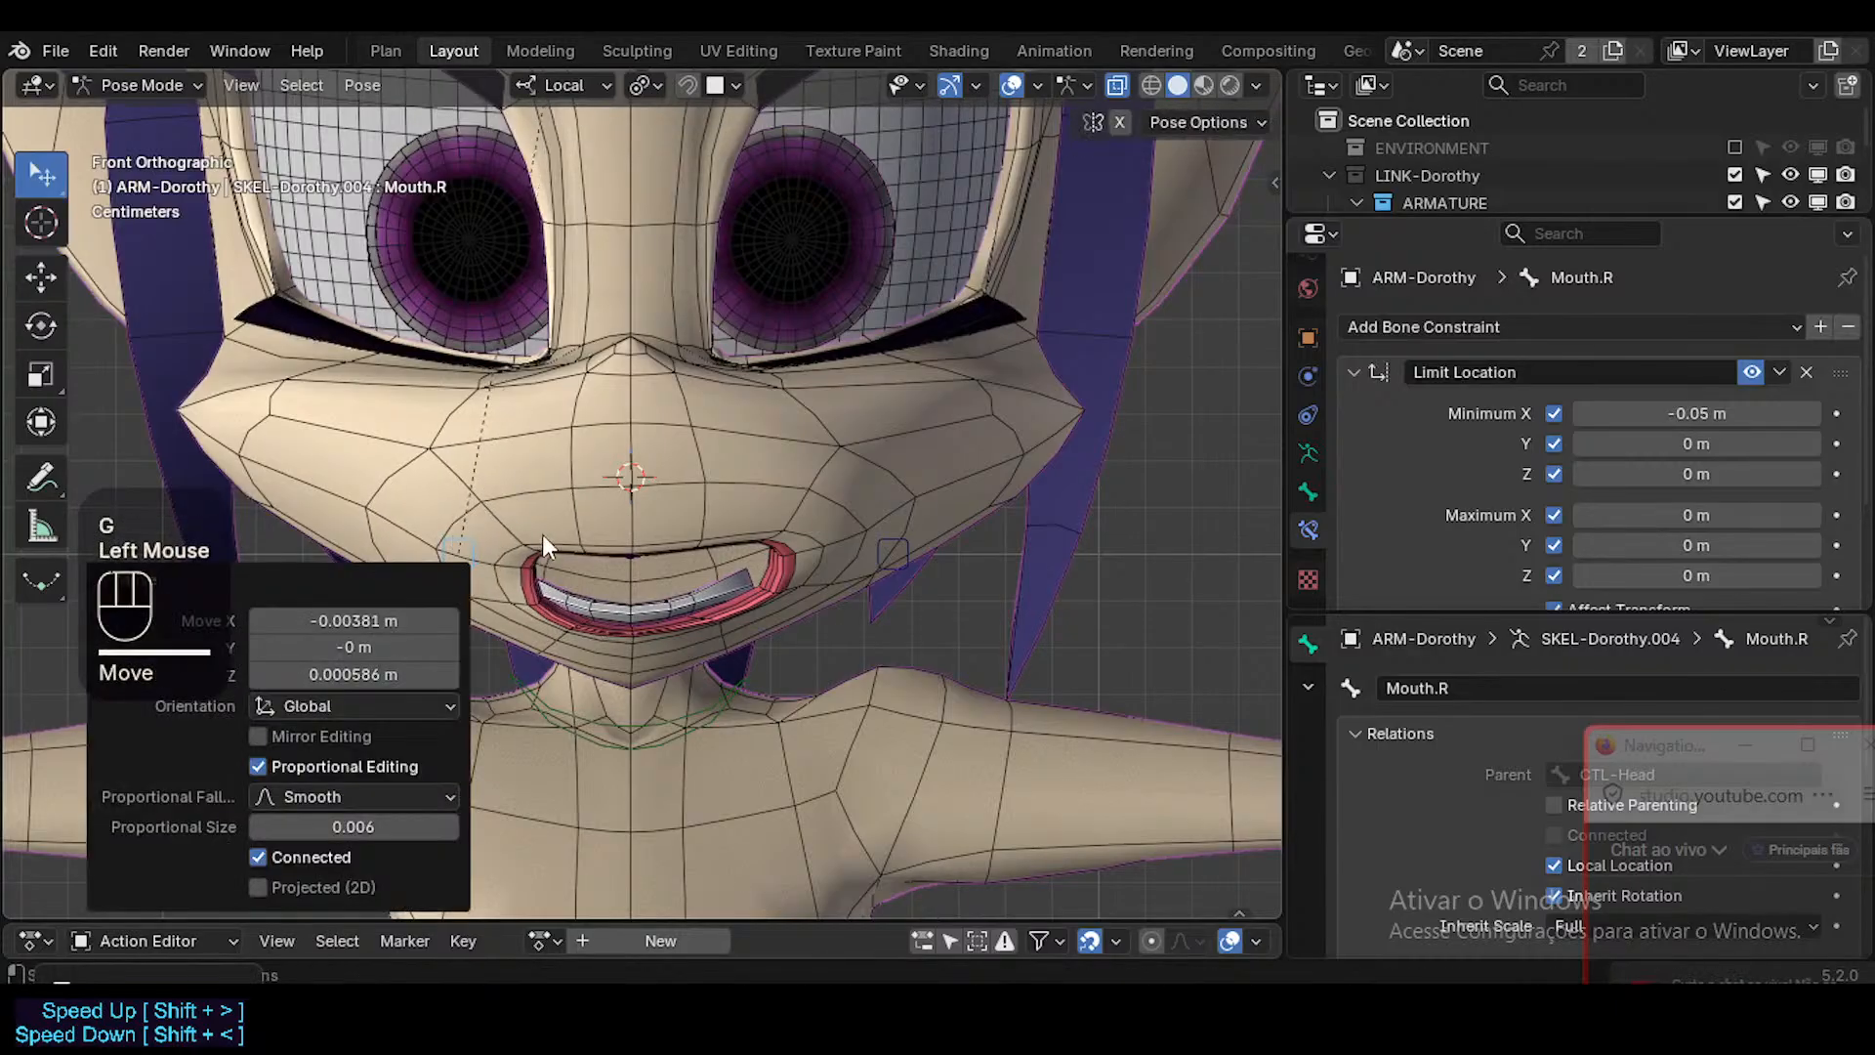
key("shift+alt+z")
scroll(705, 588, "down", 2)
scroll(695, 584, "up", 1)
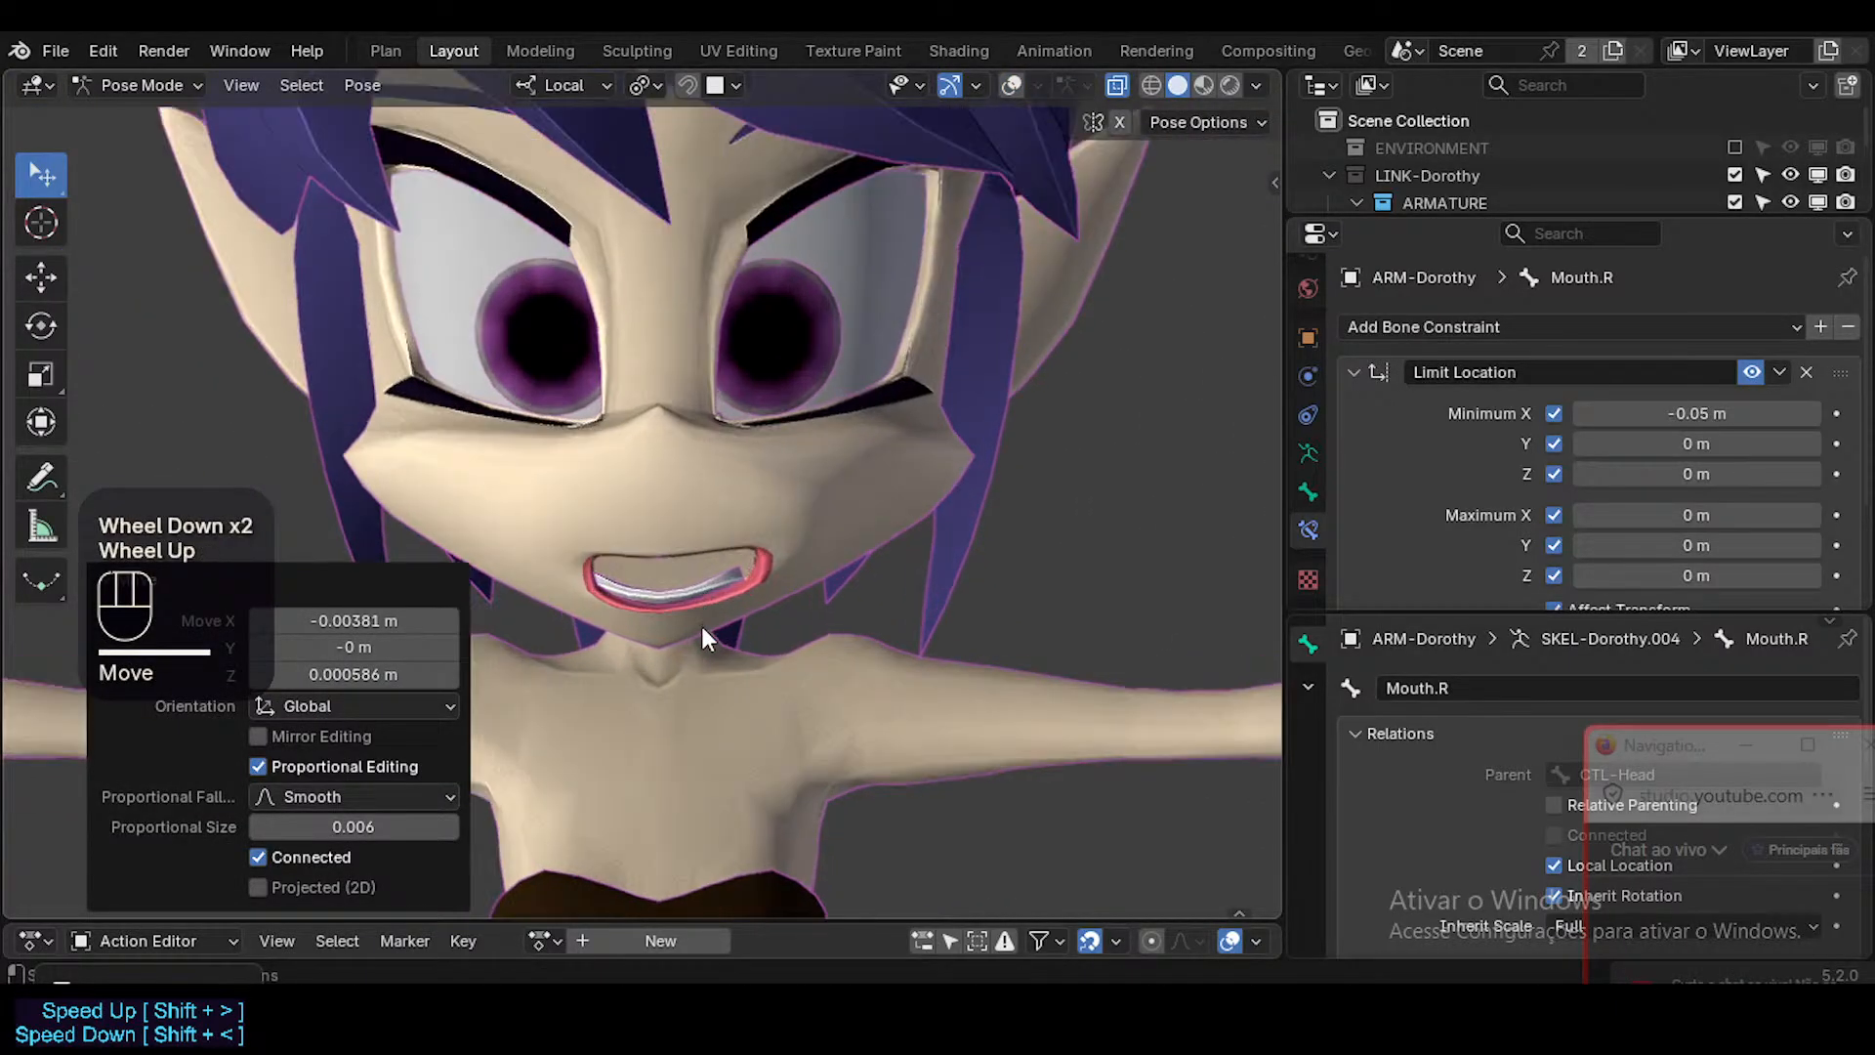
Partly close the mouth by rotating CTL-Jaw -8.19° around local X, and save the file with the overlays hidden.
key("shift+alt+z")
left_click(654, 663)
key("g")
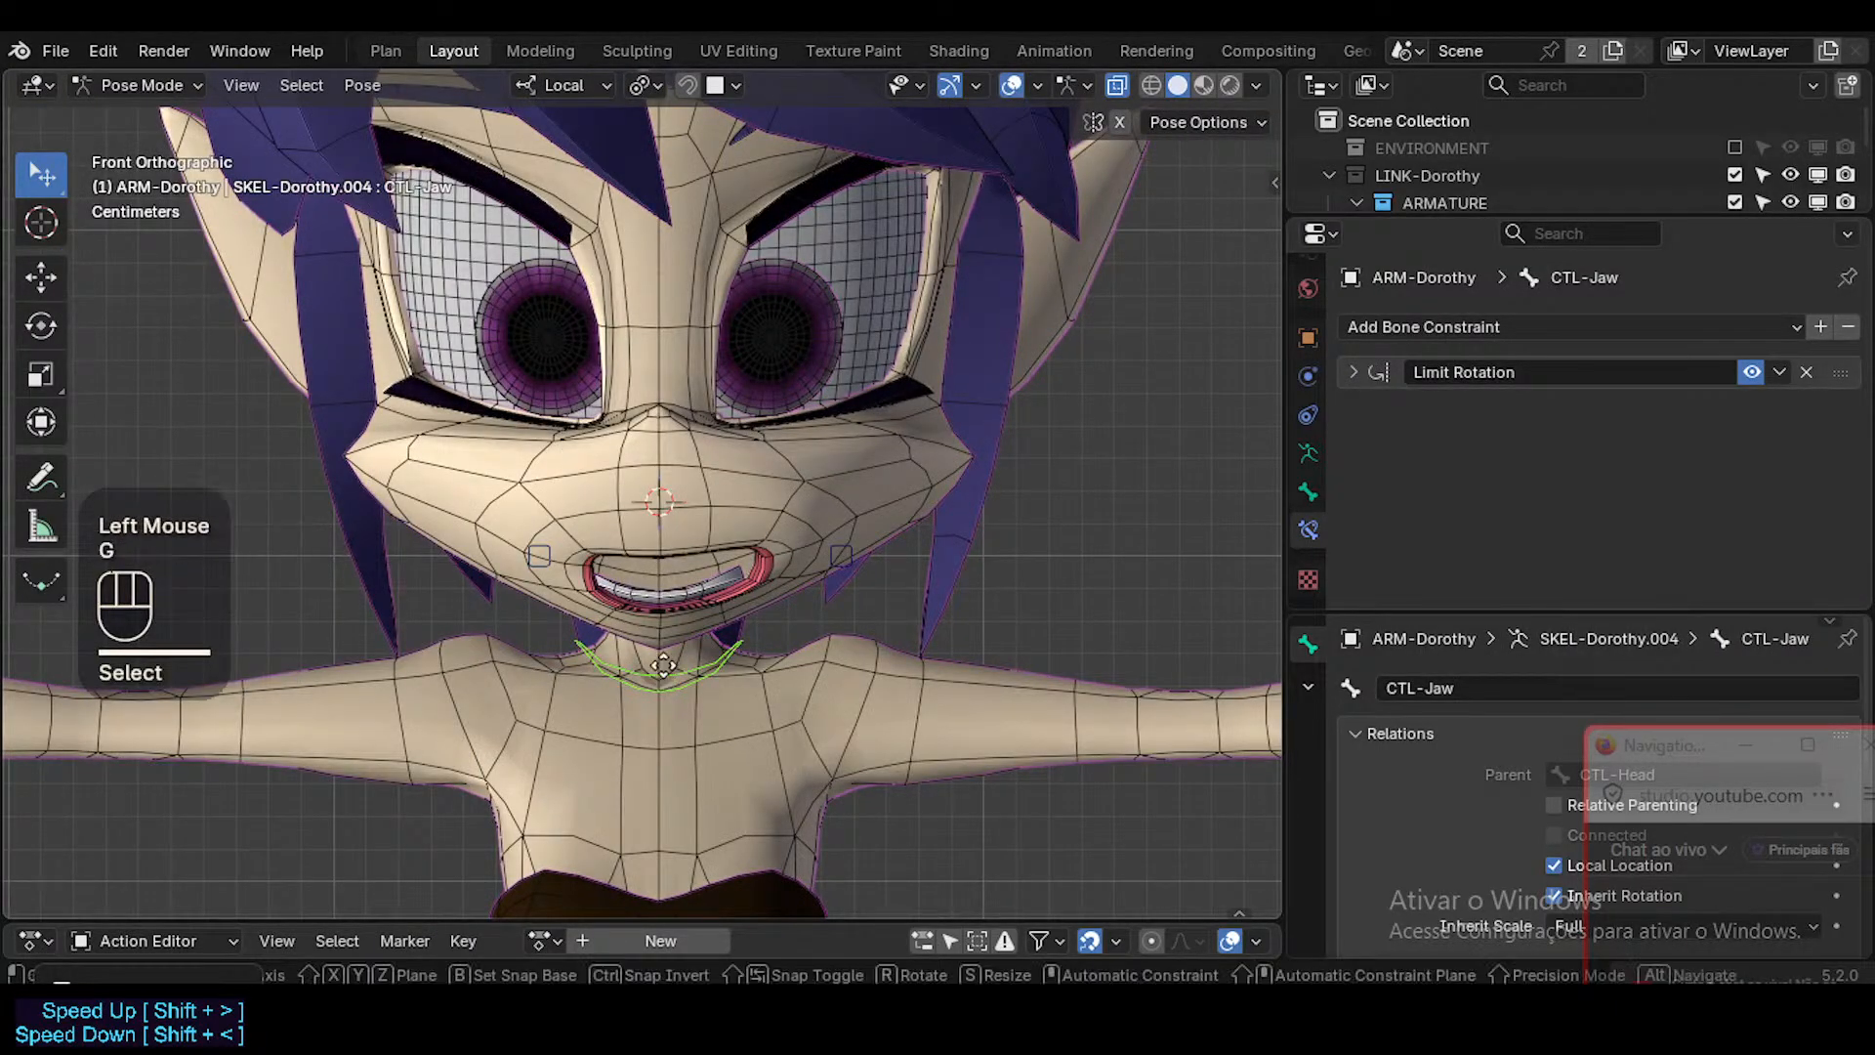
key("z")
key("Escape")
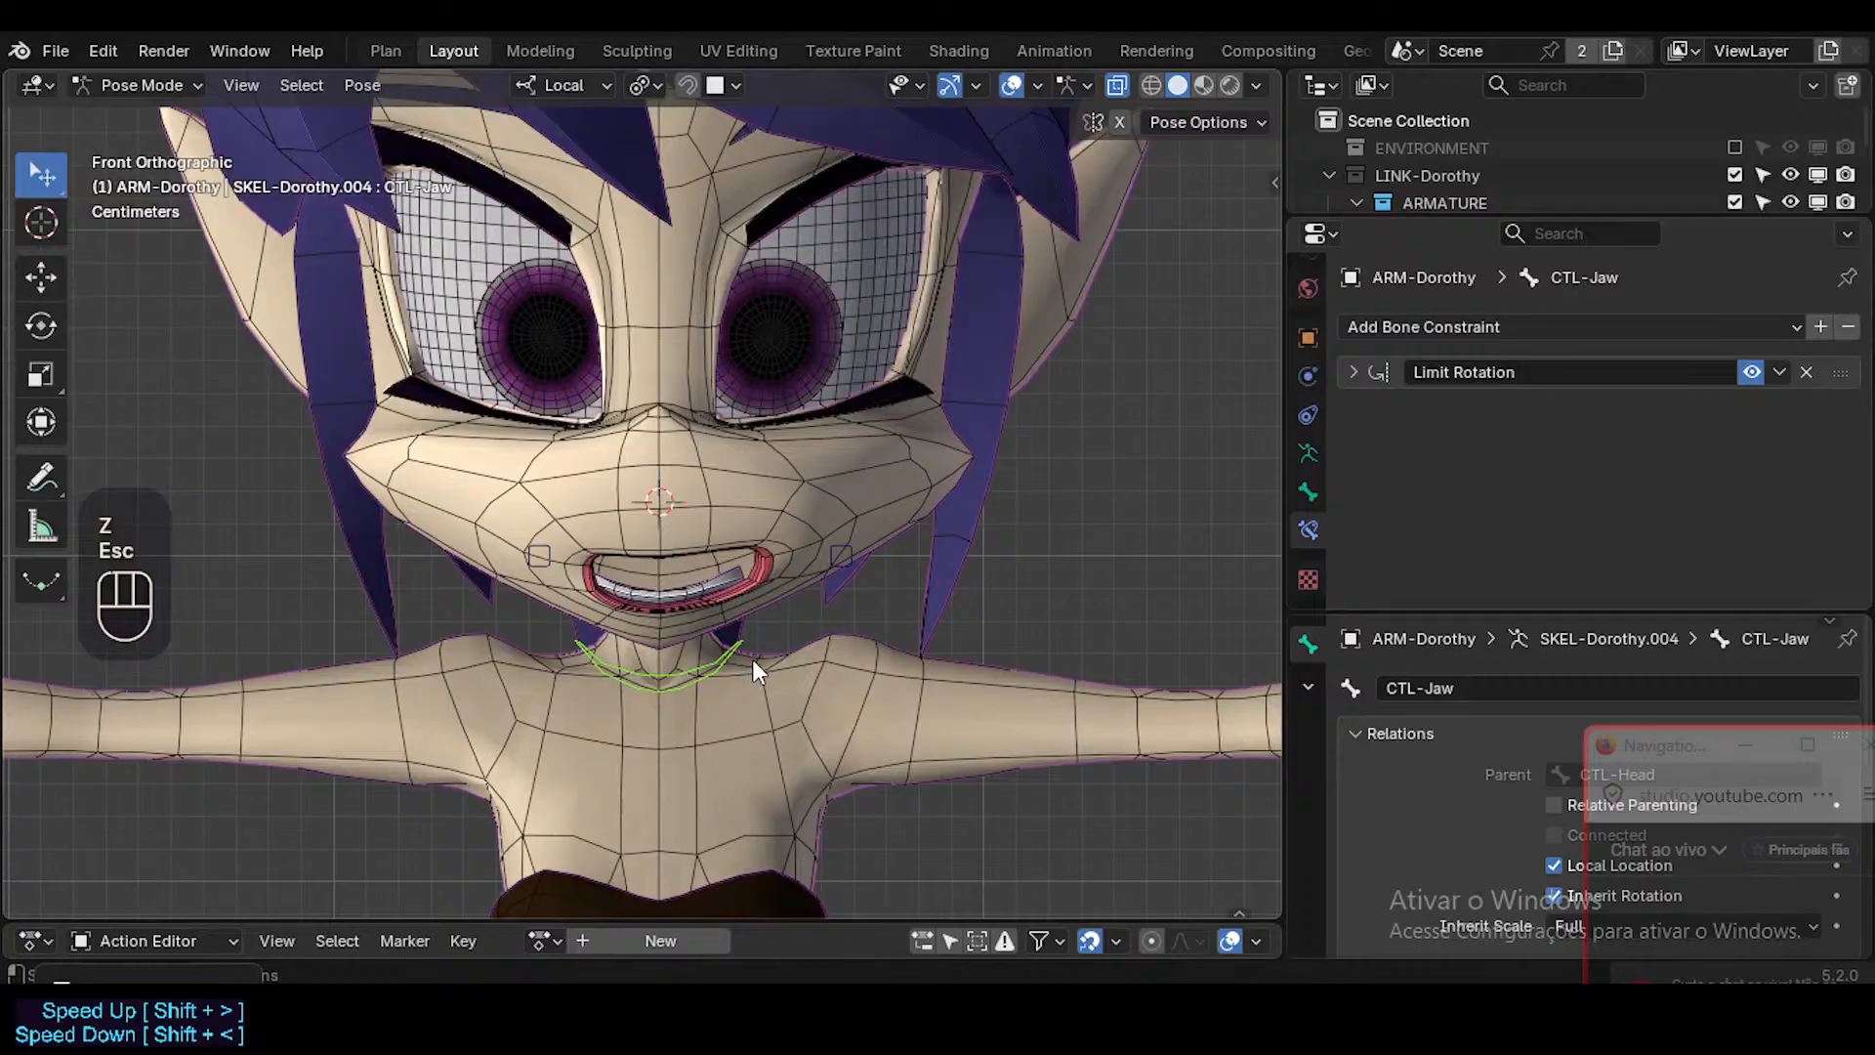
key("r")
key("x")
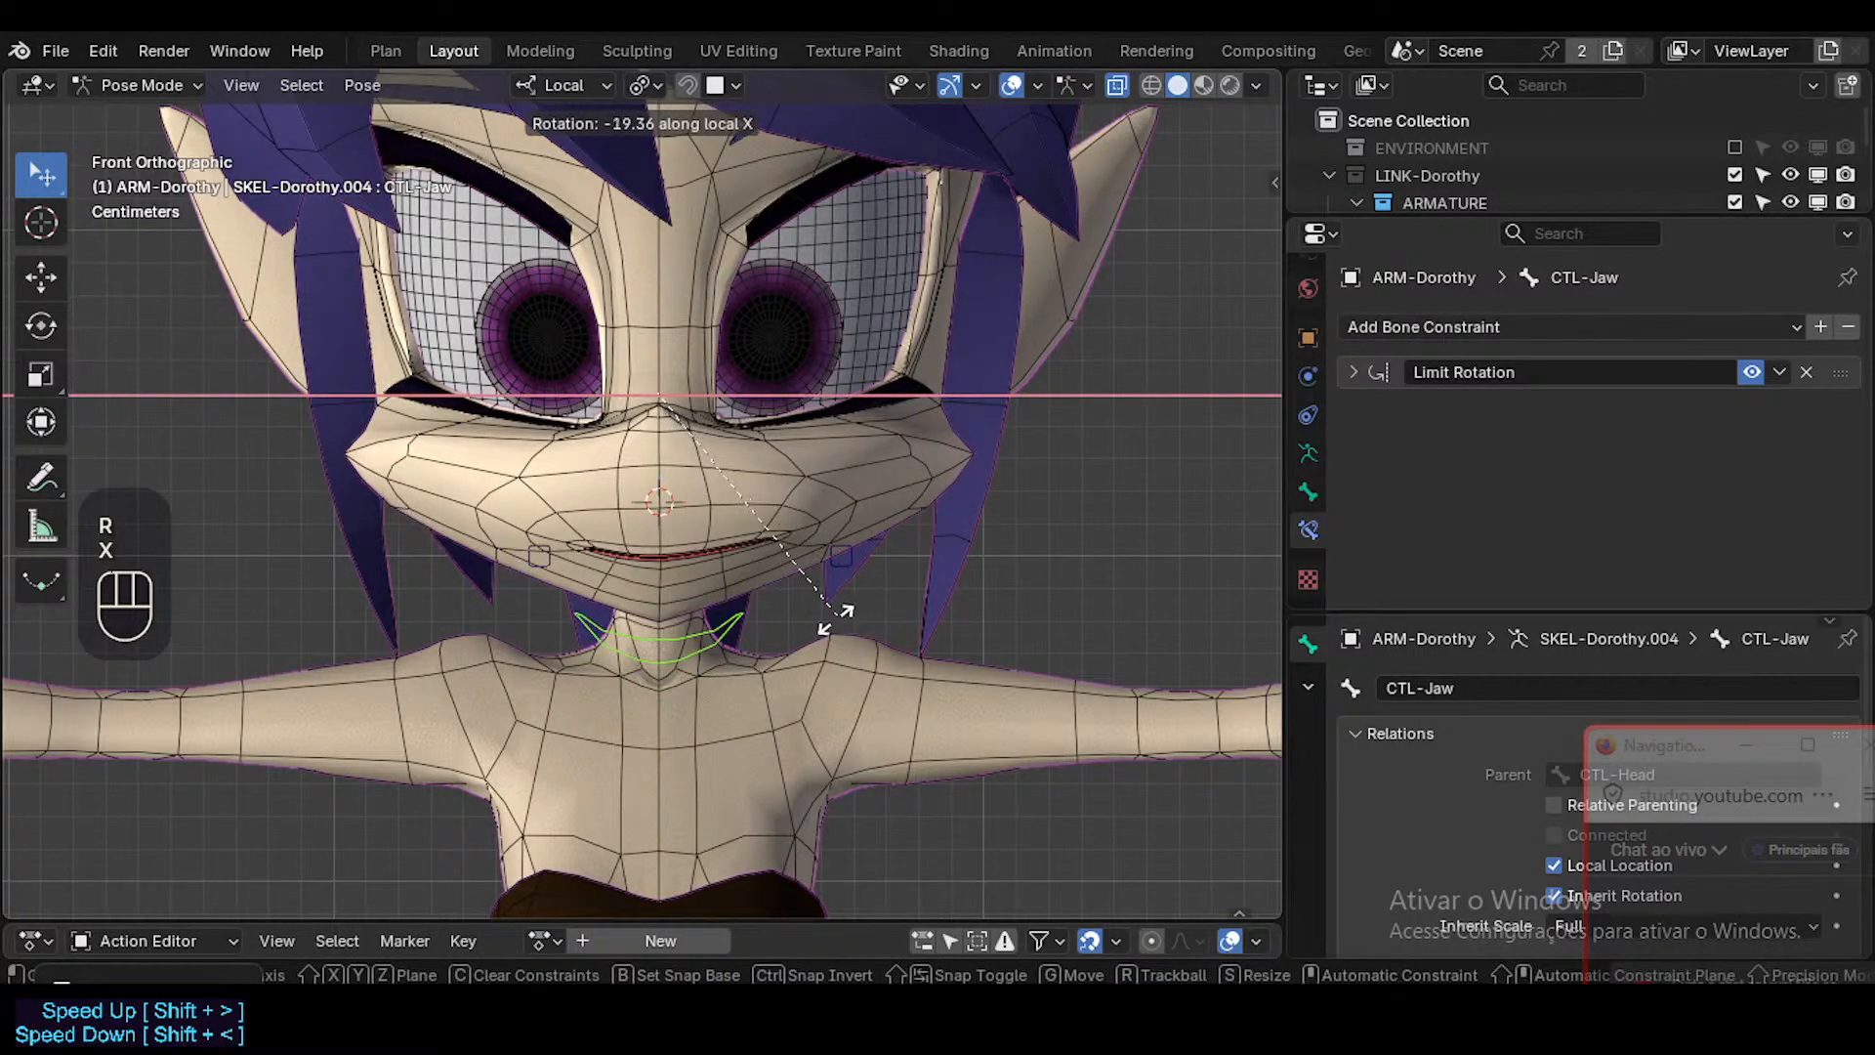
left_click(789, 617, "alt+shift")
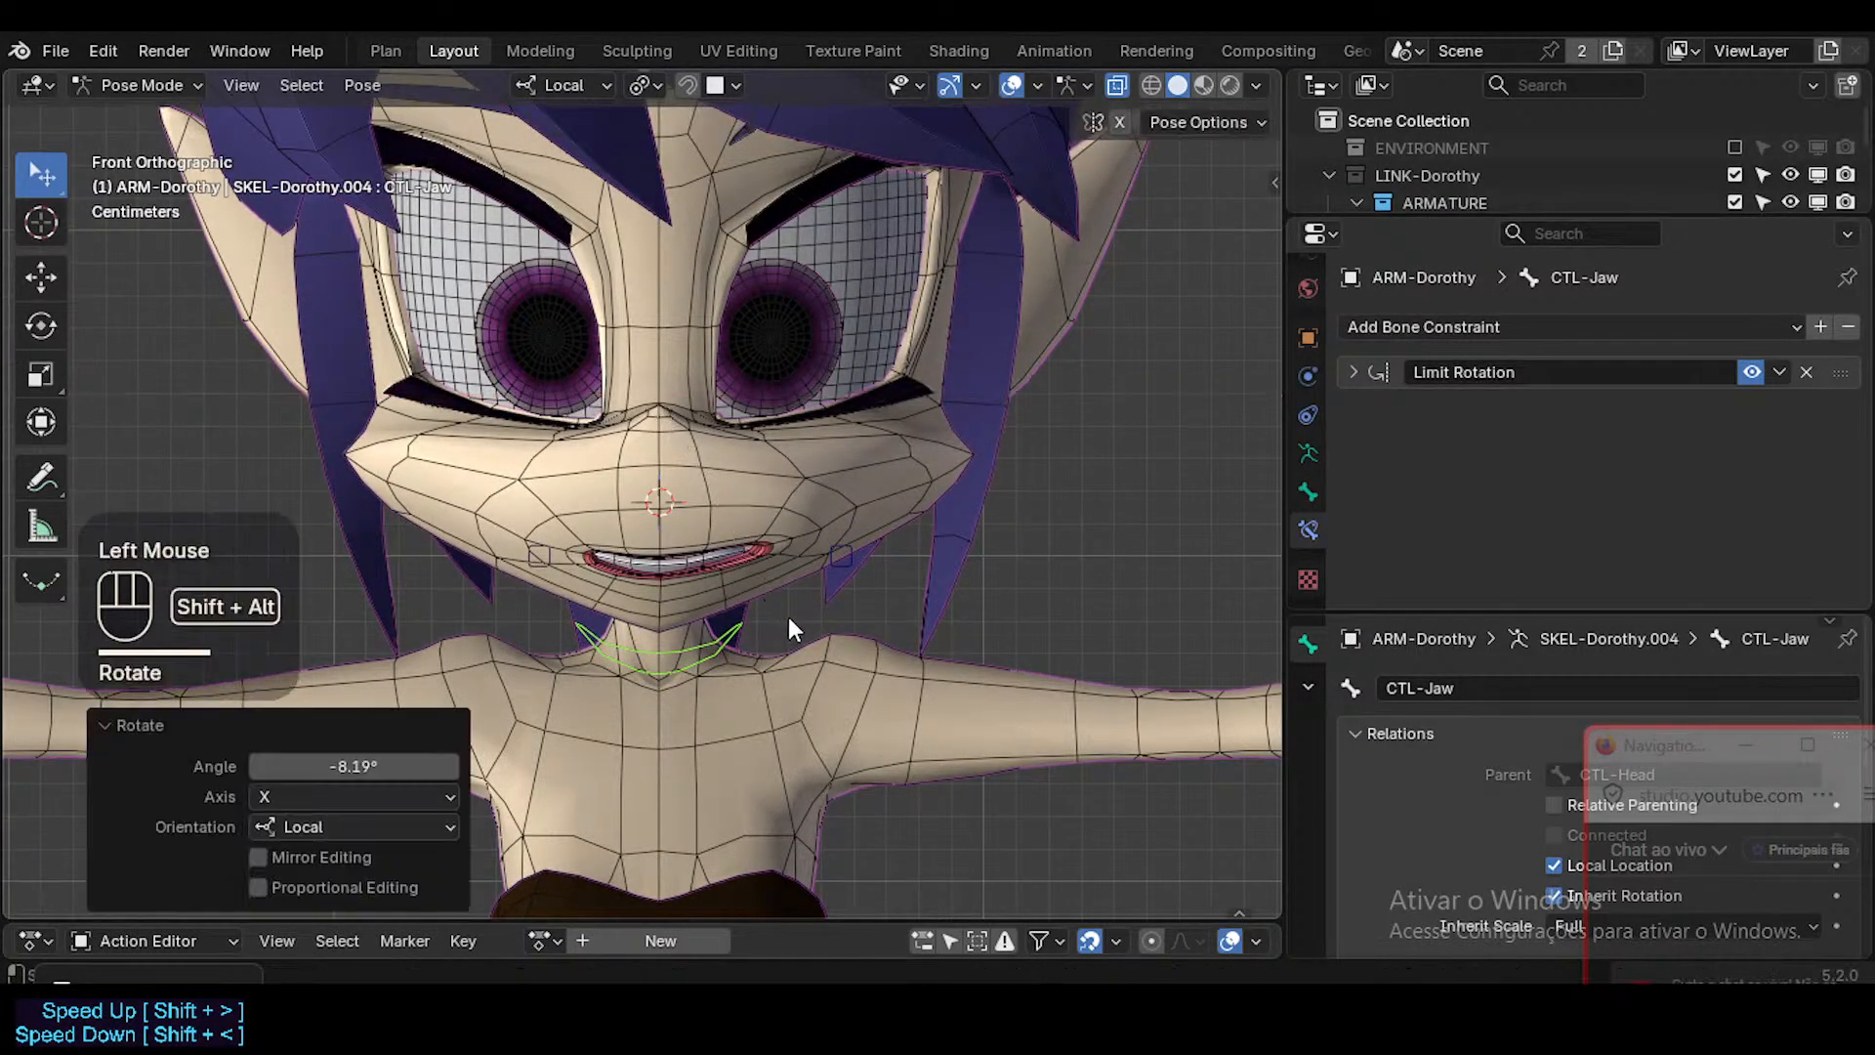
key("shift+alt+z")
key("ctrl+s")
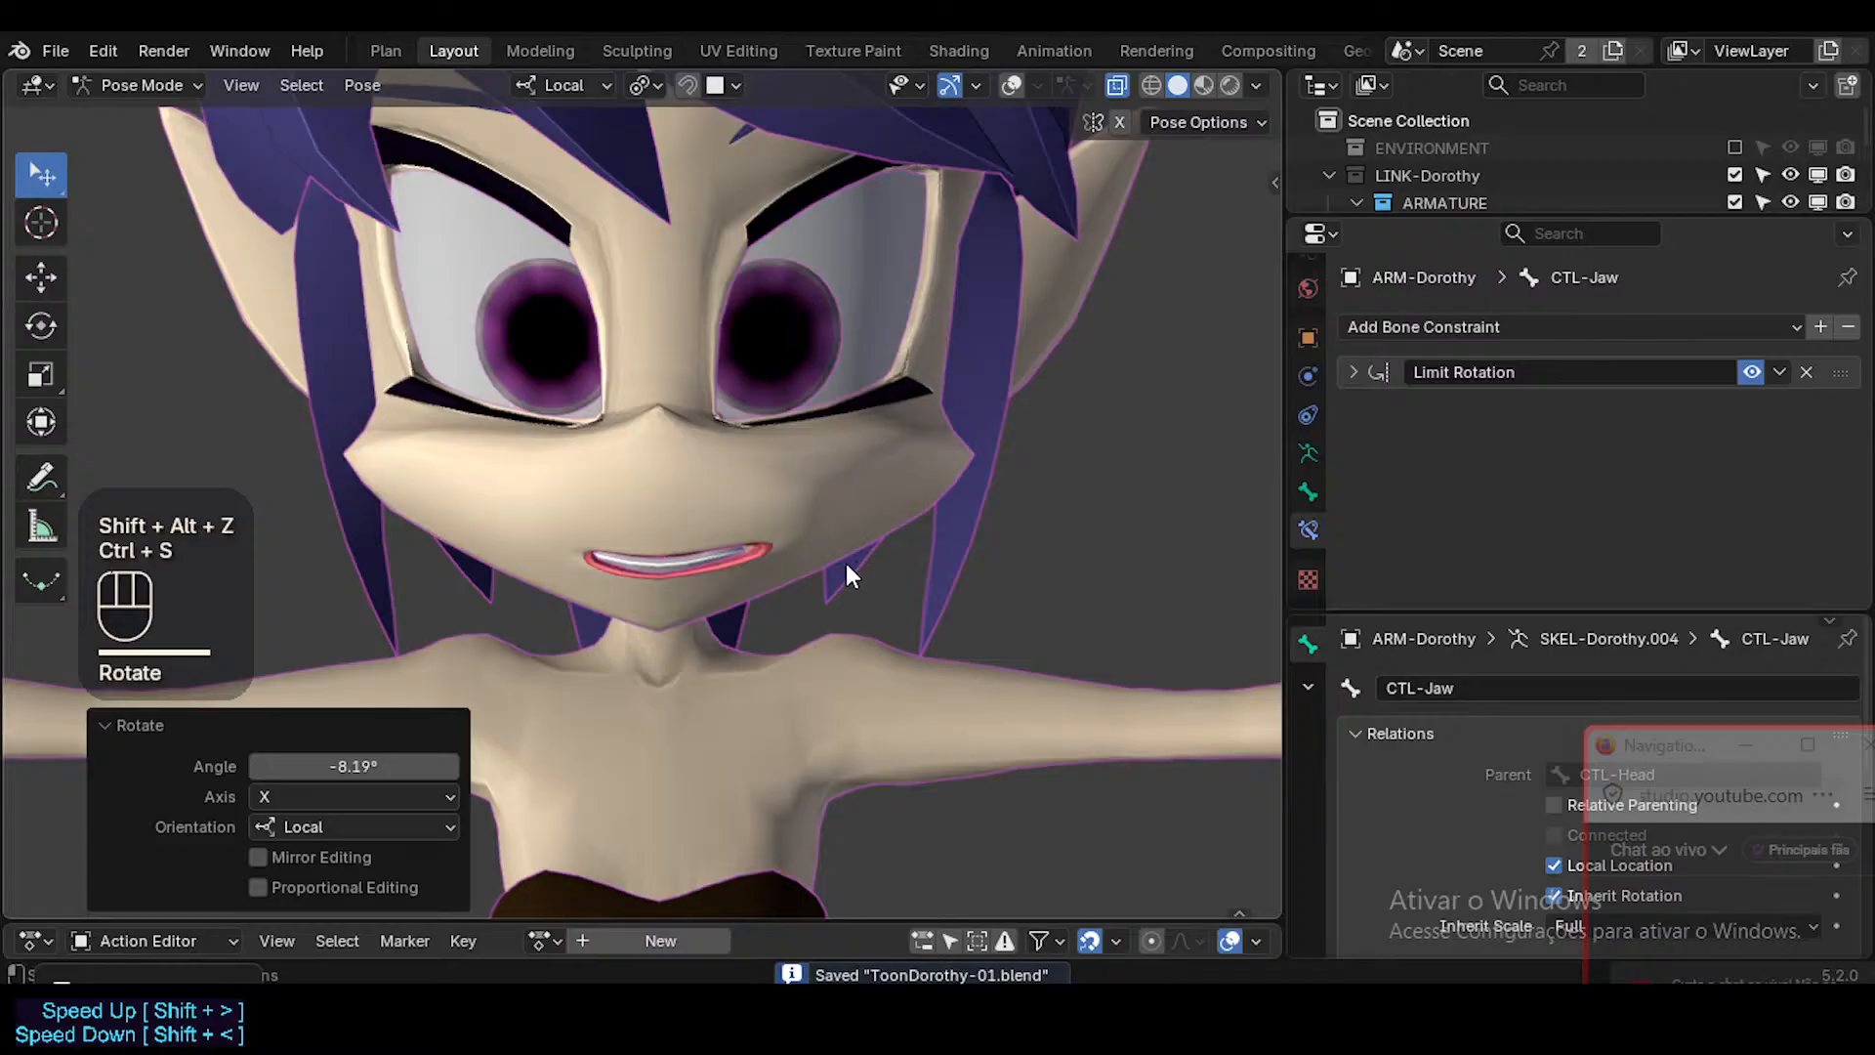
key("ctrl+s")
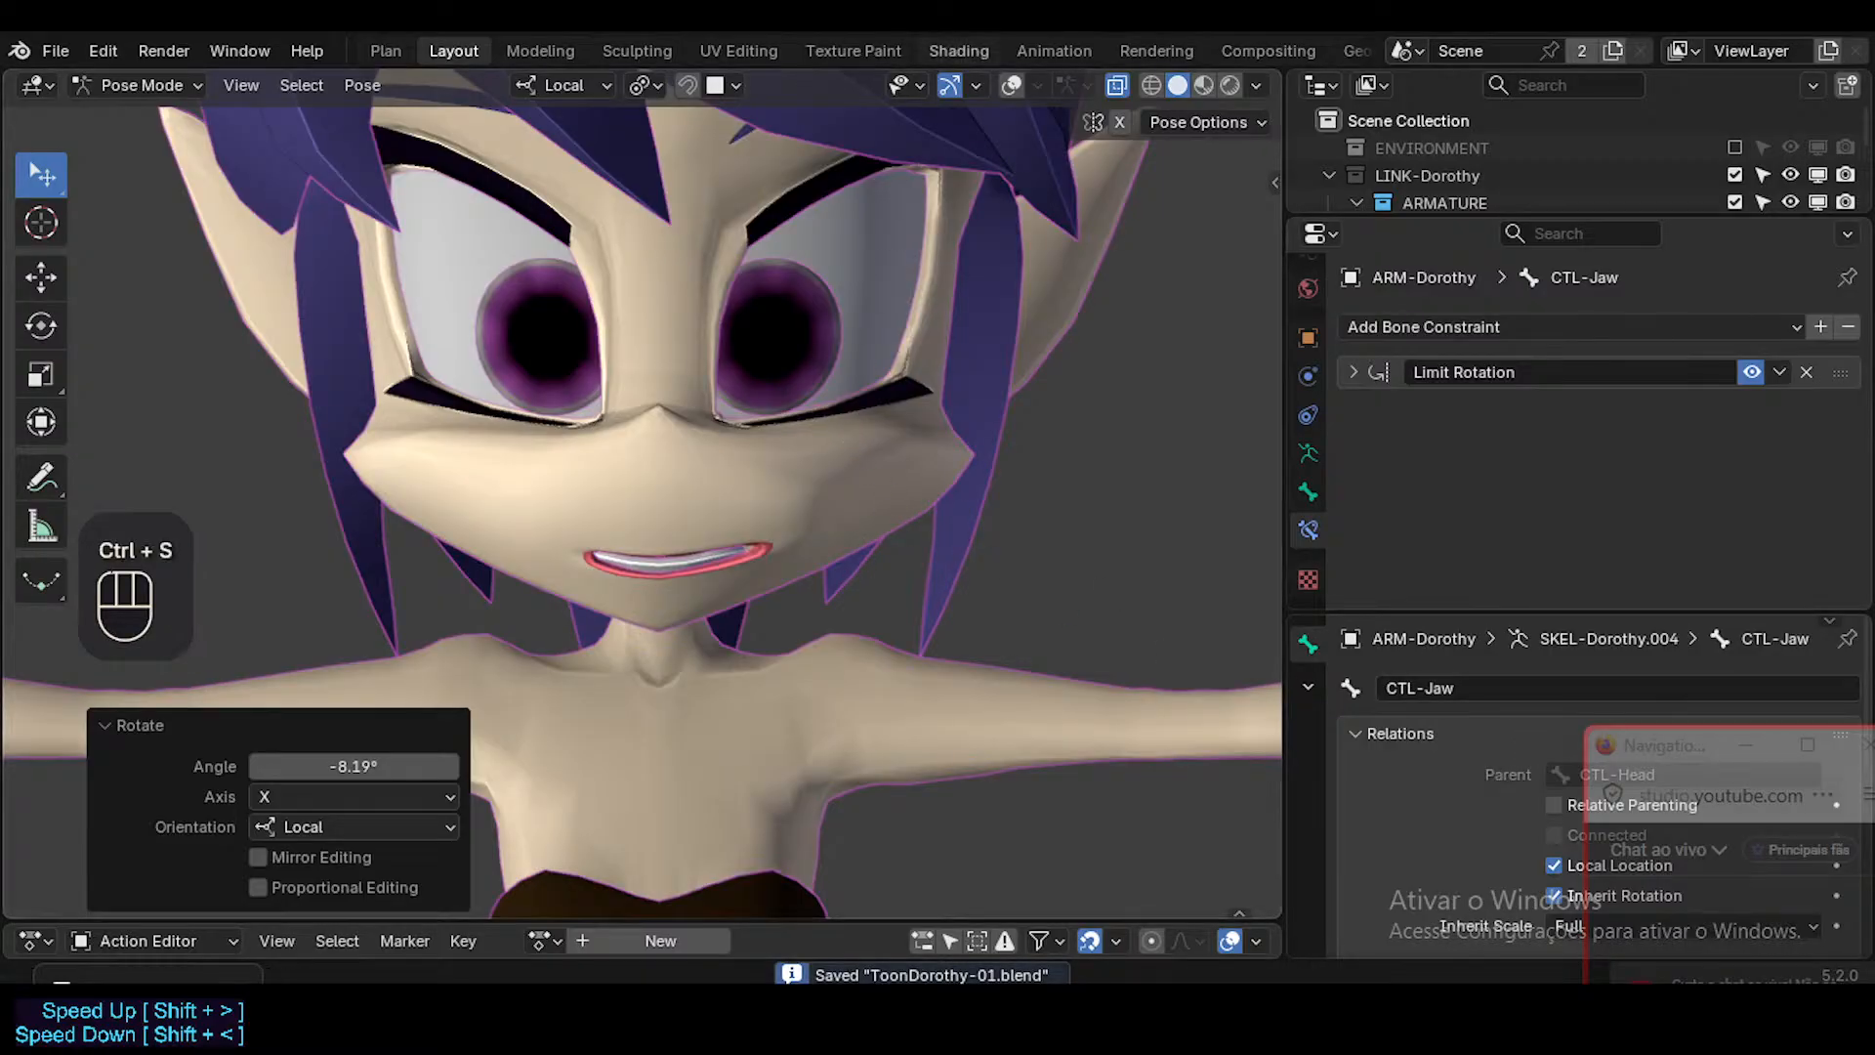
Switch the viewport to Material Preview with X-ray off, inspect the posed character from several angles, and save the file.
left_click(1203, 85)
left_click(1106, 85)
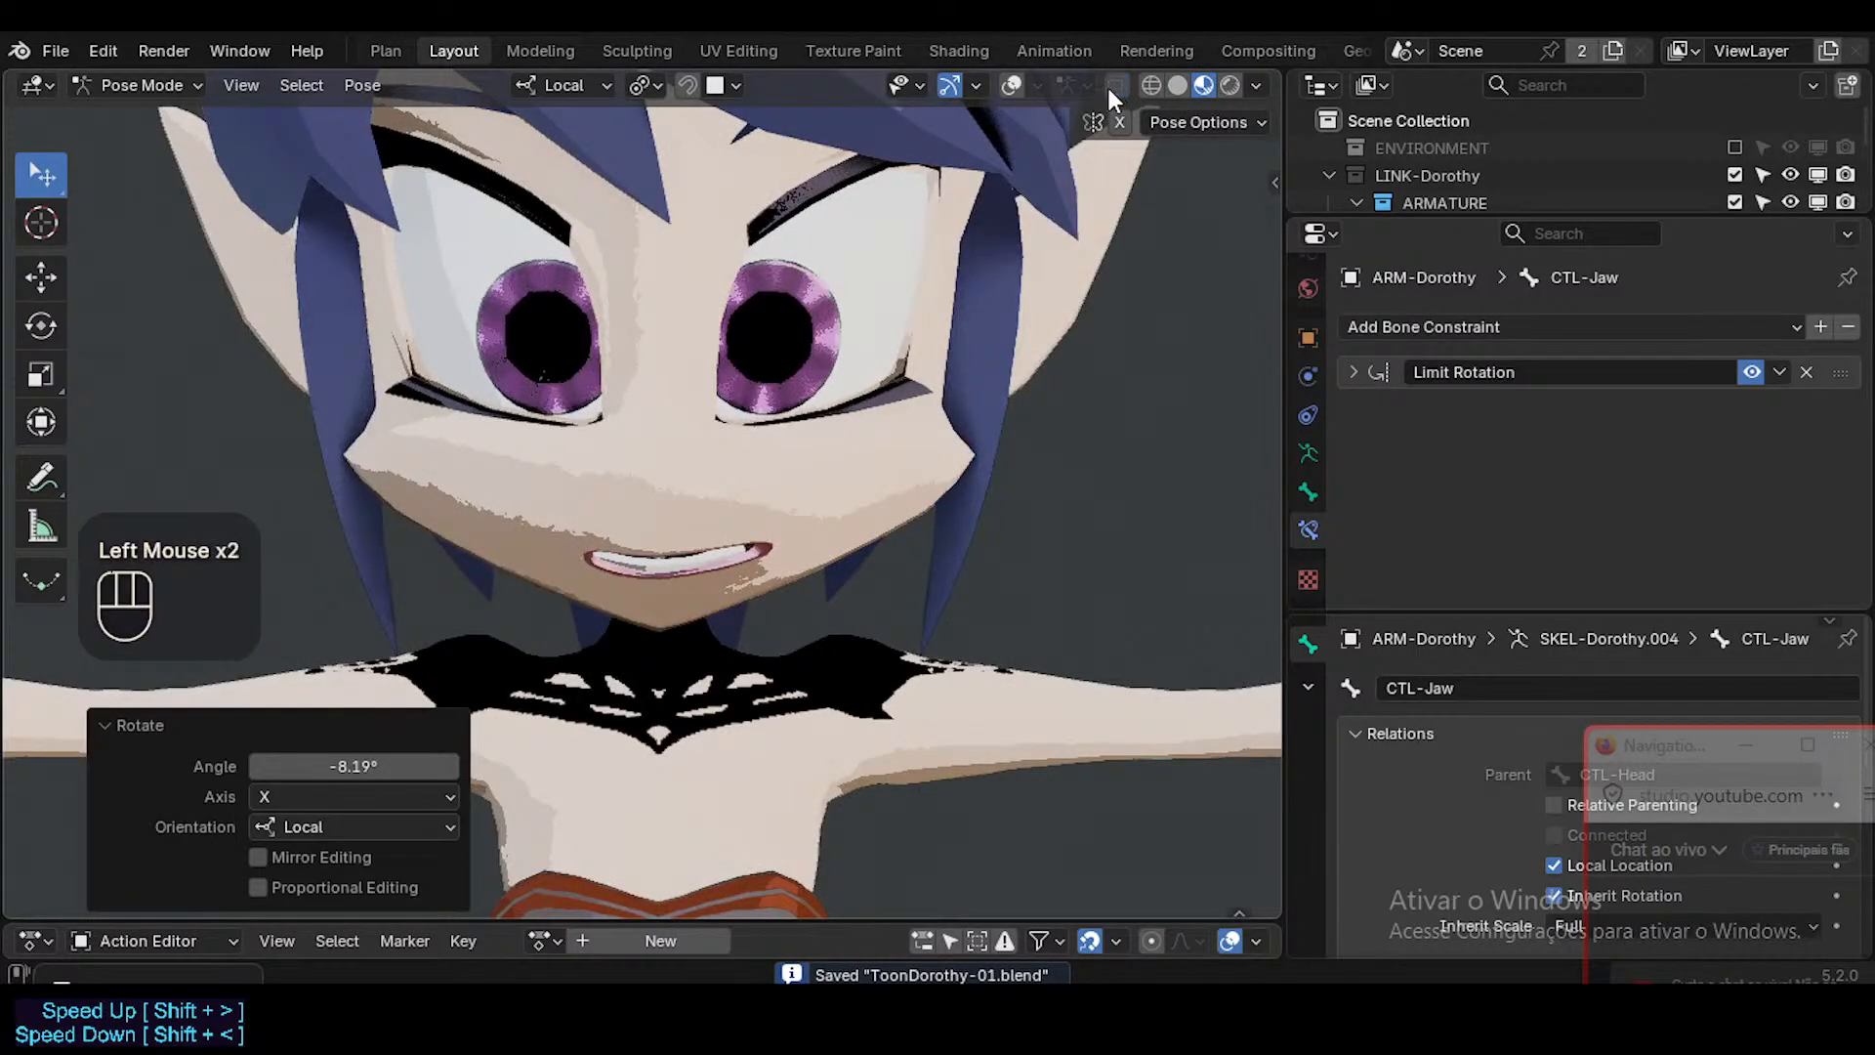
scroll(887, 484, "down", 1)
scroll(879, 487, "down", 1)
scroll(875, 496, "up", 1)
middle_click_drag(875, 496, 741, 432)
scroll(641, 518, "down", 1)
key("ctrl+s")
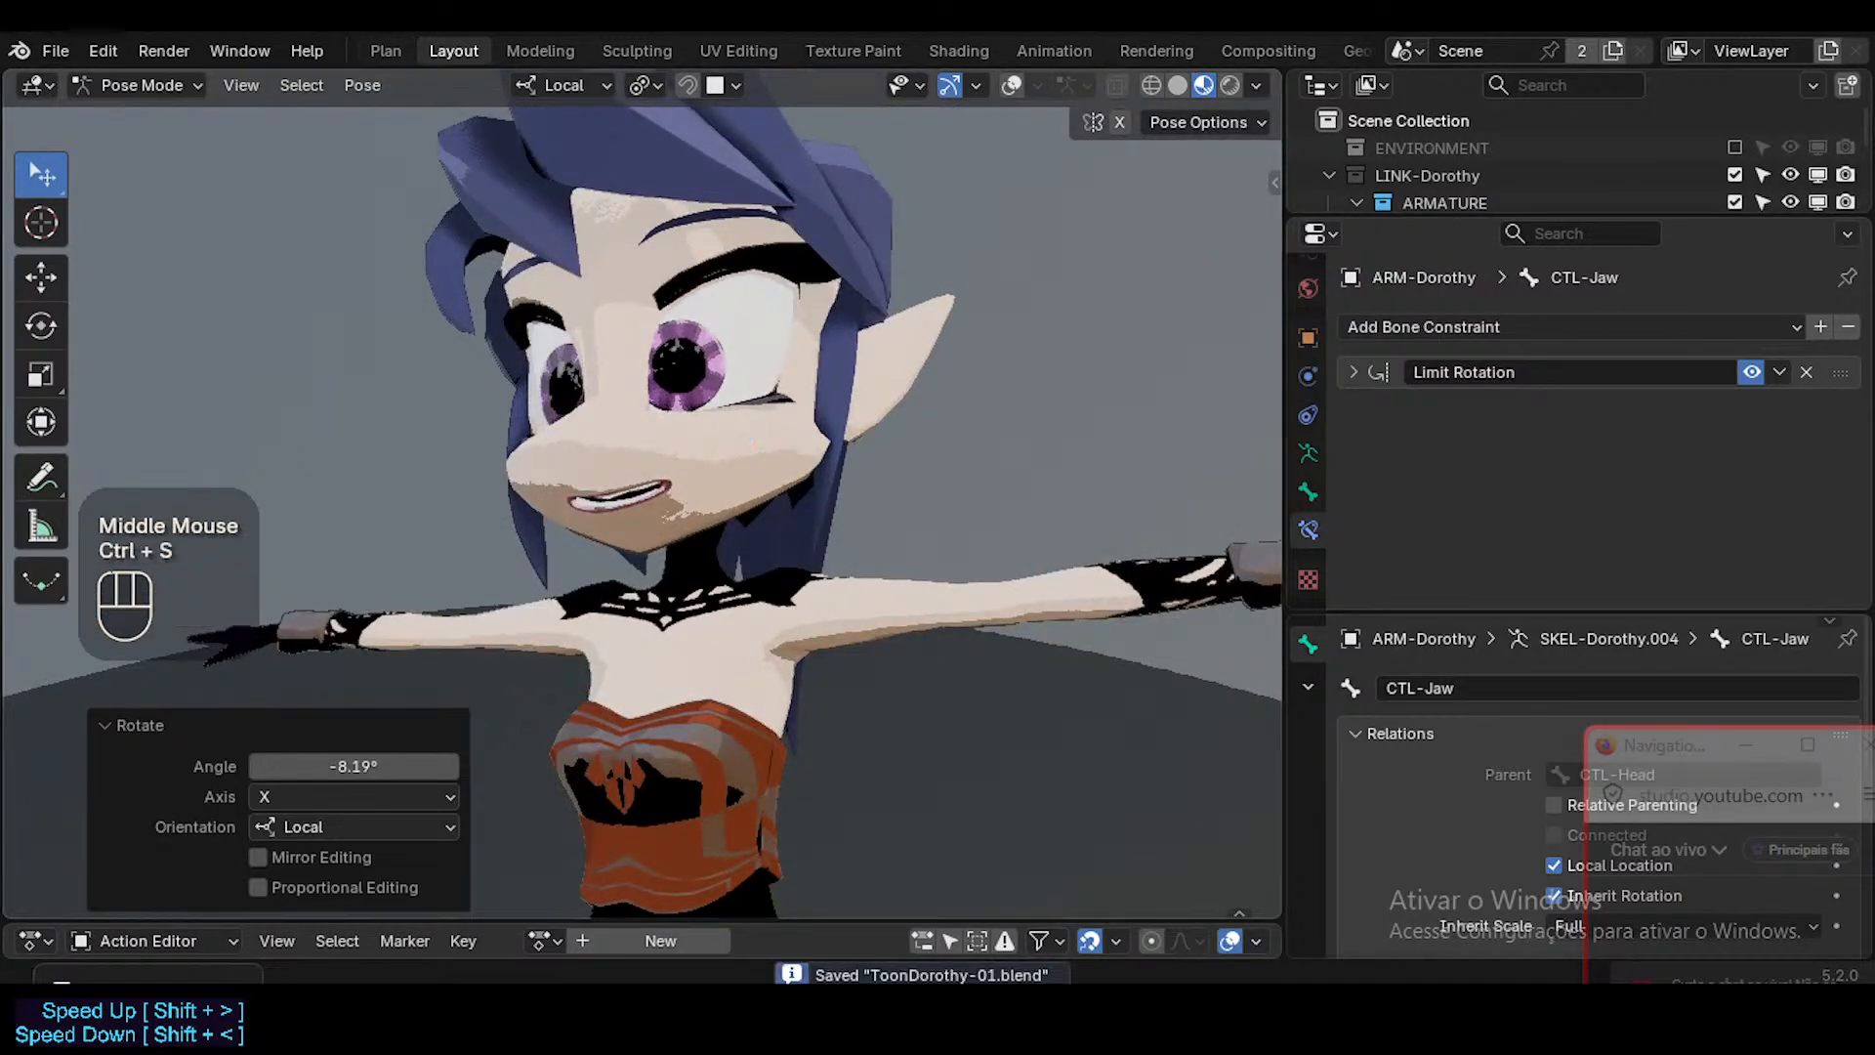
Open Spacecraft.blend from the 03_Scenerii folder of the Neocene-V asset library.
left_click(60, 54)
left_click(80, 104)
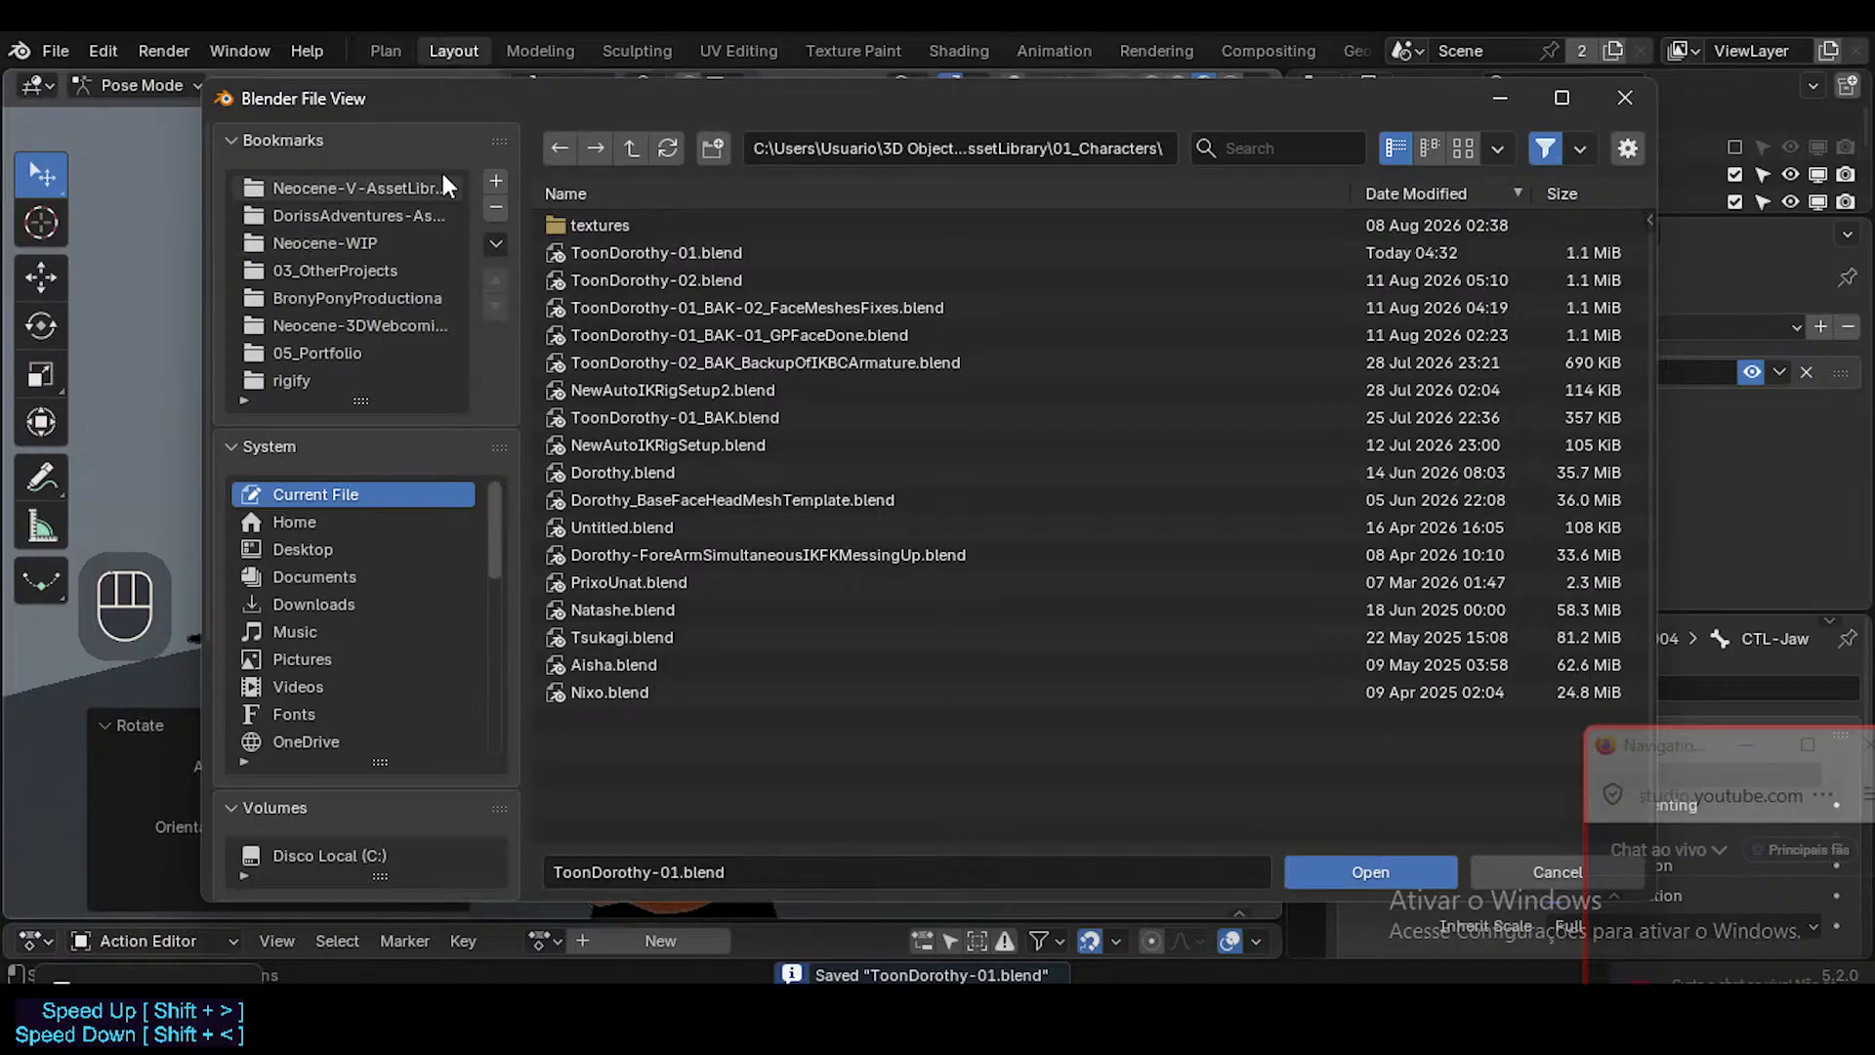
left_click(381, 185)
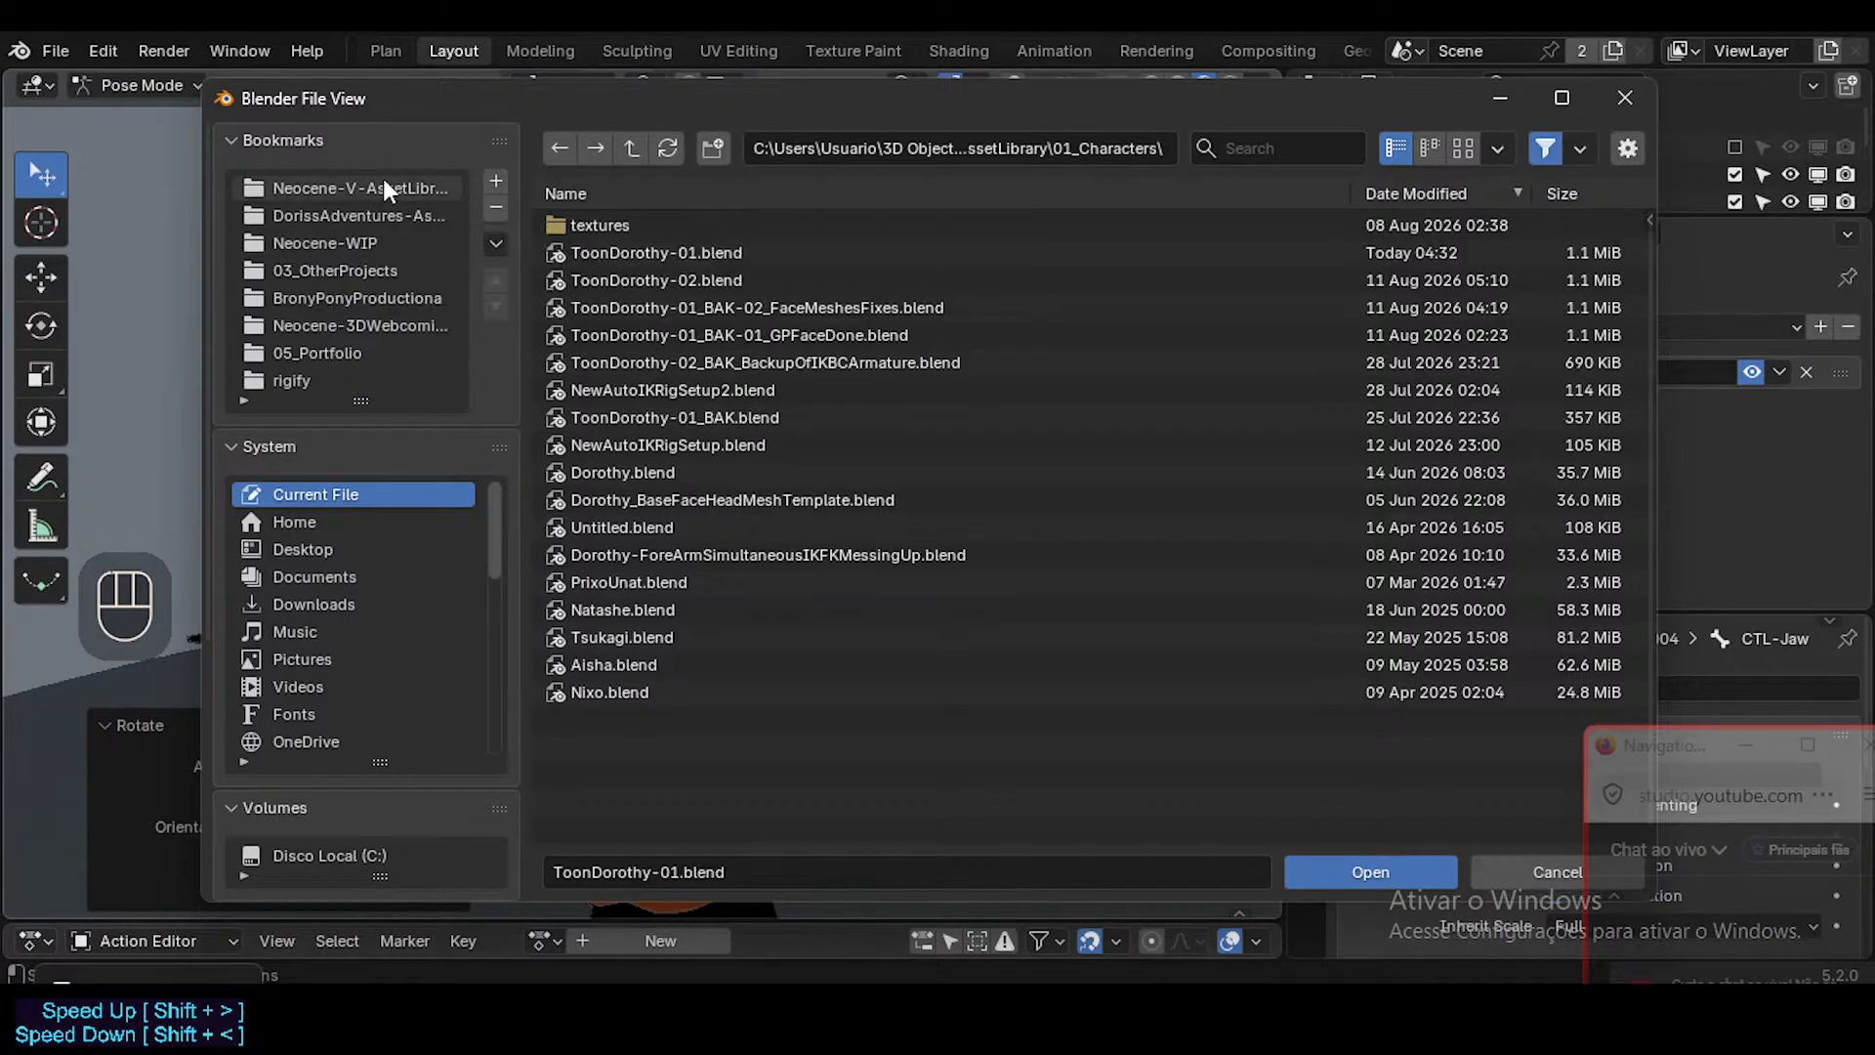
left_click(630, 252)
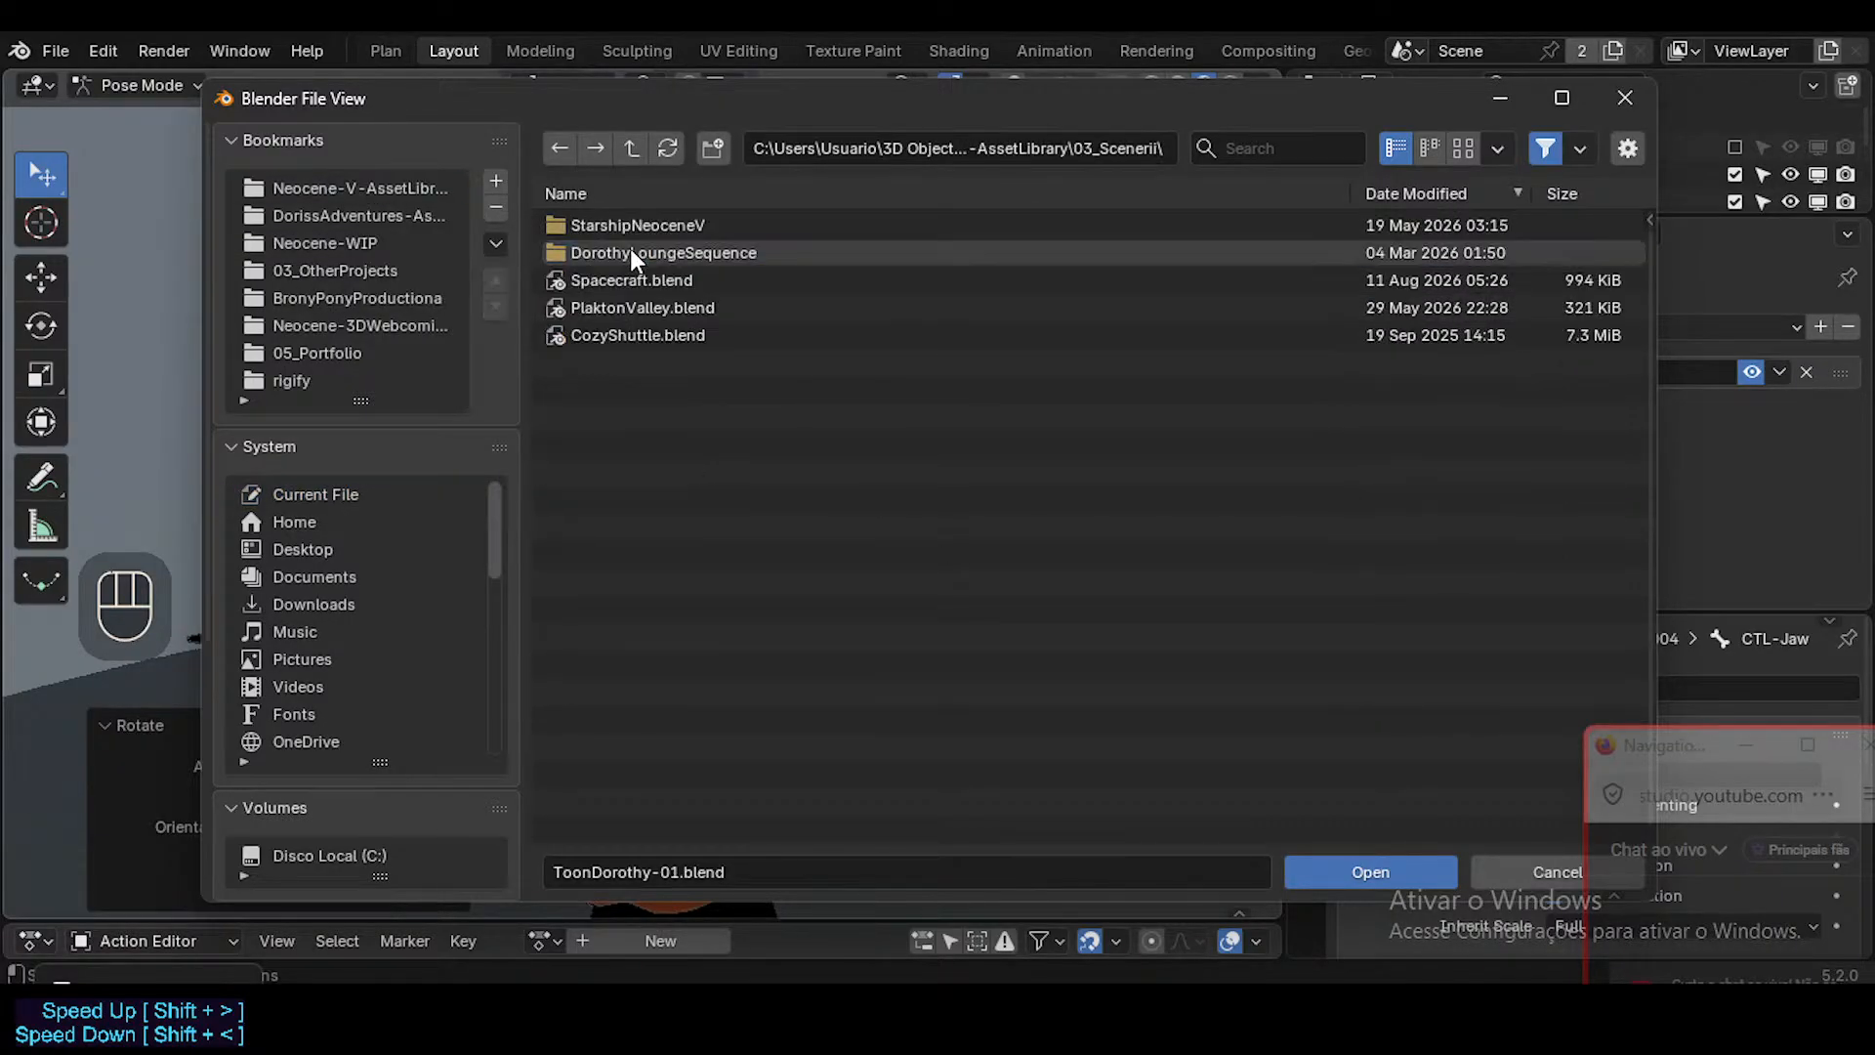
left_click(641, 282)
key("Escape")
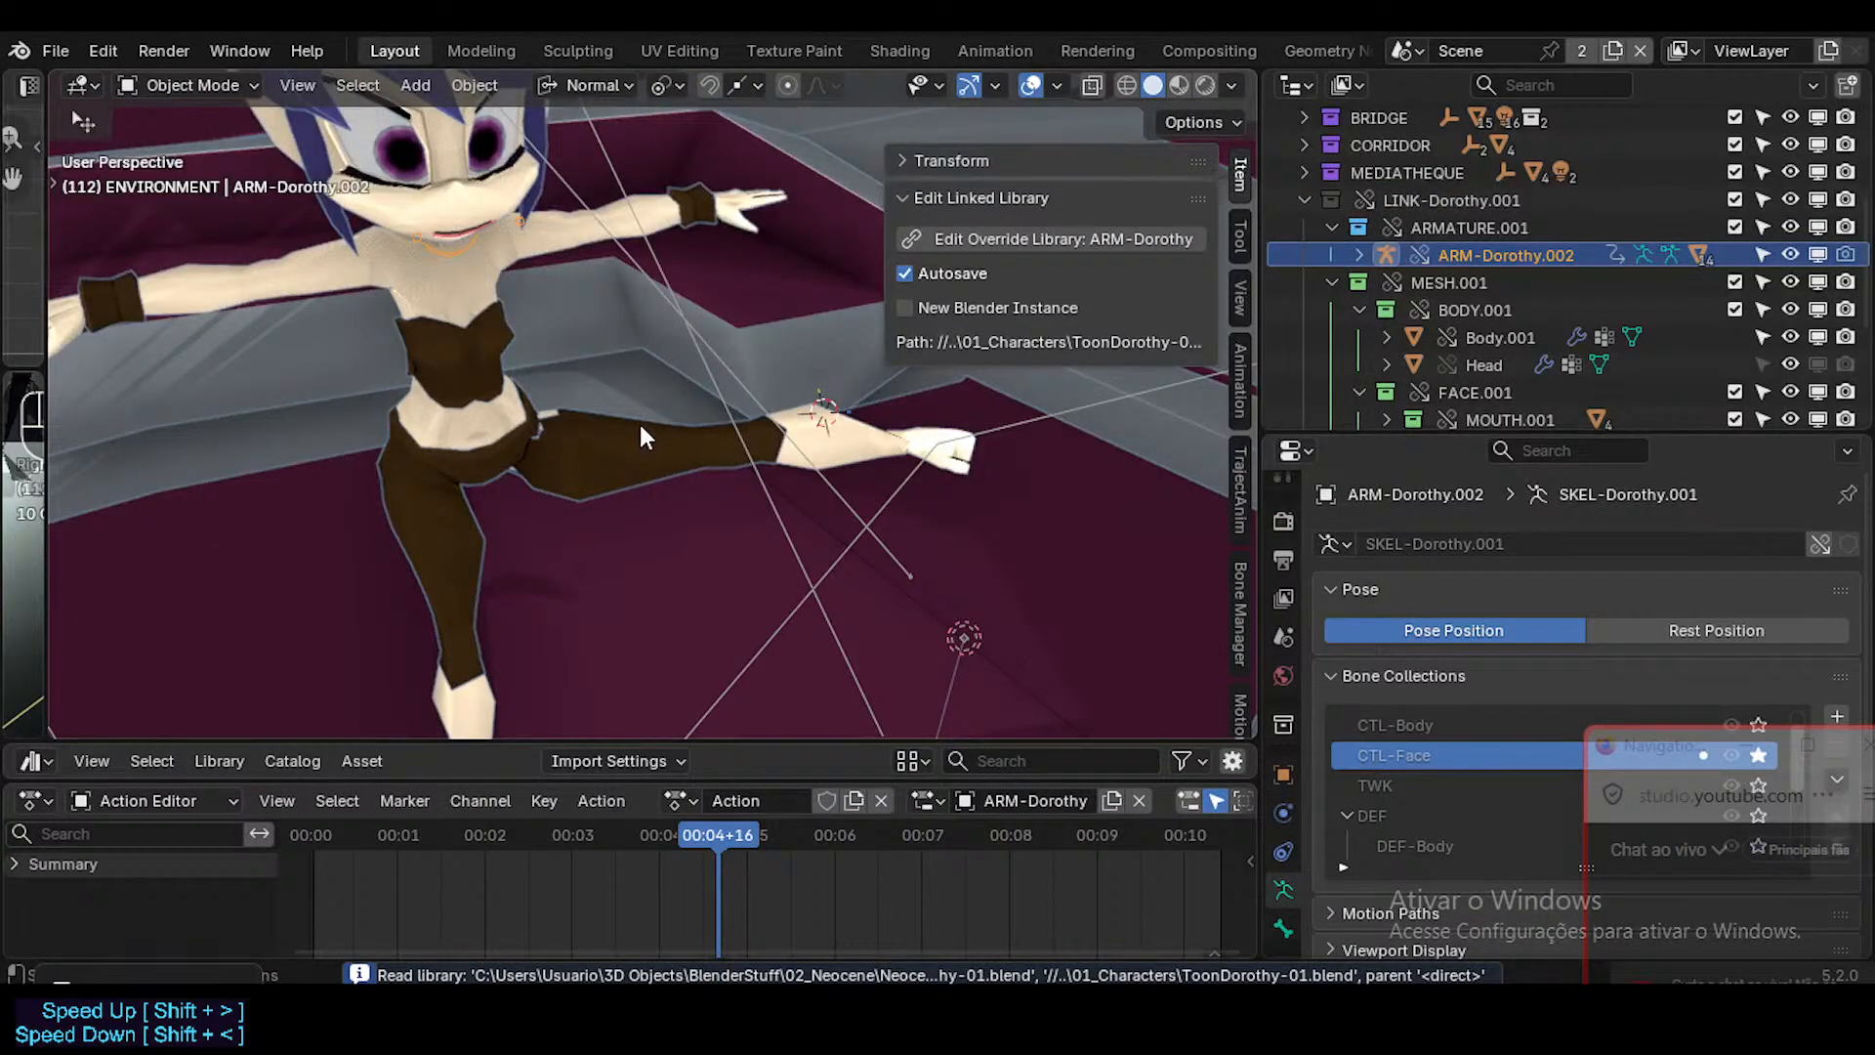
Hide the viewport sidebar and examine the linked Dorothy character's face and mouth controls up close.
key("n")
middle_click_drag(718, 496, 859, 708)
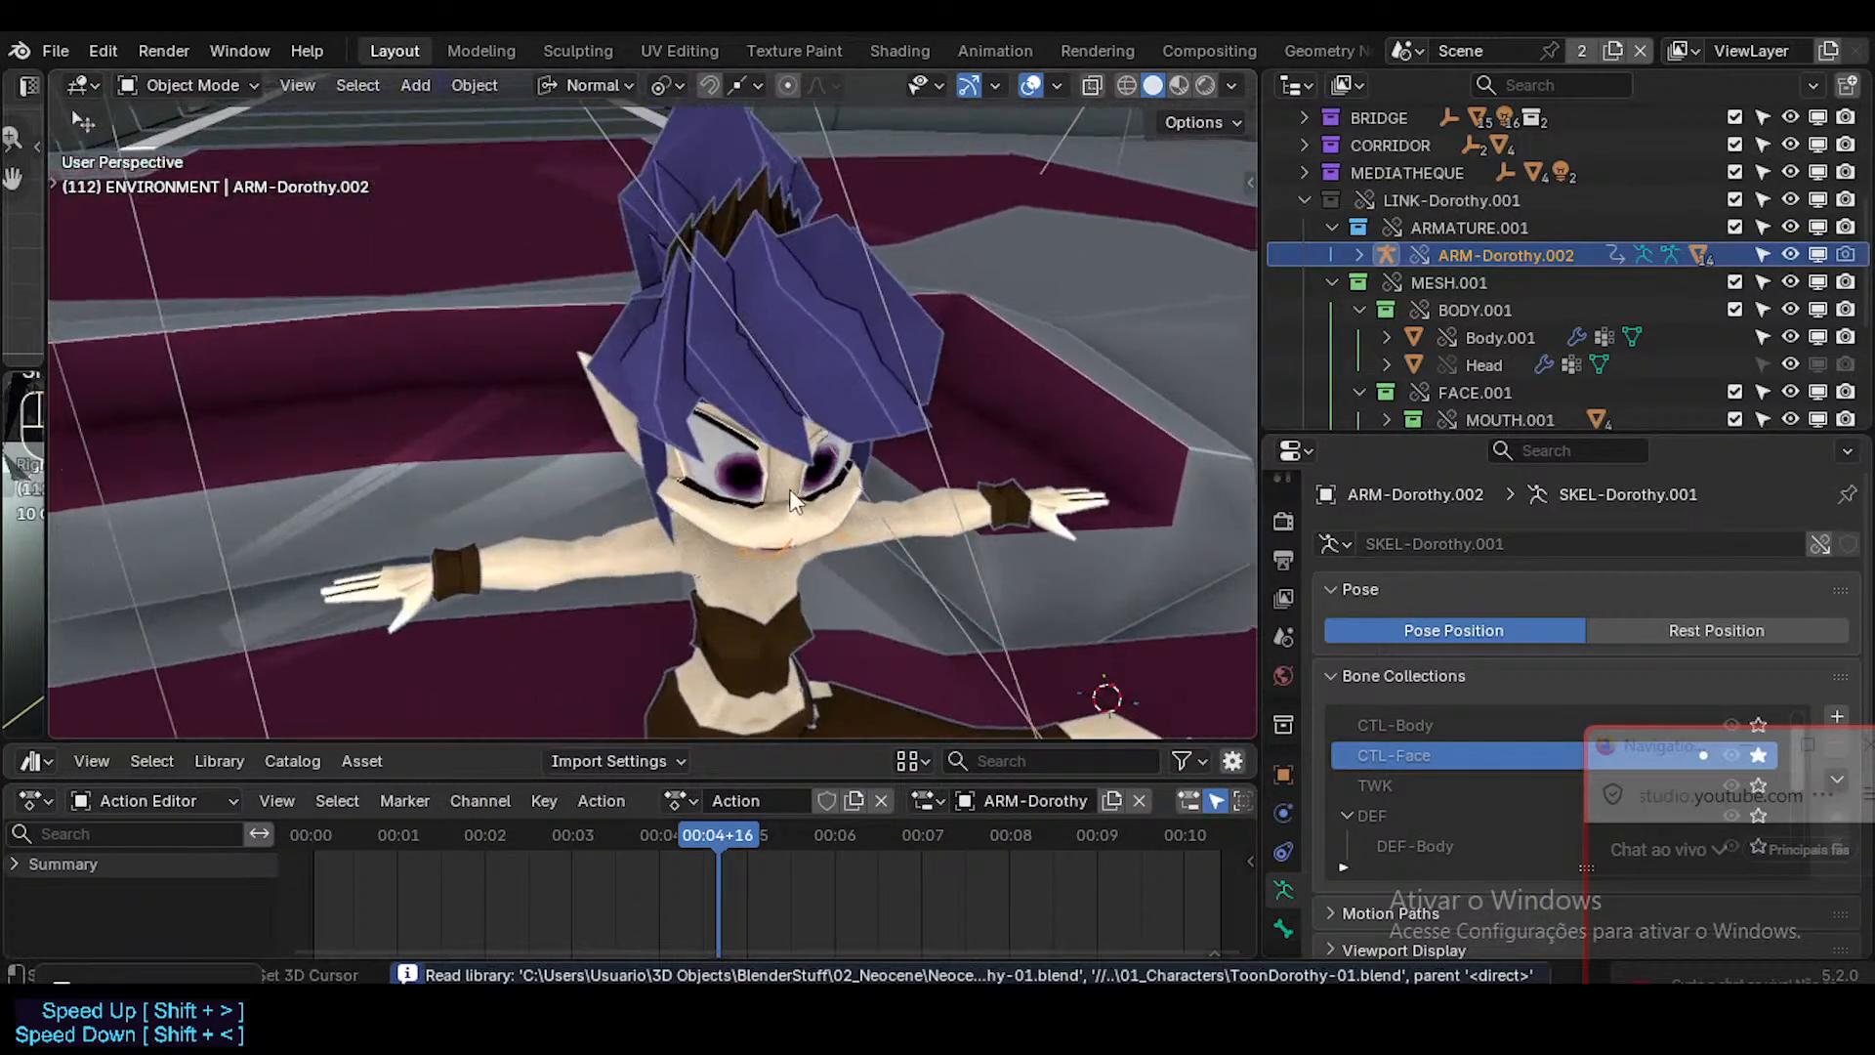
middle_click_drag(606, 420, 430, 315)
scroll(791, 499, "up", 6)
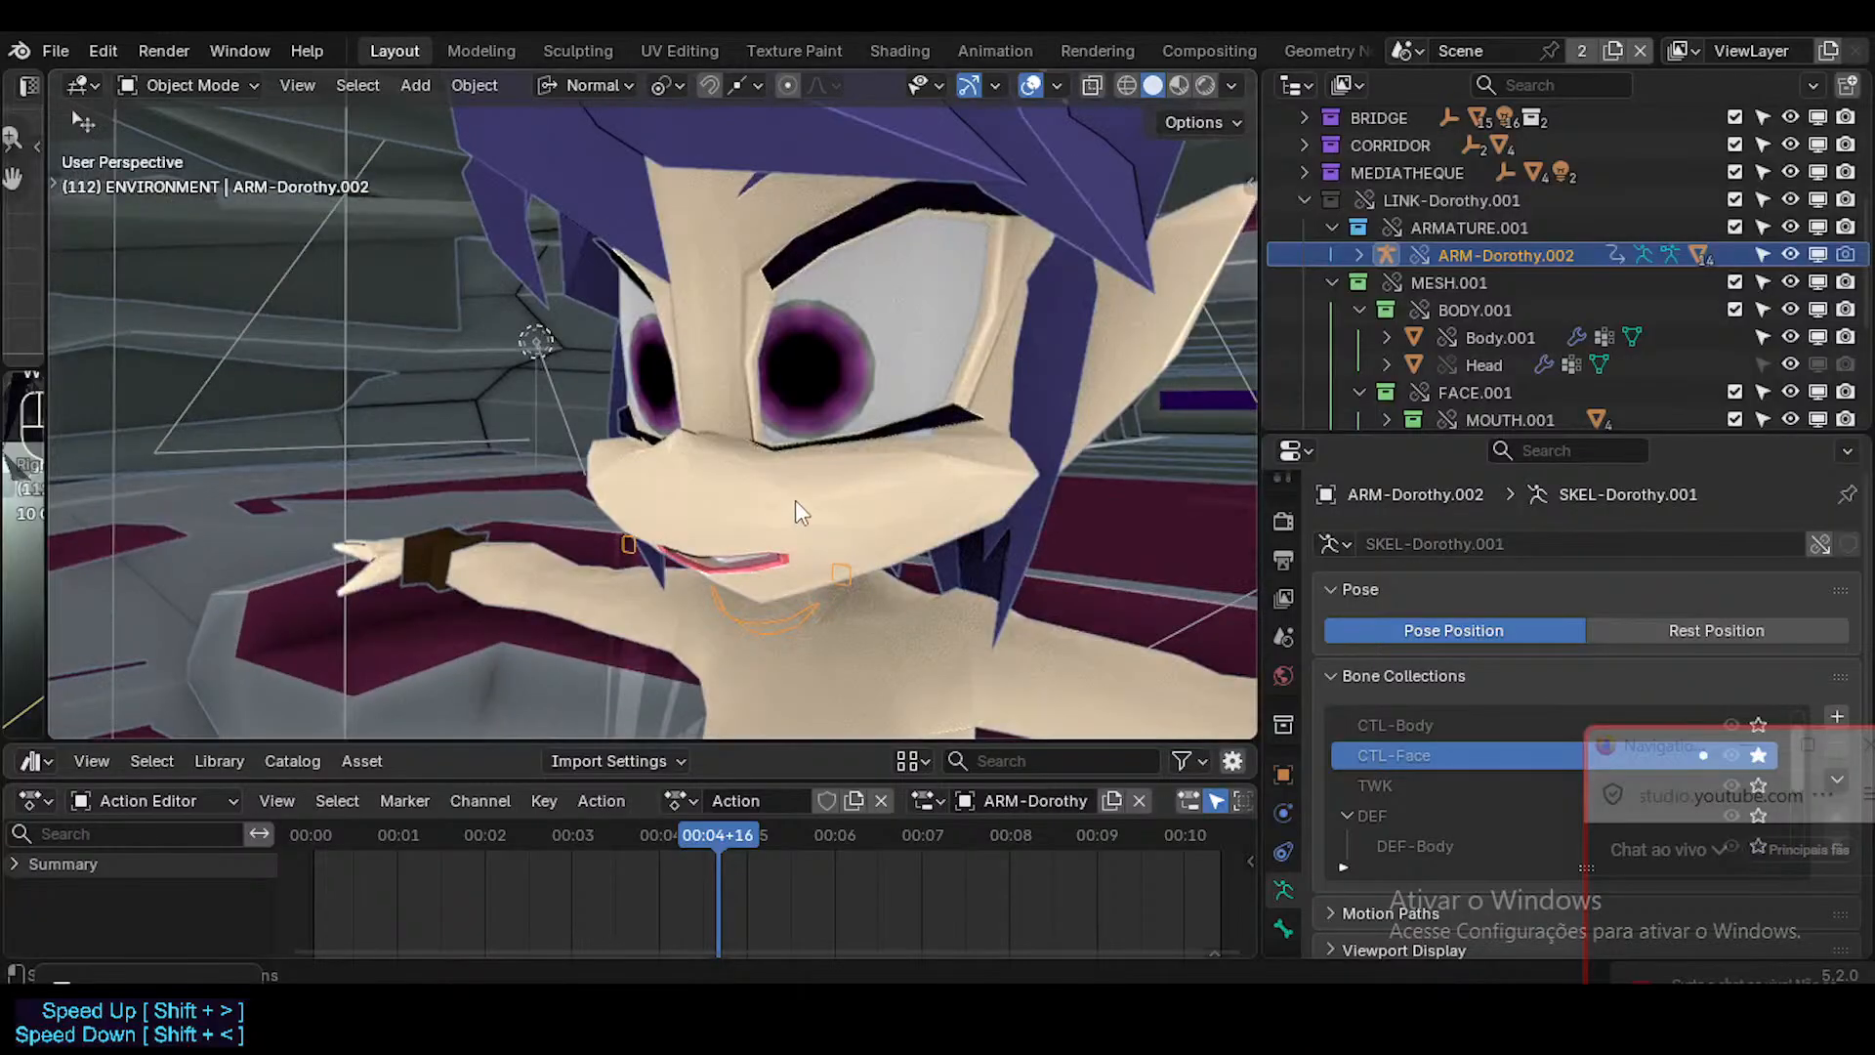
scroll(795, 500, "down", 1)
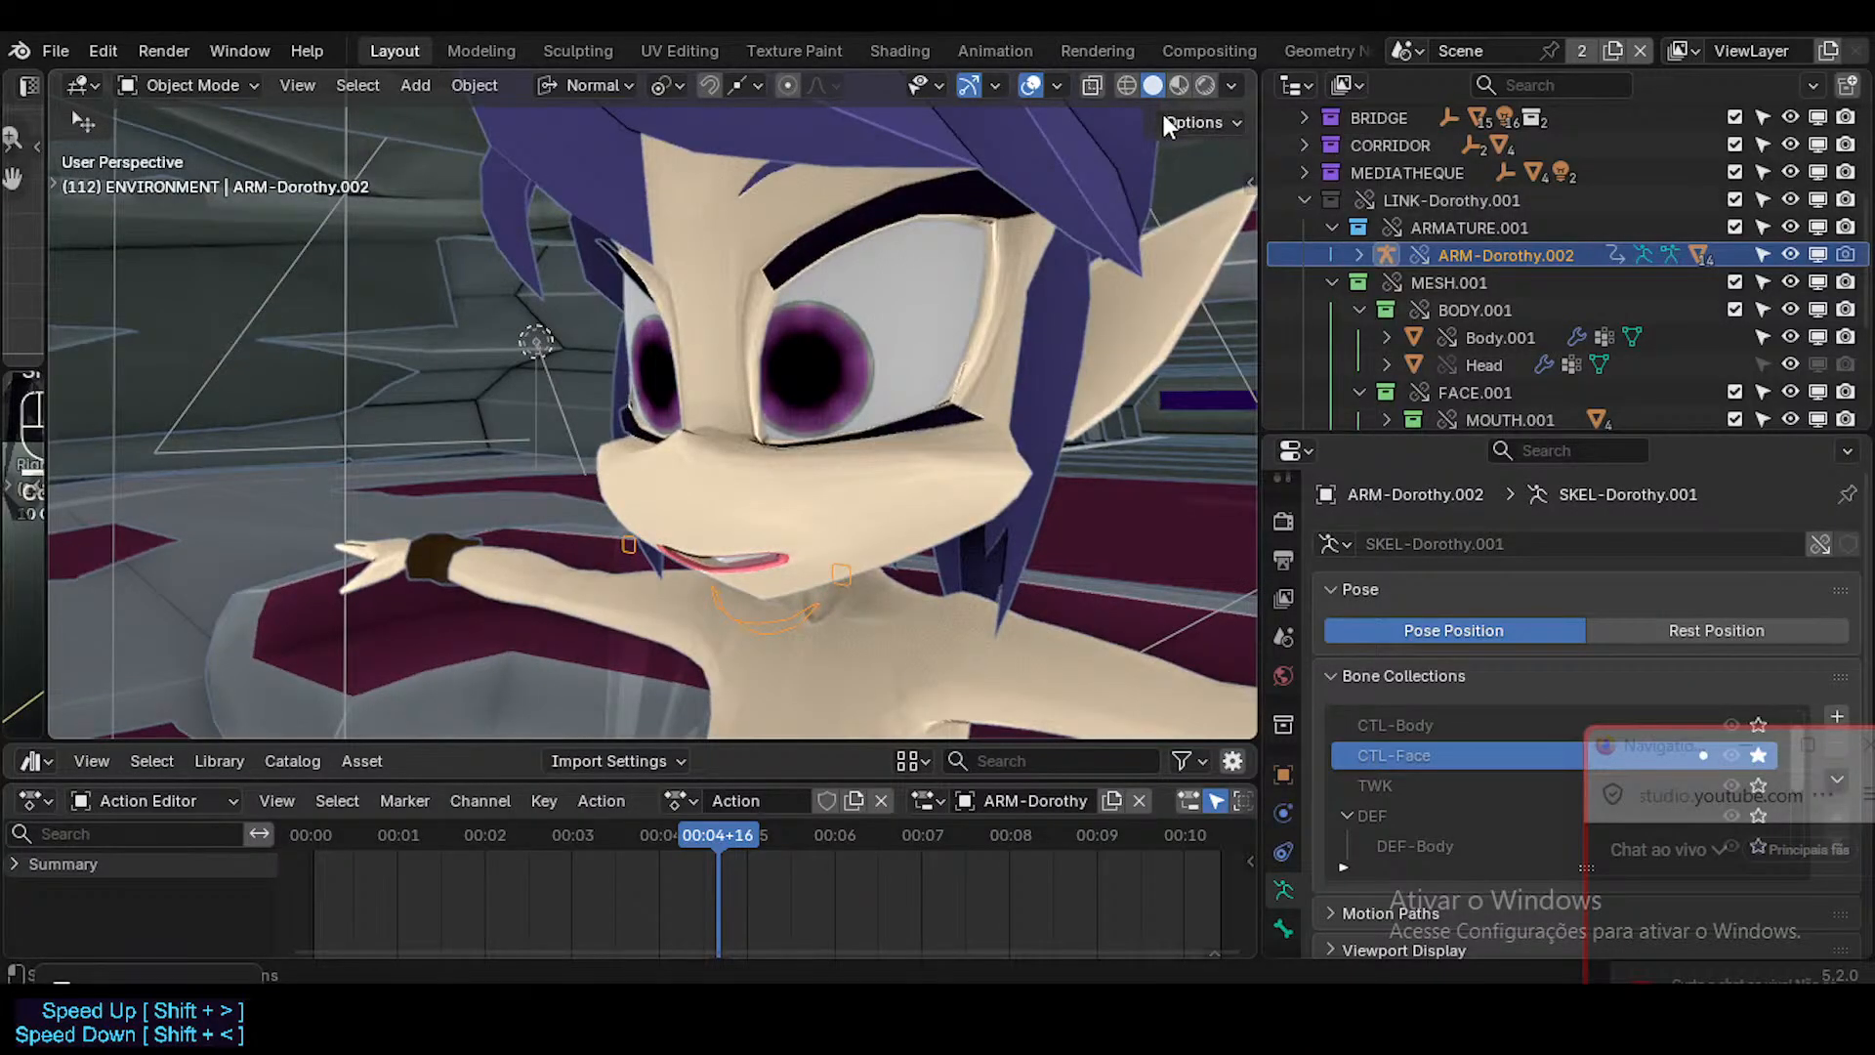
Switch the viewport to Material Preview and examine the linked Dorothy character with the overlays shown and hidden.
left_click(1178, 85)
scroll(893, 537, "down", 5)
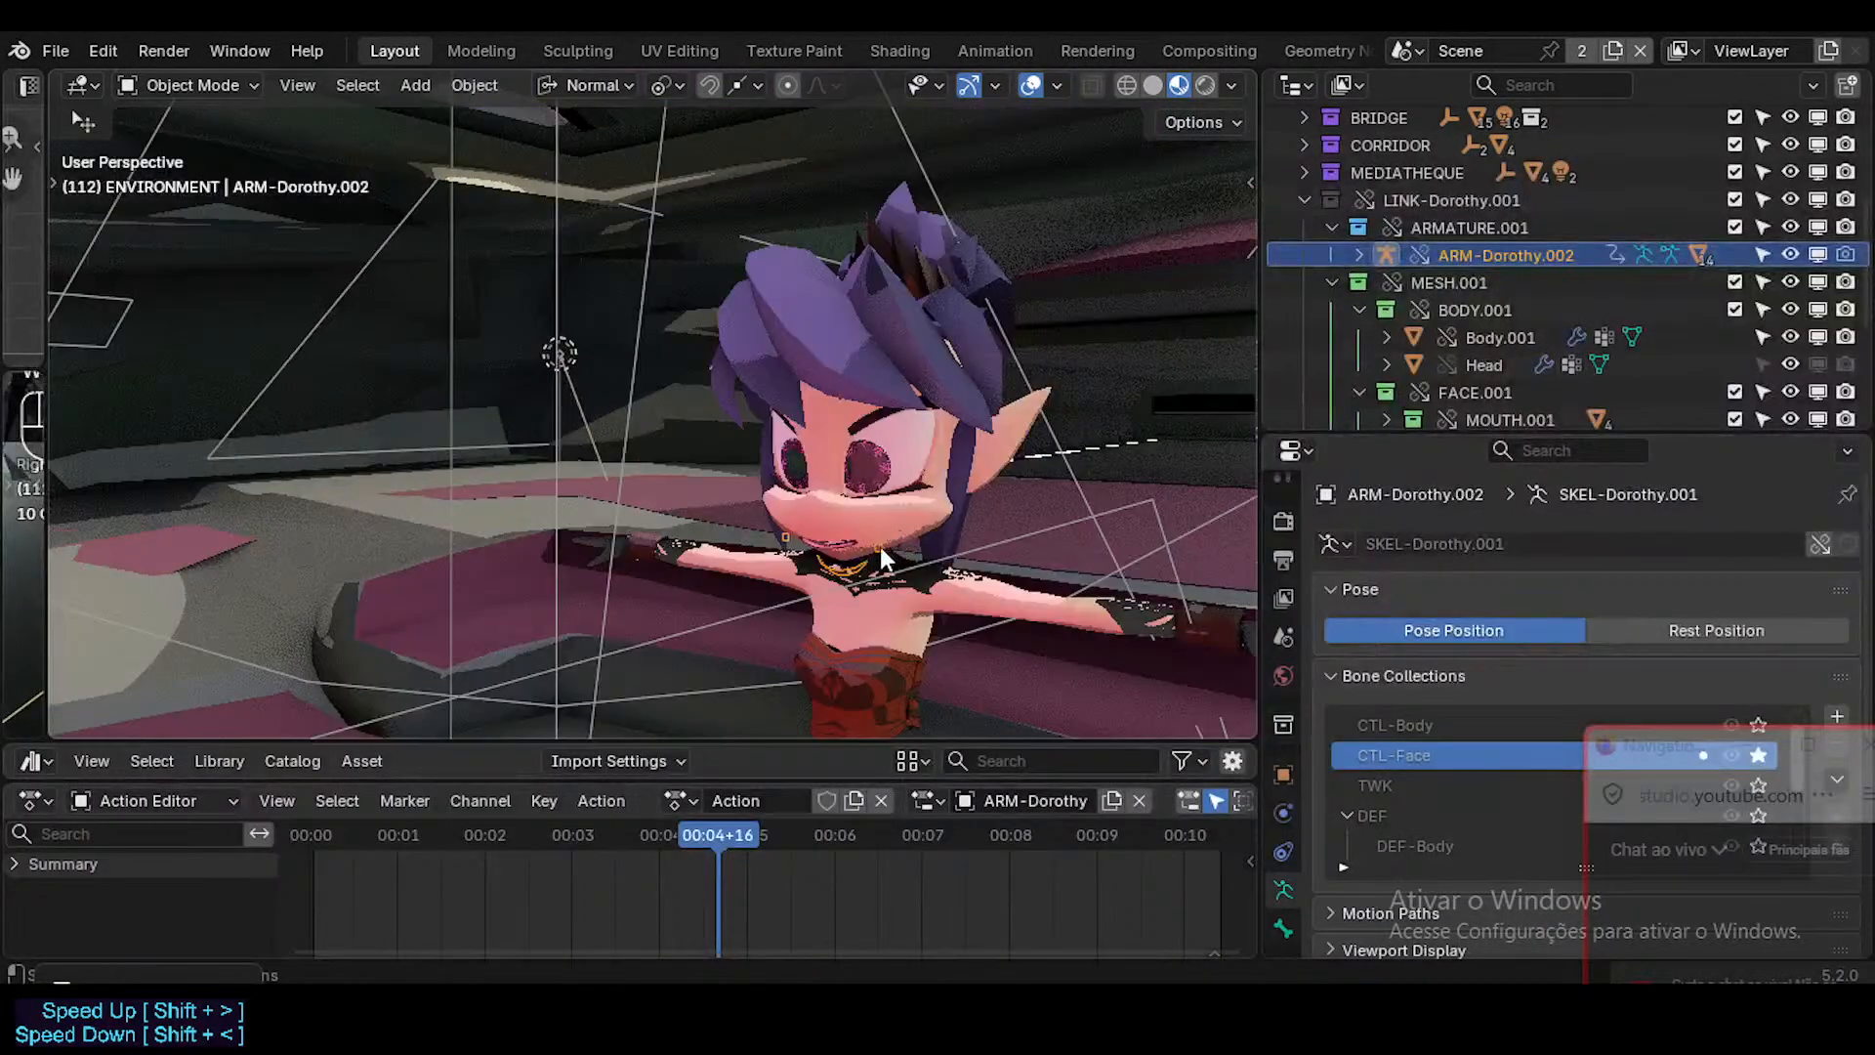
scroll(809, 483, "up", 2)
middle_click_drag(810, 487, 844, 515)
key("alt+shift+z")
key("alt+shift+z")
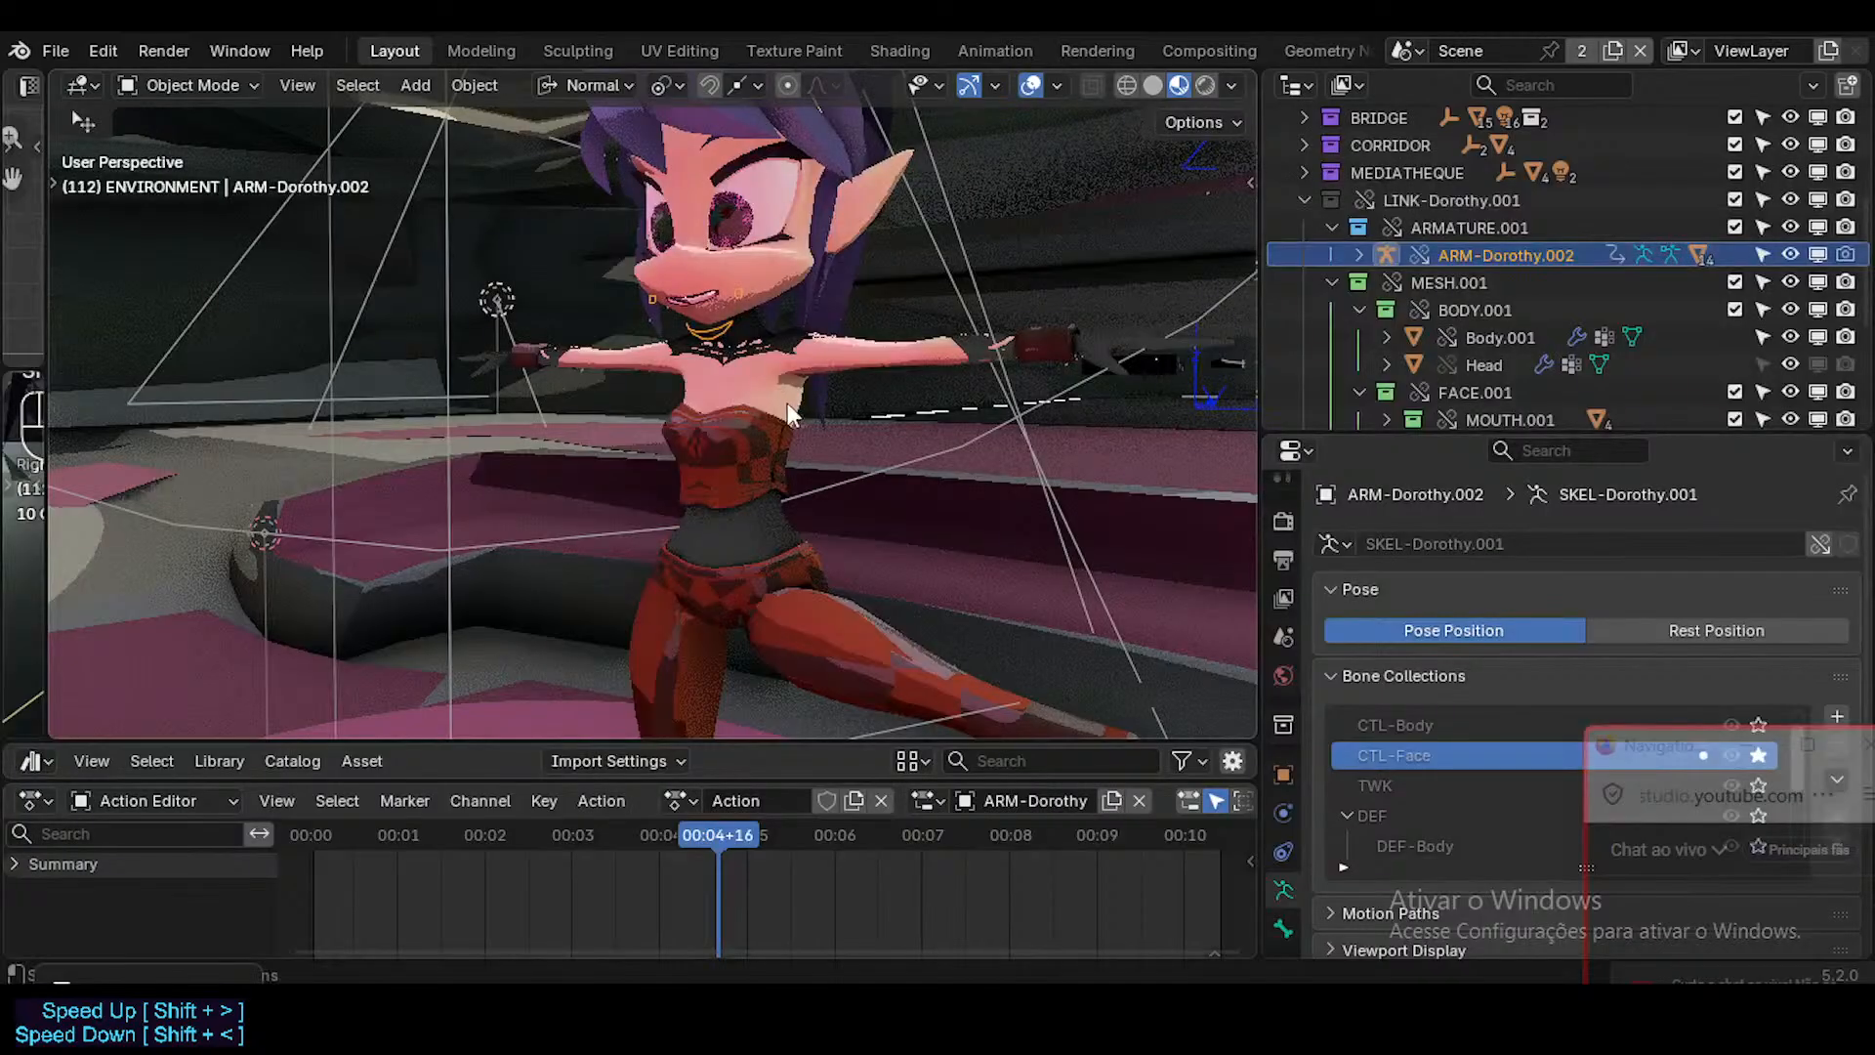
middle_click_drag(789, 406, 800, 463)
Deselect everything, compare the view with overlays hidden, and check the viewport overlay settings.
key("a")
key("alt+a")
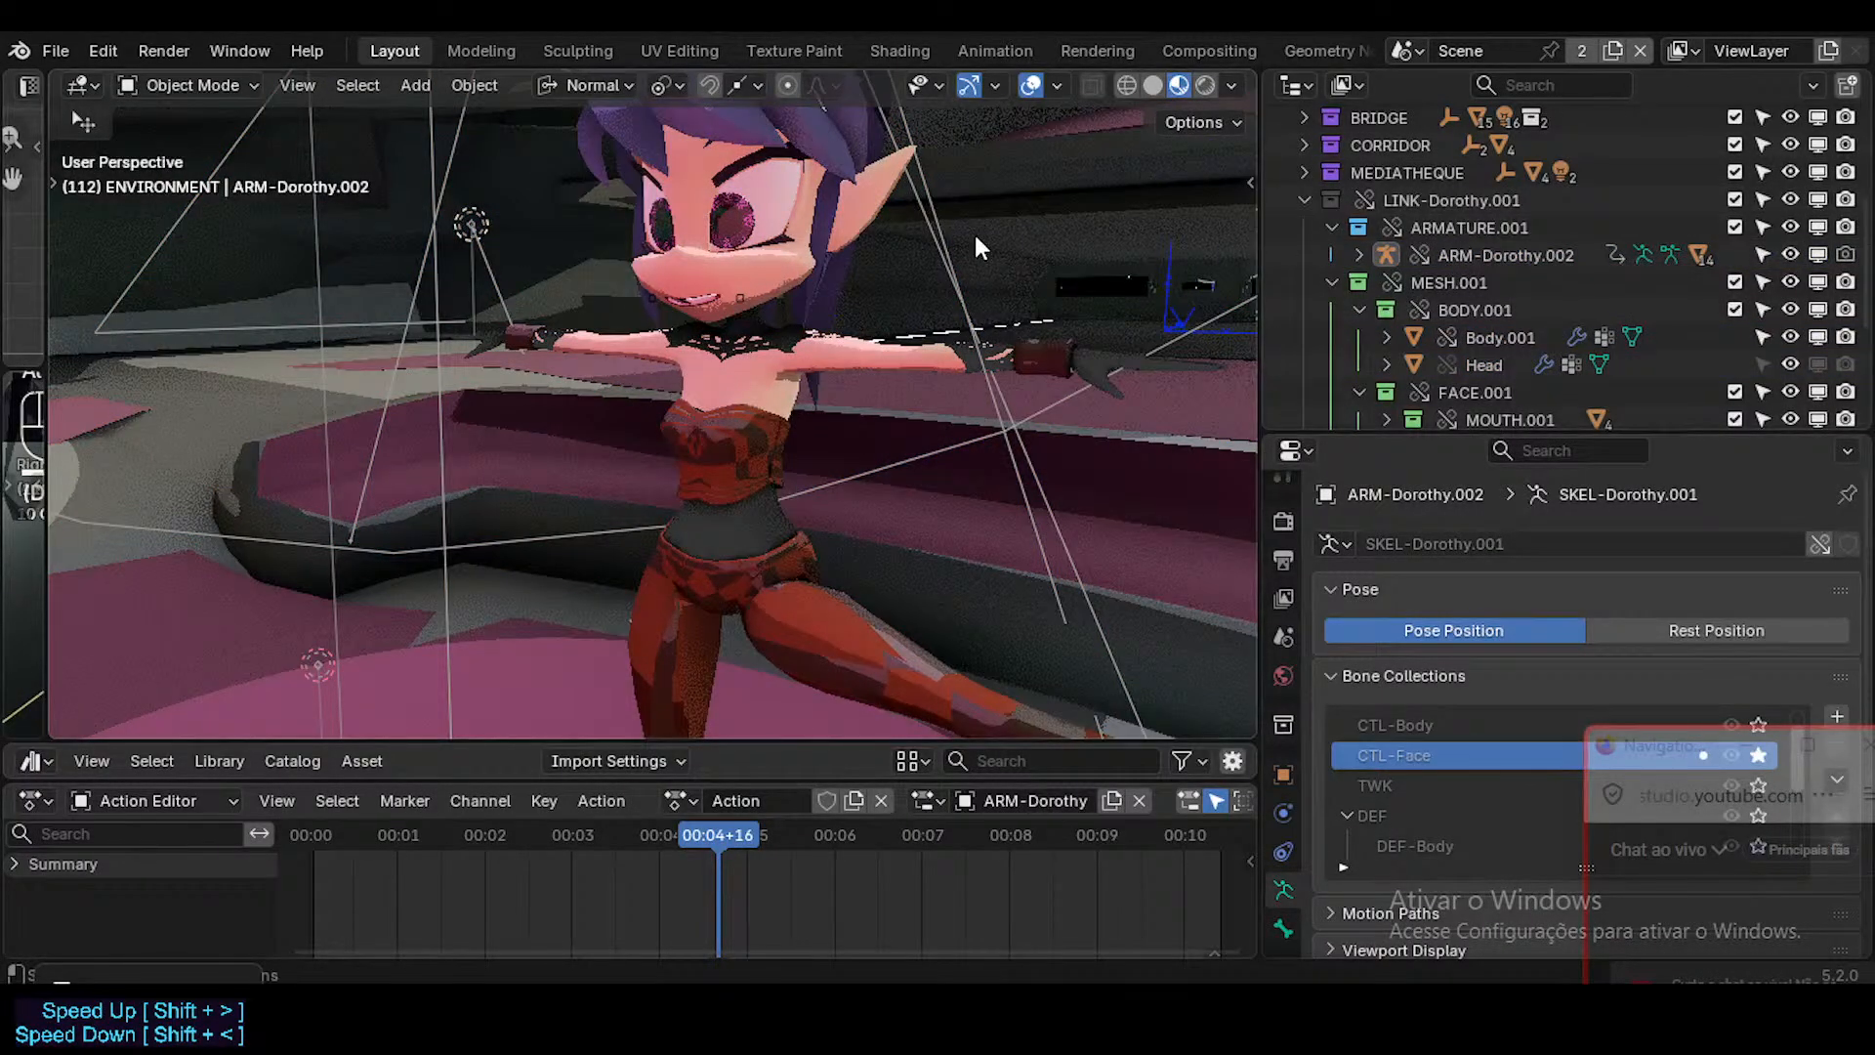
key("alt+shift+z")
key("alt+shift+z")
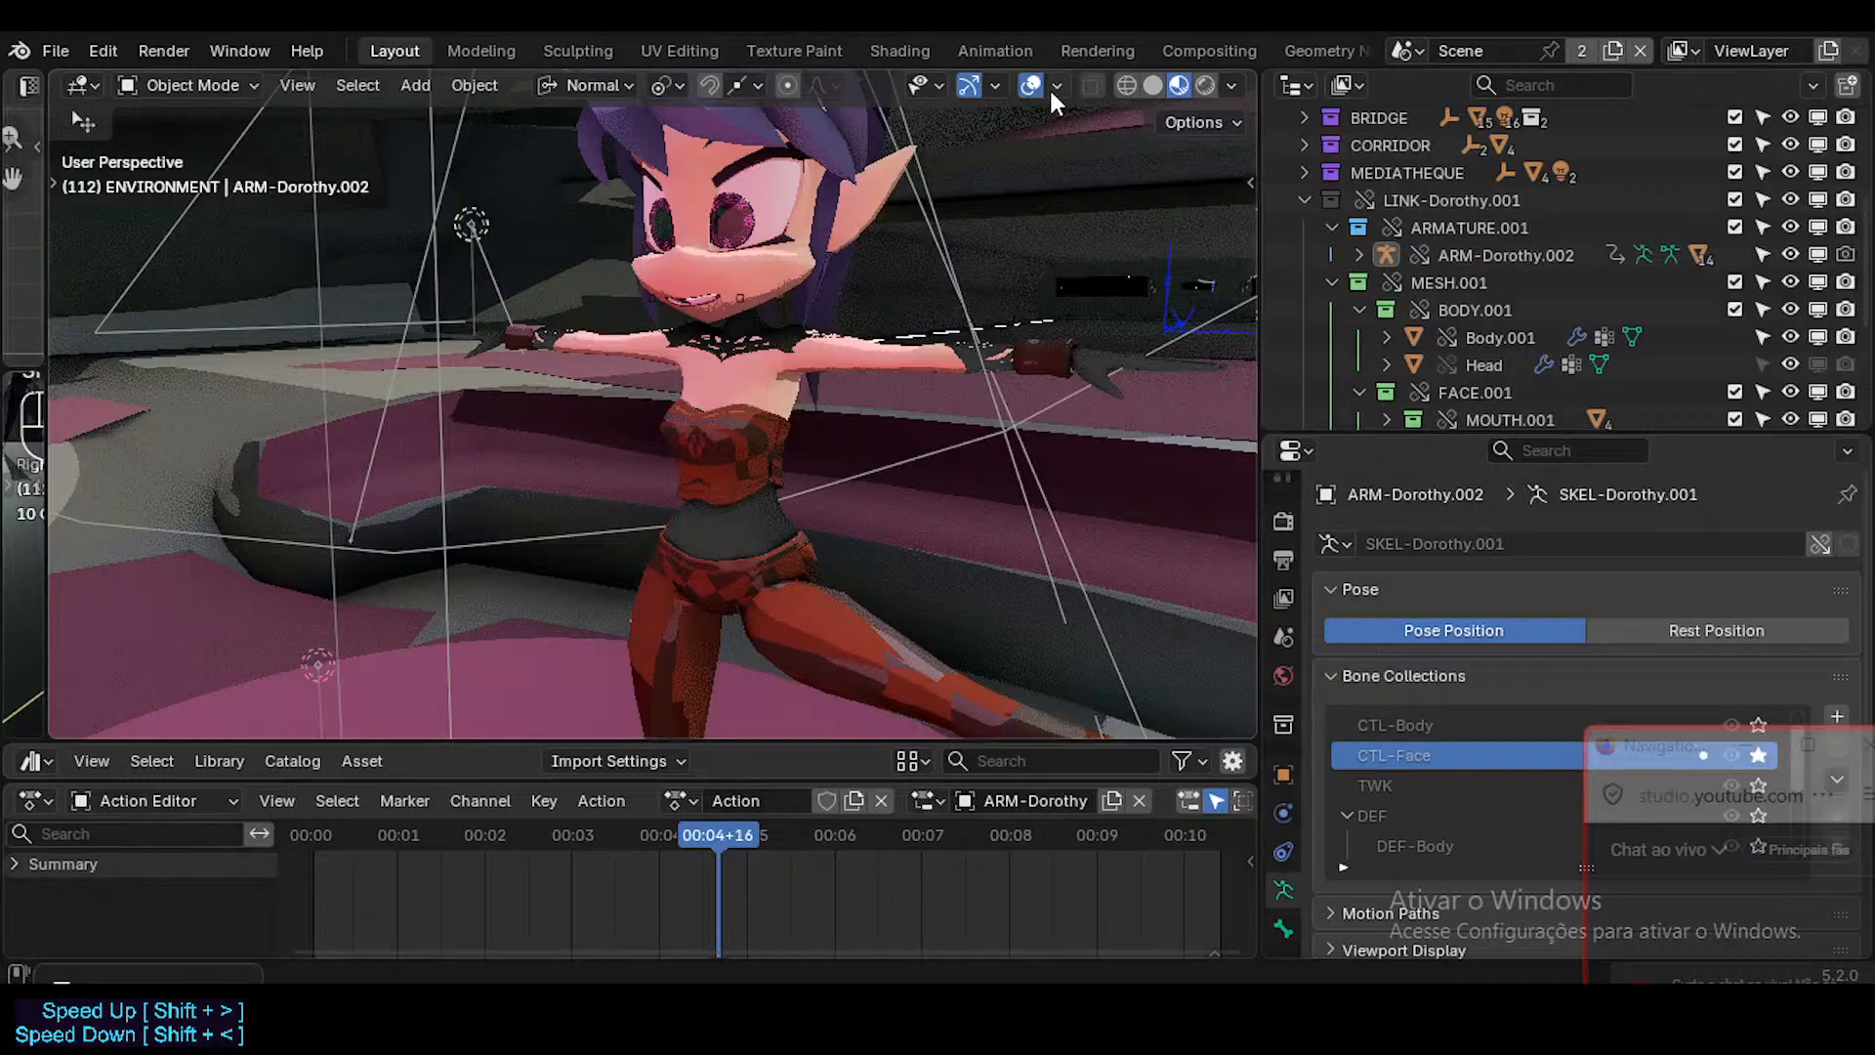
left_click(1058, 88)
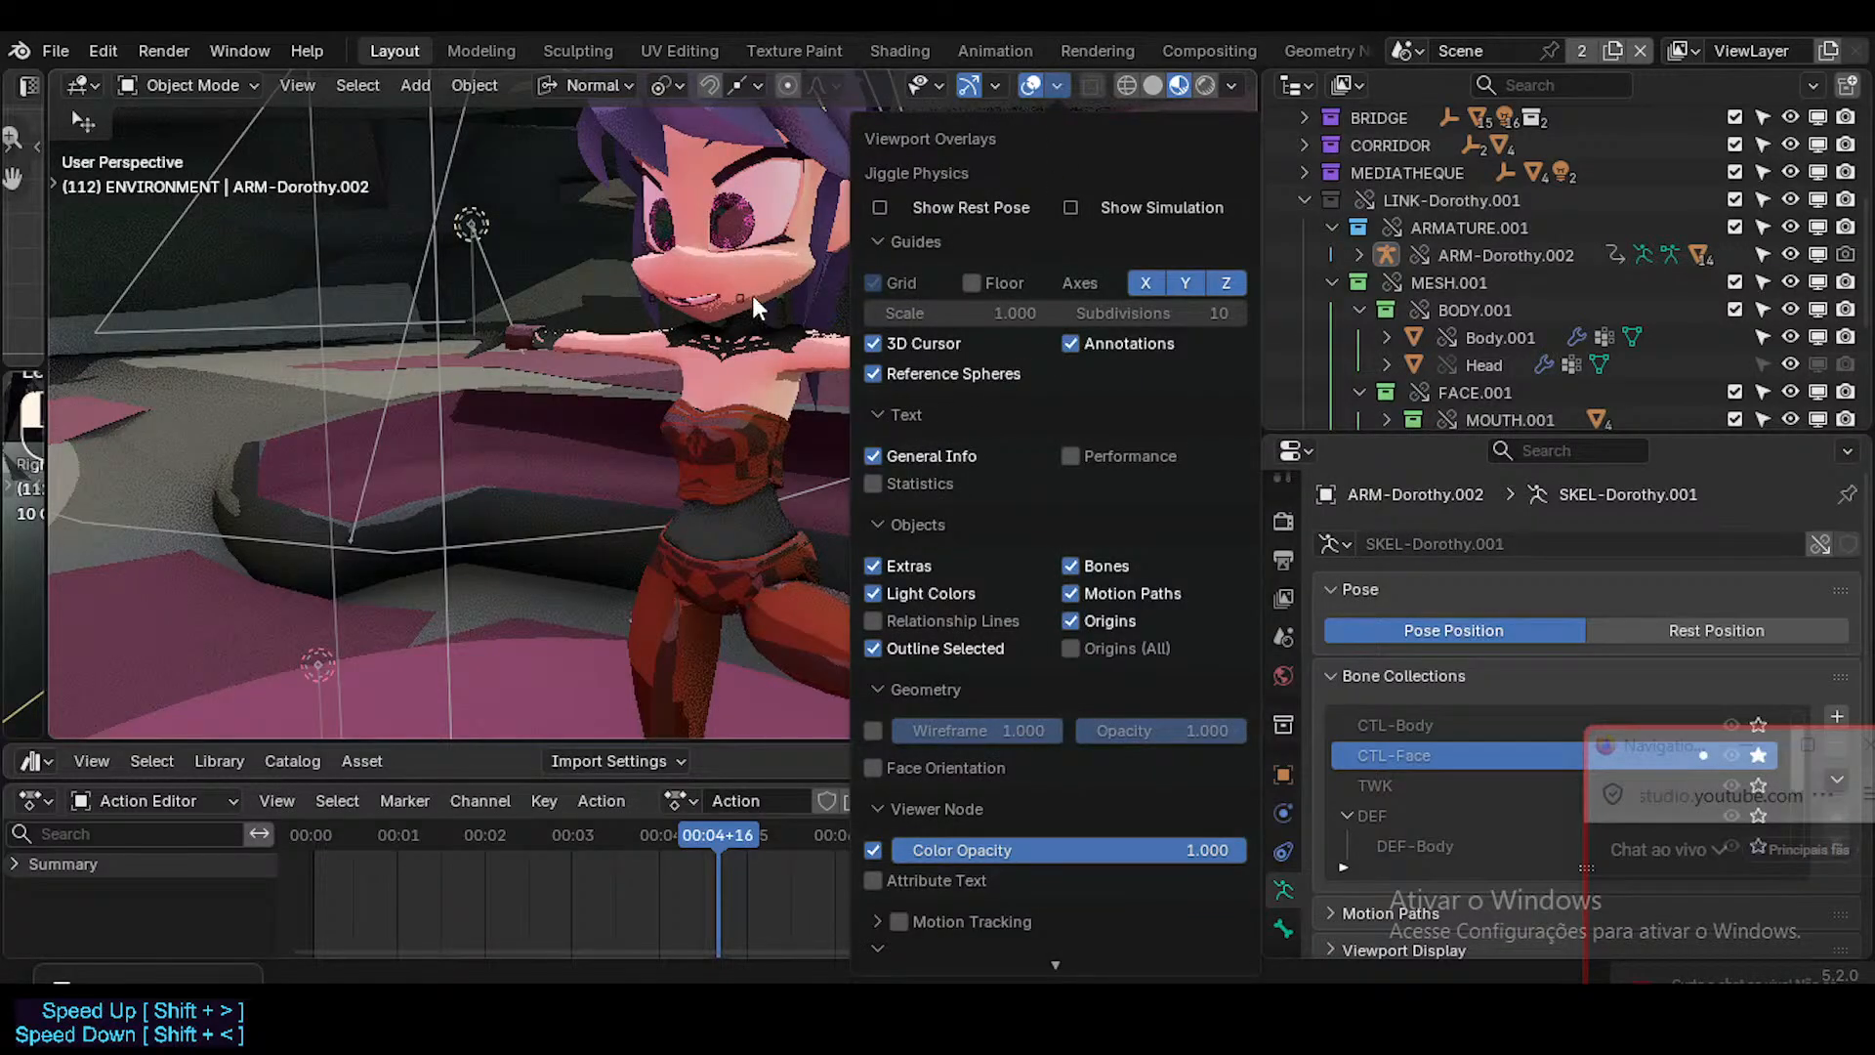
middle_click_drag(757, 309, 429, 309)
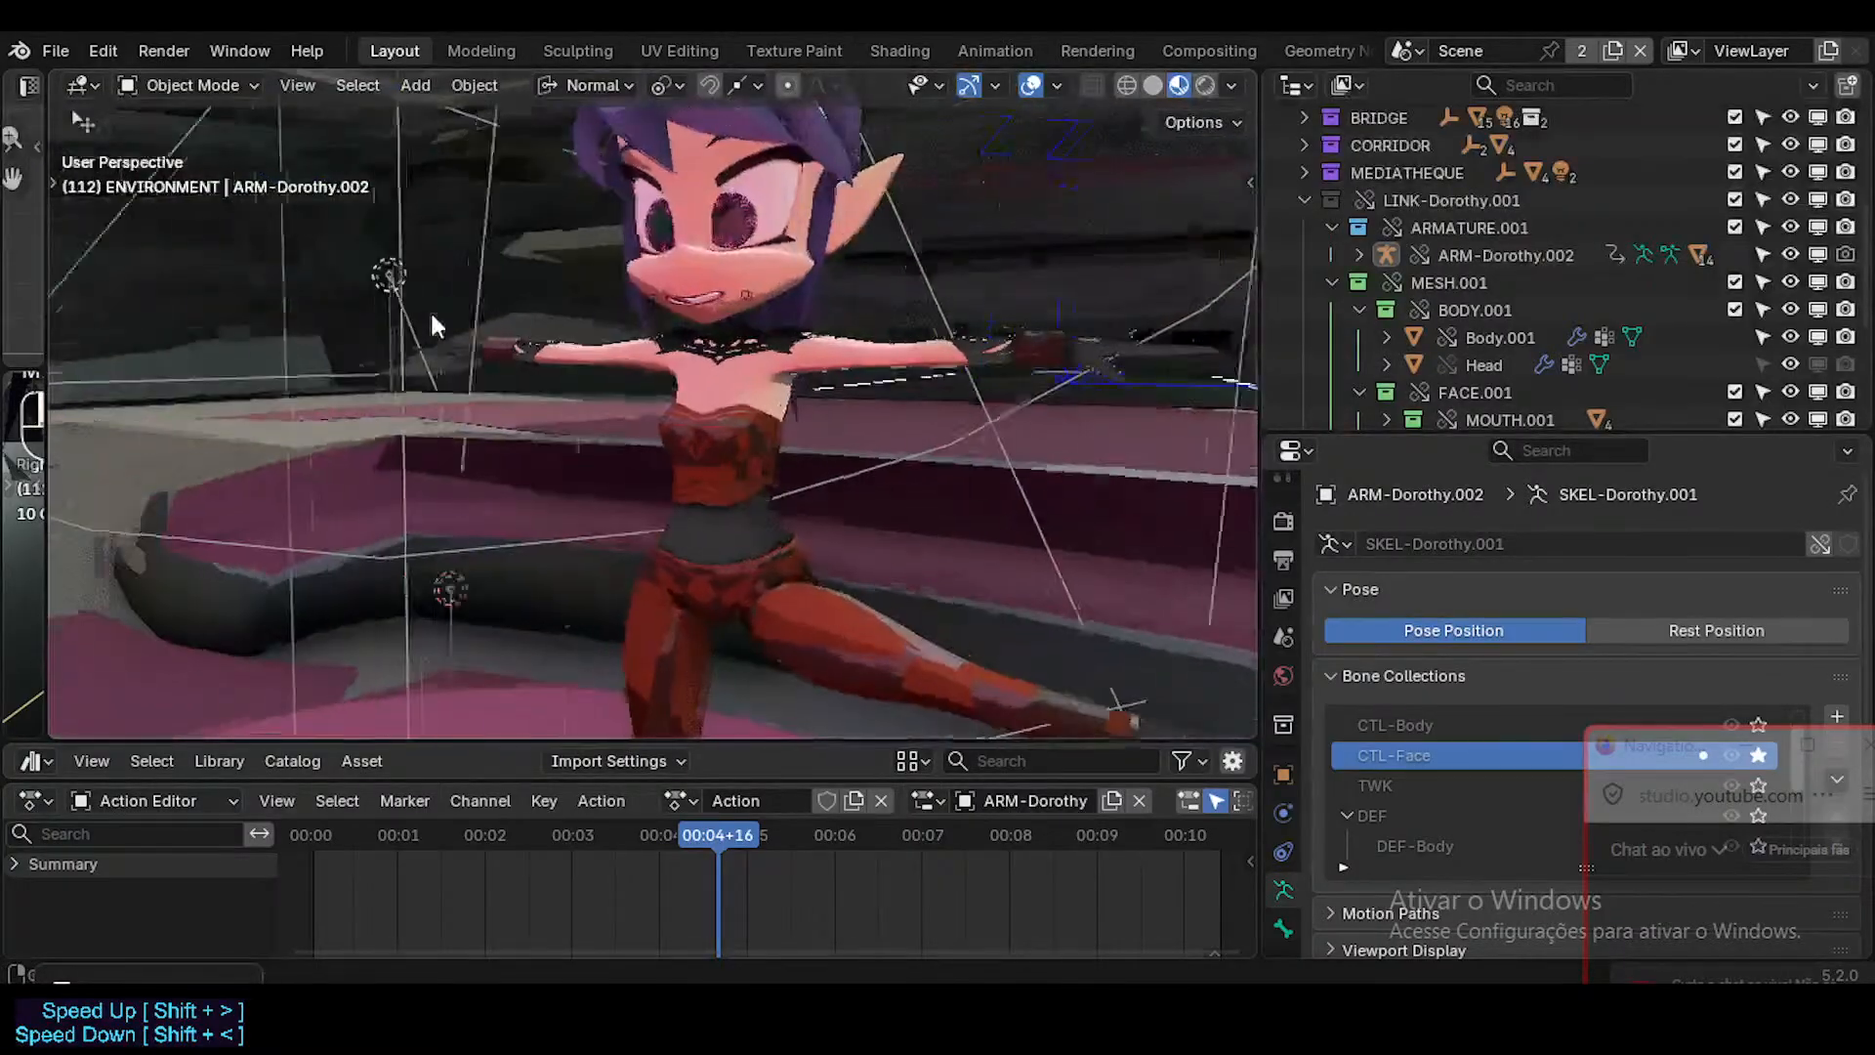
Duplicate the Layout workspace and rename the copy ARM.
left_click(435, 51)
left_click(395, 55)
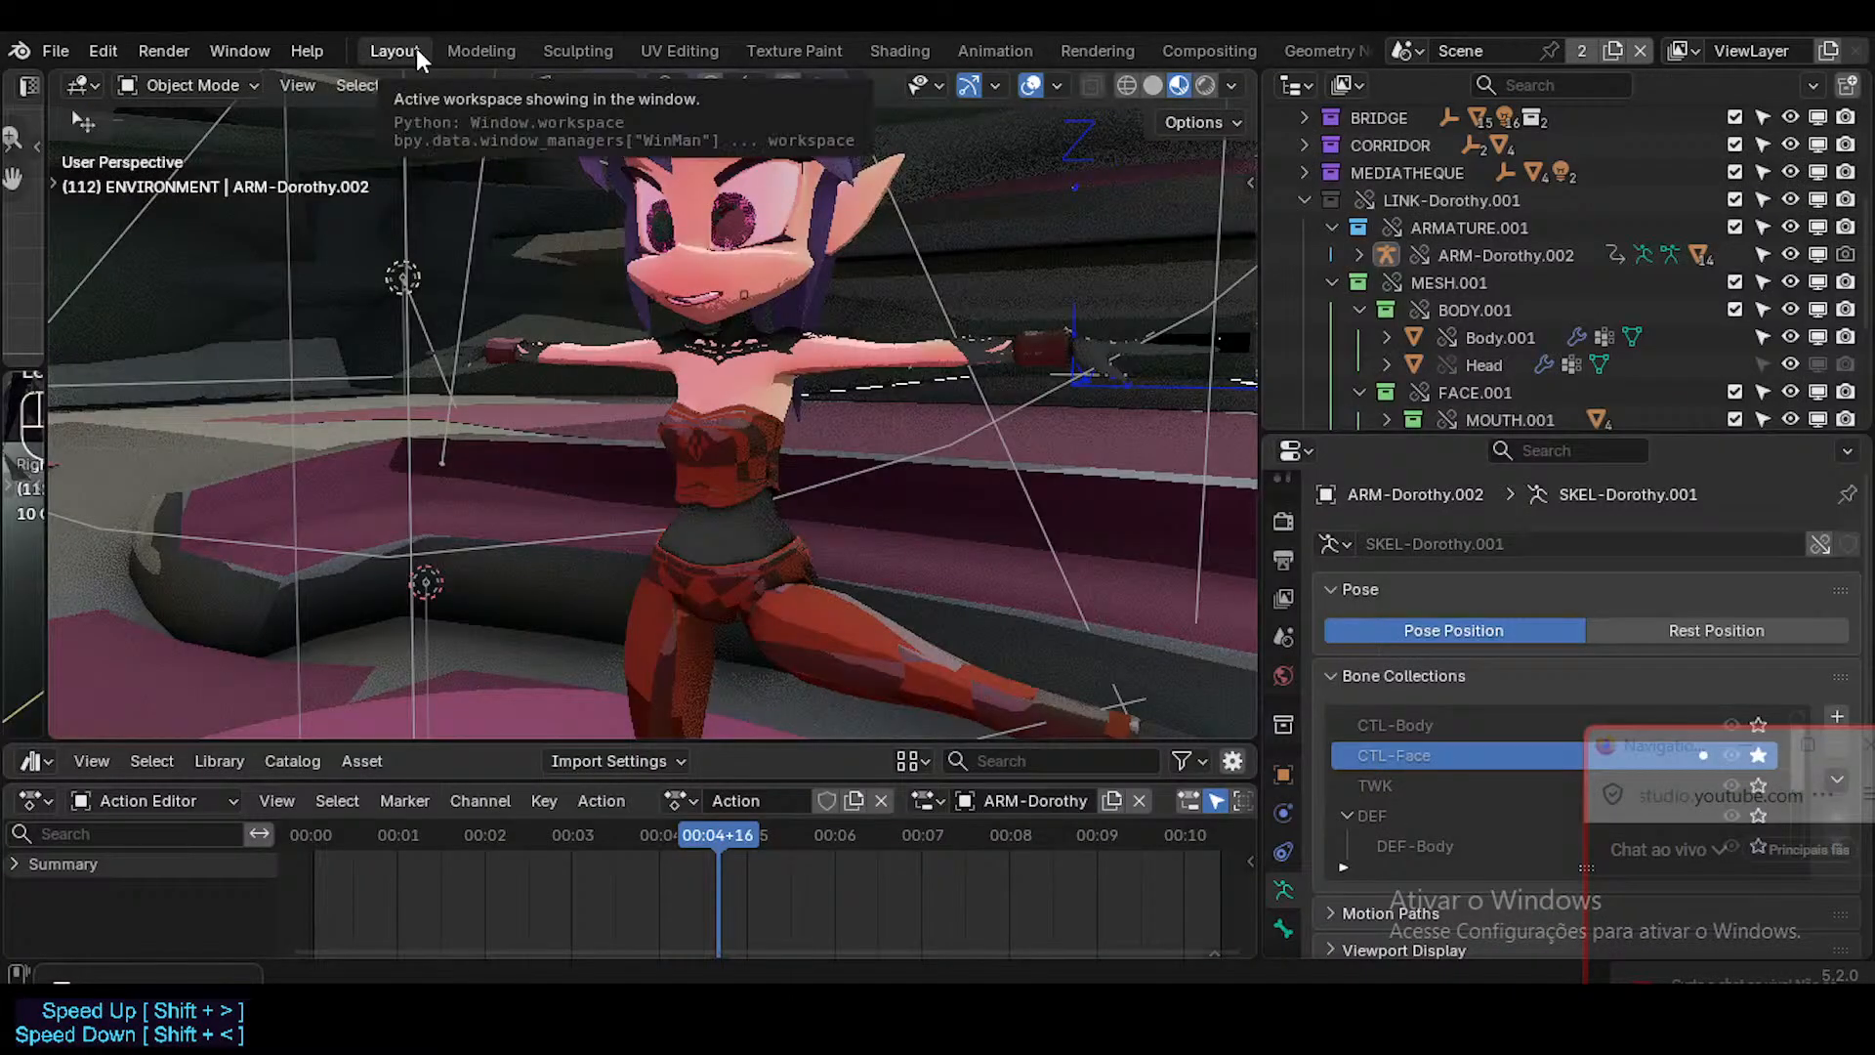
right_click(412, 49)
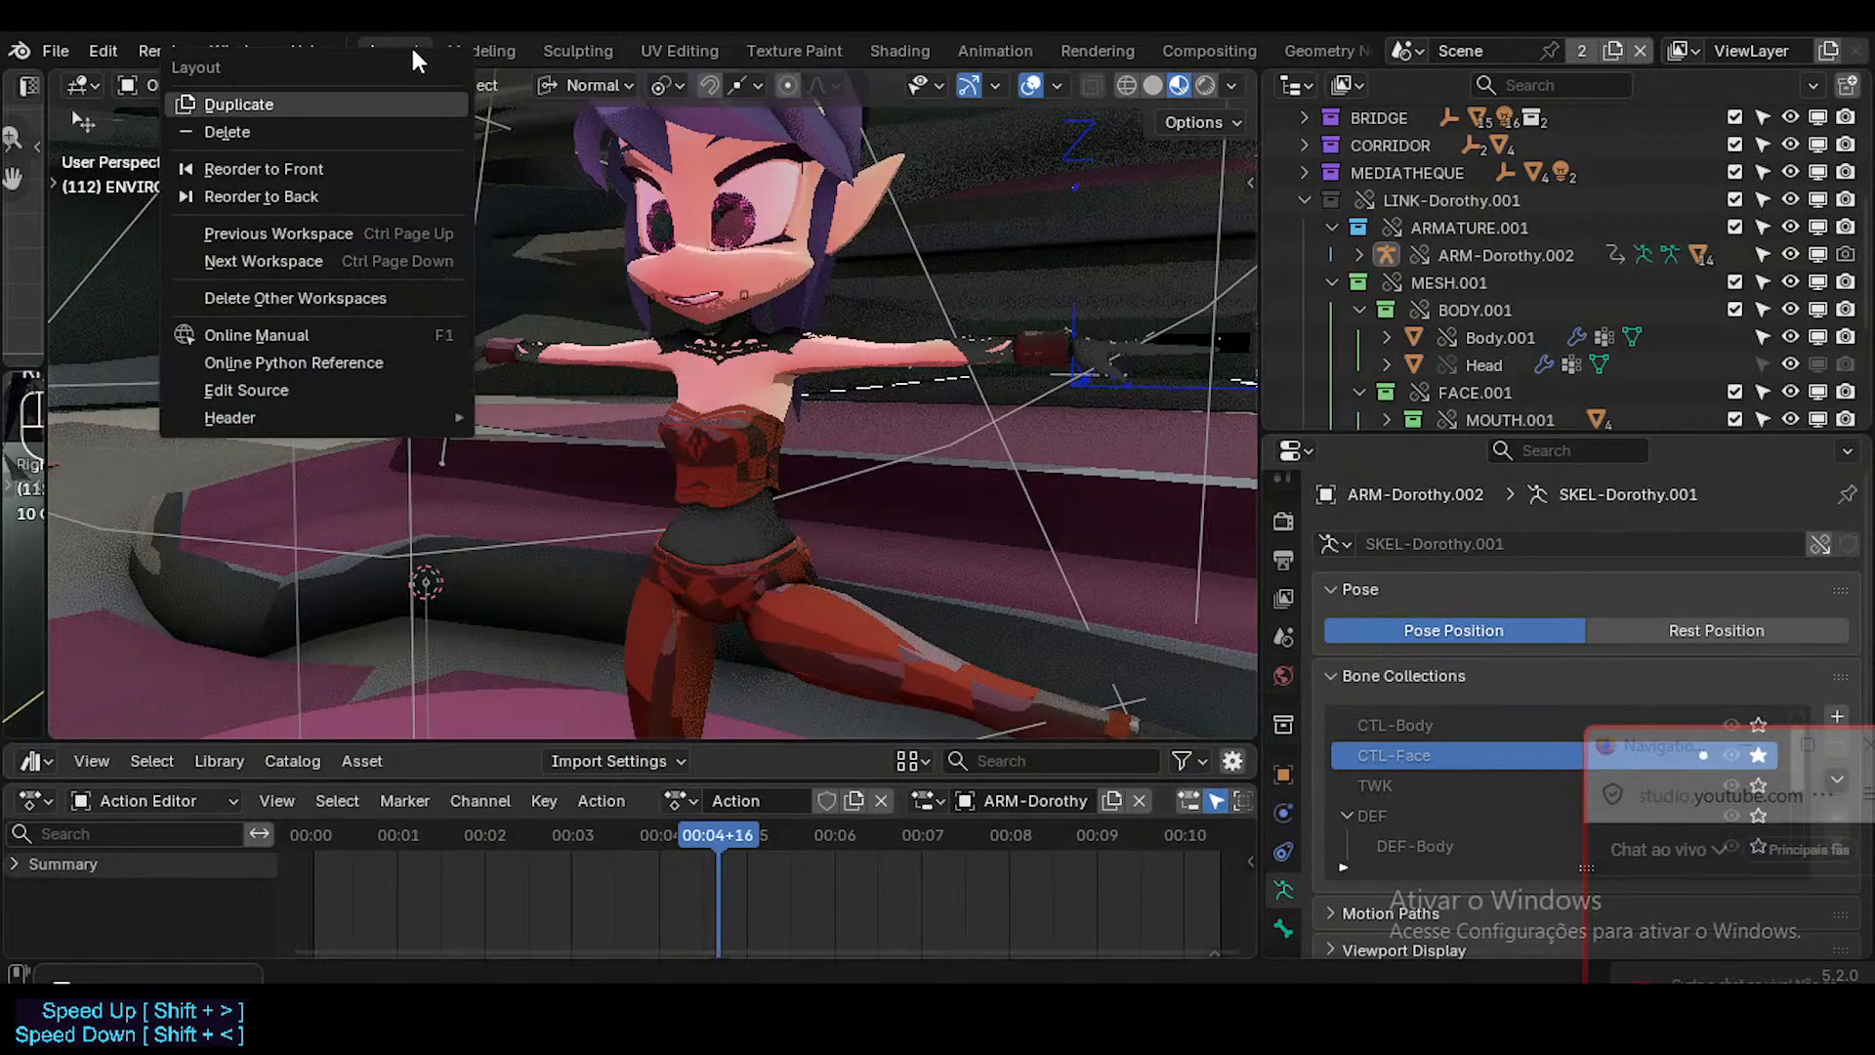
left_click(355, 103)
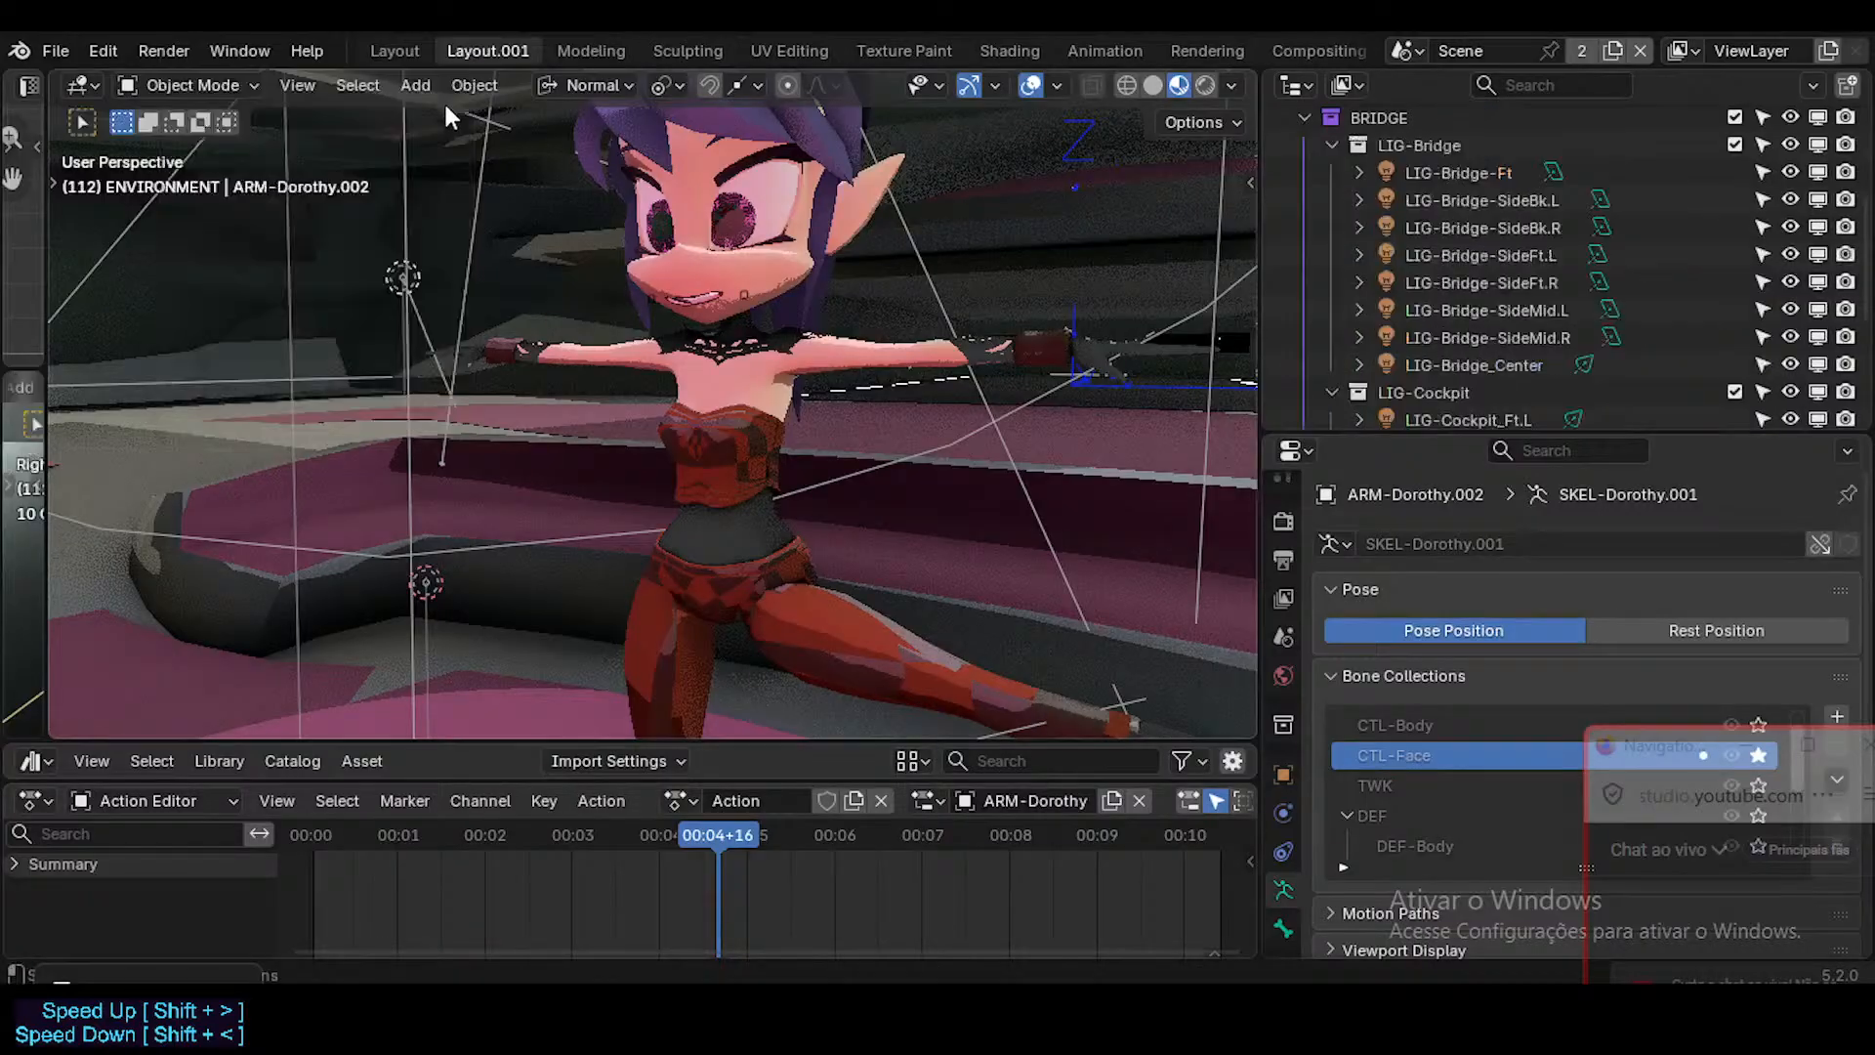
double_click(505, 48)
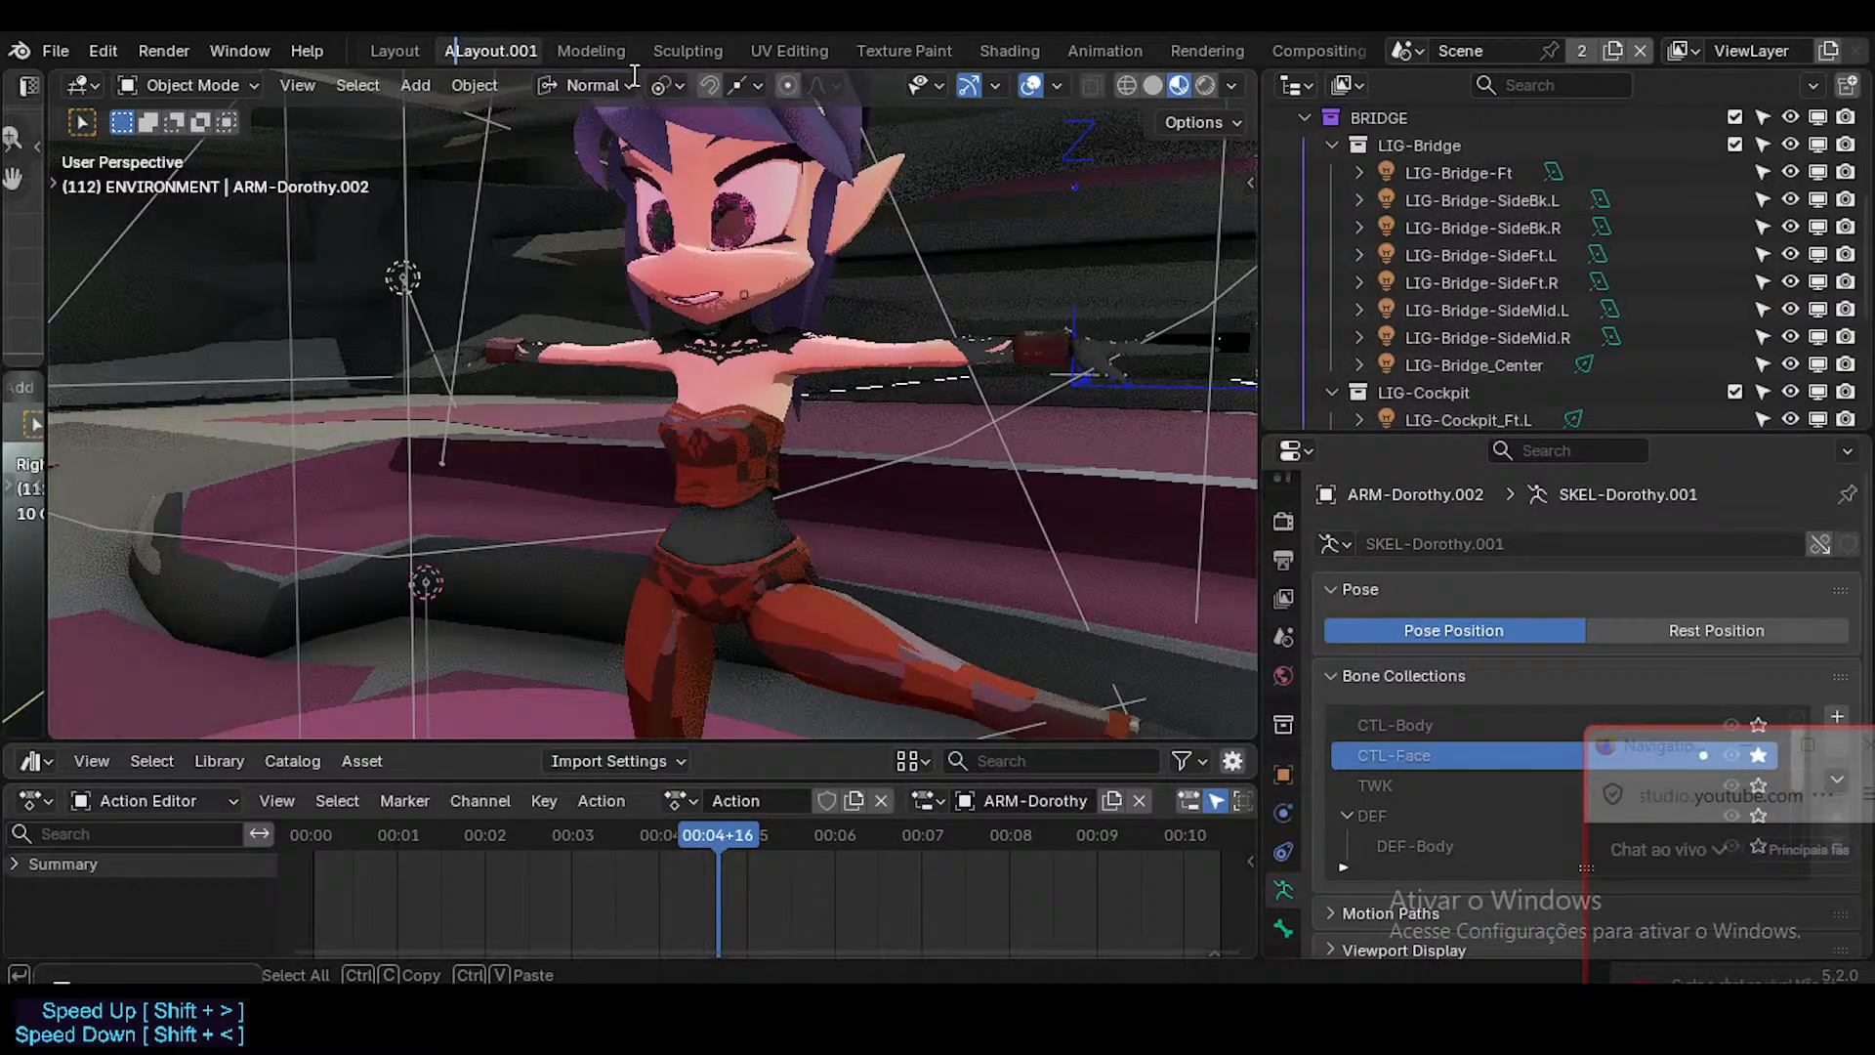
type("ARM")
key("Return")
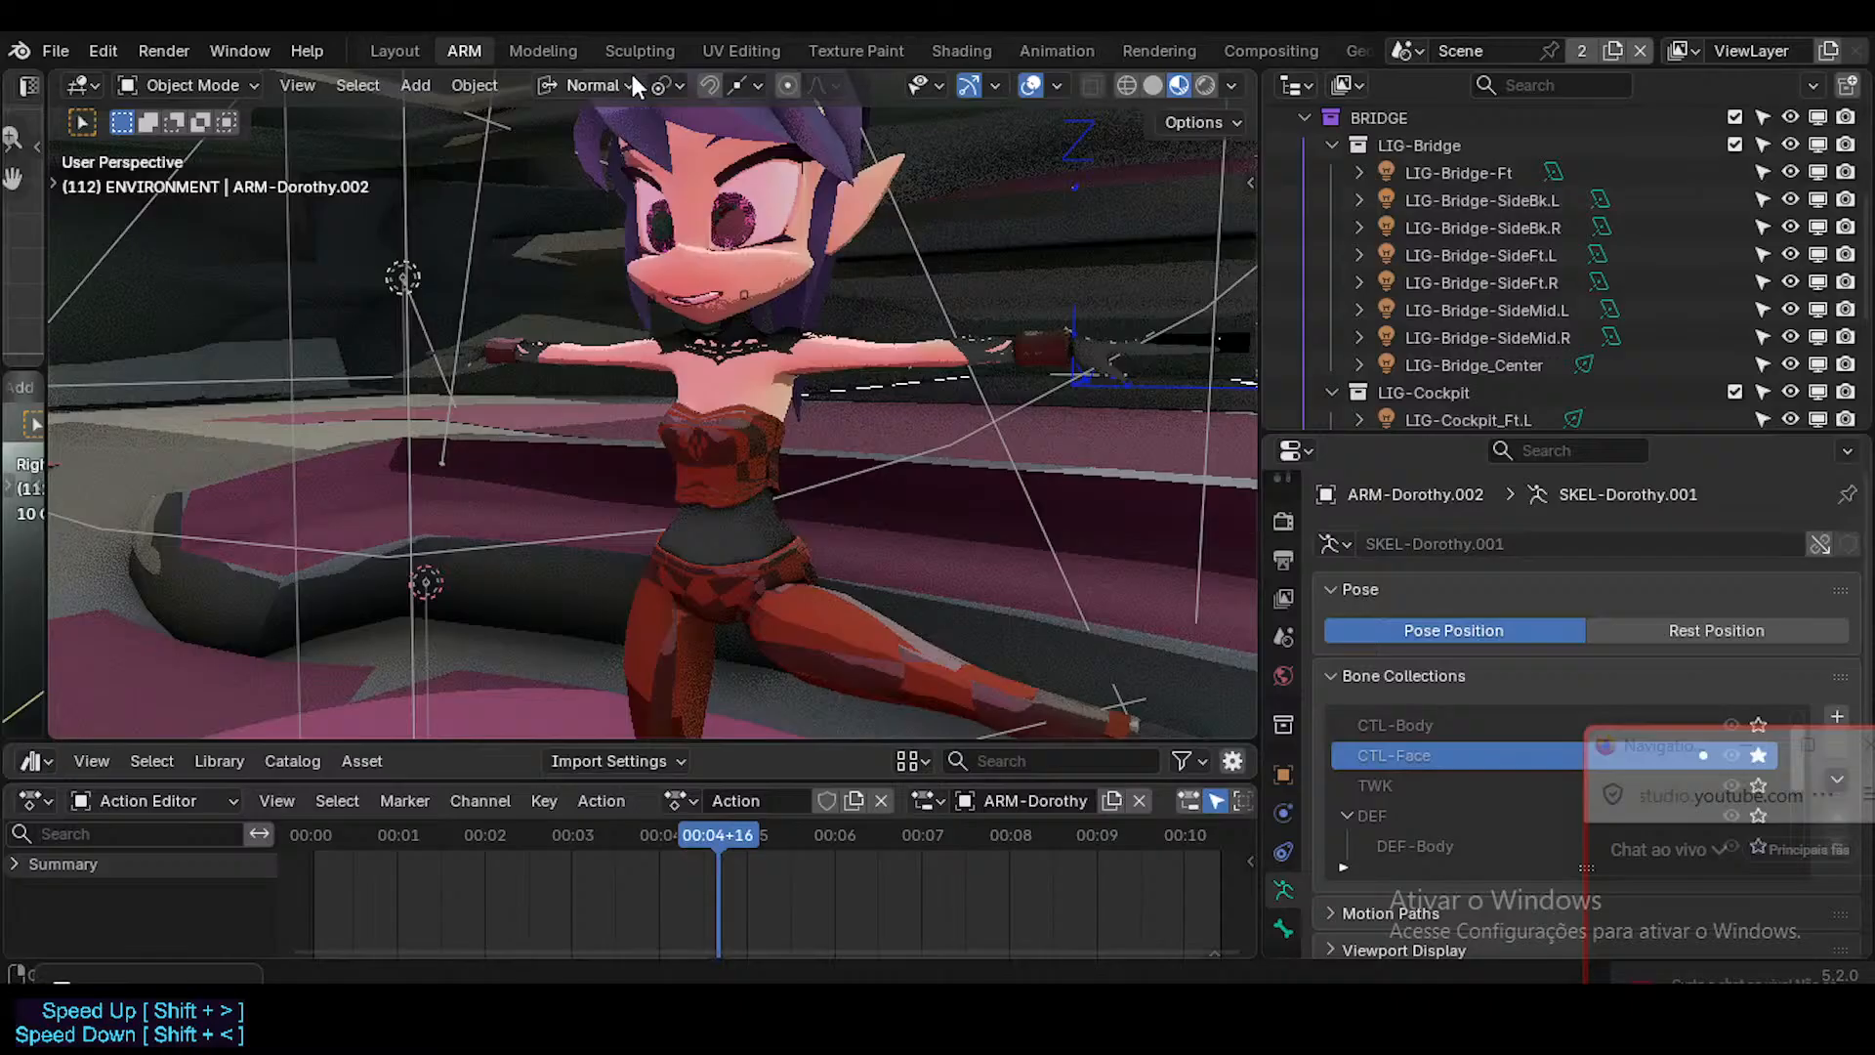
Turn off the Extras overlay in the ARM workspace's 3D viewport.
middle_click_drag(804, 260, 822, 343)
scroll(823, 344, "up", 2)
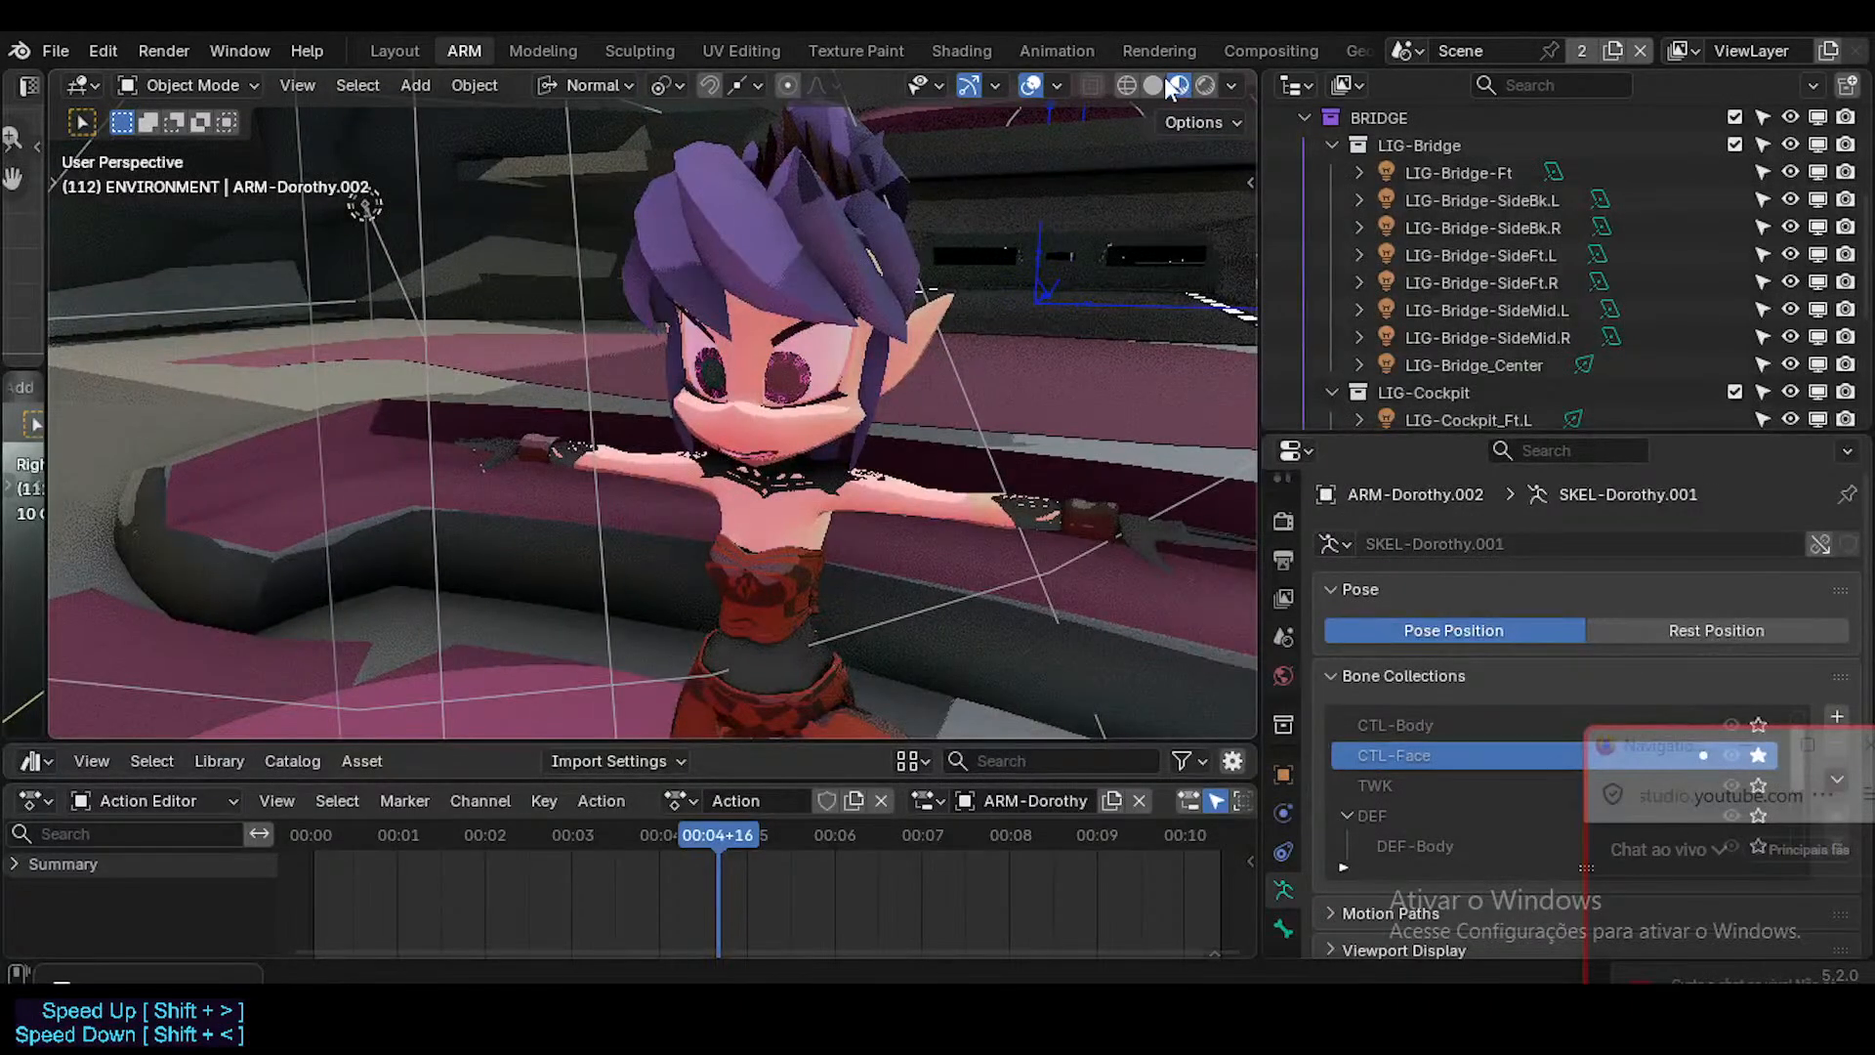
left_click(1056, 85)
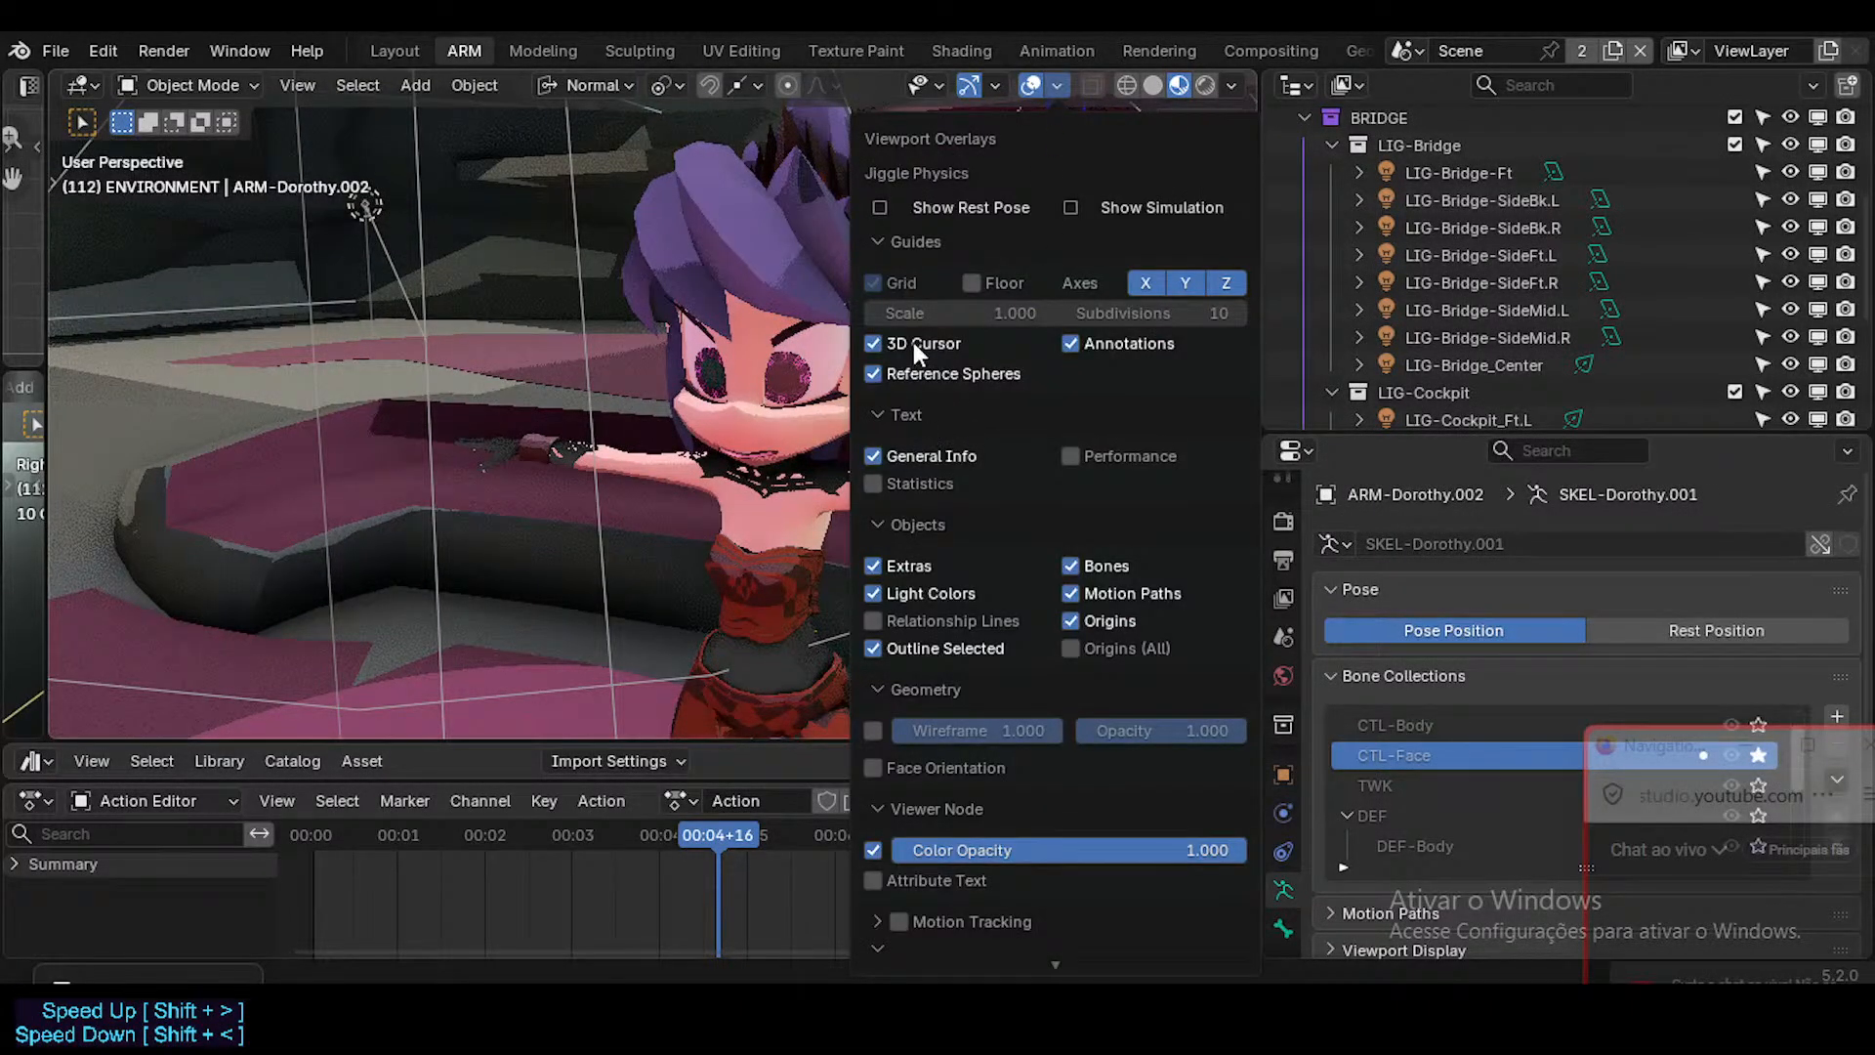
left_click(916, 455)
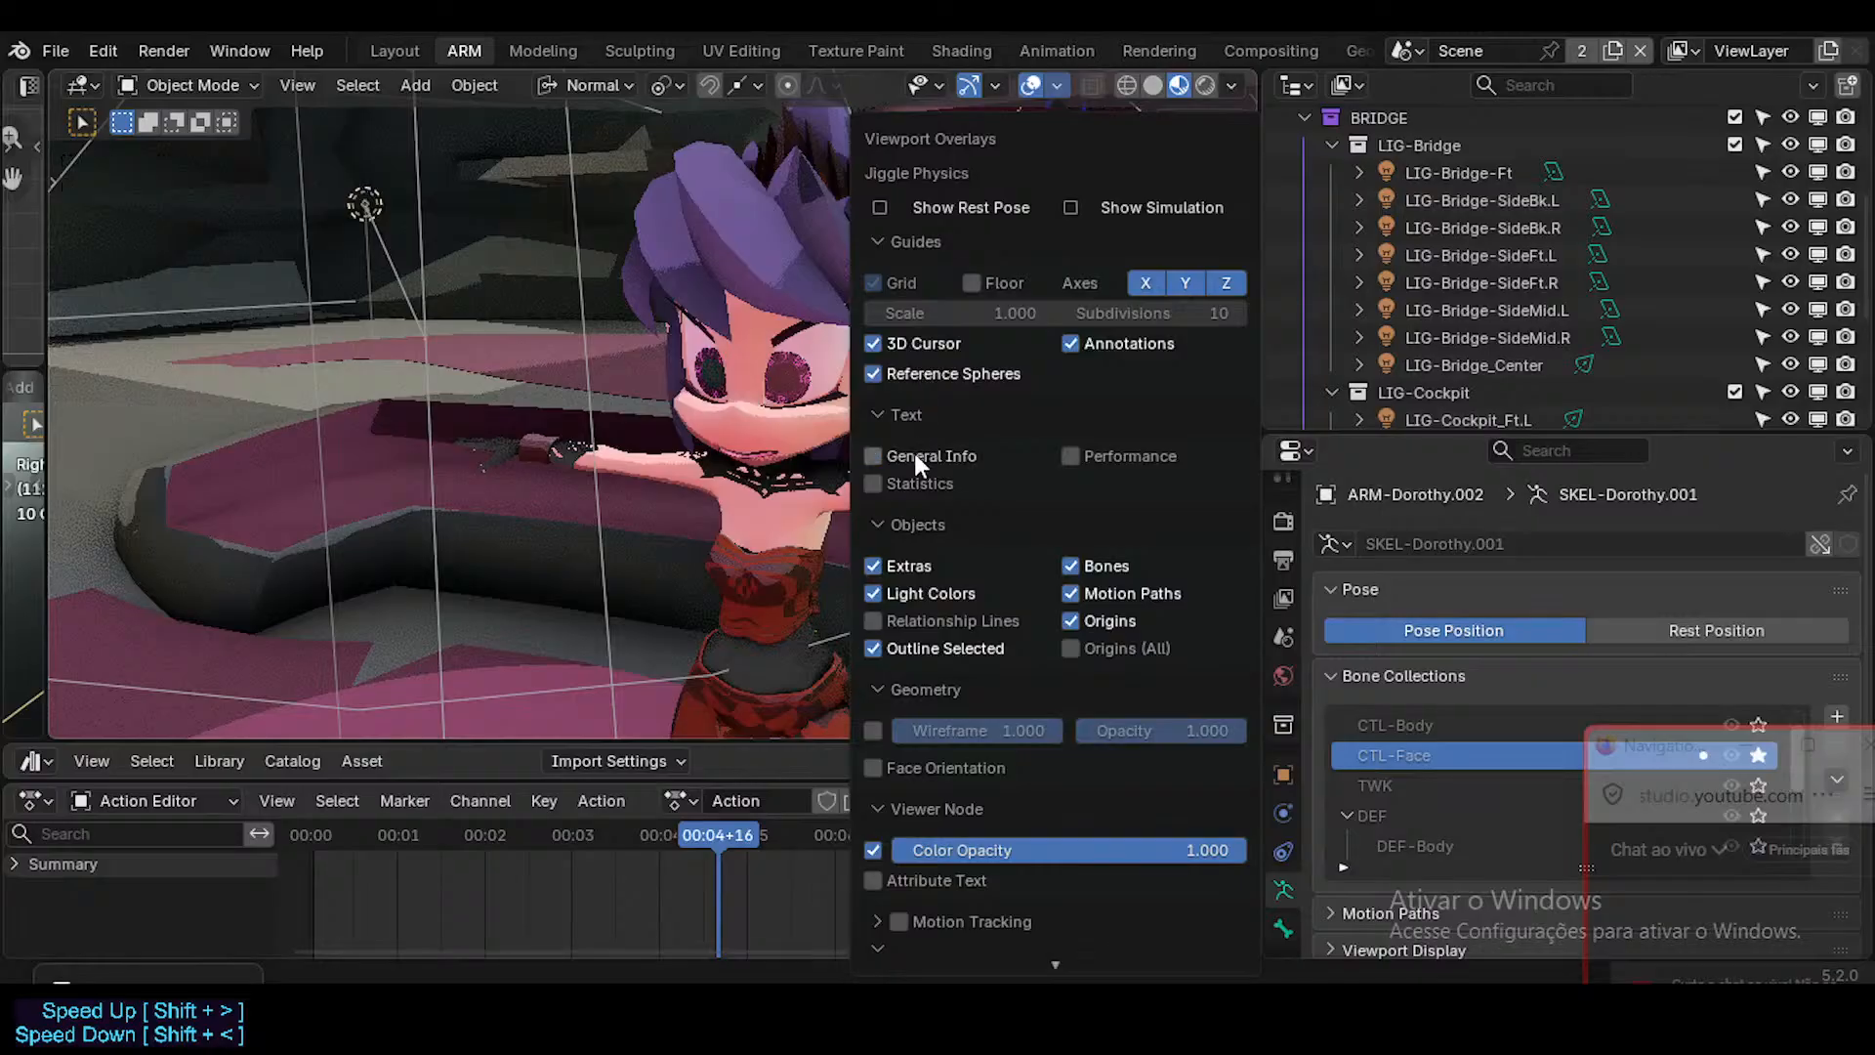
left_click(914, 453)
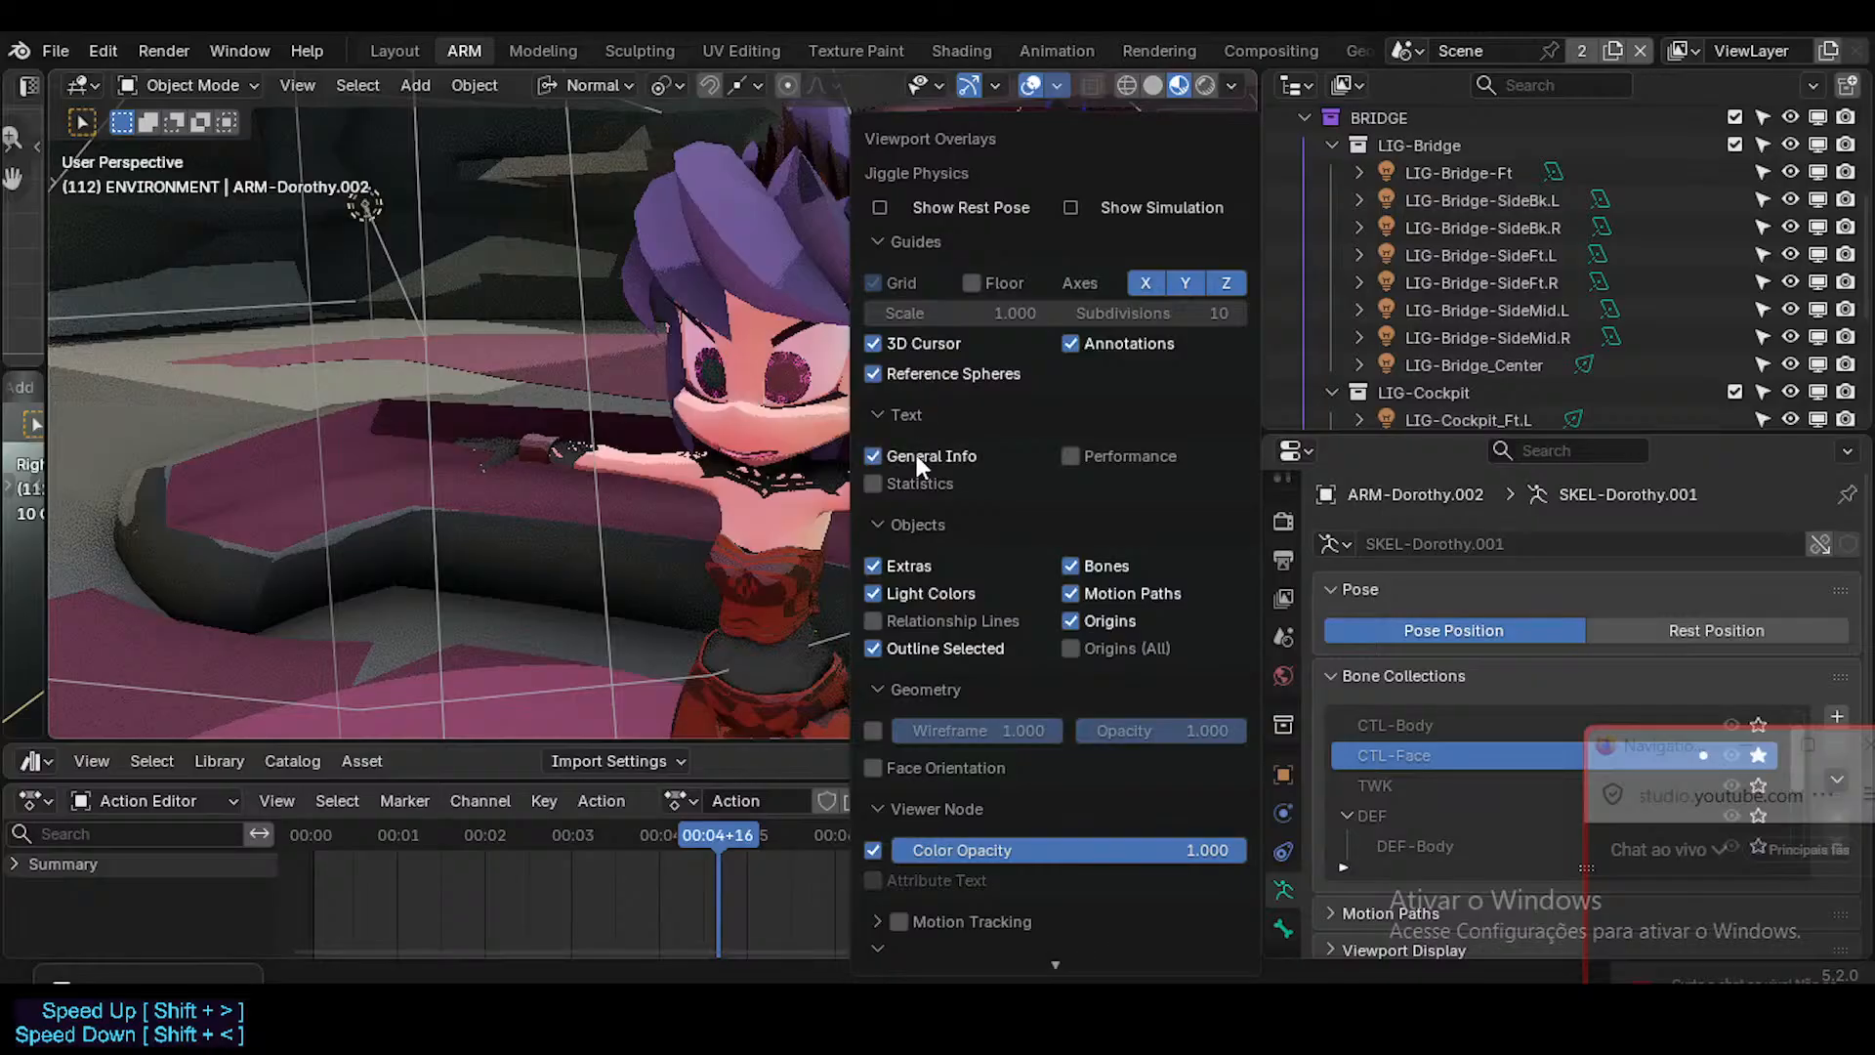
left_click(894, 569)
left_click(894, 570)
left_click(898, 573)
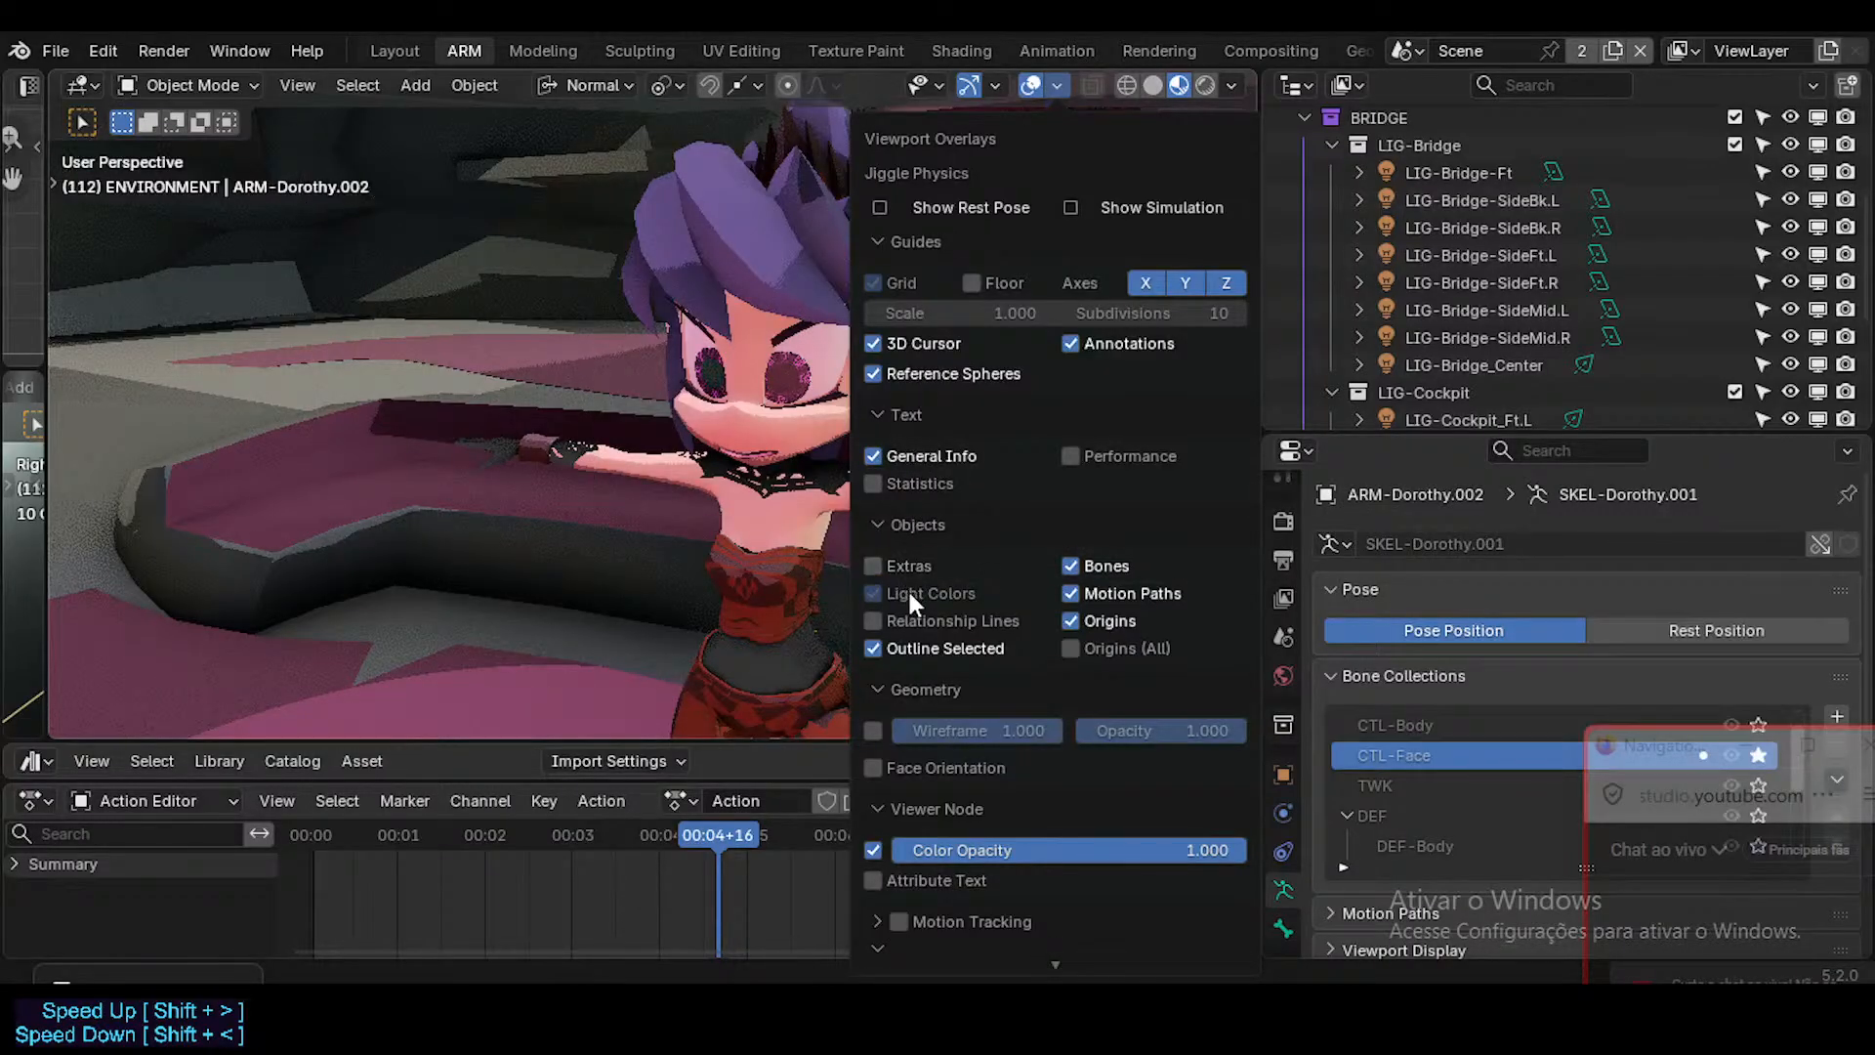
Turn off the Origins overlay in the ARM workspace's 3D viewport.
left_click(910, 619)
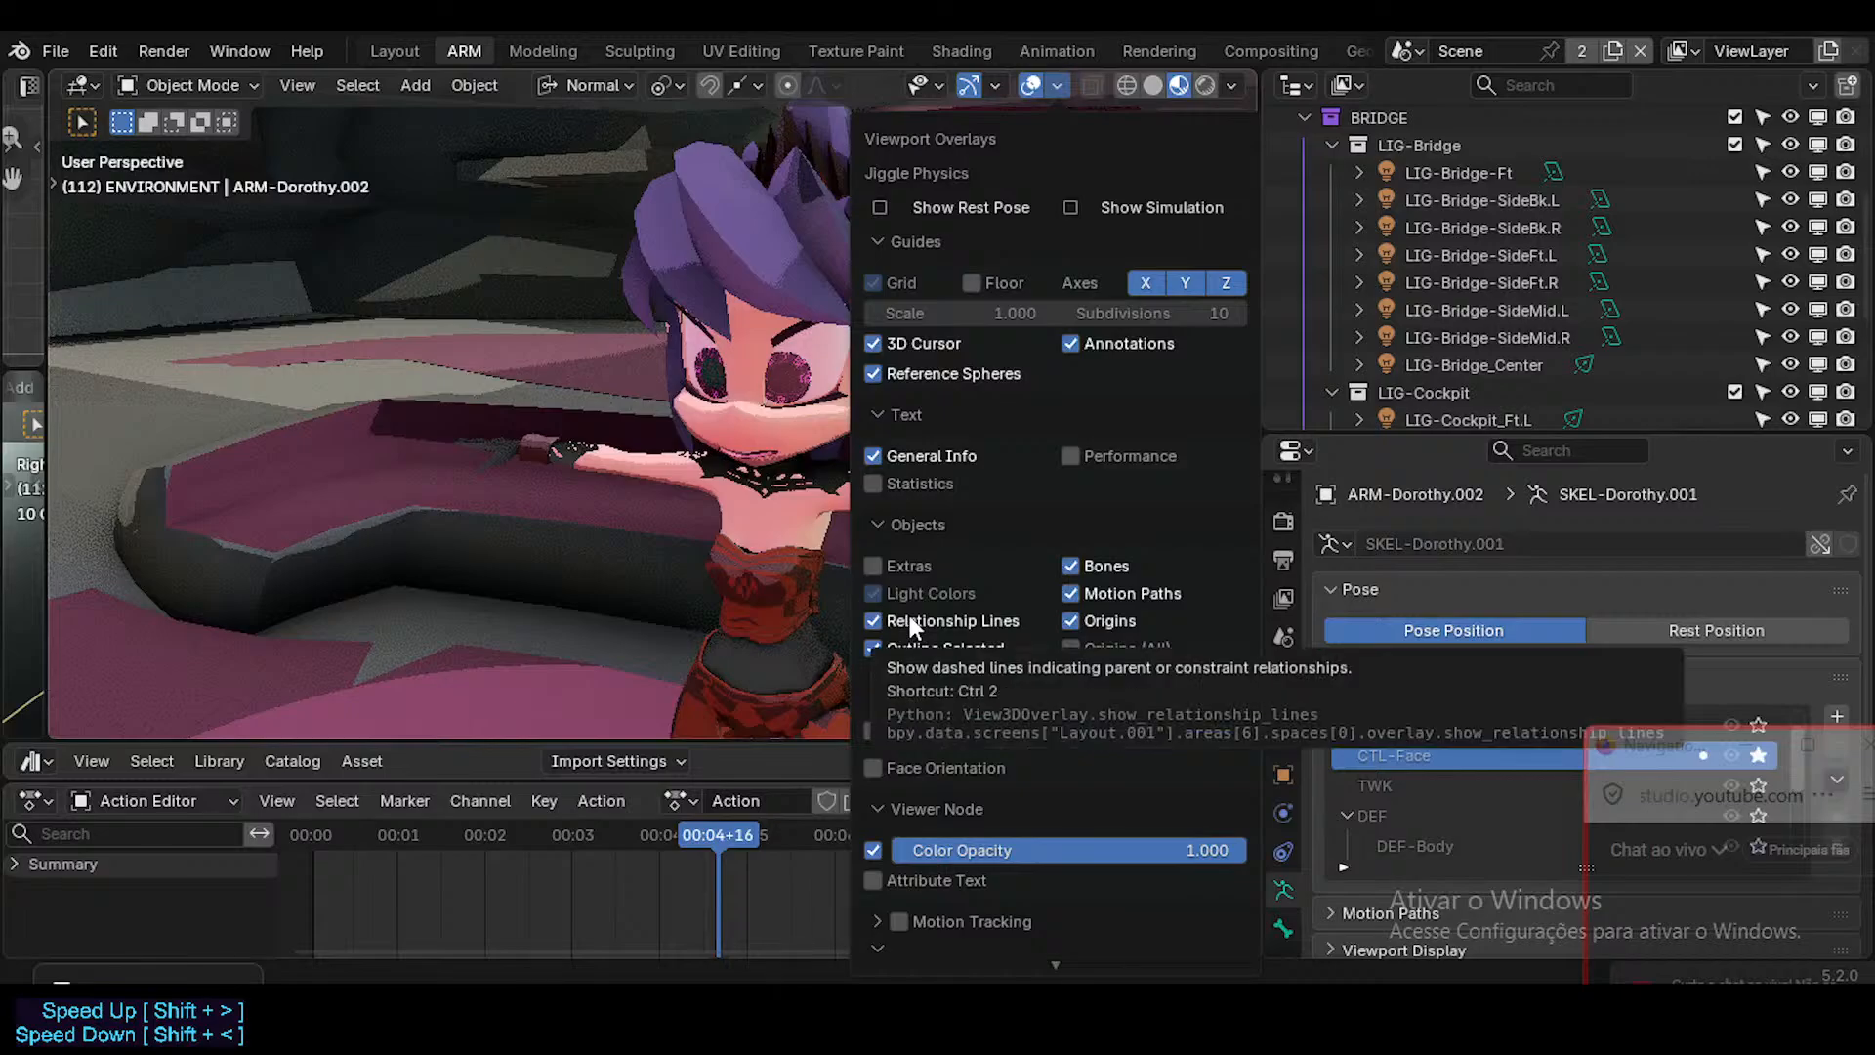
left_click(910, 619)
left_click(927, 646)
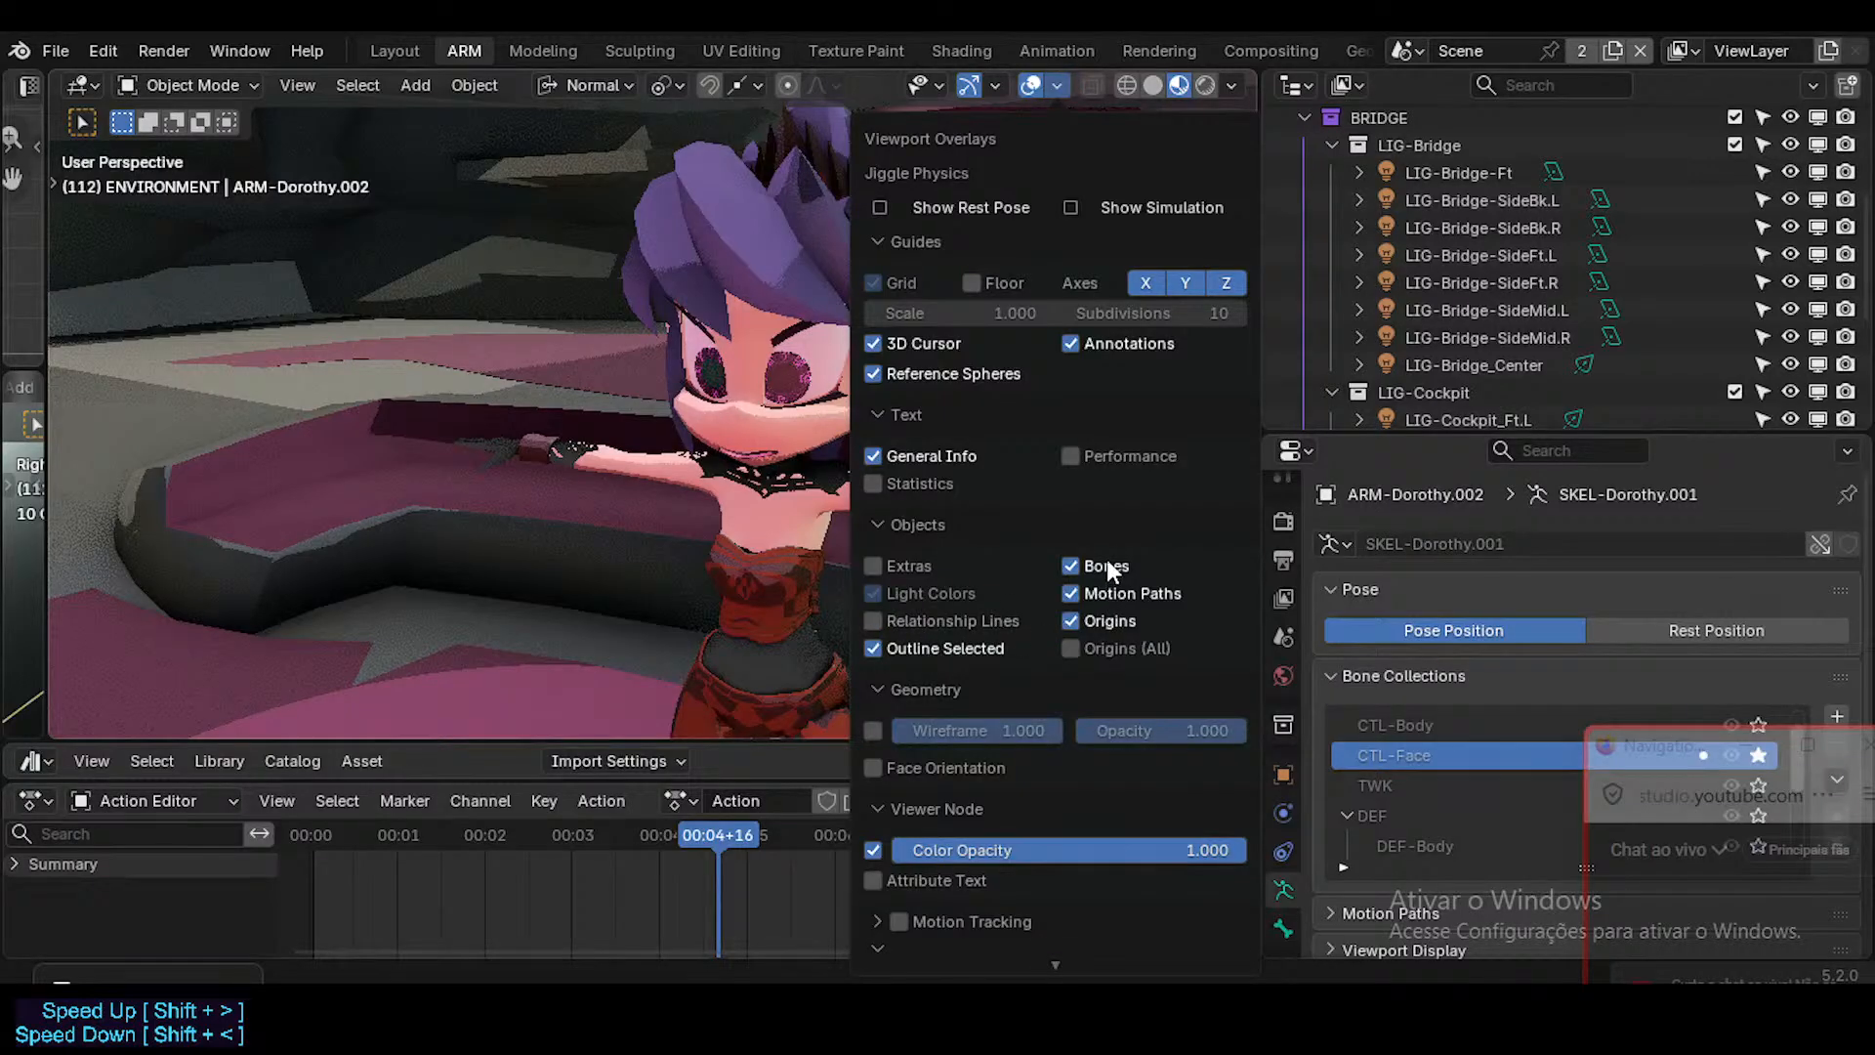
left_click(1093, 622)
left_click(1093, 621)
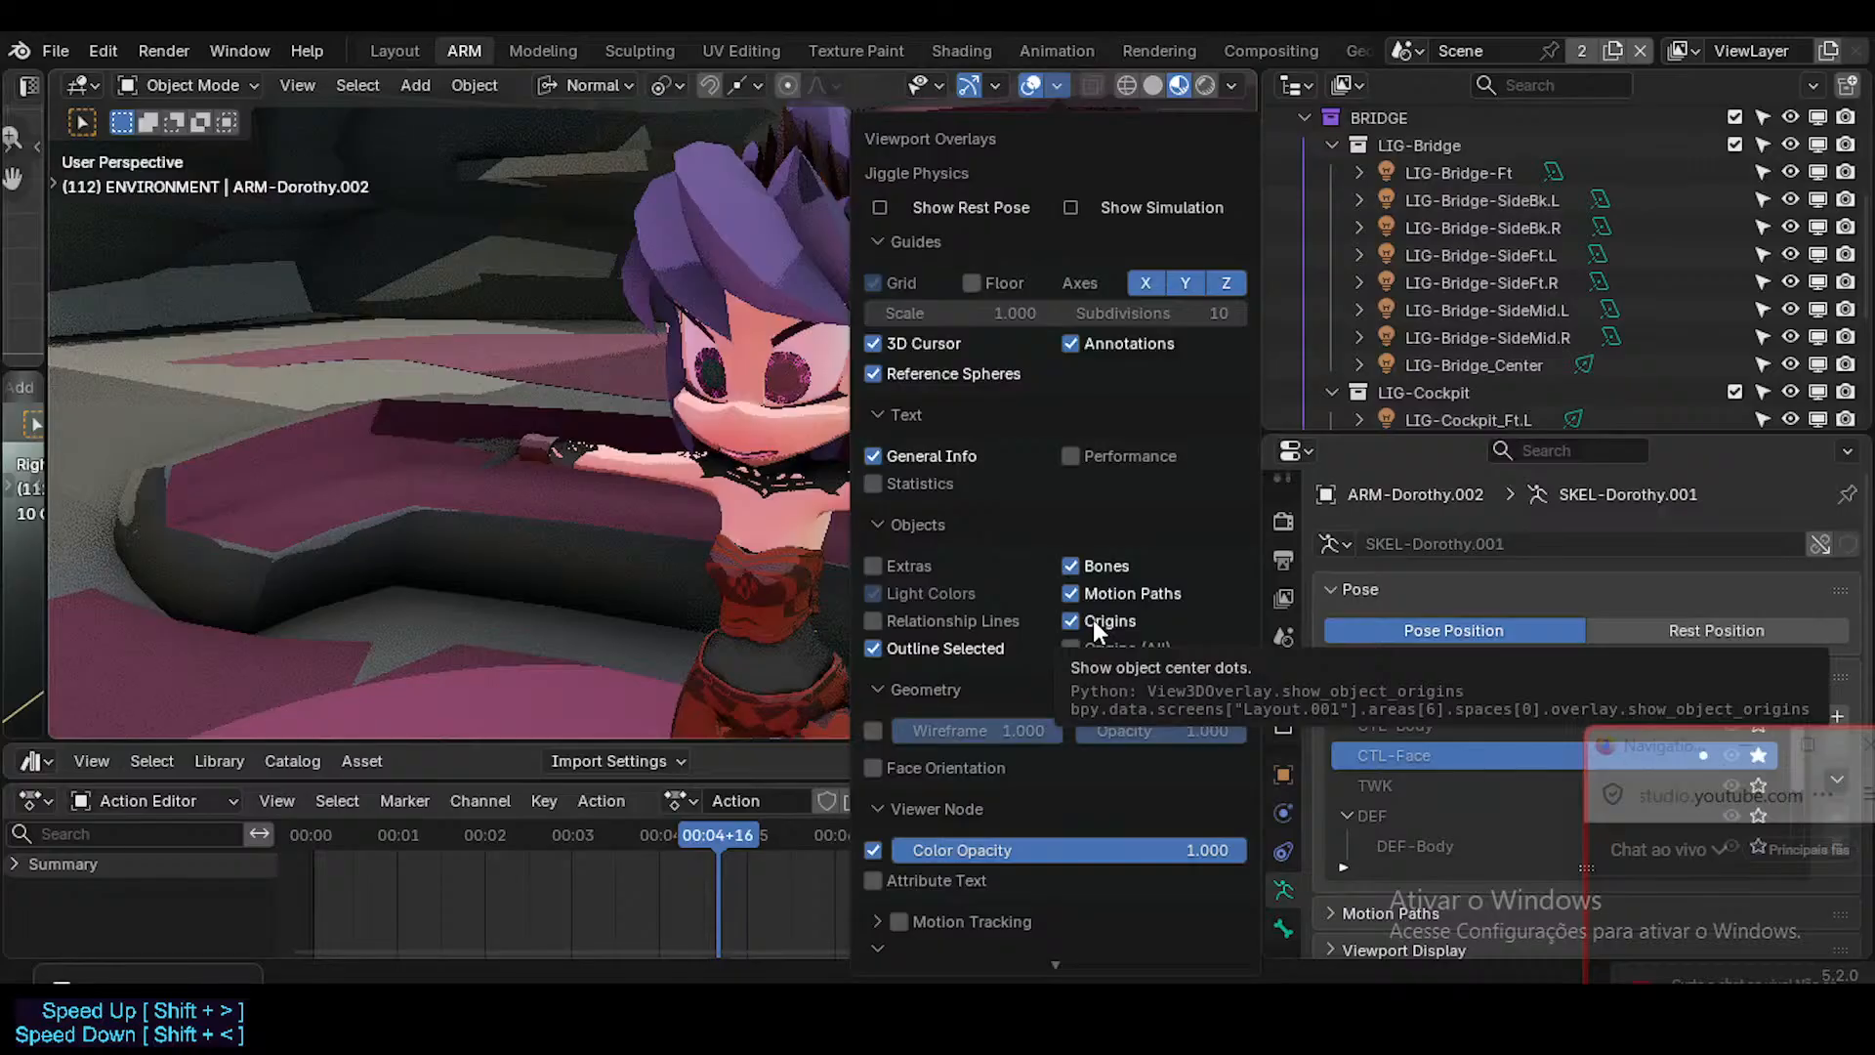
left_click(1093, 621)
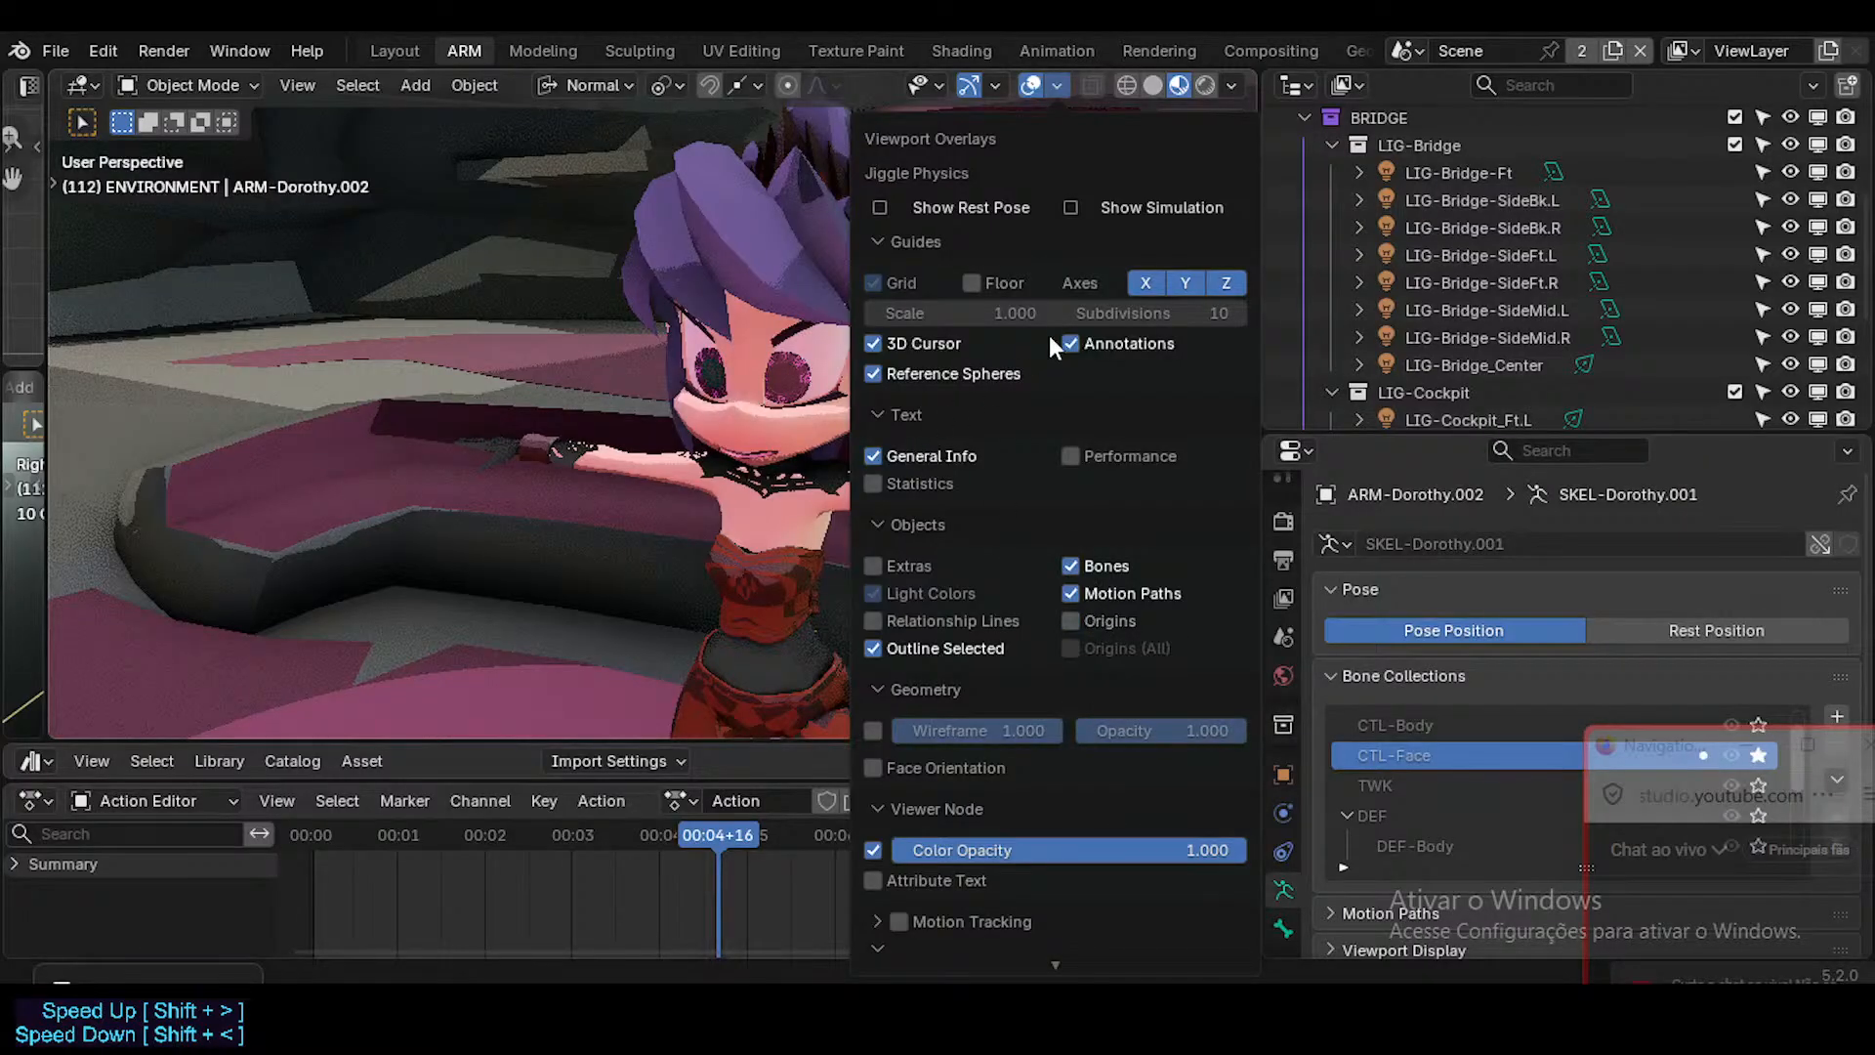
mouse_move(770, 420)
middle_mouse_down()
mouse_move(754, 414)
mouse_move(772, 402)
middle_mouse_up()
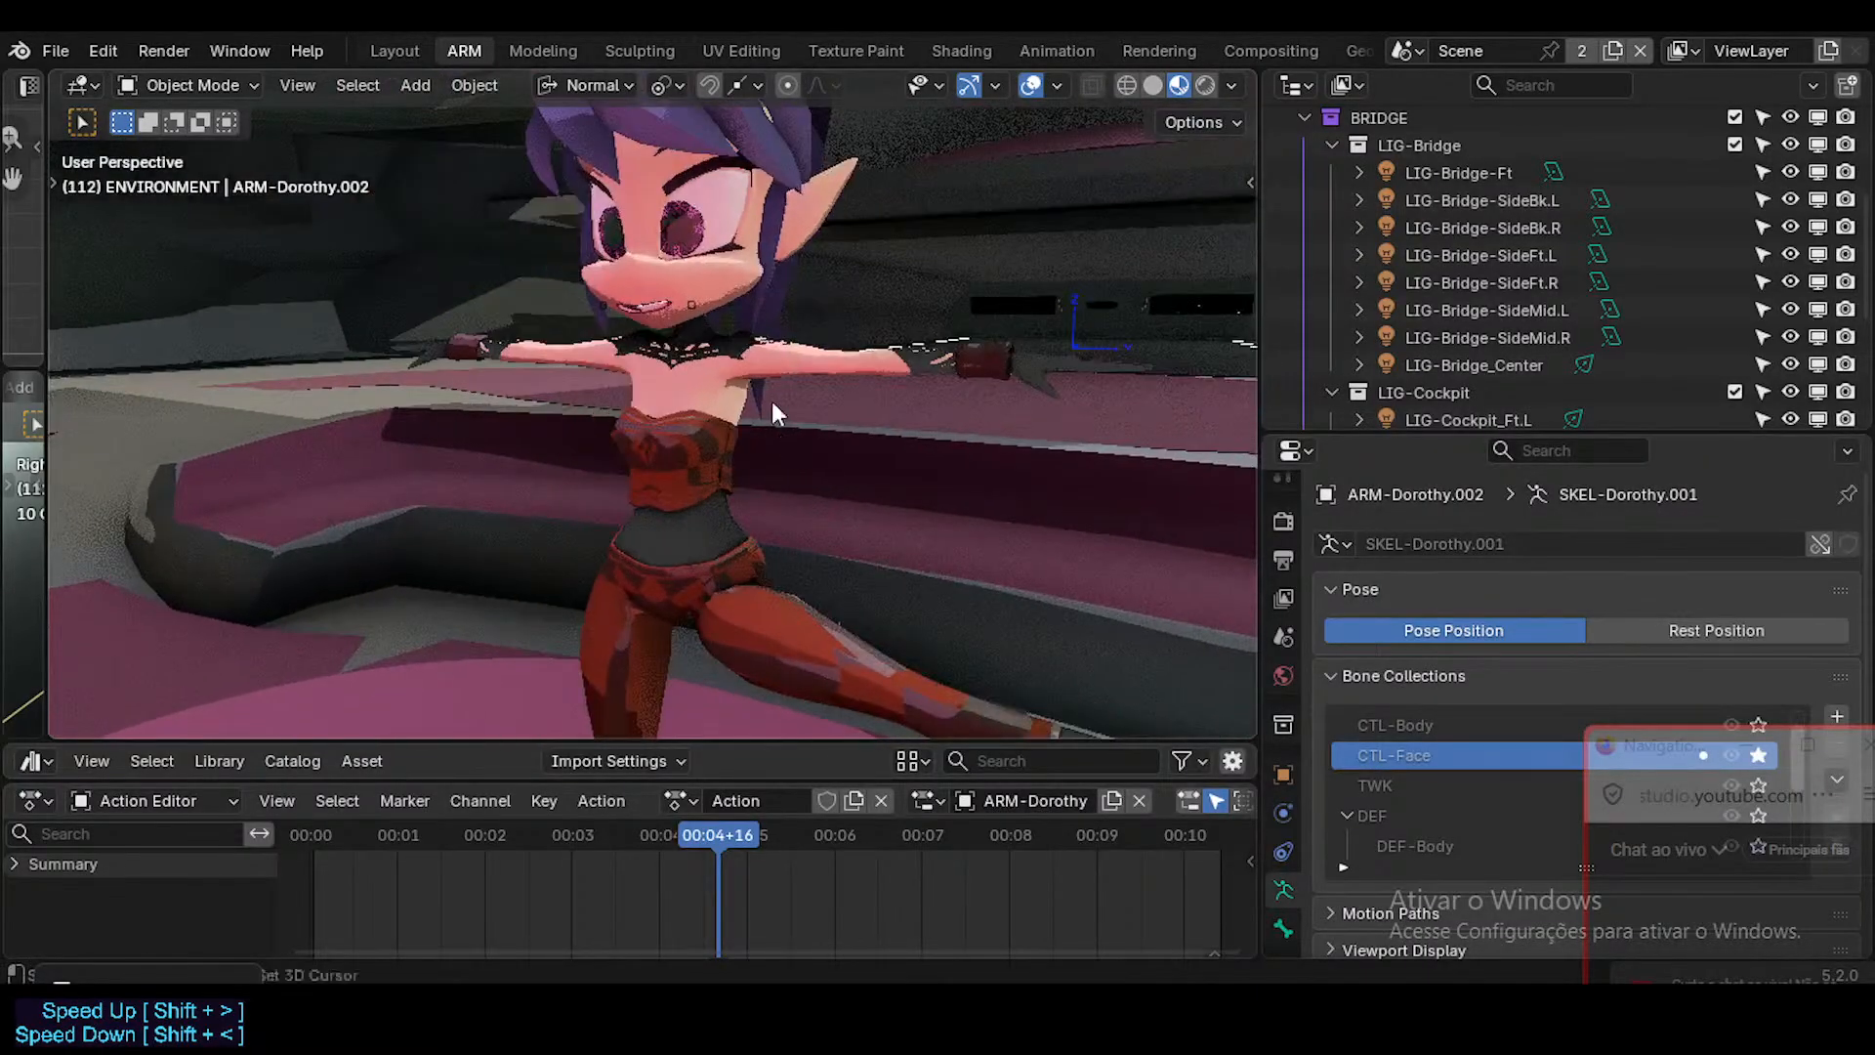
Put ARM-Dorothy.002 in Pose Mode and set the viewport shading's compositor to Camera.
left_click(687, 297)
key("ctrl+Tab")
left_click(1231, 90)
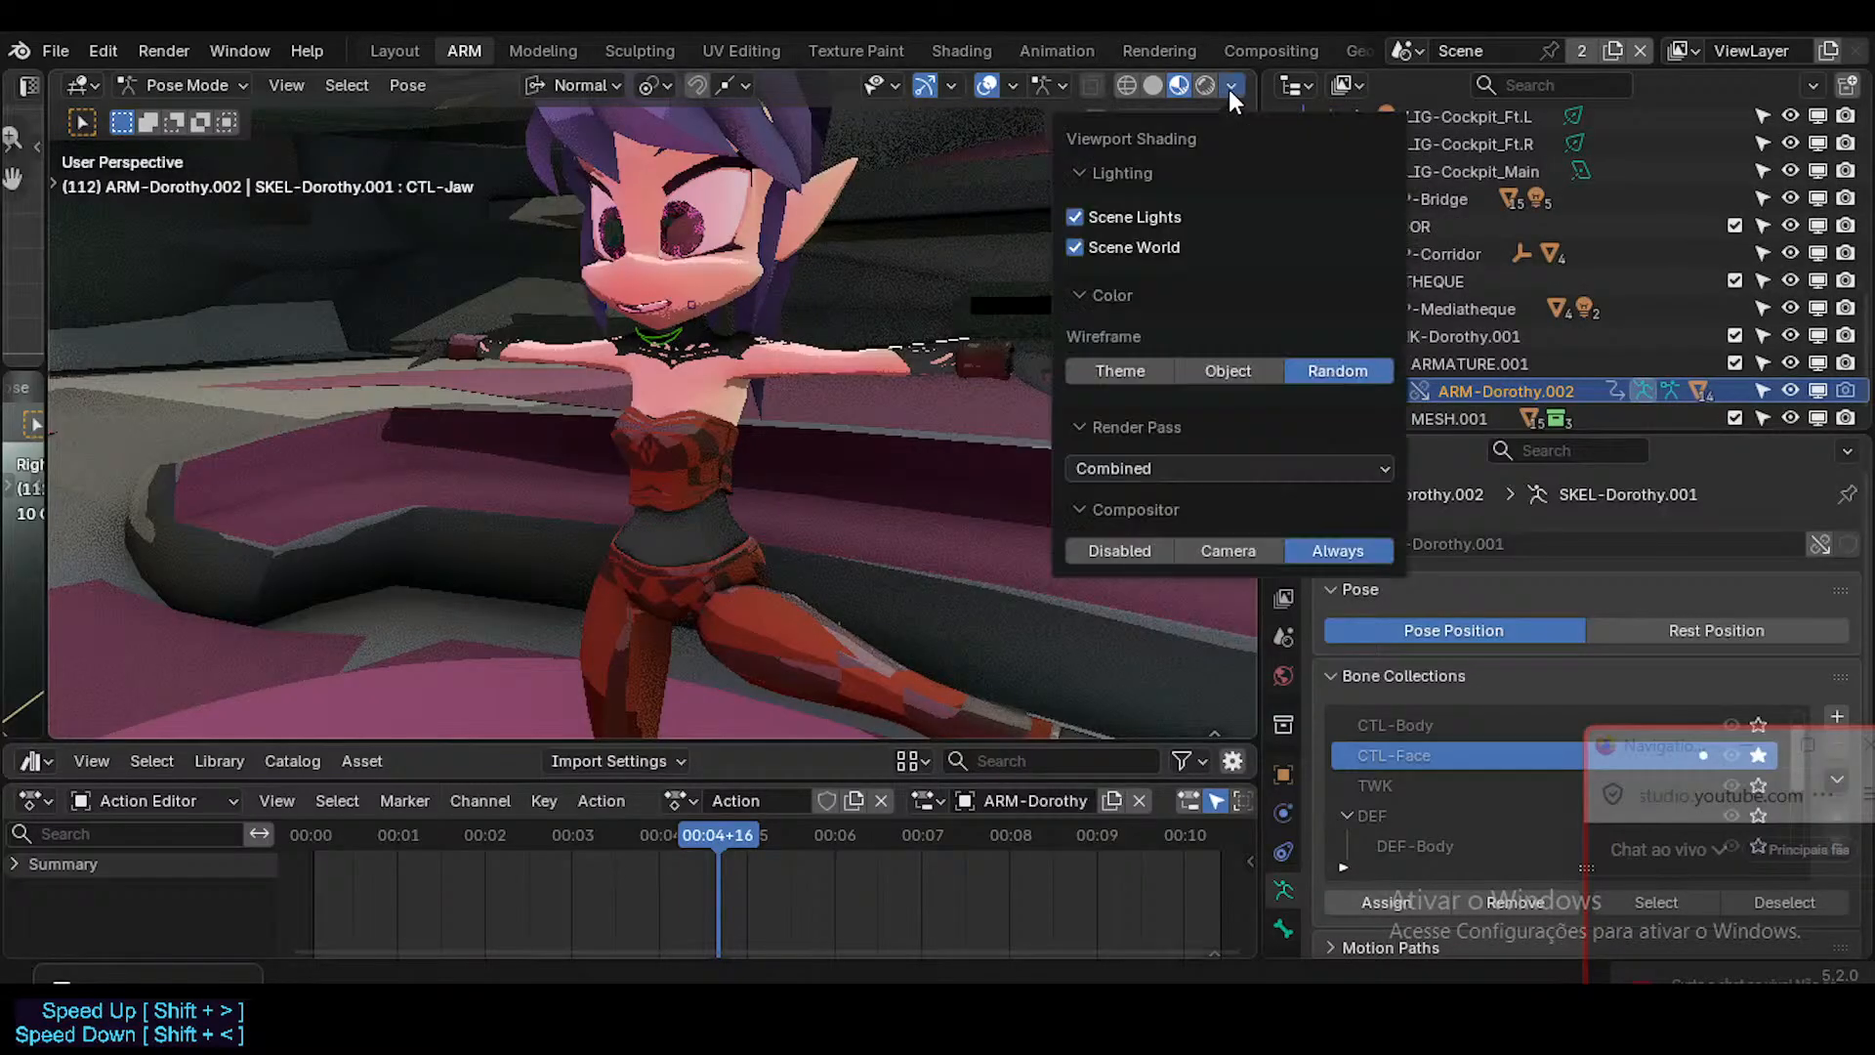
left_click(1232, 544)
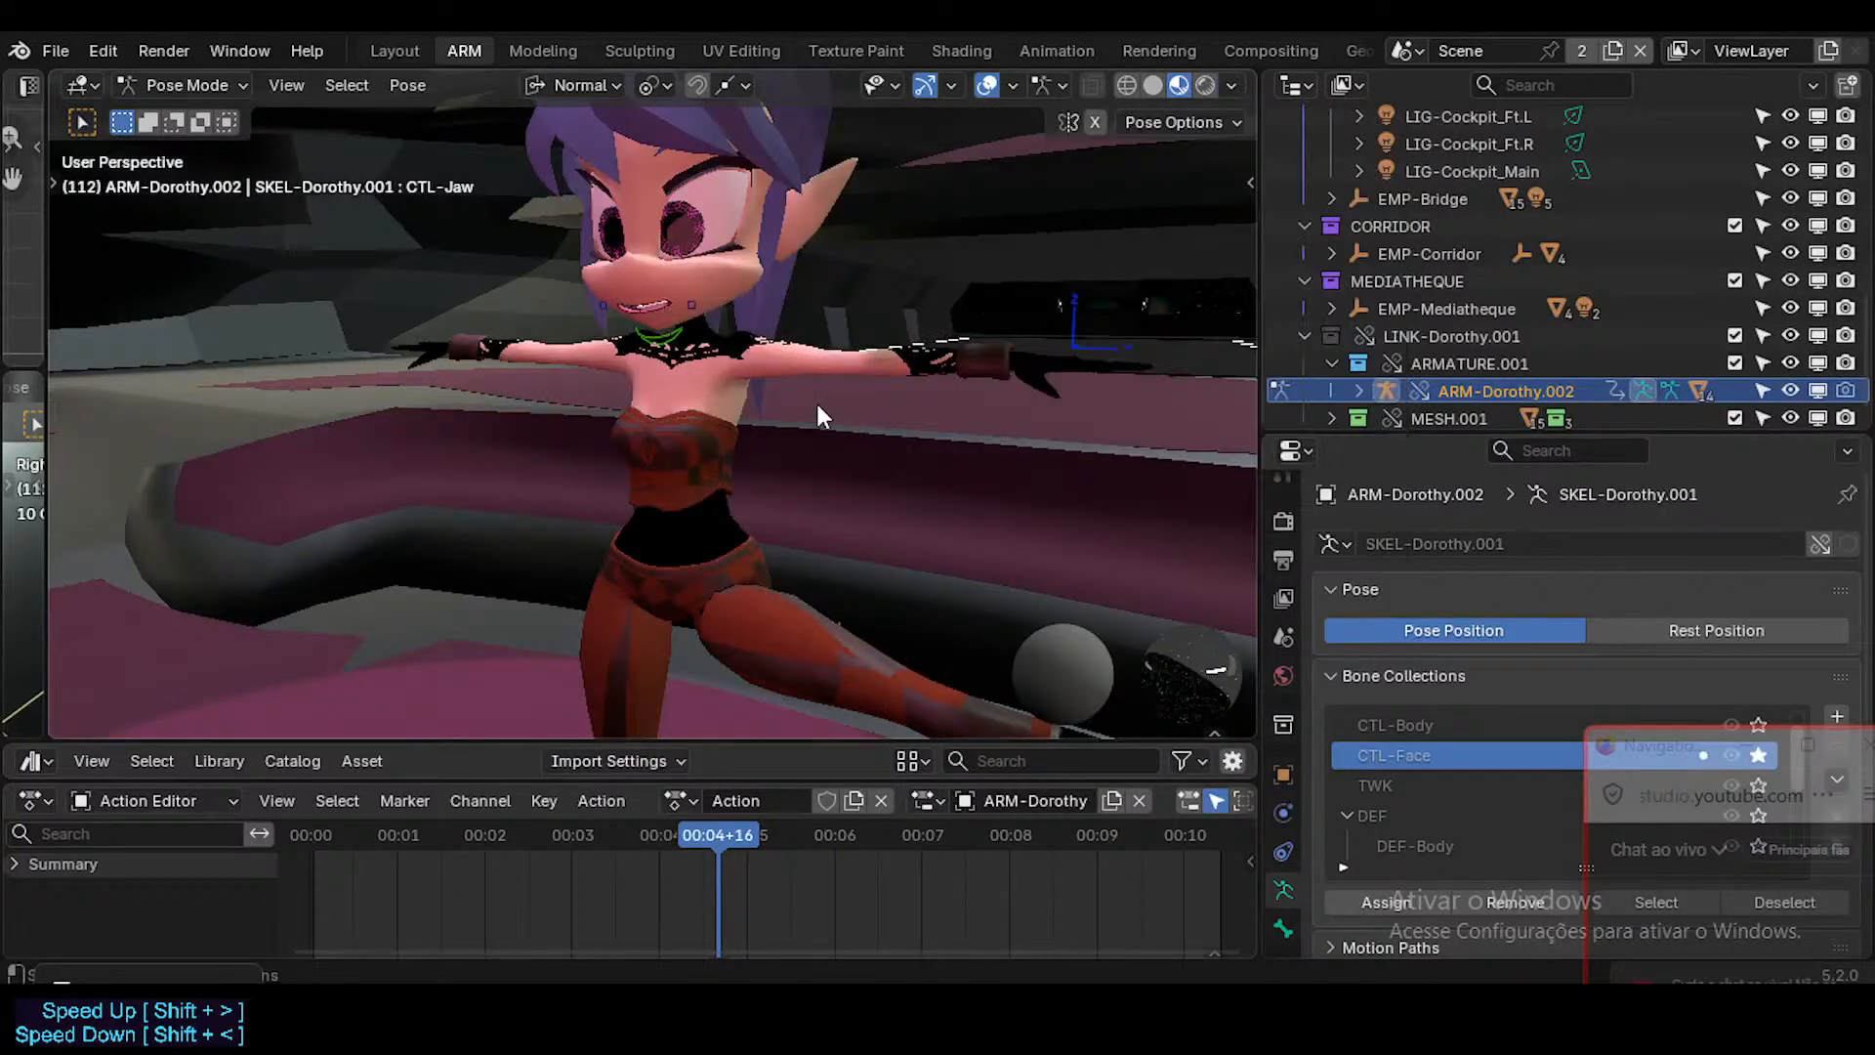
middle_click_drag(683, 360, 651, 418, "shift")
key("shift+grave")
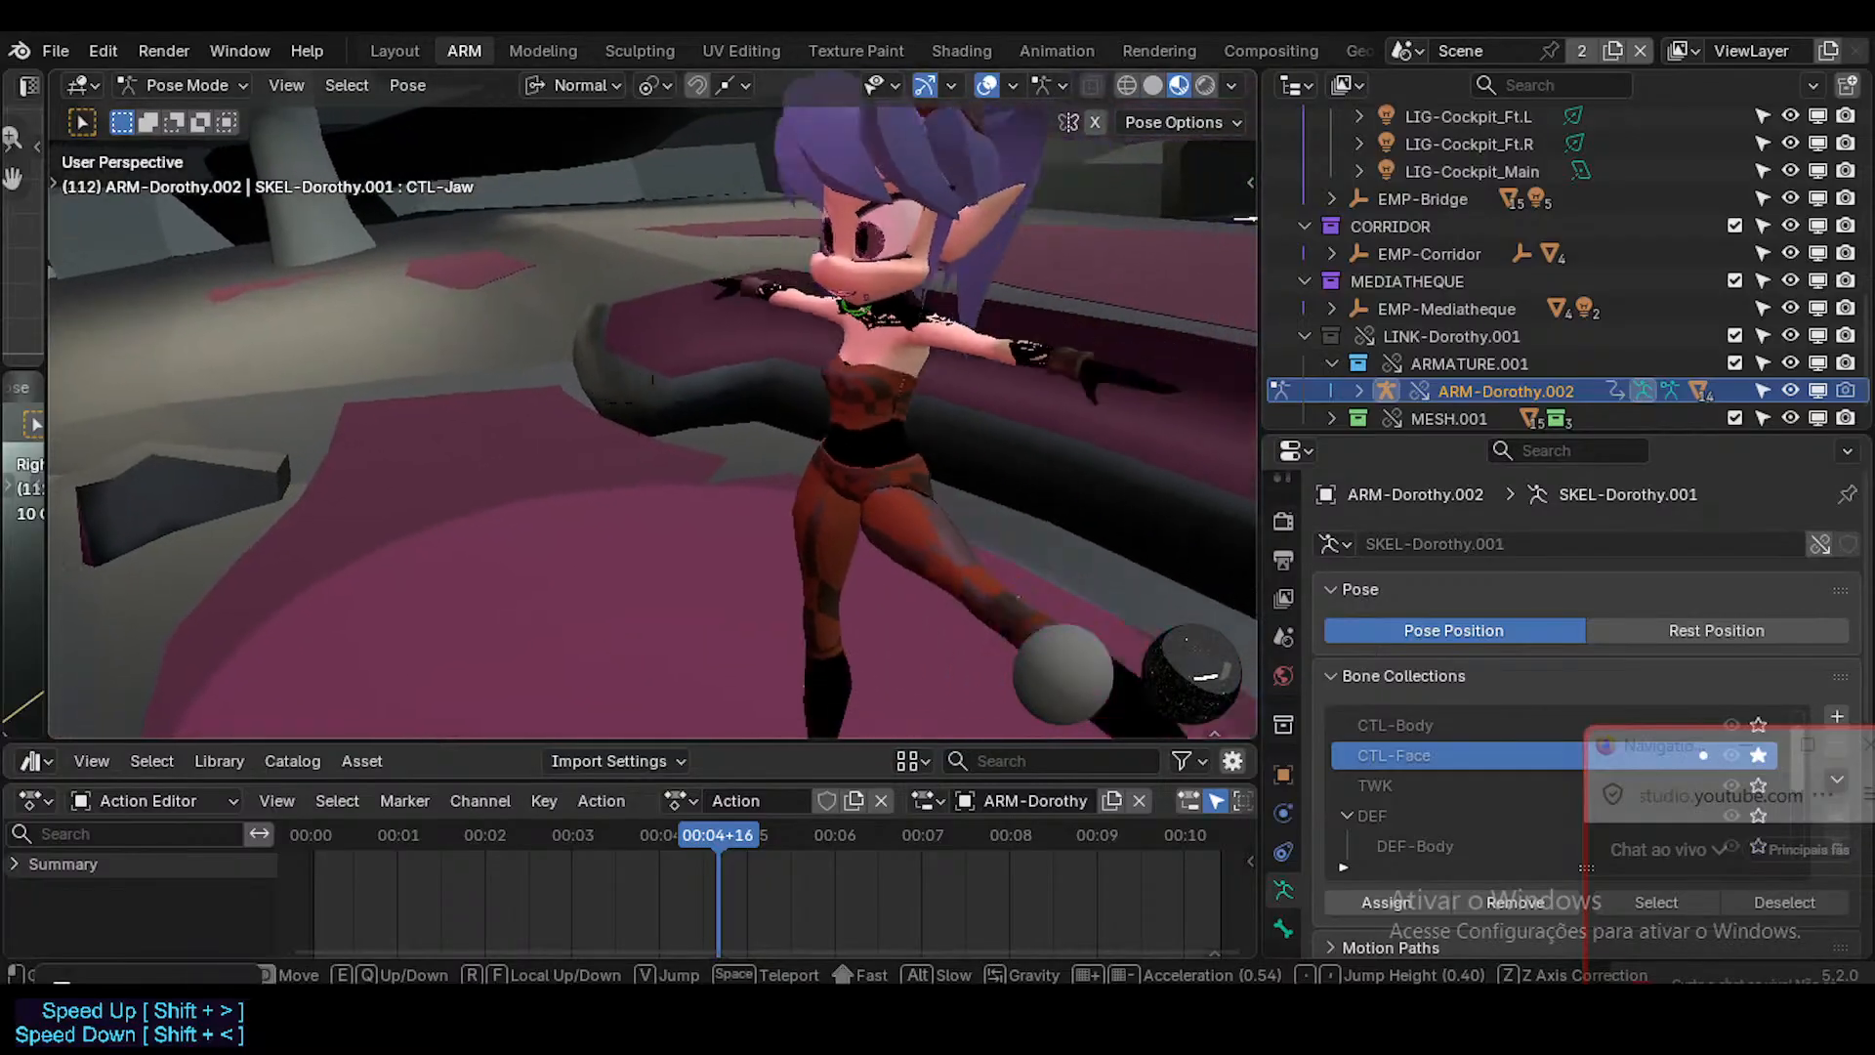
left_click(690, 428)
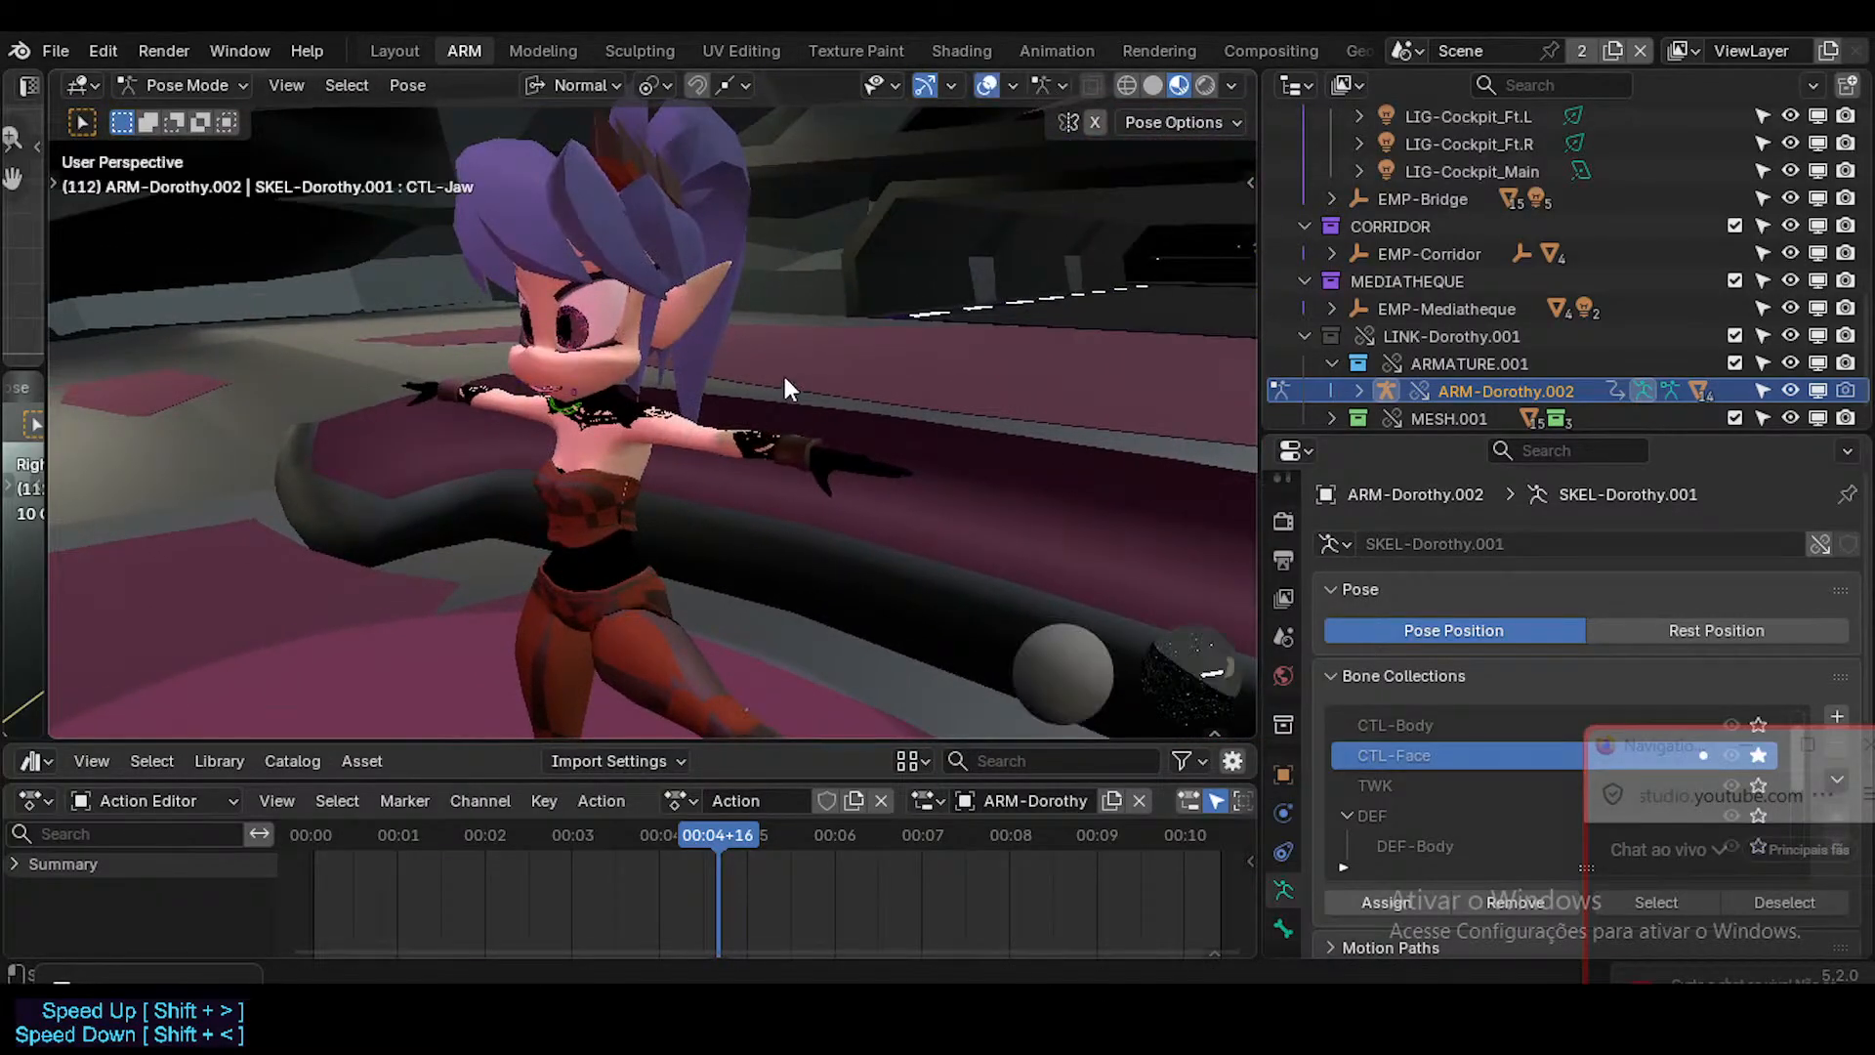
In the Bone Manager's Bone Collections, show the CTL-Body controls together with CTL-Face, and save the file.
key("n")
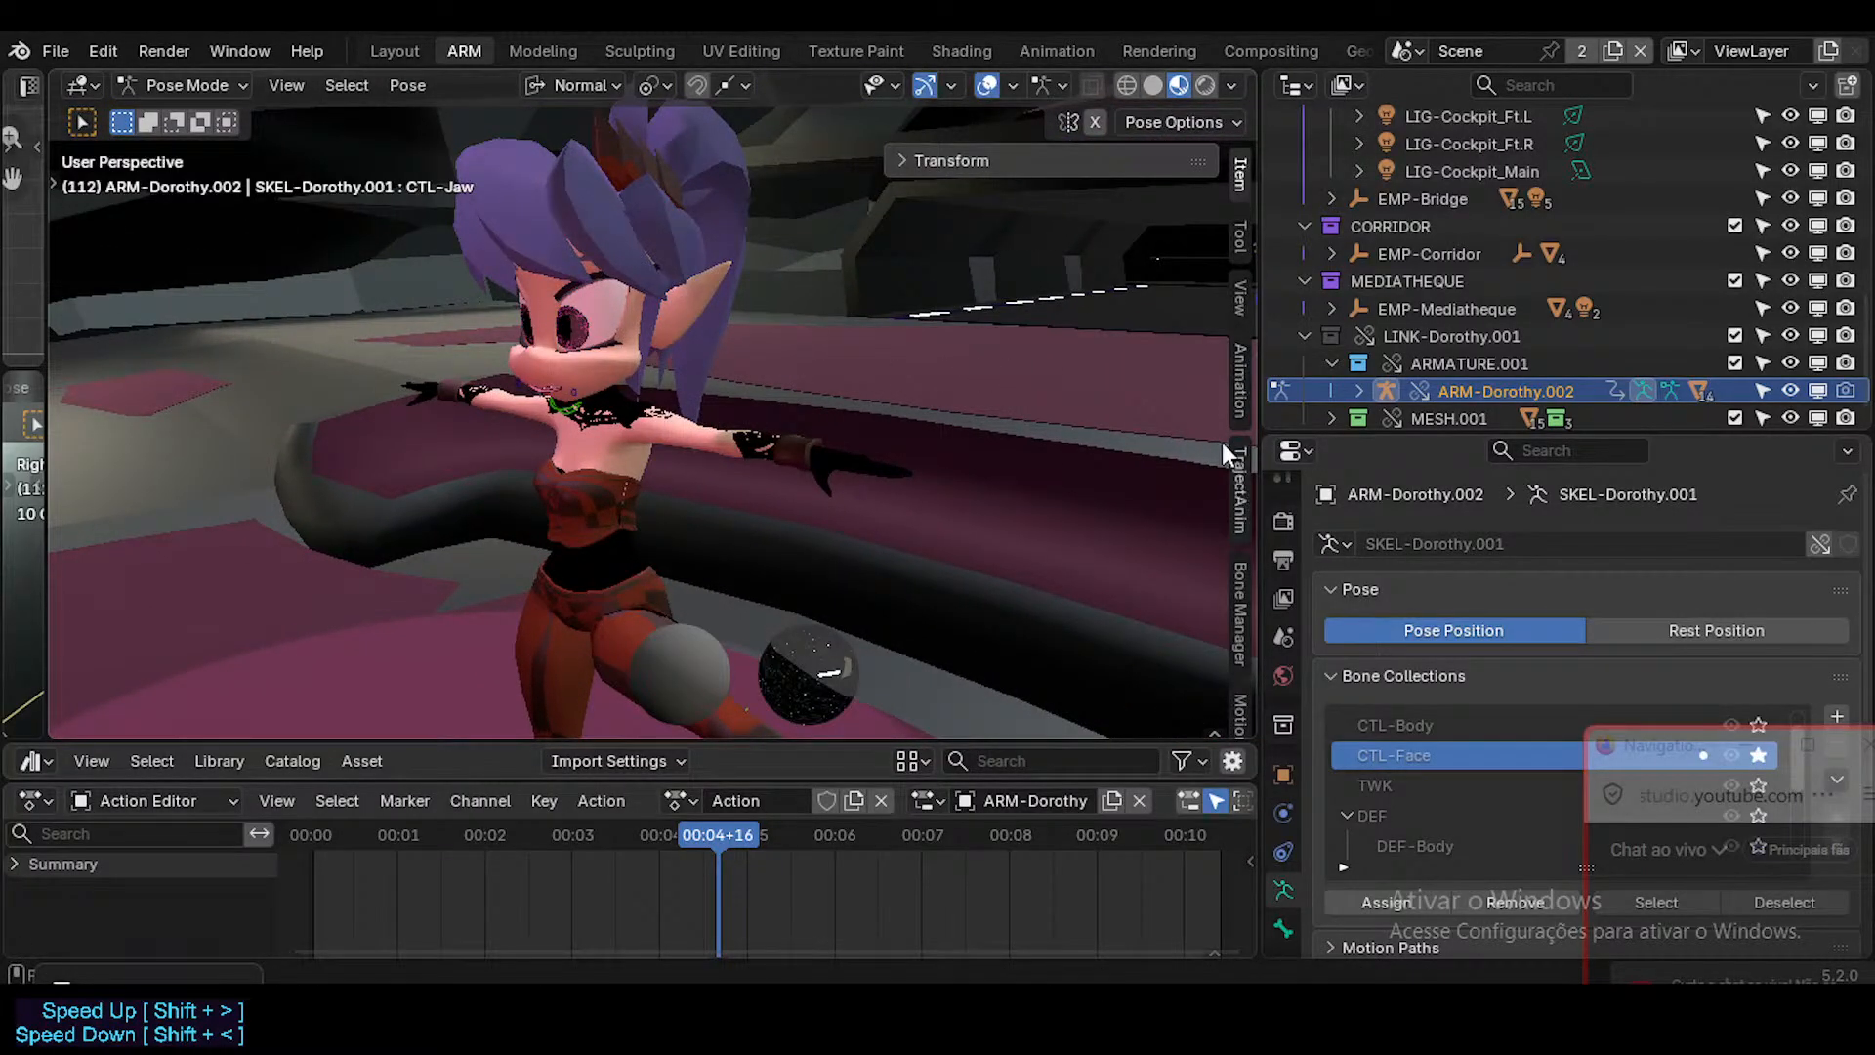
left_click(1239, 586)
left_click(980, 235)
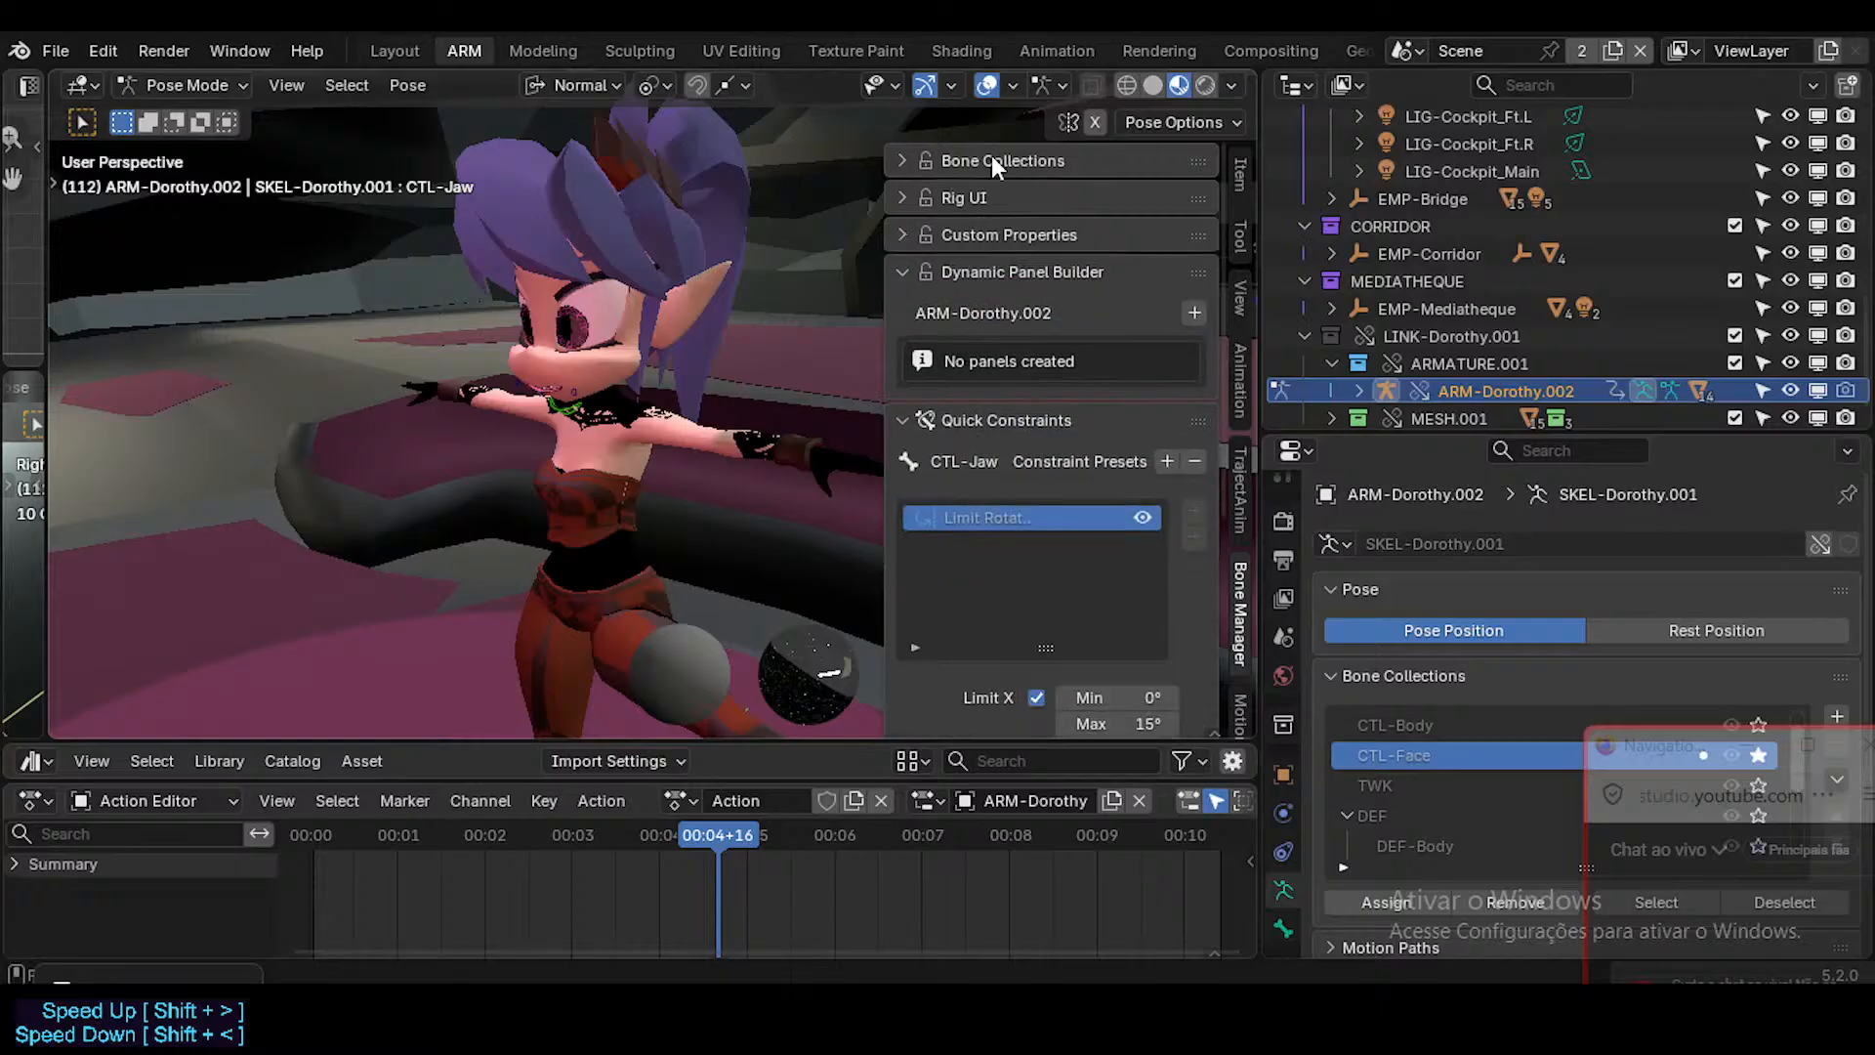
left_click(992, 160)
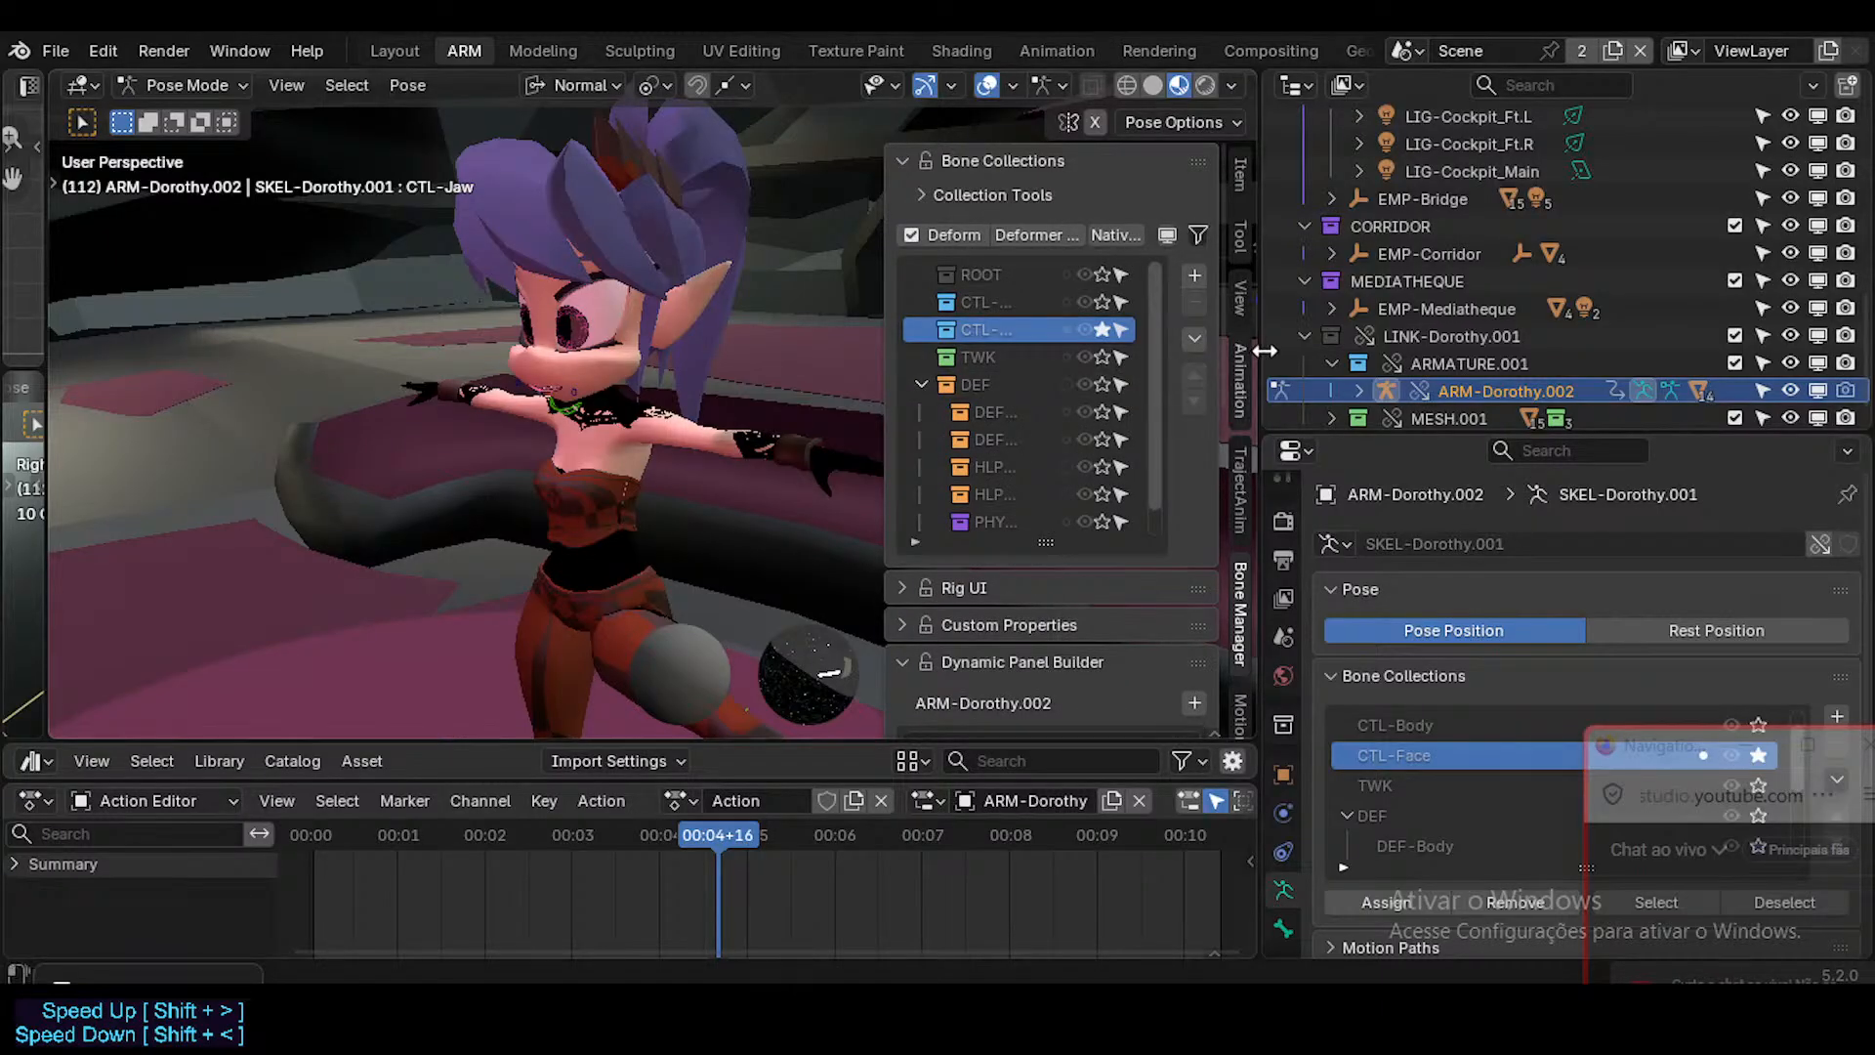
left_click_drag(1264, 350, 1389, 350)
left_click(1046, 385)
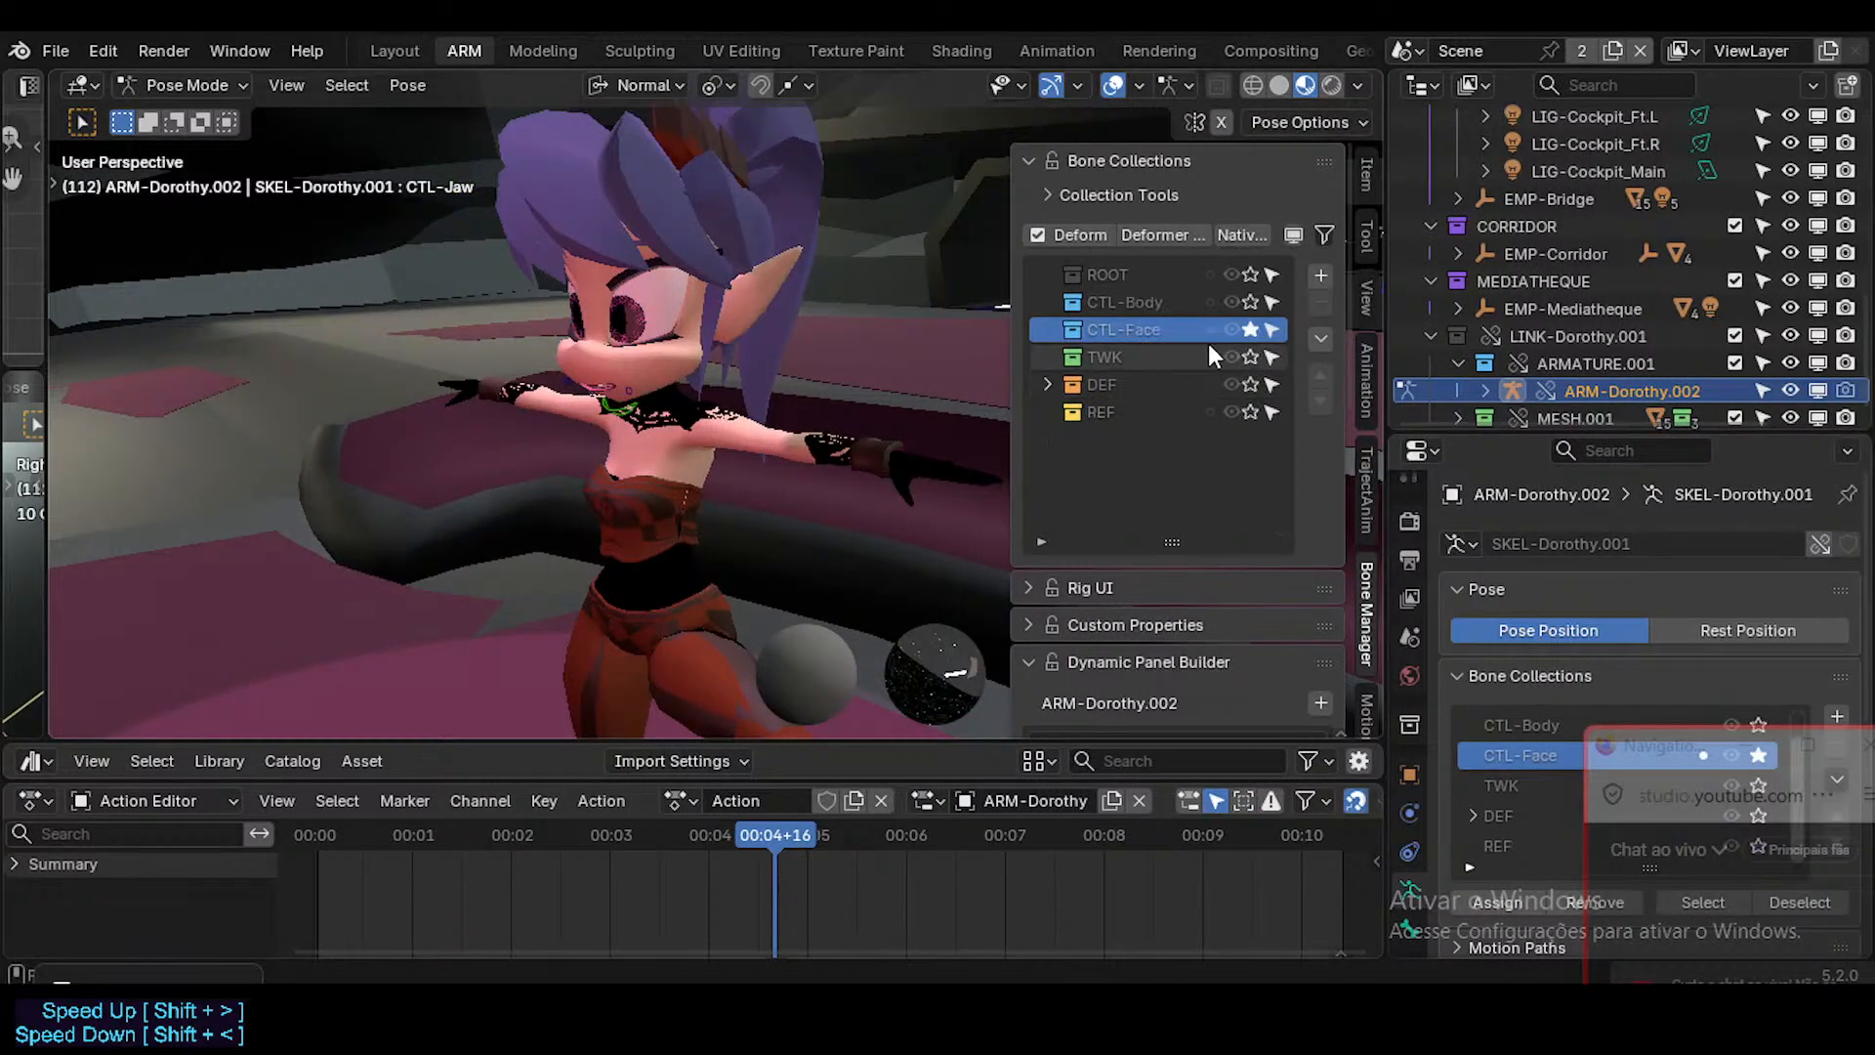
left_click(1228, 302)
key("n")
middle_click_drag(724, 391, 779, 384)
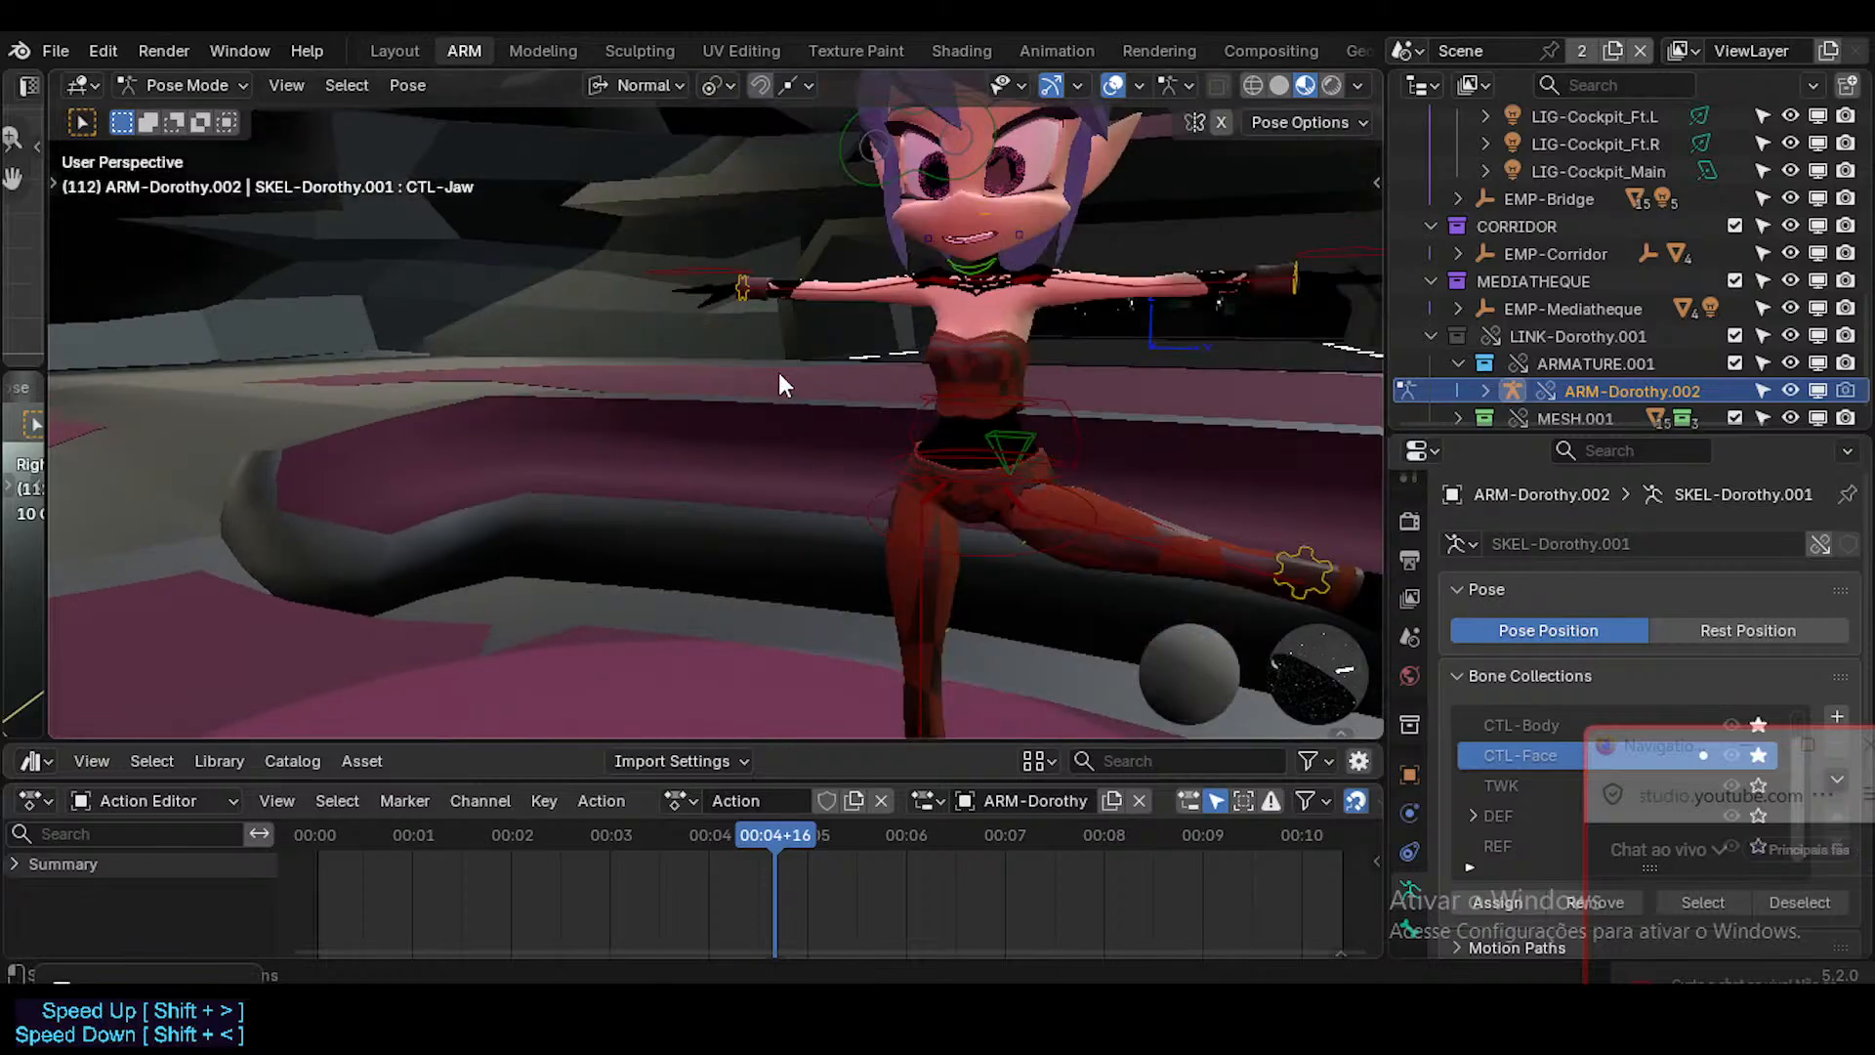
key("ctrl+s")
middle_click_drag(966, 369, 914, 481)
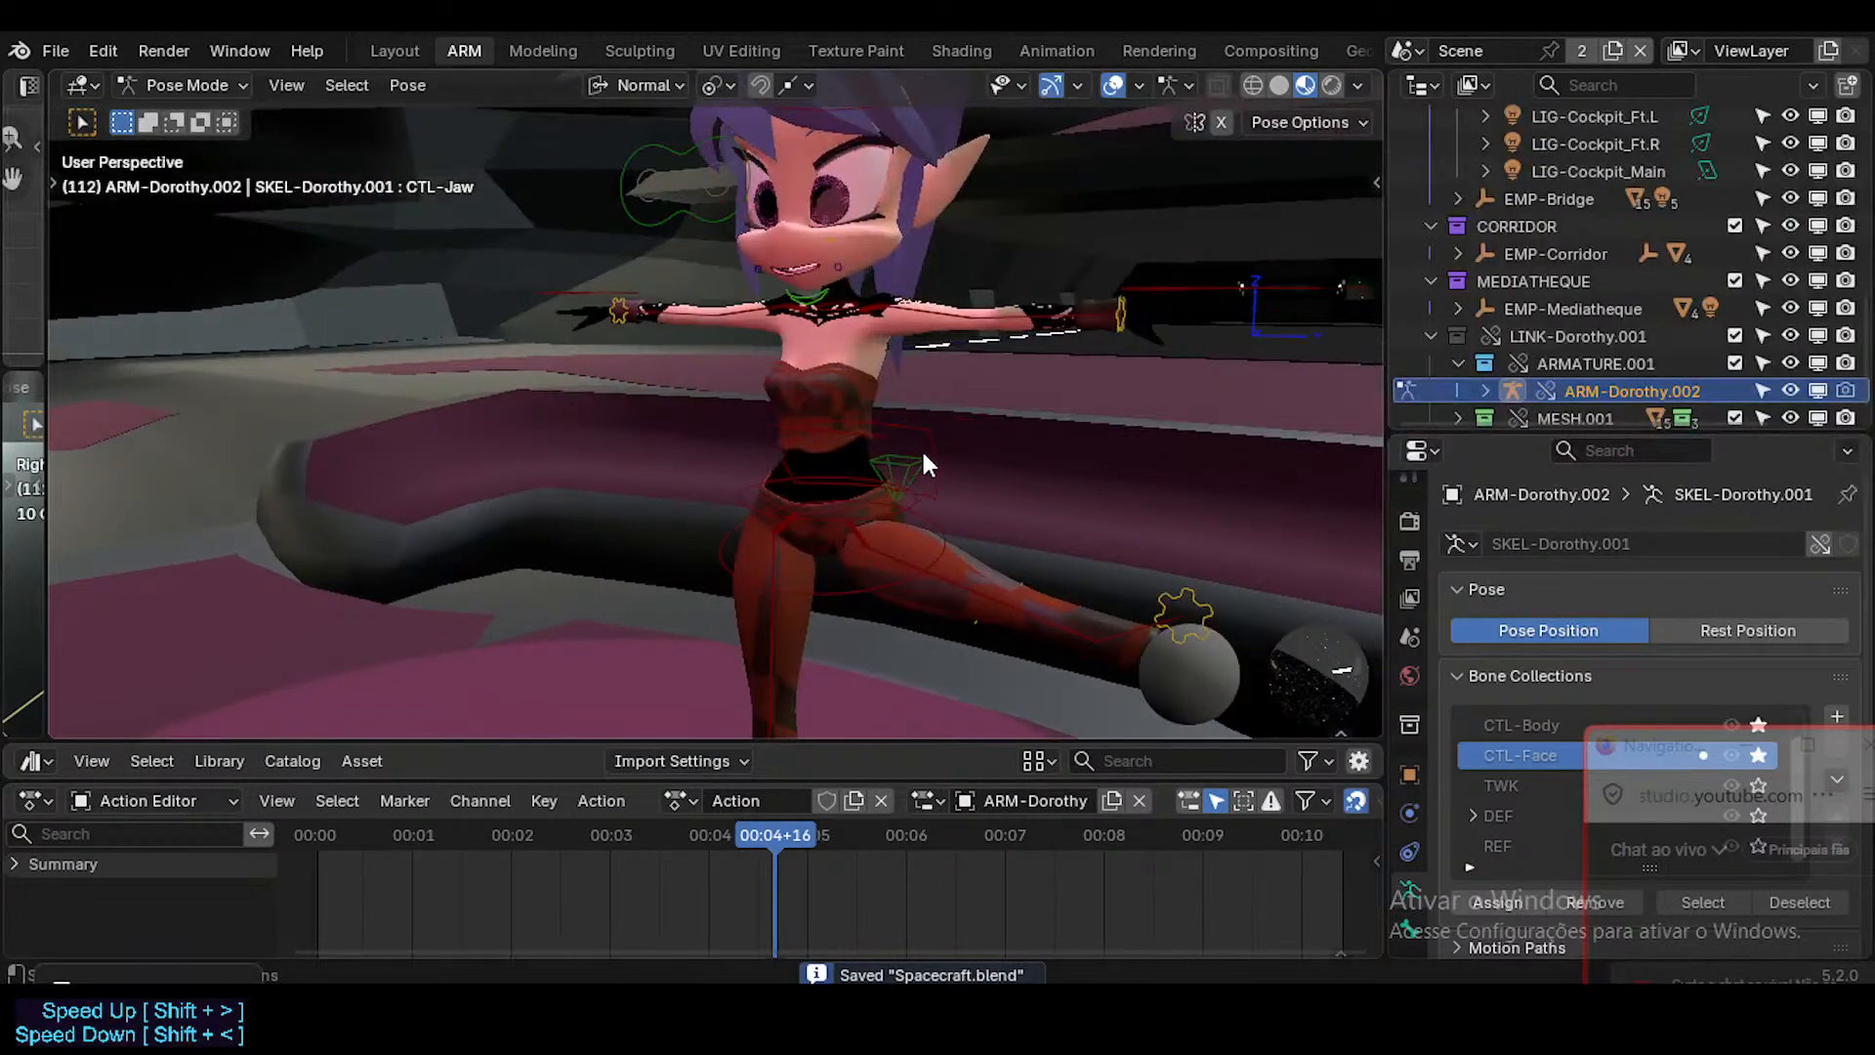
Select the CTL-PelvisSway control in Pose Mode and rotate it around its X axis to sway the pelvis.
key("ctrl+Tab")
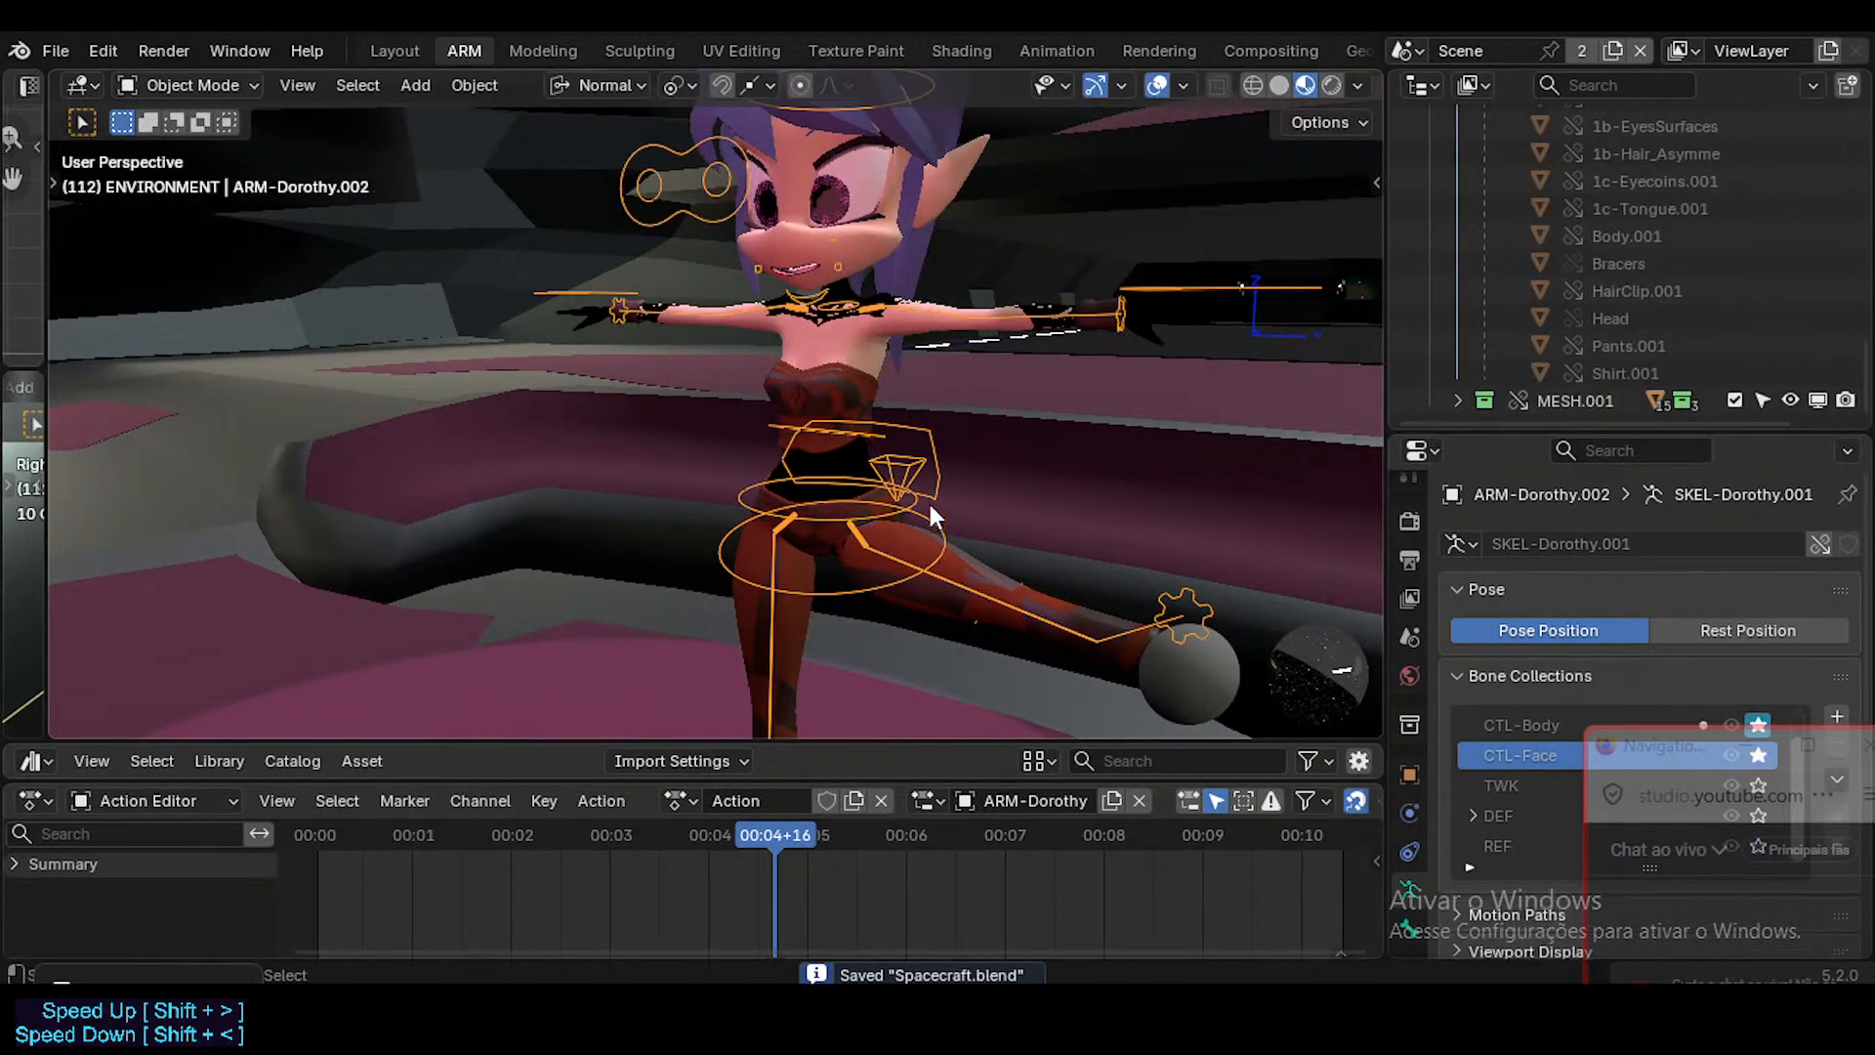
key("ctrl+Tab")
left_click(928, 437)
key("r")
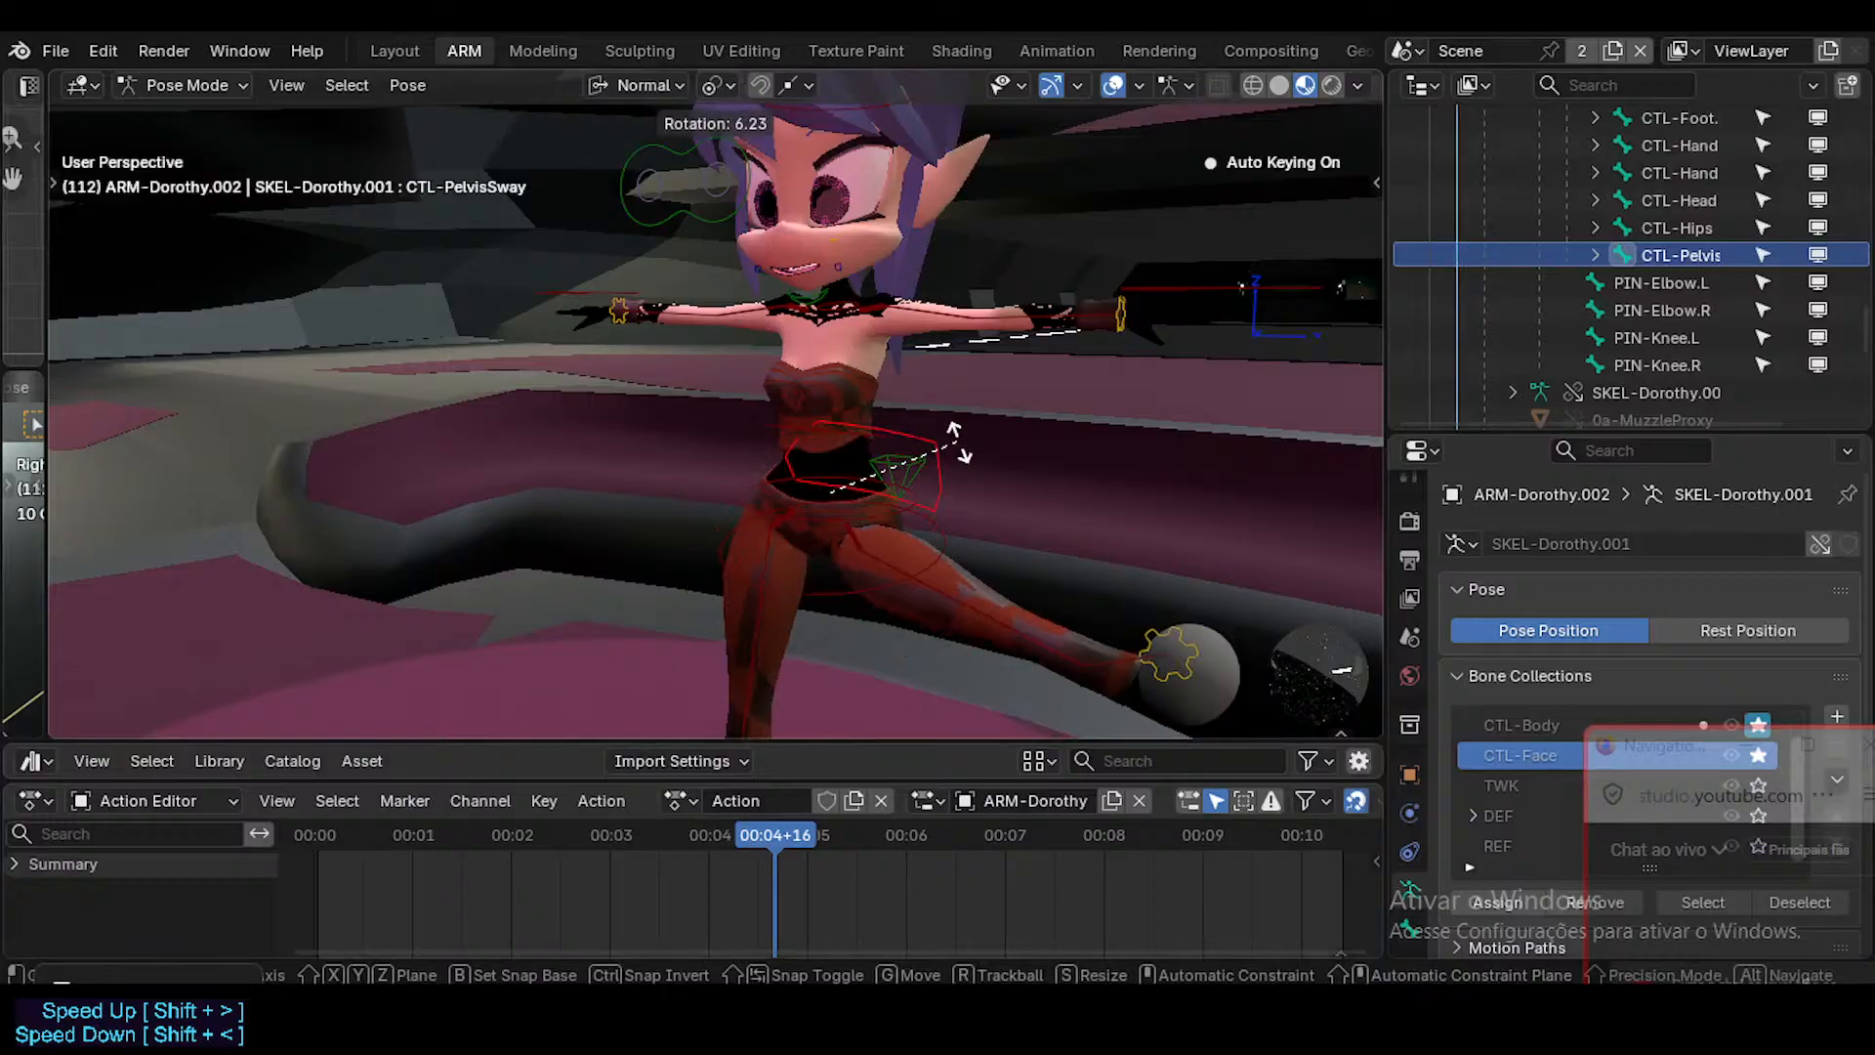
right_click(935, 451)
middle_click_drag(935, 452, 975, 322, "shift")
key("r")
left_click(1012, 356)
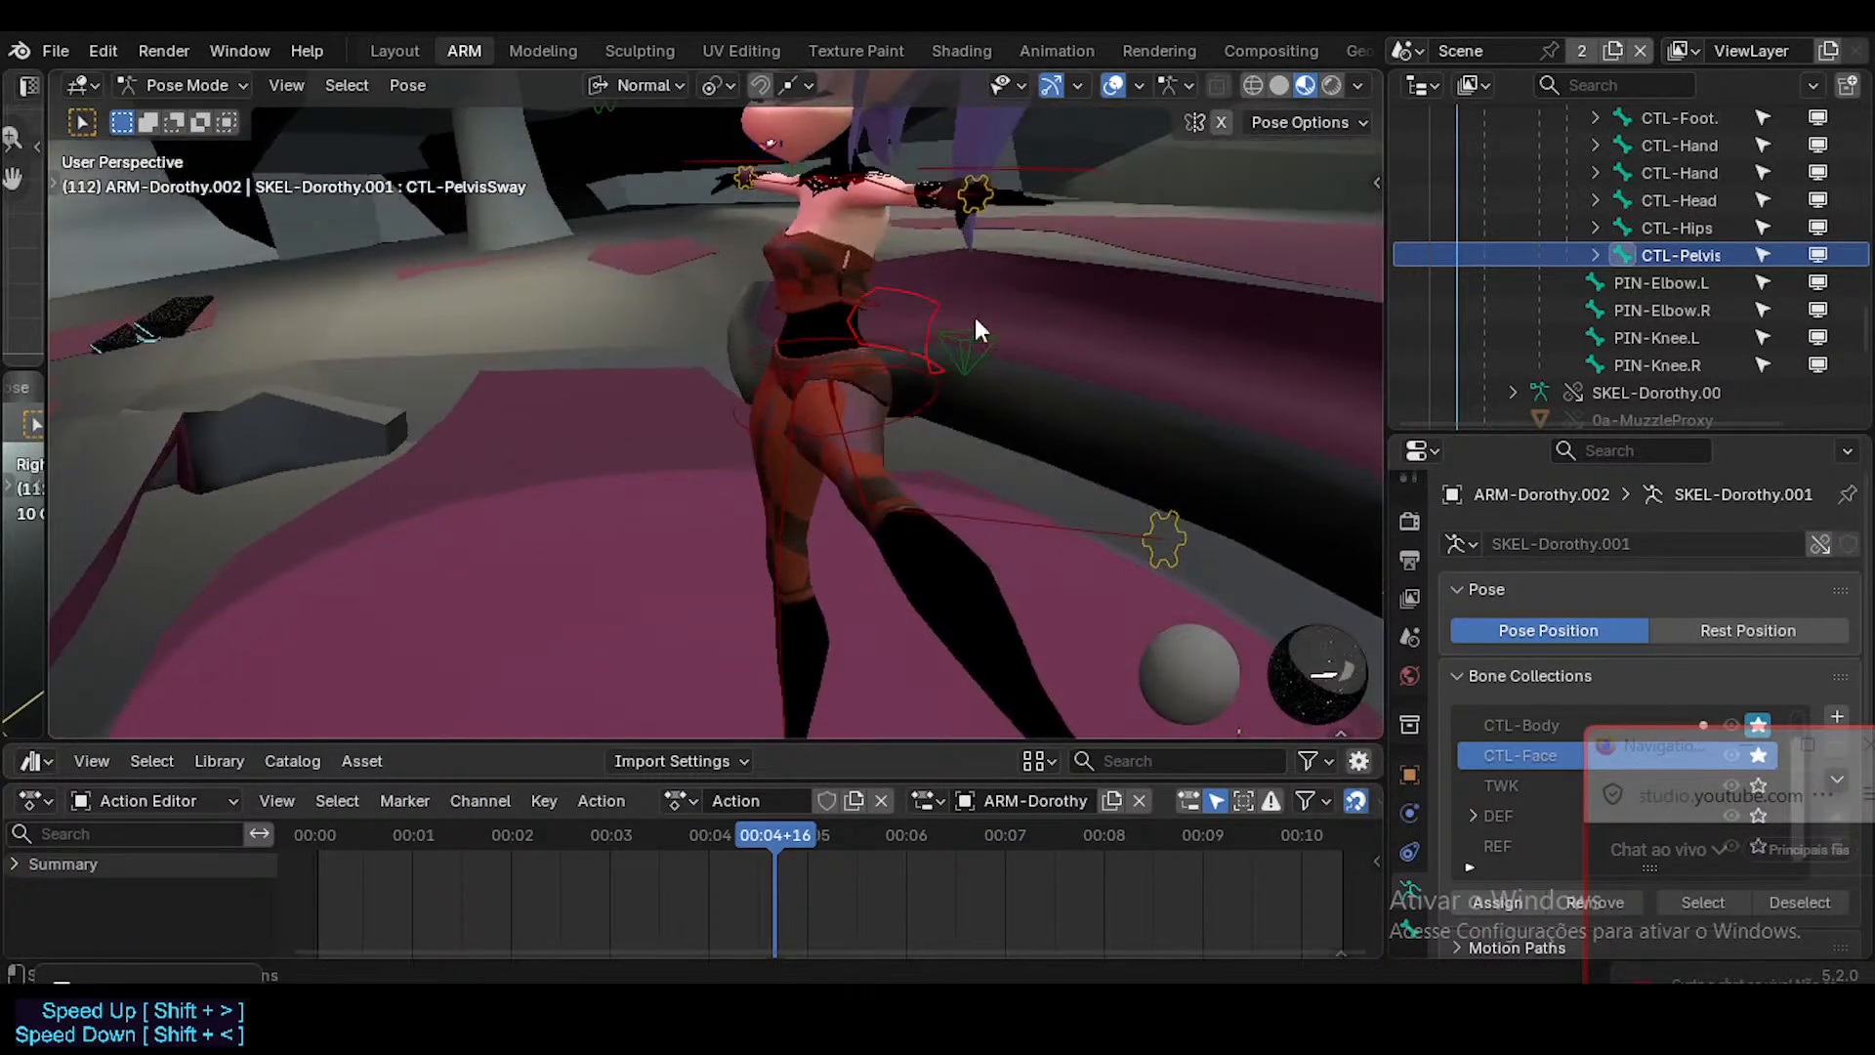
key("r")
key("x")
key("x")
left_click(971, 305)
Try rotating the CTL-Hips control, cancel the rotation, and save Spacecraft.blend.
middle_click_drag(713, 334, 1052, 373)
left_click(934, 385)
key("r")
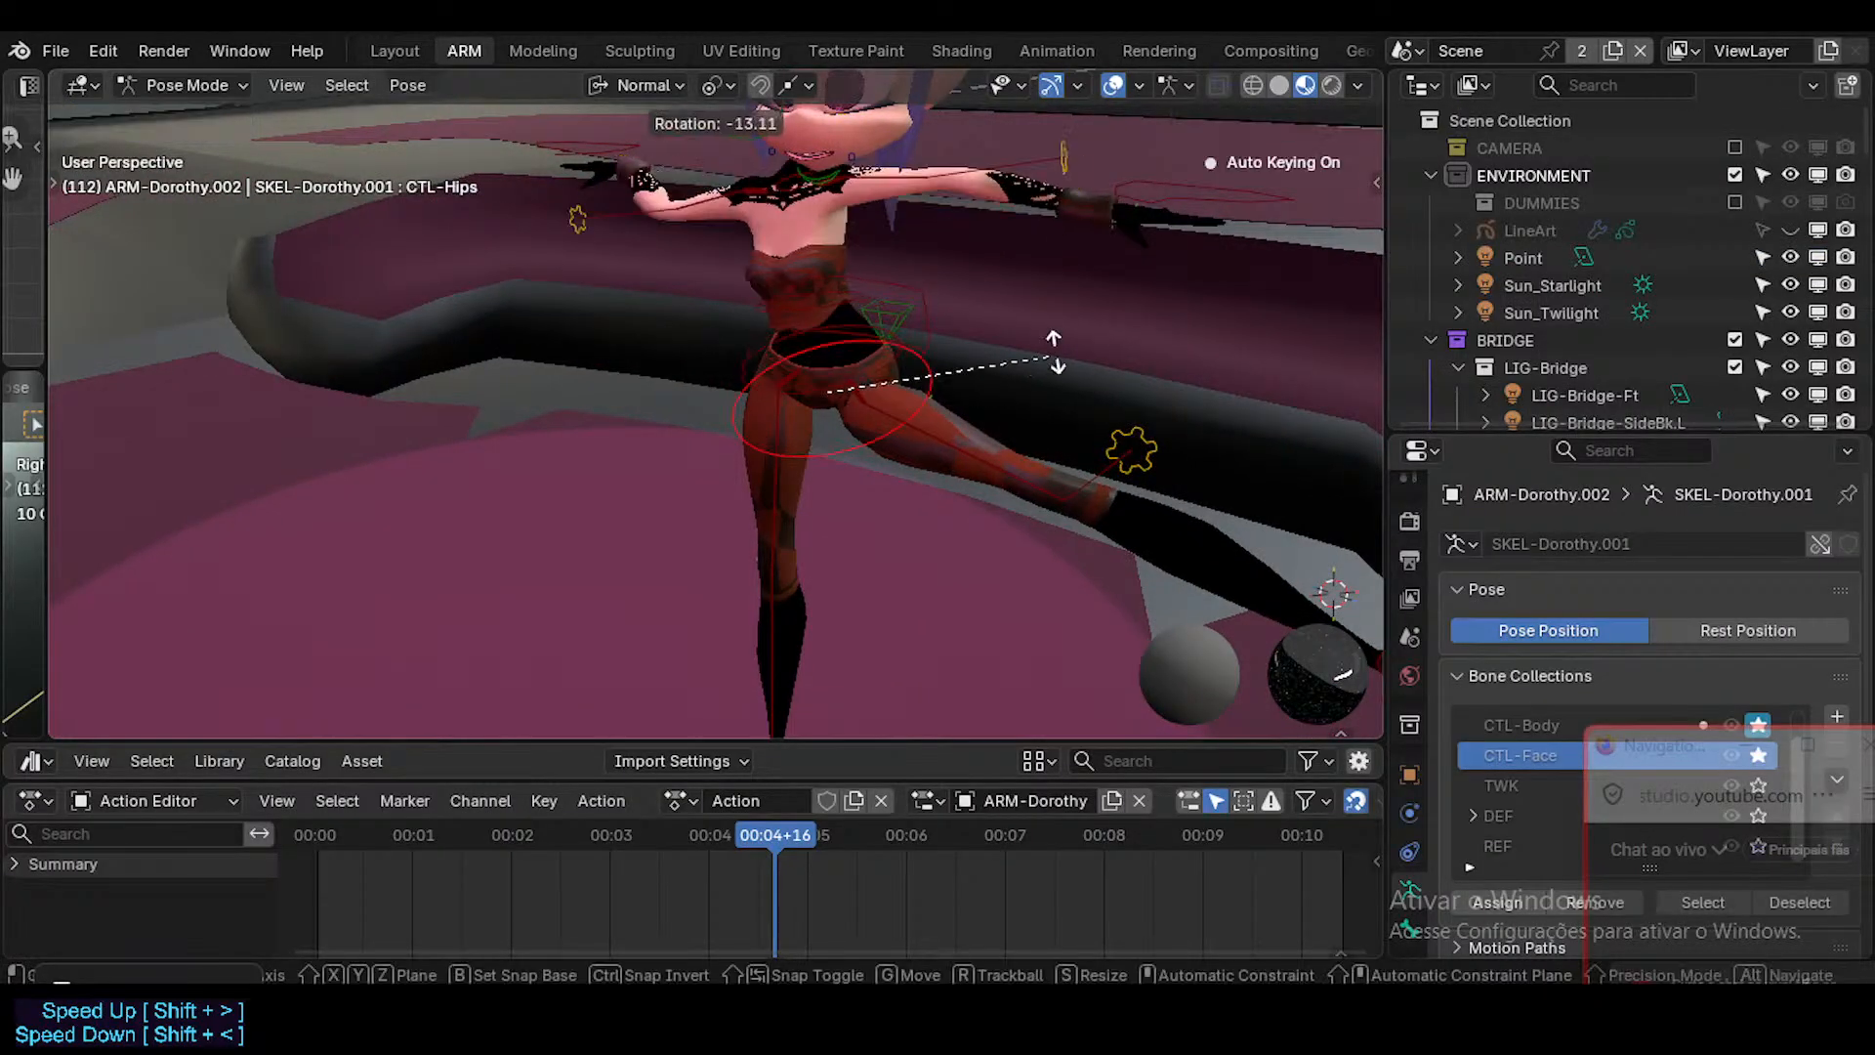
right_click(957, 308)
middle_click_drag(957, 308, 906, 337)
key("ctrl+s")
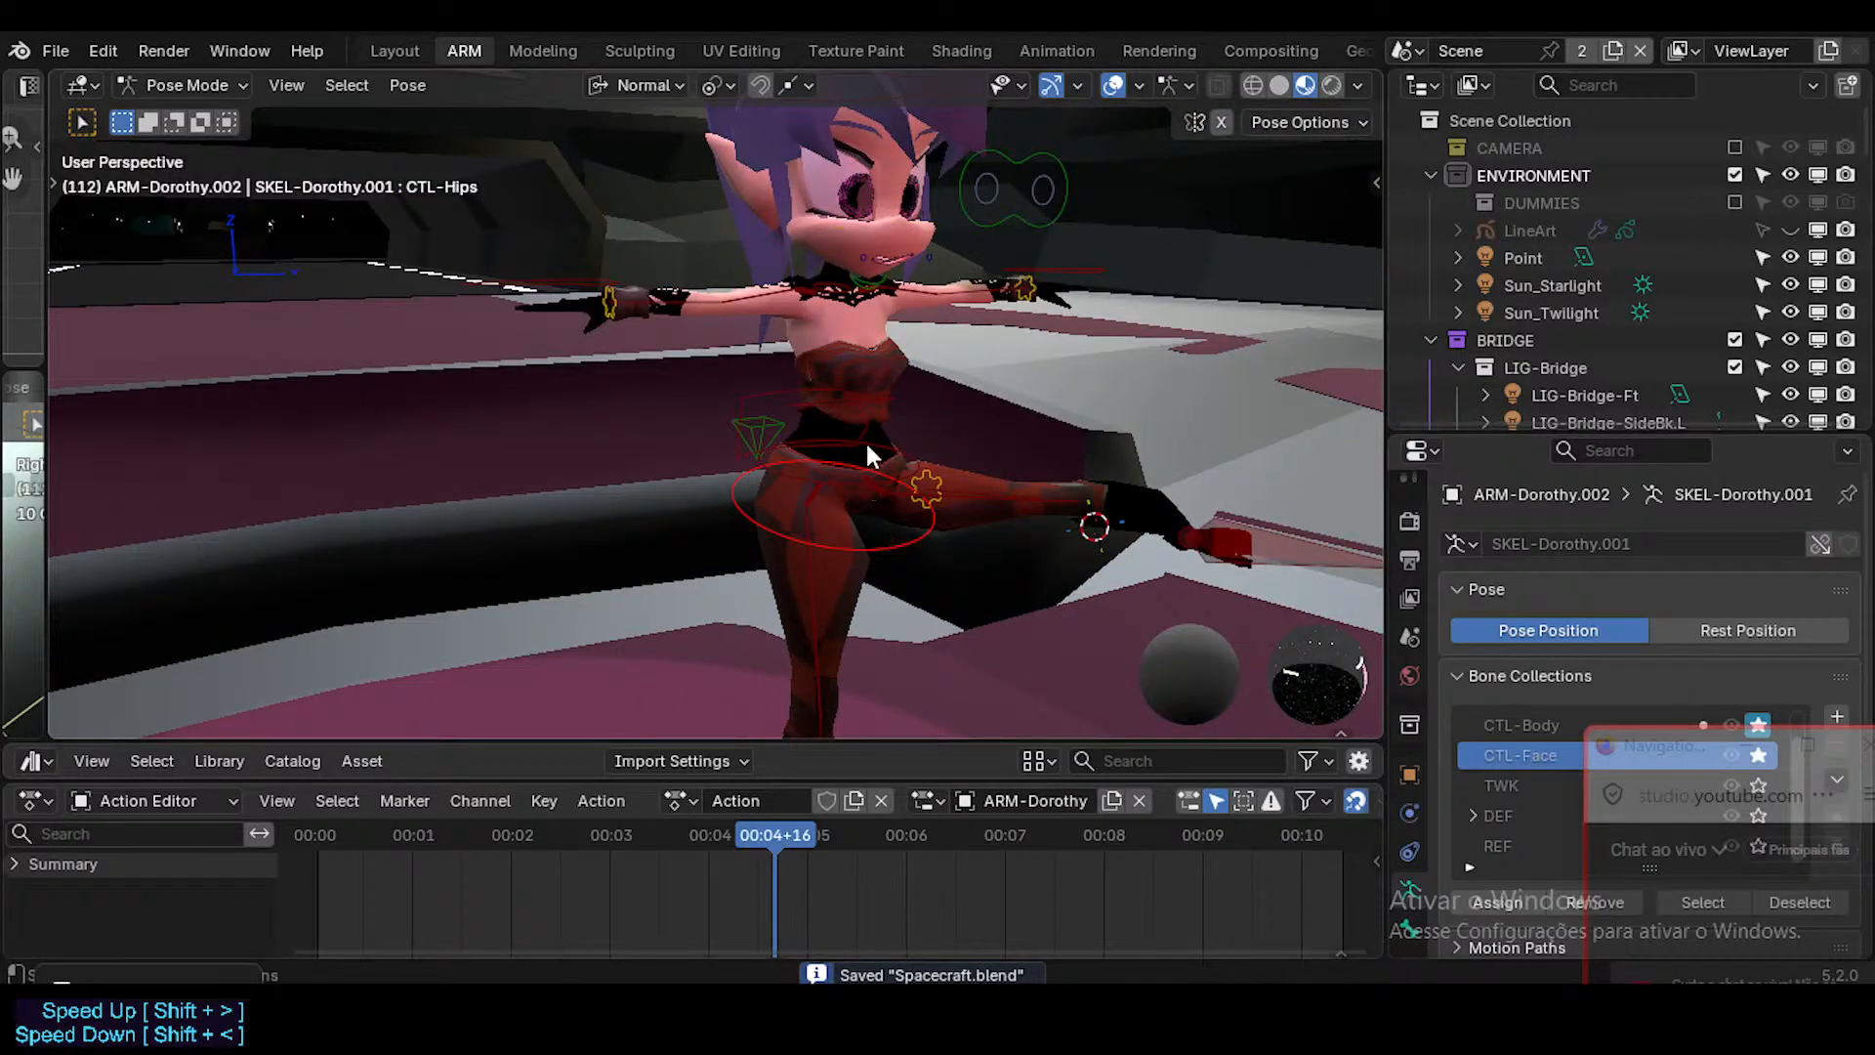
Try rotating the CoG control and the raised left foot's CTL-Foot.L control, keeping neither rotation.
middle_click_drag(865, 440, 992, 506)
left_click(762, 433)
key("r")
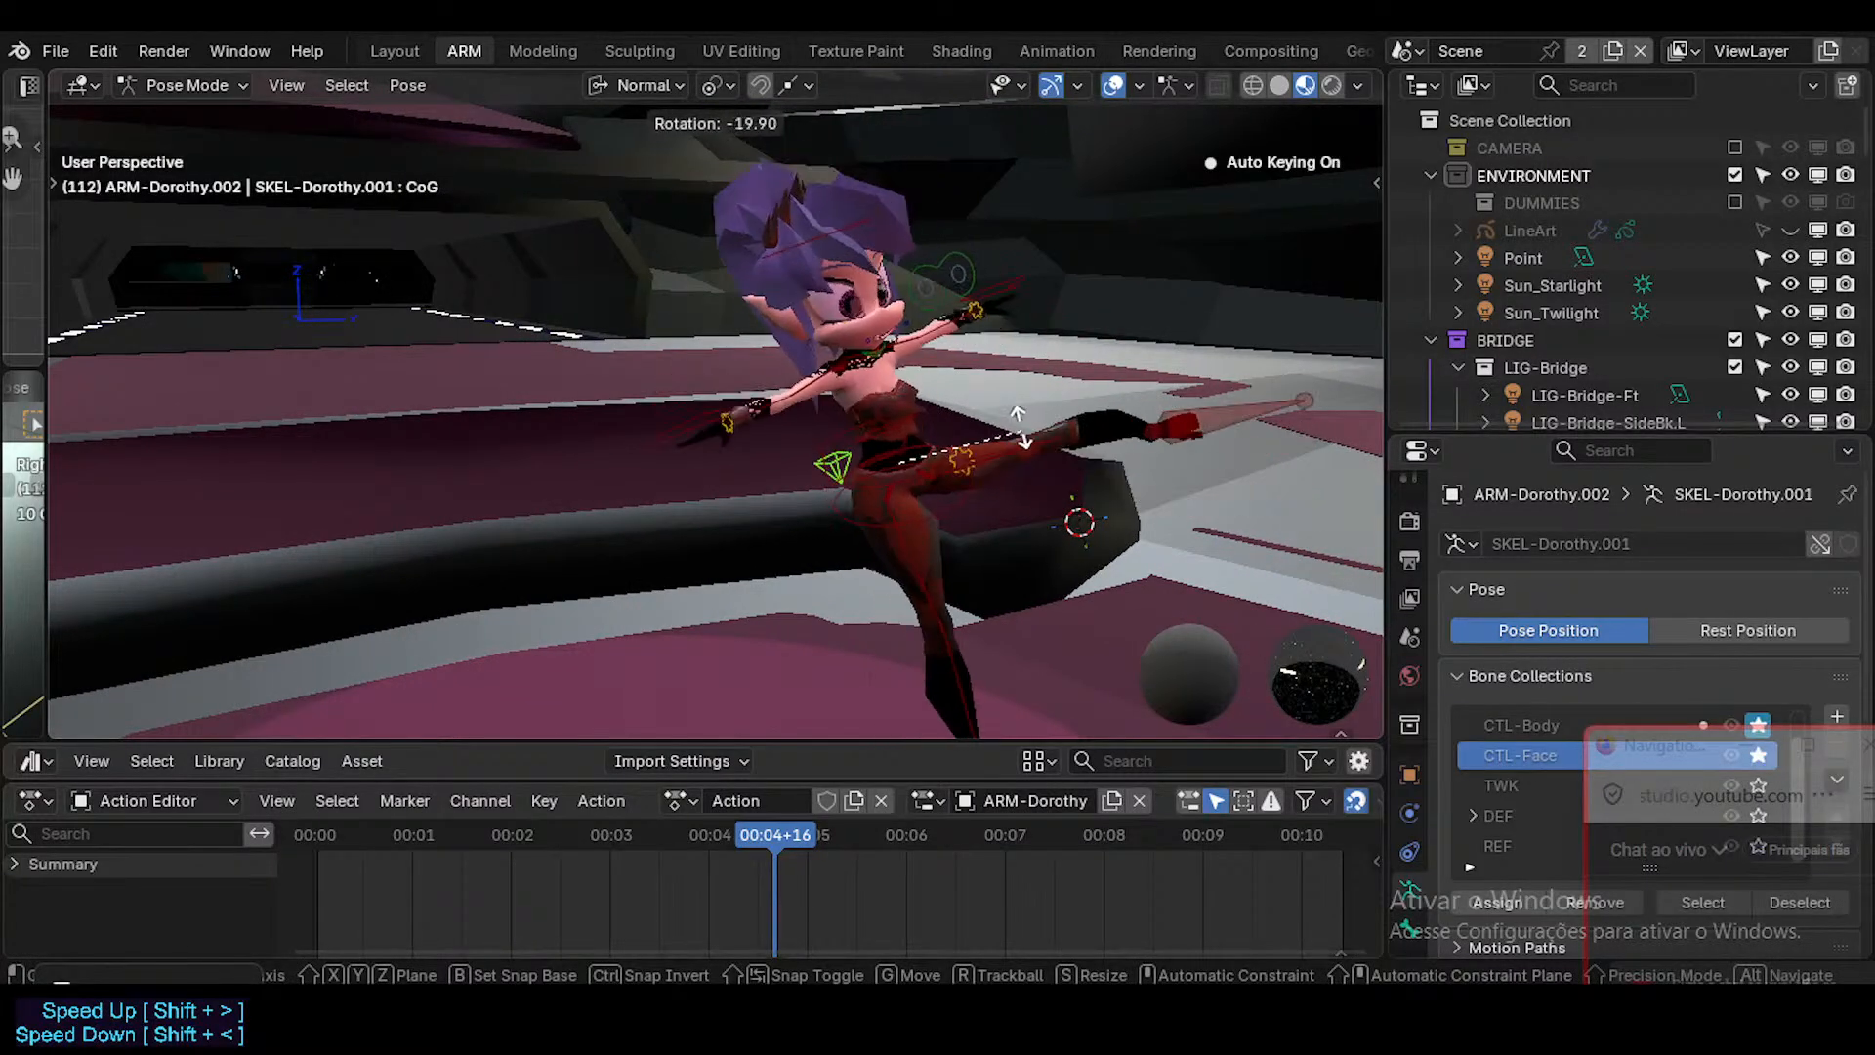
left_click(1158, 454)
left_click(1197, 524)
key("r")
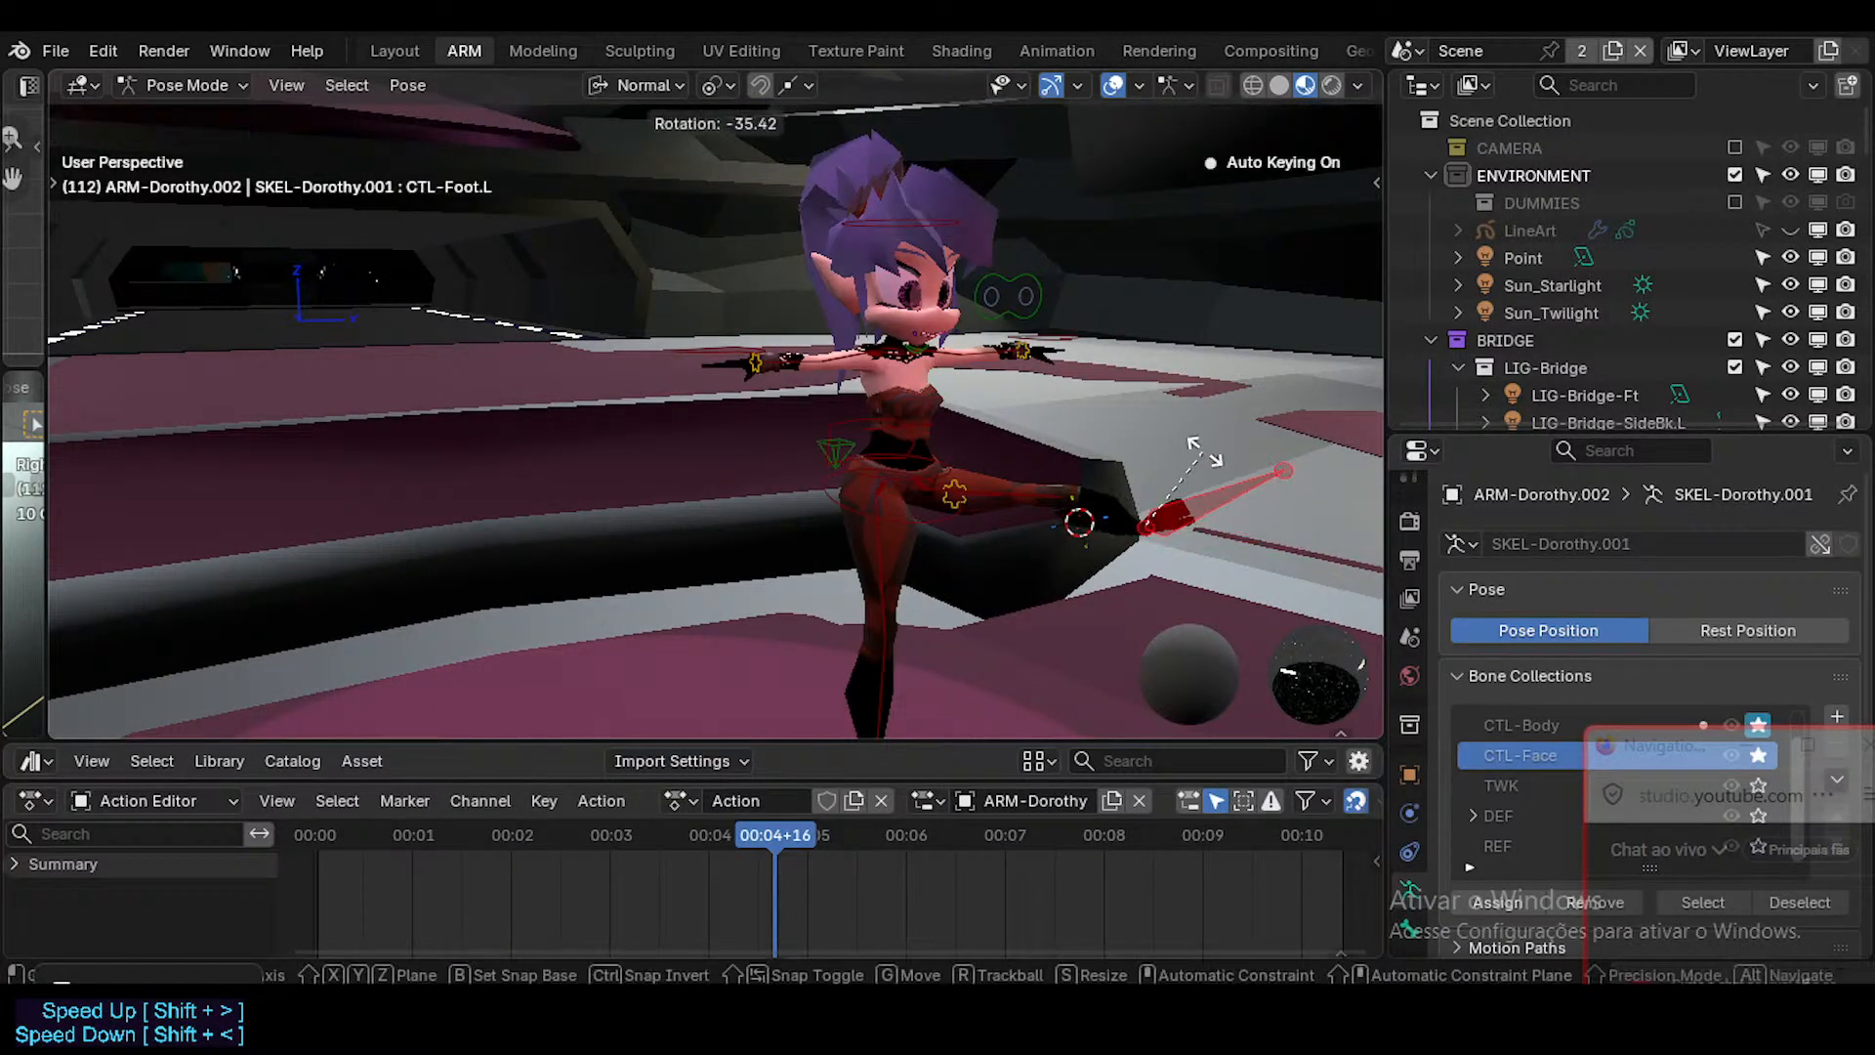
right_click(1204, 451)
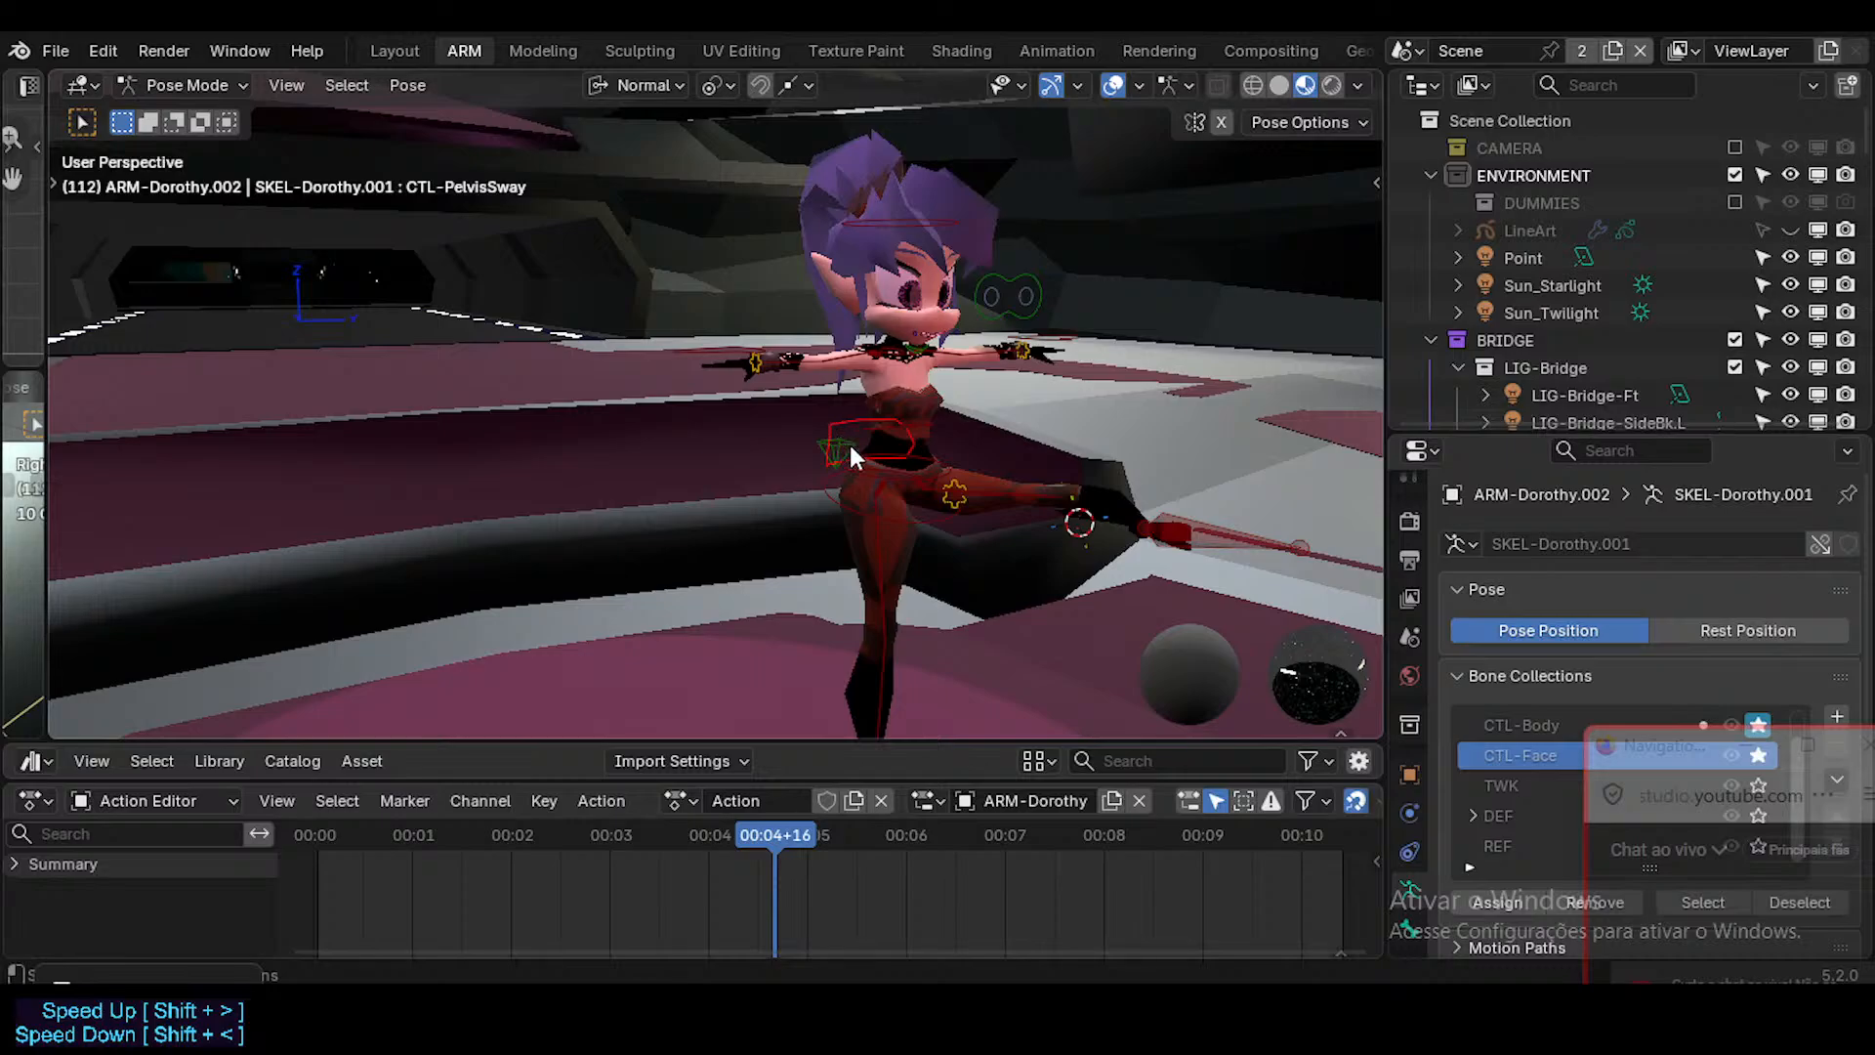
Try rotating the CTL-Hips.001 waist control and the CTL-Hips control, cancelling both rotations.
left_click(916, 479)
scroll(913, 495, "up", 3)
key("r")
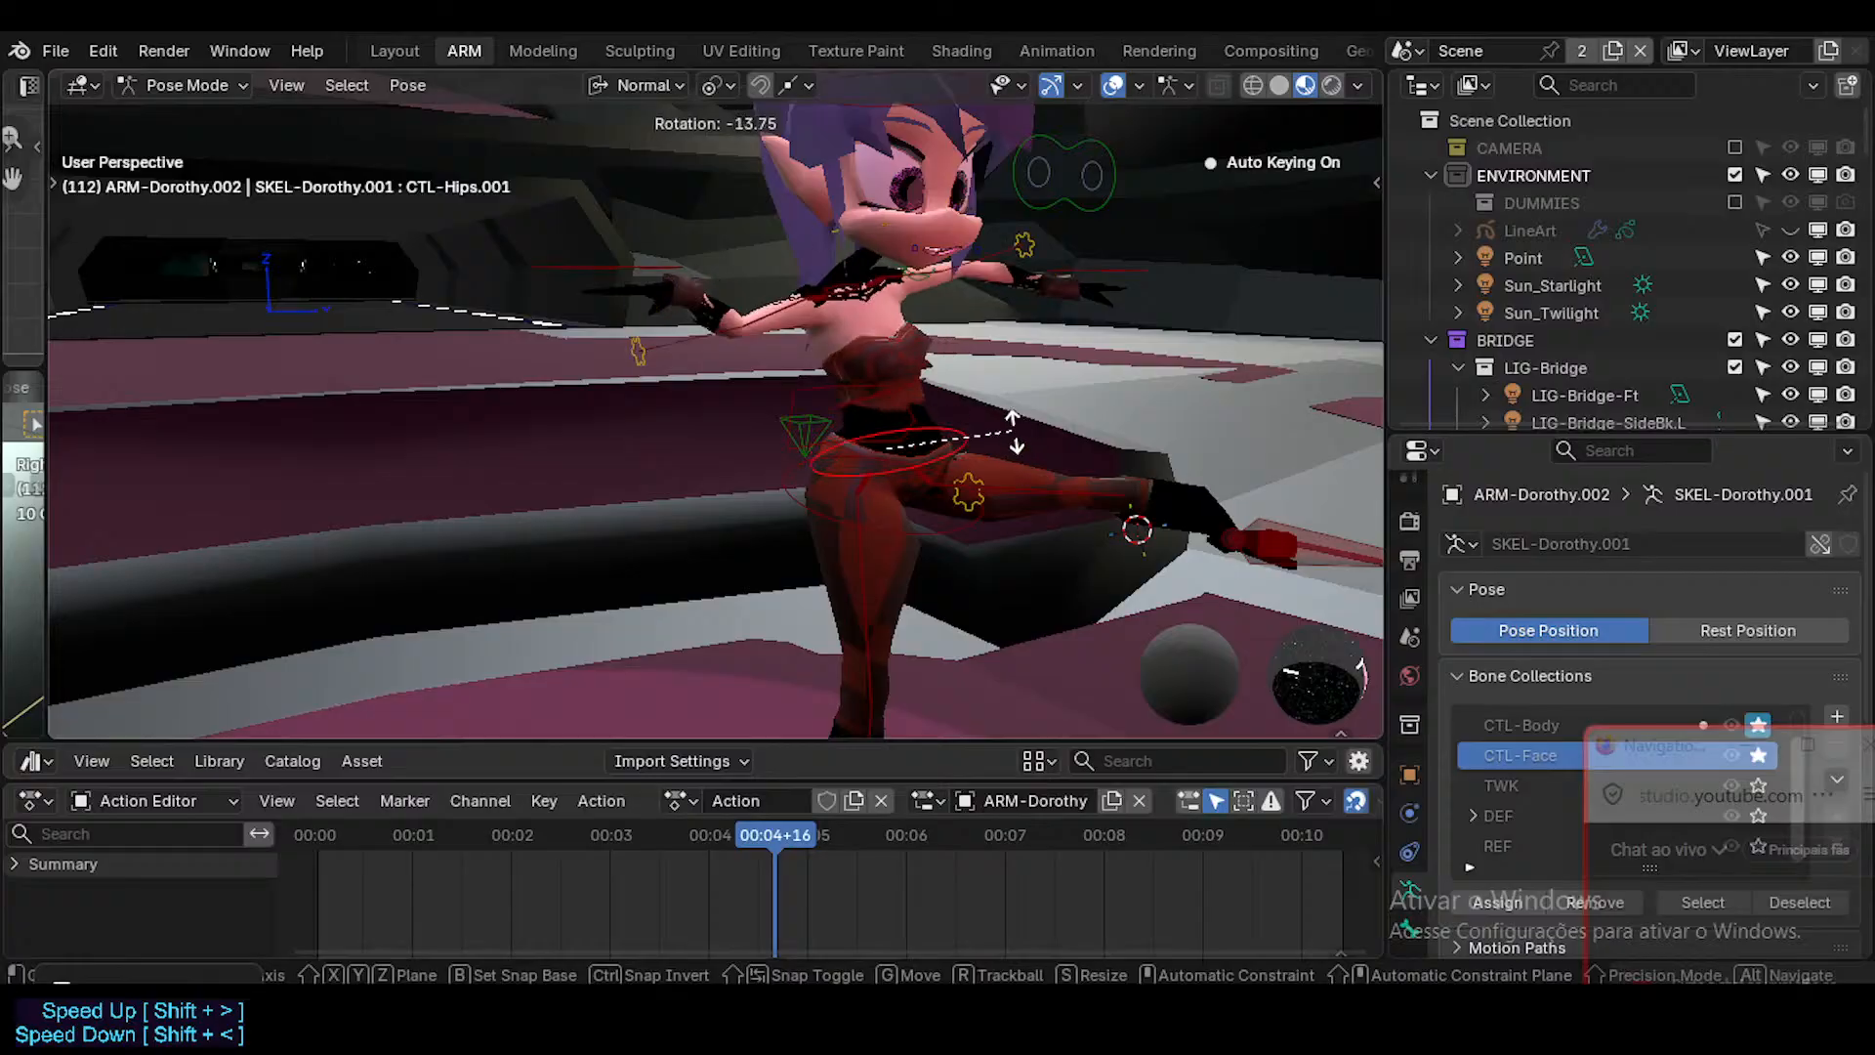
right_click(999, 425)
left_click(870, 496)
left_click(916, 512)
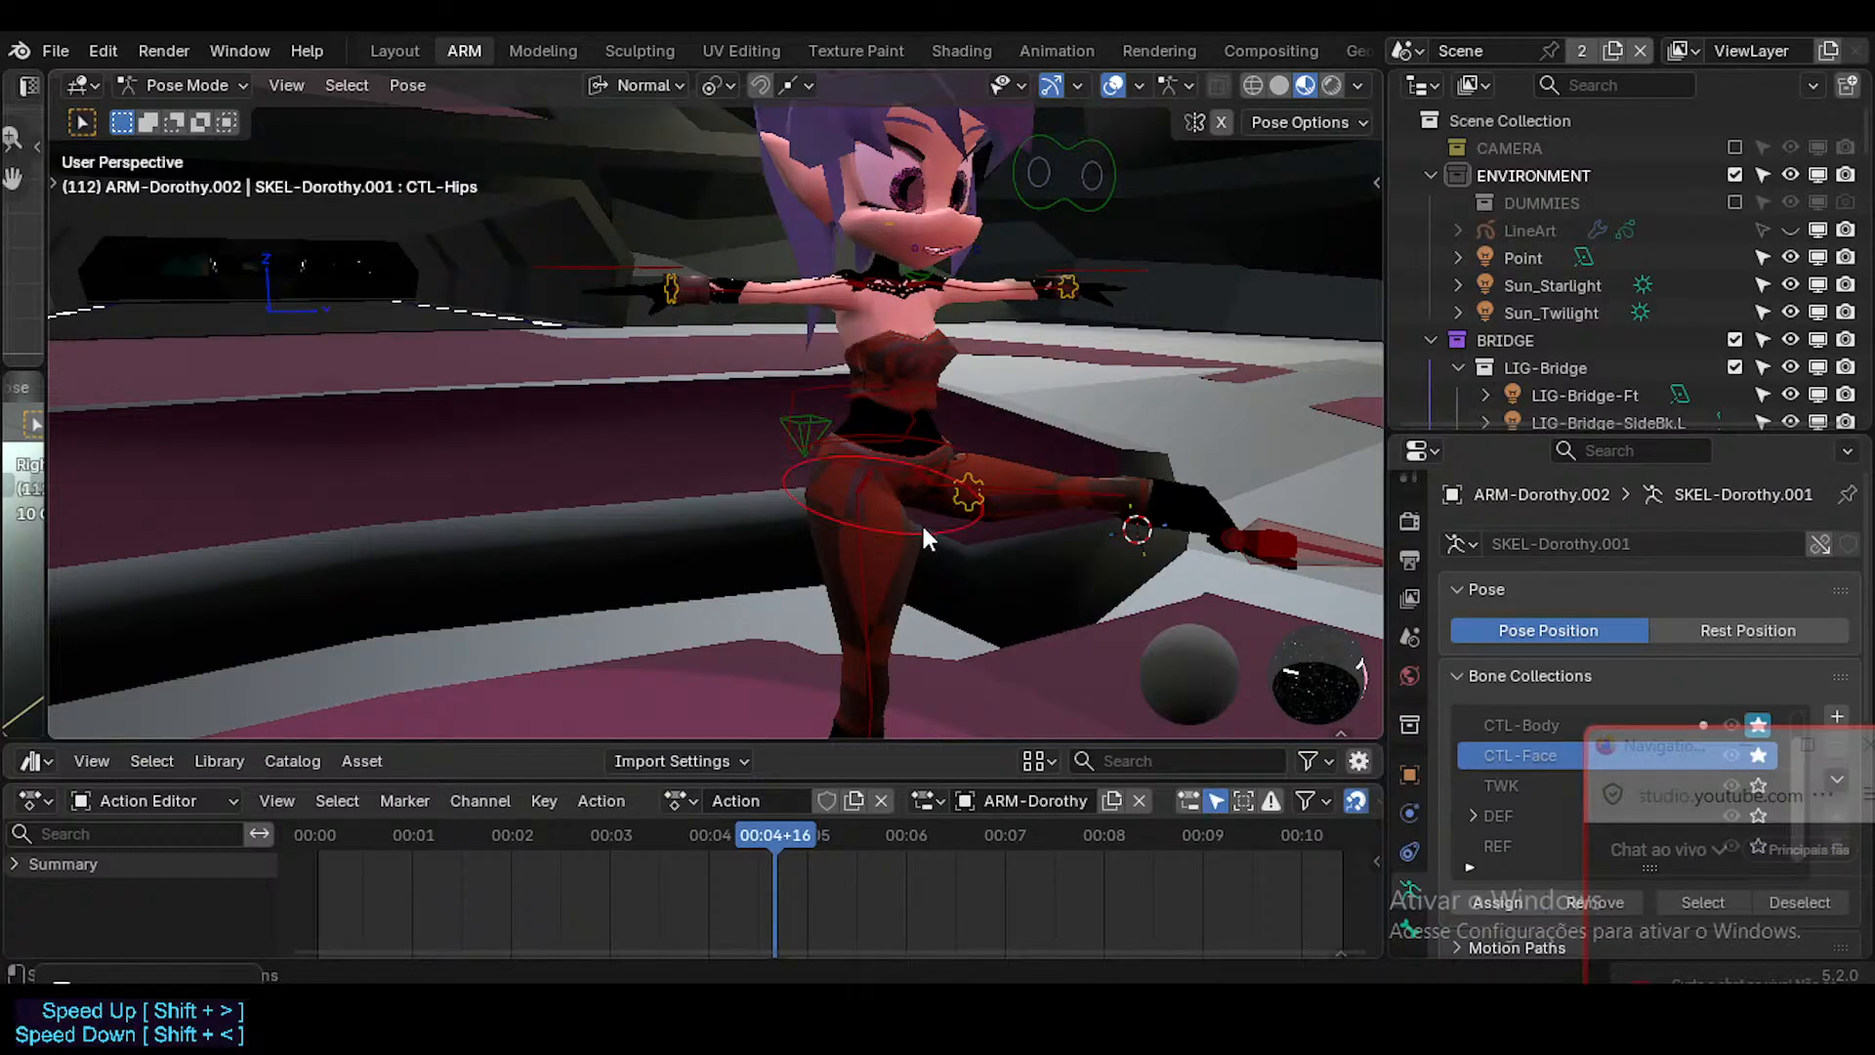
key("r")
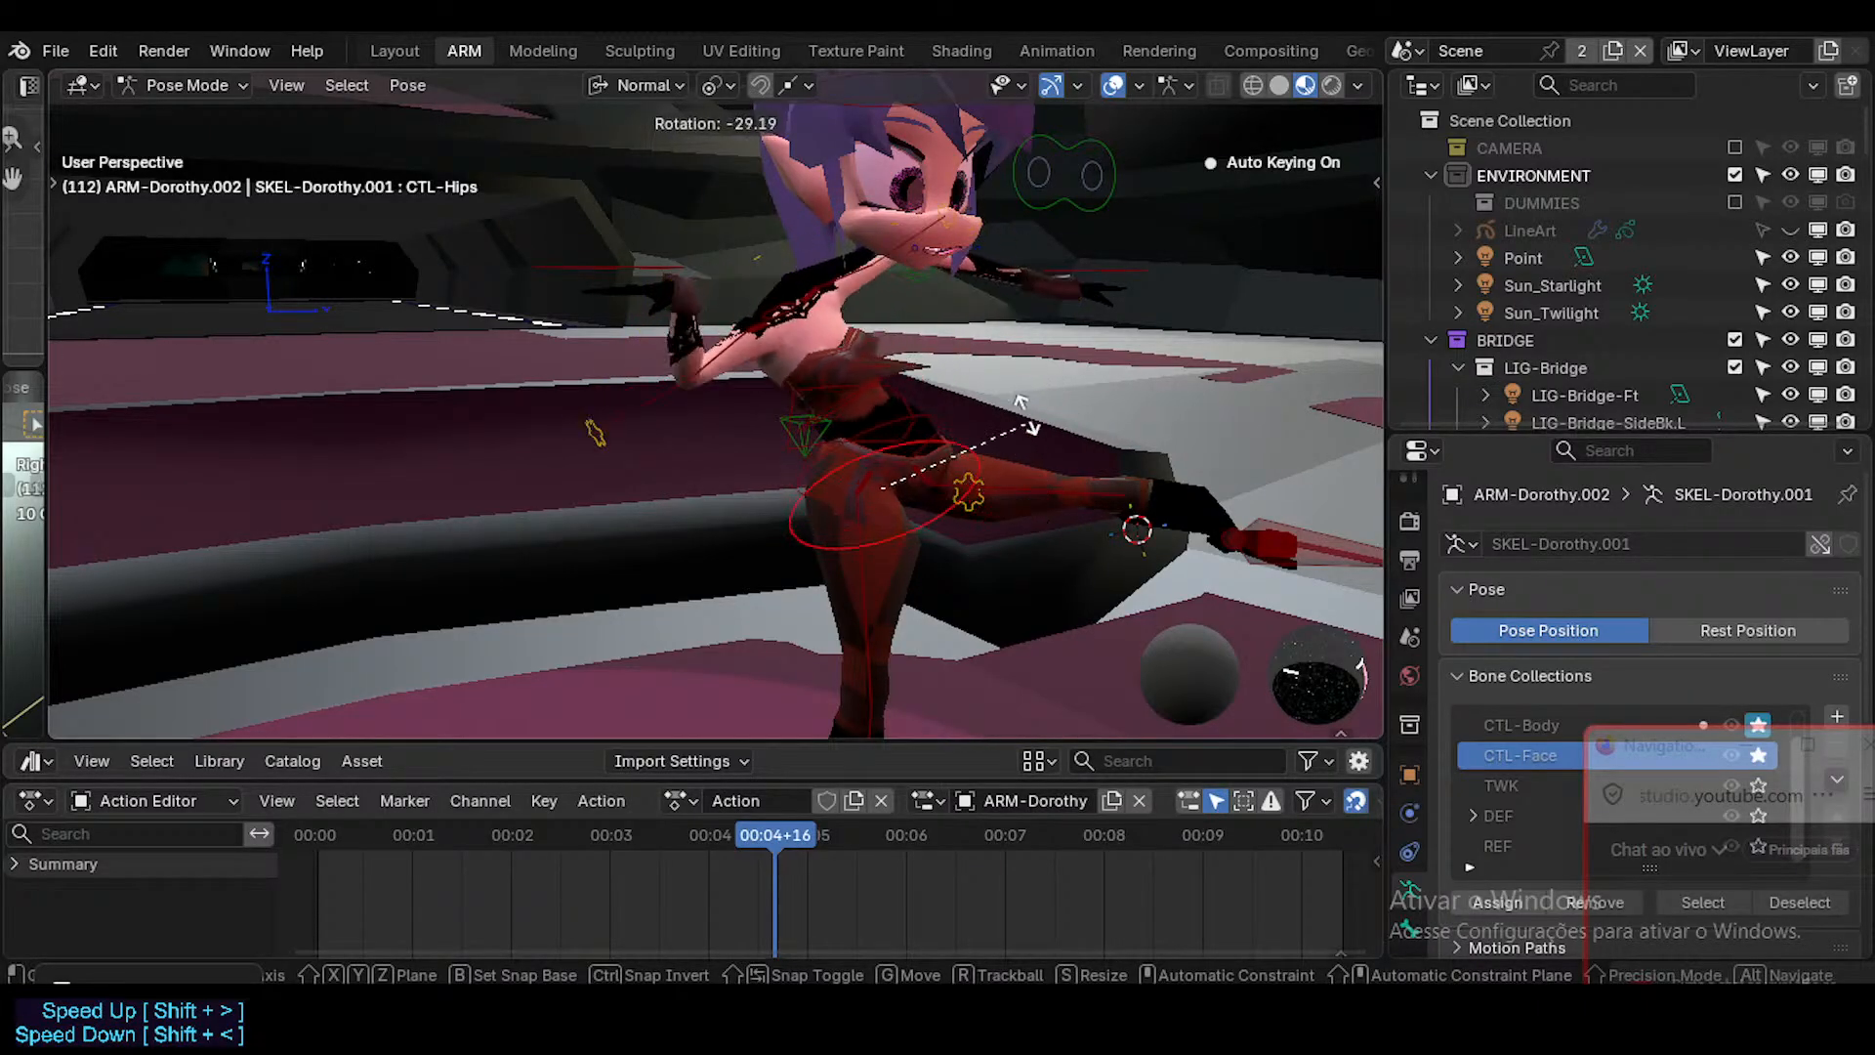
right_click(1042, 453)
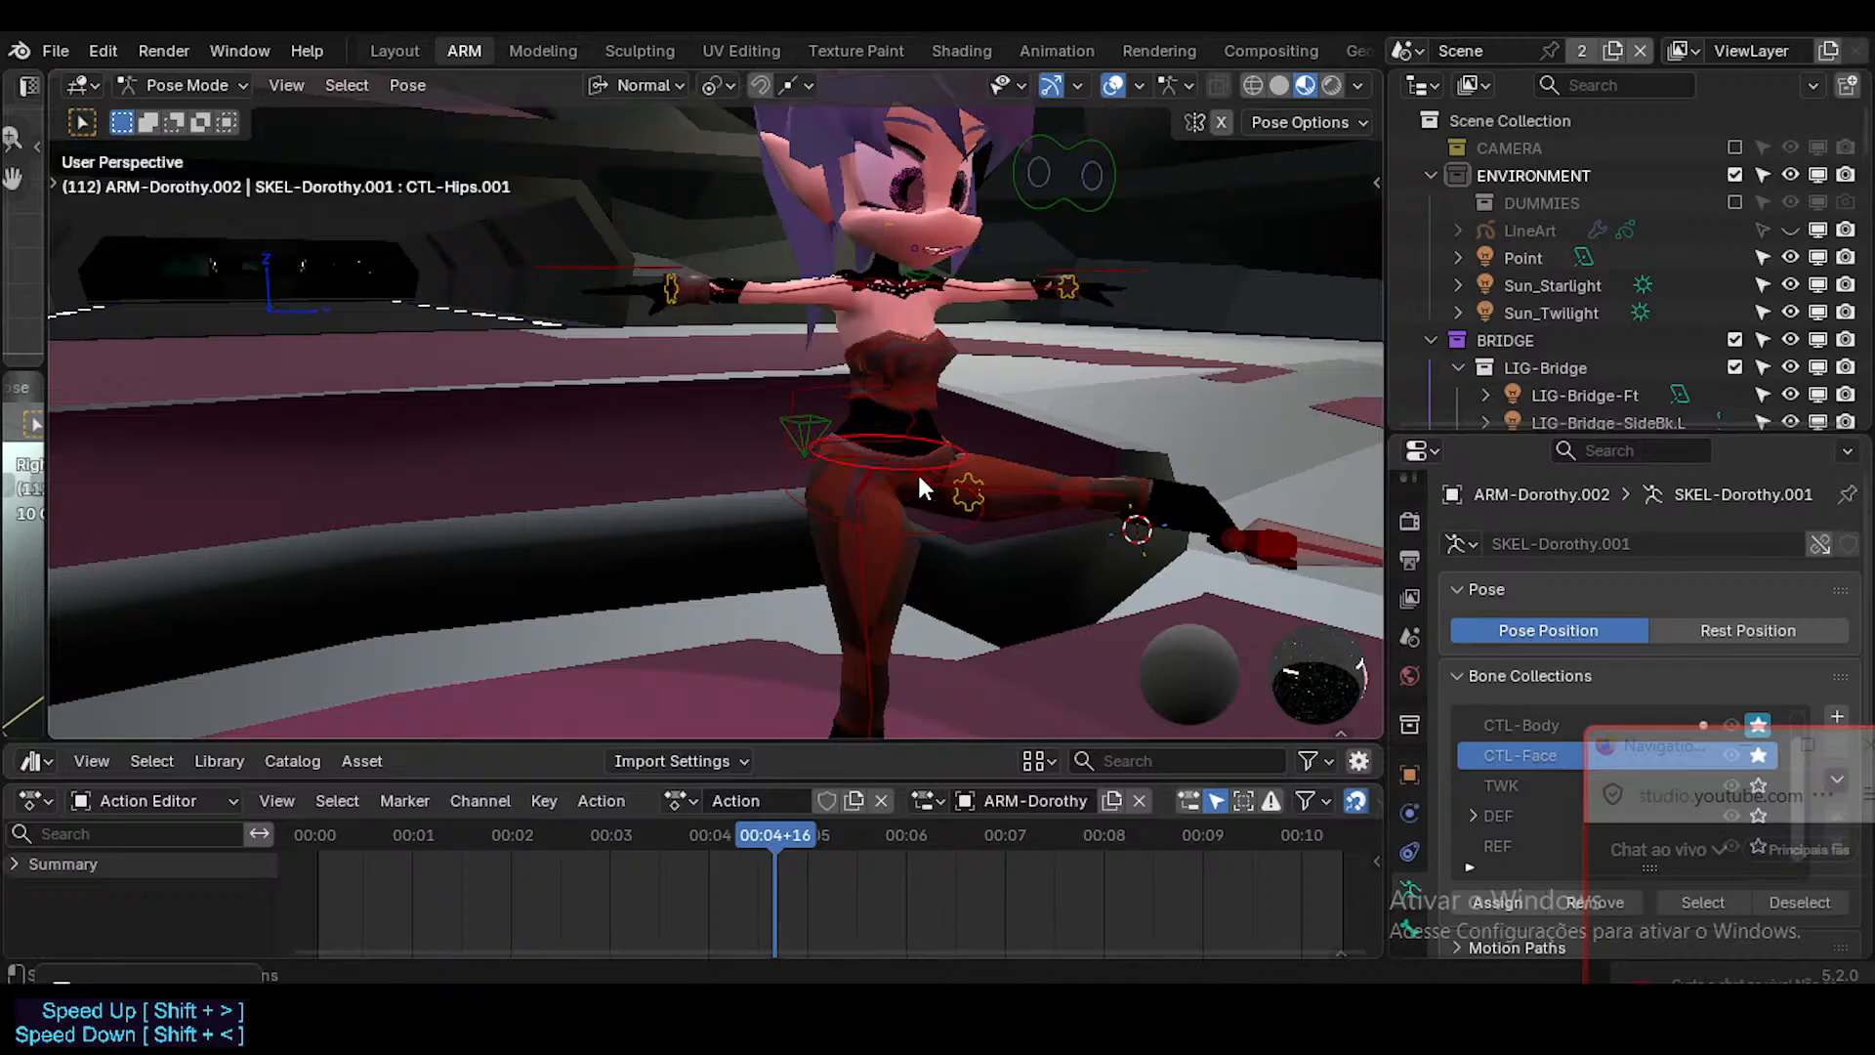
Try rotating the CTL-PelvisSway control, cancel the rotation, and save the file.
left_click(804, 422)
key("r")
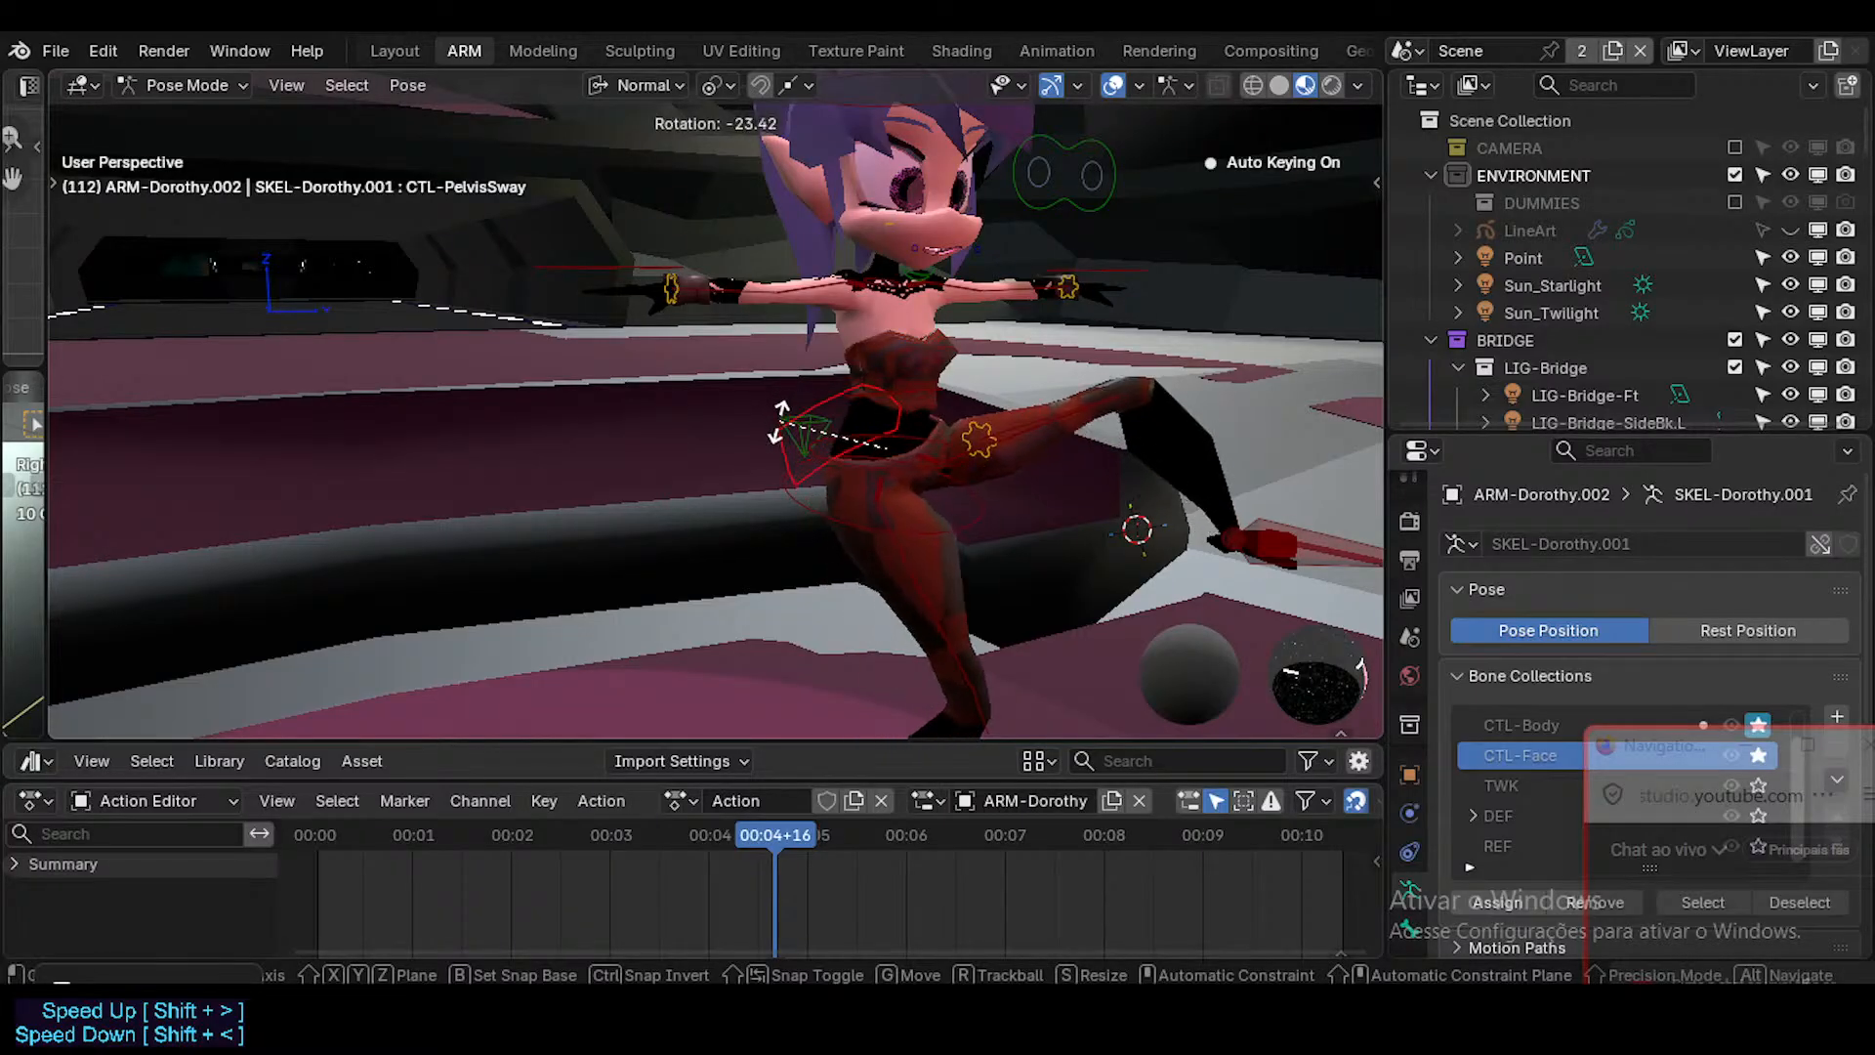
right_click(954, 429)
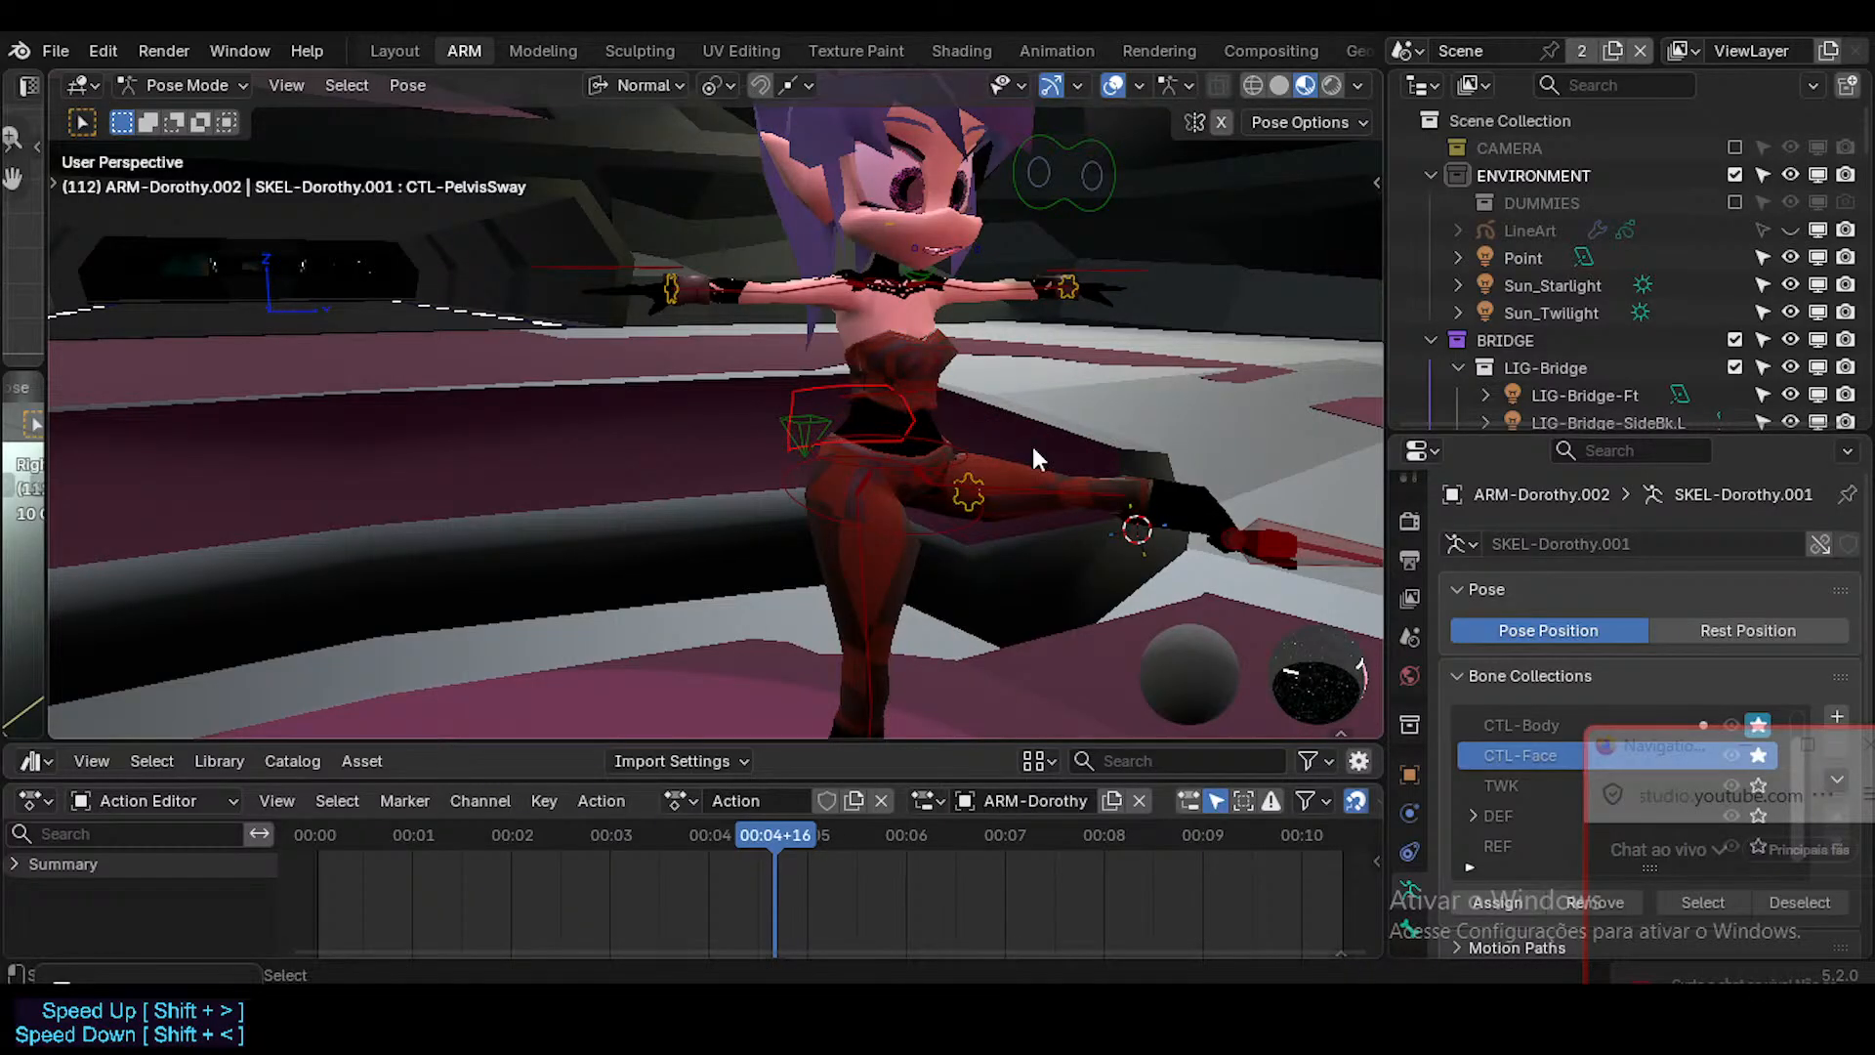
key("ctrl+s")
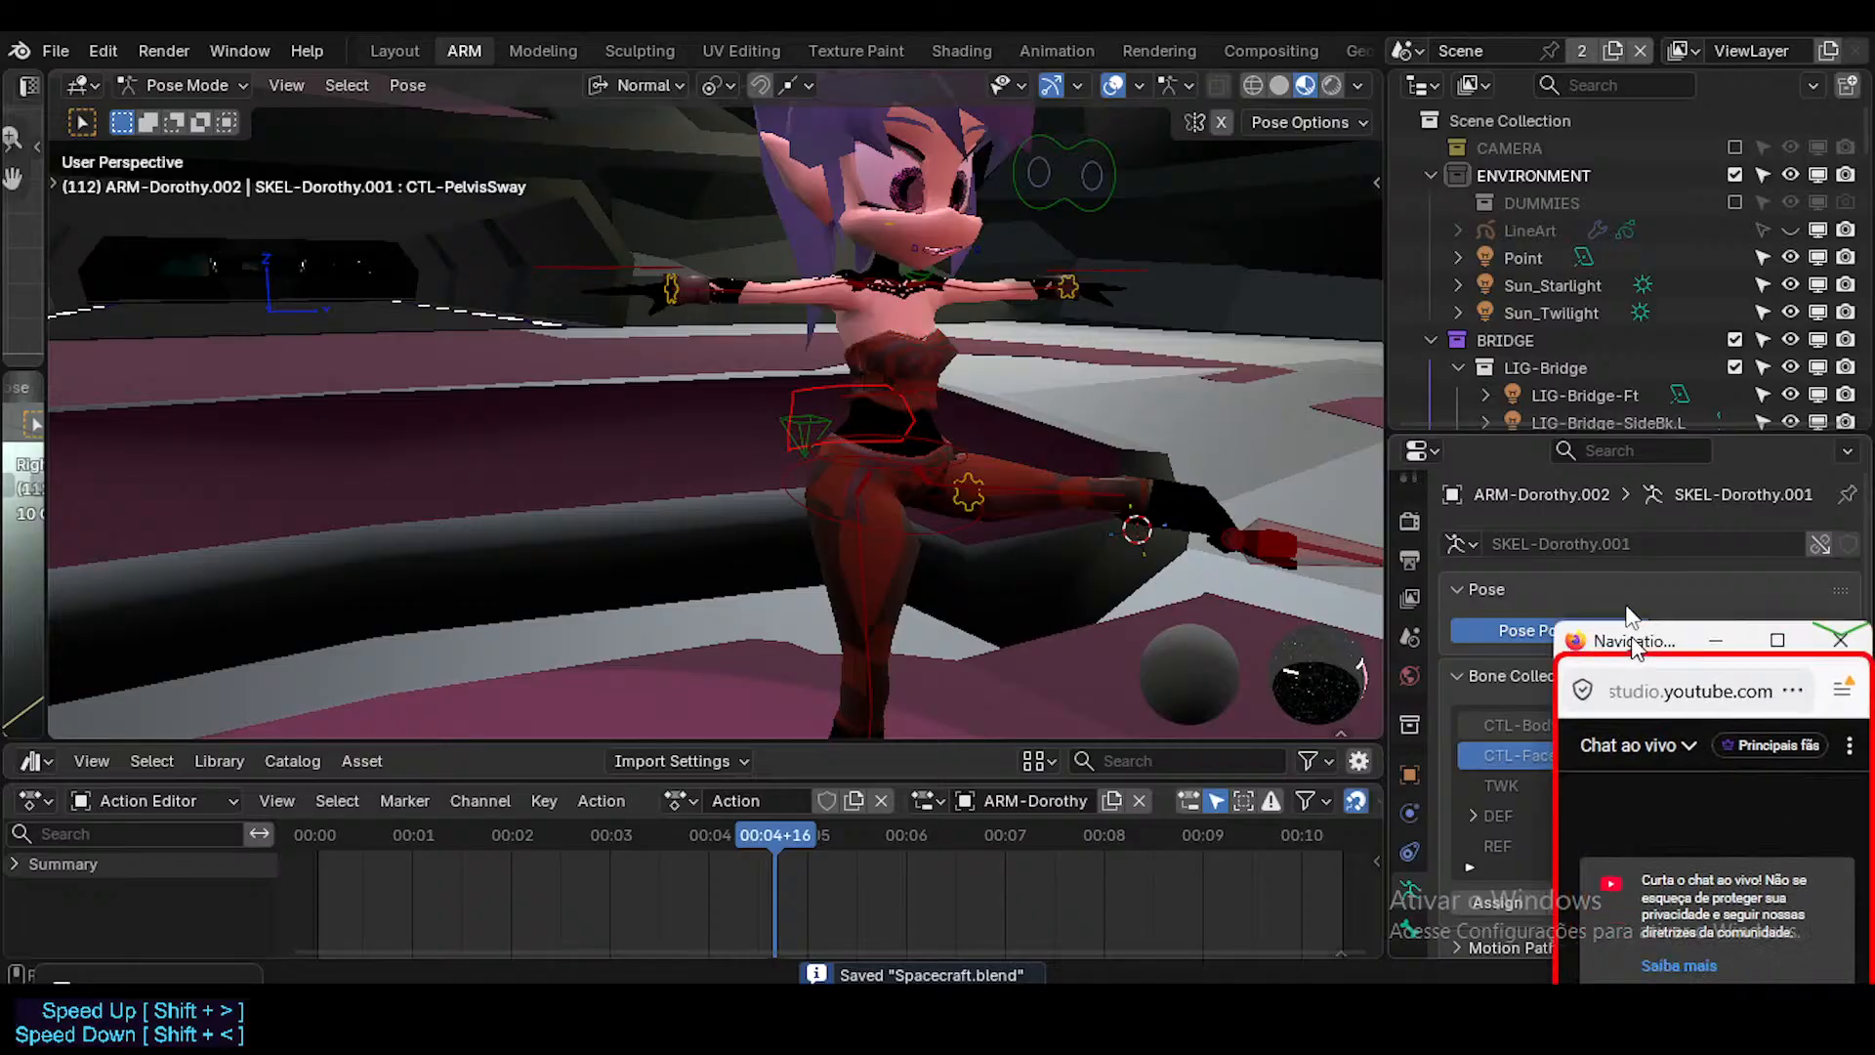
Move the live chat window higher over the properties area, dismiss its page-saving dialog, and save Spacecraft.blend.
left_click_drag(1631, 635, 1661, 467)
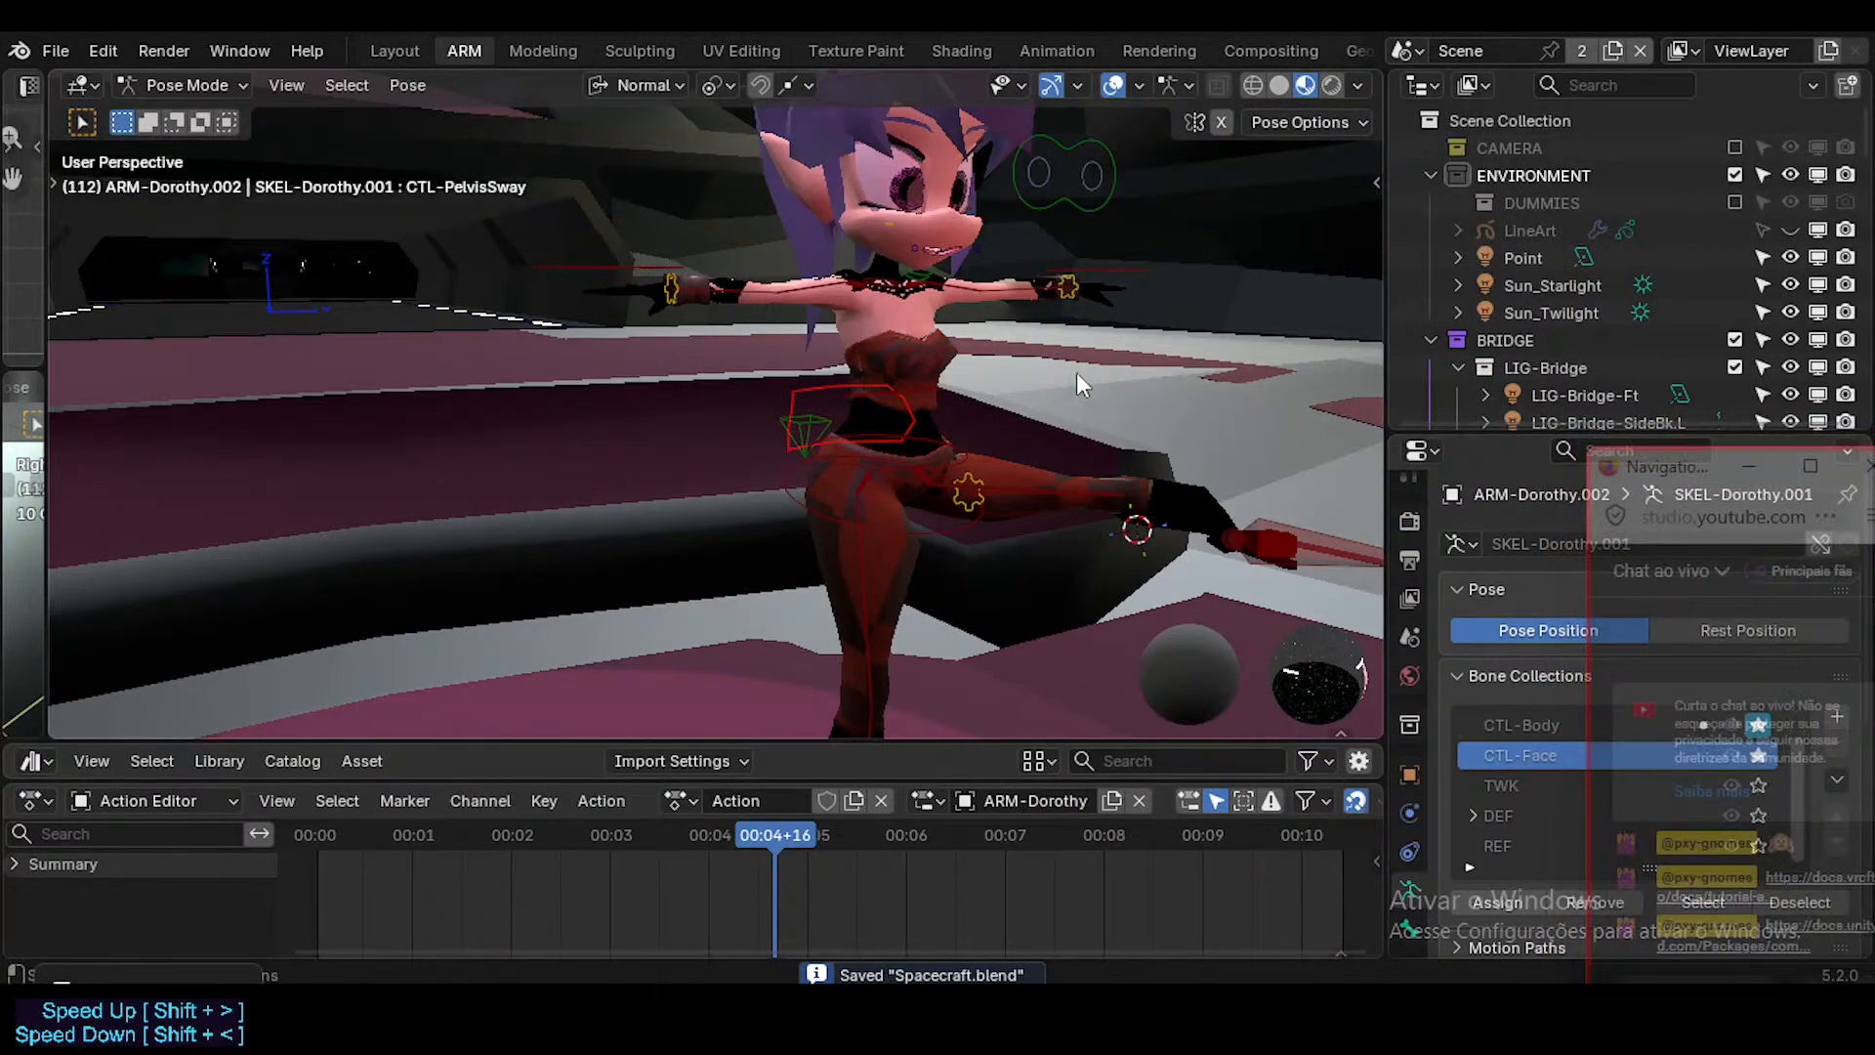
key("ctrl+s")
key("Escape")
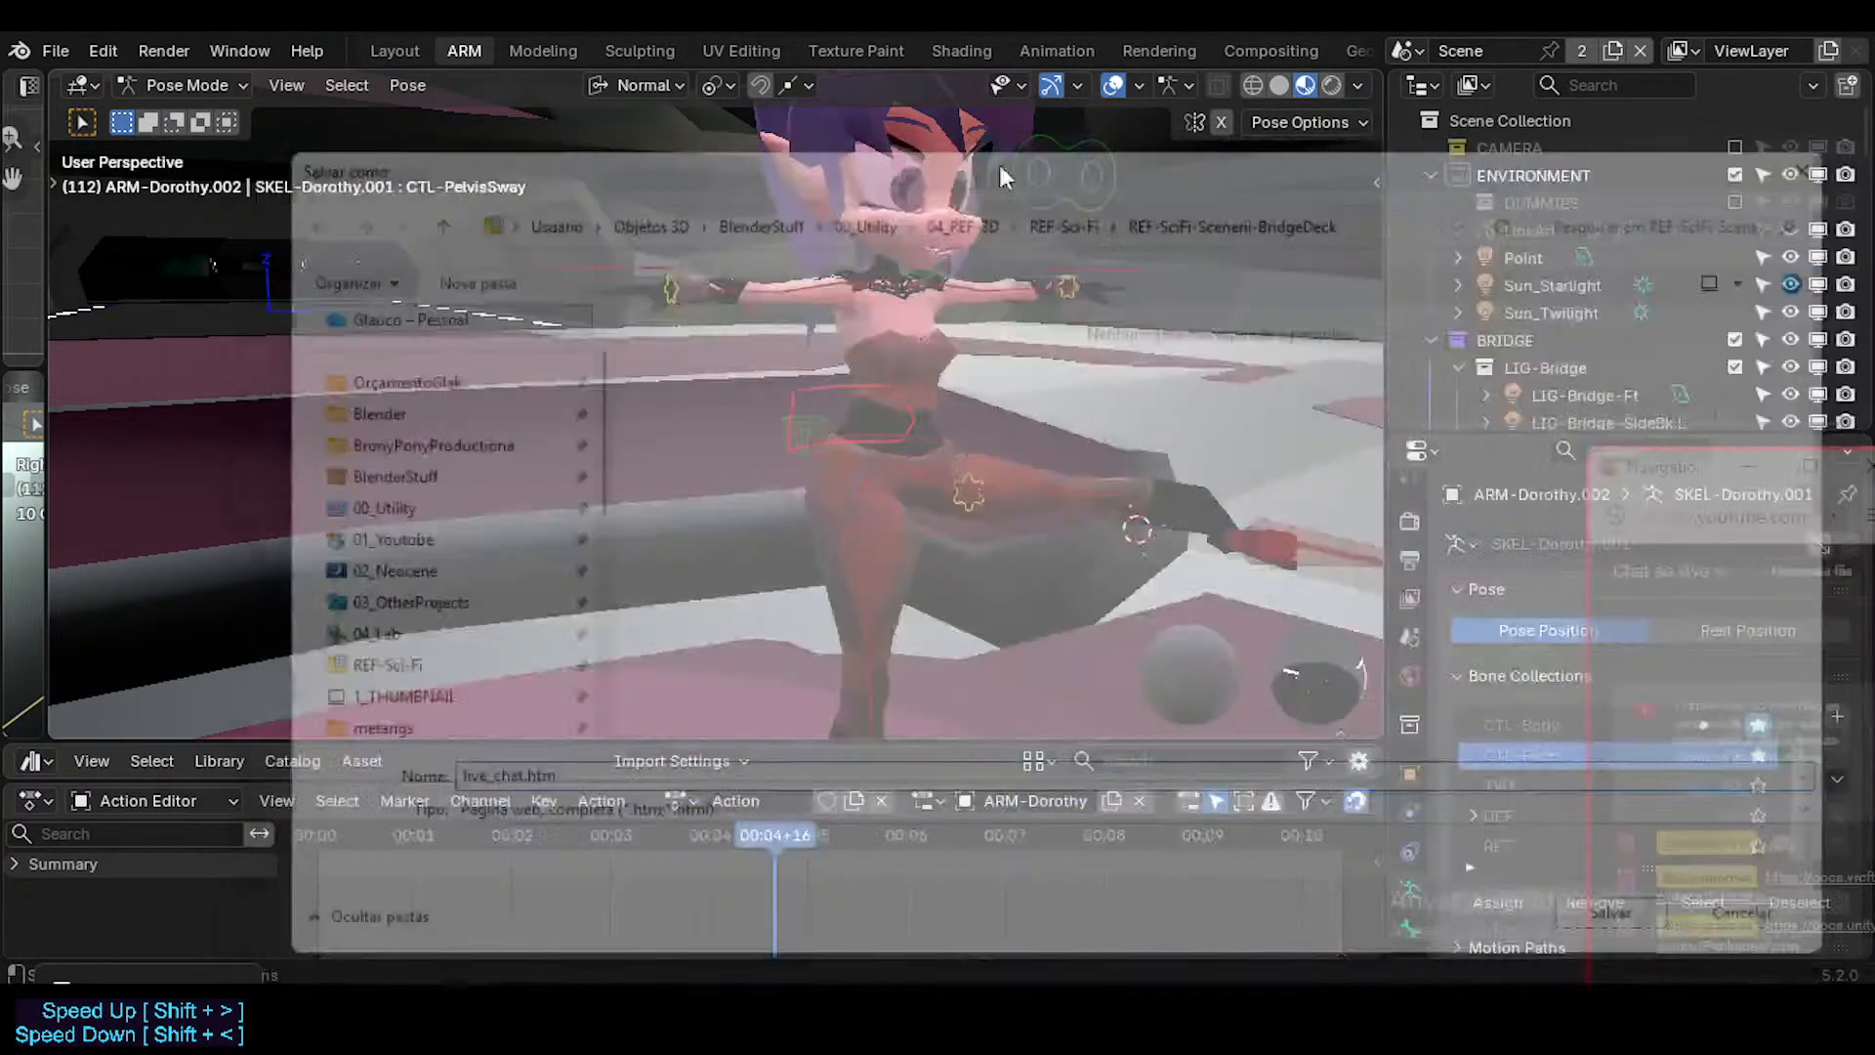
key("ctrl+s")
Return ARM-Dorothy.002 to Object Mode and open its linked library file for editing with Edit Override Library.
key("n")
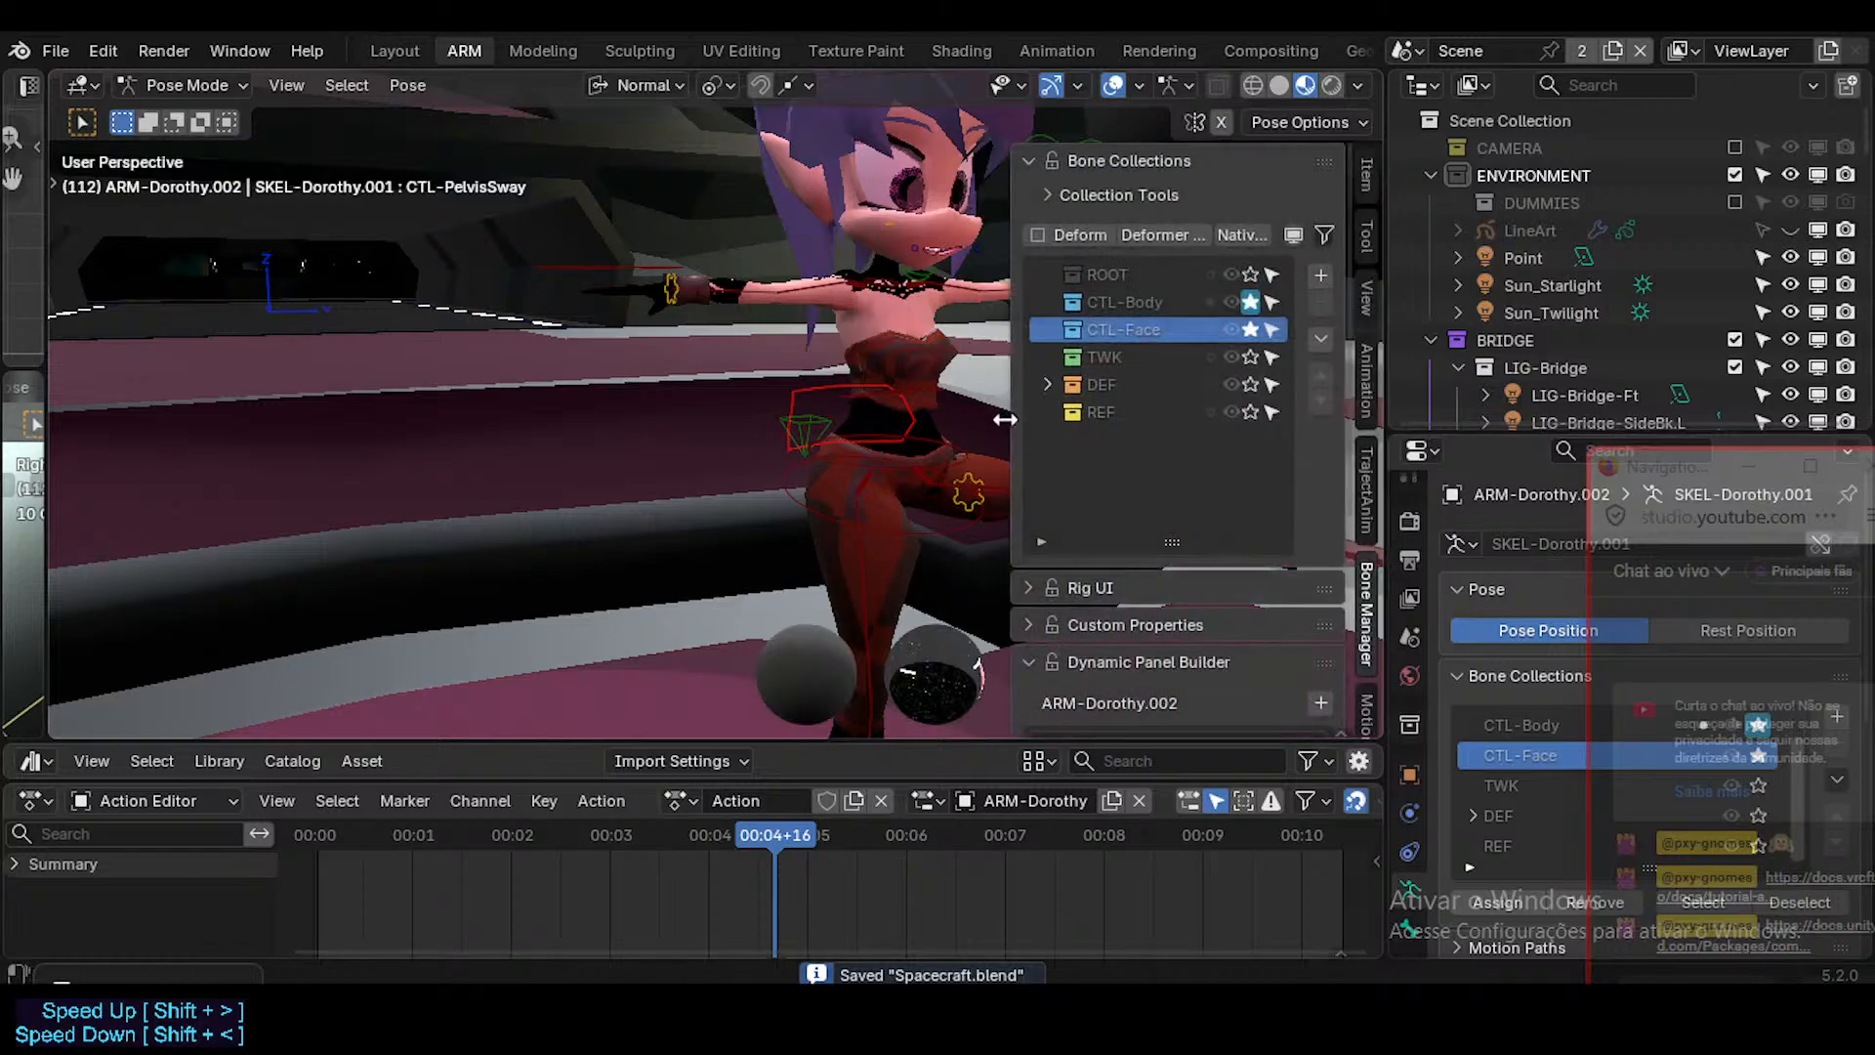
left_click(1365, 168)
left_click(1111, 157)
left_click(1110, 156)
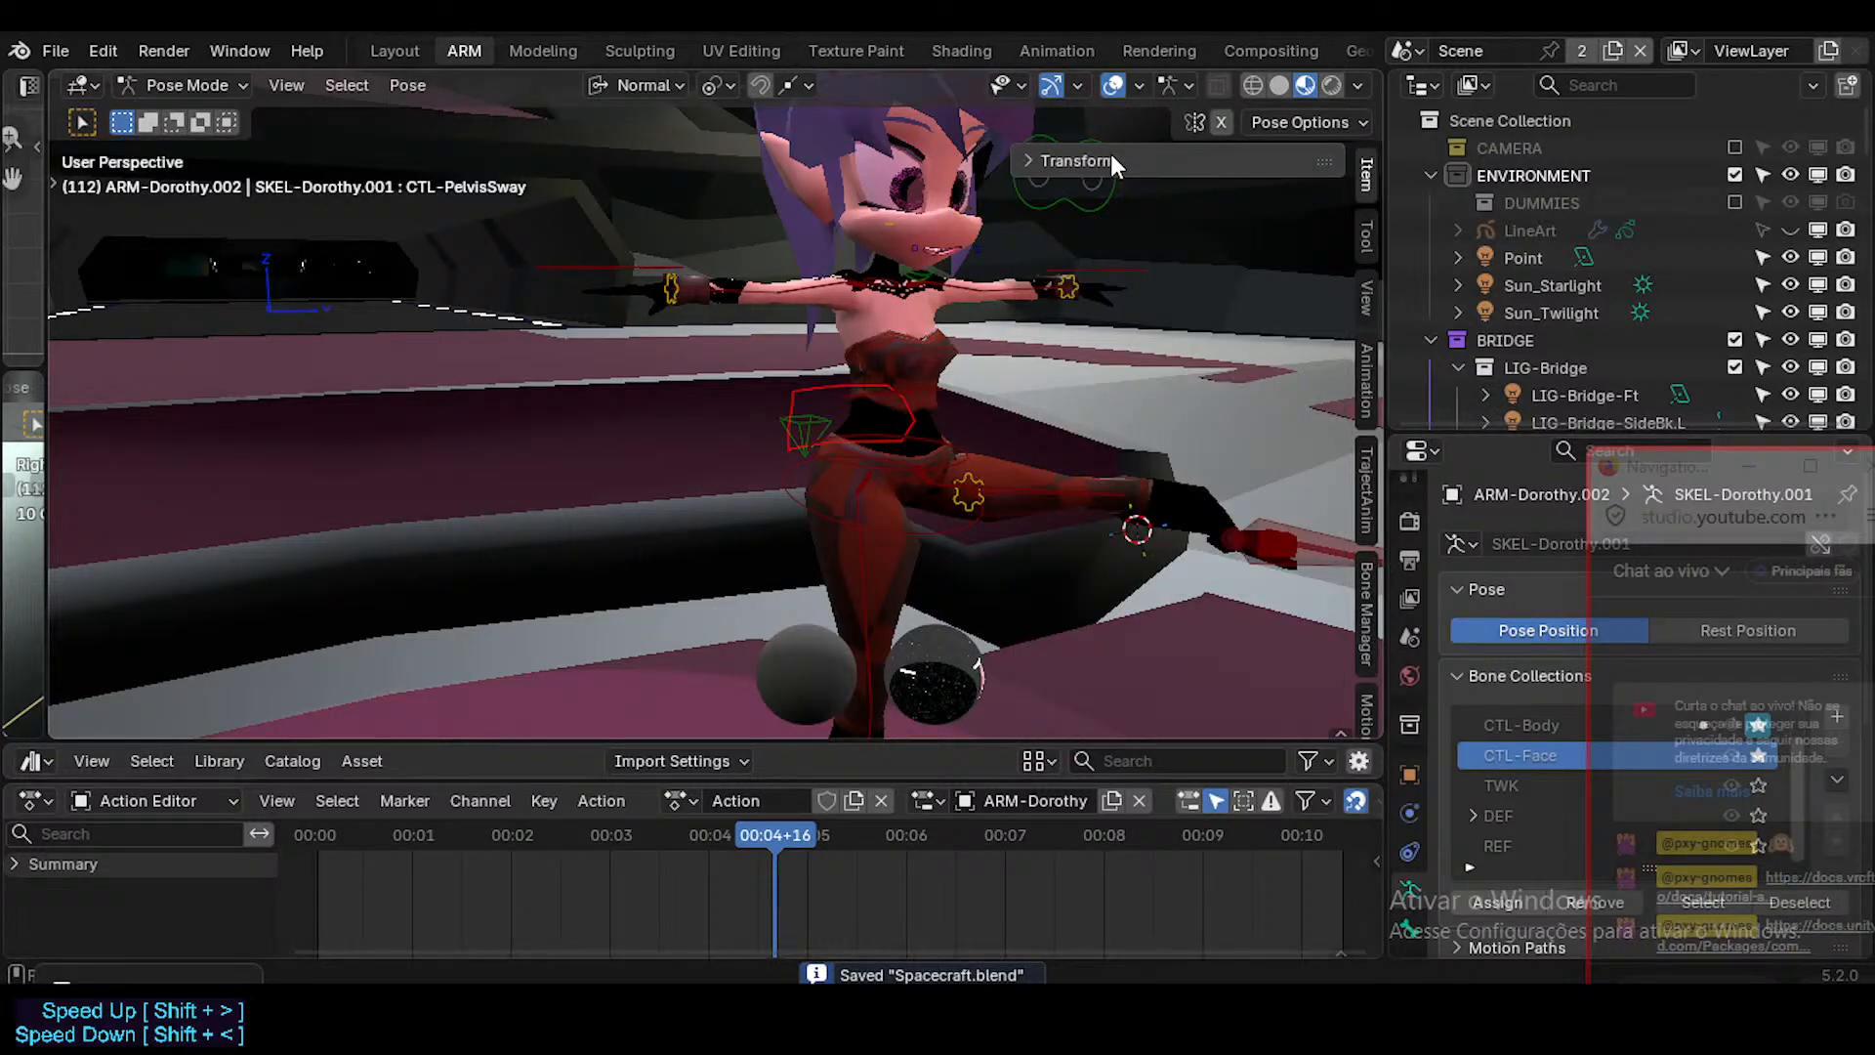
left_click(1364, 230)
left_click(1368, 180)
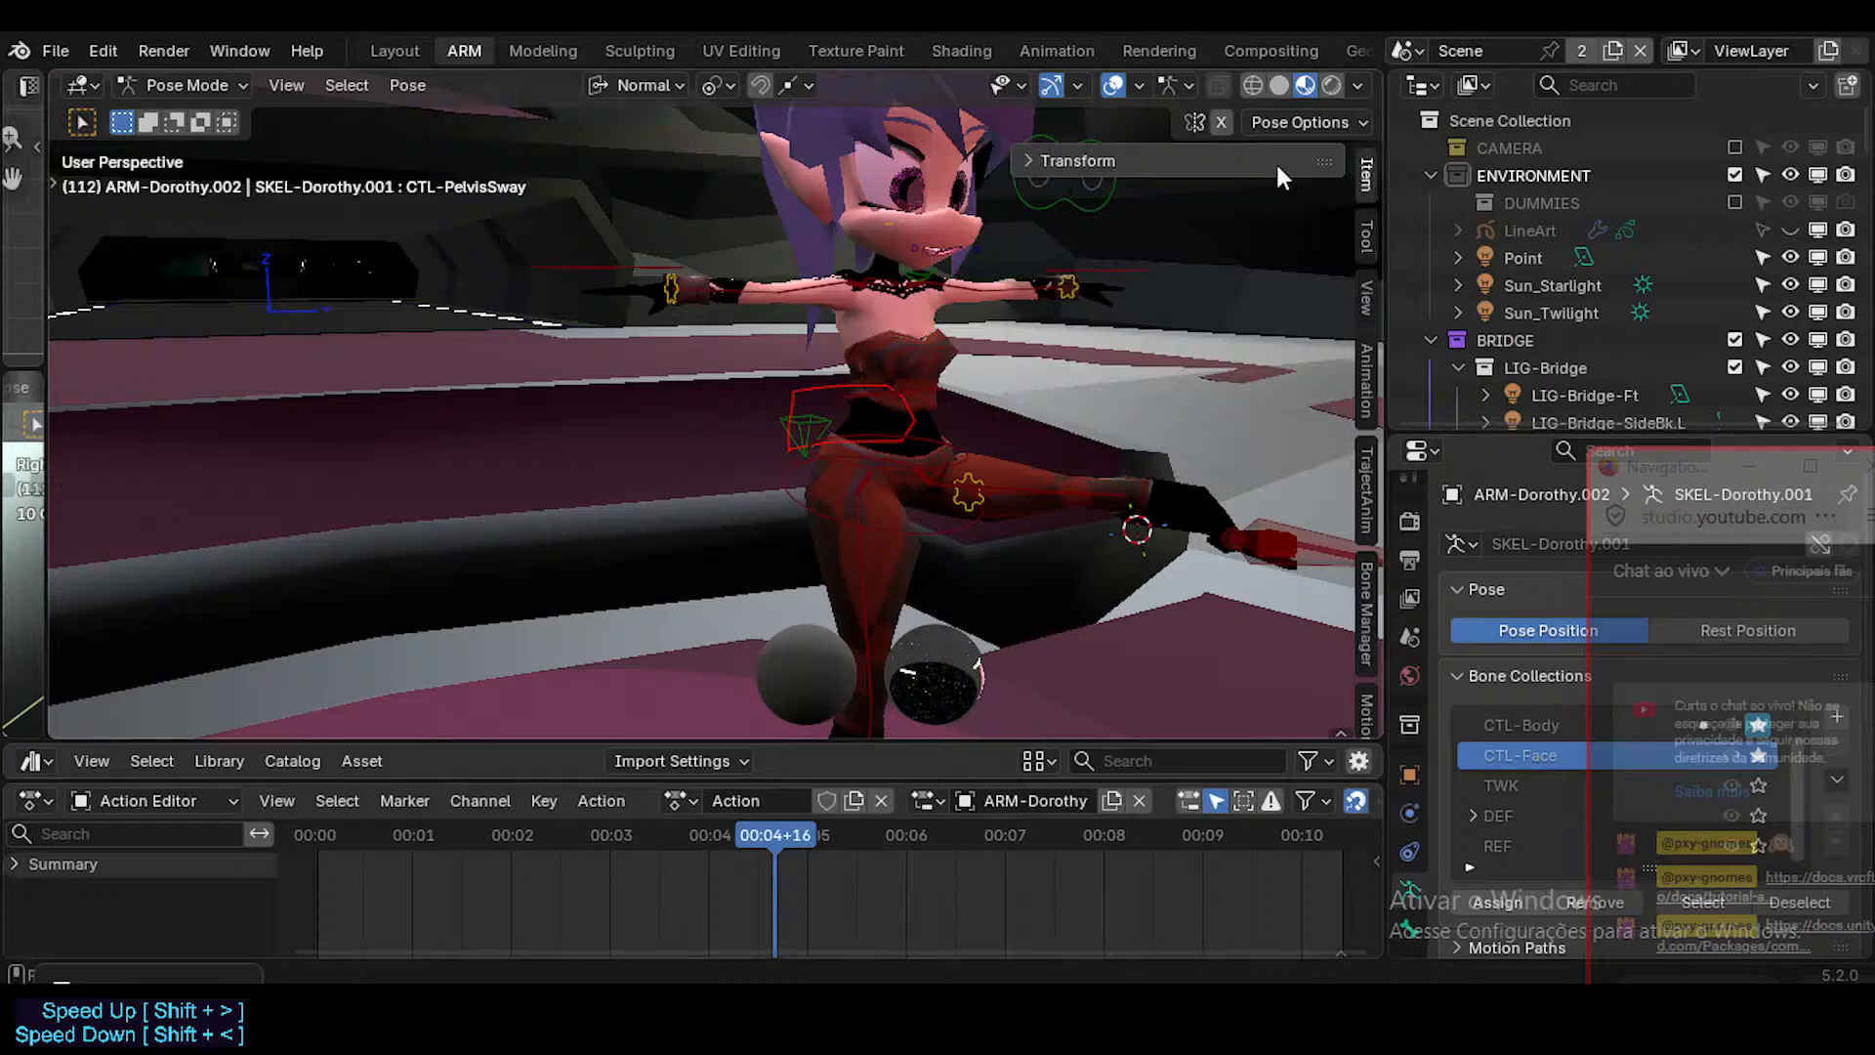
left_click(1187, 158)
left_click(1187, 159)
key("ctrl+Tab")
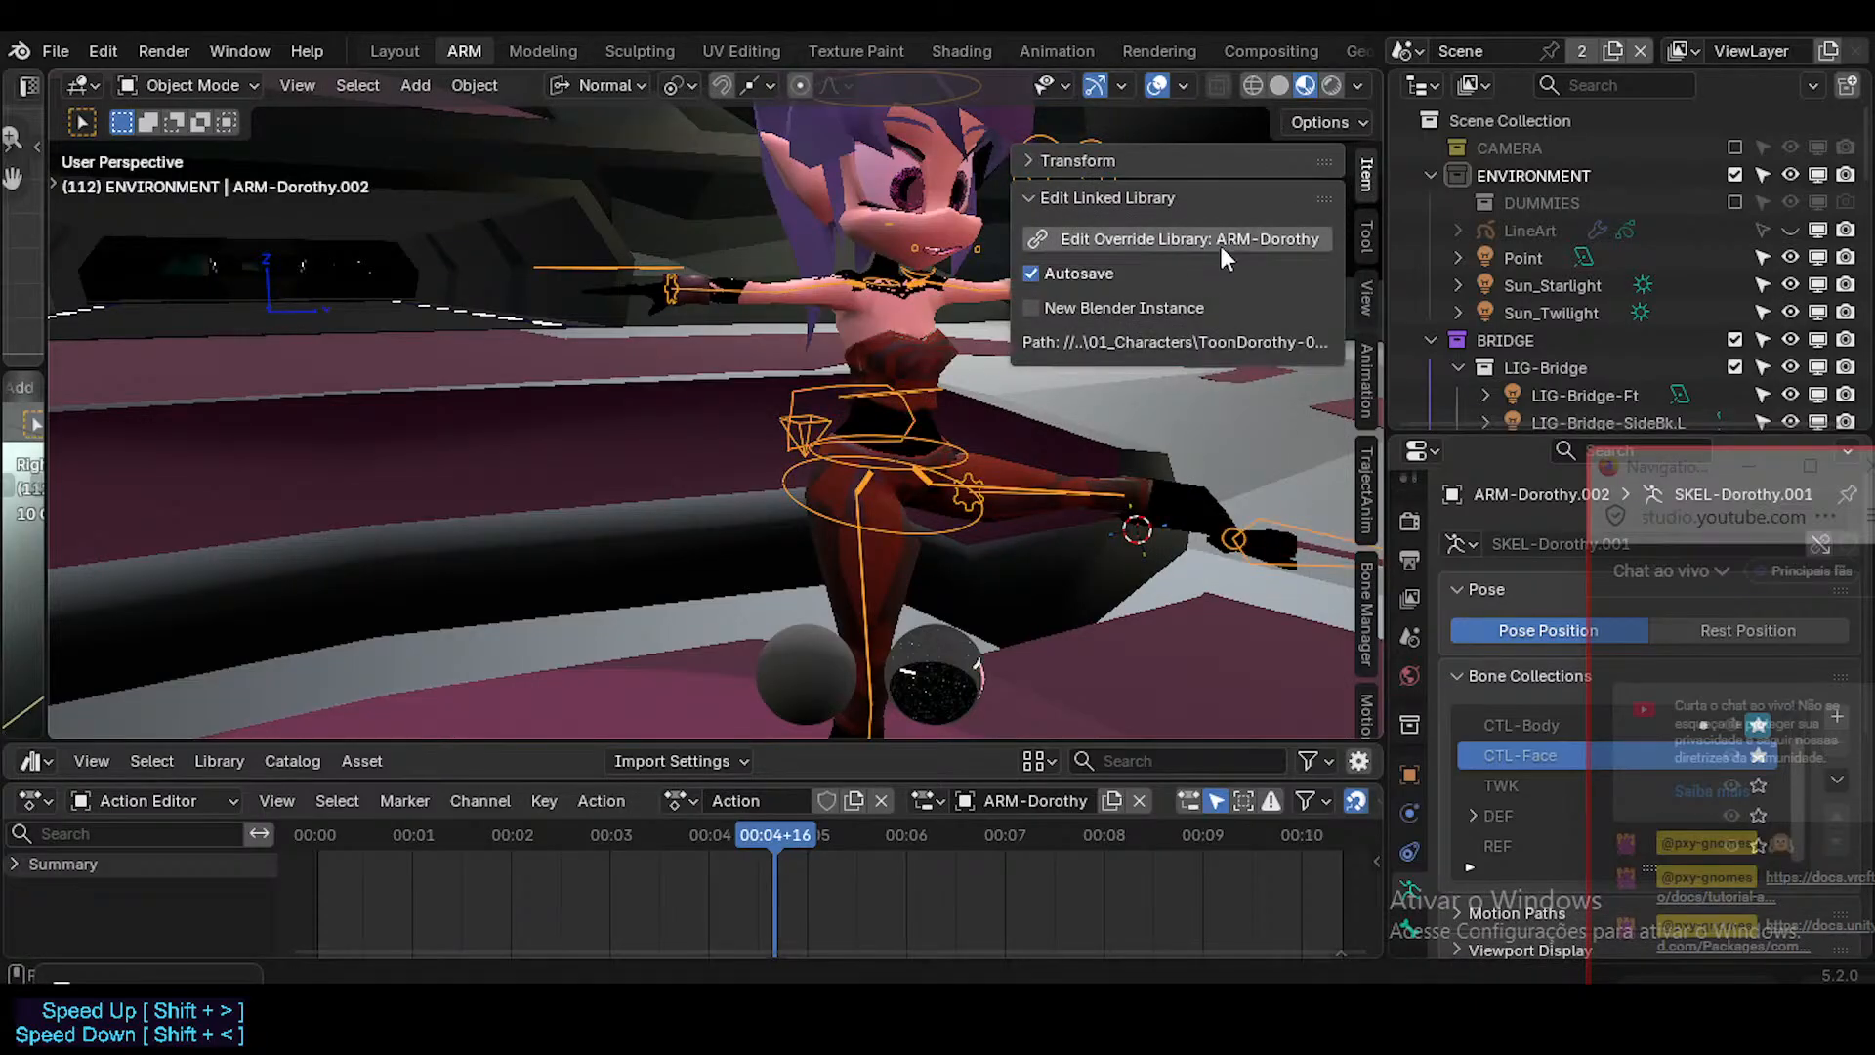
left_click(1139, 237)
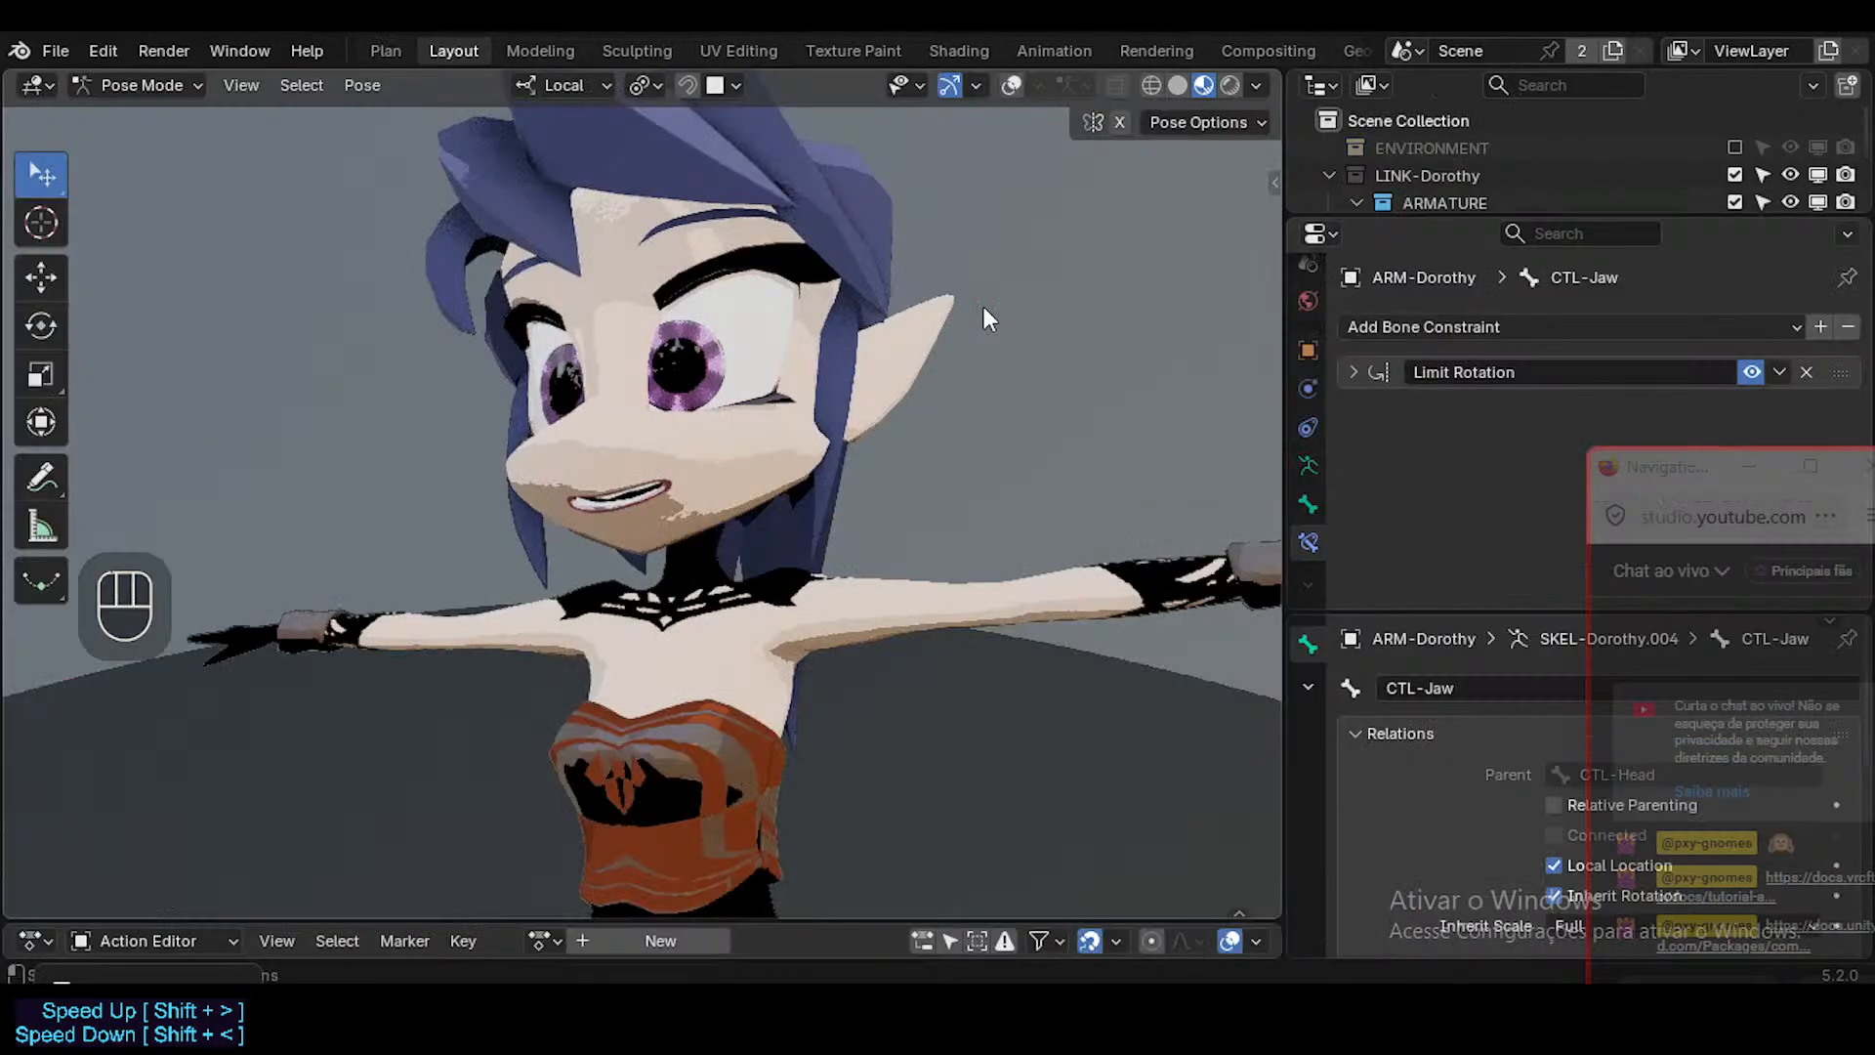
Turn on the viewport overlays in the Dorothy library file and hide the wireframe drawn over the character.
scroll(777, 586, "down", 2)
key("shift+alt+z")
middle_click(801, 618)
middle_click_drag(800, 618, 768, 611, "shift")
key("shift+alt+z")
key("shift+alt+z")
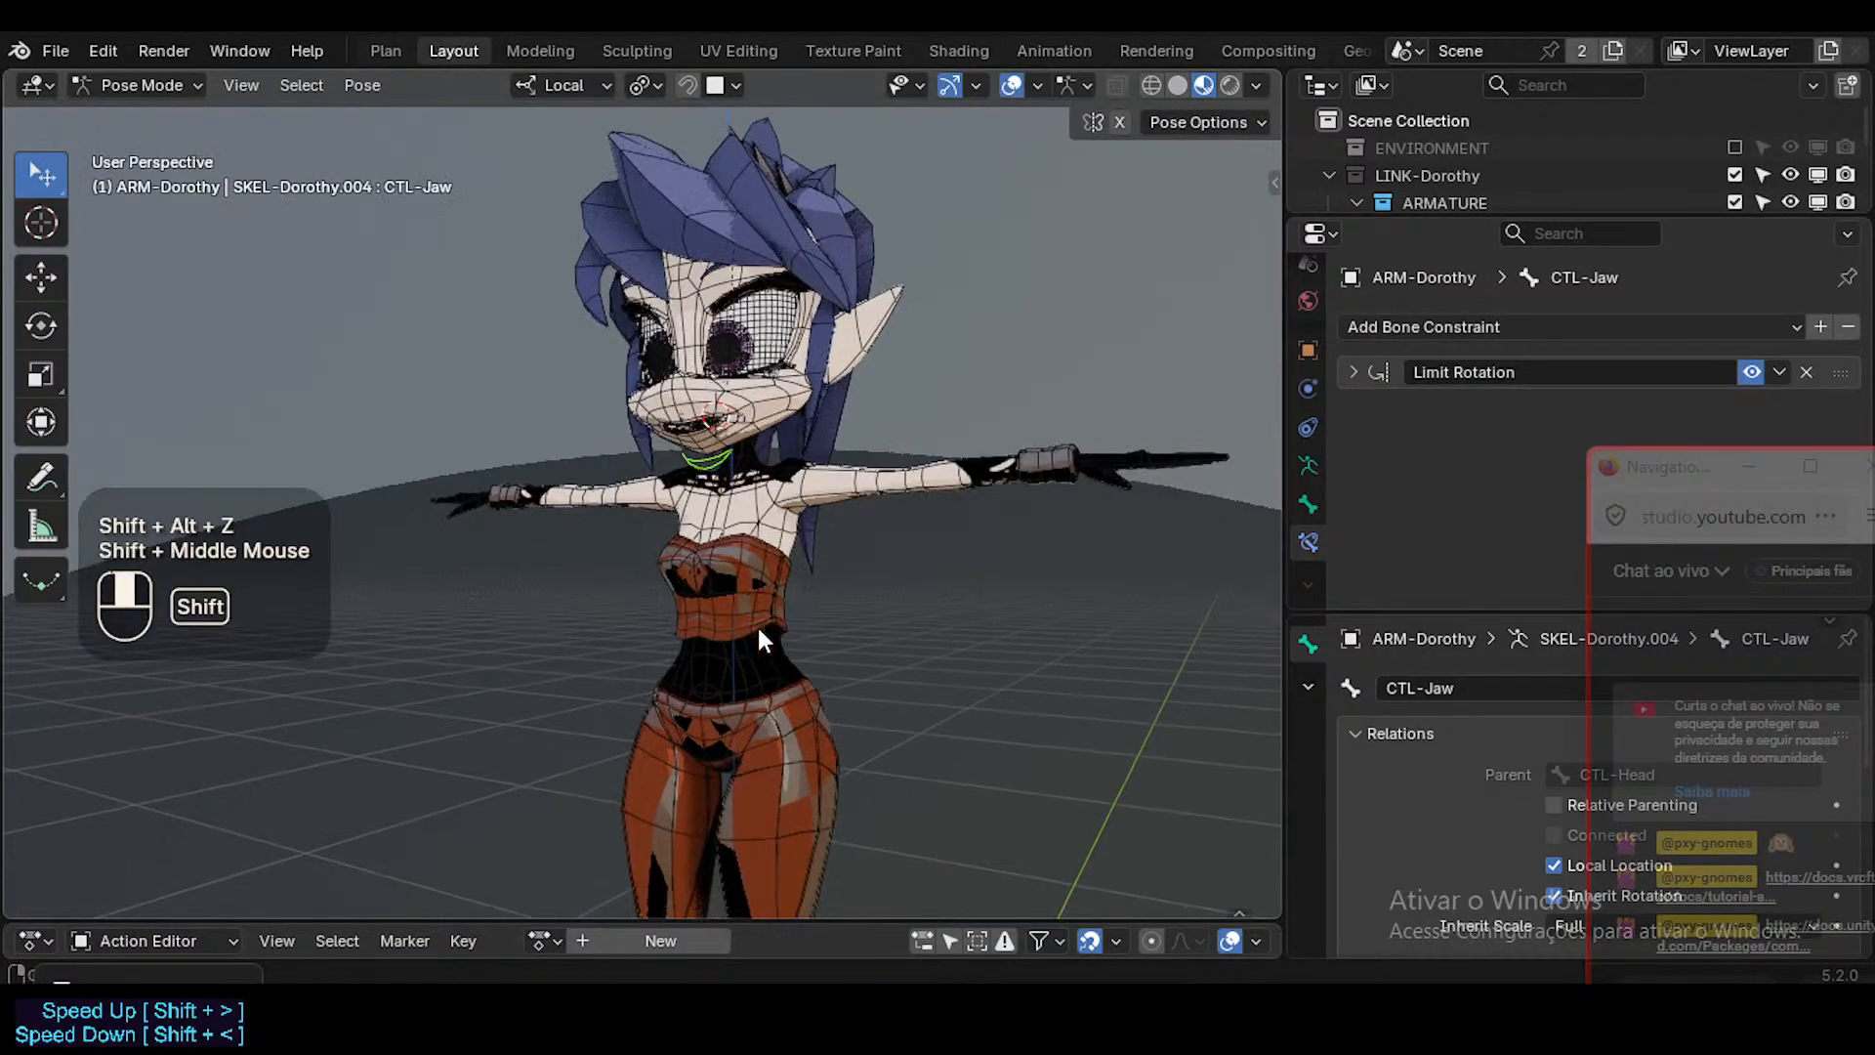
scroll(779, 586, "down", 3)
key("shift+ctrl+alt+z")
middle_click_drag(775, 602, 649, 695)
Put ARM-Dorothy in Edit Mode and solo the CTL-Body bone collection instead of CTL-Face.
key("Tab")
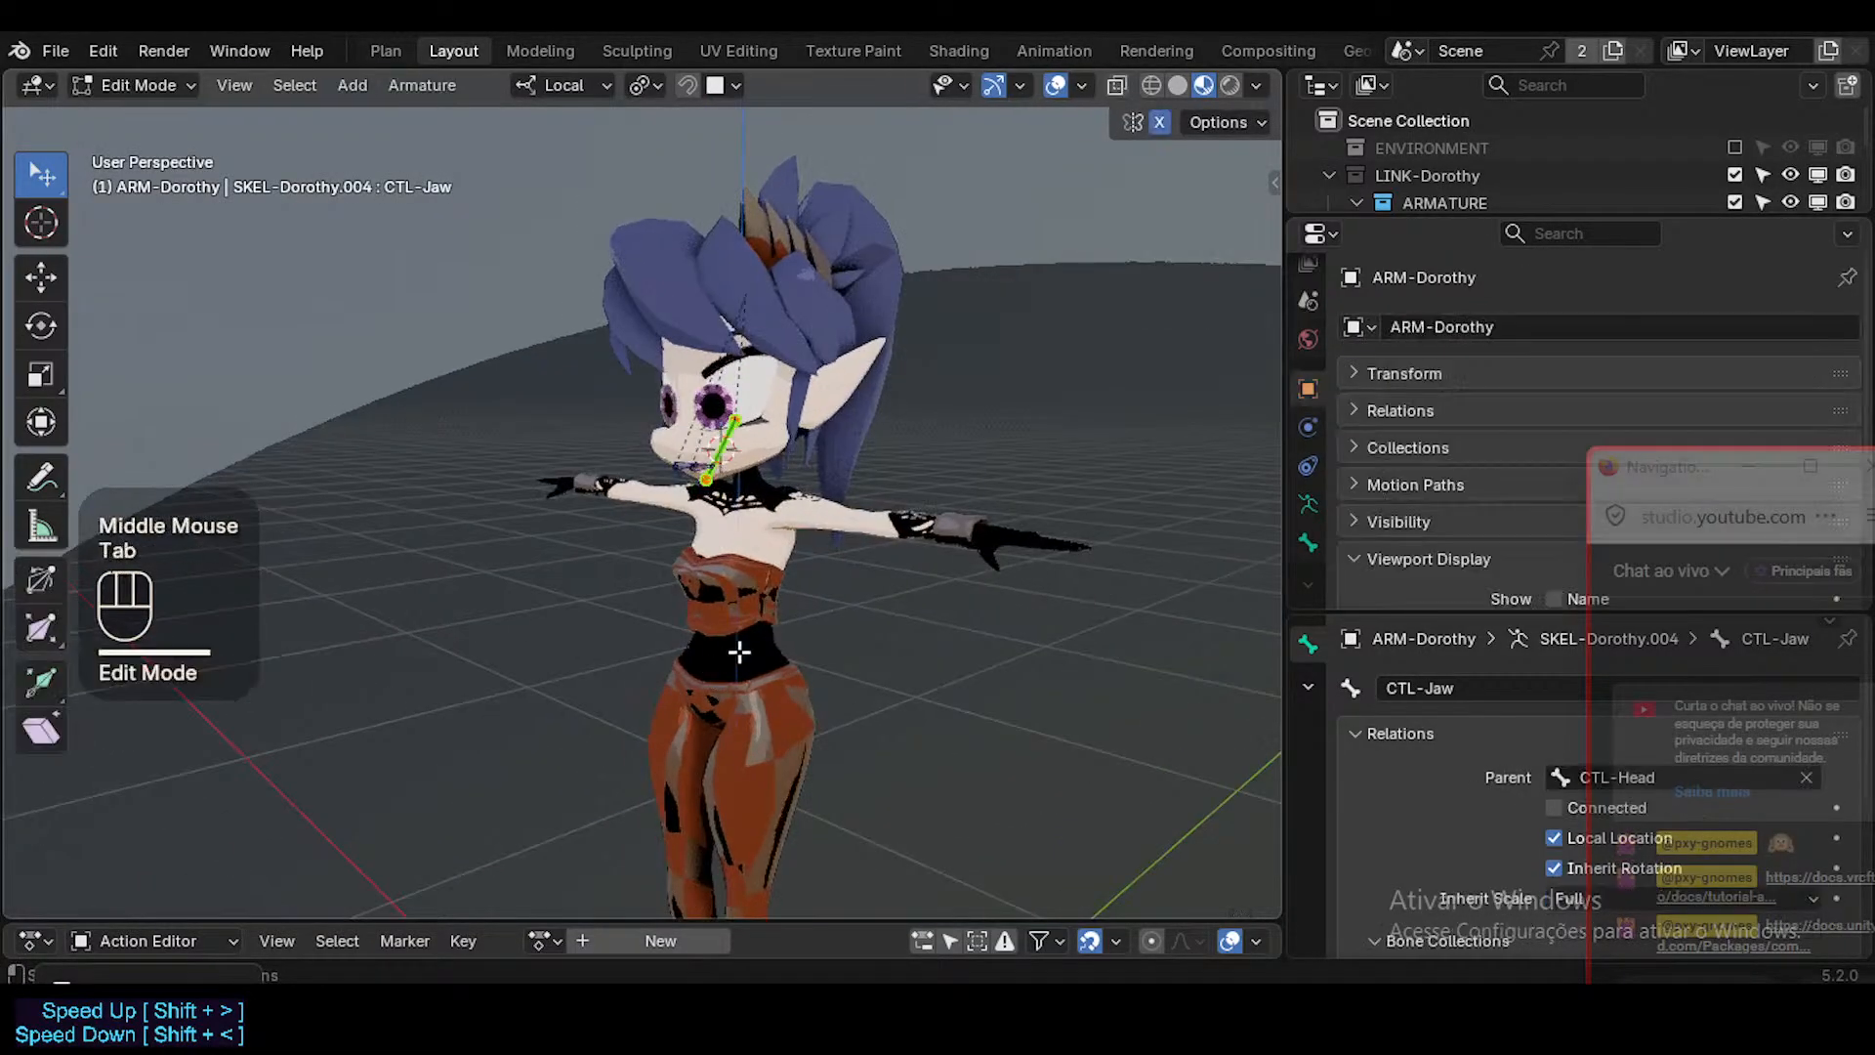
scroll(649, 695, "up", 2)
key("n")
left_click(947, 192)
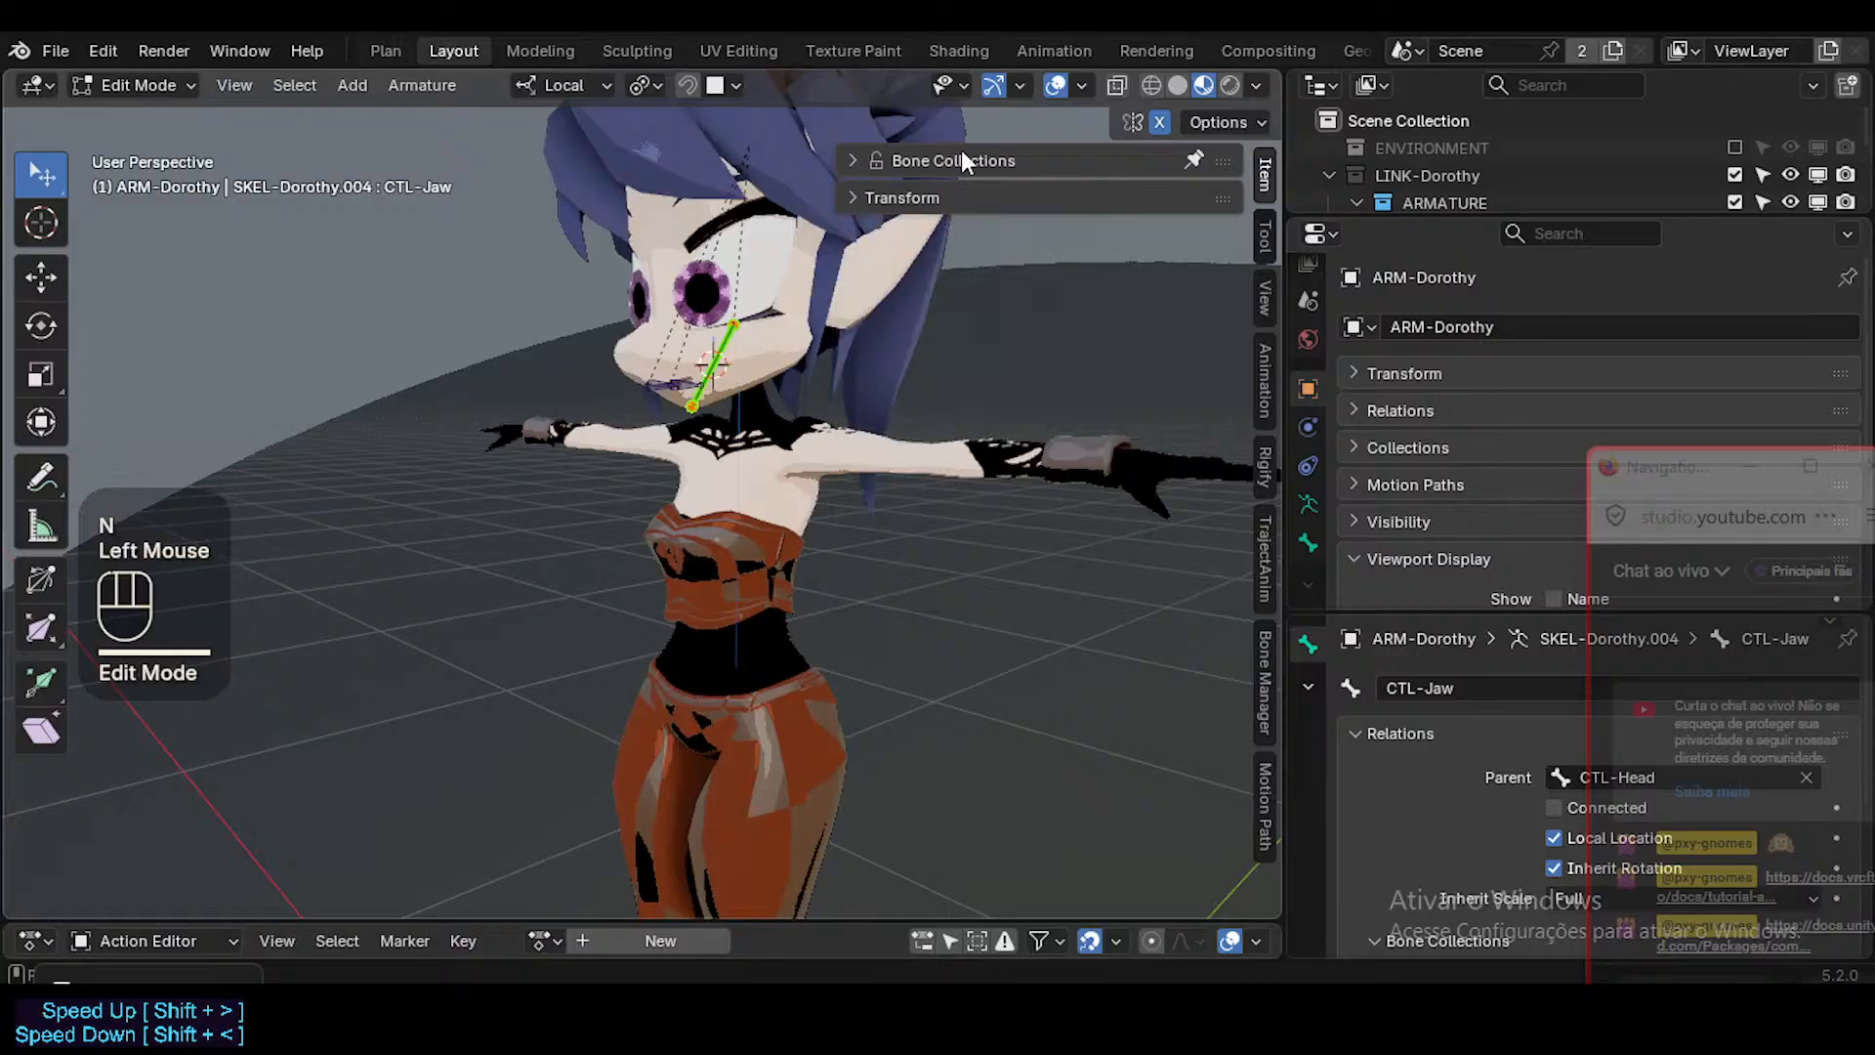
left_click(959, 158)
left_click(1117, 414)
left_click(1117, 385)
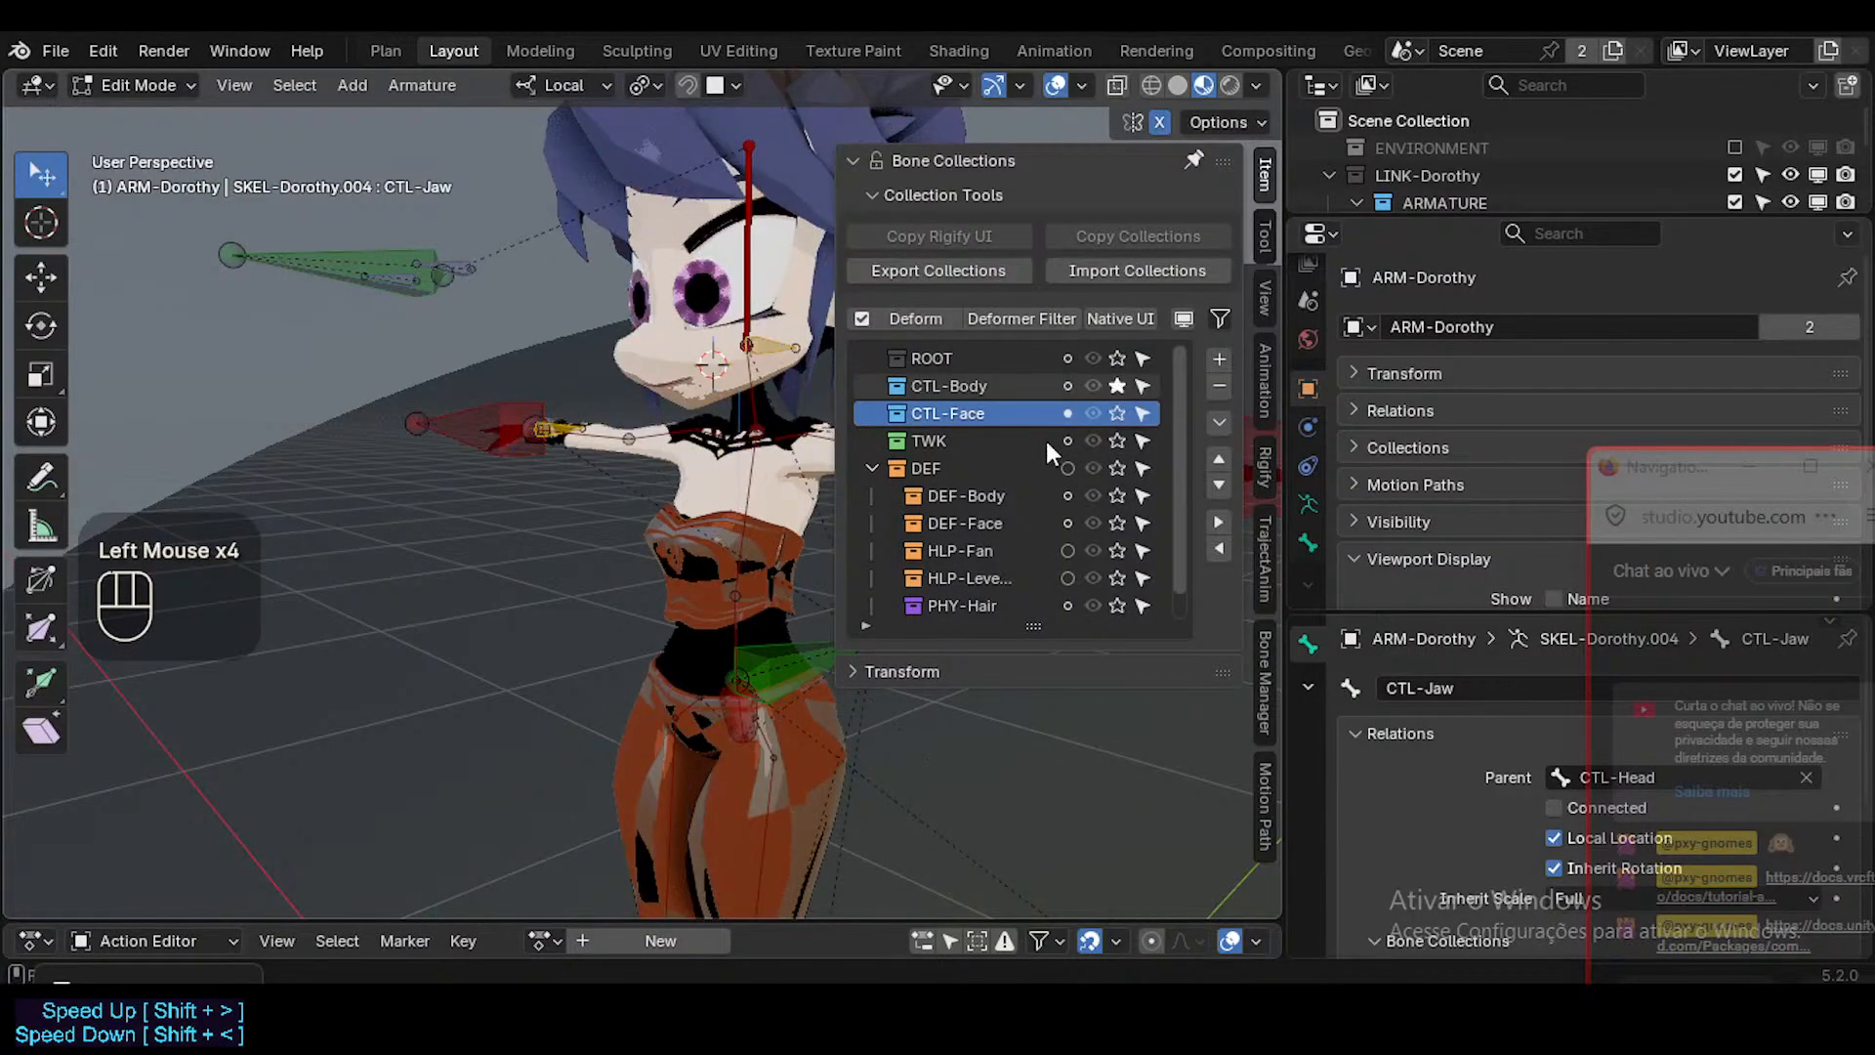
key("n")
Select the CTL-Hips.001 bone in Pose Mode and bring it up in Edit Mode to check its relations.
left_click(796, 659)
middle_click_drag(781, 674, 832, 613, "shift")
key("Tab")
left_click(848, 627)
key("Tab")
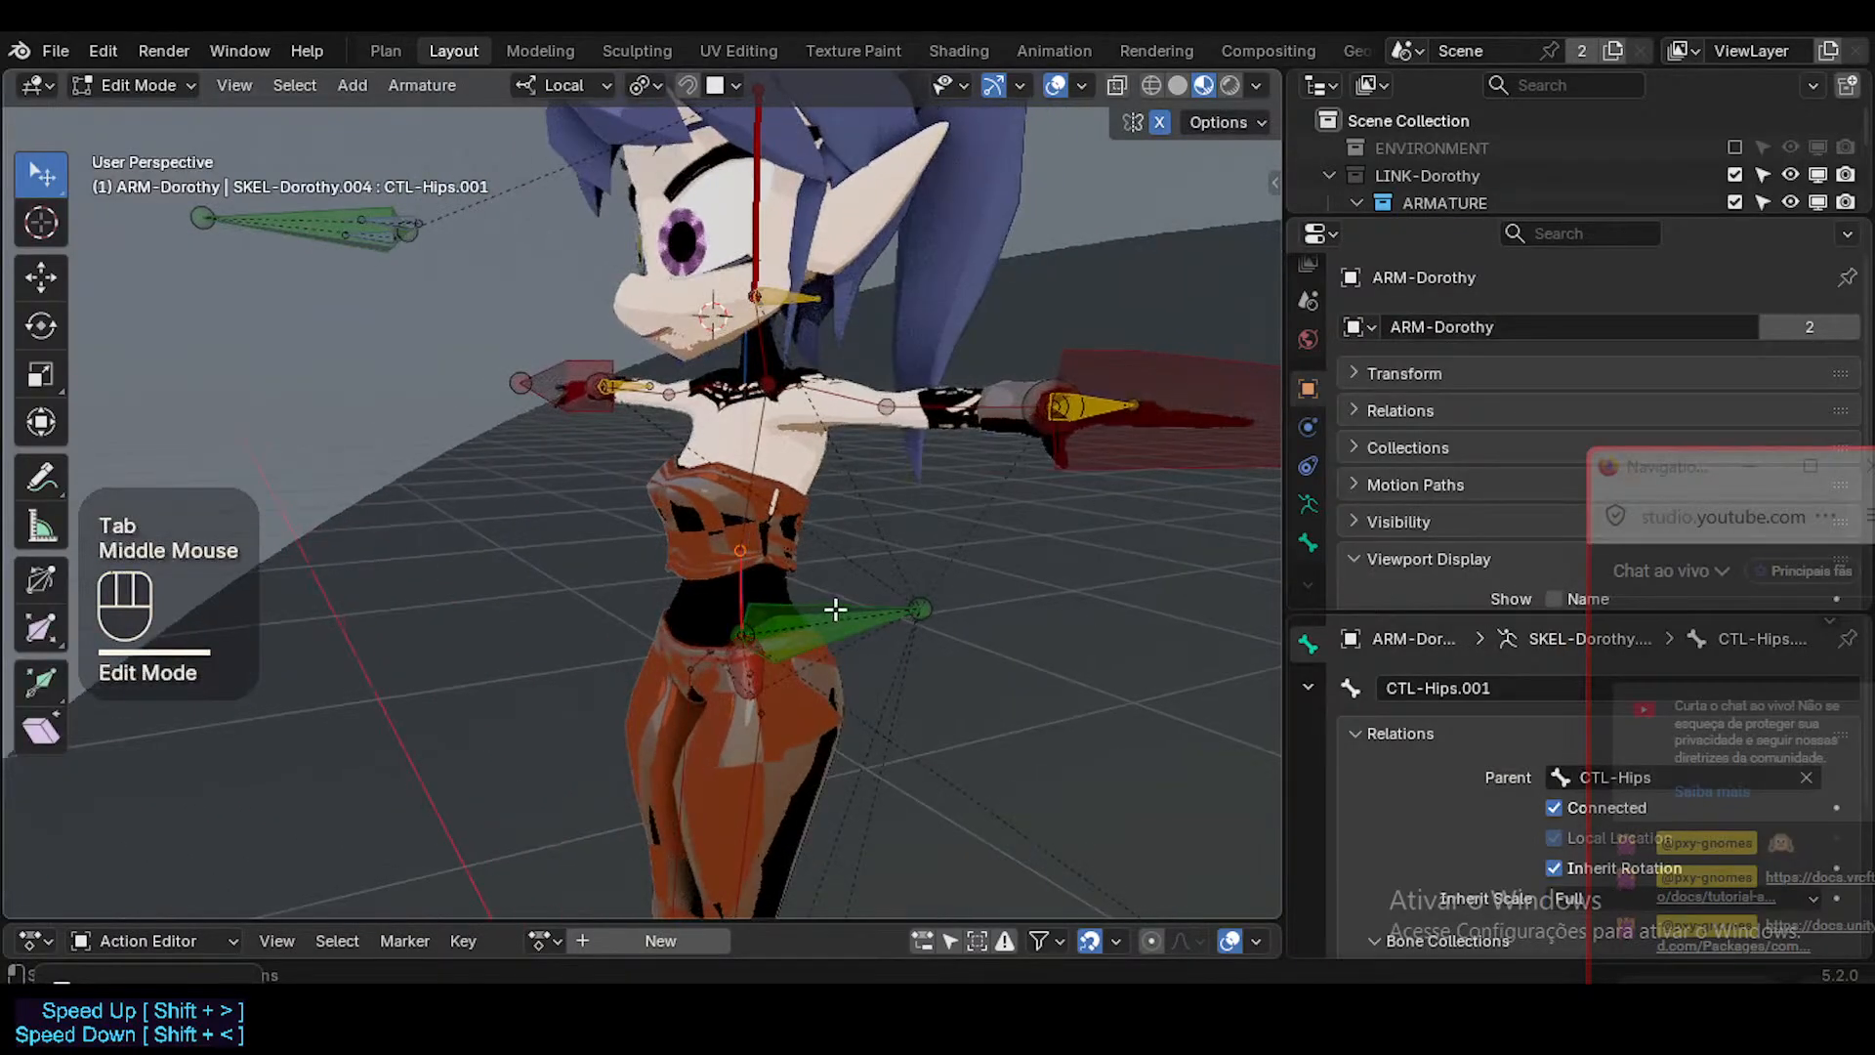
Select the CTL-Hip.L, CTL-Hips and CoG bones in turn around the pelvis to examine their parenting.
left_click(833, 620)
middle_click_drag(713, 617, 791, 662)
left_click(770, 653)
scroll(766, 639, "up", 4)
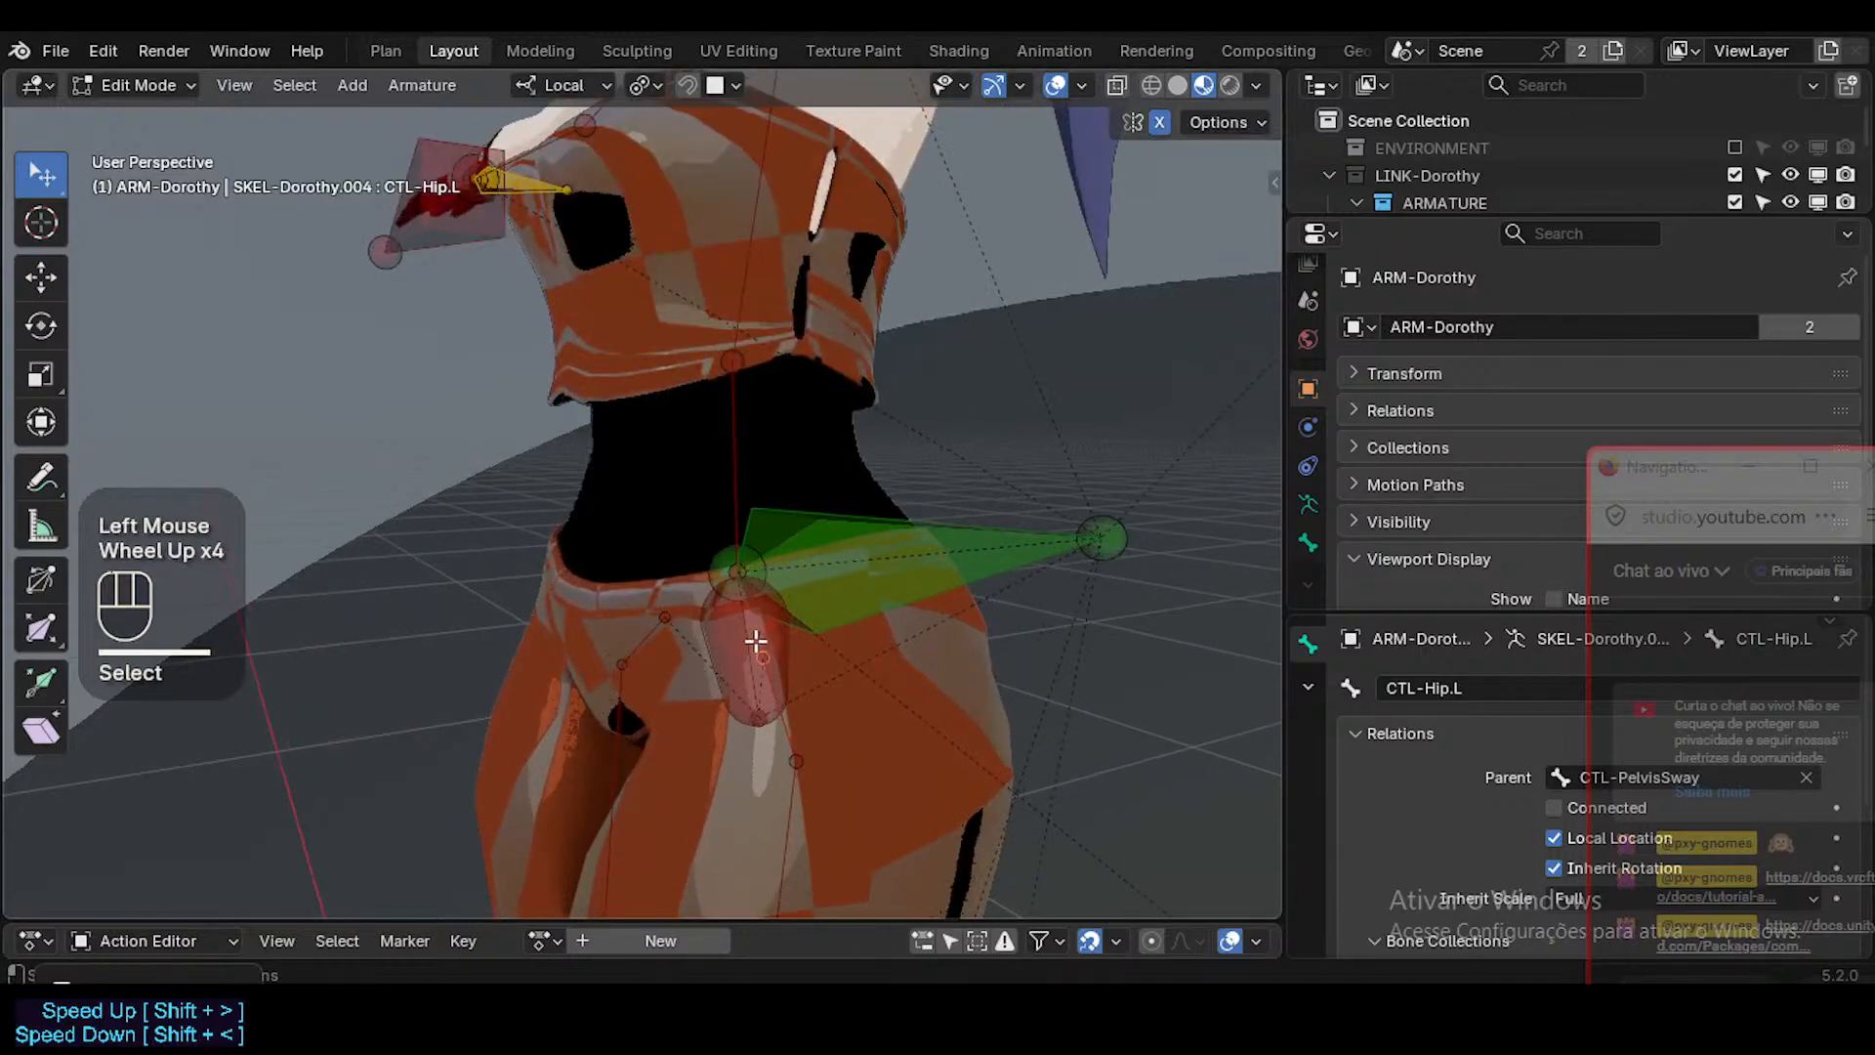
left_click(748, 636, "shift")
left_click(748, 636, "shift")
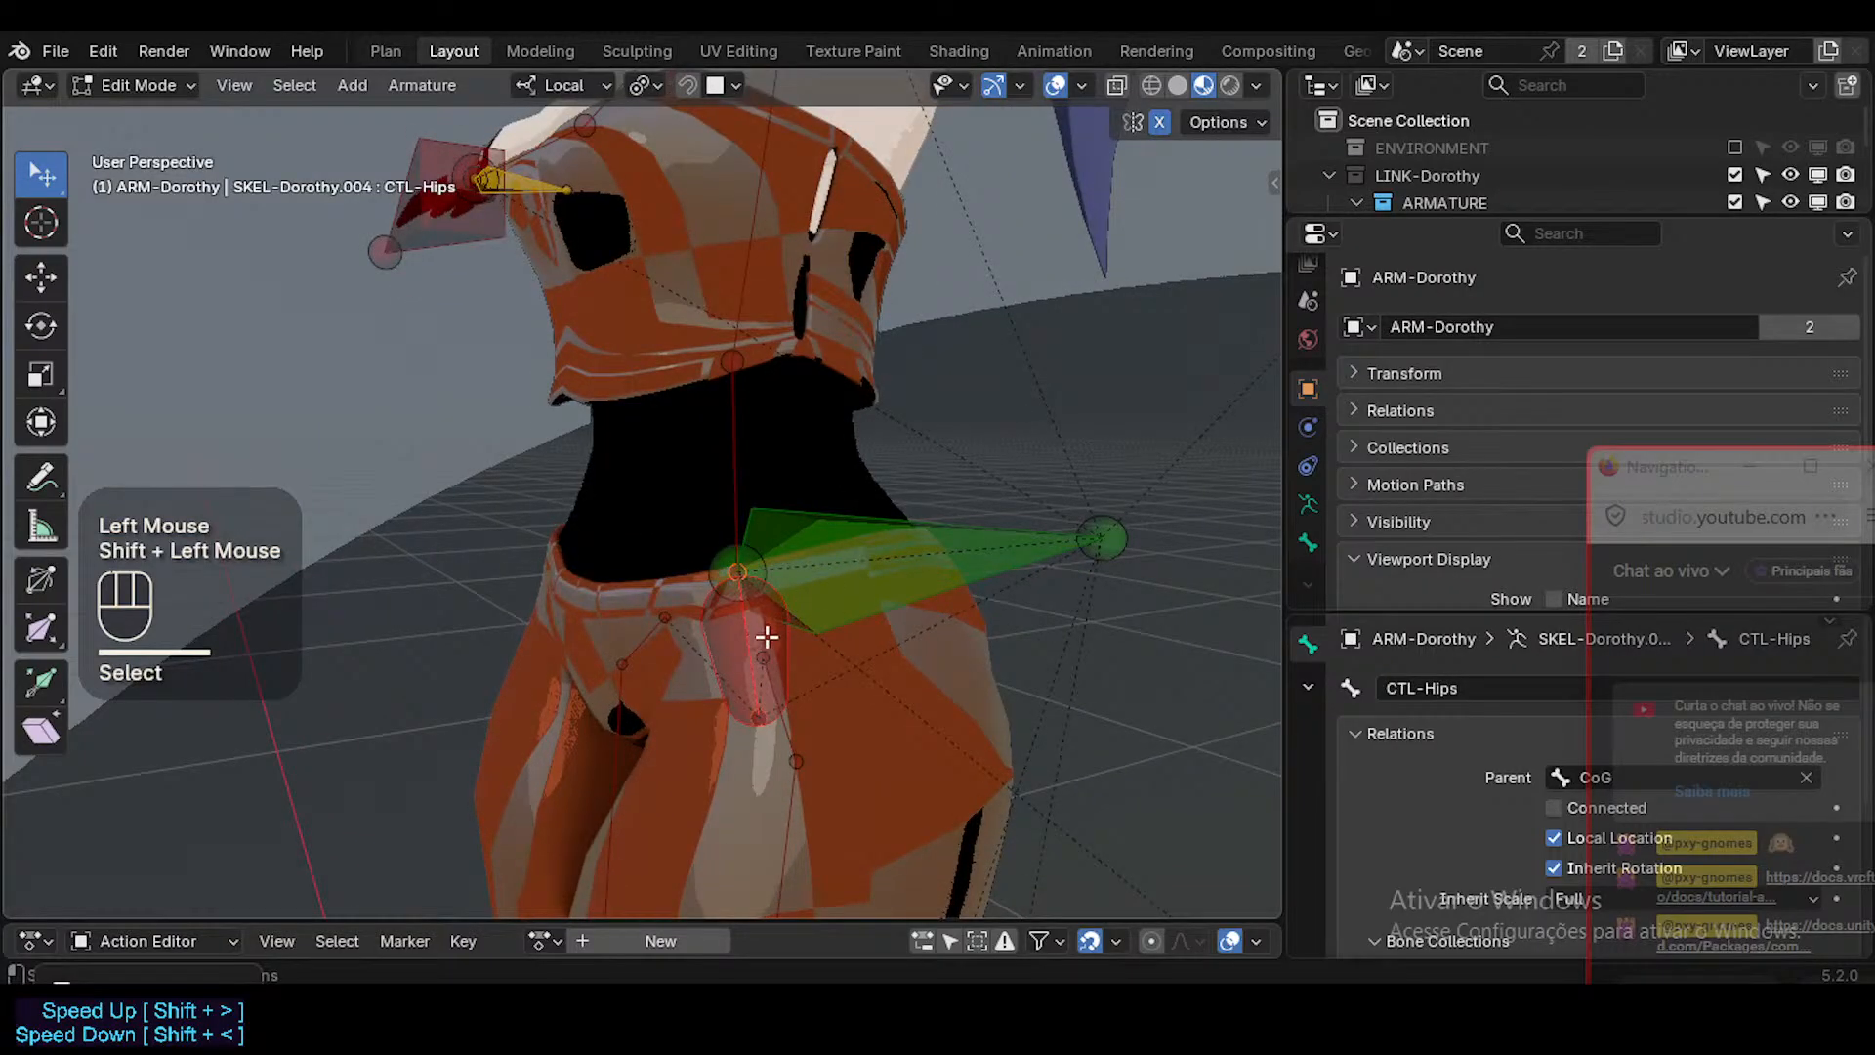
left_click(912, 571)
scroll(837, 594, "down", 2)
middle_click_drag(785, 589, 861, 546)
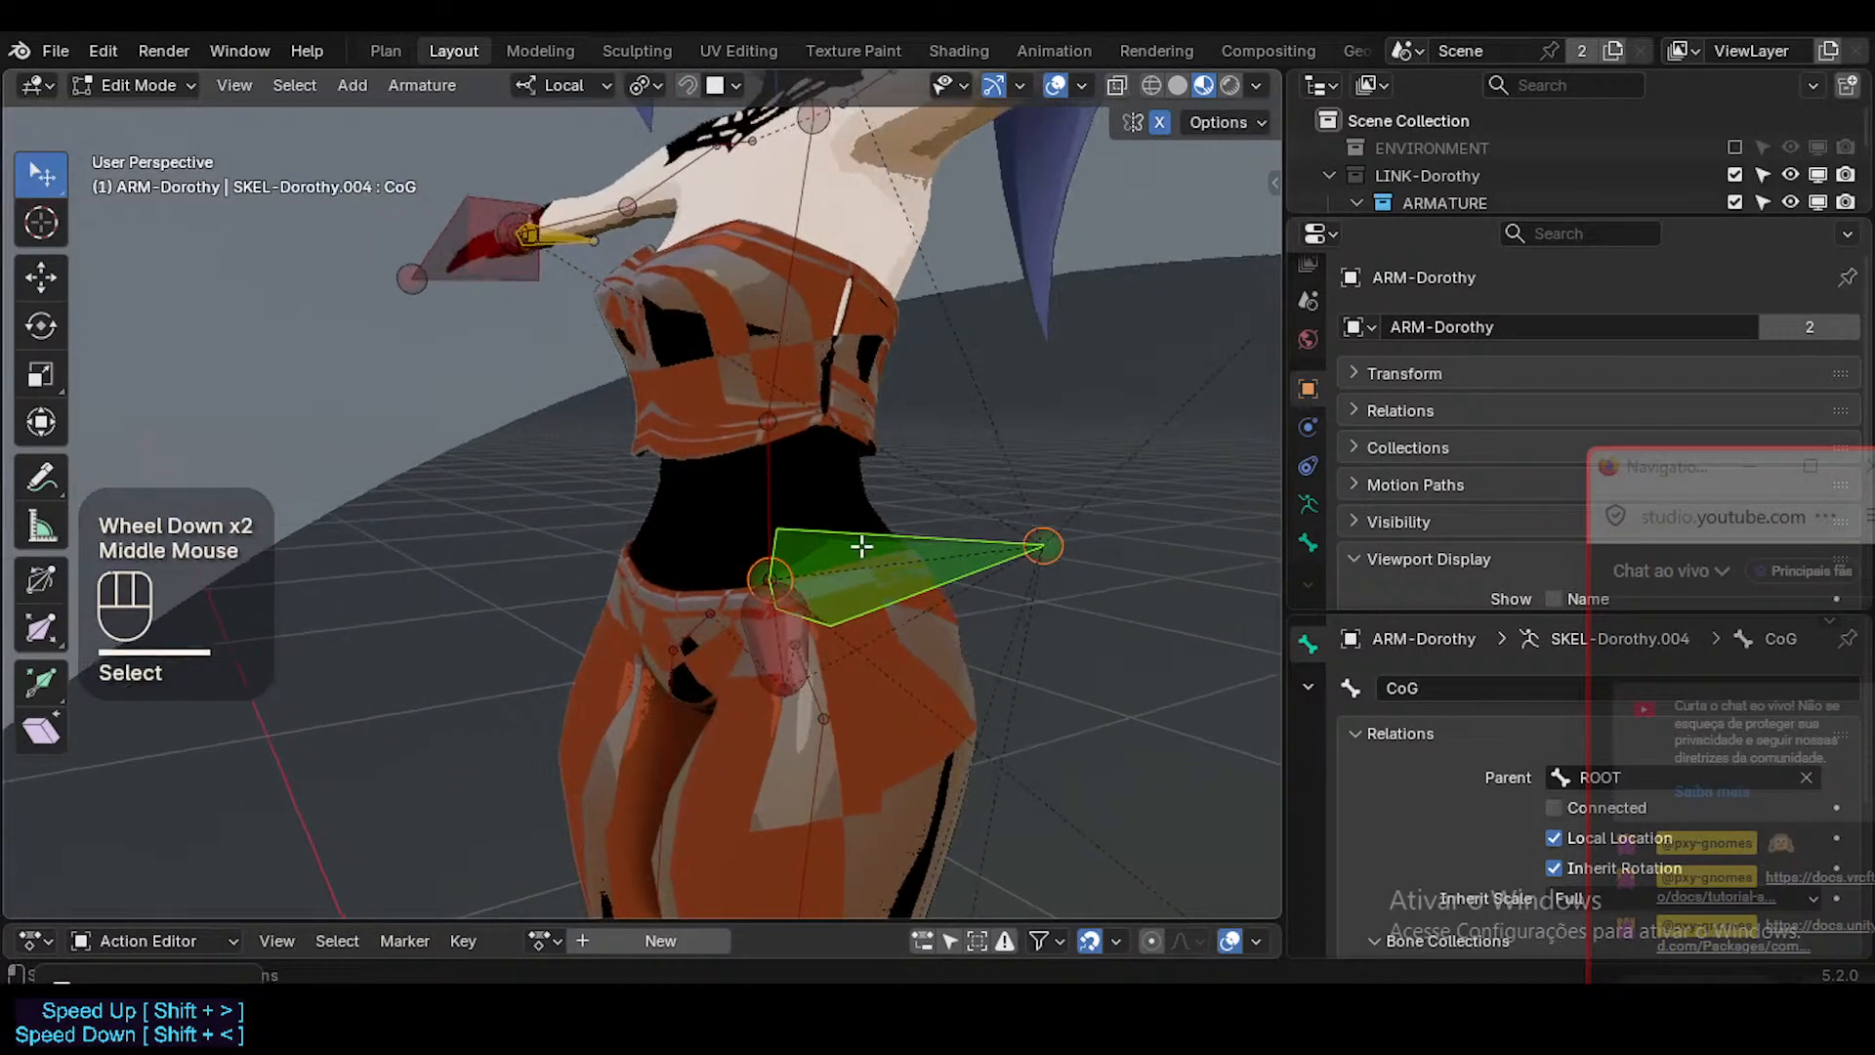
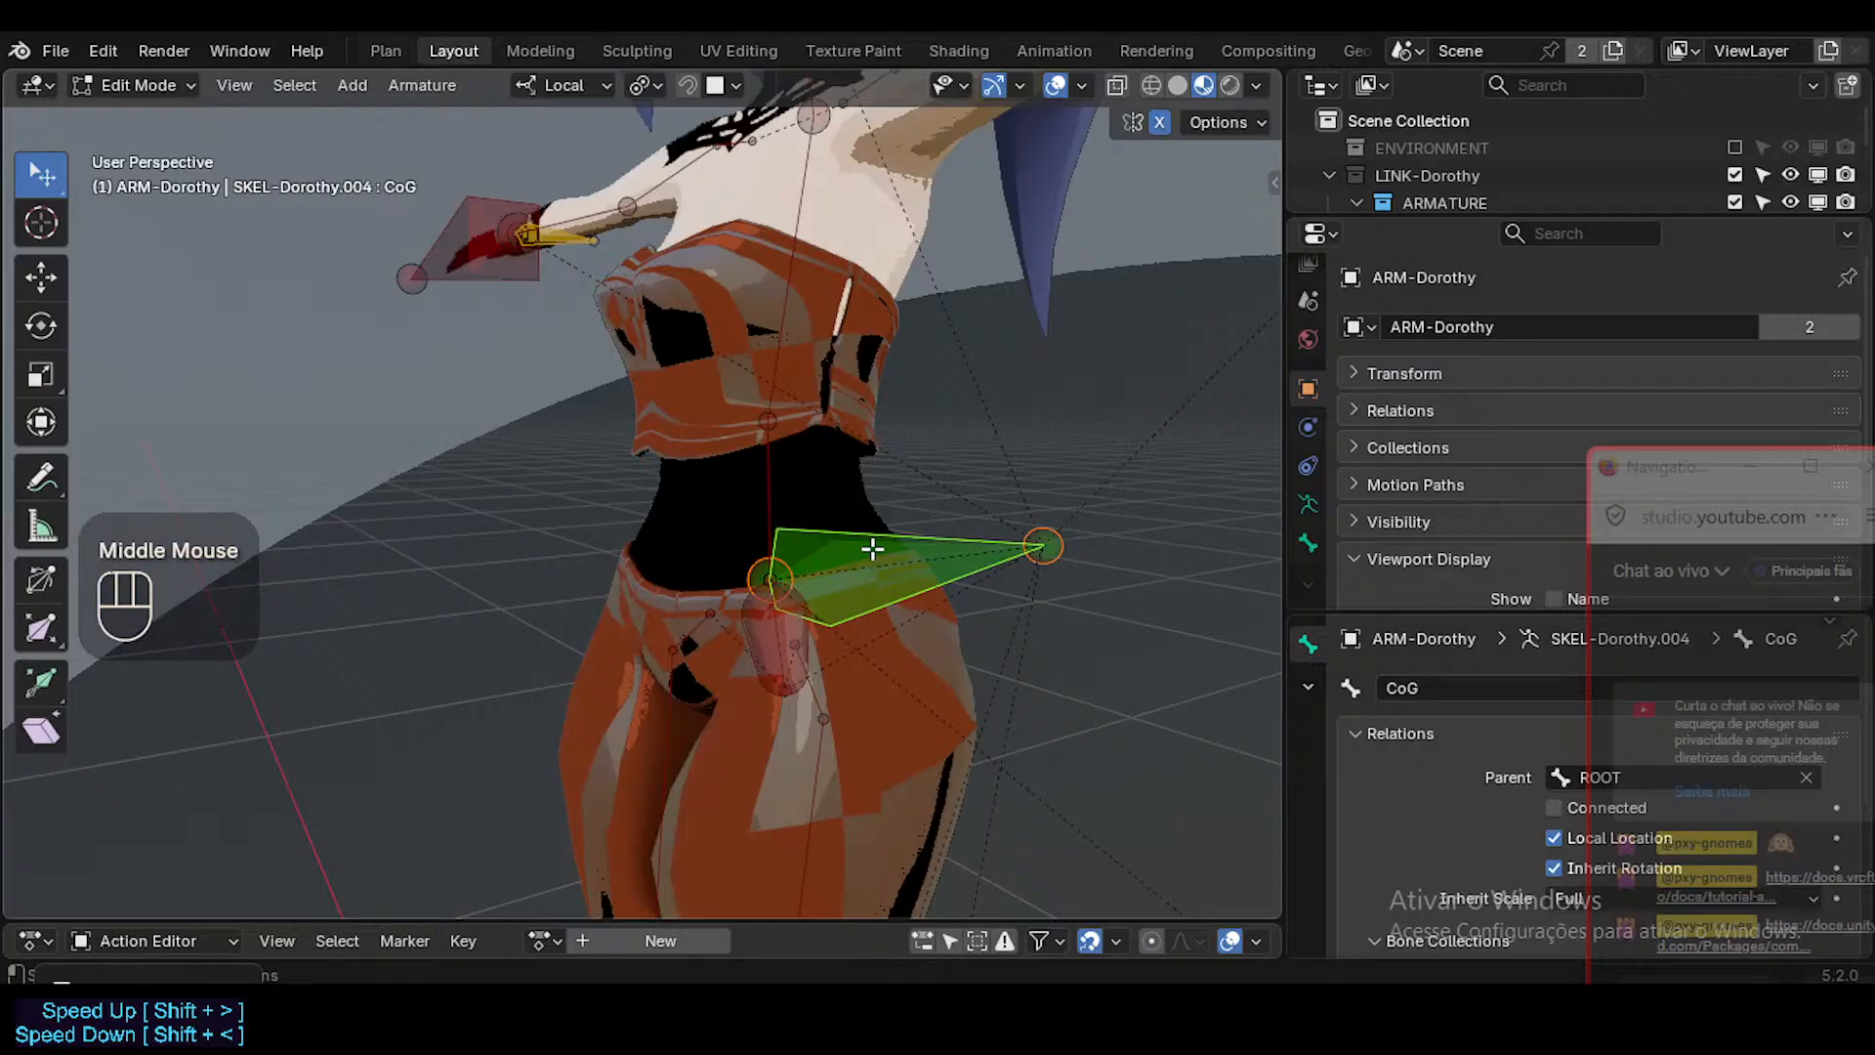
Duplicate the CoG bone in place and scale the copy down to about 0.5.
key("shift+d")
key("Escape")
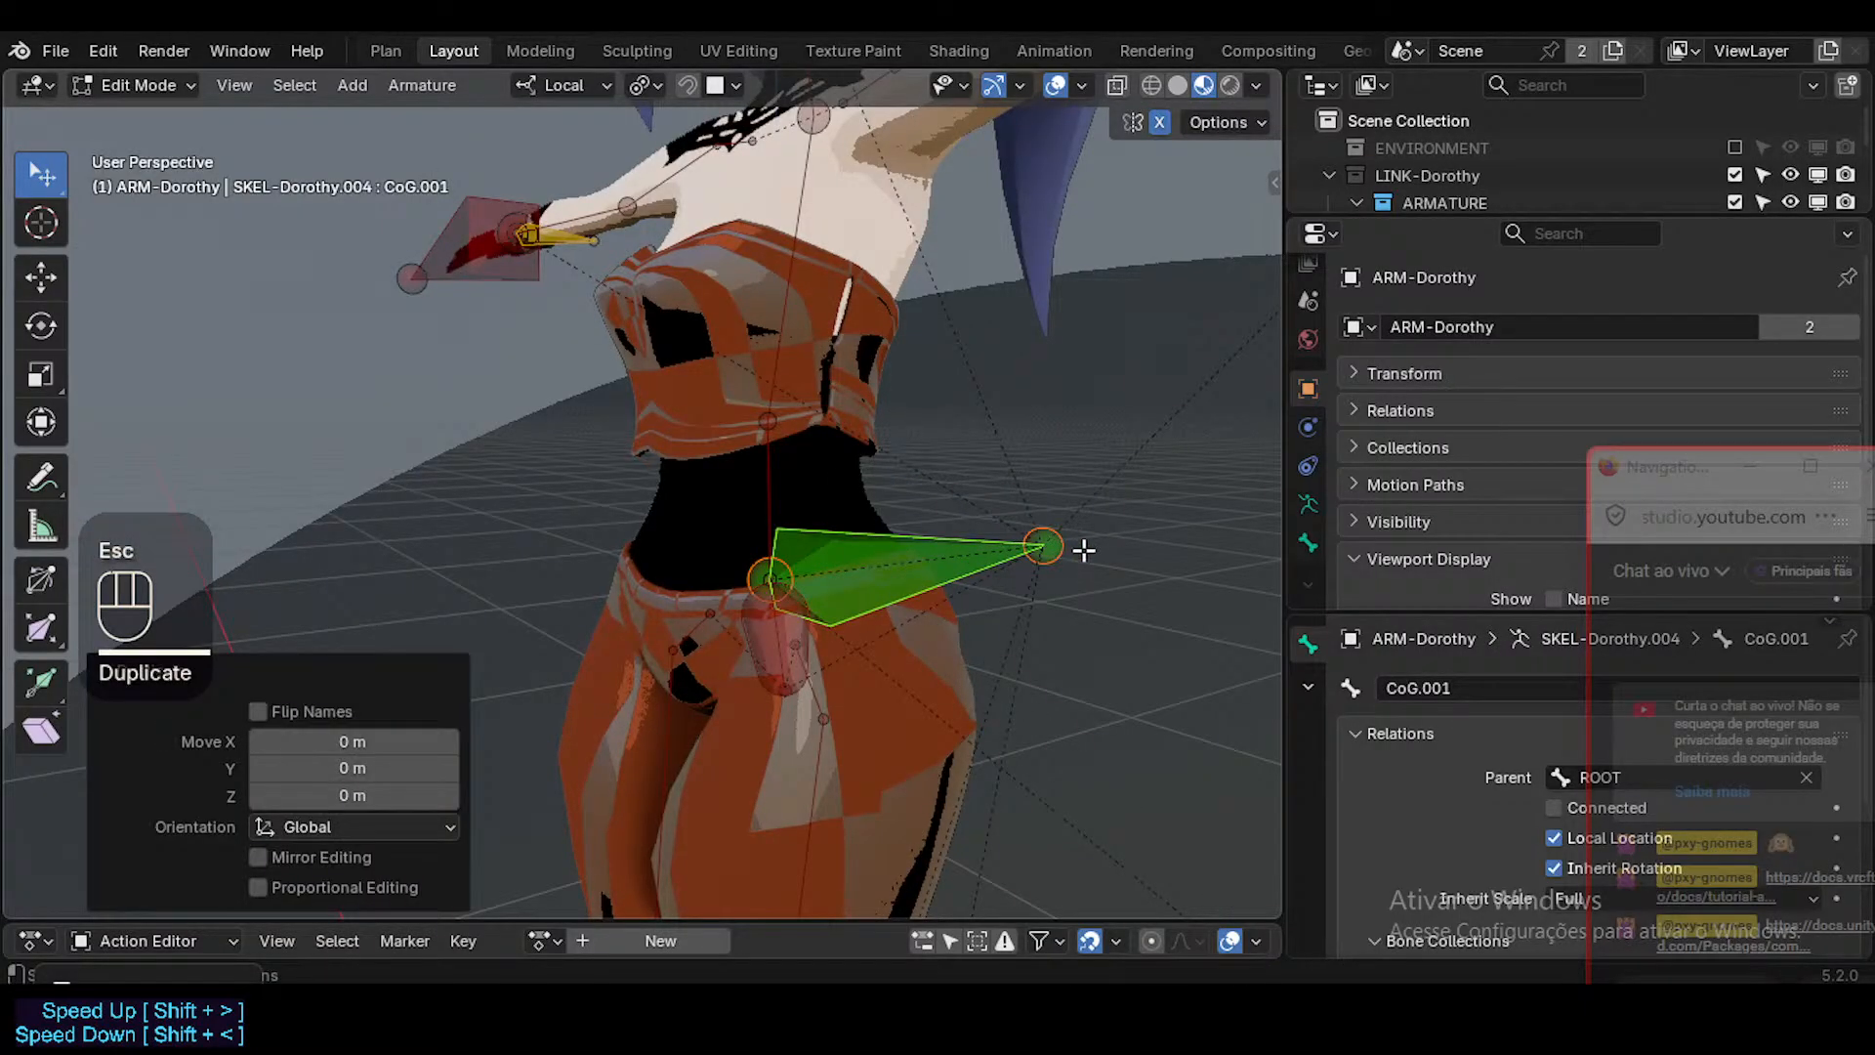
key("s")
left_click(892, 573)
middle_click(892, 573)
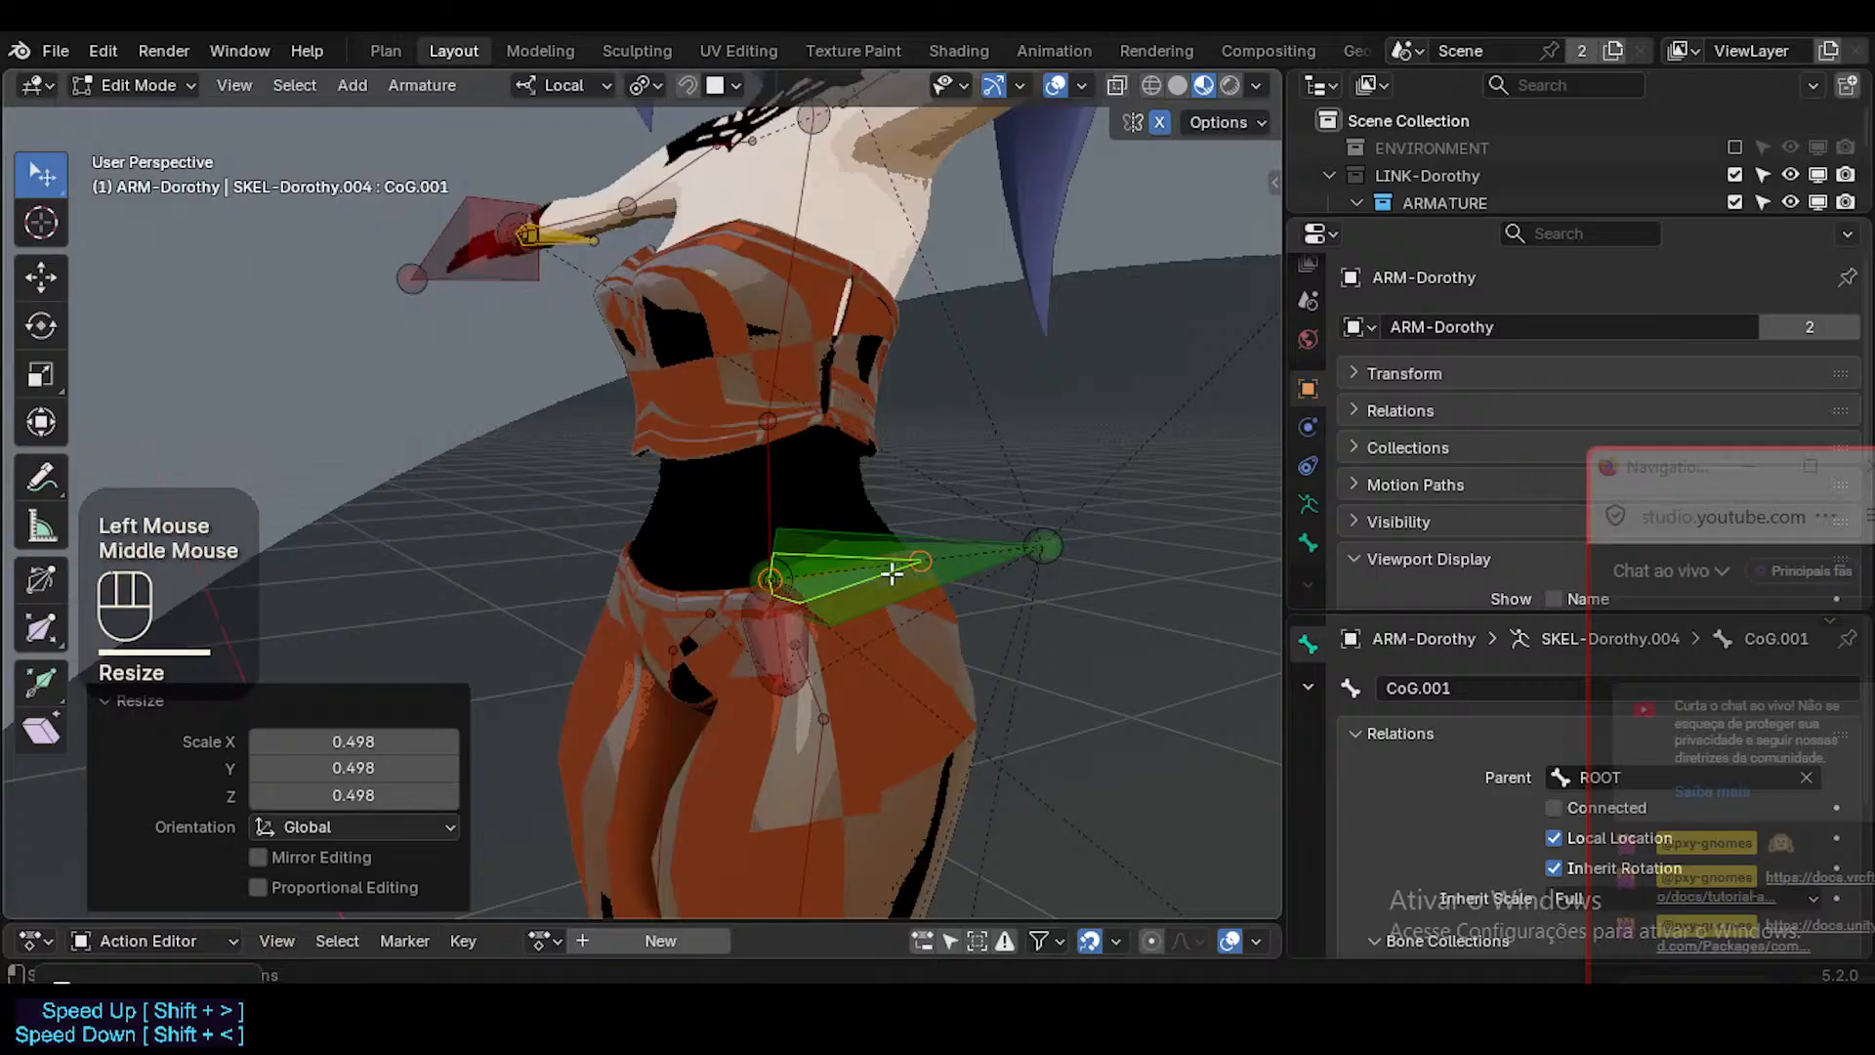
Duplicate the half-size CoG.001 bone in place, leaving the second copy on top of it.
key("shift+d")
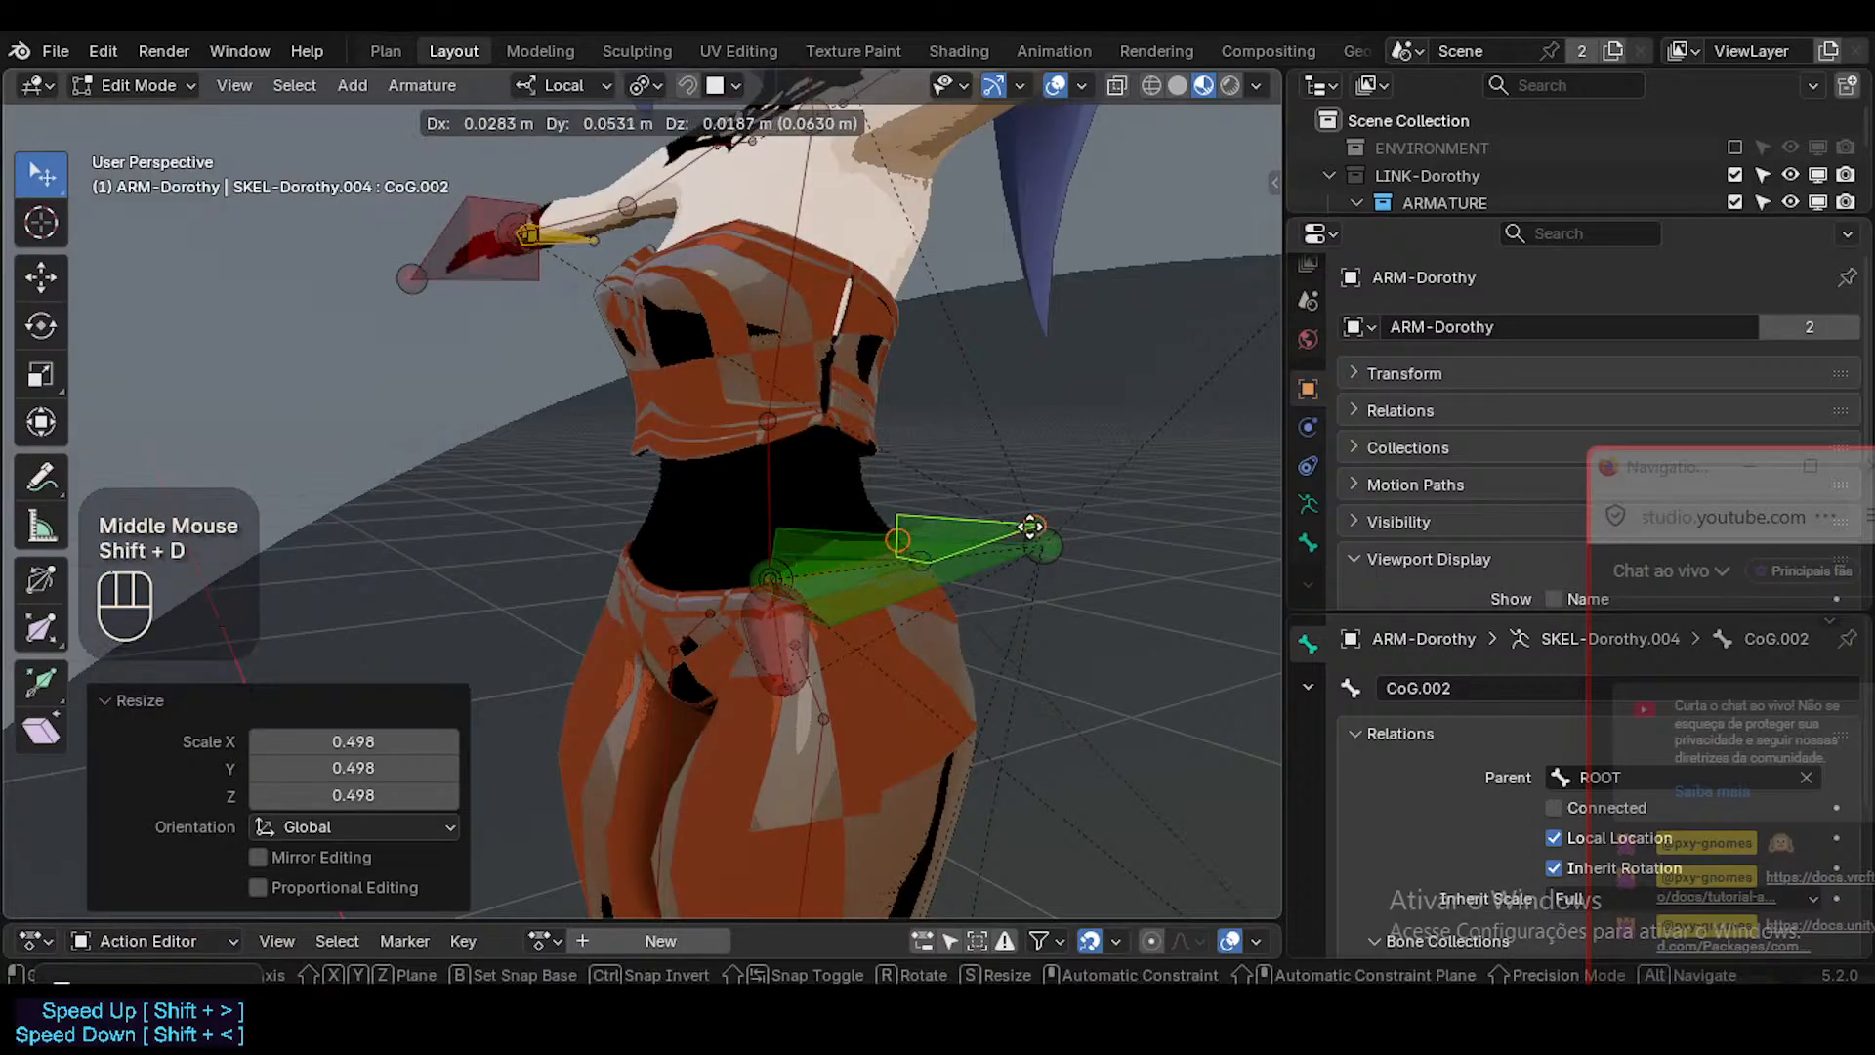
key("Escape")
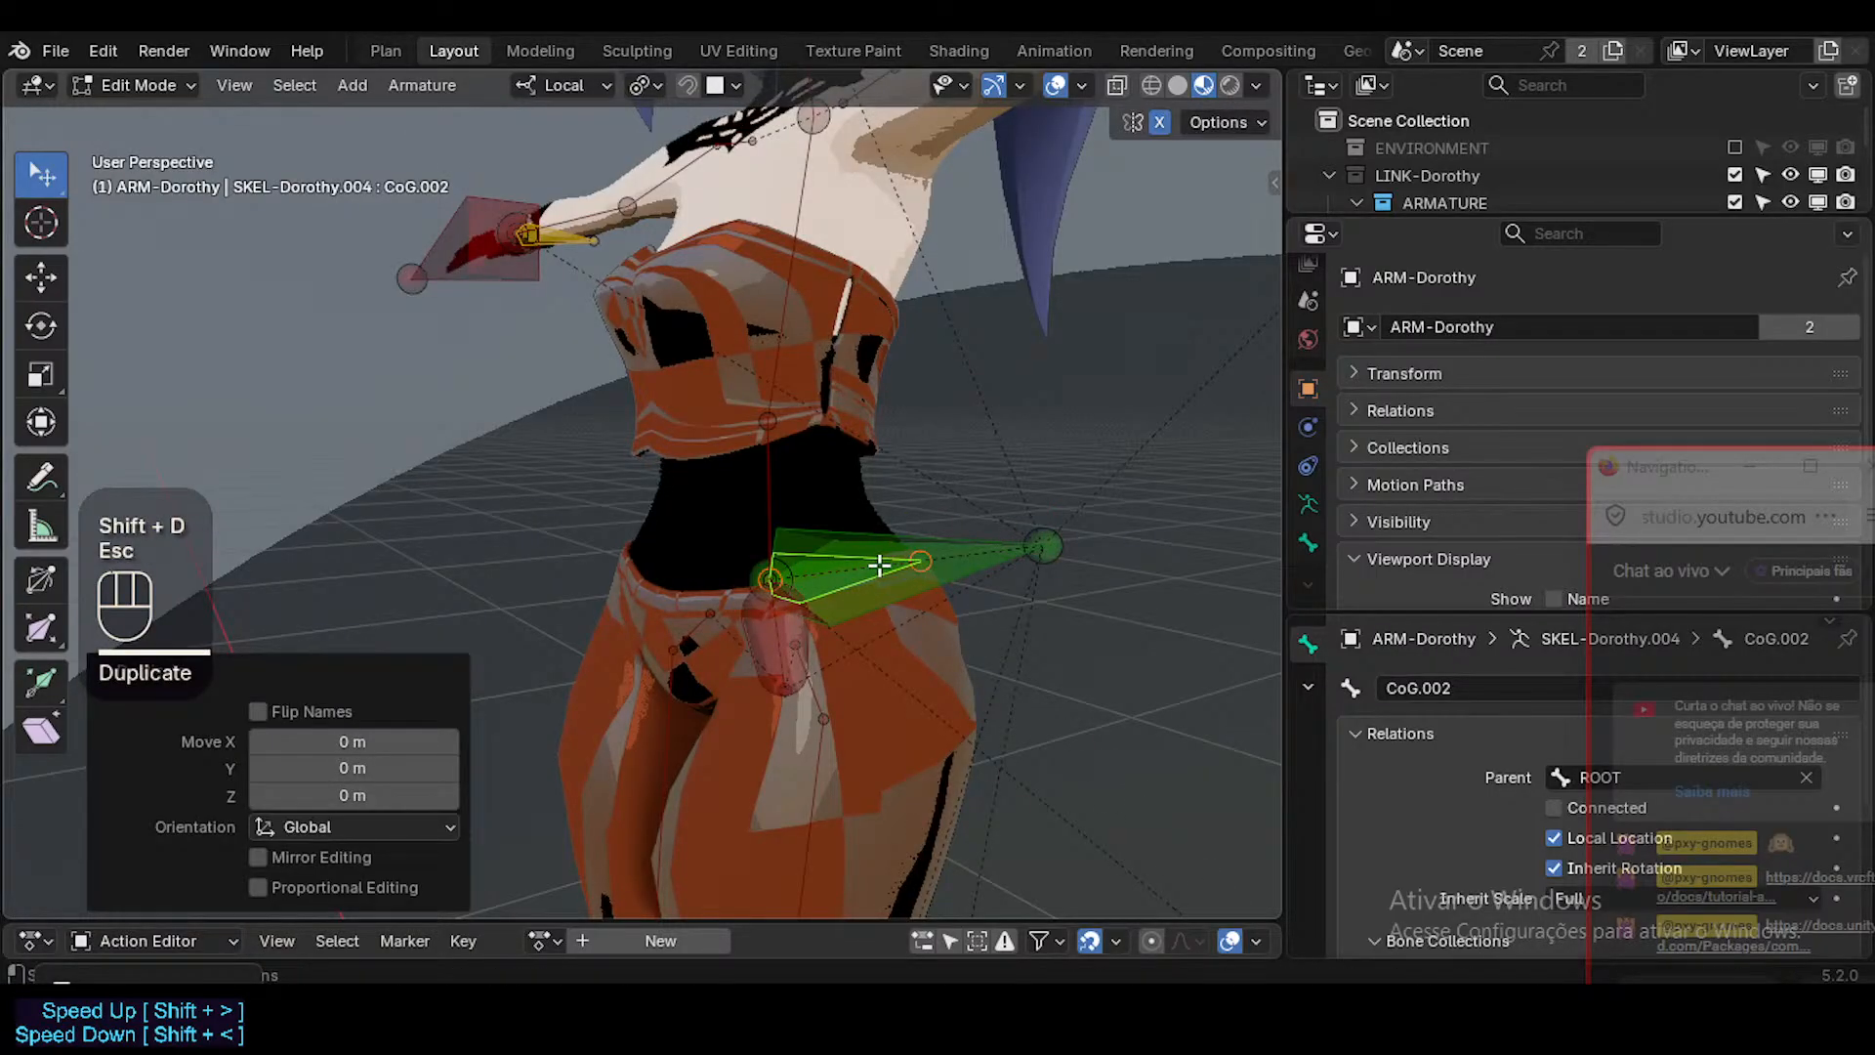
left_click(879, 564)
left_click(879, 564)
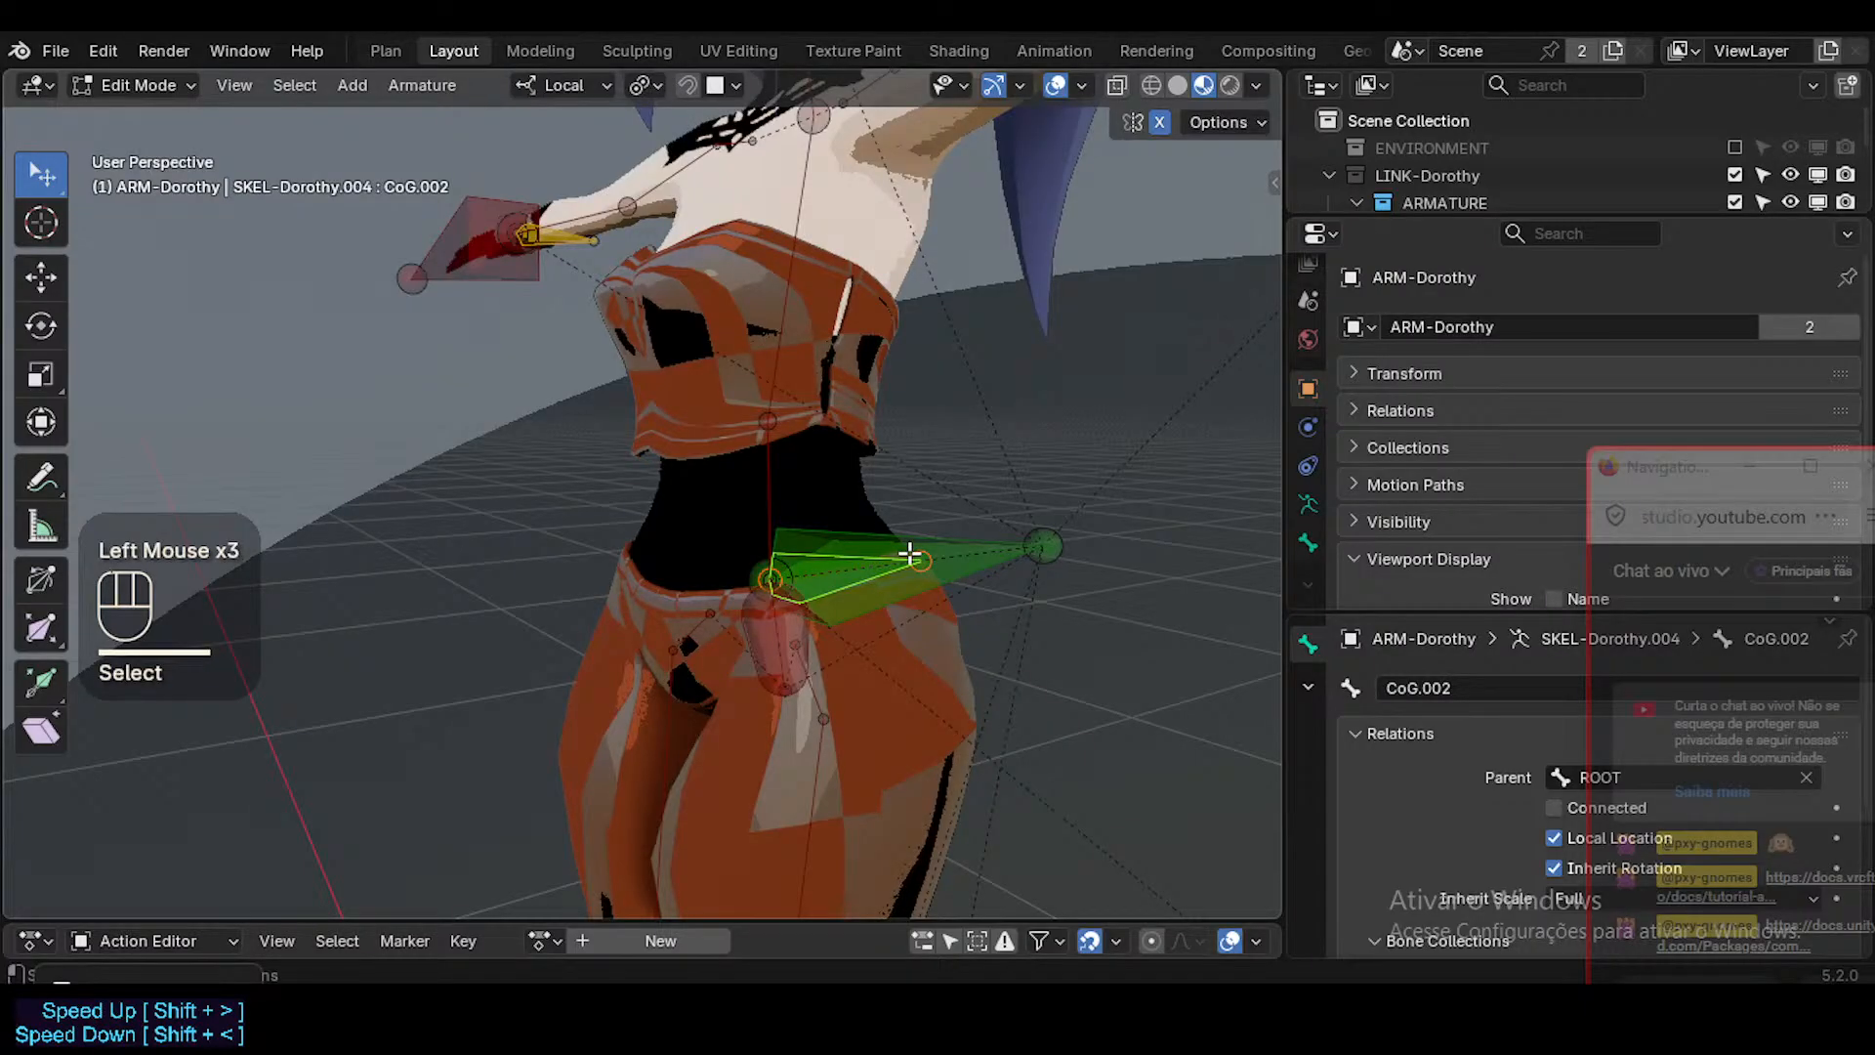
key("g")
Select the CoG.001 bone among the overlapping bones and rename it MAIN-UpperBody.
left_click(845, 578)
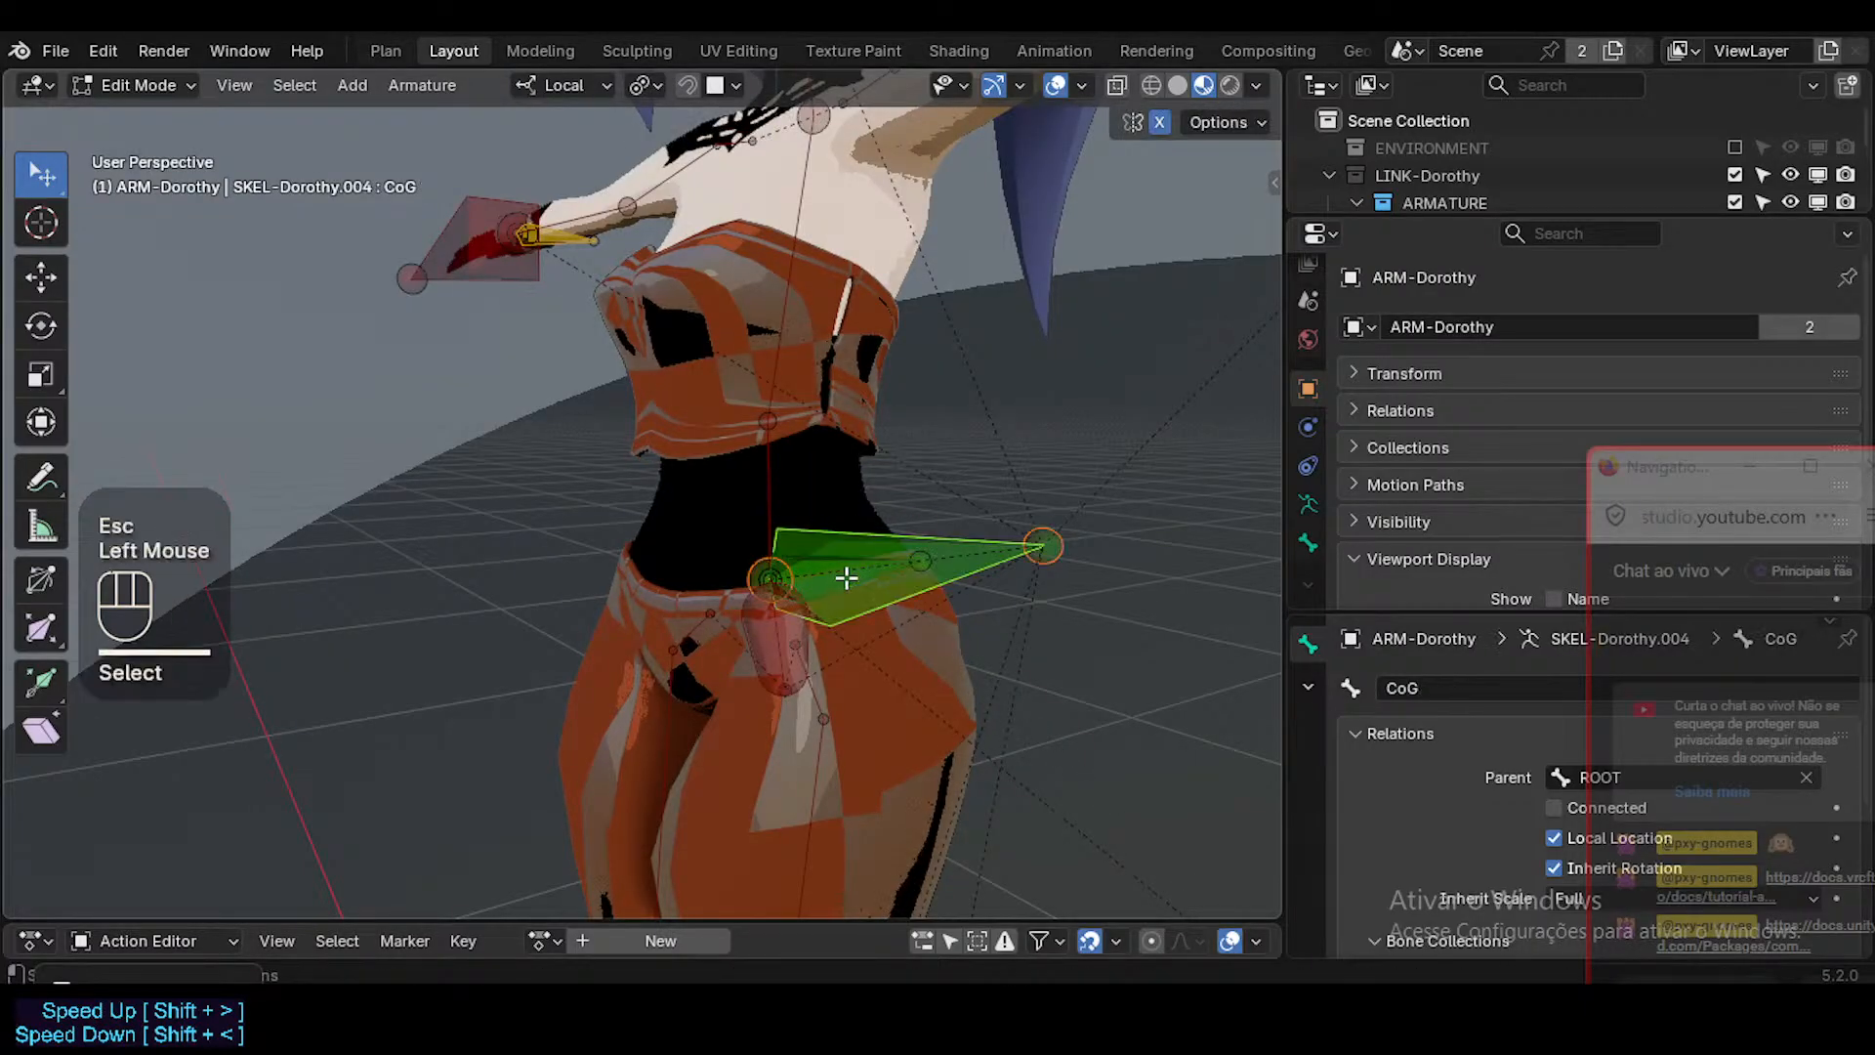
left_click(846, 576)
left_click(846, 575, "alt")
left_click(807, 603)
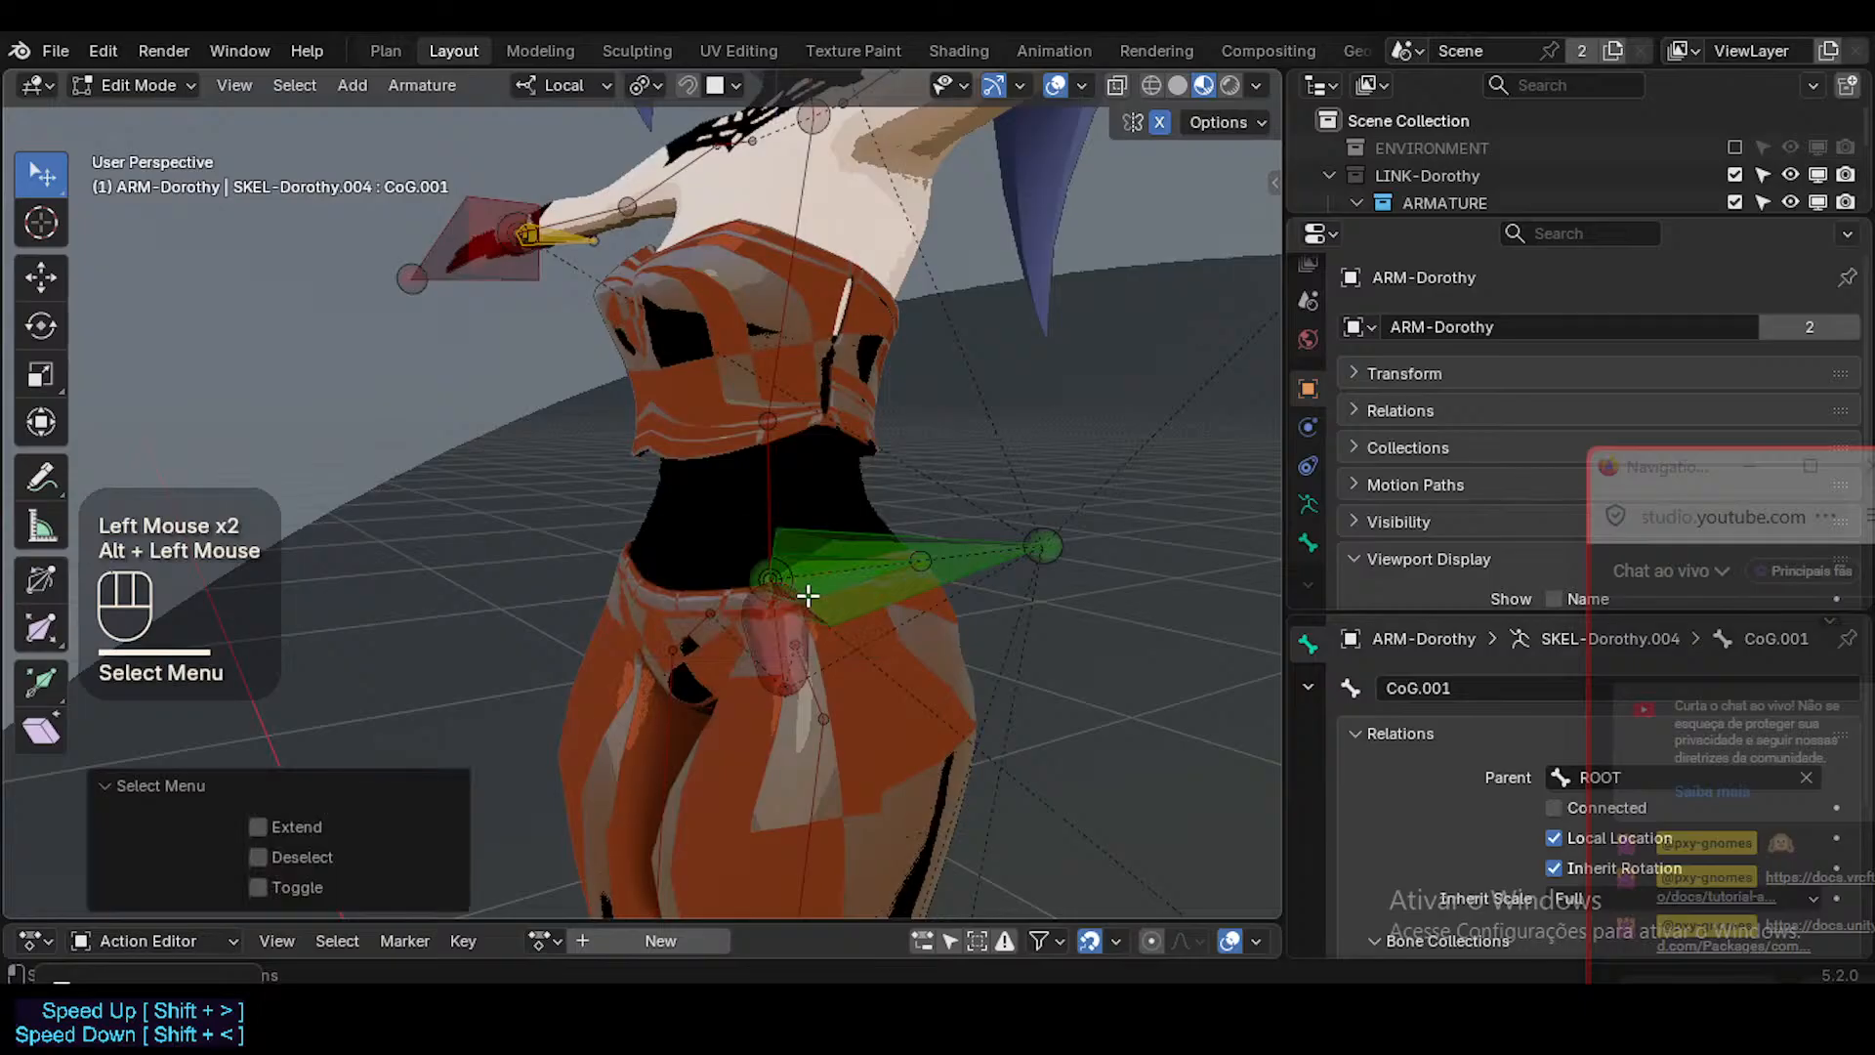
key("F2")
type("P")
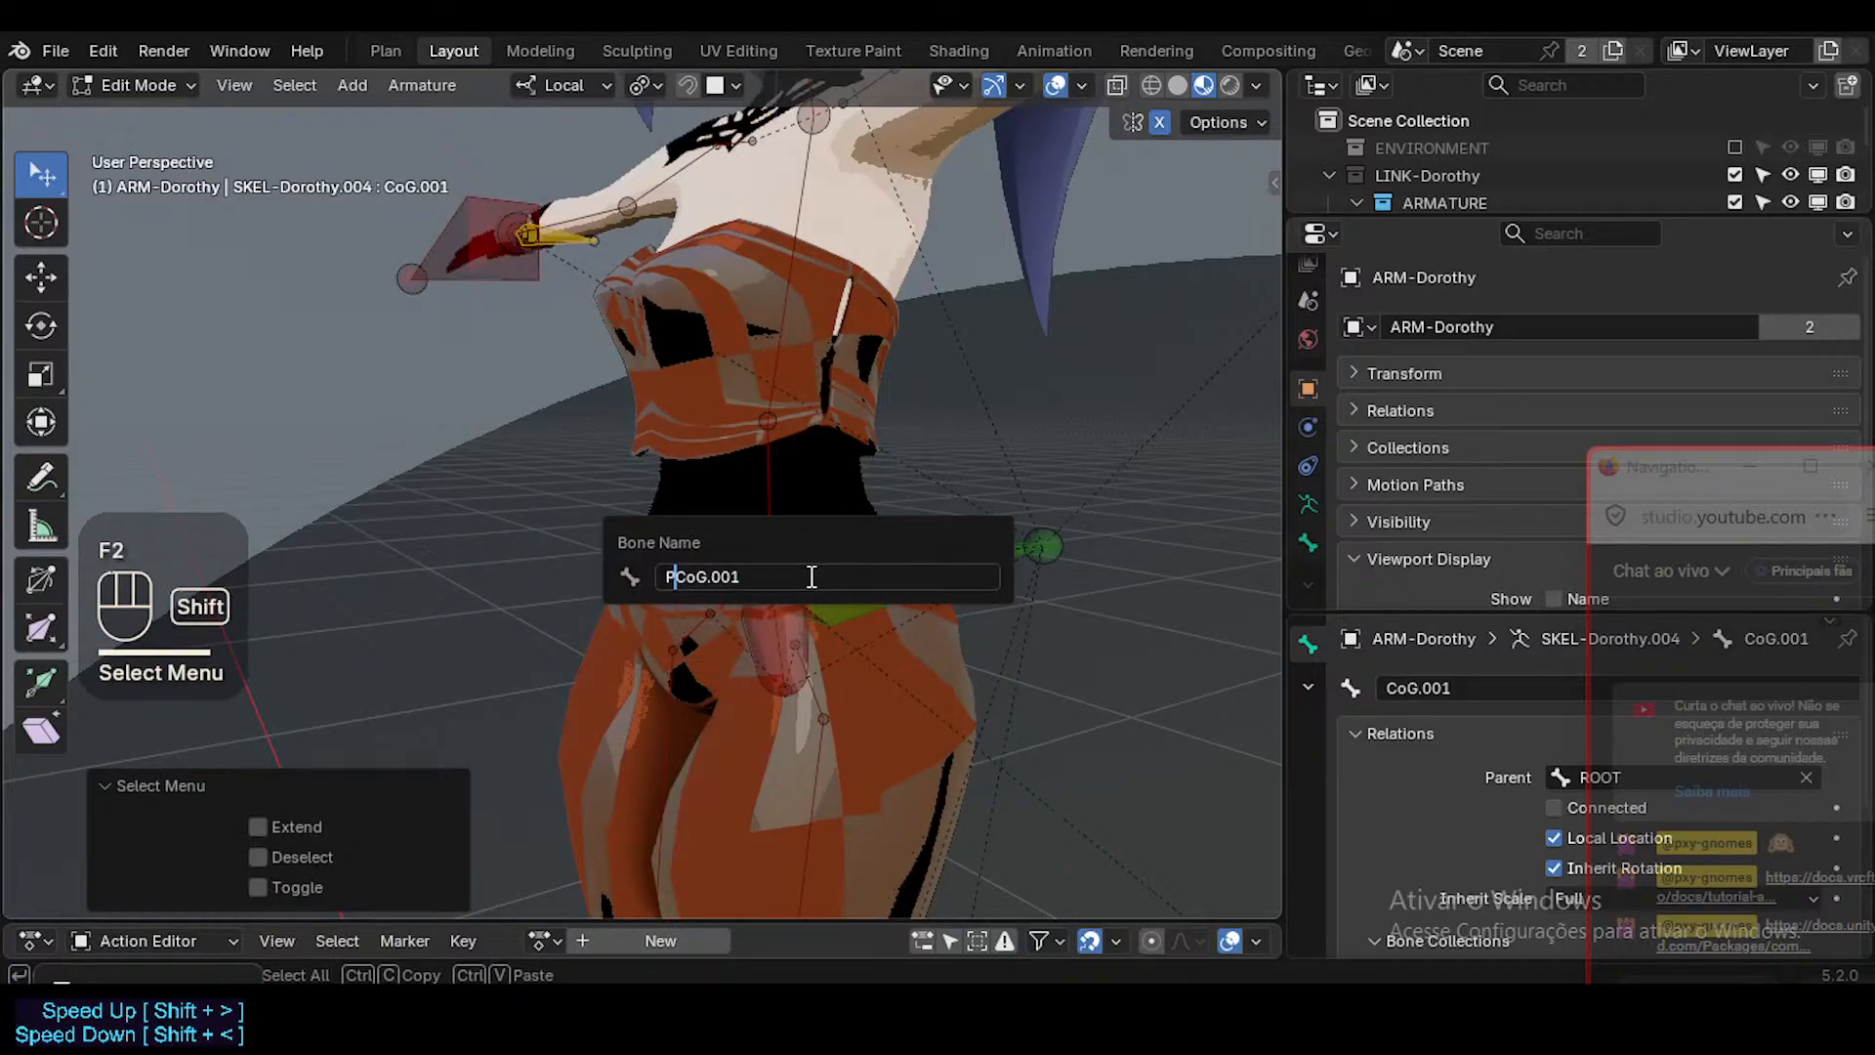
type("r")
key("Home")
type("Torso")
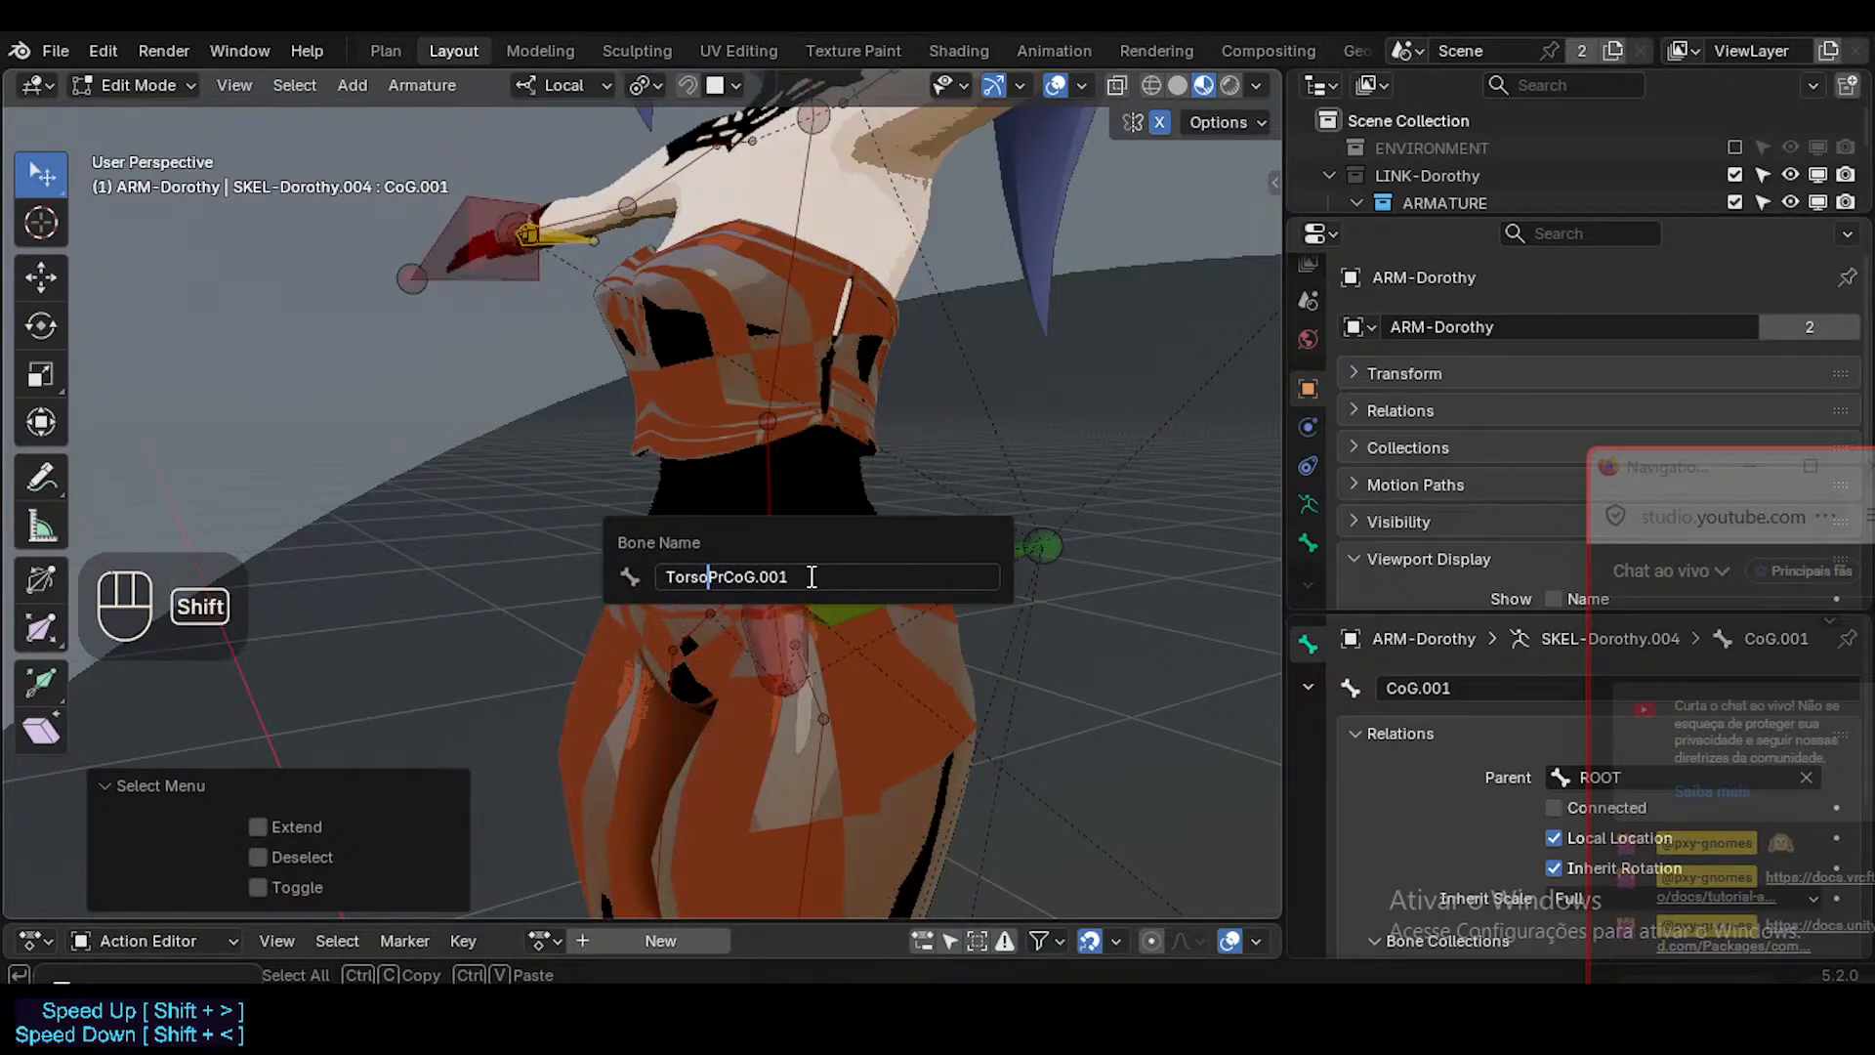
key("shift+End")
key("Home")
key("End")
key("BackSpace")
key("BackSpace")
key("BackSpace")
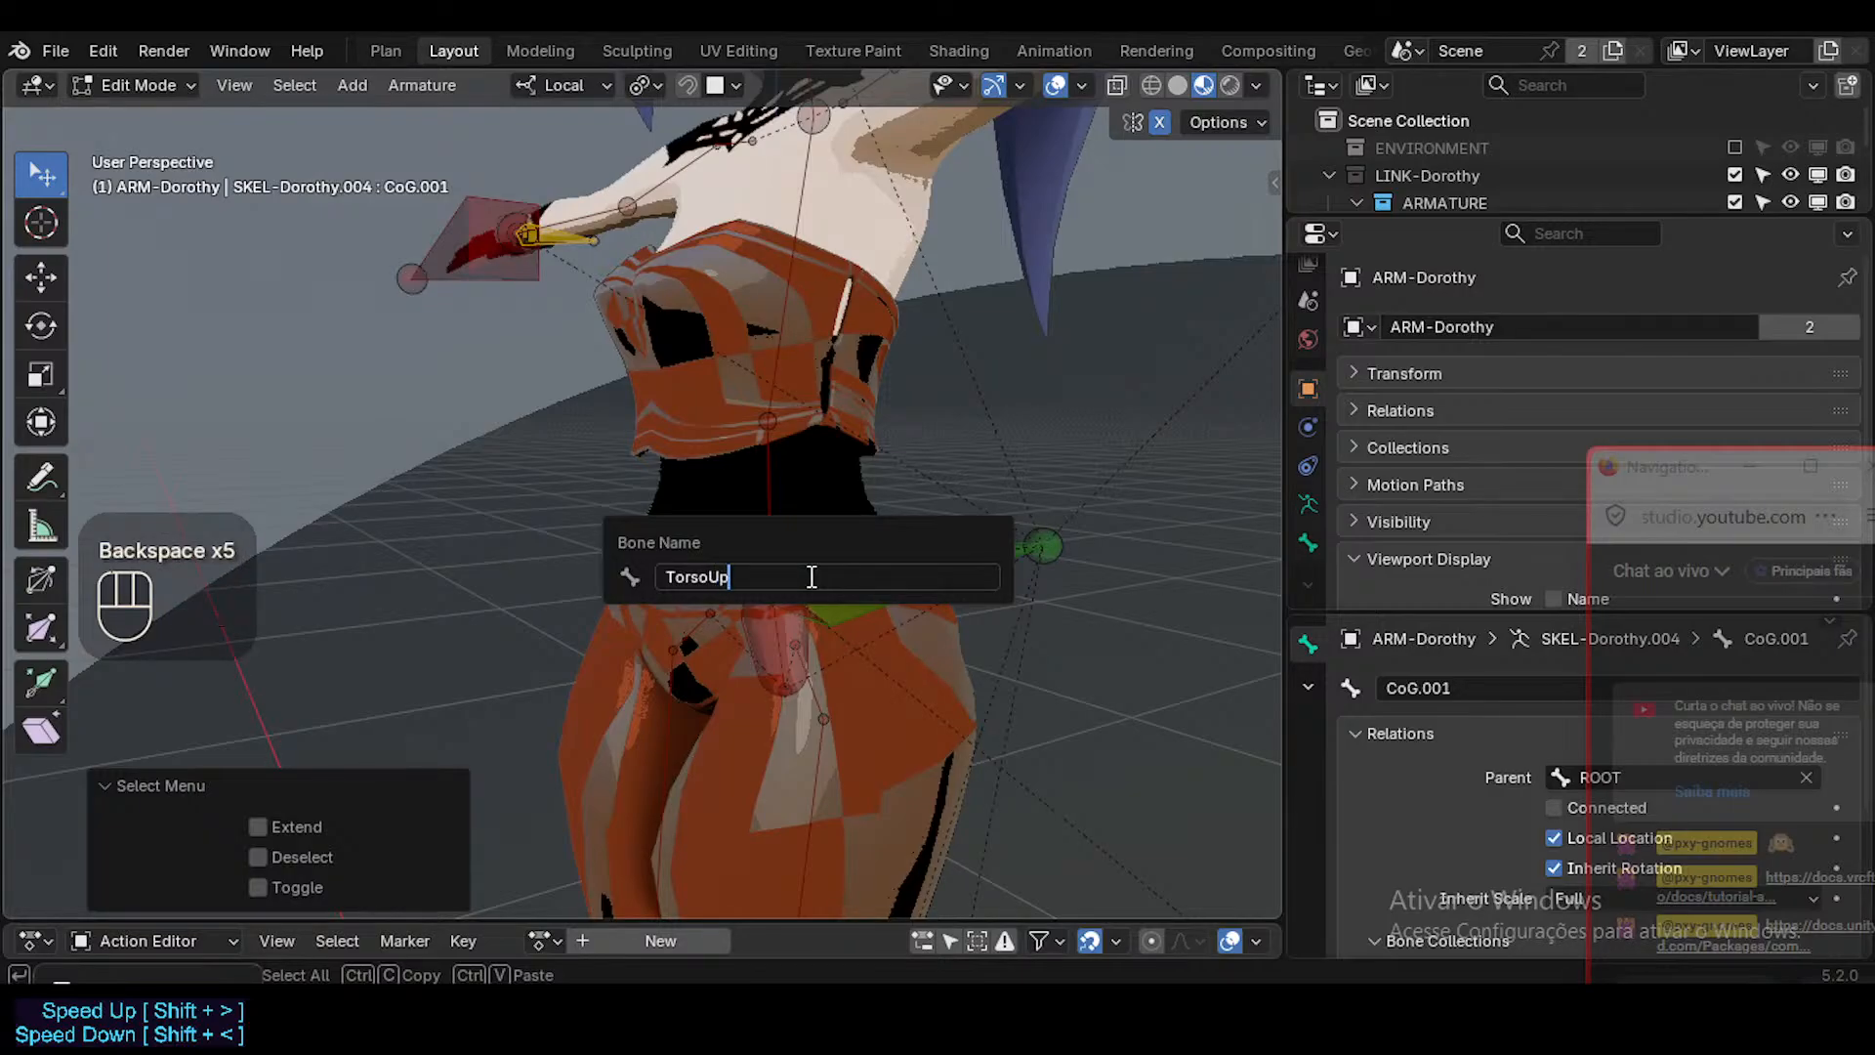
type("per")
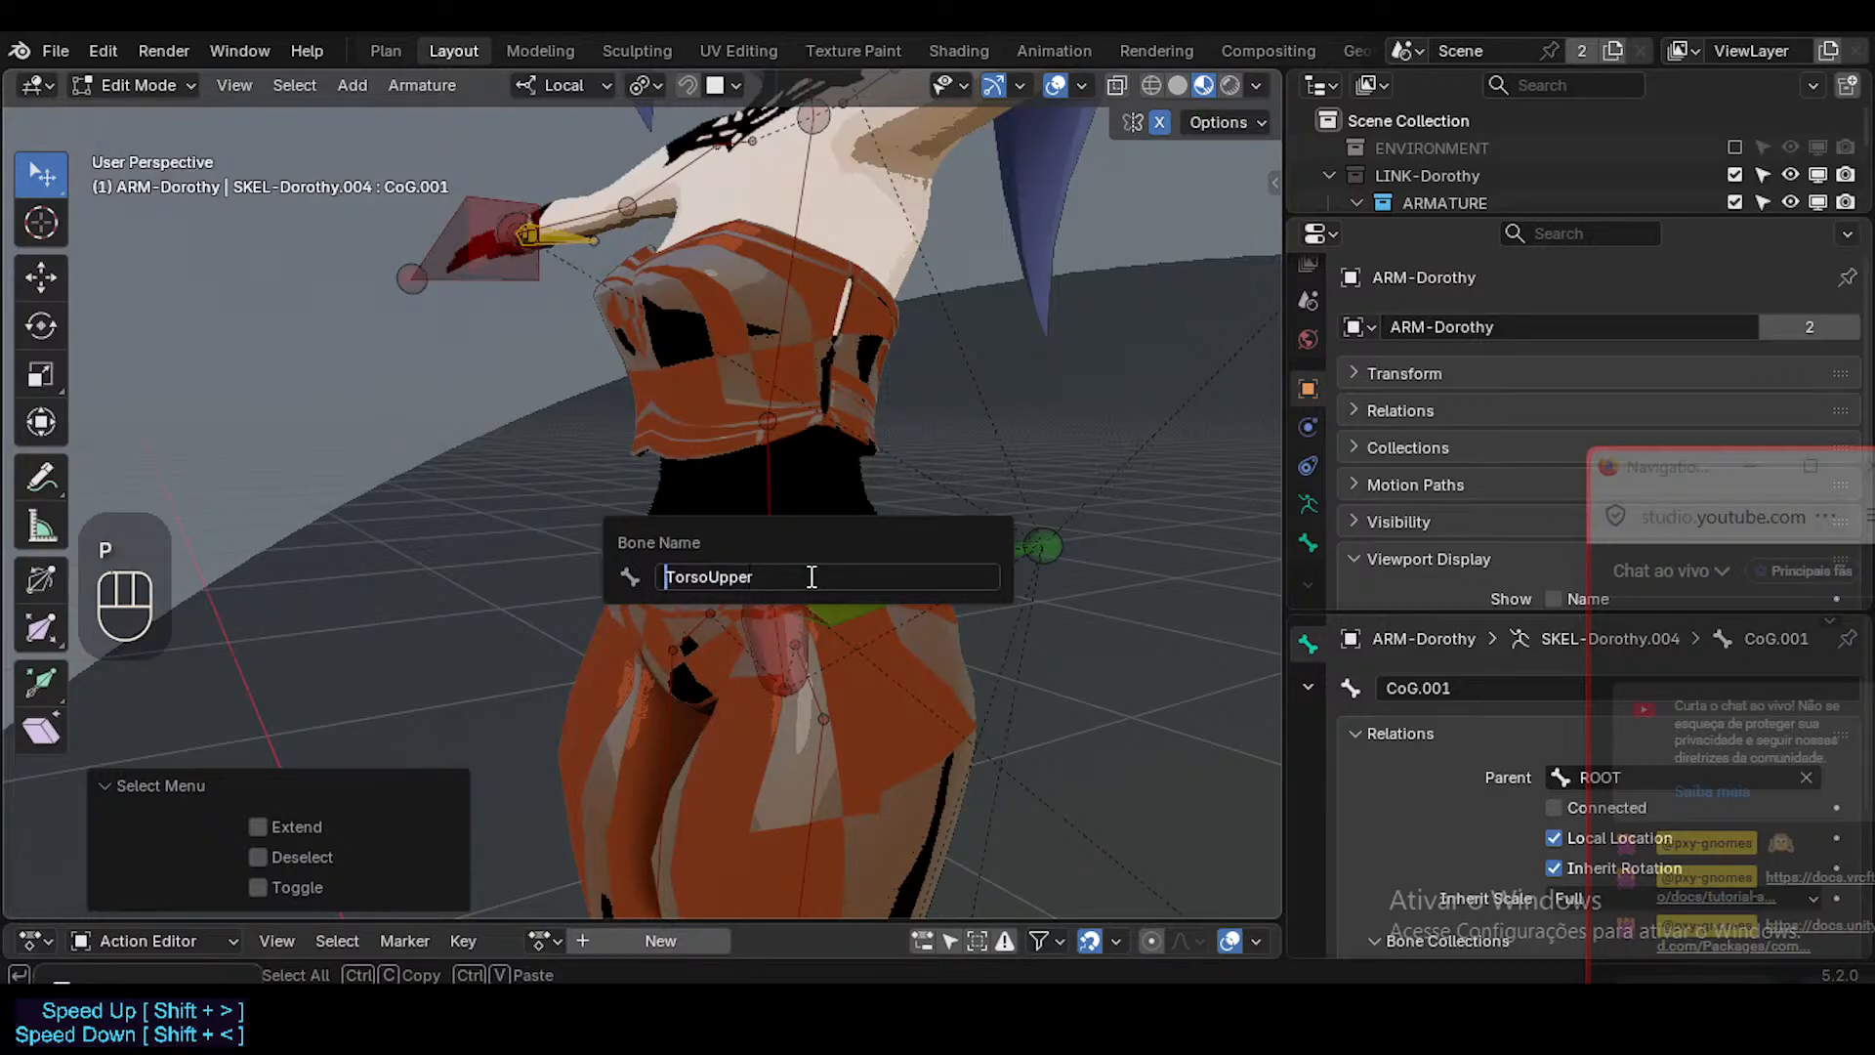
type("Body")
key("shift+End")
key("Delete")
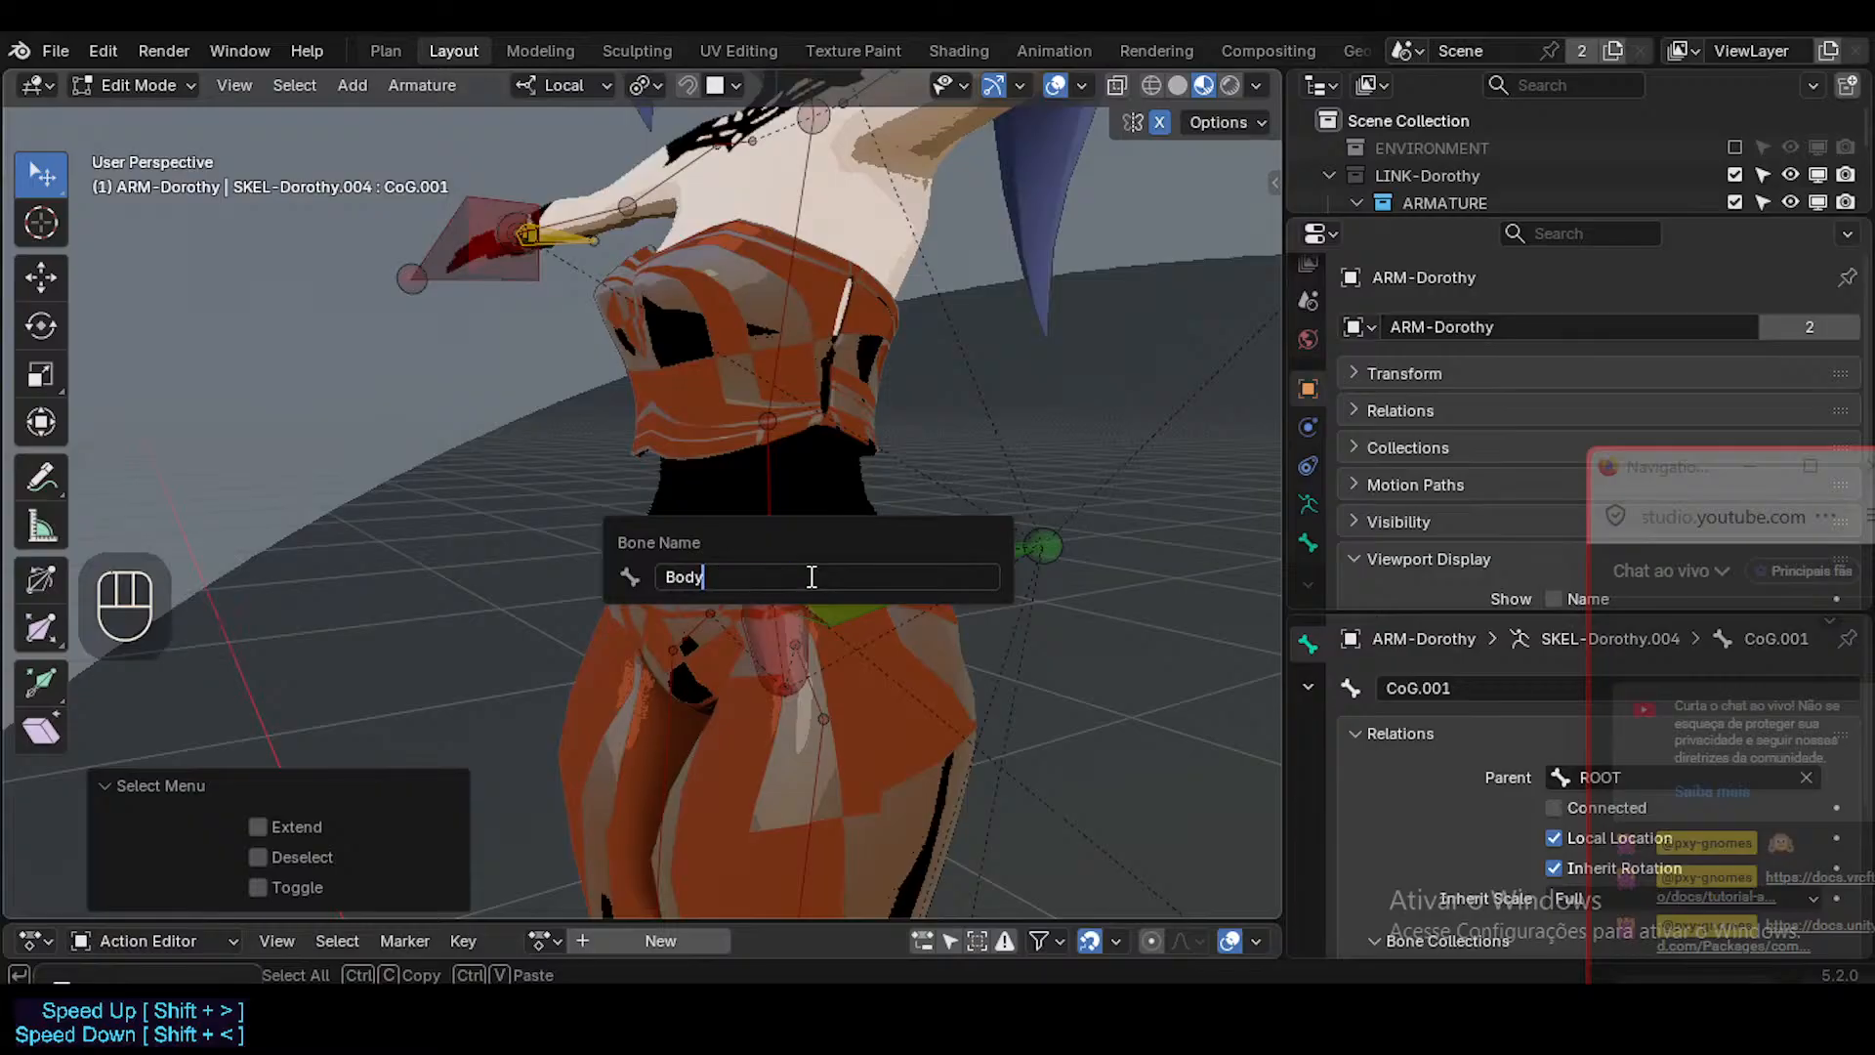
key("End")
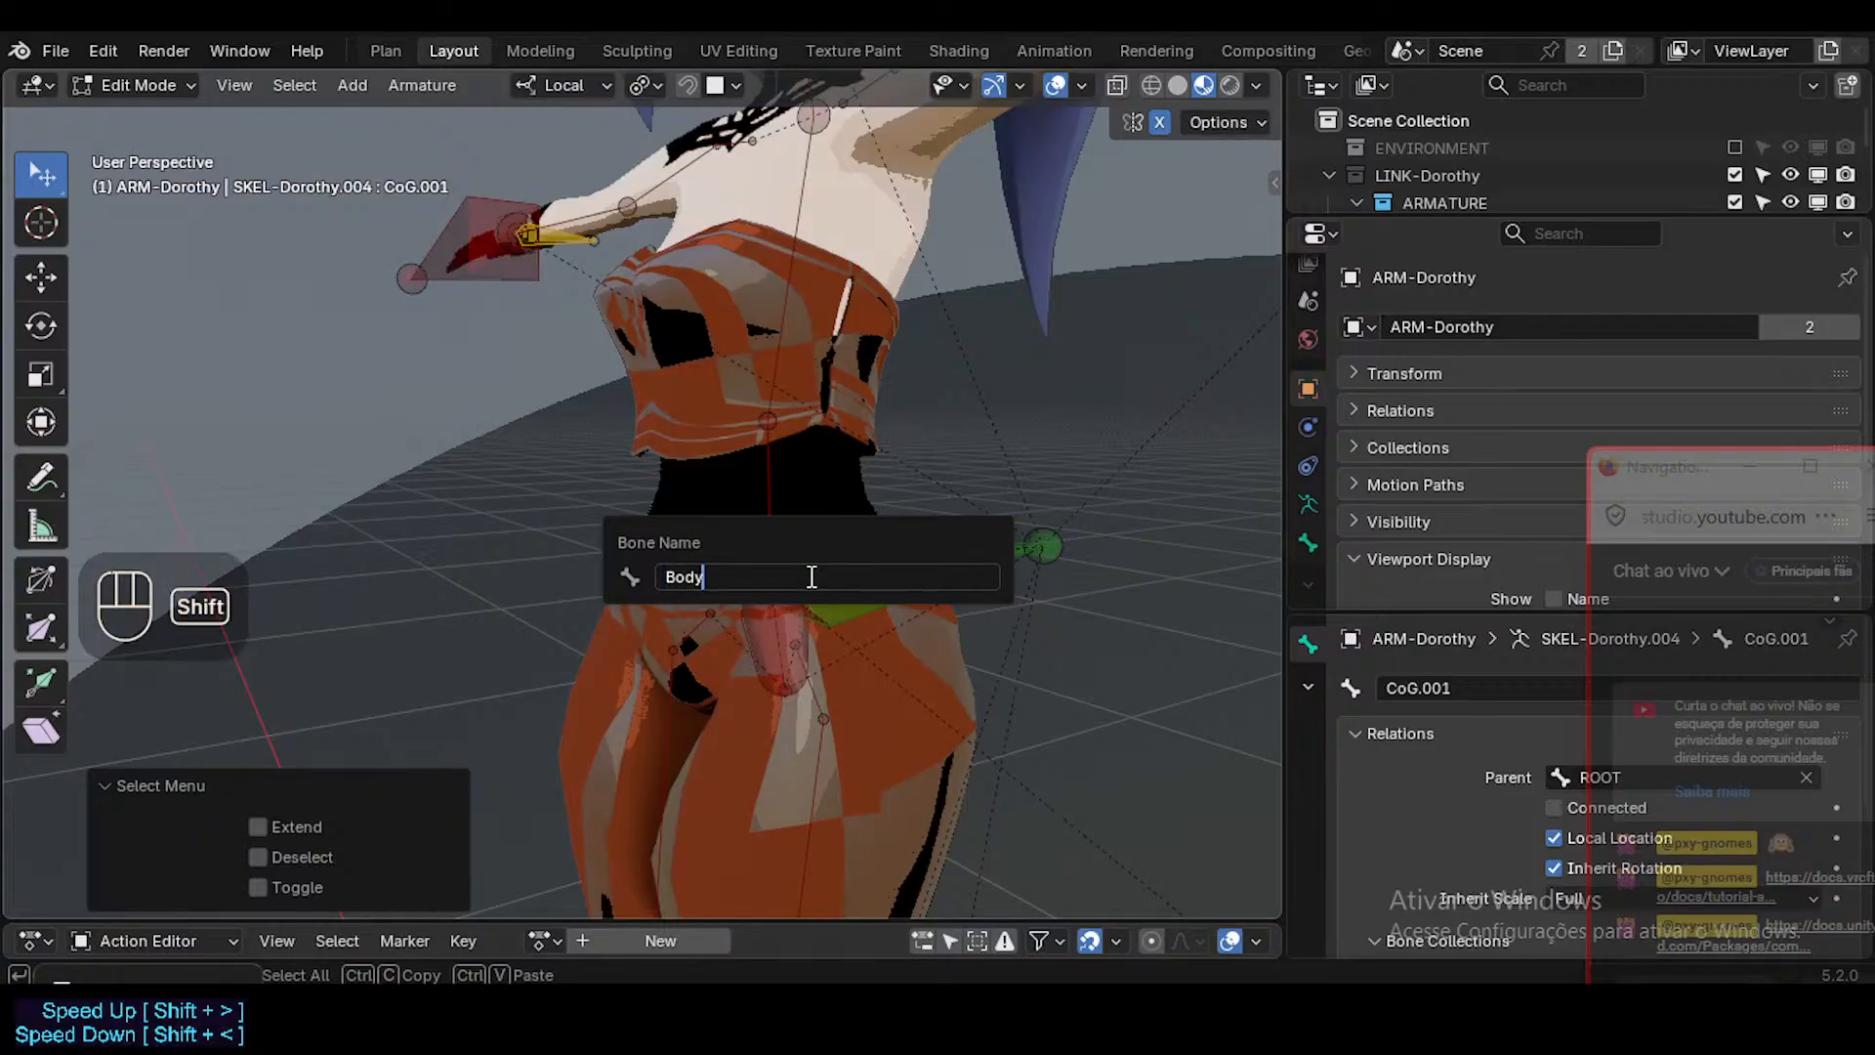
type("U")
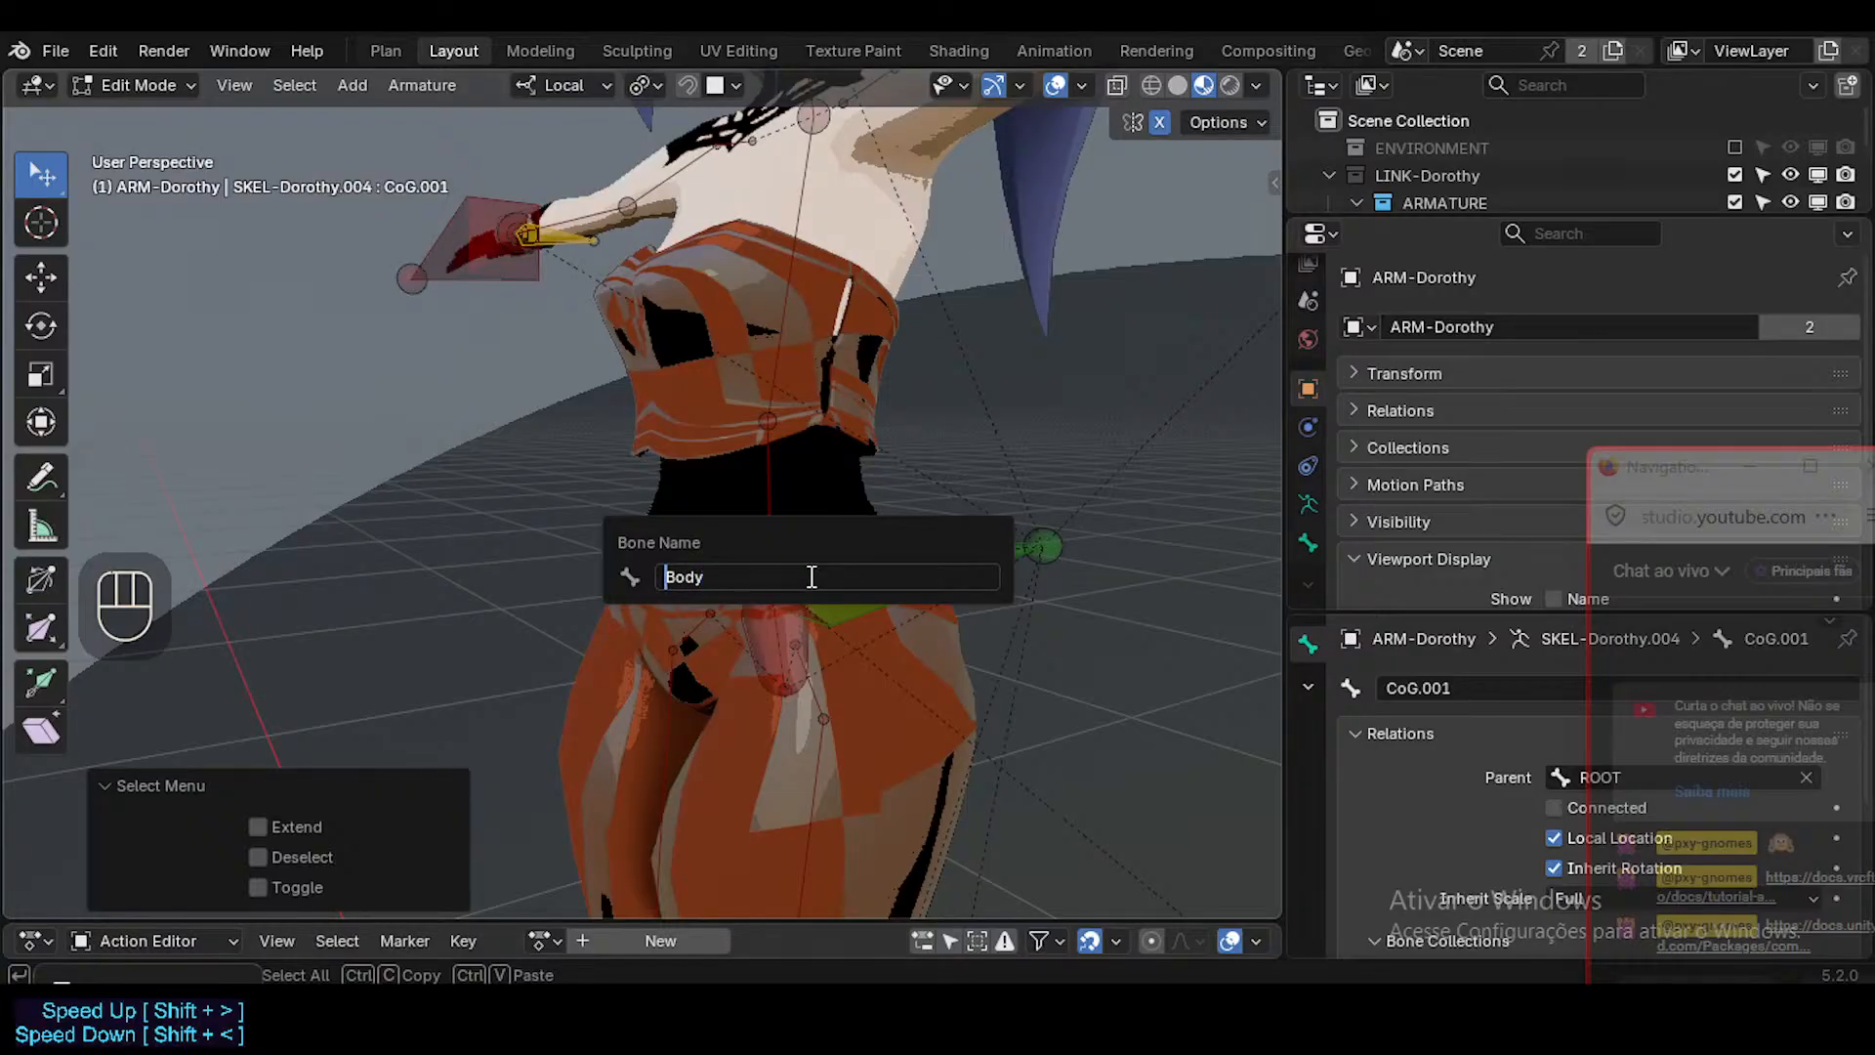
type("Upper")
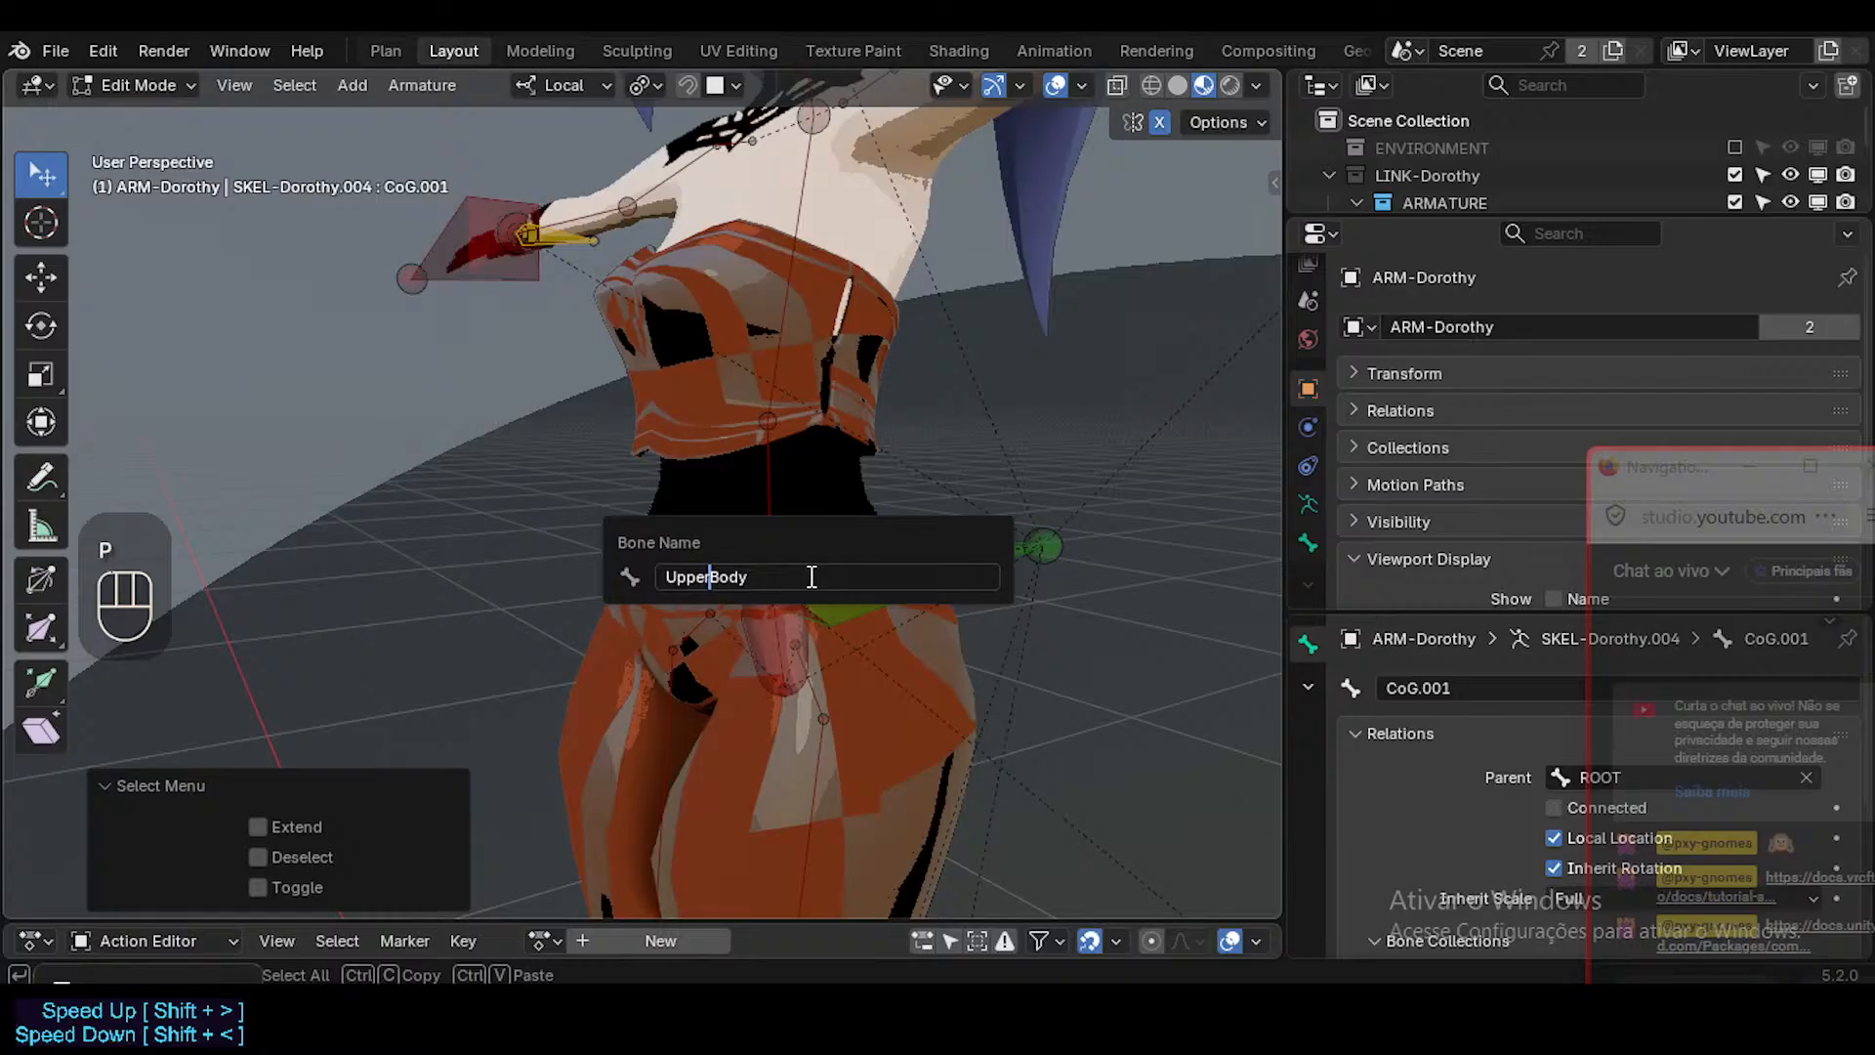
key("Home")
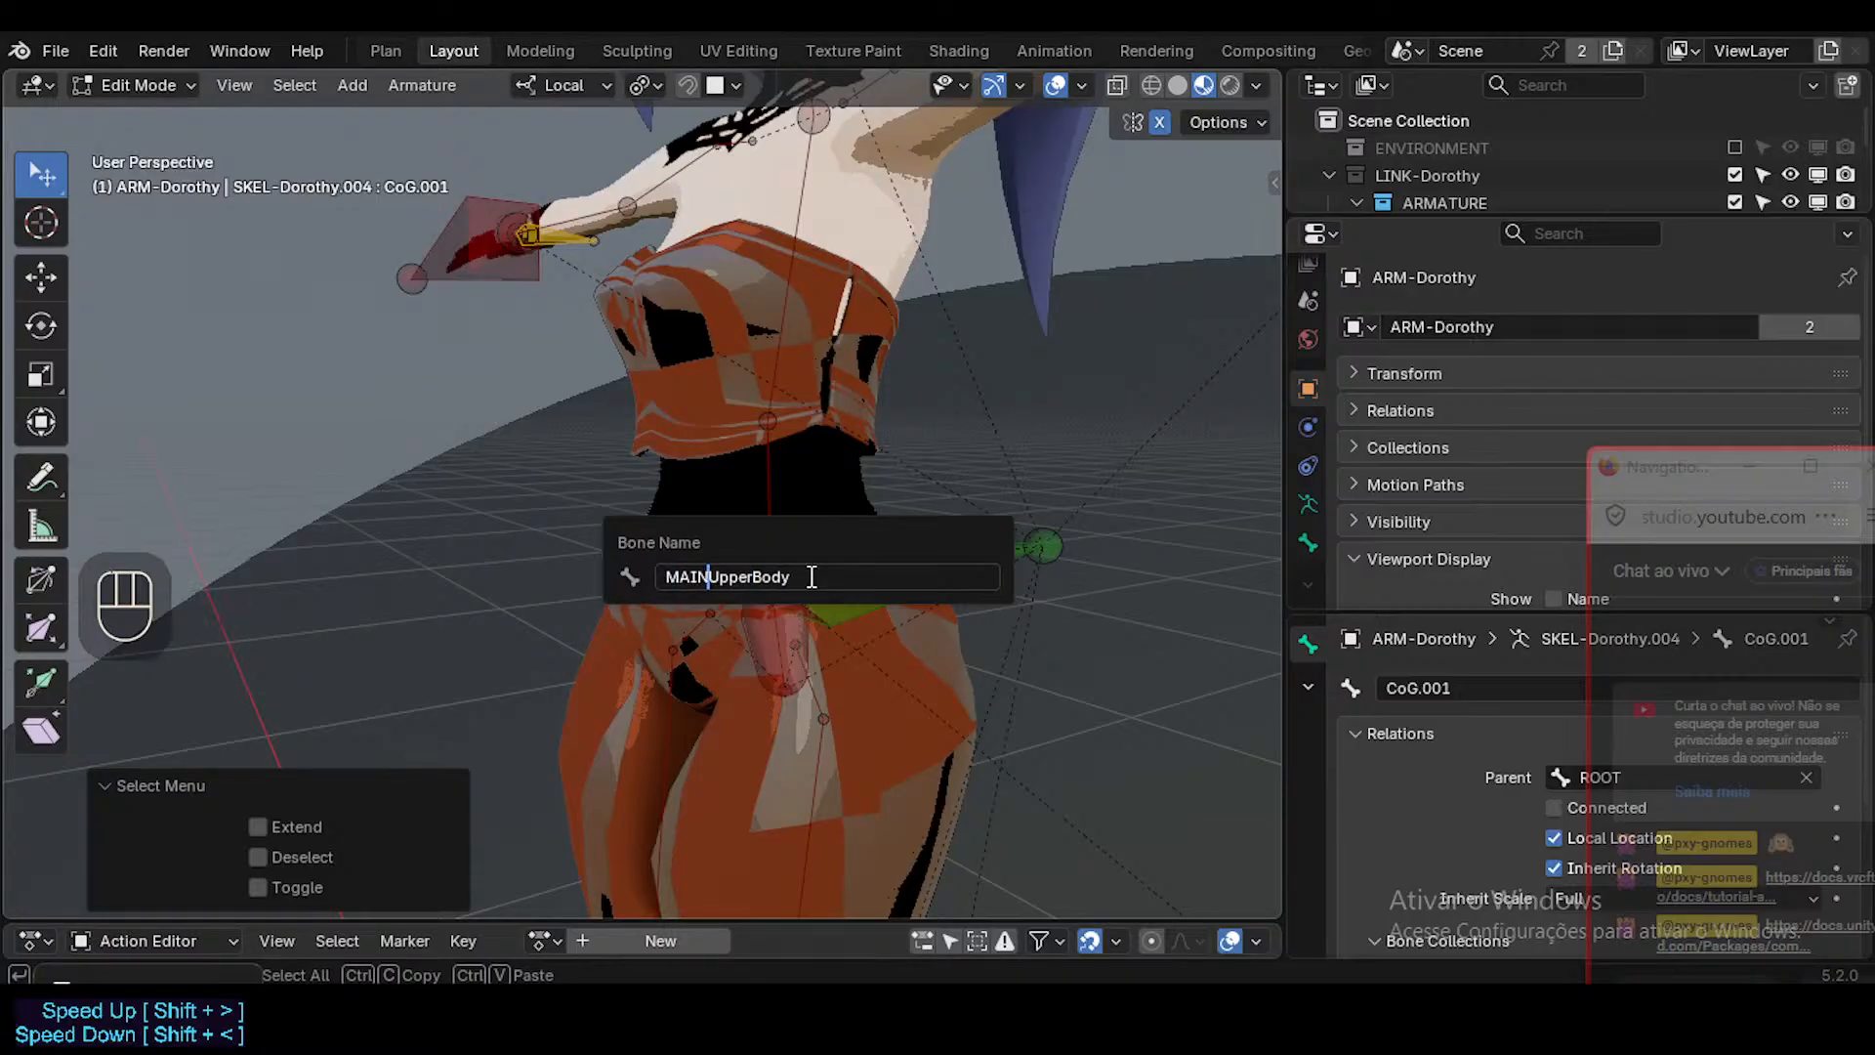
key("Return")
Select the CoG.002 bone among the overlapping bones and rename it MAIN-LowerBody.
left_click(810, 576, "alt")
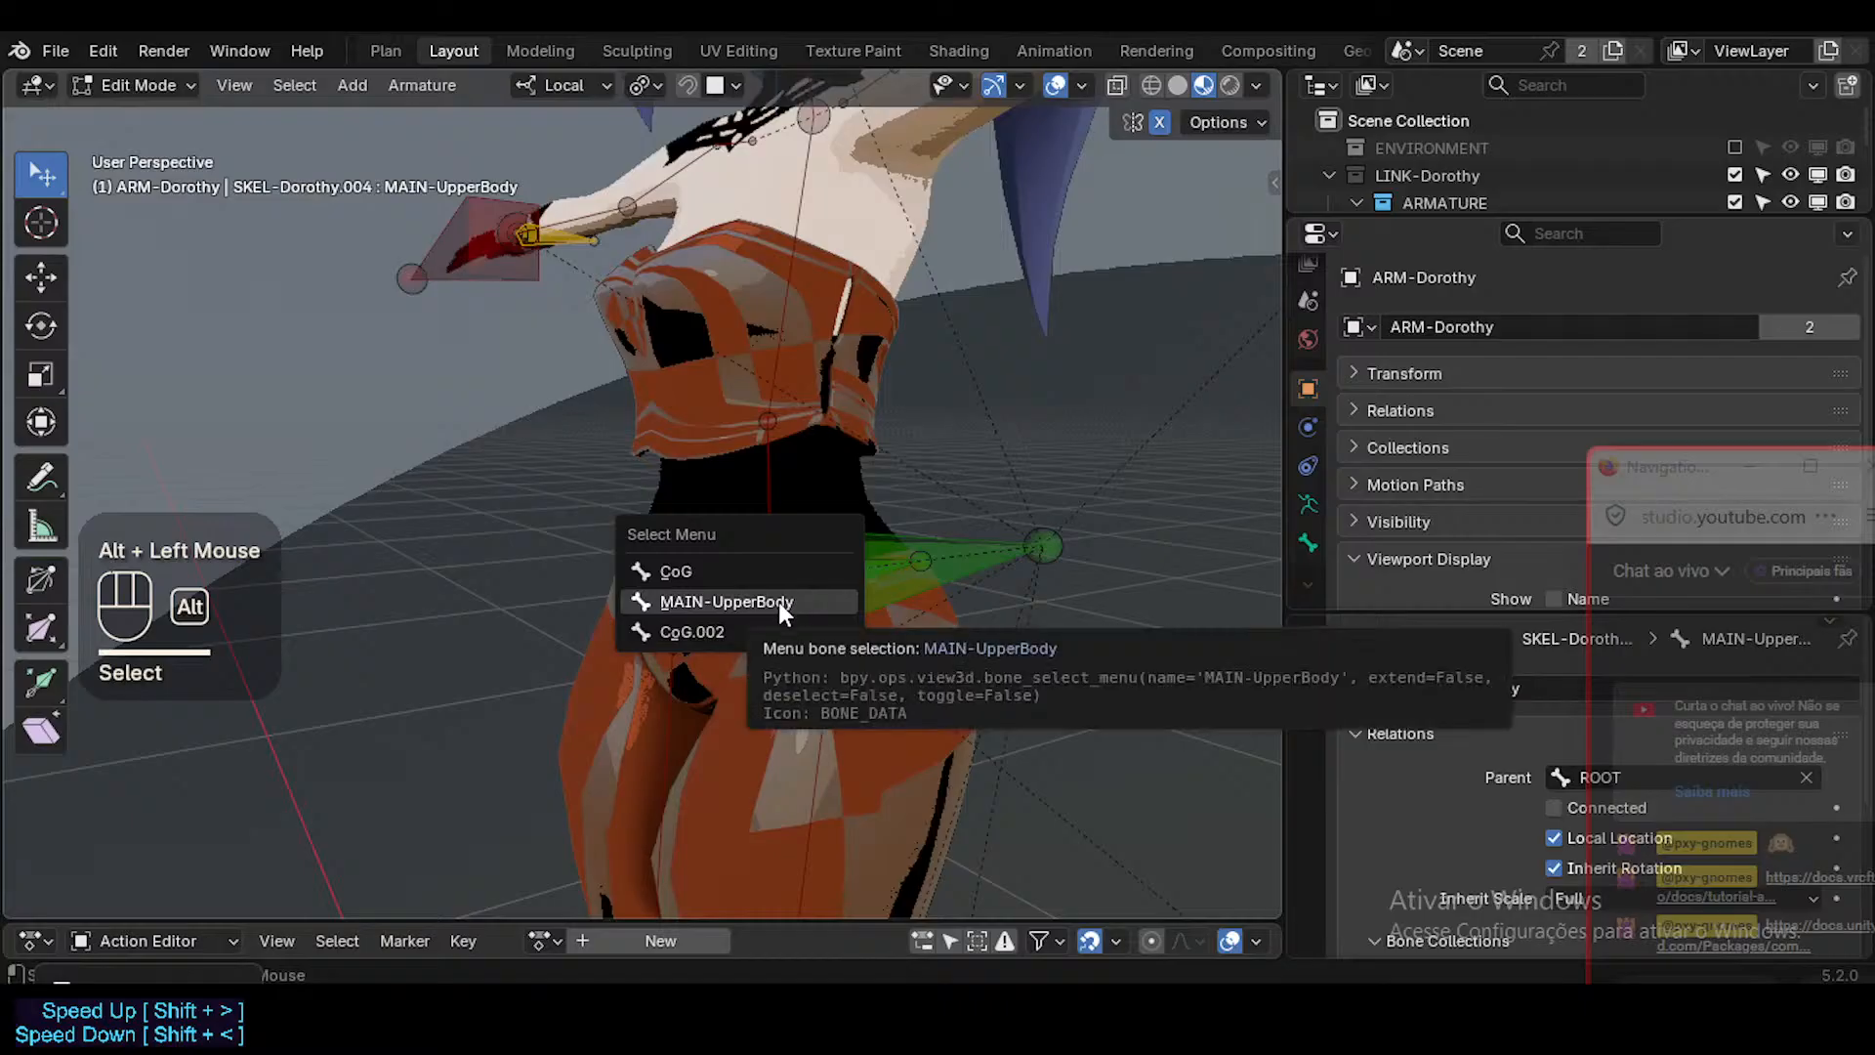
left_click(742, 631)
key("F2")
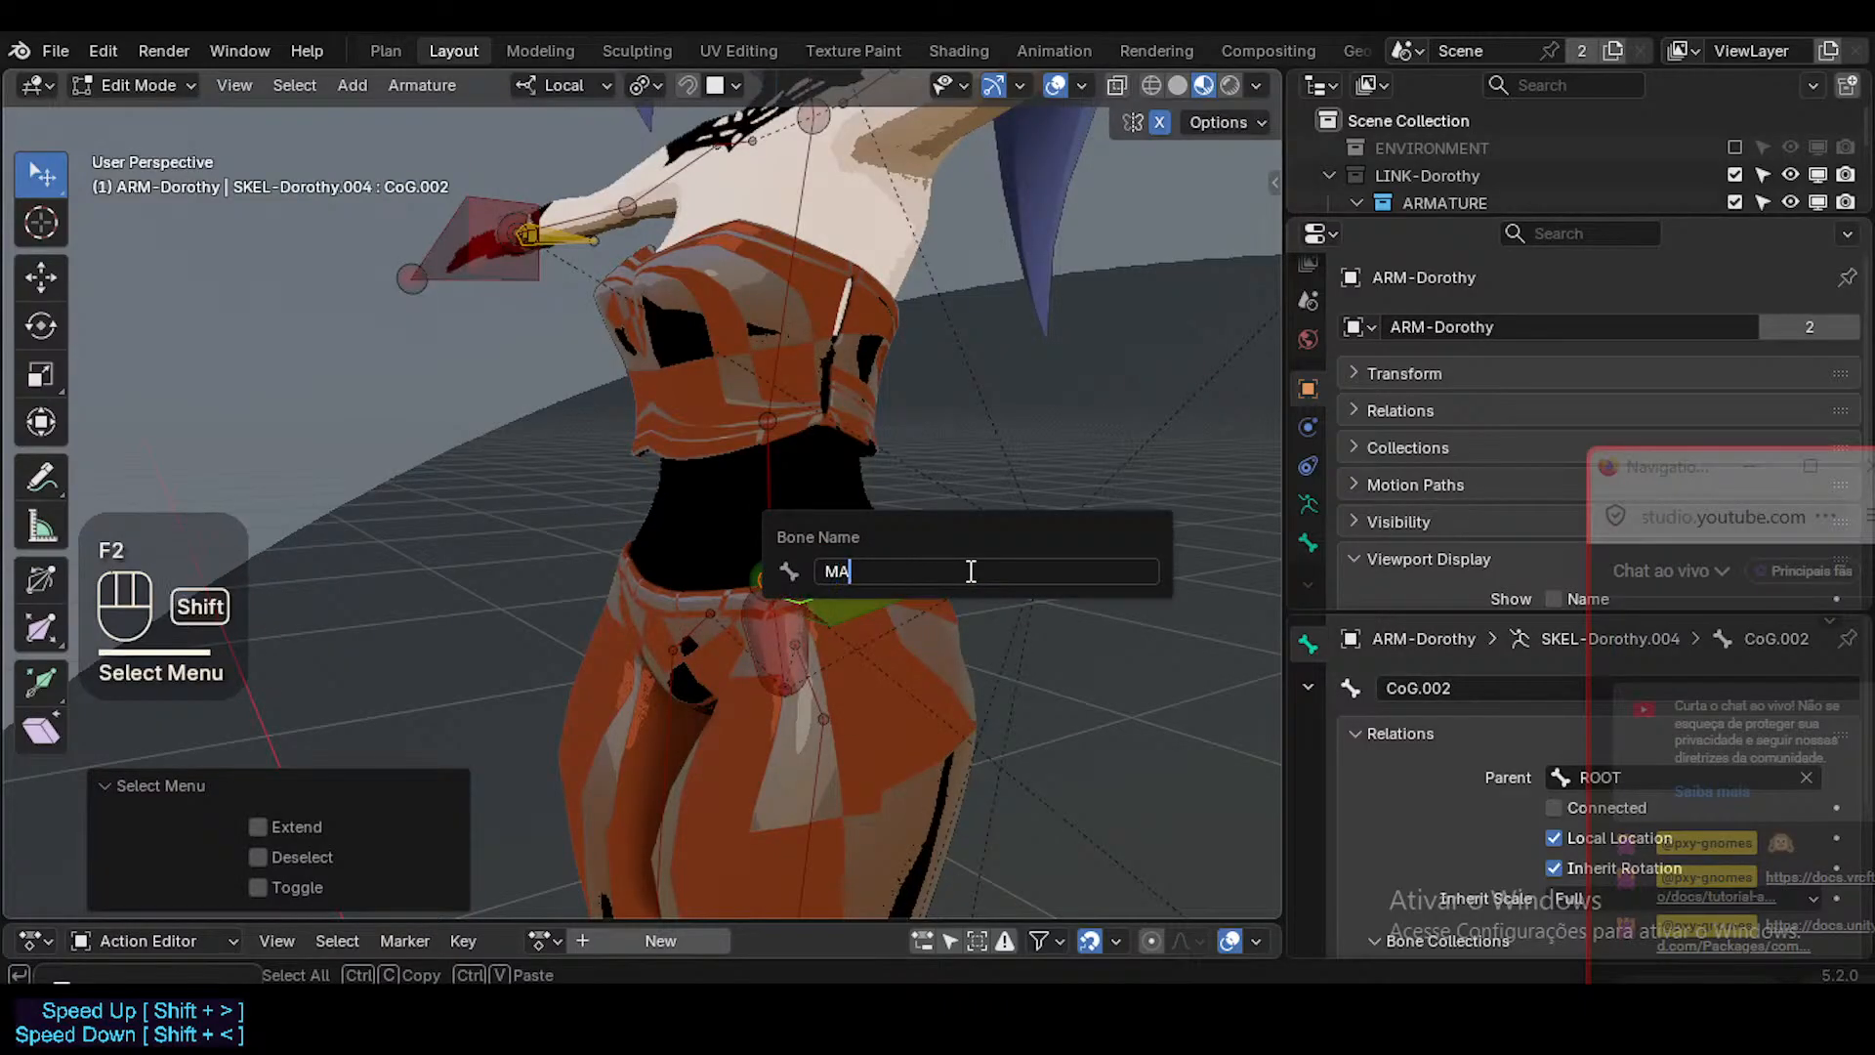
type("MAIN-LowerBody")
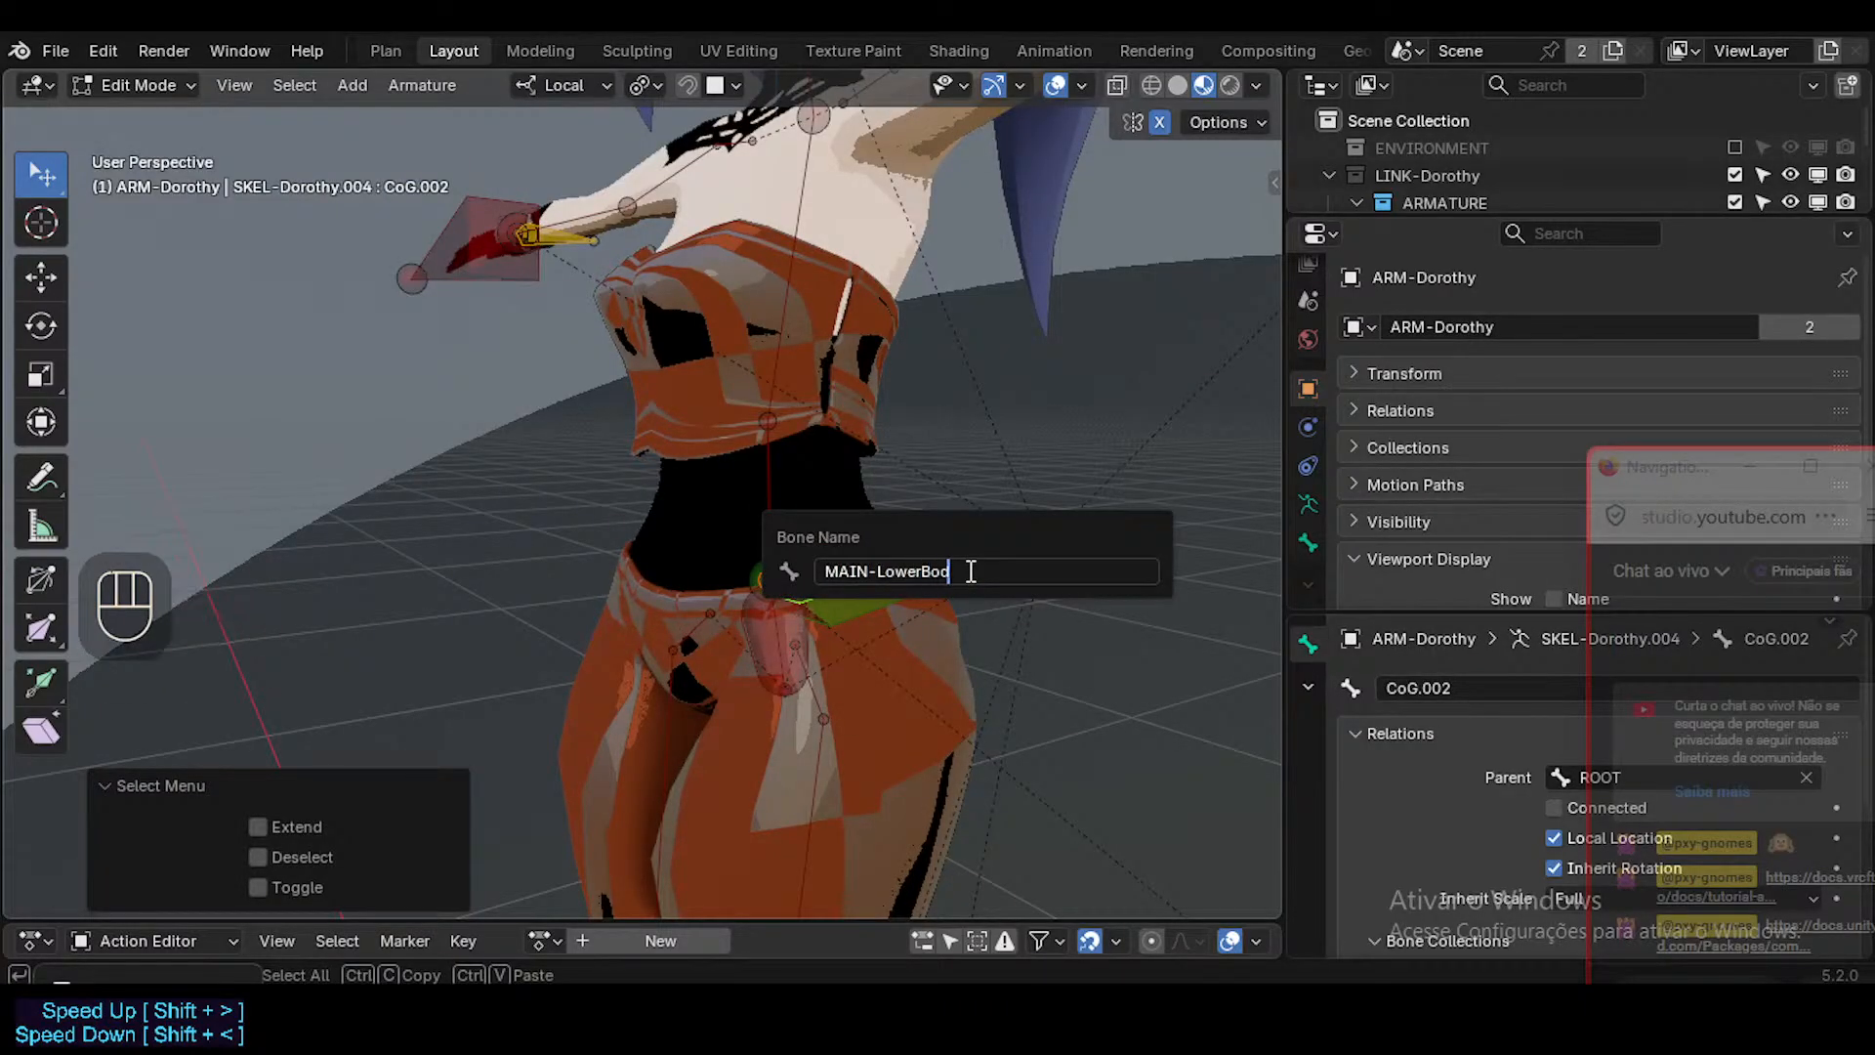
key("Return")
Parent the MAIN-UpperBody and MAIN-LowerBody bones to the CoG bone with Keep Offset.
middle_click_drag(947, 597, 905, 597, "shift")
left_click(793, 535)
left_click(793, 535)
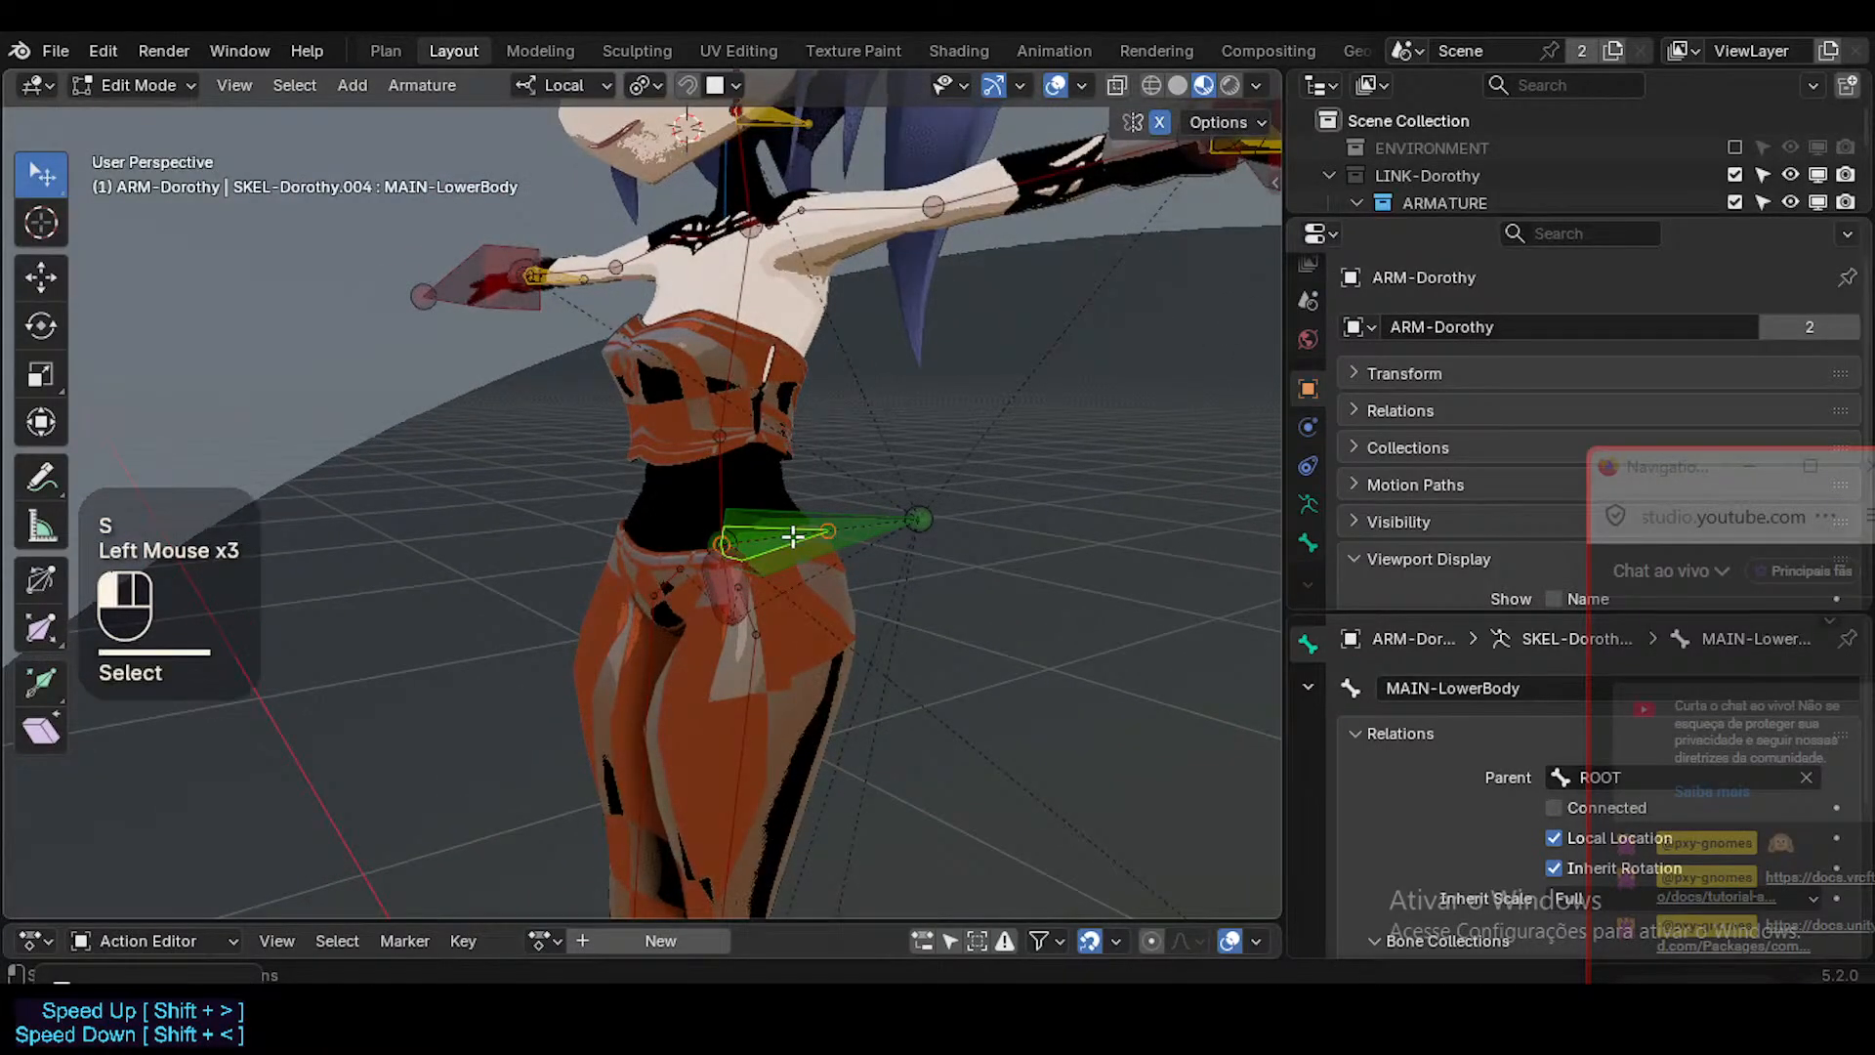
left_click(793, 535)
left_click(793, 535)
left_click(793, 535, "alt+shift")
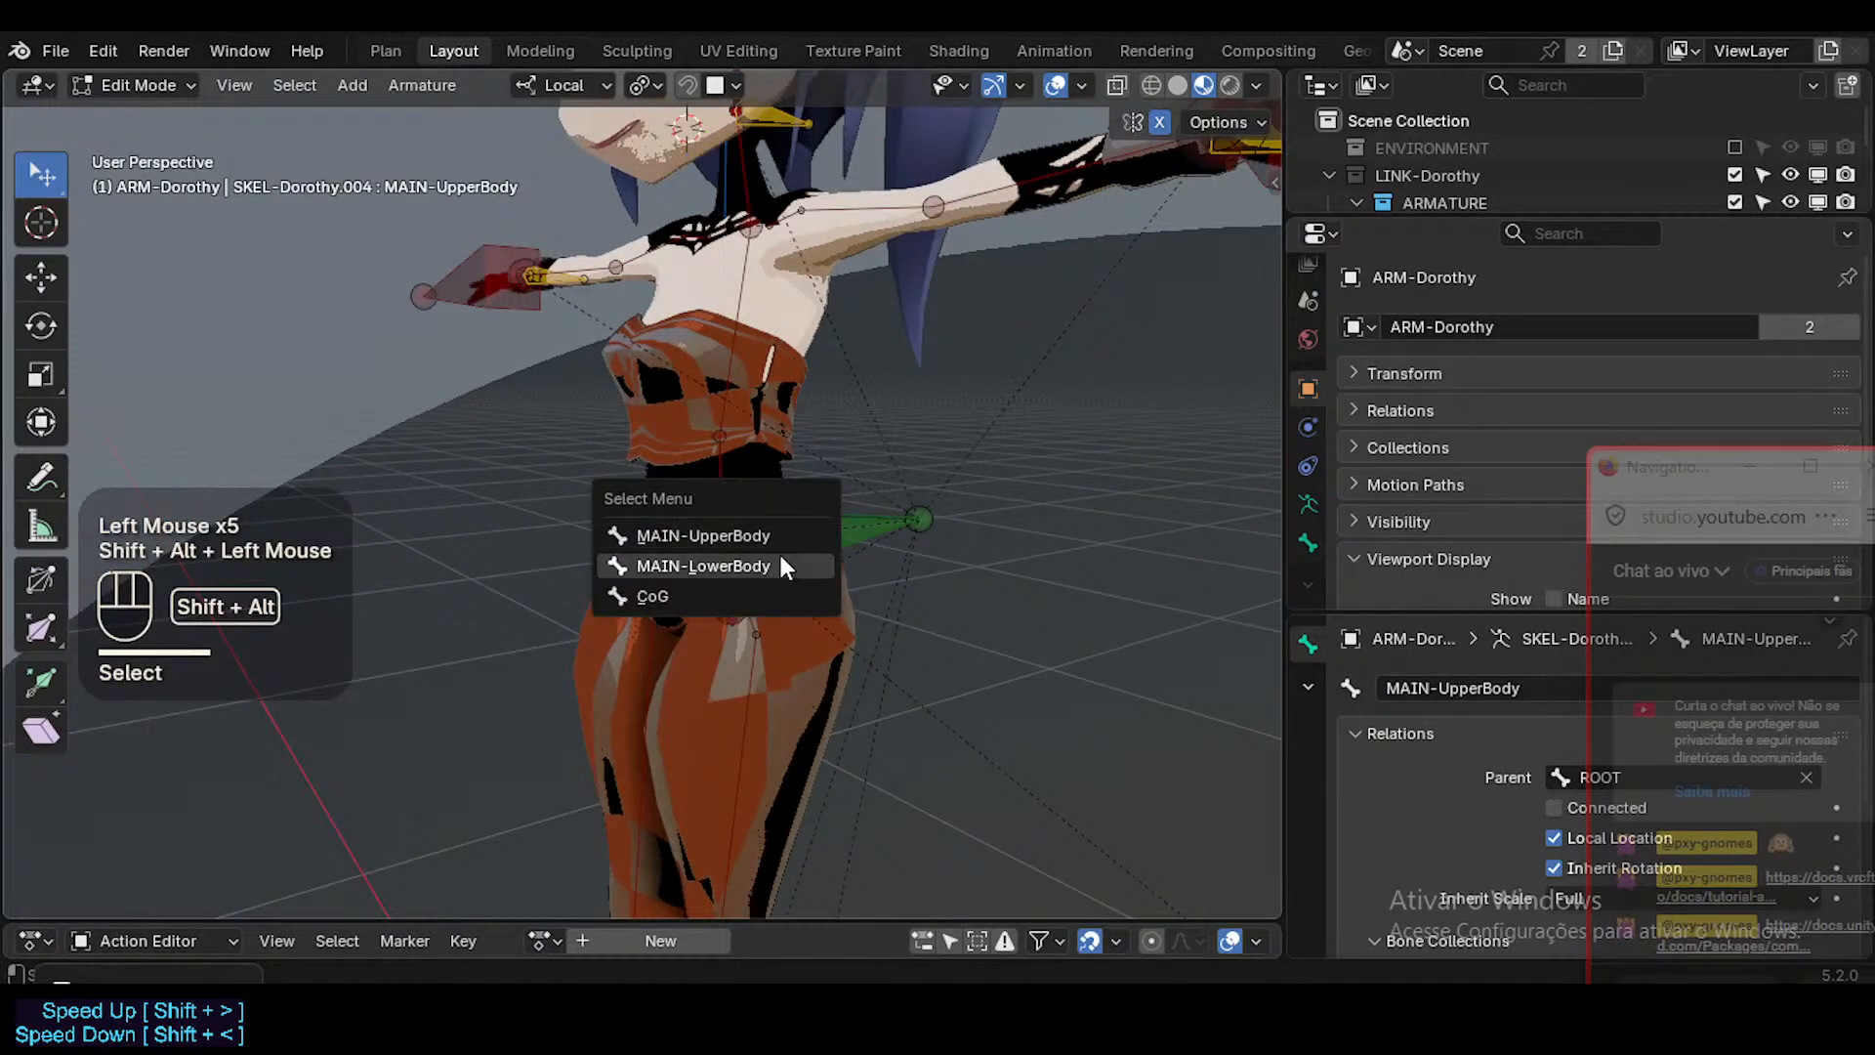
left_click(777, 561)
key("g")
key("Escape")
left_click(895, 509, "shift")
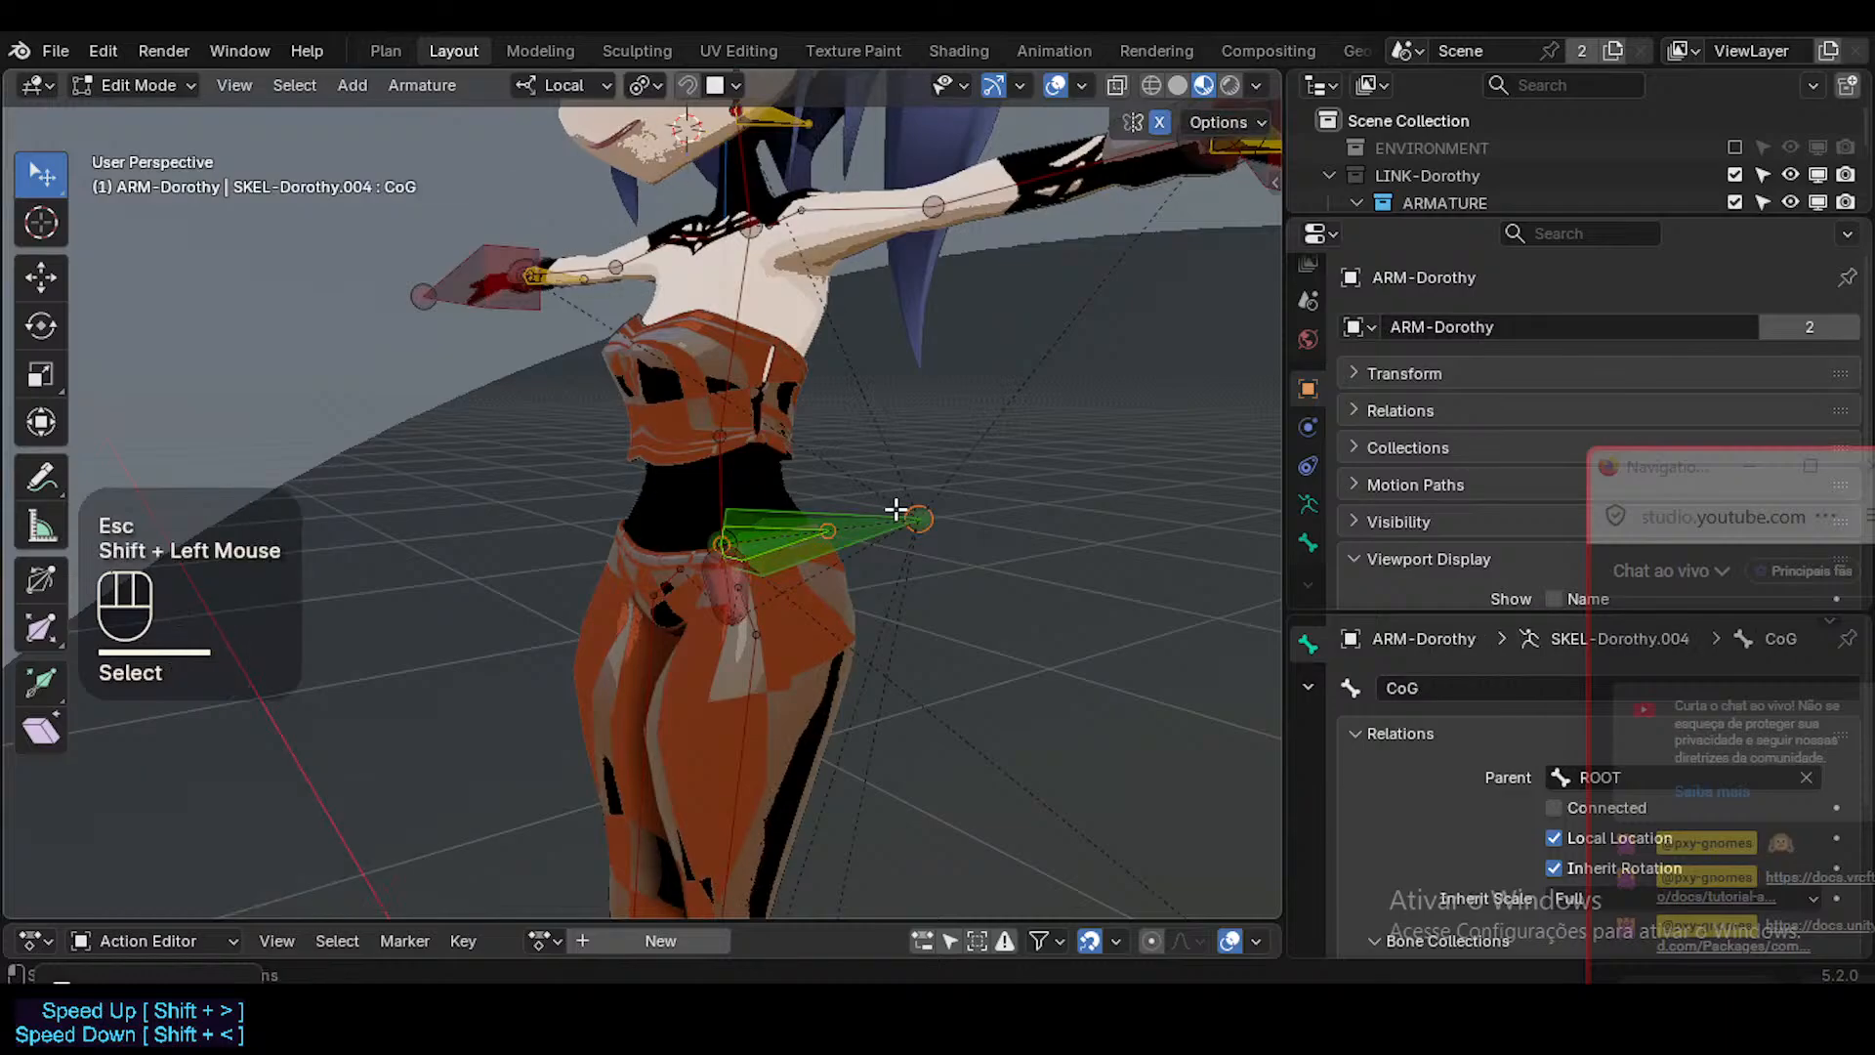
key("ctrl+p")
left_click(893, 494)
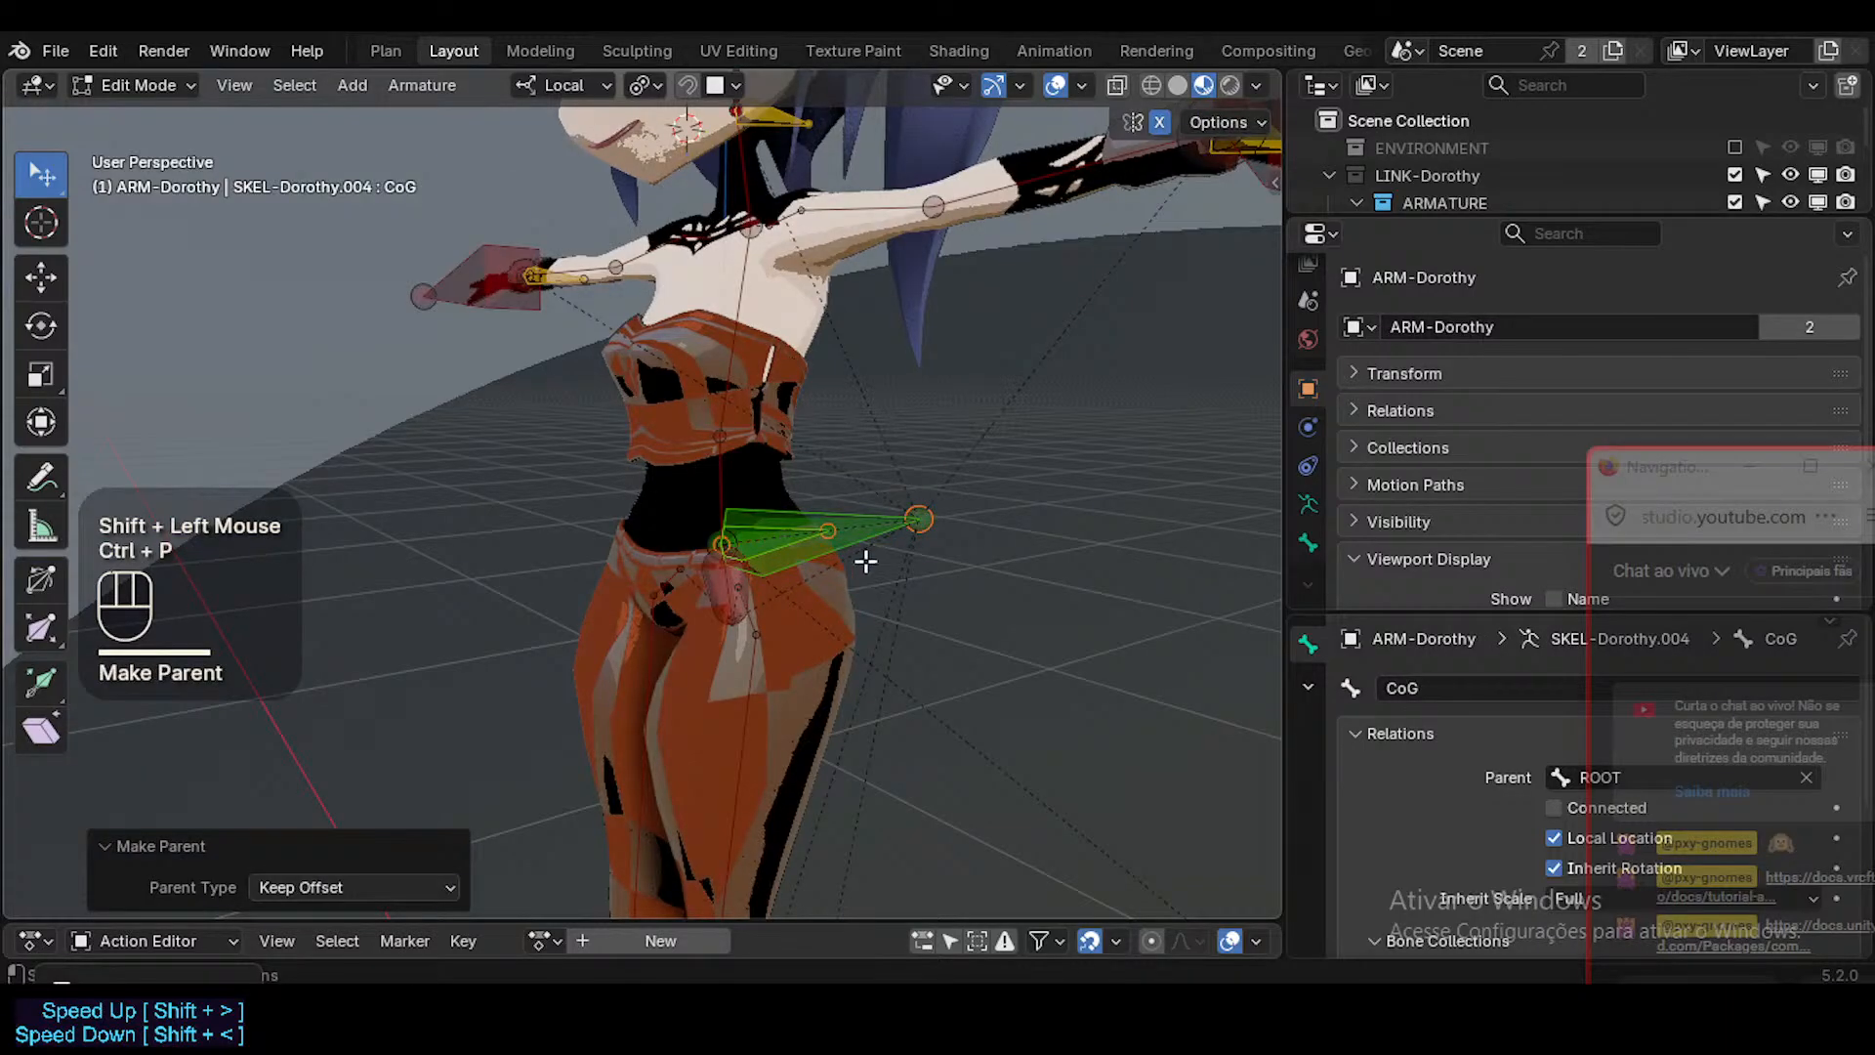
Select MAIN-LowerBody in Pose Mode and clear its custom shape object.
left_click(766, 528)
left_click(766, 528)
left_click(774, 530, "alt+shift")
left_click(776, 531, "alt+shift")
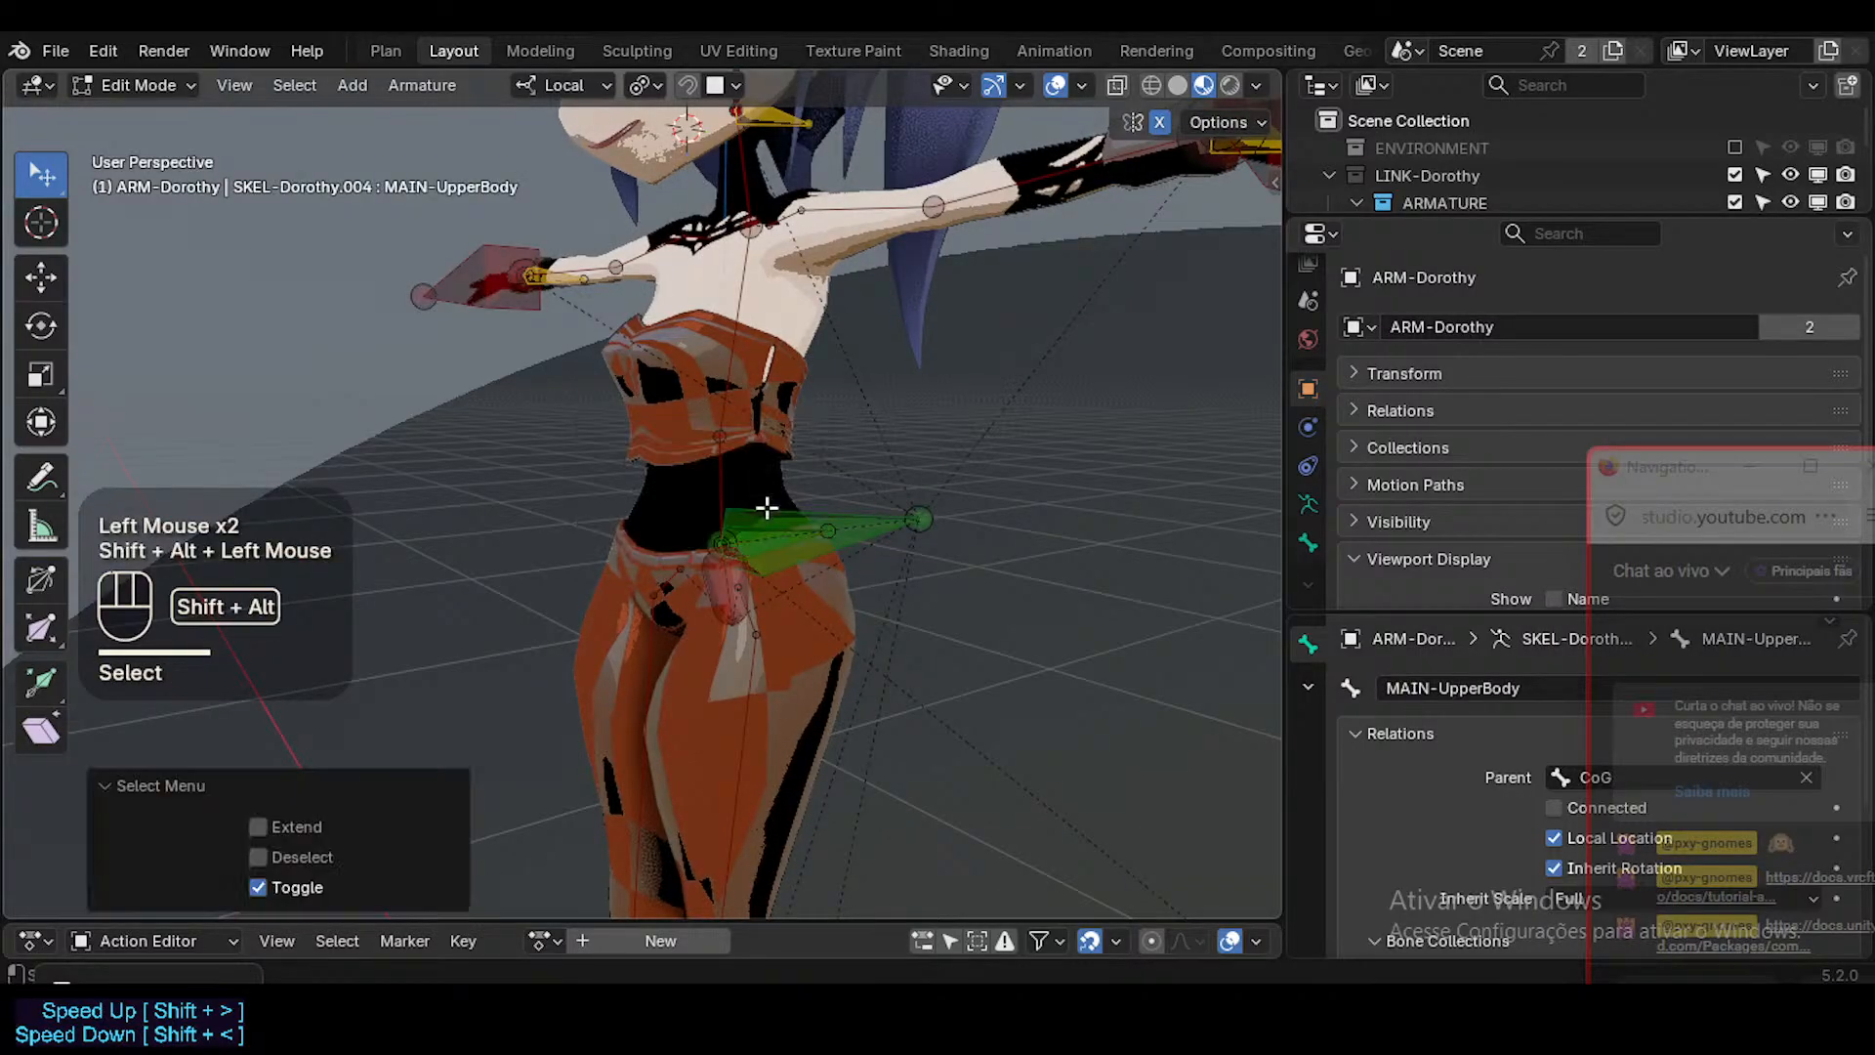
left_click(766, 533, "alt+shift")
left_click(727, 564, "alt+shift")
key("ctrl+Tab")
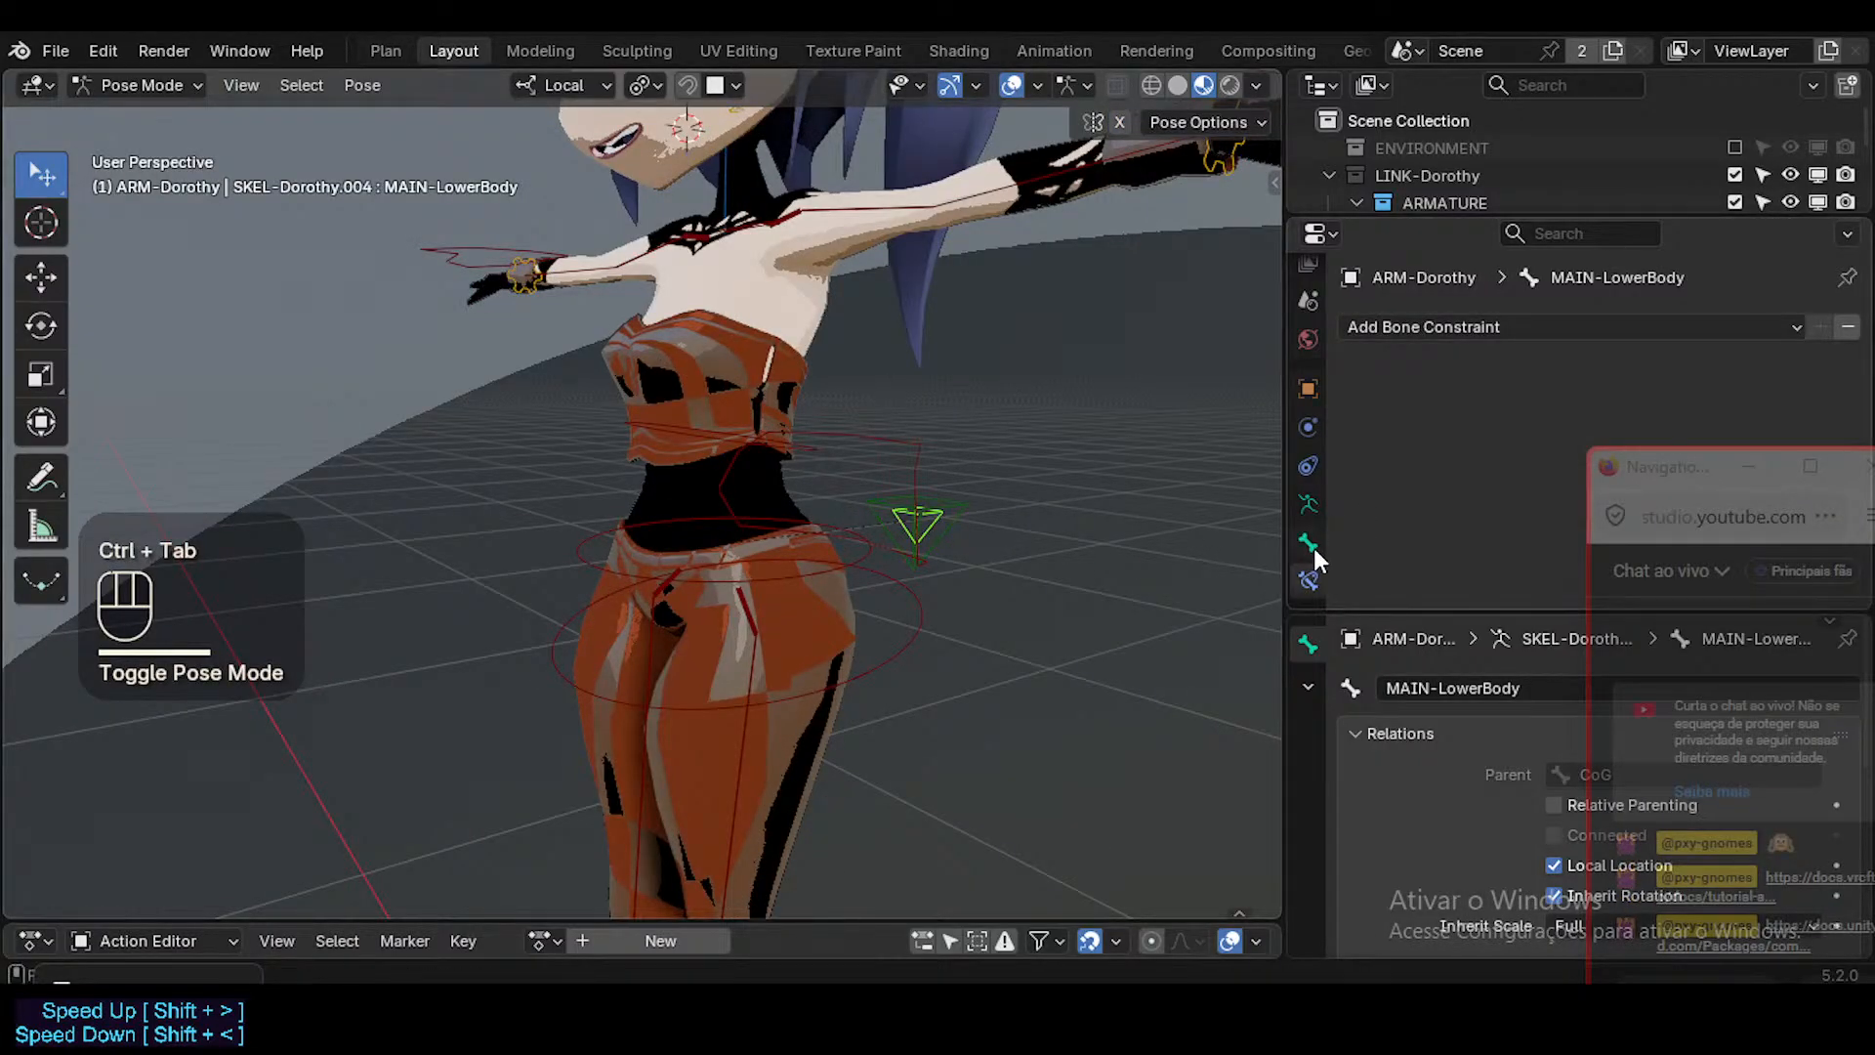
left_click(1309, 544)
scroll(1672, 503, "down", 2)
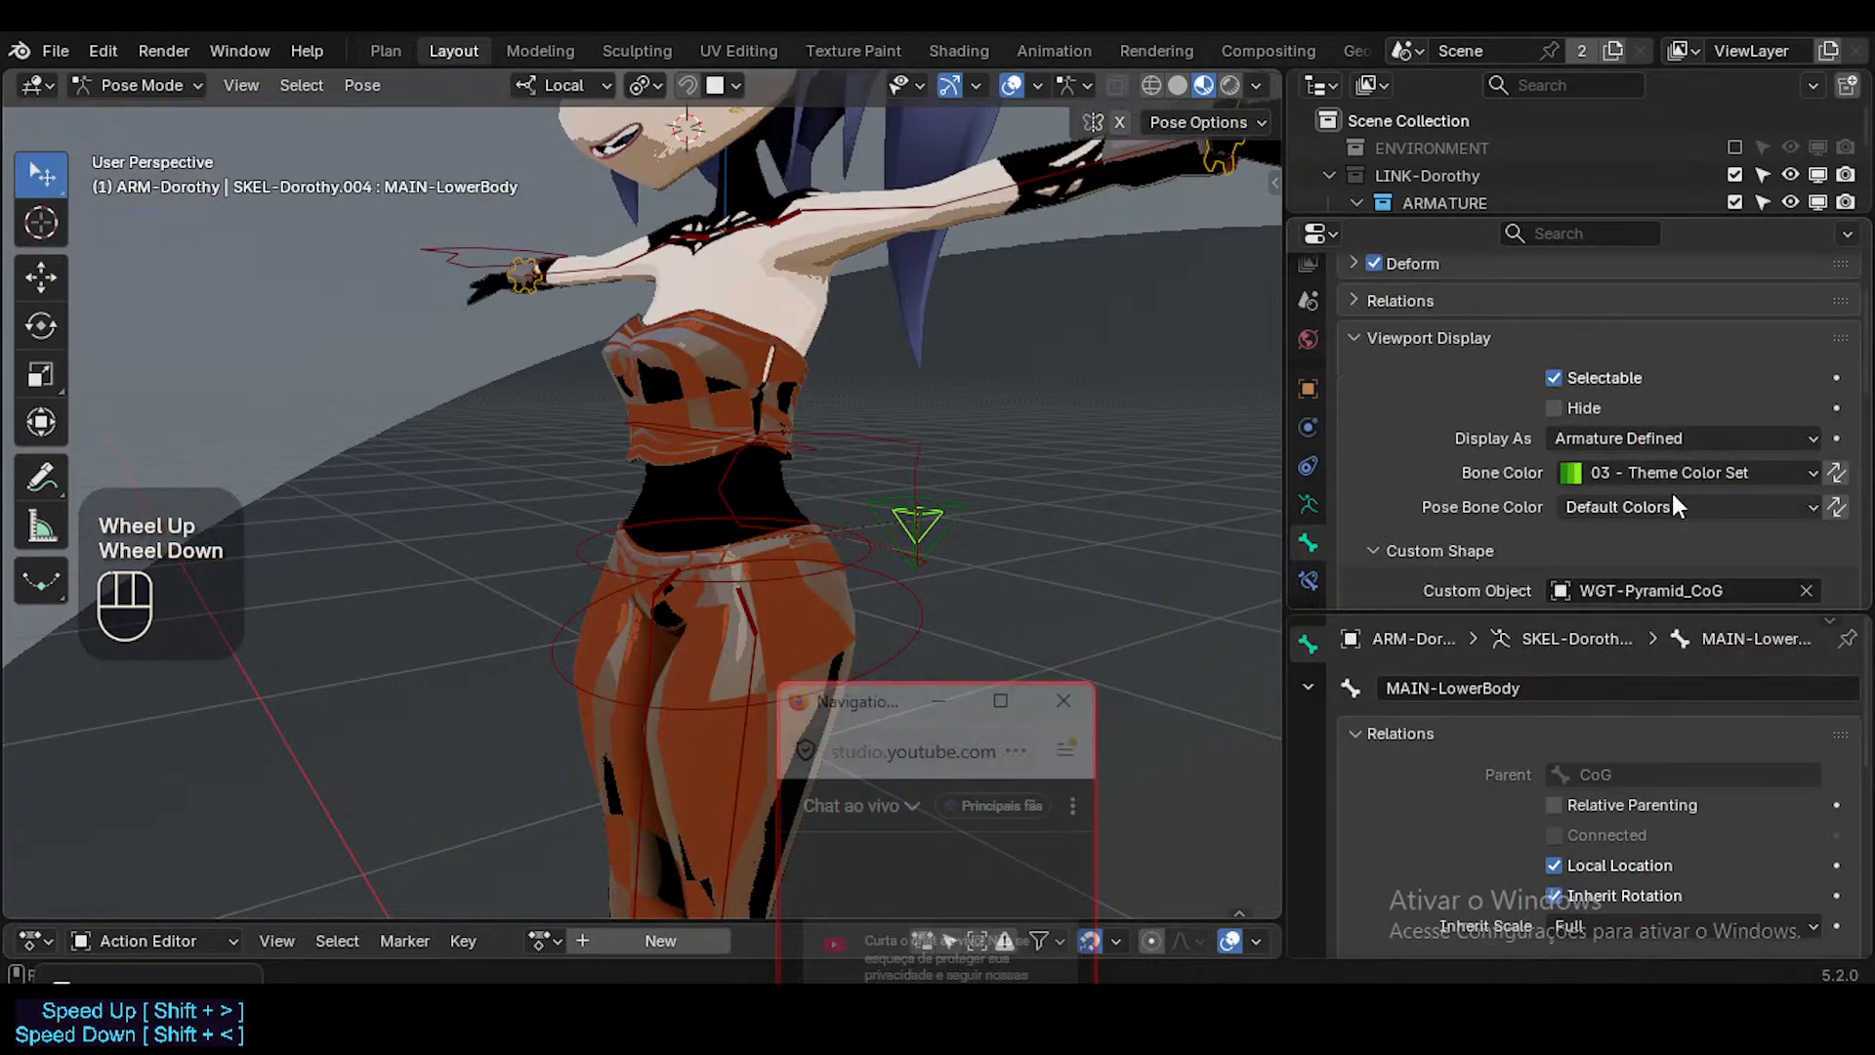
scroll(1672, 506, "down", 1)
left_click(1807, 535, "alt")
Try WGT-Arrow_Driver as the custom shape of MAIN-LowerBody and undo it.
left_click(1672, 535, "alt")
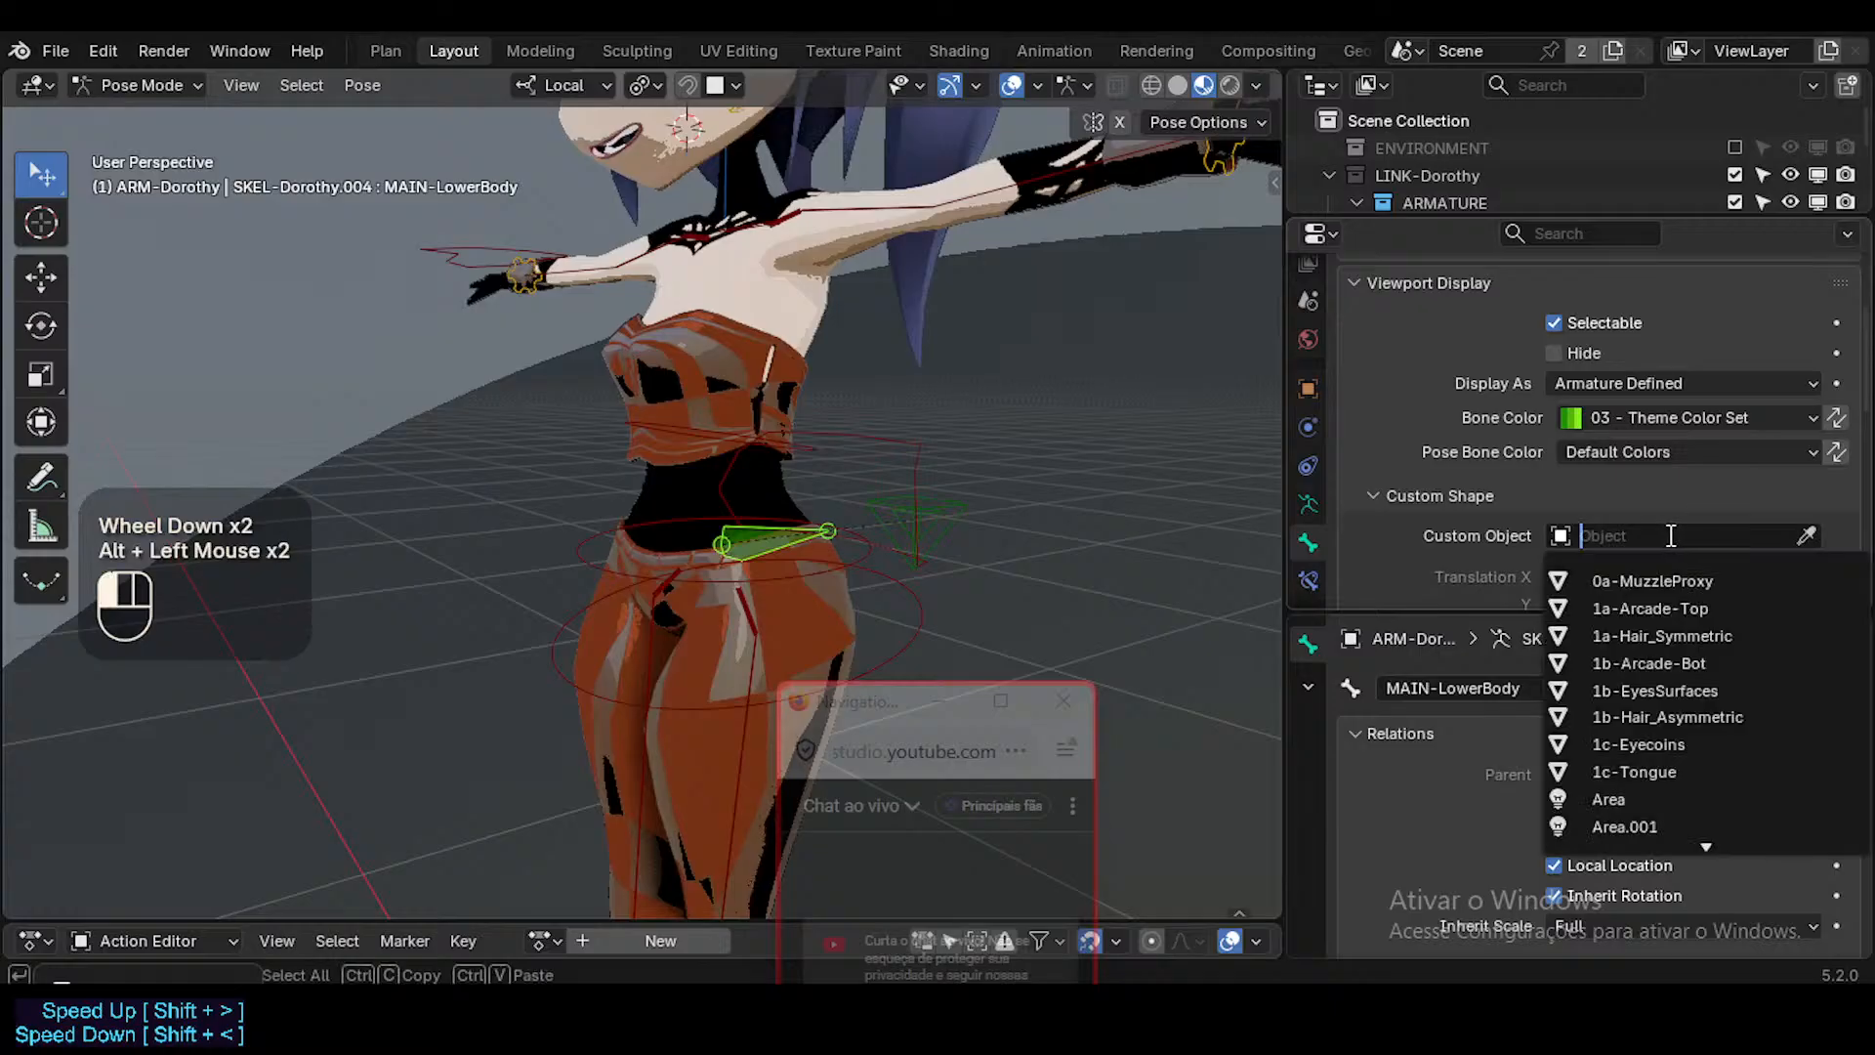
type("arro")
key("Down")
key("Down")
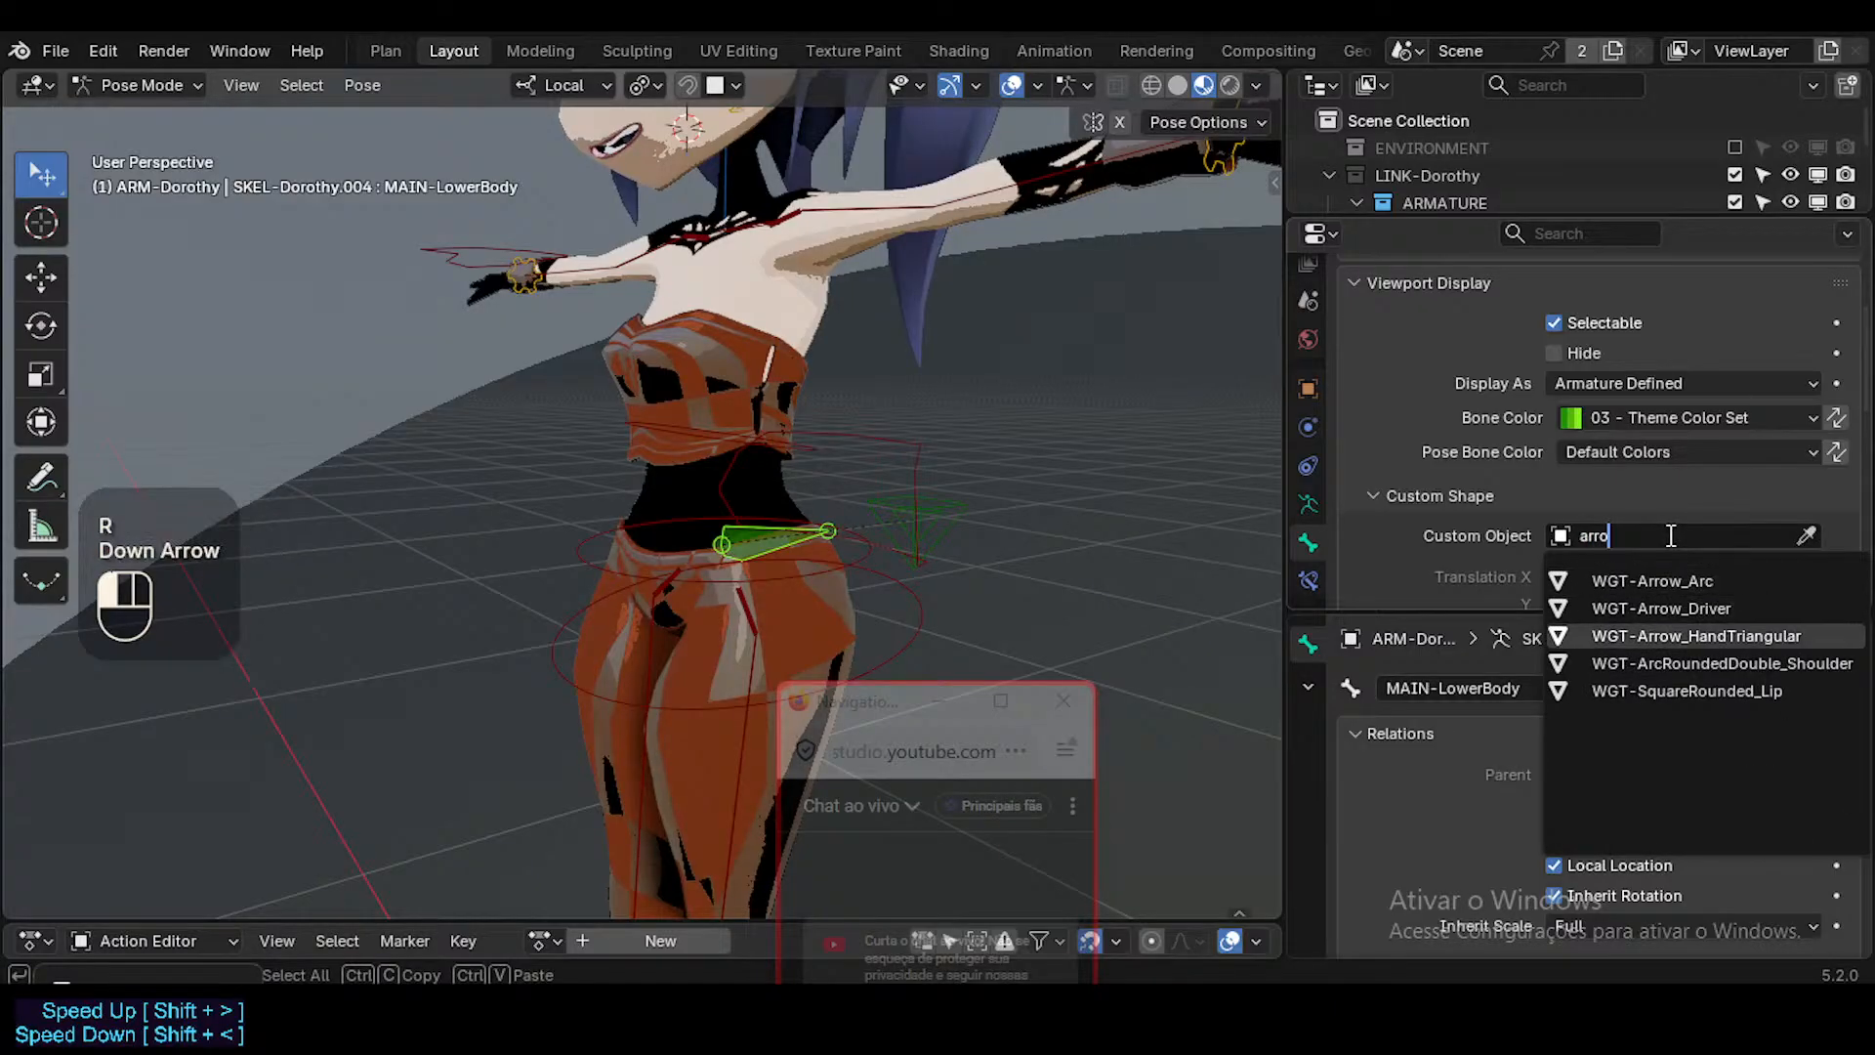
key("Down")
key("Down")
key("Up")
key("Up")
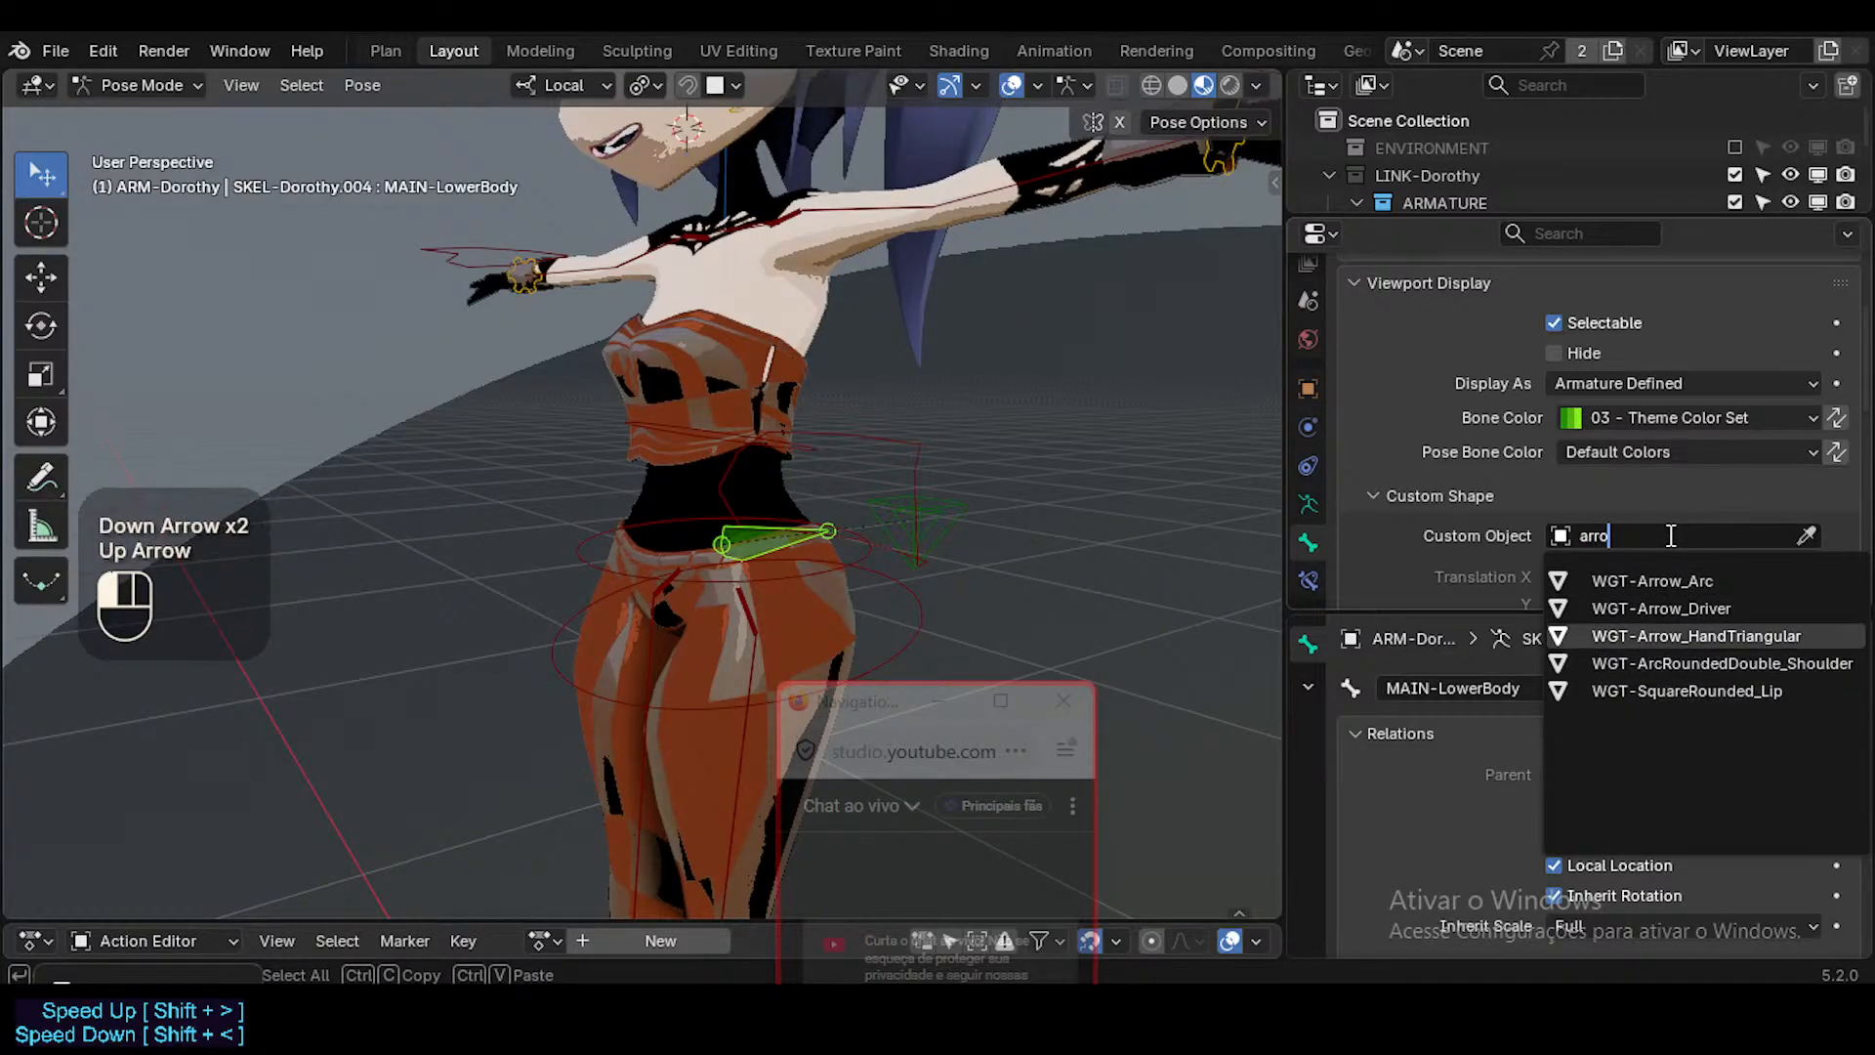
key("Up")
key("Up")
key("Down")
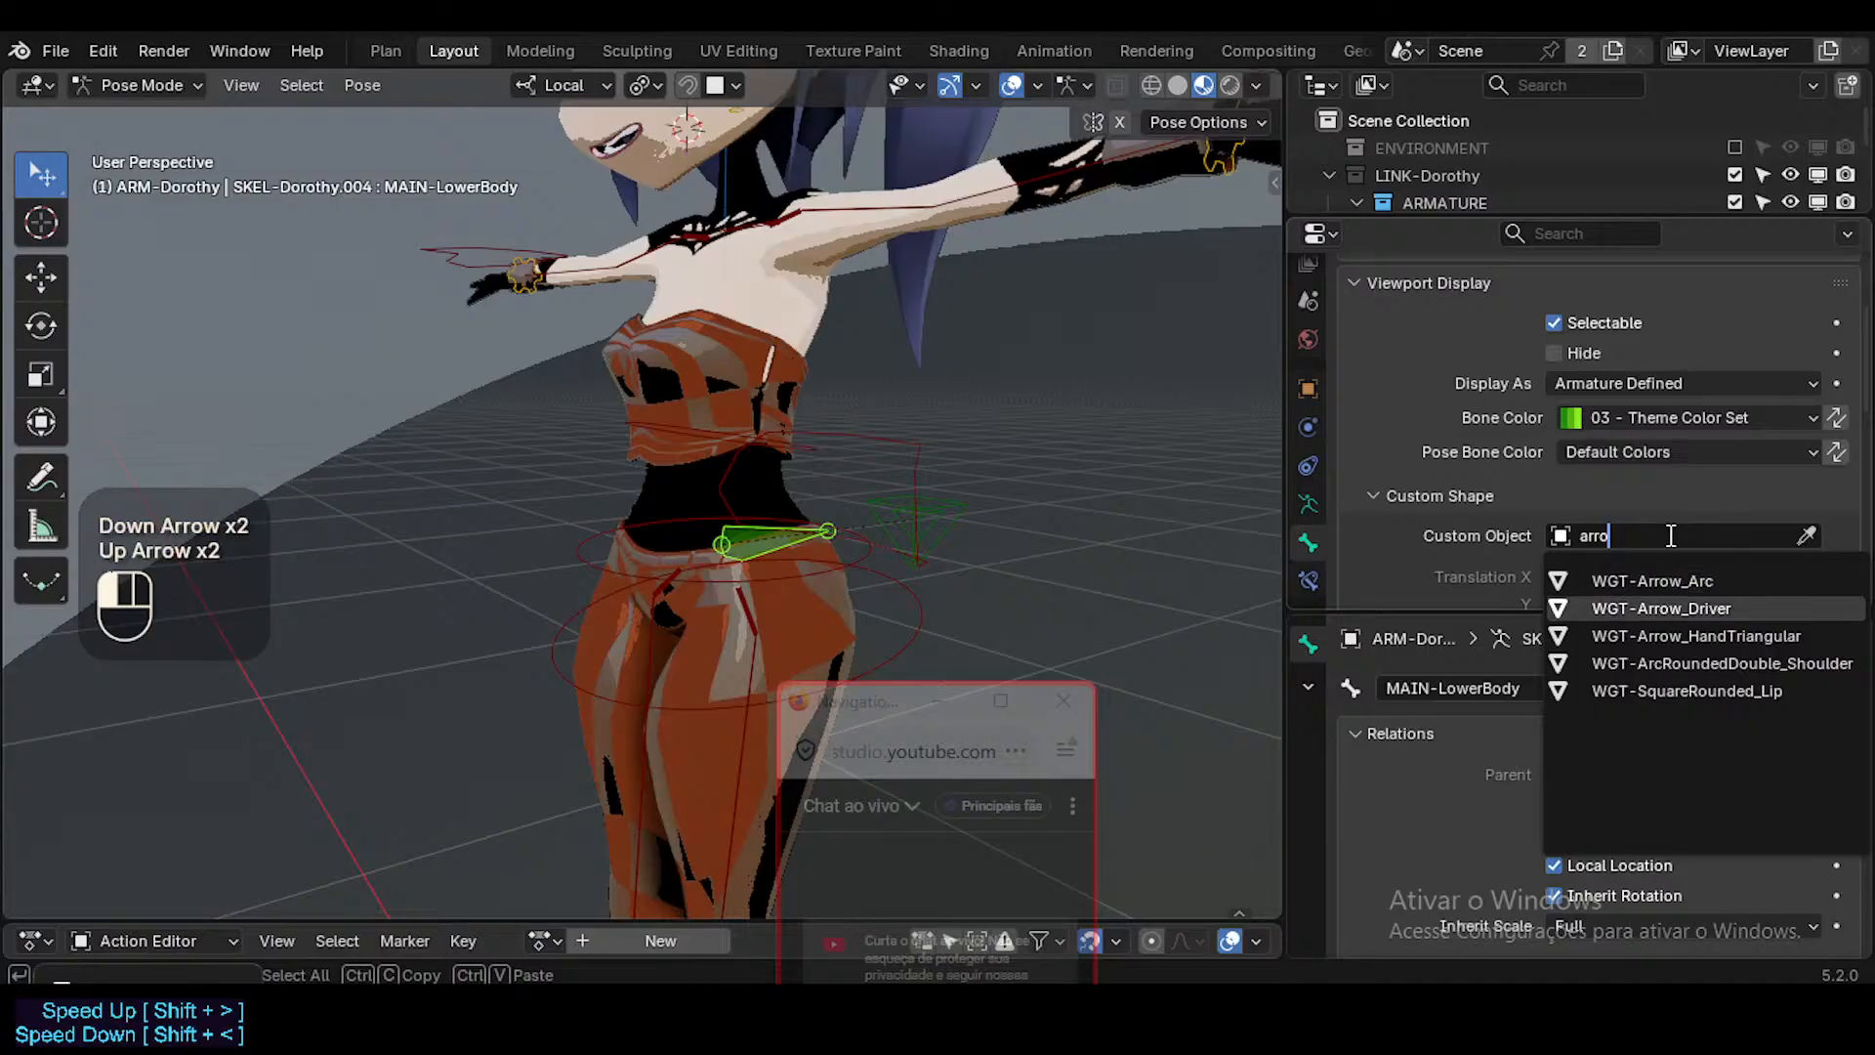
key("Return")
key("ctrl+z")
Try WGT-Arrow_HandTriangular as the custom shape of MAIN-LowerBody and undo it.
left_click(1668, 535, "alt")
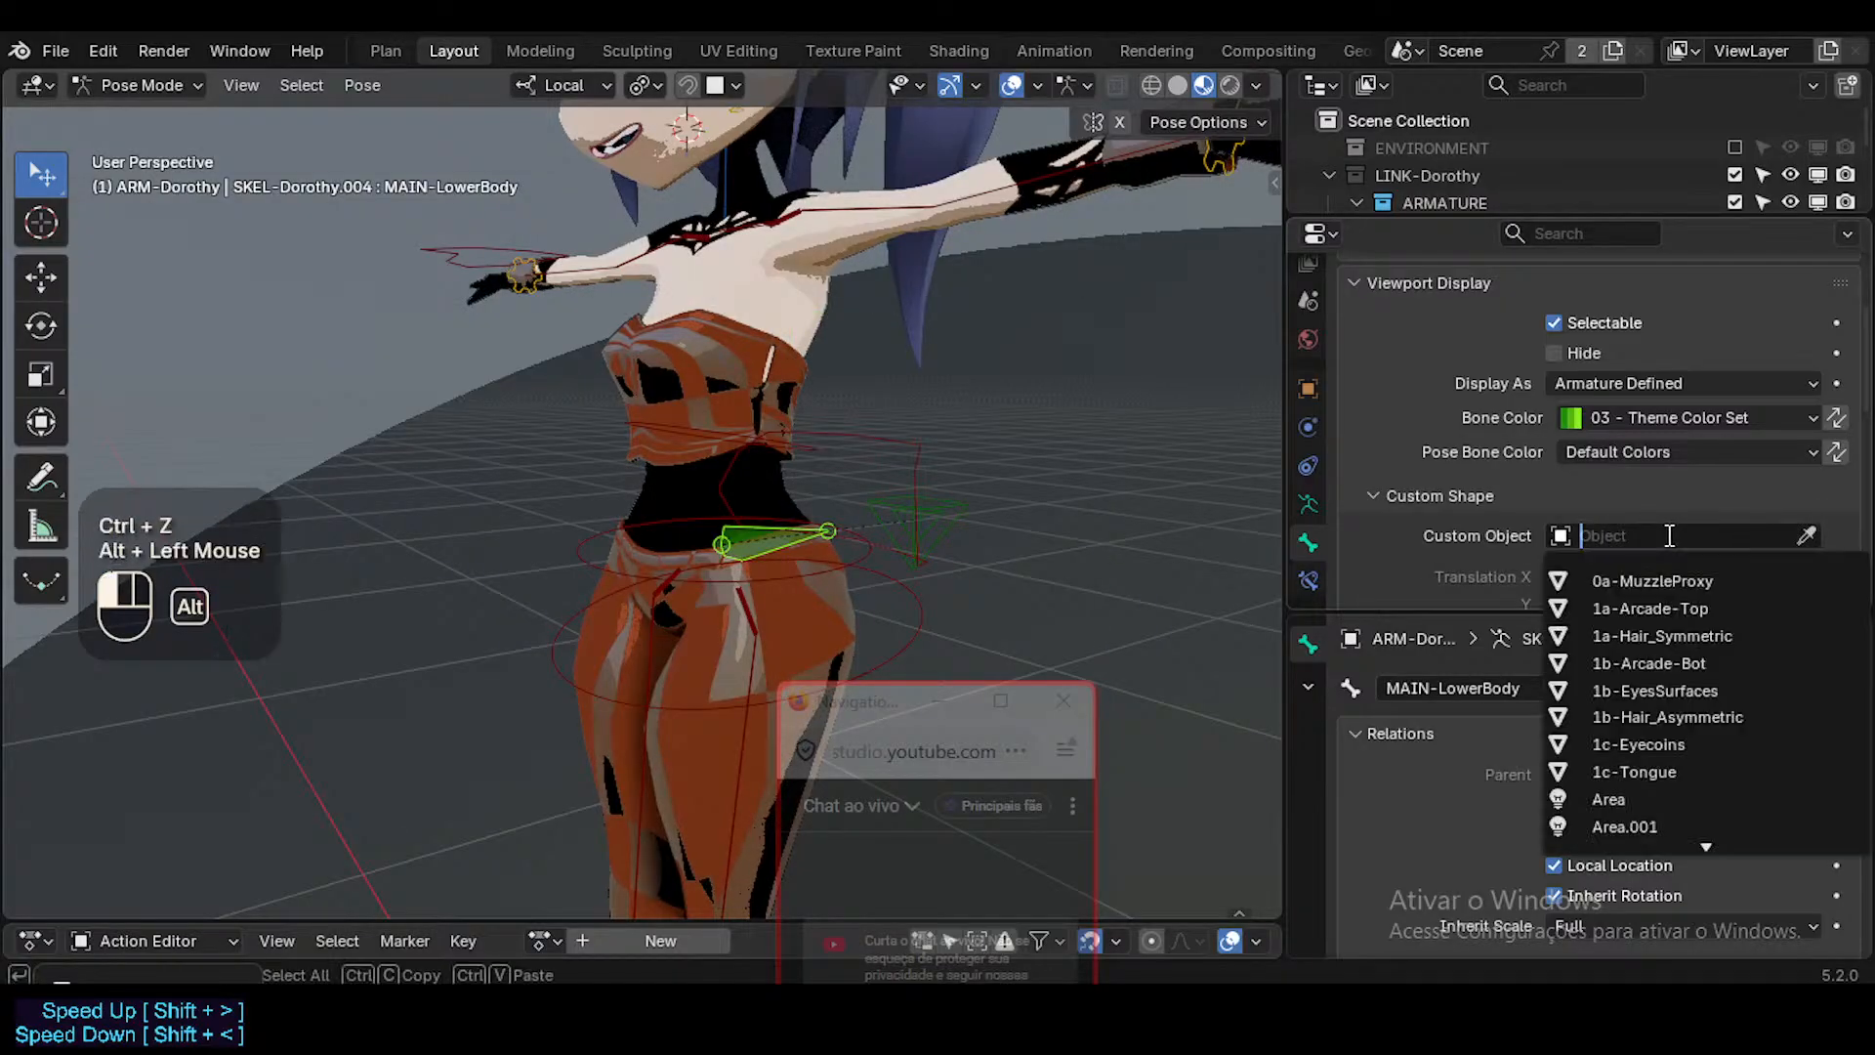
type("arro")
key("Delete")
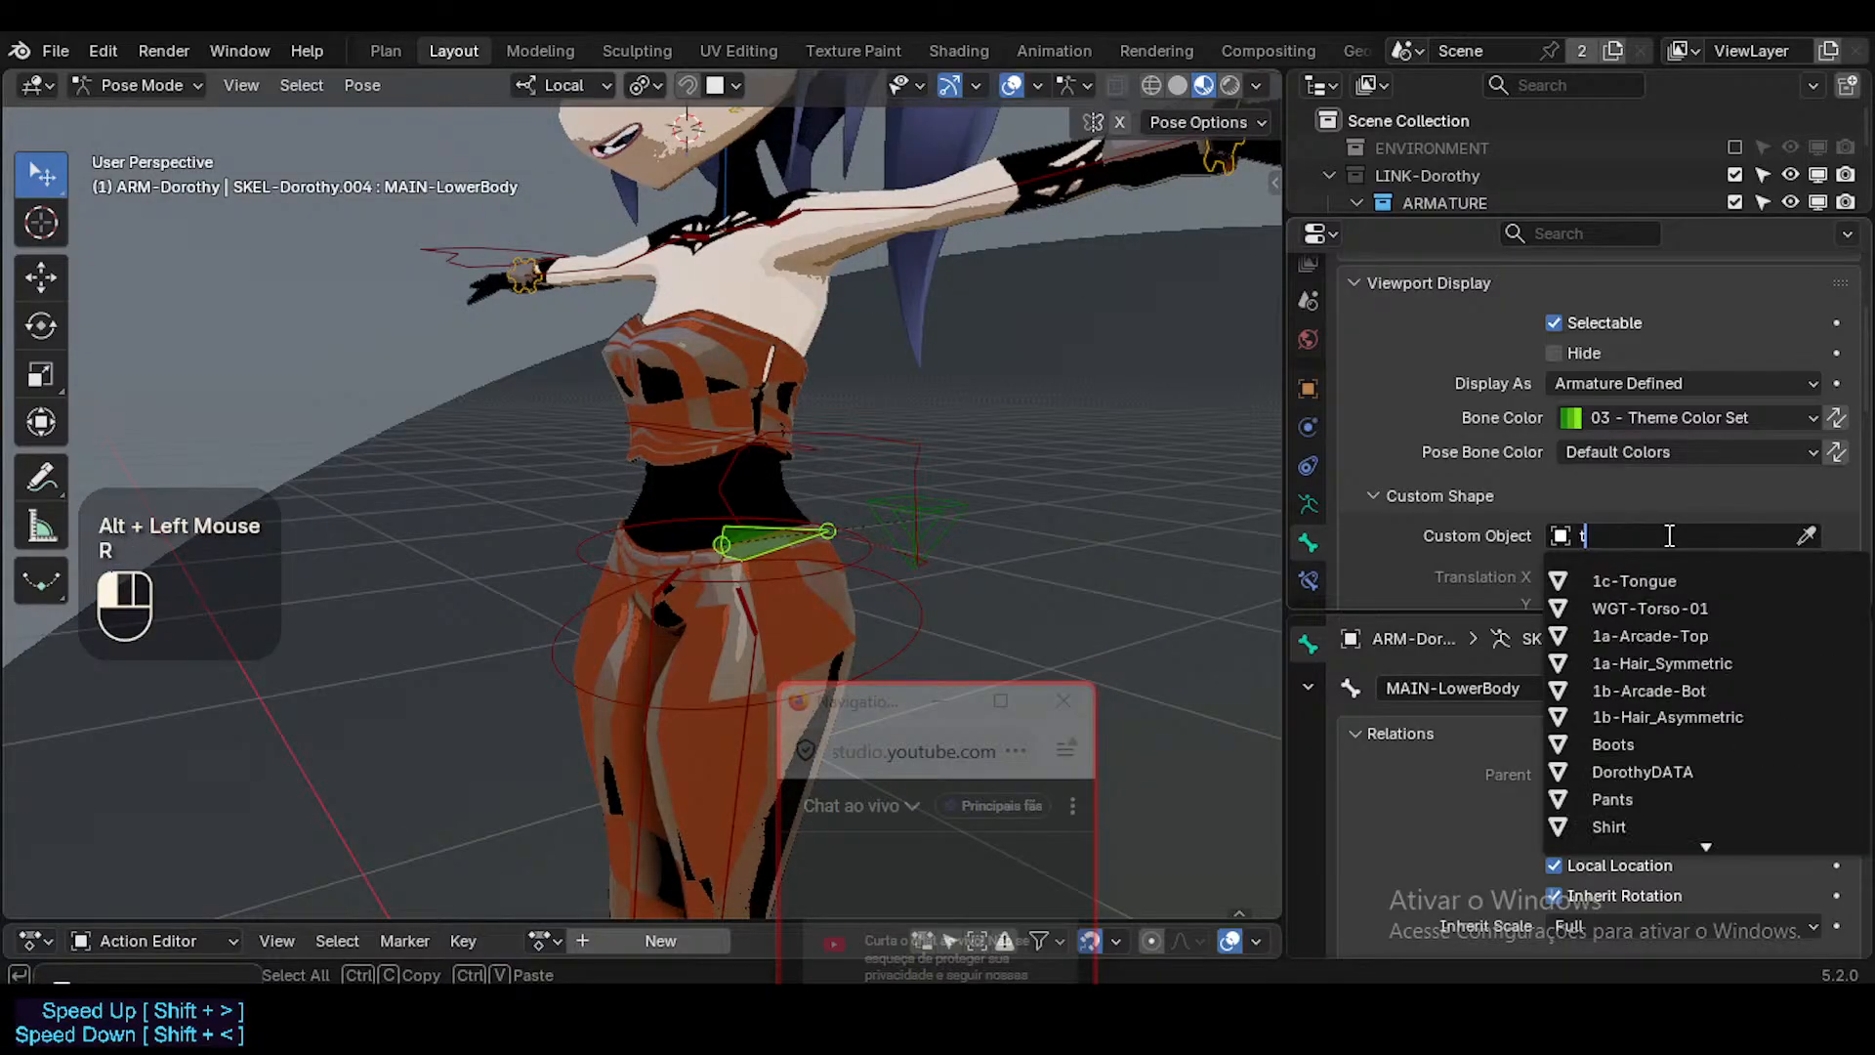
type("triang")
key("Return")
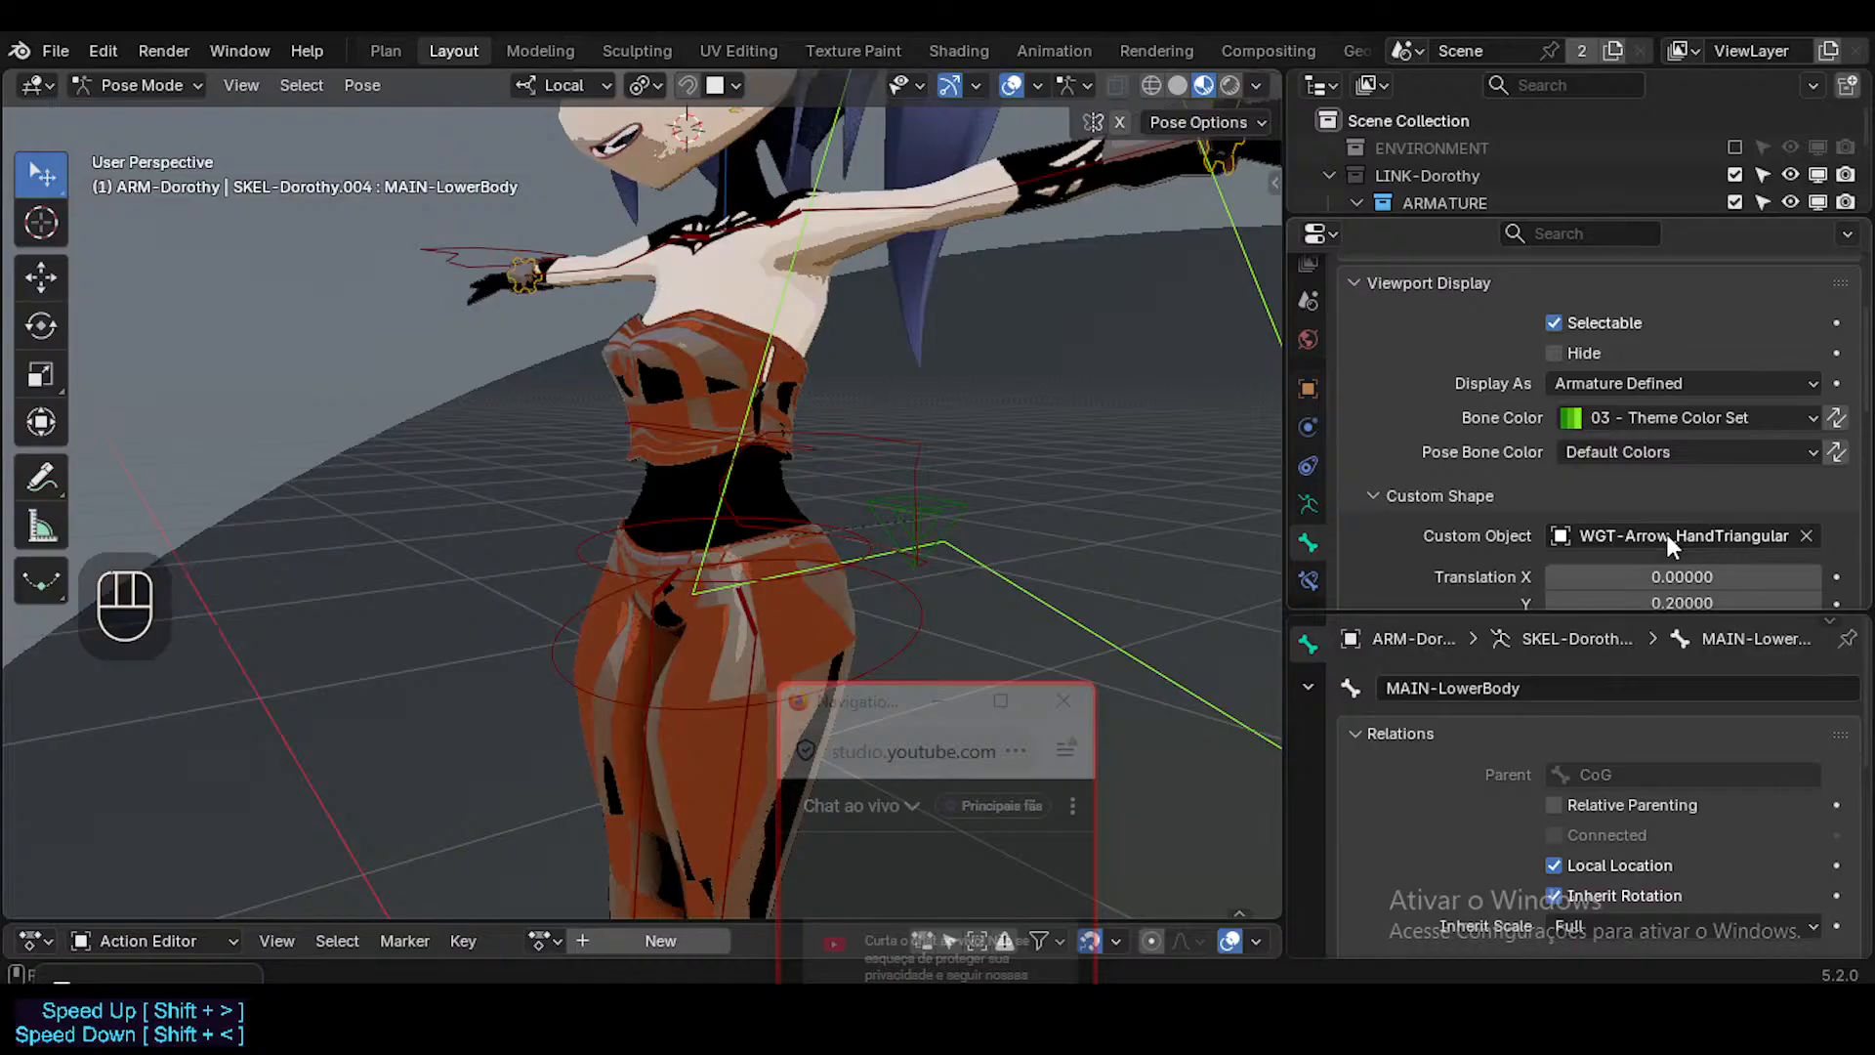
key("ctrl+z")
Assign WGT-Arrow_Arc as the custom shape of the MAIN-LowerBody bone.
left_click(1668, 535, "alt")
type("arrow")
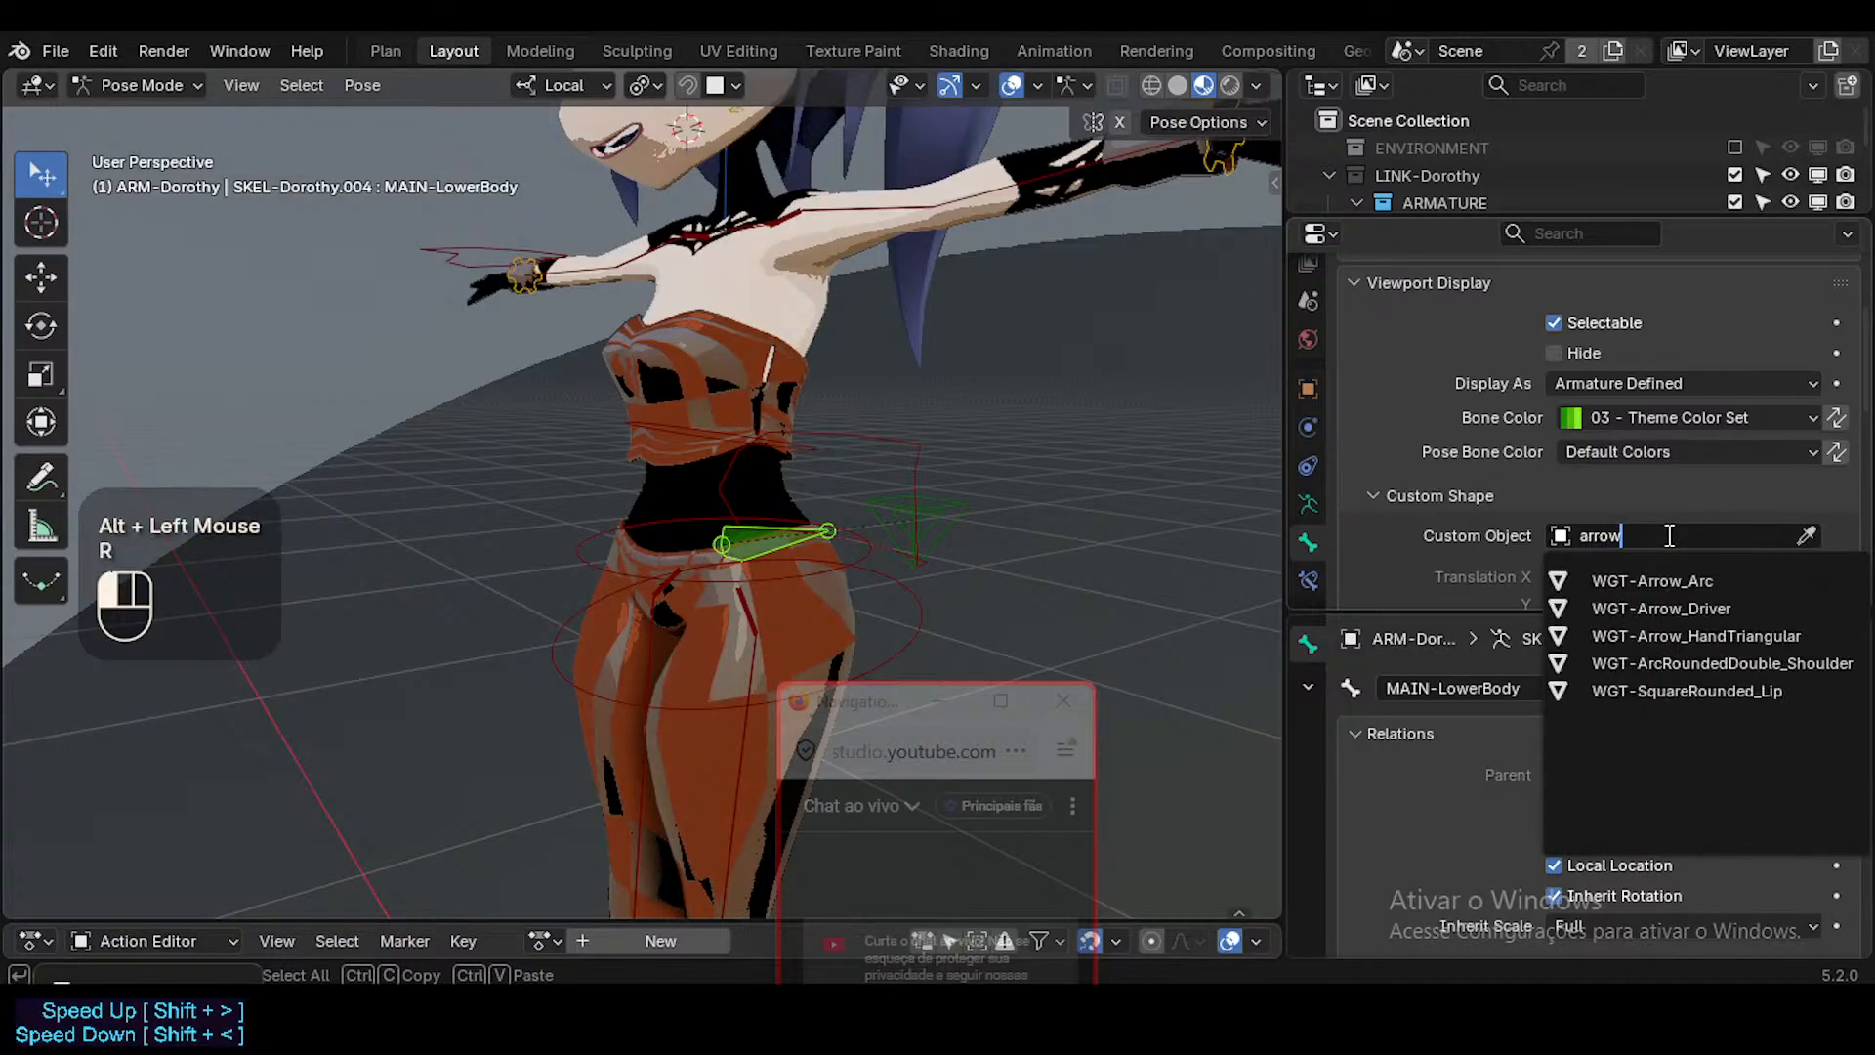
key("Return")
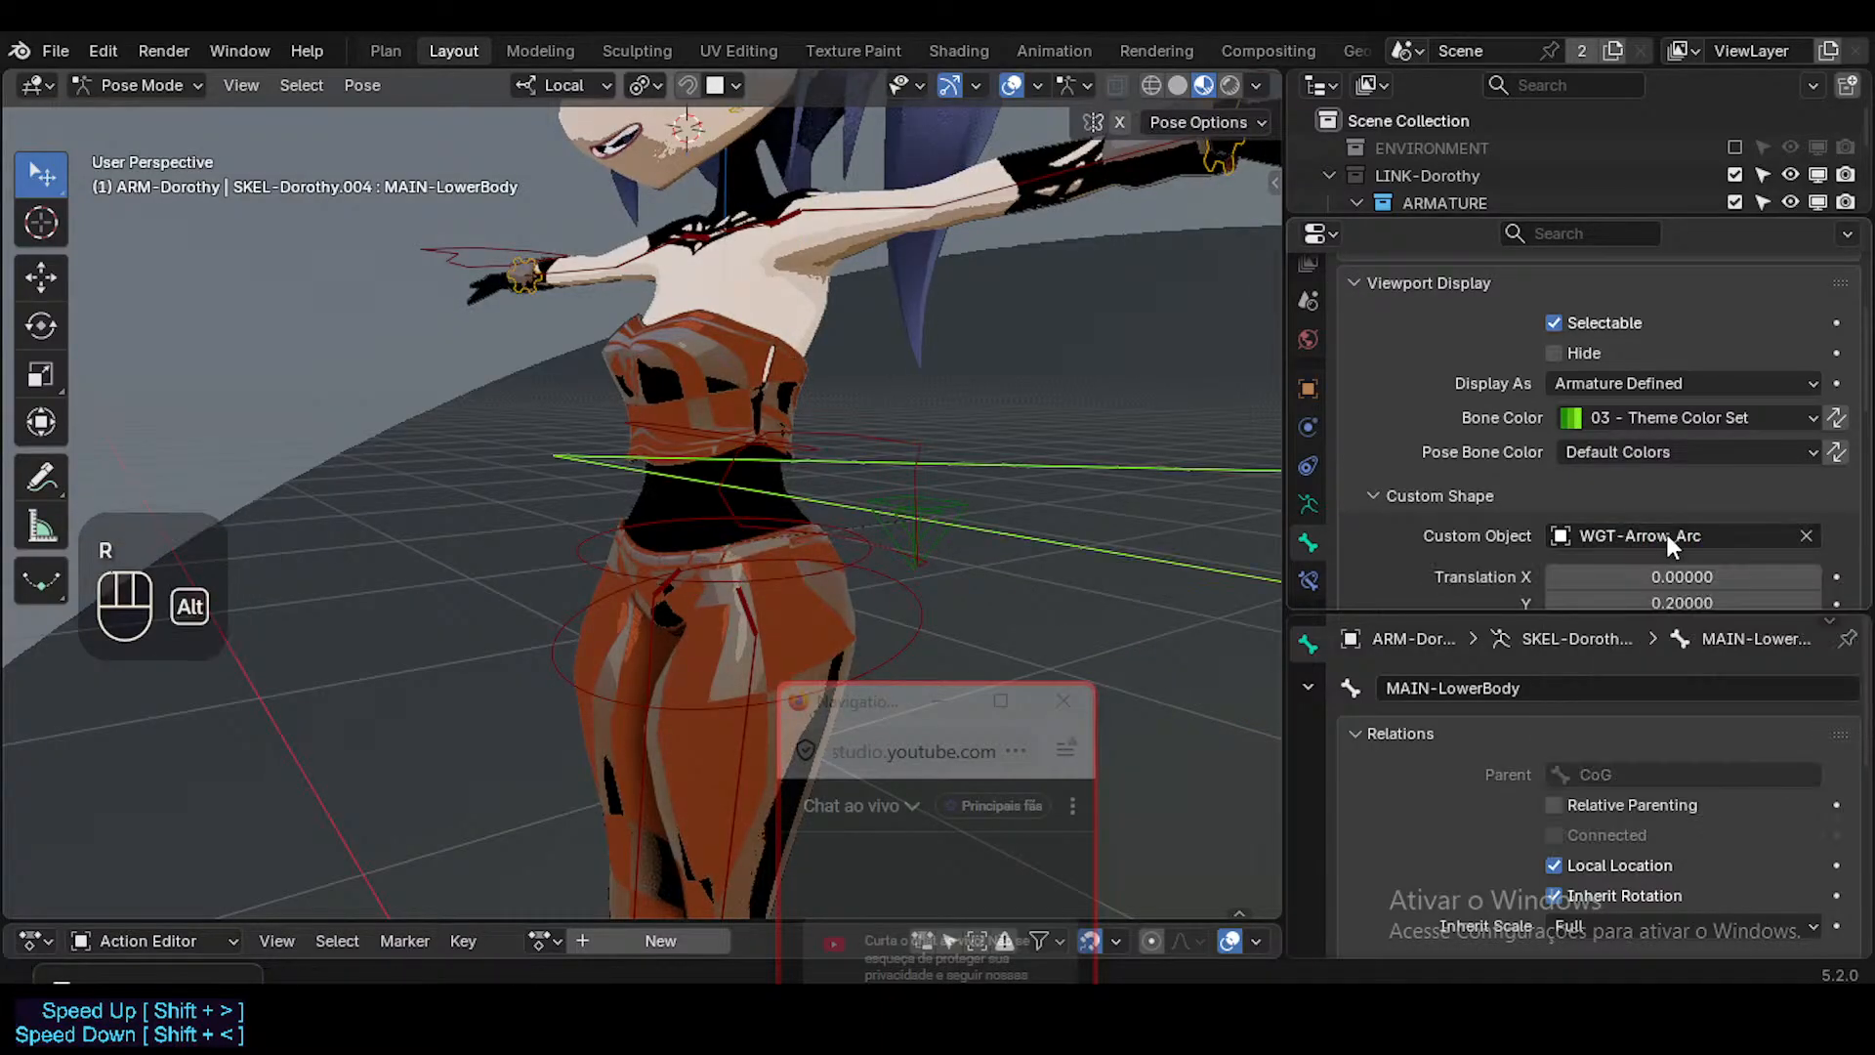
Reset the custom shape's translation, rotation and scale of MAIN-LowerBody to their default values.
scroll(1058, 496, "down", 2)
mouse_move(1059, 497)
middle_mouse_down()
mouse_move(1110, 629)
mouse_move(1058, 463)
mouse_move(871, 439)
mouse_move(925, 489)
mouse_move(1055, 518)
middle_mouse_up()
scroll(871, 440, "up", 1)
scroll(871, 444, "up", 1)
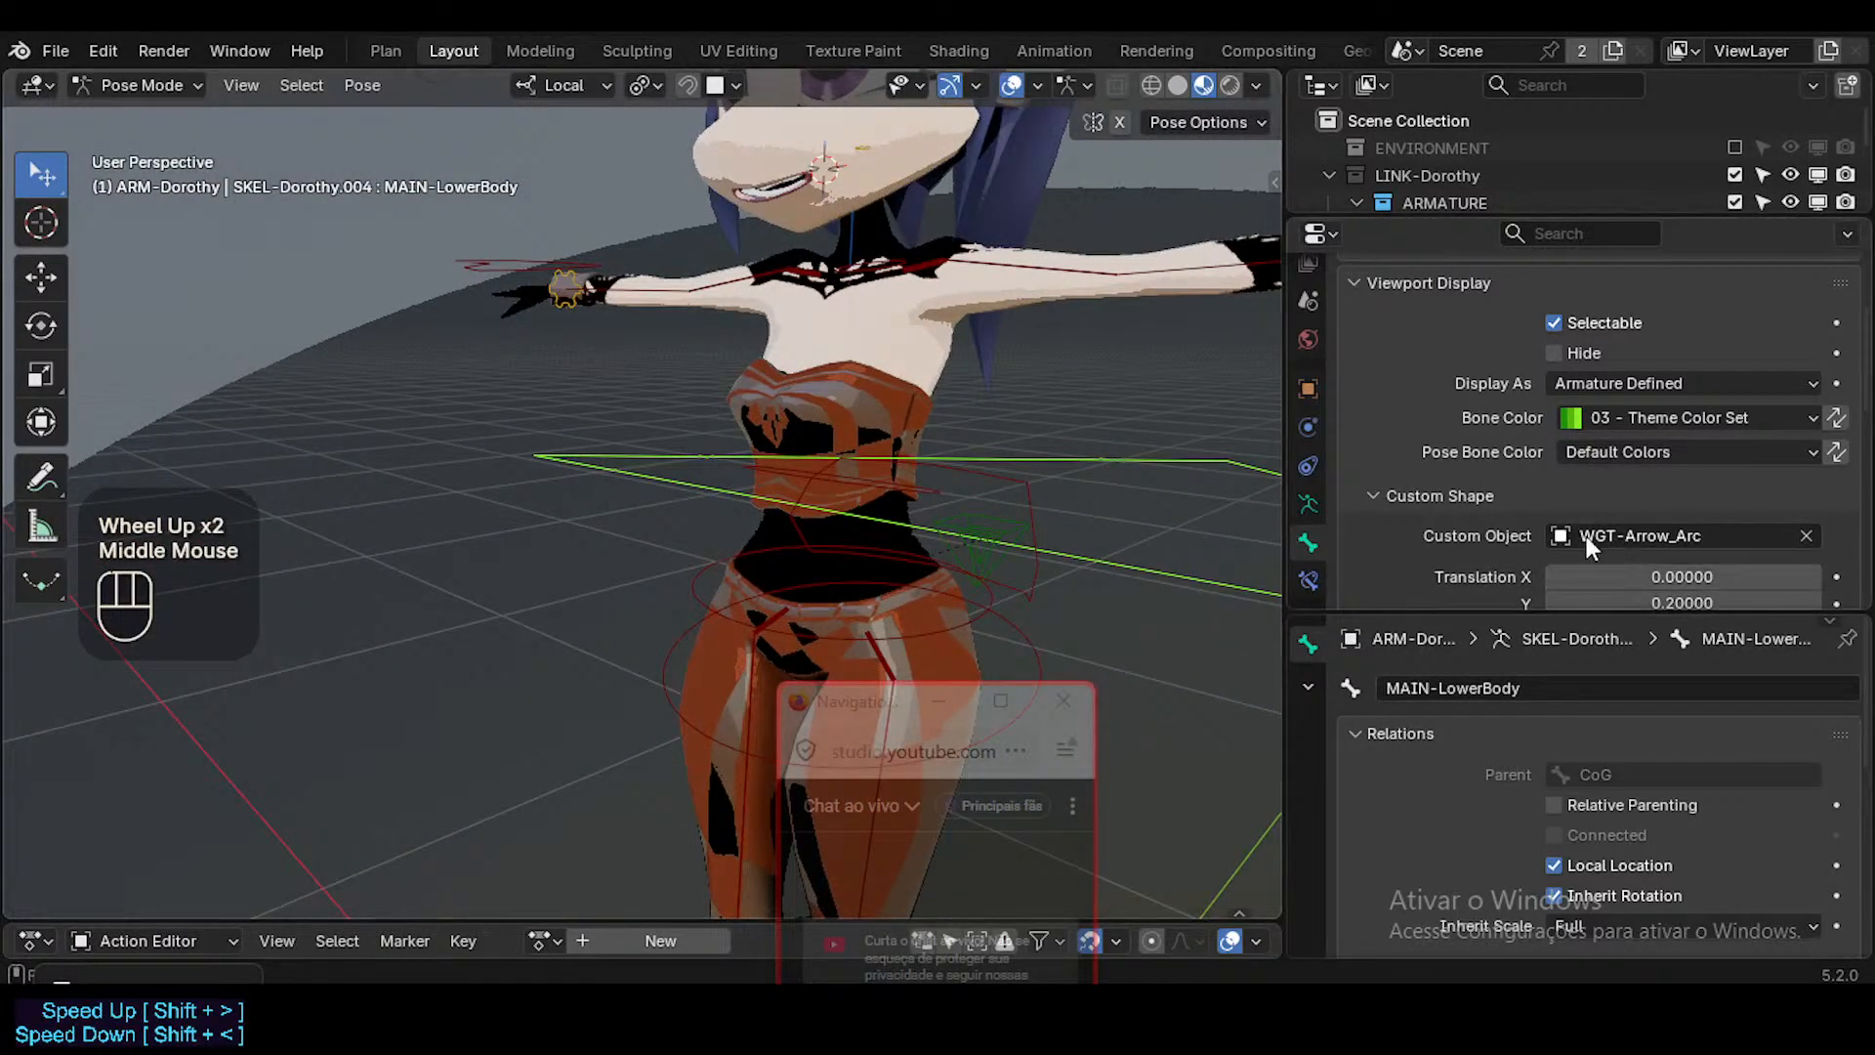
scroll(1670, 391, "down", 2)
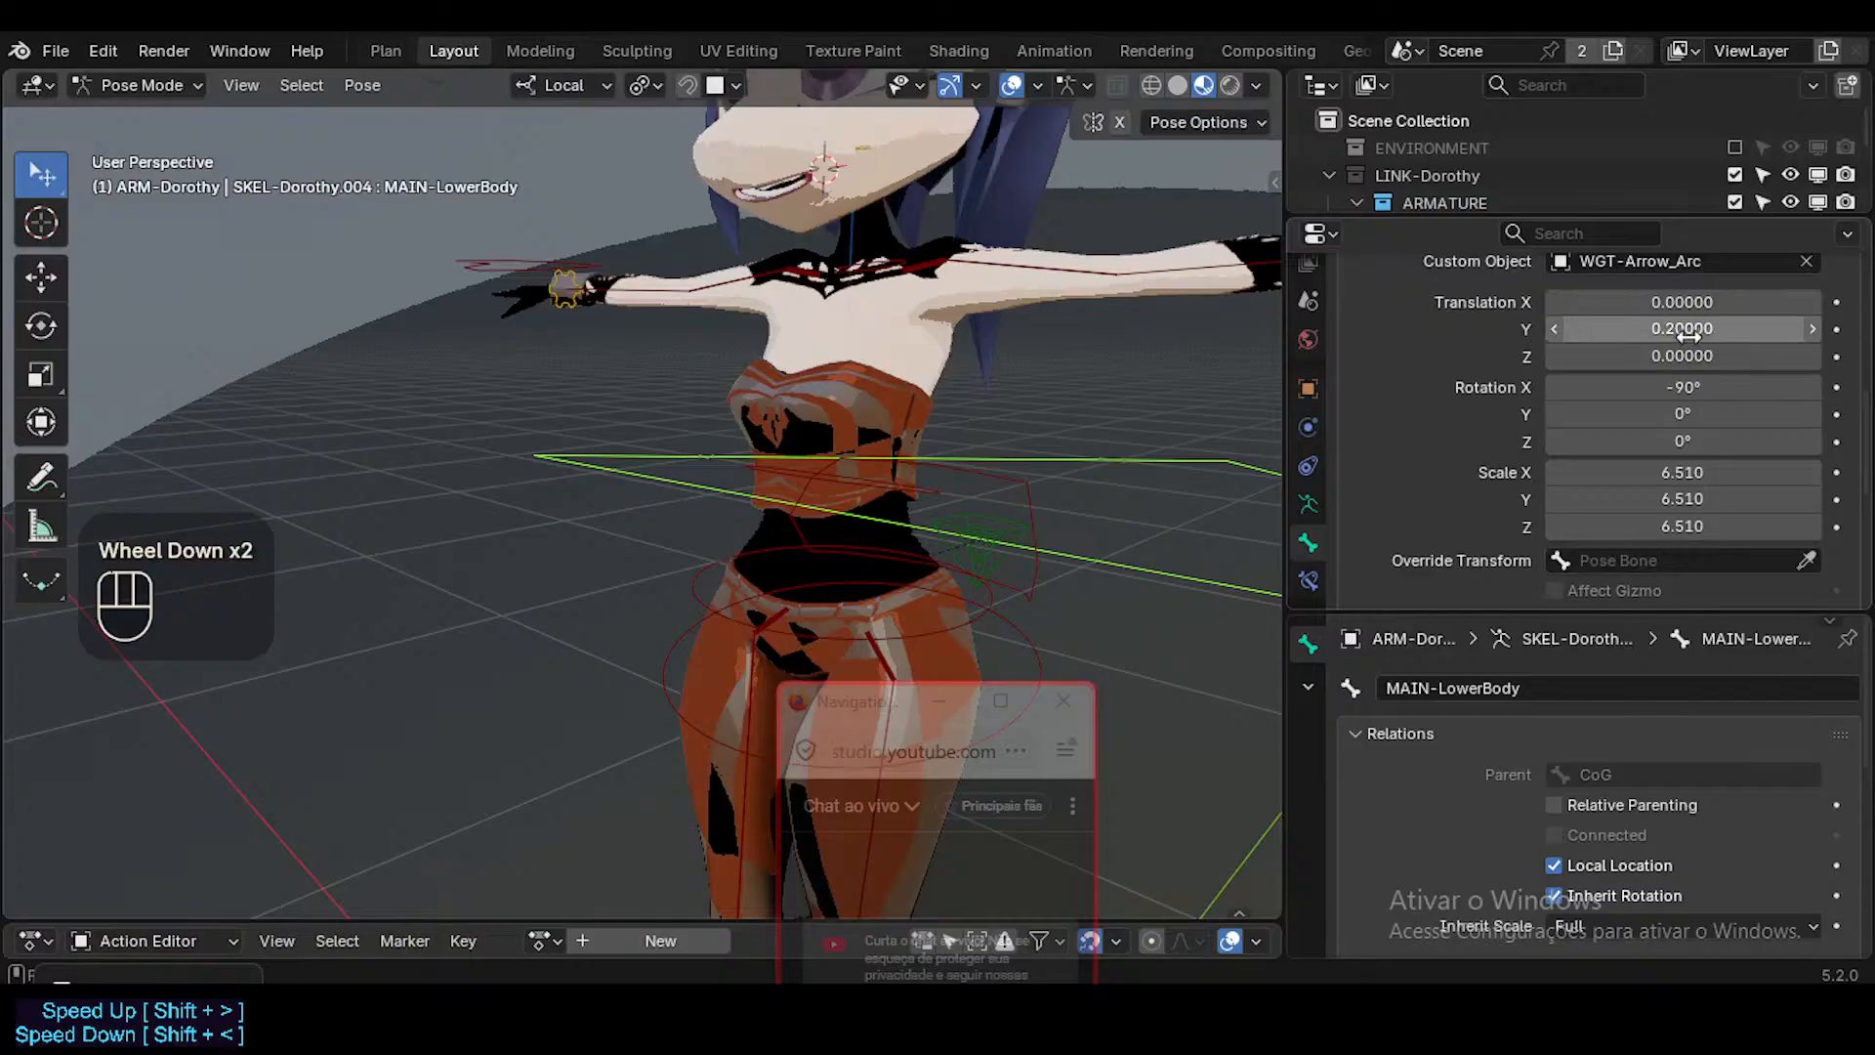
key("BackSpace")
key("BackSpace")
key("BackSpace")
key("BackSpace")
key("BackSpace")
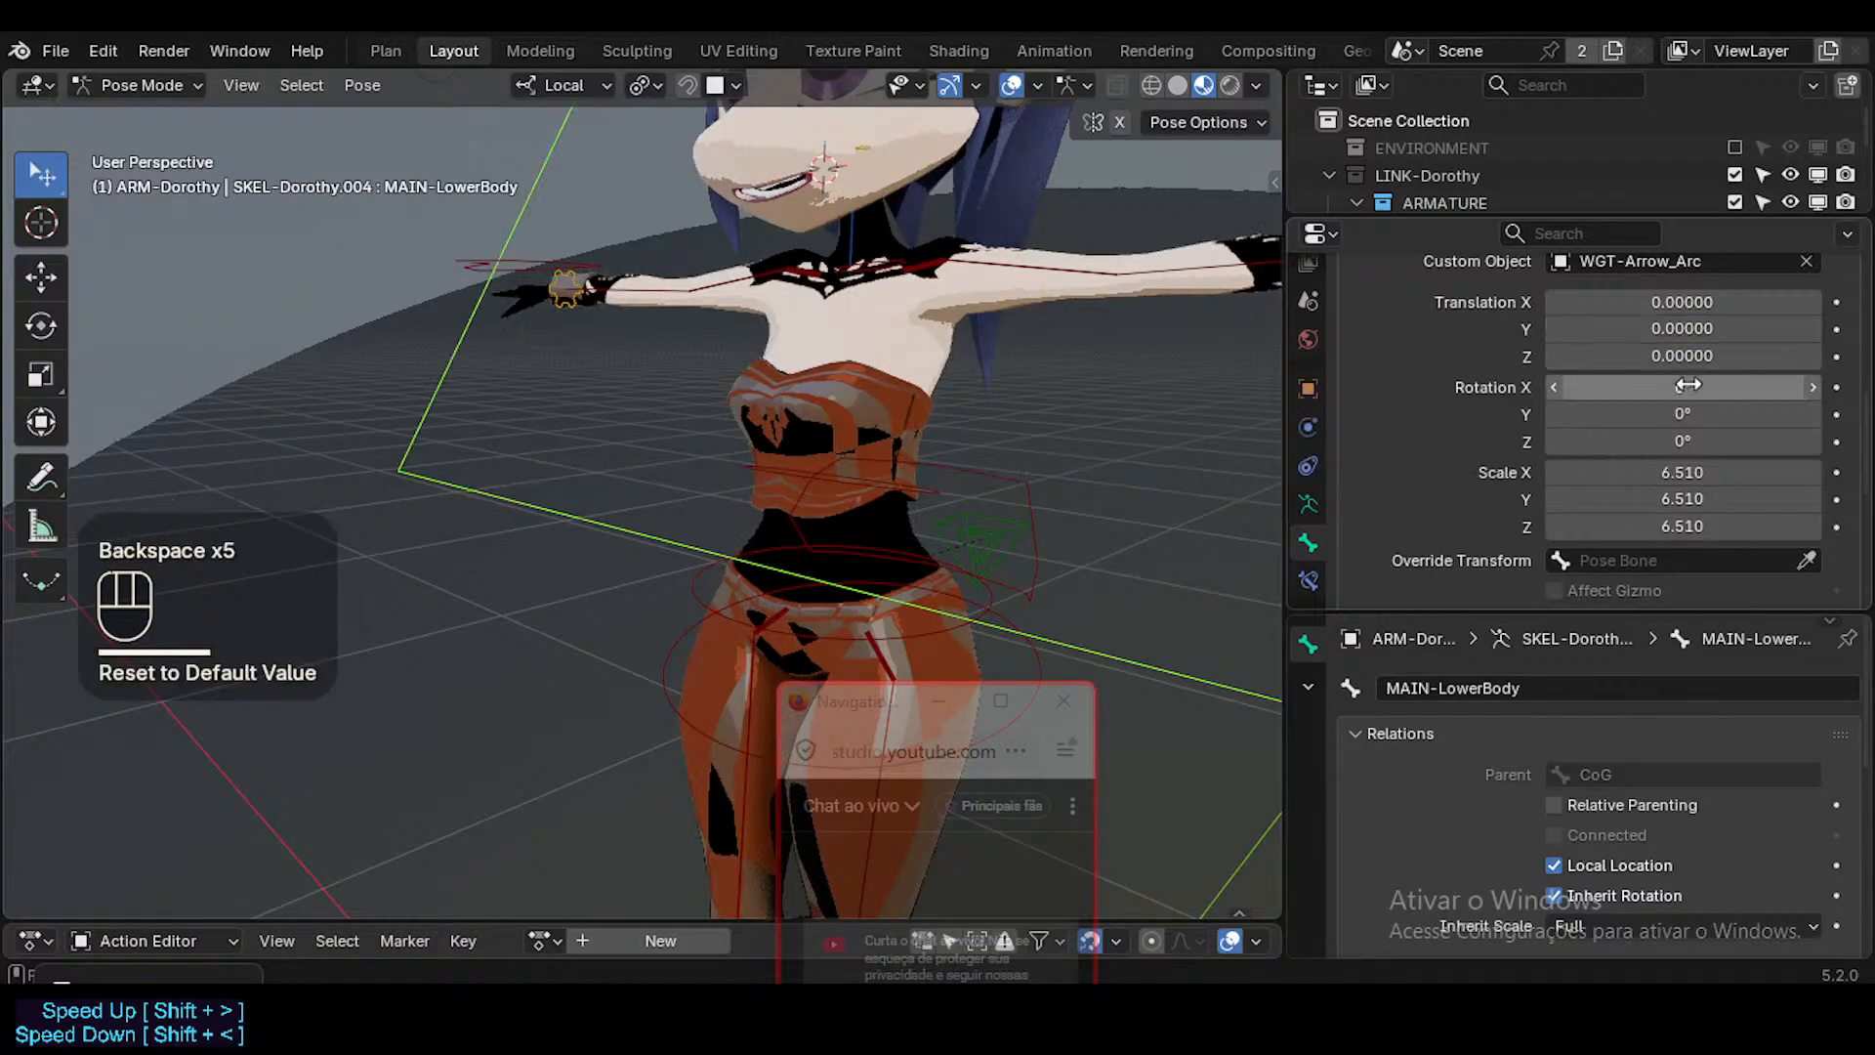
key("BackSpace")
key("BackSpace")
key("BackSpace")
key("BackSpace")
key("BackSpace")
key("BackSpace")
middle_click_drag(791, 494, 904, 496)
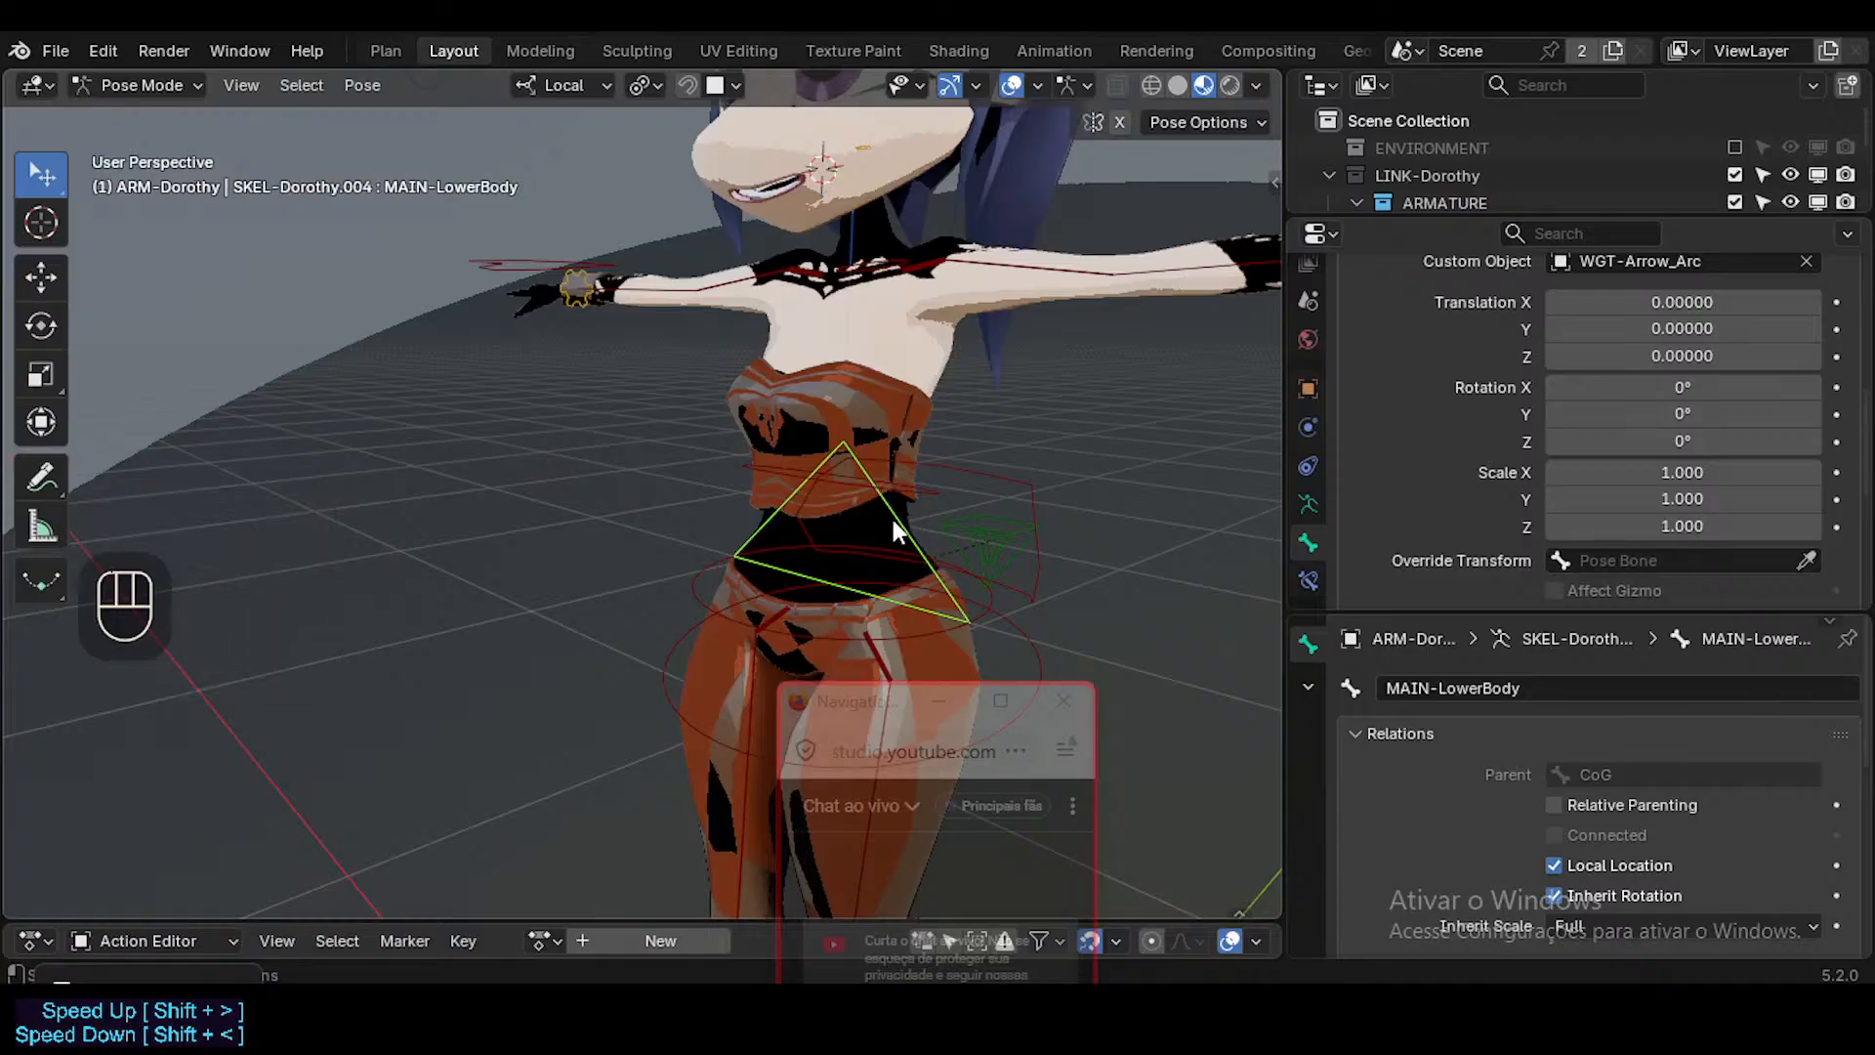
Turn off the display of custom bone shapes and select MAIN-LowerBody in Pose Mode.
left_click(892, 520)
key("Tab")
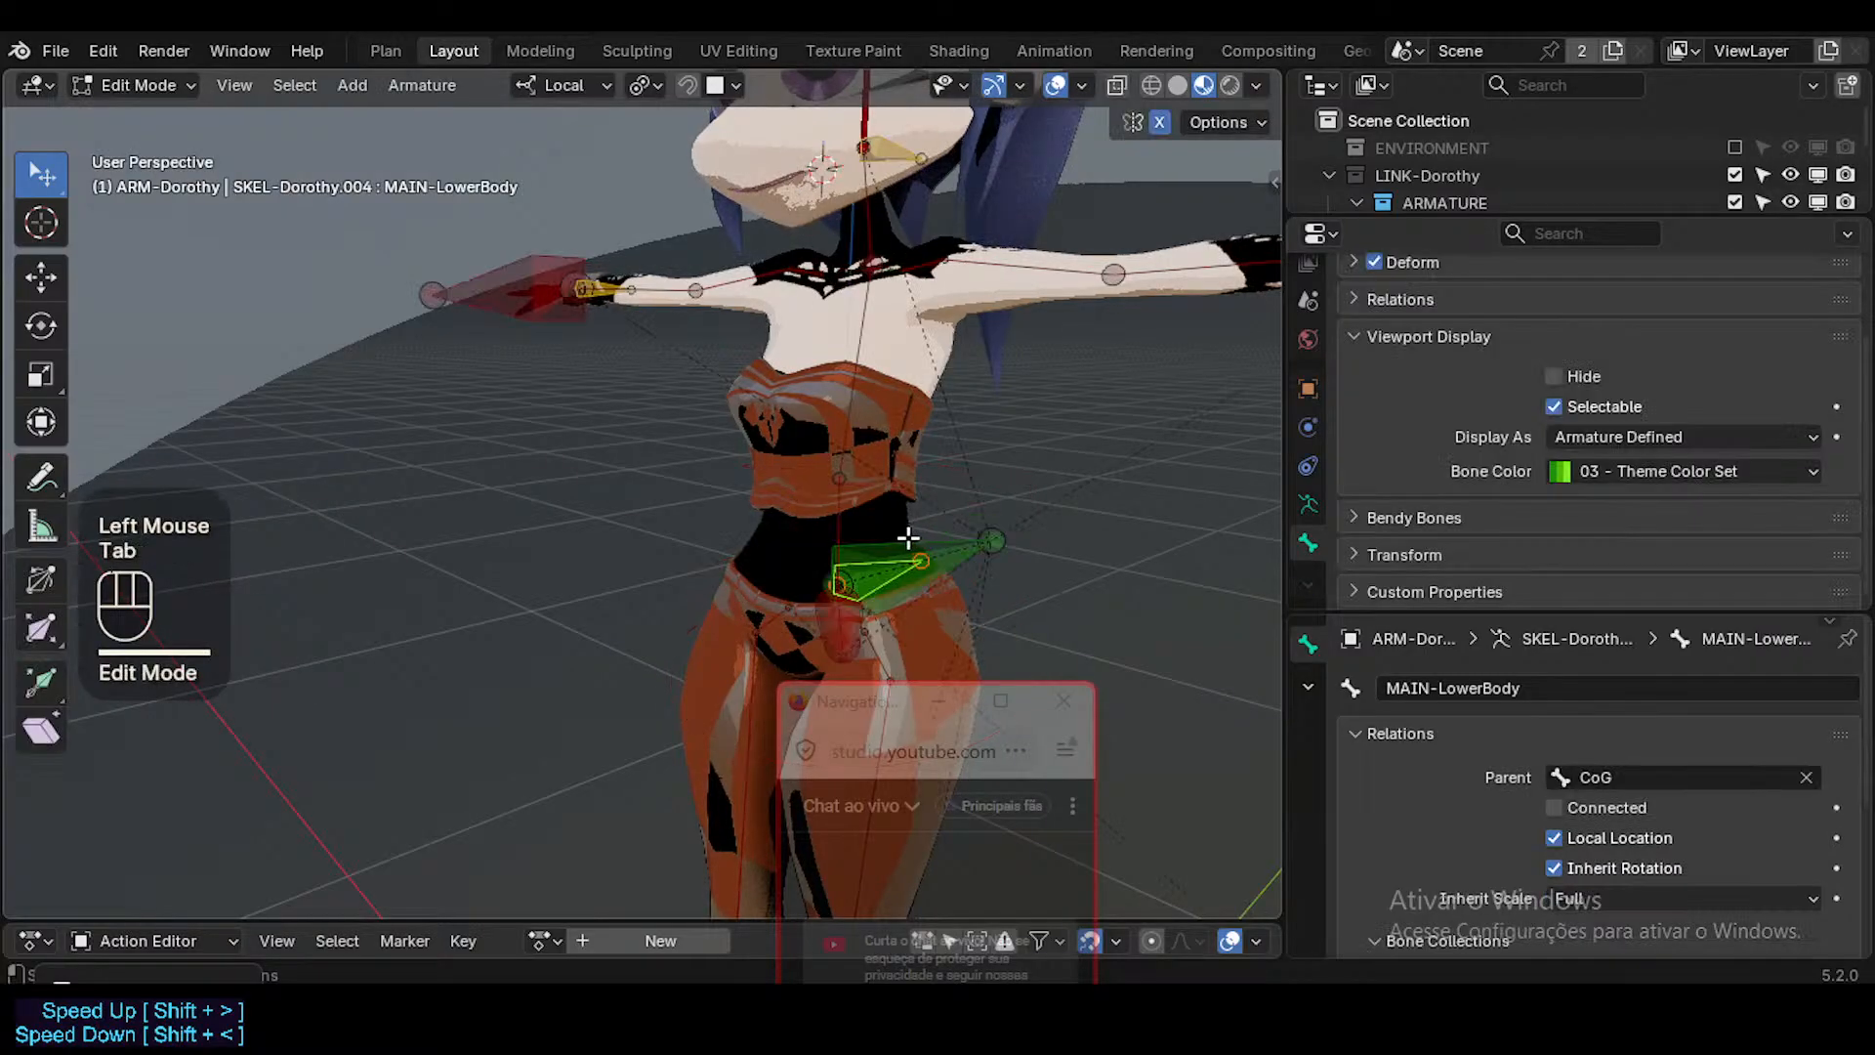
key("ctrl+Tab")
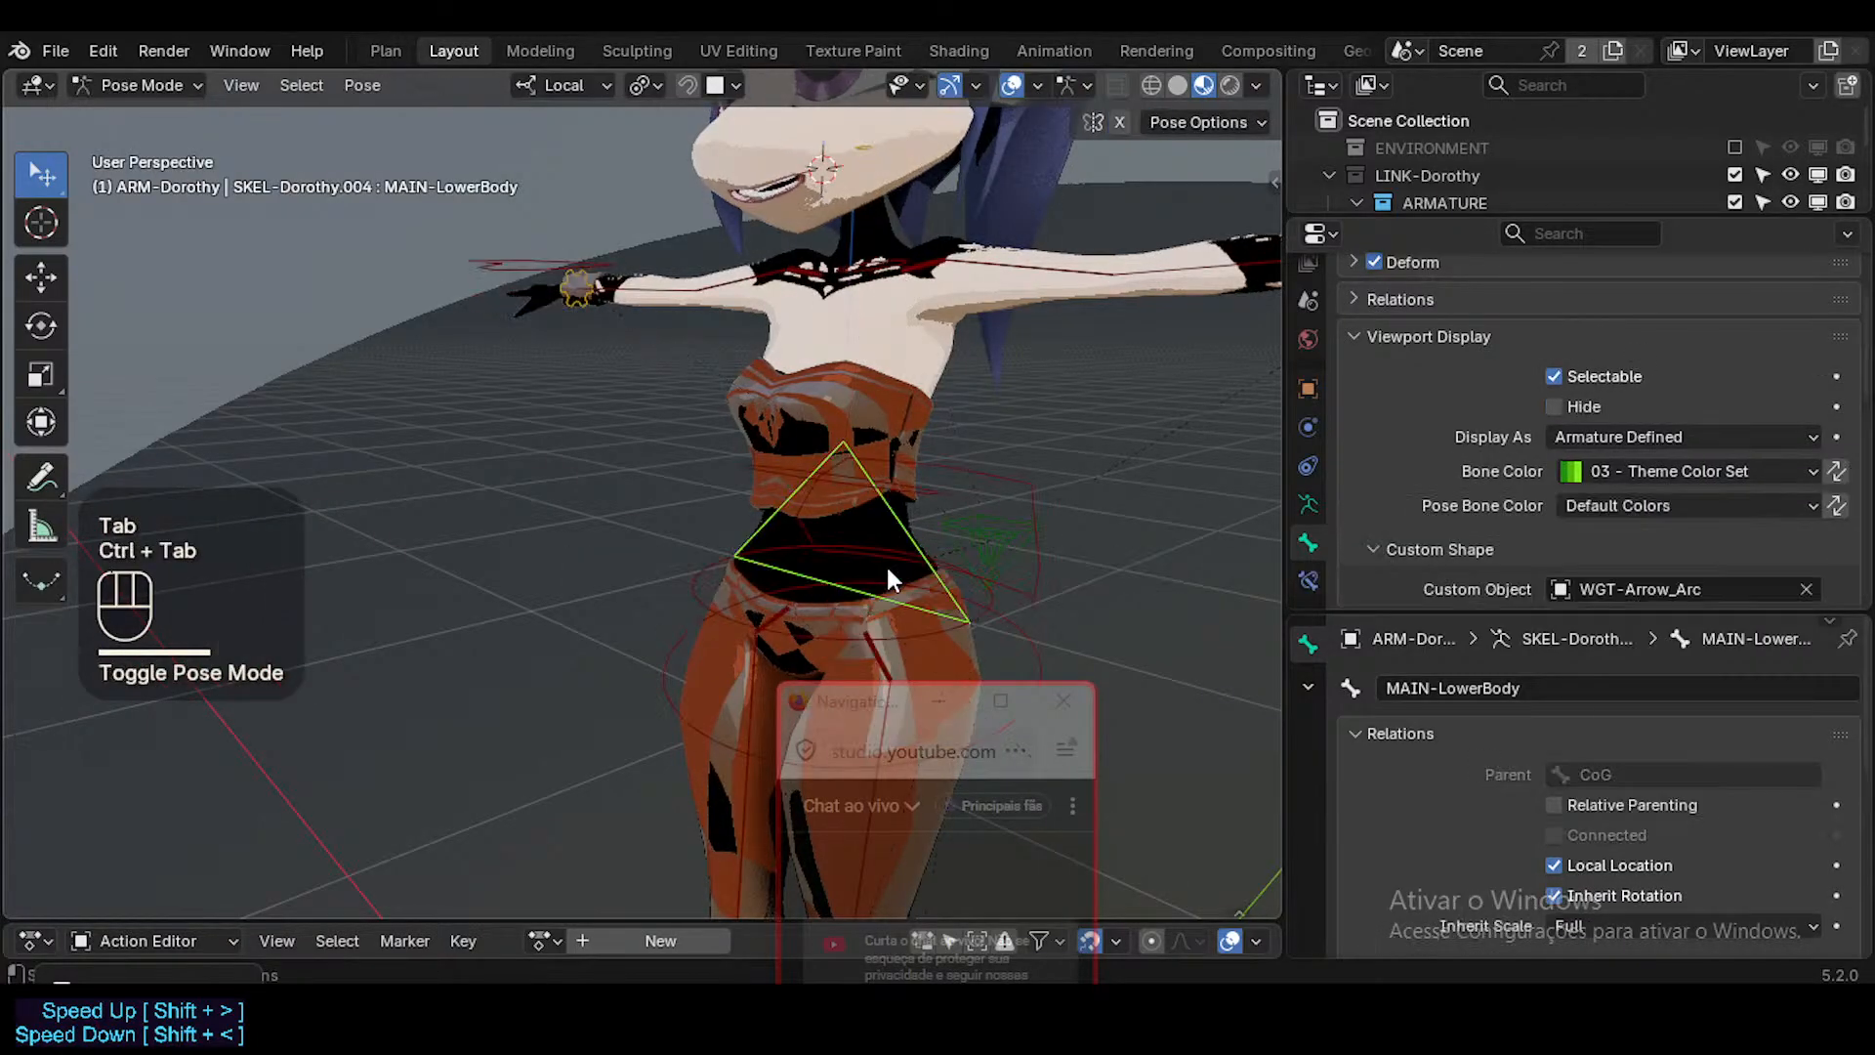
left_click(904, 533)
left_click(904, 528, "alt")
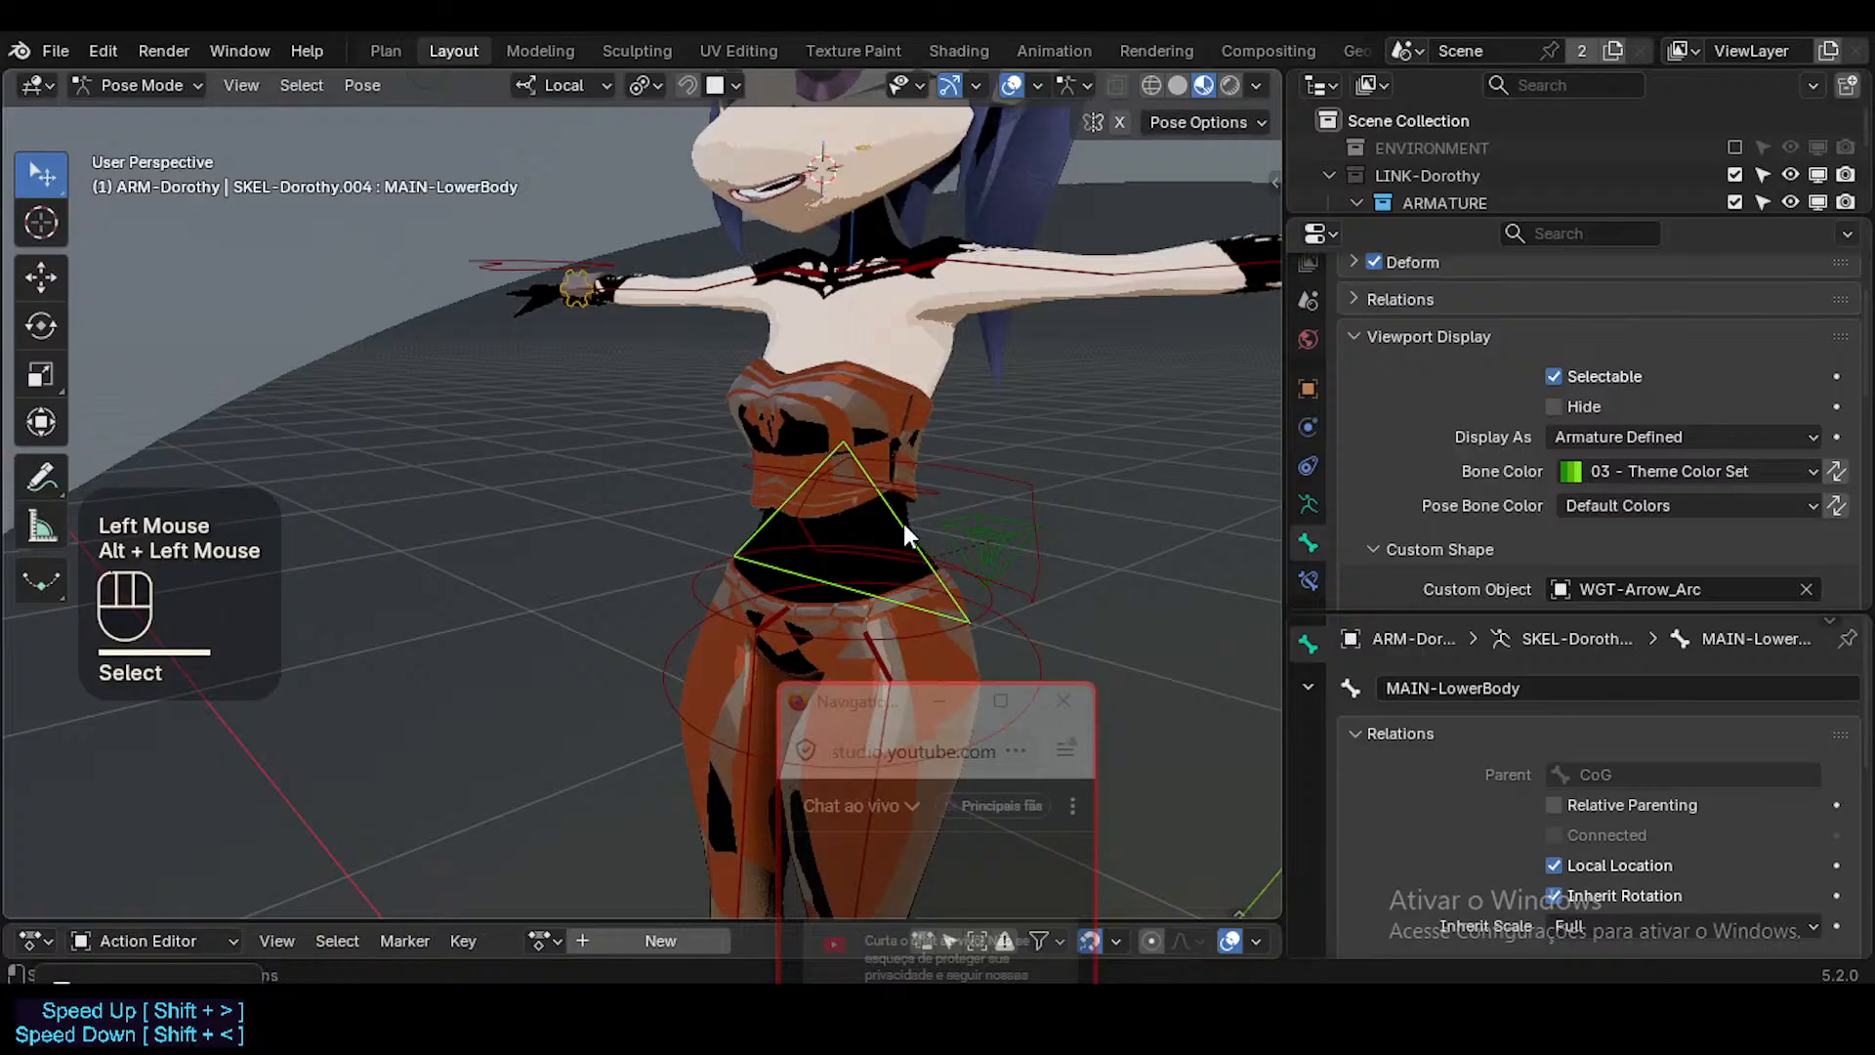
left_click(905, 523)
key("Tab")
key("Tab")
key("ctrl+4")
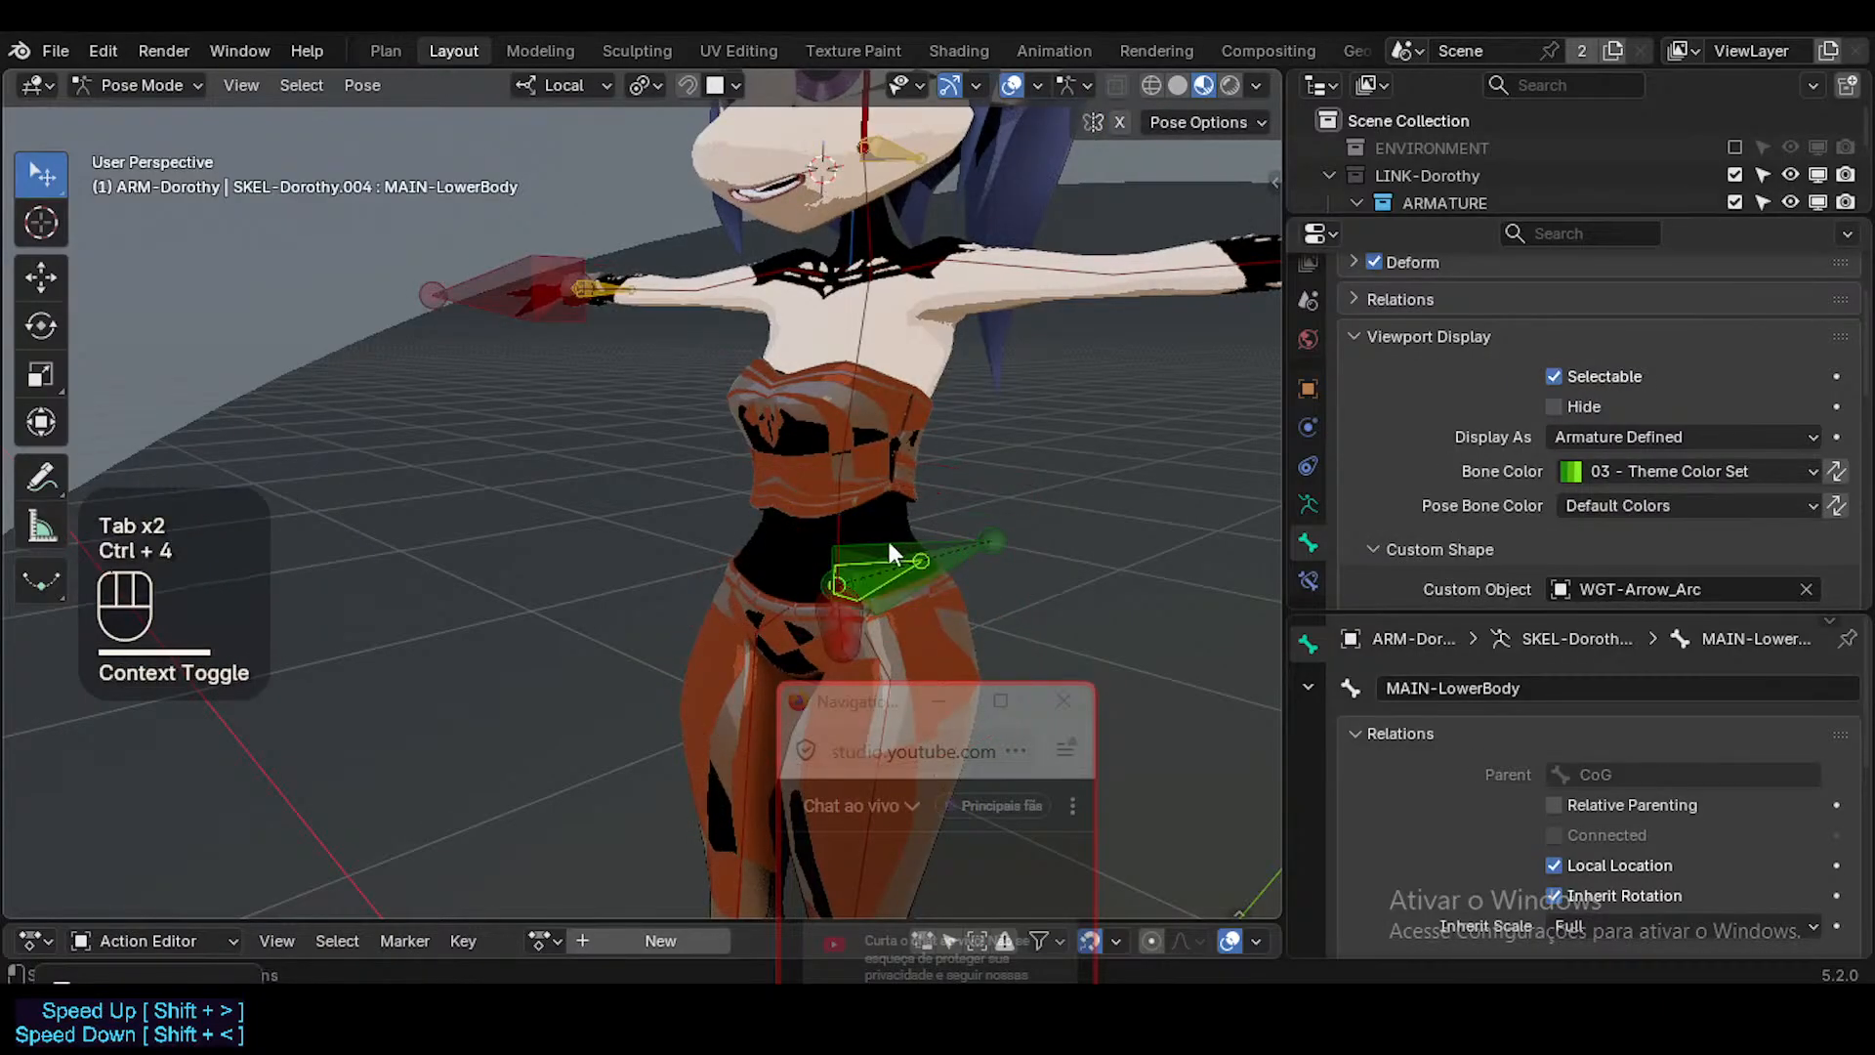
left_click(878, 565)
left_click(879, 564, "alt")
left_click(879, 569)
Select MAIN-UpperBody and reset its custom shape's translation, rotation and scale to default values.
scroll(1734, 451, "down", 1)
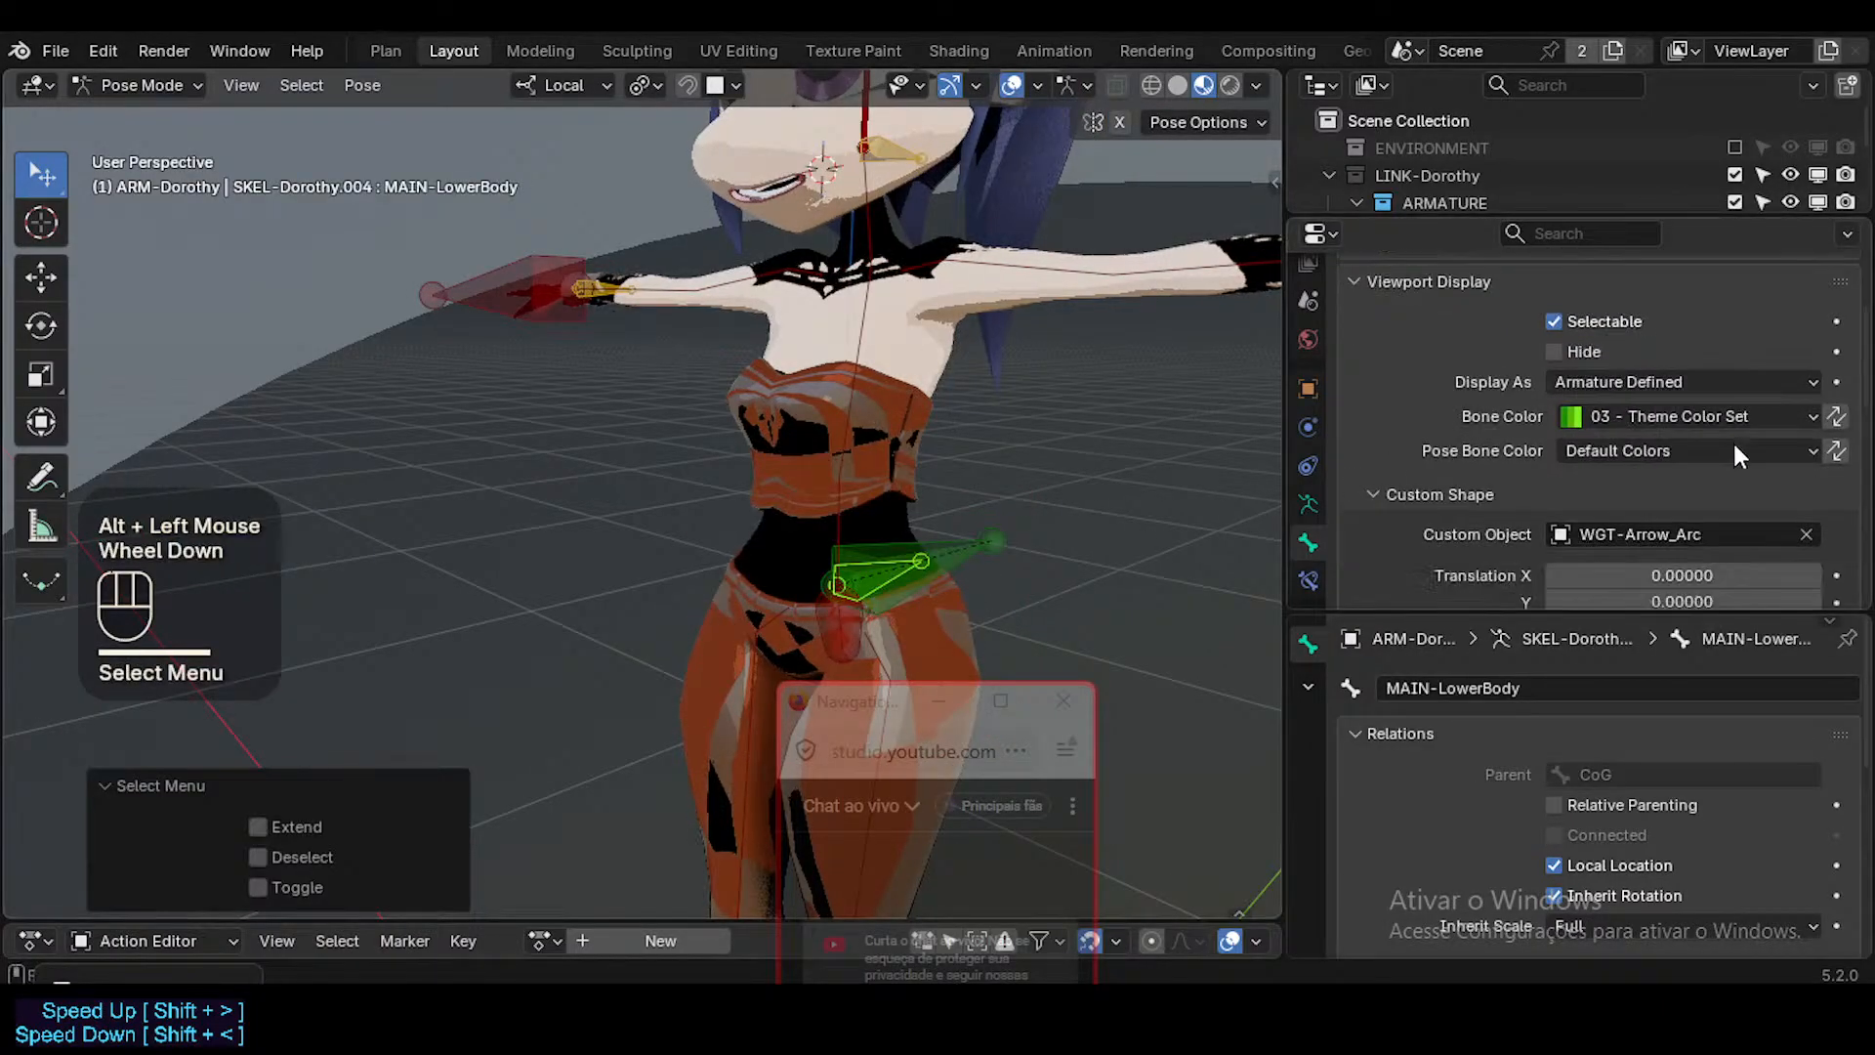
scroll(1735, 452, "down", 2)
scroll(1723, 464, "up", 2)
scroll(1711, 479, "down", 2)
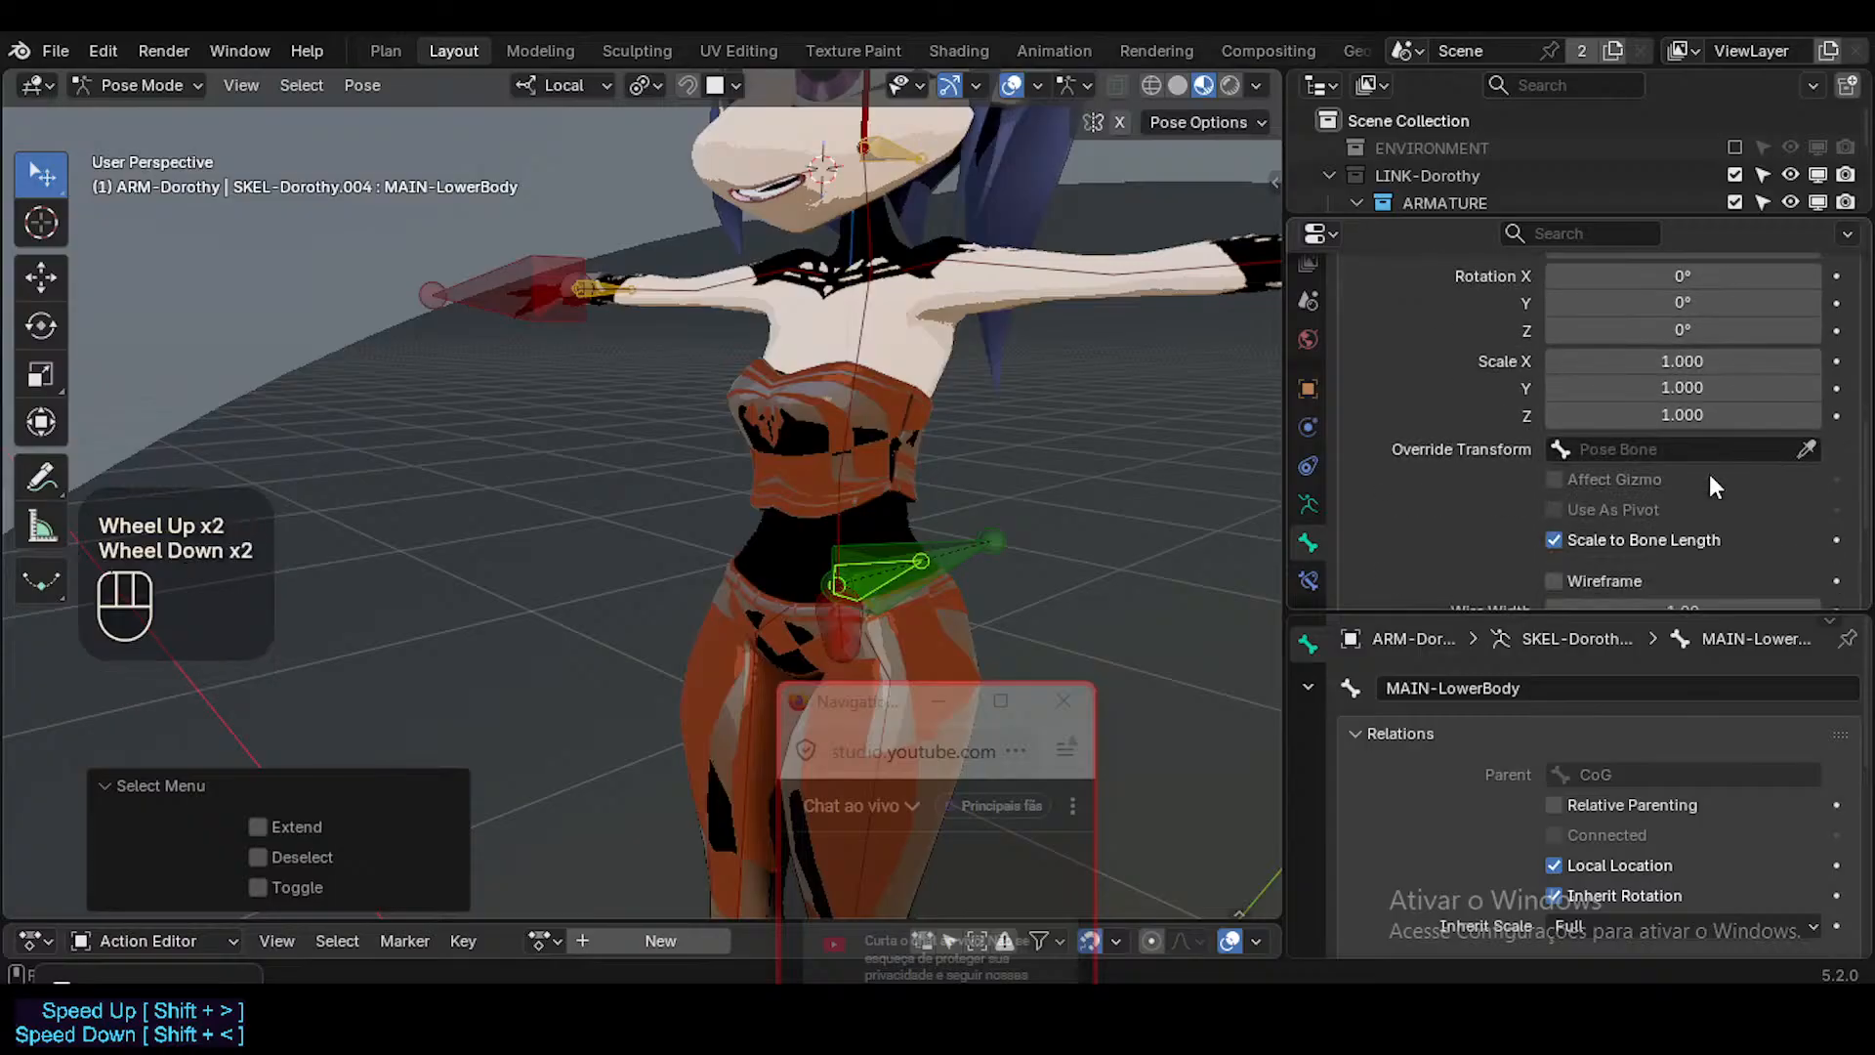
scroll(1709, 473, "down", 1)
left_click(879, 566, "alt")
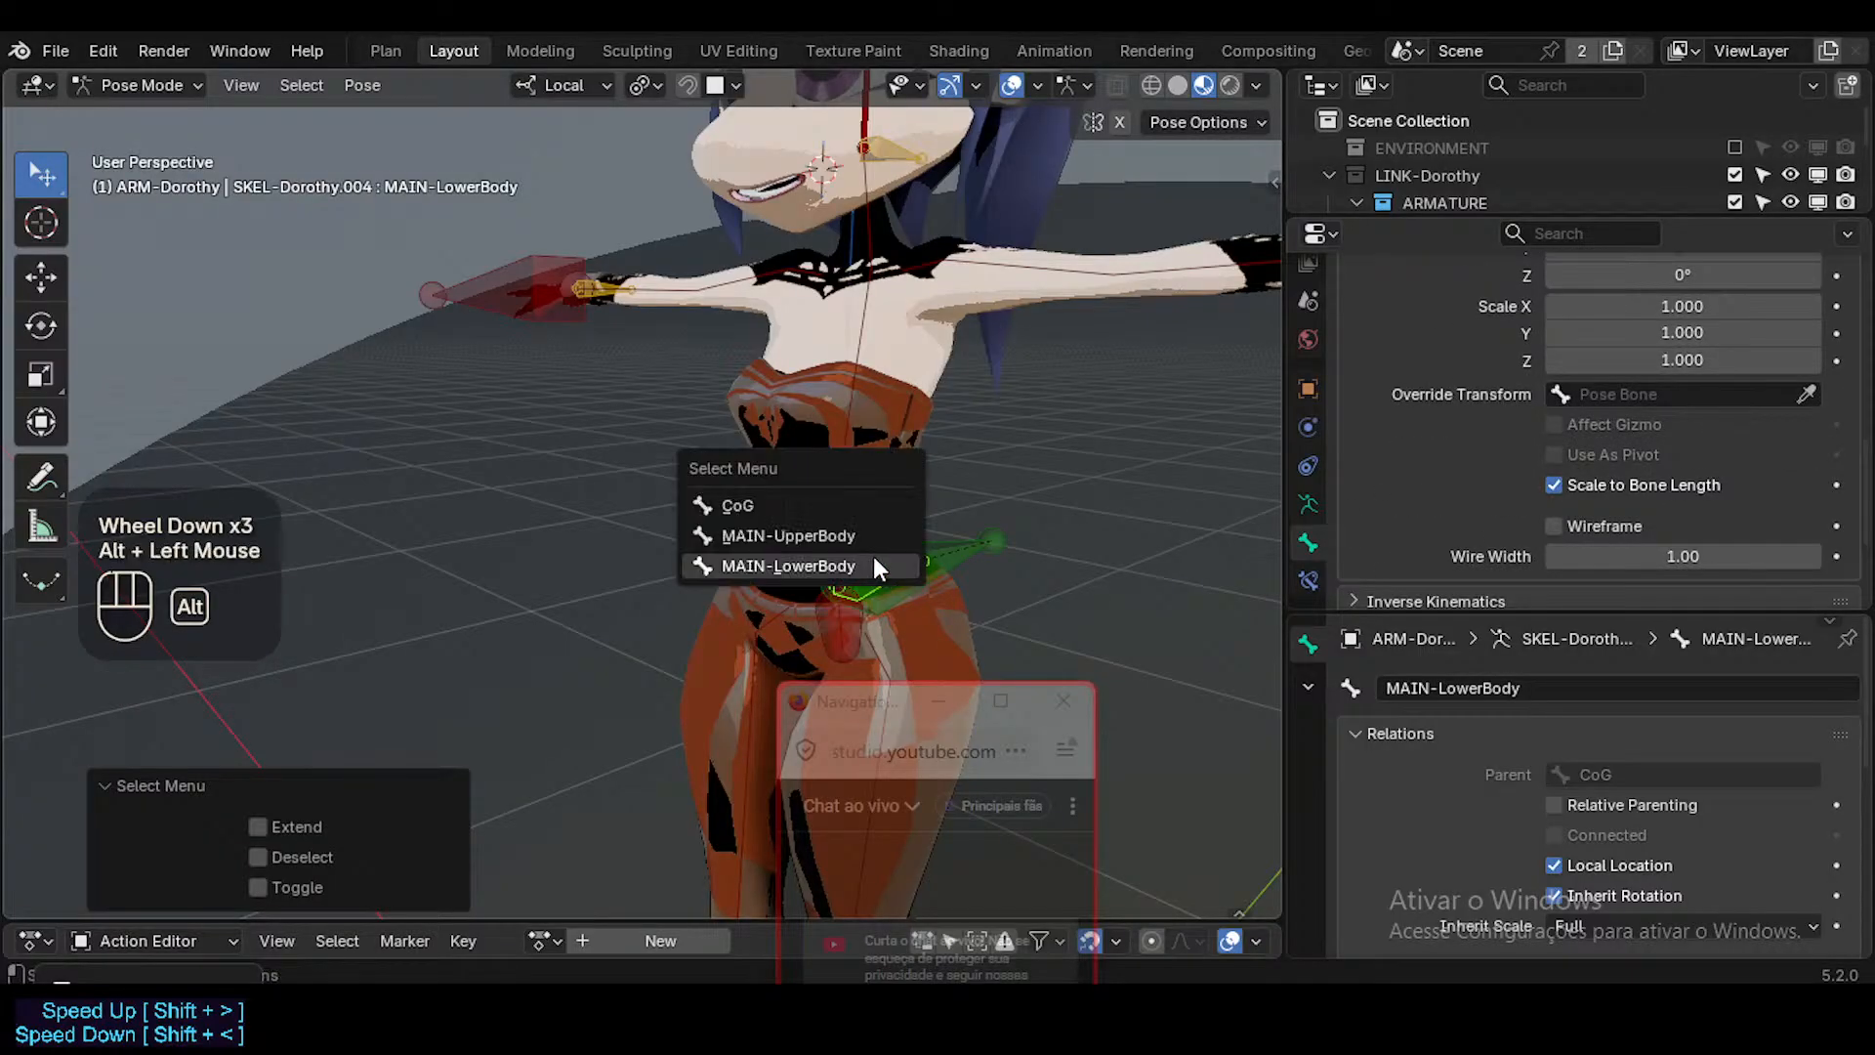
left_click(772, 534)
key("BackSpace")
key("BackSpace")
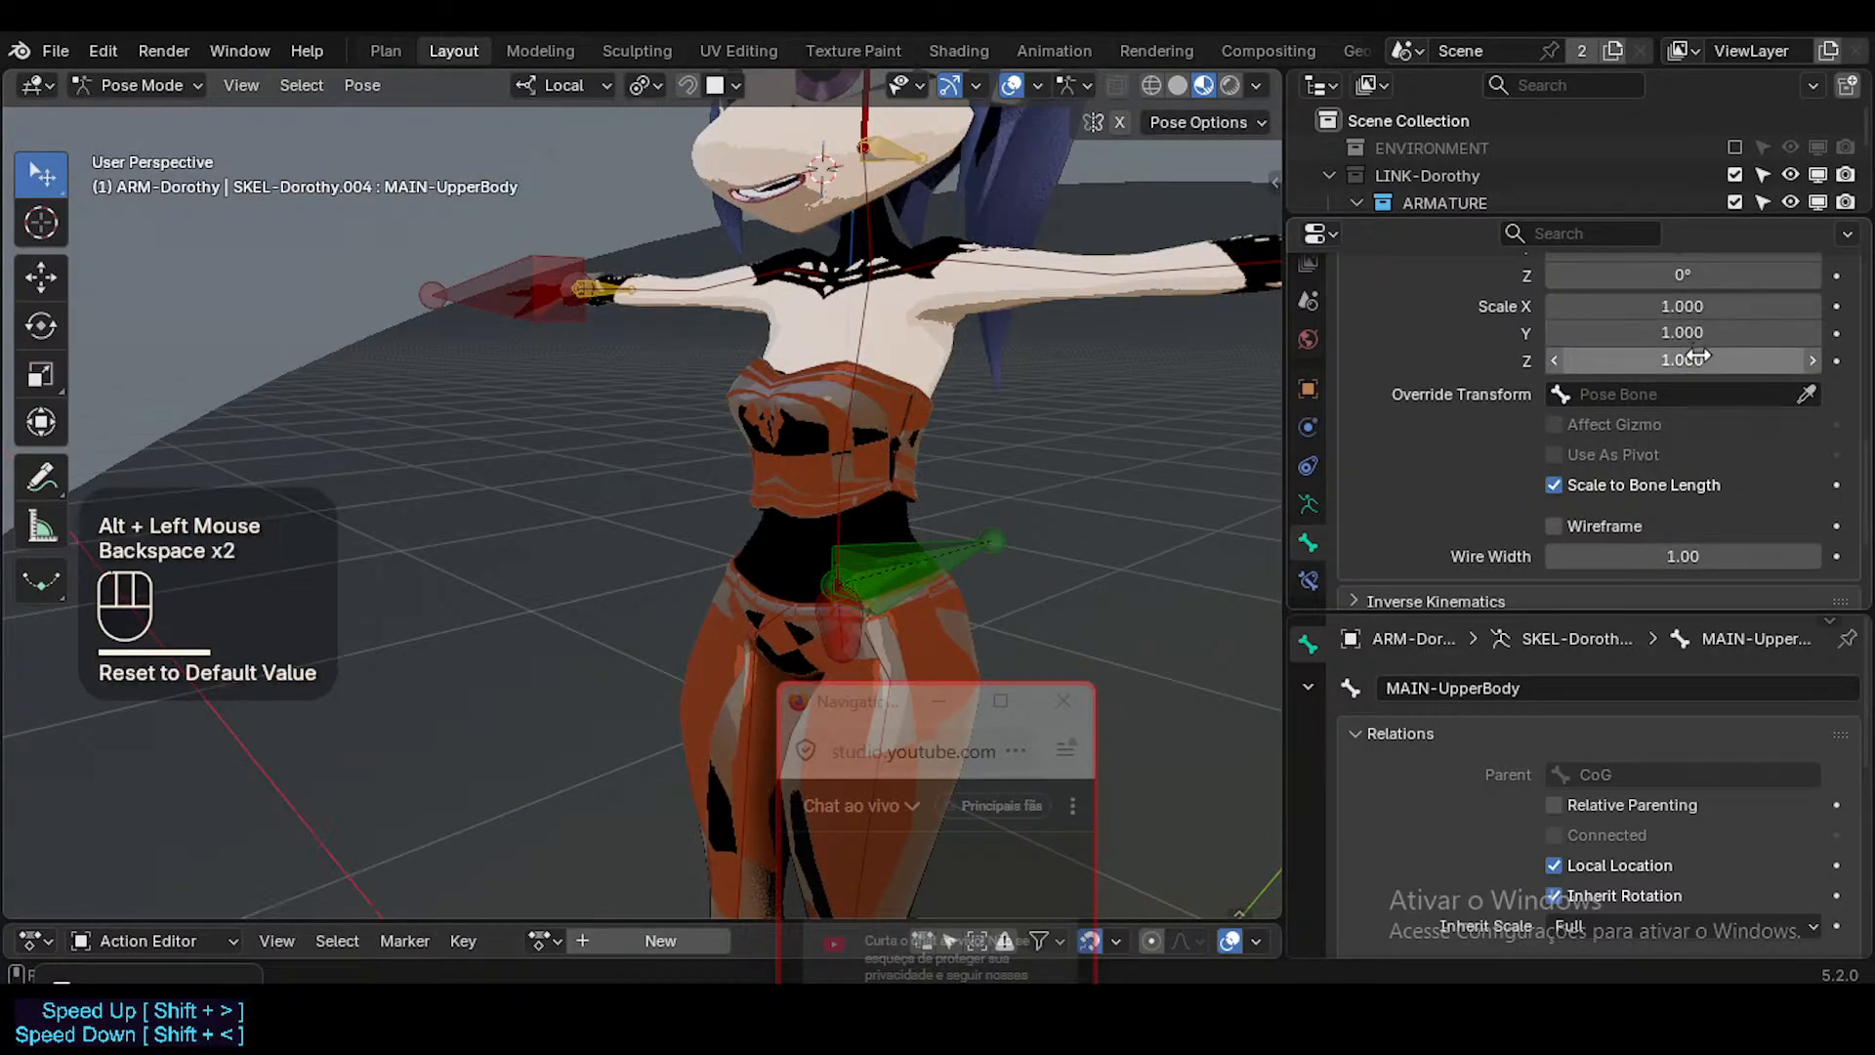
scroll(1701, 345, "up", 2)
key("BackSpace")
scroll(1701, 361, "up", 1)
key("BackSpace")
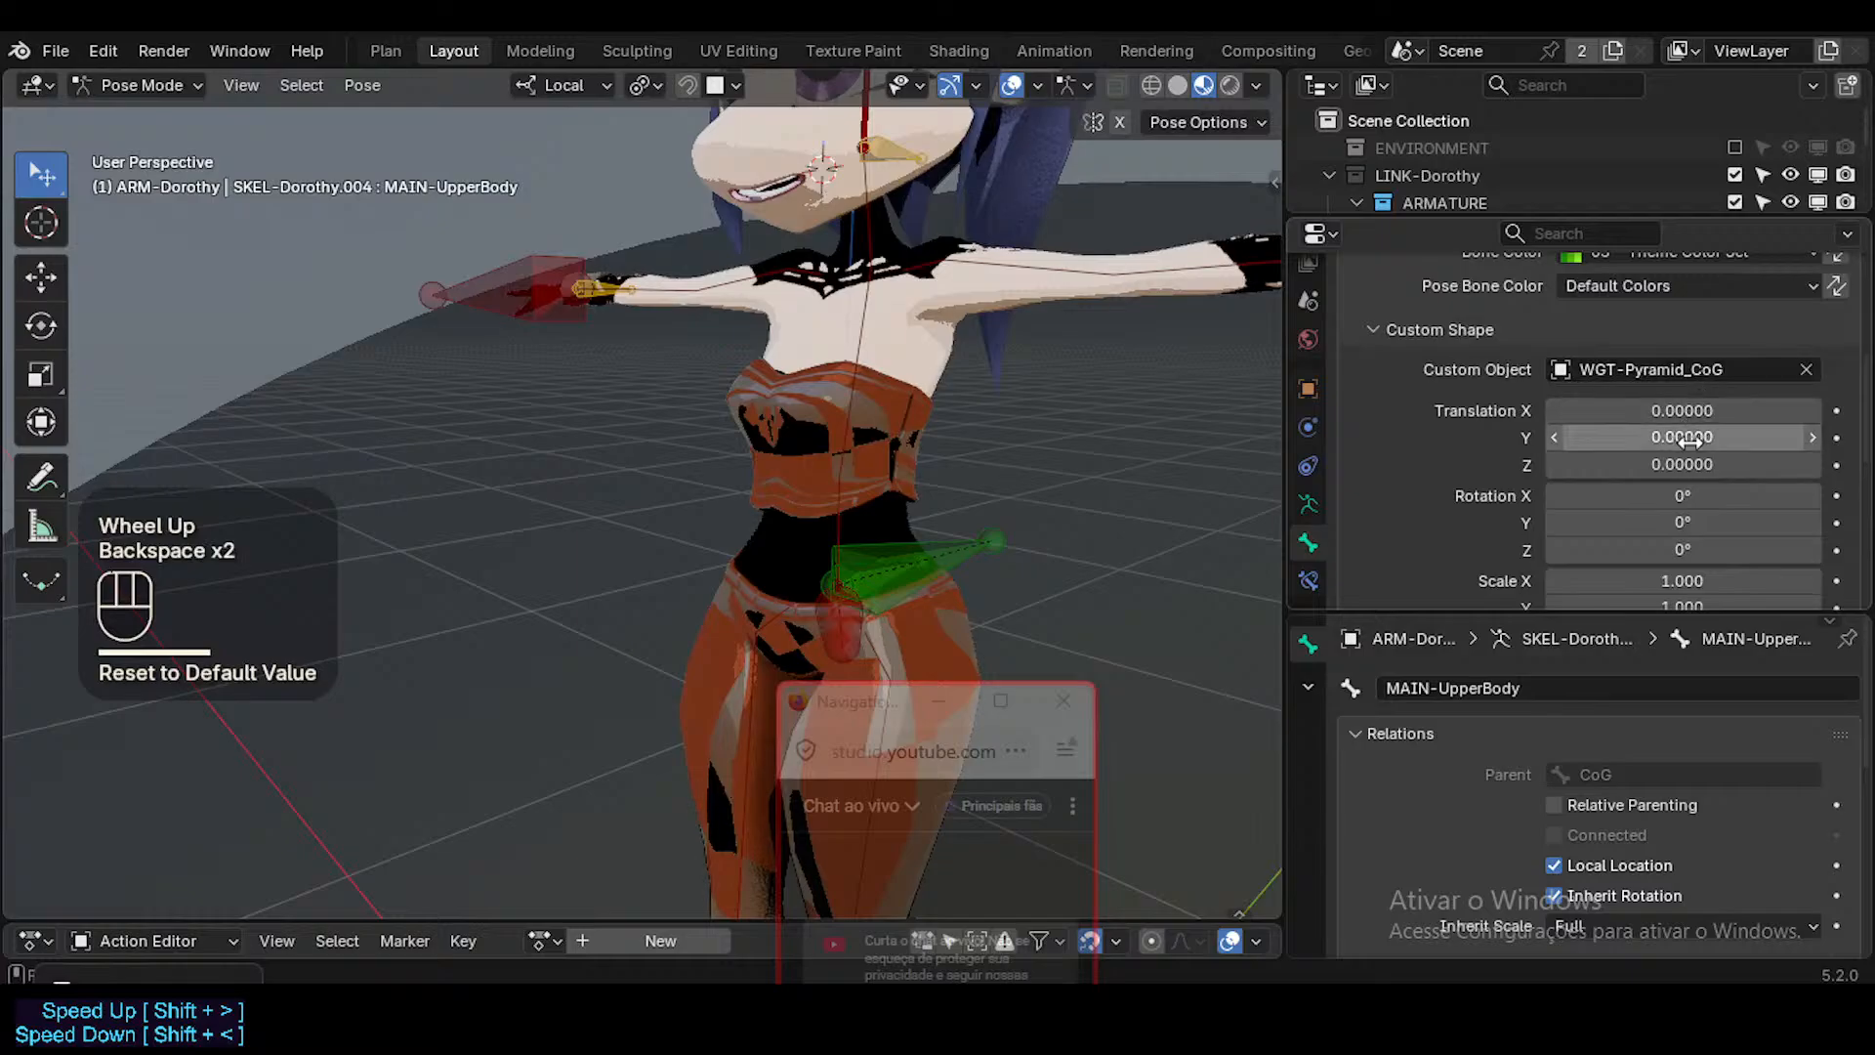
key("BackSpace")
key("BackSpace")
Replace the custom shape object of MAIN-UpperBody with WGT-Arrow_Arc.
left_click(1804, 368)
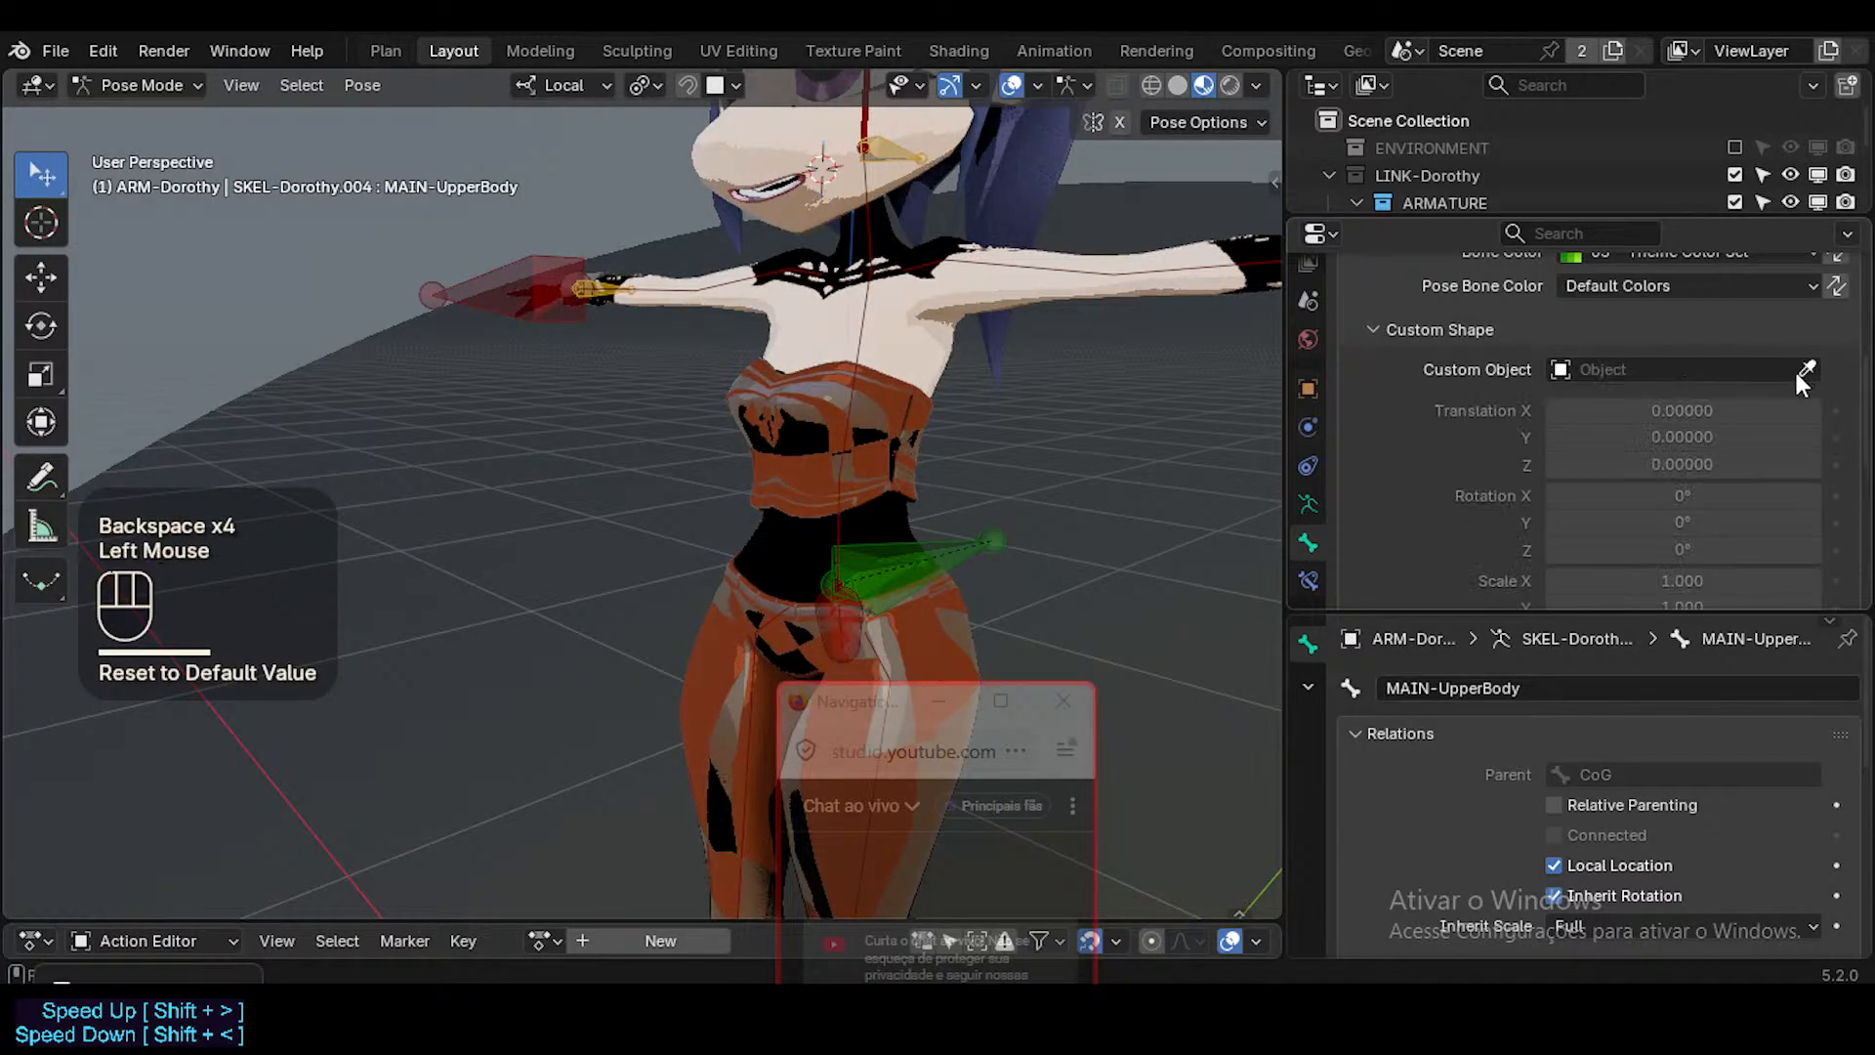
double_click(1664, 369)
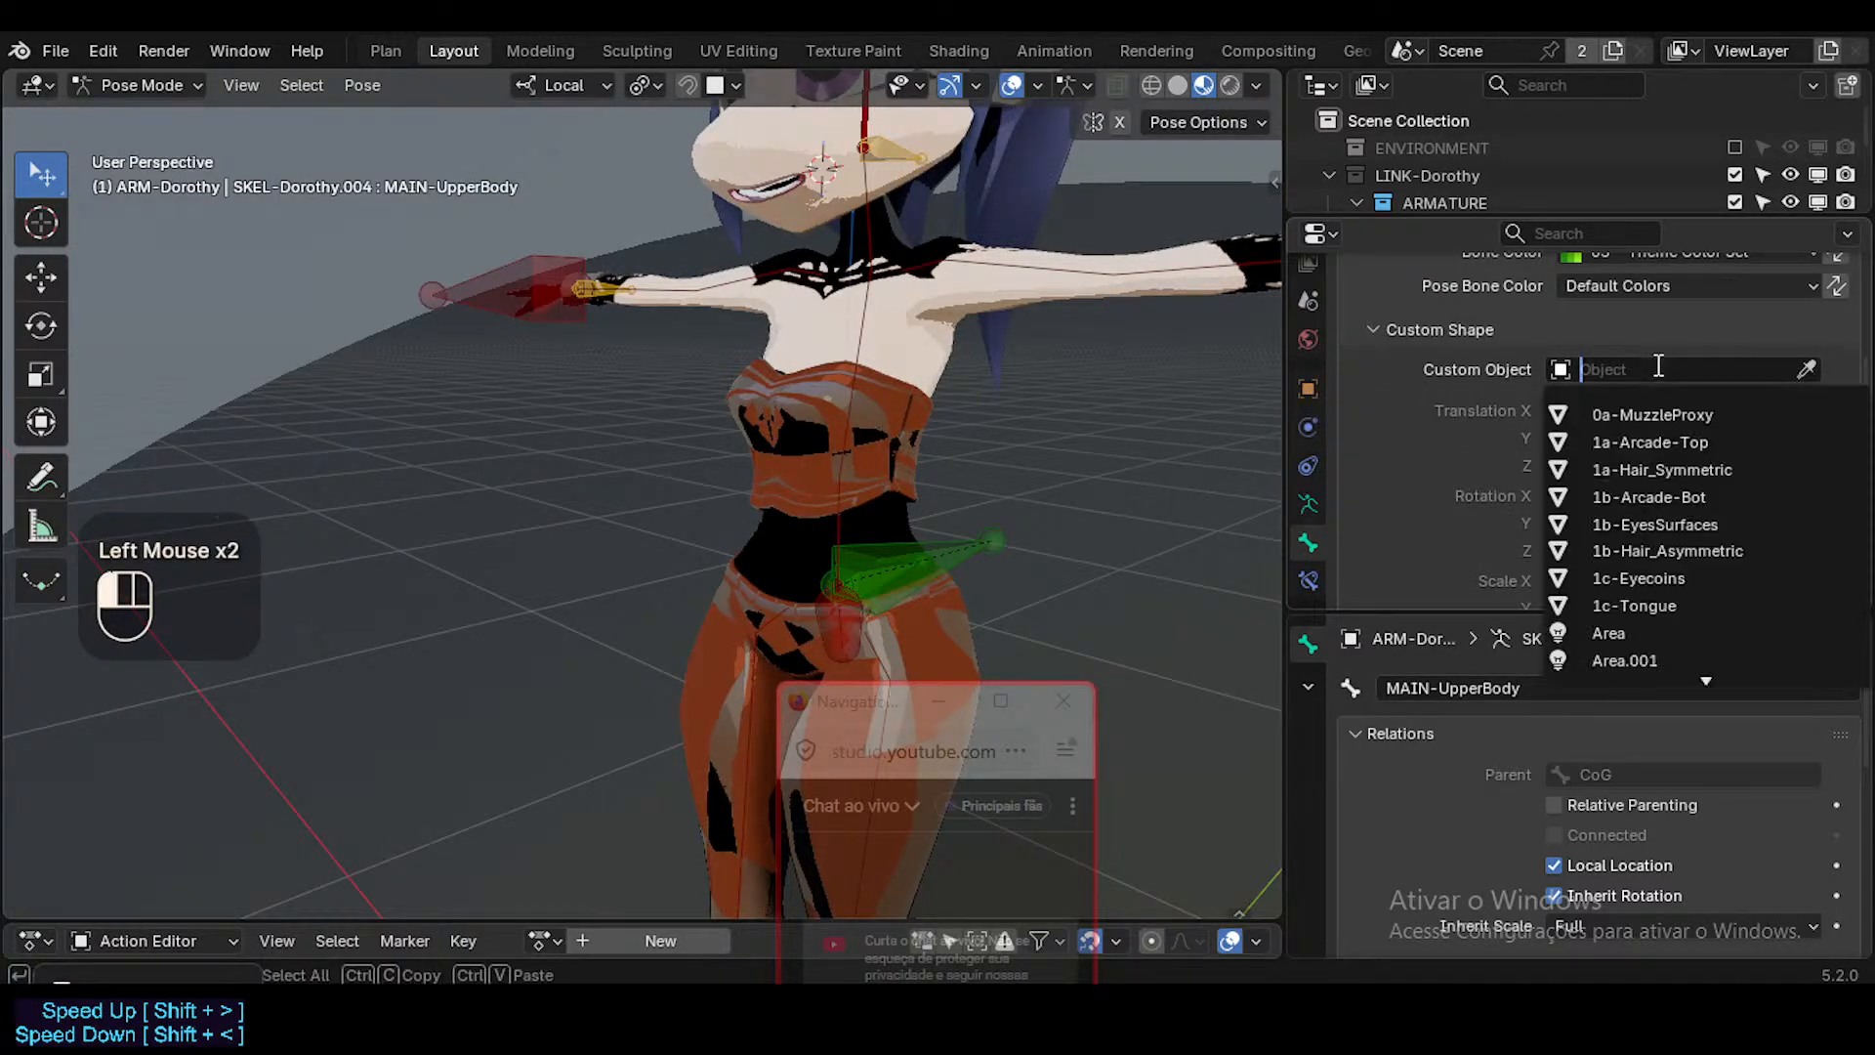
type("arc")
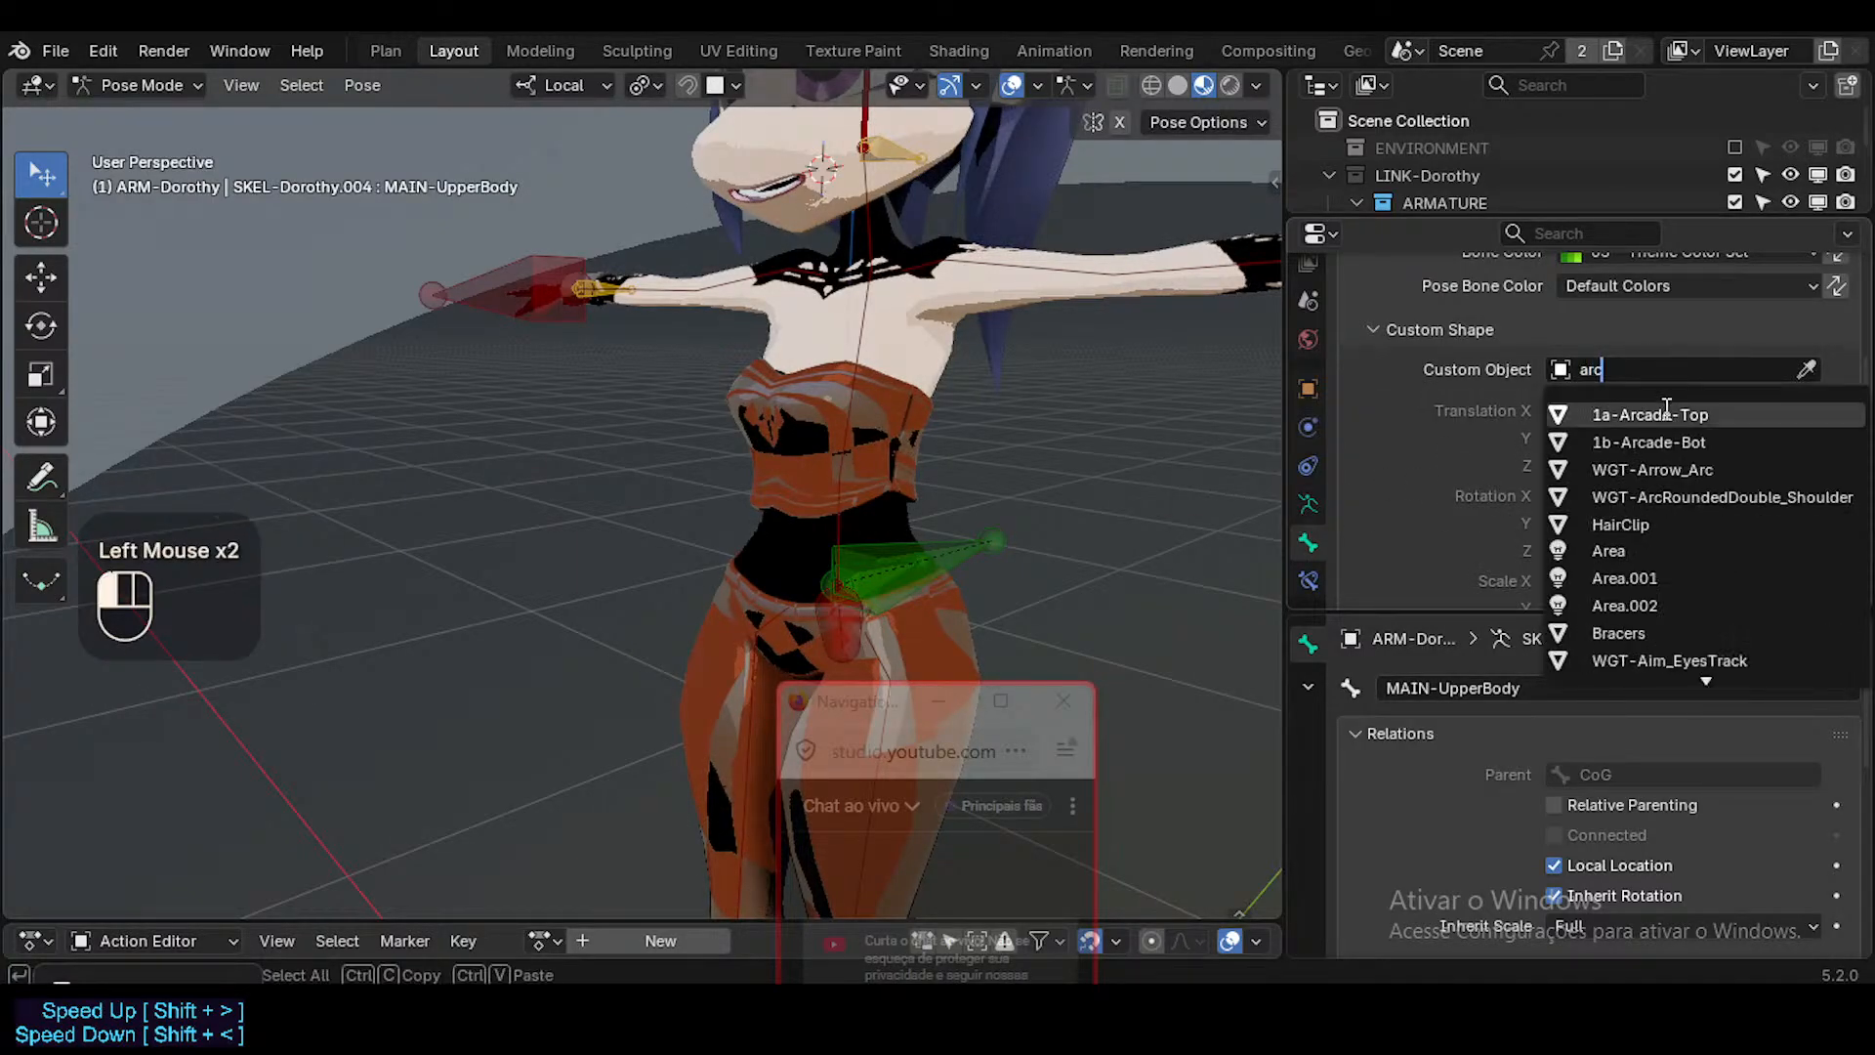
left_click(1653, 470)
Turn the custom bone shapes back on in Pose Mode and deselect all bones.
key("ctrl+Tab")
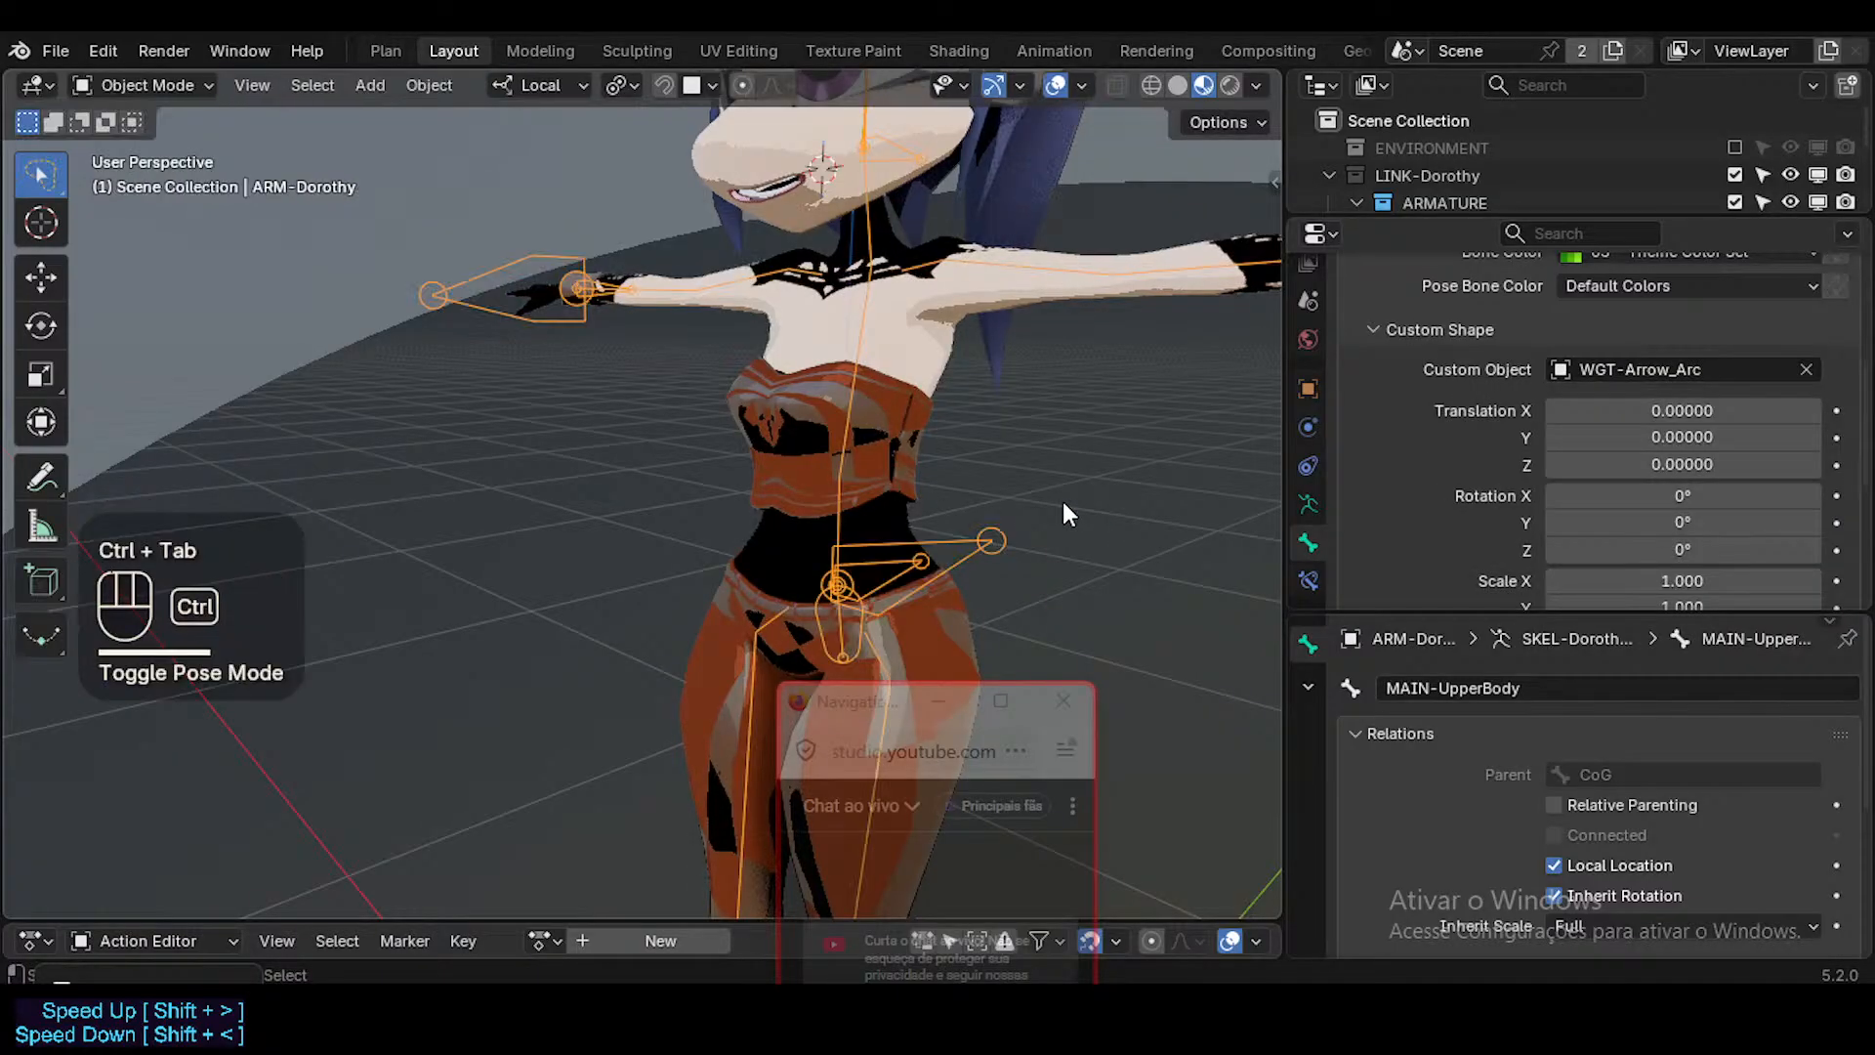
key("ctrl+Tab")
key("ctrl+4")
key("alt+a")
Select MAIN-LowerBody and set its custom shape's X rotation to 180° so the arrow points down.
left_click(900, 527)
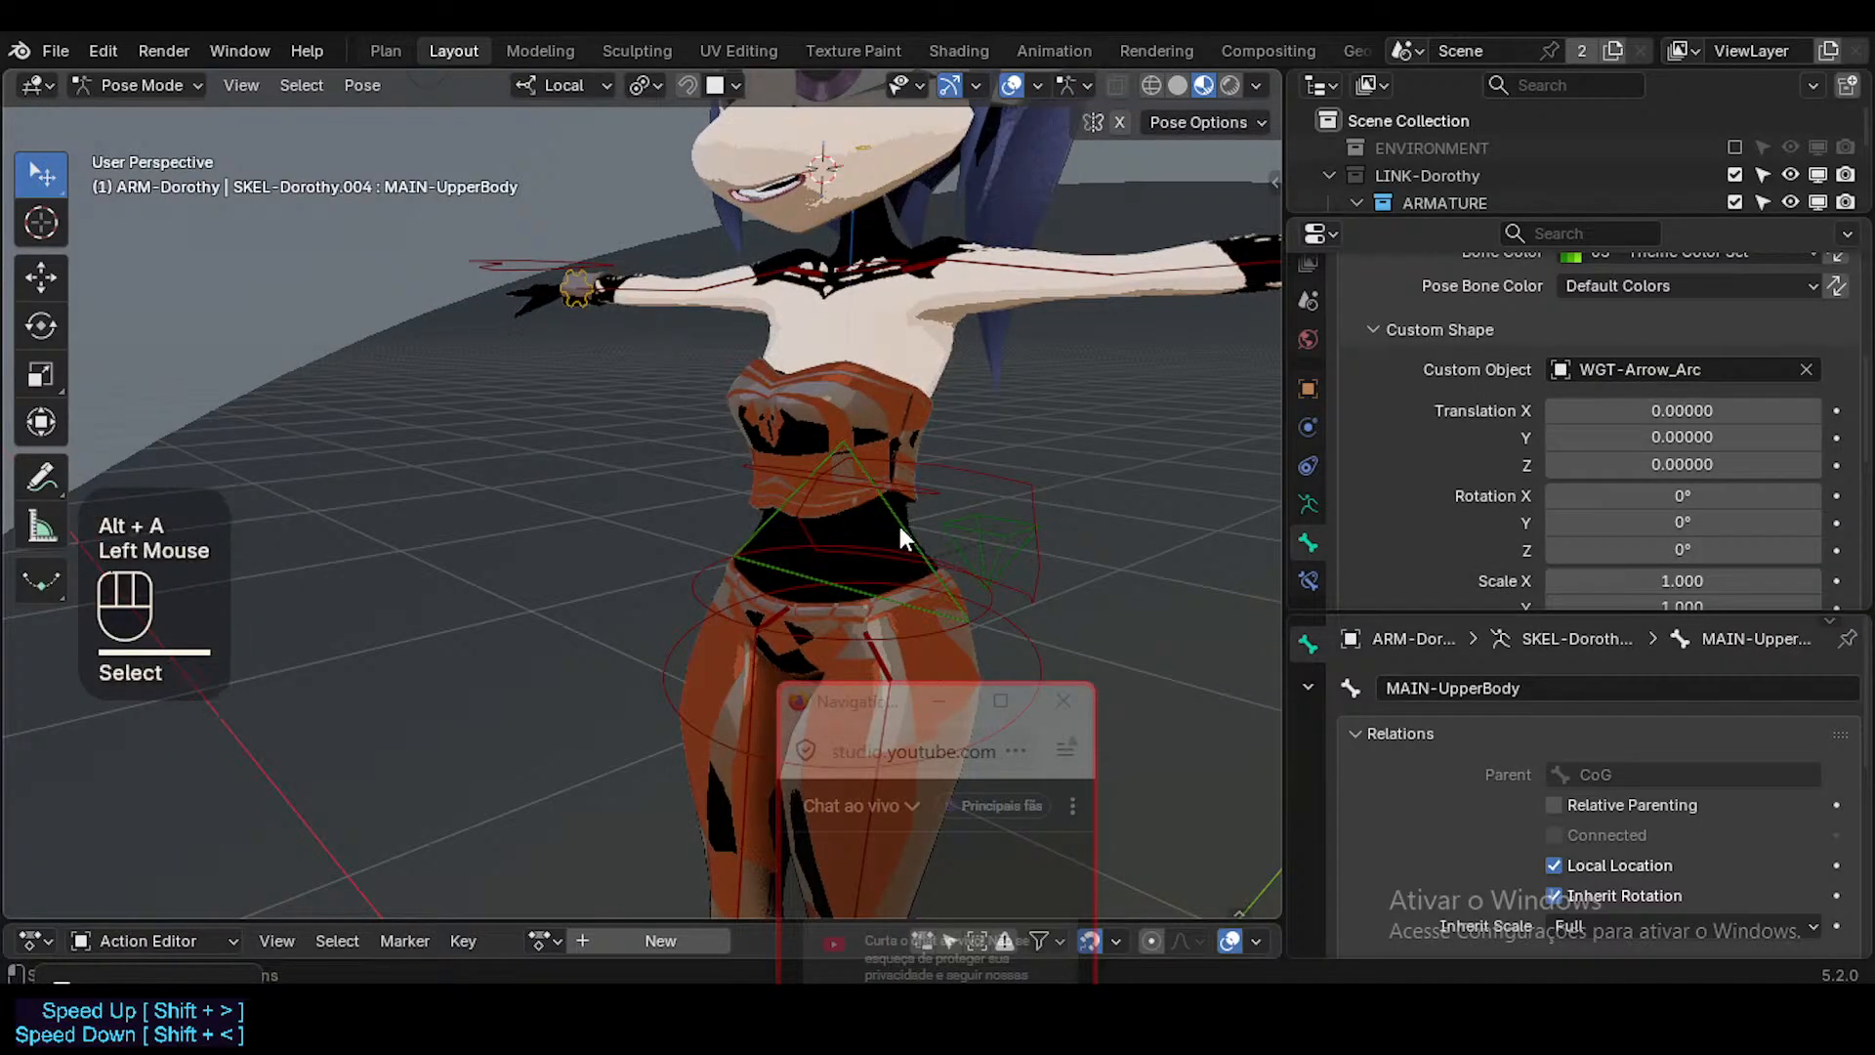
left_click(898, 524)
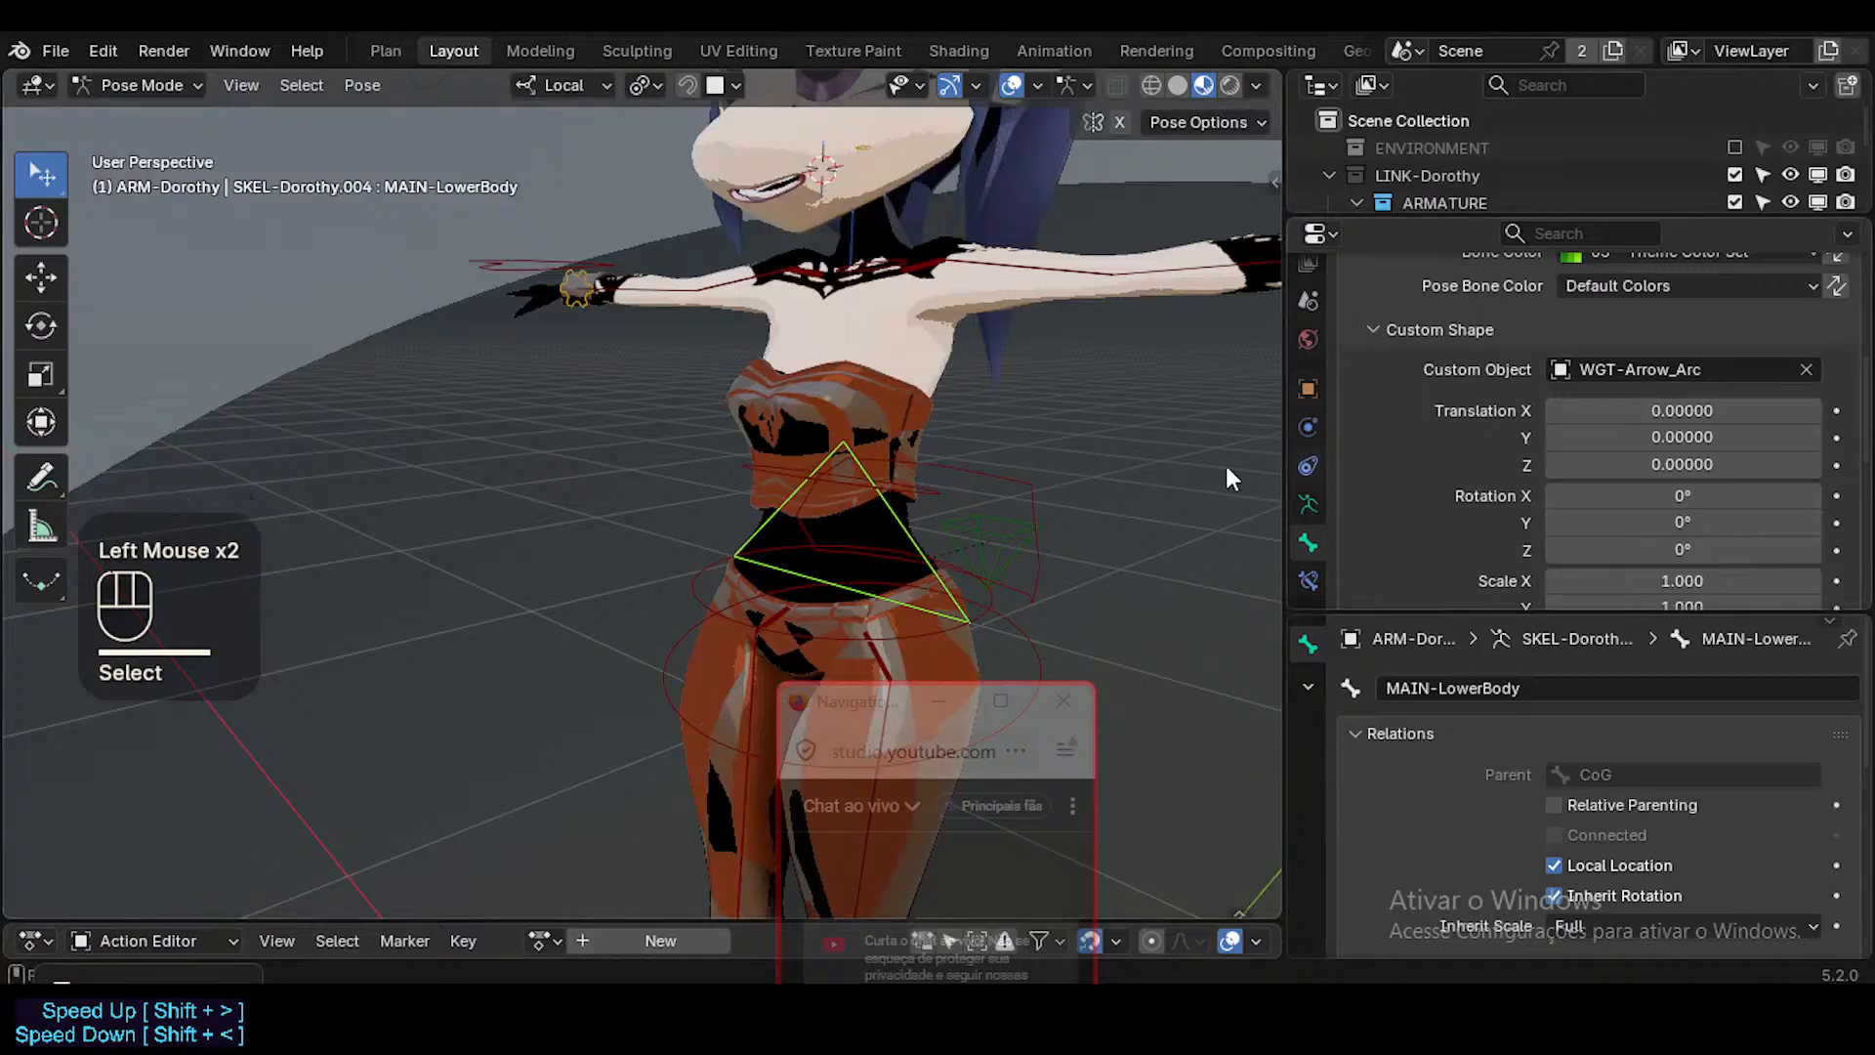
scroll(1699, 476, "down", 1)
left_click(1707, 437)
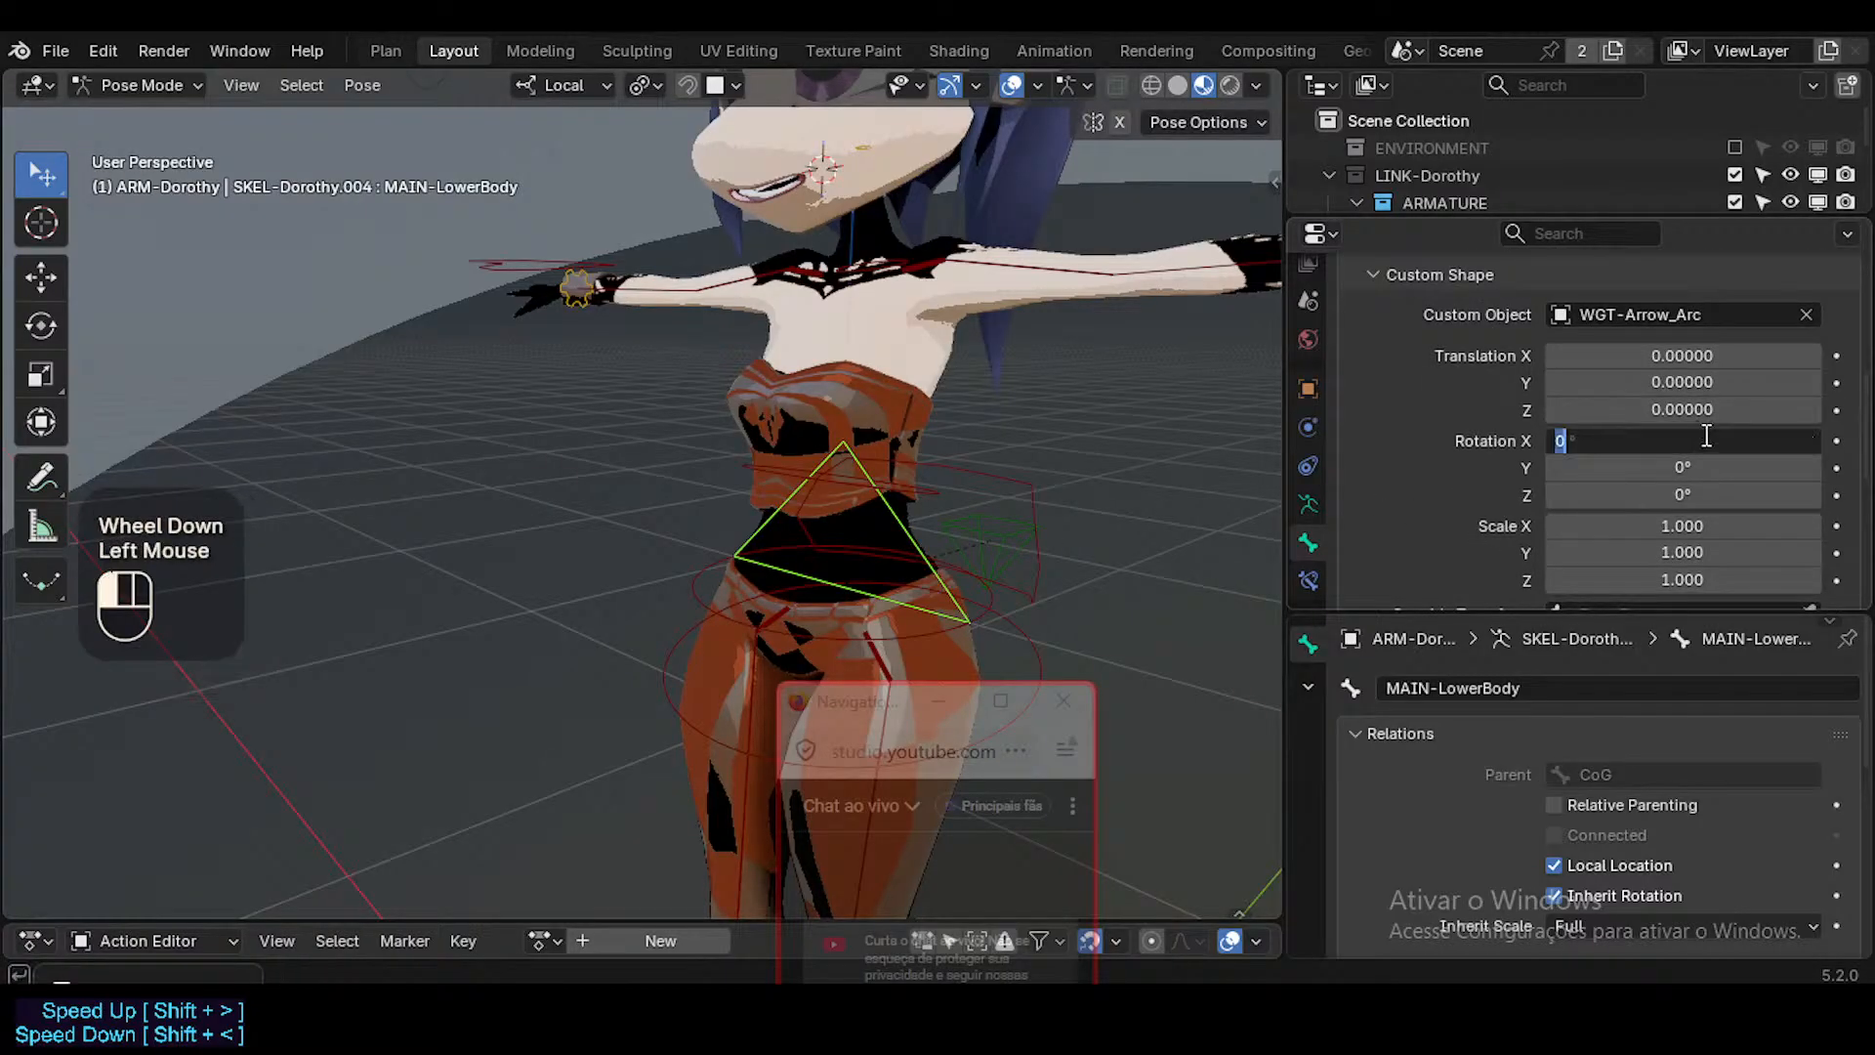
type("180")
key("Return")
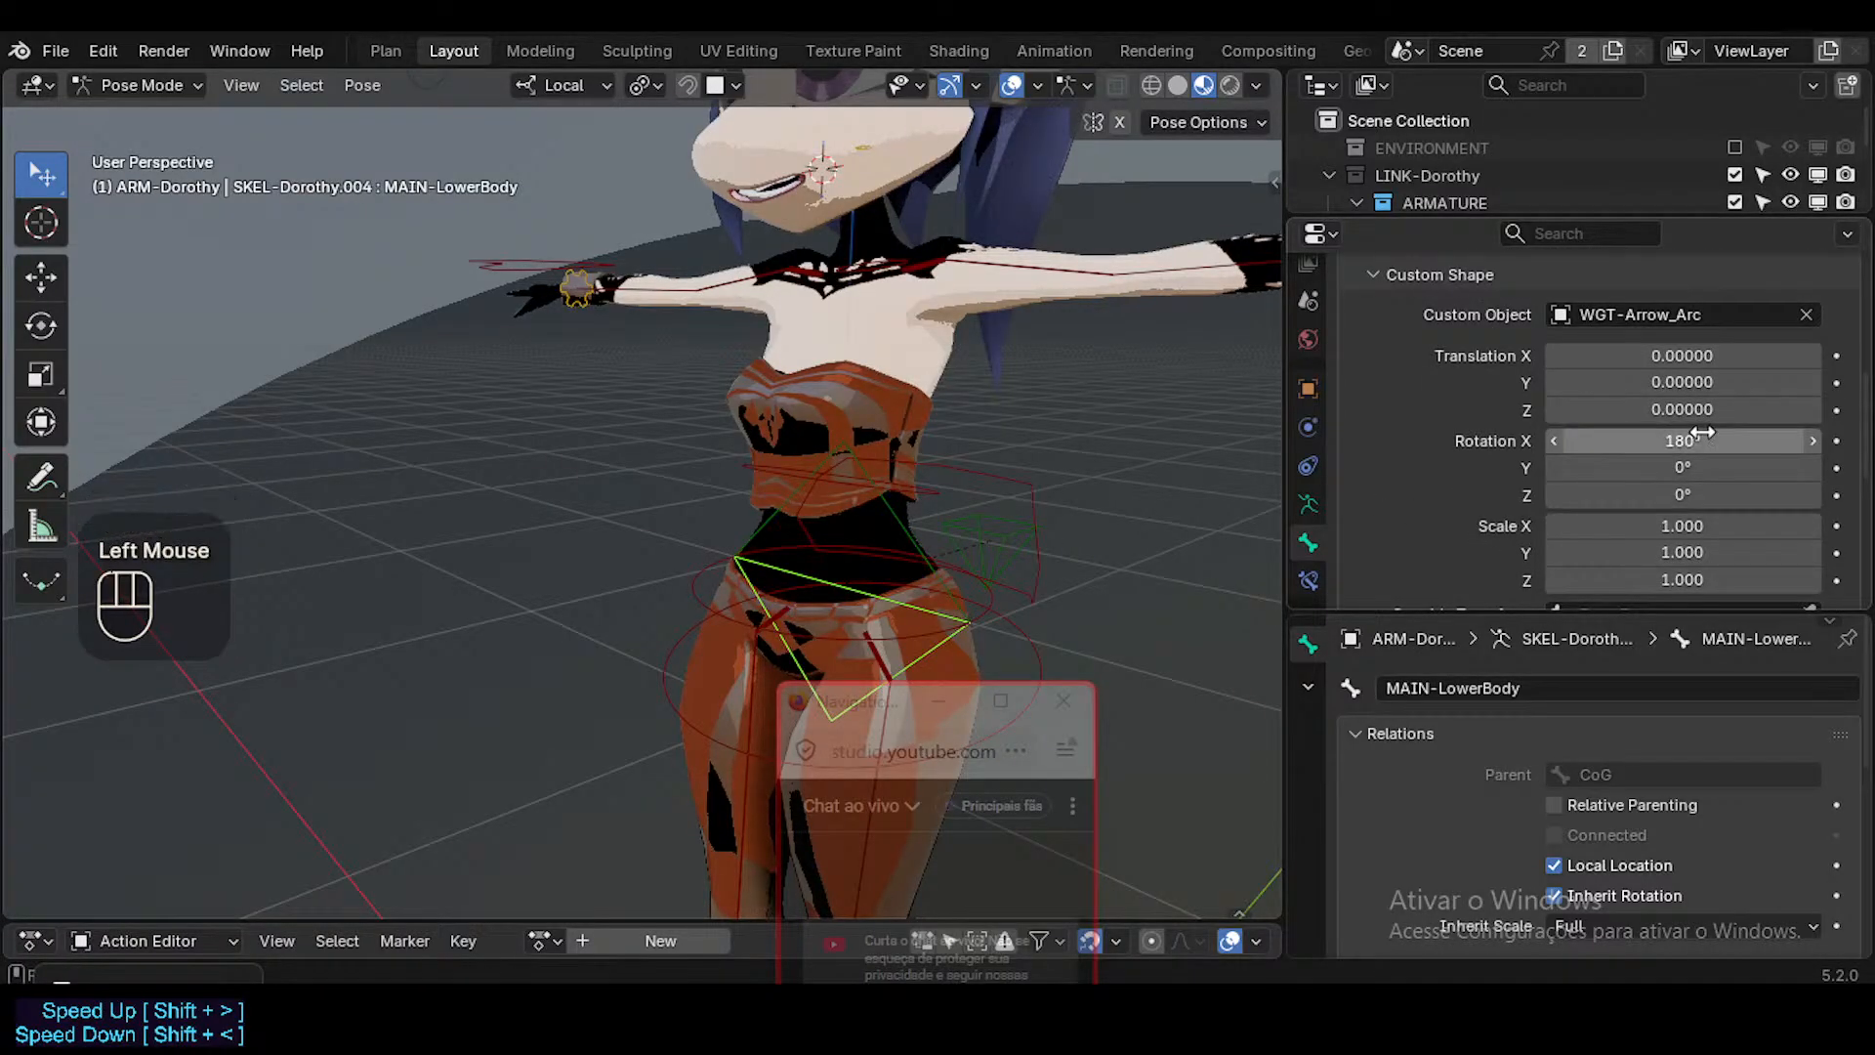
Select both MAIN-UpperBody and MAIN-LowerBody and set their custom shape scale to 0.280 on all axes.
left_click(887, 527)
left_click(940, 625, "shift")
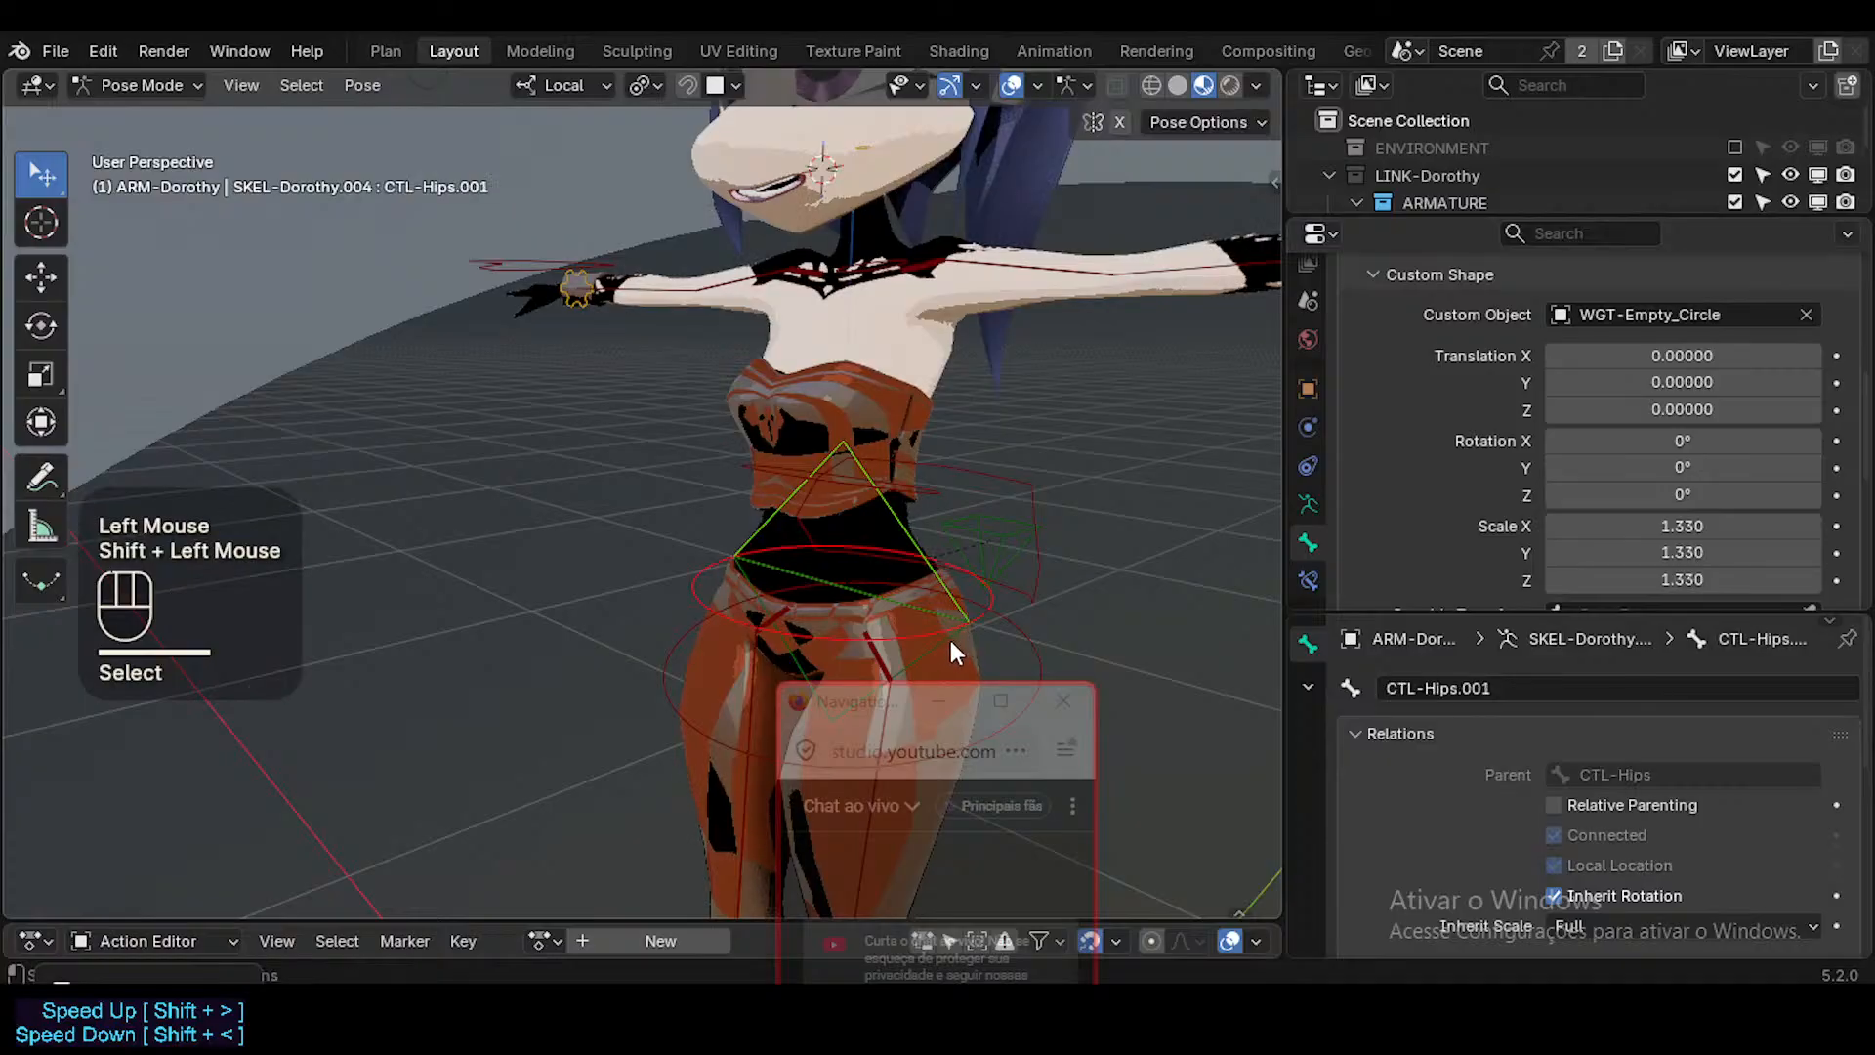
left_click(952, 641)
left_click(928, 540, "shift")
scroll(1707, 469, "down", 2)
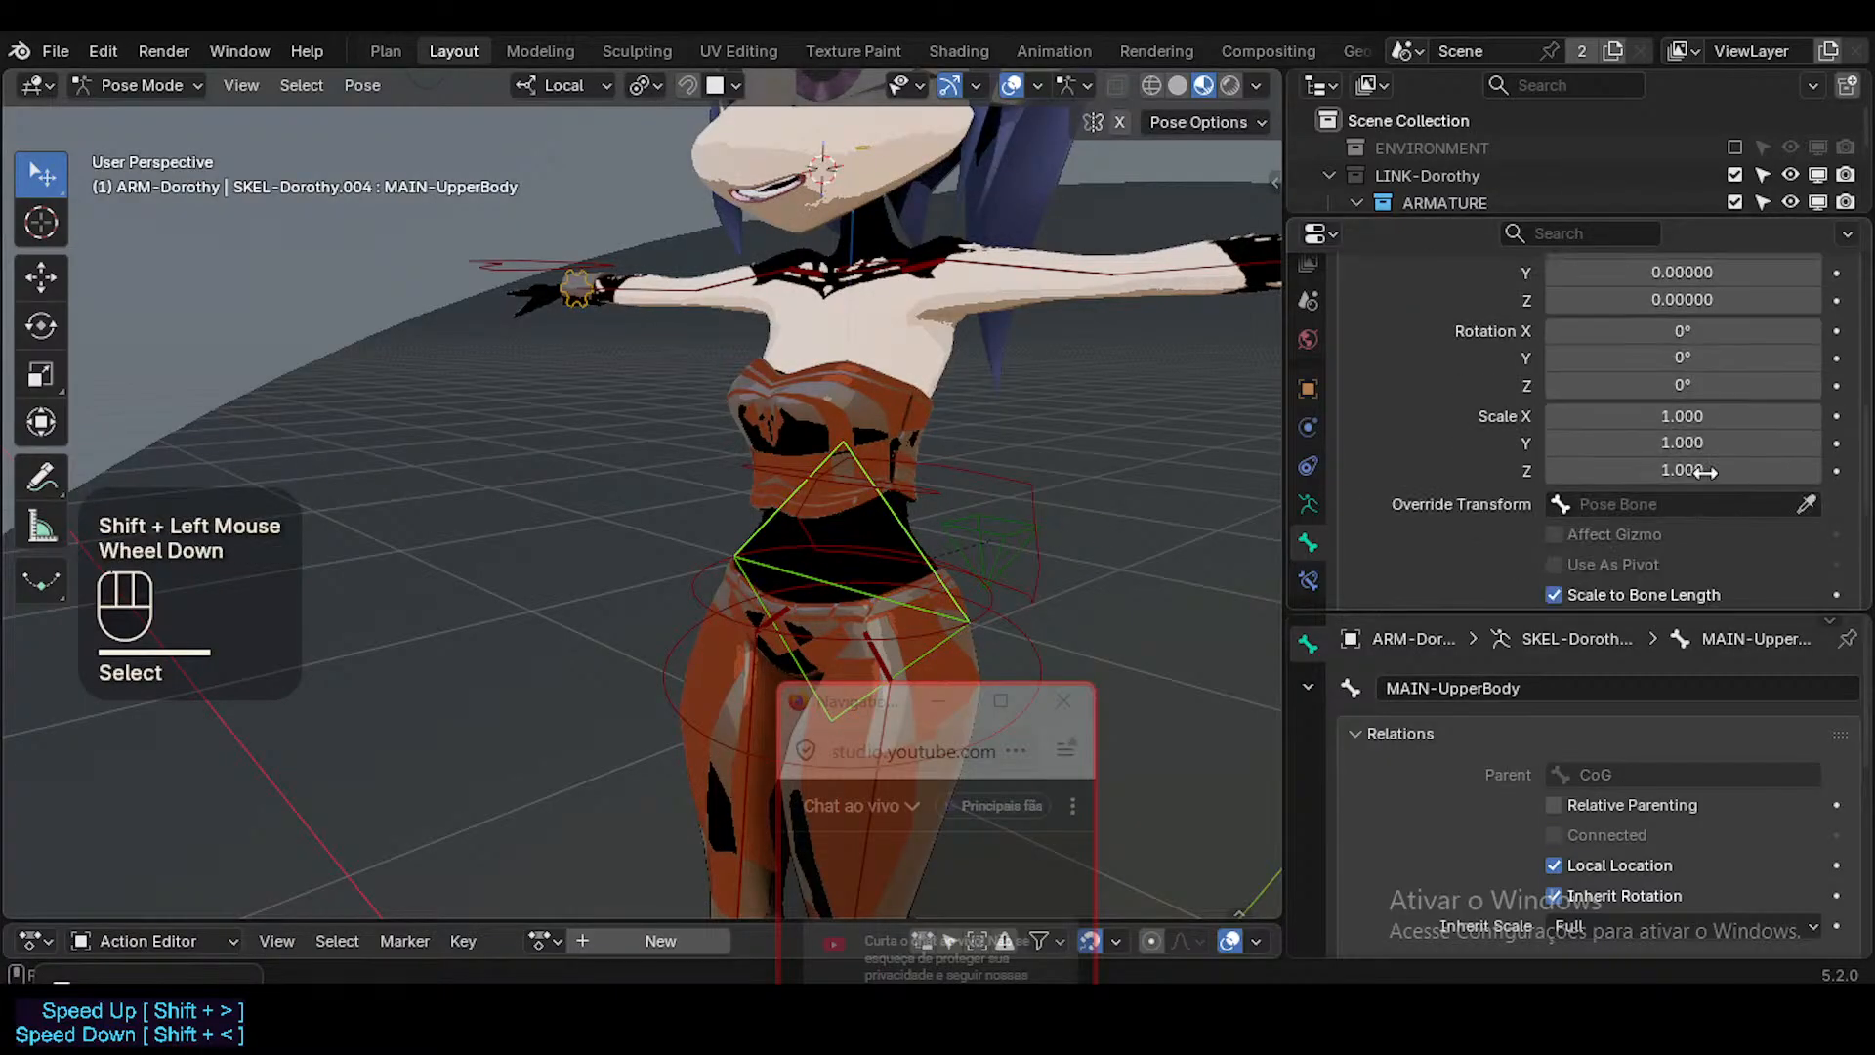
left_click_drag(1705, 417, 1650, 422)
middle_click_drag(822, 463, 1566, 460)
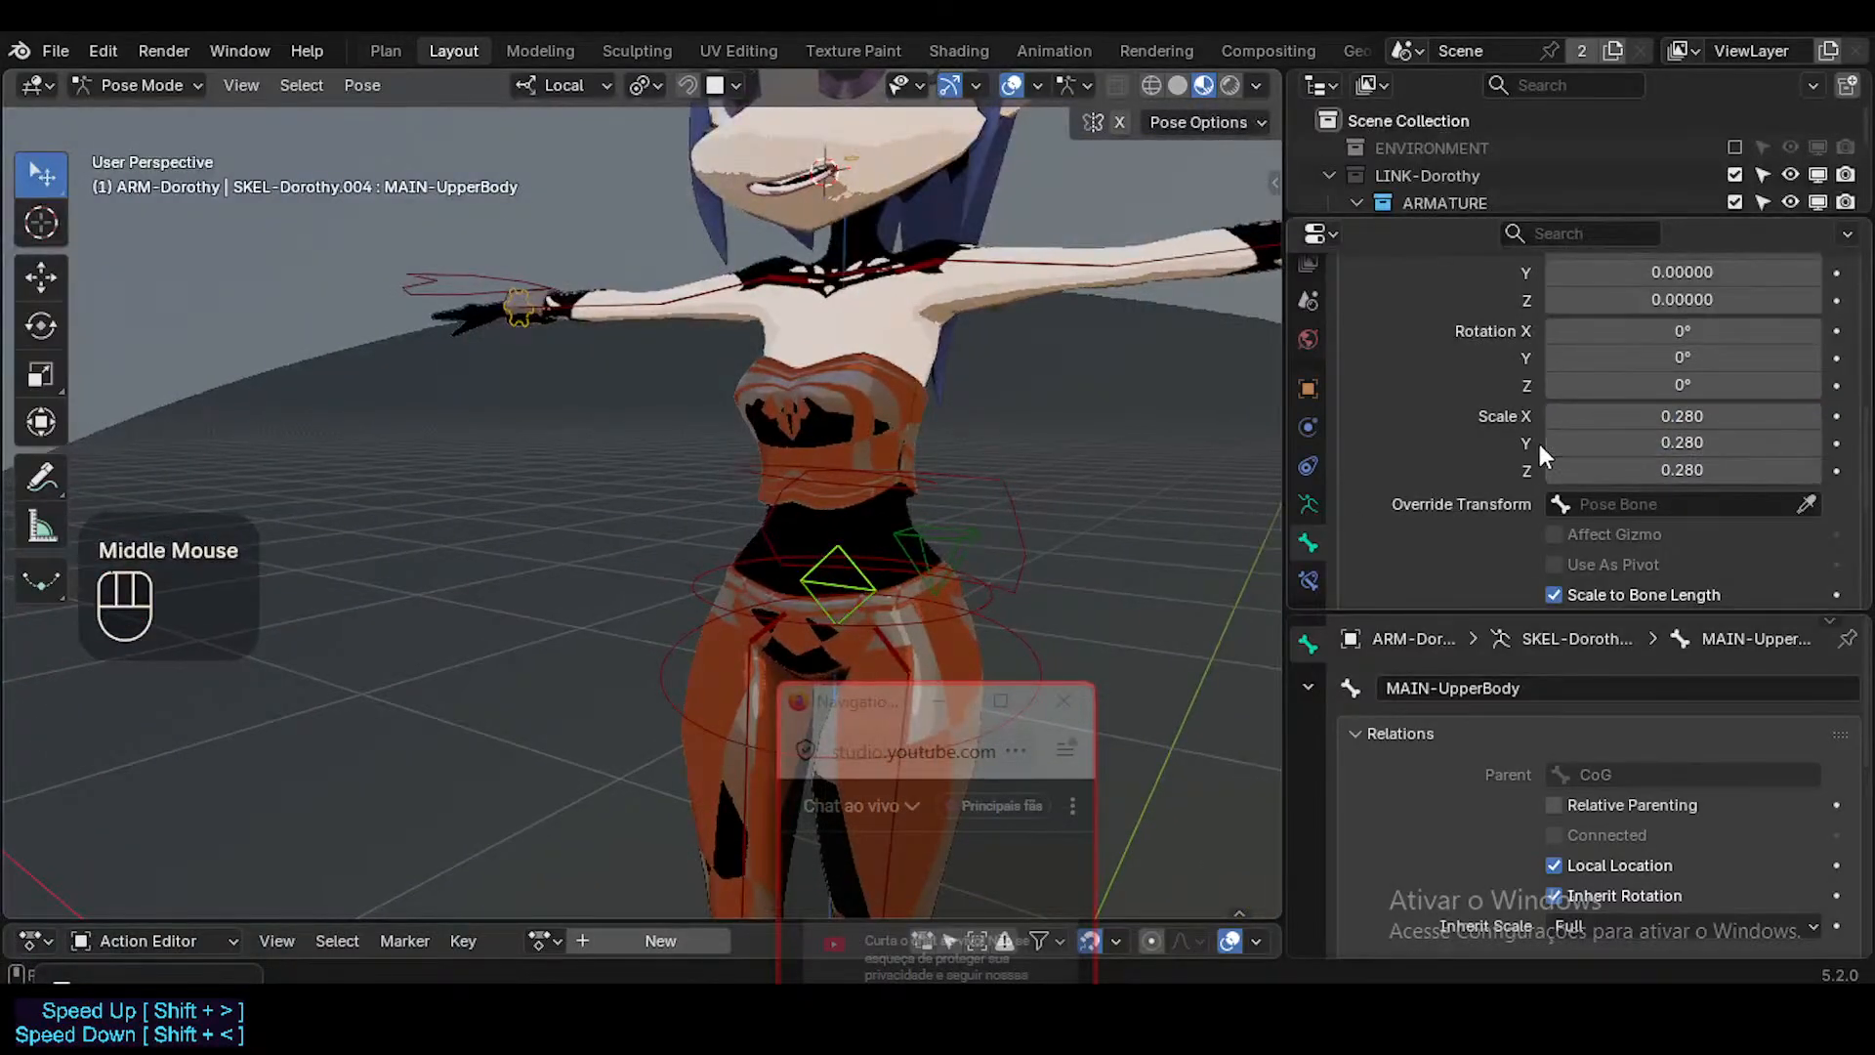
Try offsetting both bones' custom shapes by 0.011 in Y translation, and undo it.
left_click(840, 536)
left_click(863, 596, "shift")
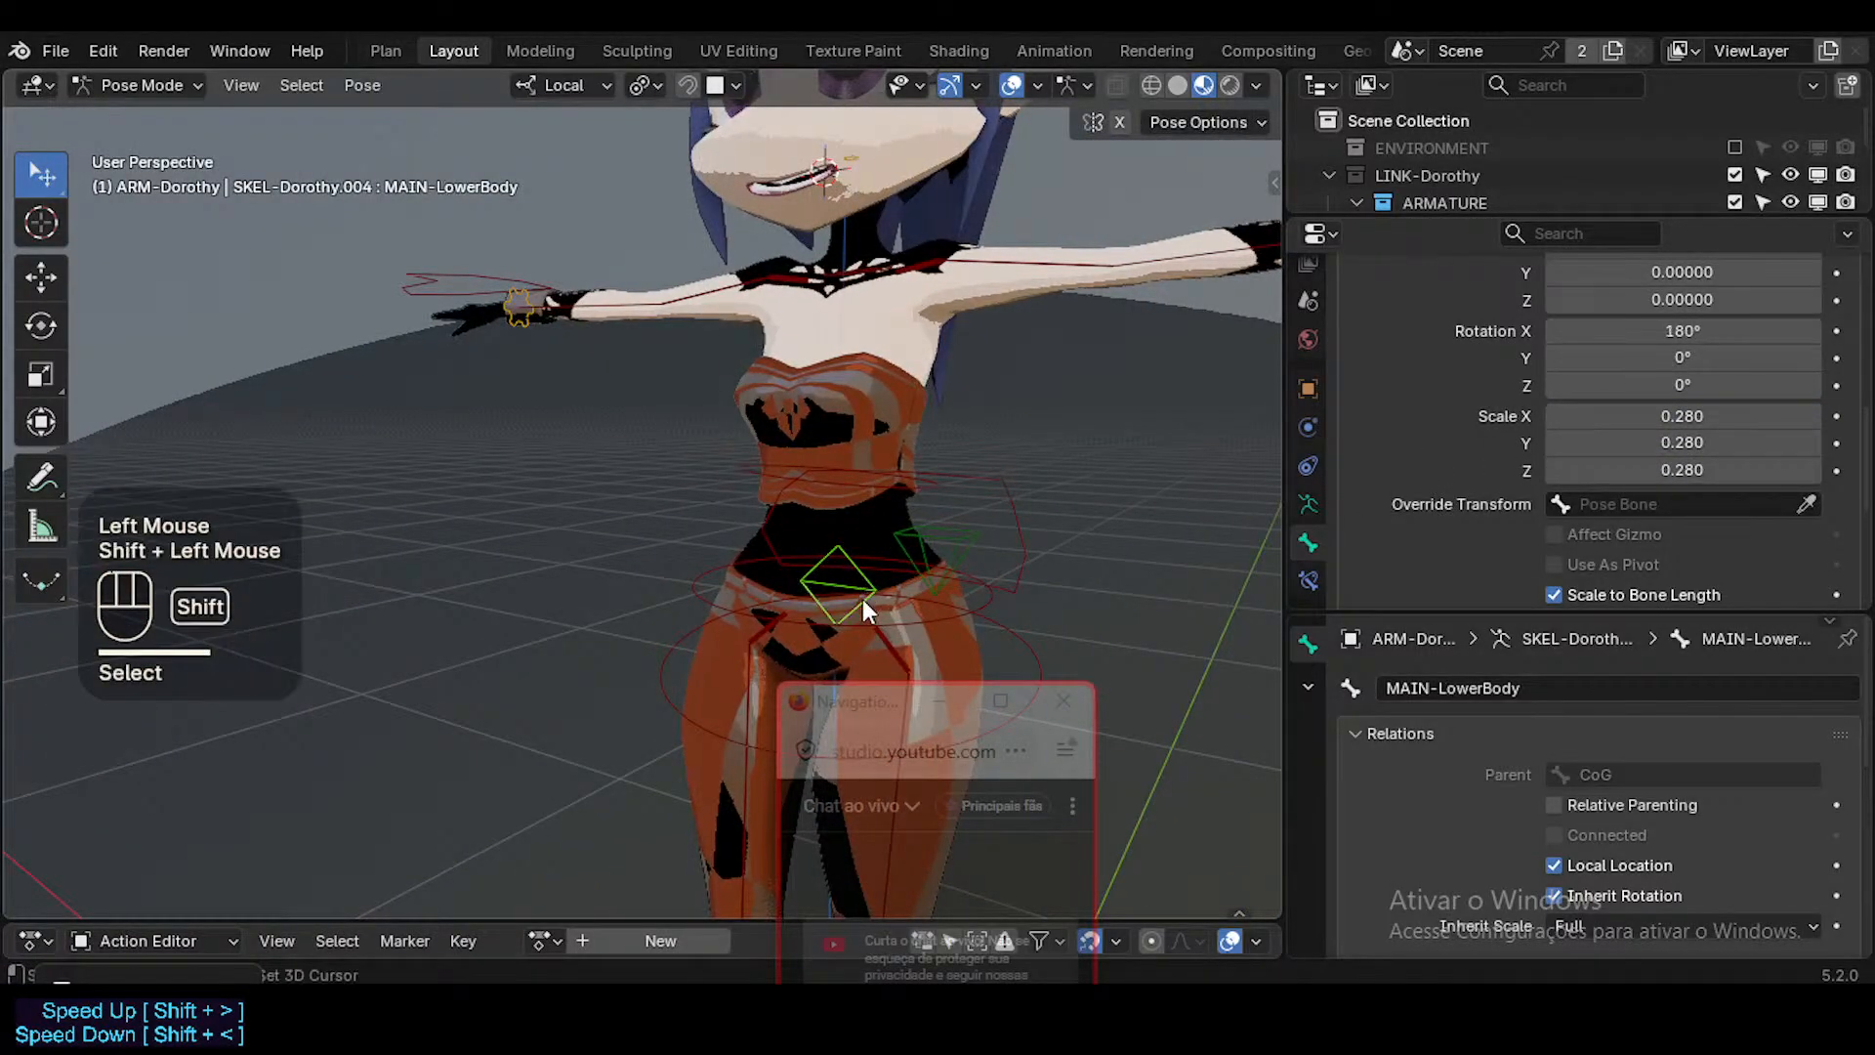
scroll(1619, 561, "up", 1)
scroll(1625, 553, "down", 2)
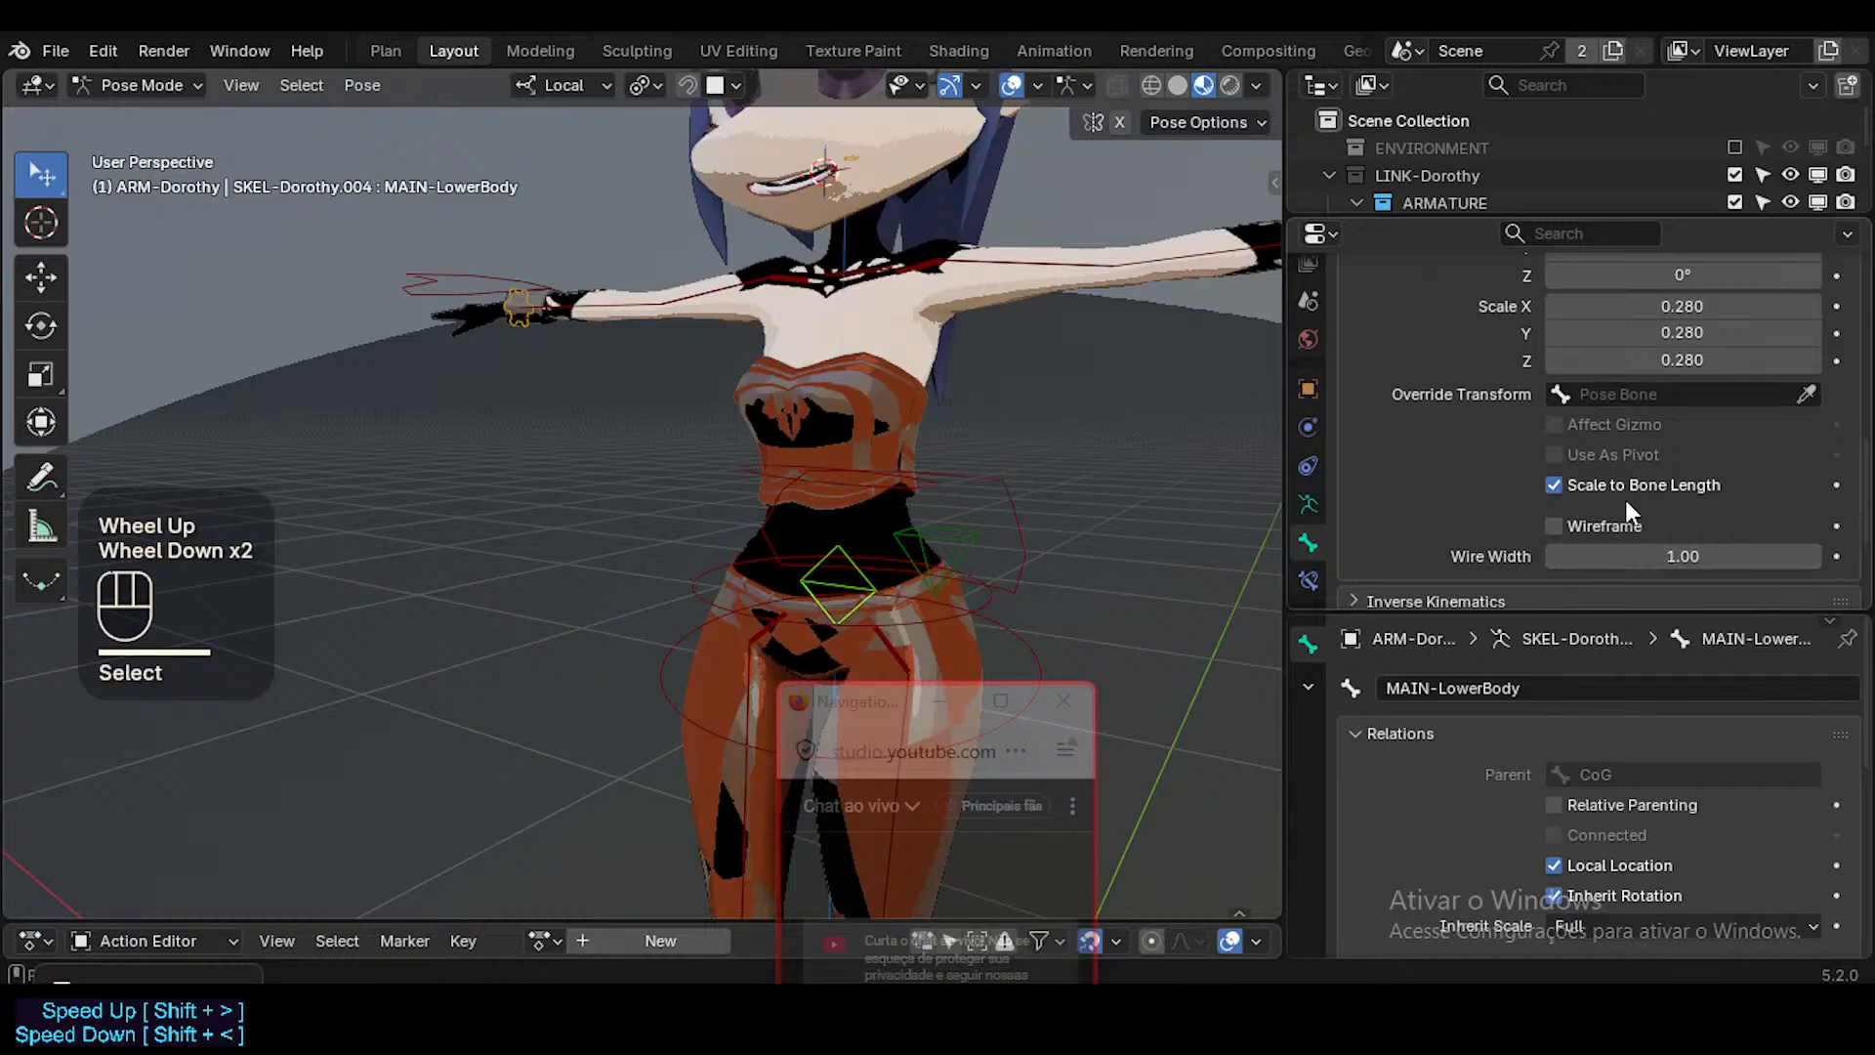
scroll(1678, 429, "up", 1)
scroll(1681, 391, "up", 1)
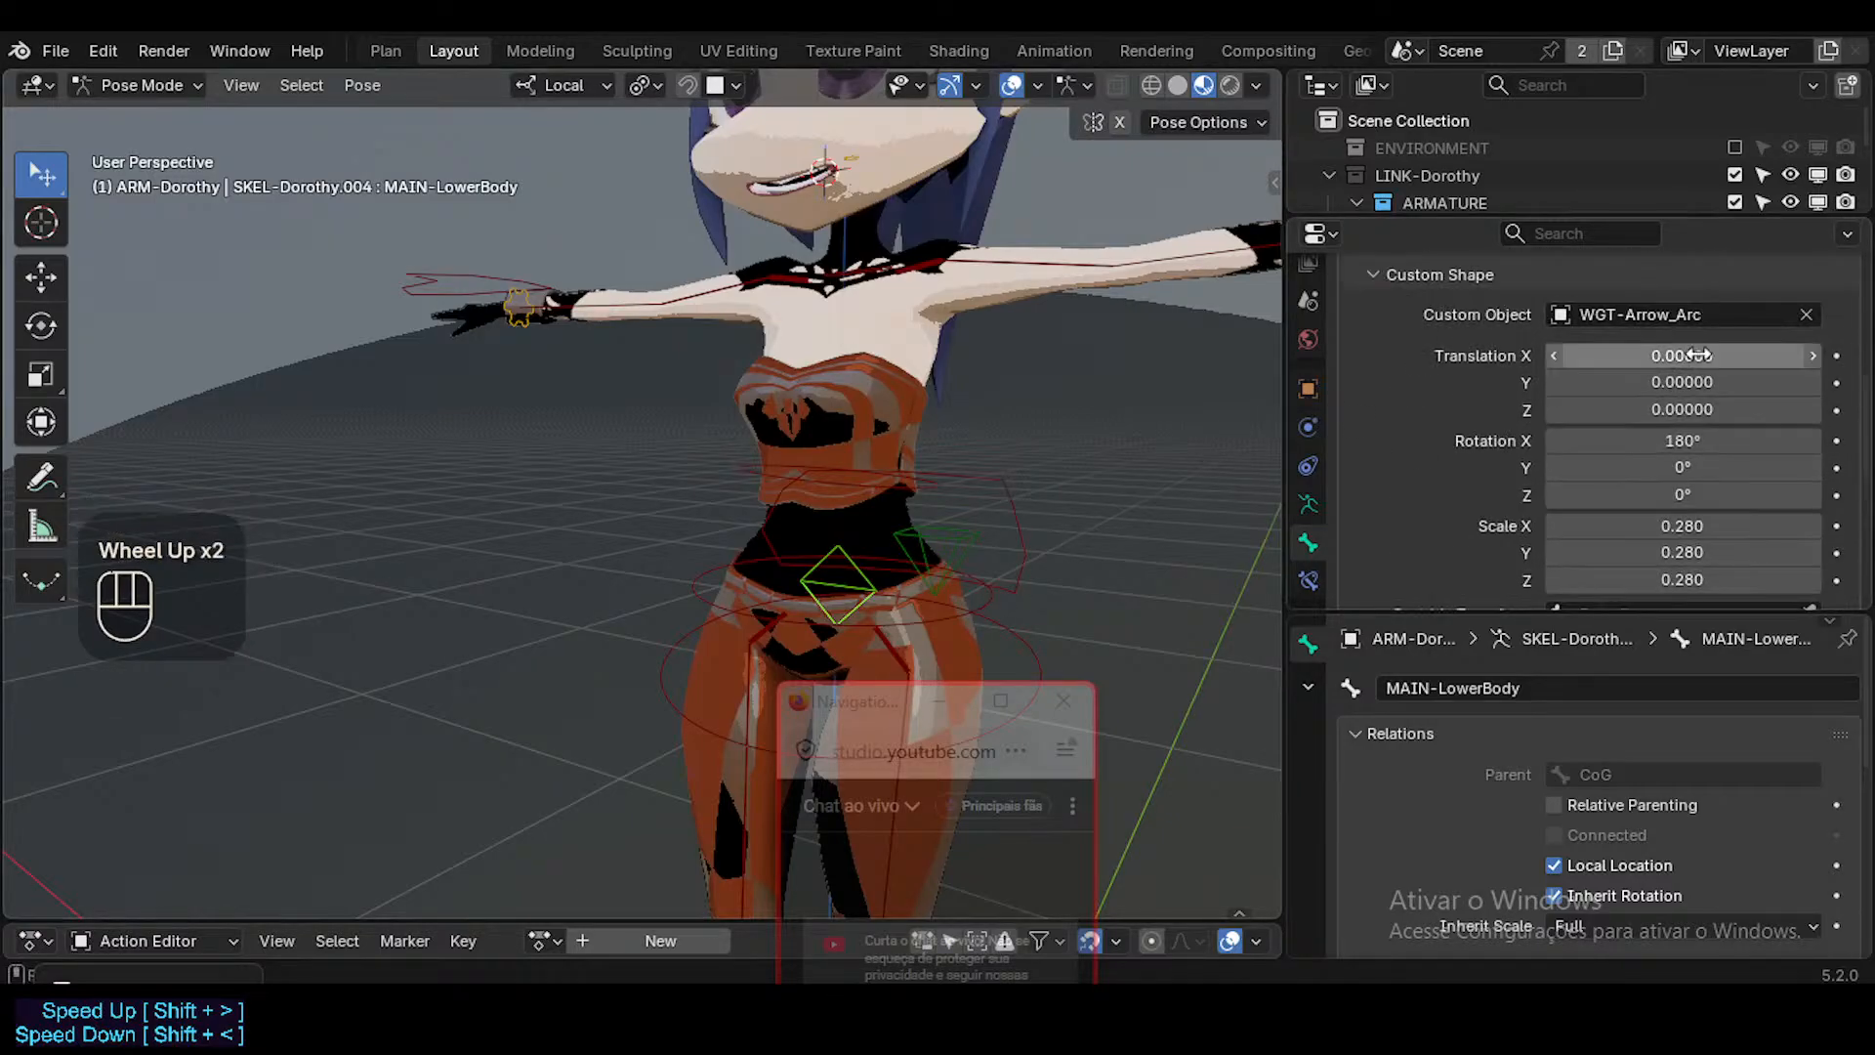
left_click_drag(1685, 372, 1691, 372, "alt+shift")
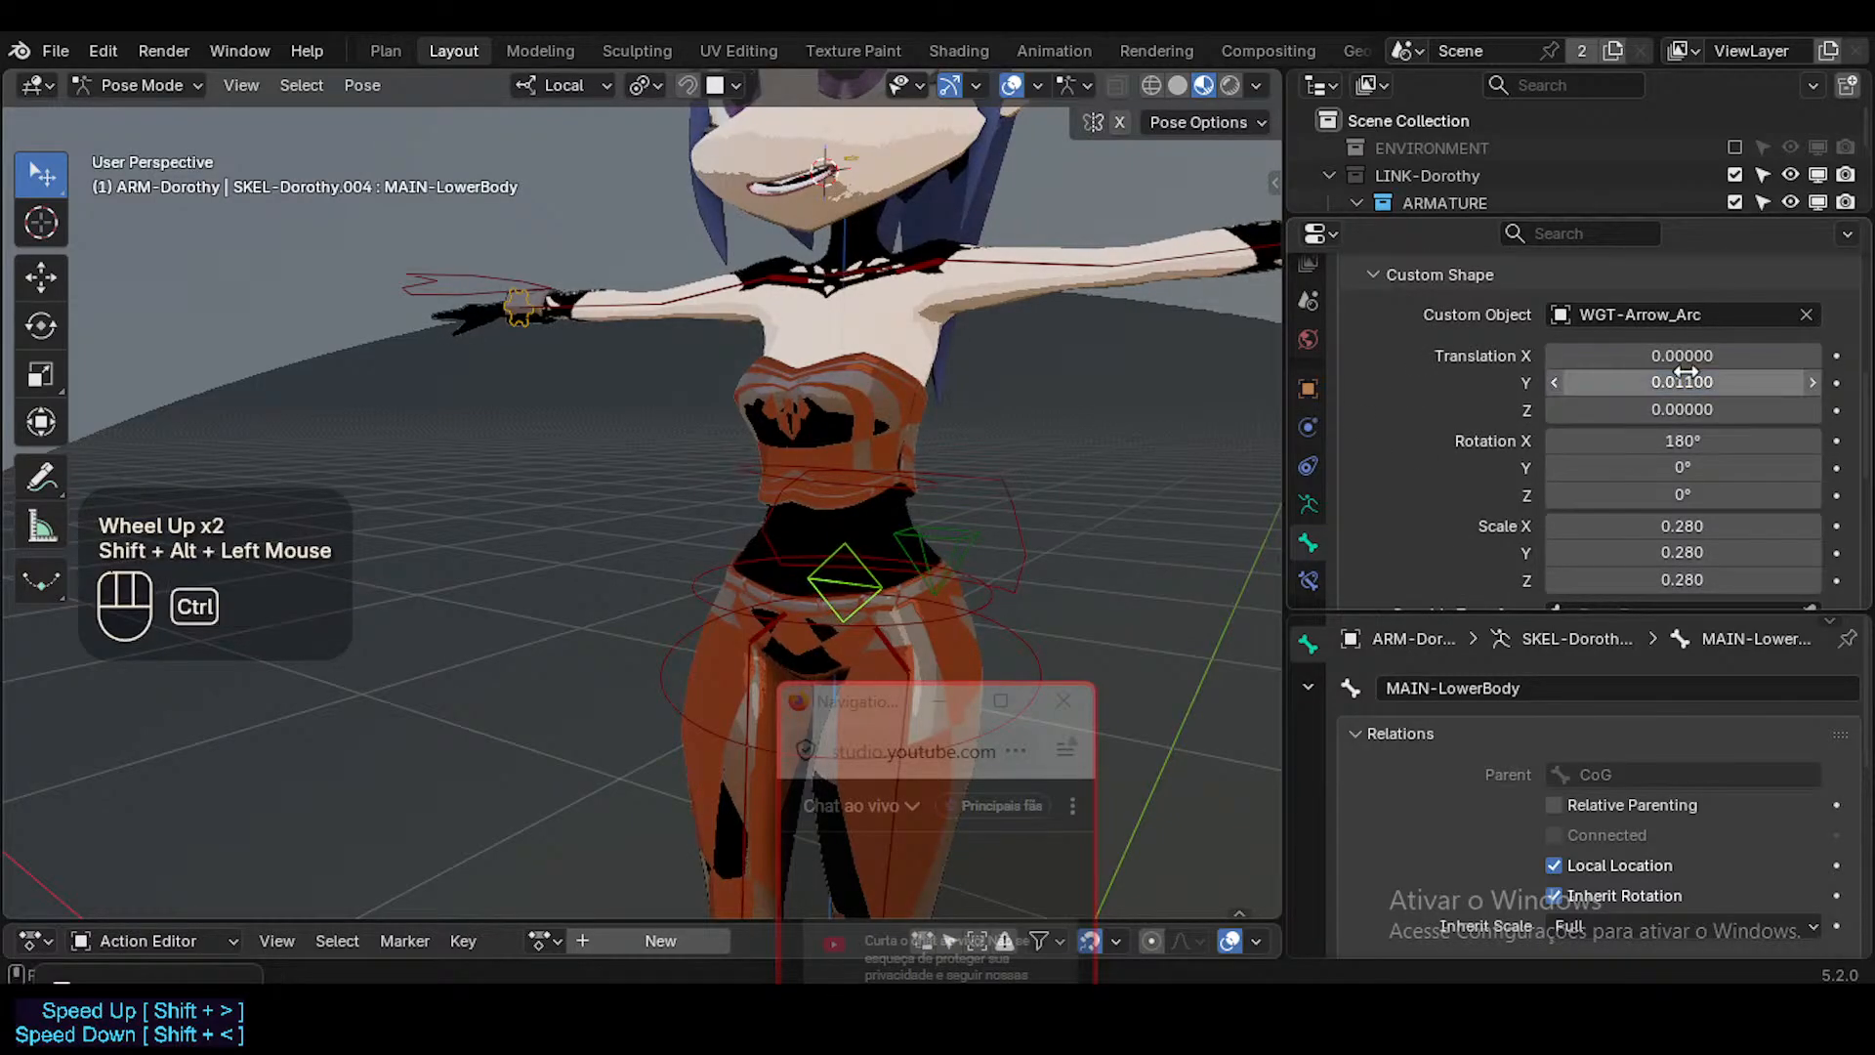
key("ctrl+z")
Select only MAIN-UpperBody and set its custom shape's Z translation to 0.01.
left_click(842, 543)
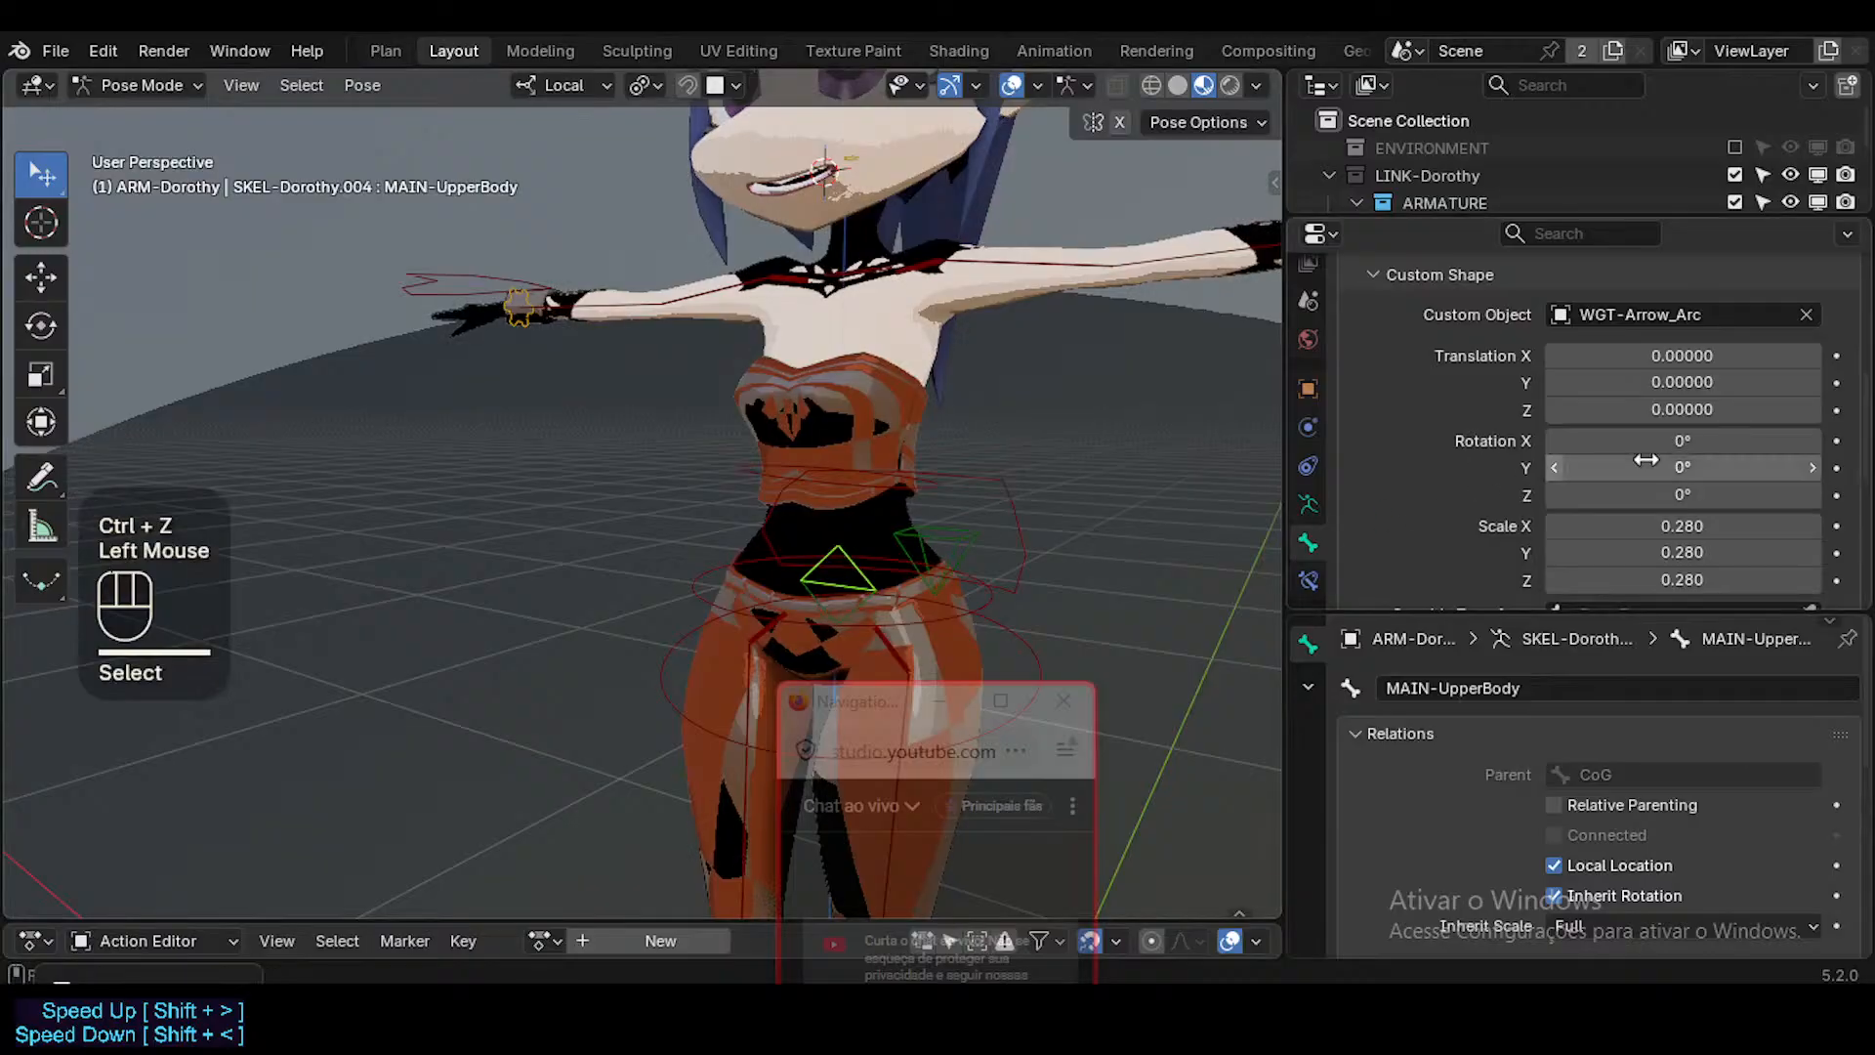
left_click_drag(1682, 382, 1689, 409, "shift")
key("ctrl+z")
left_click(1700, 411)
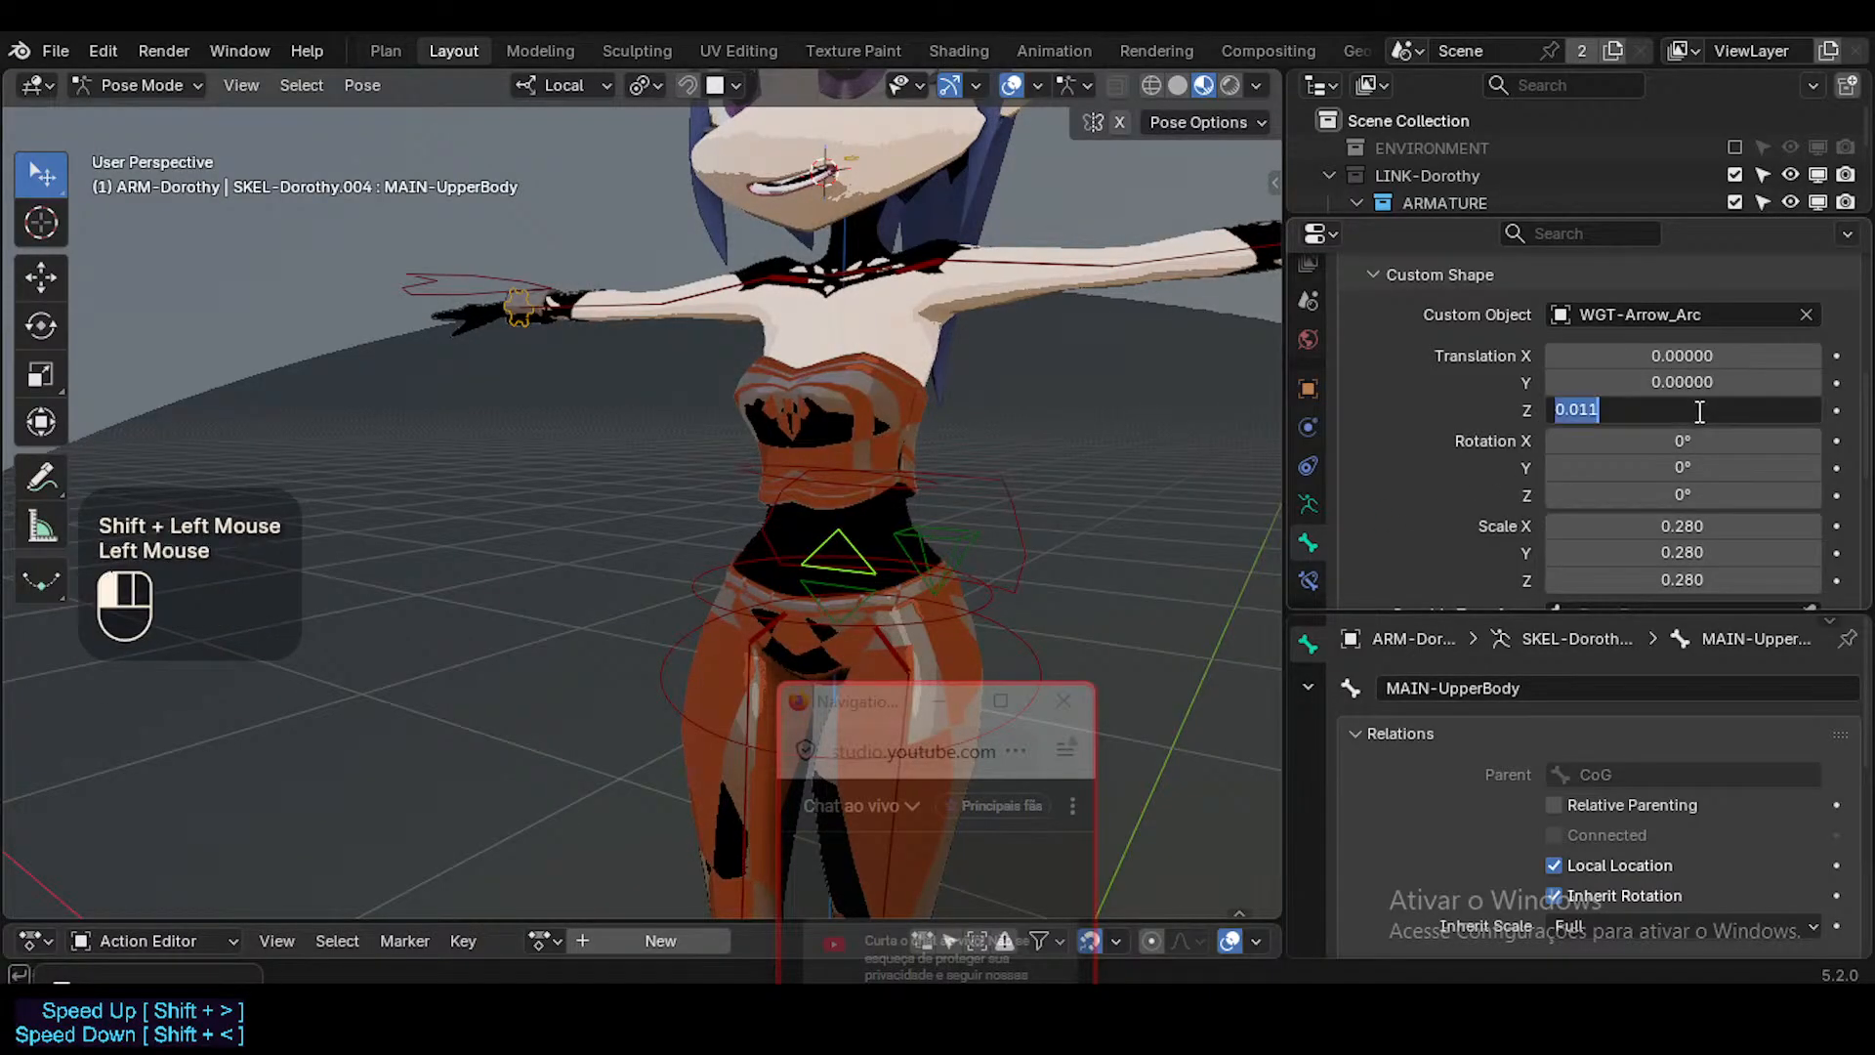
type("0.024")
key("Return")
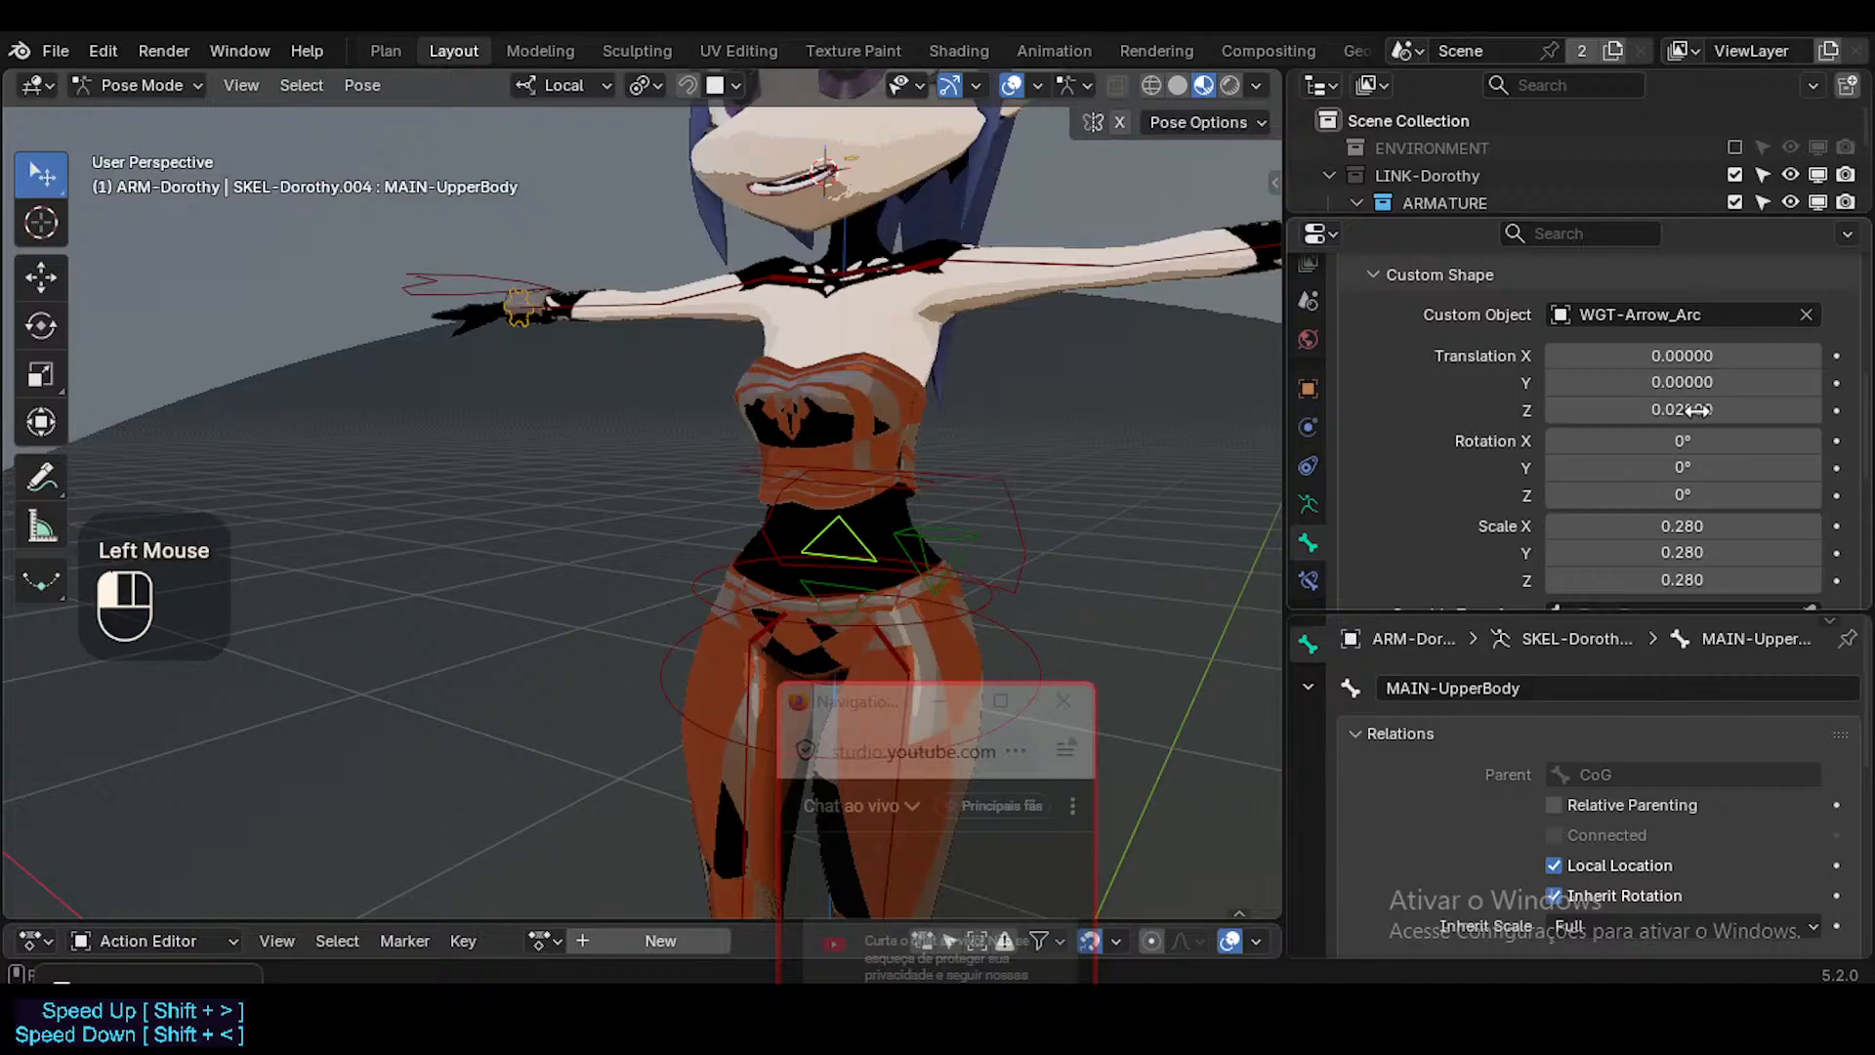
left_click(1644, 410)
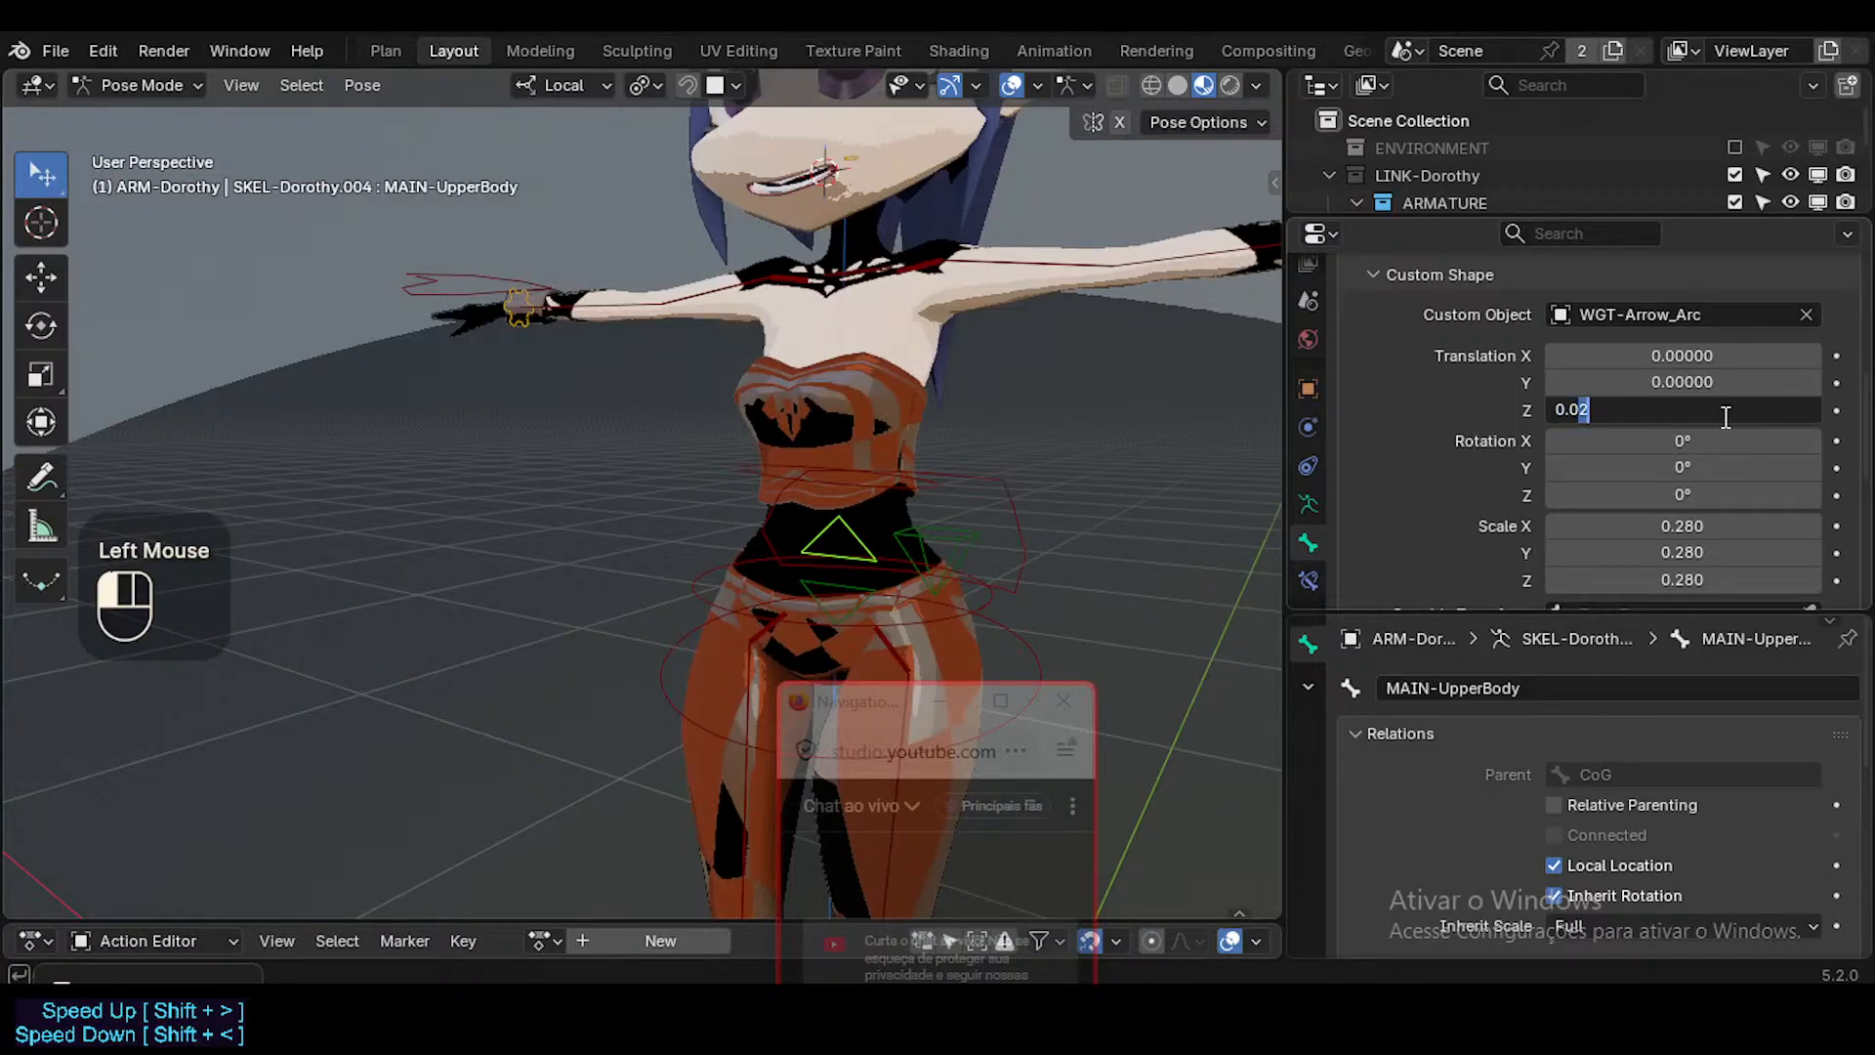
type("1")
key("Return")
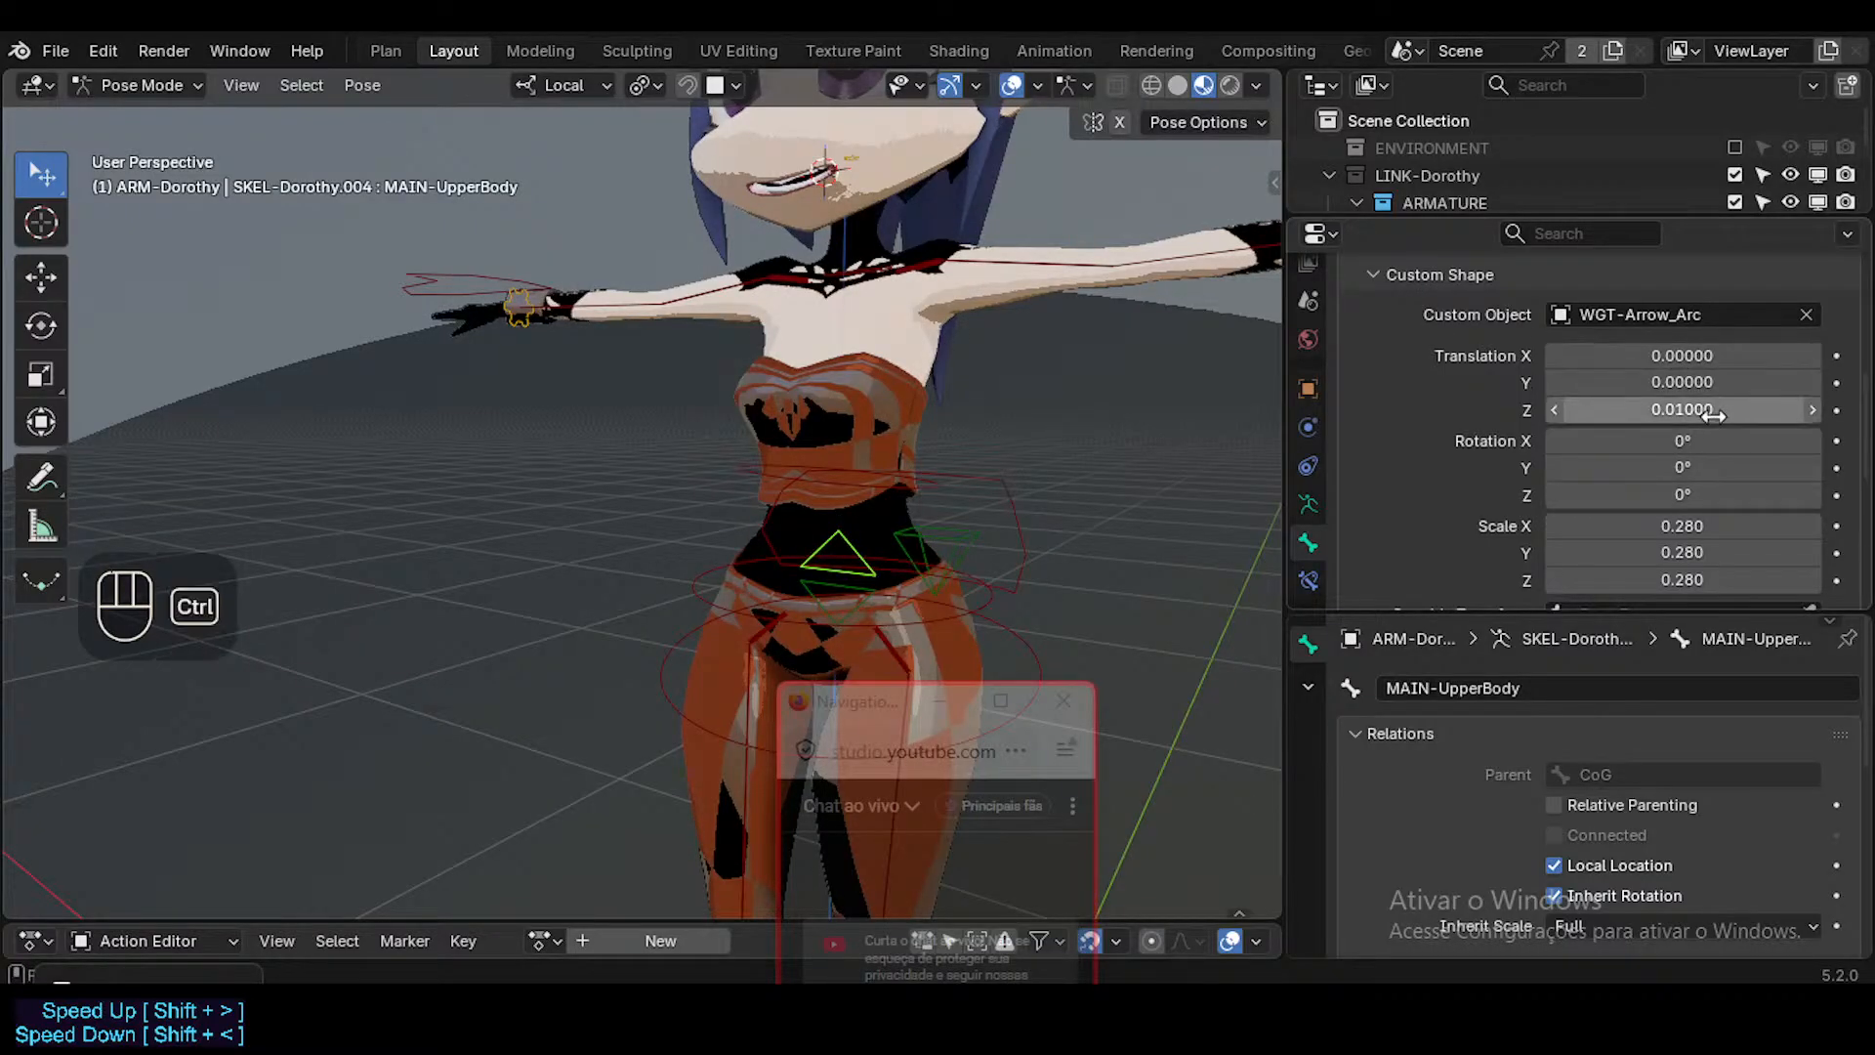
Select MAIN-LowerBody and set its custom shape's Z translation to -0.01.
key("ctrl+c")
left_click(835, 601)
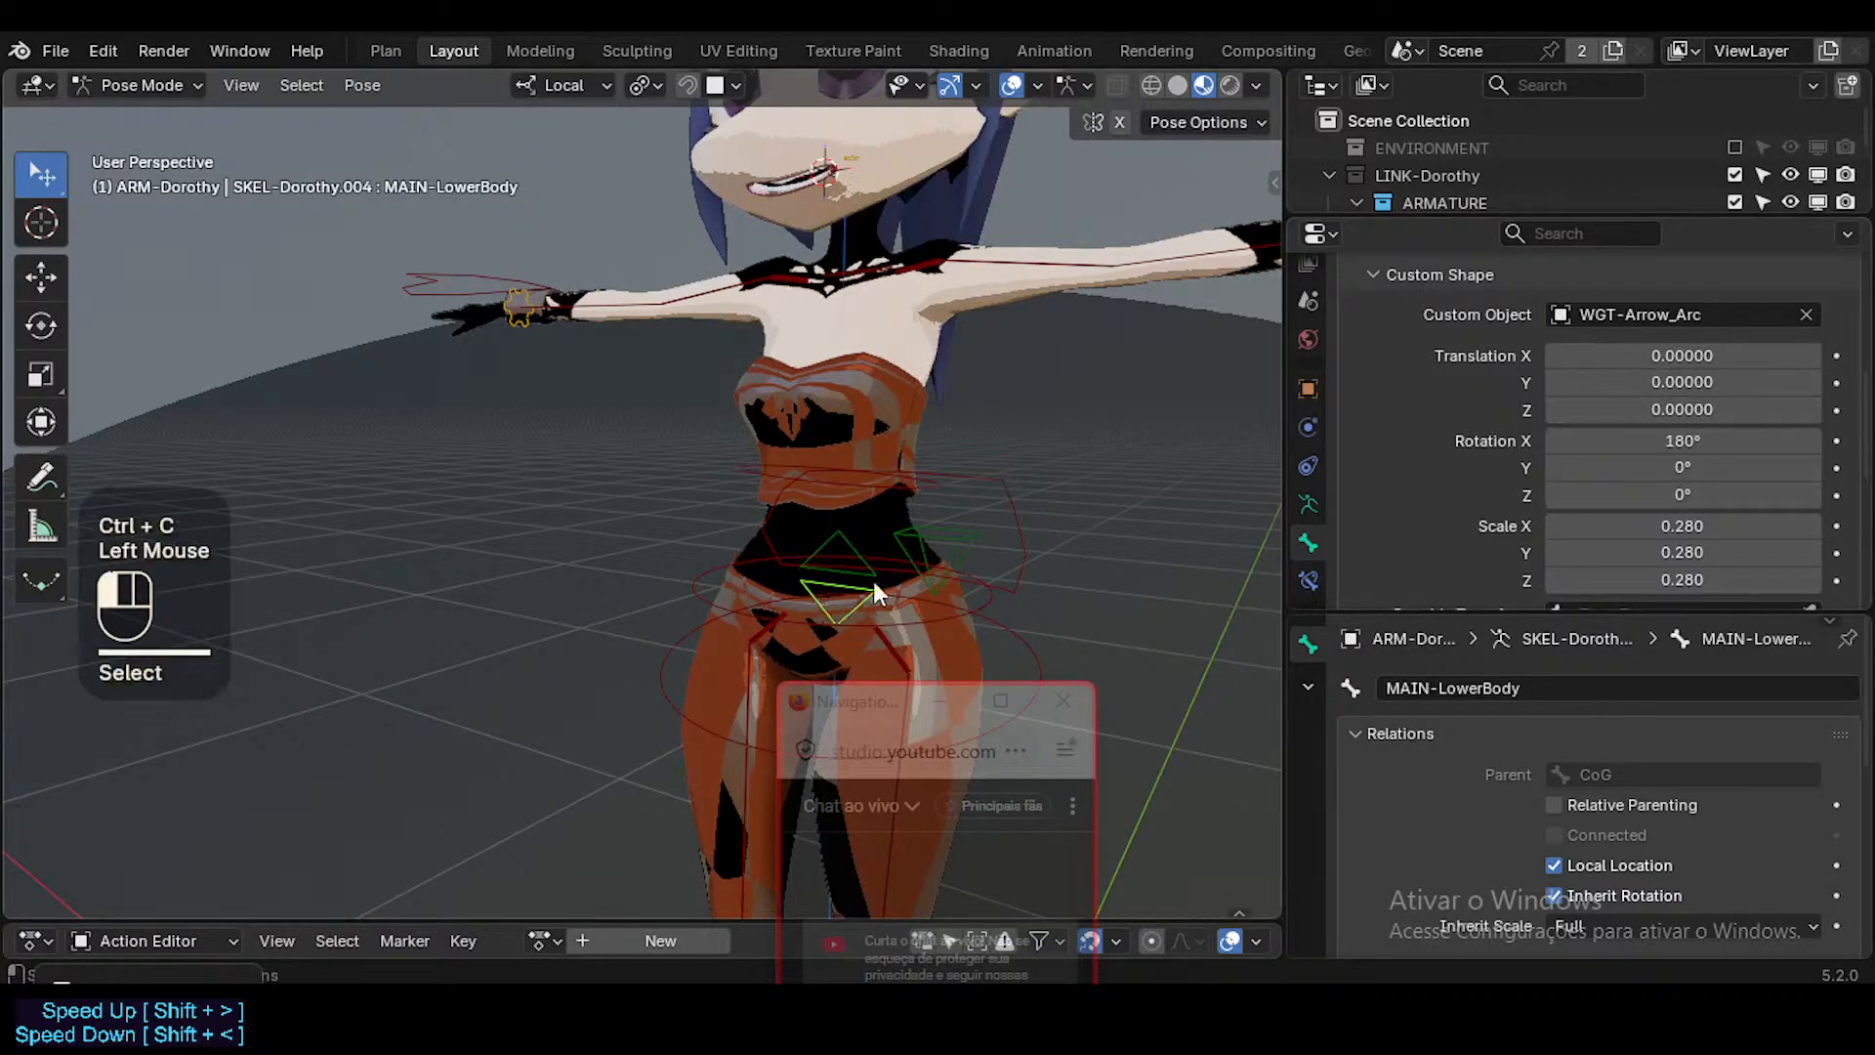
double_click(1683, 411)
type("0.01")
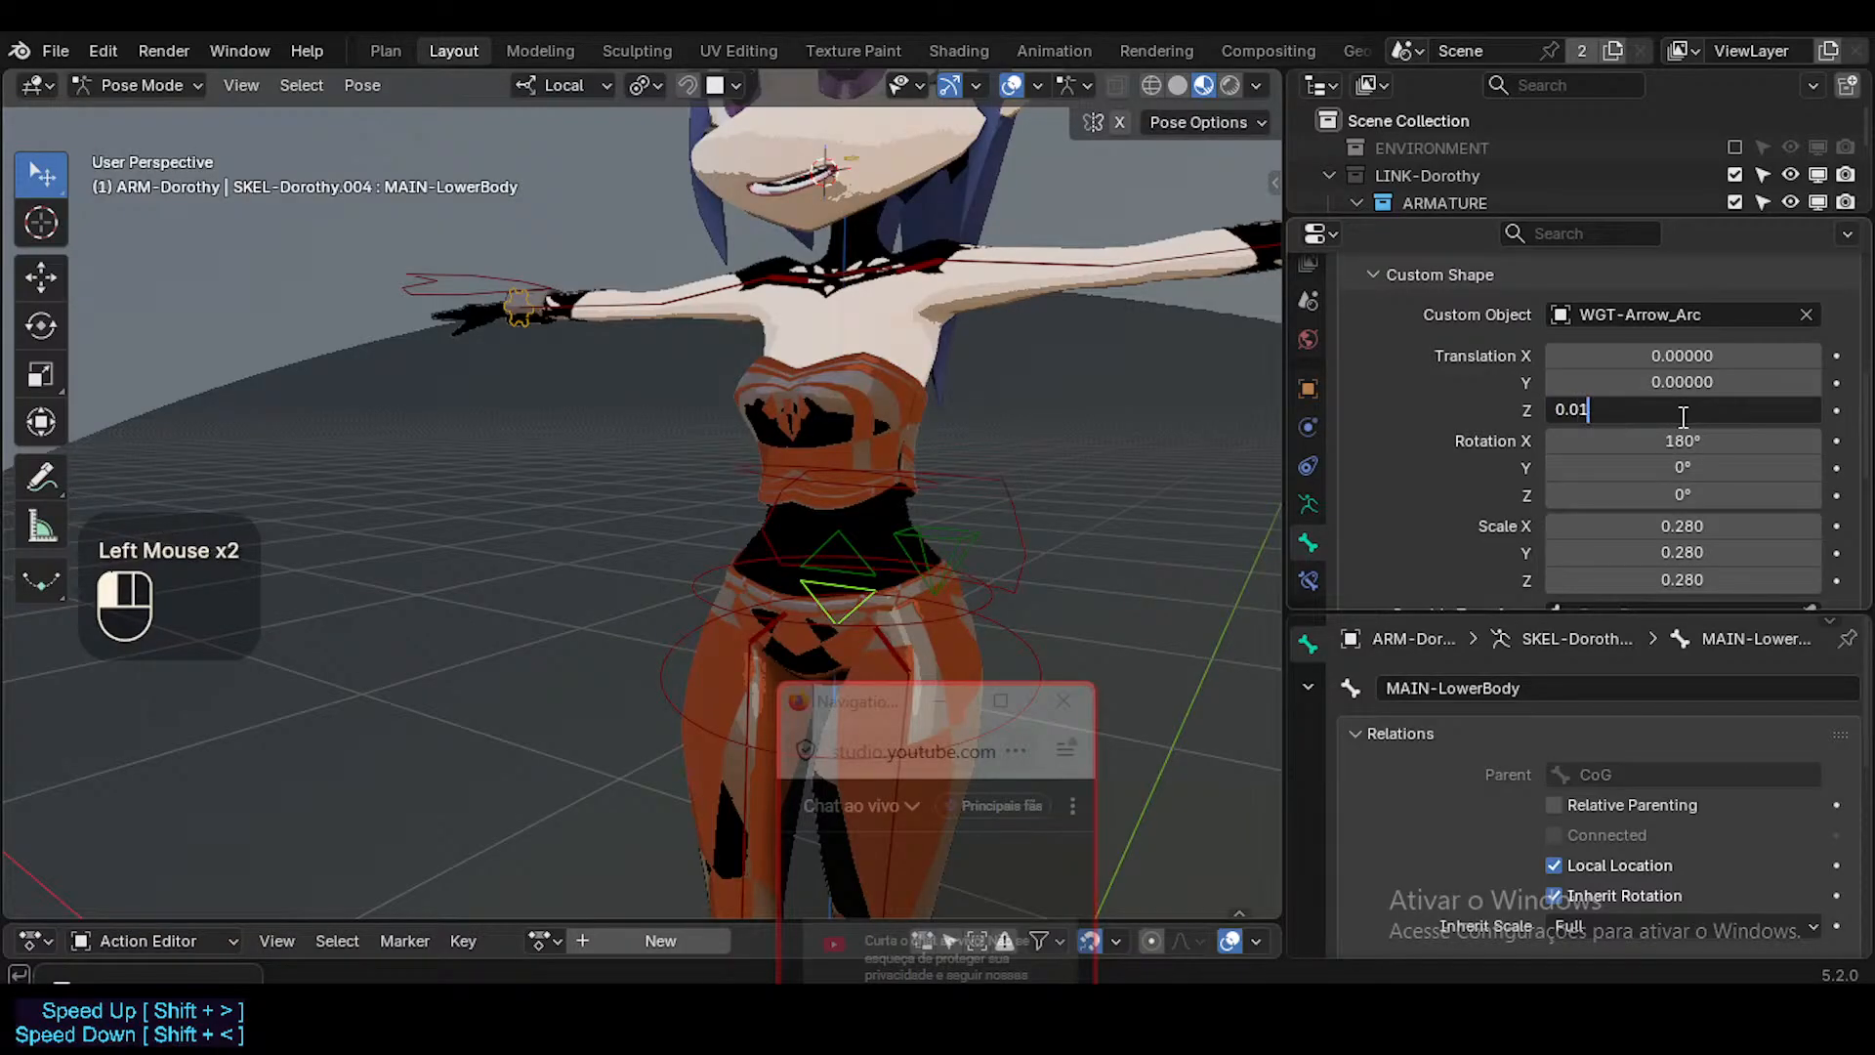
key("Home")
type("-")
key("Return")
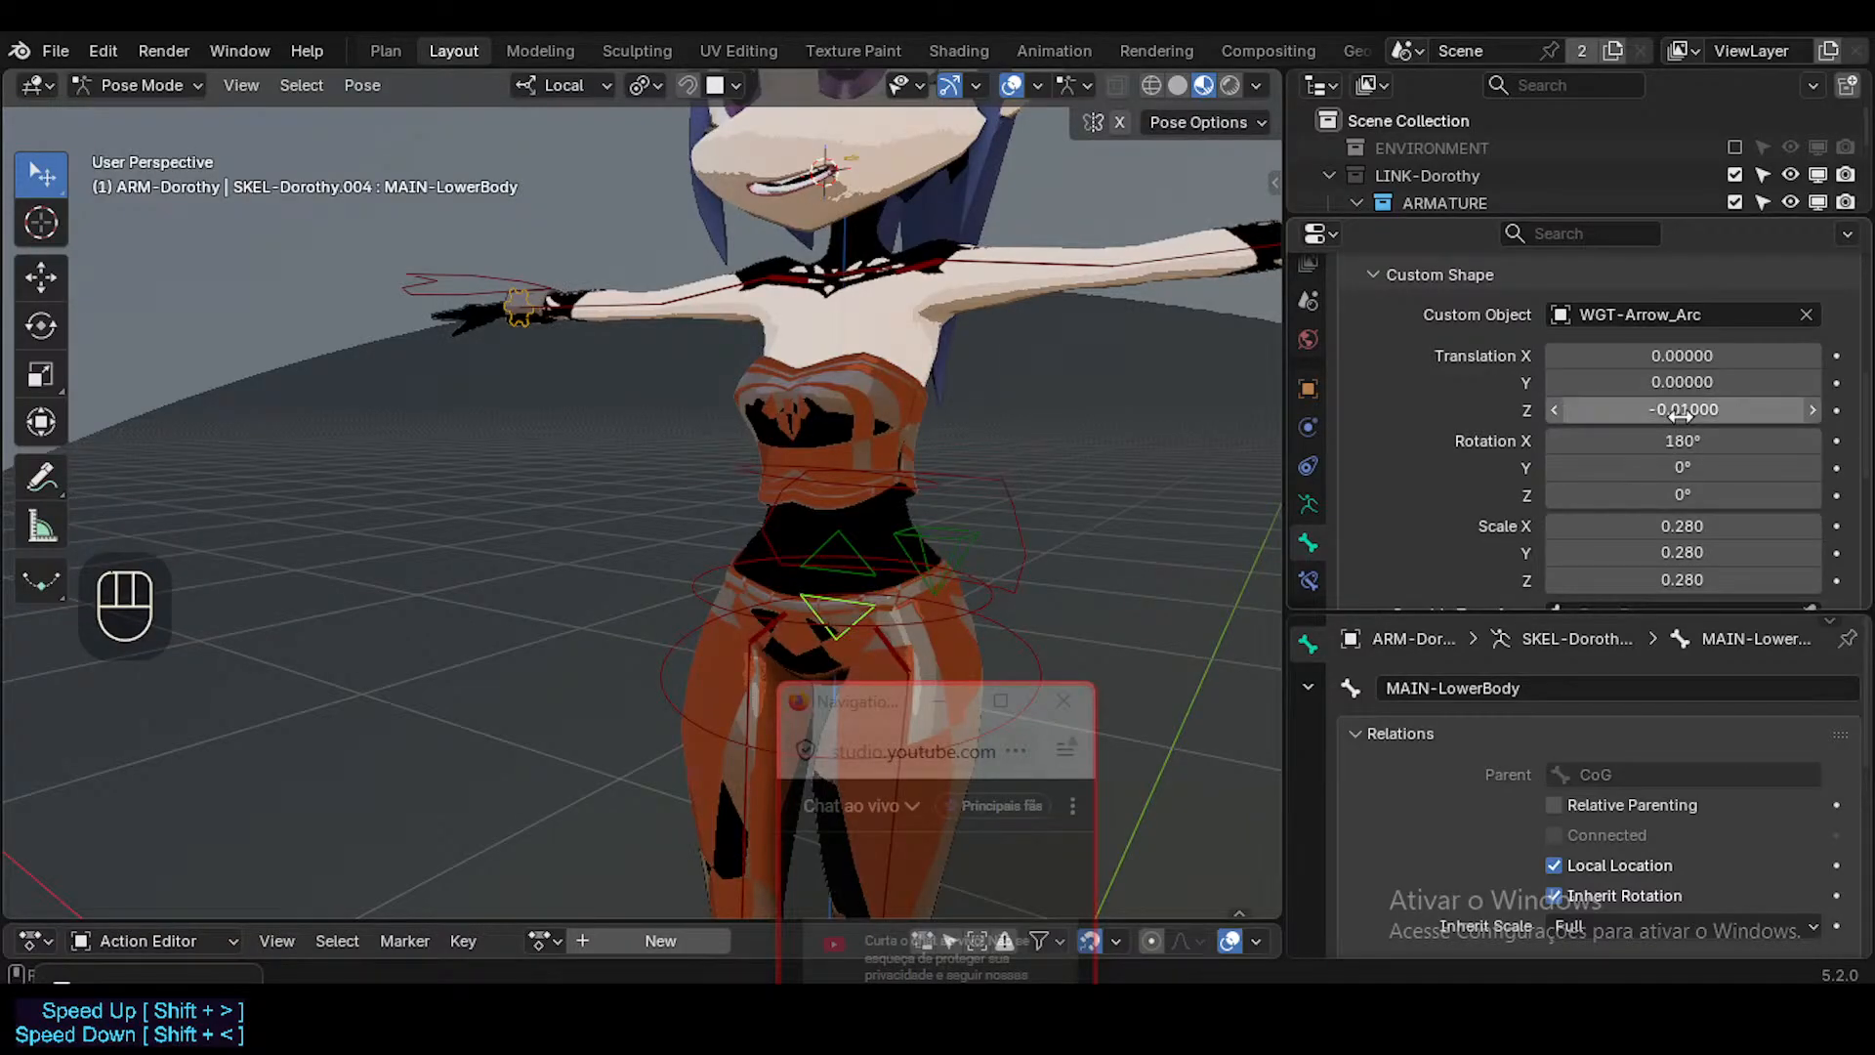
Try moving the MAIN-UpperBody bone freely, and cancel the move.
left_click(882, 535)
key("g")
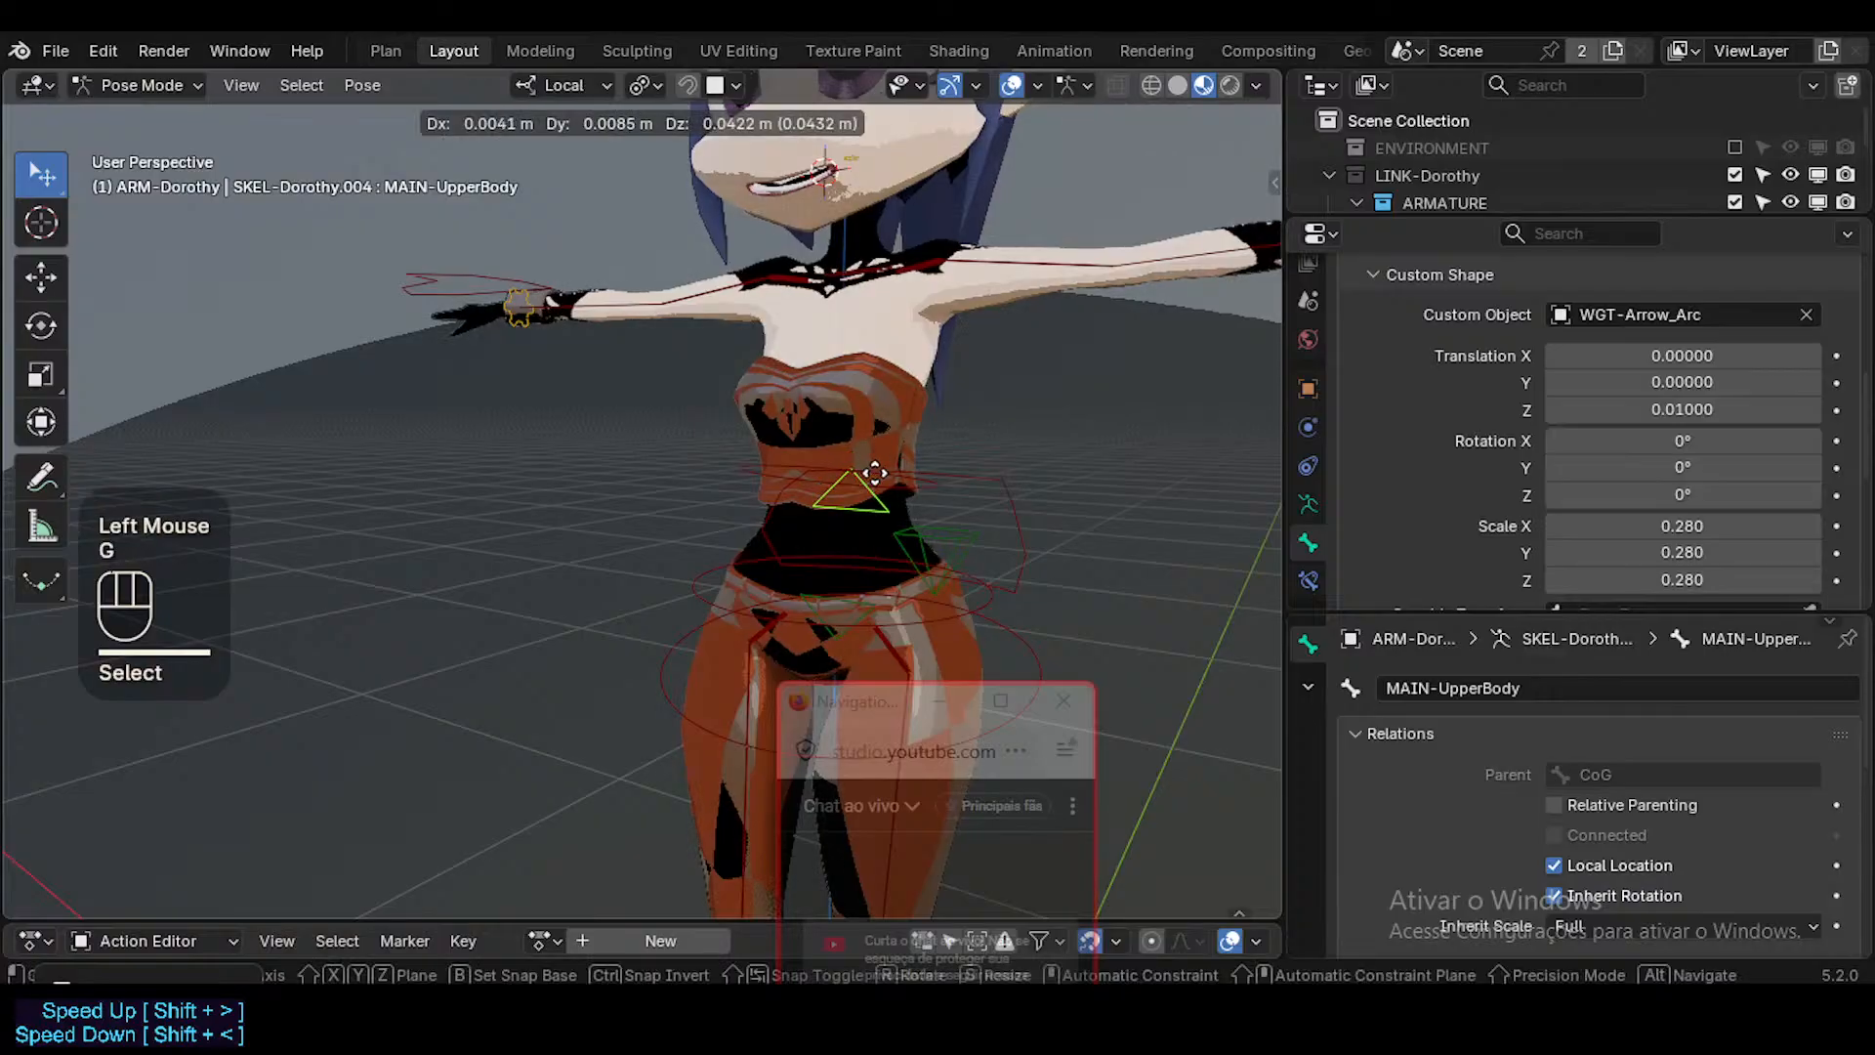
key("Escape")
middle_click_drag(970, 555, 914, 643, "shift")
left_click_drag(874, 703, 1089, 693)
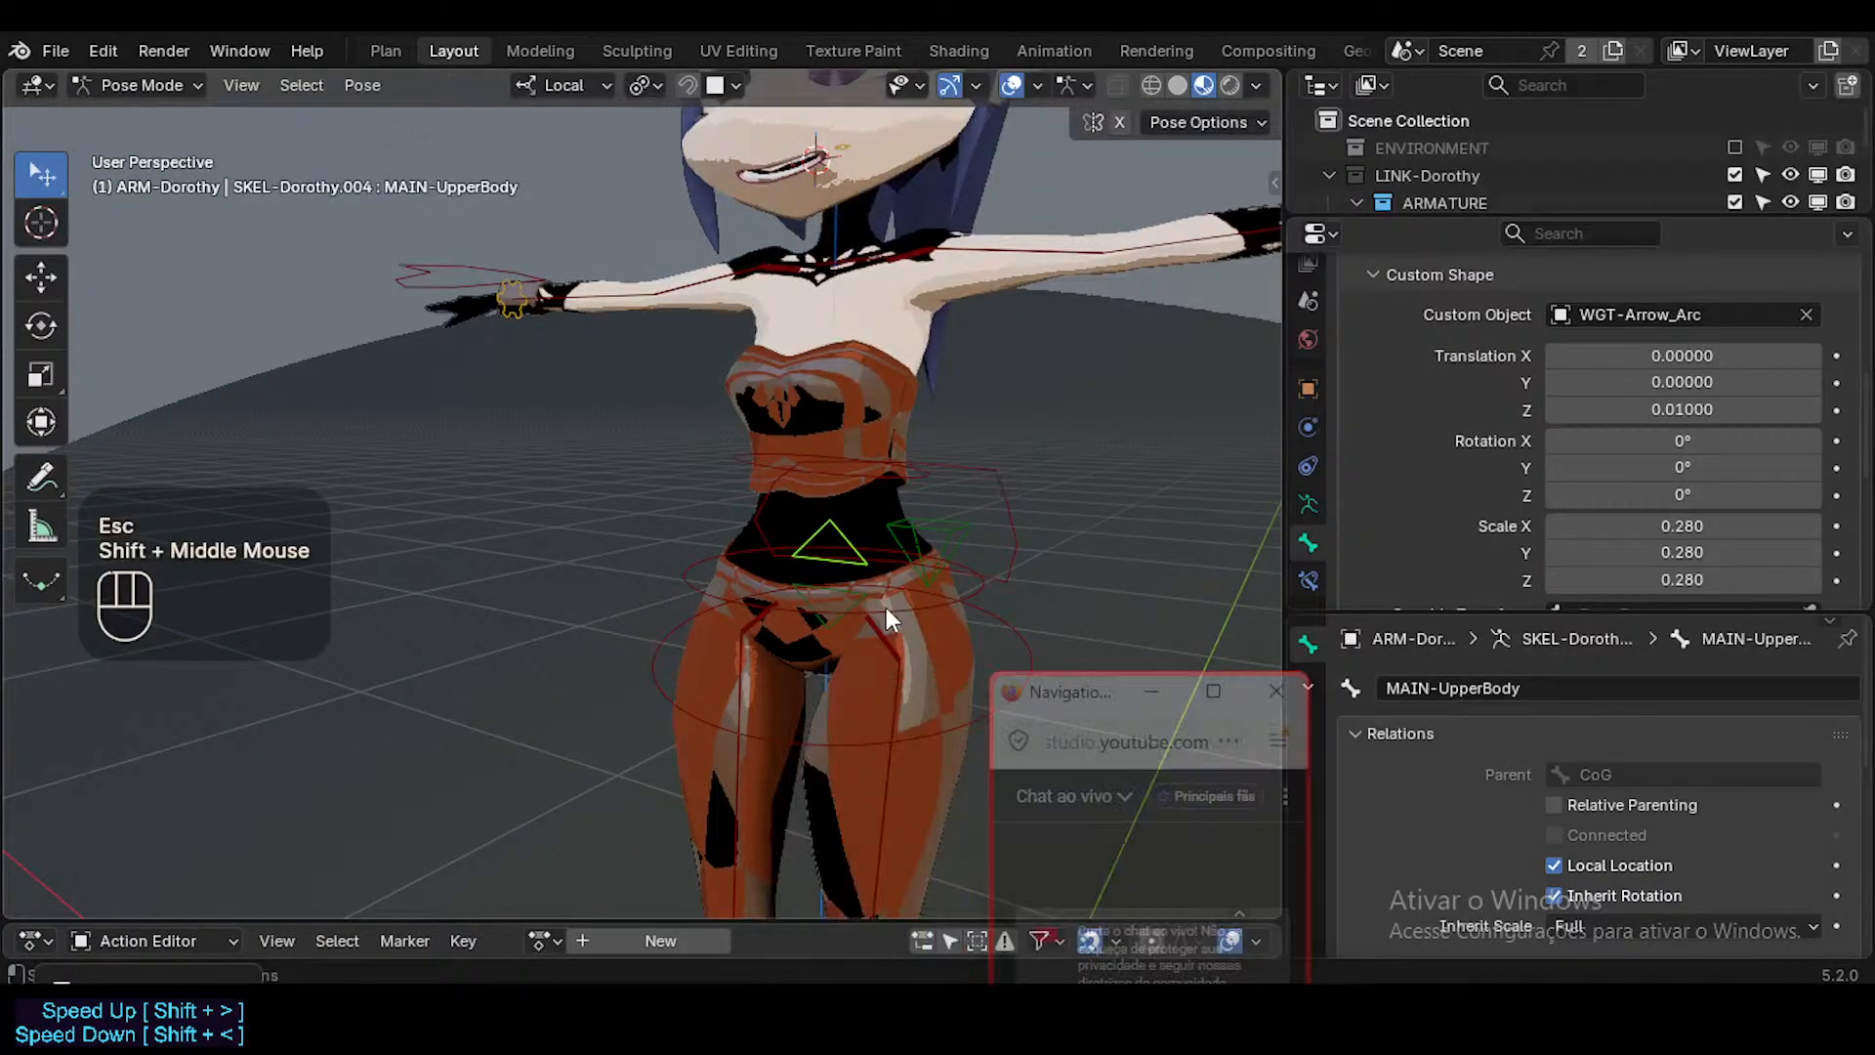
Select MAIN-UpperBody and MAIN-LowerBody, set both bones' colour to 06 - Theme Color Set, and deselect everything.
left_click(829, 606)
left_click(833, 532, "shift")
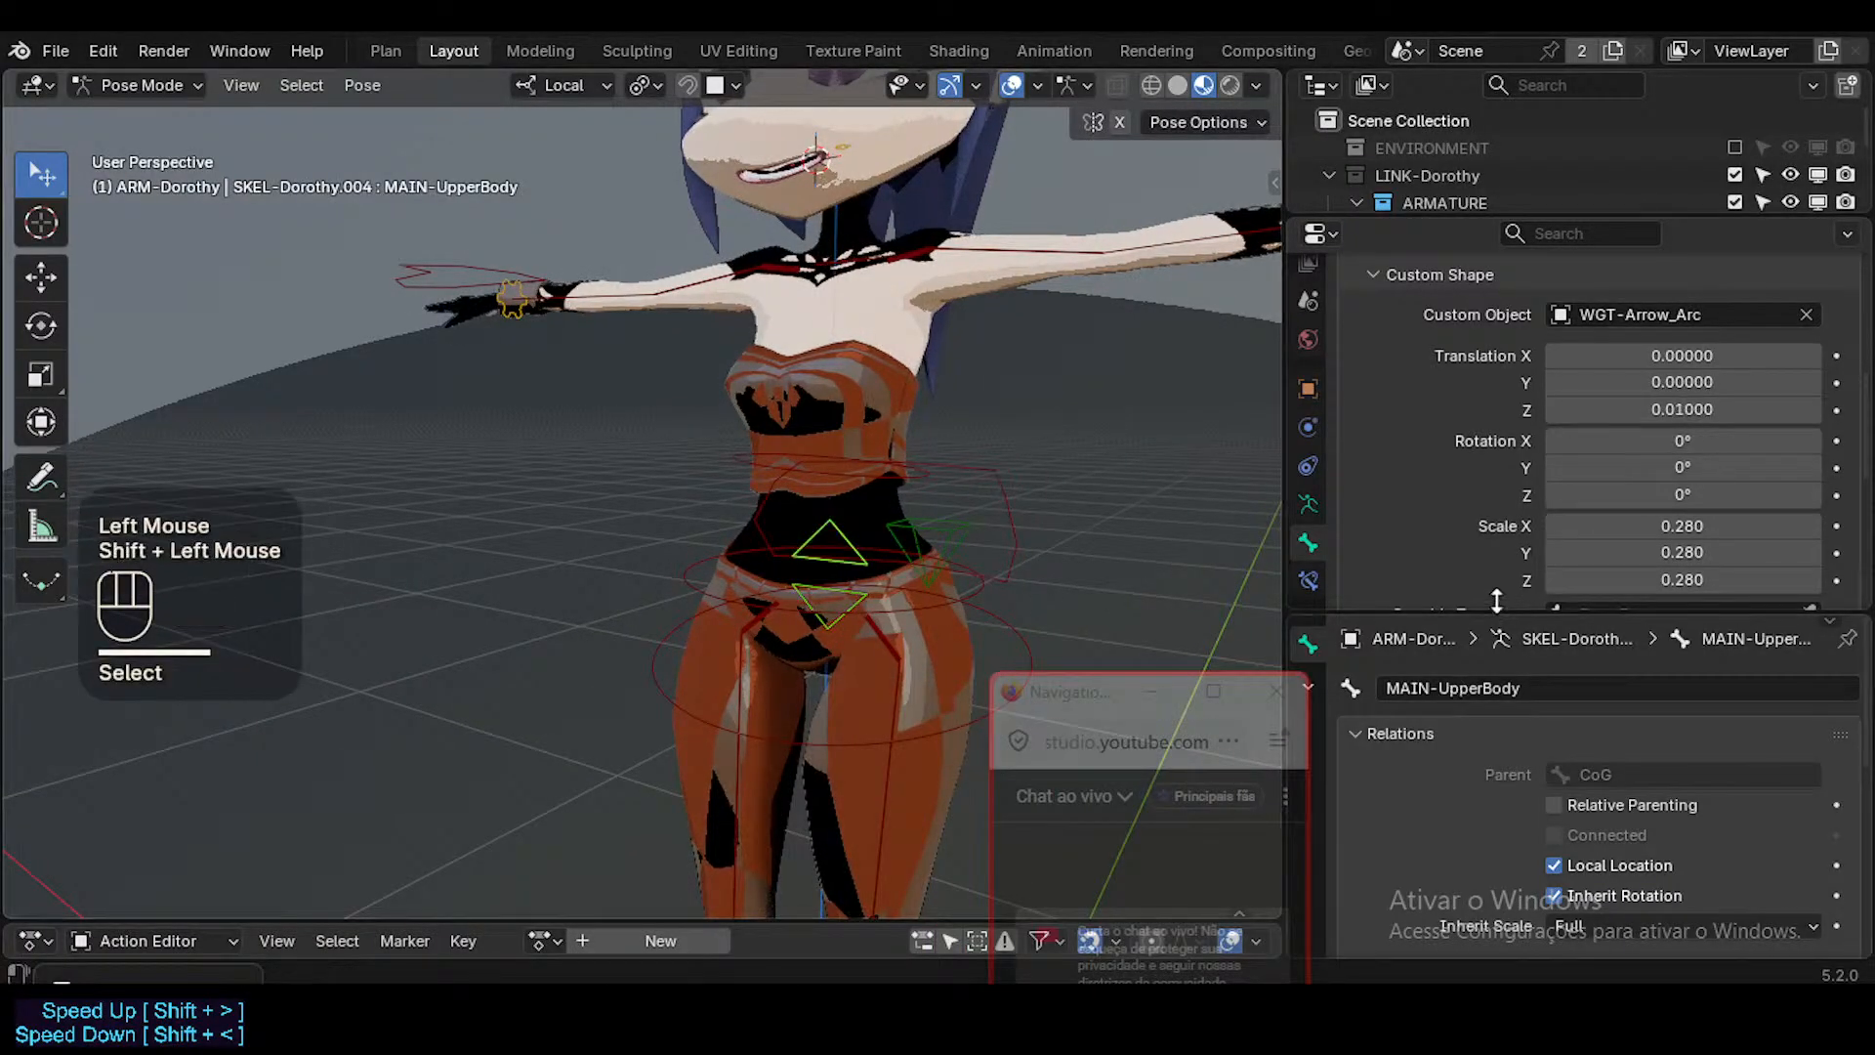
scroll(1428, 548, "down", 8)
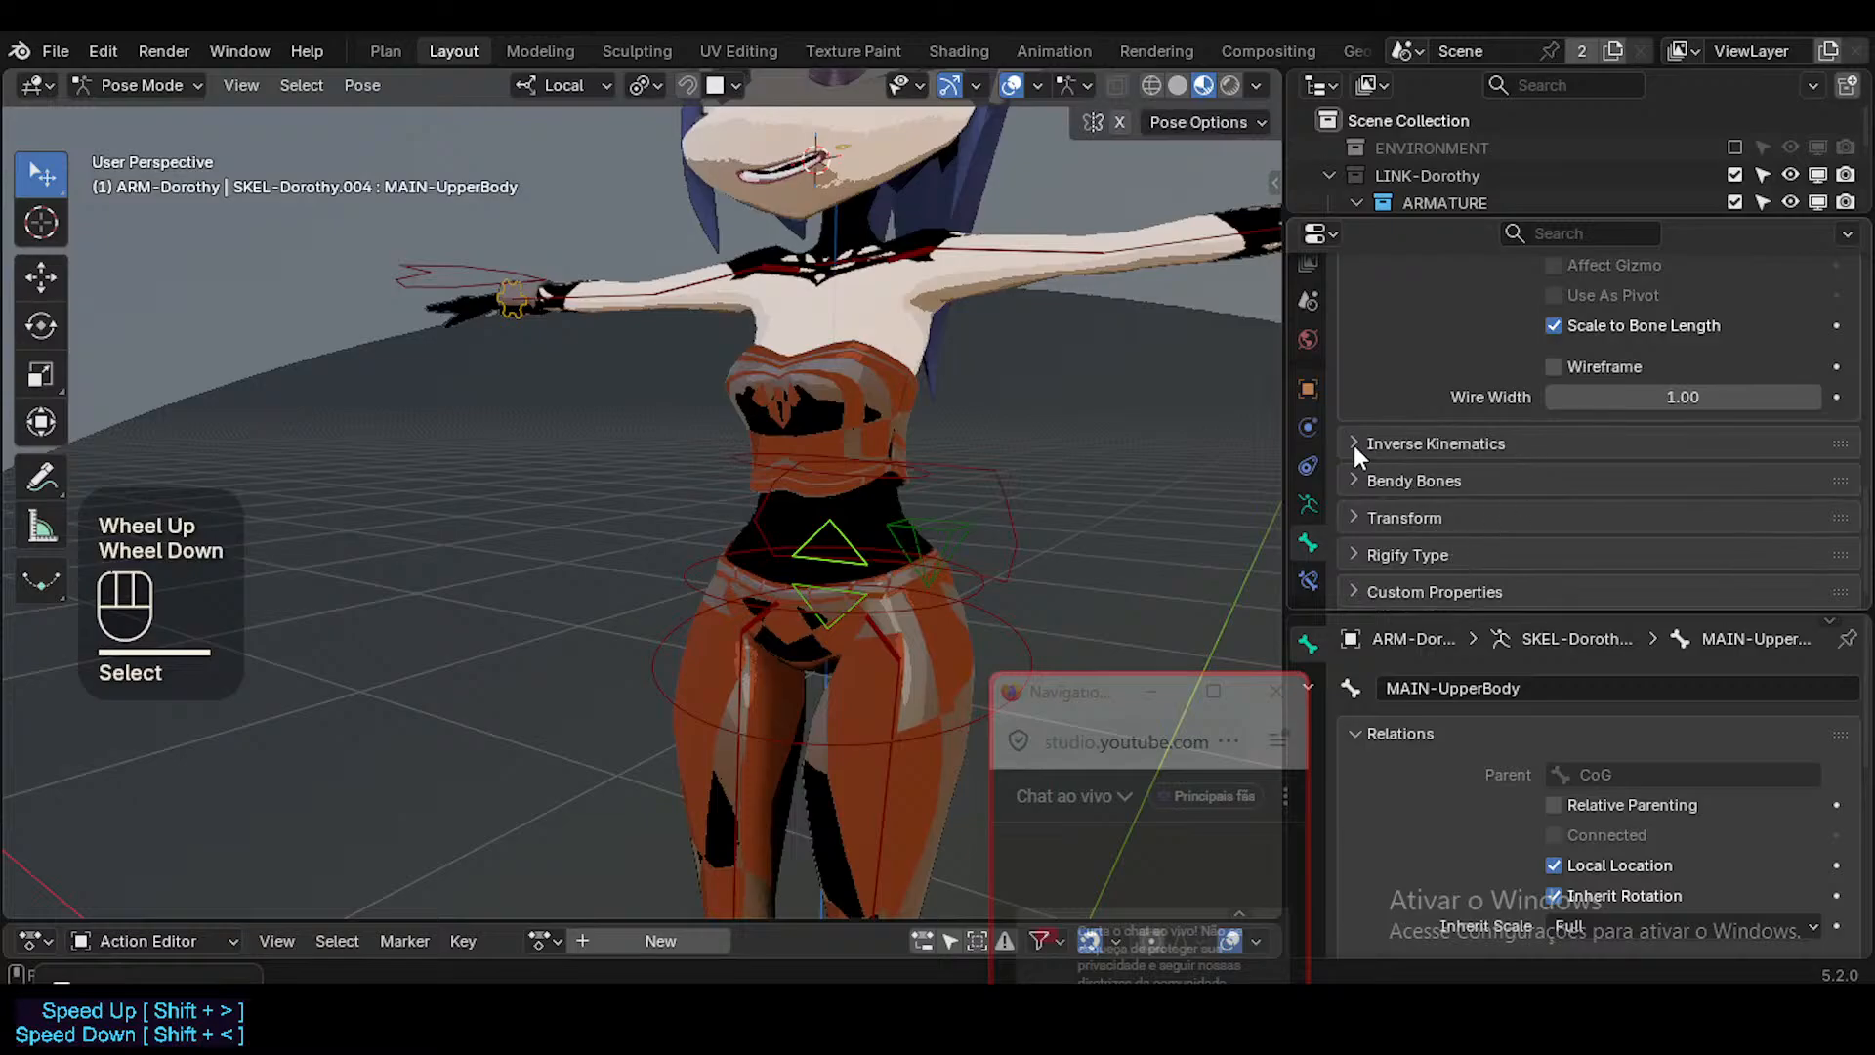
scroll(1409, 512, "down", 2)
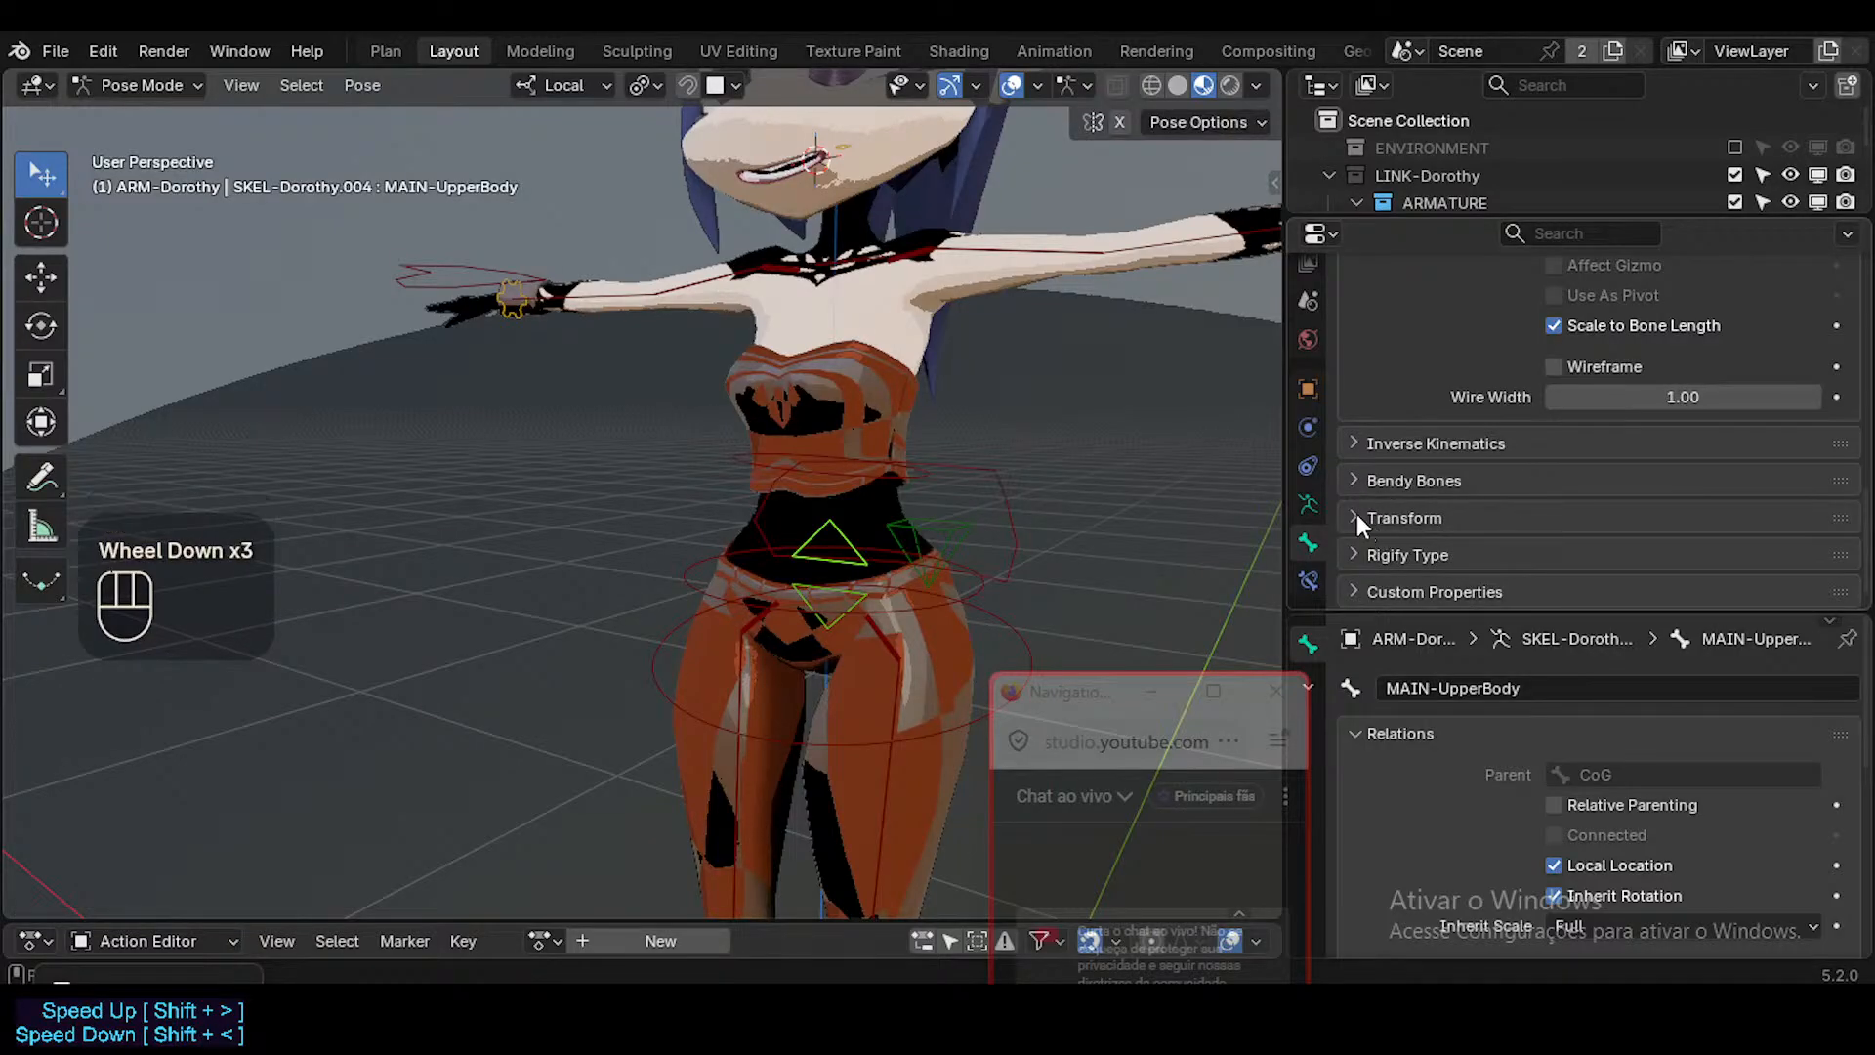
scroll(1444, 531, "up", 2)
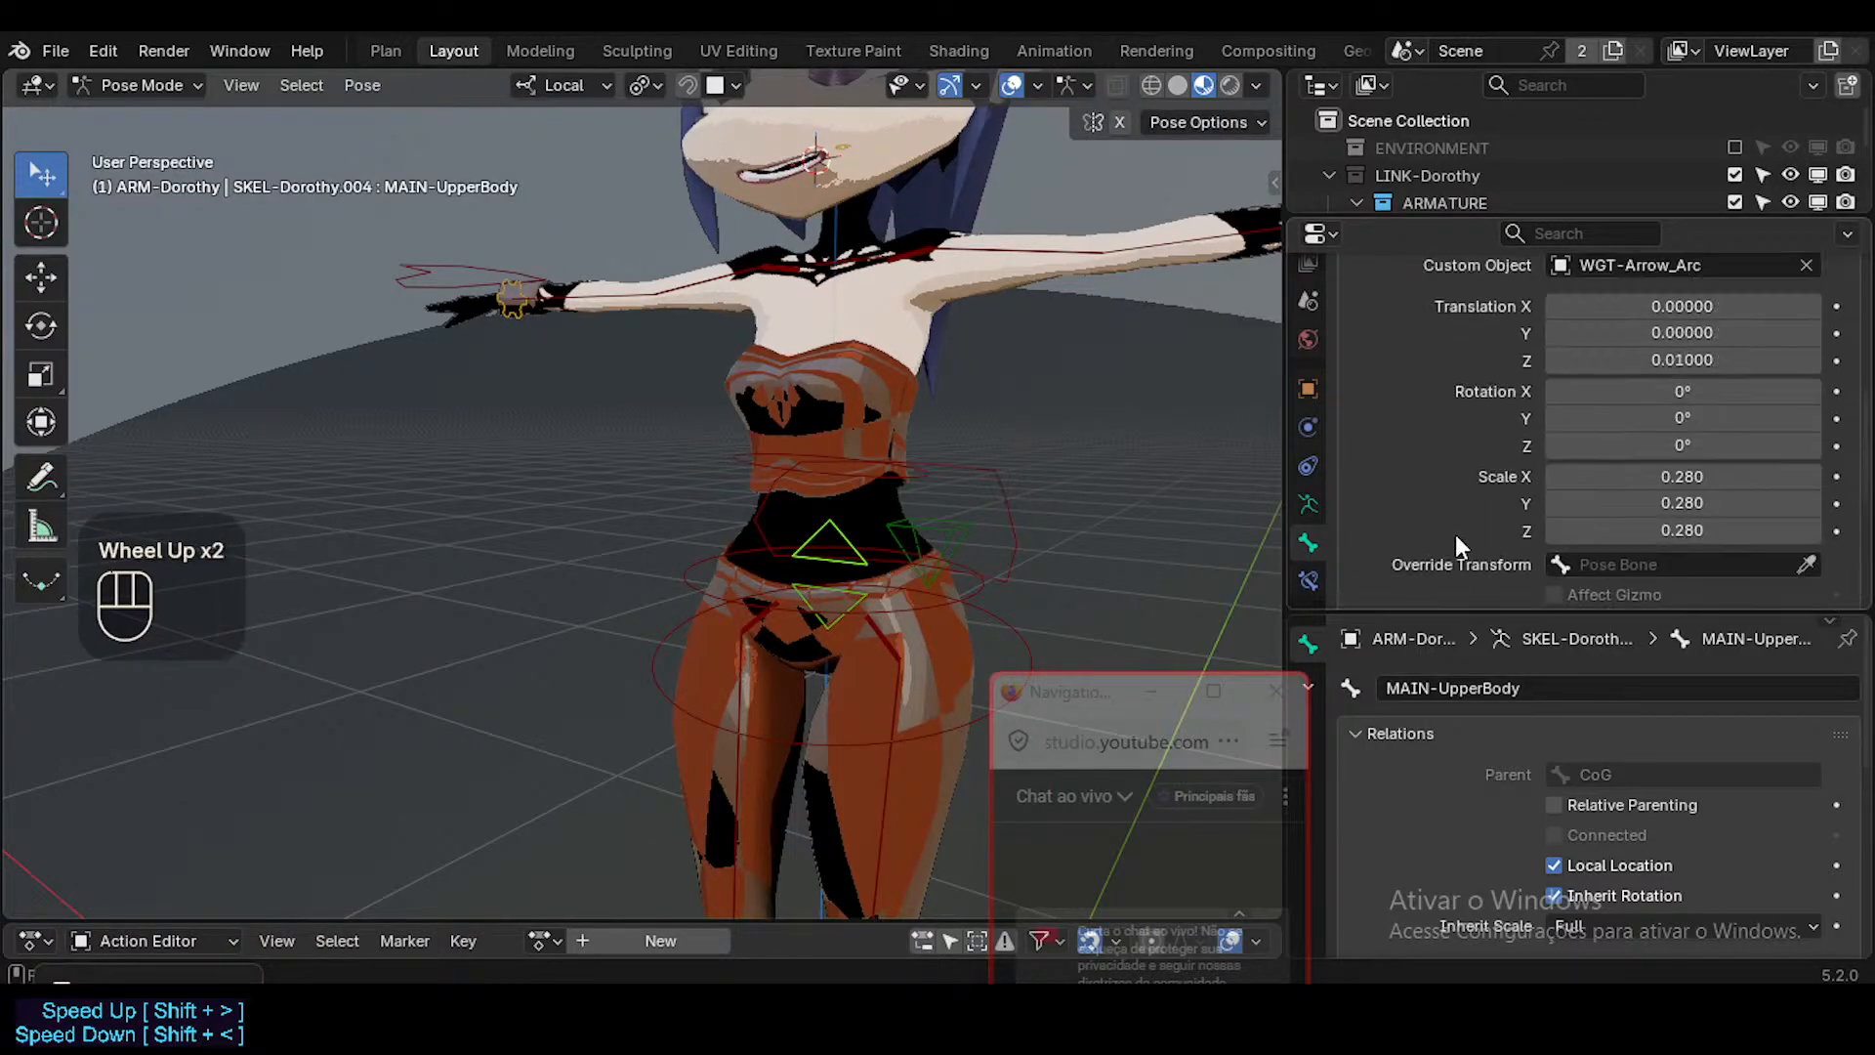
scroll(1456, 535, "down", 1)
scroll(1537, 491, "up", 3)
left_click(1611, 475, "alt")
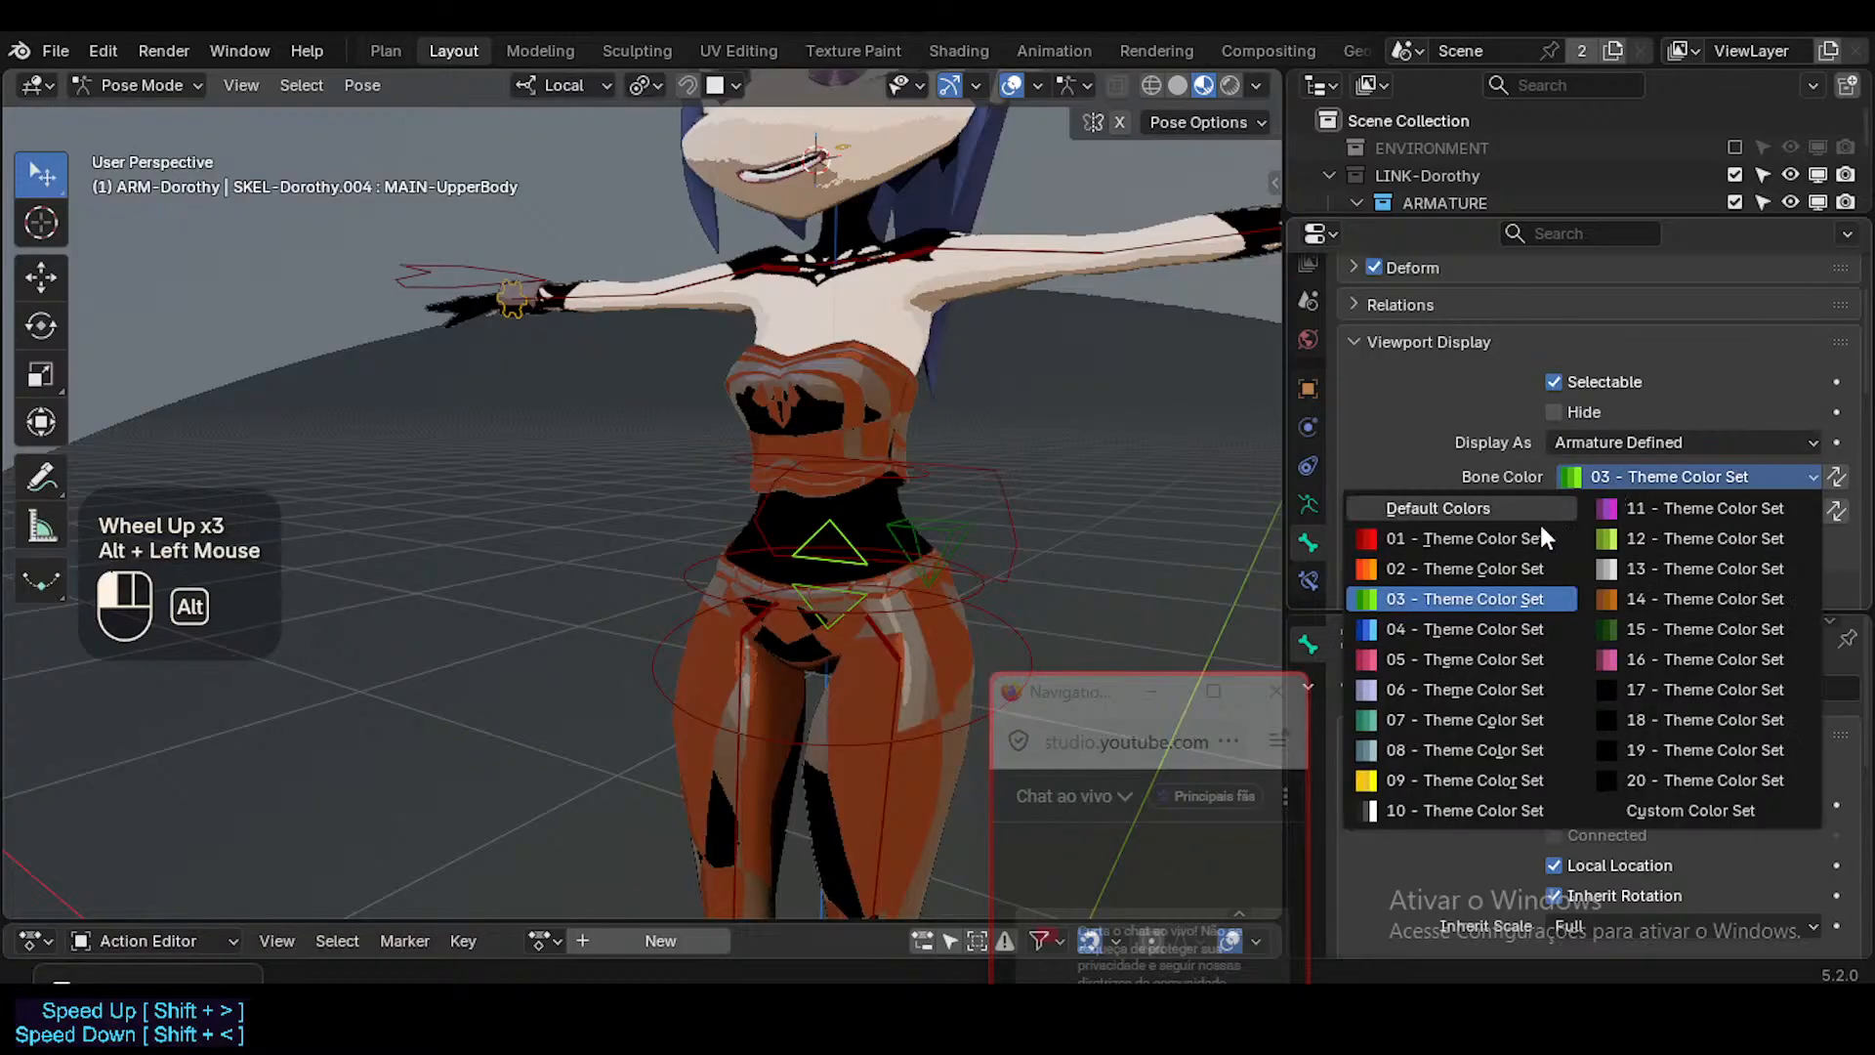
left_click(1433, 689)
key("alt+a")
Switch the viewport to Solid shading and select the MAIN-LowerBody arrow control.
left_click(836, 608)
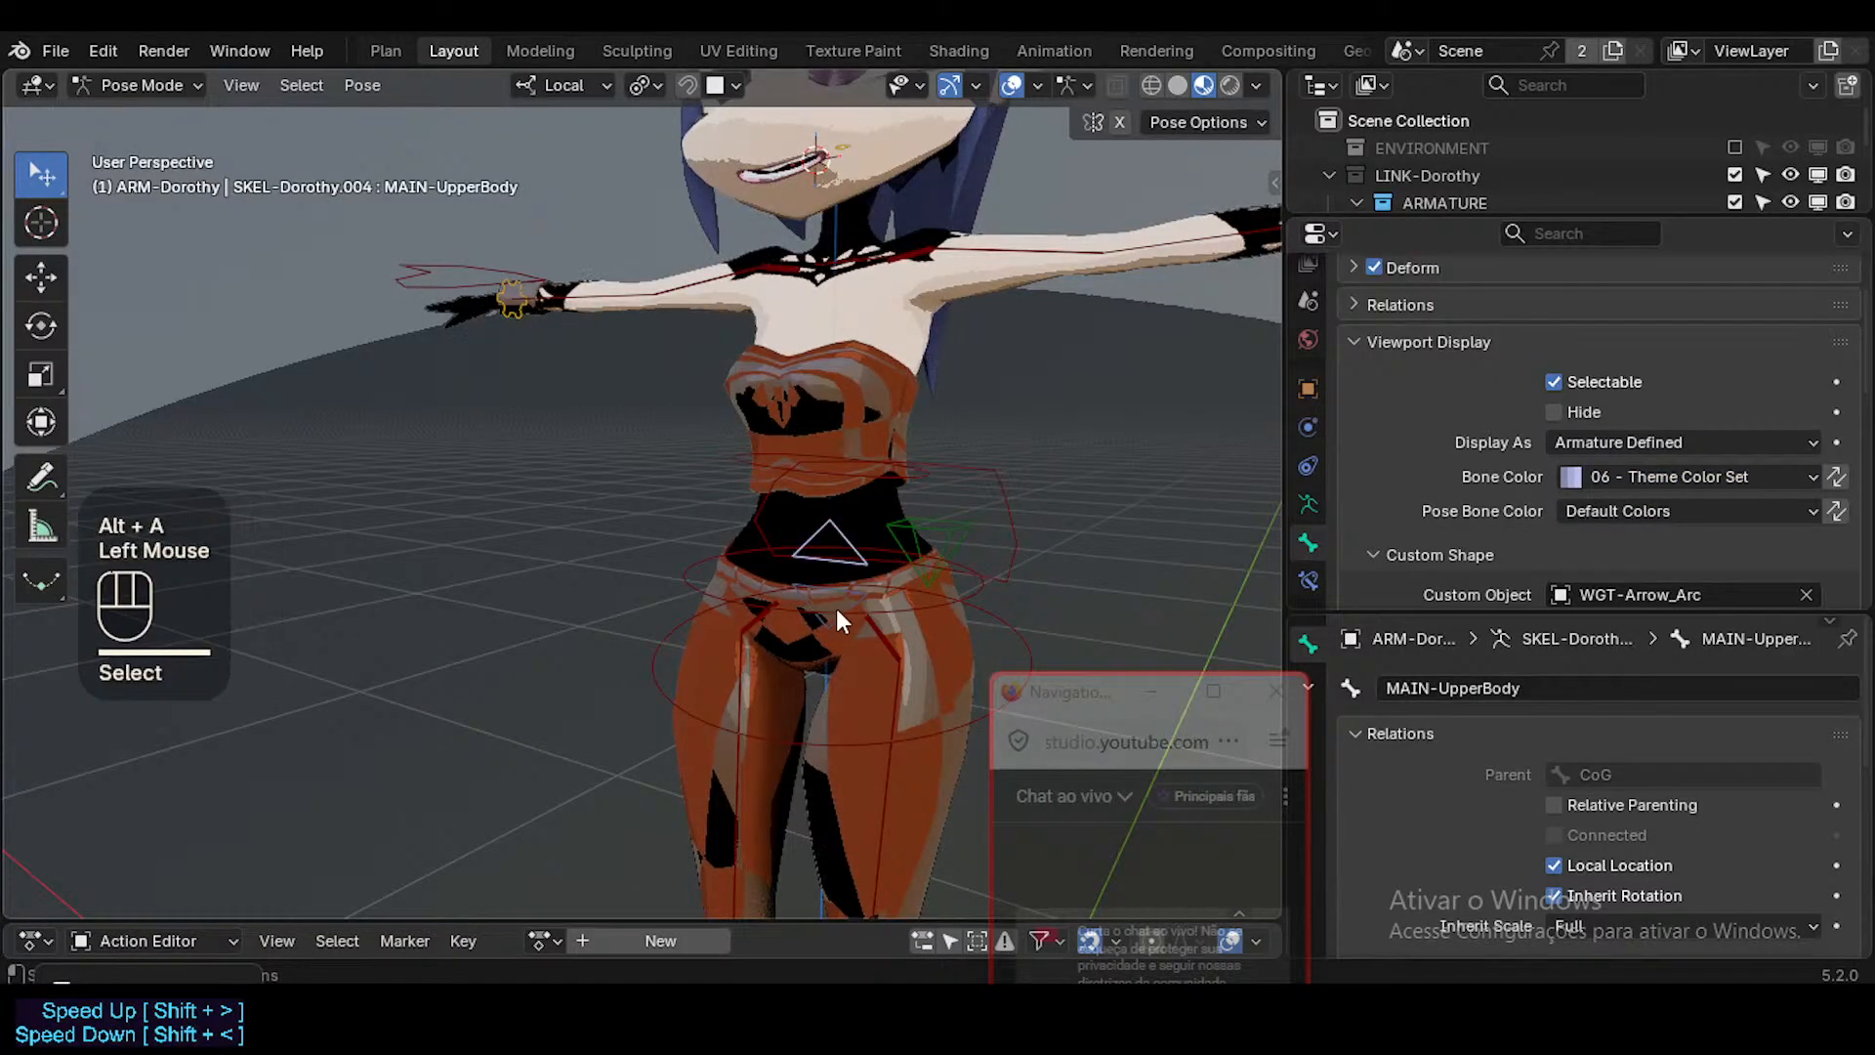
left_click(829, 616)
middle_click_drag(829, 615, 876, 584)
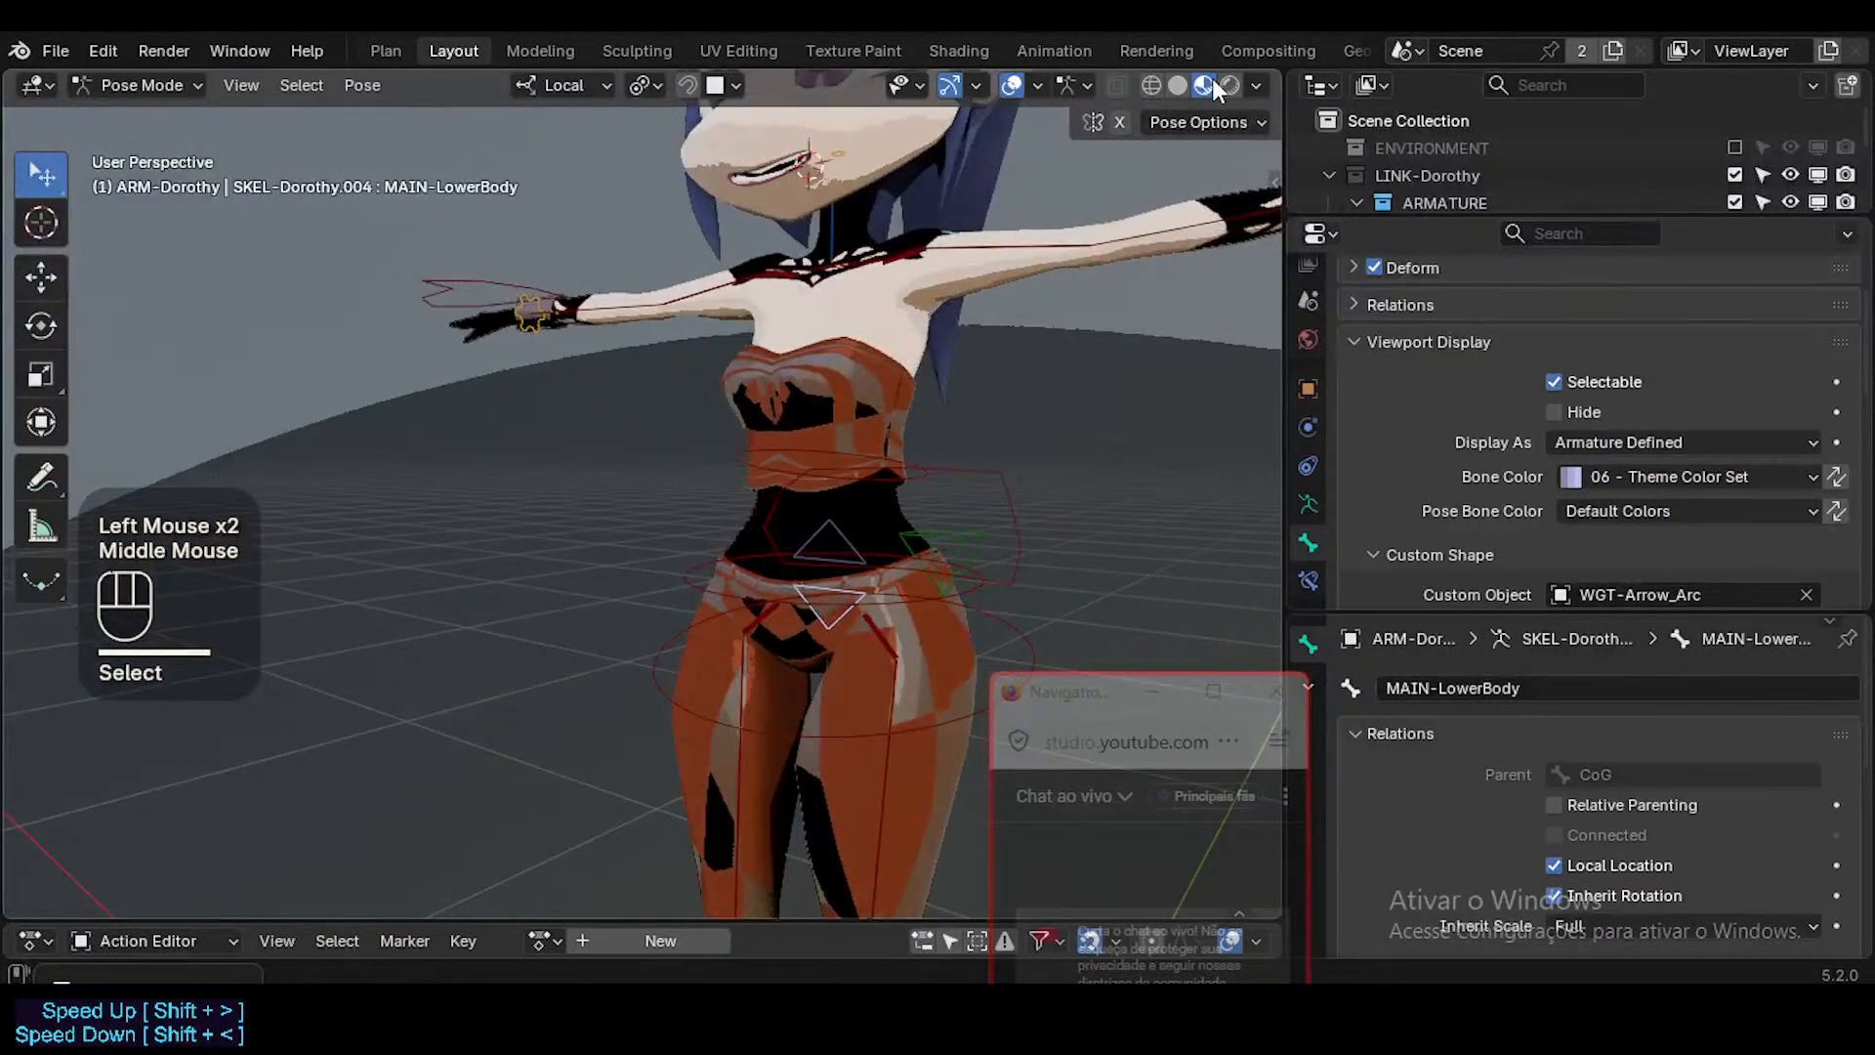
left_click(1177, 85)
middle_click_drag(918, 469, 930, 484)
key("alt+a")
left_click(806, 636)
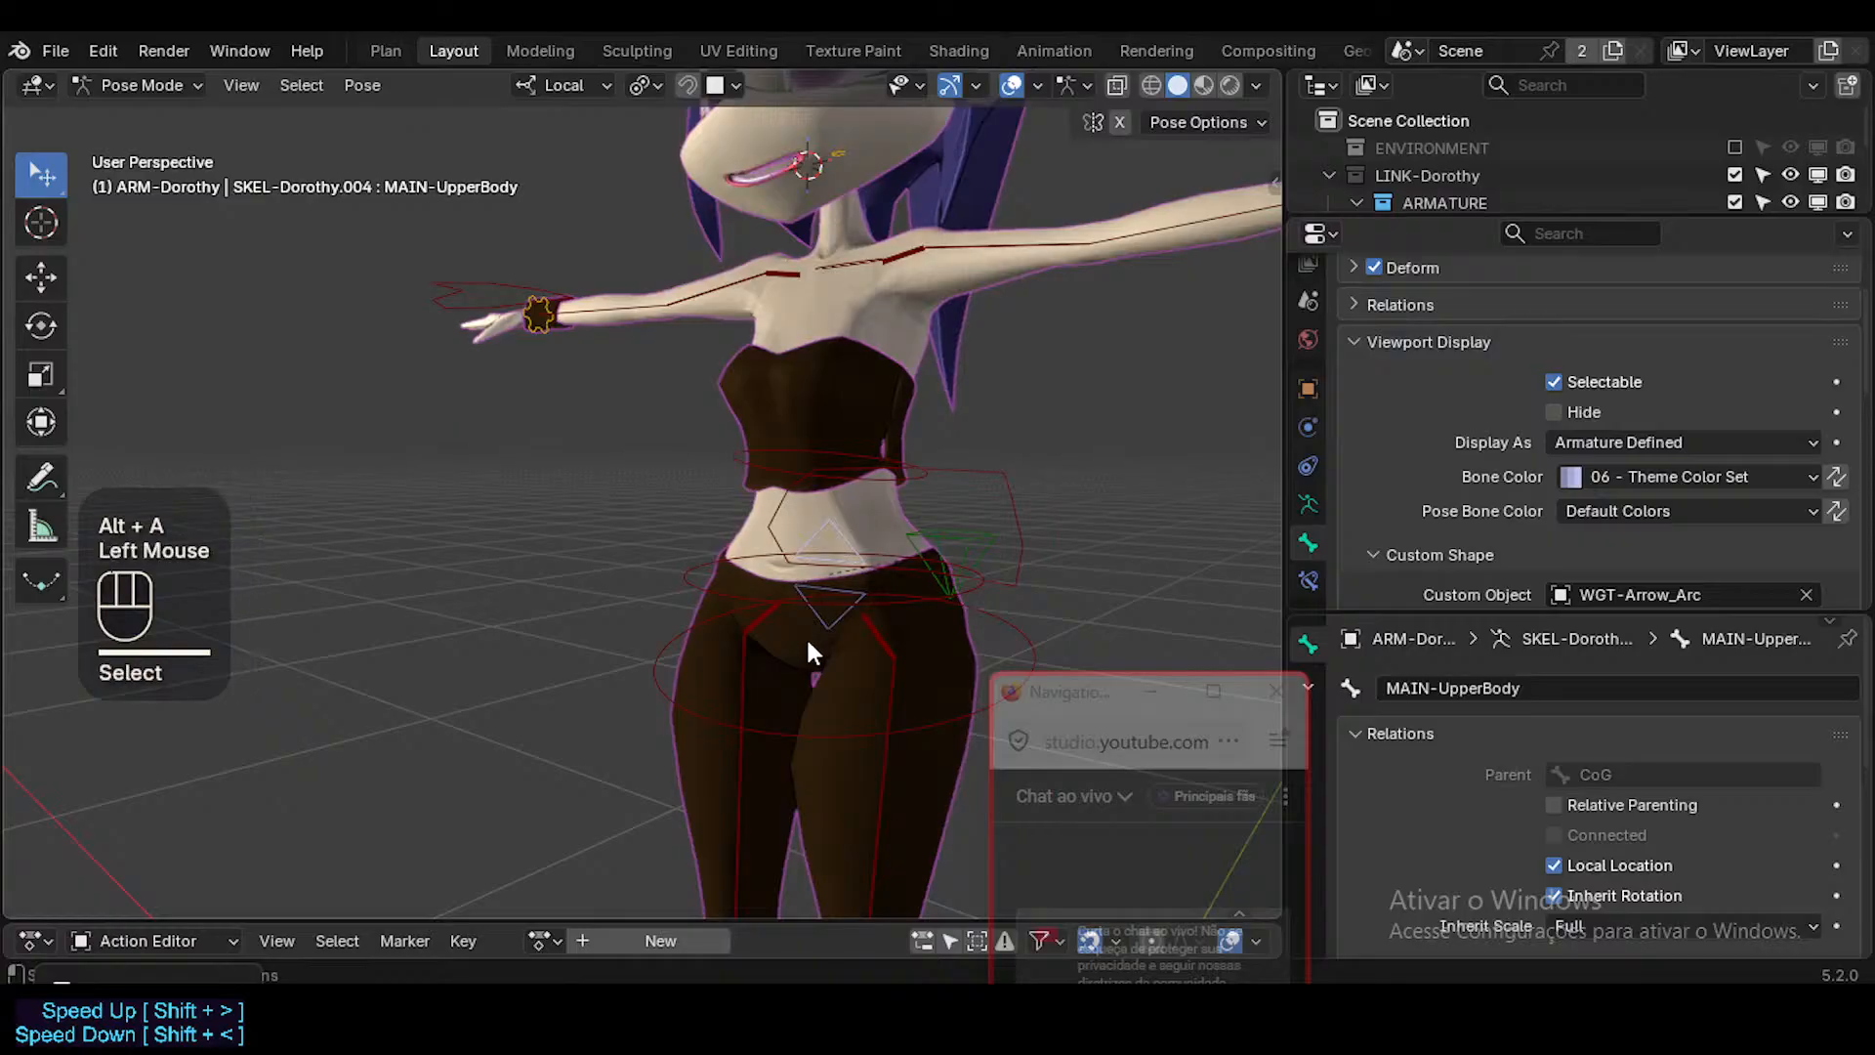
left_click(813, 634)
Select the CTL-Foot.L bone and assign WGT-Foot as its custom shape object.
scroll(868, 596, "down", 1)
middle_click_drag(867, 596, 771, 449, "shift")
scroll(771, 489, "up", 1)
scroll(769, 574, "down", 2)
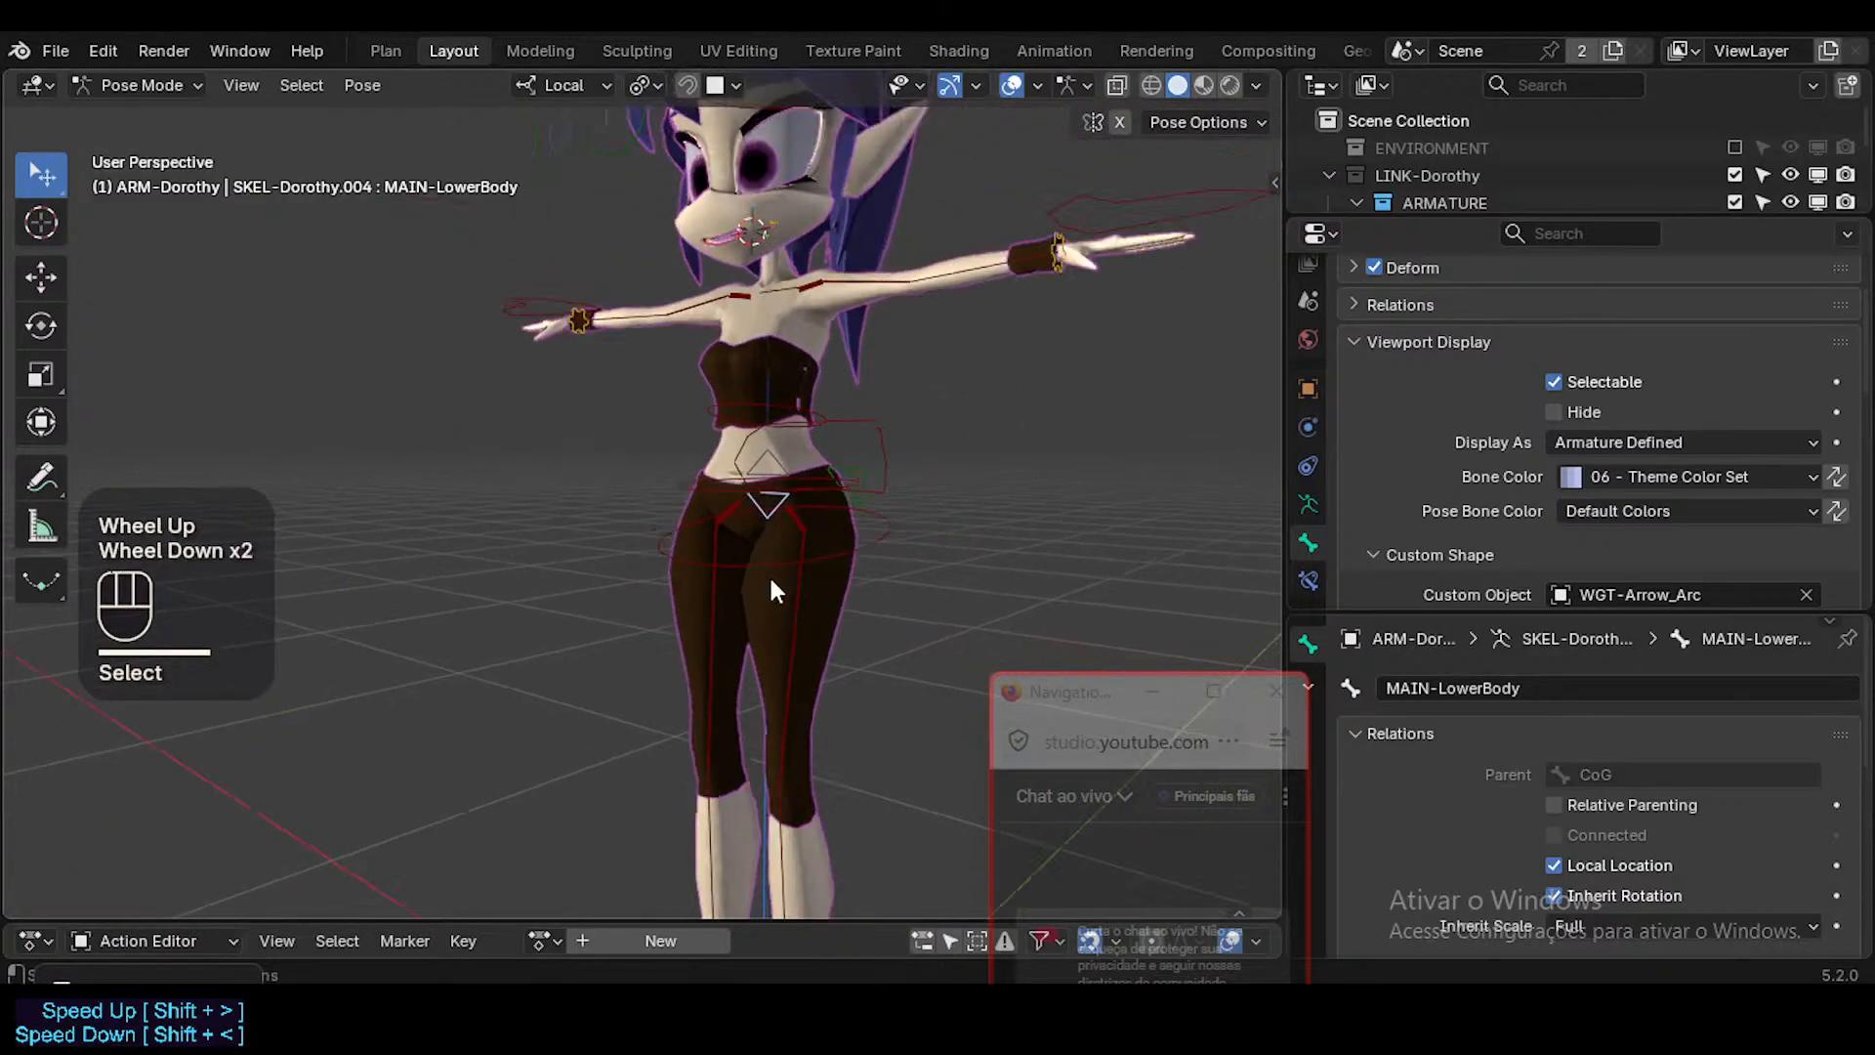
middle_click_drag(769, 575, 771, 537, "shift")
left_click(731, 879)
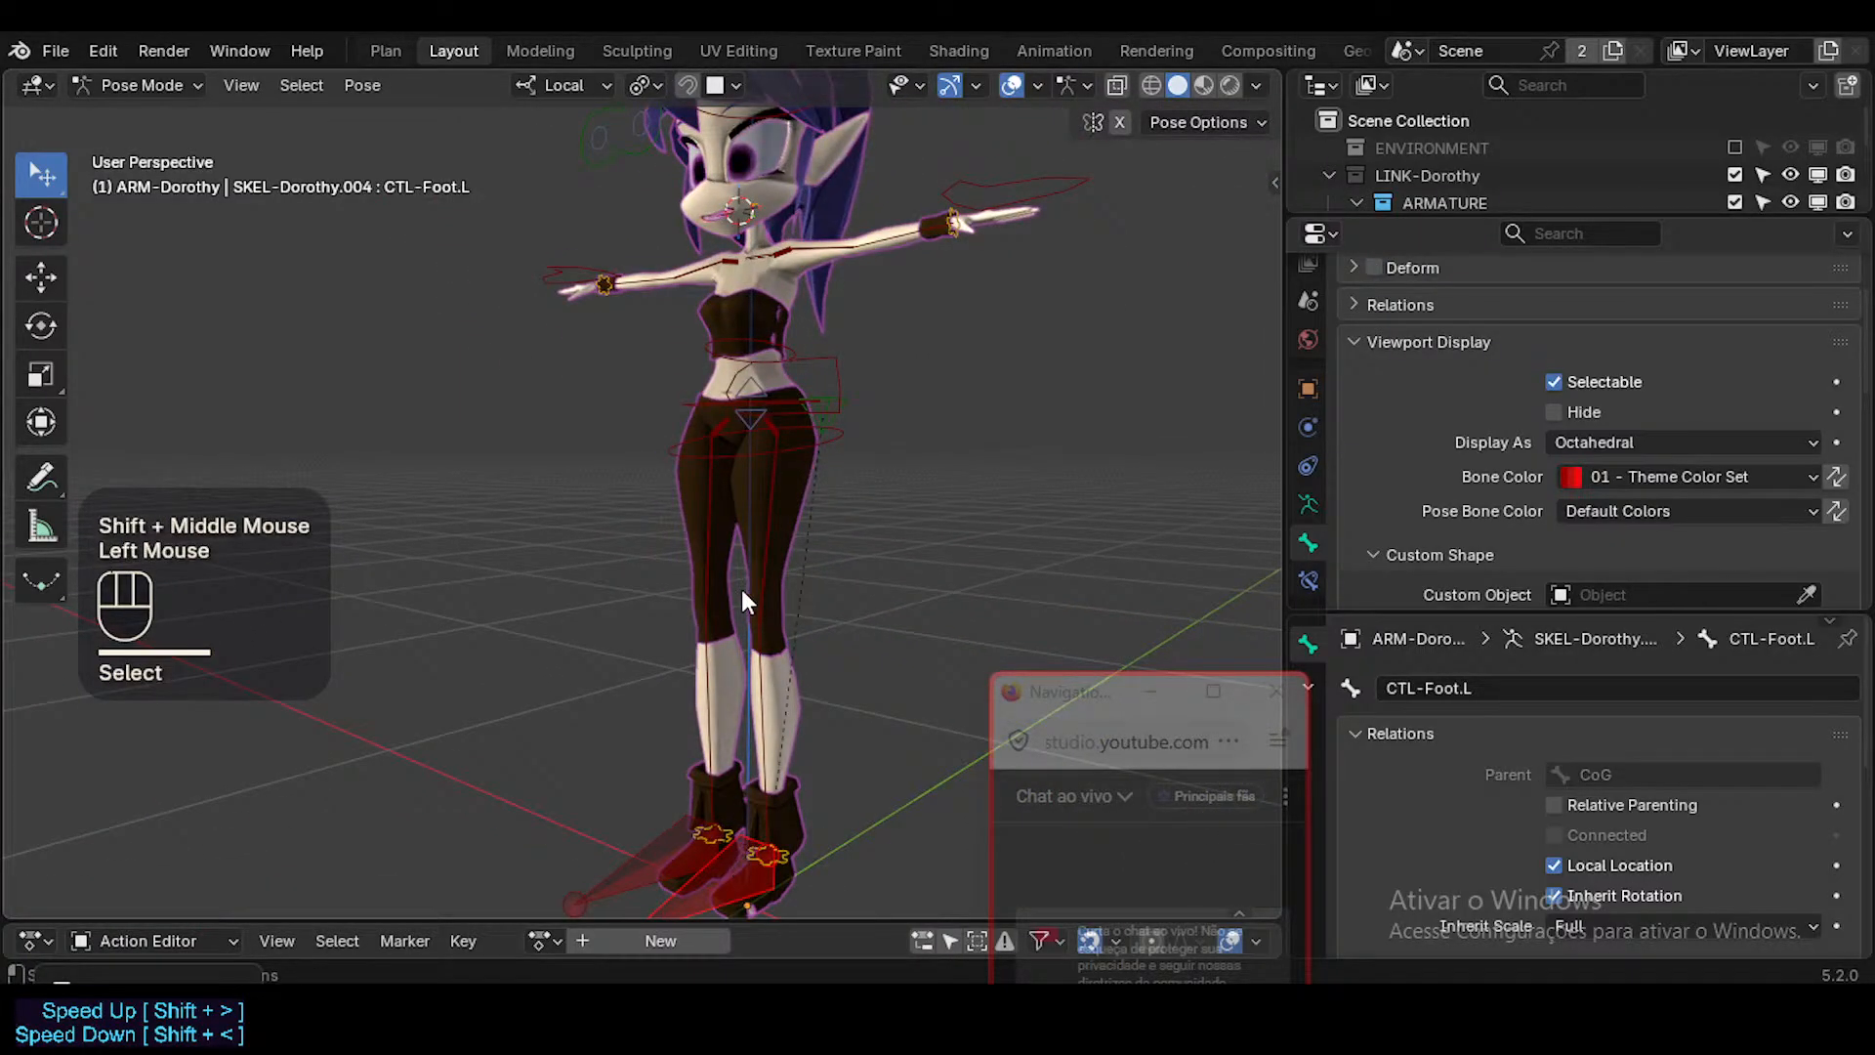
middle_click_drag(742, 600, 745, 600)
scroll(1621, 459, "down", 2)
scroll(1648, 489, "up", 1)
left_click(1660, 540)
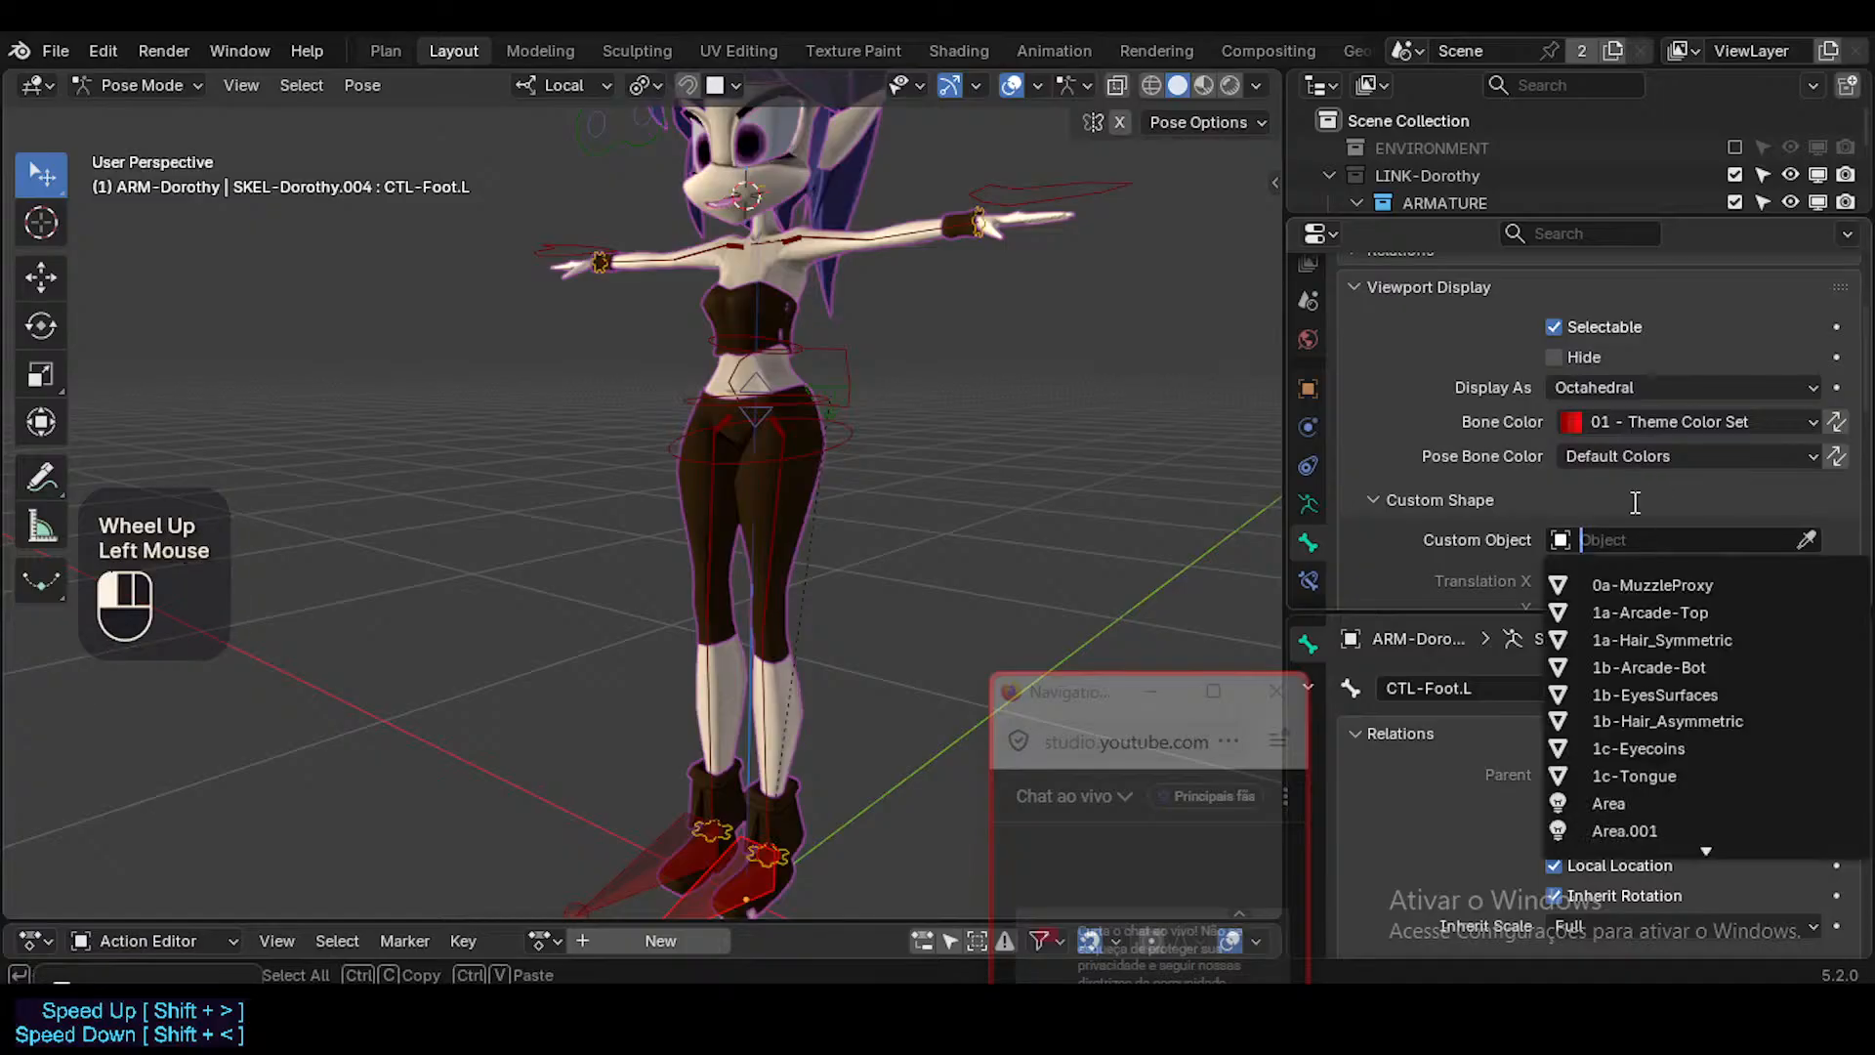
type("fo")
key("Return")
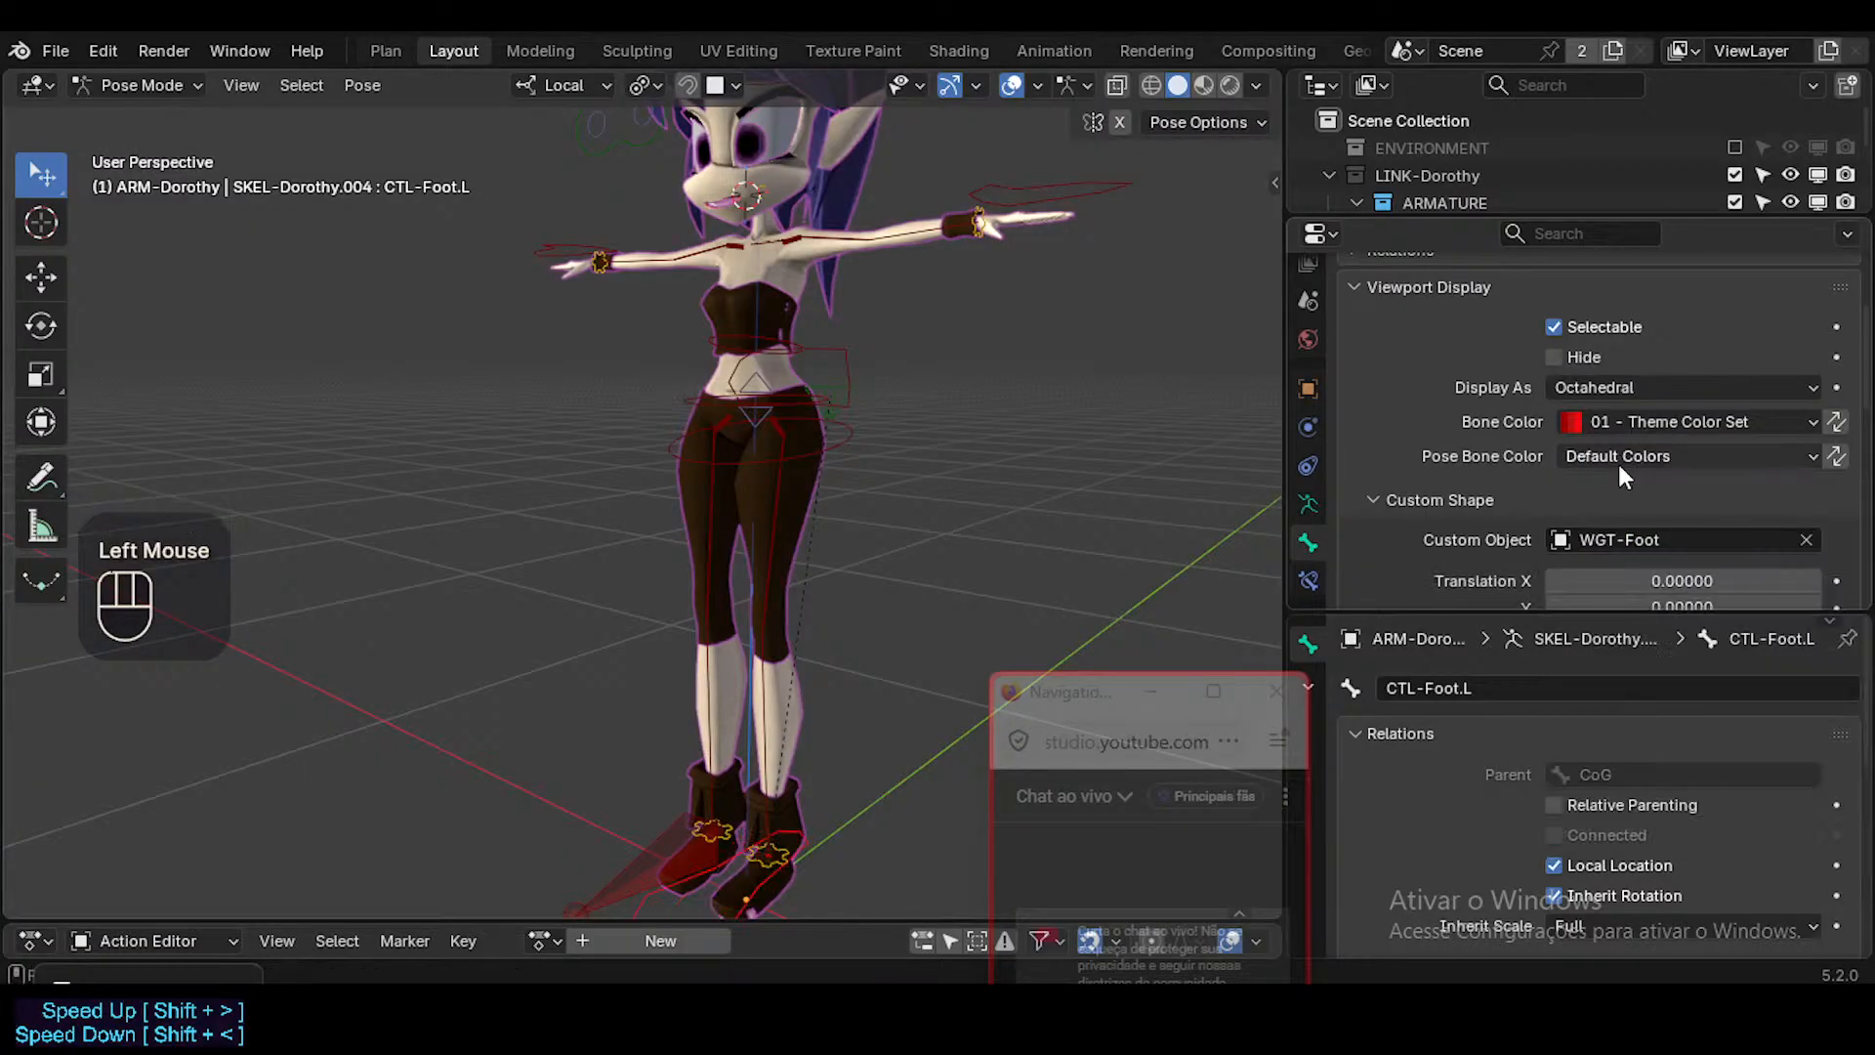
Lower the CTL-Foot.L custom shape towards the sole by setting its Z translation to -0.054.
middle_click_drag(957, 606, 883, 702, "shift")
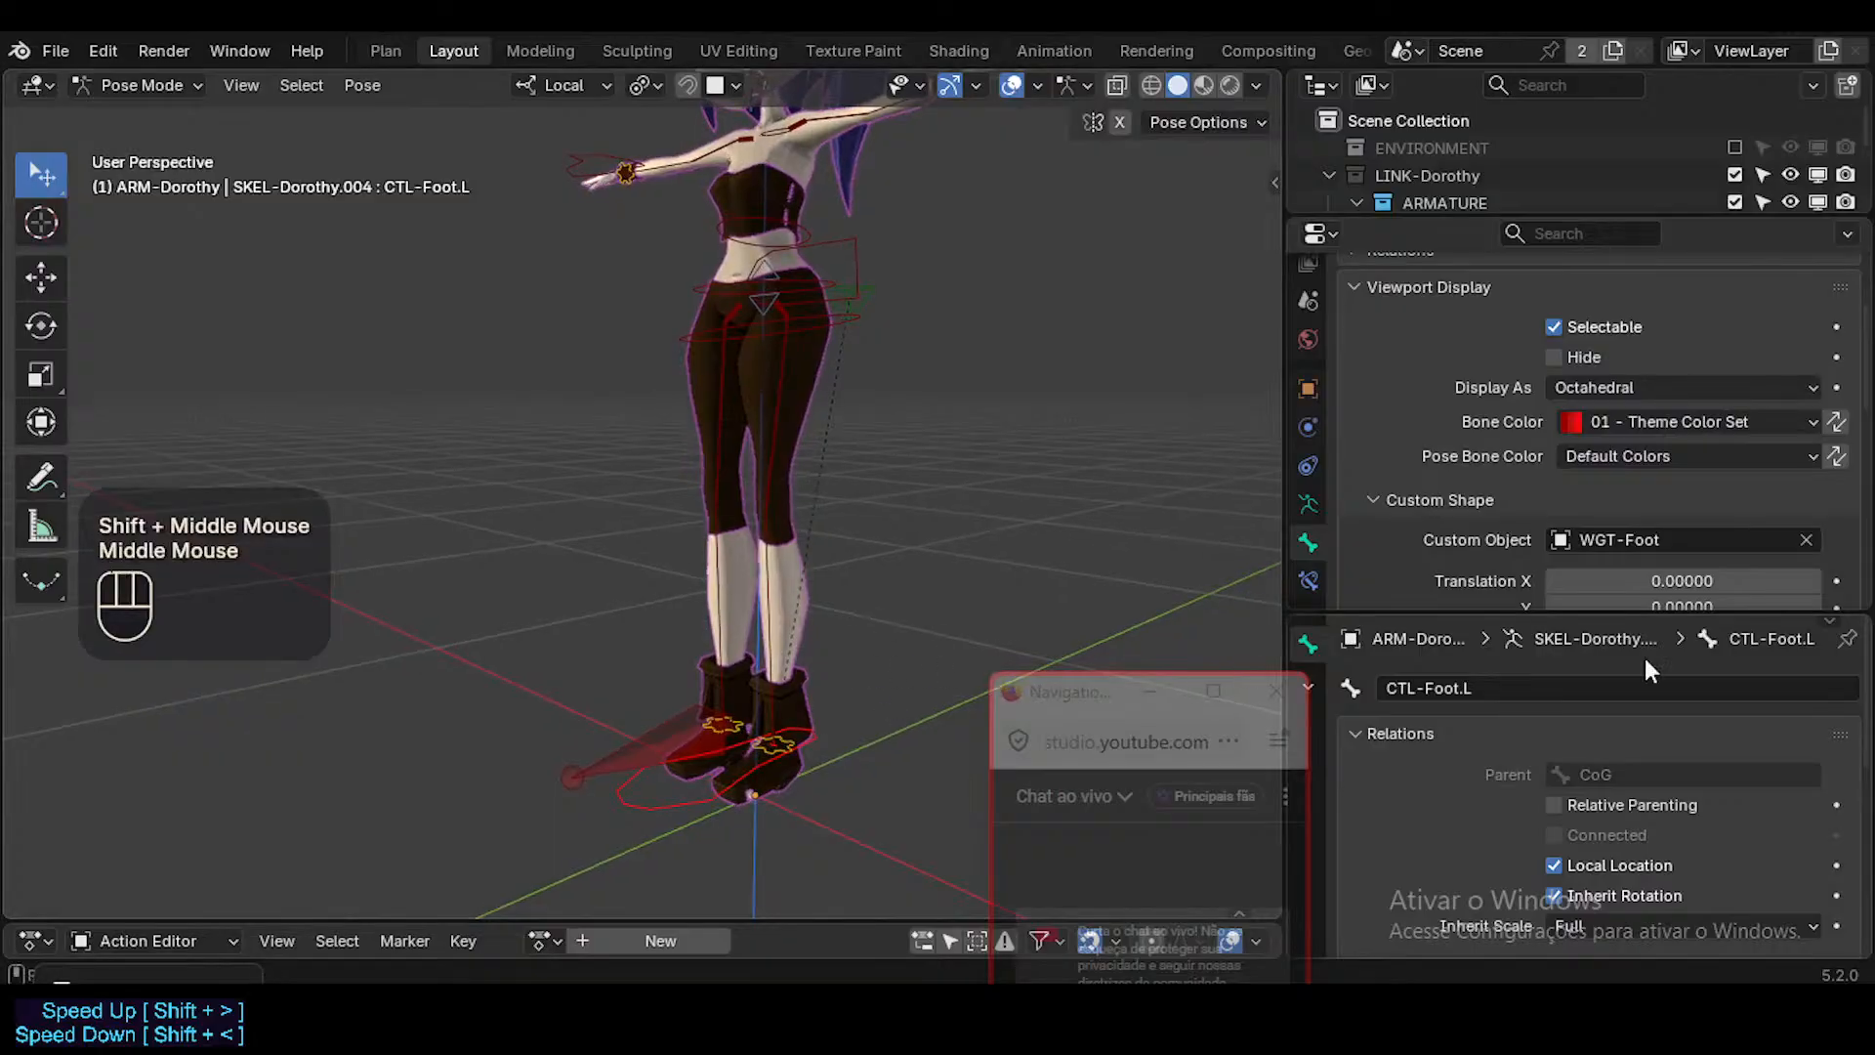
scroll(1690, 459, "down", 2)
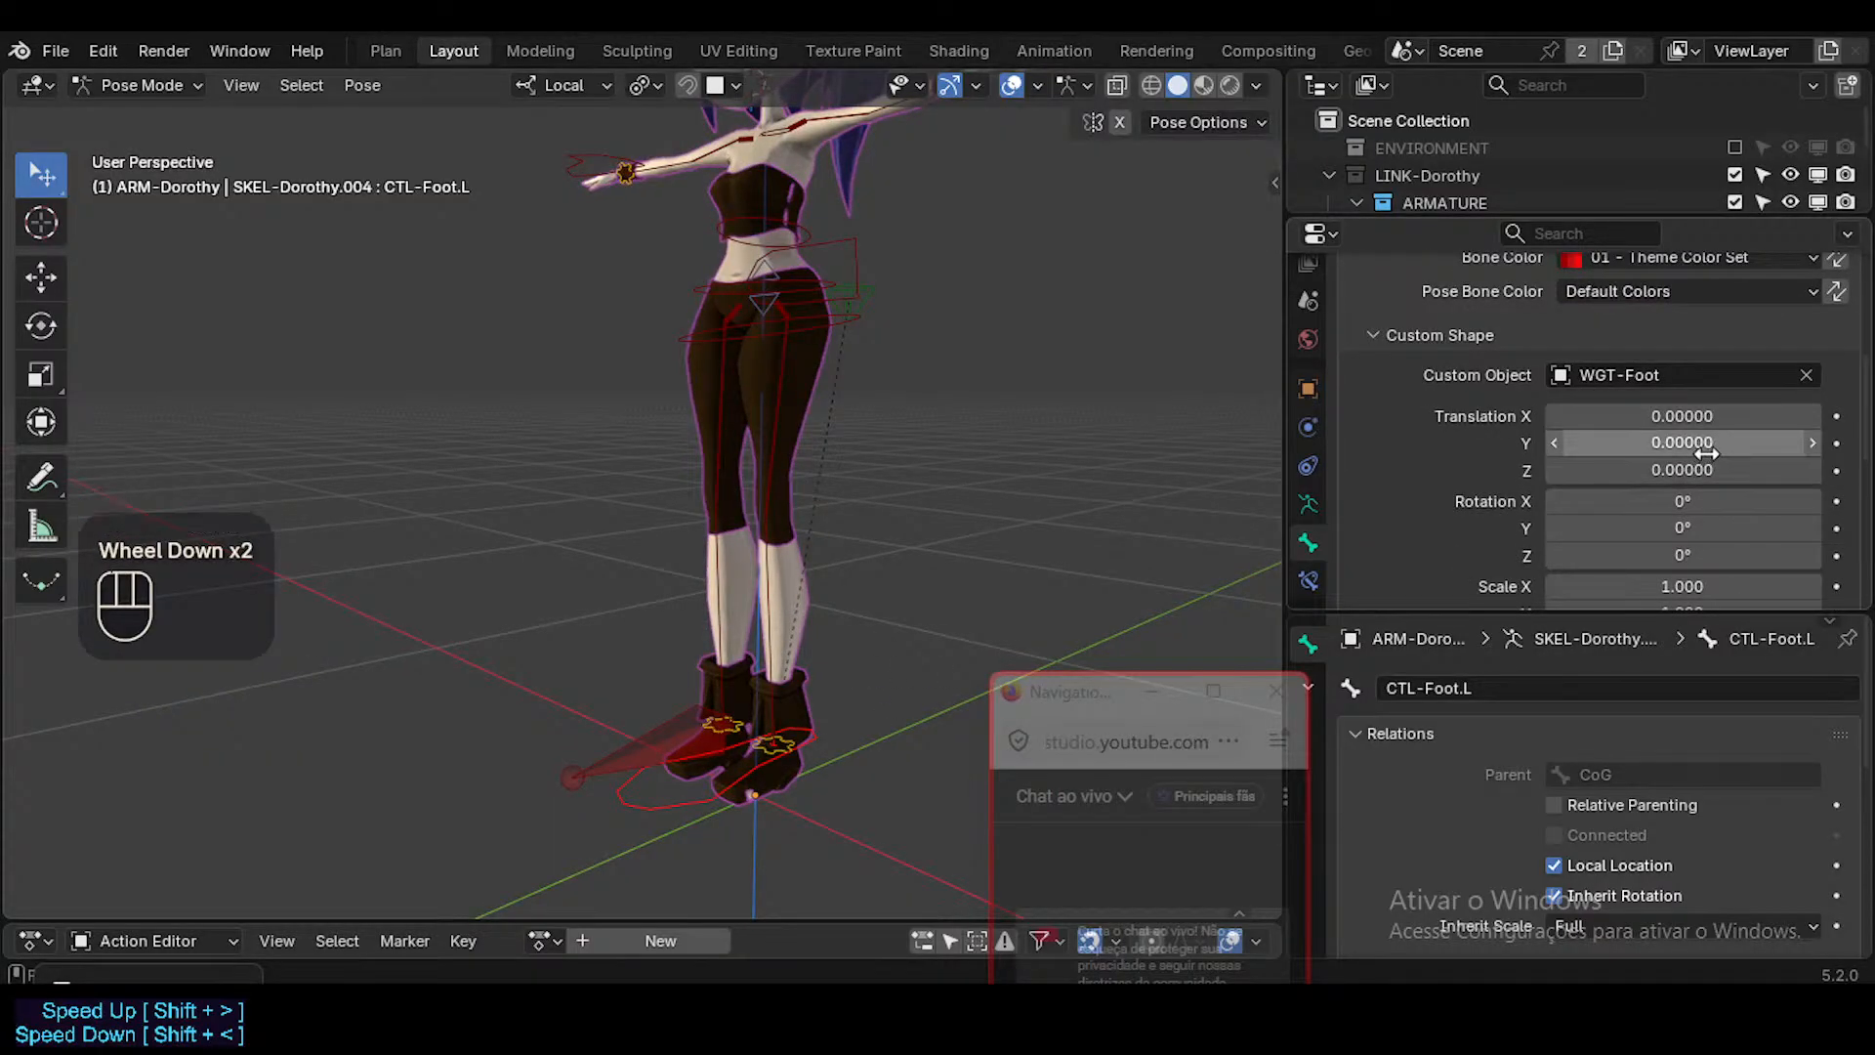
left_click_drag(1706, 471, 1670, 471, "shift")
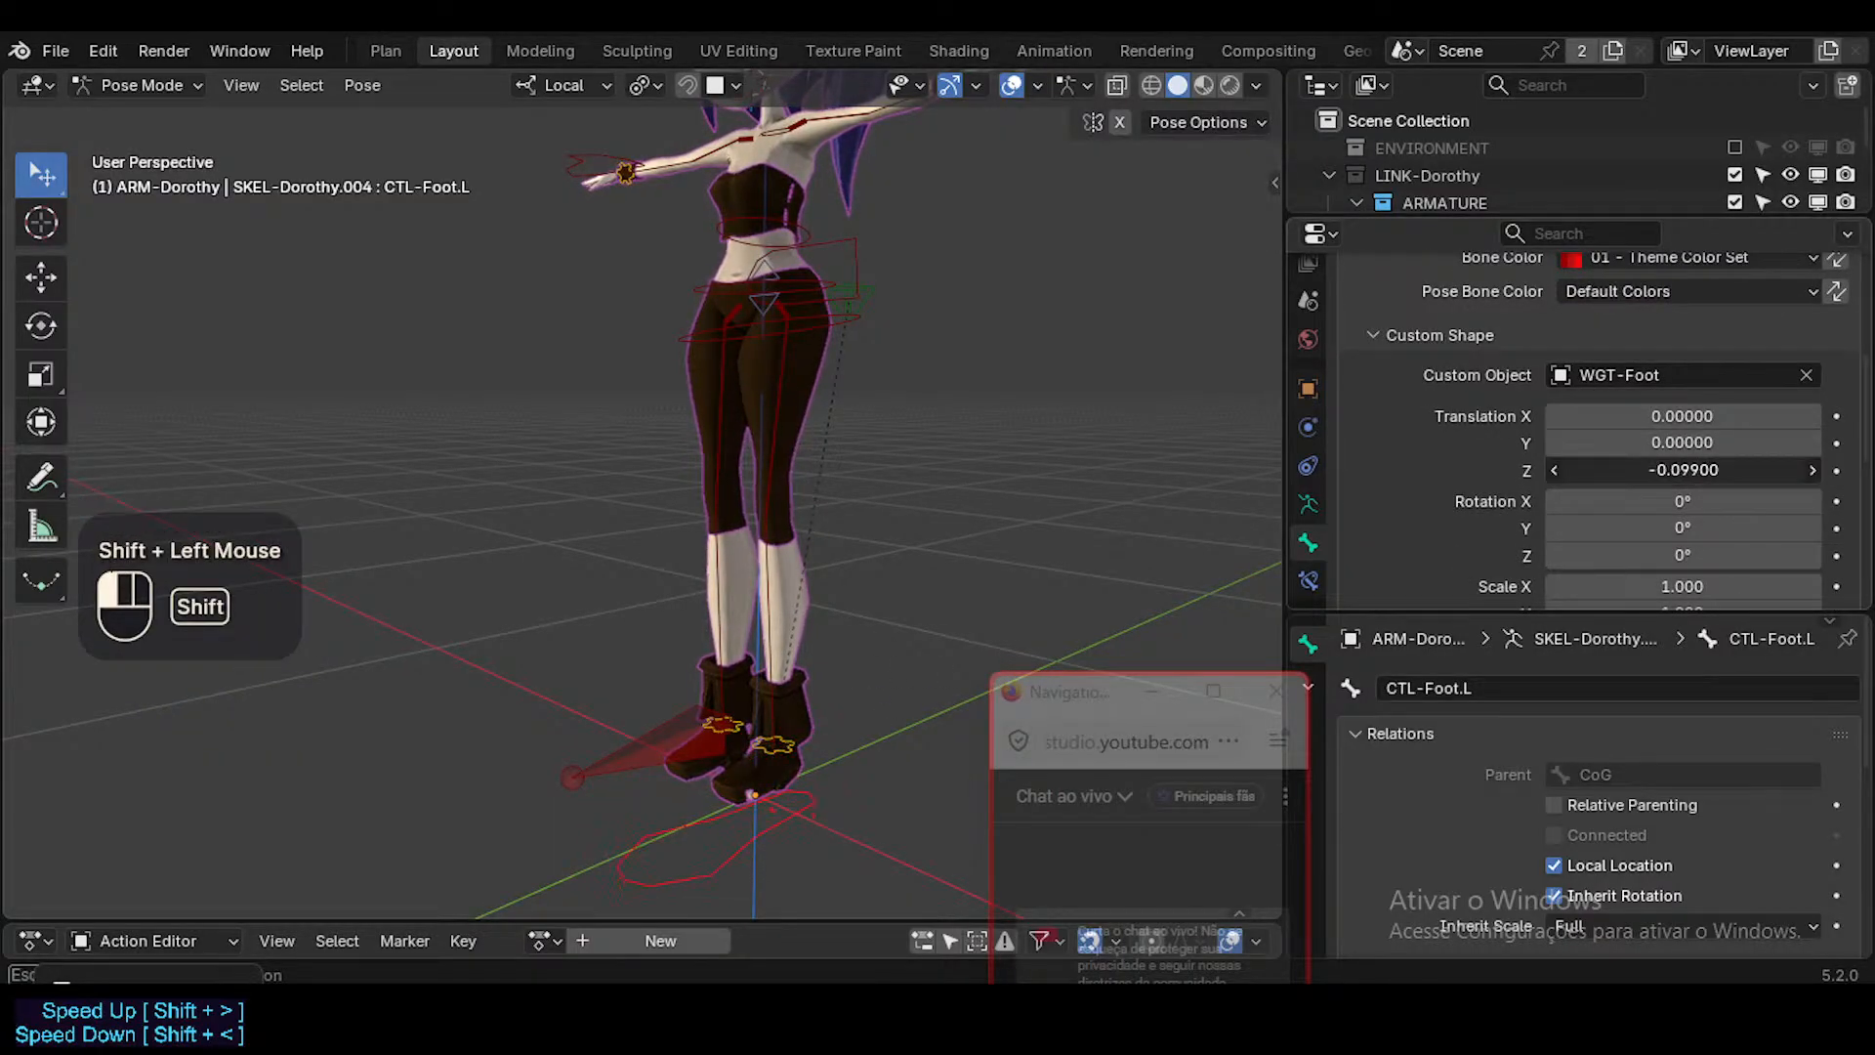
middle_click_drag(729, 694, 721, 530)
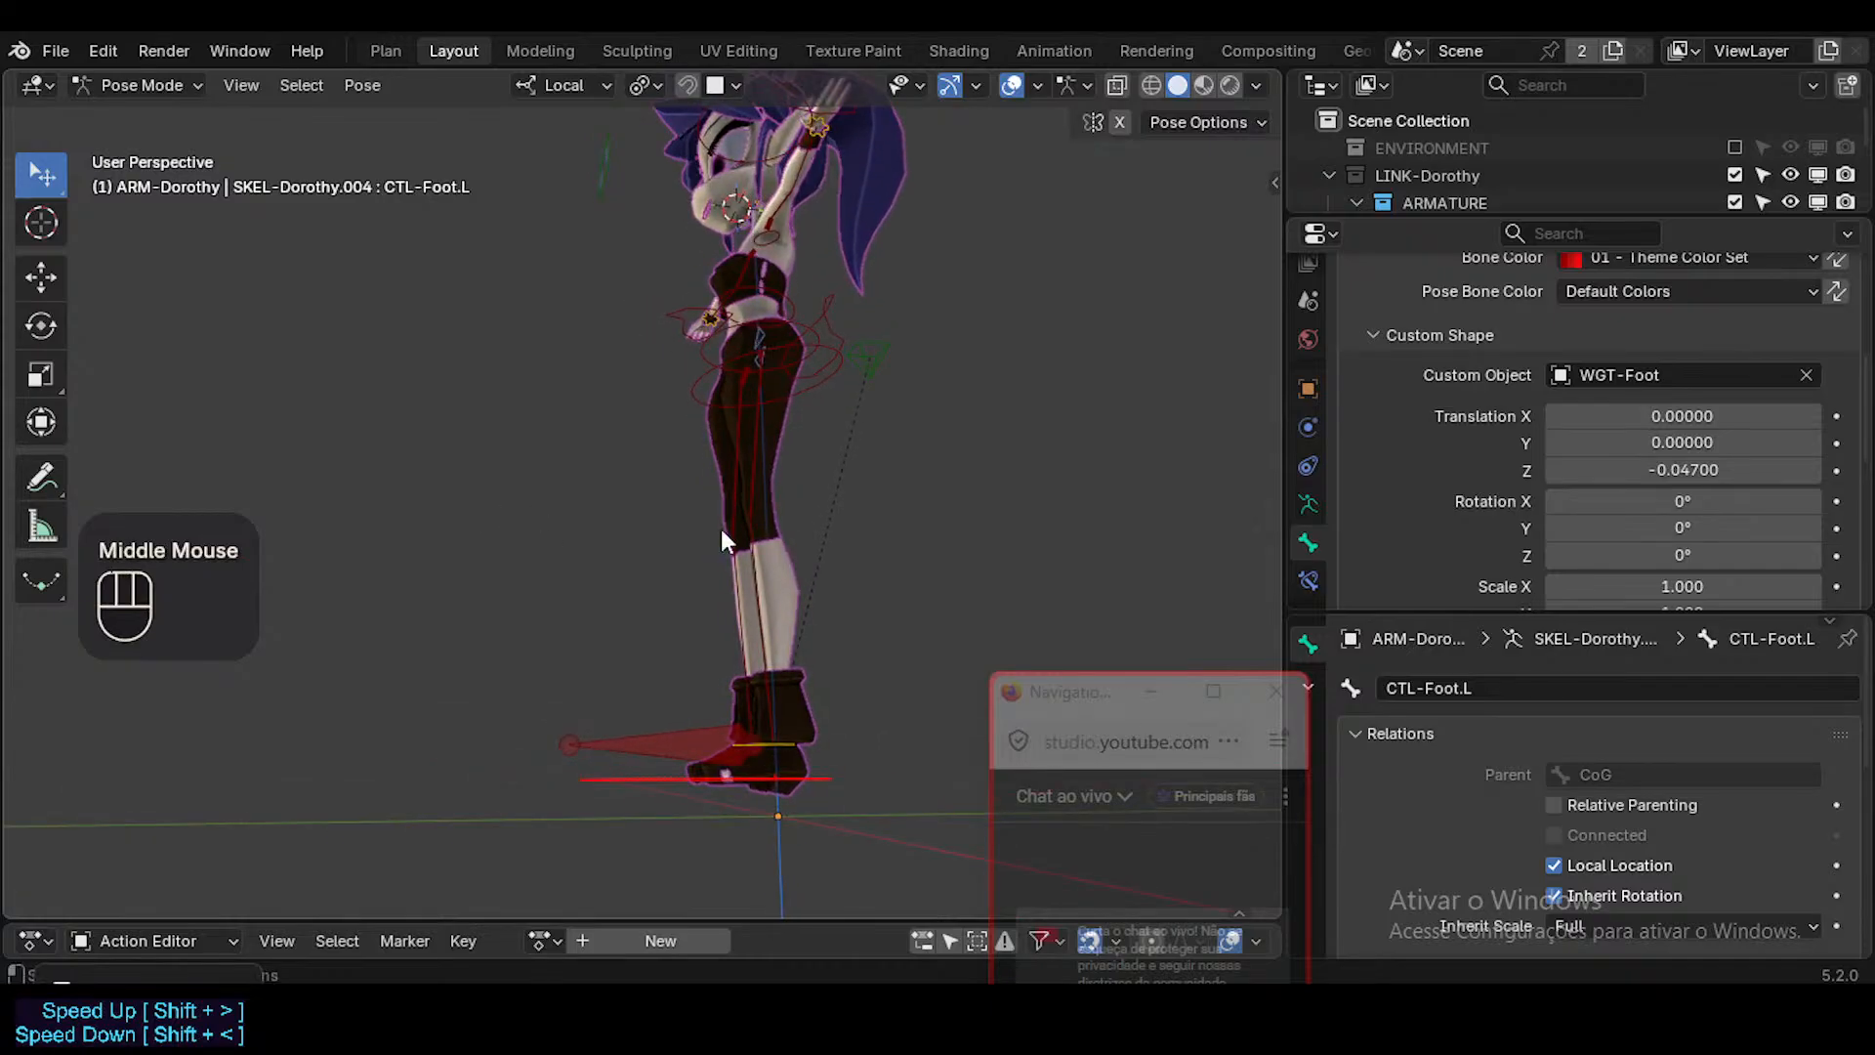
mouse_move(1725, 469)
left_mouse_down("shift")
mouse_move(1704, 470)
mouse_move(1720, 470)
left_mouse_up("shift")
middle_click_drag(738, 552, 848, 564)
middle_click_drag(848, 565, 890, 614)
scroll(1768, 421, "down", 3)
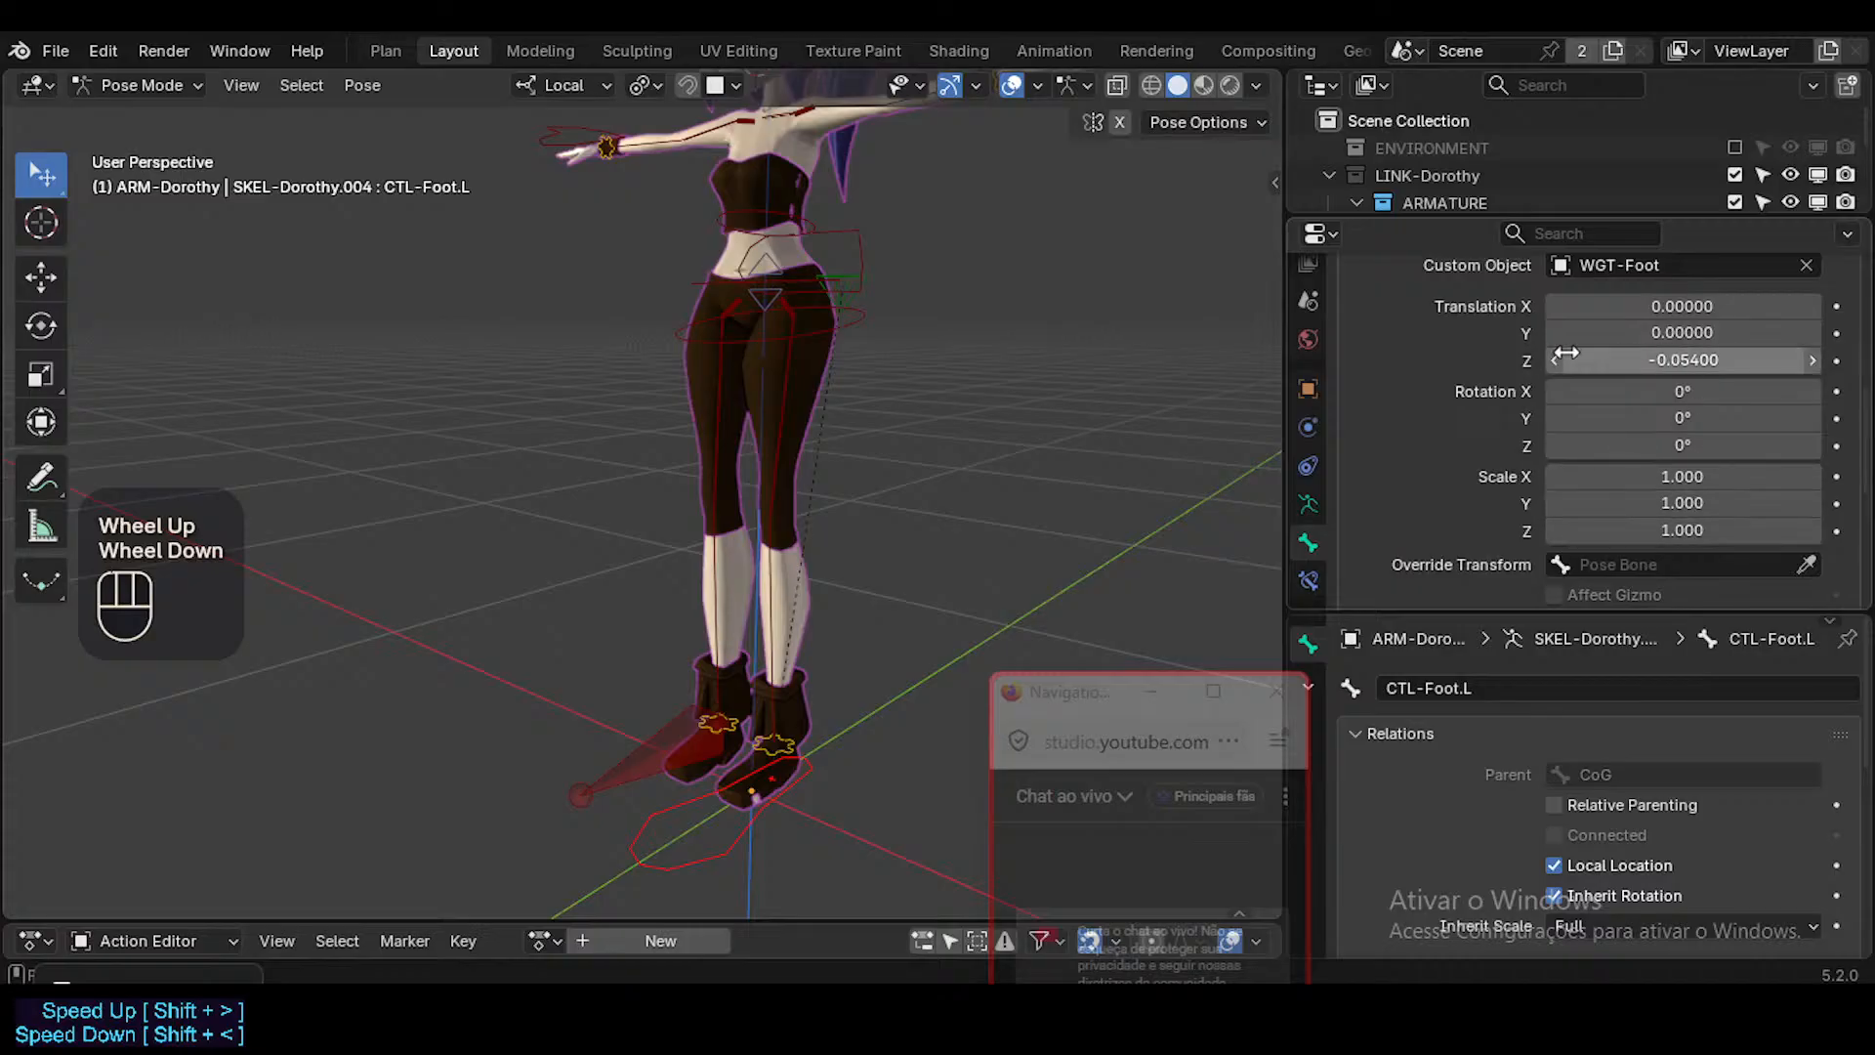
Symmetrize CTL-Foot.L in Edit Mode to pass its custom shape to CTL-Foot.R, and return to Pose Mode.
key("Tab")
right_click(747, 786)
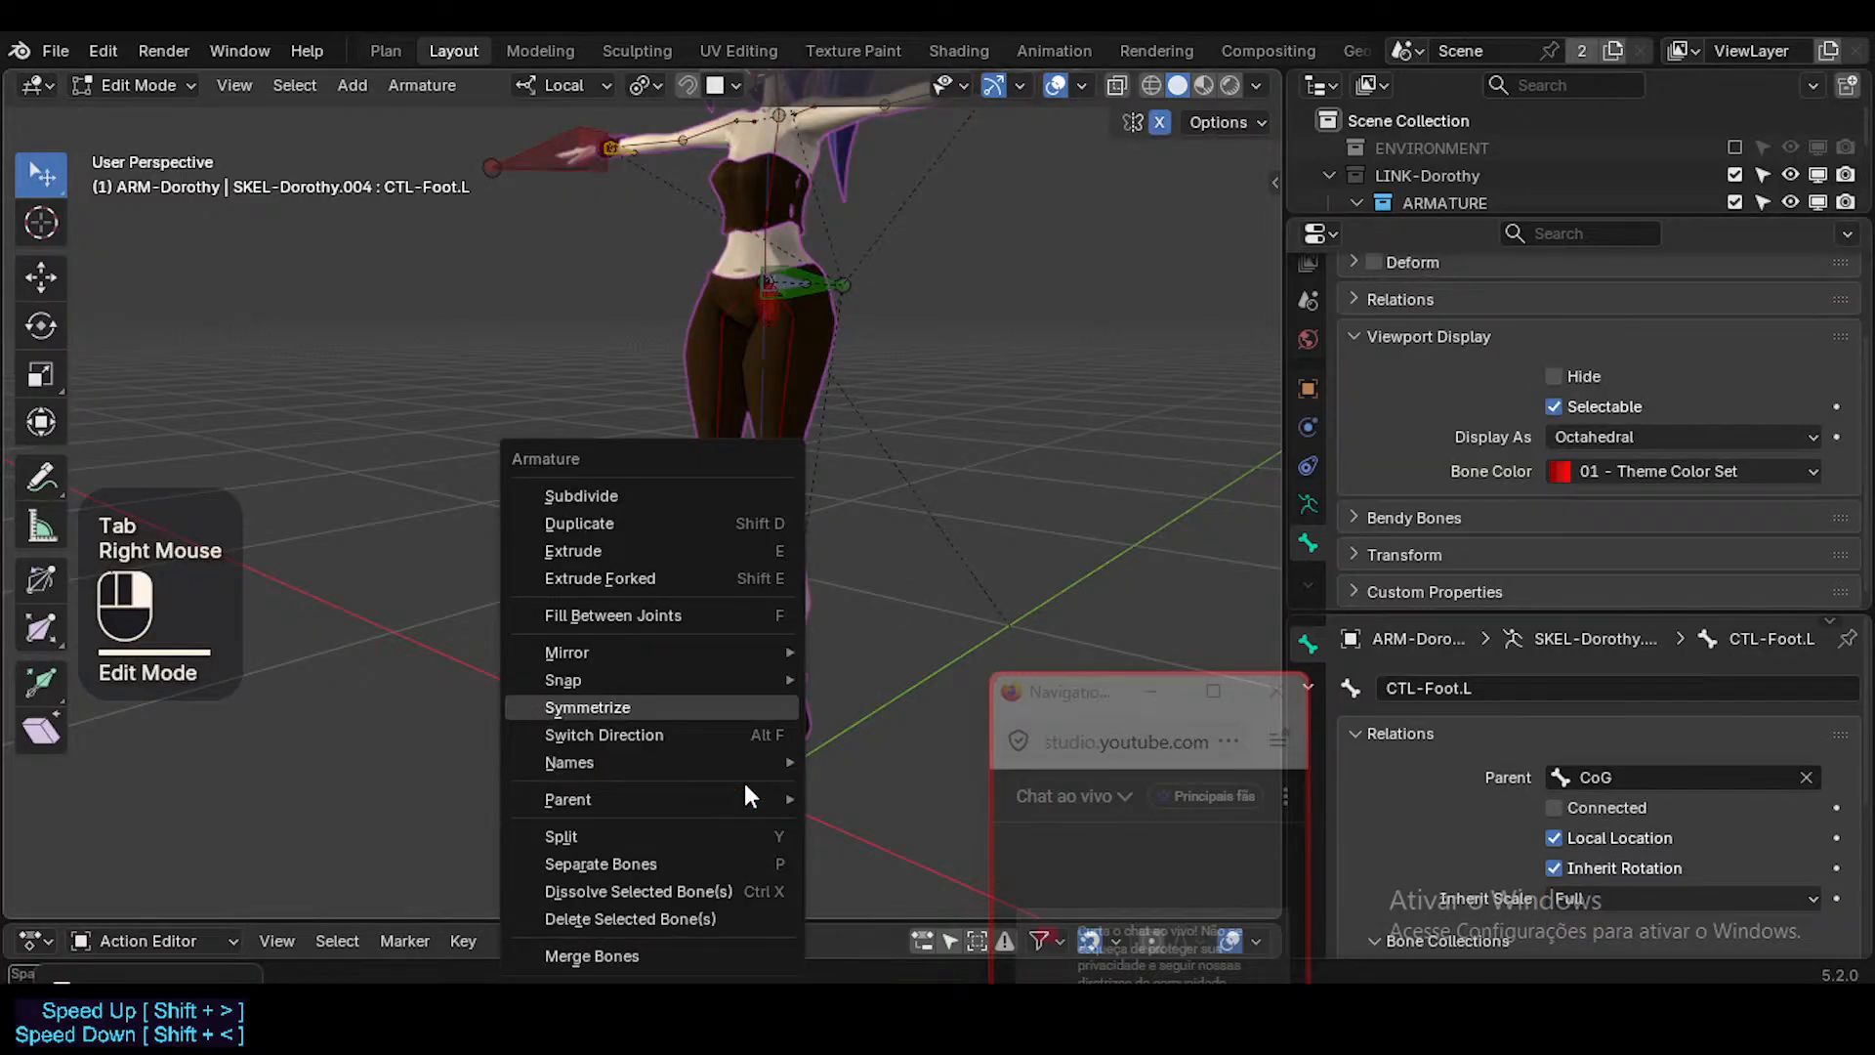
left_click(717, 707)
scroll(723, 742, "down", 2)
middle_click_drag(723, 743, 713, 819)
key("Tab")
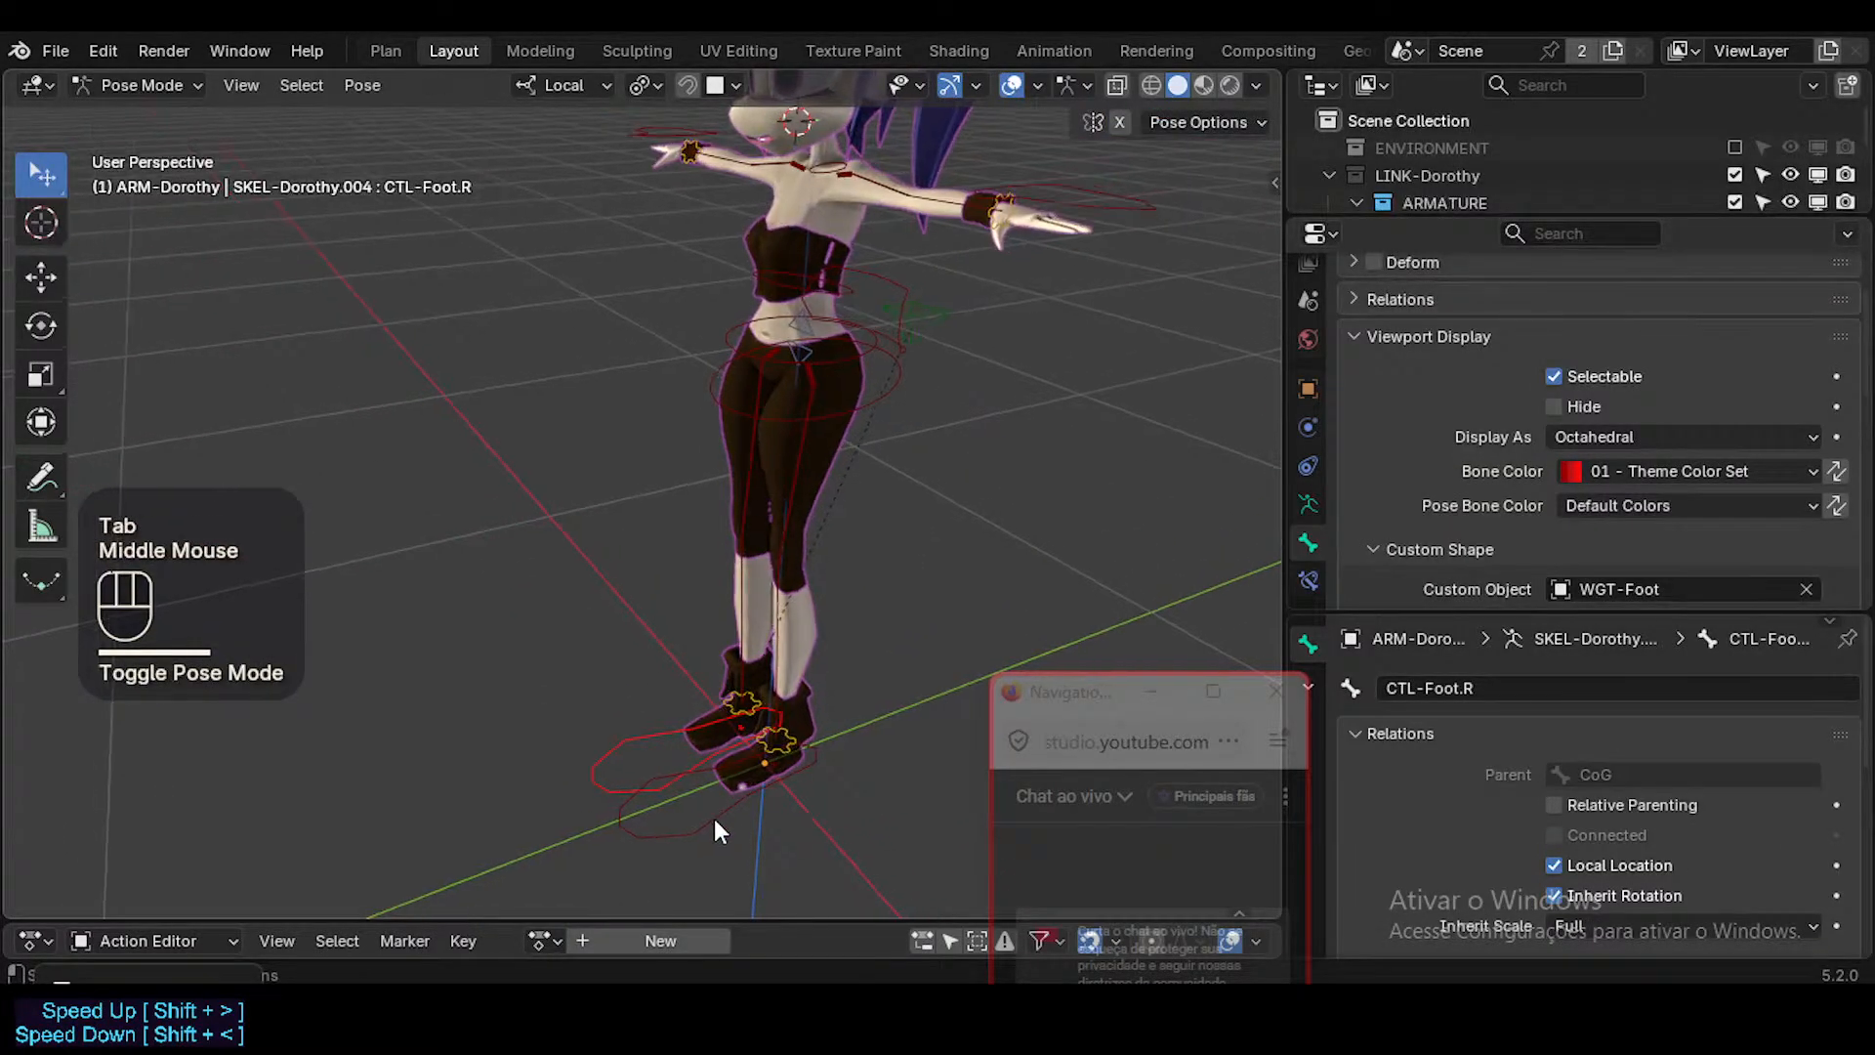
Try reducing the Y scale of both foot controls' custom shapes together, and undo it.
left_click(713, 816)
scroll(1670, 498, "down", 1)
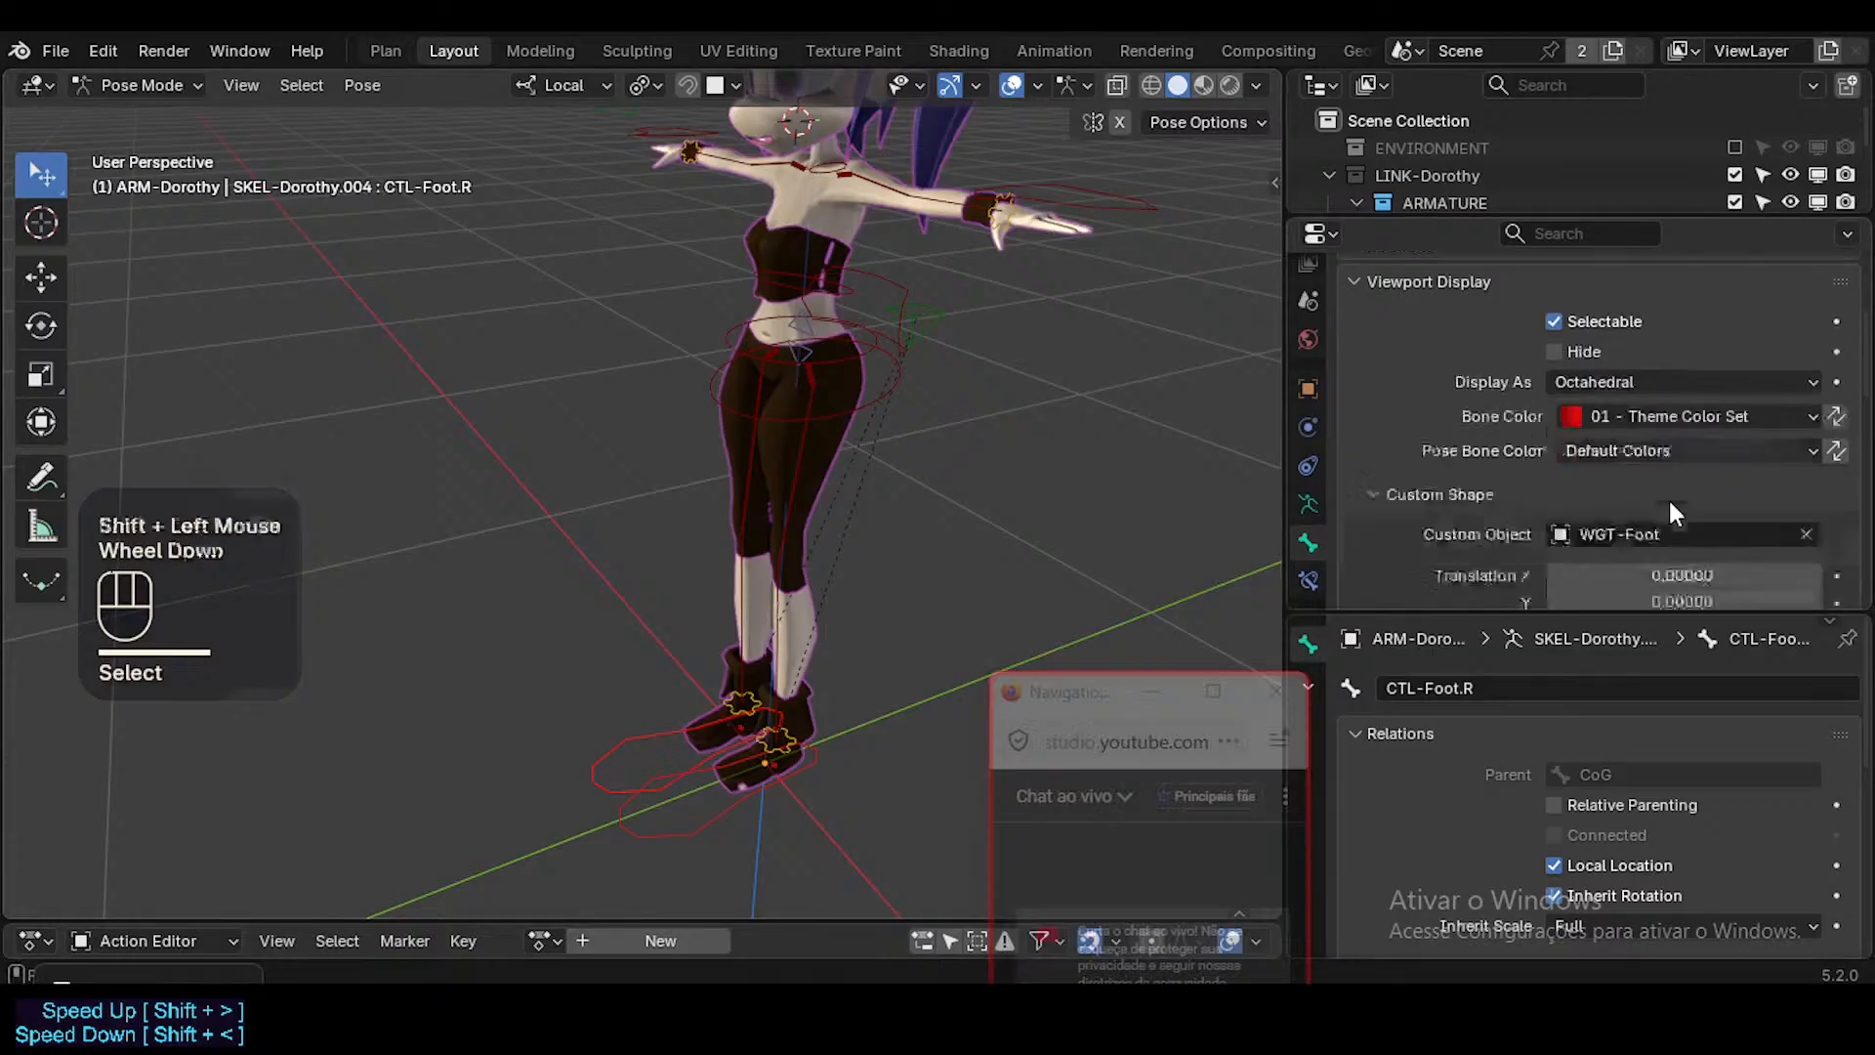
scroll(1675, 468, "up", 1)
scroll(1679, 449, "down", 5)
left_click_drag(1704, 446, 1697, 445, "alt+shift")
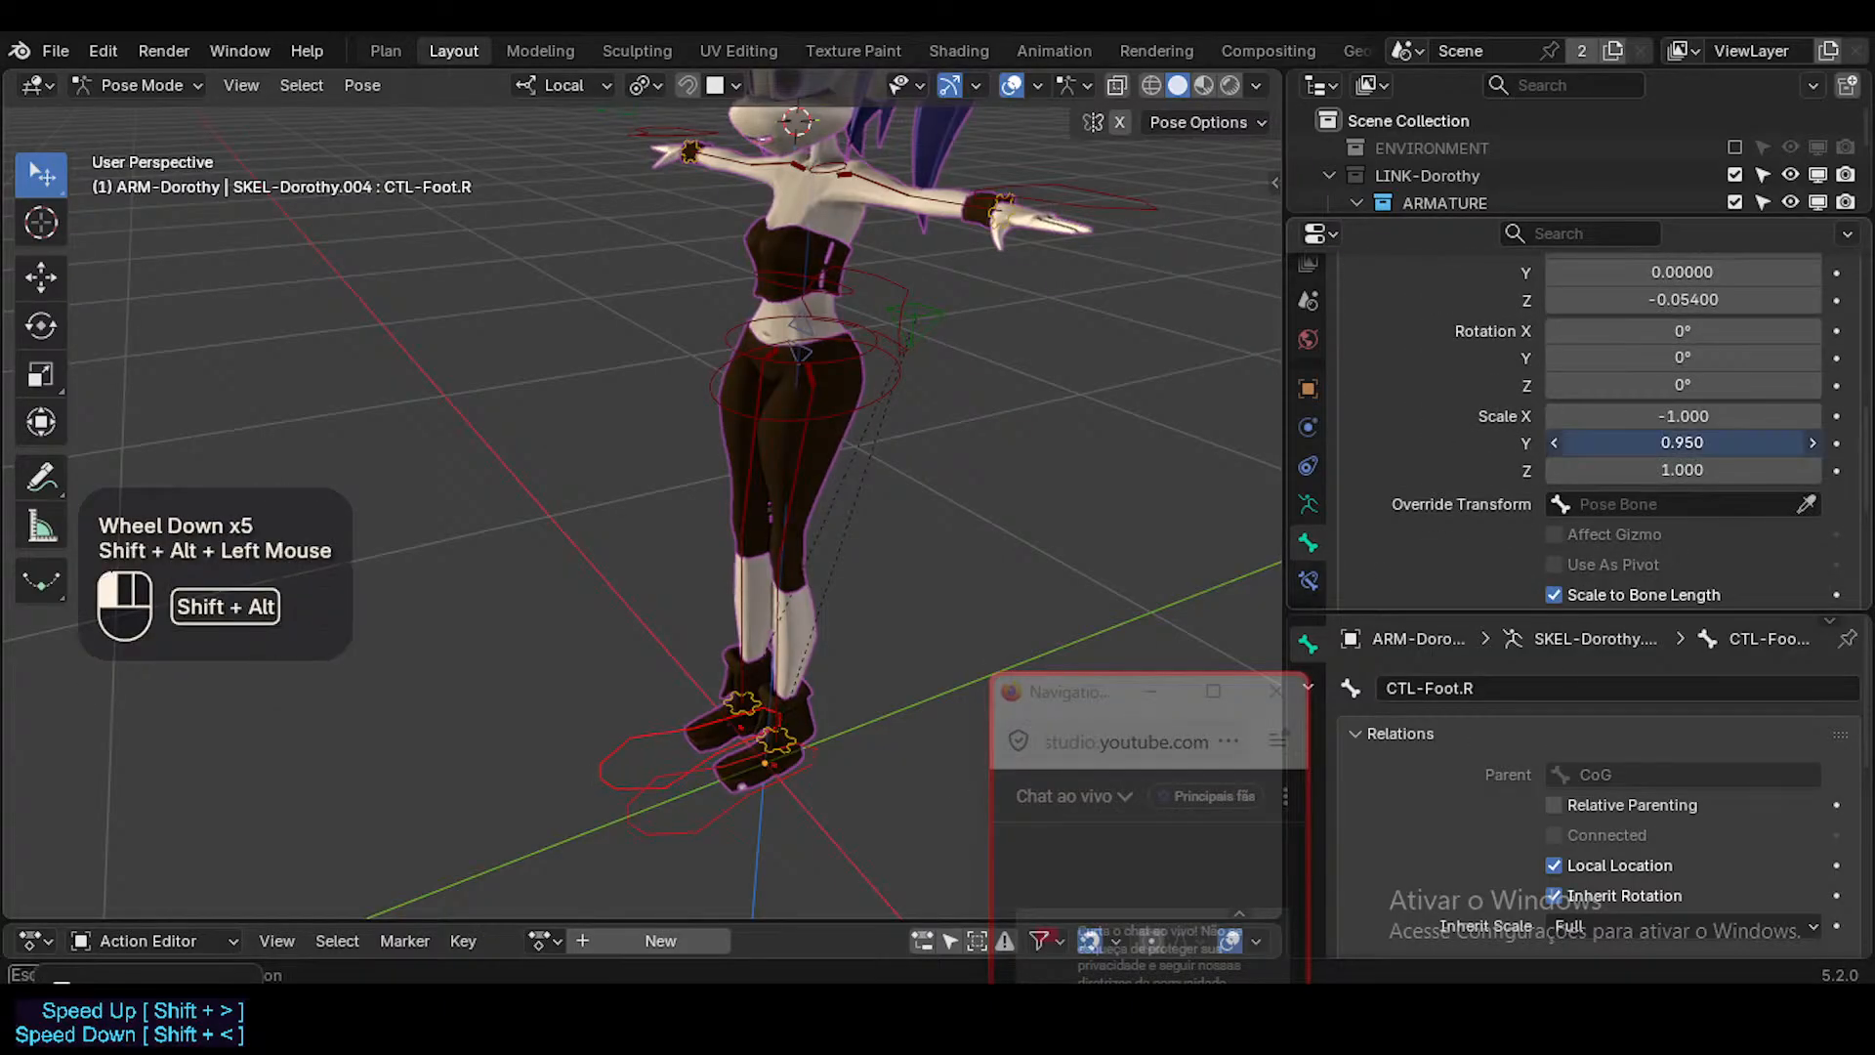
key("ctrl+z")
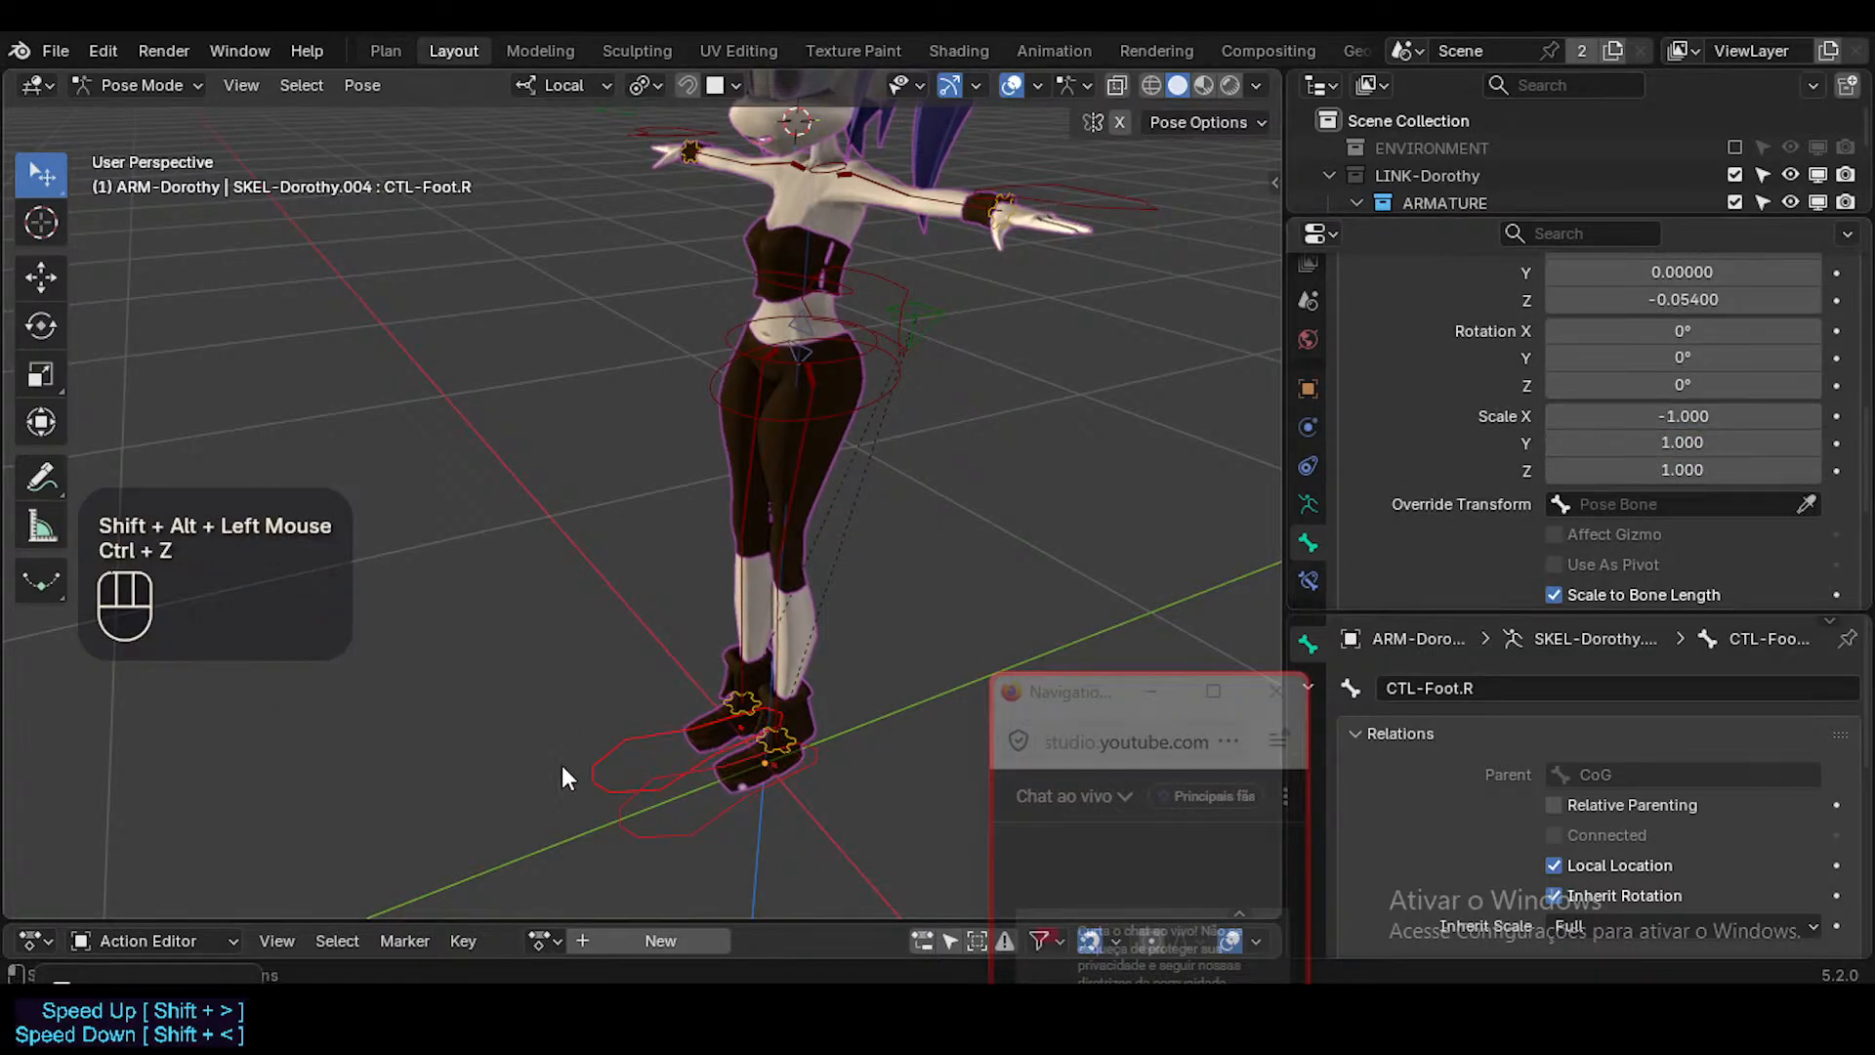
Select only CTL-Foot.L and set its custom shape scale to 0.660 on all axes.
left_click(750, 829)
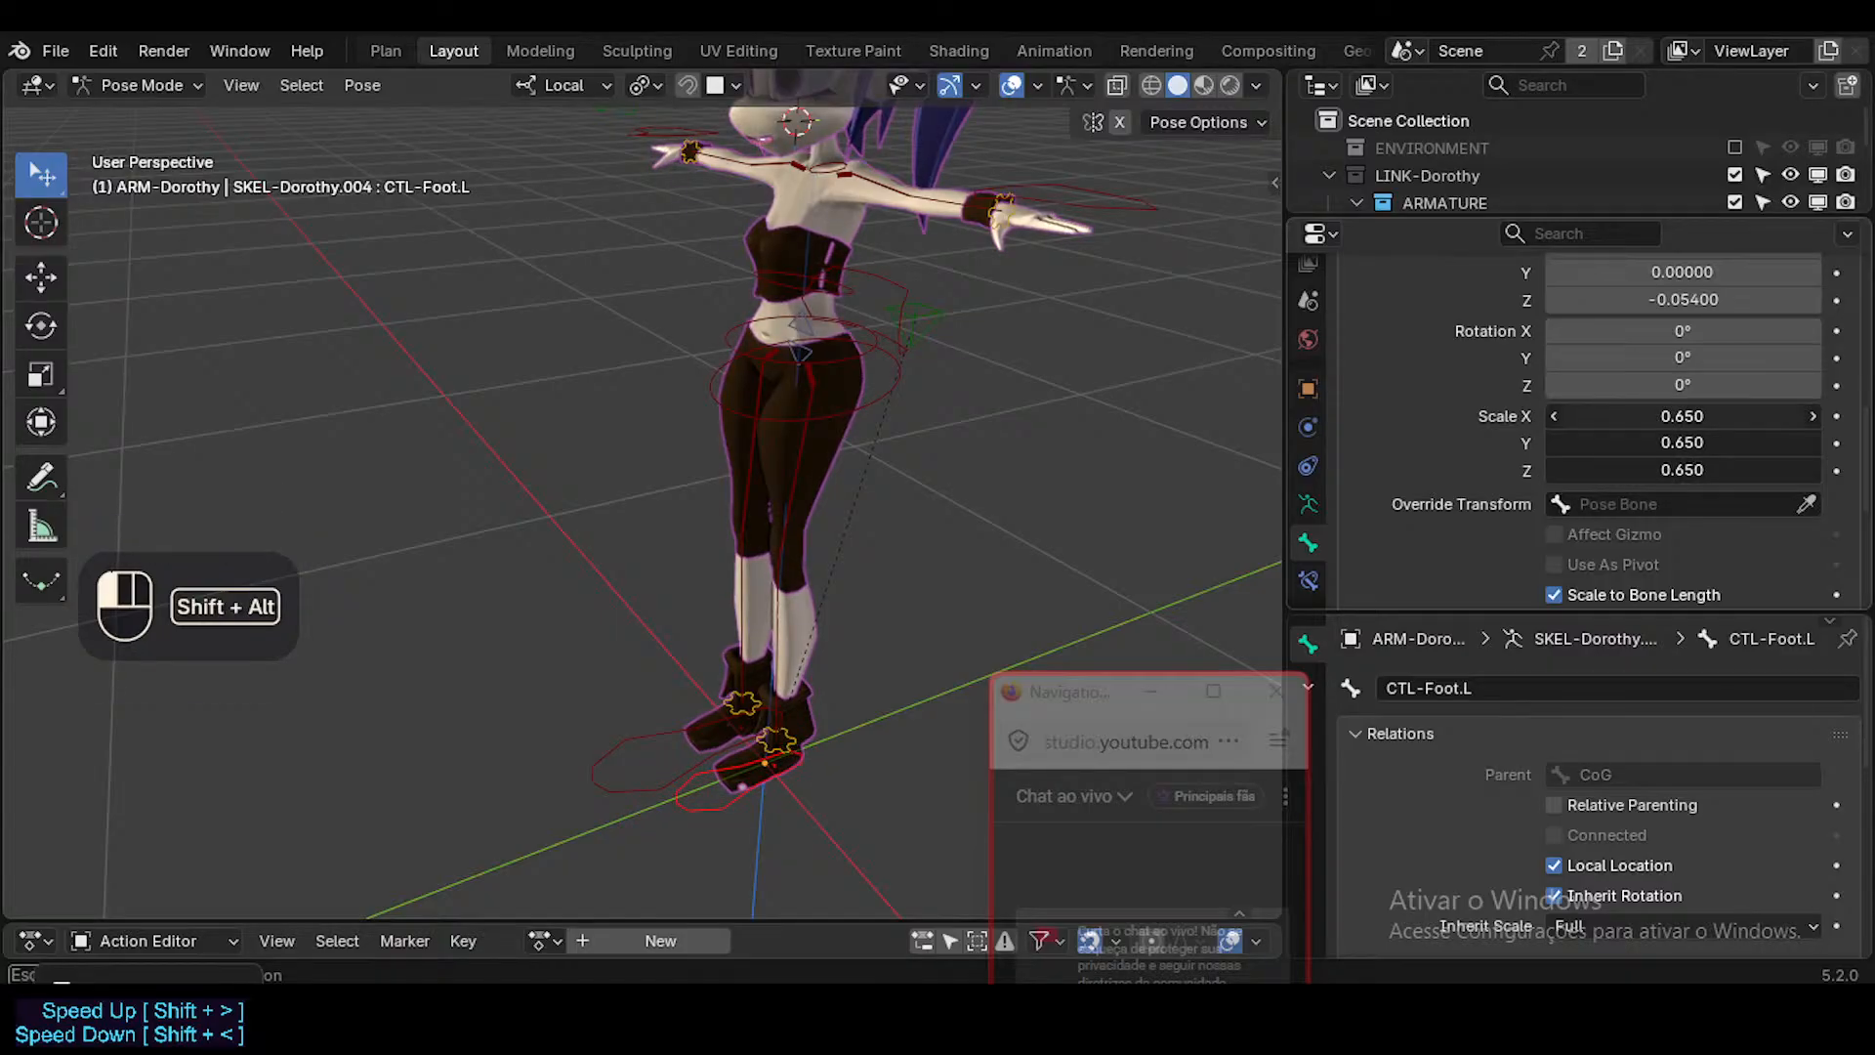
left_click_drag(1724, 420, 1732, 423, "alt+shift")
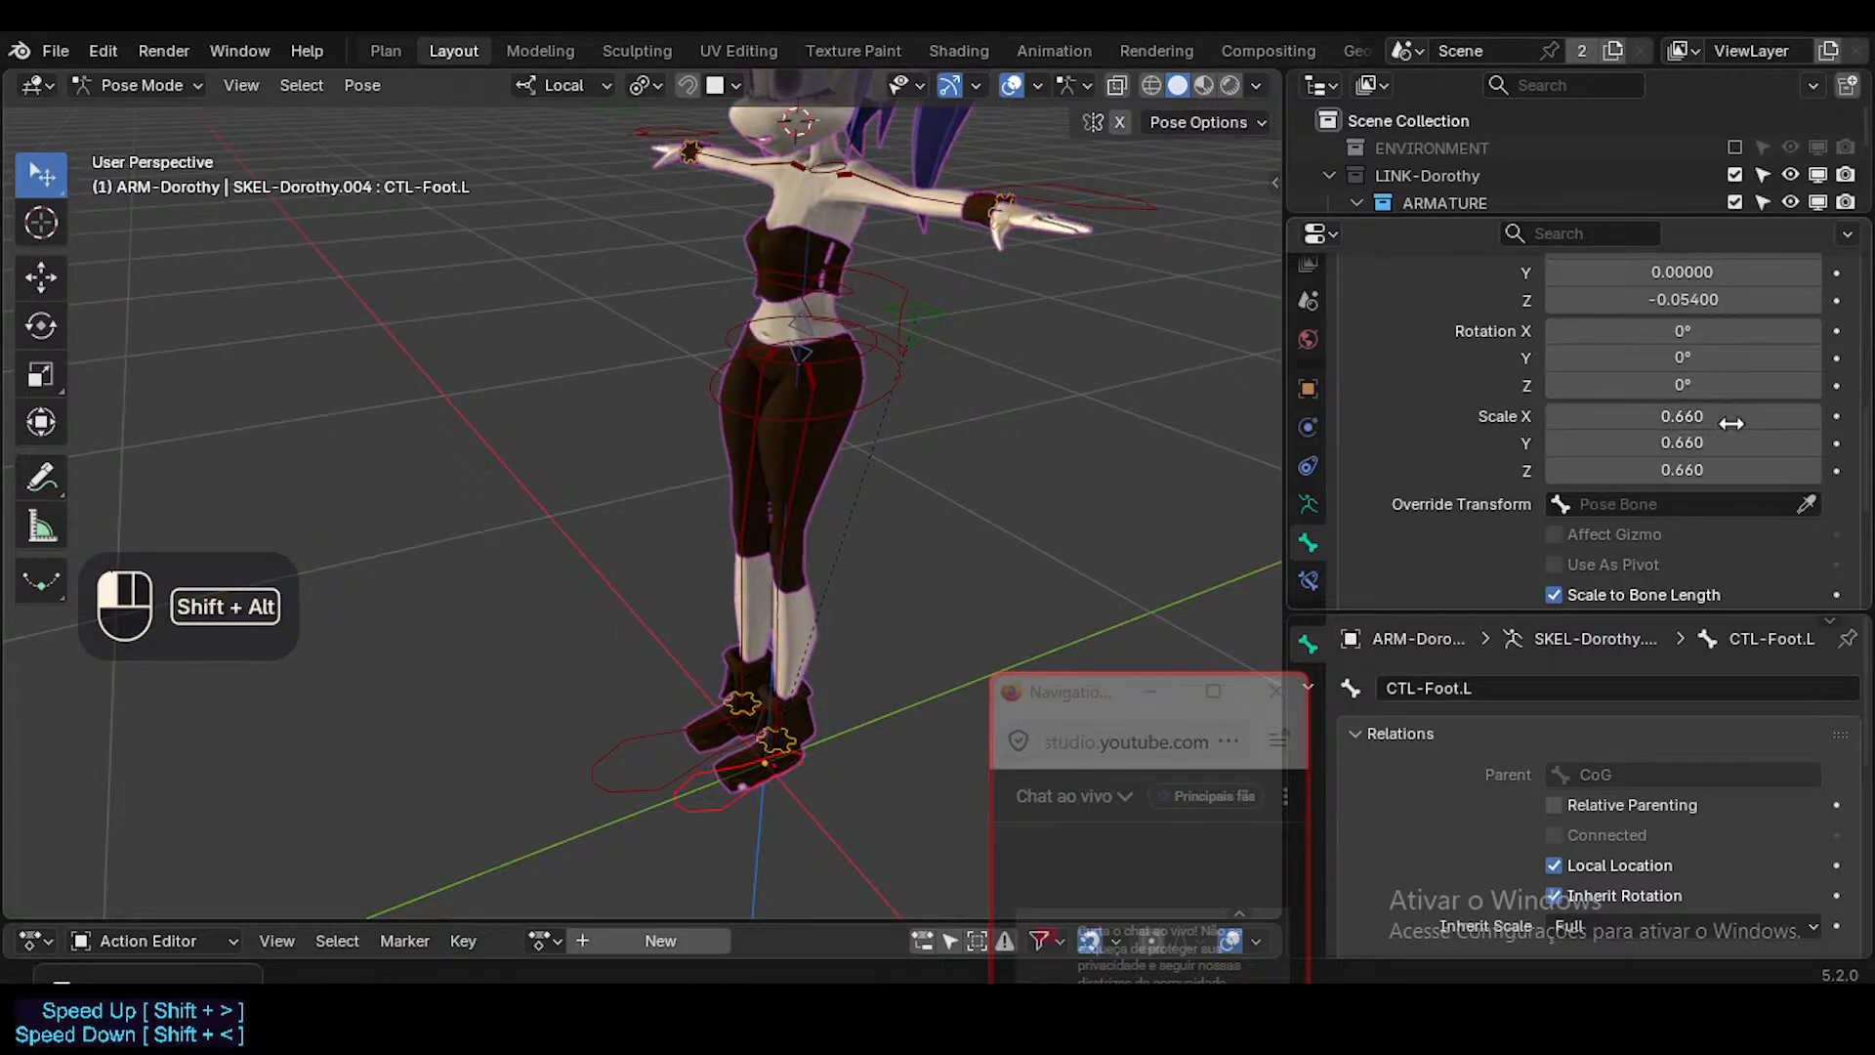
scroll(1780, 349, "up", 3)
Symmetrize CTL-Foot.L again to give CTL-Foot.R the reduced foot shape, and return to Pose Mode.
key("Tab")
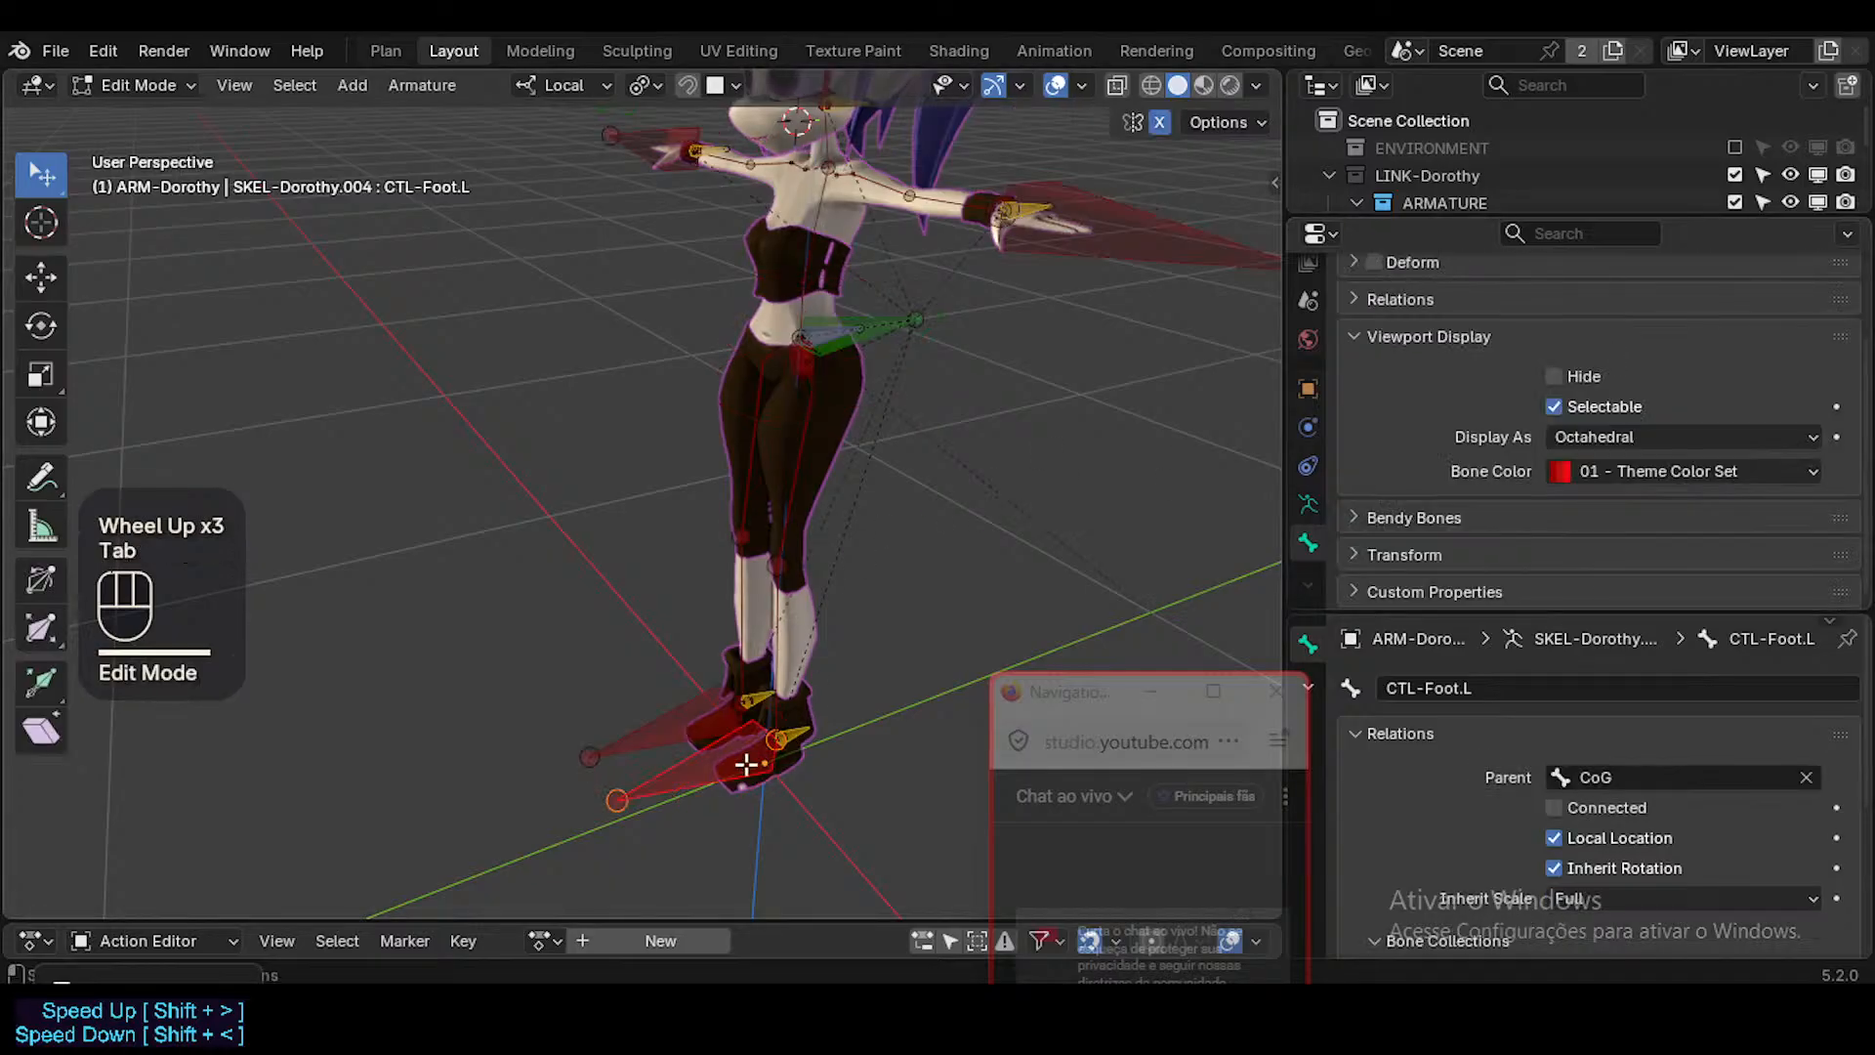
right_click(702, 778)
key("Tab")
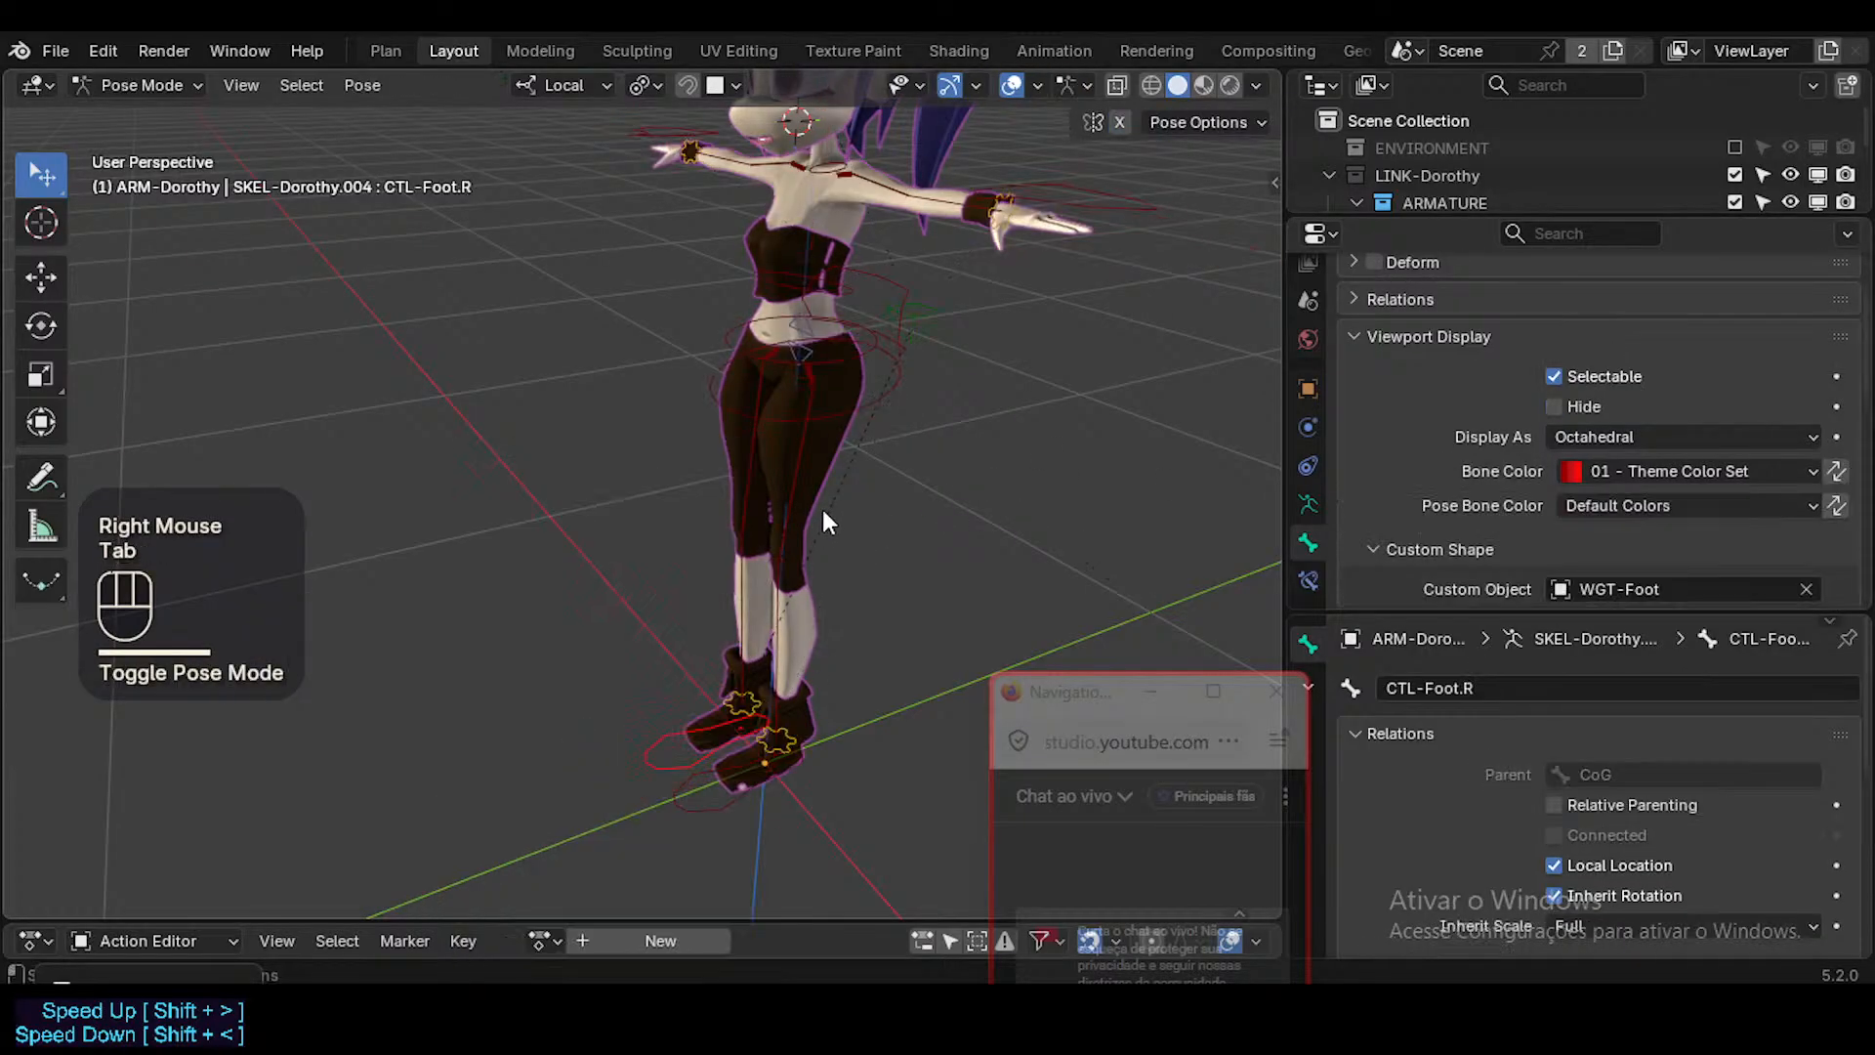
Save the file ToonDorothy-01.blend.
middle_click_drag(822, 510, 783, 434, "shift")
scroll(770, 525, "up", 2)
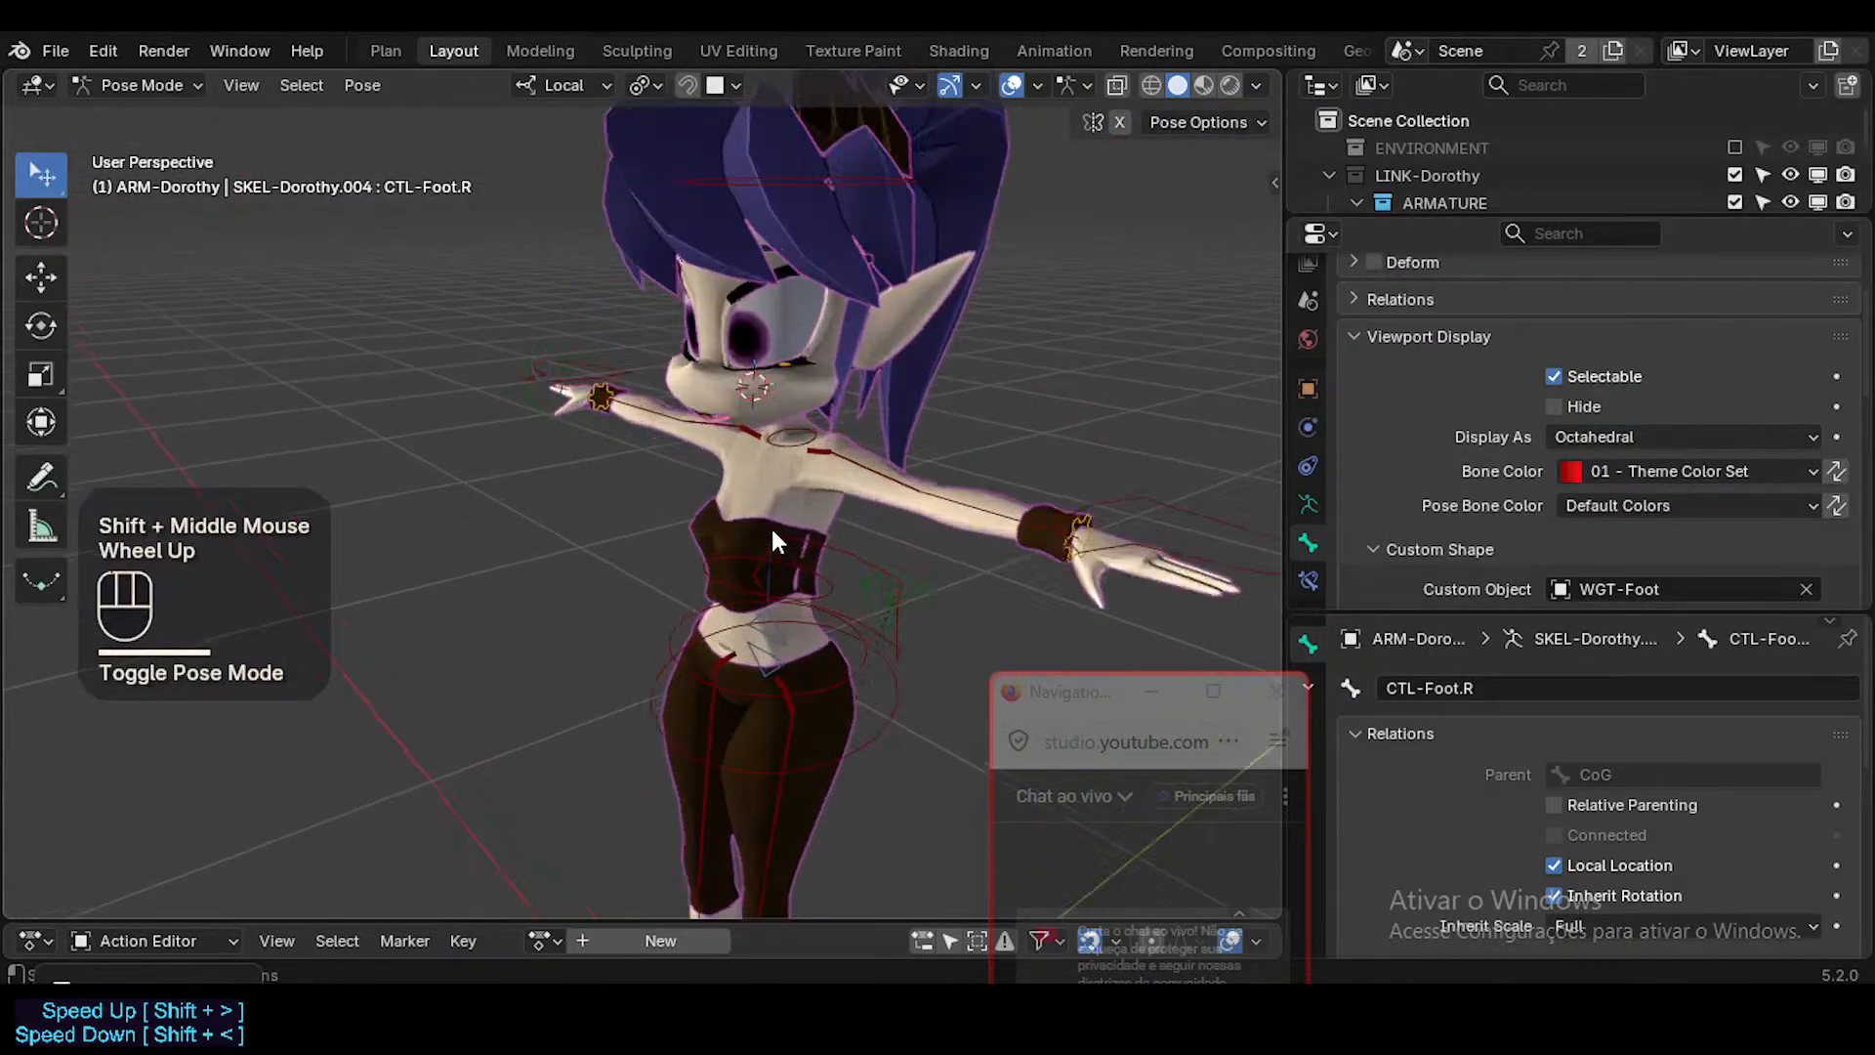
middle_click_drag(771, 525, 750, 381)
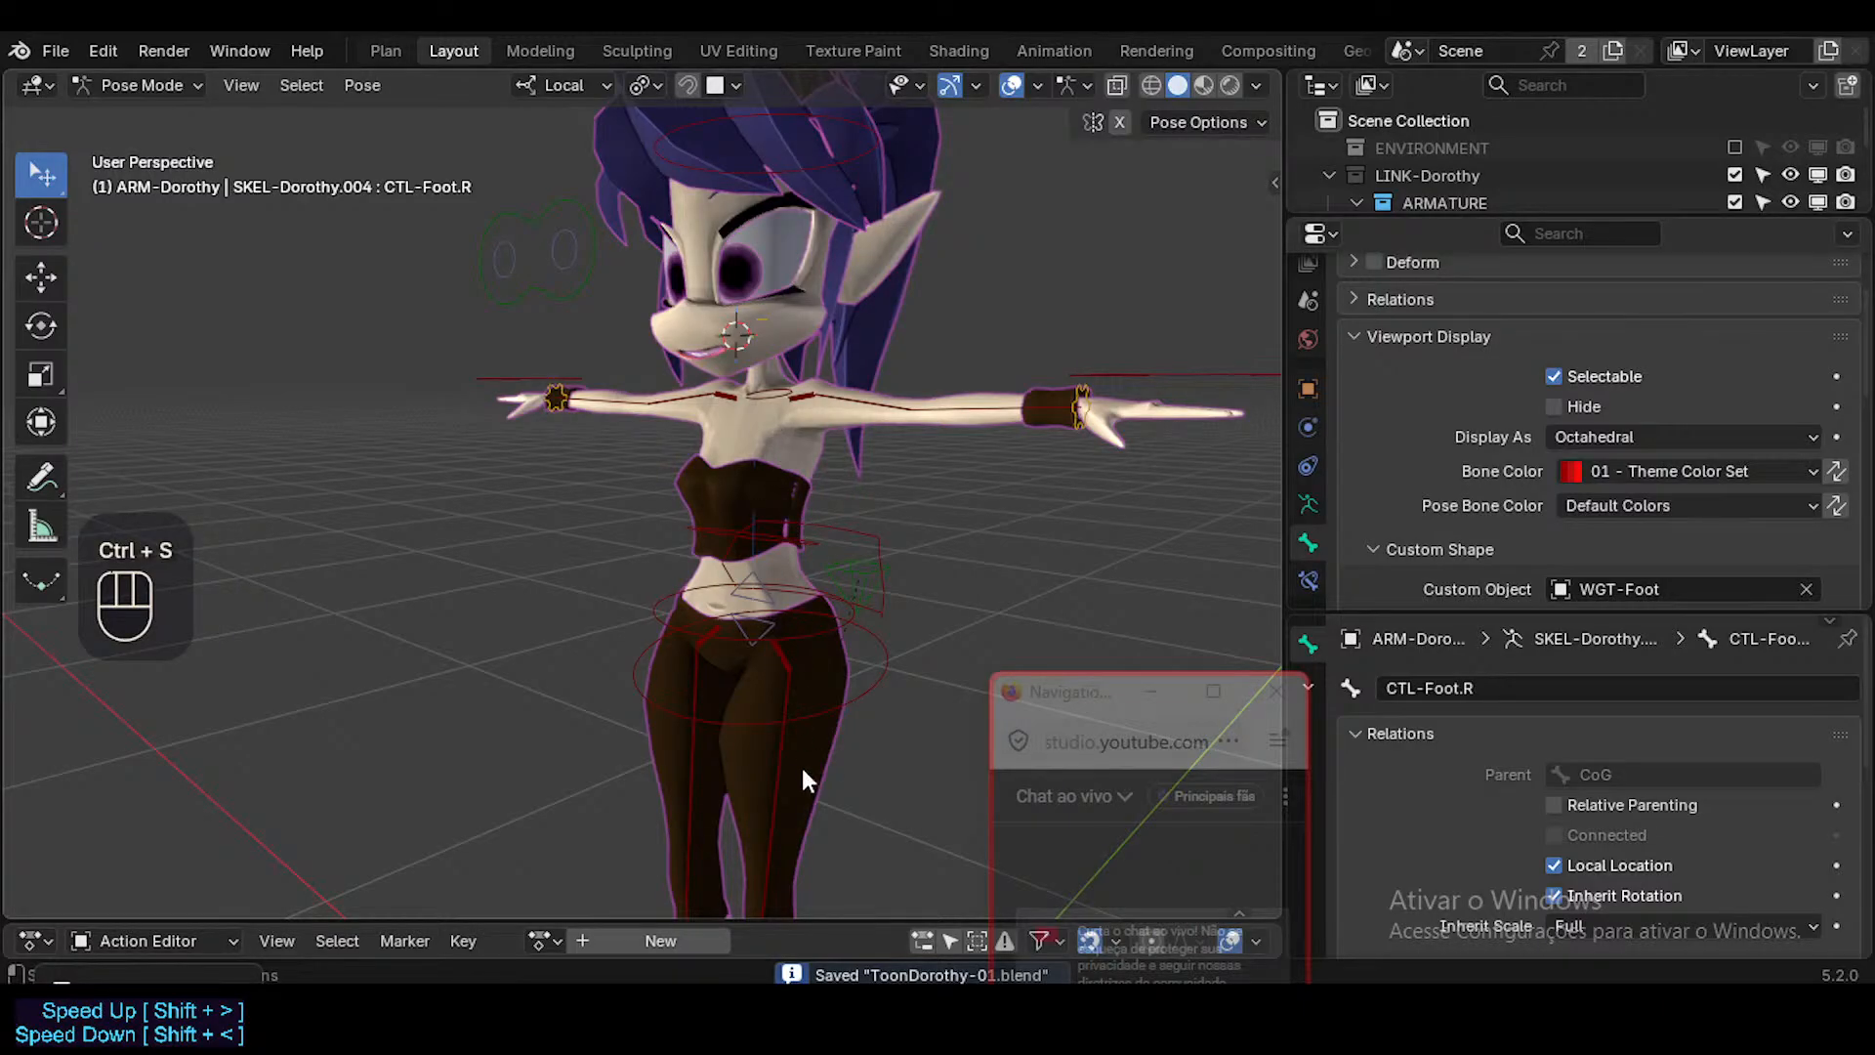
middle_click_drag(802, 778, 777, 601, "shift")
scroll(778, 601, "down", 3)
middle_click_drag(781, 828, 789, 748, "shift")
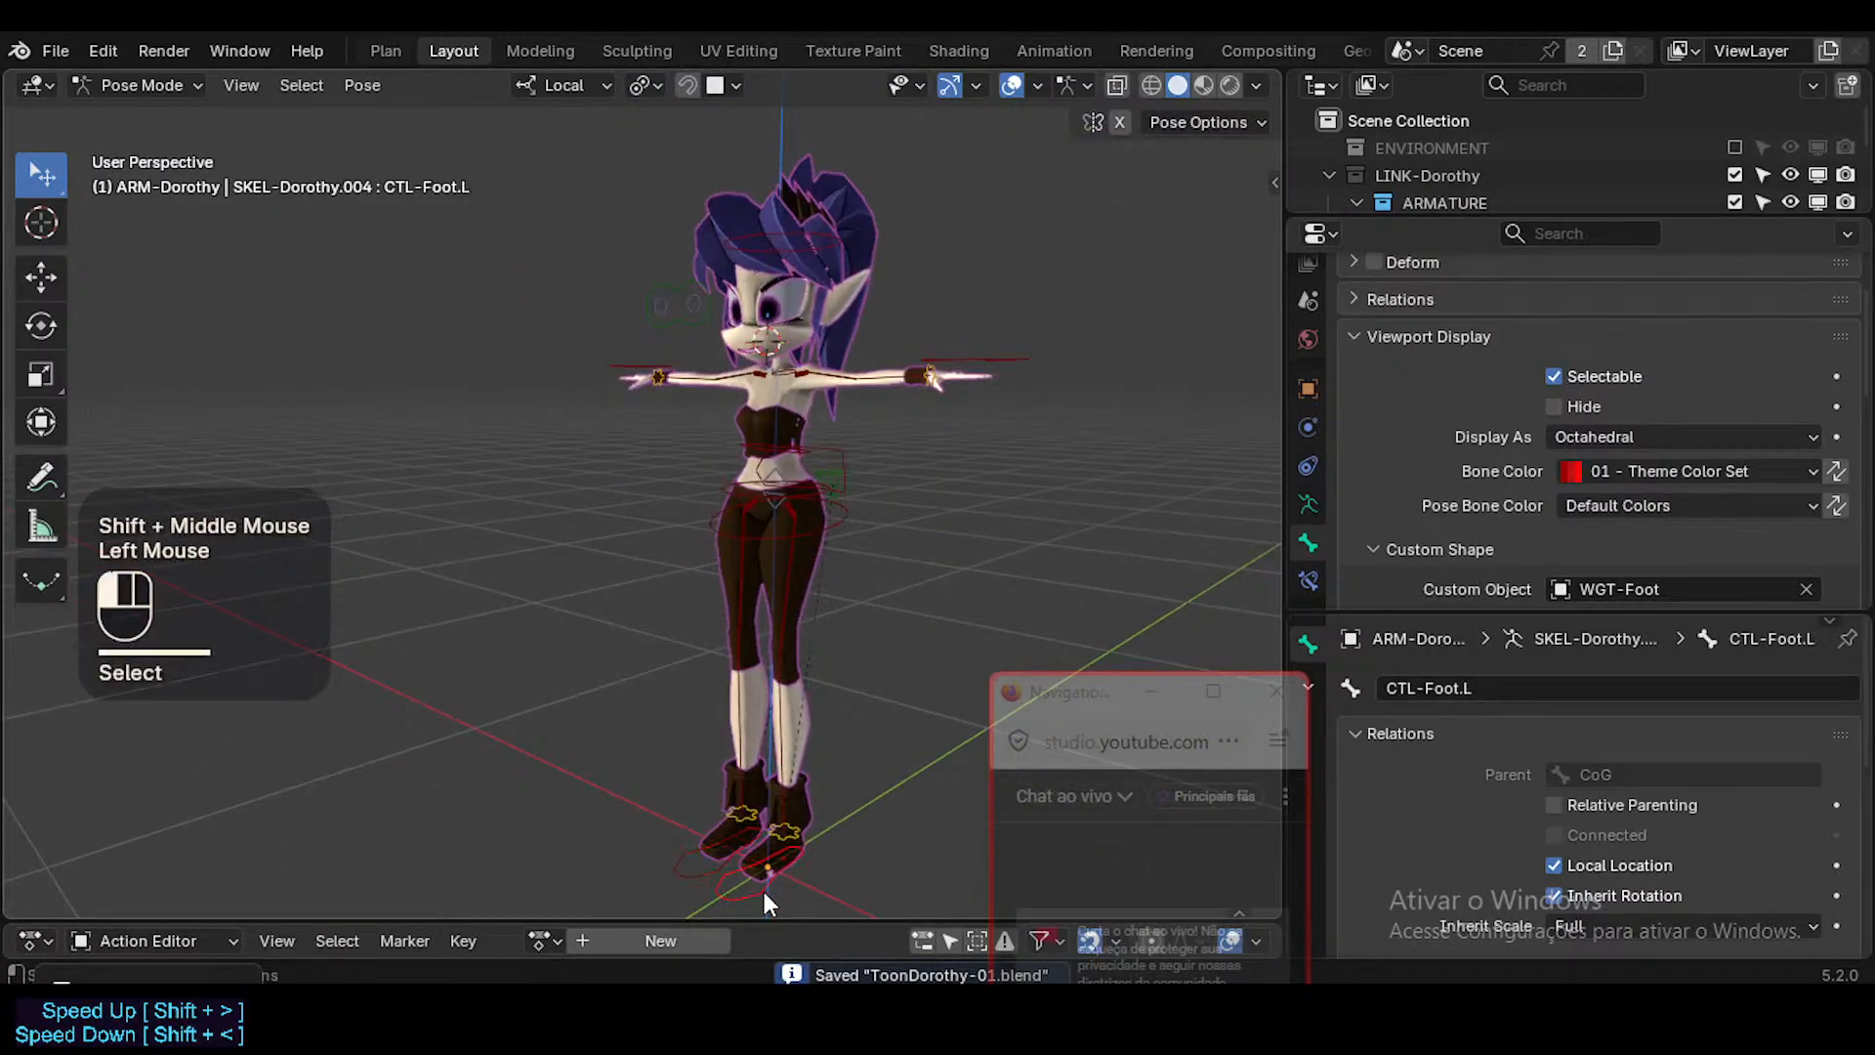
scroll(758, 518, "up", 4)
scroll(775, 442, "down", 1)
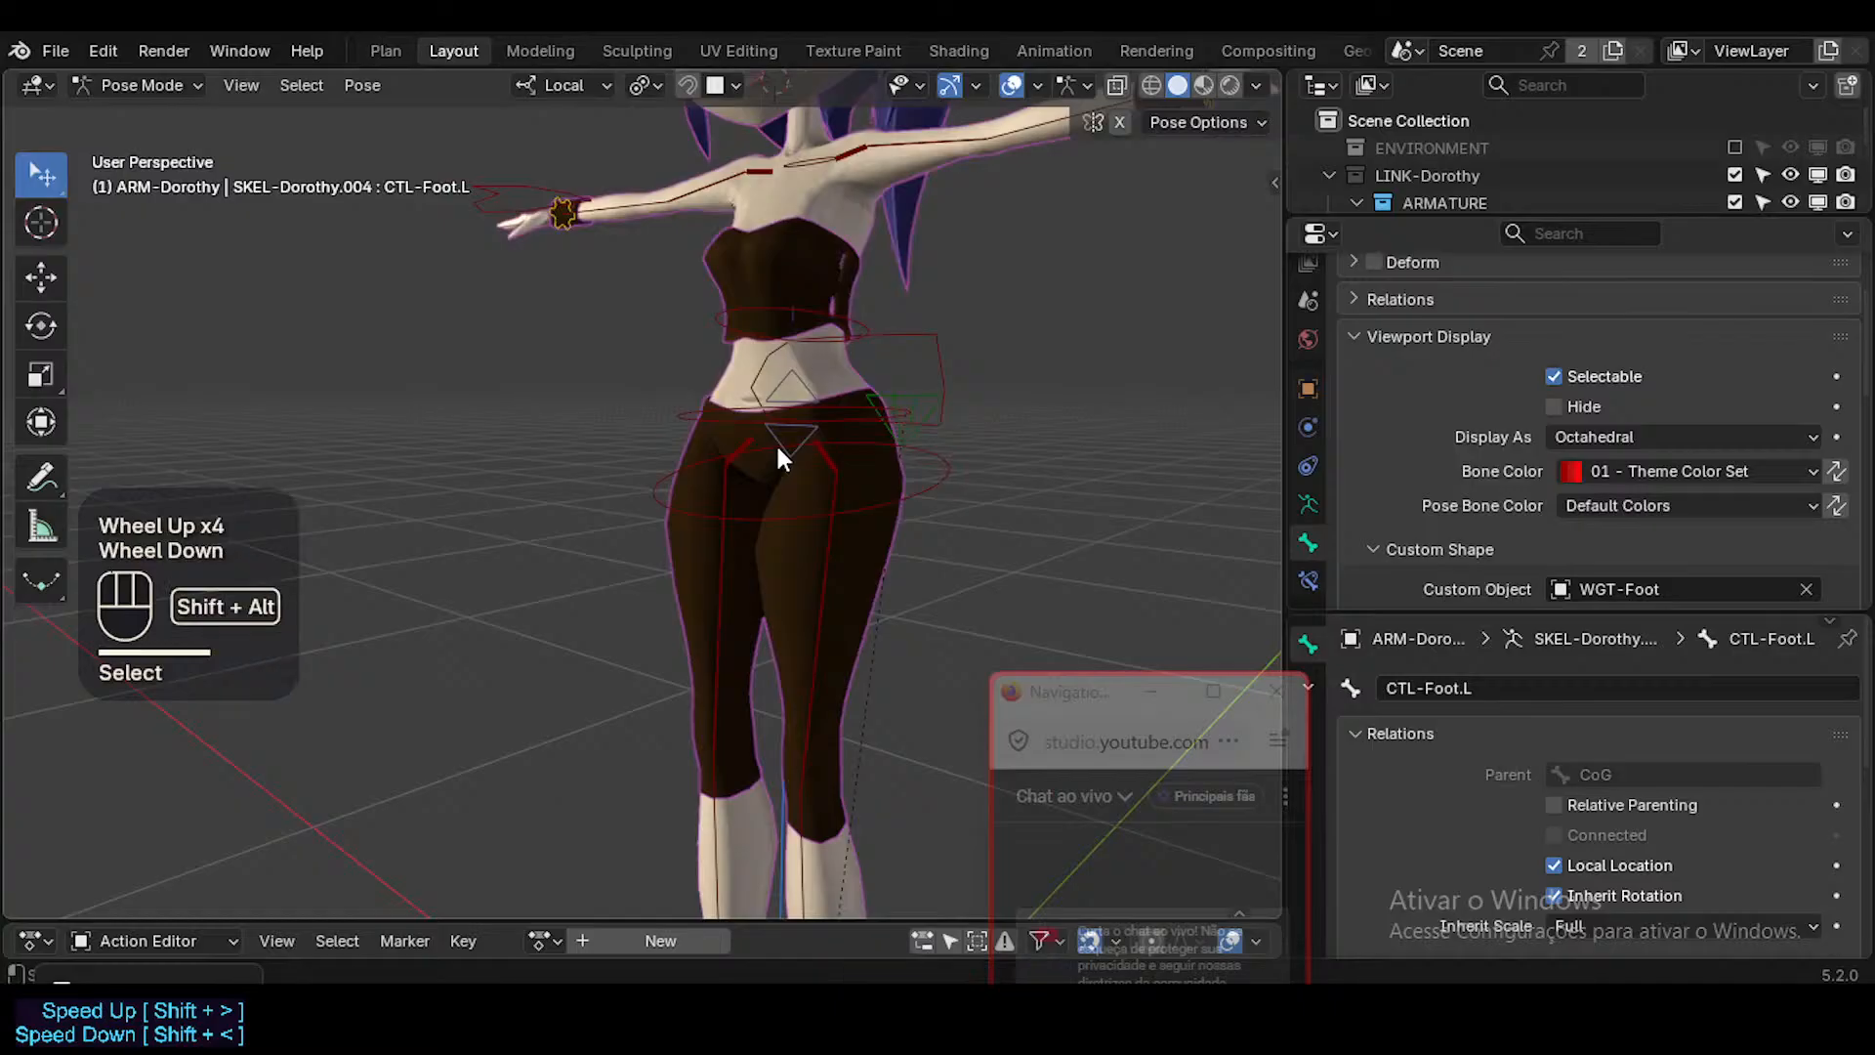
Parent the foot controls to MAIN-LowerBody in Edit Mode, keeping their offset, and return to Pose Mode.
left_click(778, 440, "shift")
key("Tab")
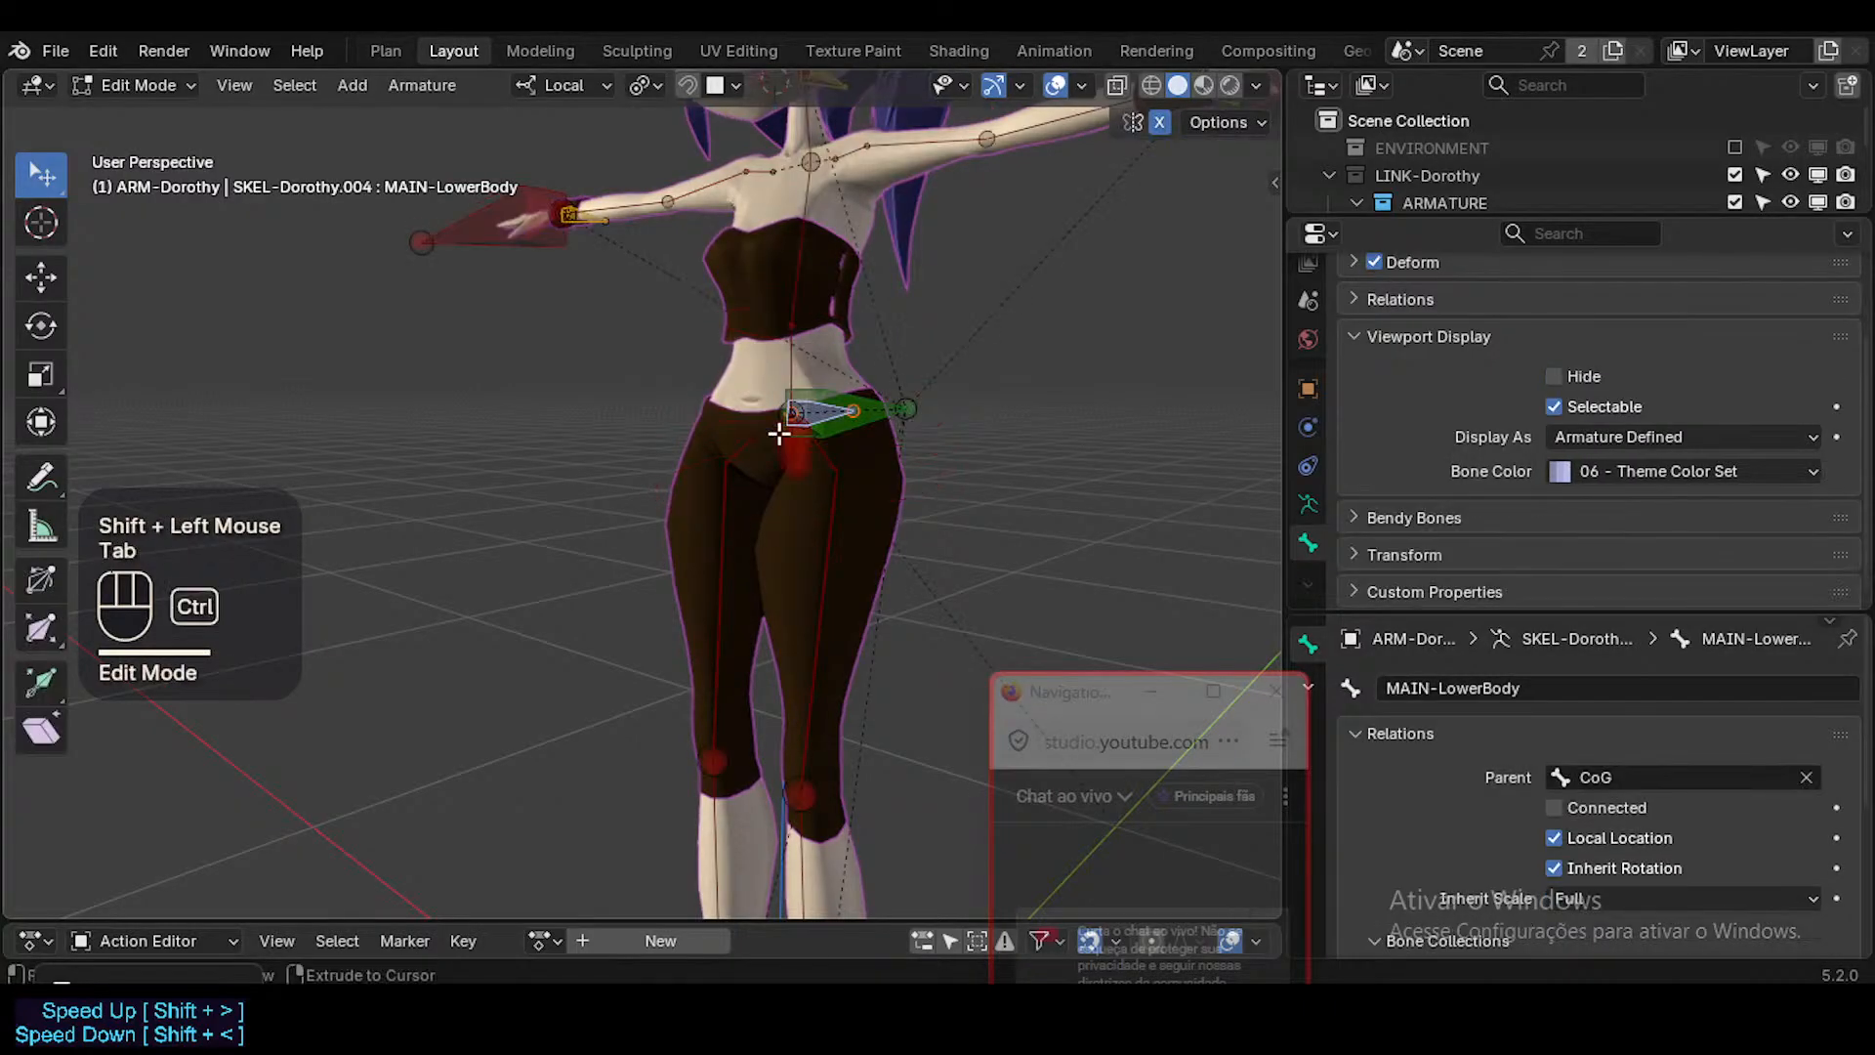
key("ctrl+p")
left_click(777, 432)
key("Tab")
scroll(777, 432, "down", 2)
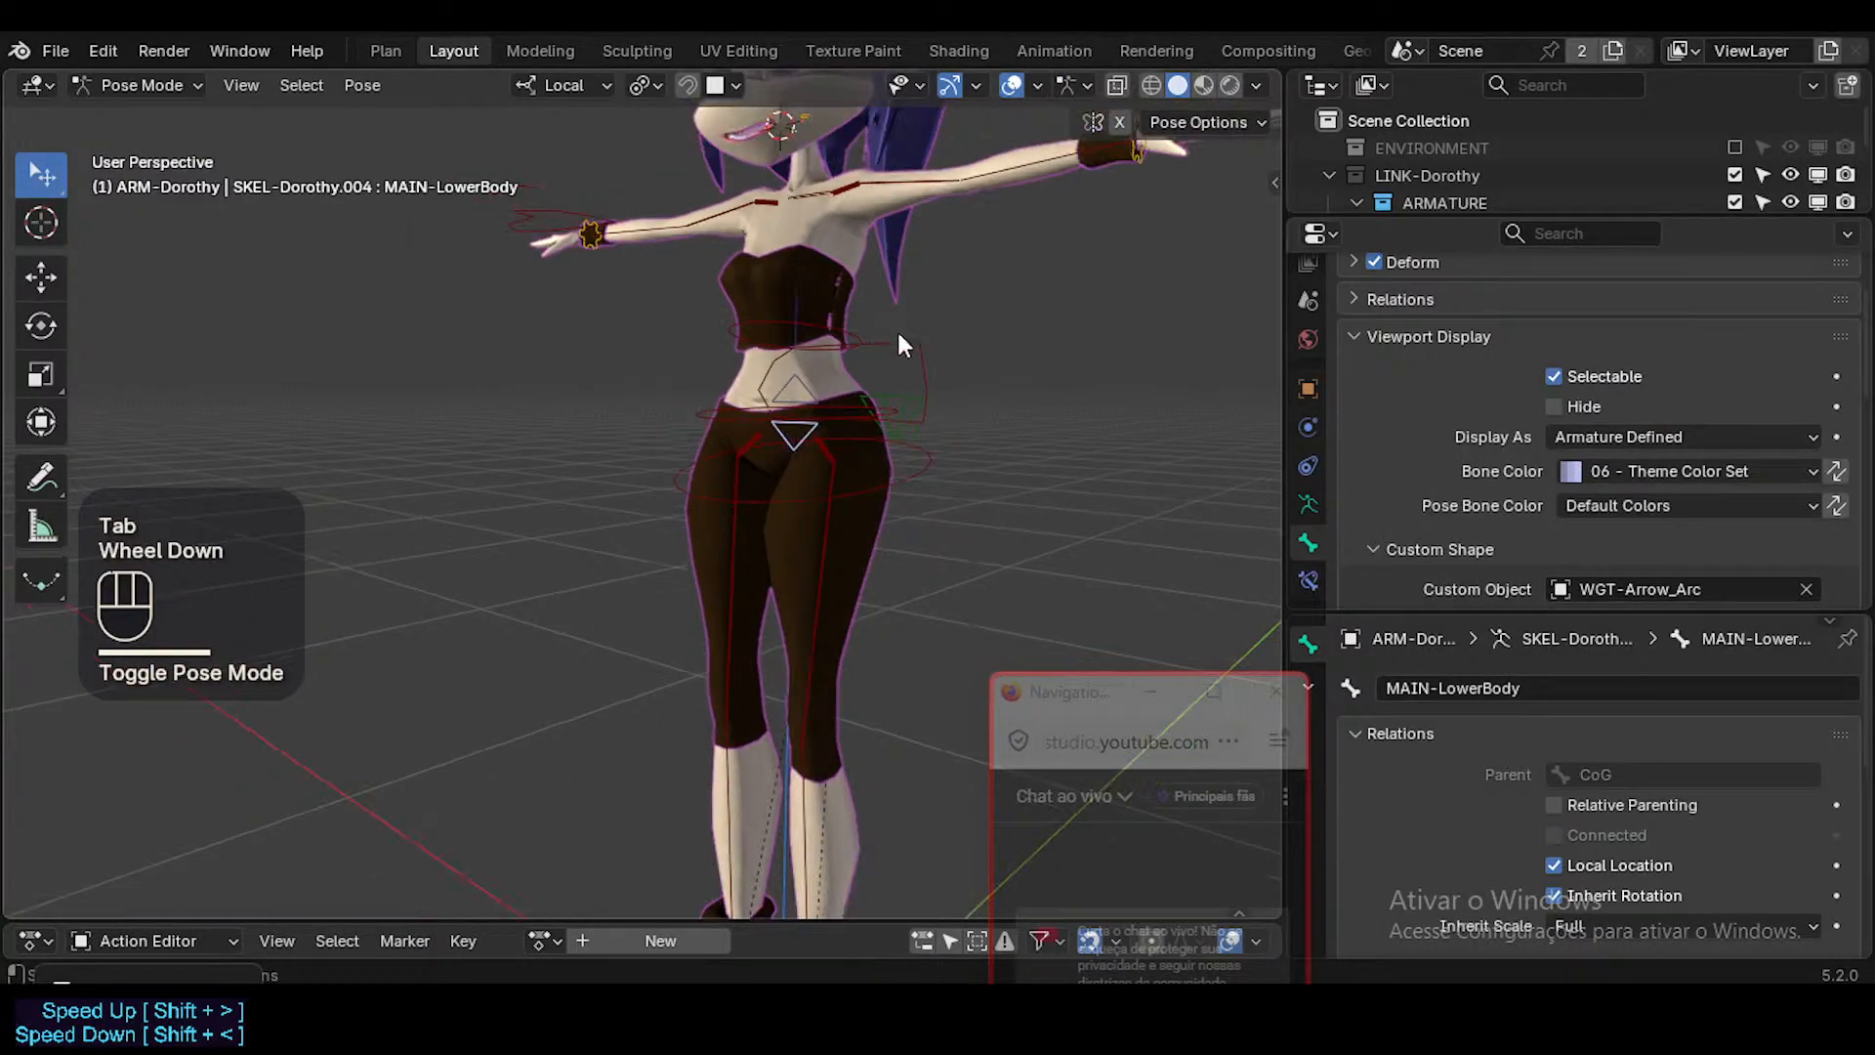
Parent both hand controls to MAIN-UpperBody in Edit Mode and return to Pose Mode.
middle_click_drag(897, 328, 1021, 459, "shift")
left_click(673, 633, "shift")
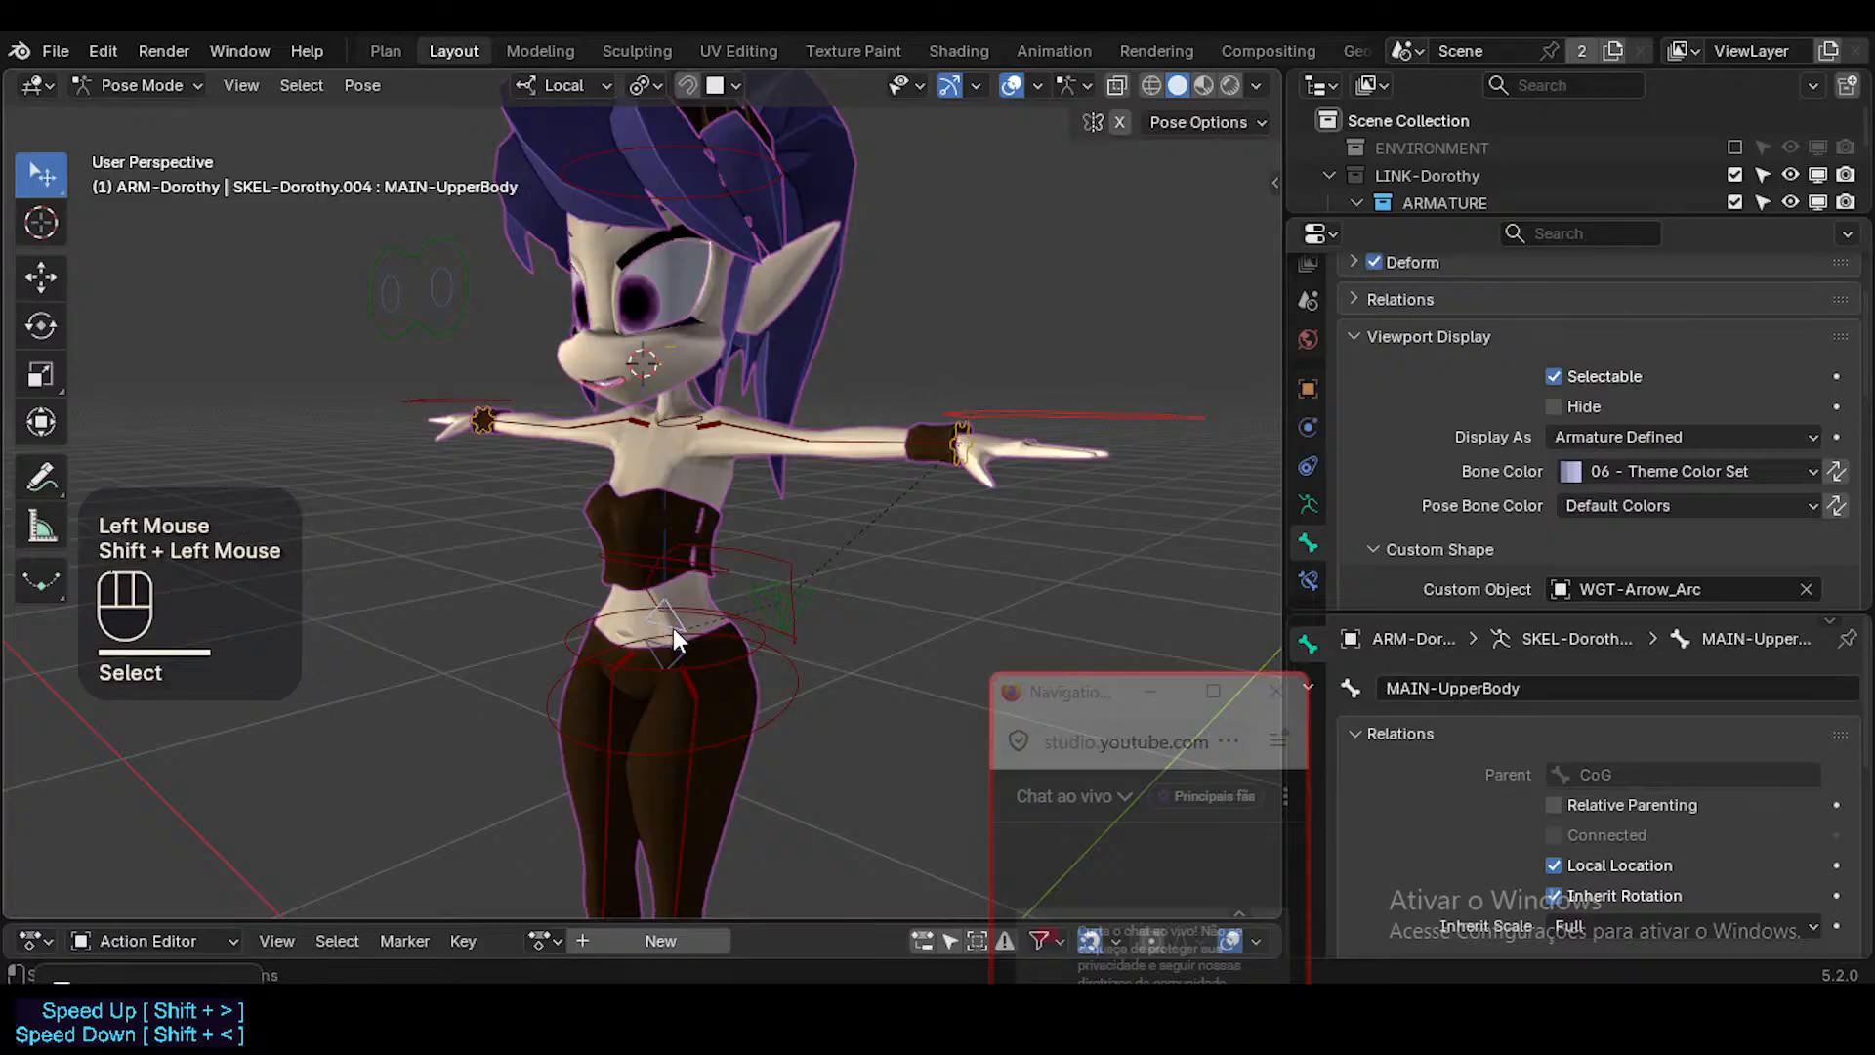
key("Tab")
key("ctrl+p")
left_click(672, 635)
key("Tab")
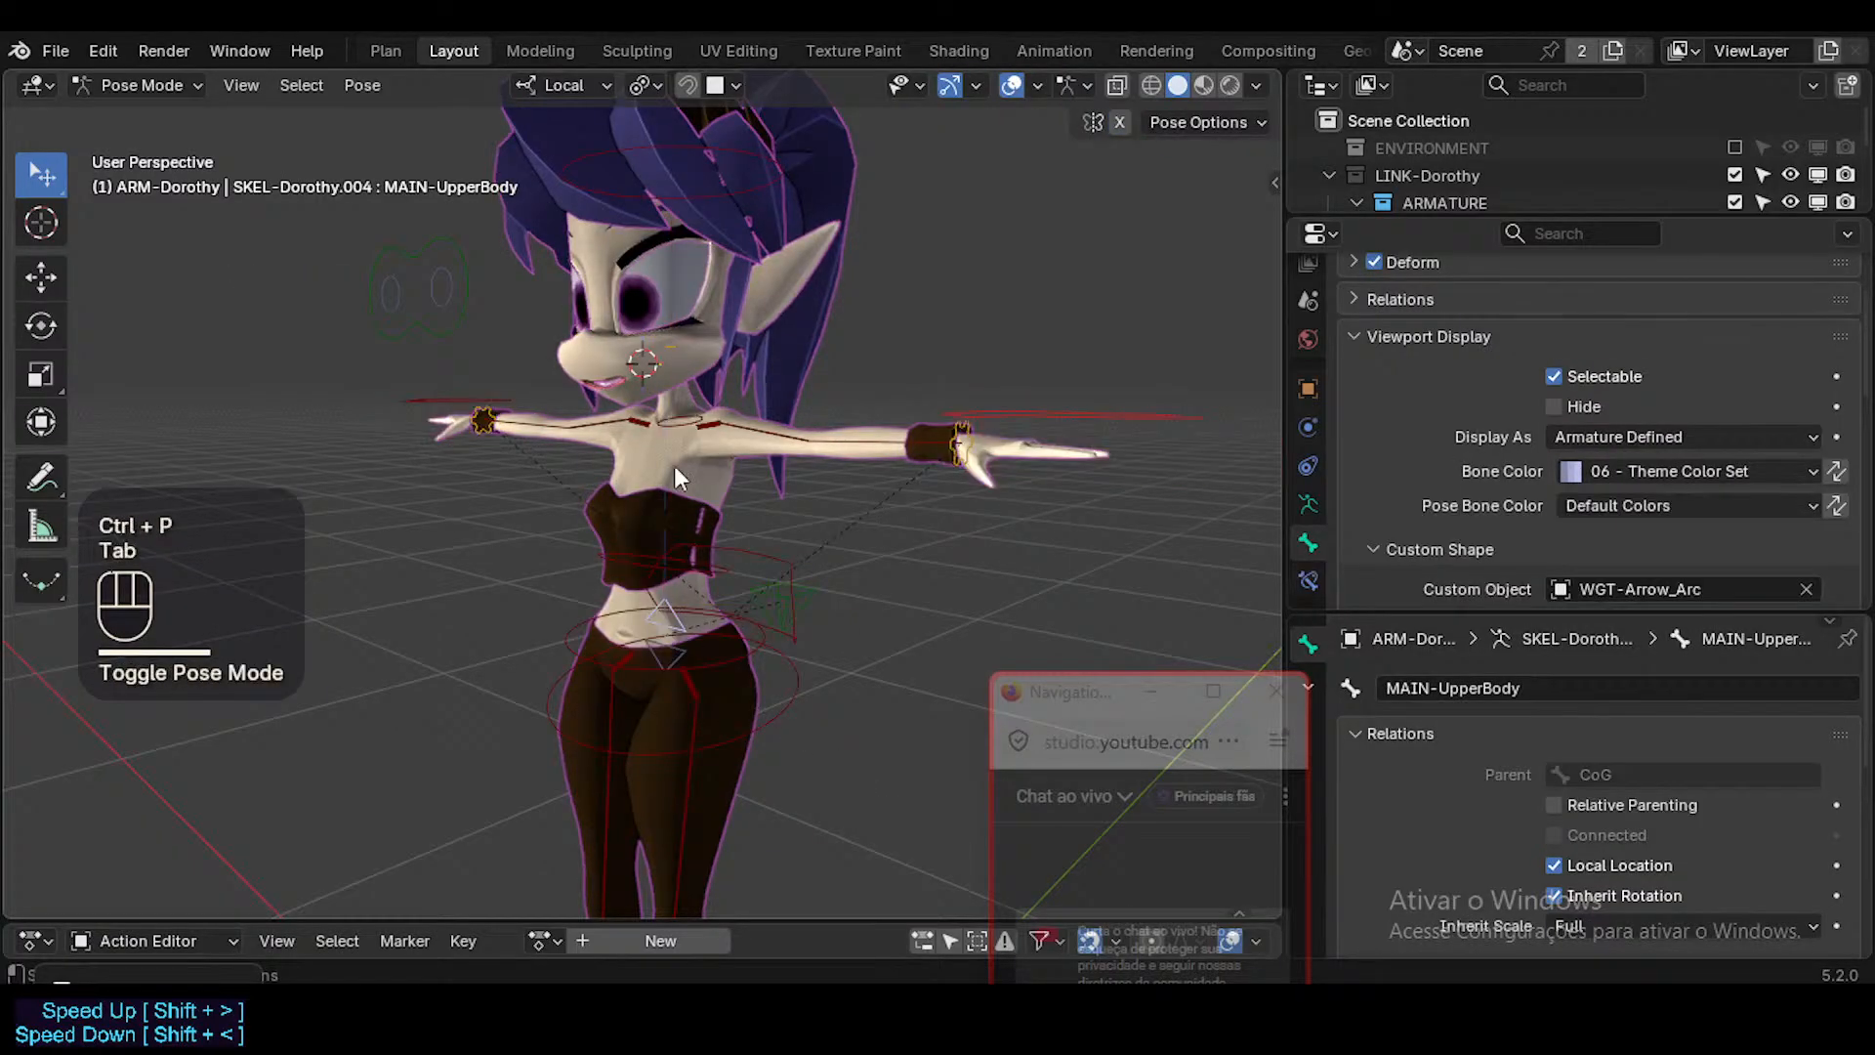
Test-rotate MAIN-UpperBody from two viewing angles to check how the torso and arms follow, cancelling each rotation.
middle_click_drag(554, 604, 643, 609)
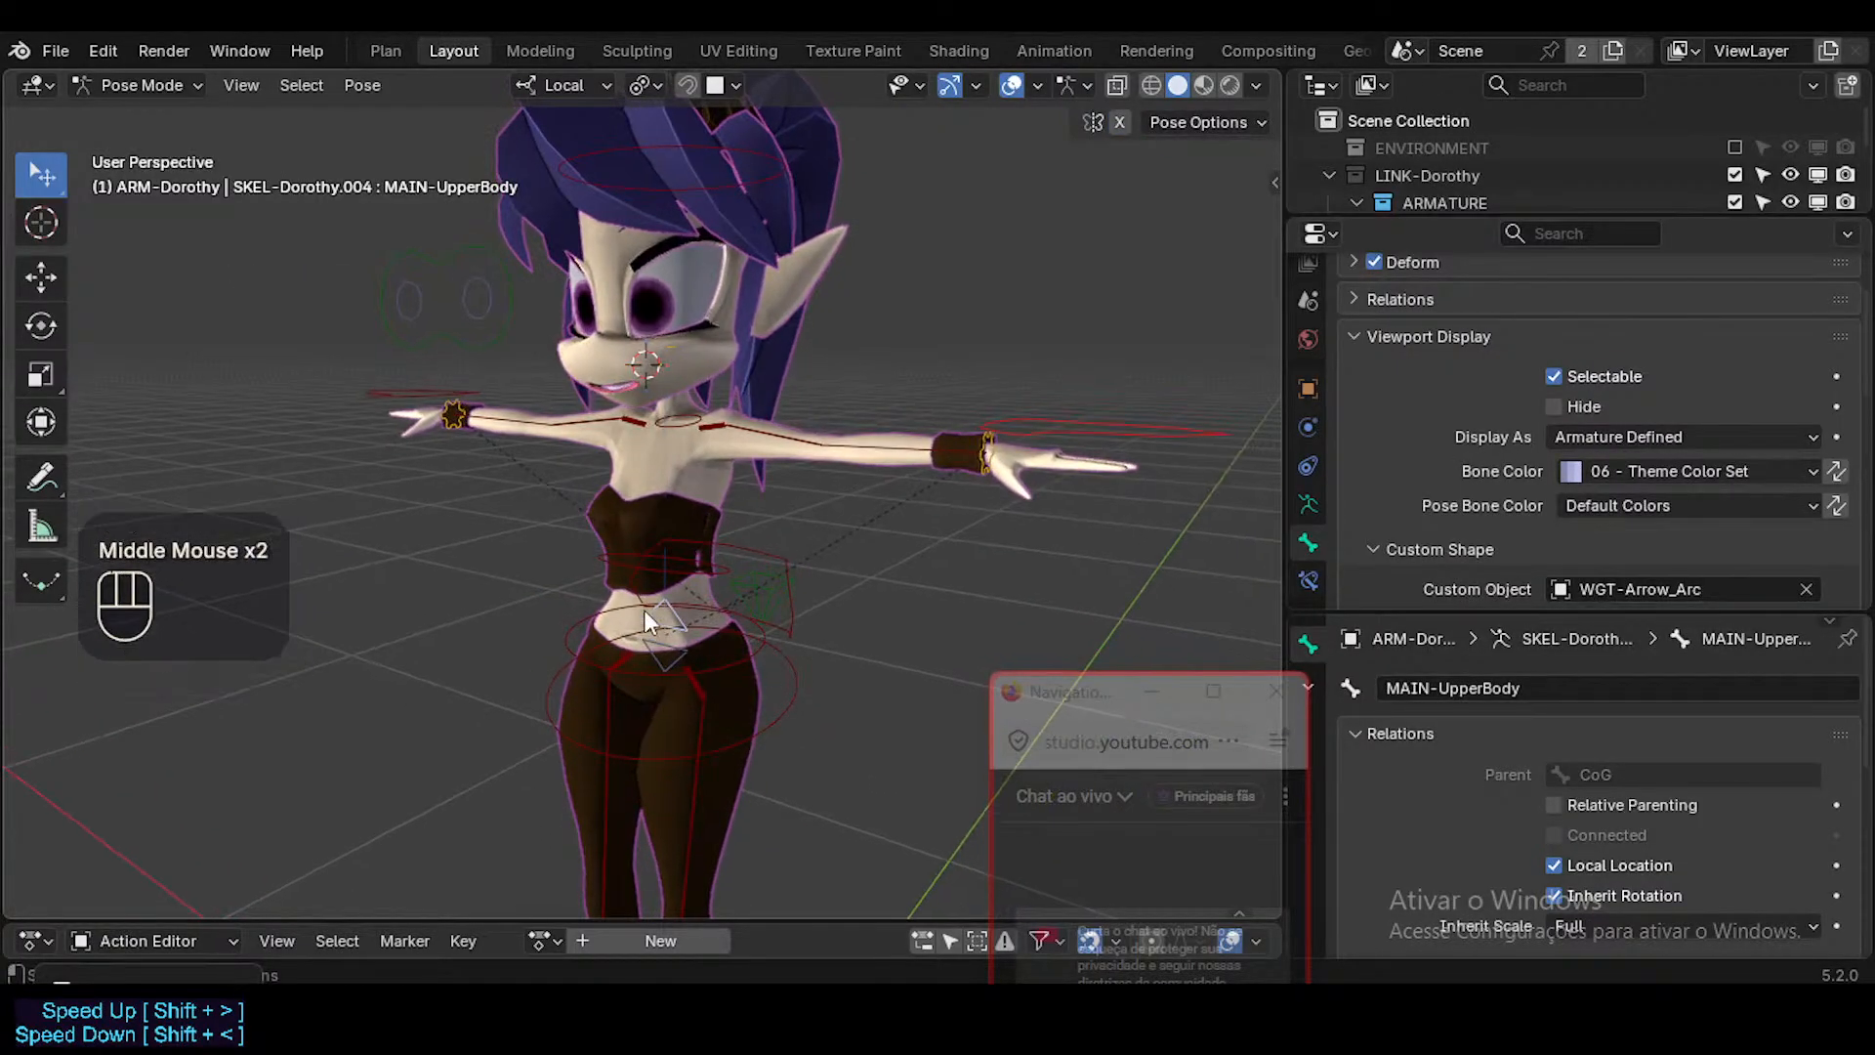
left_click(667, 612)
left_click(666, 612)
key("r")
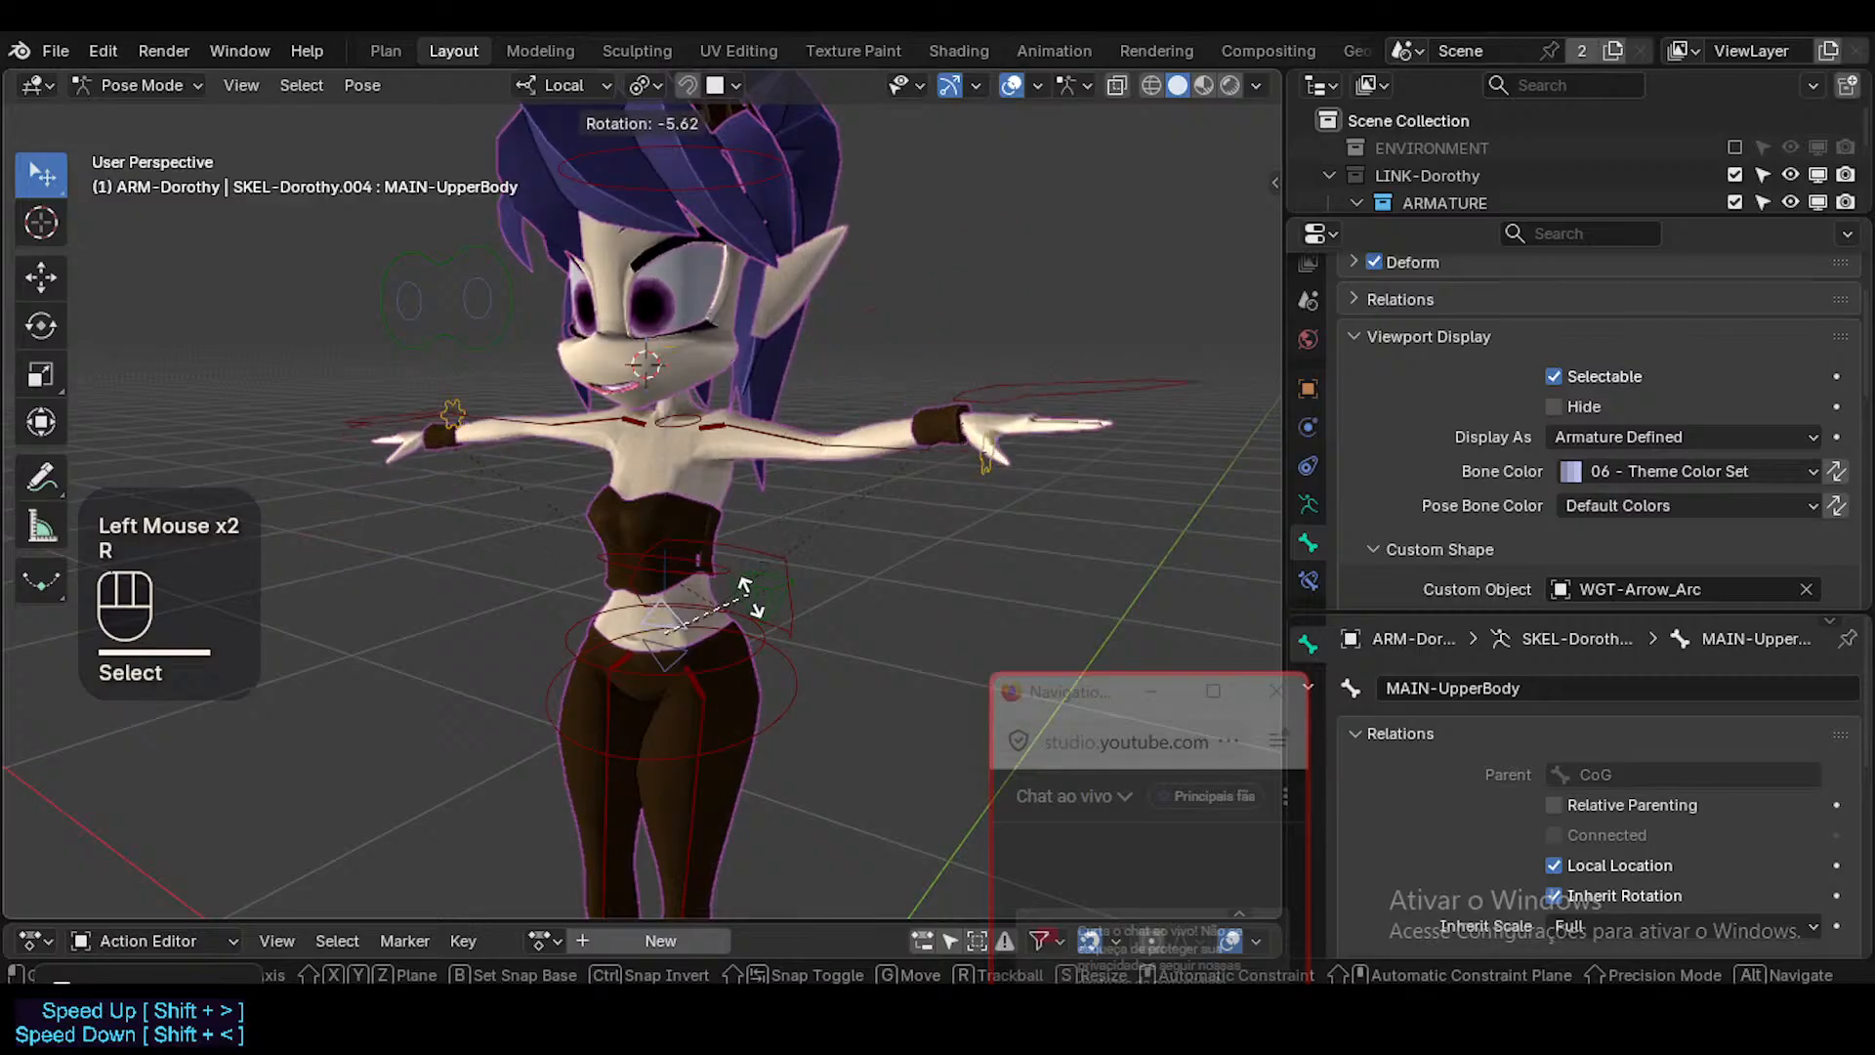
key("Escape")
middle_click_drag(673, 669, 739, 647)
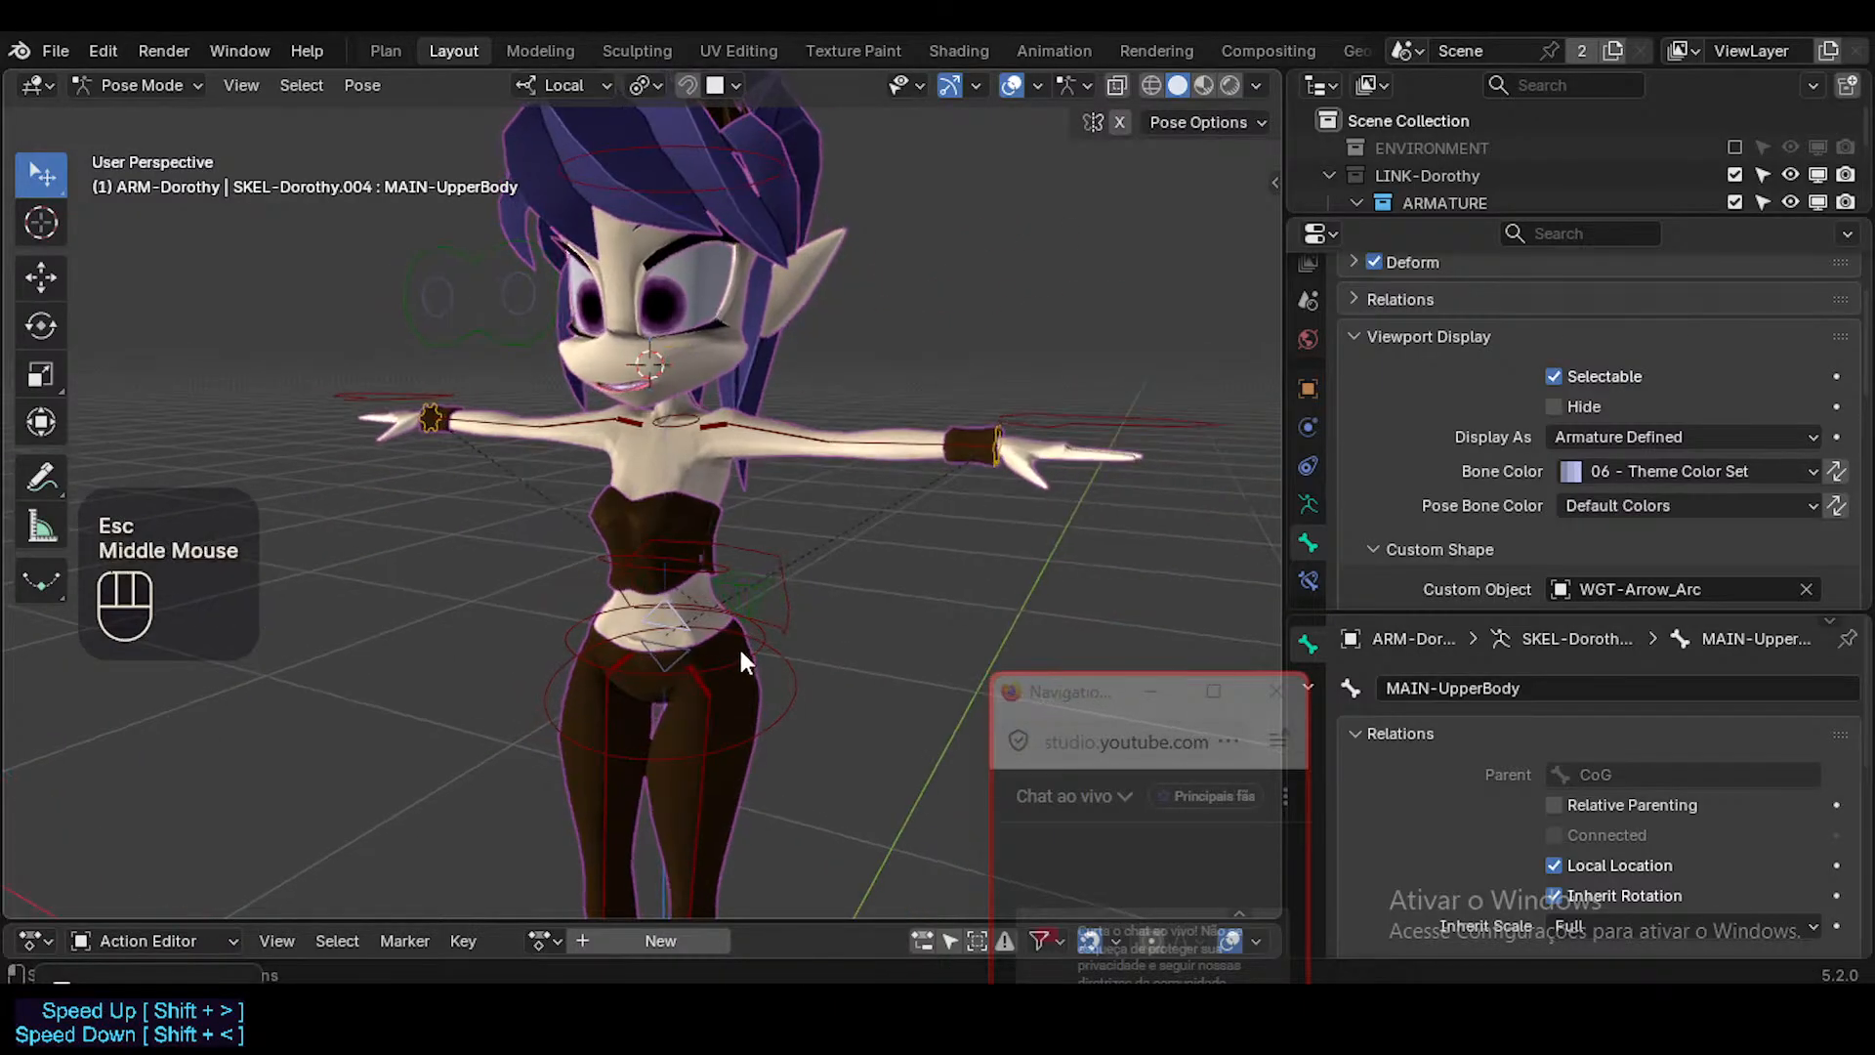
key("r")
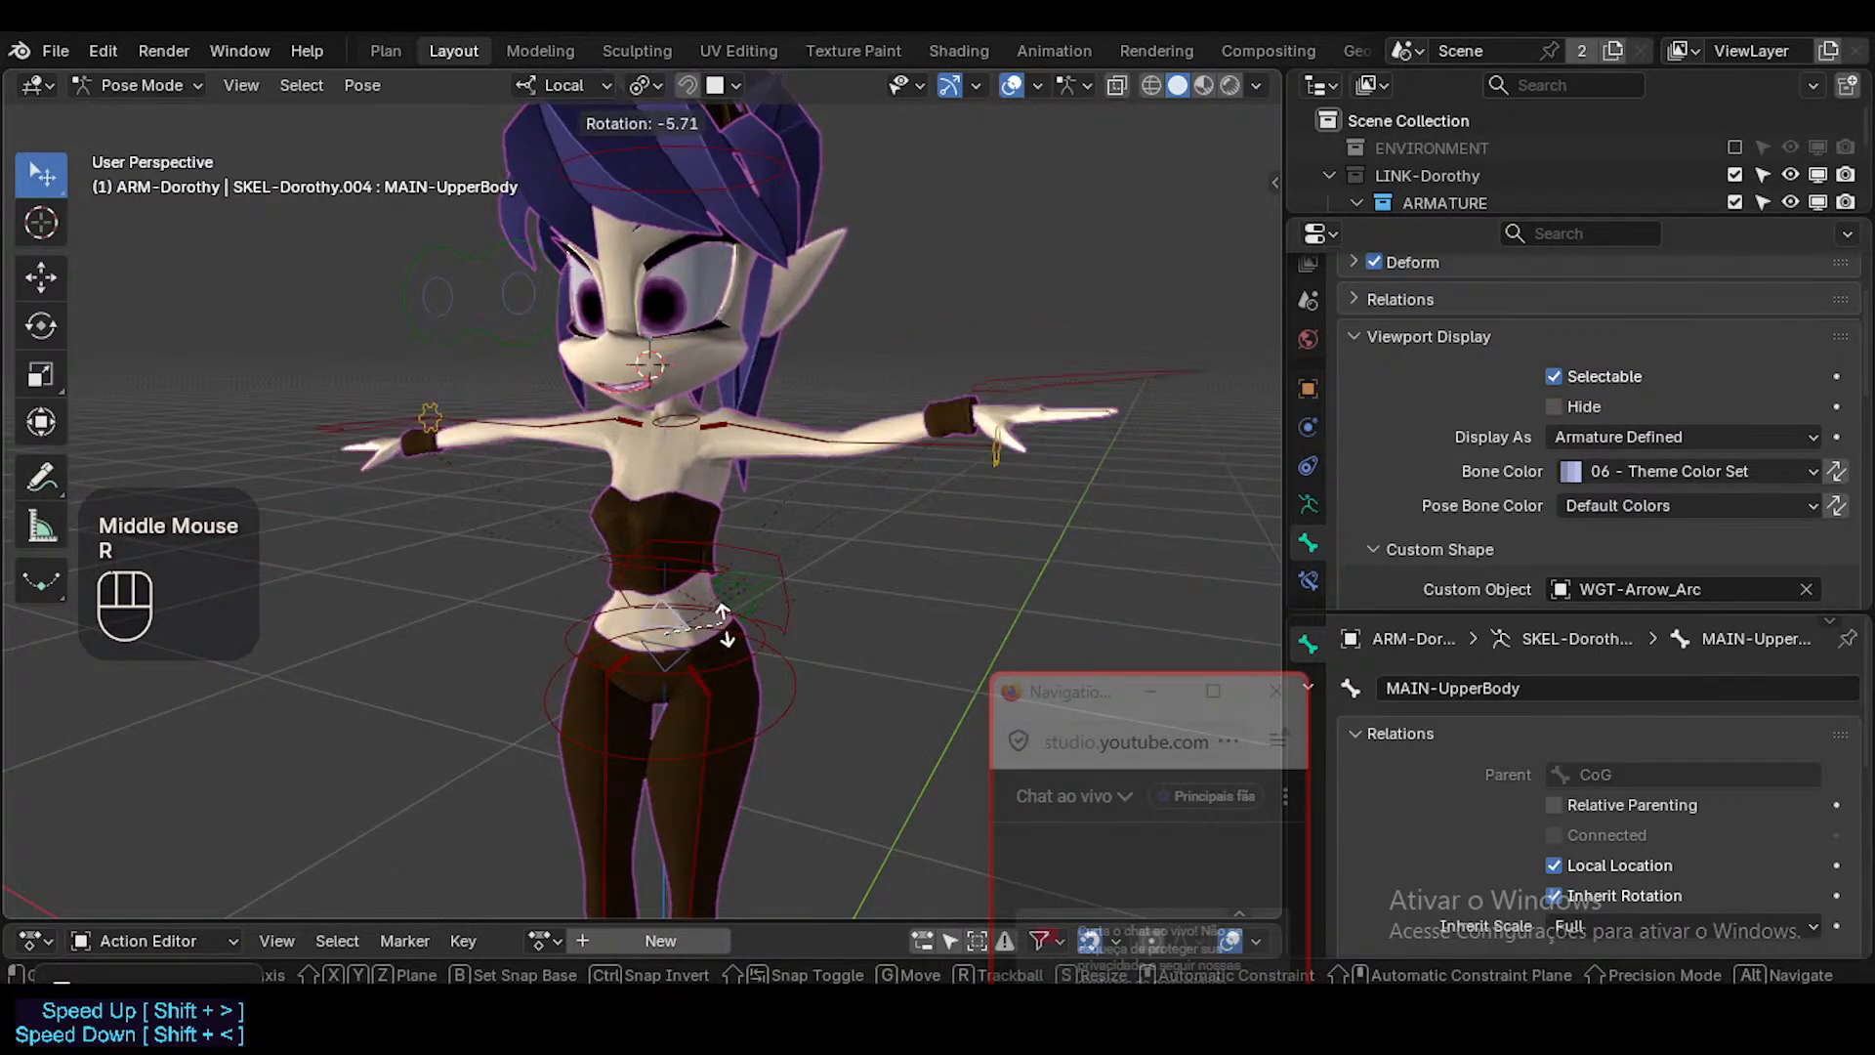
key("Escape")
Parent CTL-Hips to MAIN-UpperBody in Edit Mode with the Keep Offset option.
left_click(670, 616)
key("Tab")
scroll(672, 635, "up", 2)
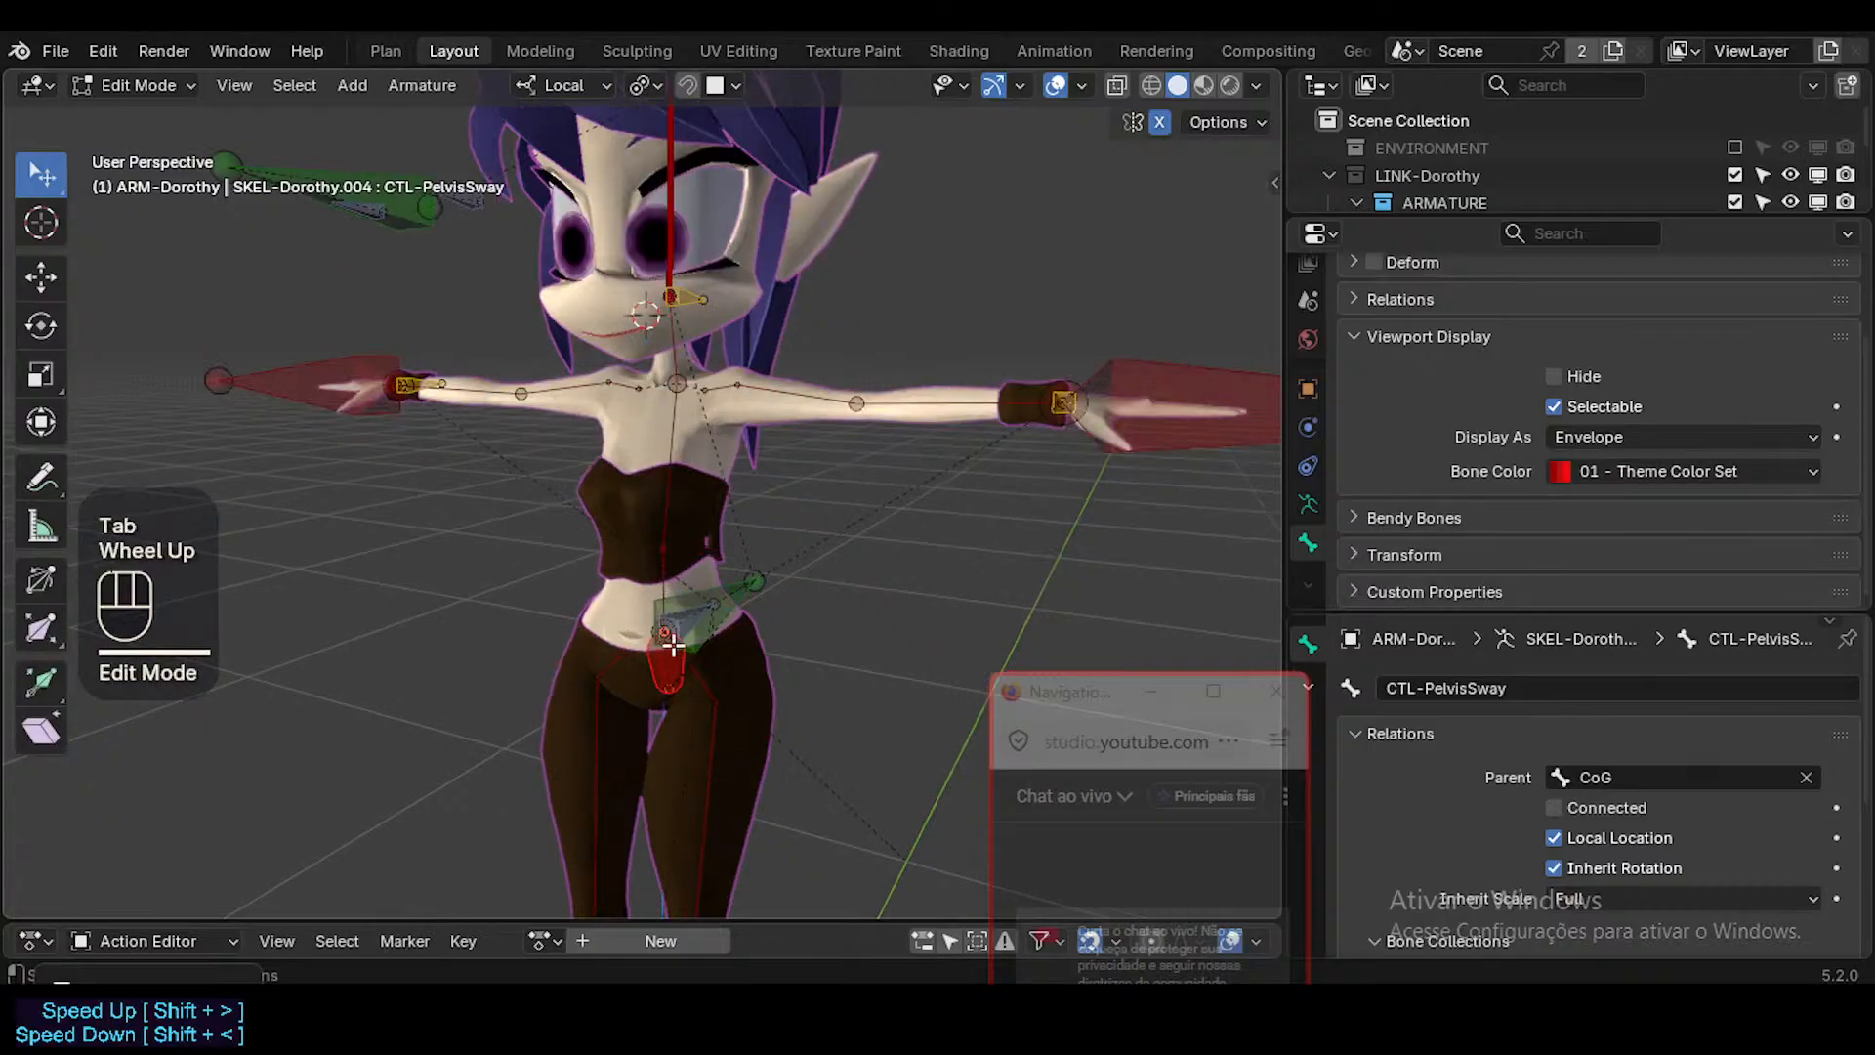
middle_click_drag(671, 634, 669, 650)
left_click(669, 650)
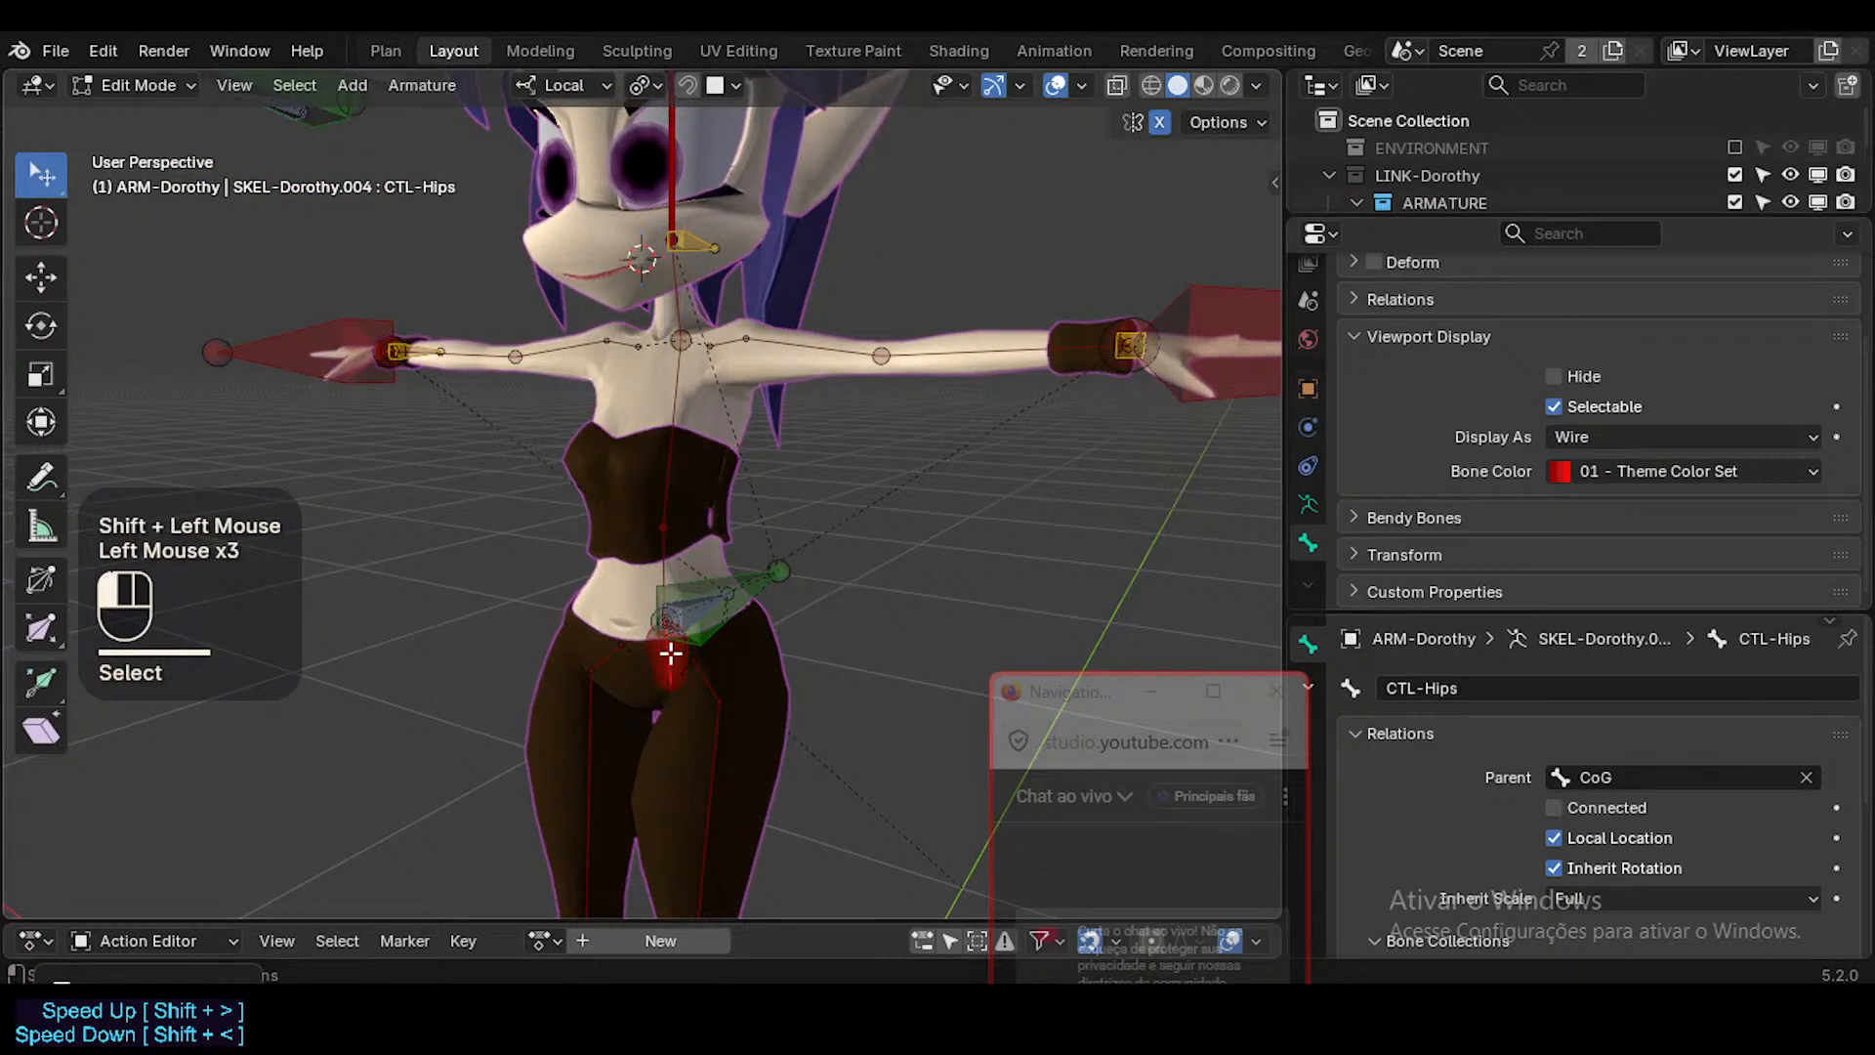
left_click(699, 608, "alt+shift")
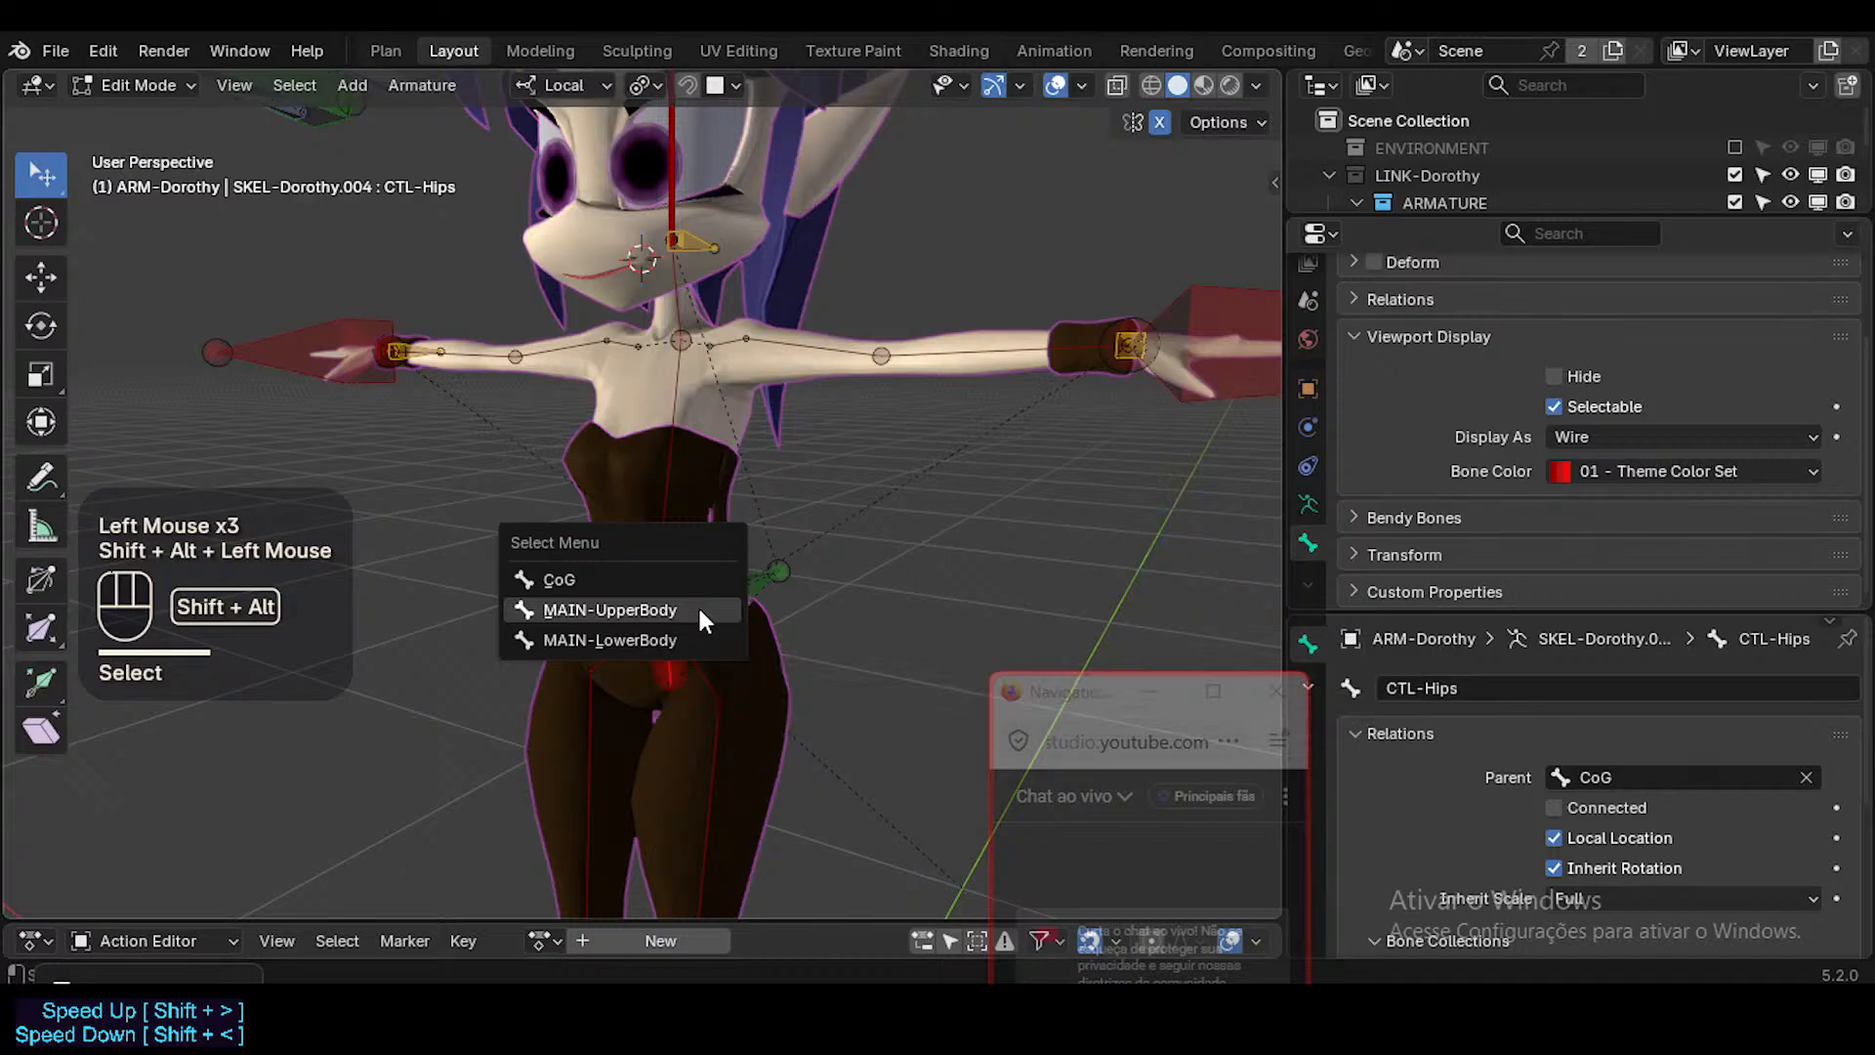
left_click(697, 606)
key("ctrl+p")
left_click(681, 597)
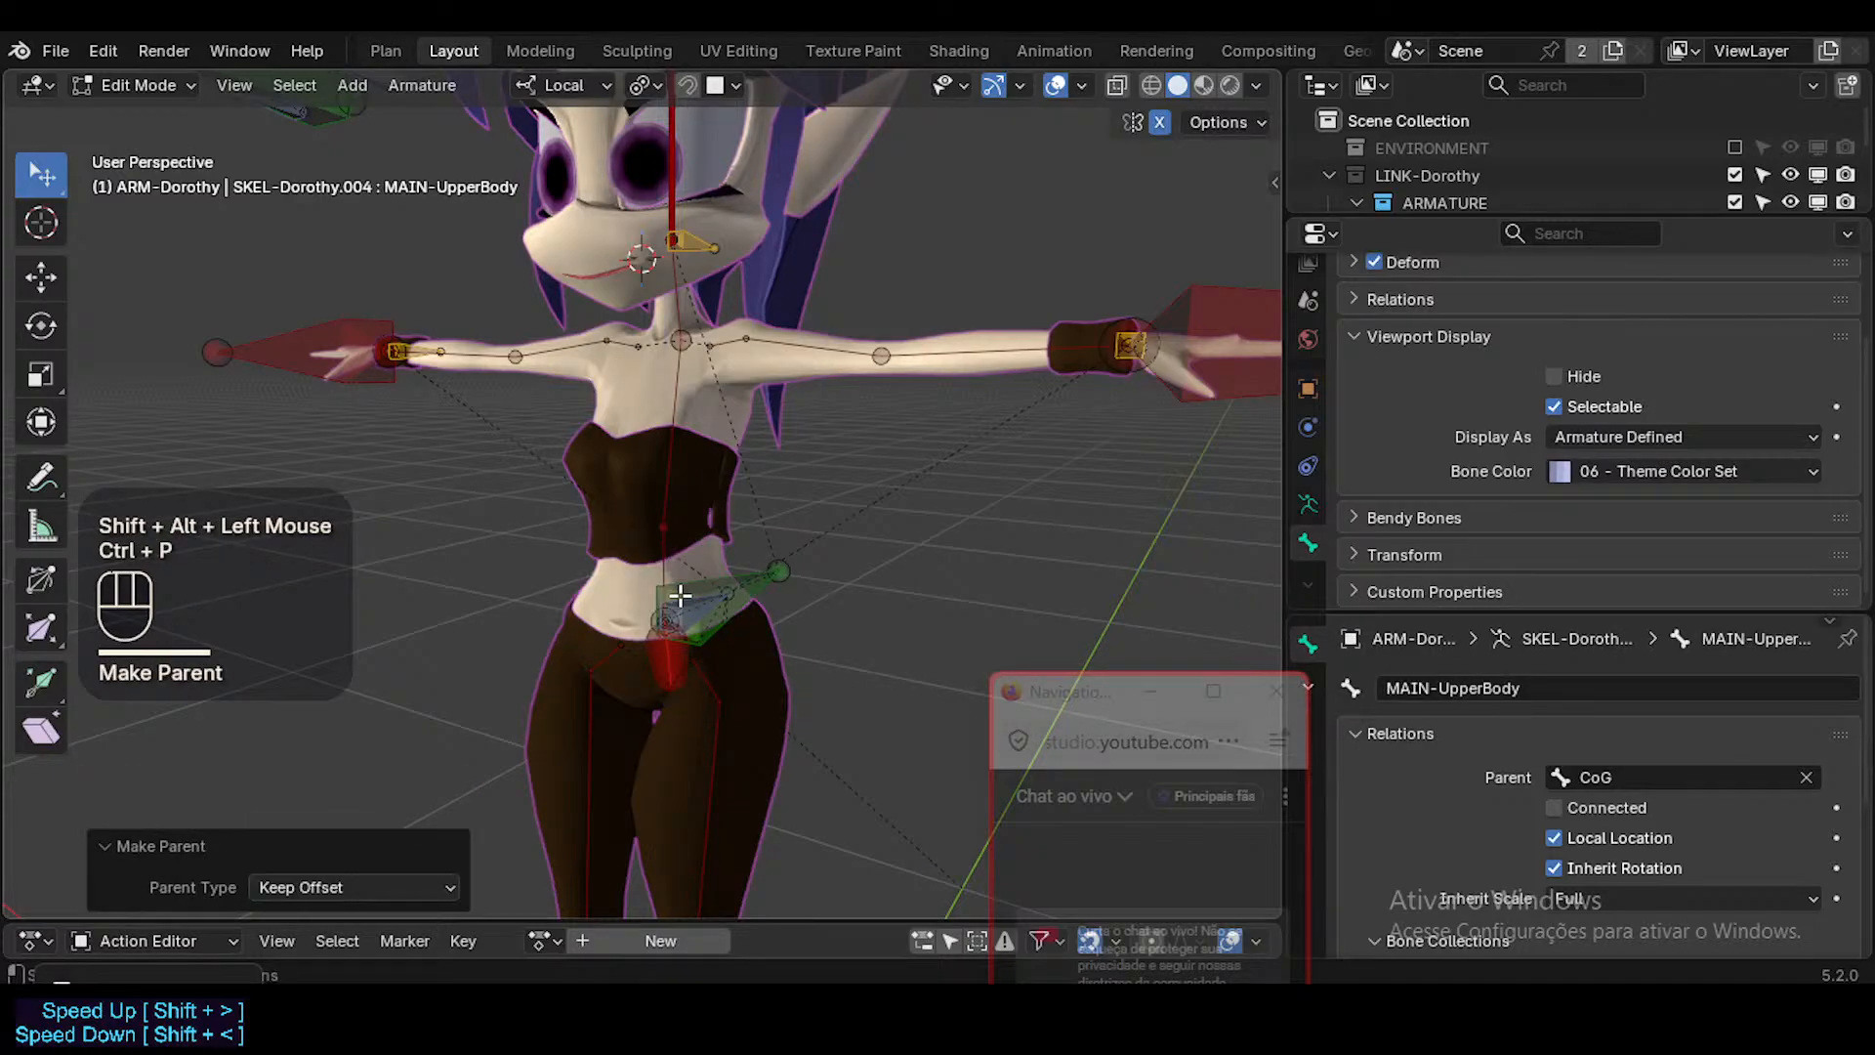
Parent CTL-PelvisSway to MAIN-LowerBody with Keep Offset and return to Pose Mode.
left_click(657, 662)
left_click(672, 617, "alt+shift")
left_click(669, 620)
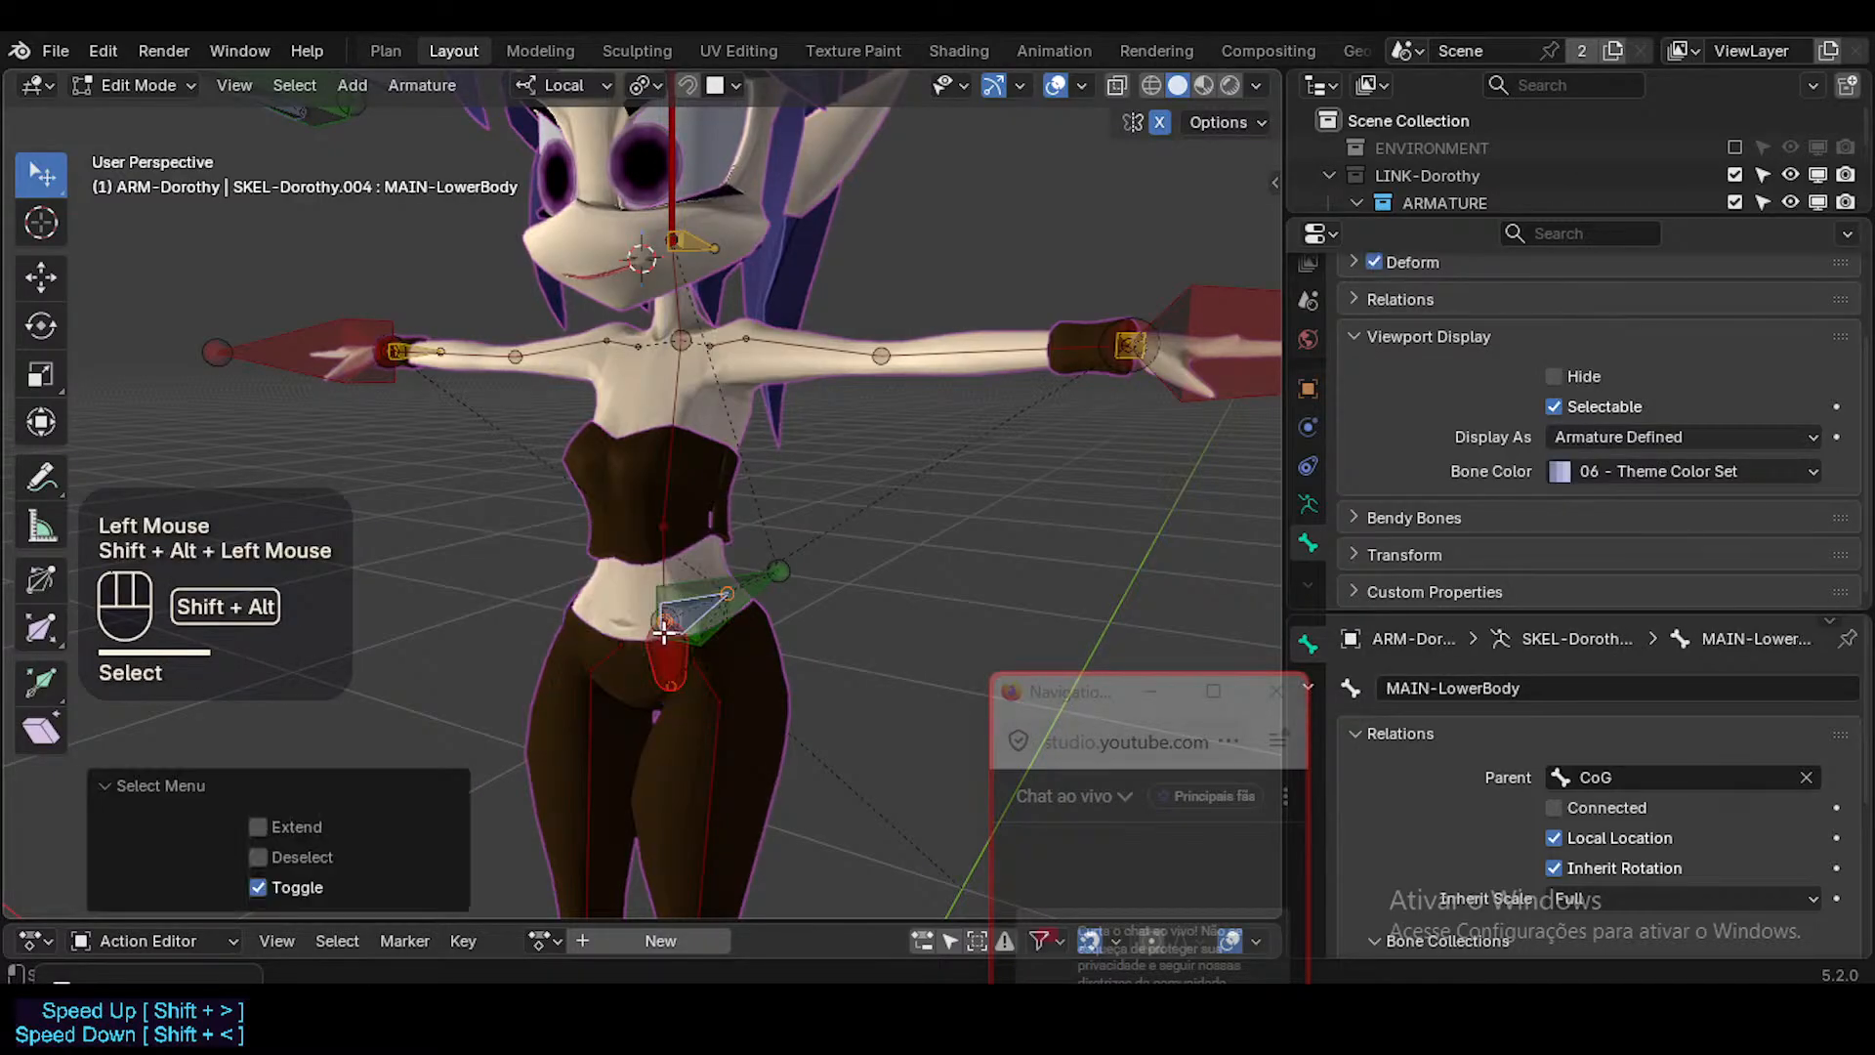
key("ctrl+p")
left_click(664, 633)
key("ctrl+Tab")
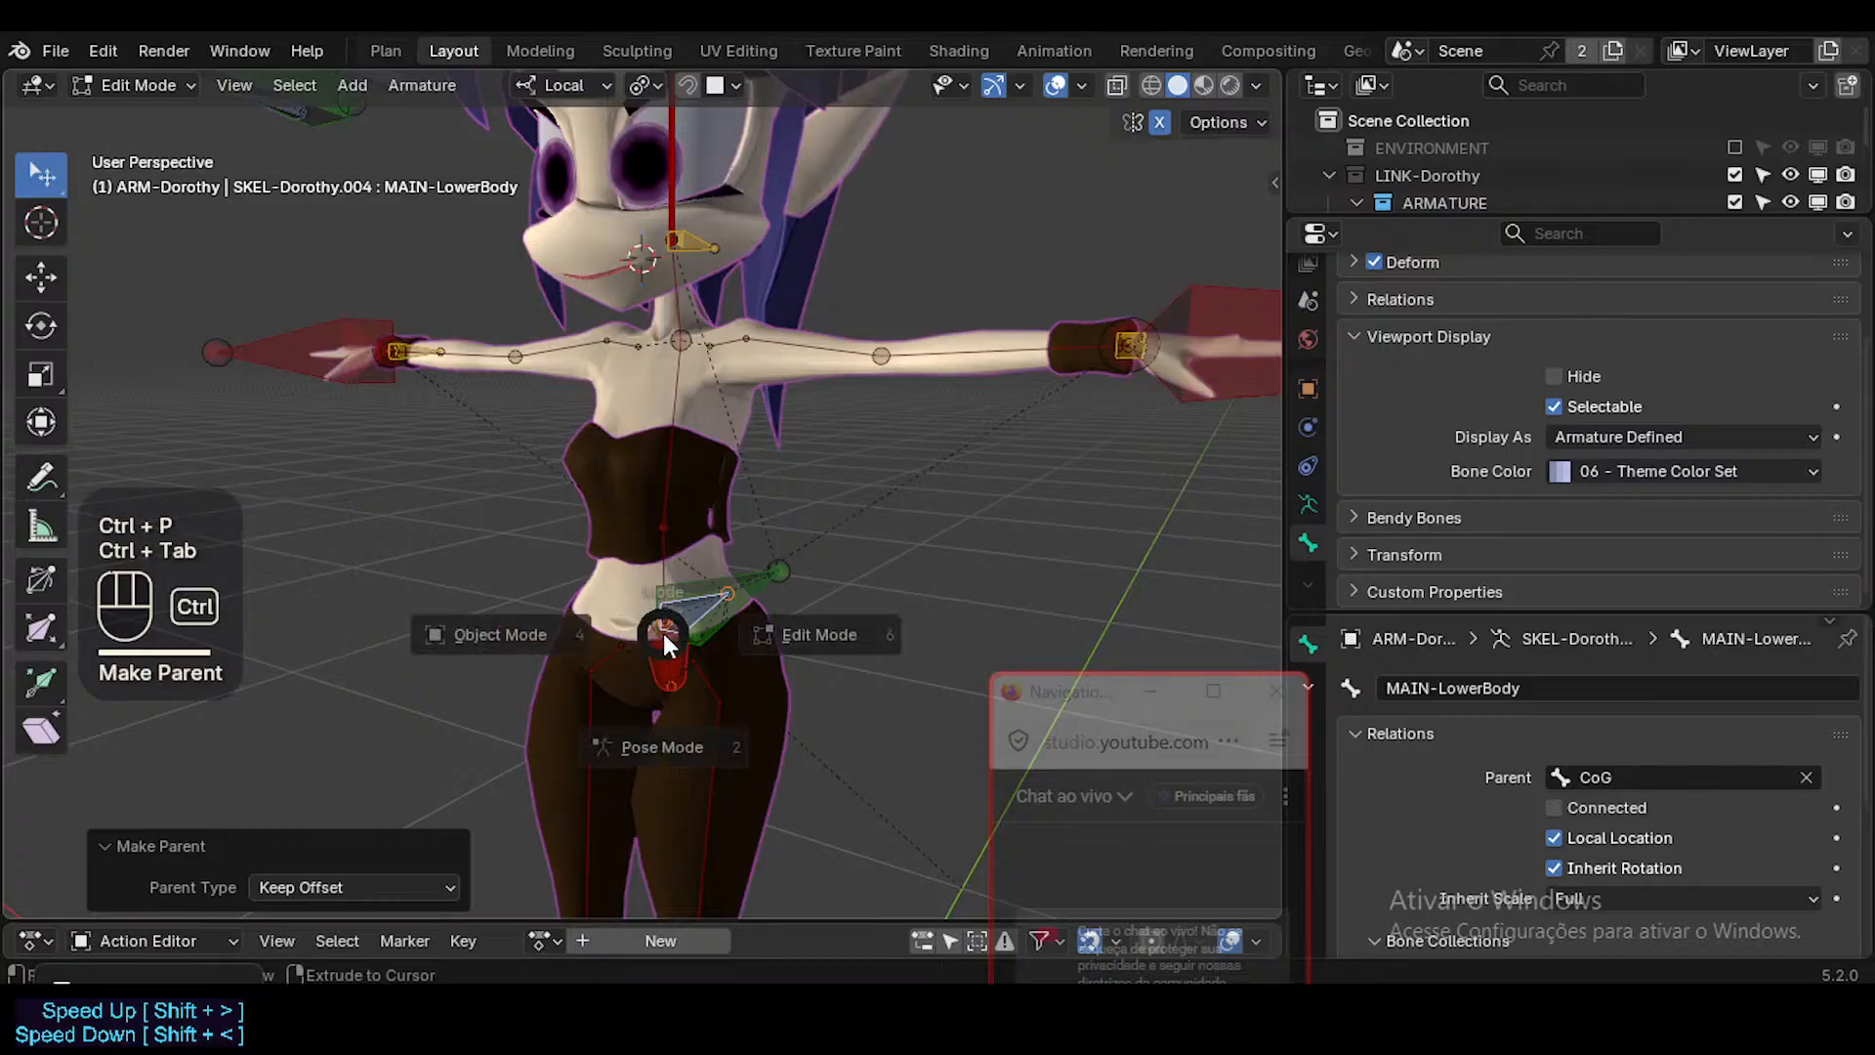
Test MAIN-LowerBody with plain and trackball rotations to check how the pelvis and legs follow, cancelling each one.
scroll(682, 613, "down", 3)
scroll(685, 611, "up", 1)
key("r")
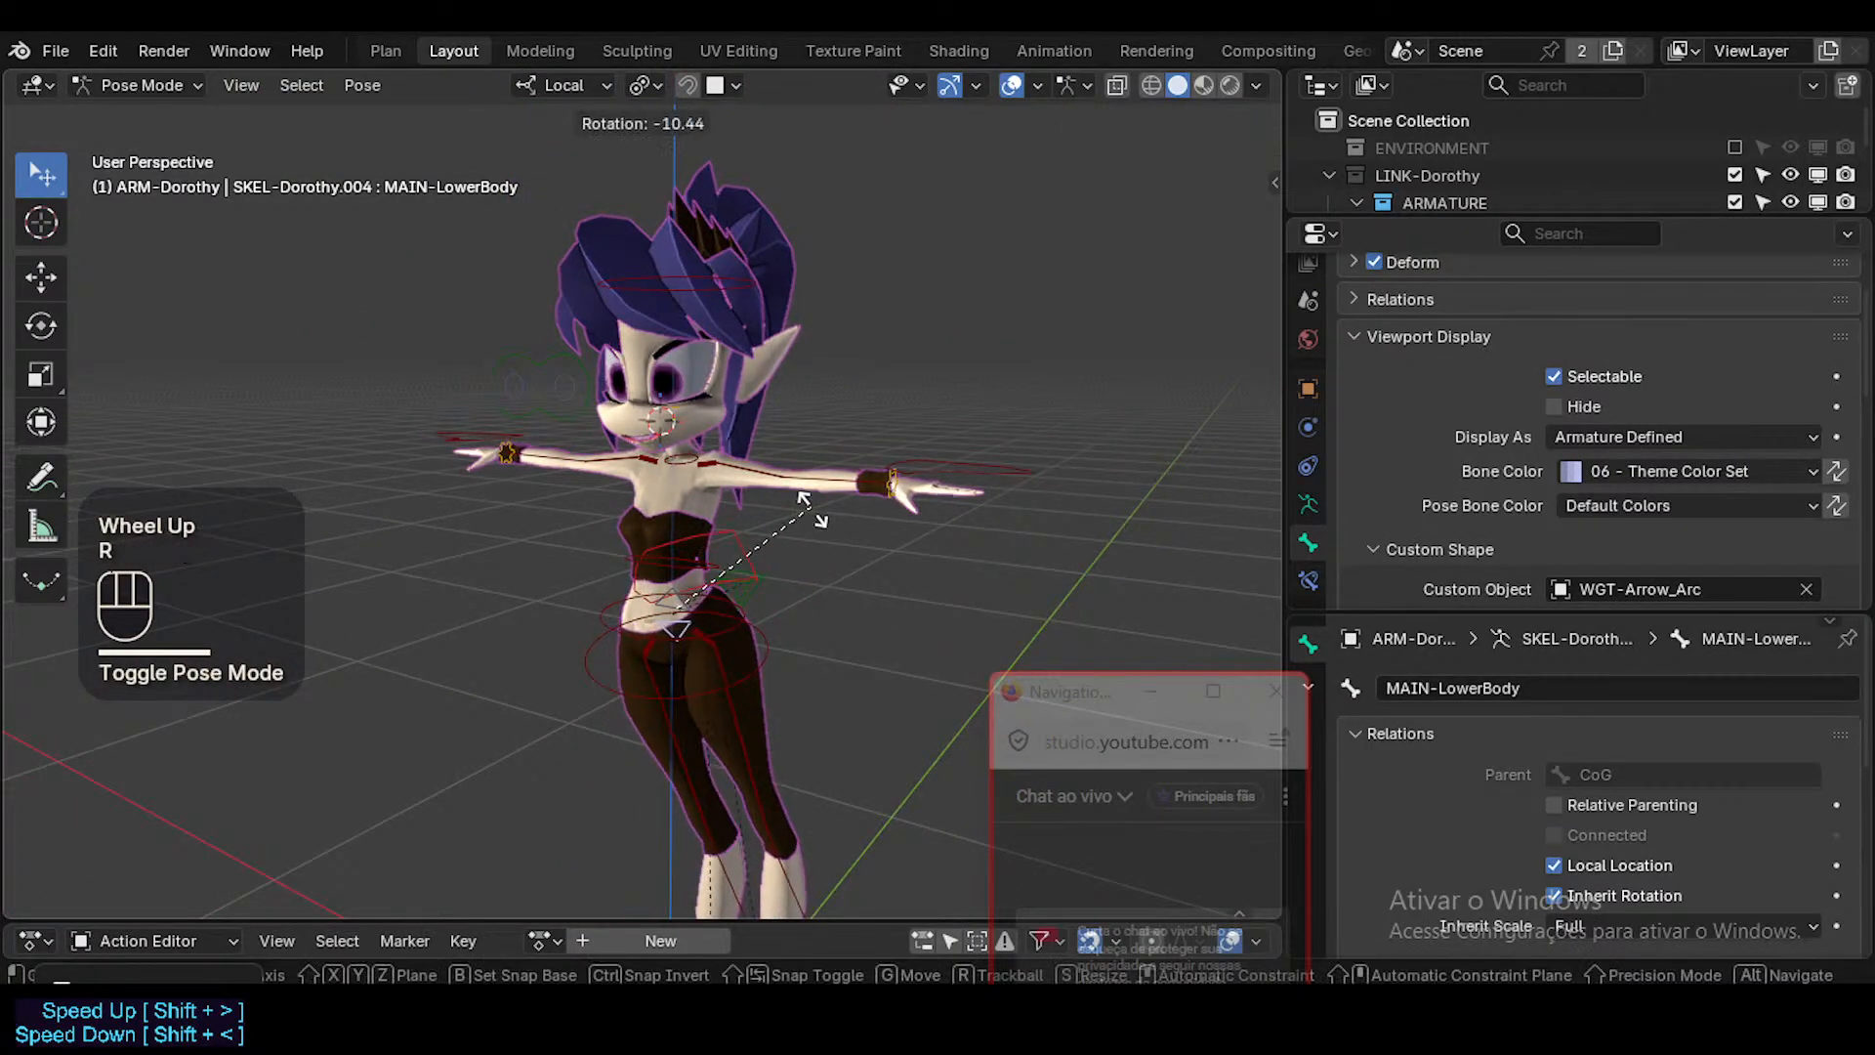
key("Escape")
middle_click_drag(723, 666, 676, 502, "shift")
scroll(729, 609, "down", 2)
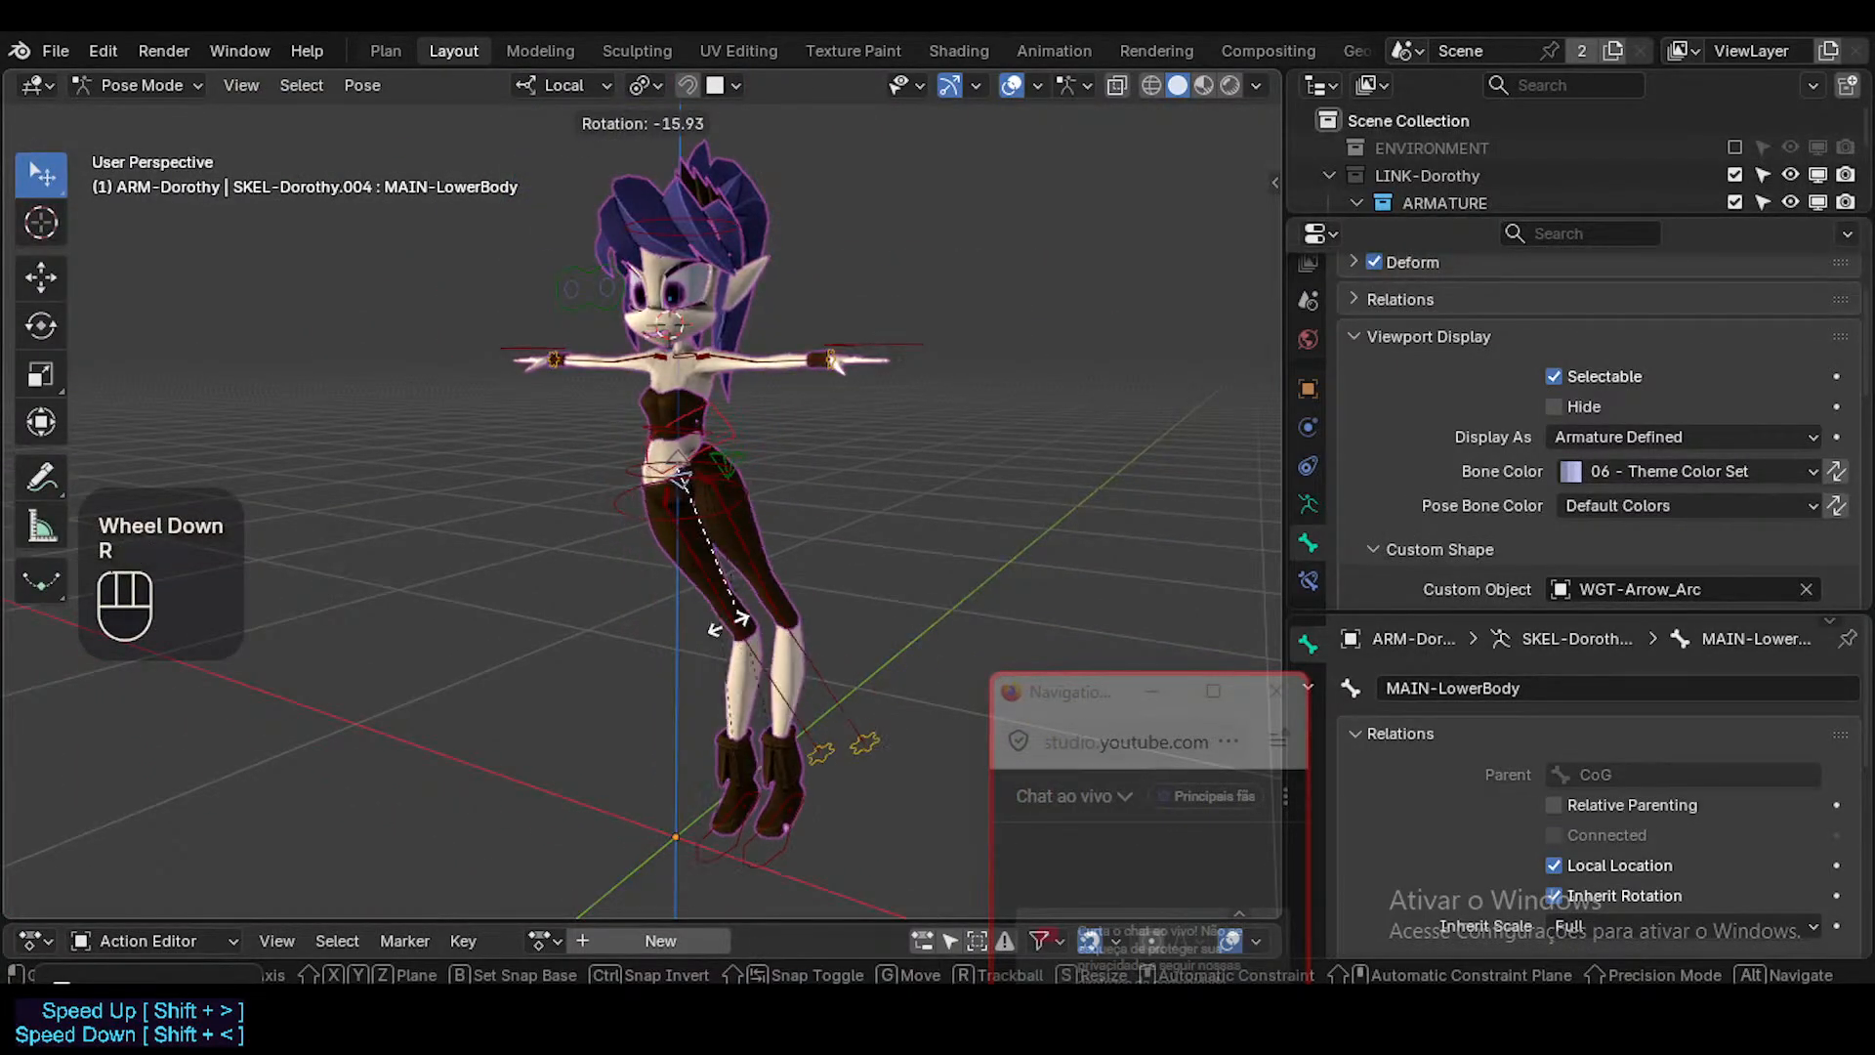
key("r")
key("r")
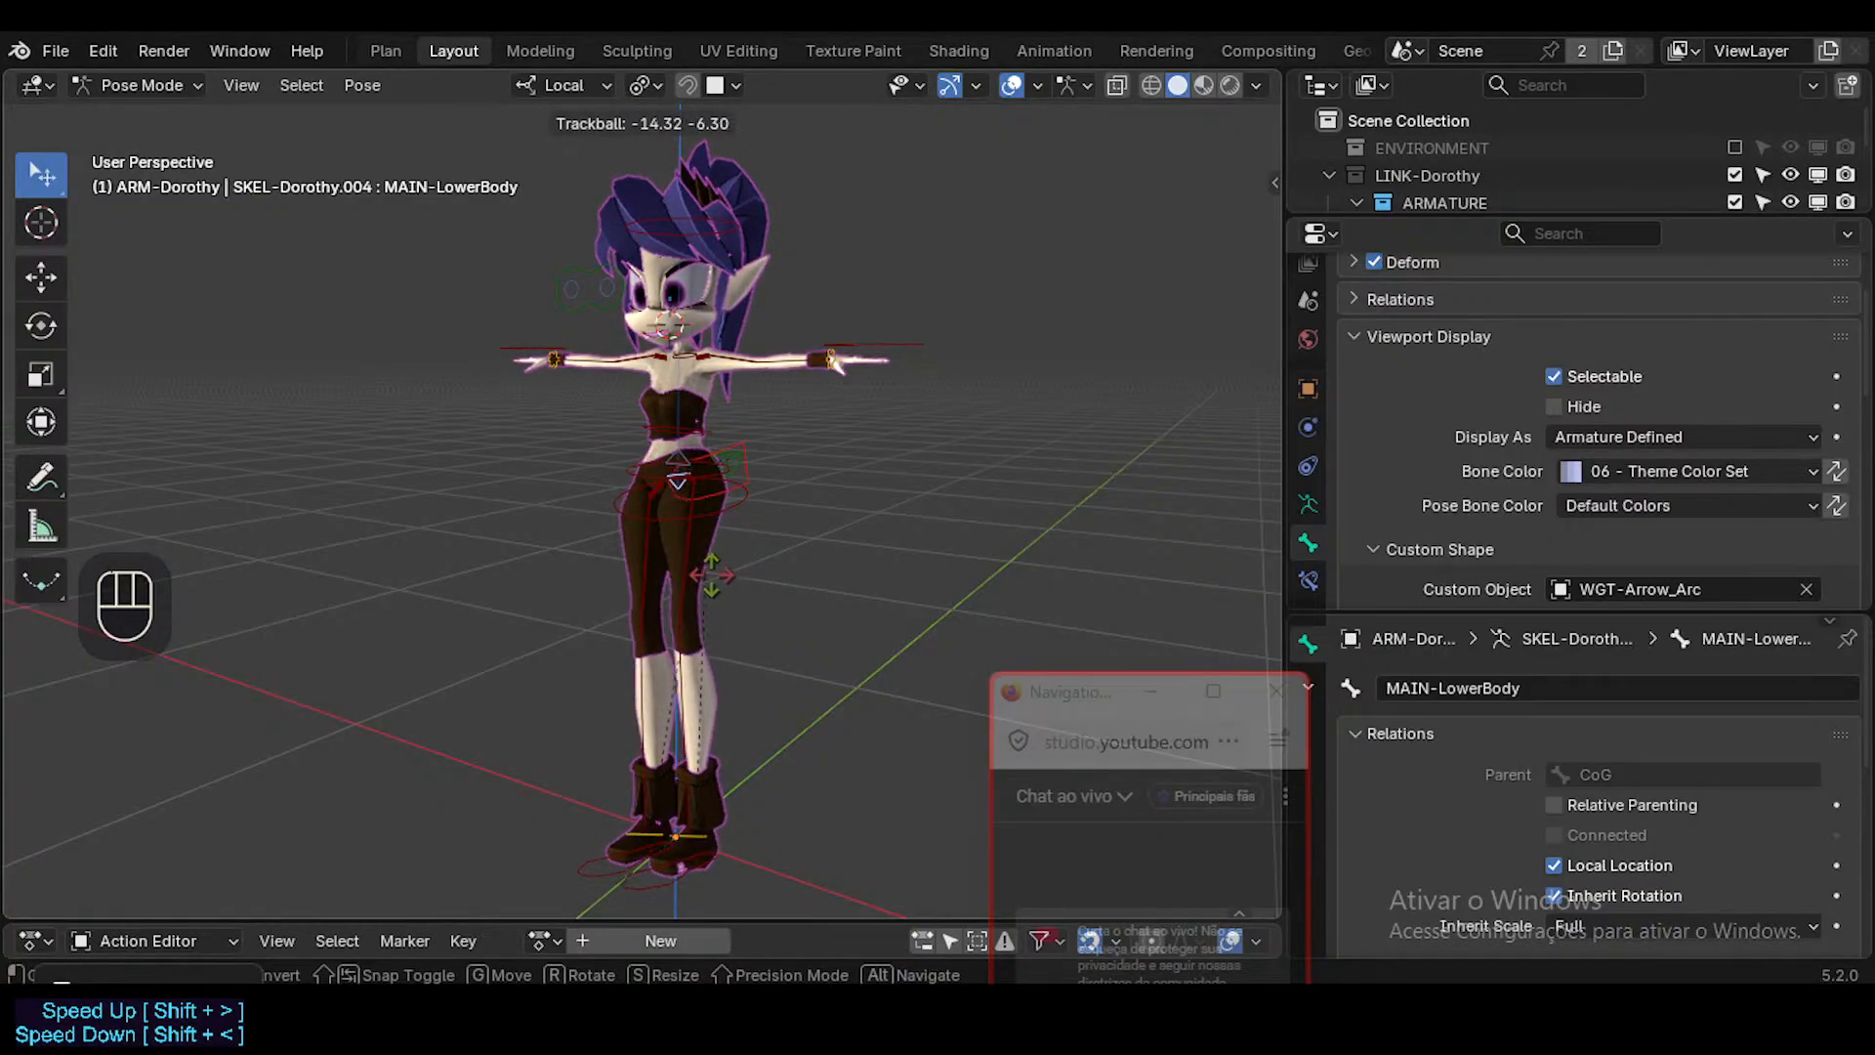
key("Escape")
Test-rotate MAIN-LowerBody from a more frontal view and MAIN-UpperBody after it, cancelling both rotations.
middle_click(741, 667)
key("r")
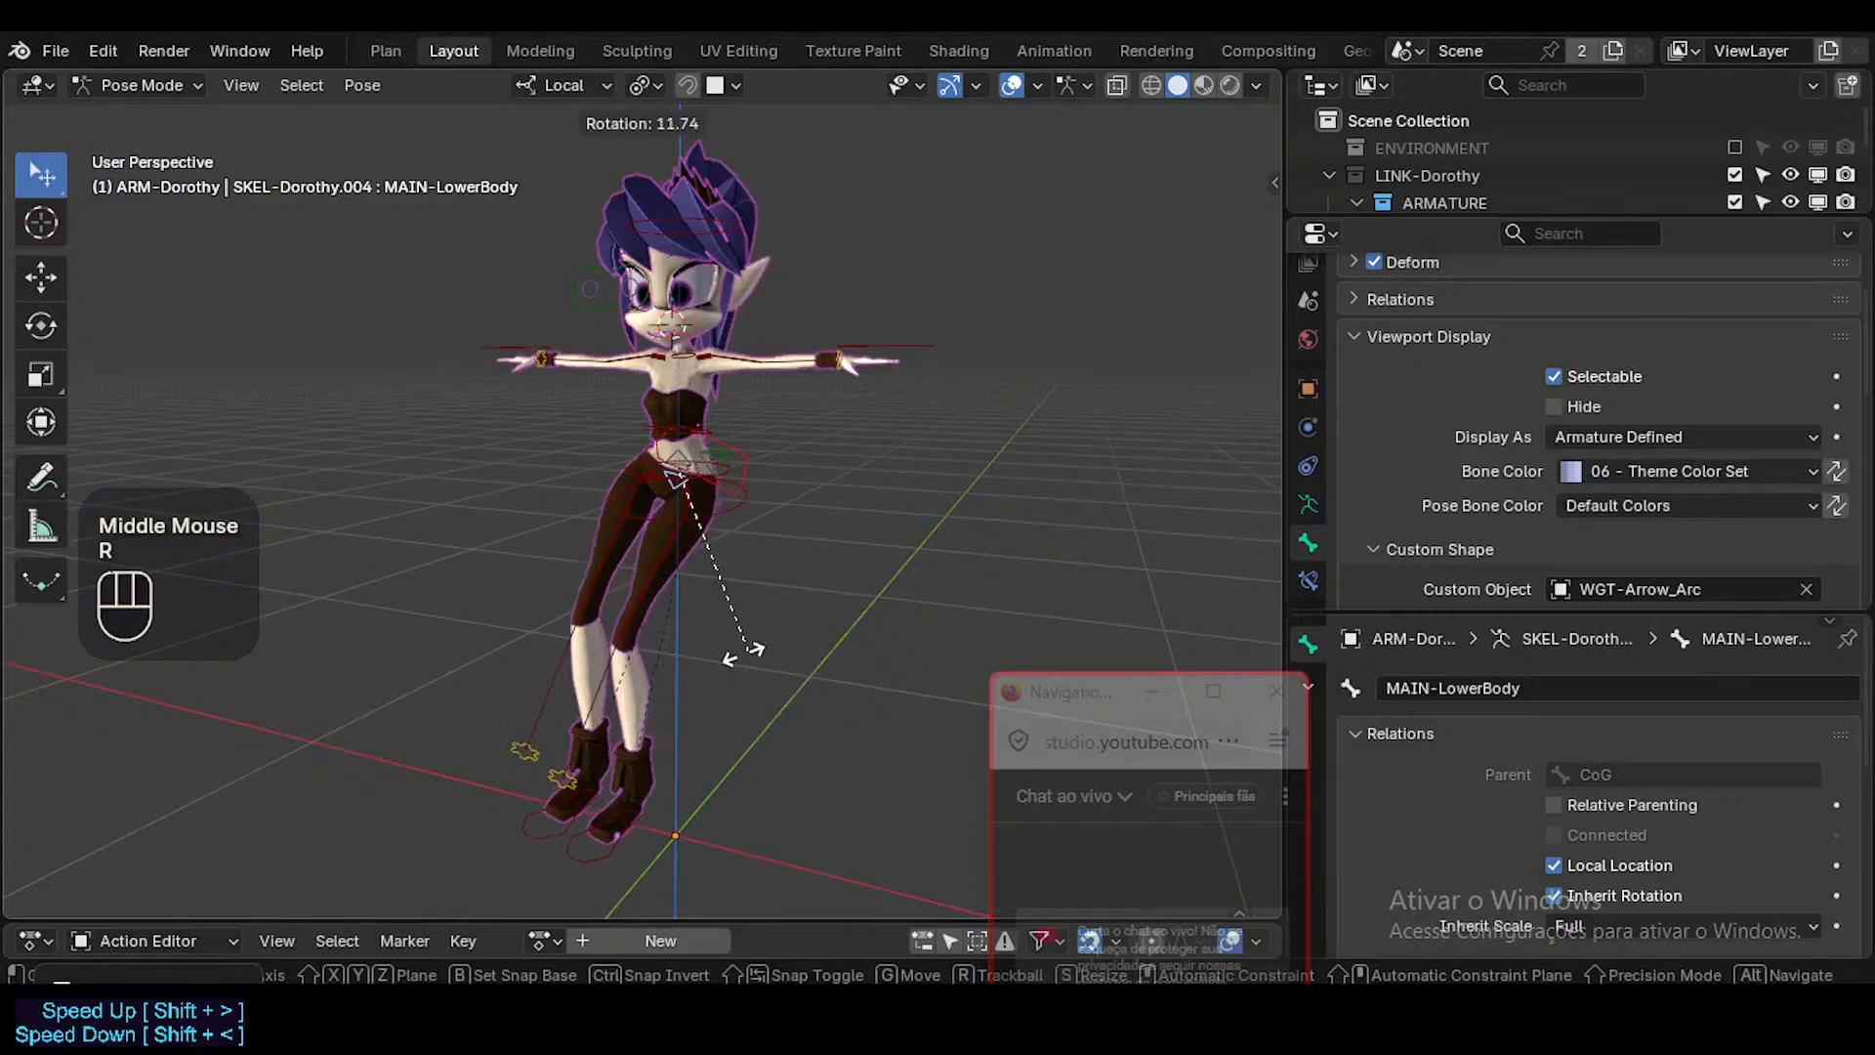
key("Escape")
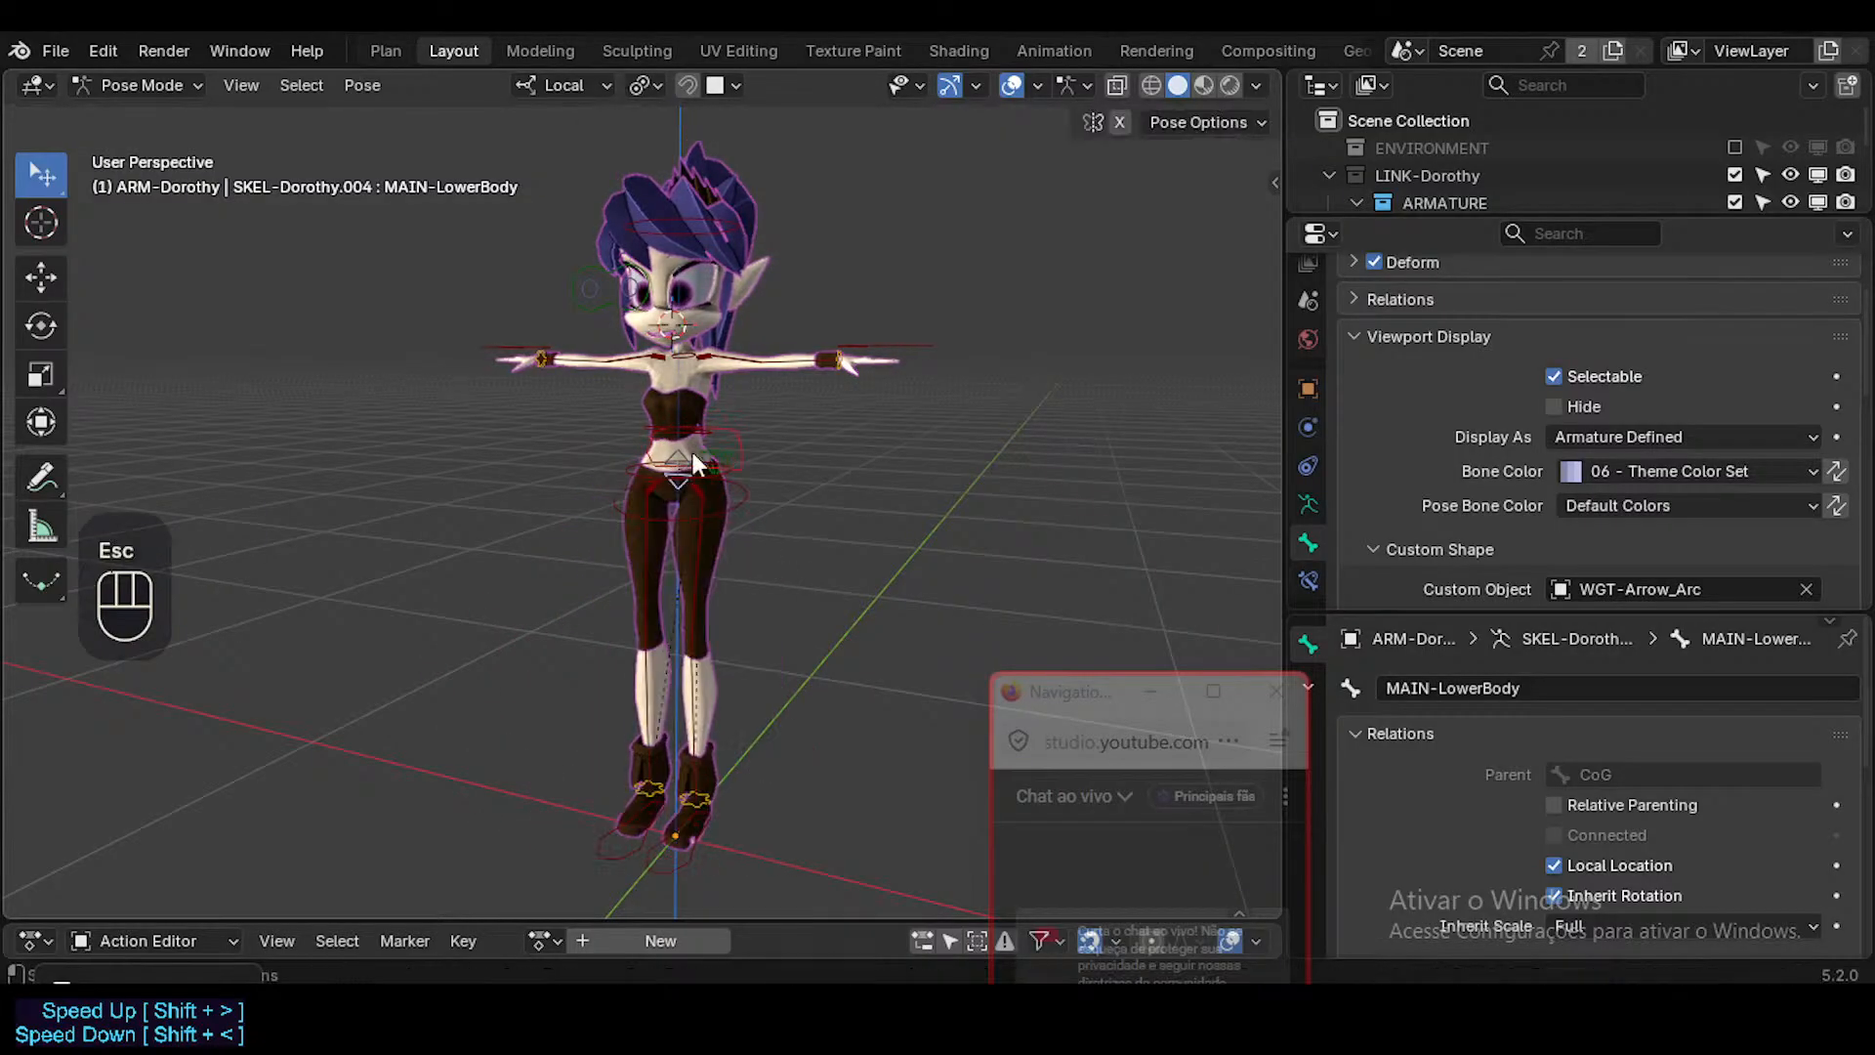
key("r")
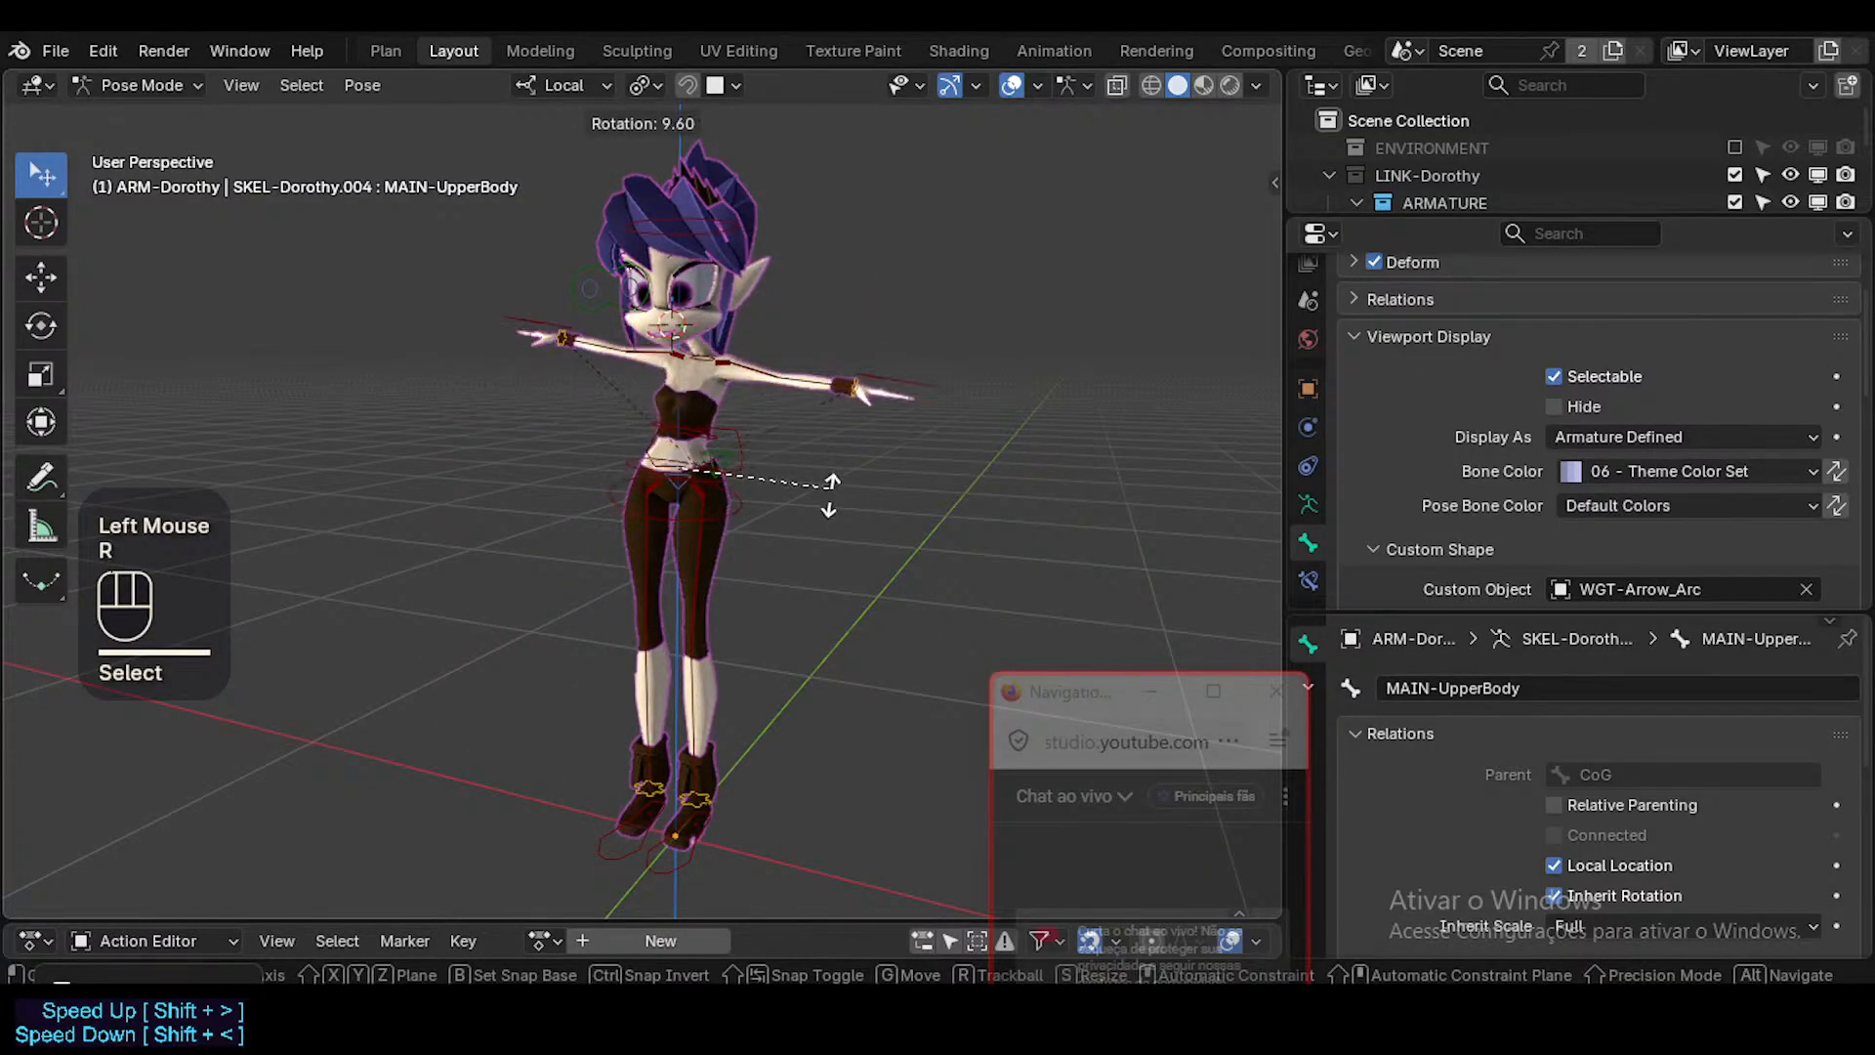
key("Escape")
Rotate MAIN-LowerBody by -19.3° and back by 13.9° to test the legs, and clear the pose of all bones.
left_click(713, 799)
scroll(713, 799, "up", 2)
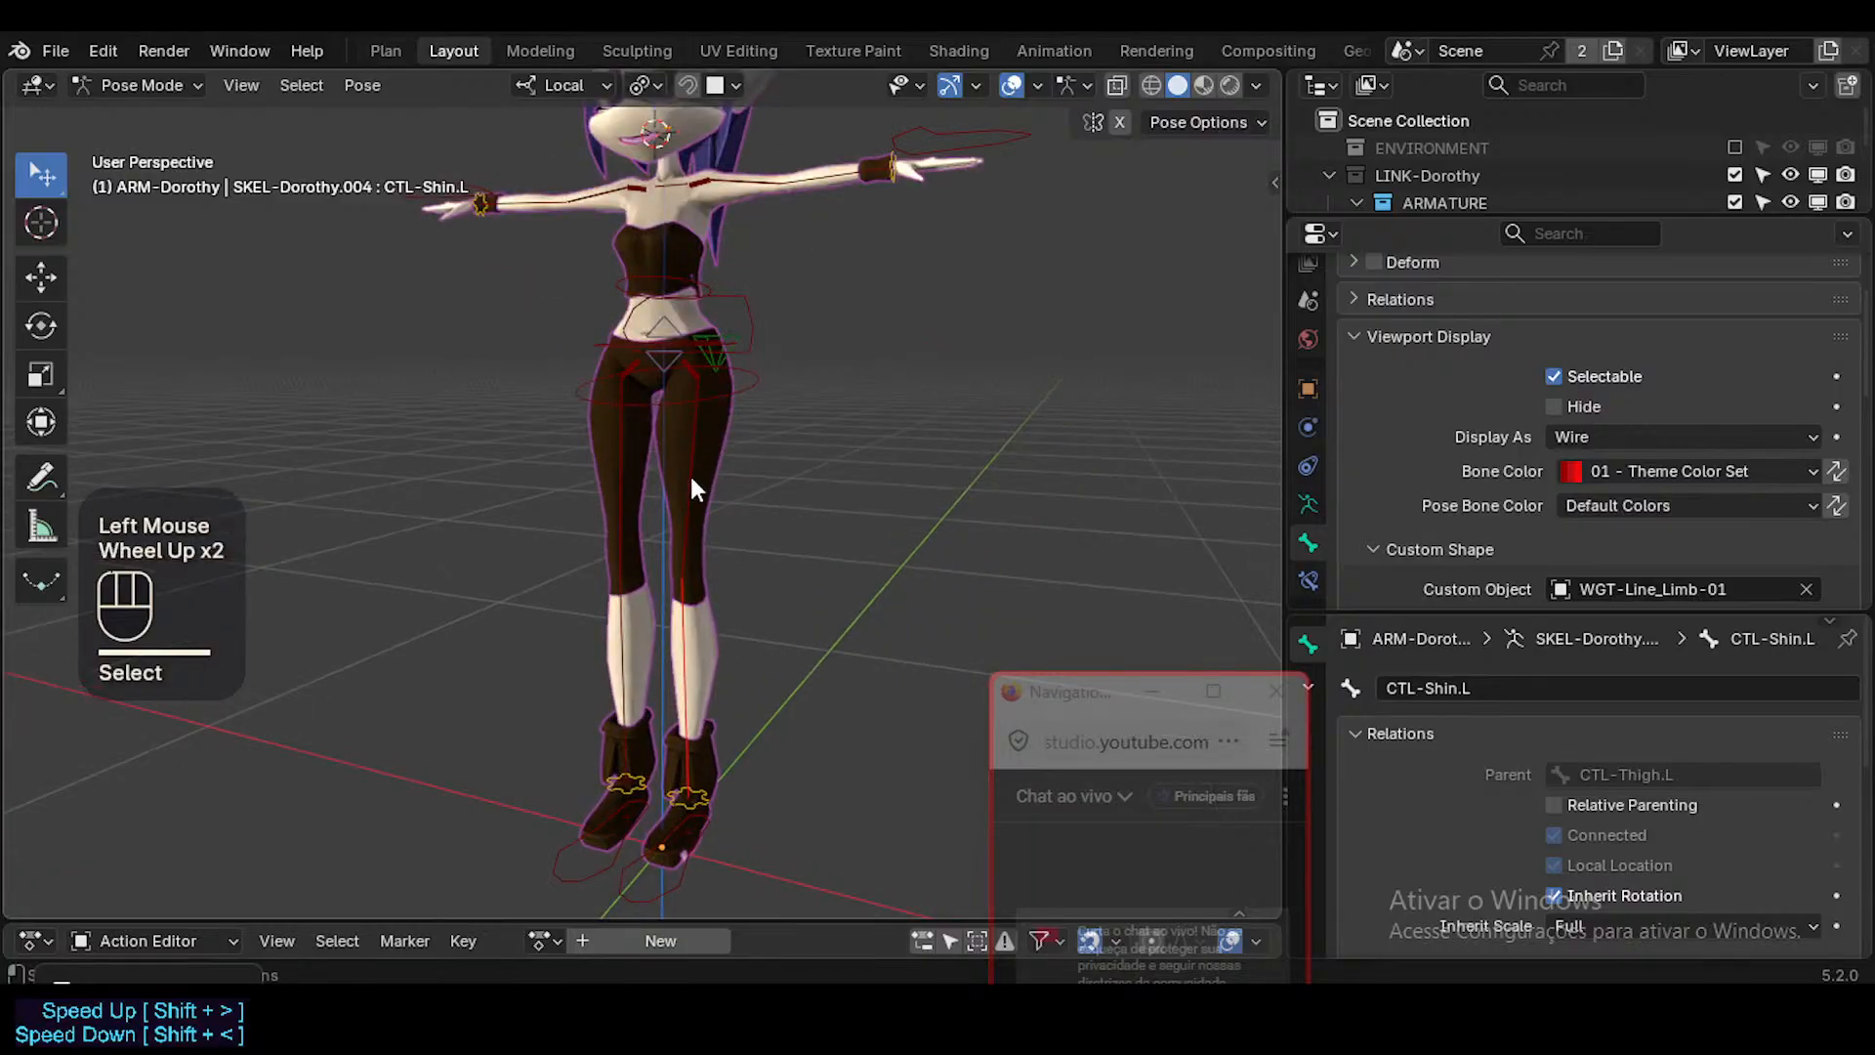
left_click(680, 390)
key("r")
left_click(788, 410)
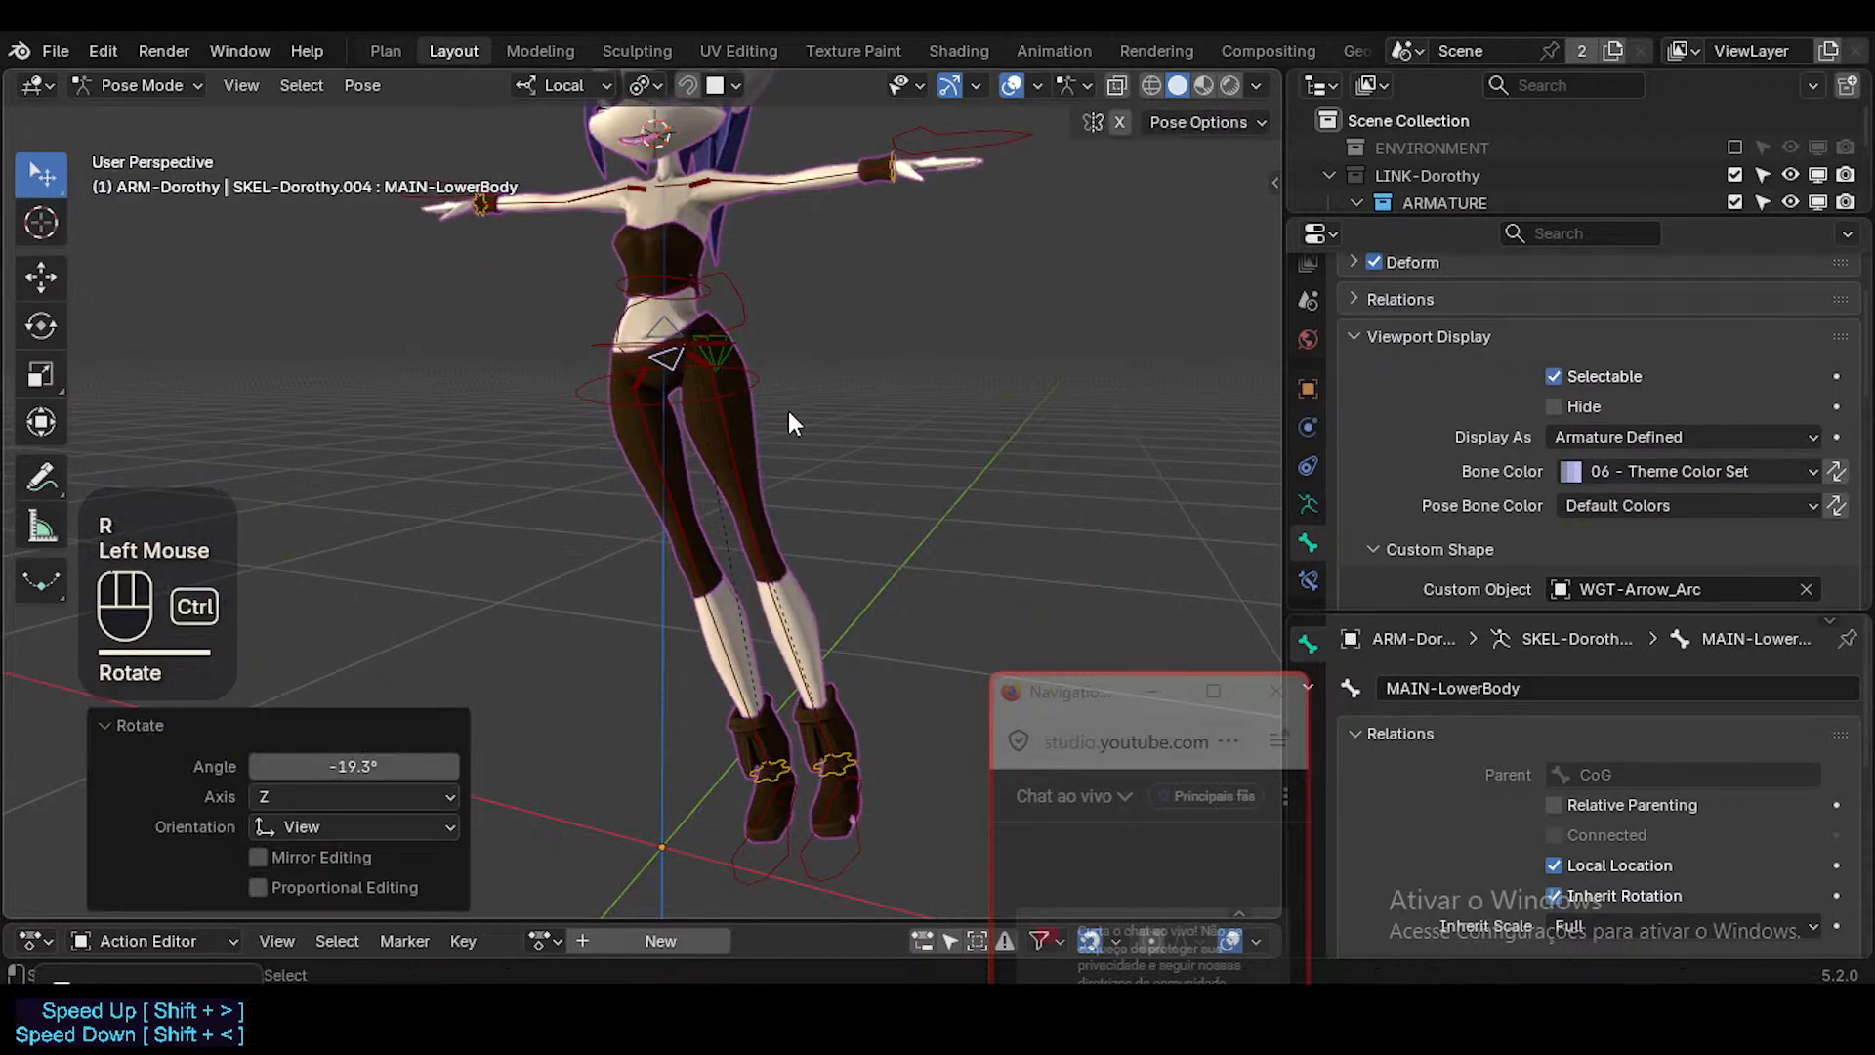
key("r")
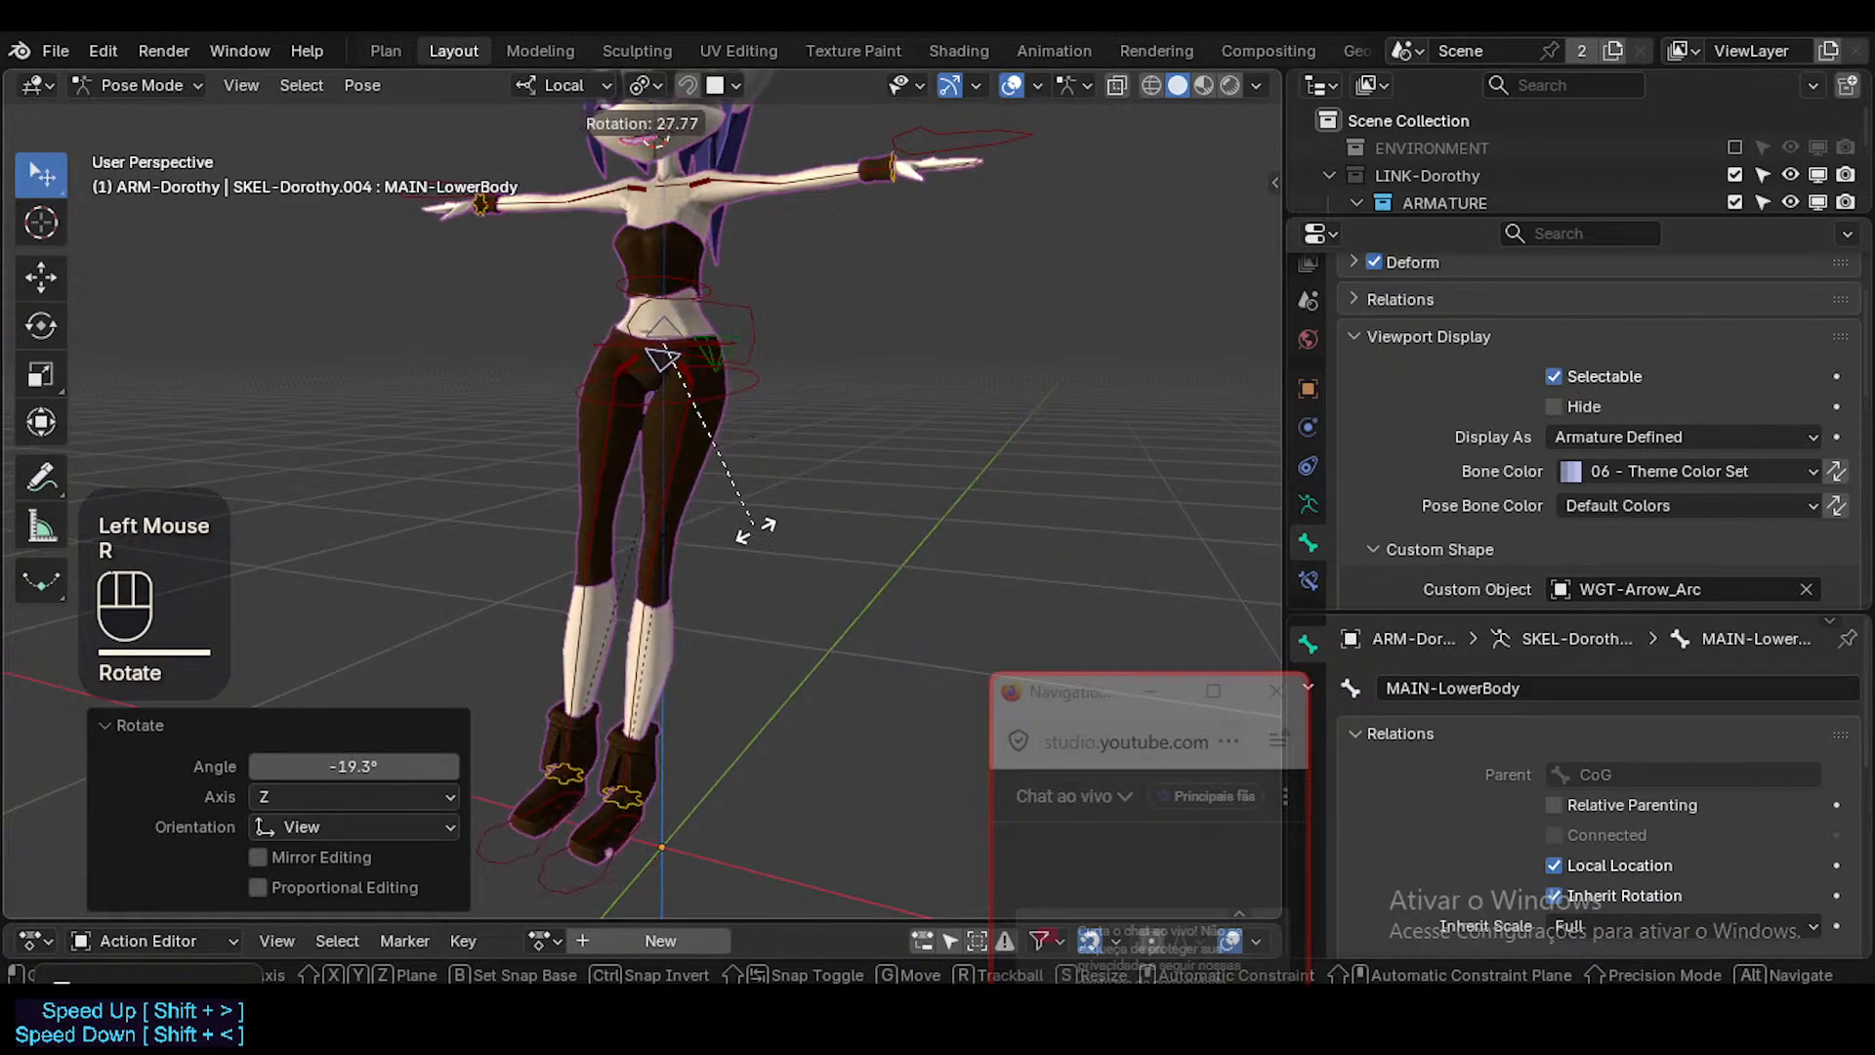
key("Escape")
key("r")
left_click(775, 452)
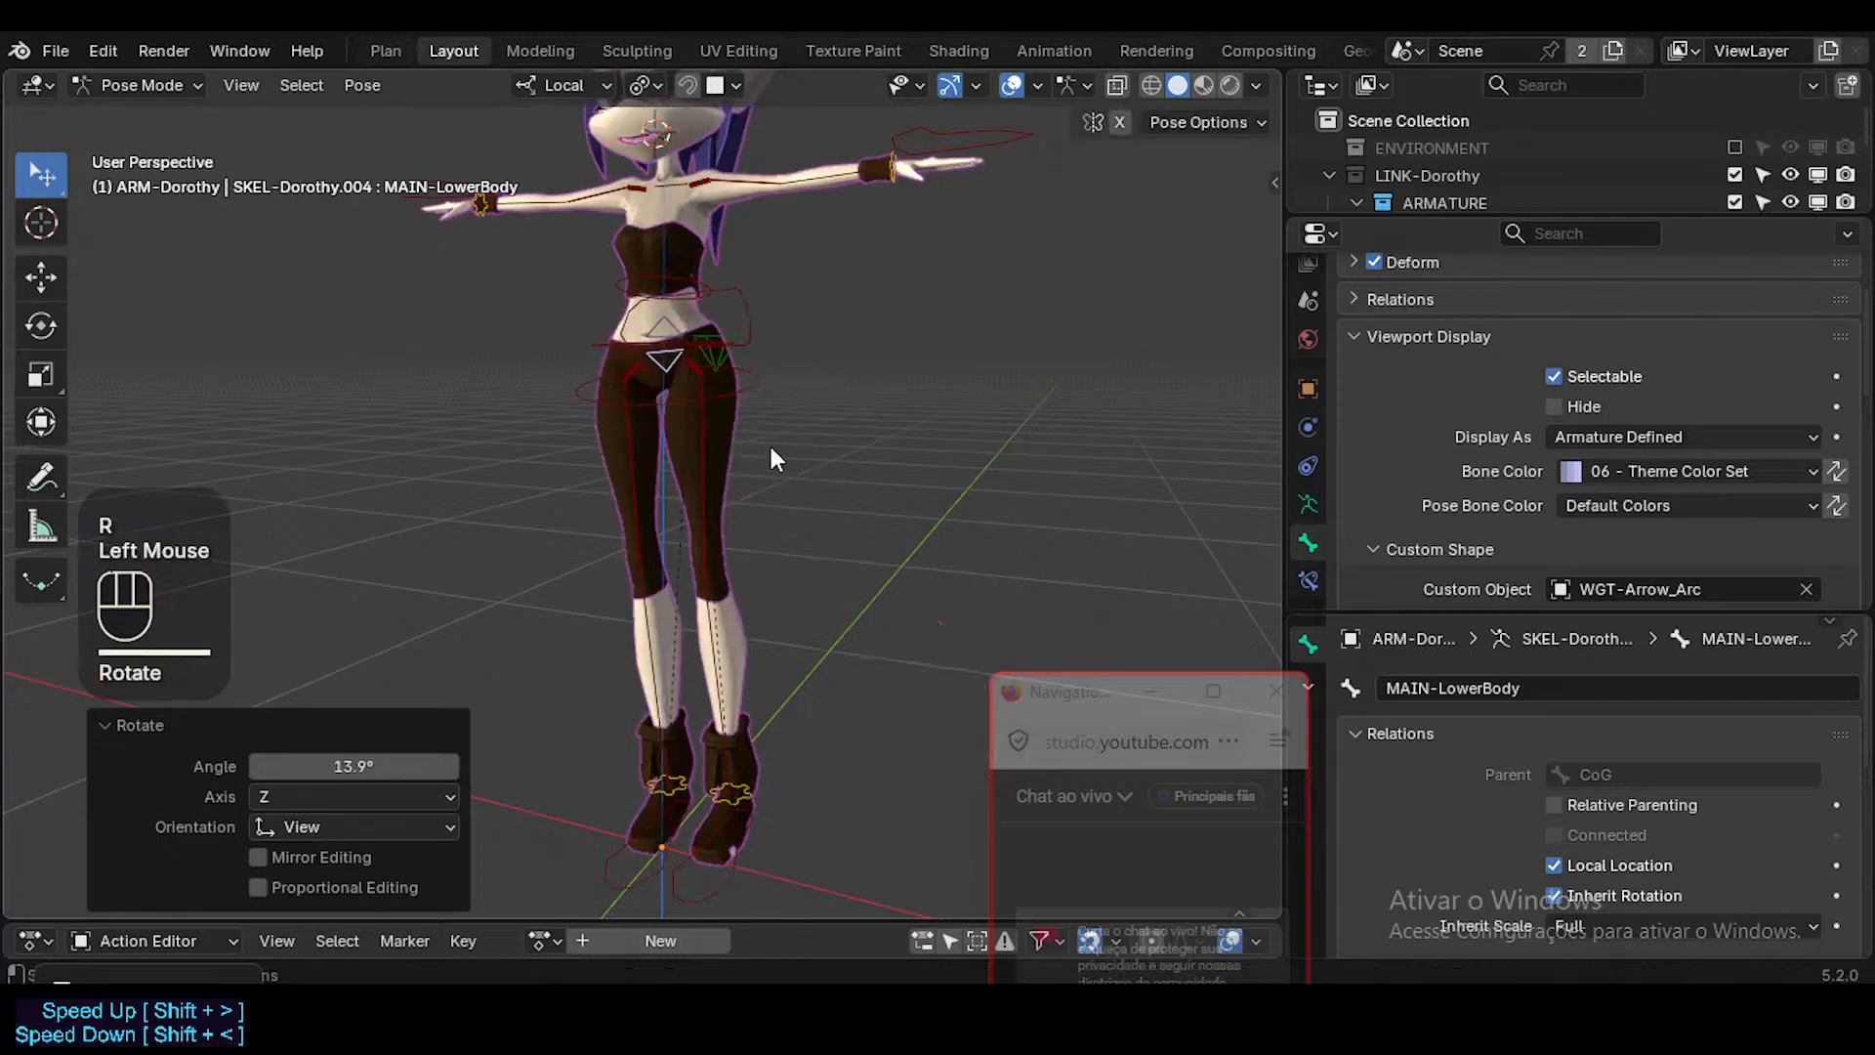
key("a")
key("alt+q")
key("alt+q")
Rotate MAIN-LowerBody by 10.4° in the view, around its local X axis, and once more freely from another angle.
left_click(648, 350)
left_click(649, 351)
key("r")
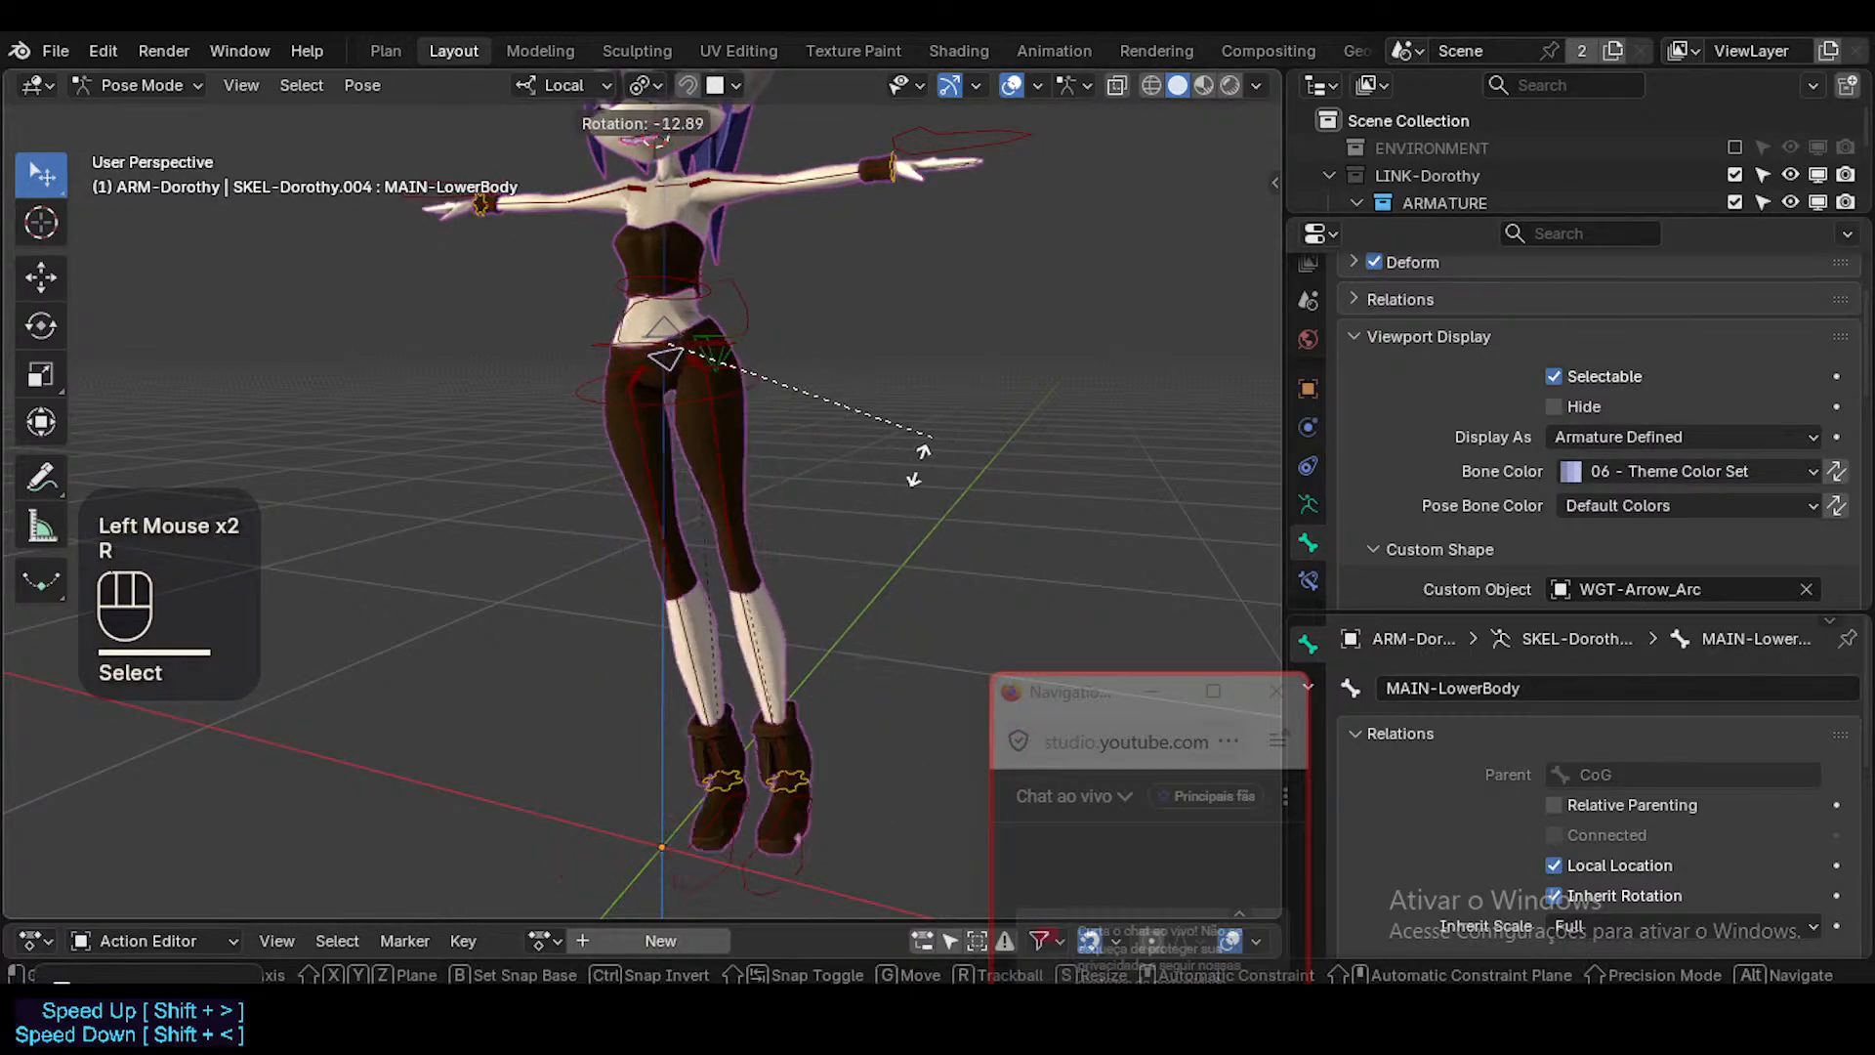
left_click(835, 528)
middle_click_drag(852, 494, 901, 515)
key("r")
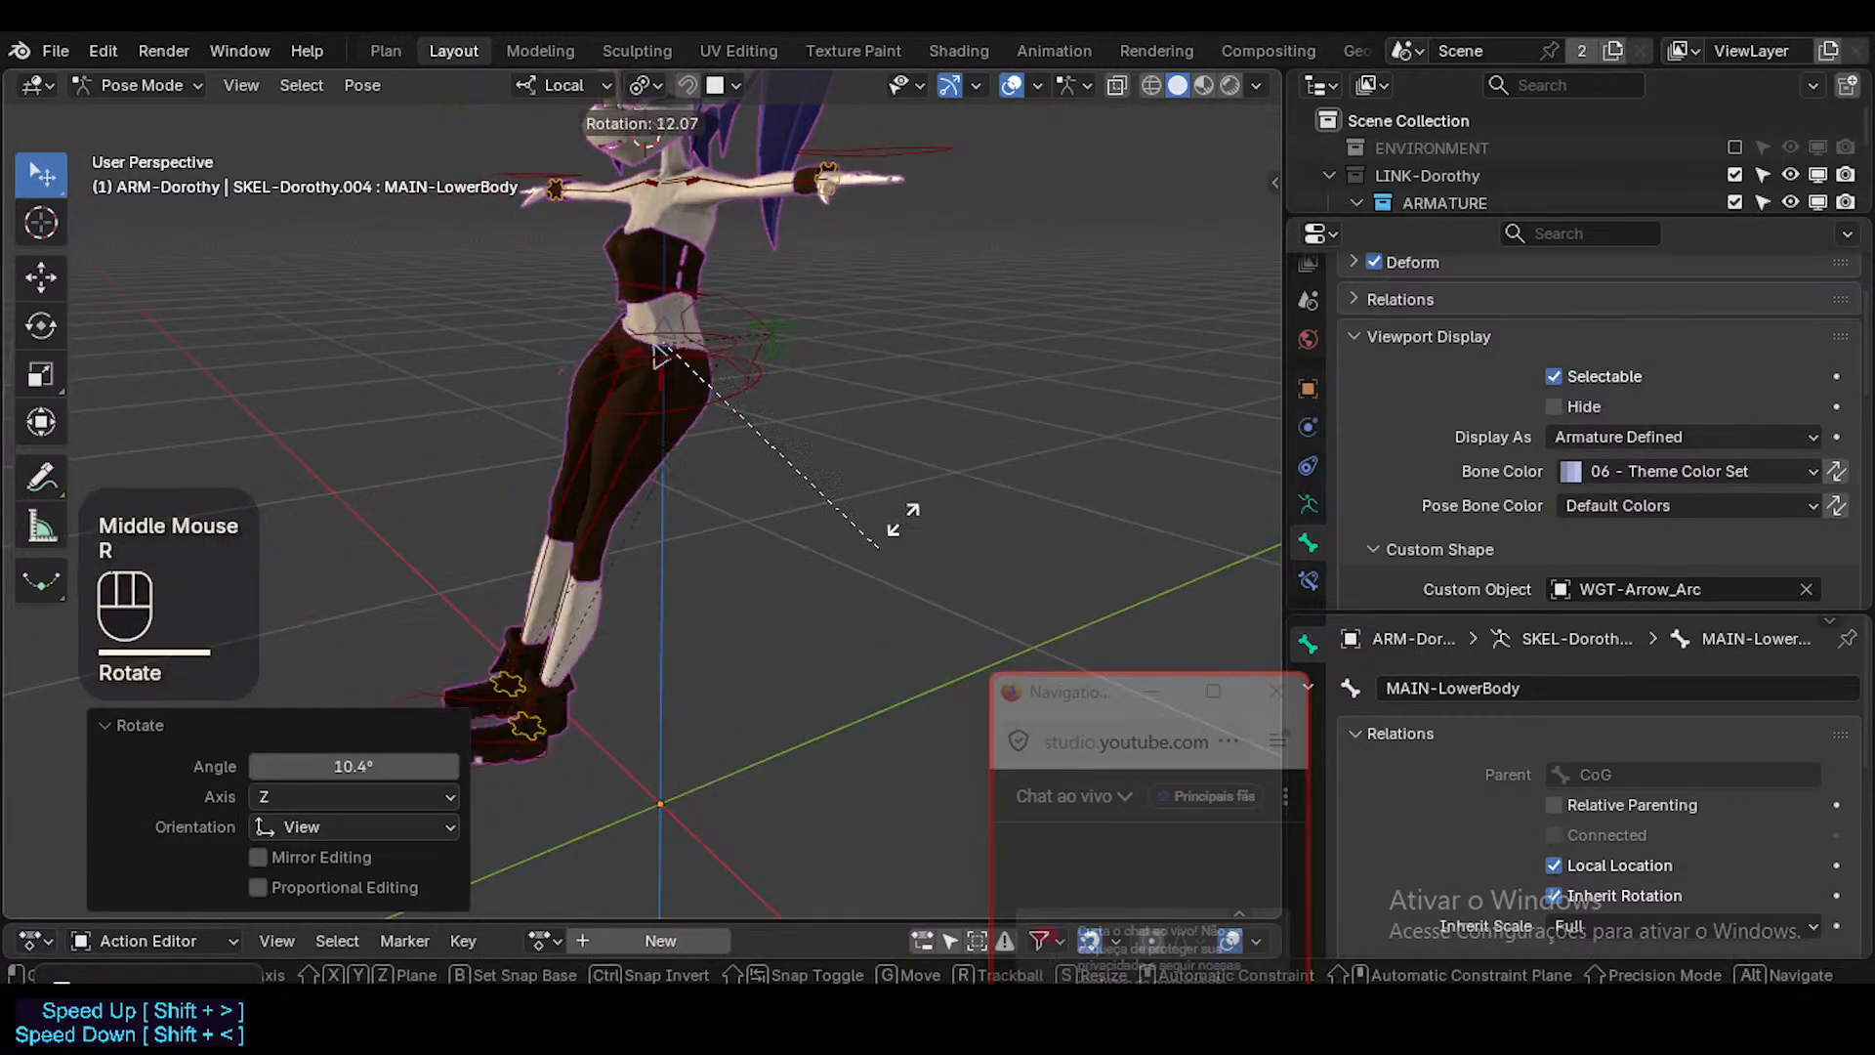
key("r")
key("x")
left_click(828, 484)
middle_click_drag(694, 510, 852, 496)
key("r")
left_click(918, 432)
Select the CoG control and move it by about -0.017, -0.034 and -0.047 m, followed by a second free move.
left_click(707, 300)
middle_click_drag(707, 301, 754, 301)
middle_click_drag(771, 400, 769, 415)
key("g")
left_click(769, 420)
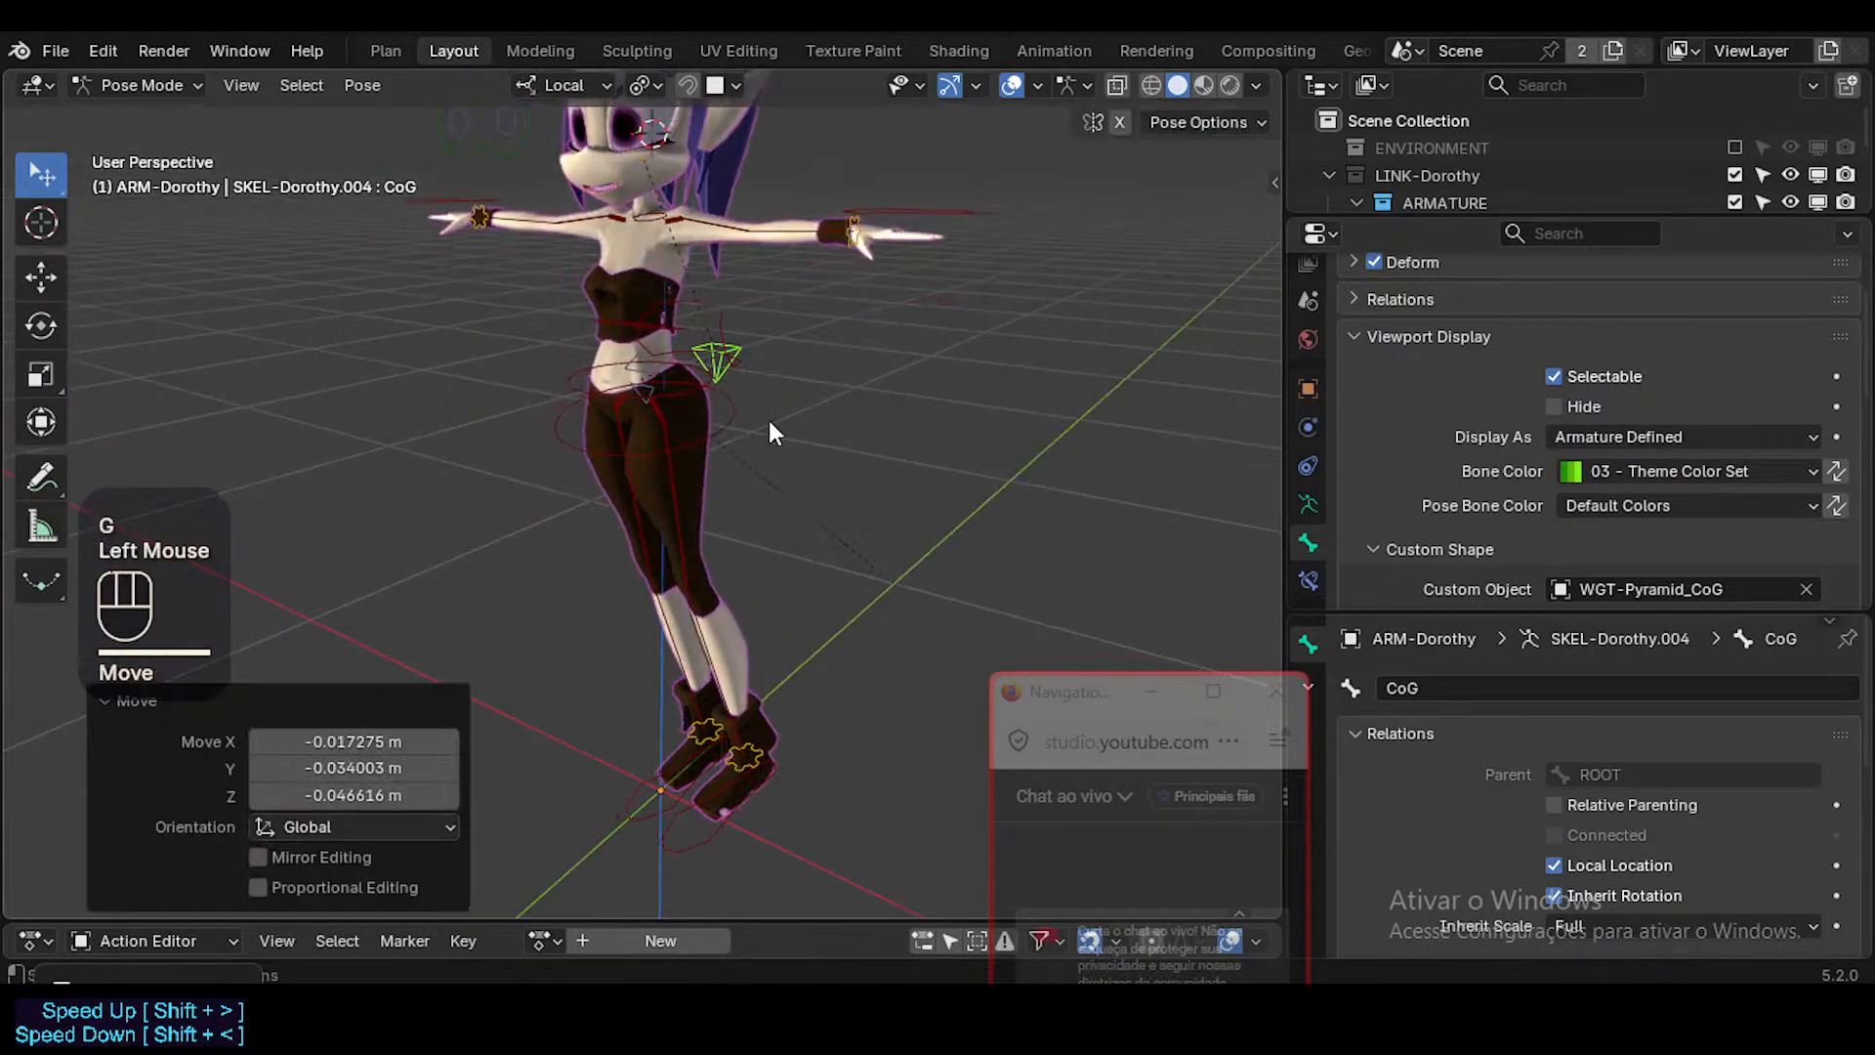
key("g")
middle_click(781, 418)
left_click(797, 418)
Rotate MAIN-LowerBody by 6.28° in the view and swing it around its local X axis.
left_click(640, 358)
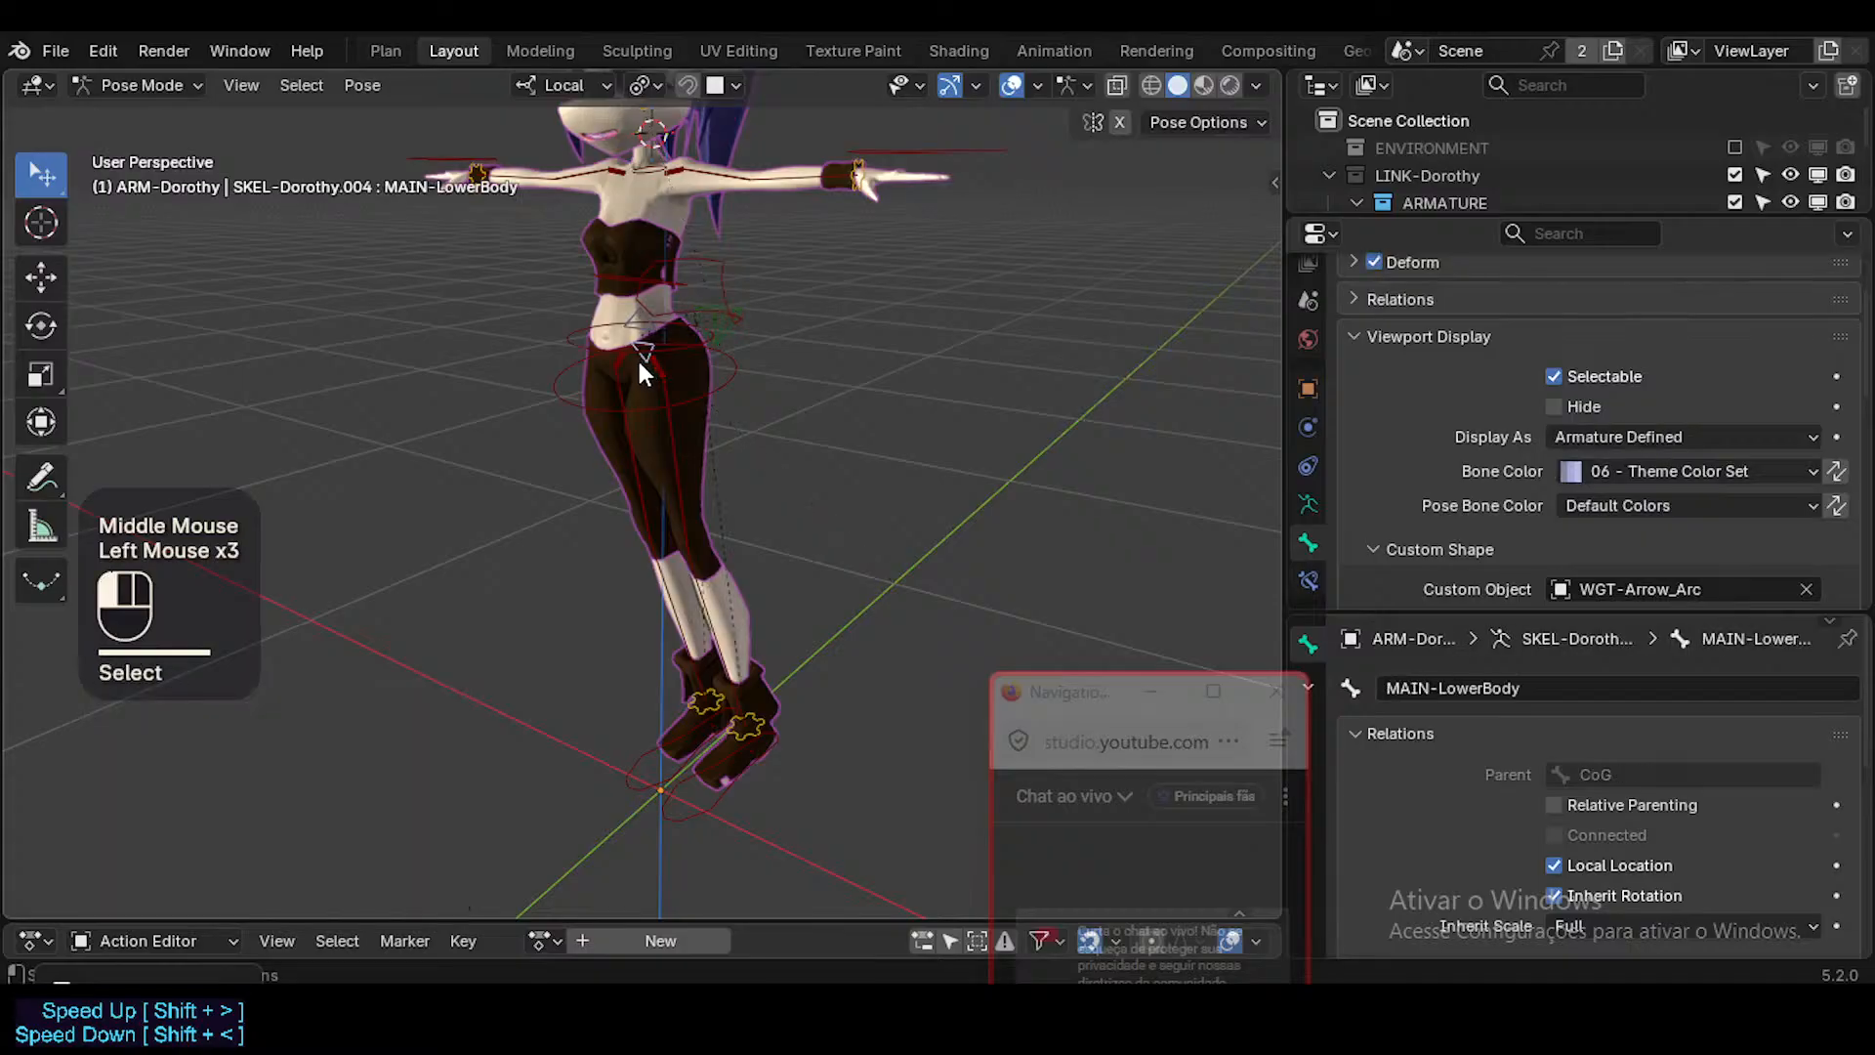
key("g")
left_click(640, 360)
key("r")
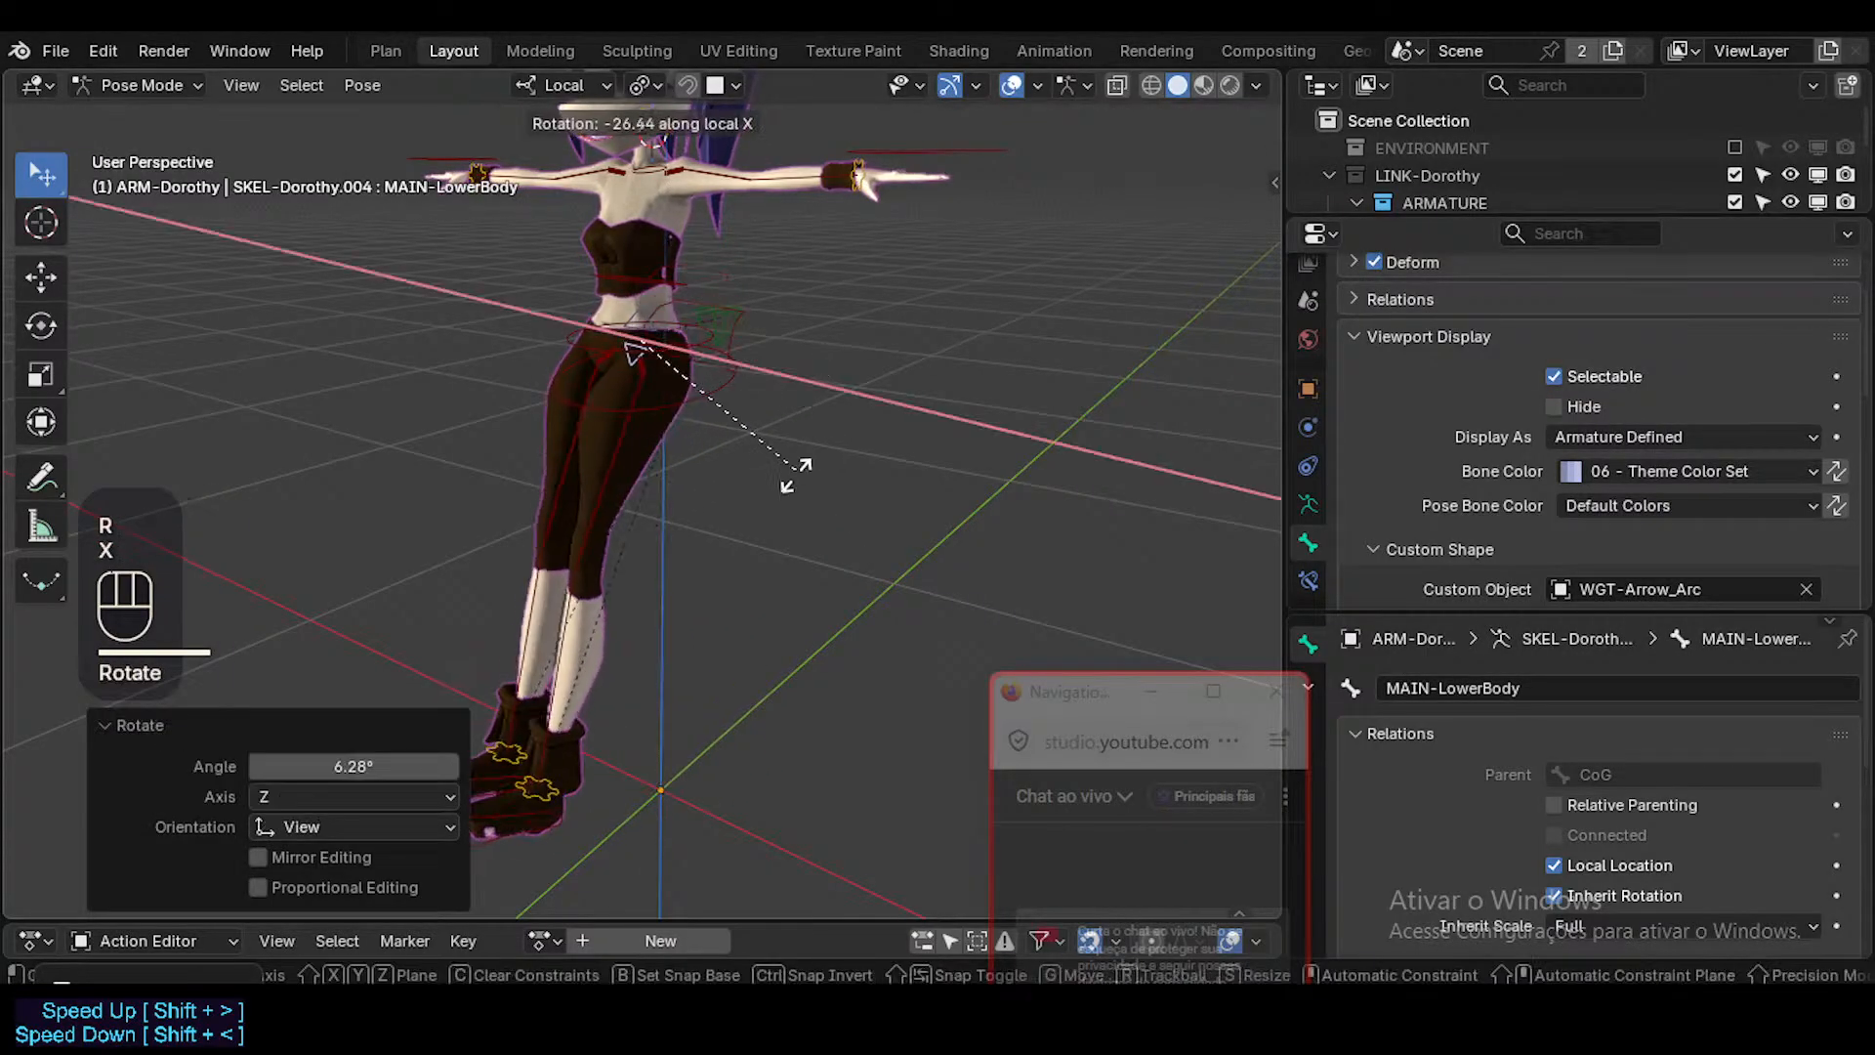
left_click(816, 410)
Rotate MAIN-UpperBody around its local X axis in two passes, the second by 5.68°.
left_click(625, 314)
key("r")
key("x")
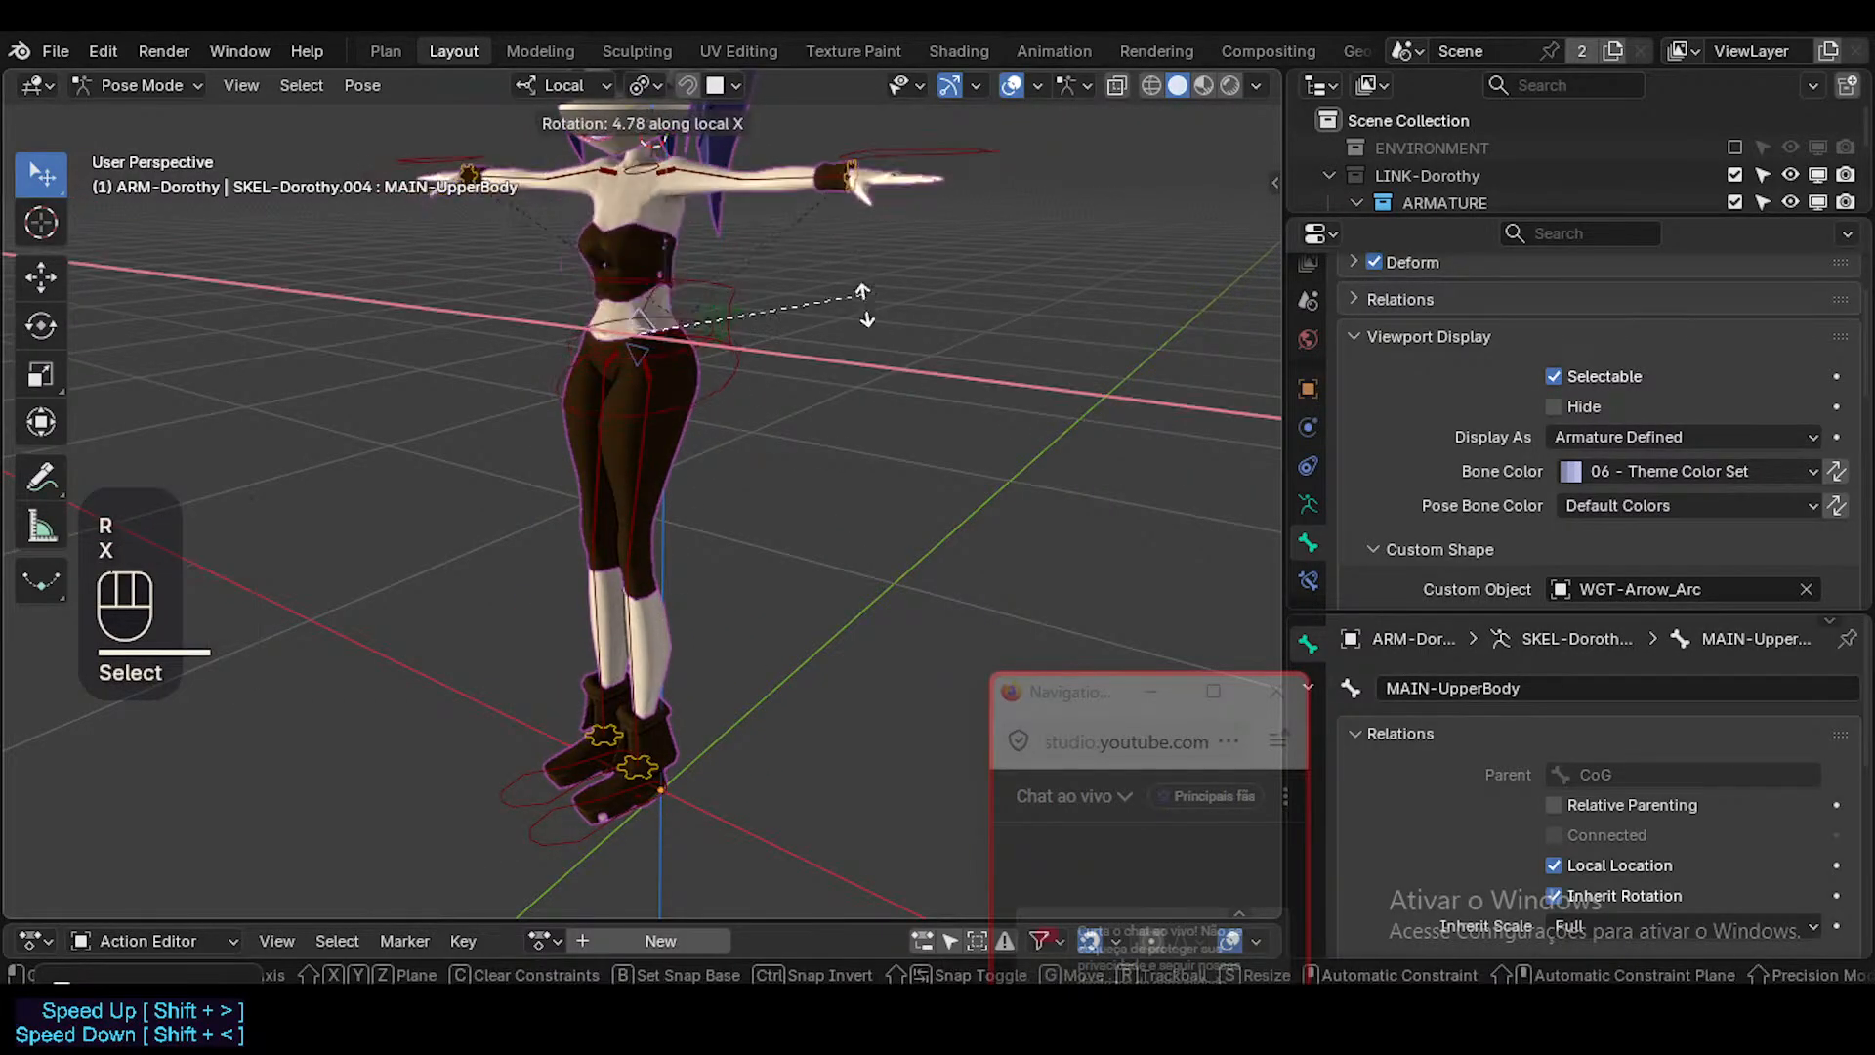
left_click(771, 267)
middle_click_drag(772, 267, 801, 352, "shift")
key("r")
key("x")
left_click(854, 441)
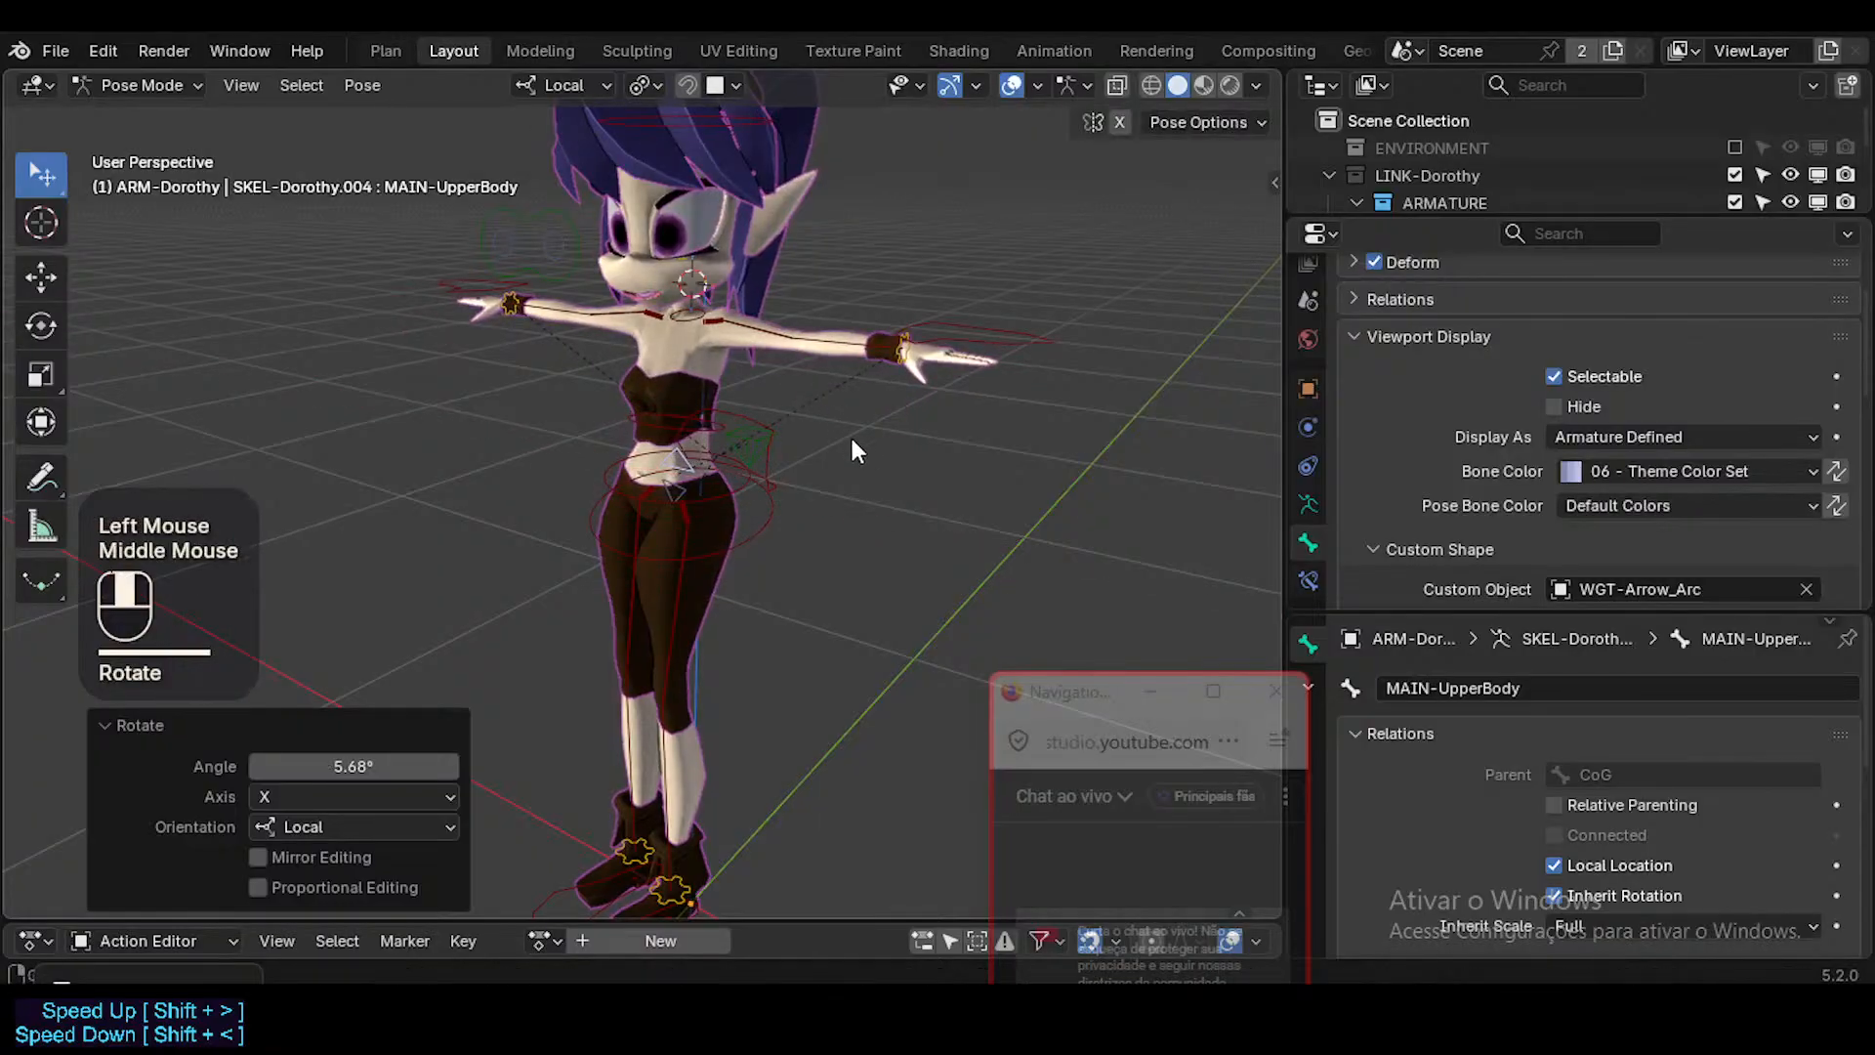
Rotate MAIN-UpperBody by -4.52° around its local X axis.
middle_click_drag(855, 441, 850, 337)
key("r")
key("x")
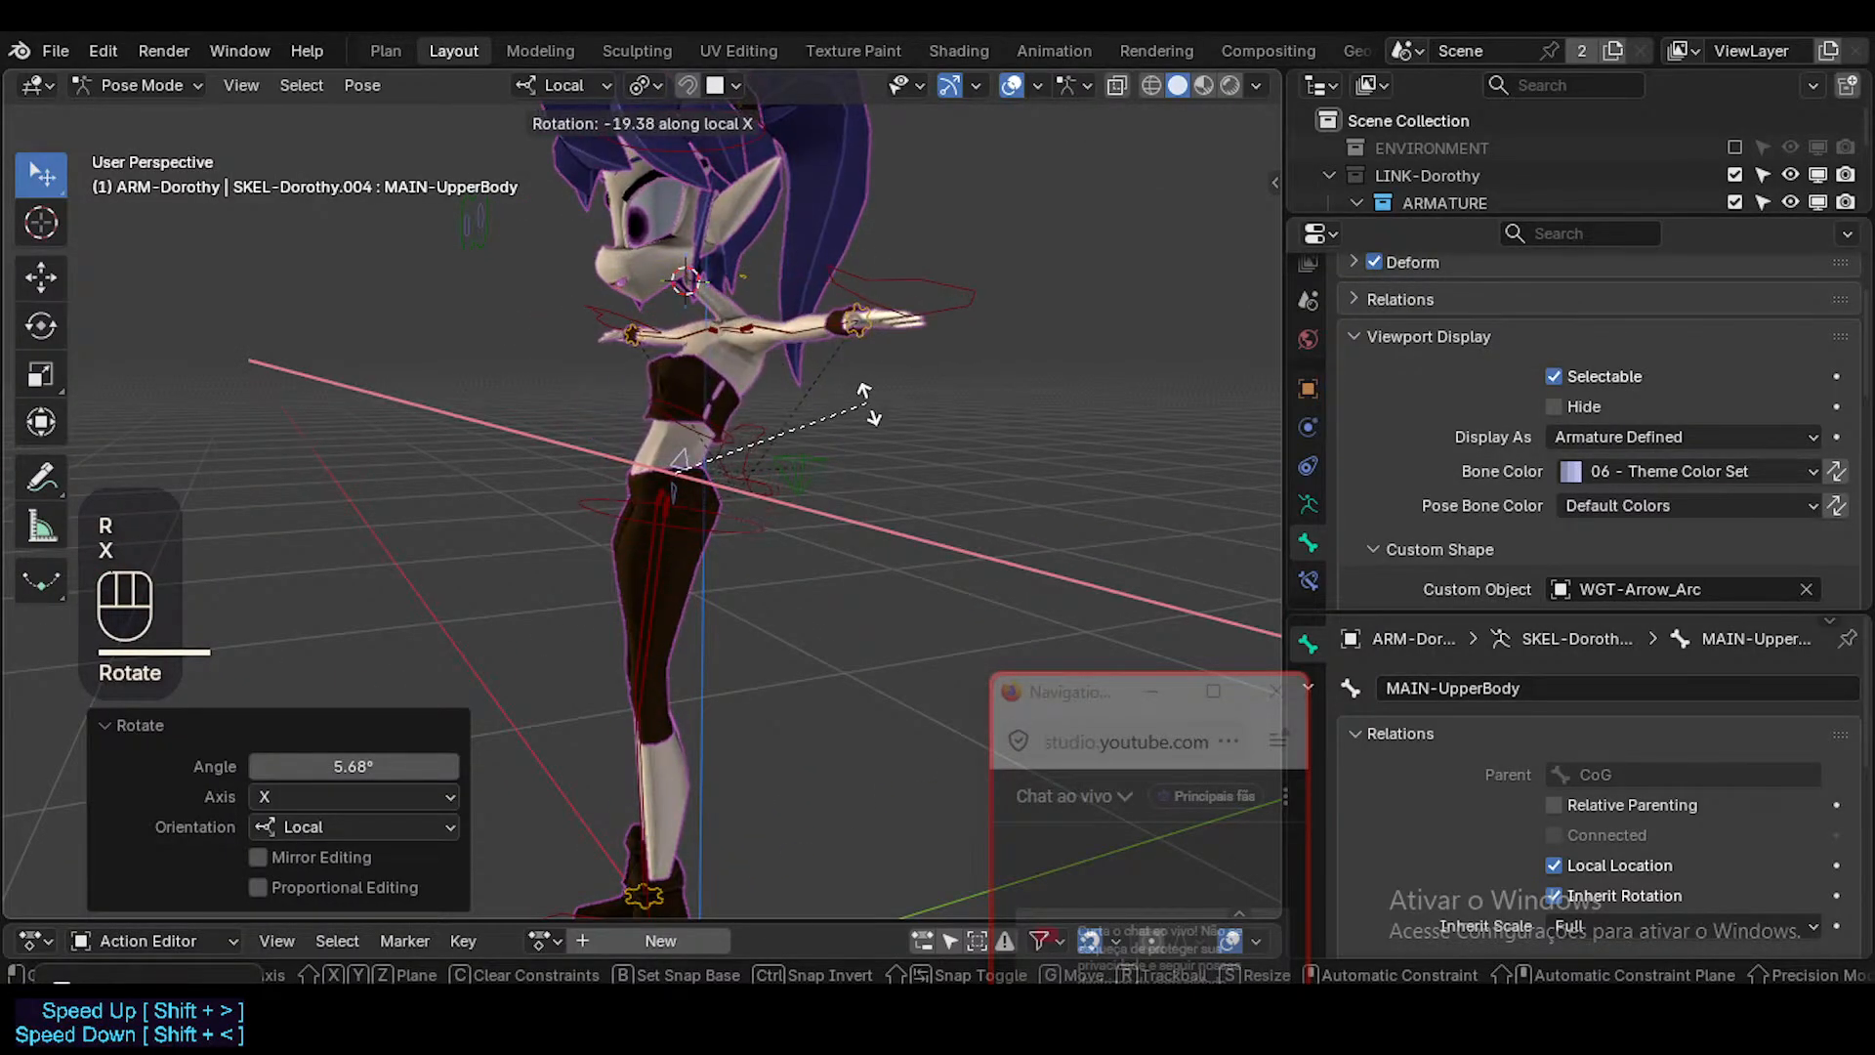
left_click(559, 402)
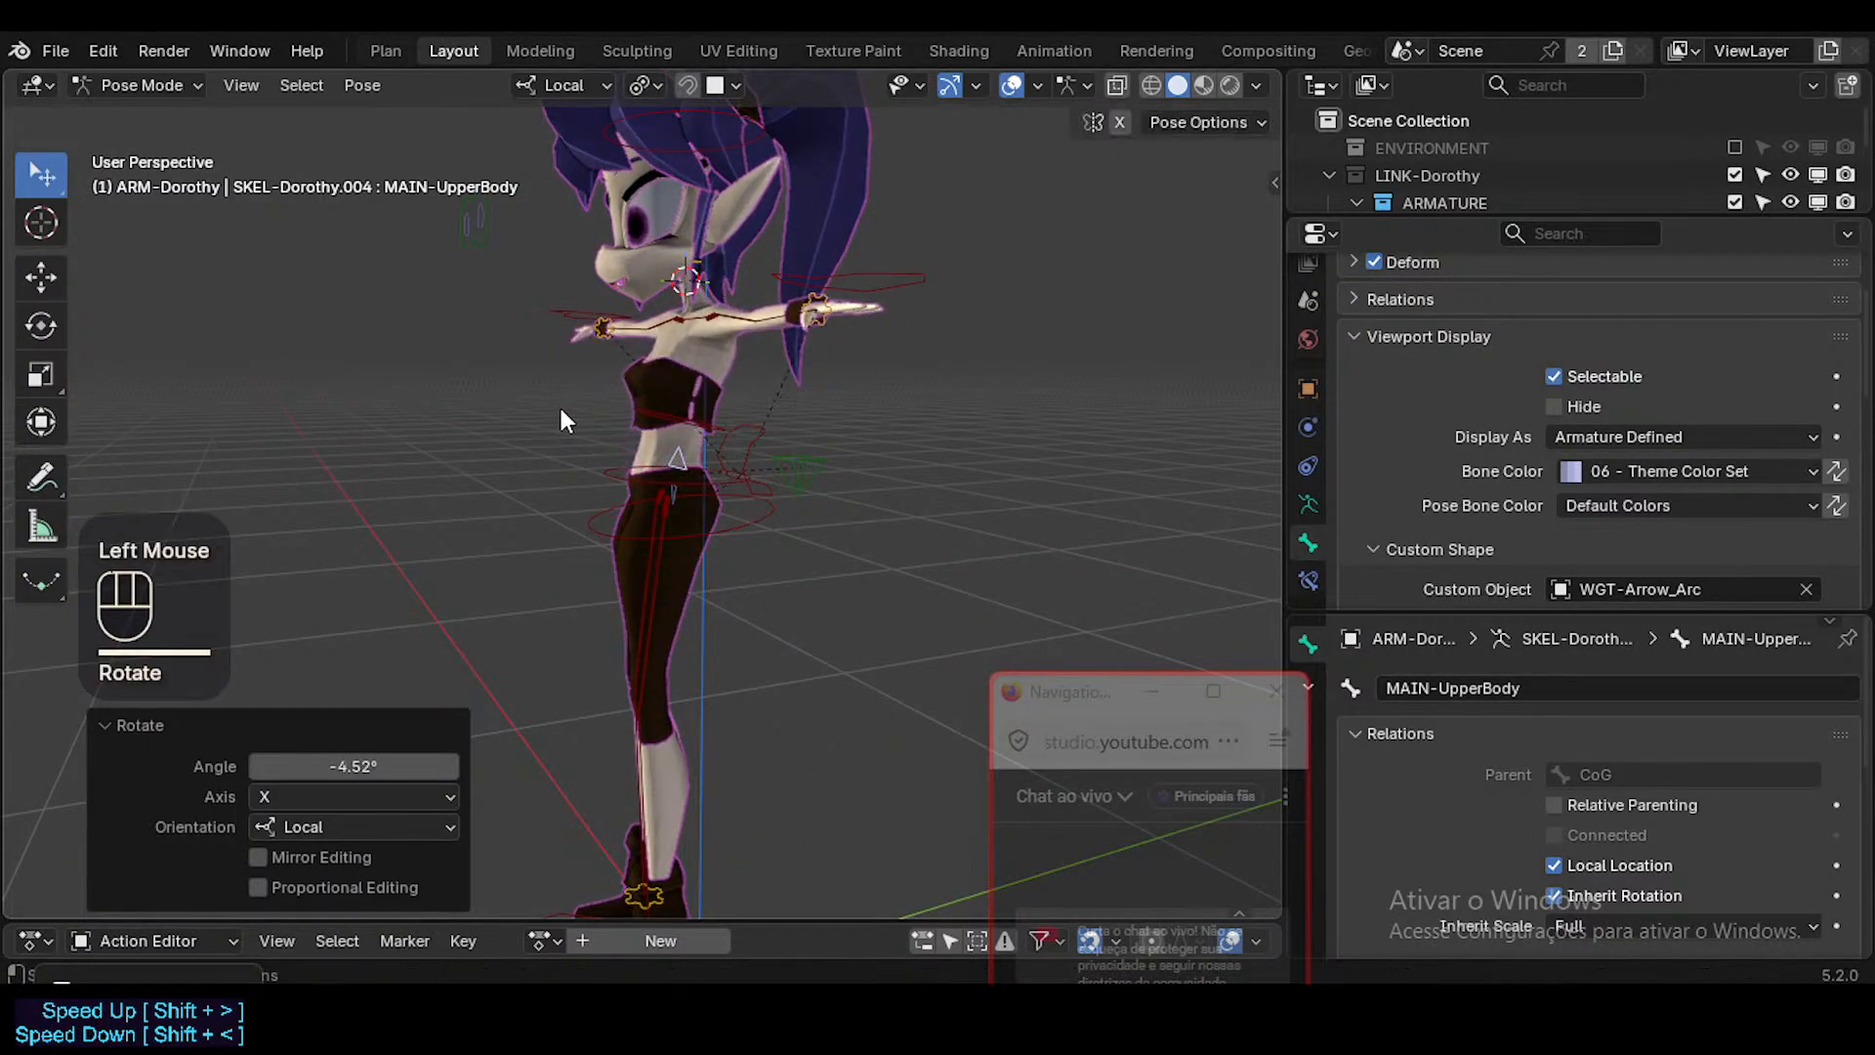
Rotate MAIN-UpperBody in the view by 7.89° and again by -25.6°.
middle_click_drag(559, 402, 979, 410)
key("r")
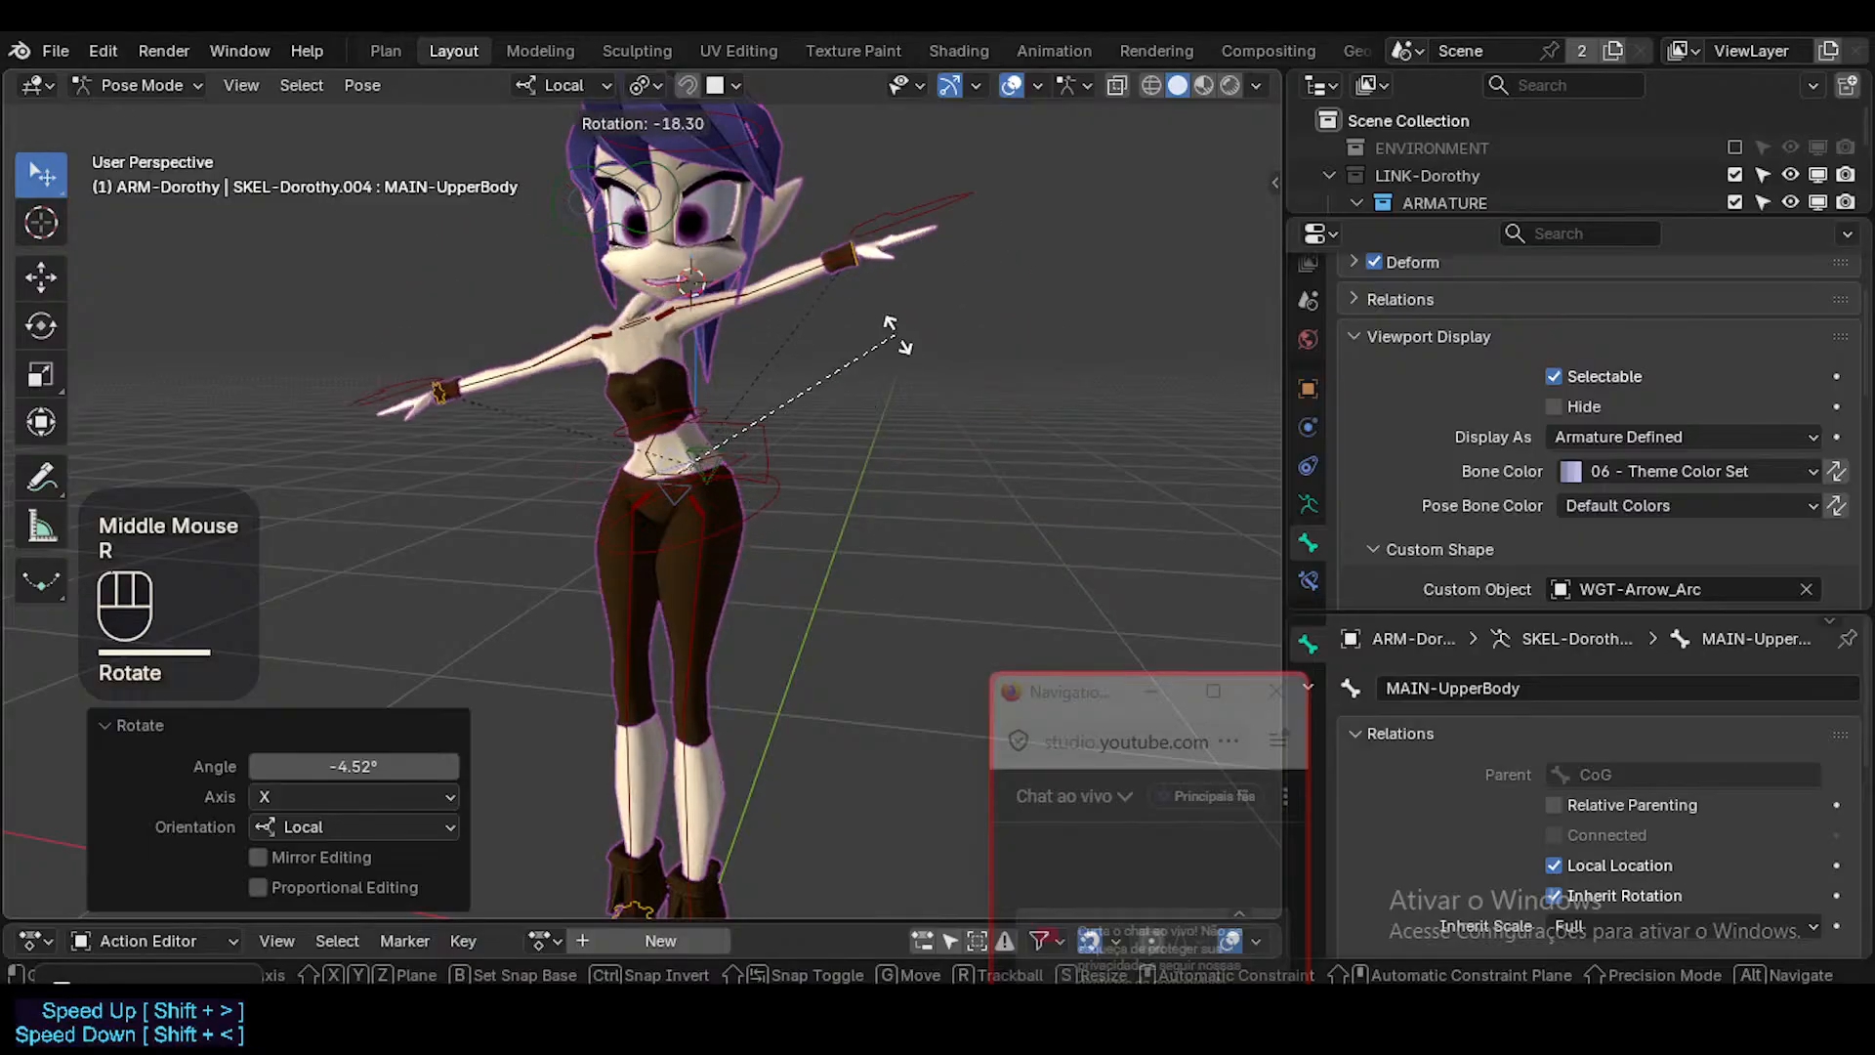
left_click(866, 449)
key("r")
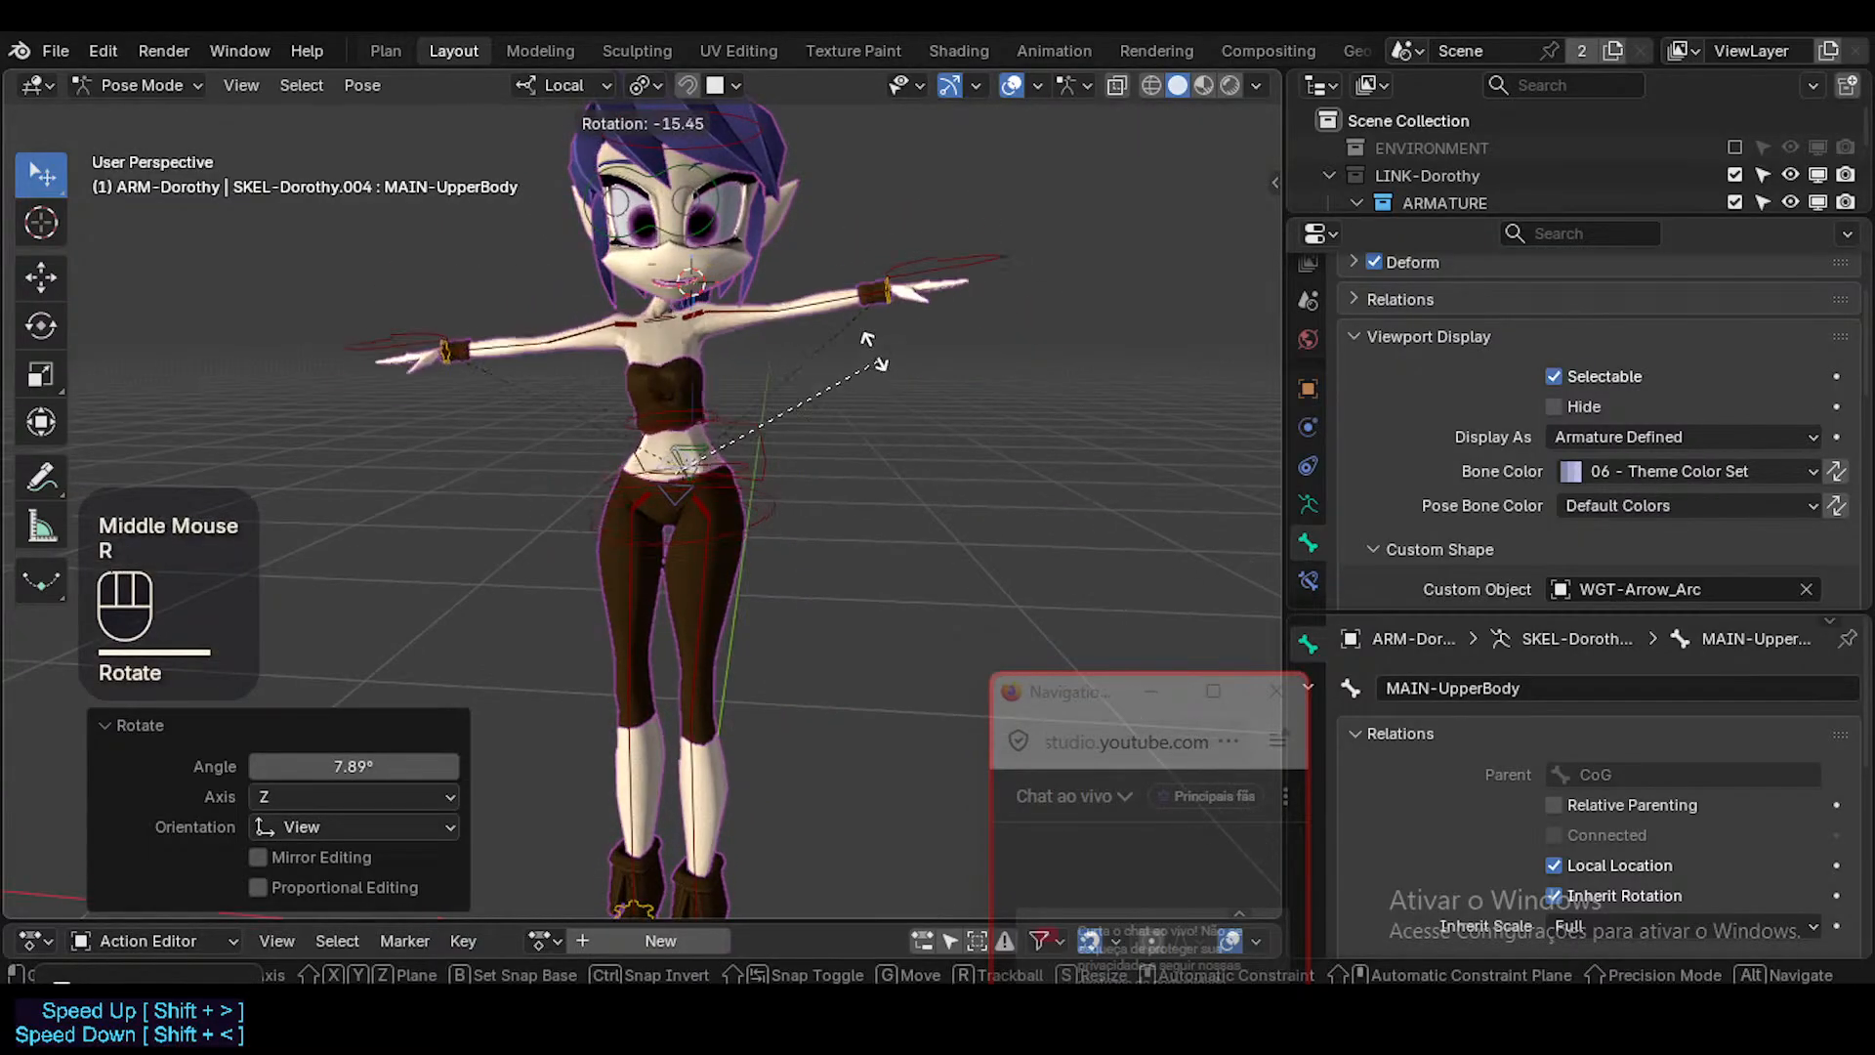
left_click(689, 288, "shift")
Rotate MAIN-UpperBody twice more in the view, the second time by 5.72°.
middle_click_drag(690, 288, 829, 270, "shift")
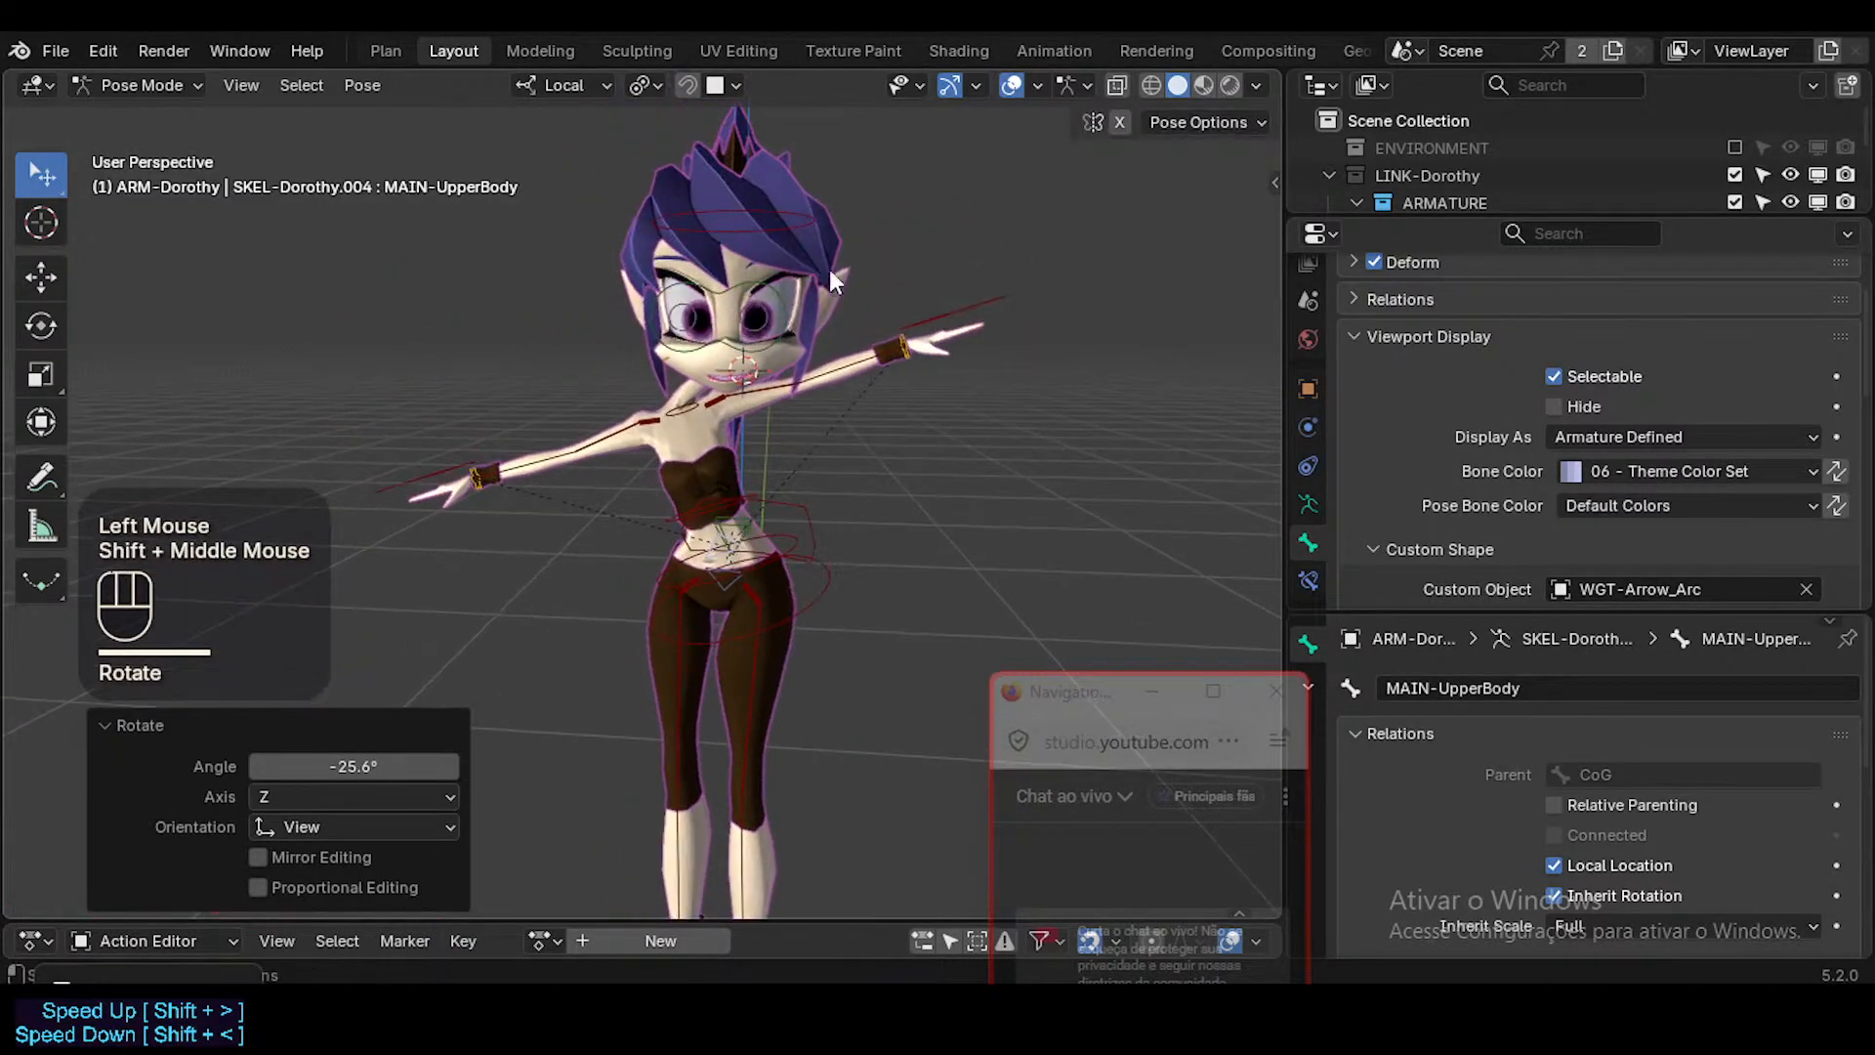
key("r")
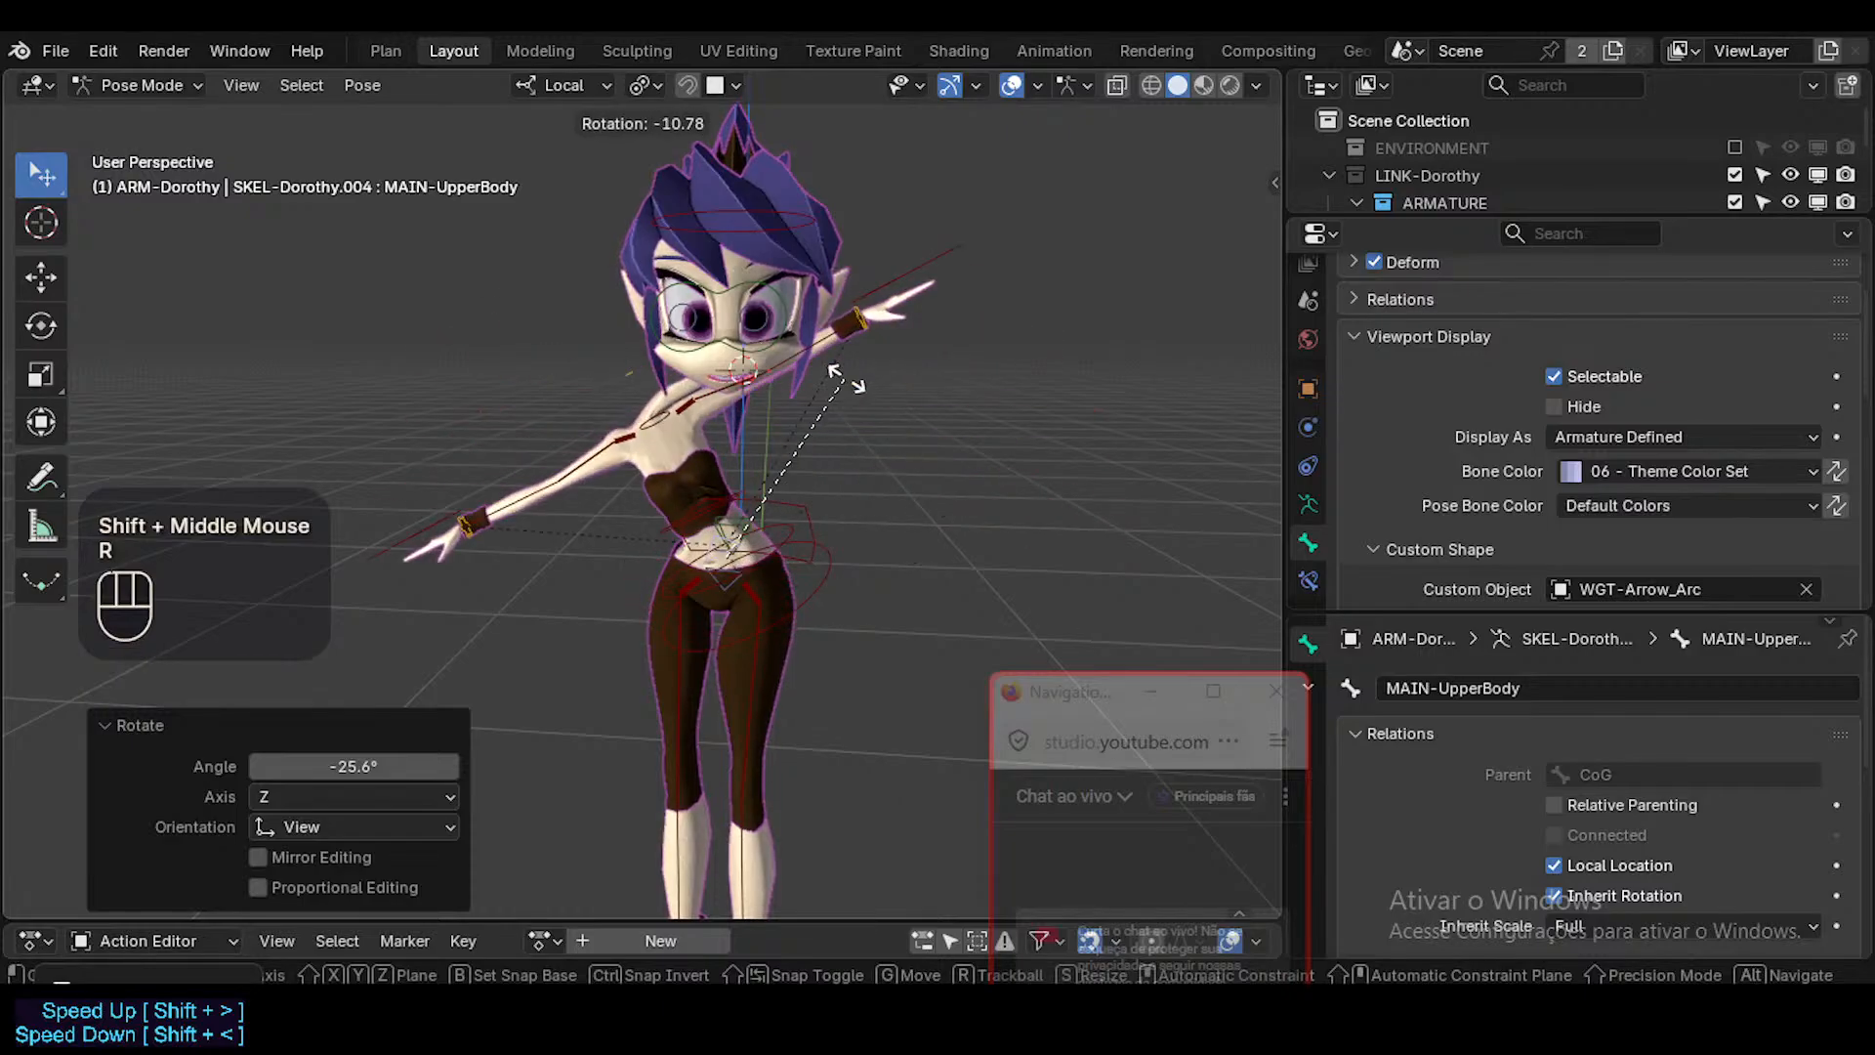
left_click(842, 457)
key("r")
left_click(863, 442)
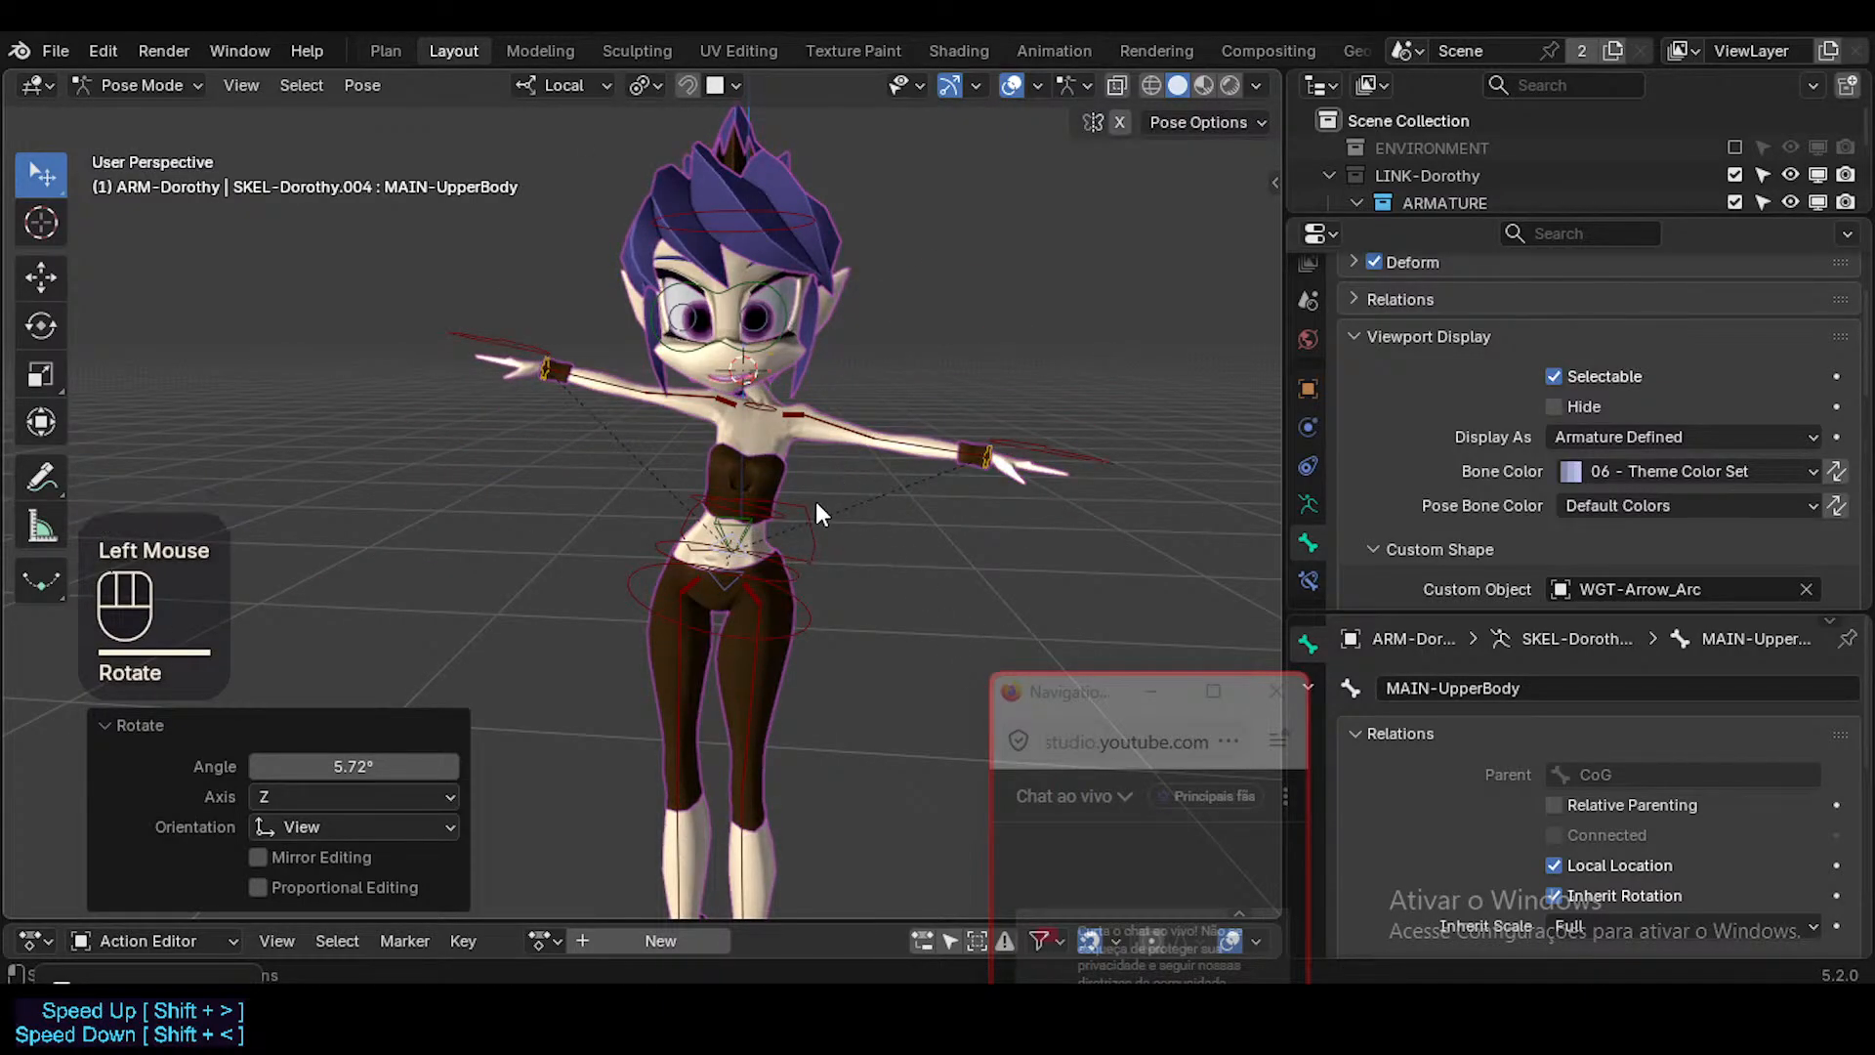
Rotate MAIN-UpperBody by -1.08° in the view and tilt it with a trackball rotation of -8.59° and -14.3°.
middle_click_drag(834, 471, 785, 467)
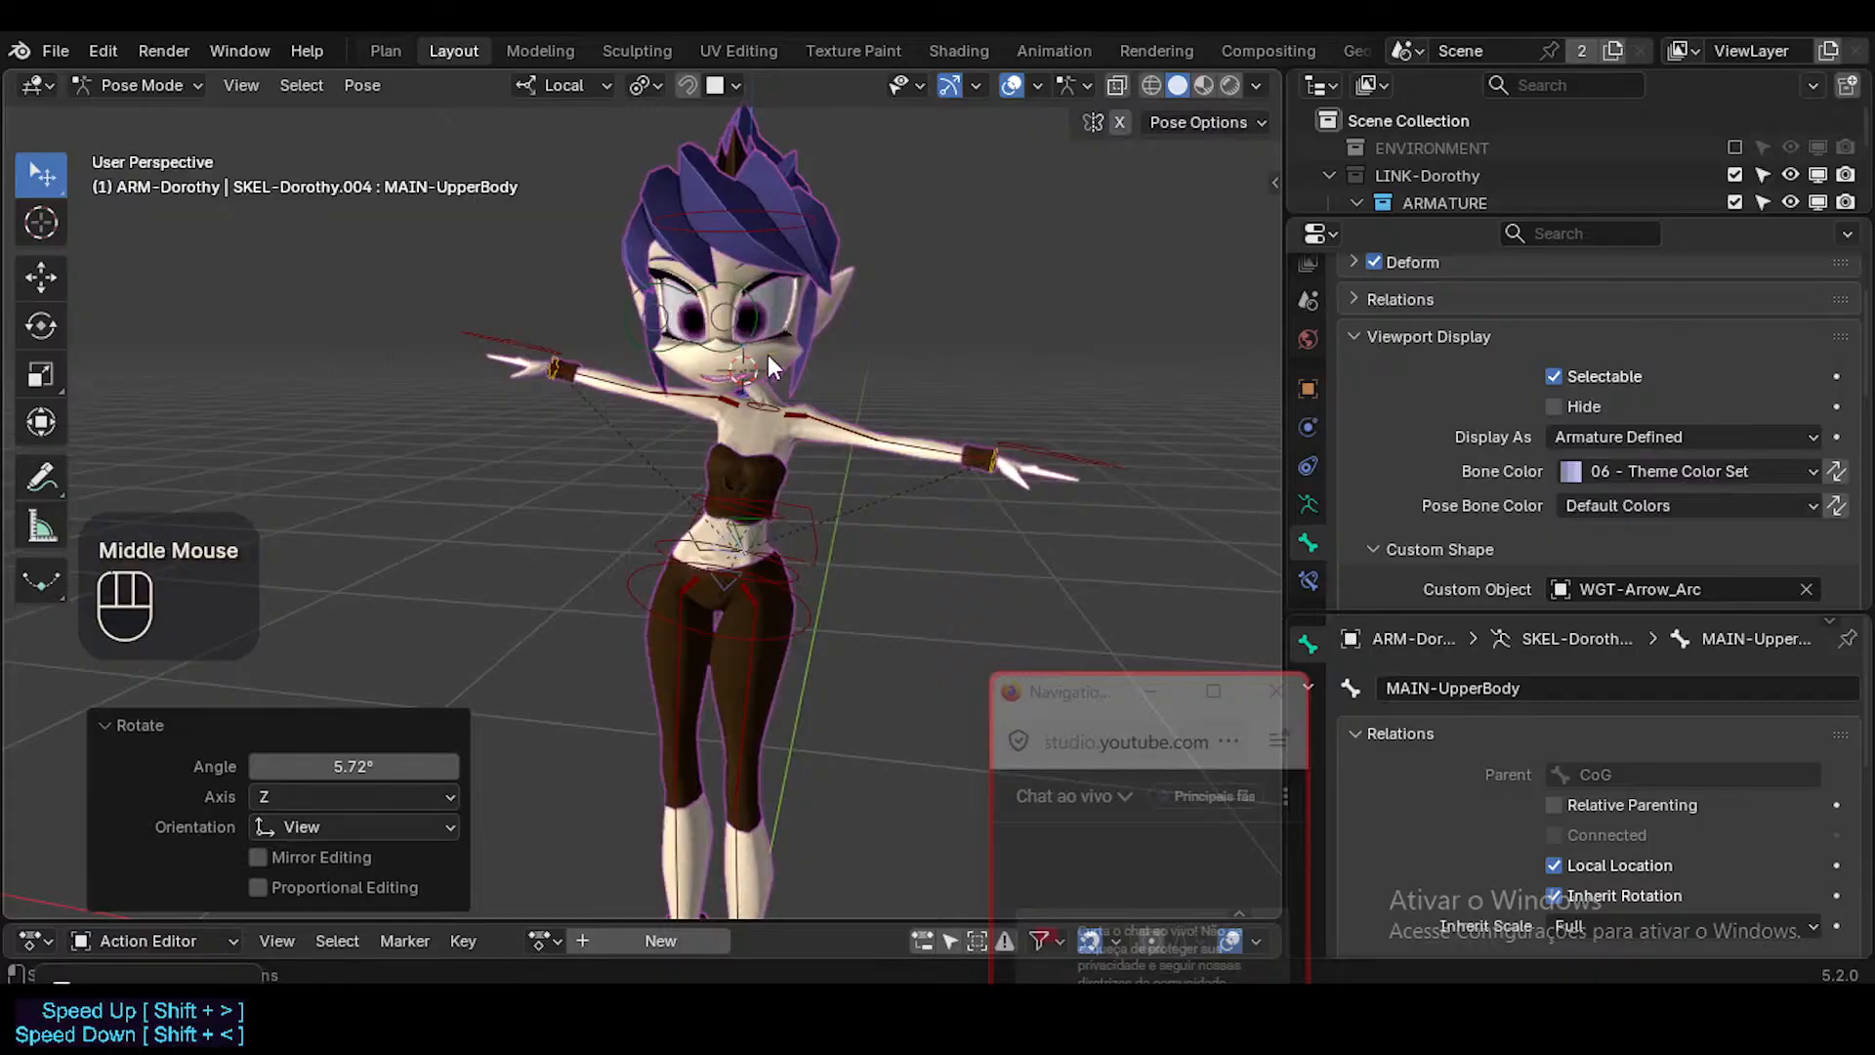
middle_click_drag(777, 349, 807, 559)
scroll(760, 367, "up", 1)
key("r")
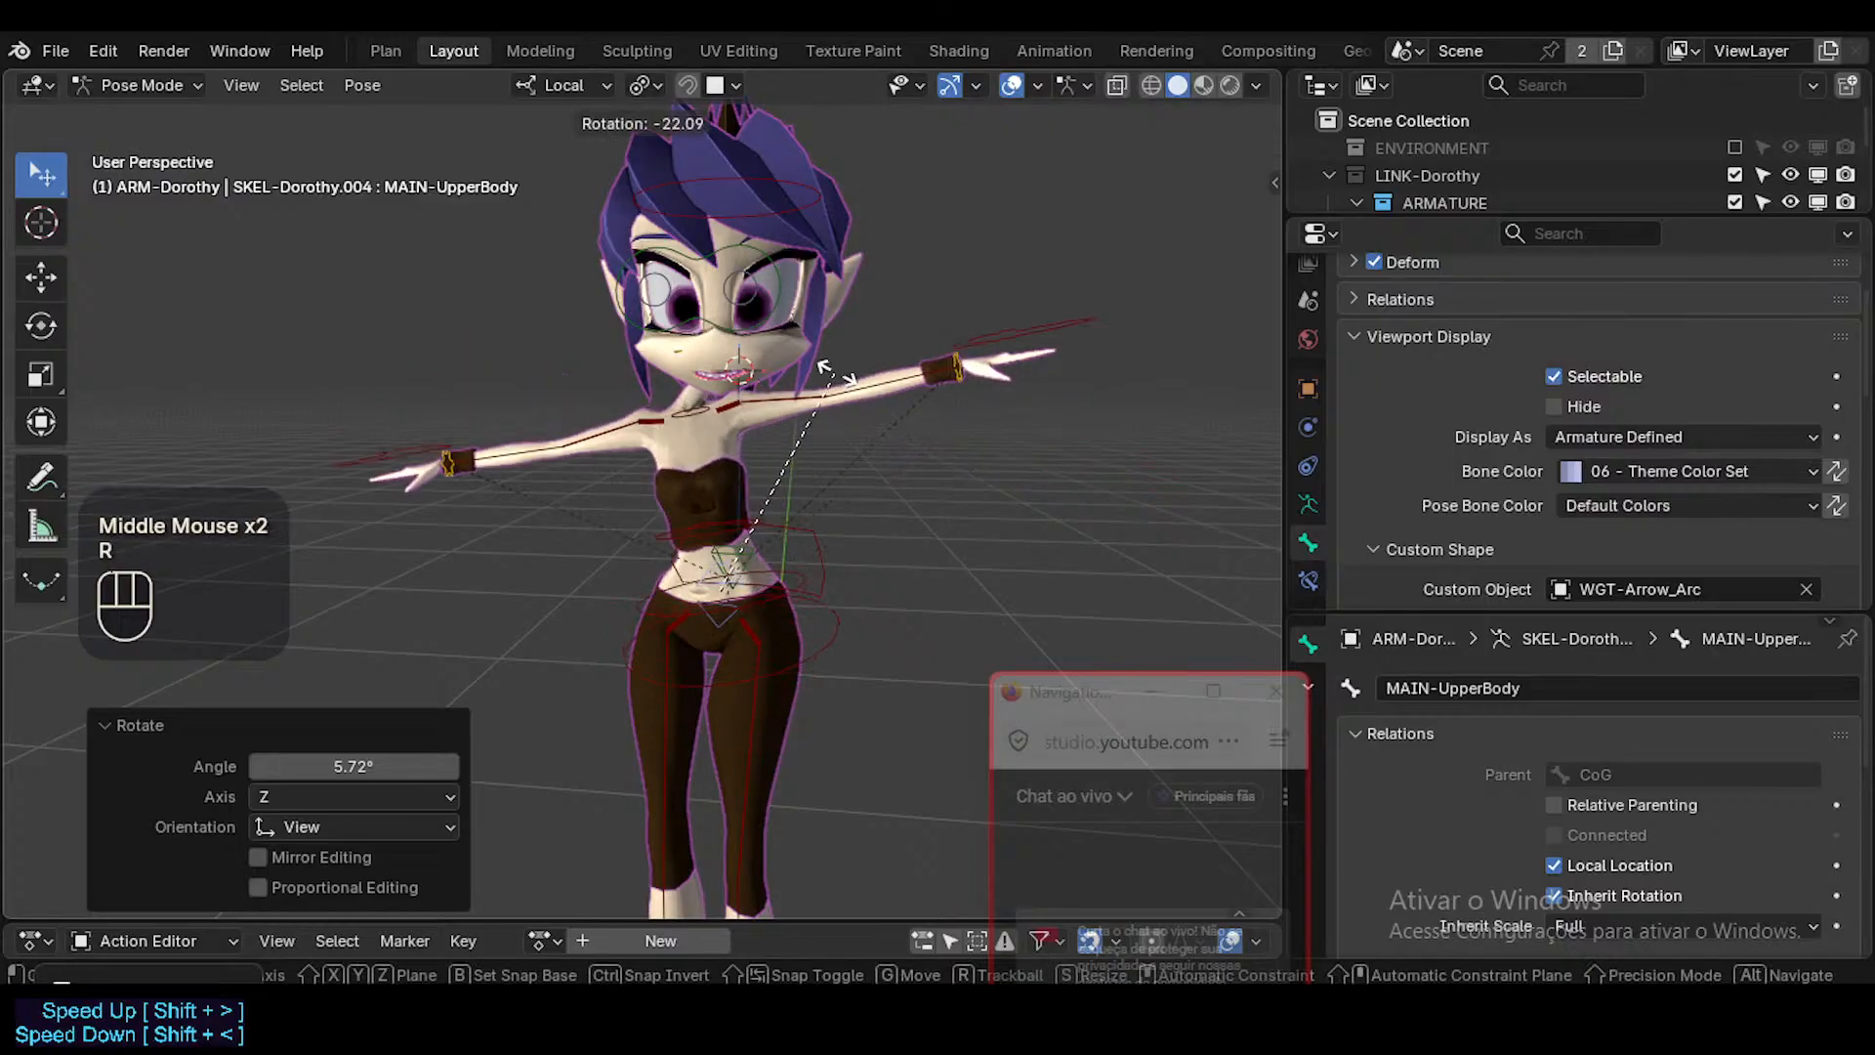
left_click(861, 459)
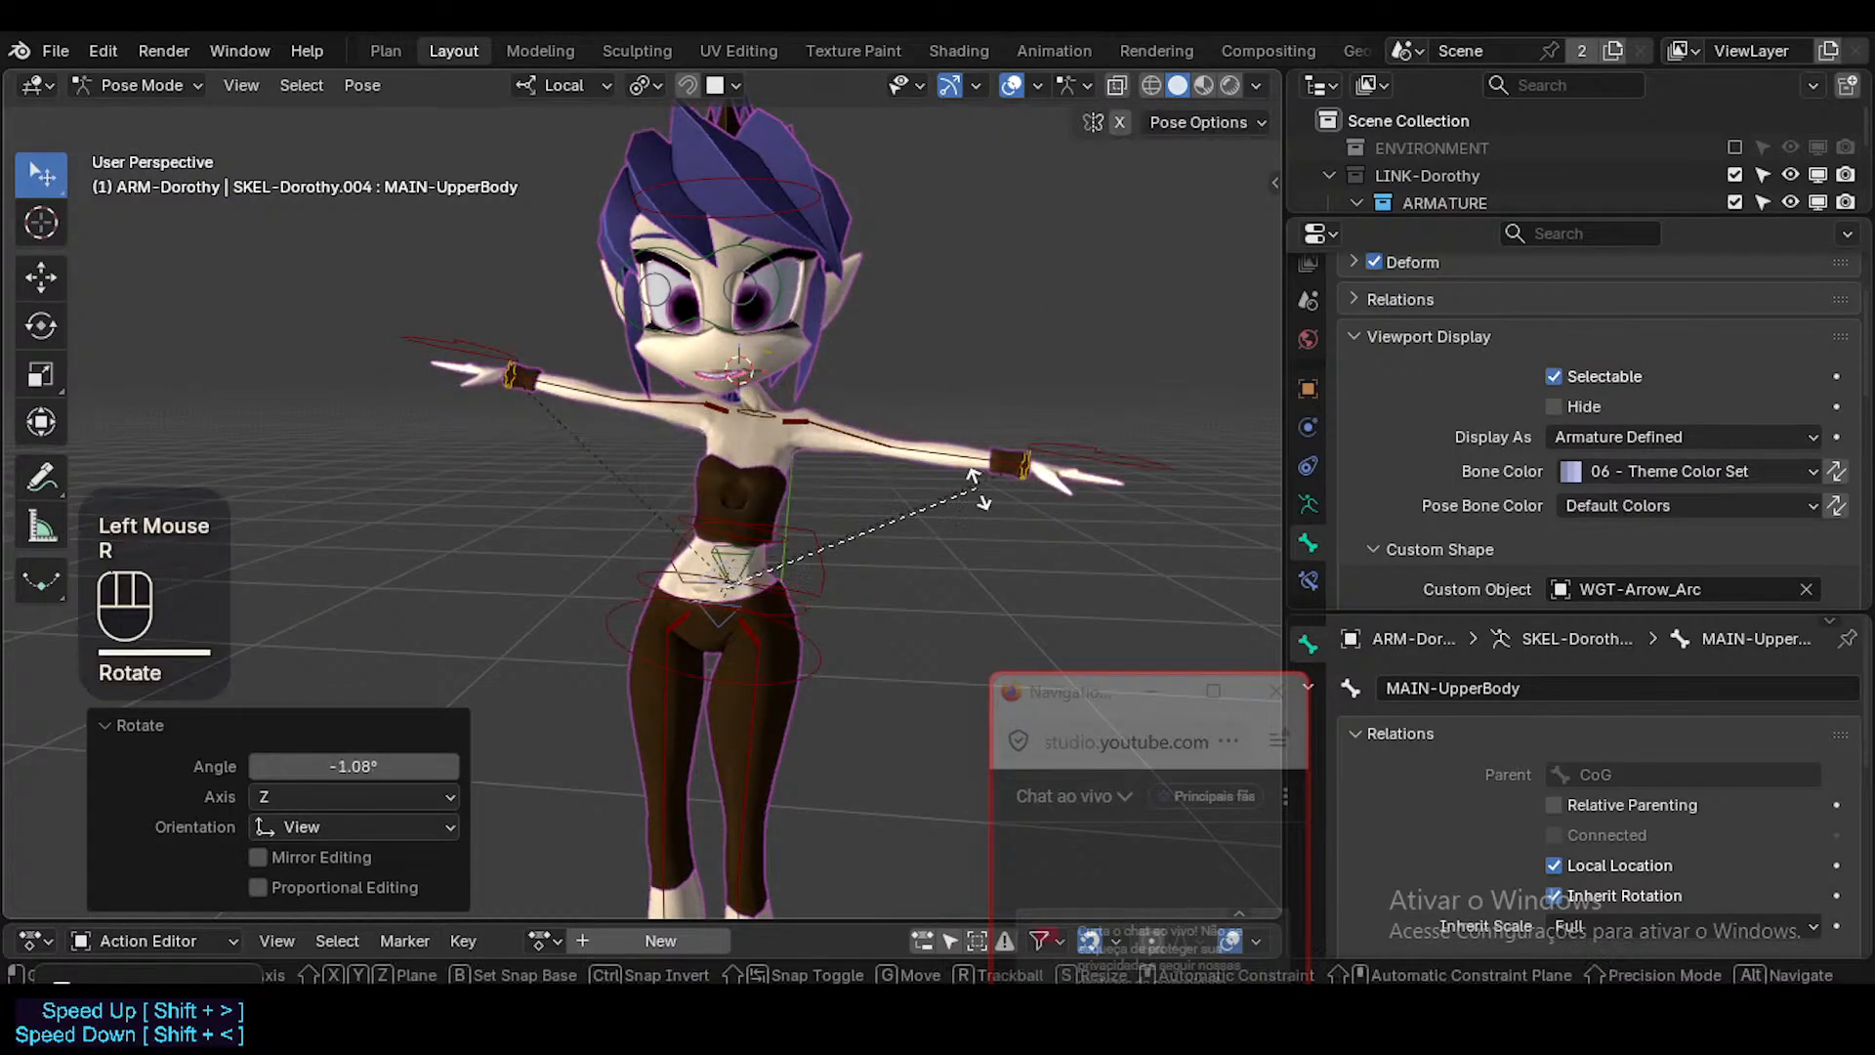
key("r")
key("r")
left_click(984, 494)
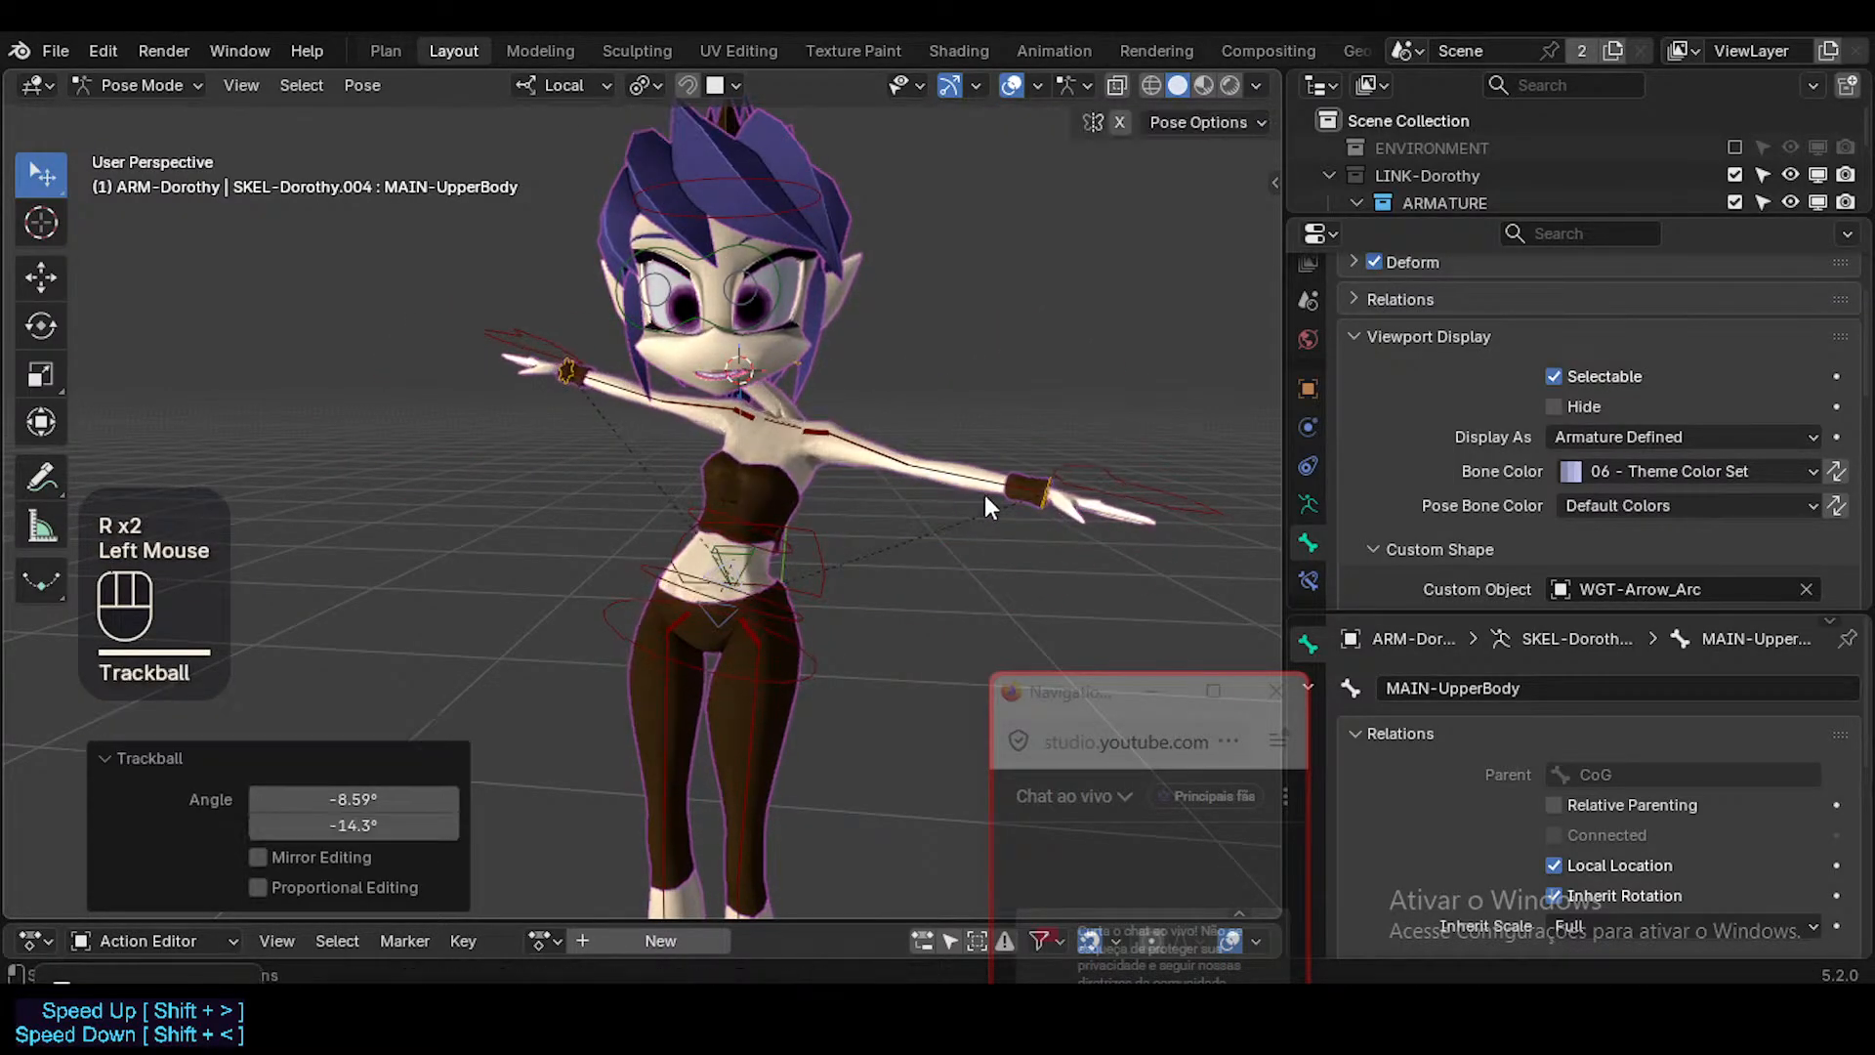
Move MAIN-UpperBody by about -0.035, -0.004 and 0.021 m, with a free rotation before and after the move.
key("r")
left_click(873, 542)
middle_click_drag(873, 542, 977, 529, "shift")
key("g")
left_click(988, 449)
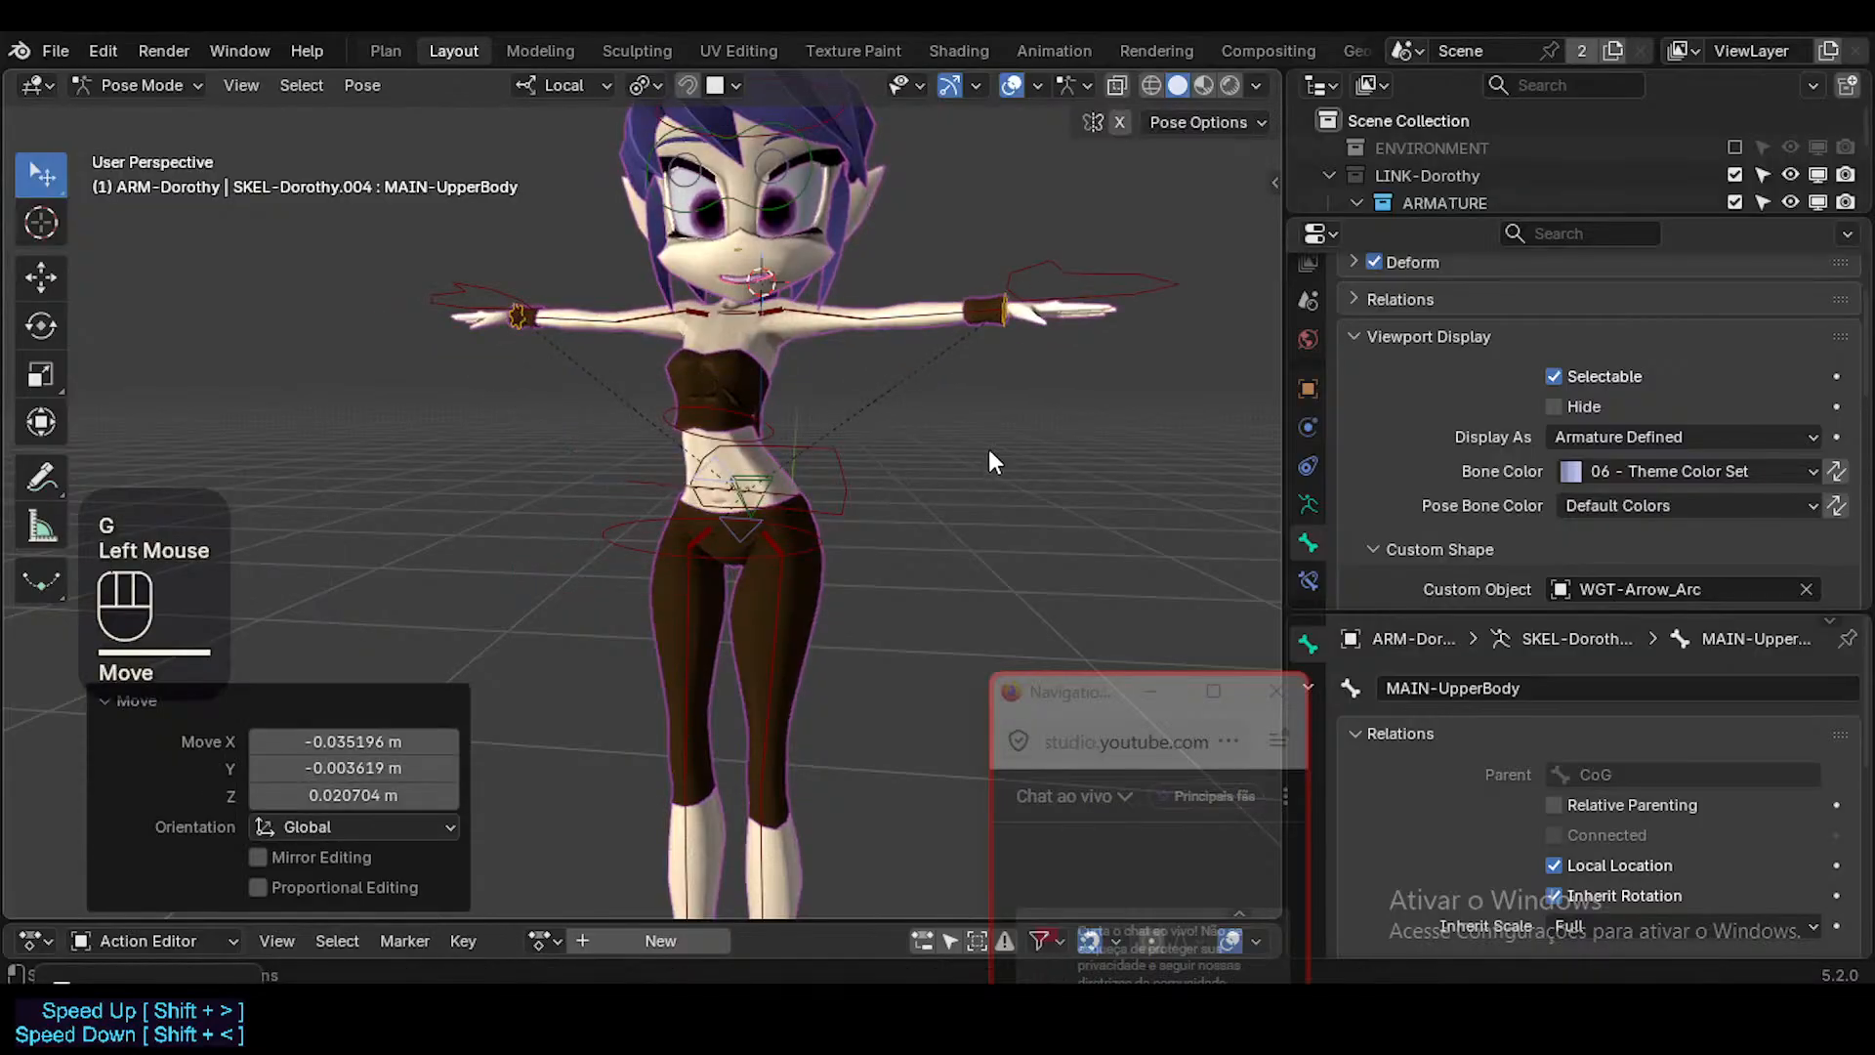
key("r")
left_click(747, 543)
Select the MAIN-LowerBody control and rotate it freely in the view in two passes.
left_click(740, 533)
left_click(761, 576)
scroll(760, 568, "up", 1)
middle_click_drag(759, 568, 758, 437, "shift")
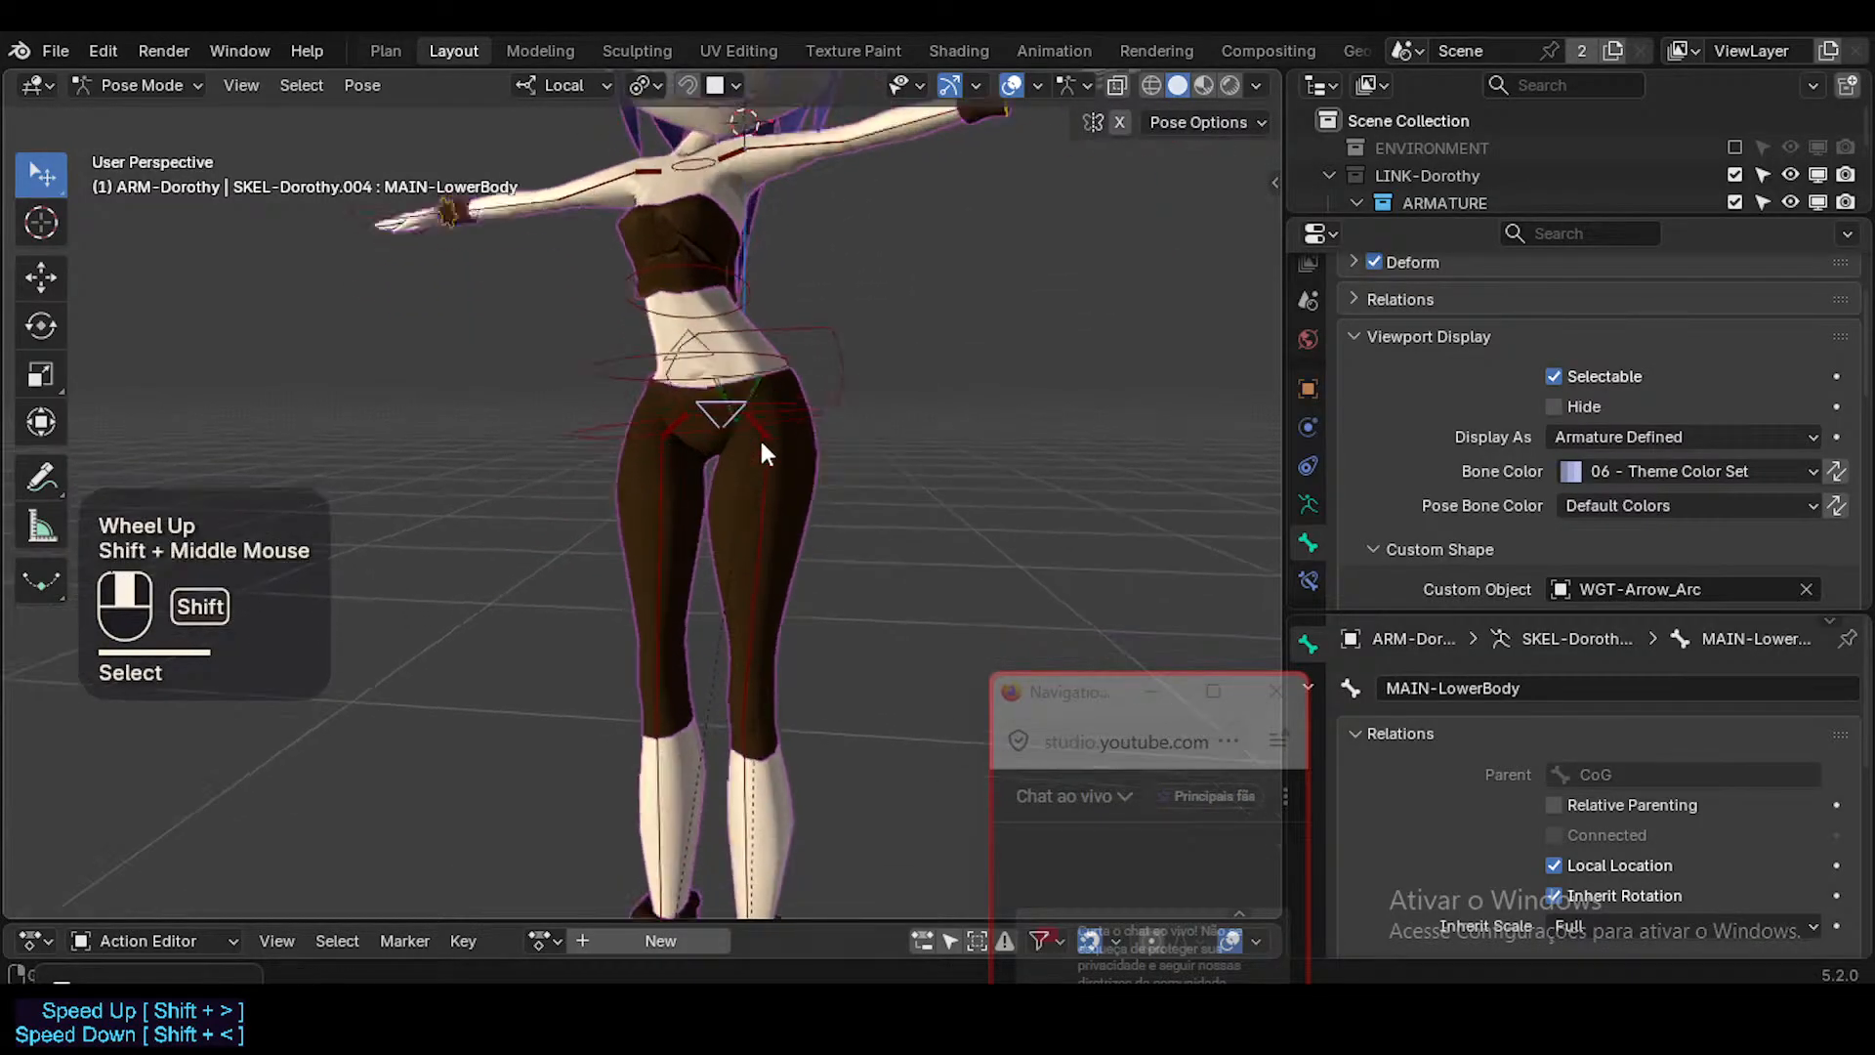
key("r")
left_click(875, 403)
scroll(860, 361, "down", 1, "shift")
scroll(854, 347, "down", 3)
middle_click_drag(854, 347, 913, 491, "shift")
scroll(851, 462, "down", 1)
key("r")
left_click(869, 551)
Select MAIN-UpperBody and rotate it freely in a side view of the character.
left_click(761, 463)
middle_click_drag(761, 463, 655, 459)
key("r")
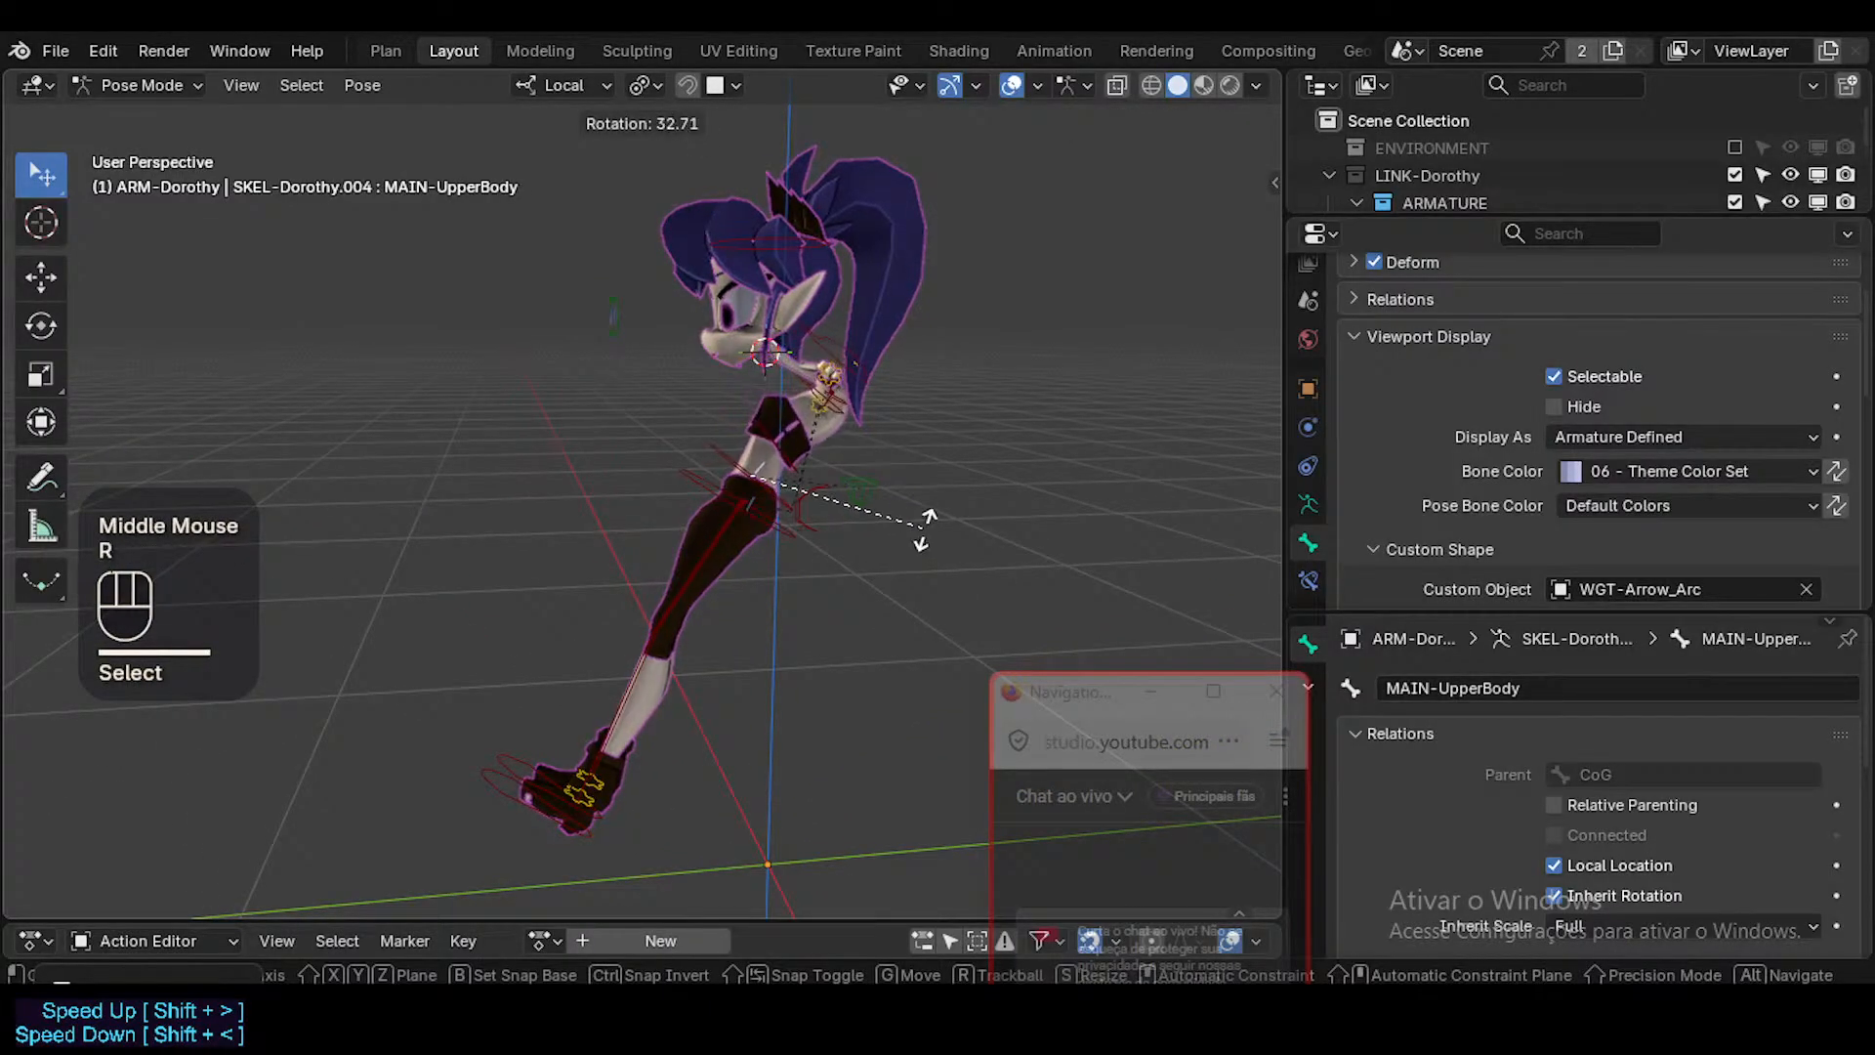
left_click(922, 529)
Select CTL-Head, move it by about 0.029 m in X and 0.186 m in Y, and freely rotate and move it again.
left_click(748, 283)
key("g")
left_click(904, 254)
key("r")
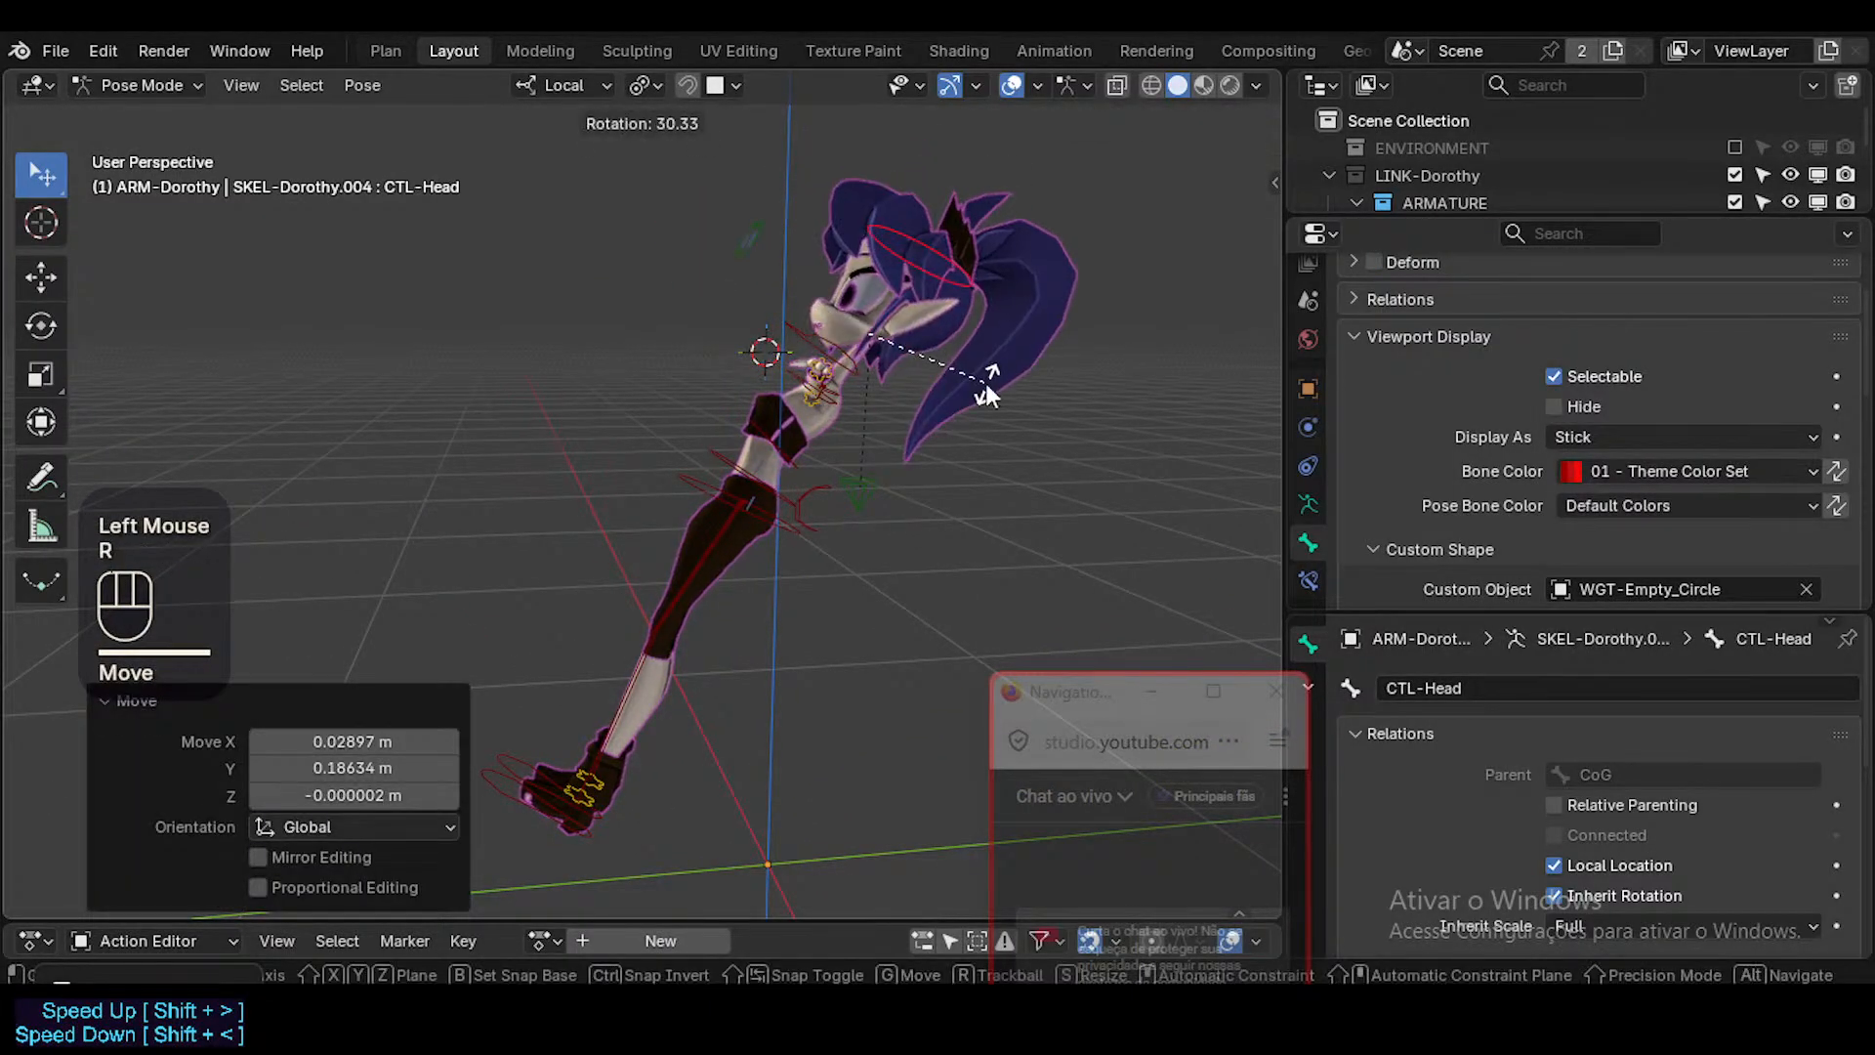
left_click(986, 383)
key("g")
left_click(826, 359)
Save the Blender file.
scroll(825, 364, "up", 2)
middle_click_drag(824, 365, 962, 420, "ctrl")
key("ctrl+s")
left_click(854, 444)
left_click(851, 436)
Turn off solo for the CTL-Body bone collection to inspect the other bones, and solo it again.
middle_click_drag(807, 400, 961, 412, "shift")
key("n")
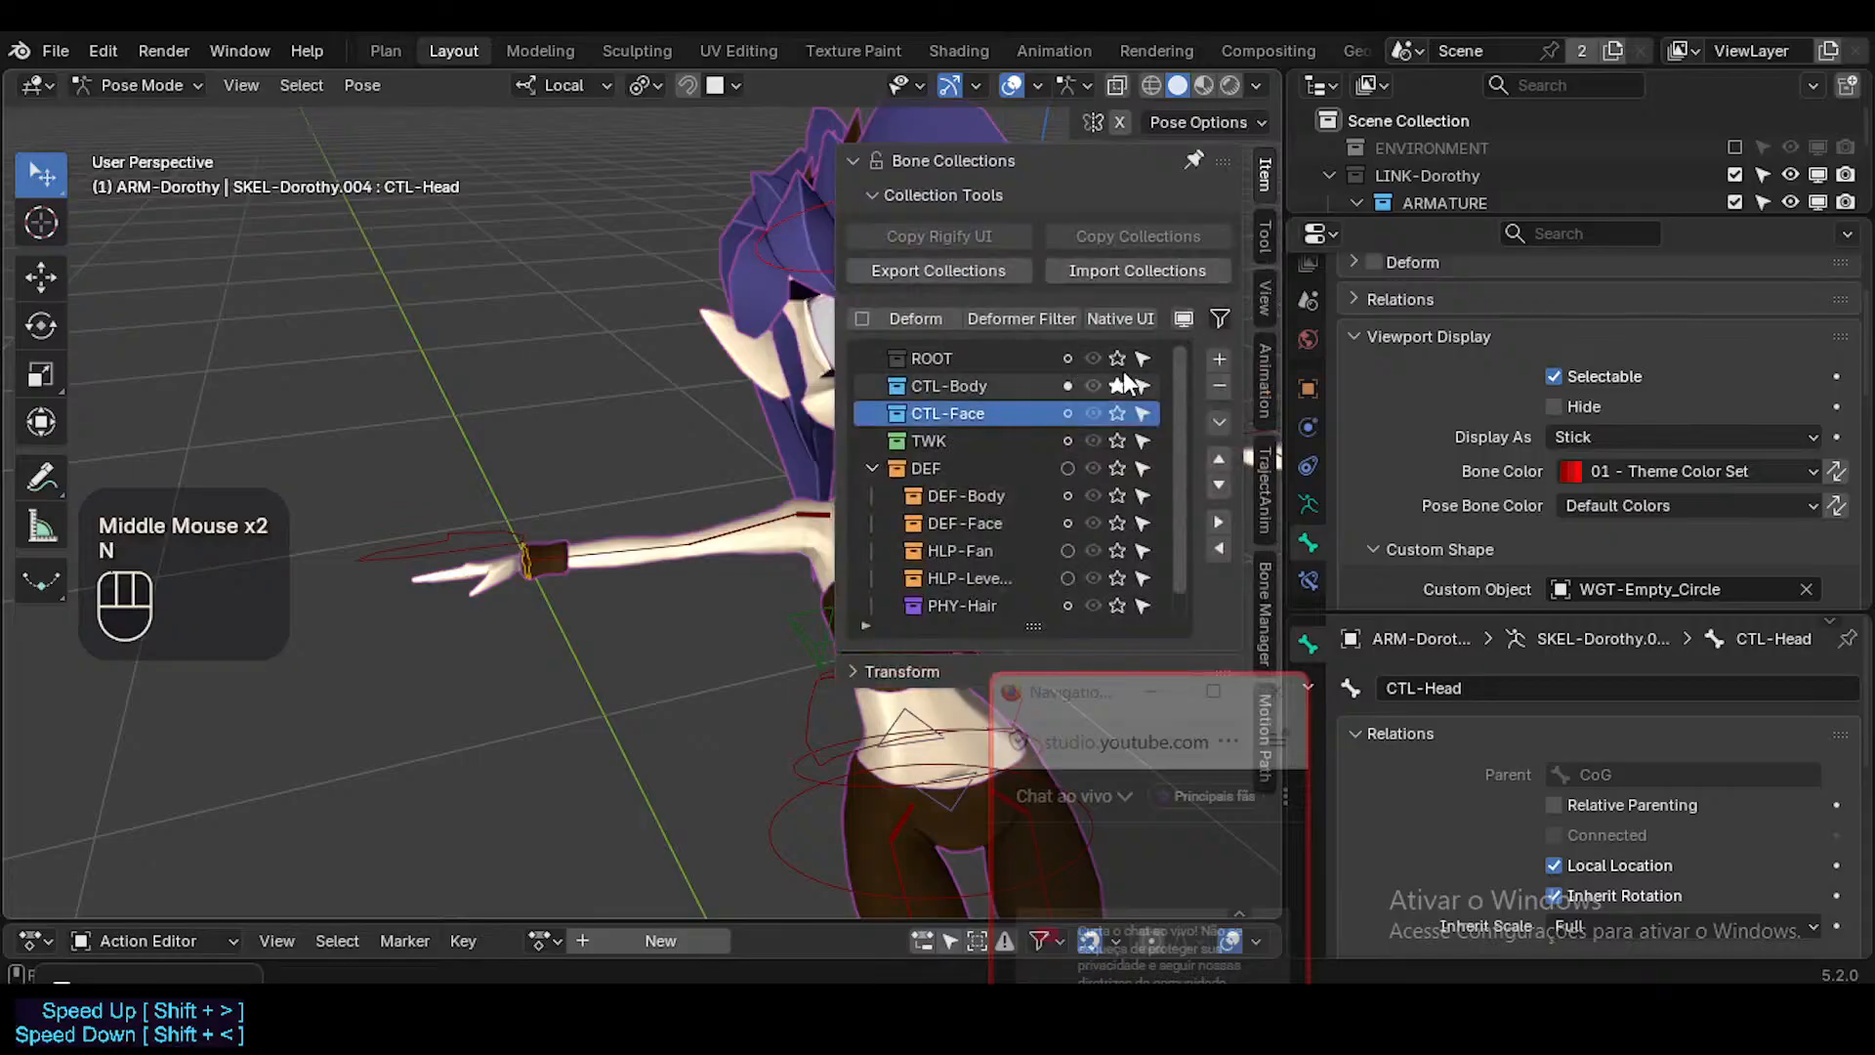
key("n")
middle_click_drag(961, 410, 832, 375)
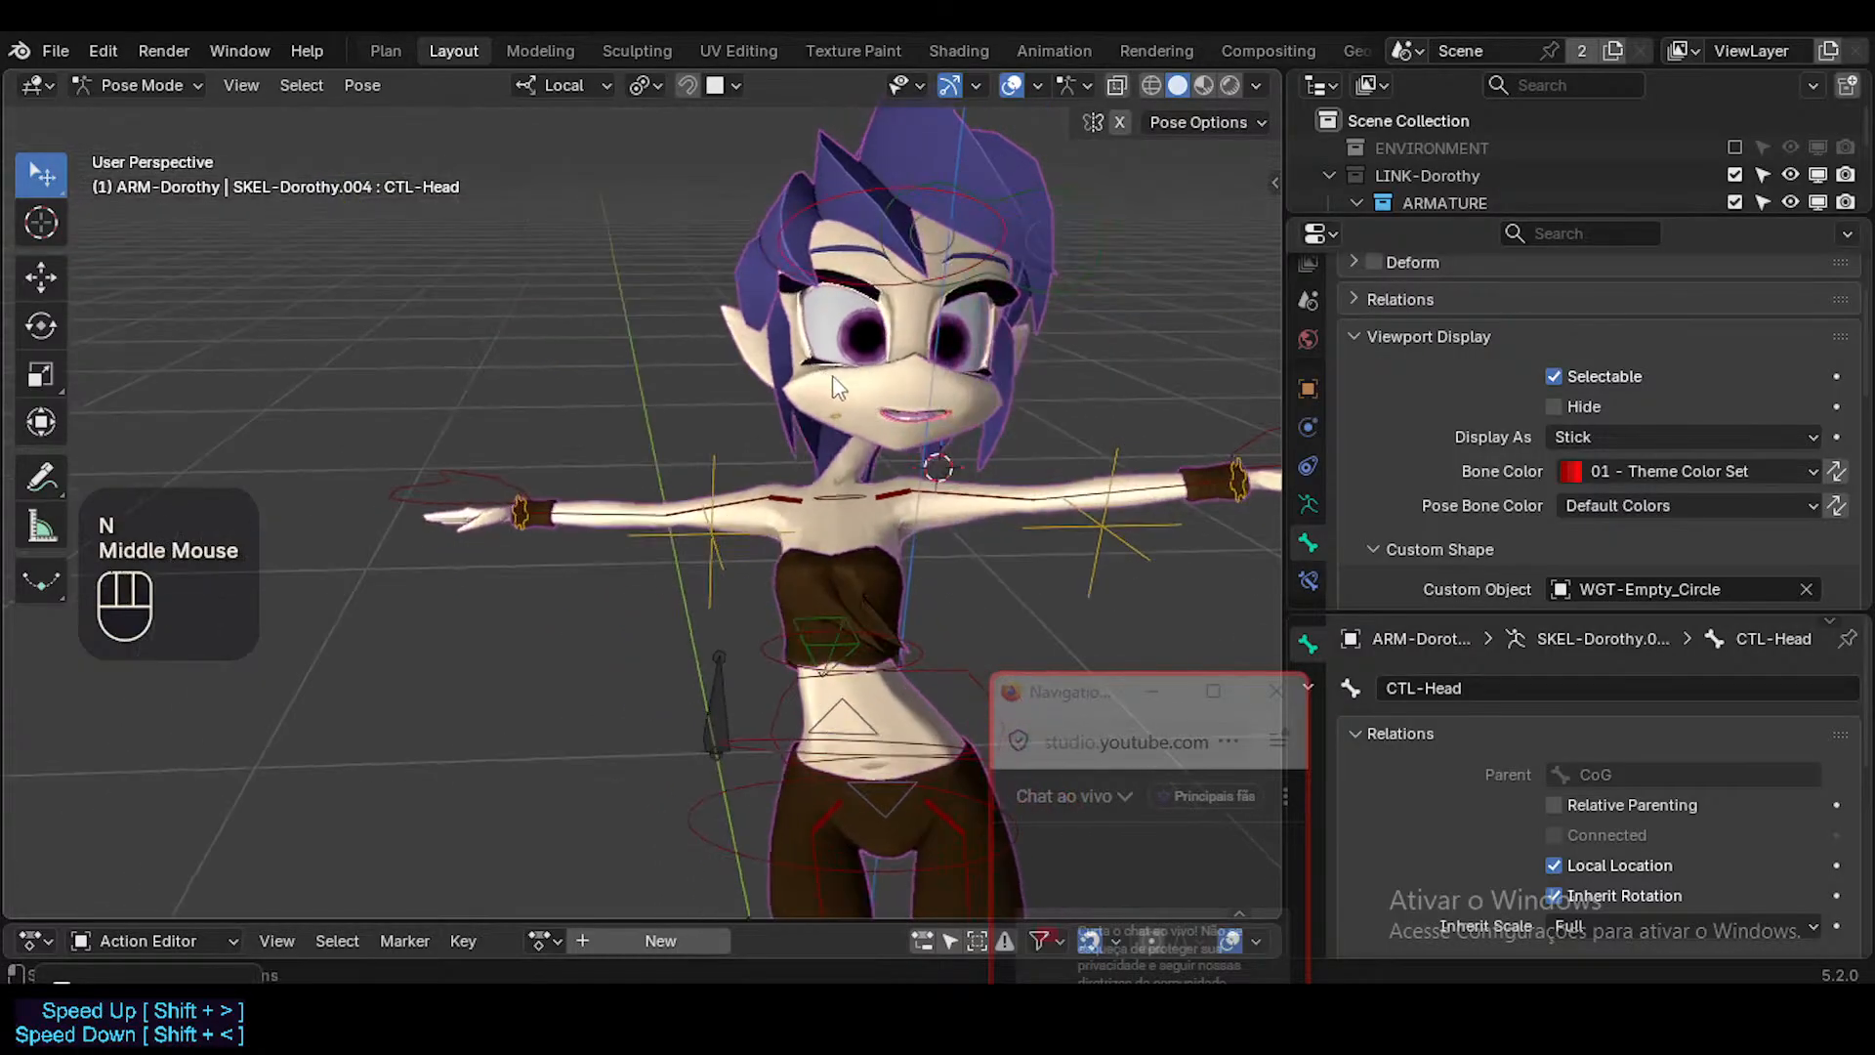
key("n")
key("n")
middle_click_drag(1120, 362, 971, 461)
Select the MAP-Head bone, set its custom shape scale to 0.740 on all axes, and save the file.
left_click(841, 408)
scroll(1718, 776, "down", 2)
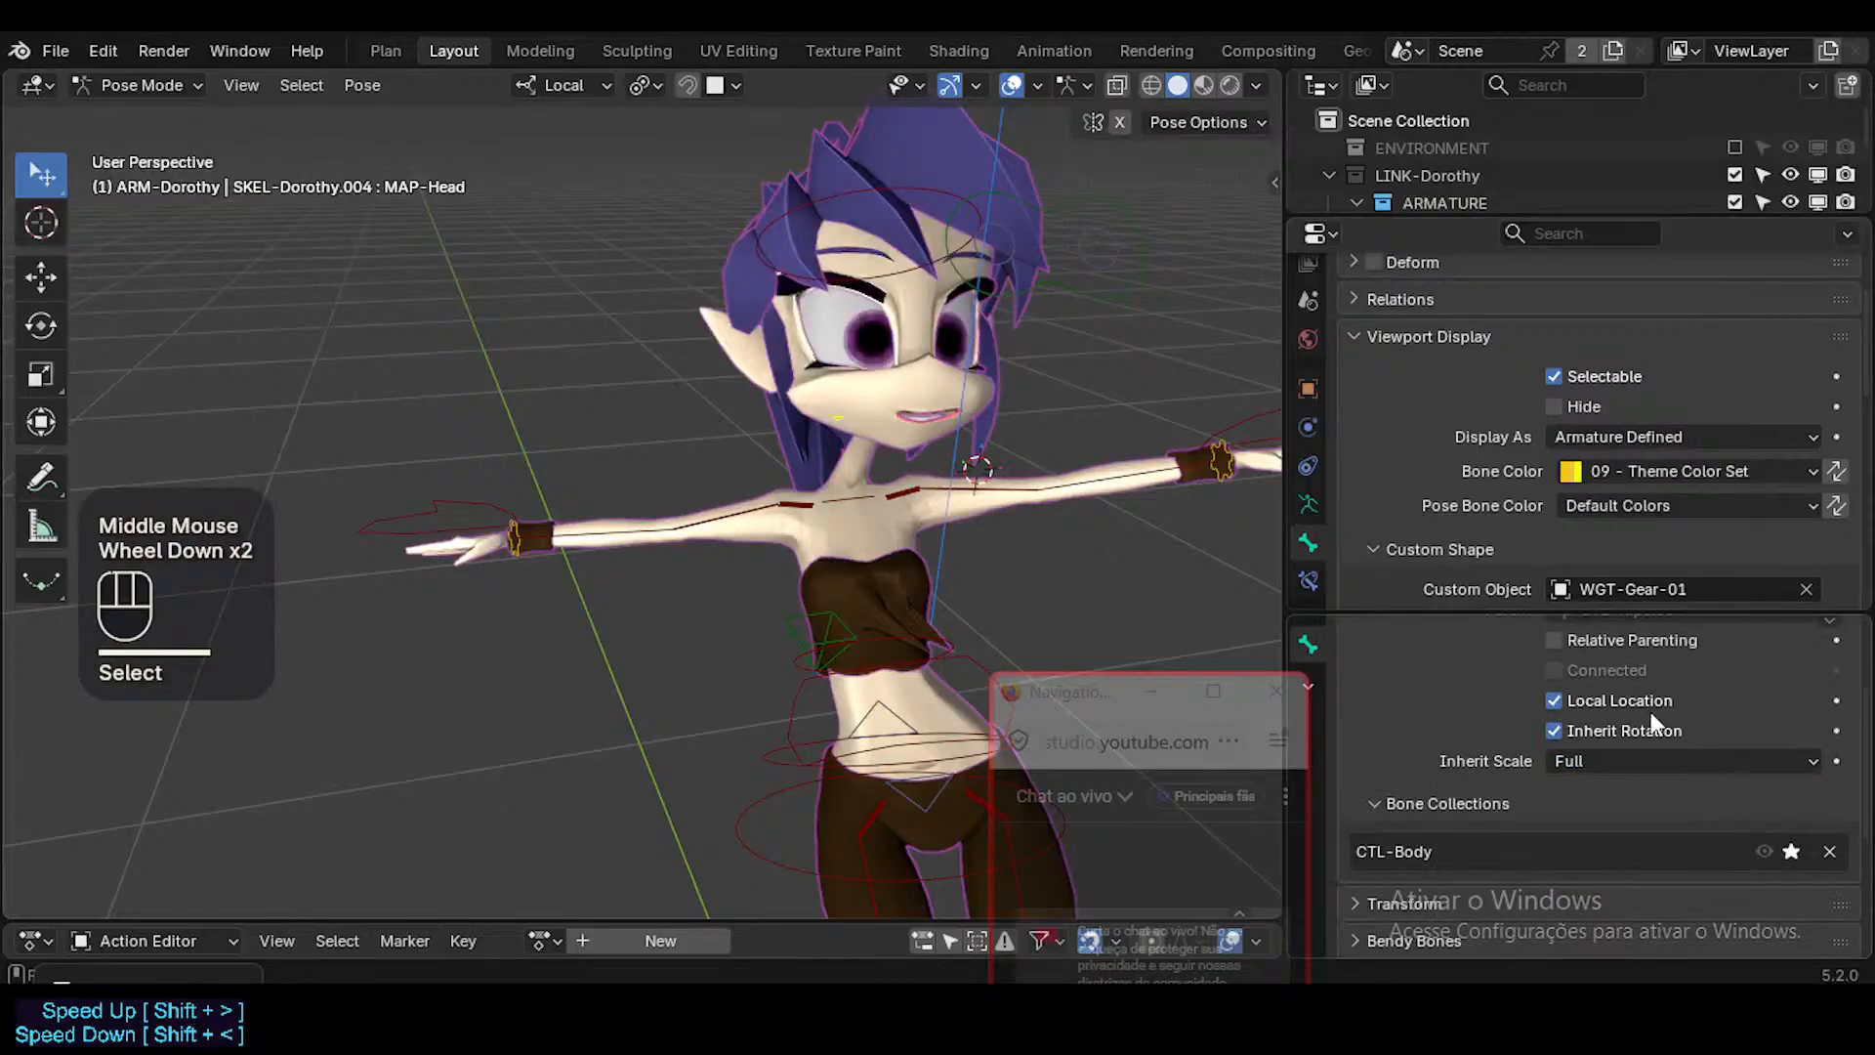
scroll(1608, 488, "down", 1)
scroll(1621, 490, "up", 1)
scroll(1660, 493, "down", 2)
left_click_drag(1710, 472, 1690, 524, "alt+shift")
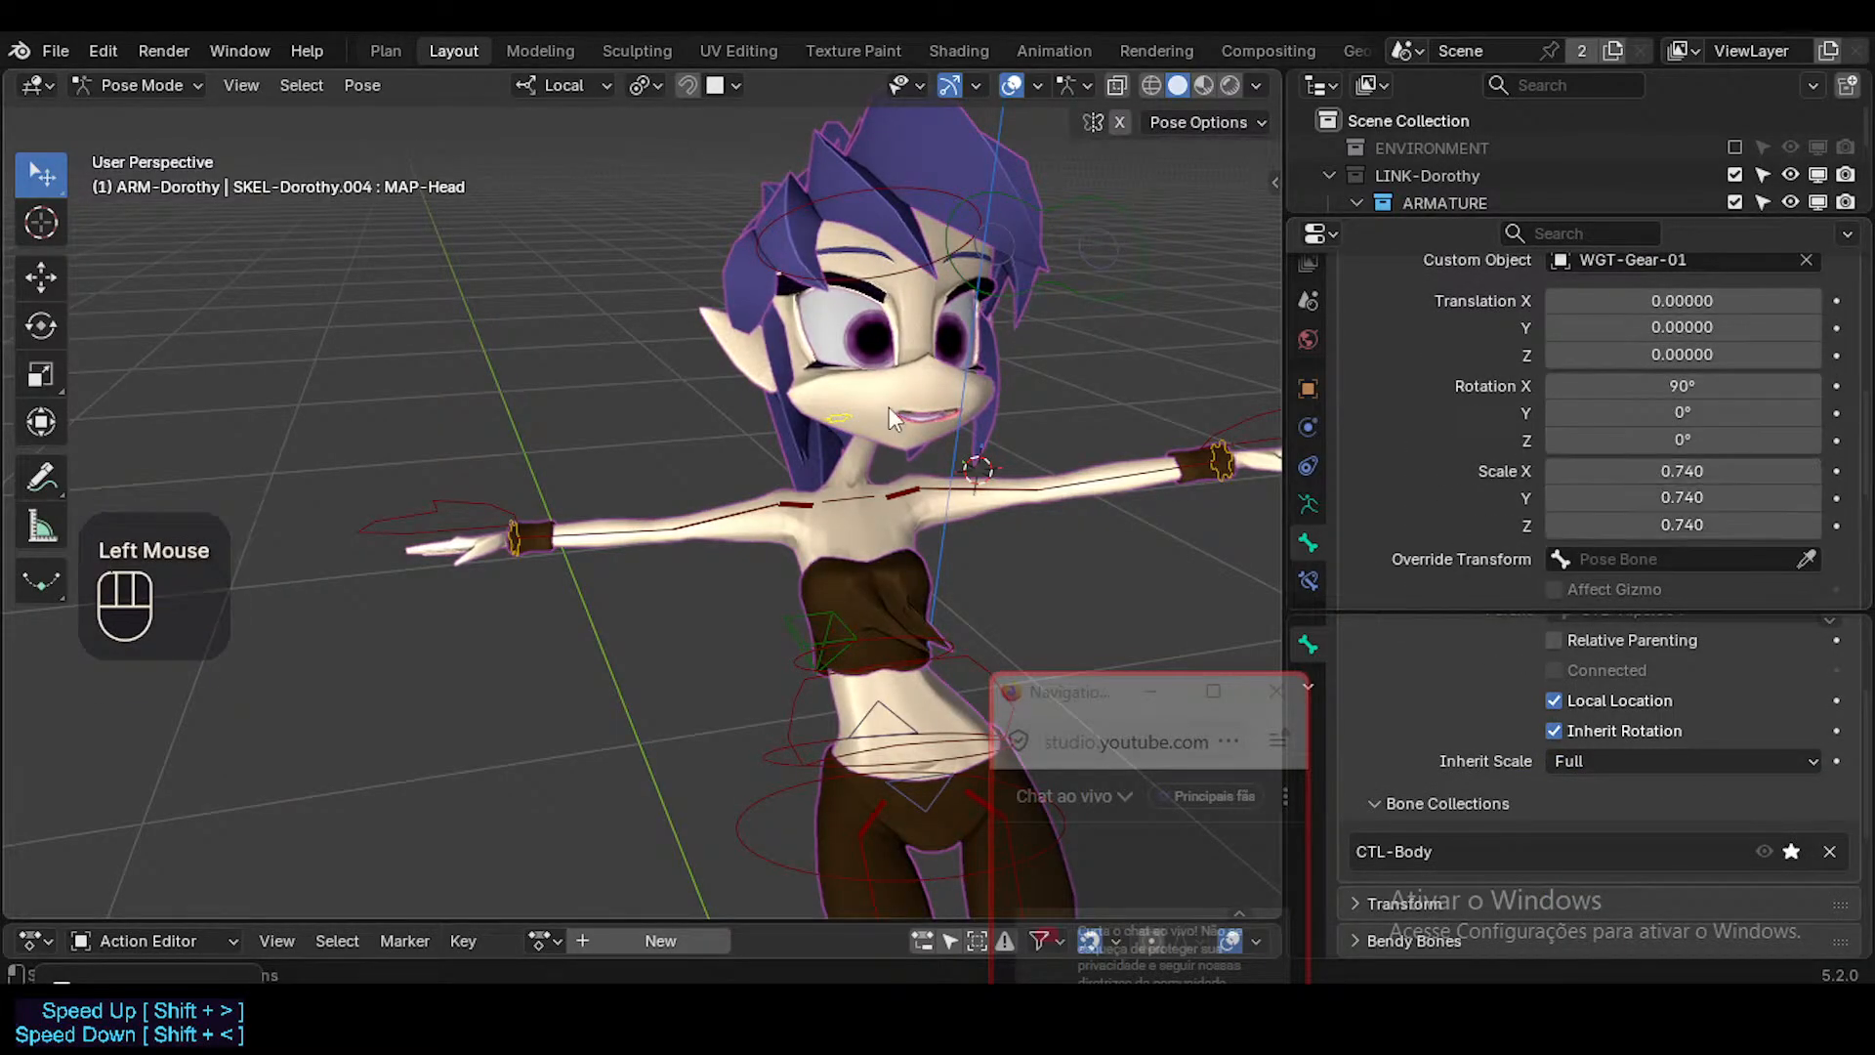
middle_click_drag(889, 406, 739, 418)
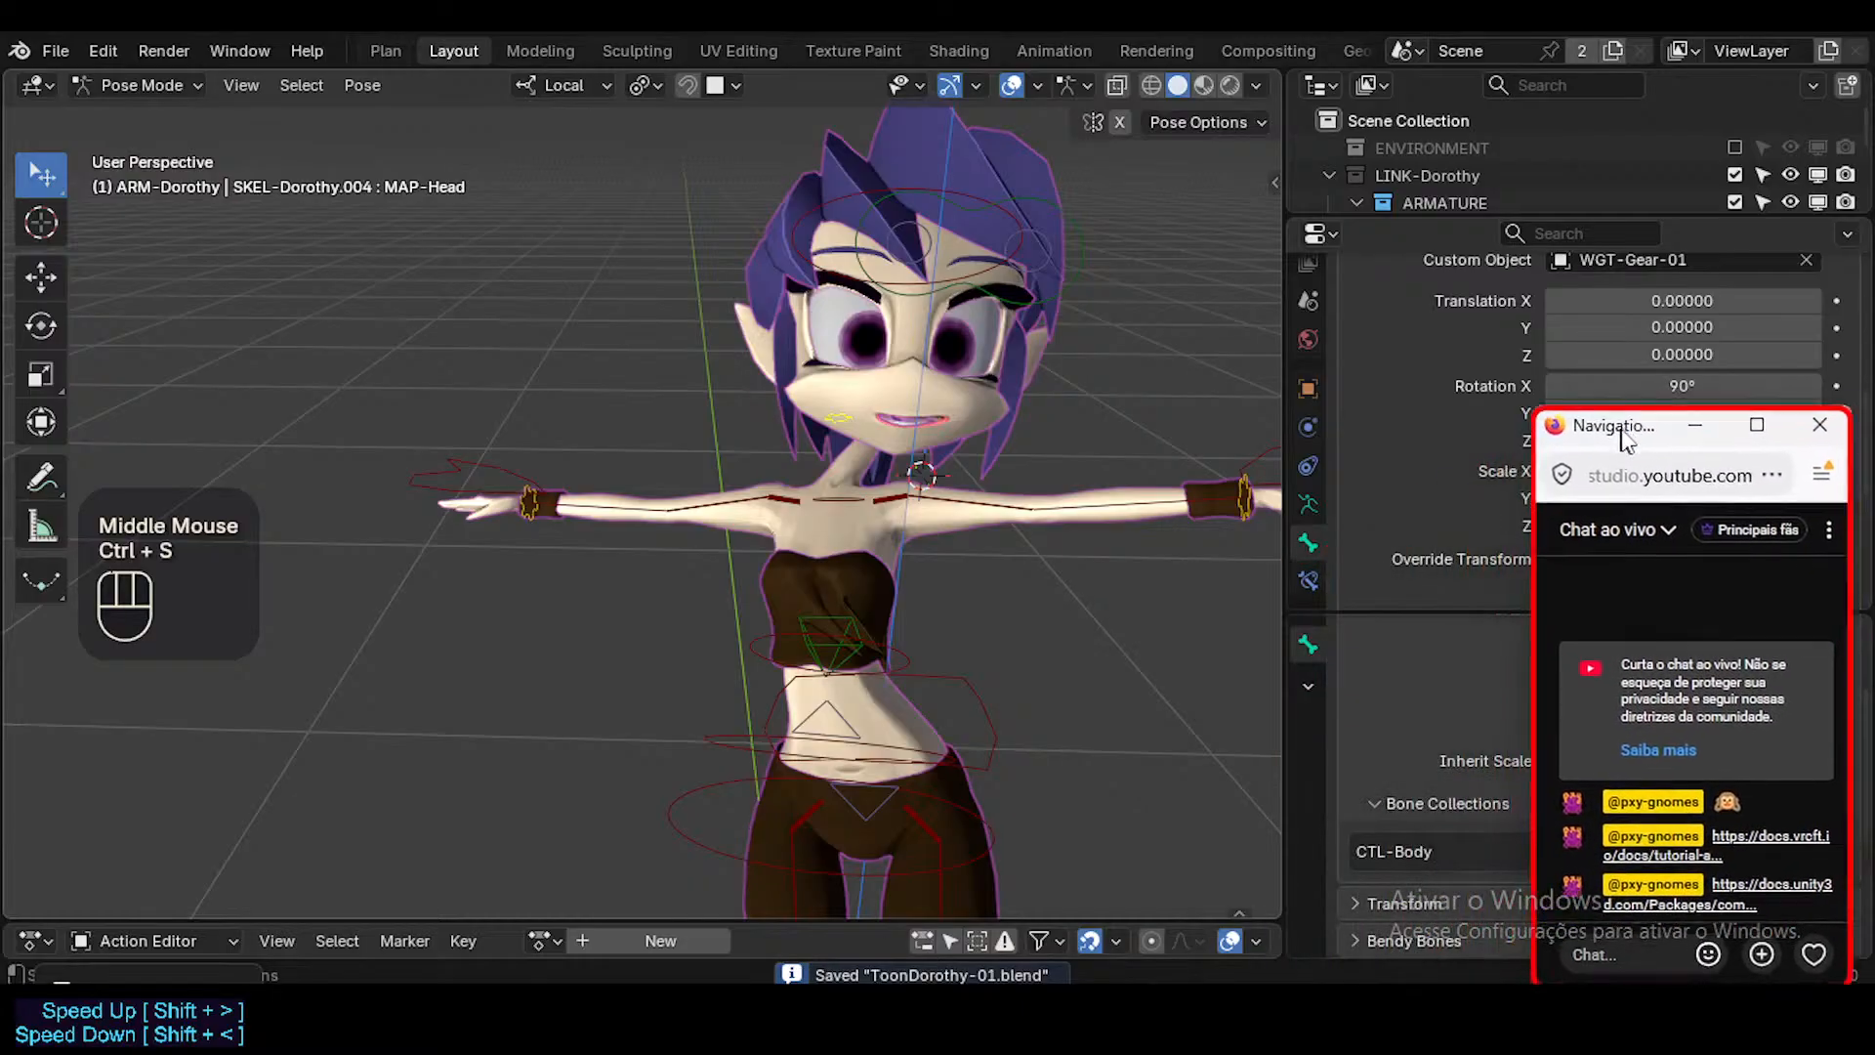
Select the CTL-Hand.L control and move it down and inward to bend the arm.
left_click(1009, 412)
middle_click_drag(1010, 412, 939, 502, "shift")
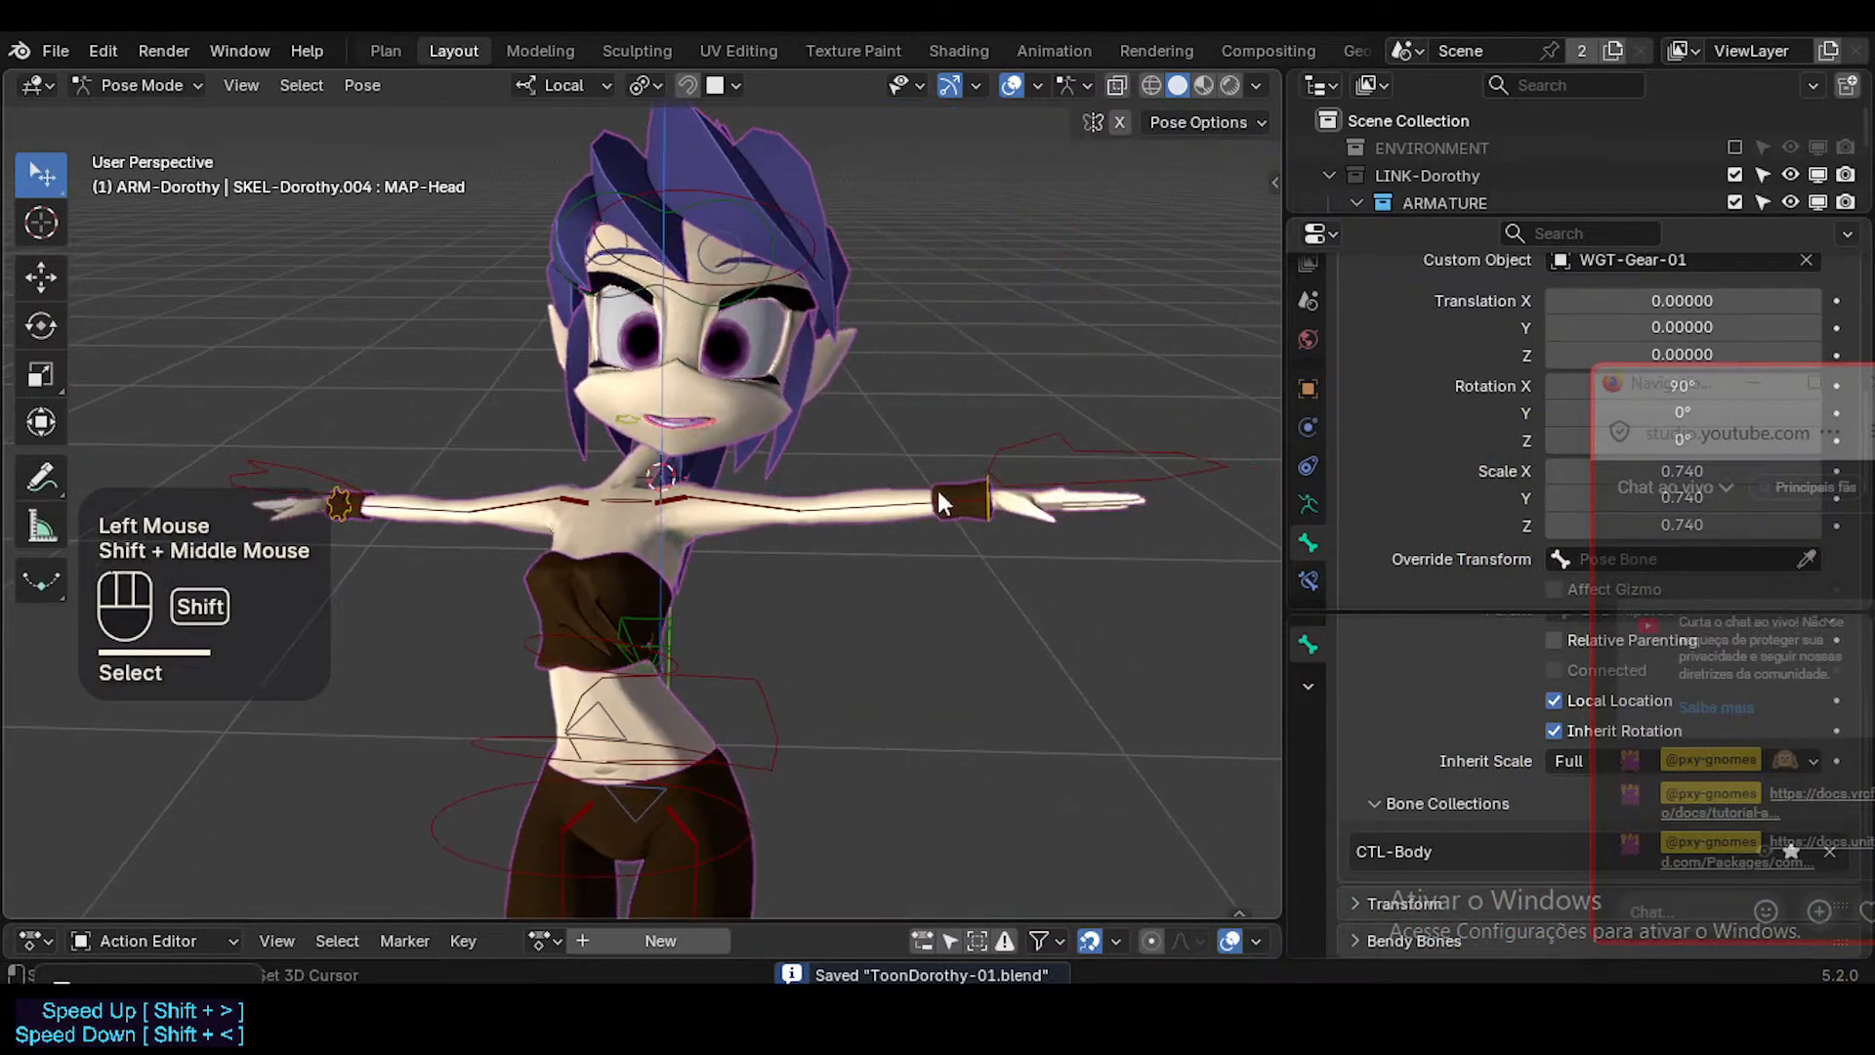
key("n")
key("n")
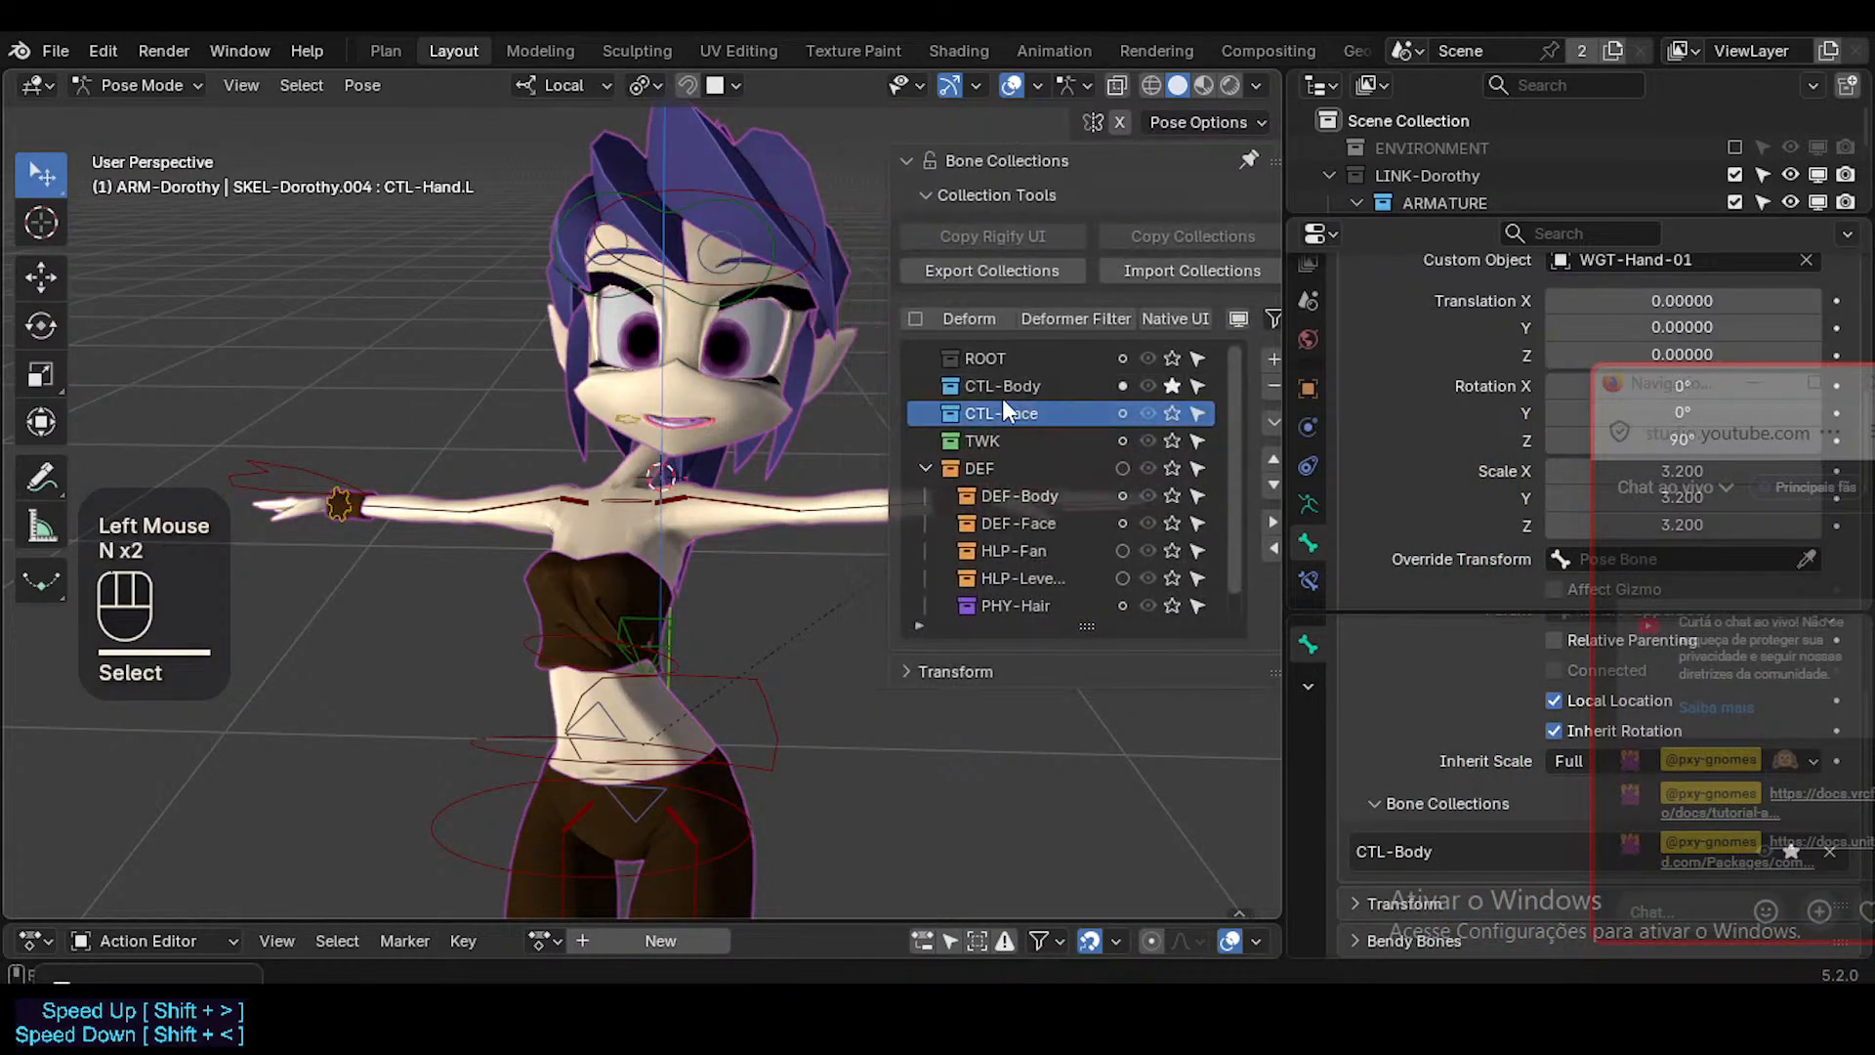
middle_click_drag(1002, 398, 1006, 507)
left_click(961, 508)
scroll(961, 501, "up", 2)
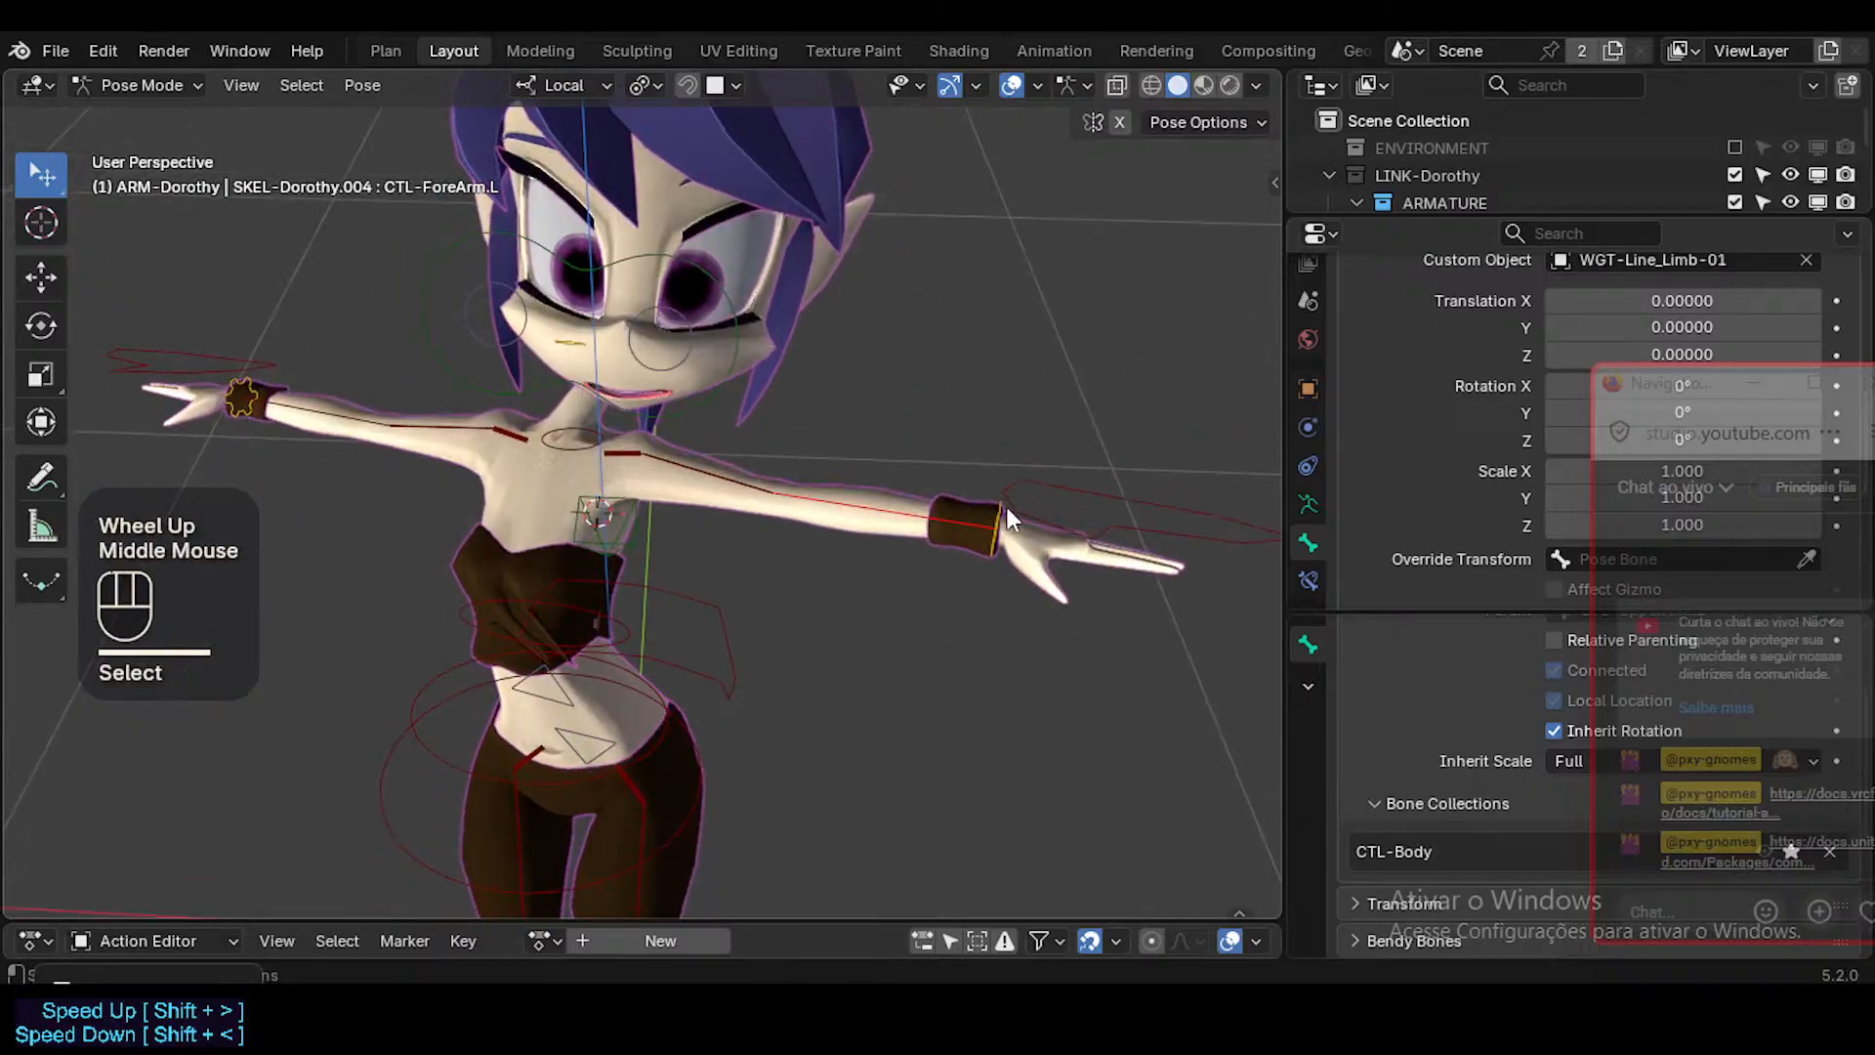
left_click(1013, 506)
key("g")
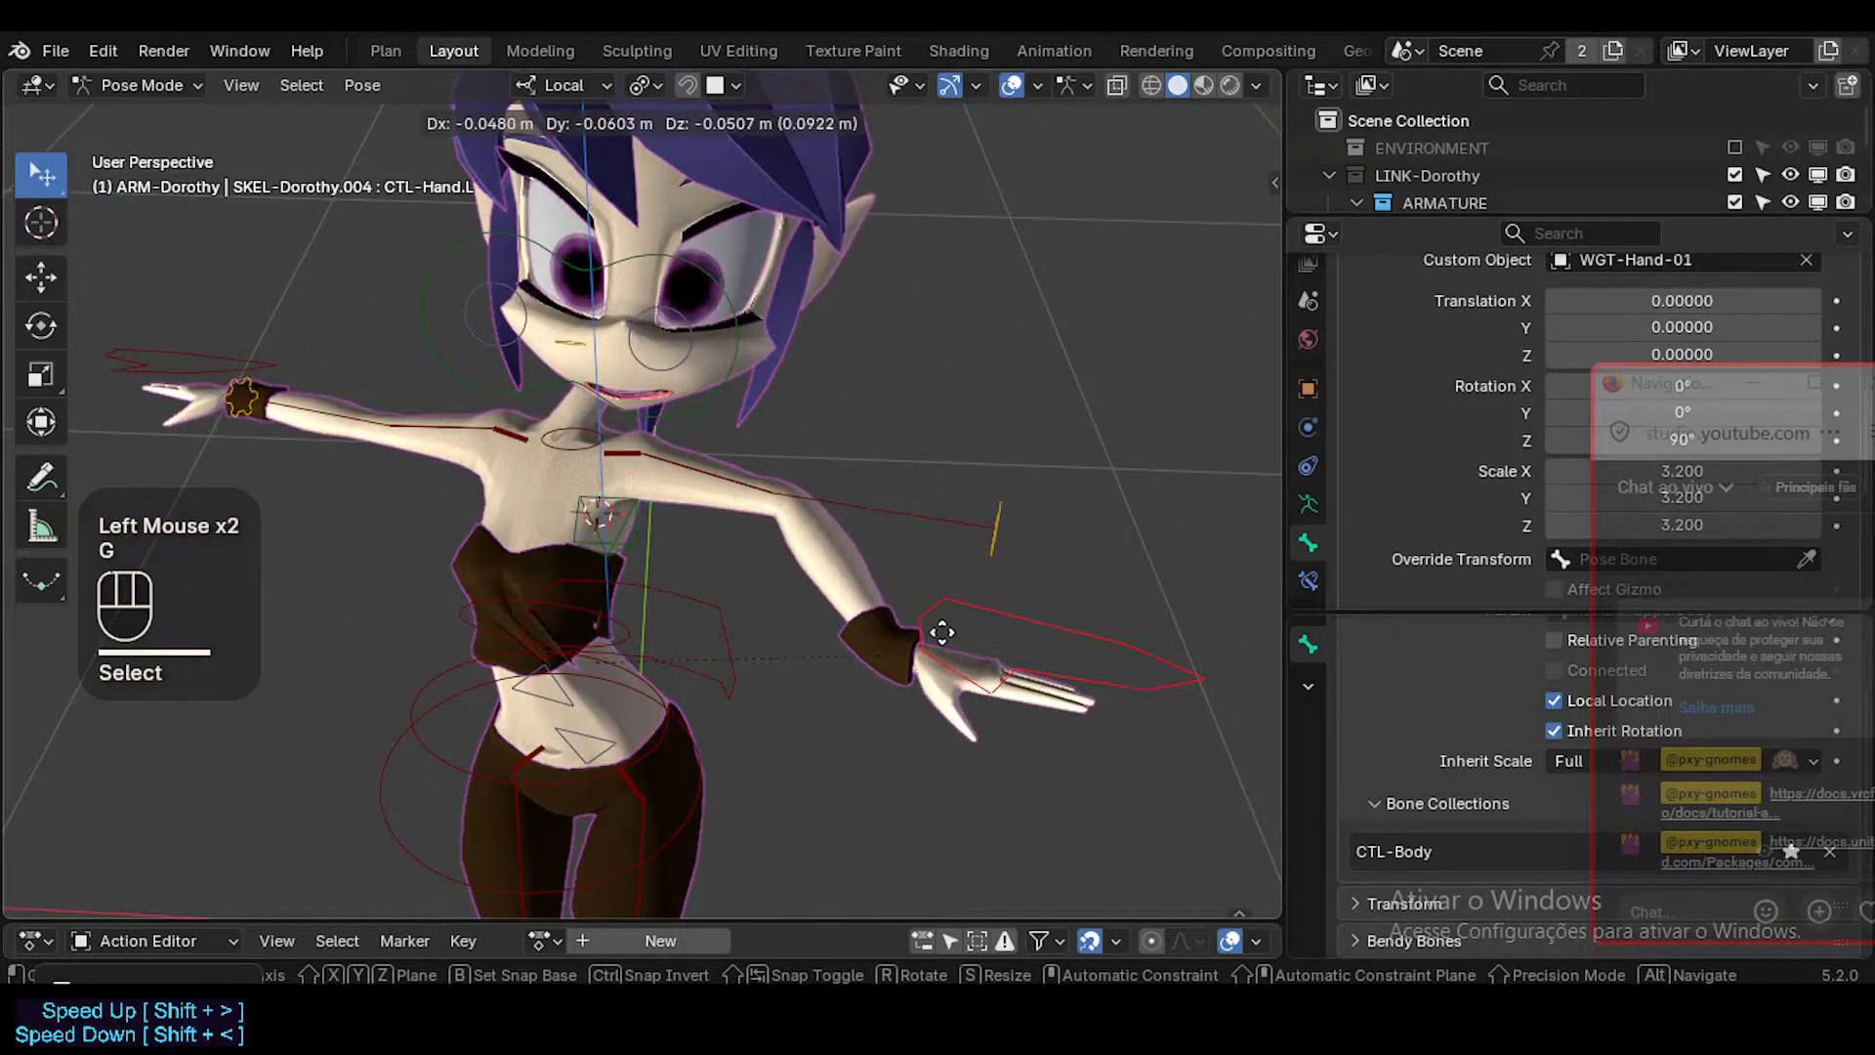
left_click(996, 535)
Select CTL-ForeArm.L and rotate it in the view by 11.4° and again by 33.7°.
left_click(993, 515)
key("r")
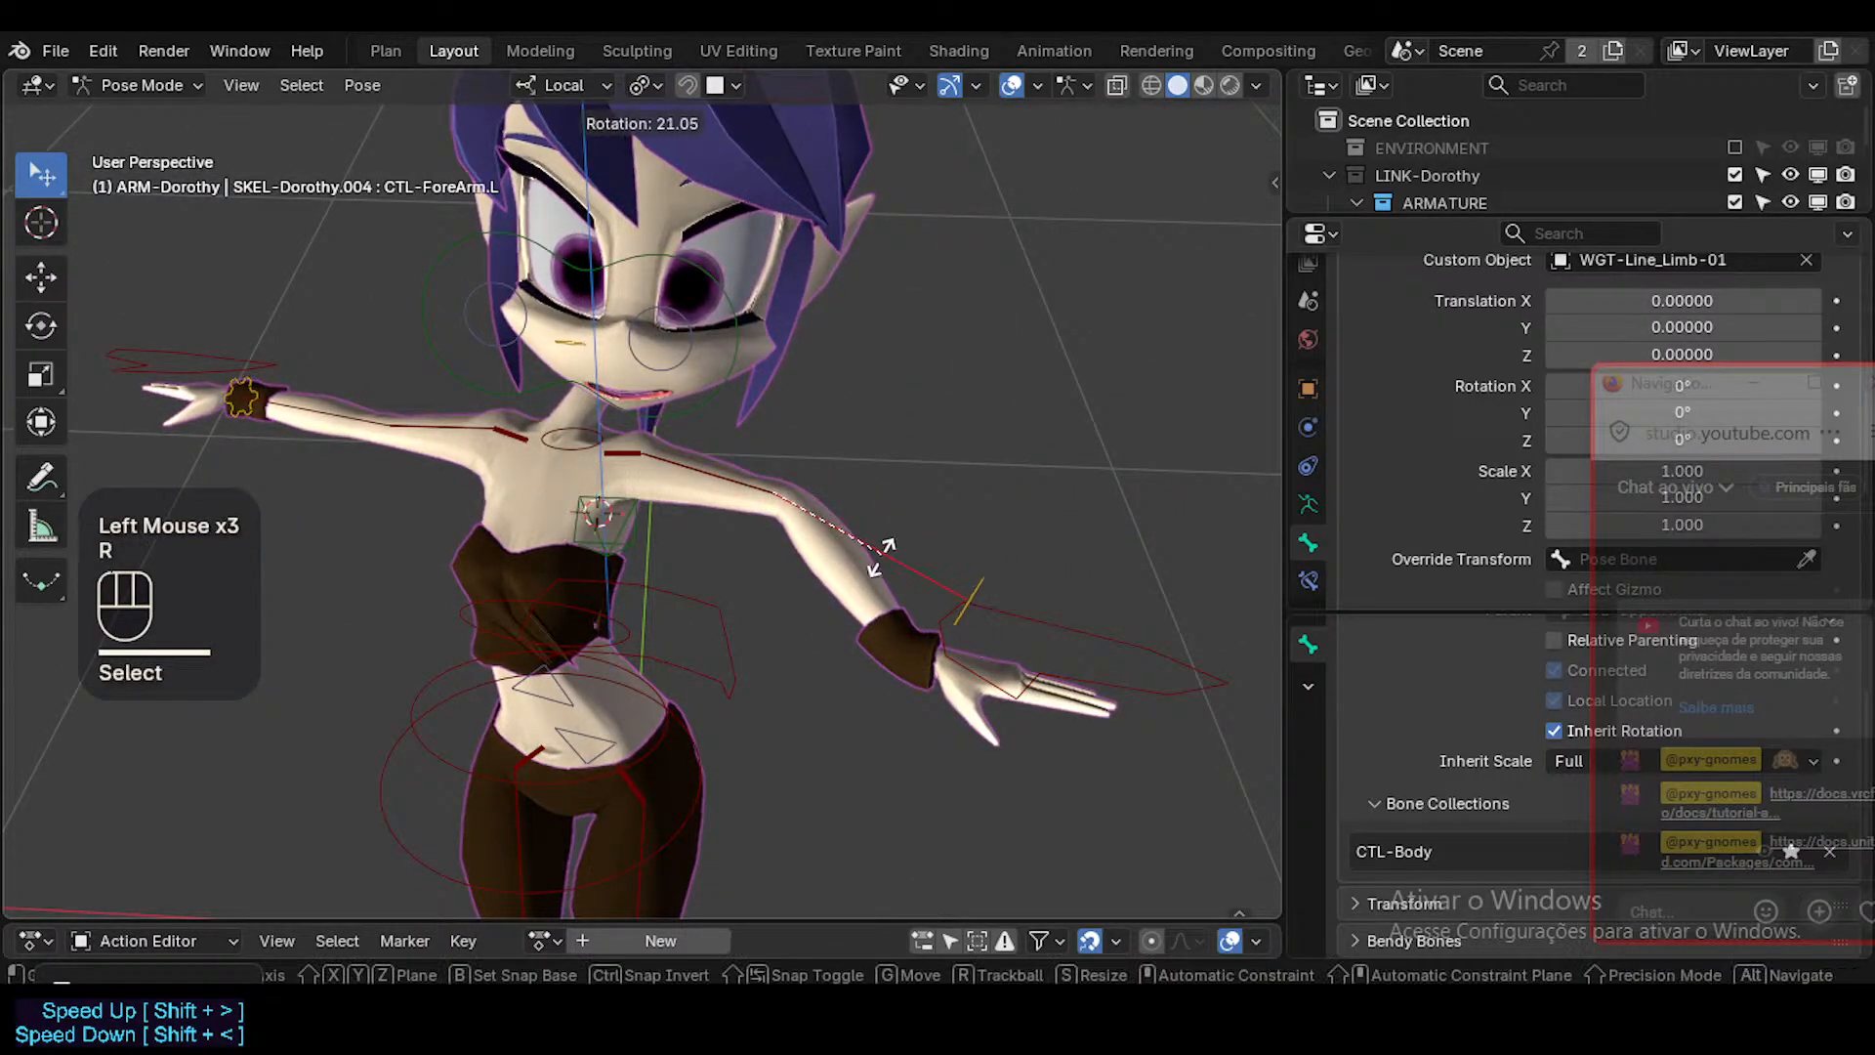
left_click(875, 574)
key("r")
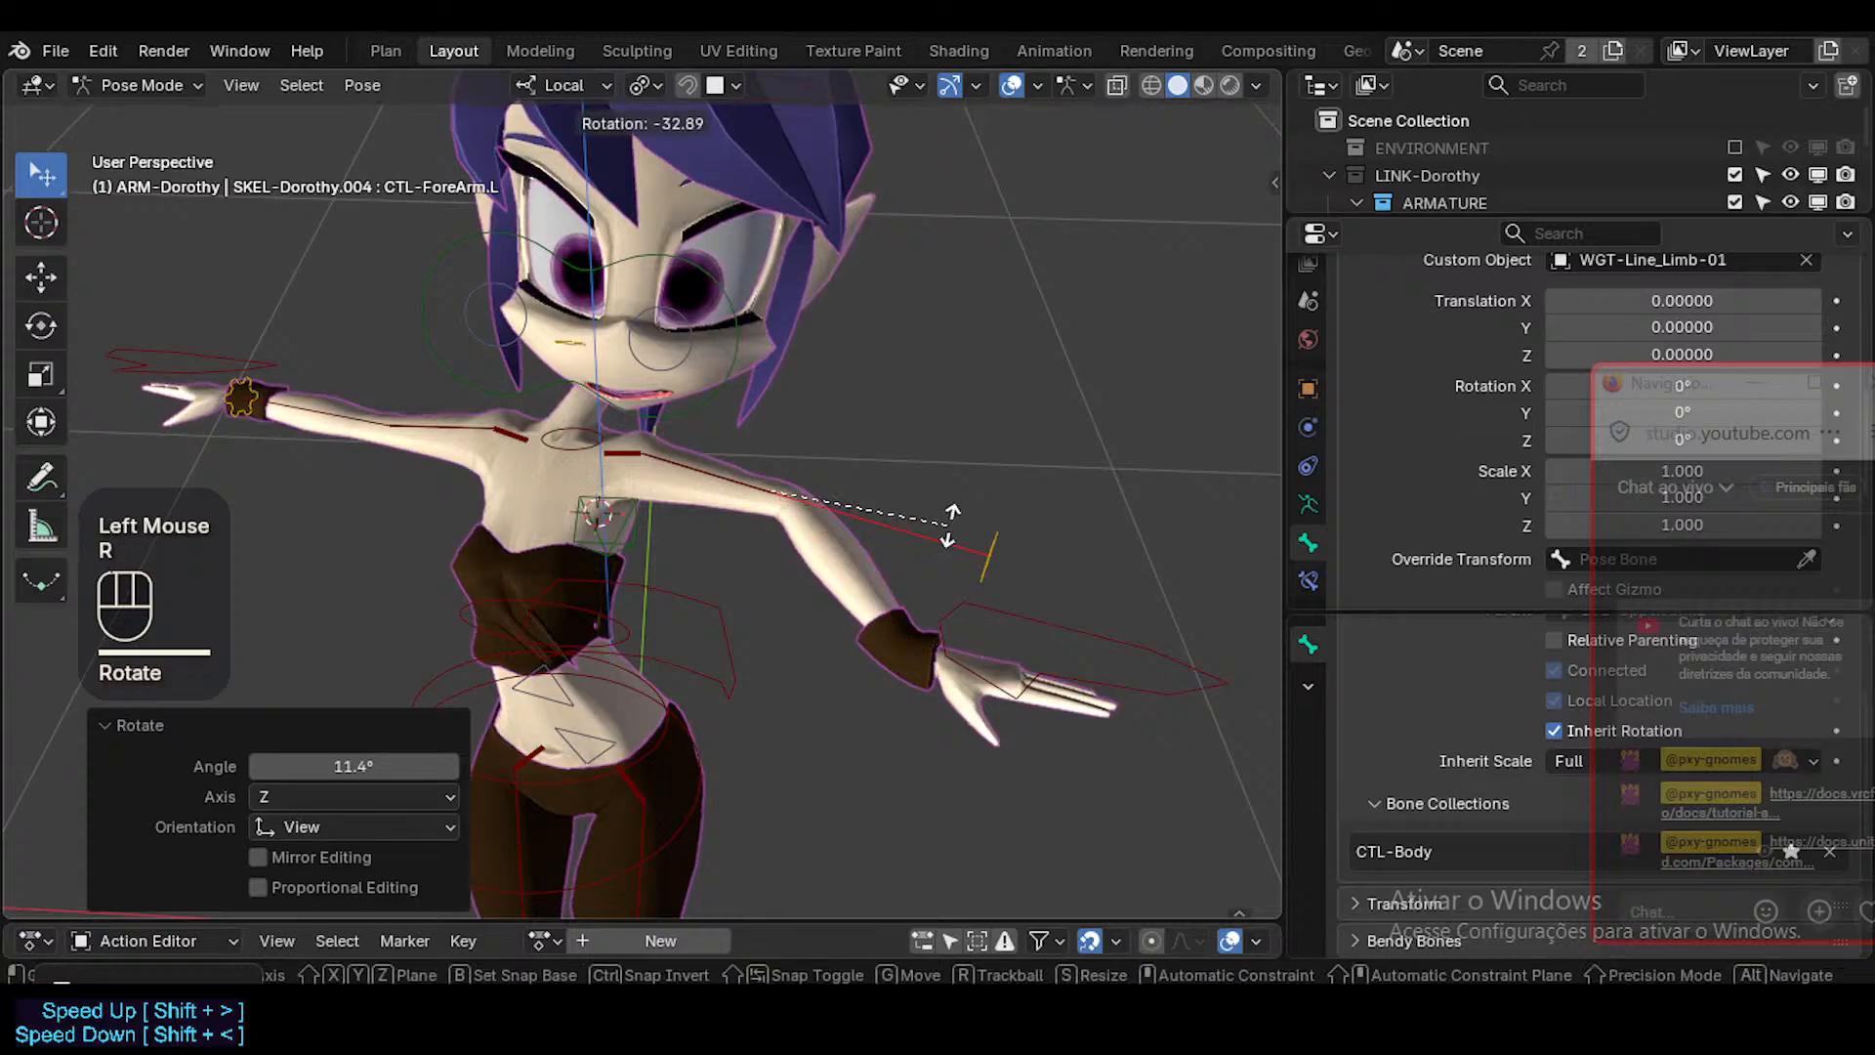
left_click(891, 652)
Move CTL-ForeArm.L by about -0.008, 0.039 and 0.034 m, and with a shorter Auto IK length by about 0.014, -0.023 and -0.021 m.
key("g")
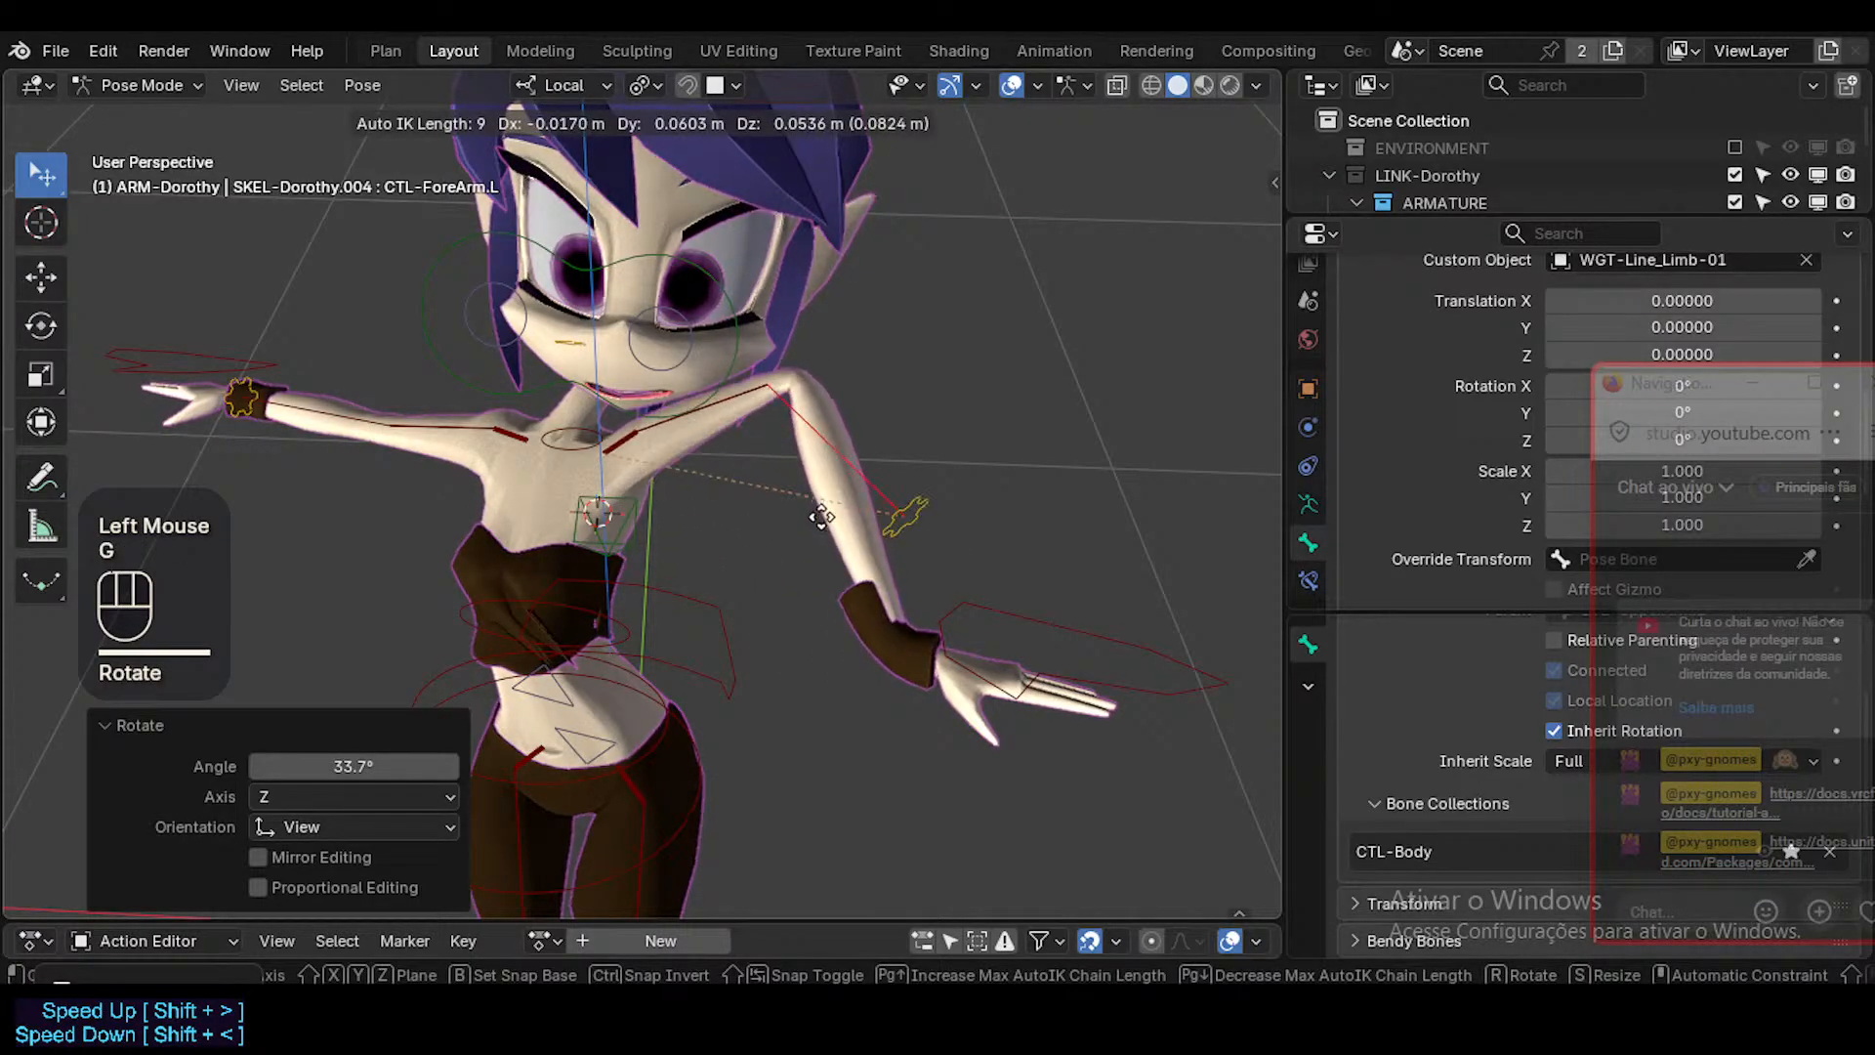
left_click(837, 553)
key("g")
scroll(837, 549, "up", 1)
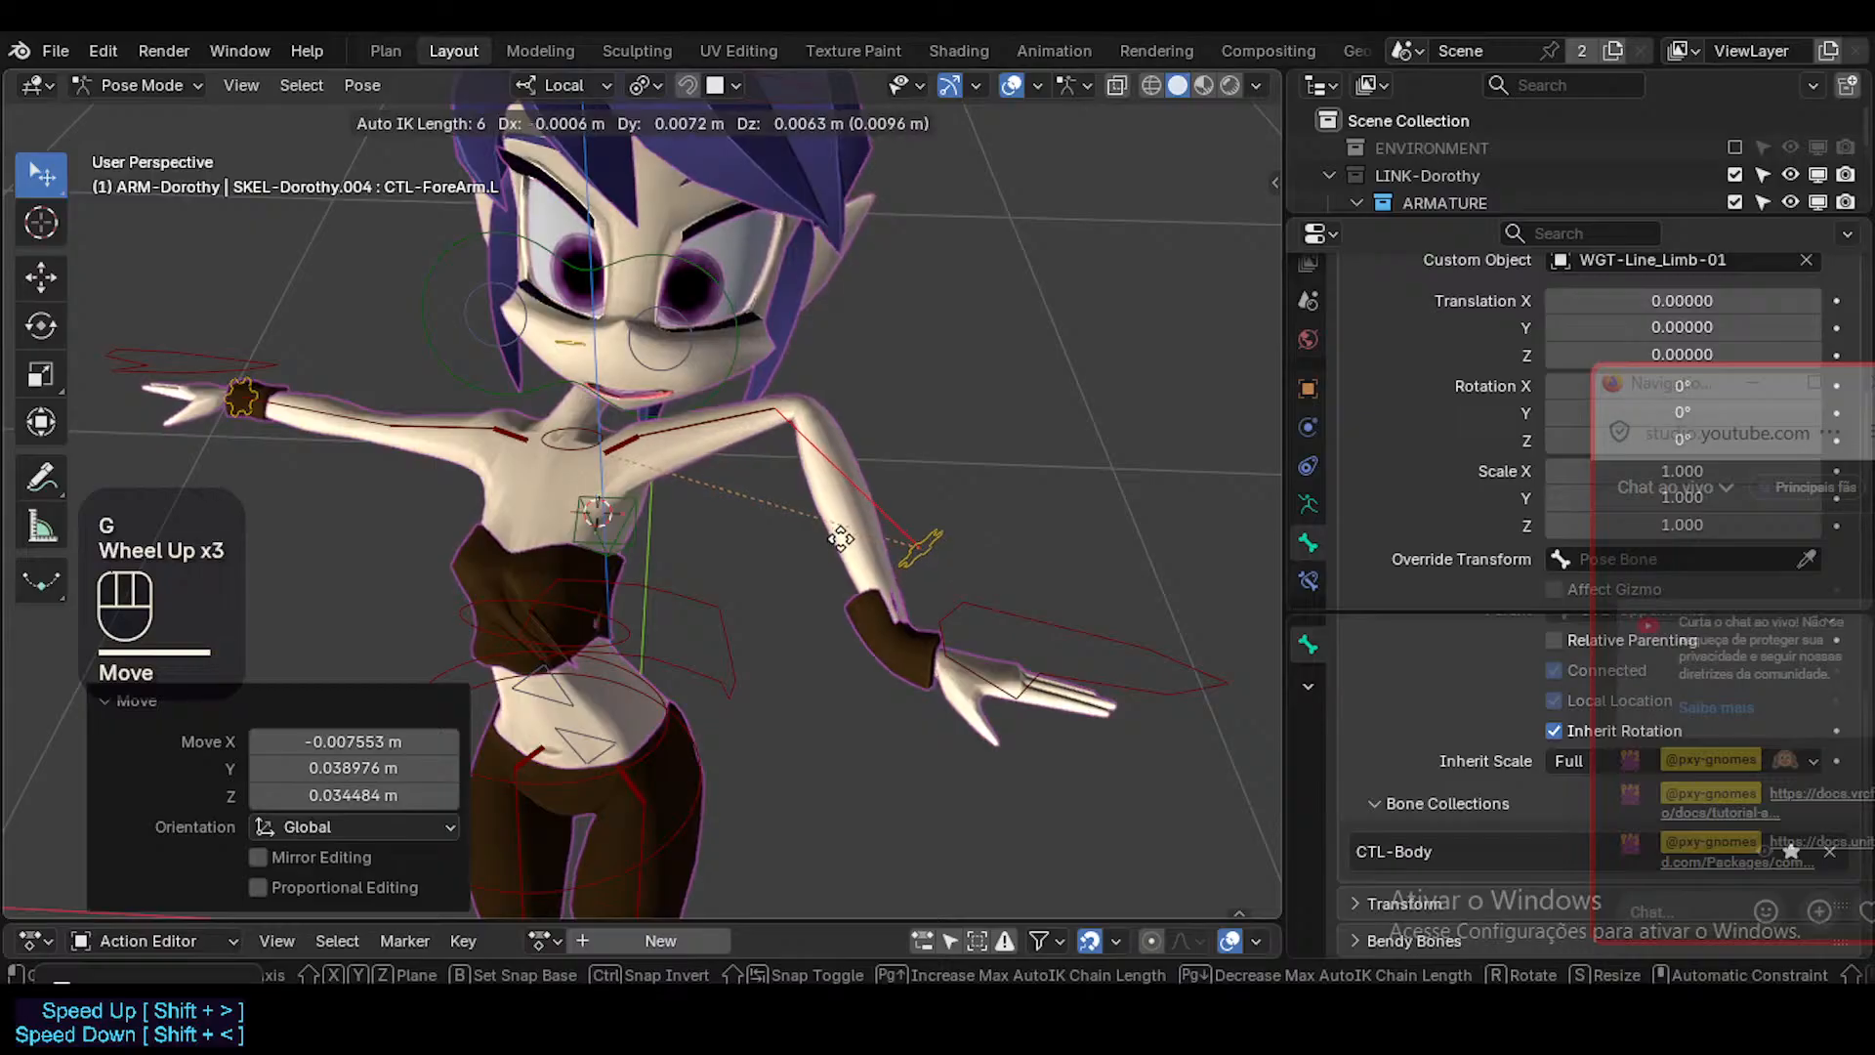
scroll(771, 645, "down", 1)
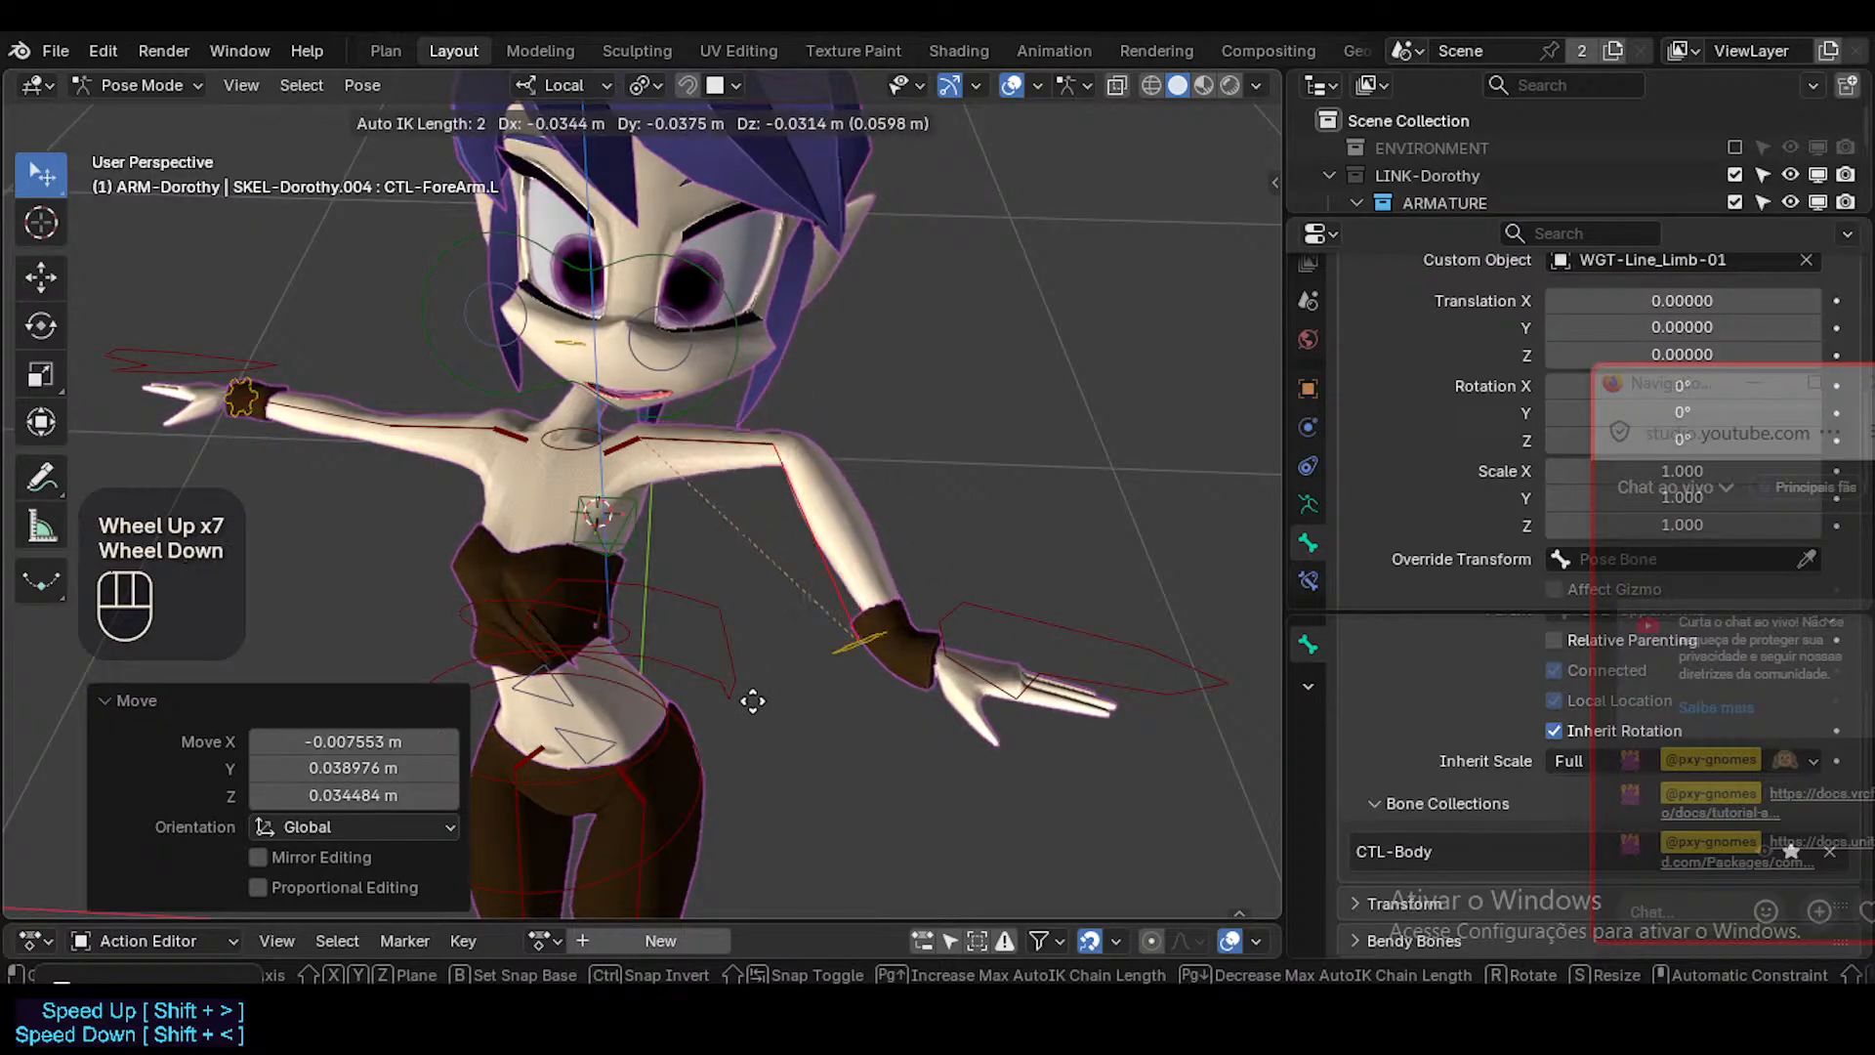
left_click(889, 556)
Move CTL-ForeArm.L freely once more, and move CTL-Hand.L by about -0.046, -0.028 and -0.022 m.
key("g")
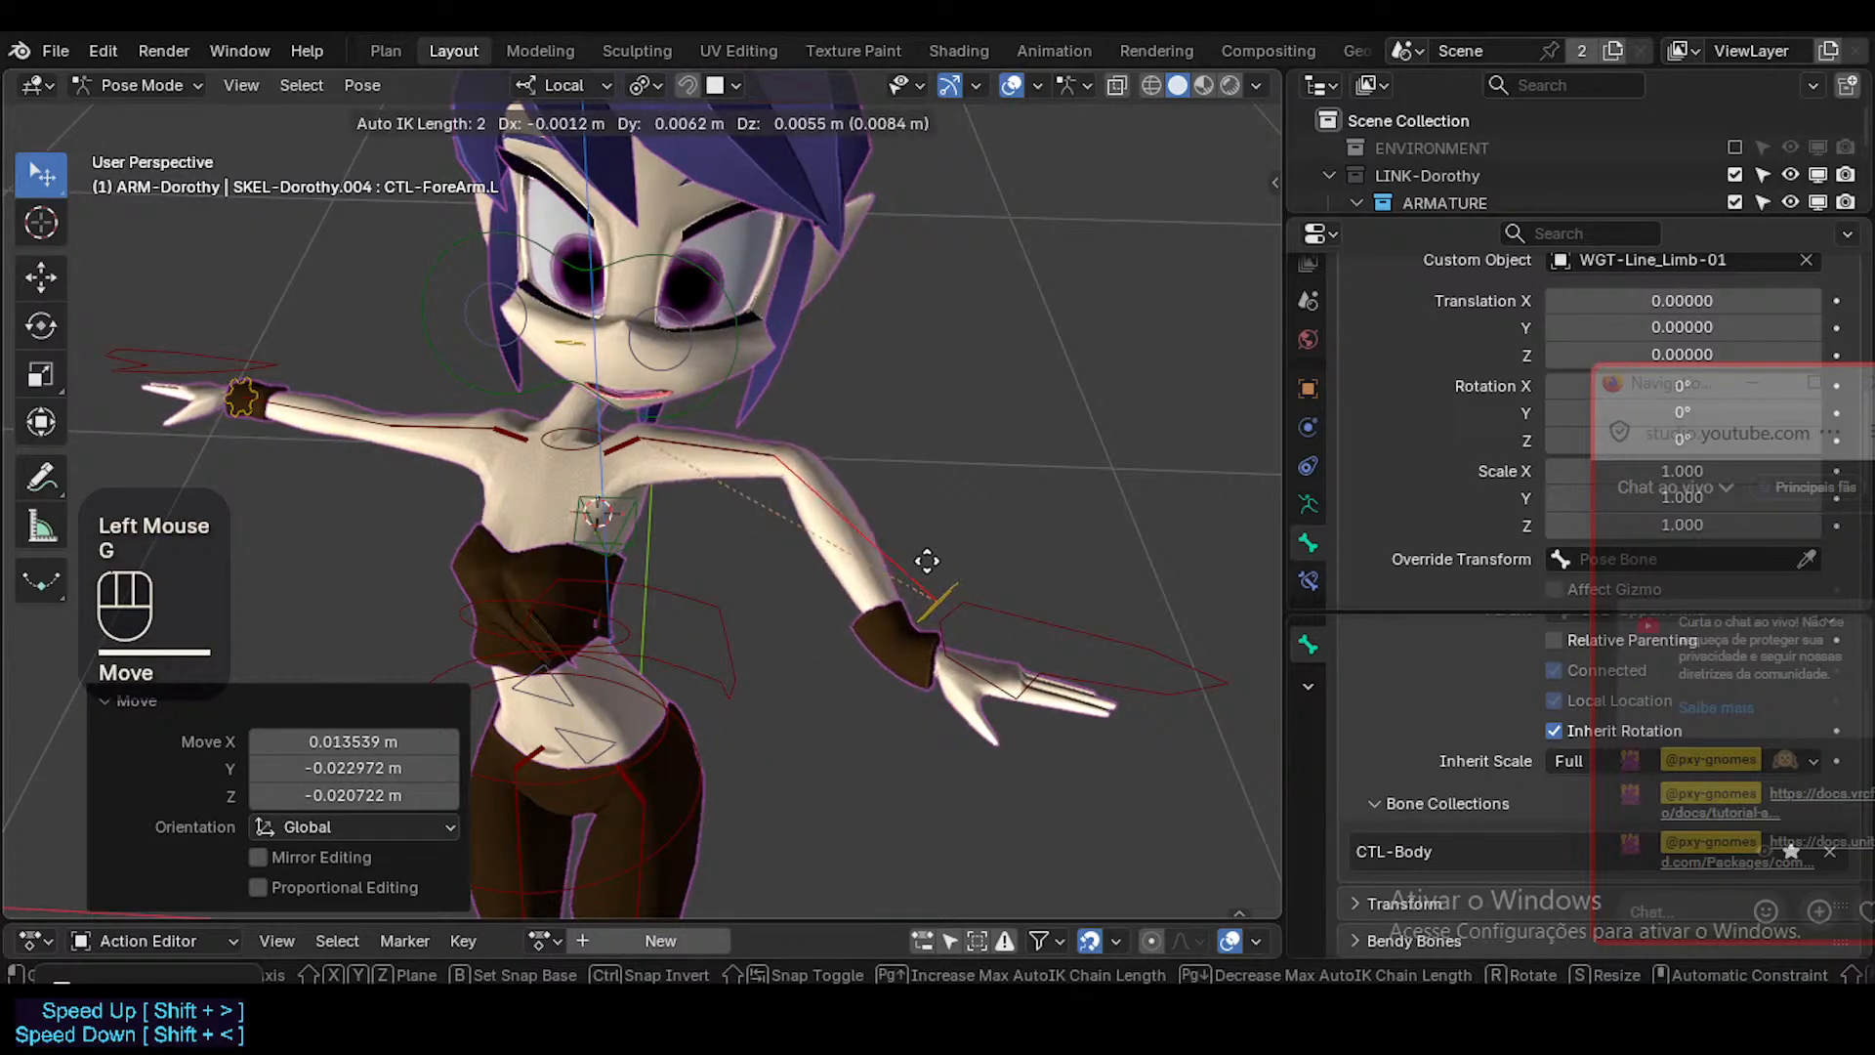
left_click(982, 606)
left_click(982, 606, "shift")
key("g")
left_click(732, 772)
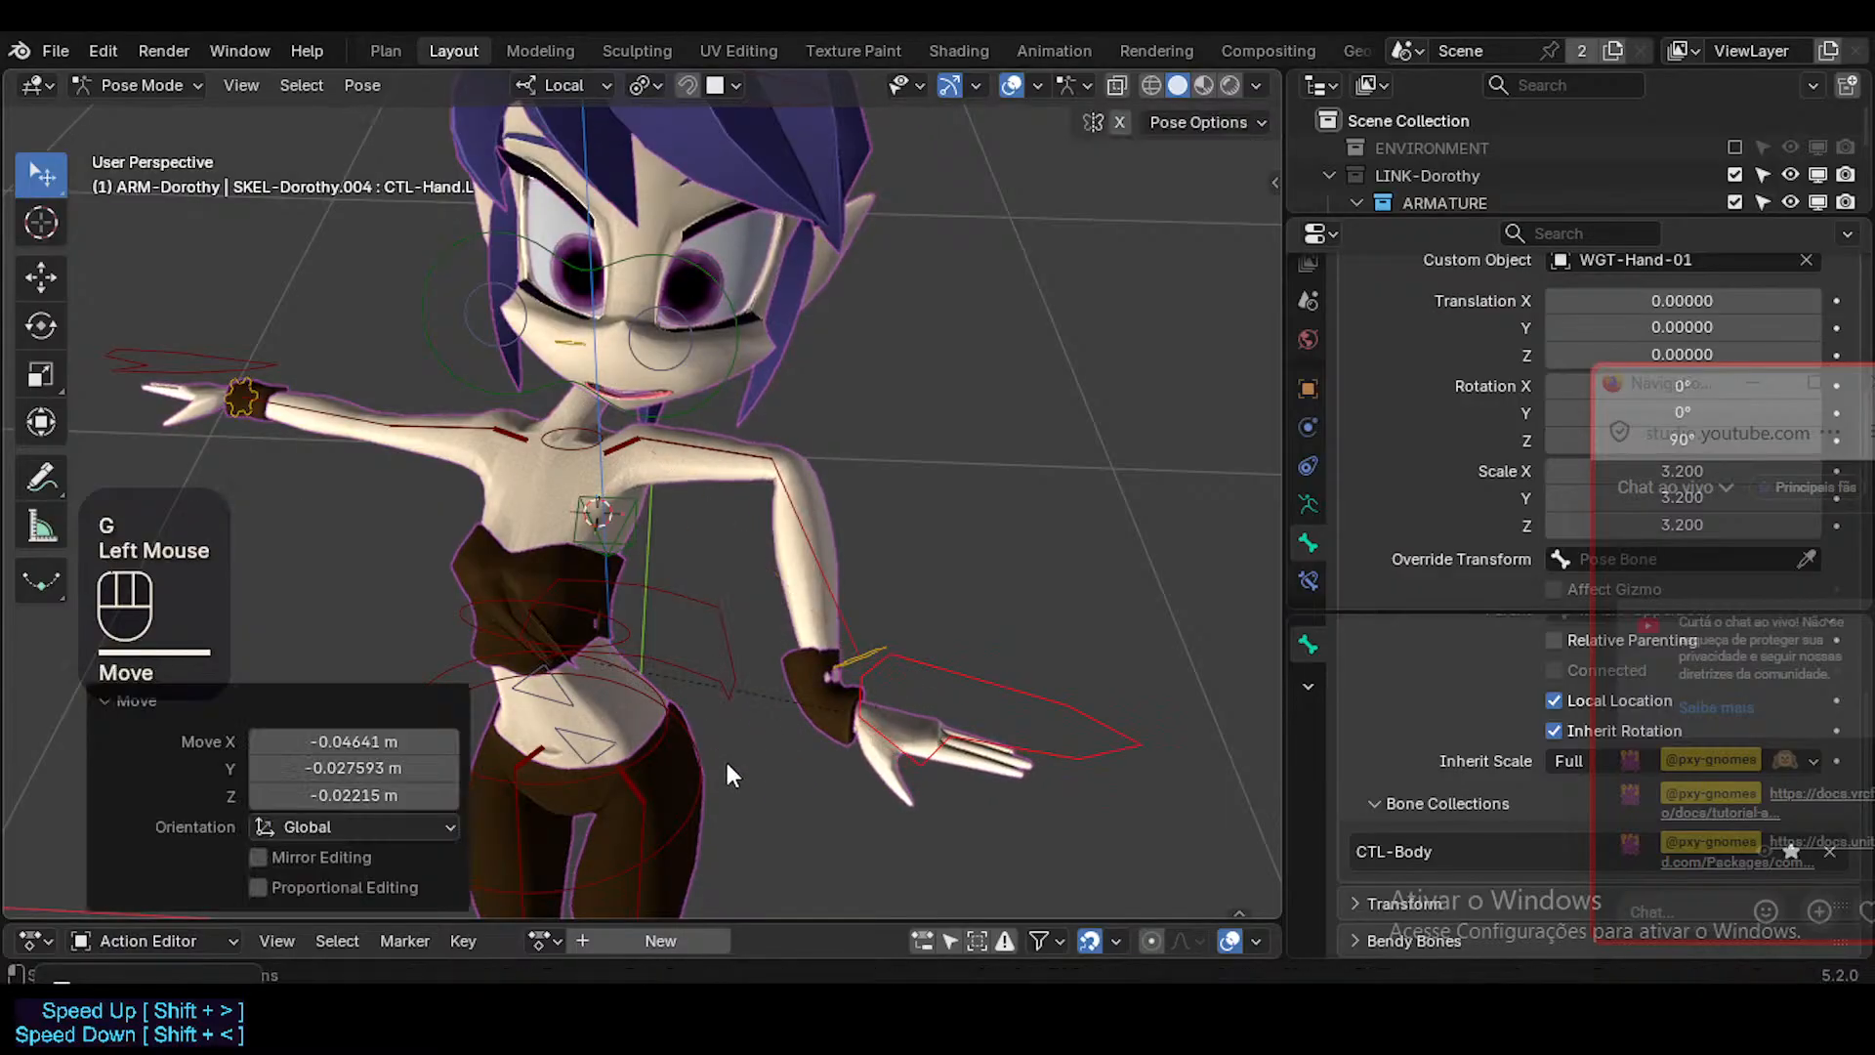
Create a new action with an ARM-Dorothy slot in an enlarged Action Editor, enable auto keying, and reselect CTL-Hand.L after selecting all bones.
left_click(601, 943)
left_click_drag(625, 920, 652, 744)
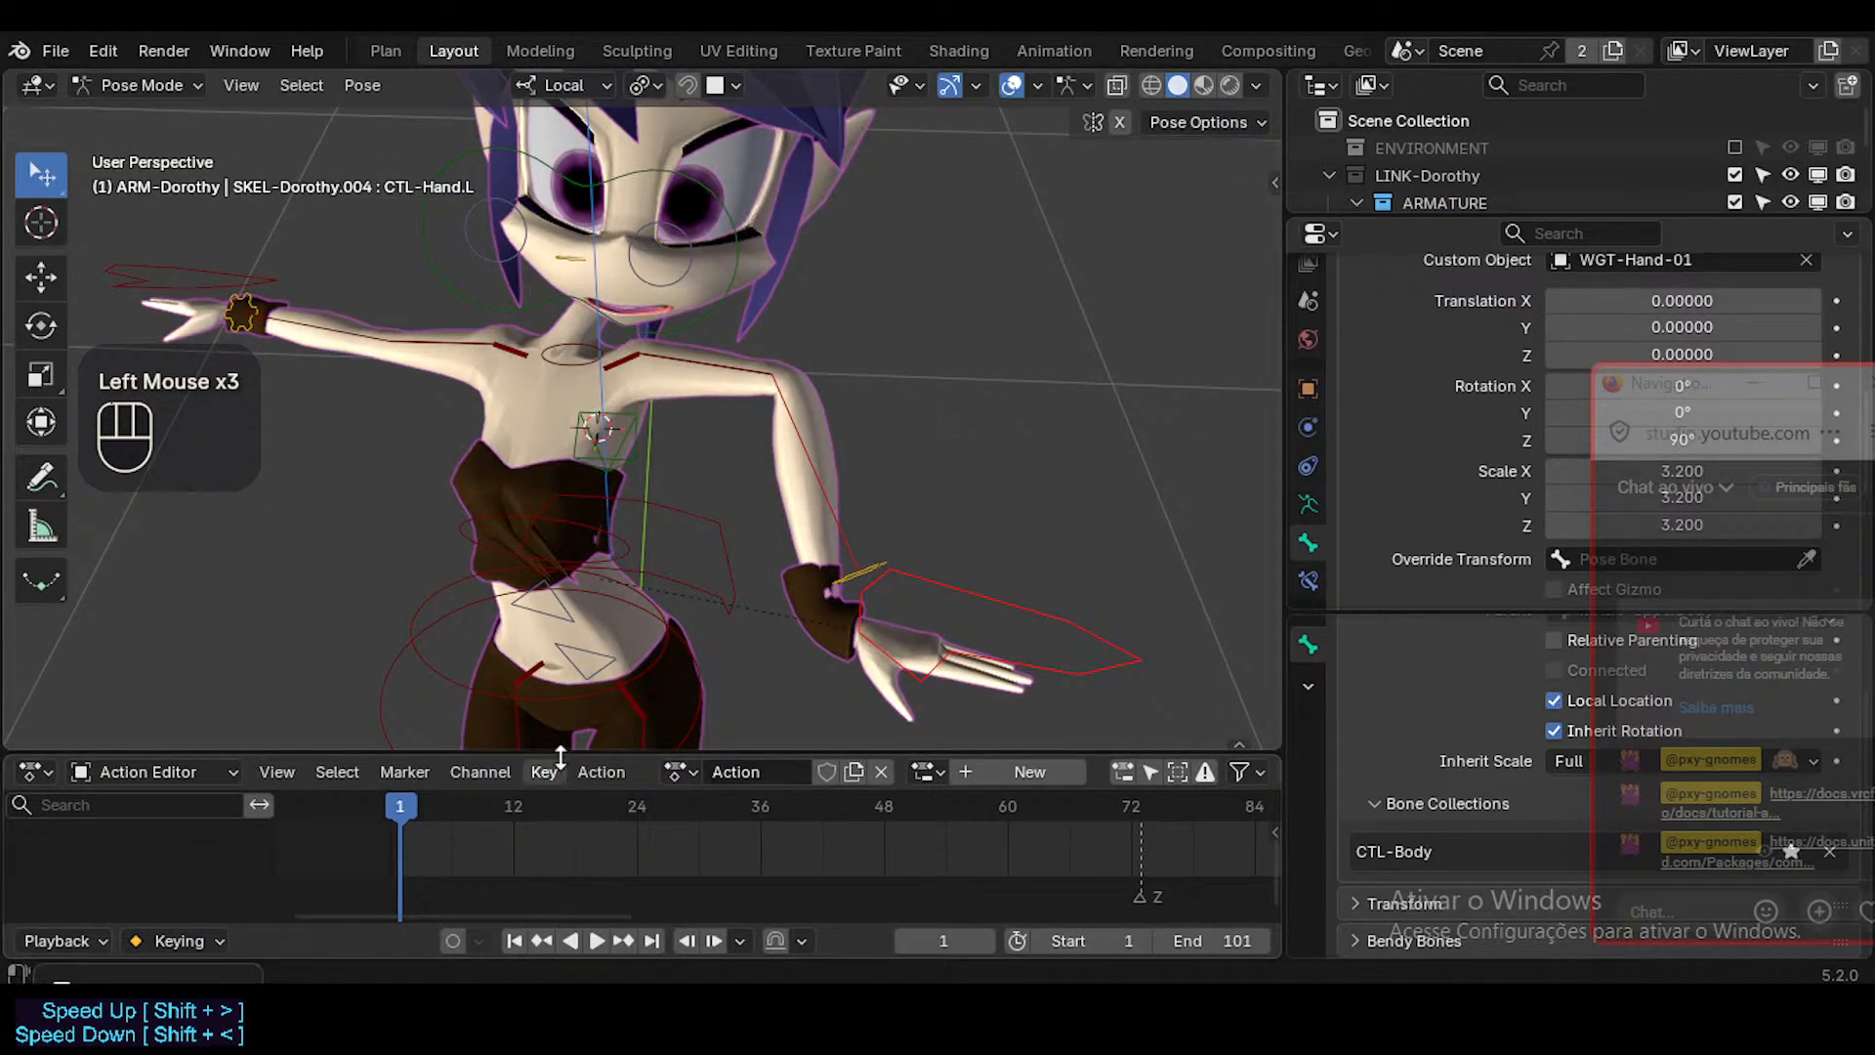
left_click(994, 771)
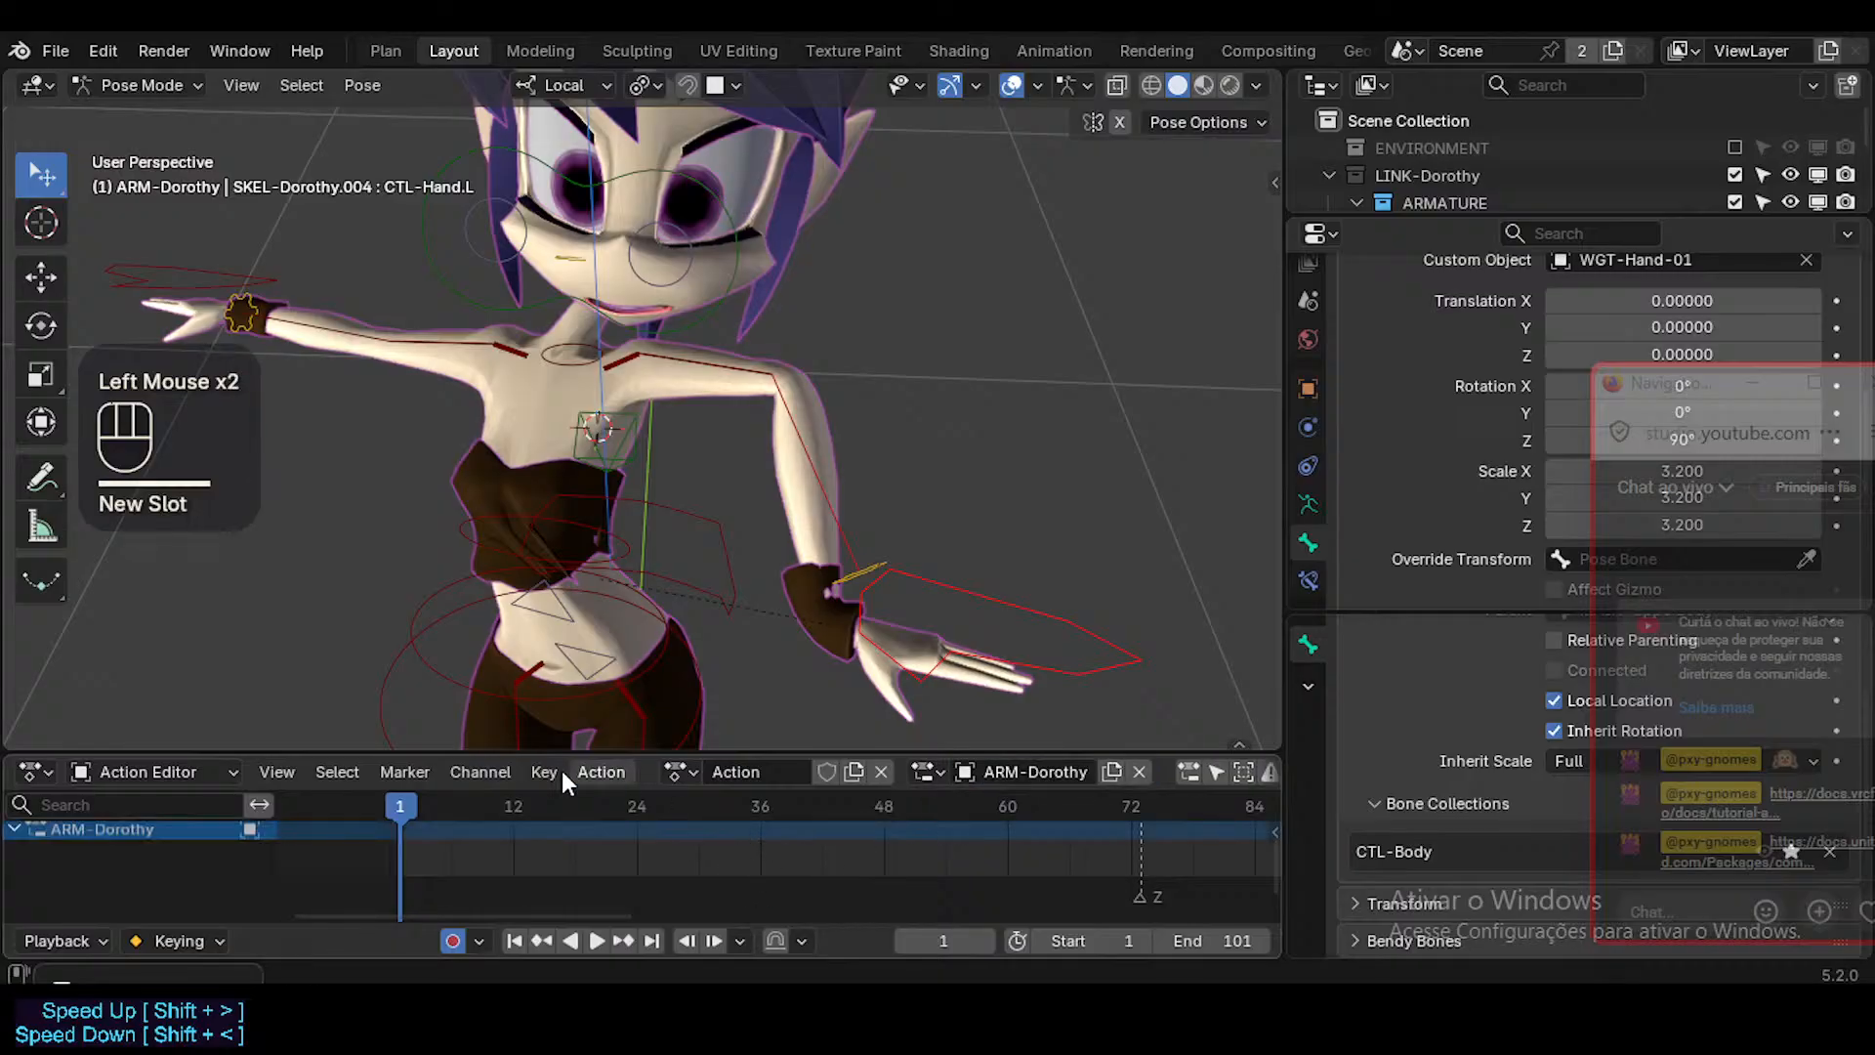
key("a")
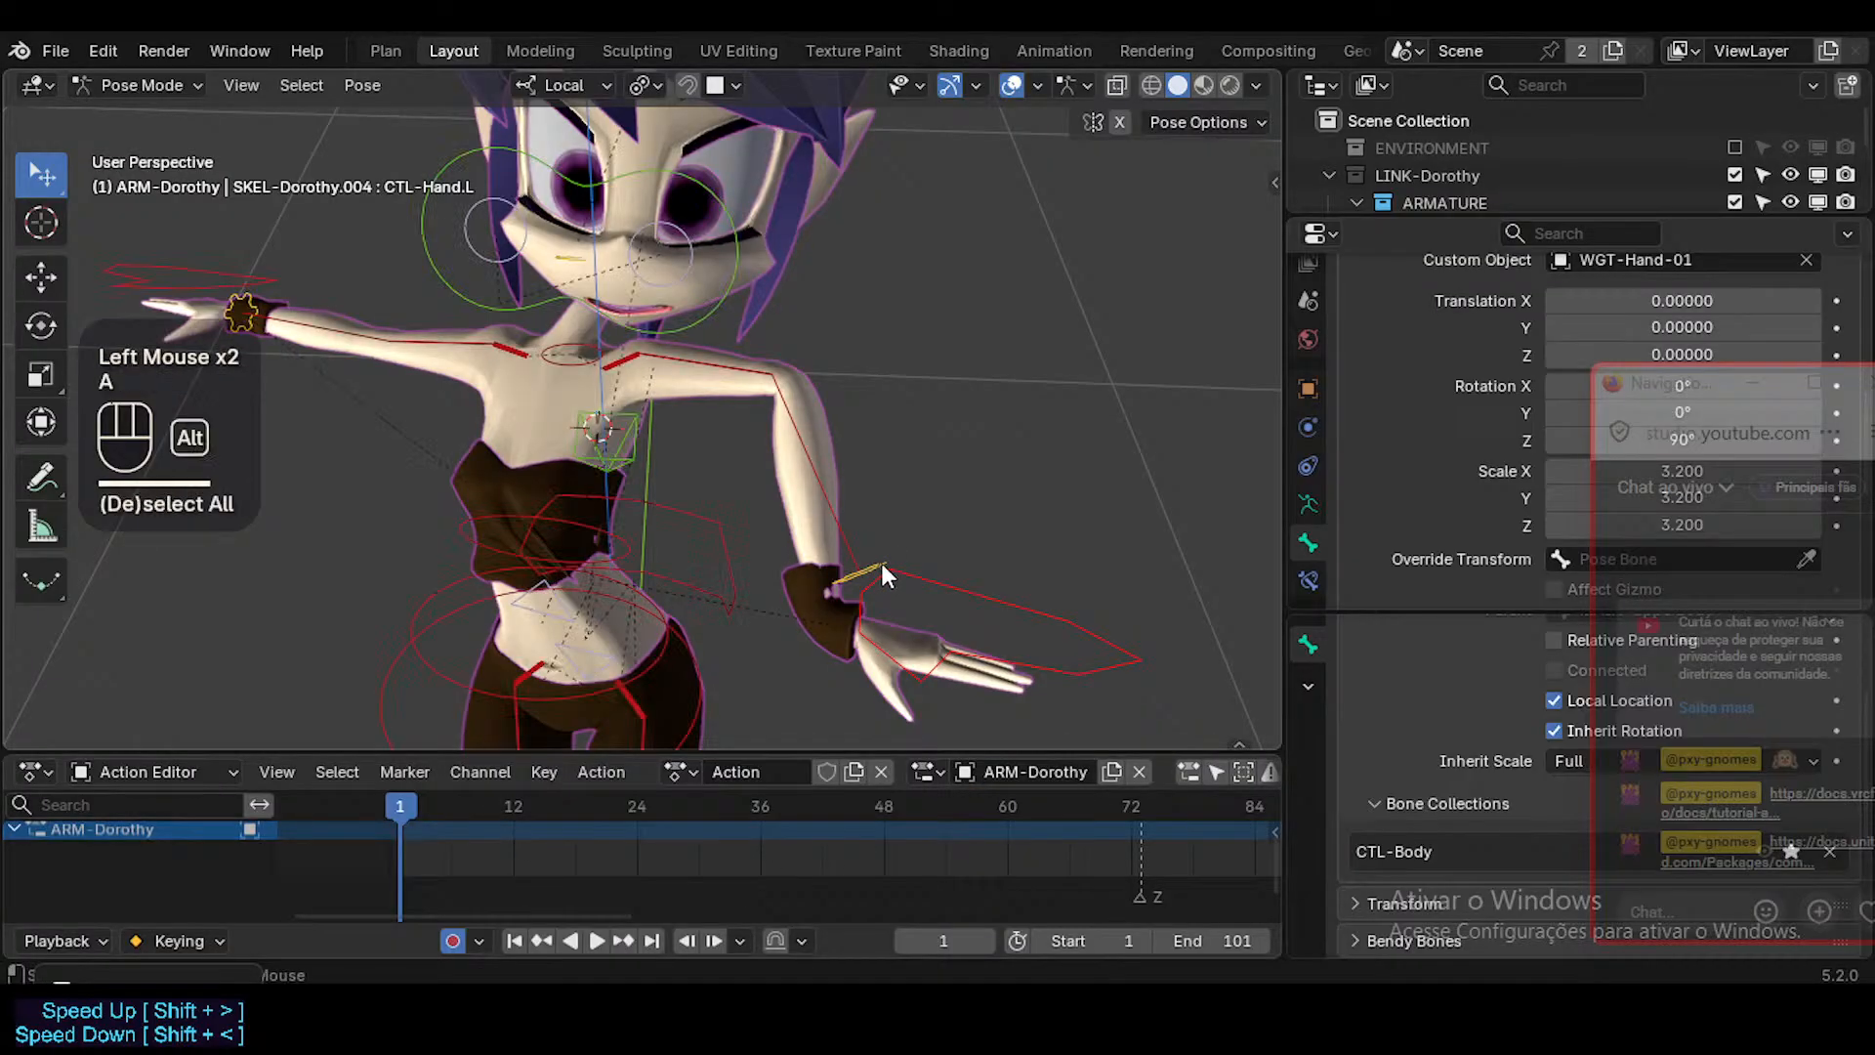
left_click(904, 576)
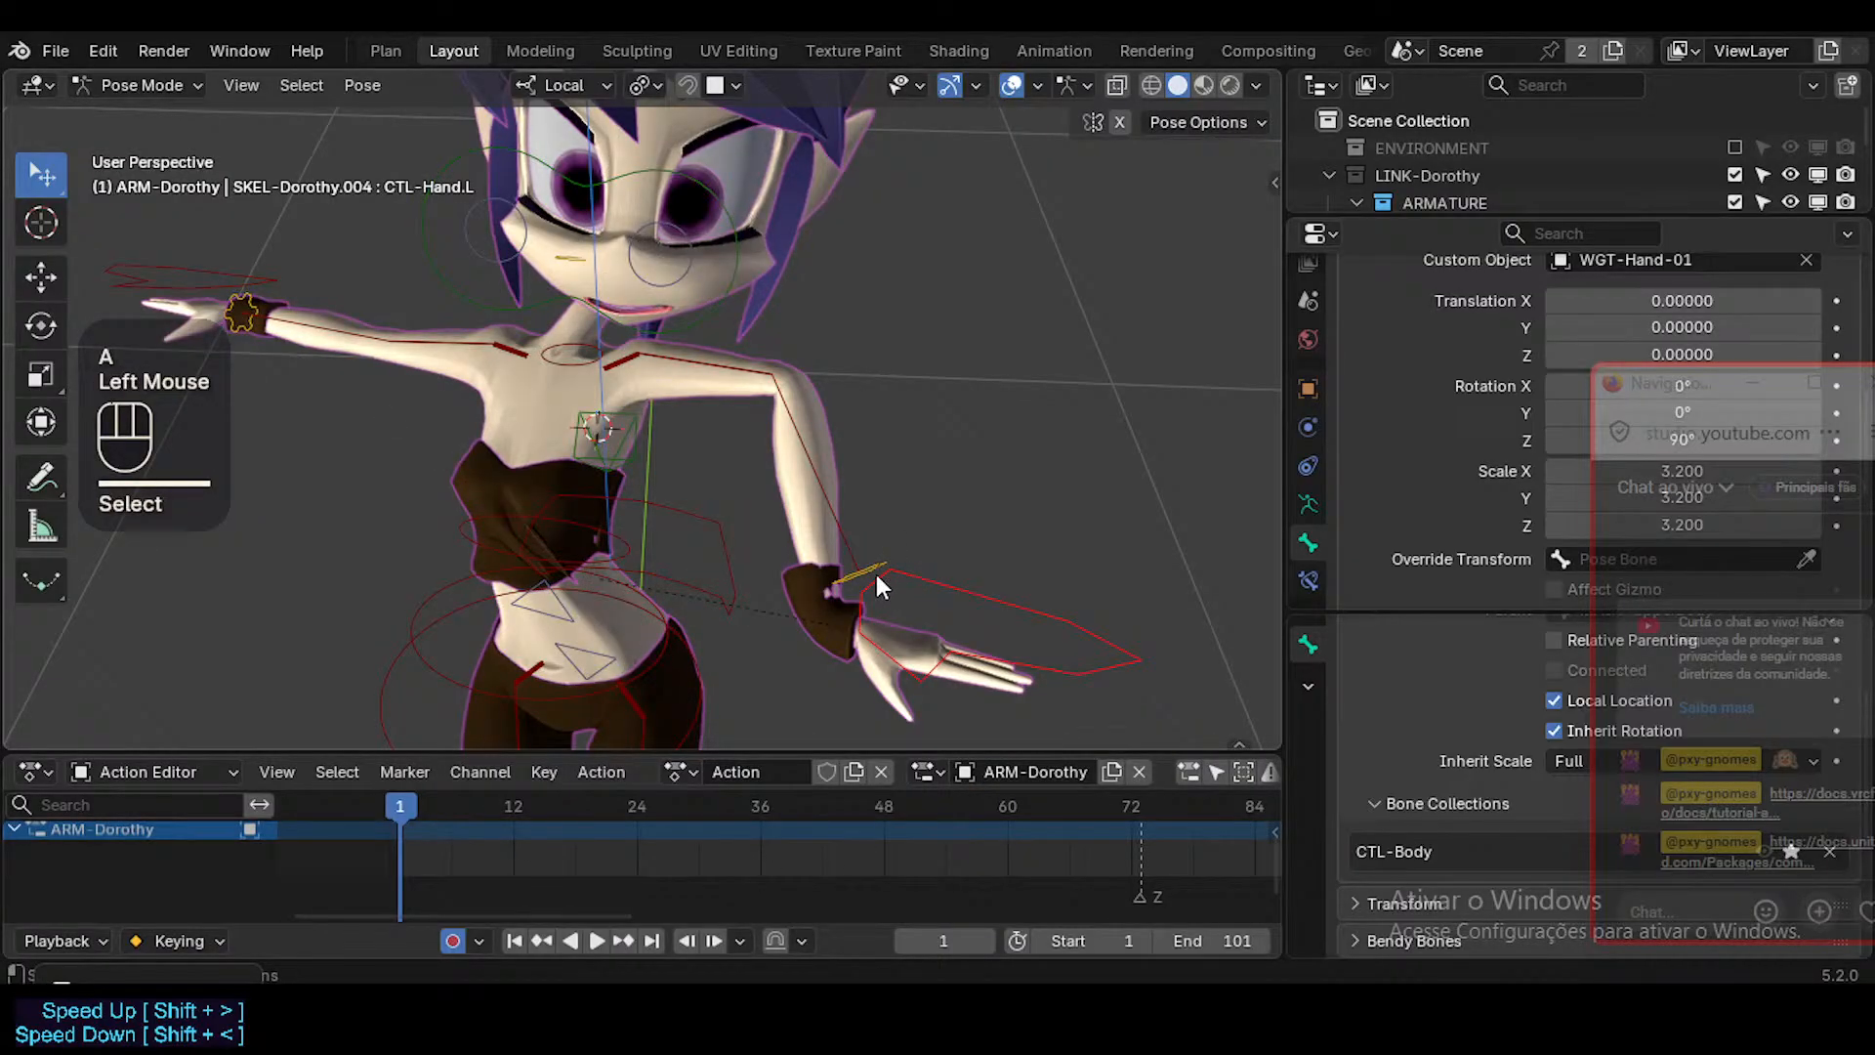
Select CTL-Hand.L, CTL-ForeArm.L, CTL-UpperArm.L and CTL-Shoulder.L together and insert a keyframe for them at frame 1.
left_click(796, 512, "shift")
left_click(699, 373, "shift")
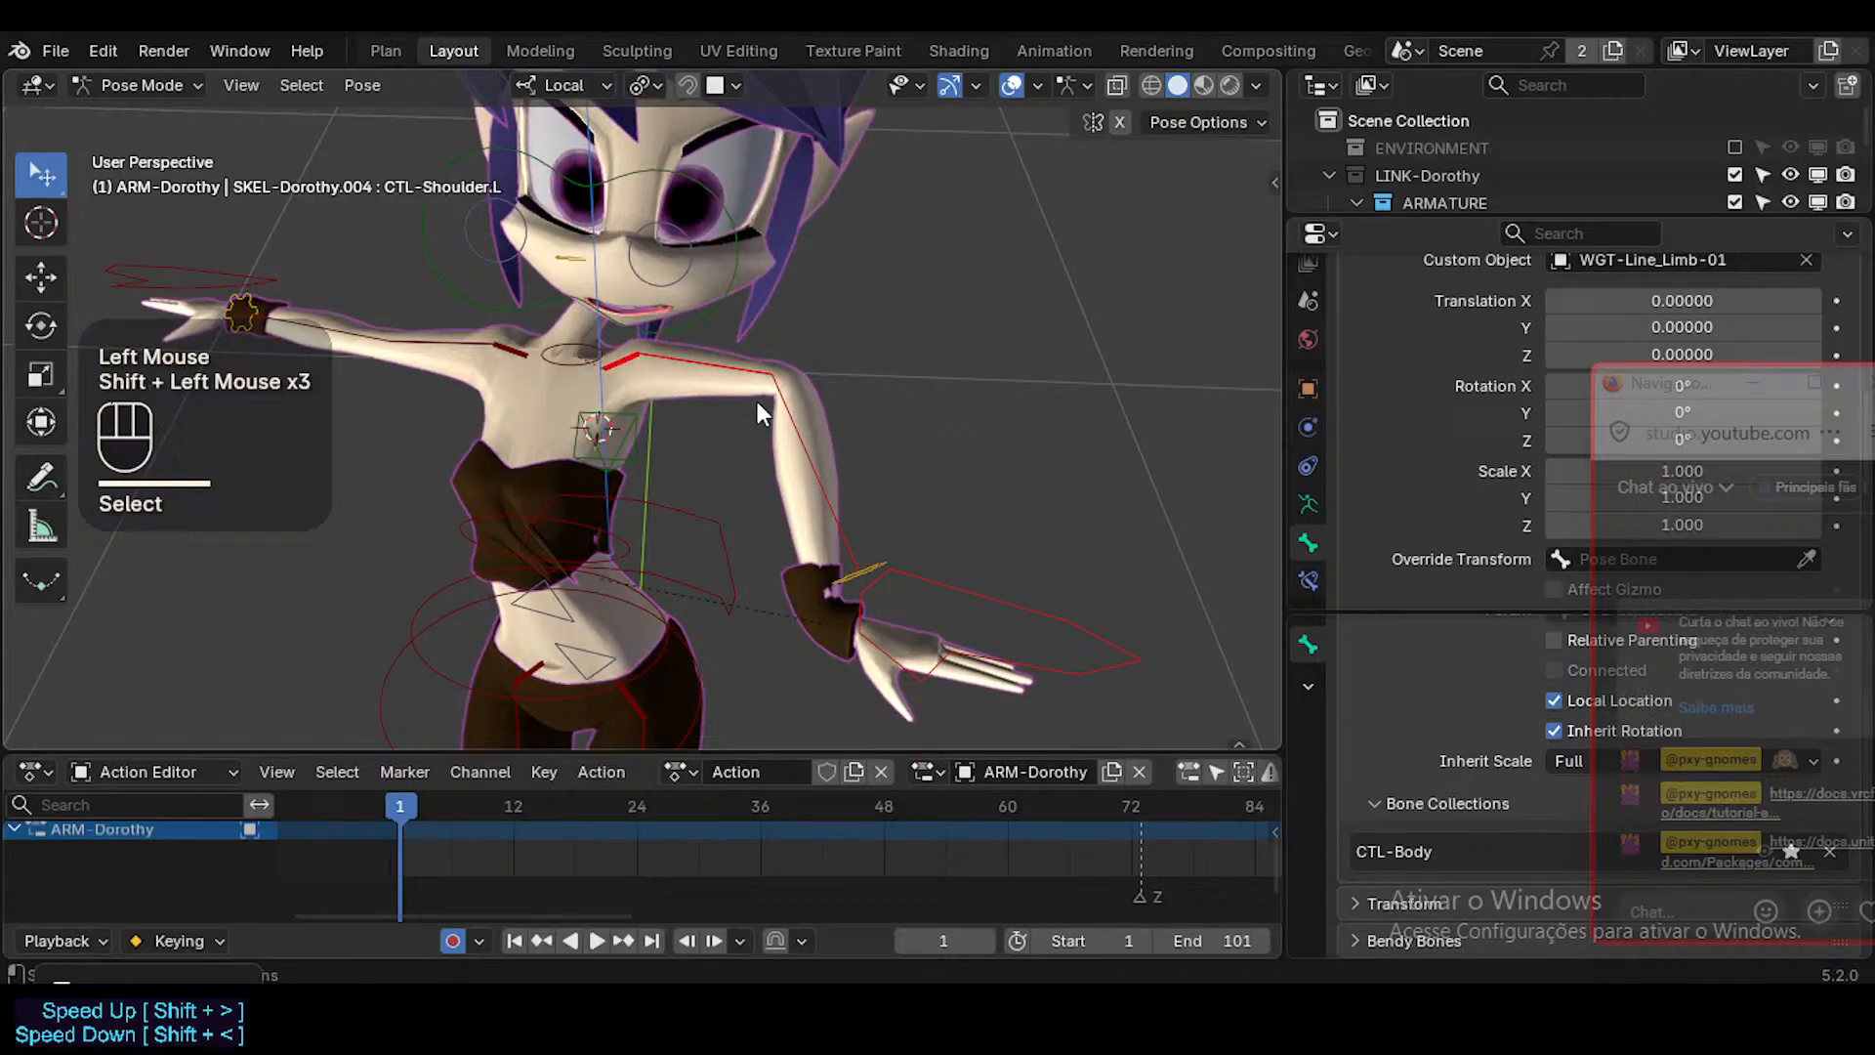
key("i")
left_click(895, 565)
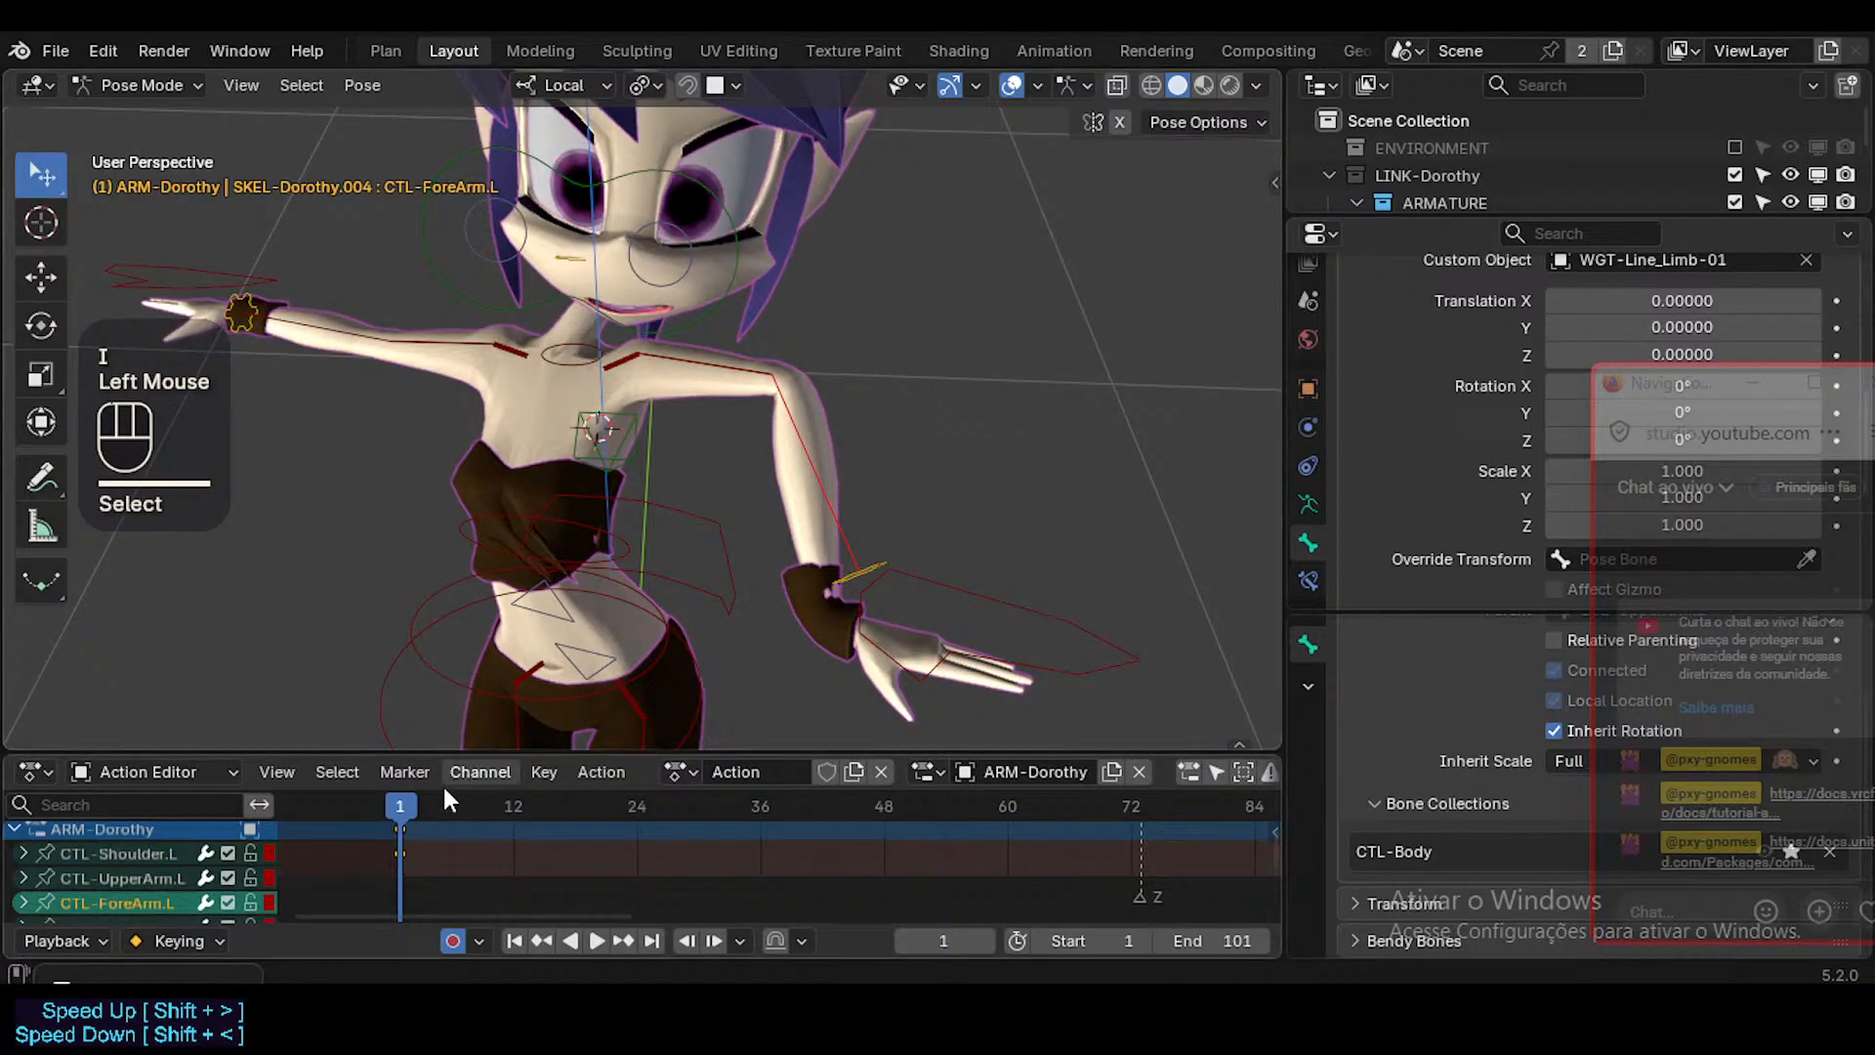
left_click(771, 415)
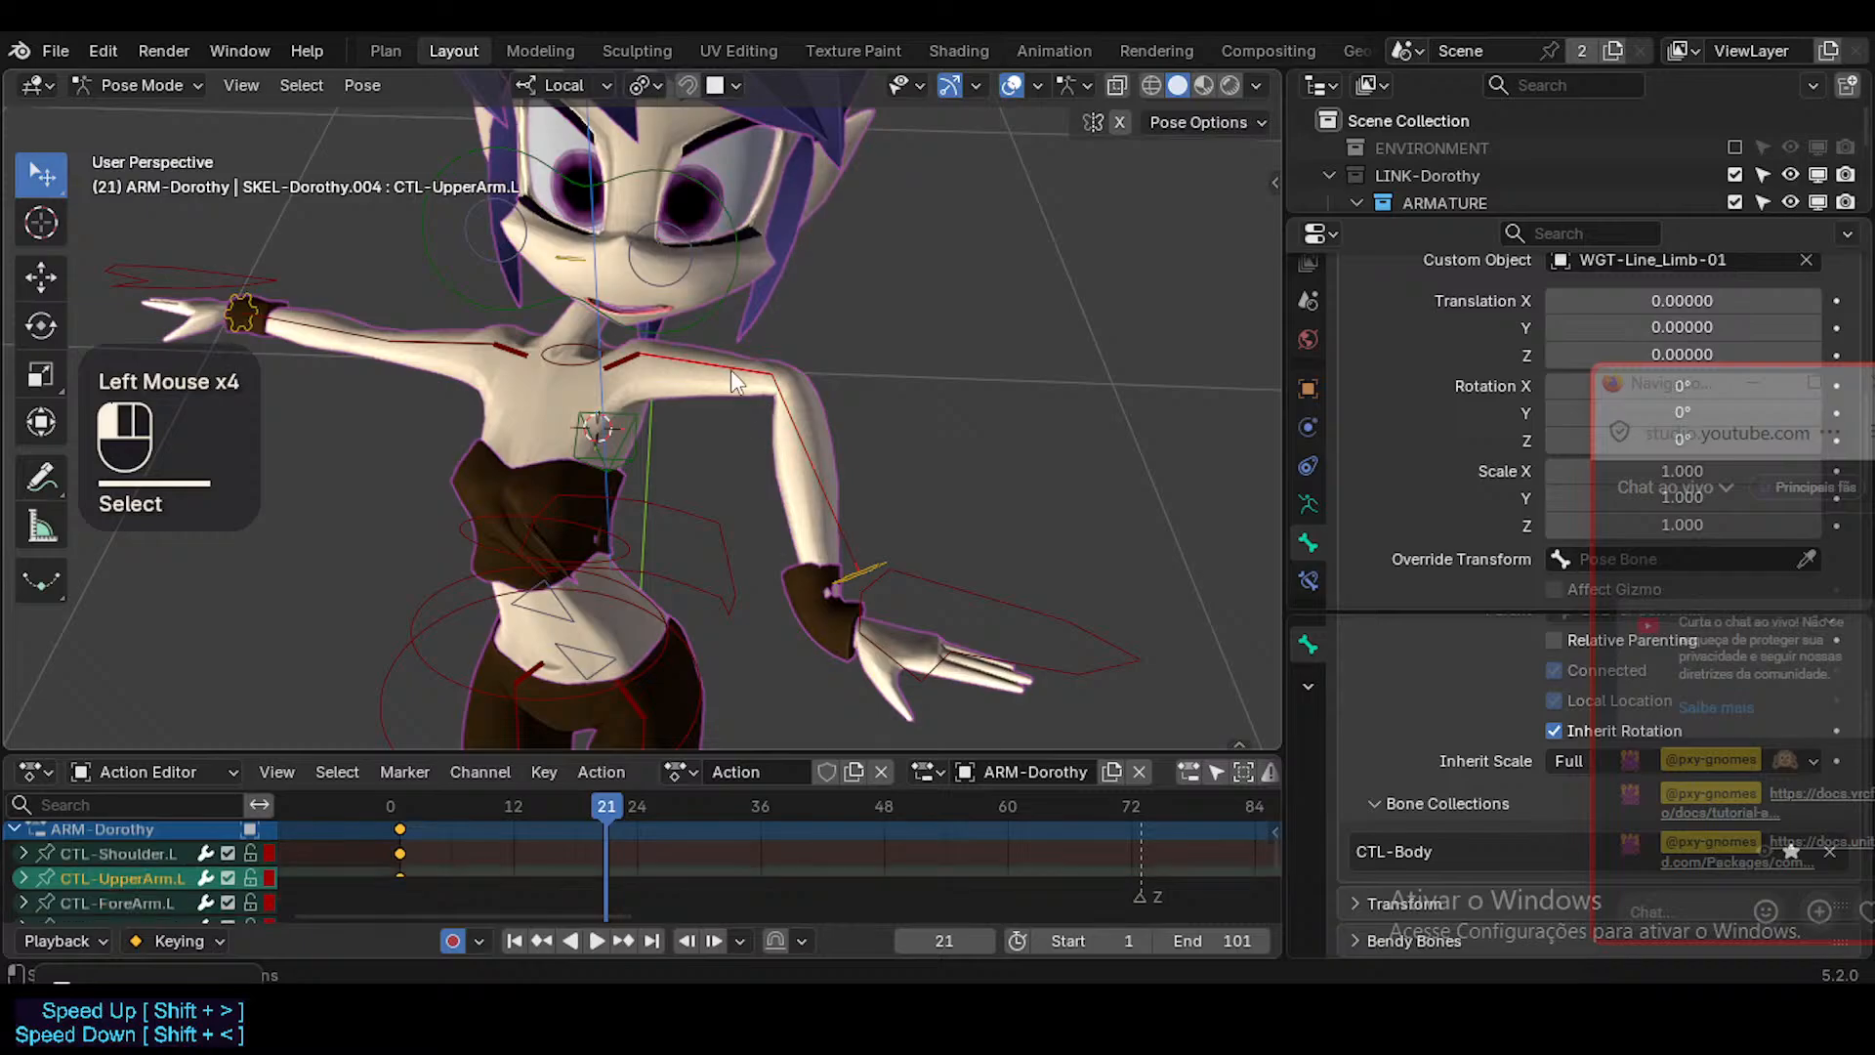
key("r")
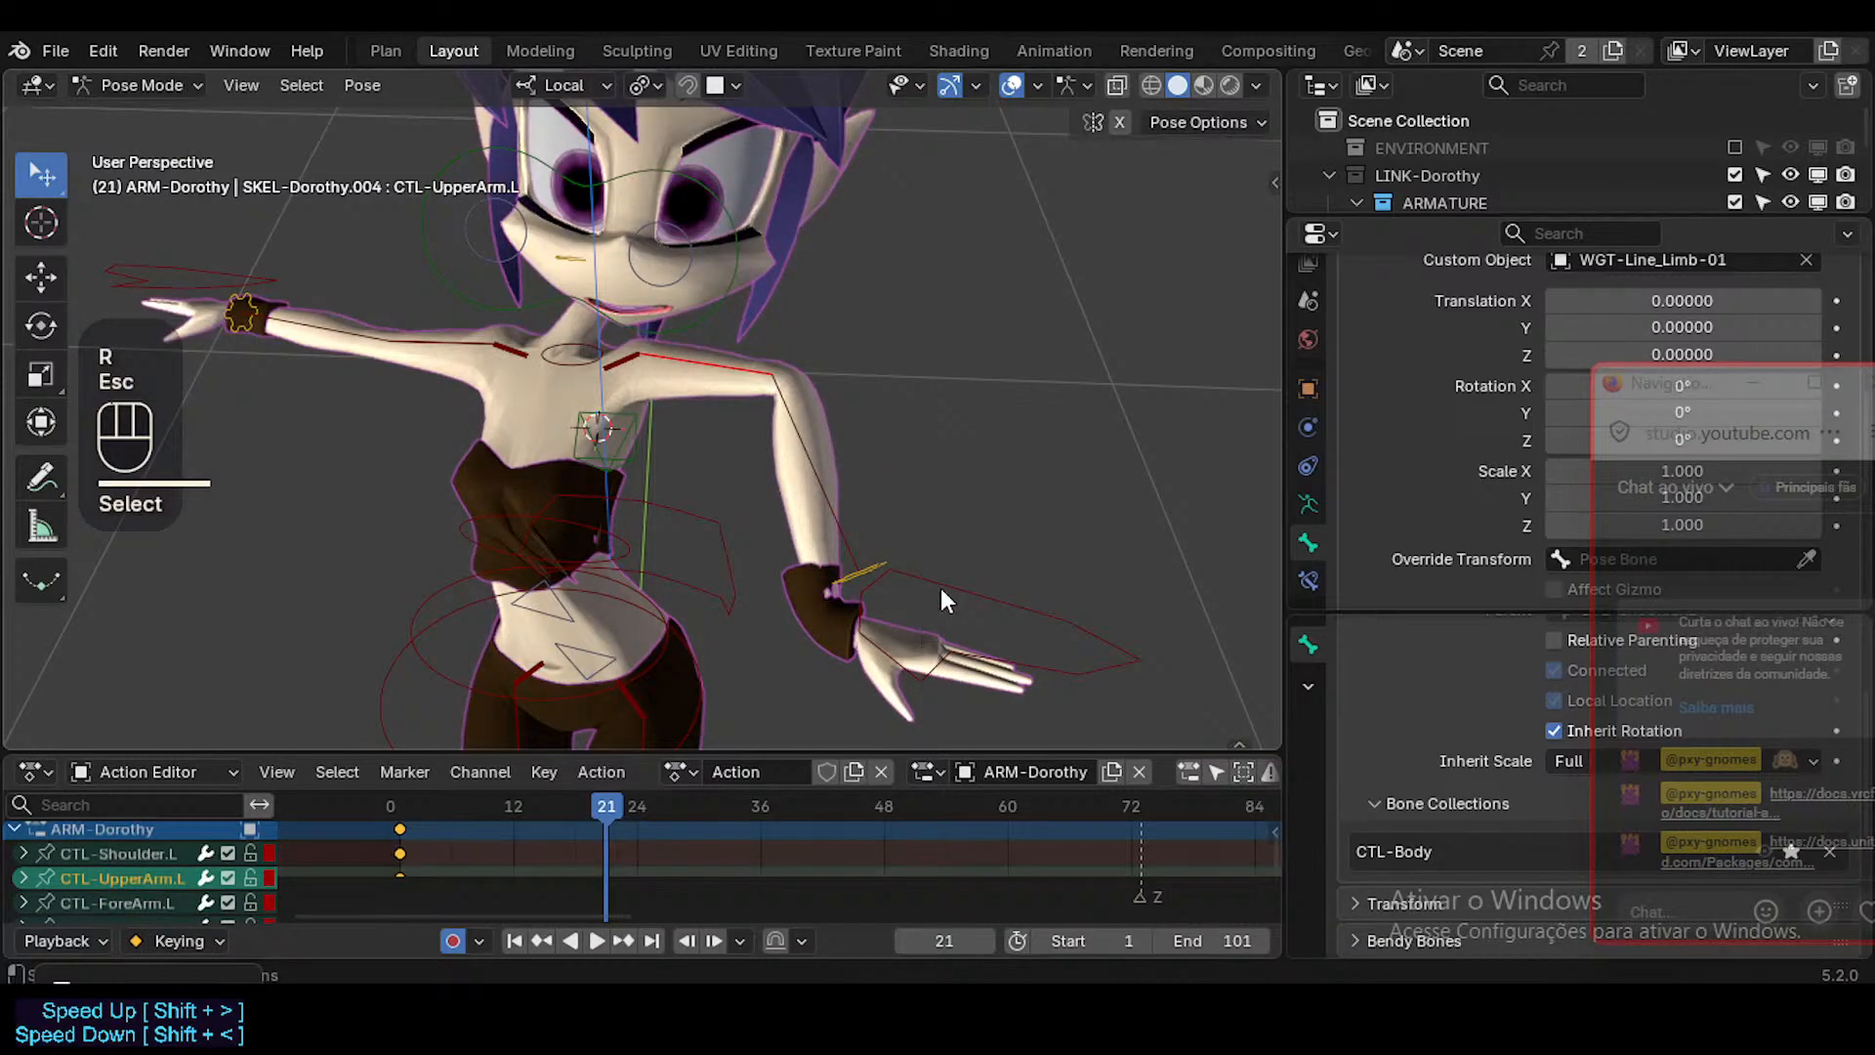
left_click(826, 513)
left_click(920, 578)
left_click(879, 566, "shift")
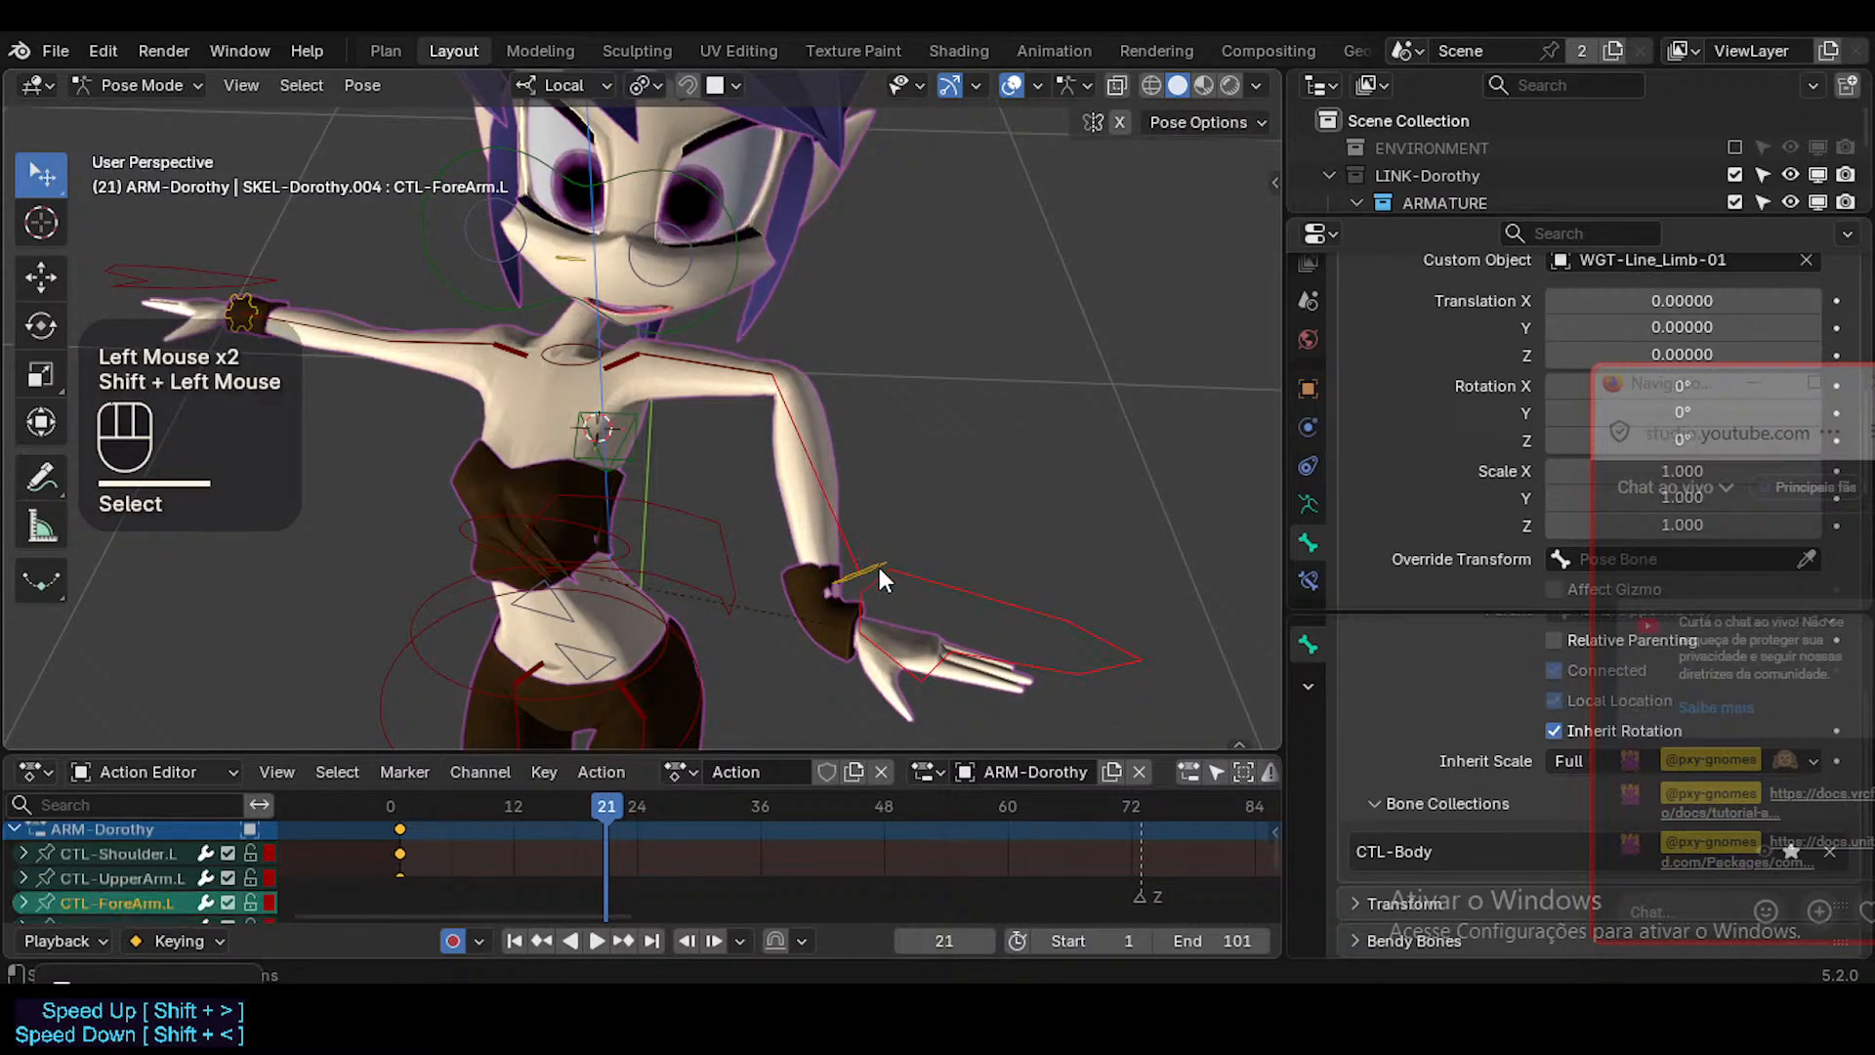
left_click(874, 568)
key("g")
key("Escape")
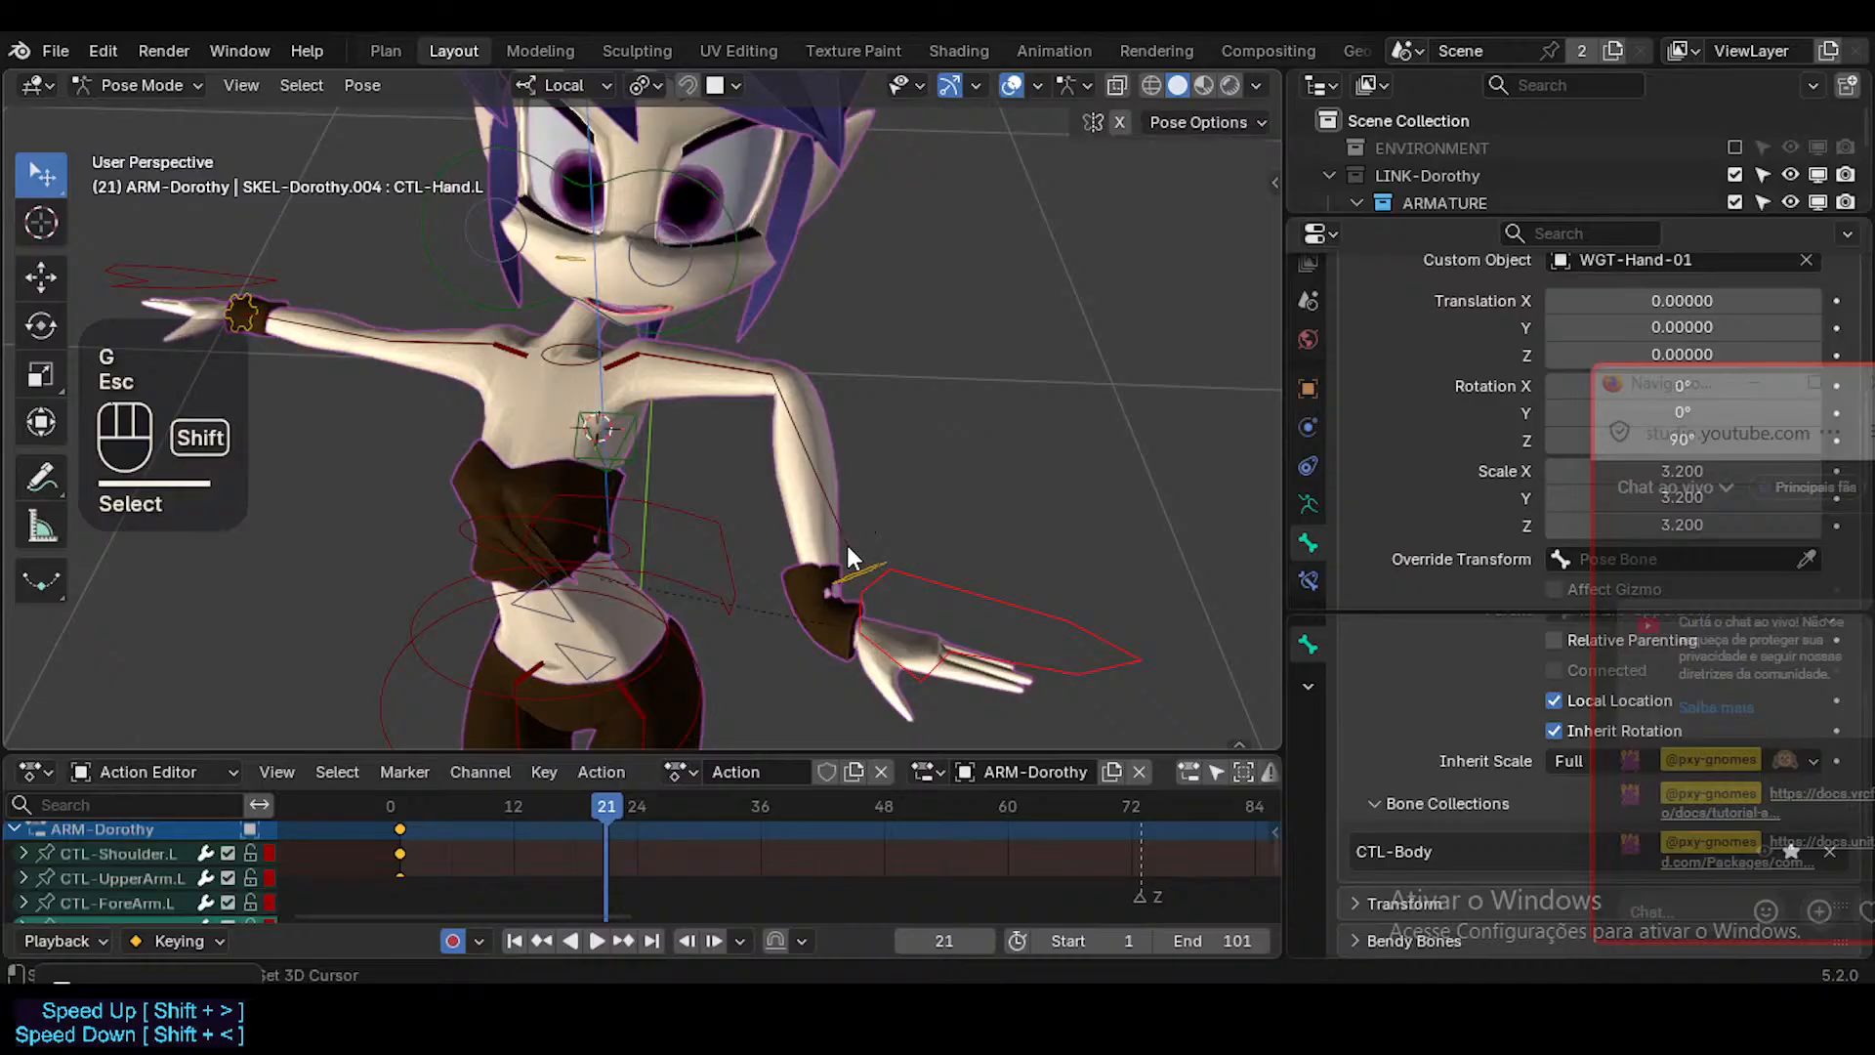
At frame 21, move CTL-ForeArm.L by about 0.048, 0.101 and 0.087 m, and again by about -0.119, -0.064 and 0.053 m.
left_click(845, 541, "shift")
key("g")
left_click(941, 325)
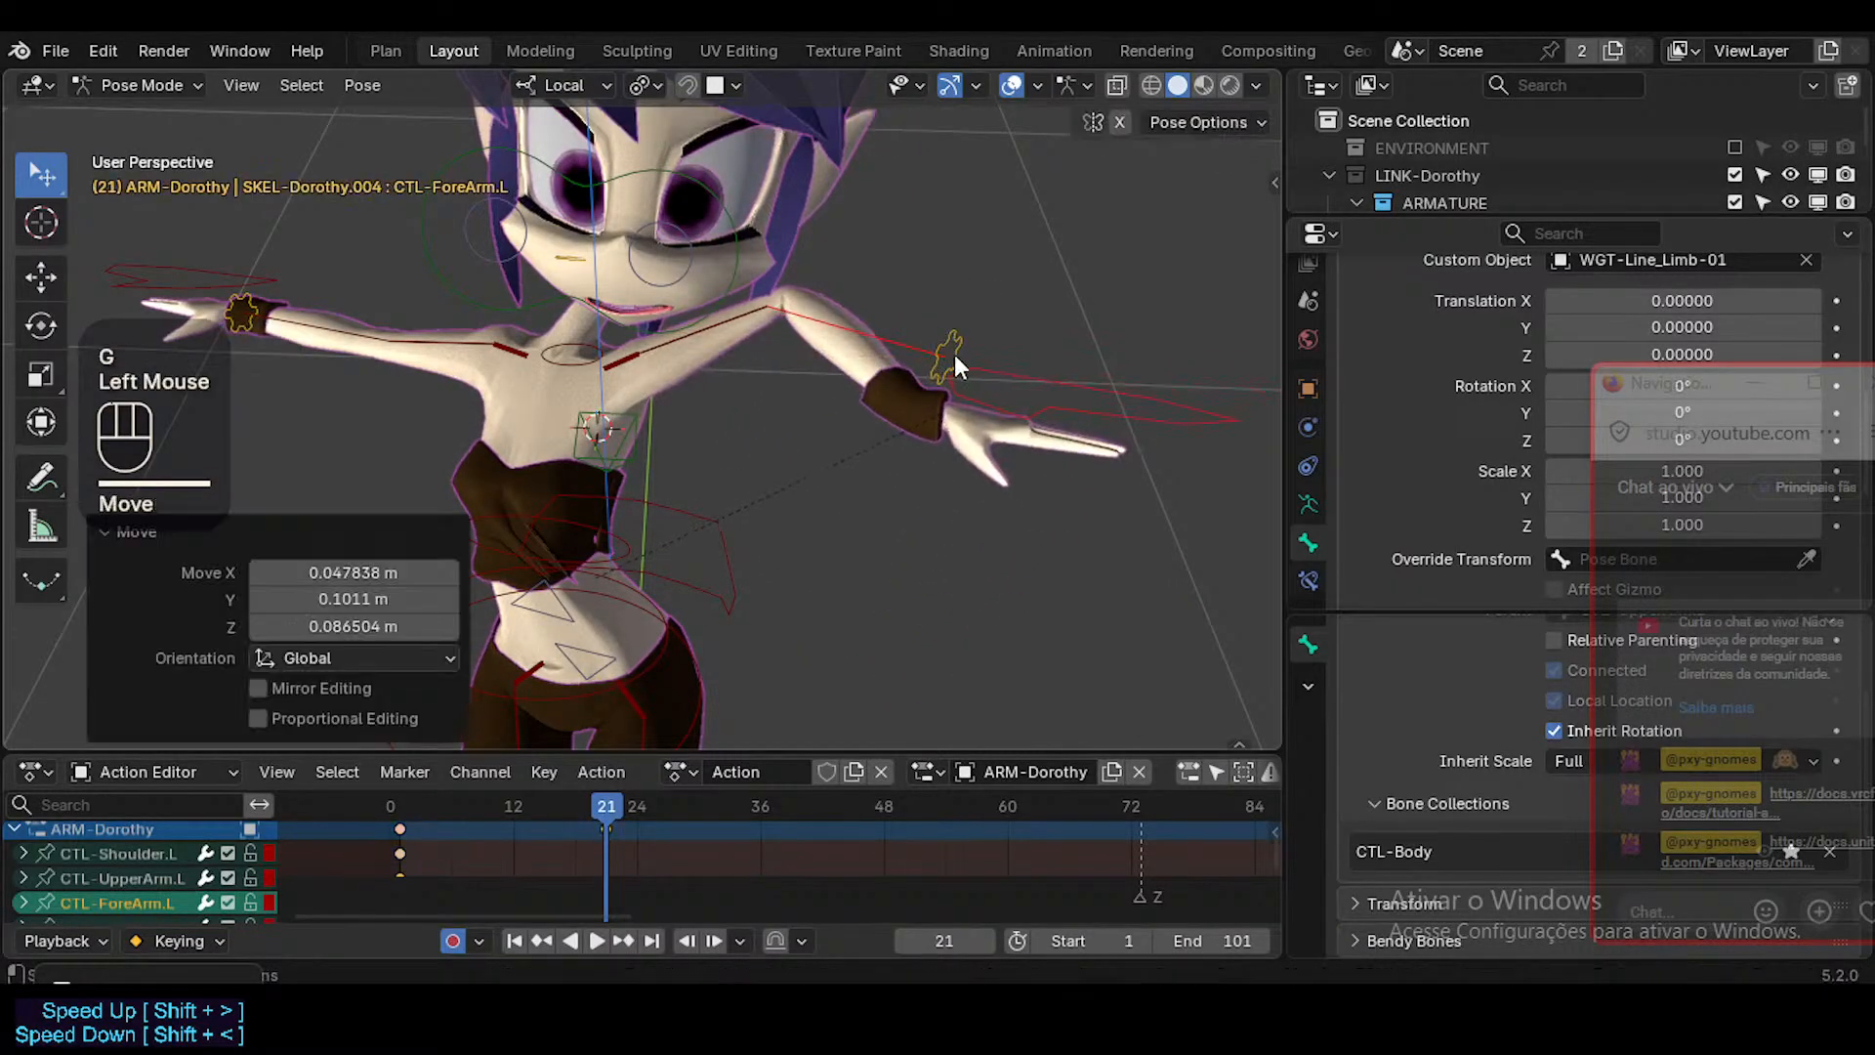
middle_click_drag(942, 325, 469, 274)
key("g")
left_click(497, 273)
Move CTL-ForeArm.L with a longer Auto IK length by about -0.013, -0.058 and -0.011 m.
key("g")
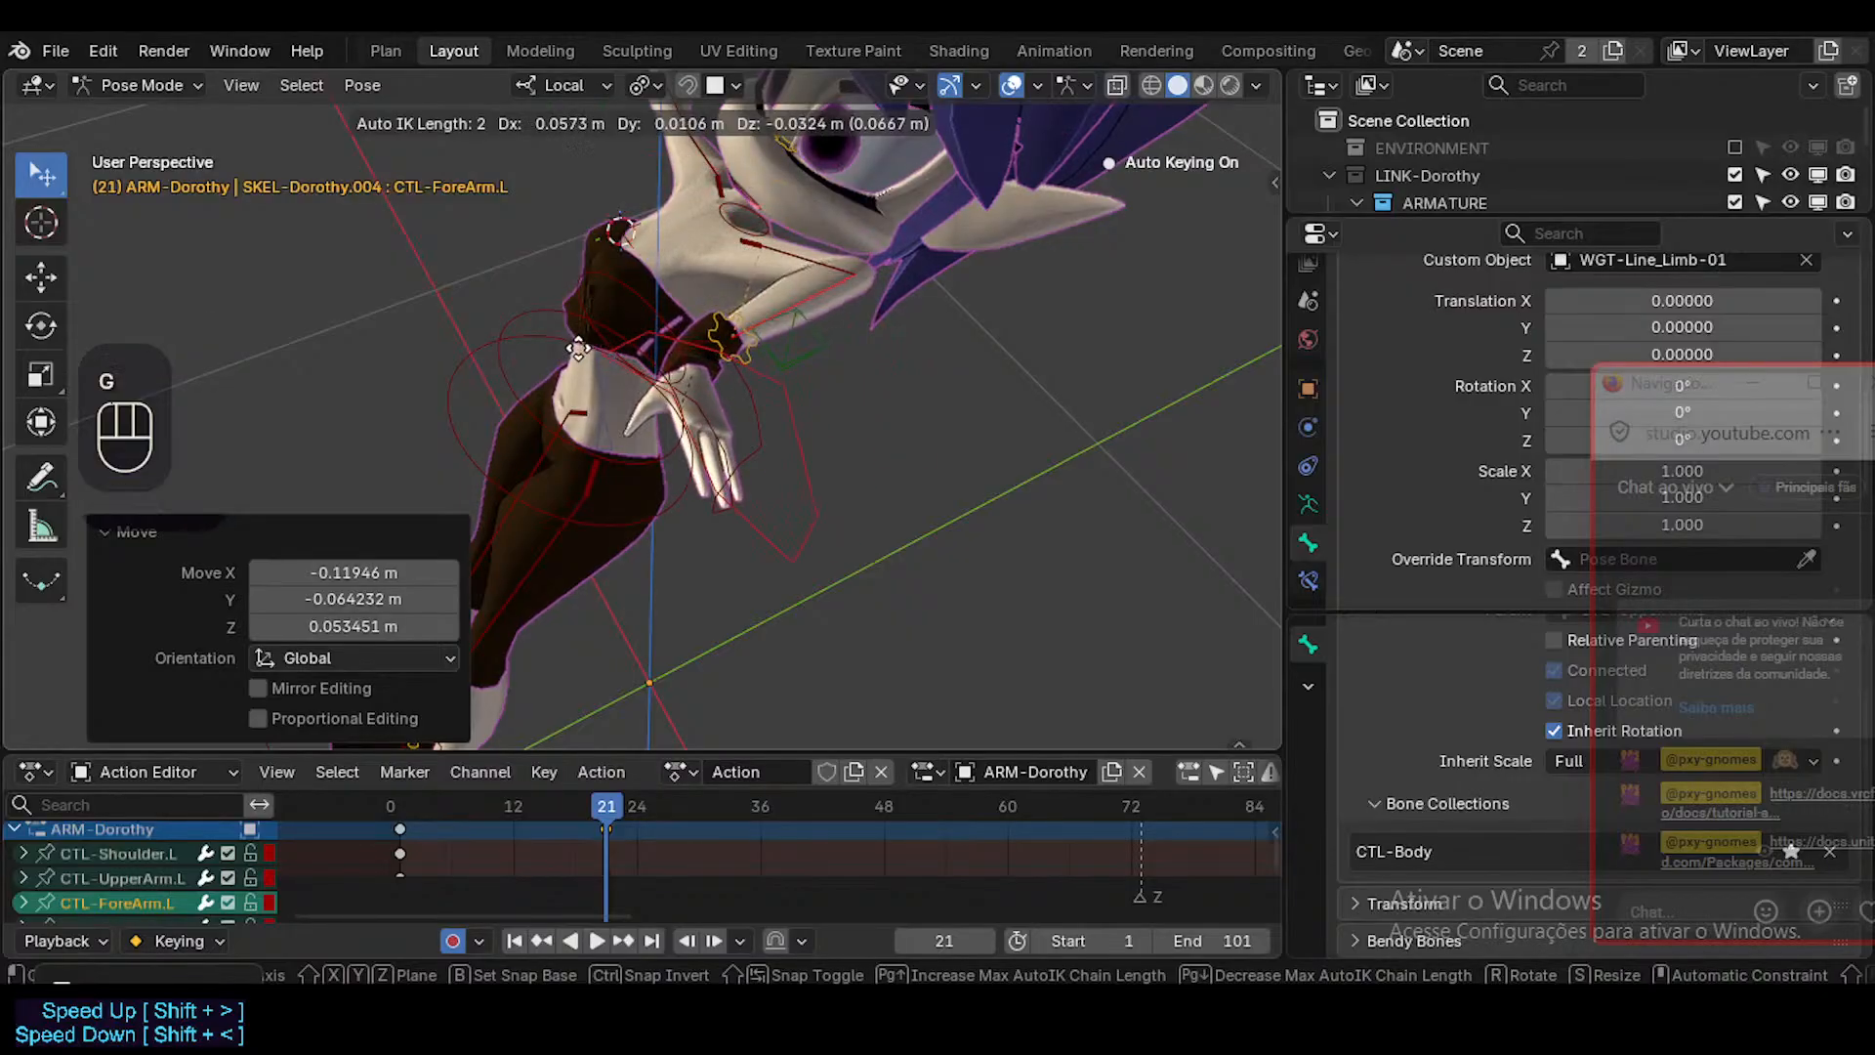
scroll(540, 244, "down", 2)
left_click(435, 297)
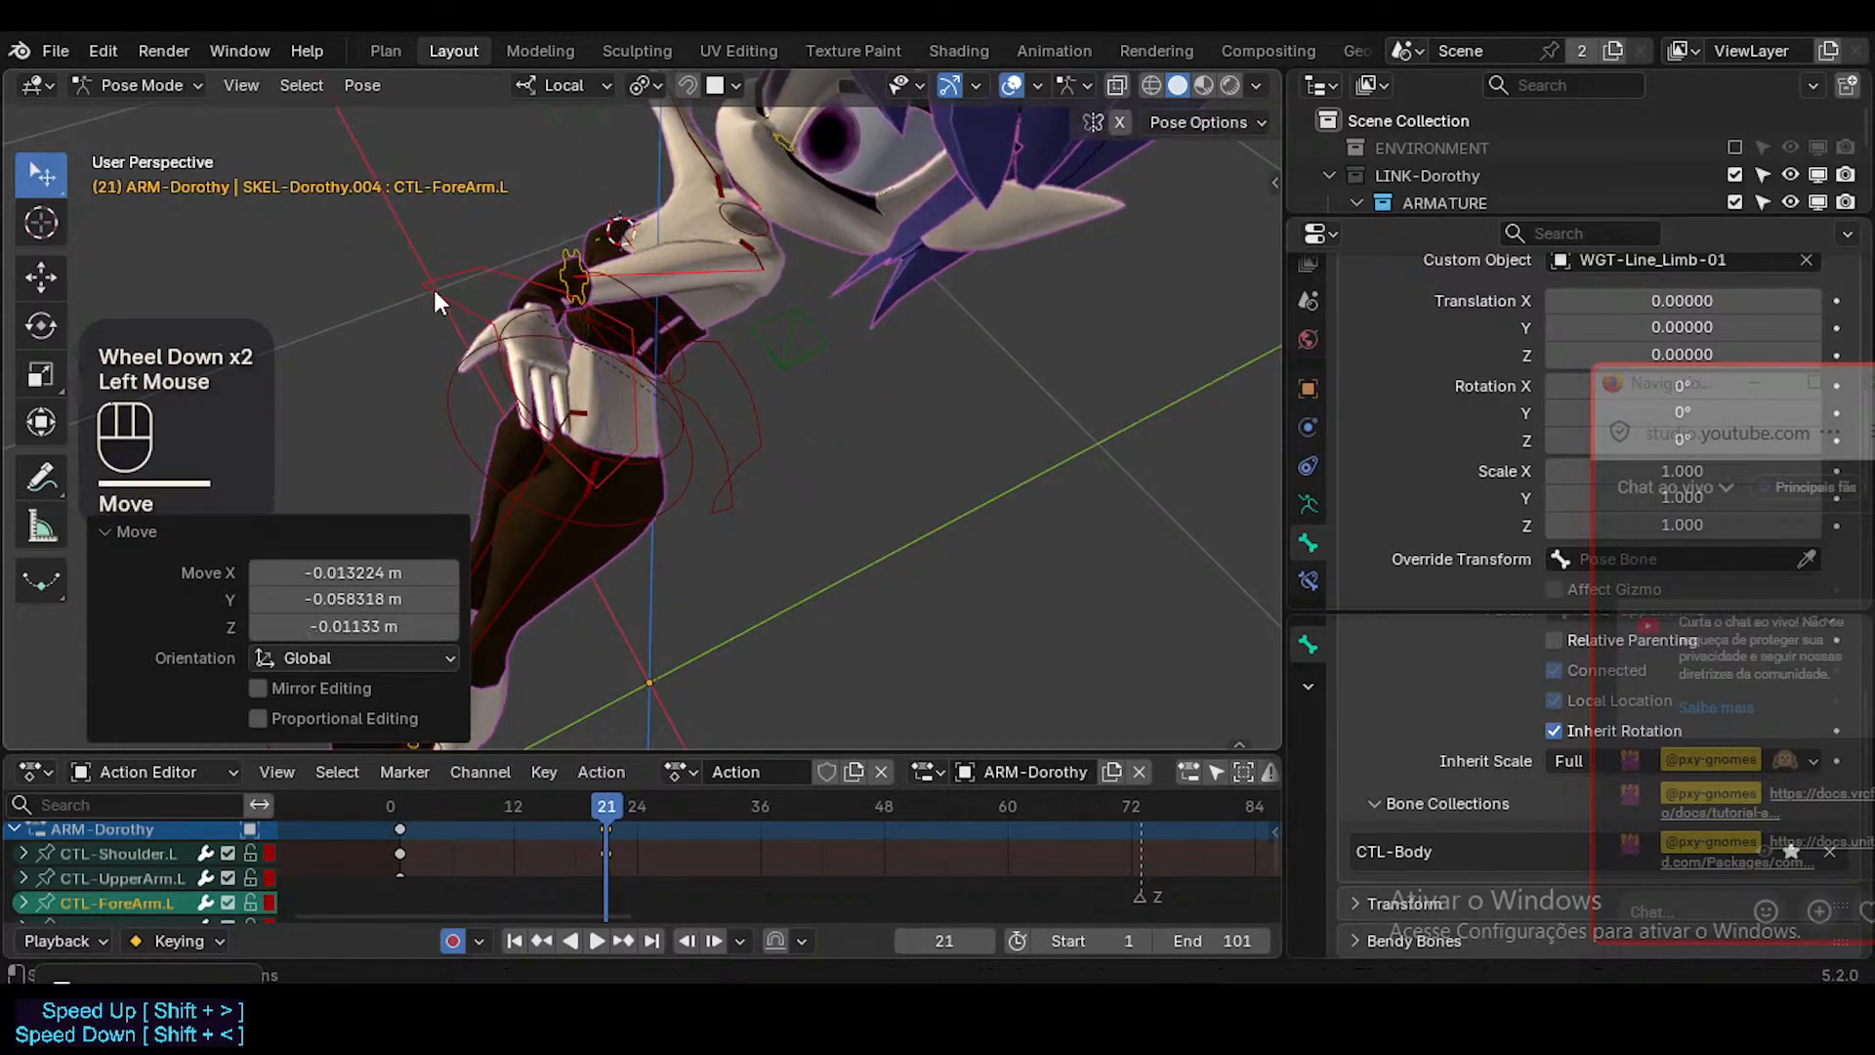
Display the motion path of CTL-Hand.L for the arm action and review the frames before 21.
middle_click_drag(441, 300, 781, 342)
middle_click_drag(752, 342, 907, 452, "shift")
left_click(988, 459)
left_click(974, 464)
key("ctrl+t")
left_click(913, 584)
scroll(899, 463, "down", 1)
mouse_move(600, 805)
left_mouse_down()
mouse_move(324, 787)
mouse_move(565, 805)
left_mouse_up()
scroll(689, 561, "up", 2)
middle_click_drag(689, 562, 882, 493)
middle_click_drag(882, 493, 881, 581, "shift")
Go to frame 12 and snap the 3D cursor to the selected MAP-Wrist.L.
left_click_drag(602, 809, 514, 814)
left_click(898, 468)
key("shift+s")
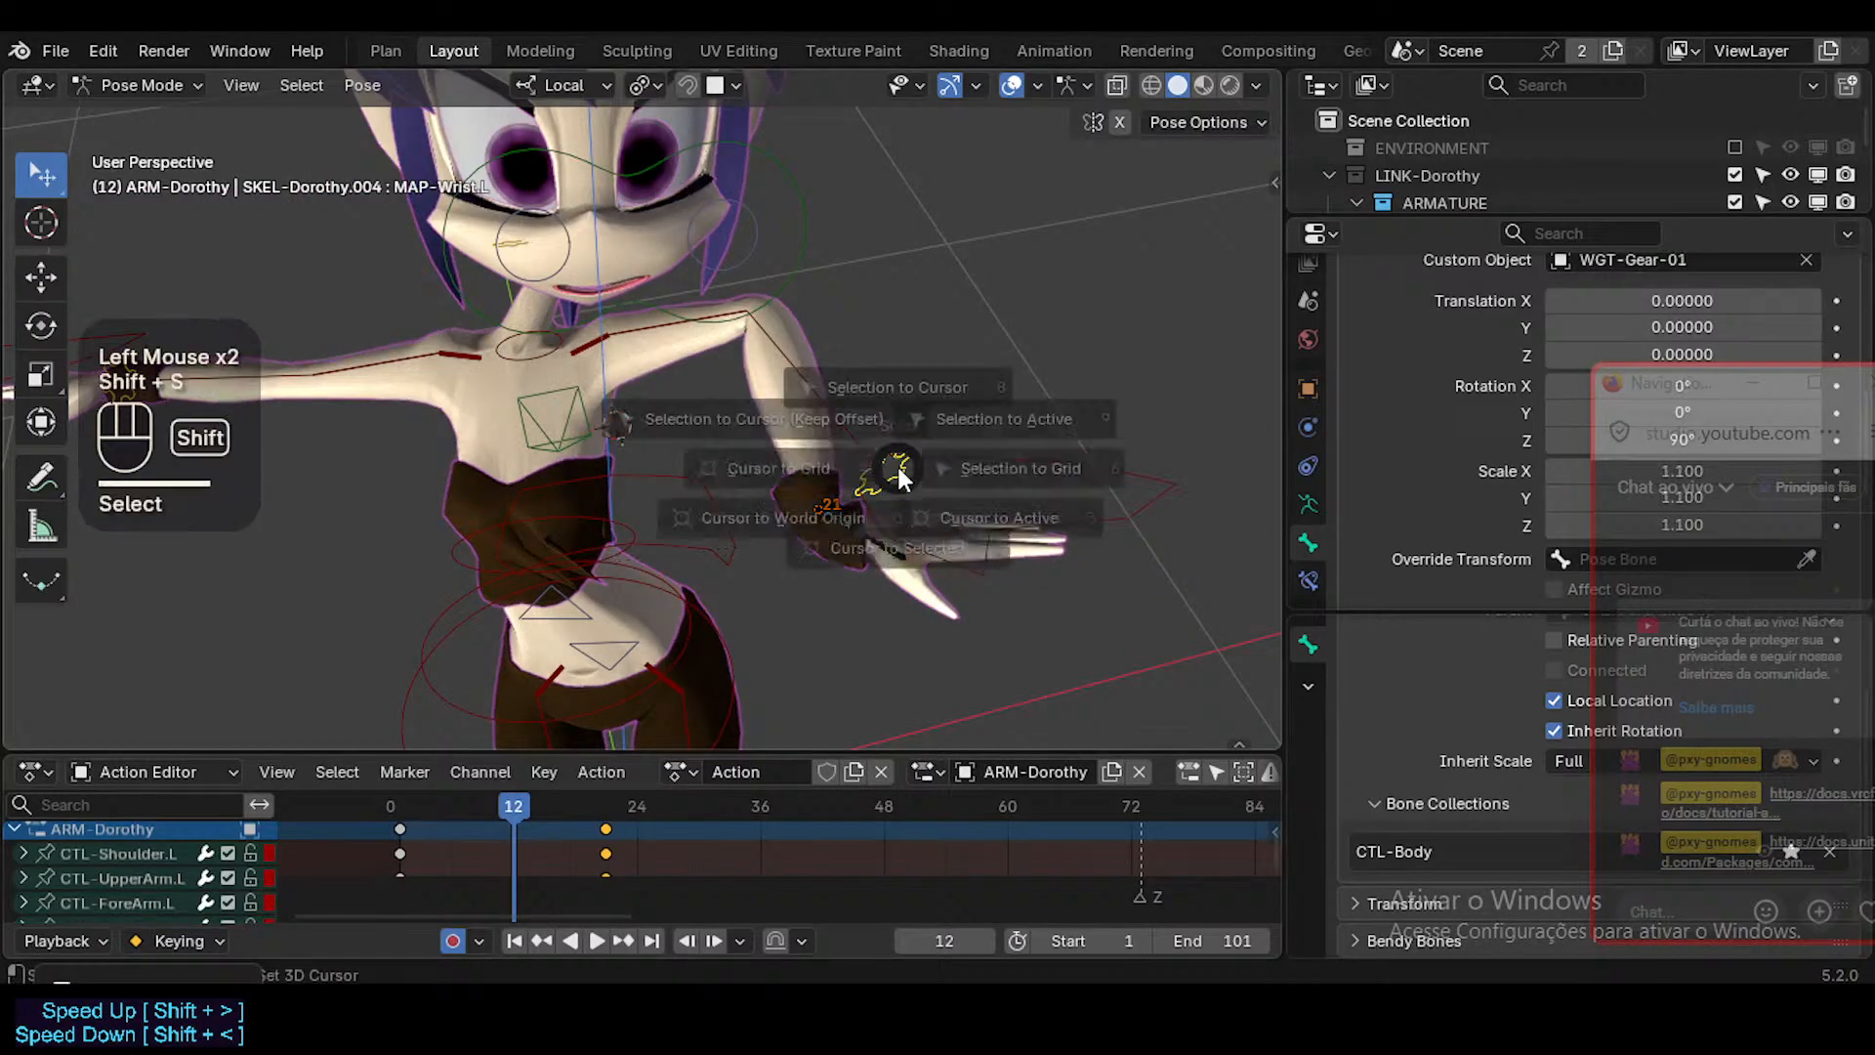
left_click(899, 549)
Select CTL-Hand.L, snap it to the 3D cursor at frame 12 and key it there with a zero-distance move.
left_click(904, 456)
left_click(902, 457)
left_click(865, 447)
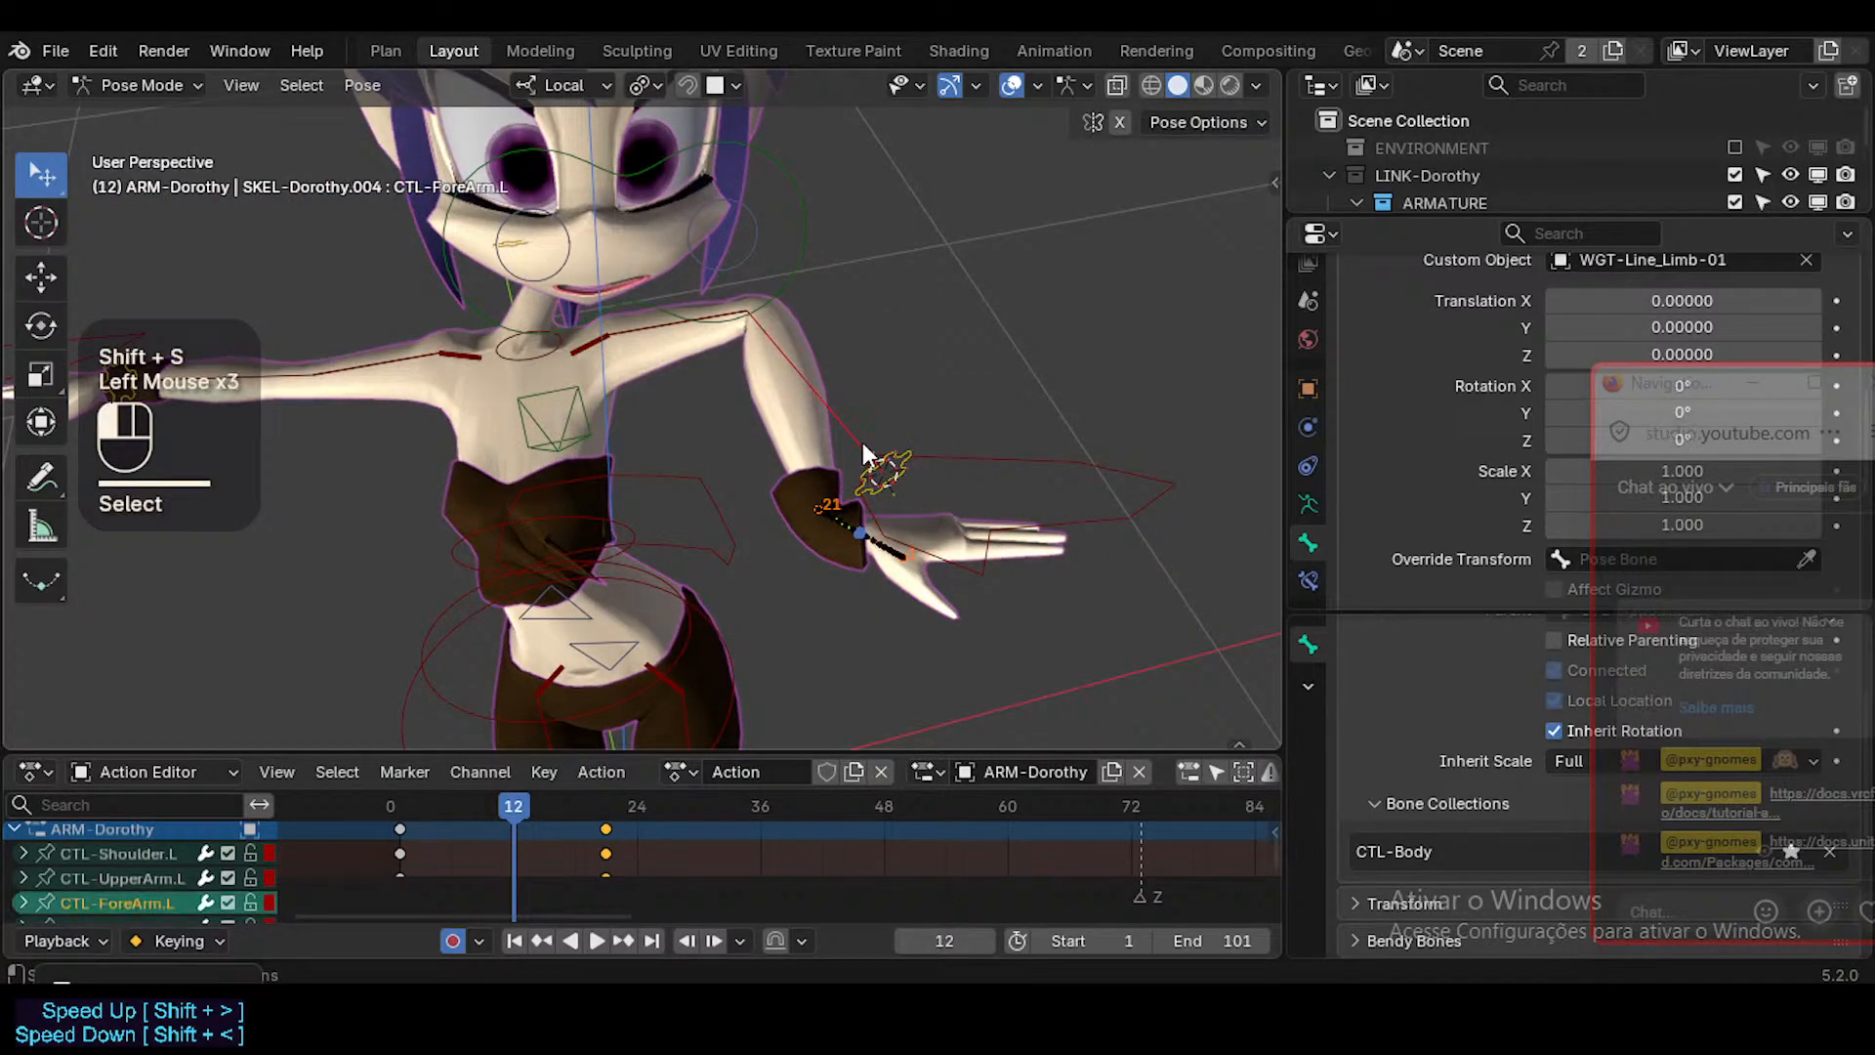
left_click(902, 461)
left_click(884, 459)
left_click(927, 458)
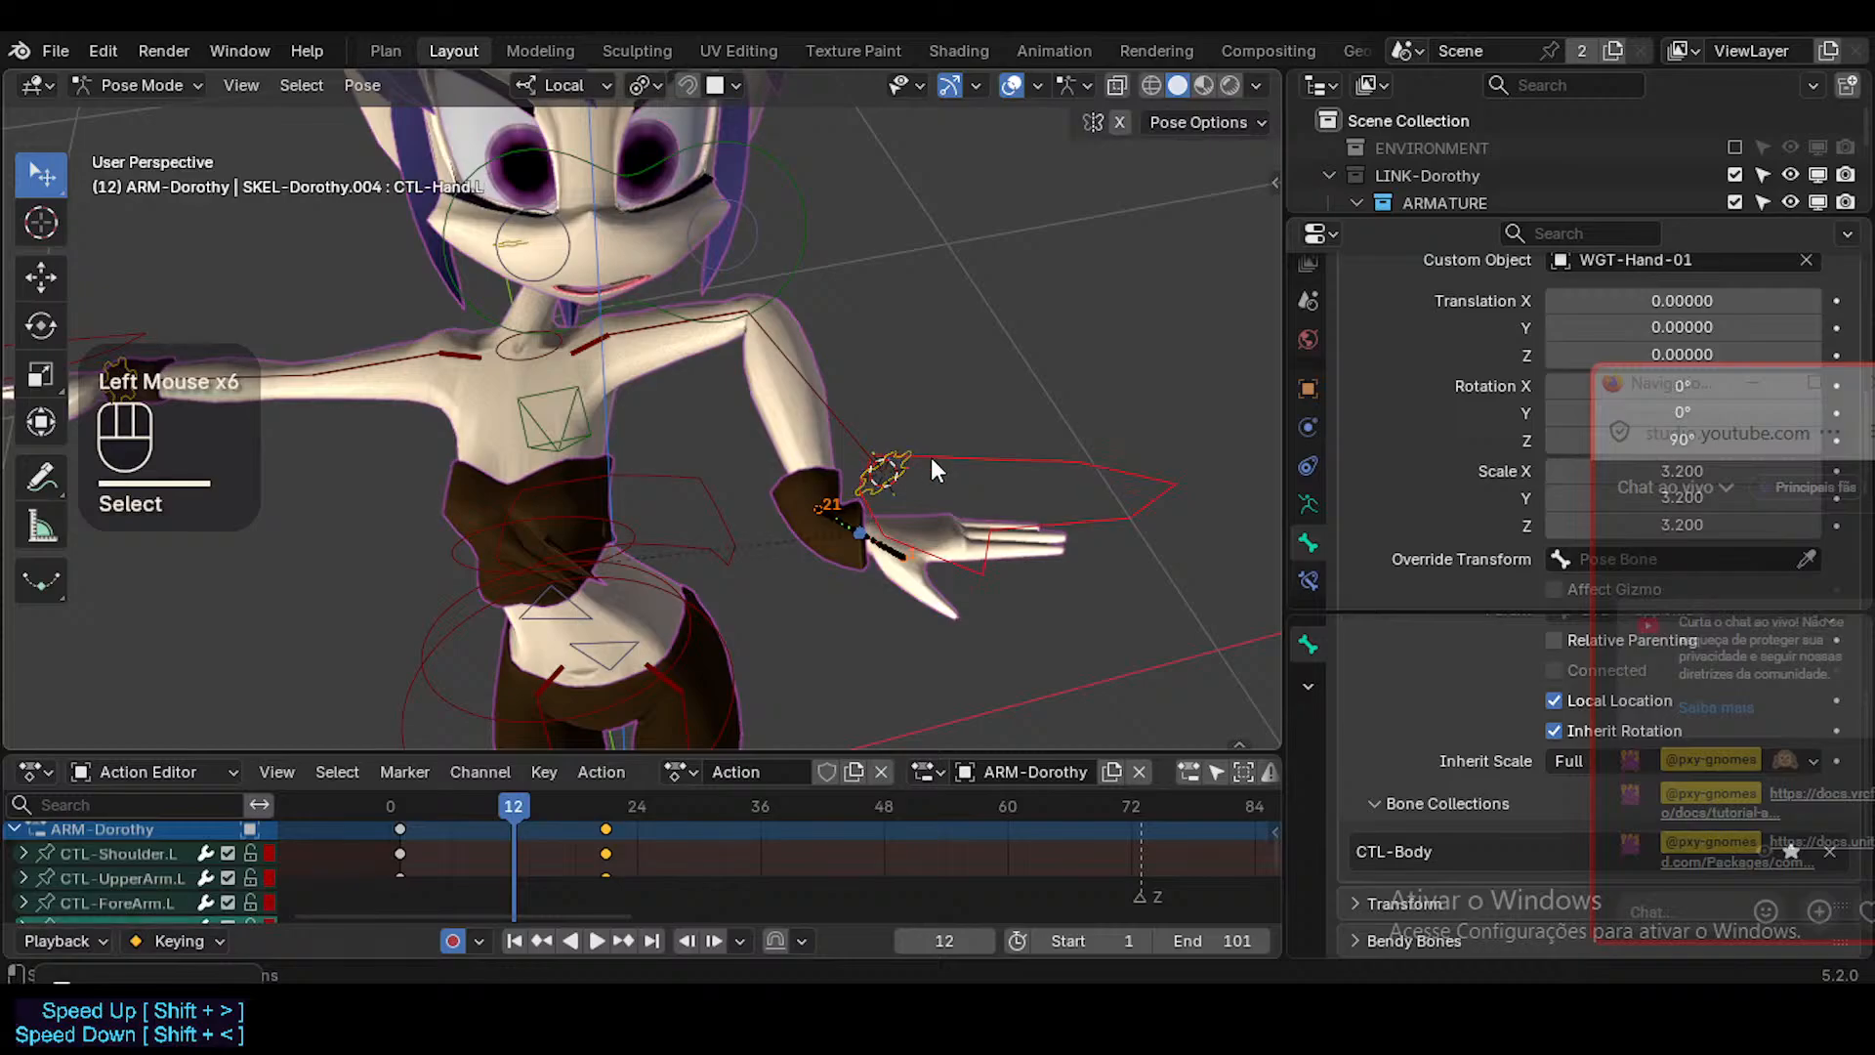
left_click(483, 799)
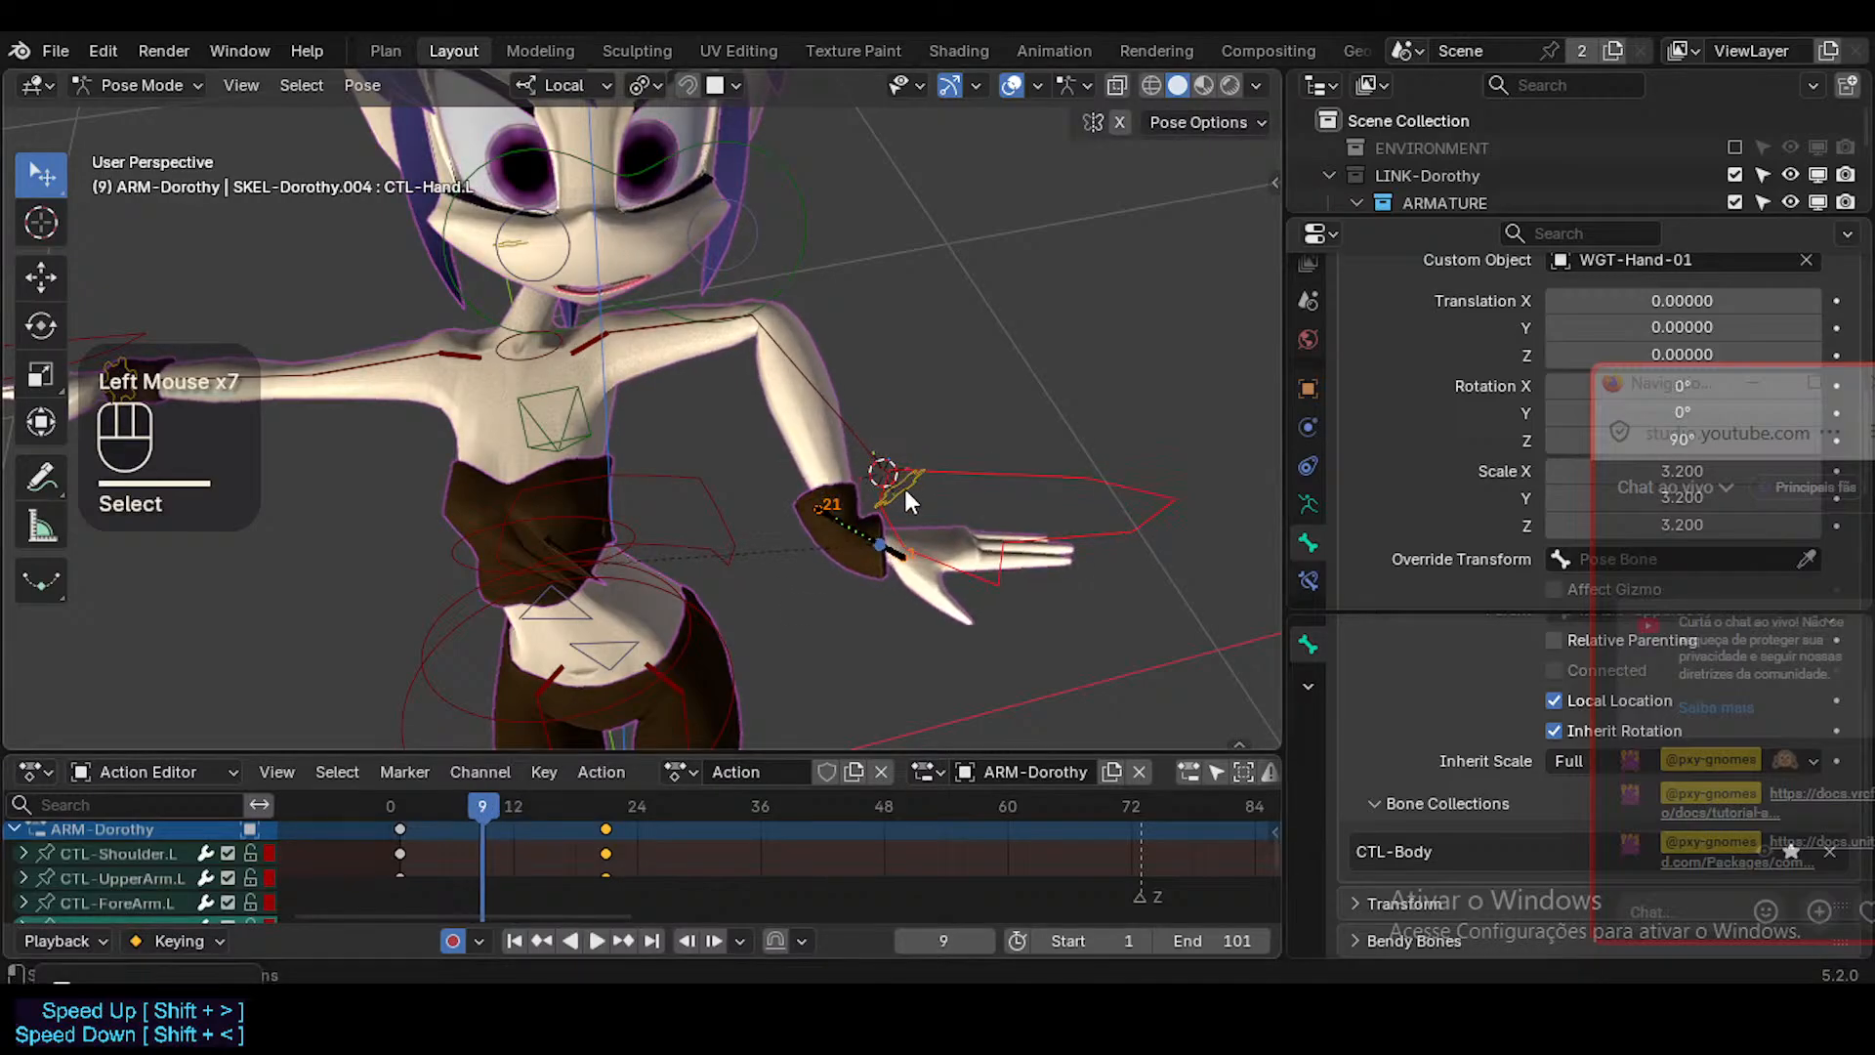
left_click(514, 808)
key("shift+s")
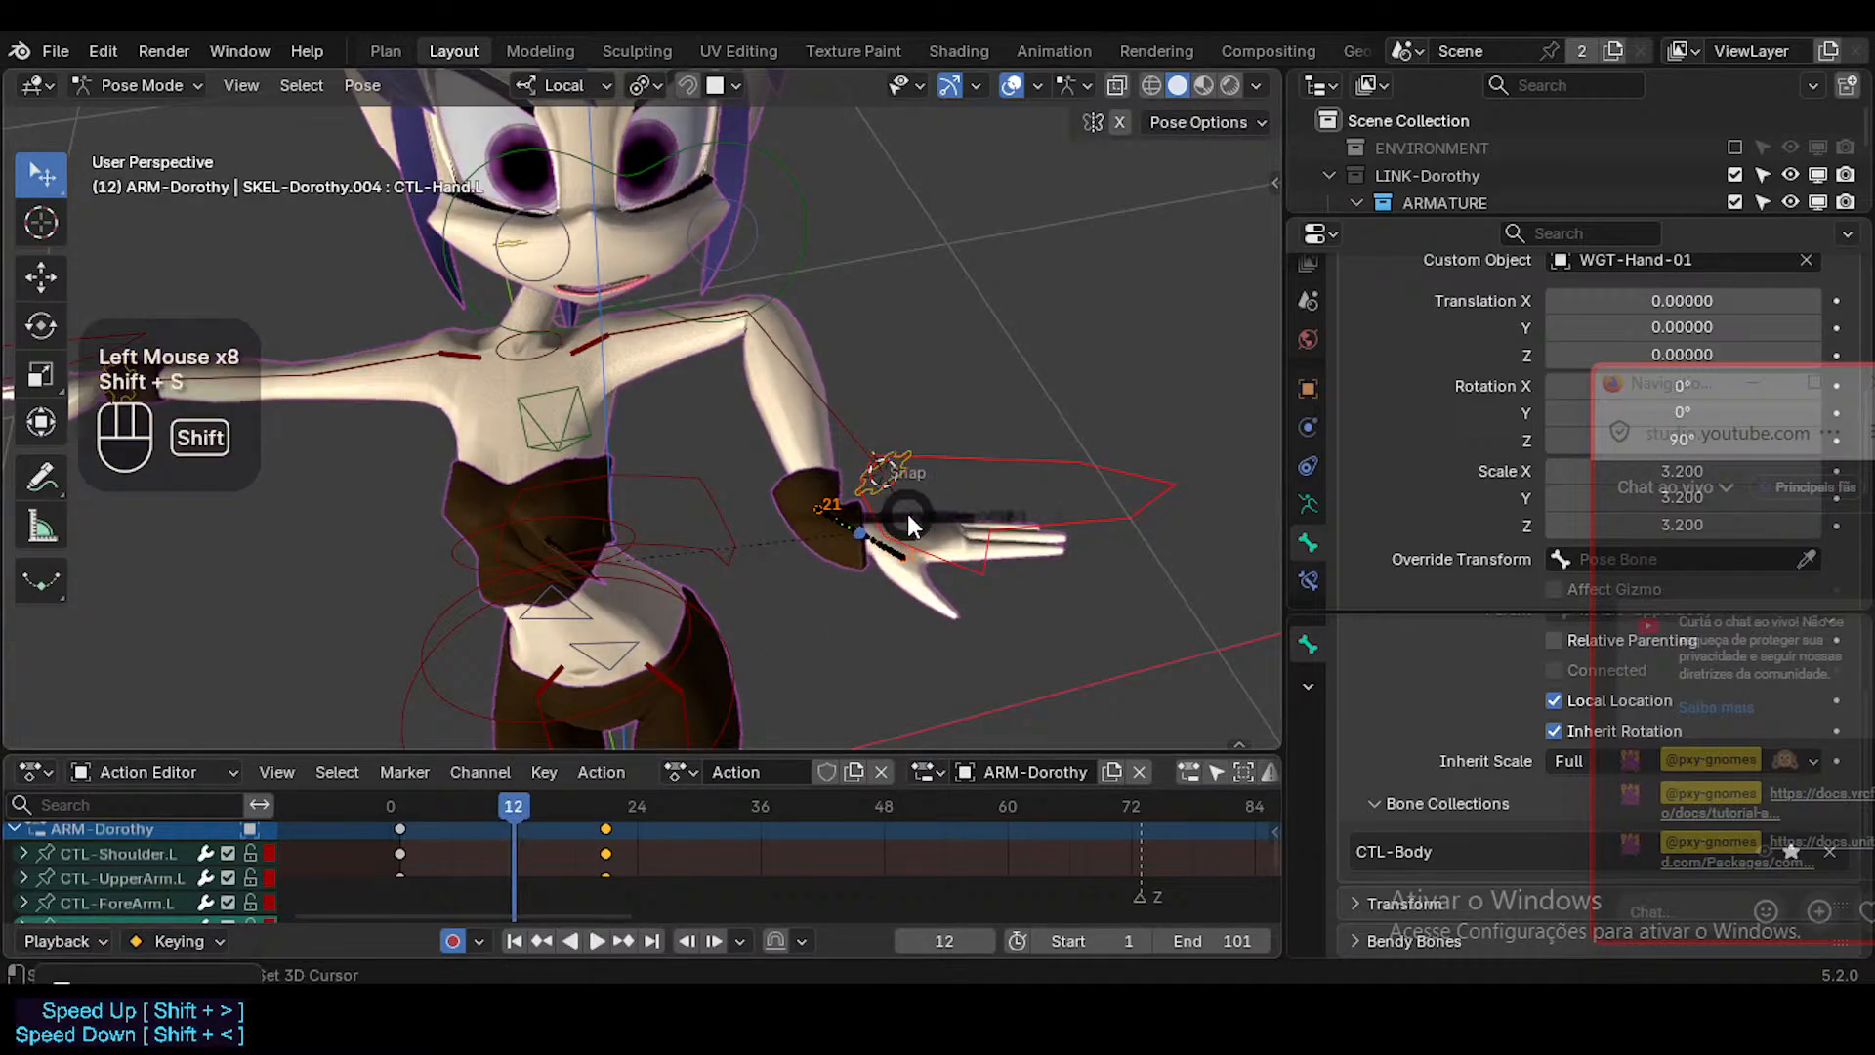
key("g")
left_click(944, 471)
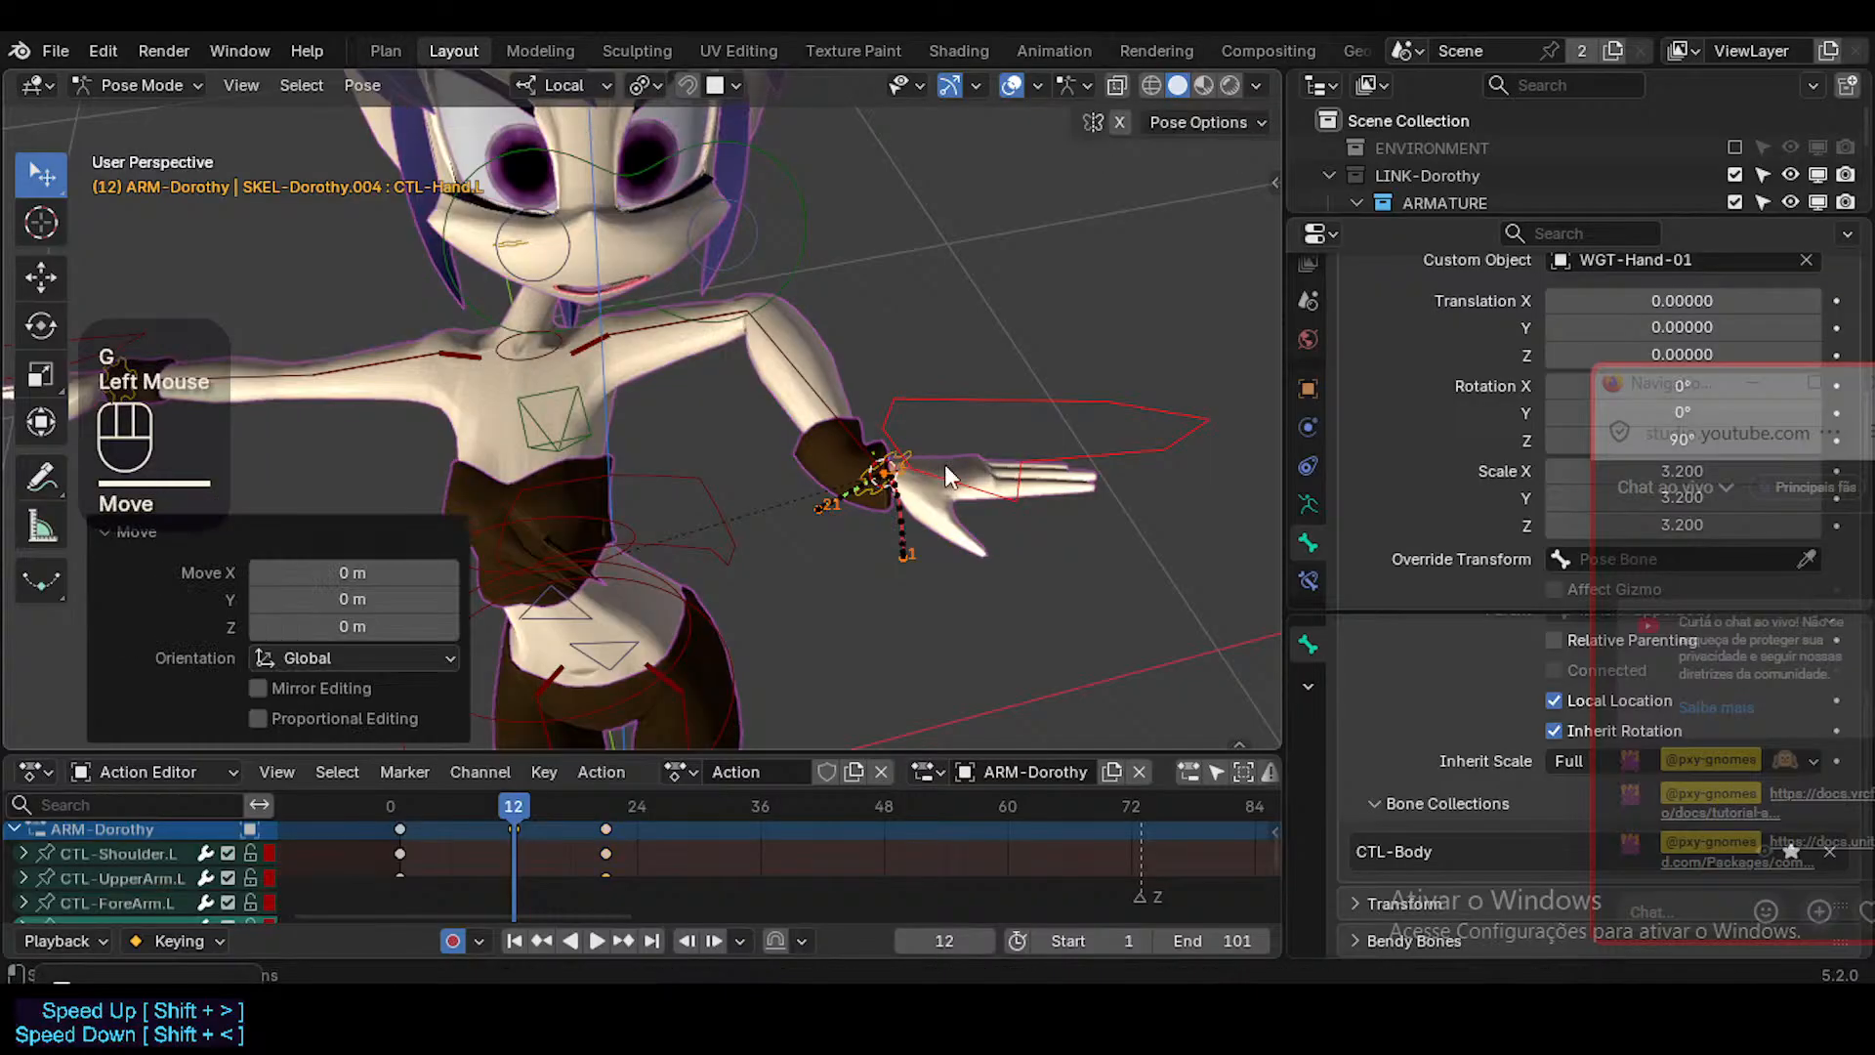
Go to frame 6 and snap the 3D cursor to the selected MAP-Wrist.L.
middle_click_drag(870, 549, 656, 479)
scroll(876, 535, "up", 1)
left_click(449, 803)
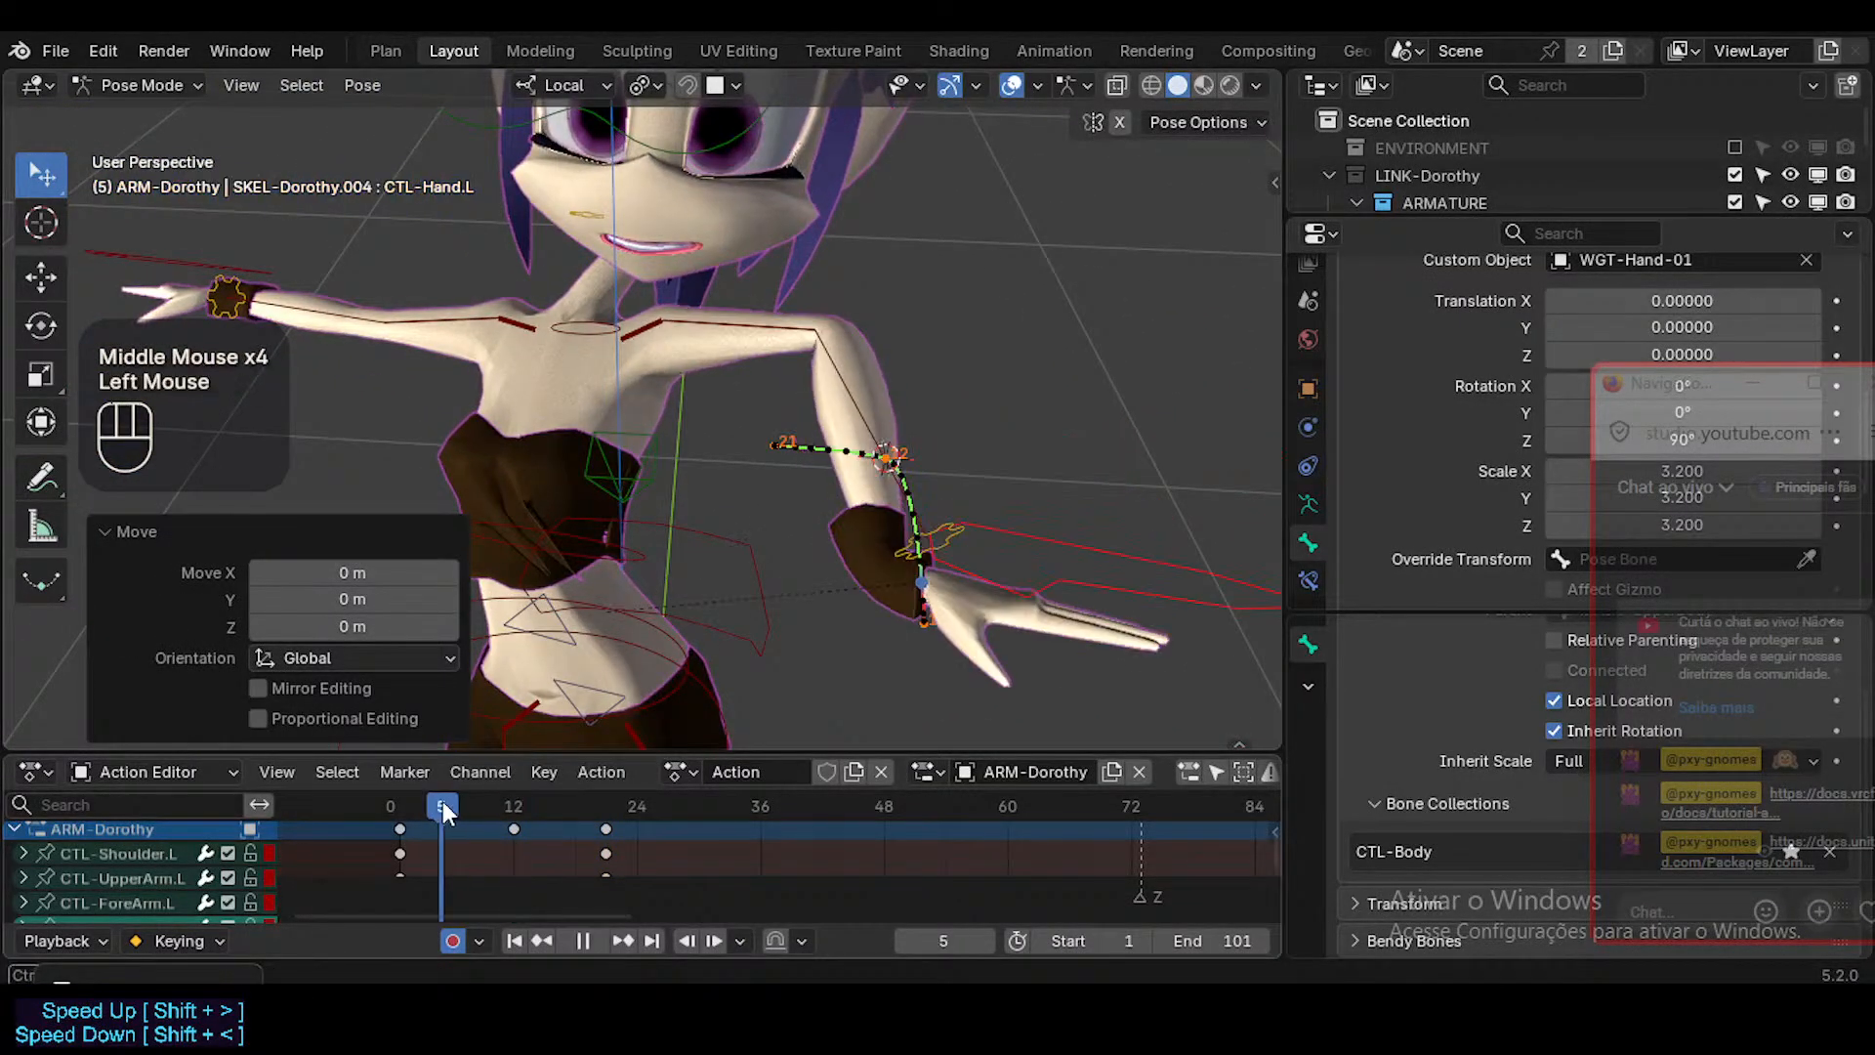
left_click(886, 457)
left_click(900, 532)
key("shift+s")
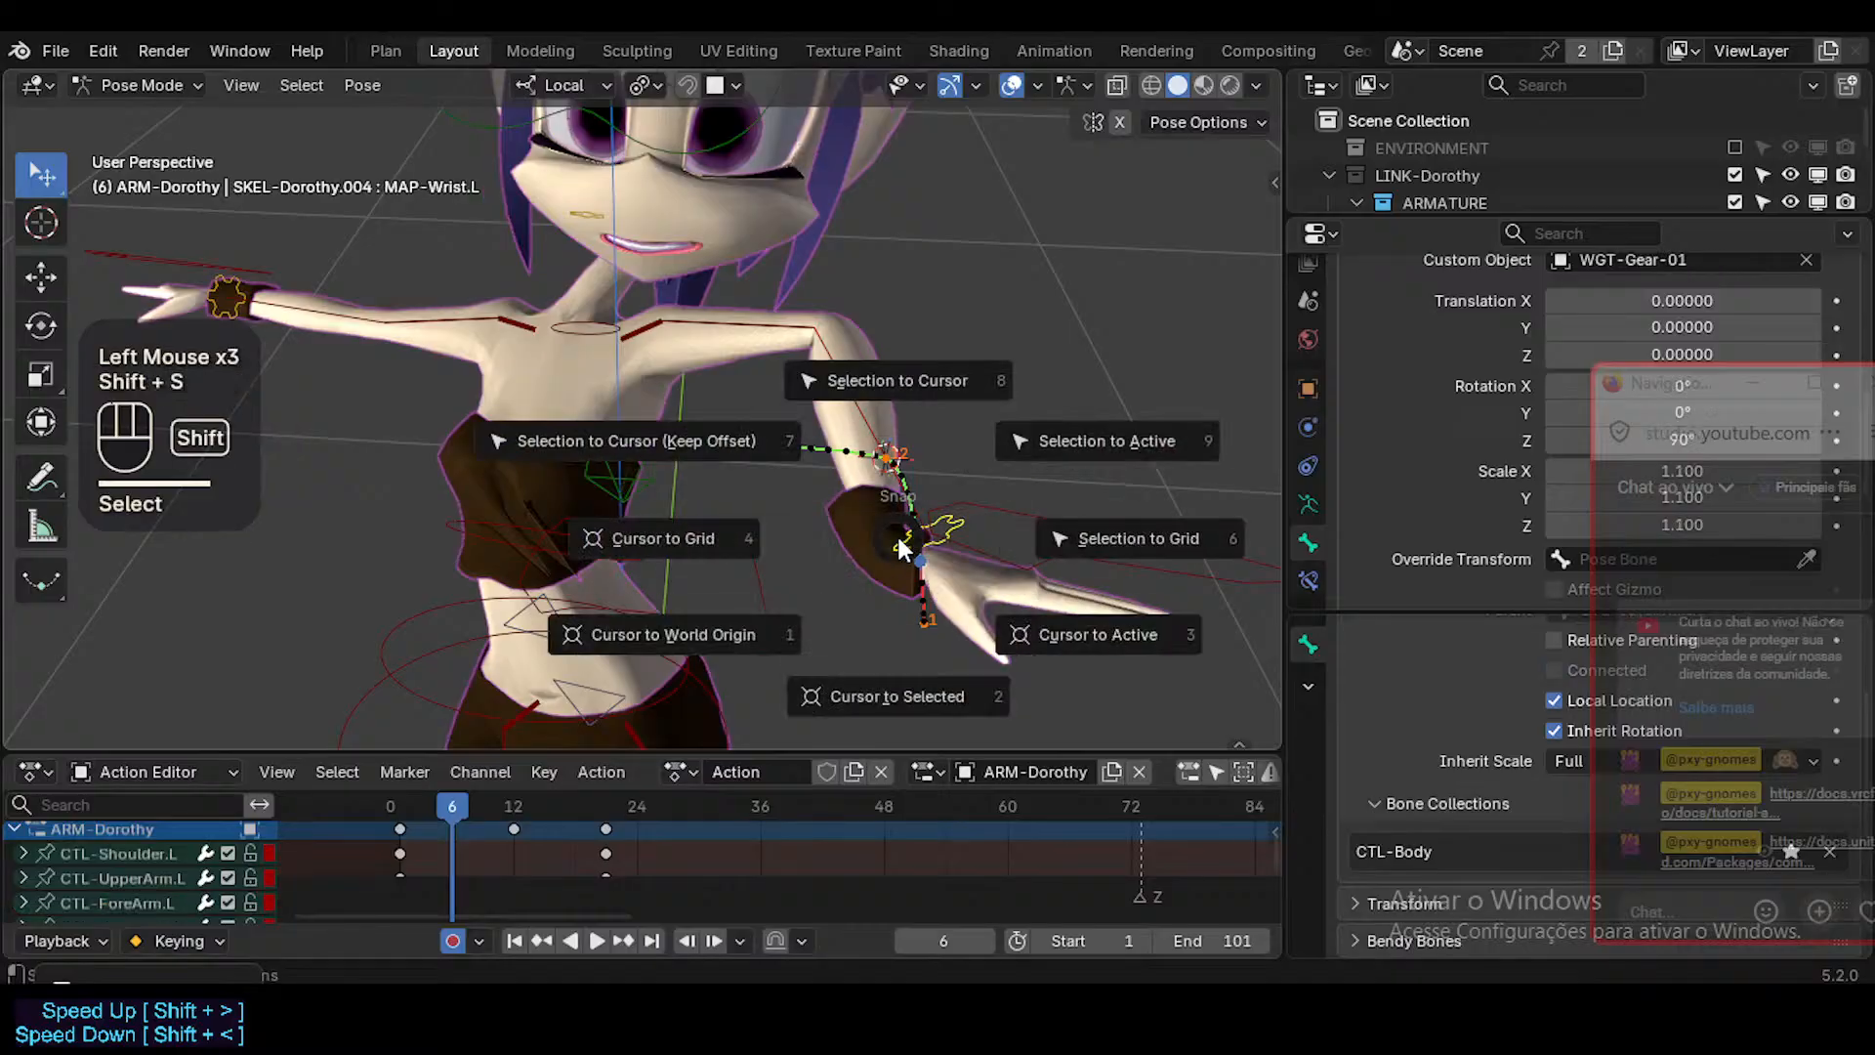
Snap CTL-Hand.L to the 3D cursor at frame 6 and key it there with a zero-distance move.
left_click(1016, 513)
left_click(1015, 512)
key("shift+s")
key("8")
left_click(1016, 515)
key("g")
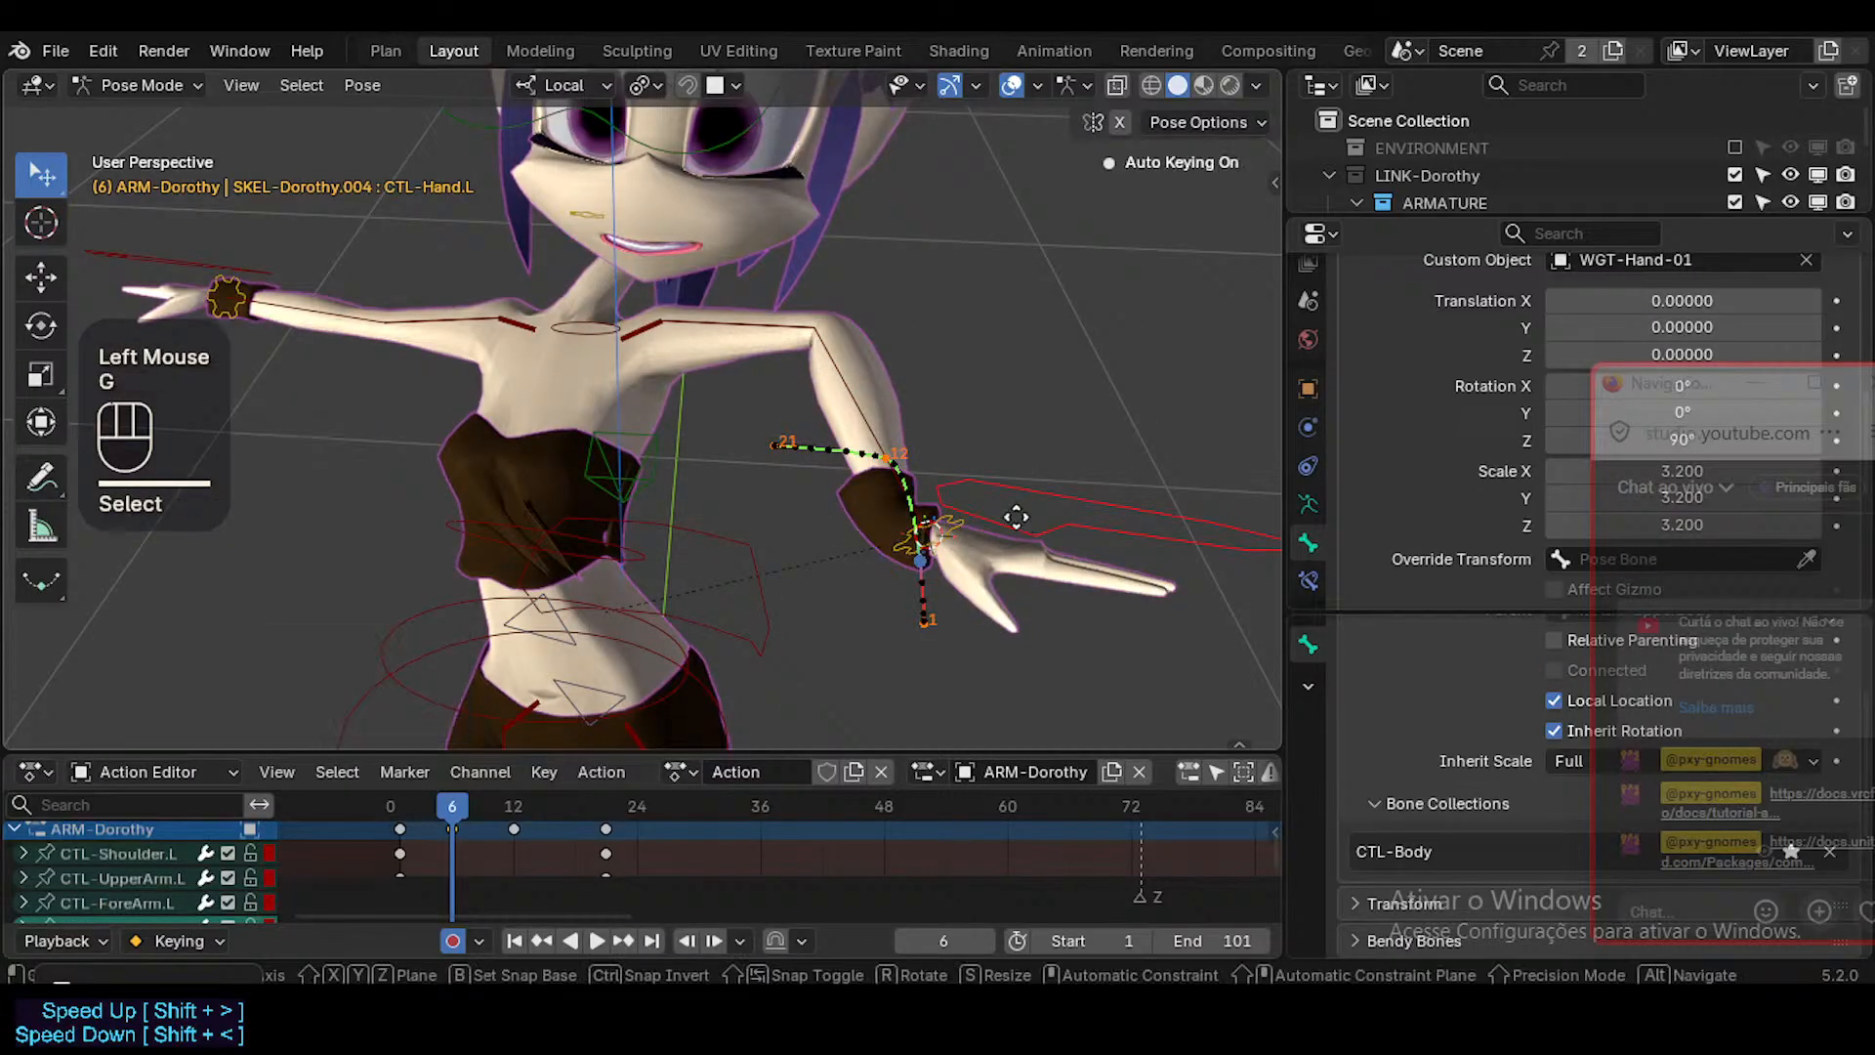
left_click(1016, 514)
Go to frame 17, snap the 3D cursor to MAP-Wrist.L and select CTL-Hand.L.
left_click_drag(461, 807, 567, 807)
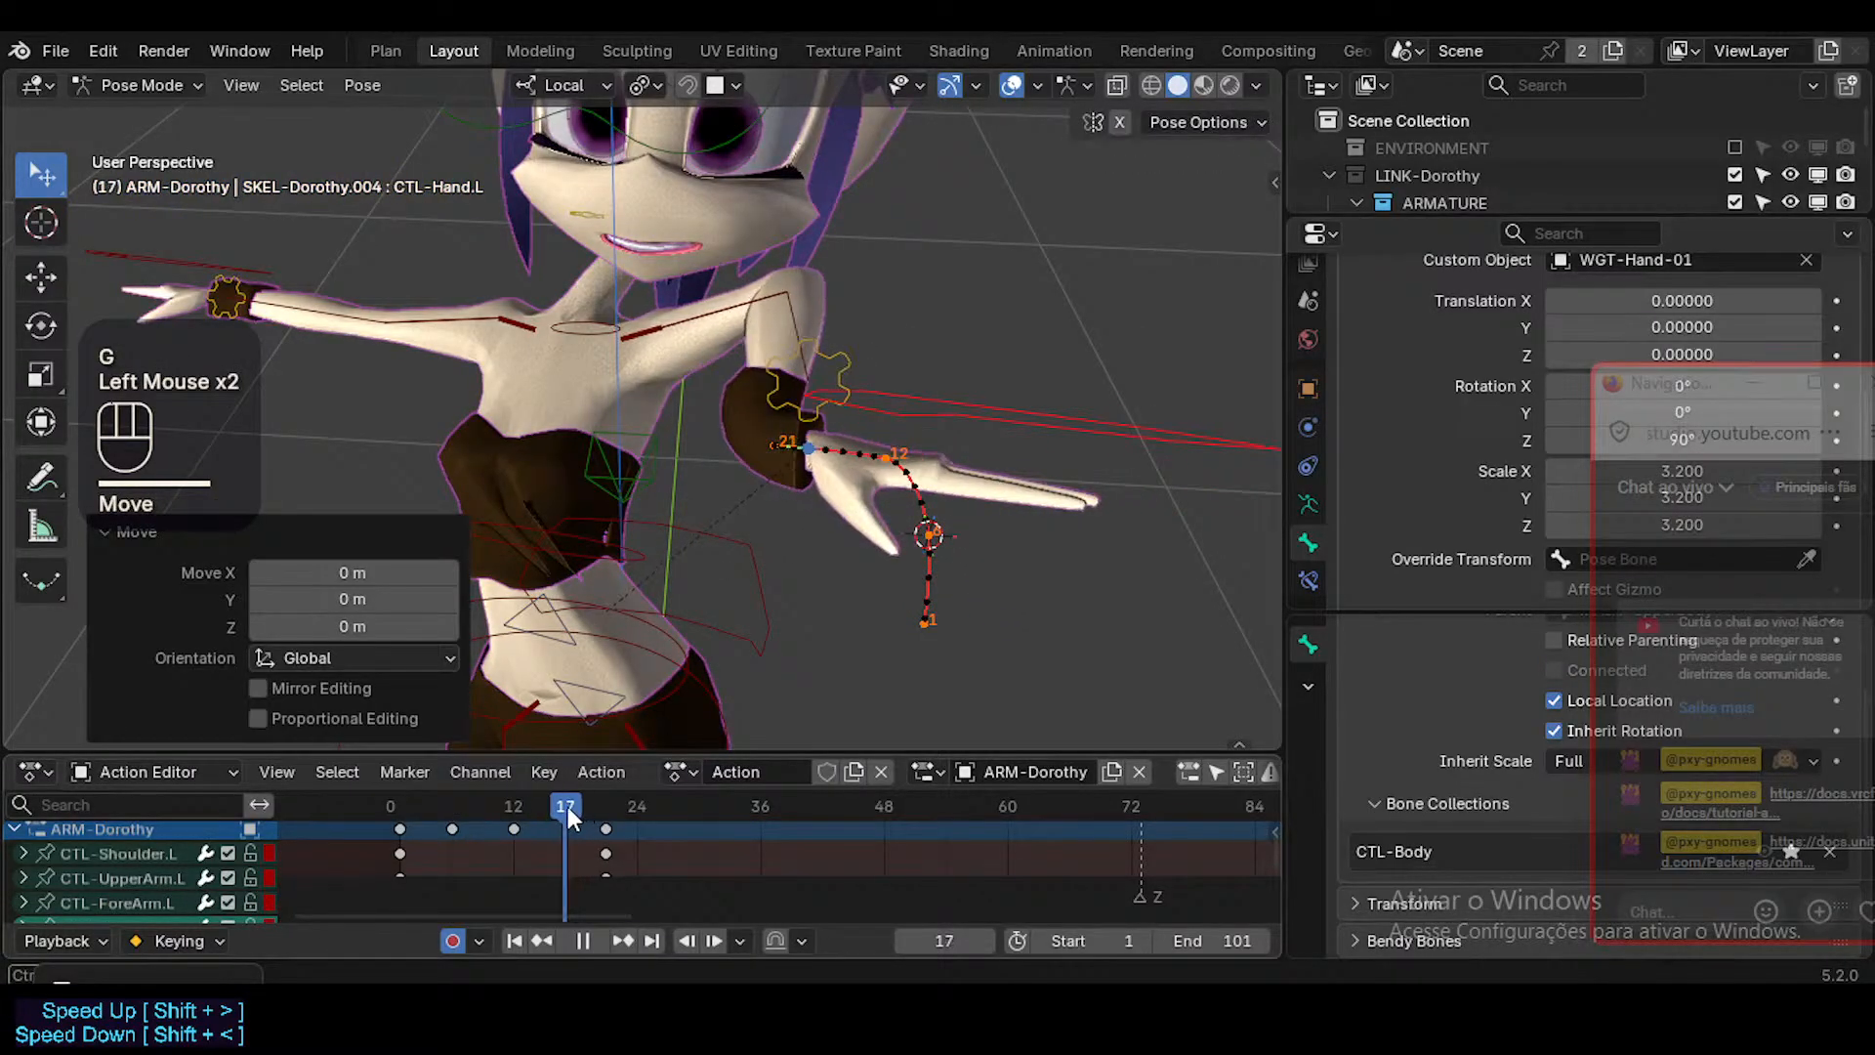
middle_click_drag(743, 489, 854, 381)
left_click(855, 381)
key("shift+s")
left_click(978, 419)
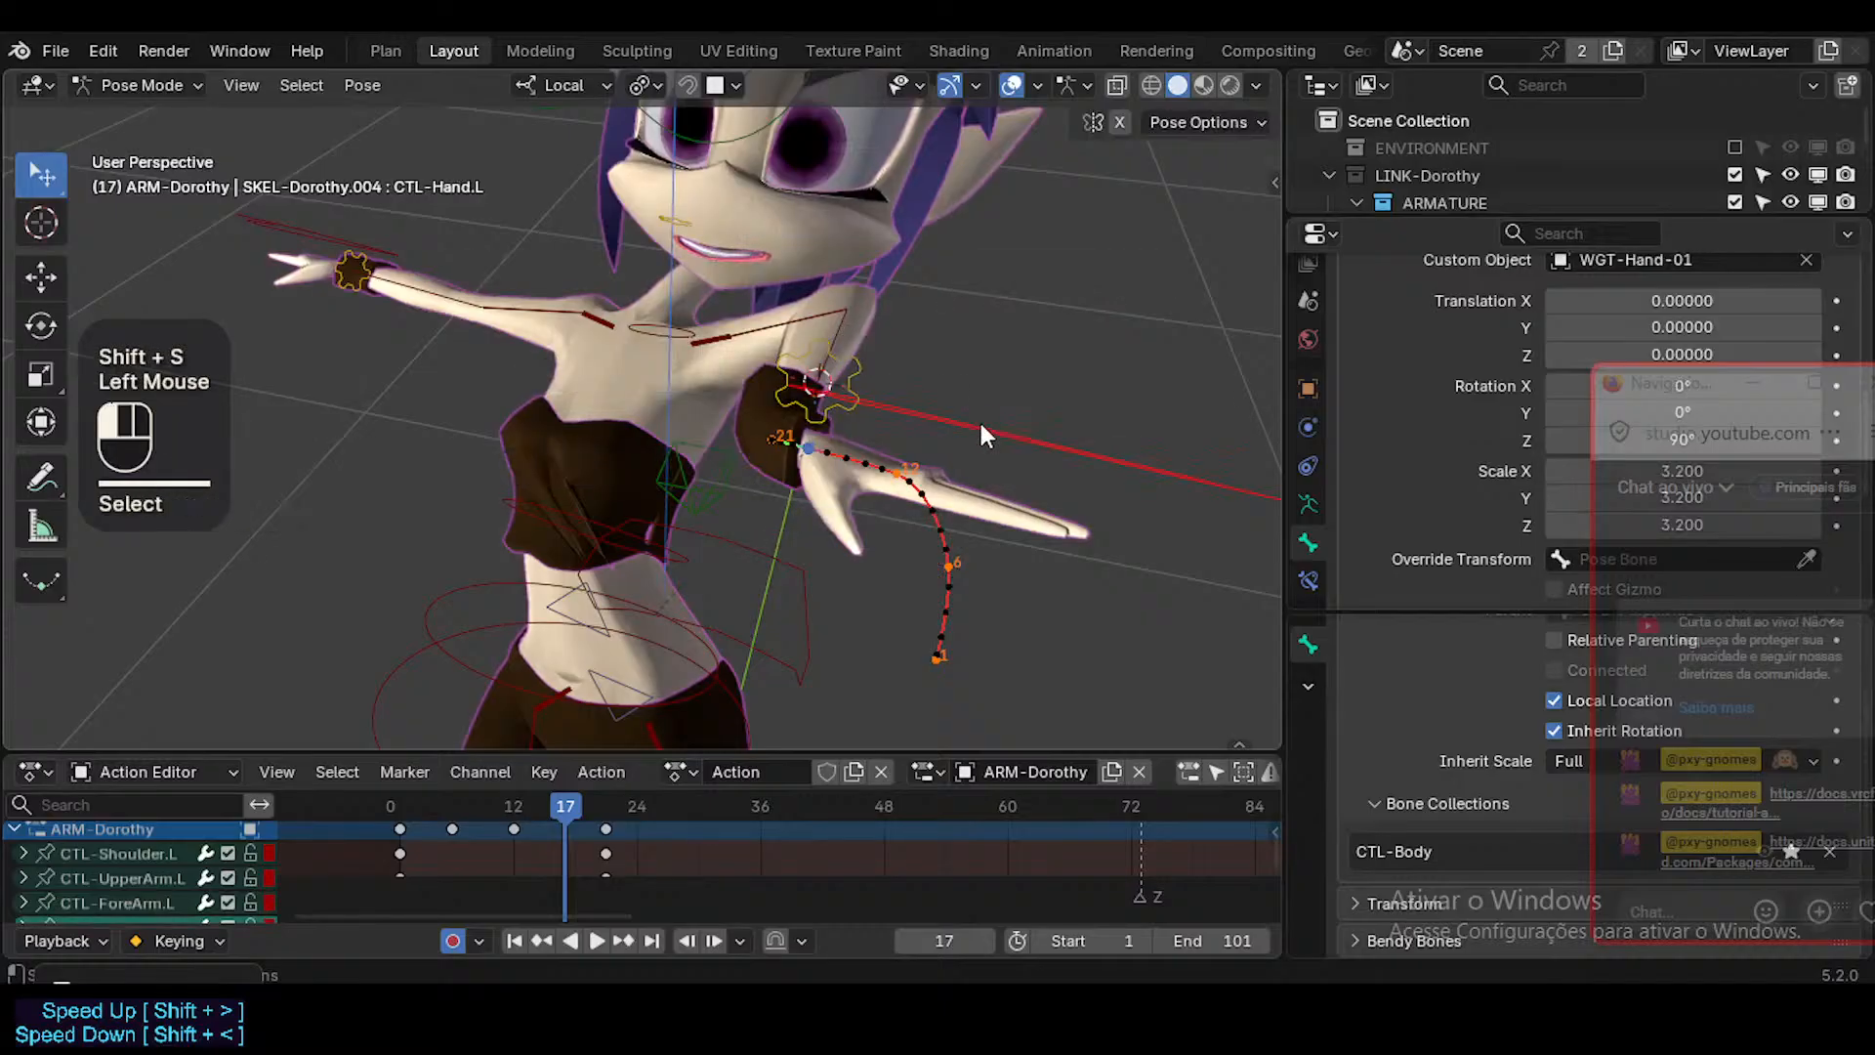
Snap CTL-Hand.L to the 3D cursor at frame 17 and key it there.
key("shift+s")
left_click(978, 419)
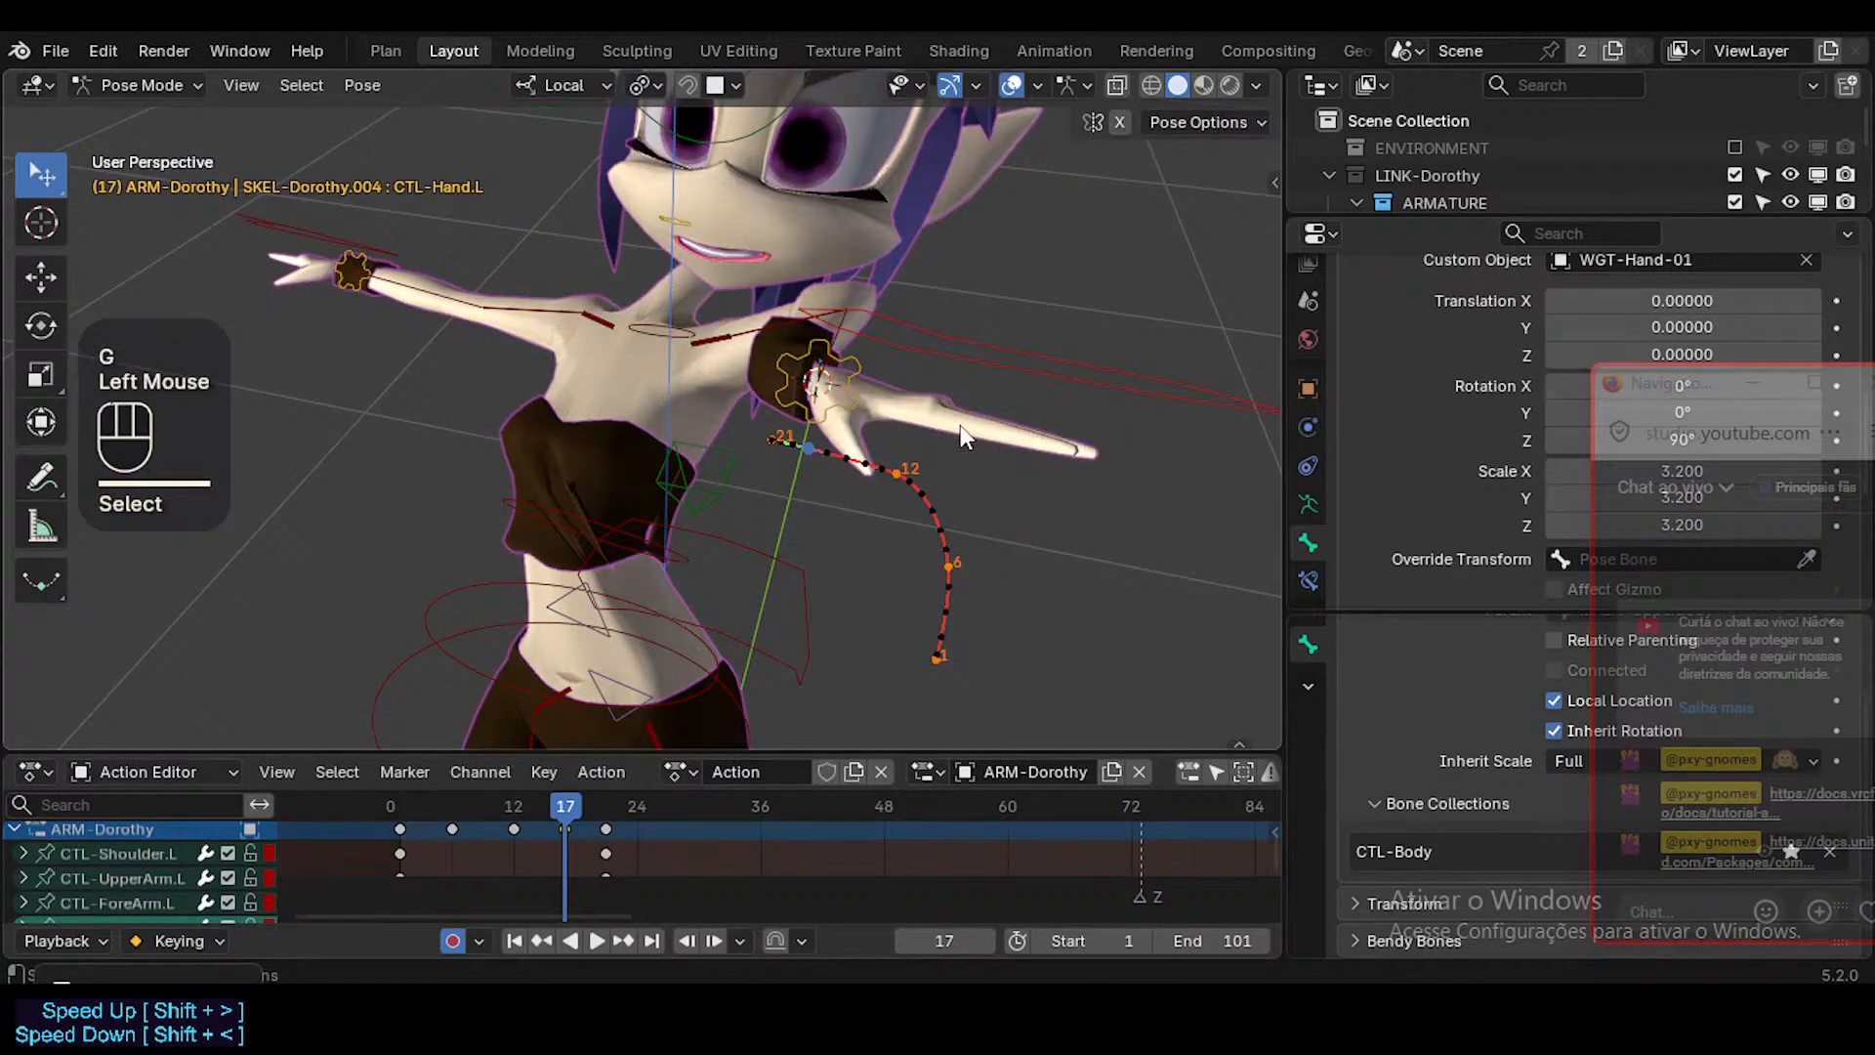
middle_click_drag(959, 424, 879, 508)
key("g")
left_click(974, 346)
Delete the hand keyframes at frames 6 and 17 from the action.
left_click_drag(559, 824, 453, 812)
left_click(465, 833)
left_click(514, 818)
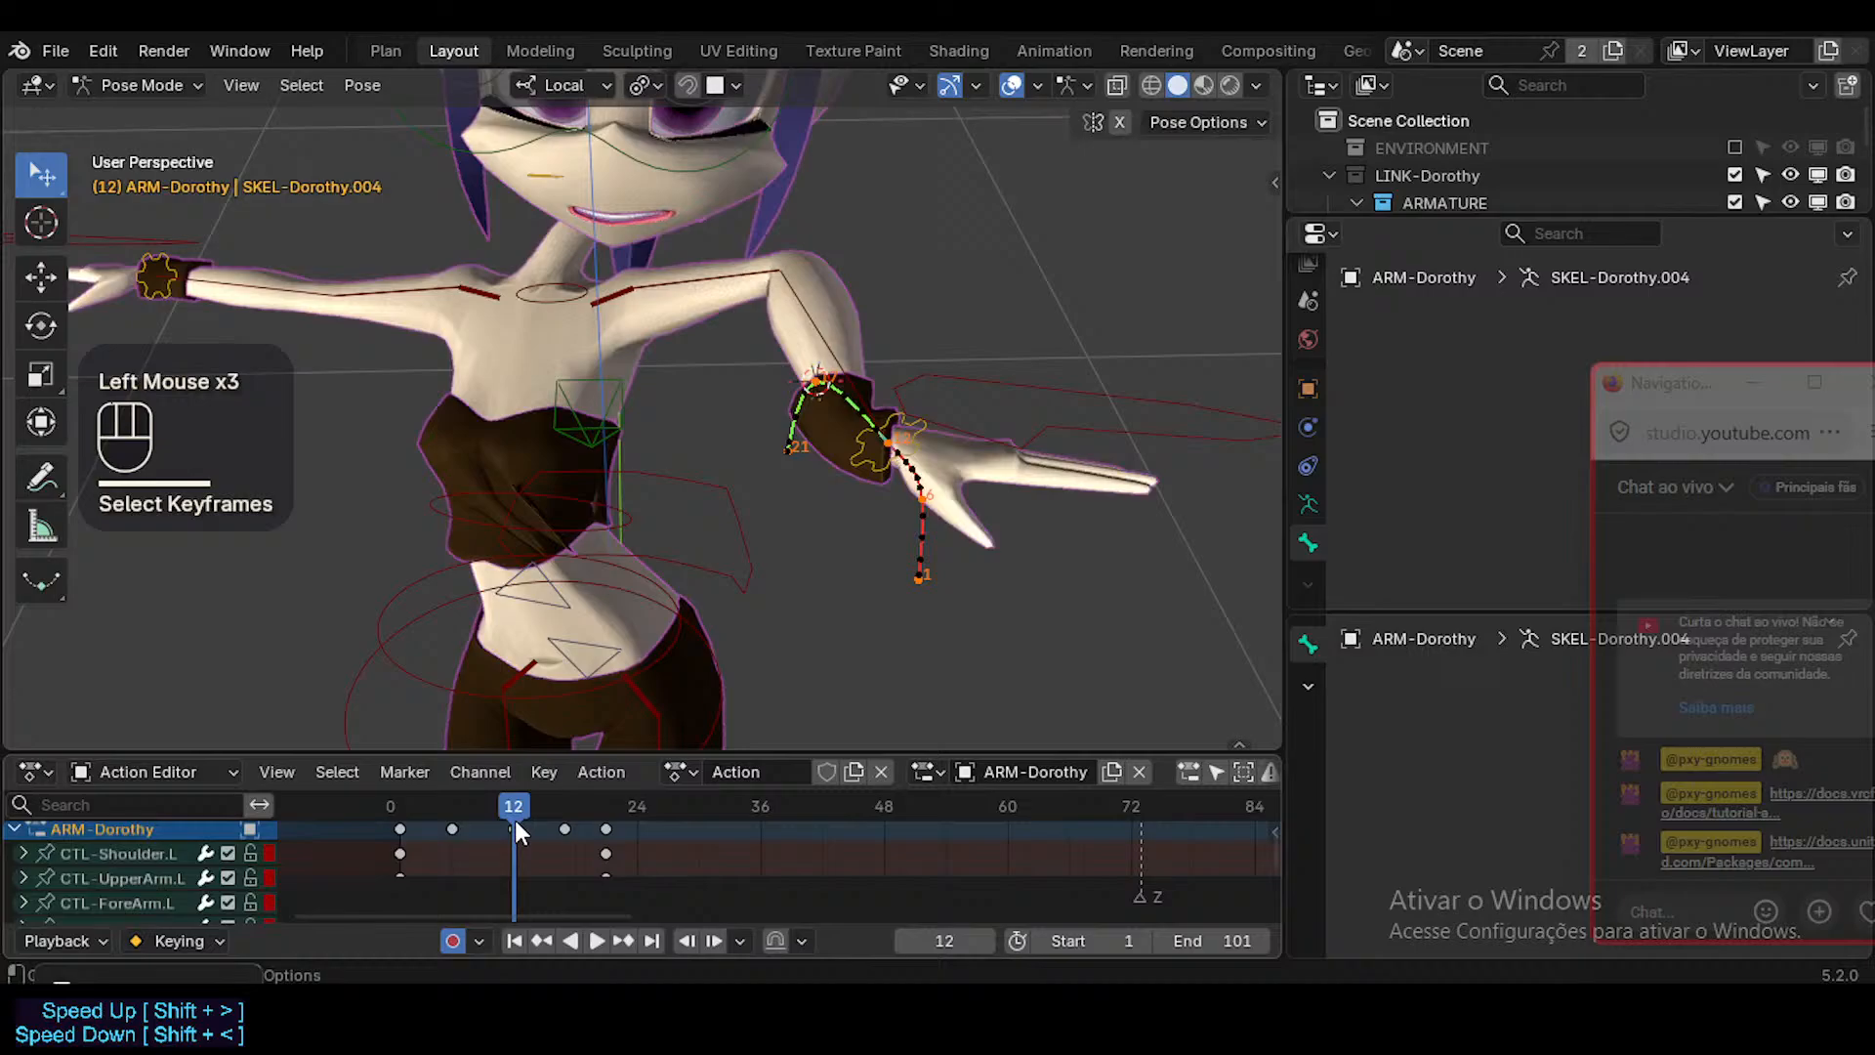
left_click(459, 823)
left_click(564, 829)
left_click(453, 828, "shift")
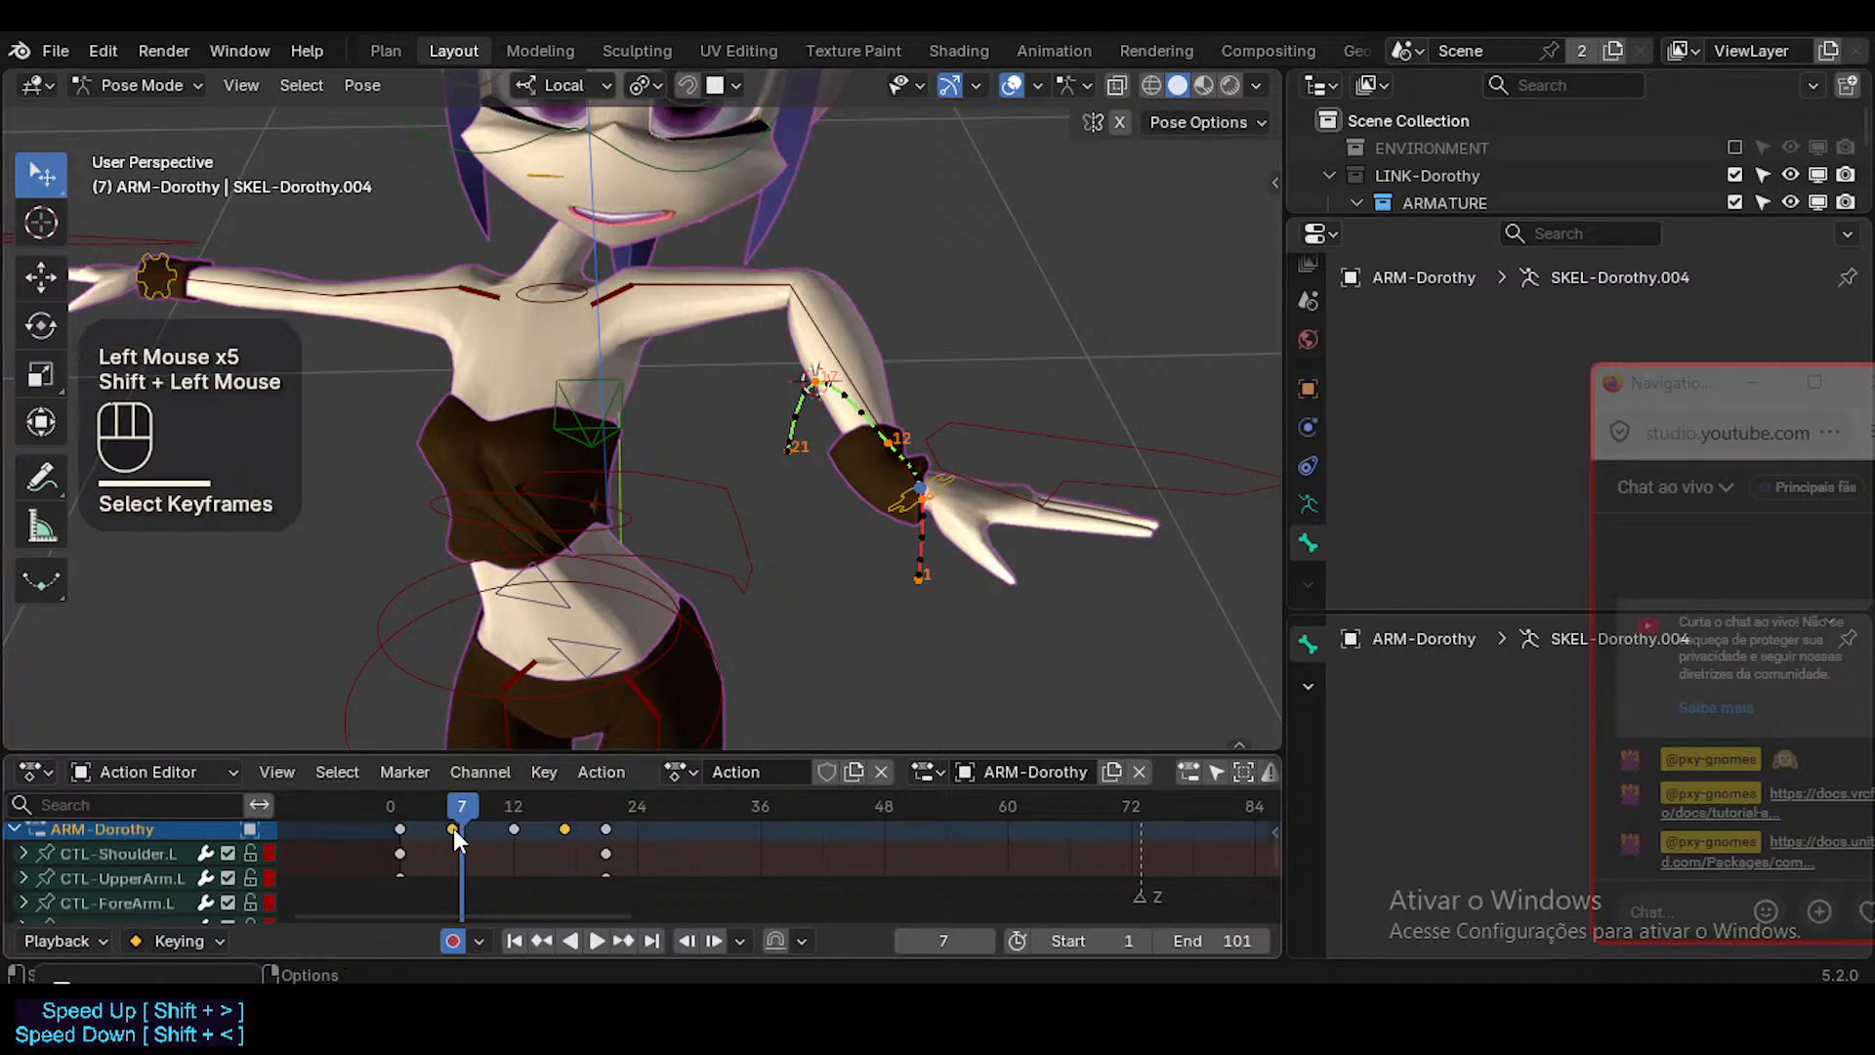
key("x")
Go to frame 11 and snap the 3D cursor to the active bone MAP-Wrist.L.
left_click_drag(507, 812, 507, 804)
left_click(508, 802)
middle_click_drag(860, 469, 813, 467)
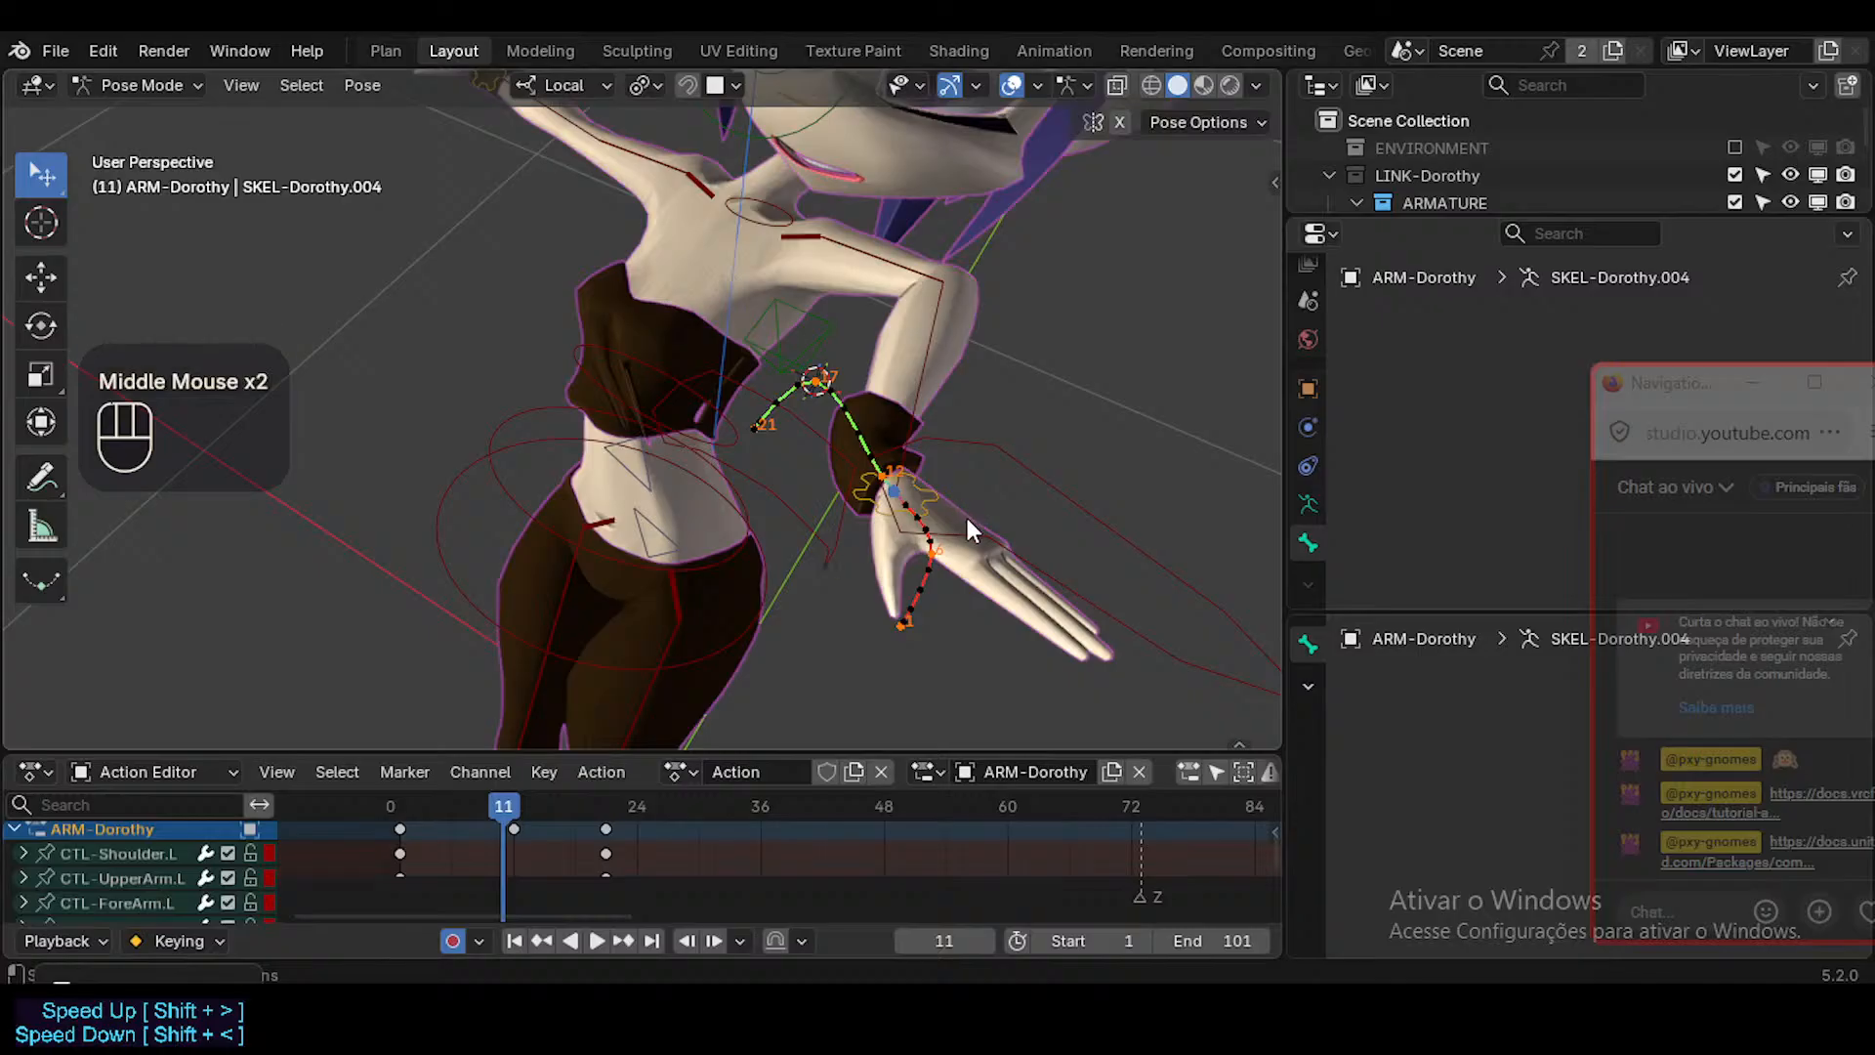
left_click(924, 482)
left_click(926, 482)
key("shift+s")
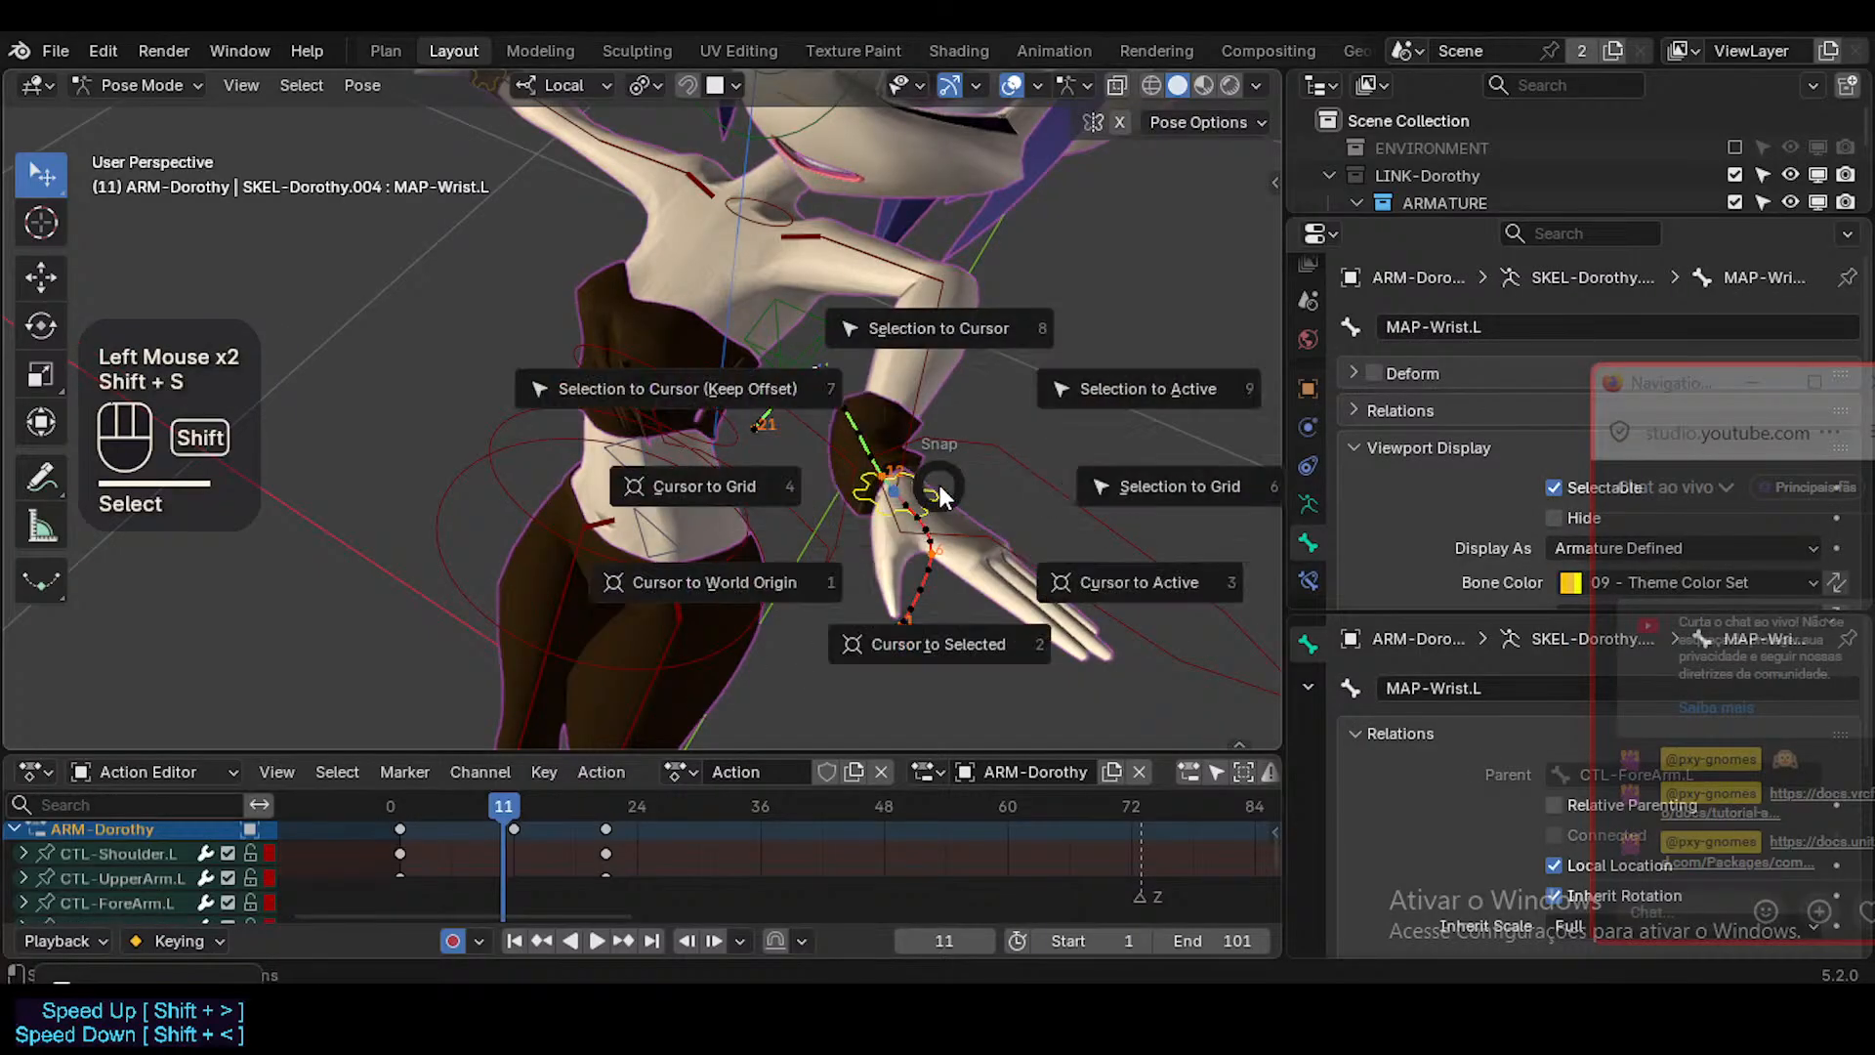
key("3")
Select CTL-Hand.L, snap it to the 3D cursor and key it at frame 11 with a zero-distance move.
left_click(962, 549, "shift")
key("shift+g")
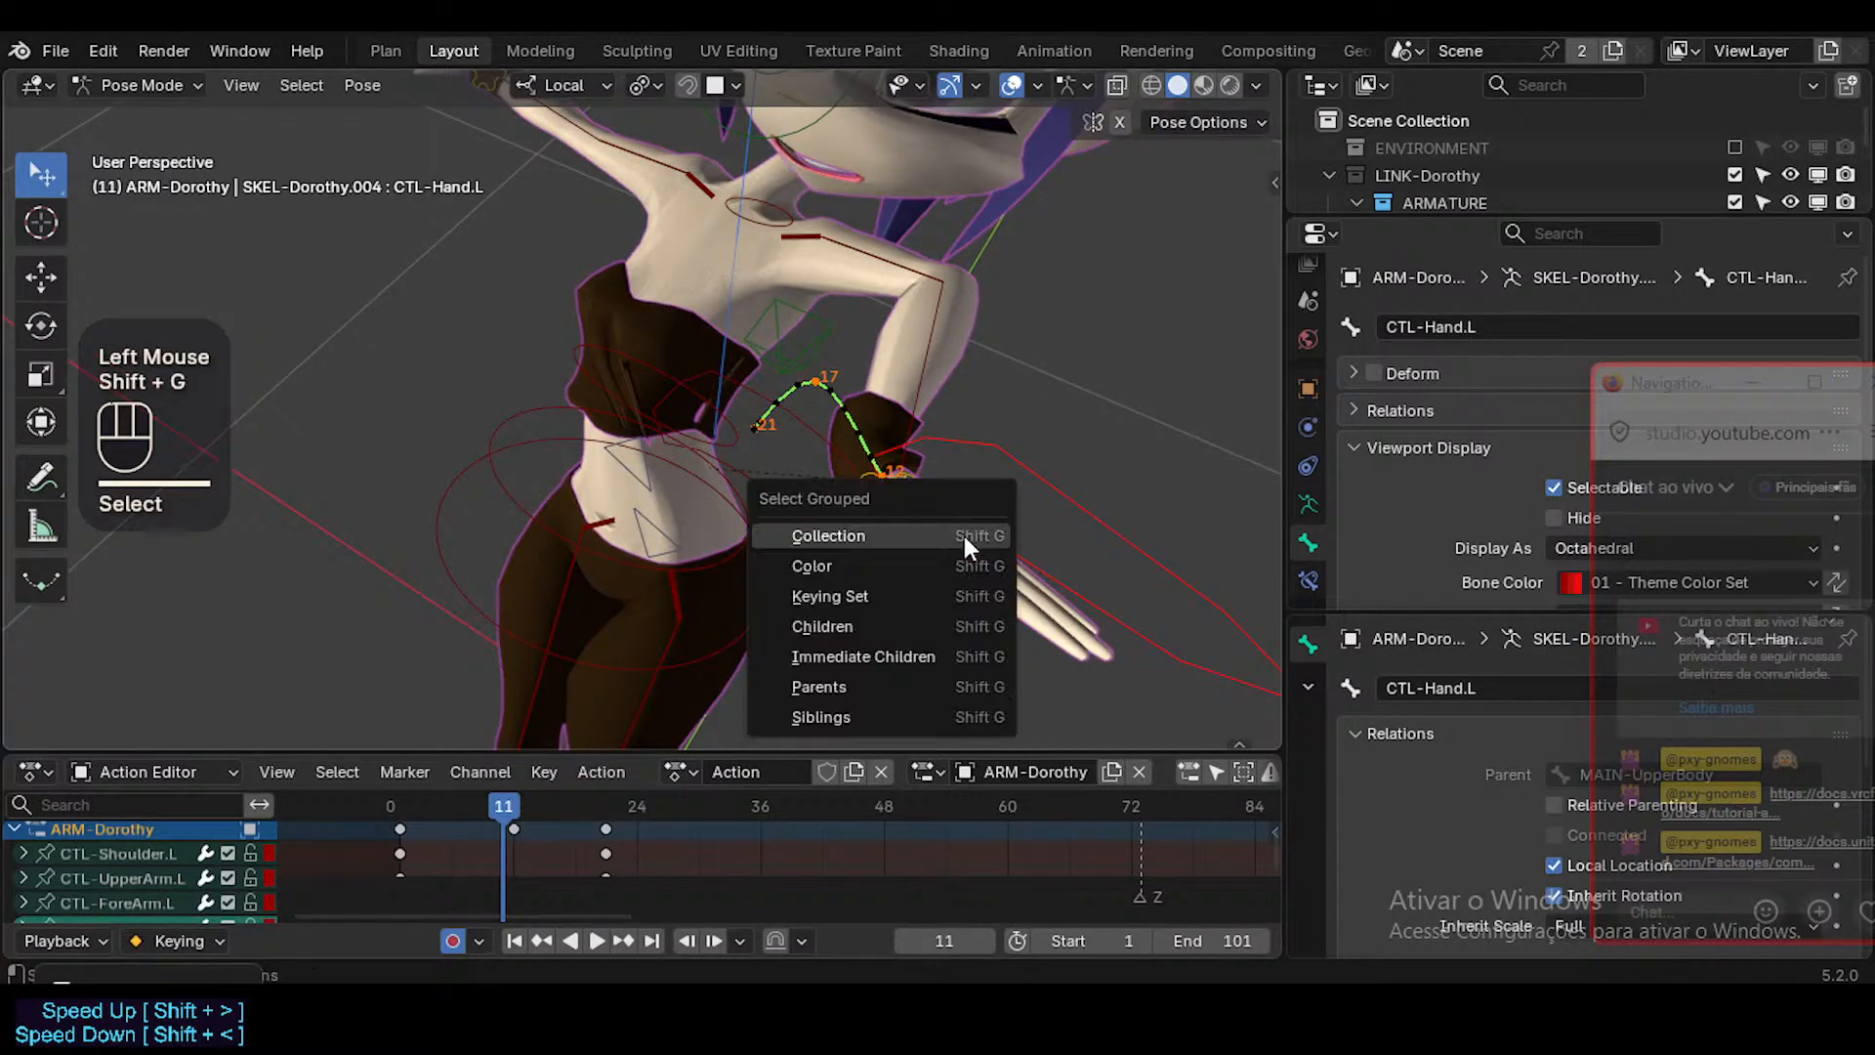
key("Escape")
key("shift+a")
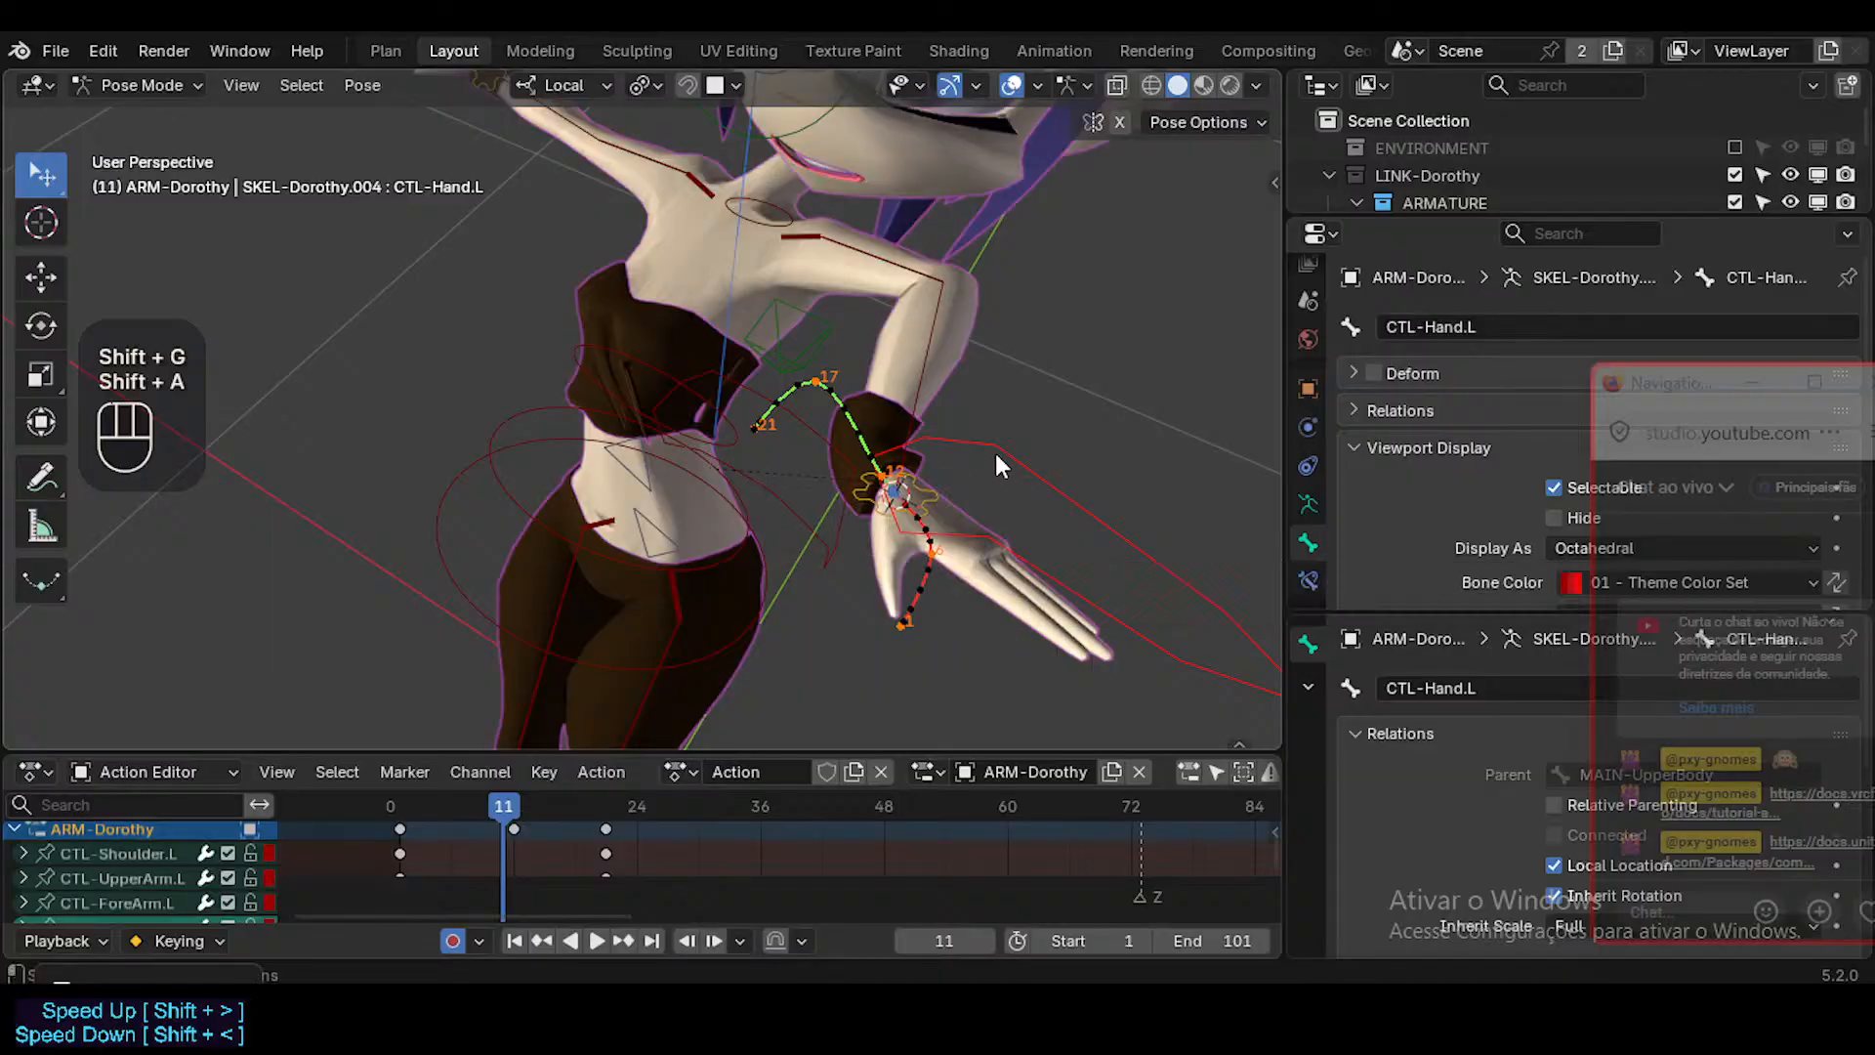
key("shift+s")
left_click(994, 449)
key("g")
left_click(994, 454)
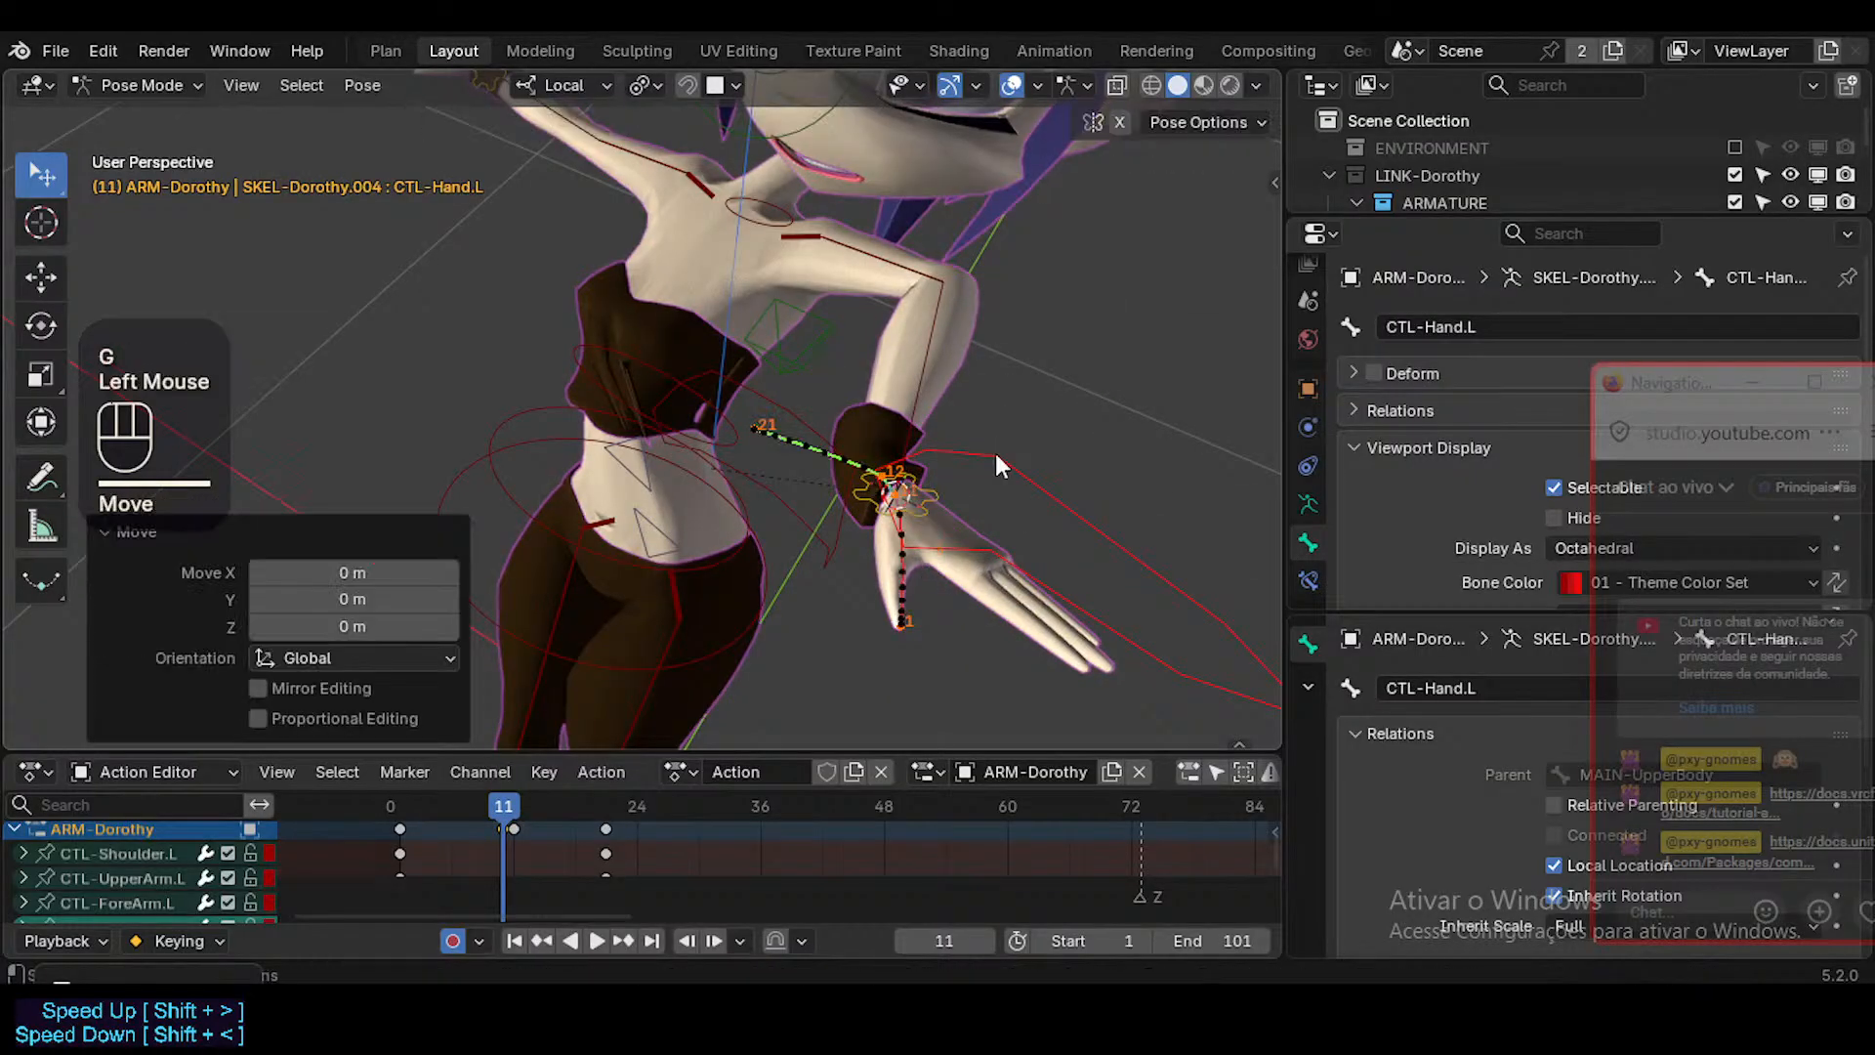
Delete the keyframe at frame 12, re-key CTL-Hand.L at frame 11 in place, and scrub on to frame 31.
double_click(511, 826)
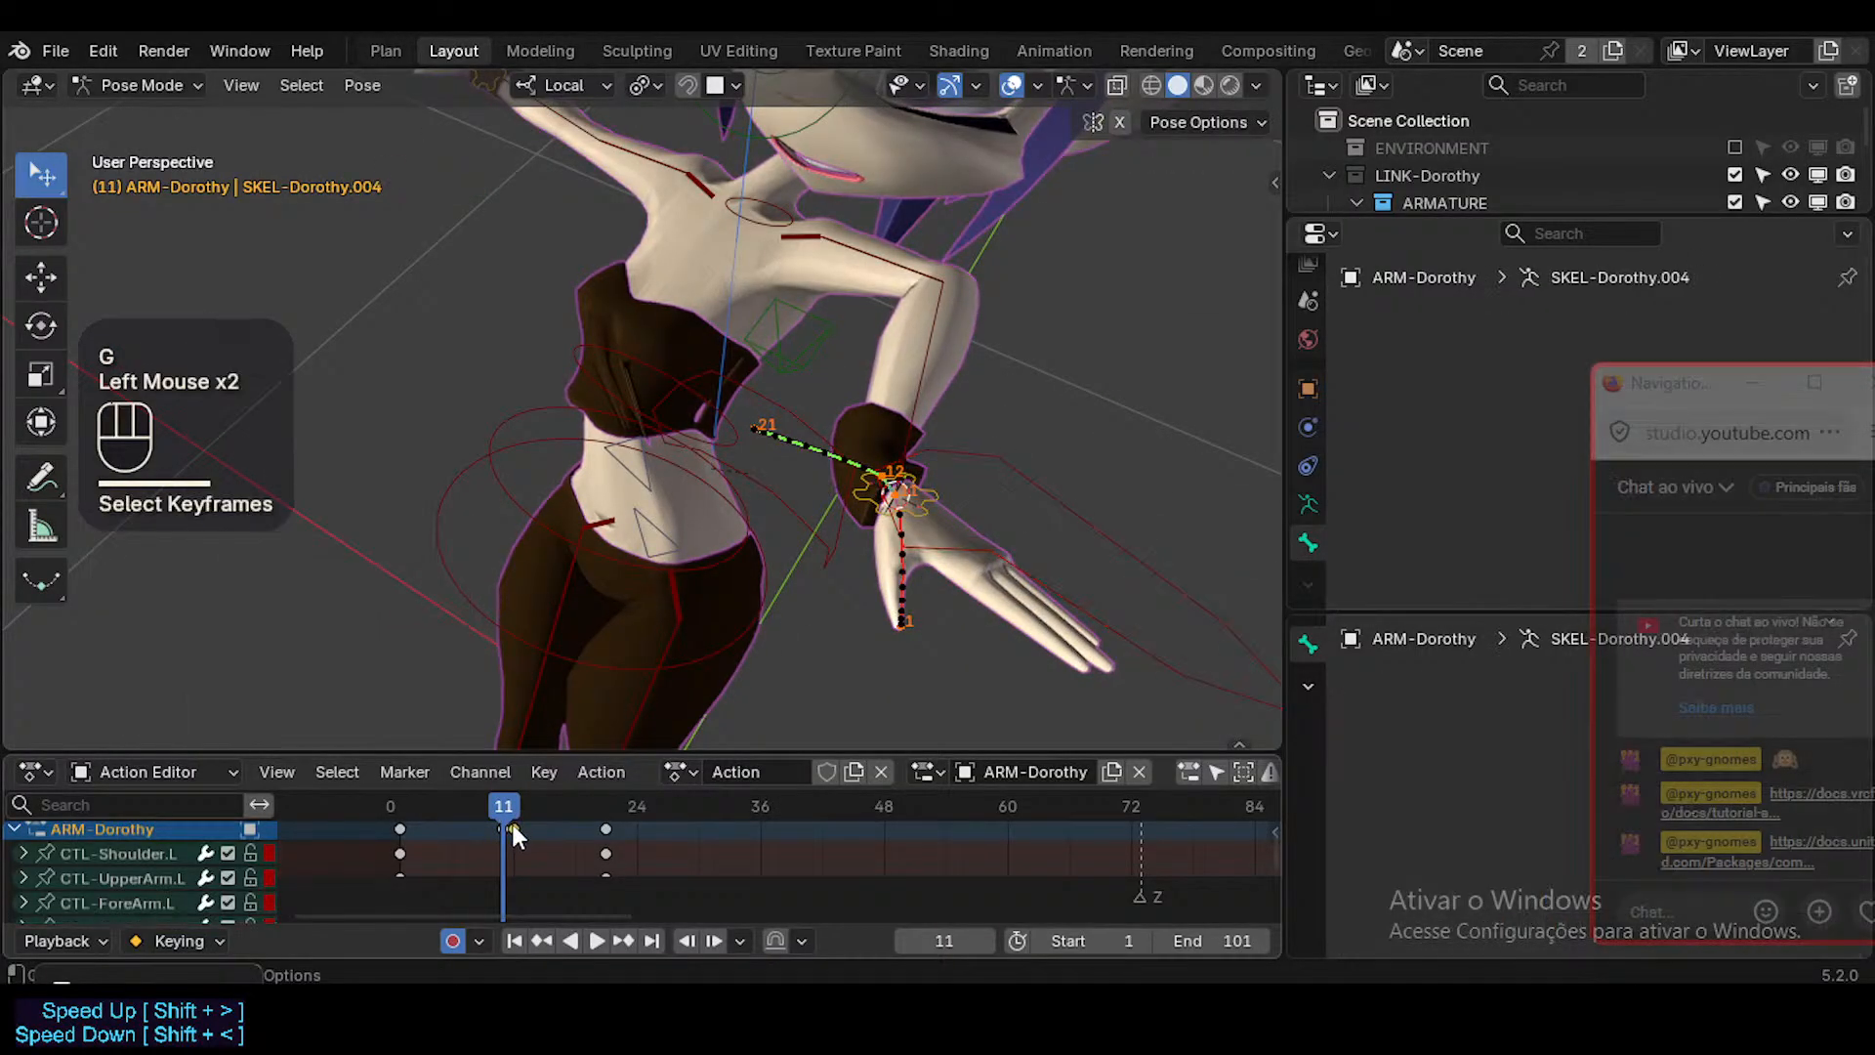
key("x")
left_click(1008, 558)
key("g")
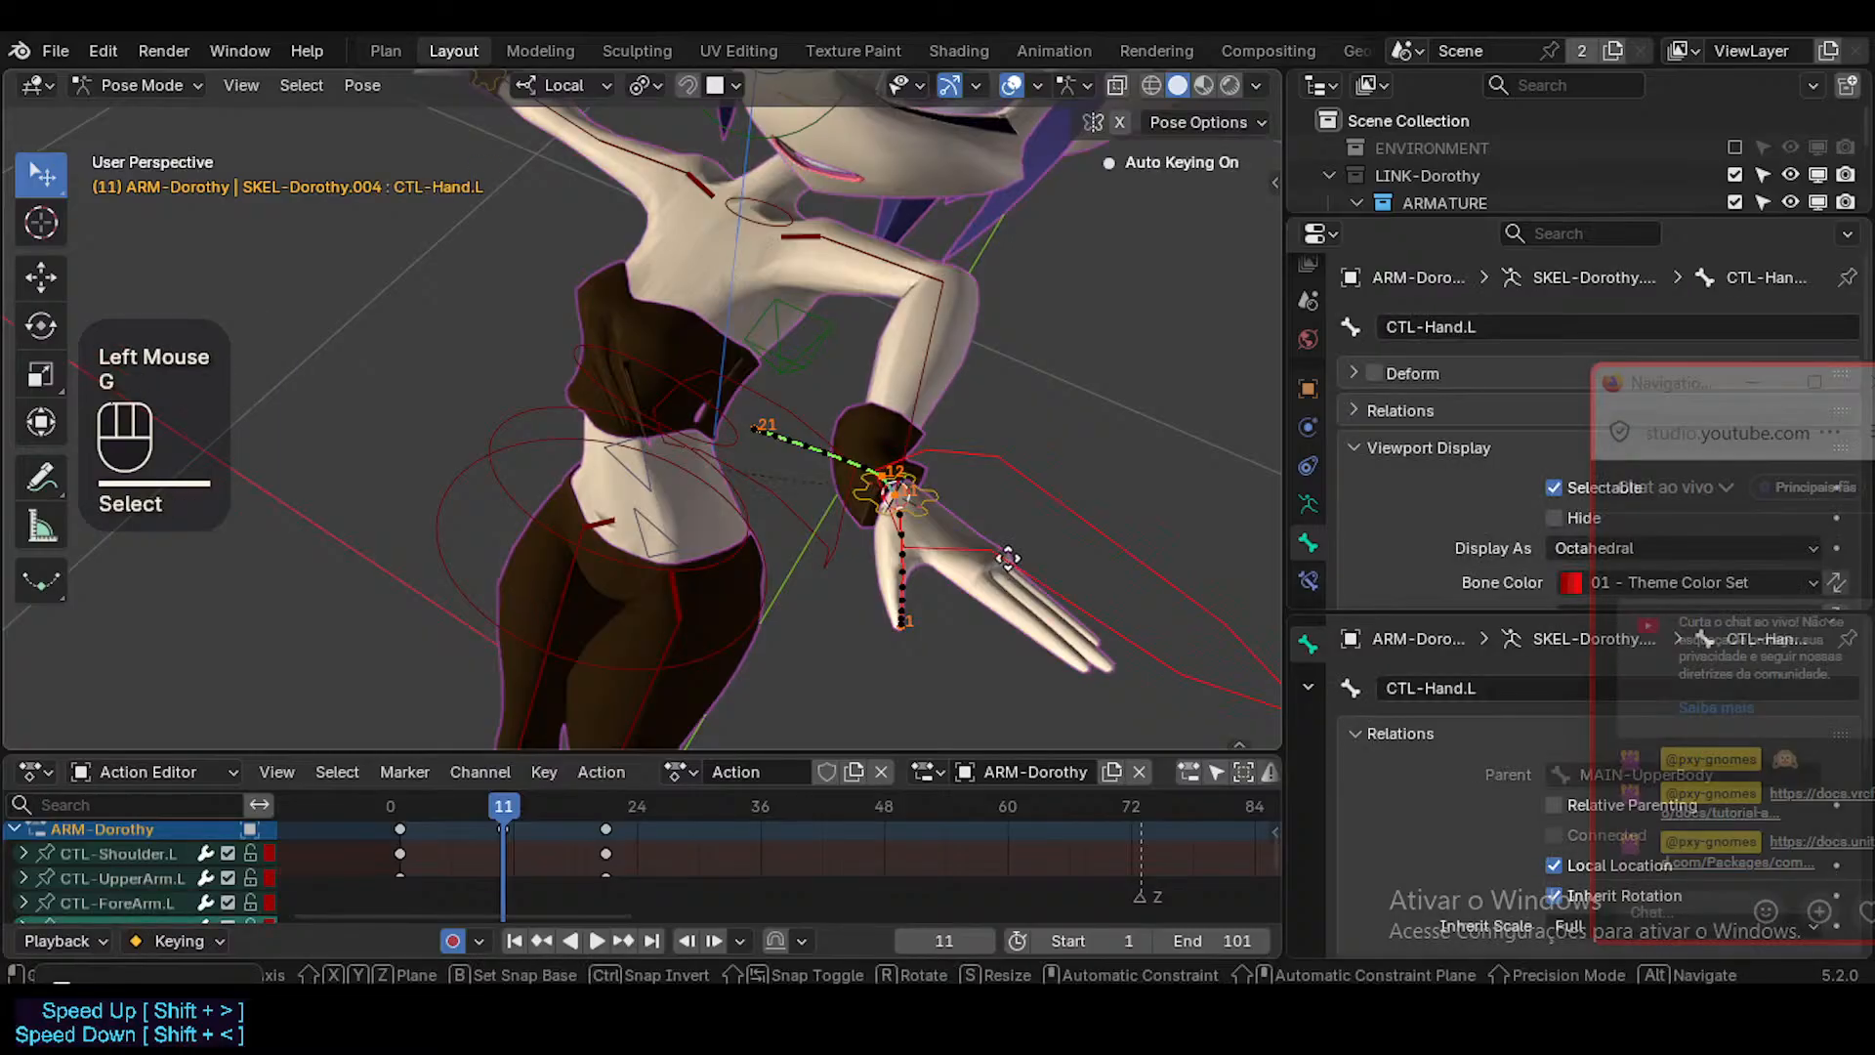
left_click(1006, 559)
middle_click_drag(928, 583, 596, 605)
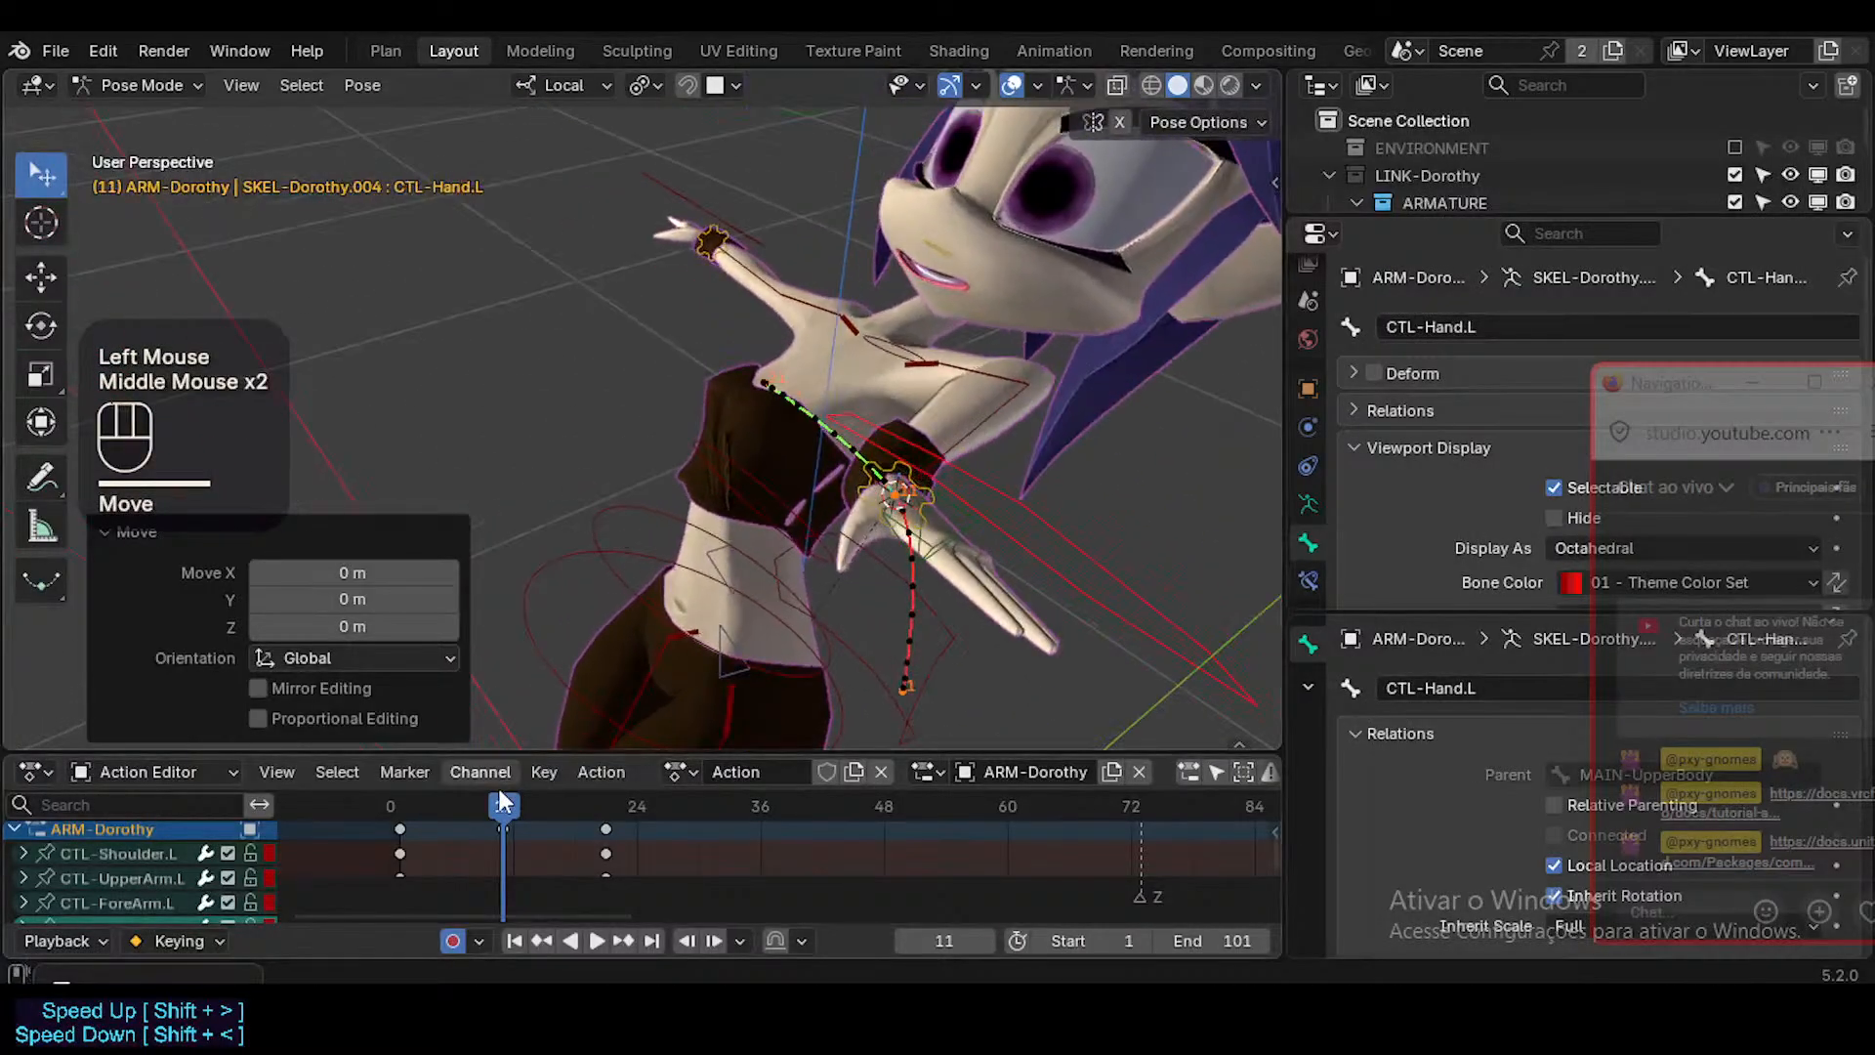
left_click_drag(498, 791, 709, 776)
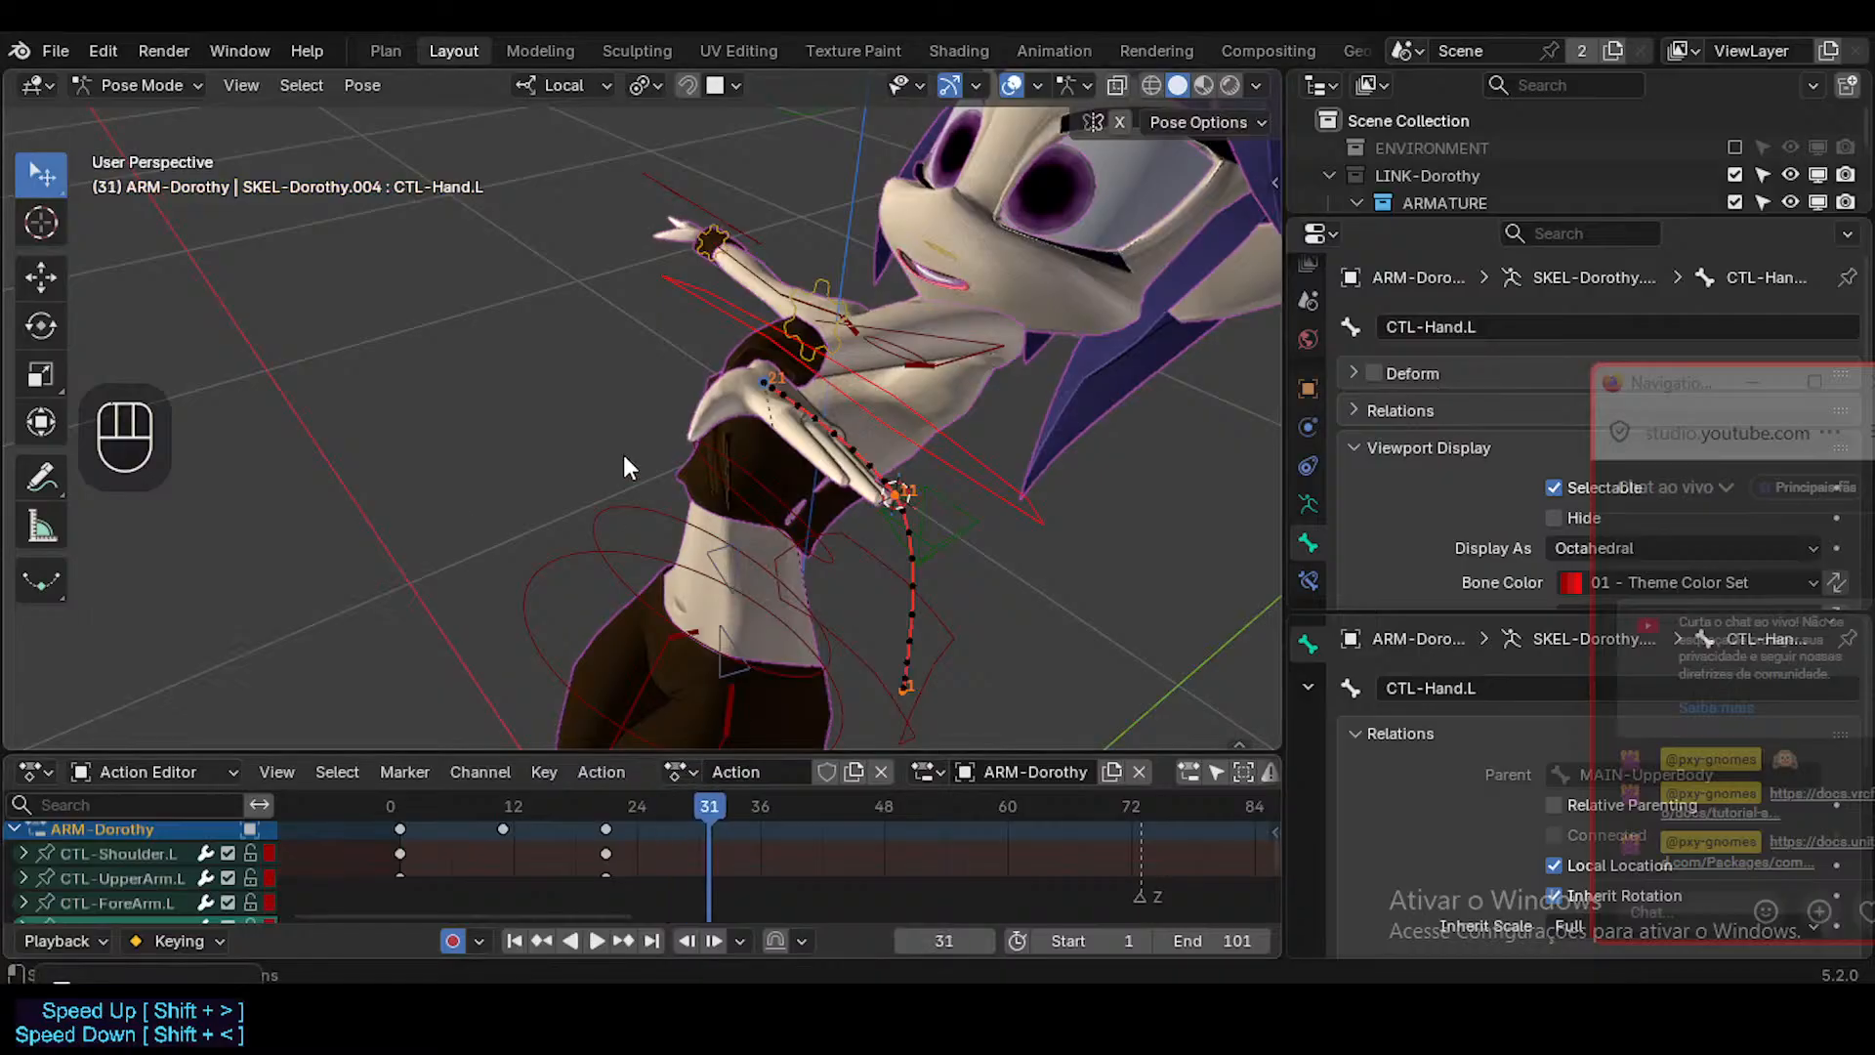
middle_click_drag(623, 454, 761, 261)
left_click(639, 225)
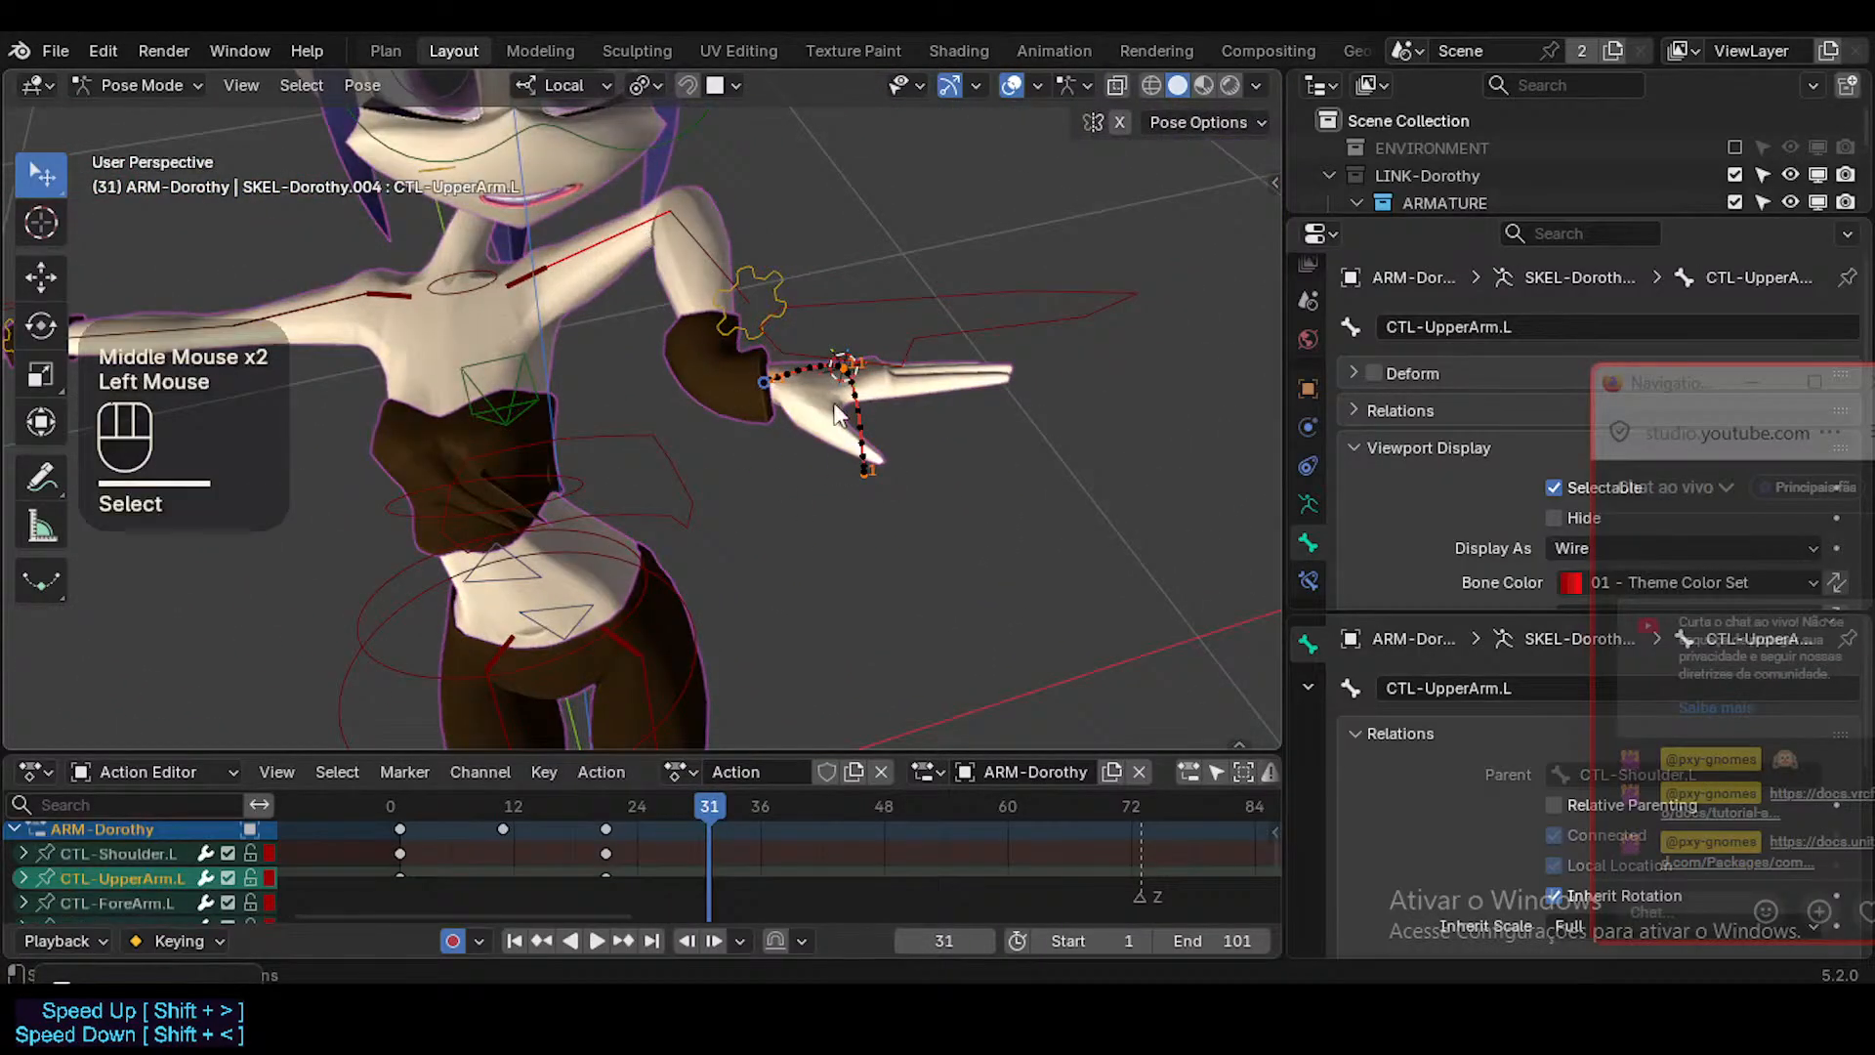
mouse_move(689, 799)
left_mouse_down()
mouse_move(626, 813)
mouse_move(646, 777)
mouse_move(668, 786)
left_mouse_up()
left_click(654, 233)
key("r")
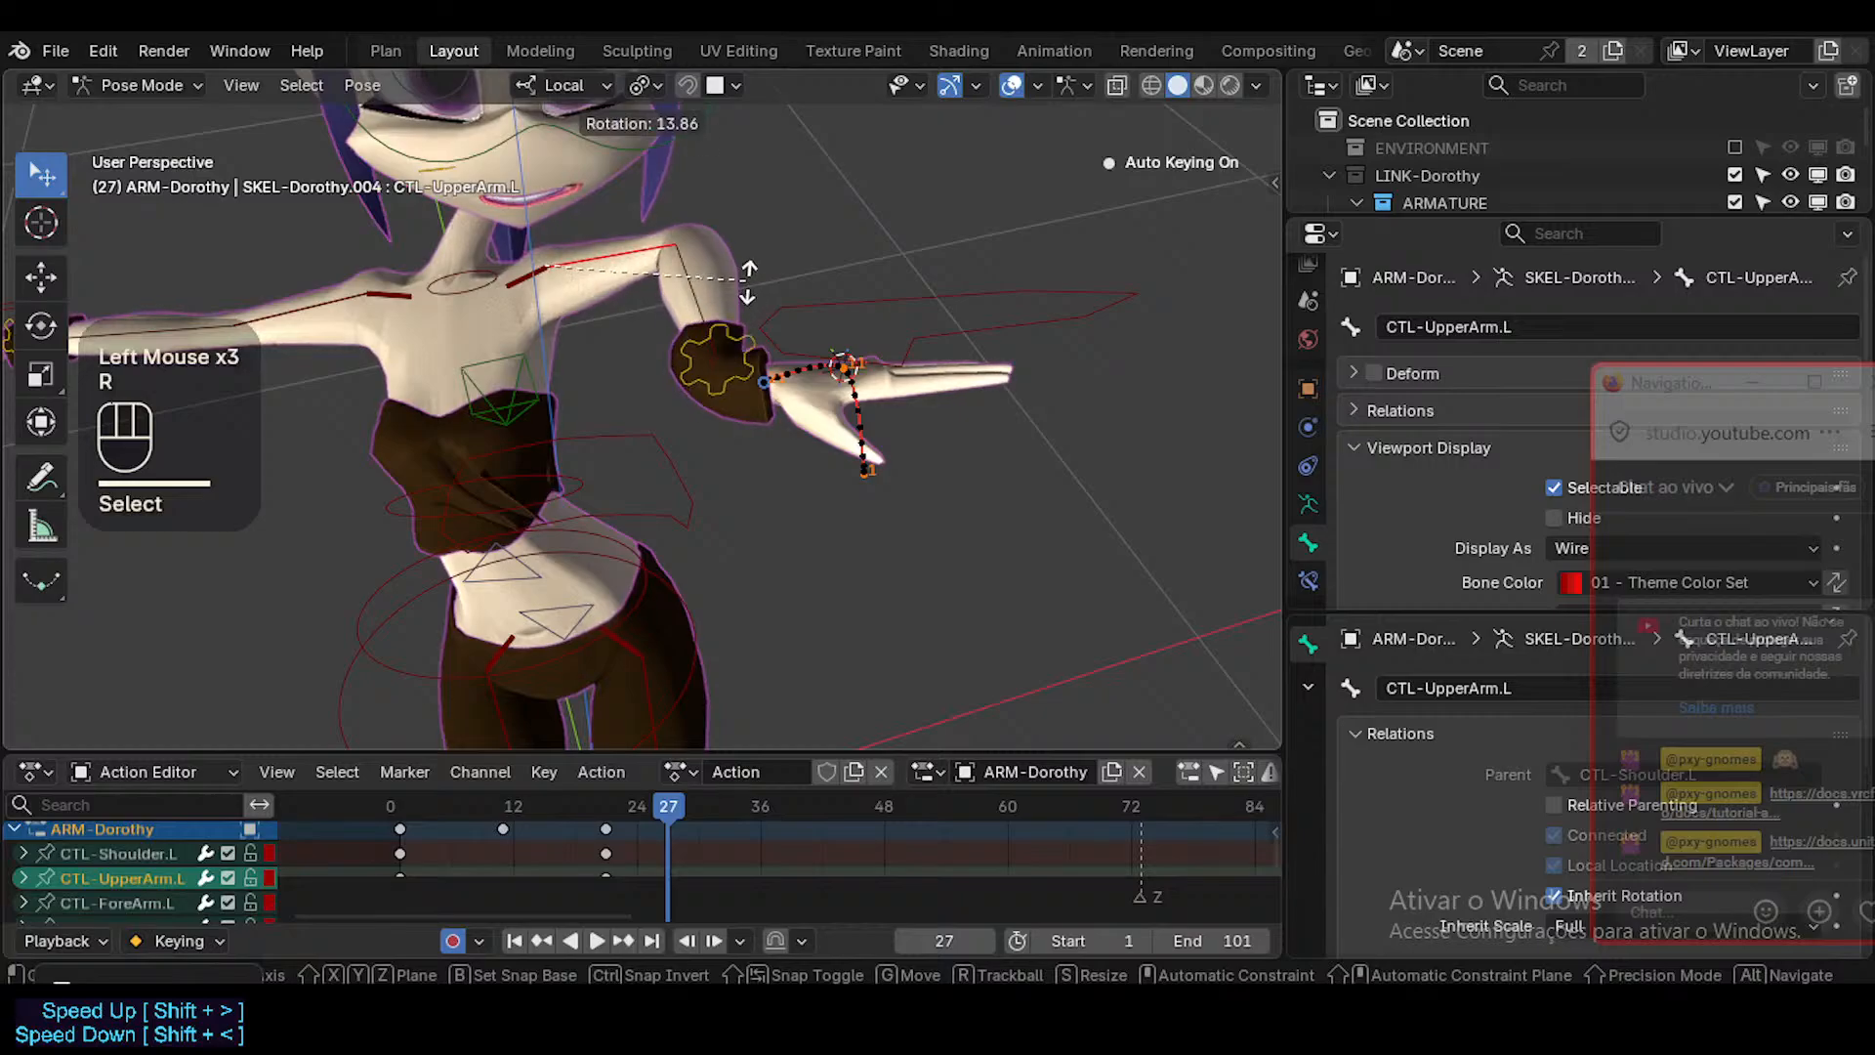
key("Escape")
left_click(836, 298)
left_click(728, 213, "shift")
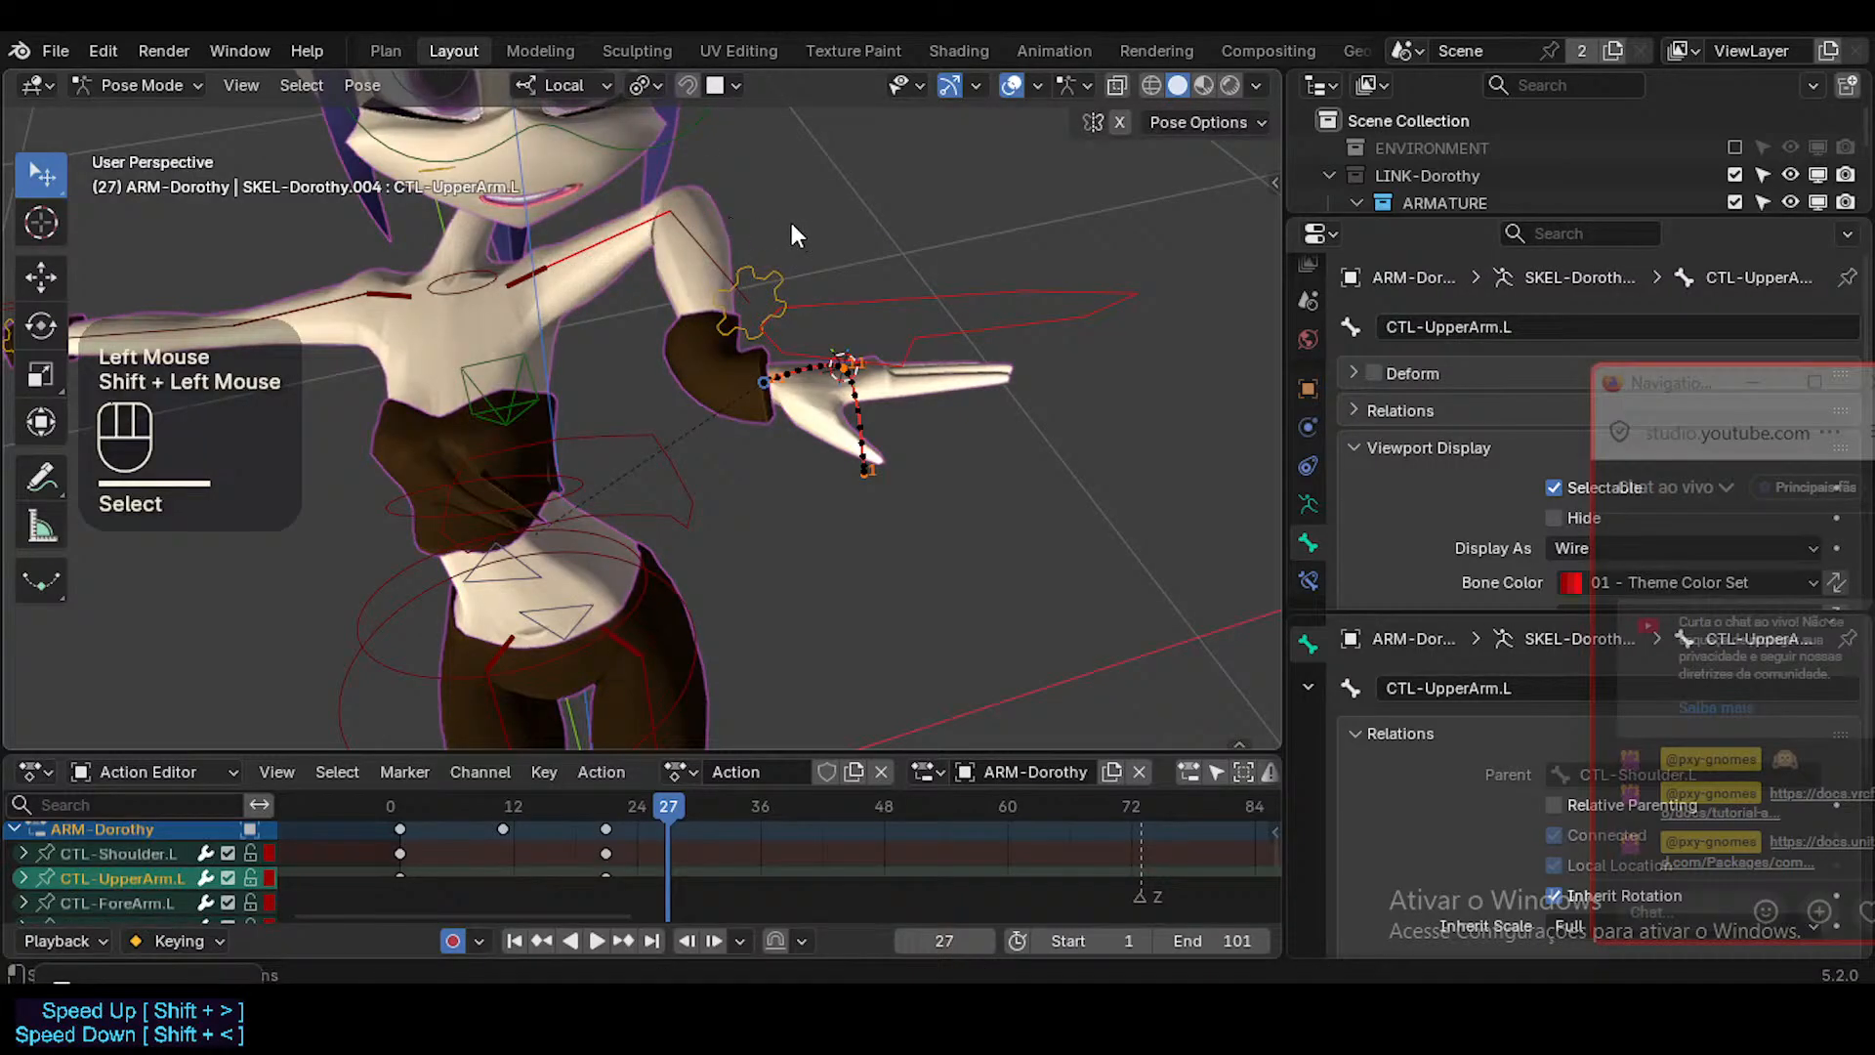
key("less")
left_click(733, 281)
middle_click_drag(722, 318, 590, 98)
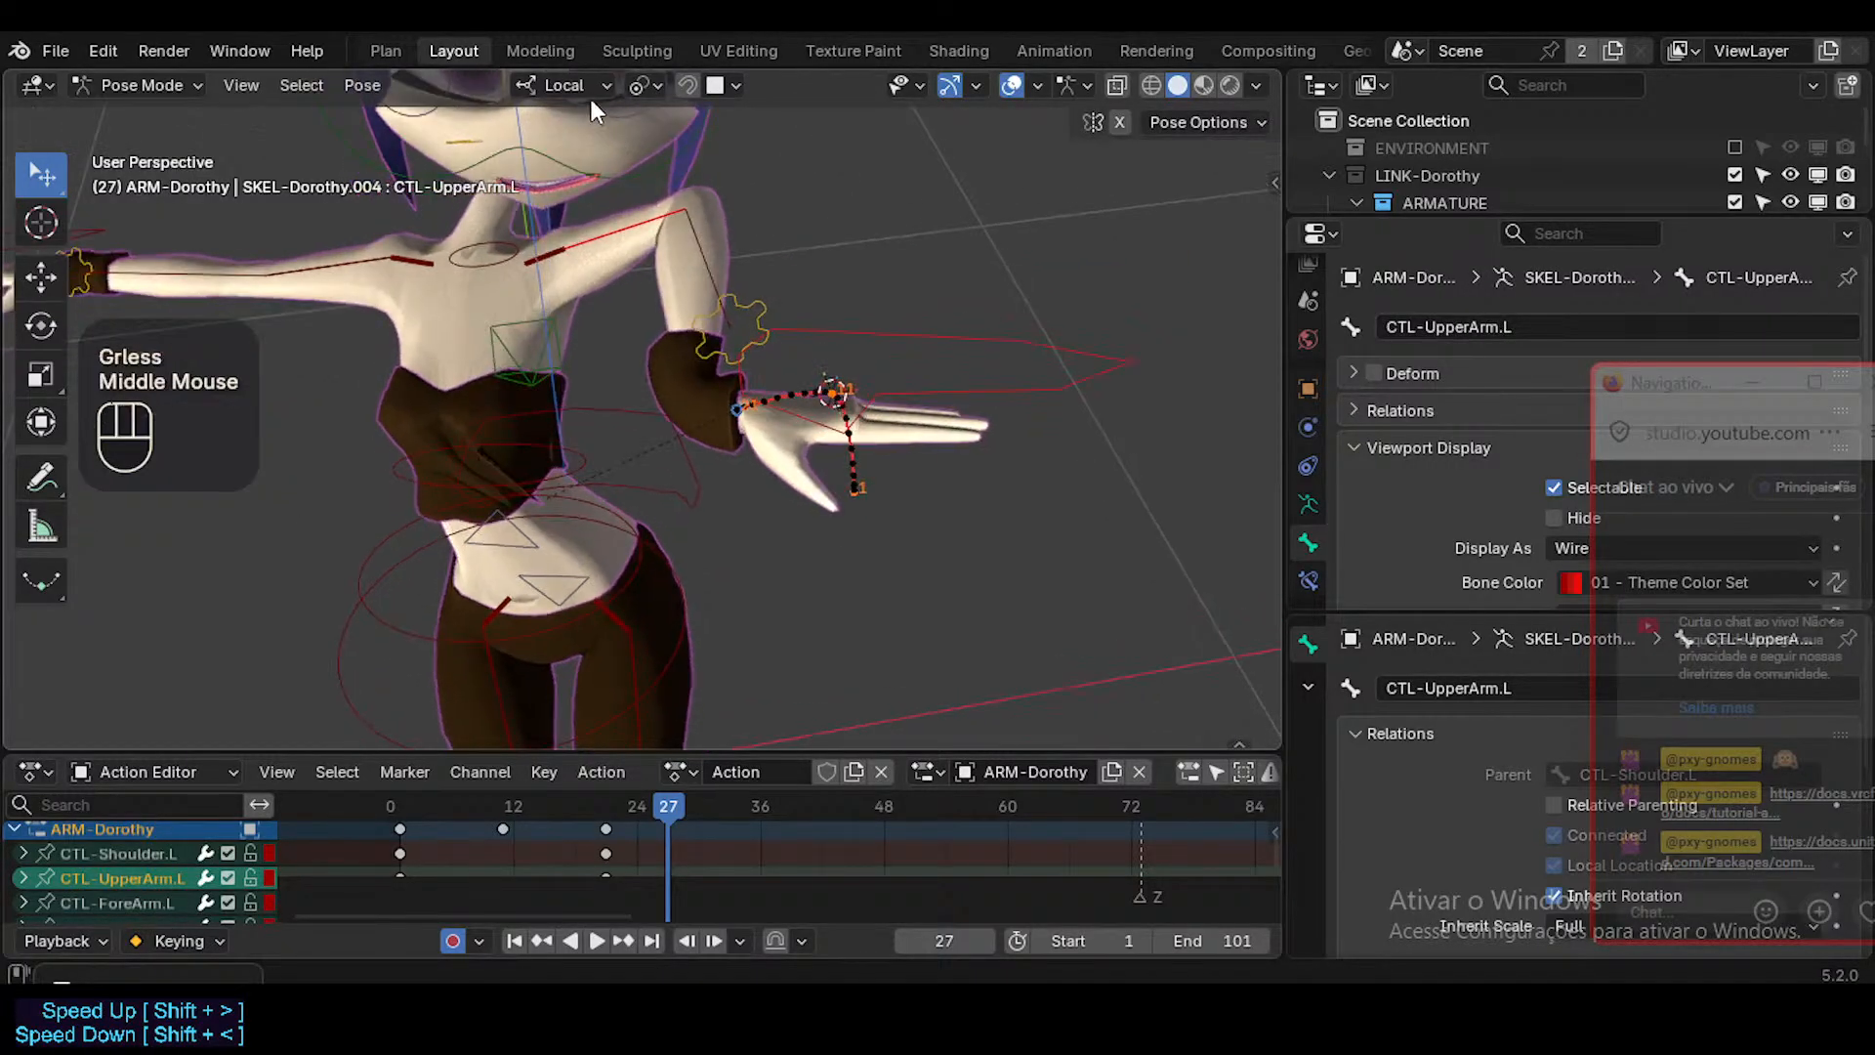
key("r")
key("Escape")
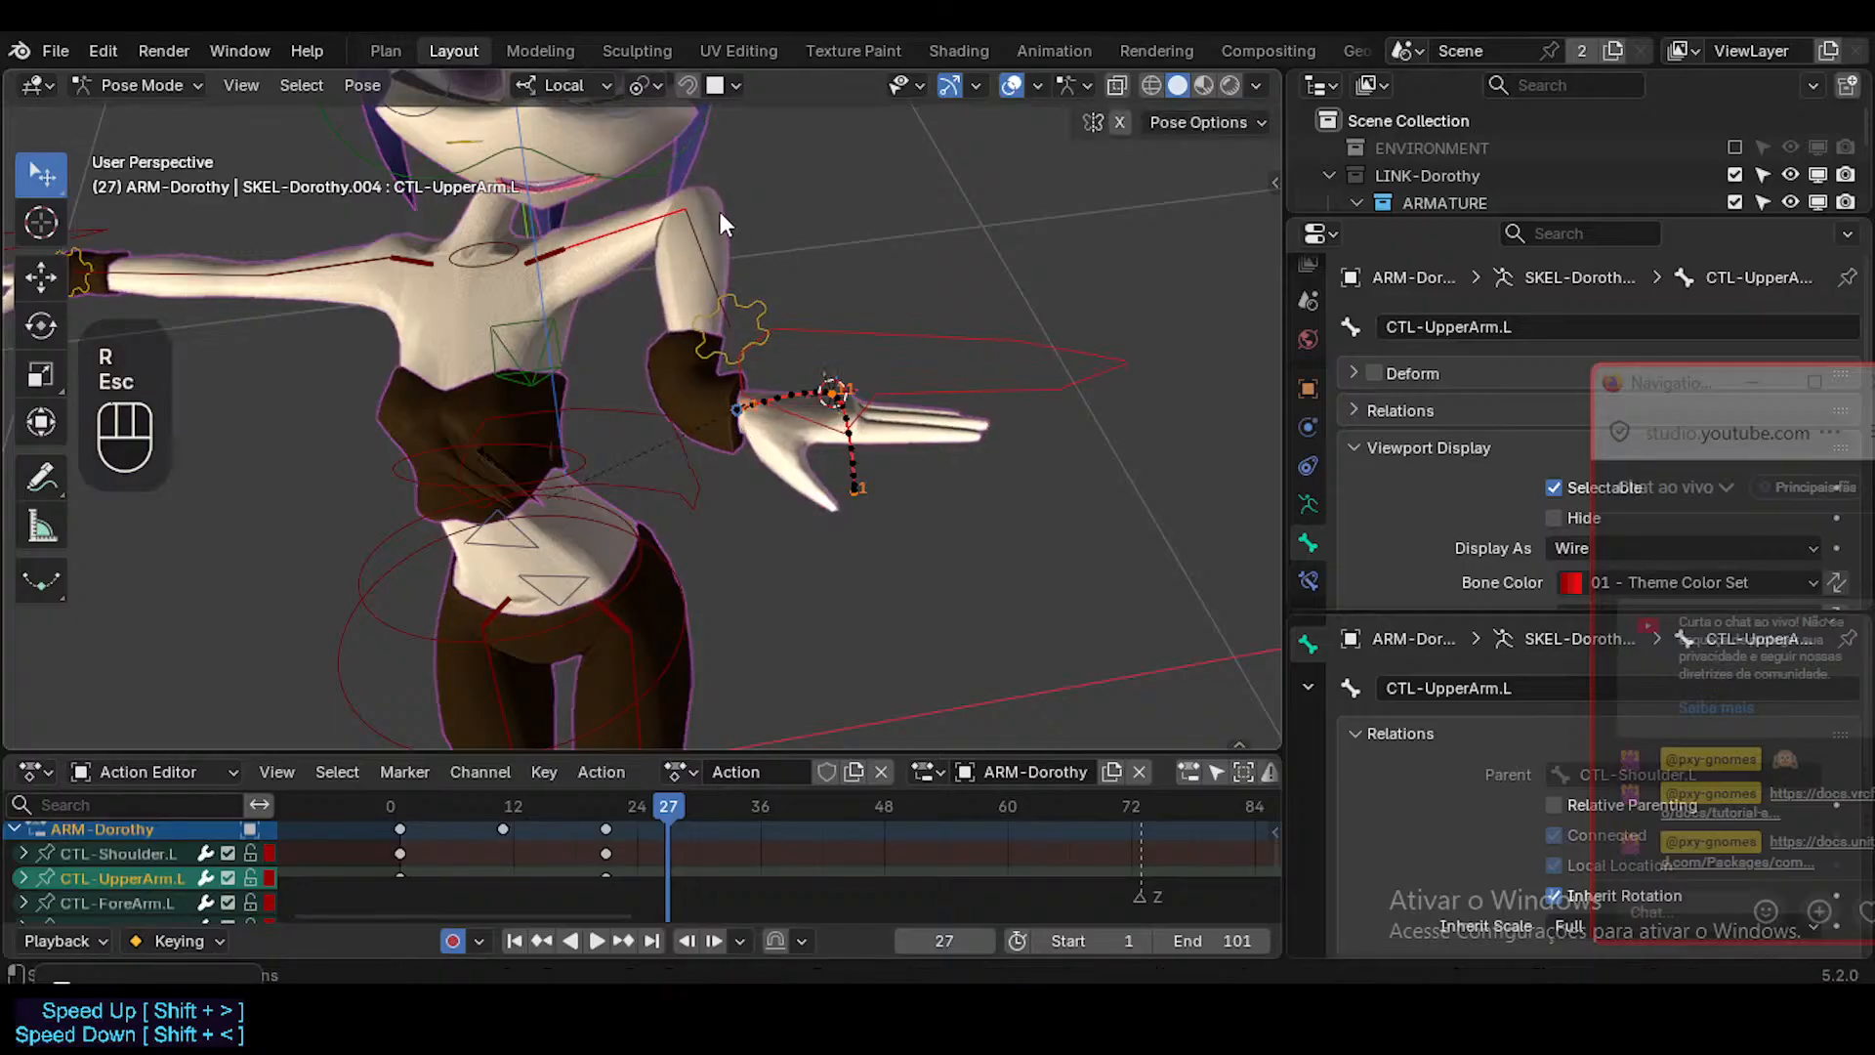
Set the transform orientation to Normal.
left_click(578, 84)
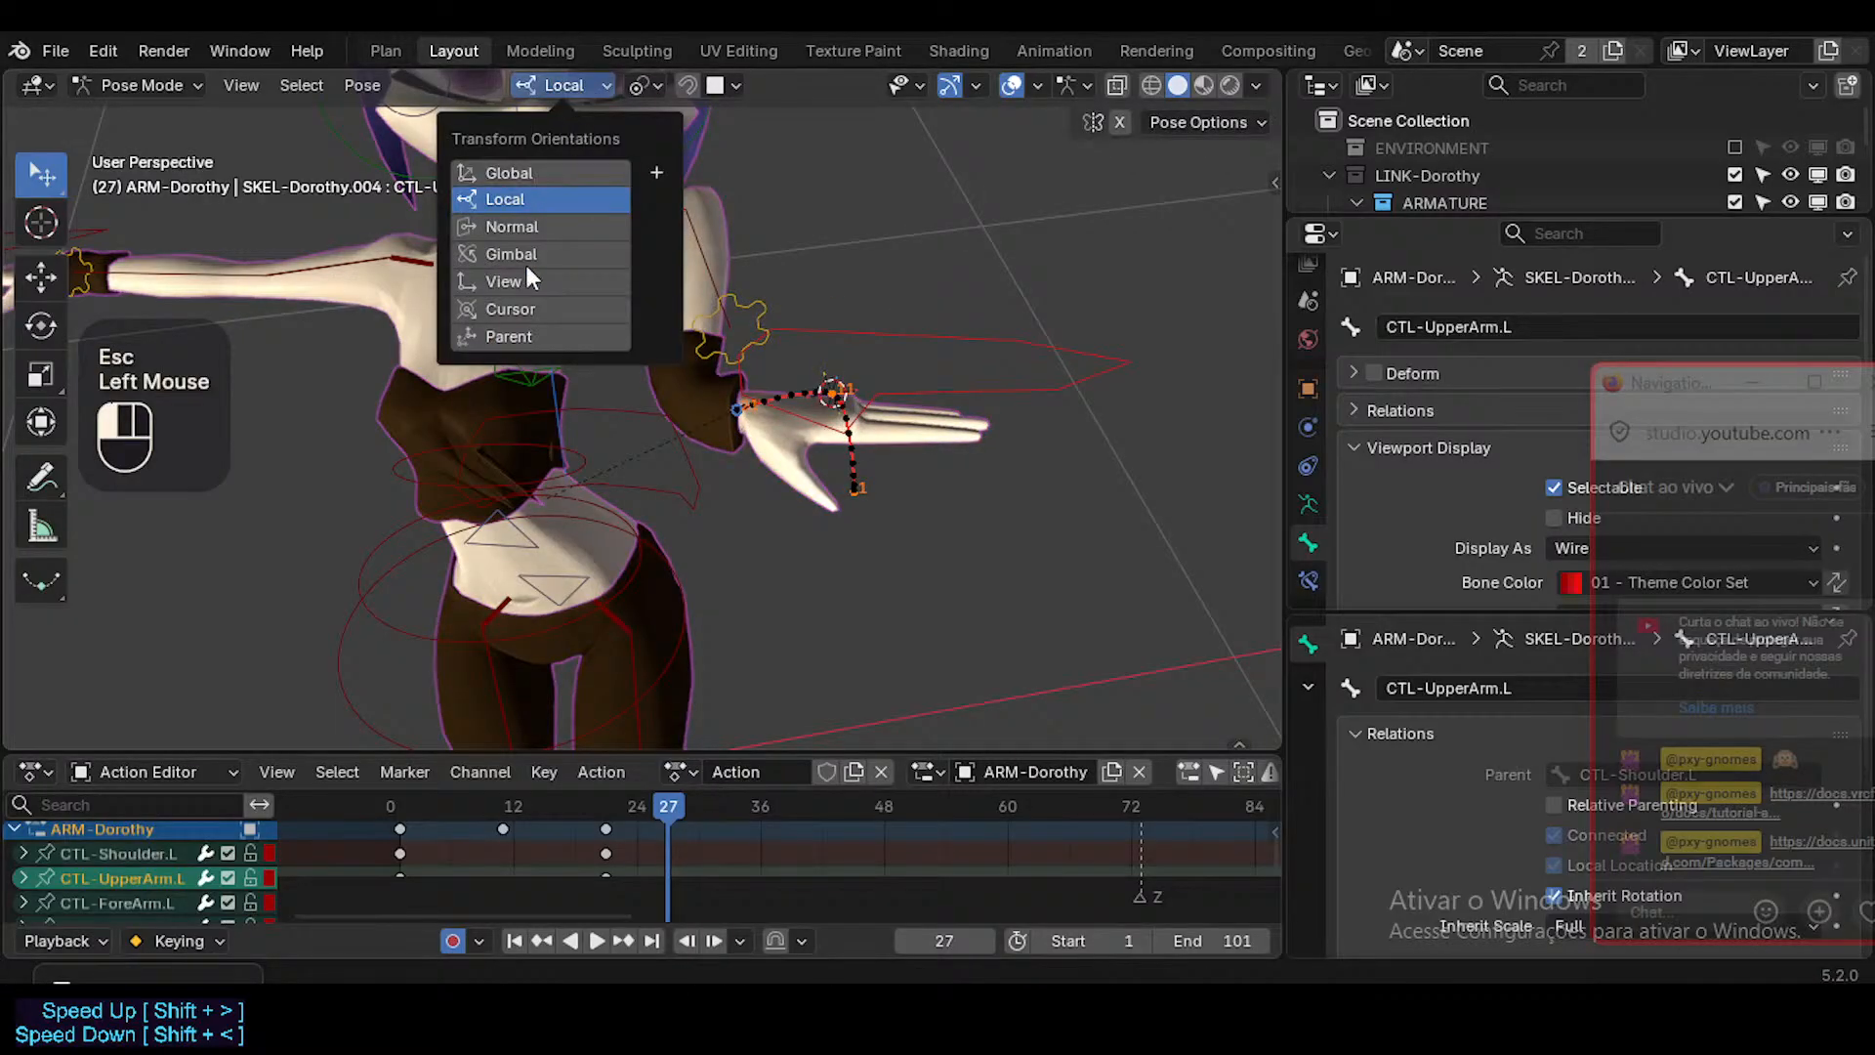
key("less")
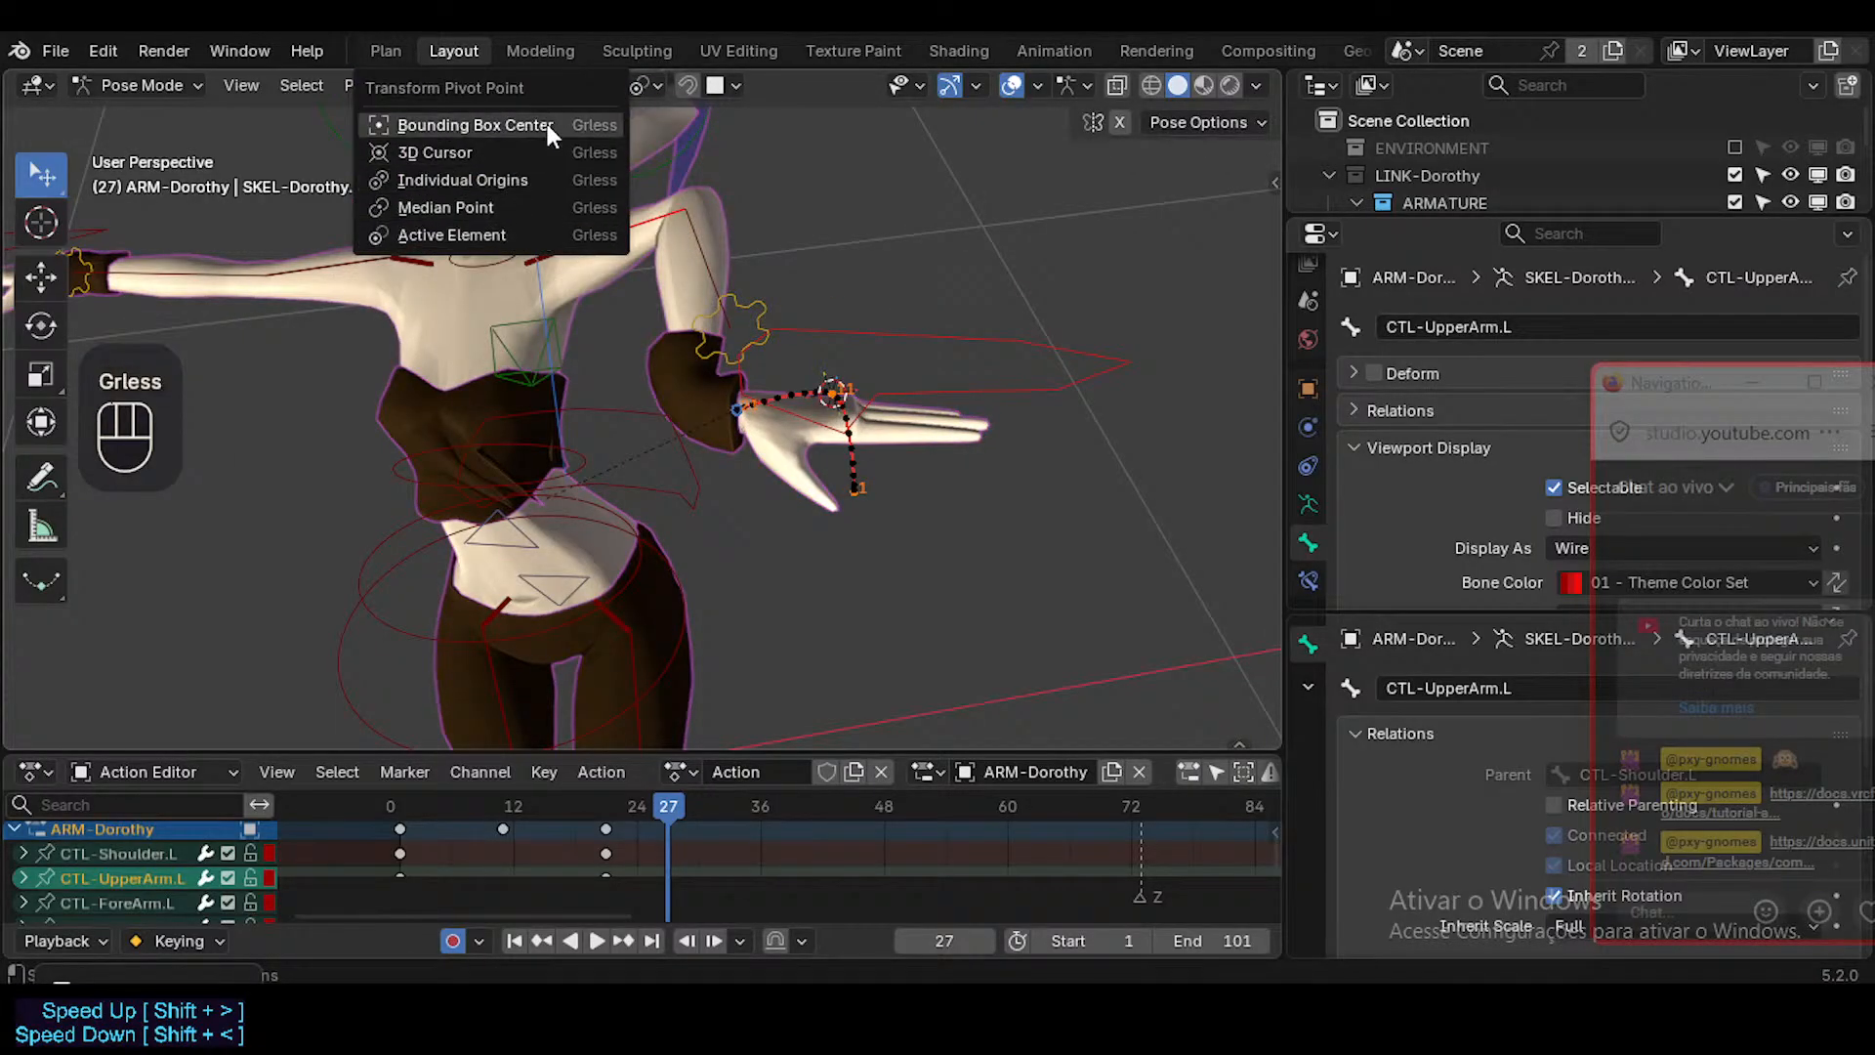
key("shift+less")
left_click(508, 160)
Trackball-rotate CTL-UpperArm.L at frame 27 to lower the left arm.
key("r")
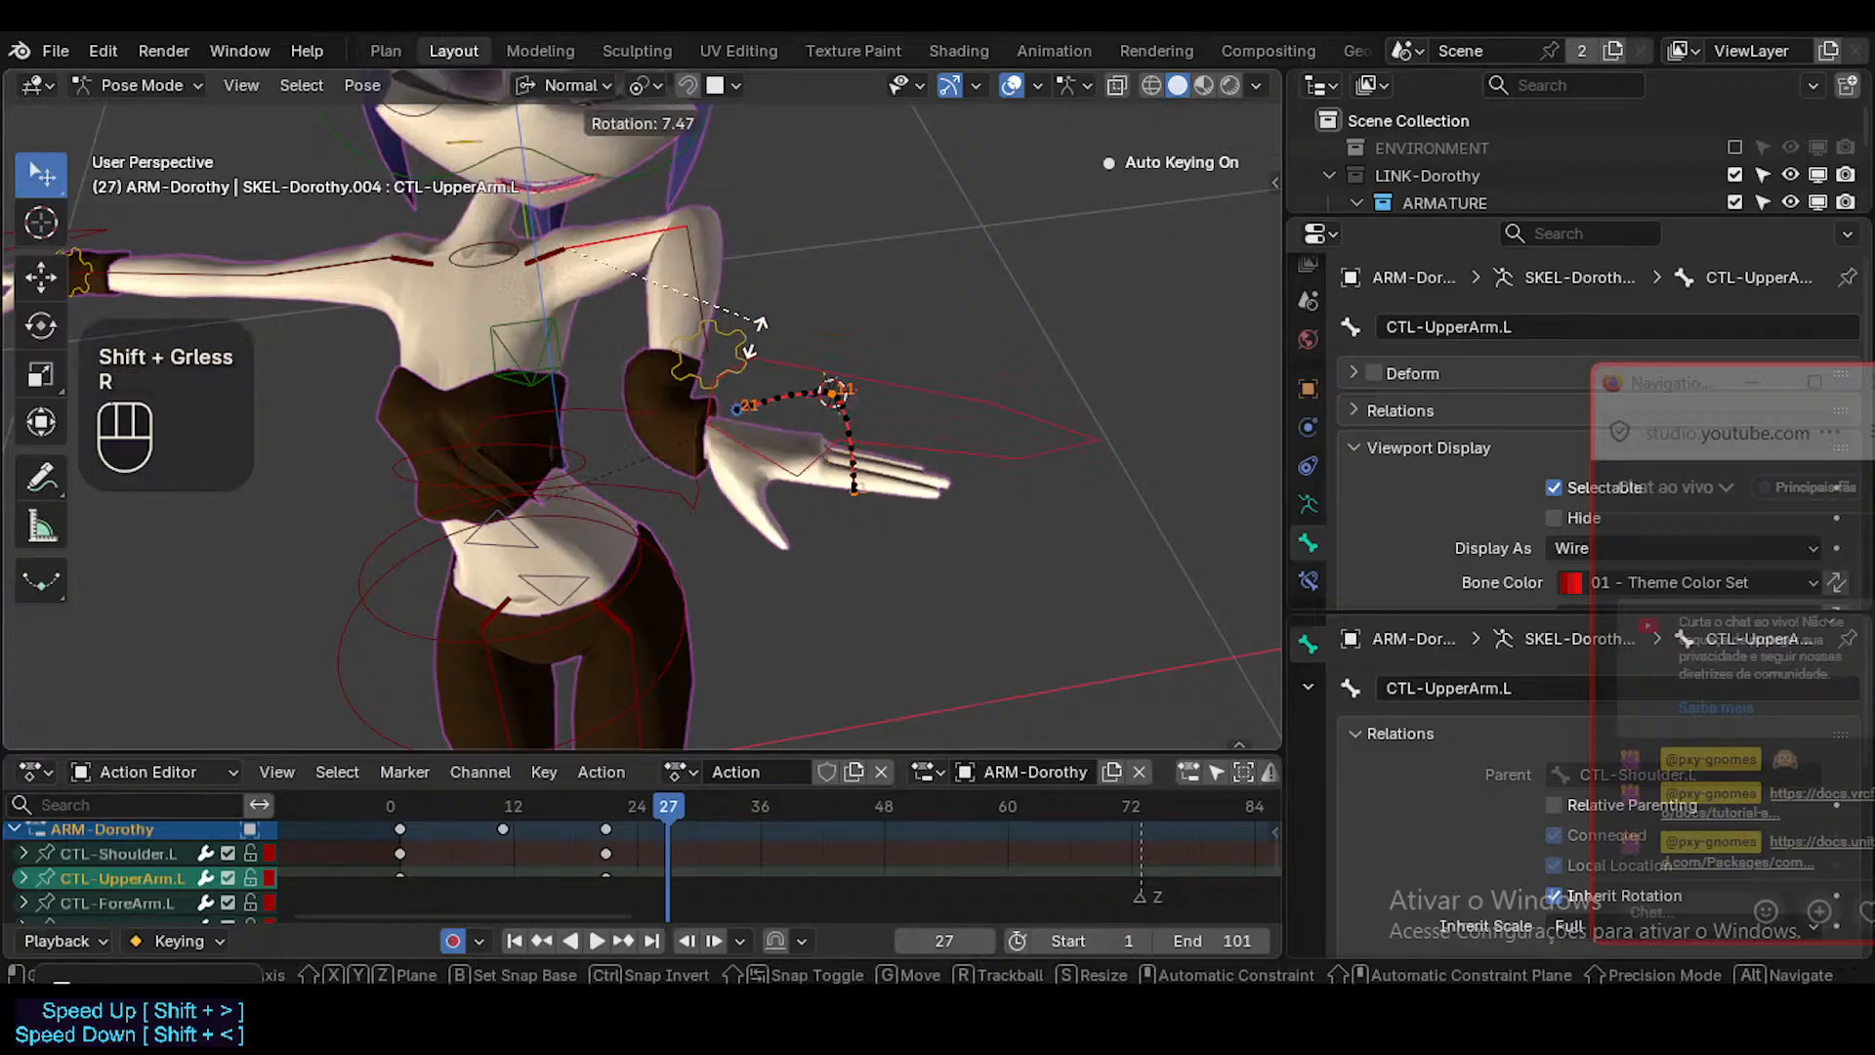
key("Escape")
middle_click_drag(737, 367, 801, 355)
key("r")
key("r")
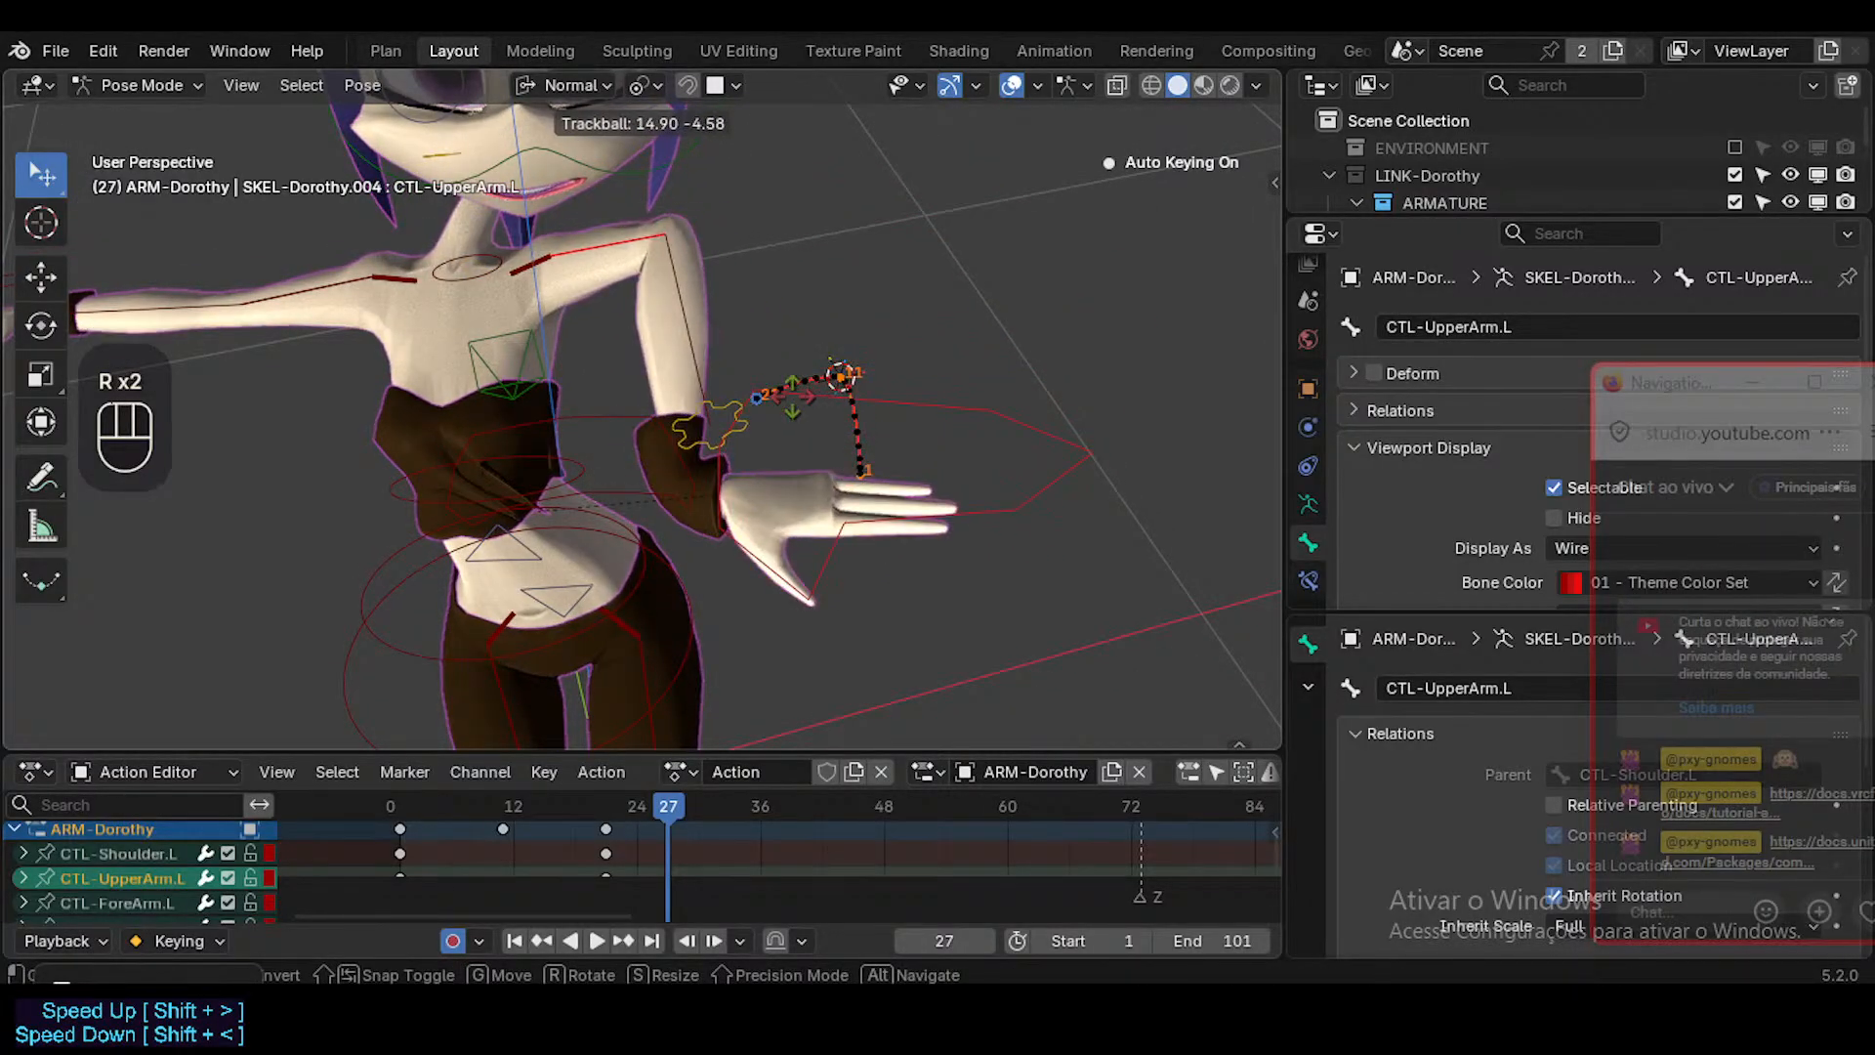
left_click(731, 352)
left_click(636, 226)
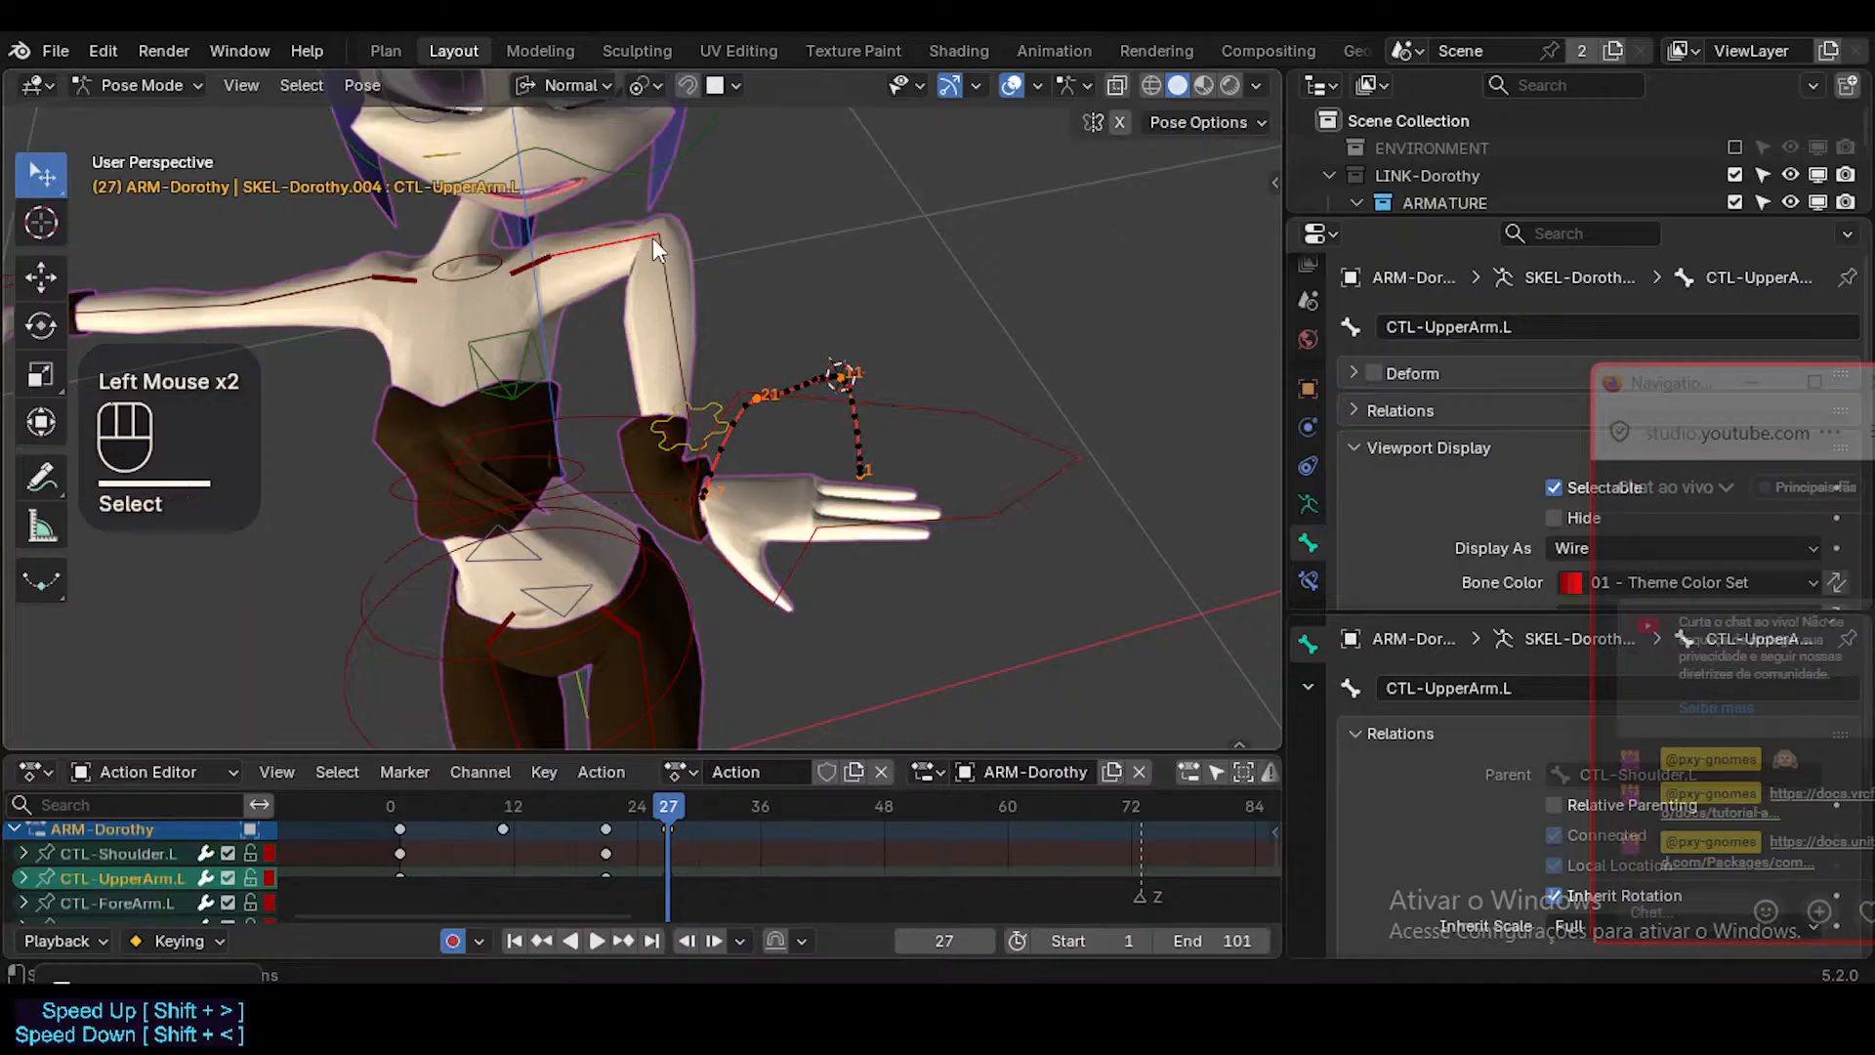
left_click(650, 237)
Go to frame 24 and snap the 3D cursor to the wrist bone MAP-Wrist.L.
mouse_move(664, 803)
left_mouse_down()
mouse_move(544, 801)
mouse_move(689, 817)
mouse_move(672, 809)
left_mouse_up()
left_click(615, 238)
left_click(683, 325)
middle_click_drag(684, 625, 600, 576)
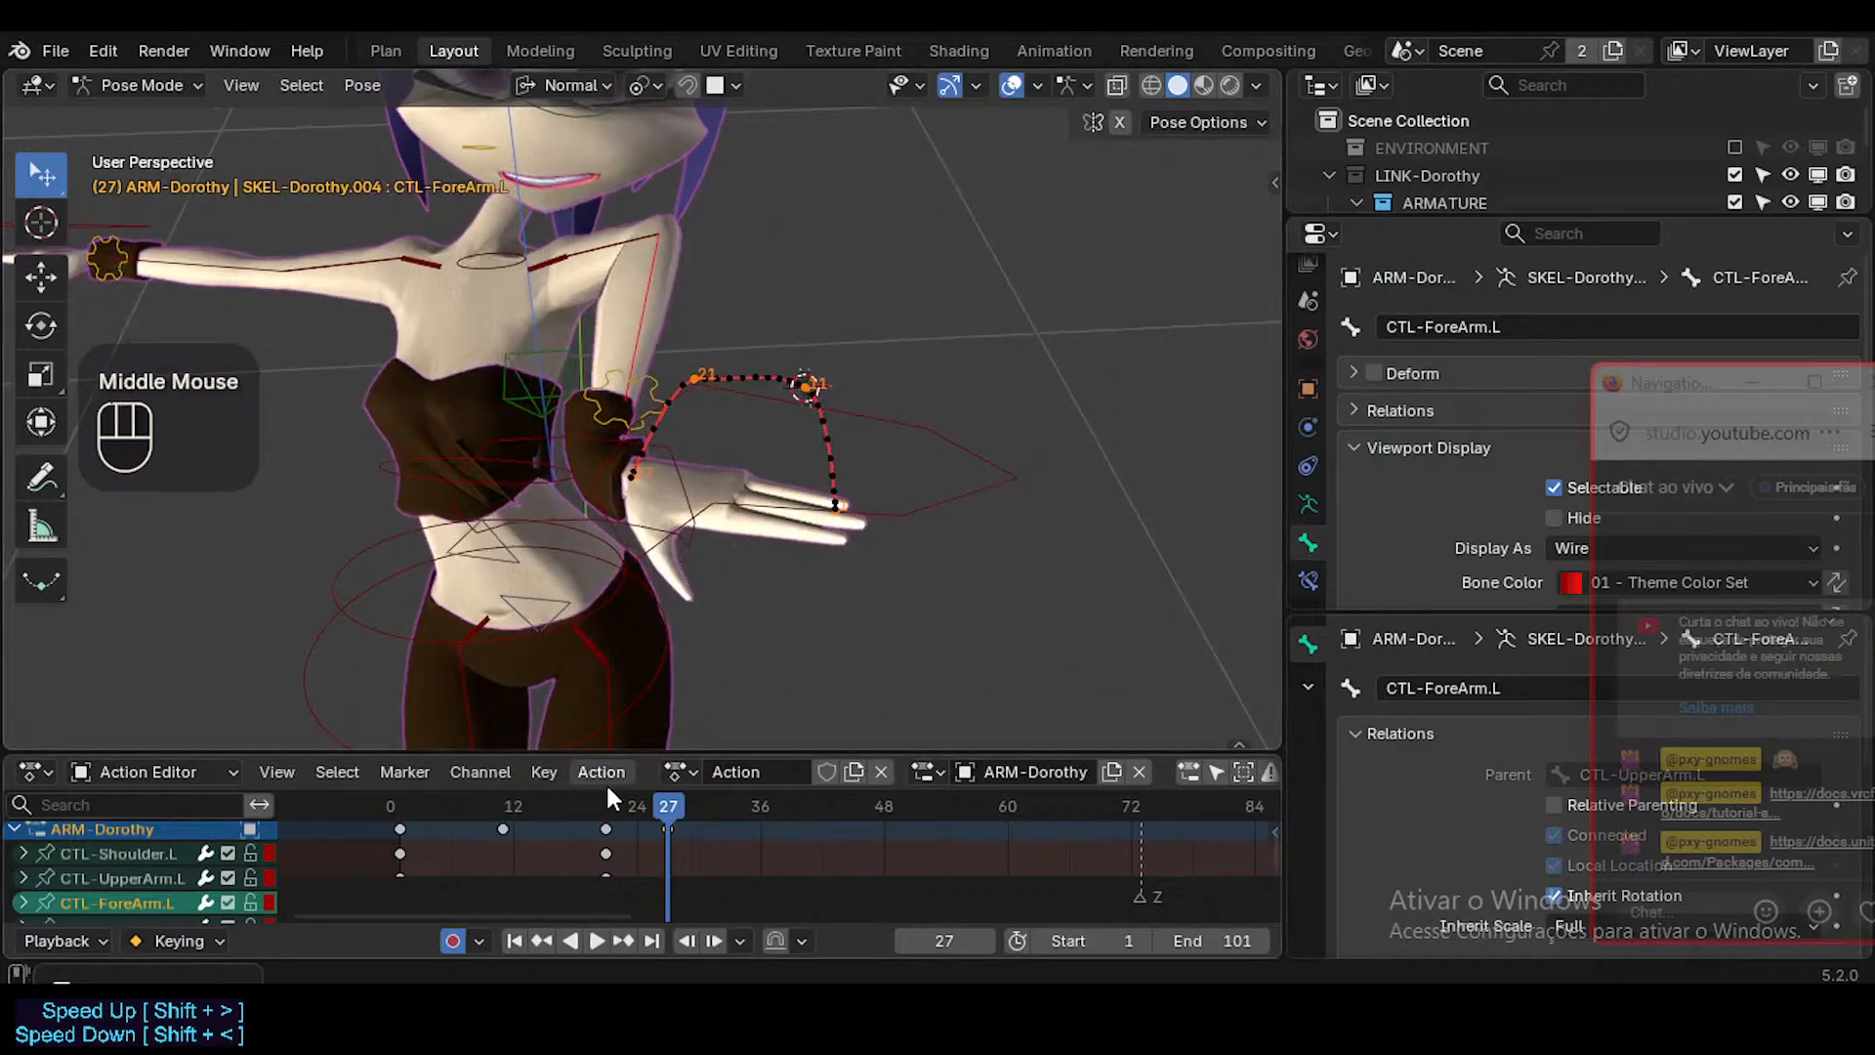
mouse_move(631, 804)
left_mouse_down()
mouse_move(666, 807)
mouse_move(641, 801)
left_mouse_up()
left_click(637, 489)
left_click(642, 337)
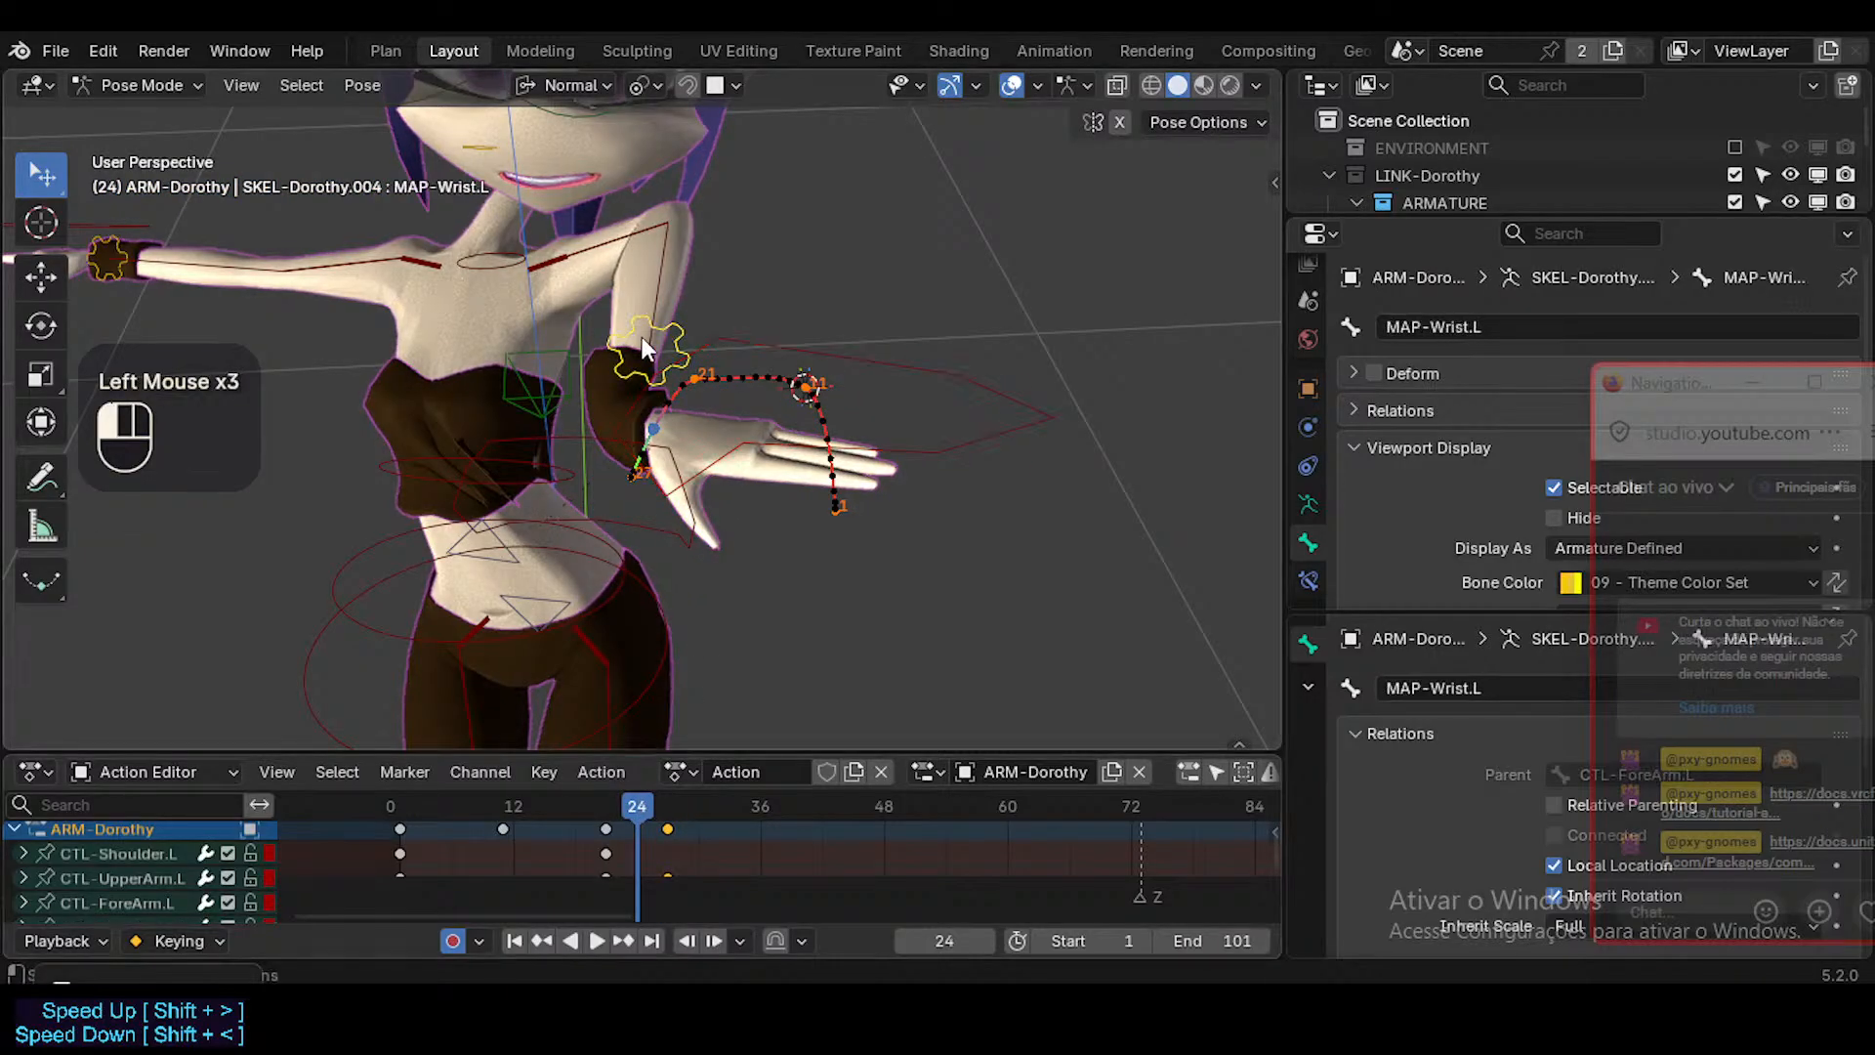
key("shift+s")
Select CTL-Hand.L, snap it to the 3D cursor and key it at frame 24 with a move in place.
left_click(707, 469)
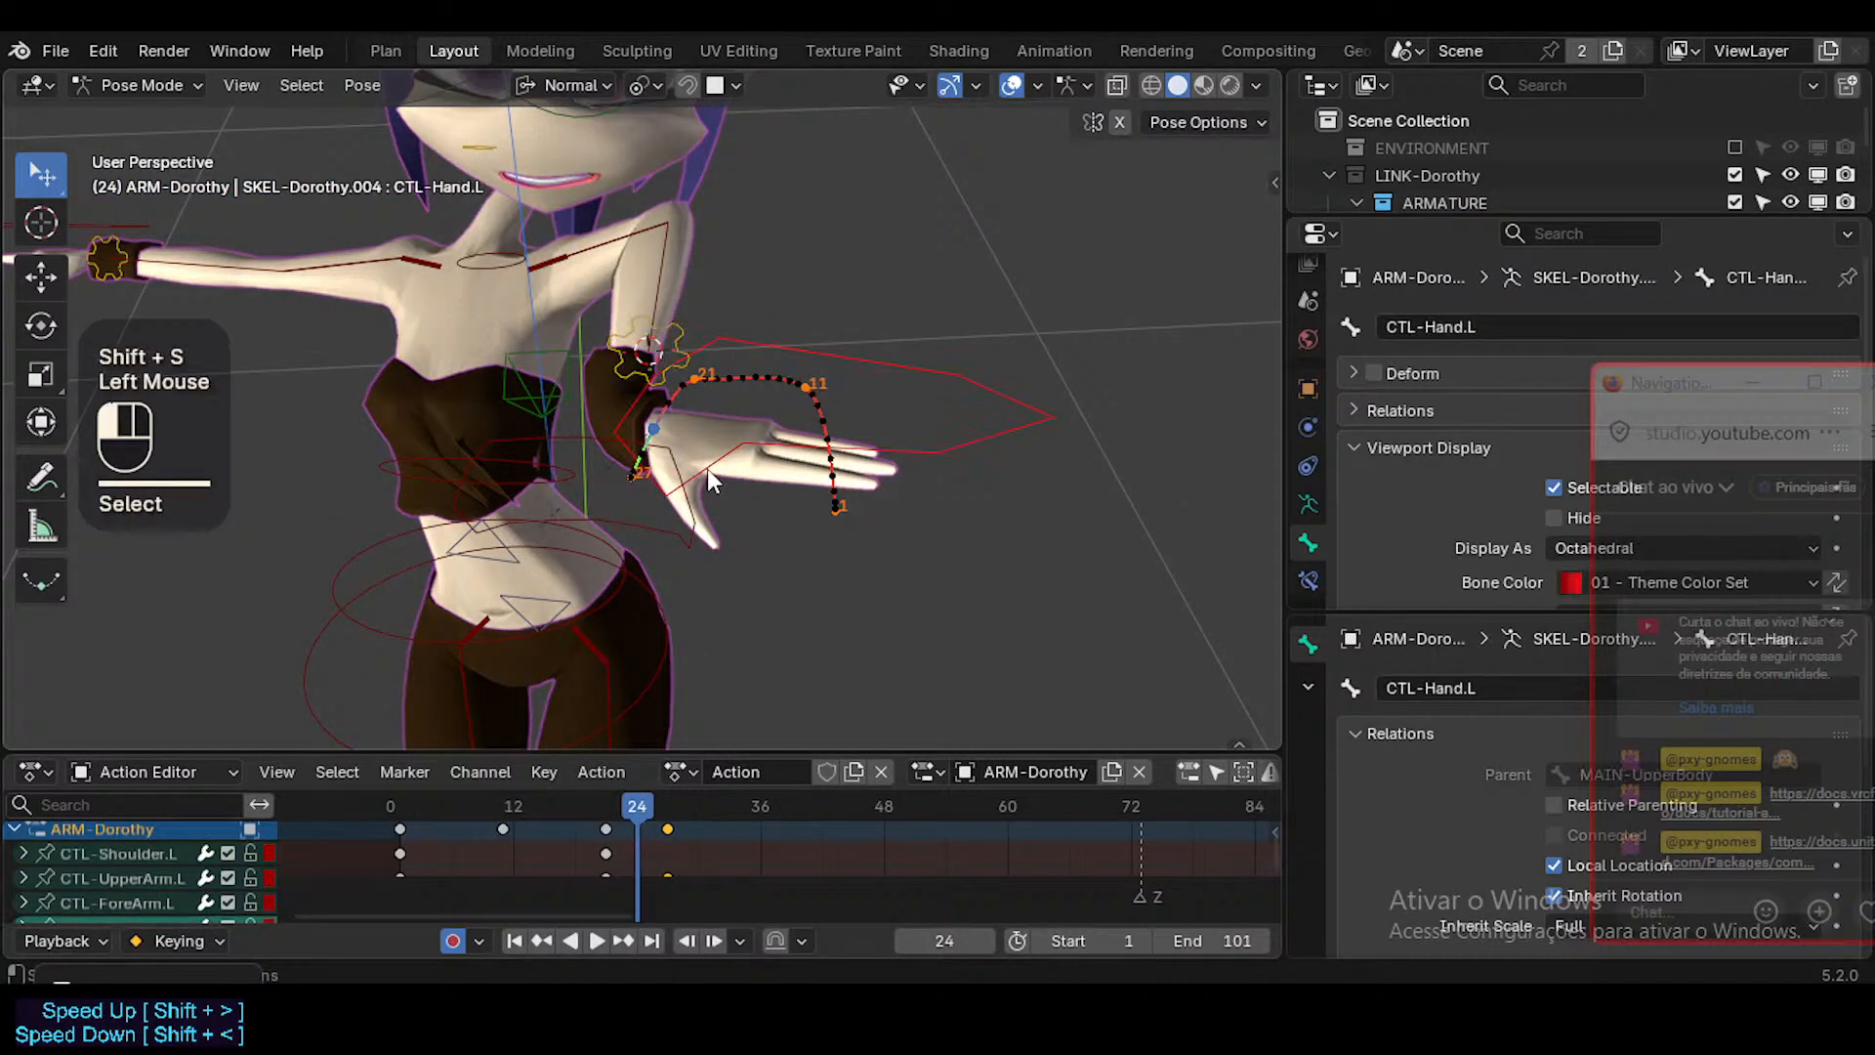
key("shift+s")
left_click(707, 469)
left_click(707, 469)
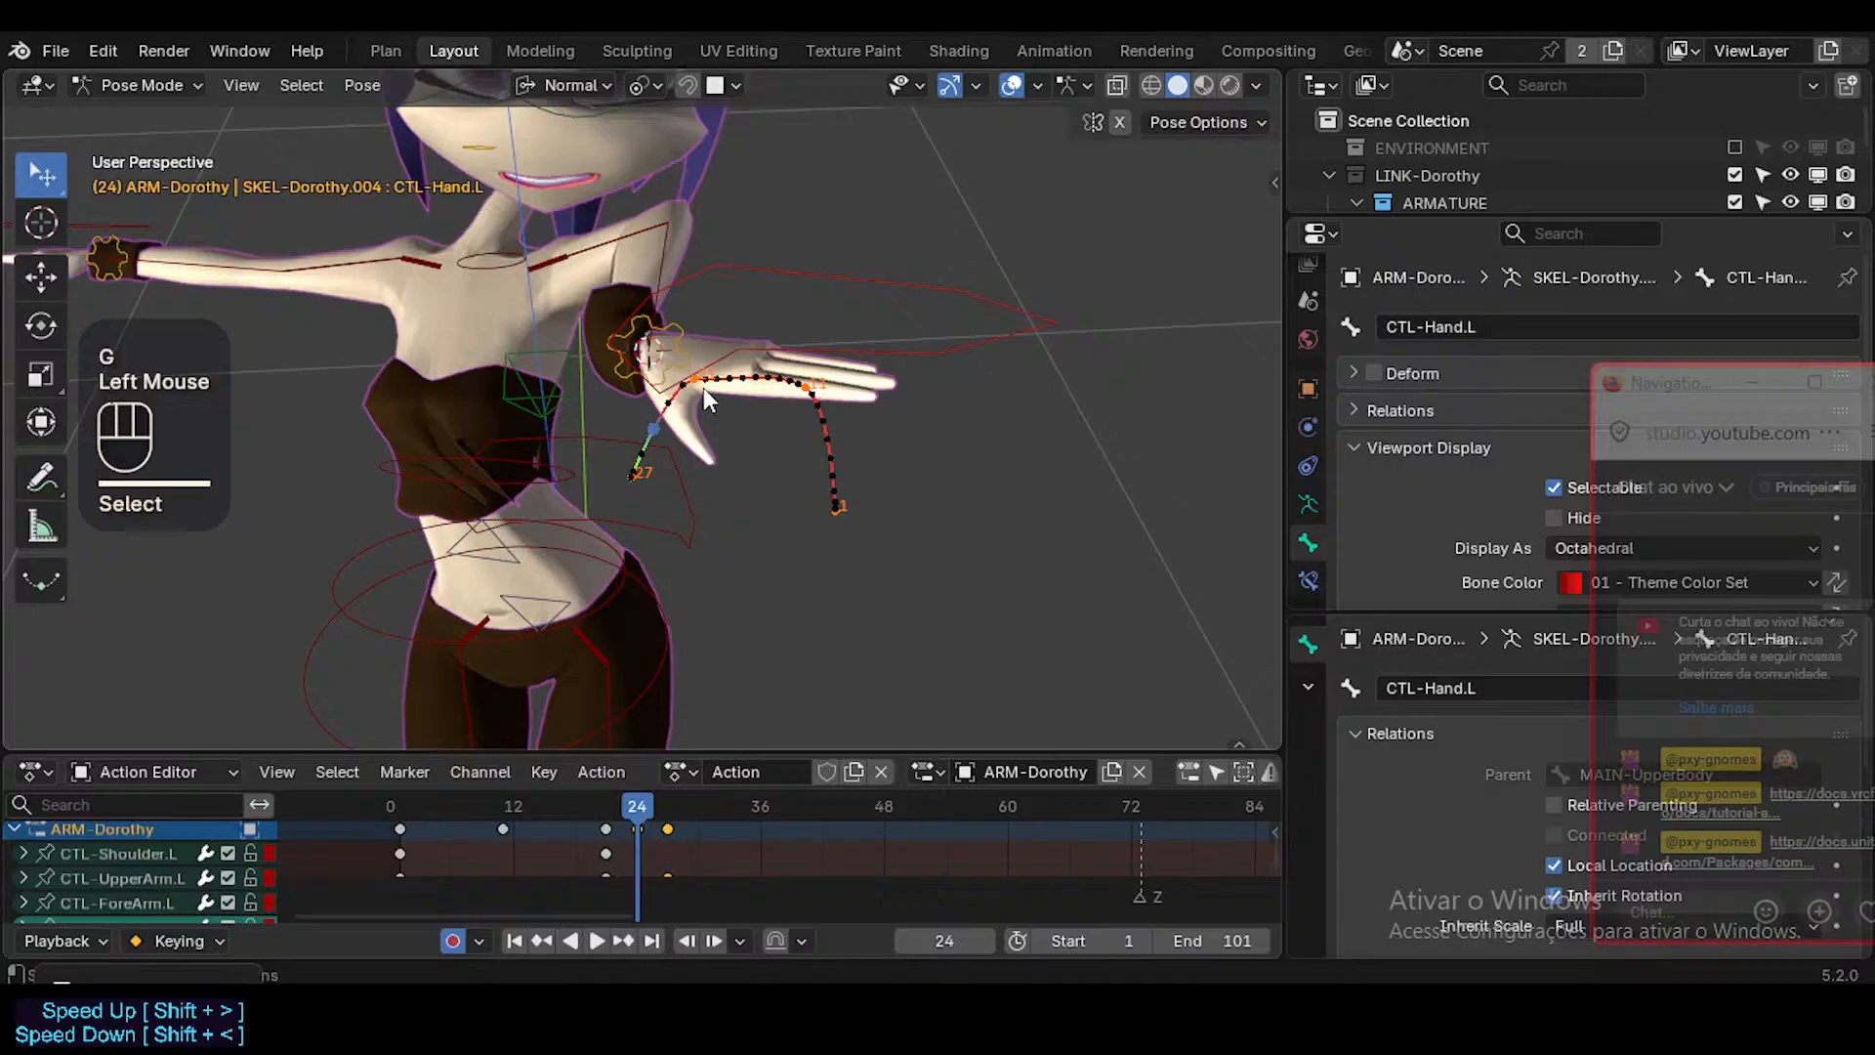
left_click(729, 349)
key("g")
left_click(728, 350)
Go to frame 27 and trackball-rotate CTL-Hand.L until the left hand hangs downward.
middle_click_drag(713, 617, 681, 838)
left_click_drag(631, 801, 669, 811)
left_click(877, 537)
key("r")
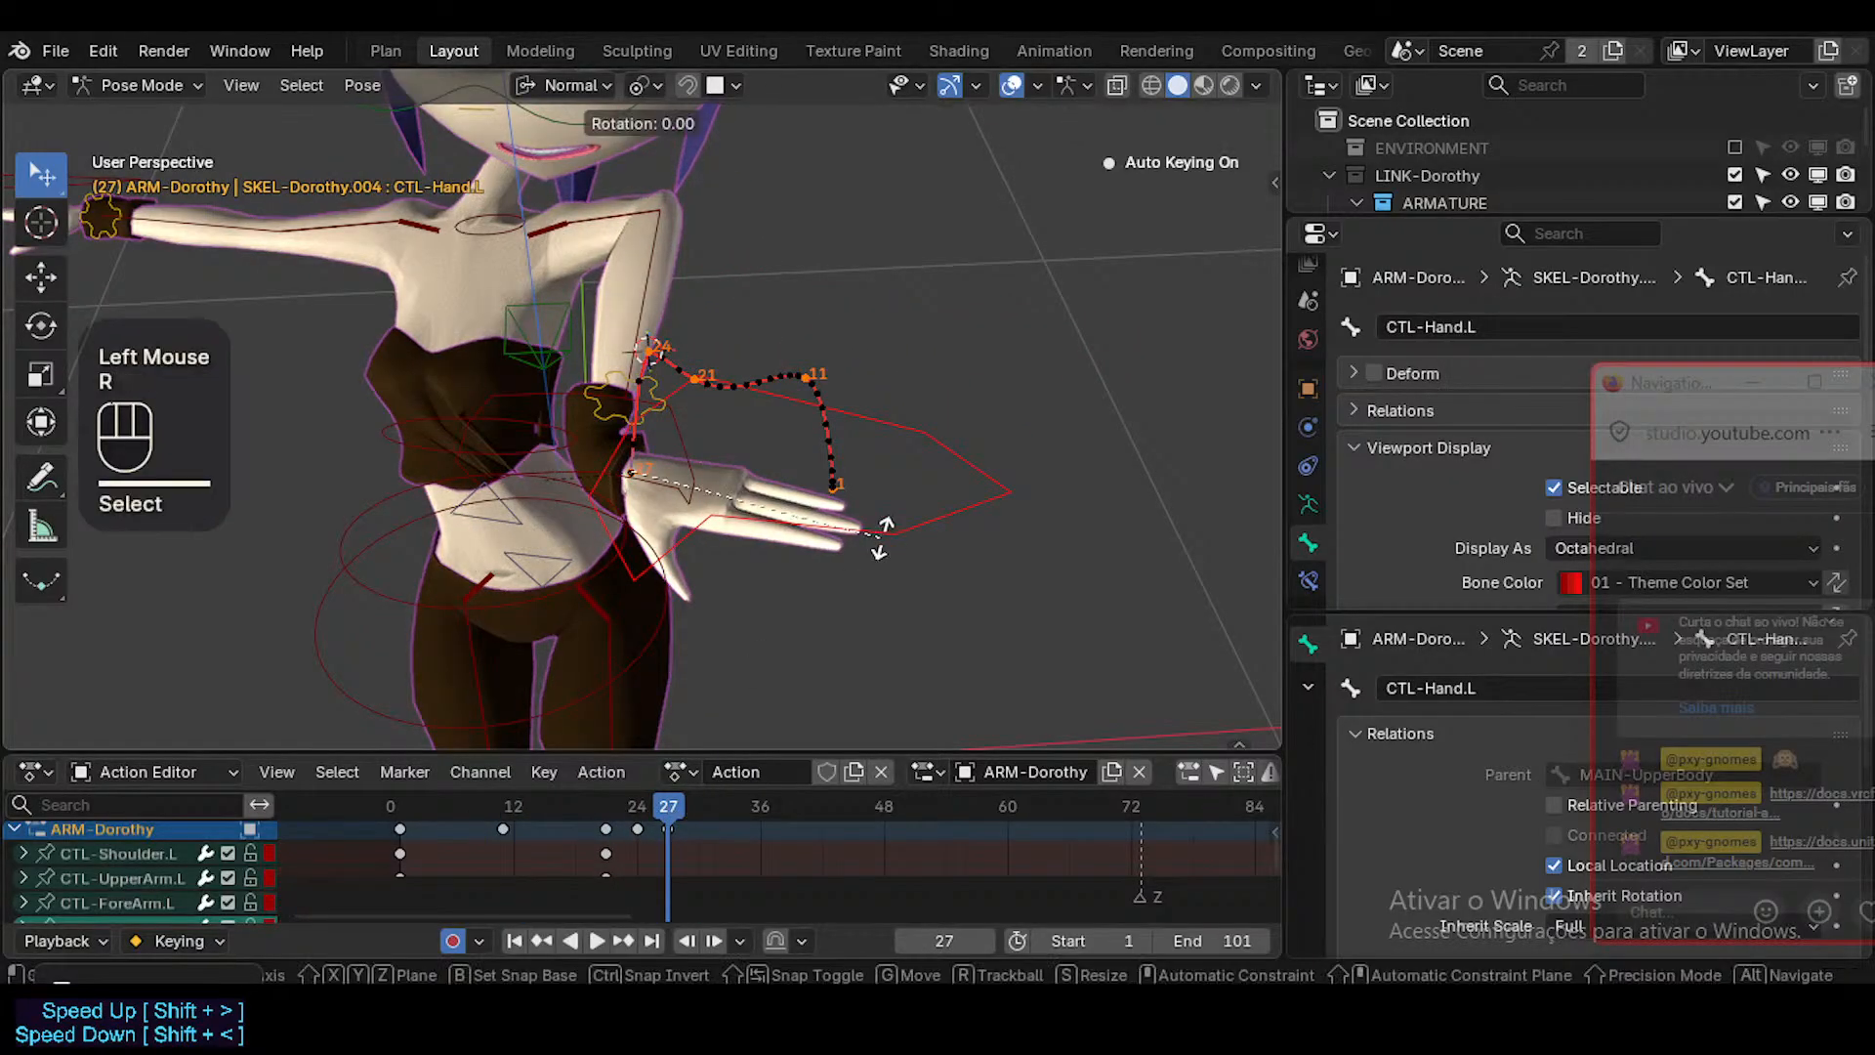
key("r")
left_click(755, 319)
key("r")
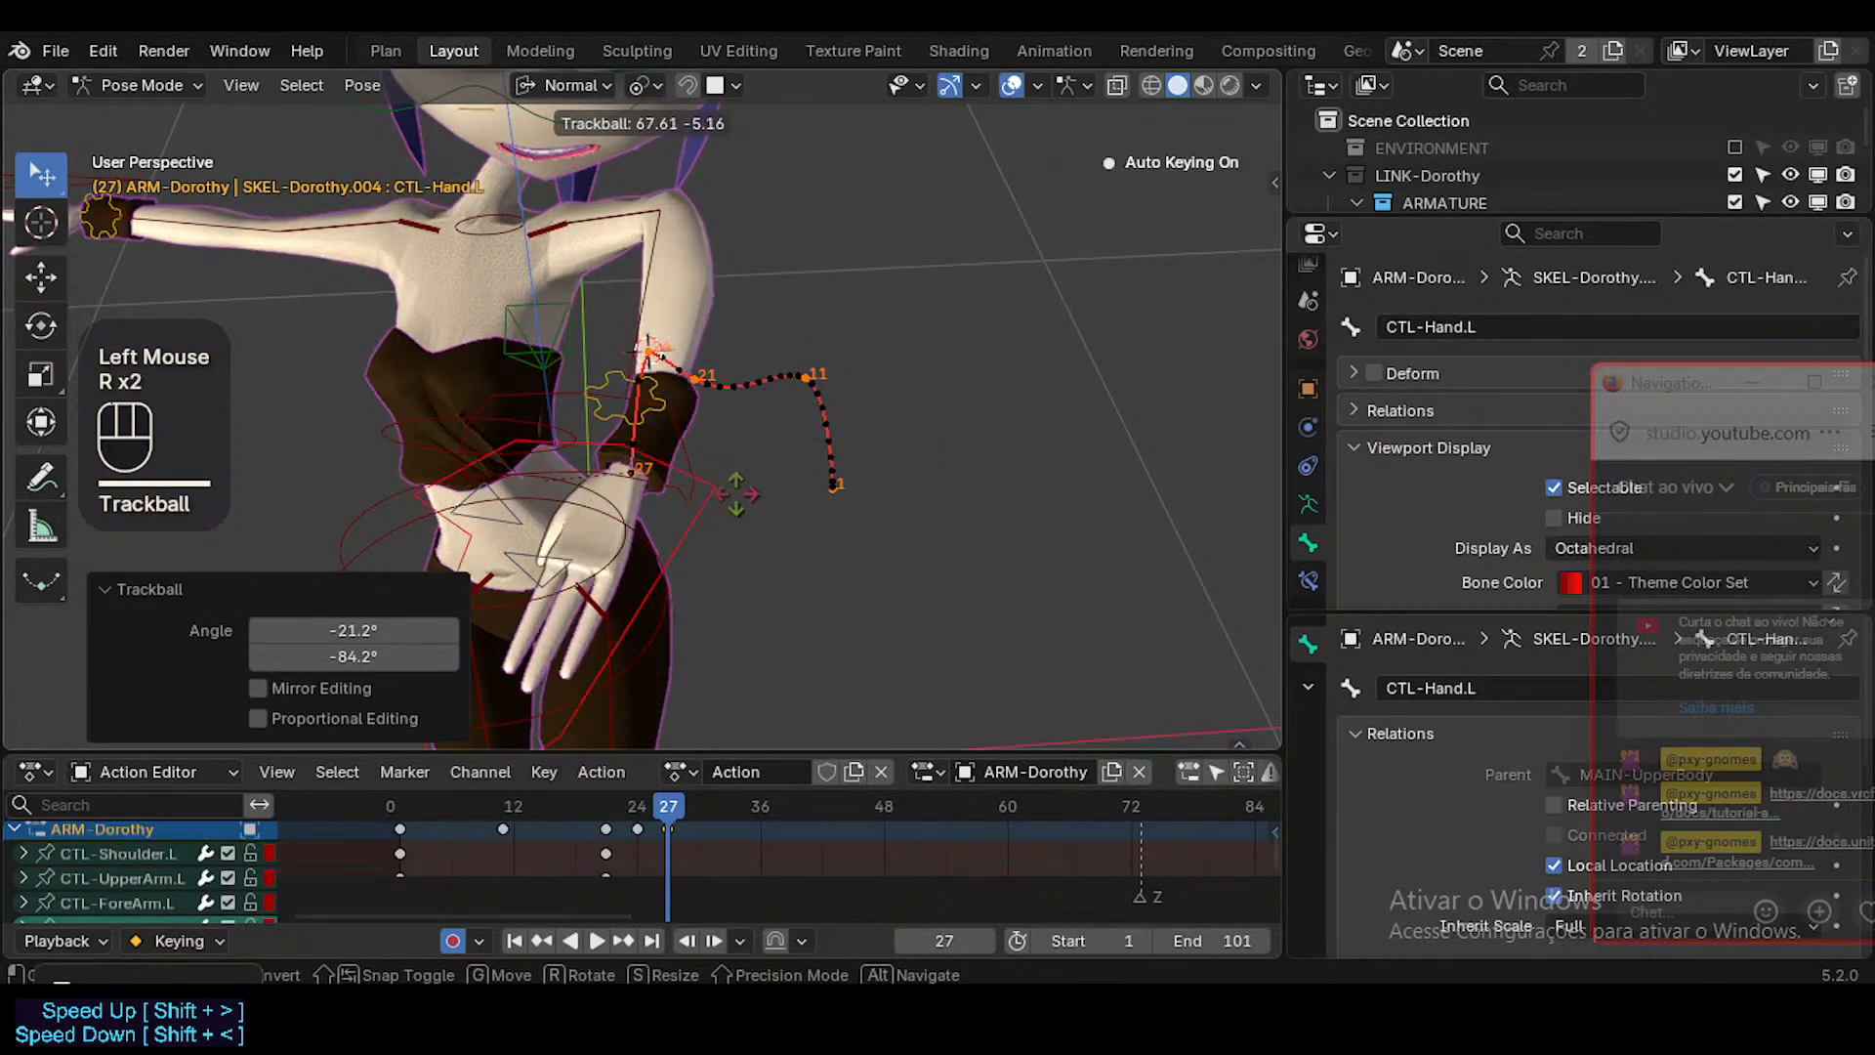
left_click(749, 471)
Rotate CTL-Hand.L about its normal X axis in two passes, the last one about -18.2°.
middle_click_drag(748, 471, 489, 502)
key("r")
key("x")
left_click(516, 505)
key("r")
key("x")
left_click(826, 473)
Select all of the rig's visible bones and insert keyframes for them at frame 27.
key("shift+grave")
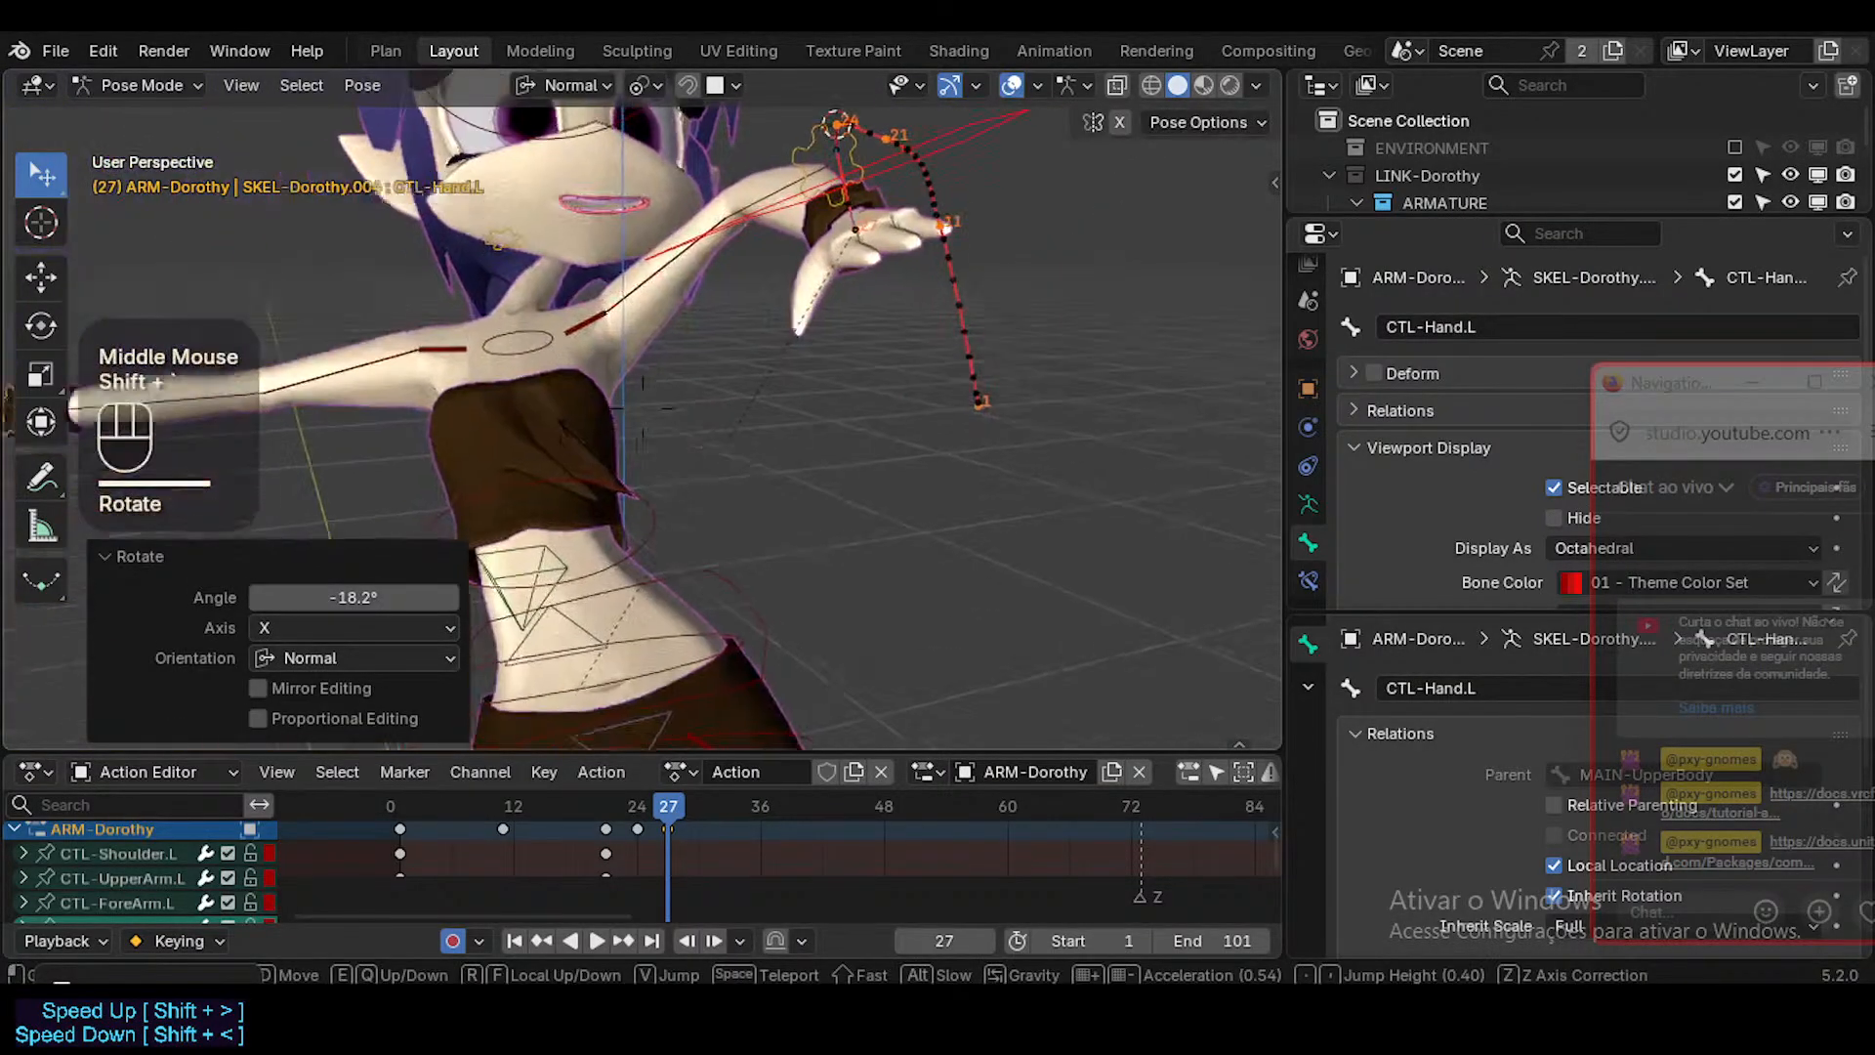
key("s")
key("a")
left_click(645, 493)
middle_click_drag(644, 496, 695, 449)
scroll(848, 634, "down", 1)
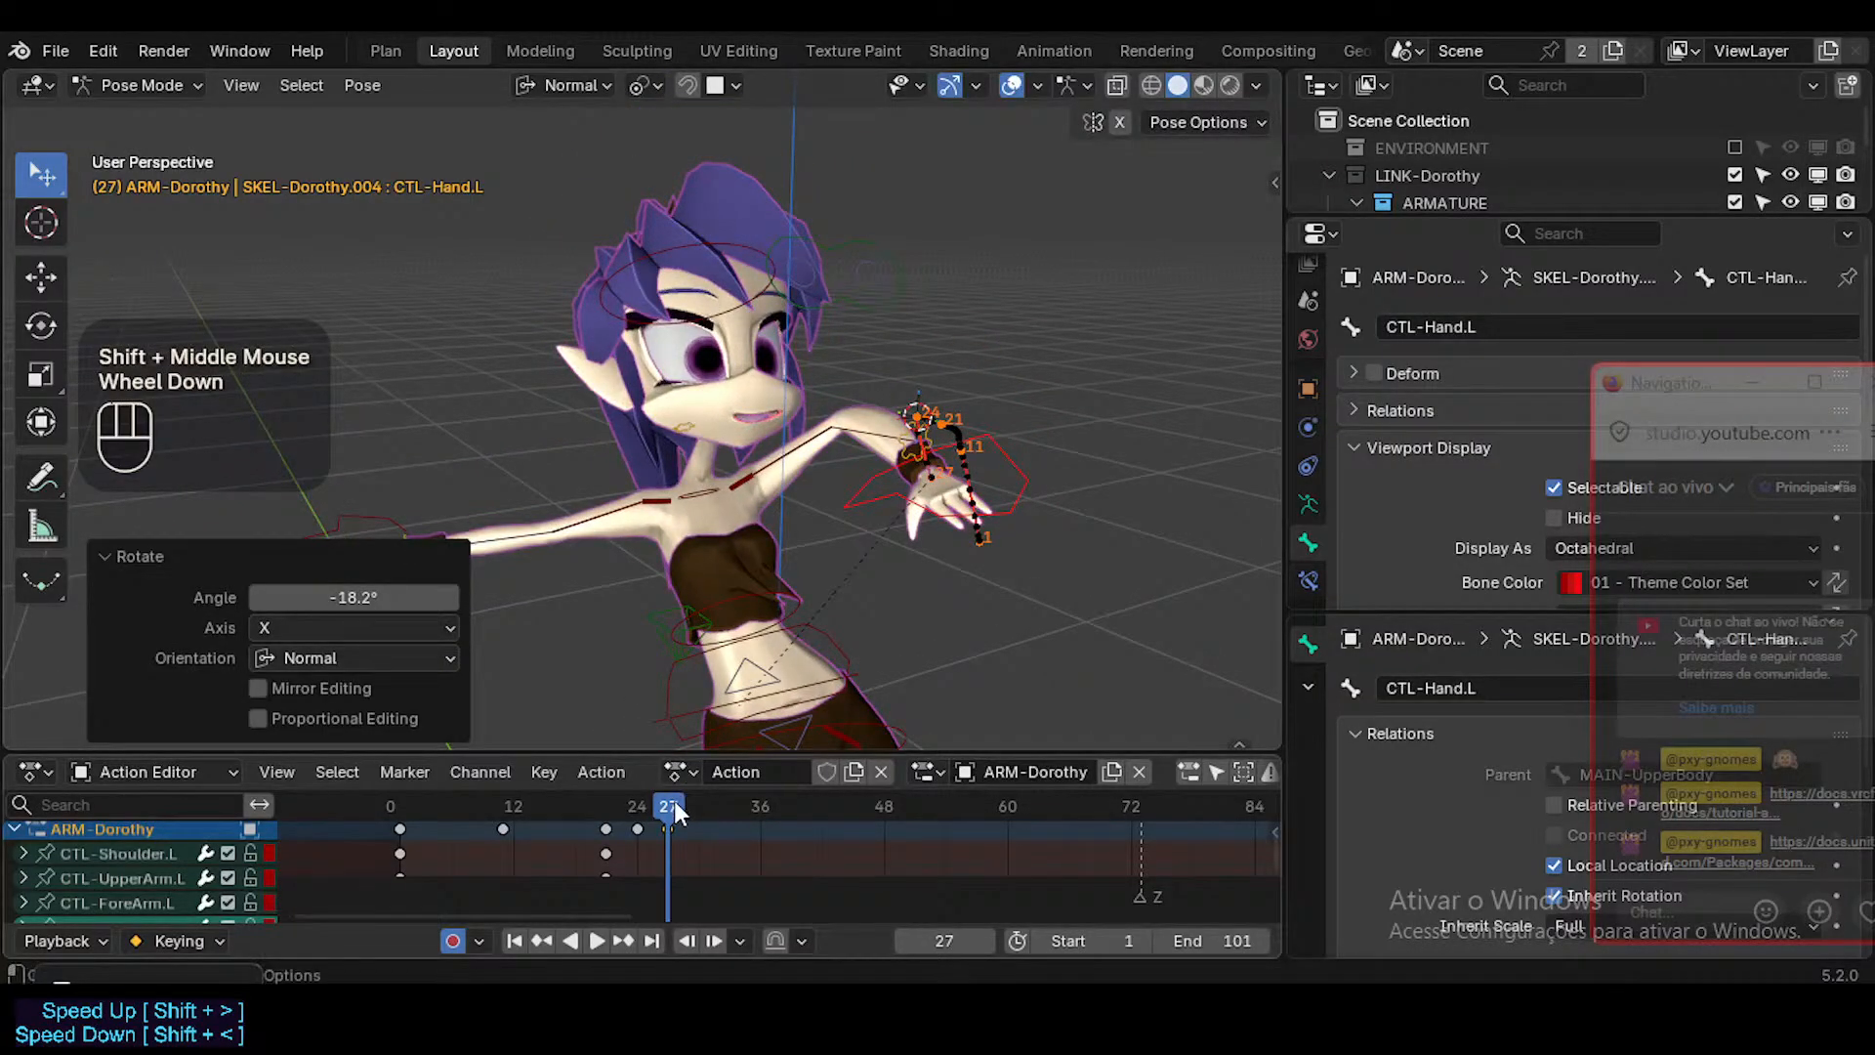
key("a")
key("i")
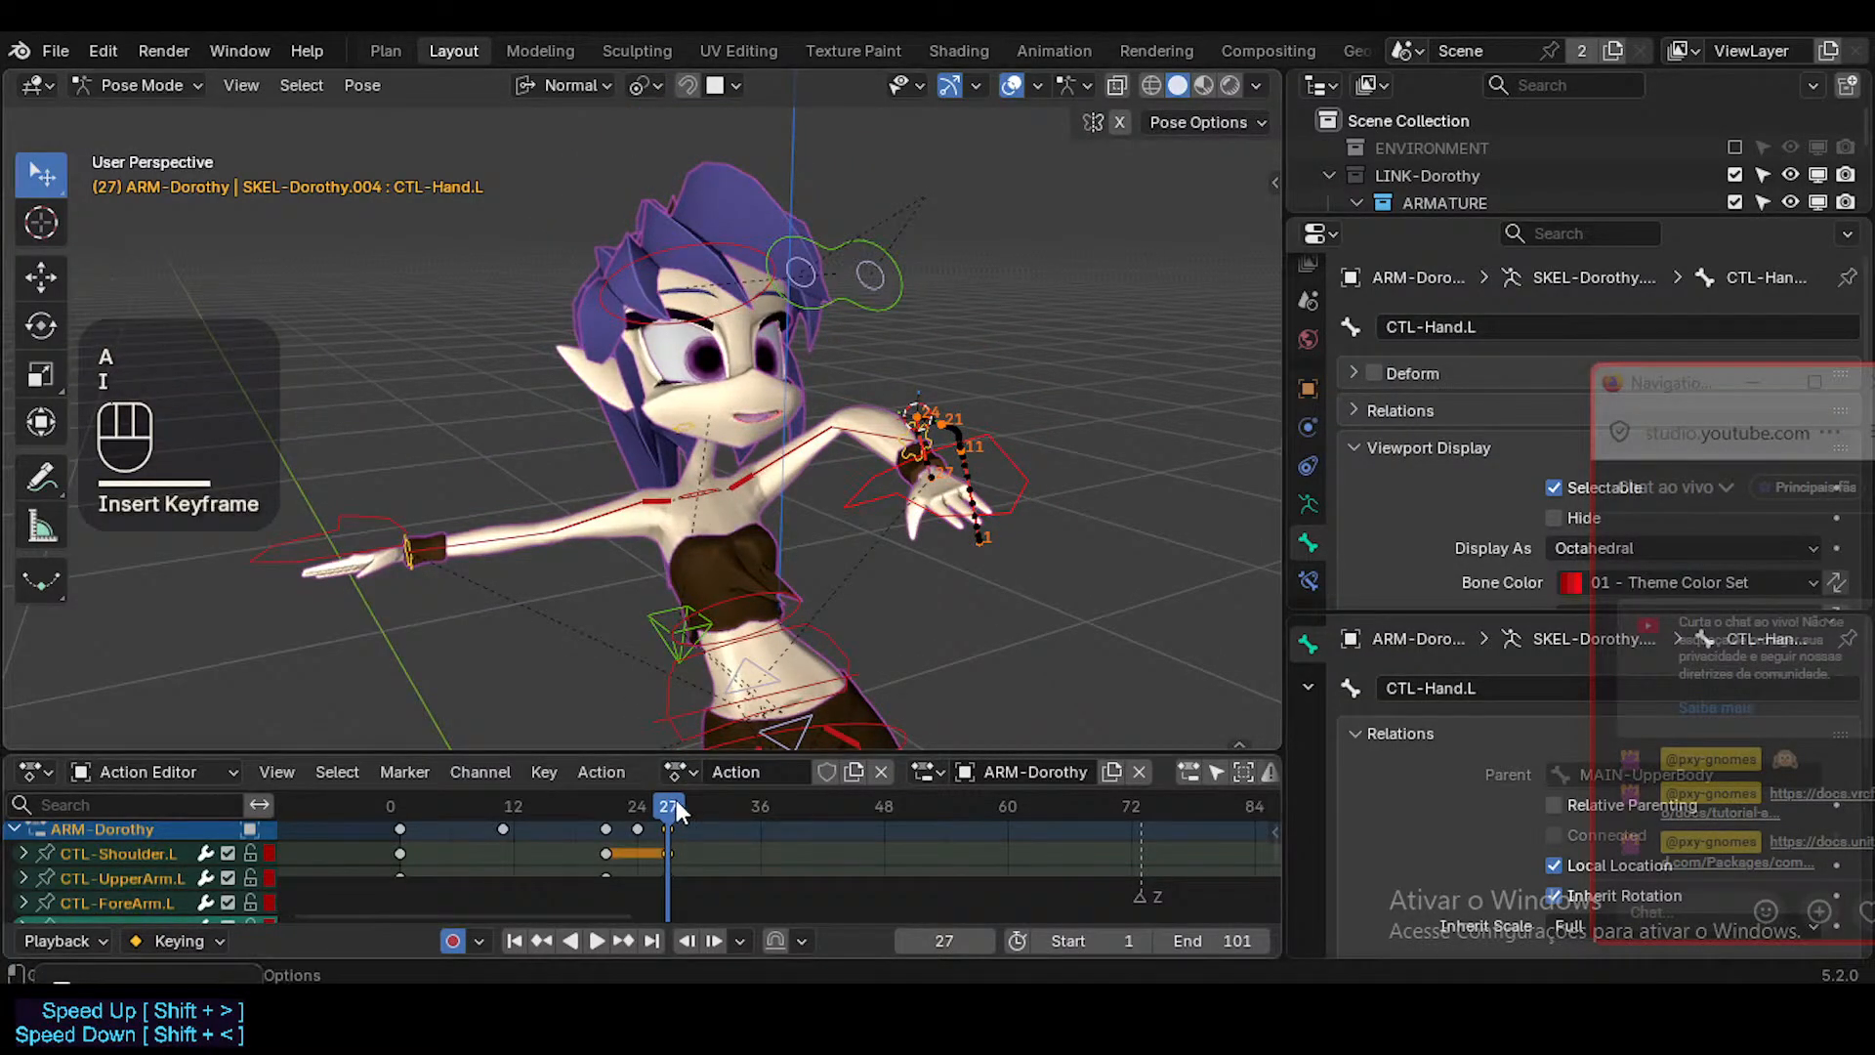
Go to frame 45 and rotate MAIN-UpperBody about -18.9° in the view to tilt the torso.
left_click_drag(676, 803, 852, 806)
left_click(779, 682)
left_click(780, 681)
left_click(777, 677)
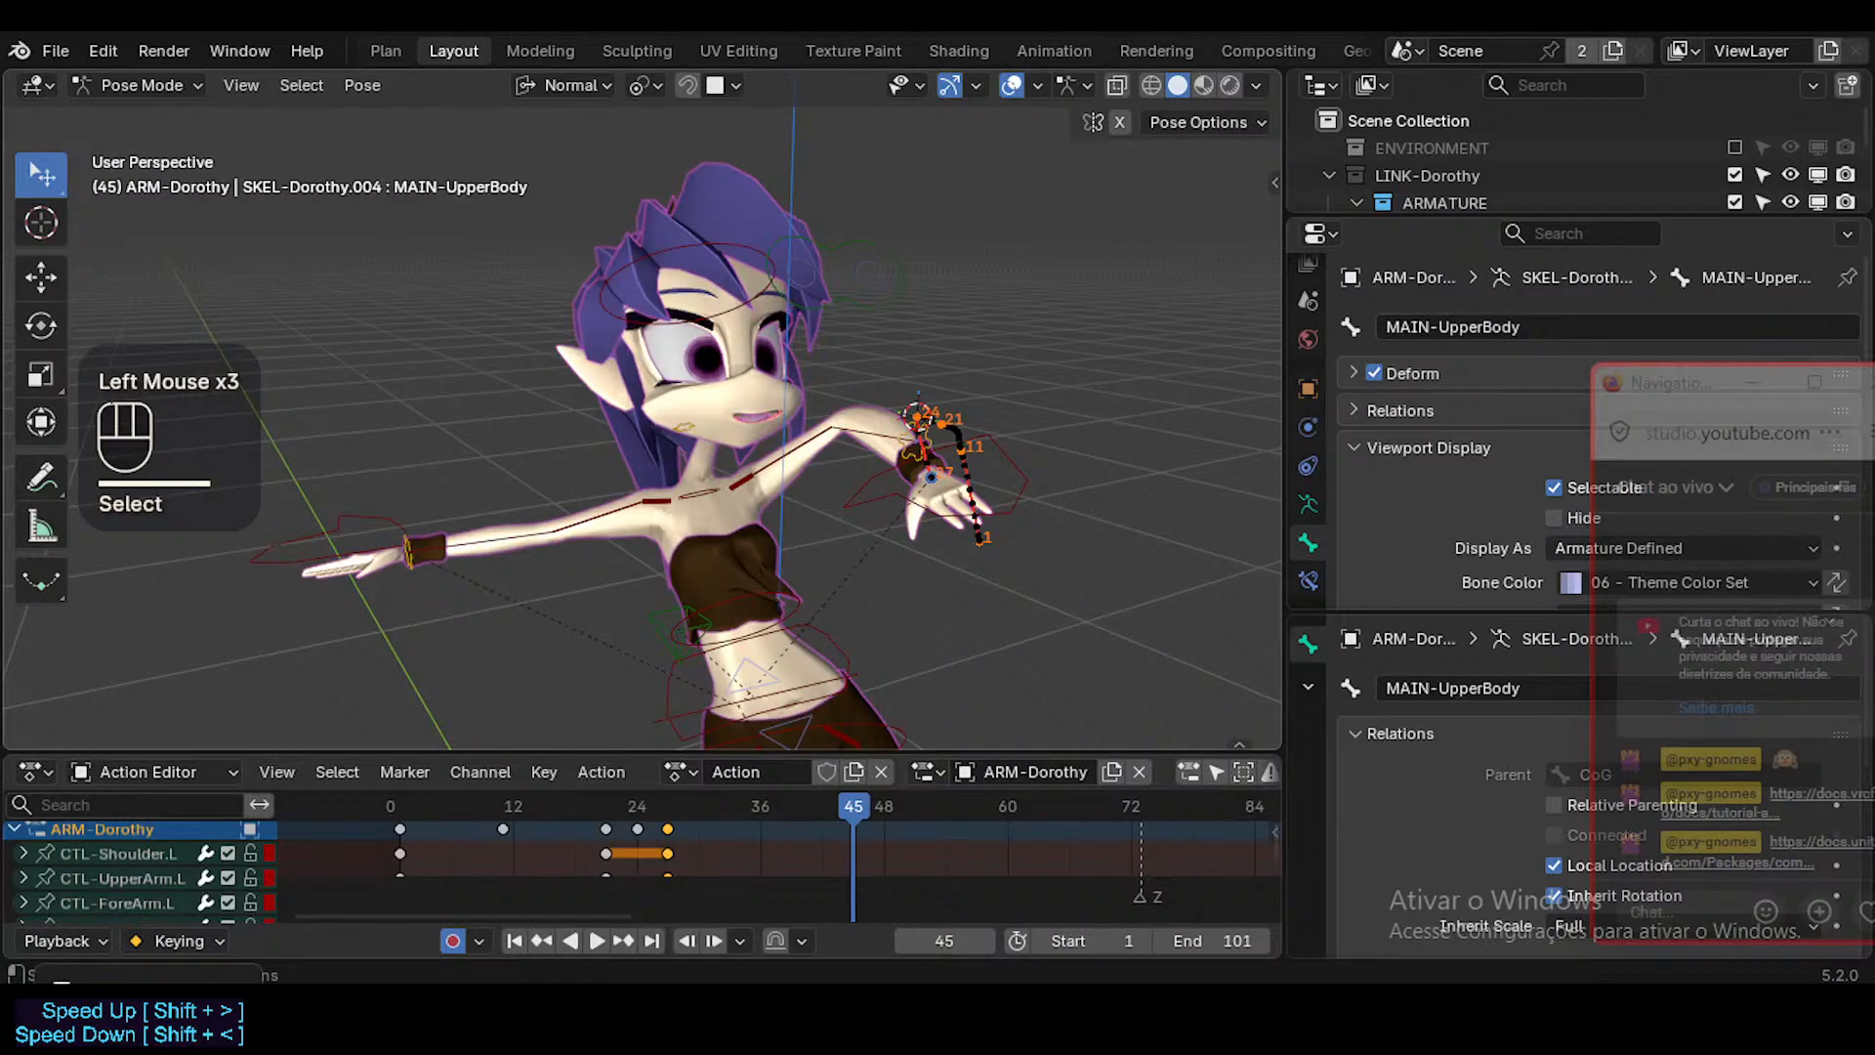
key("r")
left_click(886, 445)
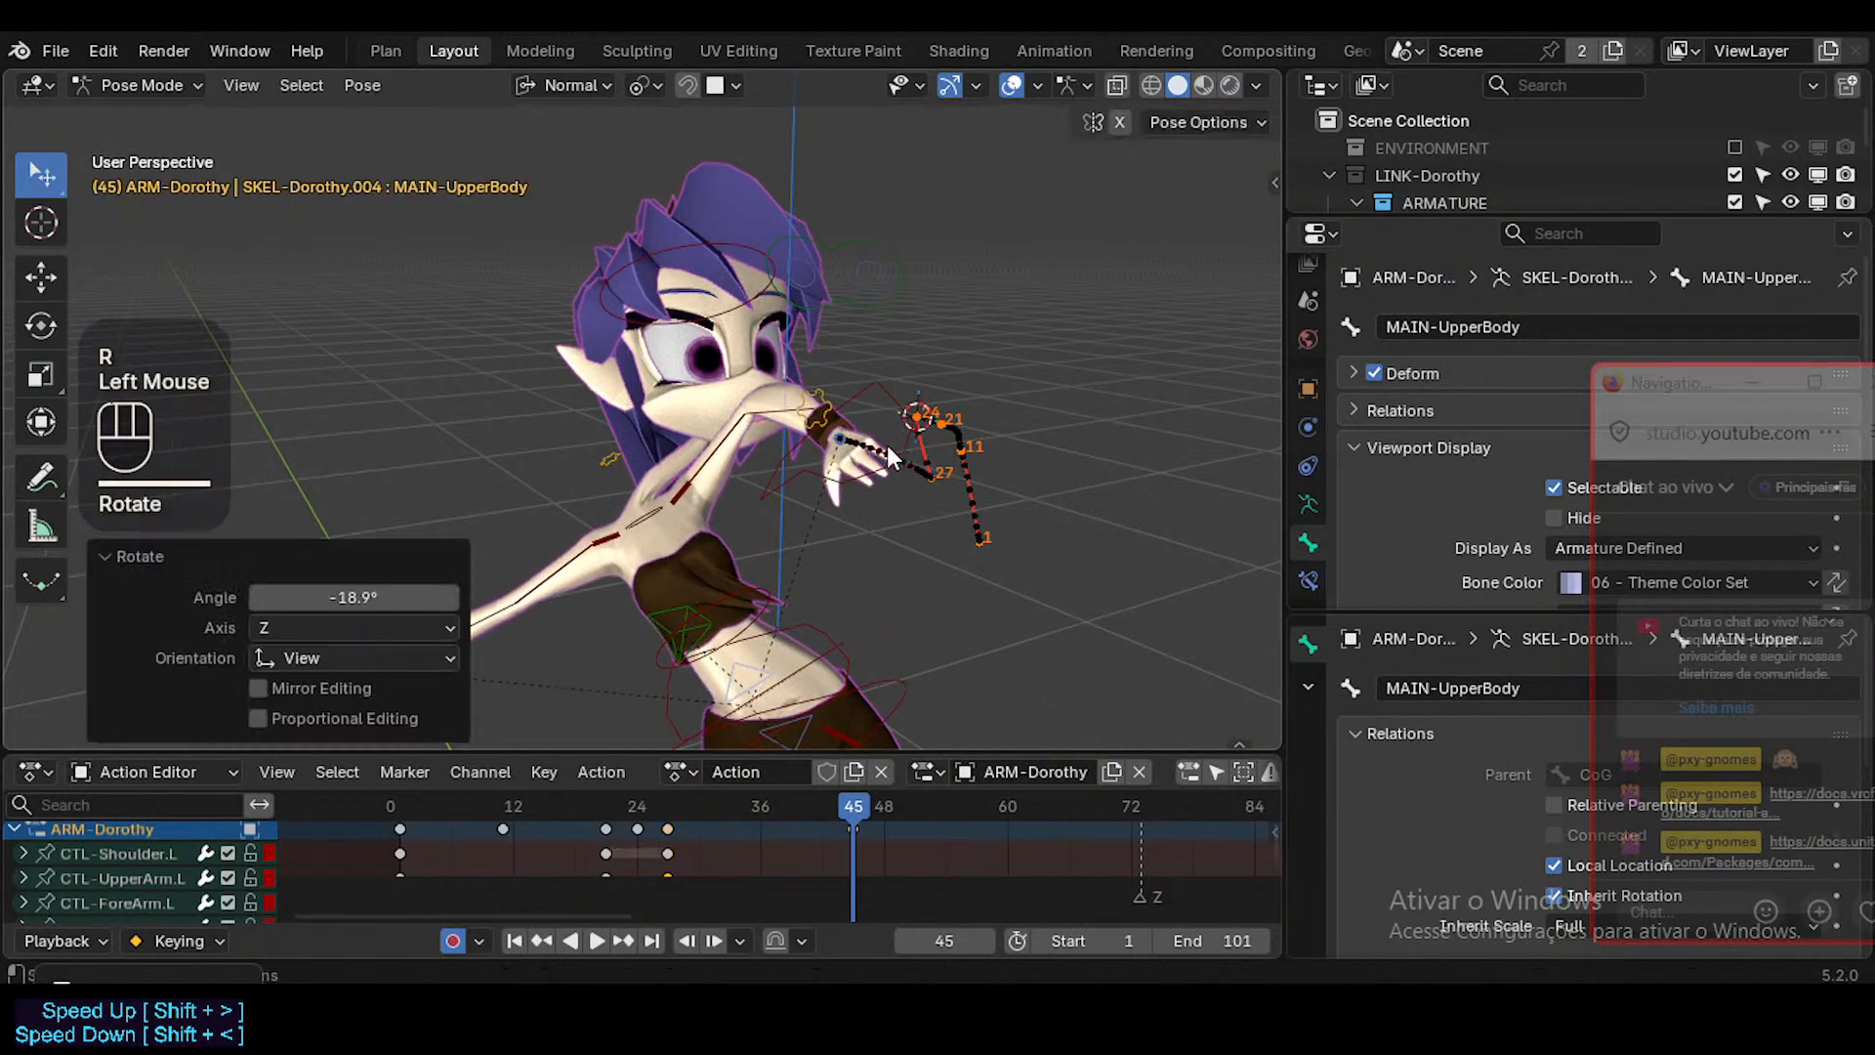
Move and rotate CTL-Head at frame 45 so the head follows the tilted torso and leans sideways.
double_click(752, 254)
key("g")
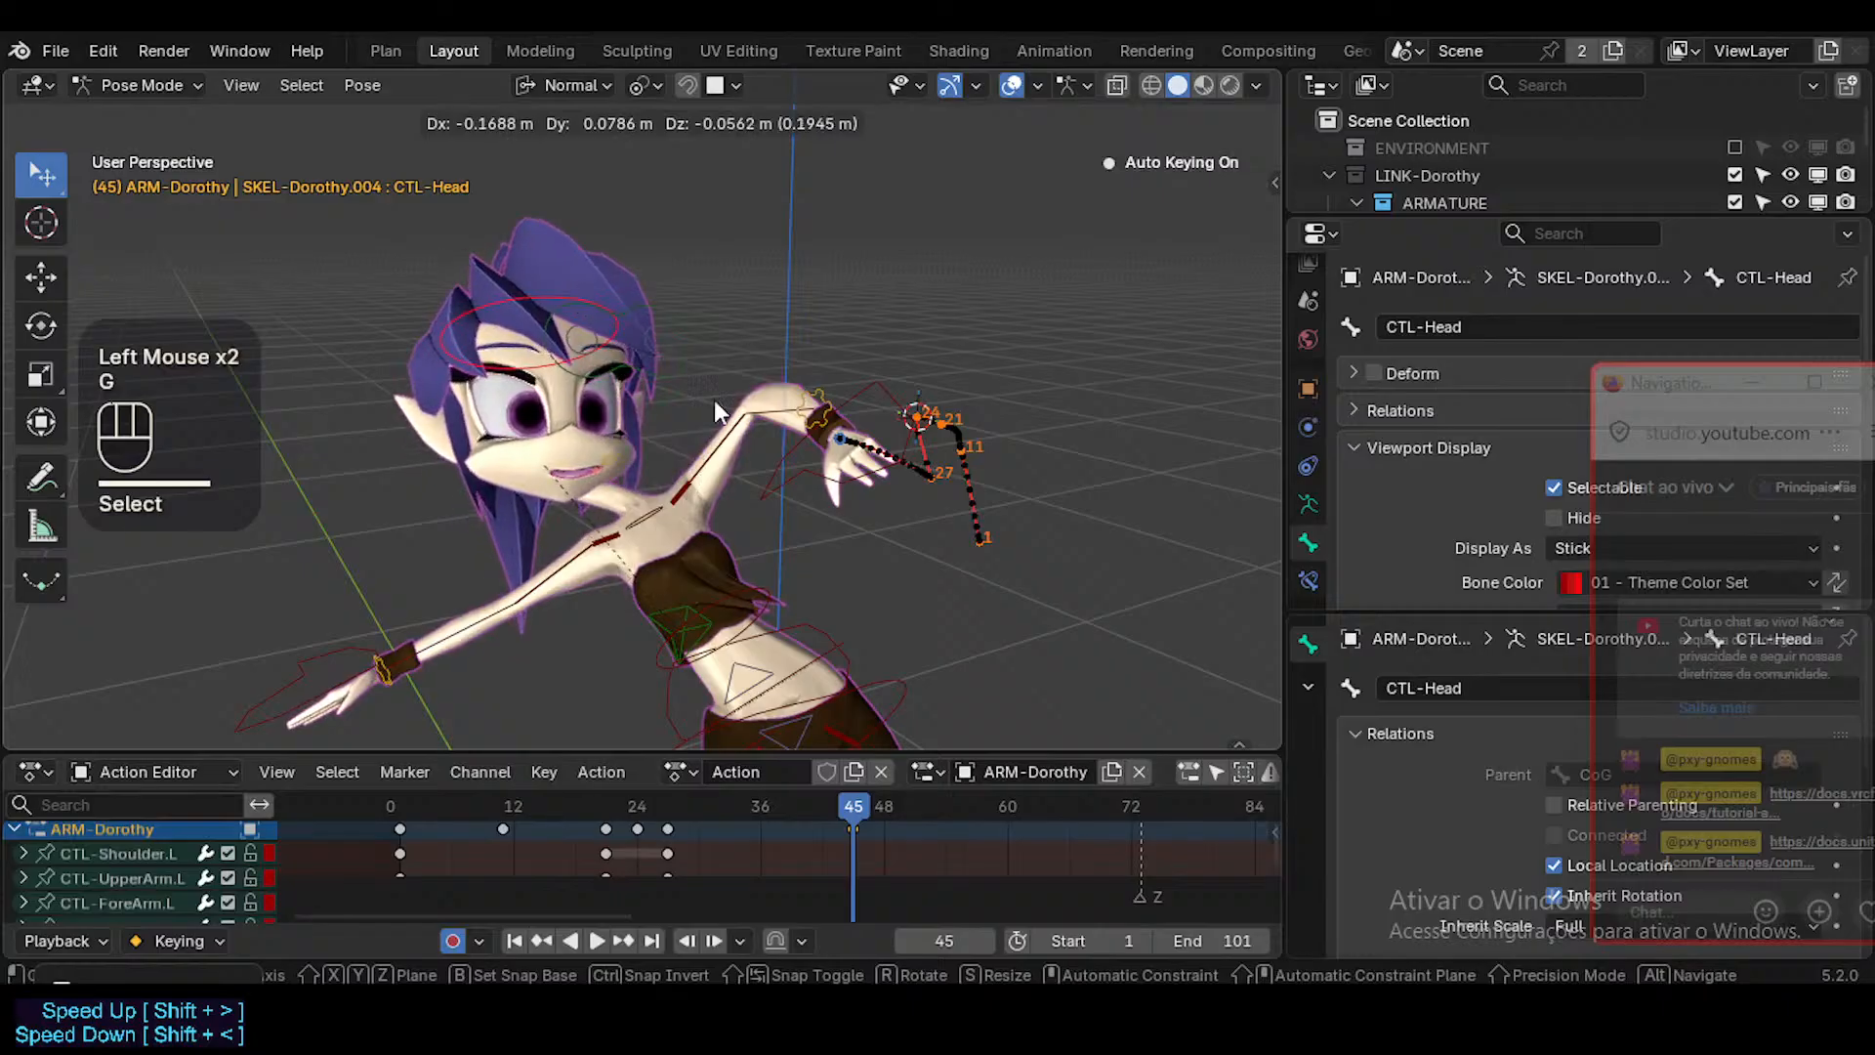
left_click(715, 402)
key("r")
left_click(658, 330)
key("g")
left_click(679, 334)
key("r")
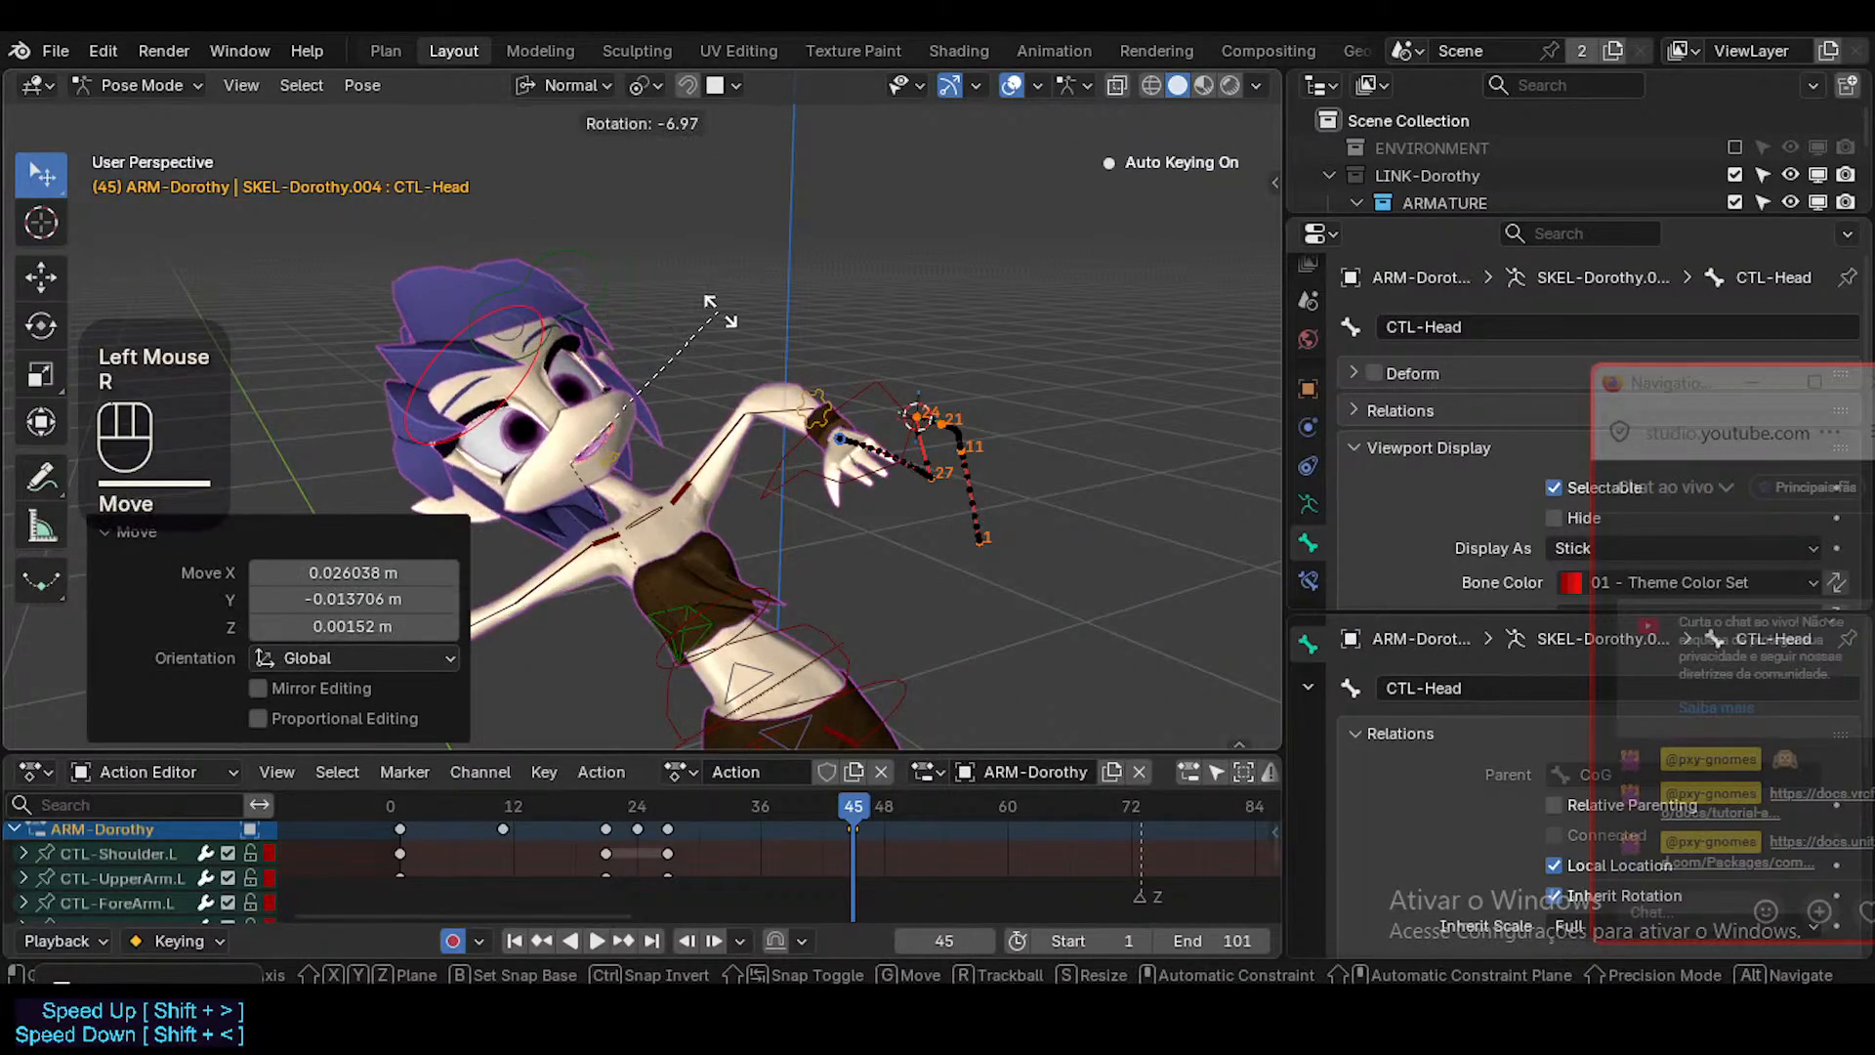
left_click(721, 311)
Go to frame 36 and snap the 3D cursor to the MAP-Head bone.
left_click_drag(852, 803, 759, 800)
left_click(708, 344)
key("ctrl+t")
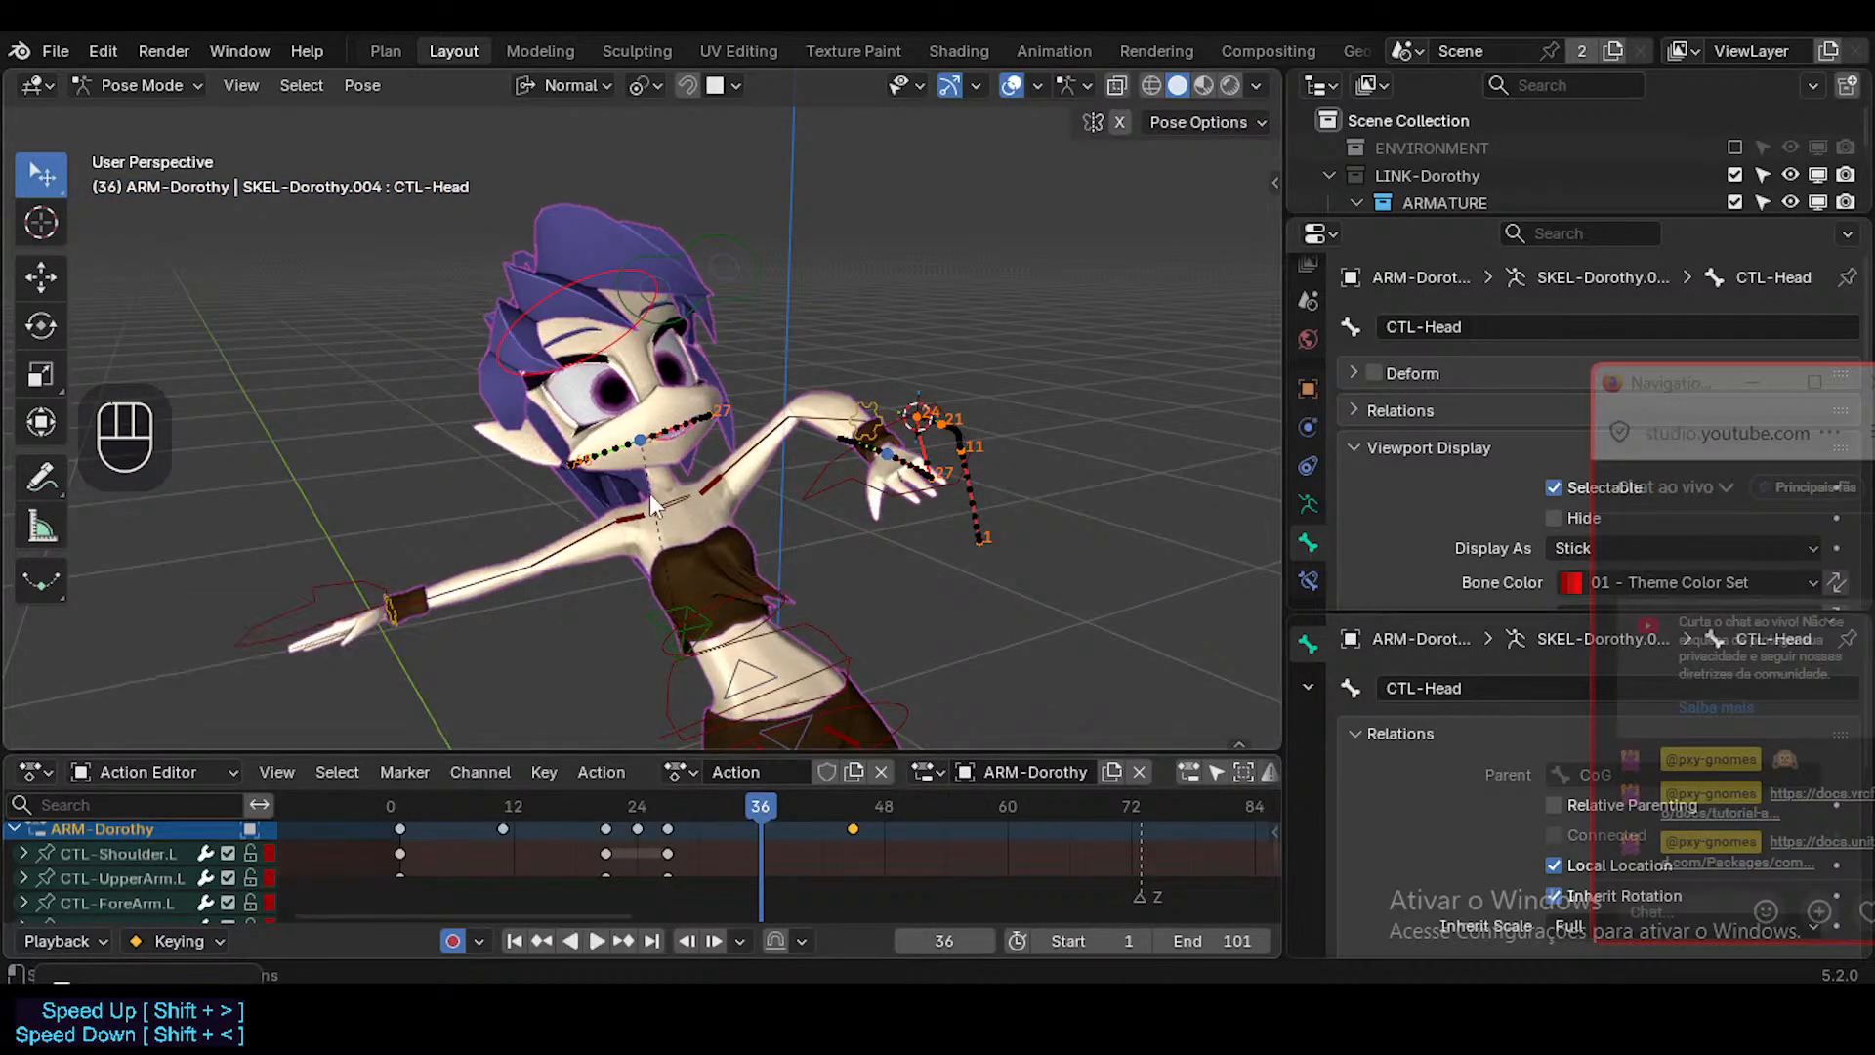
middle_click_drag(648, 494, 693, 518)
scroll(666, 484, "up", 2)
left_click(653, 431)
key("shift+s")
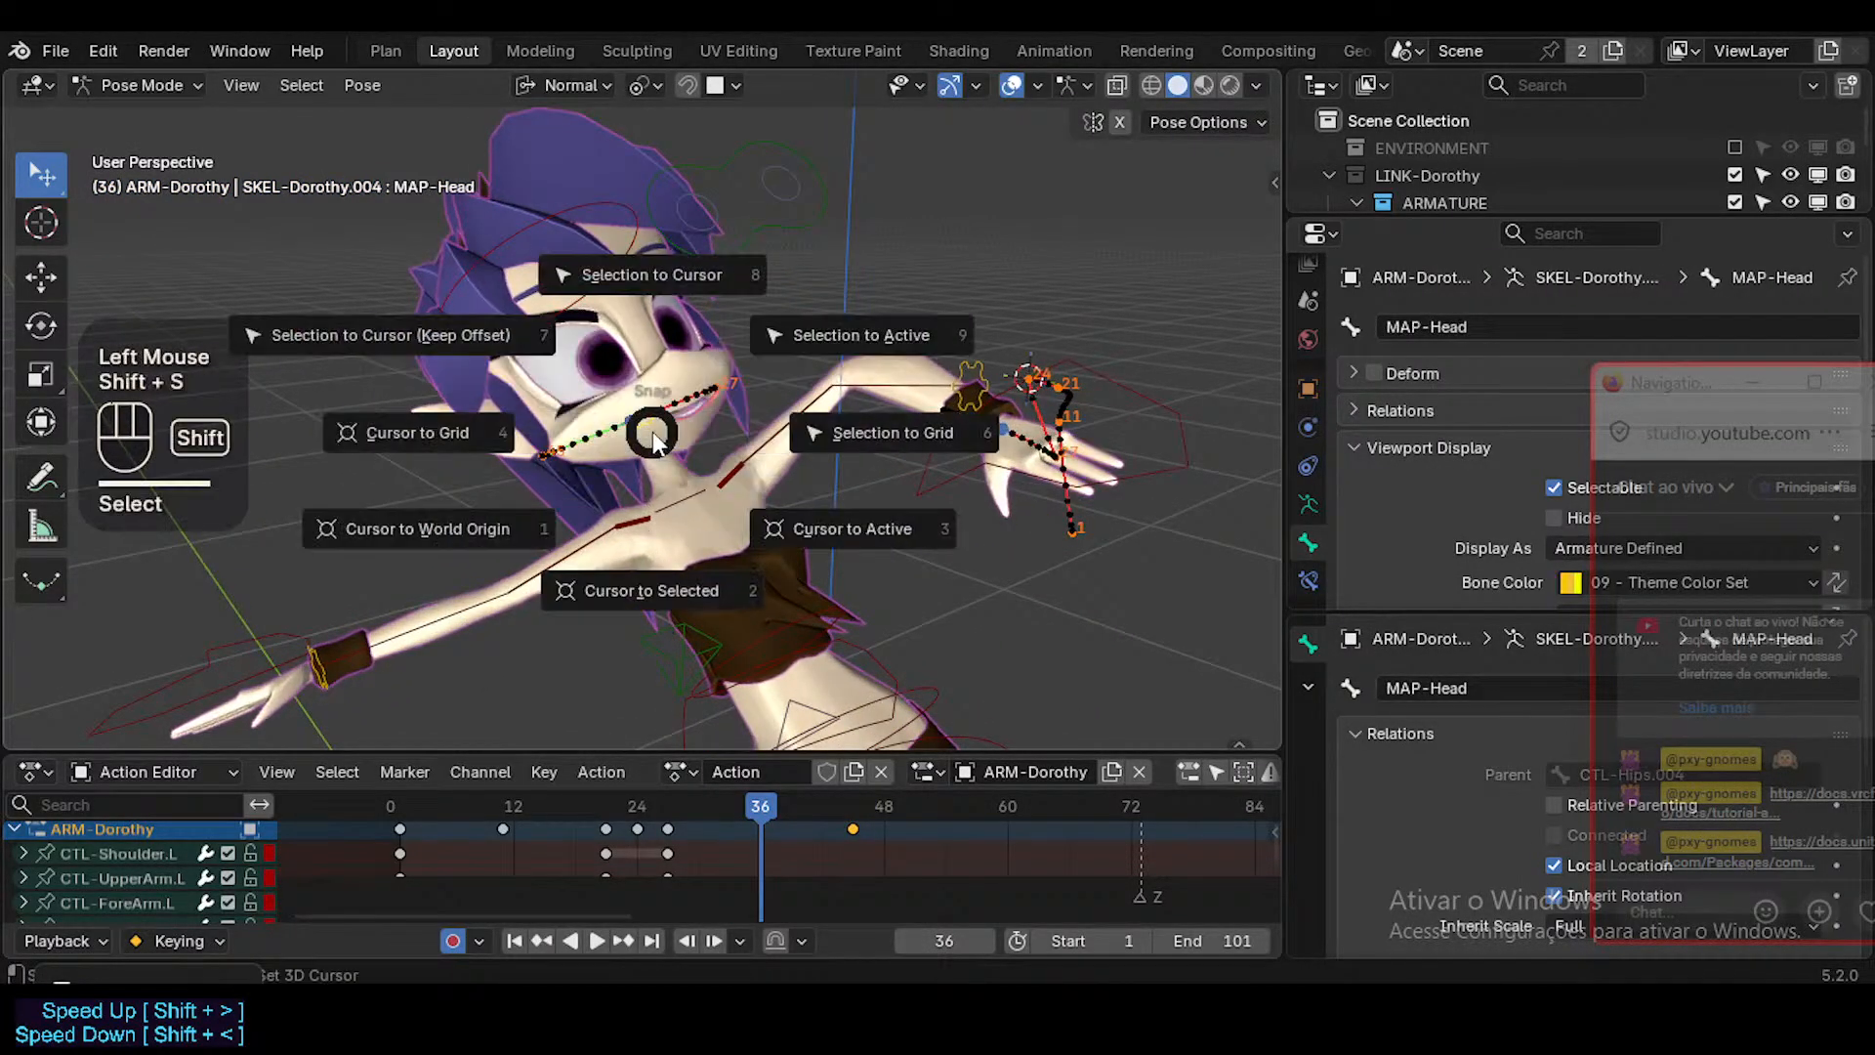
left_click(654, 467)
Snap CTL-Head to the 3D cursor at frame 36, and key CTL-UpperArm.L there with a zero-distance move.
left_click(583, 281)
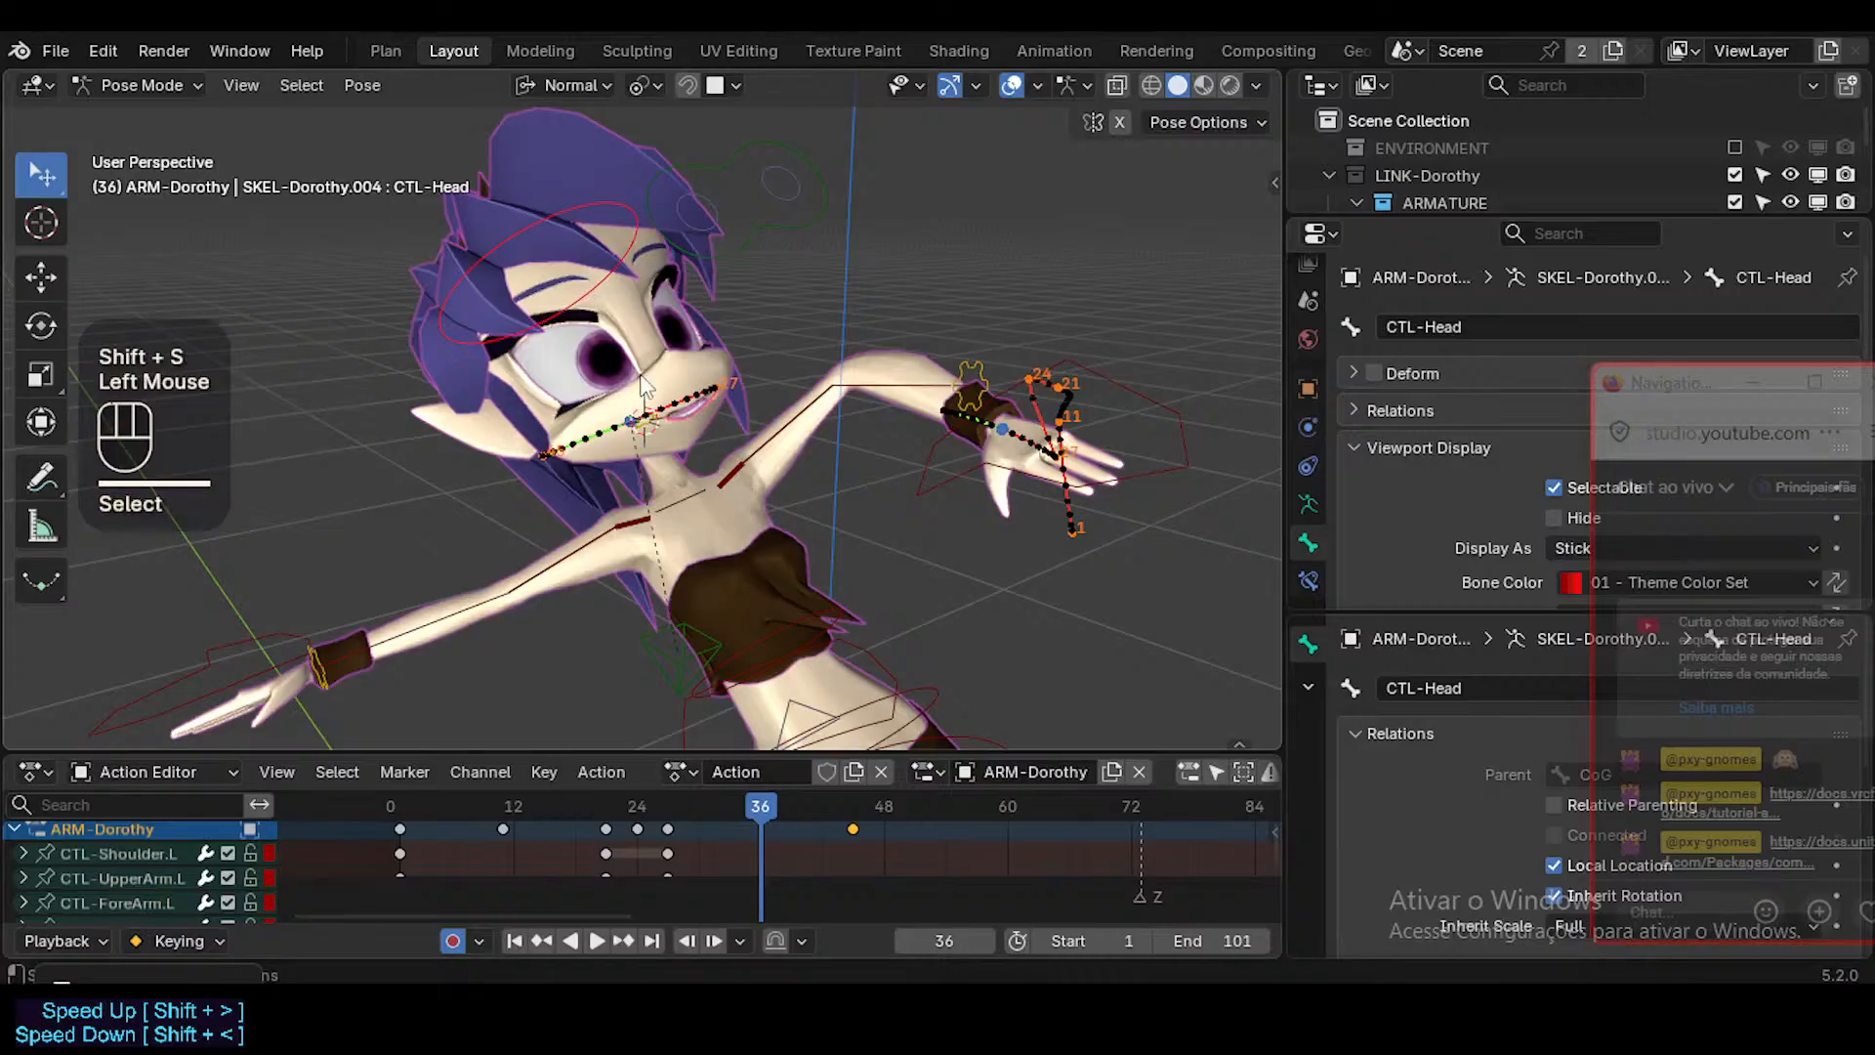
left_click(738, 440)
key("shift+s")
left_click(739, 439)
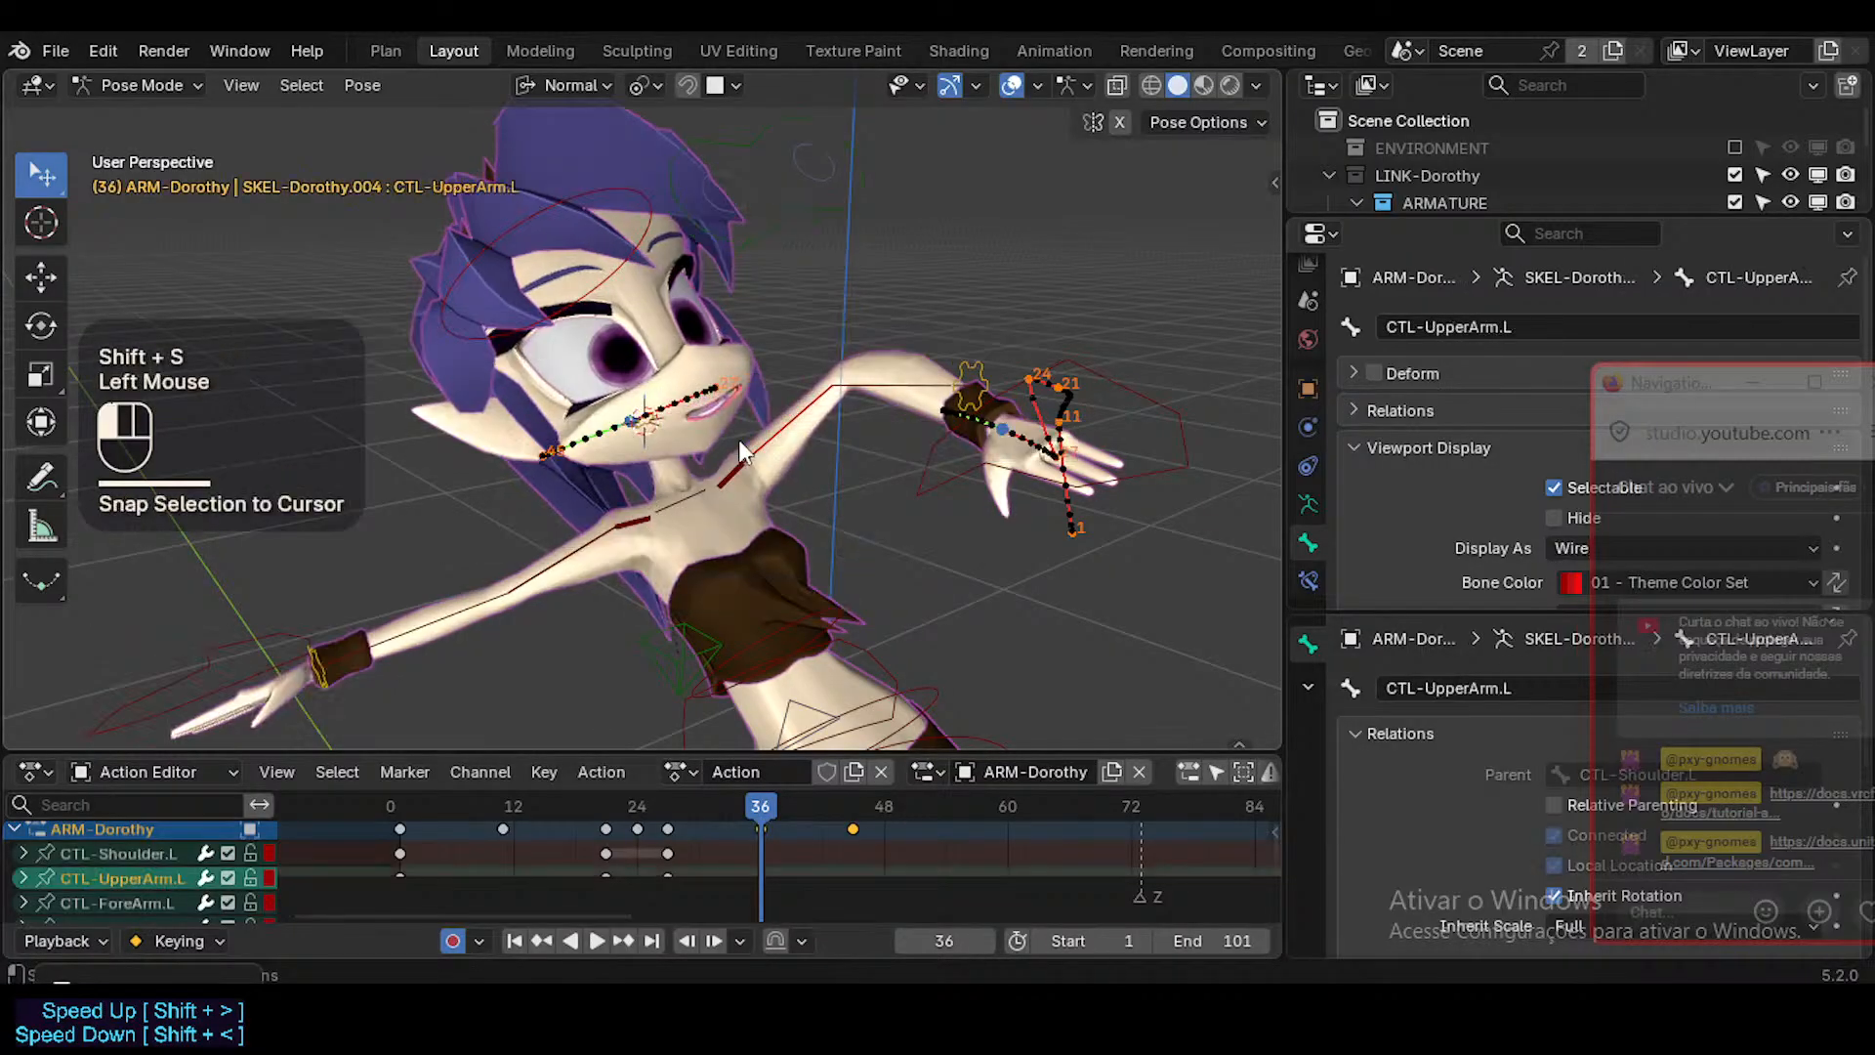
left_click(758, 489)
key("g")
left_click(754, 489)
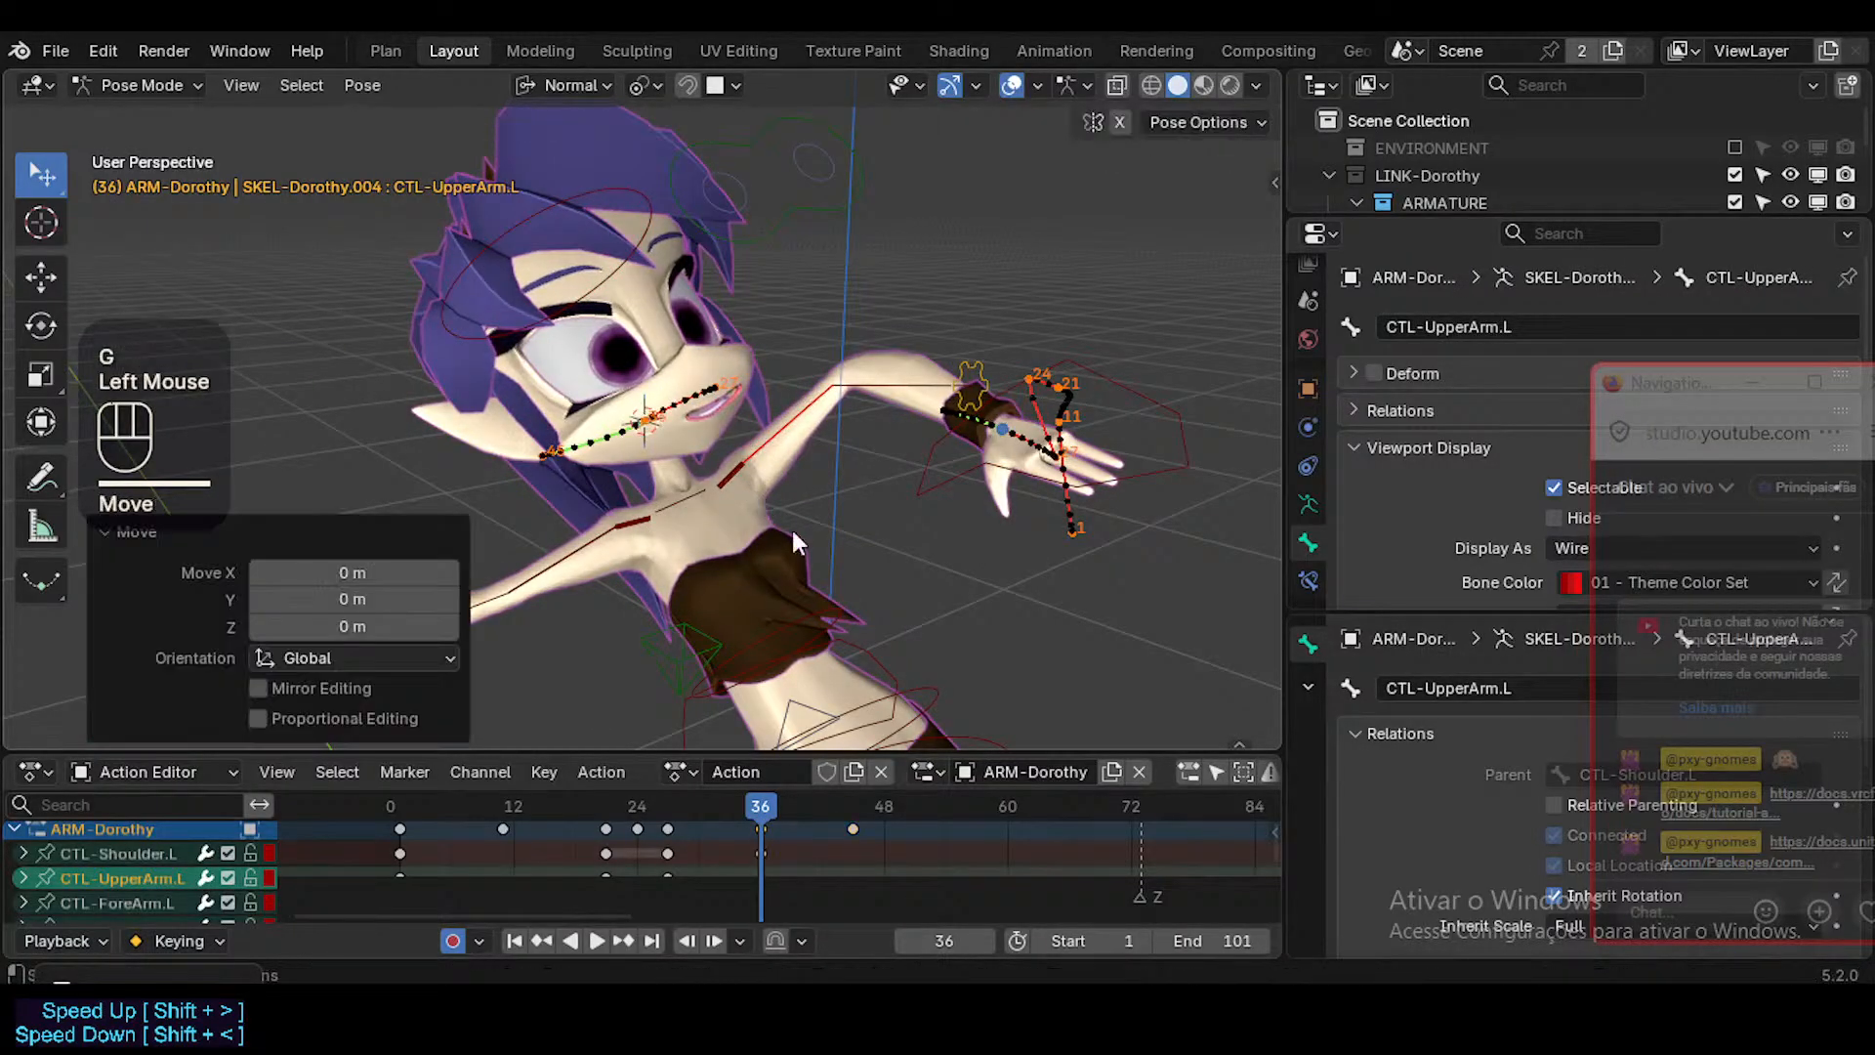
Play and scrub the animation between about frames 29 and 45, examining the head, neck and left arm motion from several angles.
middle_click_drag(791, 525, 724, 524)
left_click(684, 803)
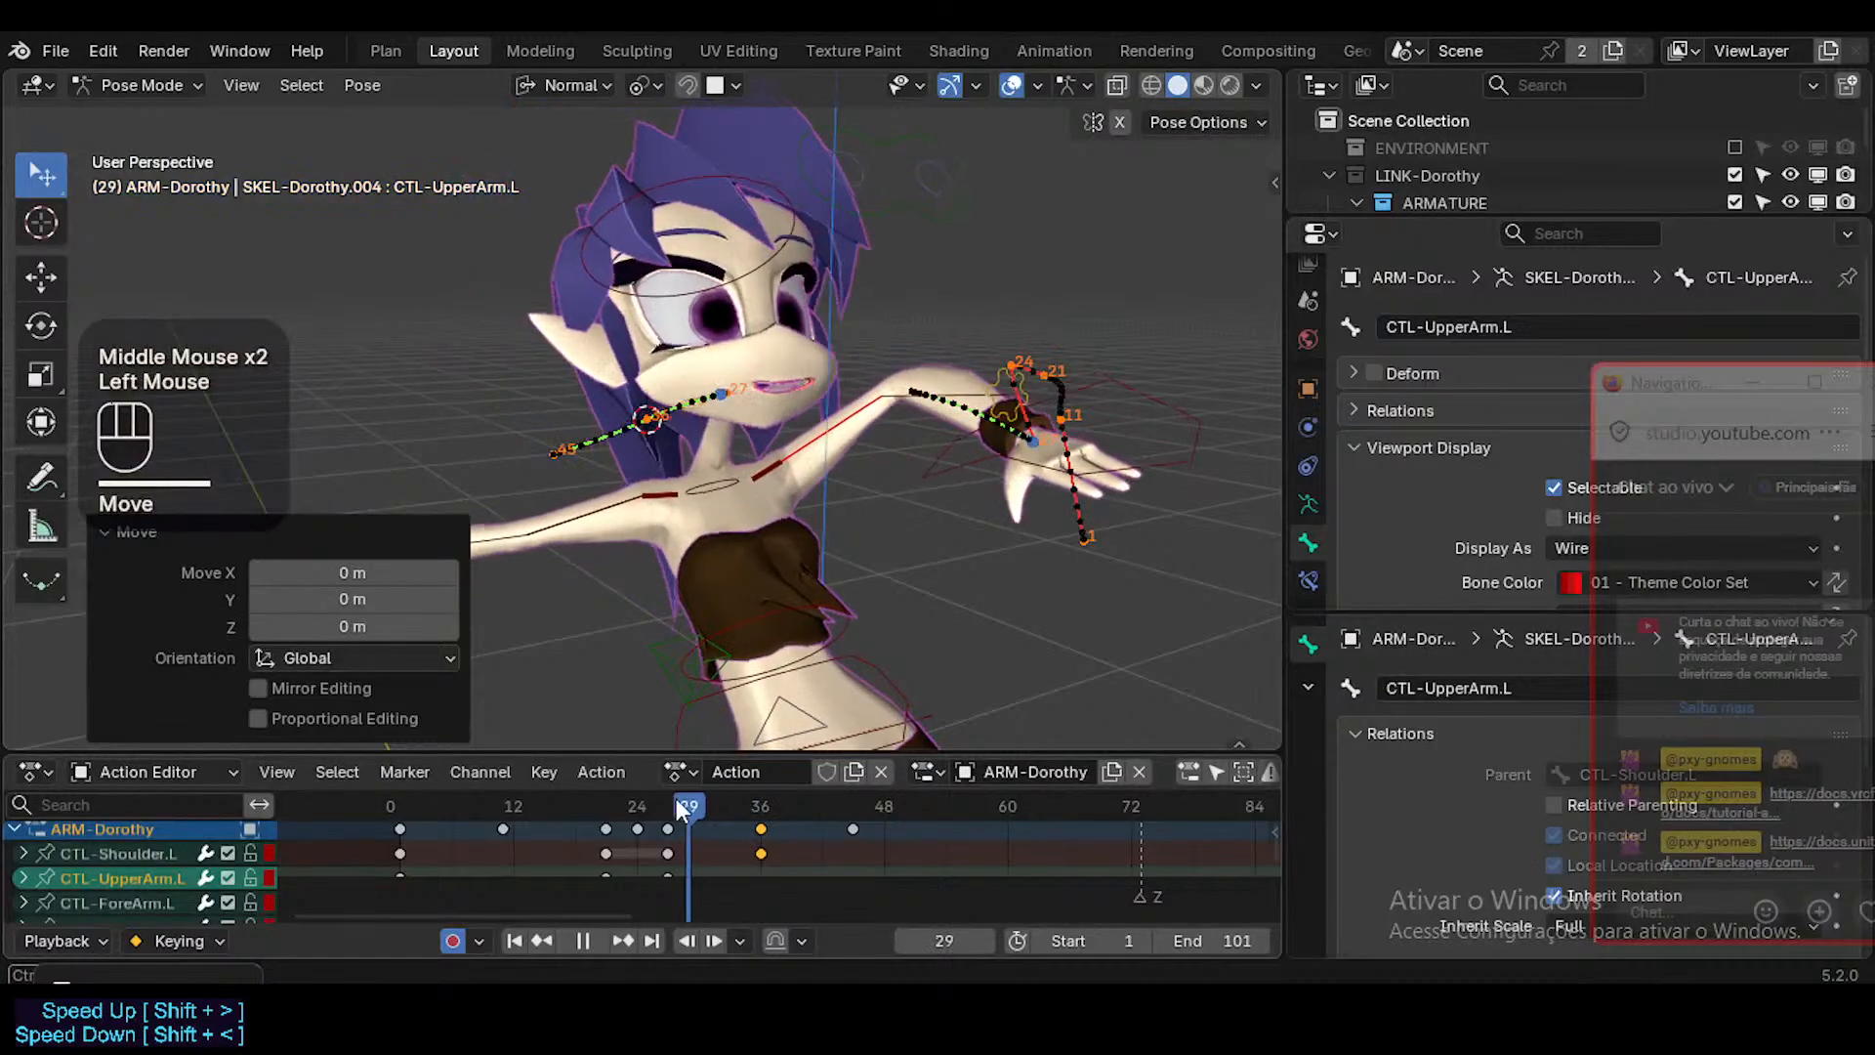
left_click_drag(676, 798, 850, 818)
middle_click_drag(889, 625, 898, 684)
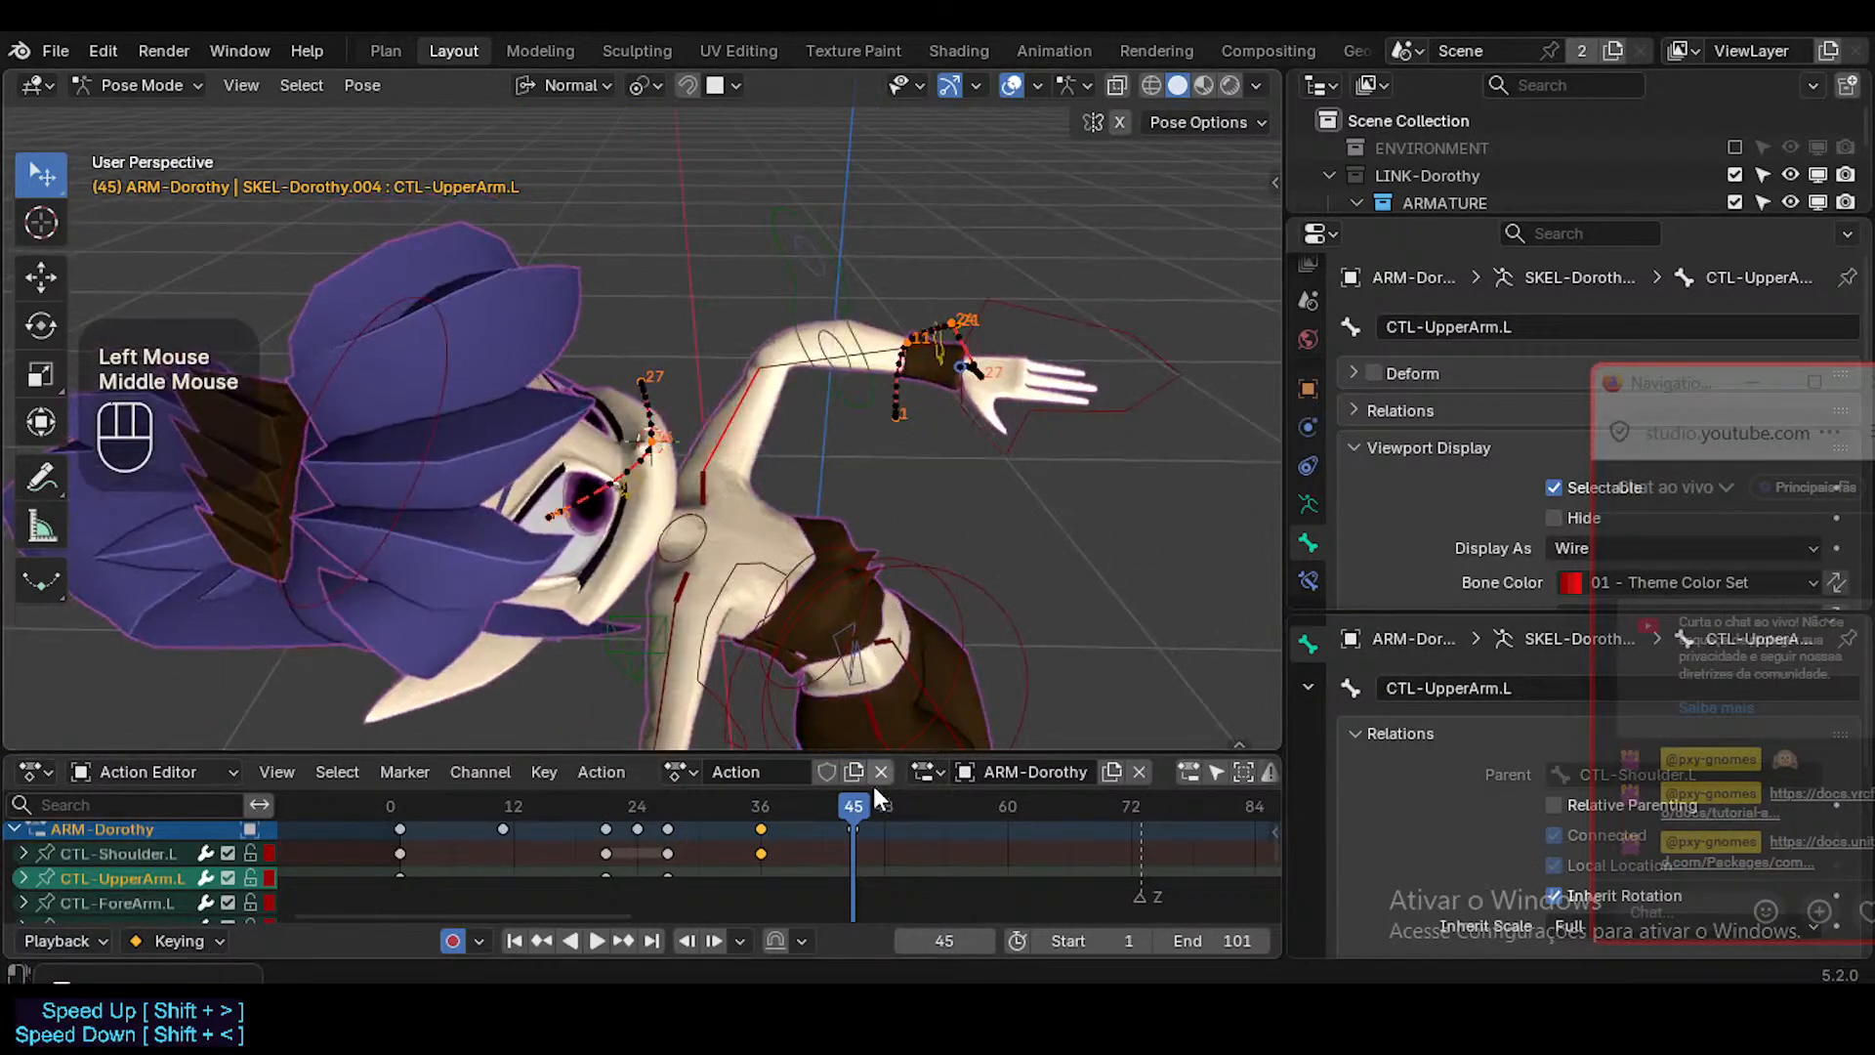
left_click_drag(873, 787, 717, 783)
middle_click_drag(606, 547, 771, 473)
scroll(731, 781, "up", 2)
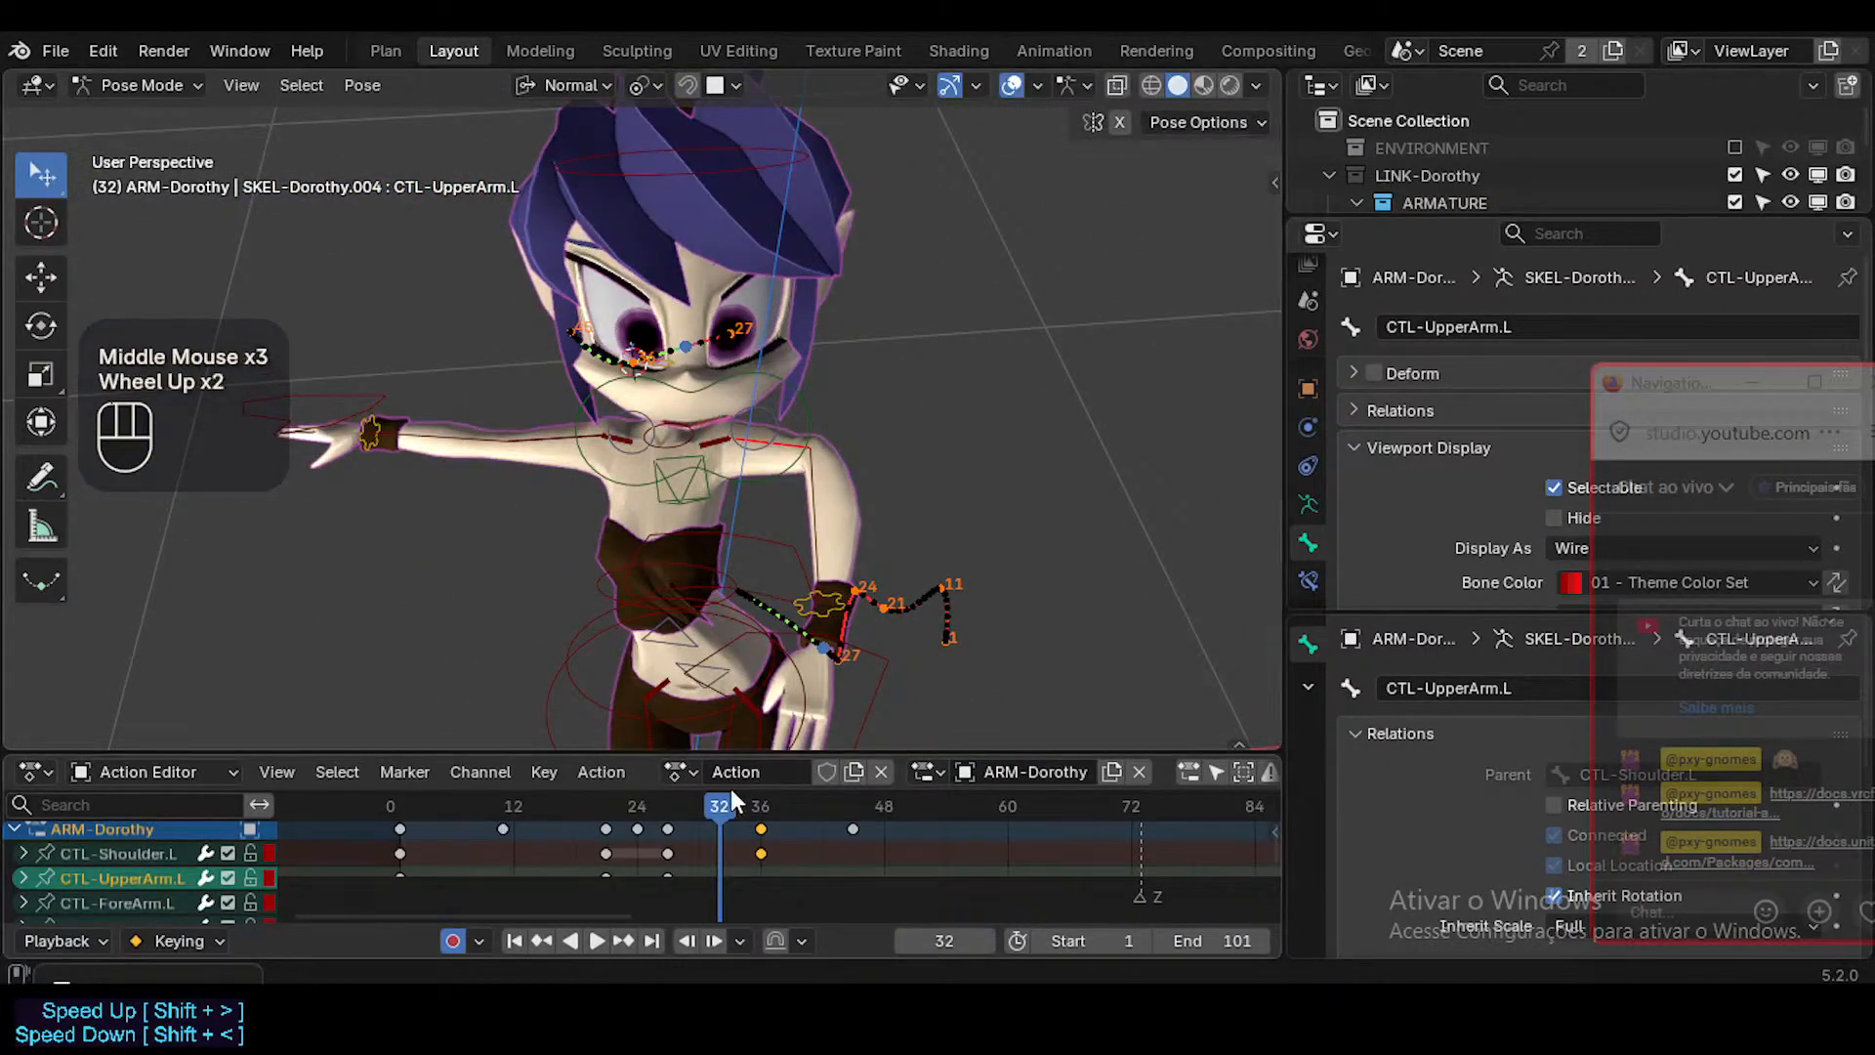
scroll(709, 315, "up", 2)
middle_click_drag(709, 315, 760, 322)
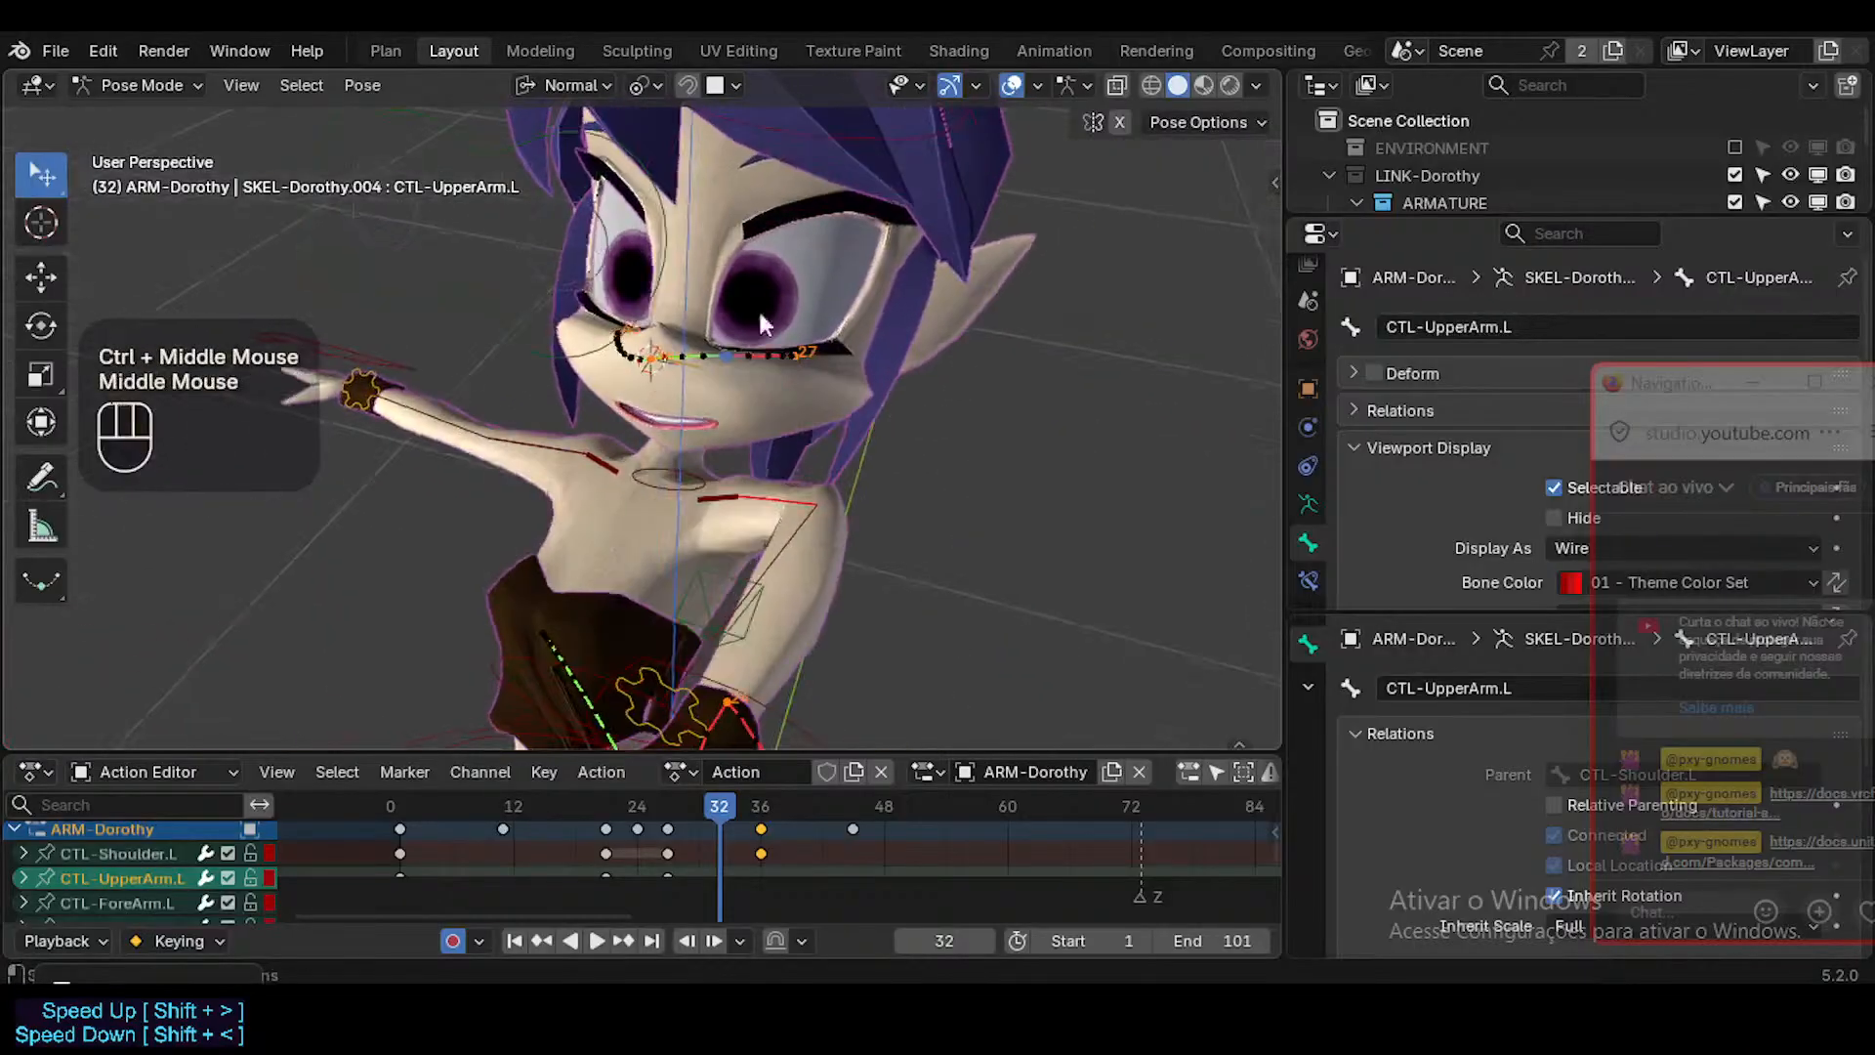
middle_click(658, 359, "shift")
middle_click_drag(658, 360, 642, 361)
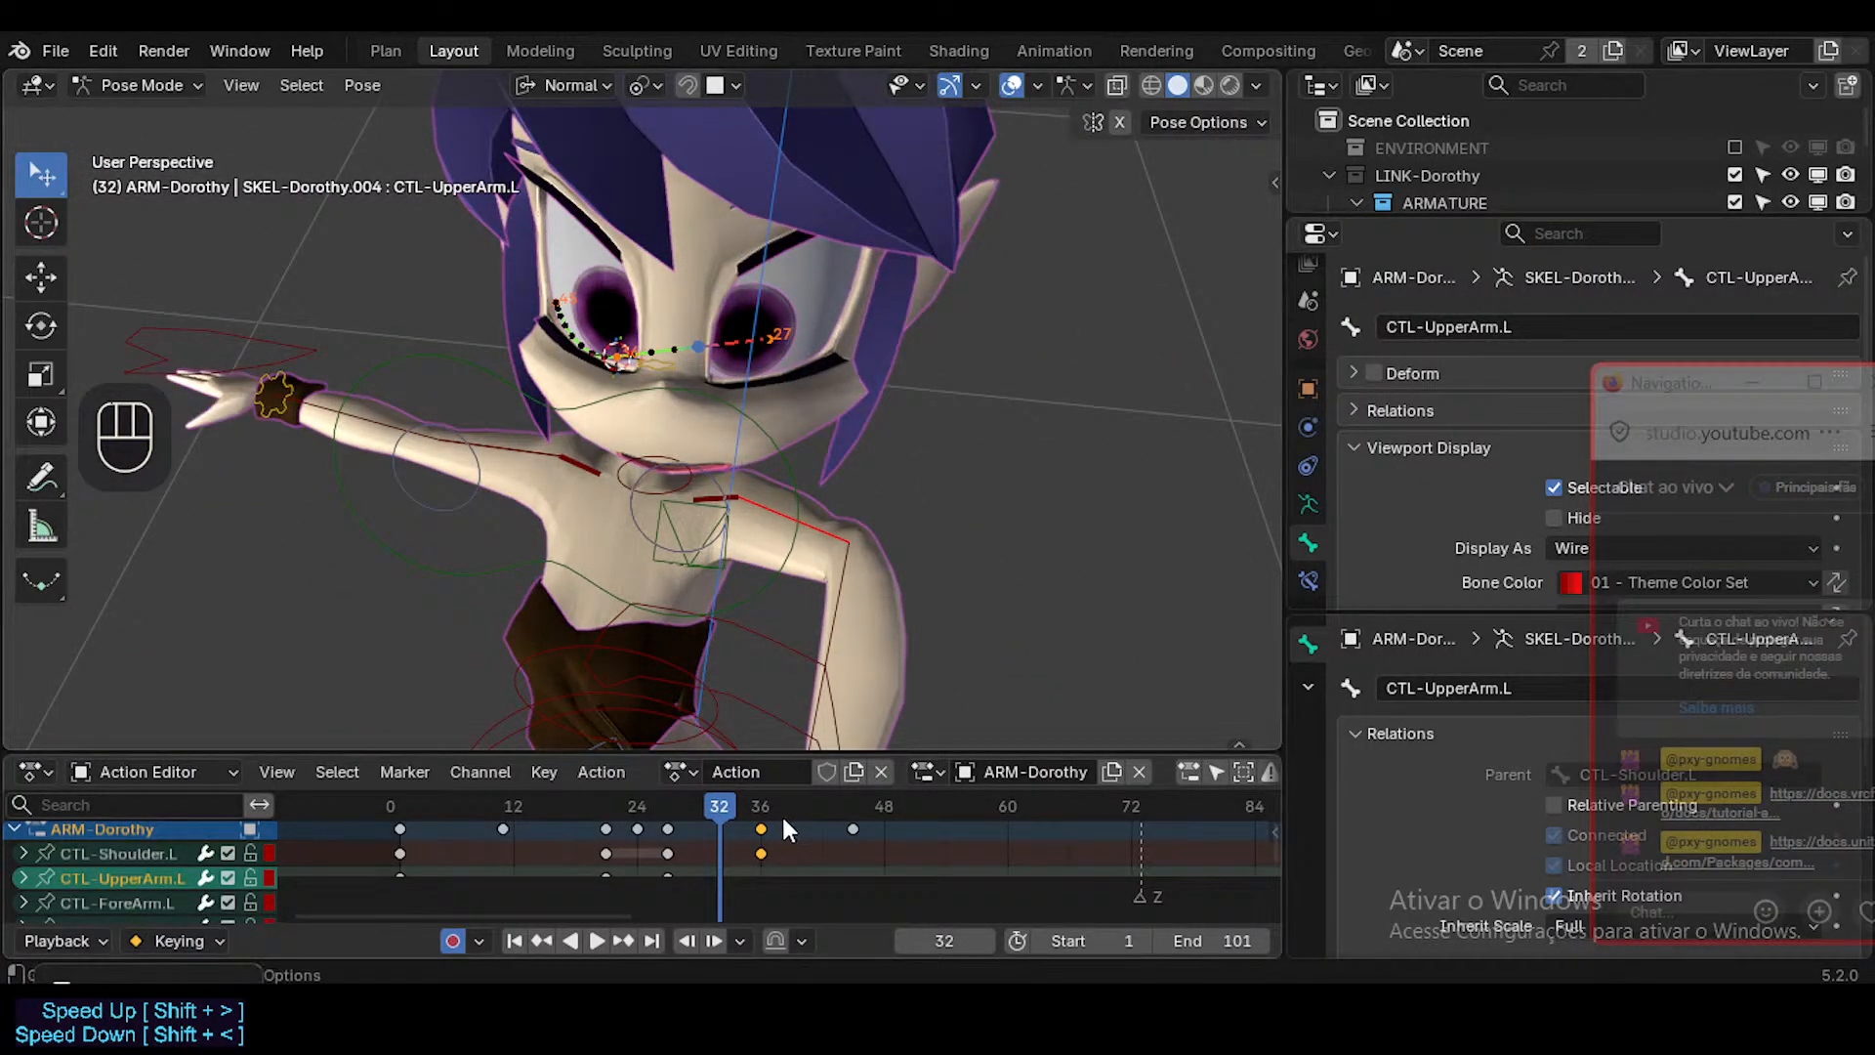
middle_click_drag(826, 410, 818, 440)
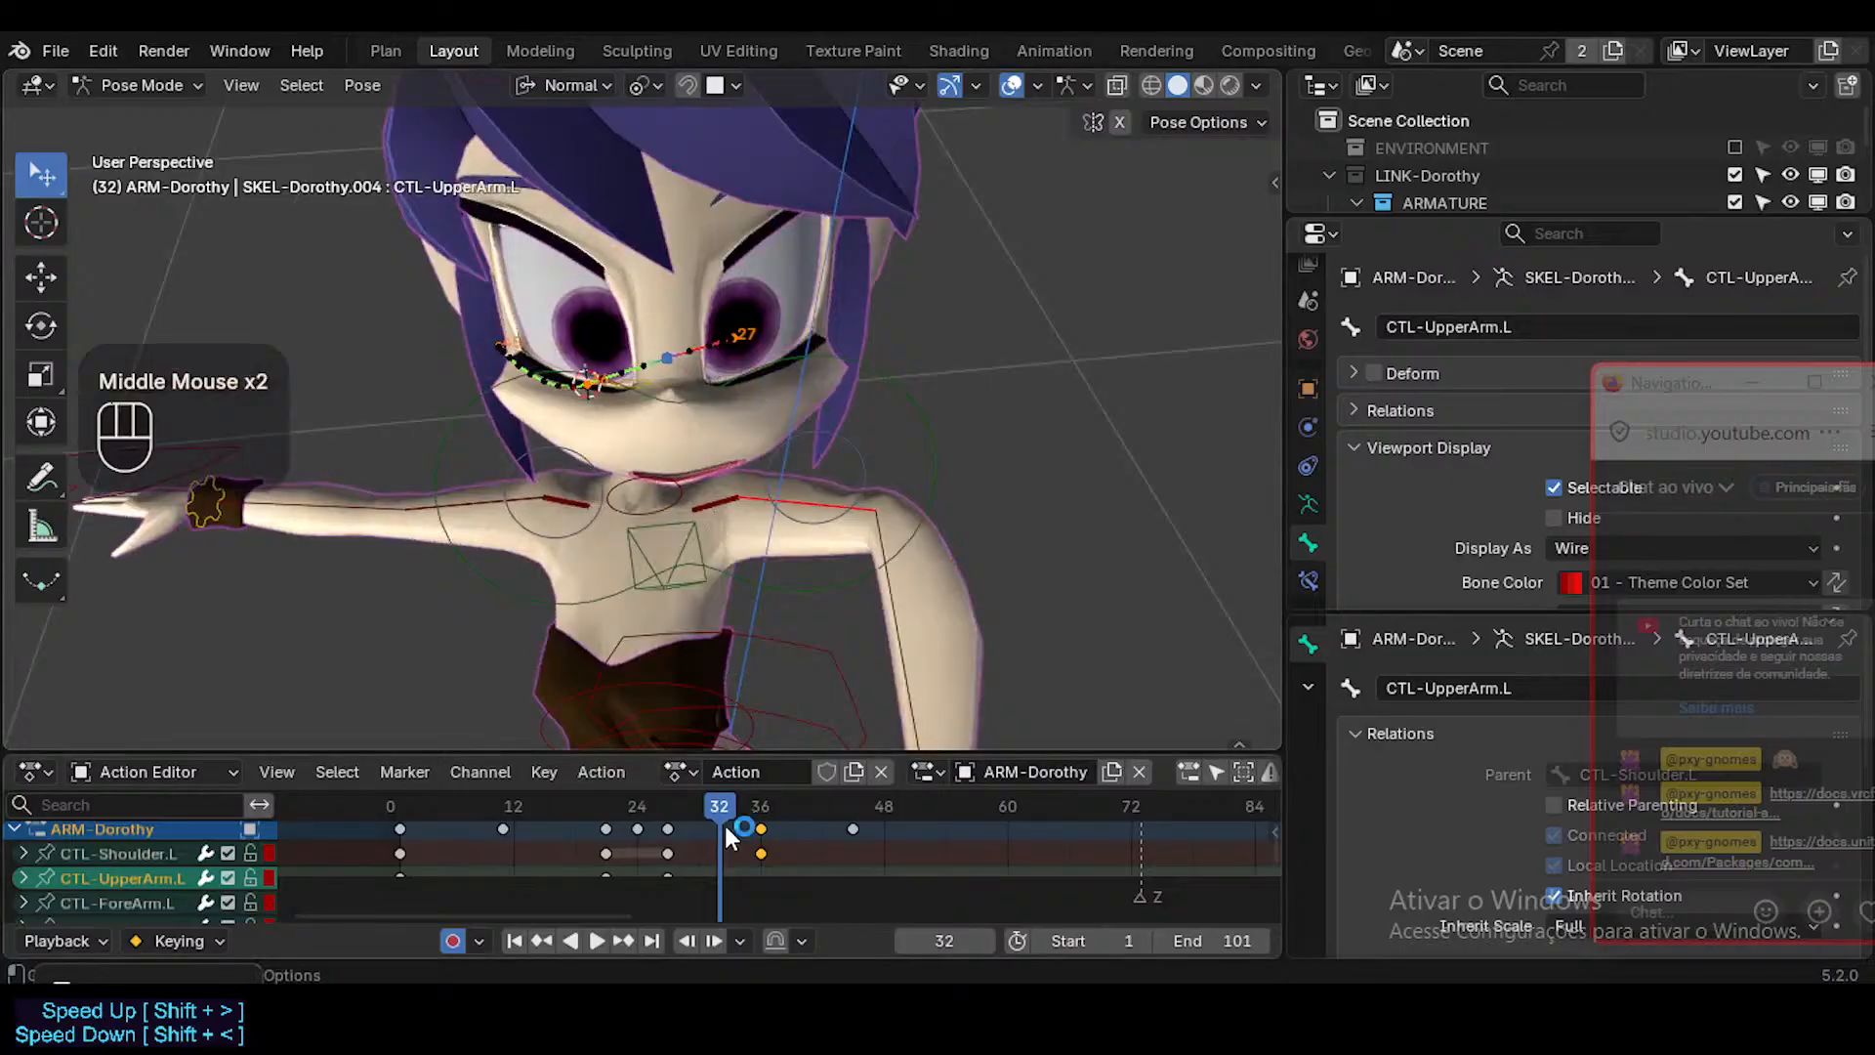
left_click_drag(732, 819, 713, 811)
middle_click_drag(576, 464, 602, 490)
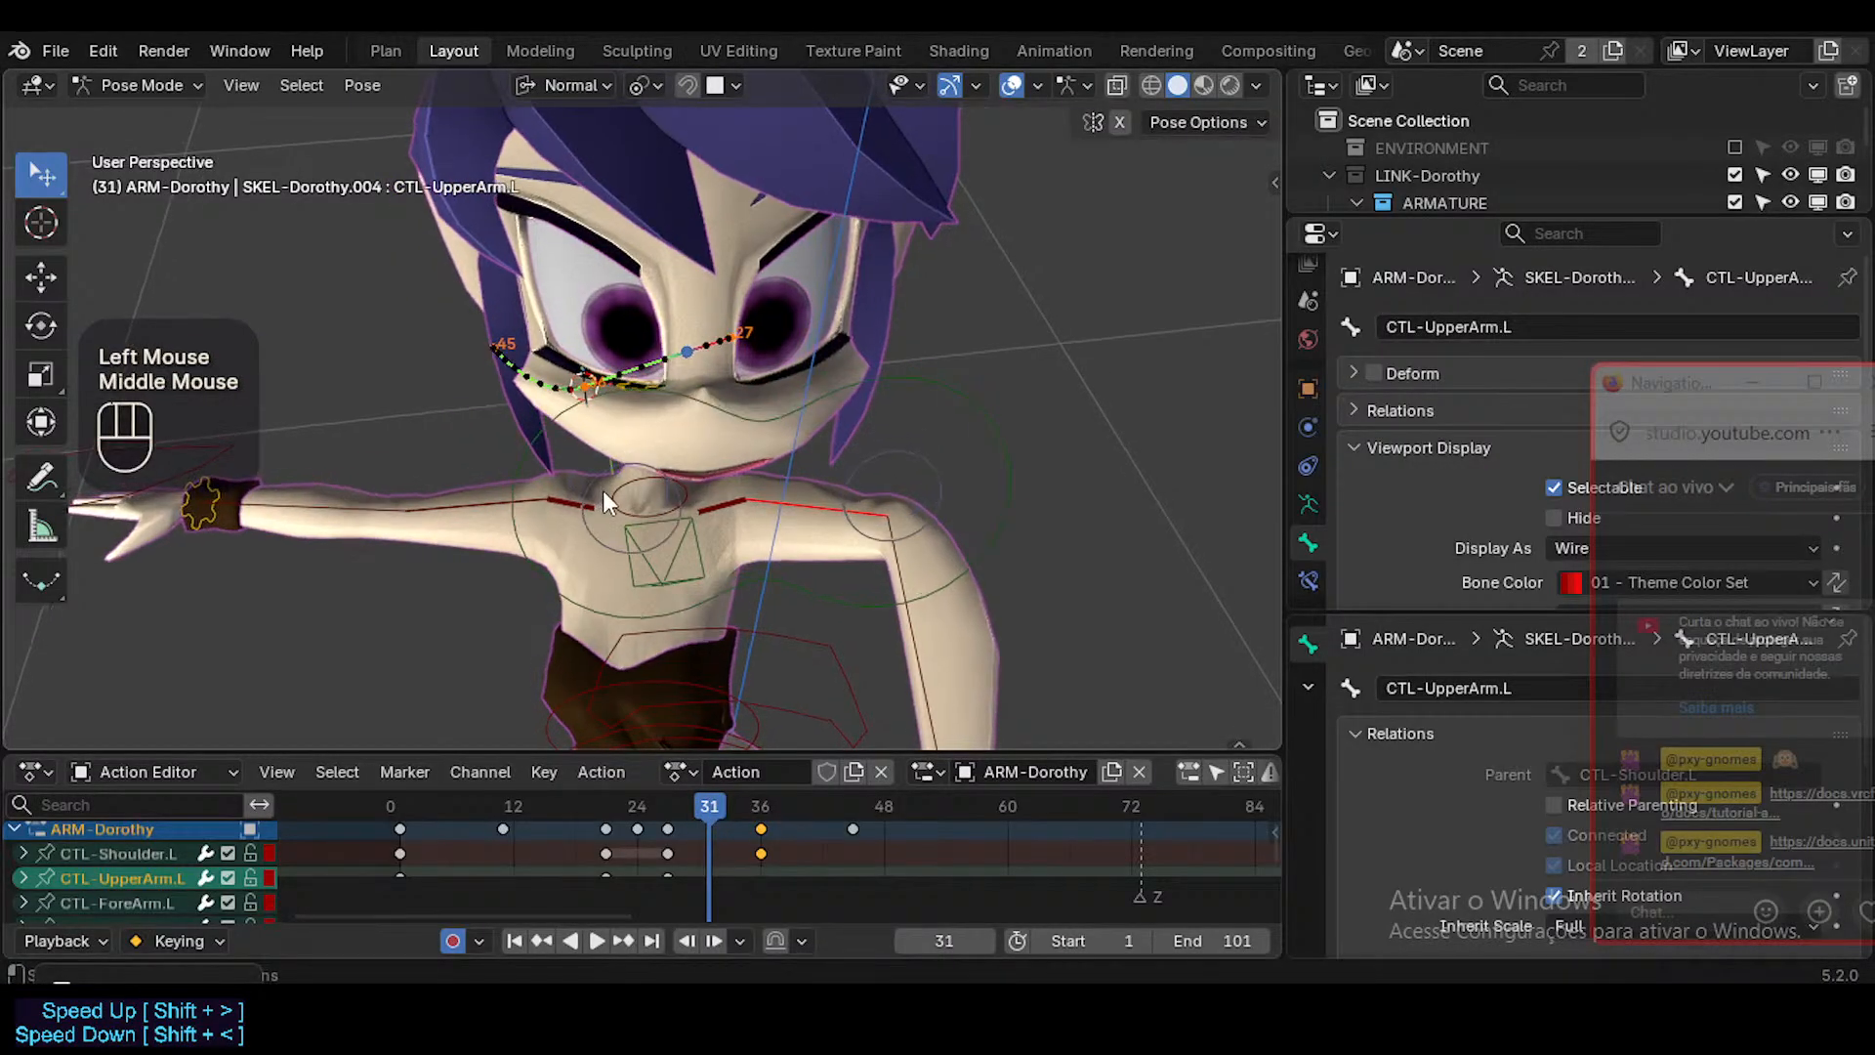
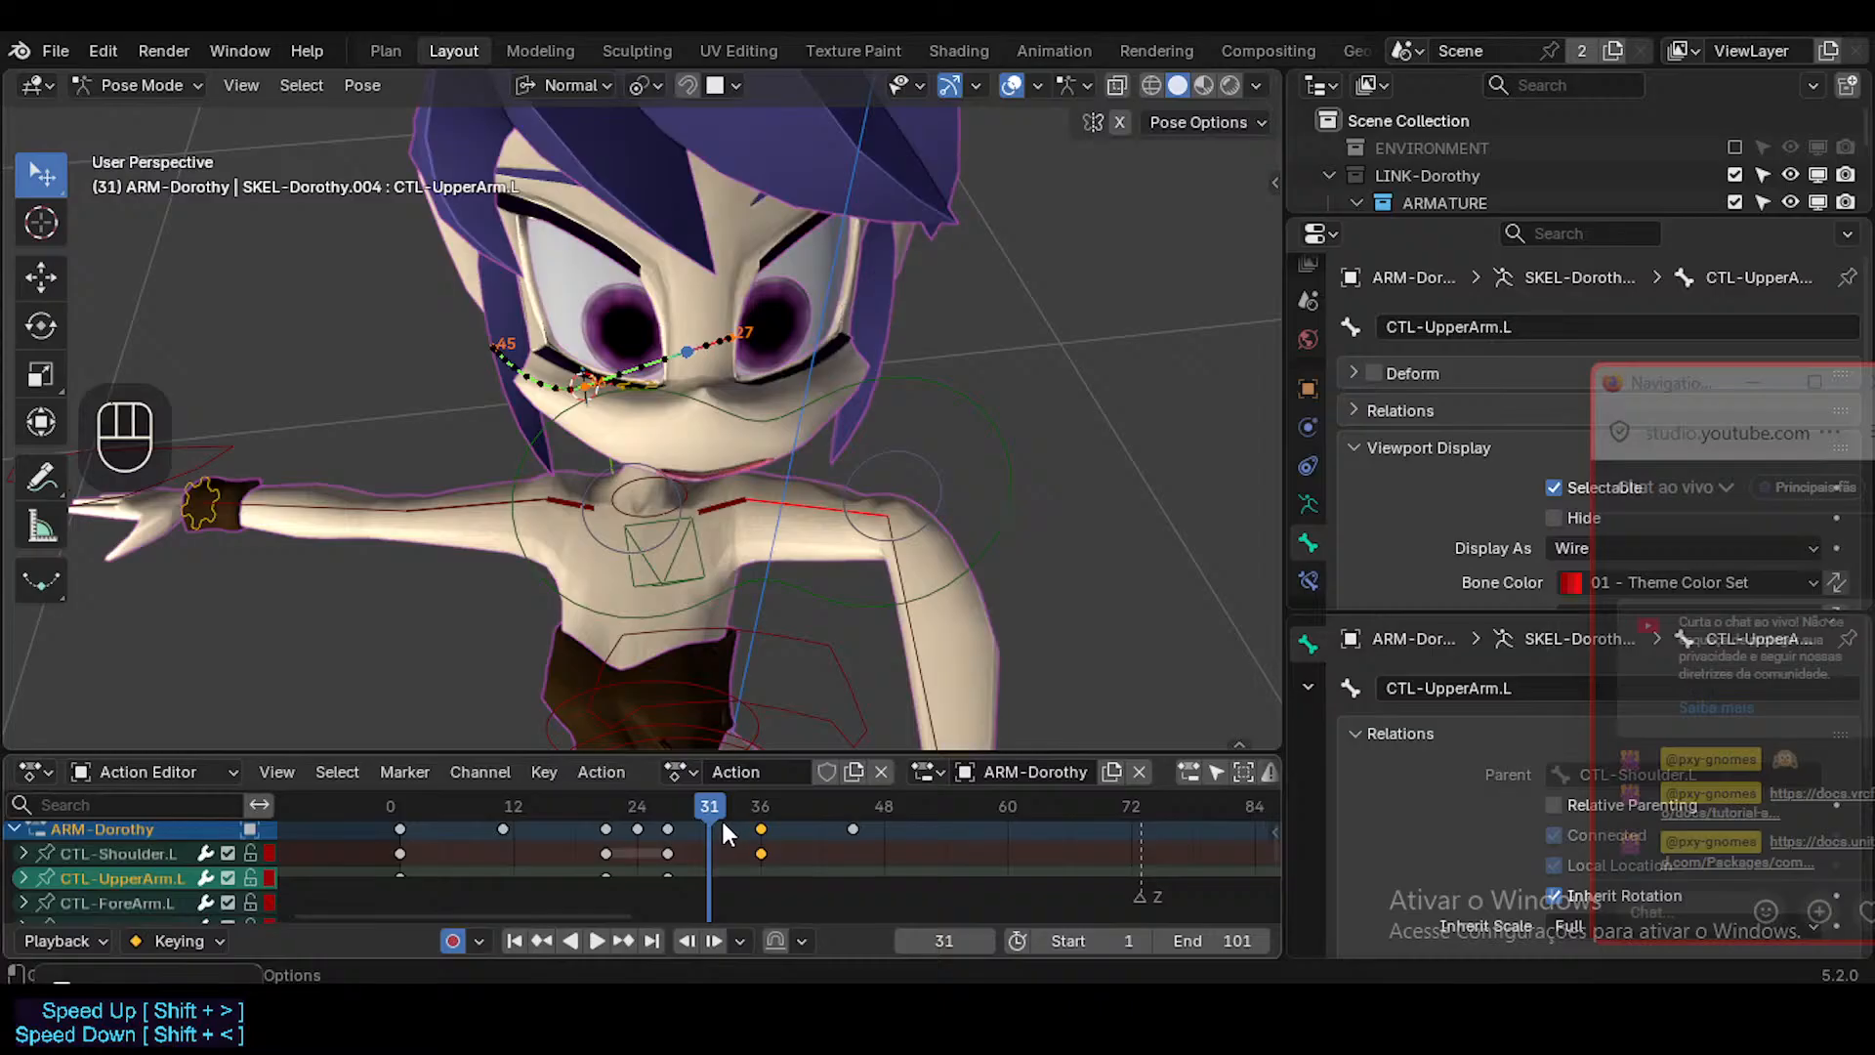
Try to snap the CTL-Head bone to the 3D cursor at frame 31.
middle_click_drag(670, 455, 717, 535)
scroll(682, 429, "down", 5)
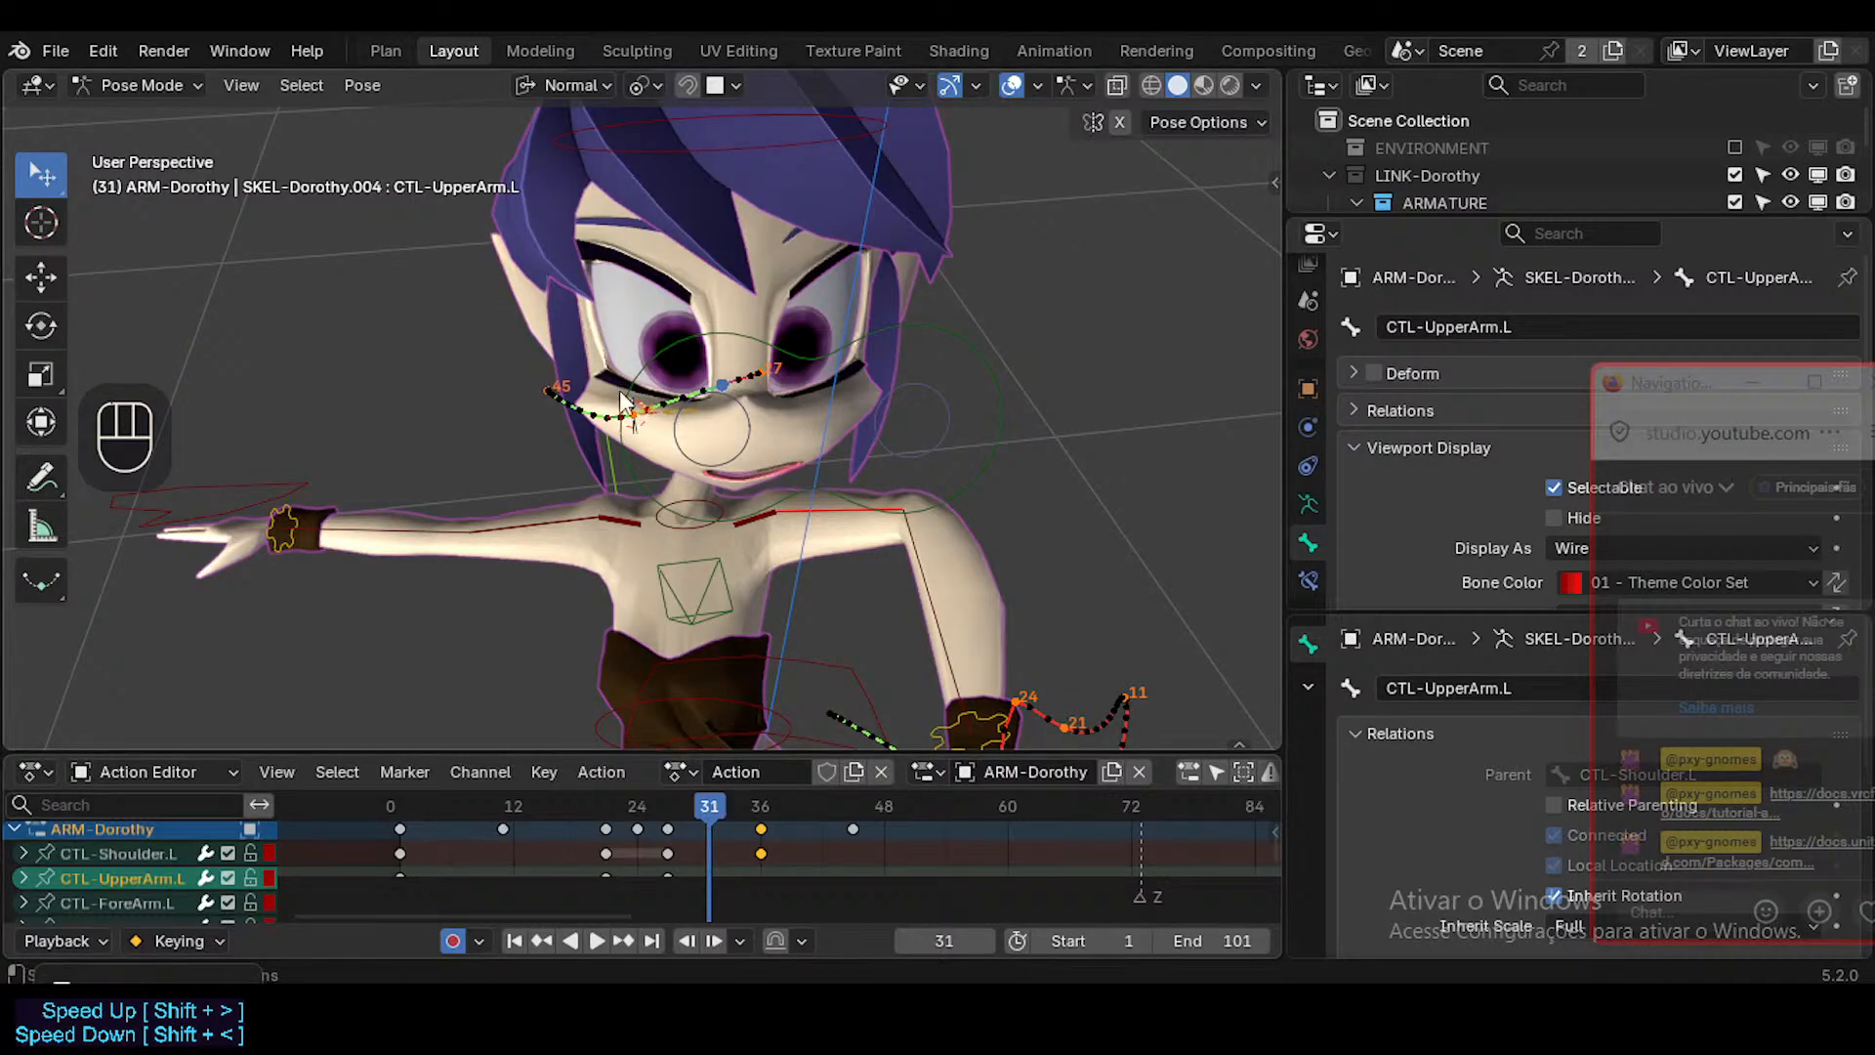
left_click(776, 149)
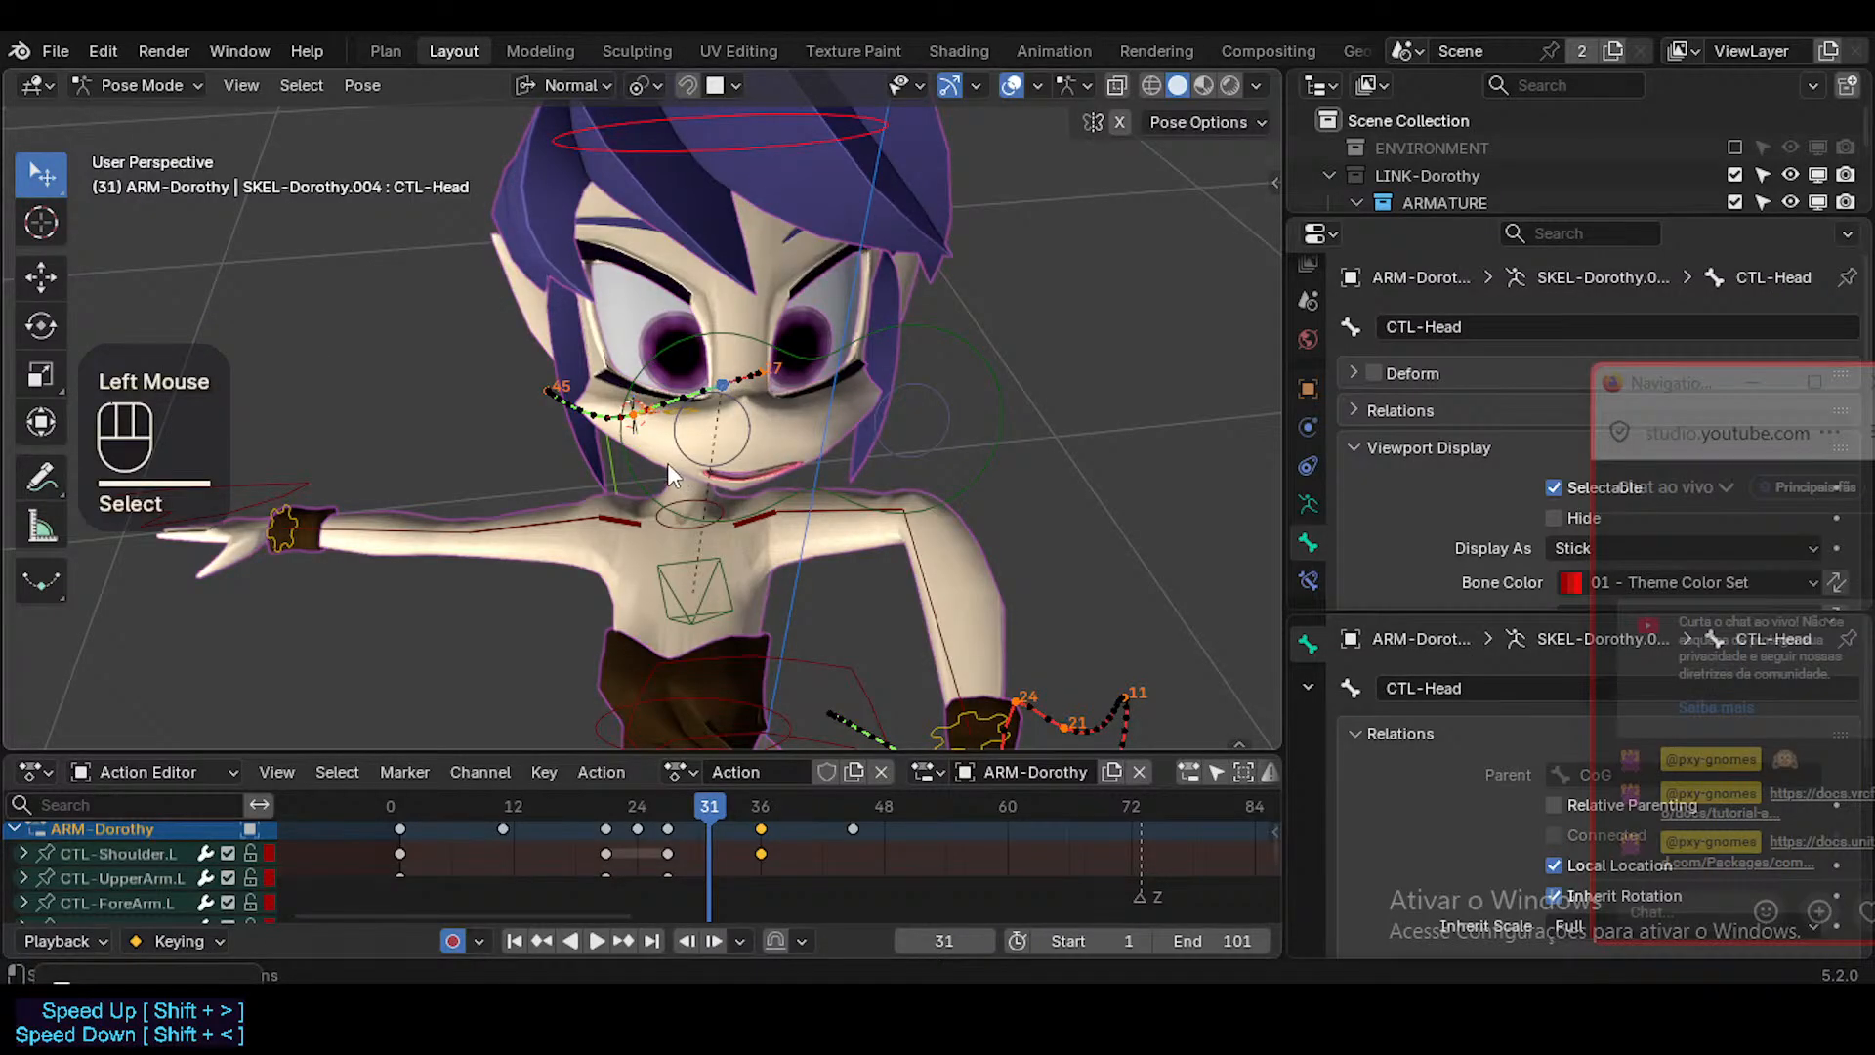
key("shift+s")
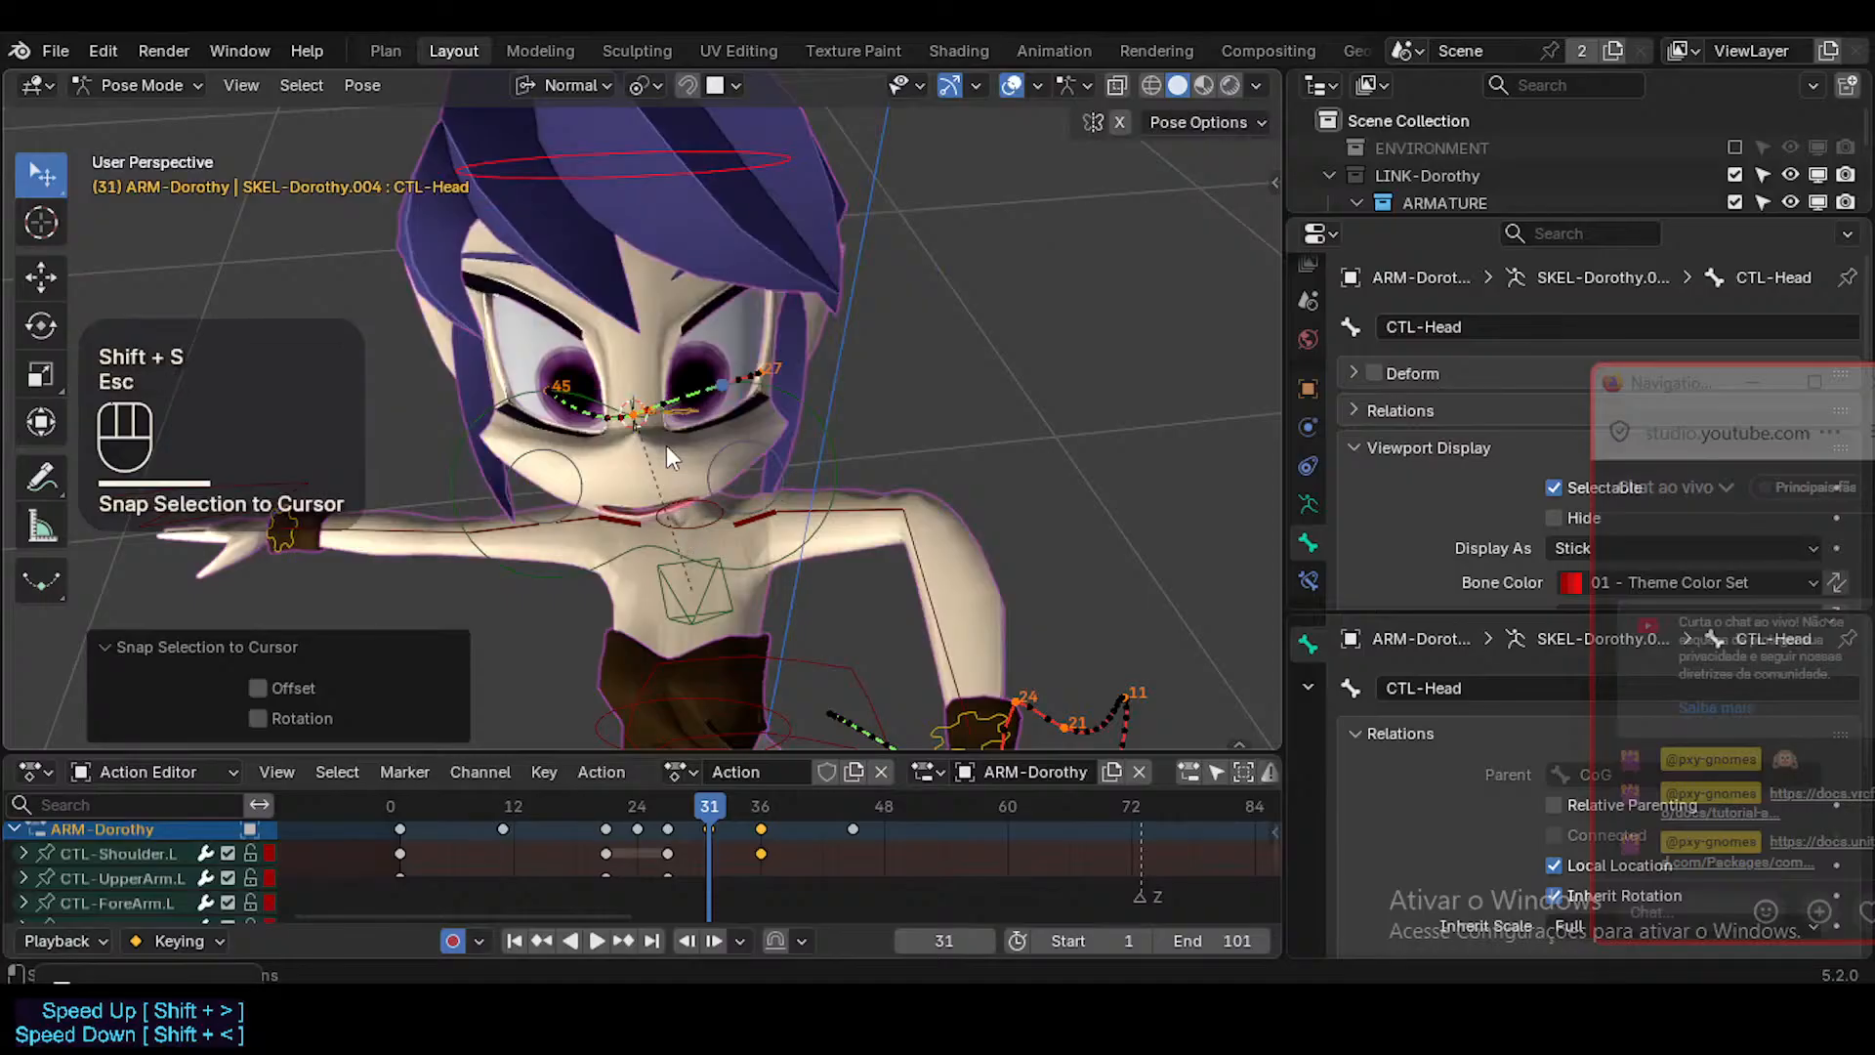
key("ctrl+z")
Set the MAP-Head bone's custom shape scale to 4.200 on X, Y and Z.
middle_click_drag(660, 474, 788, 502)
left_click(626, 459)
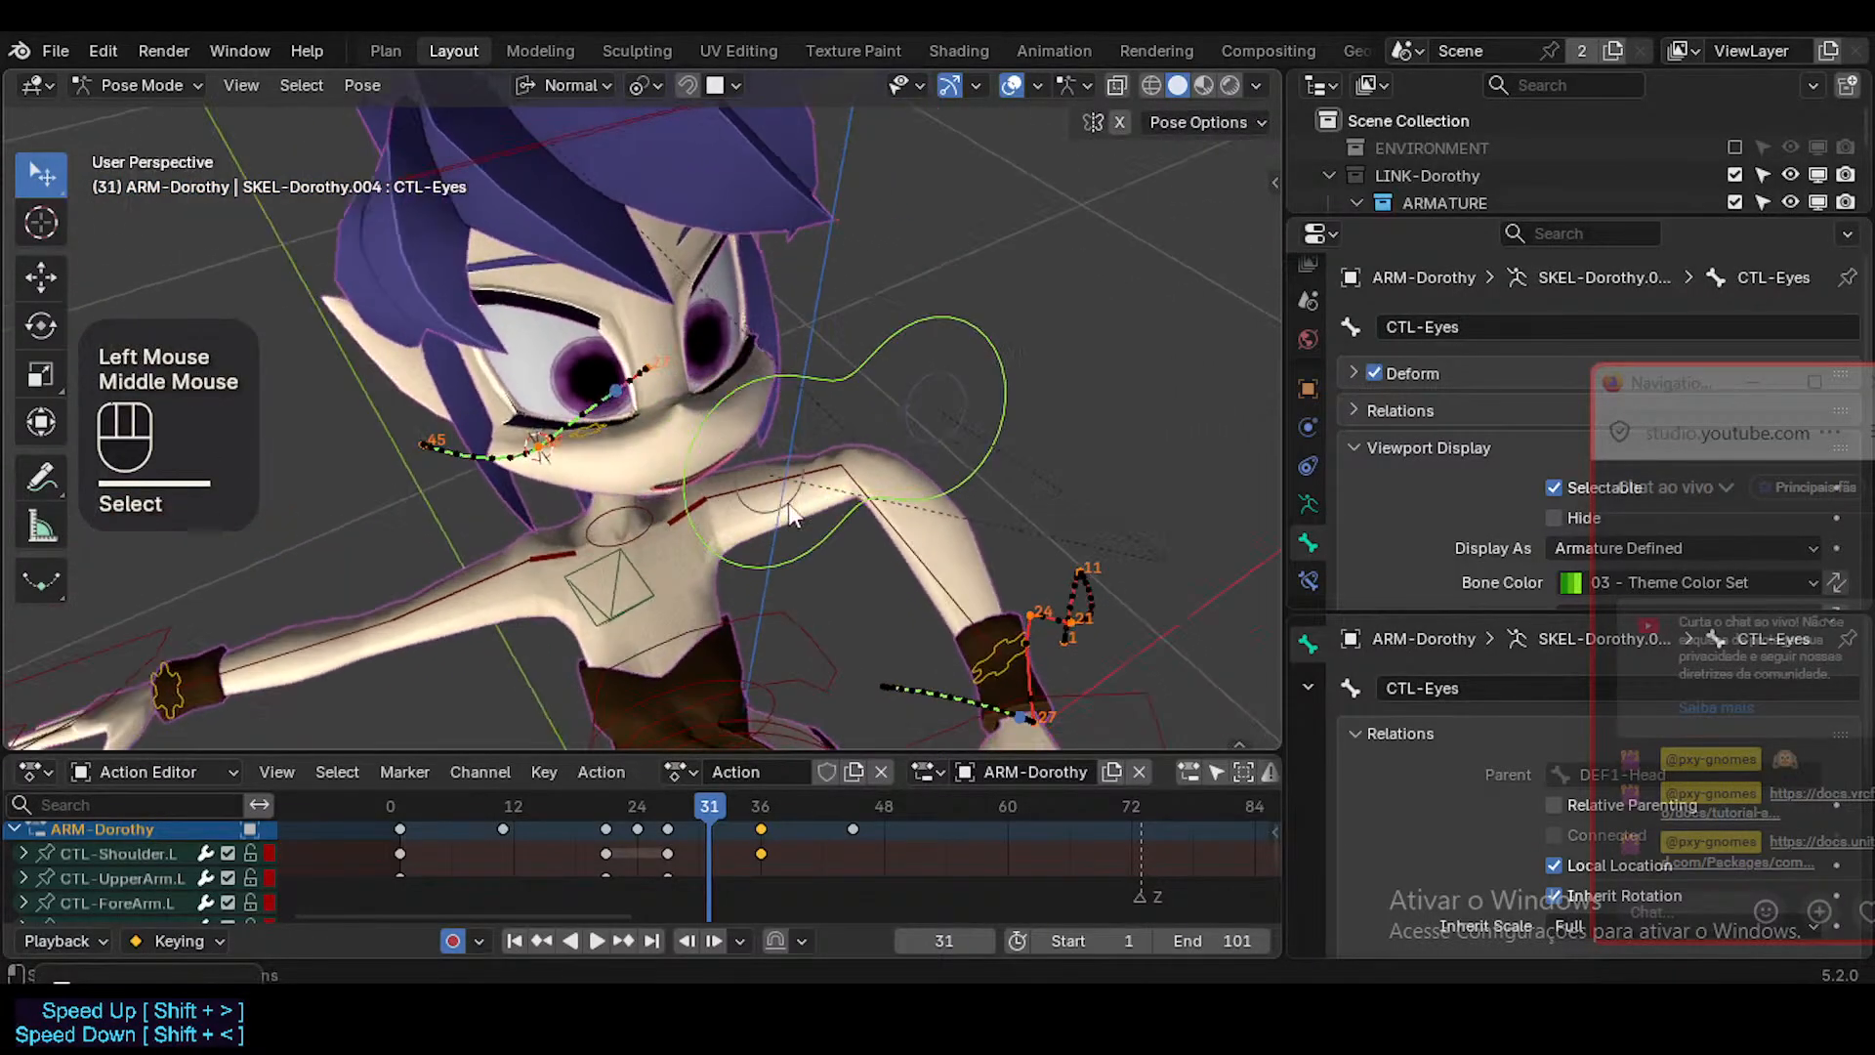
middle_click_drag(537, 490, 507, 531)
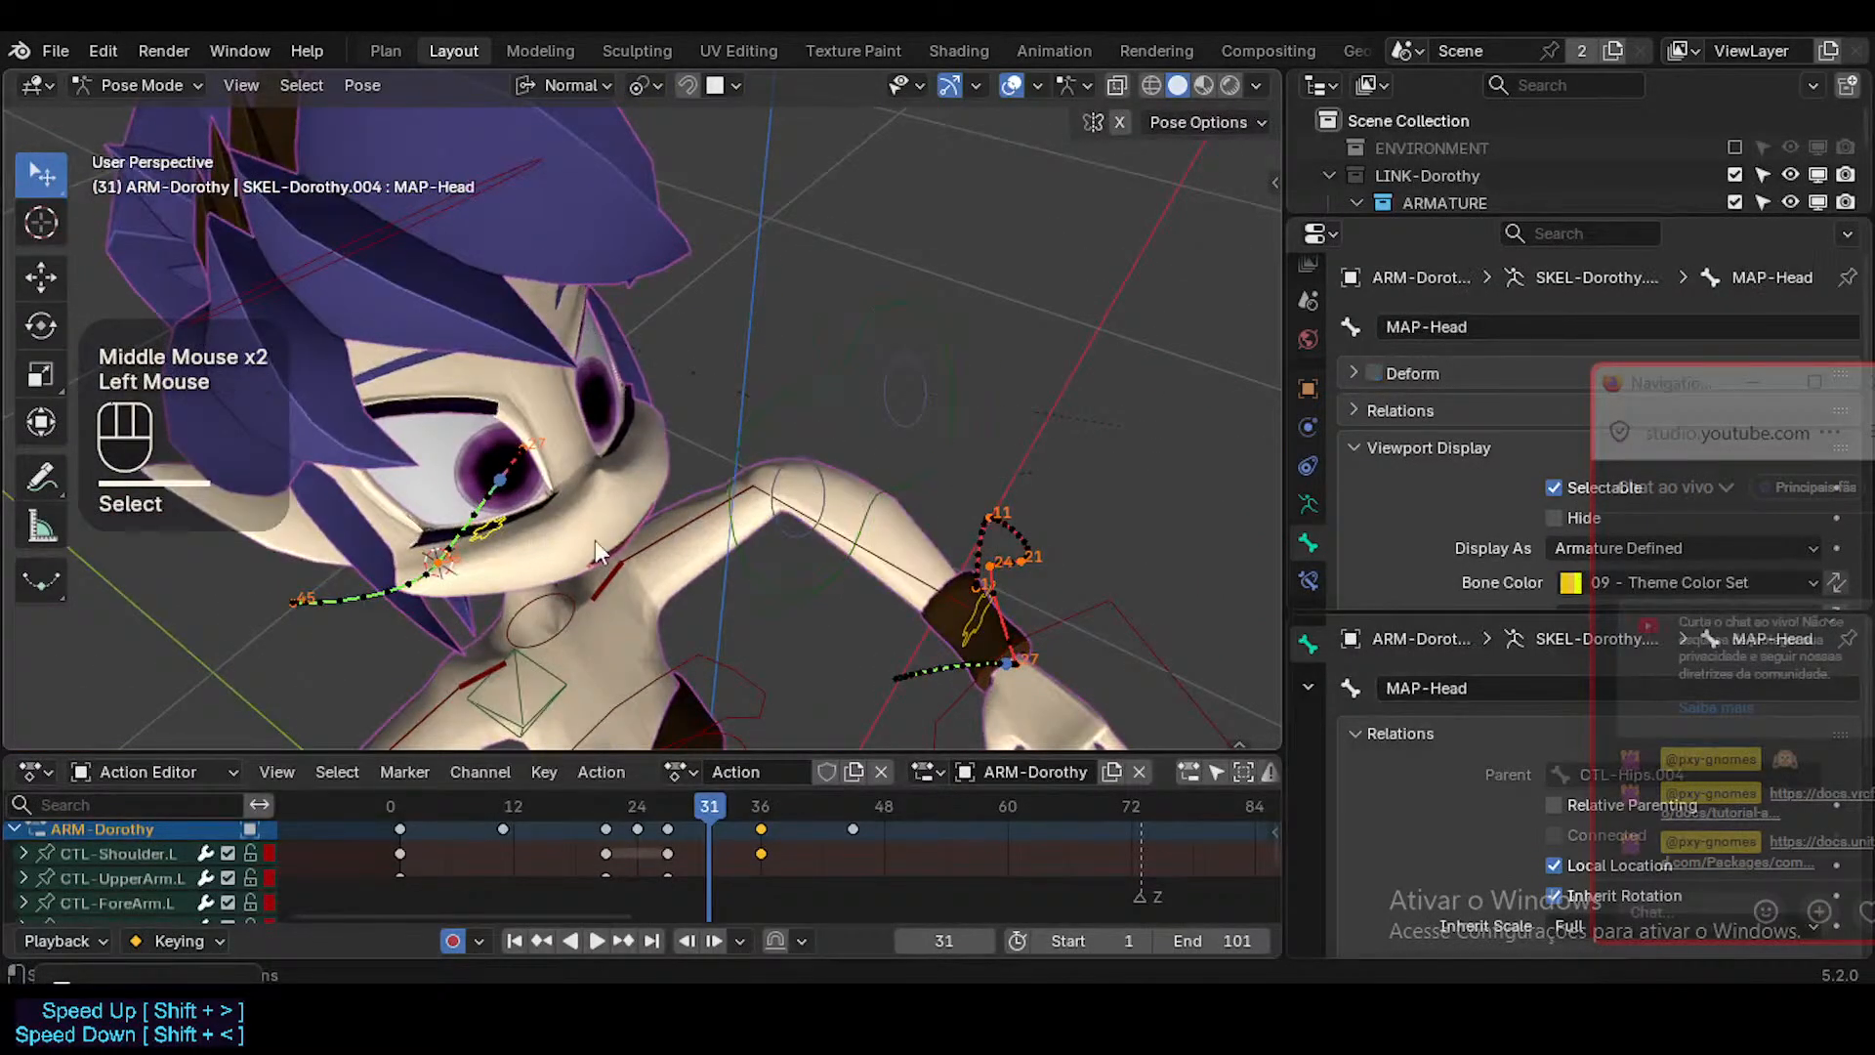
scroll(1386, 432, "down", 5)
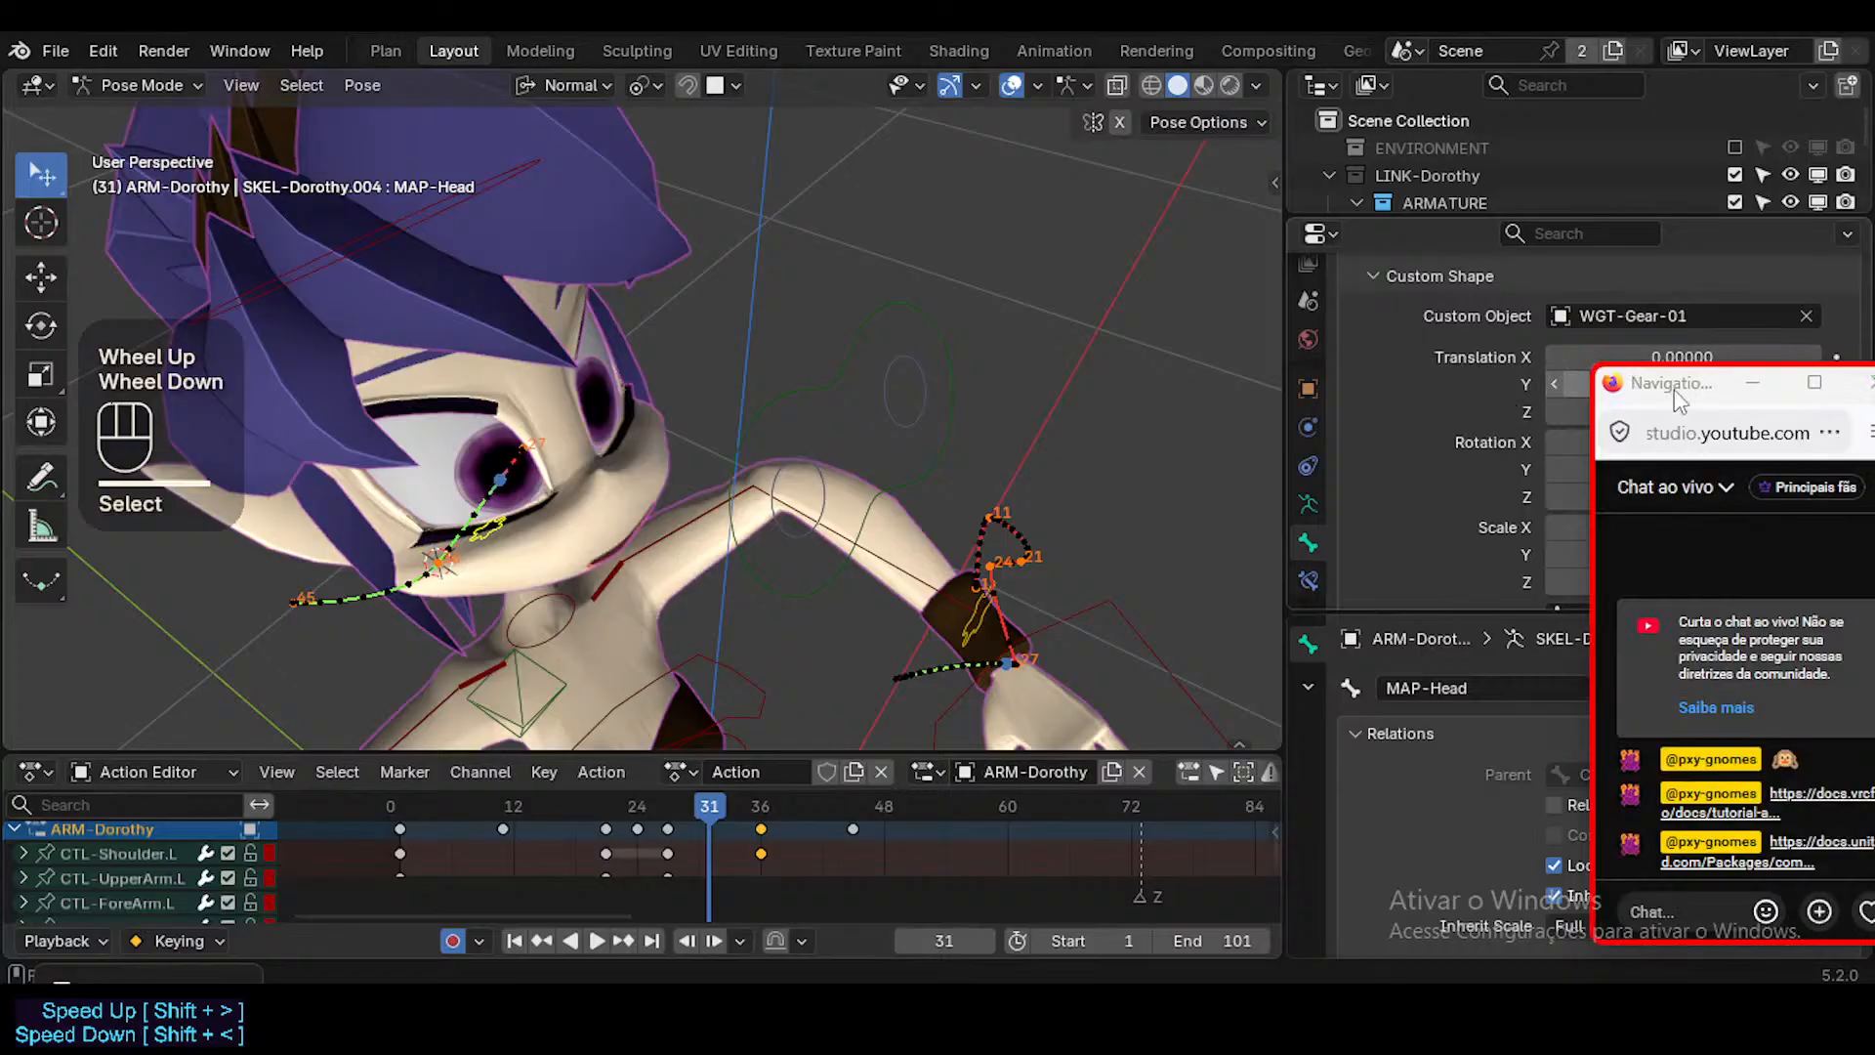
left_click_drag(1680, 525, 1680, 581)
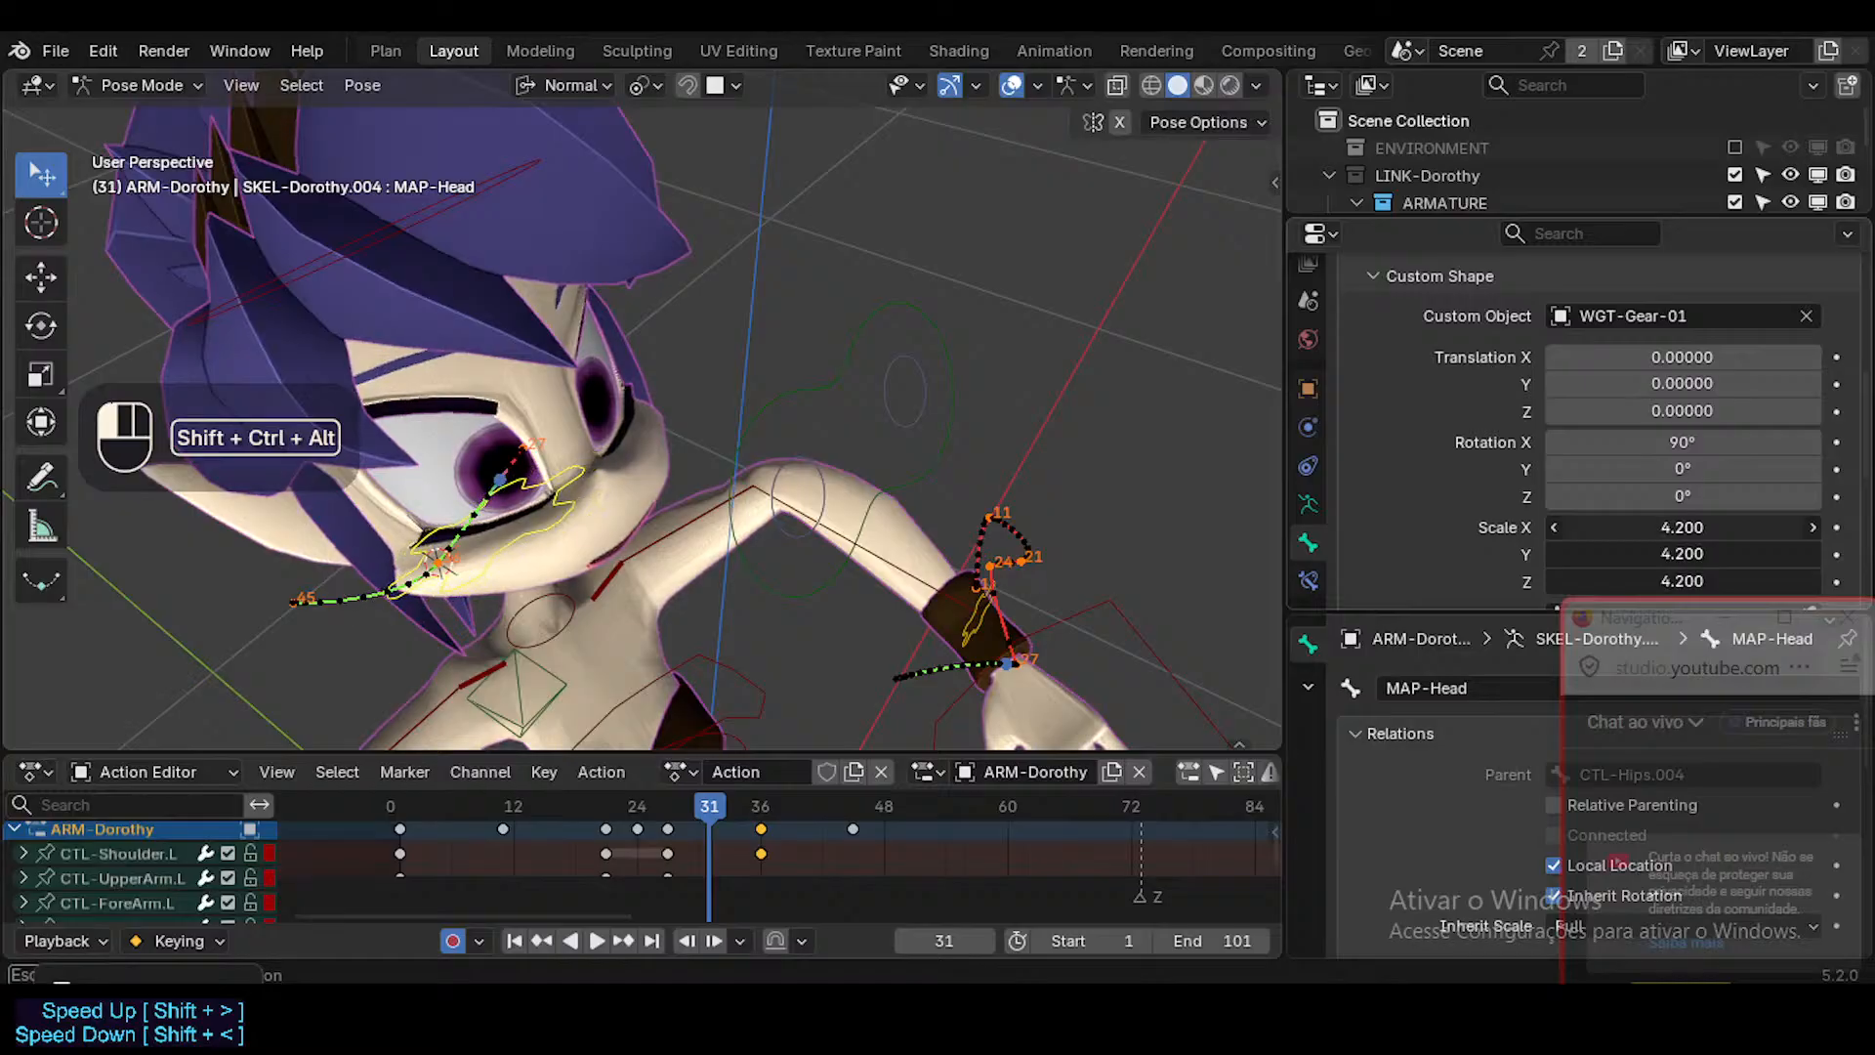
At frame 31, snap the 3D cursor to the MAP-Head bone and snap CTL-Head onto the cursor.
middle_click_drag(719, 471, 594, 517)
left_click(562, 521)
key("shift+s")
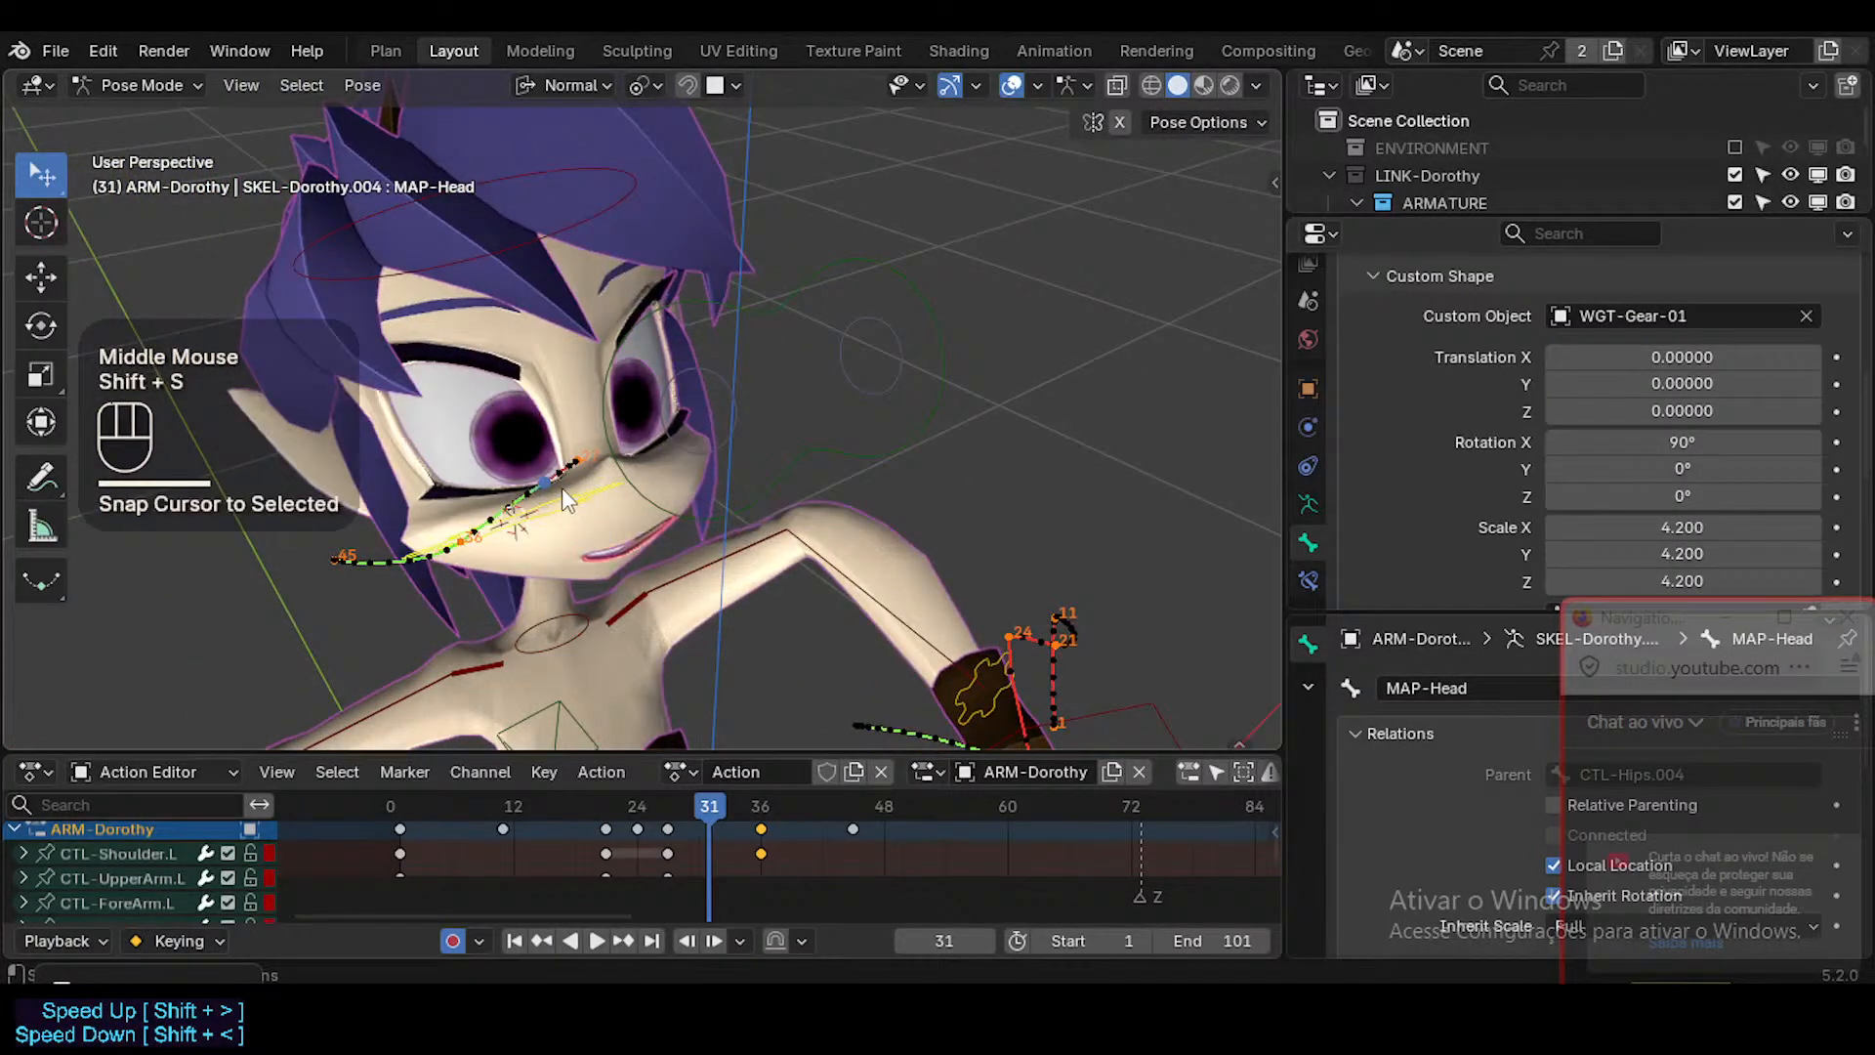
left_click(590, 231)
key("shift+s")
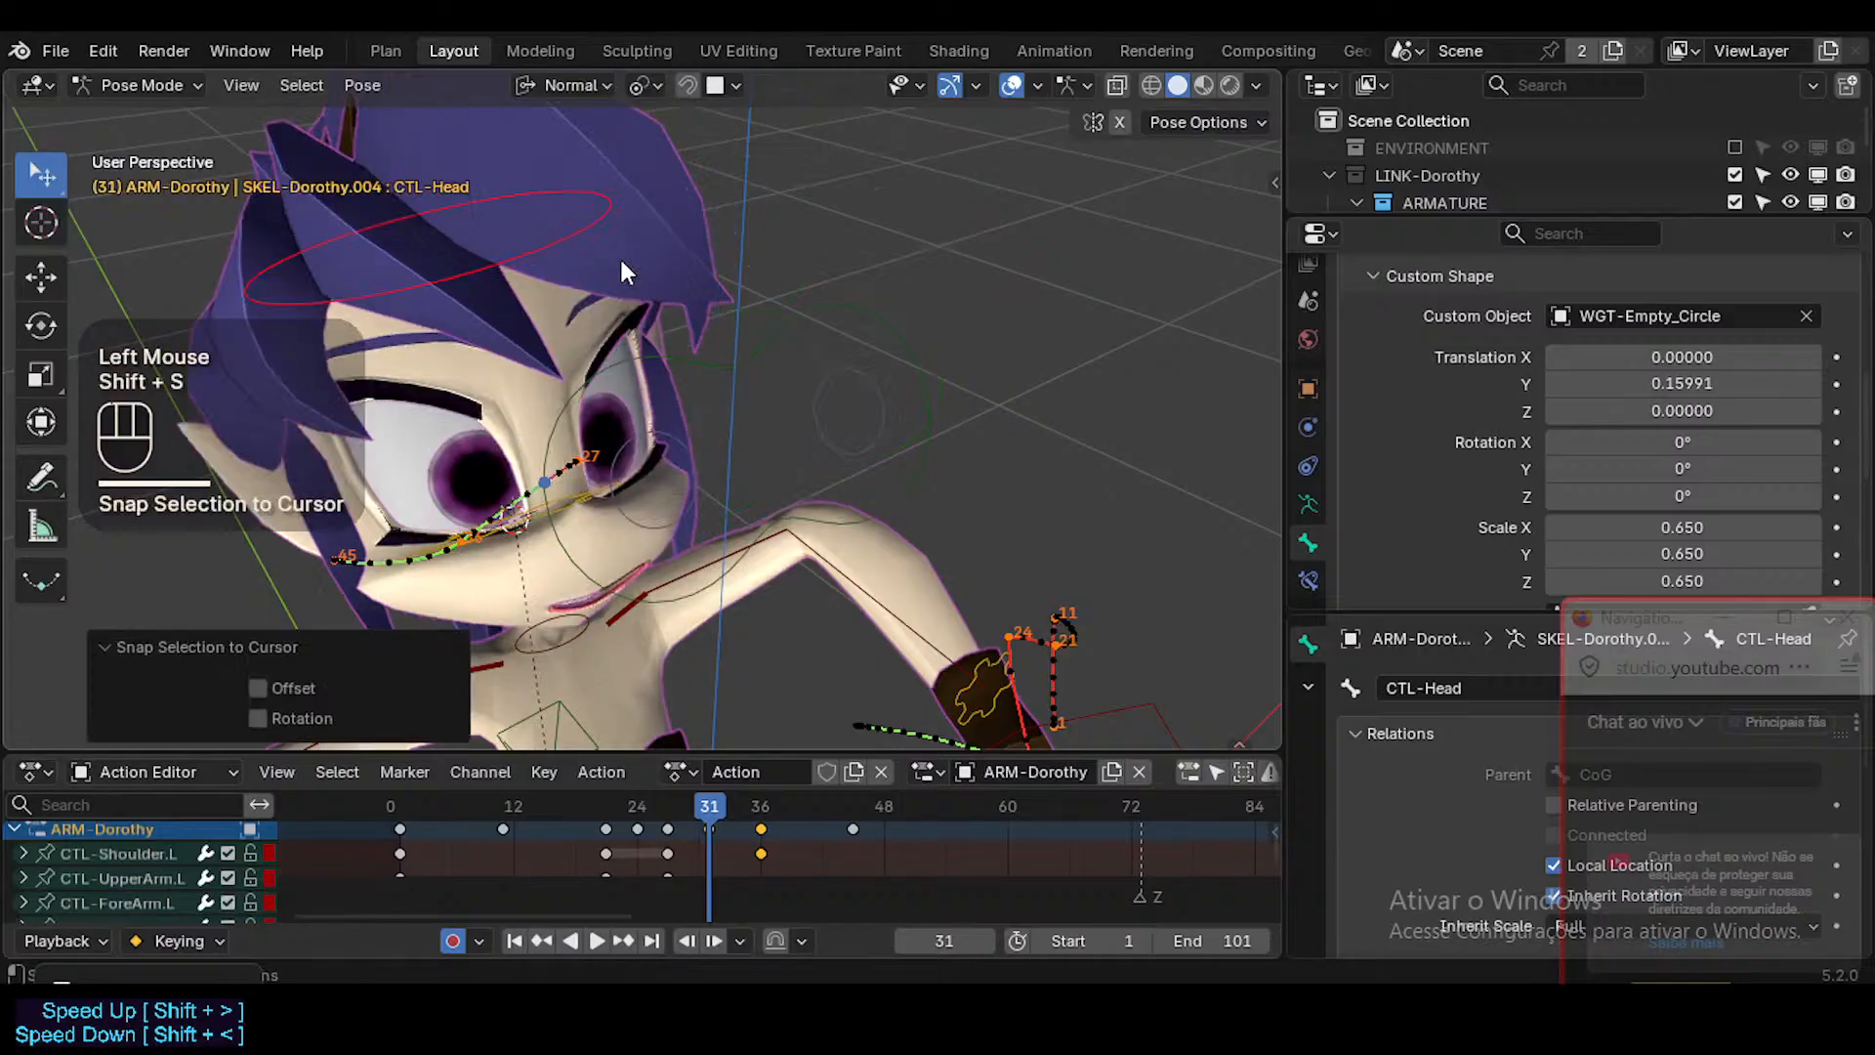
Key the snapped CTL-Head position at frame 31 by confirming a zero-distance Move.
left_click(622, 259)
key("g")
left_click(608, 298)
key("g")
left_click(546, 279)
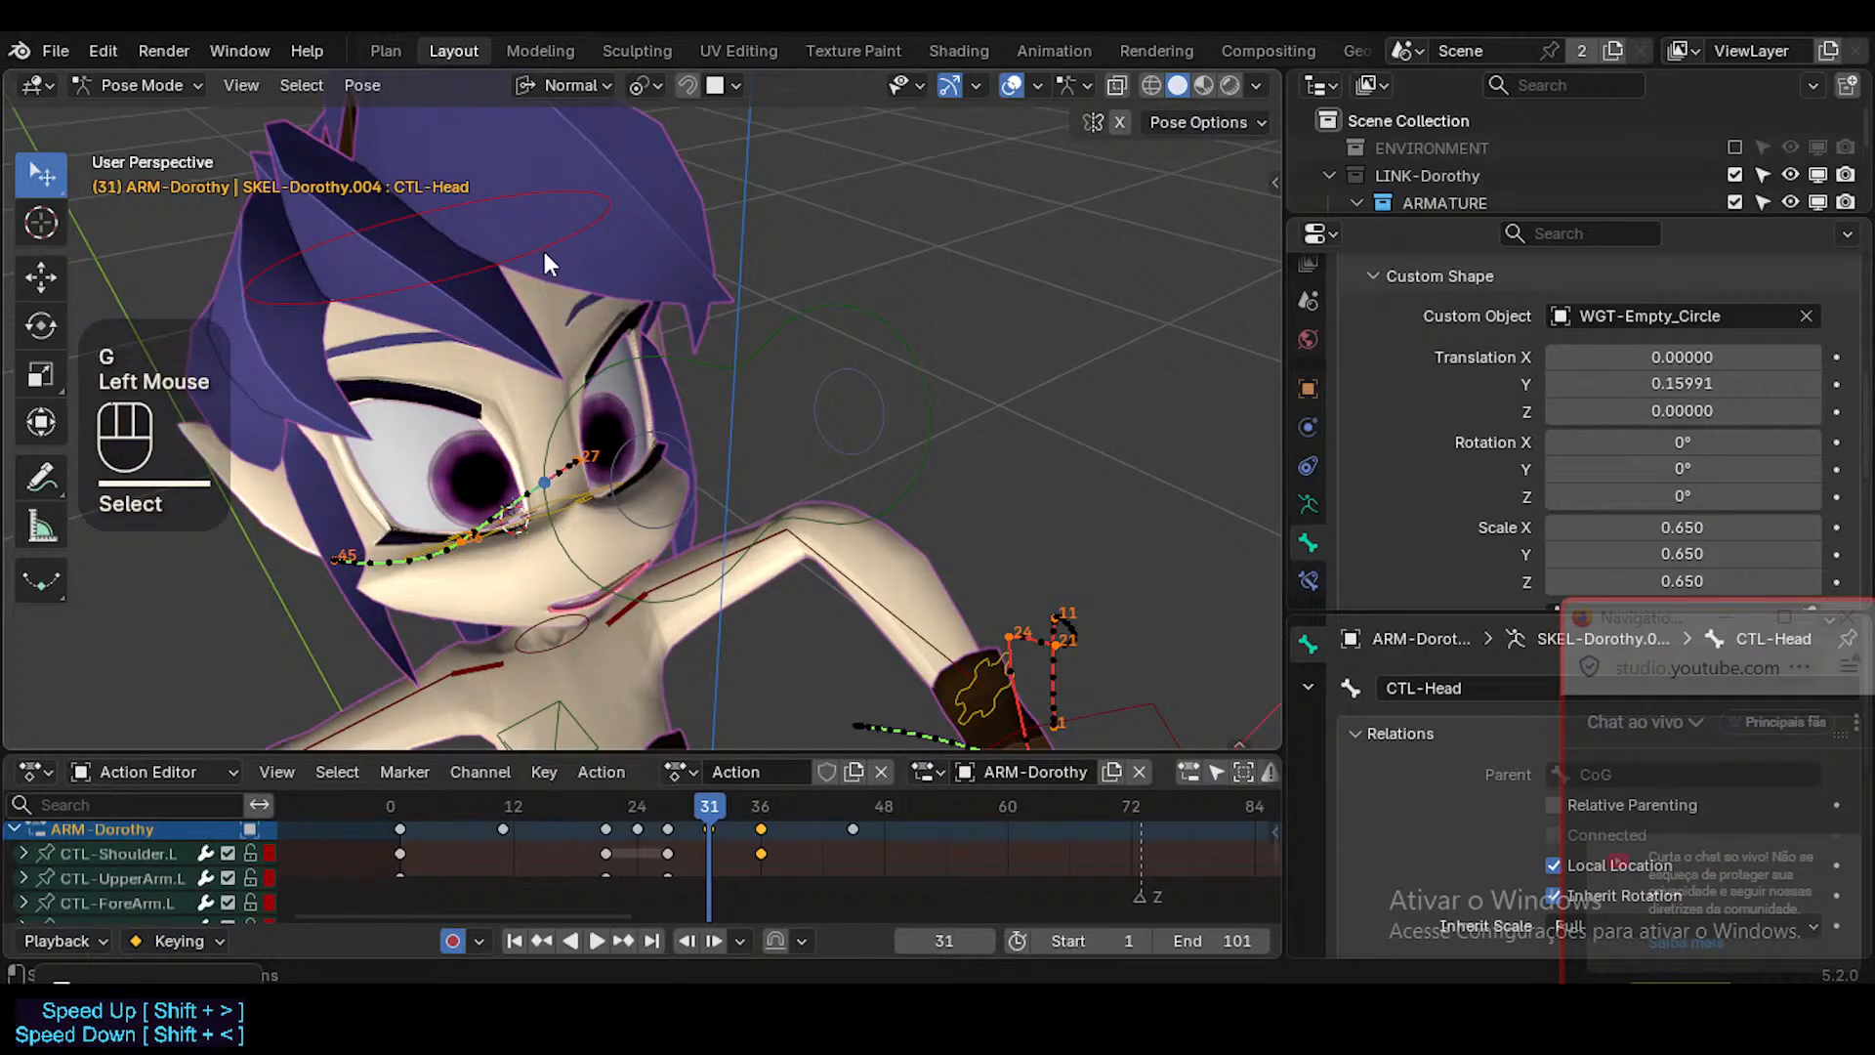
left_click(544, 262)
key("g")
left_click(544, 258)
Go to frame 41 and snap the 3D cursor to the MAP-Head bone.
left_click_drag(711, 818, 806, 822)
middle_click_drag(779, 389, 870, 379, "shift")
scroll(867, 391, "down", 1)
left_click_drag(772, 810, 810, 818)
middle_click_drag(618, 368, 549, 556)
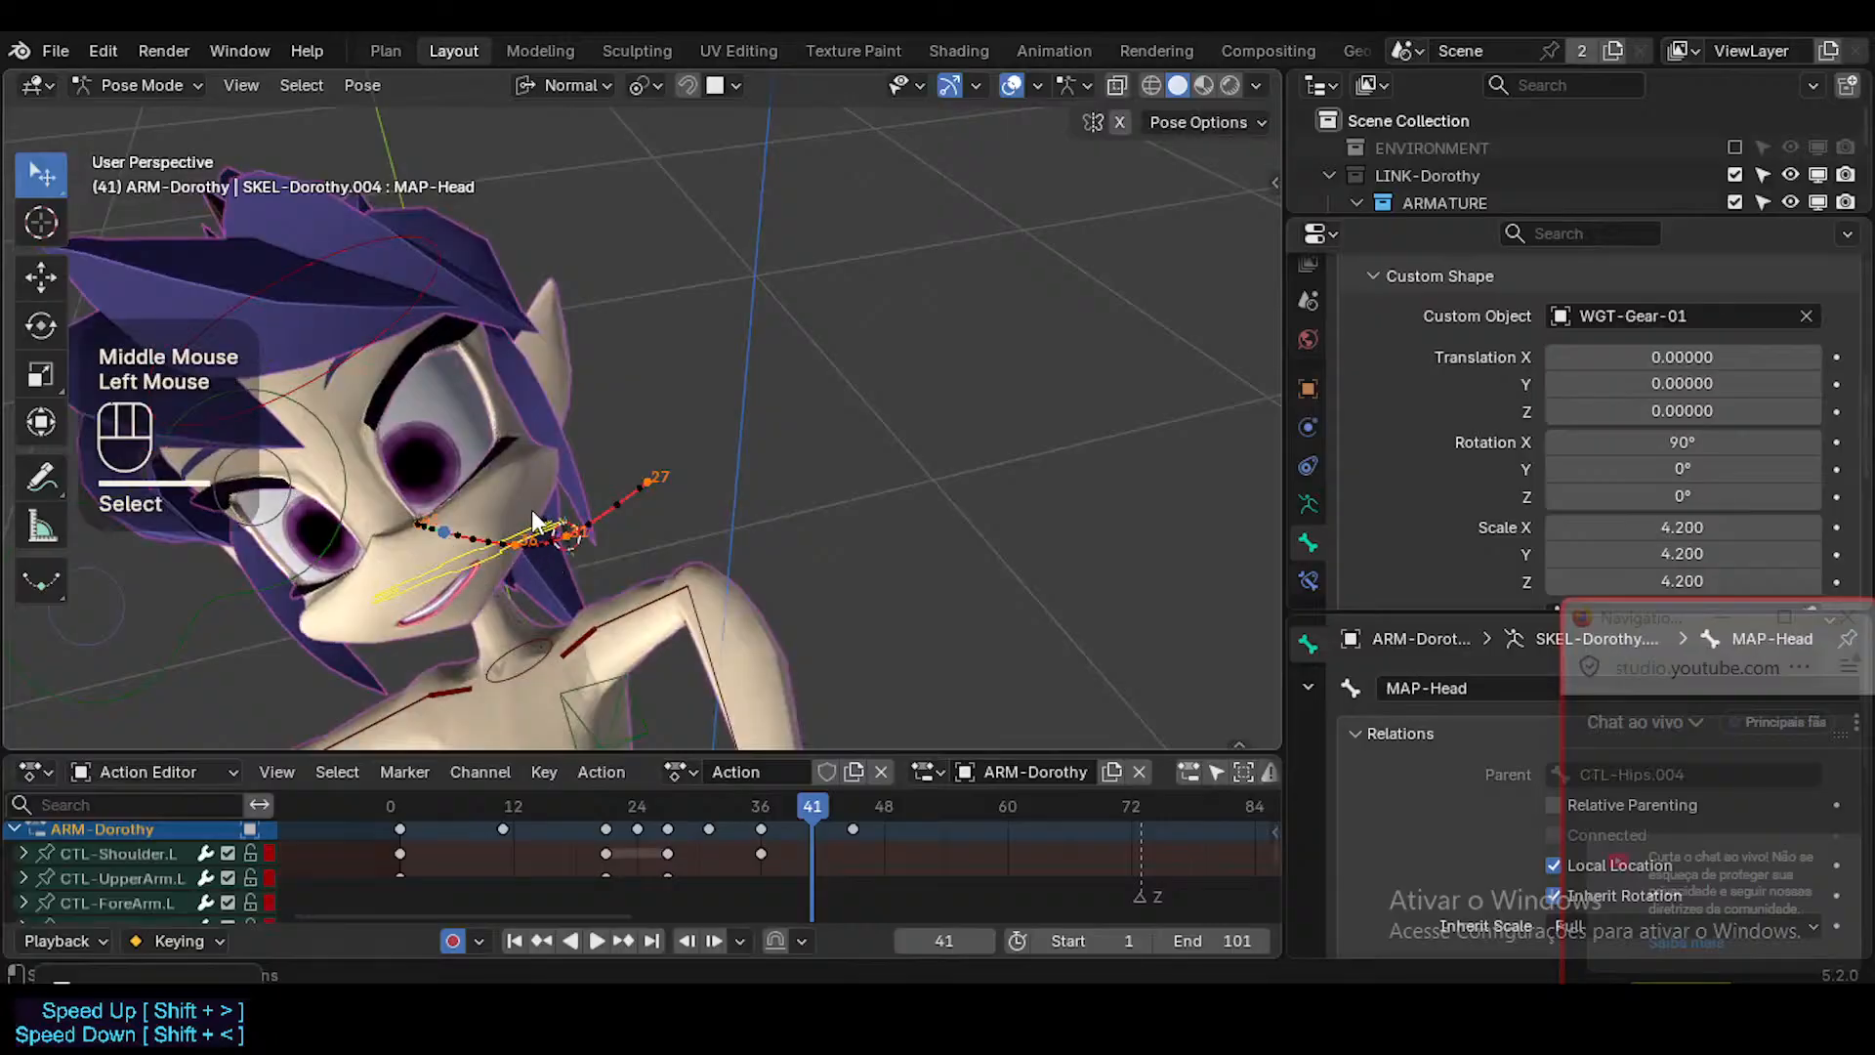
key("shift+s")
left_click(525, 557)
Snap CTL-Head to the 3D cursor at frame 41 and key it with a zero-distance Move.
left_click(438, 230)
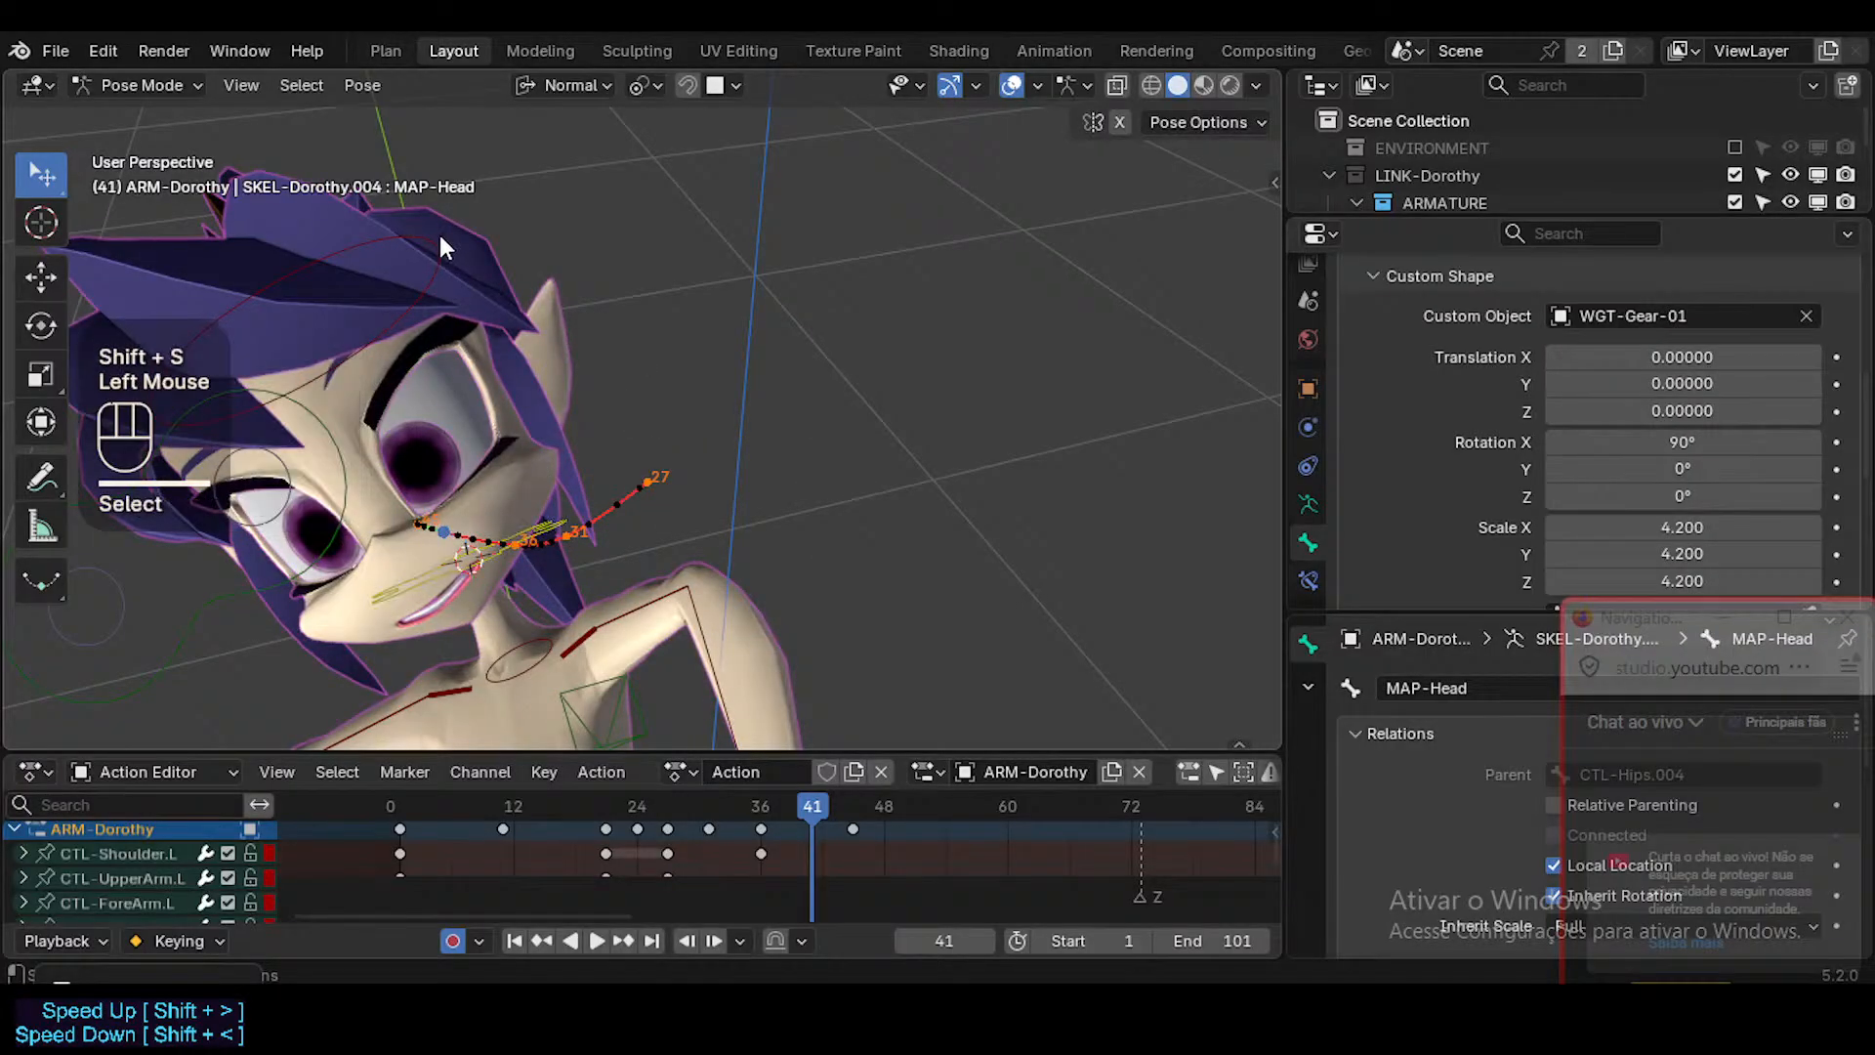
left_click(438, 230)
key("shift+s")
left_click(440, 234)
key("g")
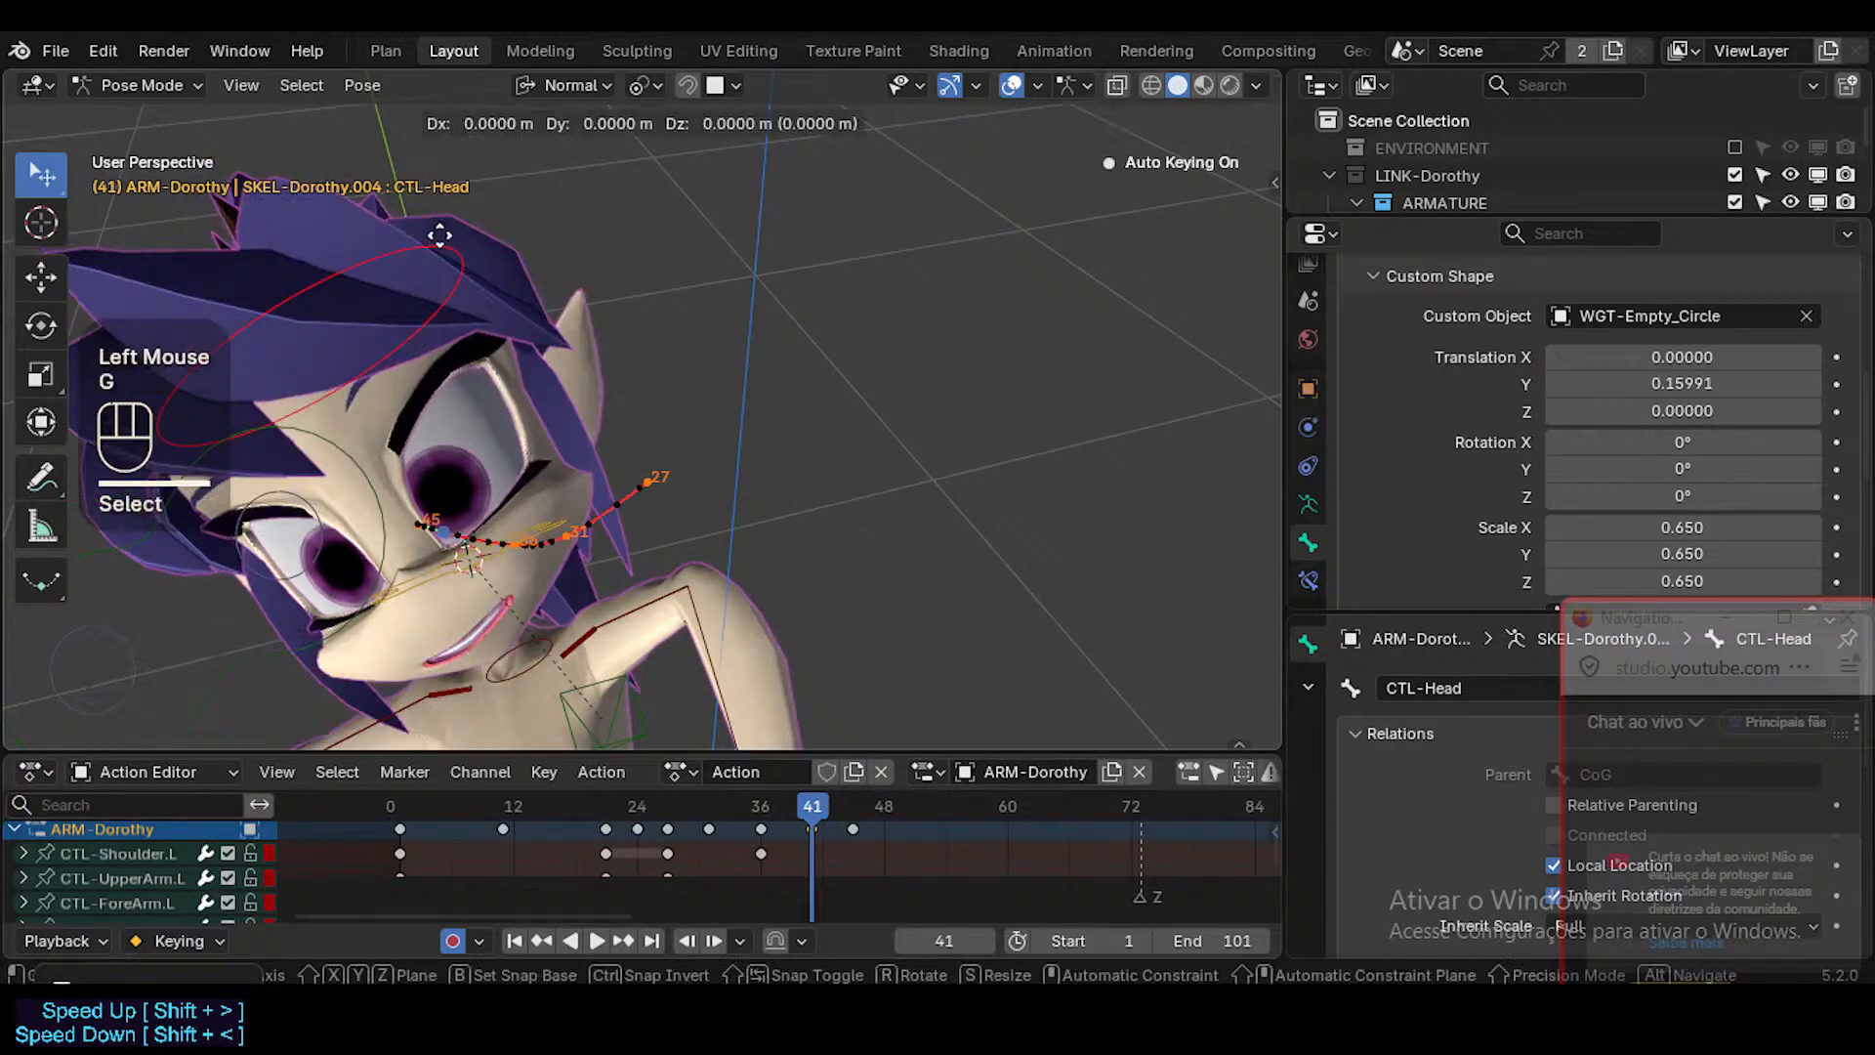
left_click(500, 548)
Scrub the animation between frames 27 and 41 and examine the head's motion path from several angles.
middle_click_drag(500, 548, 674, 469)
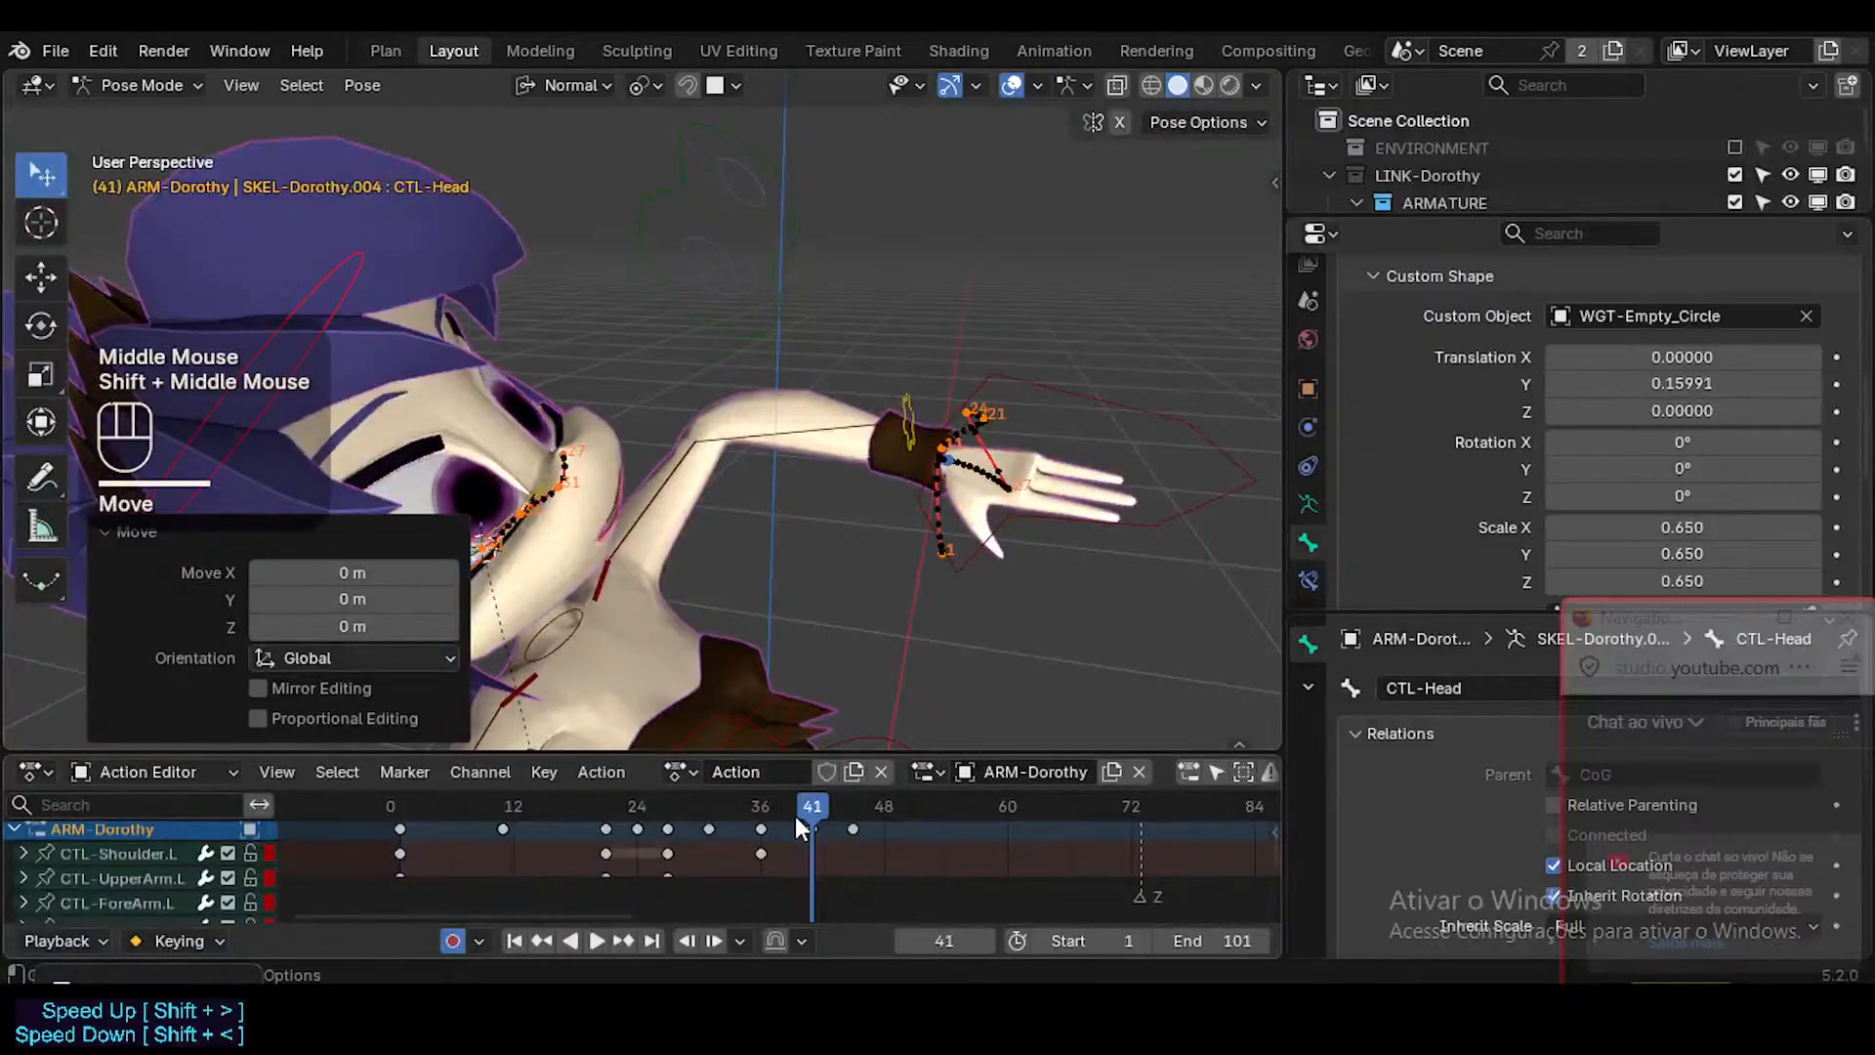
left_click_drag(795, 814, 699, 811)
middle_click_drag(511, 599, 600, 629)
left_click(670, 806)
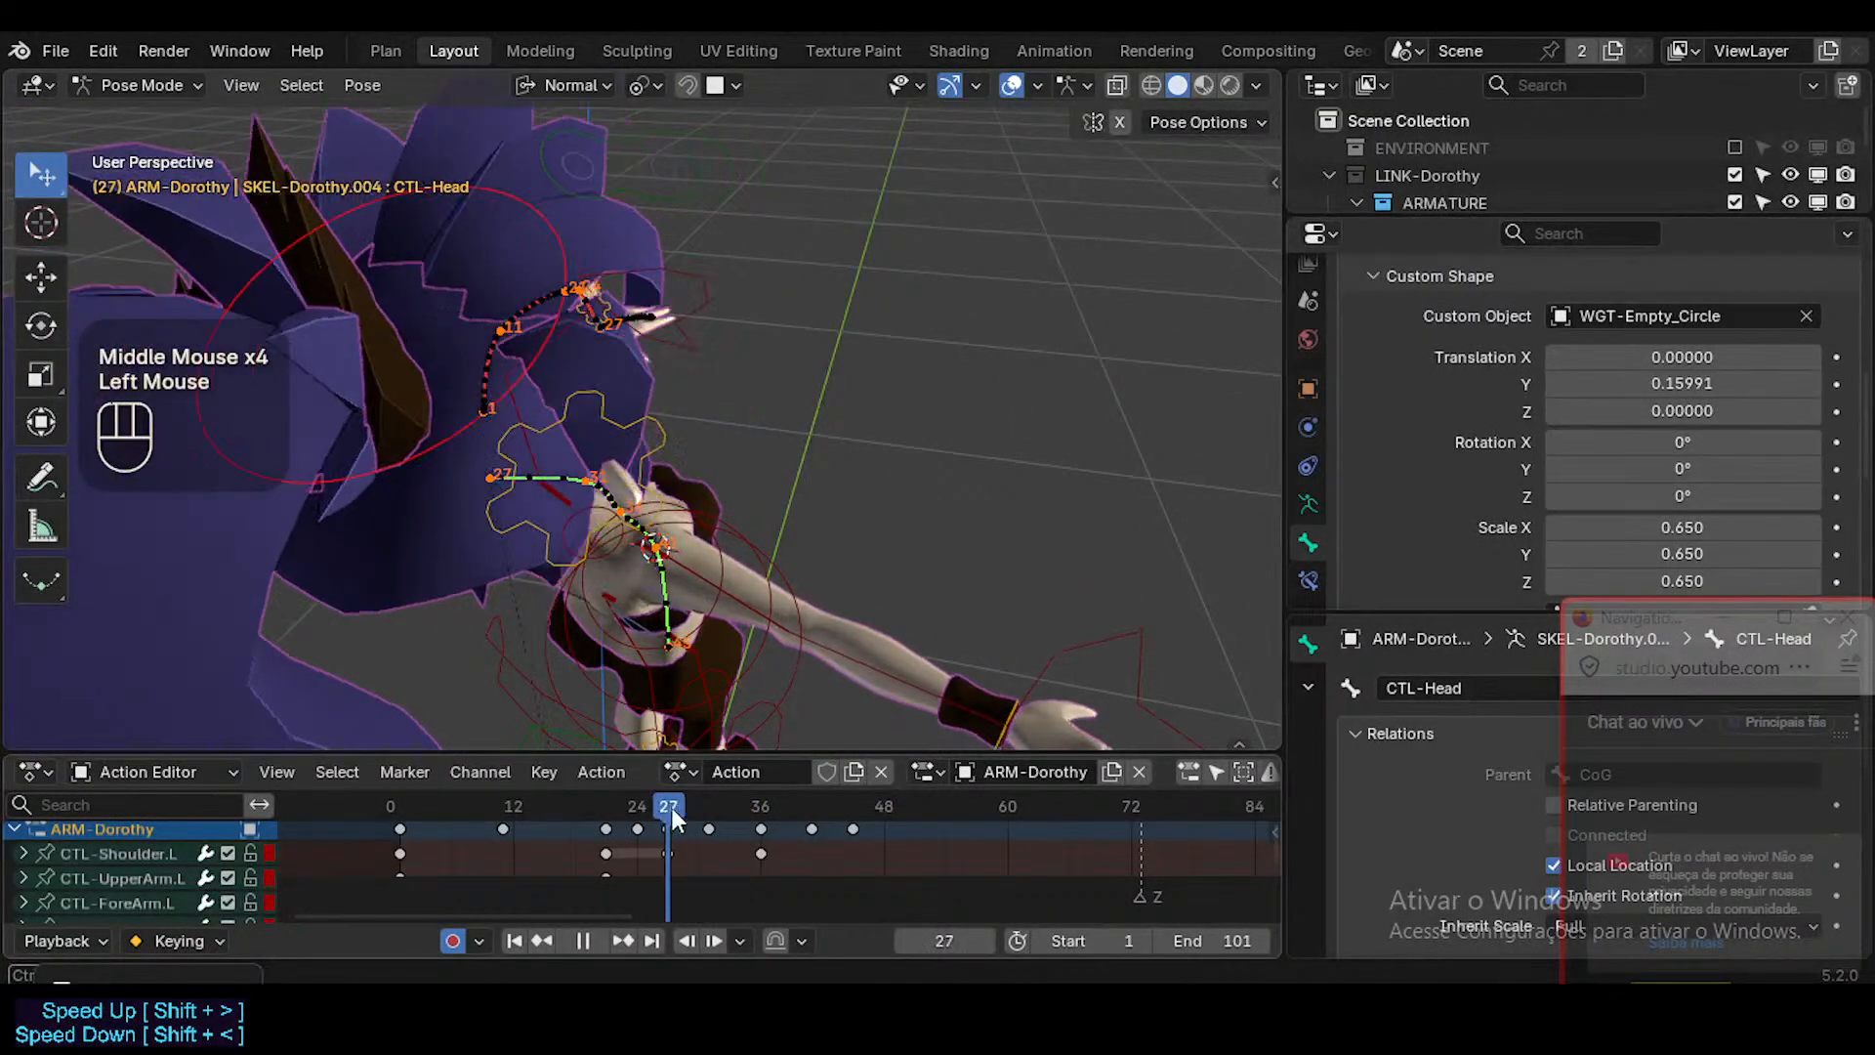
mouse_move(671, 809)
left_mouse_down()
mouse_move(826, 810)
mouse_move(582, 795)
mouse_move(786, 783)
mouse_move(677, 781)
left_mouse_up()
middle_click_drag(701, 414, 1738, 382)
scroll(1746, 381, "down", 1)
scroll(825, 545, "down", 2)
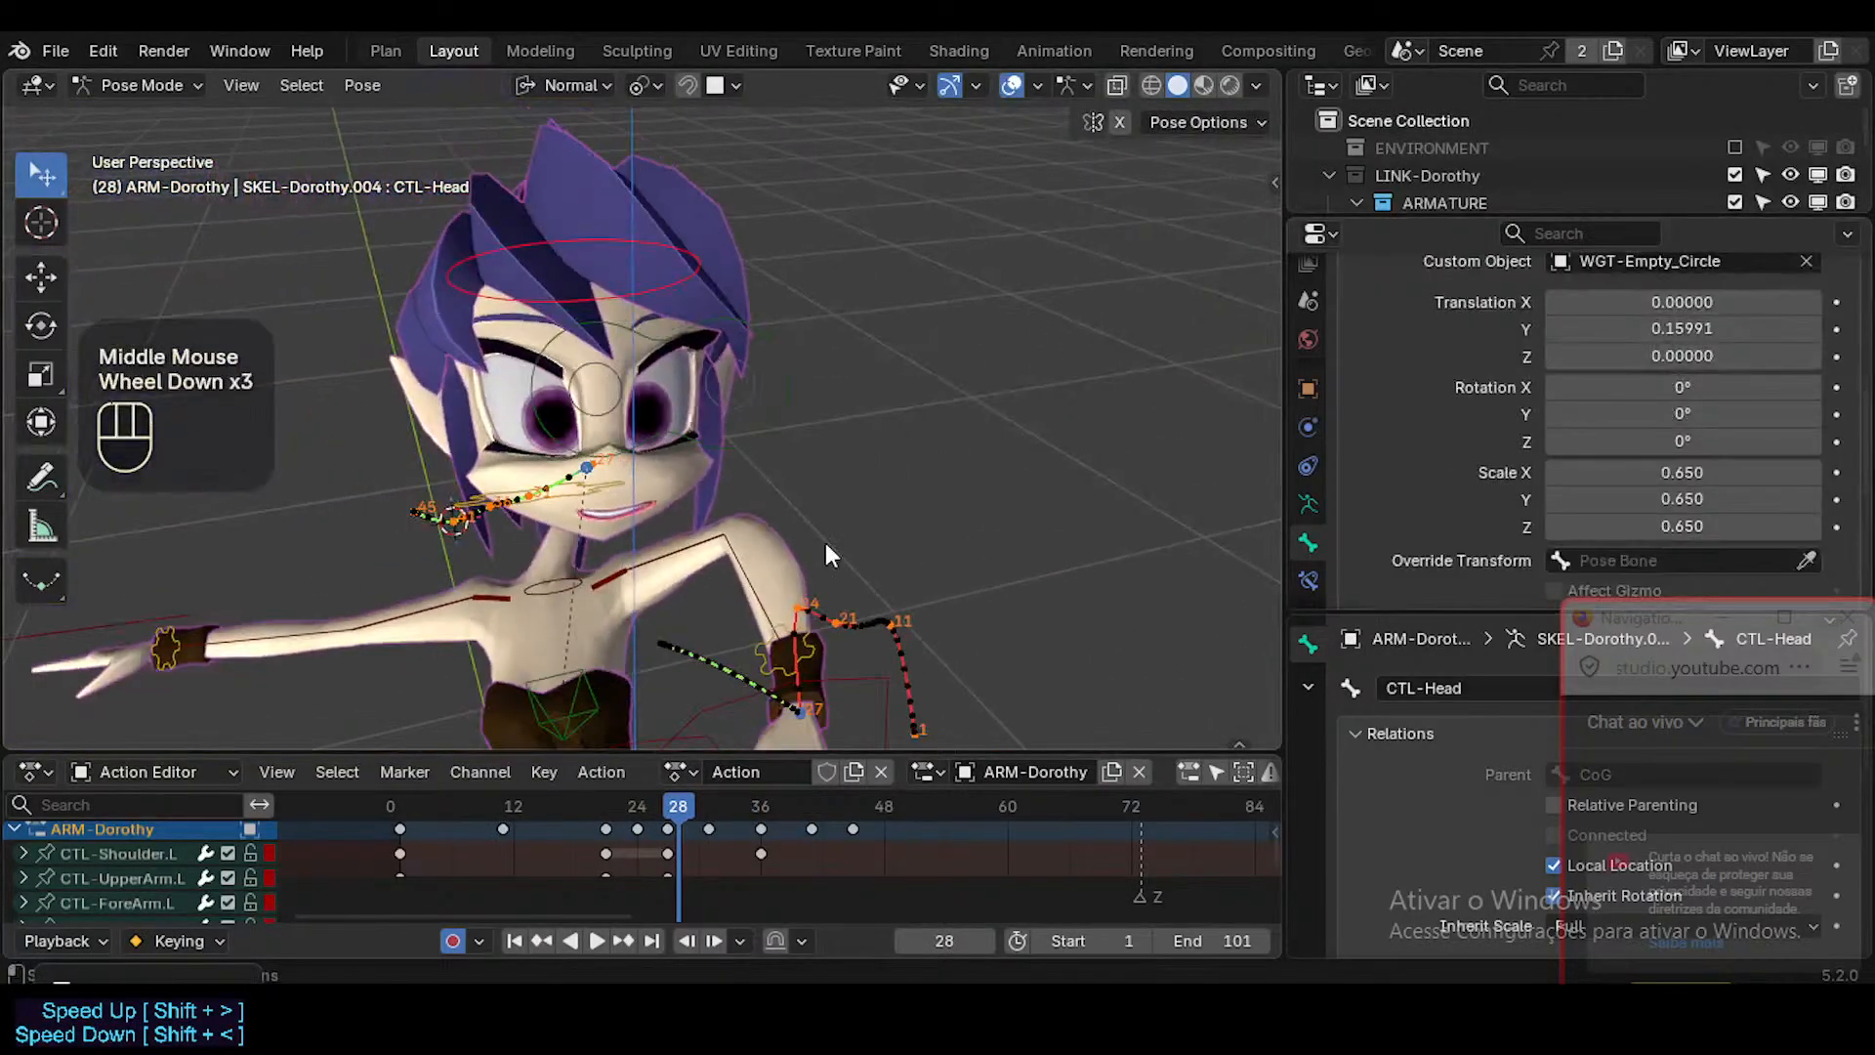
middle_click_drag(826, 555, 744, 500, "shift")
scroll(744, 500, "down", 1)
left_click_drag(678, 806, 717, 814)
middle_click_drag(444, 409, 713, 472)
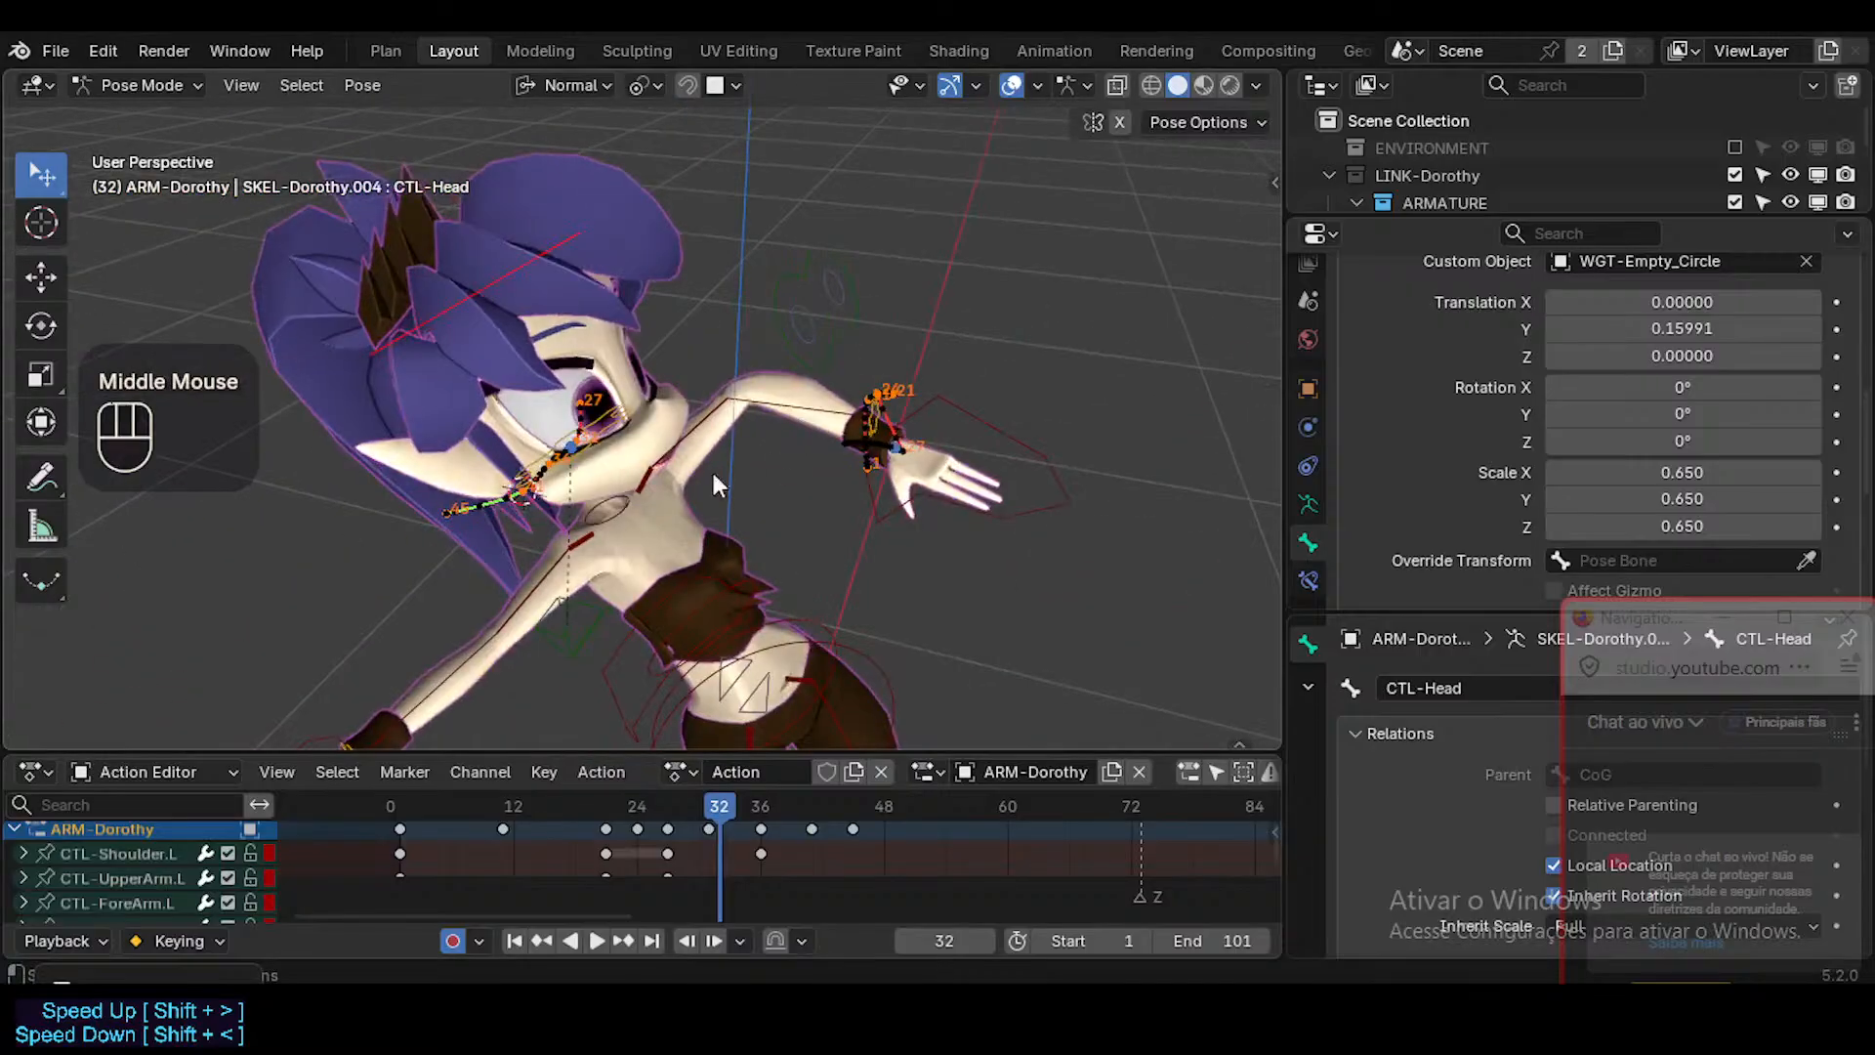
scroll(713, 474, "up", 3)
middle_click_drag(565, 478, 644, 585)
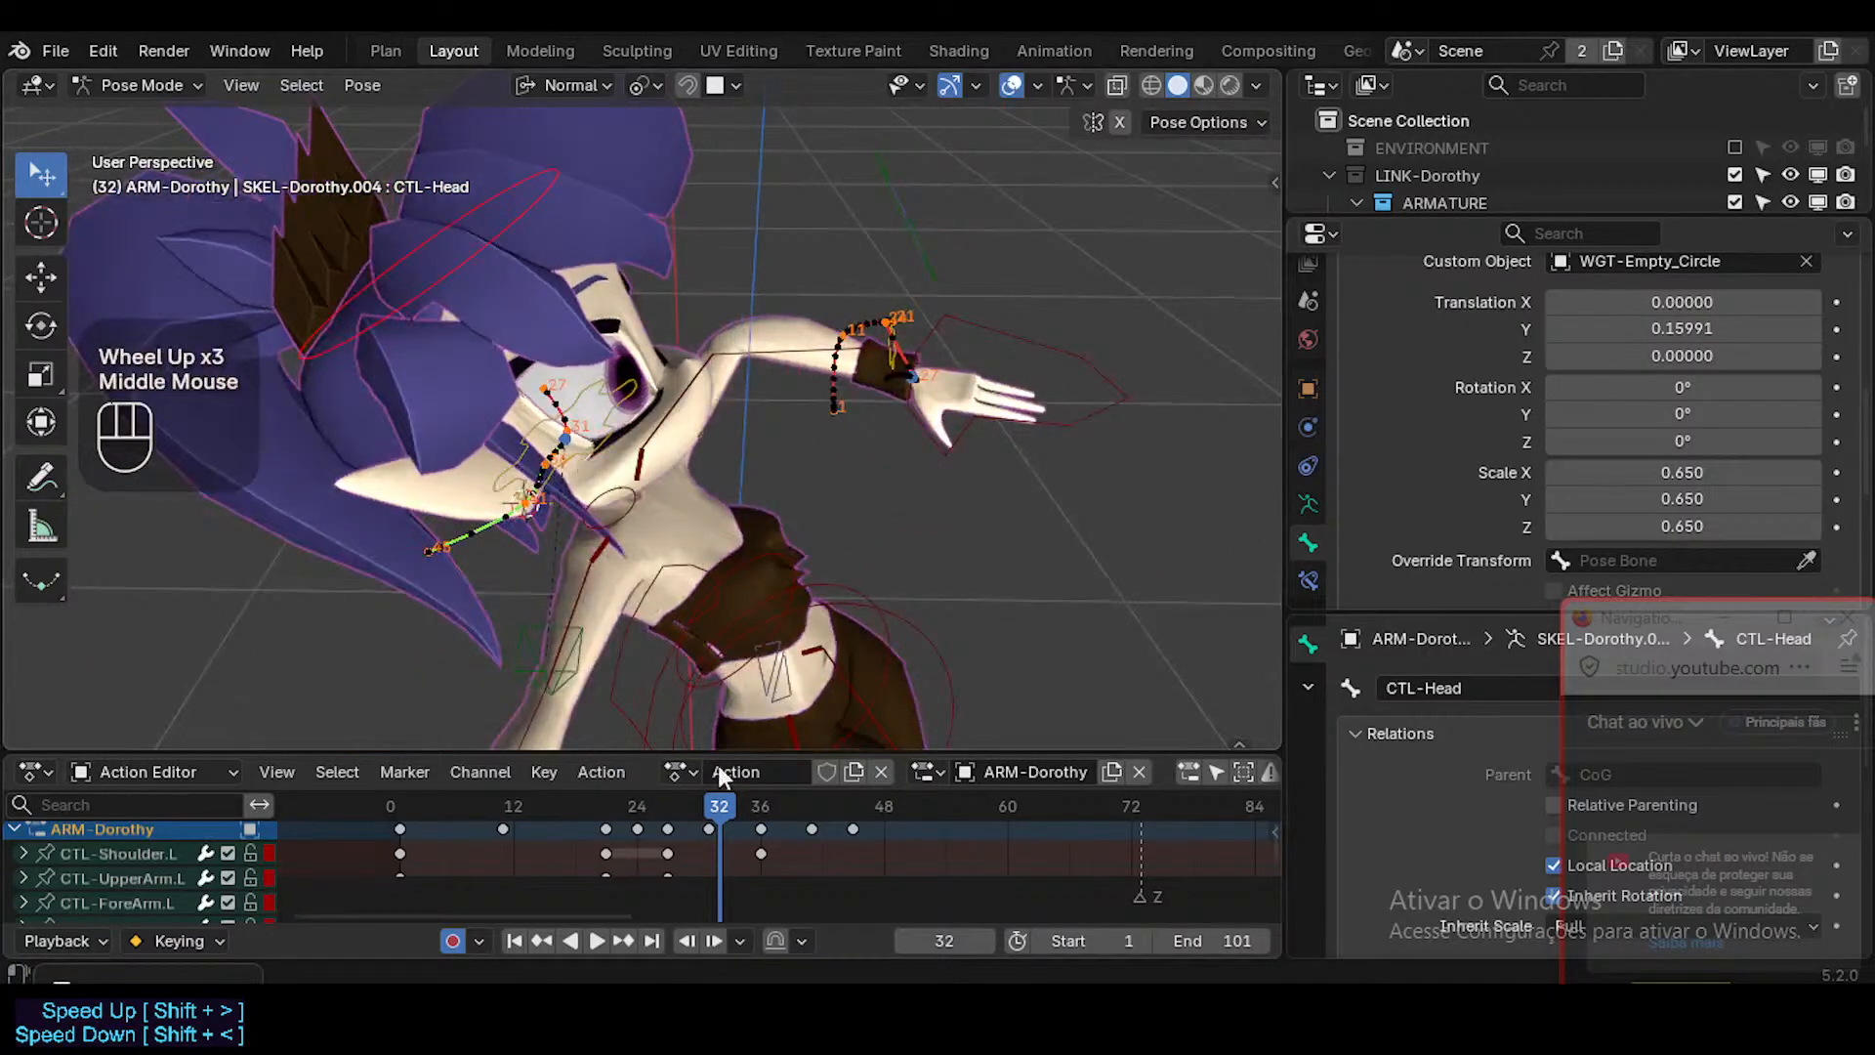
Realign CTL-Head to the MAP-Head bone at frame 31 using the 3D cursor, and key it with a zero-distance Move.
key("Escape")
key("shift+s")
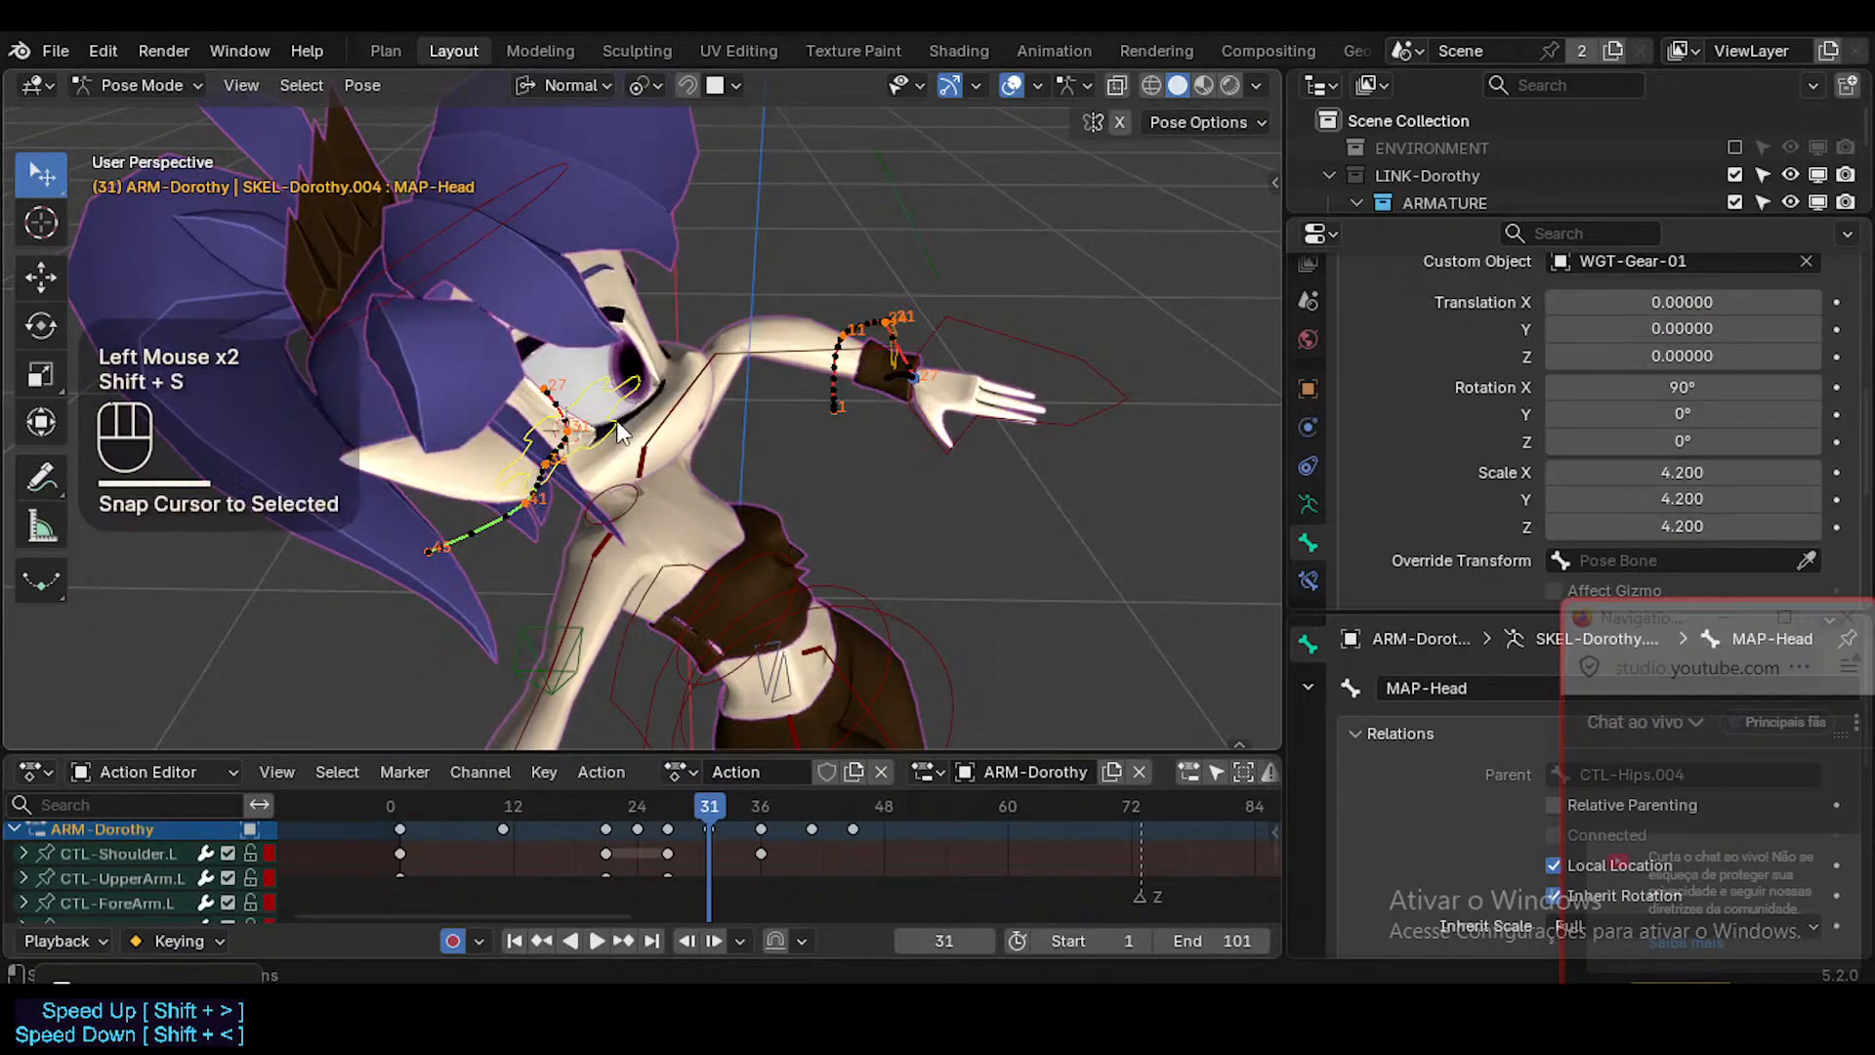
left_click(486, 185)
key("g")
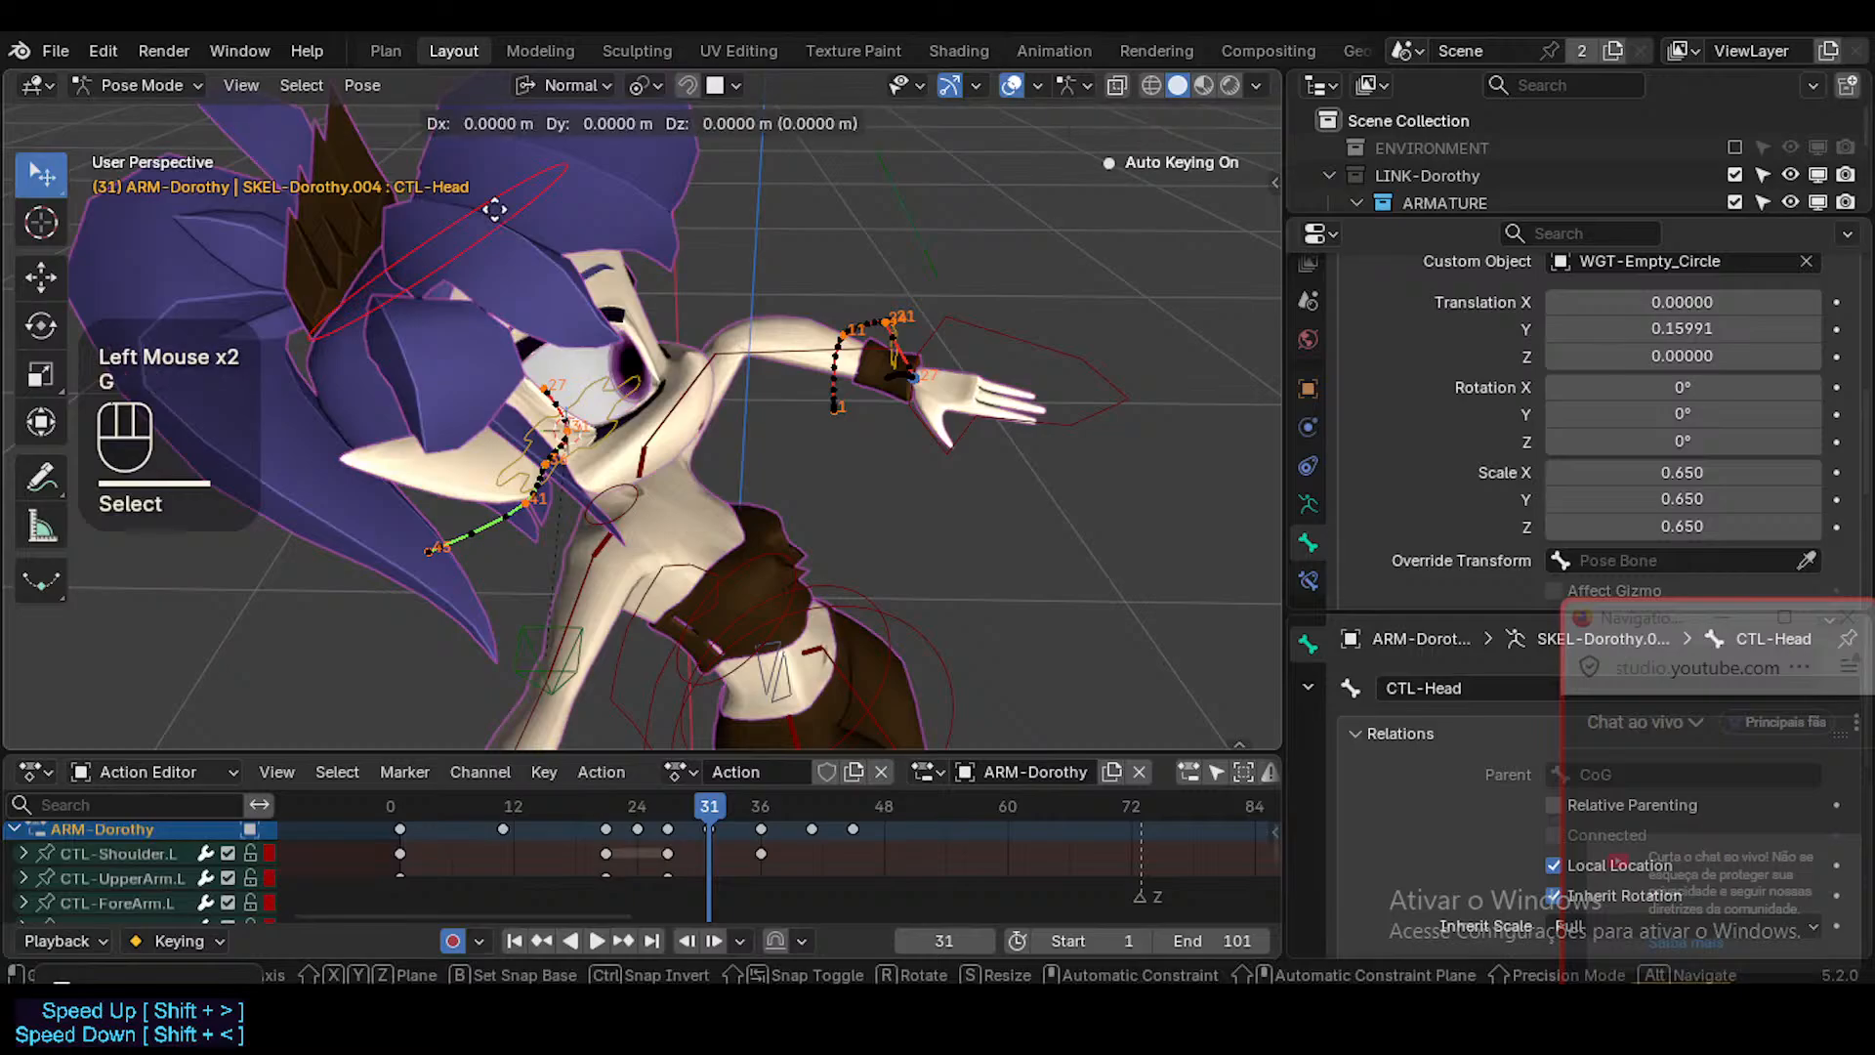
left_click(495, 211)
At frame 36, snap CTL-Head onto the MAP-Head bone through the 3D cursor and key it with a zero-distance Move.
left_click(758, 805)
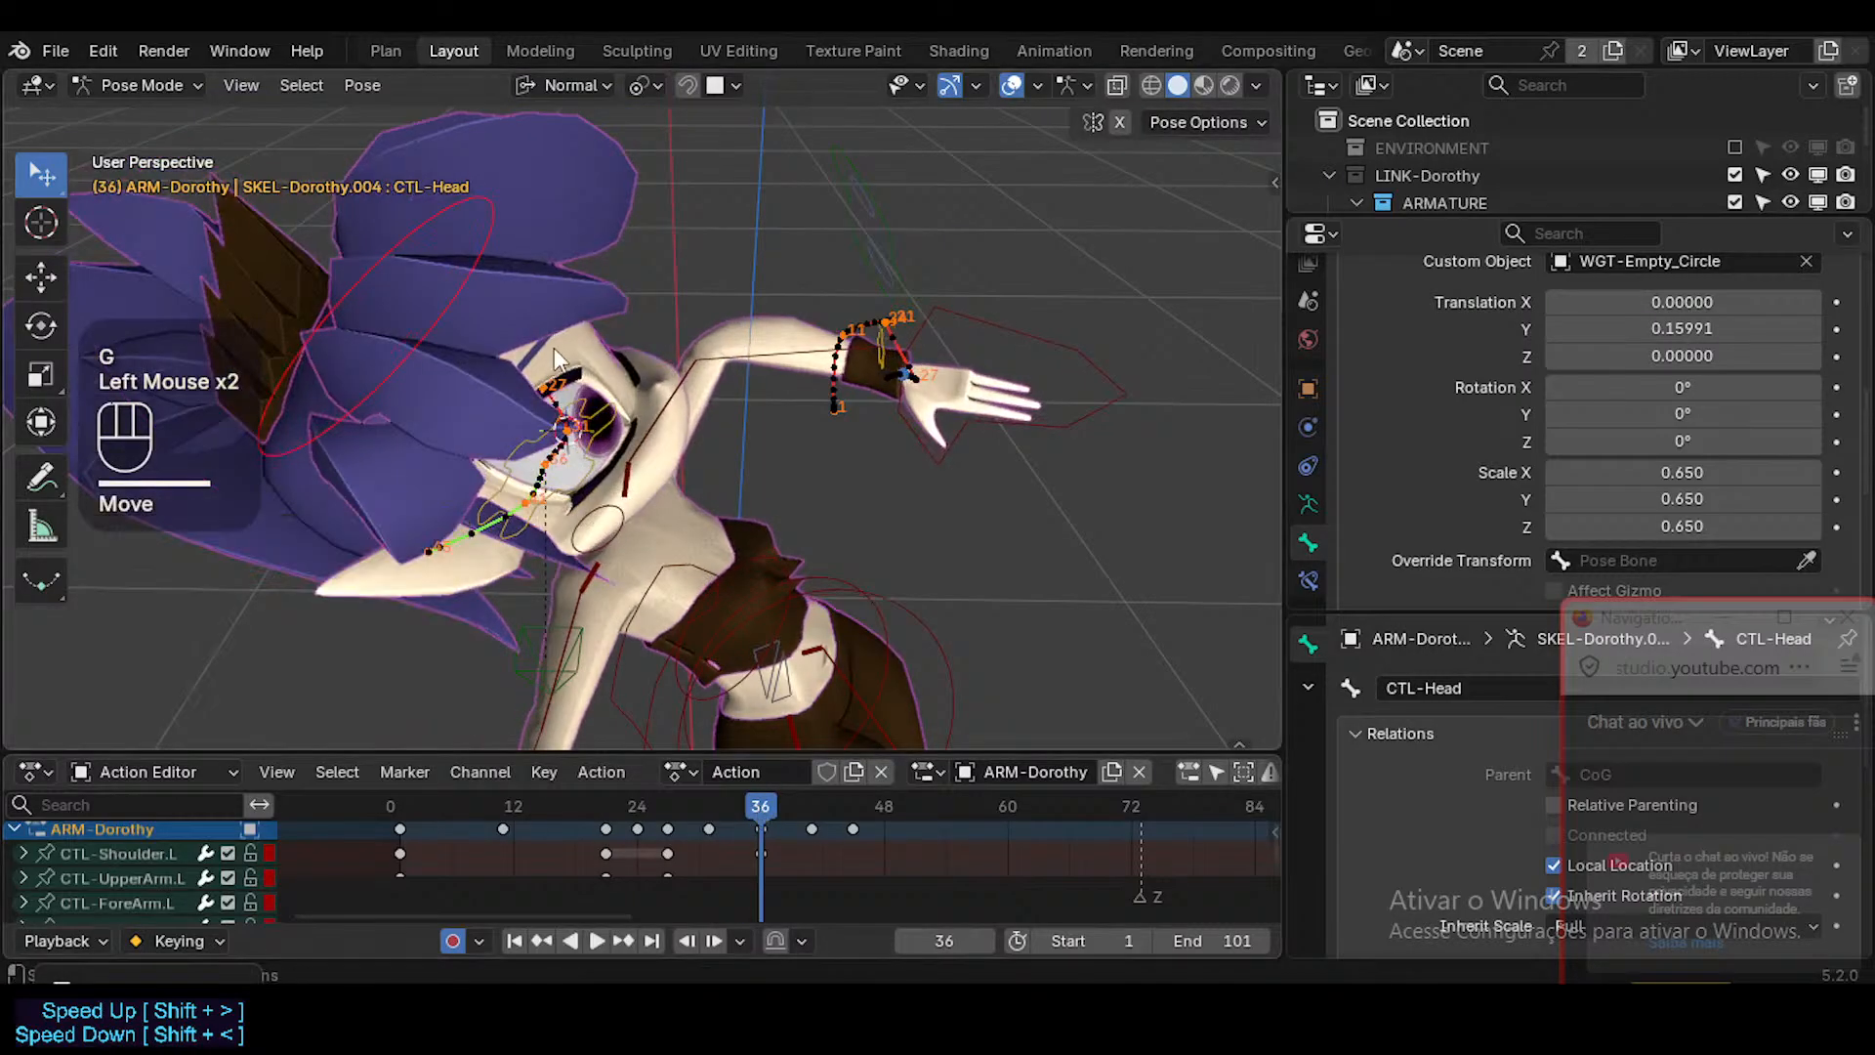
key("shift+s")
left_click(490, 345)
left_click(467, 313)
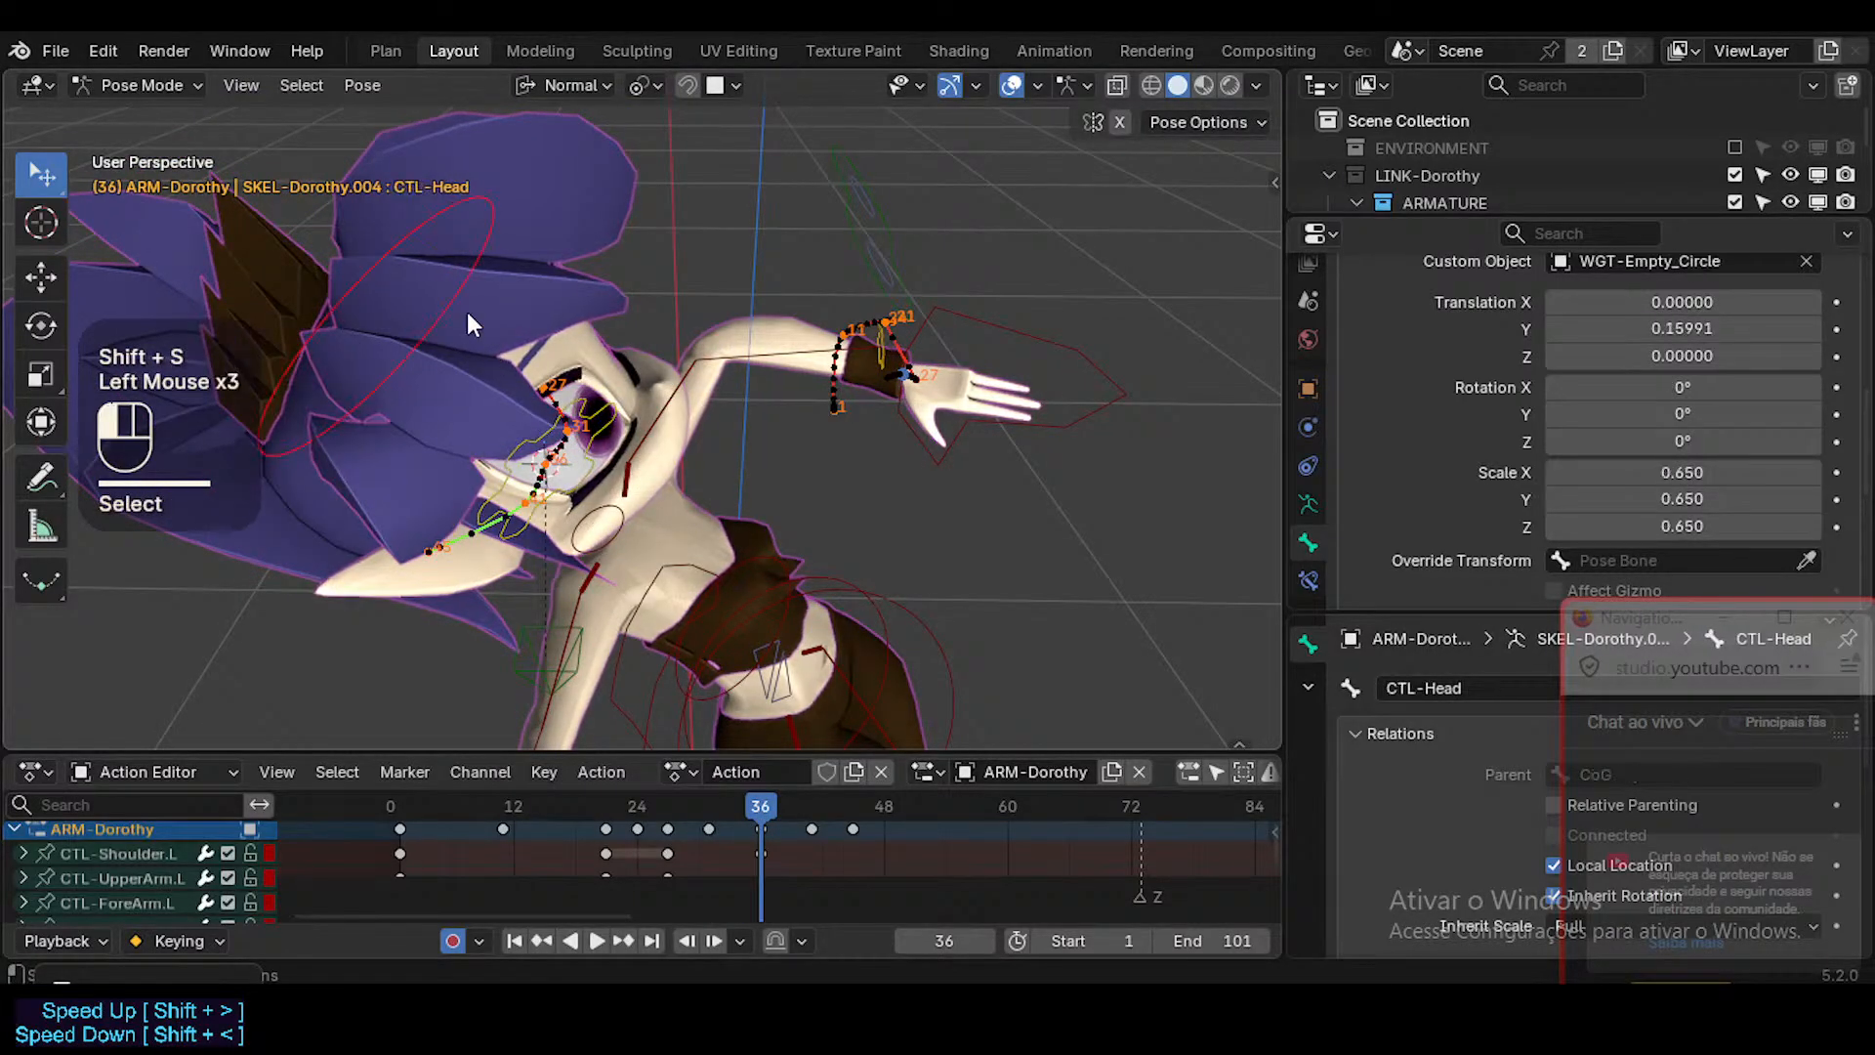
key("g")
left_click(467, 313)
At frame 41, snap CTL-Head onto the MAP-Head bone through the 3D cursor and key it with a zero-distance Move.
left_click(811, 811)
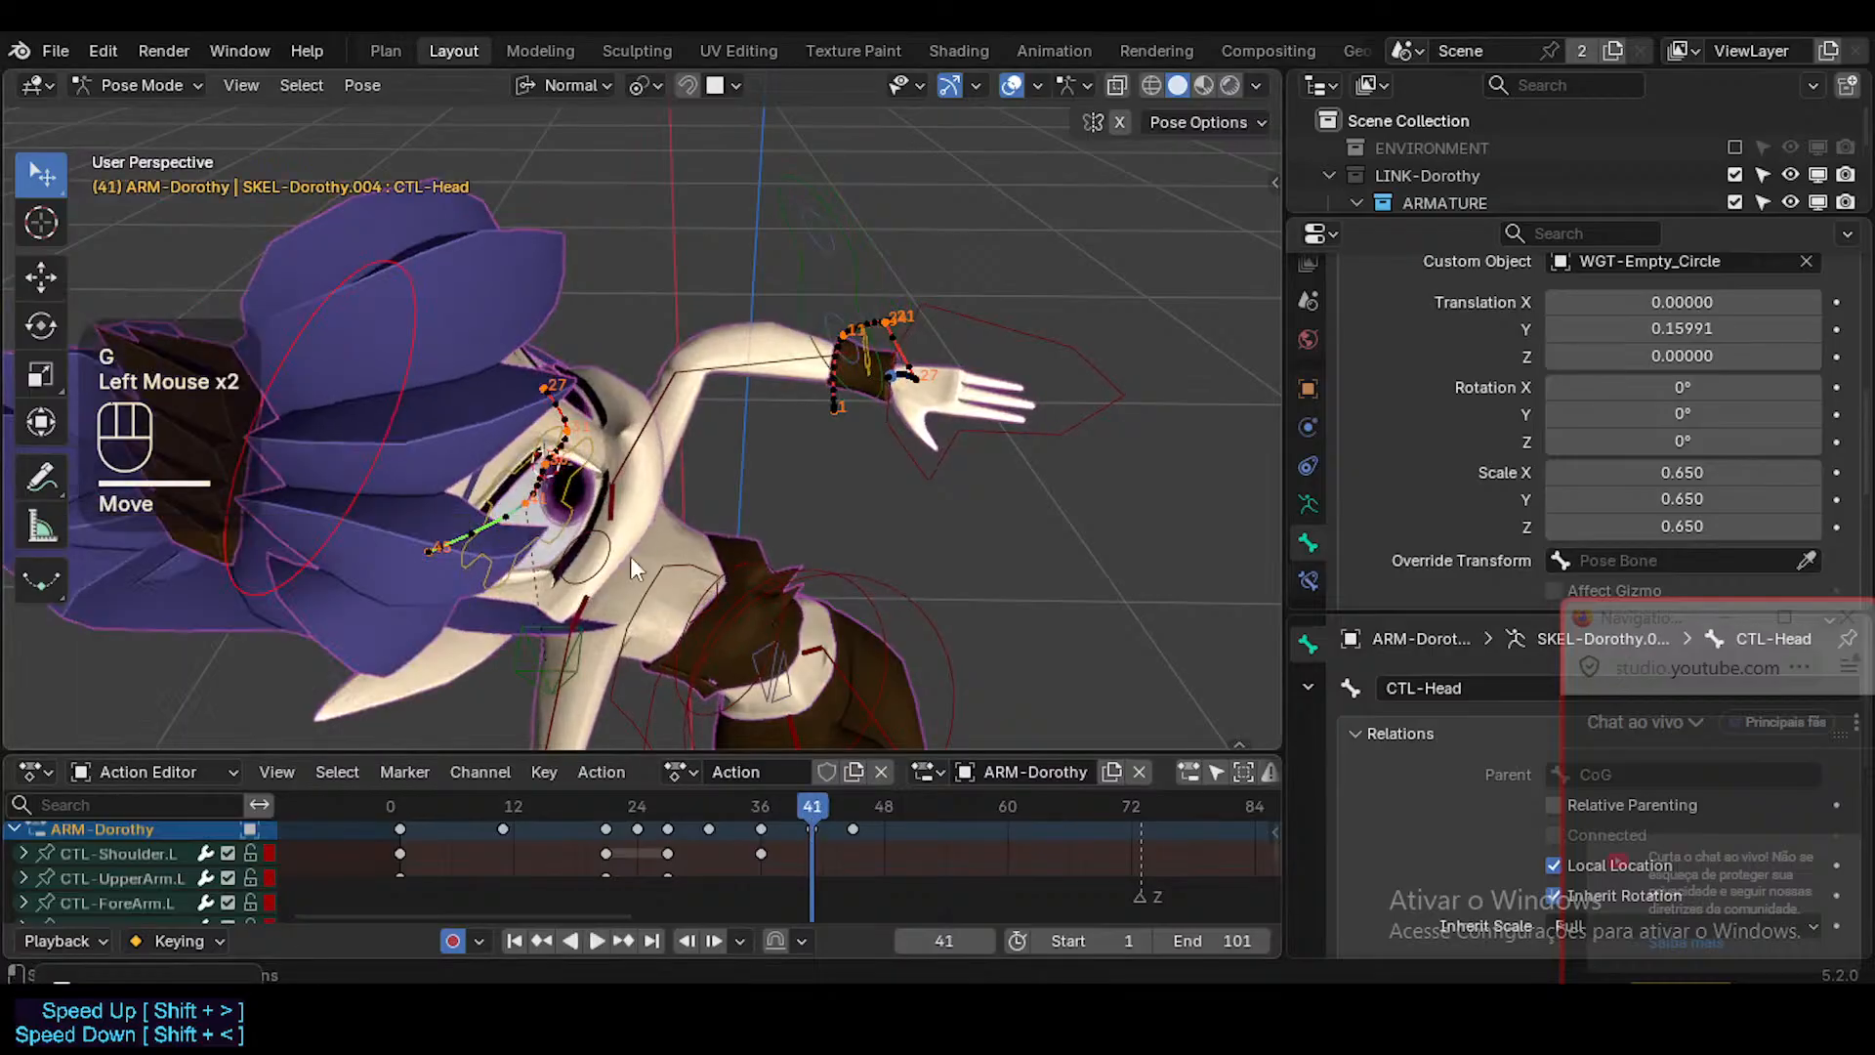
key("shift+s")
left_click(620, 522)
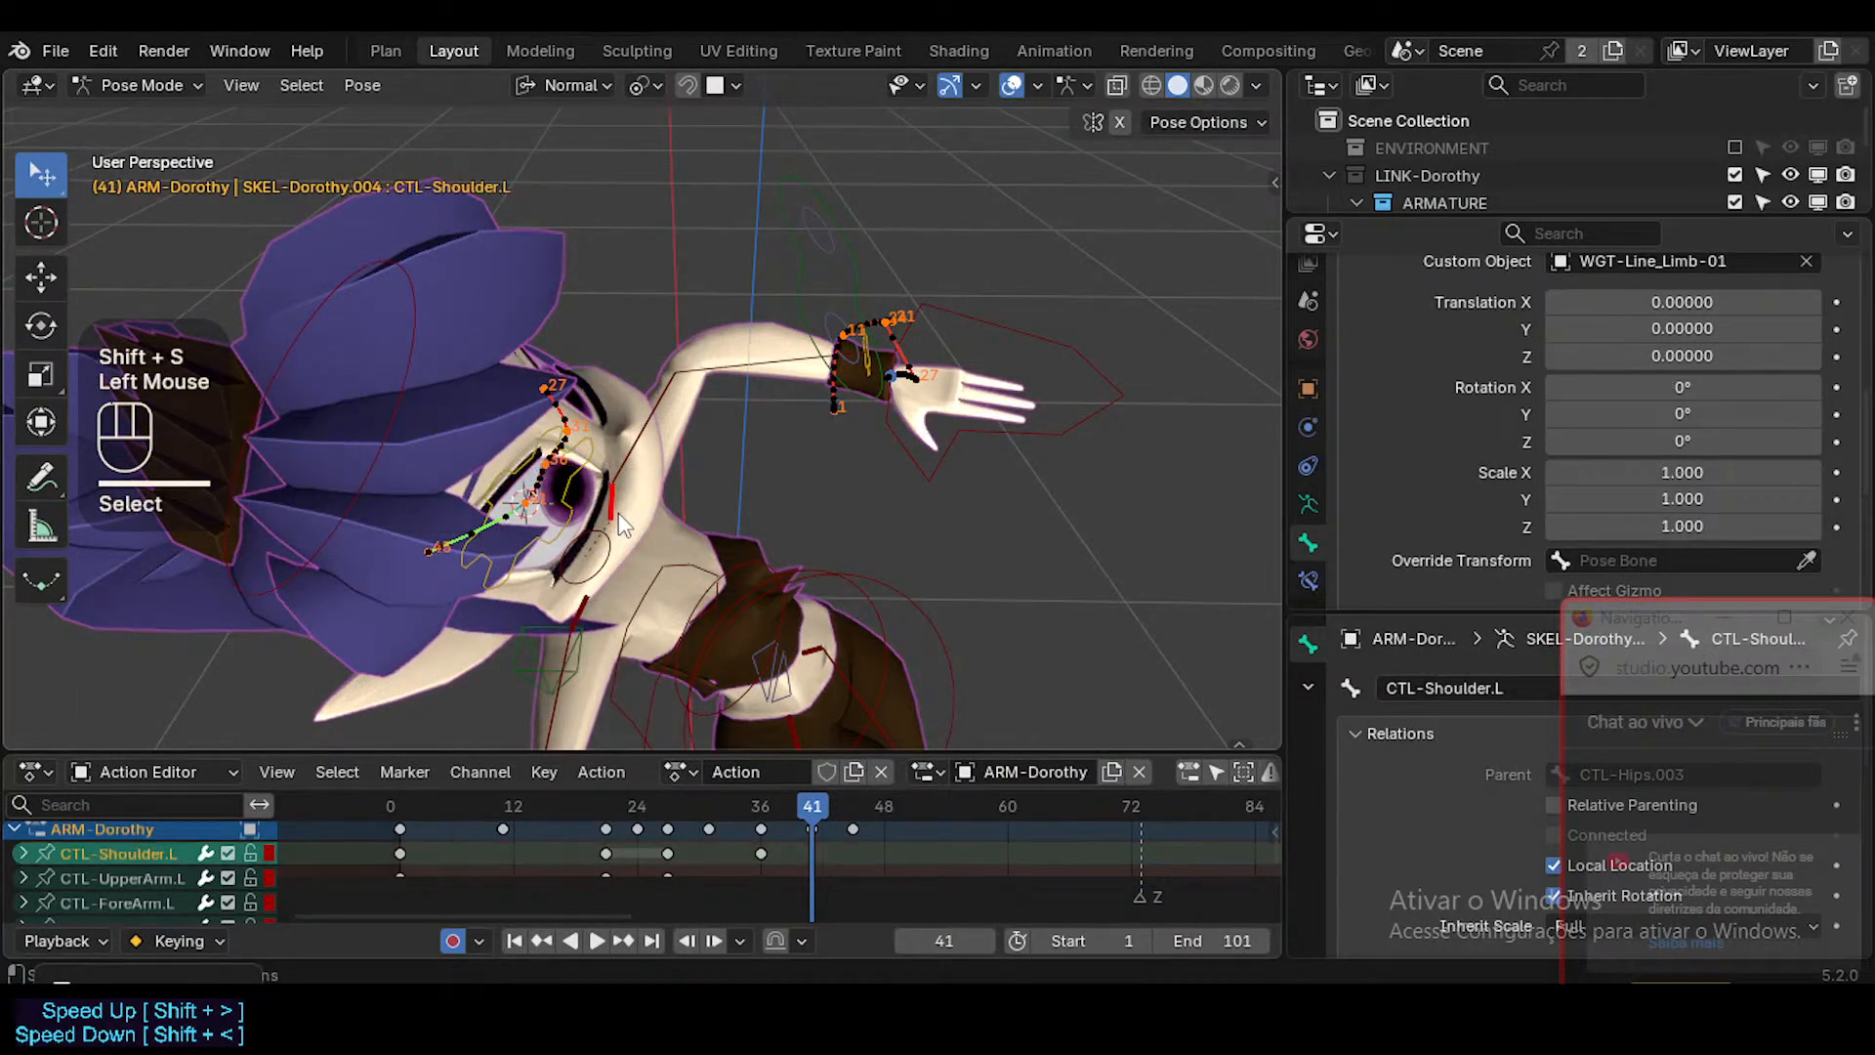
left_click(412, 398)
left_click(412, 398)
key("g")
left_click(406, 400)
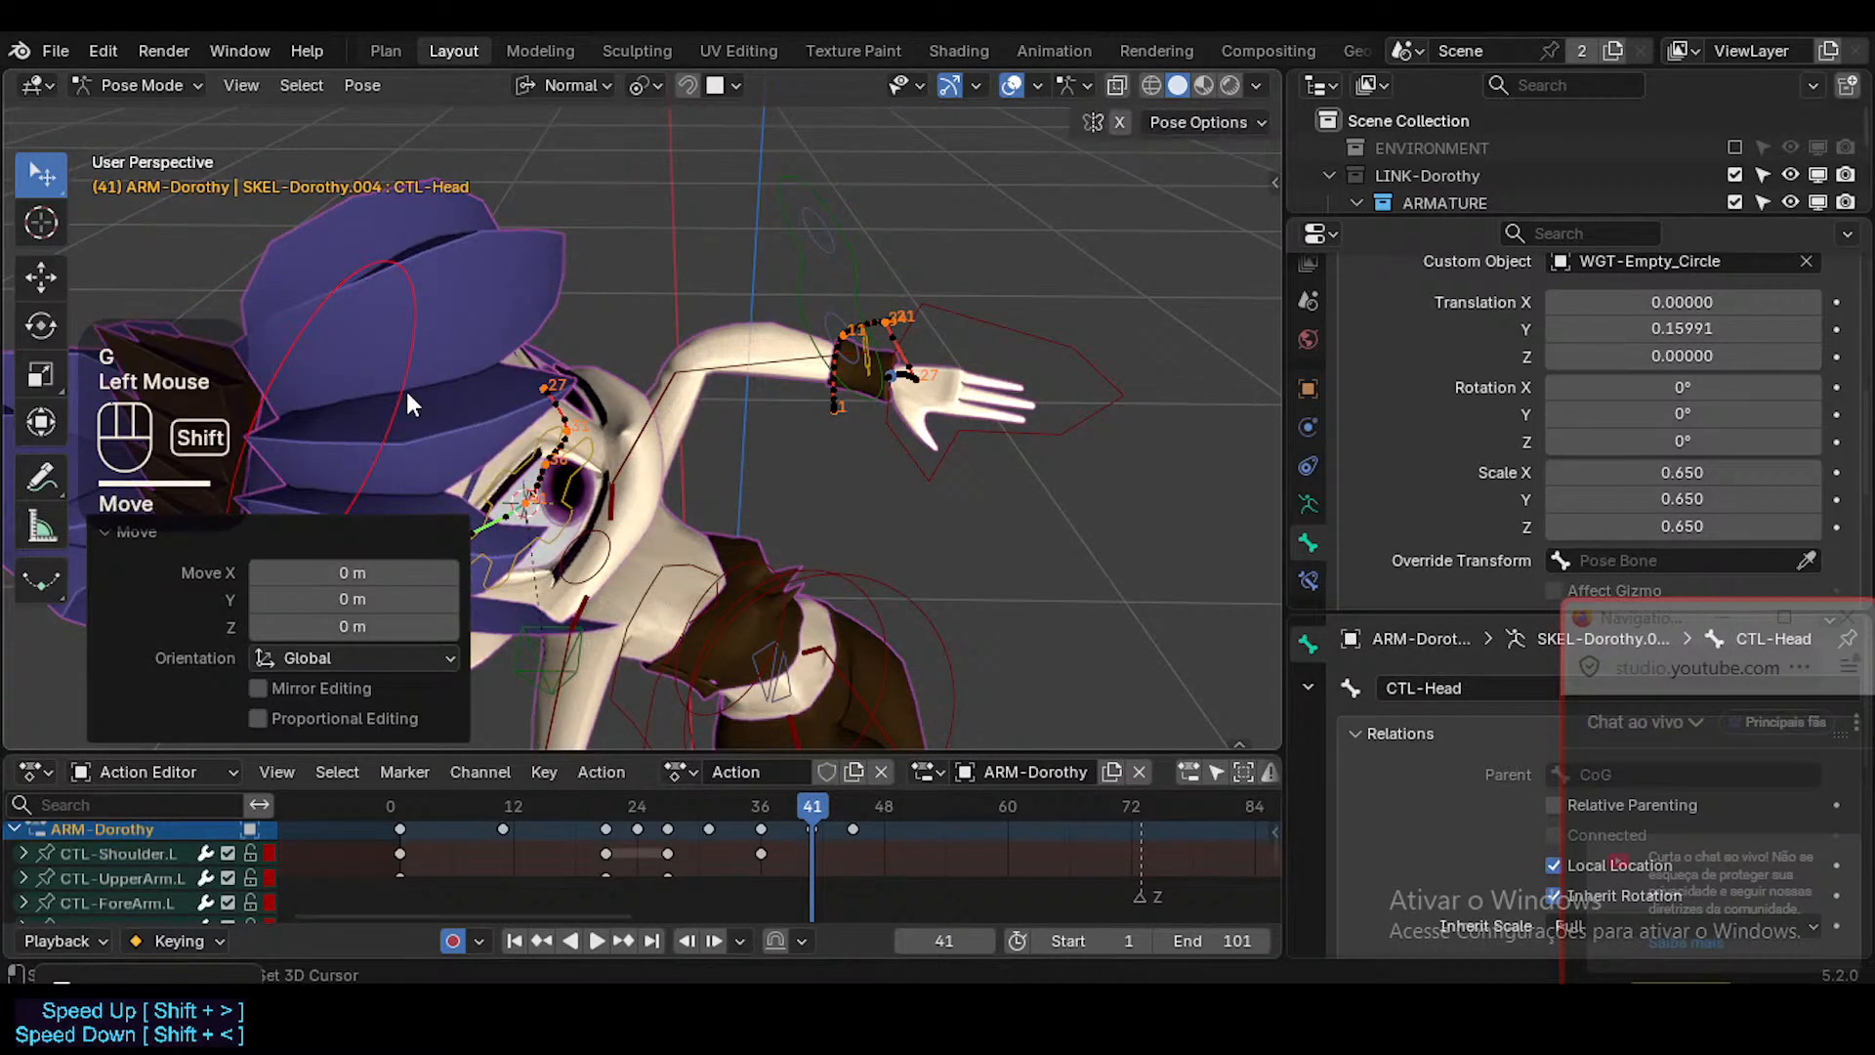
key("shift+s")
key("8")
key("g")
left_click(408, 392)
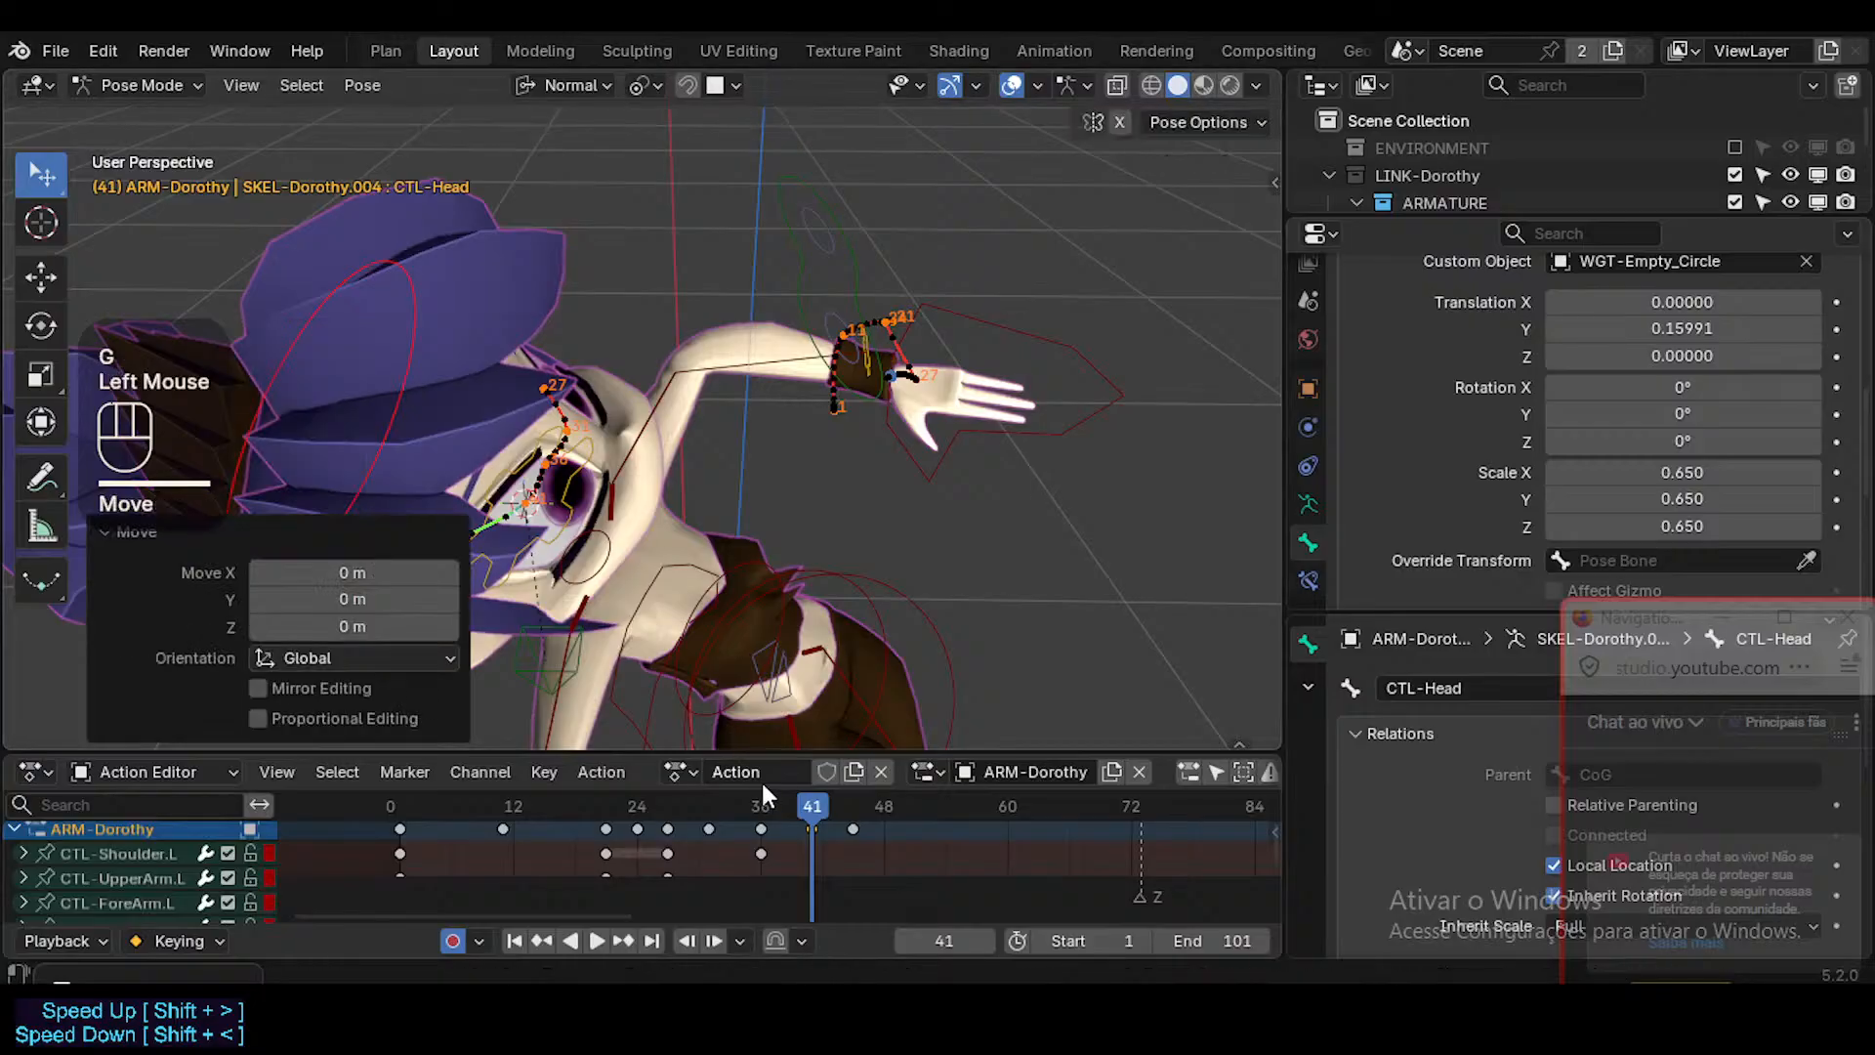
Return to frame 36, snap the 3D cursor to MAP-Head, then snap and key CTL-Head there again.
left_click(761, 802)
key("shift+s")
key("2")
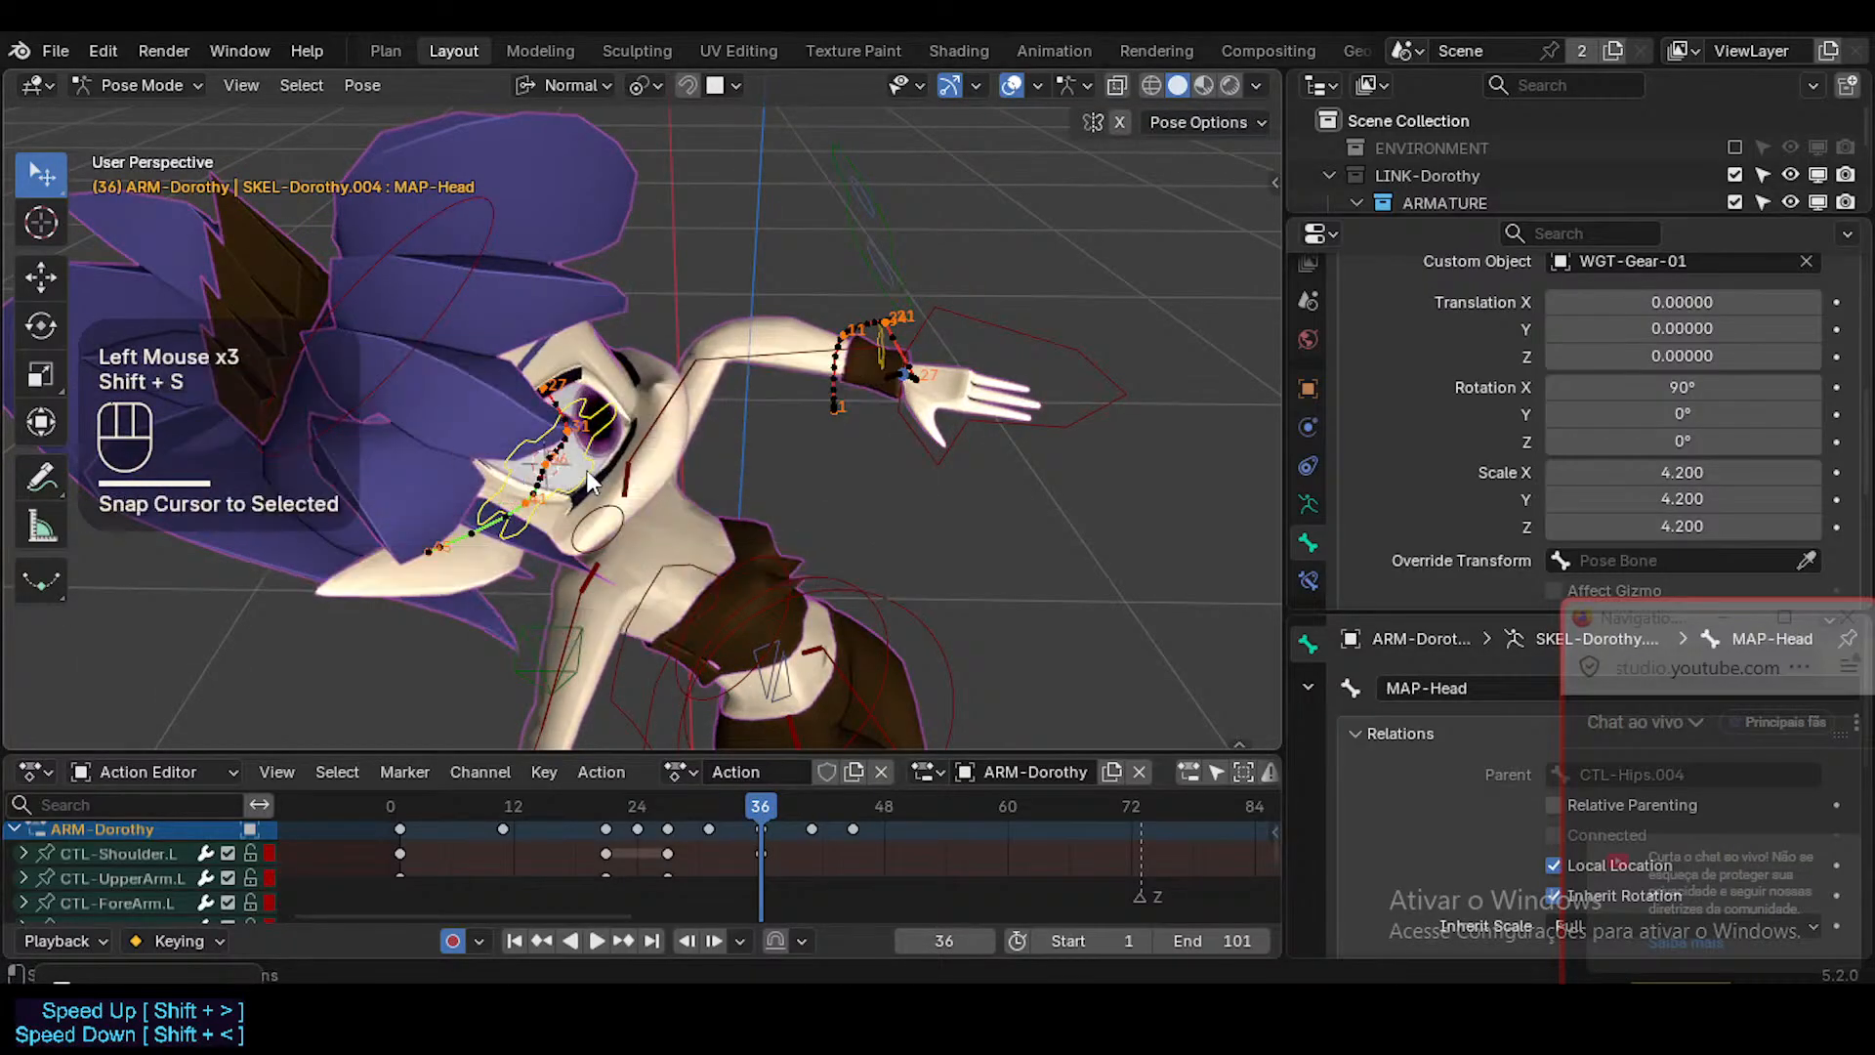
left_click(433, 346)
key("shift+s")
key("8")
left_click(506, 336)
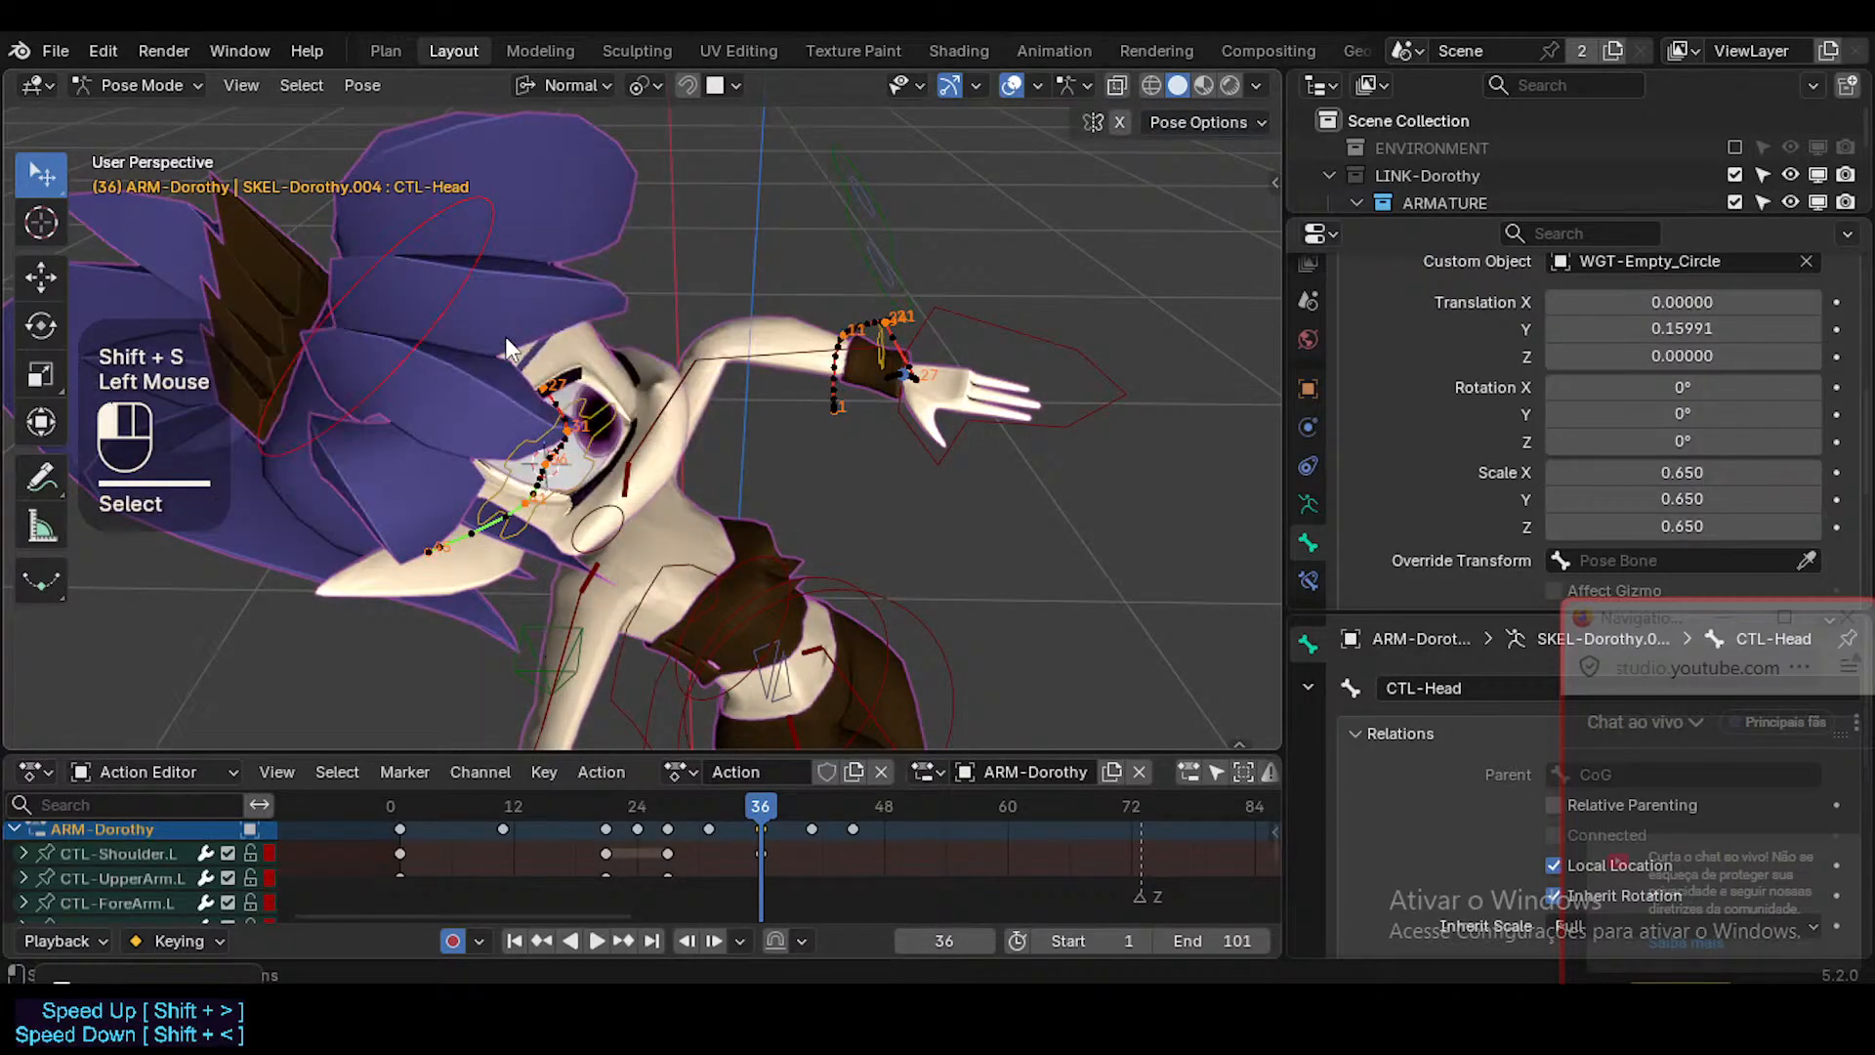
Return to frame 31, snap the 3D cursor to MAP-Head, then snap and key CTL-Head there again.
left_click(707, 806)
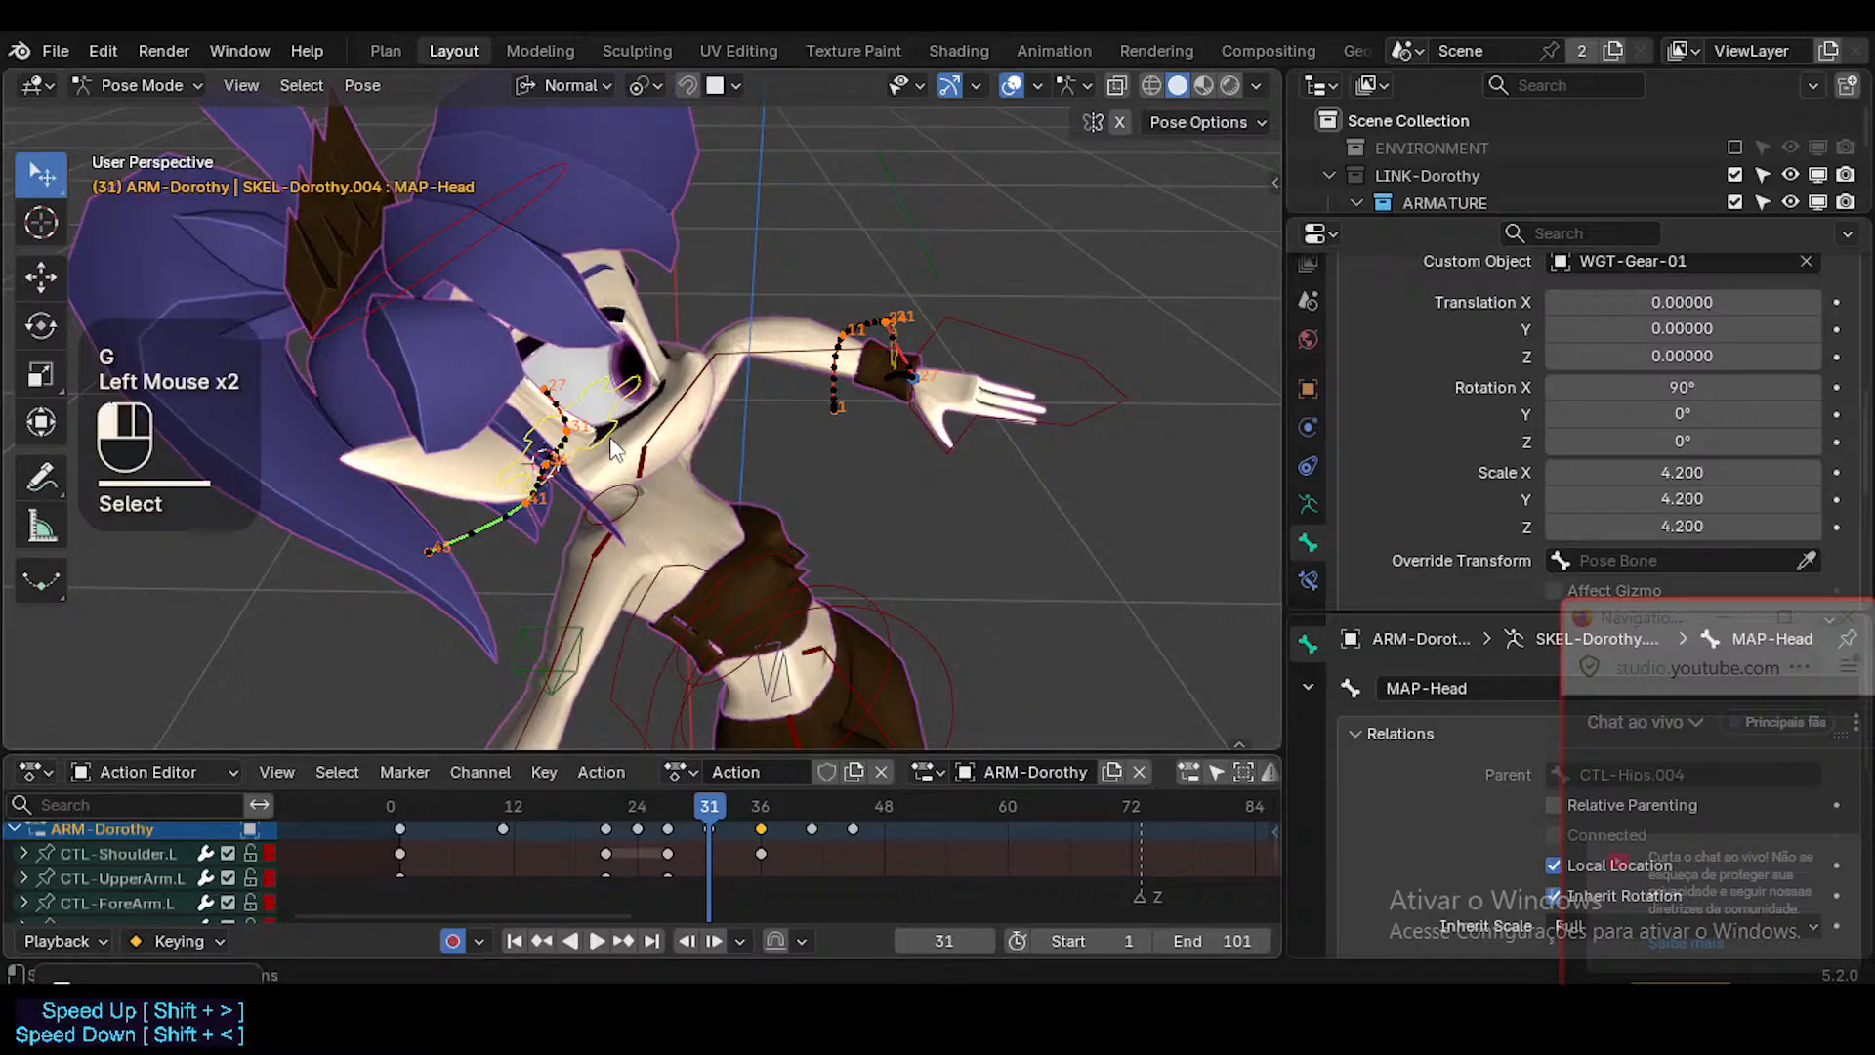
key("shift+s")
key("2")
left_click(465, 253)
key("shift+s")
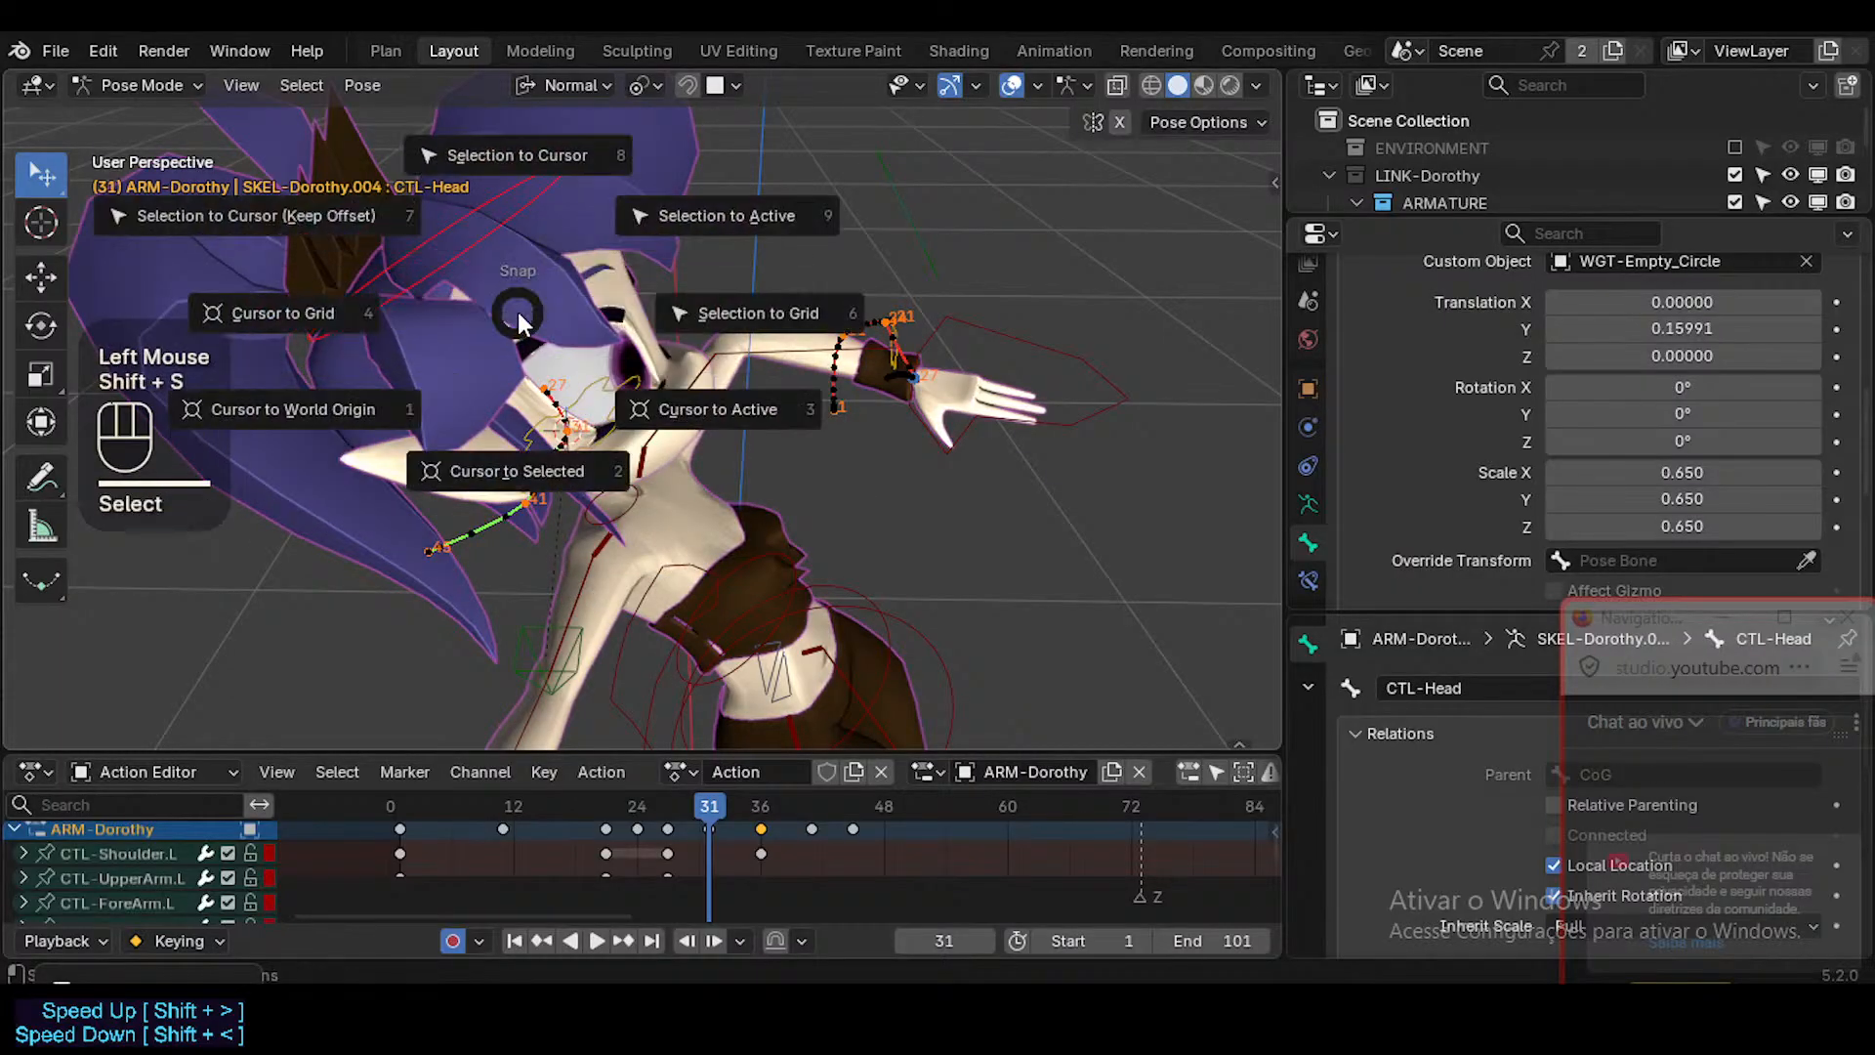
key("8")
left_click(518, 312)
Play back the animation up to frame 45 to check the head's motion against the whole body.
middle_click_drag(789, 520, 677, 411)
scroll(657, 611, "down", 1)
scroll(723, 626, "down", 2)
middle_click_drag(723, 626, 747, 796, "shift")
left_click(772, 560)
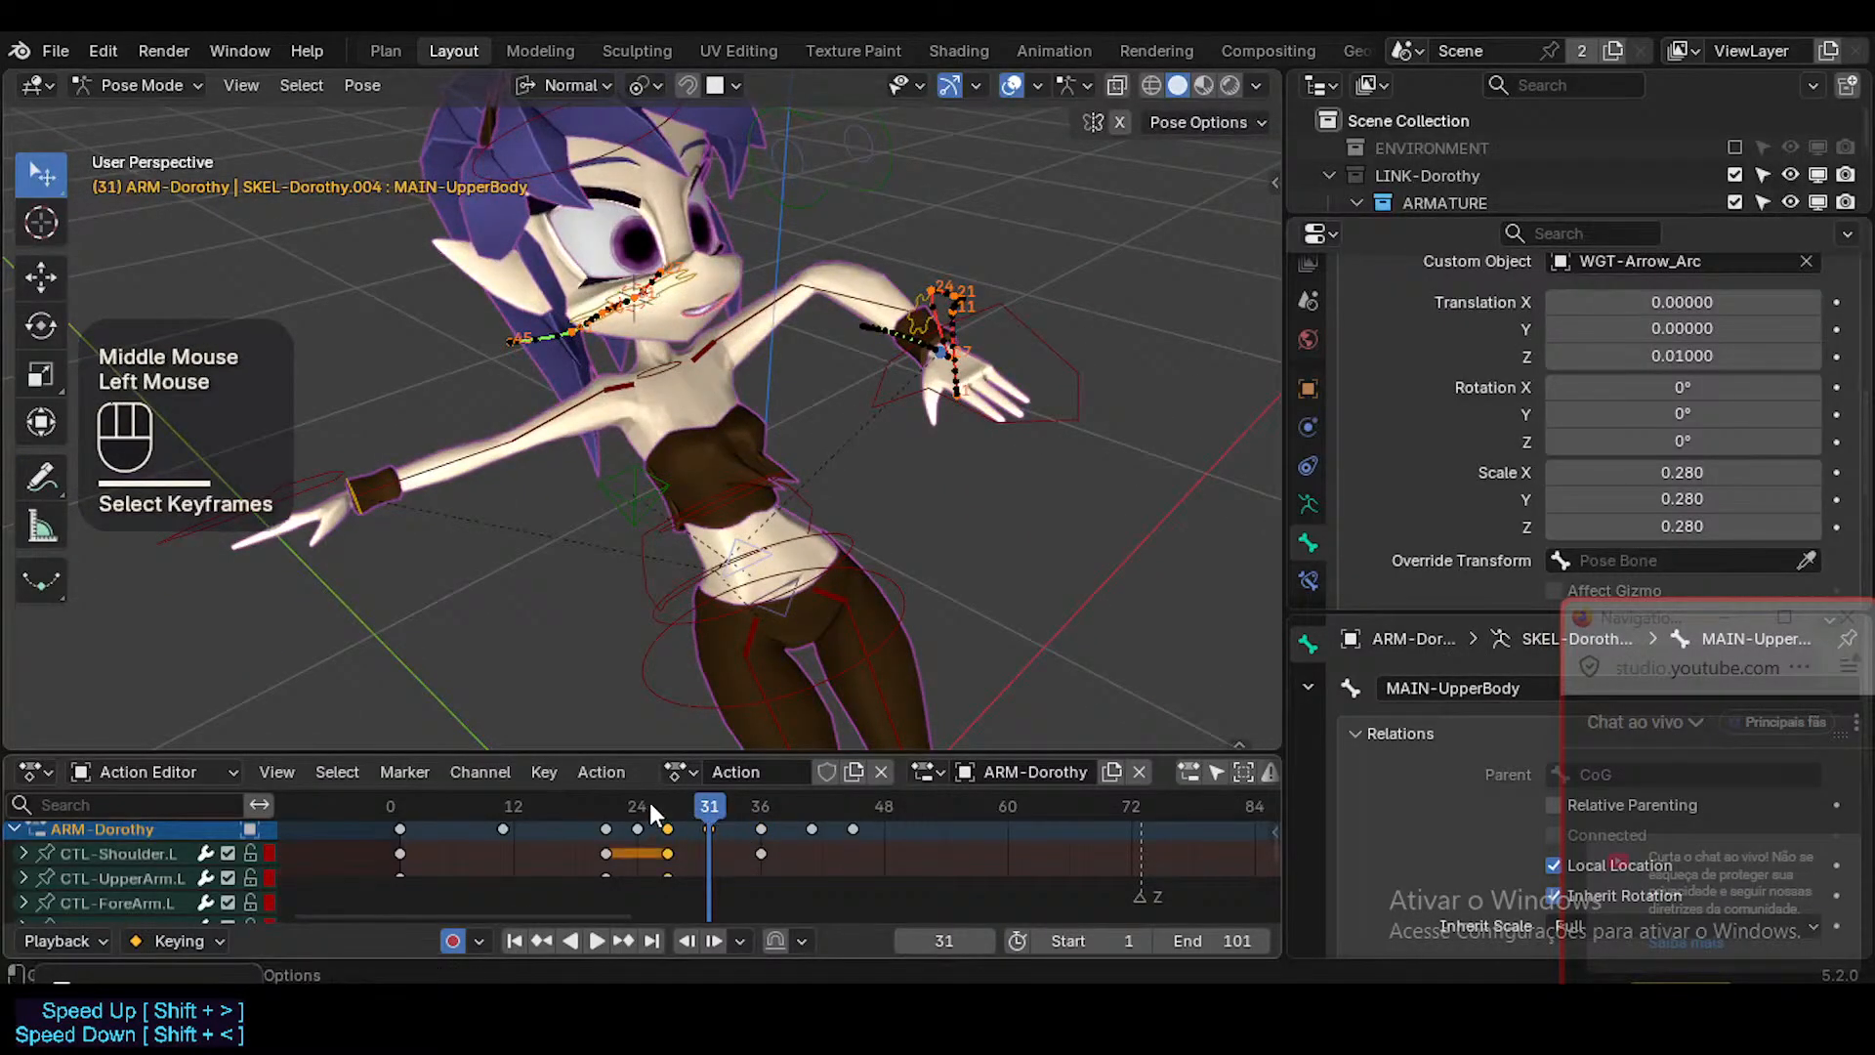
mouse_move(684, 803)
left_mouse_down()
mouse_move(632, 798)
mouse_move(840, 795)
mouse_move(893, 771)
mouse_move(703, 776)
left_mouse_up()
key("alt+a")
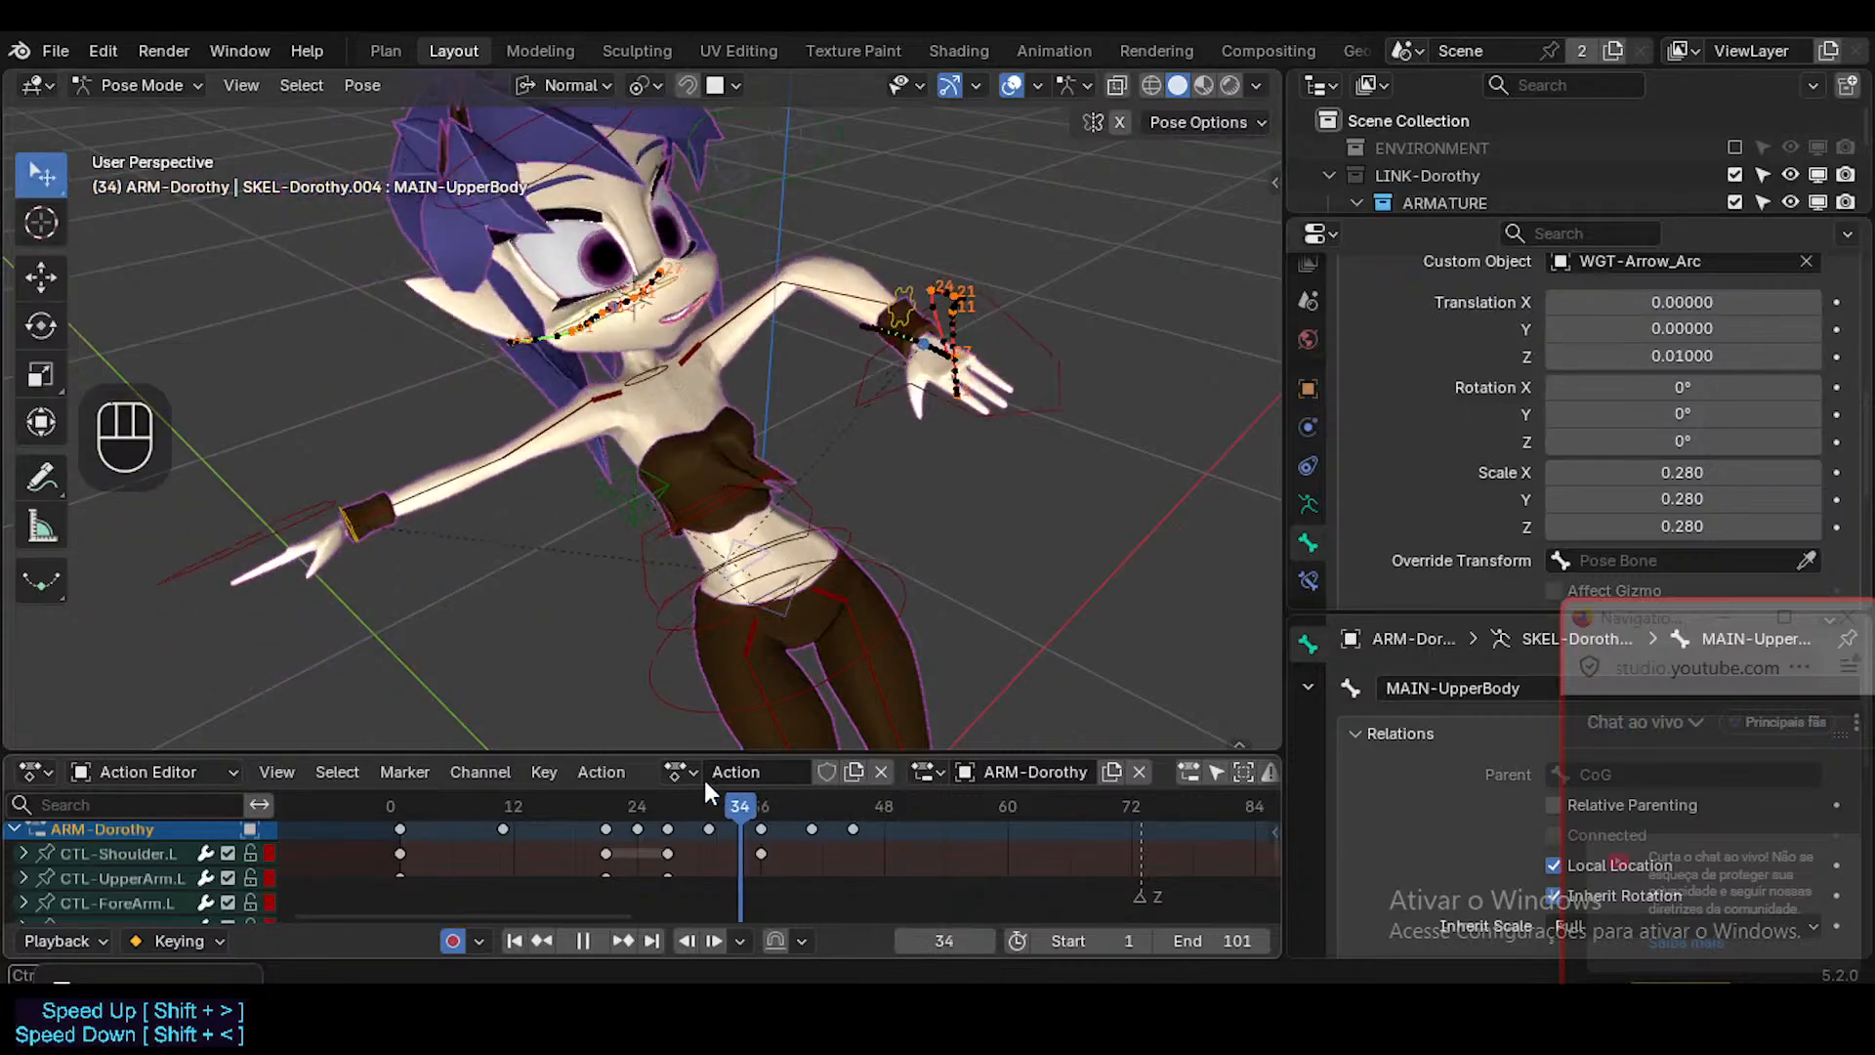
key("space")
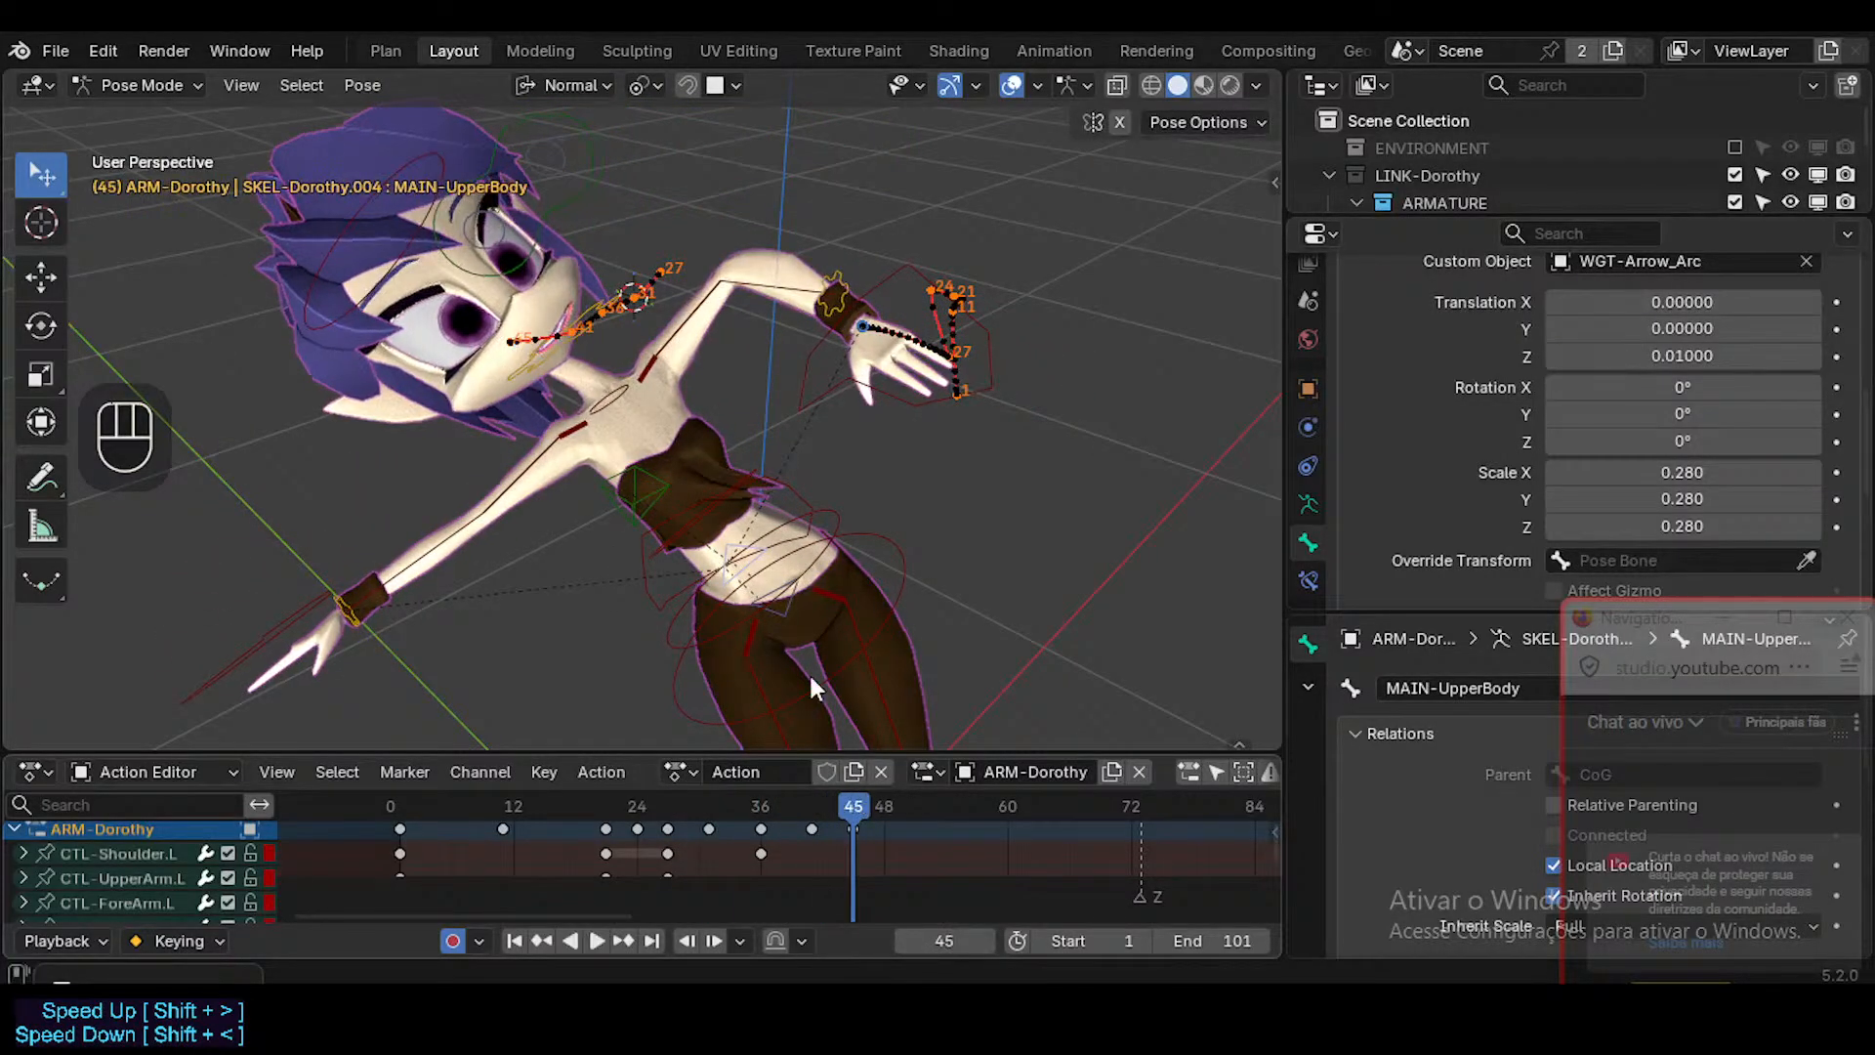
At frame 45, snap the 3D cursor to MAP-Head, then snap CTL-Head to it and key it with a zero-distance Move.
left_click(525, 241)
left_click(554, 348)
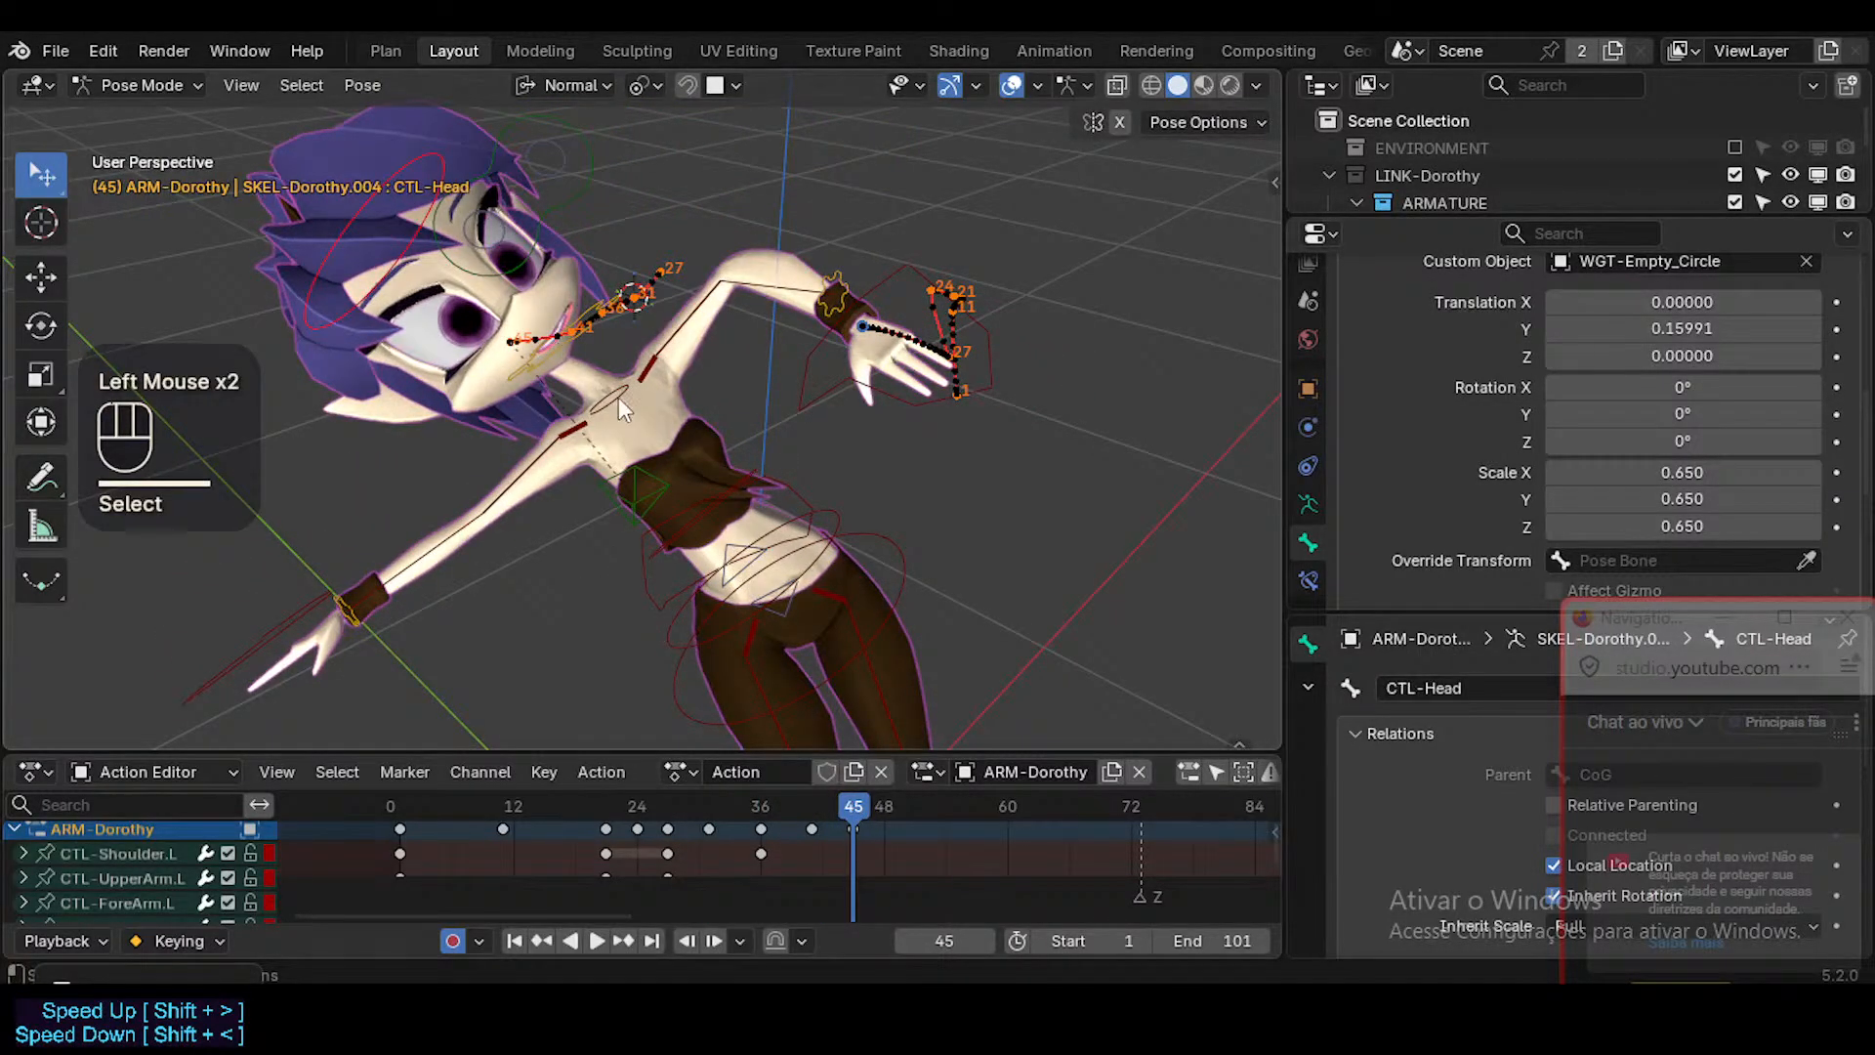
key("shift+s")
key("2")
left_click(372, 271)
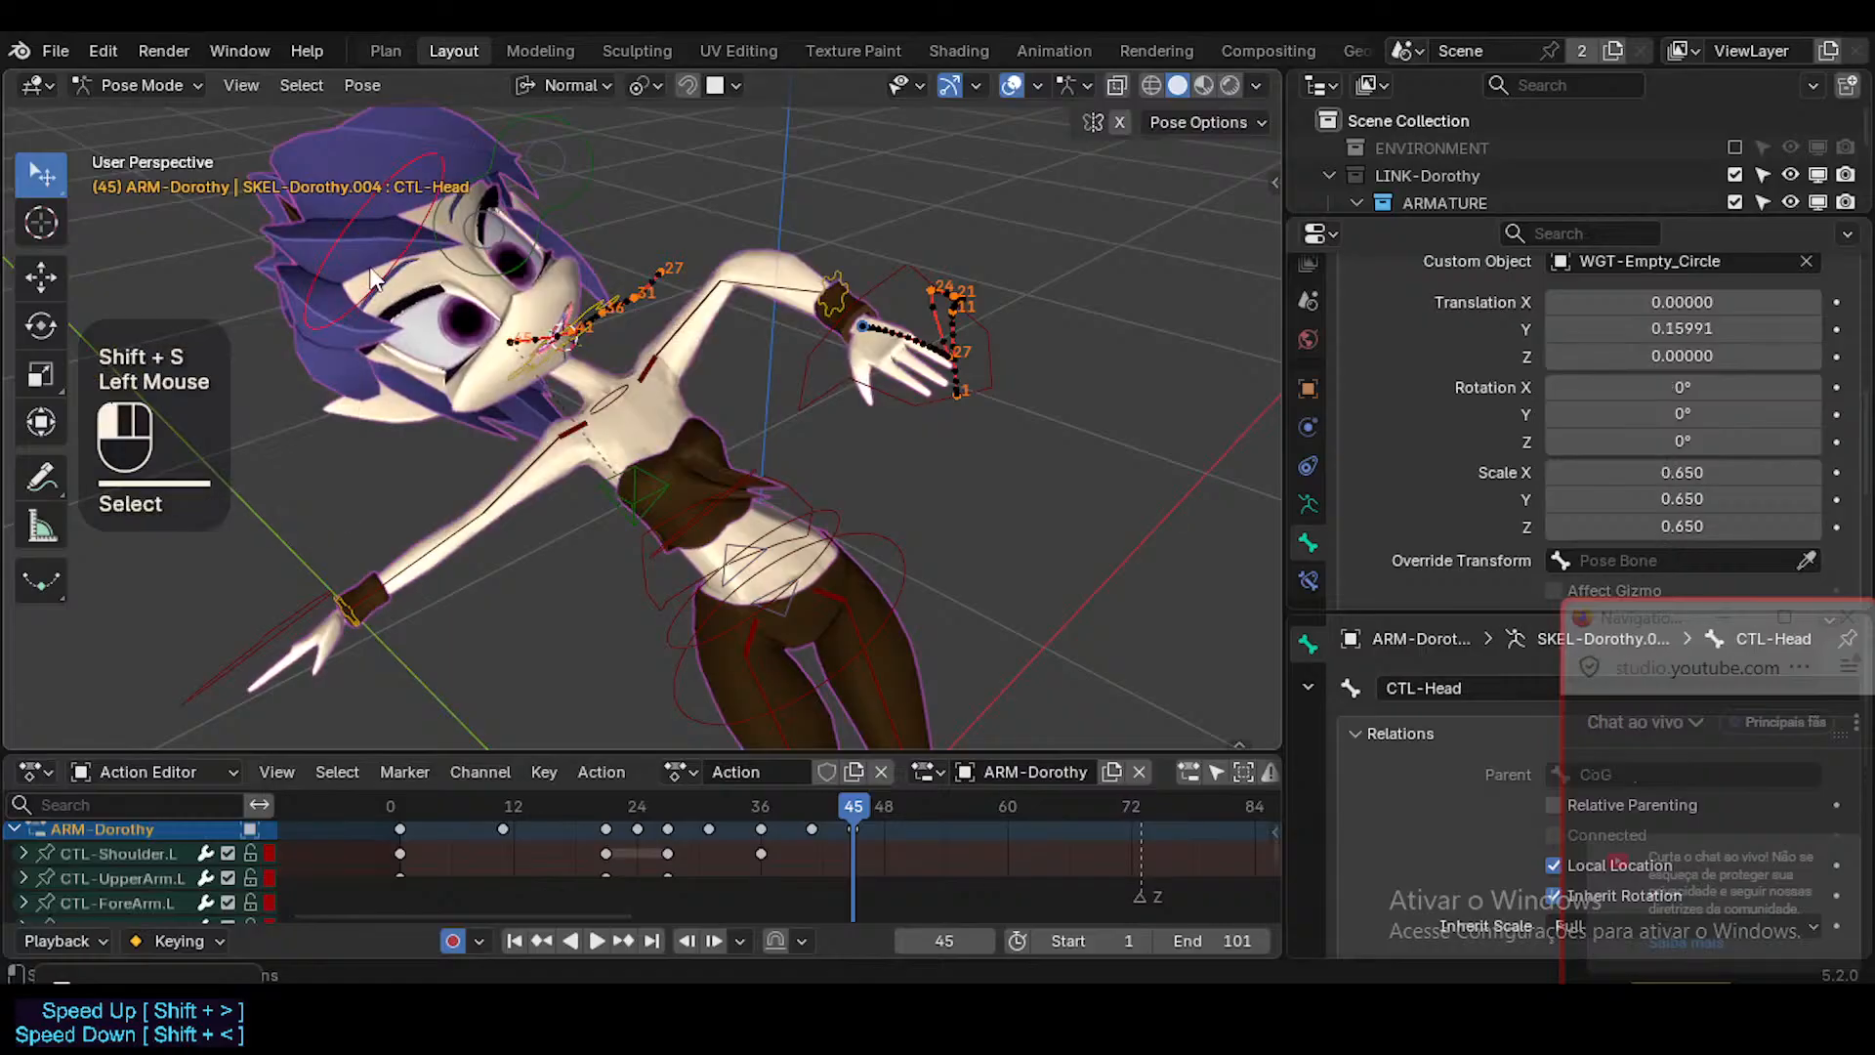
key("shift+s")
left_click(370, 268)
key("g")
left_click(383, 268)
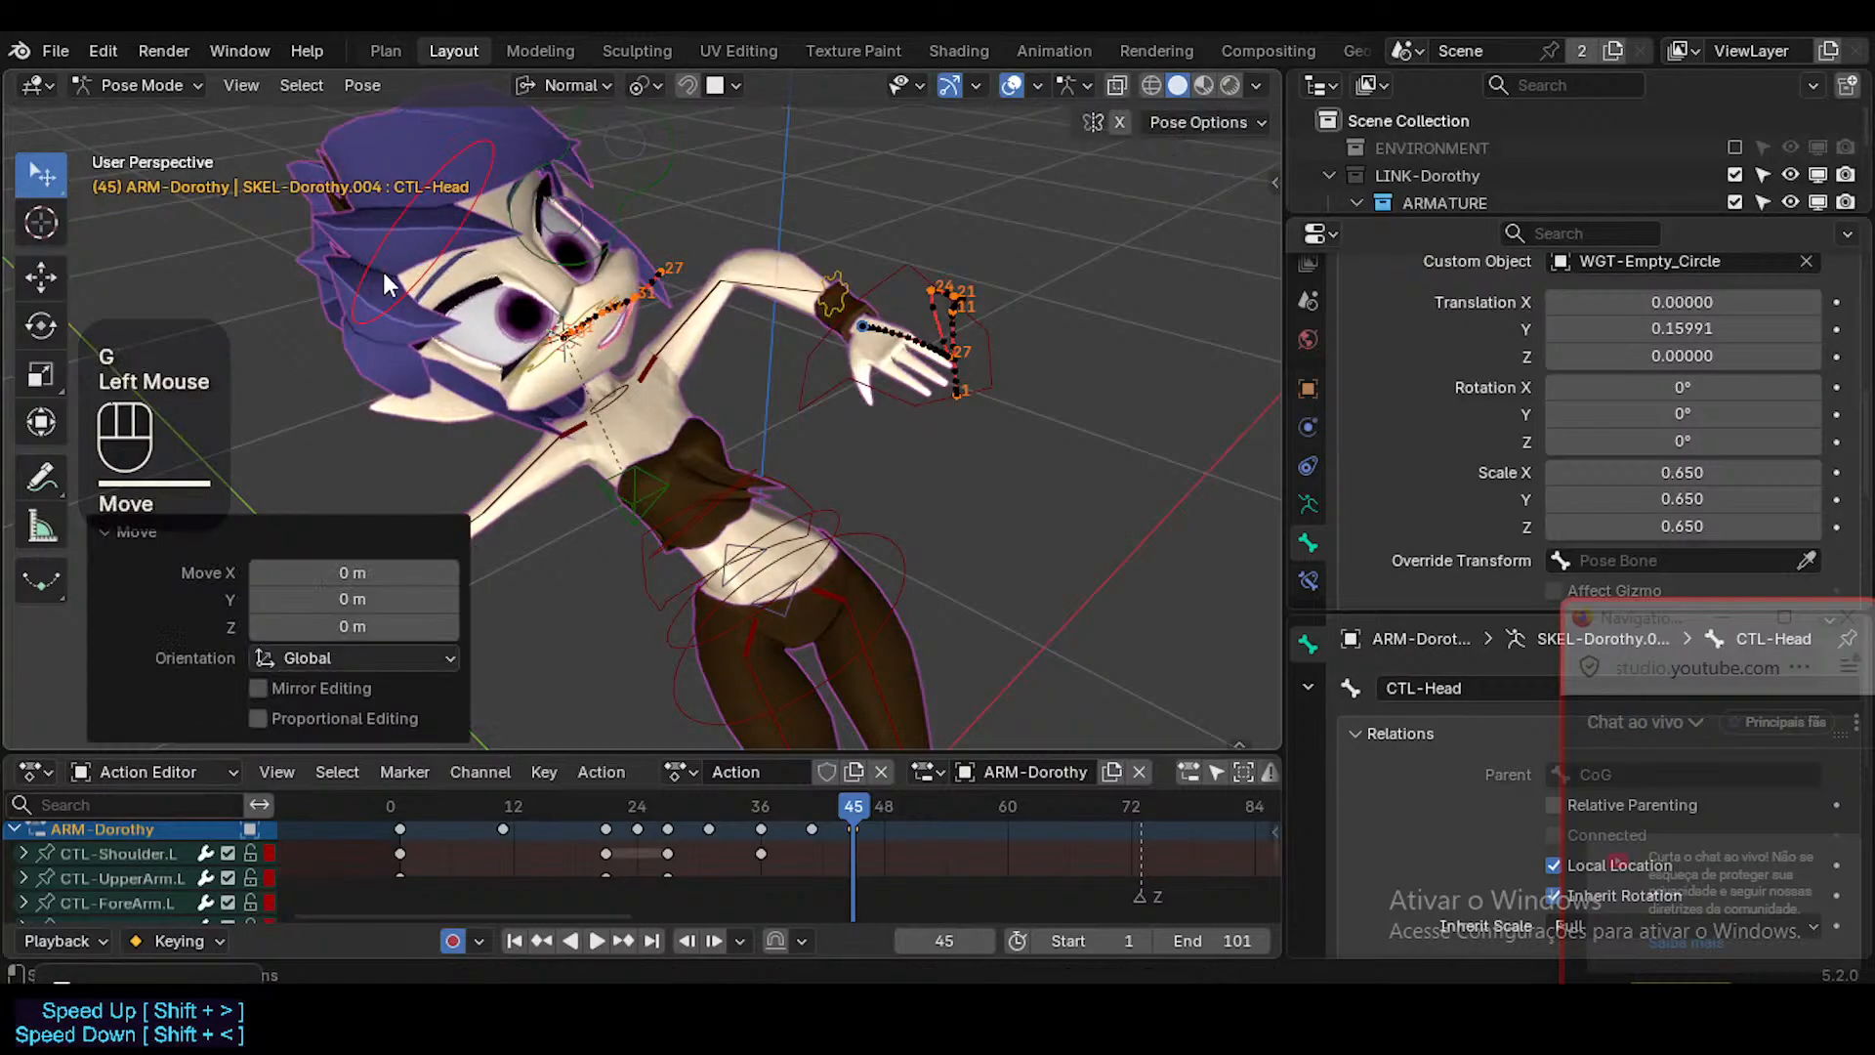
middle_click_drag(383, 268, 674, 371)
middle_click_drag(673, 371, 713, 500, "shift")
scroll(713, 500, "up", 2)
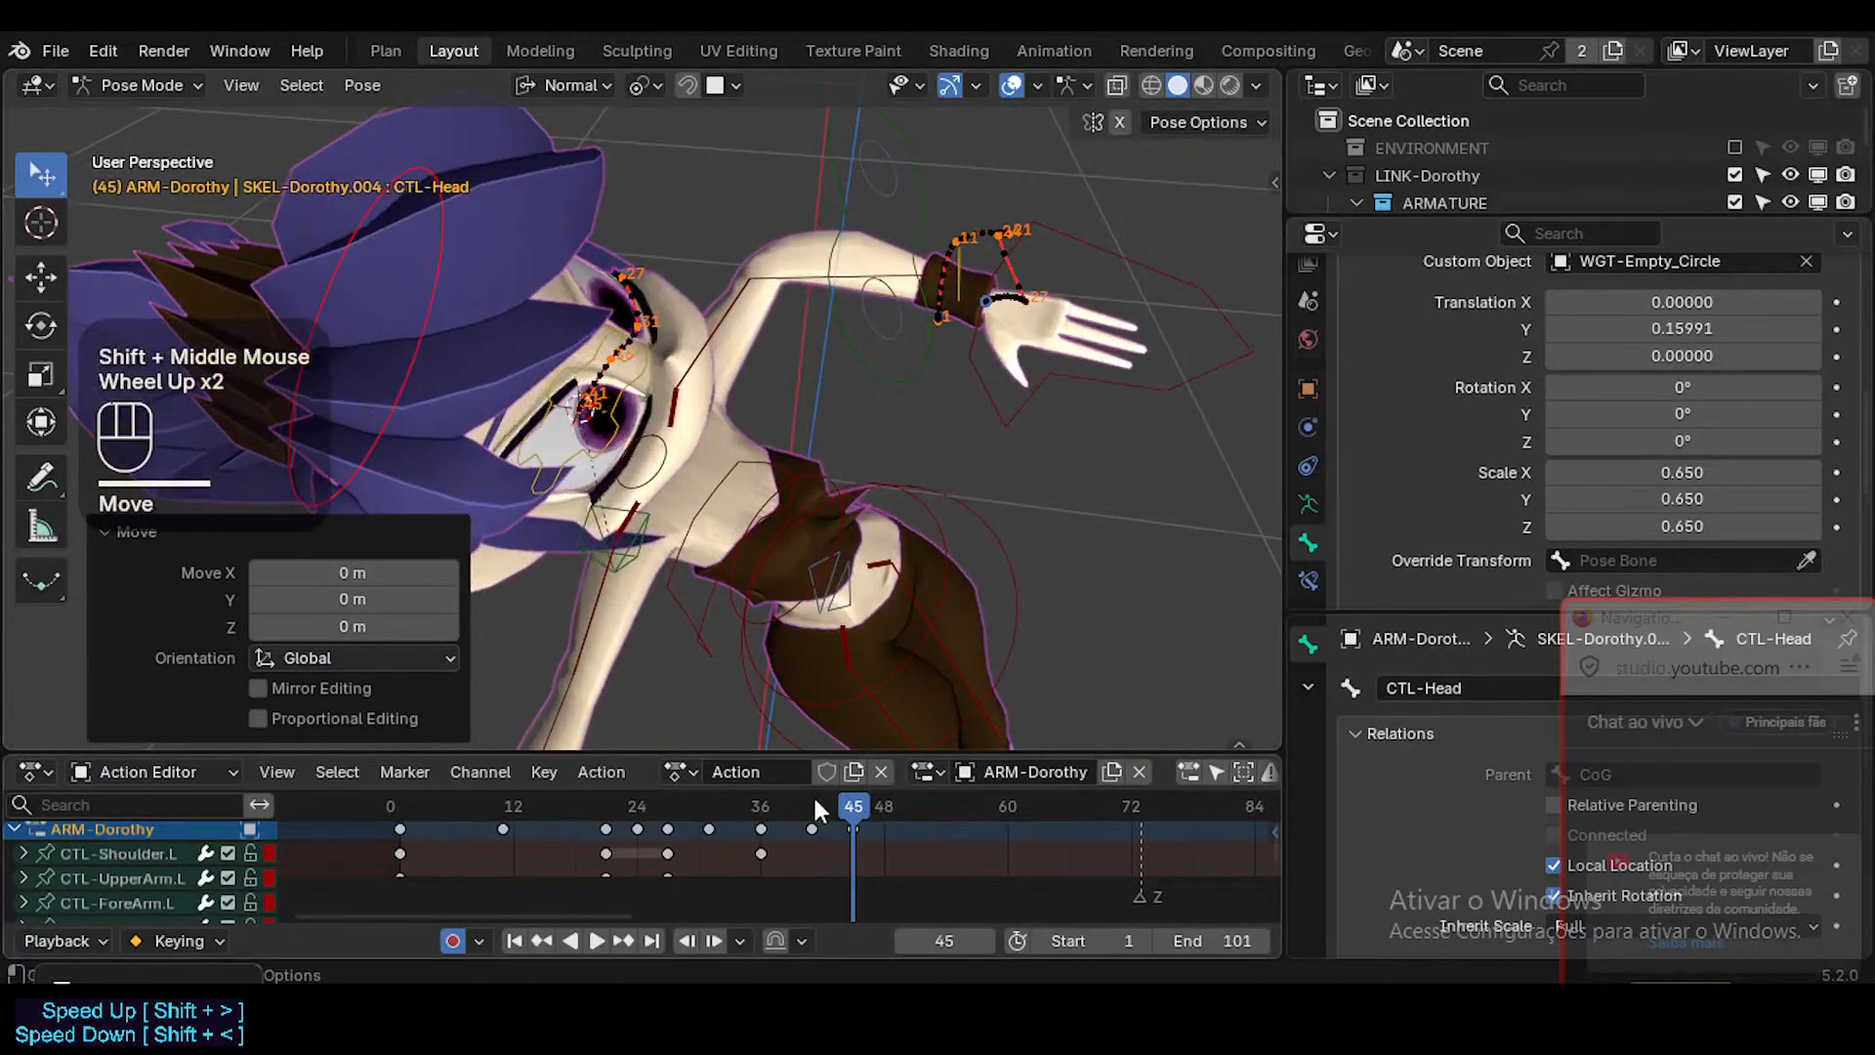
At frame 27, snap the 3D cursor to MAP-Head, then snap and key CTL-Head there.
left_click_drag(812, 794, 670, 801)
middle_click_drag(684, 508, 695, 389)
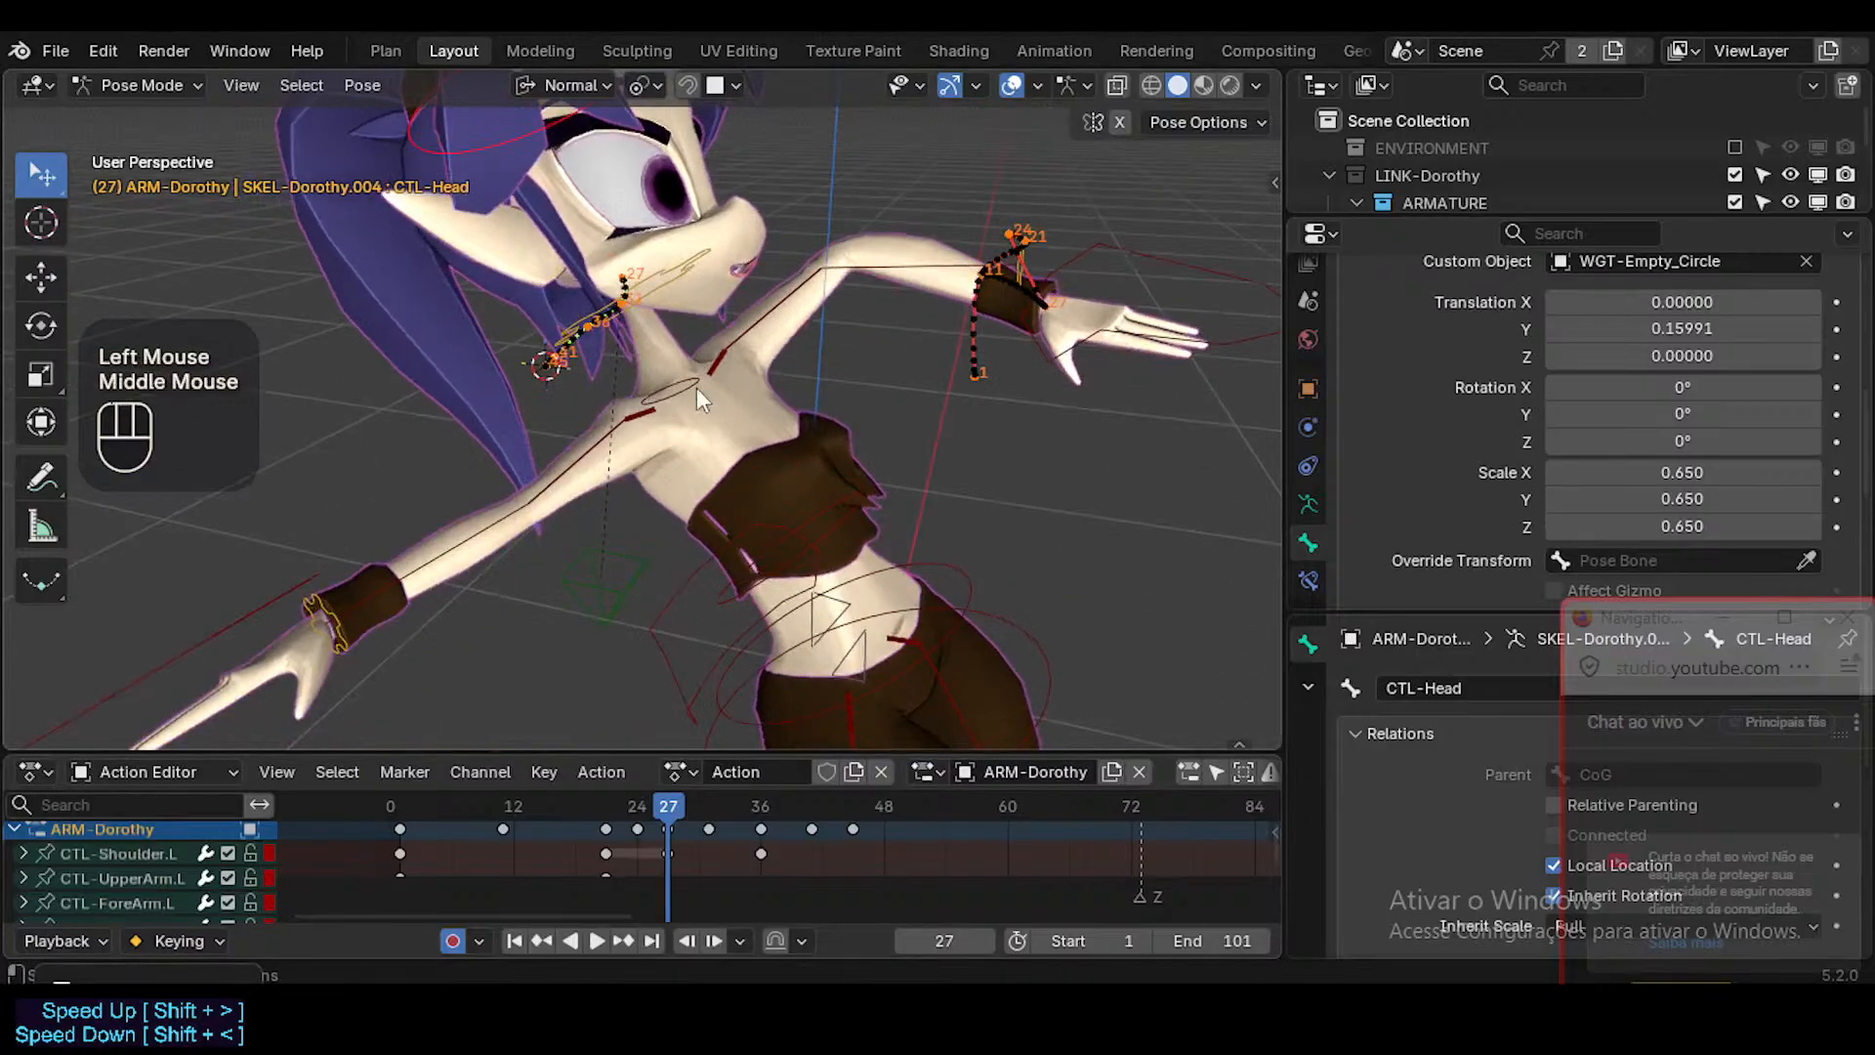
left_click(695, 273, "shift")
key("shift+s")
left_click(696, 274)
left_click(541, 138, "shift")
key("shift+s")
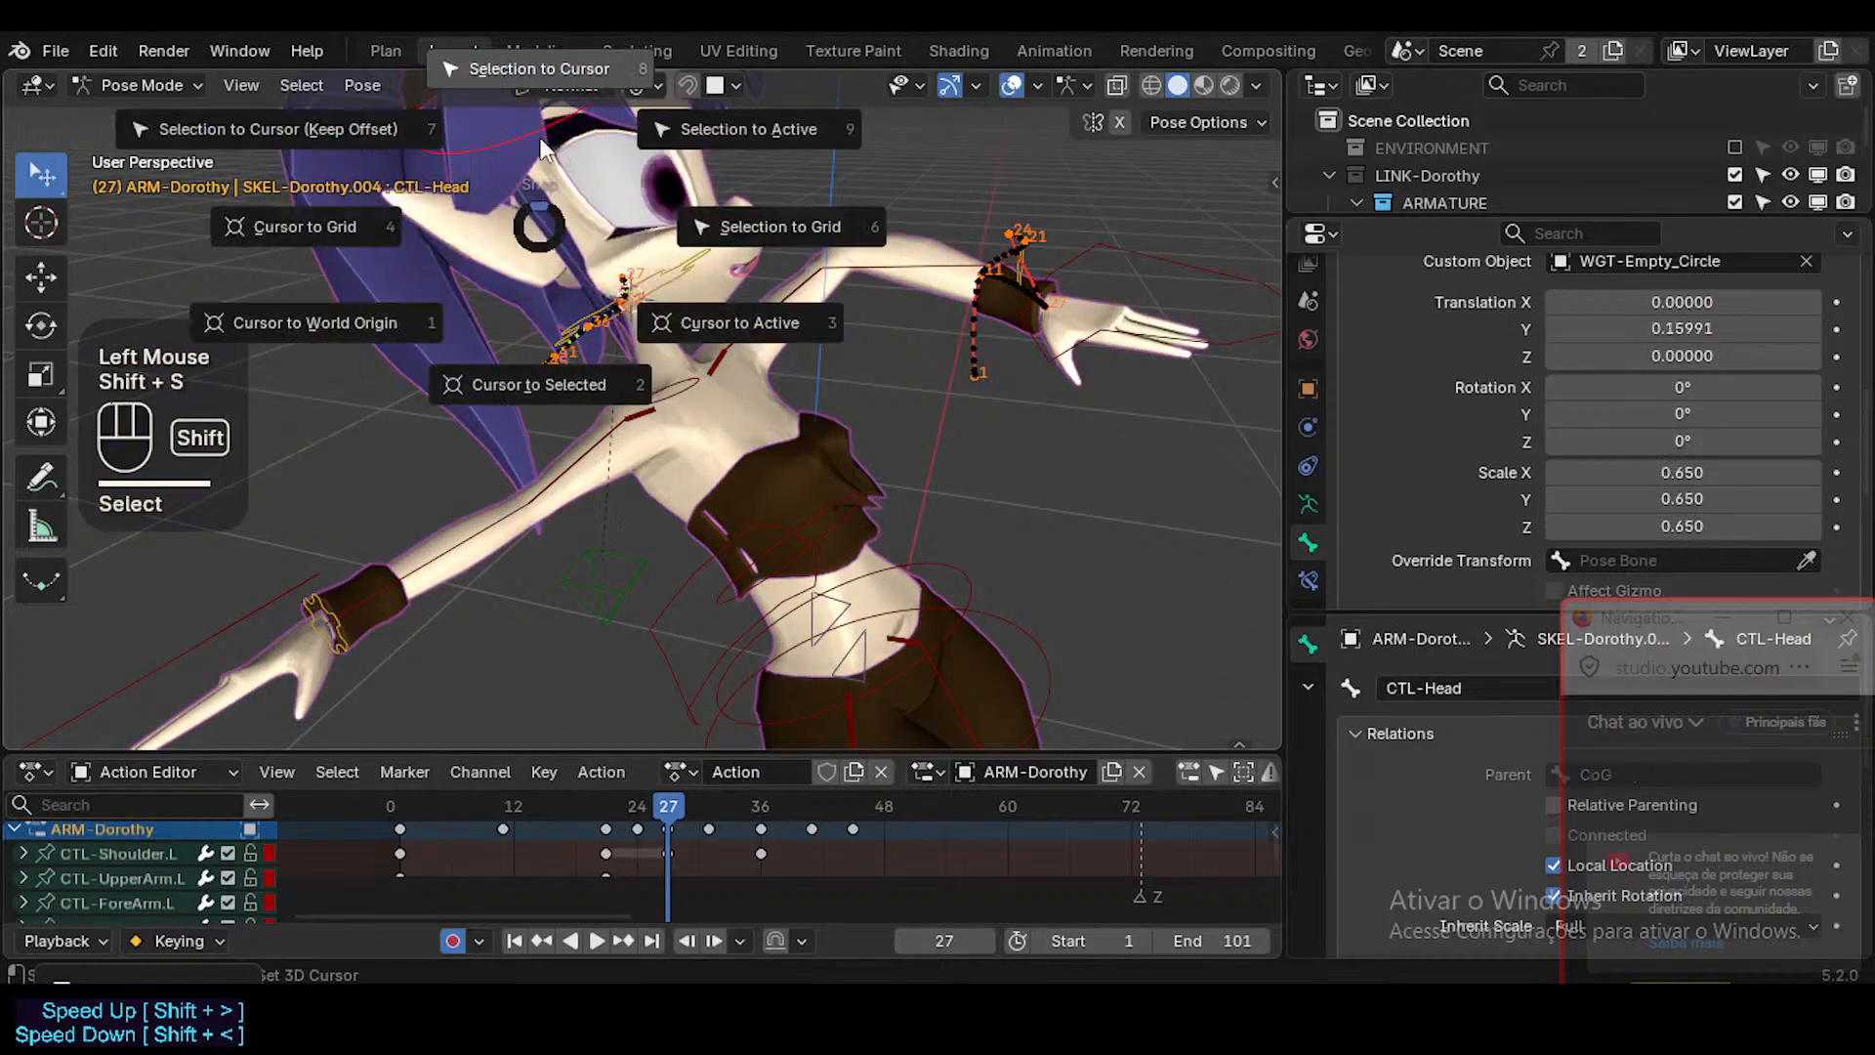
left_click(541, 138)
left_click(541, 137)
key("g")
middle_click_drag(541, 138, 791, 547)
Hide all bones except CTL-Head and examine the head and its motion path from several angles.
left_click(713, 371)
scroll(865, 335, "down", 1)
scroll(865, 335, "up", 1)
middle_click_drag(865, 335, 477, 352)
scroll(476, 352, "up", 1)
key("shift+h")
middle_click_drag(666, 324, 699, 227)
middle_click_drag(508, 463, 502, 520)
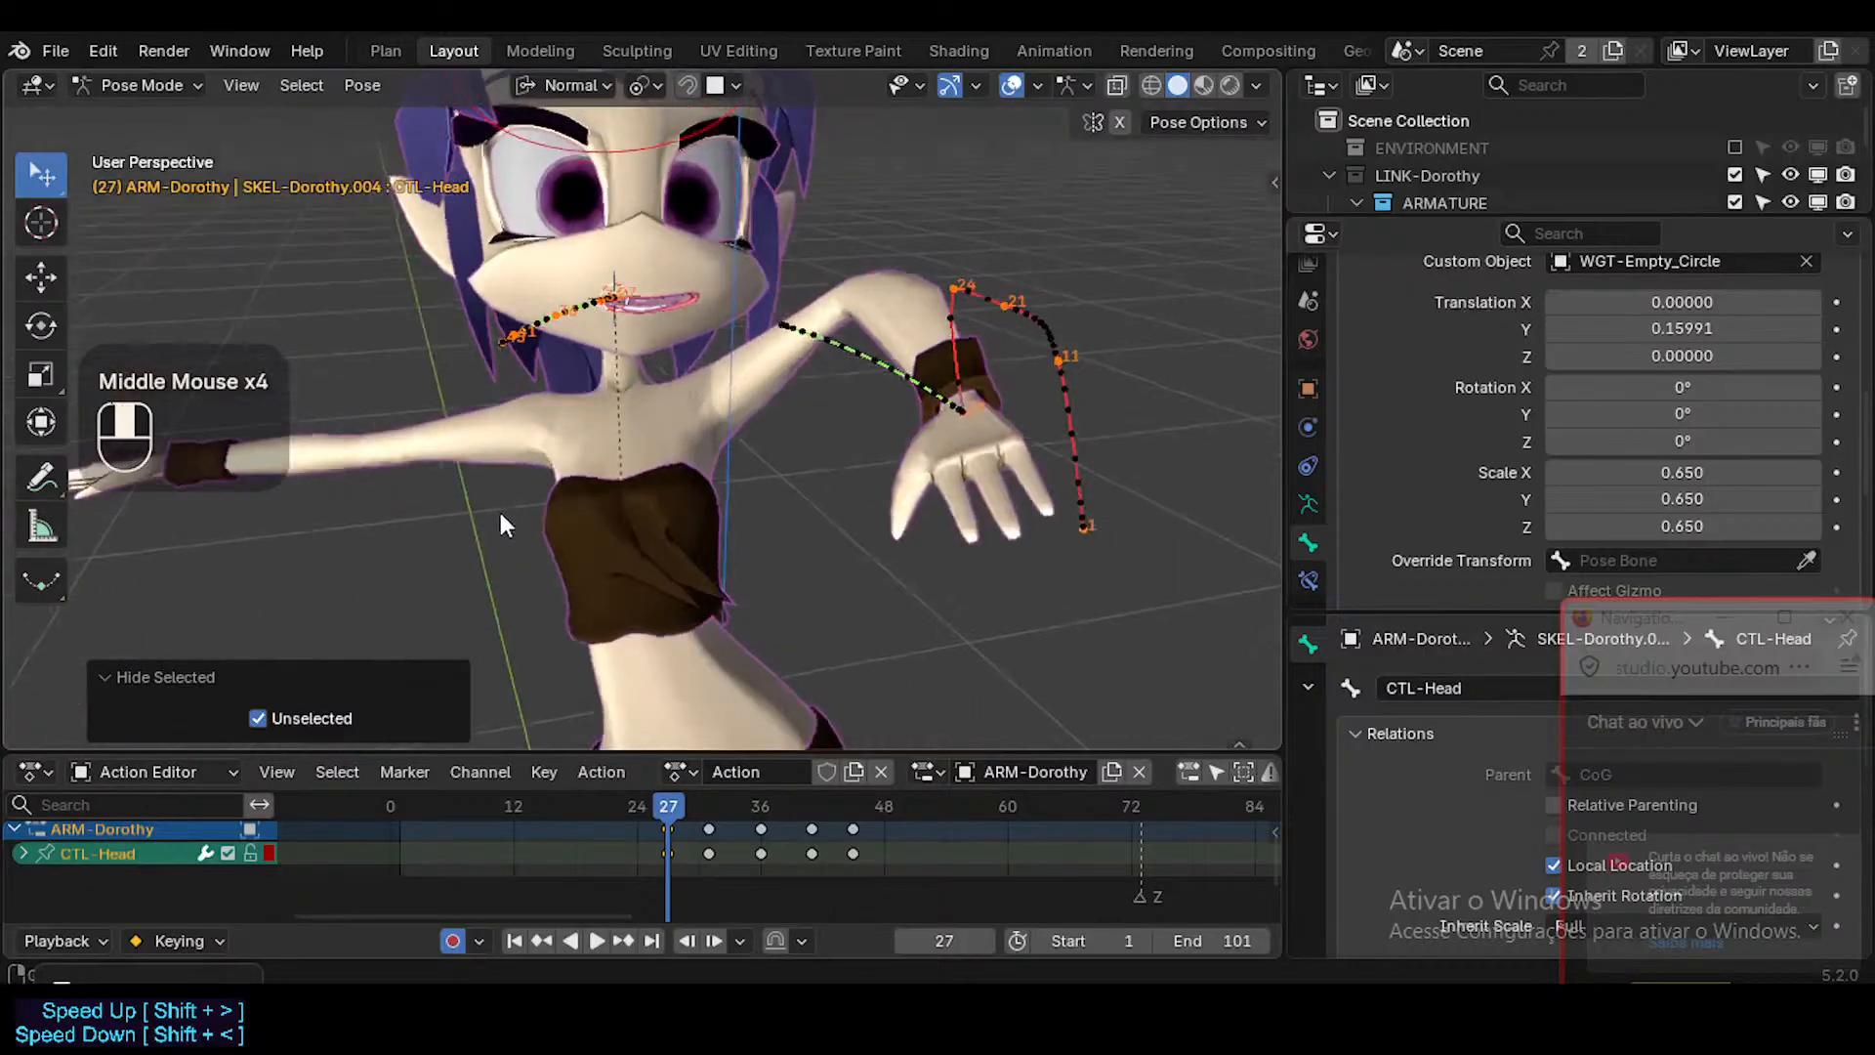
Scrub the timeline between frames 16 and 39 to check the head's motion, then reveal all hidden bones.
left_click_drag(705, 807, 555, 775)
middle_click_drag(596, 450, 711, 523)
middle_click_drag(715, 520, 635, 723, "shift")
scroll(732, 586, "down", 4)
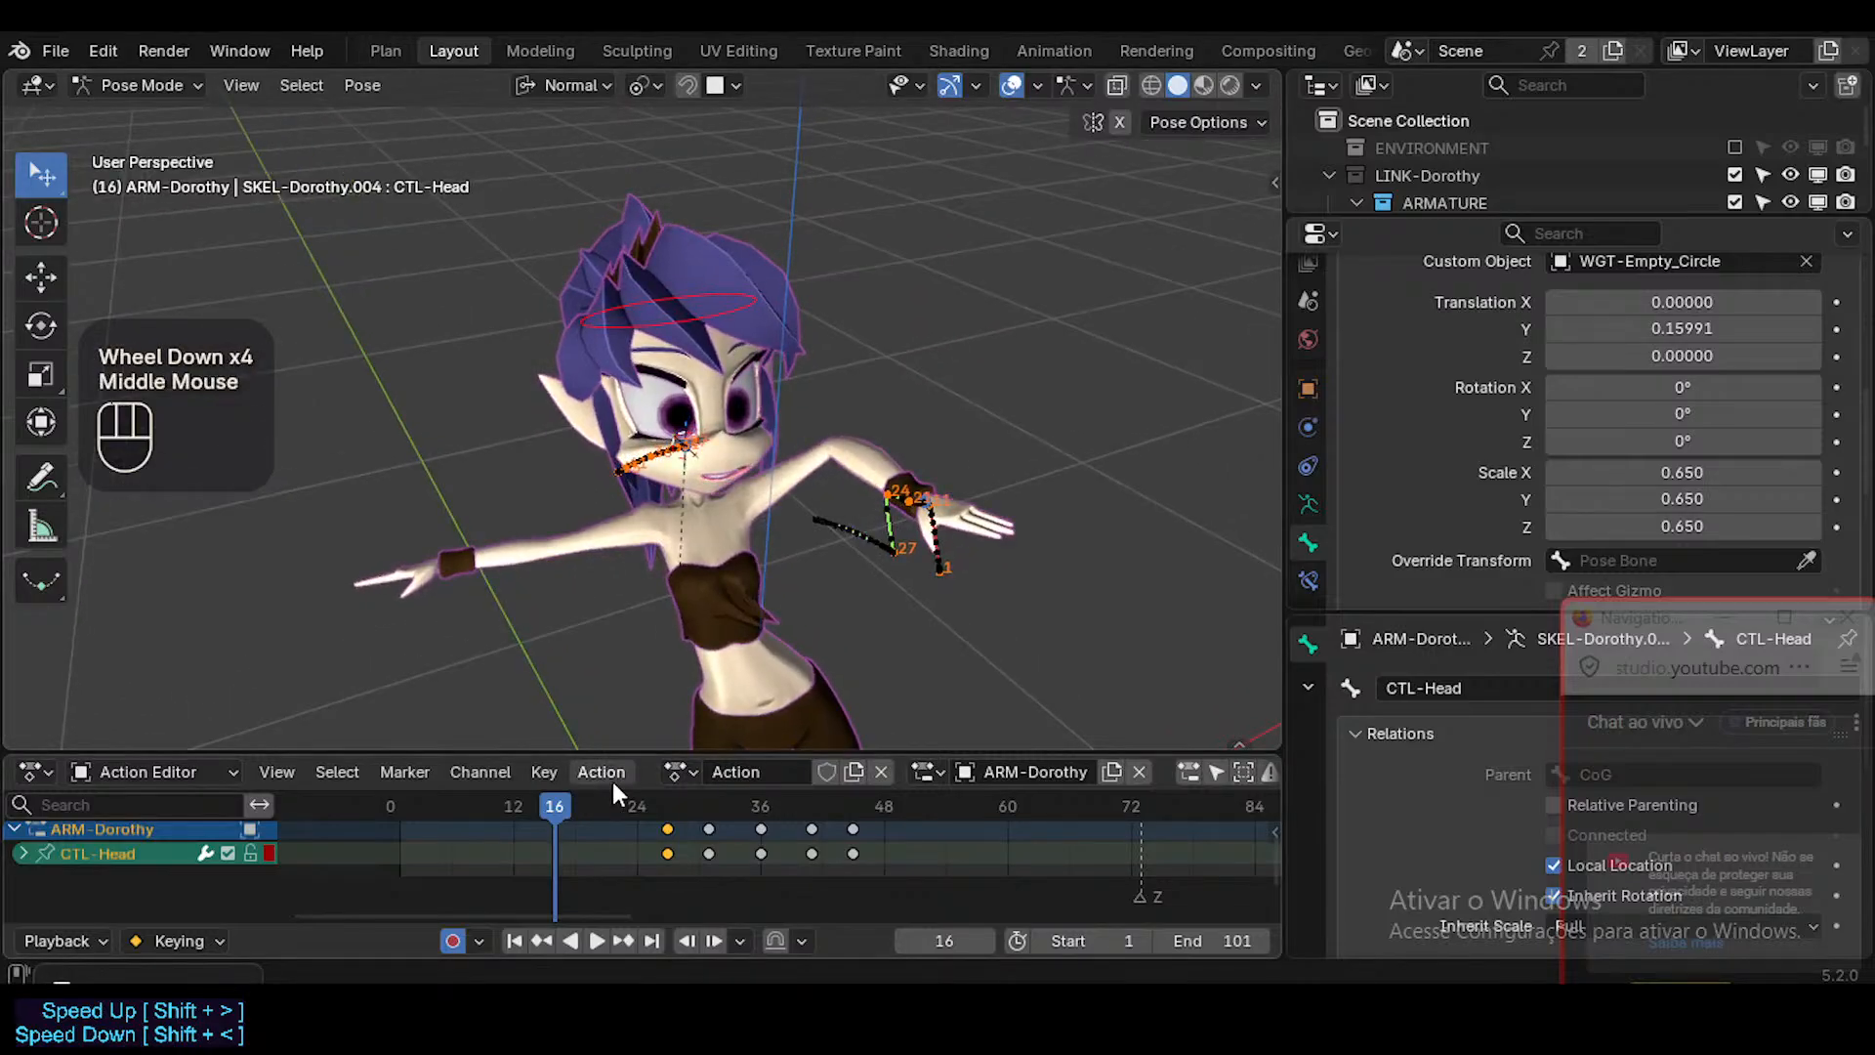
left_click_drag(842, 807, 790, 817)
scroll(693, 618, "down", 2)
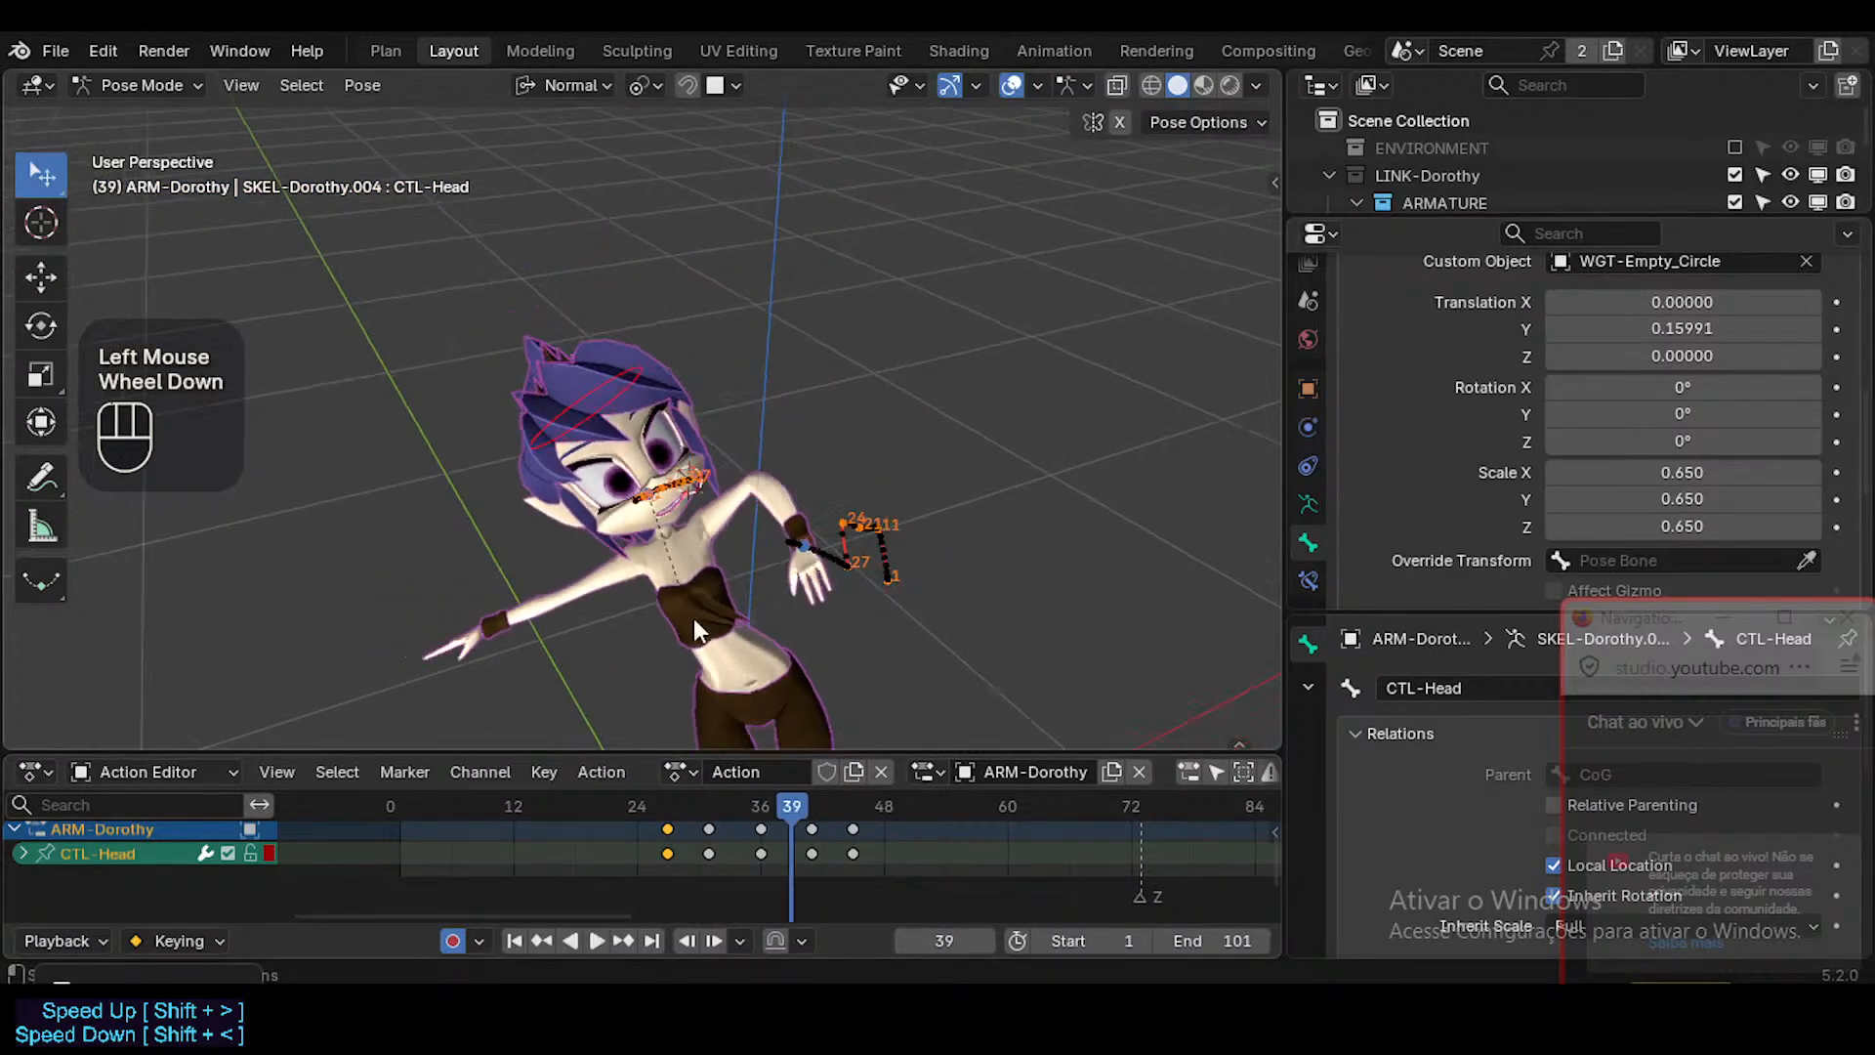
scroll(693, 618, "up", 3)
middle_click_drag(693, 619, 665, 348, "shift")
key("alt+h")
middle_click_drag(703, 503, 771, 537)
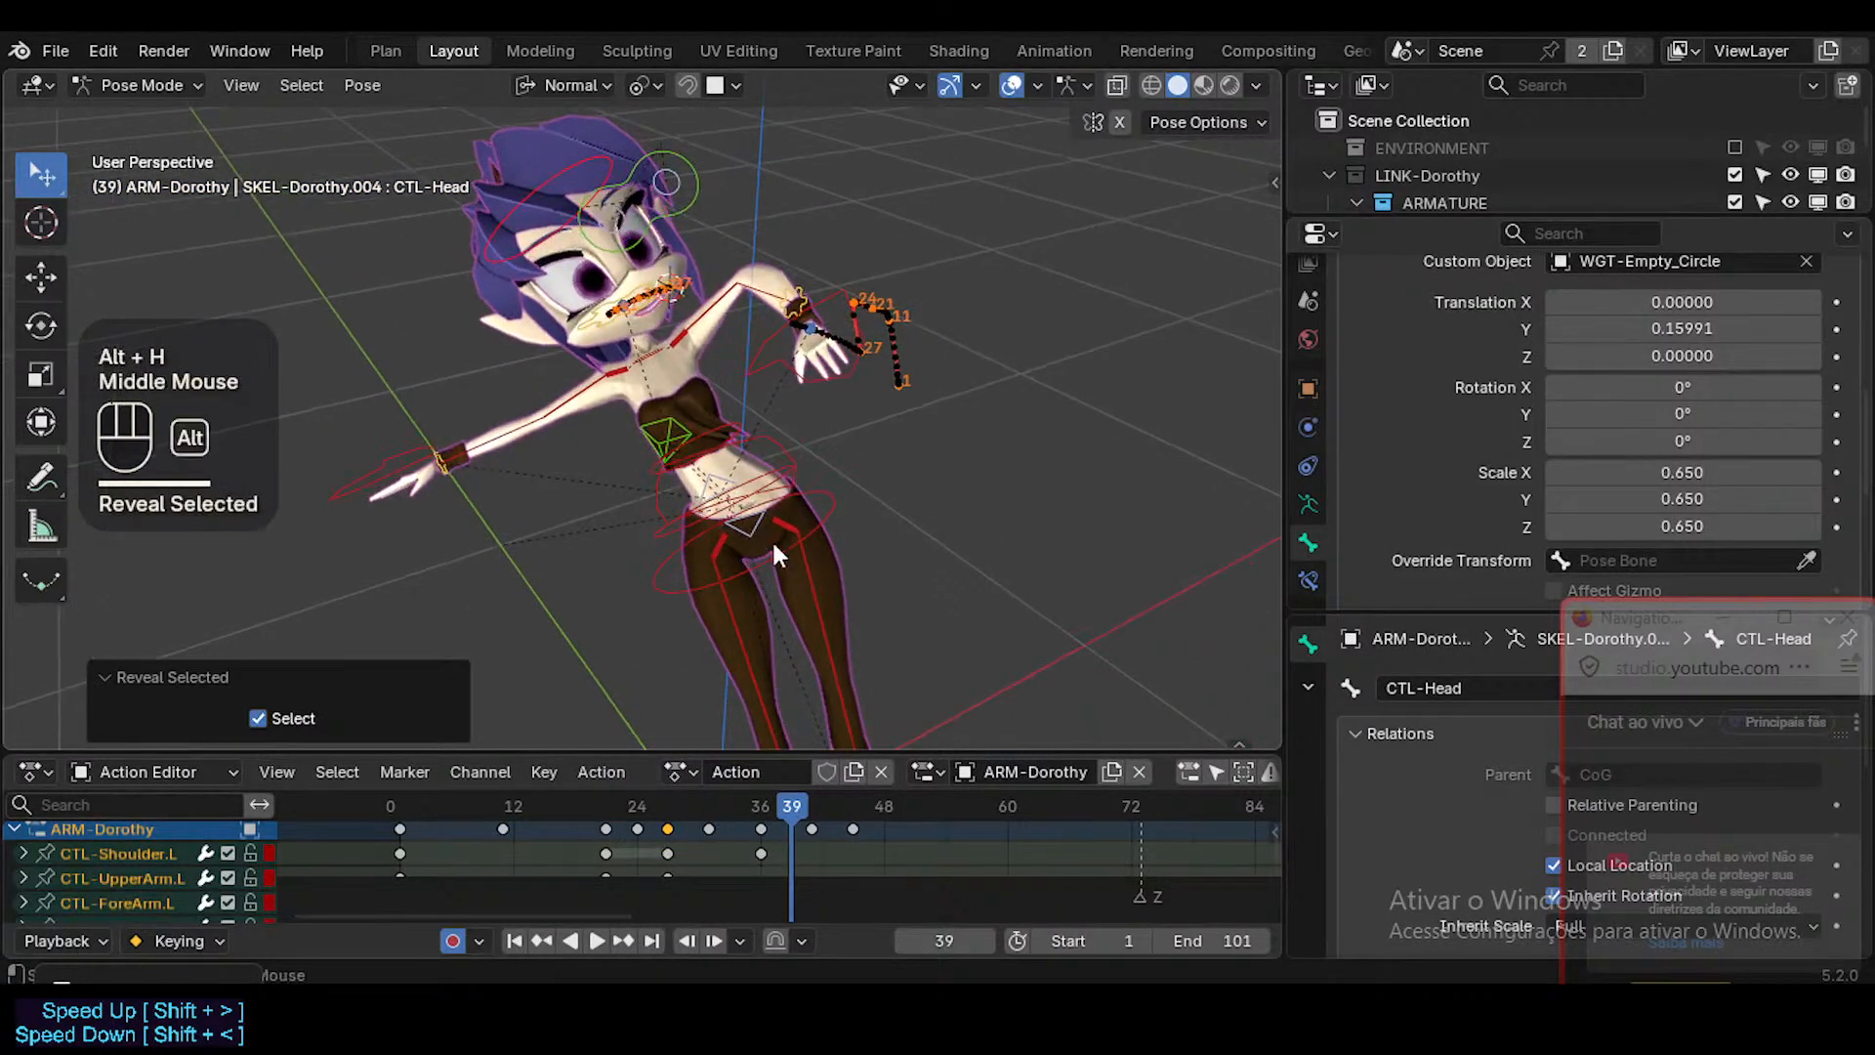
key("alt+a")
left_click(812, 530)
key("r")
key("Escape")
left_click(761, 535)
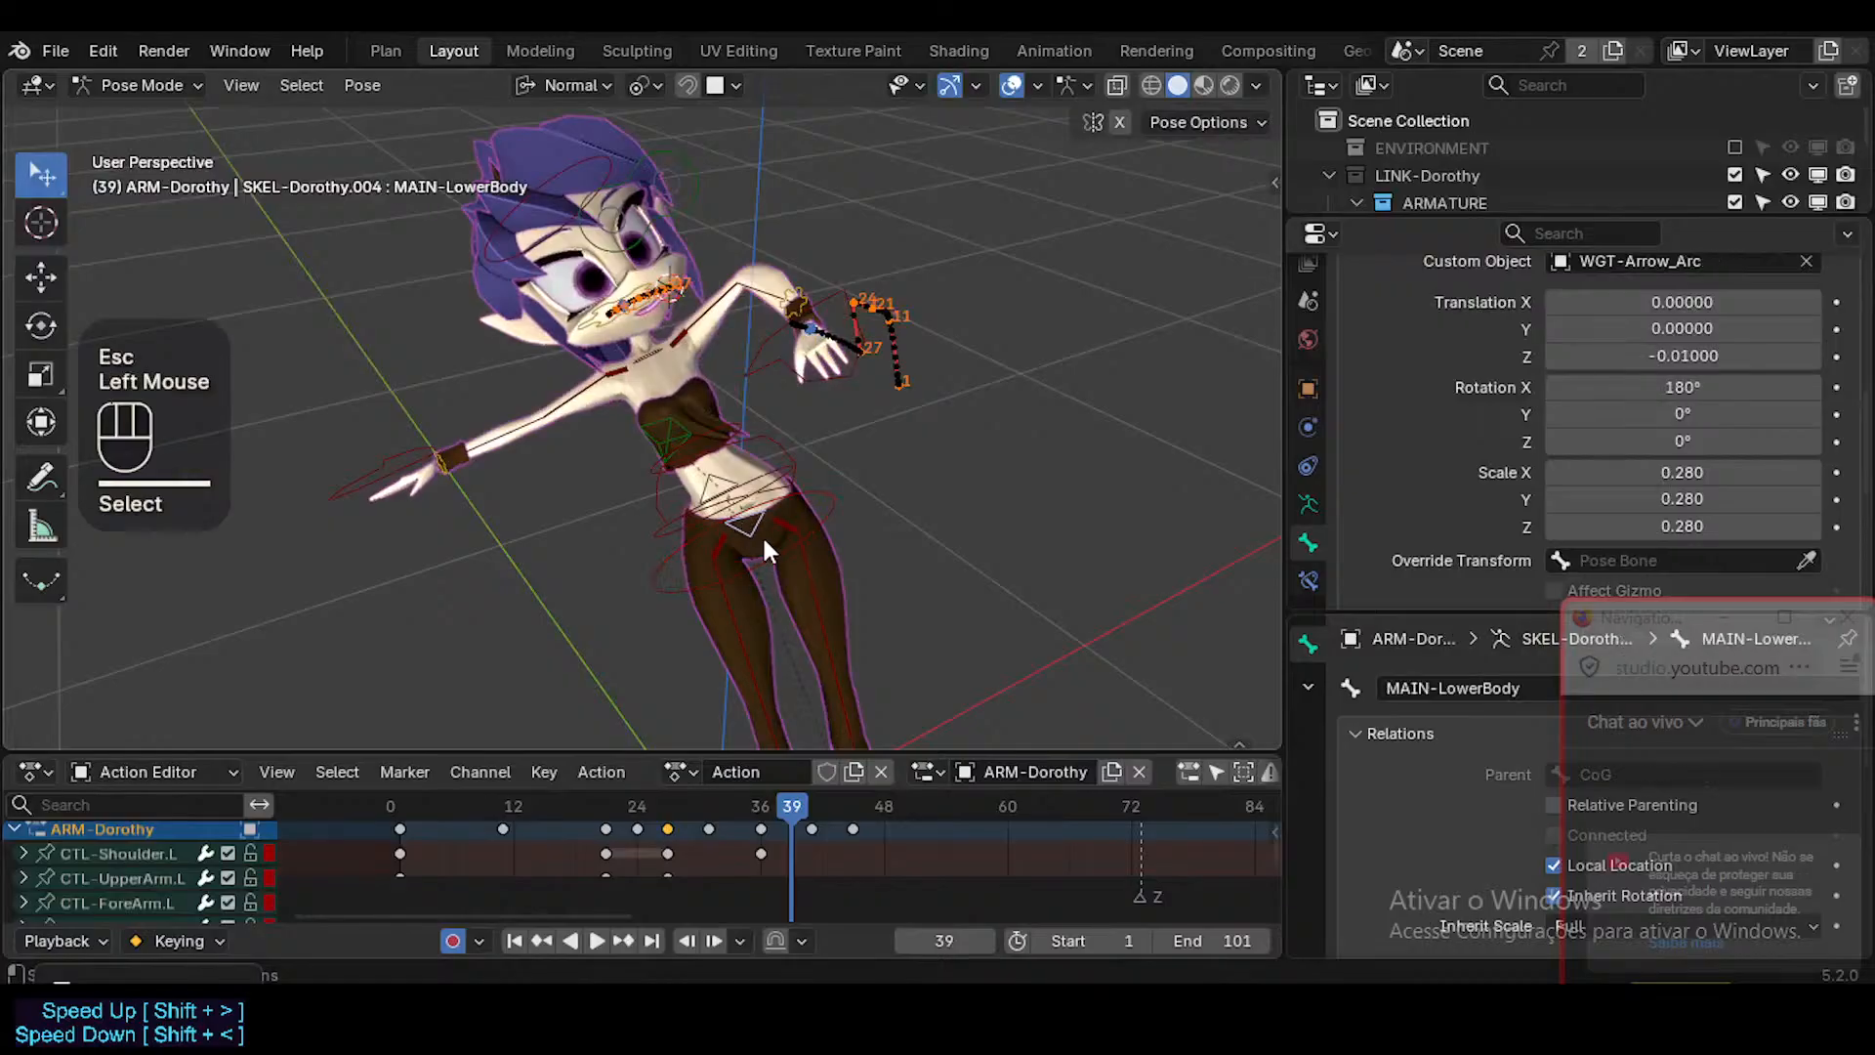
key("r")
key("Escape")
Calculate a motion path for CTL-Foot.R over the scene frame range, baked at the bone heads.
scroll(711, 448, "down", 2)
middle_click_drag(778, 647, 876, 644, "shift")
left_click(927, 674)
key("ctrl+t")
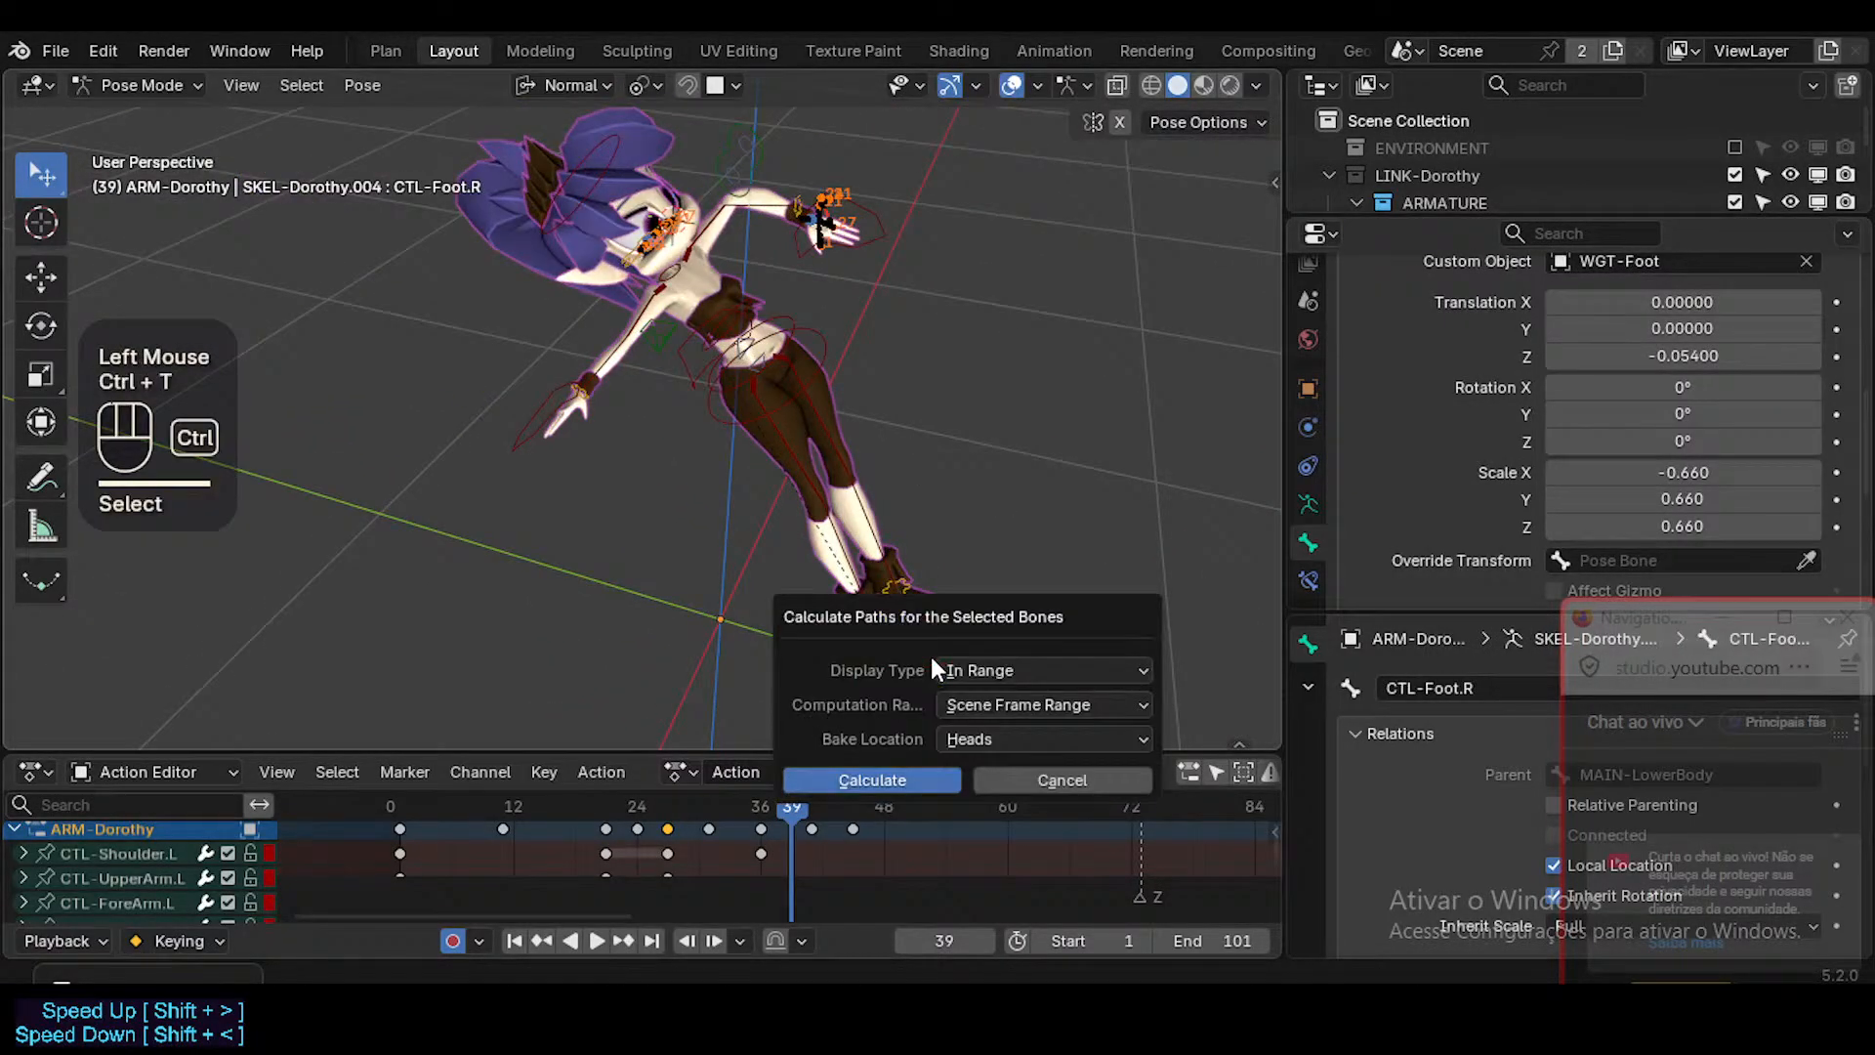
left_click(884, 777)
left_click(781, 402)
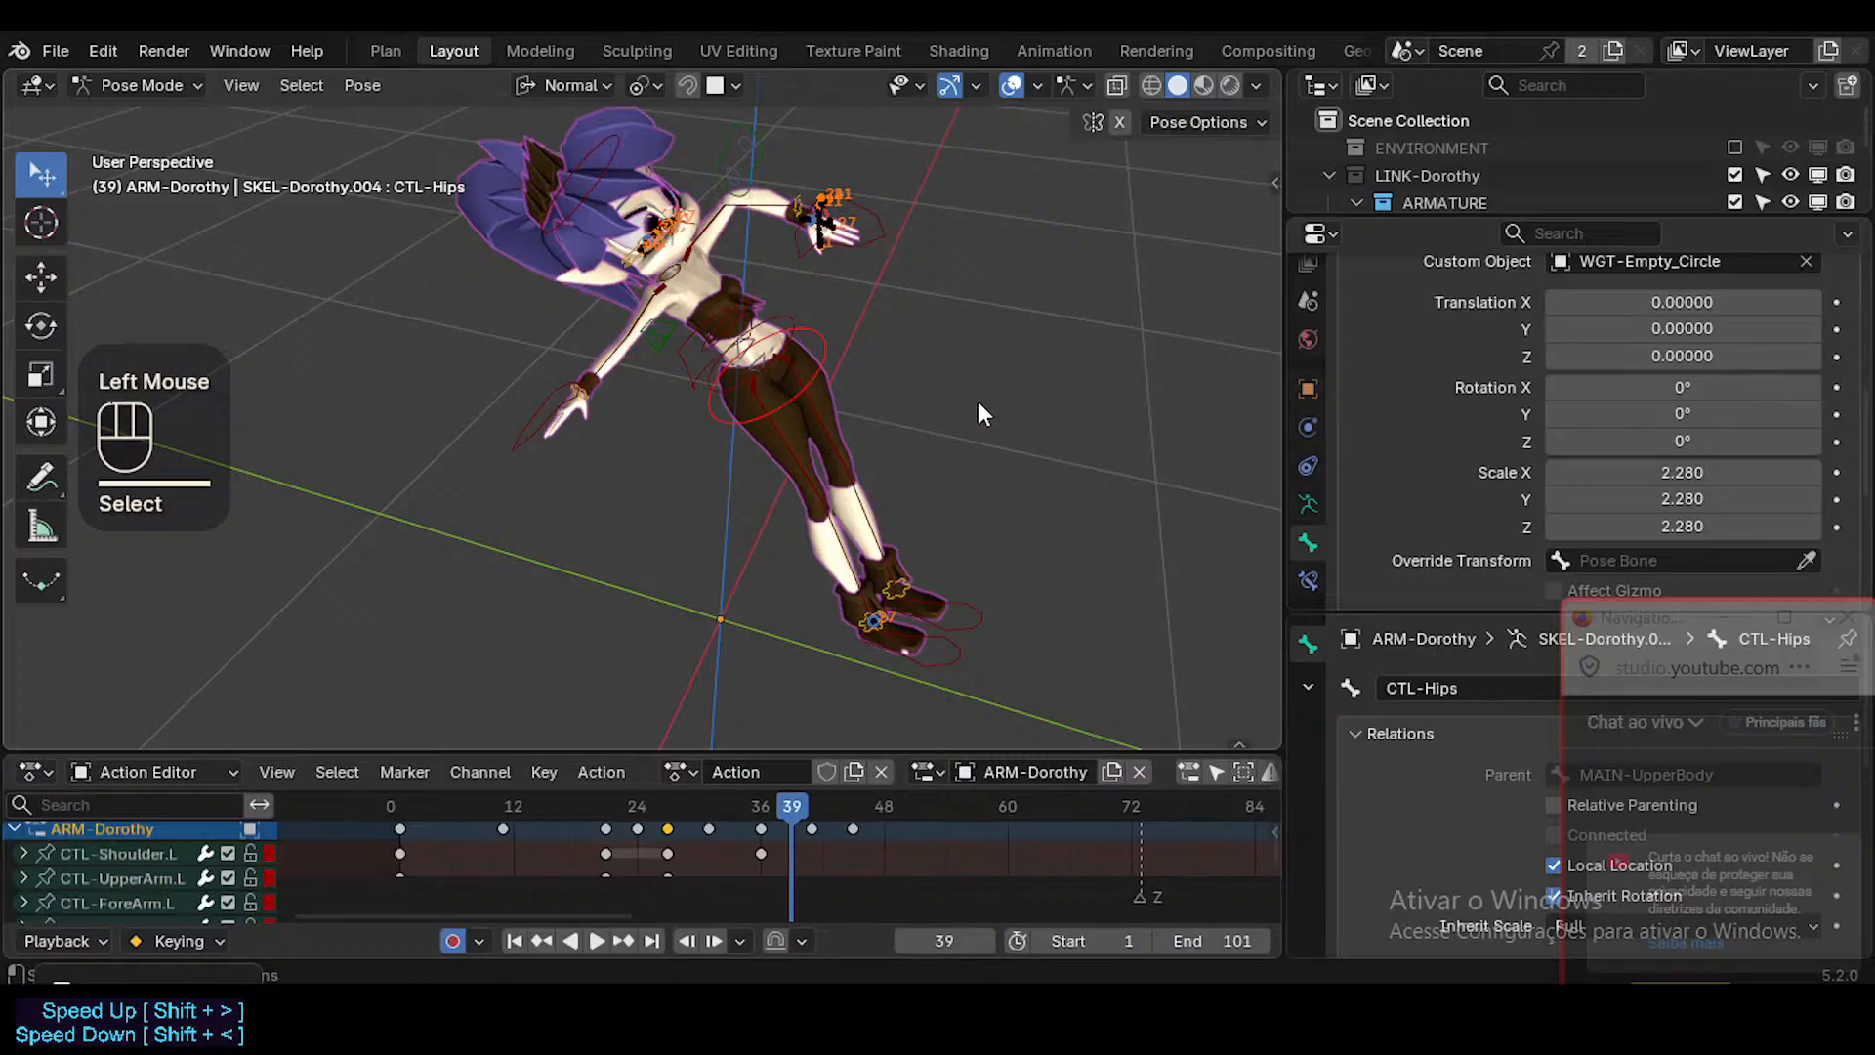
key("r")
key("Escape")
scroll(770, 391, "down", 1)
scroll(888, 527, "up", 2)
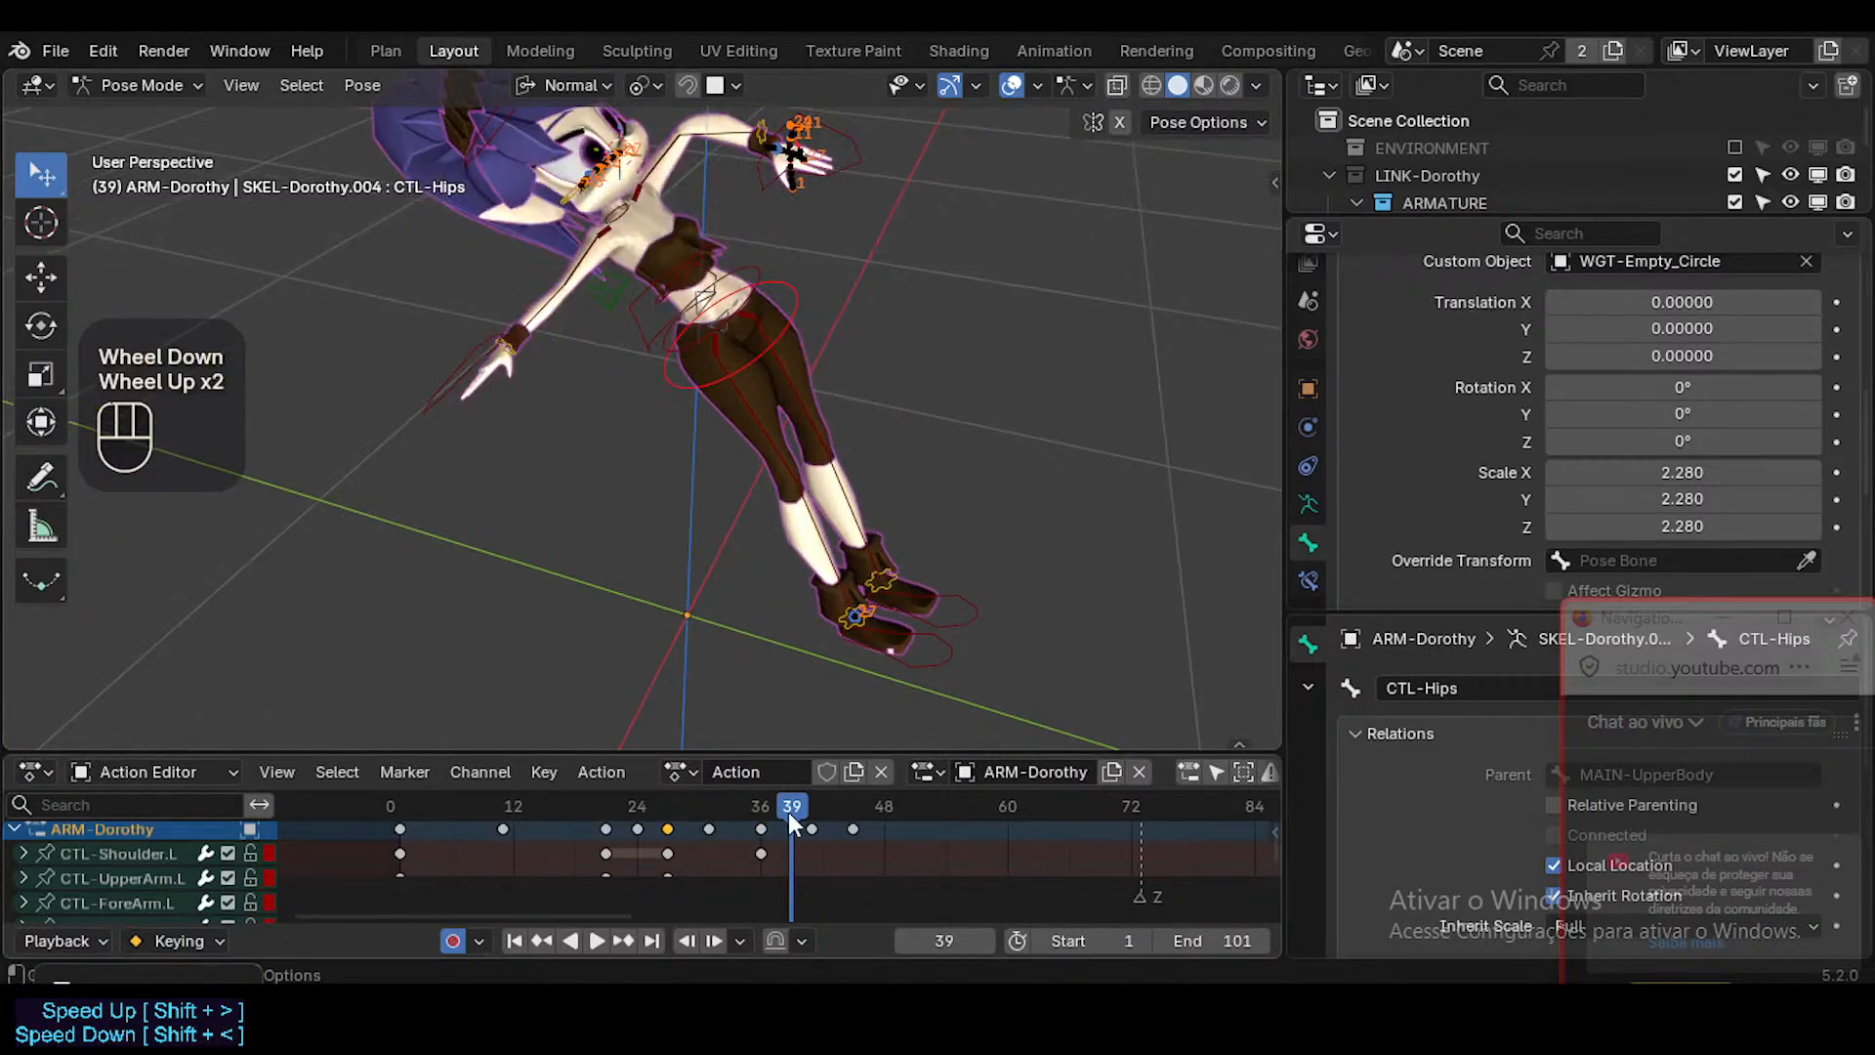
From frame 54, delete all keyframes in the action, then key the current pose of every bone at frame 1.
left_click_drag(792, 818, 927, 809)
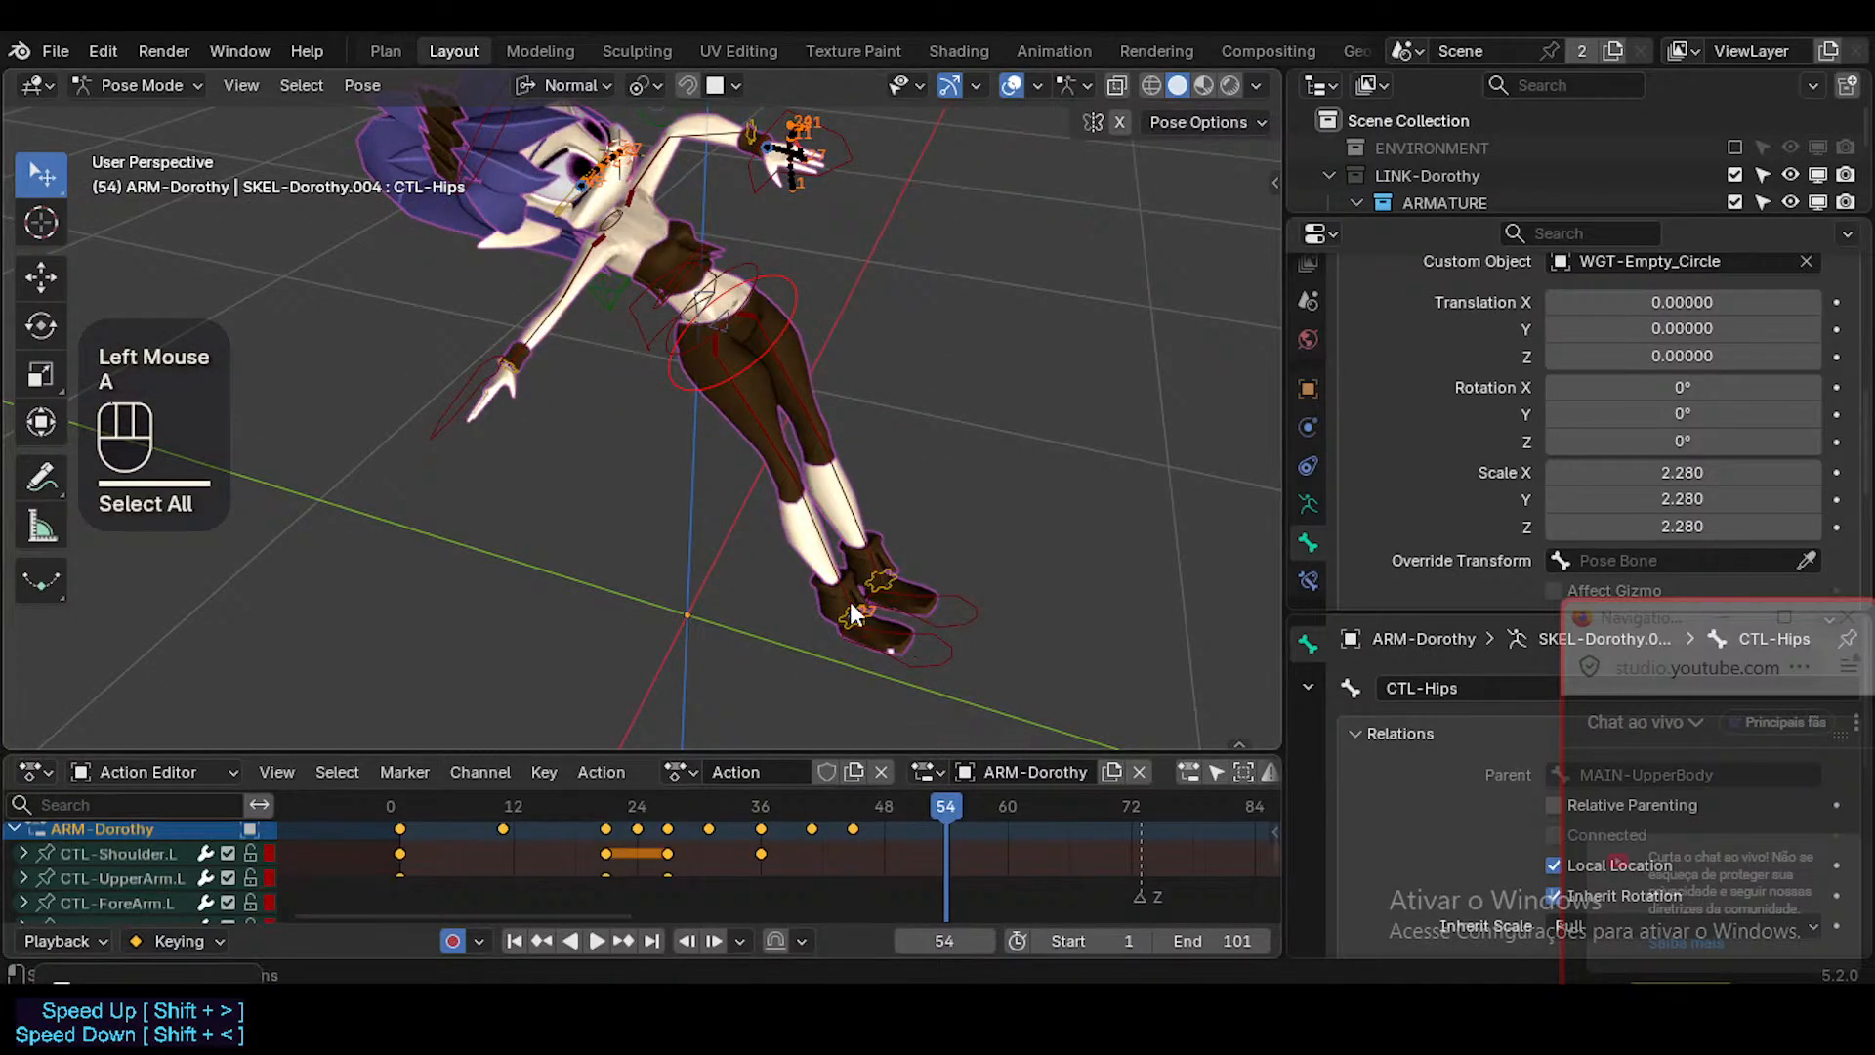
key("a")
key("a")
key("x")
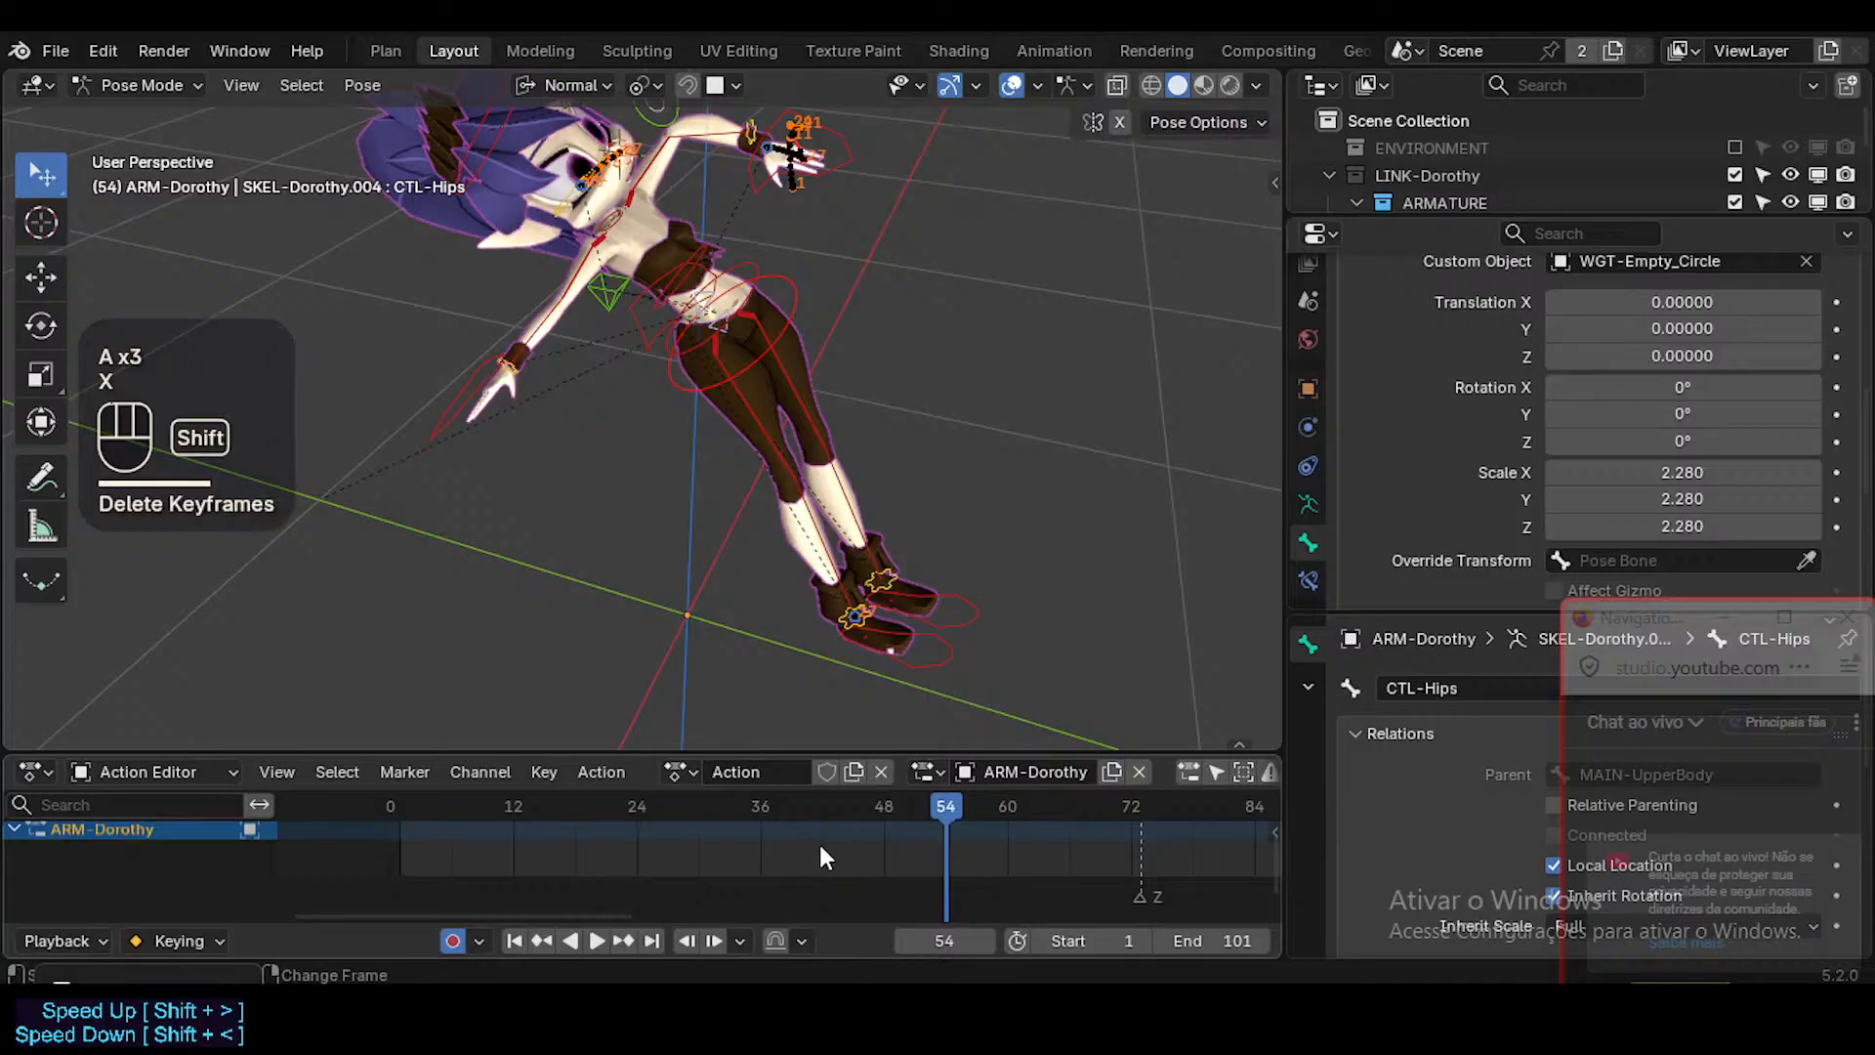
key("shift+Left")
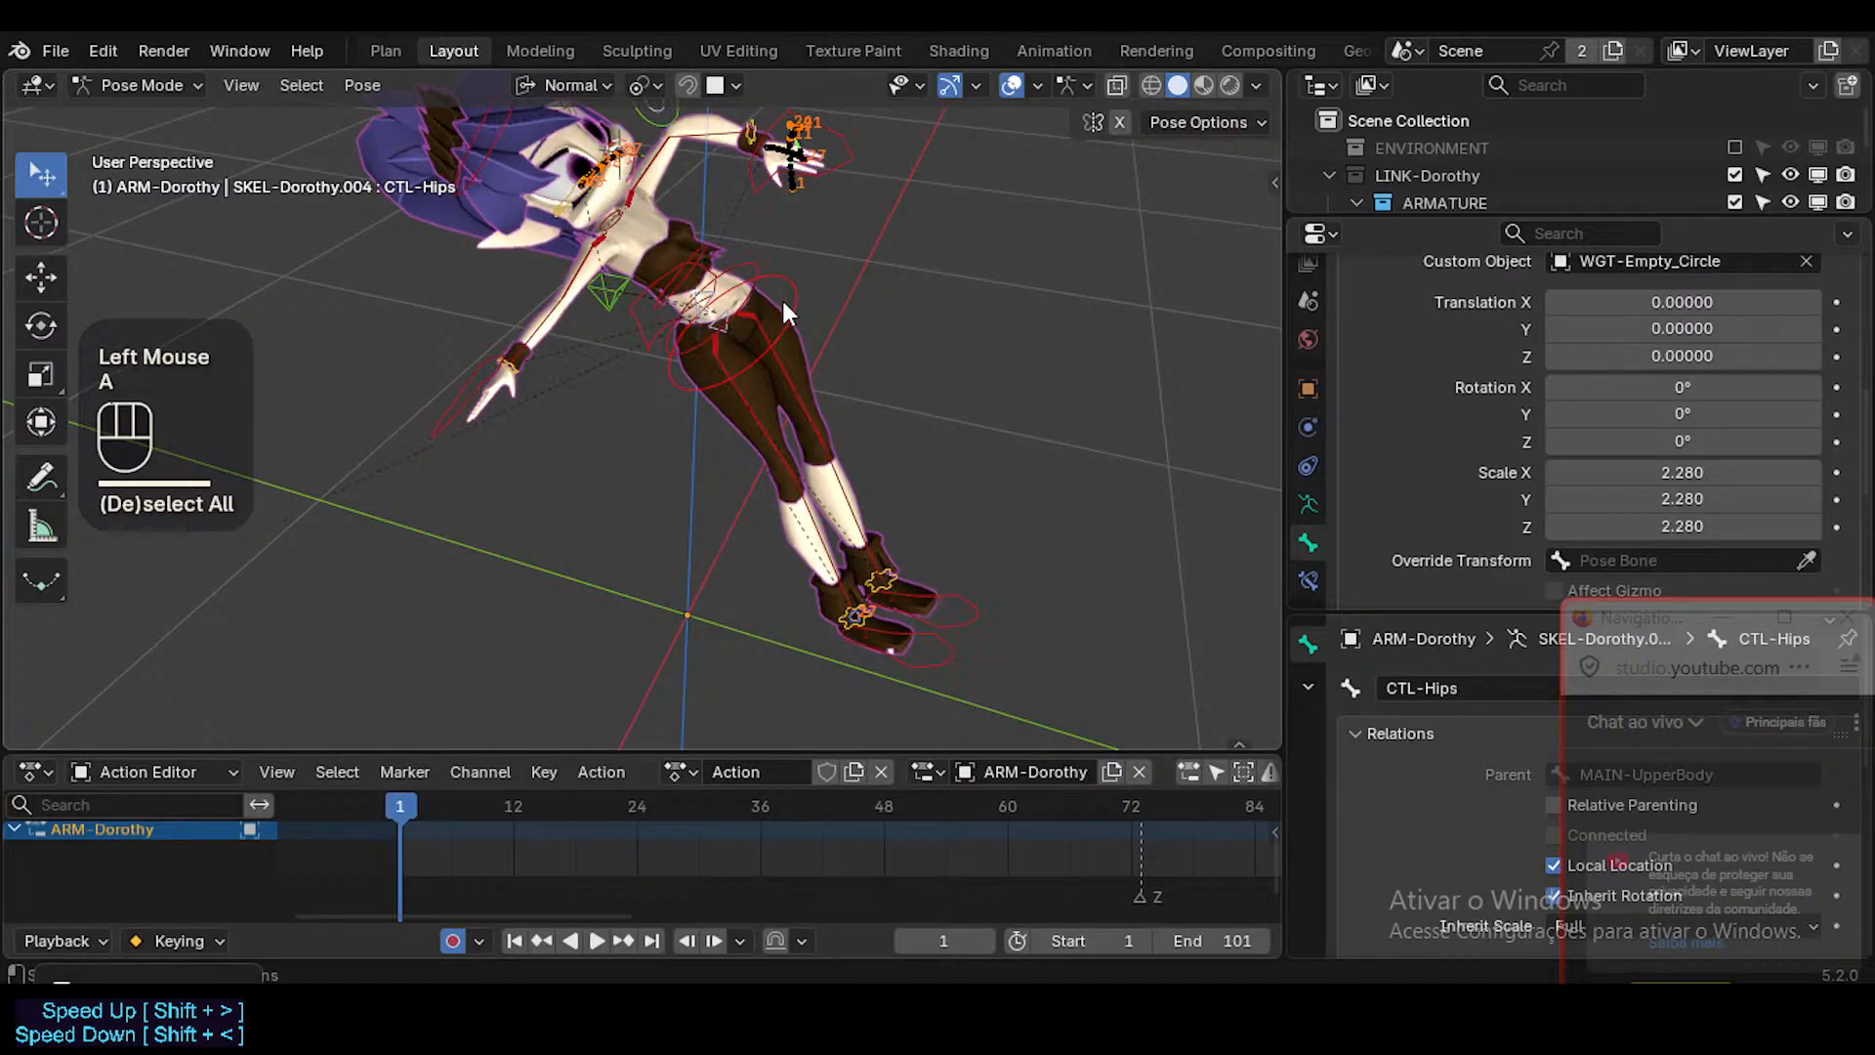
key("i")
Clear the existing motion paths and calculate one for CTL-Foot.L over the scene frame range, baked at the heads.
left_click(811, 384)
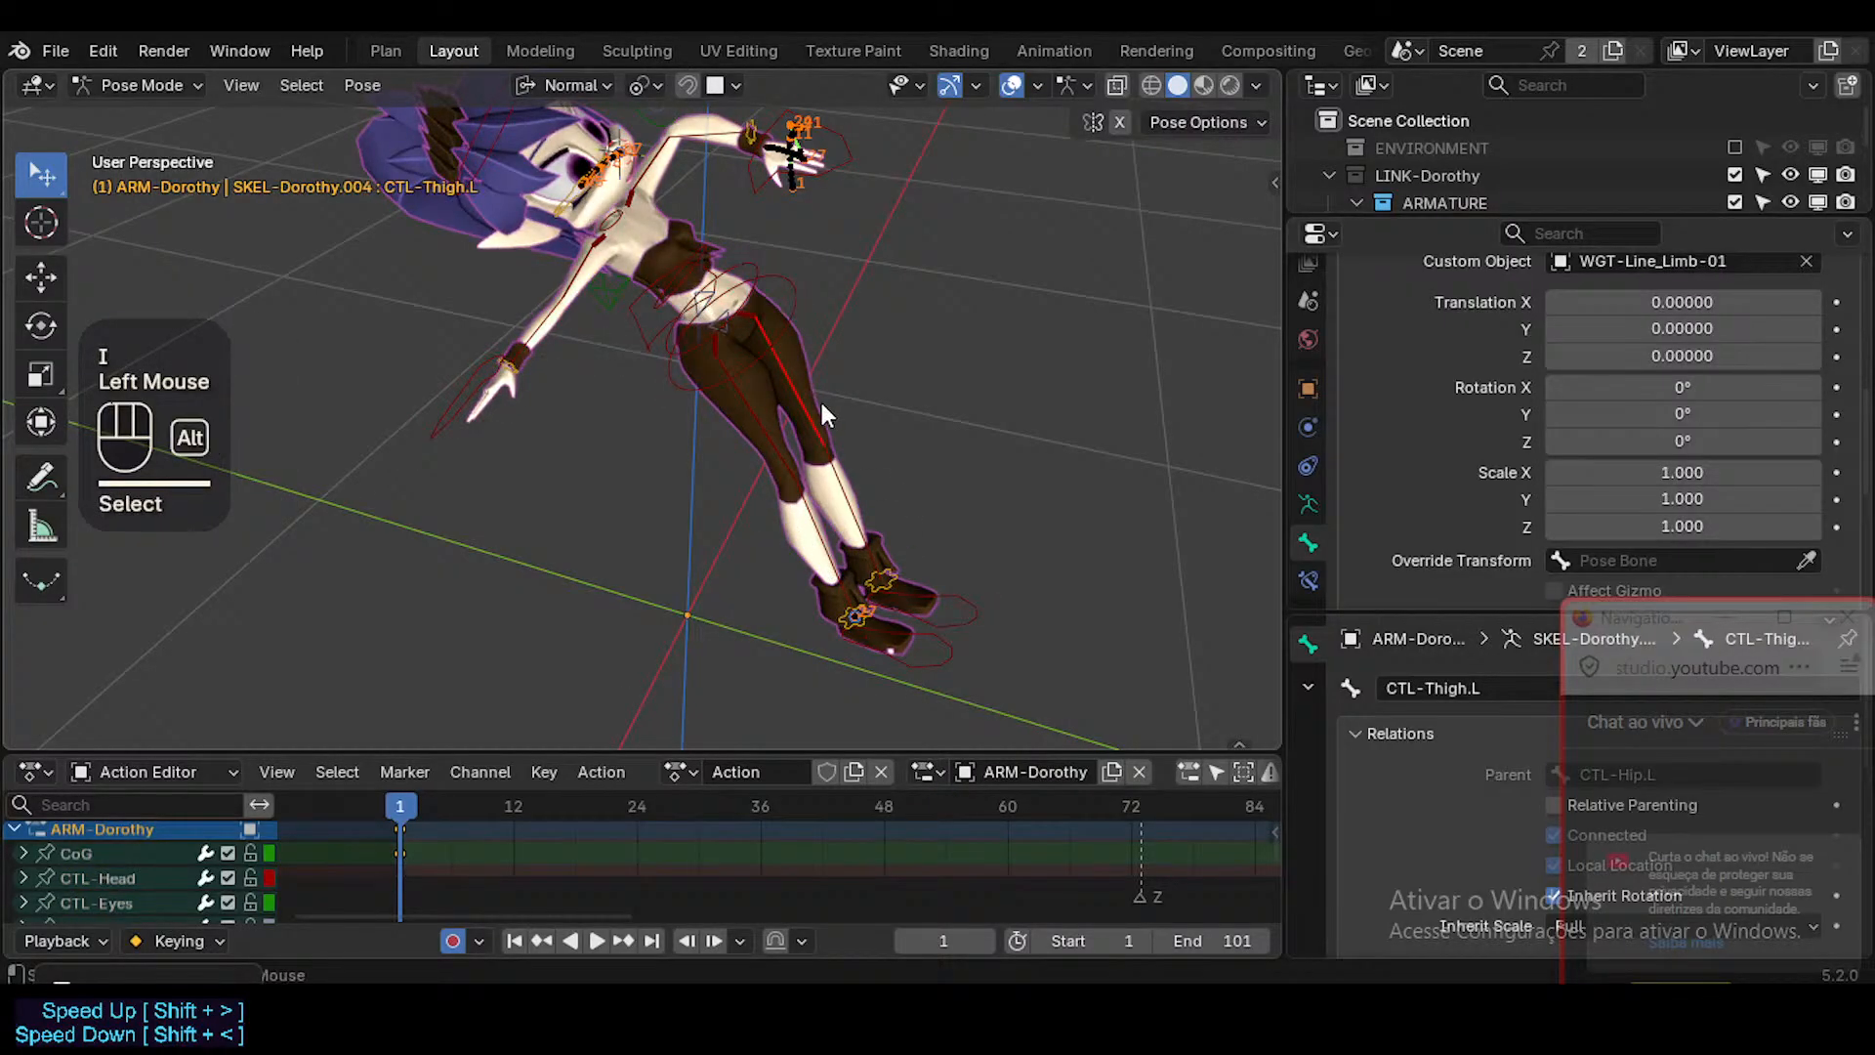
key("alt+t")
left_click(958, 652)
key("ctrl+t")
left_click(900, 774)
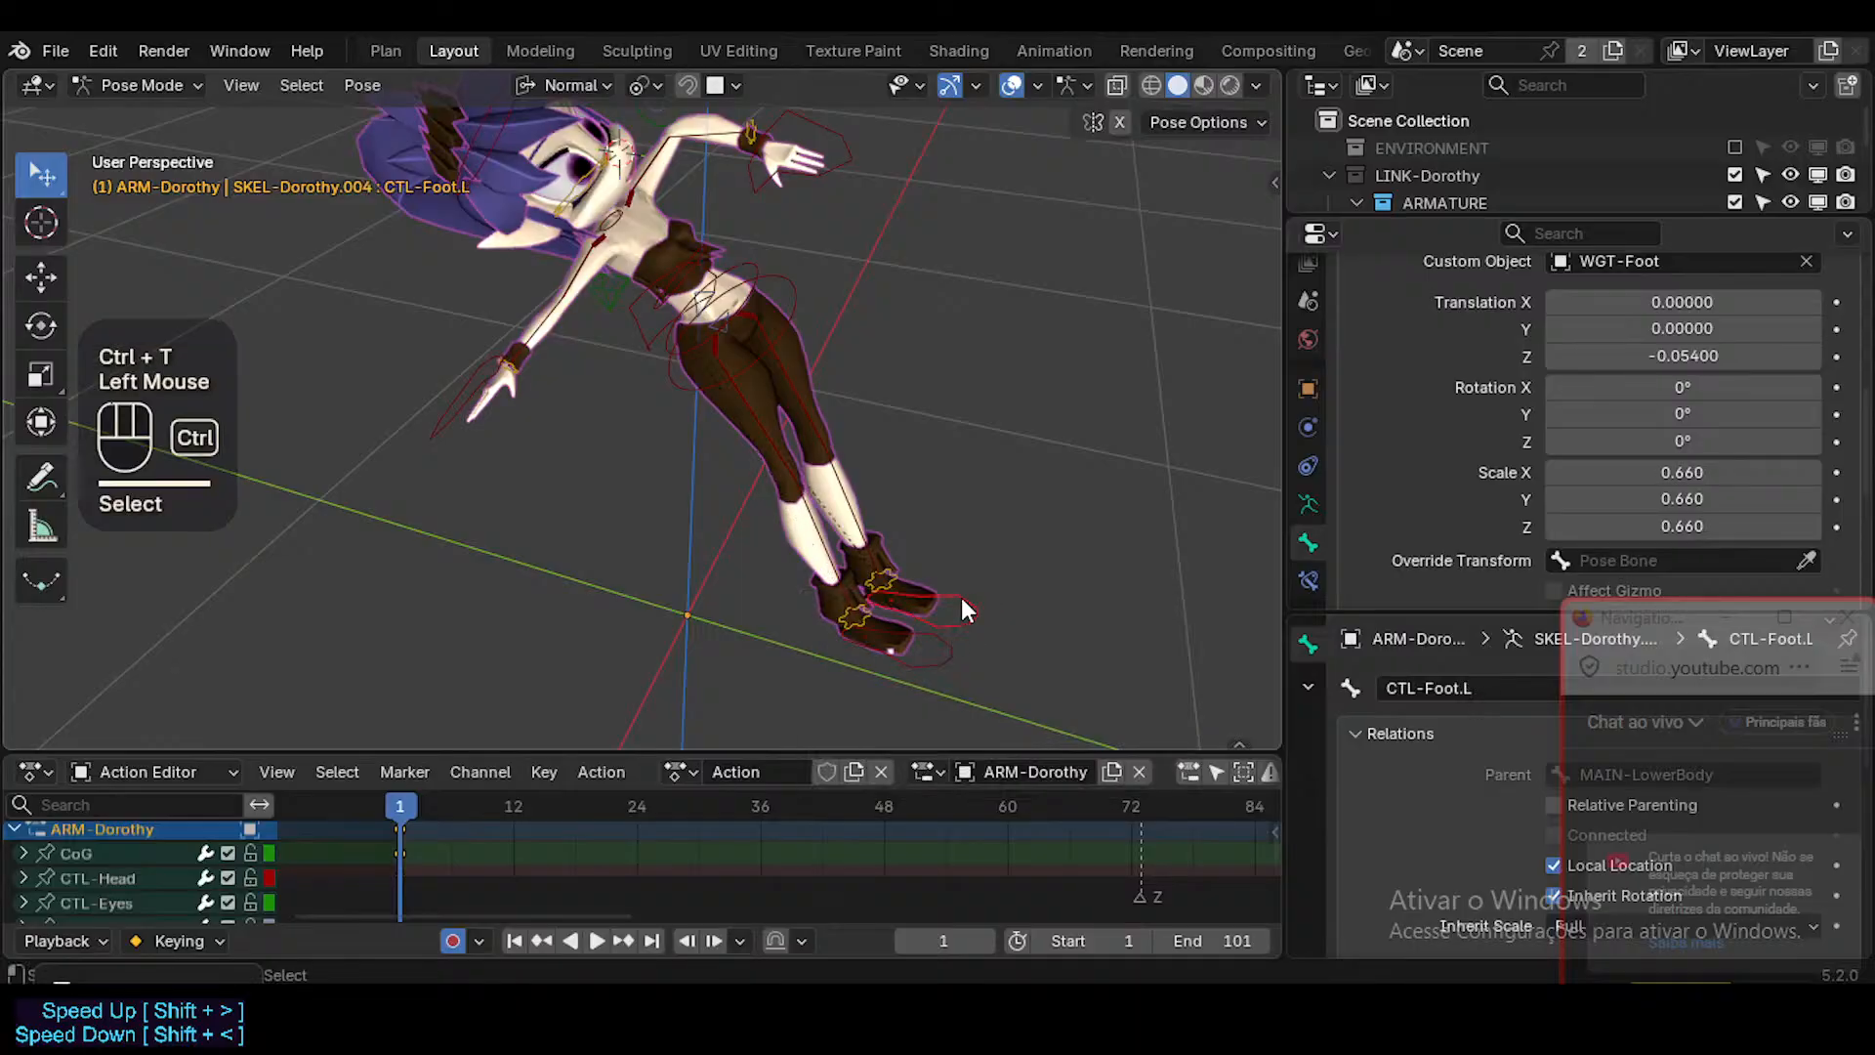
key("ctrl+t")
left_click(926, 722)
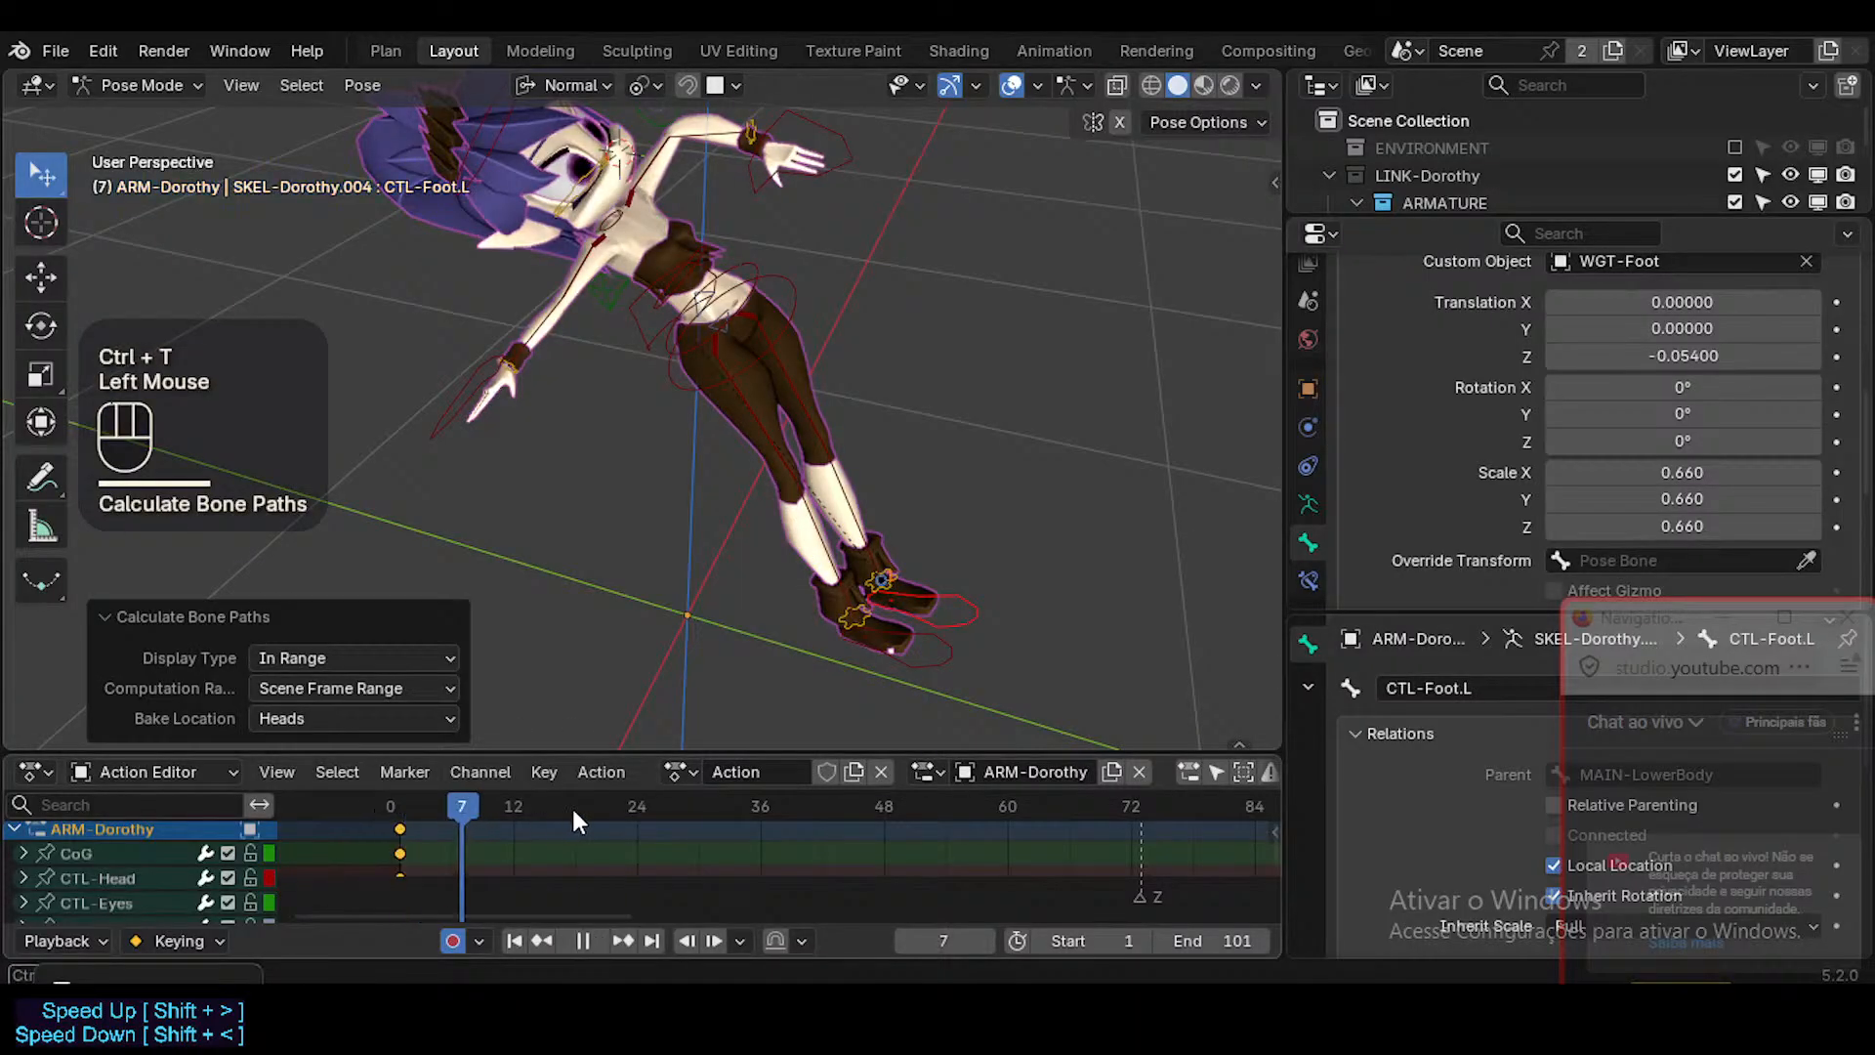
At frame 26, rotate MAIN-LowerBody until both legs stretch out roughly horizontally with the feet pointing up.
left_click(719, 330)
left_click(724, 334)
left_click(731, 318)
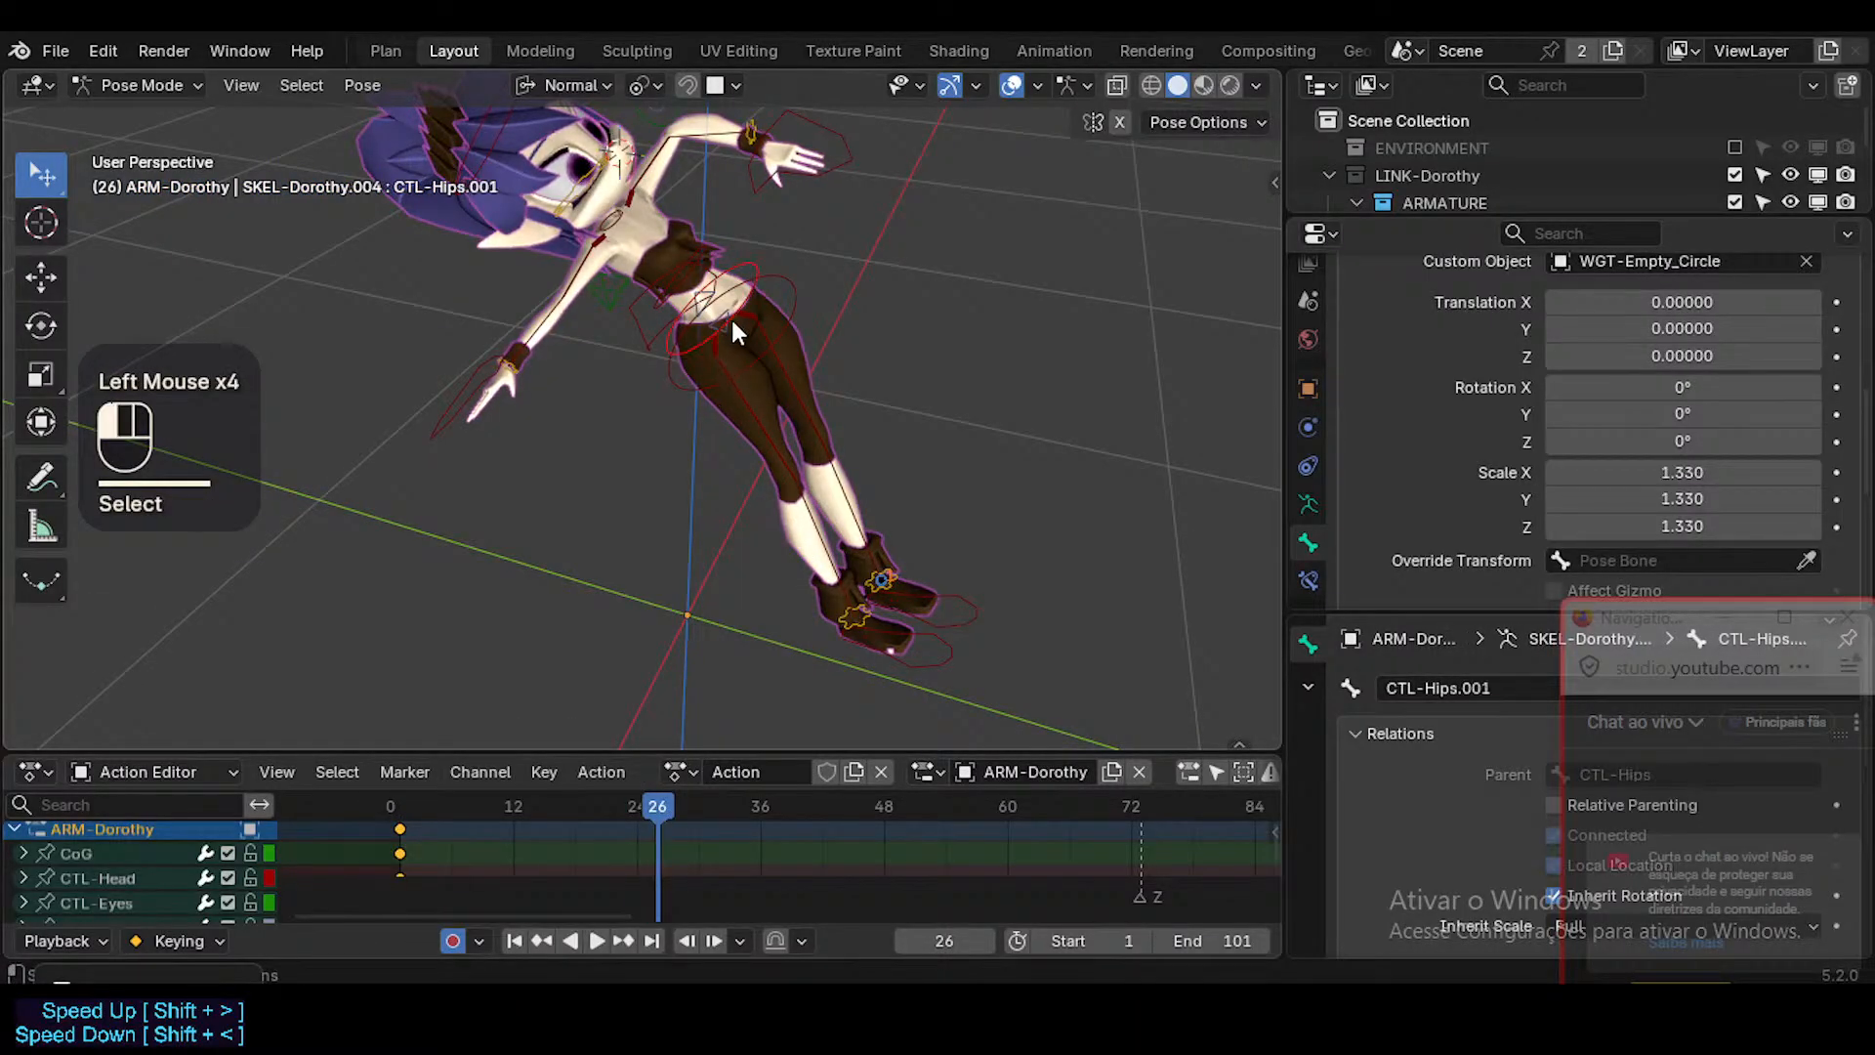
left_click(731, 318)
key("r")
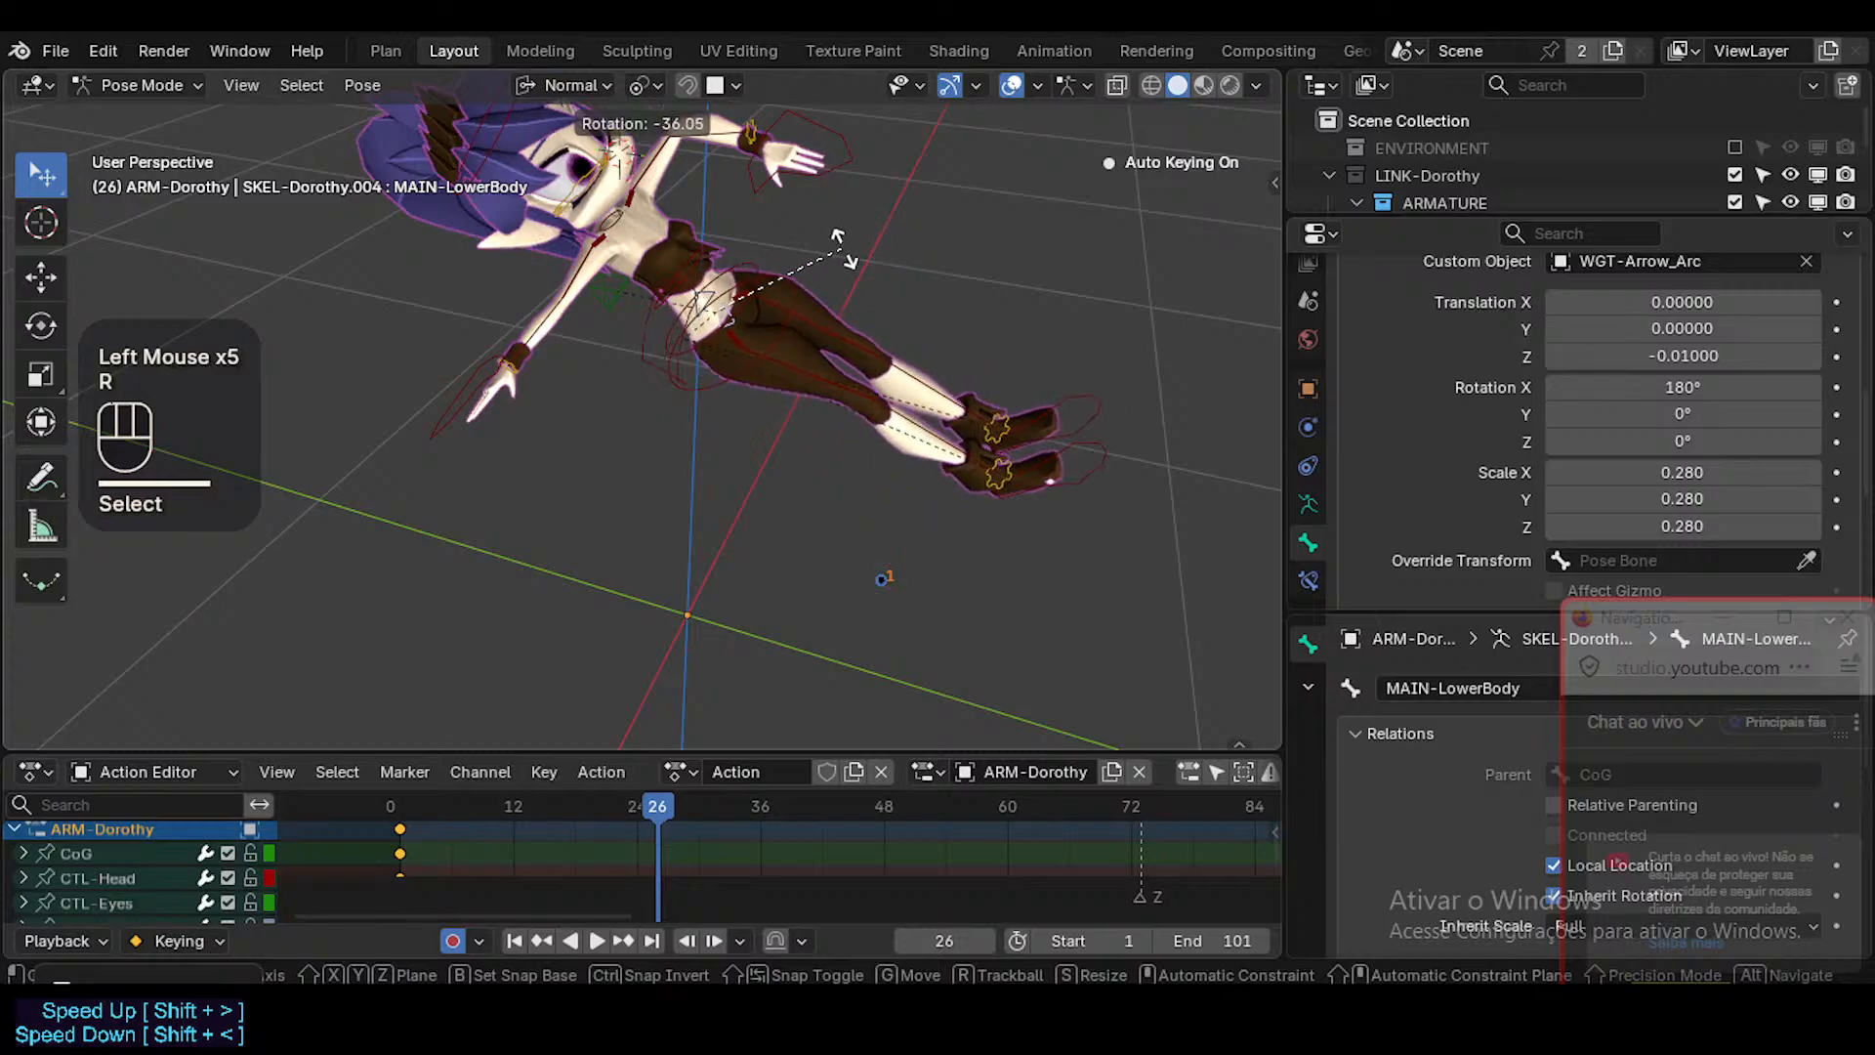
left_click(845, 250)
key("r")
left_click(921, 284)
middle_click_drag(918, 287, 1170, 295)
key("r")
key("r")
left_click(788, 295)
left_click(1185, 231)
middle_click_drag(1186, 231, 1150, 248)
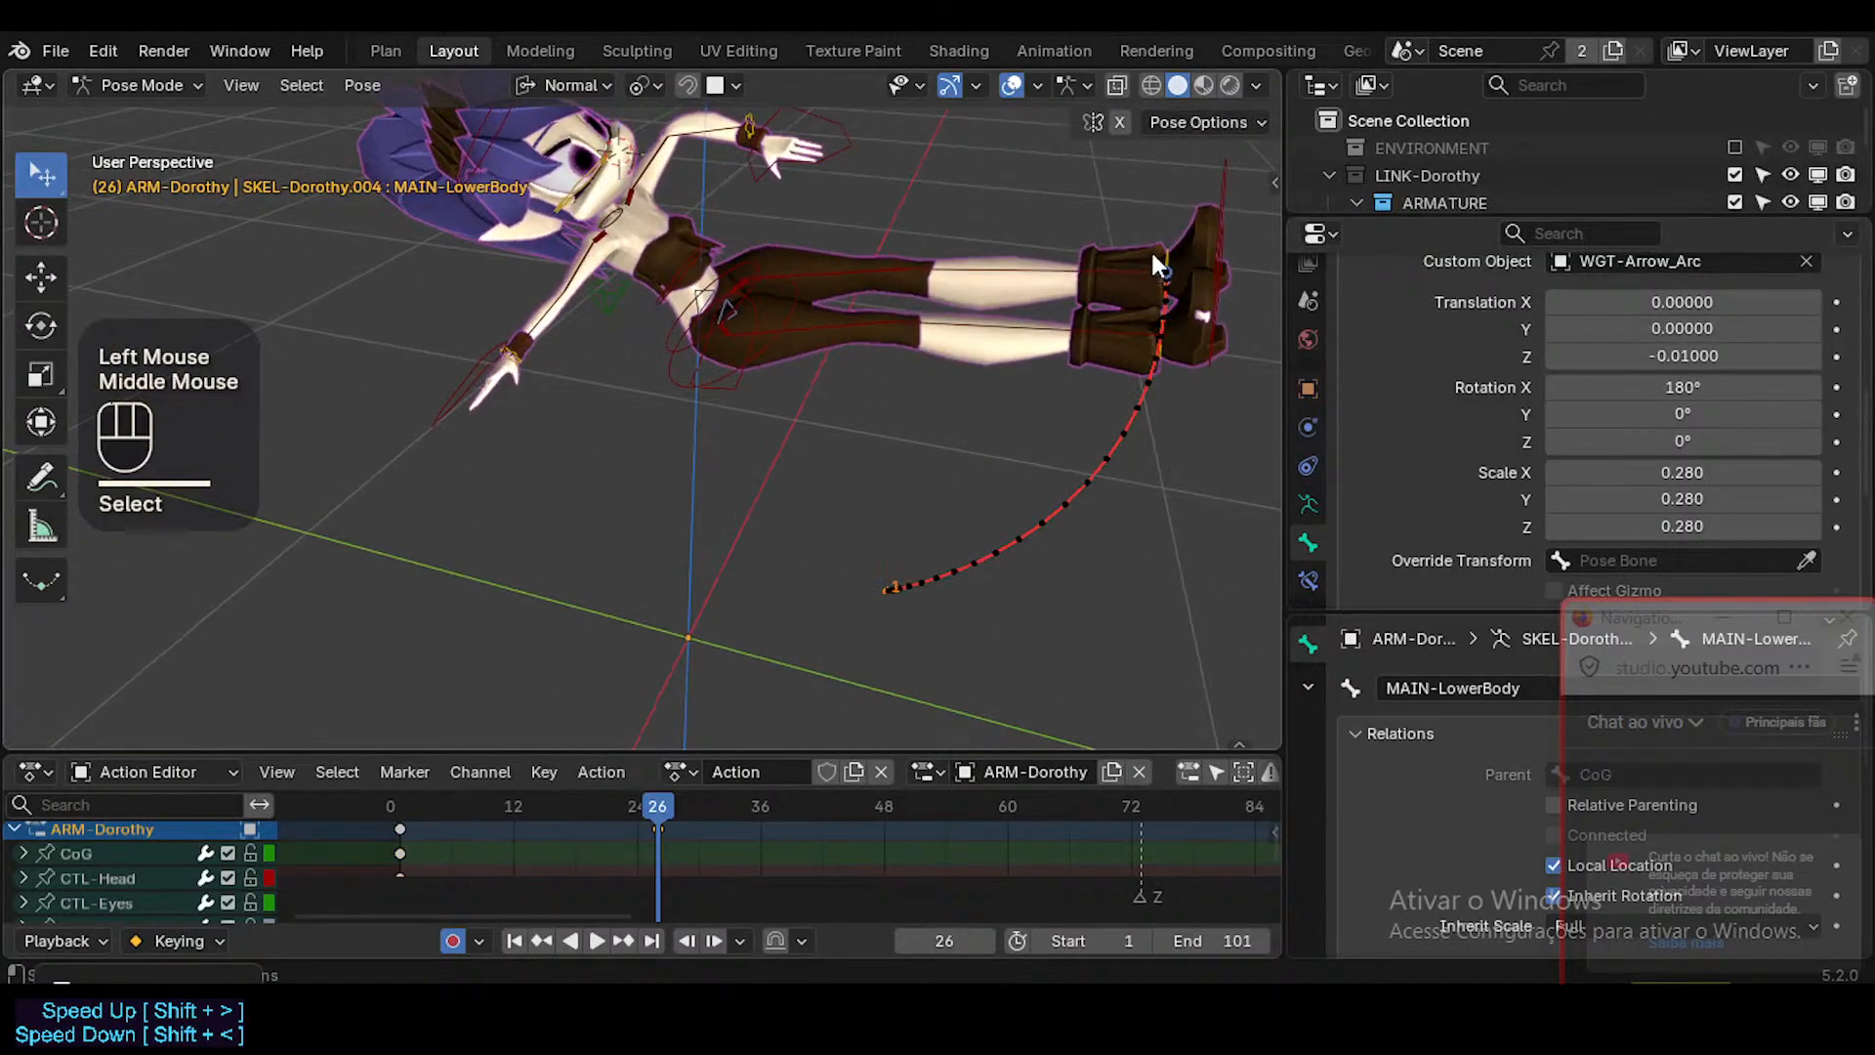
Move CTL-Shin.L toward the hips at frame 26 to bend the left knee, and advance to frame 27.
left_click(1089, 252, "shift")
key("g")
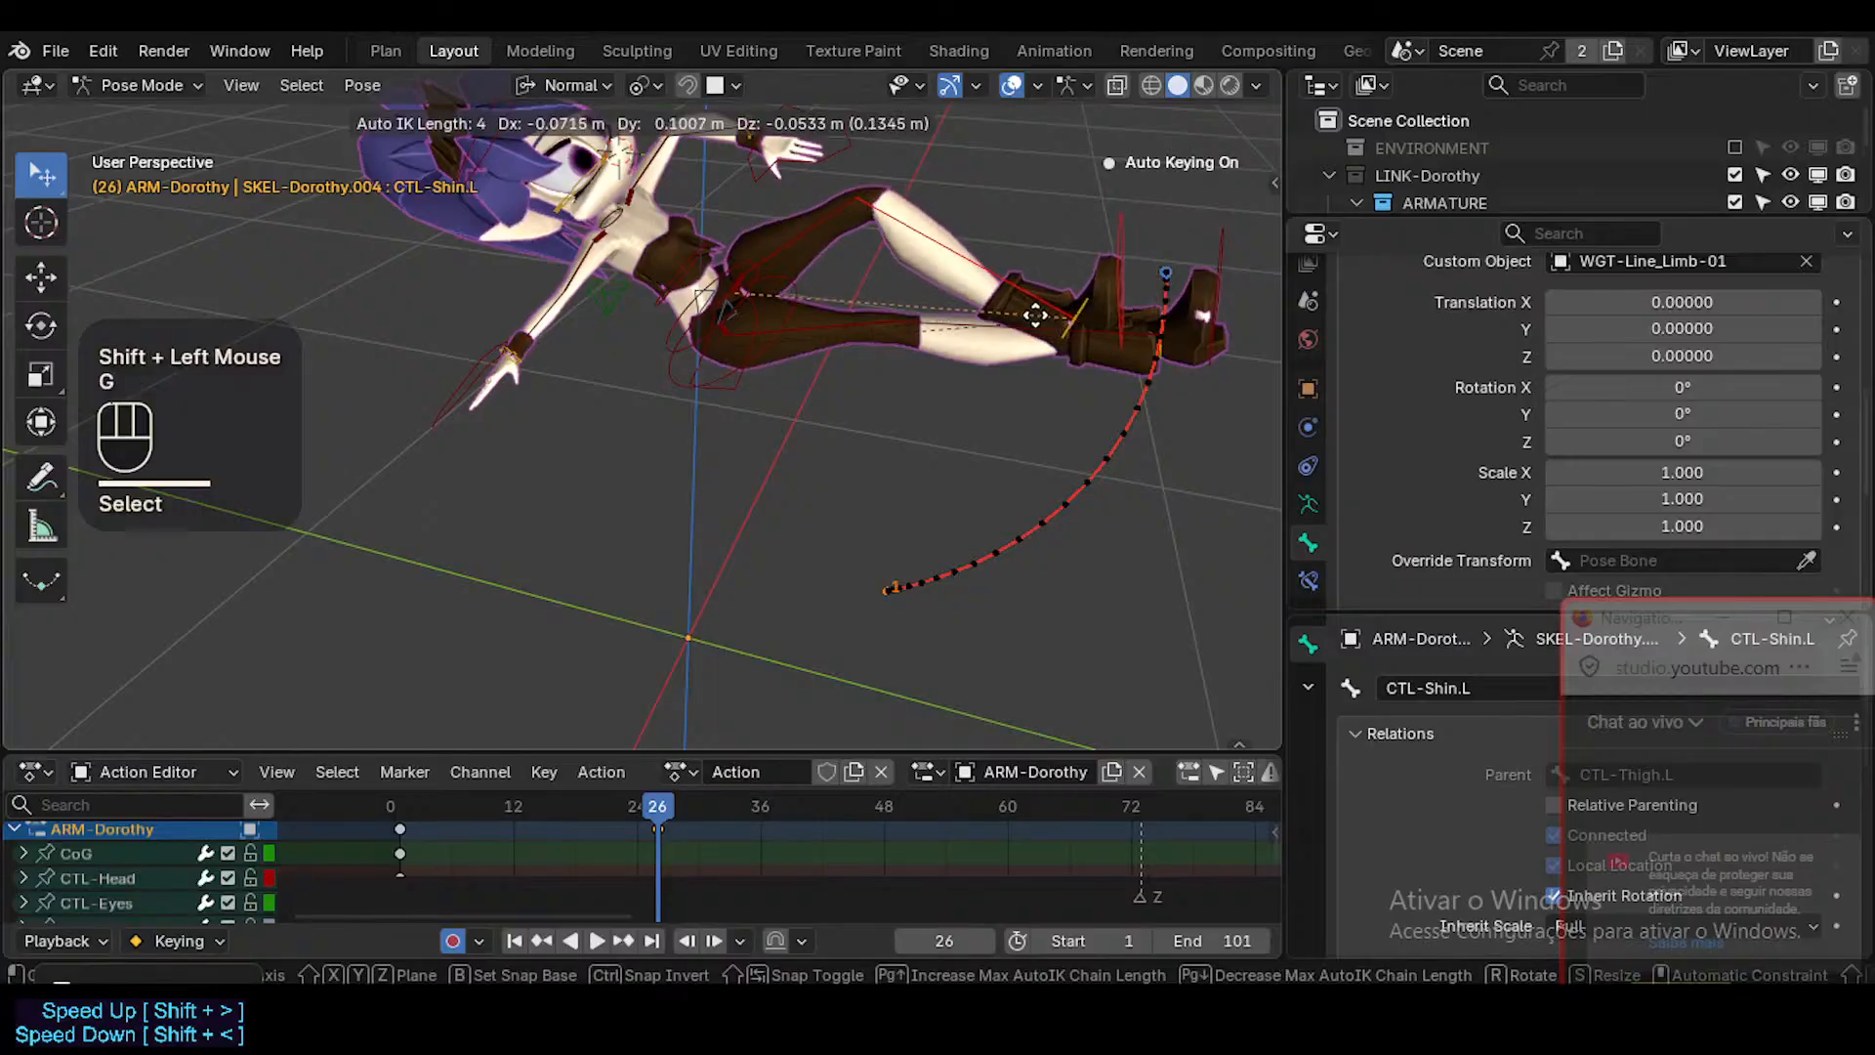
left_click(1035, 315)
mouse_move(666, 805)
left_mouse_down()
mouse_move(490, 805)
mouse_move(424, 771)
mouse_move(652, 760)
mouse_move(484, 729)
mouse_move(669, 771)
left_mouse_up()
left_click(838, 234)
key("r")
key("x")
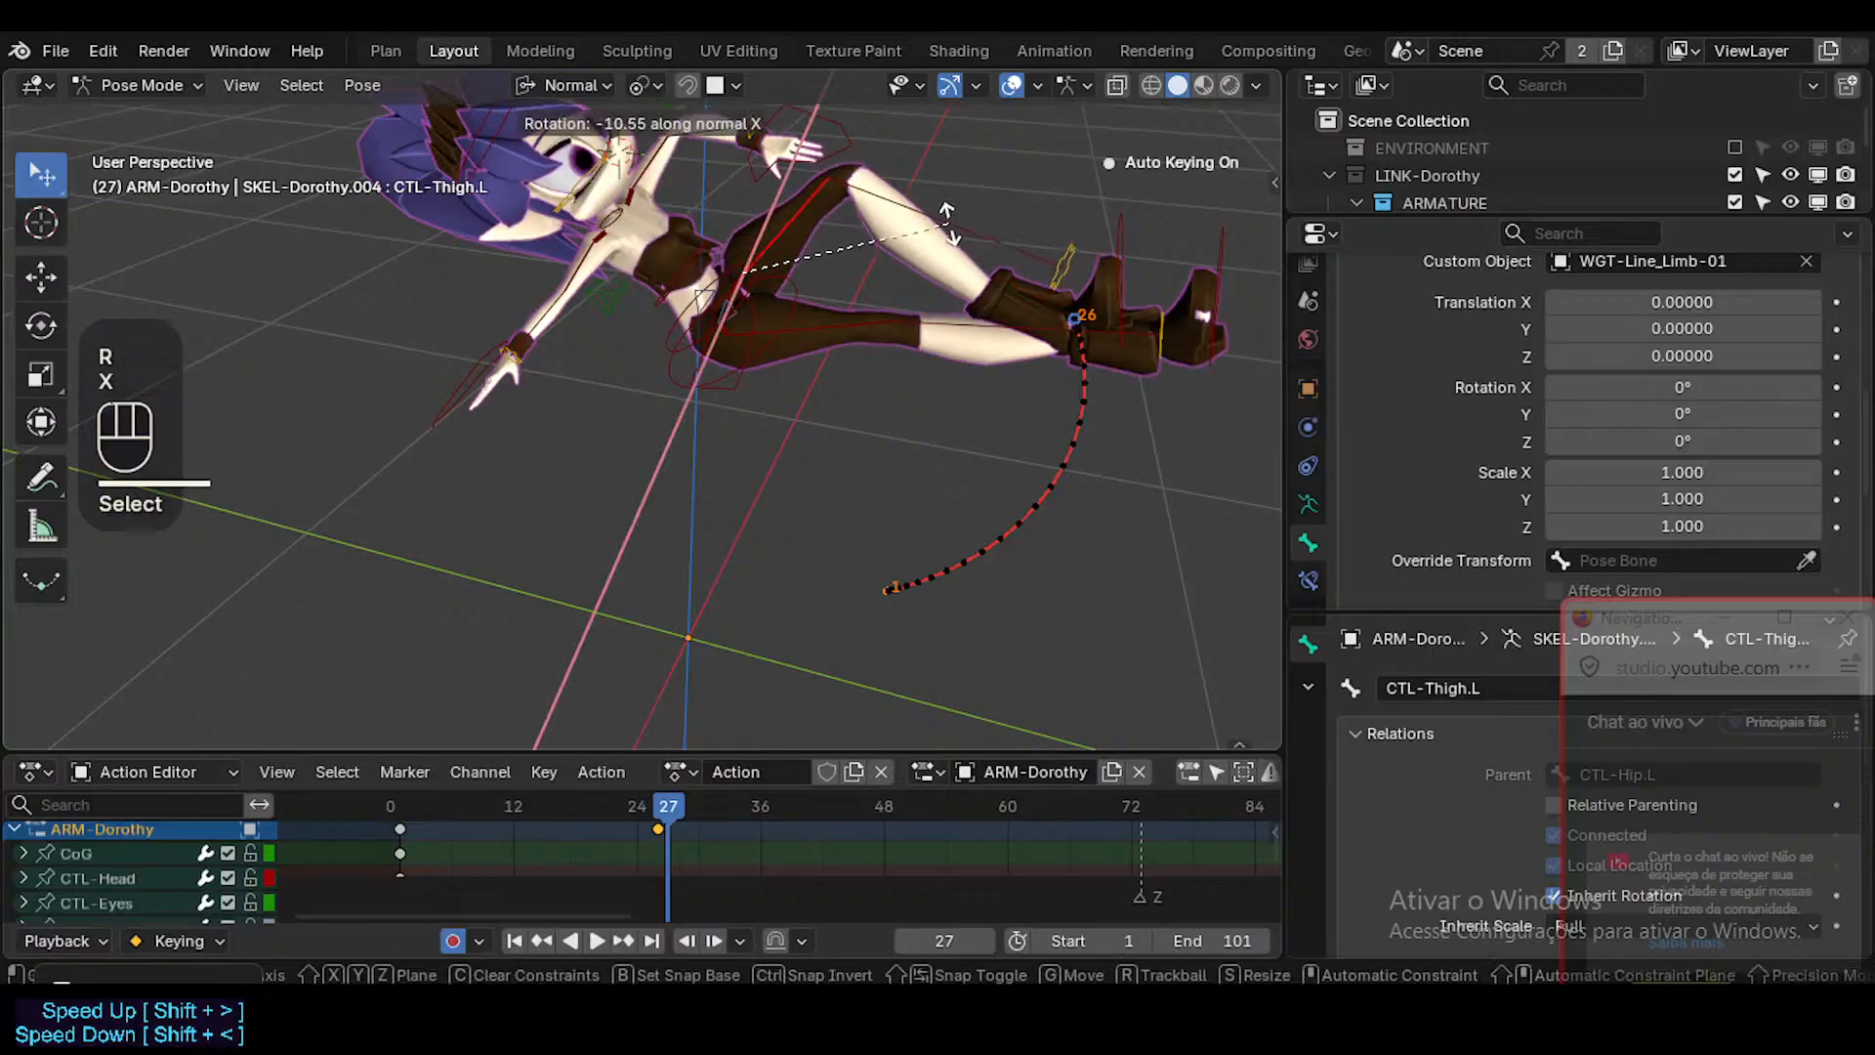
key("Escape")
left_click(1130, 243)
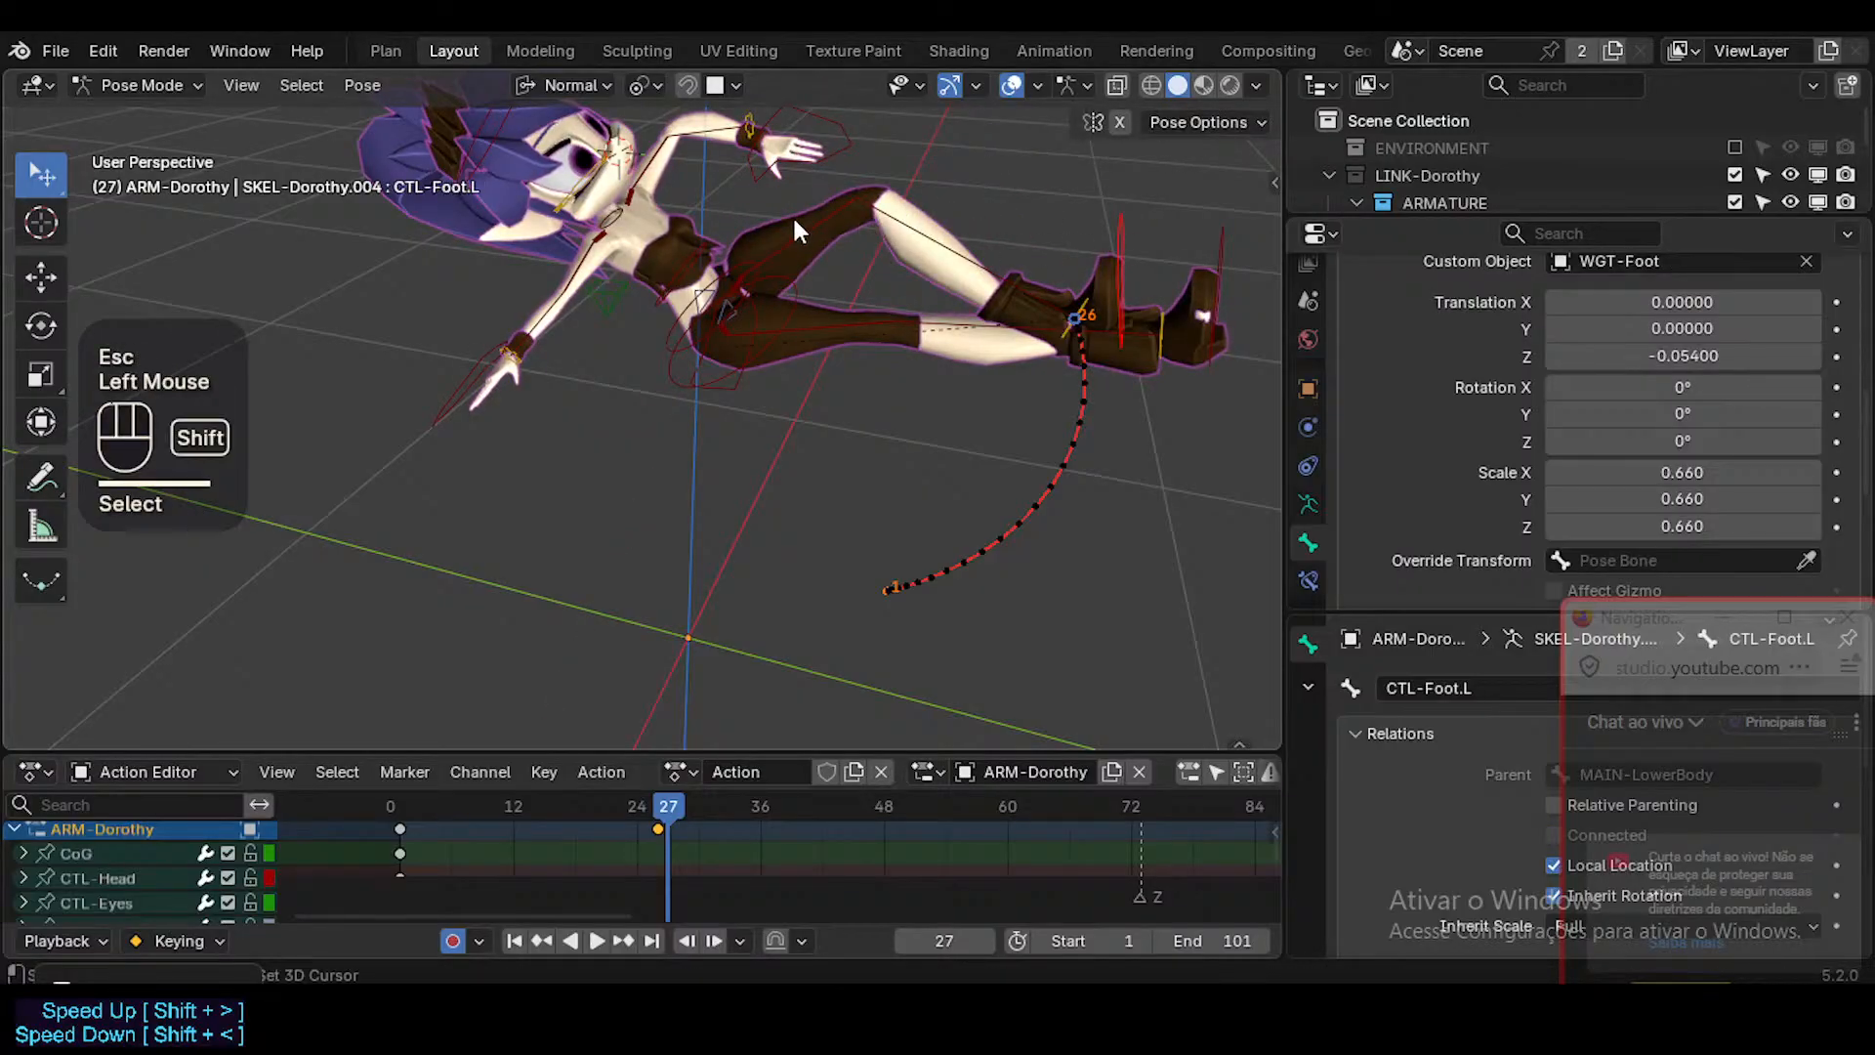
Rotate CTL-Thigh.L about its normal X axis at frame 27 to raise the left leg.
left_click(848, 237)
key("r")
key("x")
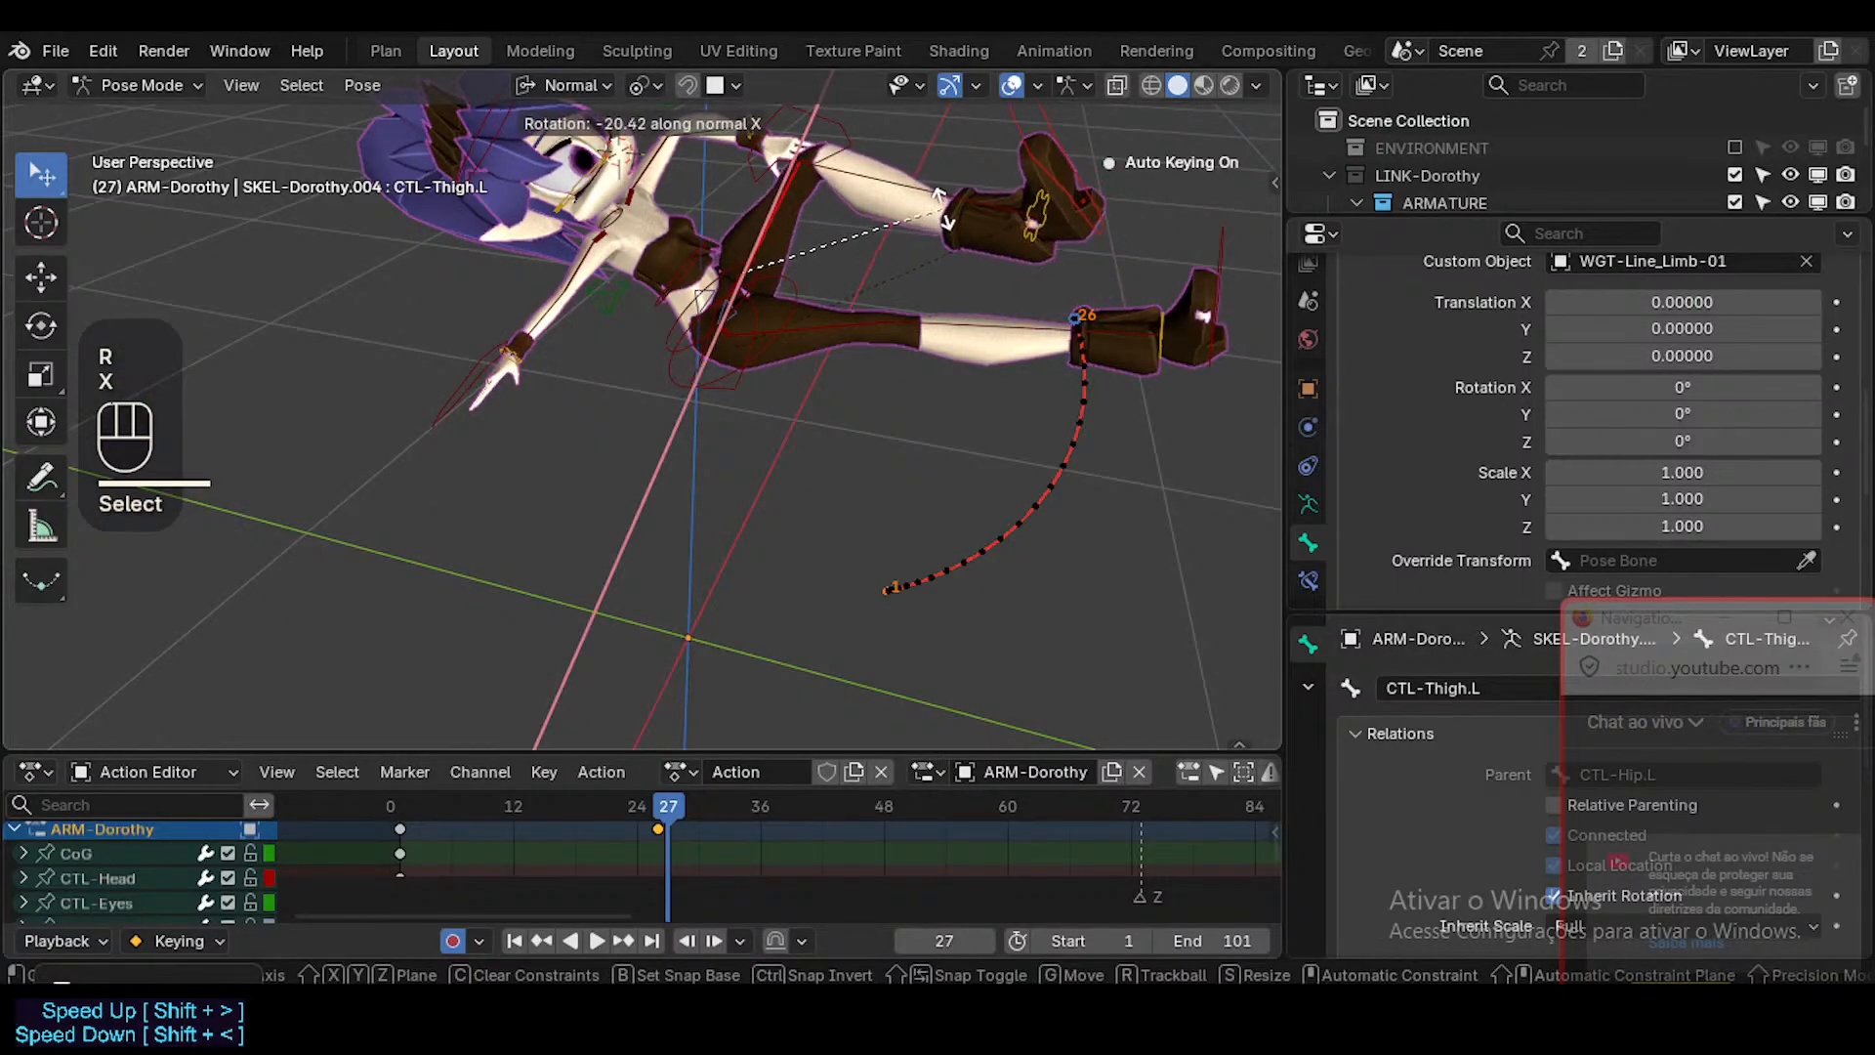
left_click(897, 322)
Snap the frame 26 keyframes to the current frame, 27.
left_click(657, 829)
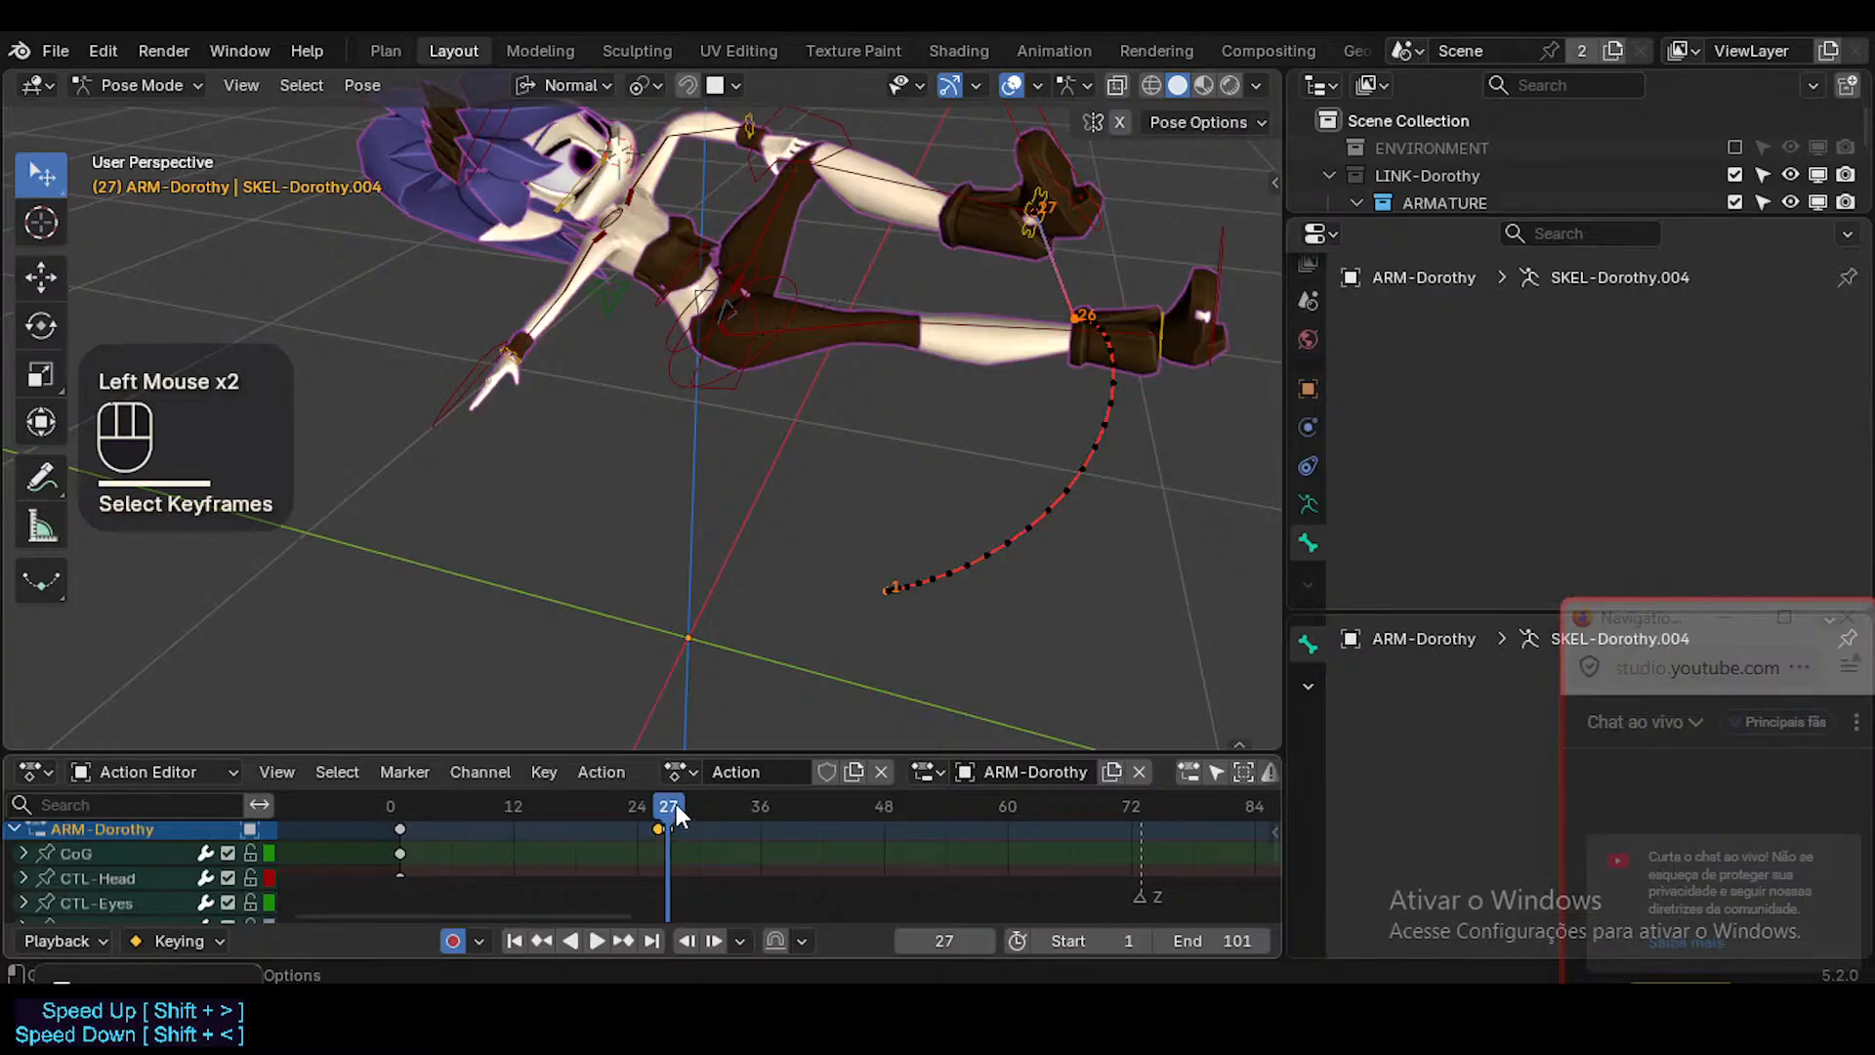
key("f")
mouse_move(670, 806)
left_mouse_down()
mouse_move(607, 794)
mouse_move(668, 804)
left_mouse_up()
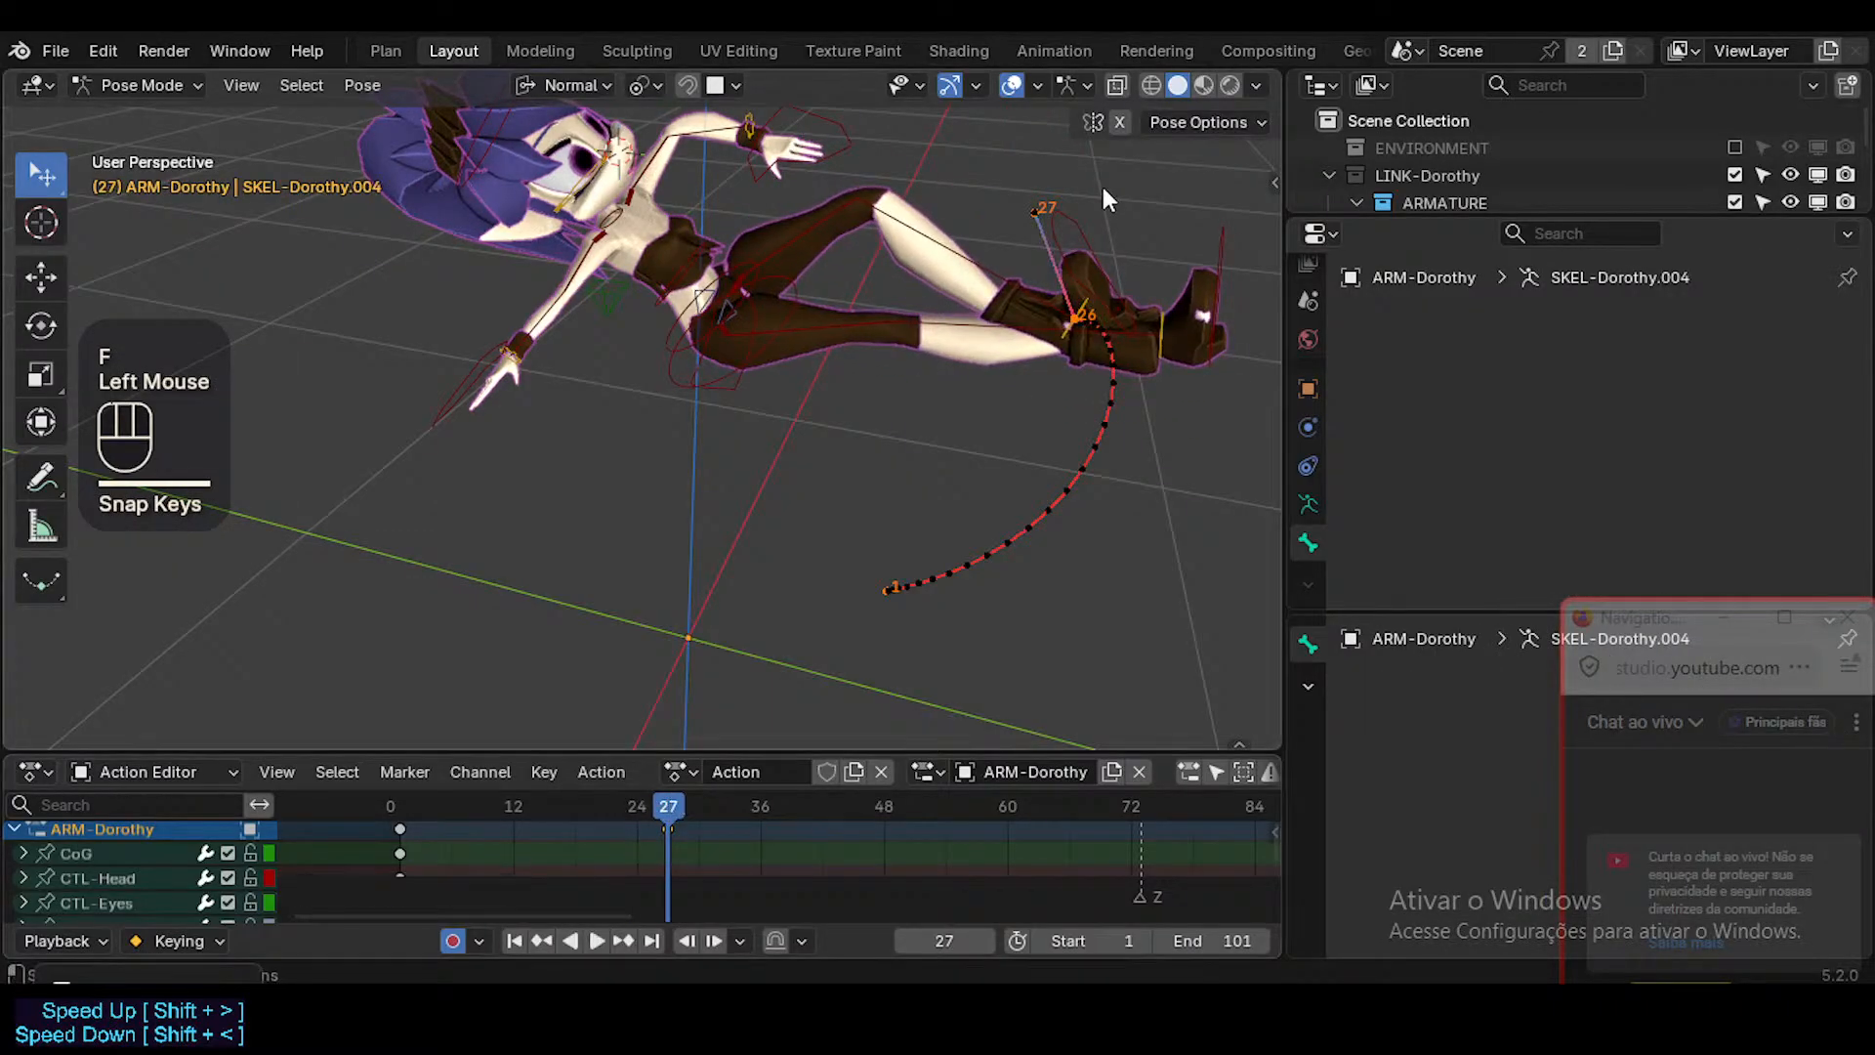
Rotate CTL-Thigh.L about -23° around its normal X axis at frame 27 to lift the left leg.
left_click(1041, 215)
left_click(929, 250, "shift")
key("r")
key("x")
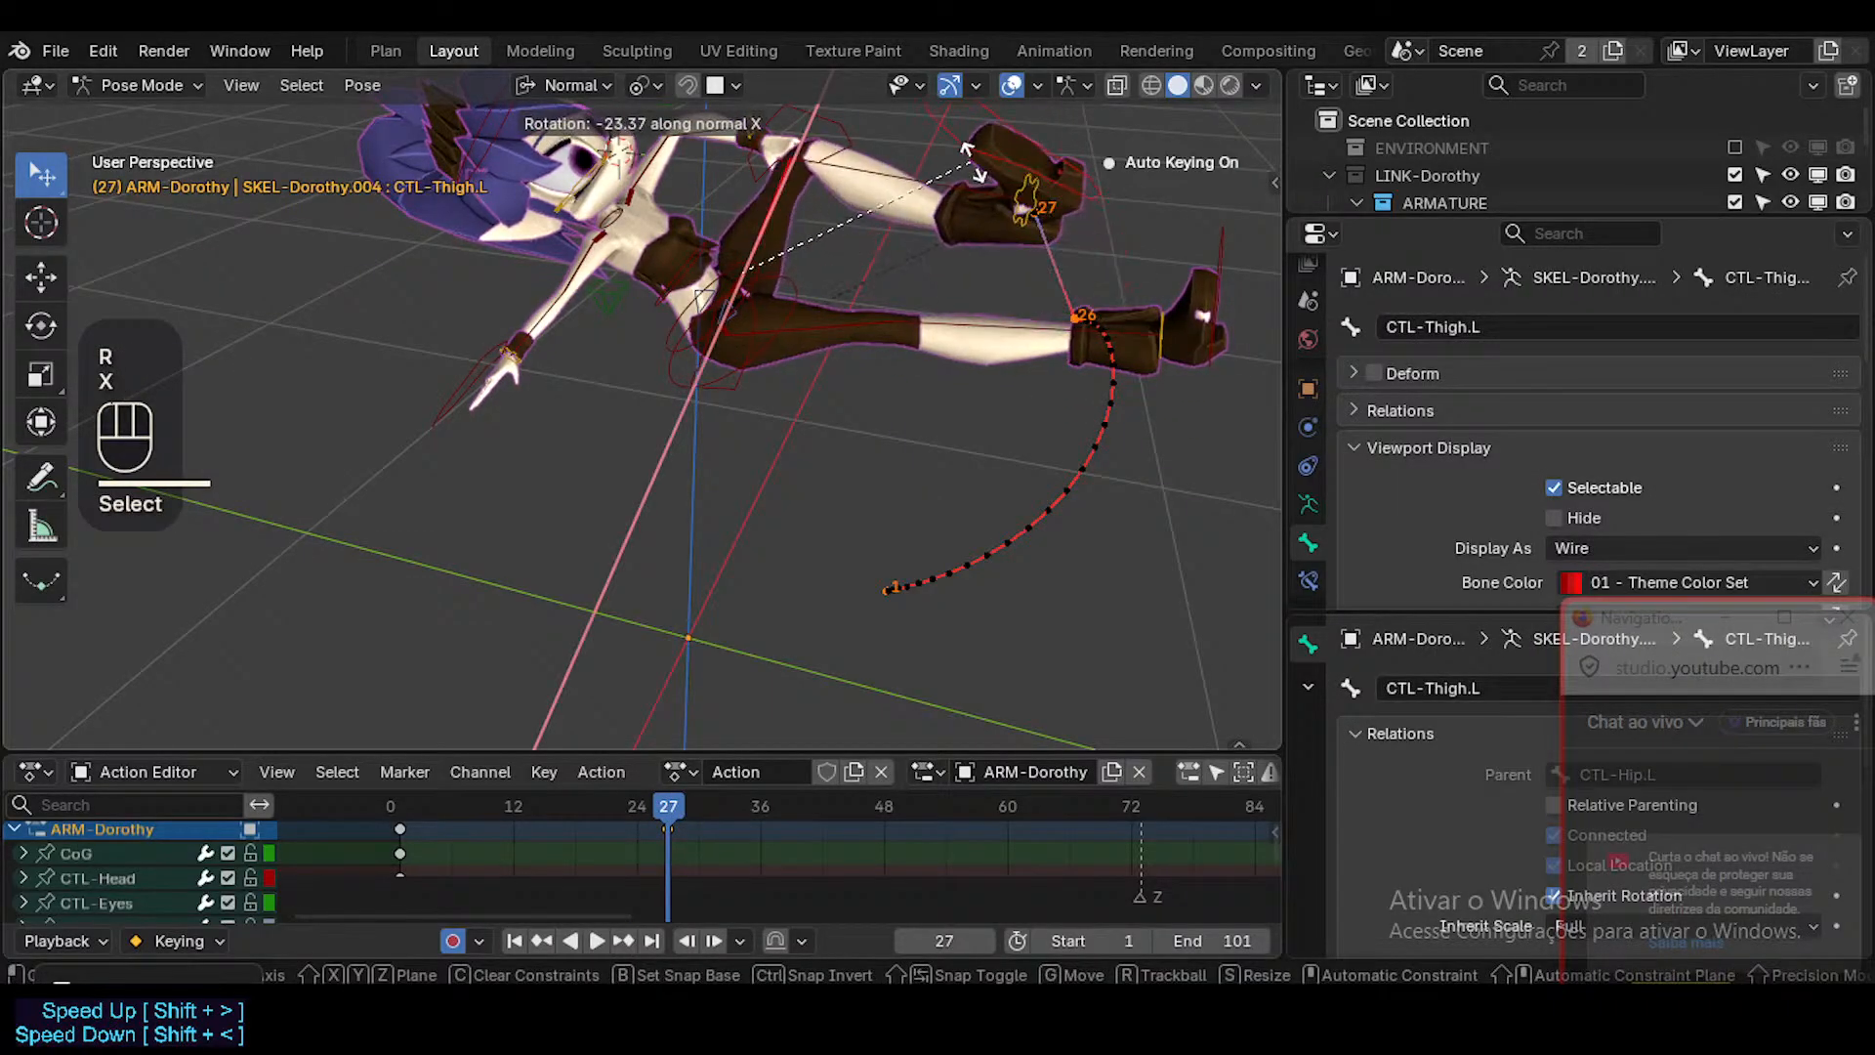
left_click(865, 613)
mouse_move(668, 805)
left_mouse_down()
mouse_move(349, 793)
mouse_move(669, 810)
left_mouse_up()
left_click(1013, 203)
key("r")
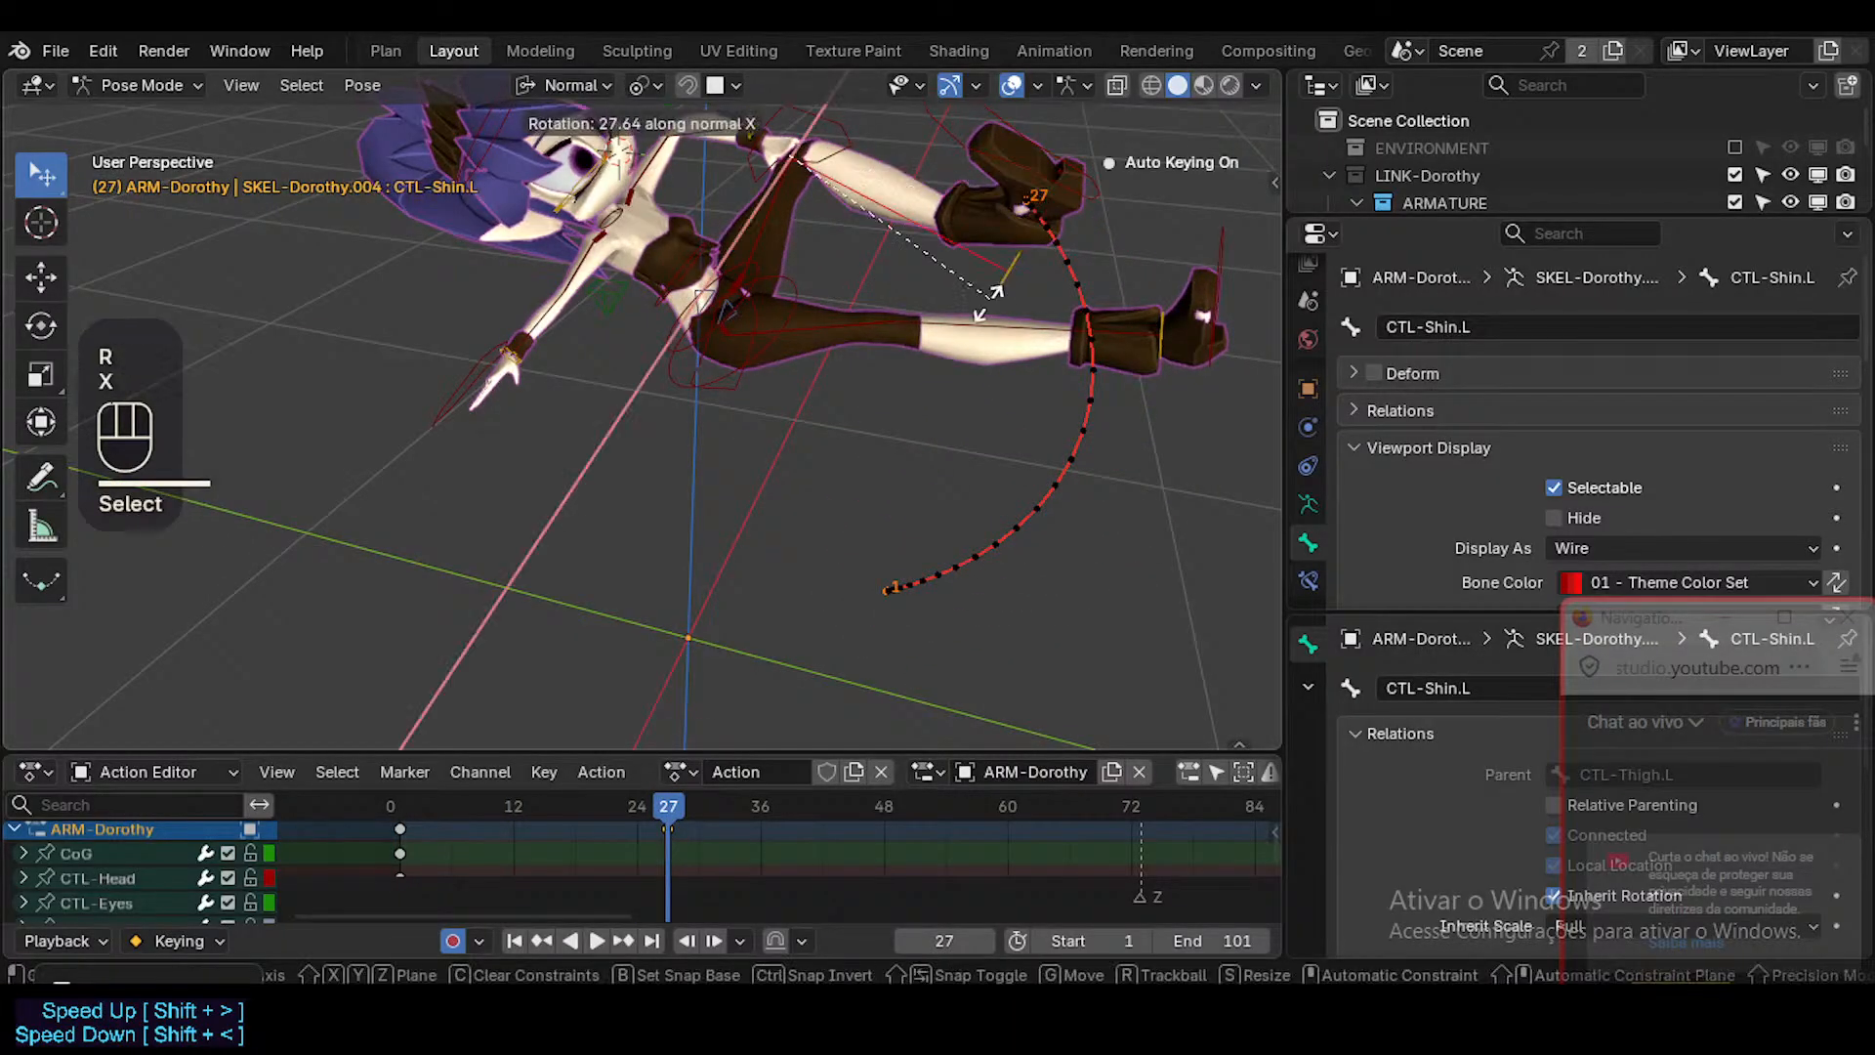
key("x")
key("Escape")
Rotate CTL-Shin.L about 70° around its normal X axis at frame 27 to fold the left knee.
left_click(928, 172)
key("r")
key("x")
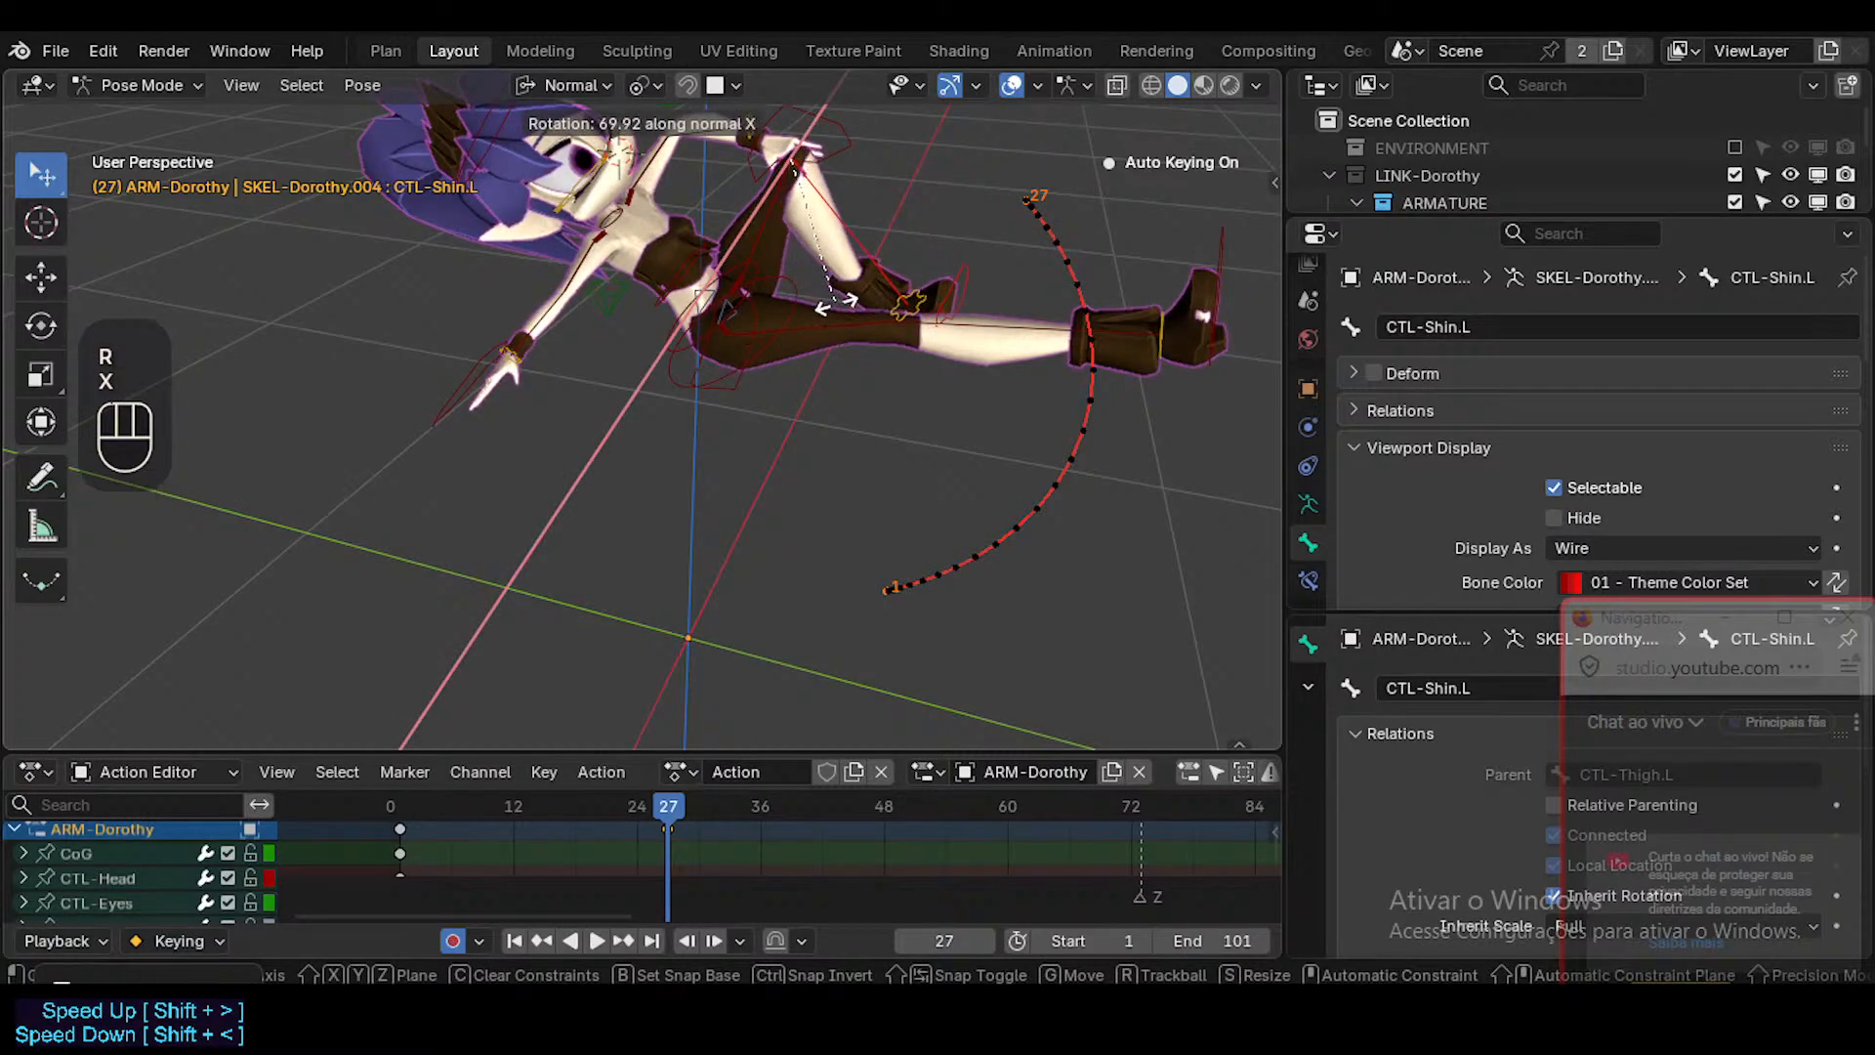
left_click(837, 305)
At frame 32, rotate CTL-Shin.L -46.6° around its normal X axis, then scrub to frame 33 to check the foot's motion path.
left_click_drag(660, 811, 721, 841)
left_click(955, 289)
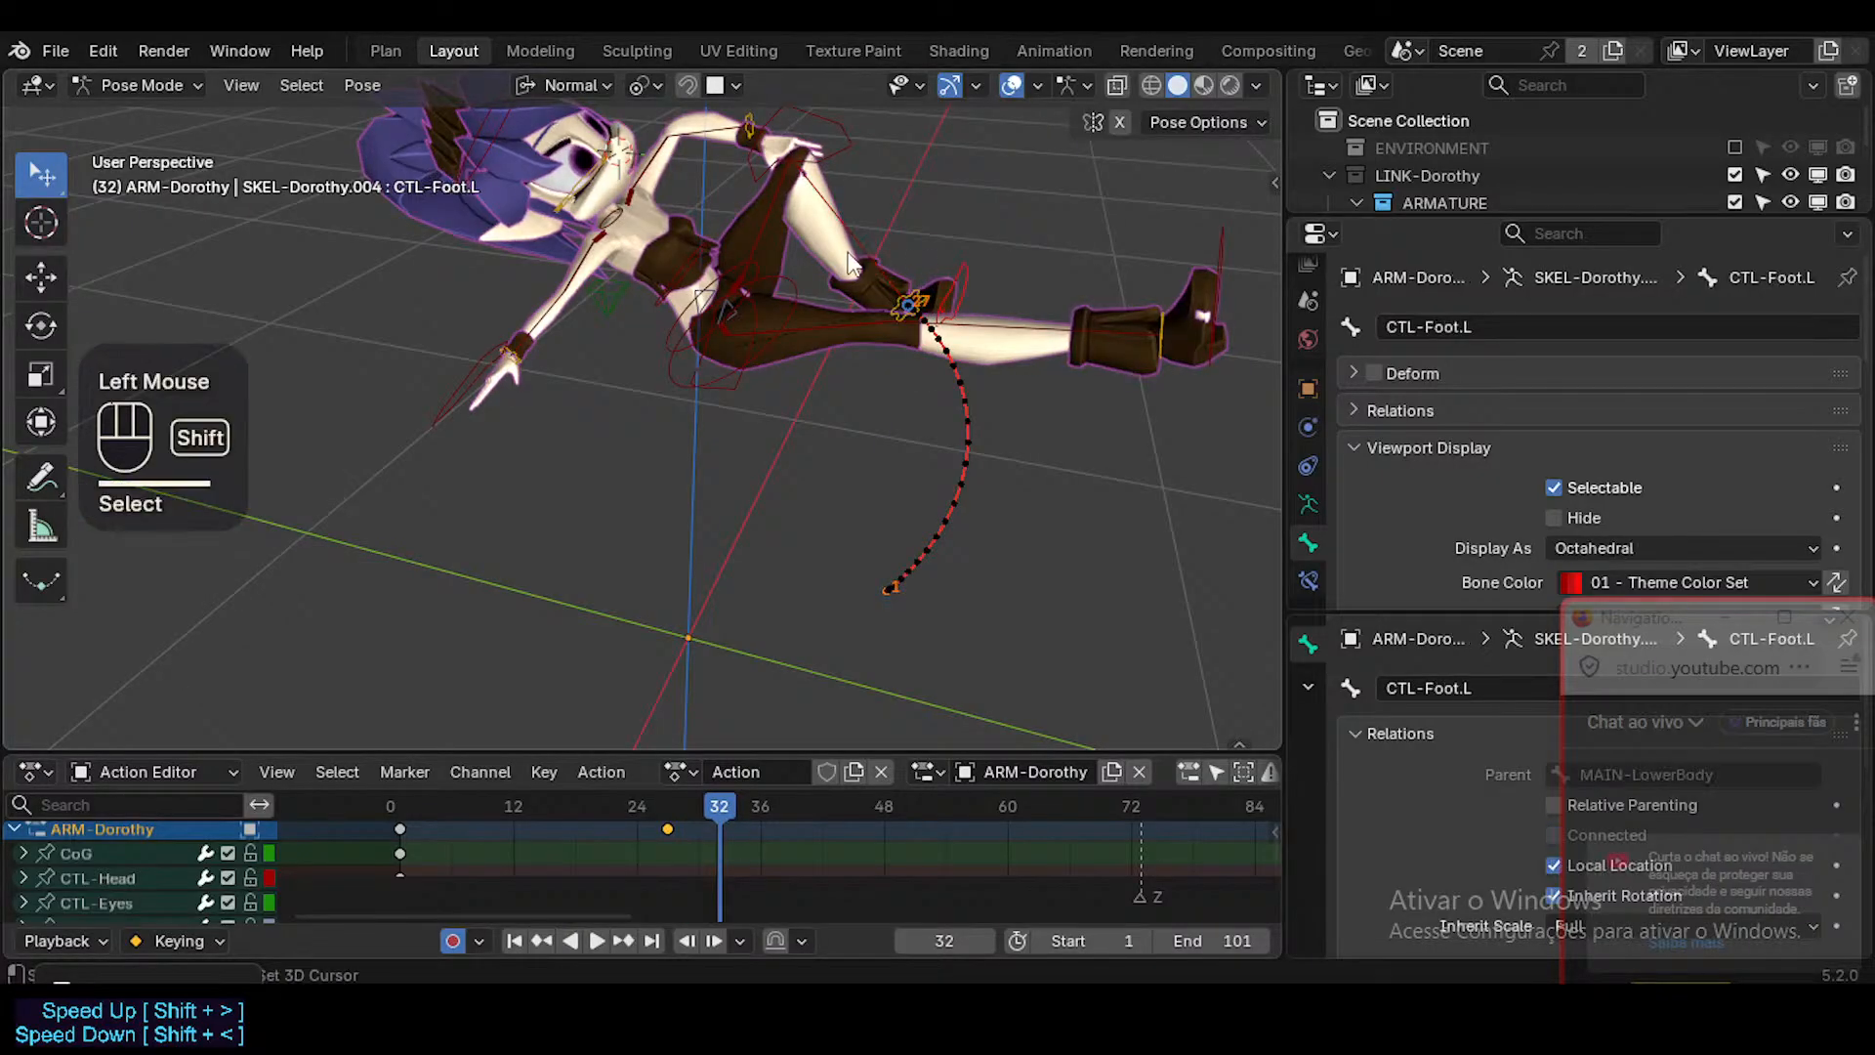
left_click(922, 303, "shift")
key("r")
key("x")
left_click(957, 209)
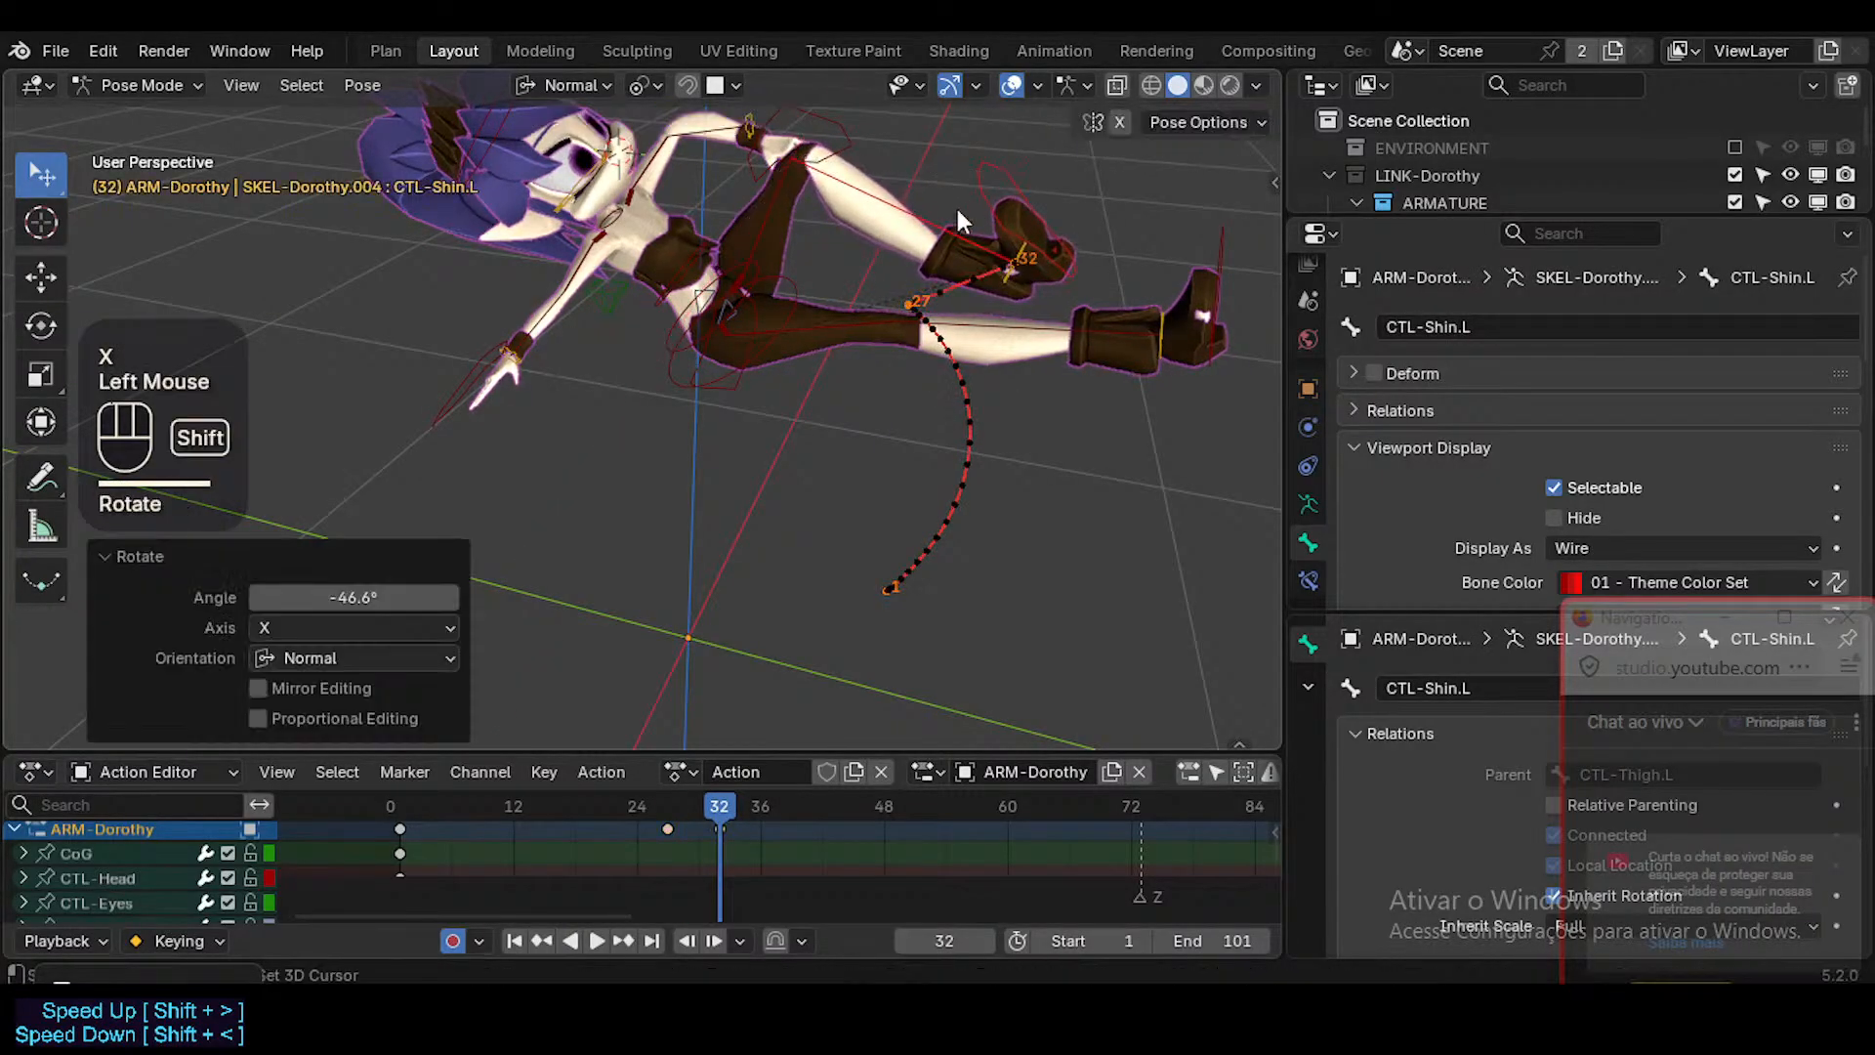
middle_click_drag(957, 209, 957, 426, "shift")
left_click_drag(676, 807, 730, 812)
scroll(928, 474, "up", 2)
scroll(998, 331, "up", 1)
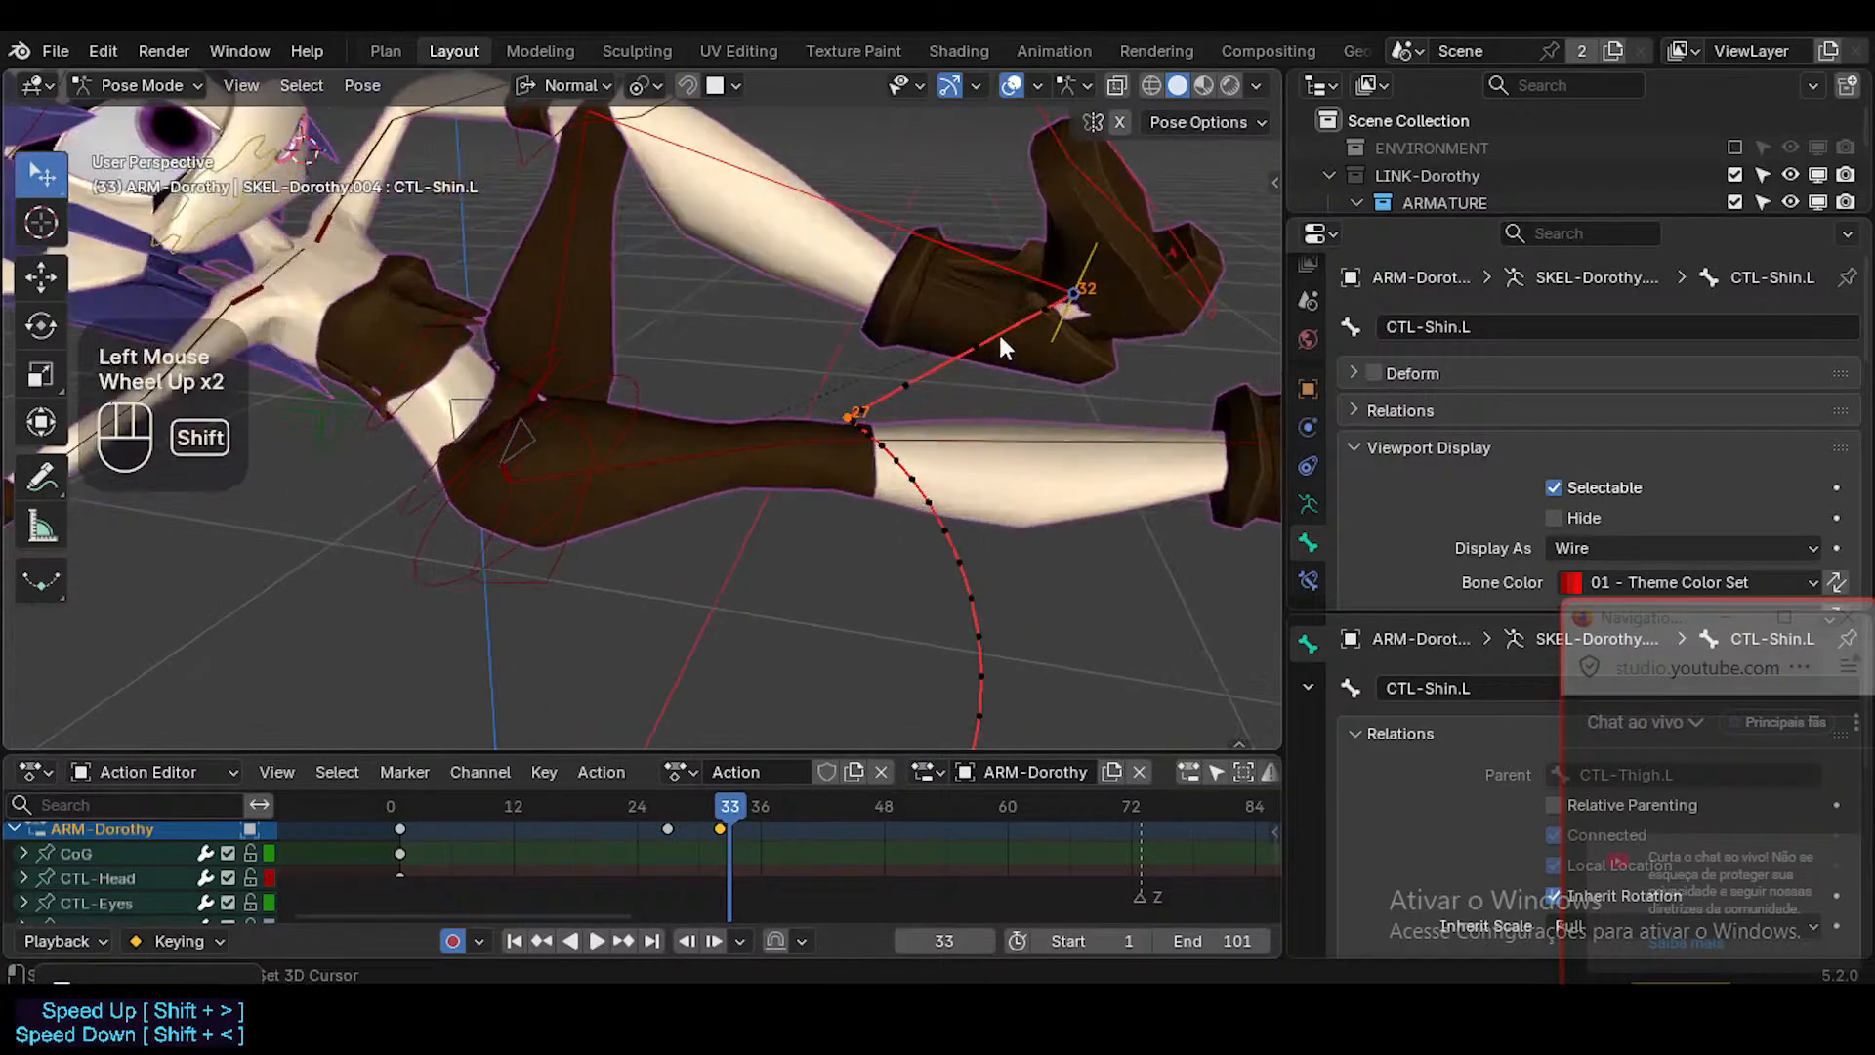
Go to frame 29 and snap the 3D cursor to the MAP-Ankle.L bone of the left foot.
middle_click_drag(998, 331, 830, 430, "shift")
left_click_drag(730, 809, 688, 823)
left_click(869, 506)
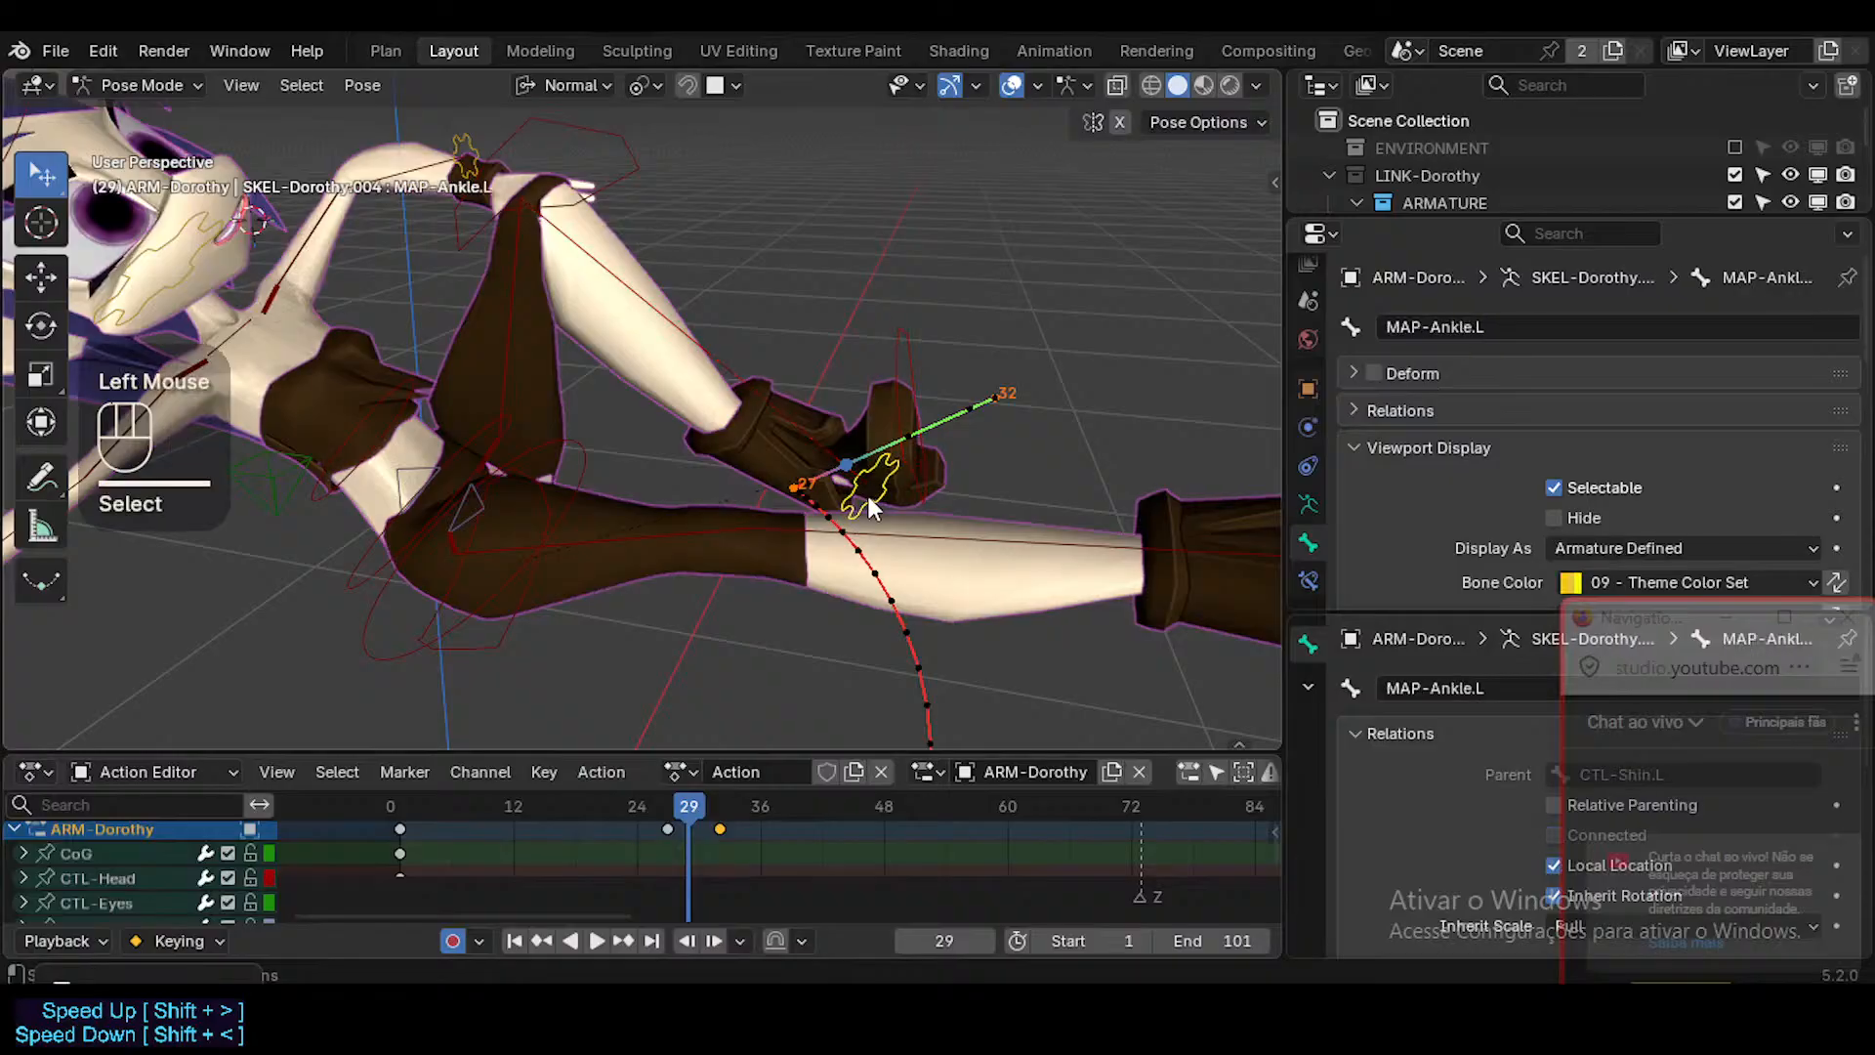
key("shift+s")
left_click(900, 449)
key("ctrl+z")
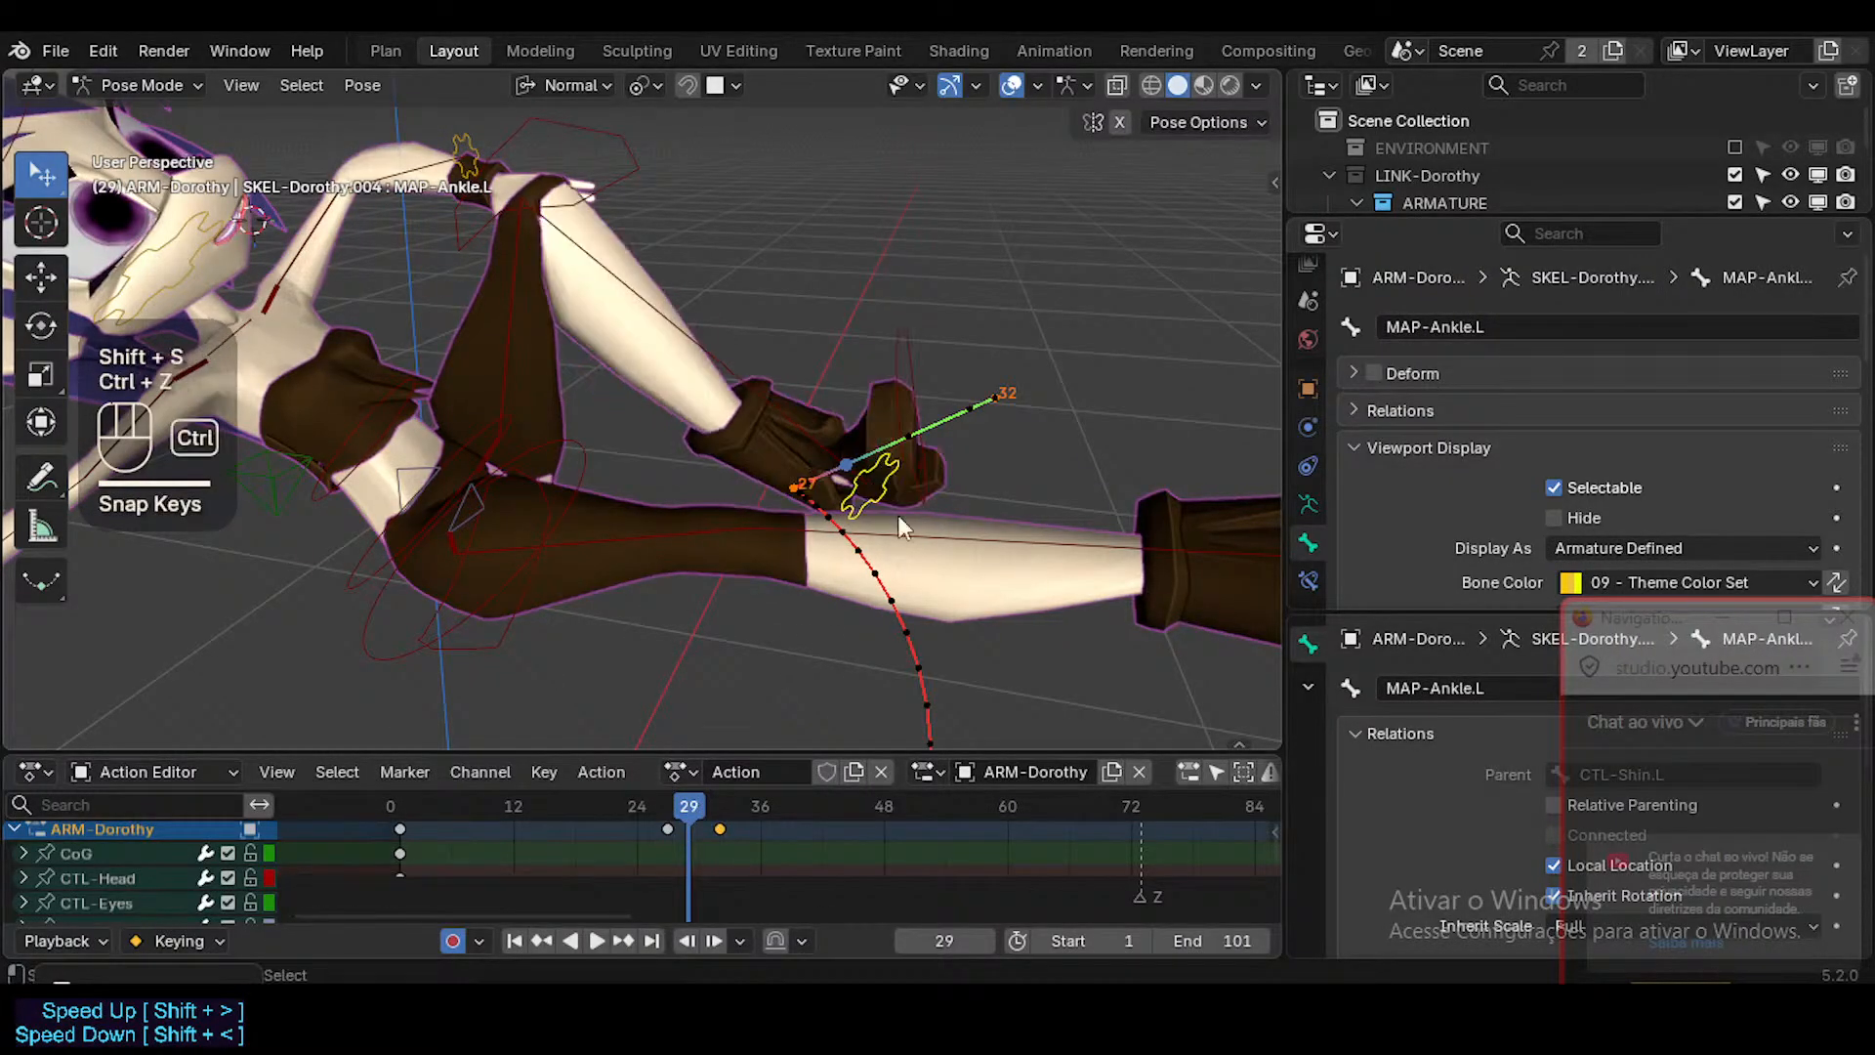
key("shift+s")
left_click(873, 498)
Snap the CTL-Foot.L bone to the 3D cursor at frame 29.
left_click(889, 448)
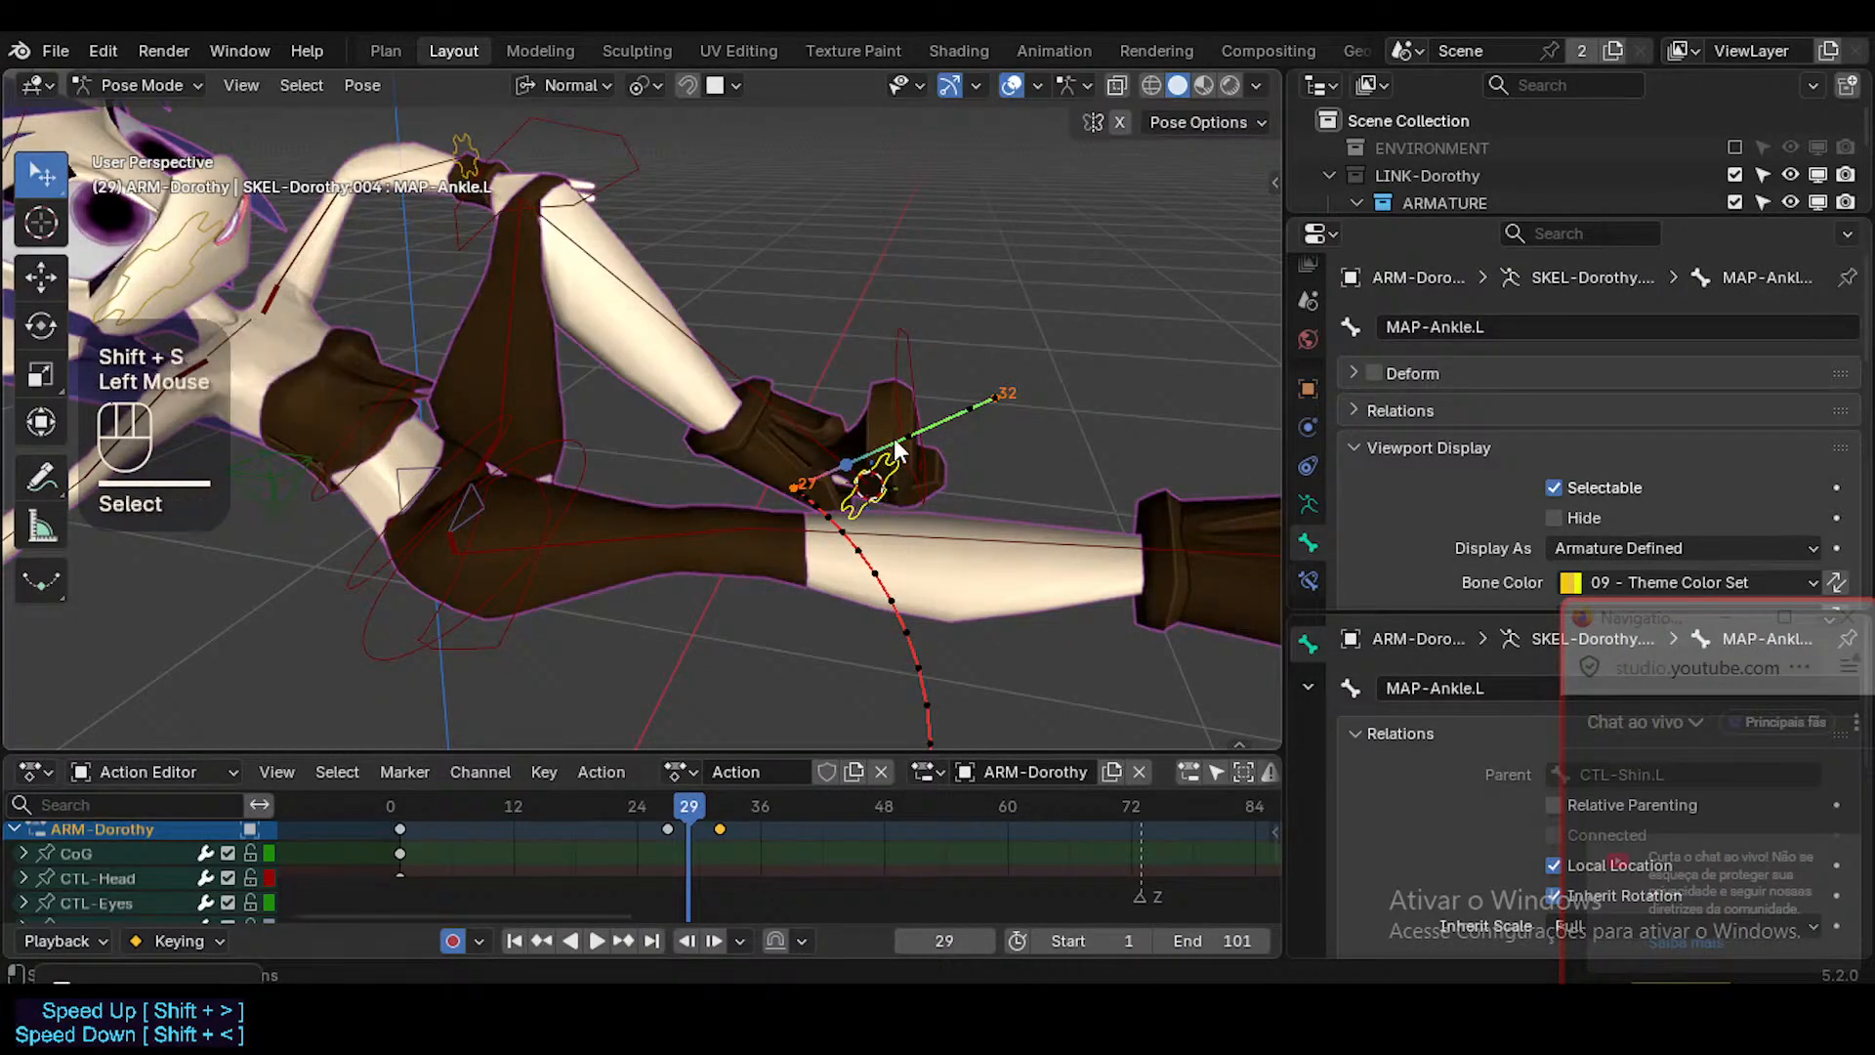
left_click(898, 396)
key("shift+s")
left_click(896, 391)
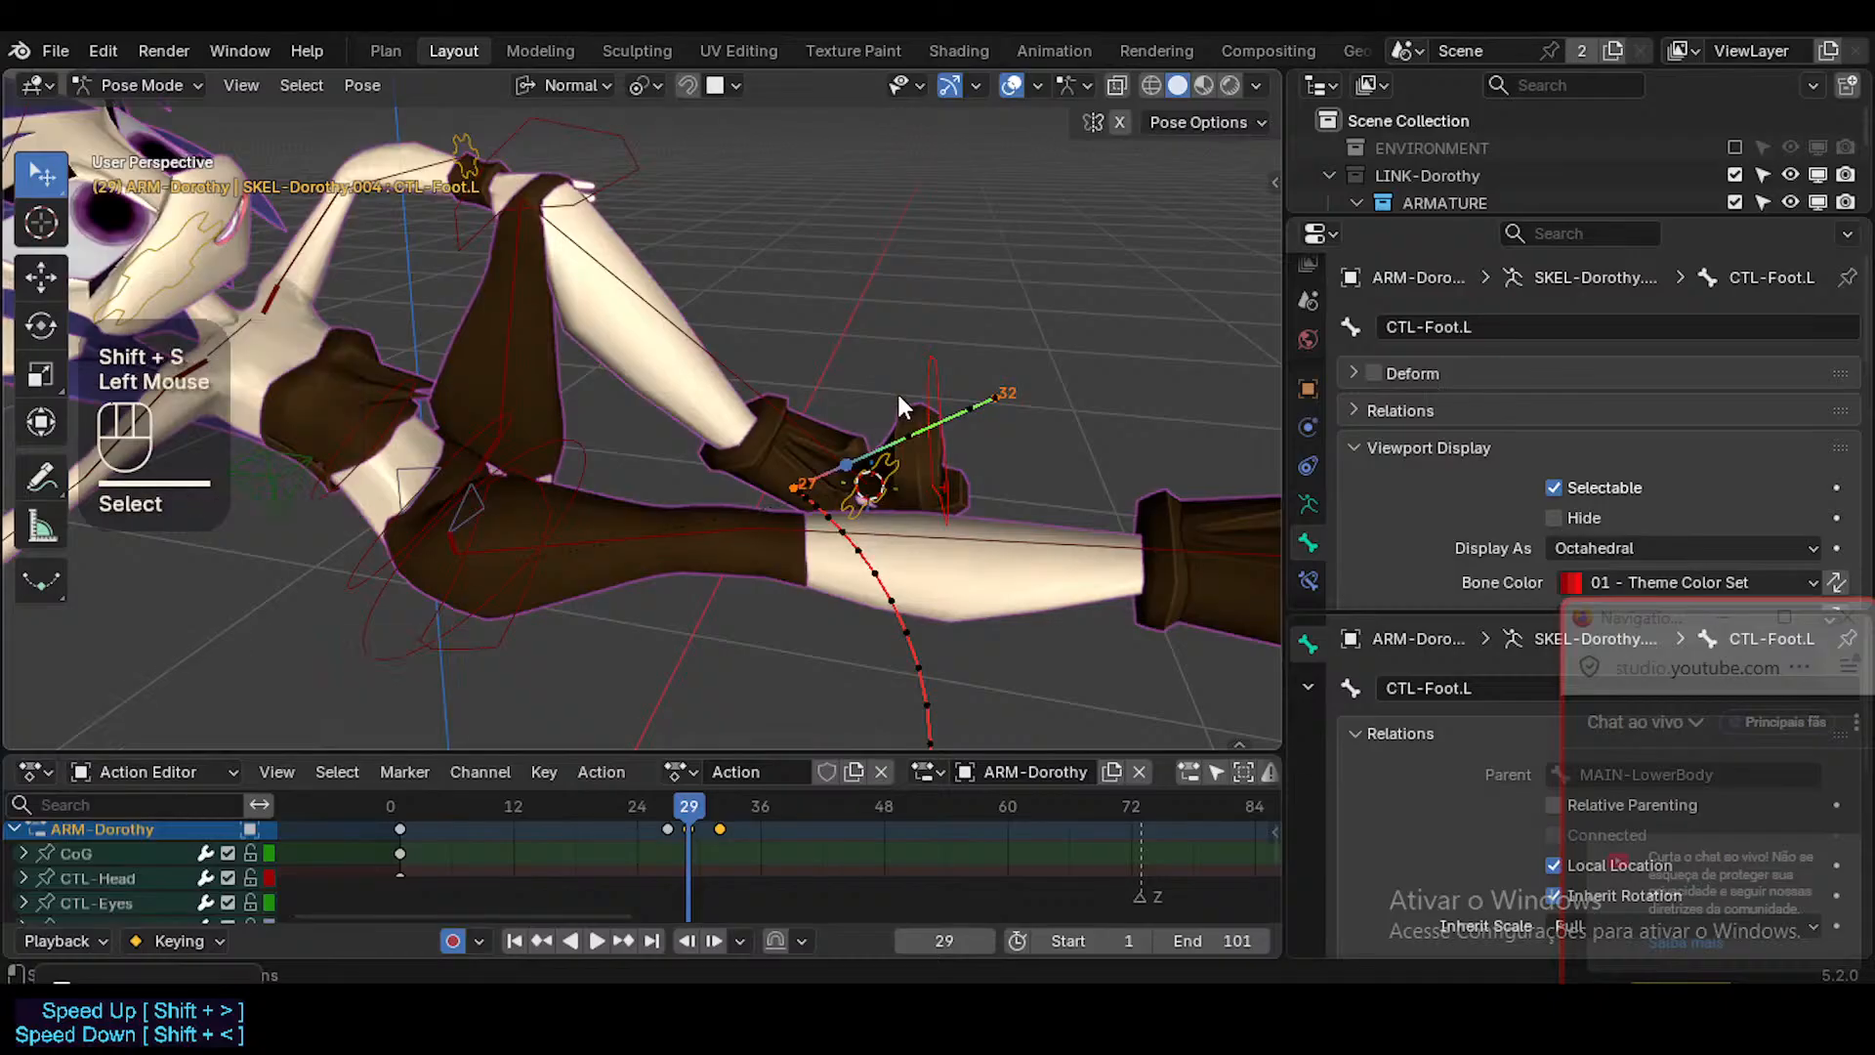
middle_click_drag(896, 391, 931, 427)
key("shift+s")
left_click(921, 508)
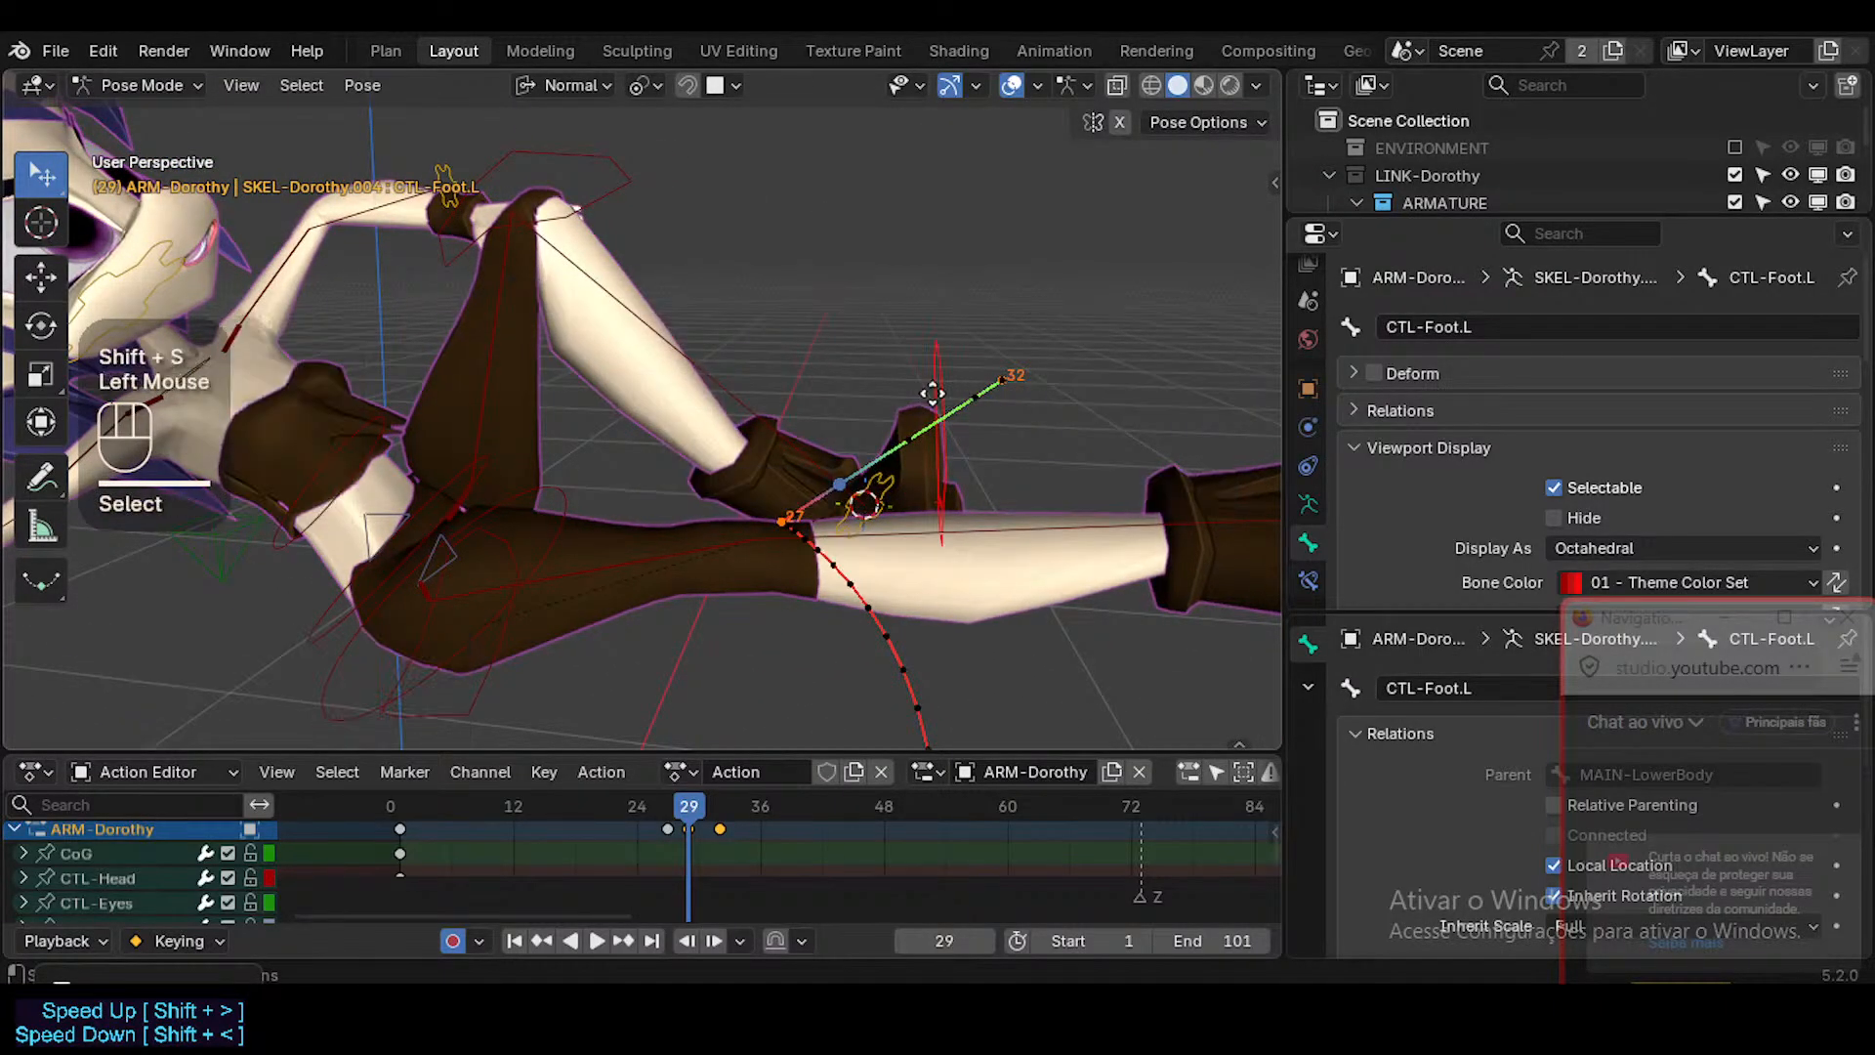
Move CTL-Foot.L downward at frame 29, then scrub to frame 33 and check the foot's motion path.
key("g")
left_click(923, 517)
left_click_drag(690, 809, 730, 817)
left_click(688, 828)
scroll(734, 696, "down", 1)
middle_click_drag(735, 696, 677, 478)
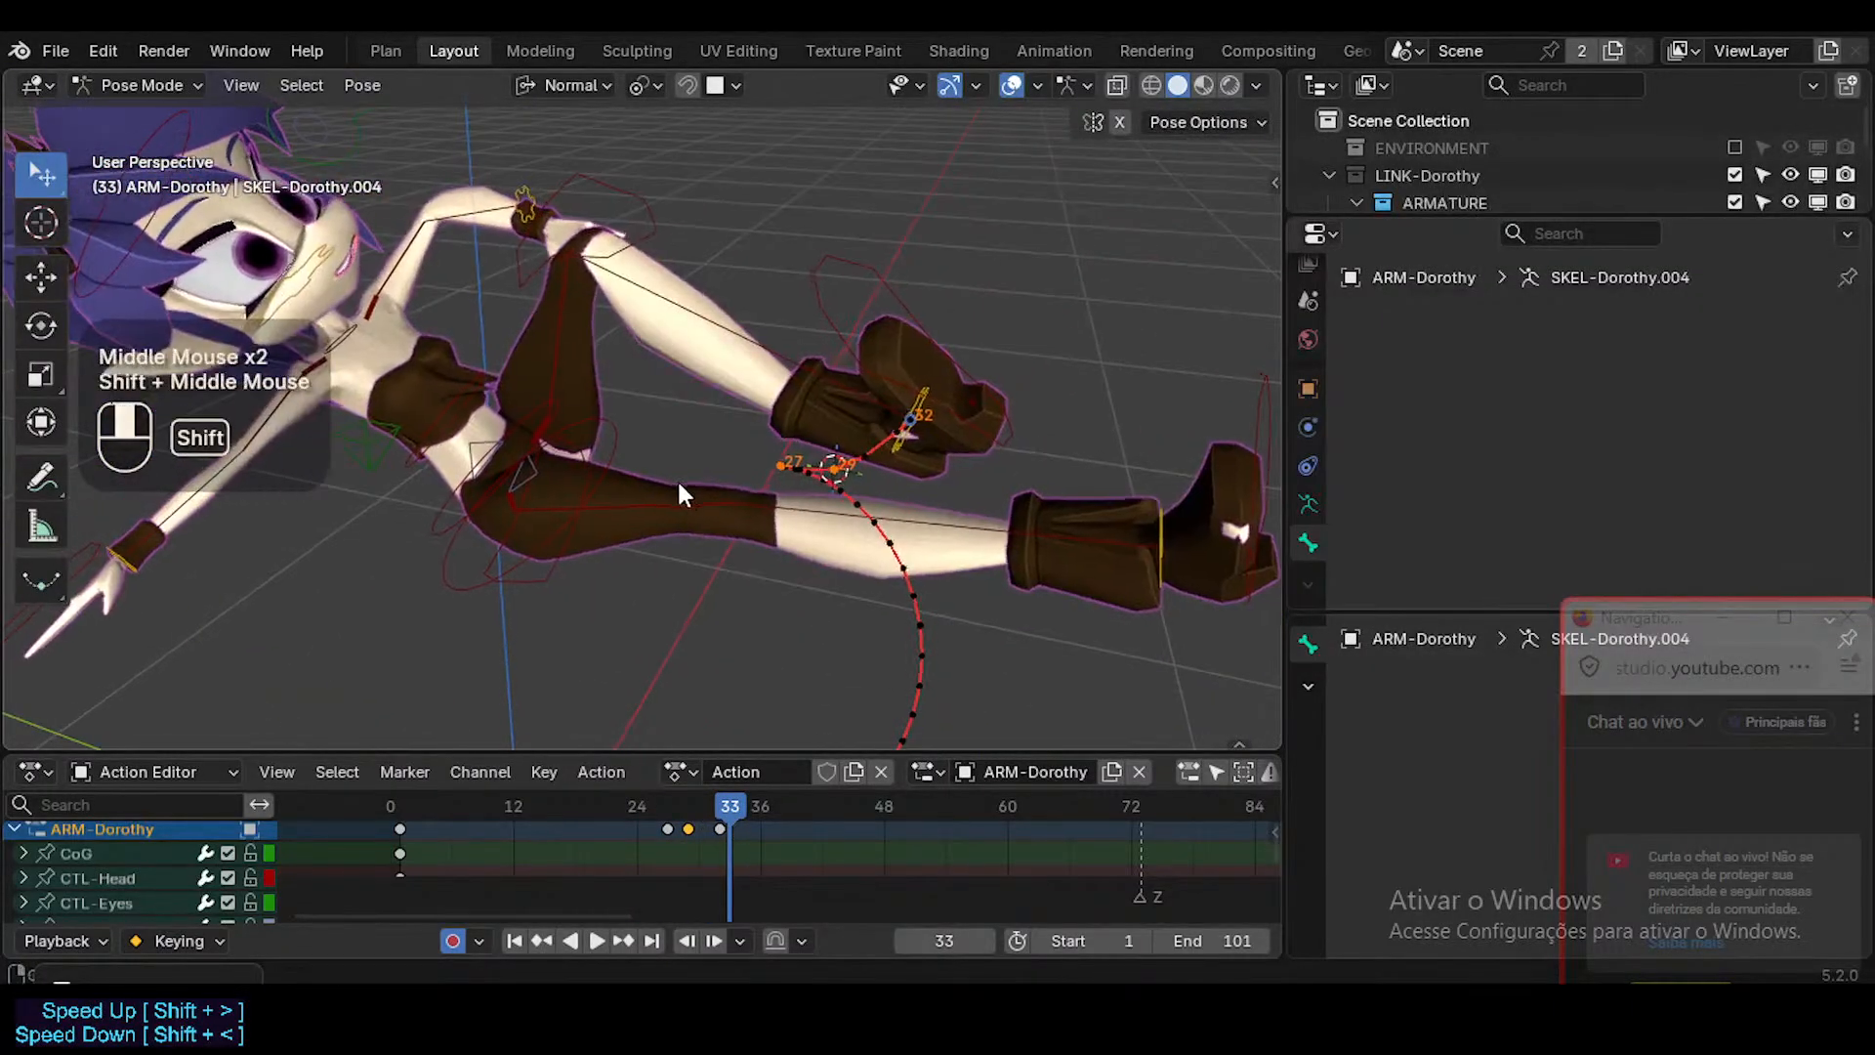
scroll(920, 483, "down", 1)
At frame 33, move CTL-ForeArm.R with Auto IK about 0.16 m to bend the right arm toward the body.
middle_click_drag(920, 483, 558, 467)
left_click_drag(559, 467, 559, 462)
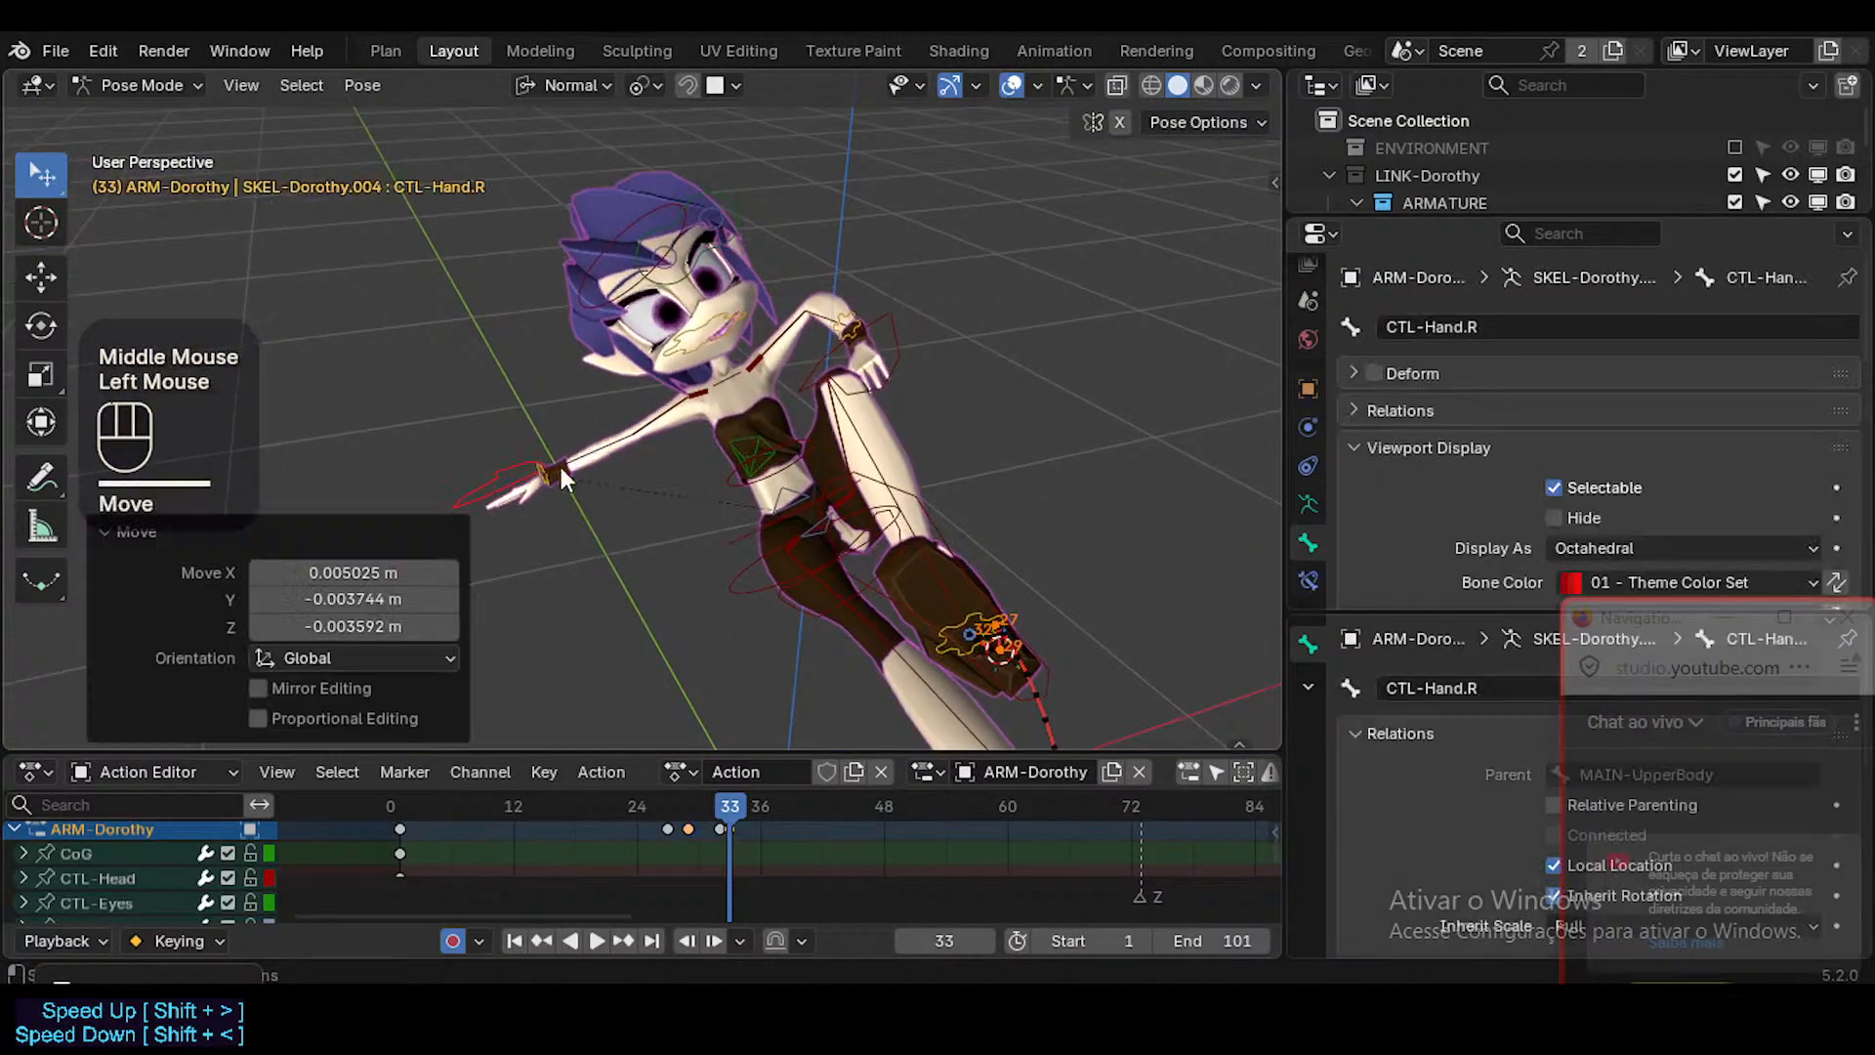
left_click(586, 466, "shift")
middle_click_drag(586, 466, 740, 531)
key("g")
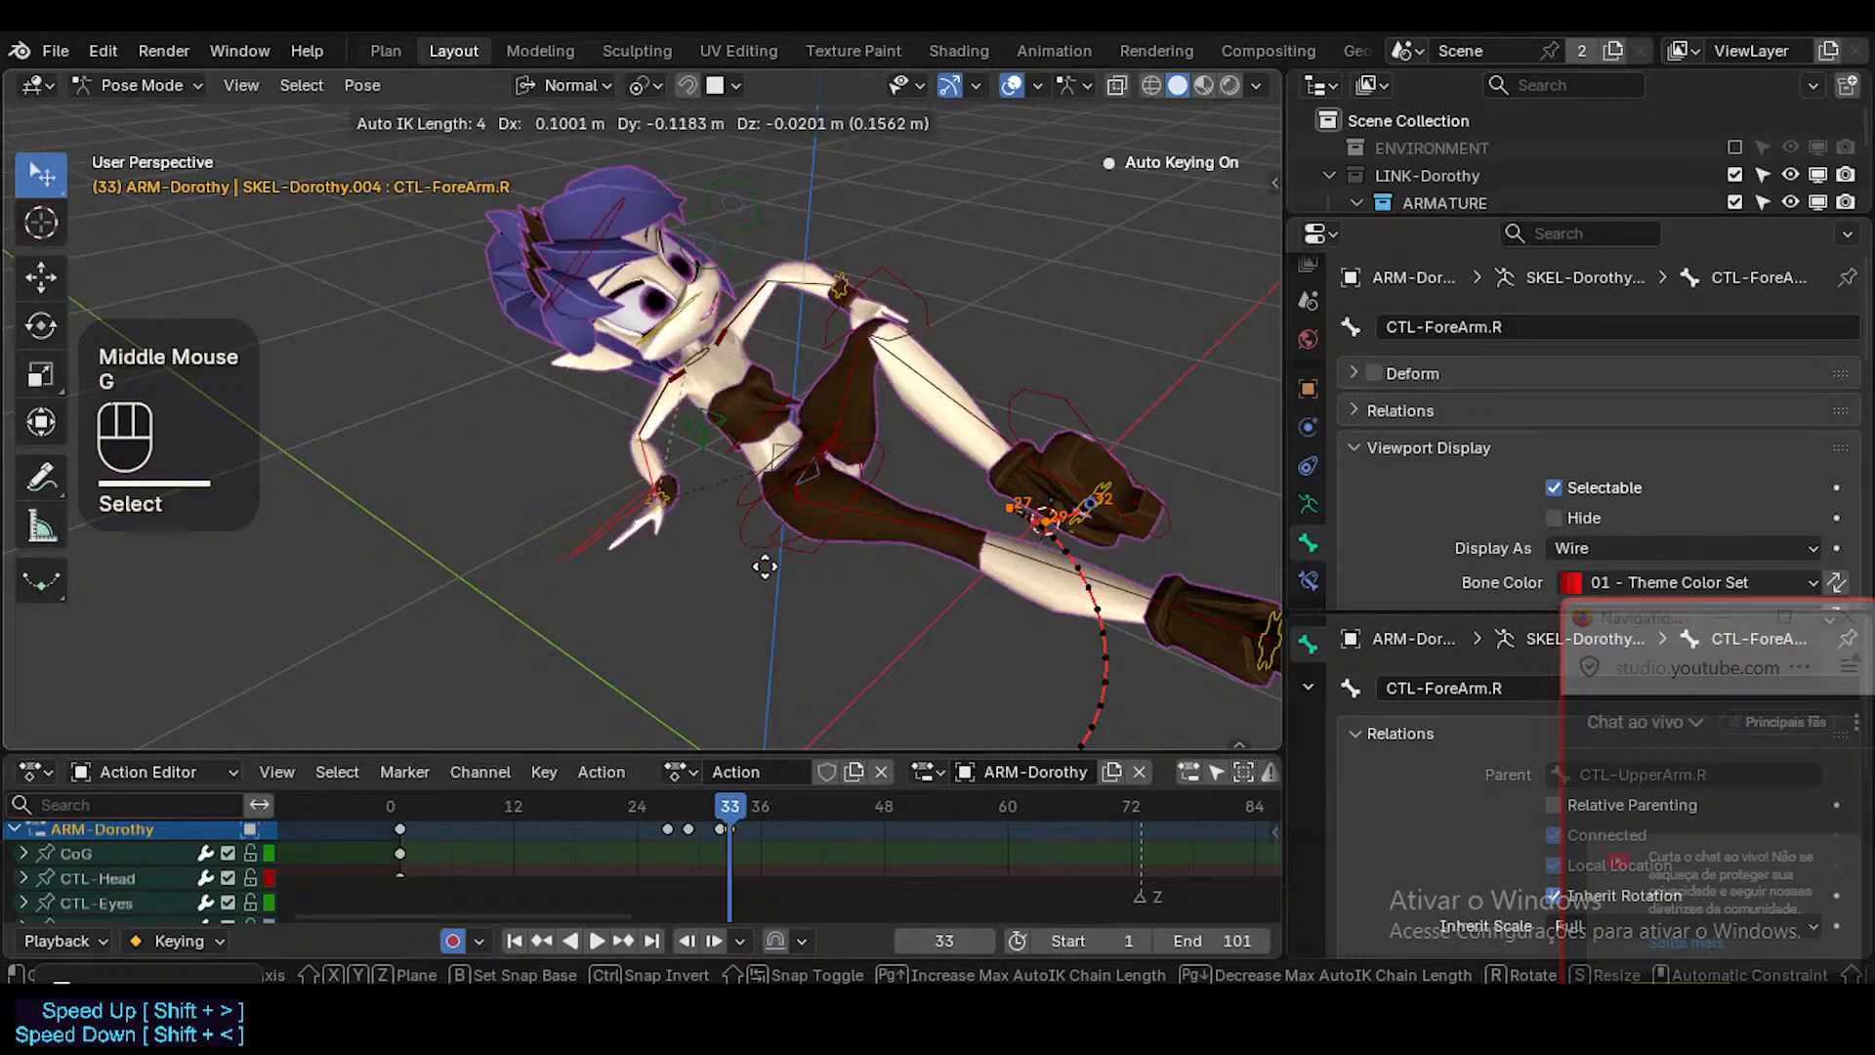
left_click(765, 566)
Go to frame 41 and align the camera to a close view of Dorothy's face and torso.
left_click_drag(752, 811, 811, 781)
middle_click_drag(622, 442, 758, 414)
scroll(752, 408, "up", 3)
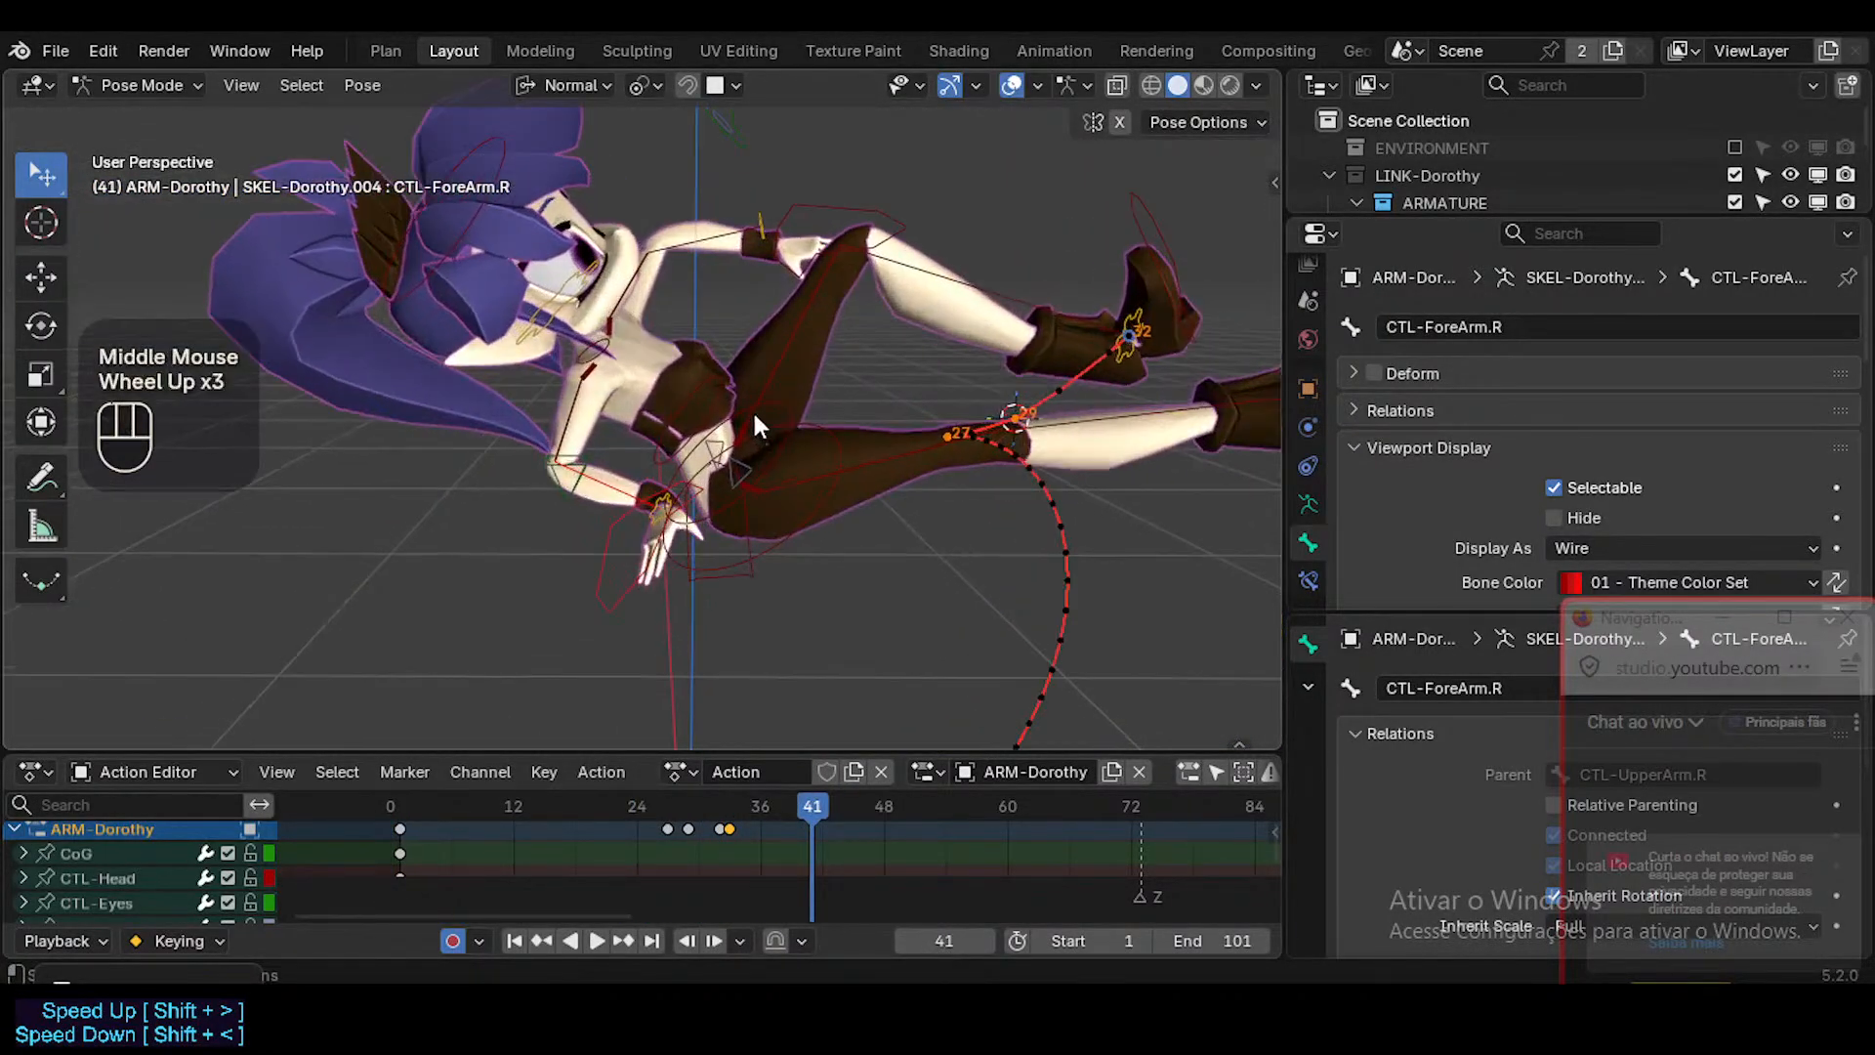
middle_click_drag(859, 489, 938, 567, "shift")
middle_click_drag(743, 508, 527, 500)
middle_click_drag(708, 454, 760, 532, "shift")
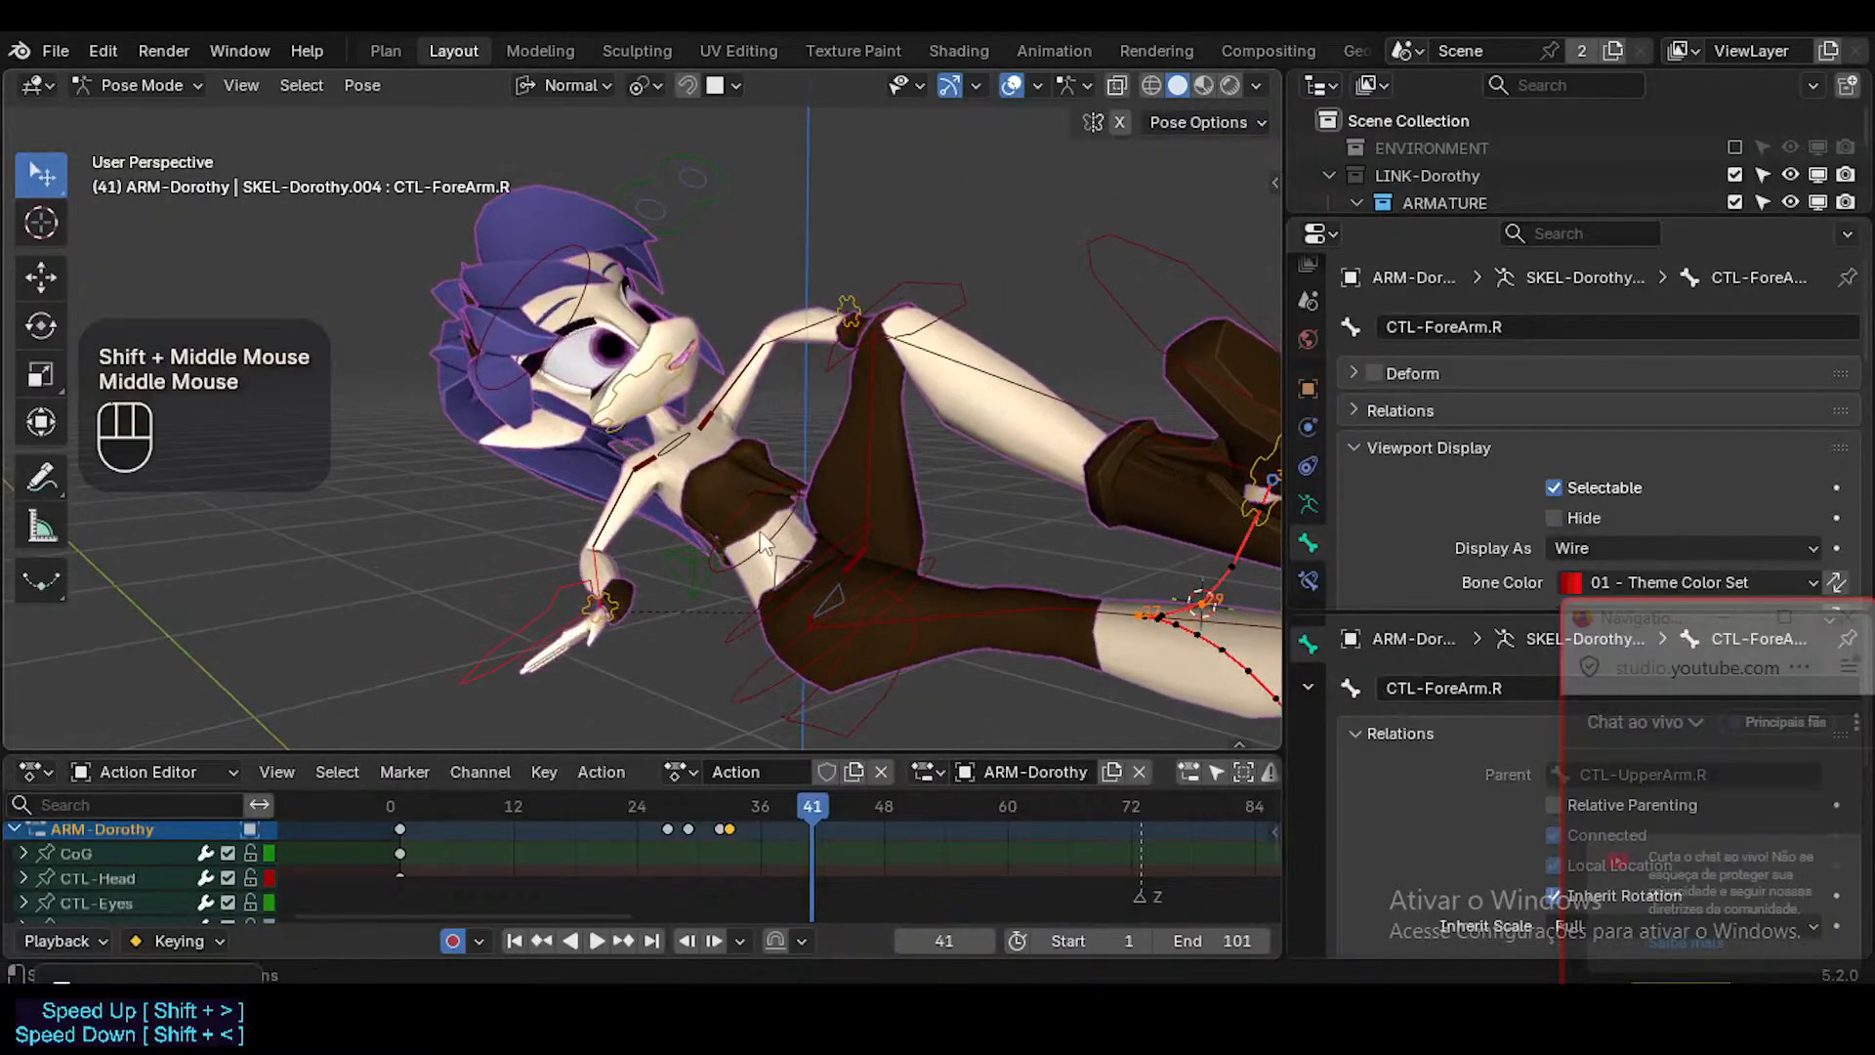
key("ctrl+alt+KP_0")
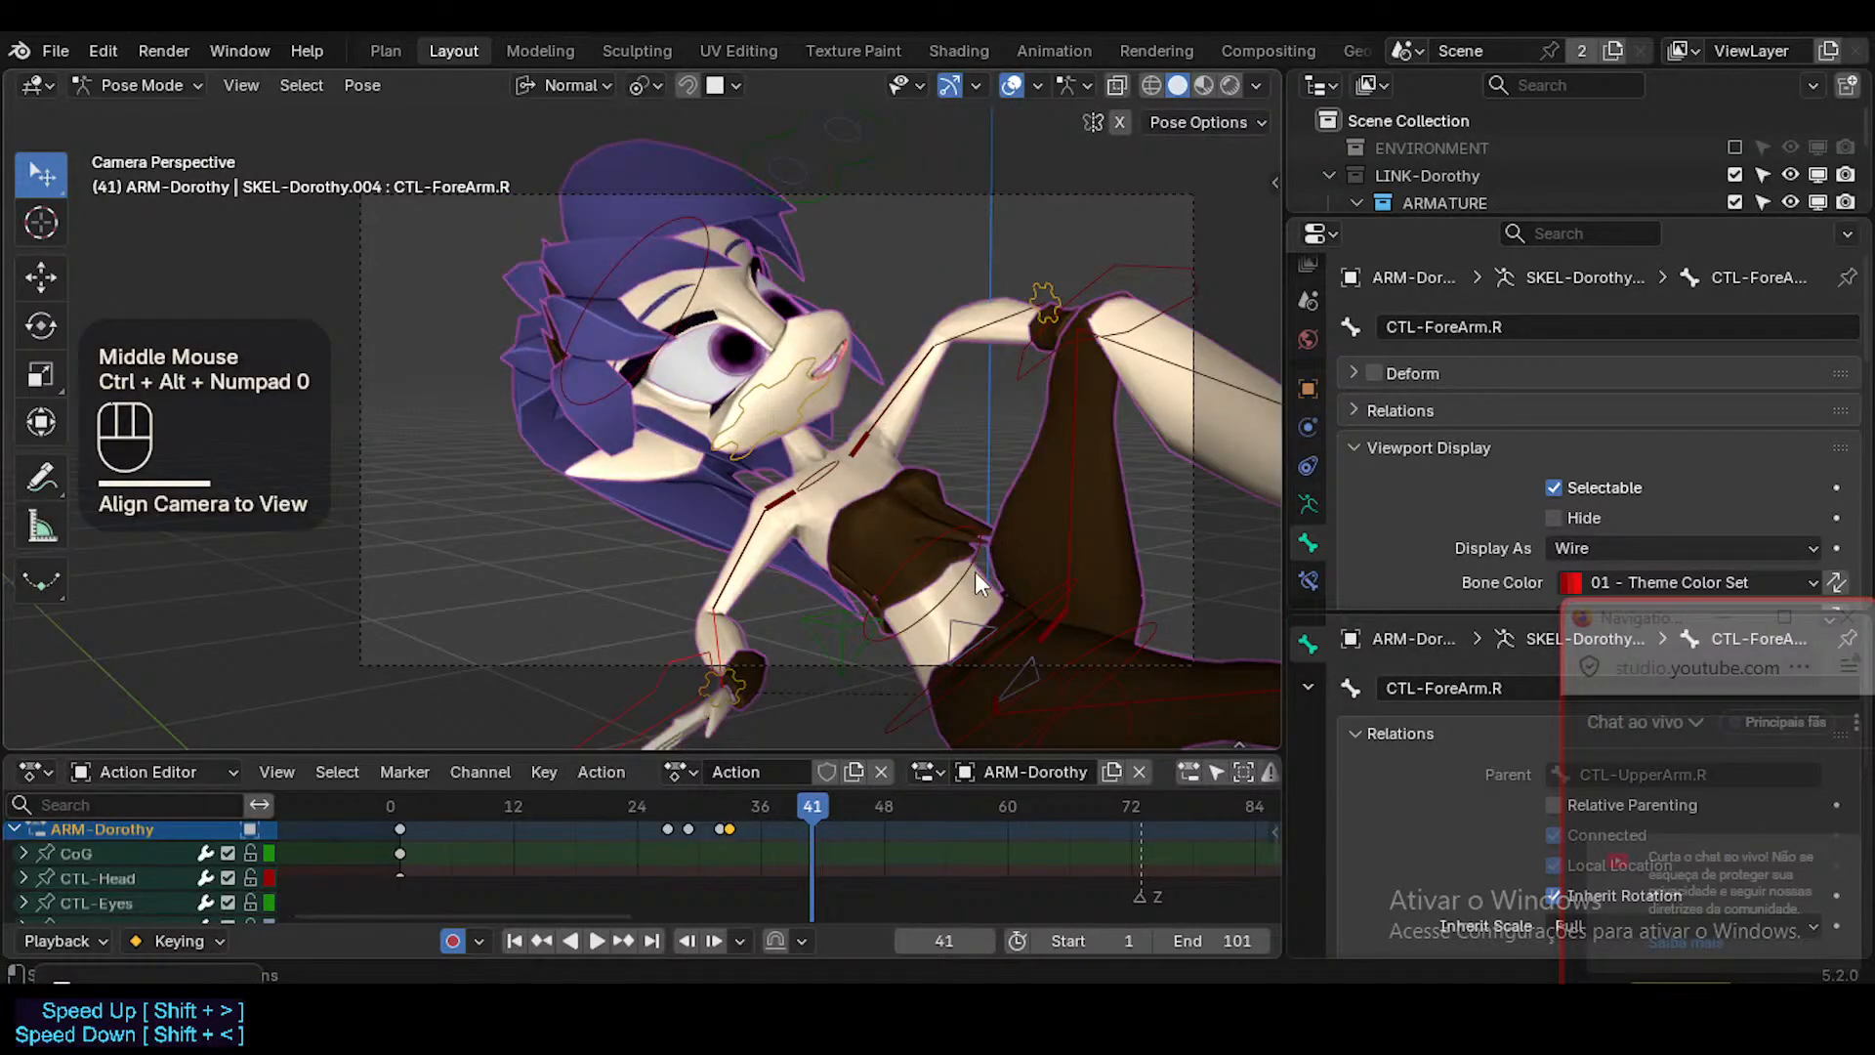
Rotate CTL-Hips.003 8.23° around its normal X axis at frame 41.
left_click(974, 571)
key("r")
key("x")
left_click(942, 506)
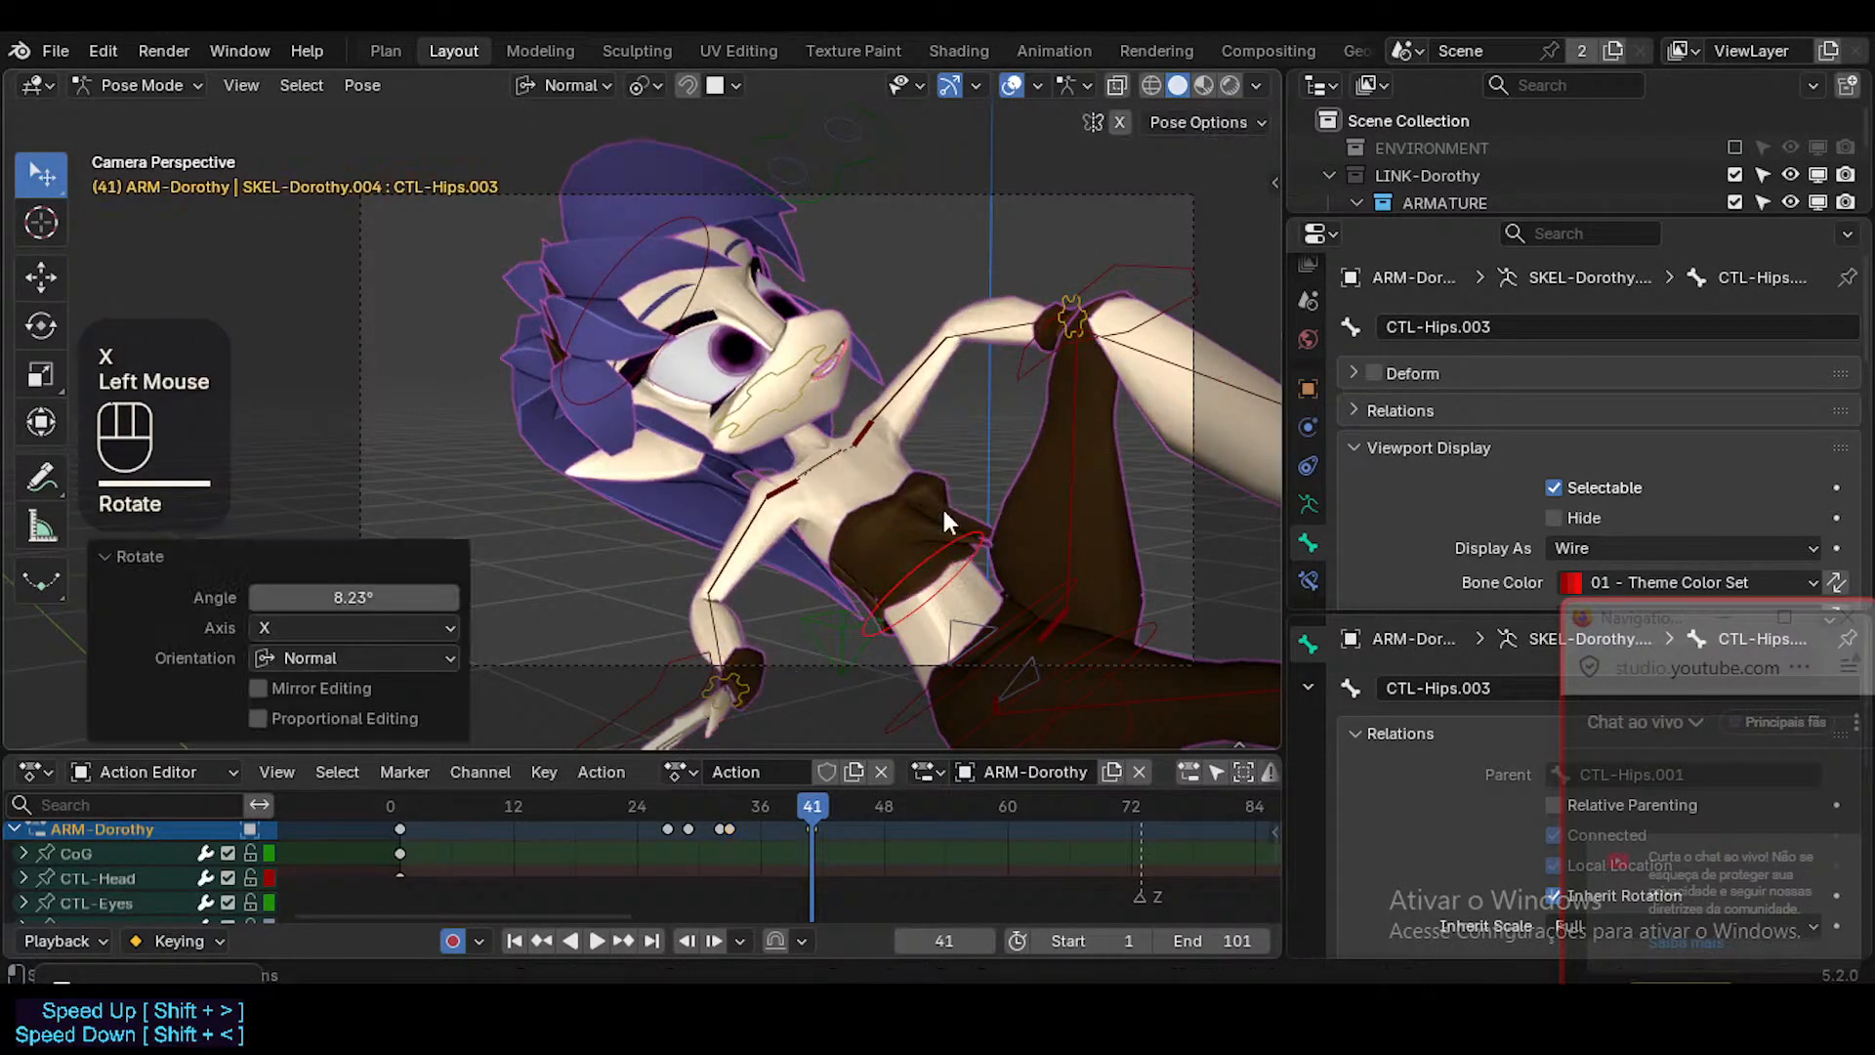
Leave Pose Mode, select the Shirt mesh and put it into Weight Paint Mode.
key("ctrl+Tab")
left_click(928, 517)
scroll(943, 513, "up", 3)
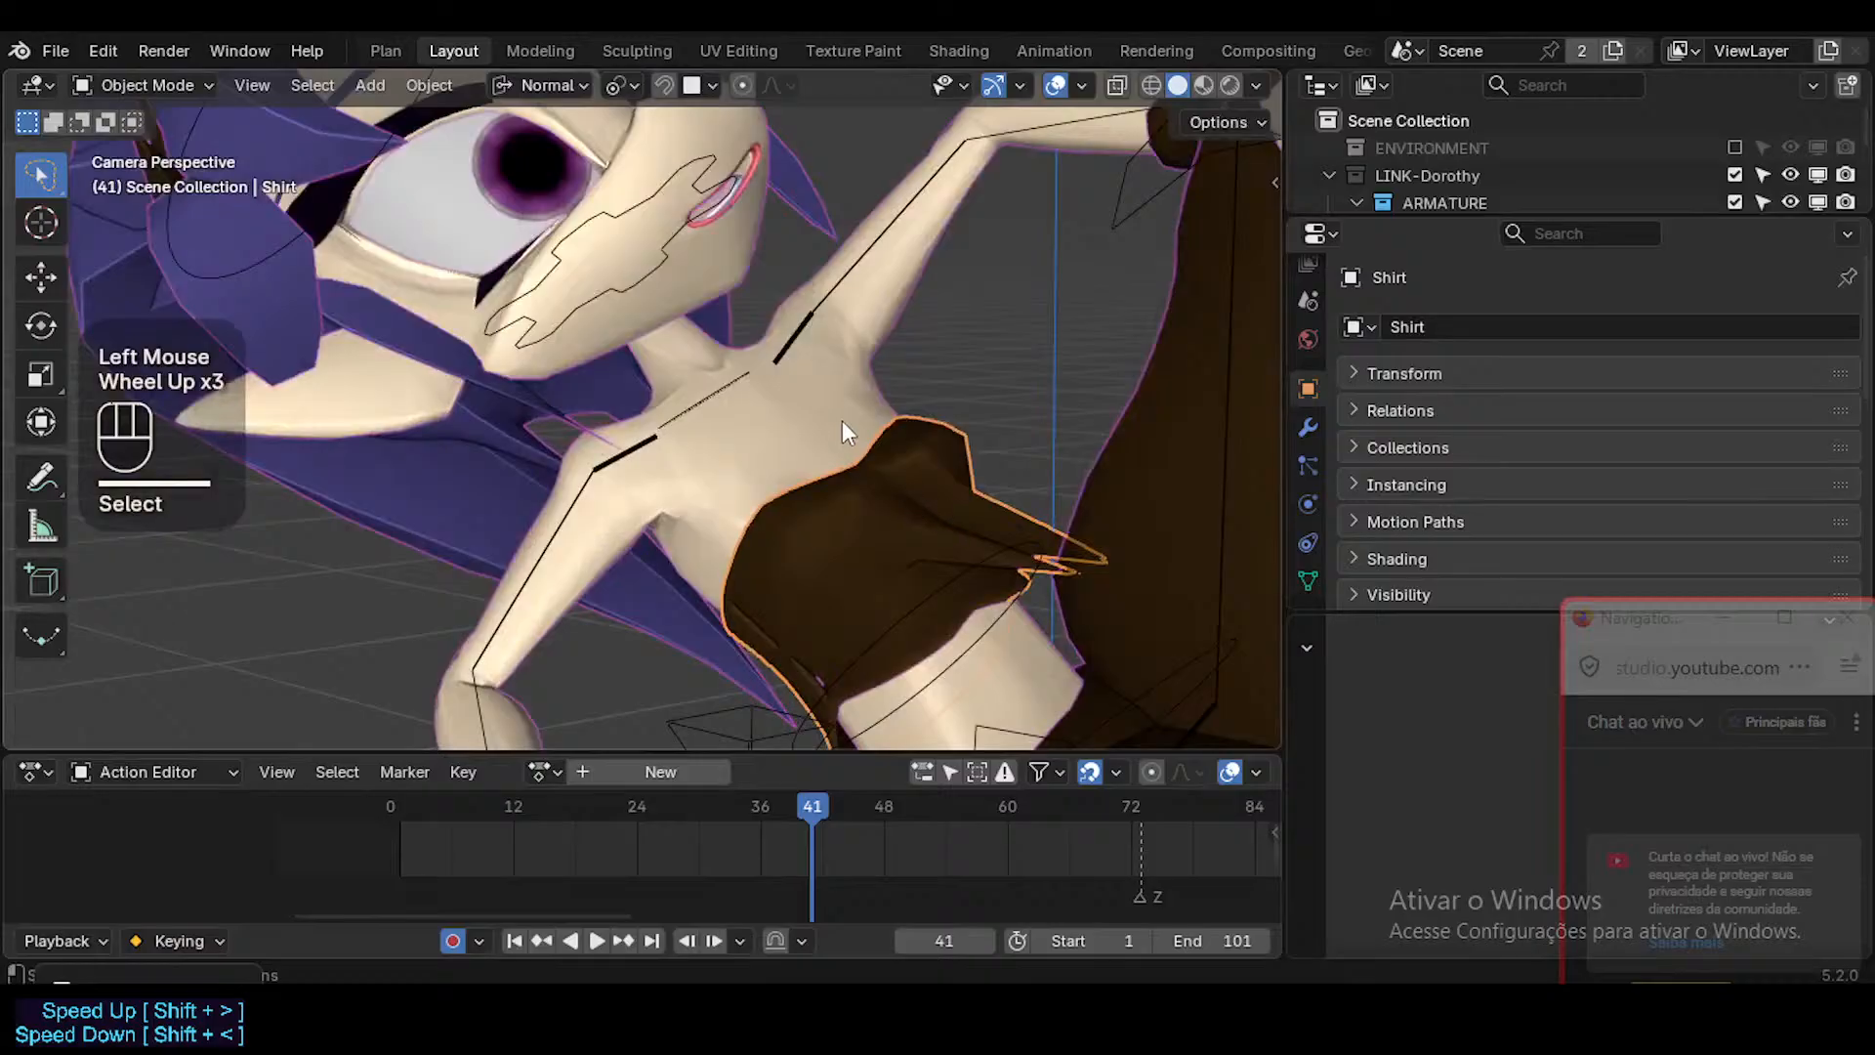
key("h")
key("ctrl+z")
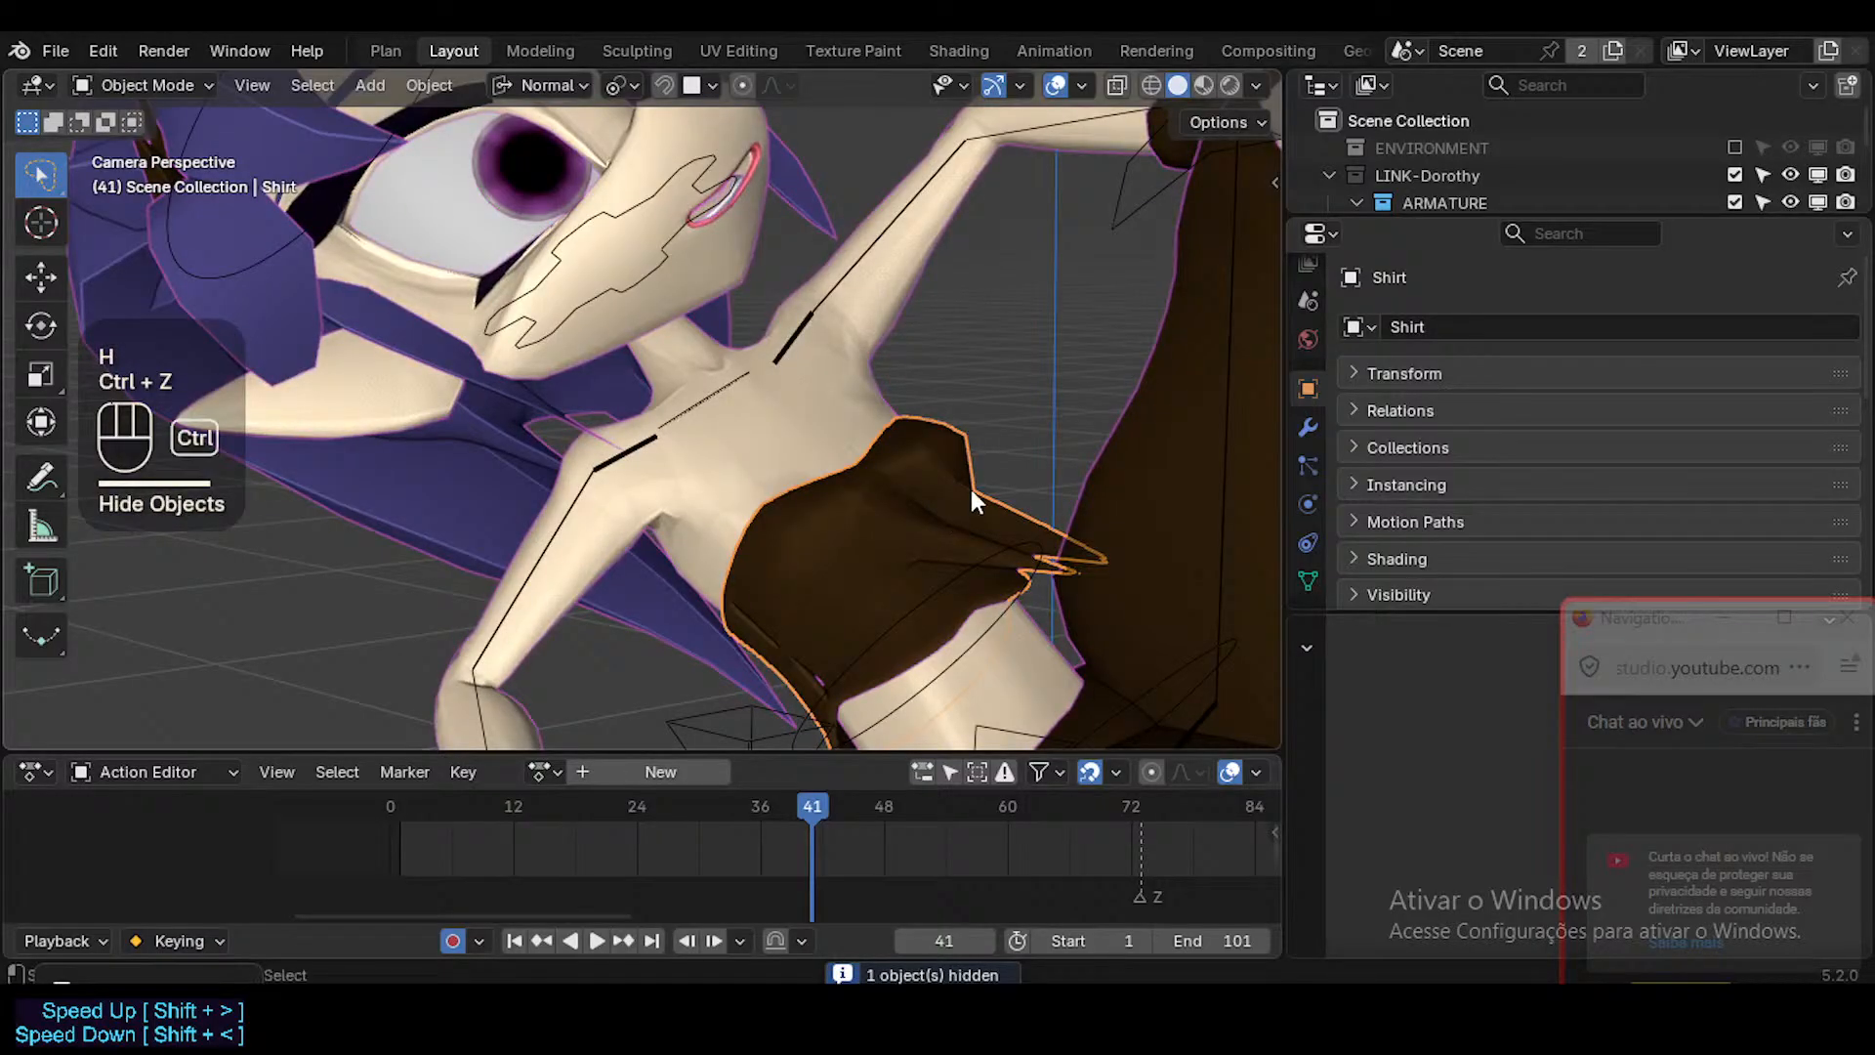
key("ctrl+Tab")
left_click(774, 390)
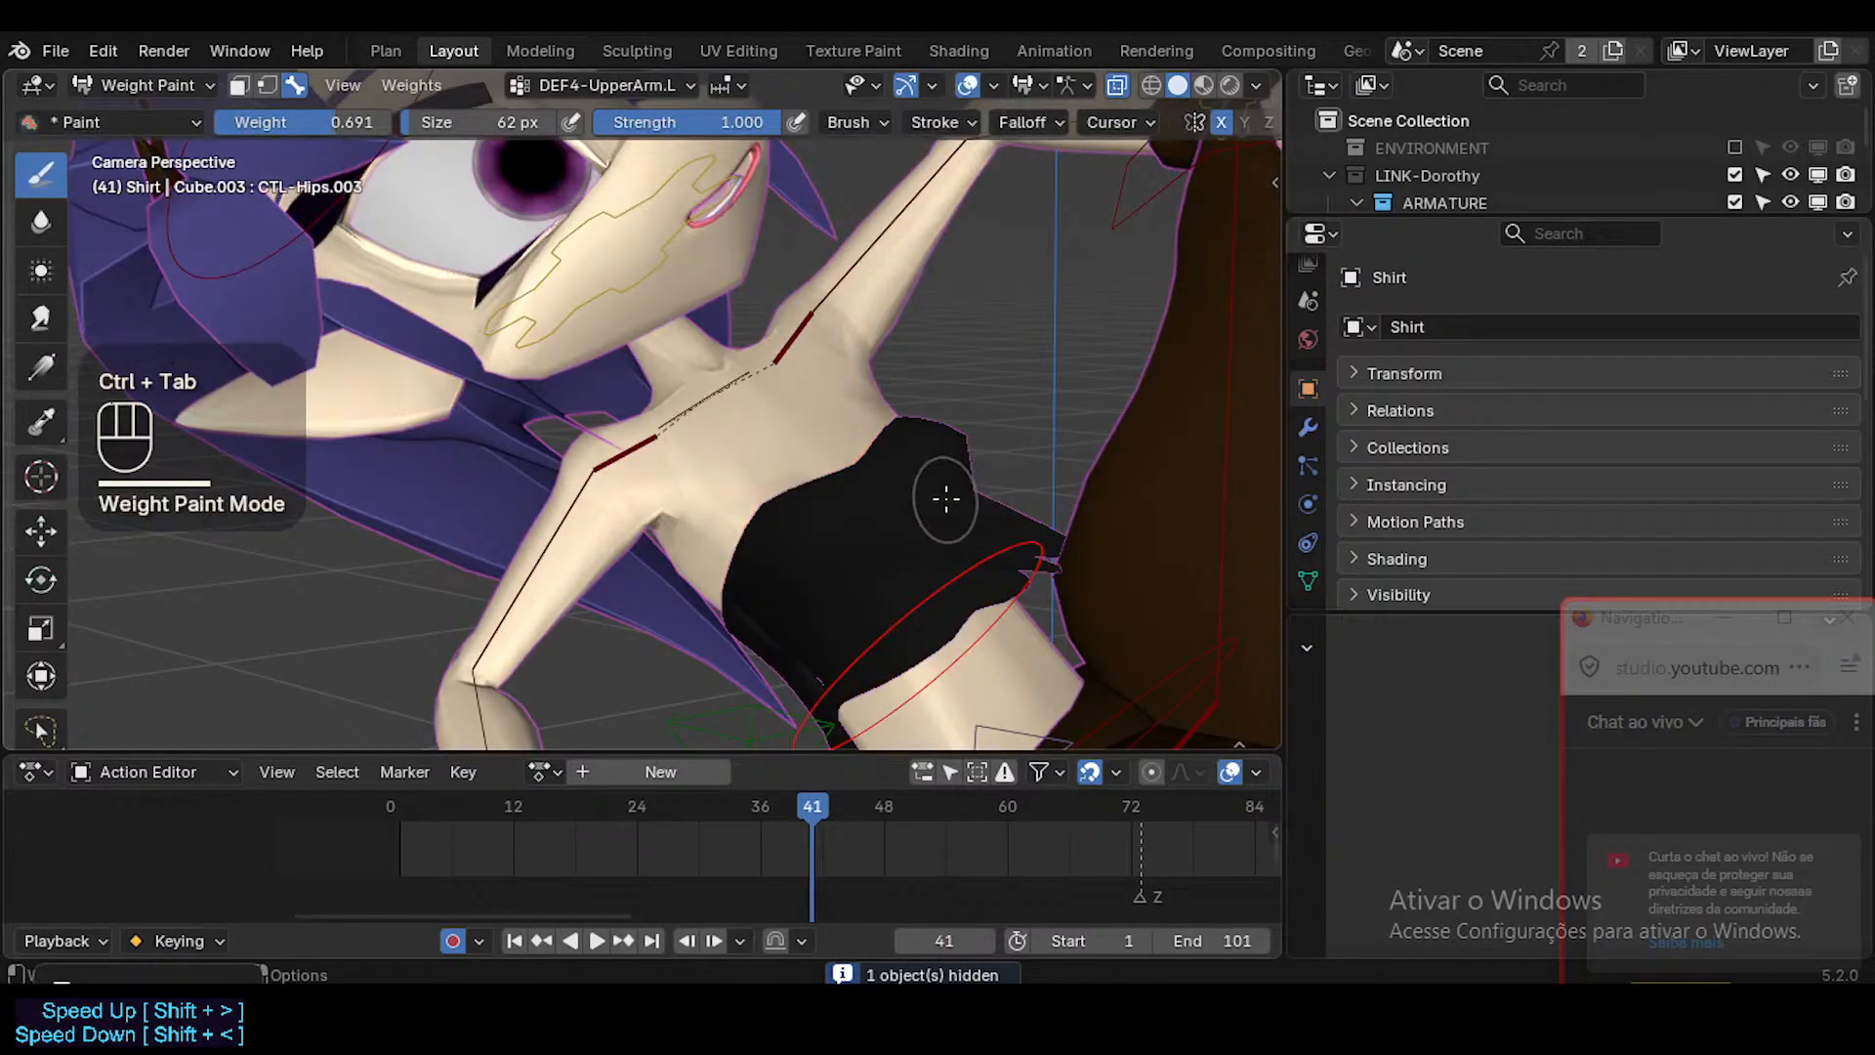
Turn on the wireframe display over Dorothy's meshes.
middle_click_drag(948, 498, 976, 515)
scroll(879, 488, "down", 1)
scroll(879, 488, "up", 1)
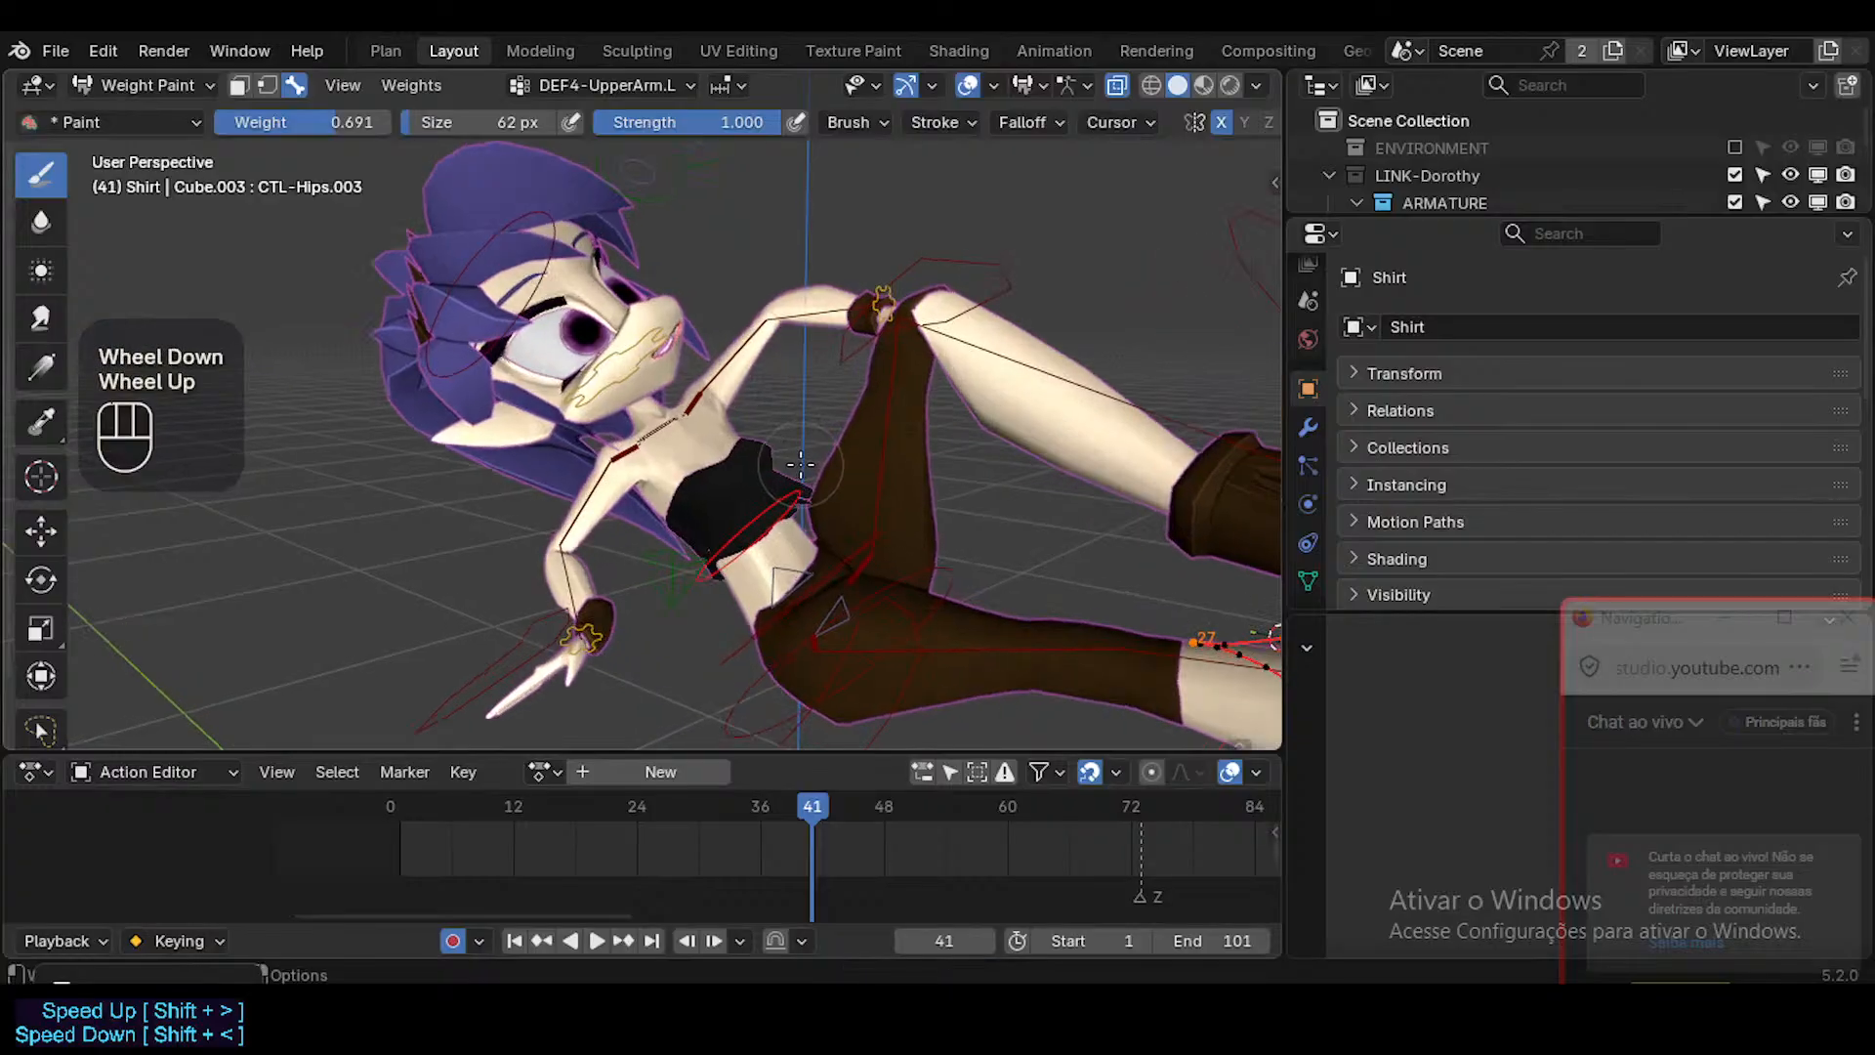
scroll(800, 464, "up", 1)
key("shift+alt+z")
key("shift+alt+z")
key("shift+ctrl+alt+z")
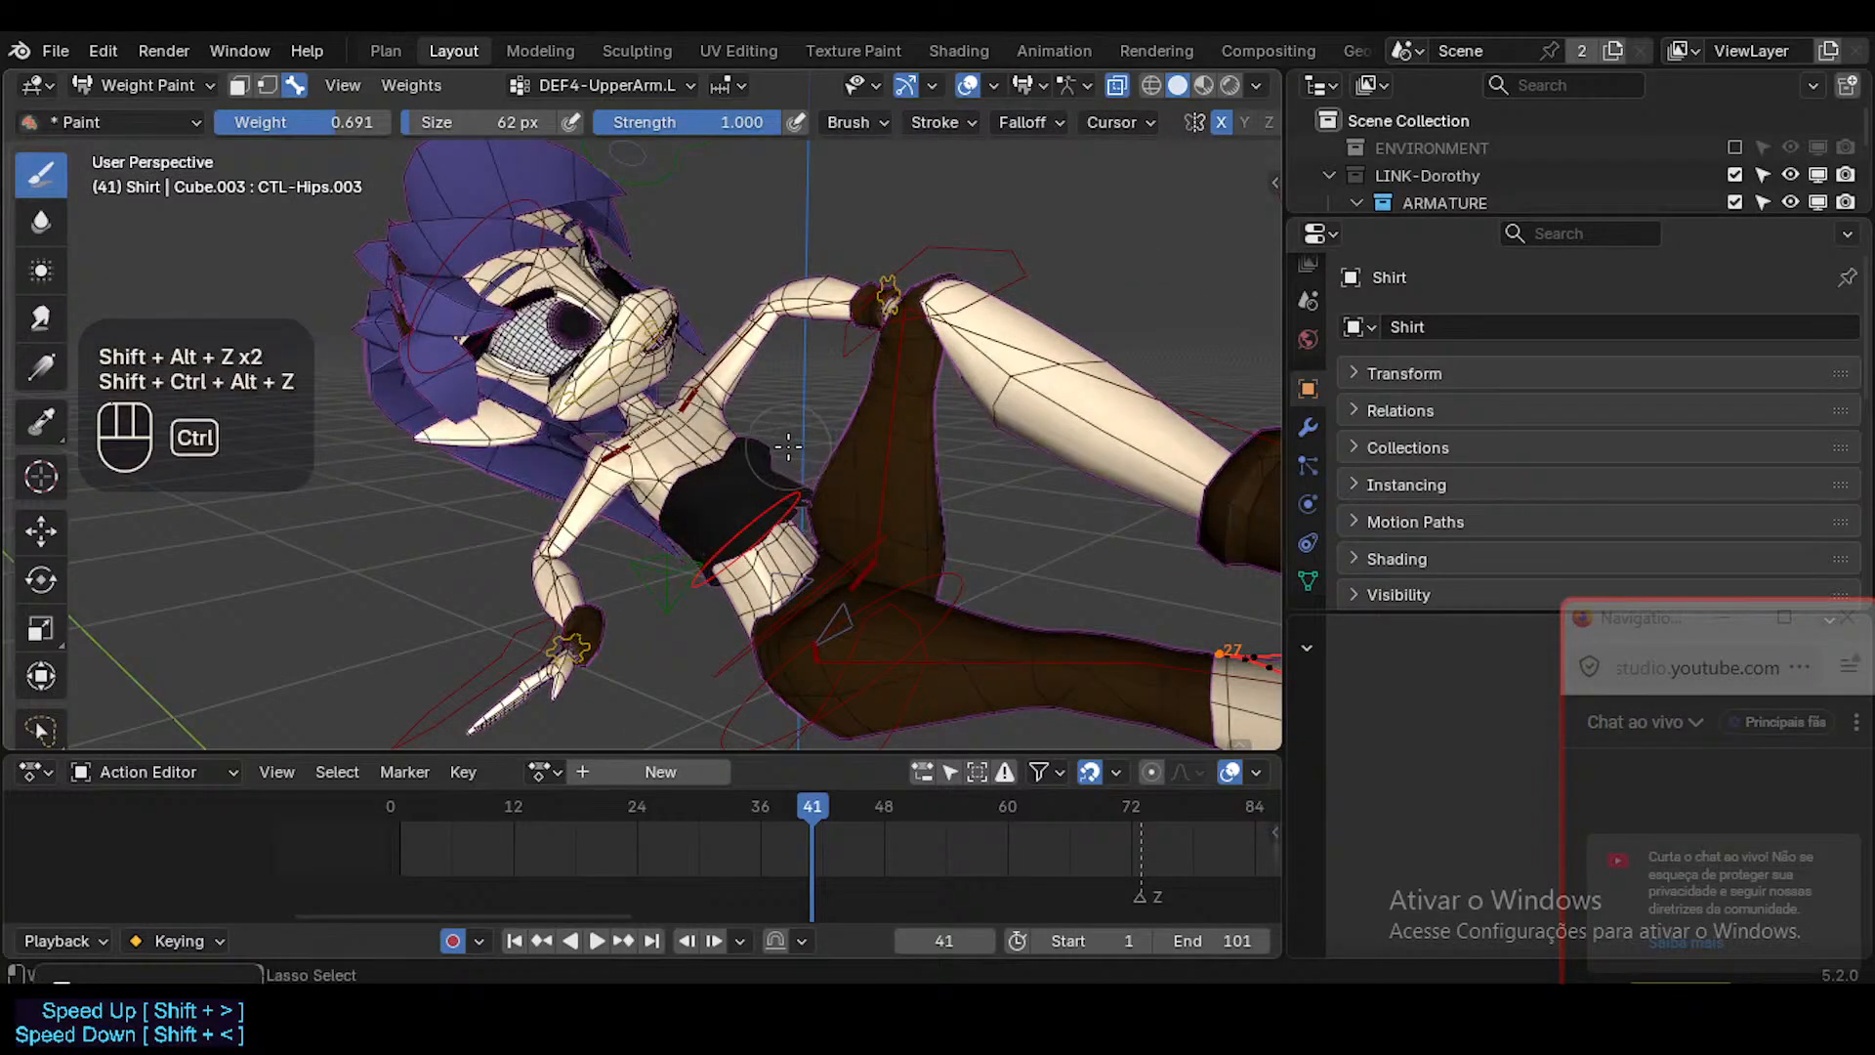
Re-enter Weight Paint Mode on the Shirt and sample the SHK-Body.L vertex group to inspect its weights.
key("ctrl+Tab")
left_click(766, 467)
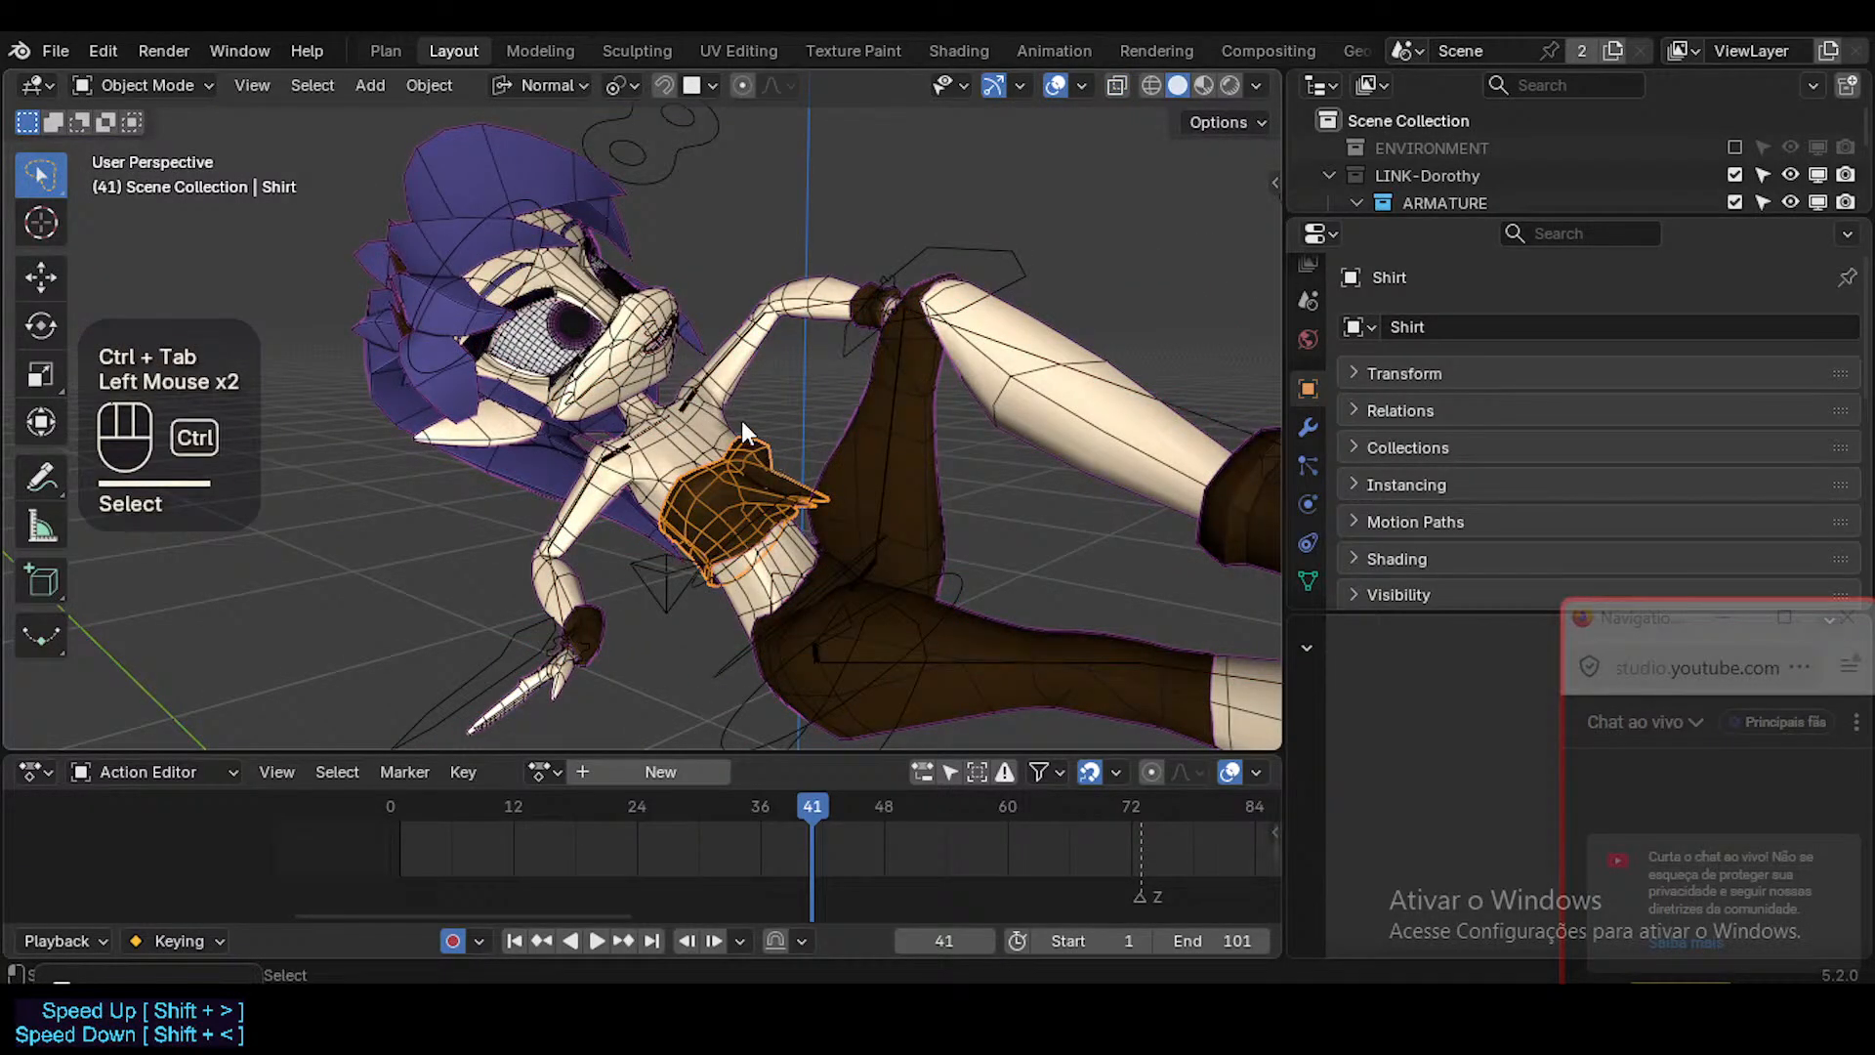
key("ctrl+Tab")
key("w")
scroll(739, 494, "up", 1)
key("shift+ctrl+x")
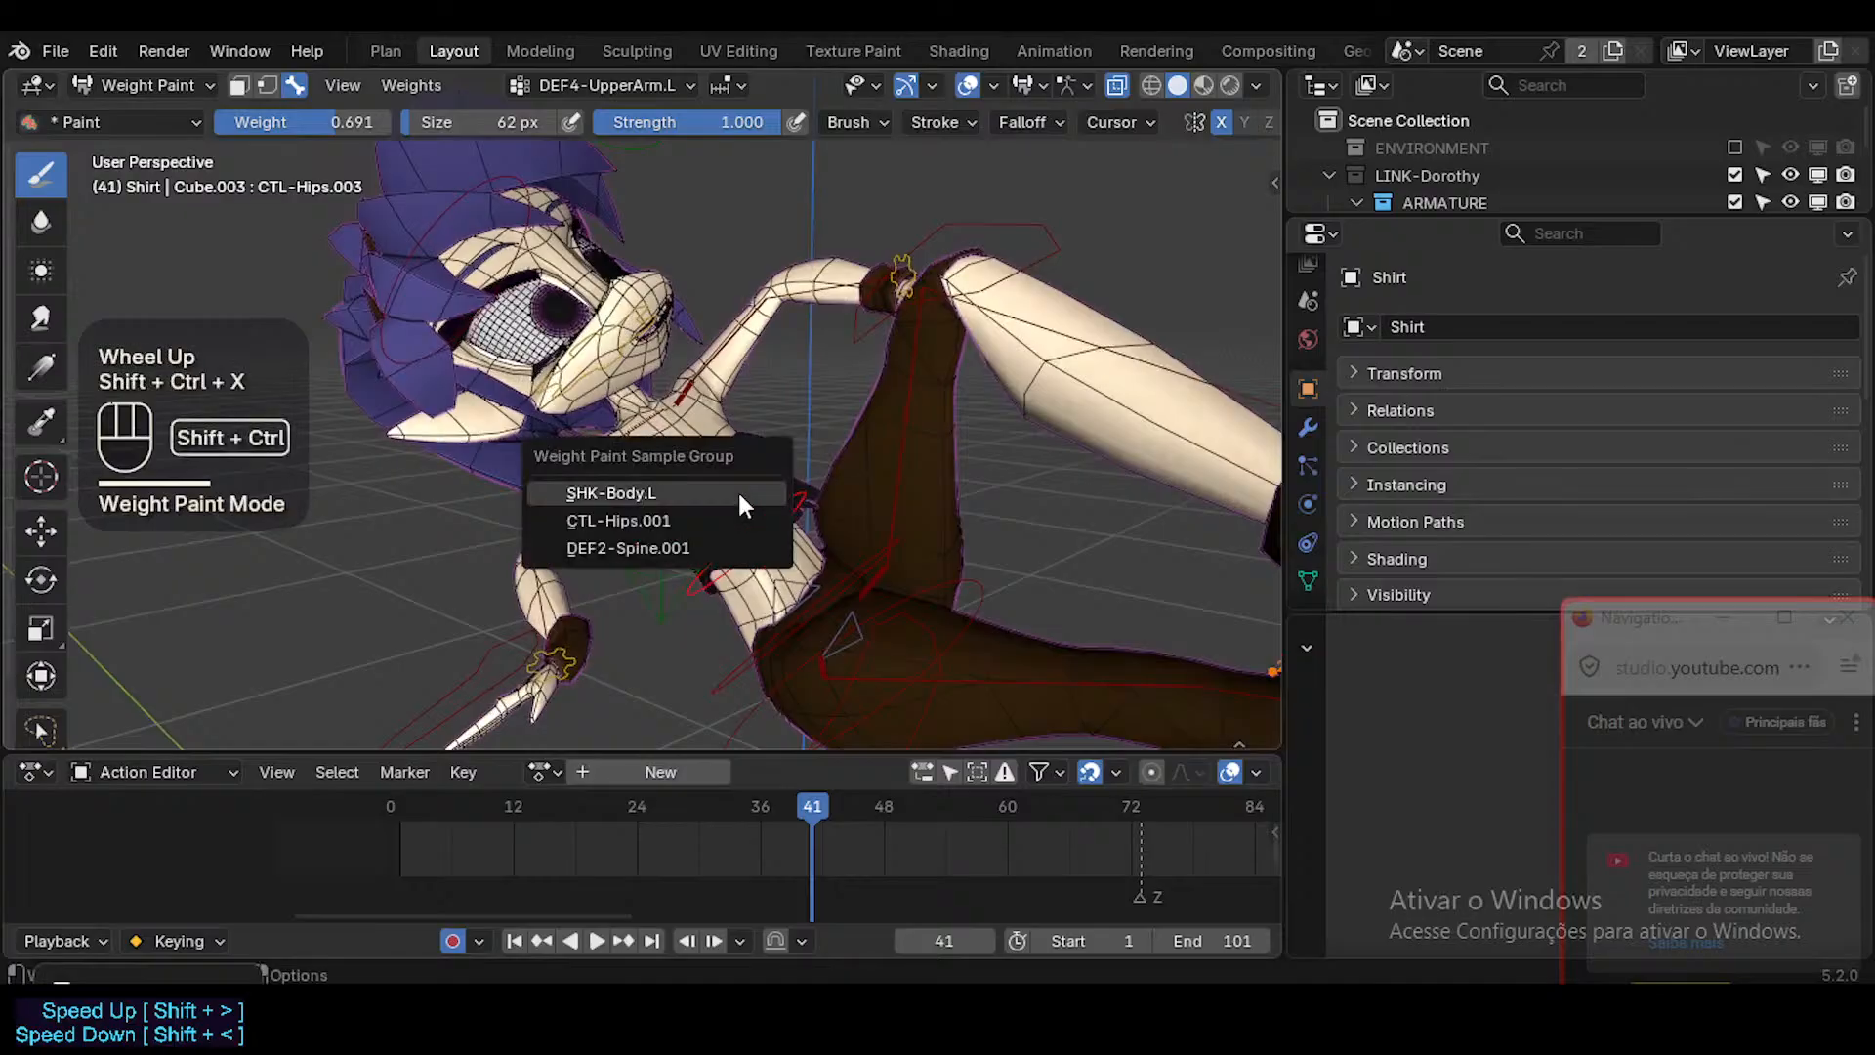
left_click(740, 494)
scroll(738, 494, "up", 4)
middle_click_drag(736, 495, 874, 493)
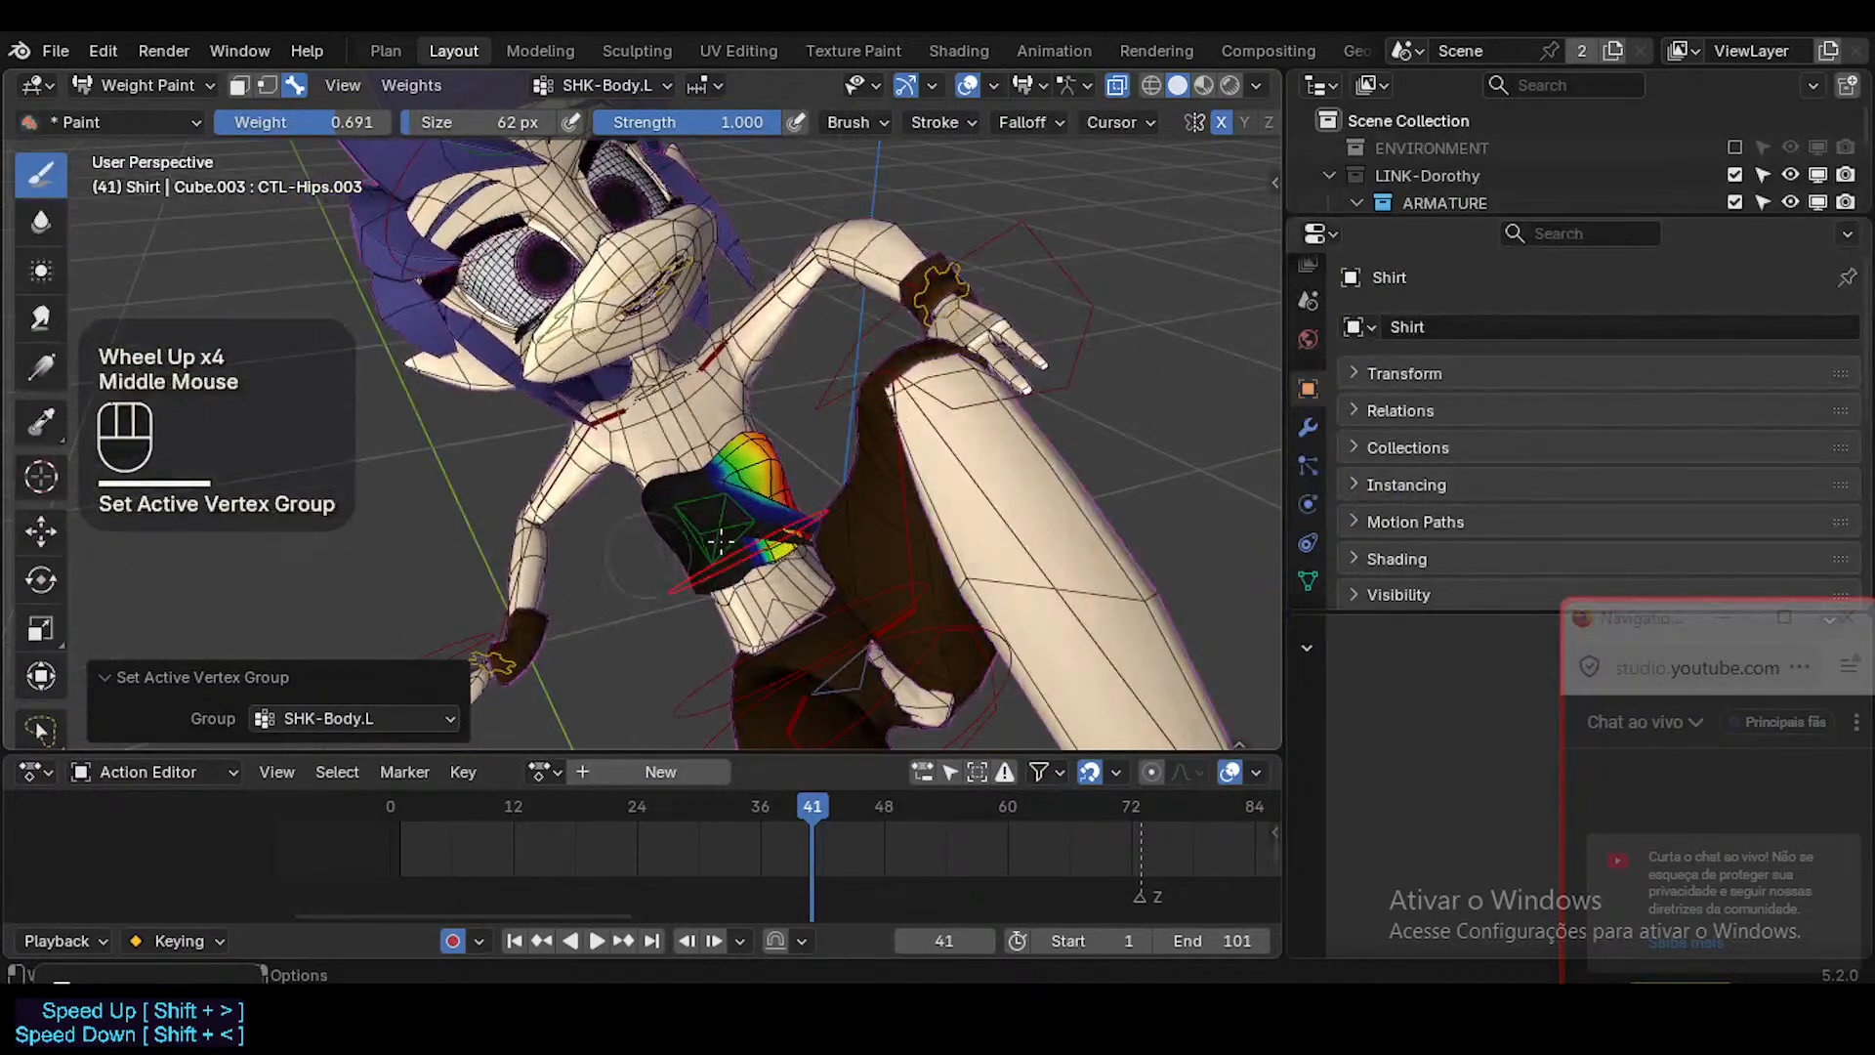
Sample CTL-Hips.001 near the shirt's lower hem as the active vertex group.
scroll(874, 493, "down", 1)
scroll(874, 494, "up", 2)
key("shift+grave")
key("w")
key("w")
key("w")
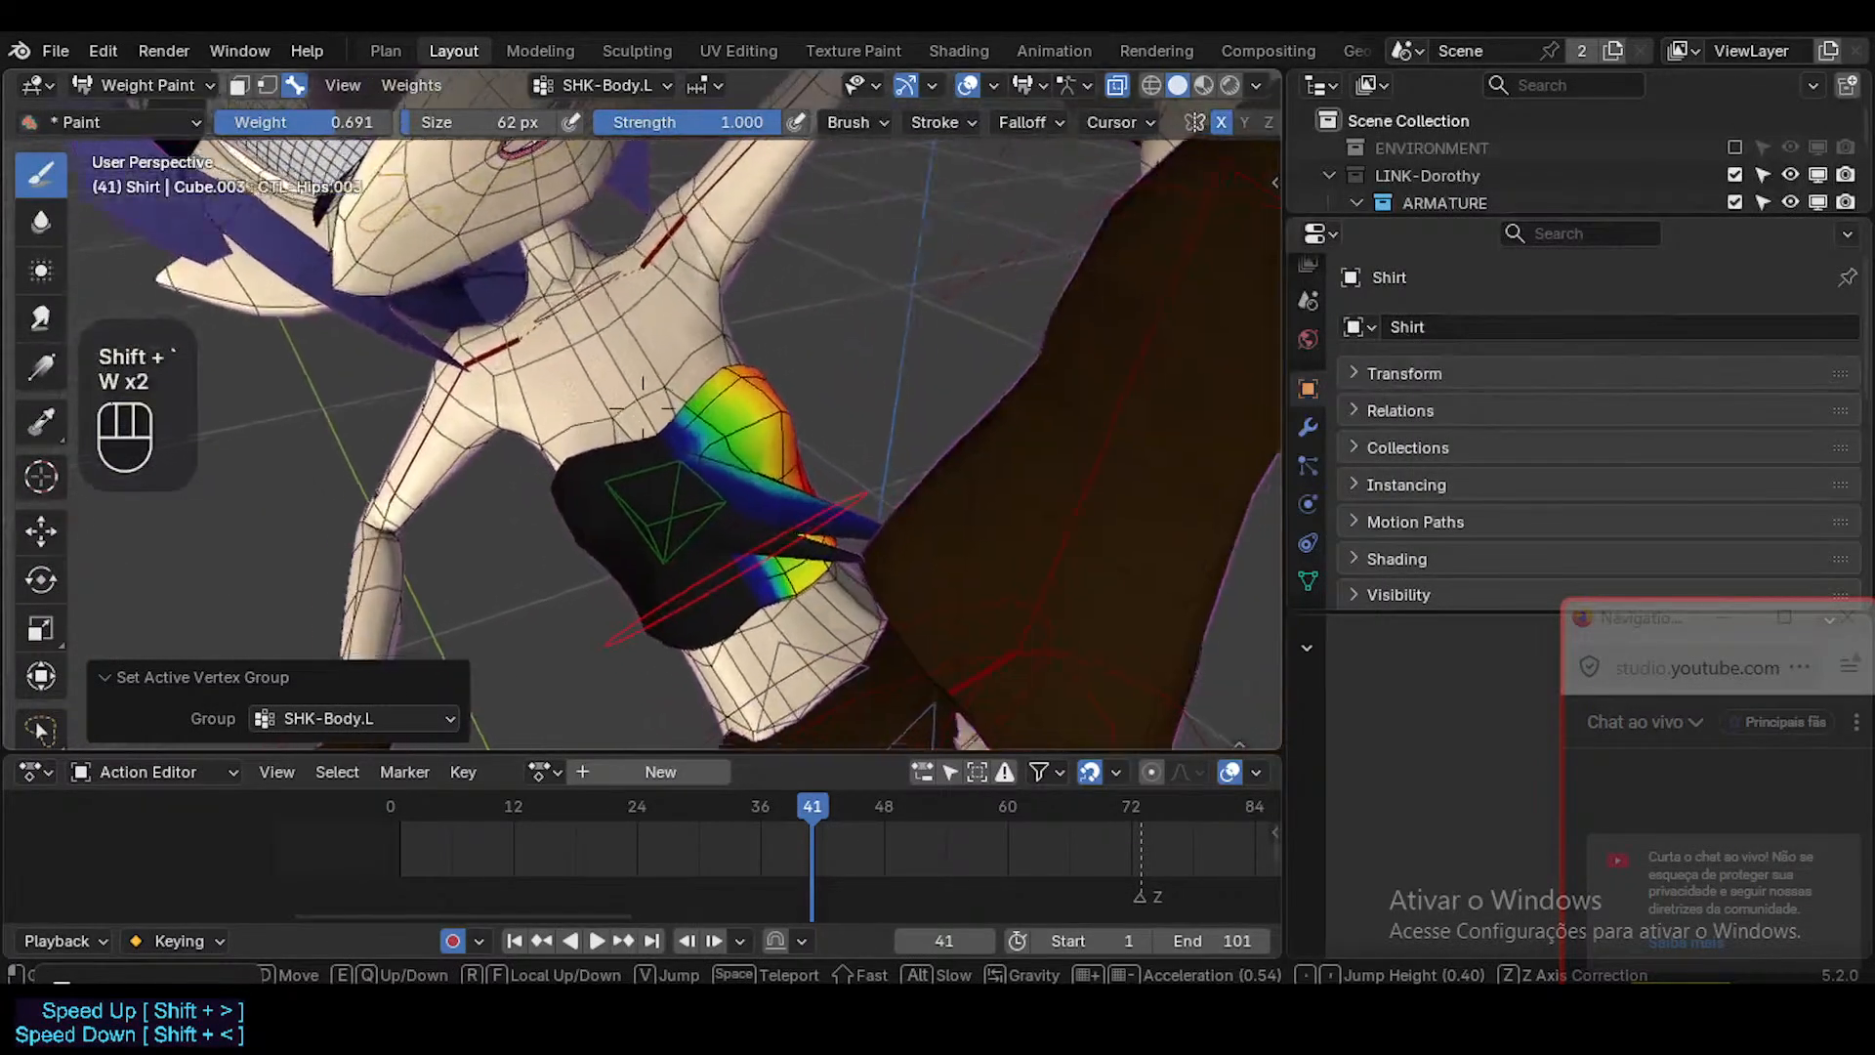
left_click(732, 513)
middle_click_drag(732, 513, 768, 574)
key("shift+ctrl+x")
left_click(769, 506)
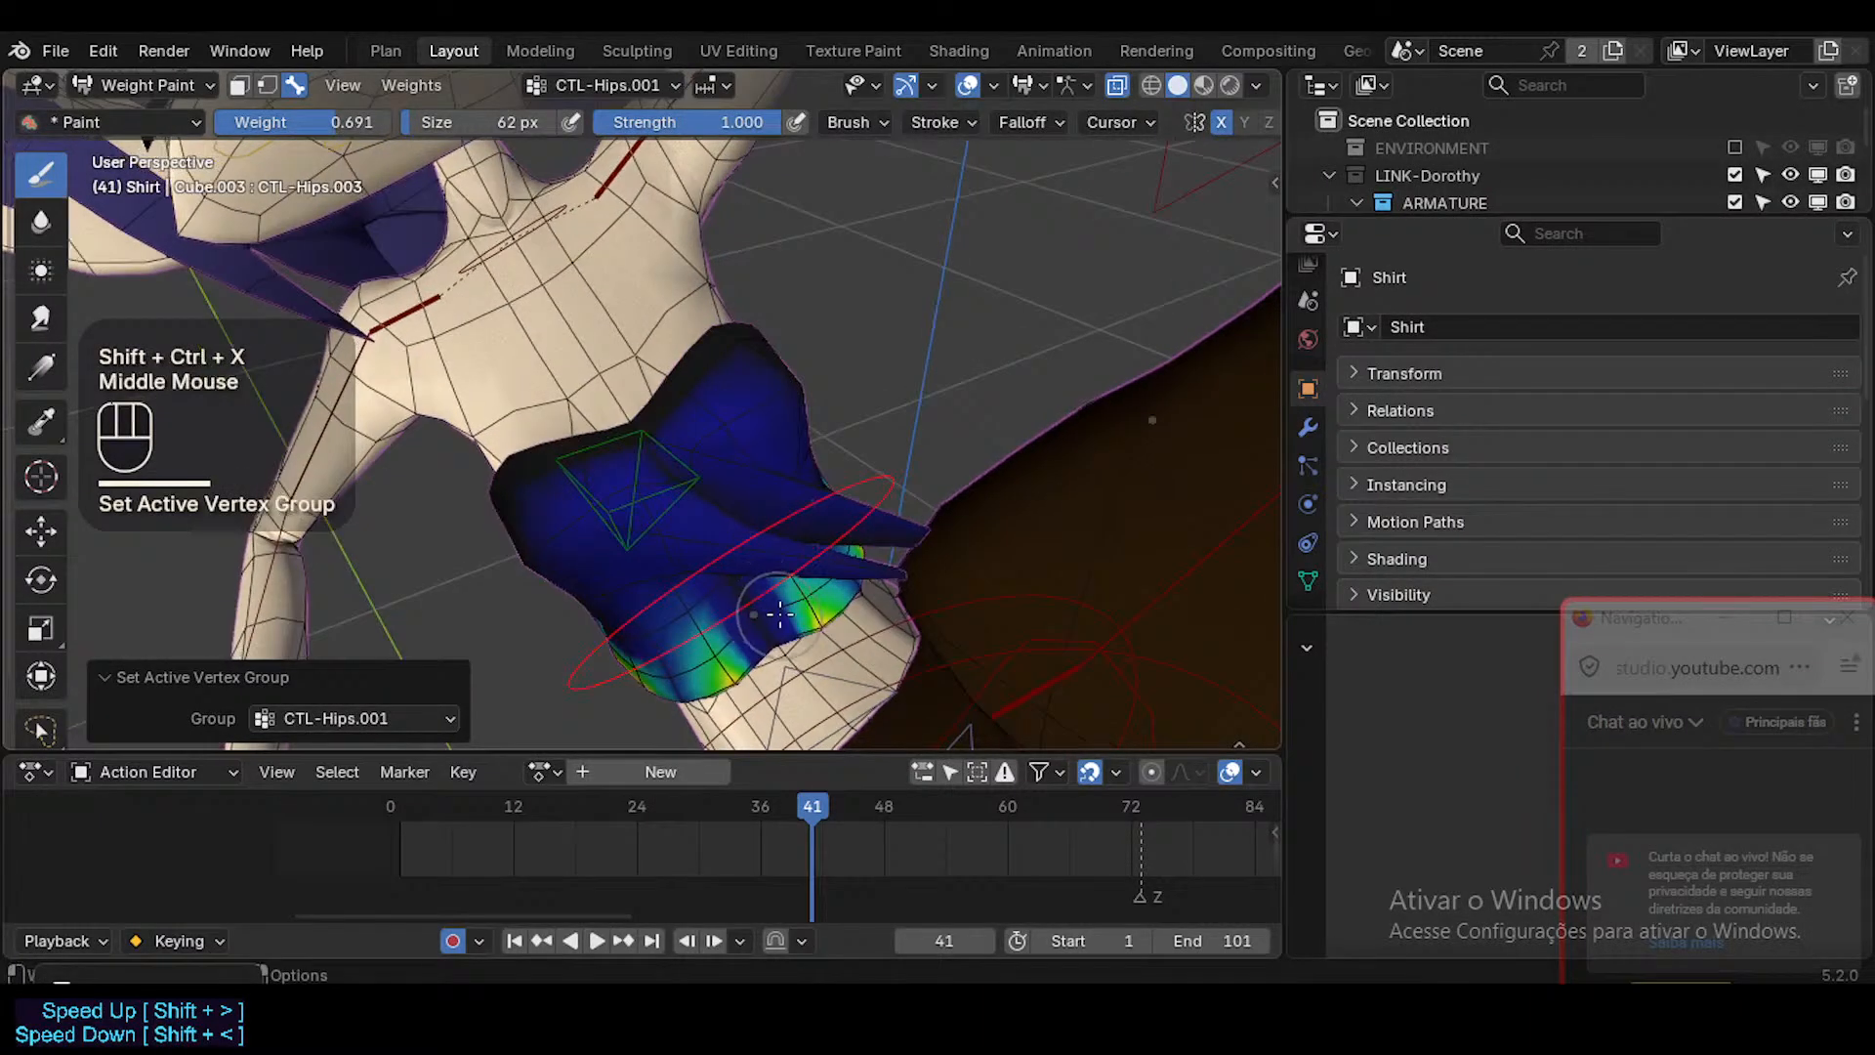
Switch to the Blur brush, try it on the shirt's lower hem, and undo the stroke and the vertex group change.
left_click(41, 221)
left_click(737, 635)
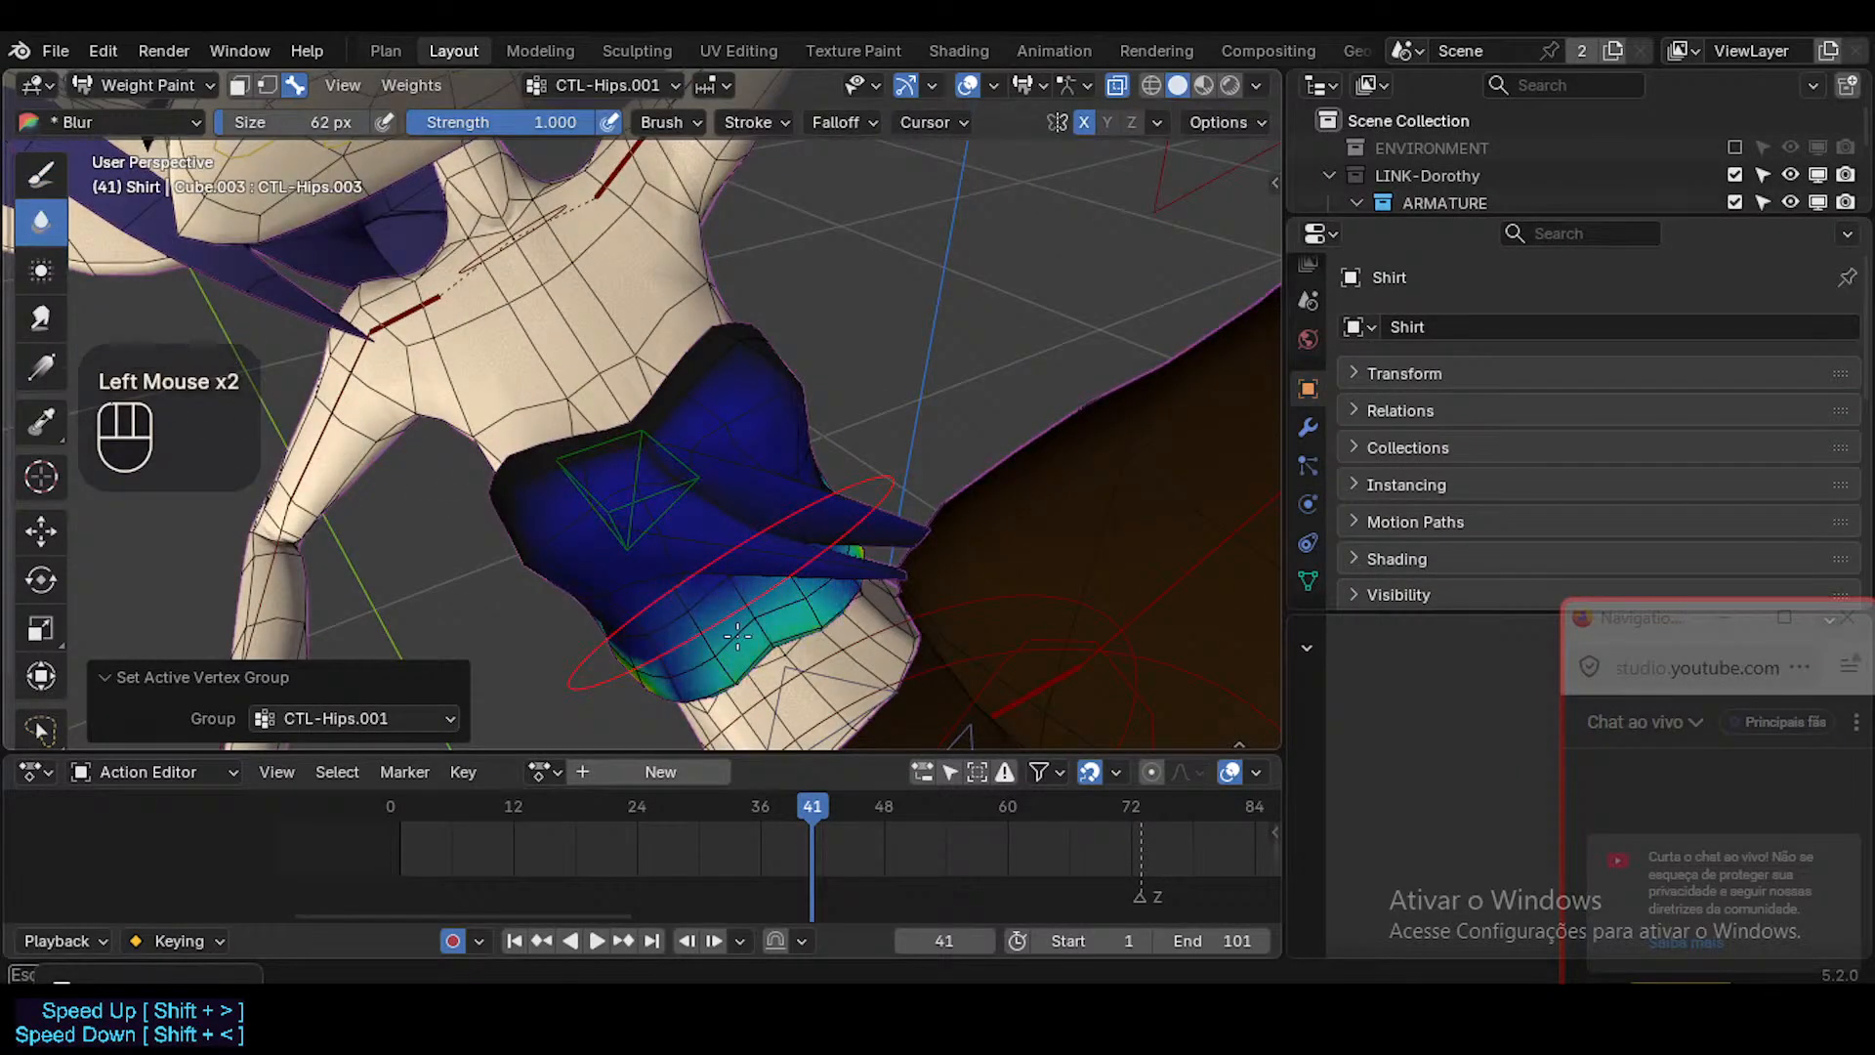
key("ctrl+z")
key("ctrl+z")
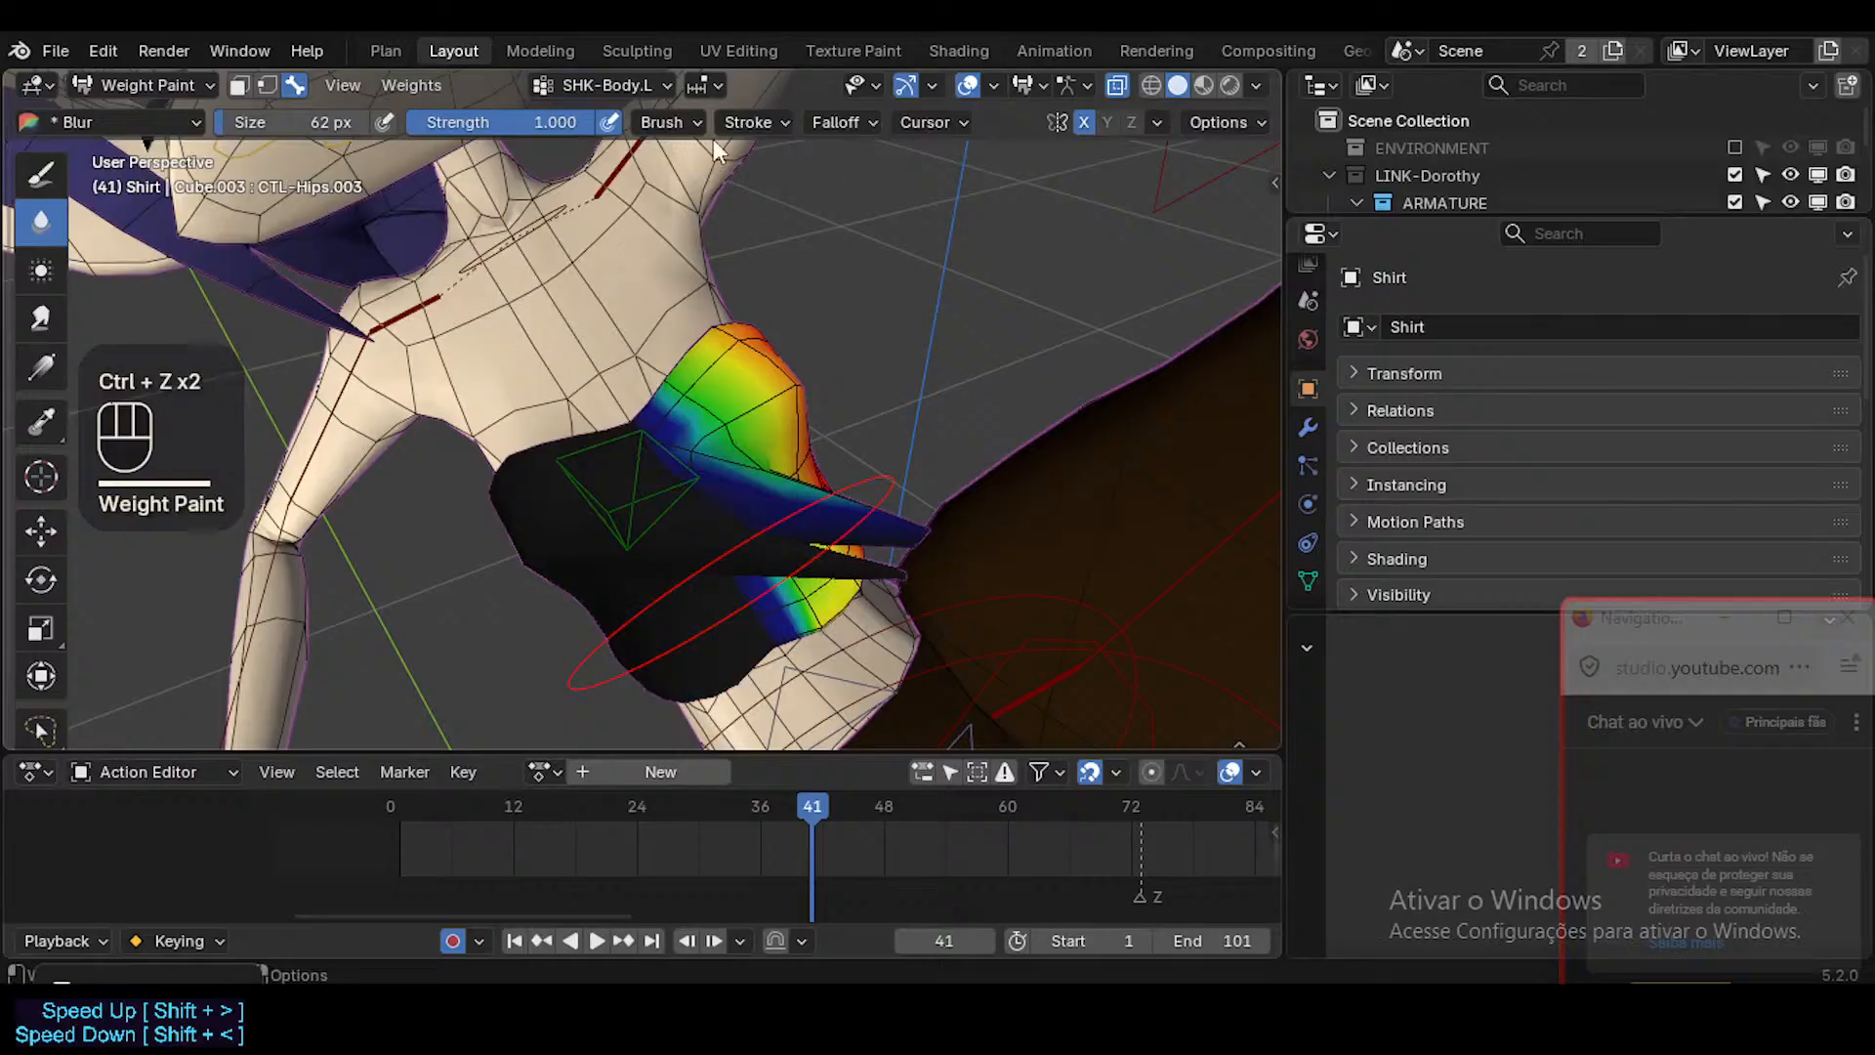
Set the Blur brush size to 78 px and sample DEF2-Spine.001 as the active vertex group.
scroll(1188, 119, "down", 1)
left_click(1204, 115)
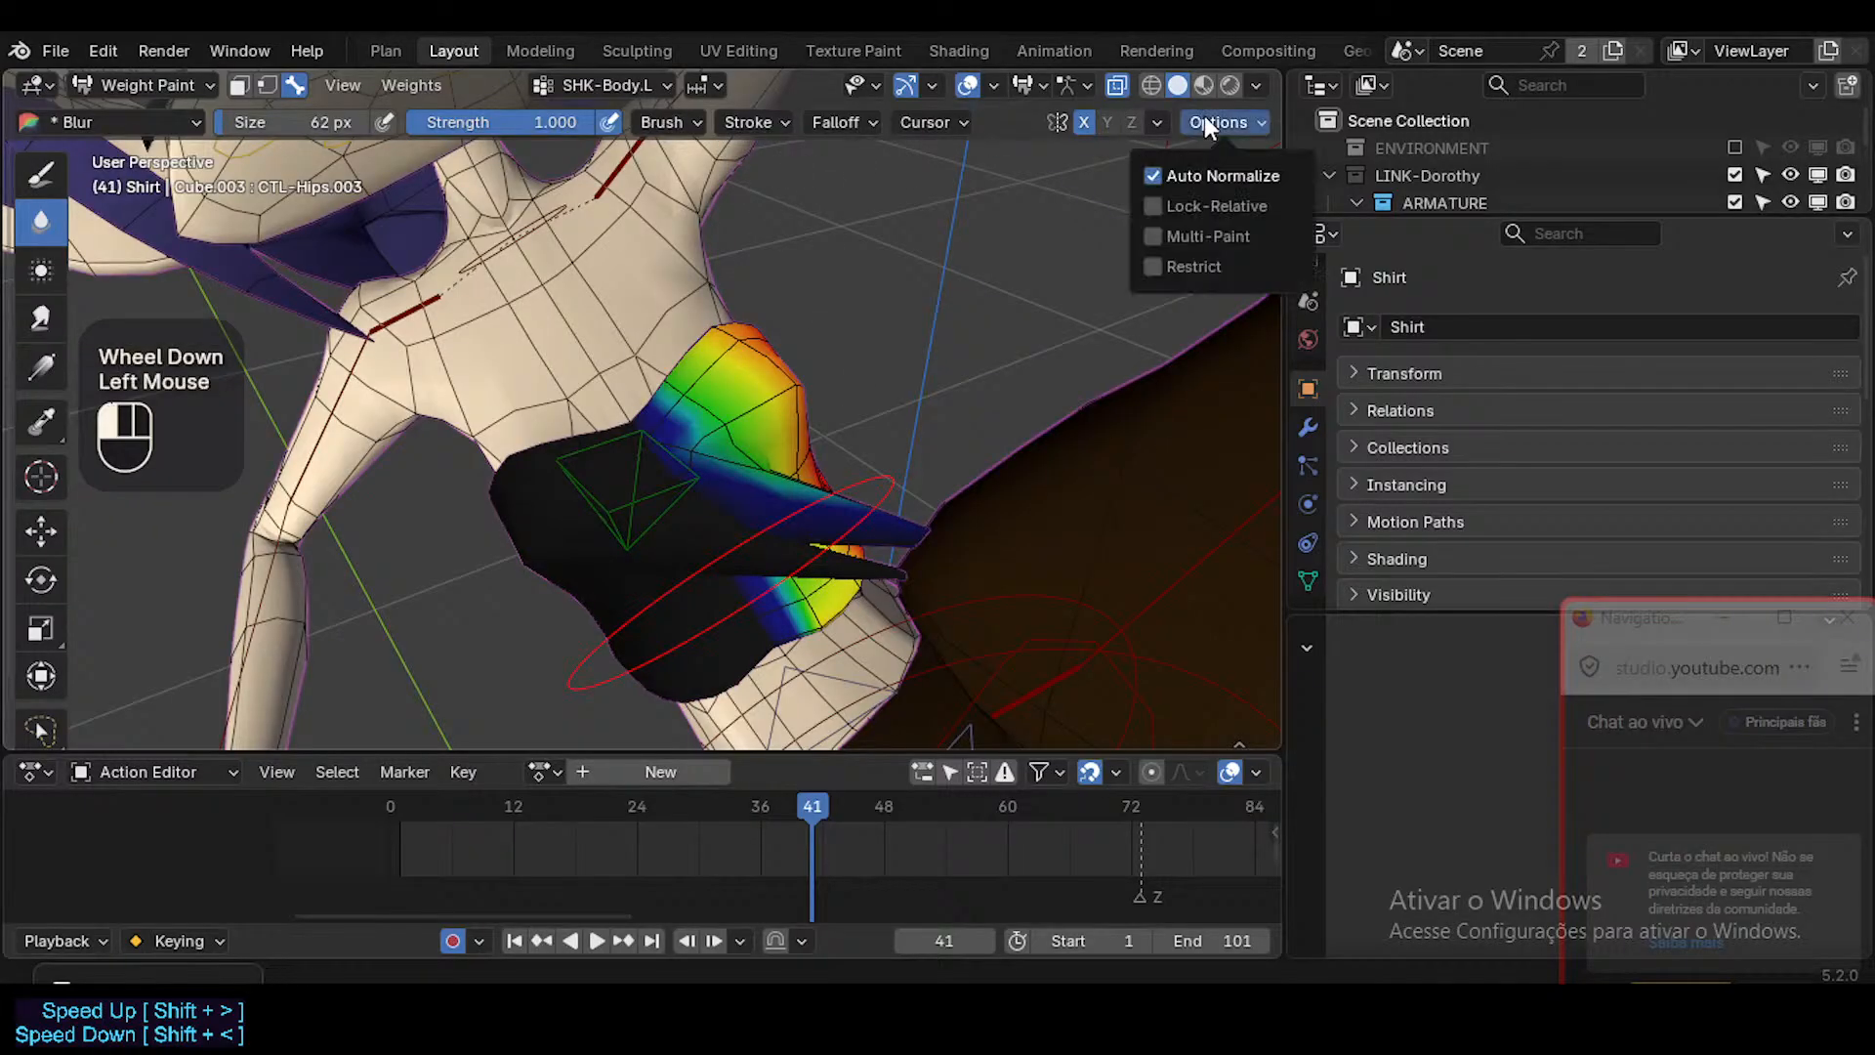
key("f")
left_click(835, 596)
key("shift+ctrl+x")
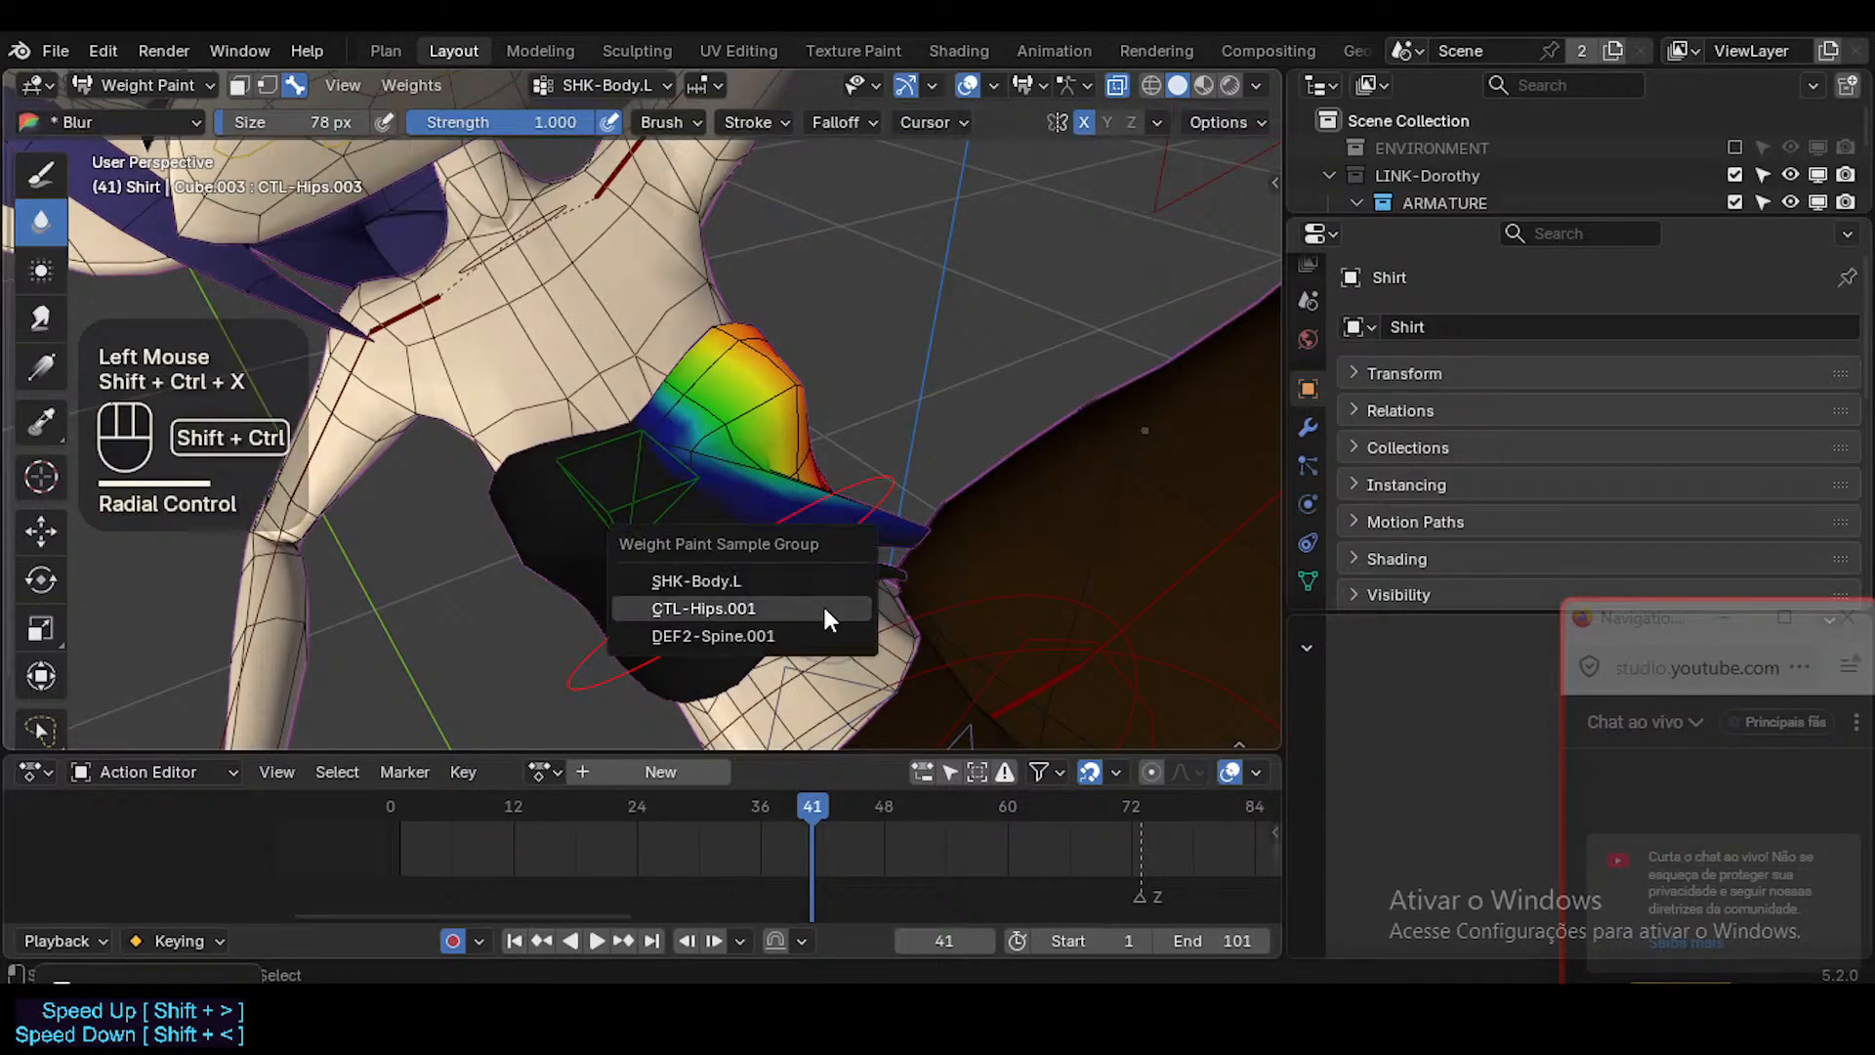
left_click(795, 636)
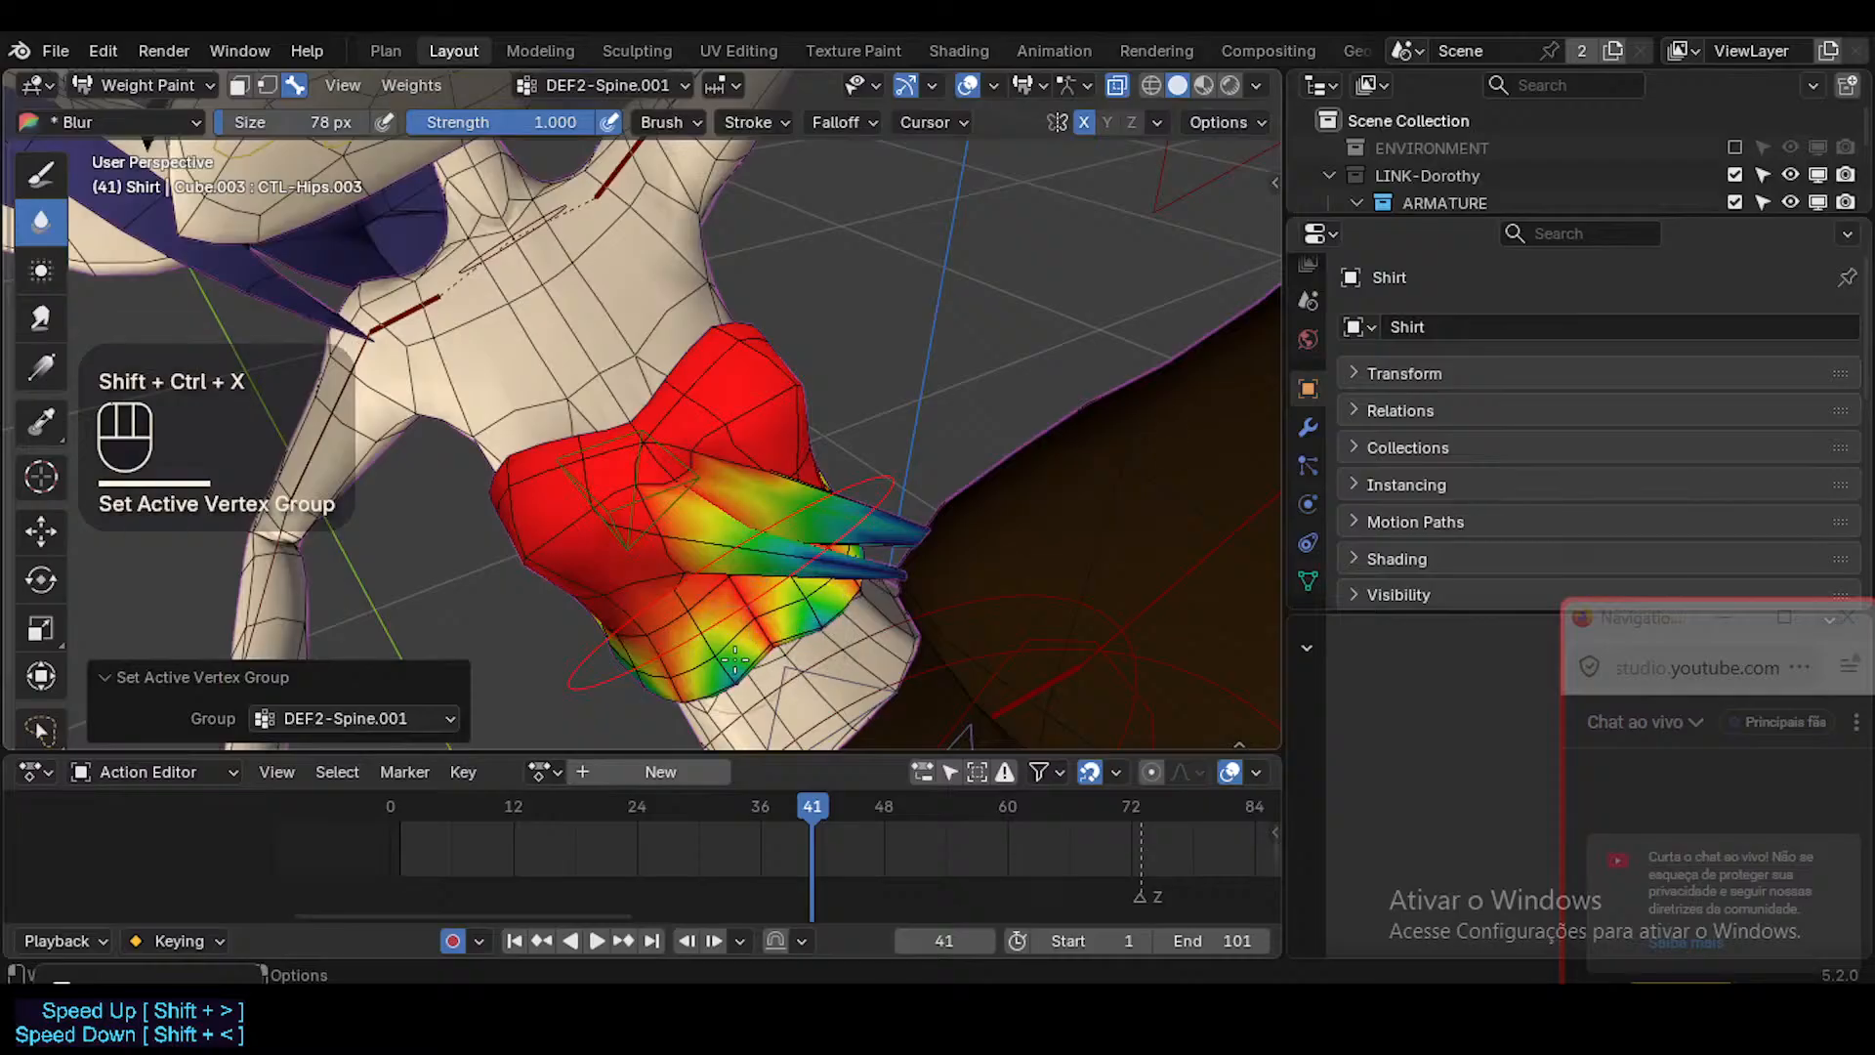
Try blurring the DEF2-Spine.001 weights along the shirt's lower hem, and undo it.
left_click(818, 615)
left_click(818, 615)
middle_click_drag(819, 616, 796, 221)
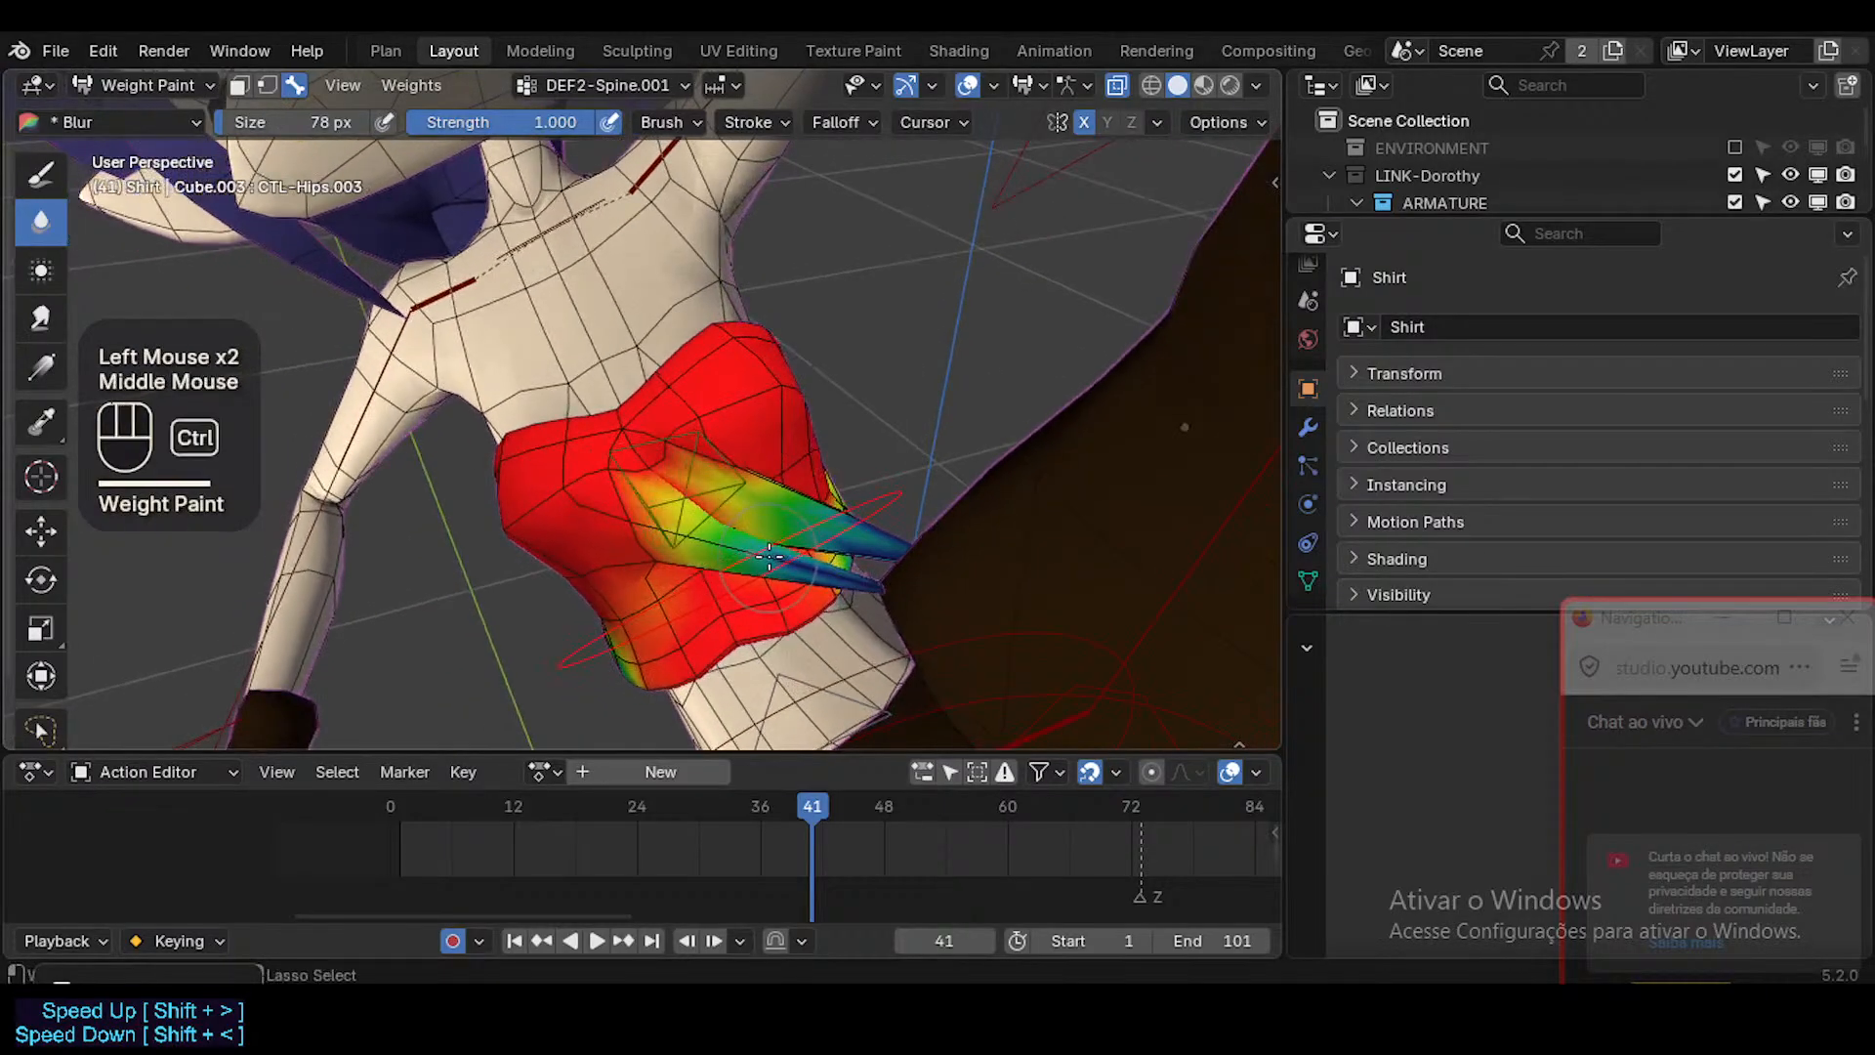
key("ctrl+z")
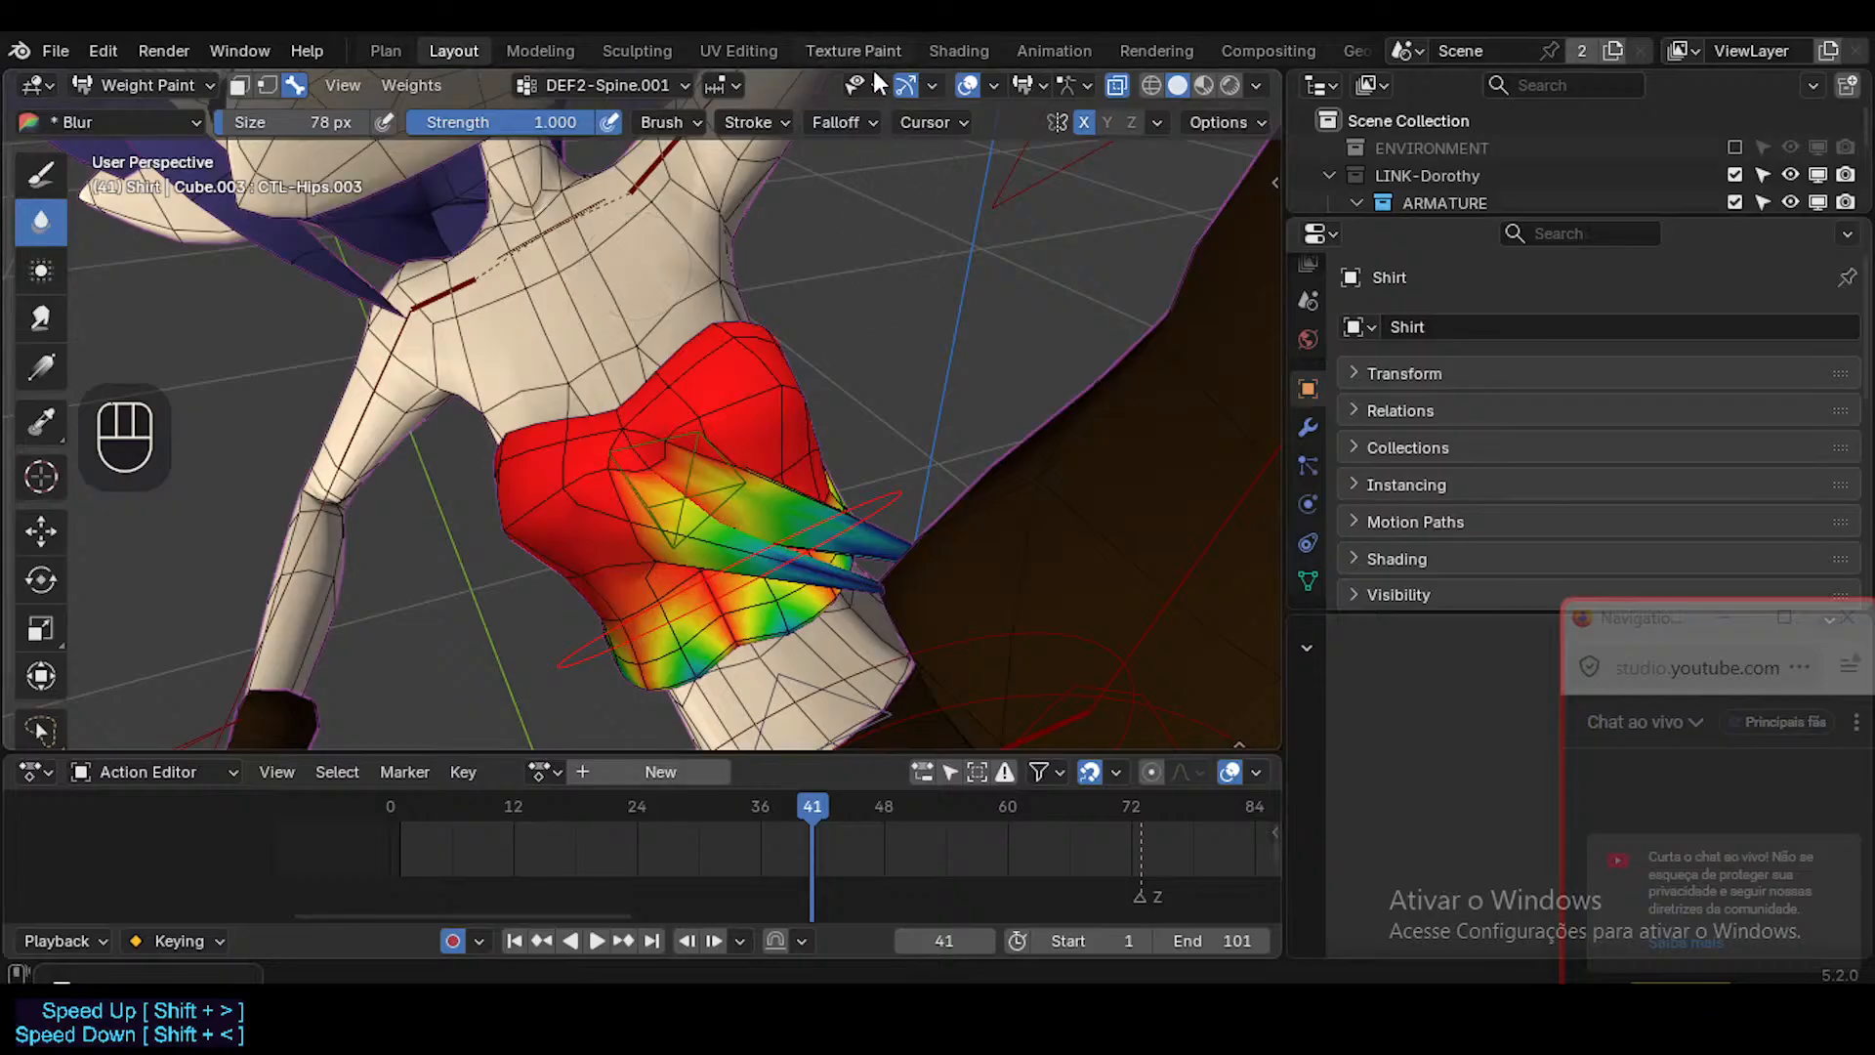
Look through the Blur brush's falloff, stroke and brush settings.
left_click(837, 124)
left_click(766, 123)
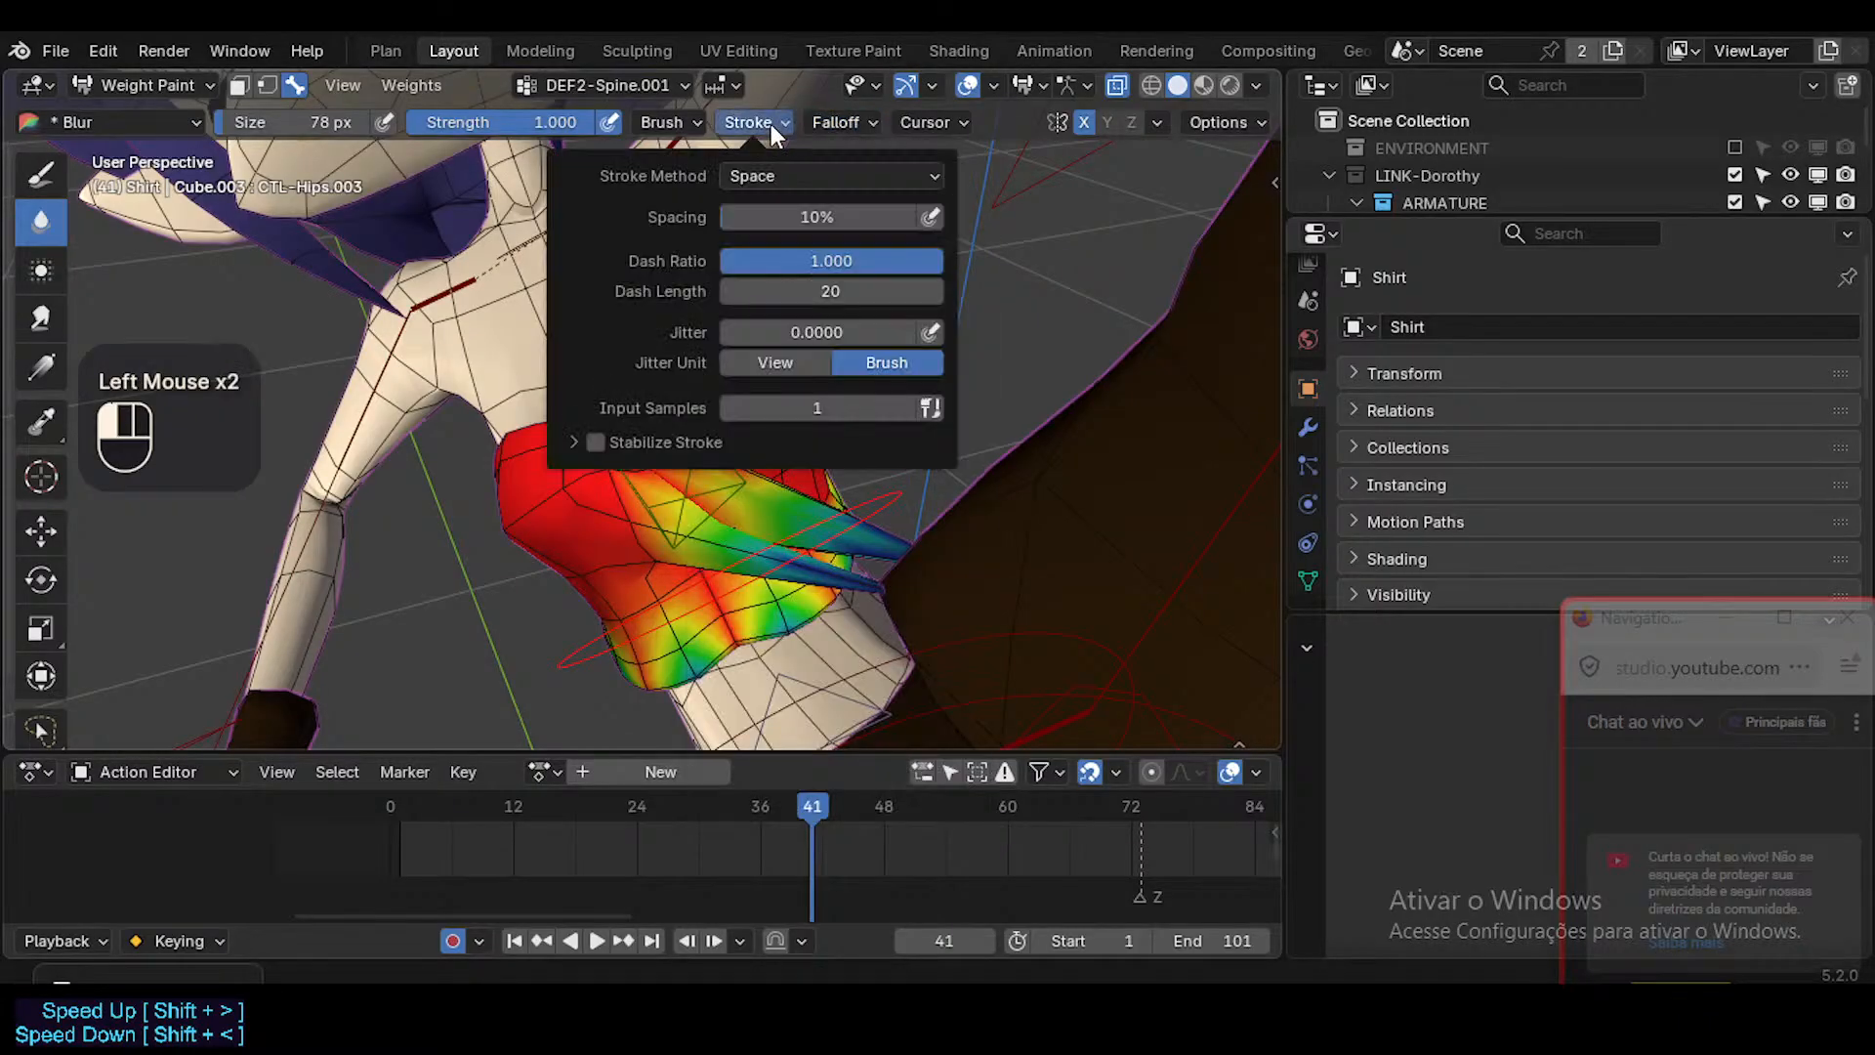
left_click(697, 124)
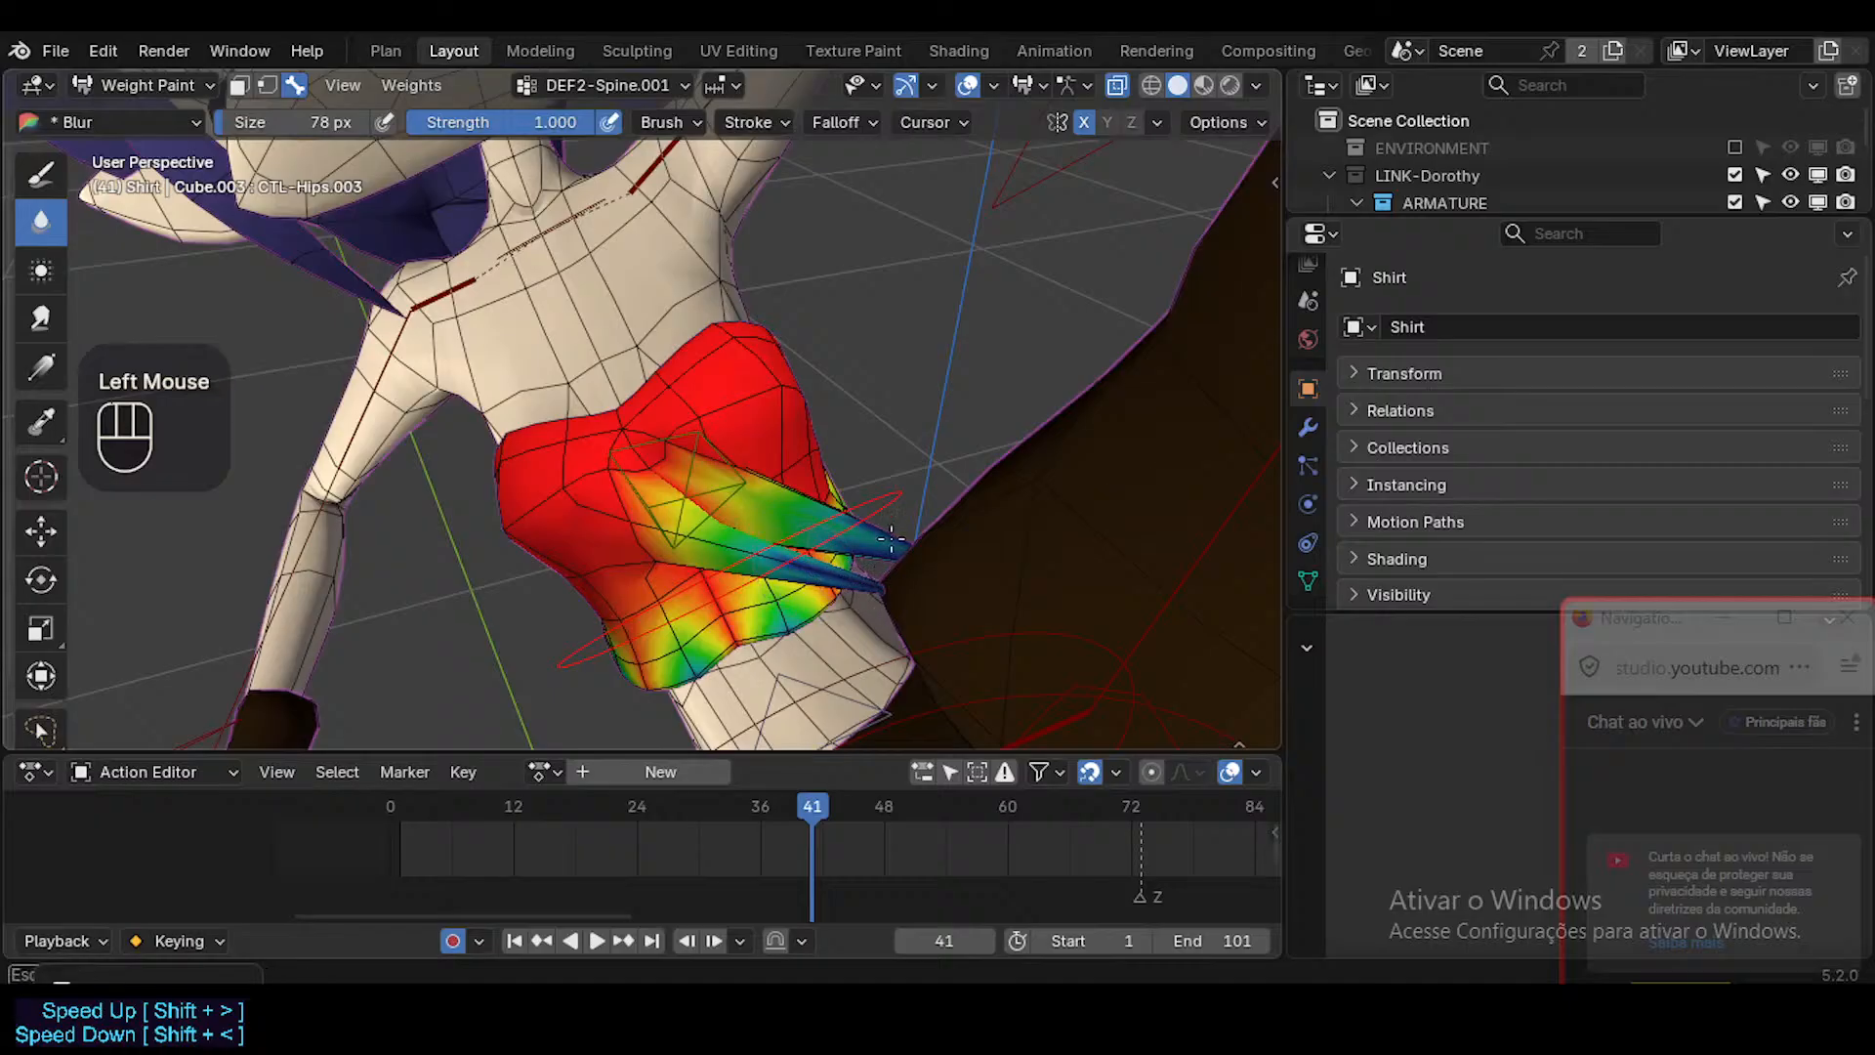
Isolate the Shirt in Local View and frame it.
middle_click_drag(857, 522, 938, 451)
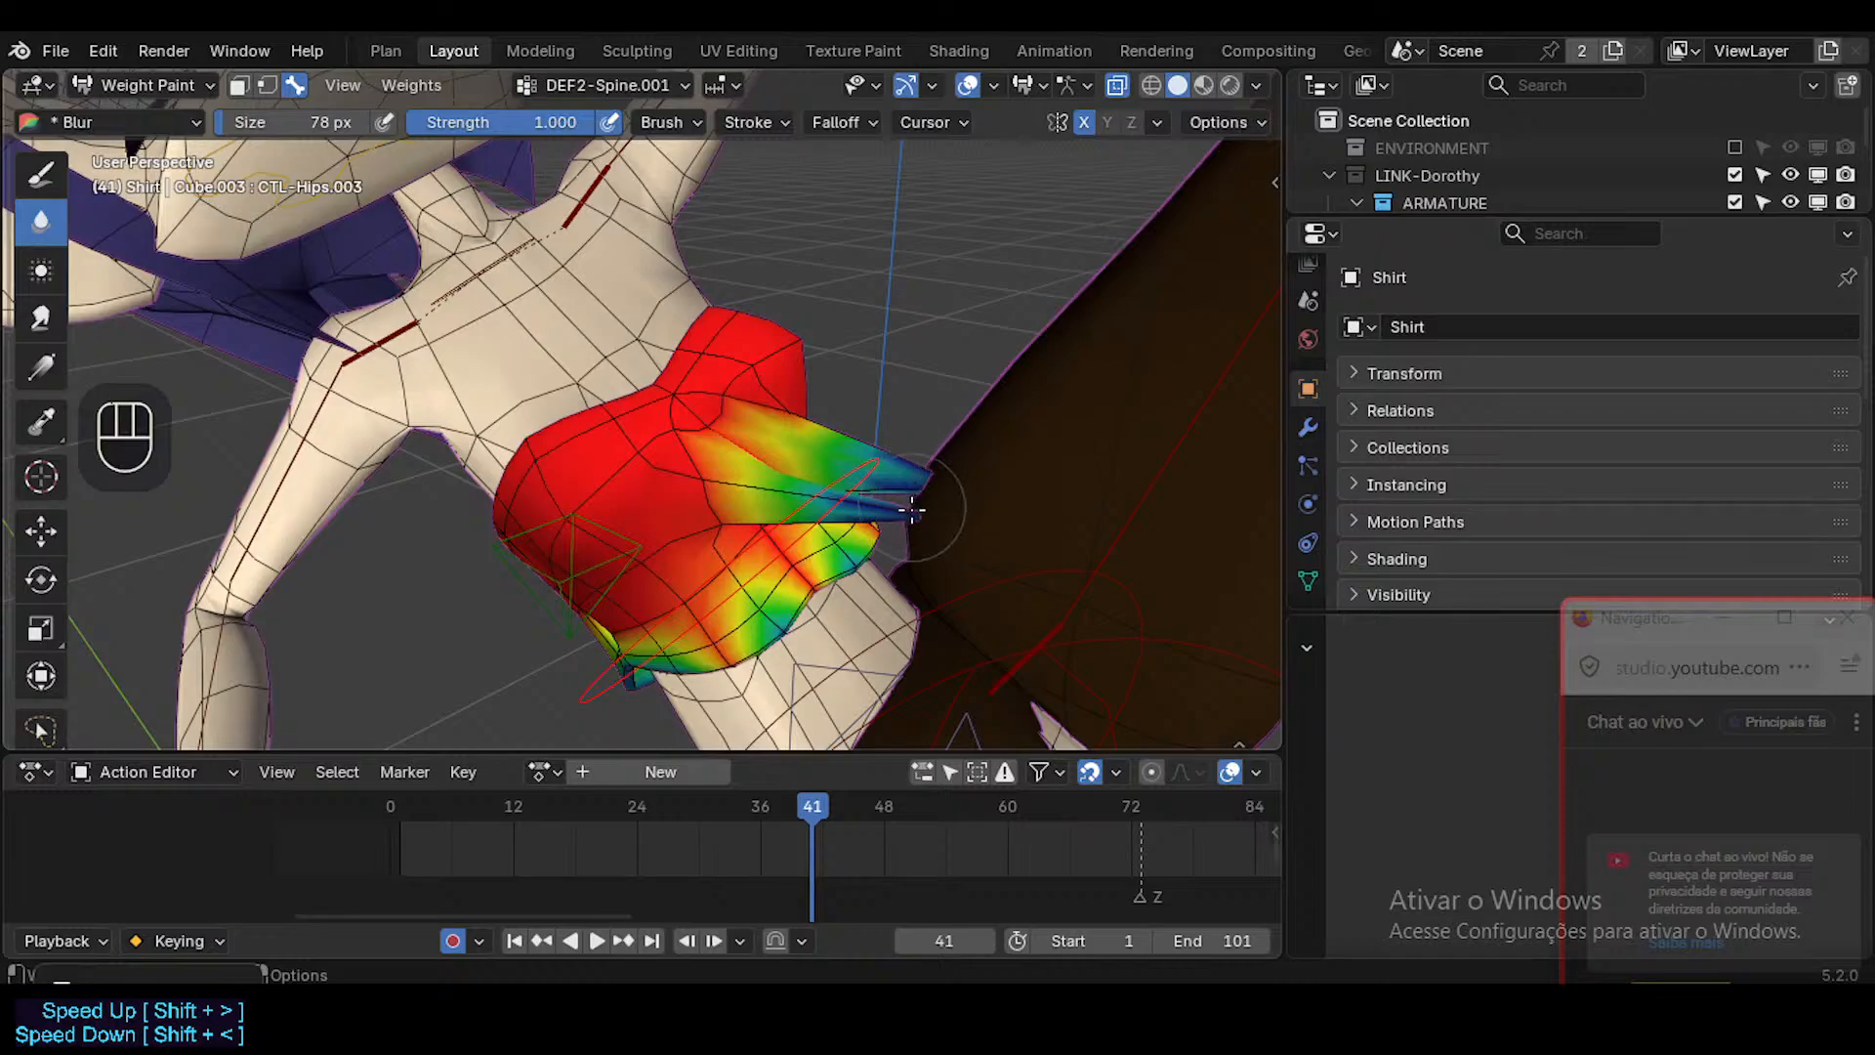
key("KP_Divide")
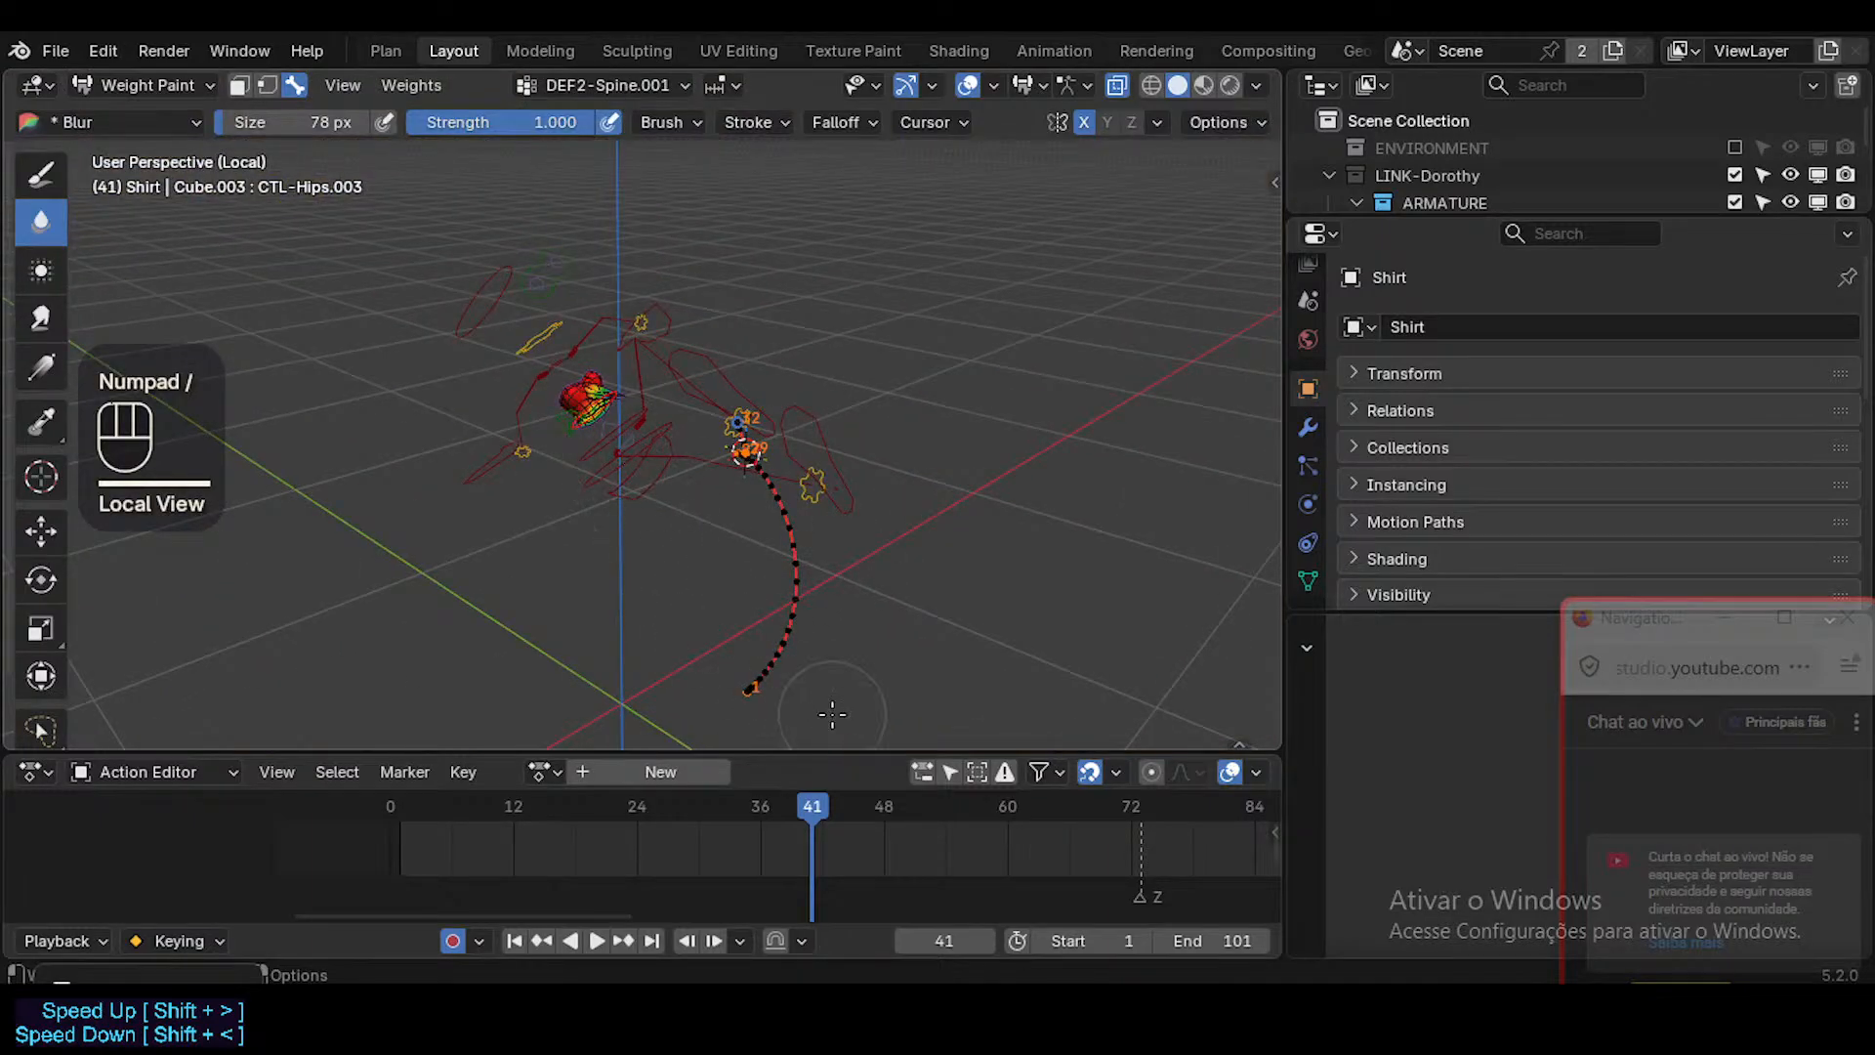
key("KP_Decimal")
Blur the DEF2-Spine.001 weights along the Shirt's lower hem, working around both sides of the mesh.
middle_click_drag(1035, 488, 1046, 534, "shift")
left_click_drag(951, 605, 925, 618)
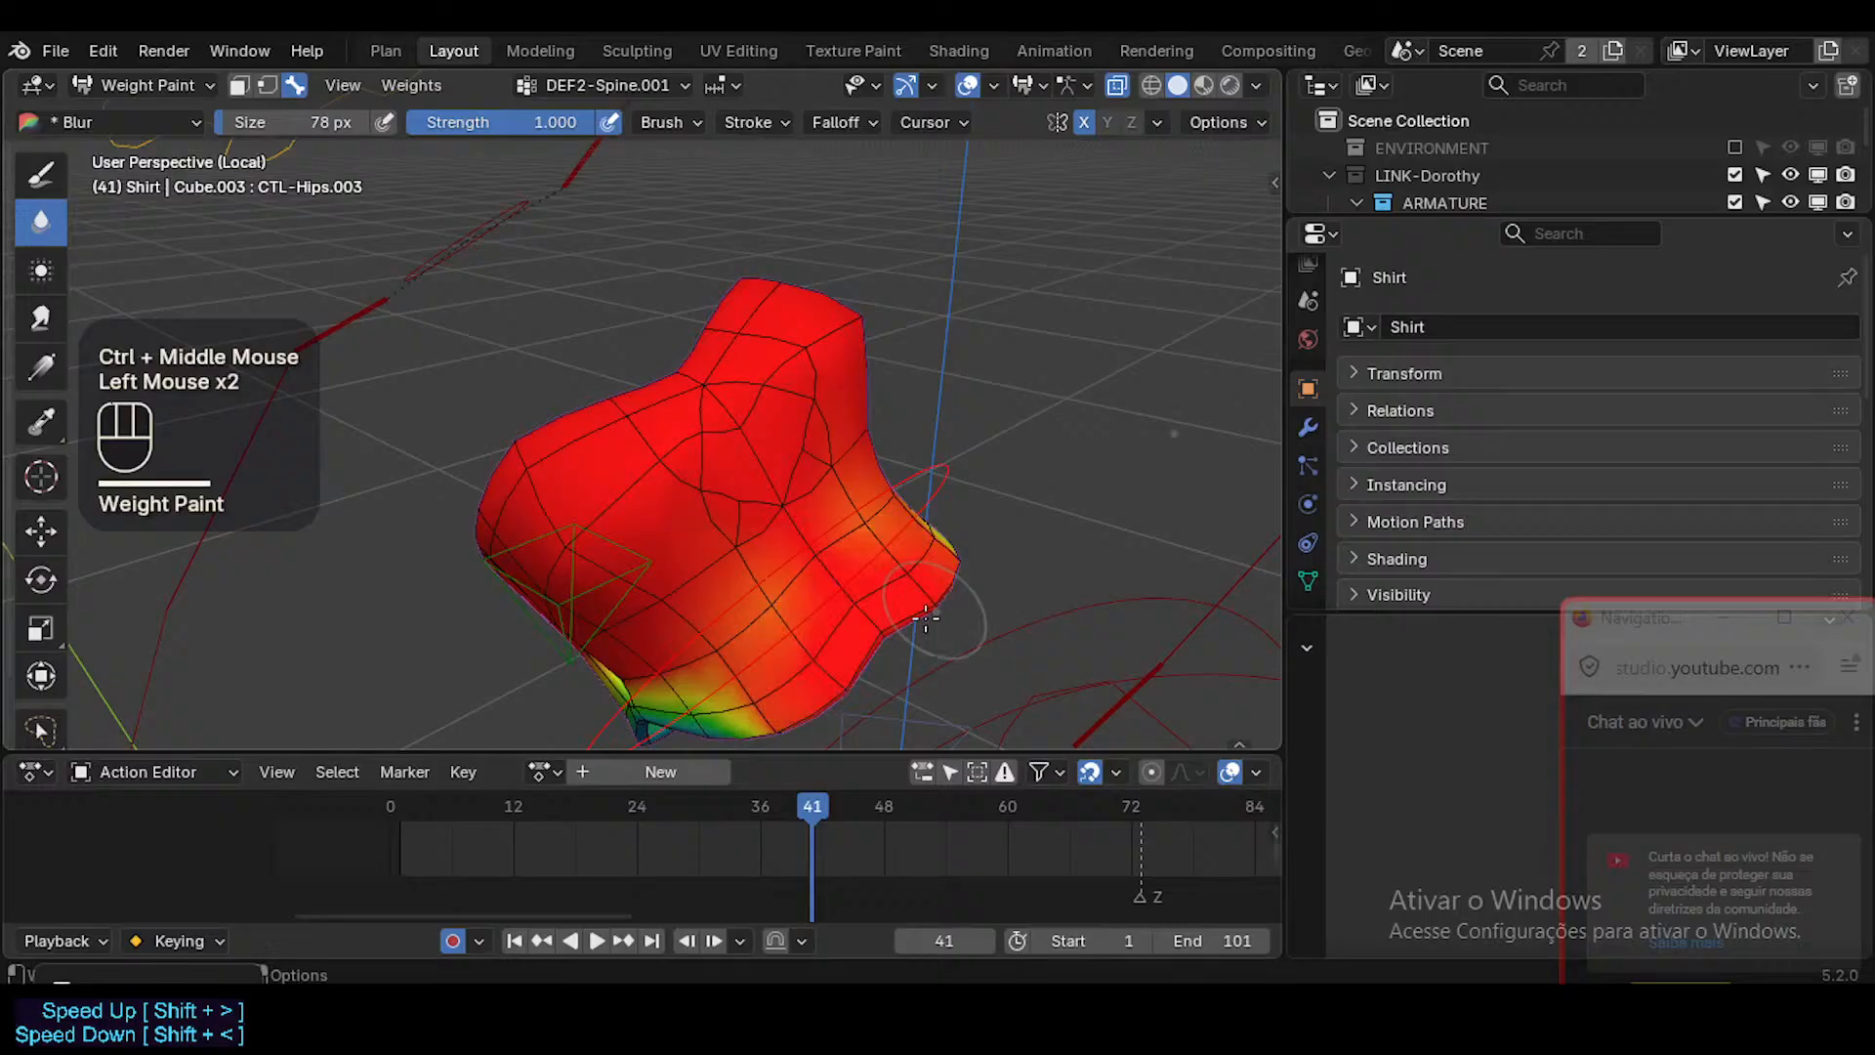
mouse_move(947, 530)
middle_mouse_down()
mouse_move(765, 589)
mouse_move(772, 547)
mouse_move(728, 494)
middle_mouse_up()
left_click_drag(683, 459, 840, 630)
left_click_drag(722, 493, 554, 436)
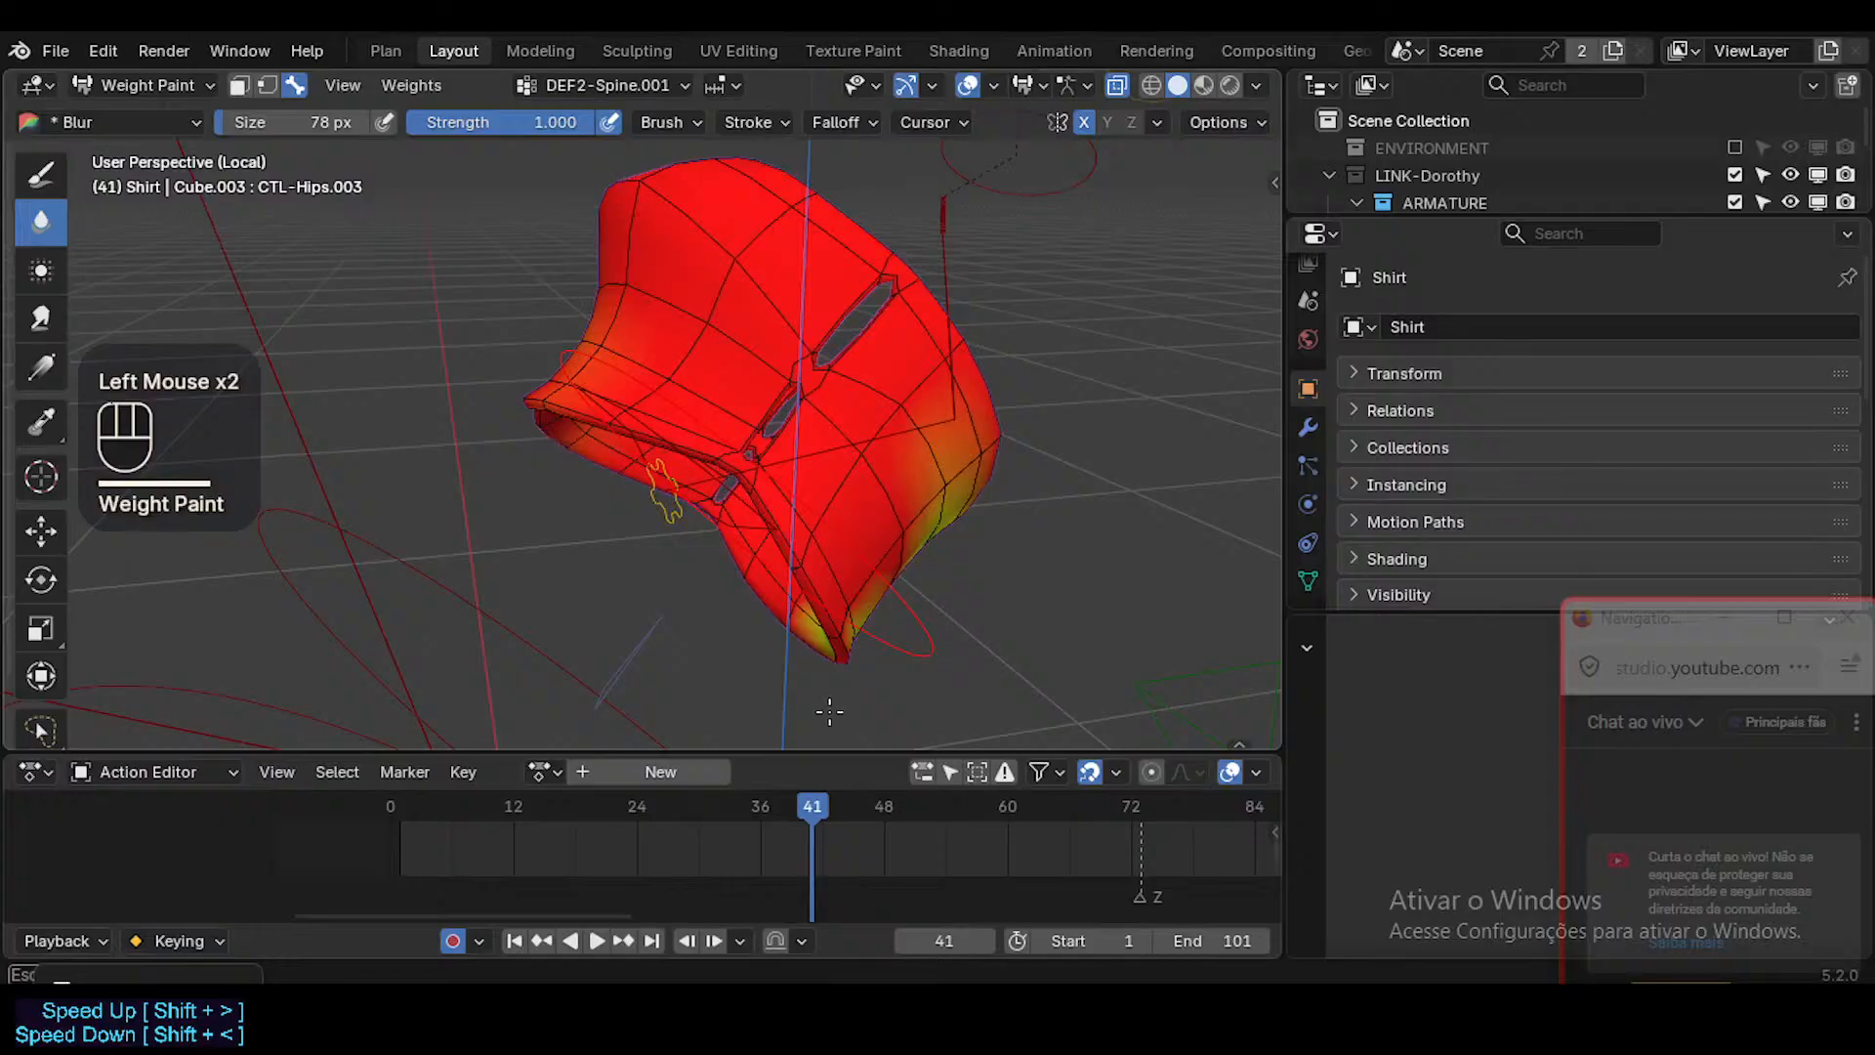
Sample CTL-Hips.001 as the active vertex group on the Shirt's hem and expand the mesh's vertex group list.
key("ctrl+shift+x")
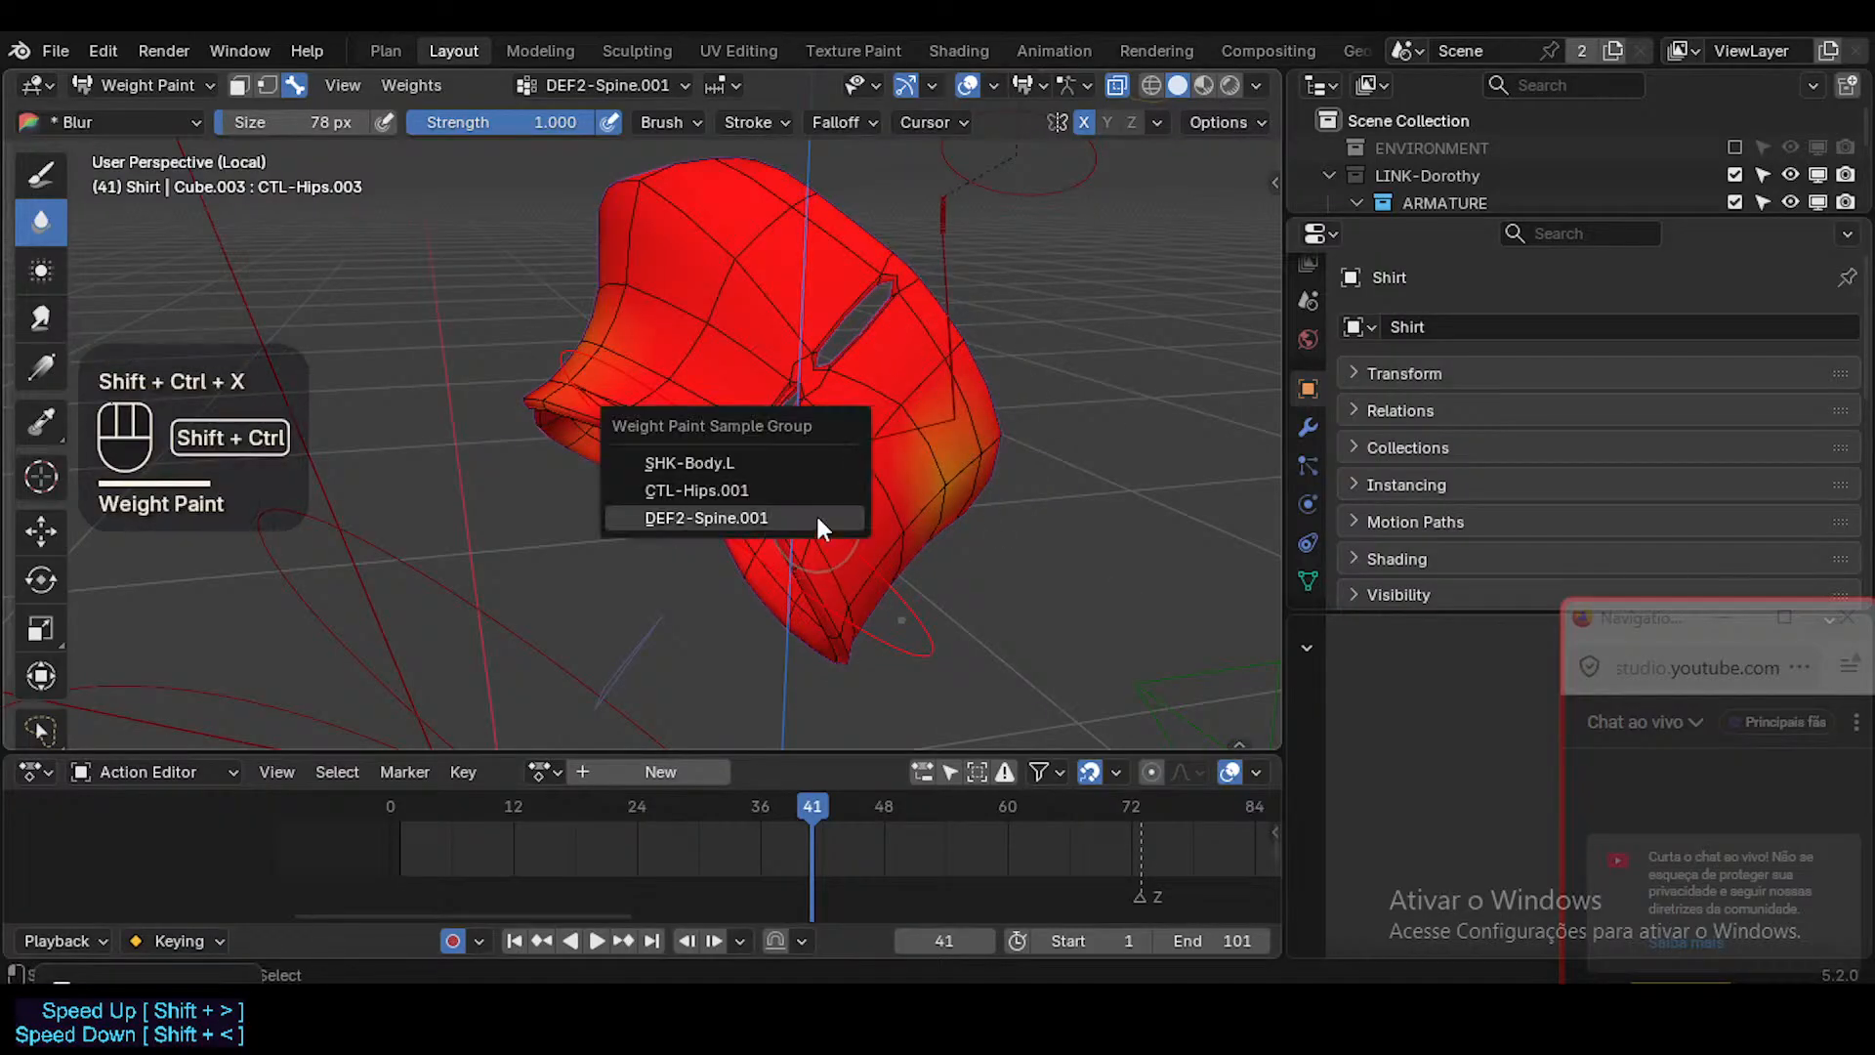
left_click(820, 493)
middle_click_drag(822, 494, 863, 518)
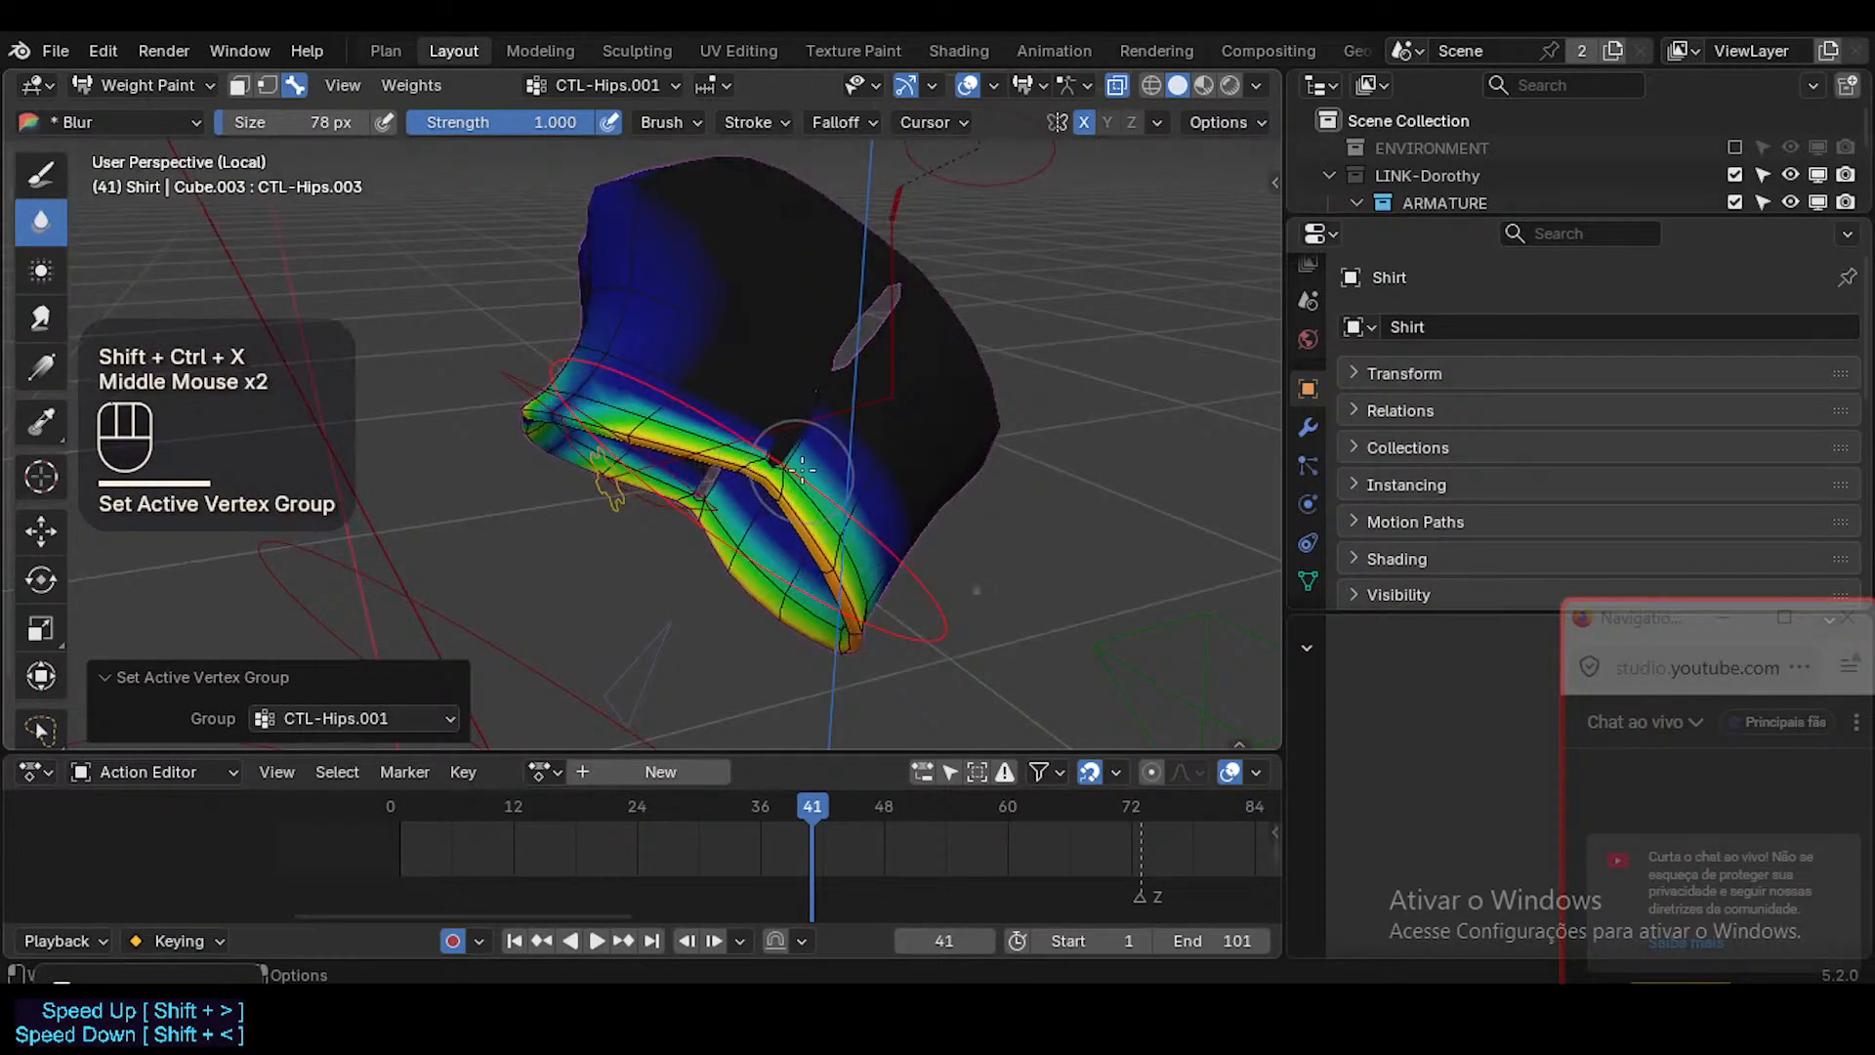
key("ctrl+shift+x")
left_click(1309, 582)
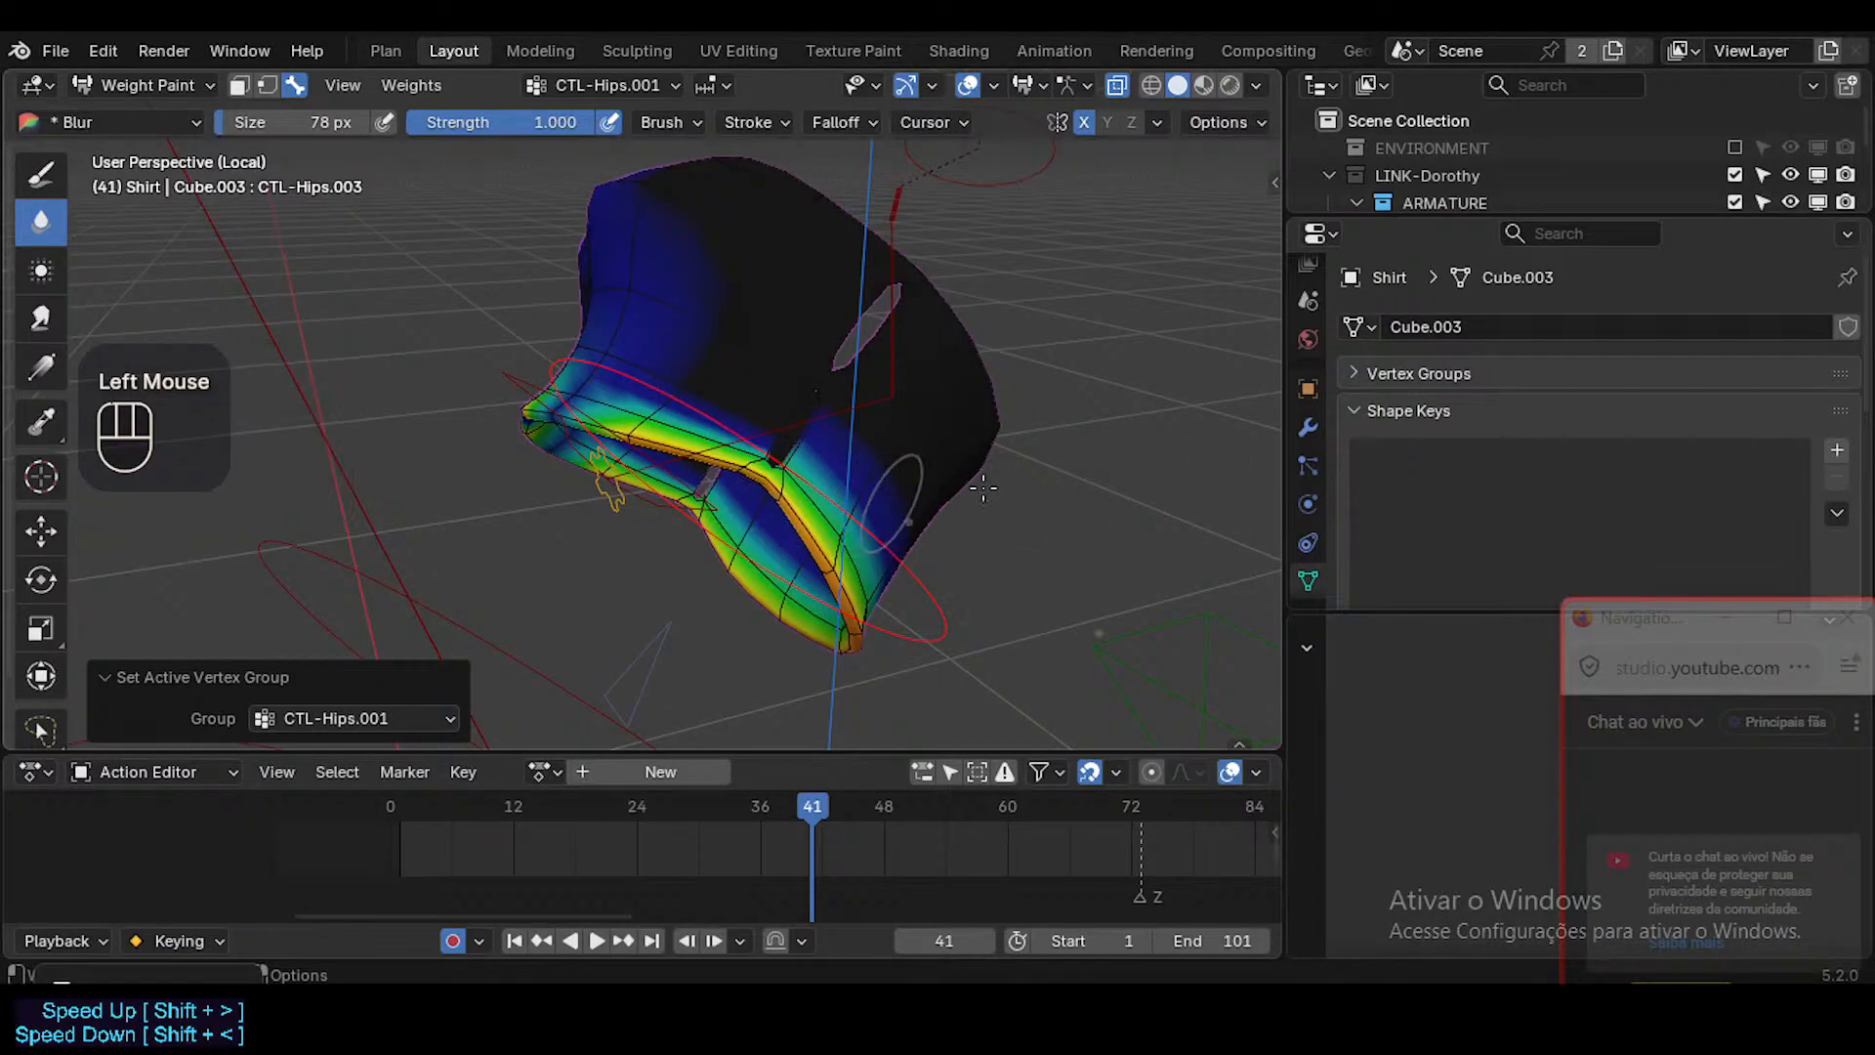
left_click(1360, 374)
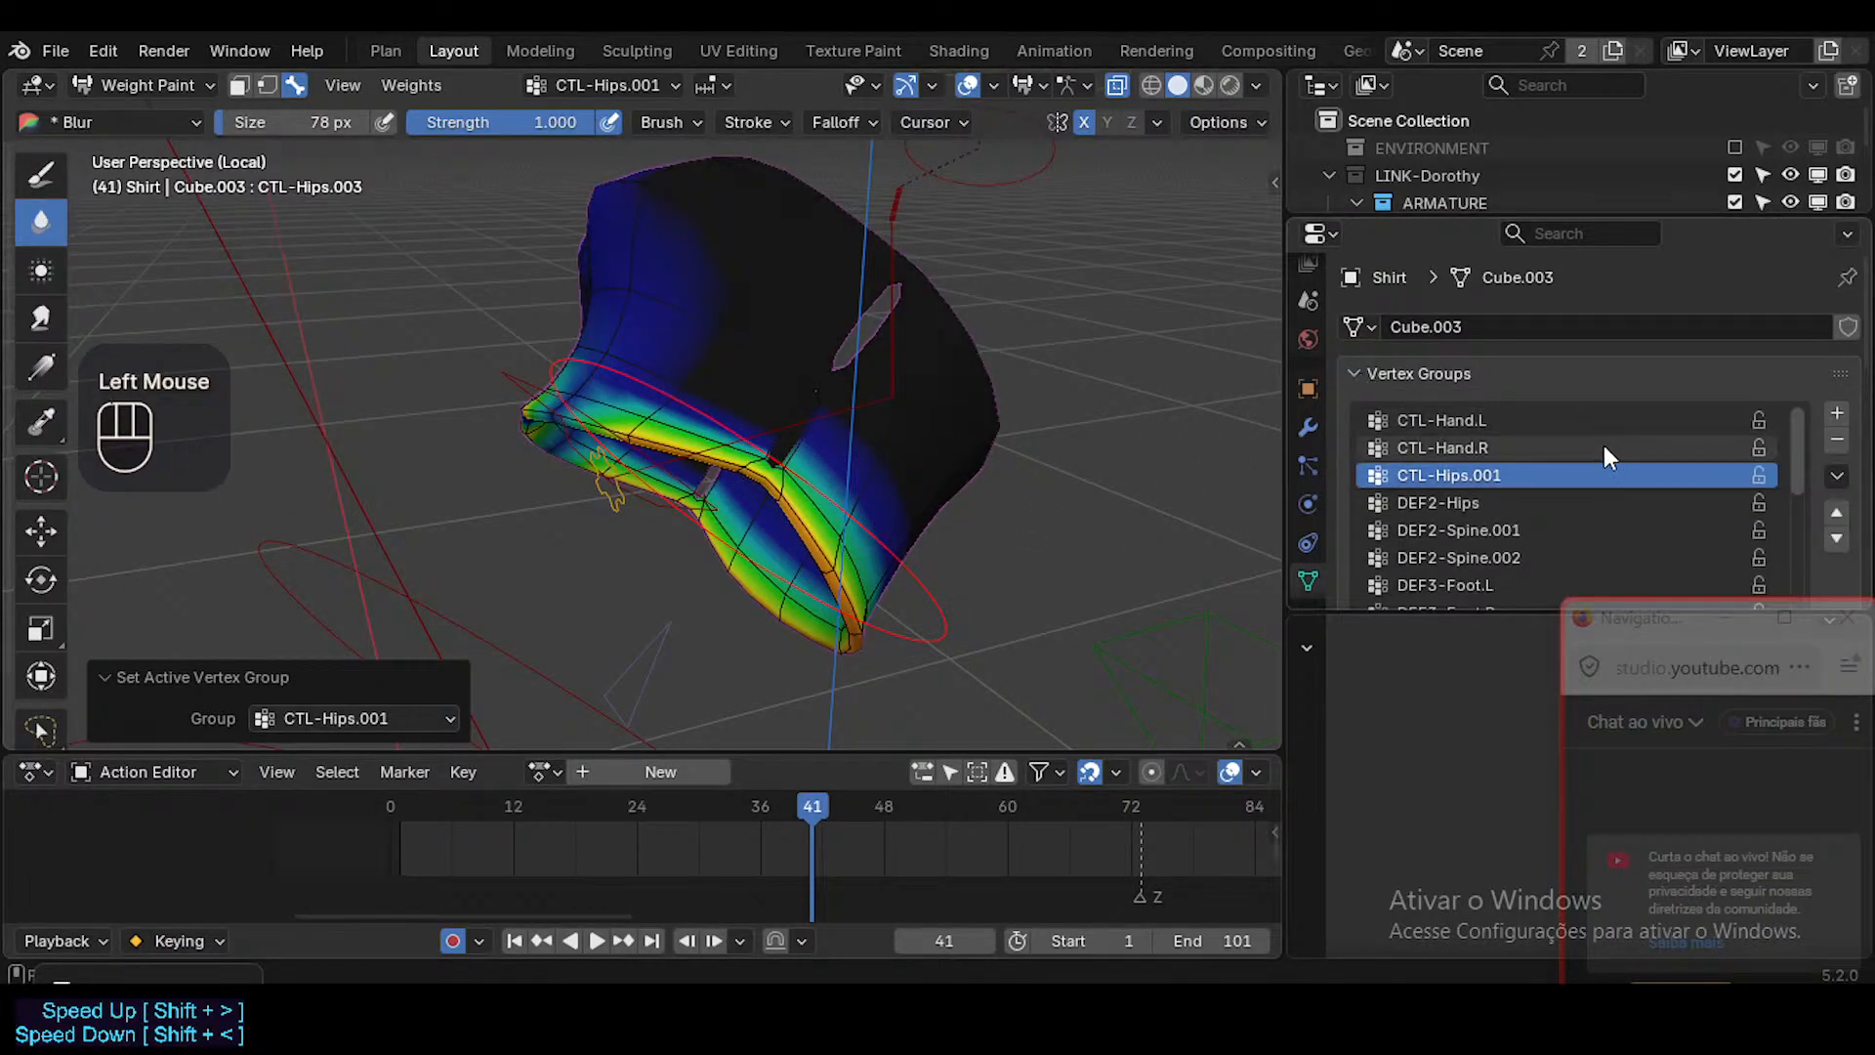
Switch to Object Mode and remove the CTL-Hand.L, CTL-Hand.R and CTL-Hips.001 vertex groups from the Shirt.
key("ctrl+Tab")
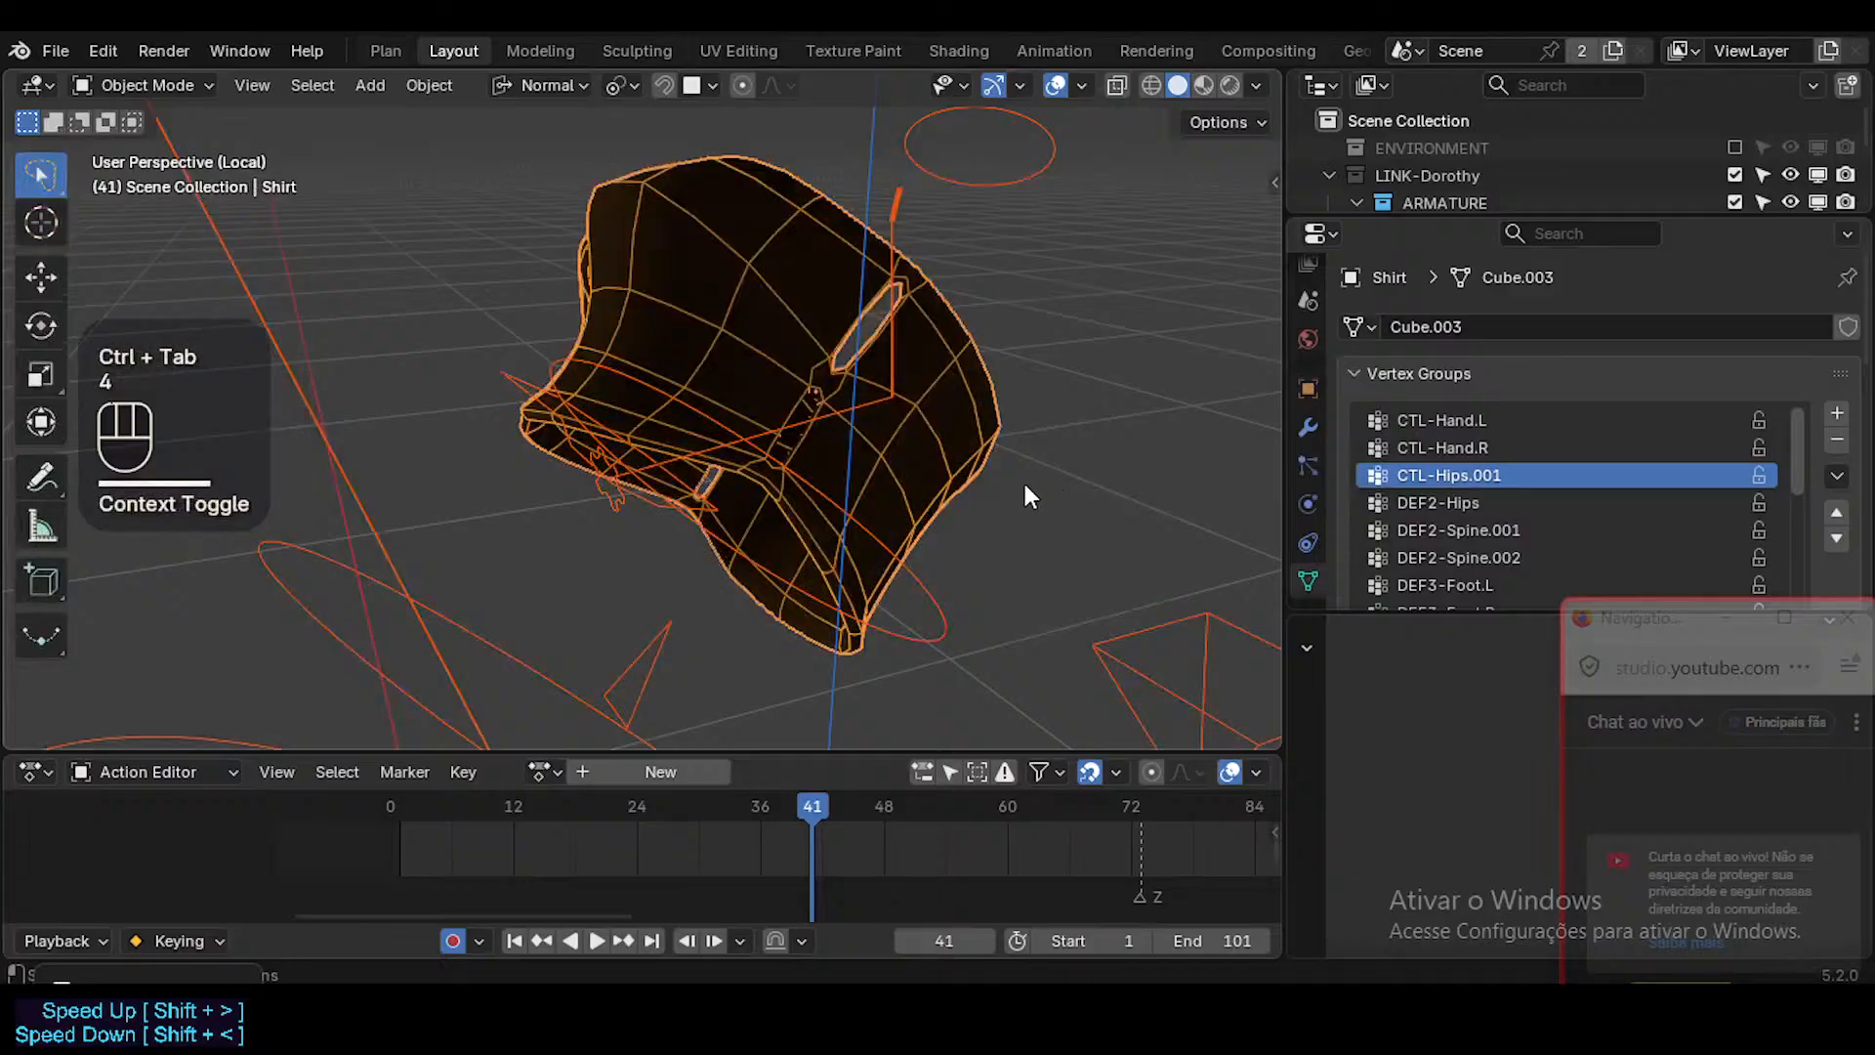
left_click(1684, 423)
left_click(1837, 441)
left_click(1837, 442)
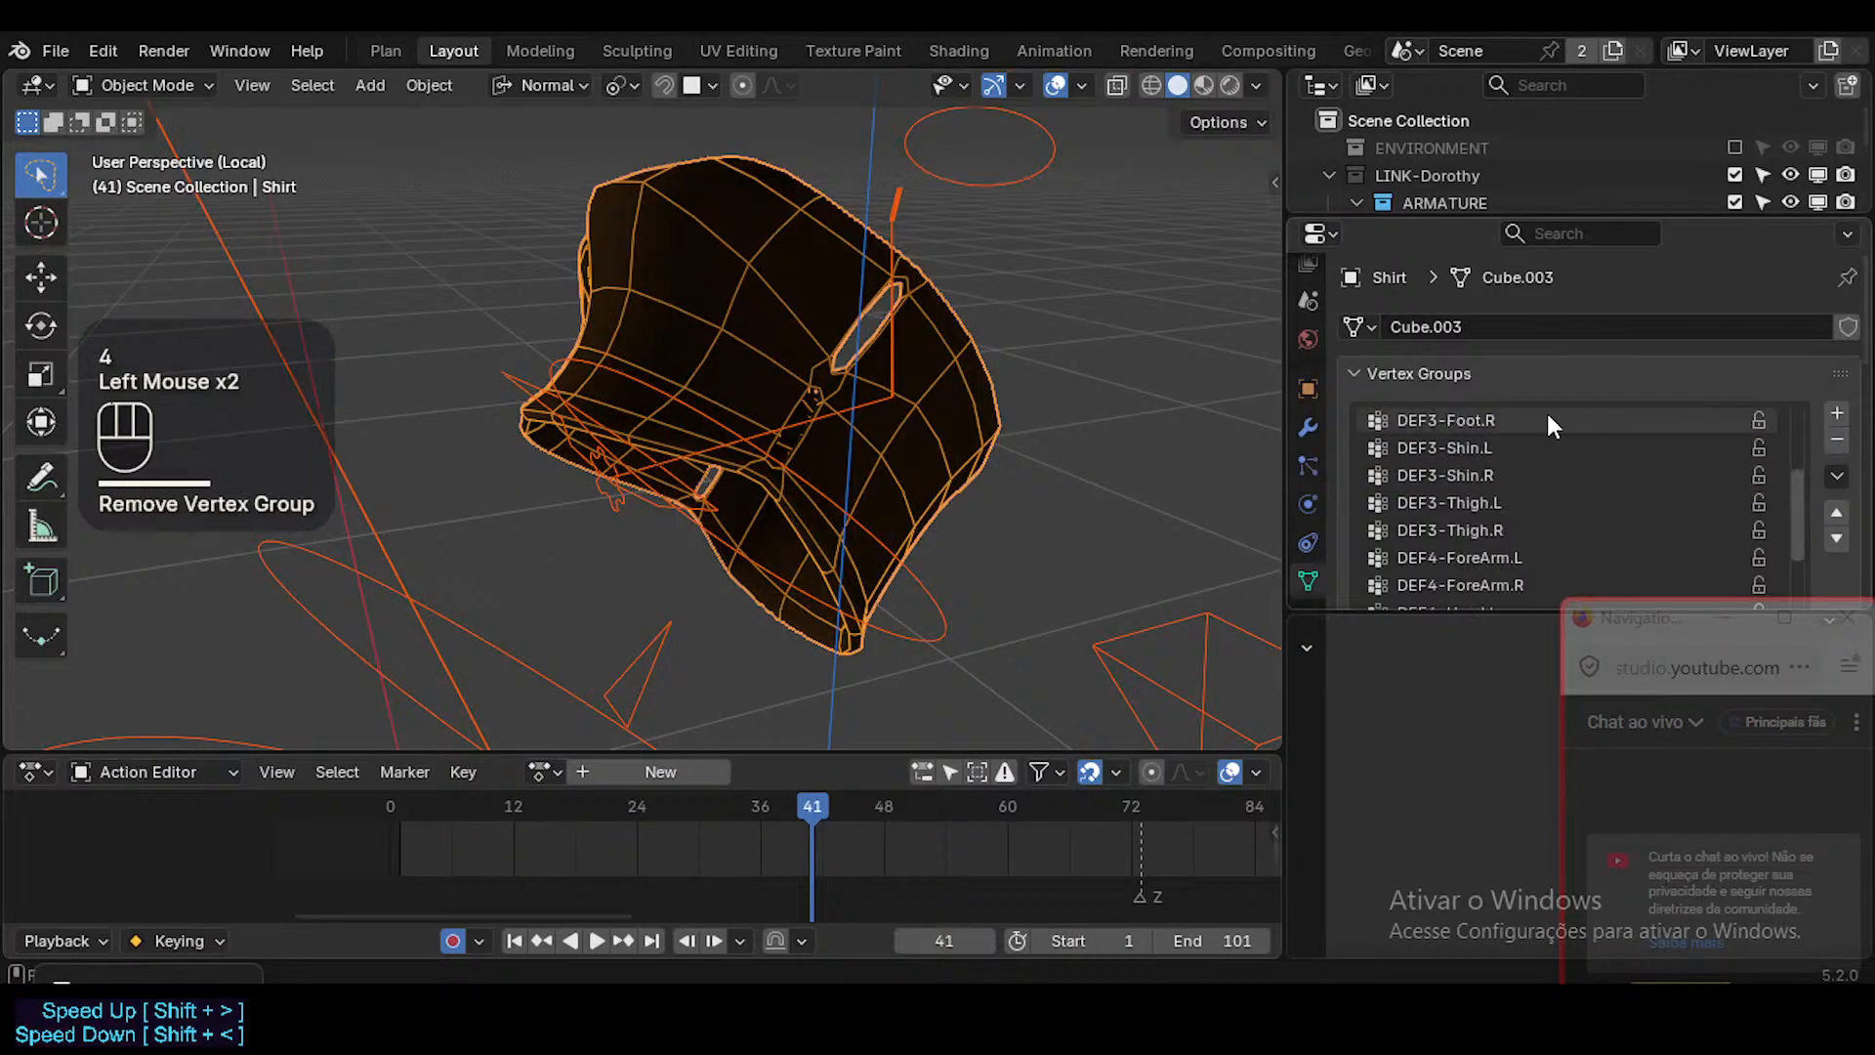
left_click(1837, 441)
left_click_drag(1785, 477, 1755, 398)
left_click(1750, 422)
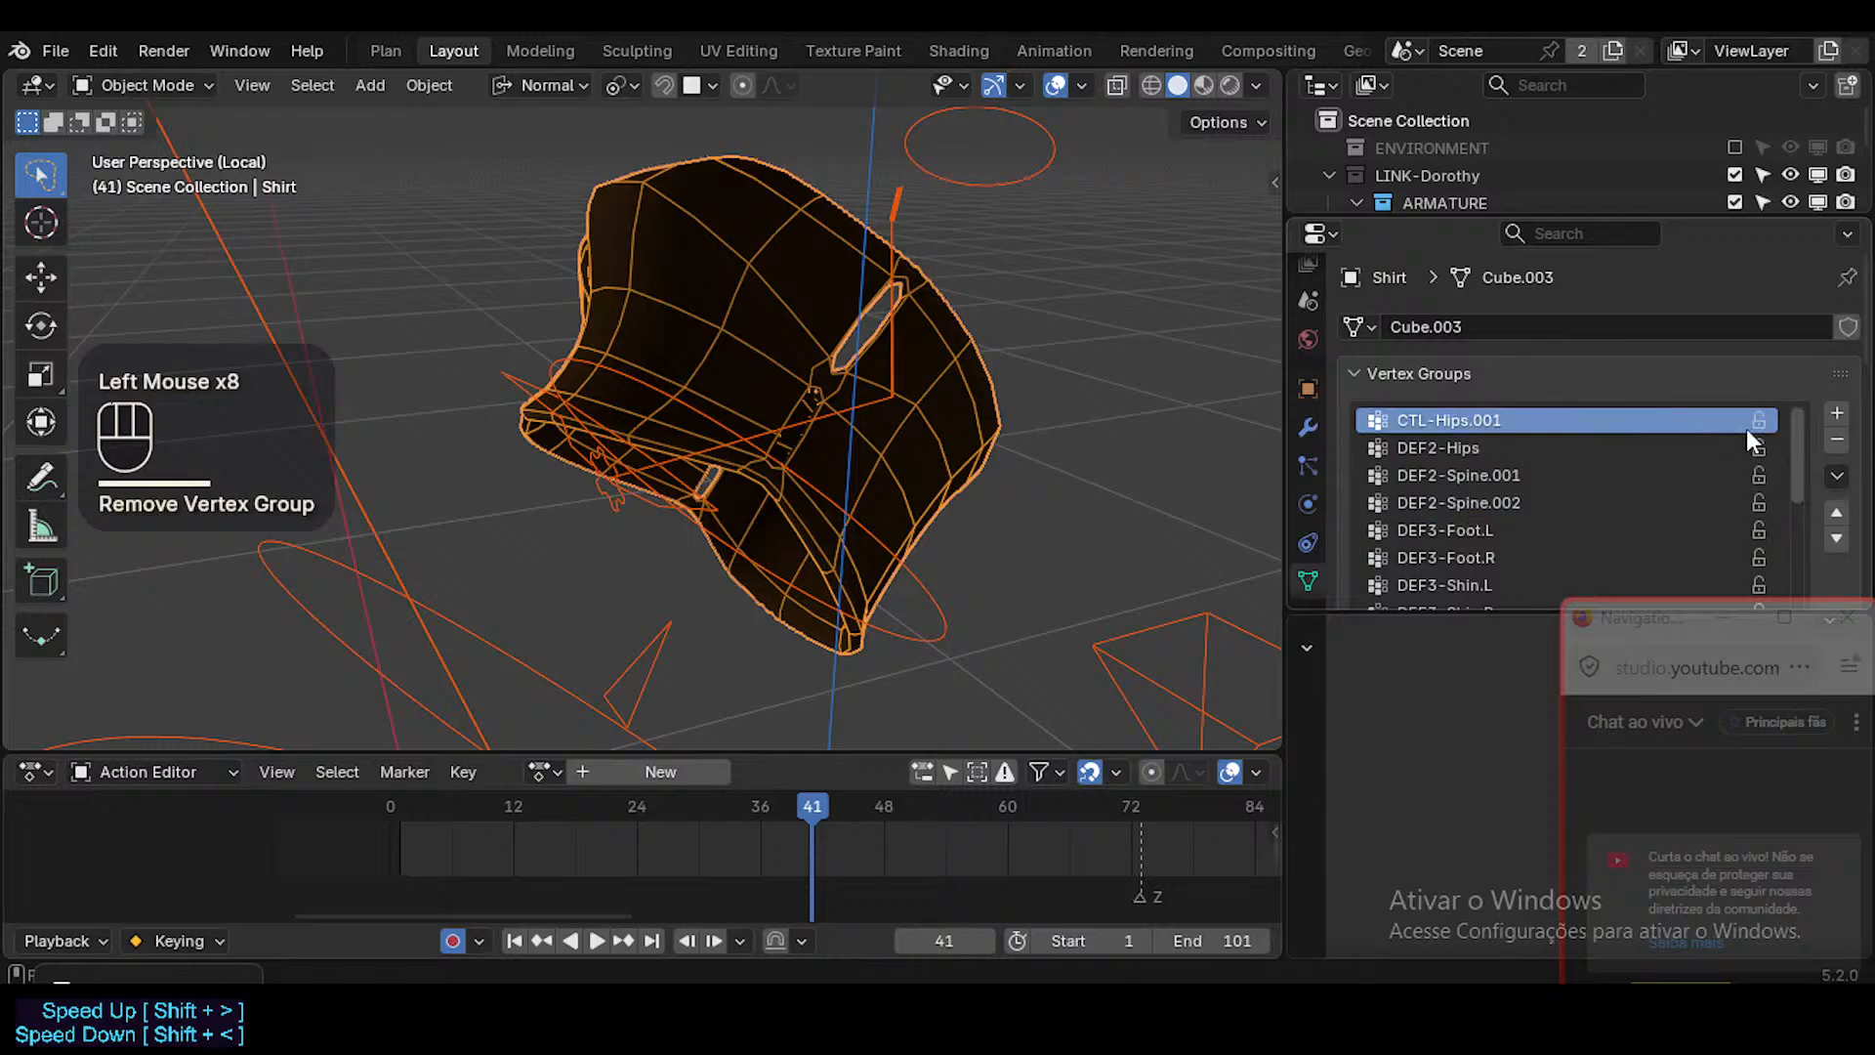
left_click(1836, 441)
Remove the Group, Group.001, Group.002, Group.003, SHK-Body.L and SHK-Body.R vertex groups from the Shirt.
left_click_drag(1796, 481, 1786, 574)
left_click(1529, 536)
middle_click_drag(1535, 535, 1541, 401)
left_click(1515, 505)
left_click(1836, 306)
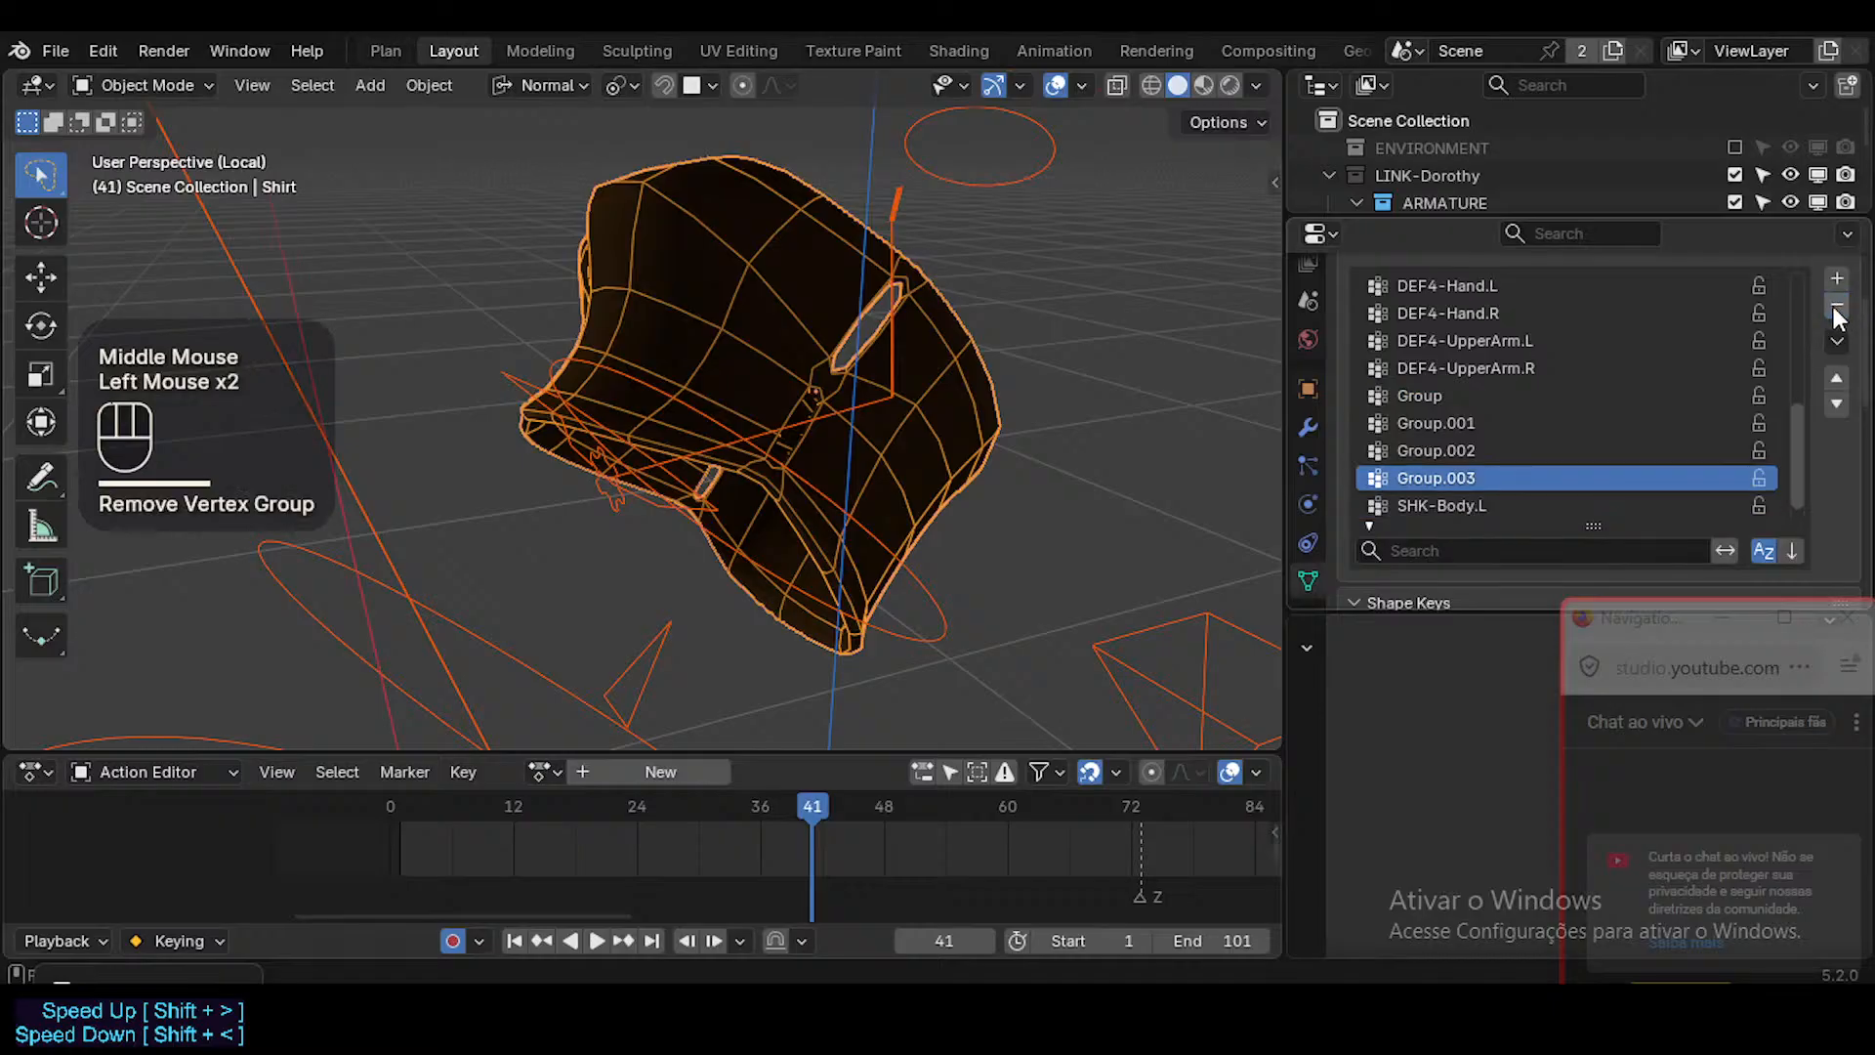
left_click(1836, 306)
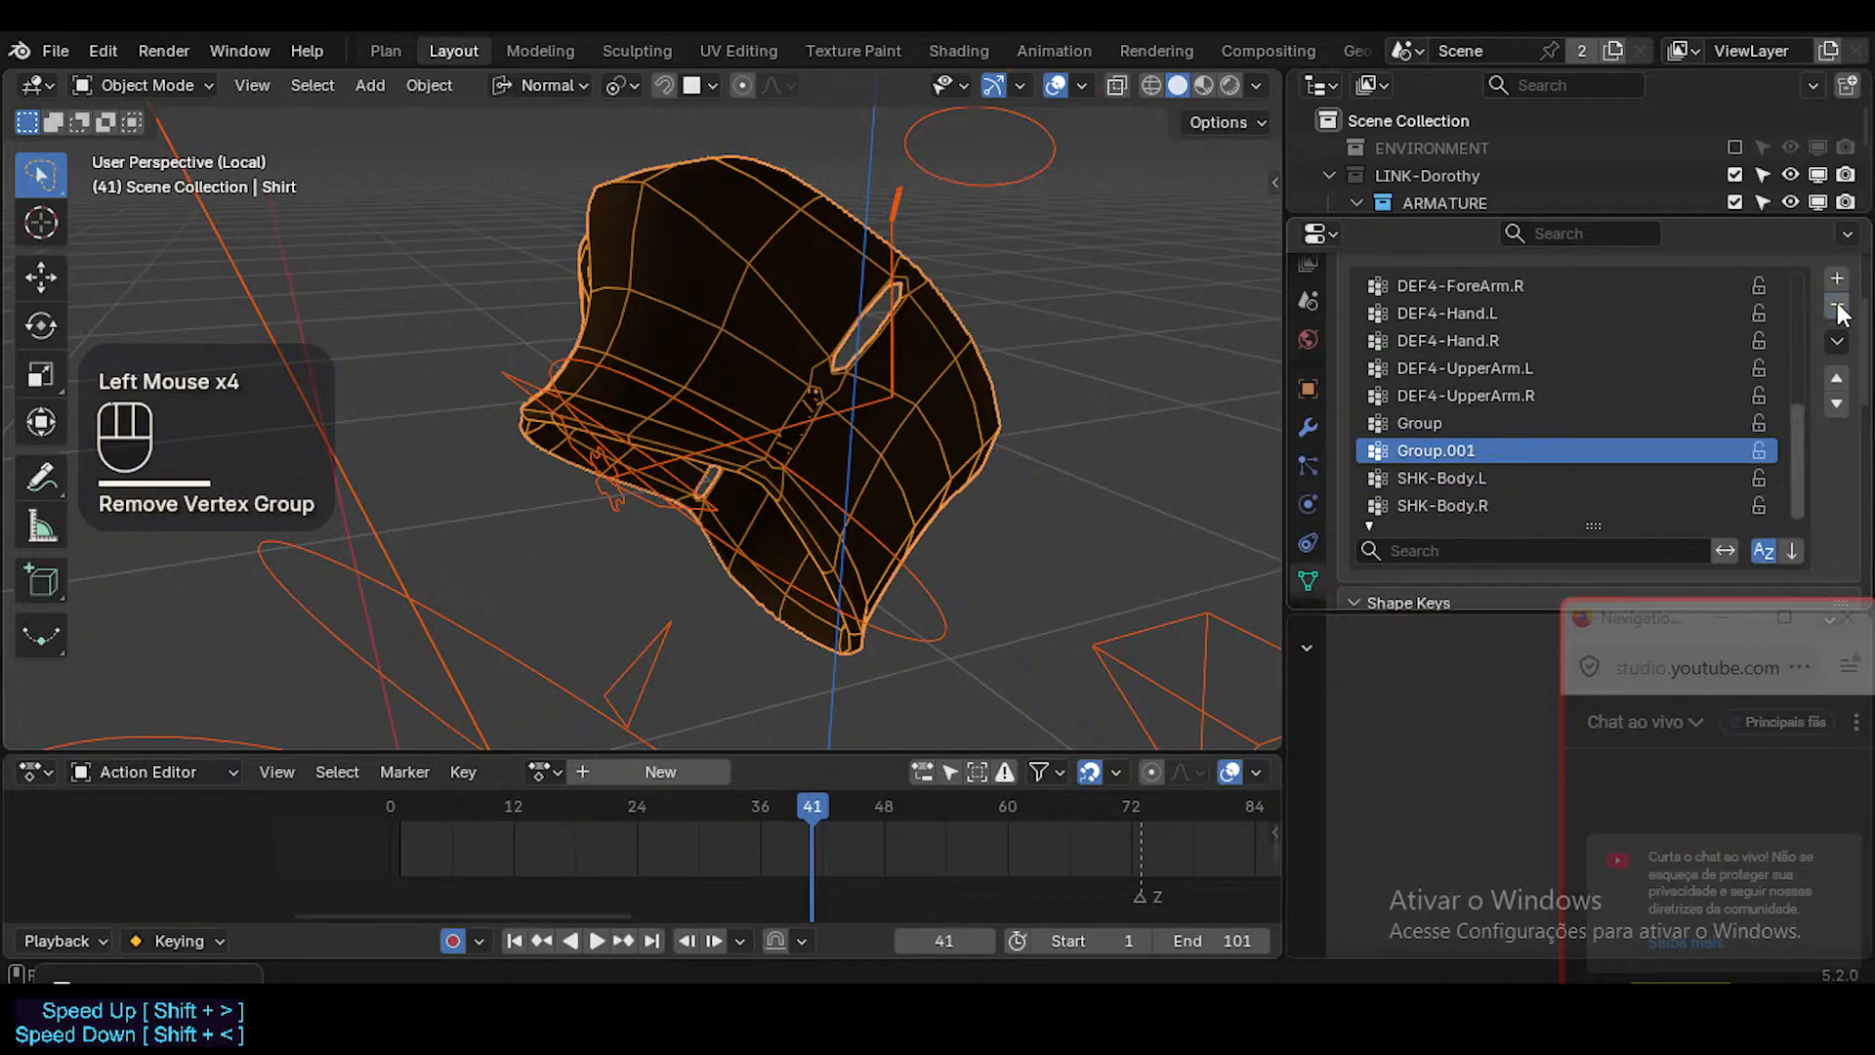
left_click(1836, 307)
left_click(1837, 307)
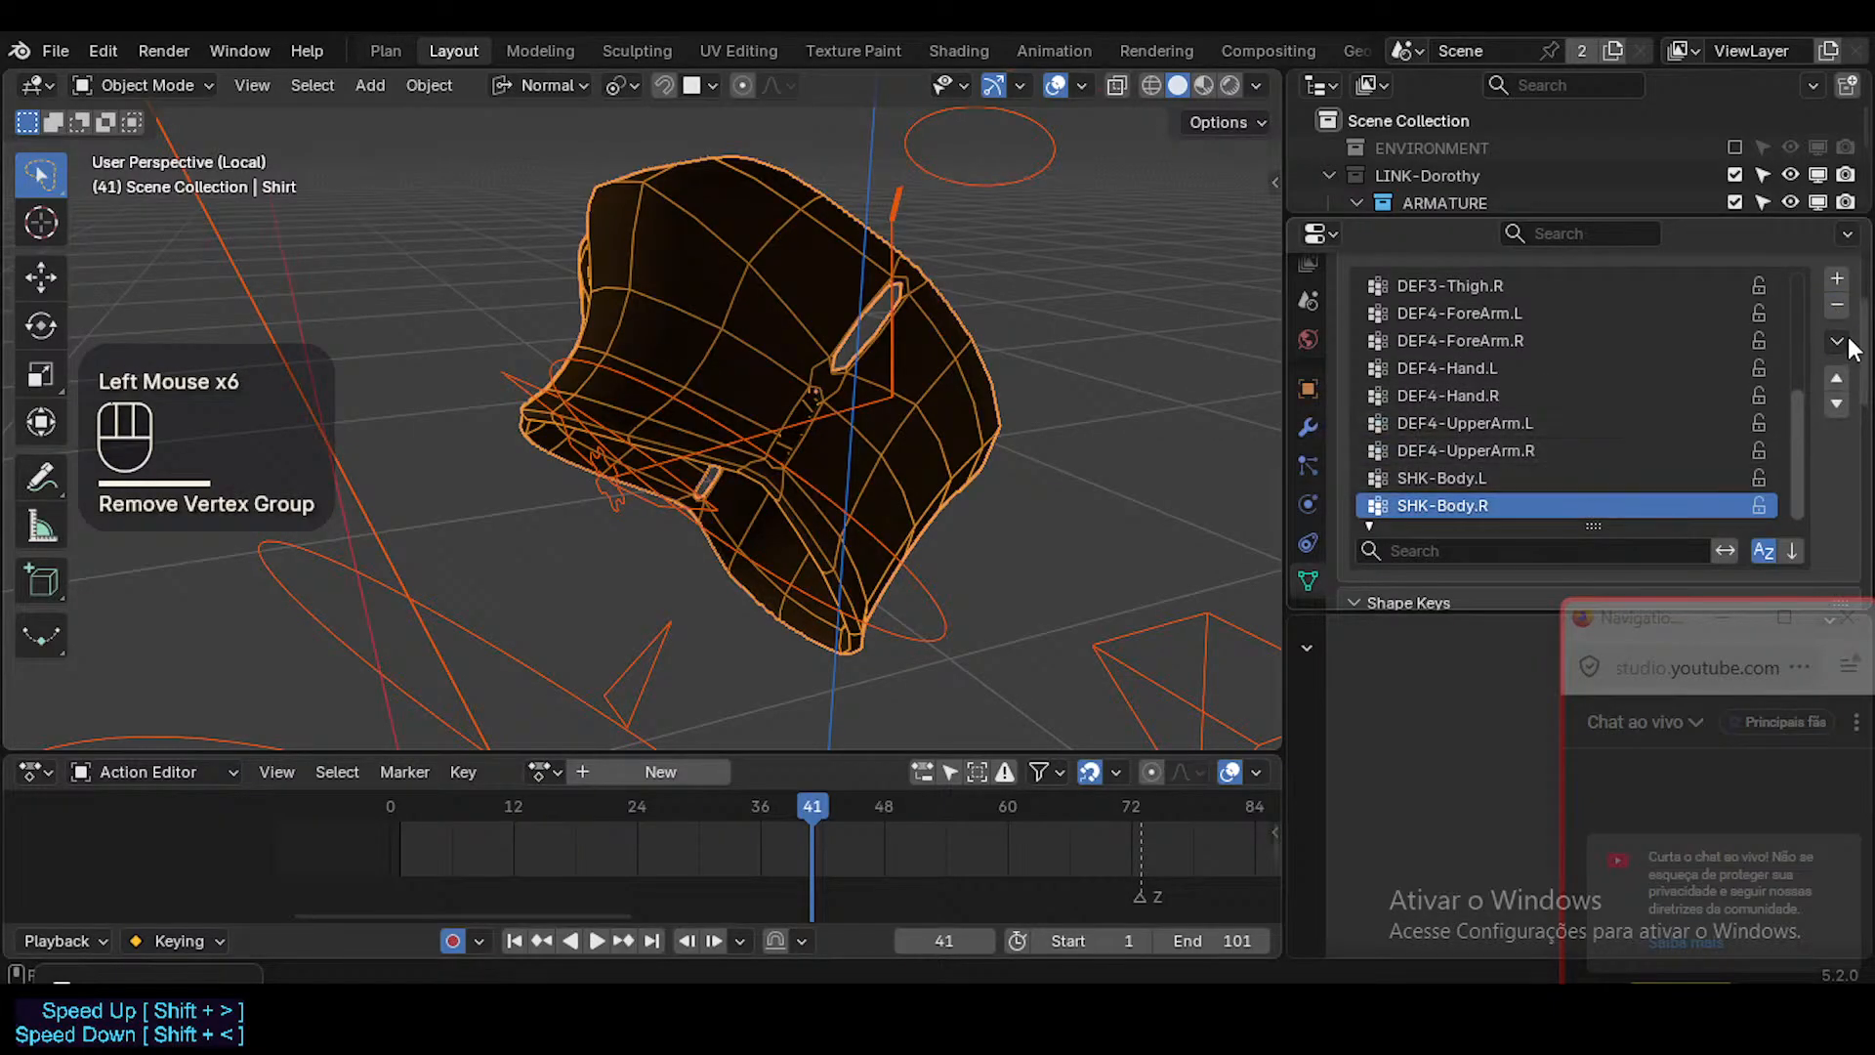
left_click(1836, 307)
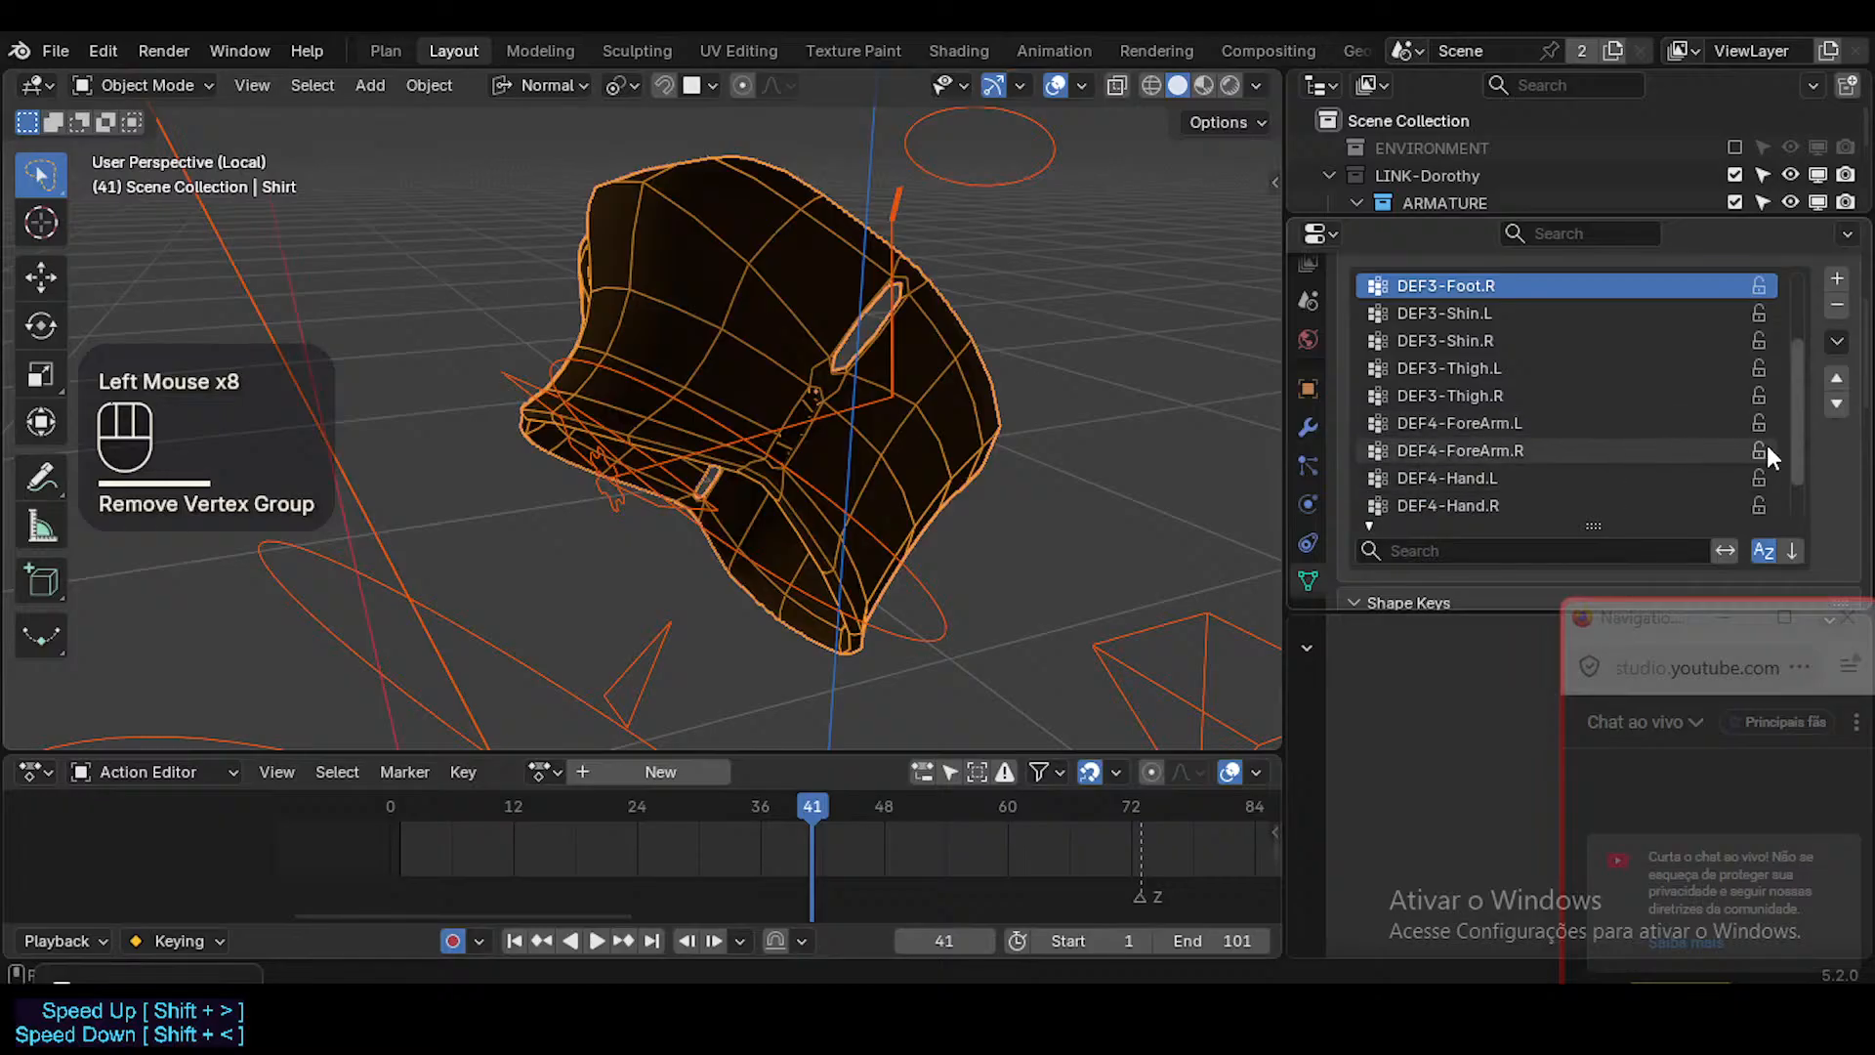
left_click_drag(1796, 446, 1727, 311)
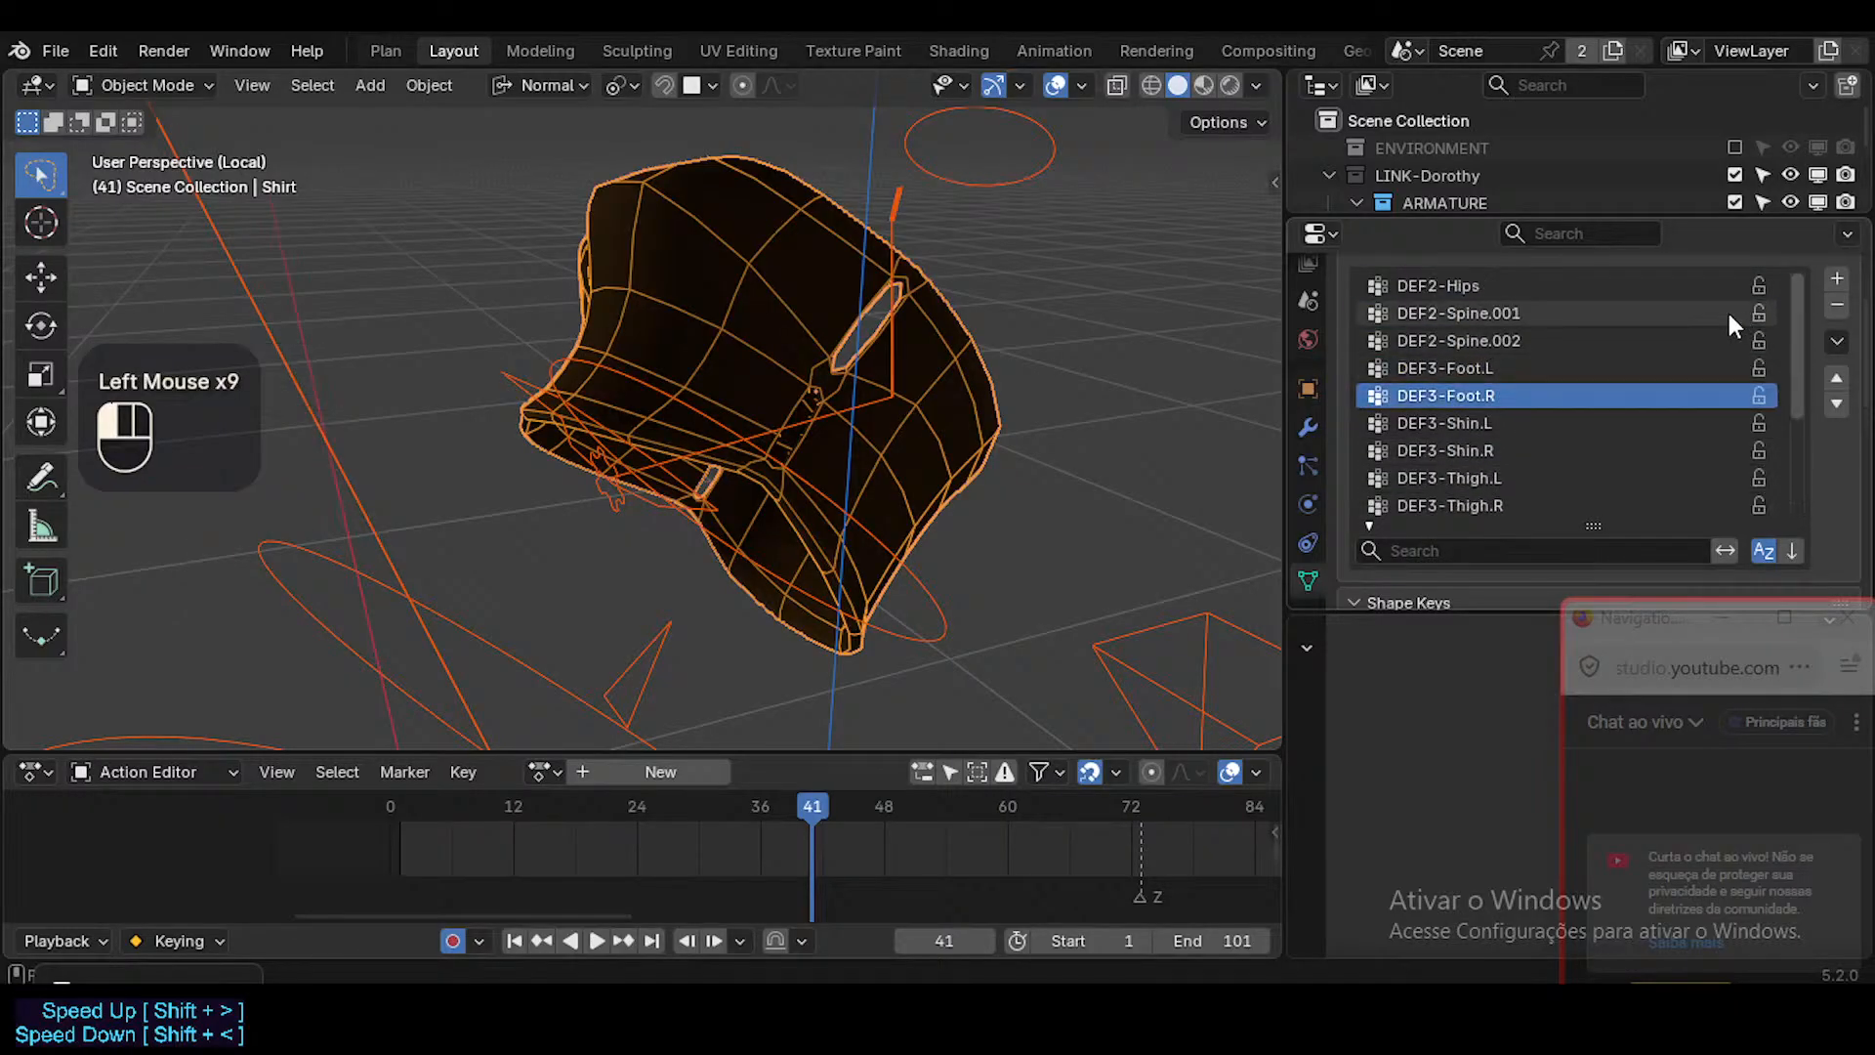
Exit the Shirt's Local View so the character is shown around it again.
middle_click_drag(842, 489, 905, 496)
key("ctrl+shift+x")
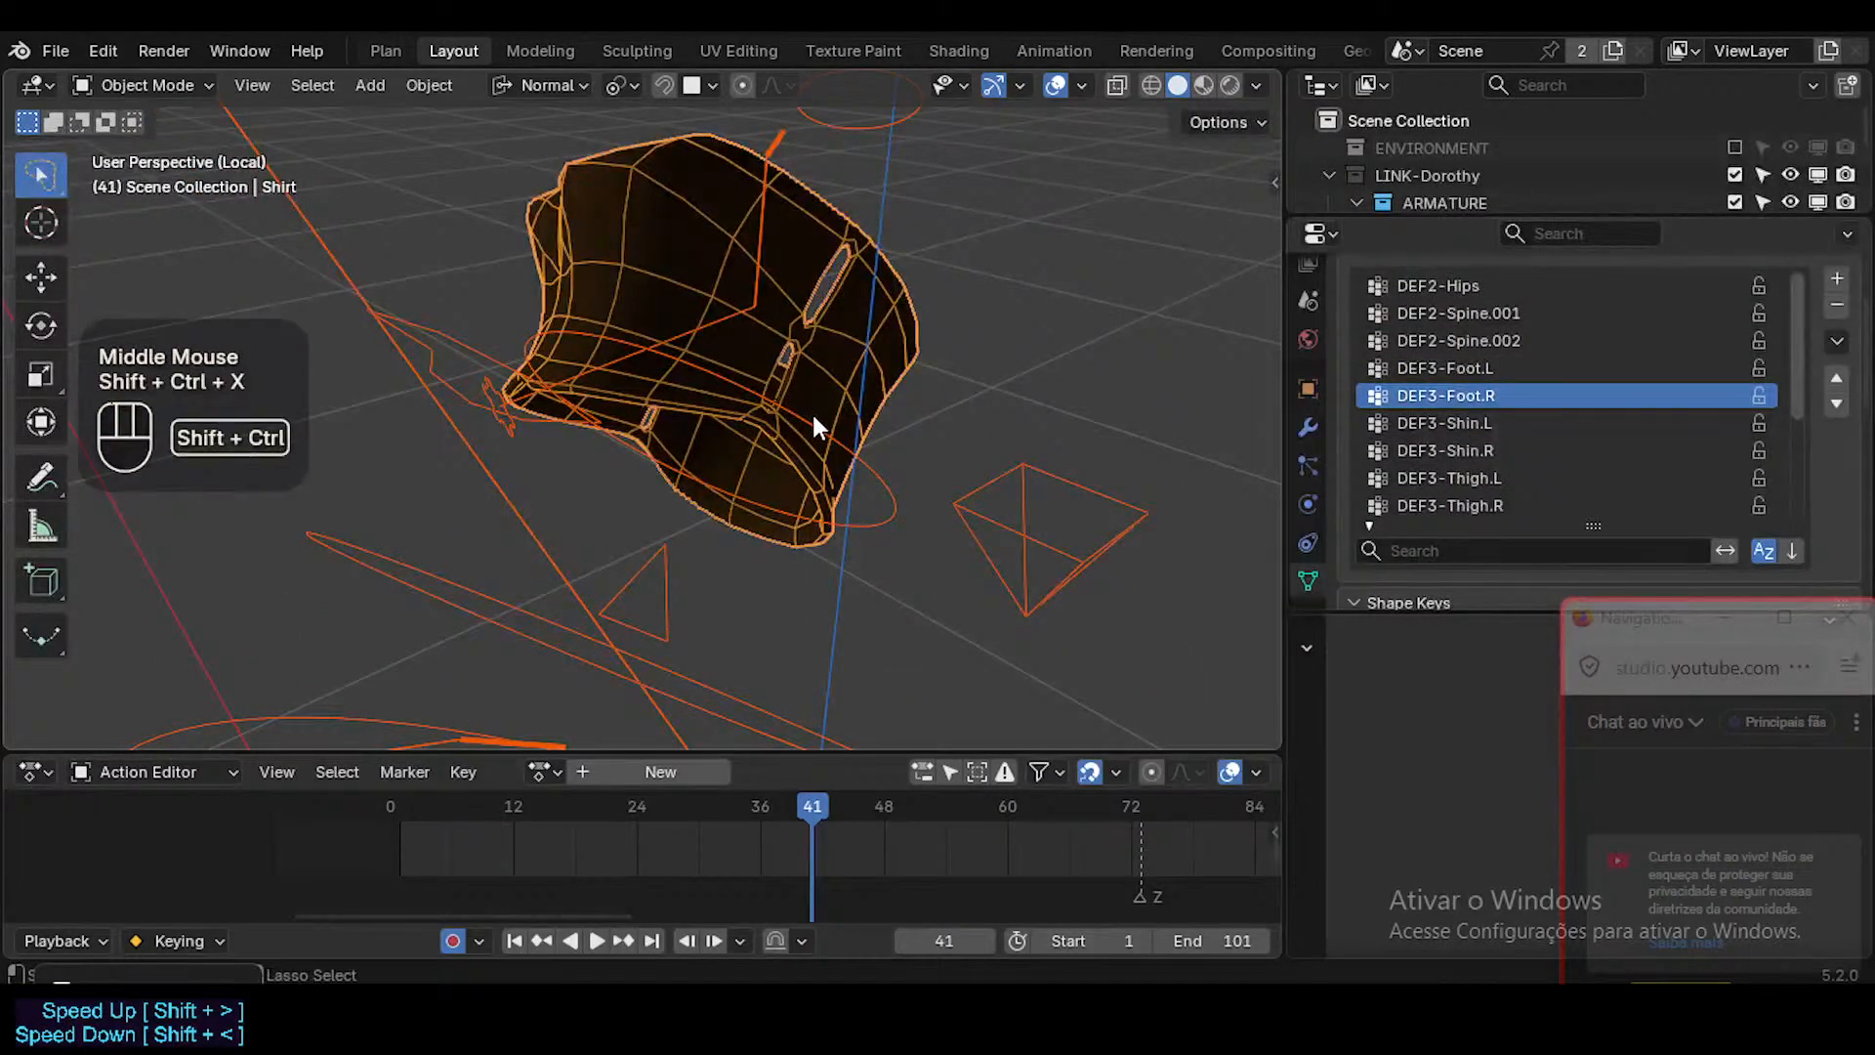
left_click(887, 461)
key("KP_Divide")
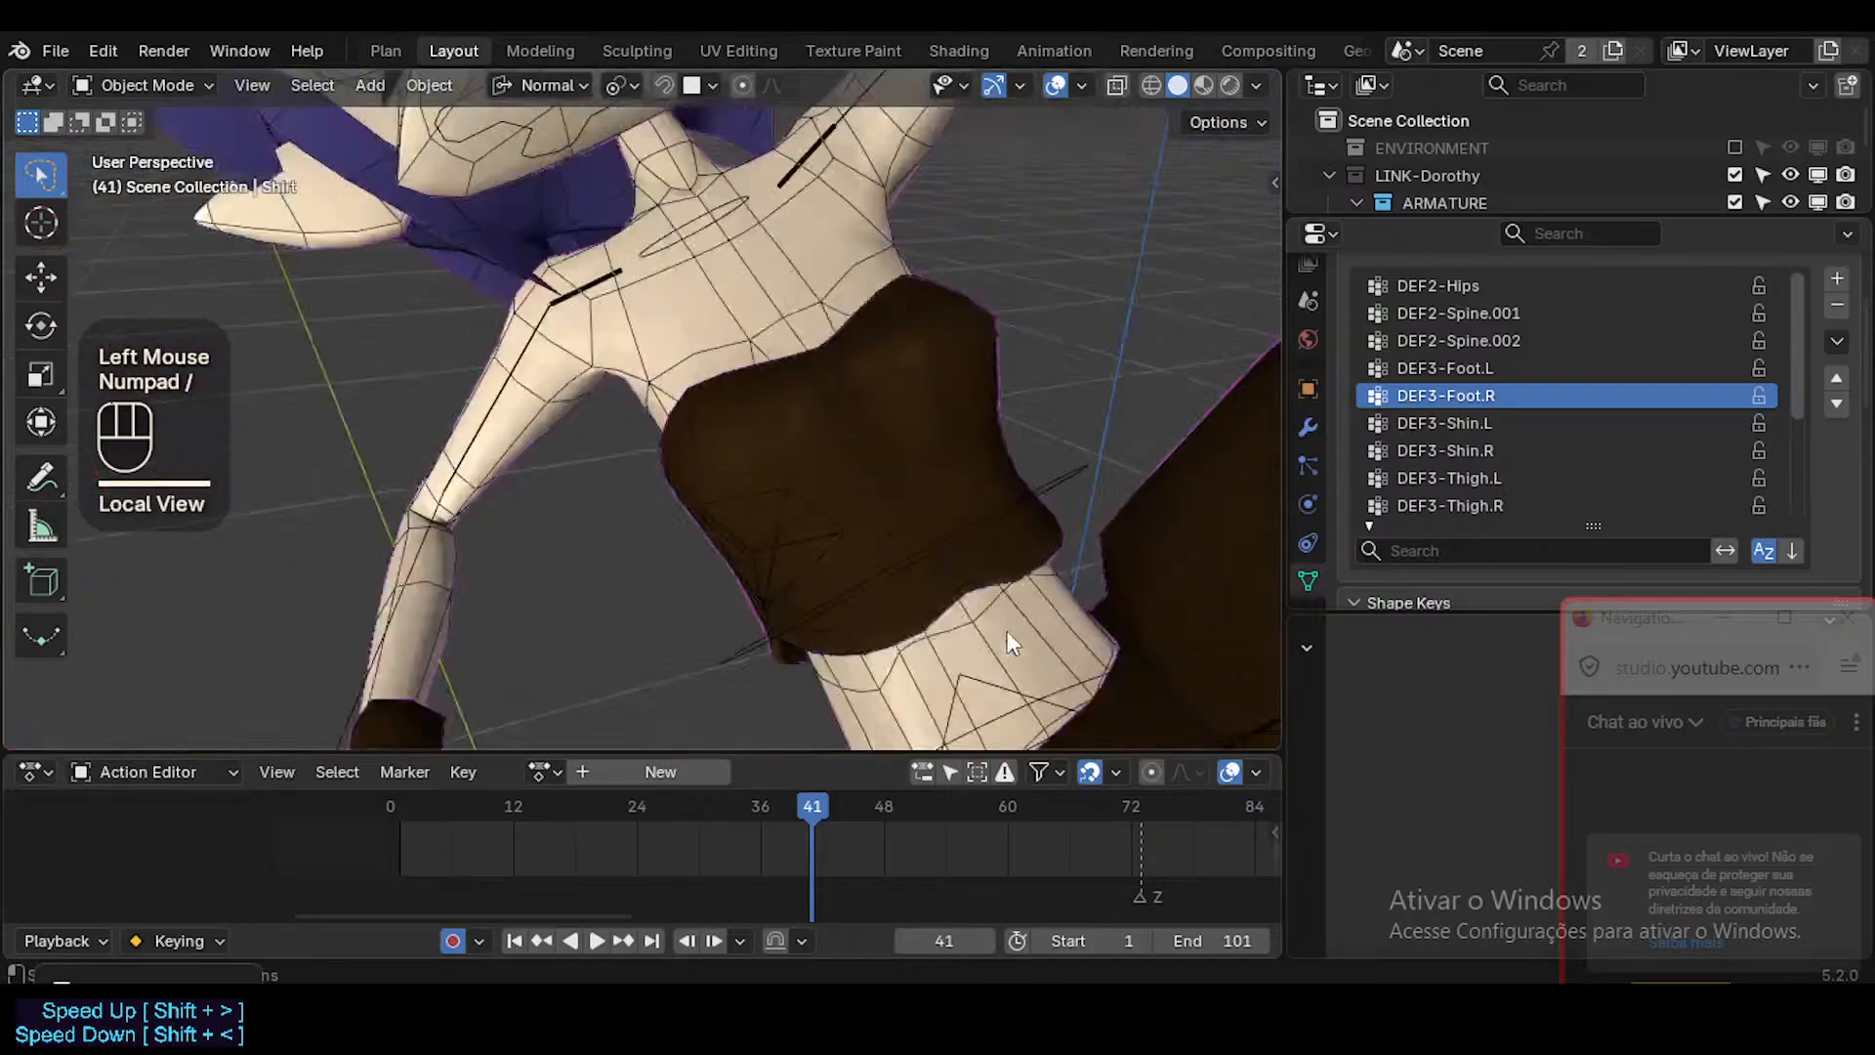
middle_click_drag(750, 495, 740, 586)
middle_click_drag(740, 586, 735, 777, "ctrl")
middle_click_drag(735, 625, 739, 773, "ctrl")
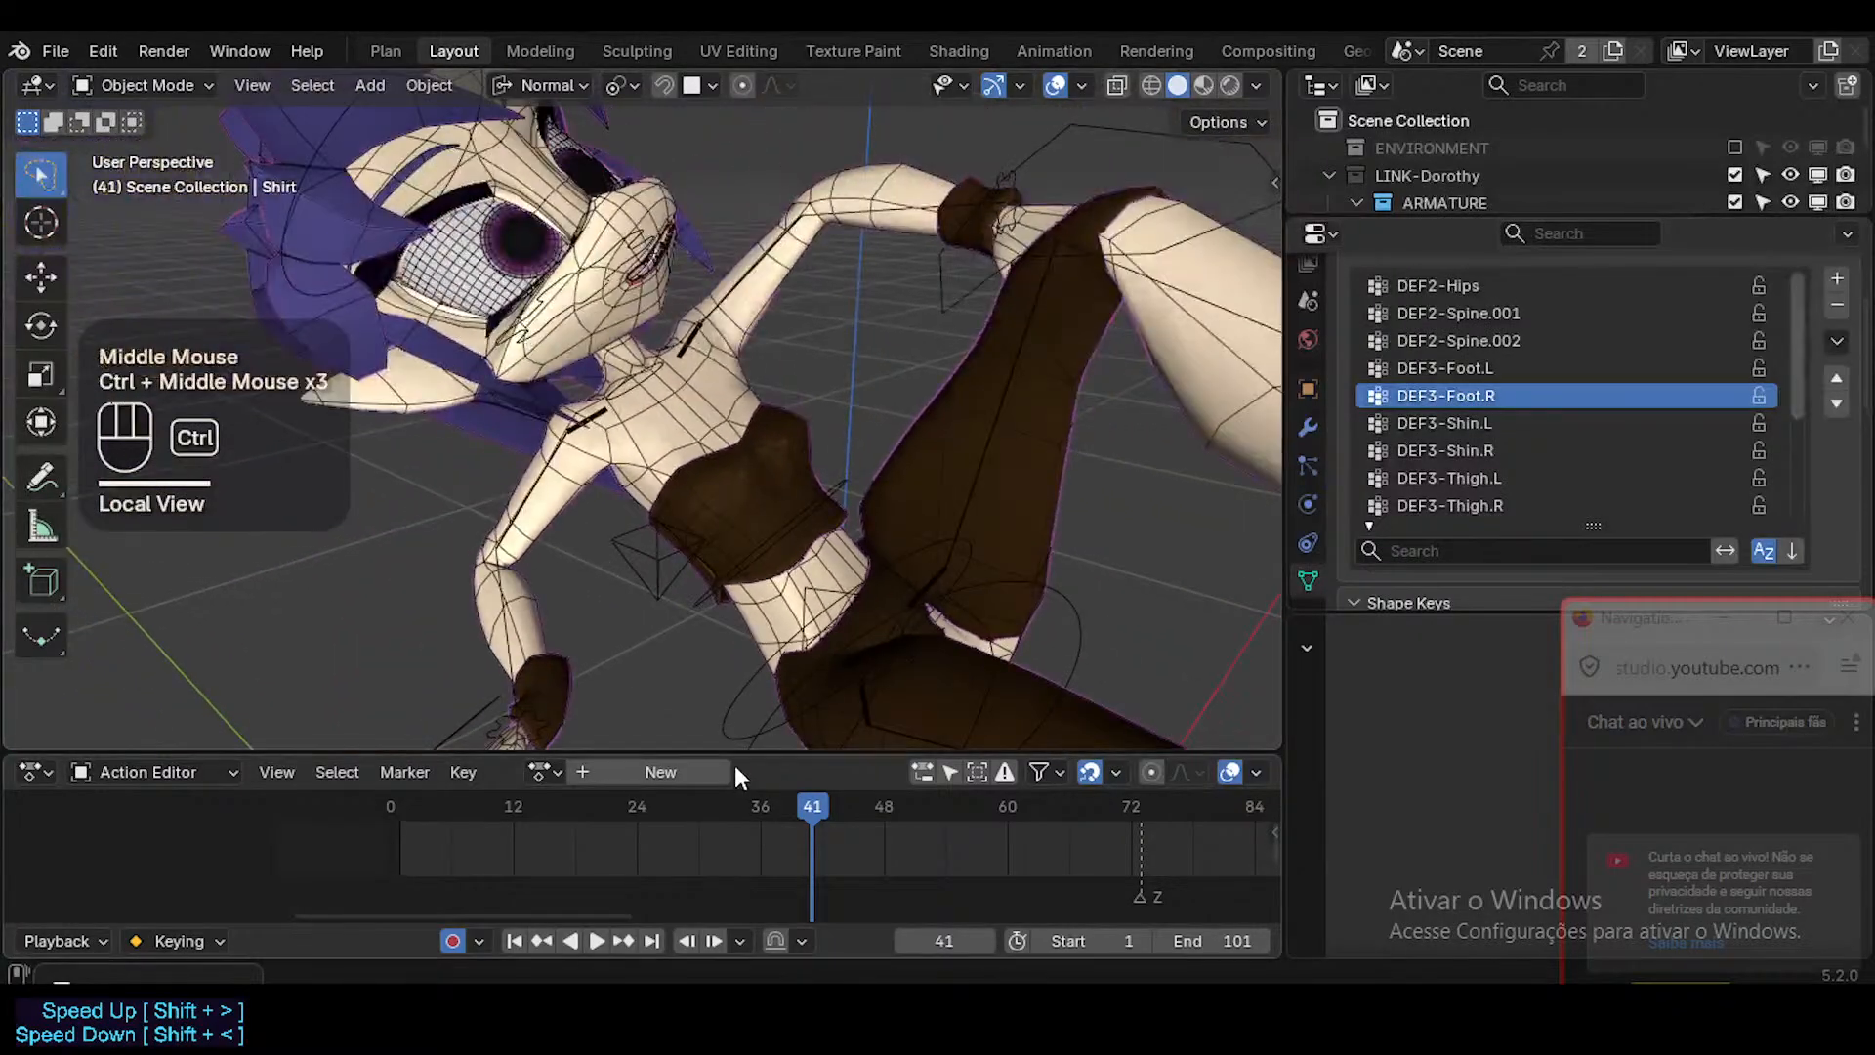
Turn off the wireframe overlay on the character and save ToonDorothy-01.blend.
middle_click_drag(771, 508, 818, 625, "ctrl")
middle_click_drag(859, 508, 813, 483)
key("ctrl+alt+shift+z")
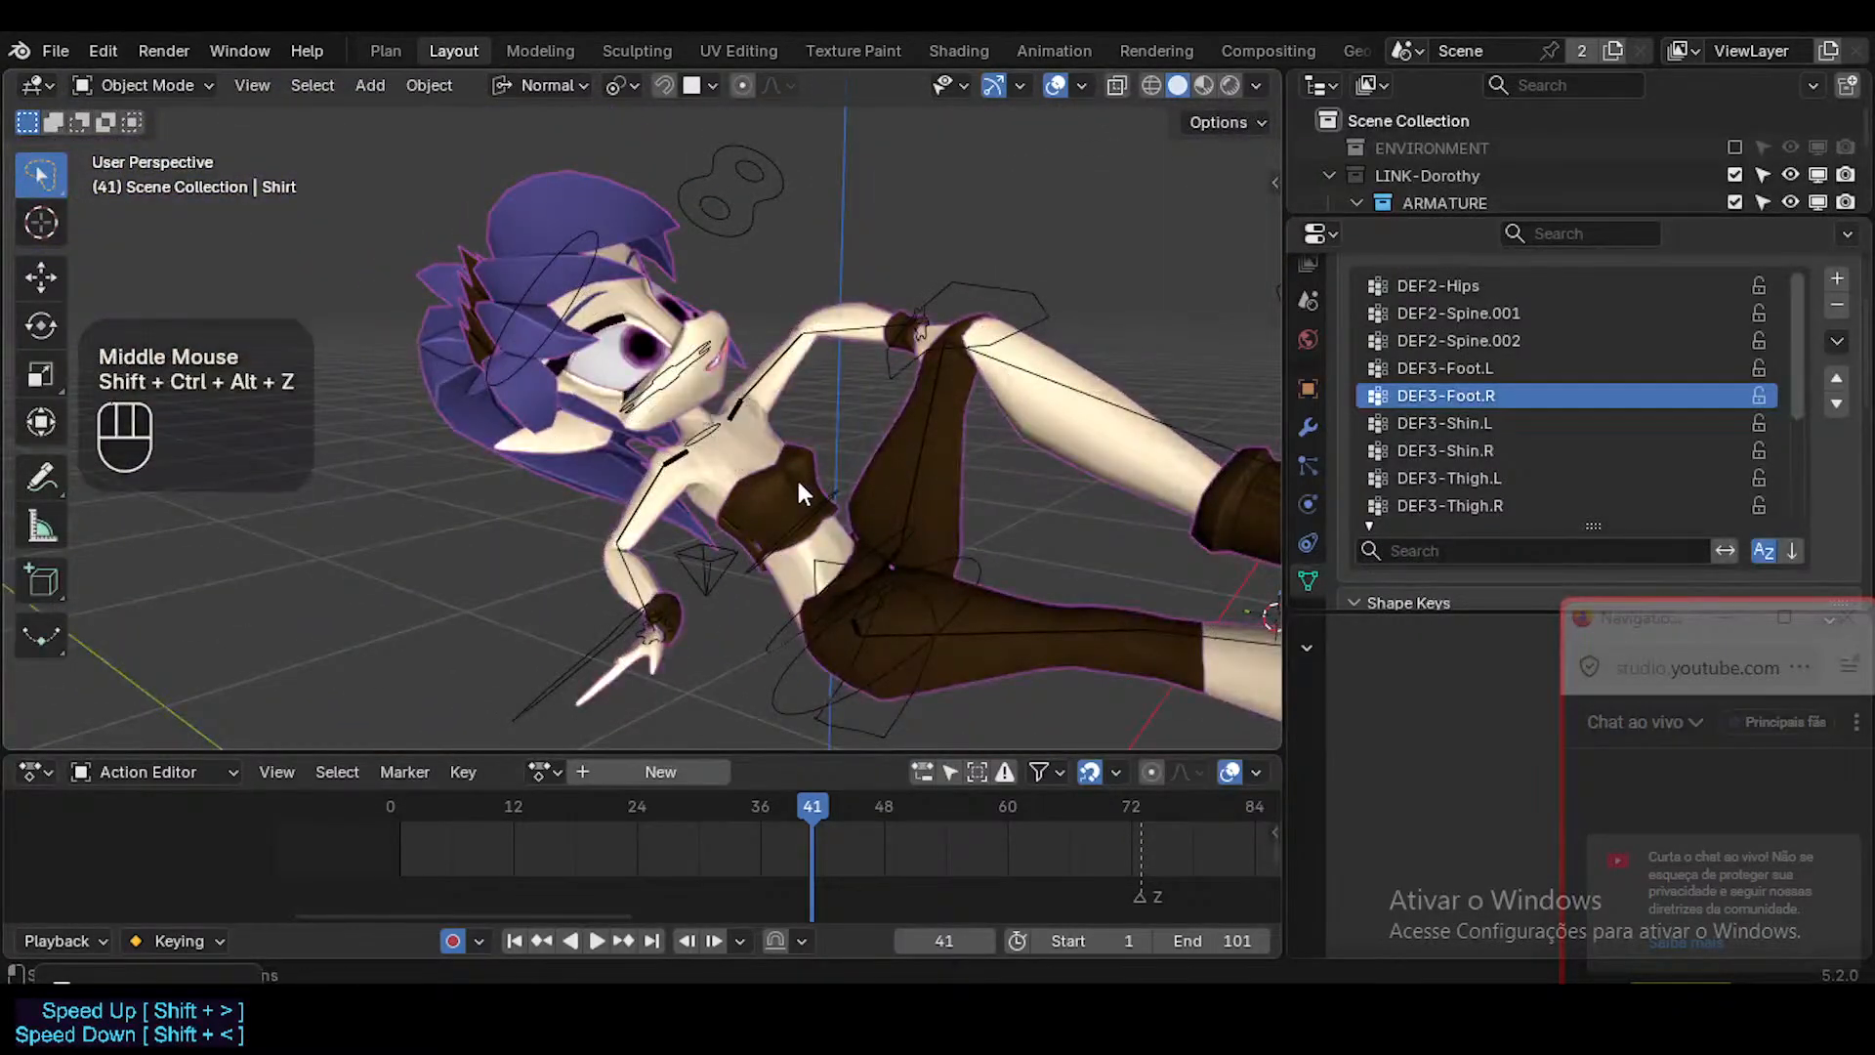
key("ctrl+s")
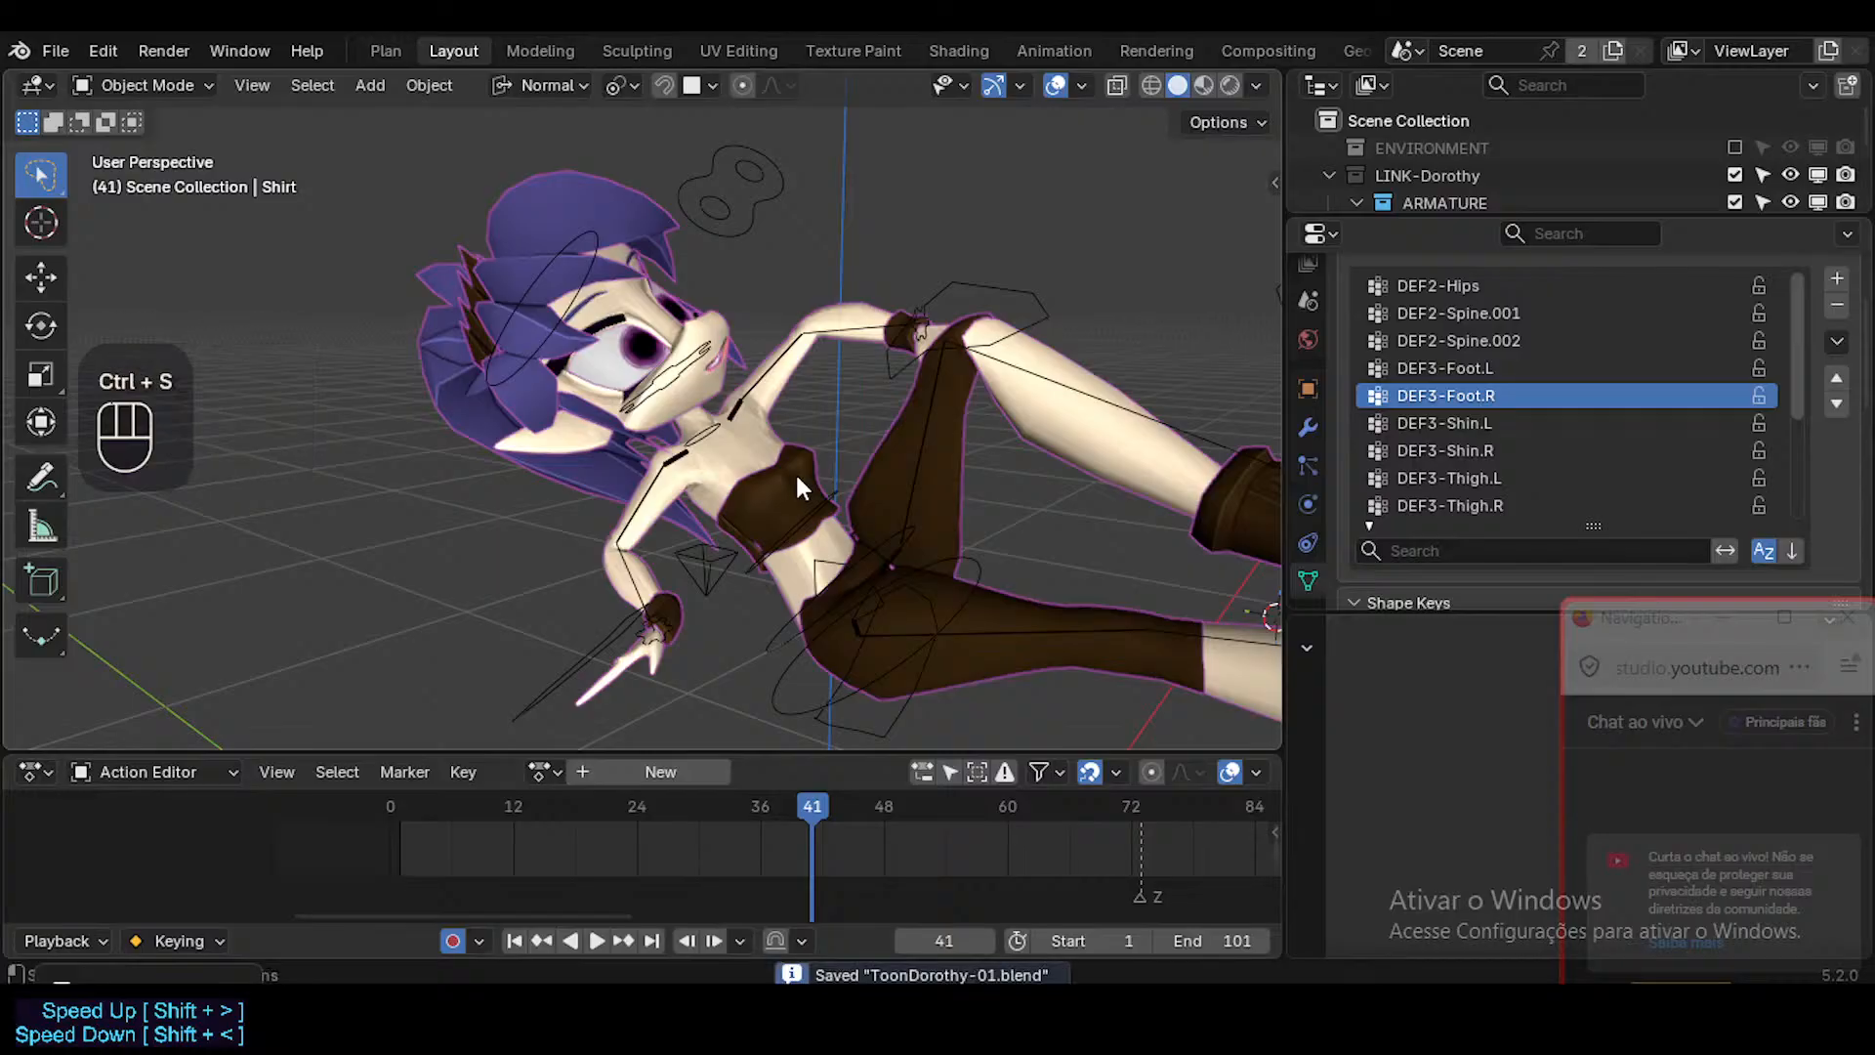
Align the camera to the current view and switch the viewport to Material Preview with simplified geometry.
key("ctrl+alt+KP_0")
scroll(795, 473, "down", 2)
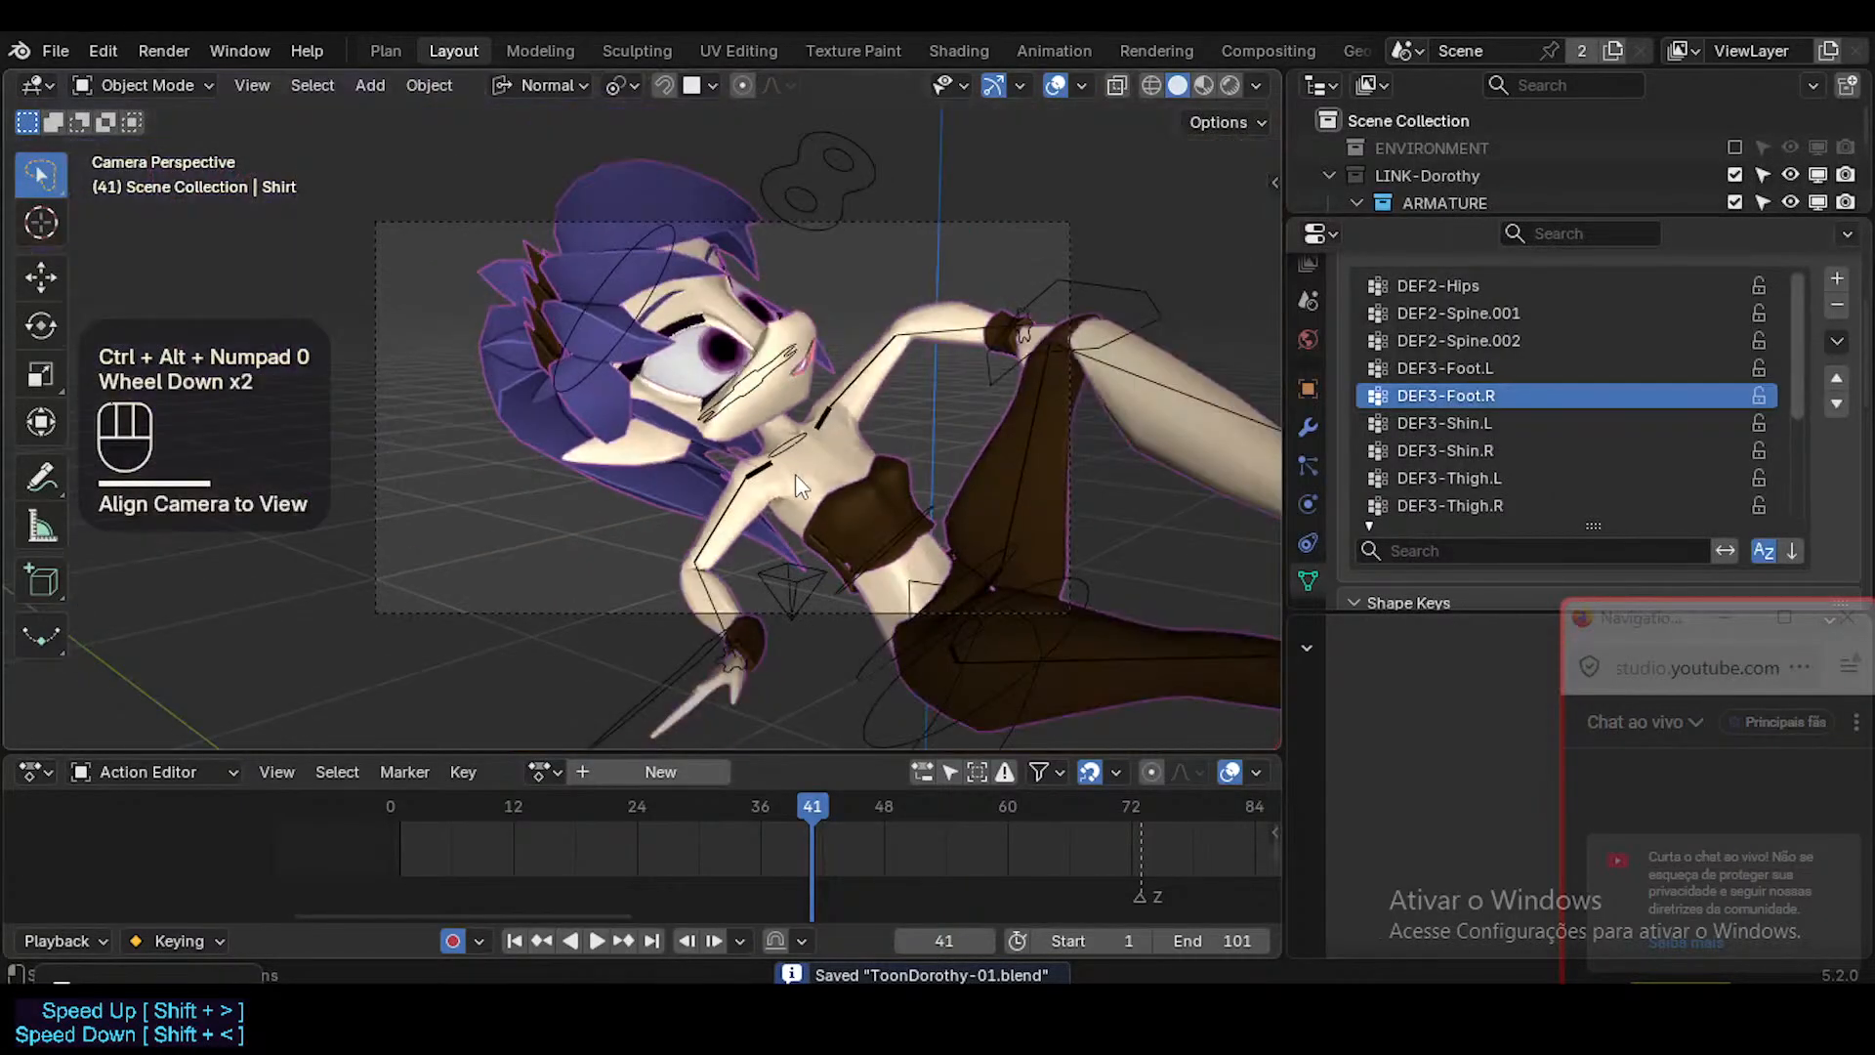
scroll(795, 472, "up", 1)
scroll(795, 472, "down", 1)
scroll(795, 472, "up", 2)
left_click(1206, 85)
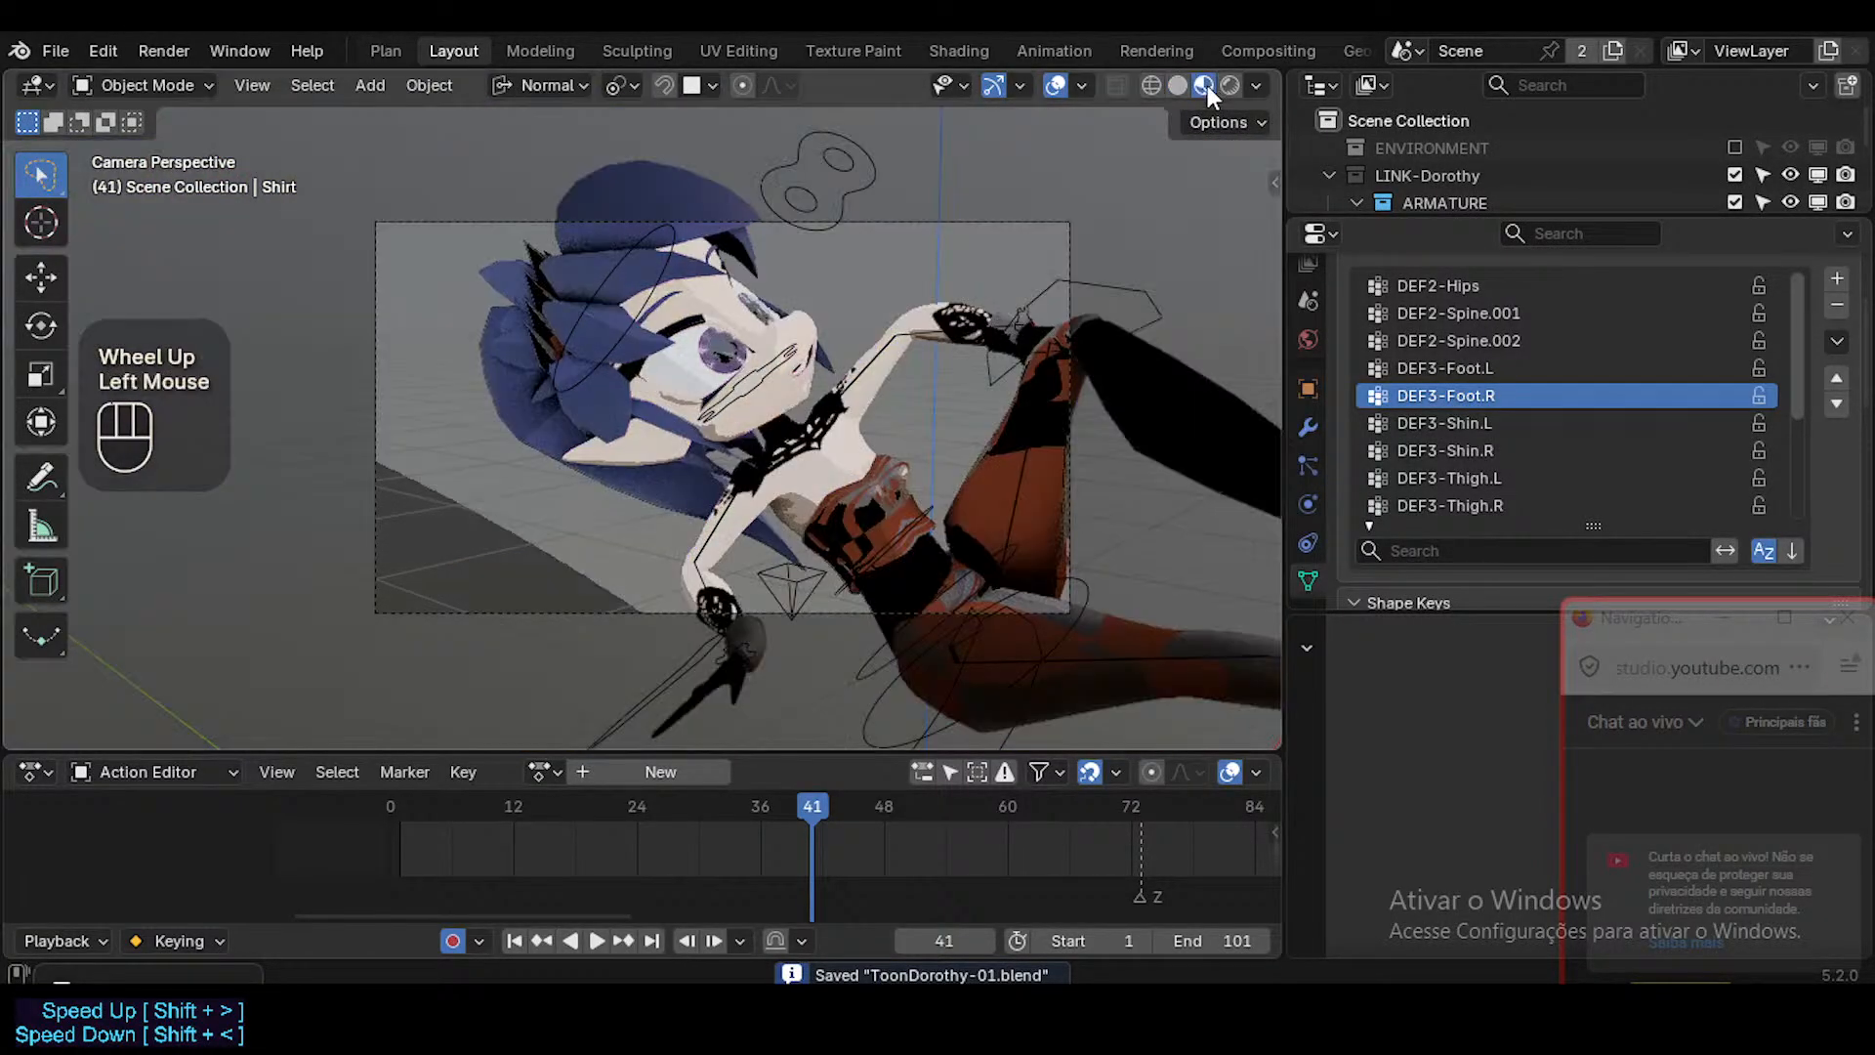
key("ctrl+shift+alt+i")
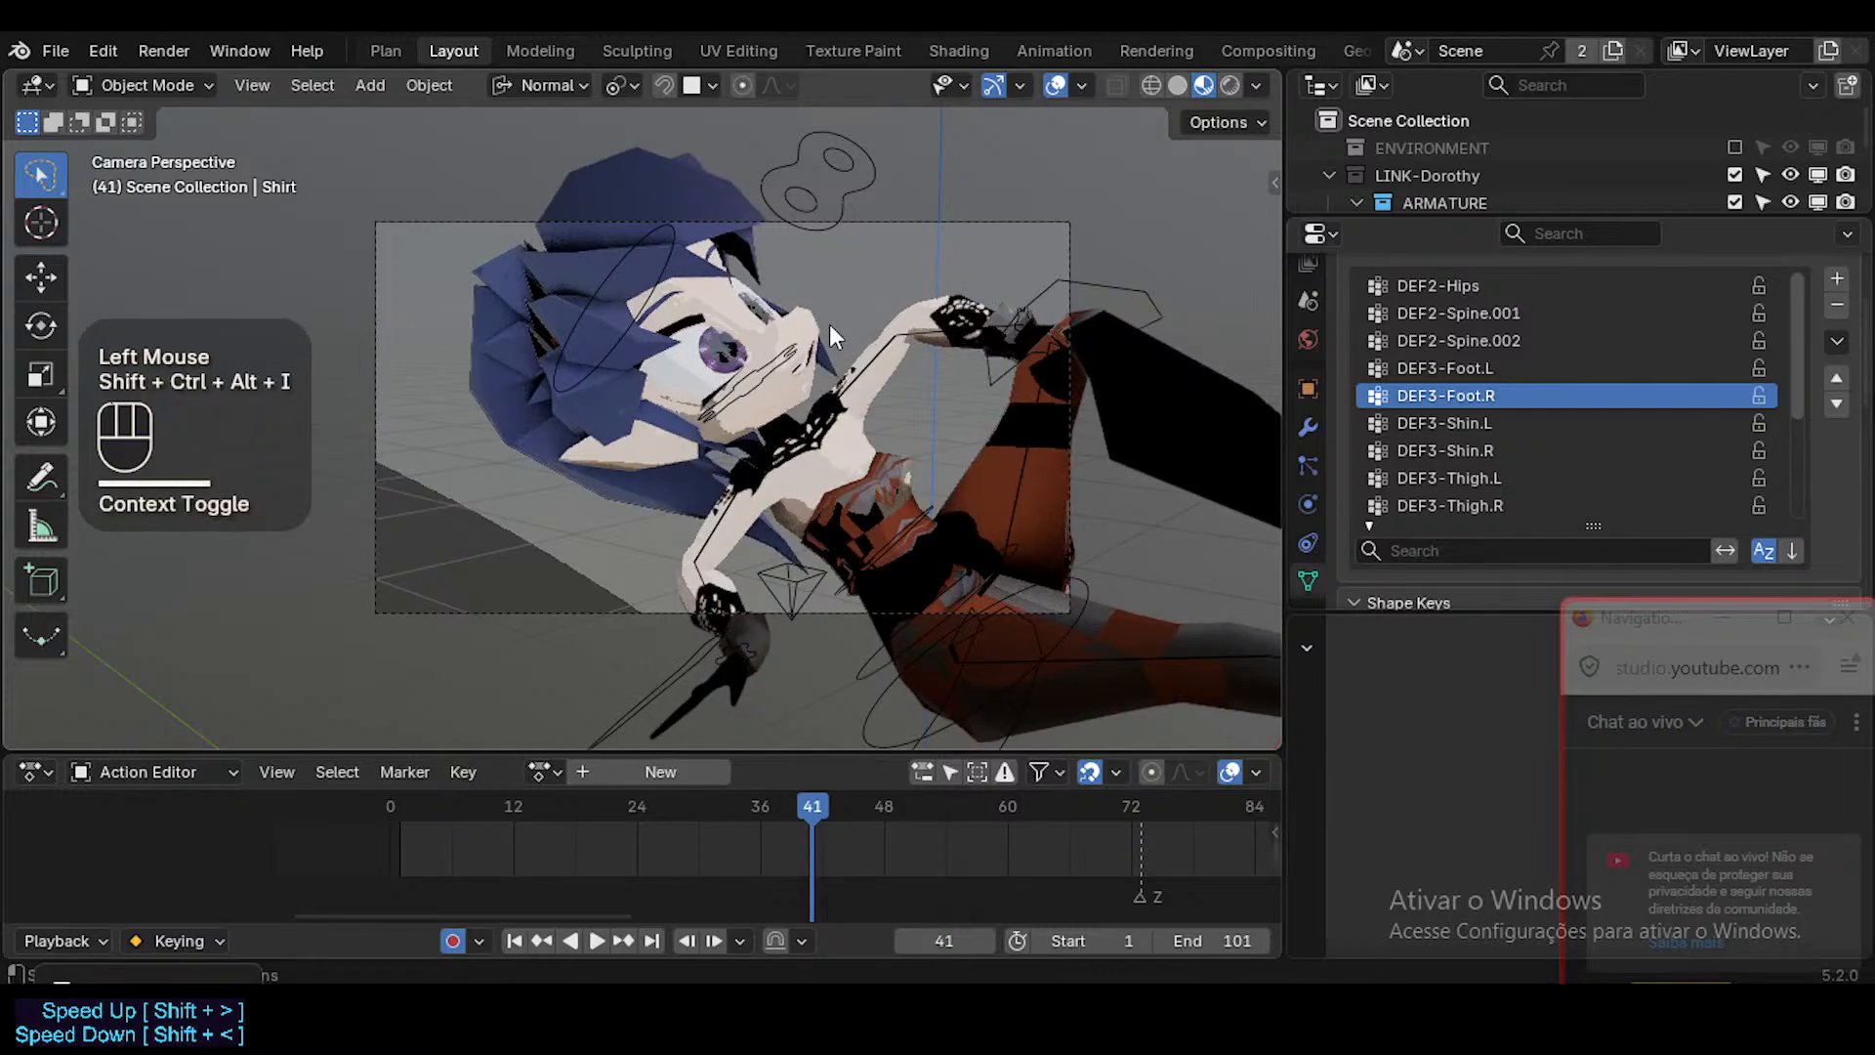
Fly the camera around and away from the character to fit most of her reclining body in the frame.
key("shift+grave")
key("d")
key("d")
key("shift+s")
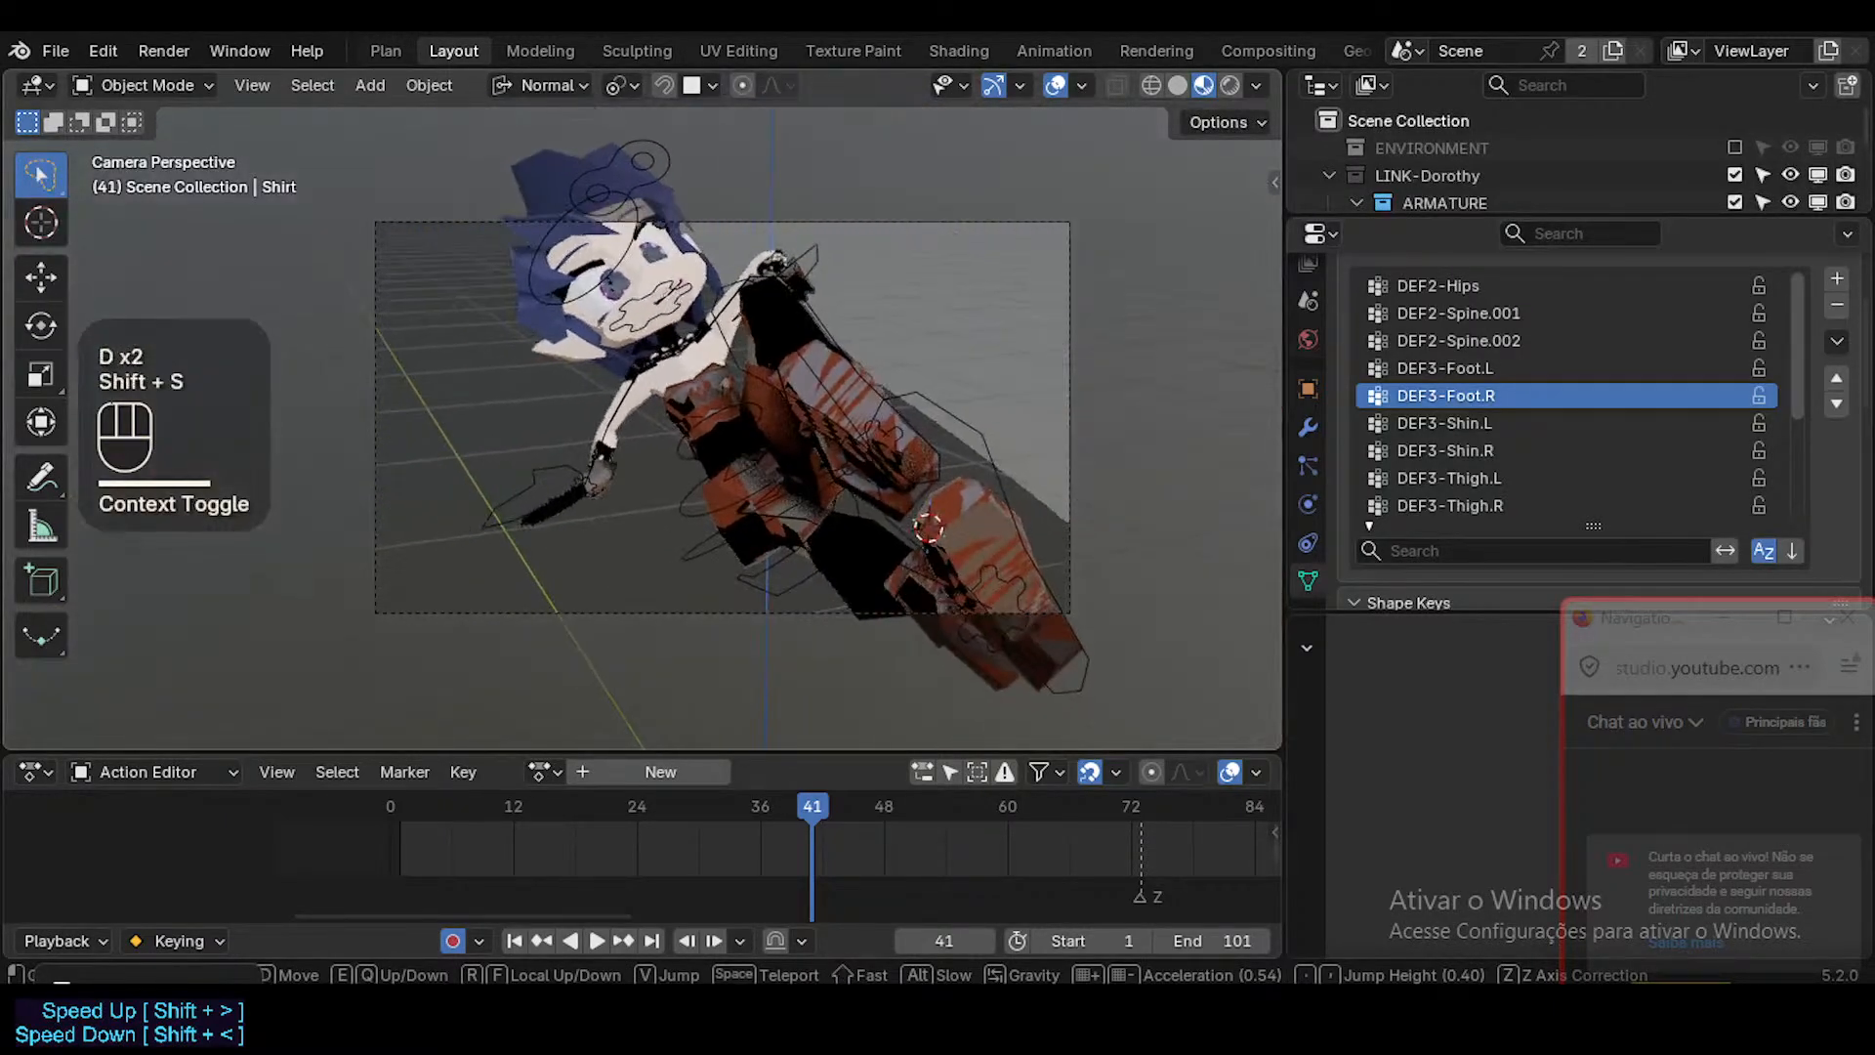
key("a")
key("w")
key("w")
key("e")
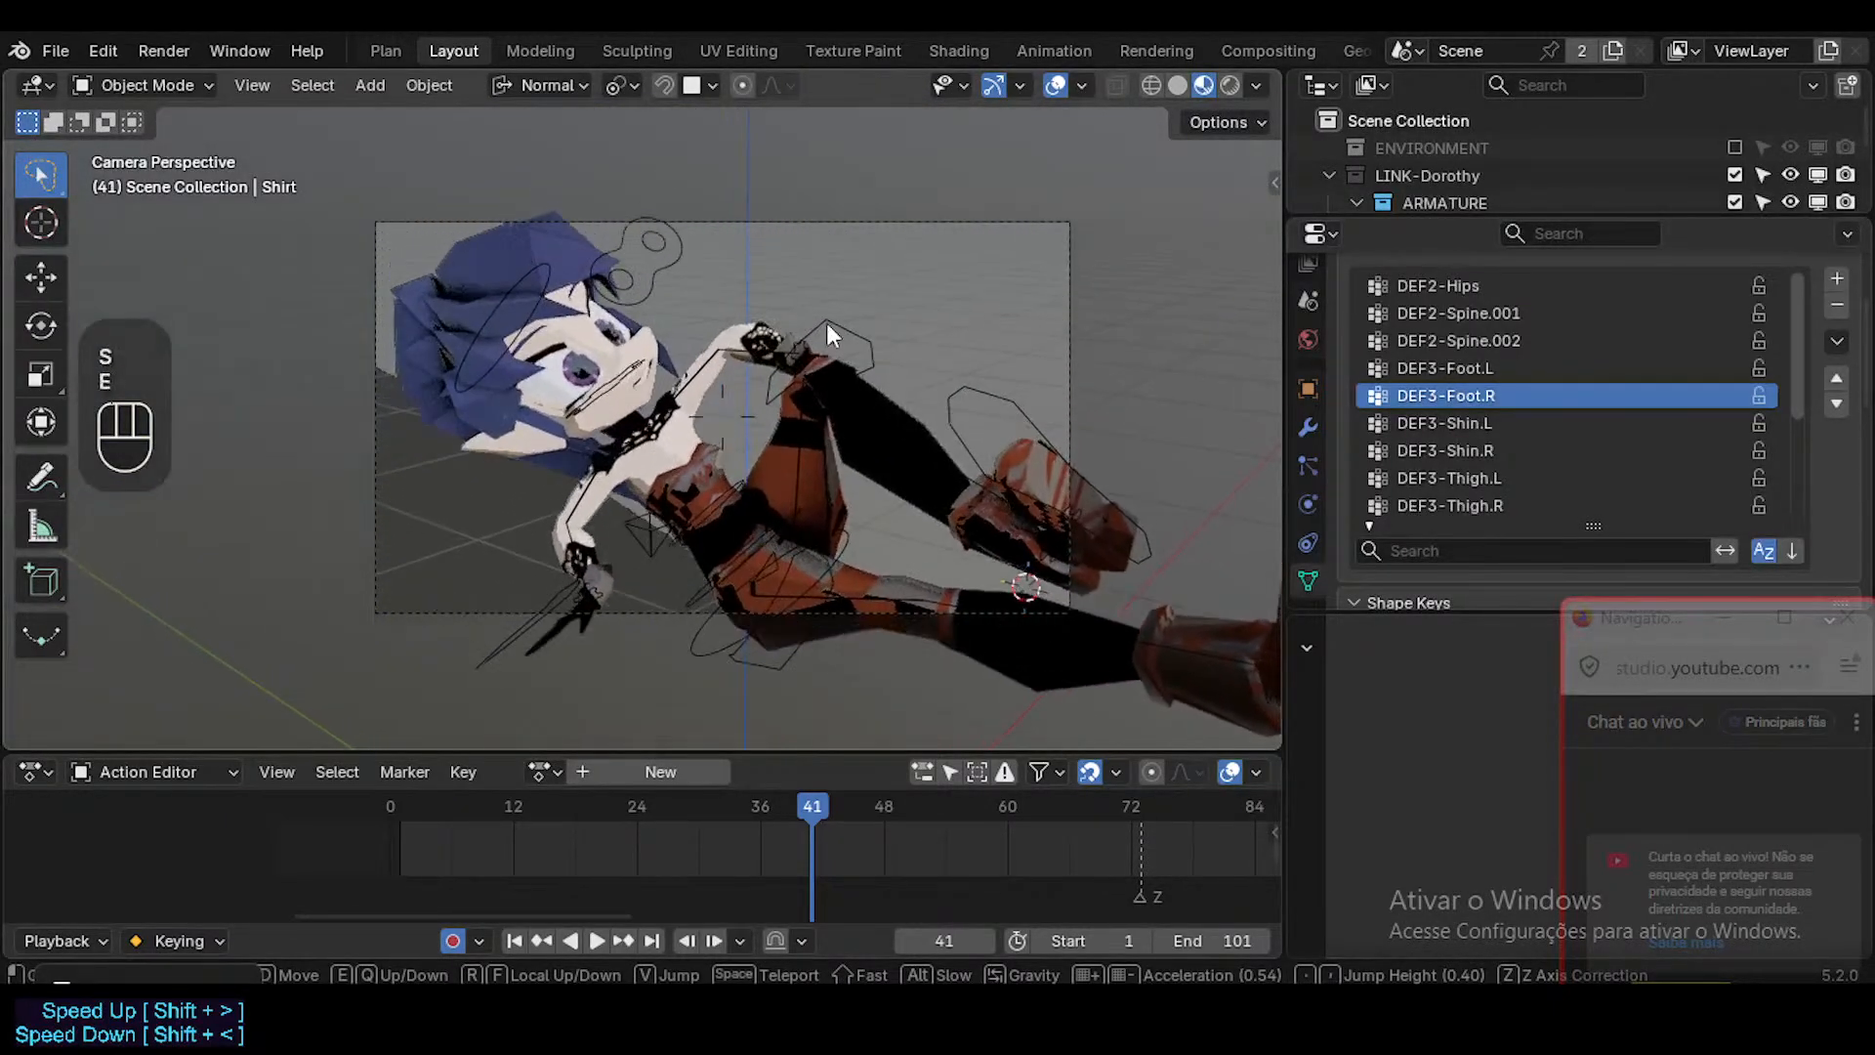
left_click(826, 322)
Hide the viewport overlays to check the character cleanly, and save the character file.
key("shift+alt+z")
middle_click_drag(793, 339, 770, 330)
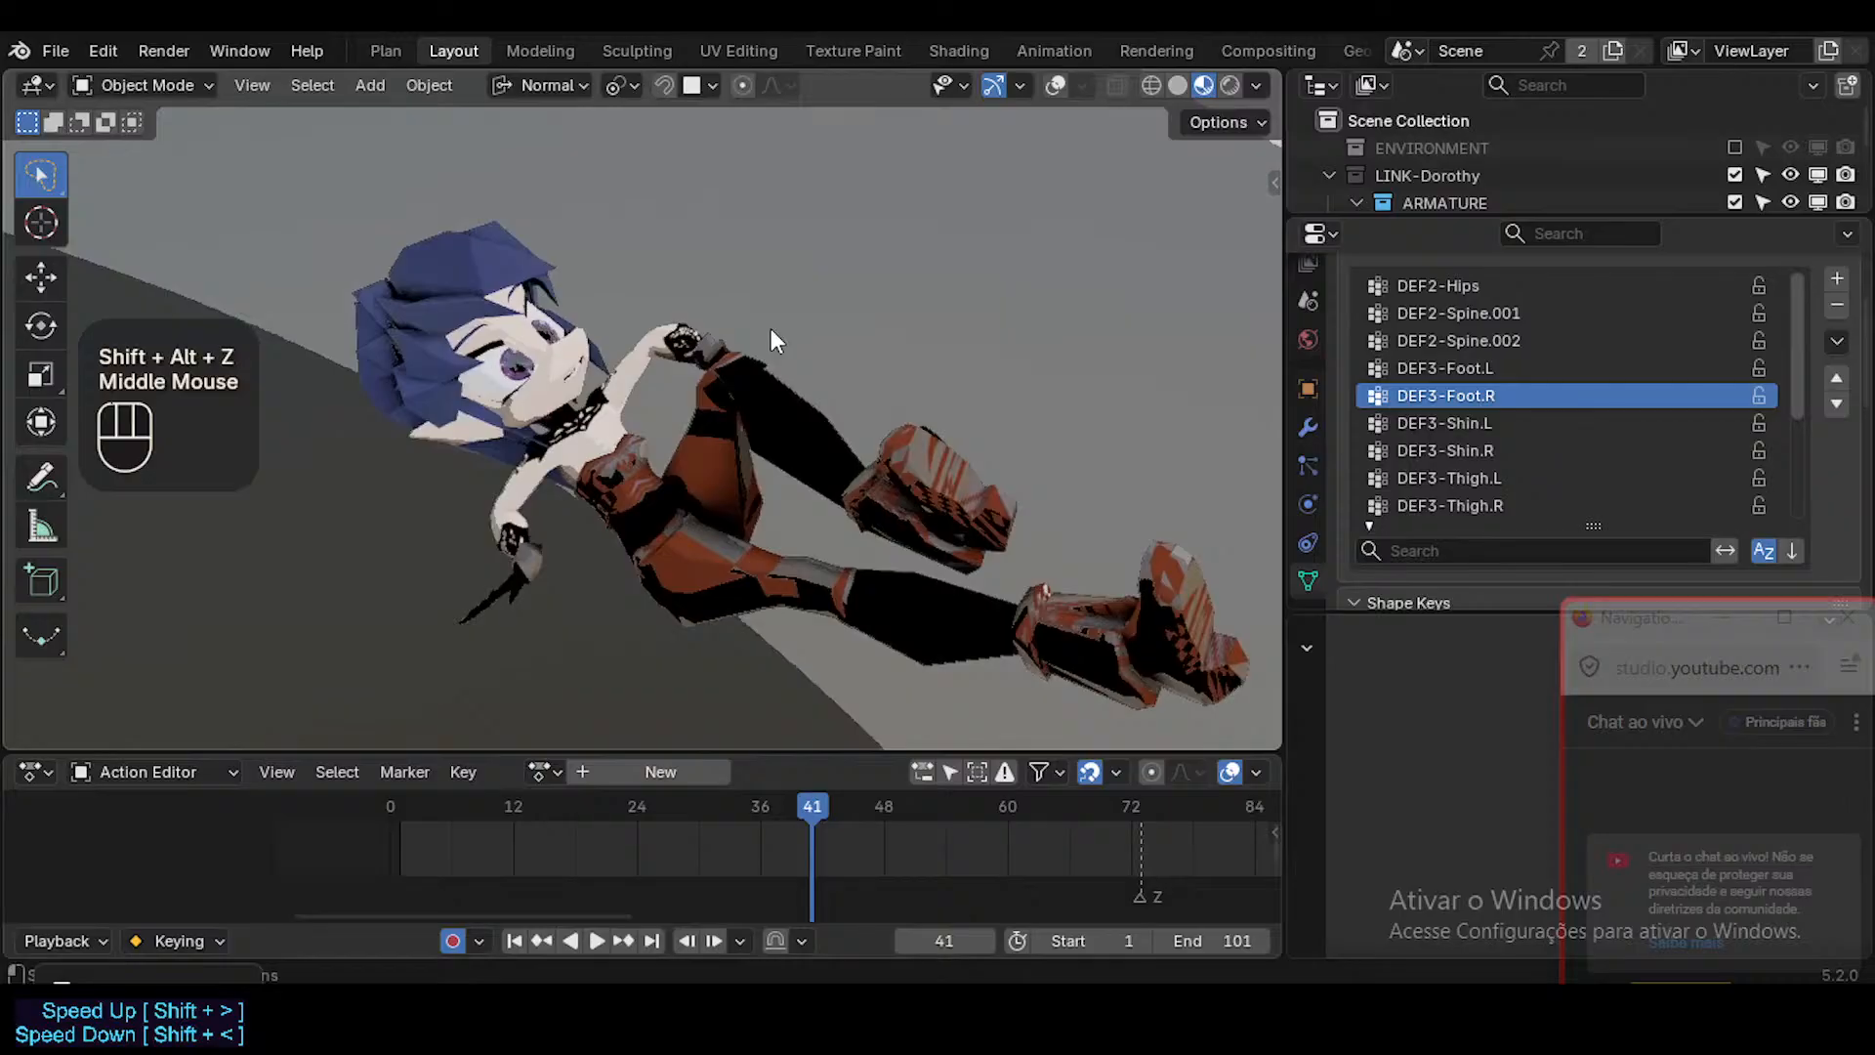
key("ctrl+s")
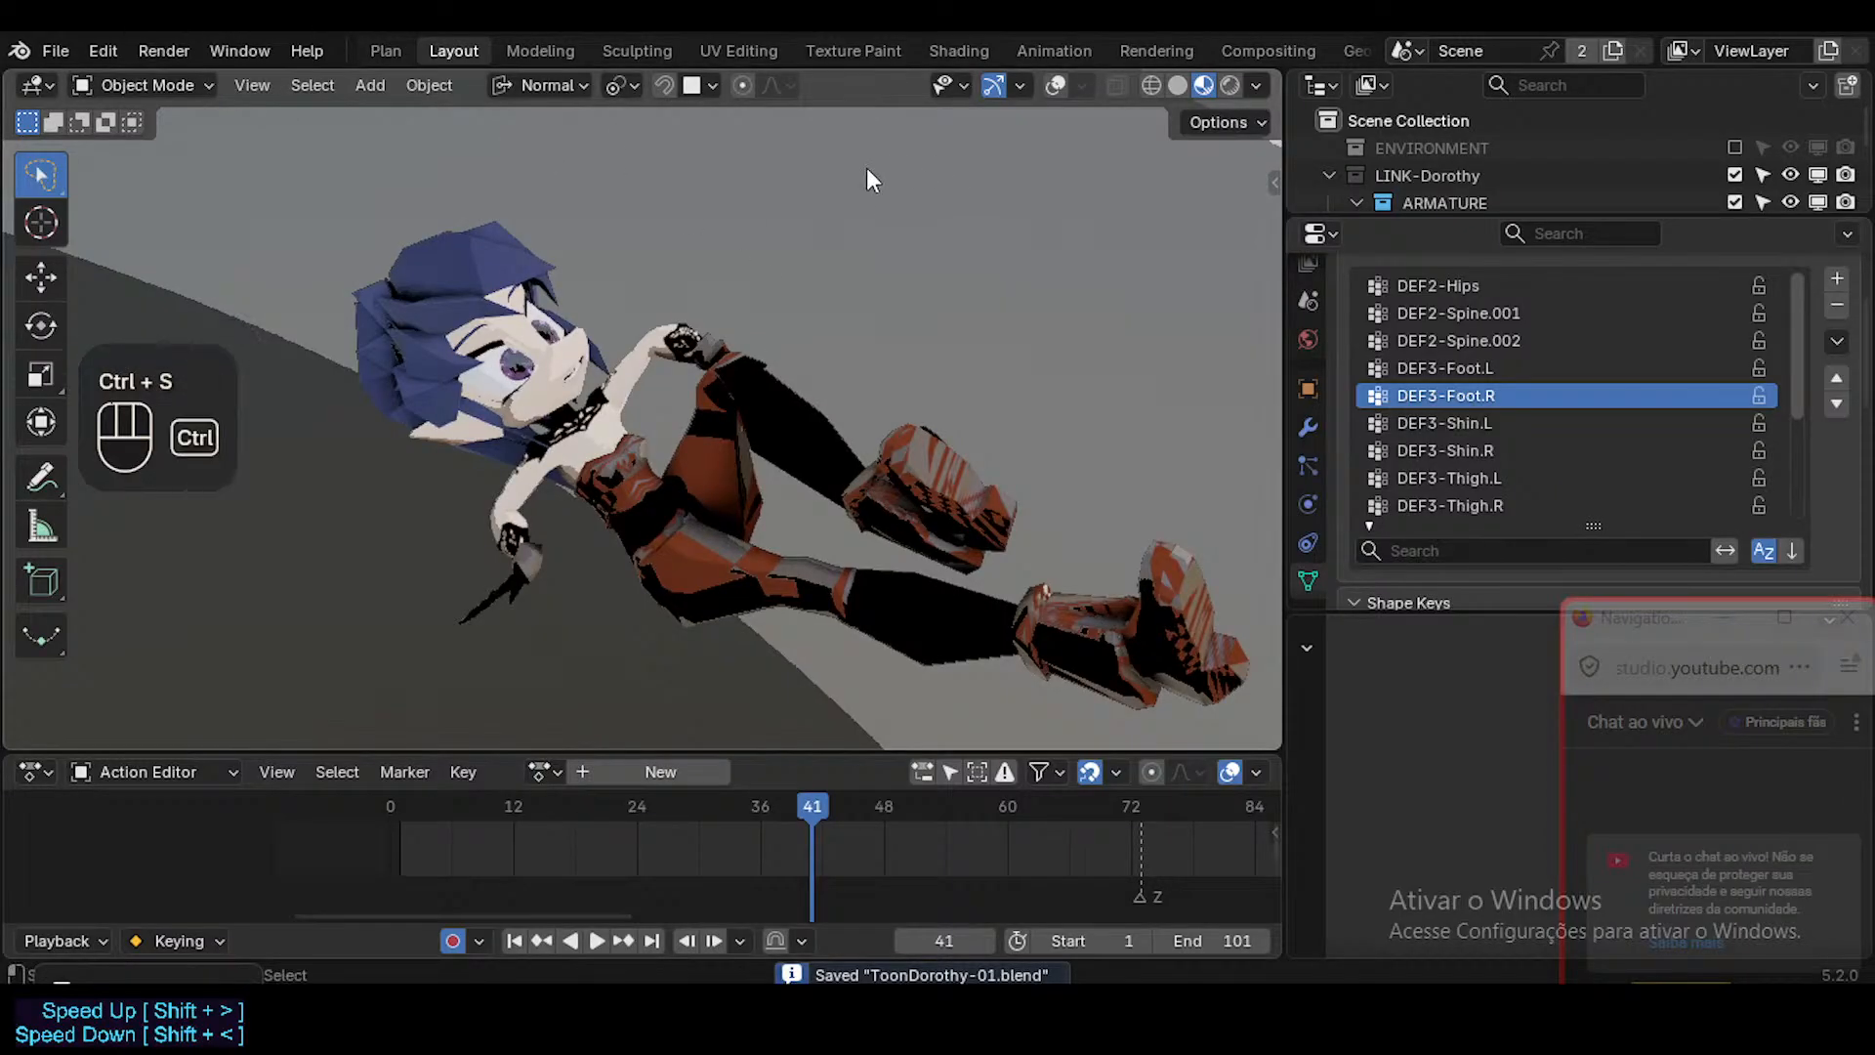
Show the overlays again and return from the linked library file to the original scene through Edit Linked Library.
key("ctrl+Tab")
key("shift+alt+z")
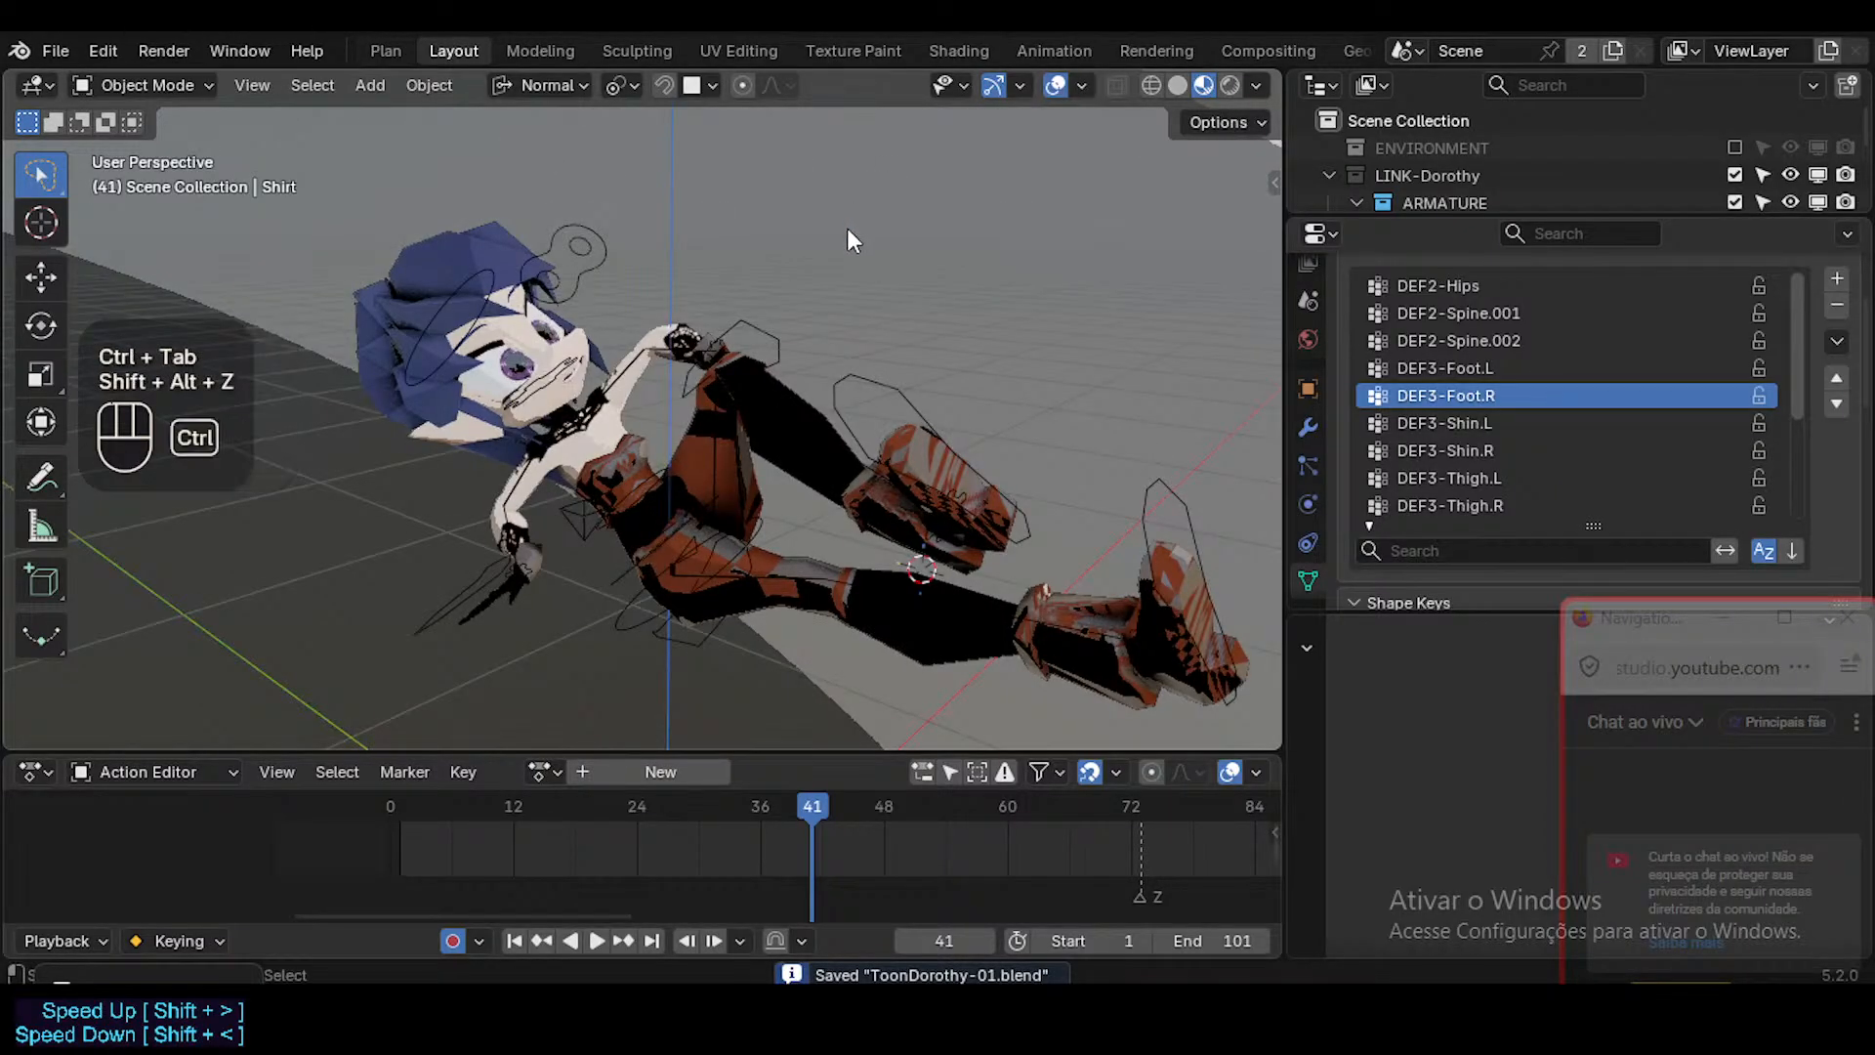
key("ctrl+Tab")
key("n")
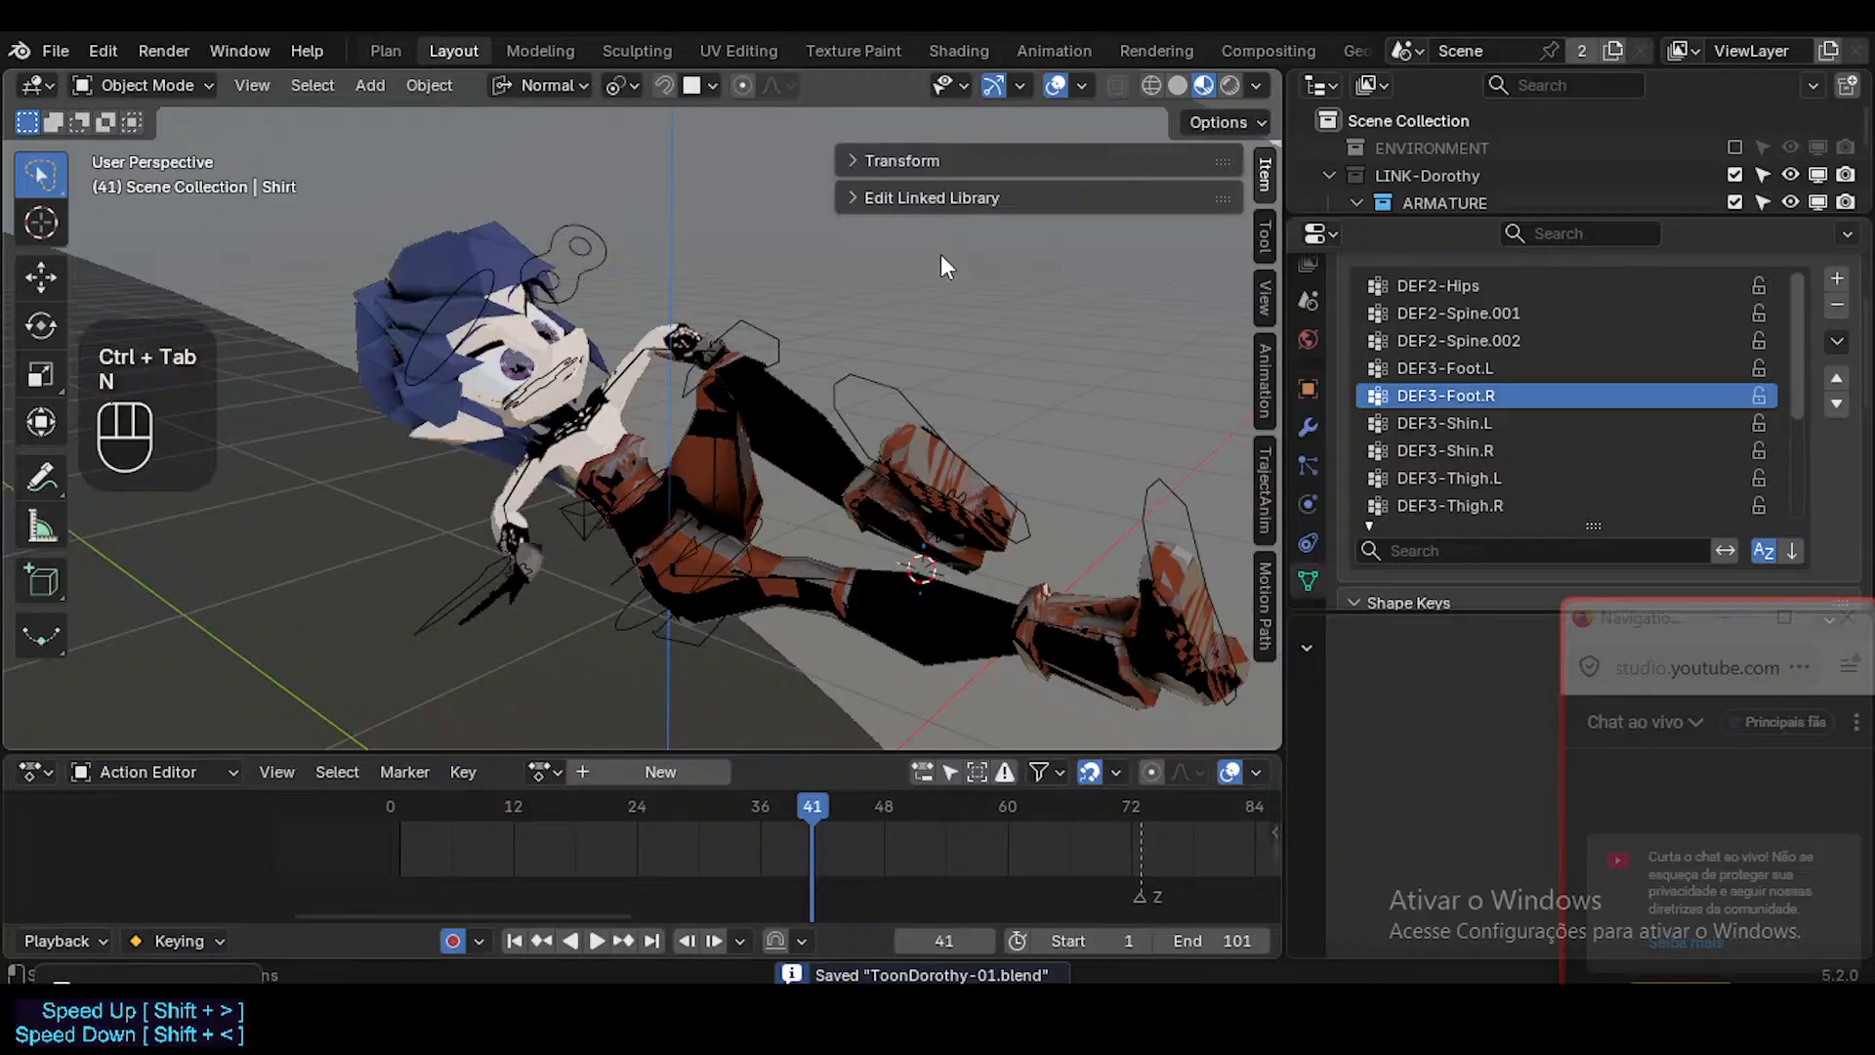
left_click(923, 198)
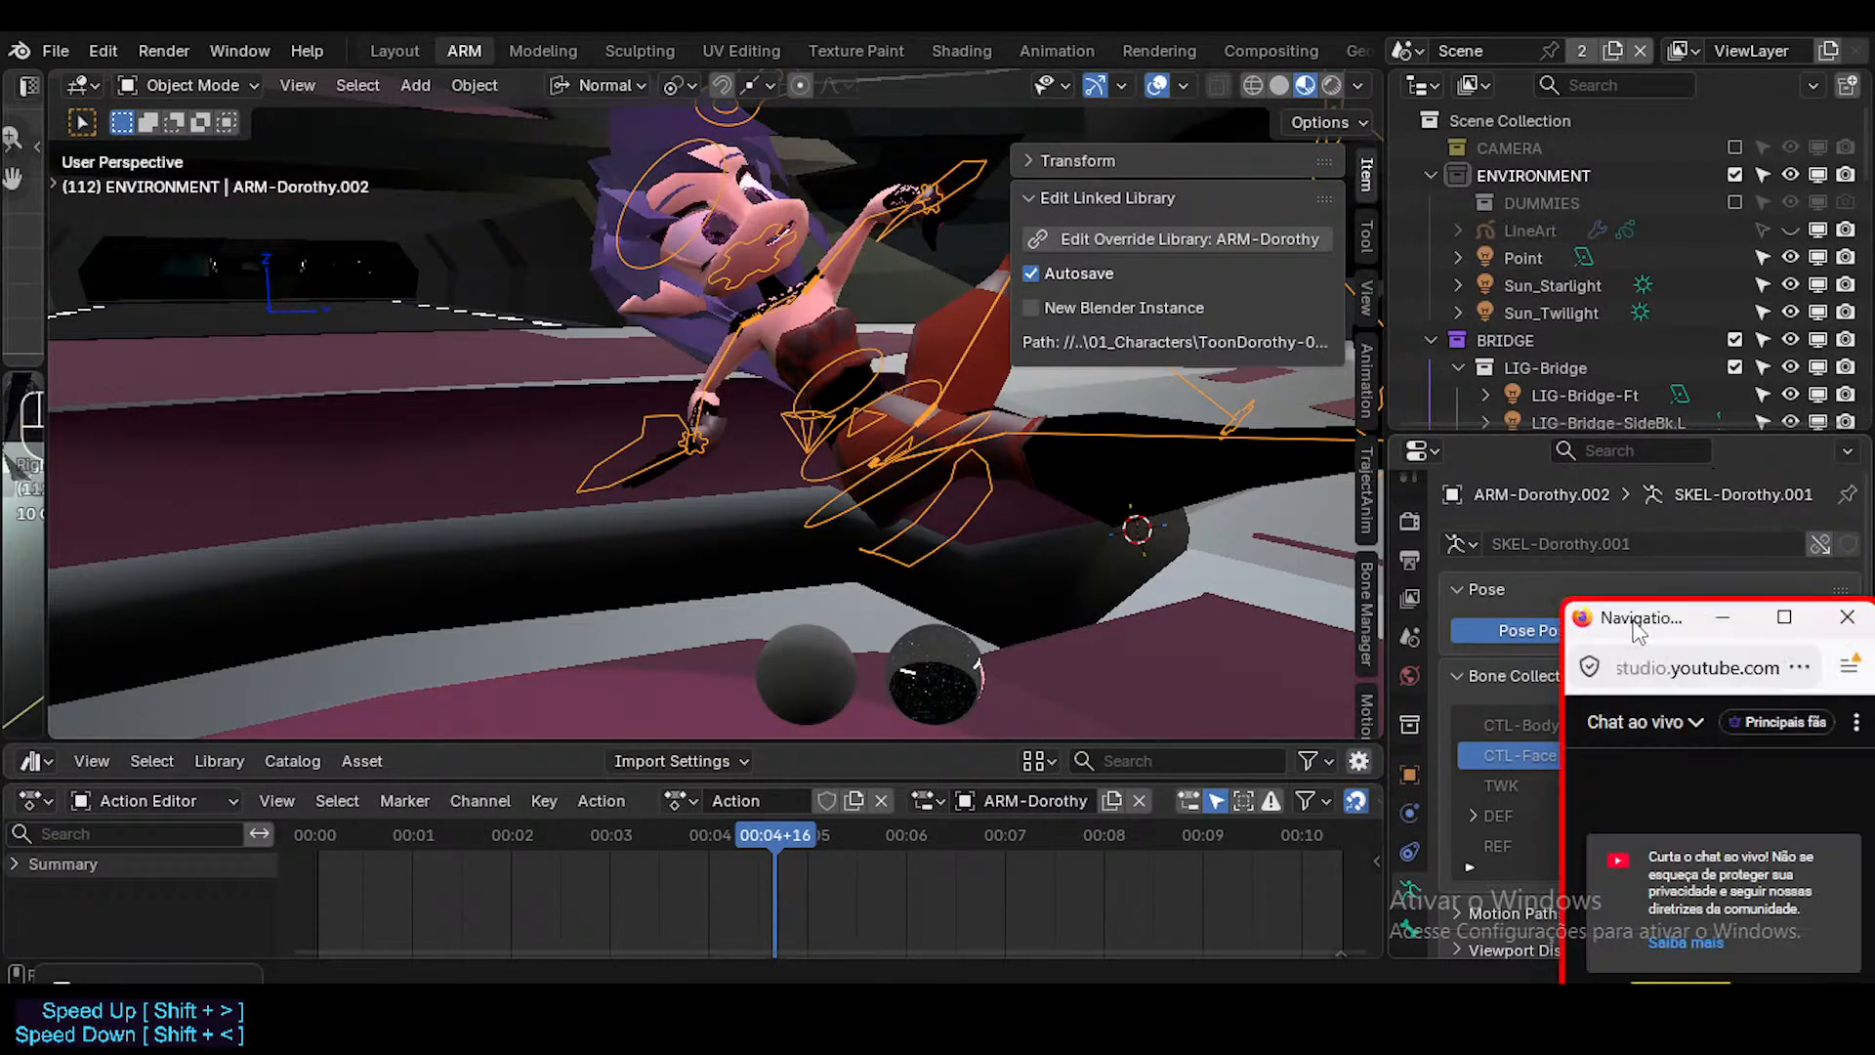
Select the character's pants in the bridge scene and hide the sidebar and viewport overlays.
left_click_drag(1632, 622, 1674, 435)
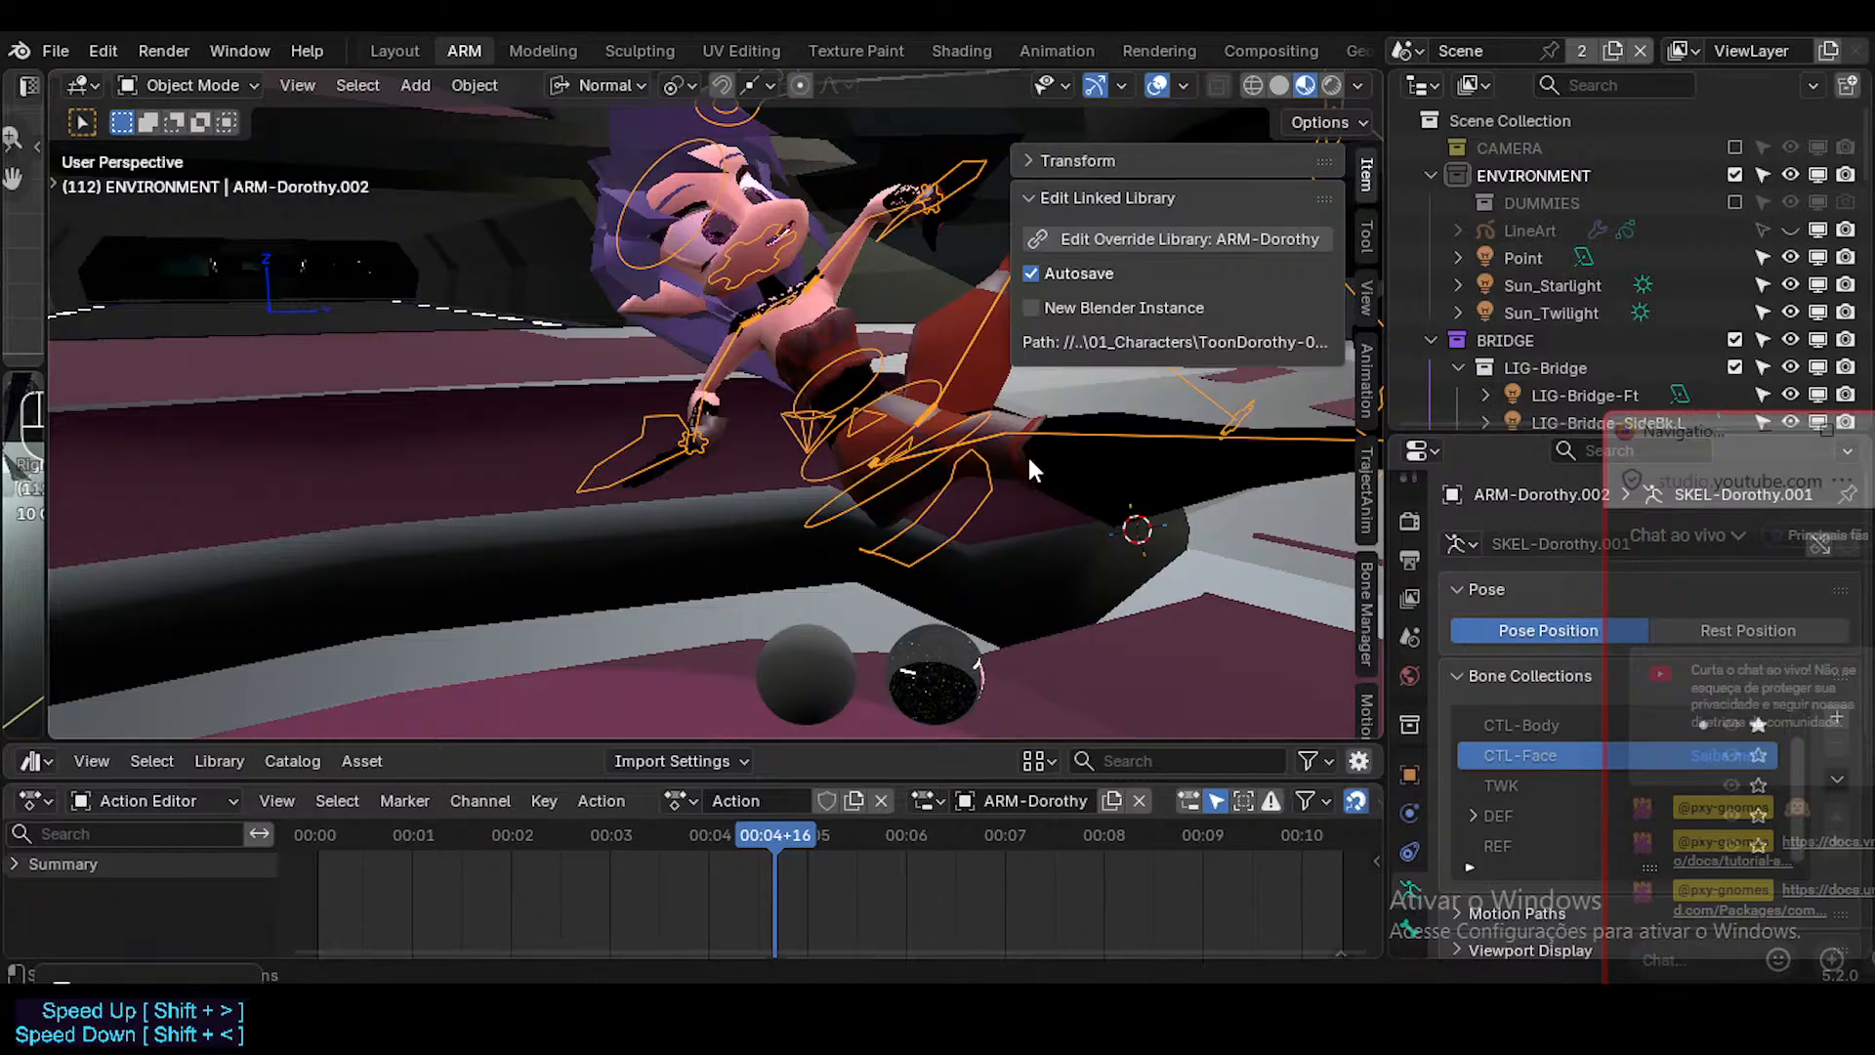
left_click(899, 496)
key("n")
key("shift+alt+z")
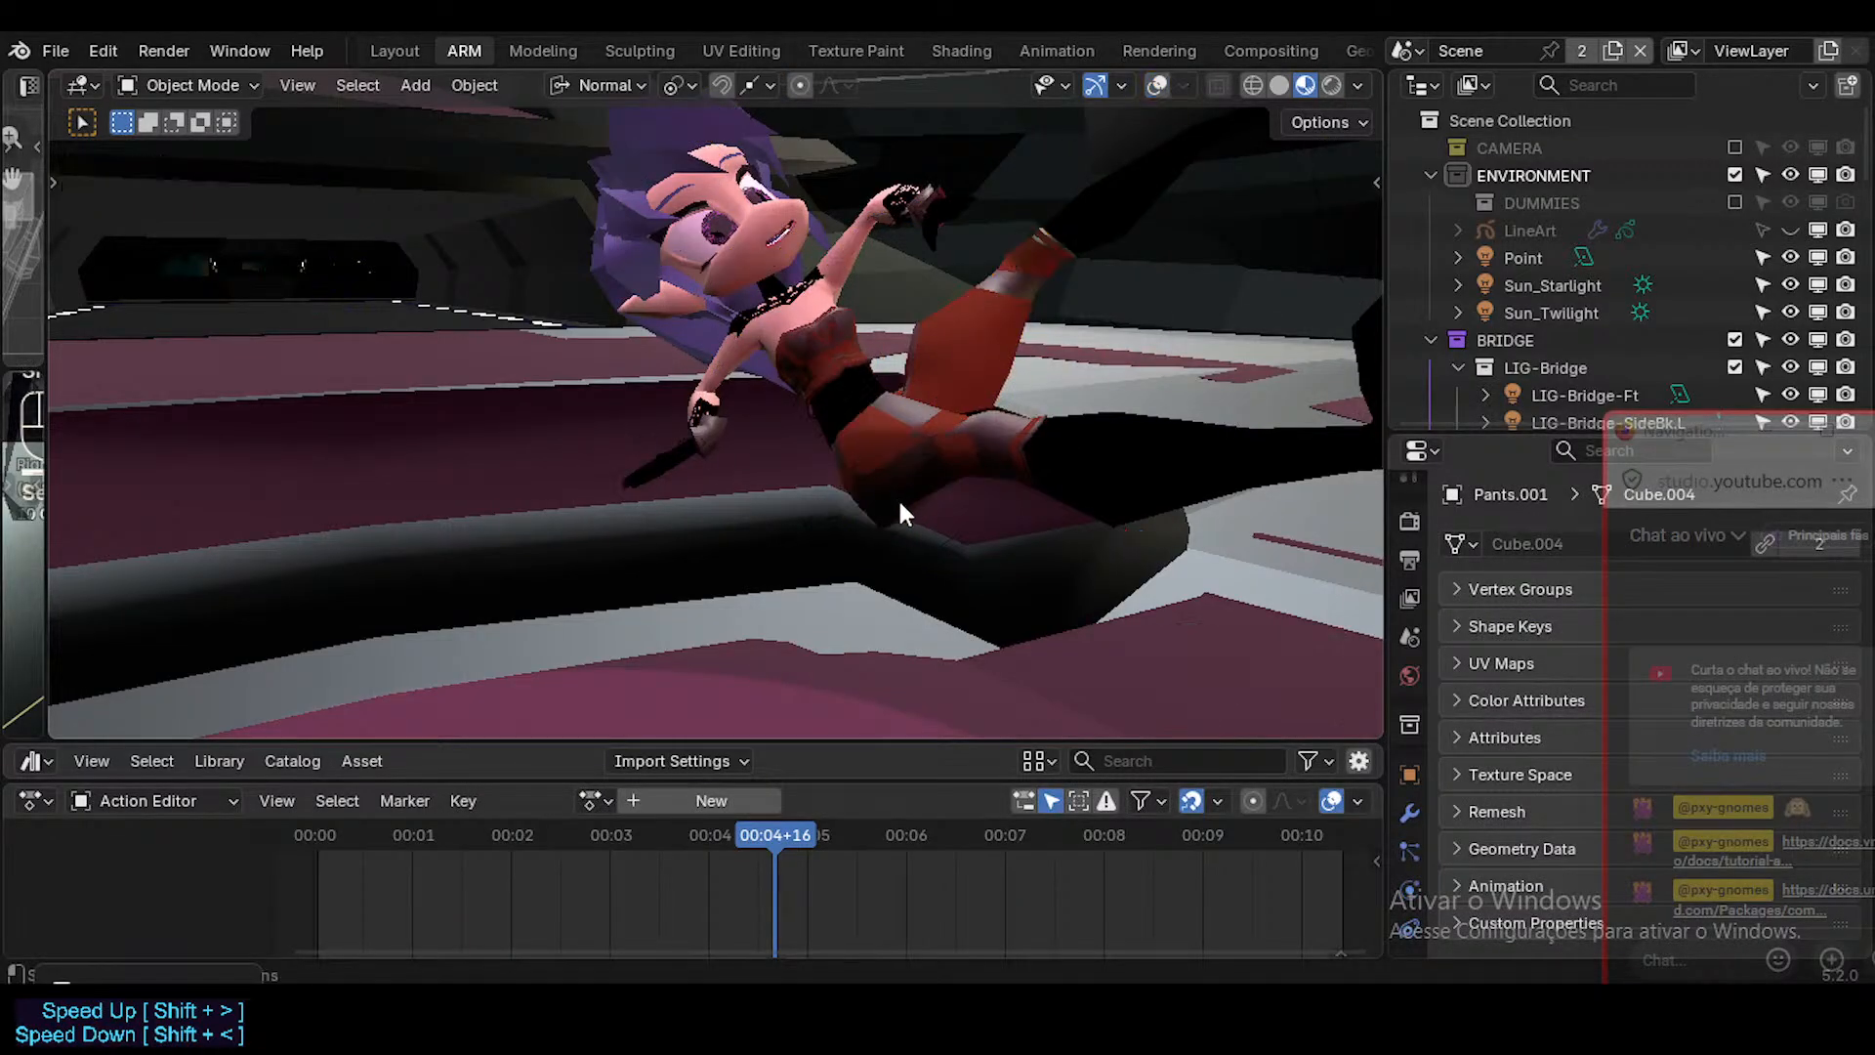
Fly the camera around the reclining character to a low side view of her, and show the viewport overlays again.
key("shift+grave")
key("e")
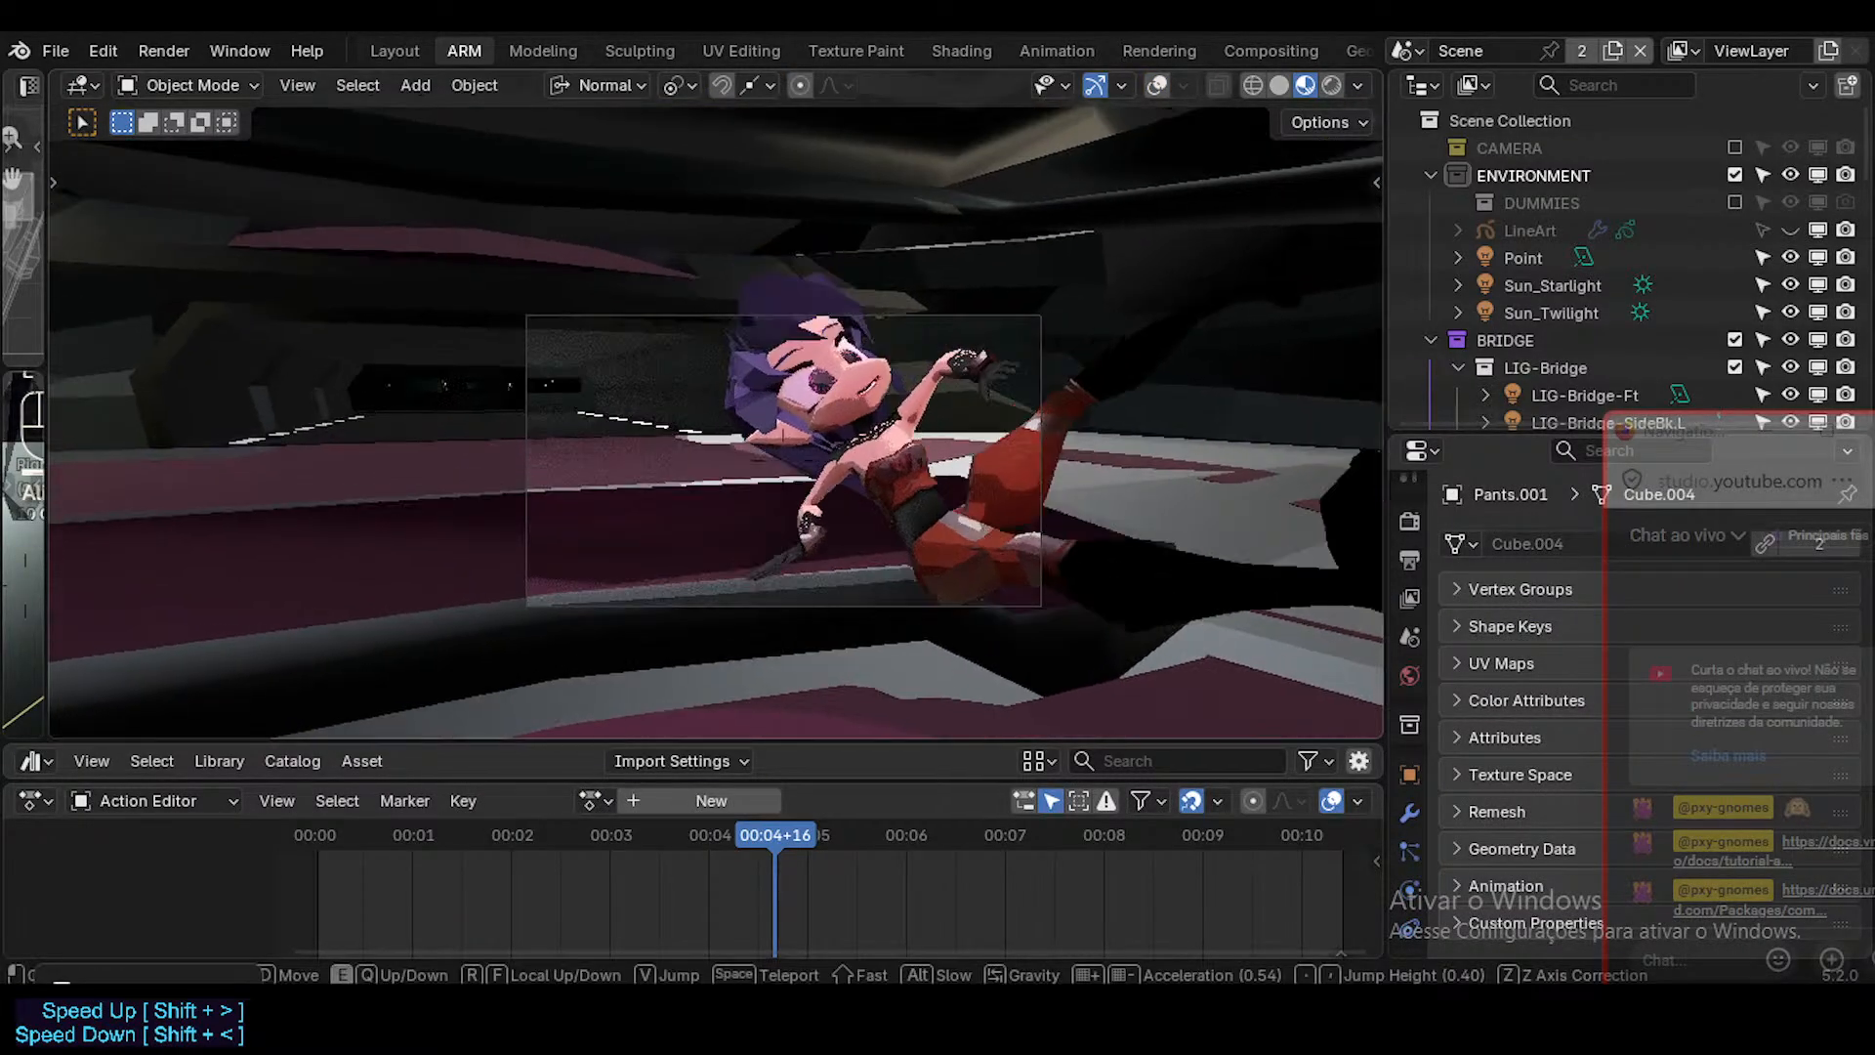
key("a")
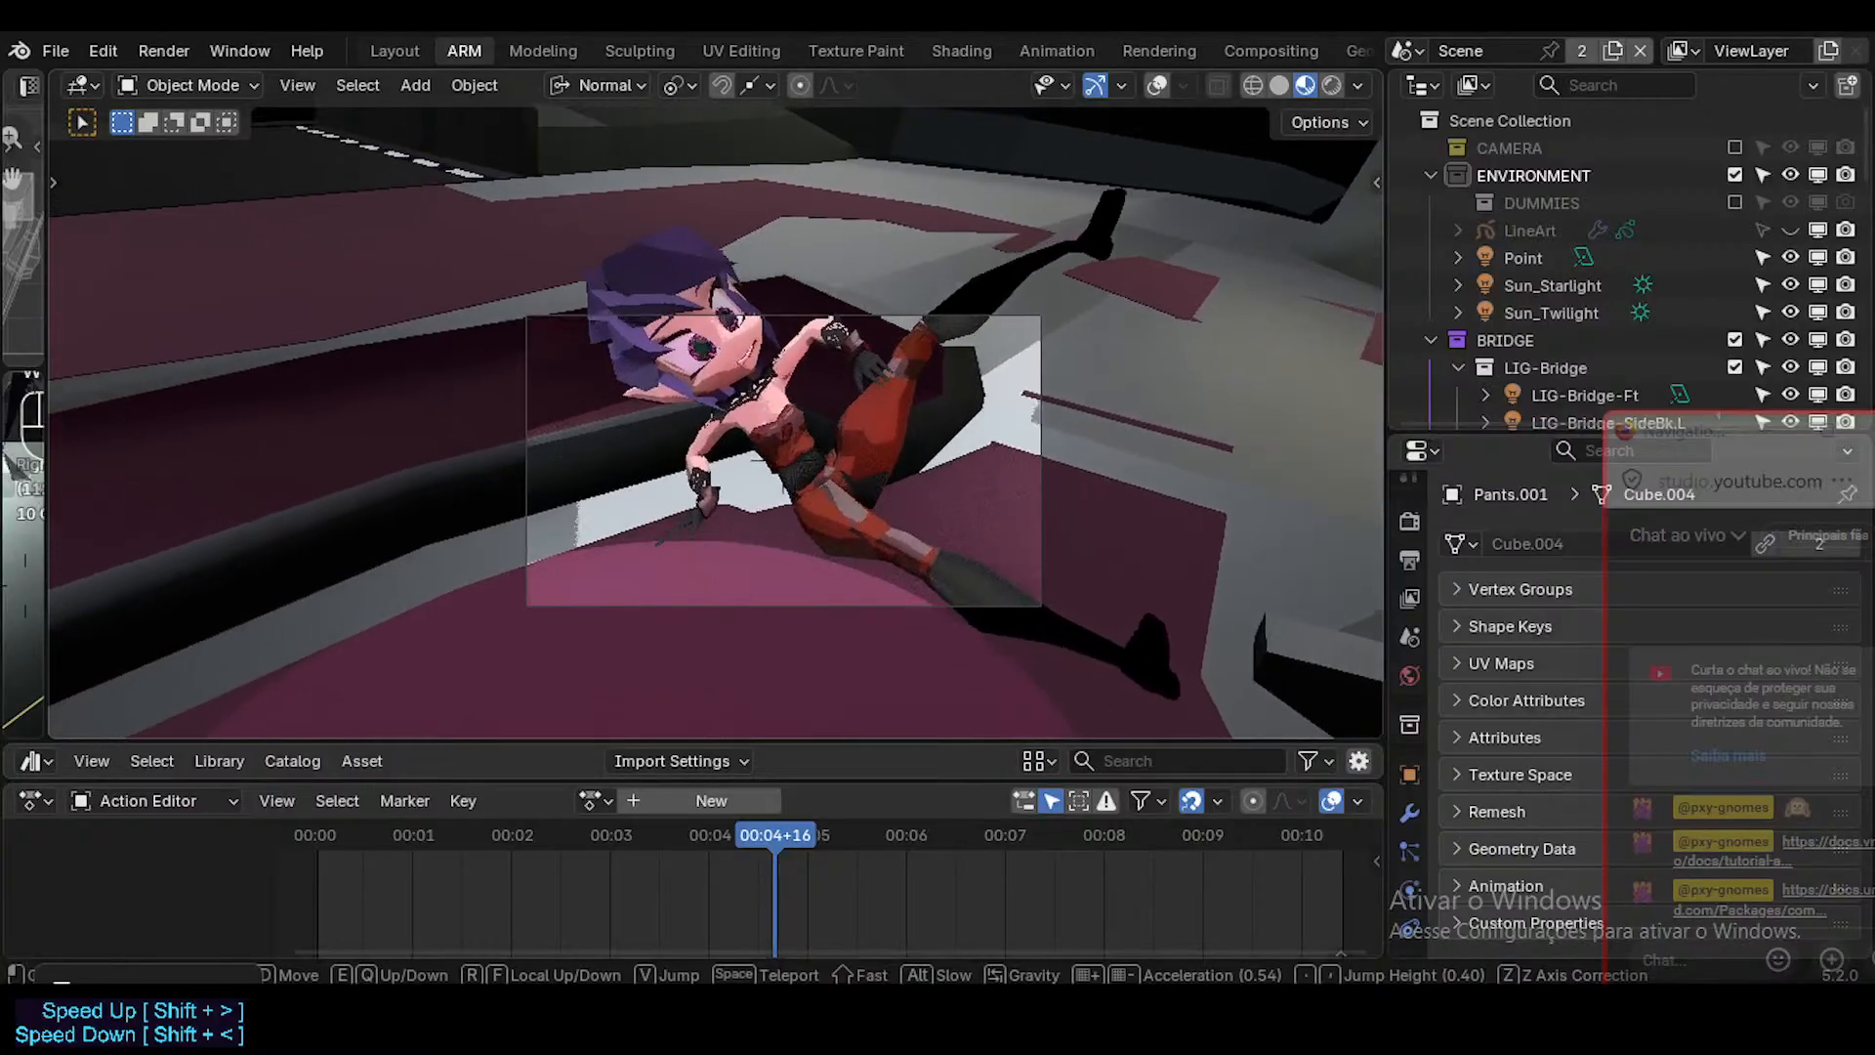
key("w")
key("d")
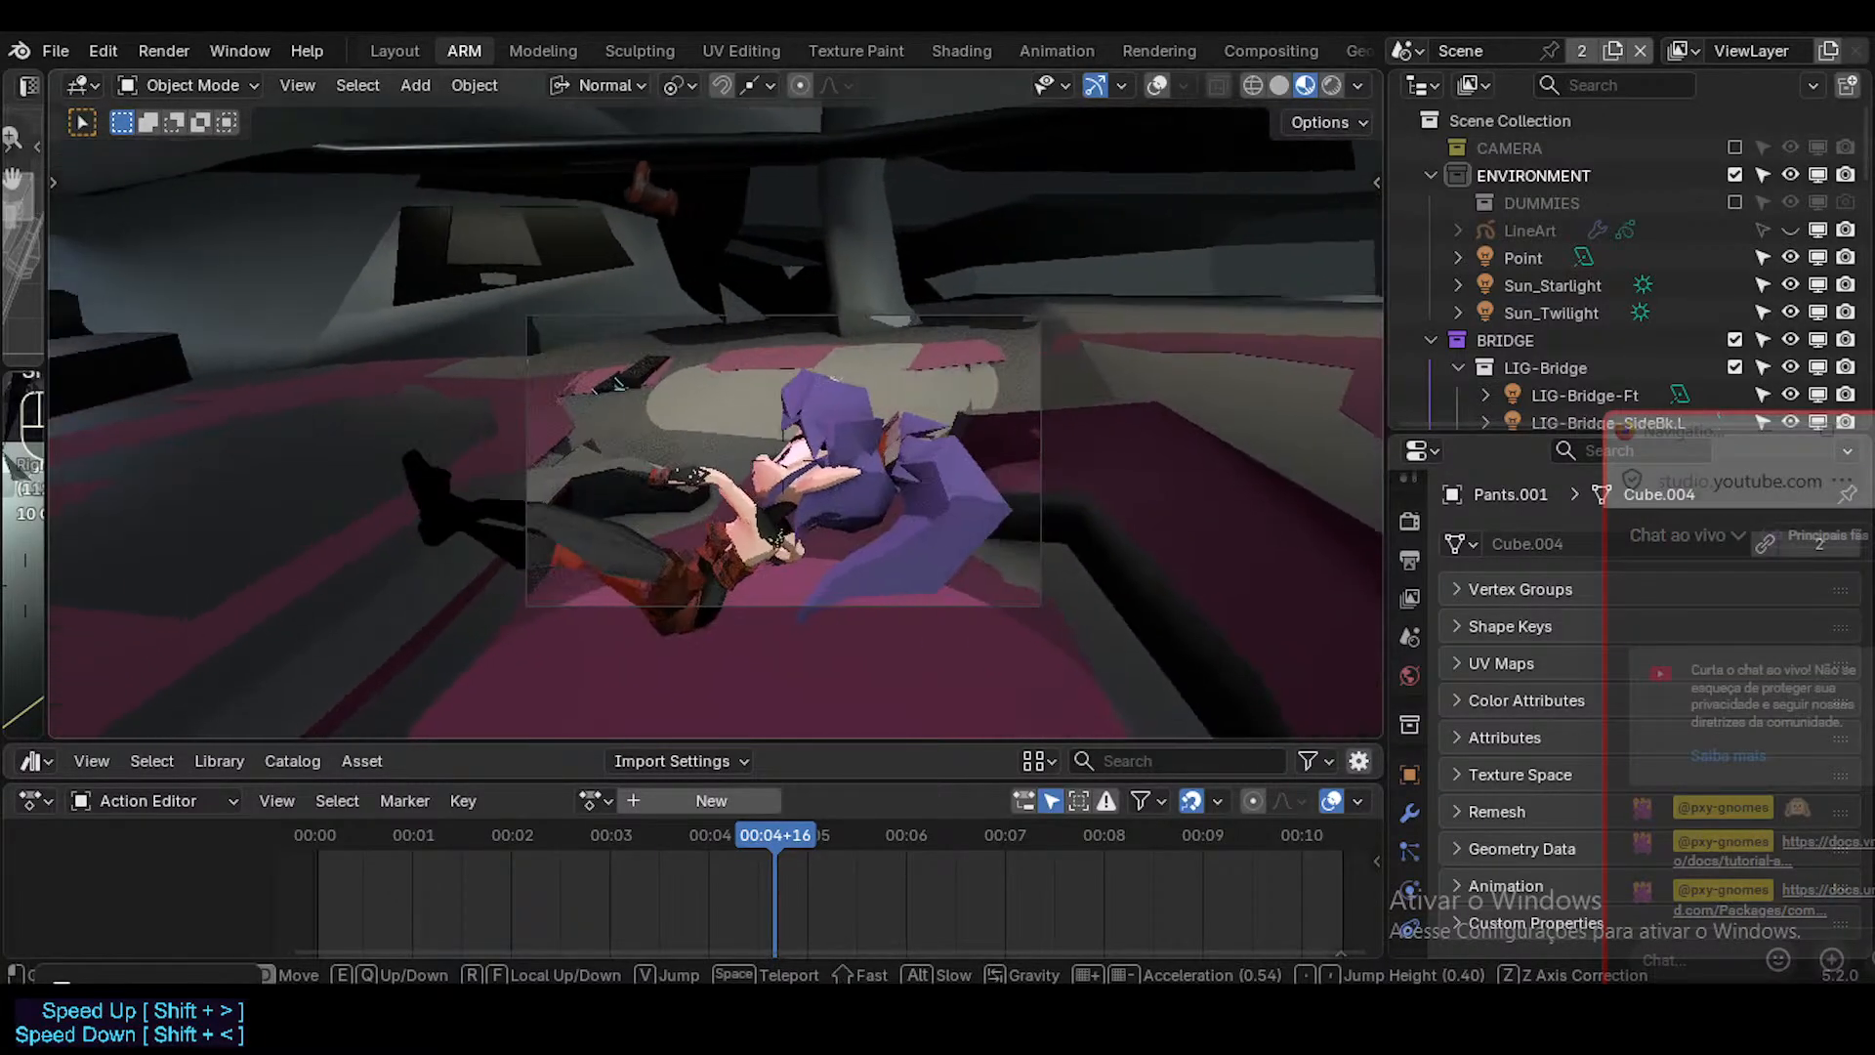
key("w")
key("a")
key("s")
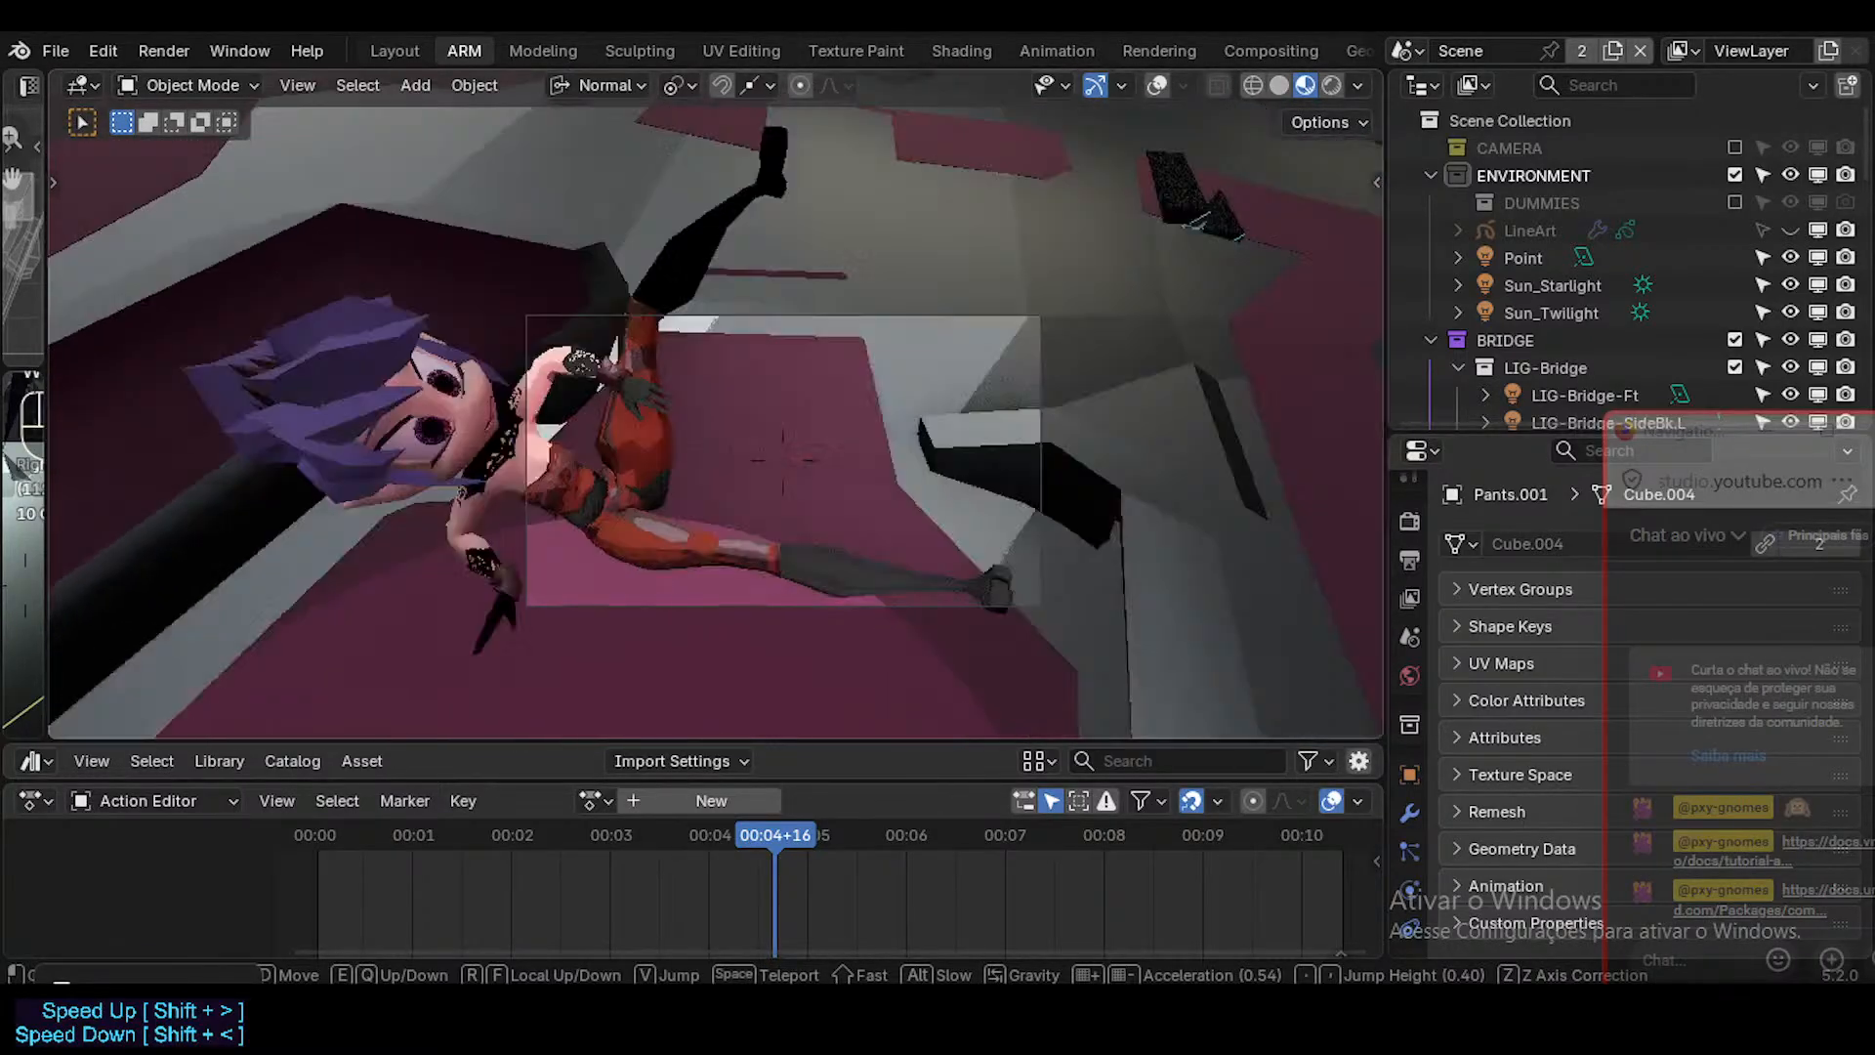
key("d")
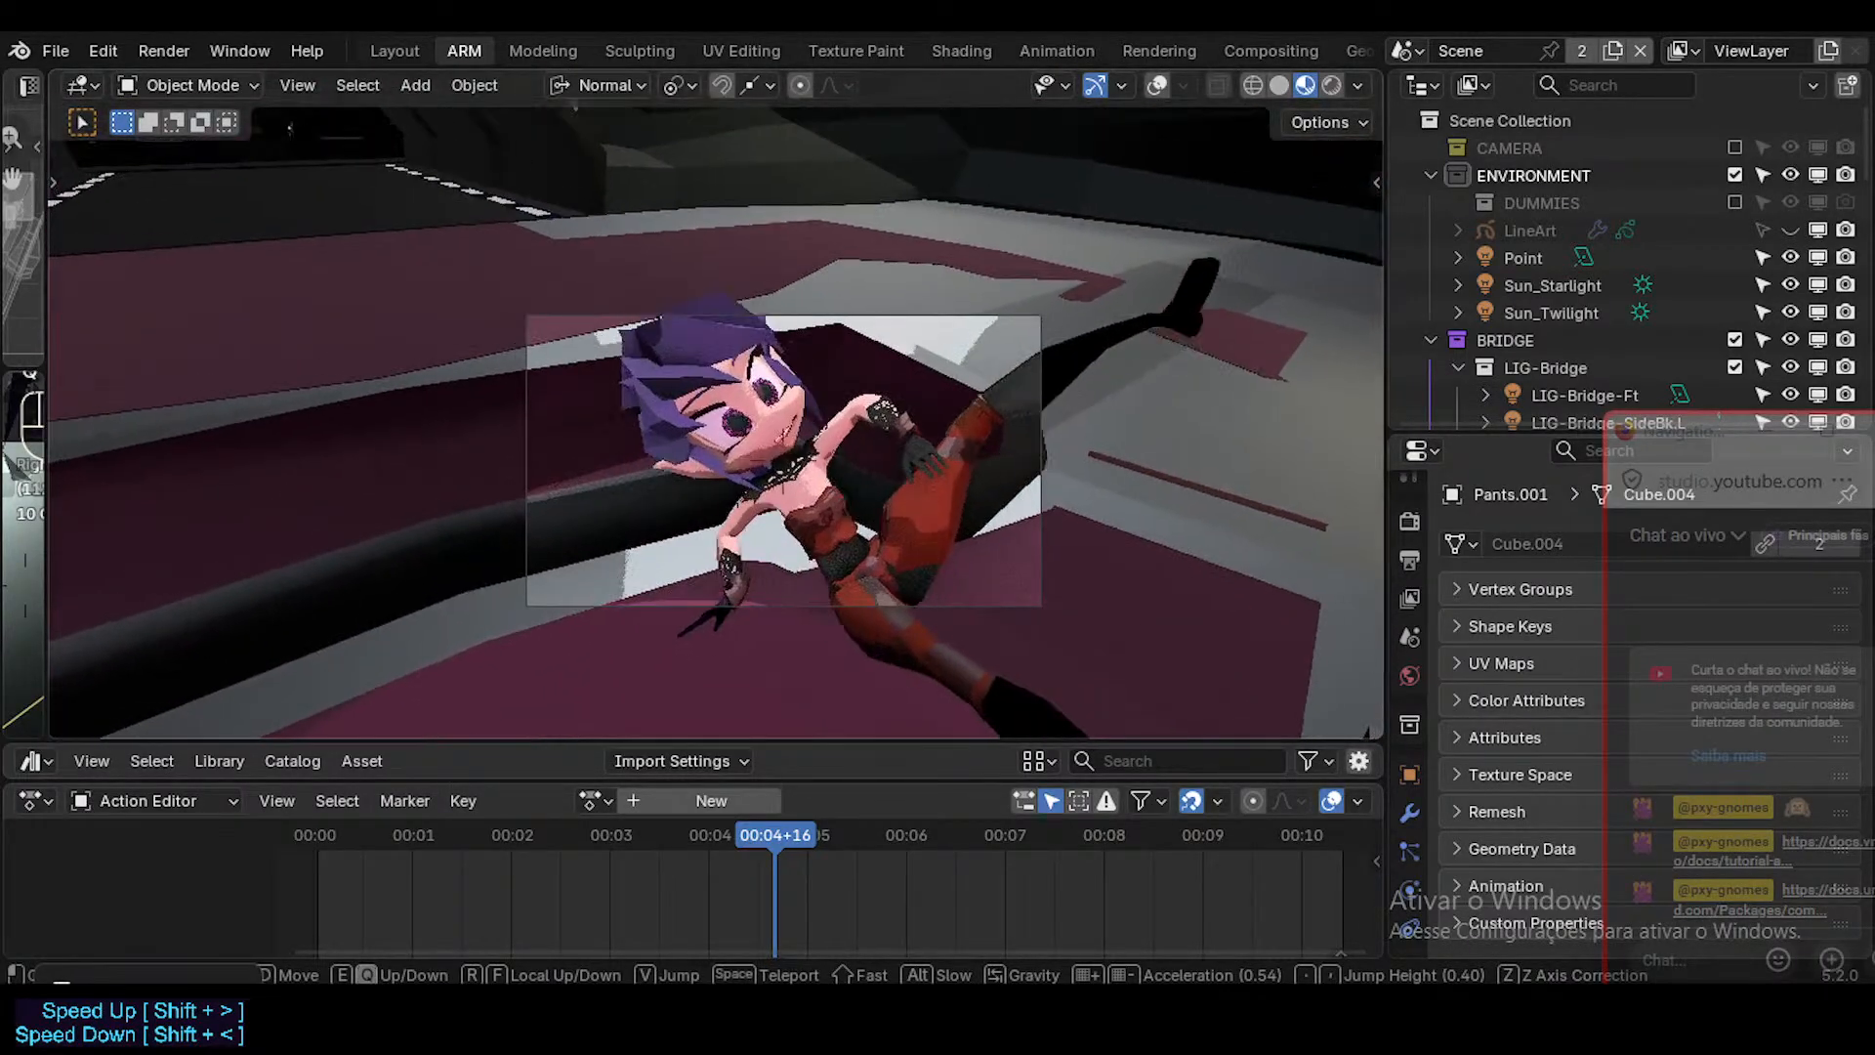
key("s")
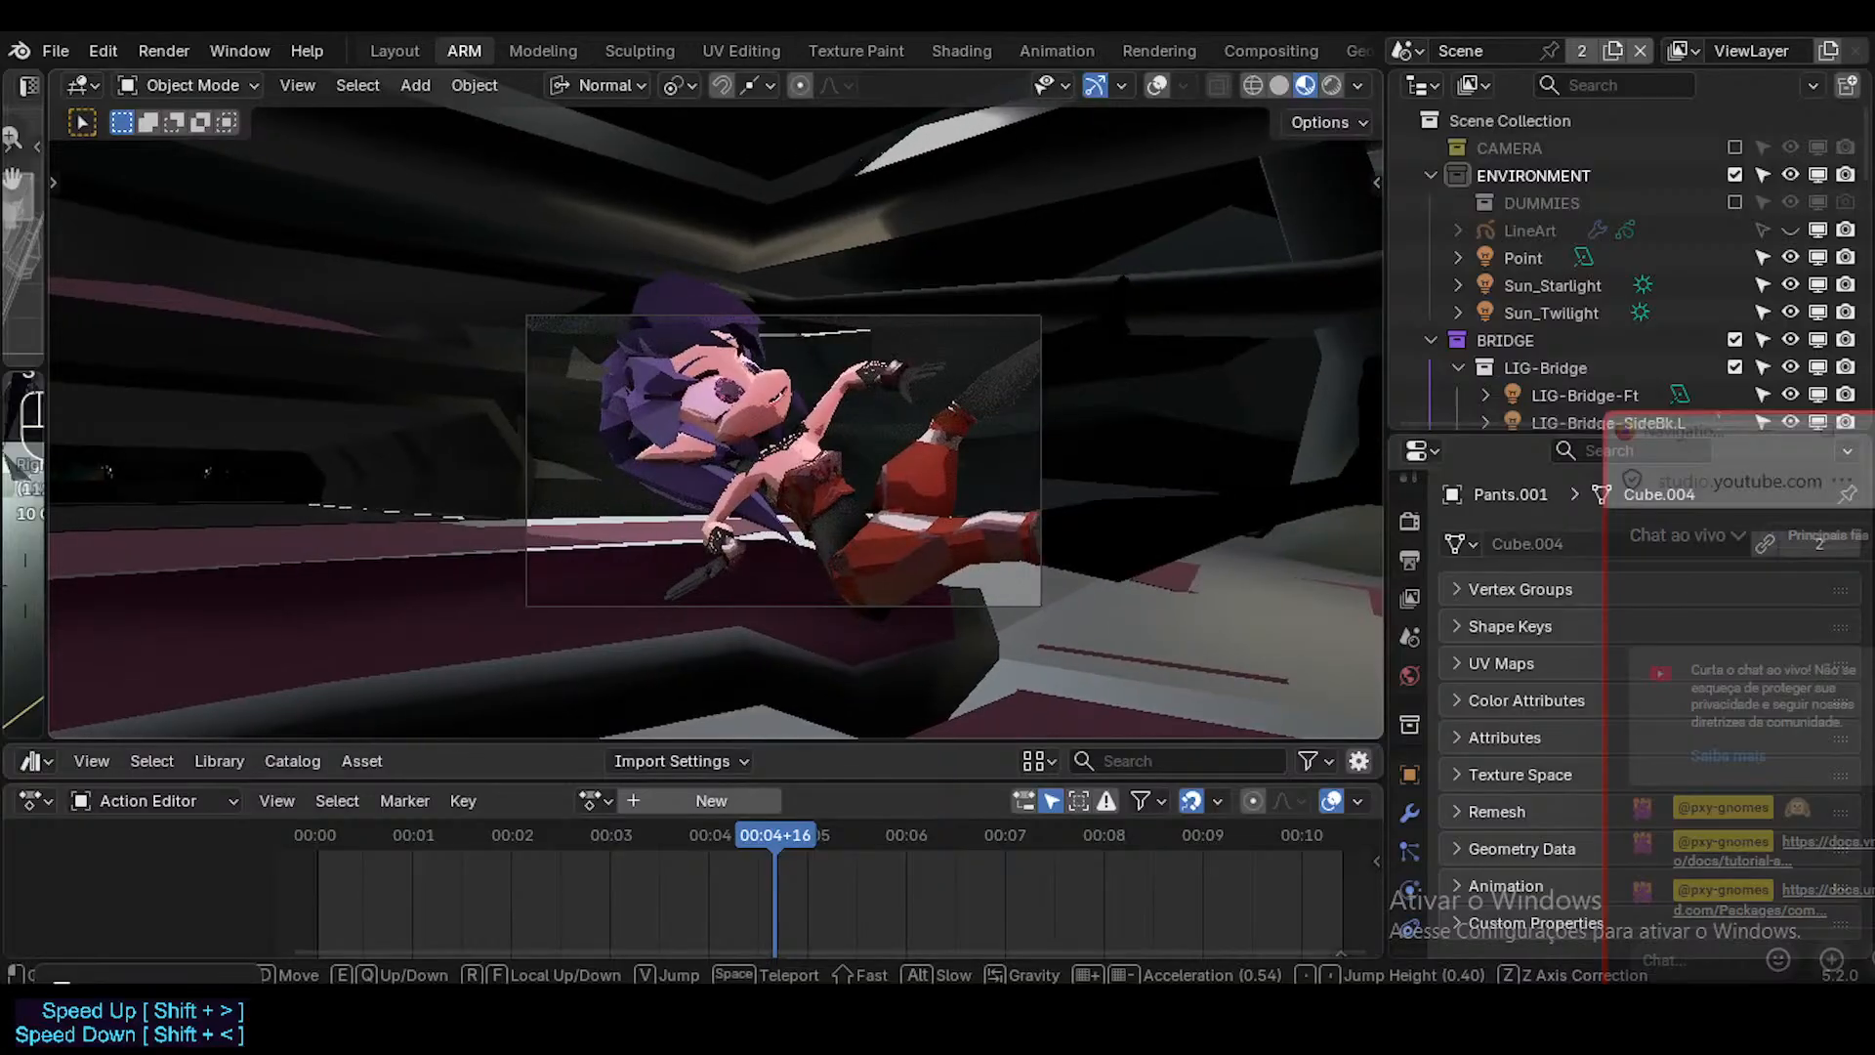
left_click(900, 501)
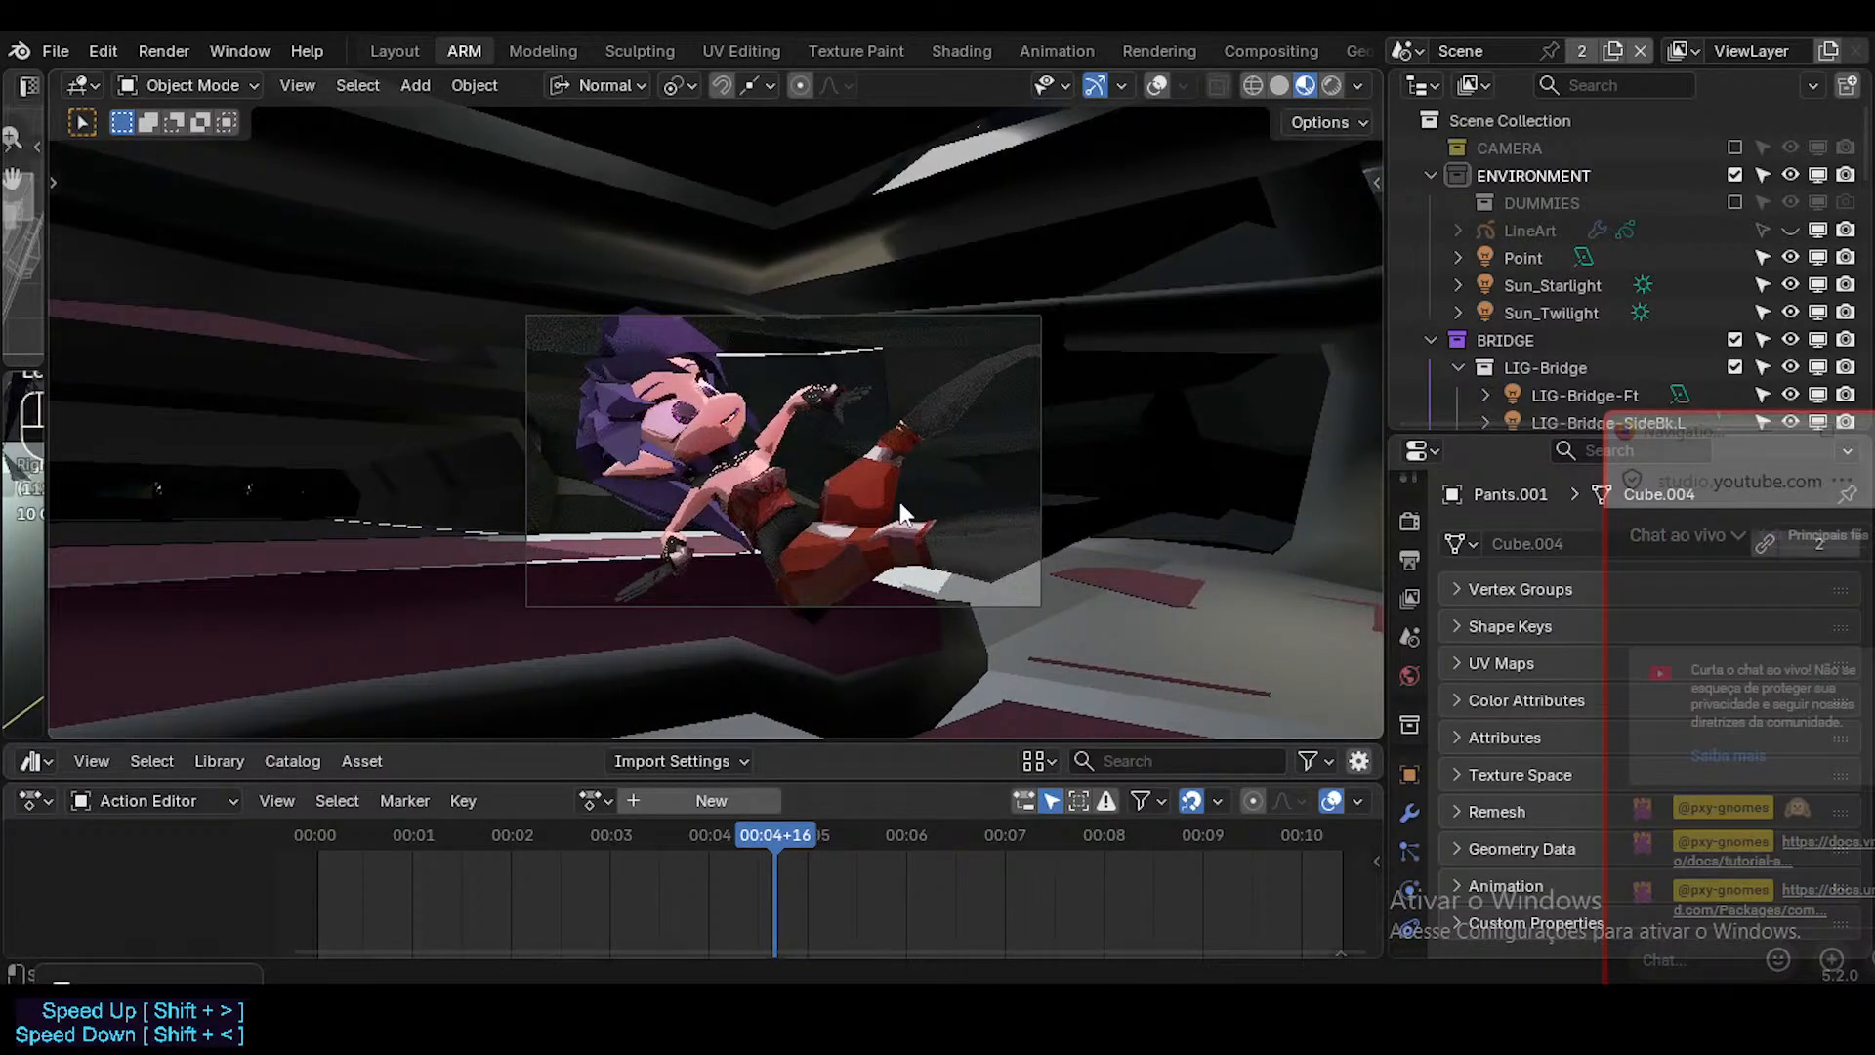
key("shift+alt+z")
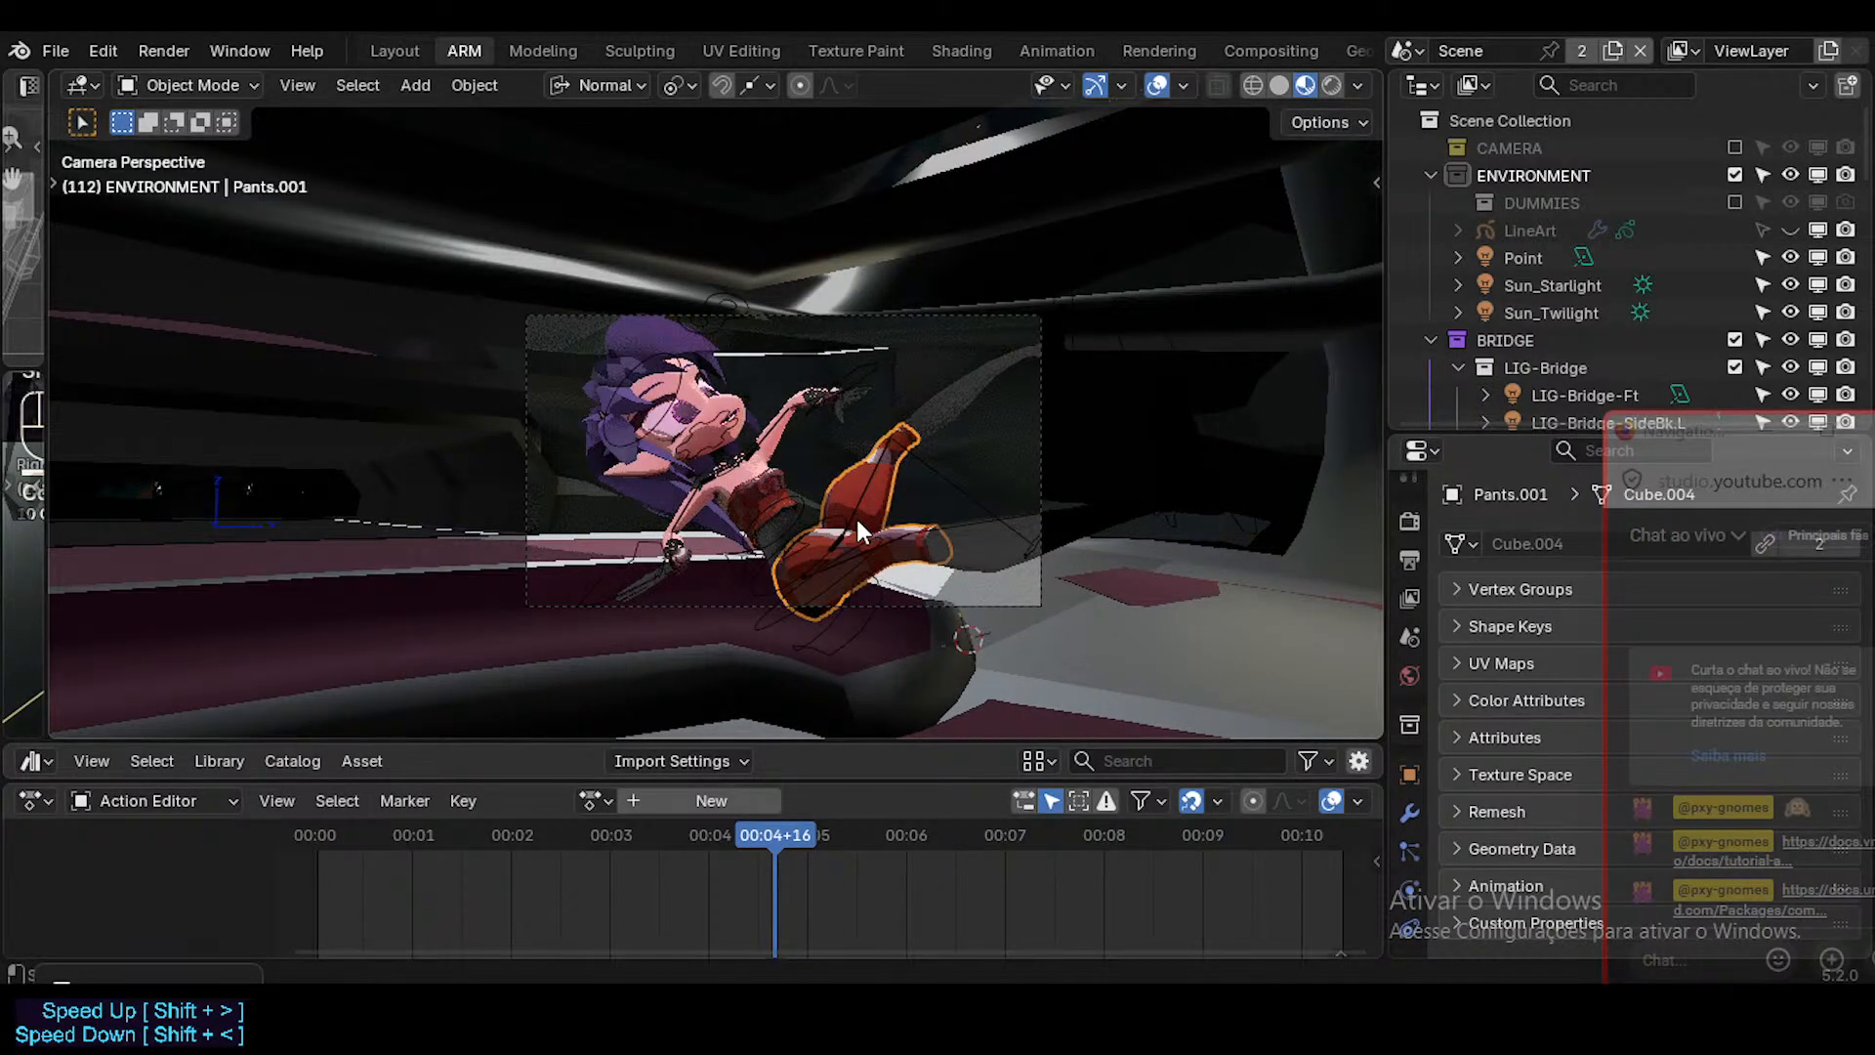
key("alt+z")
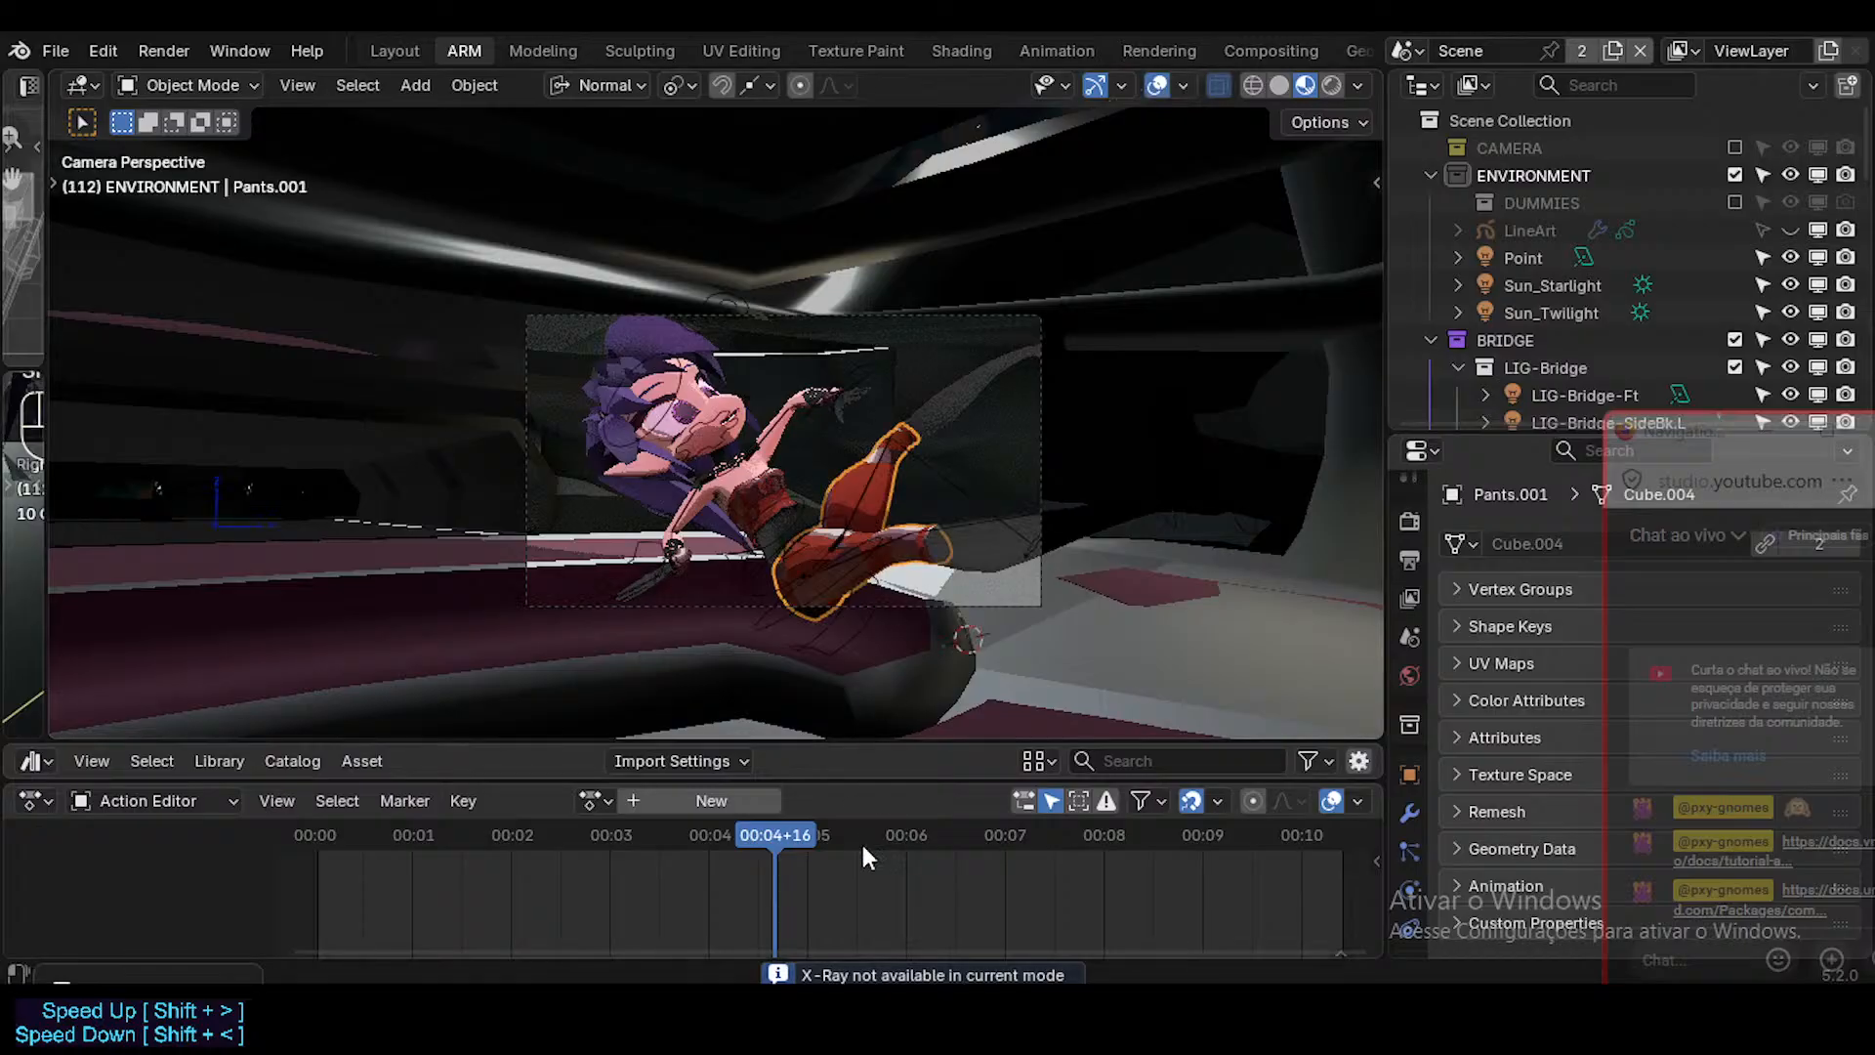
Switch to the browser to check the YouTube music playlist, and return to the Blender scene.
mouse_move(830, 1020)
left_click(725, 877)
left_click(1072, 615)
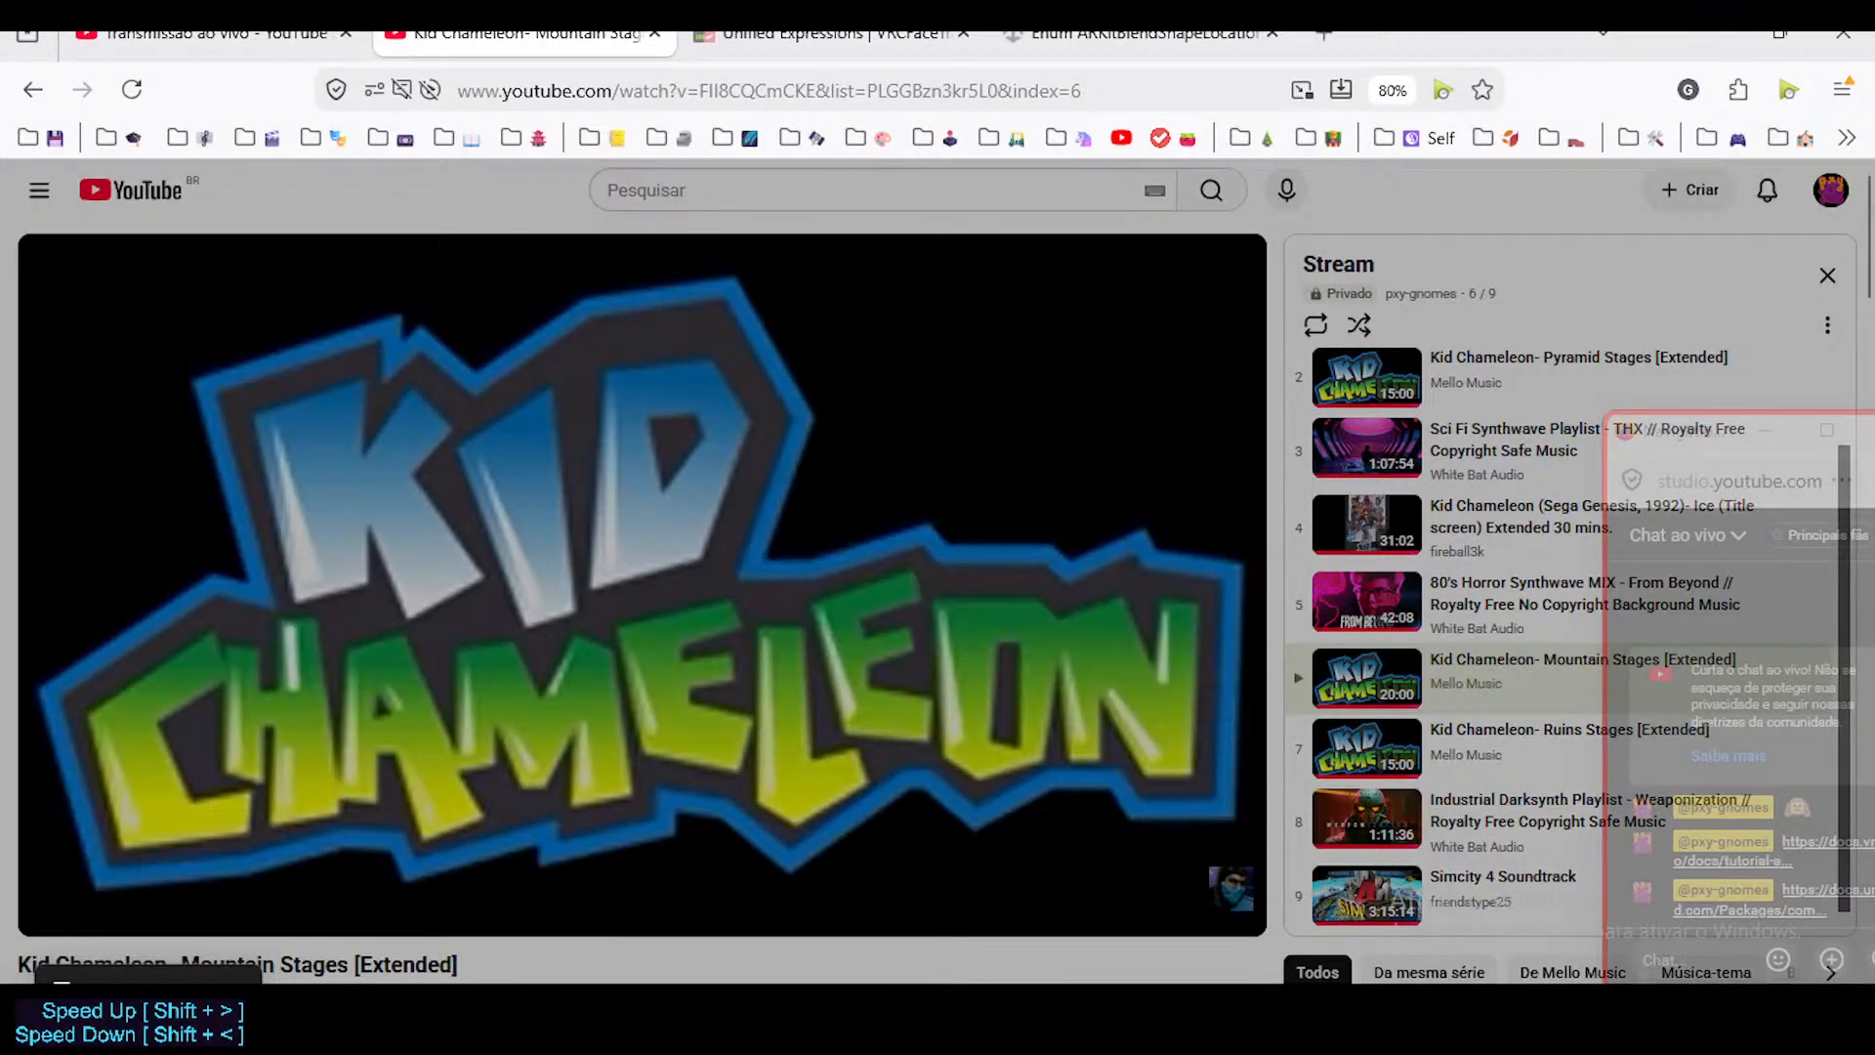
key("alt+Tab")
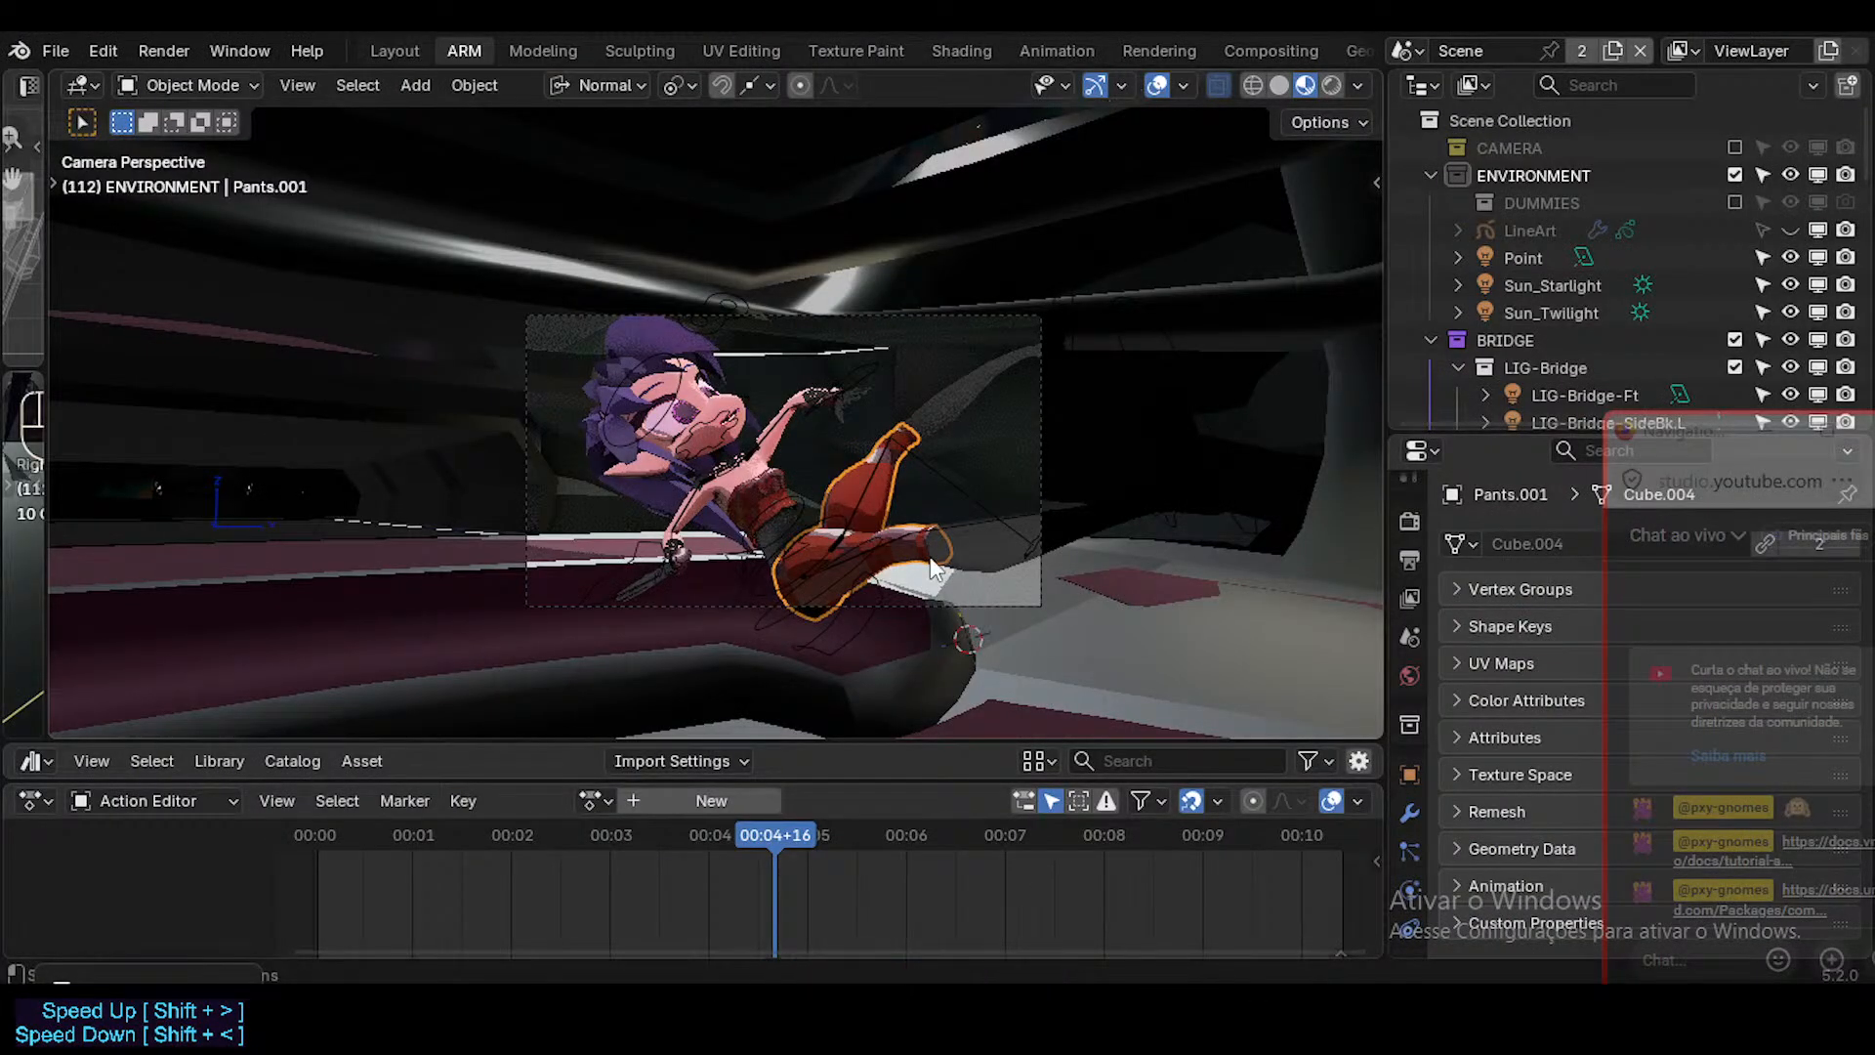
Render the current frame from the low side angle, inspect the image, and close the render window.
key("F12")
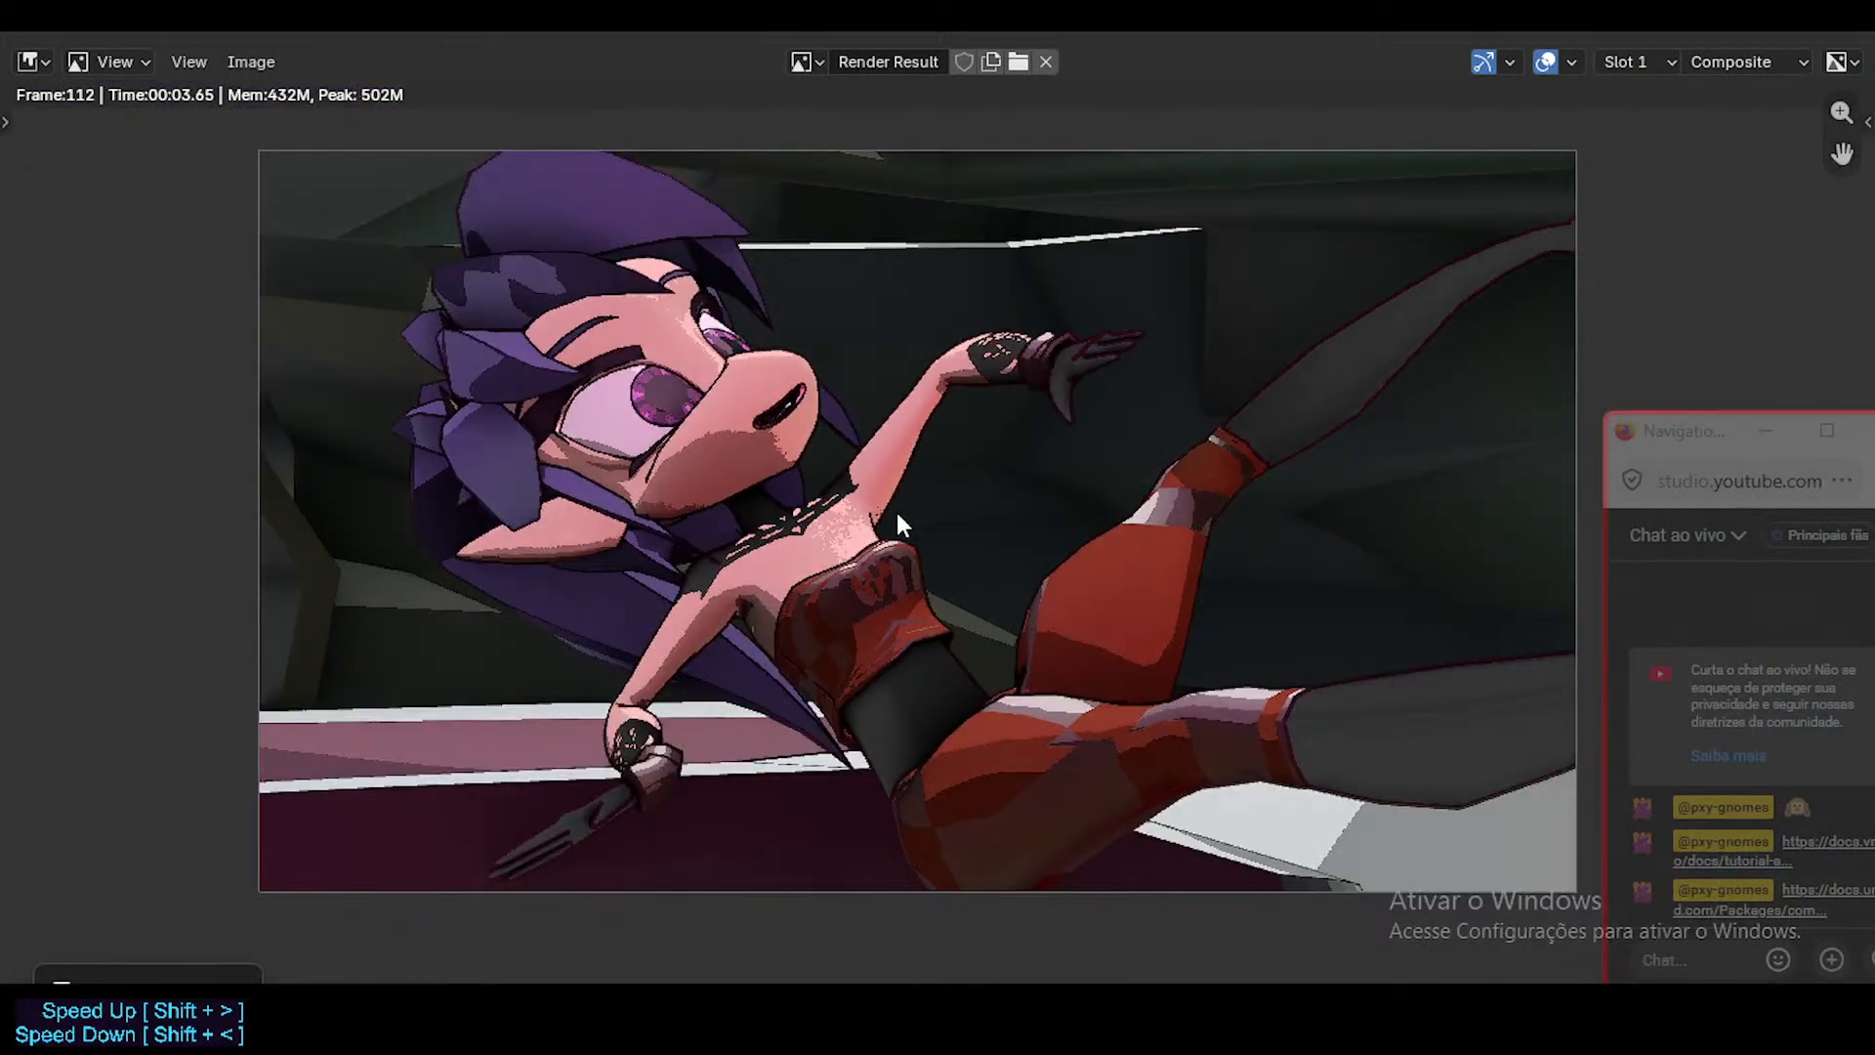
scroll(895, 508, "down", 2)
scroll(894, 508, "up", 2)
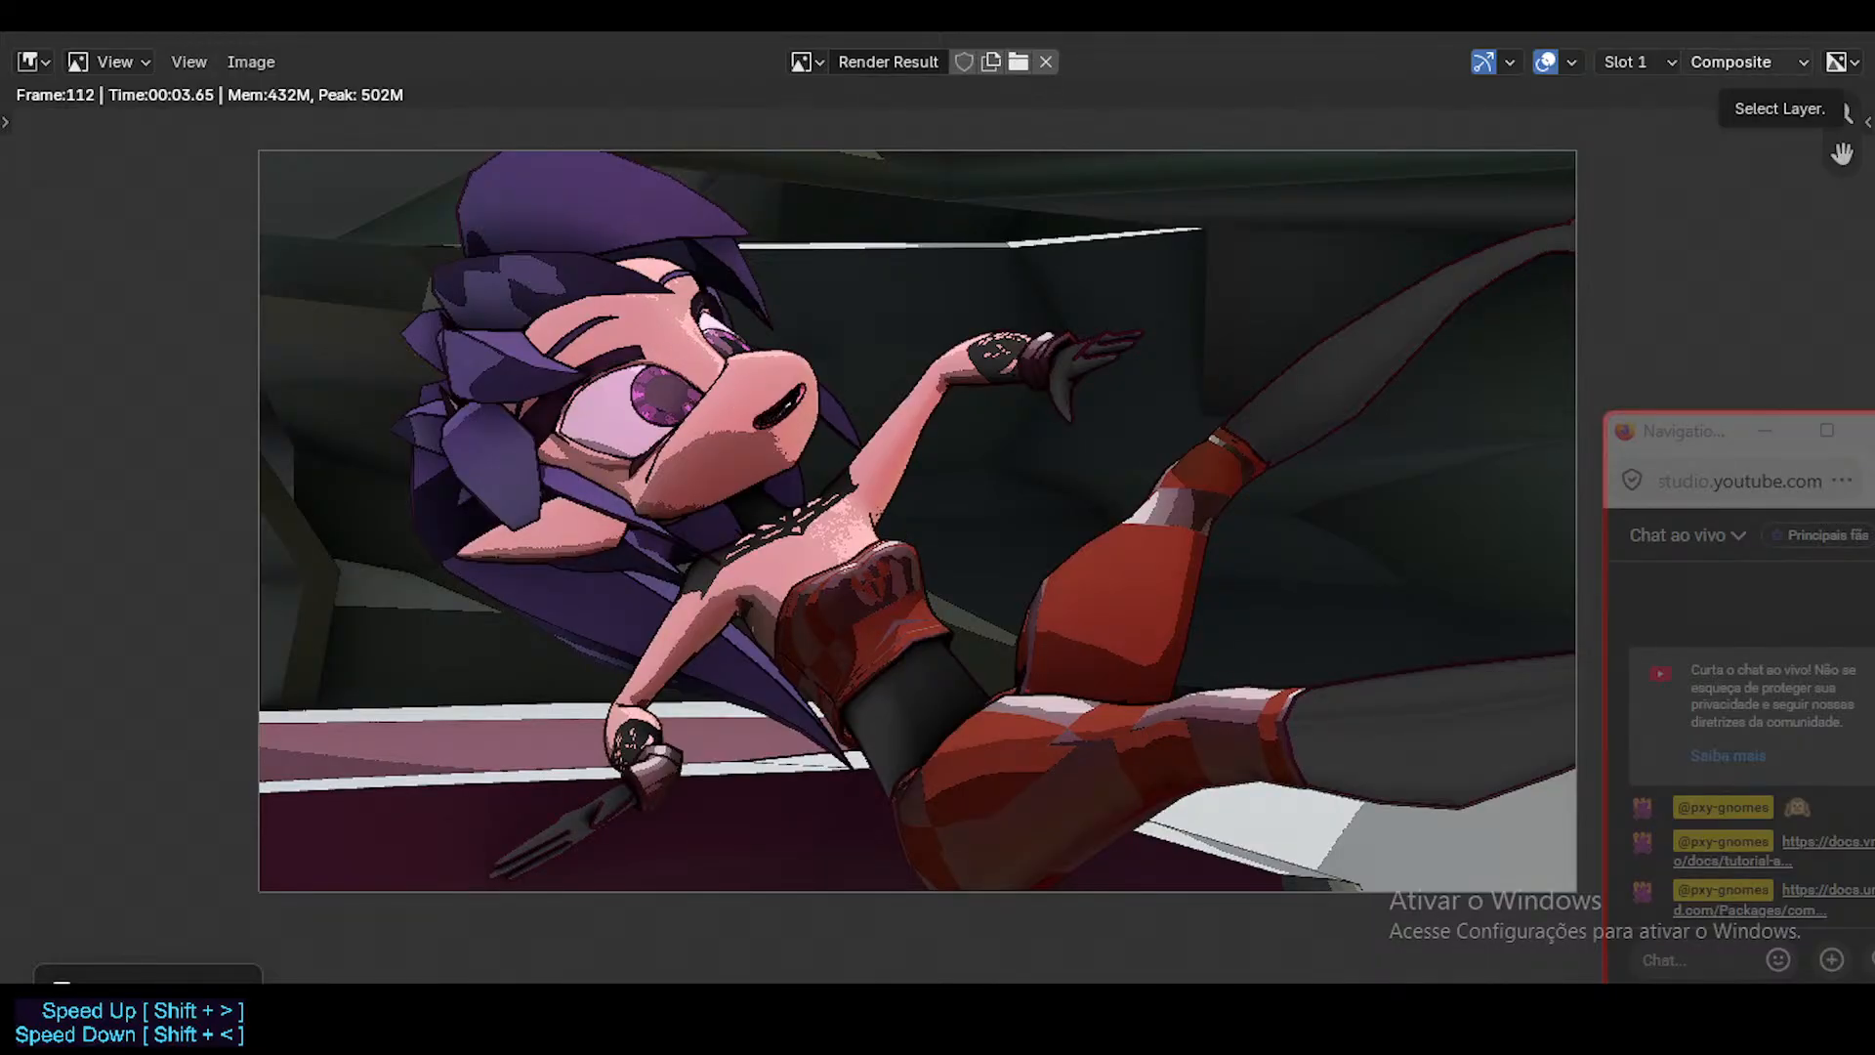
left_click(1779, 18)
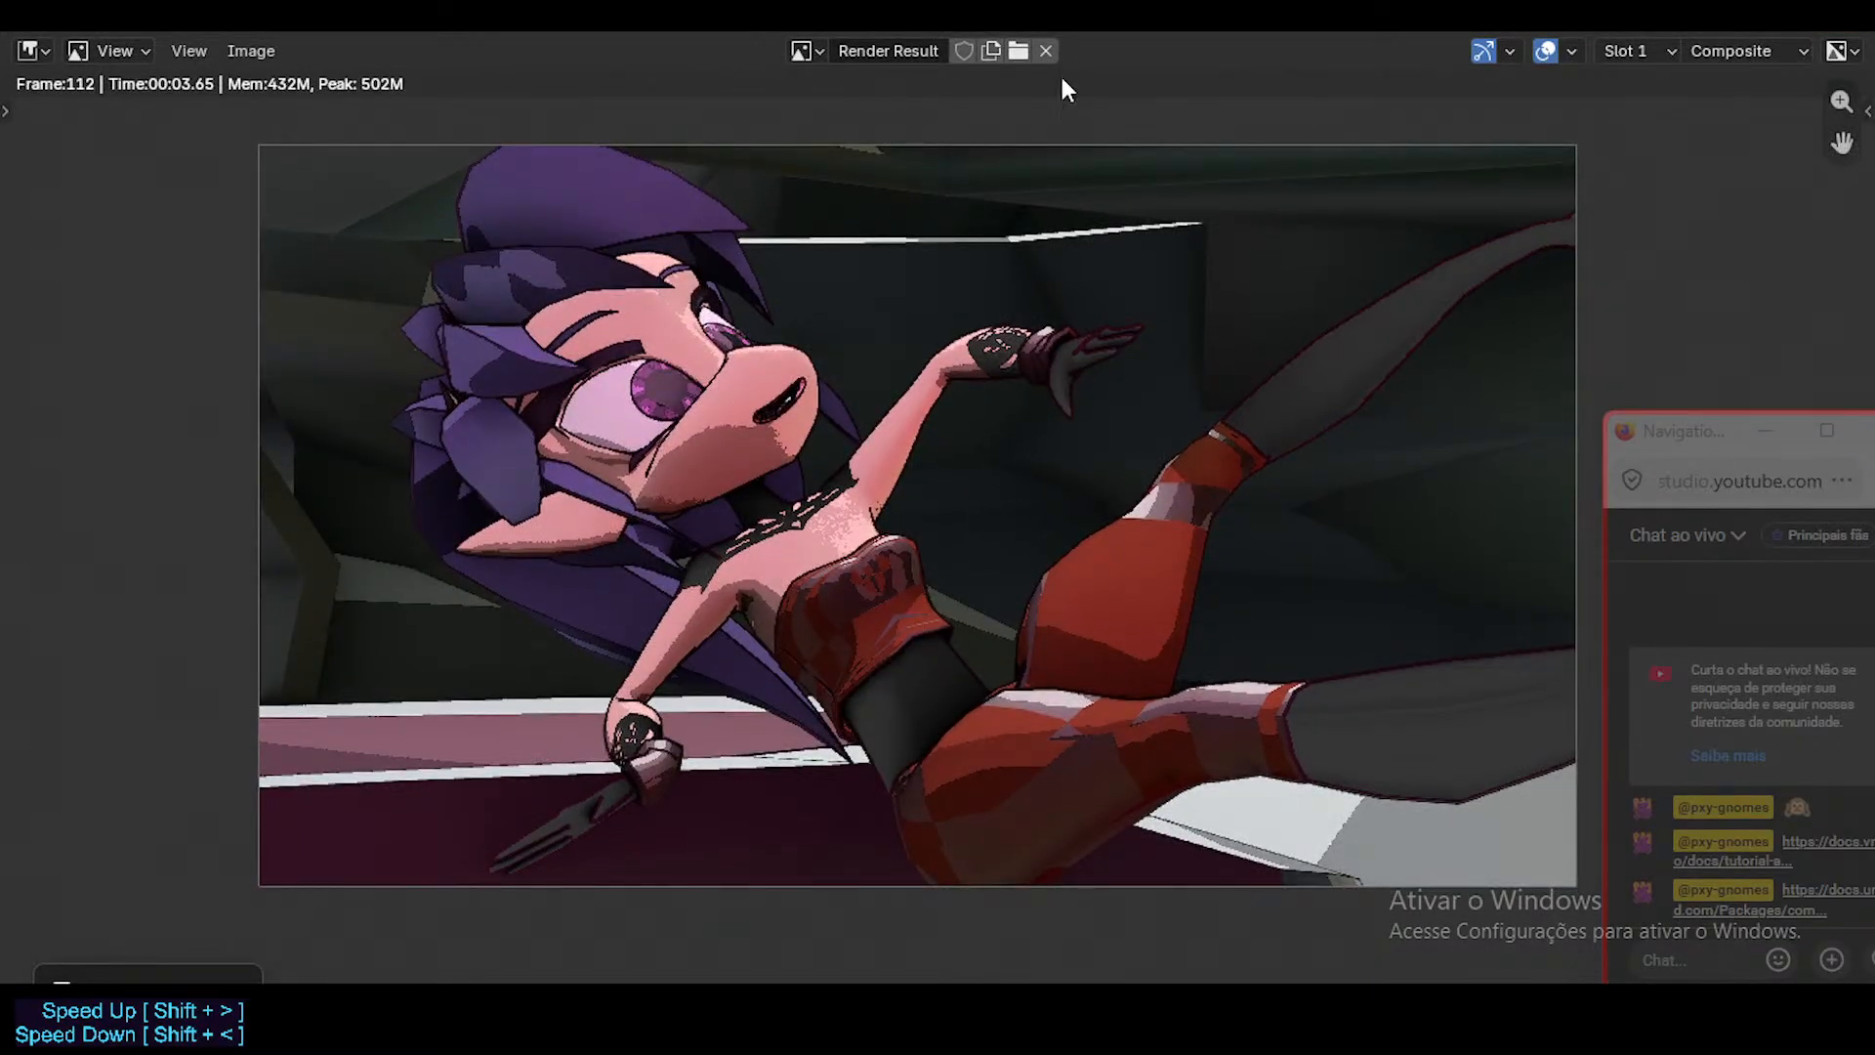
key("Escape")
Fly the camera around to a higher front view that frames the character's head, torso and raised leg.
key("shift+grave")
key("w")
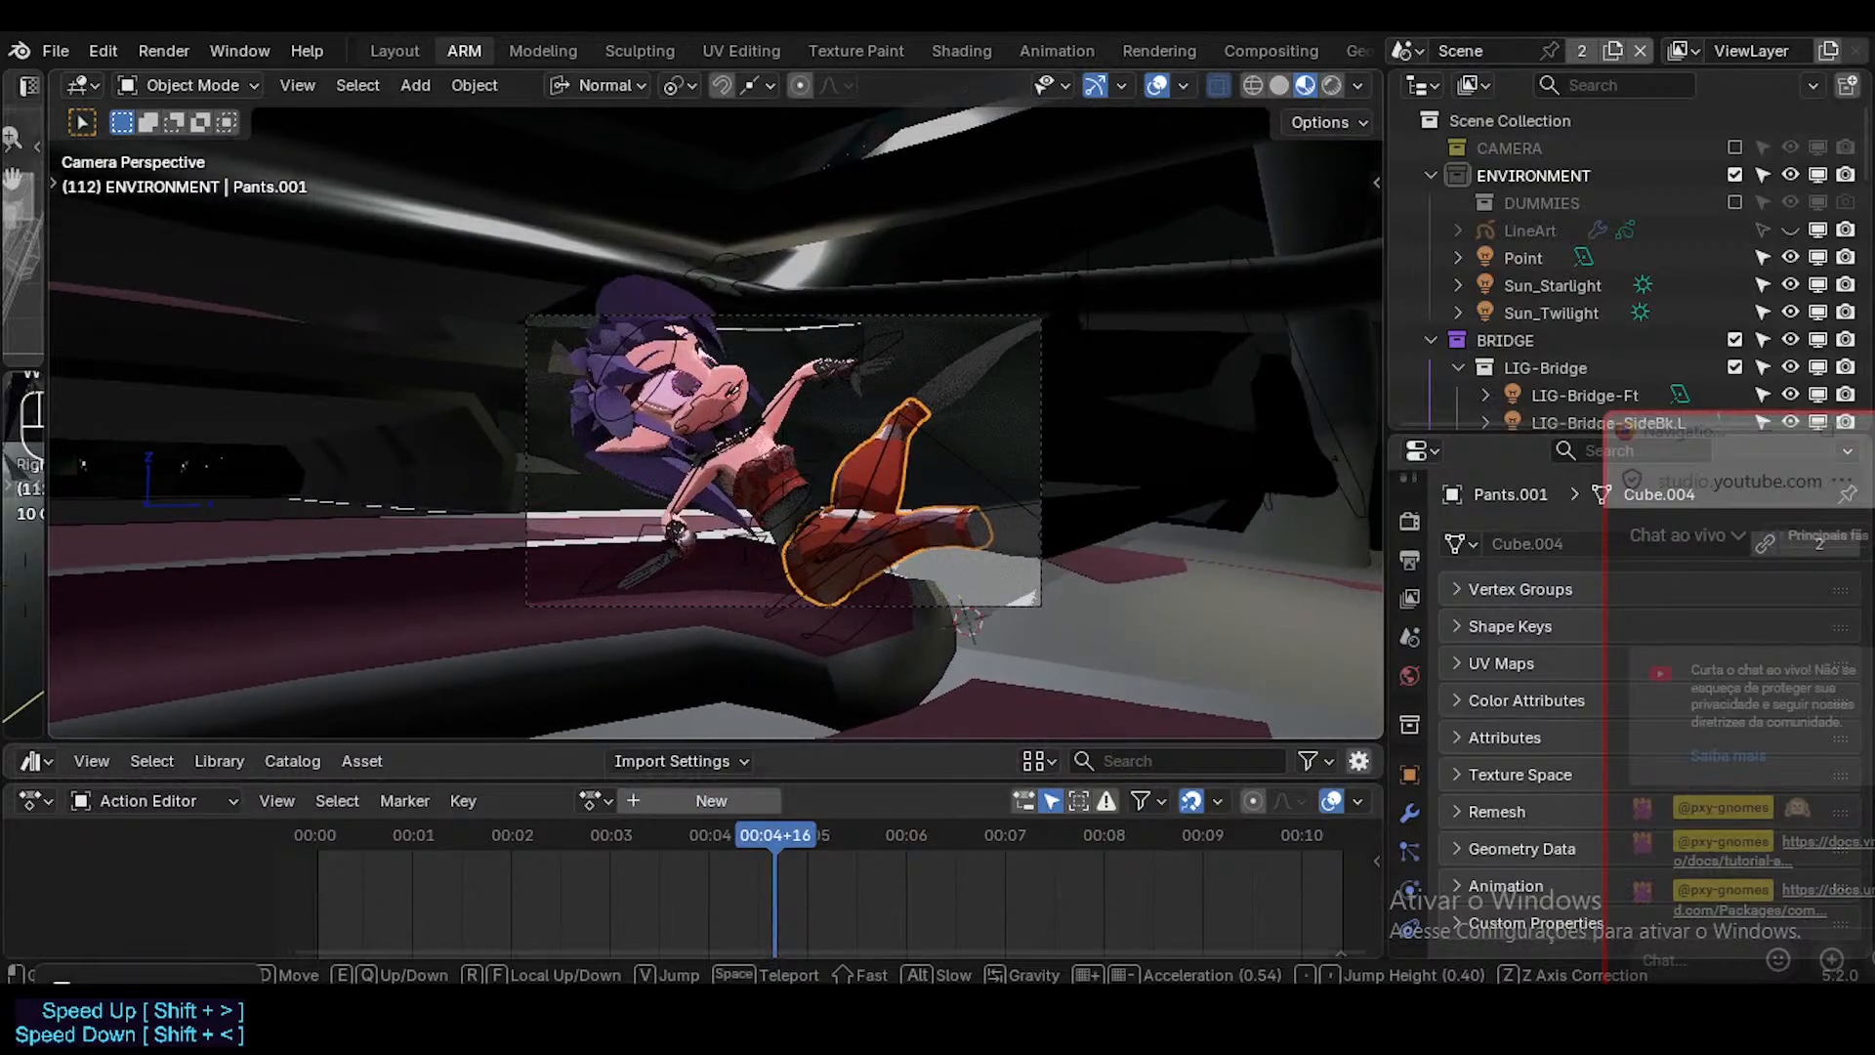
key("a")
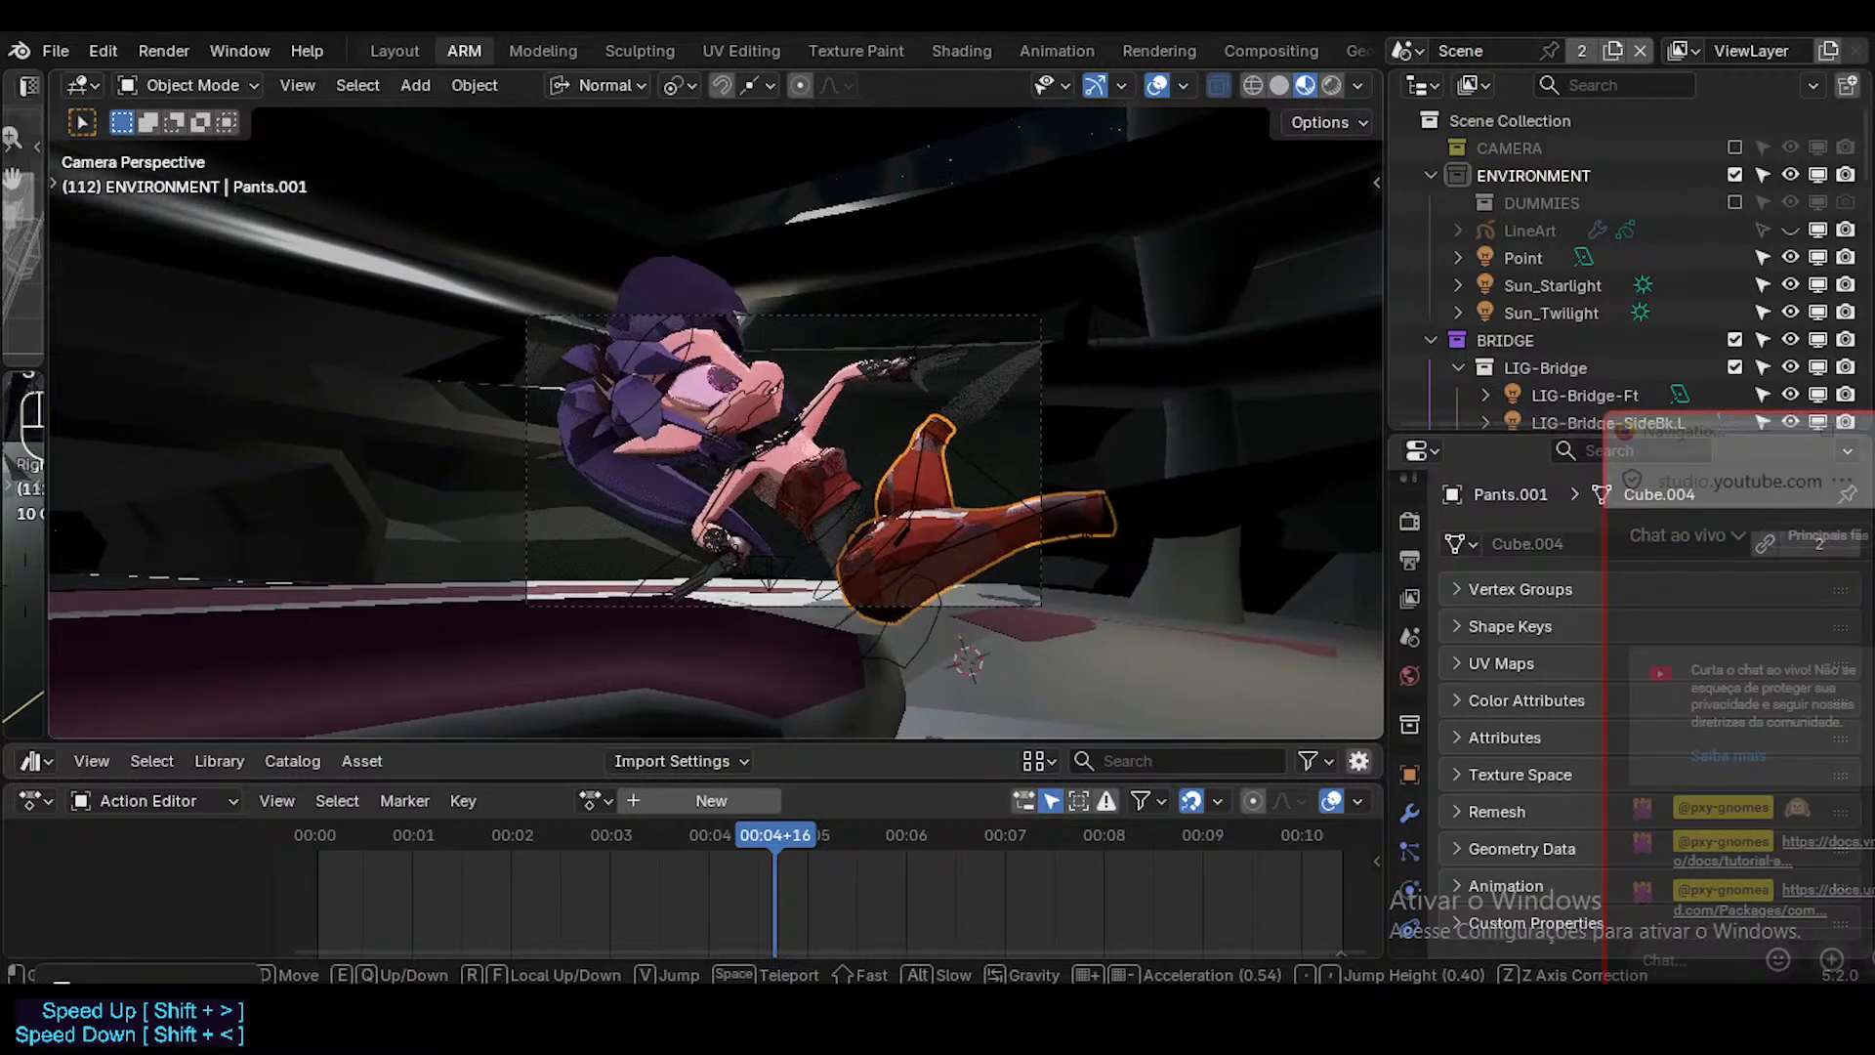
key("s")
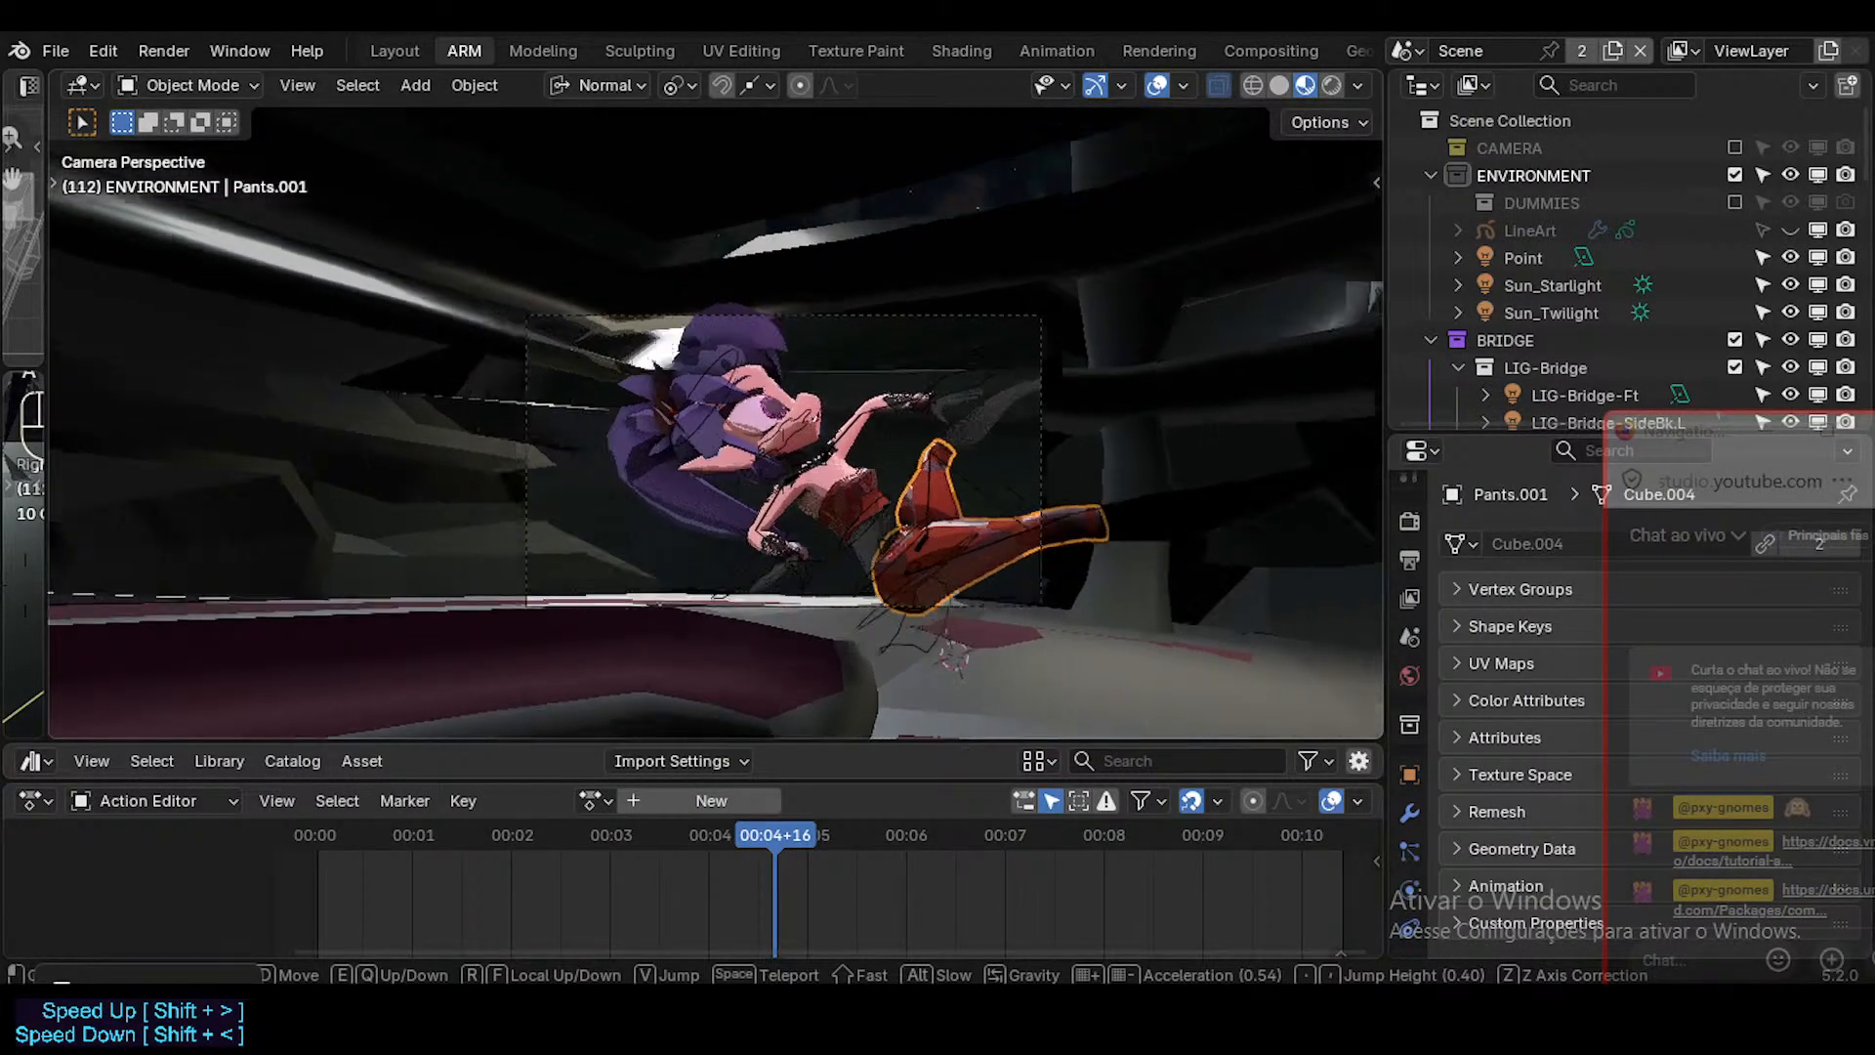
key("q")
key("d")
key("w")
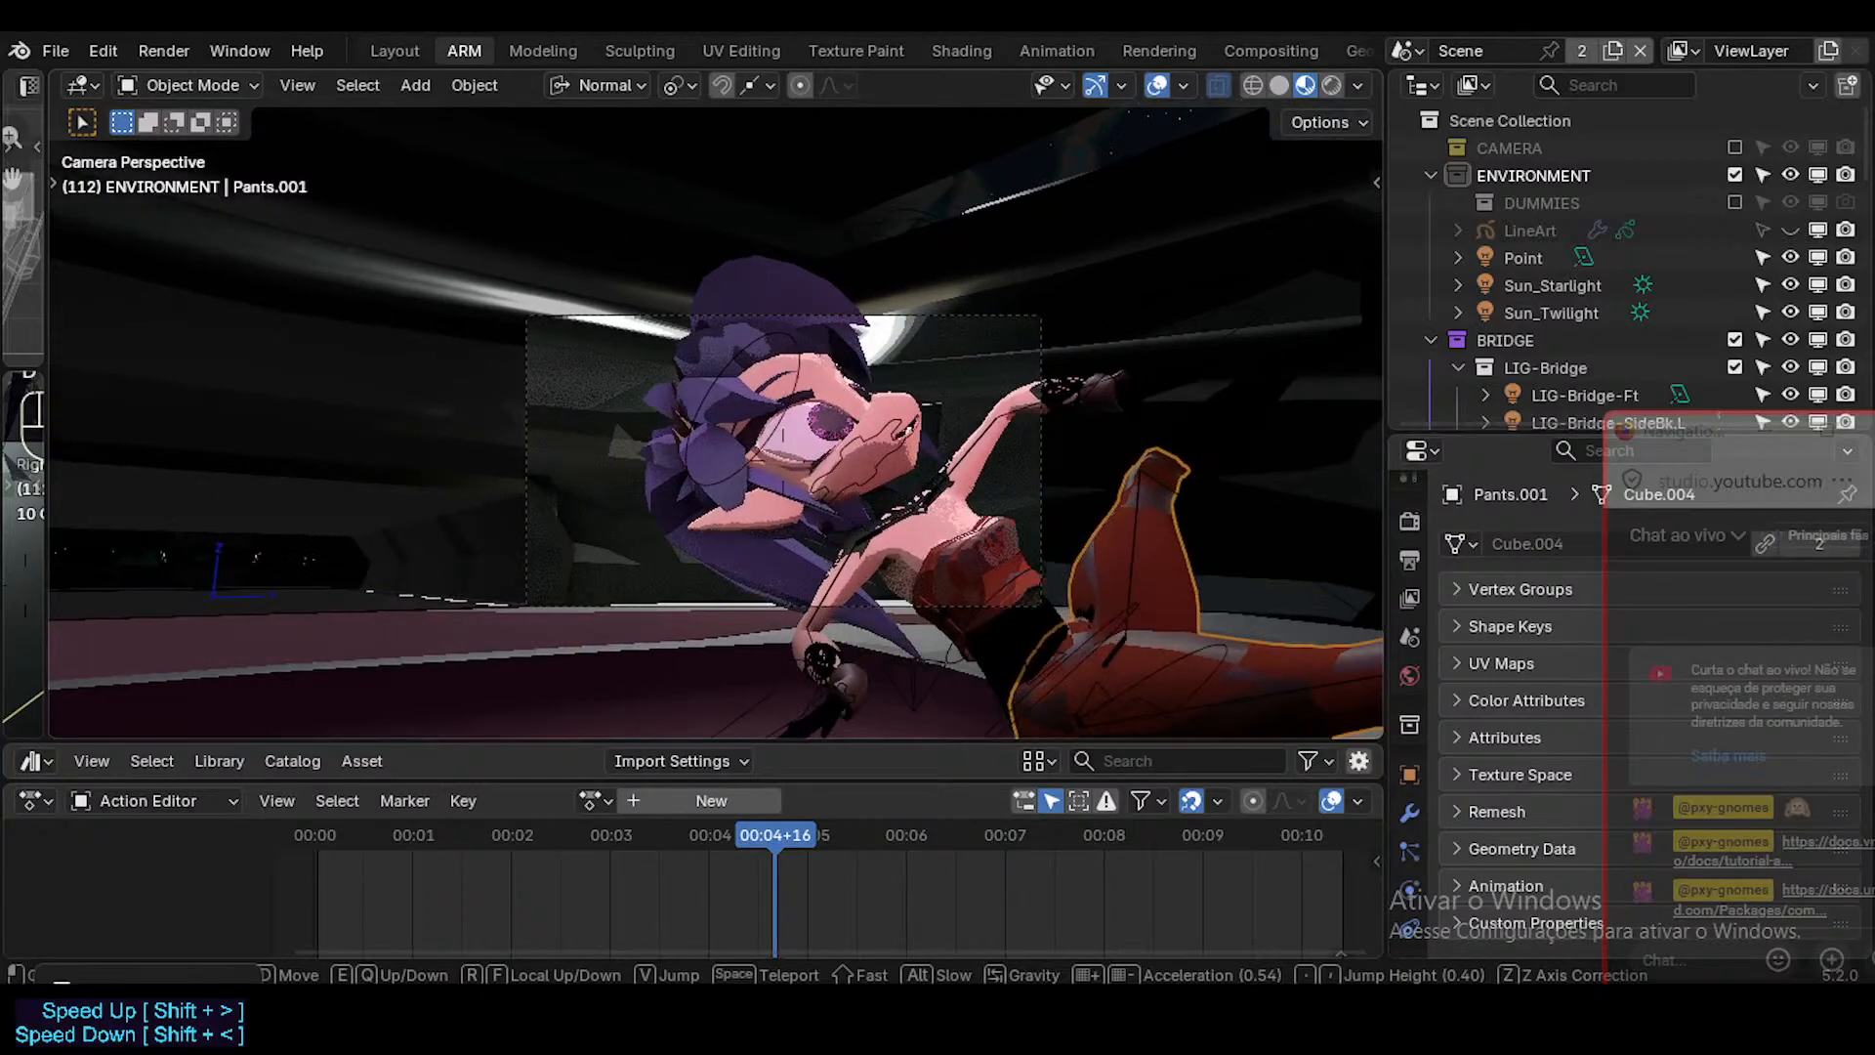
key("s")
key("d")
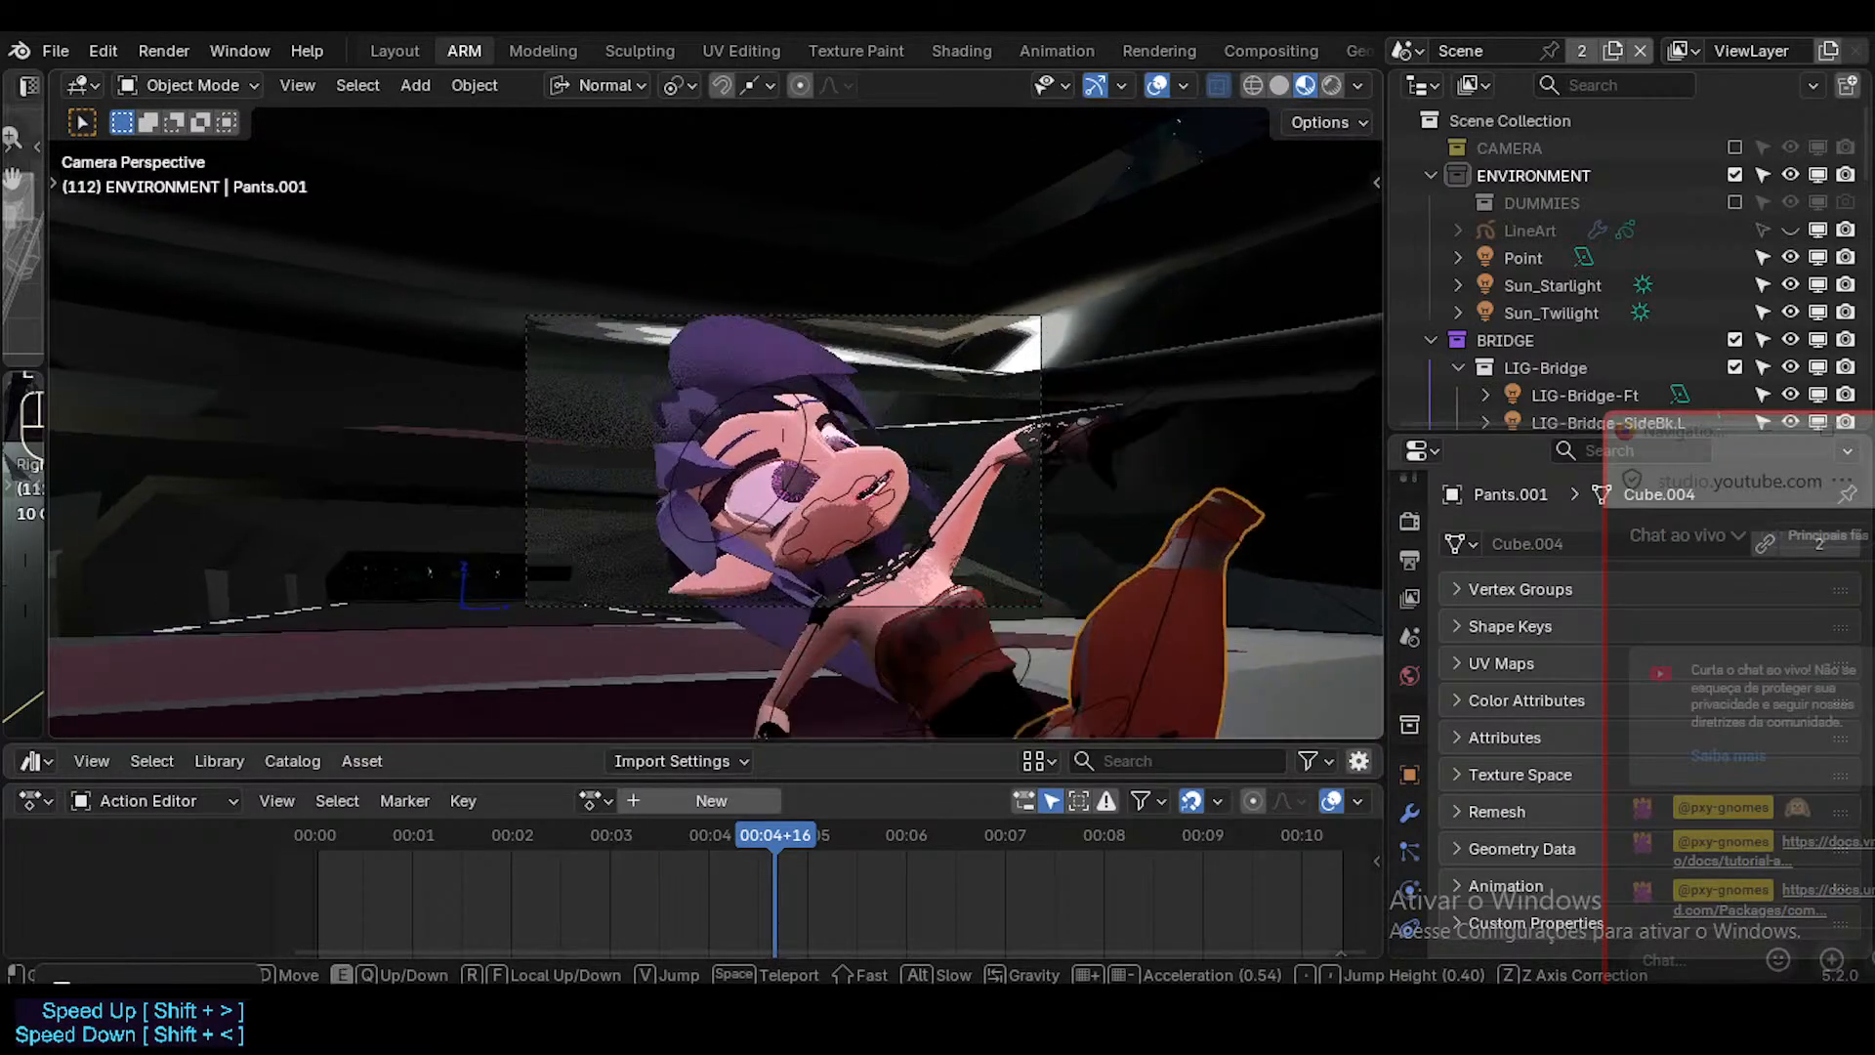
key("e")
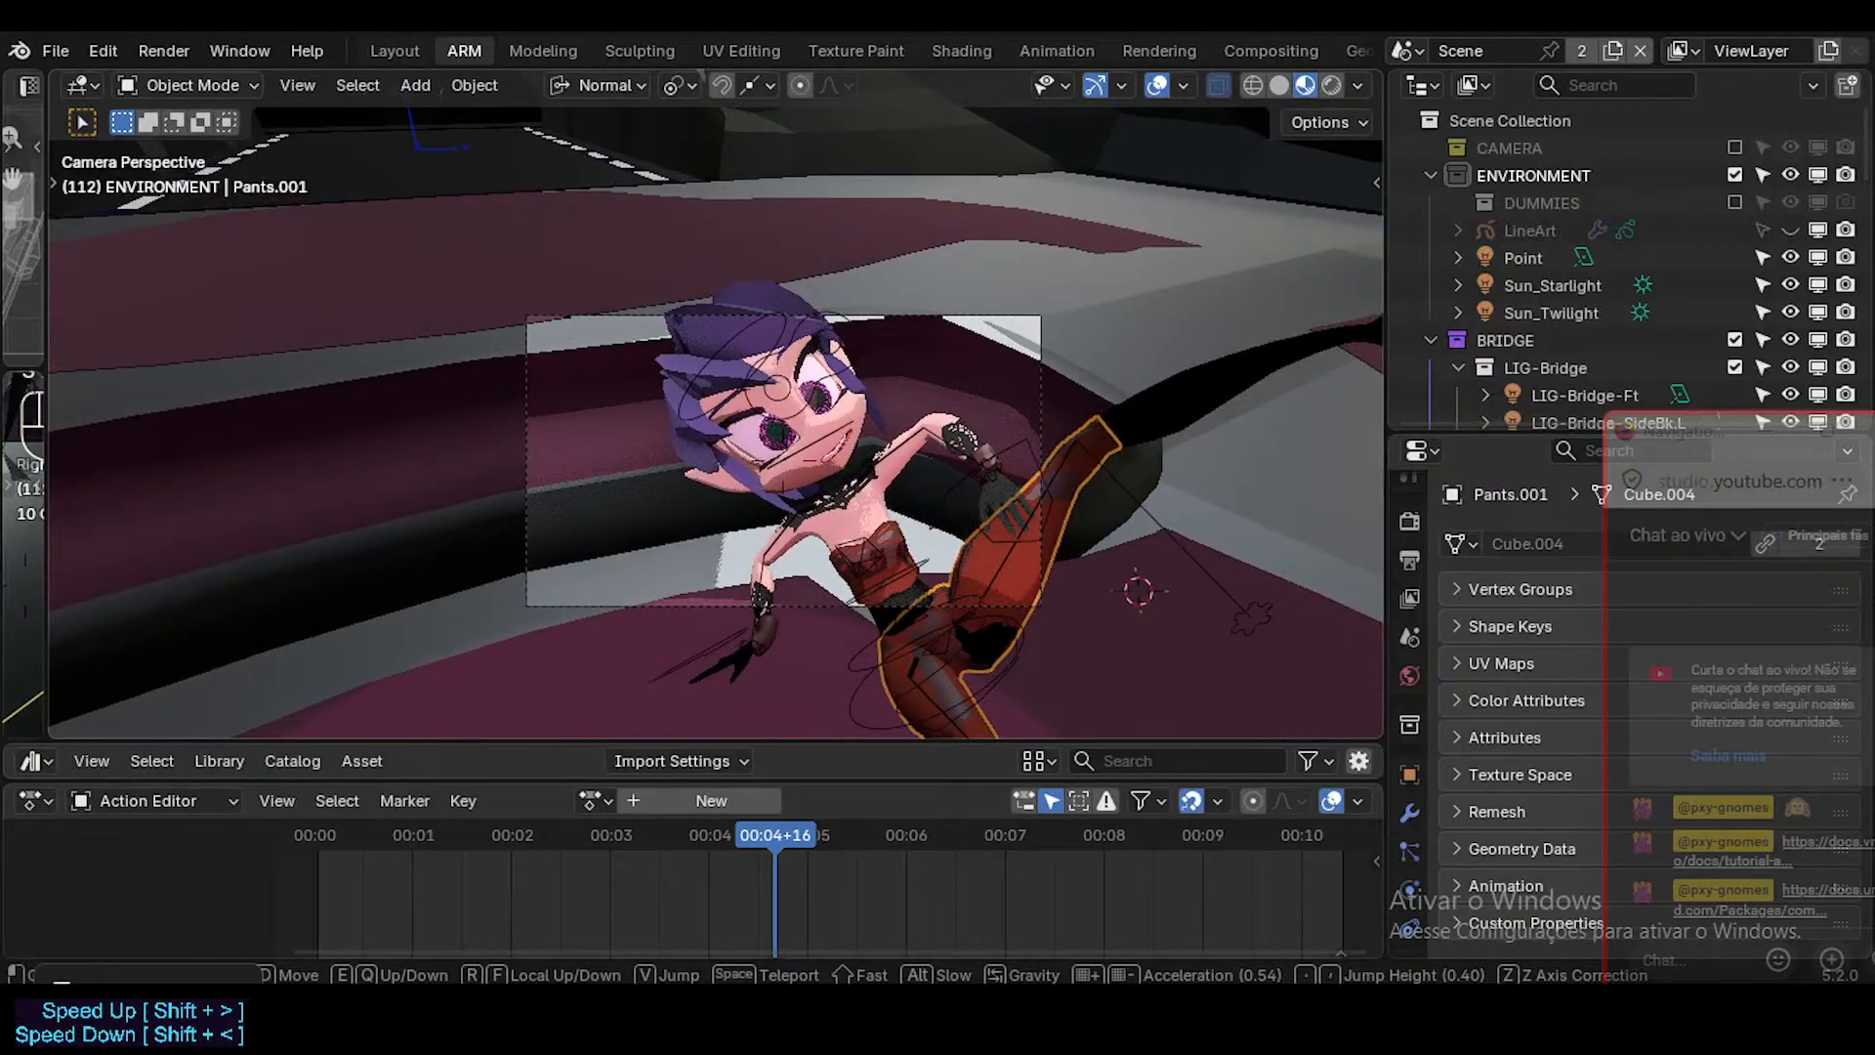
key("w")
key("d")
key("s")
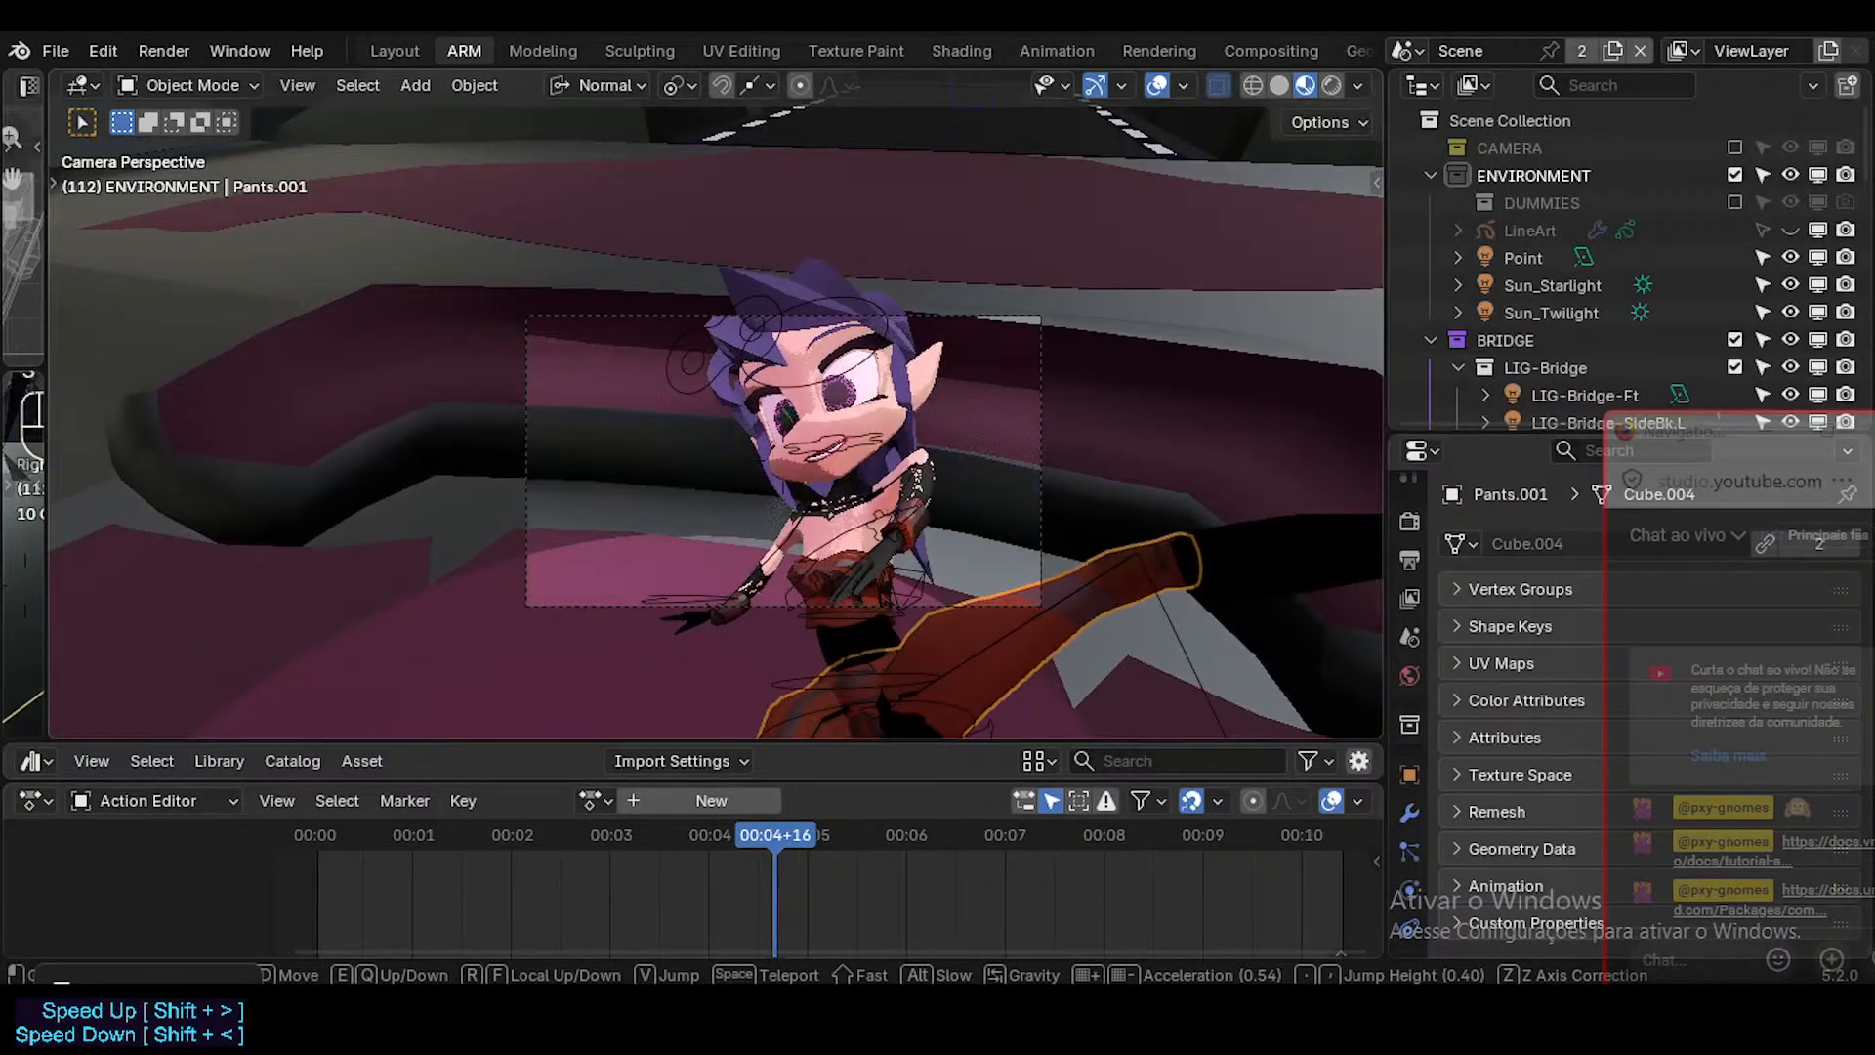
key("s")
key("d")
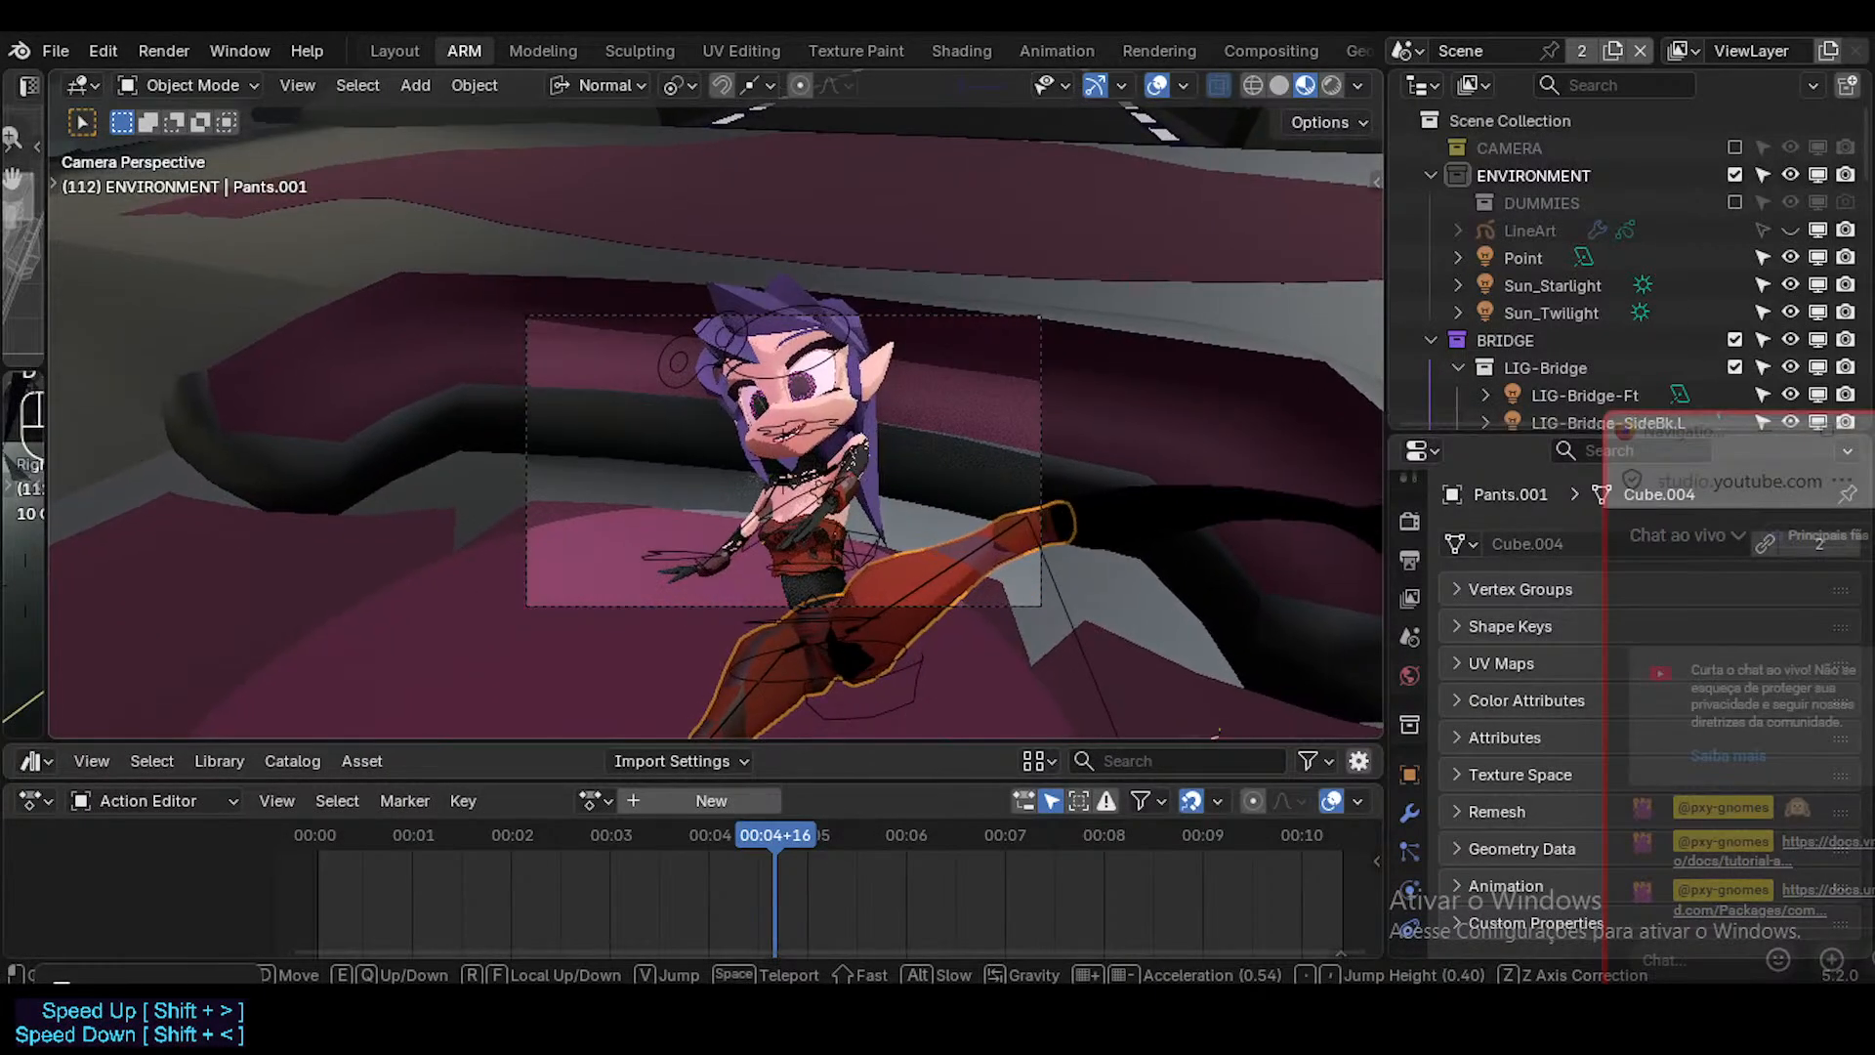
Render the current frame from the front camera angle, zoom in to inspect the character, and close the render window.
key("F12")
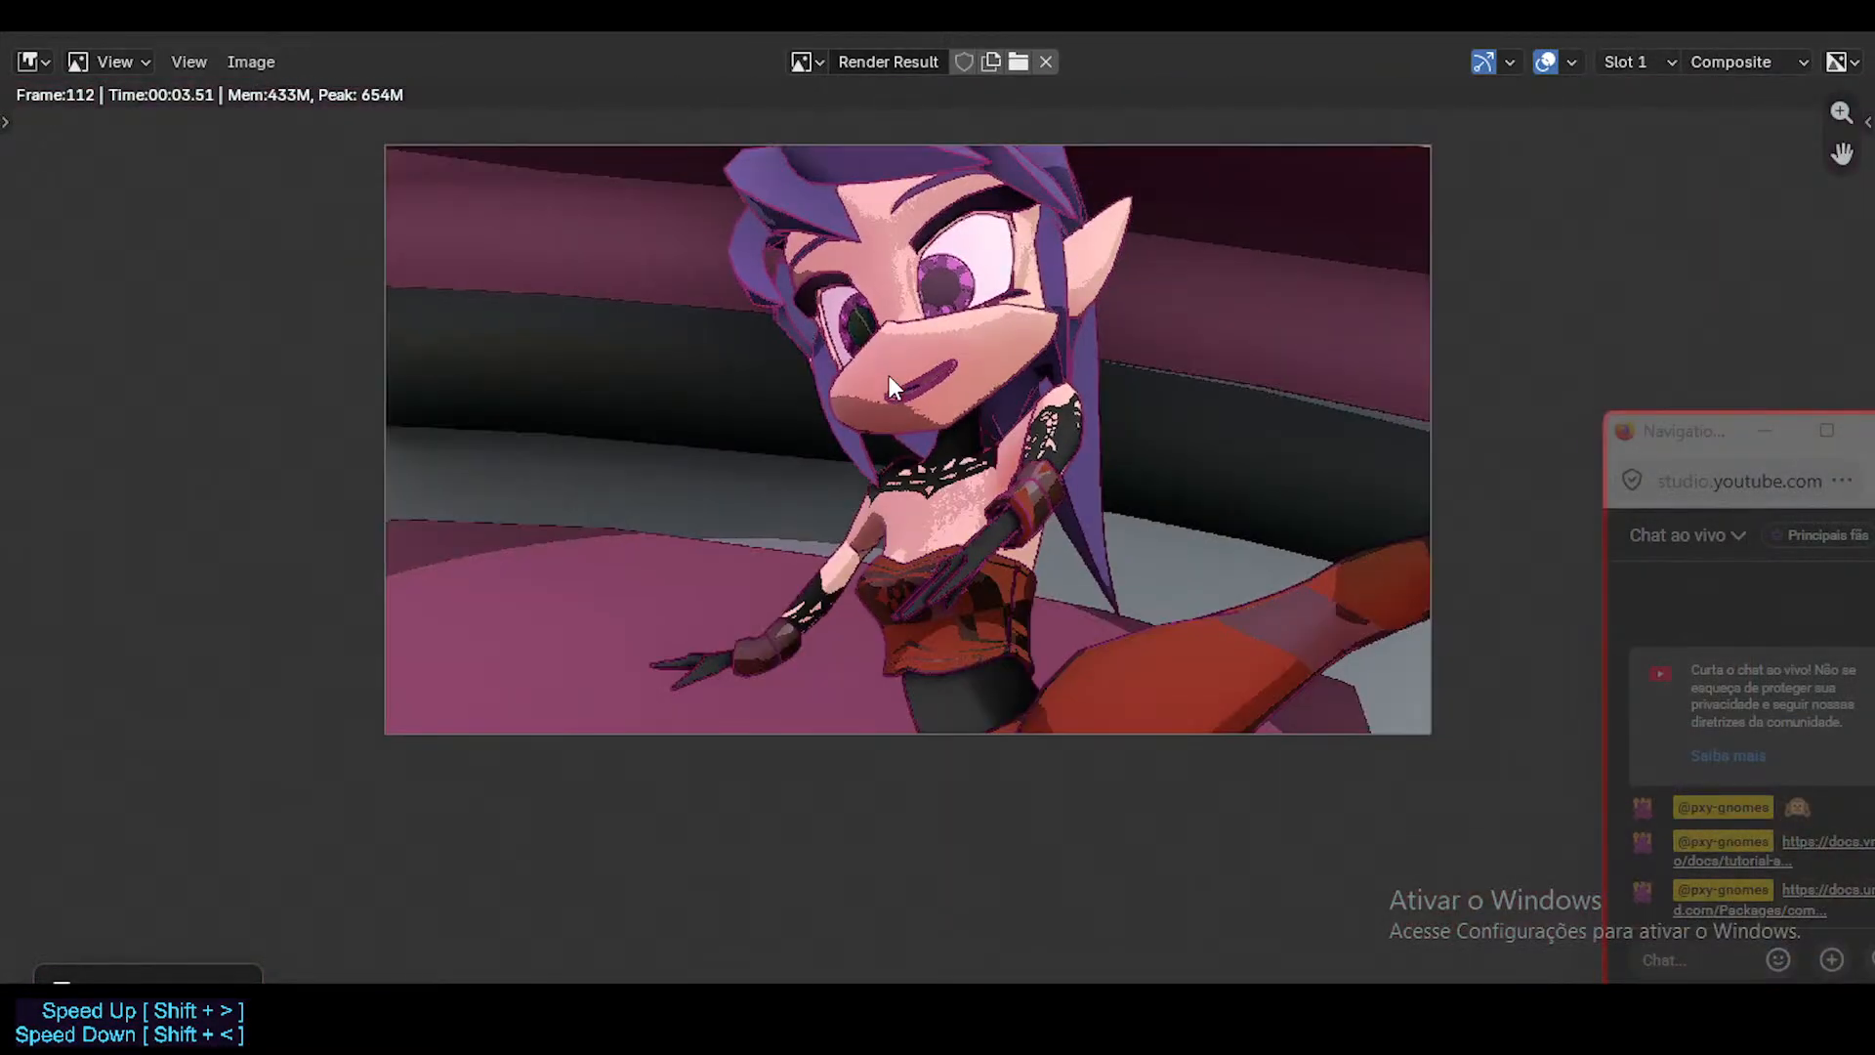
scroll(889, 377, "up", 1)
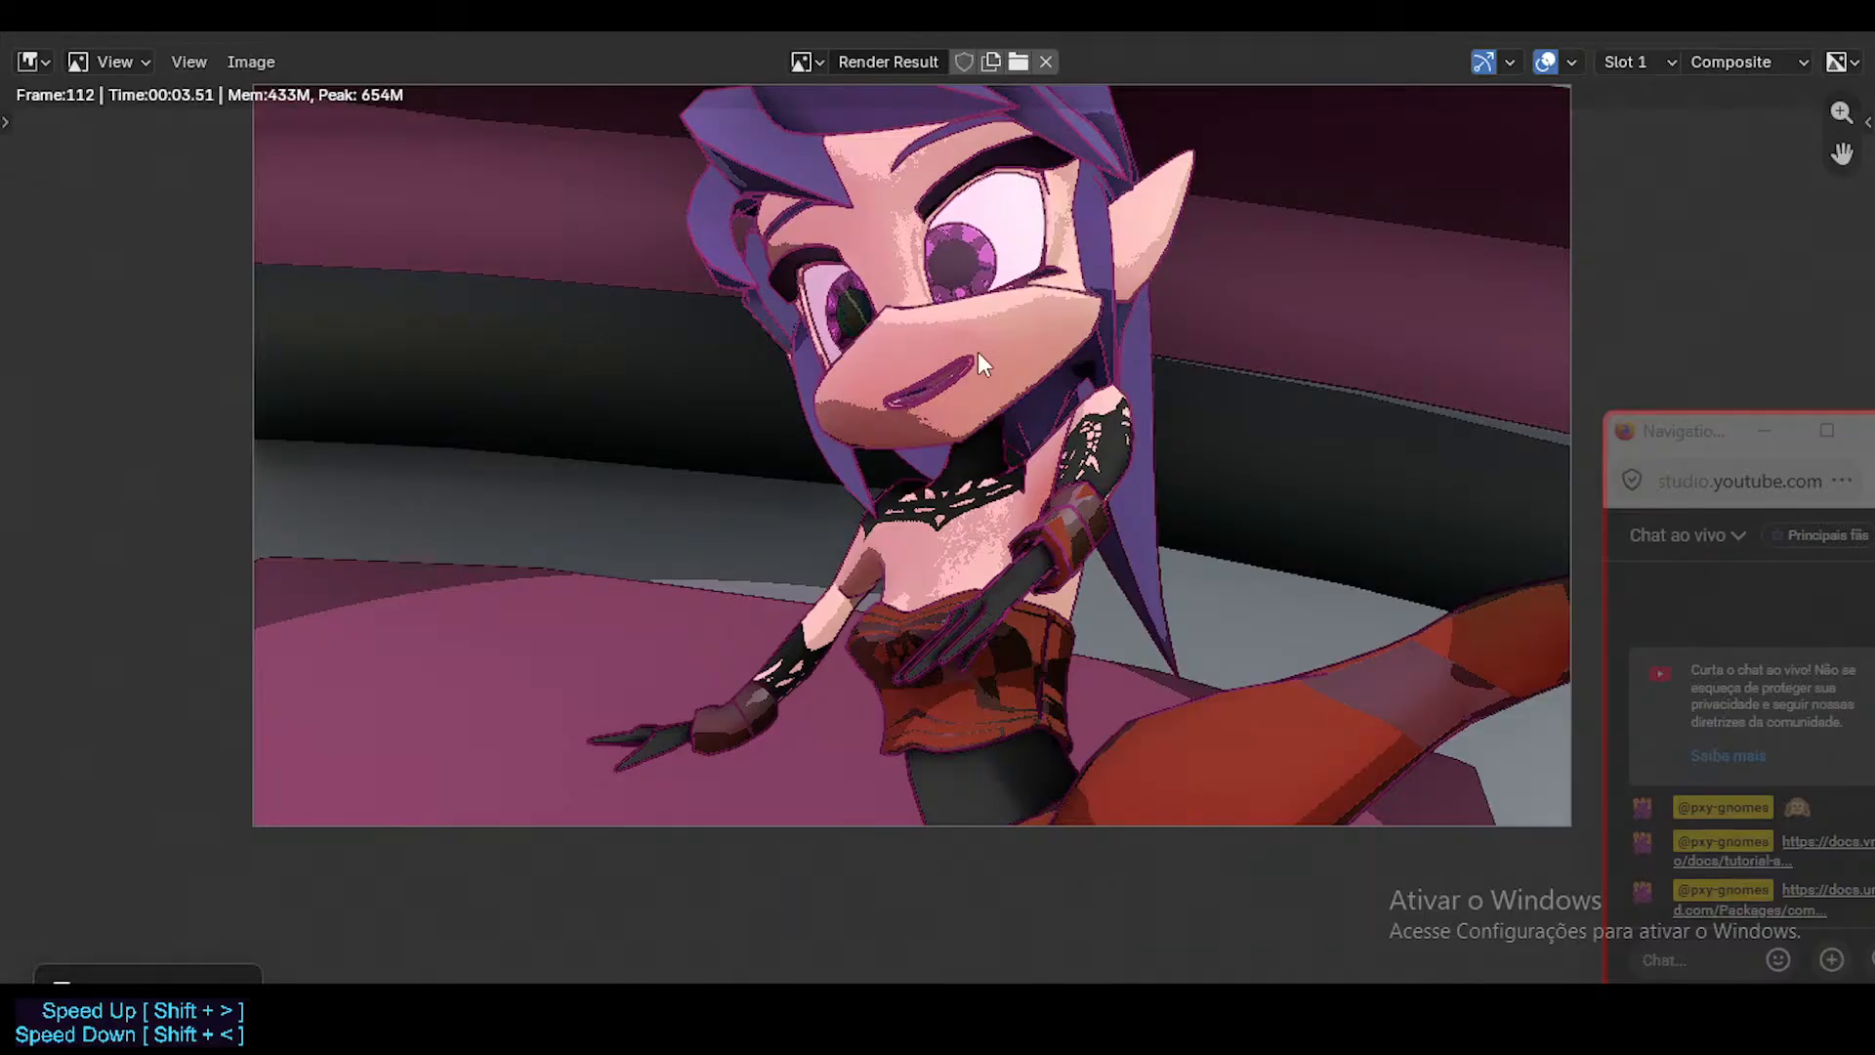
left_click(1833, 31)
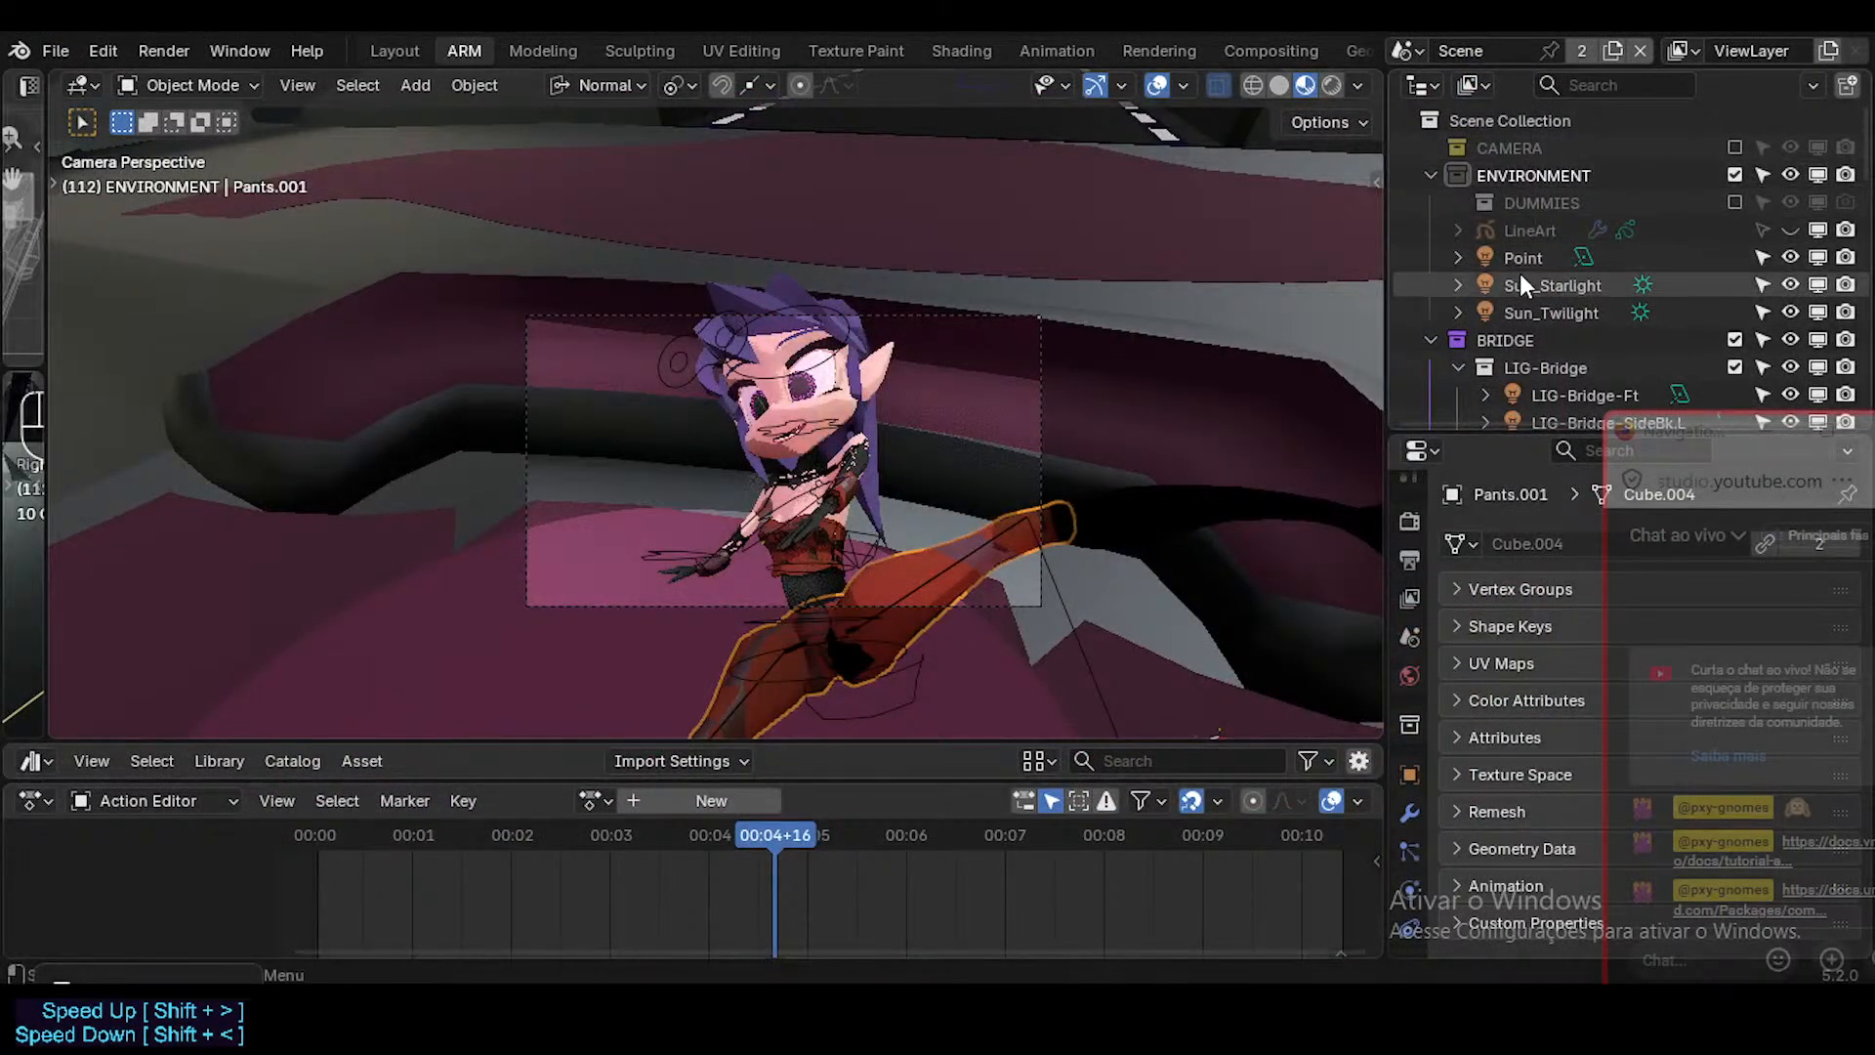
Toggle the viewport display of Sun_Starlight and Sun_Twilight off and on to compare their effect on the character.
left_click(1821, 281)
left_click(1820, 283)
left_click(1816, 313)
left_click(1817, 312)
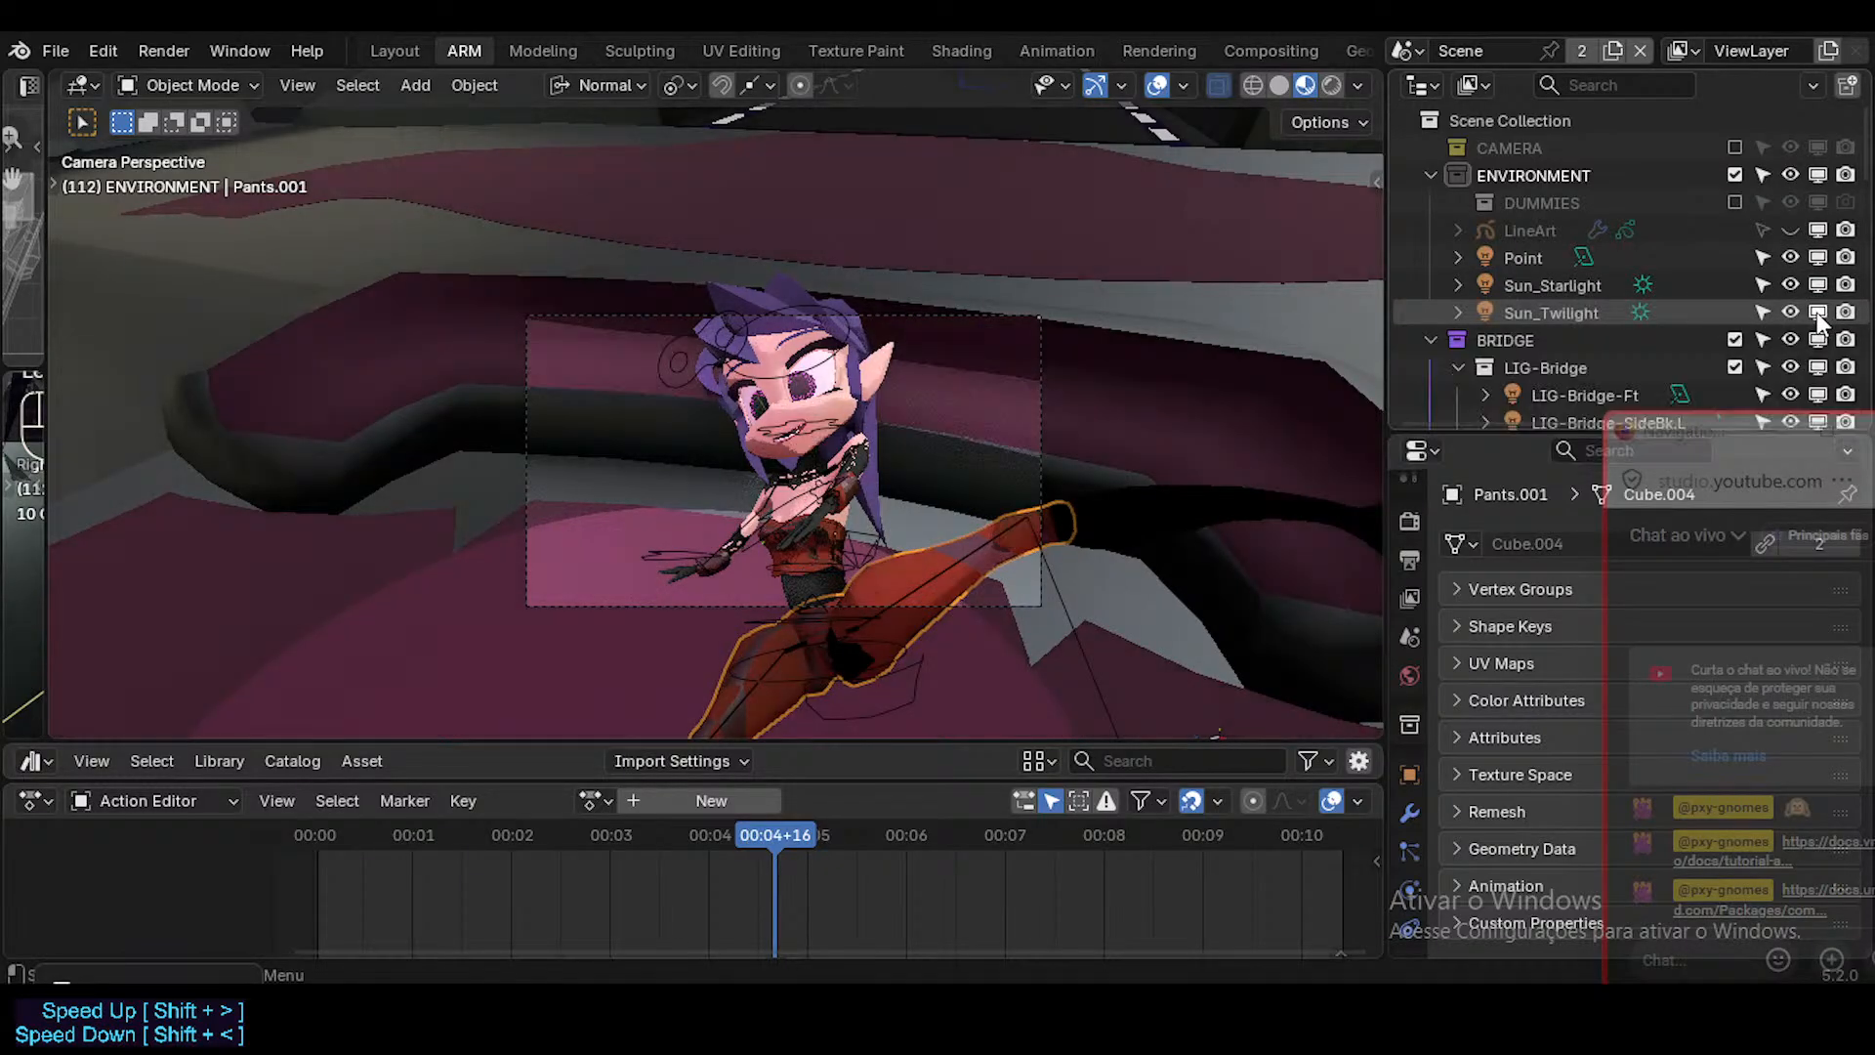
Reposition the camera to a raised side close-up of the character's head and outstretched arm.
middle_click_drag(876, 320, 923, 490)
key("KP_0")
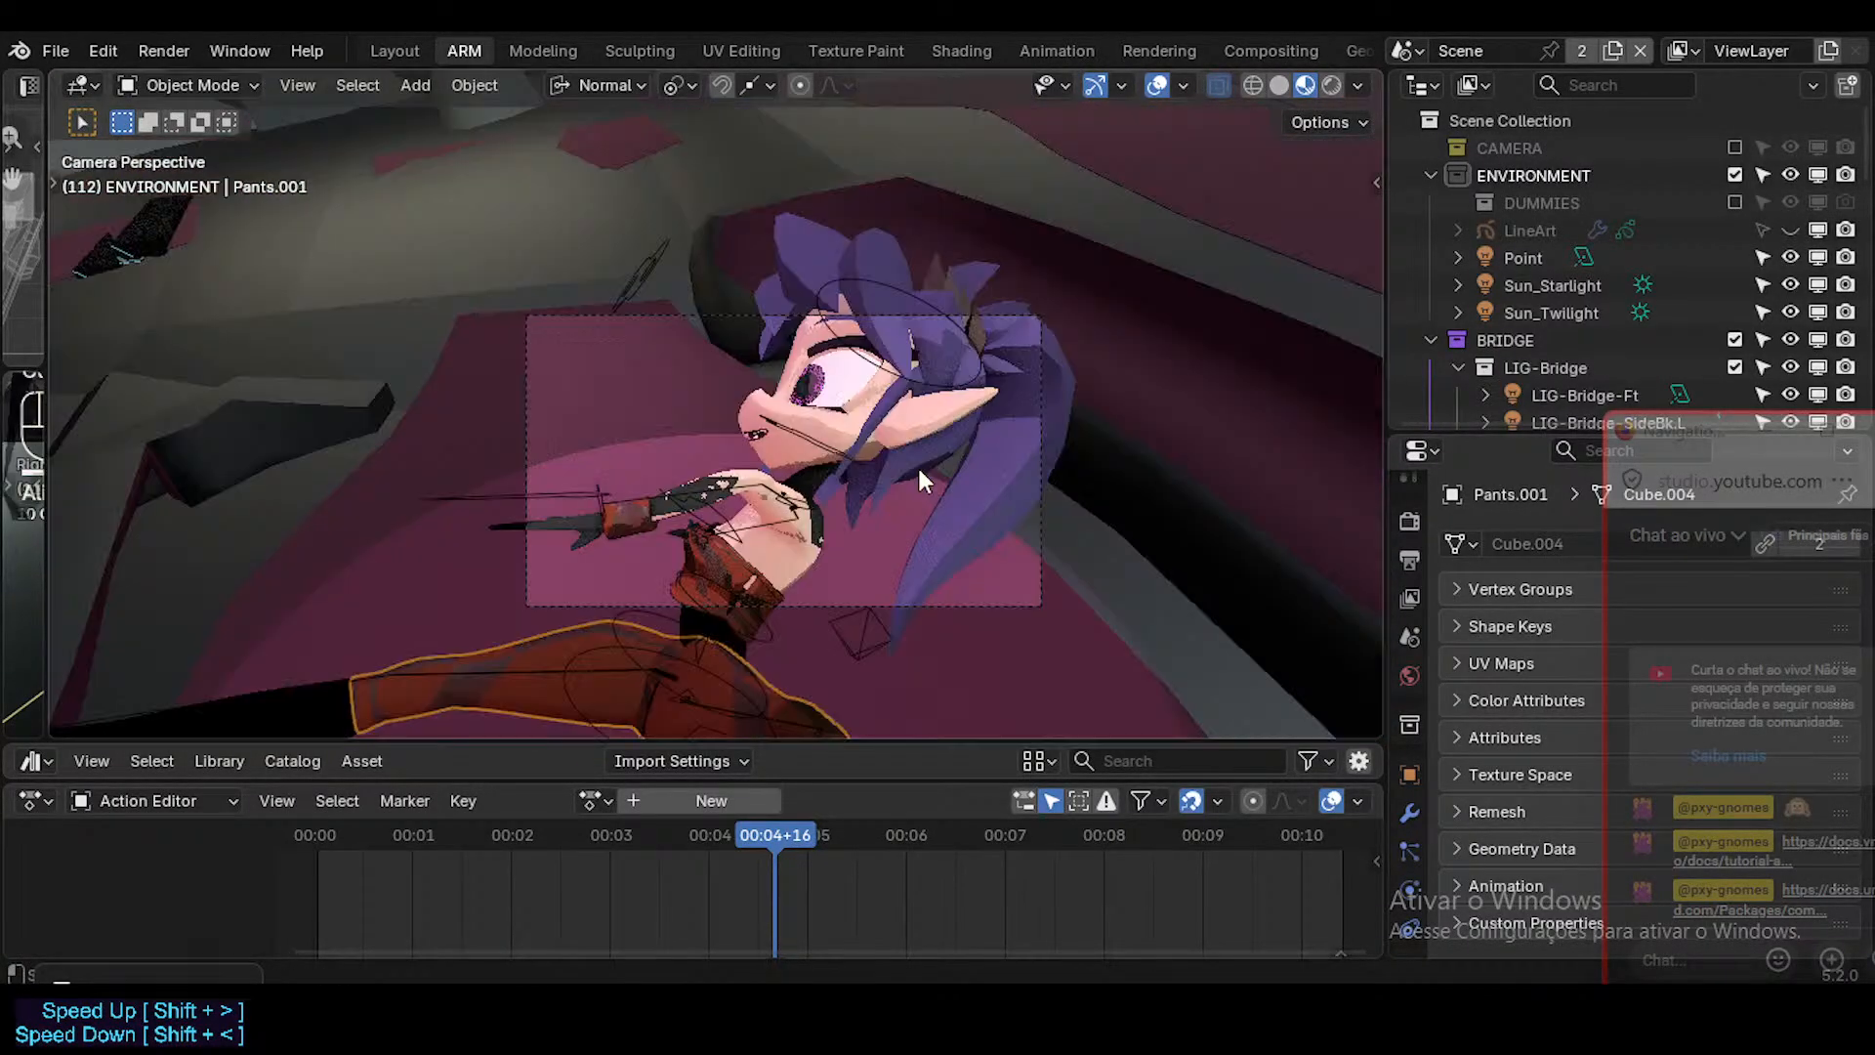
key("shift+grave")
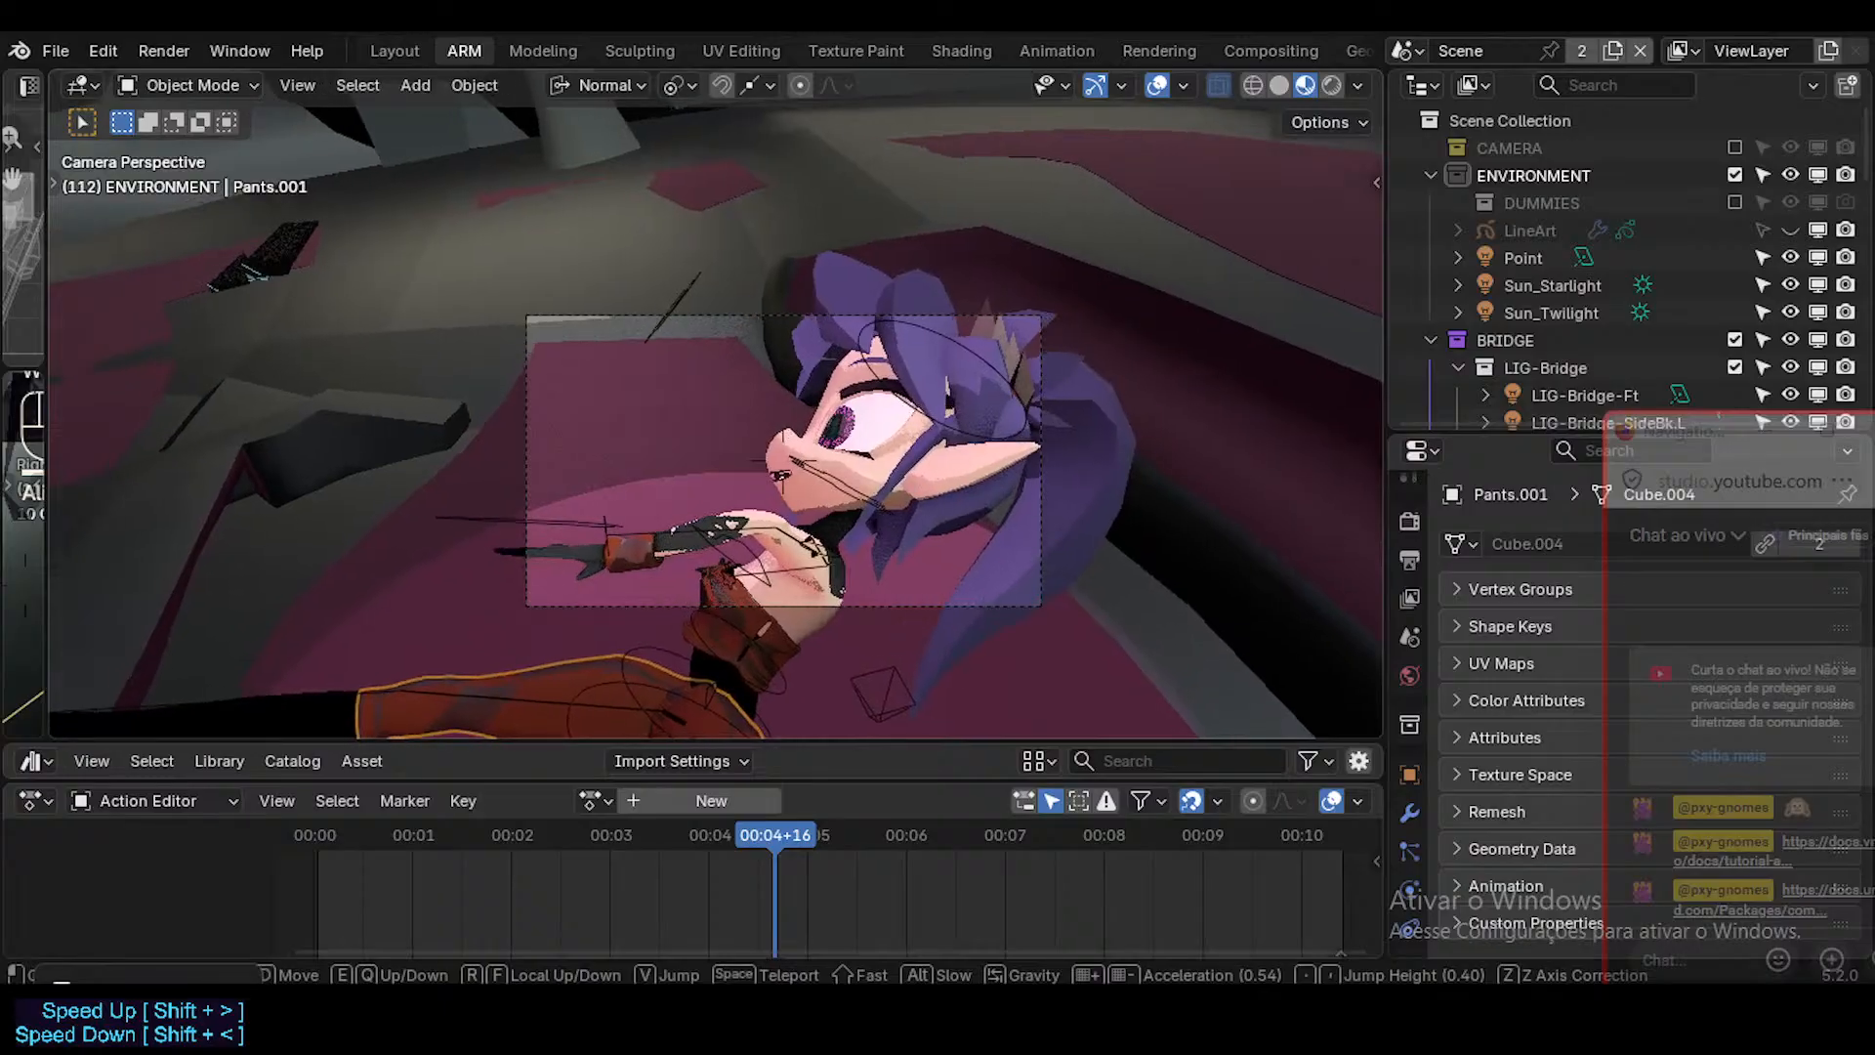
left_click(912, 462)
Render the side close-up, inspect the face and outlines in the image, and close the render window.
key("F12")
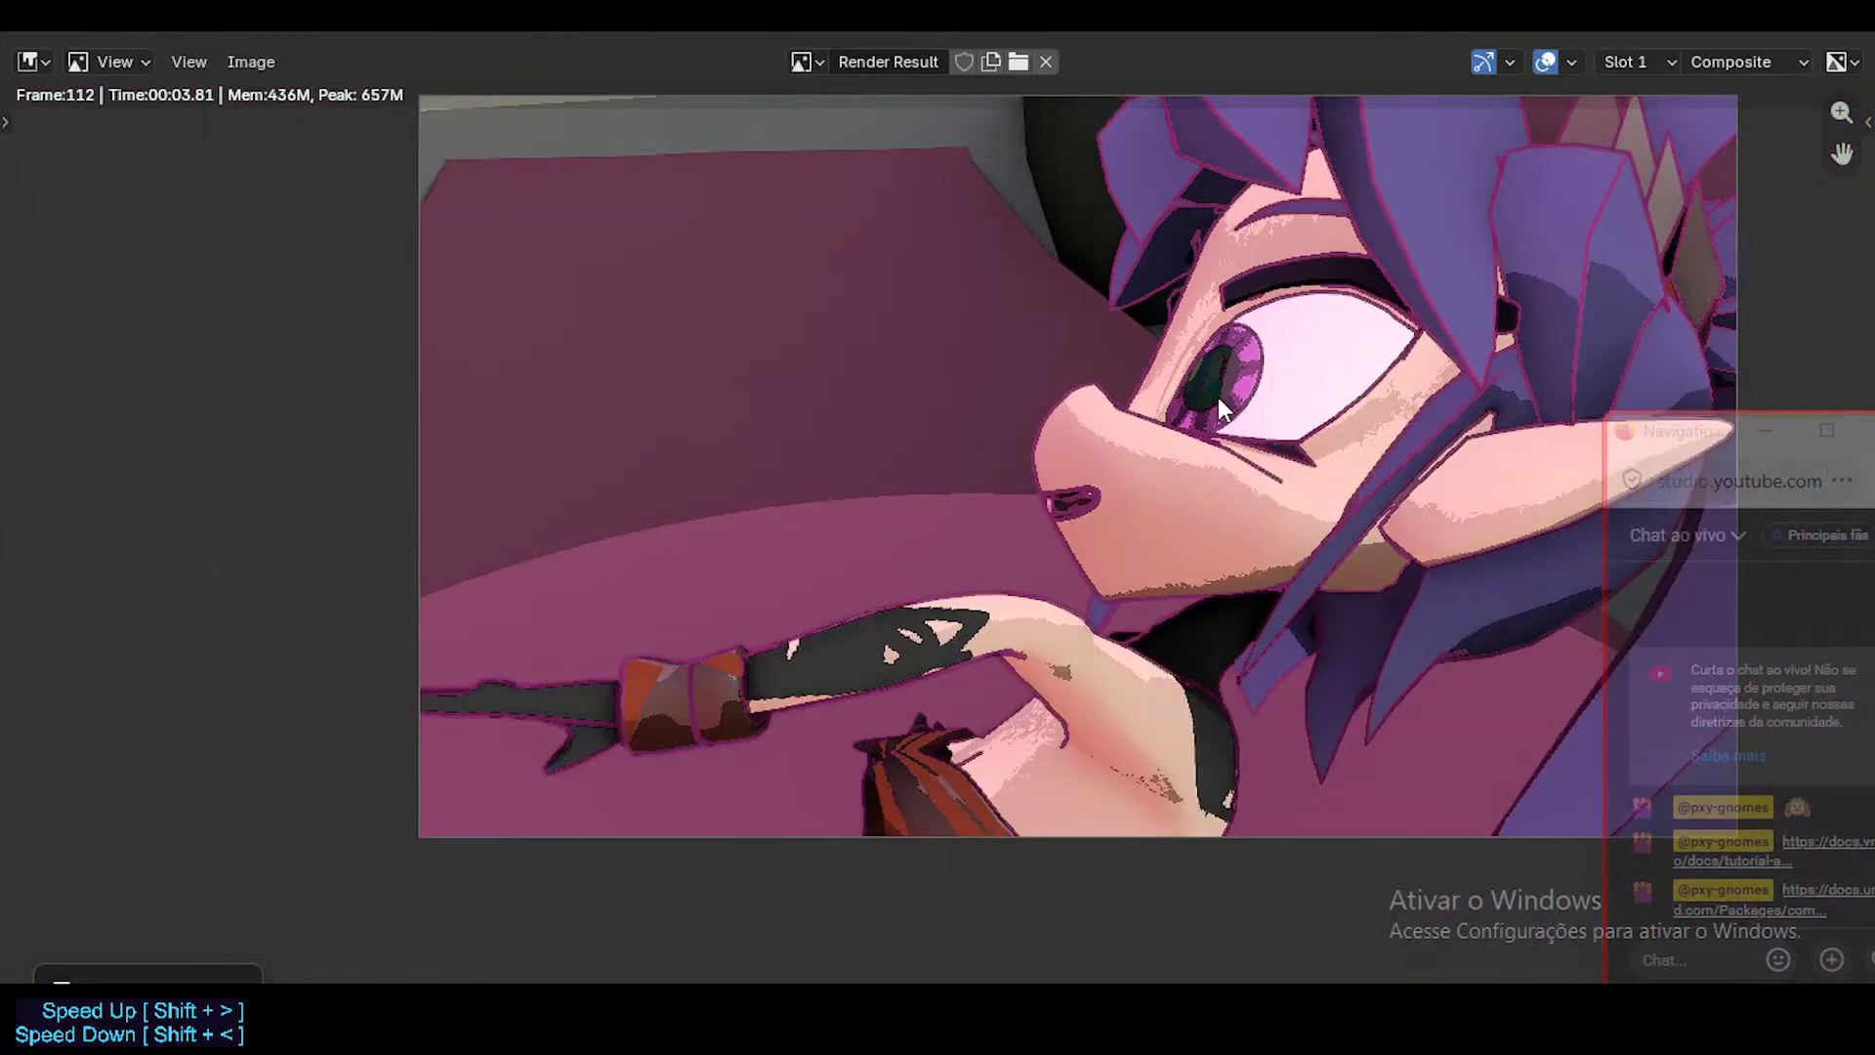
key("XF86AudioMute")
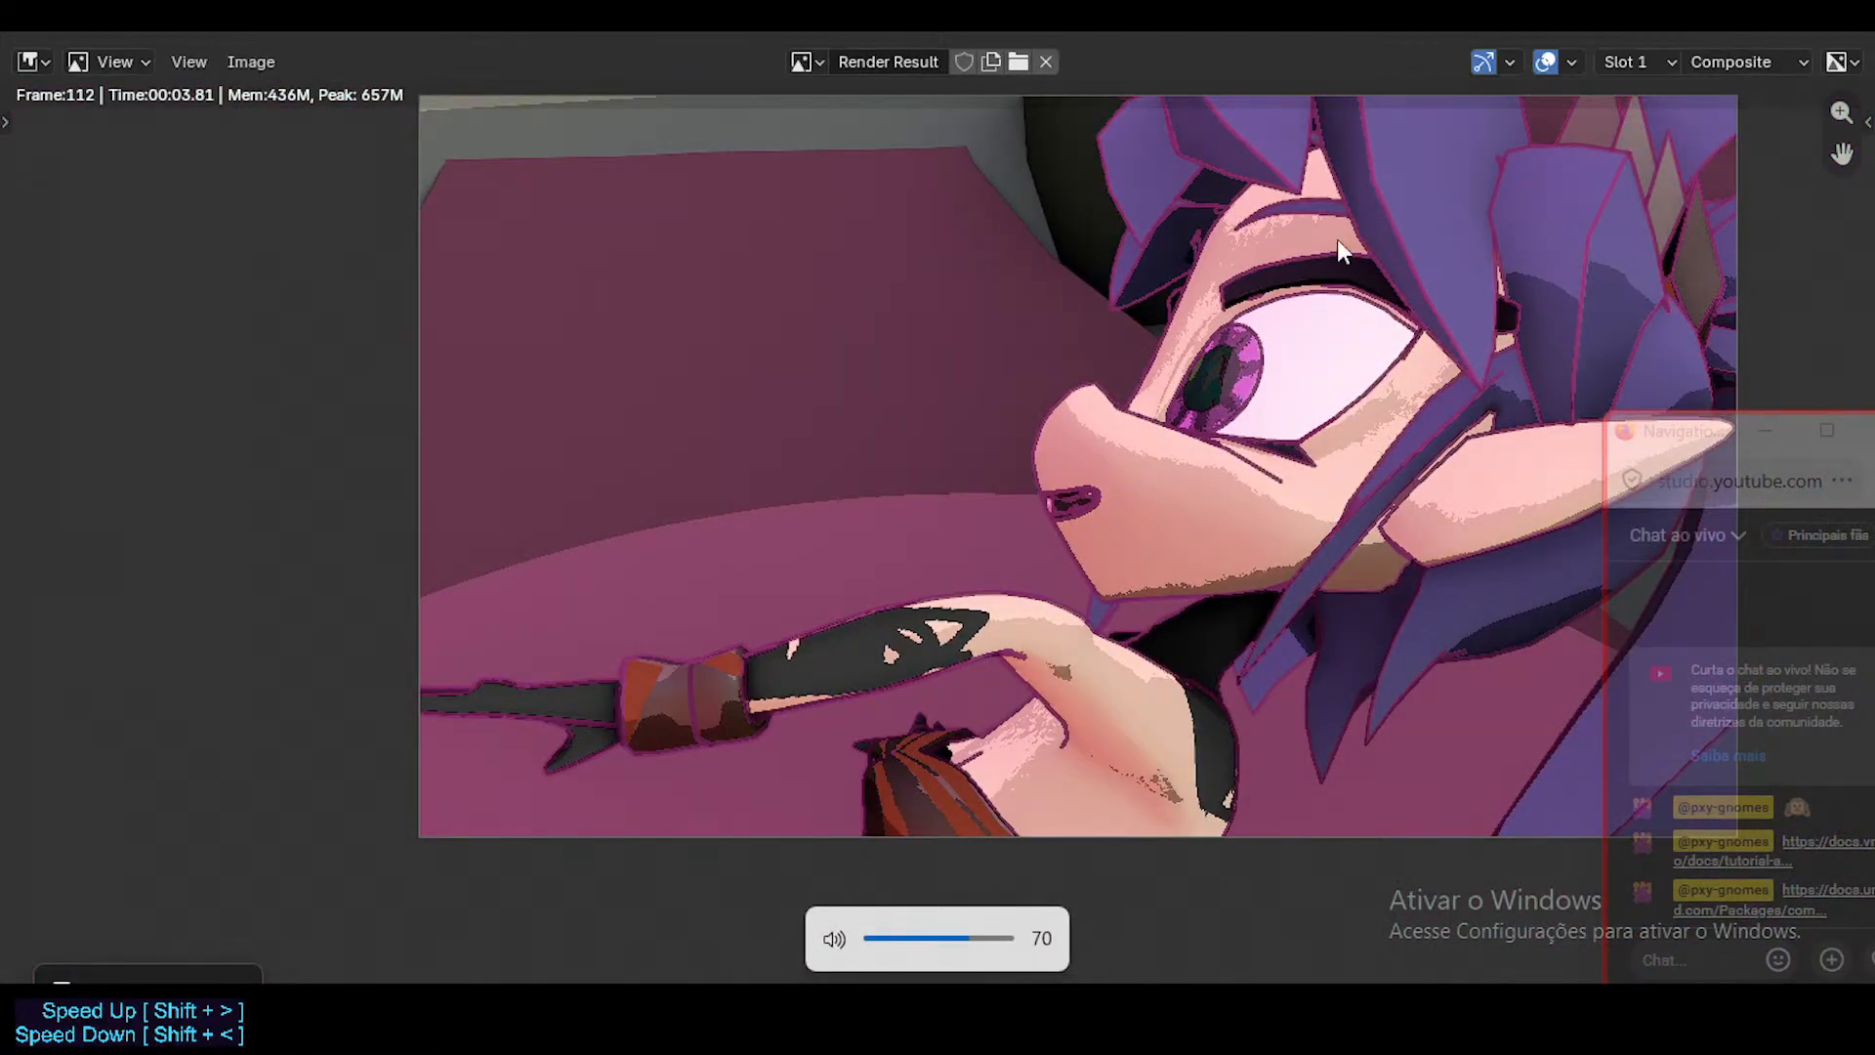
scroll(1338, 249, "down", 2)
scroll(1354, 229, "up", 2)
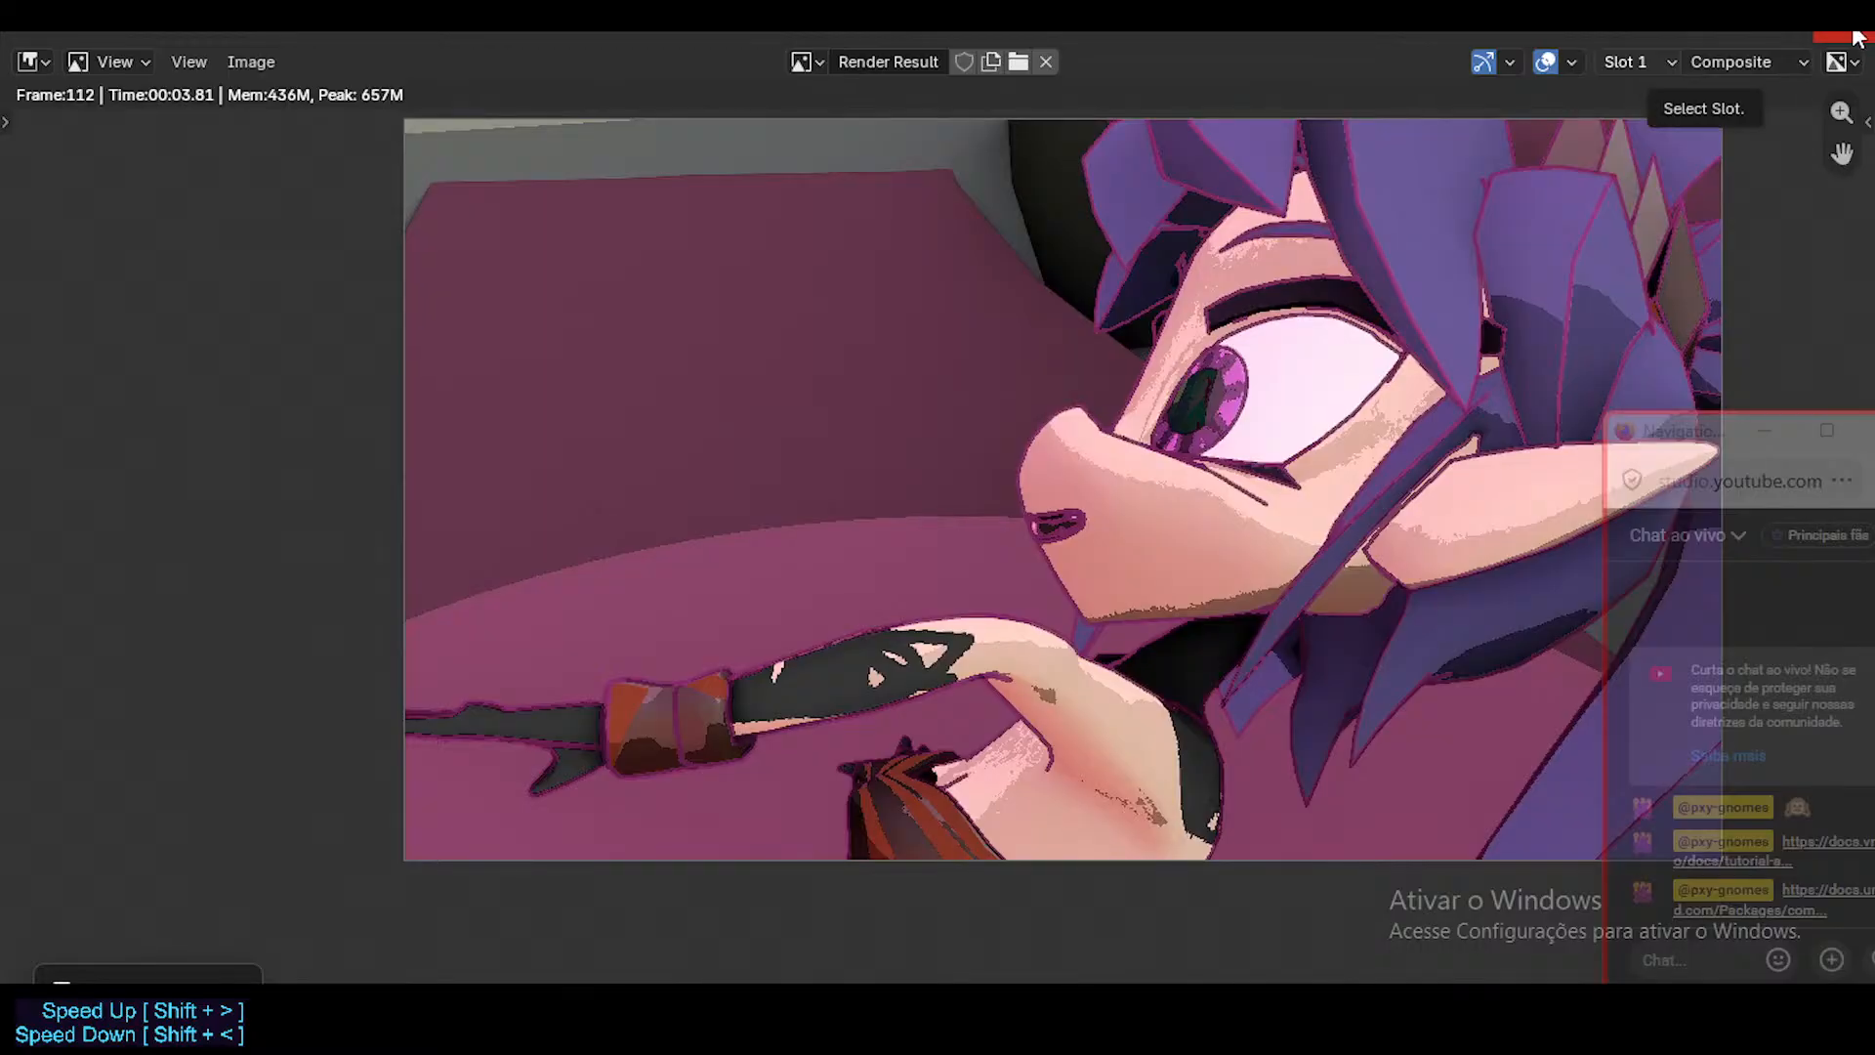
left_click(1856, 37)
Set the viewport compositor to Always and view the character's face close up from the front.
key("shift+grave")
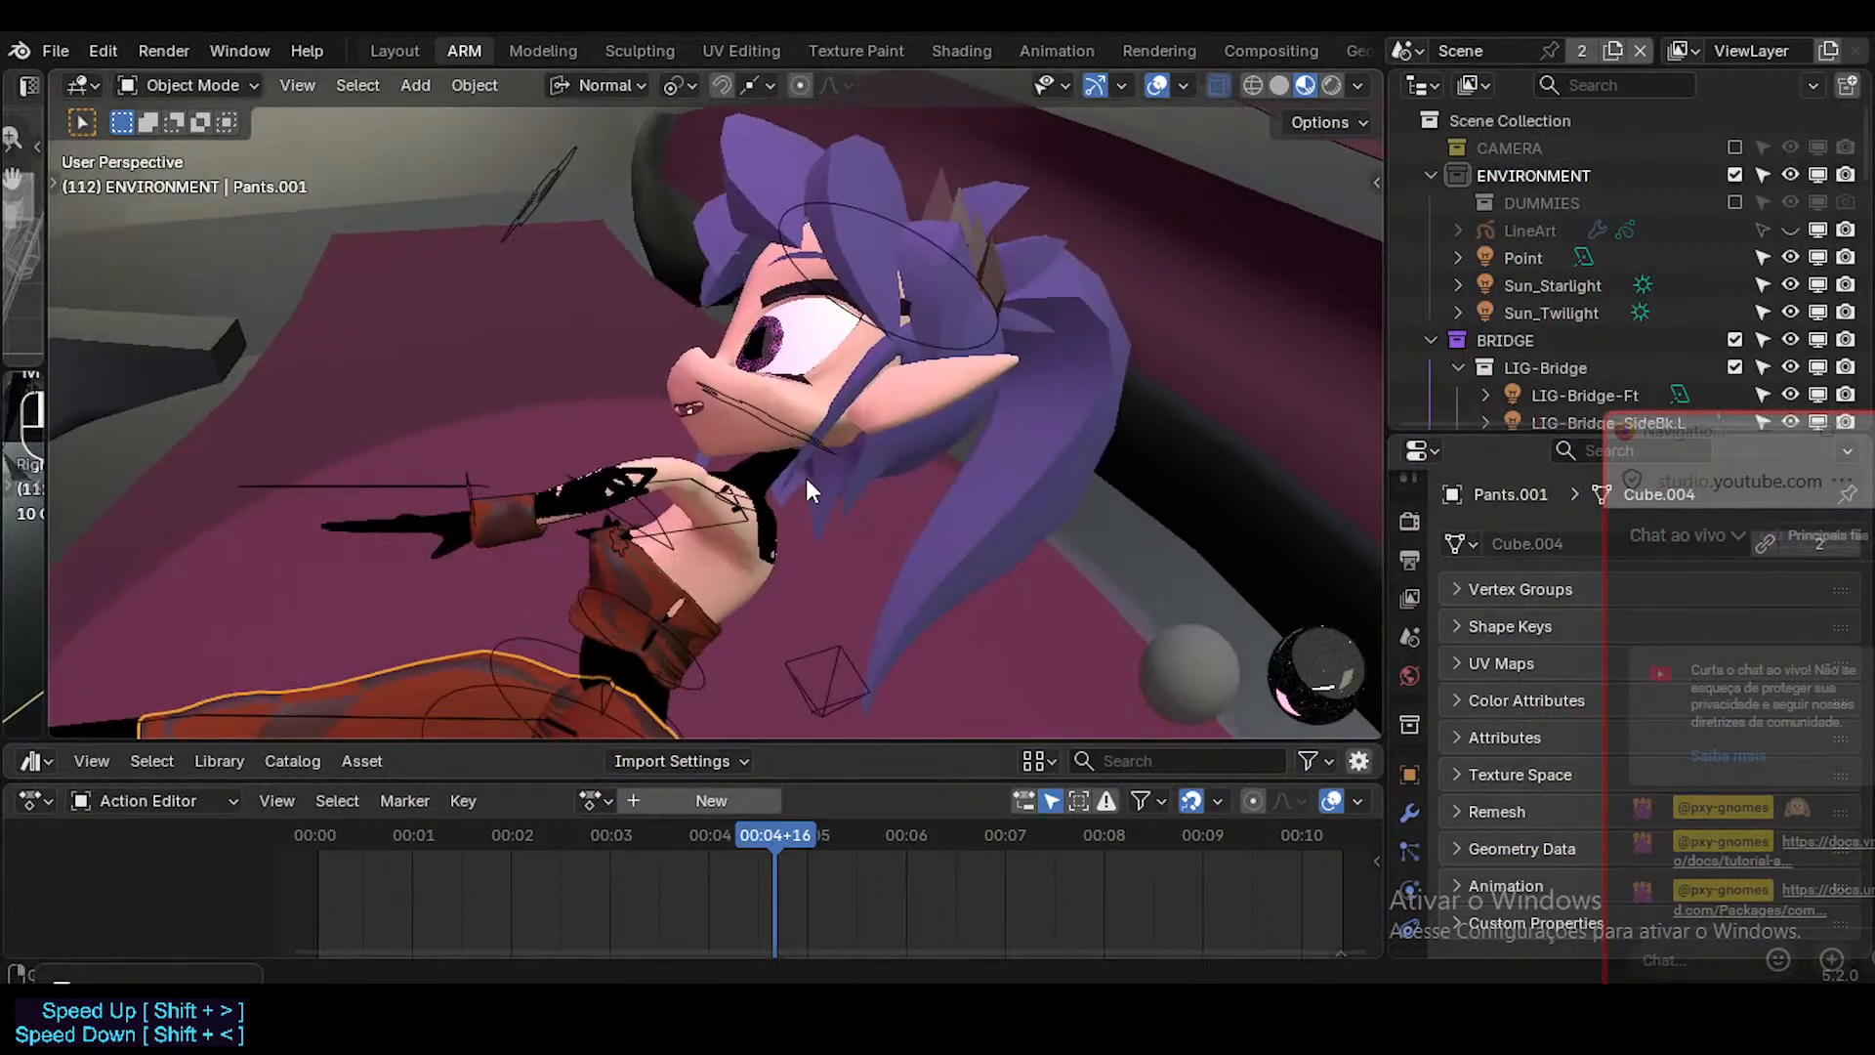
key("a")
key("w")
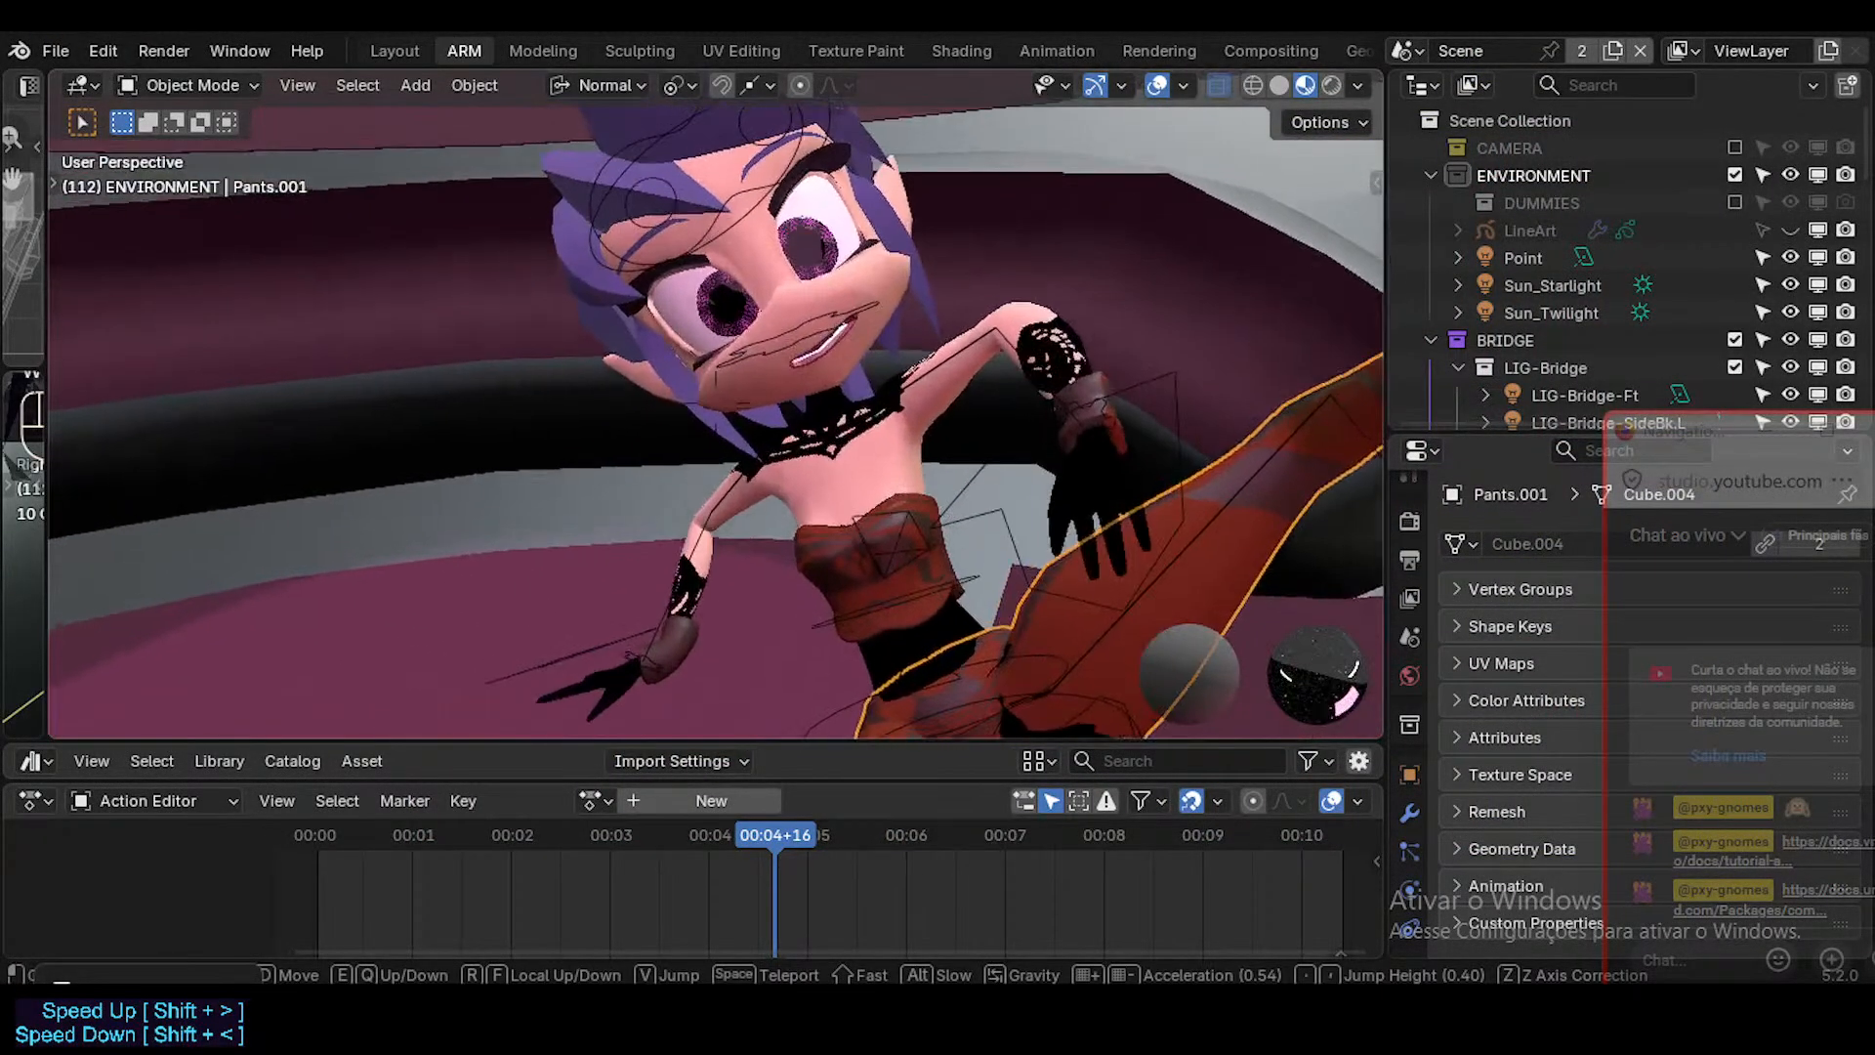
left_click(760, 555)
mouse_move(759, 555)
middle_mouse_down()
mouse_move(822, 497)
mouse_move(873, 318)
mouse_move(877, 413)
mouse_move(834, 519)
mouse_move(879, 503)
middle_mouse_up()
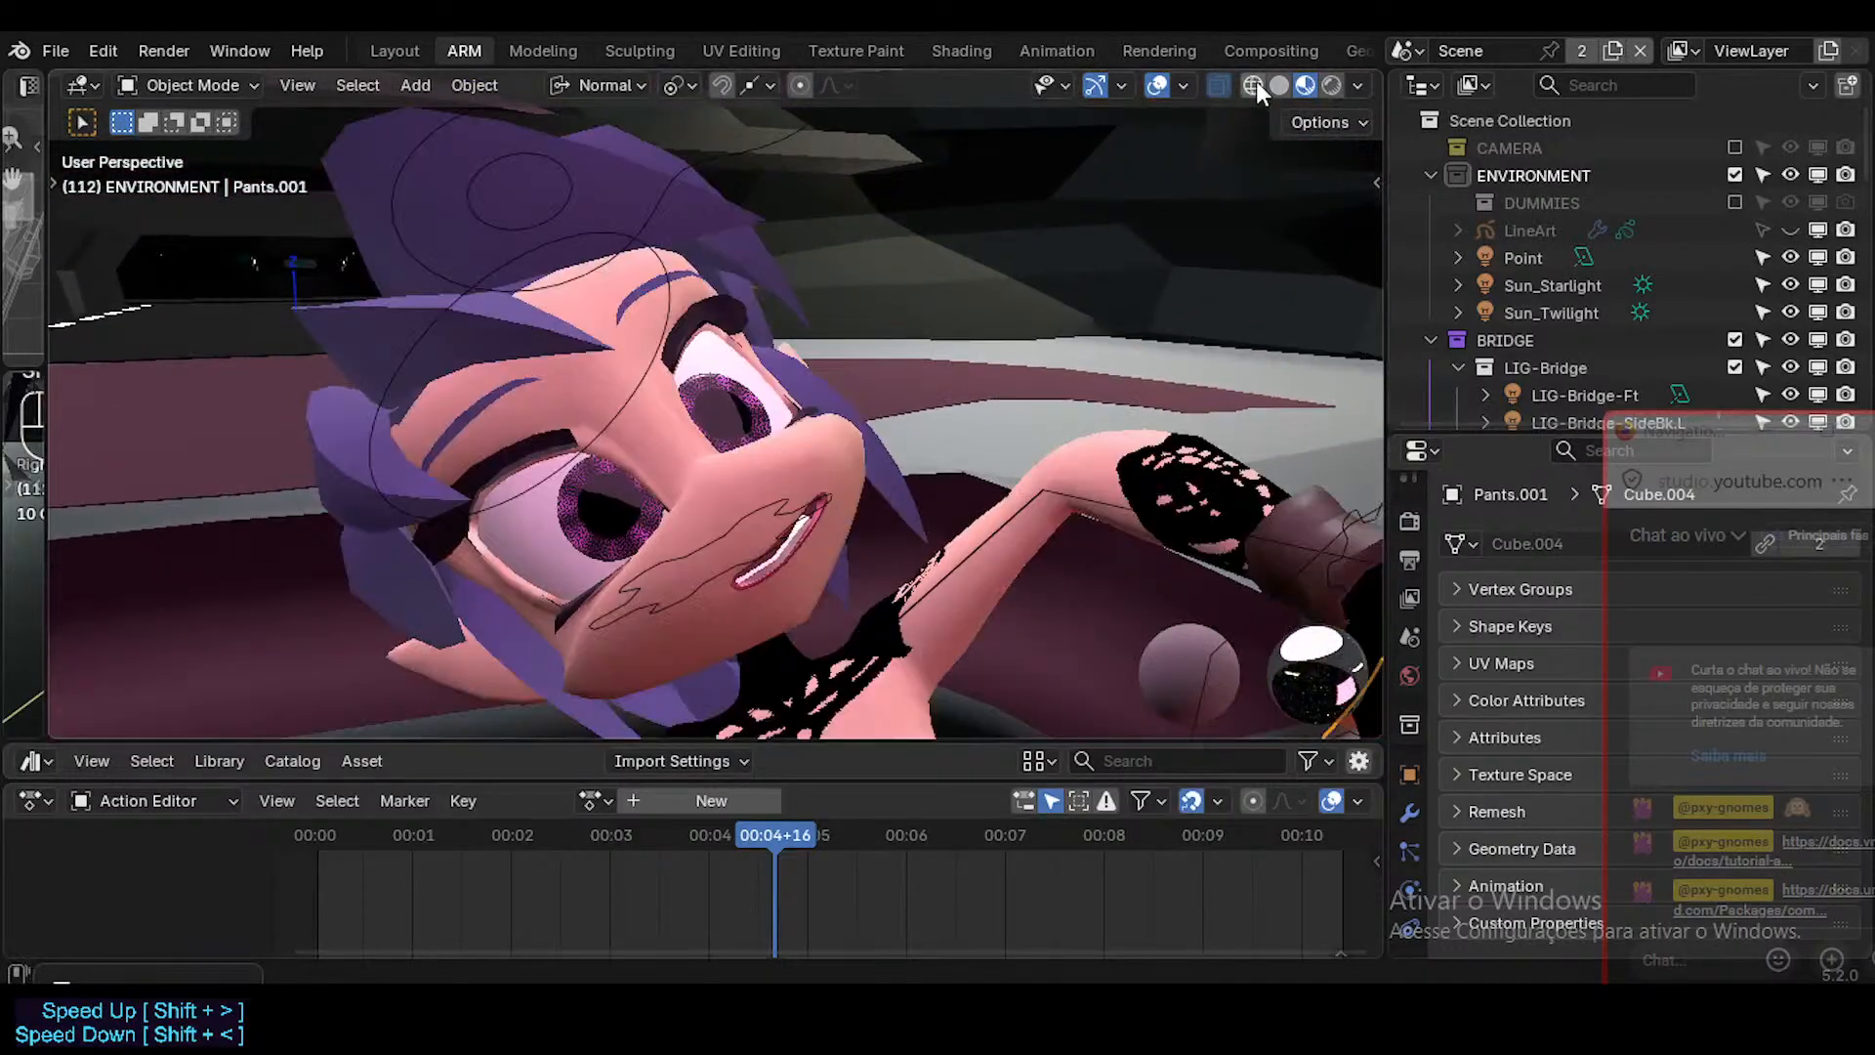
left_click(1359, 85)
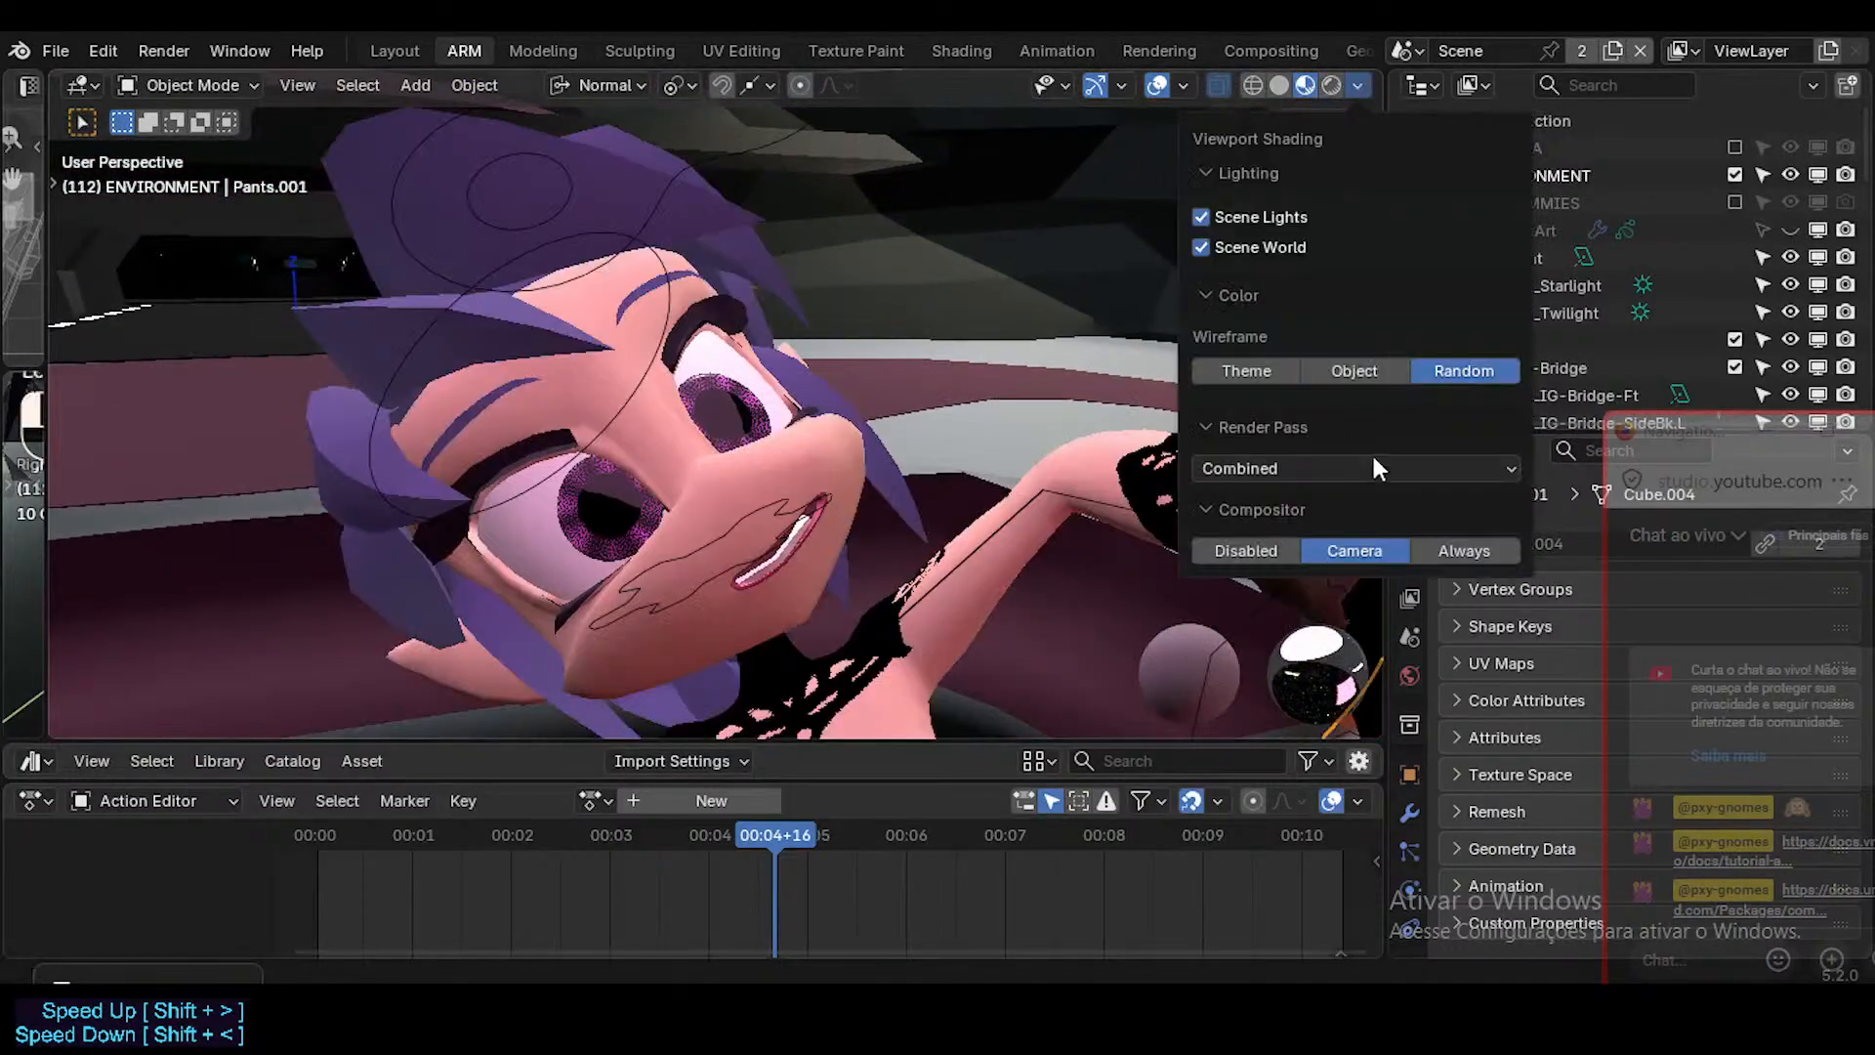
left_click(1487, 550)
middle_click_drag(829, 553, 904, 242)
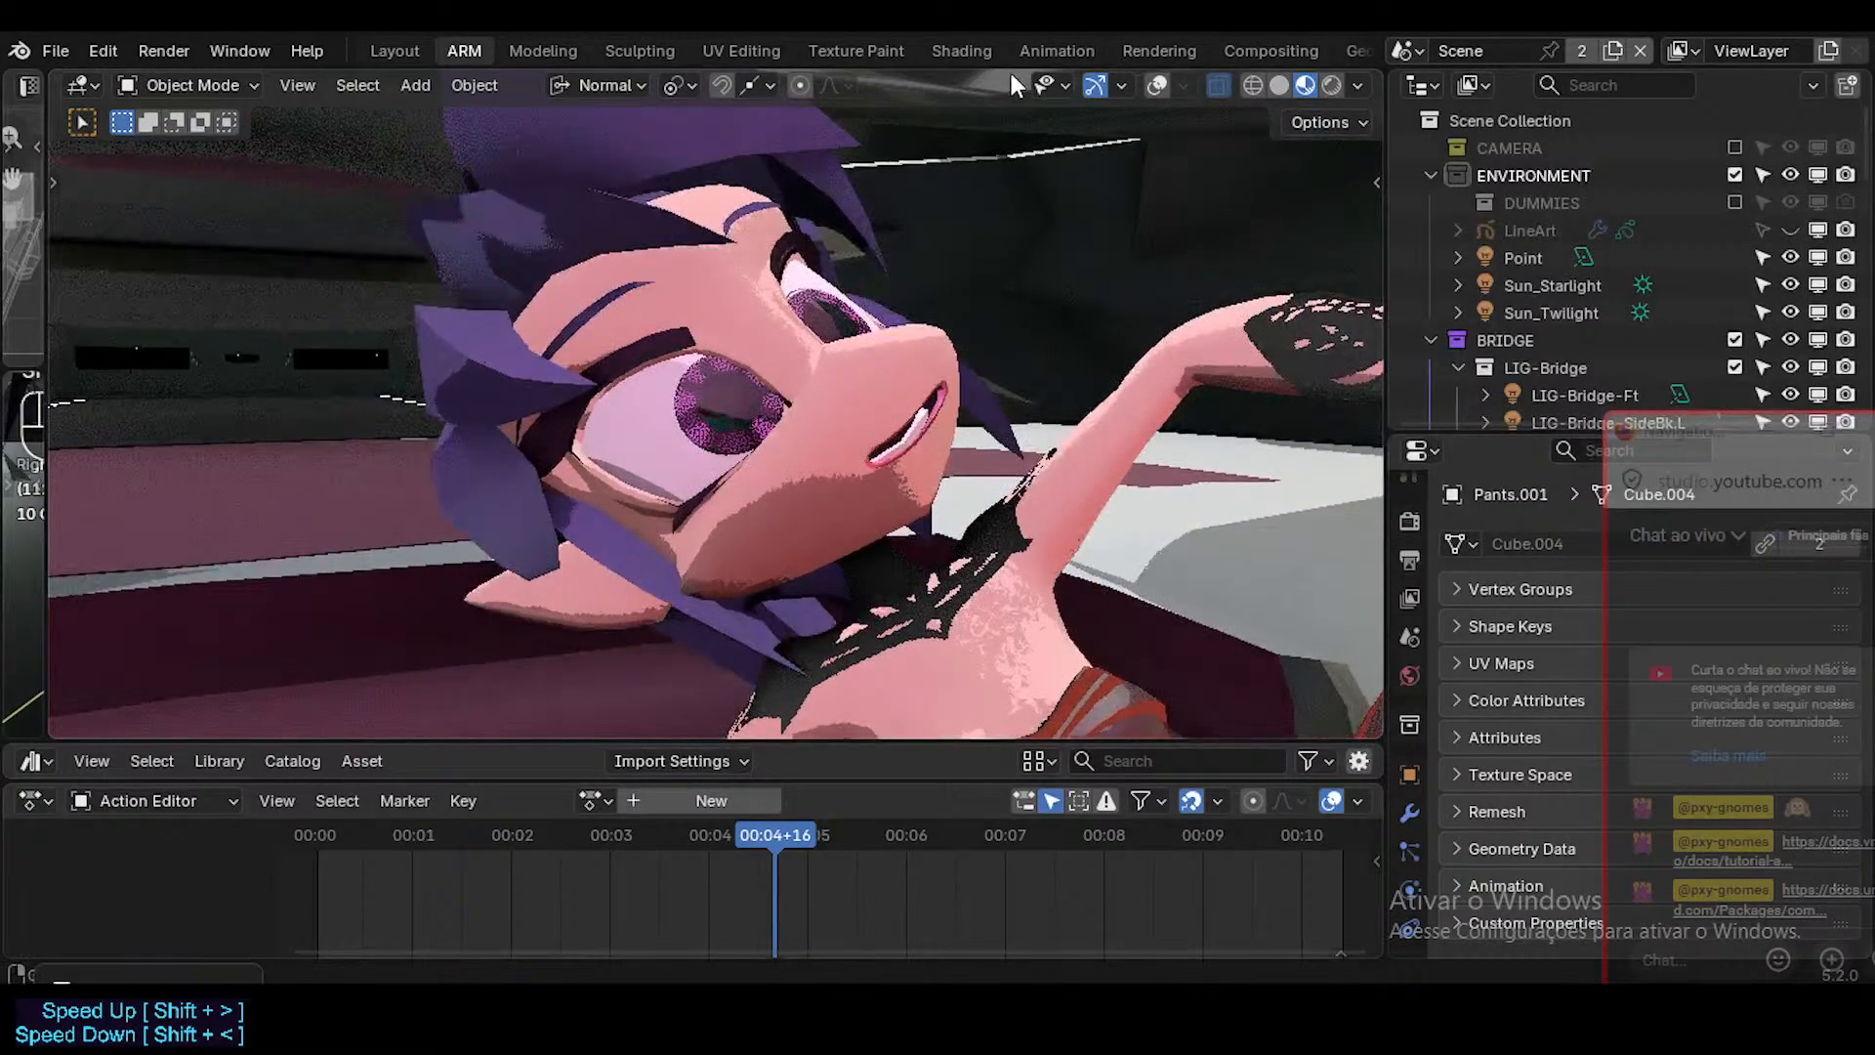
Examine the COMP-Spacecraft2 compositing nodes from the output back through the AO Remixes frame to the render layers.
left_click(1271, 49)
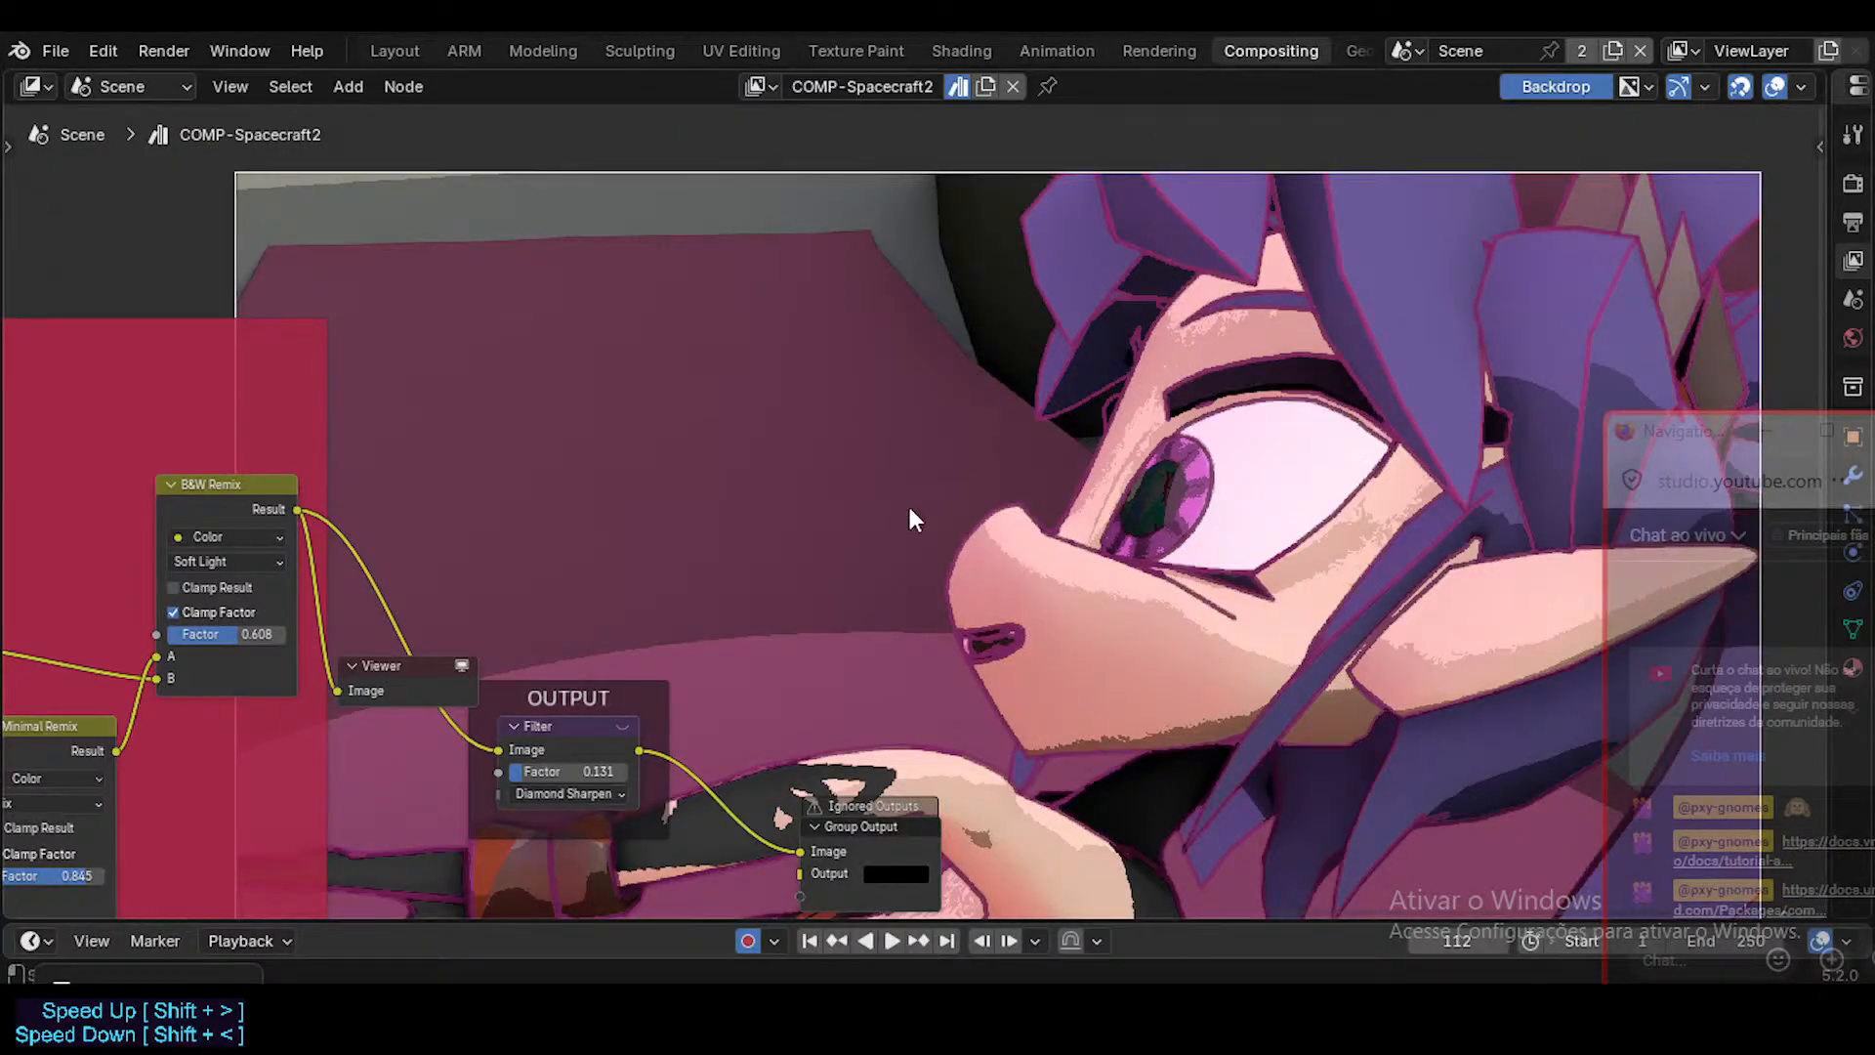
scroll(811, 594, "down", 2)
scroll(812, 593, "down", 3)
middle_click_drag(641, 641, 946, 436)
scroll(825, 506, "up", 3)
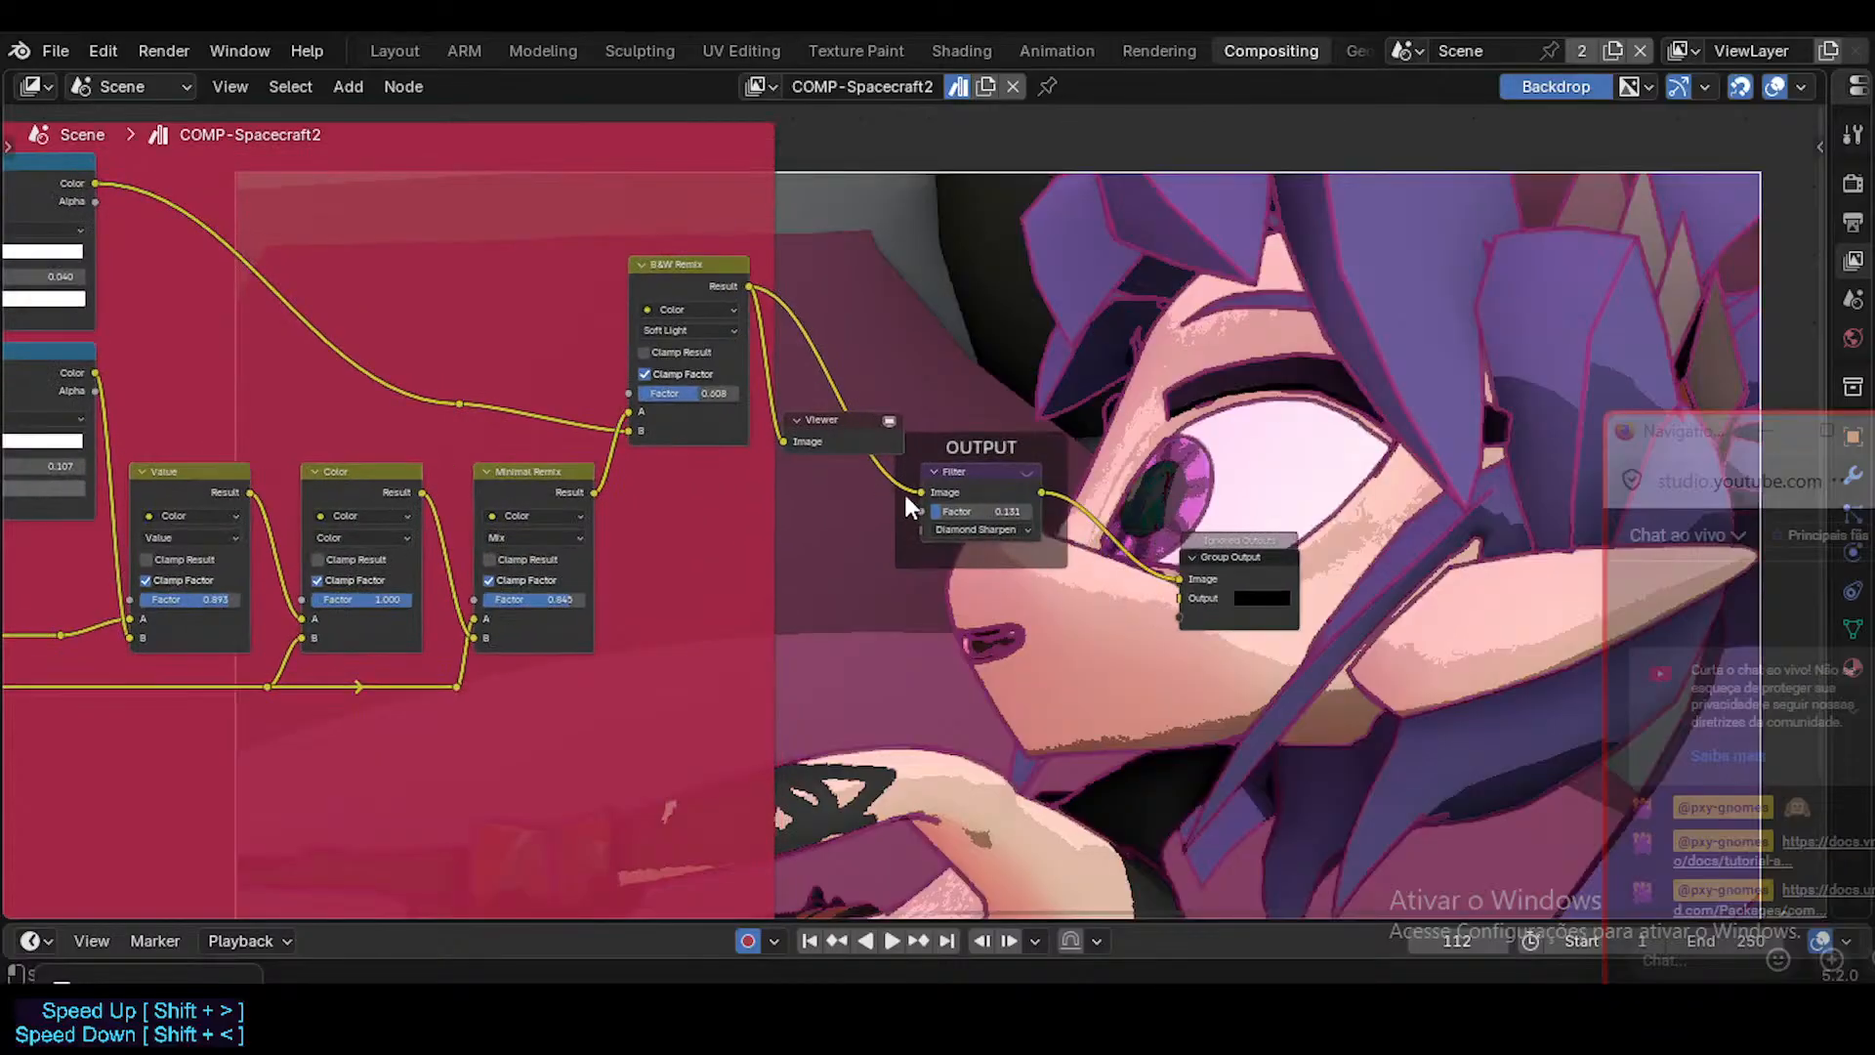
middle_click_drag(487, 476, 944, 490)
middle_click_drag(431, 479, 1134, 434)
scroll(575, 454, "down", 3)
middle_click_drag(607, 437, 762, 418)
middle_click_drag(842, 465, 727, 459)
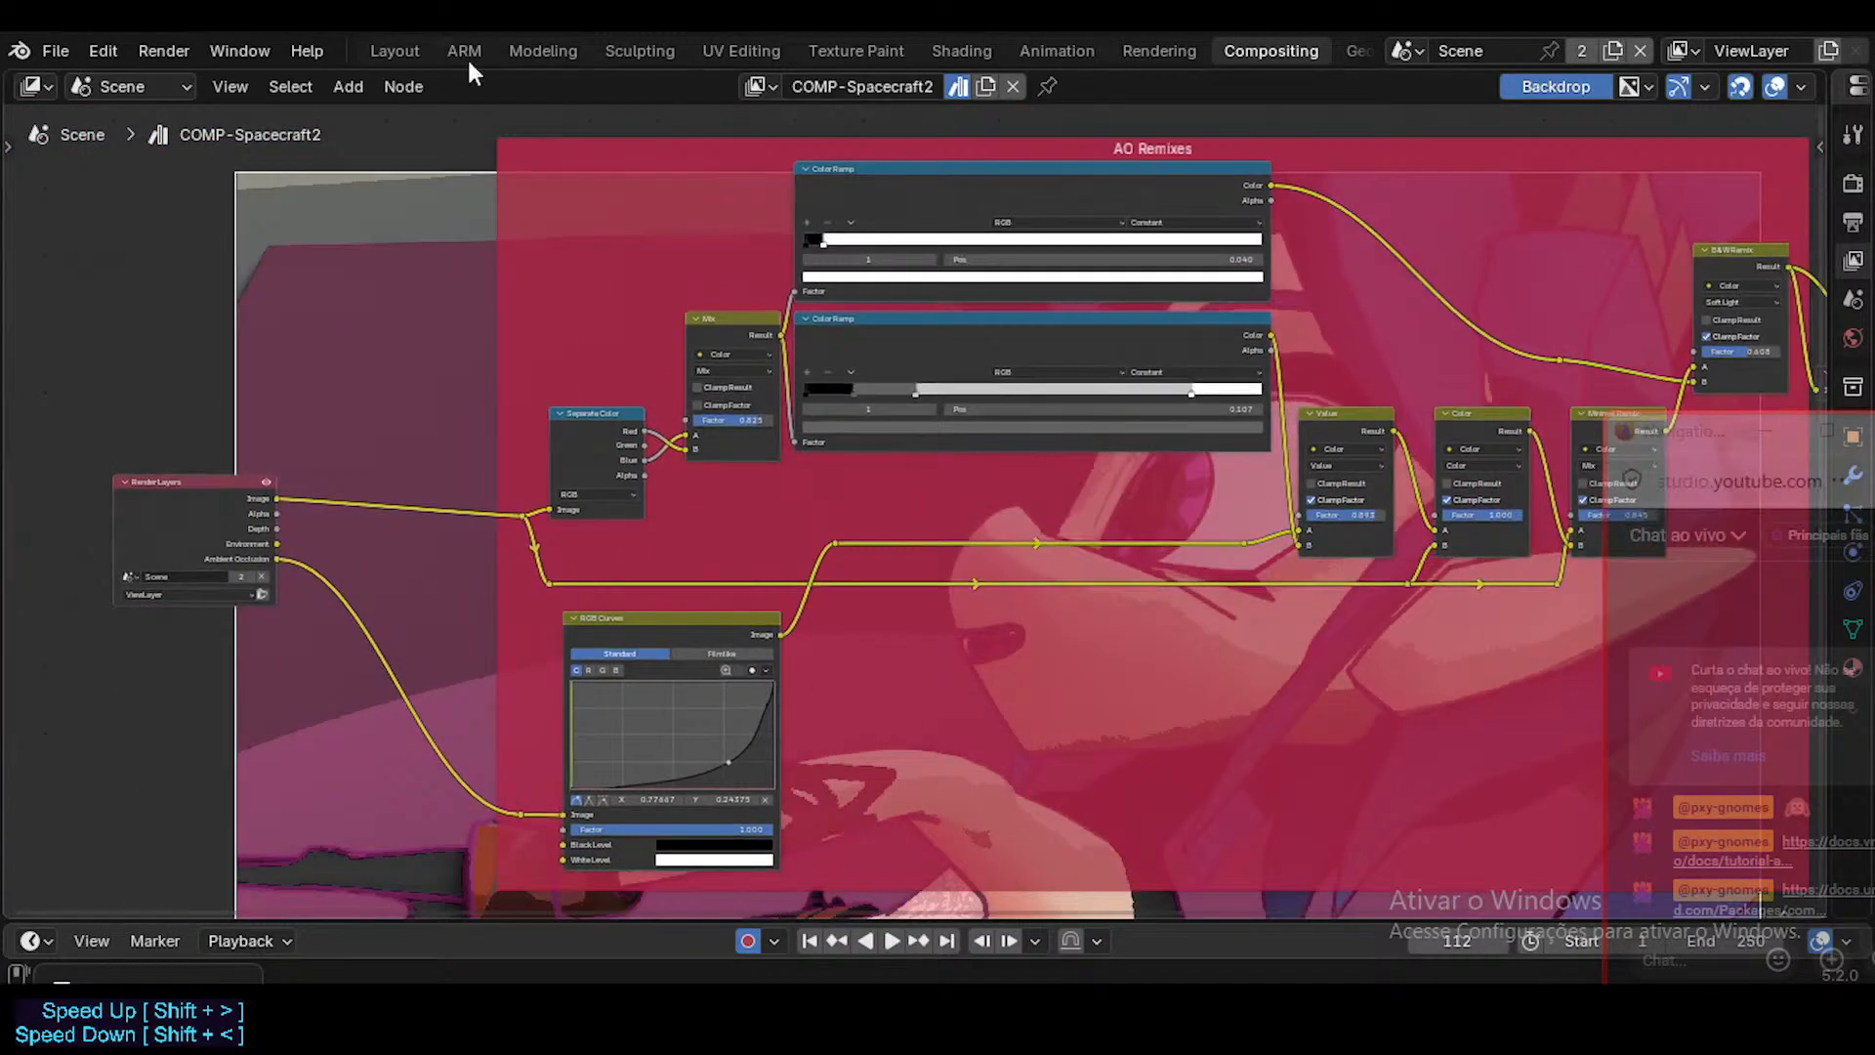
Return to the Layout workspace and reposition the camera to a low close-up of the reclining character's face and torso.
left_click(394, 51)
middle_click_drag(616, 401, 436, 612)
scroll(436, 613, "down", 5)
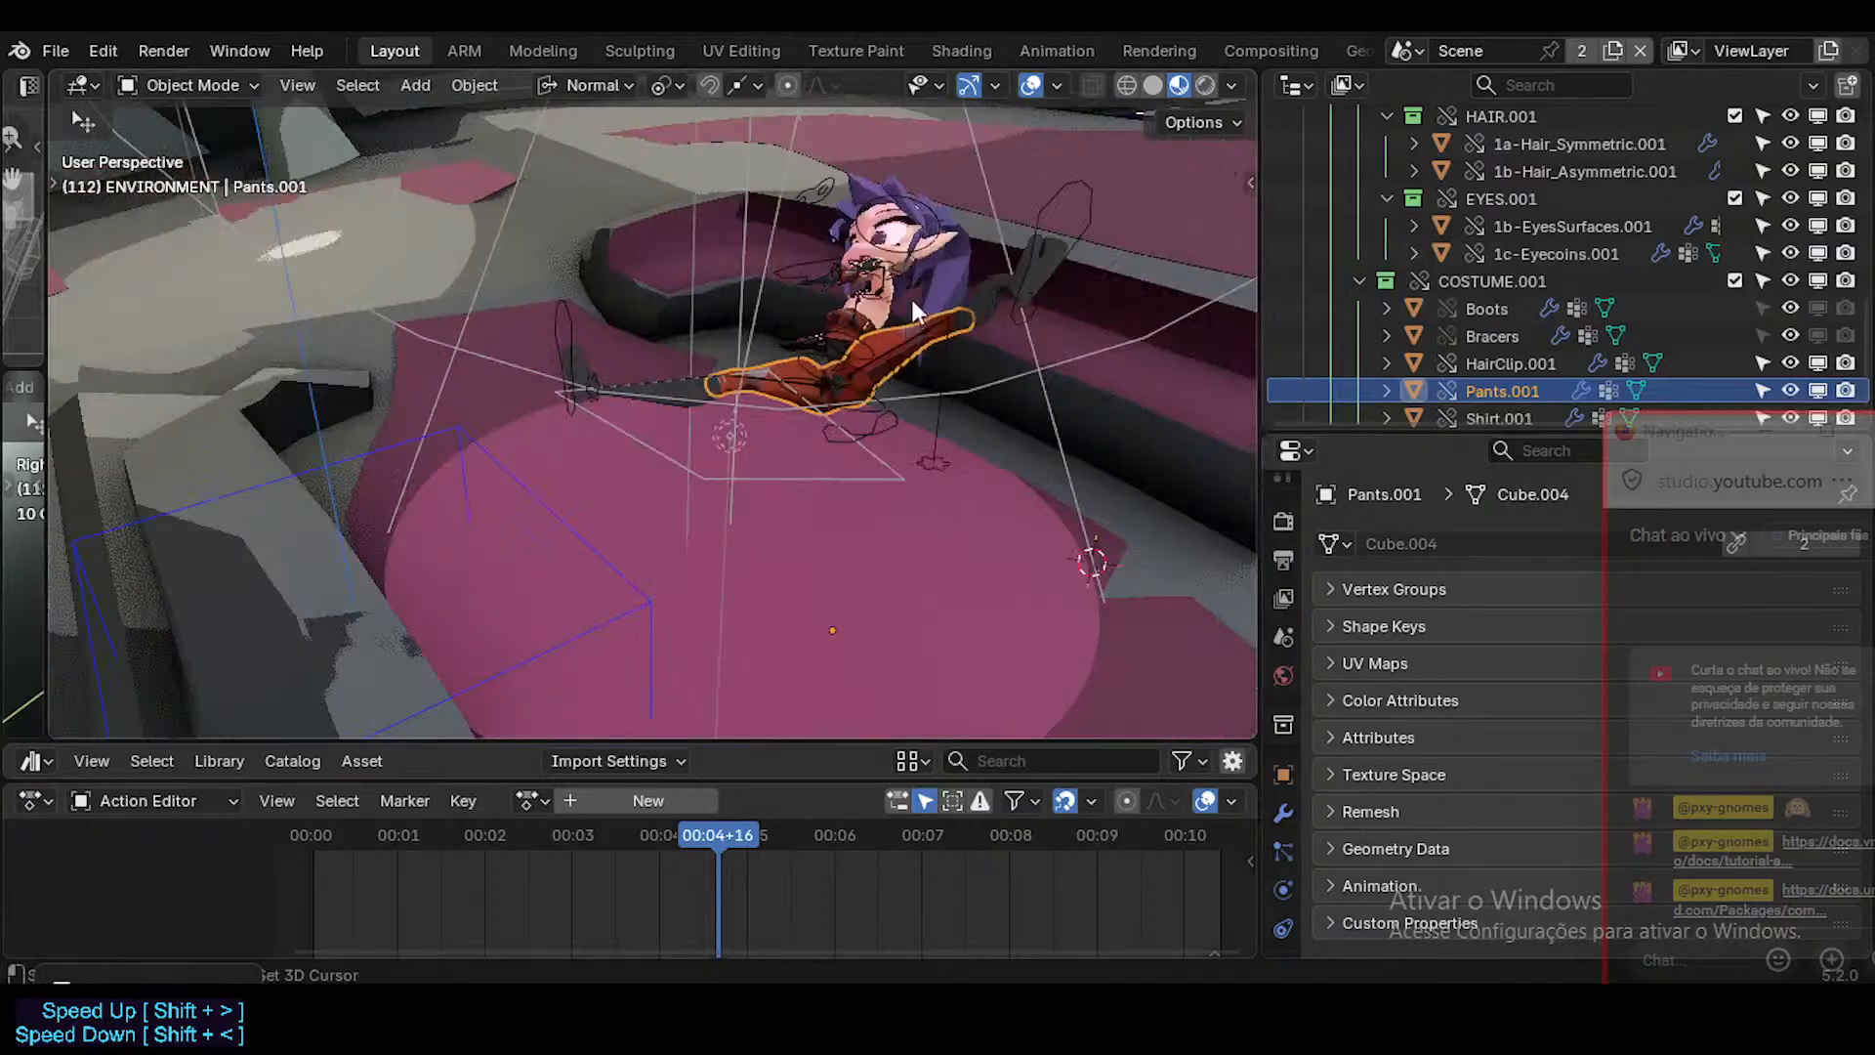
middle_click_drag(911, 299, 904, 489, "shift")
middle_click_drag(904, 488, 714, 426)
scroll(680, 483, "up", 3)
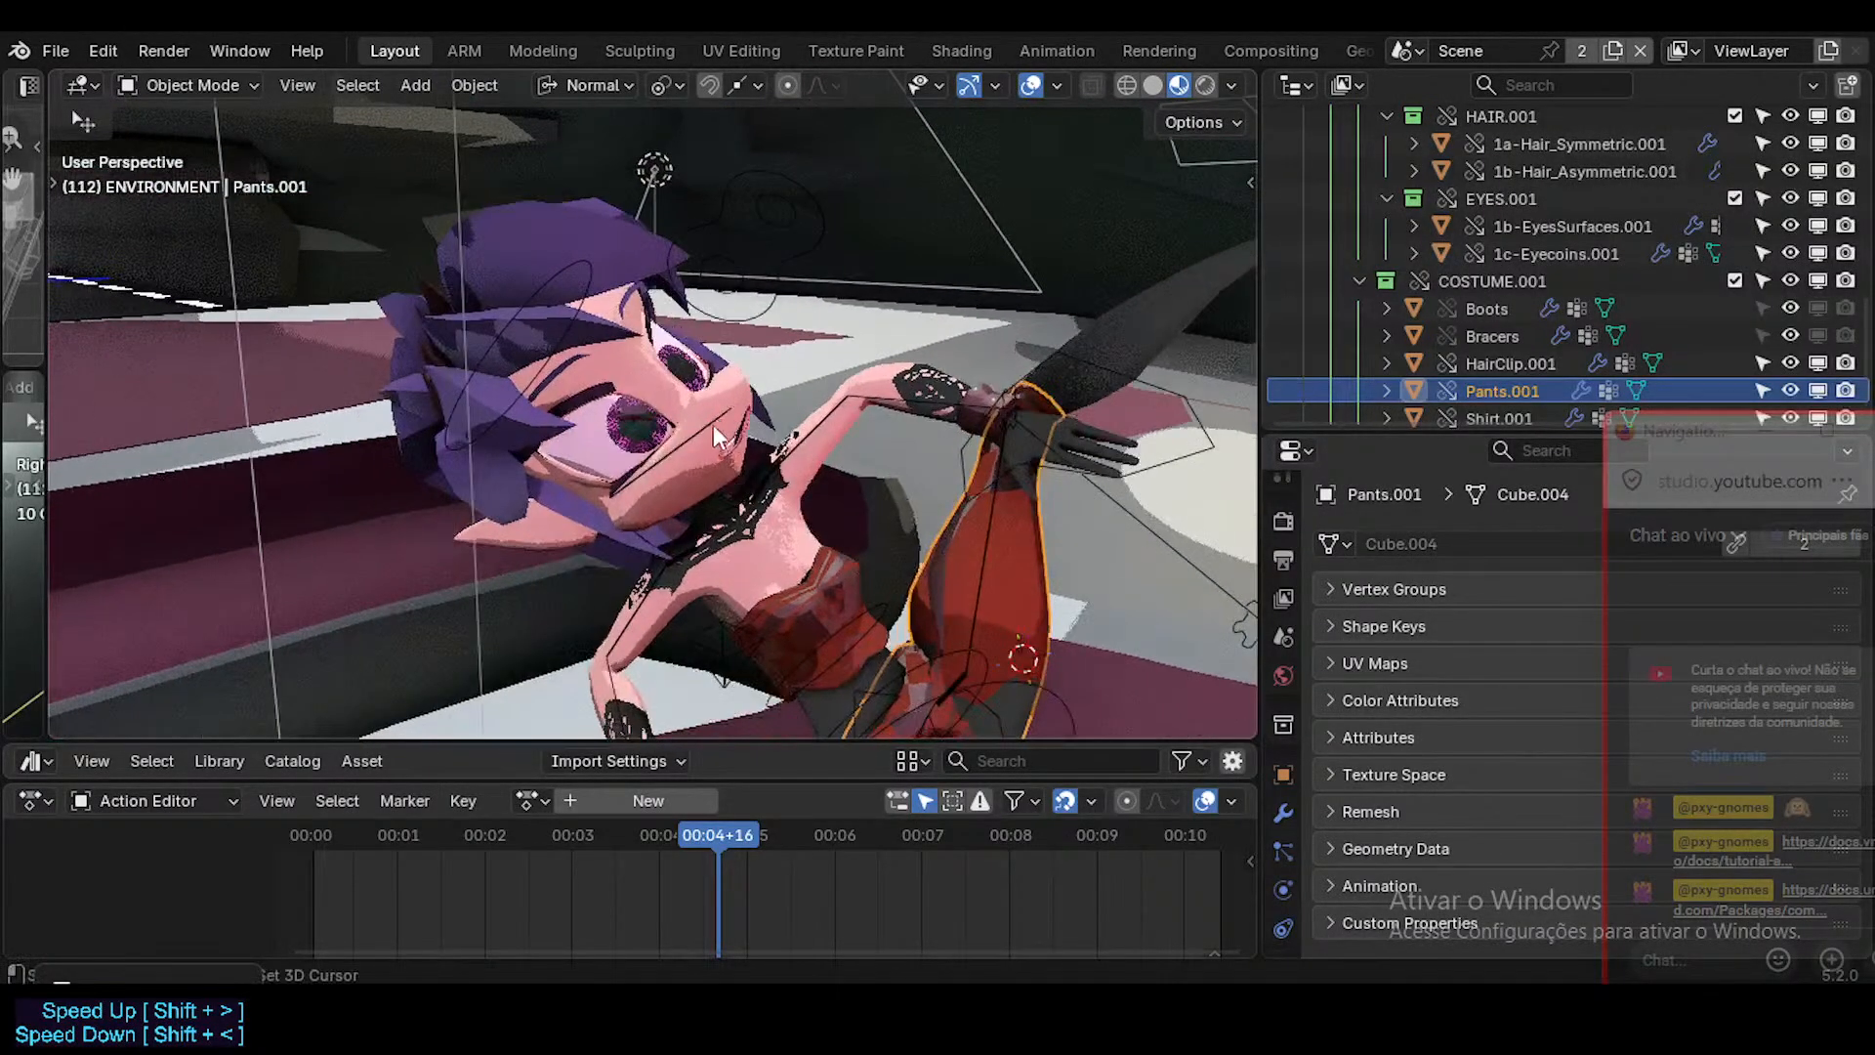
mouse_move(767, 500)
middle_mouse_down()
mouse_move(789, 432)
mouse_move(767, 524)
middle_mouse_up()
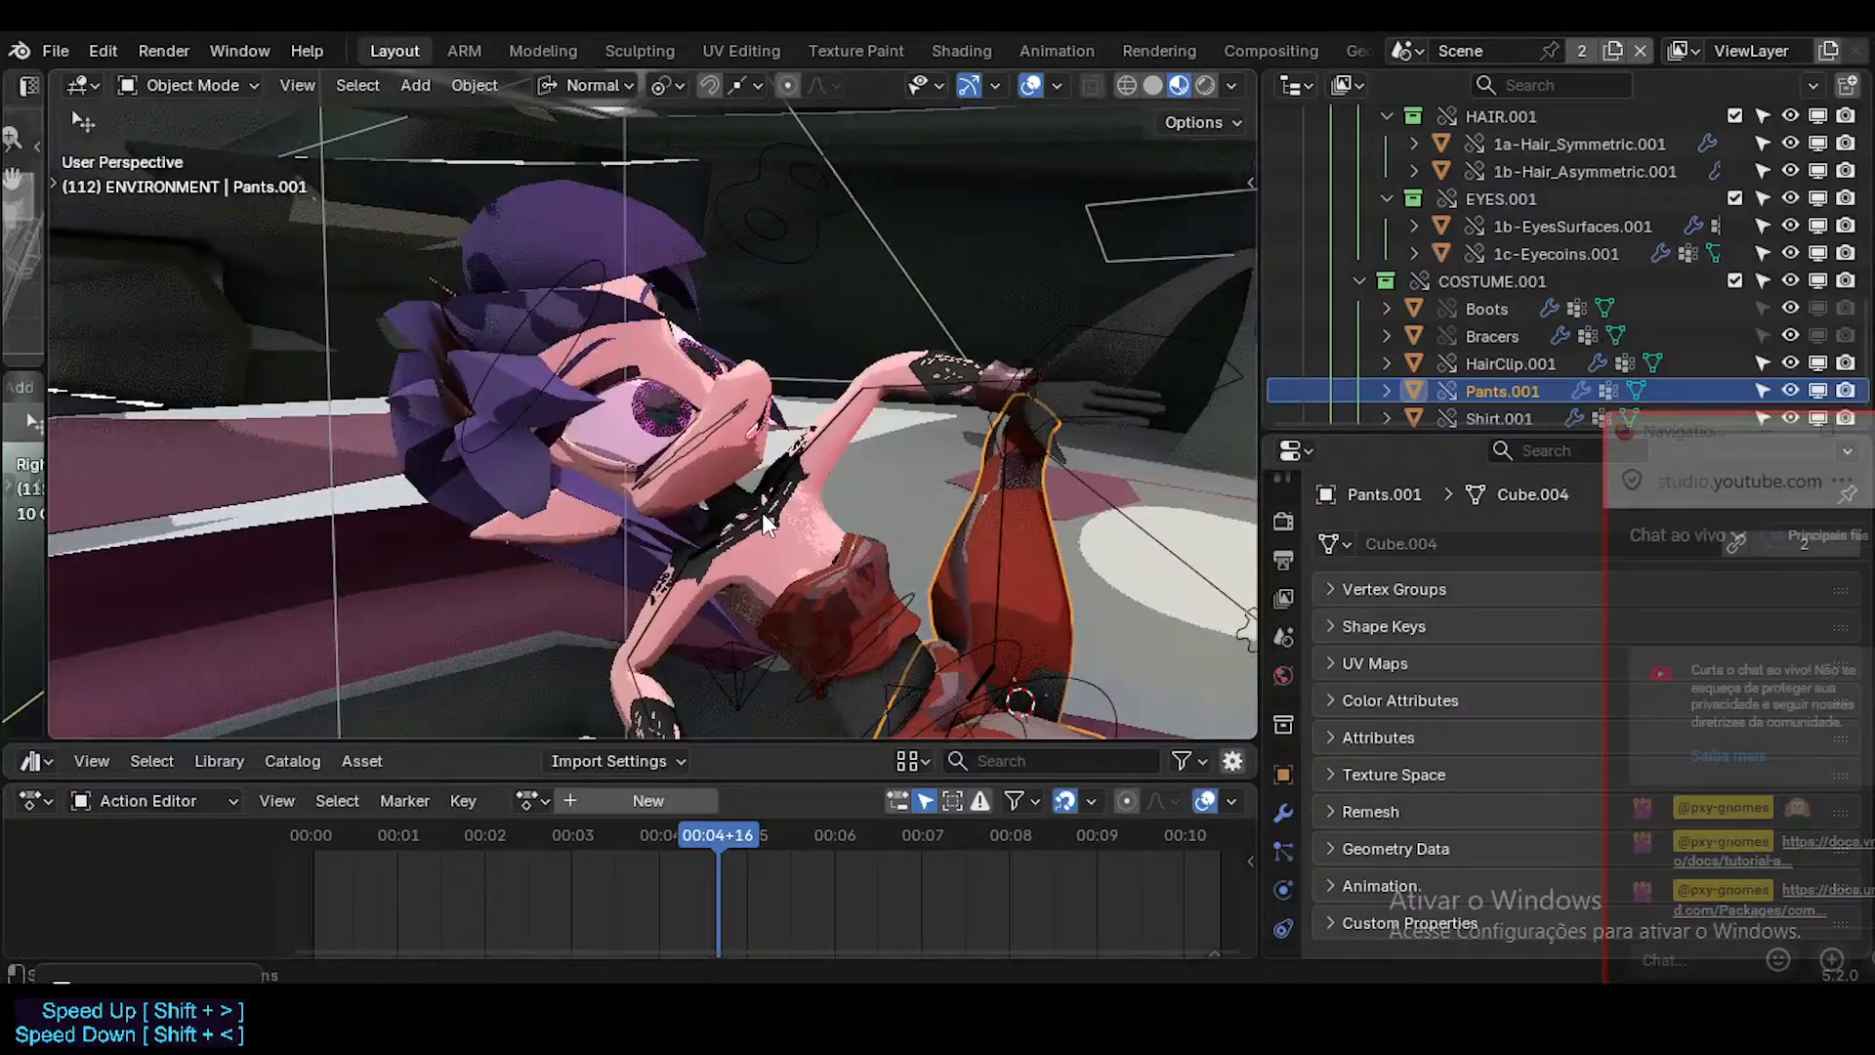
key("KP_0")
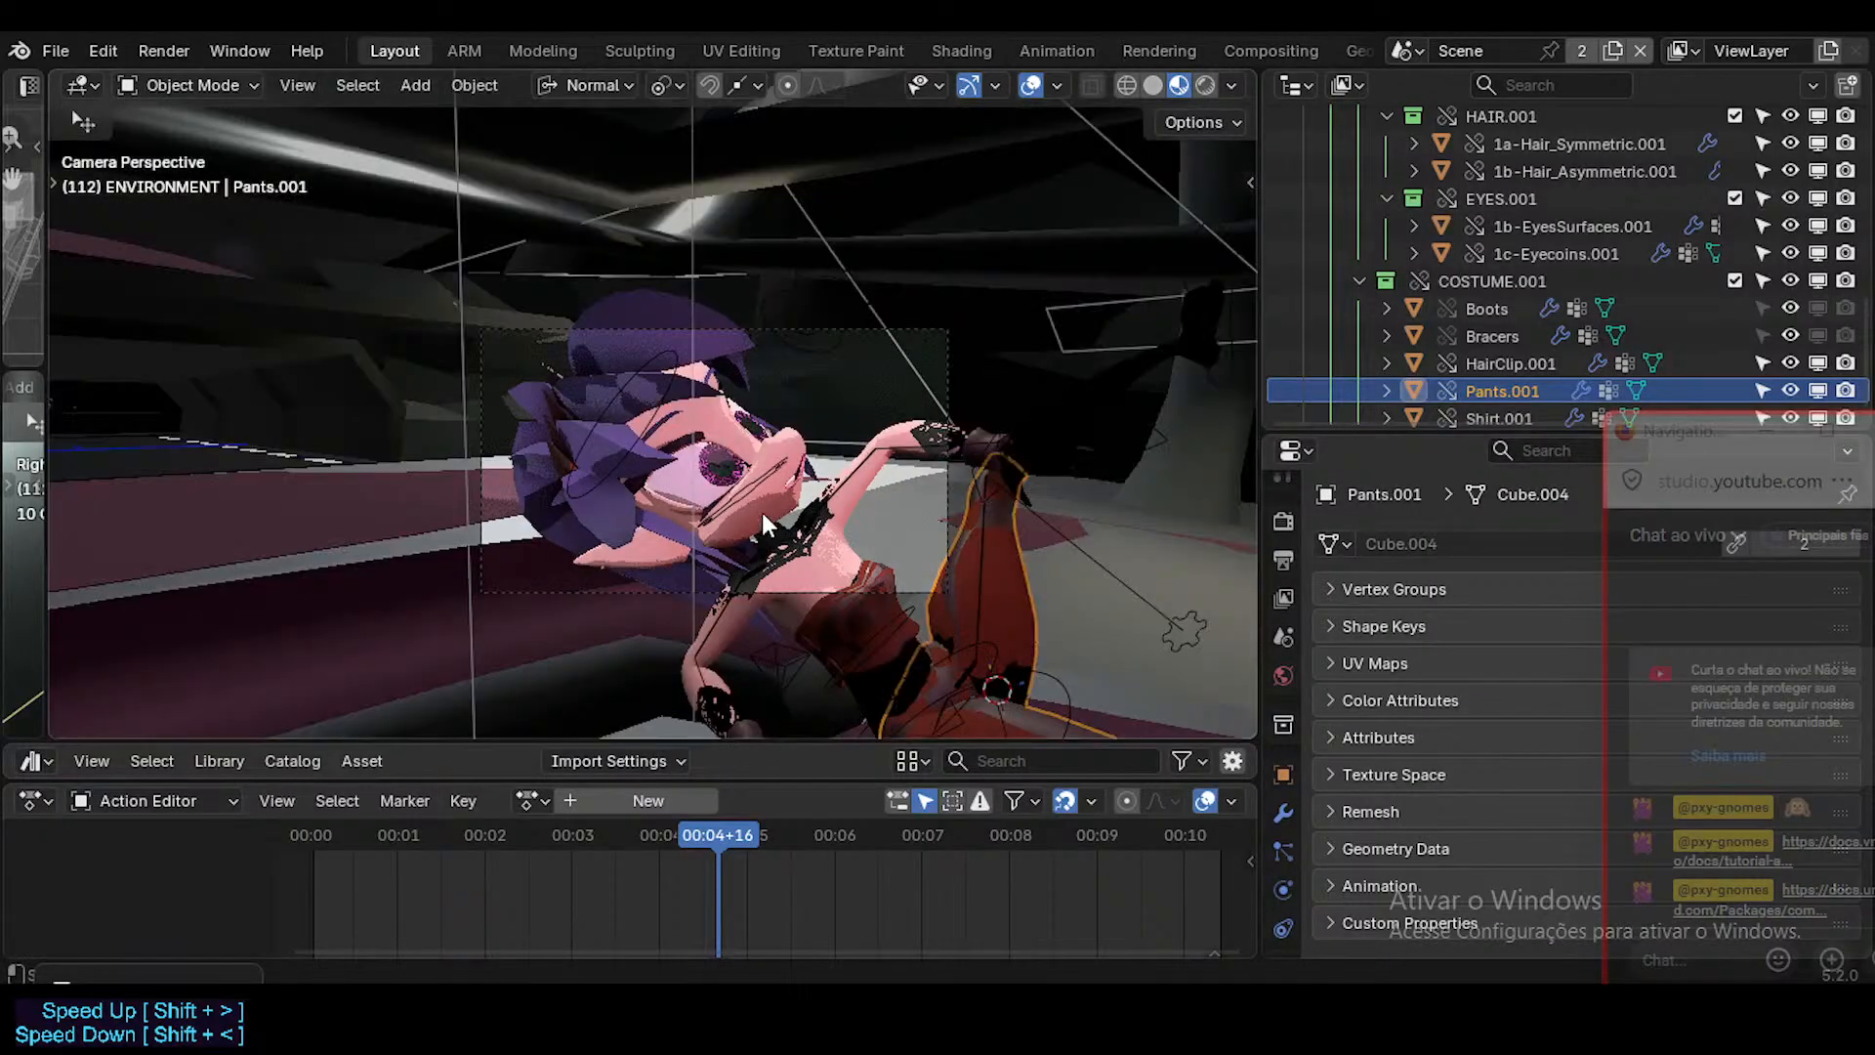
key("shift+grave")
key("s")
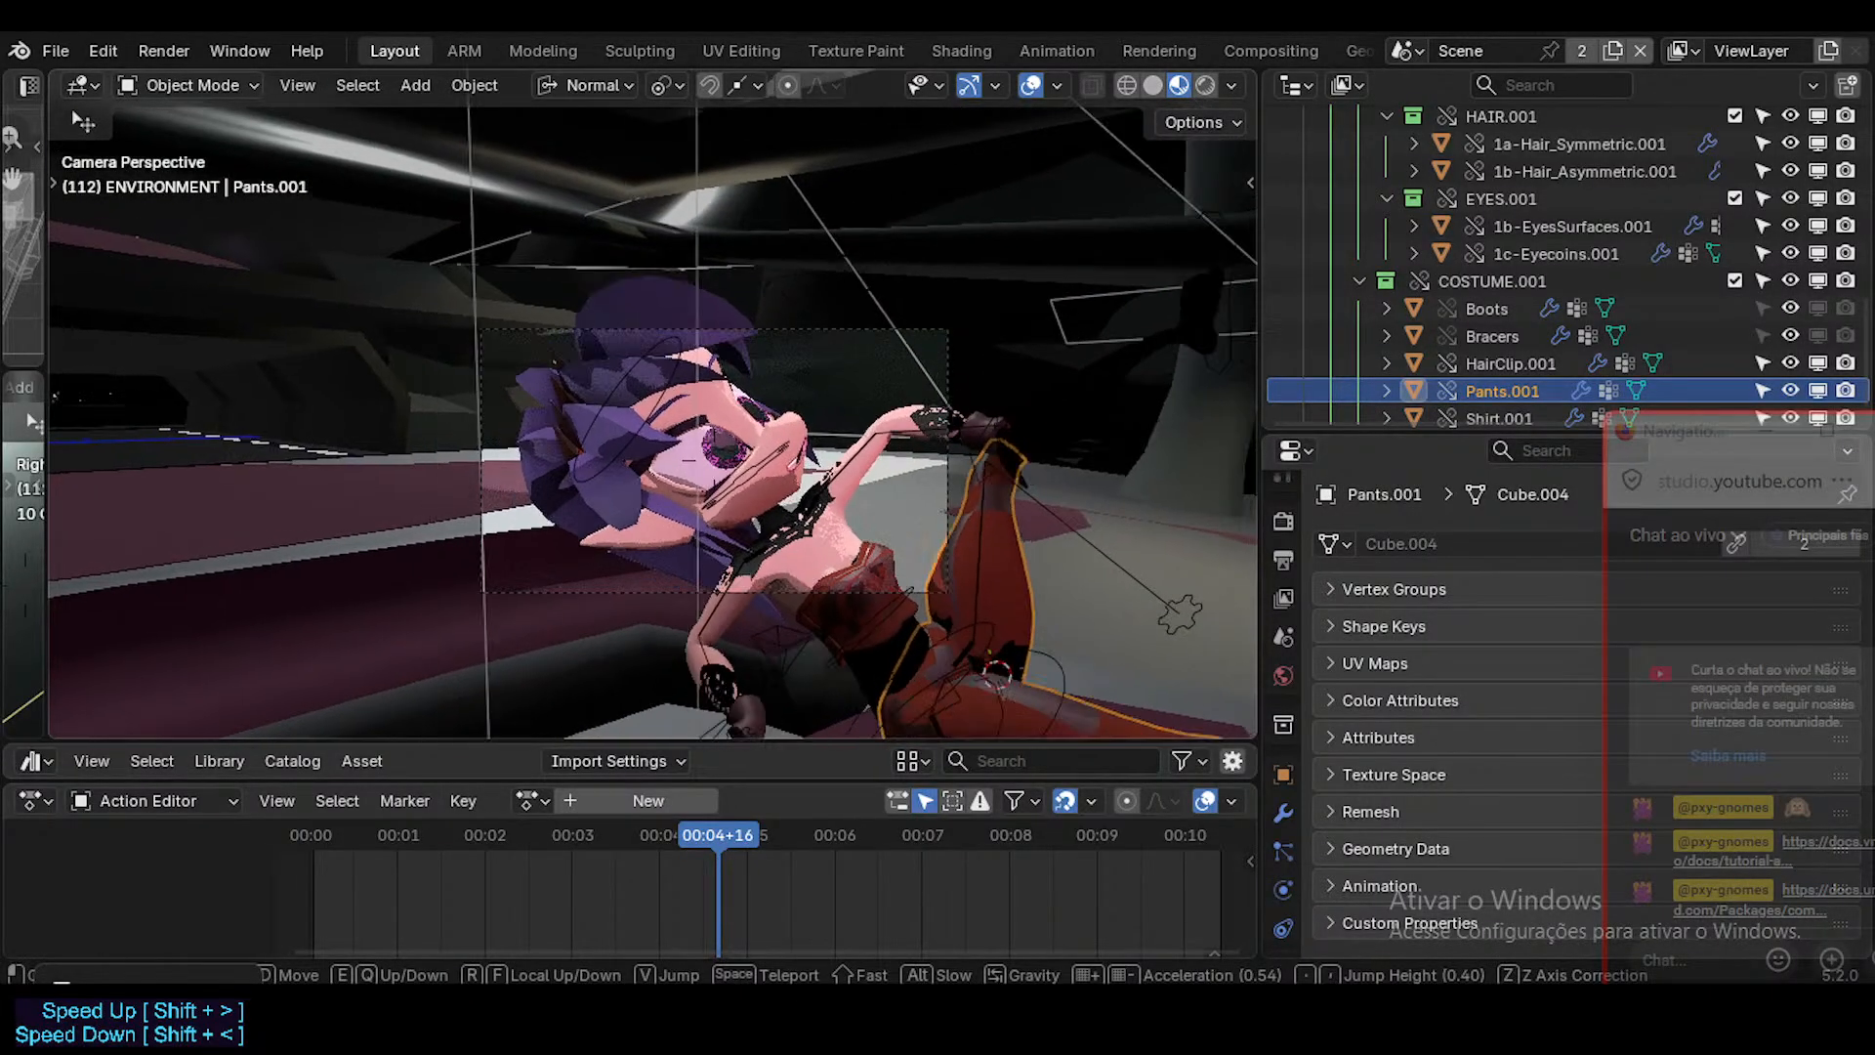
left_click(762, 512)
Collapse the LINK-Dorothy.001 collection and disable the Point light in the viewport and in renders.
scroll(1543, 332, "up", 5)
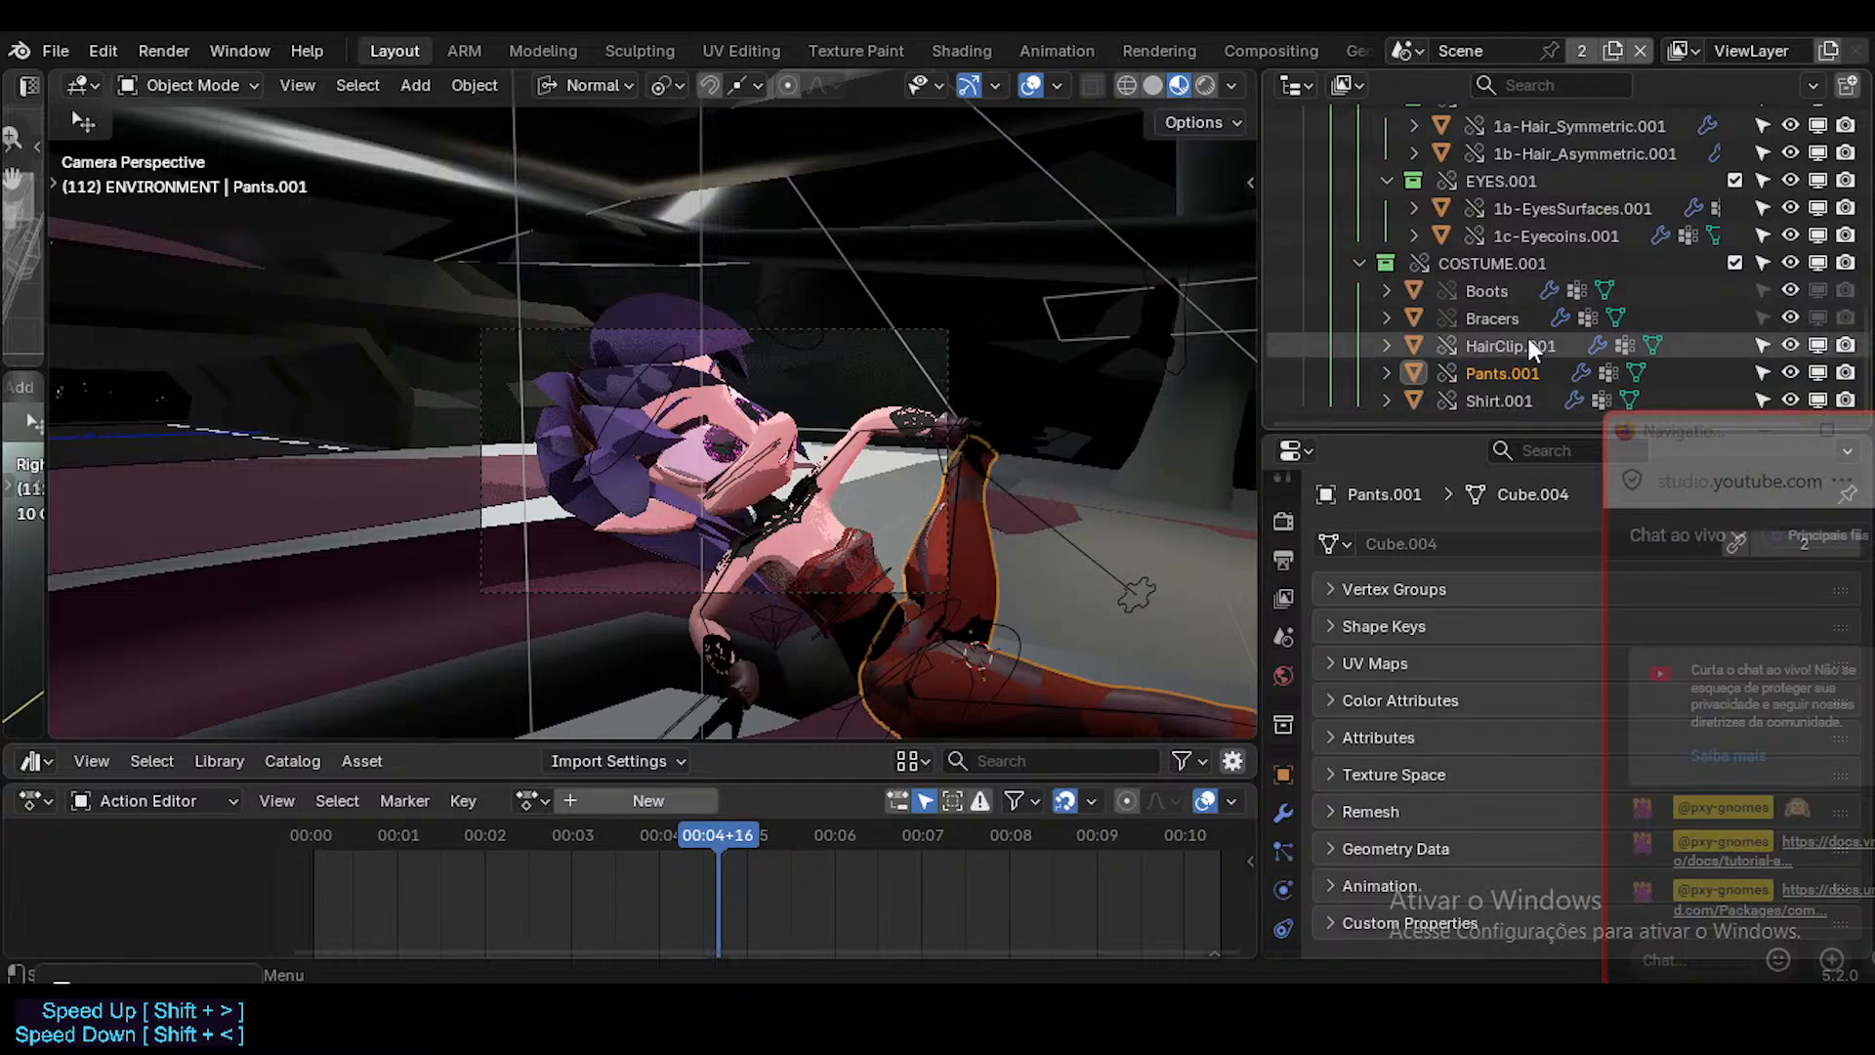
scroll(1358, 293, "up", 4)
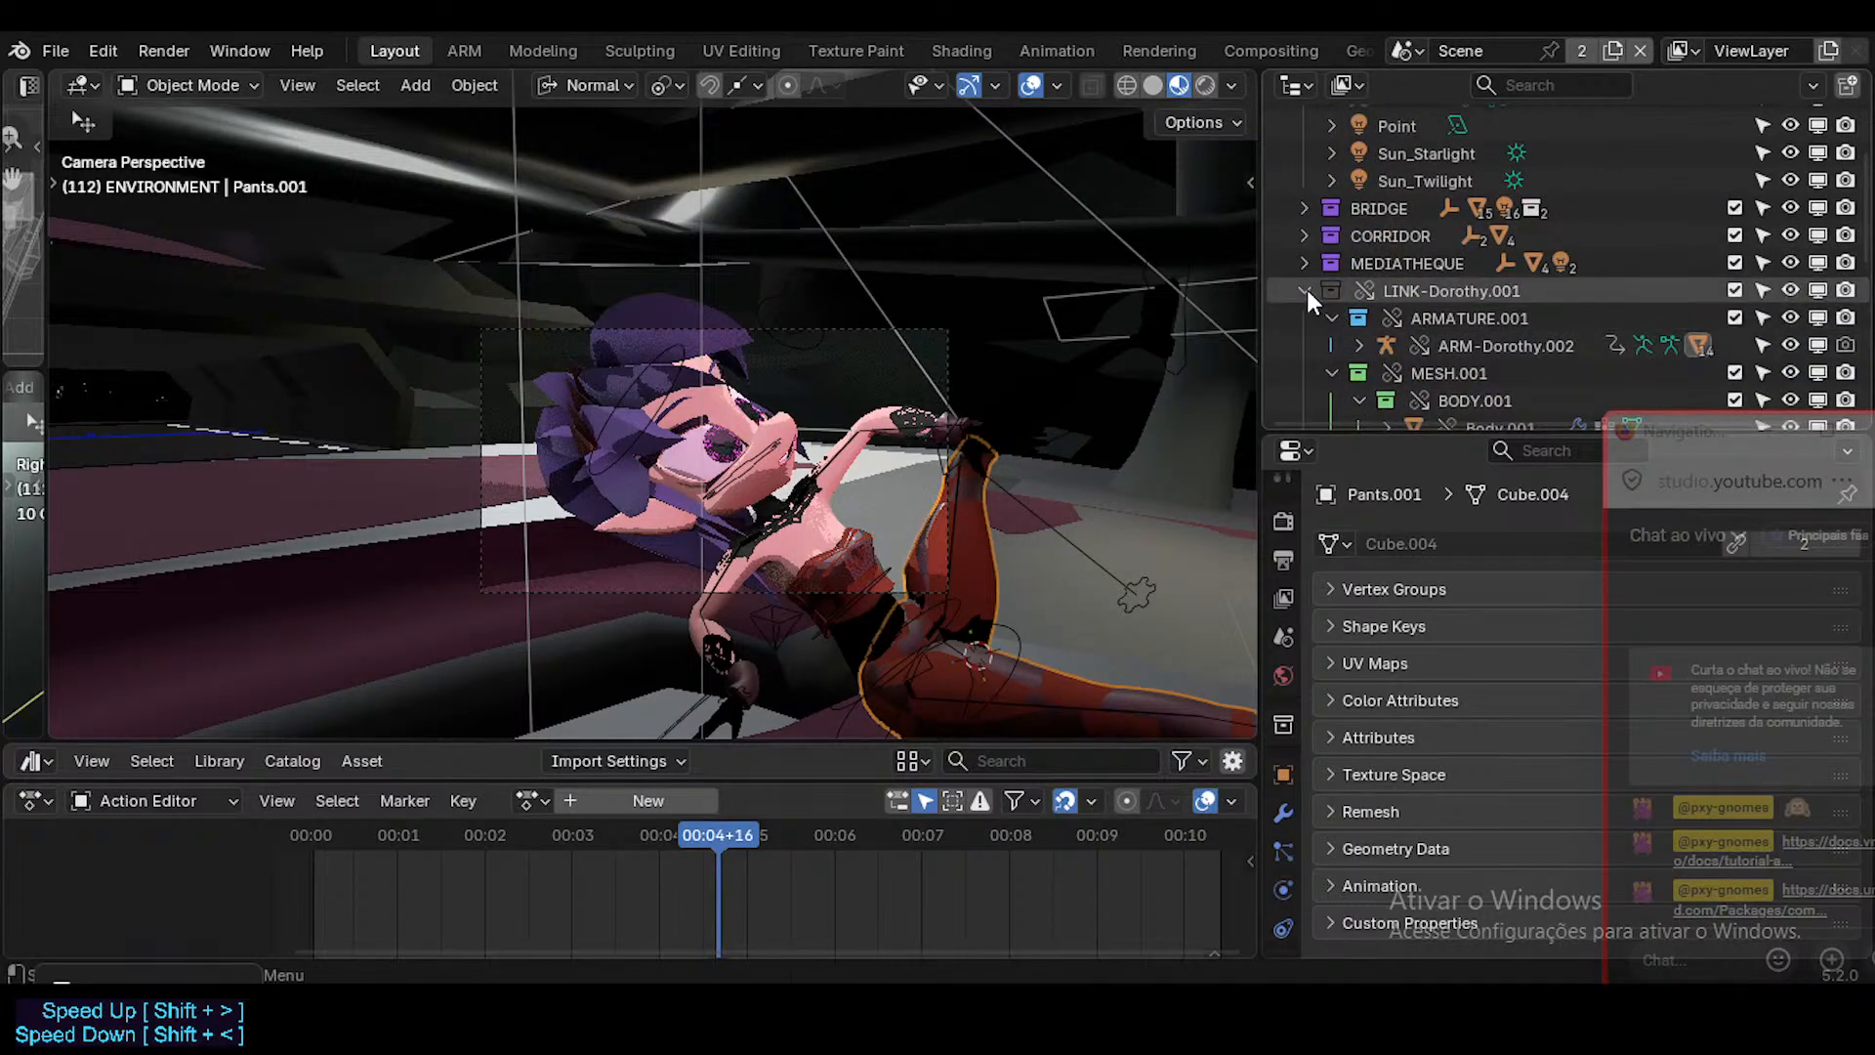
left_click(1304, 286)
scroll(1400, 373, "up", 1)
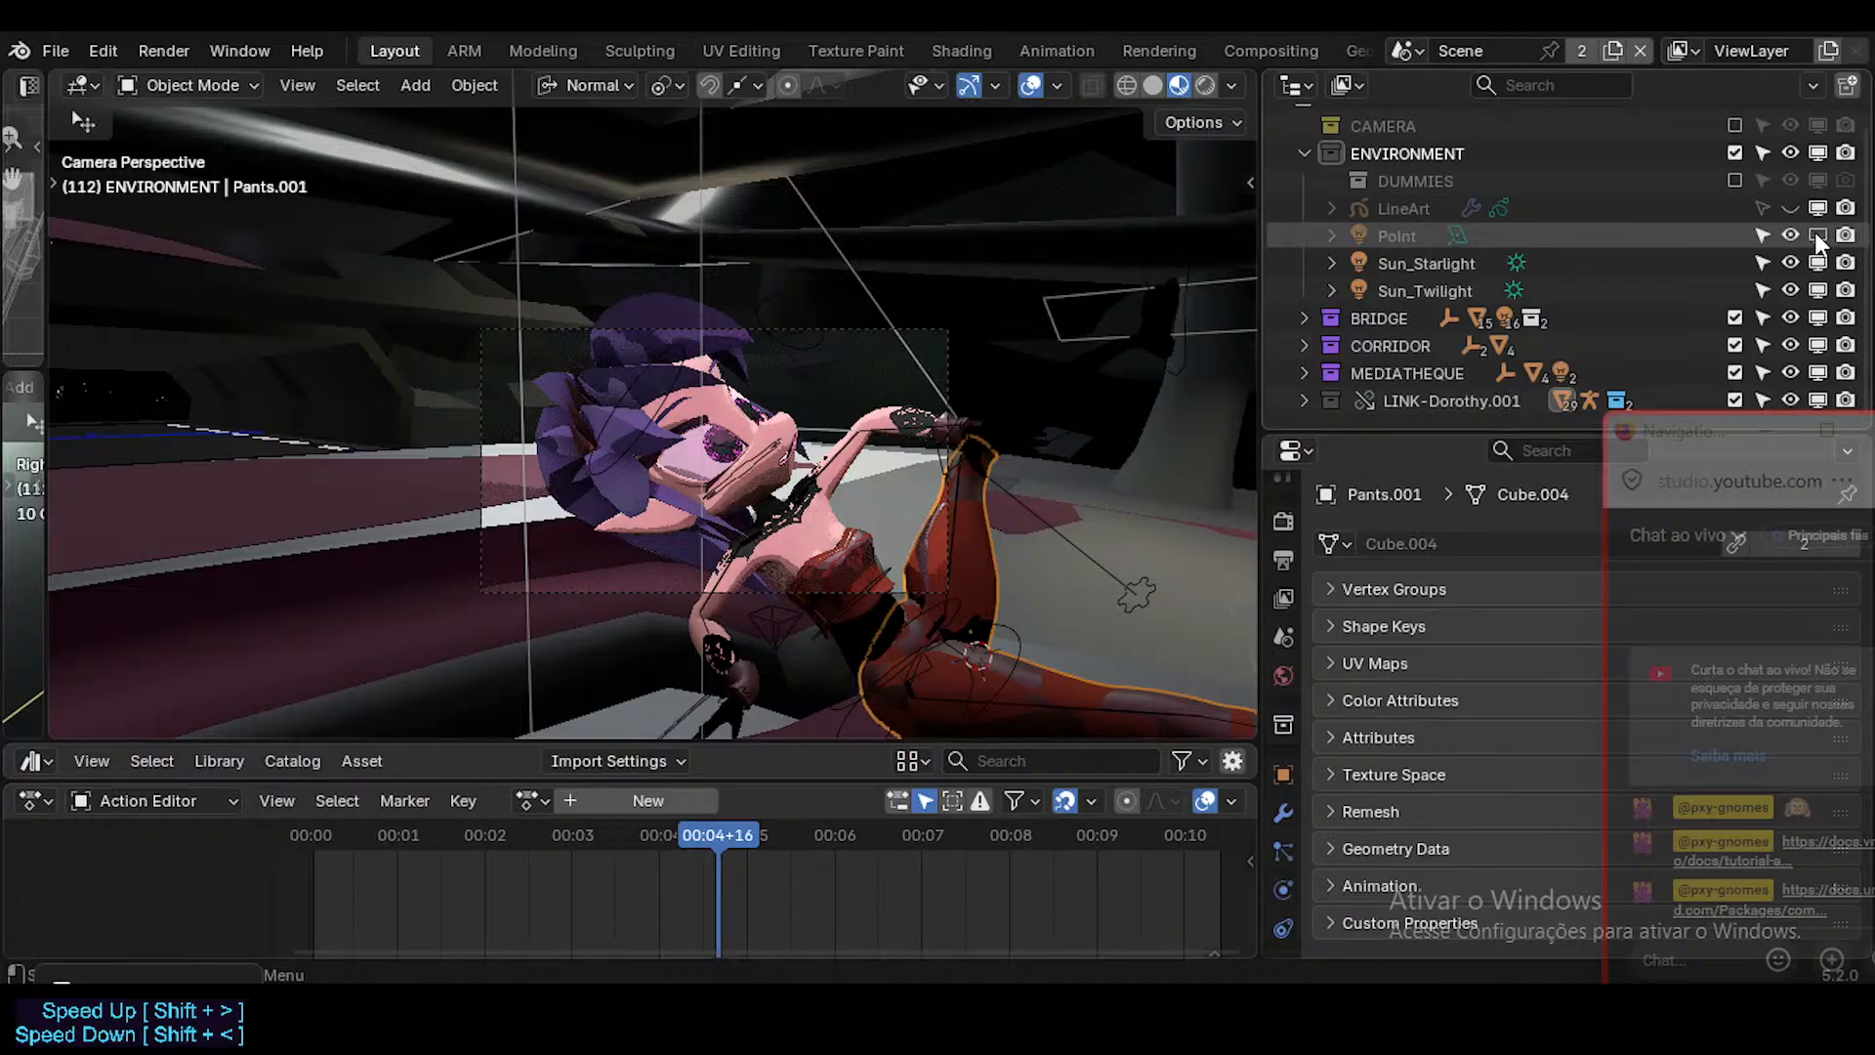
left_click(1845, 237)
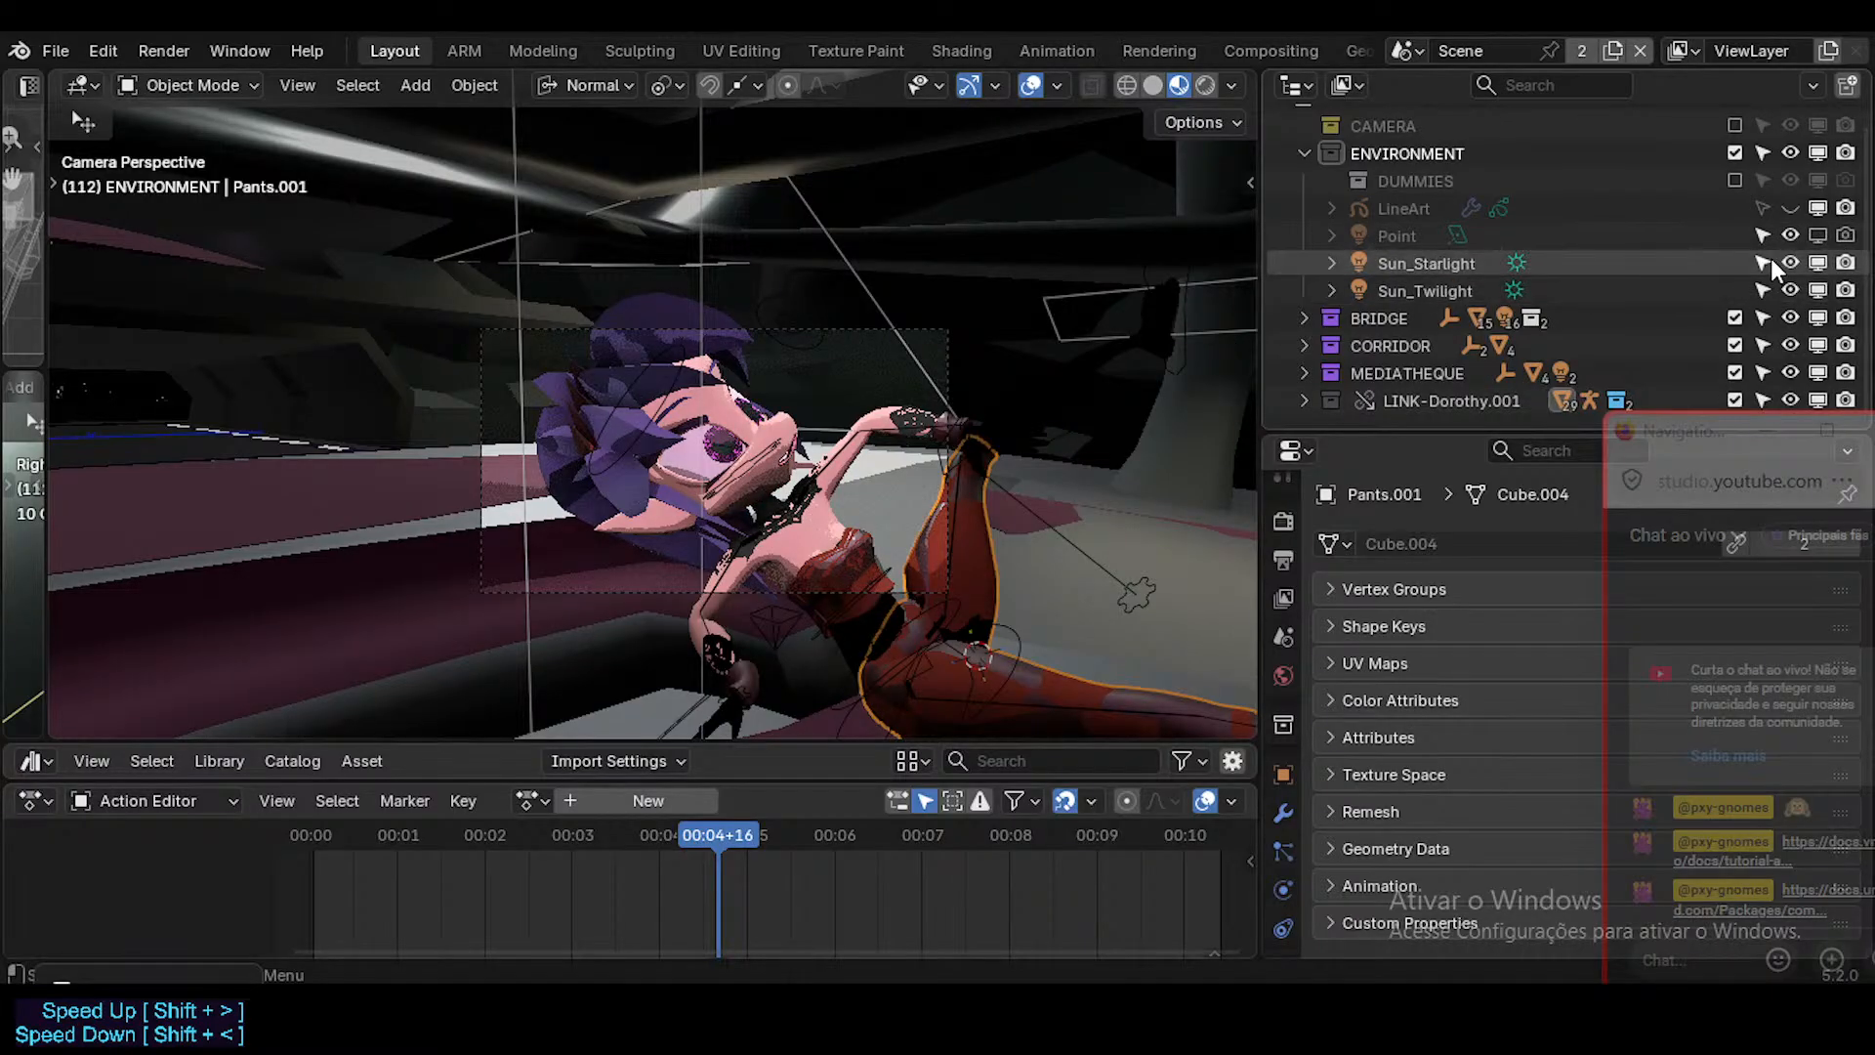
Compare Sun_Starlight on and off, leaving it disabled in the viewport and in renders.
left_click(1825, 258)
left_click(1824, 258)
left_click(1824, 258)
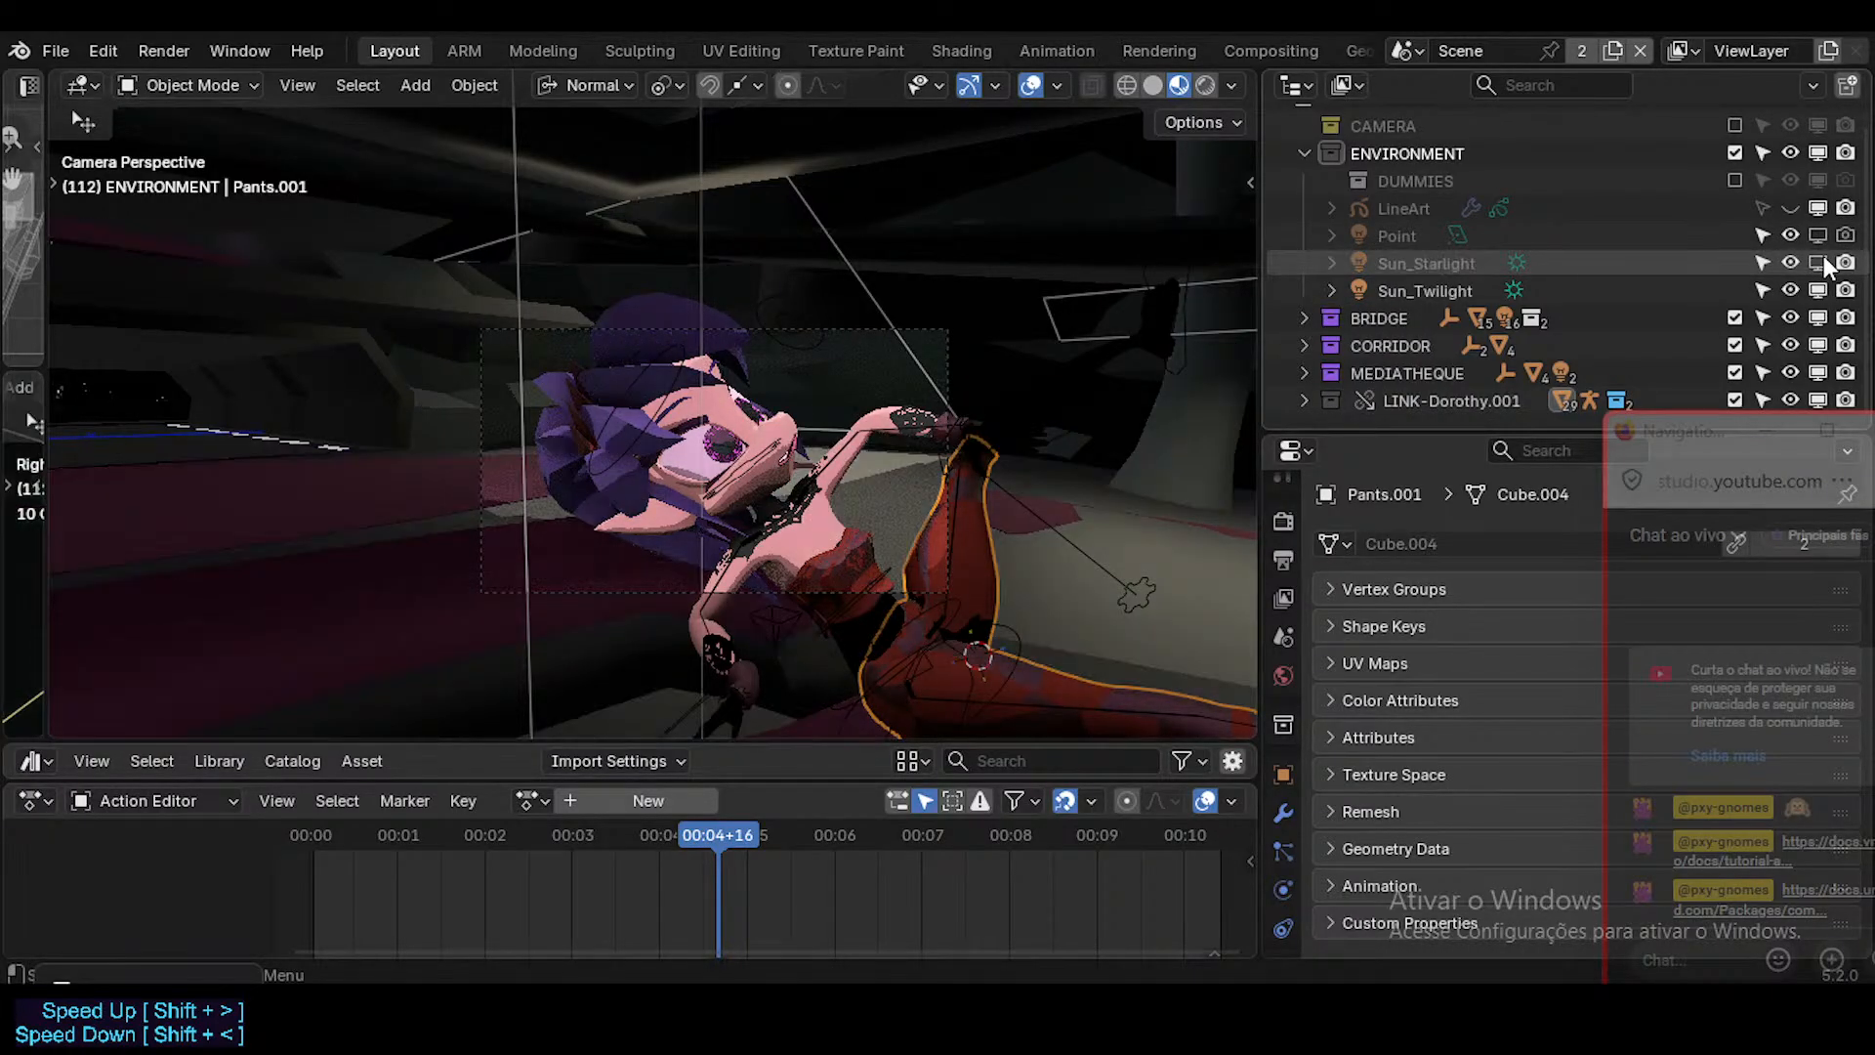
left_click(1824, 262)
left_click(1820, 290)
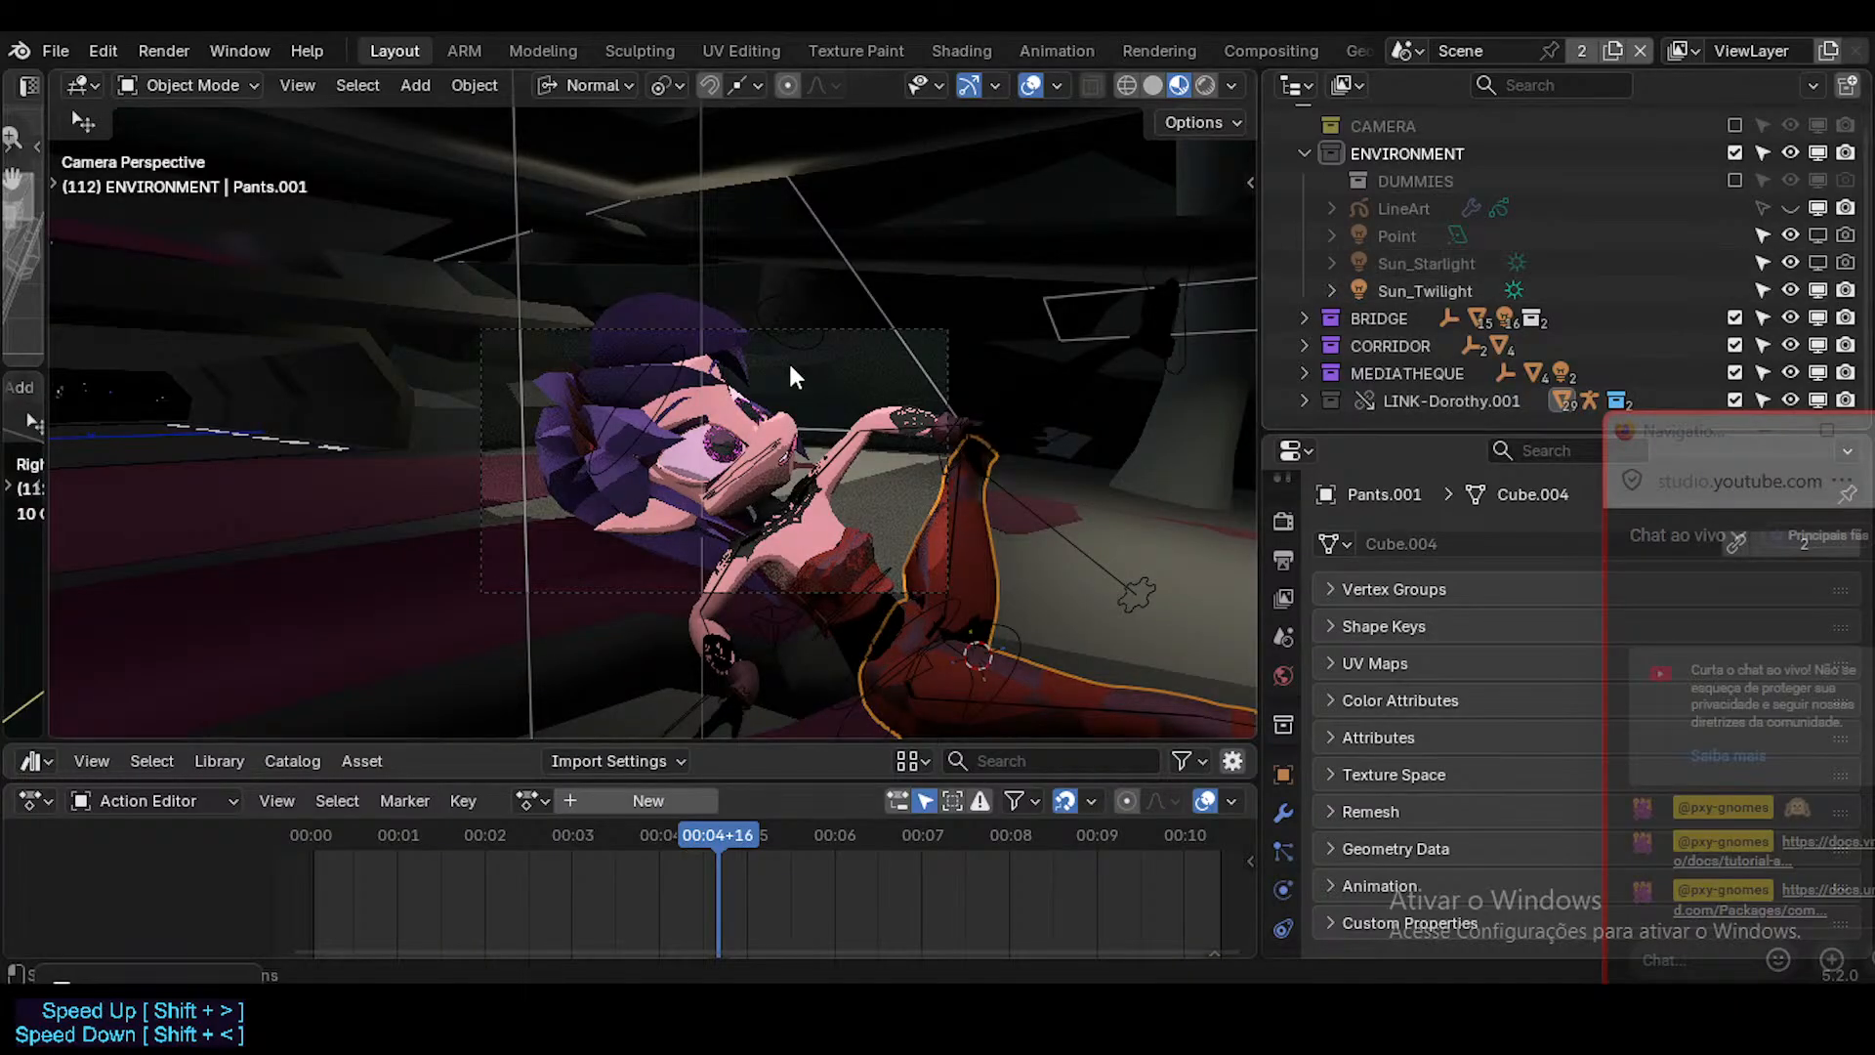
Render the close-up without Sun_Starlight, inspect the face shading, and close the render window.
key("F12")
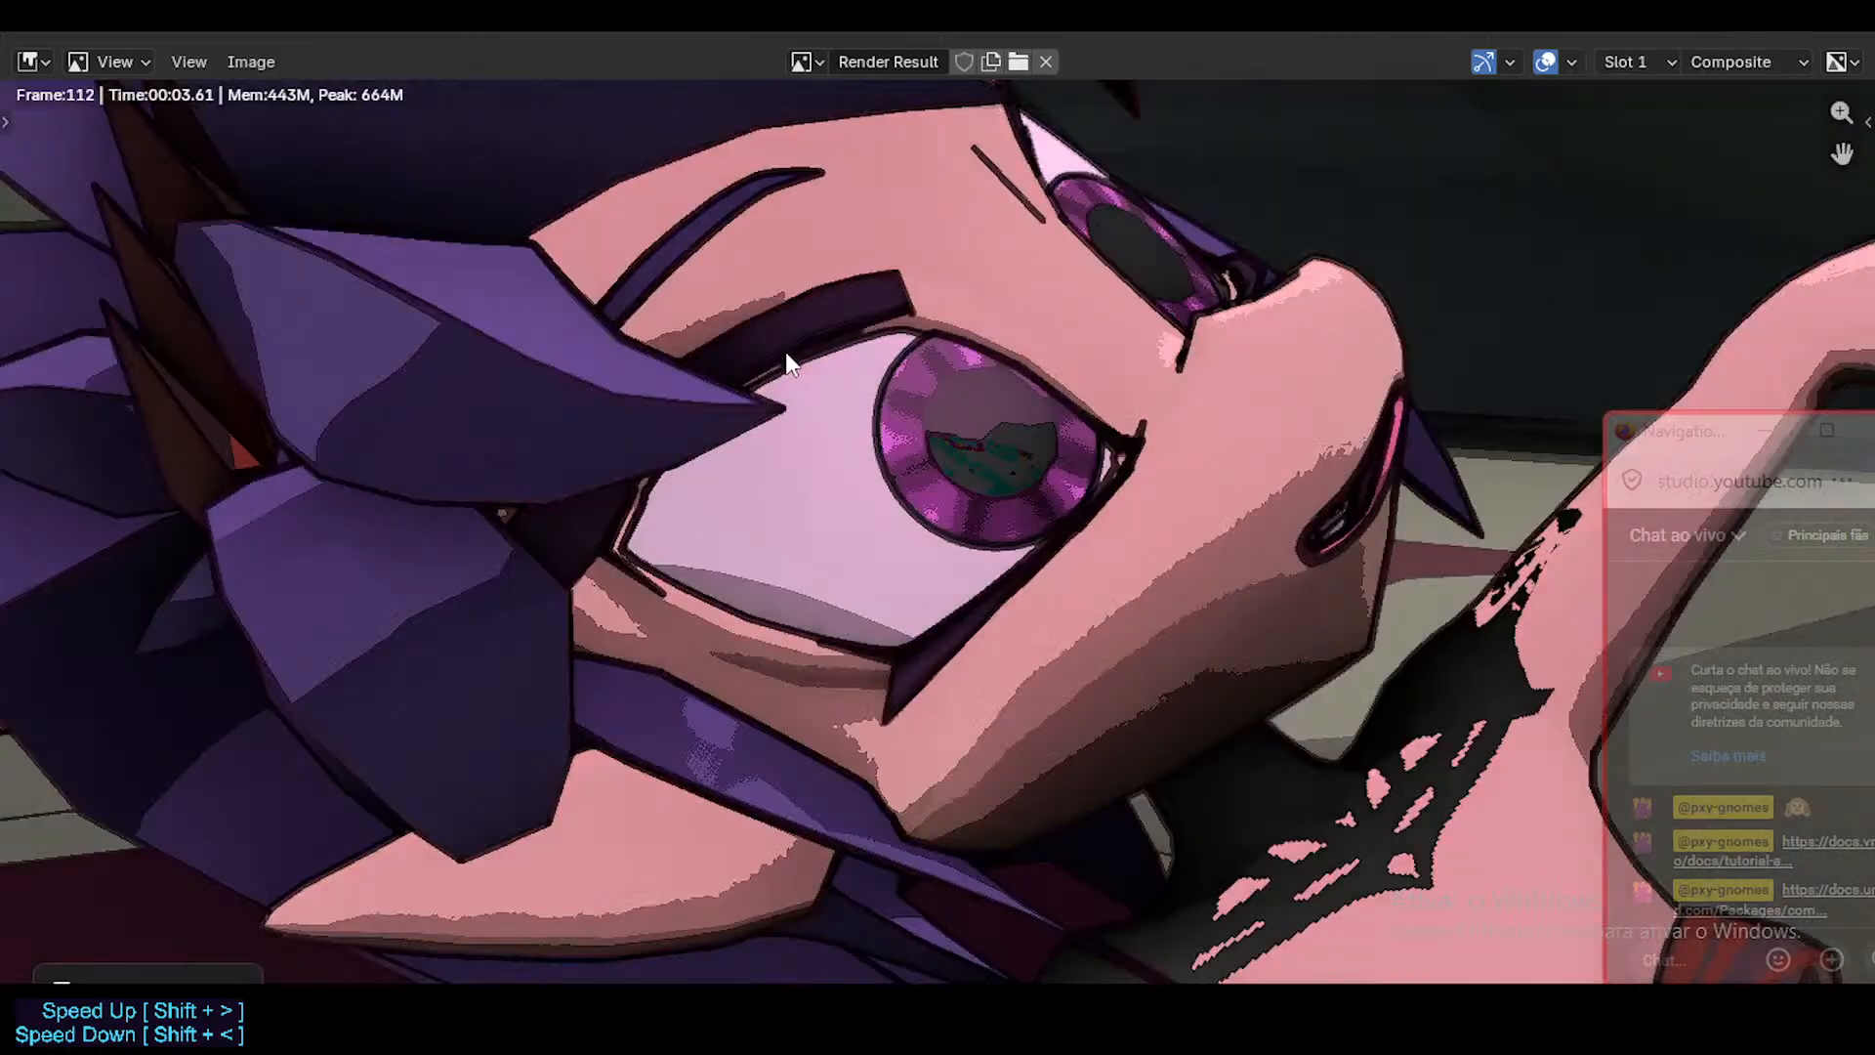
scroll(877, 464, "down", 5)
scroll(877, 465, "up", 2)
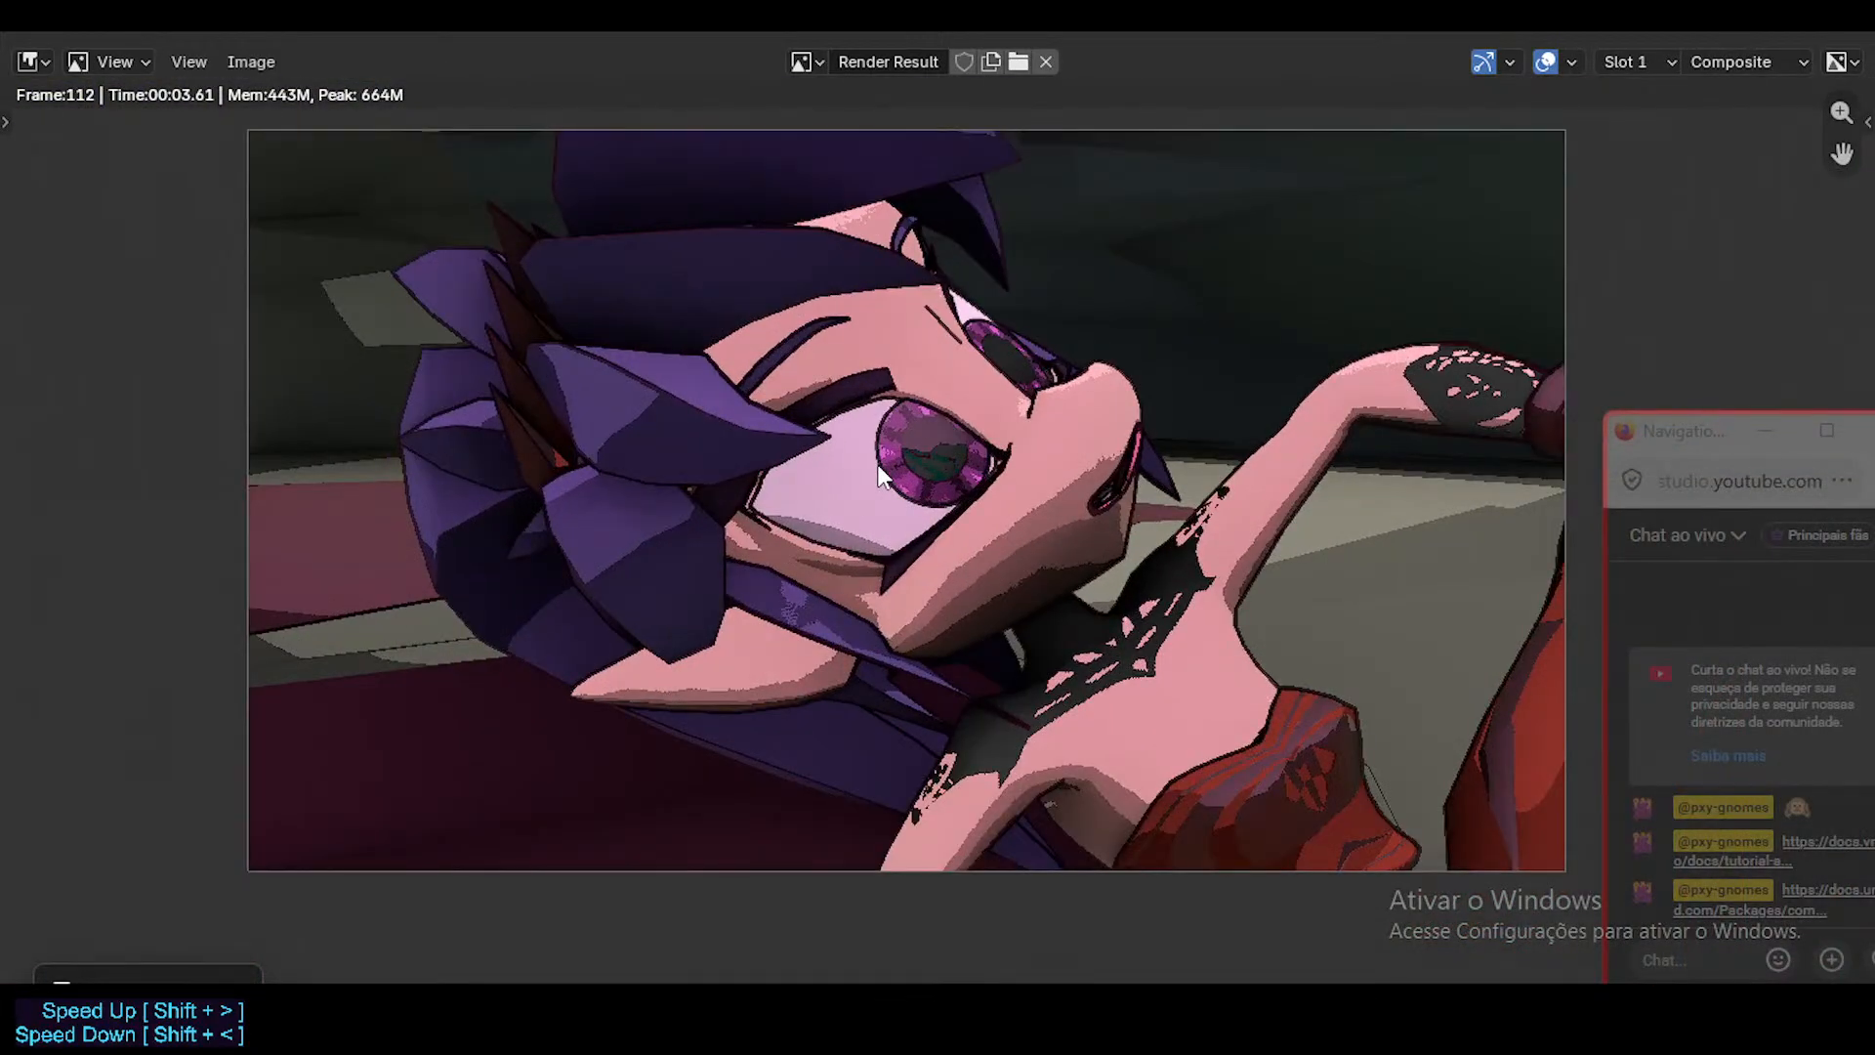
left_click(1841, 34)
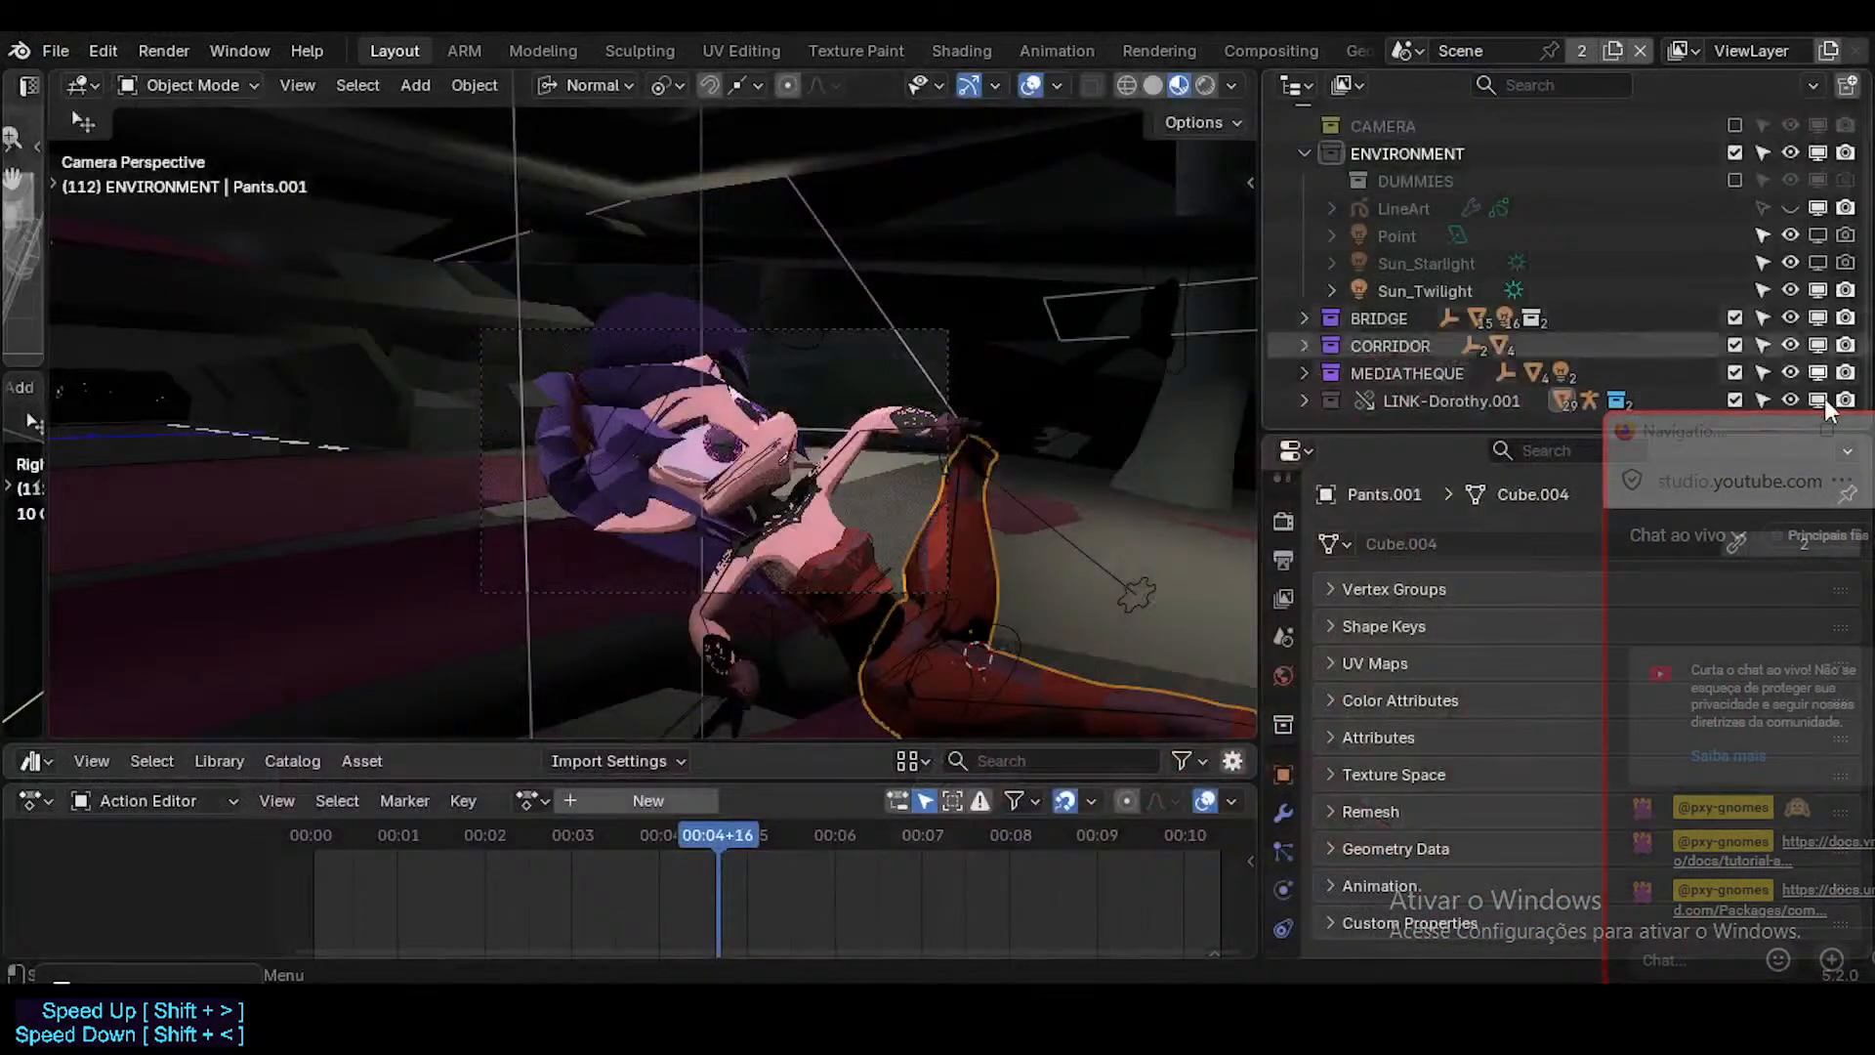
Re-enable Sun_Starlight in the viewport and renders, and render the close-up again to inspect the lighting.
left_click(1823, 261)
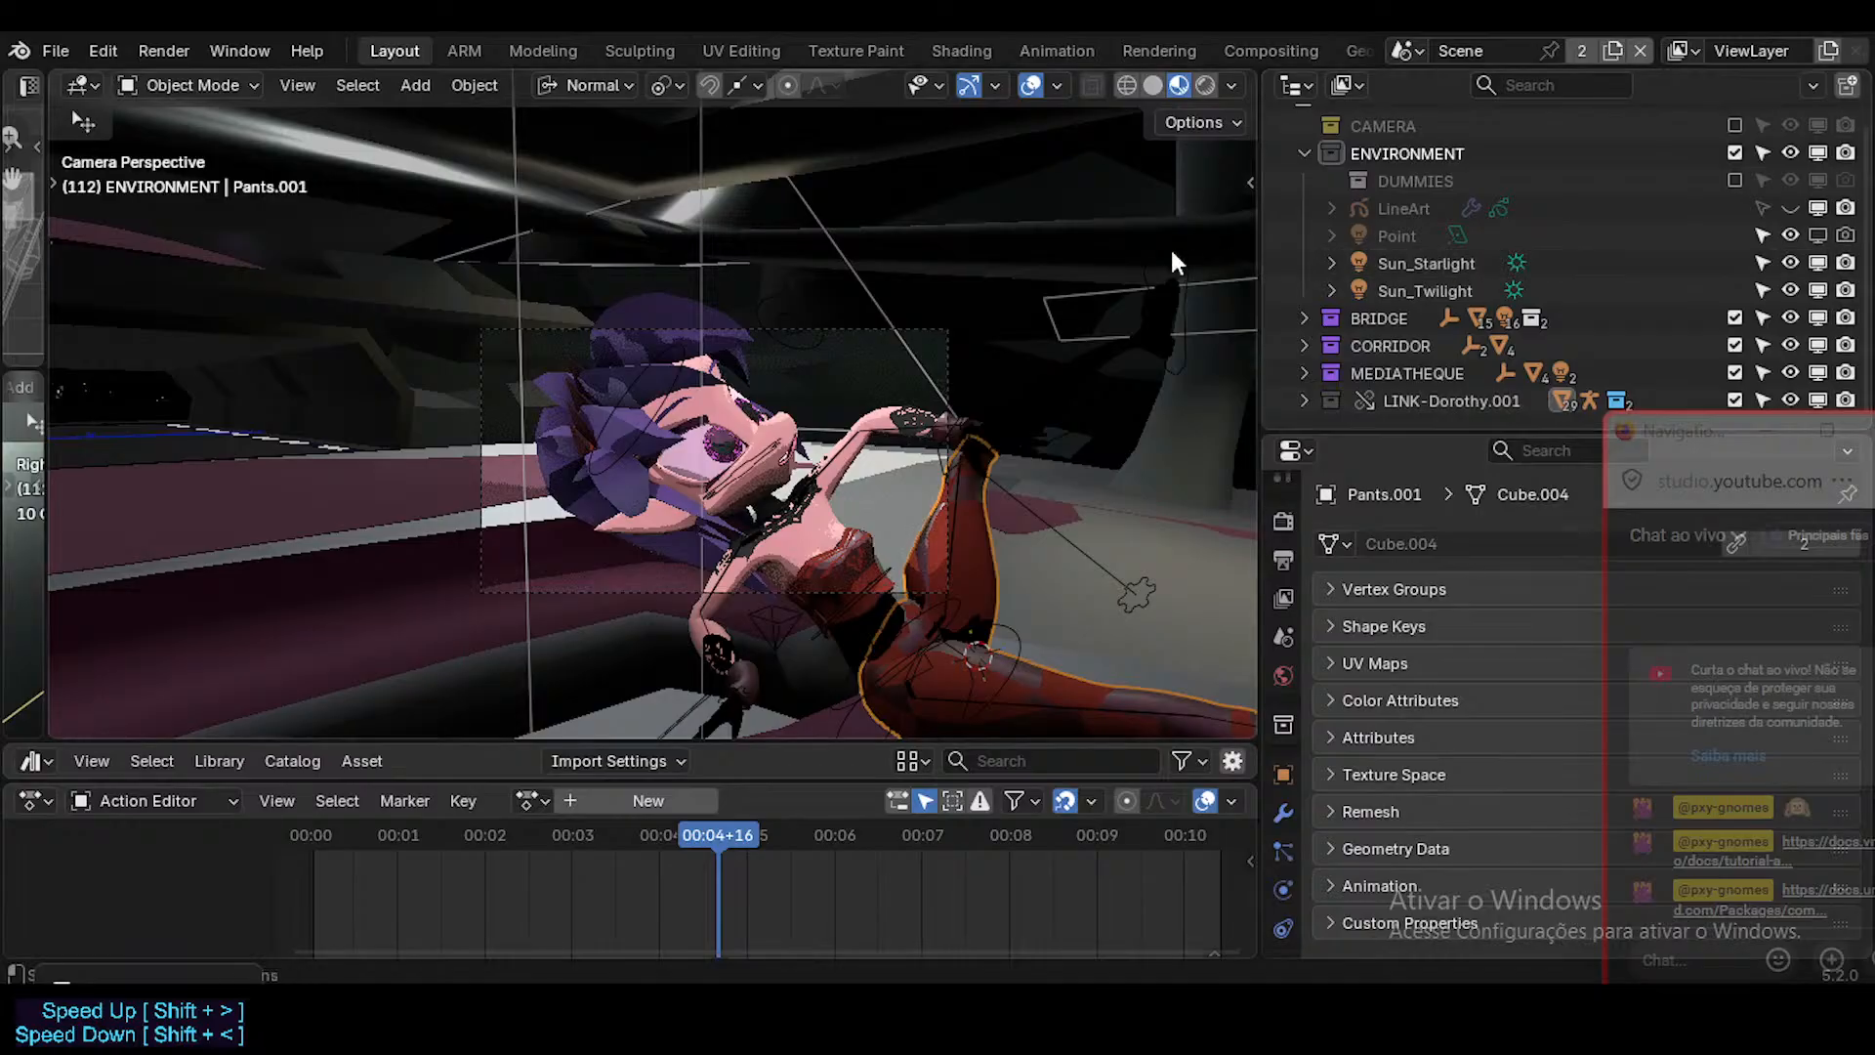
key("F12")
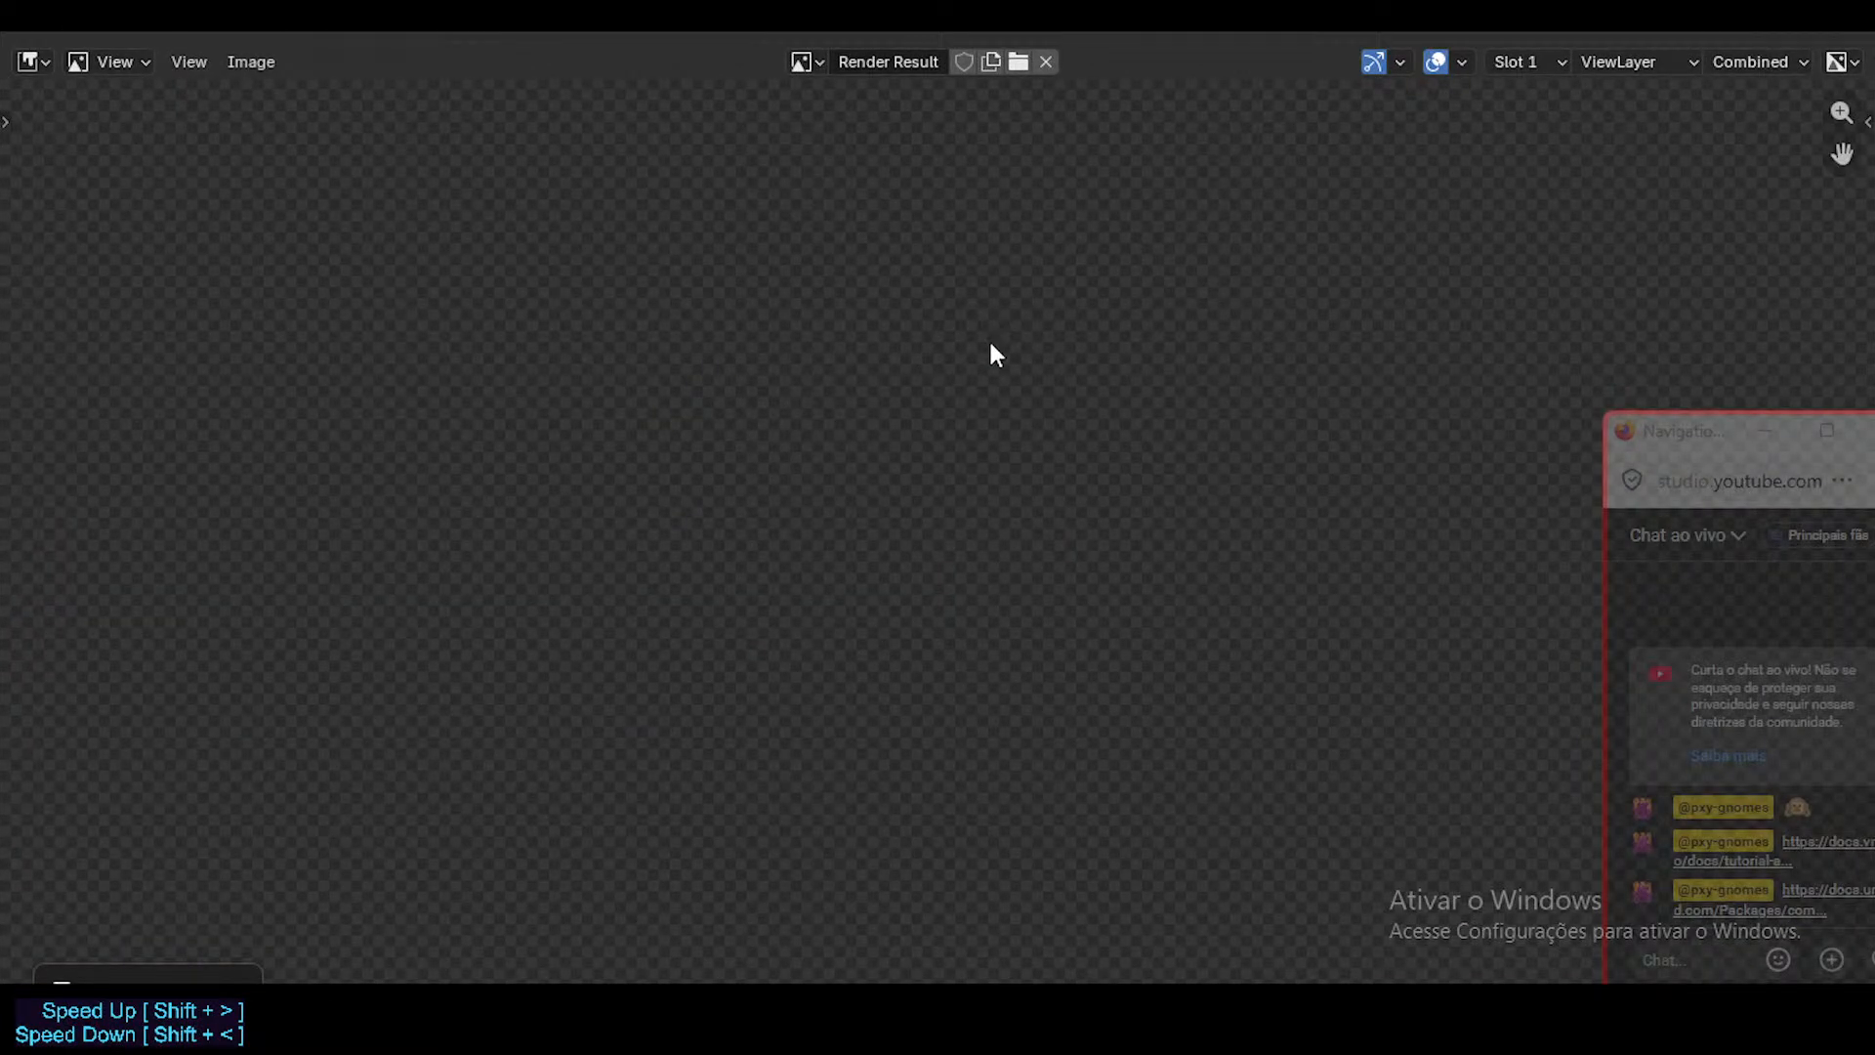
scroll(933, 496, "down", 3)
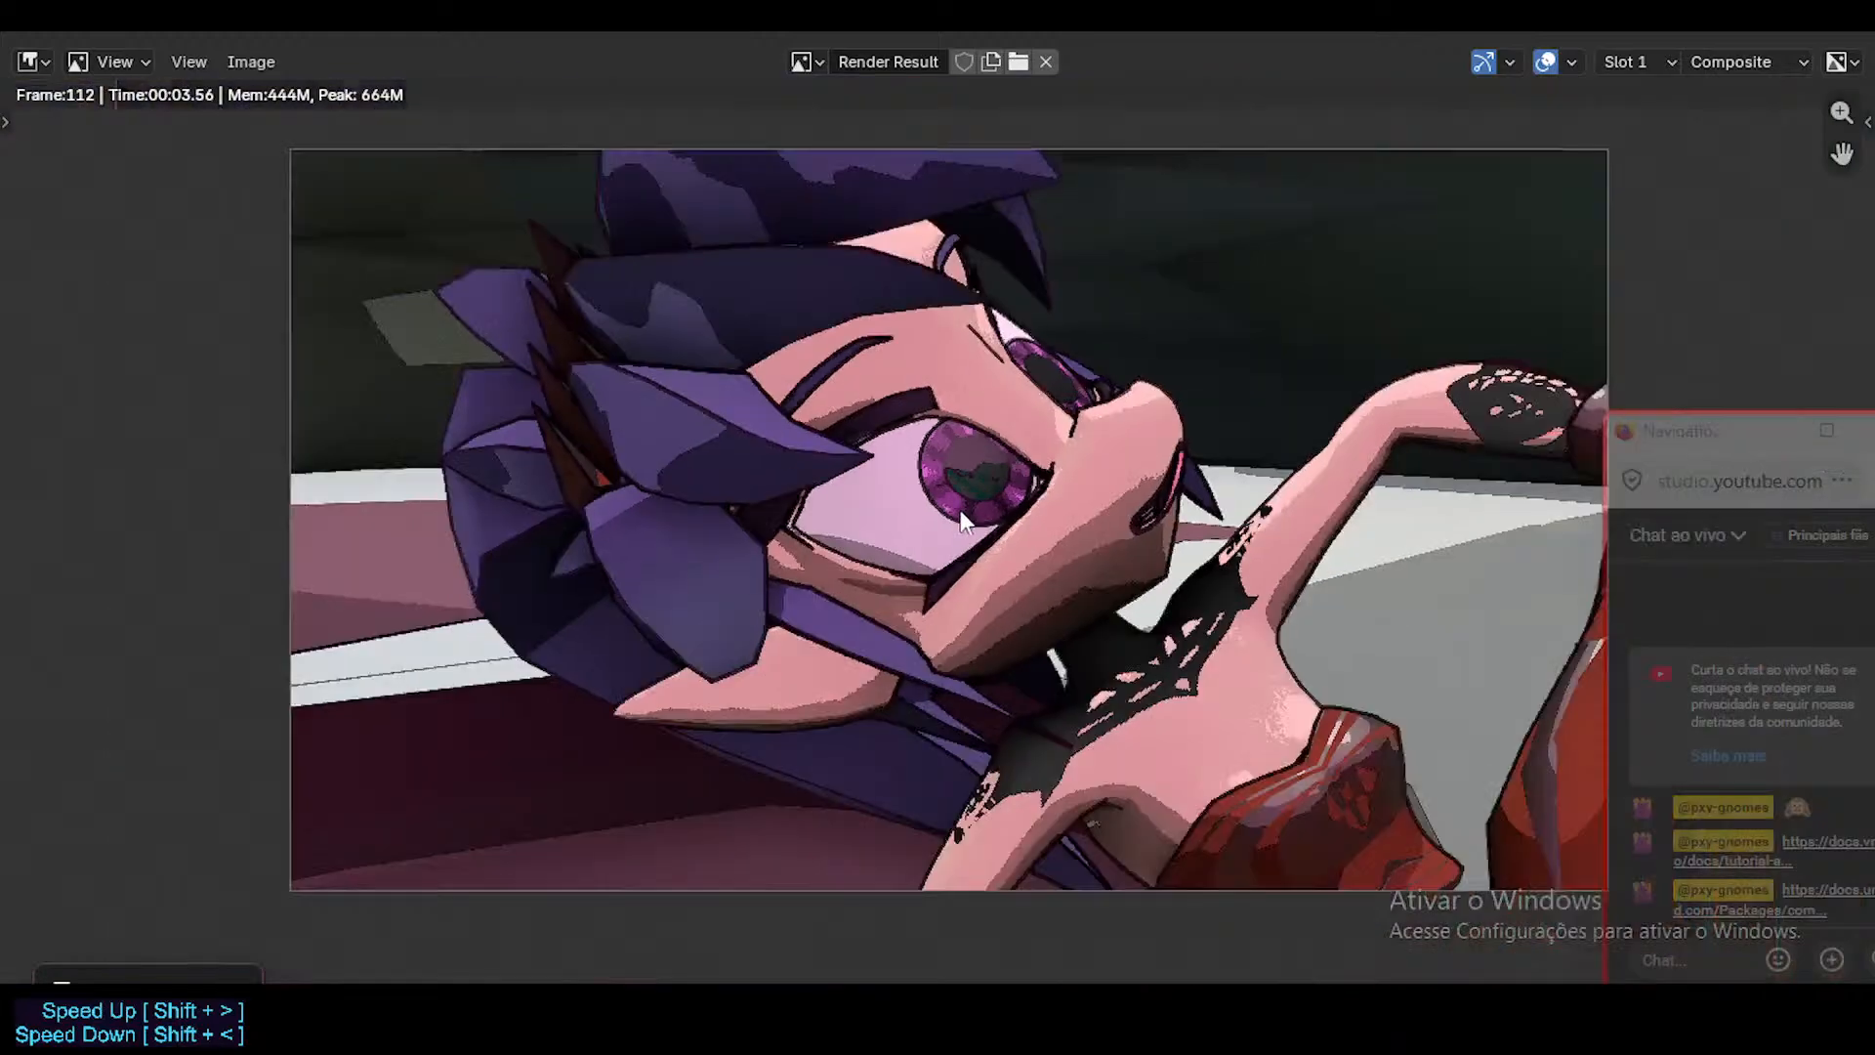
scroll(1059, 631, "down", 1)
scroll(984, 624, "up", 1)
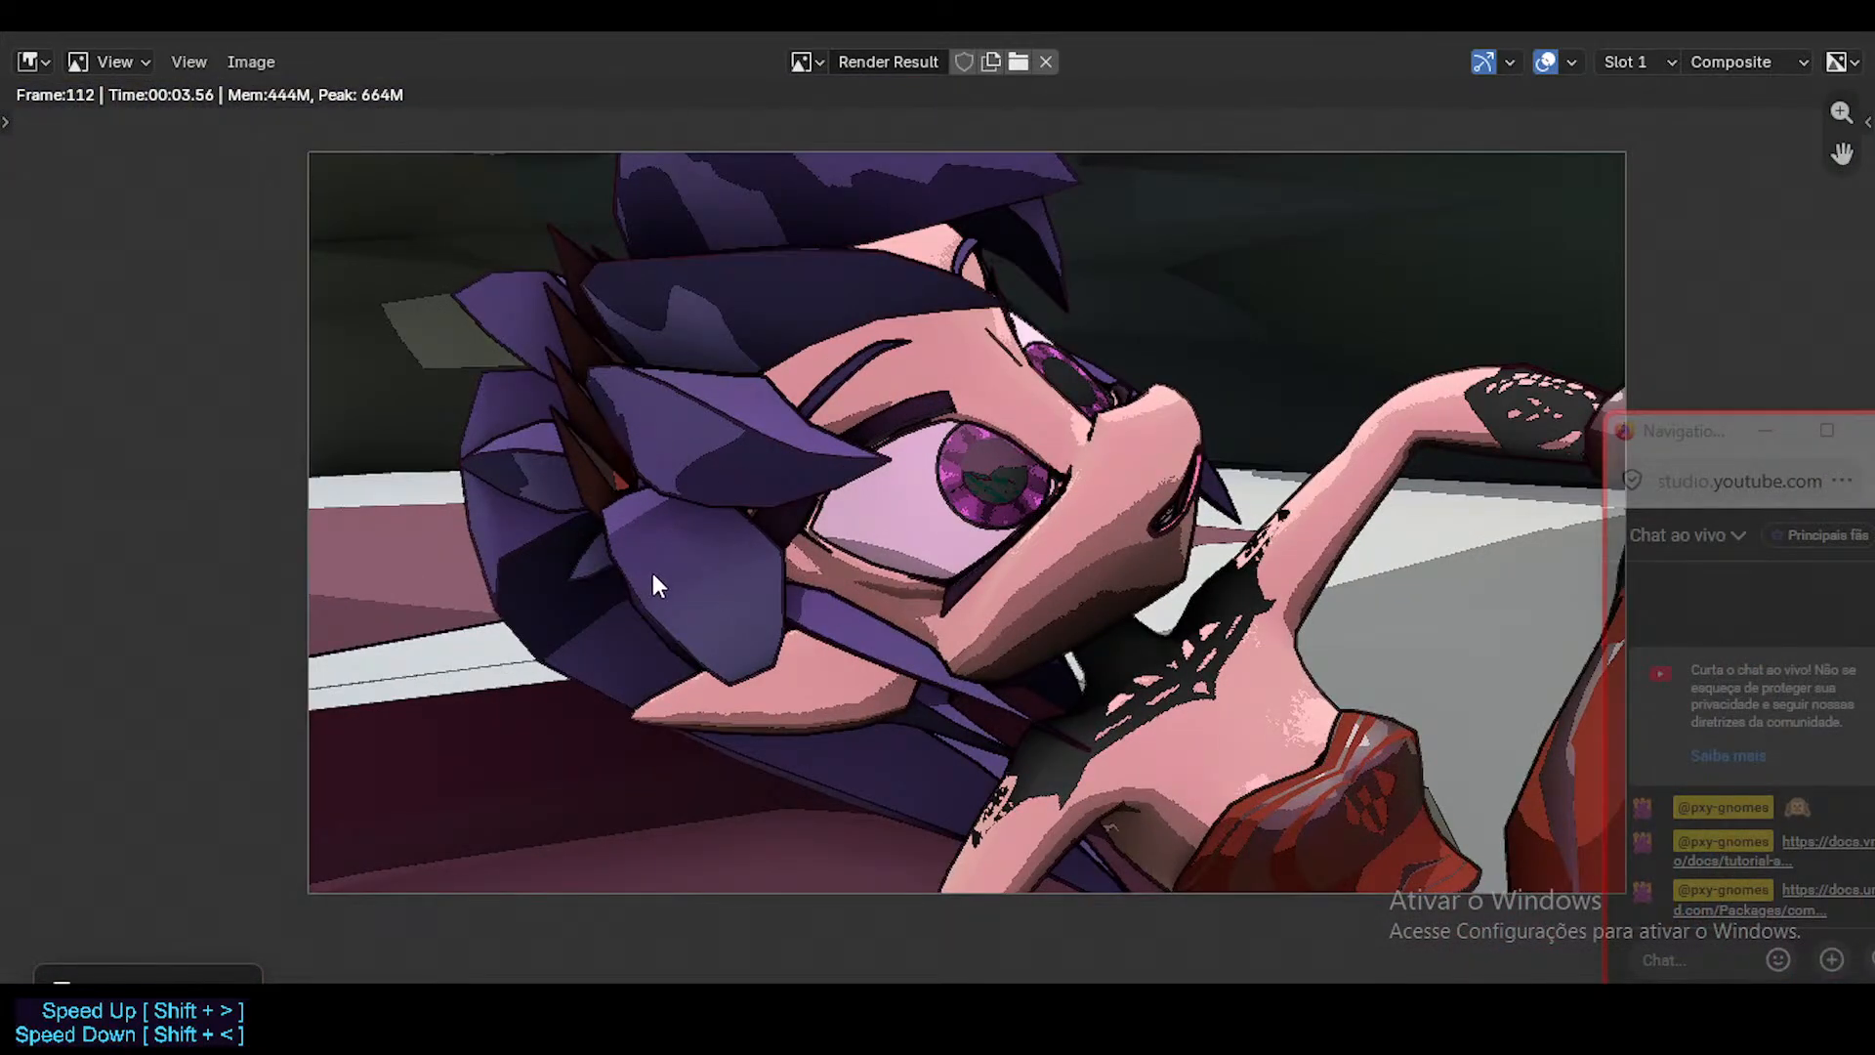
scroll(659, 527, "down", 3)
scroll(652, 519, "up", 3)
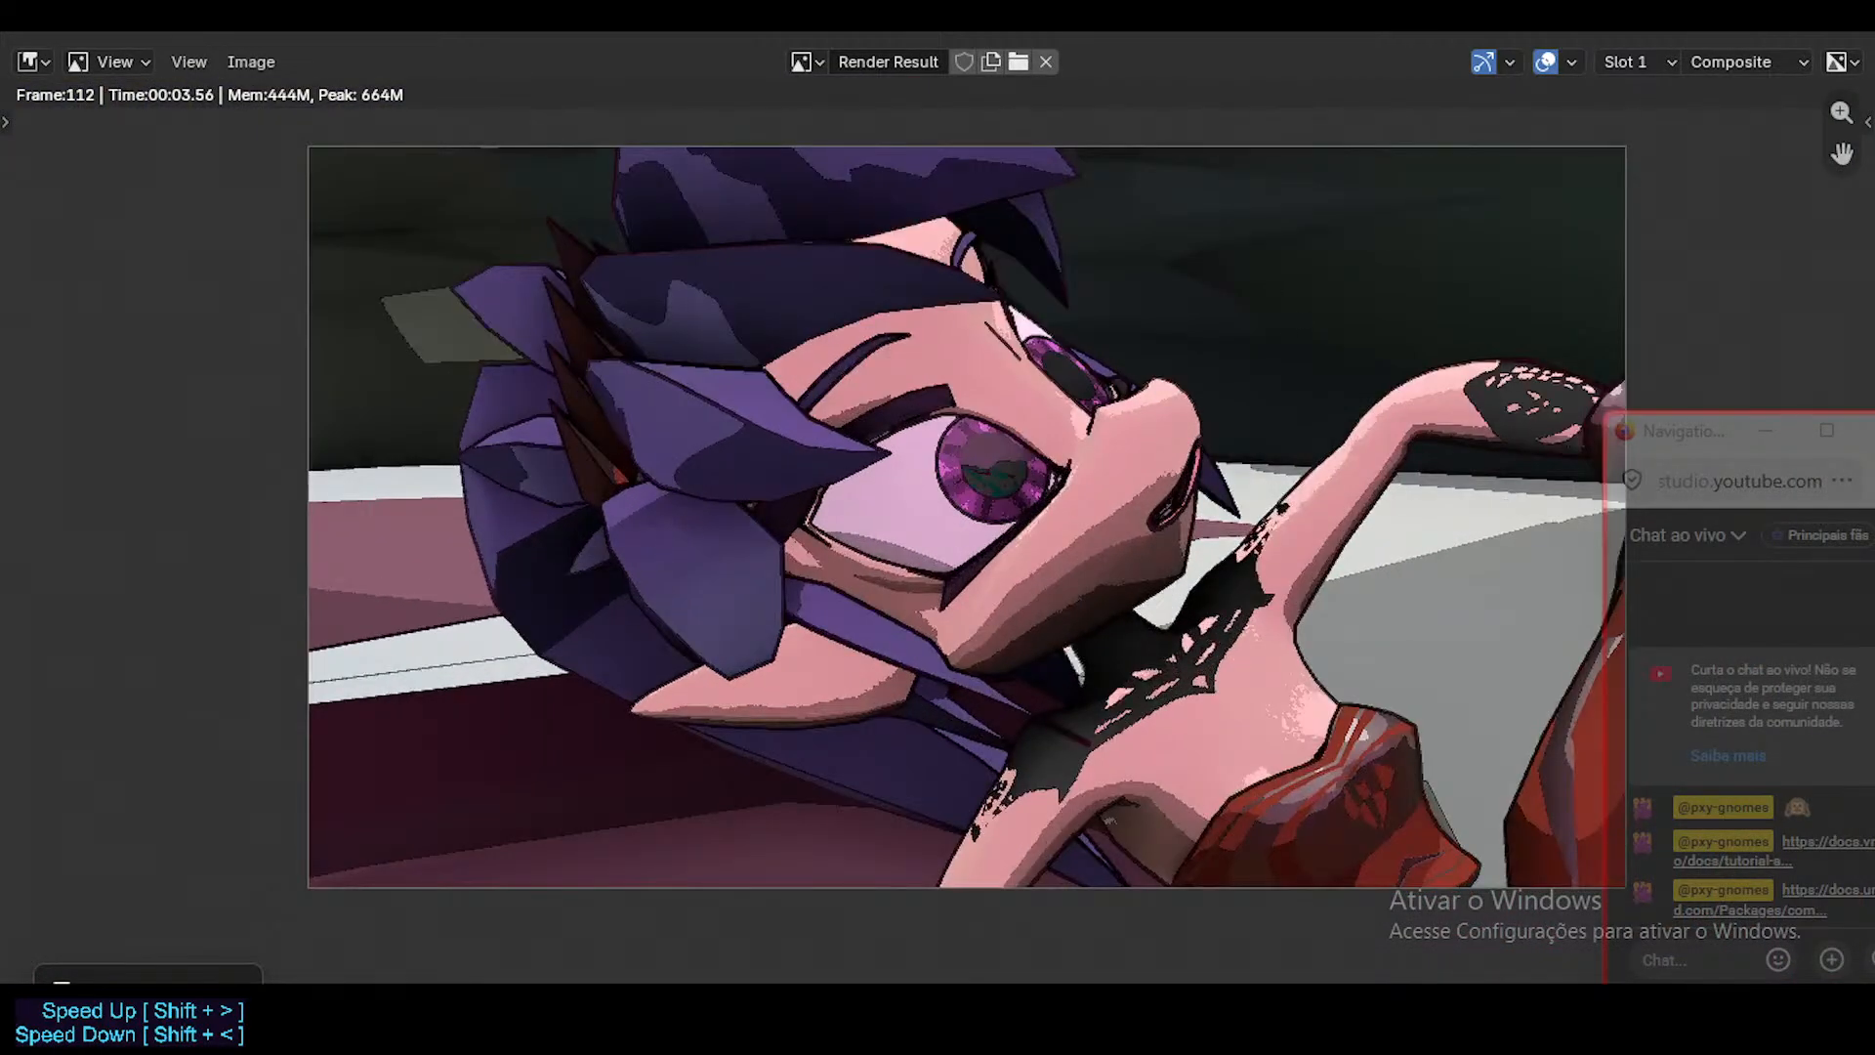
left_click(1851, 33)
Reposition the camera to a wider low shot showing the whole reclining character on the bridge, and save the file.
key("shift+grave")
key("w")
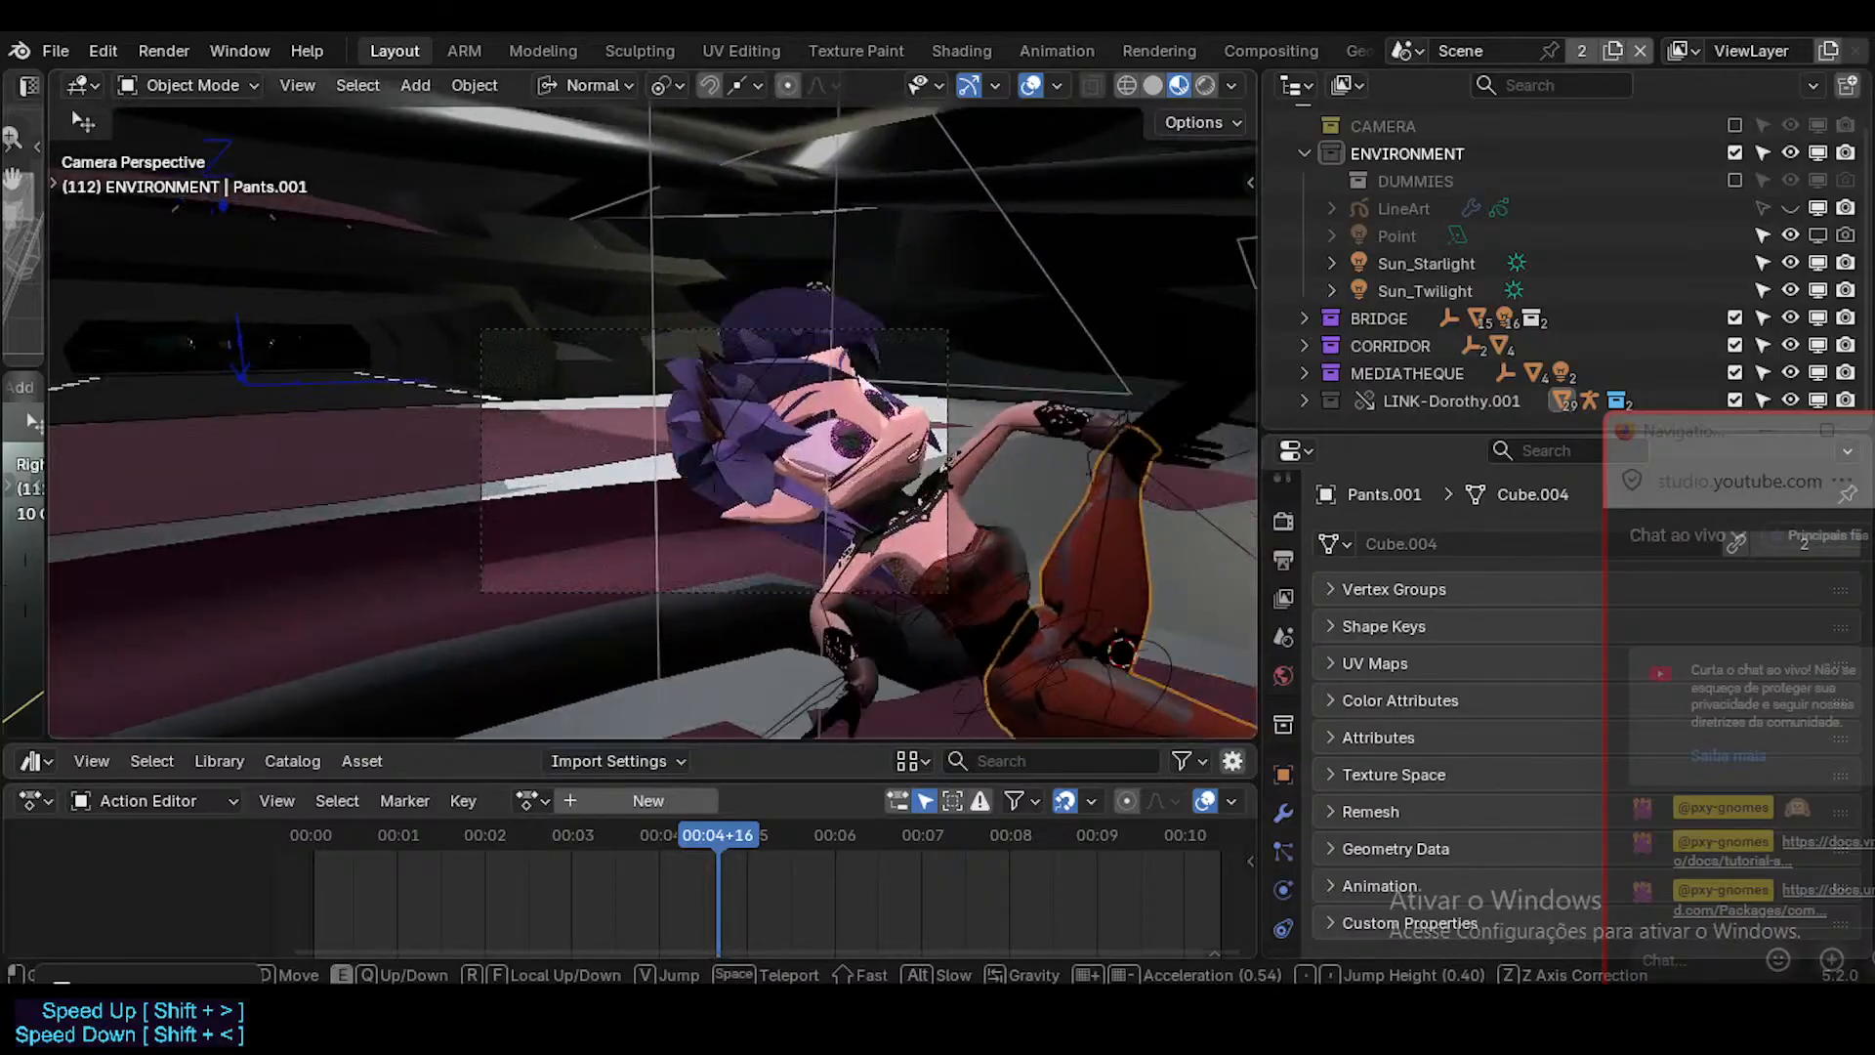
key("d")
key("w")
key("s")
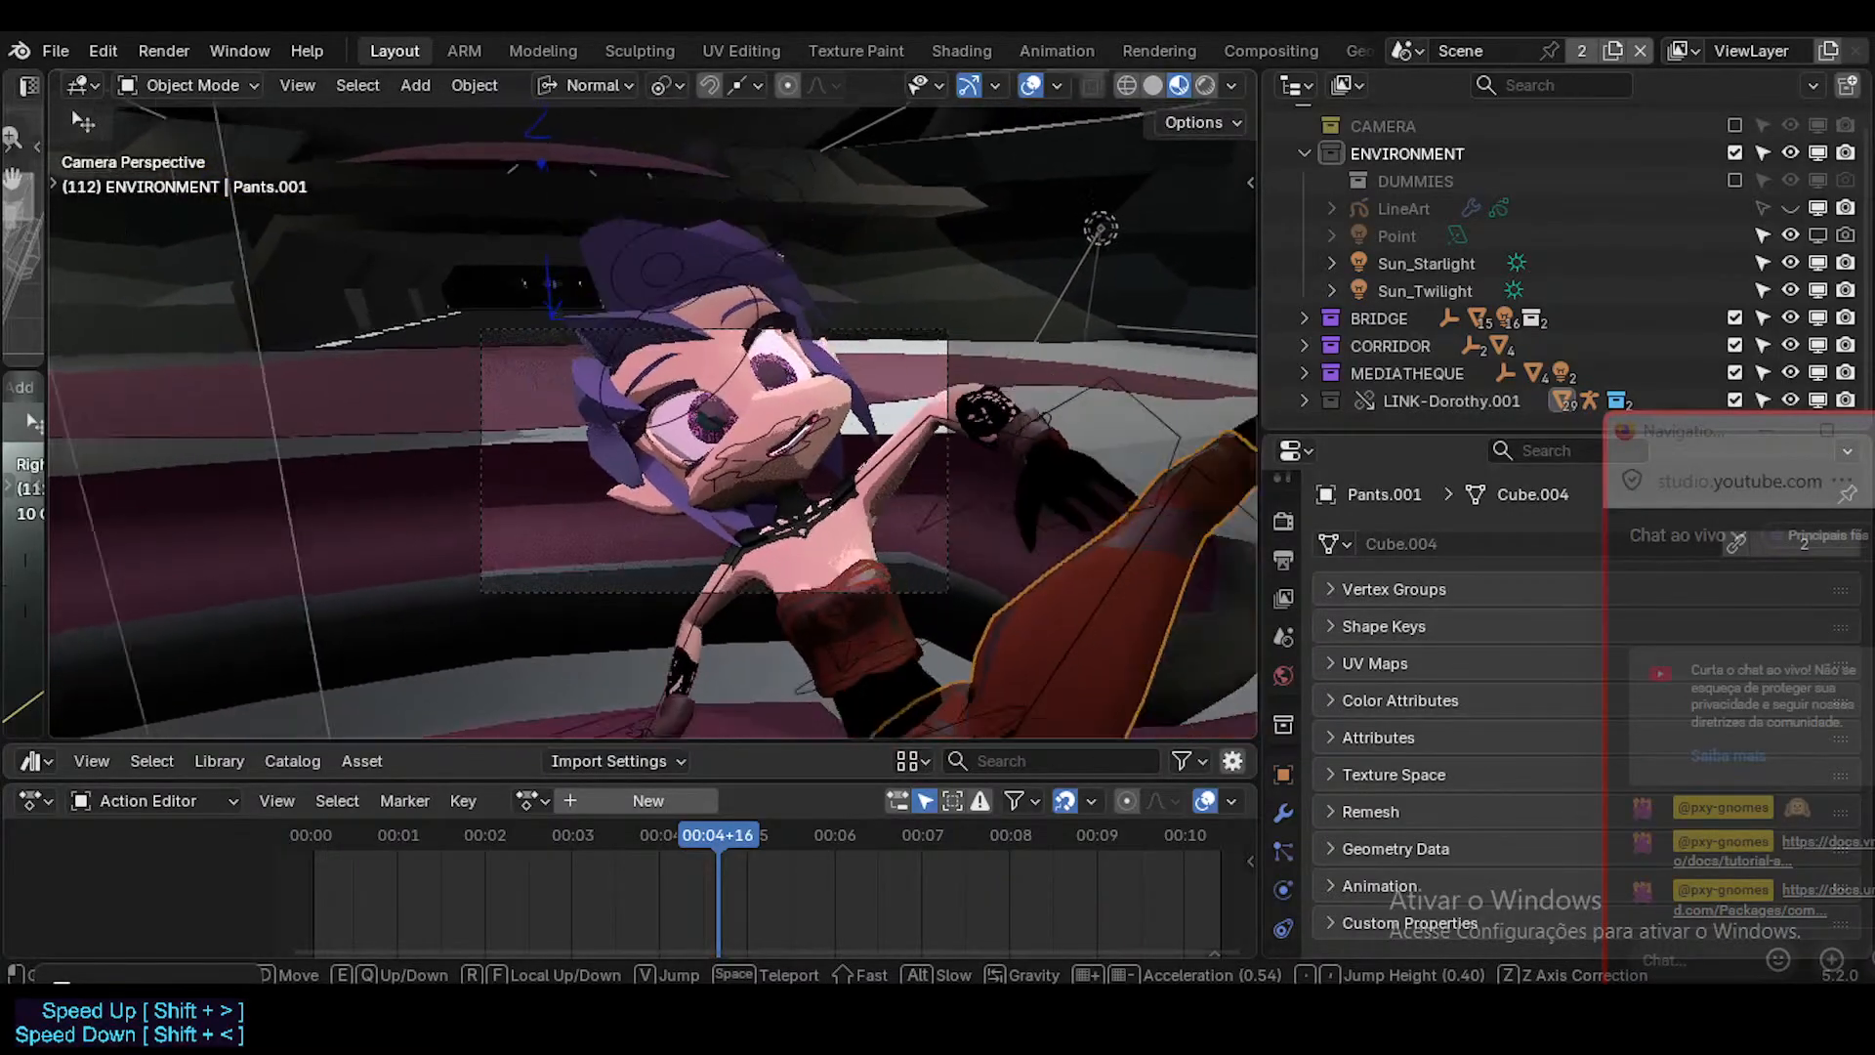
key("e")
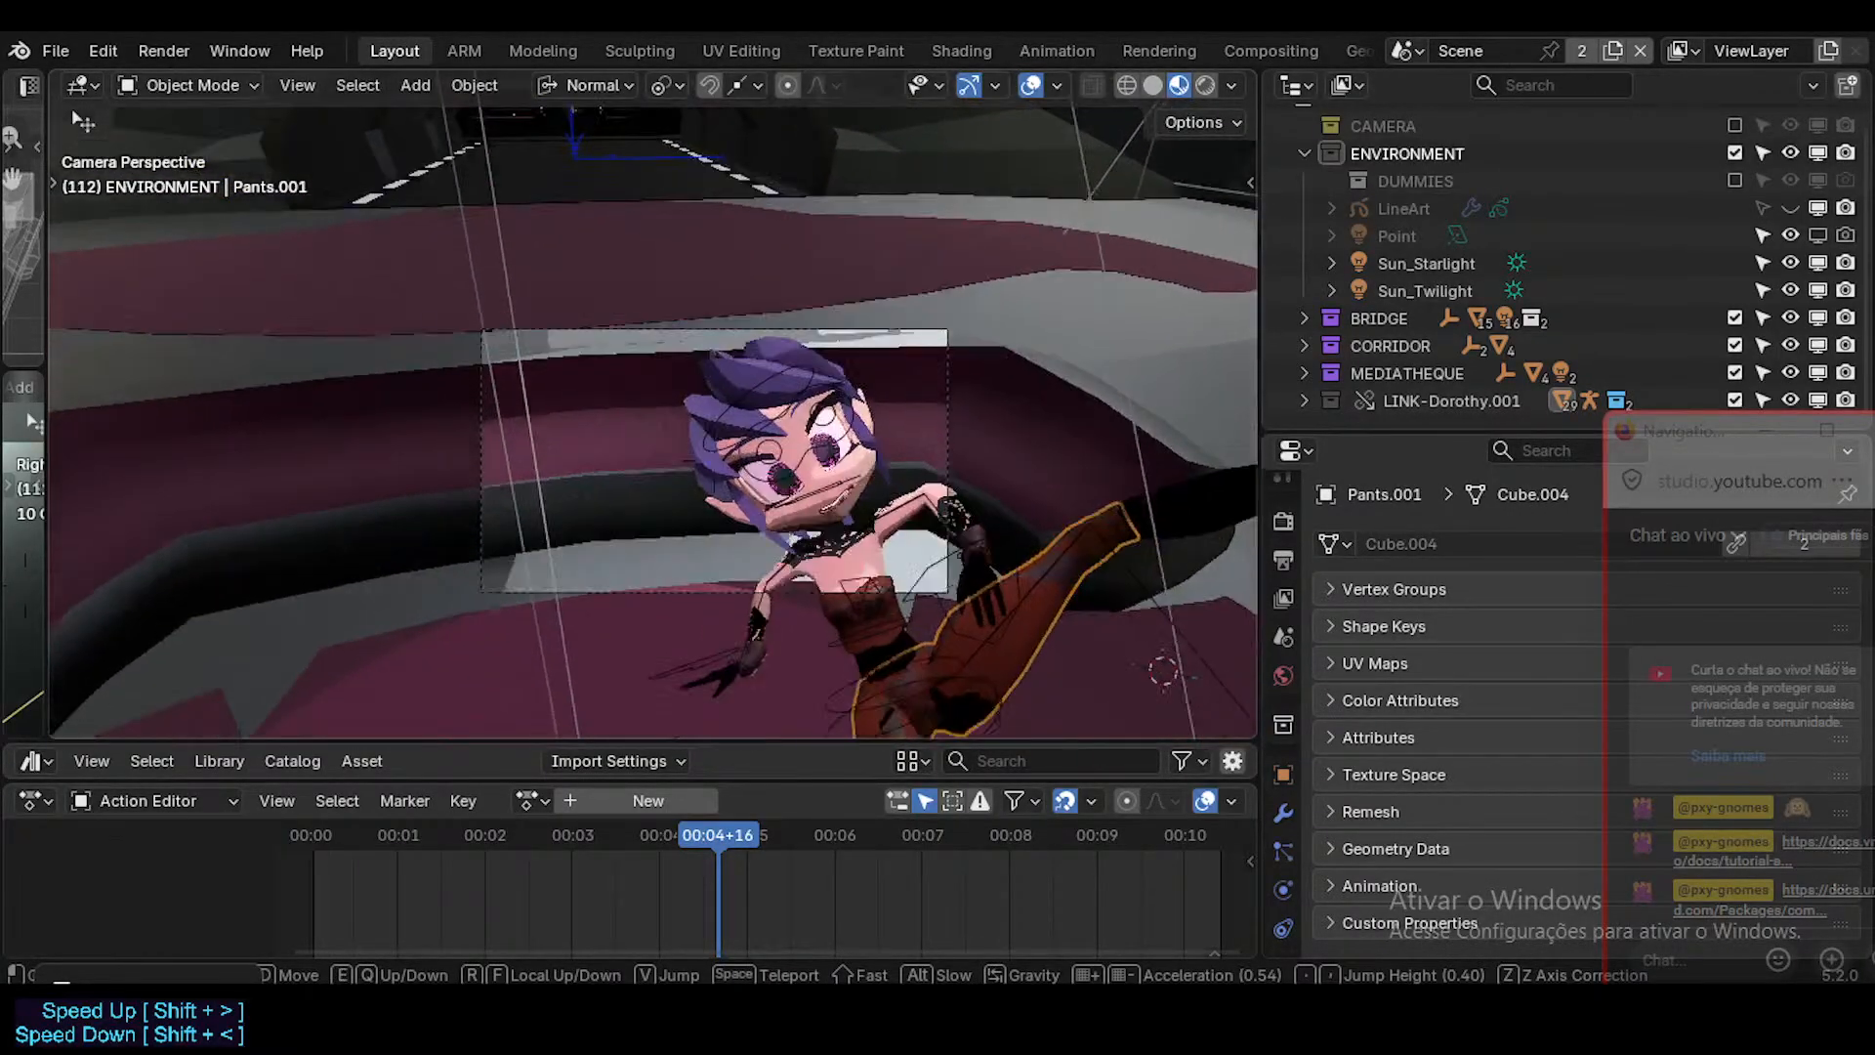
key("q")
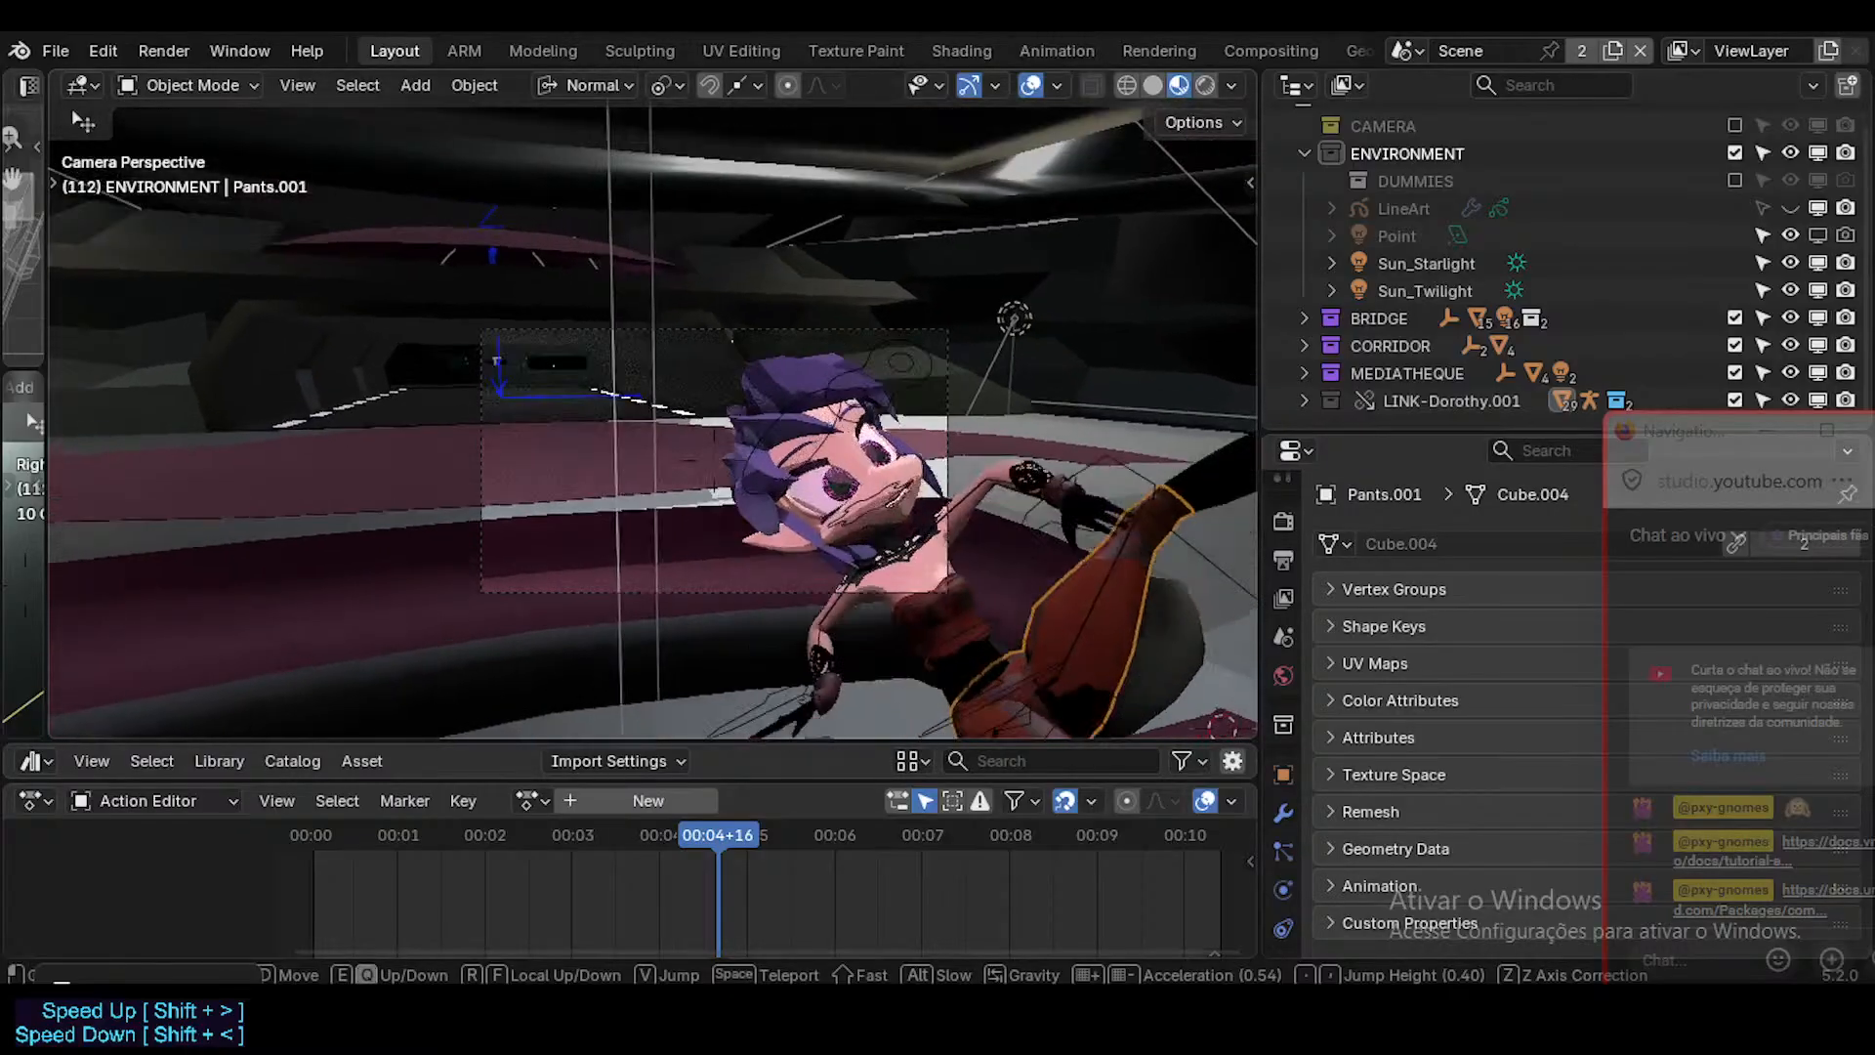
key("s")
key("w")
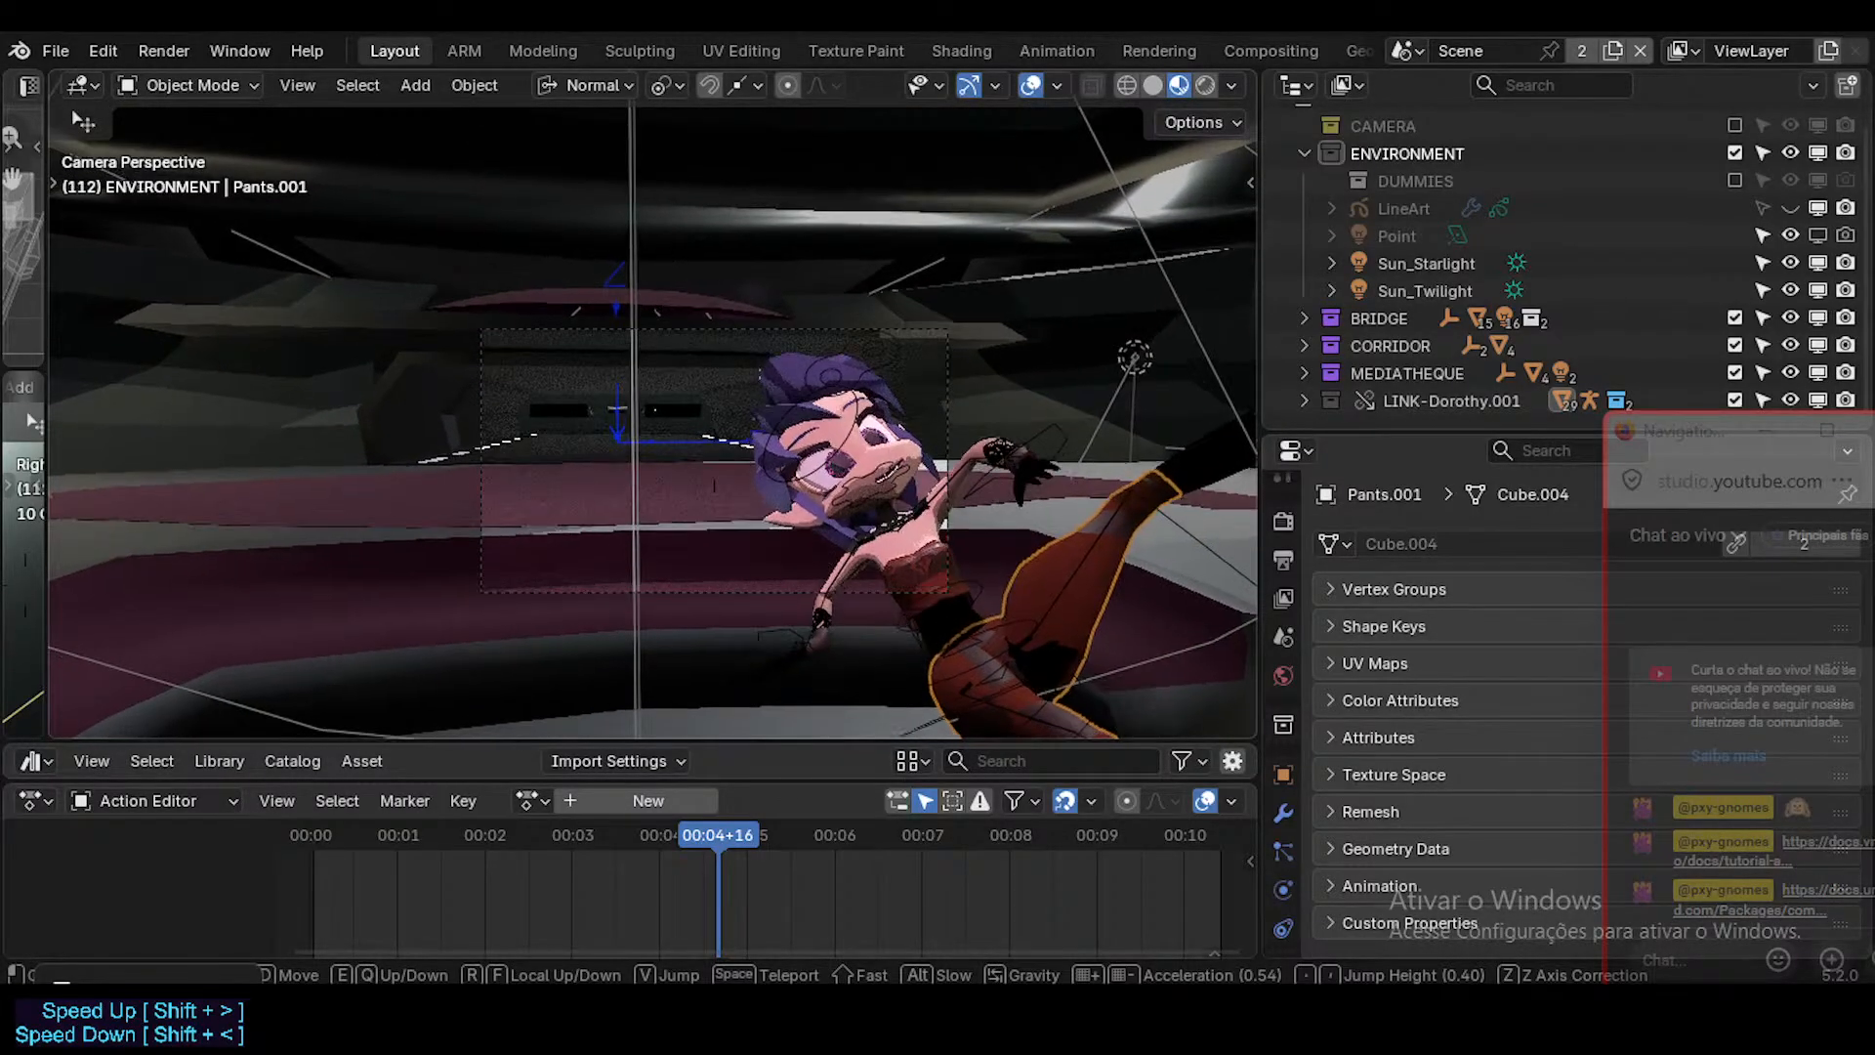
key("a")
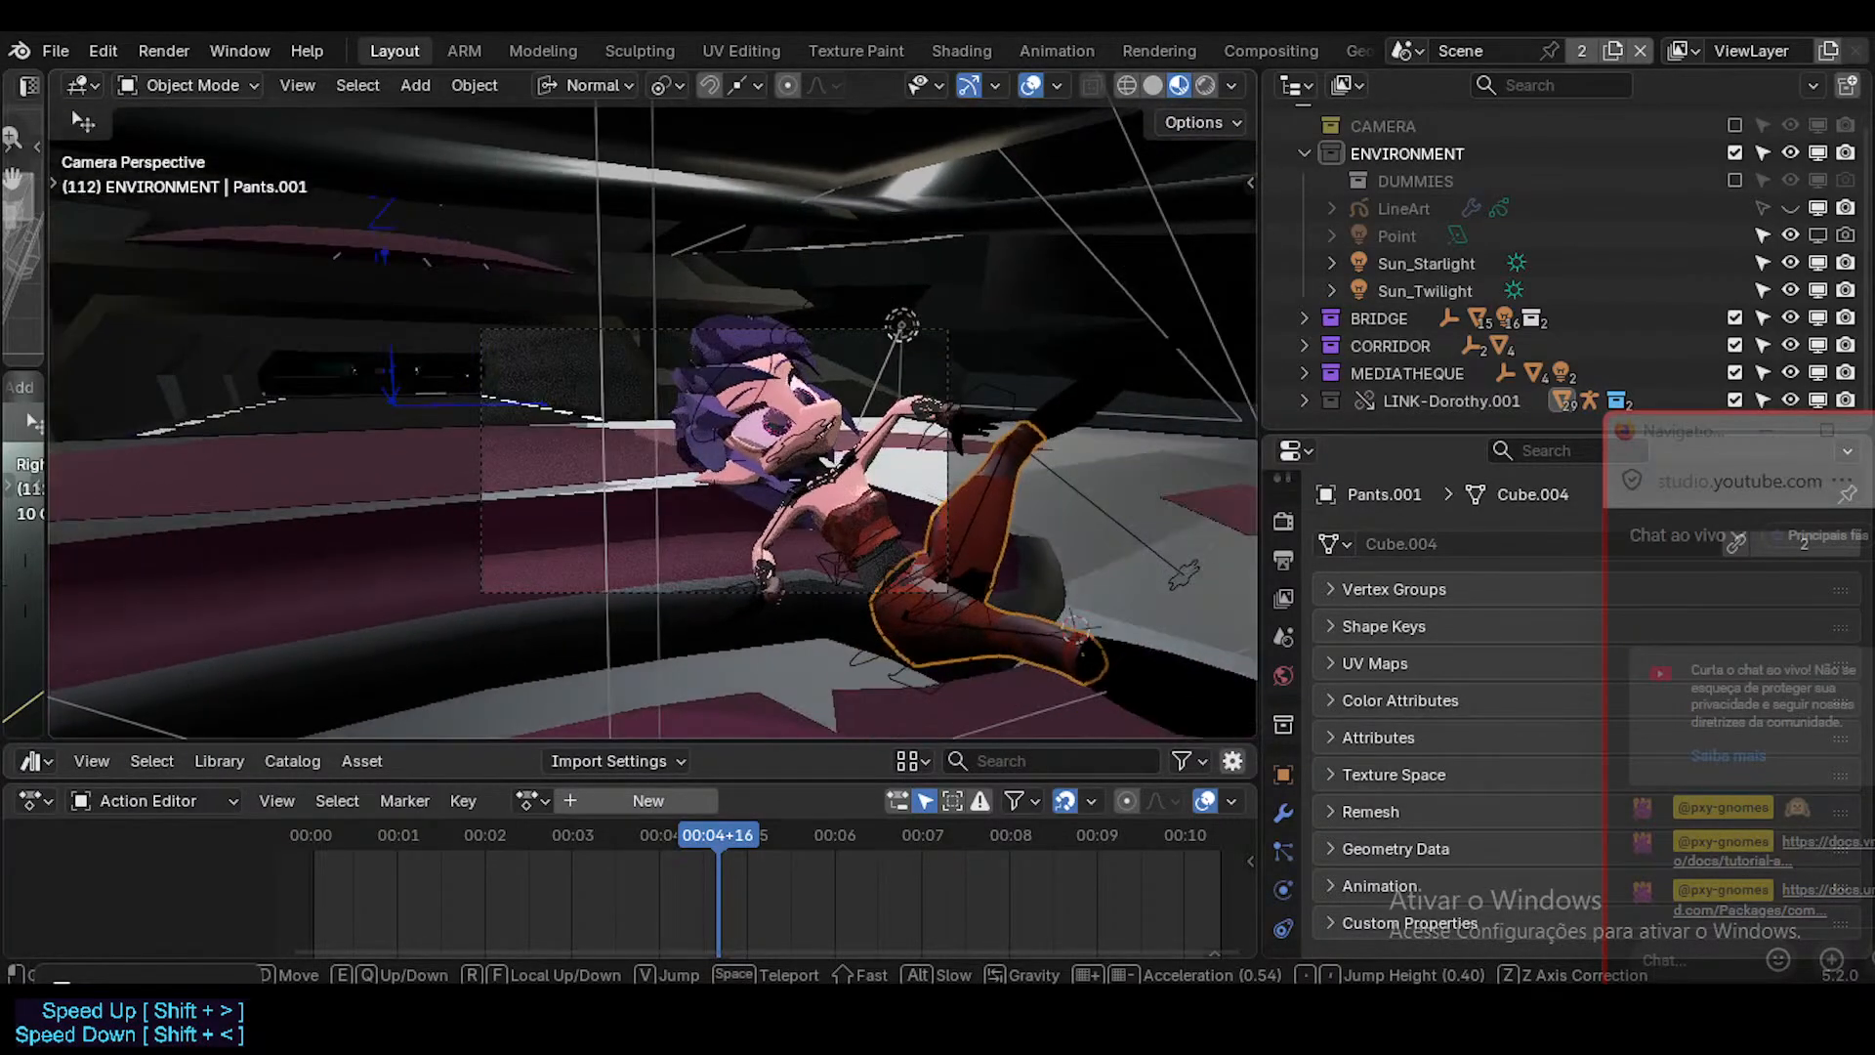
key("s")
left_click(761, 447)
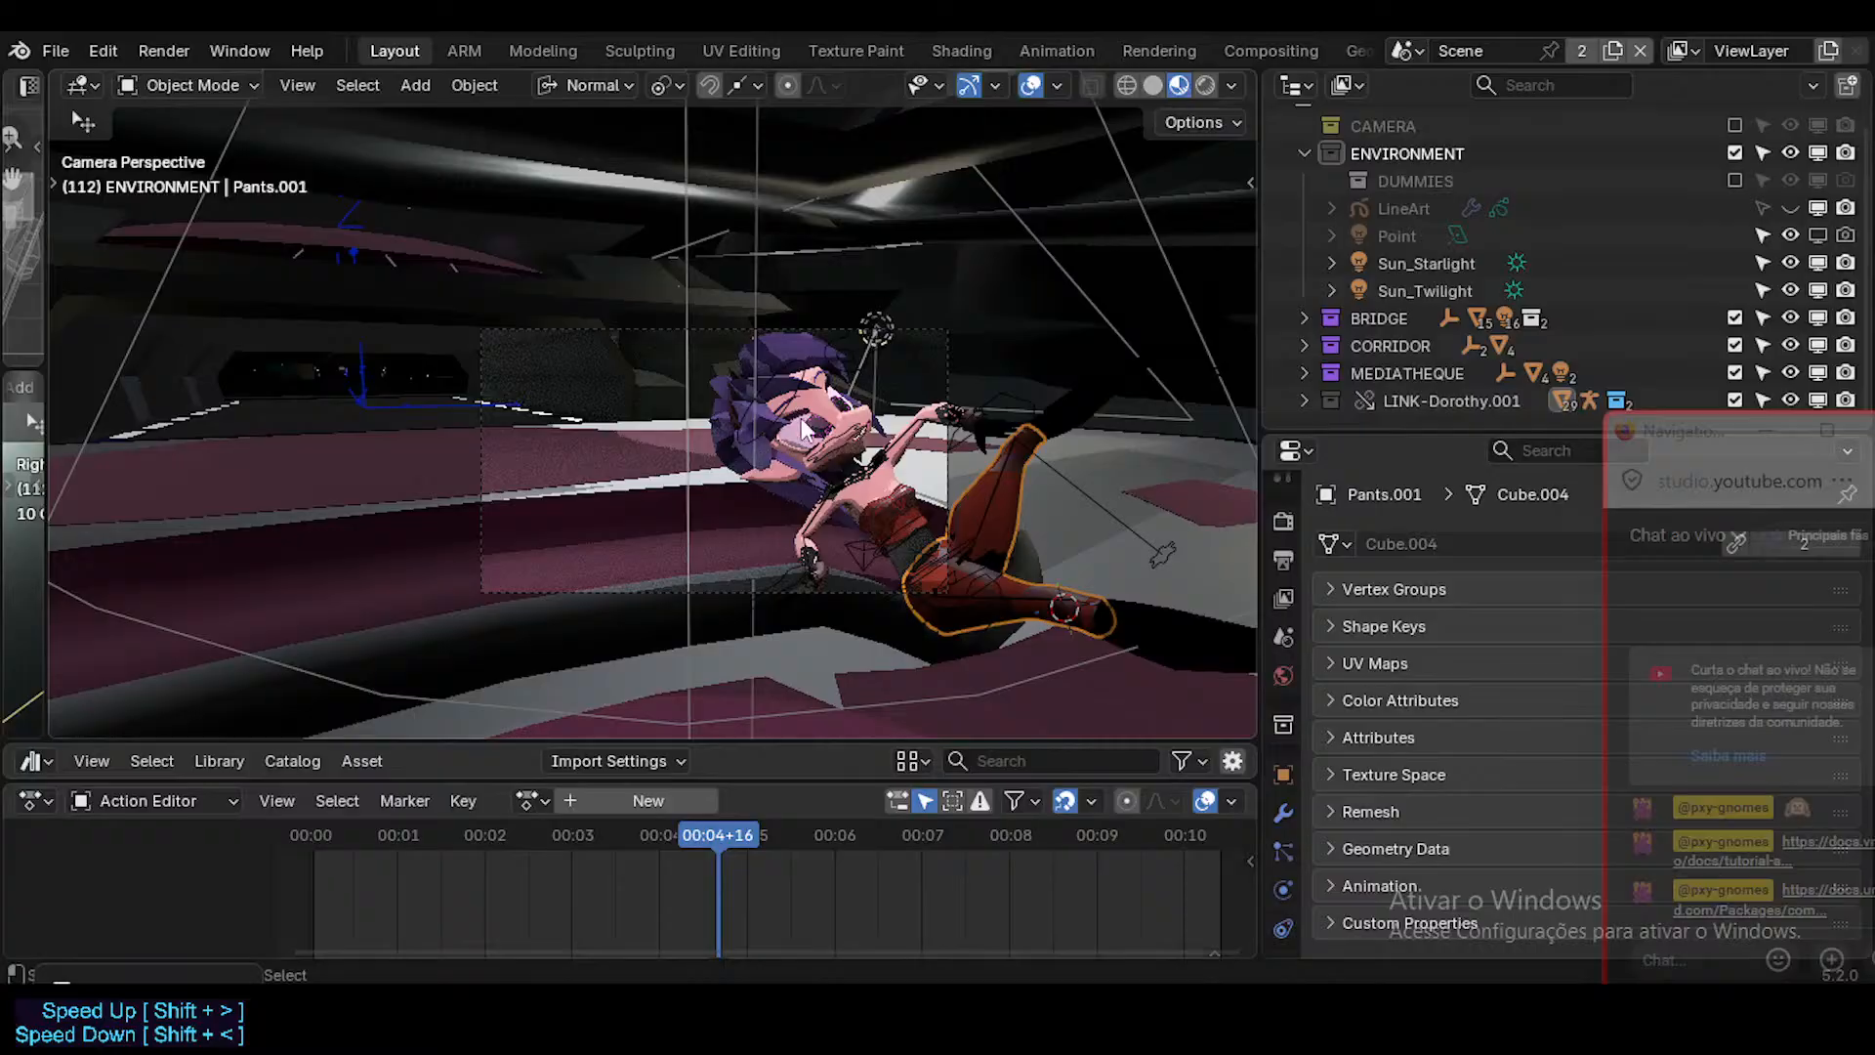
key("ctrl+s")
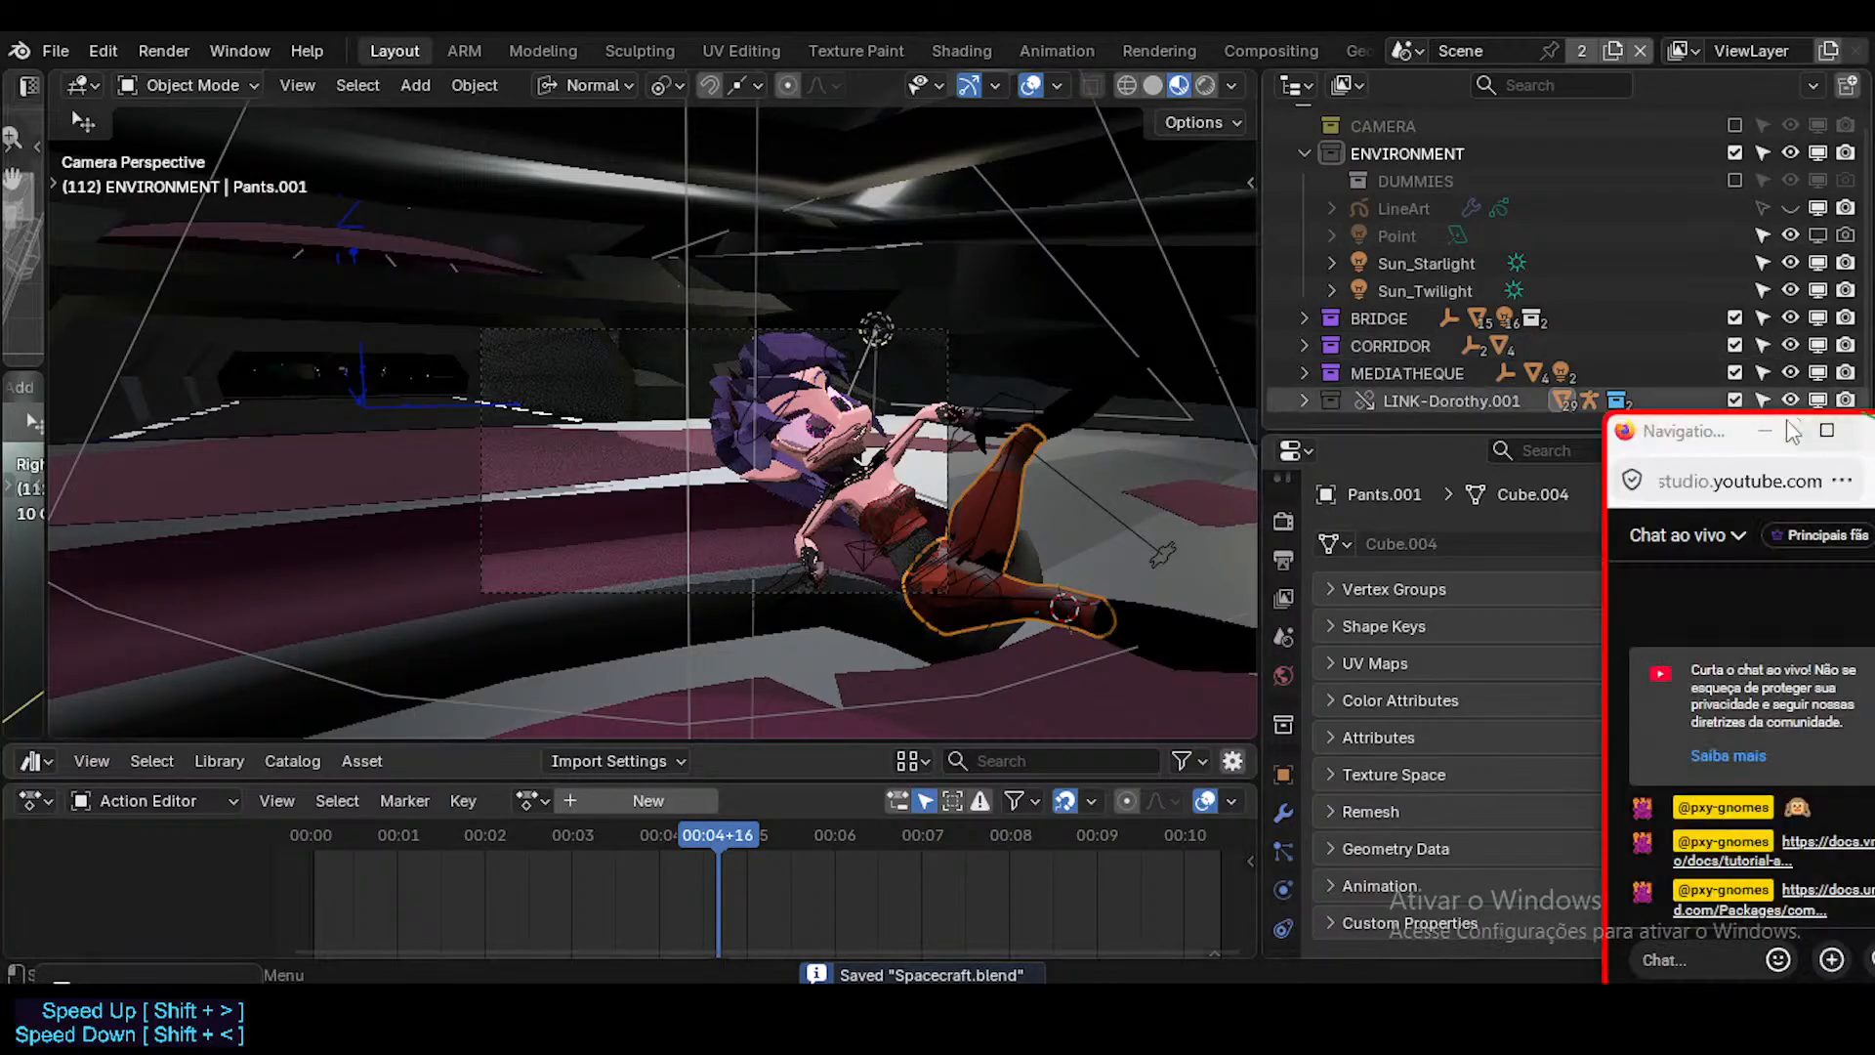
Move the live chat window fully on screen, and reset and close the countdown timer.
left_click_drag(1702, 441, 1528, 221)
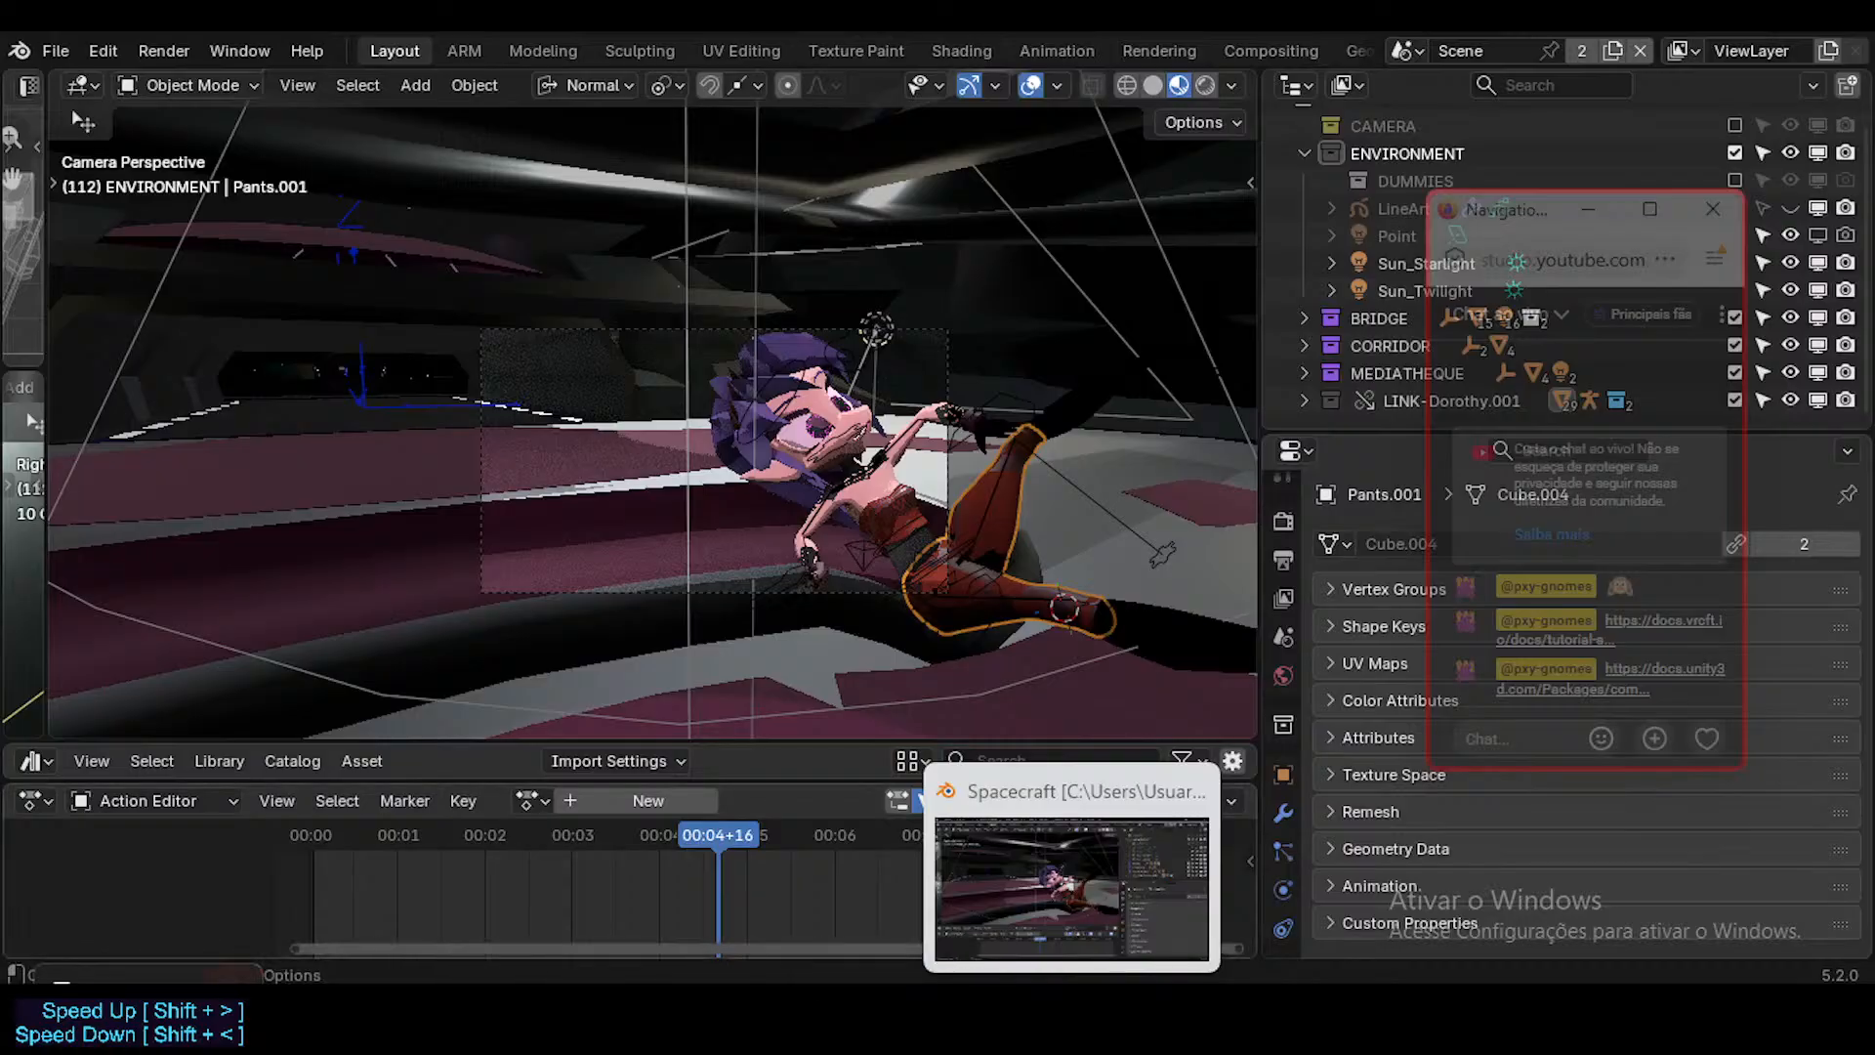
left_click_drag(215, 1025, 303, 732)
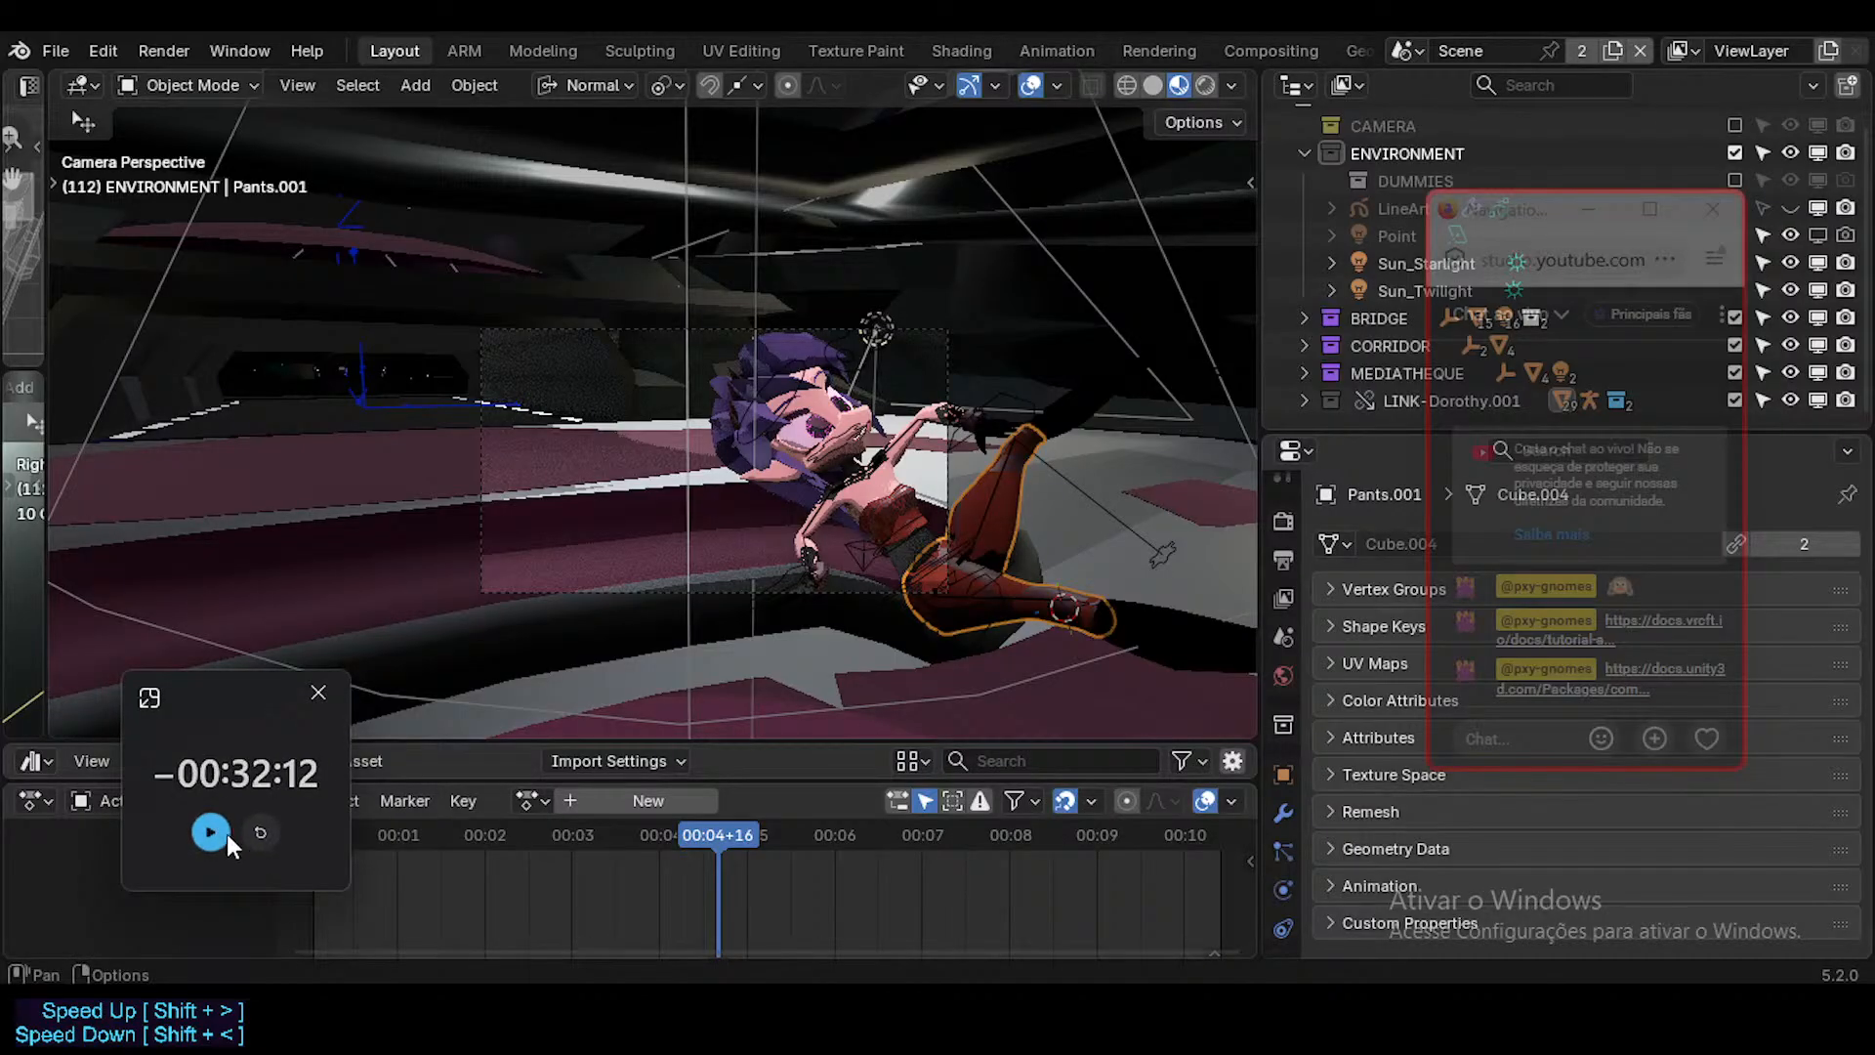
left_click(260, 833)
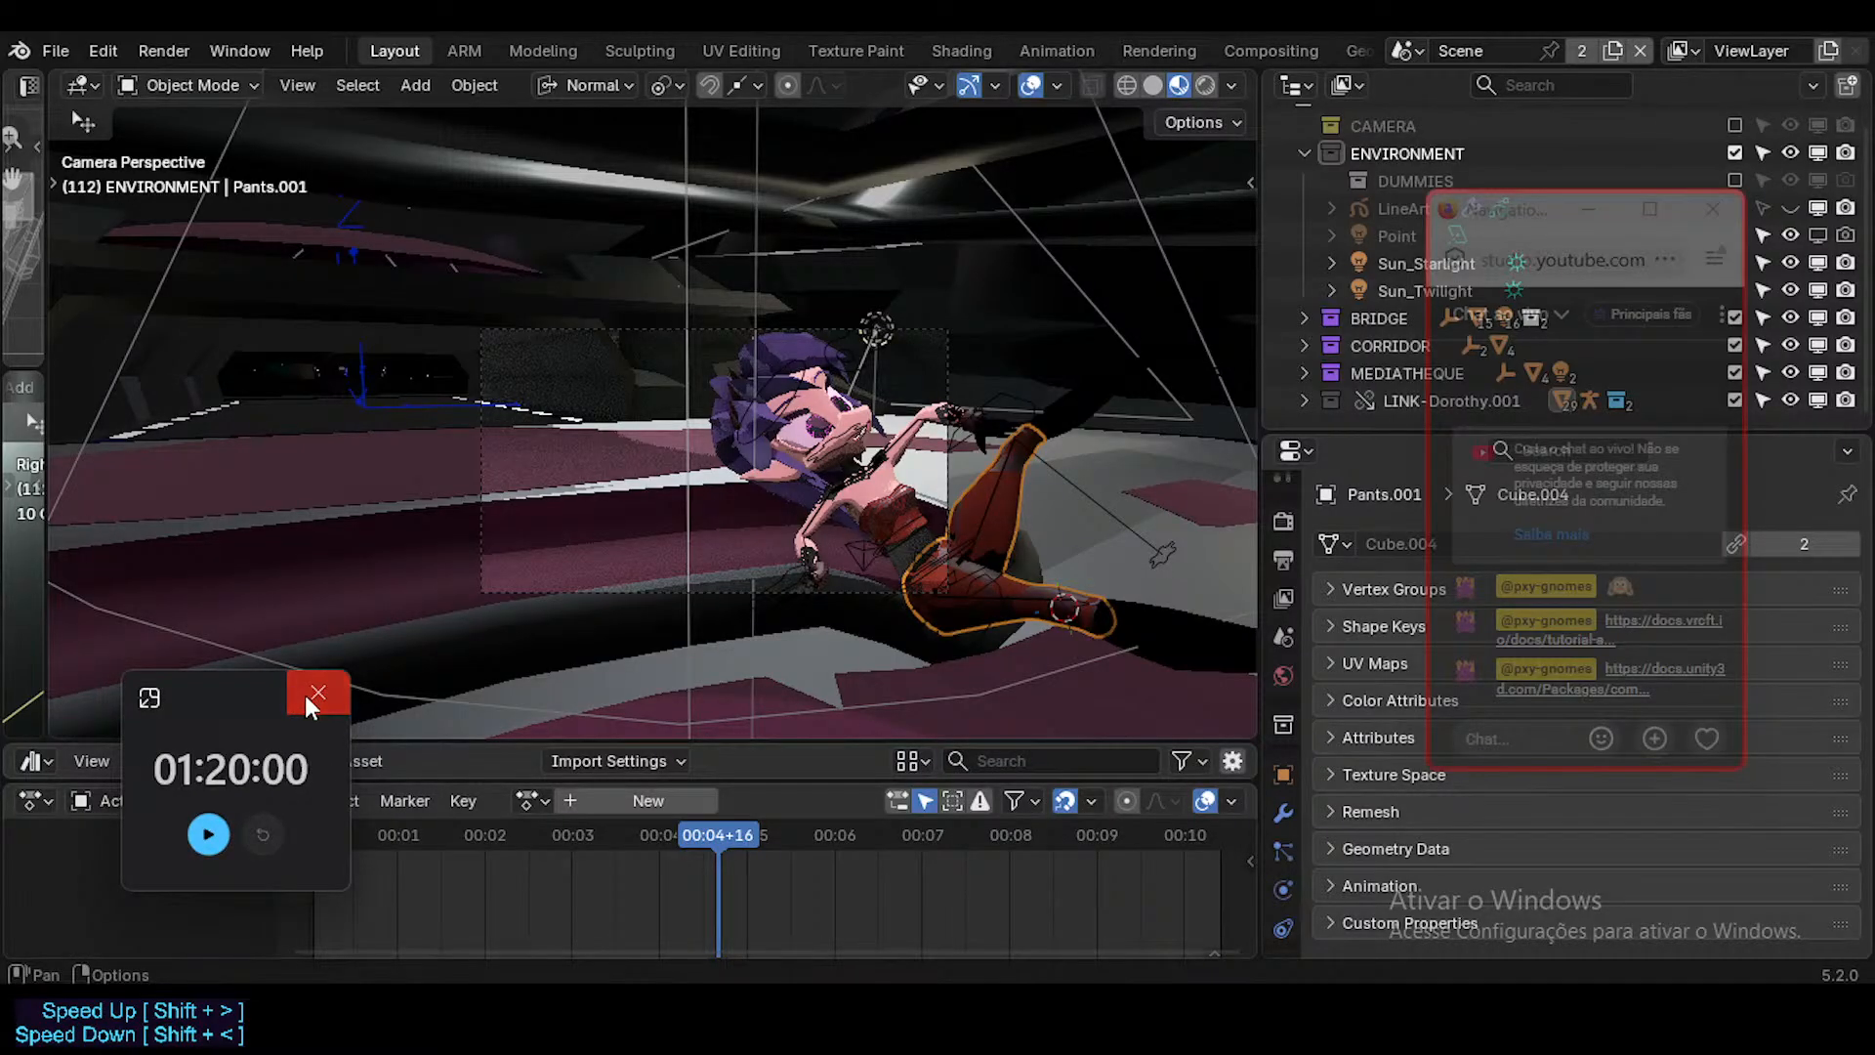
left_click(317, 692)
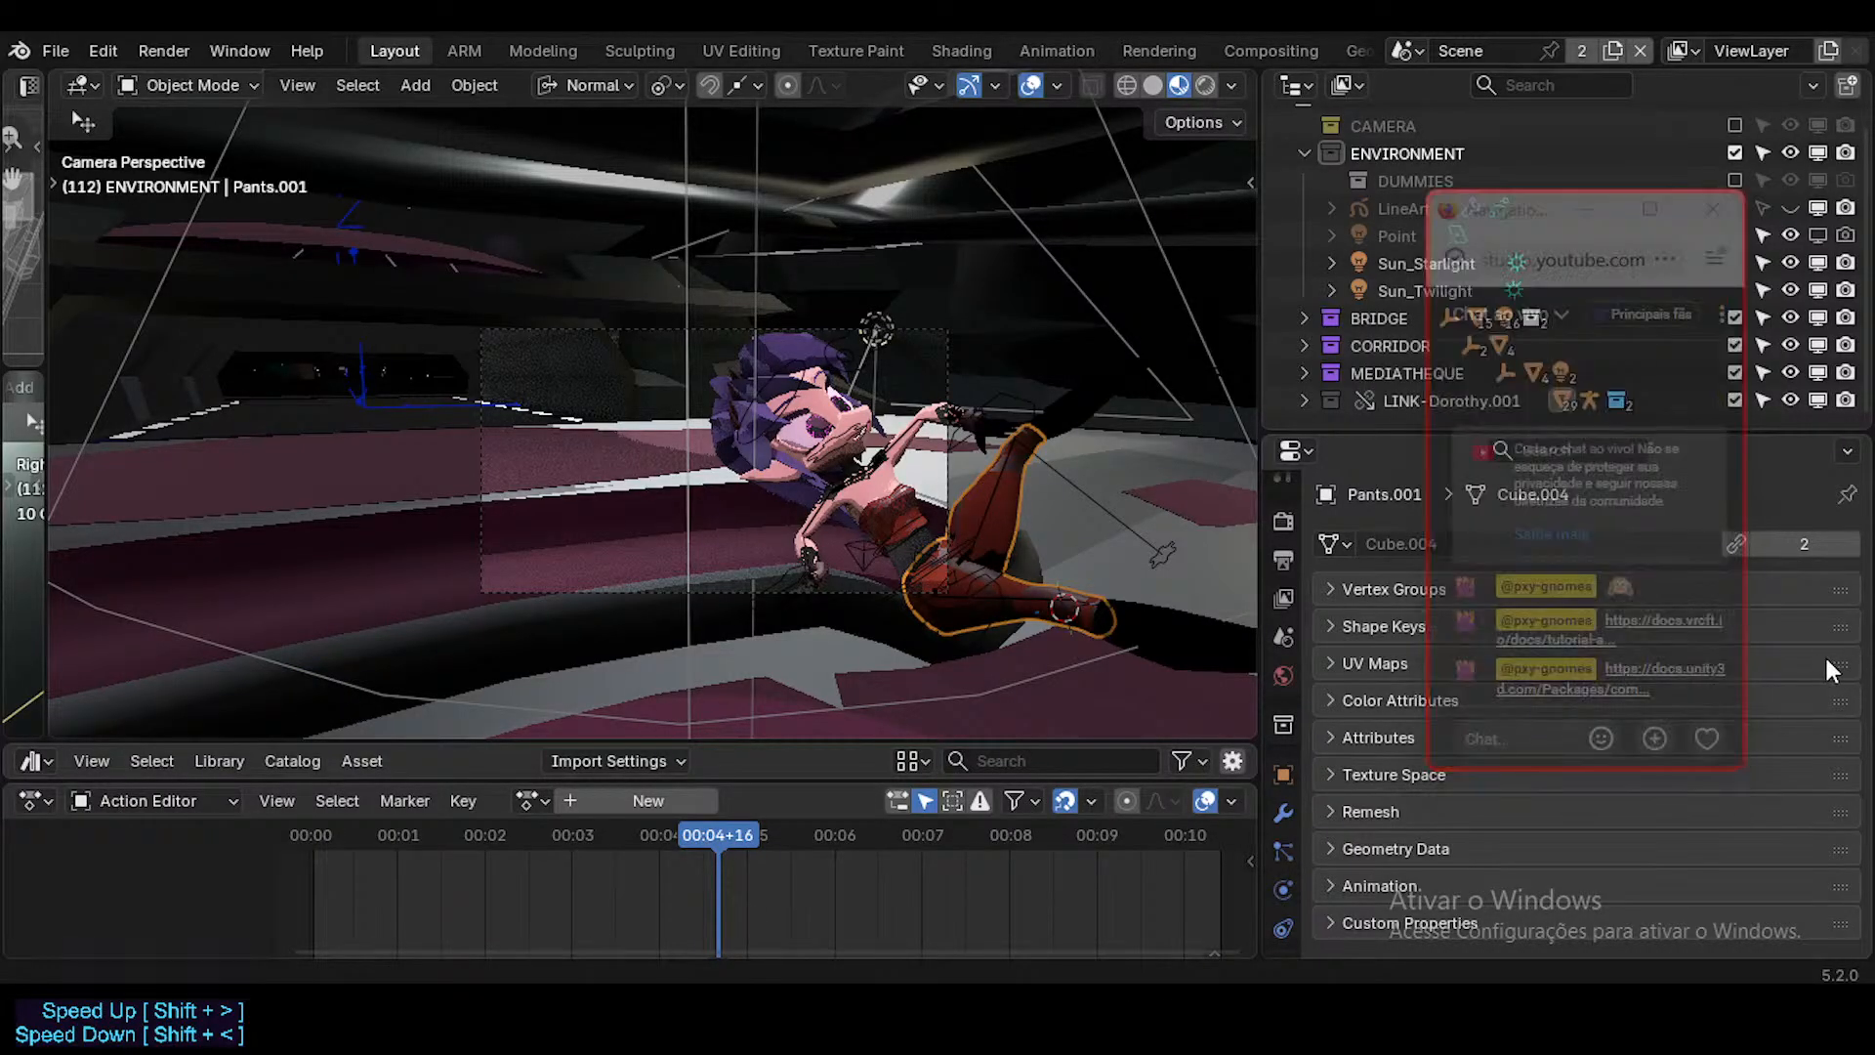